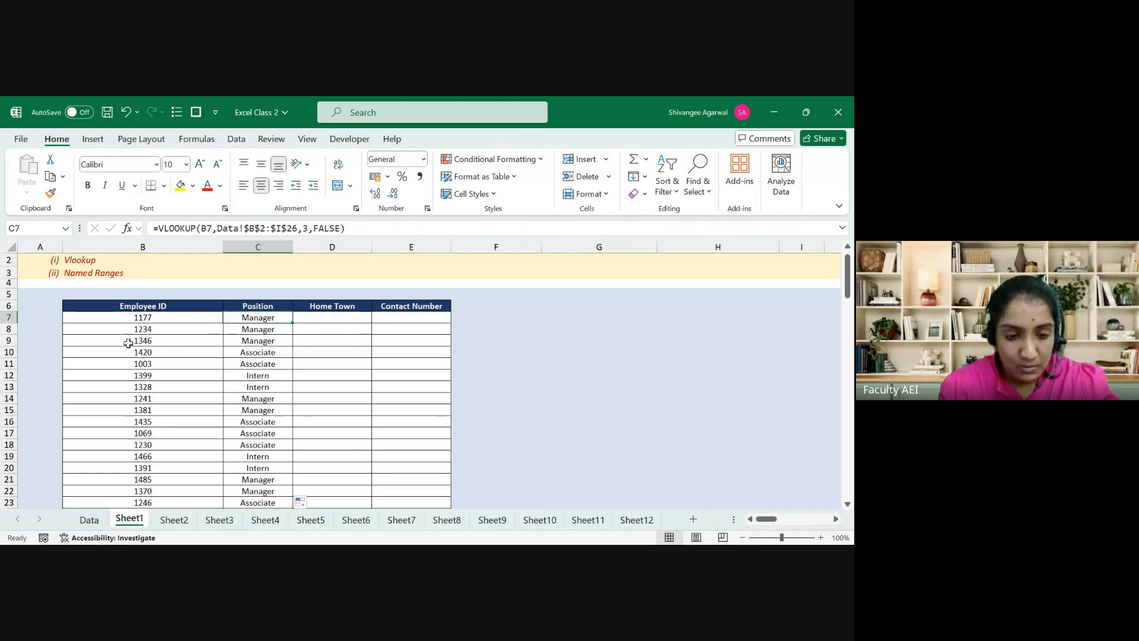
Step: Find employee 1234's variable salary in the Data sheet's salary columns
click(90, 523)
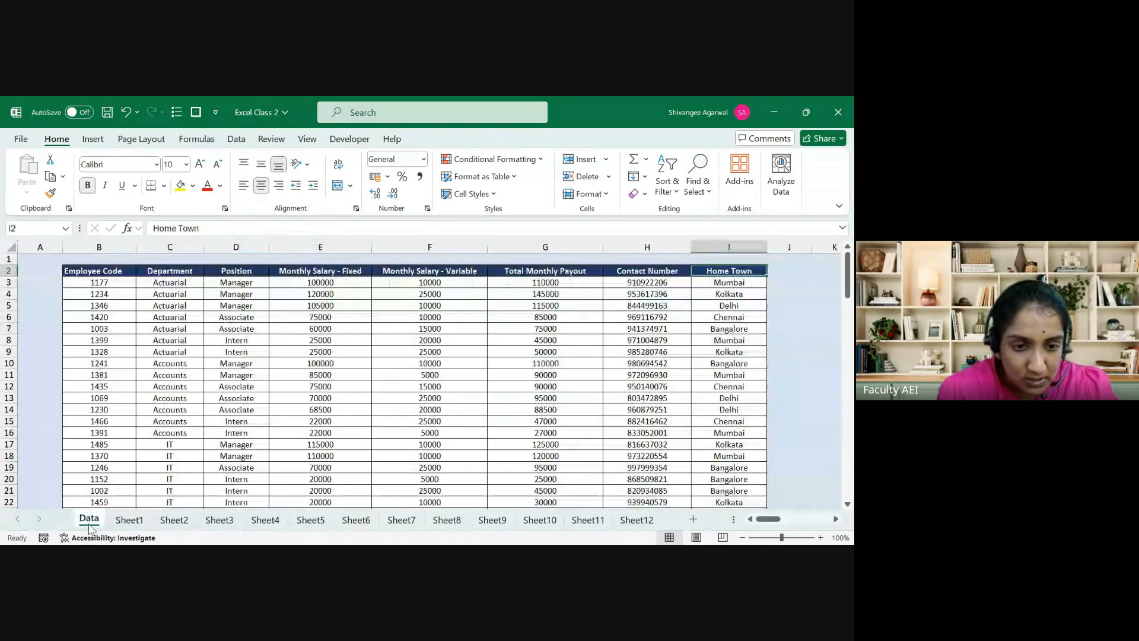
key(Up)
key(Right)
key(Right)
key(Left)
key(Left)
key(Left)
key(Left)
key(Left)
key(Left)
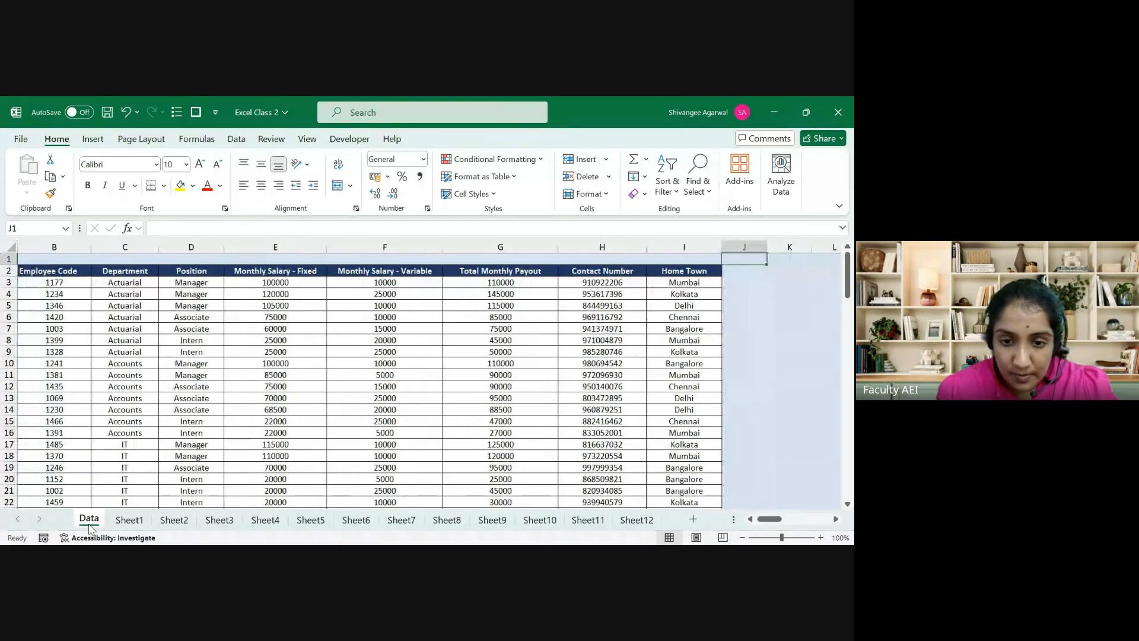
key(Down)
key(Right)
key(Down)
key(Down)
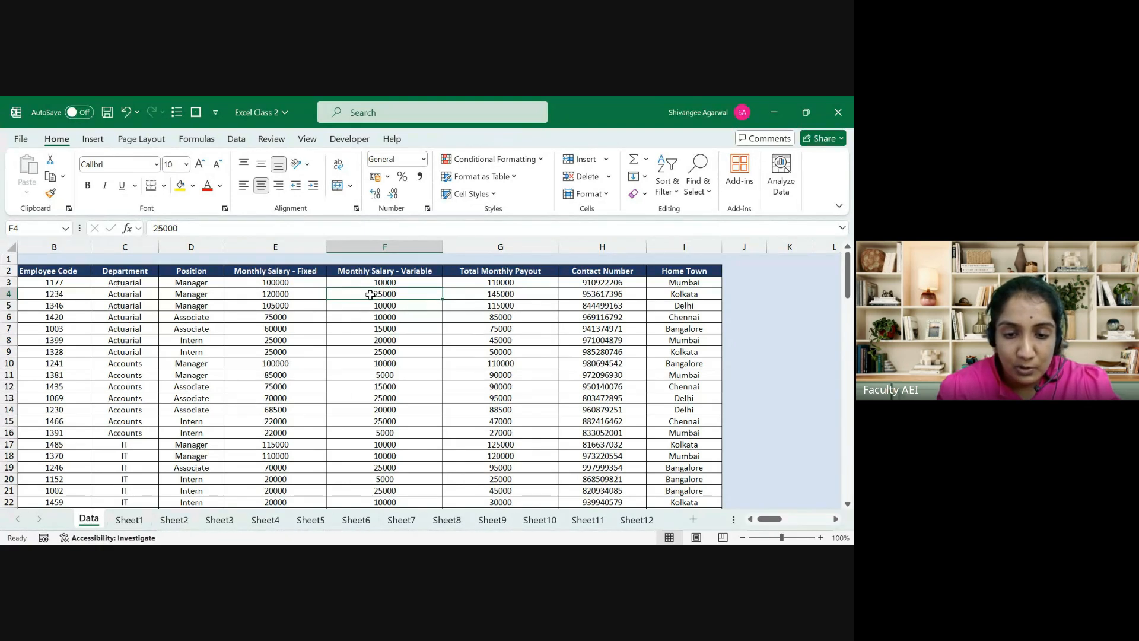
Step: Enter 25000 in Sheet1 cell G8
click(128, 519)
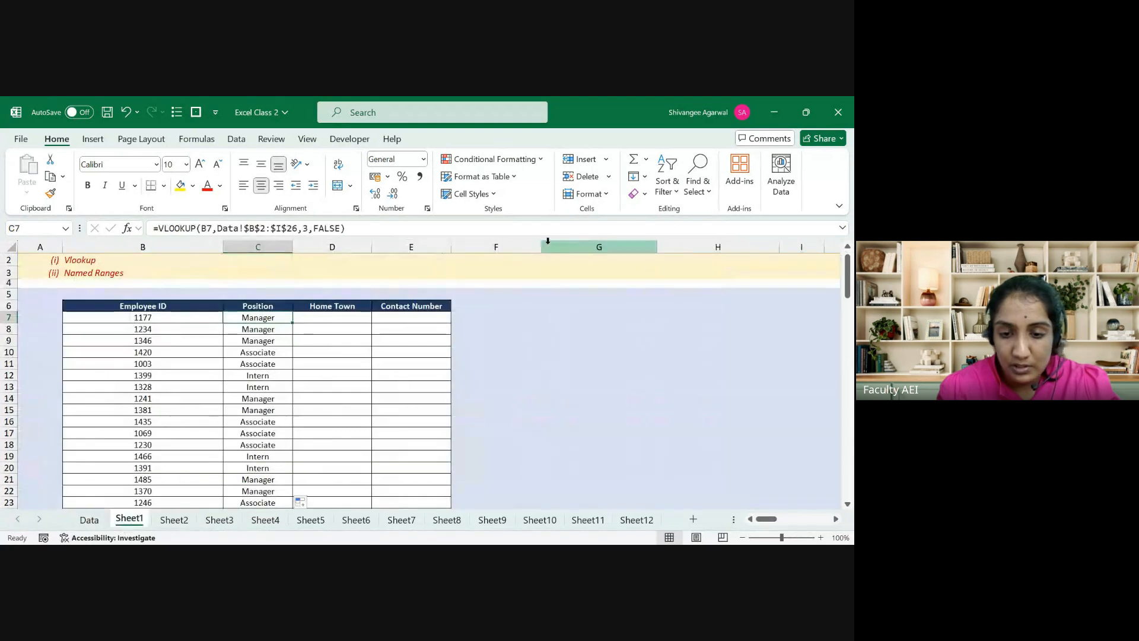
text(250)
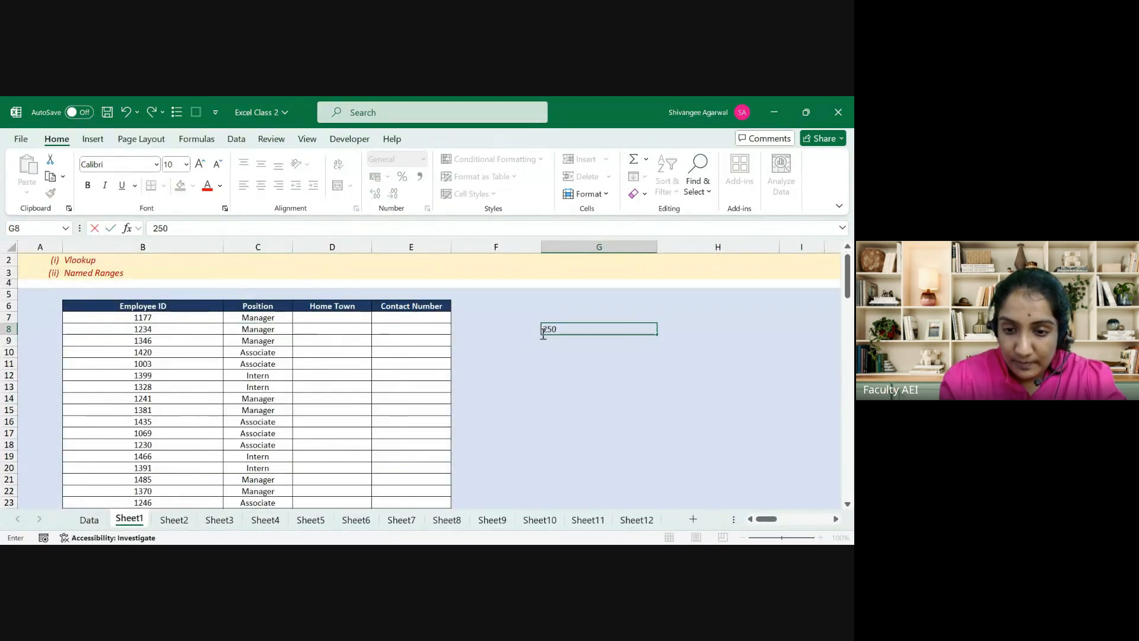
text(00)
key(Tab)
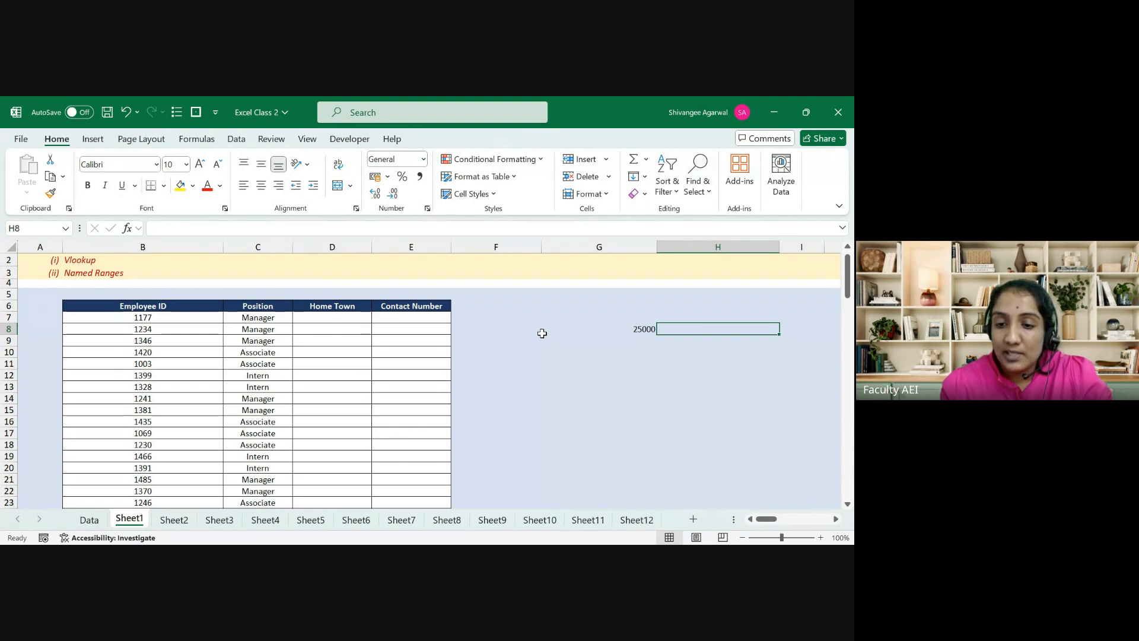
Step: Compare G8's 25000 with the Data sheet, ending on the Data sheet
click(89, 520)
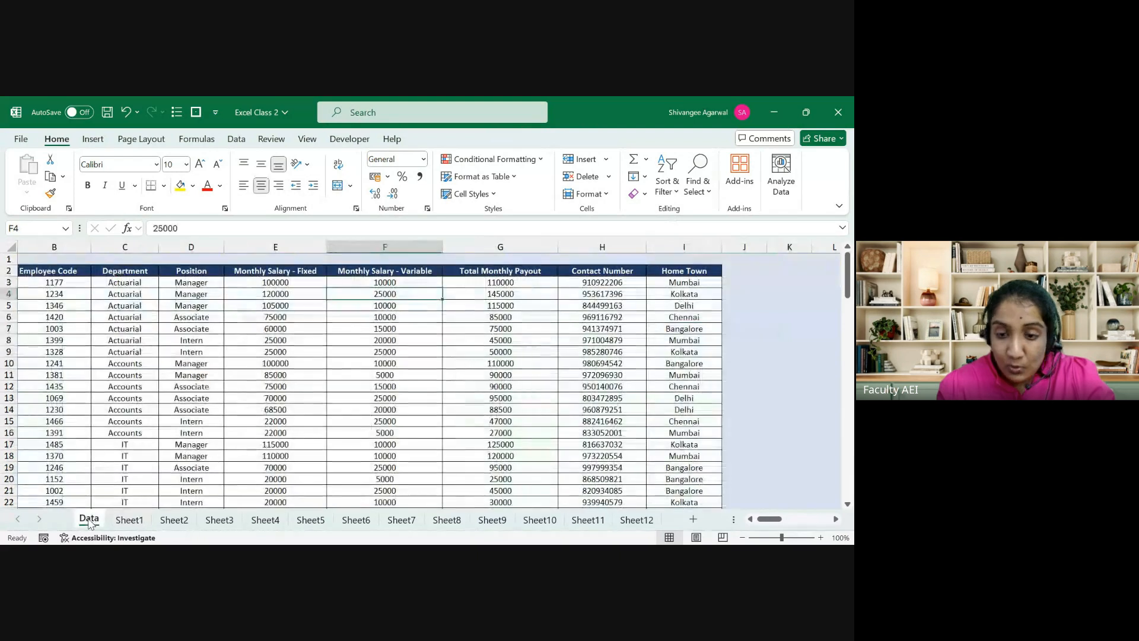
click(134, 520)
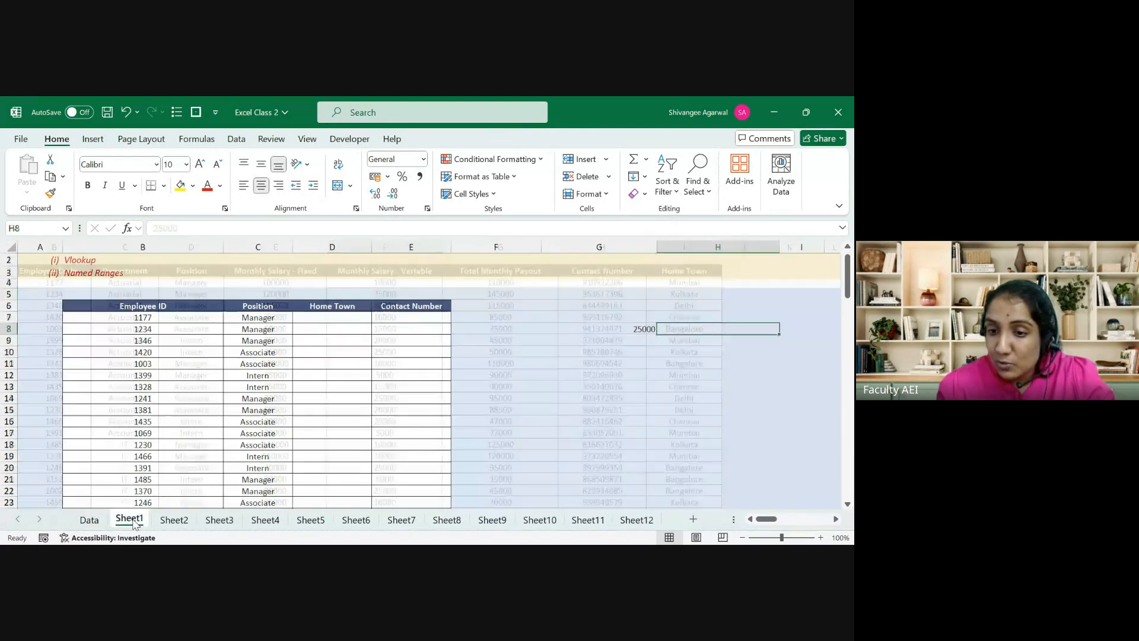
click(627, 326)
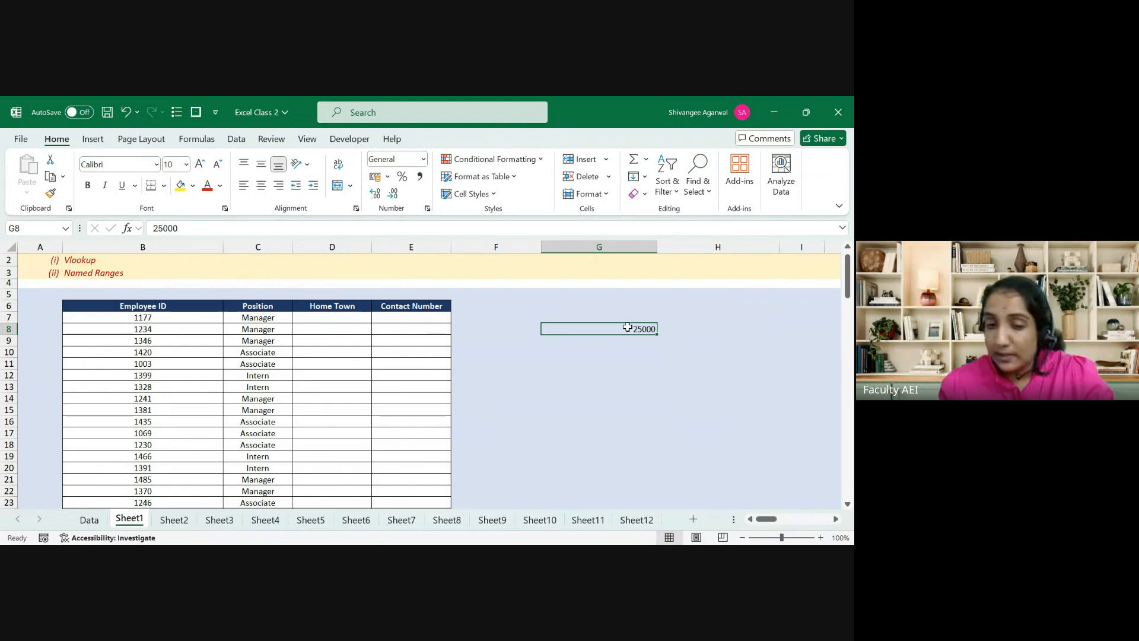
click(88, 520)
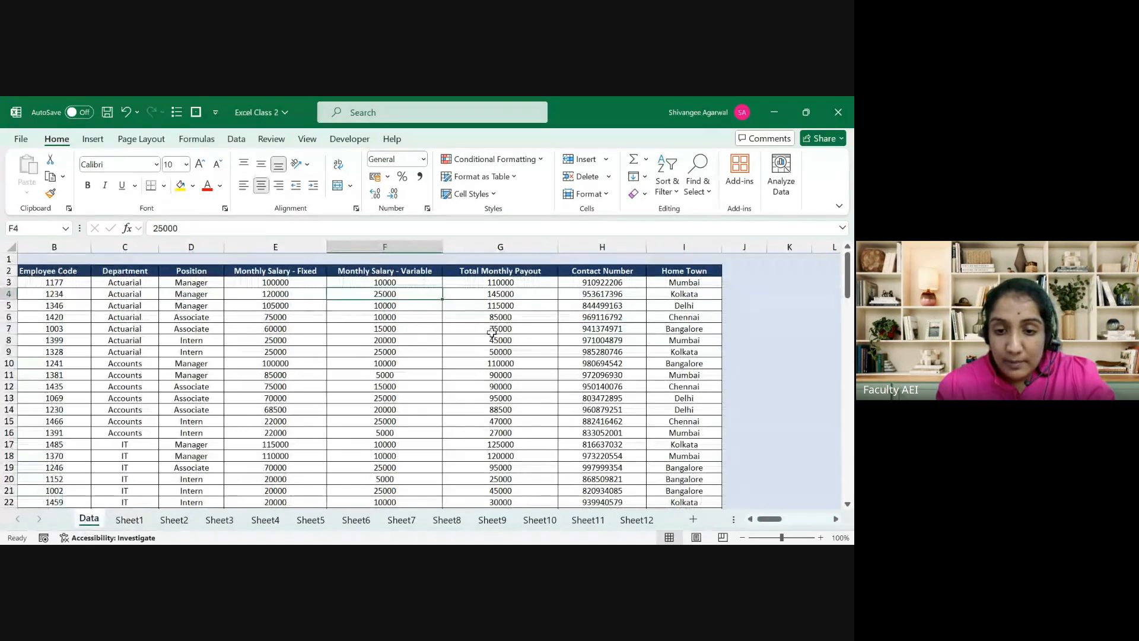
key(Left)
key(Left)
key(Left)
key(Left)
key(Left)
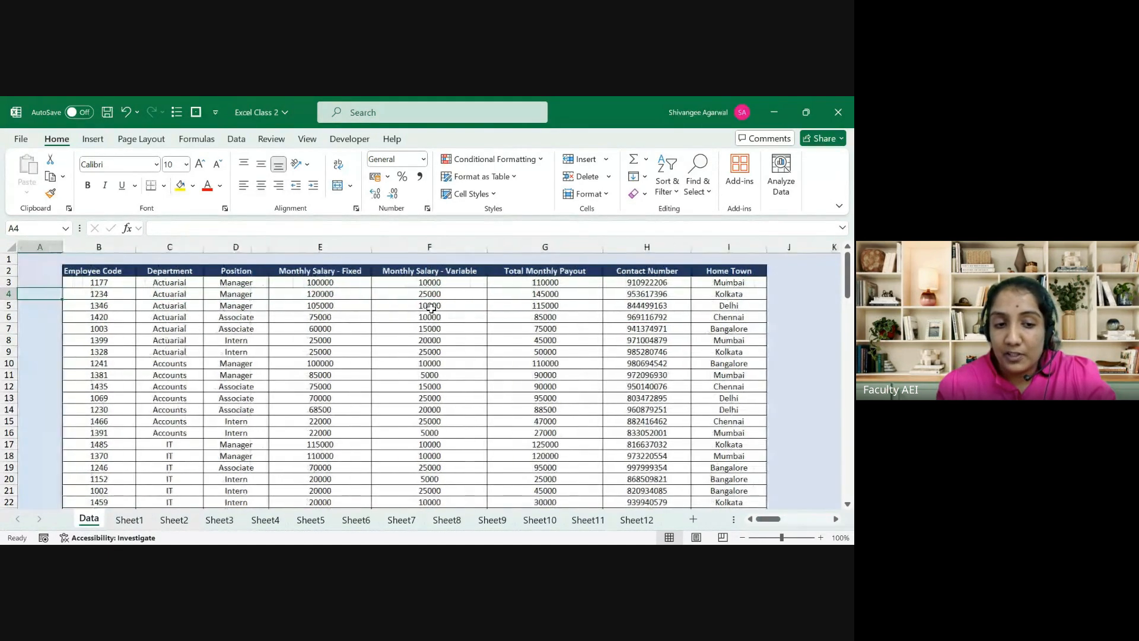
key(Right)
key(Right)
key(Right)
key(Right)
key(Right)
key(shift+Left)
key(shift+Left)
key(shift+Left)
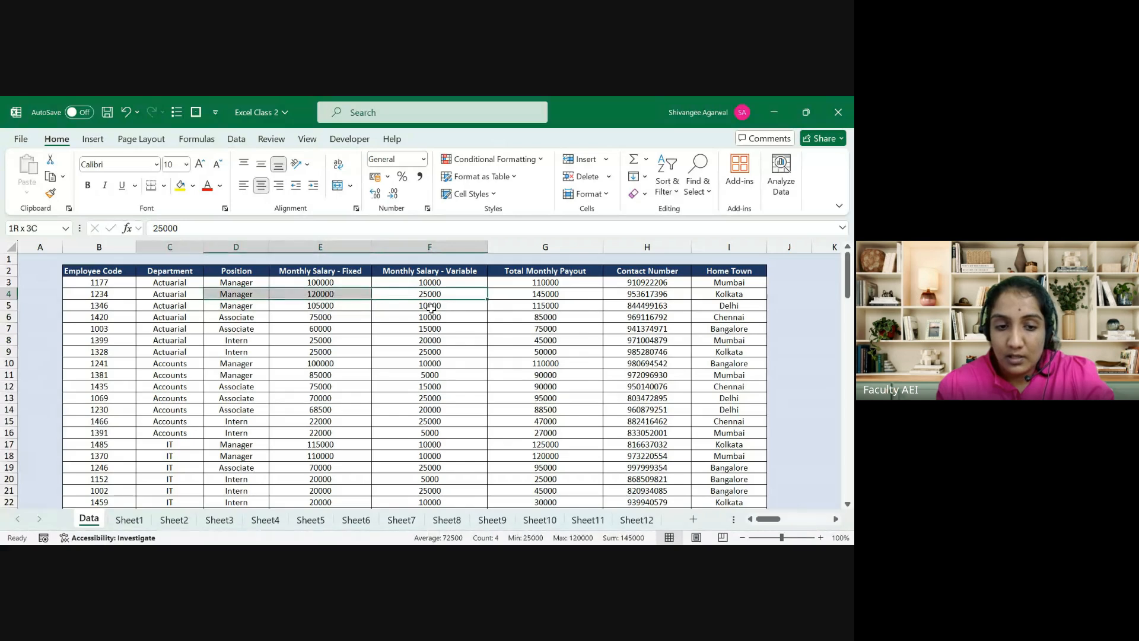
key(shift+Left)
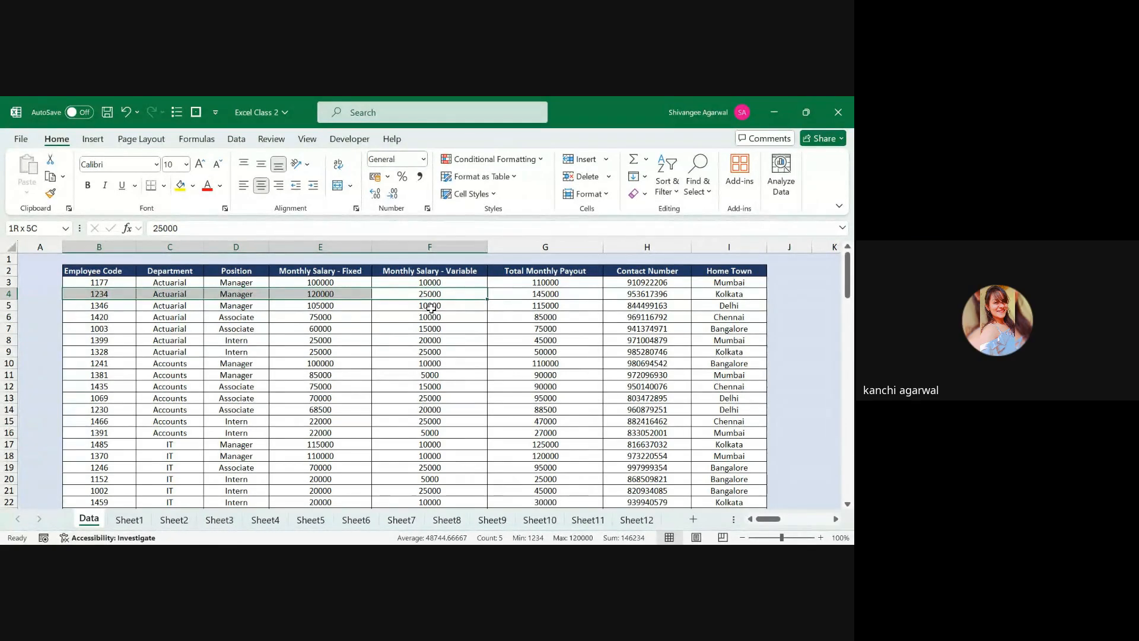
key(Left)
key(Left)
key(Left)
key(Left)
key(Up)
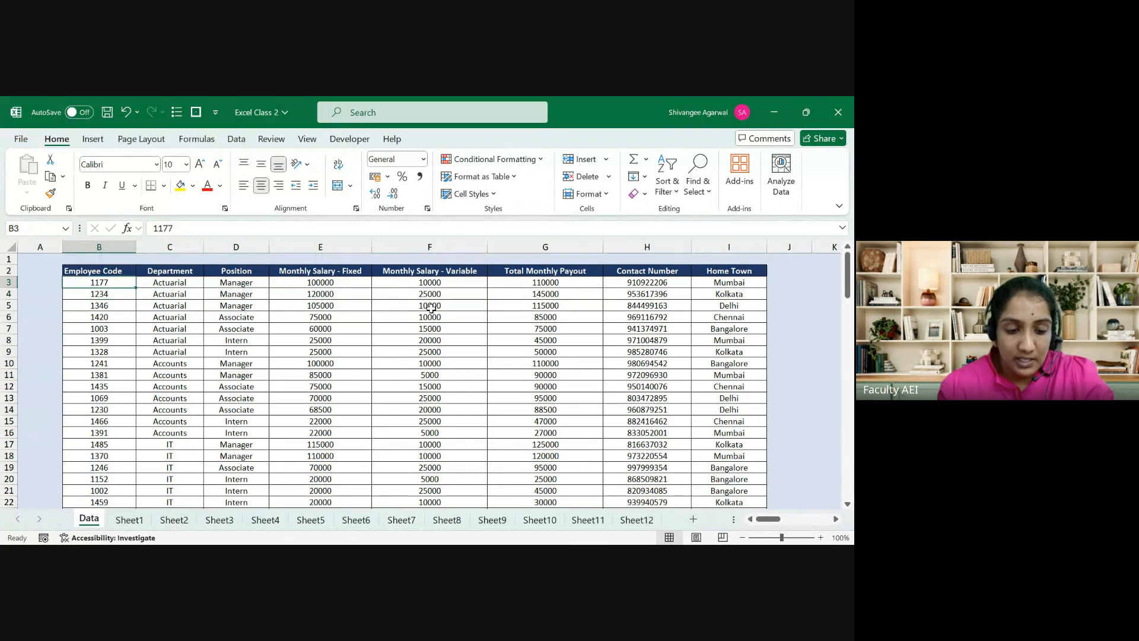
key(Up)
key(shift+Down)
key(shift+Down)
key(shift+Down)
key(shift+Down)
key(shift+Down)
key(shift+Down)
key(shift+Down)
key(shift+Down)
key(shift+Down)
key(shift+Down)
key(shift+Down)
key(shift+Down)
key(shift+Down)
key(shift+Down)
key(shift+Down)
key(shift+Down)
key(shift+Down)
key(shift+Down)
key(shift+Down)
key(shift+Down)
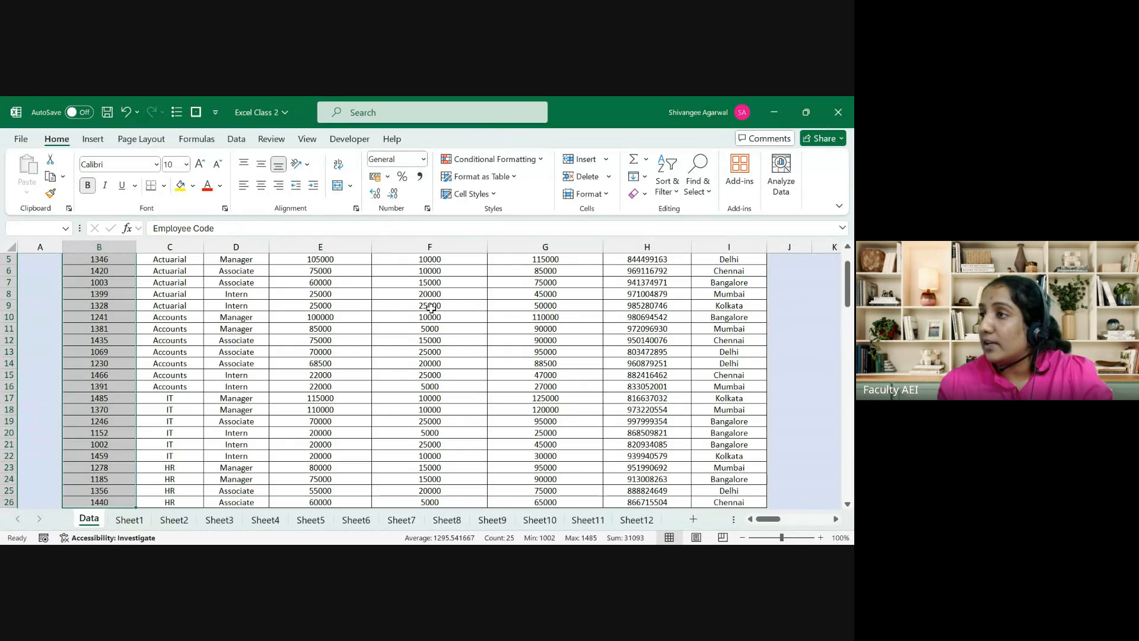
key(Up)
key(Down)
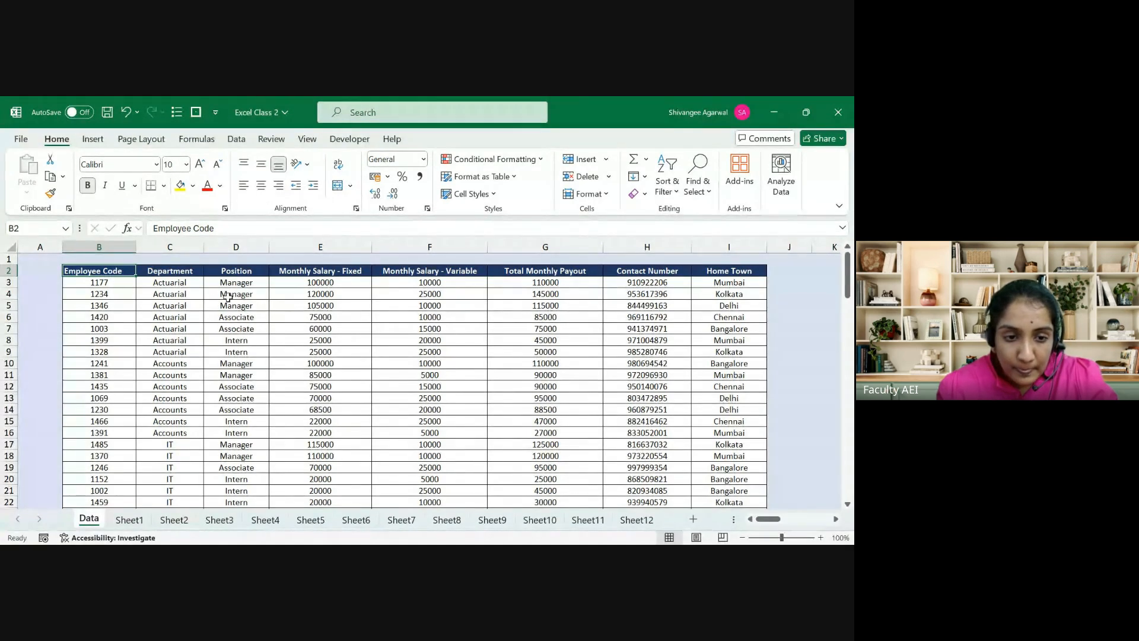
click(207, 271)
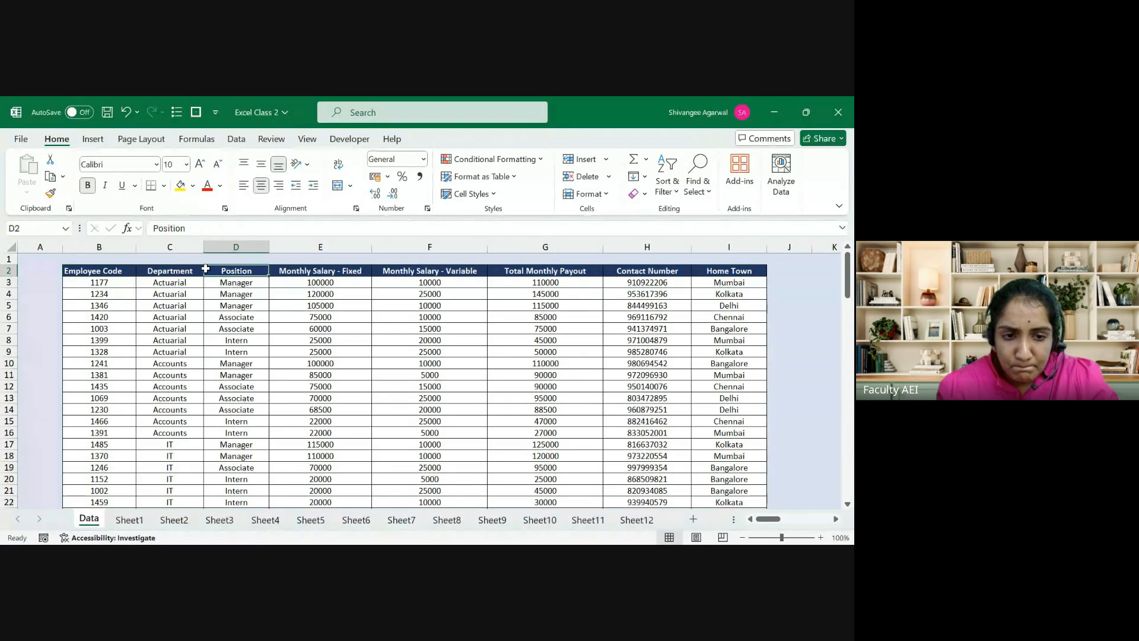
click(202, 270)
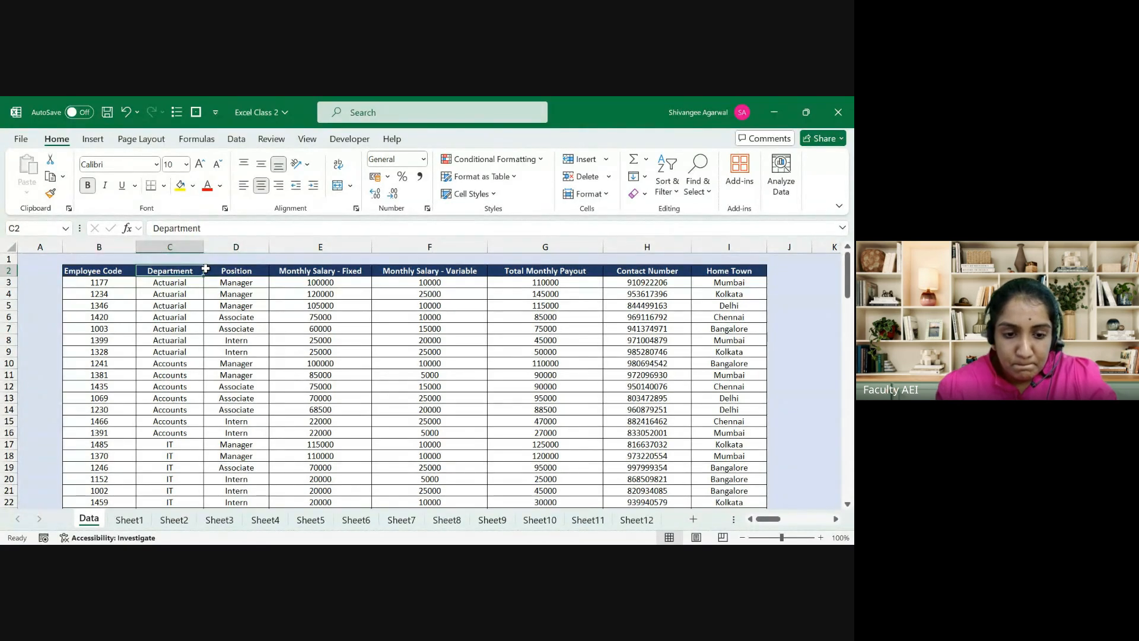
scroll(205, 270, down, 1)
scroll(205, 270, up, 1)
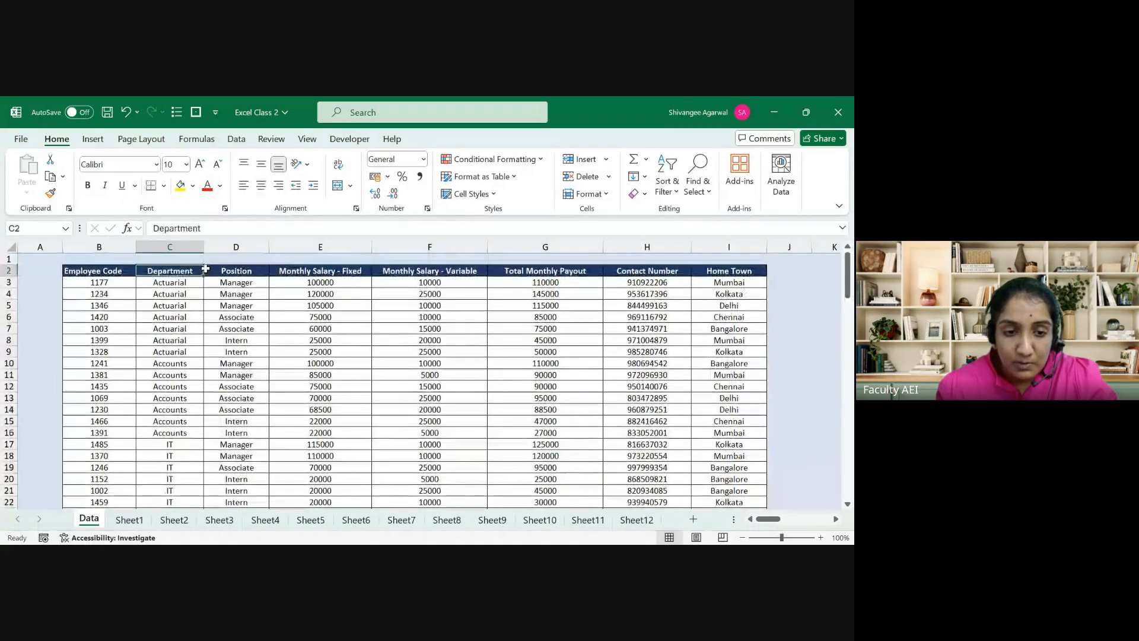
key(Down)
key(Up)
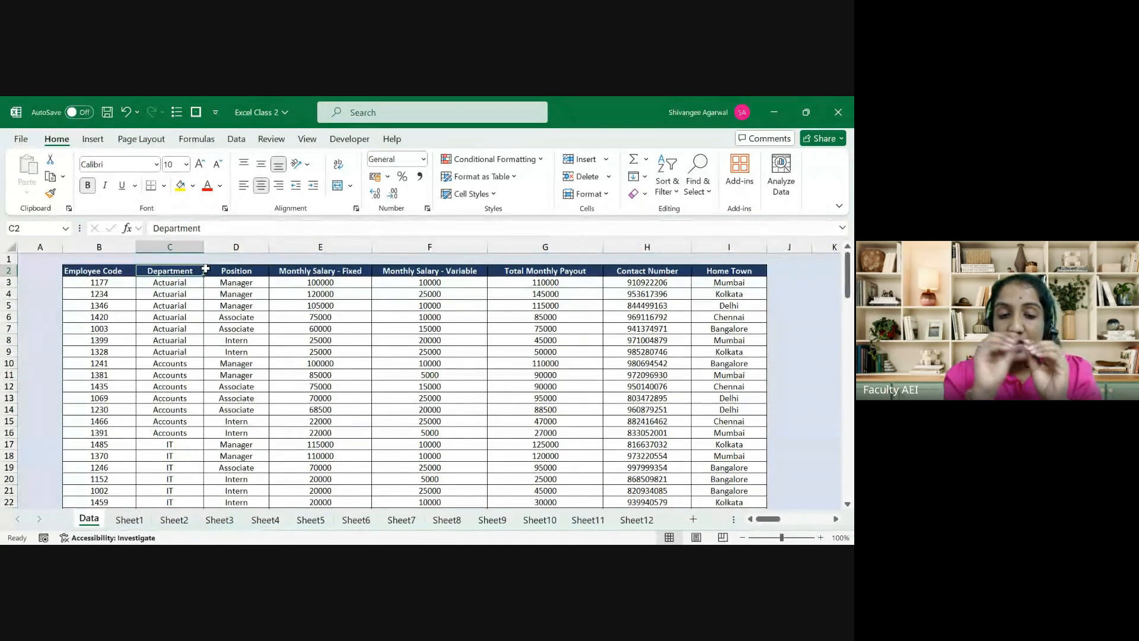
click(97, 270)
click(101, 295)
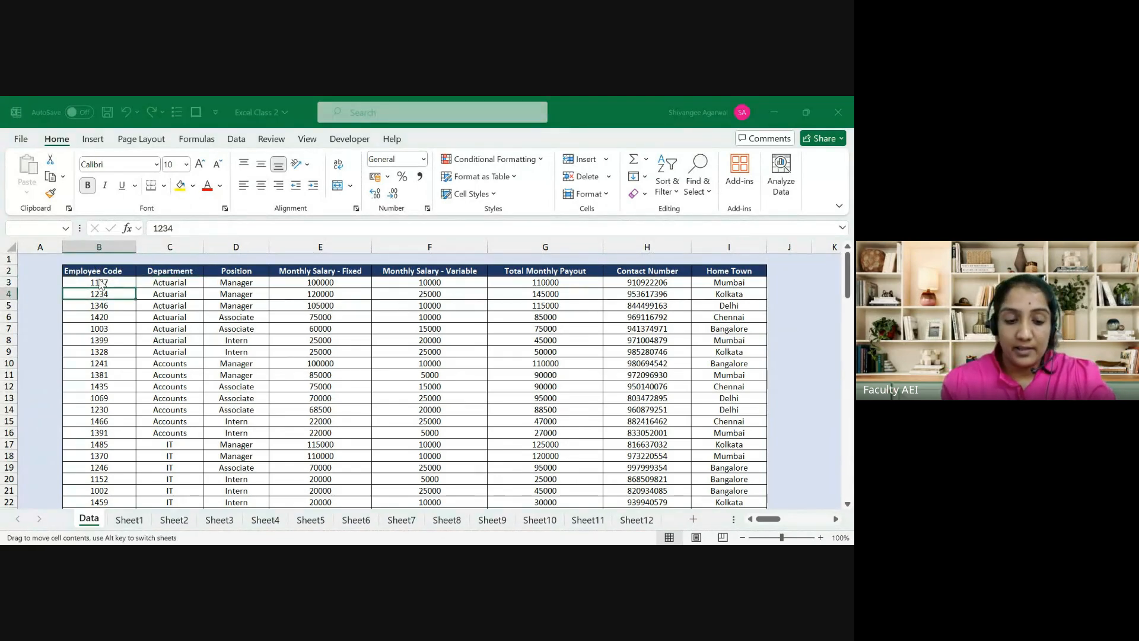
click(99, 273)
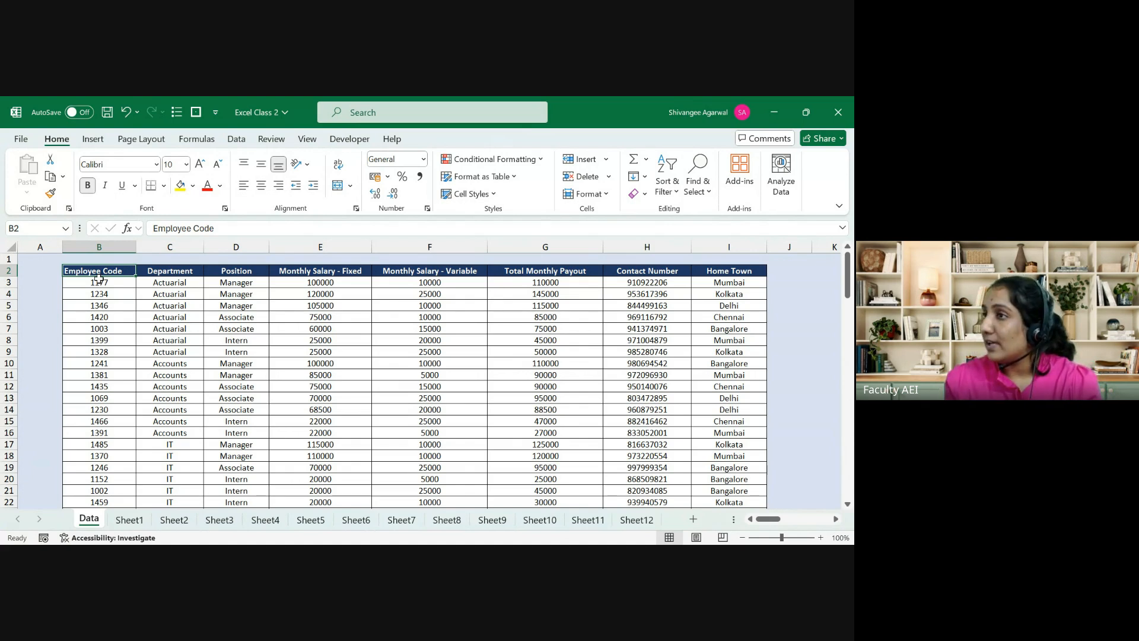
Step: Inspect C7's VLOOKUP formula for employee 1177 on Sheet1 without changing it
click(130, 521)
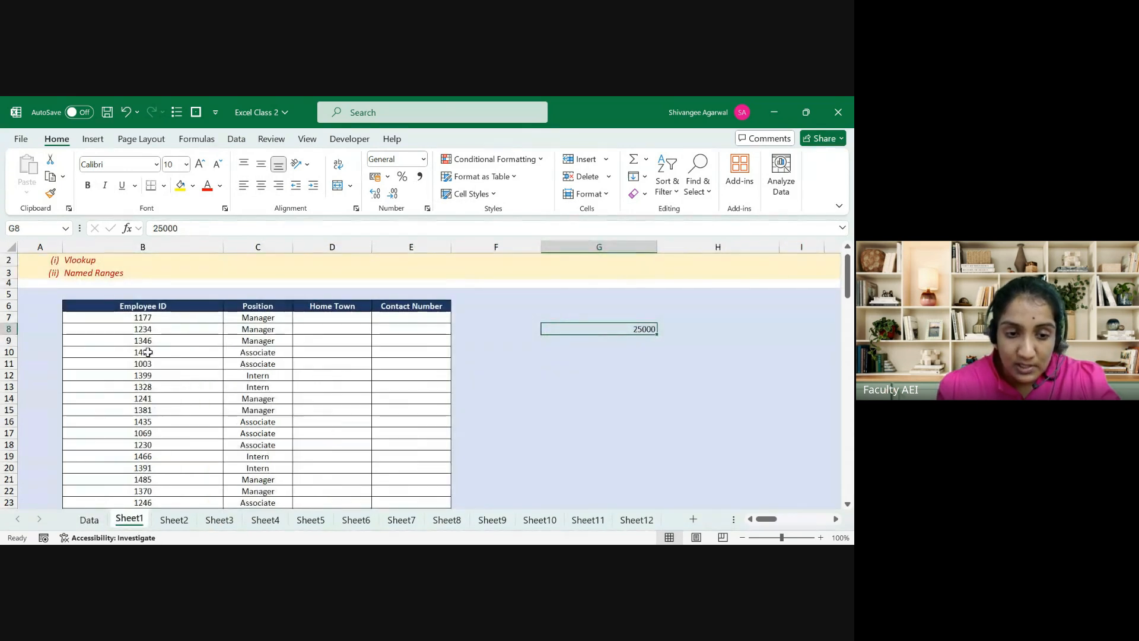
click(152, 317)
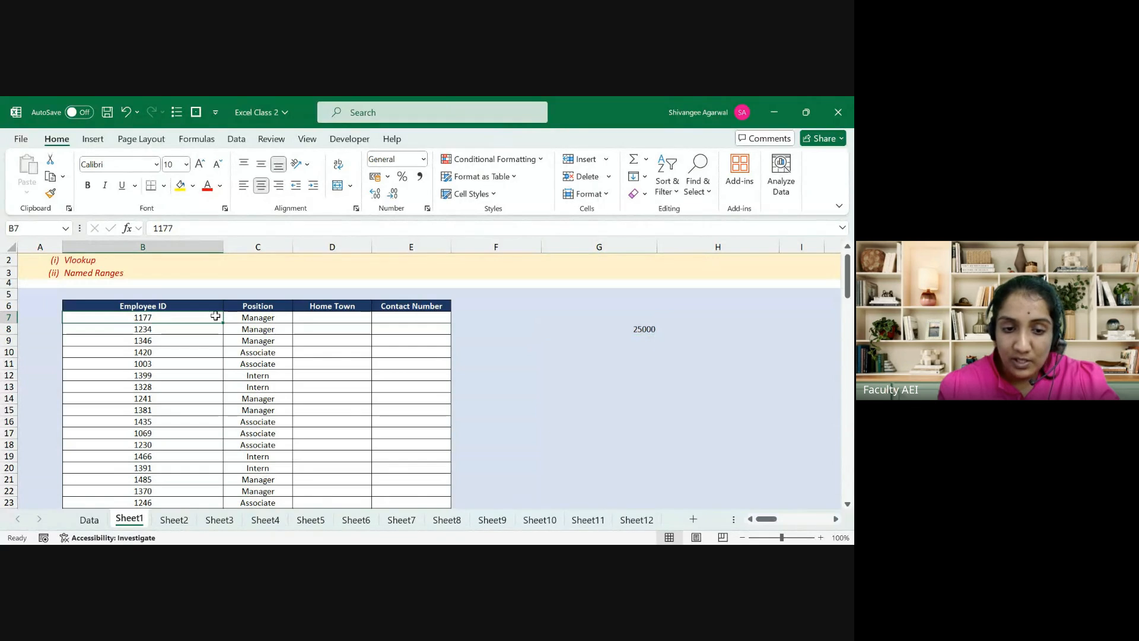
click(250, 319)
click(204, 228)
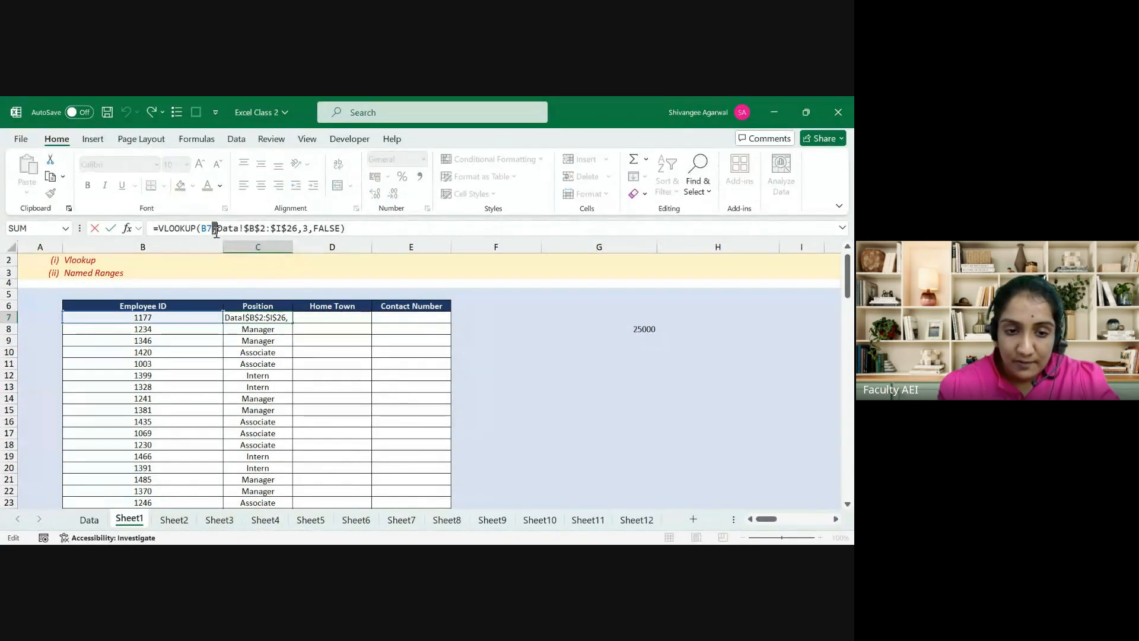
key(Escape)
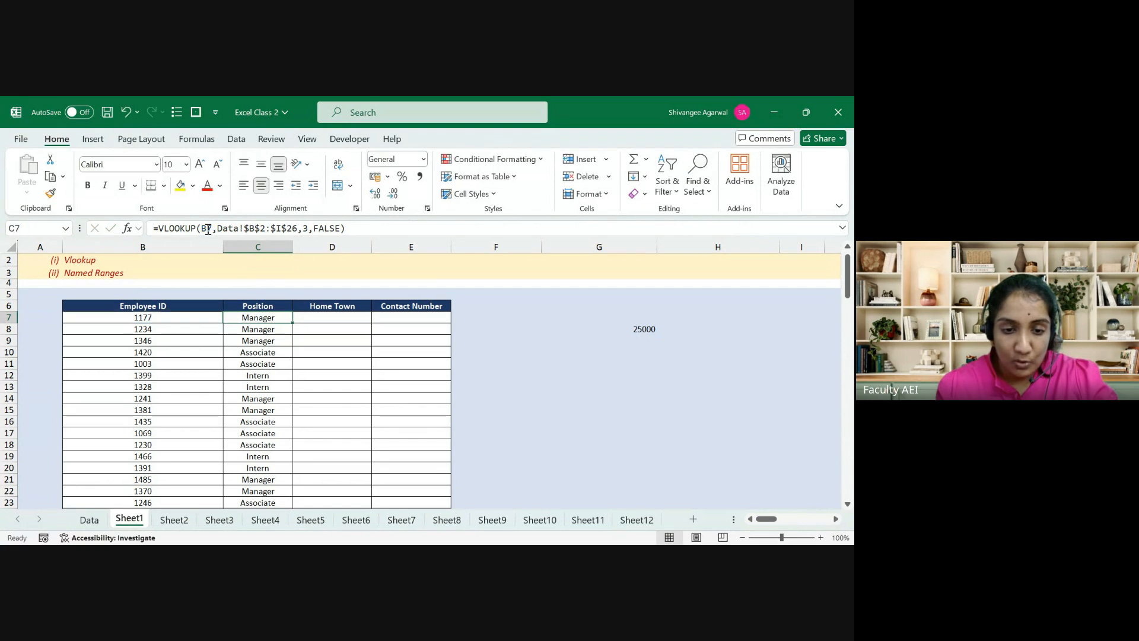
Step: Browse the Data sheet's employee codes and departments, then check C12's lookup formula
click(89, 519)
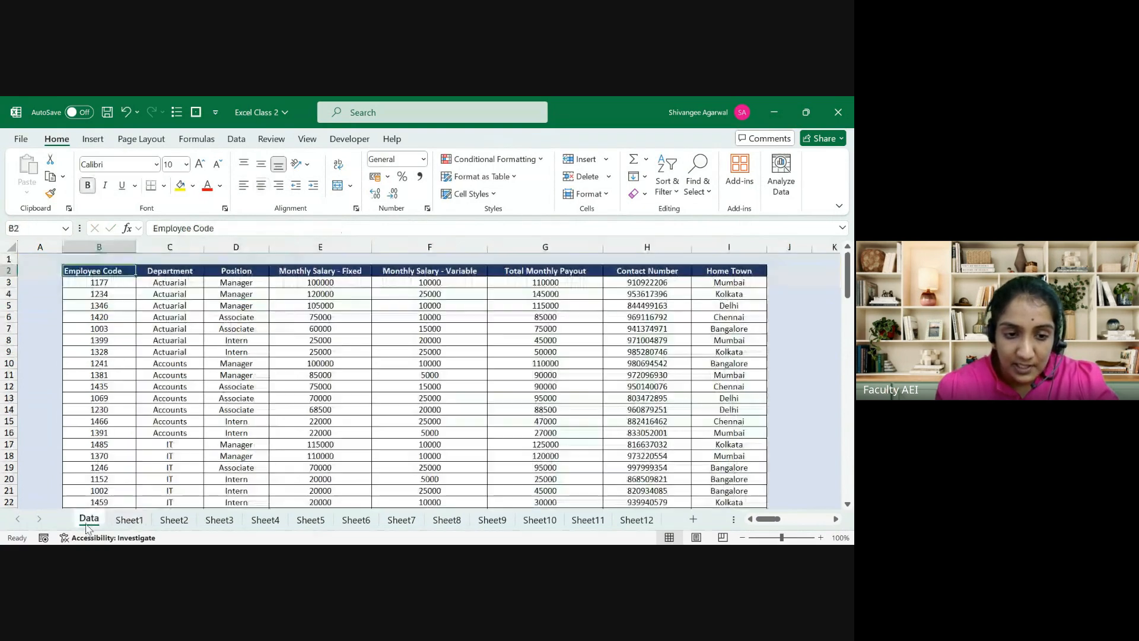
drag(117, 271, 657, 478)
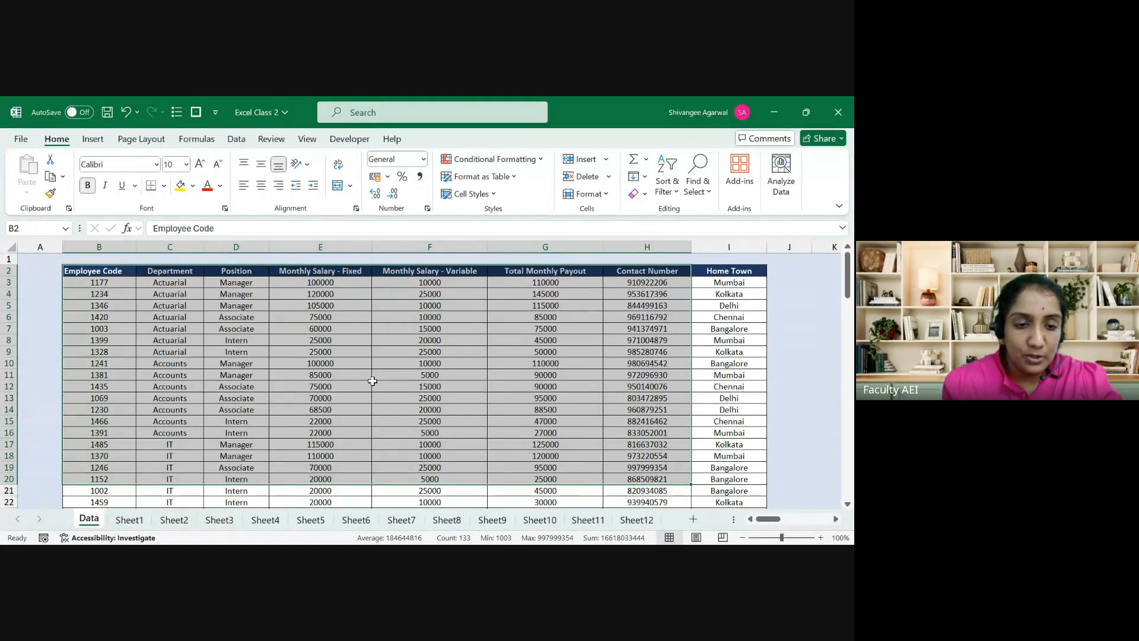
click(117, 267)
key(Down)
key(Down)
key(Down)
key(Down)
key(Down)
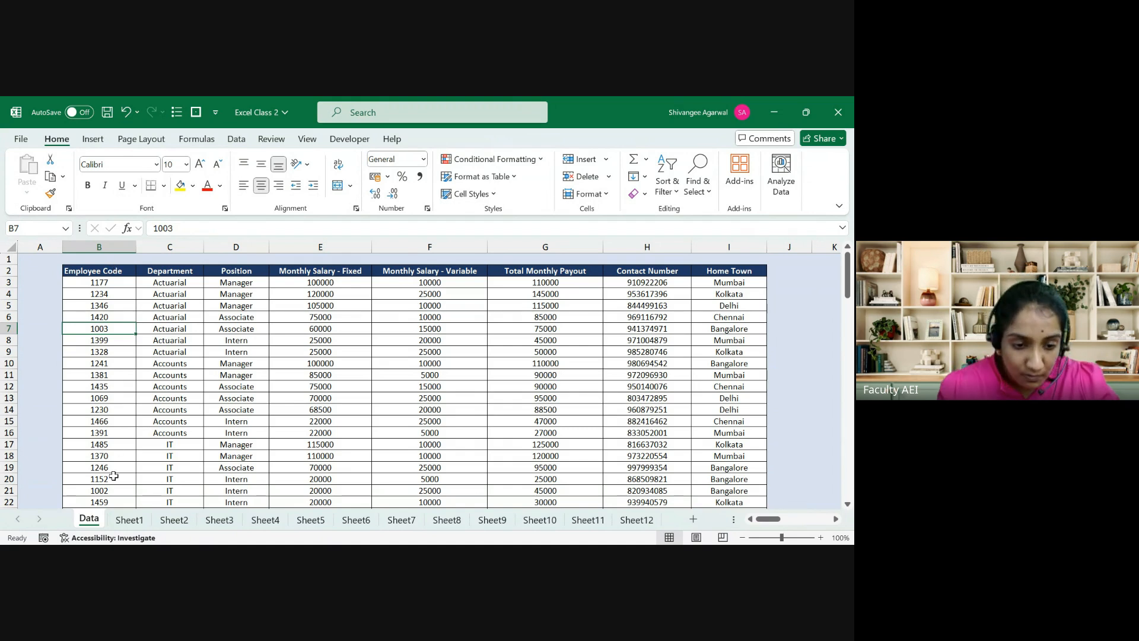
click(129, 519)
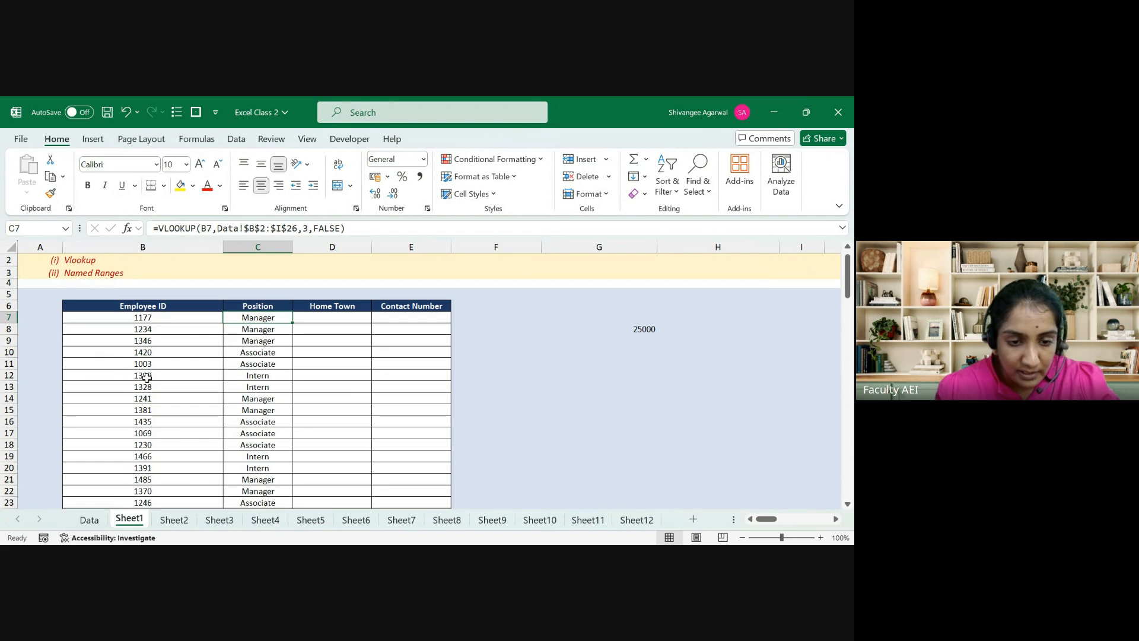
click(253, 375)
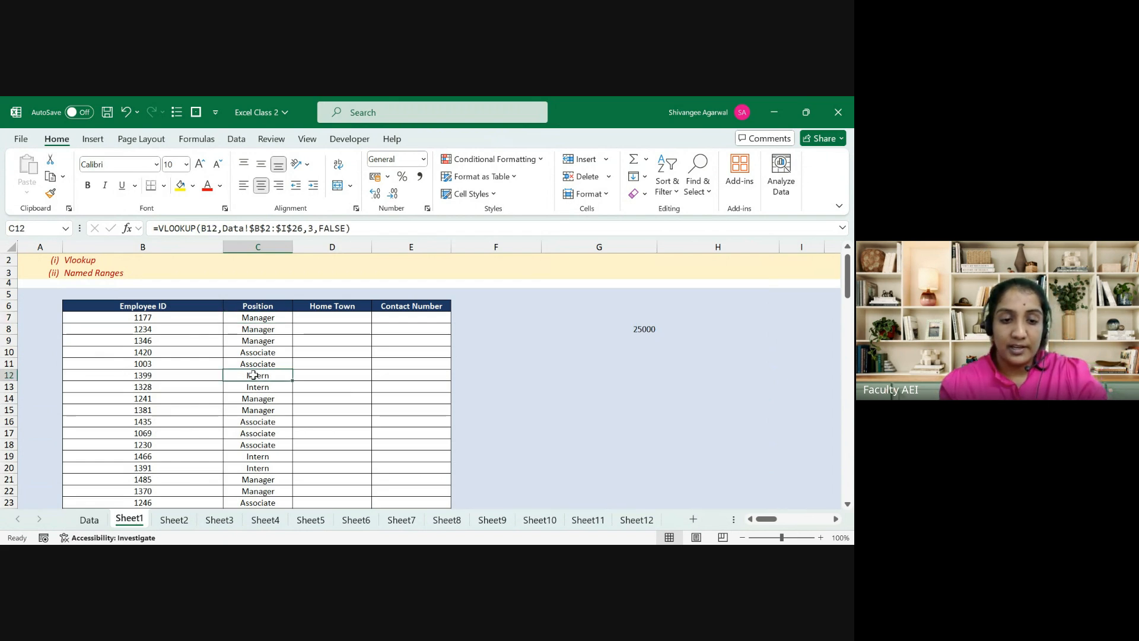
Step: Trace employee 1399's row across to Position on the Data sheet, then return to Sheet1
click(89, 520)
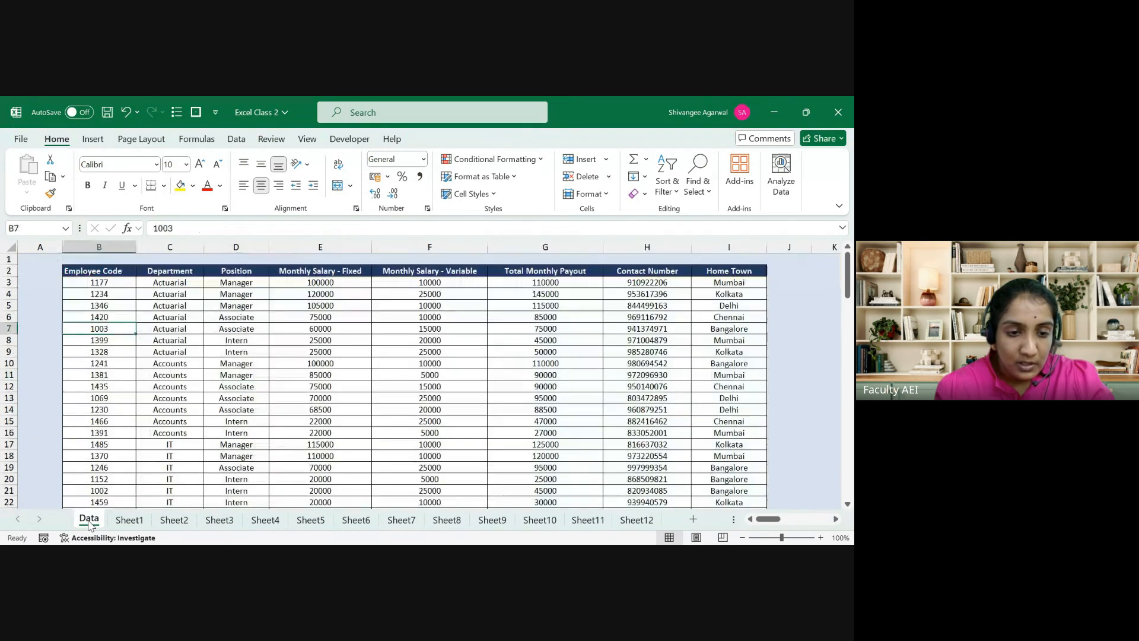
drag(117, 270, 104, 317)
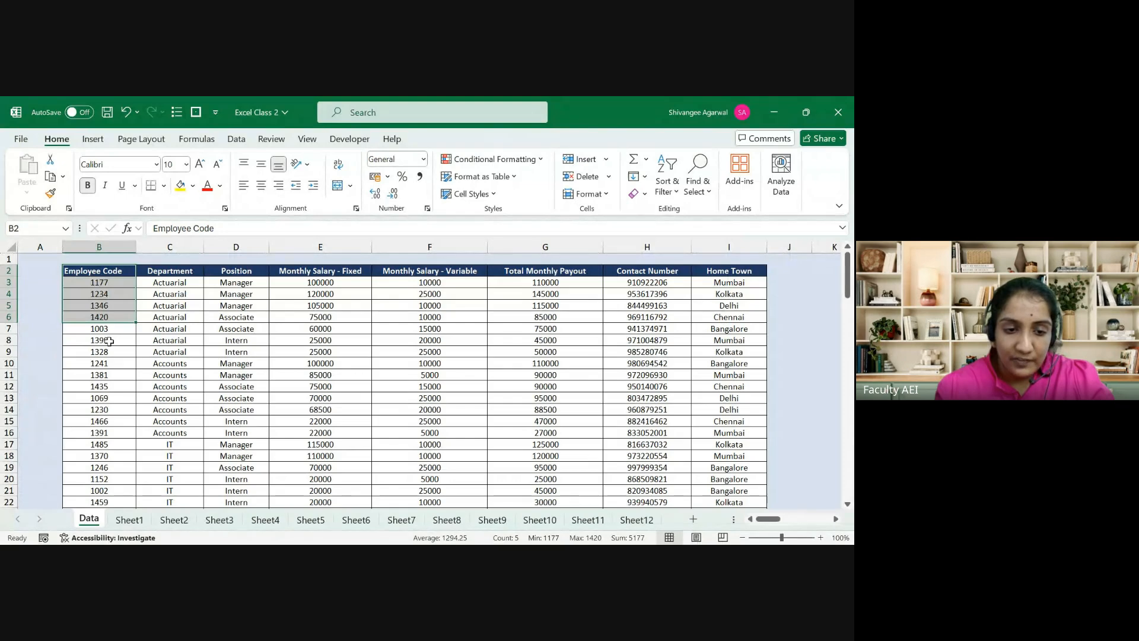
key(Right)
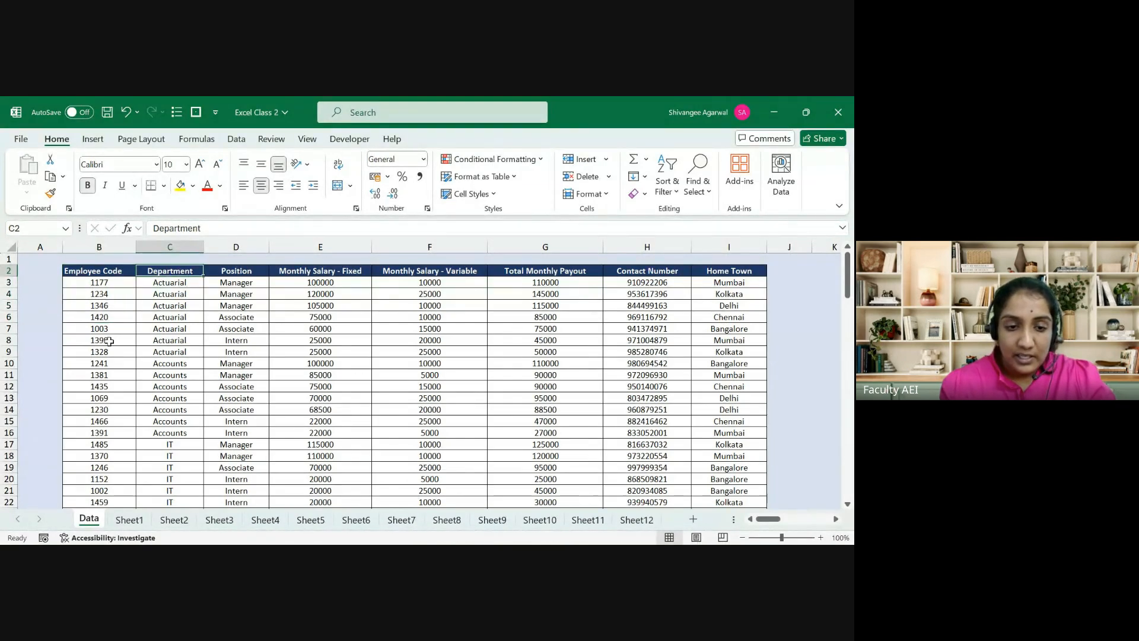
key(Right)
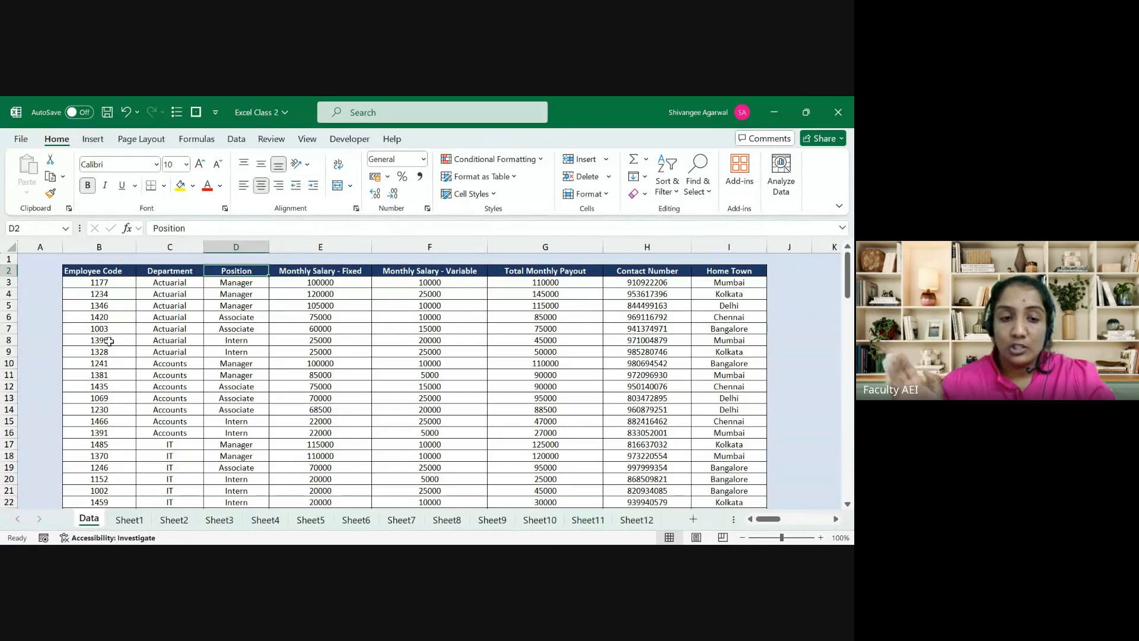
click(109, 342)
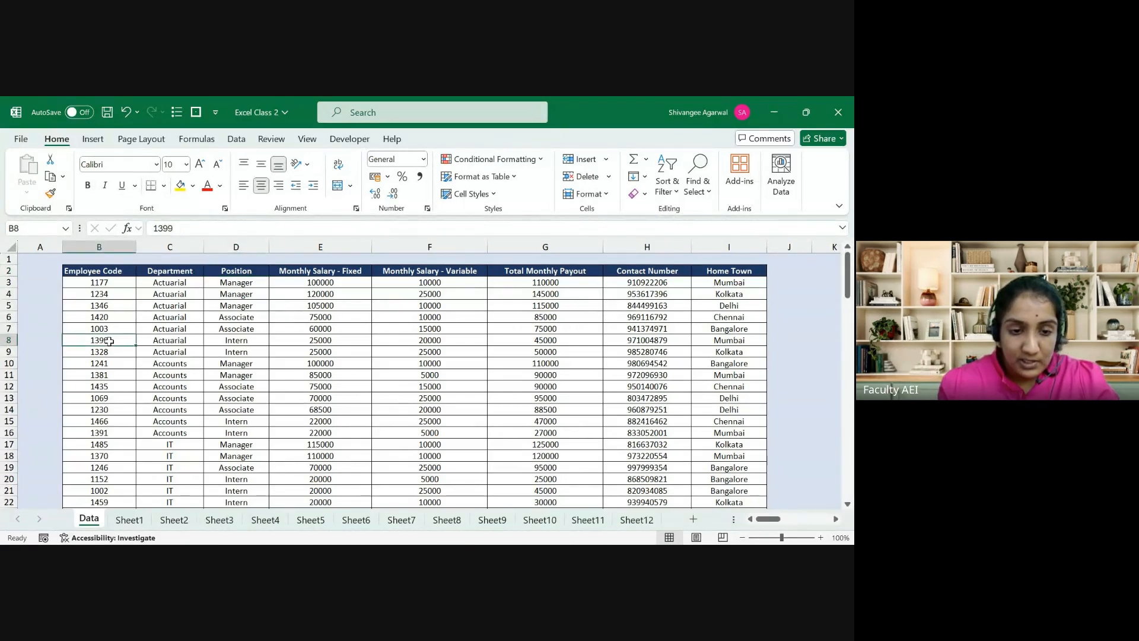
key(Right)
key(Right)
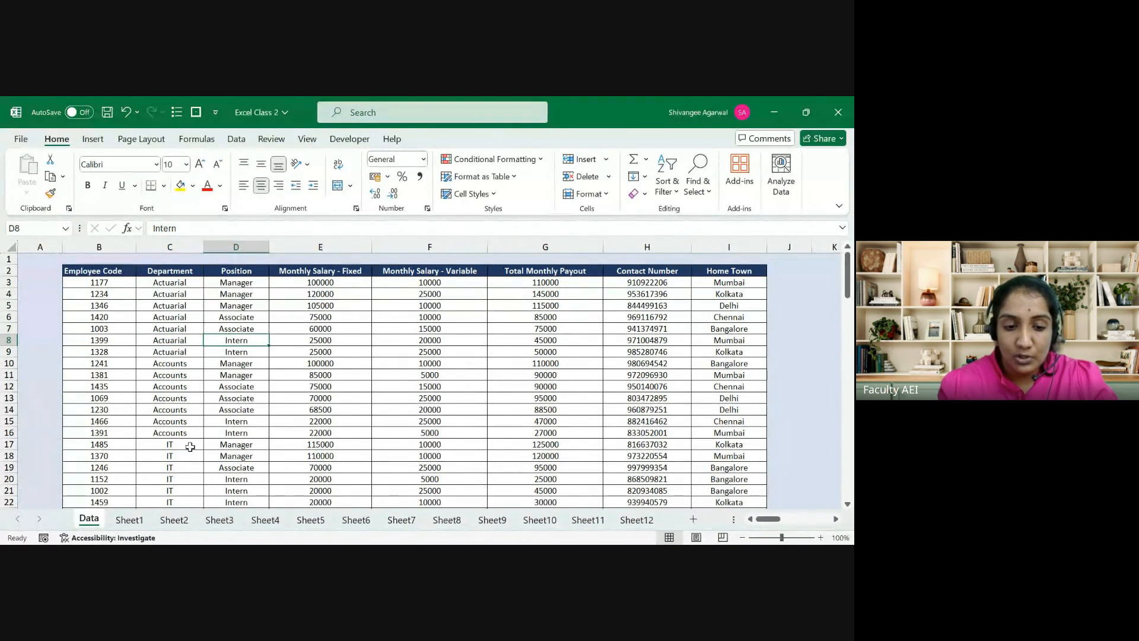
click(126, 520)
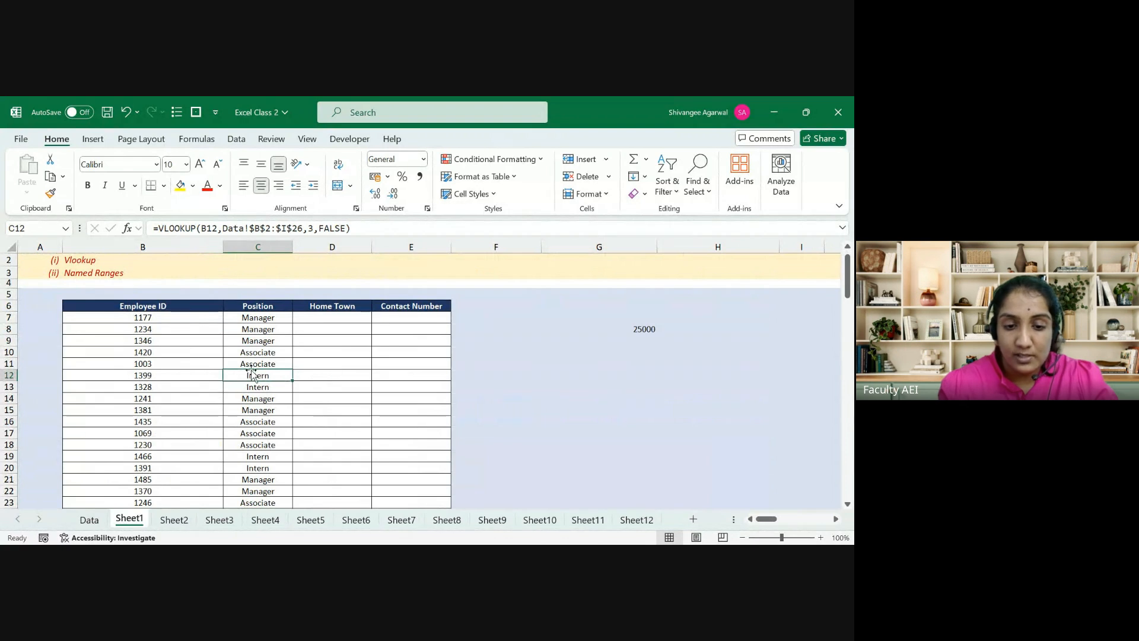
Step: Copy the Data sheet's Department entries C2:C26 with Ctrl+Shift+Down and Ctrl+C
drag(248, 375, 167, 373)
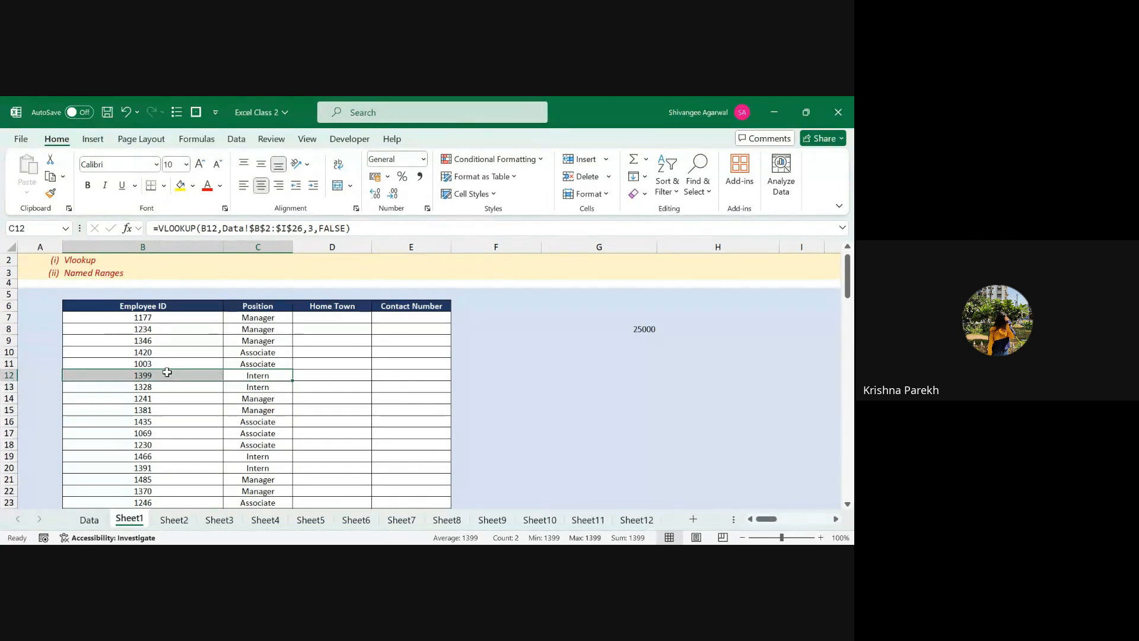
click(89, 521)
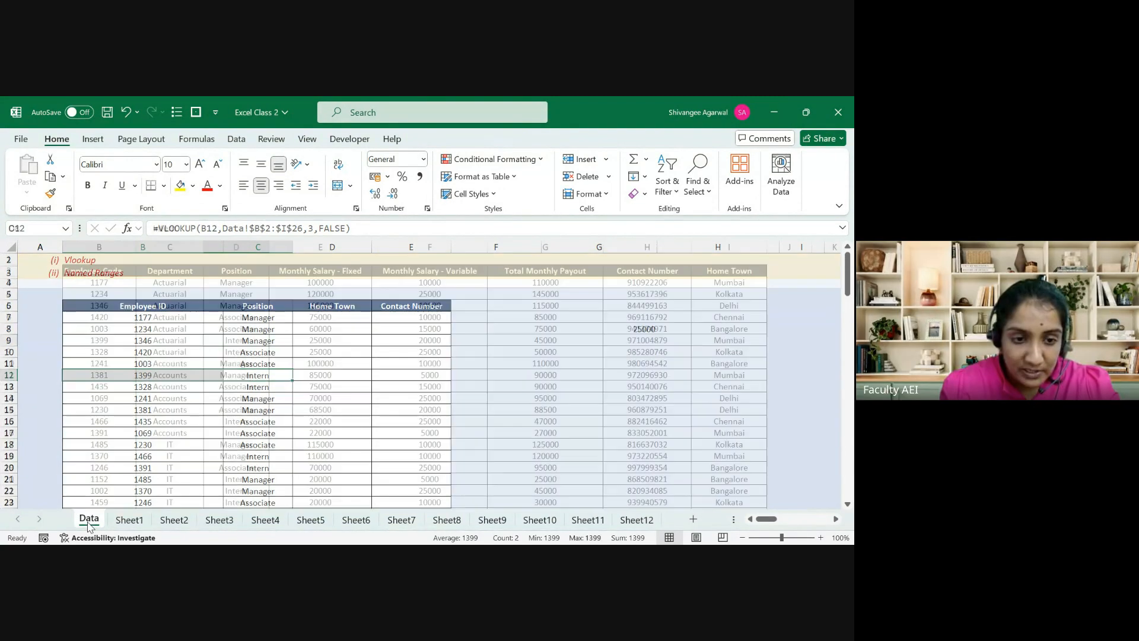
click(69, 270)
key(Right)
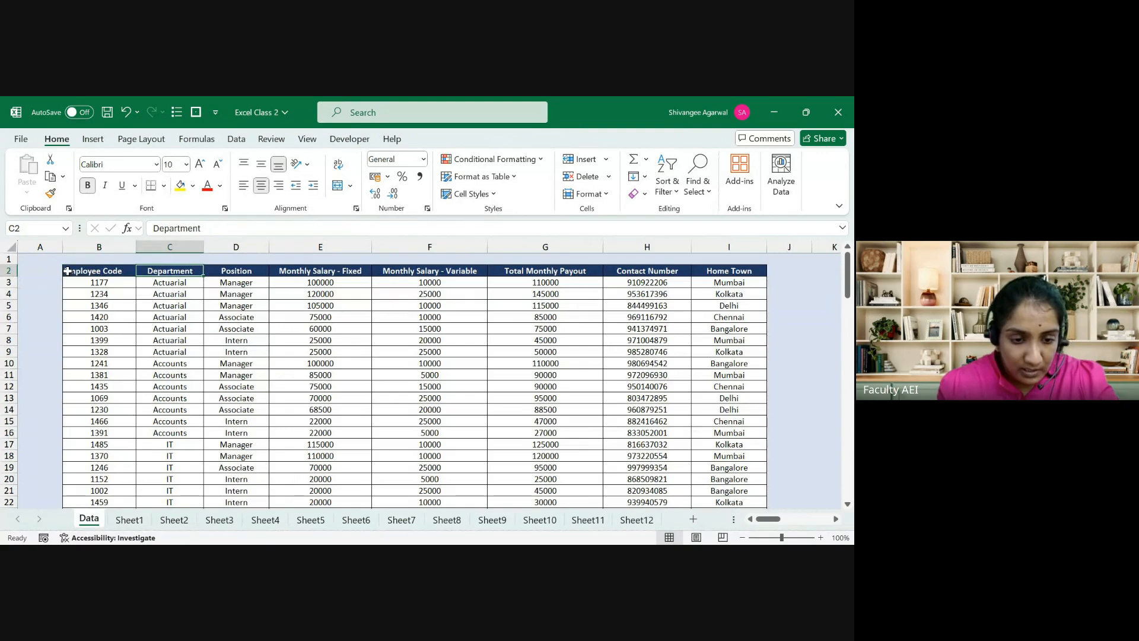
key(ctrl+shift+Down)
key(ctrl+c)
key(Left)
key(Left)
Step: Paste the departments into column A and head A2 'Sr. No'
key(ctrl+v)
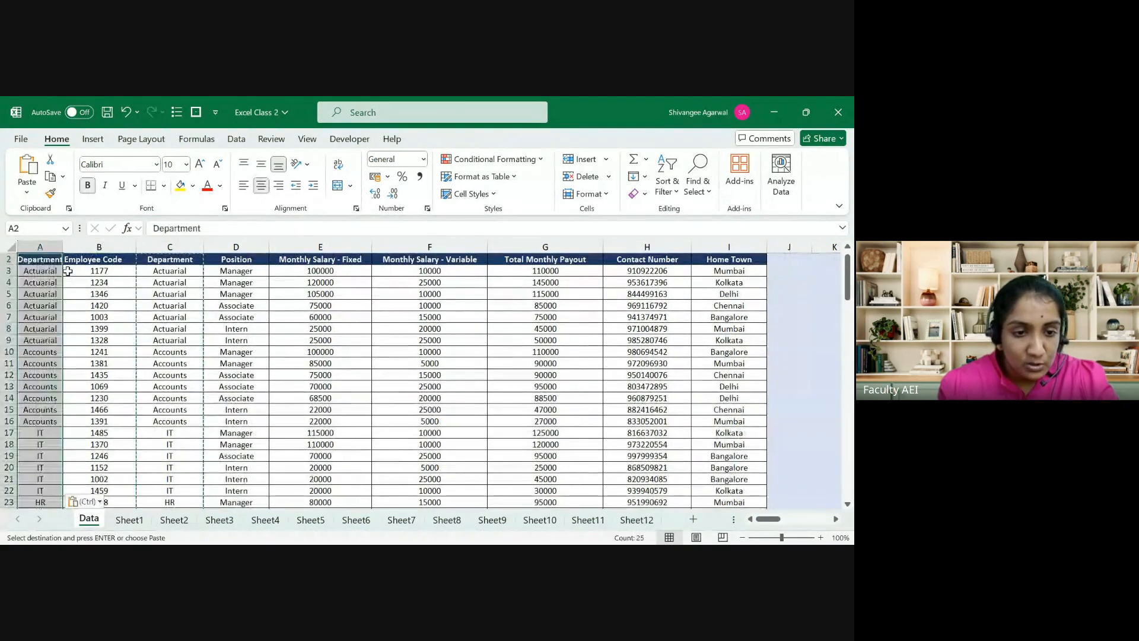
key(Up)
key(Down)
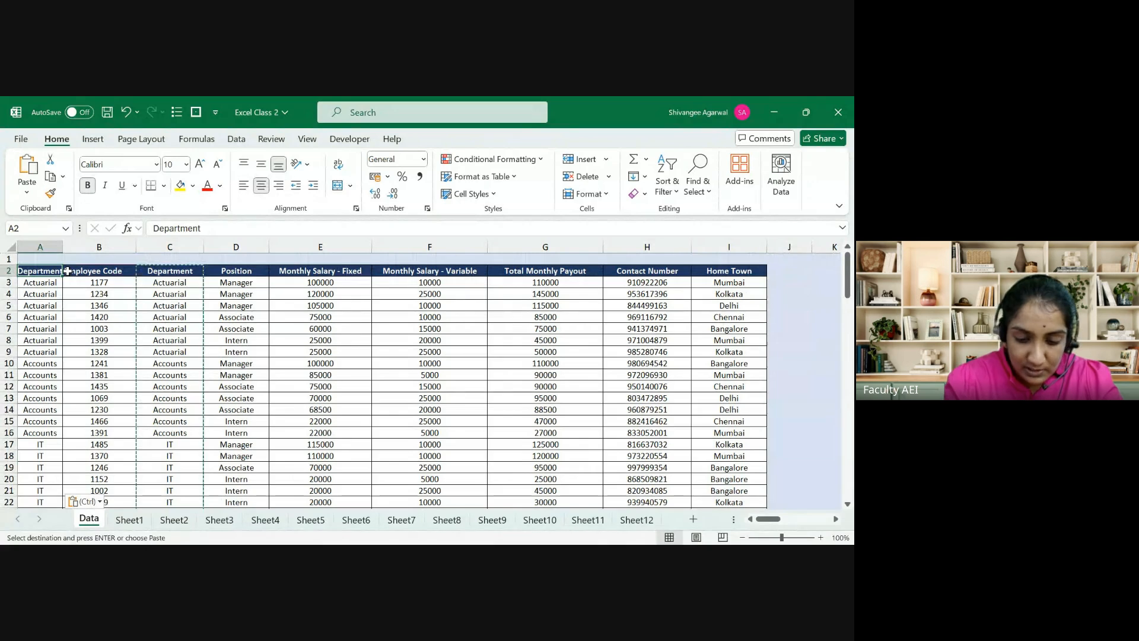
text(Sr. No)
key(Return)
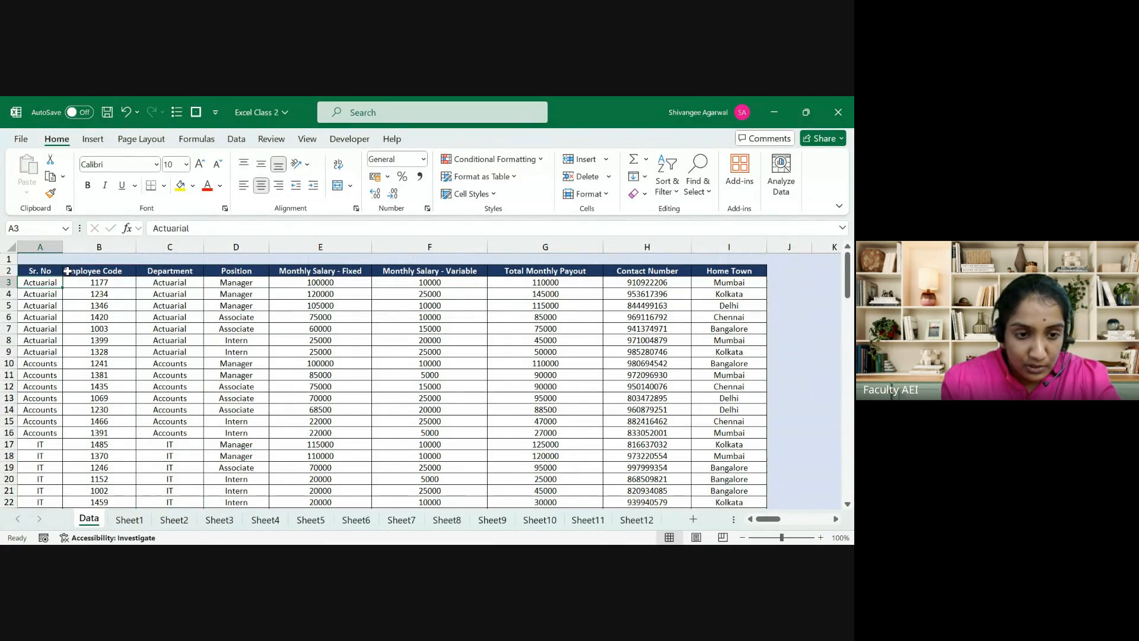
Step: Enter 1 and 2 below the header and fill serial numbers down the table
text(1)
key(Return)
text(2)
key(Return)
key(Up)
key(Up)
key(shift+Down)
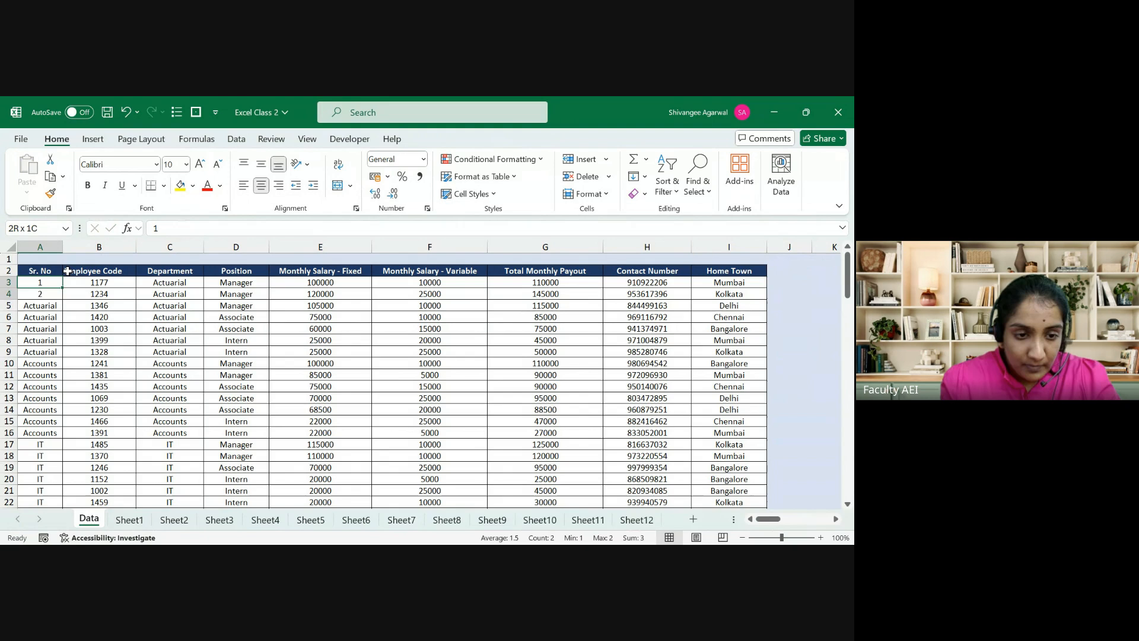
double_click(63, 300)
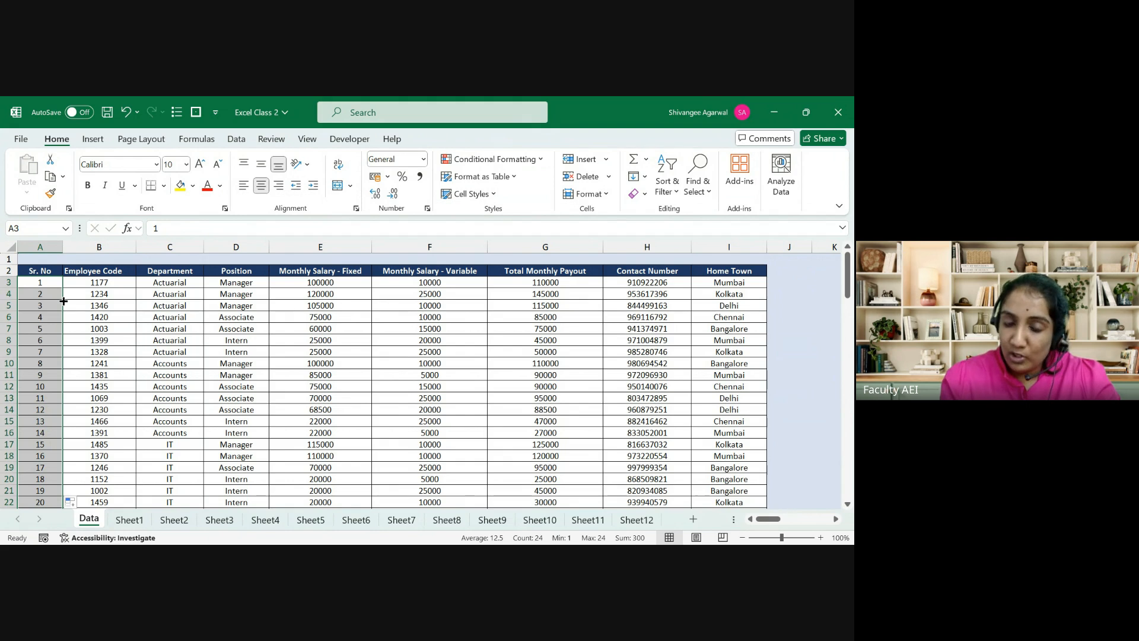
Step: Highlight the Data!$B$2:$I$26 range inside C7's lookup formula on Sheet1
click(129, 519)
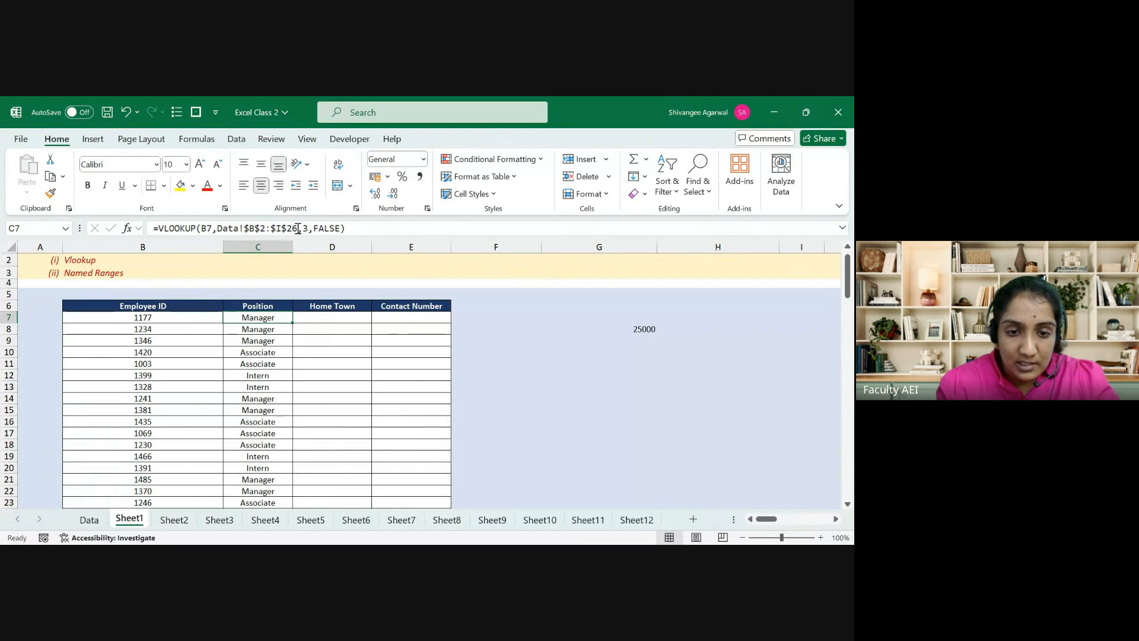
drag(297, 229, 219, 228)
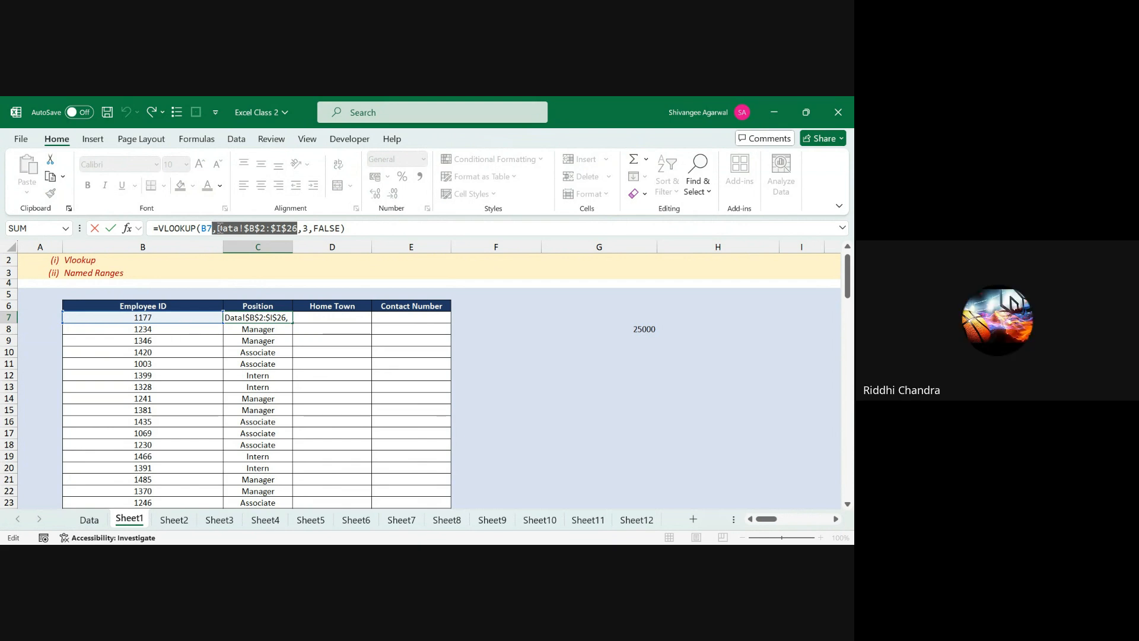
key(ctrl+Return)
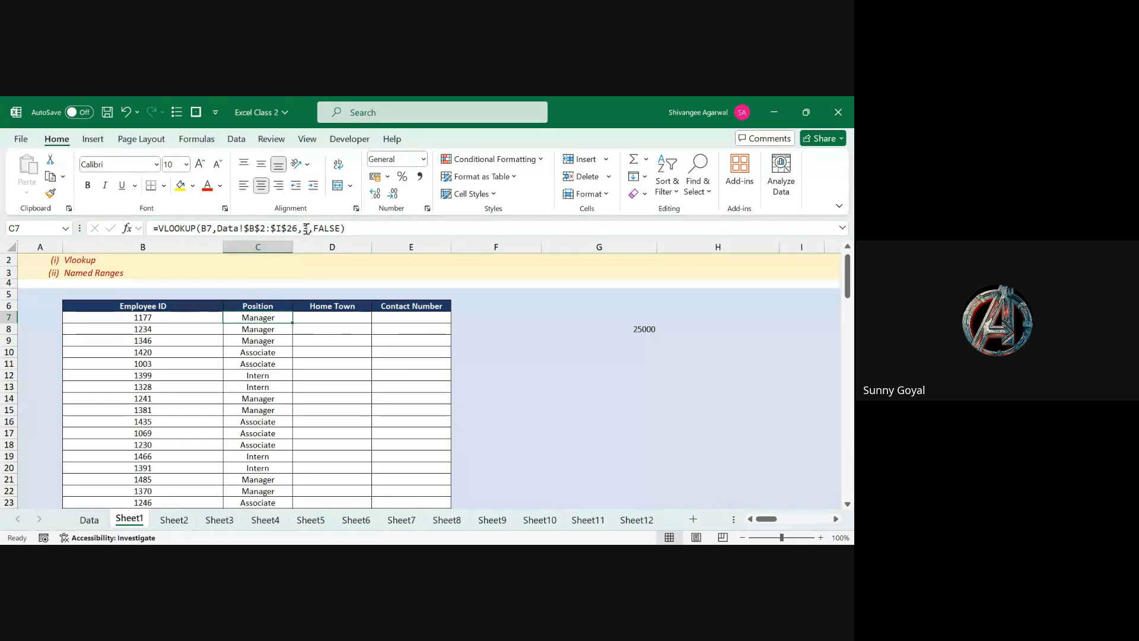
click(210, 227)
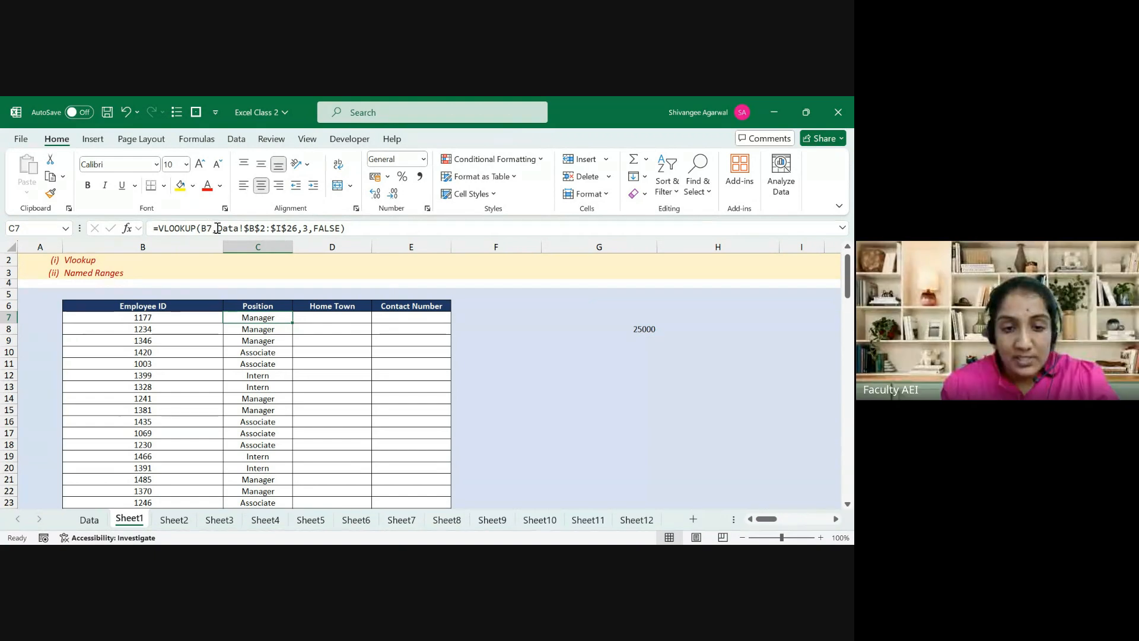
drag(217, 229, 297, 230)
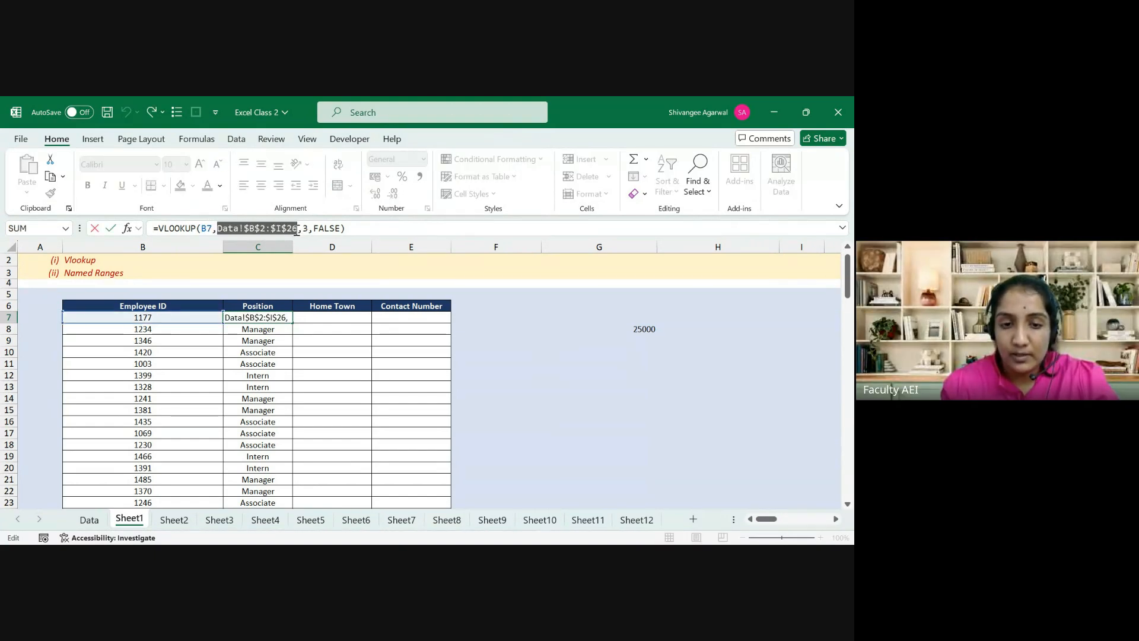
key(Return)
Step: Select the matching employee data on the Data sheet, from Employee Code onward
click(90, 519)
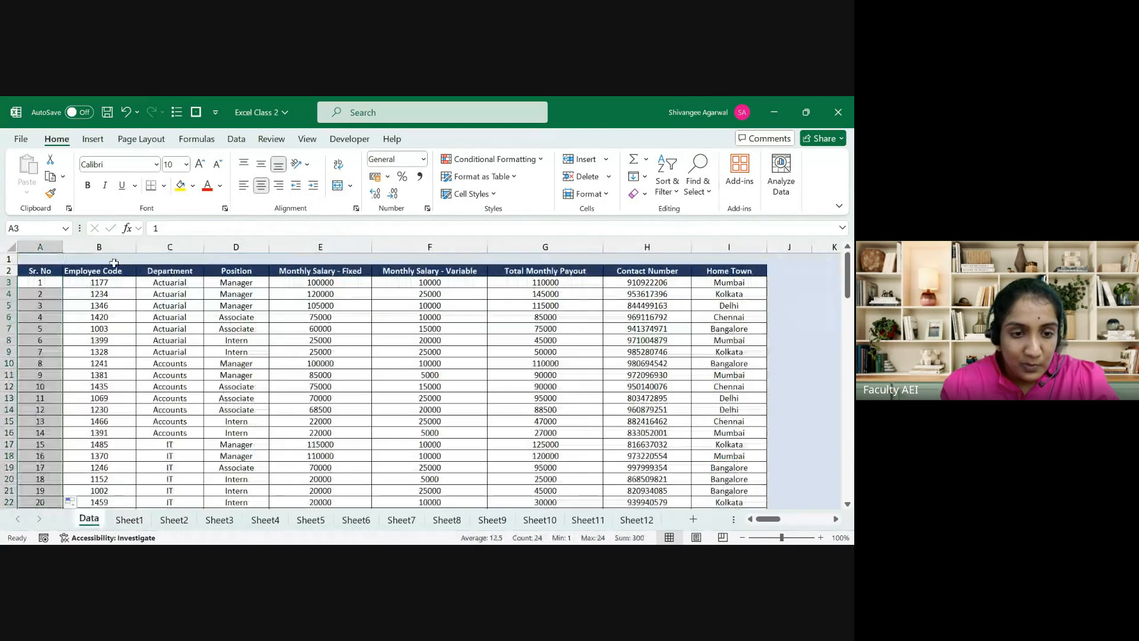
drag(30, 271, 31, 364)
click(31, 421)
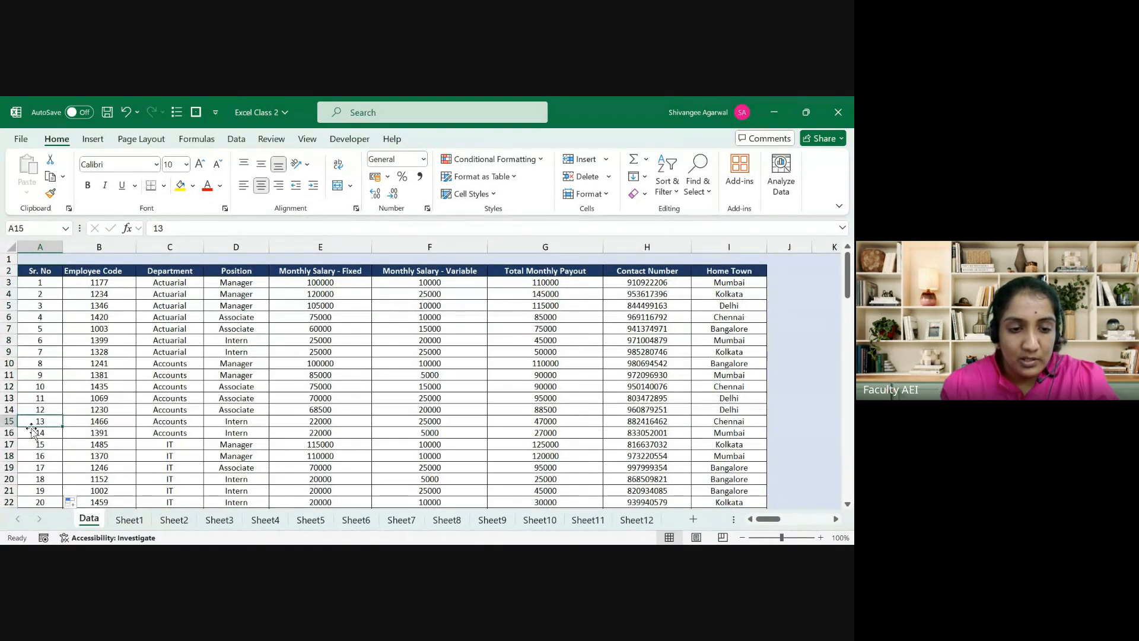
drag(92, 271, 729, 503)
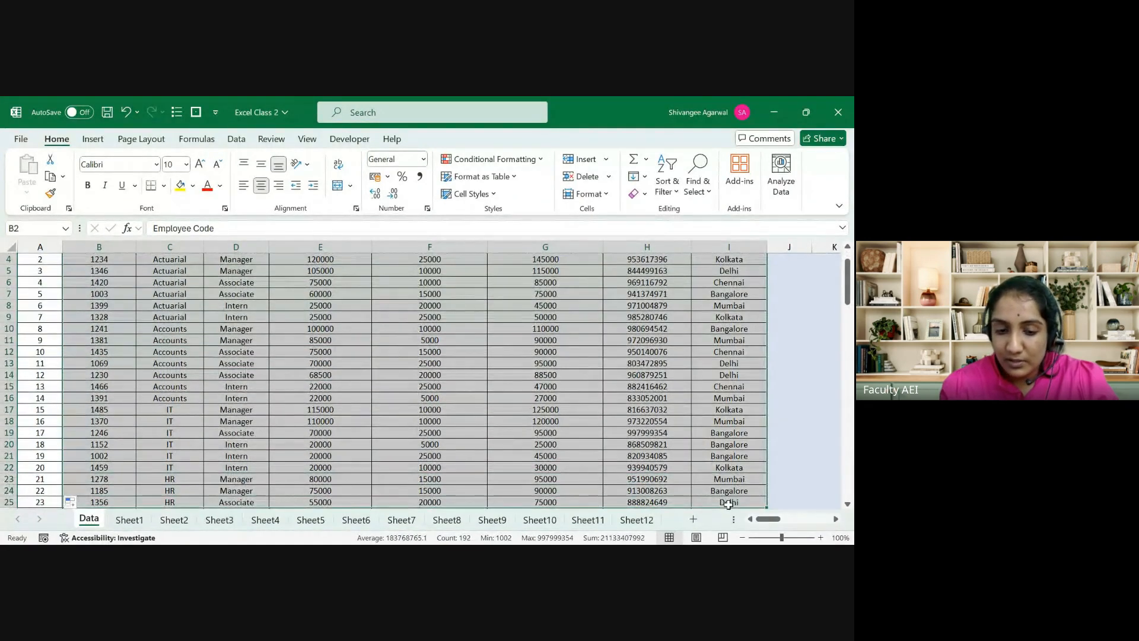
Step: Highlight Data!$B$2:$I$26 in C7's formula again, leaving it unchanged
click(132, 522)
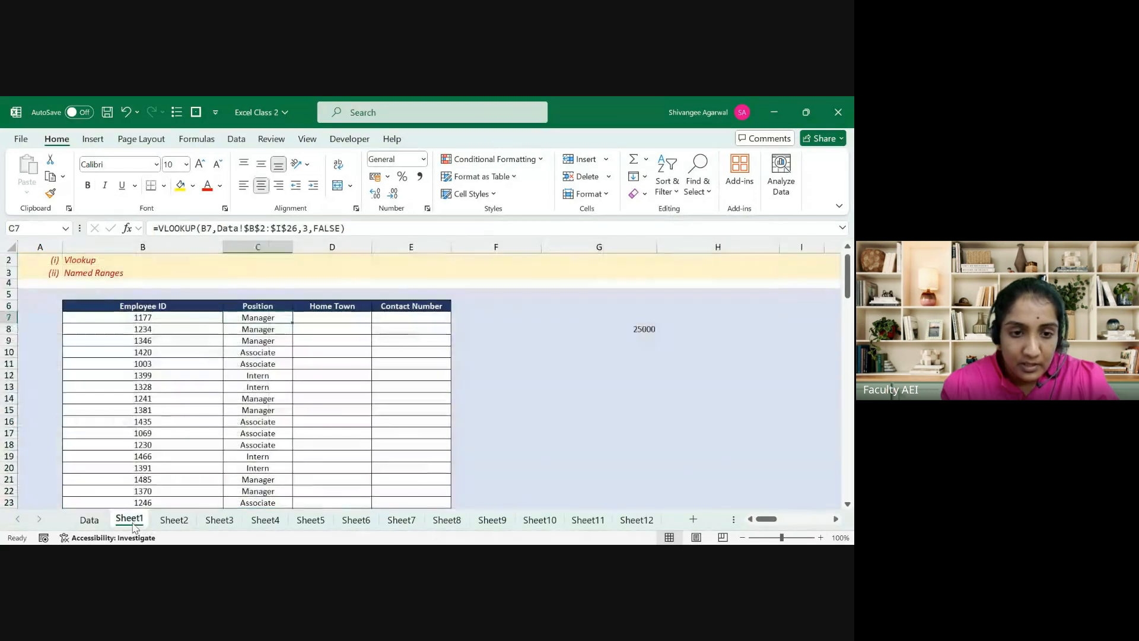
click(218, 228)
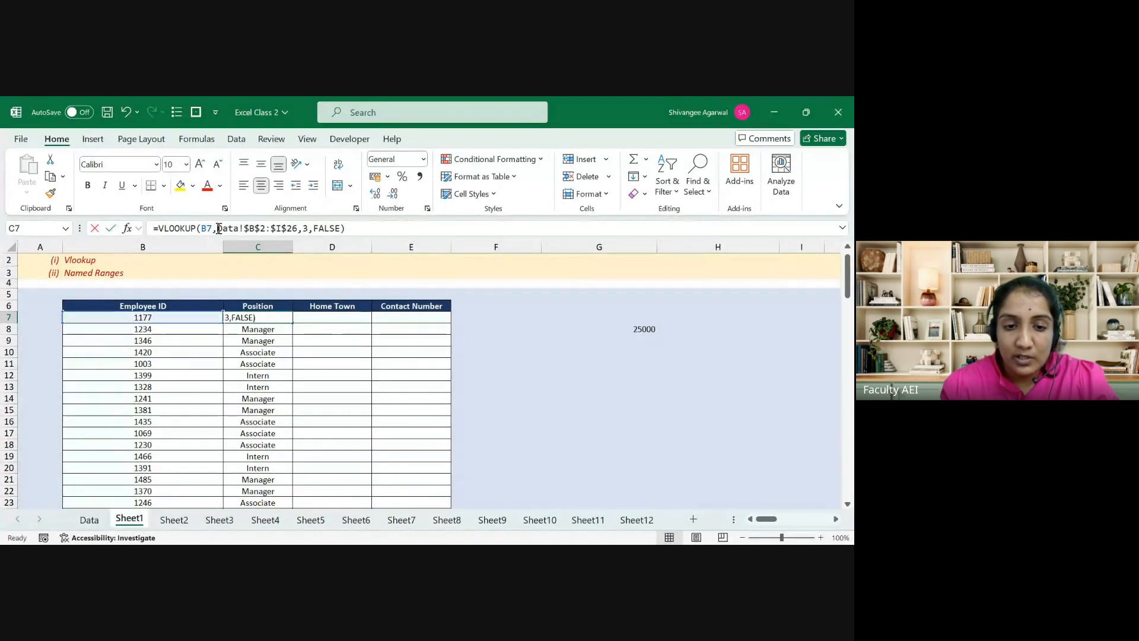
drag(218, 228, 298, 228)
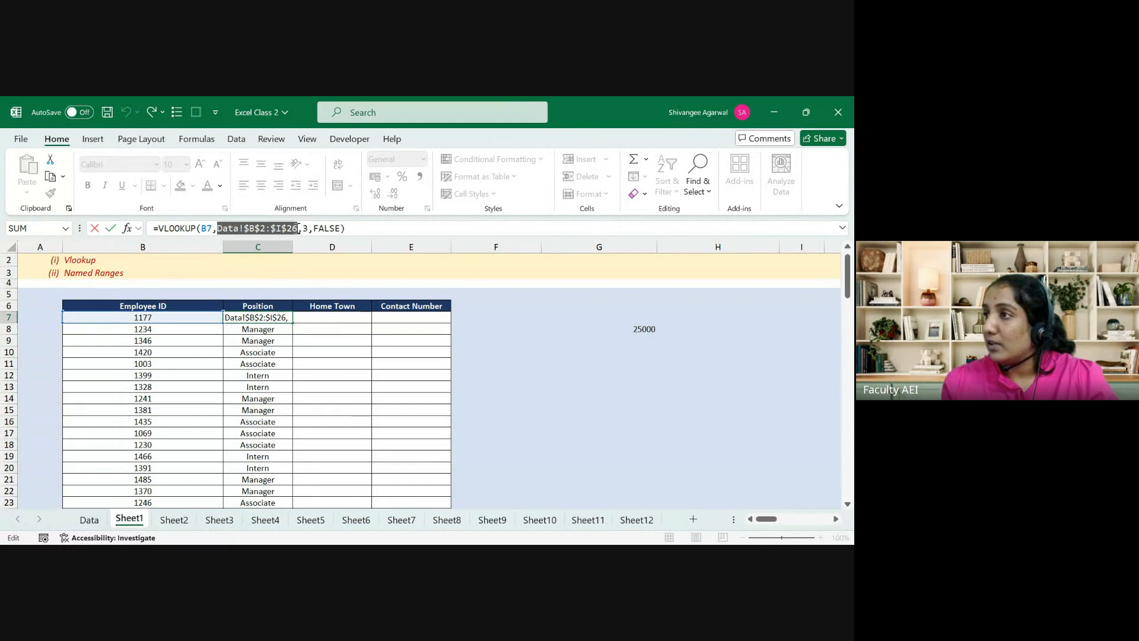
key(ctrl+Return)
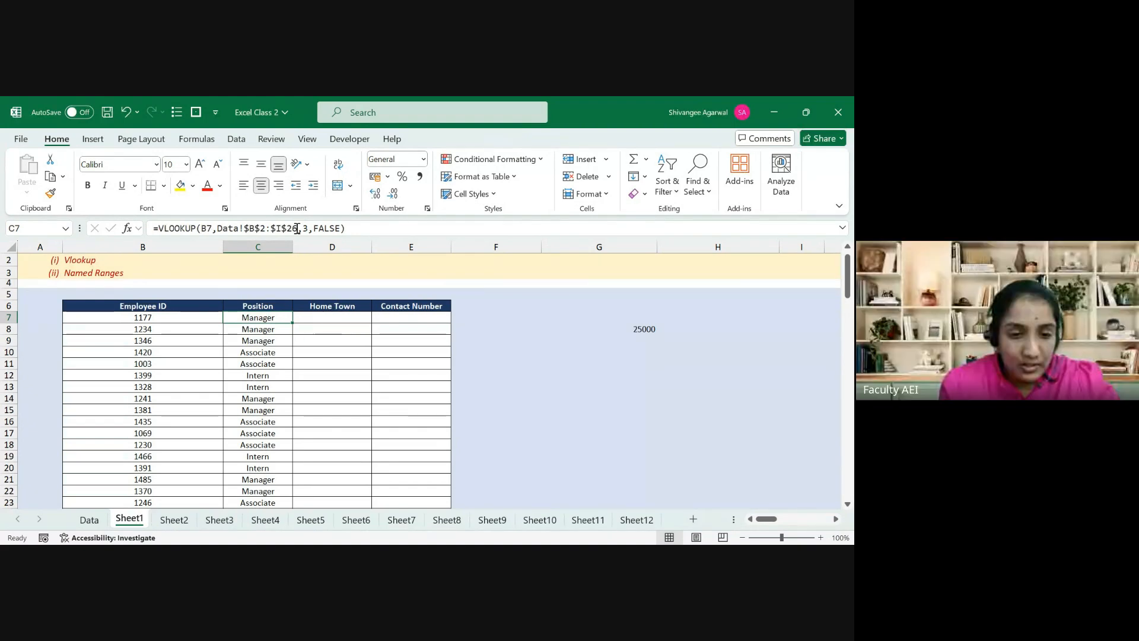
click(89, 520)
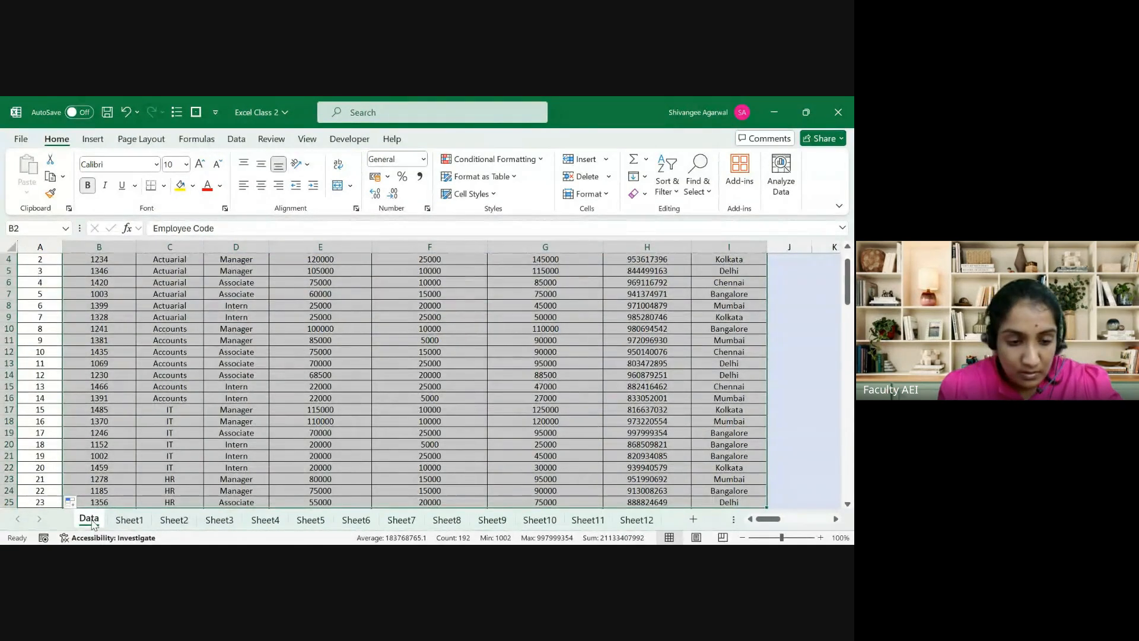
double_click(89, 519)
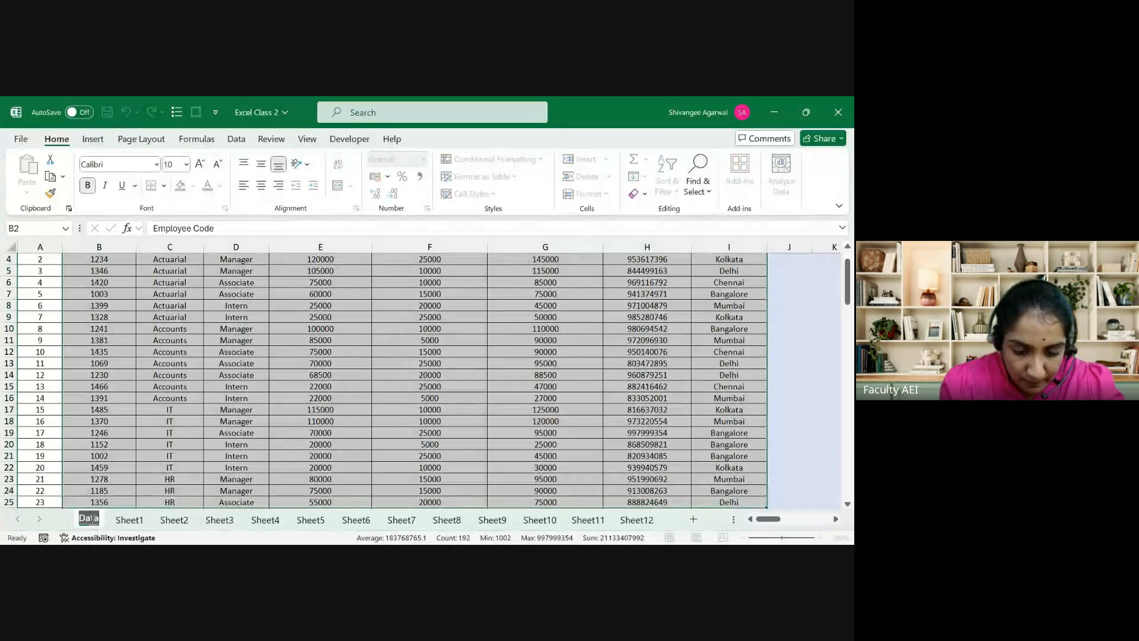
text(Sum)
text(ny)
key(Return)
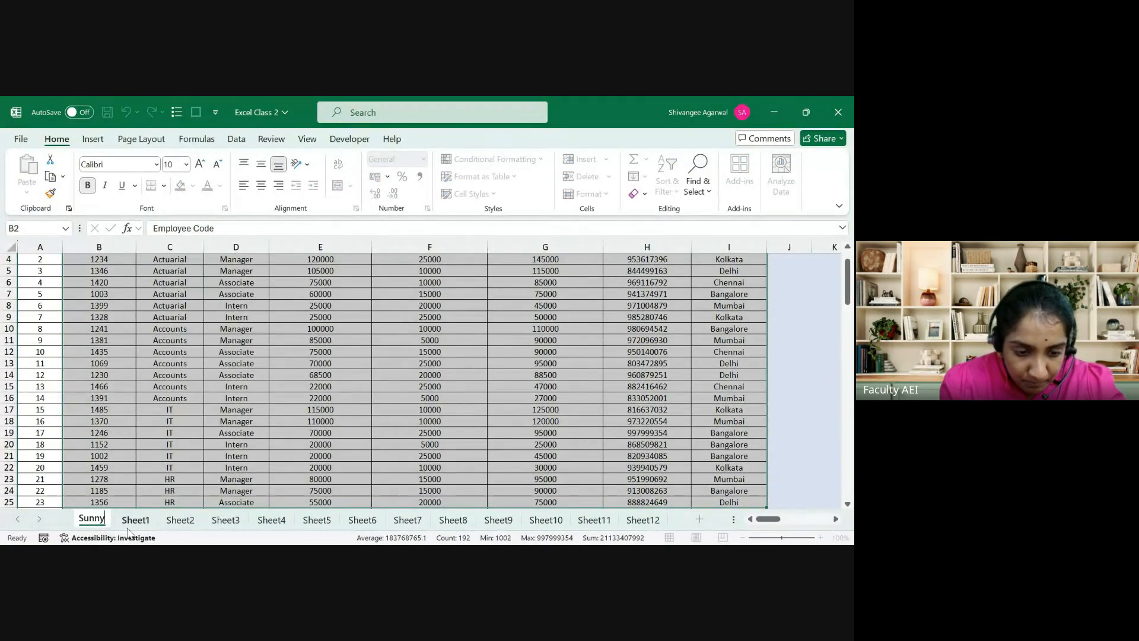
click(137, 523)
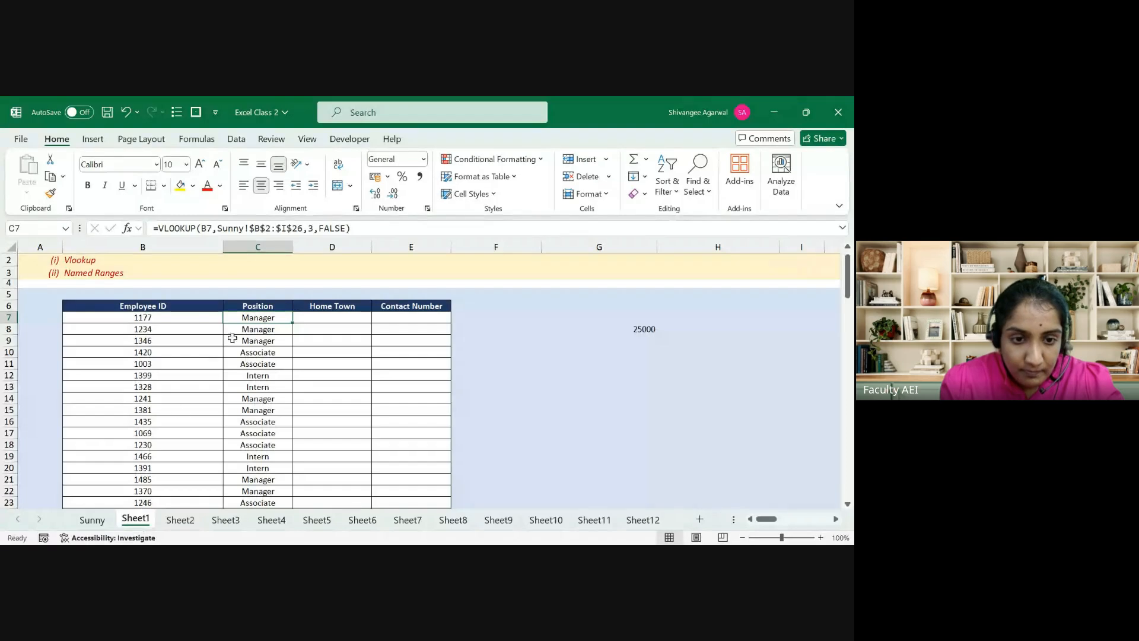
click(234, 228)
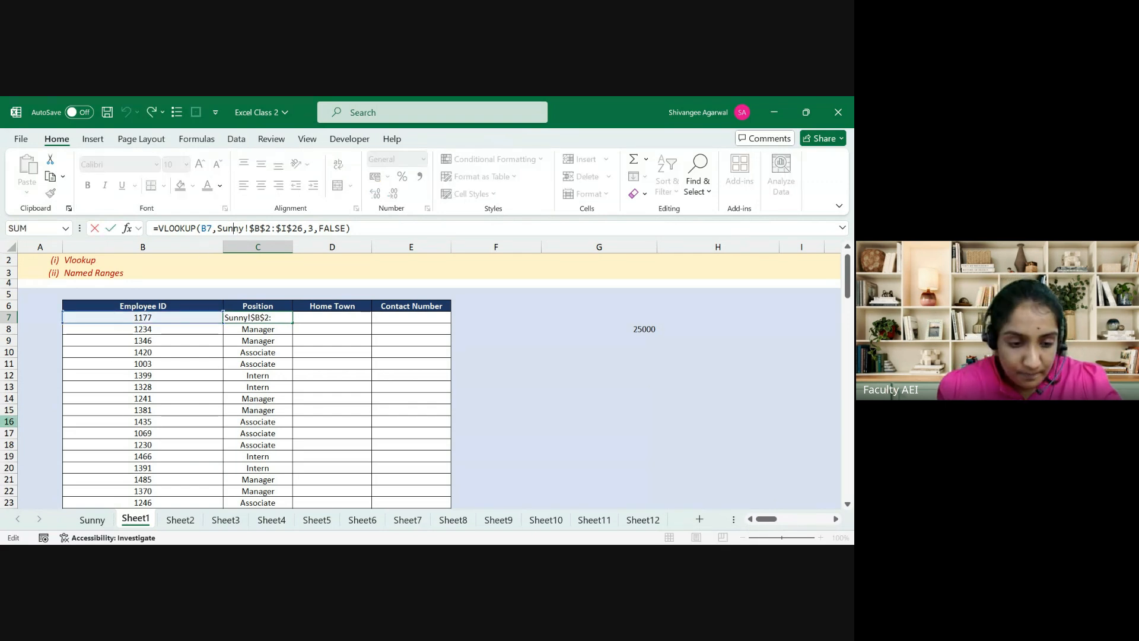
click(92, 526)
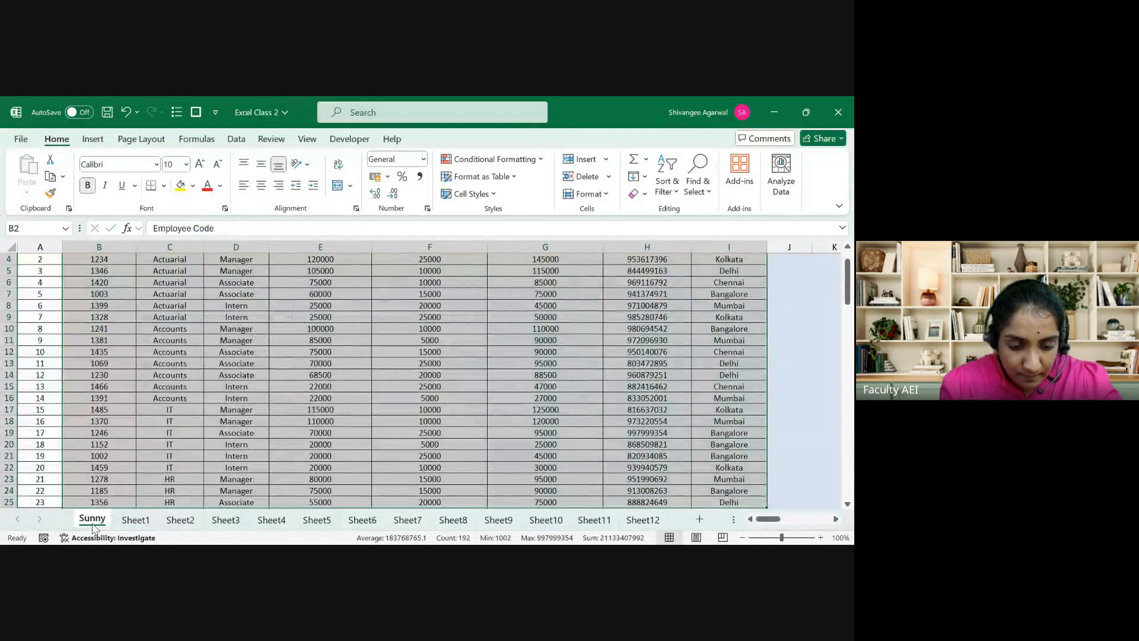
double_click(93, 524)
text(Data)
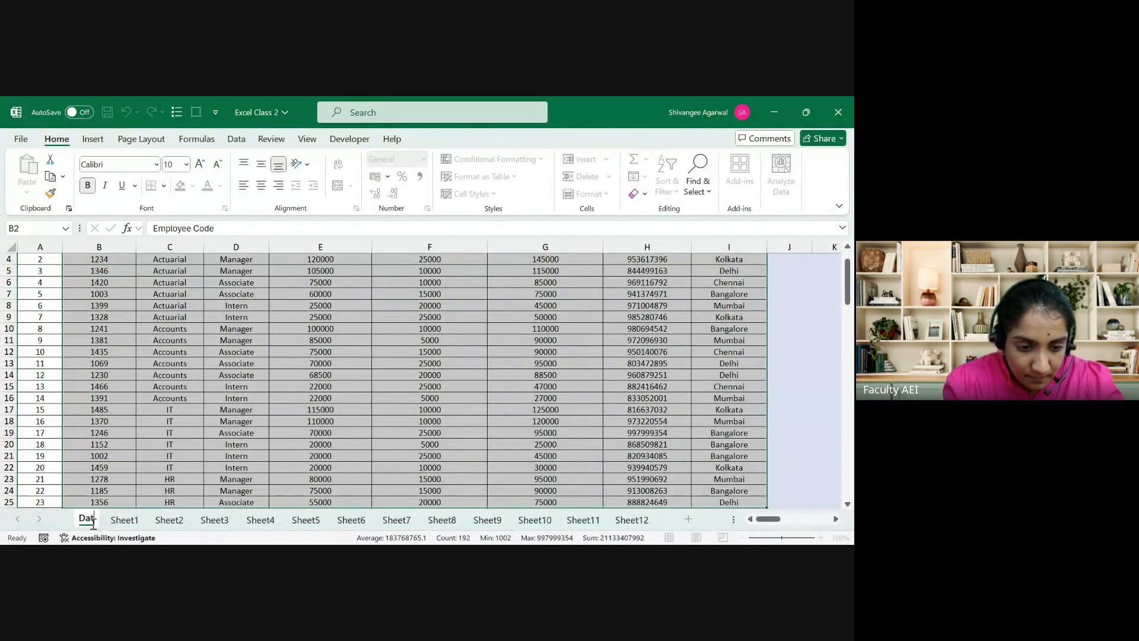
click(131, 519)
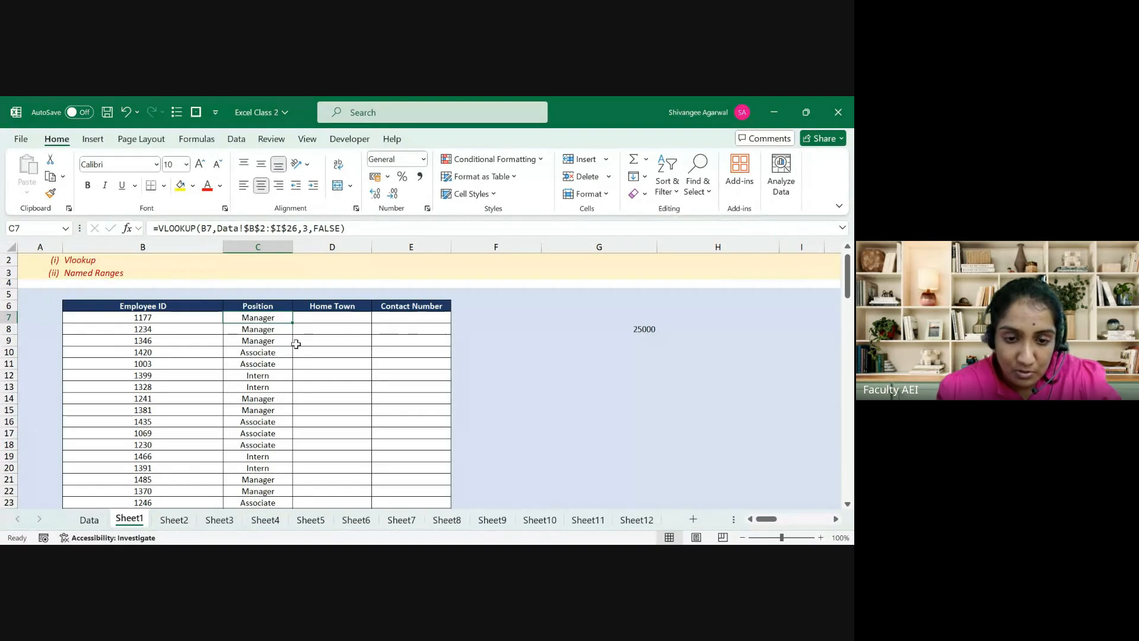
Step: Start a VLOOKUP in D7 on B7 with the Data table range, then abandon it
click(310, 315)
text(=vl)
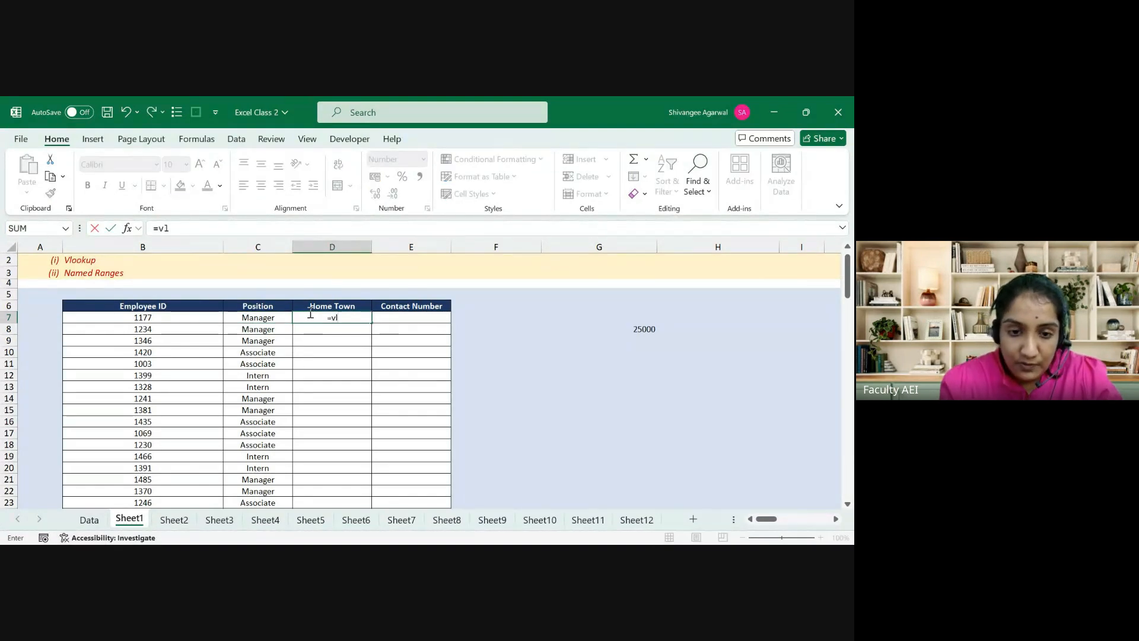
text(o)
key(Tab)
key(Left)
key(Left)
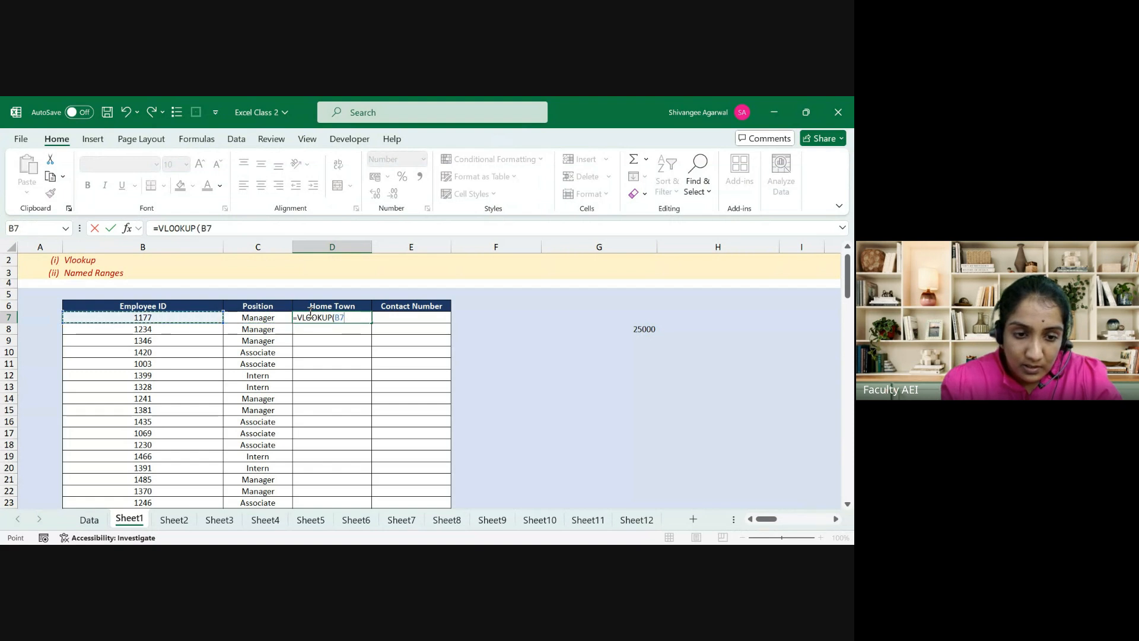
text(,)
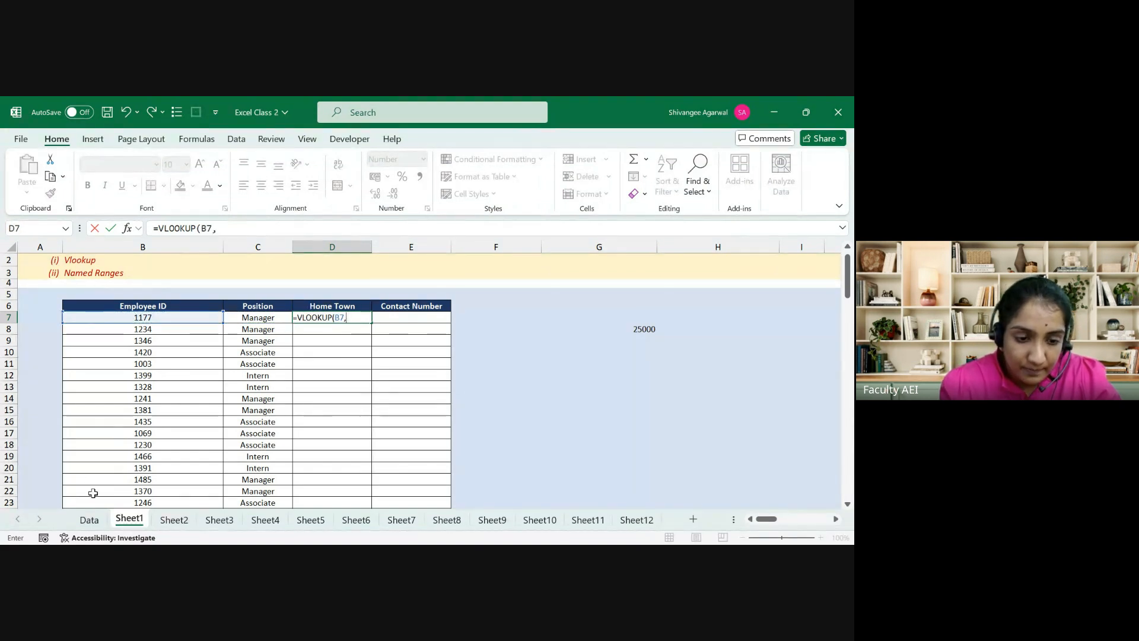
click(89, 520)
click(111, 285)
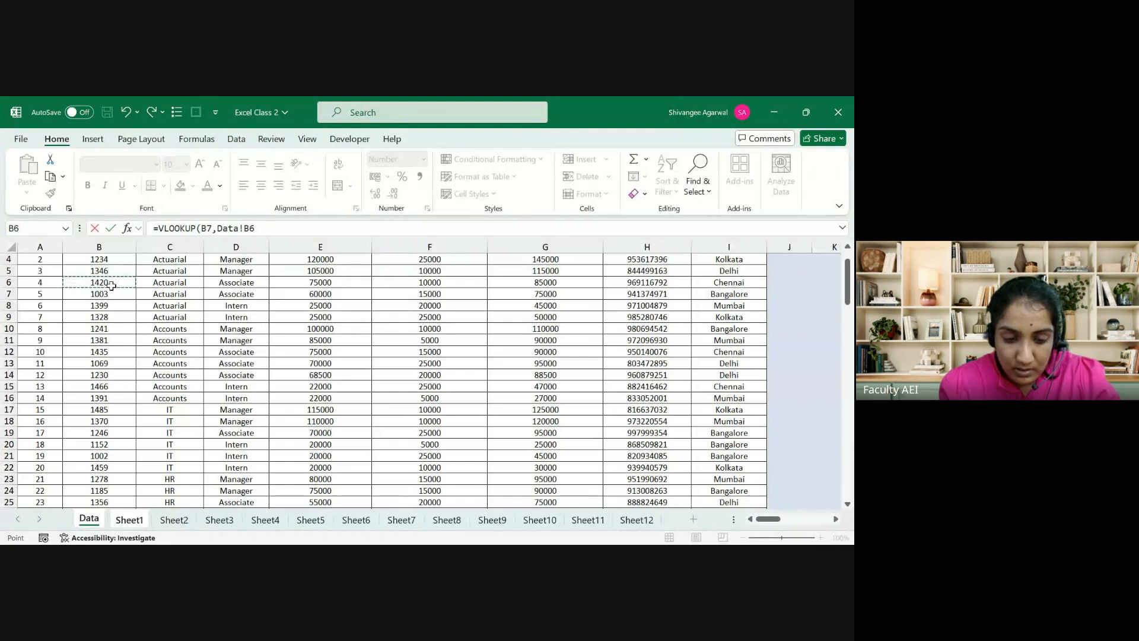
key(ctrl+Up)
key(ctrl+Up)
key(Down)
key(ctrl+shift+Right)
key(ctrl+shift+Down)
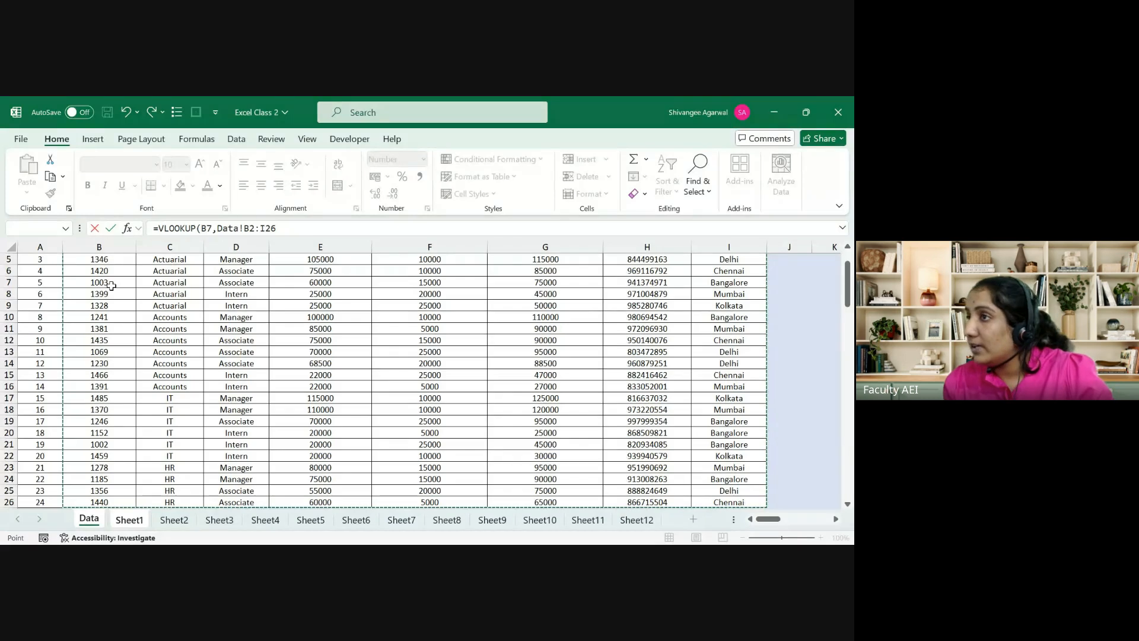
key(Escape)
Step: Copy C7's lookup formula right into D7, where it returns #N/A
key(Left)
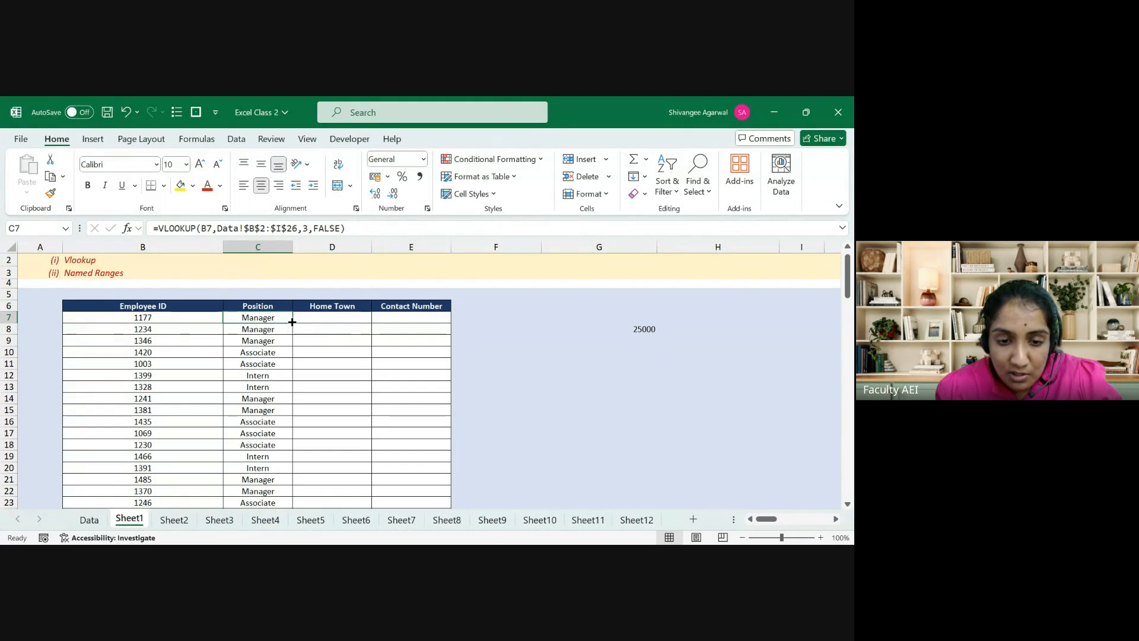
drag(291, 322, 359, 325)
click(341, 316)
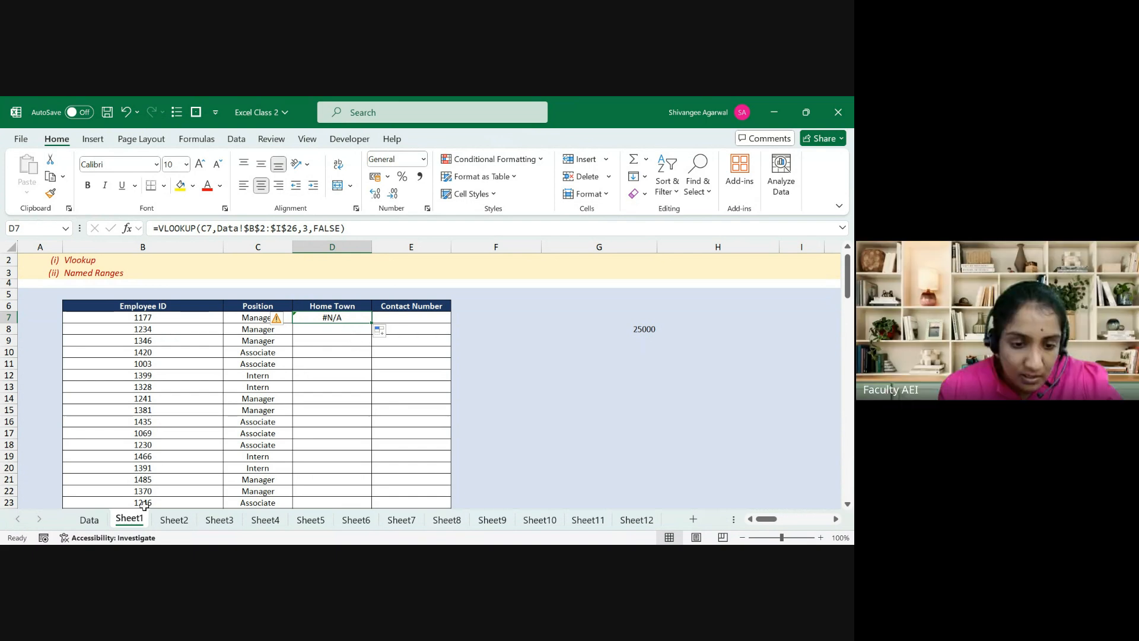
Step: Count the Data sheet columns from Employee Code across to Home Town
click(89, 519)
click(93, 375)
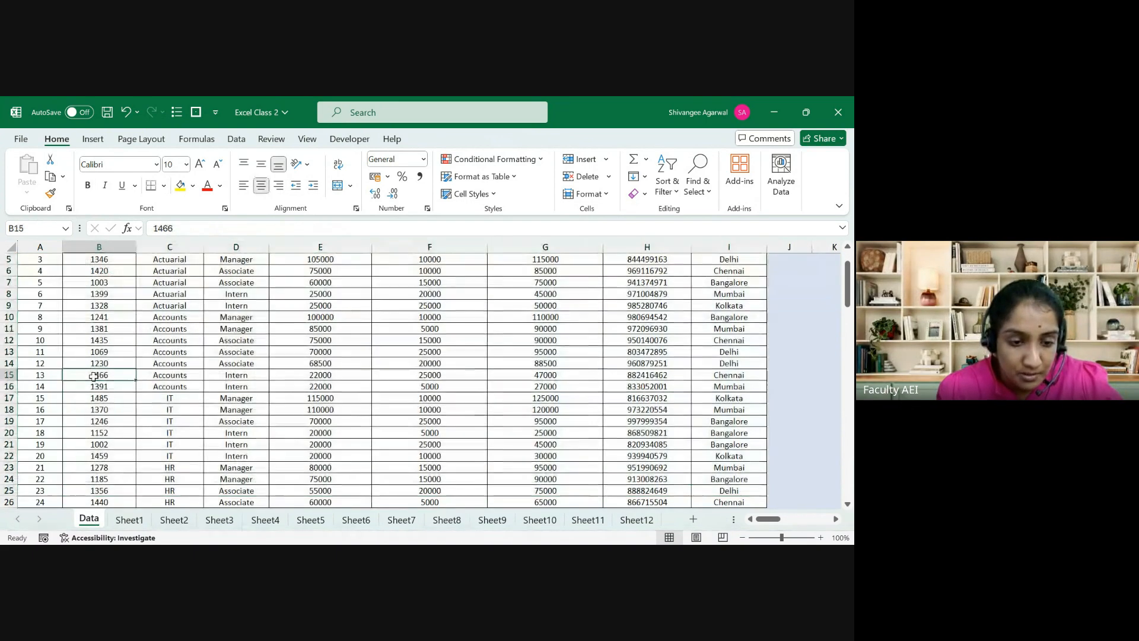
key(ctrl+Up)
key(shift+Right)
key(shift+Right)
key(shift+Right)
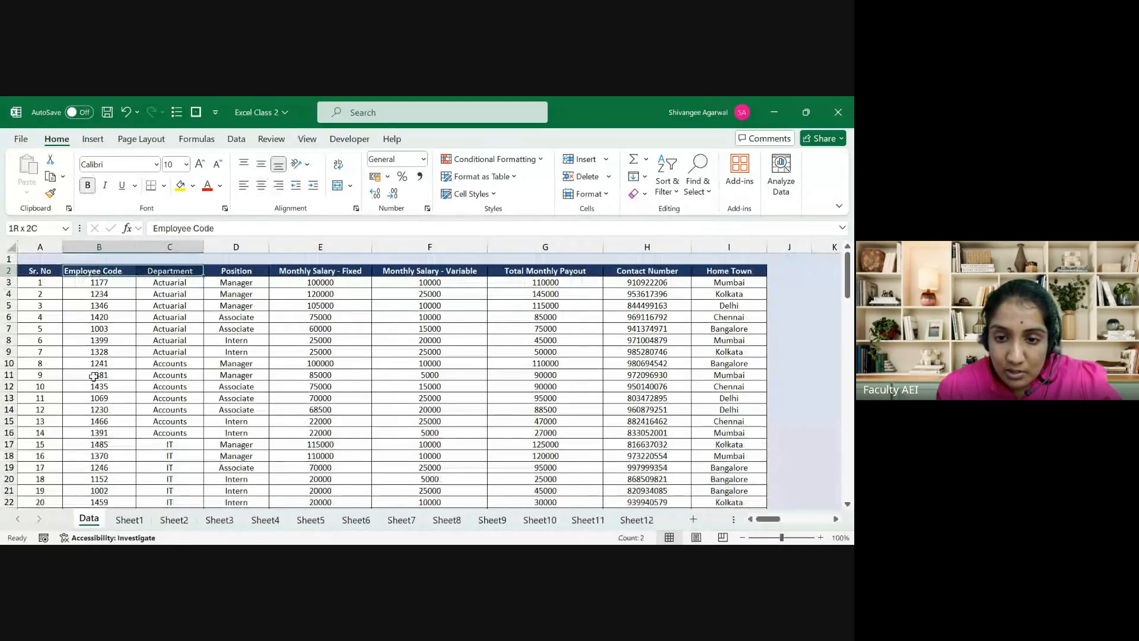
key(ctrl+Page_Down)
key(ctrl+Page_Up)
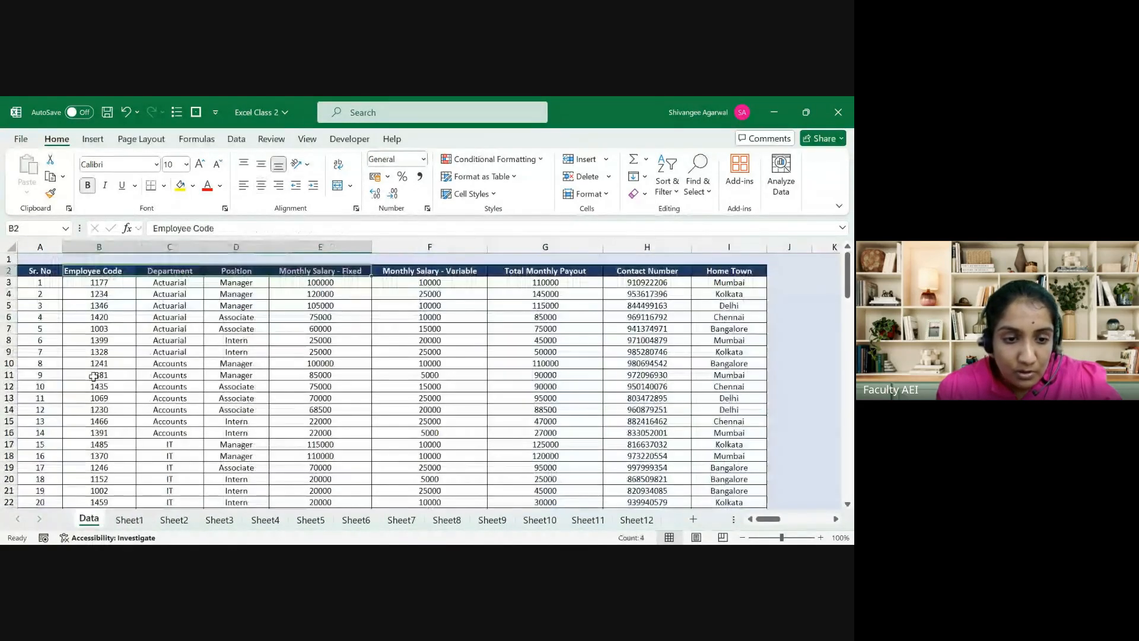
key(shift+Right)
key(shift+Right)
key(shift+Right)
key(shift+Right)
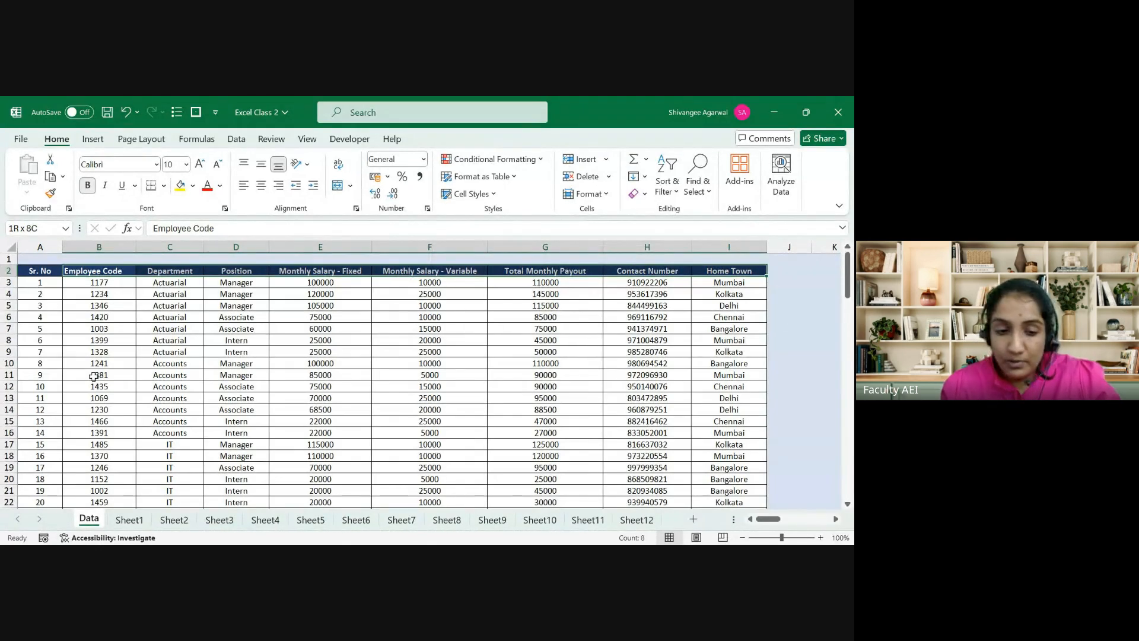
click(127, 520)
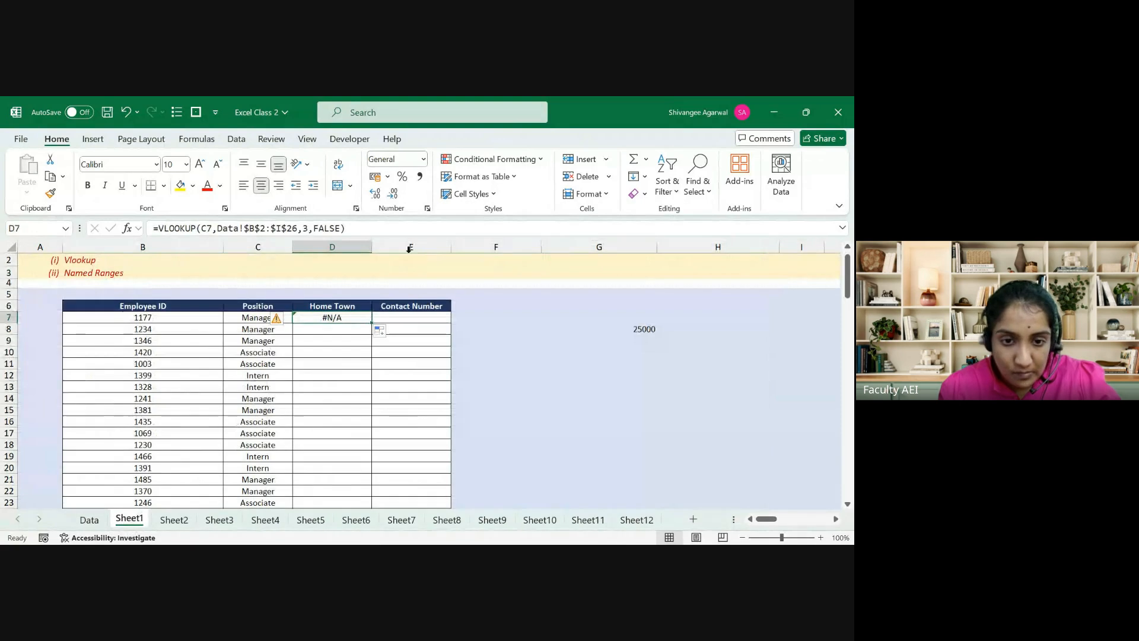
Step: Edit D7's column number and change its lookup value to B7 so it shows Mumbai
click(305, 228)
double_click(305, 228)
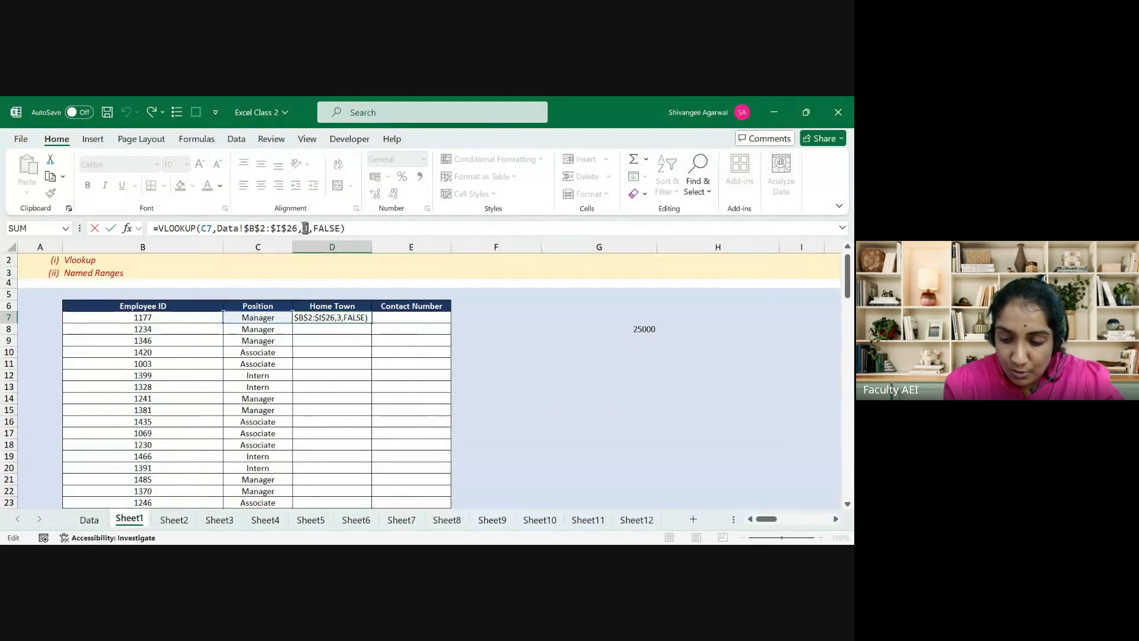
key(Return)
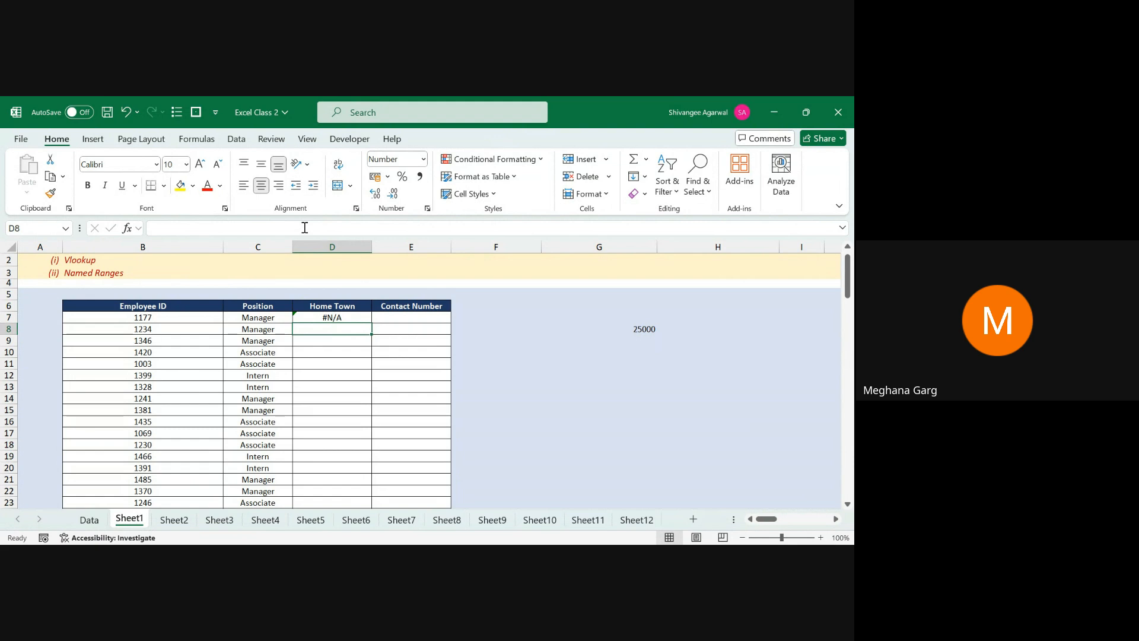
key(Up)
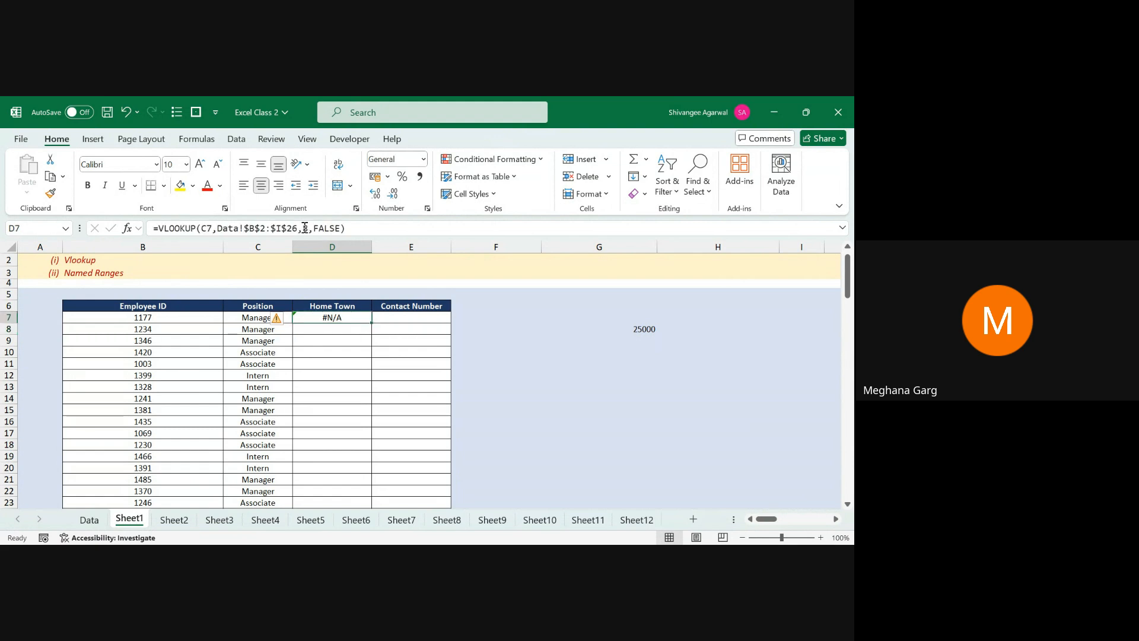
click(305, 227)
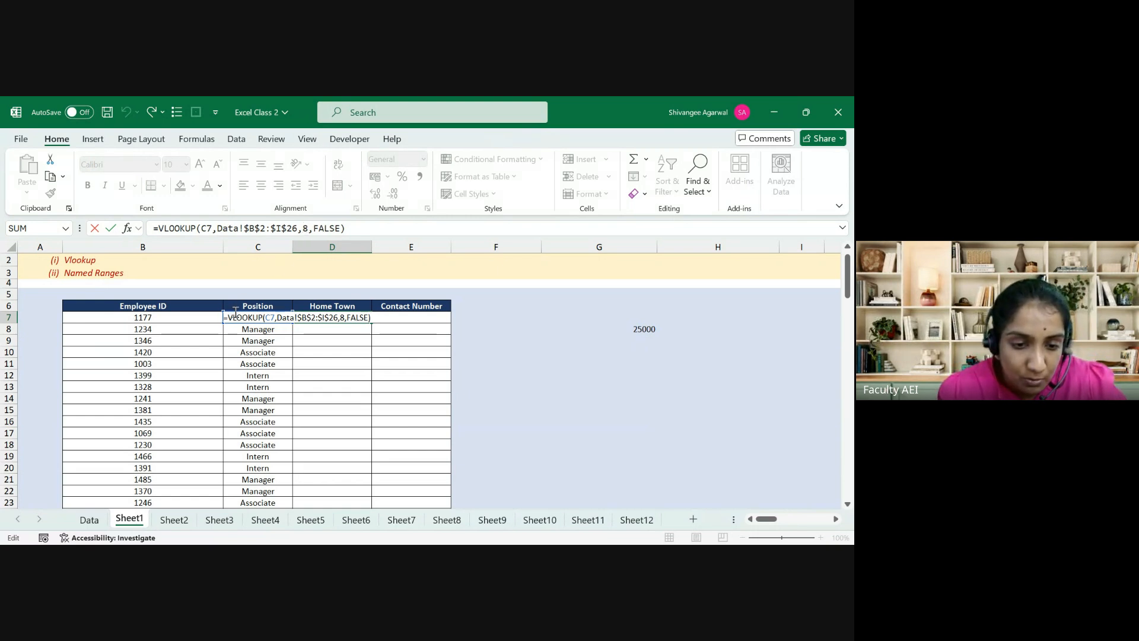
double_click(207, 228)
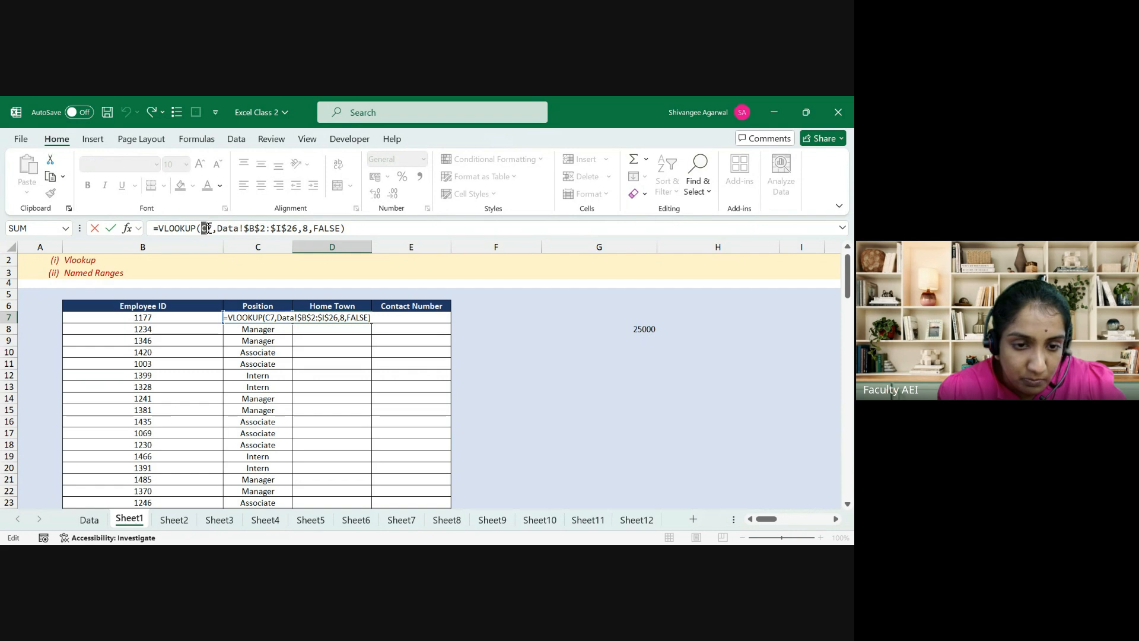
text(B7)
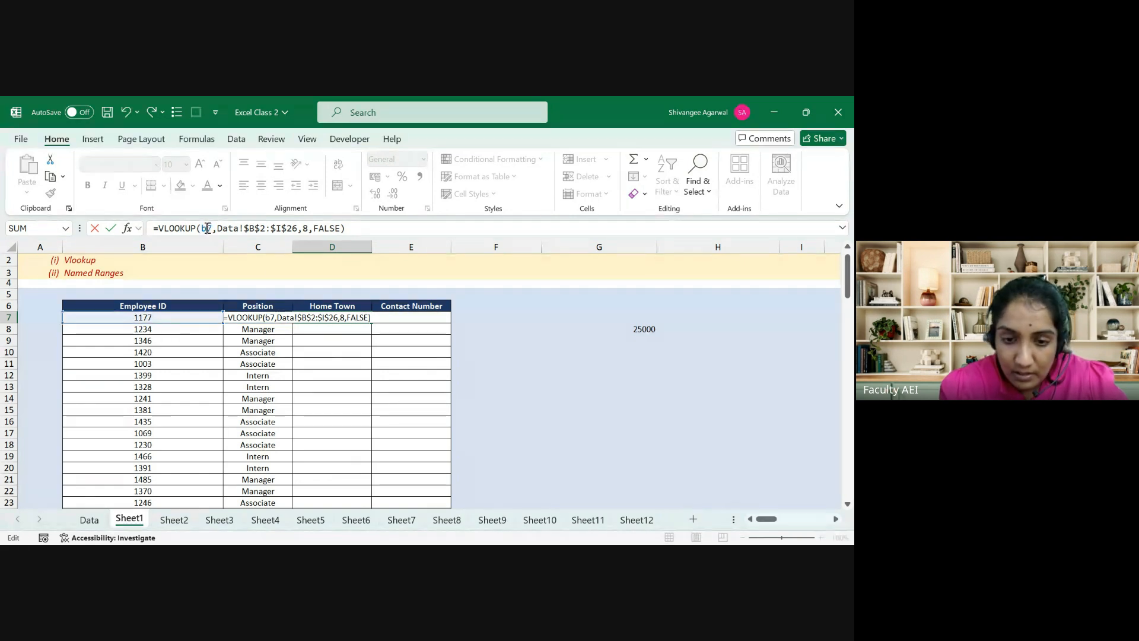
key(ctrl+Return)
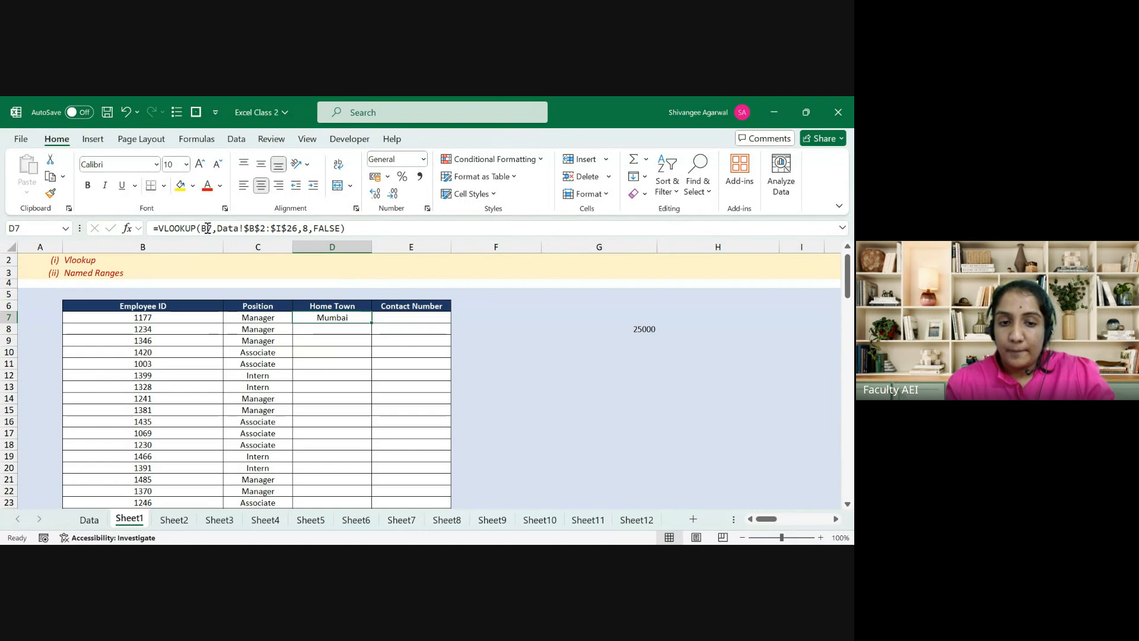
Step: Cancel the edit, clear D7, and return to C7
click(207, 228)
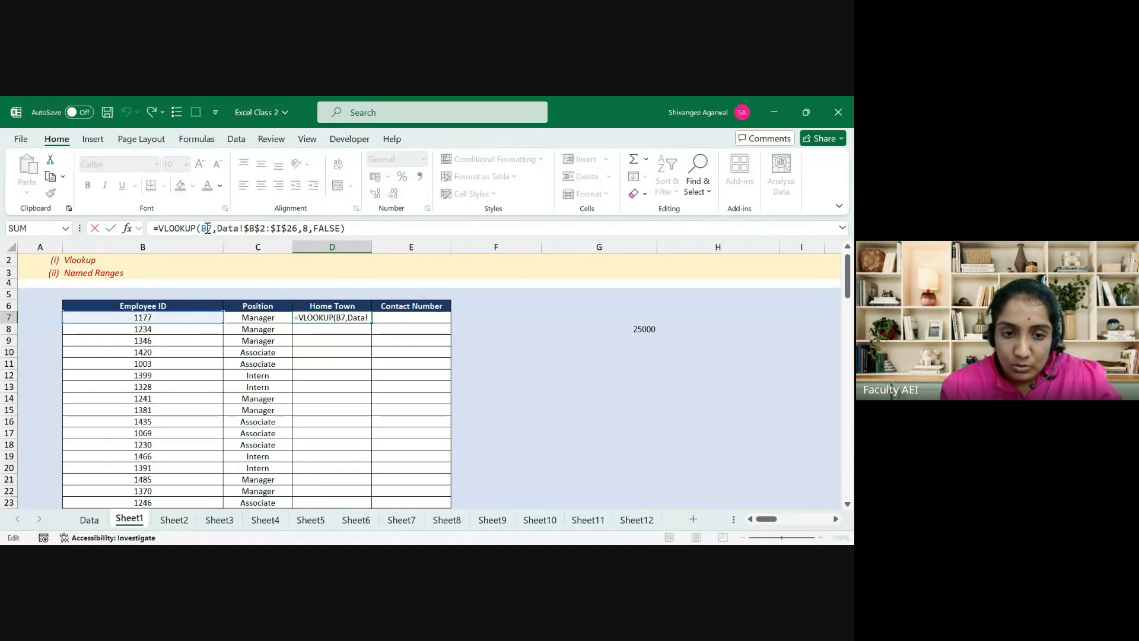
key(Escape)
key(Delete)
key(Left)
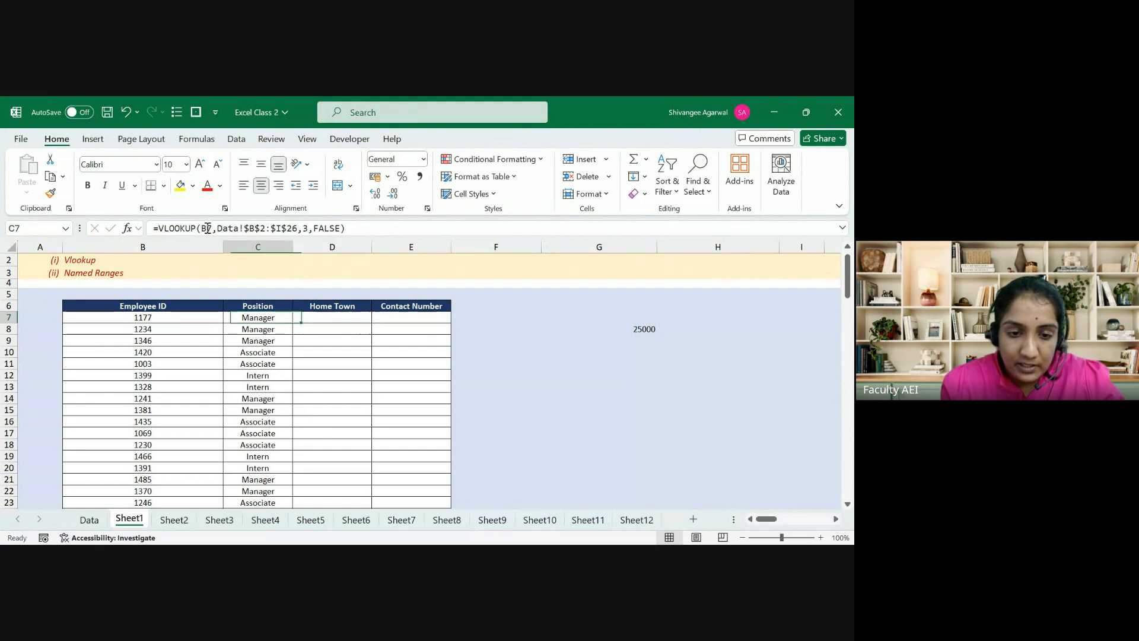
Step: Make C7's employee reference absolute ($B$7) with F4 and fill the lookup down to row 40
click(207, 228)
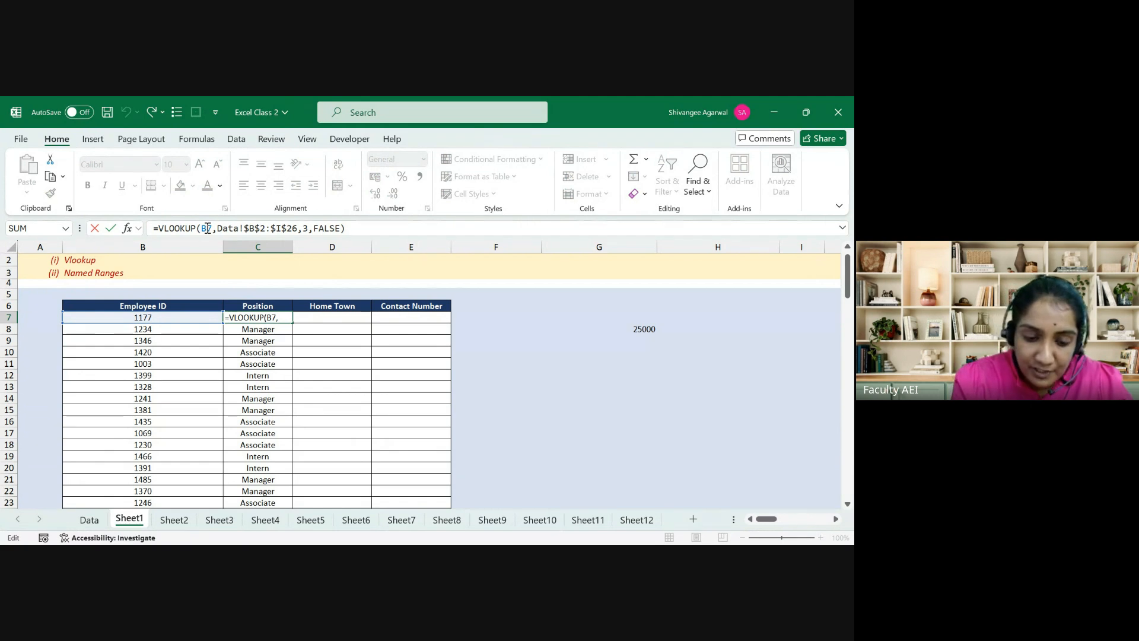
key(F4)
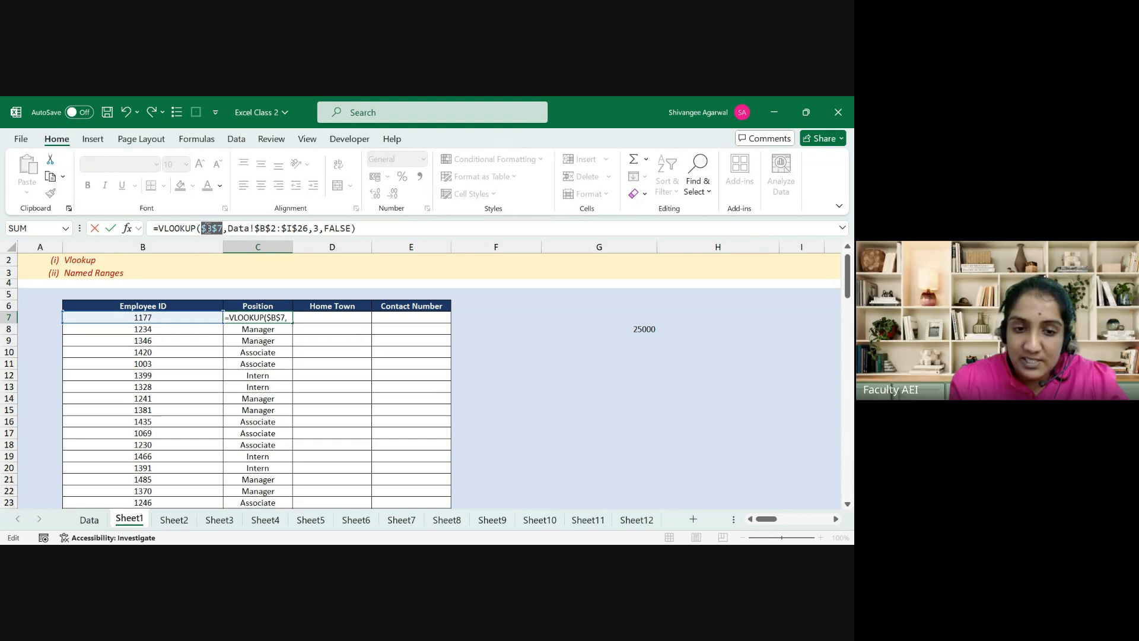
key(Return)
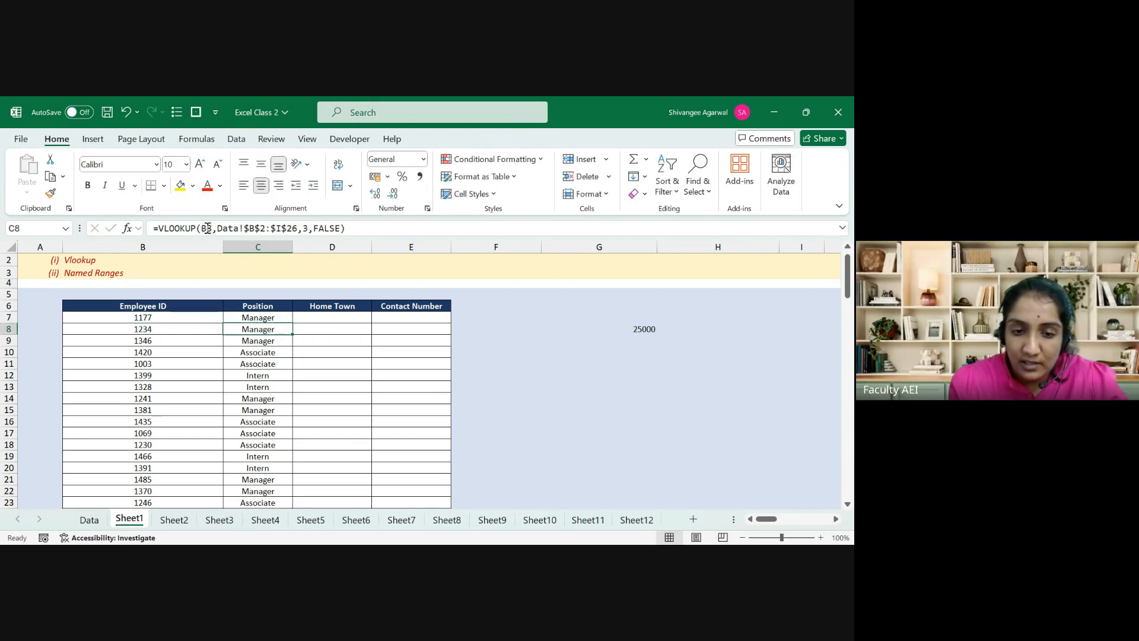
click(284, 321)
drag(293, 323, 255, 499)
Step: Inspect the copied formulas in C8 and C7, highlighting the $B$7 reference
scroll(255, 499, up, 5)
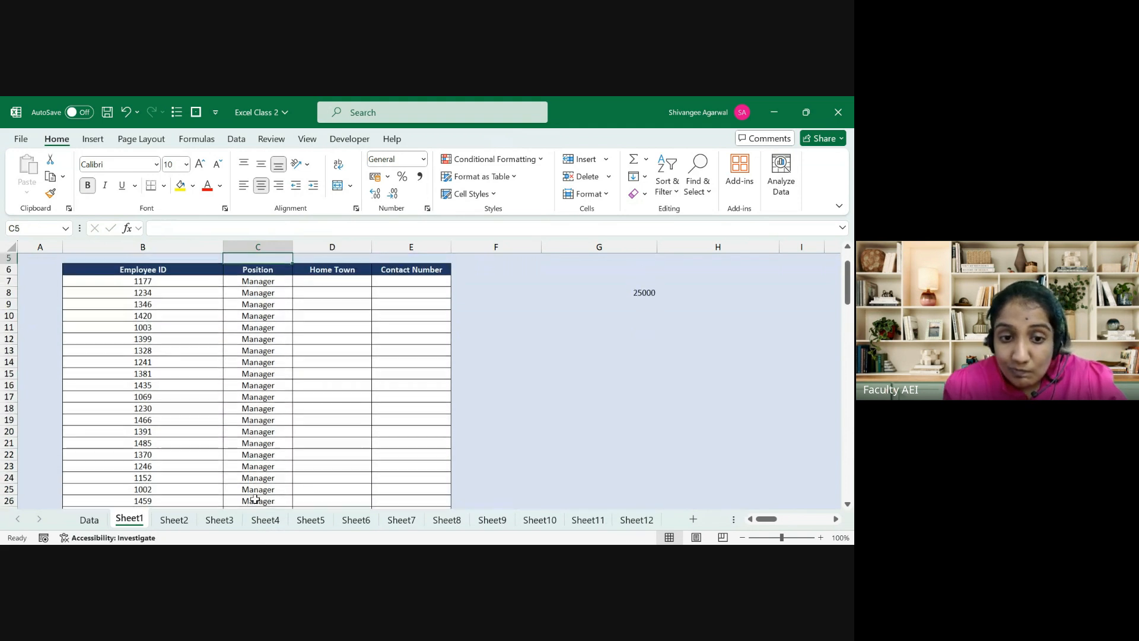
key(Down)
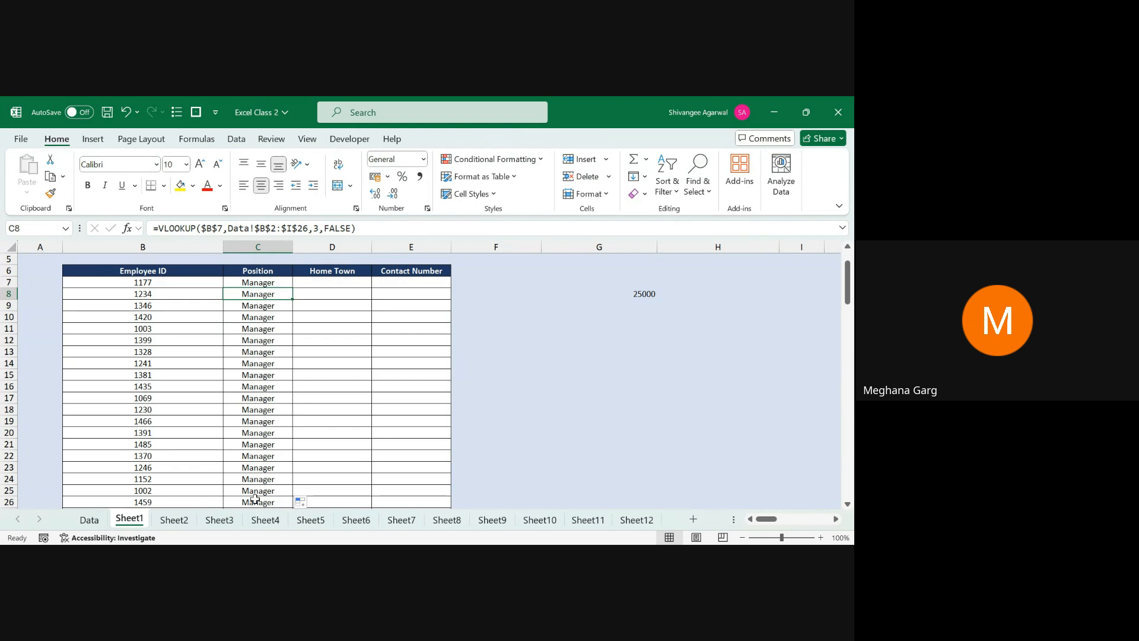
key(Up)
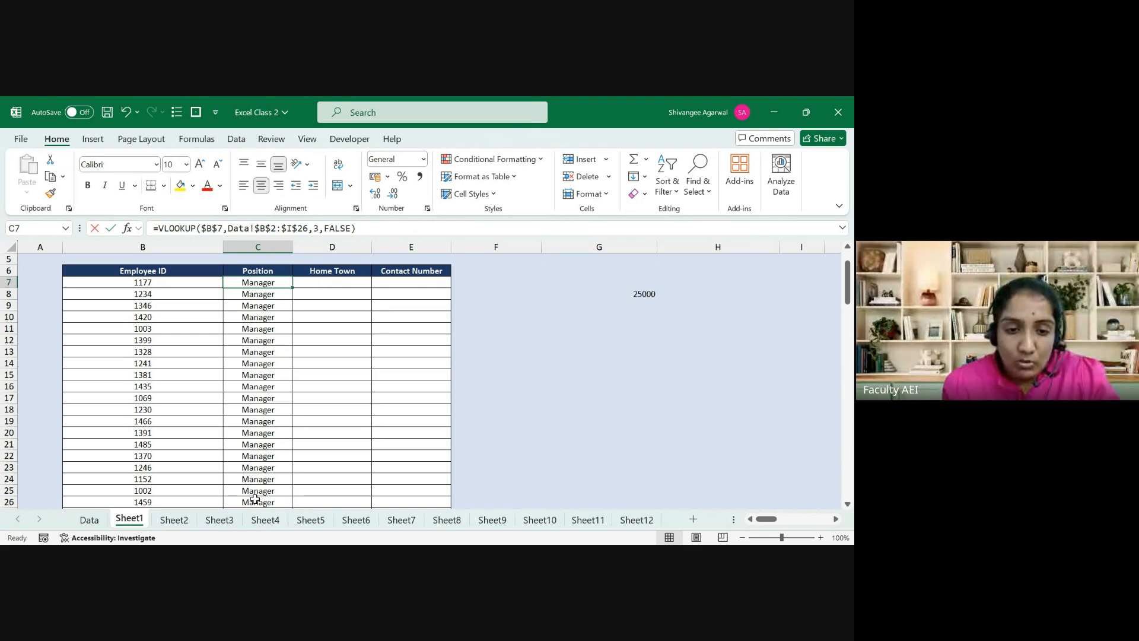
key(F2)
key(Escape)
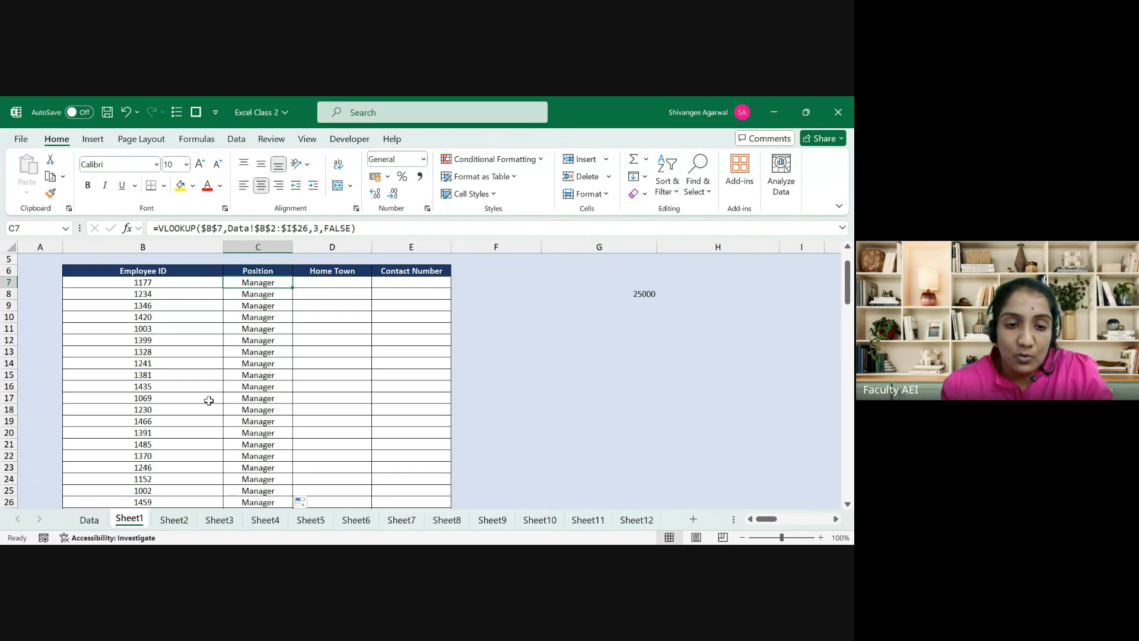
drag(226, 229, 202, 223)
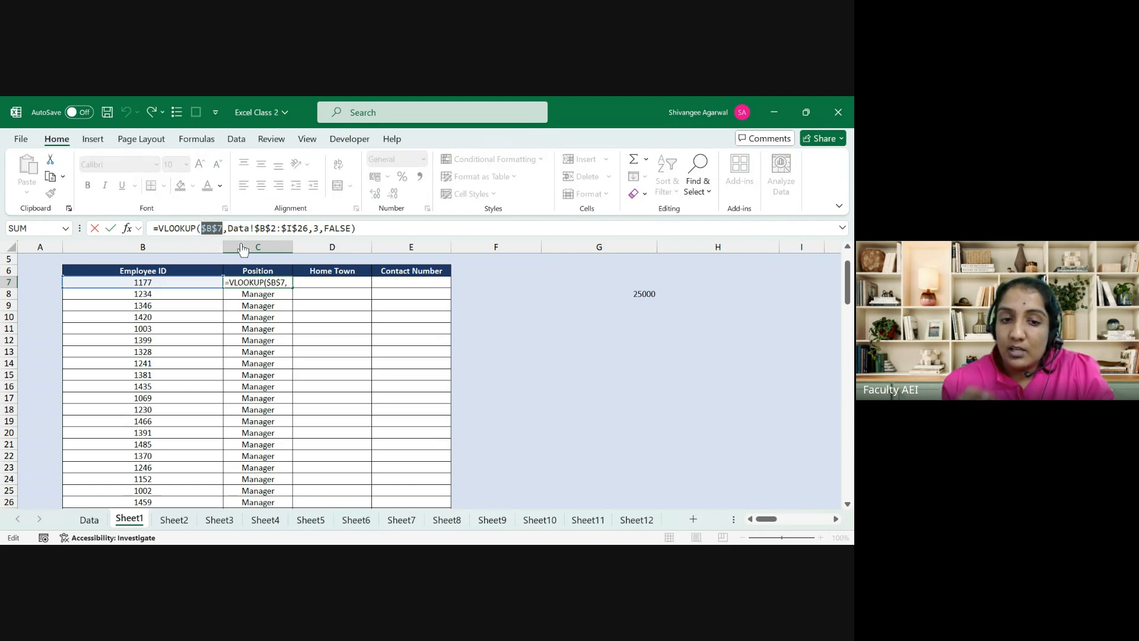
key(ctrl+Return)
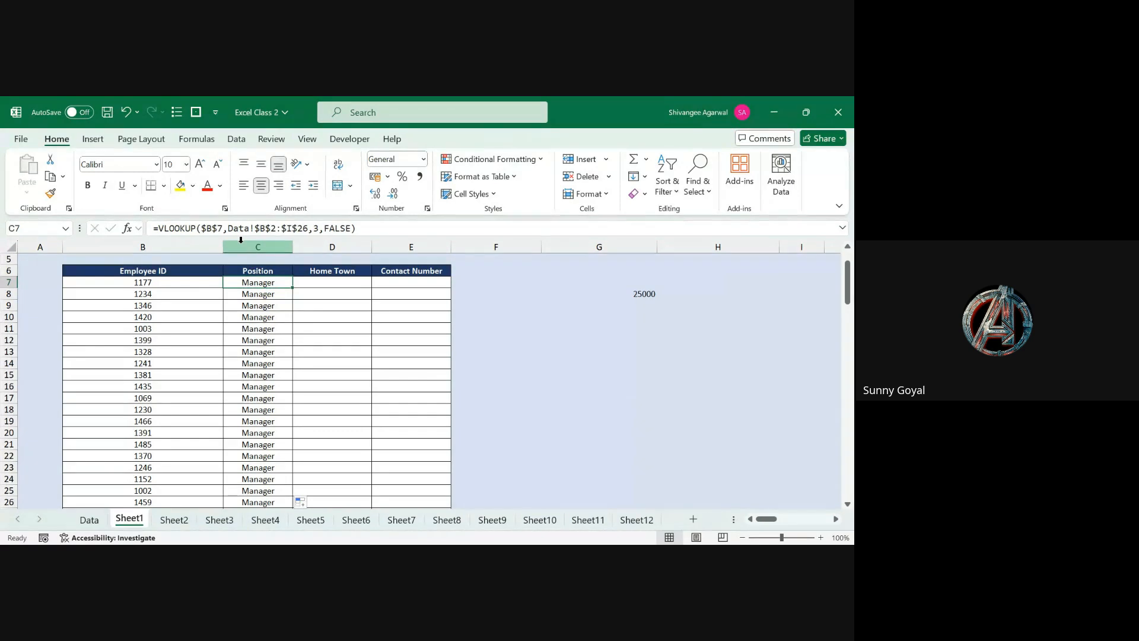
click(228, 230)
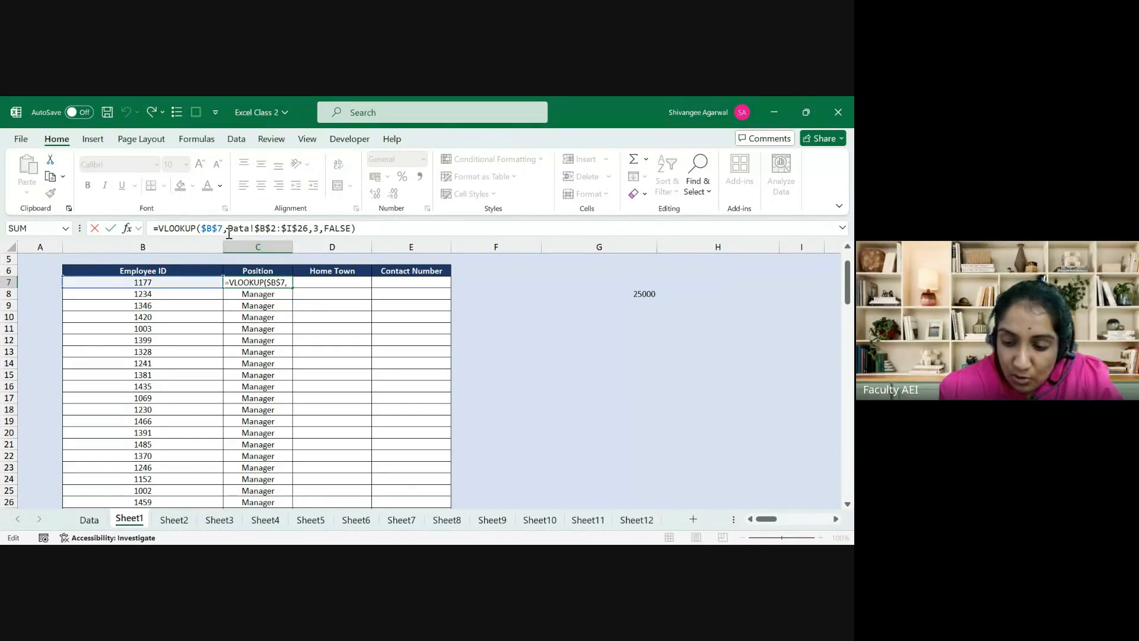
Step: Change the reference to $B7 and refill the Position lookup down to row 40
key(Left)
key(Left)
key(BackSpace)
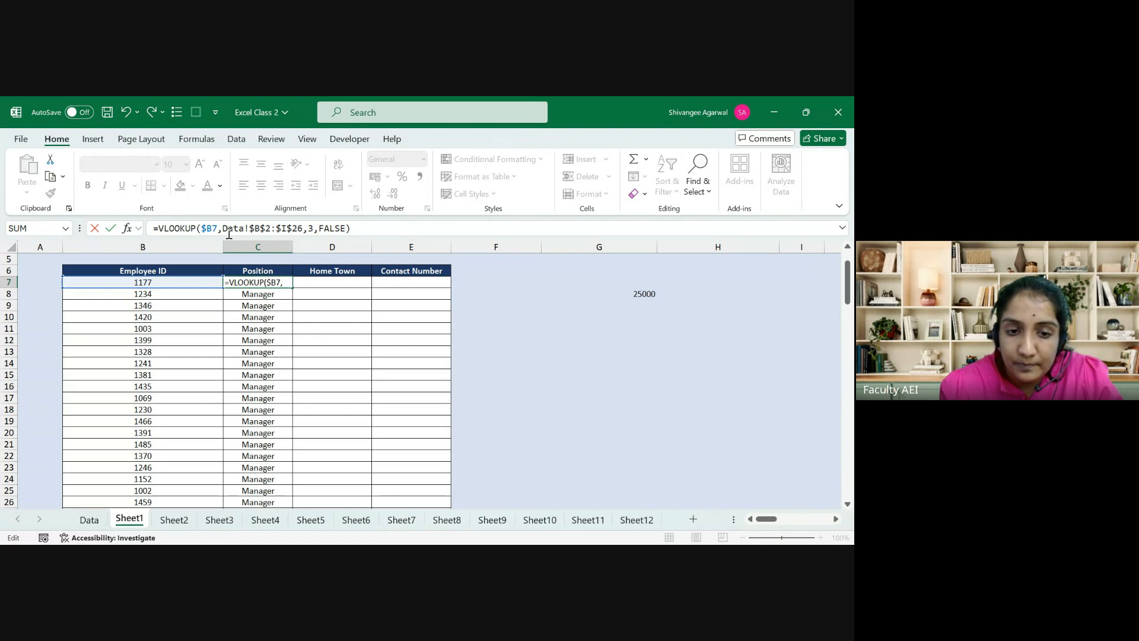
key(ctrl+Return)
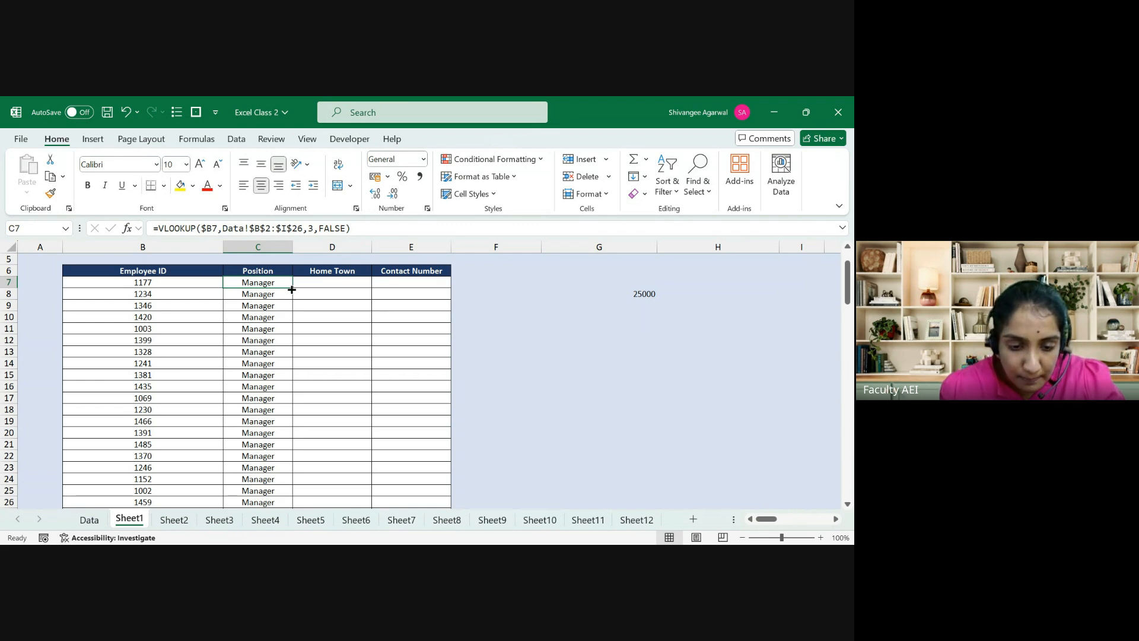
drag(292, 288, 263, 495)
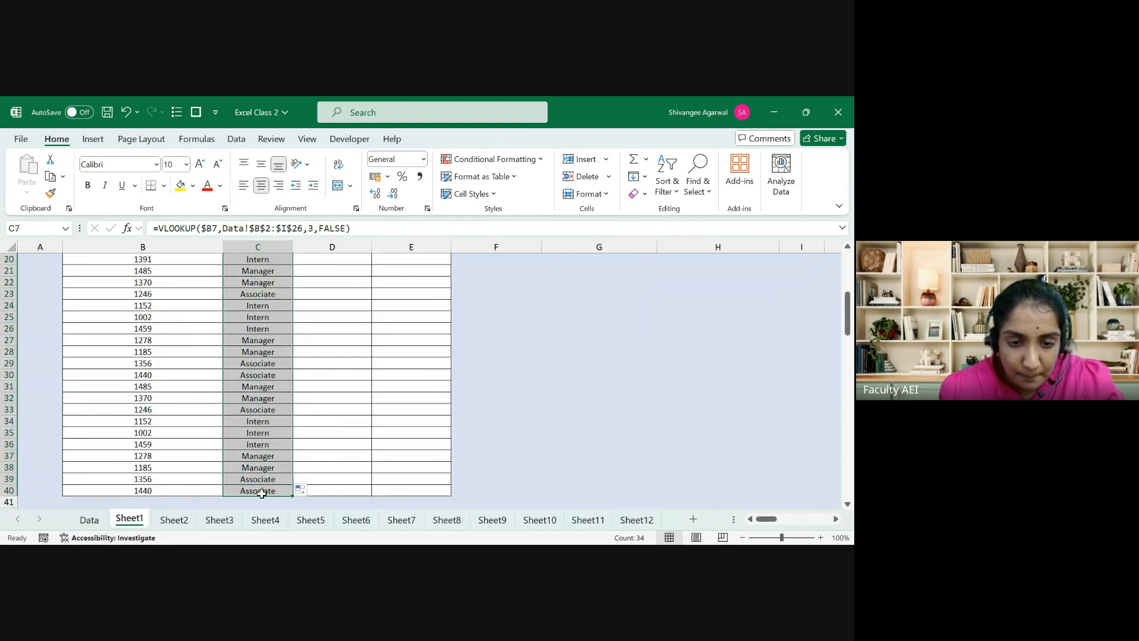
Step: Check the formulas in C7, C8 and C10 to confirm each row's reference
key(Up)
key(Up)
key(Down)
key(Down)
key(Down)
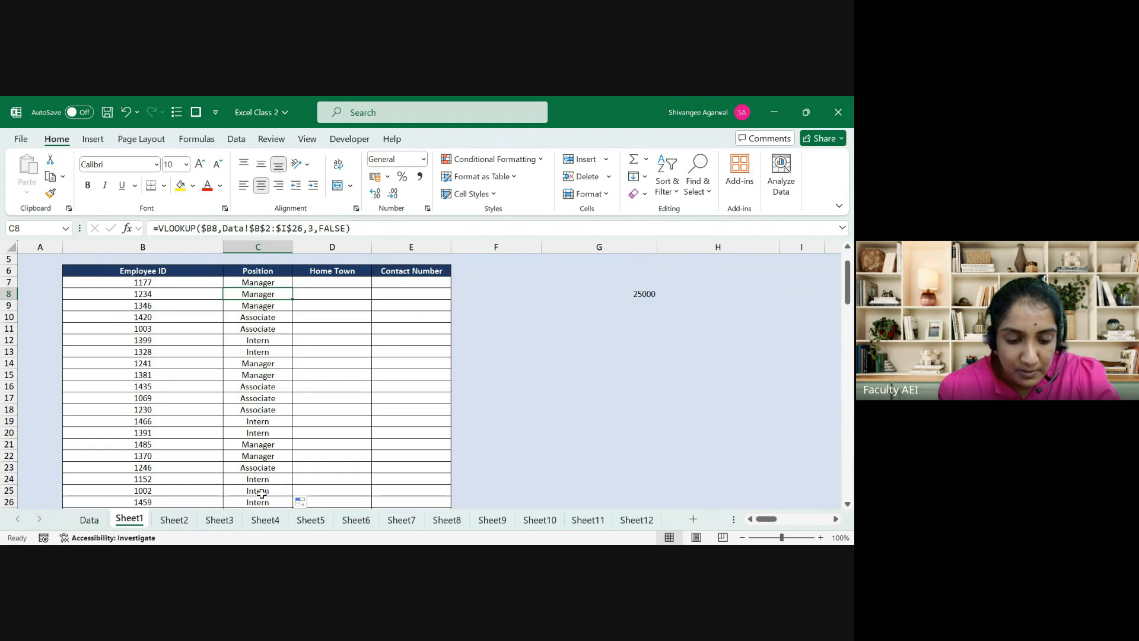
key(F2)
key(Escape)
key(F2)
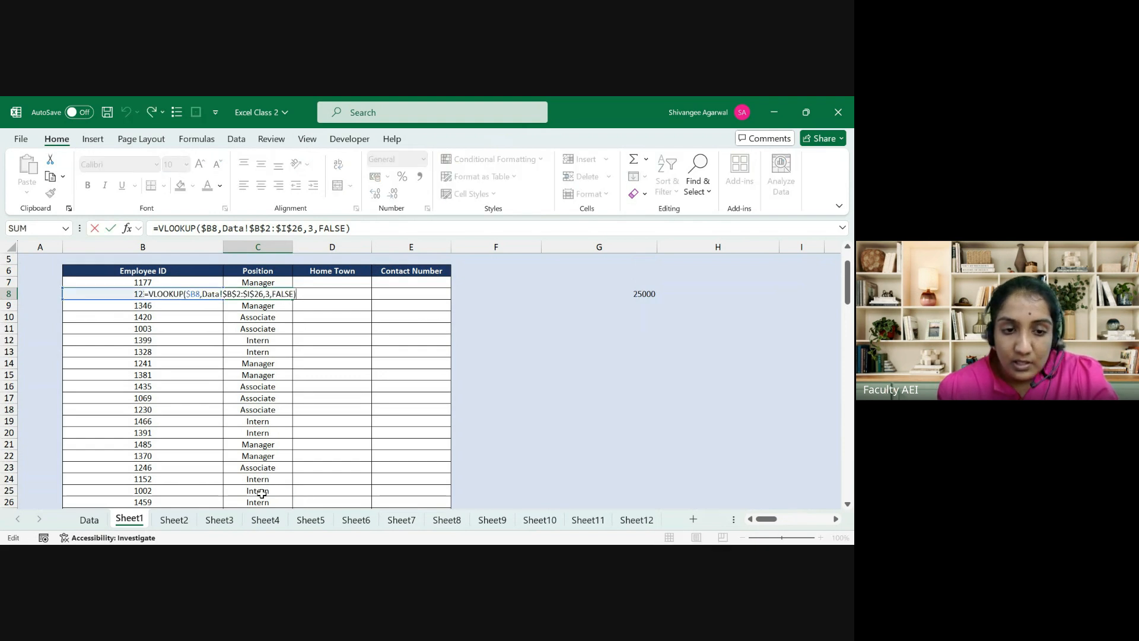
key(Escape)
key(Up)
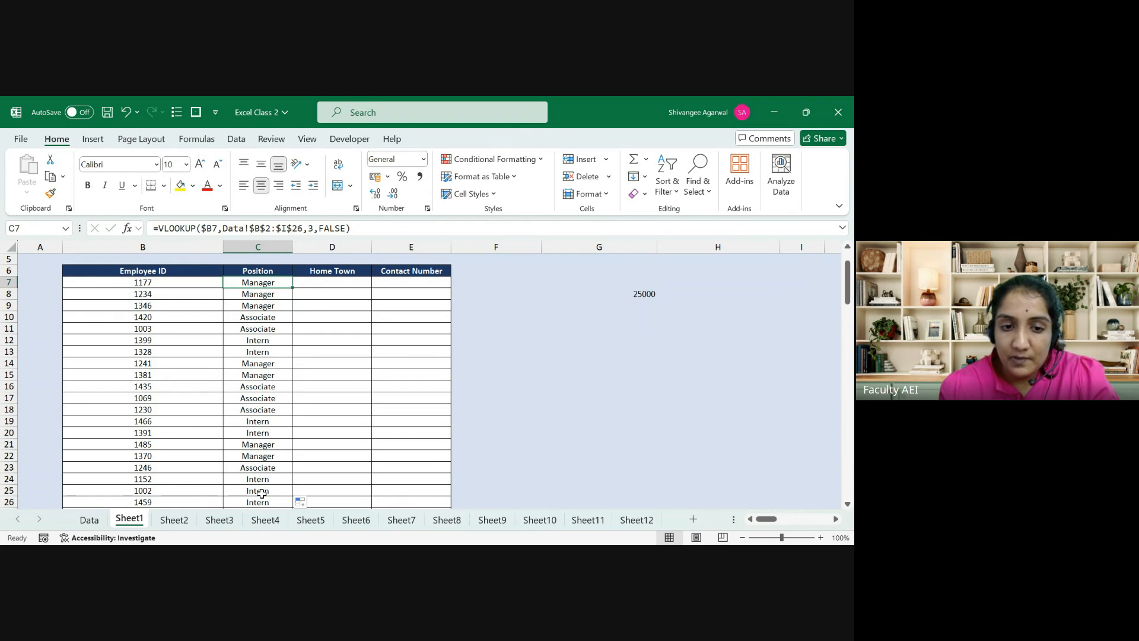
key(Down)
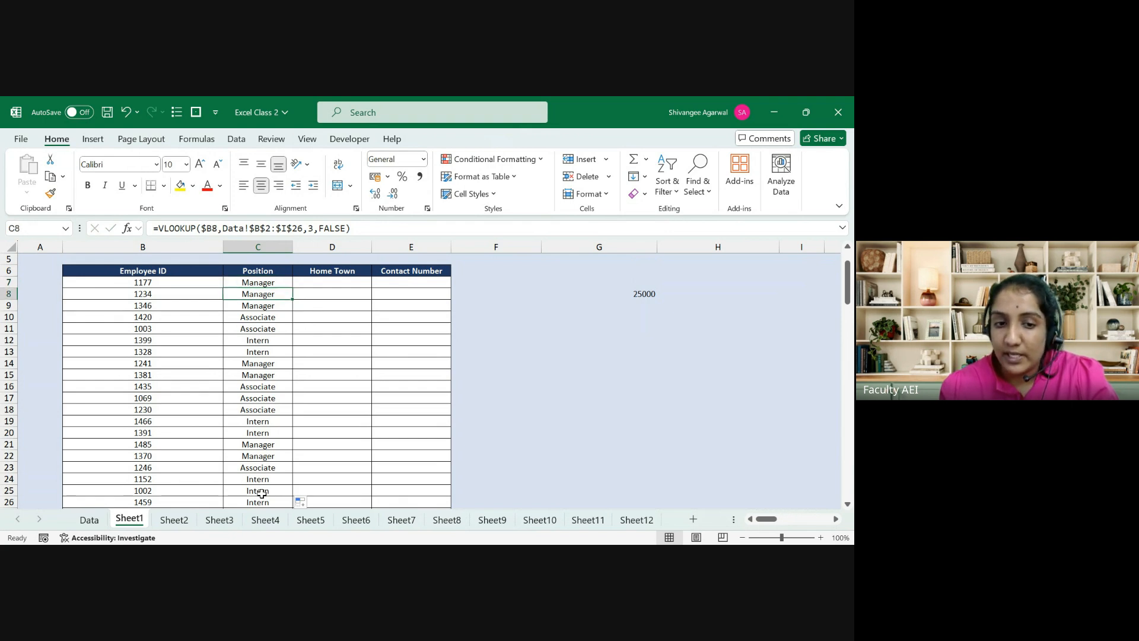
key(Down)
key(Down)
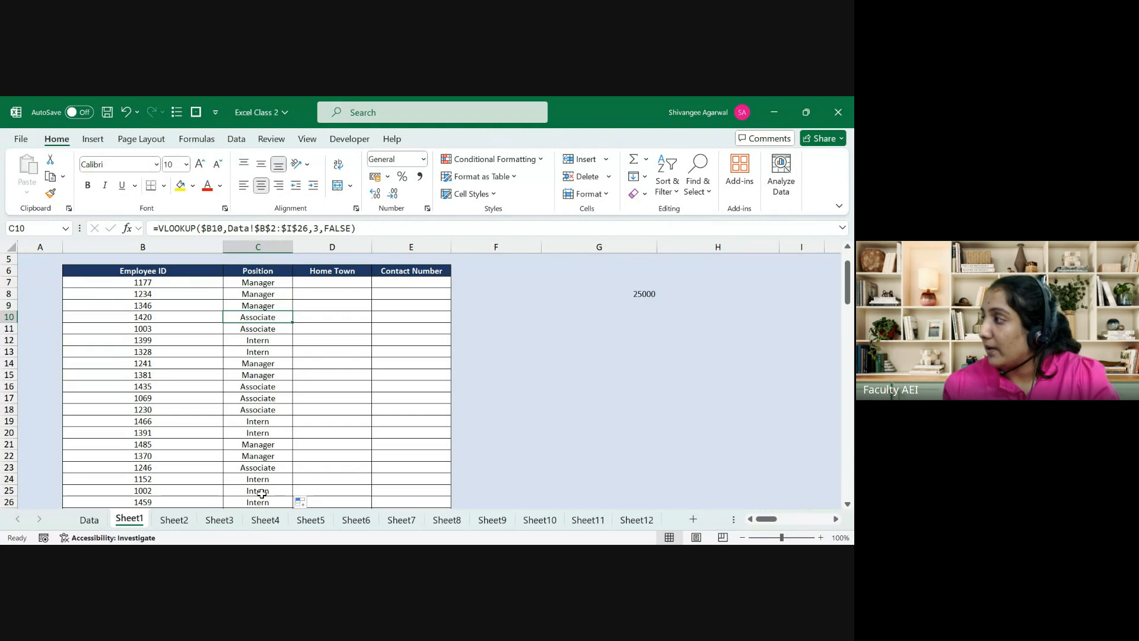
key(Up)
key(Up)
key(Up)
key(Up)
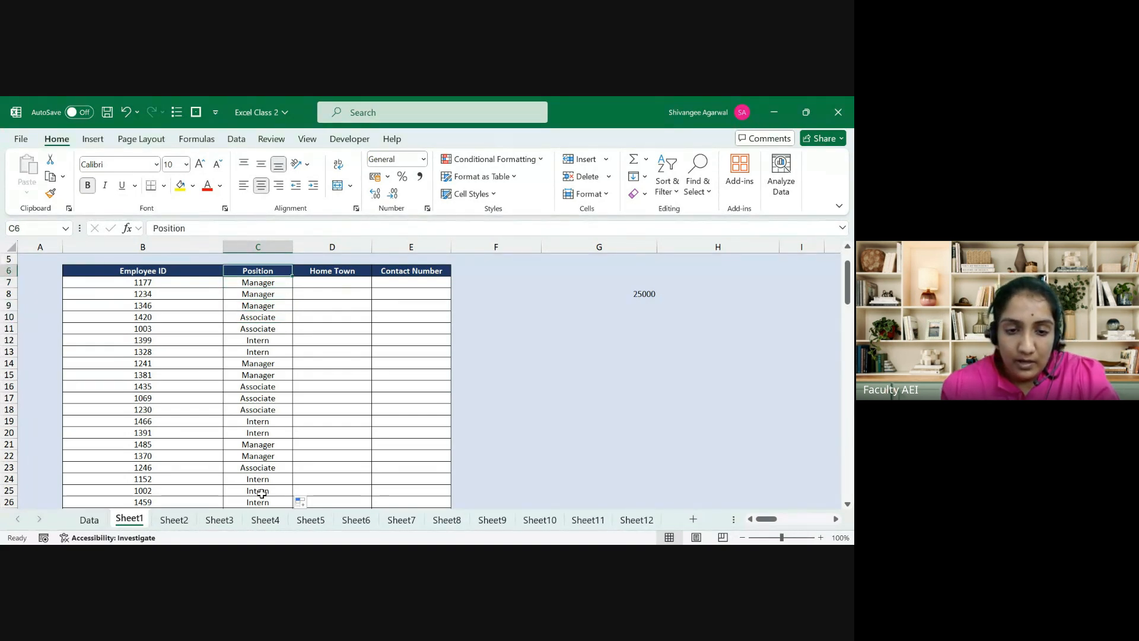
key(Down)
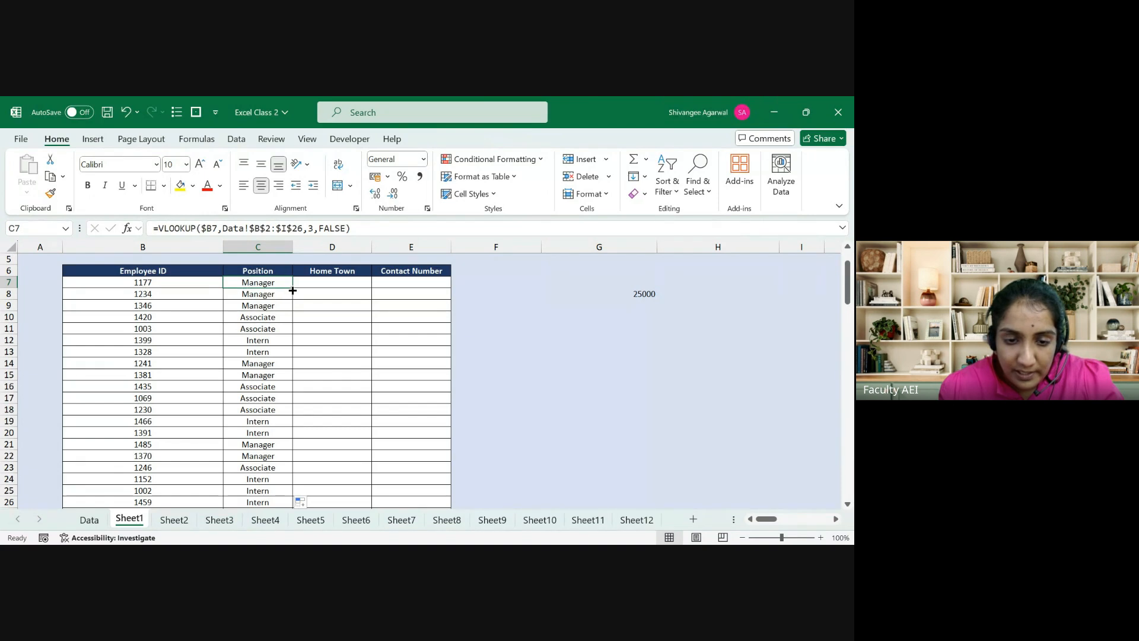
drag(292, 290, 350, 282)
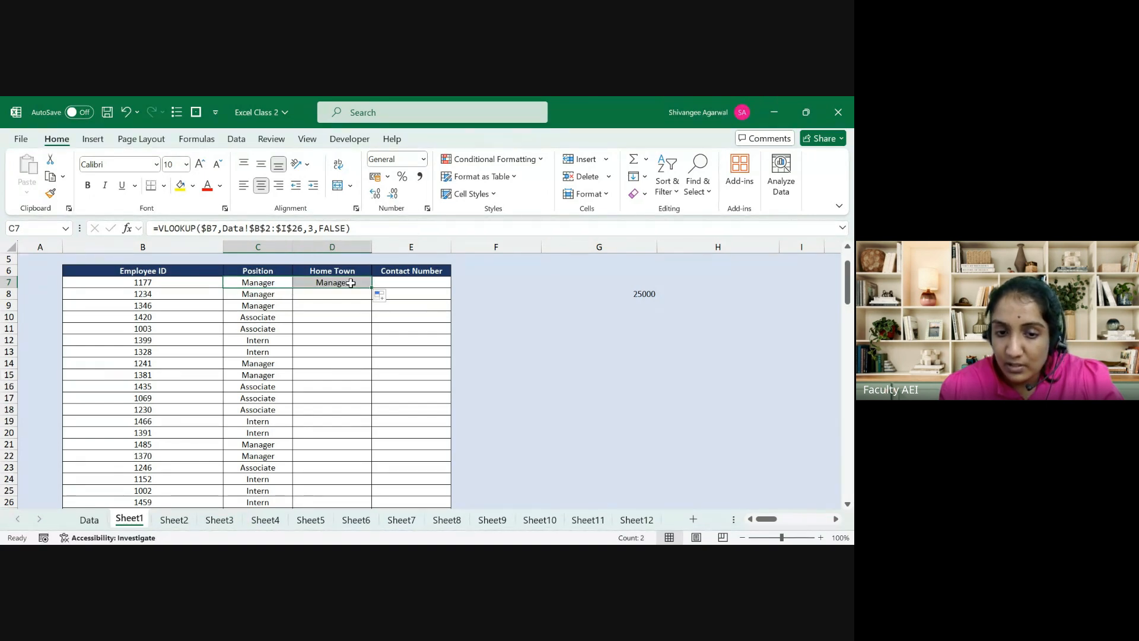
click(349, 283)
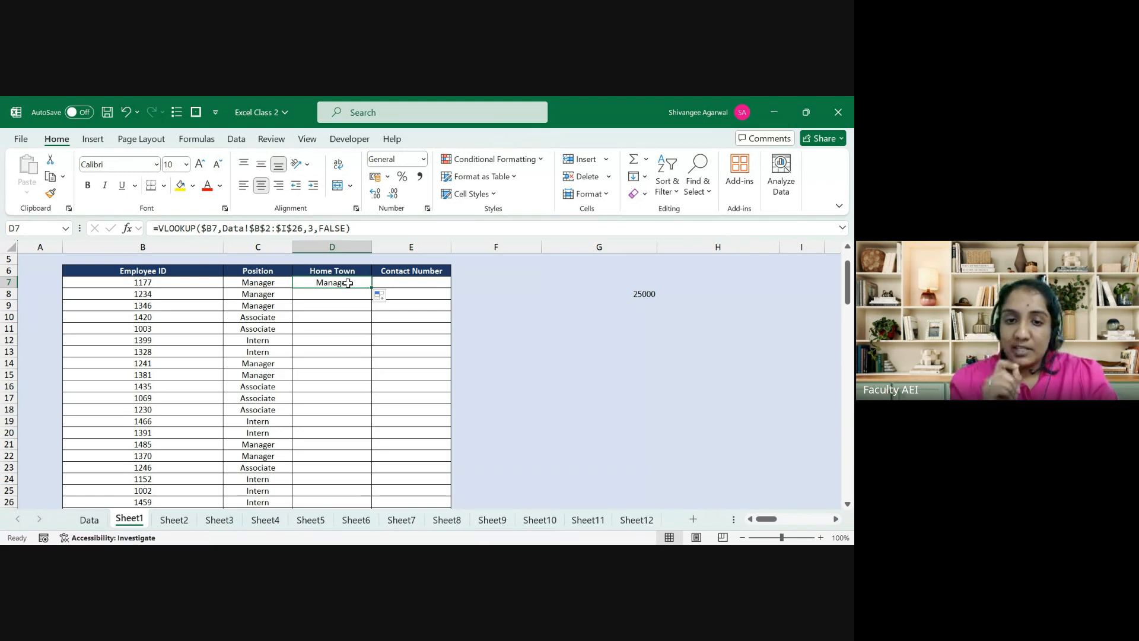
double_click(349, 283)
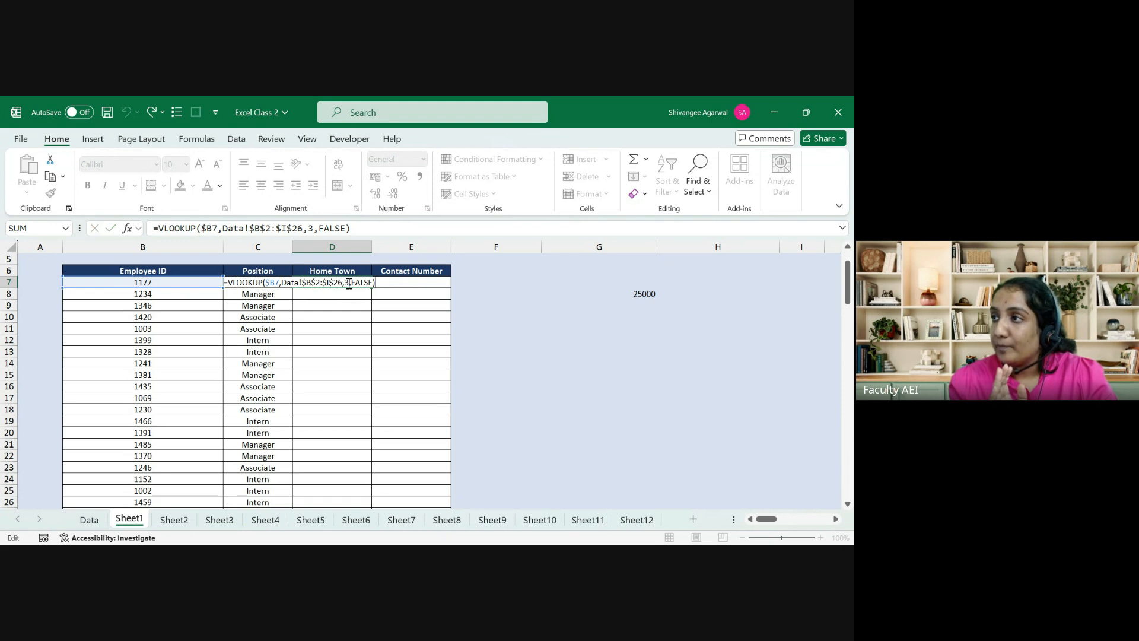
key(ctrl+Return)
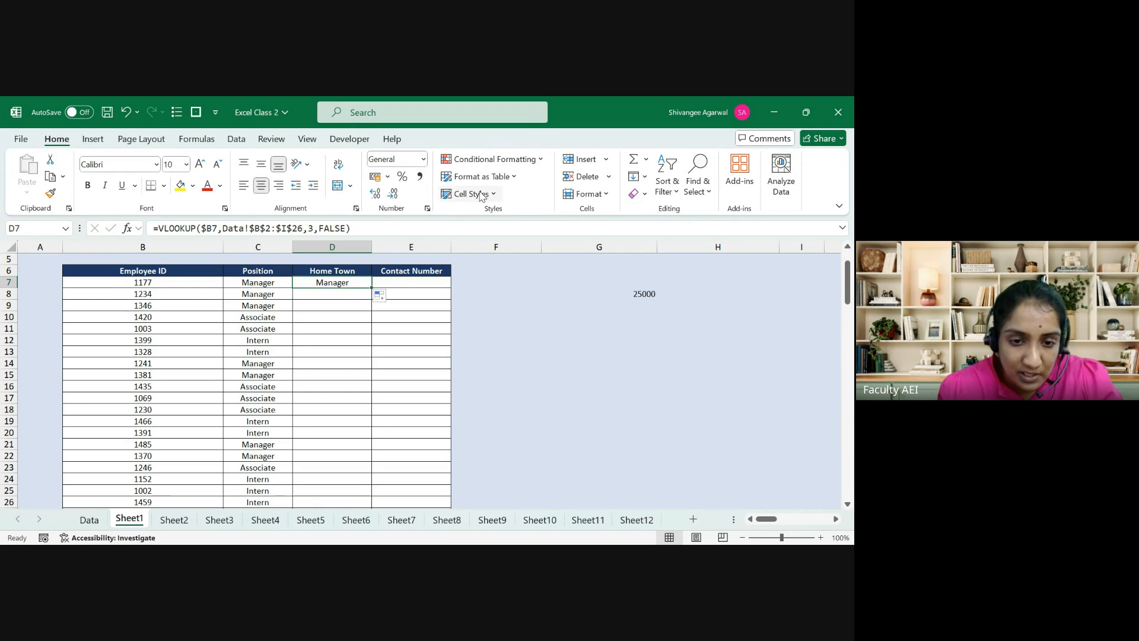
drag(313, 230, 309, 231)
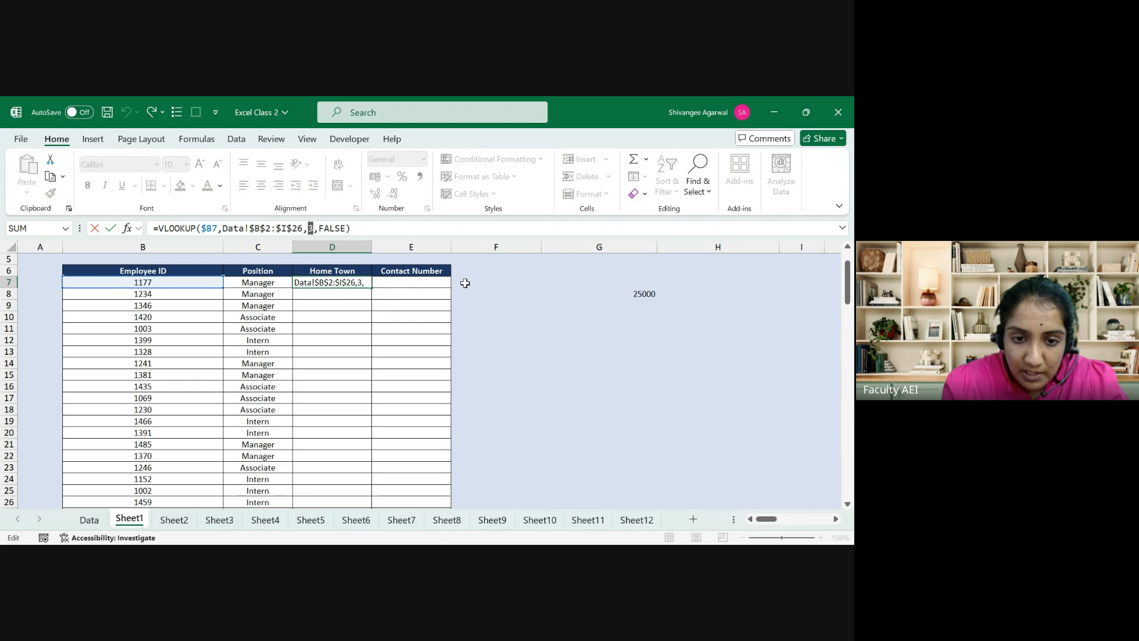
text(8)
key(Return)
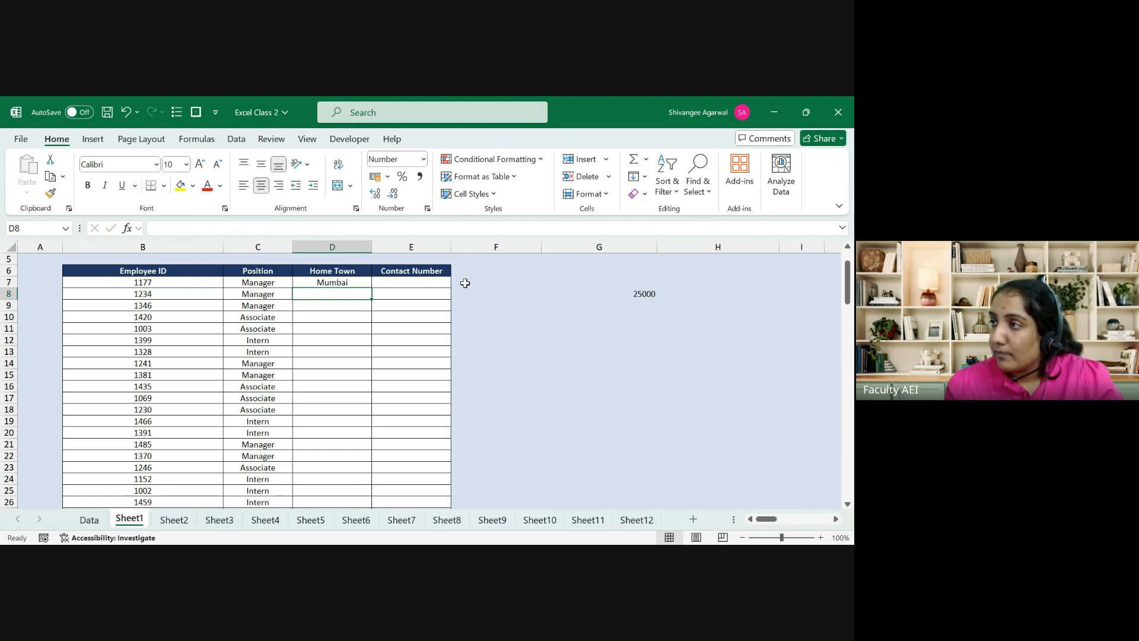
click(309, 285)
key(Delete)
Step: Clear the copied Position lookups below C7 and refill the Position lookup down column C
scroll(310, 281, up, 2)
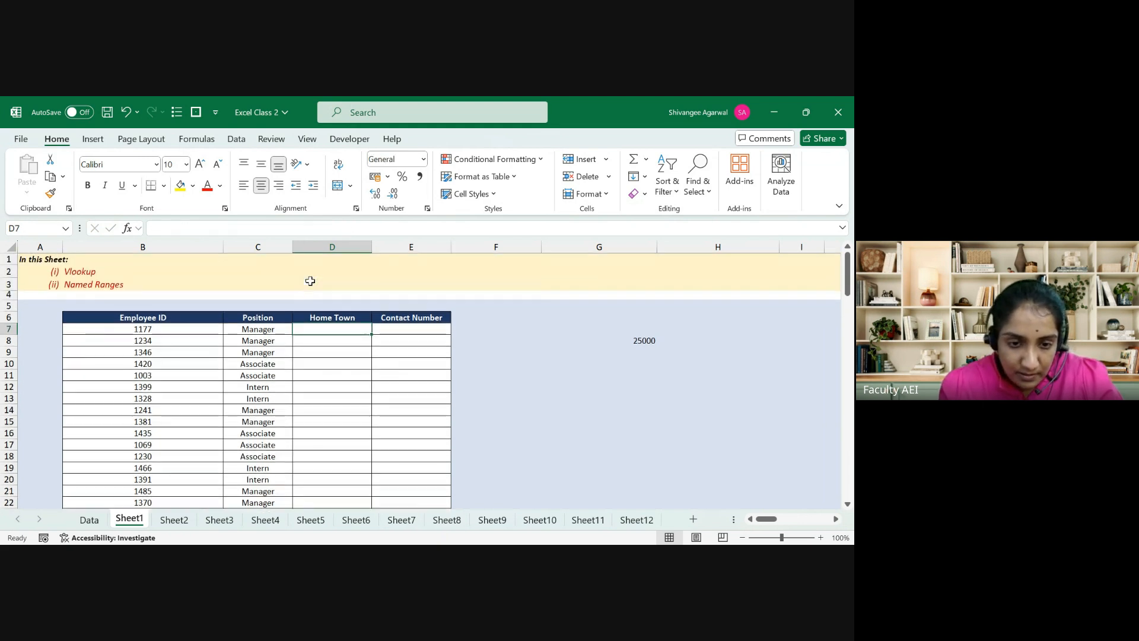
drag(258, 341, 256, 345)
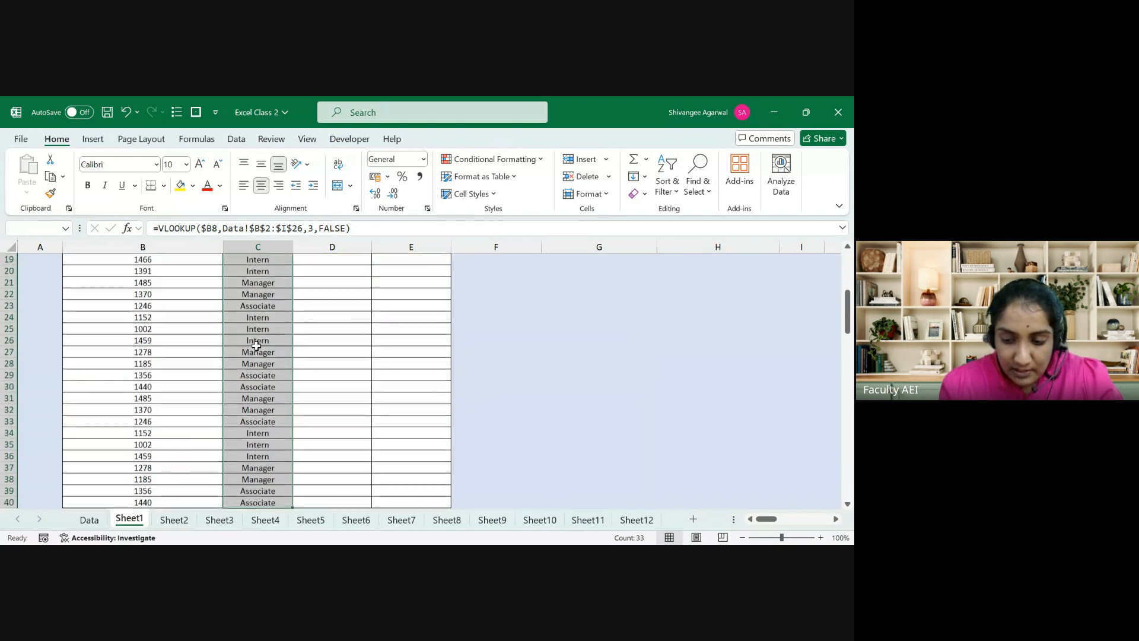
key(Delete)
scroll(257, 344, up, 6)
key(Up)
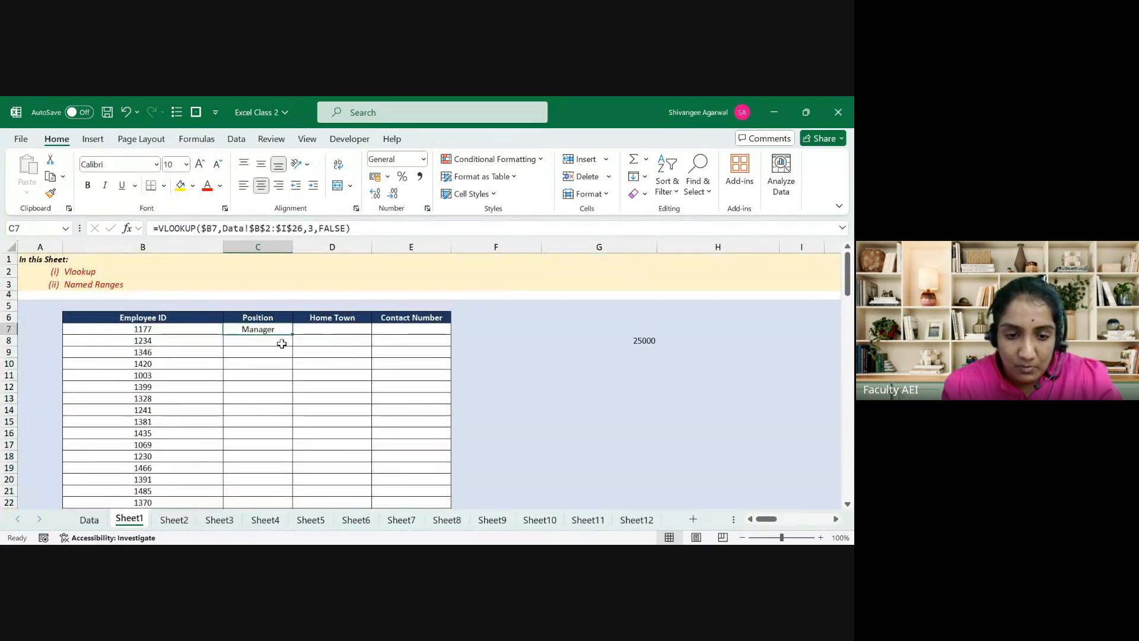
drag(293, 335, 291, 489)
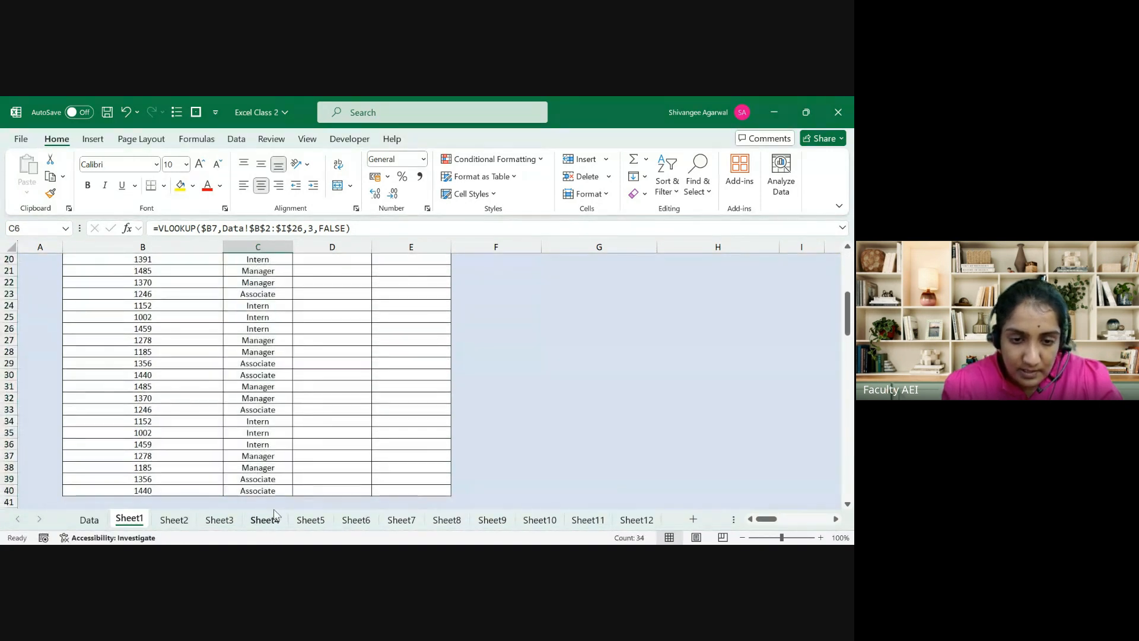
Step: Copy C7's lookup into D7, change its column index to 8 for Home Town, and fill it down
key(Up)
key(Down)
key(shift+Right)
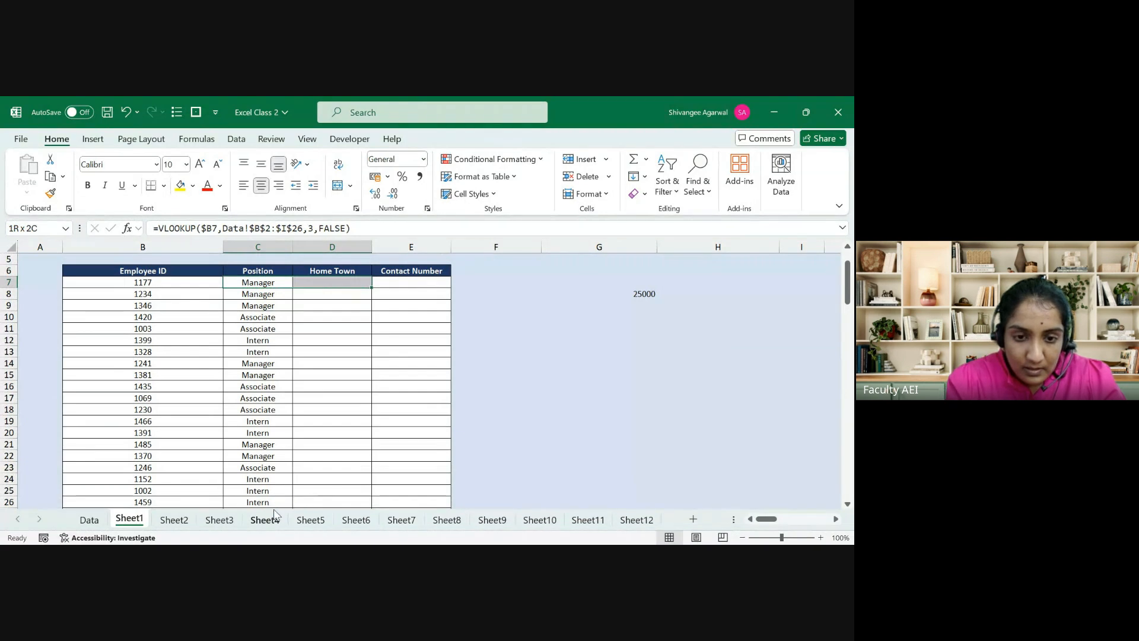
key(ctrl+r)
key(Right)
click(317, 229)
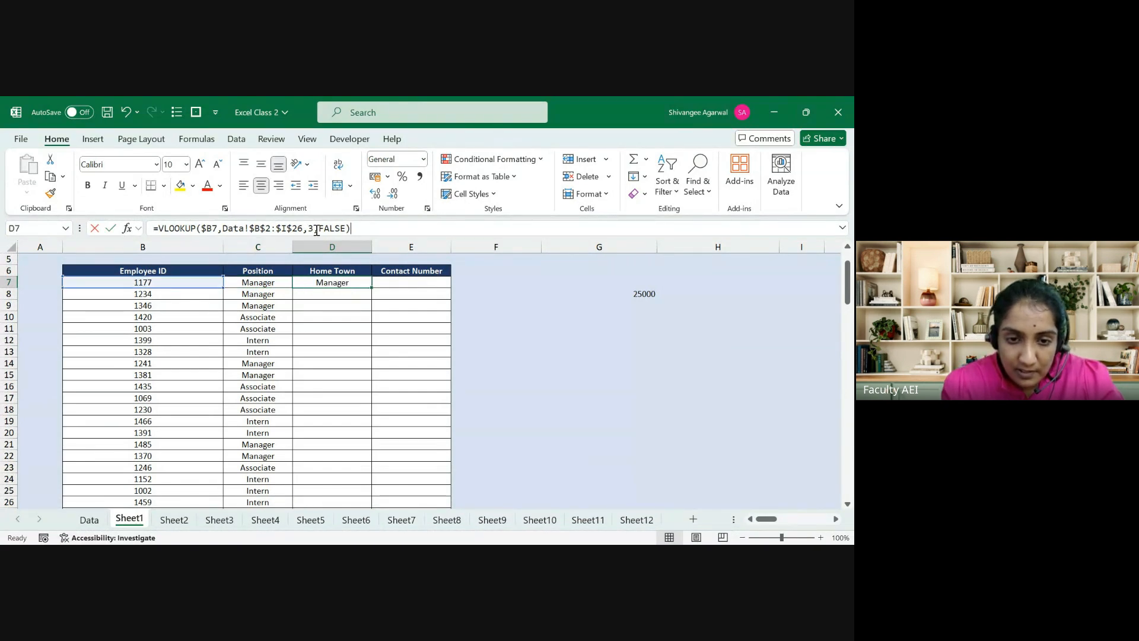
key(Return)
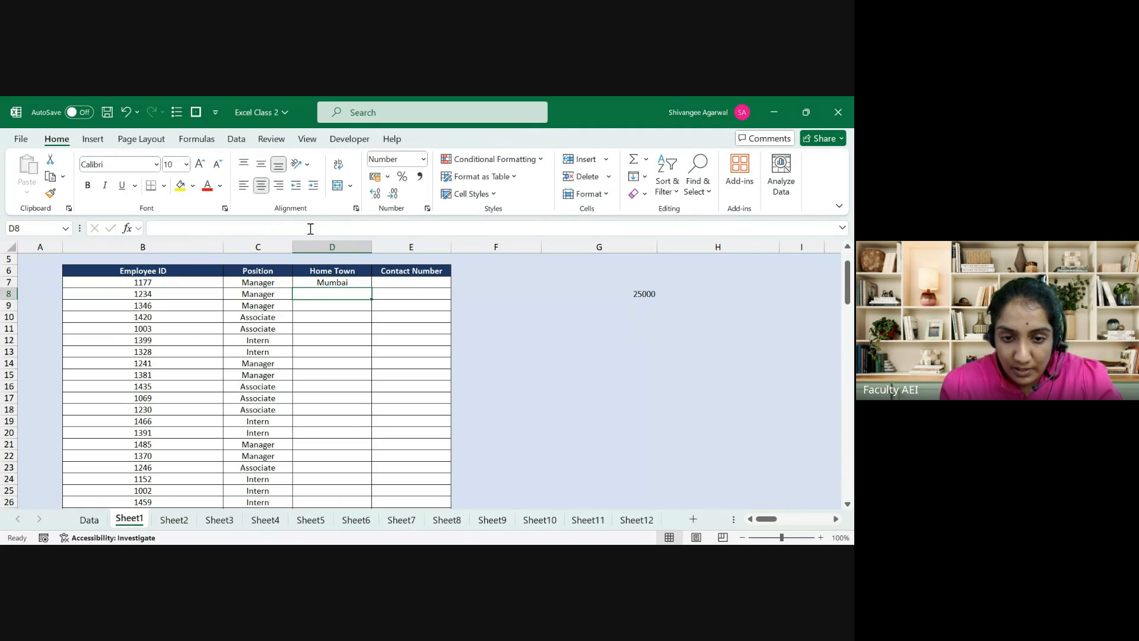
click(362, 282)
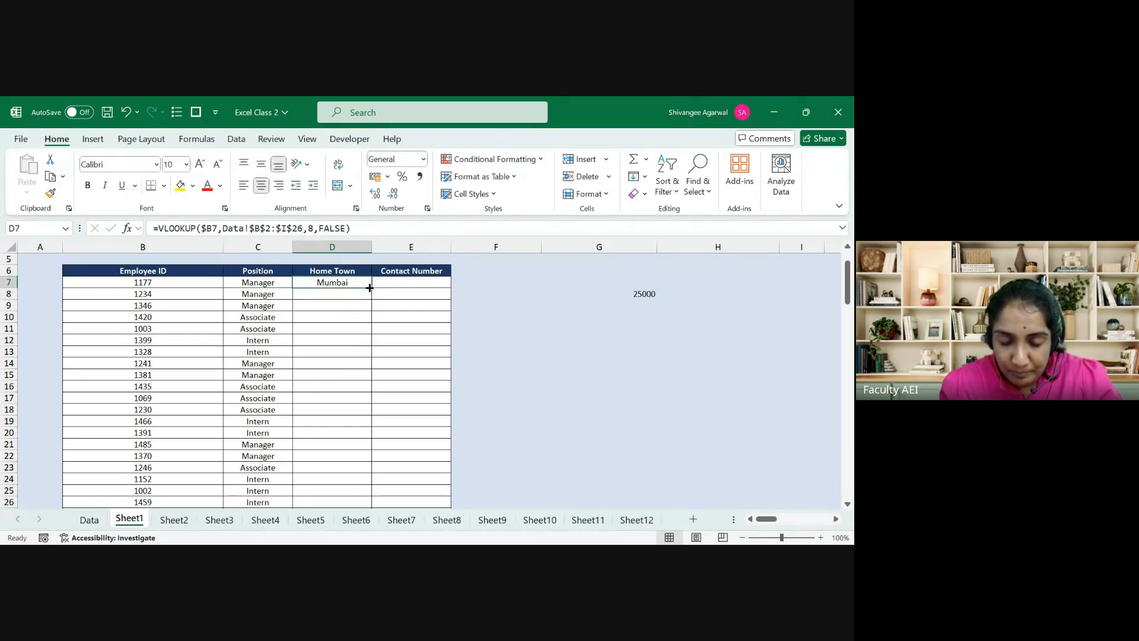
double_click(370, 287)
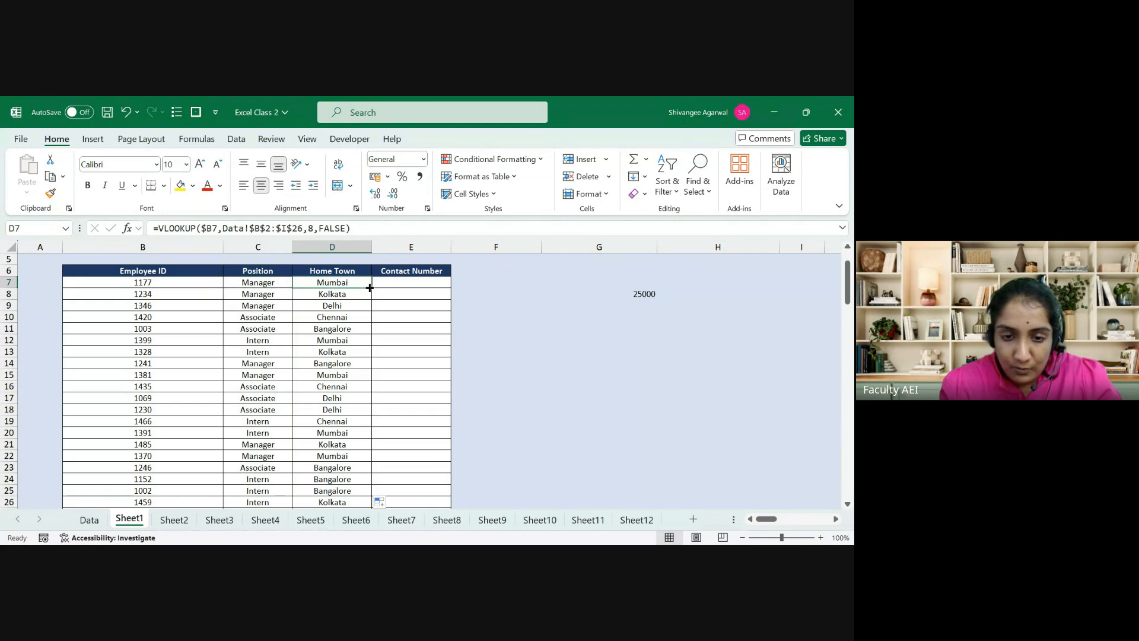
drag(370, 288, 370, 287)
Step: Copy the lookup into E7 and set its column index to 9, which gives #REF!
click(377, 283)
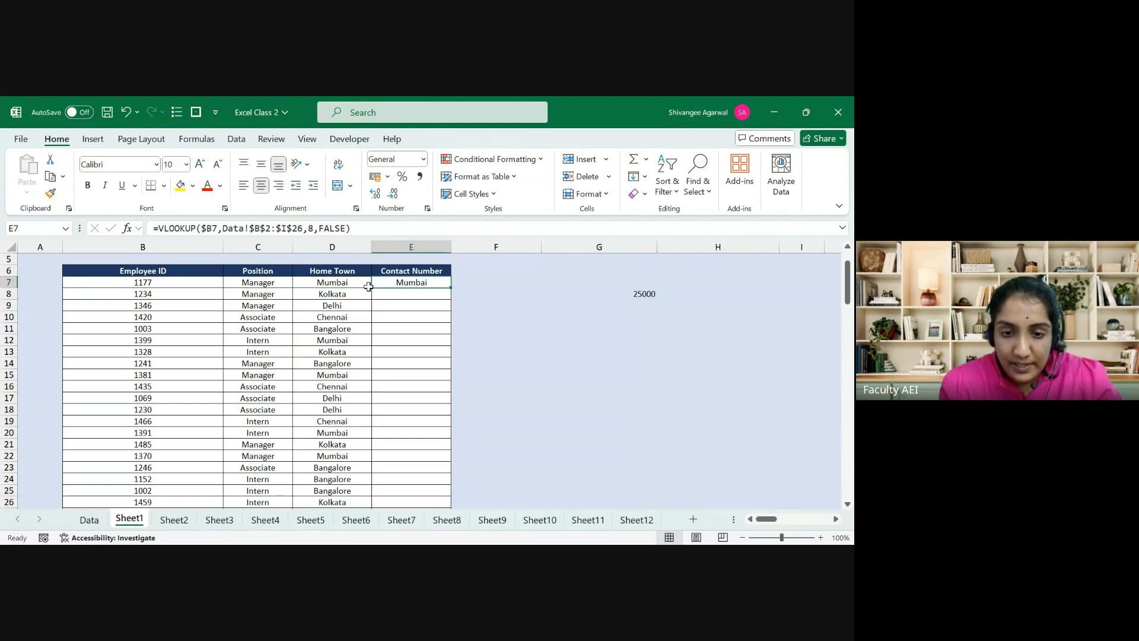
drag(313, 227, 310, 229)
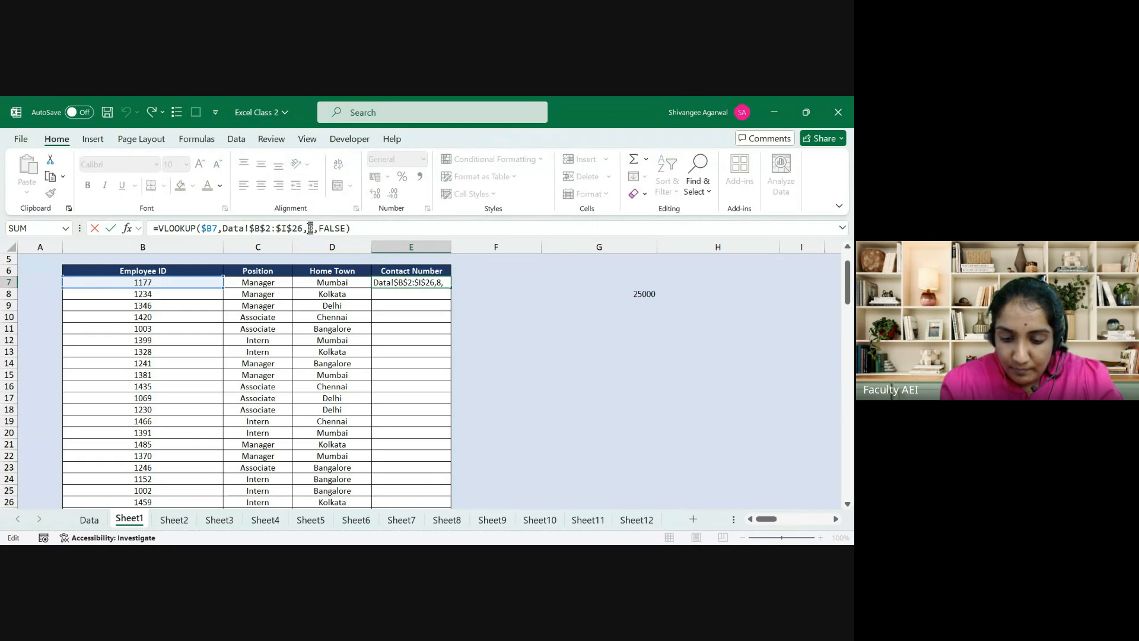
text(9)
key(Return)
click(406, 283)
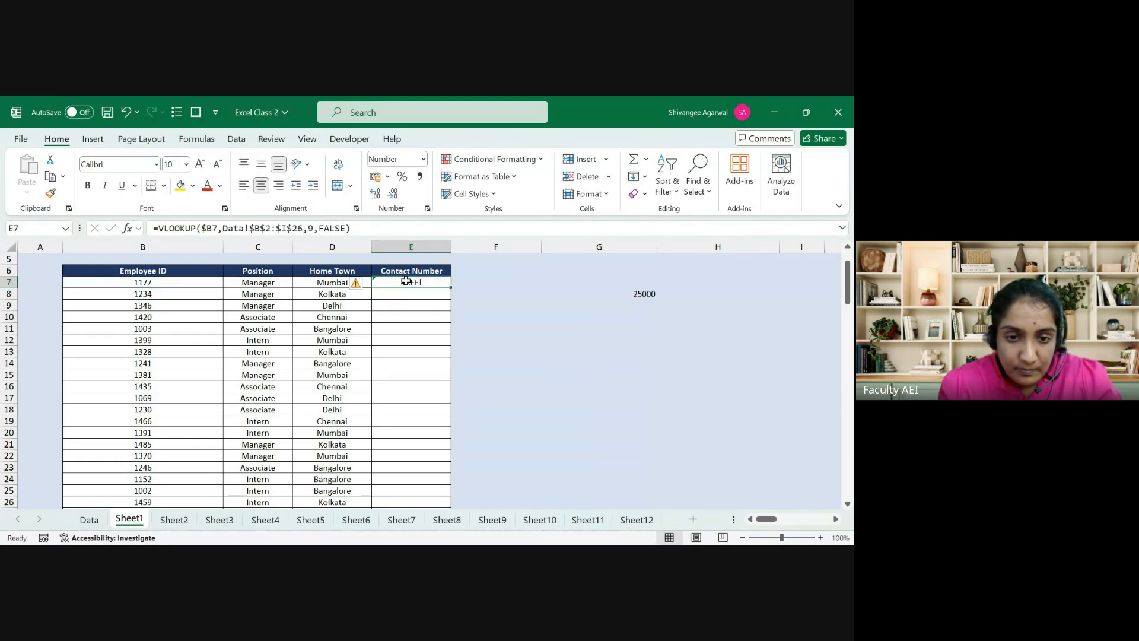
Step: Check the Data sheet's column order, correct E7's index to 7, and fill it down the table
click(97, 522)
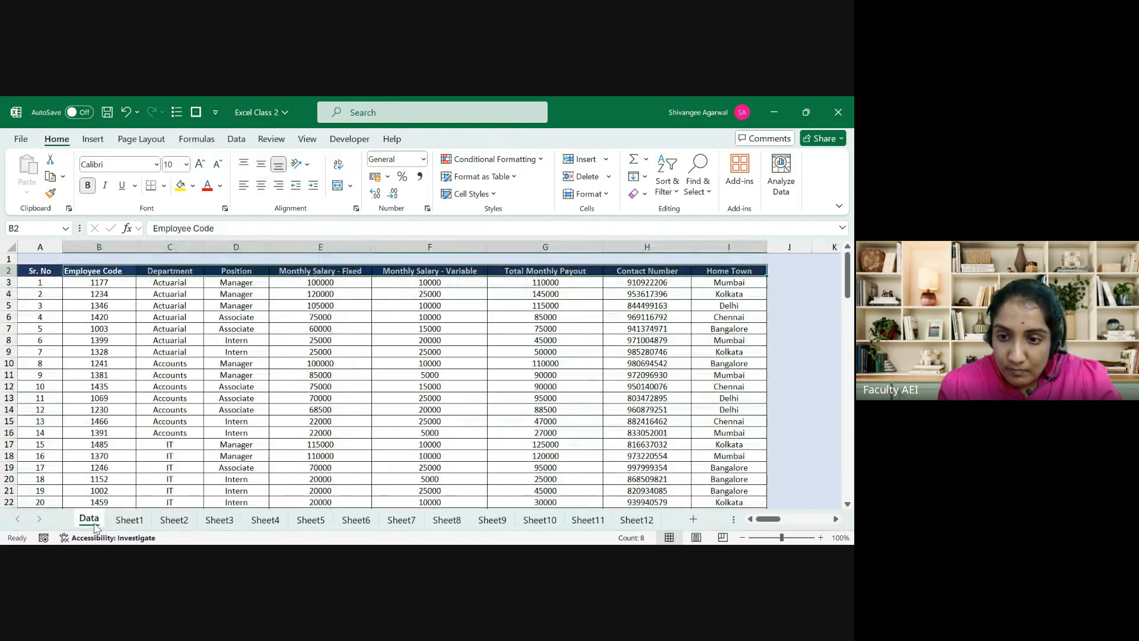
click(129, 522)
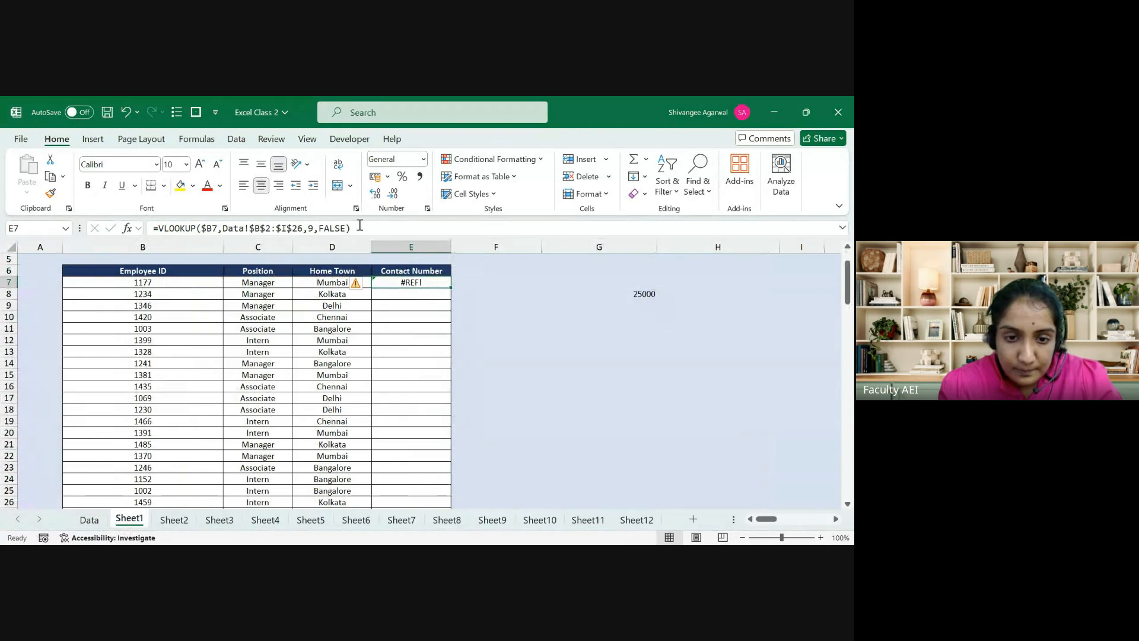
click(312, 229)
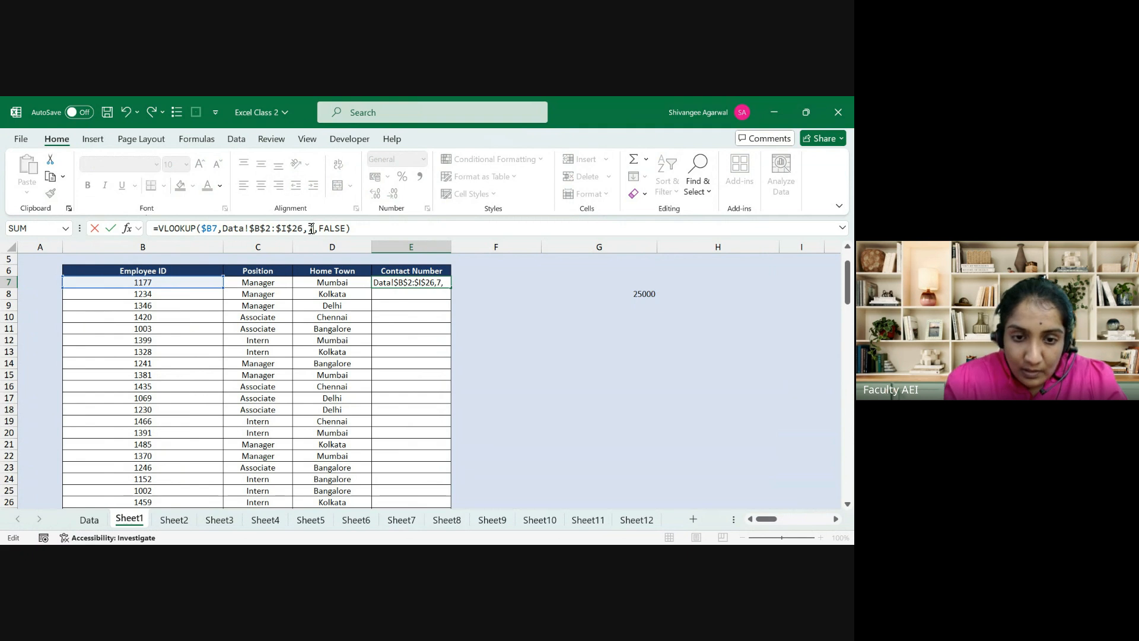
key(Return)
key(Up)
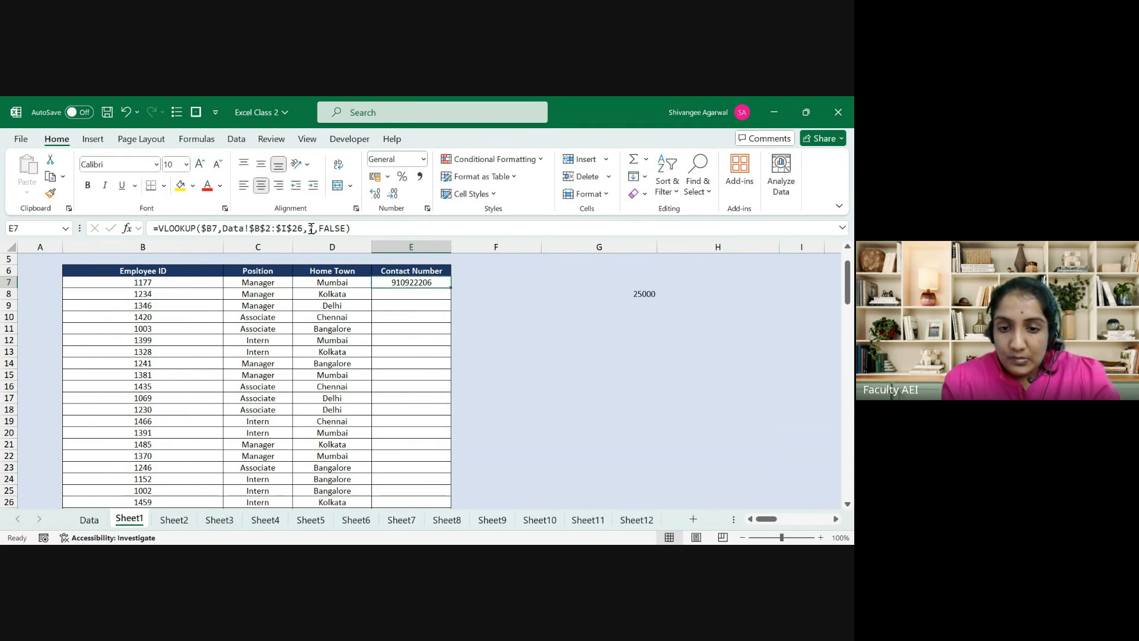
double_click(450, 290)
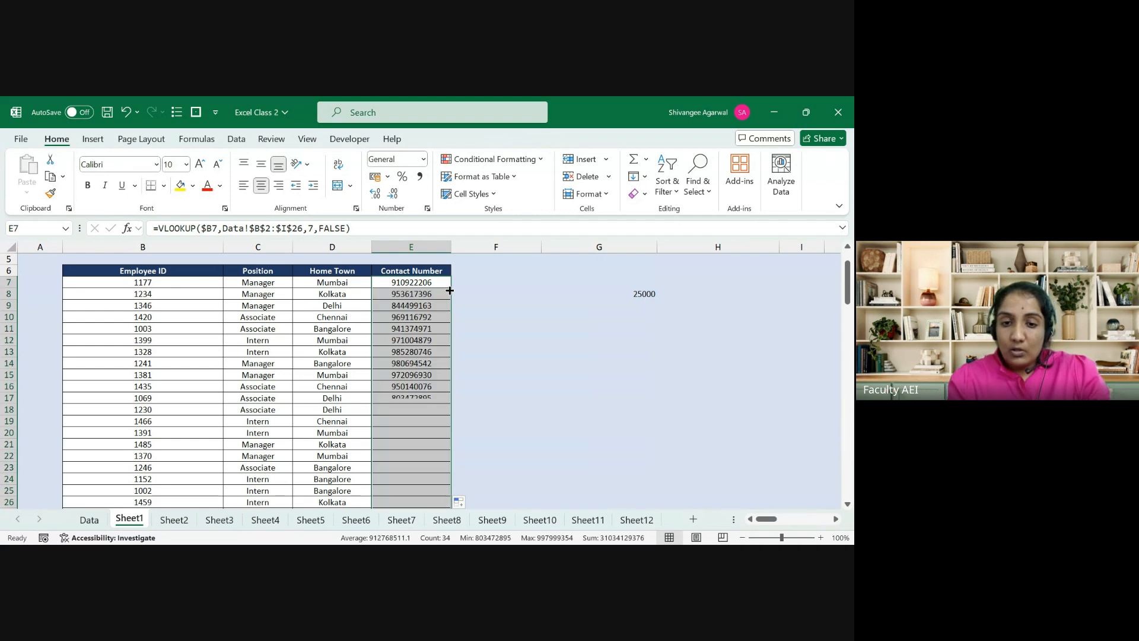
click(449, 289)
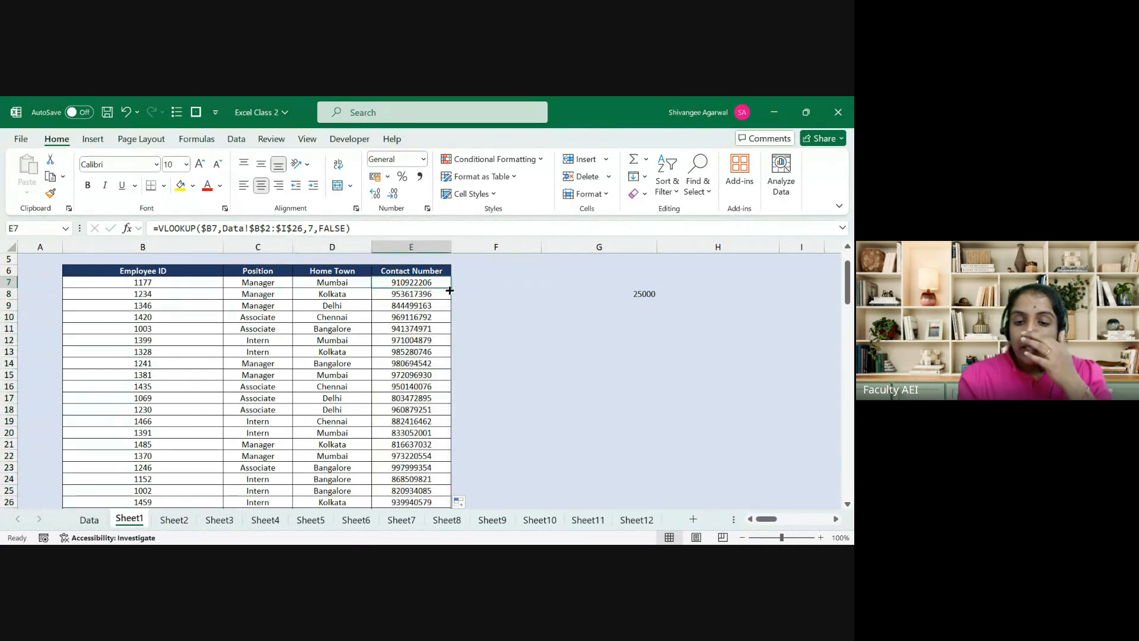
key(Right)
key(Left)
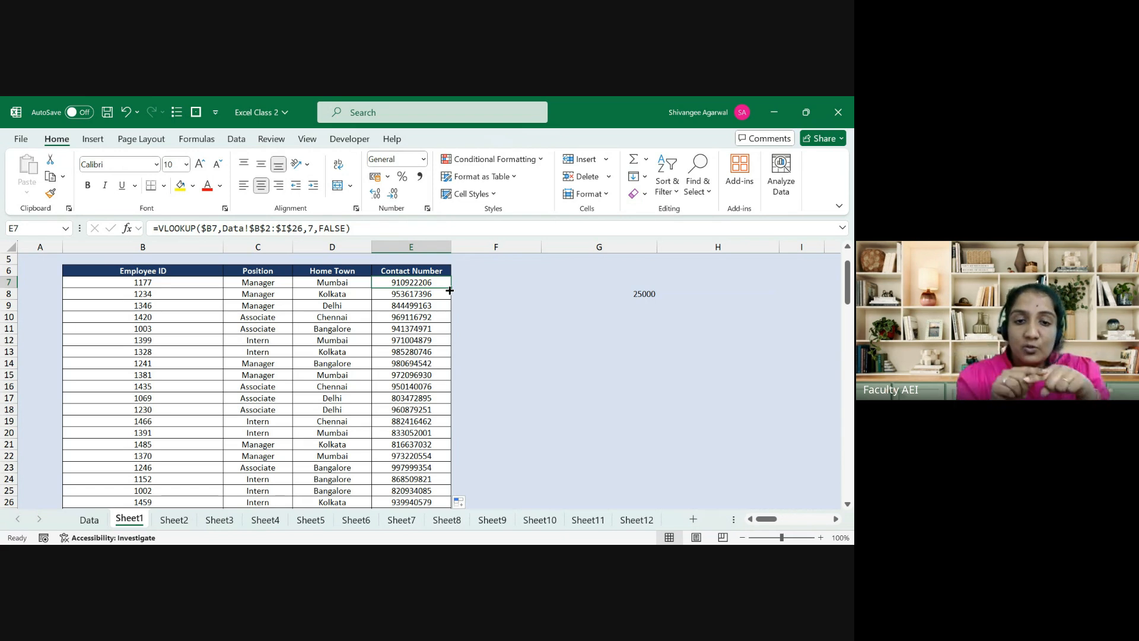
Step: Check the Data sheet header row, then review the Position and Contact Number formulas on Sheet1
click(88, 522)
key(Left)
key(Right)
key(ctrl+shift+Right)
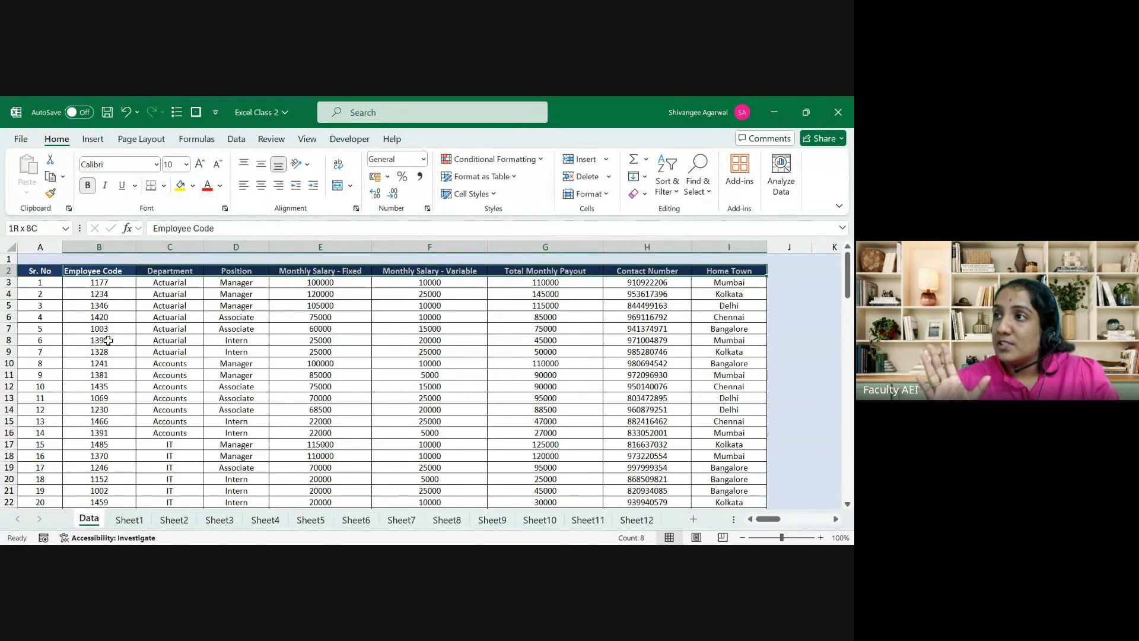
click(128, 520)
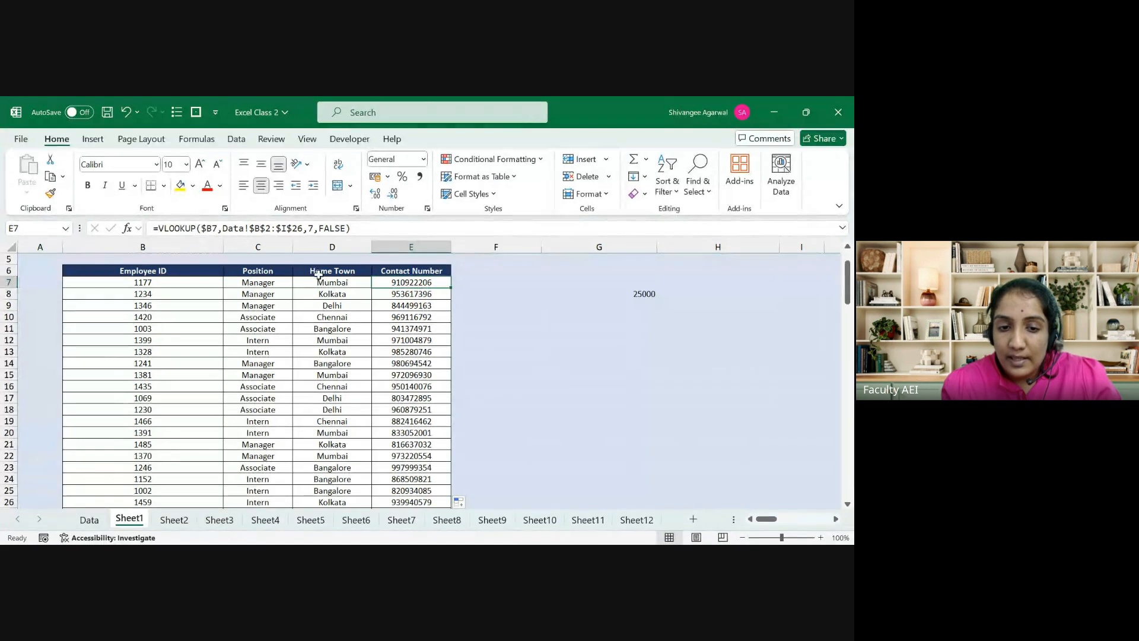
key(Left)
key(Left)
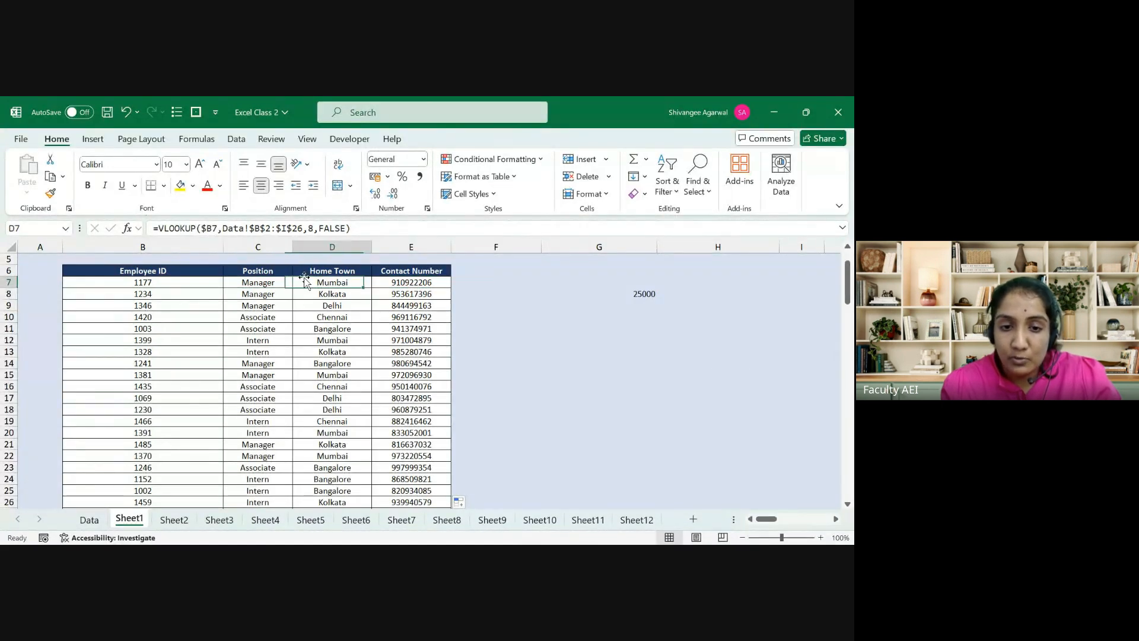
key(Right)
key(Right)
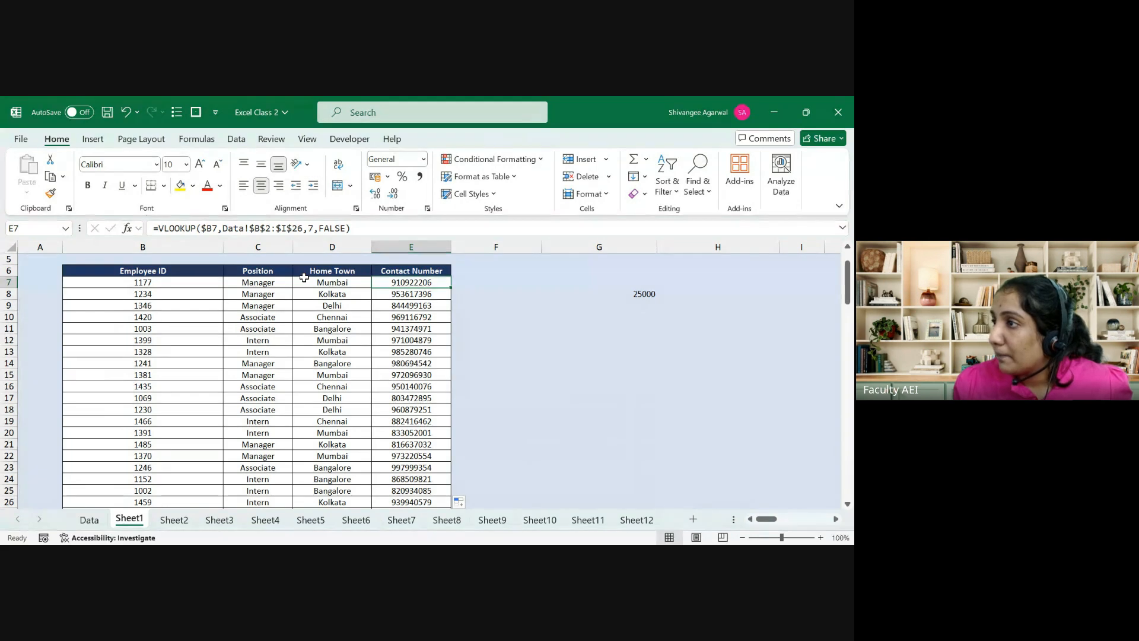
key(Down)
key(Down)
key(Down)
key(Down)
key(Down)
key(Down)
key(Up)
key(Up)
key(Up)
key(Up)
key(Up)
key(Up)
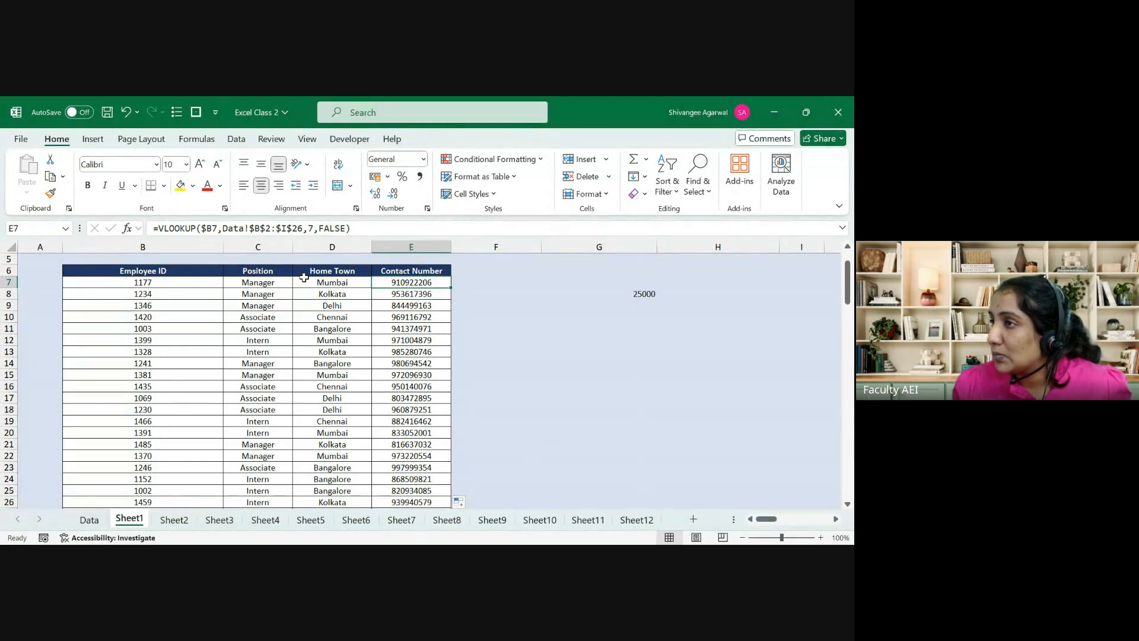
Step: Delete the stray 25000 value in G8 and return to Employee ID 1177
key(Down)
key(Right)
key(Right)
key(Right)
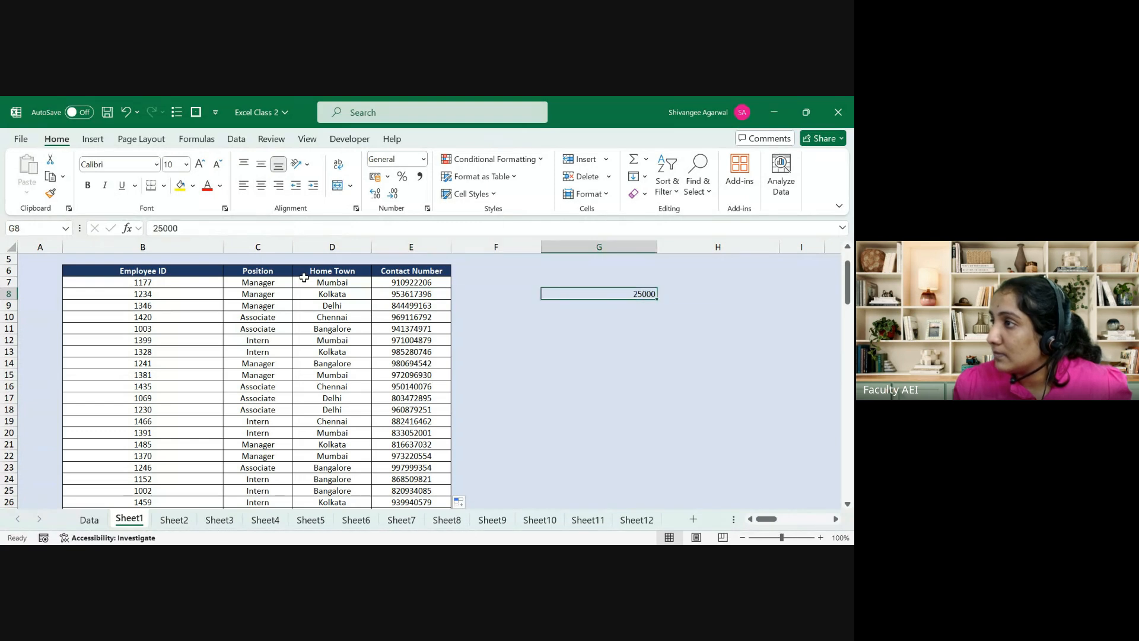
key(Left)
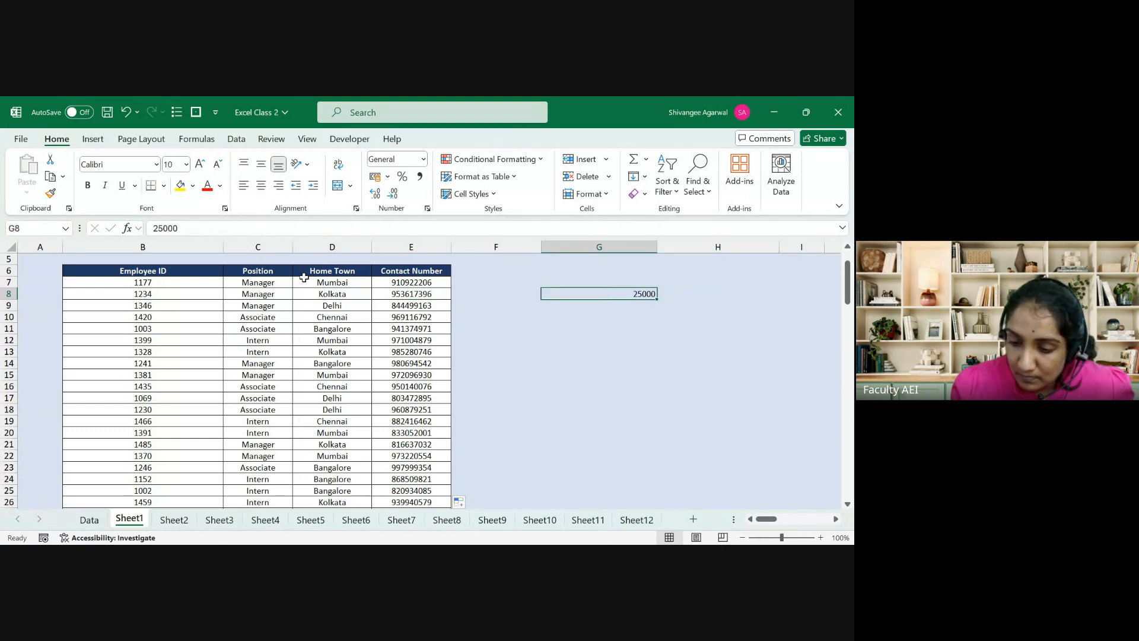
key(Delete)
key(Left)
key(Left)
key(Left)
key(Left)
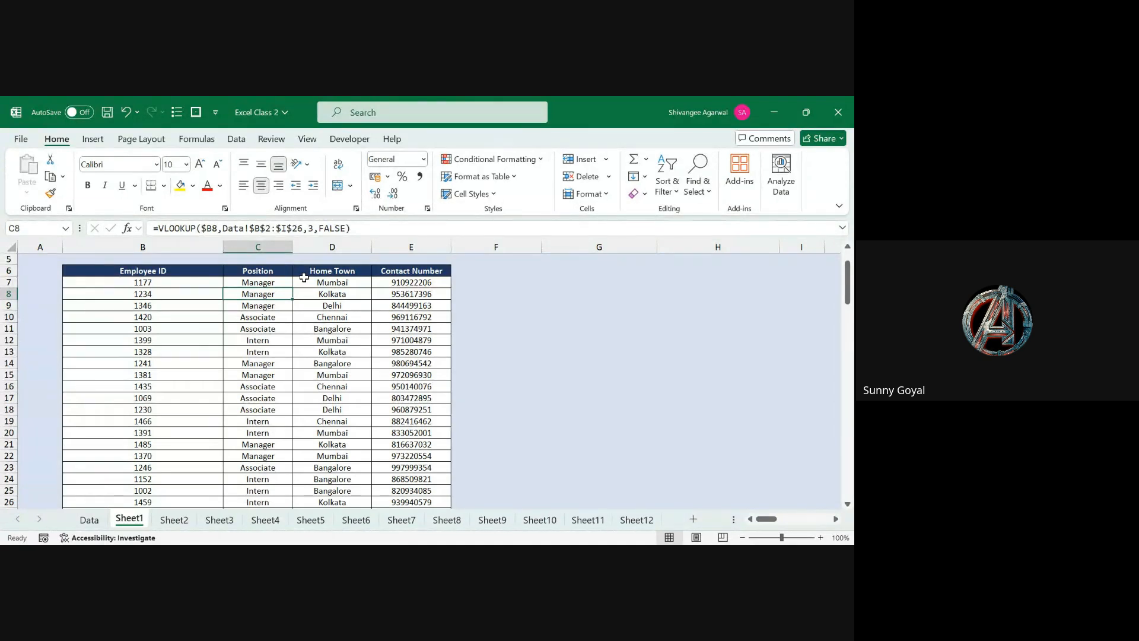
key(Left)
key(Up)
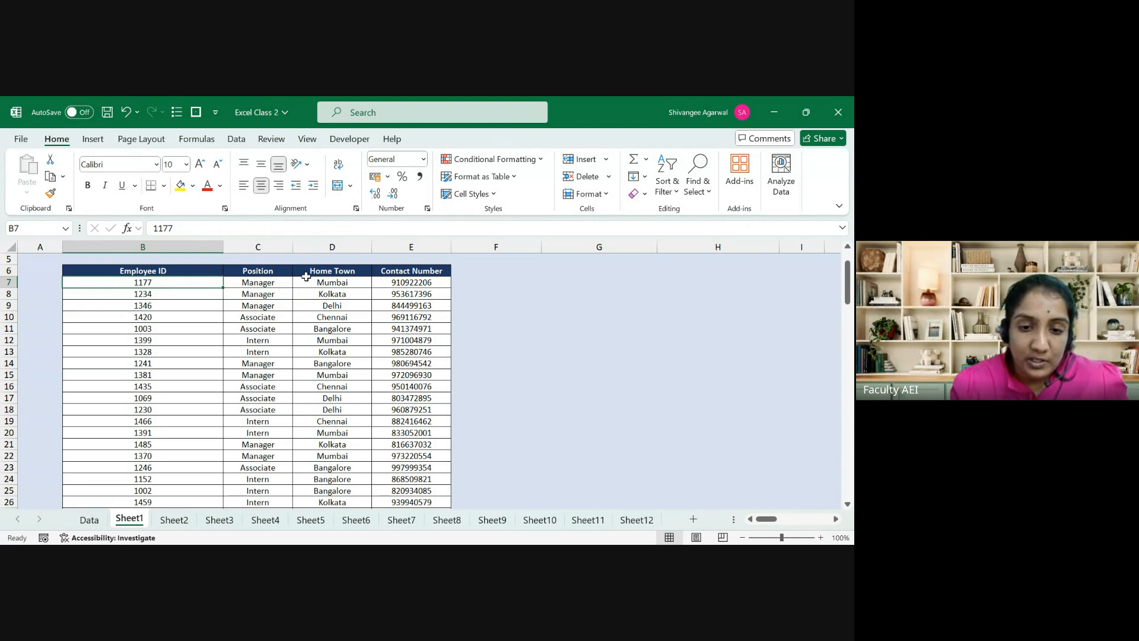
click(265, 284)
click(336, 227)
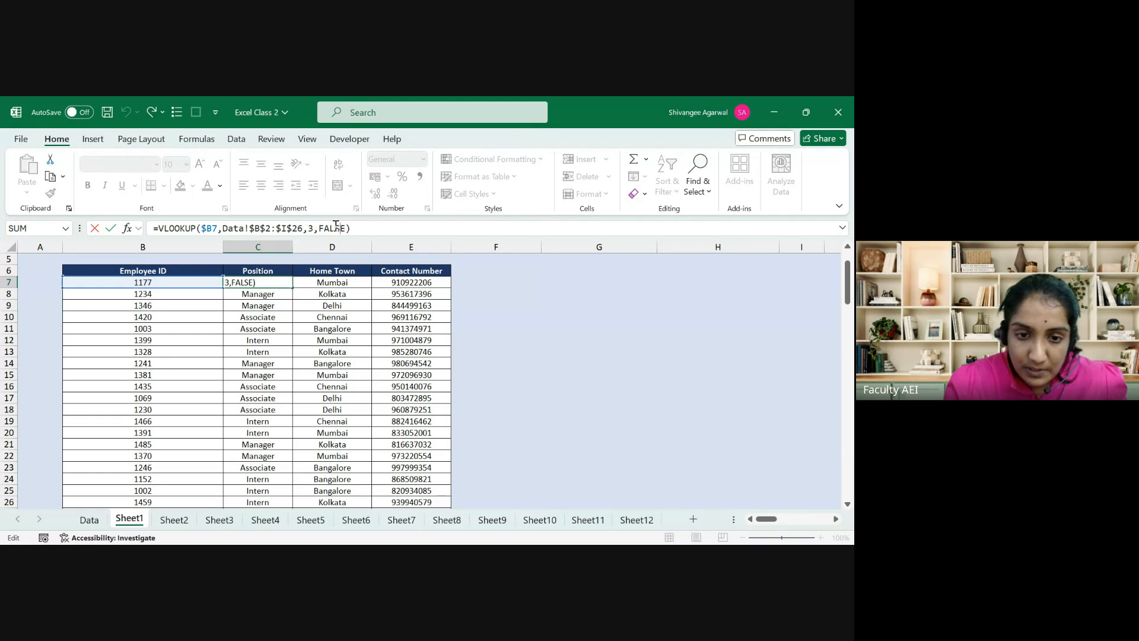
key(BackSpace)
key(BackSpace)
key(BackSpace)
key(BackSpace)
key(BackSpace)
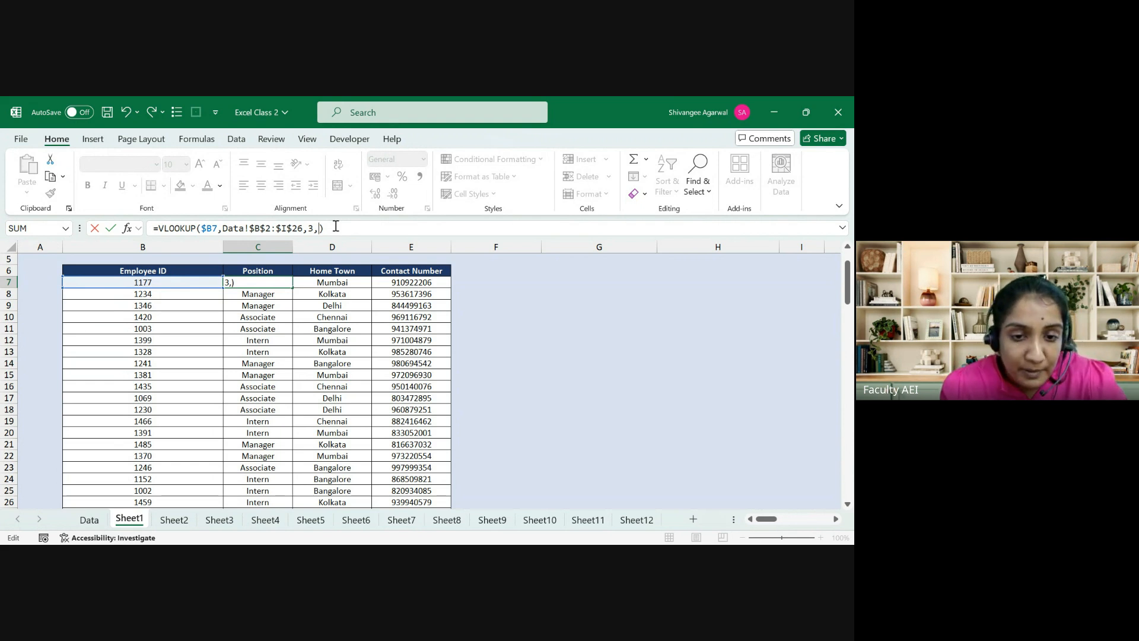
text(FALSE)
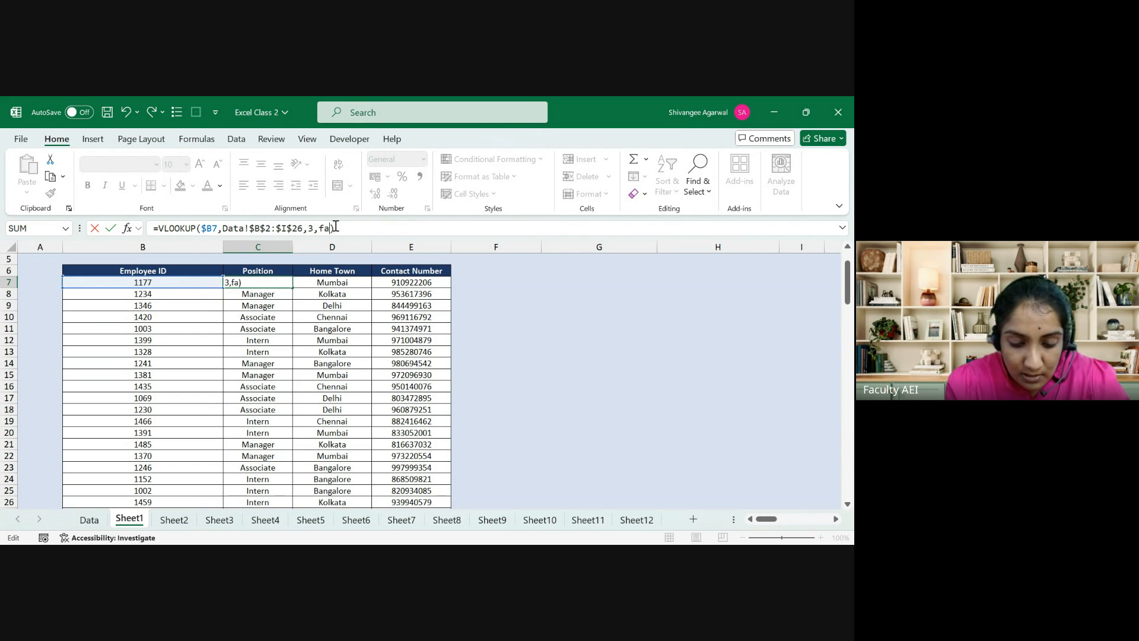
key(Return)
key(Up)
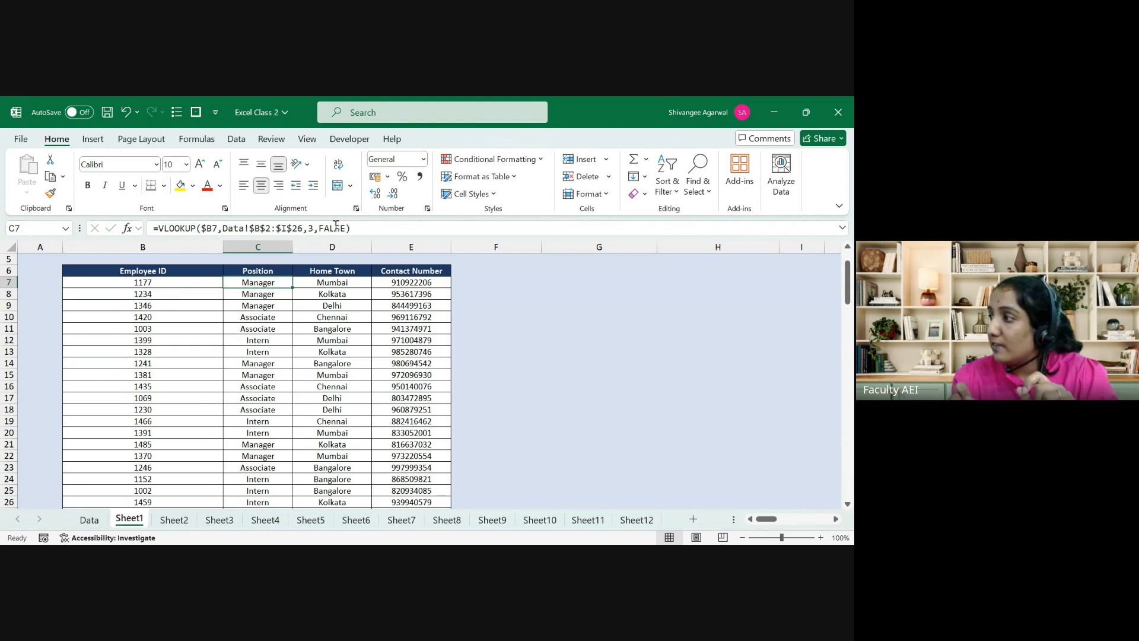
key(Left)
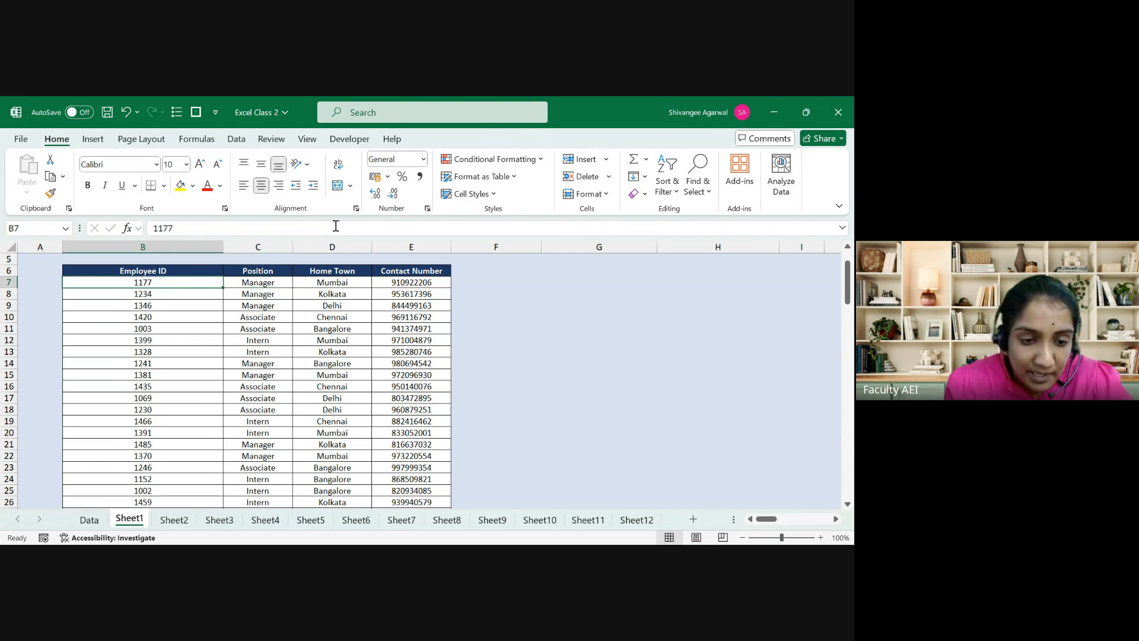
text(1179)
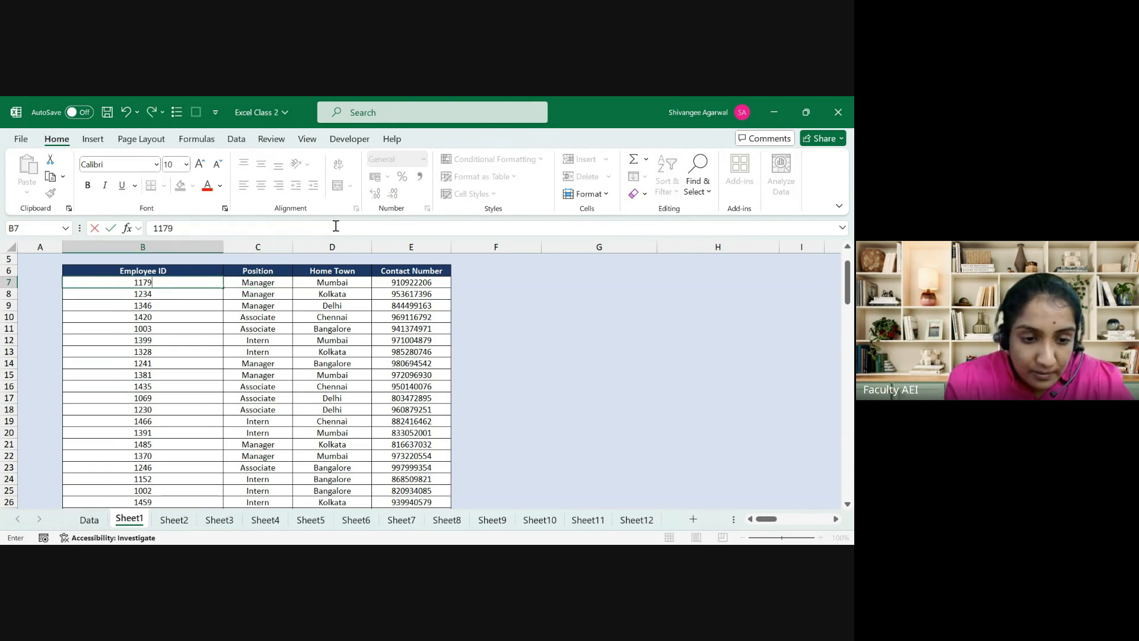
key(Return)
key(Up)
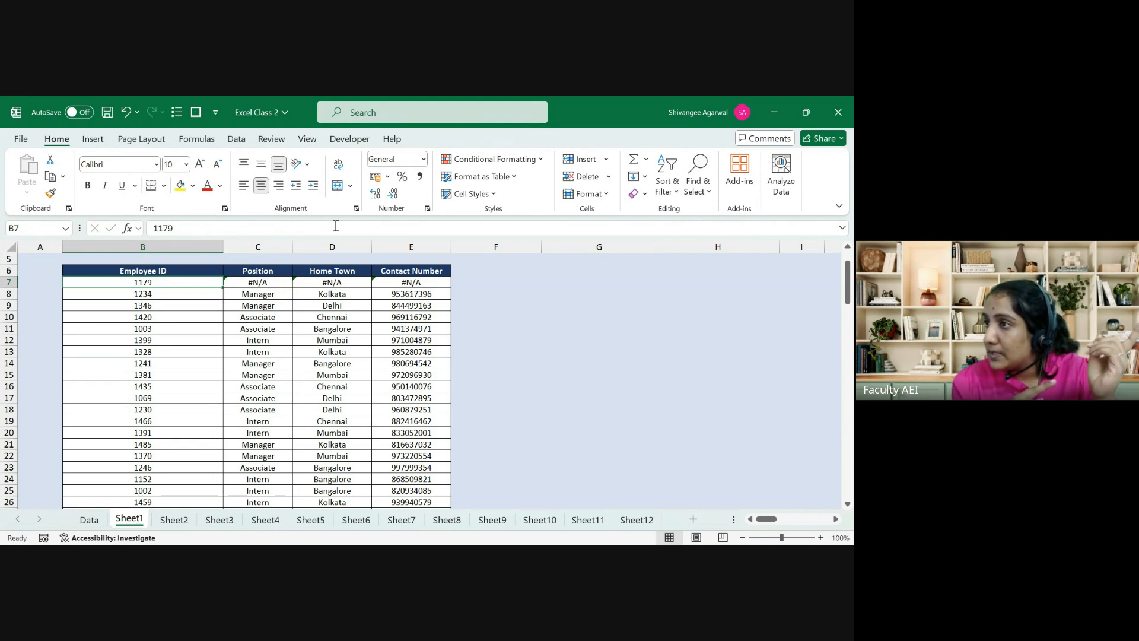
key(Right)
key(shift+Right)
key(shift+Right)
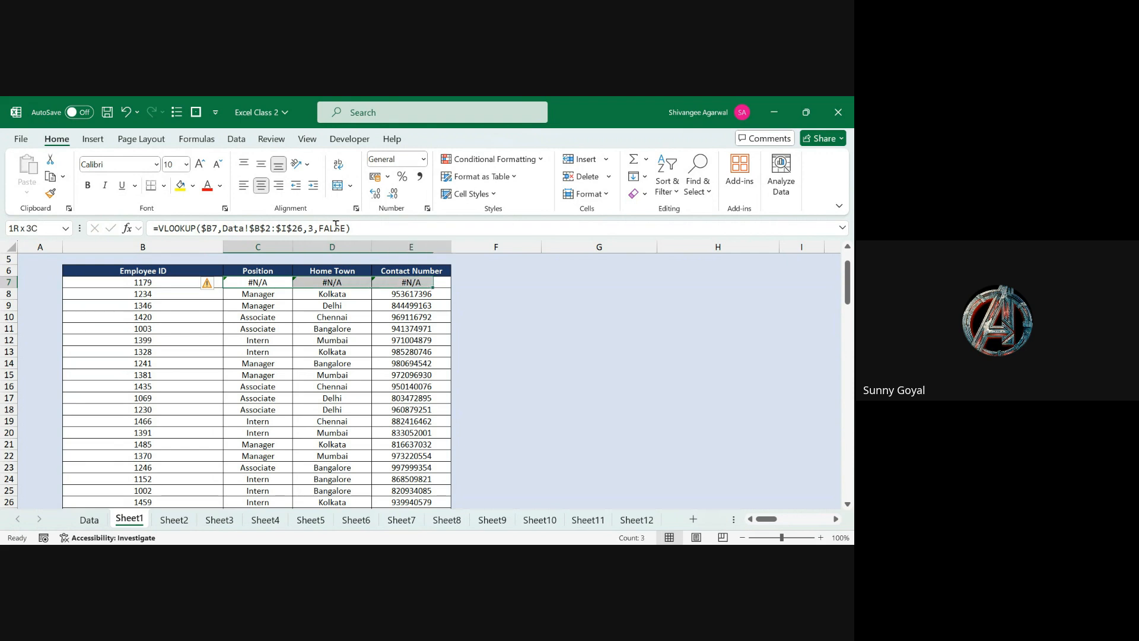
key(Left)
key(ctrl+z)
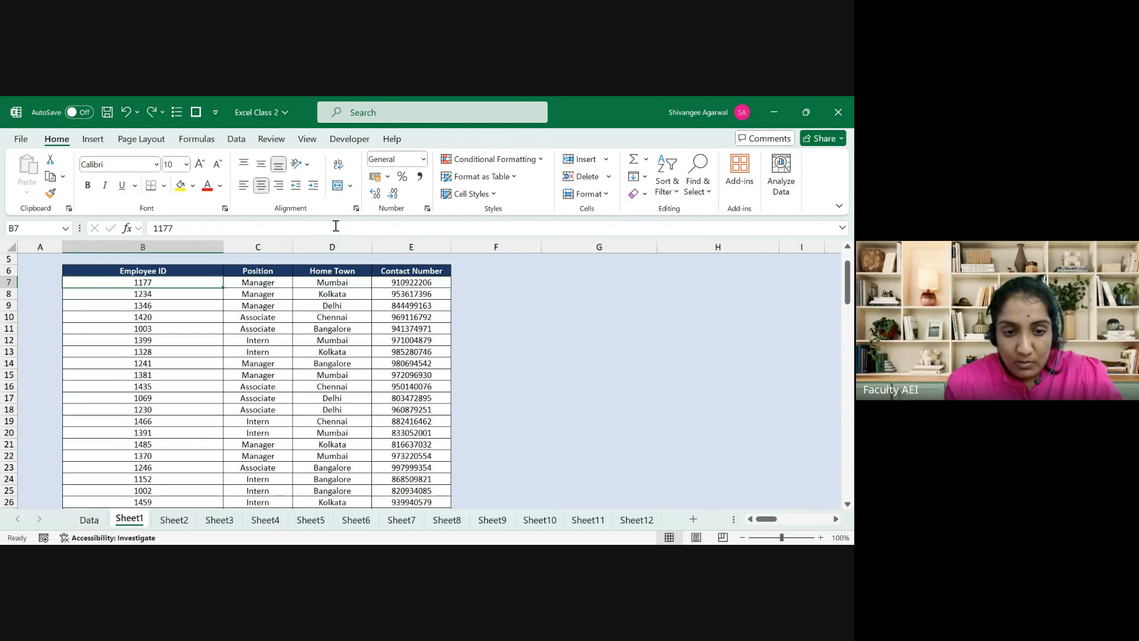
key(Right)
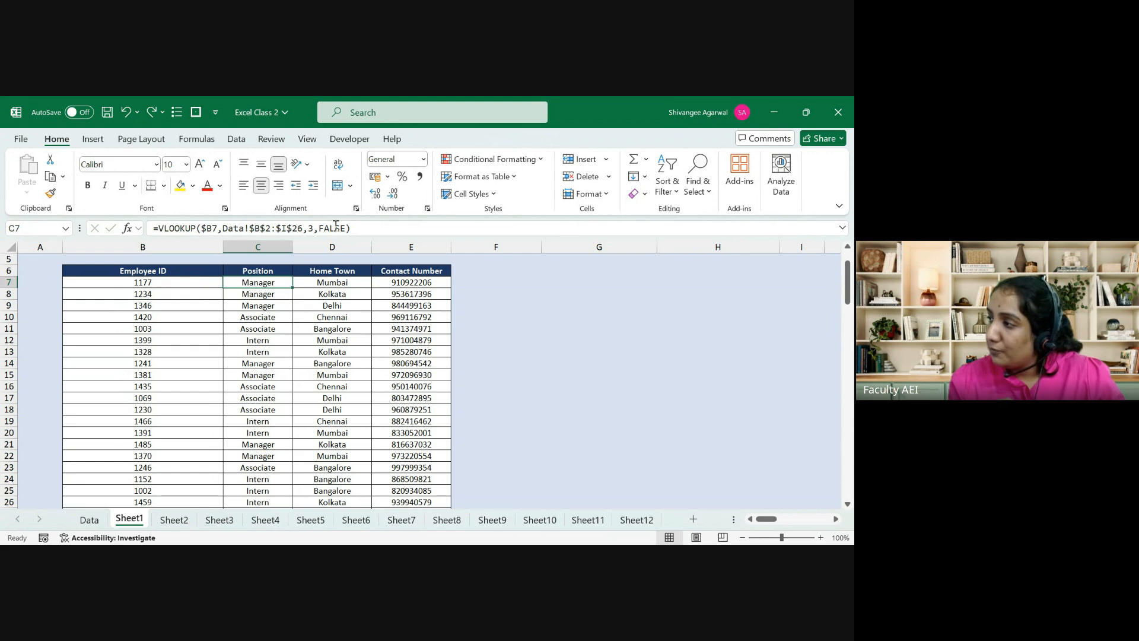
Step: Change the match argument of C7's Position lookup from FALSE to TRUE
click(335, 224)
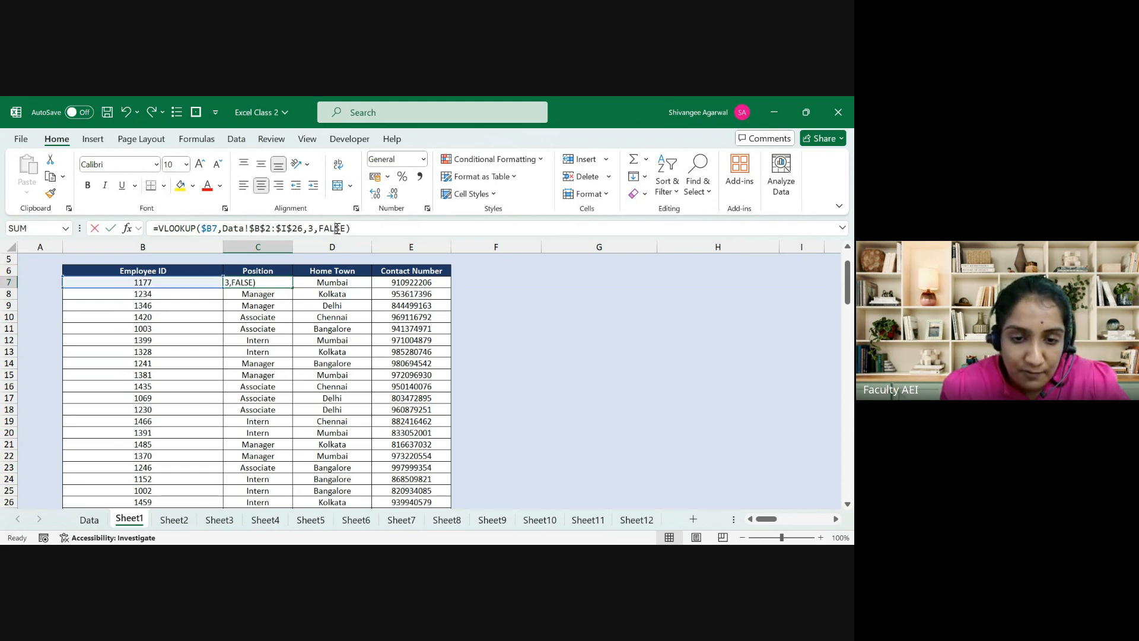
key(BackSpace)
key(BackSpace)
key(BackSpace)
key(BackSpace)
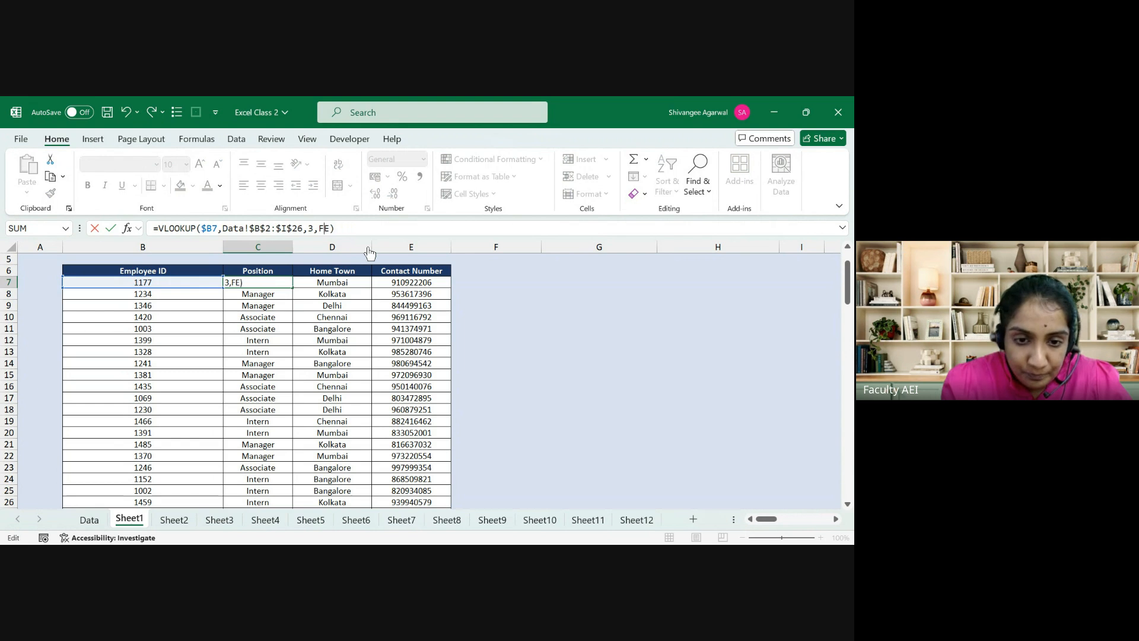
text(tru)
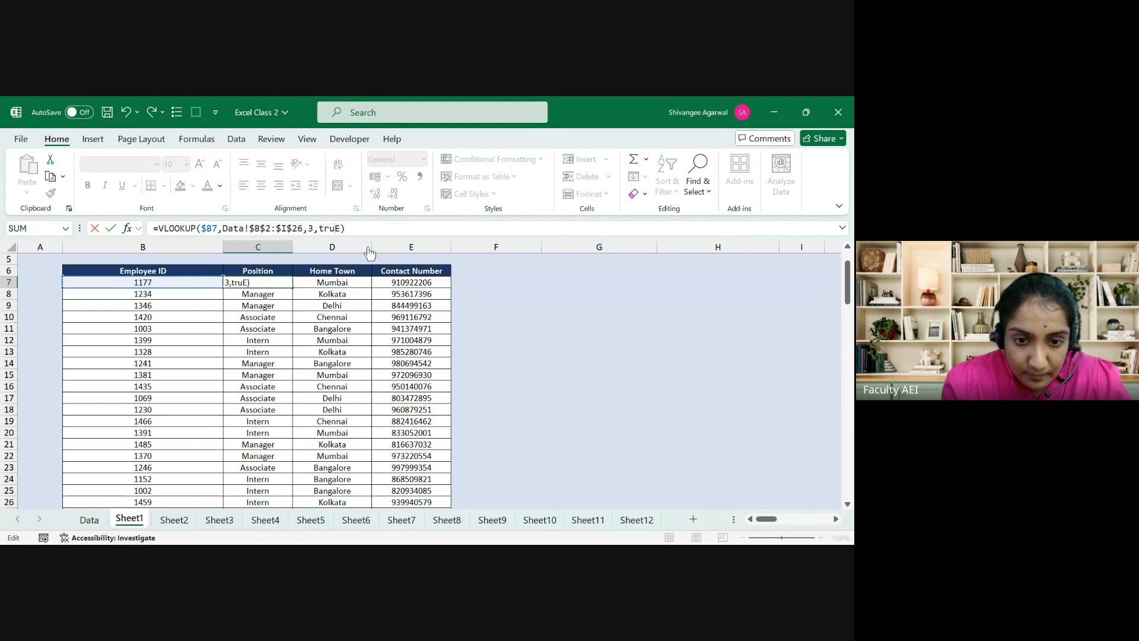
key(ctrl+Return)
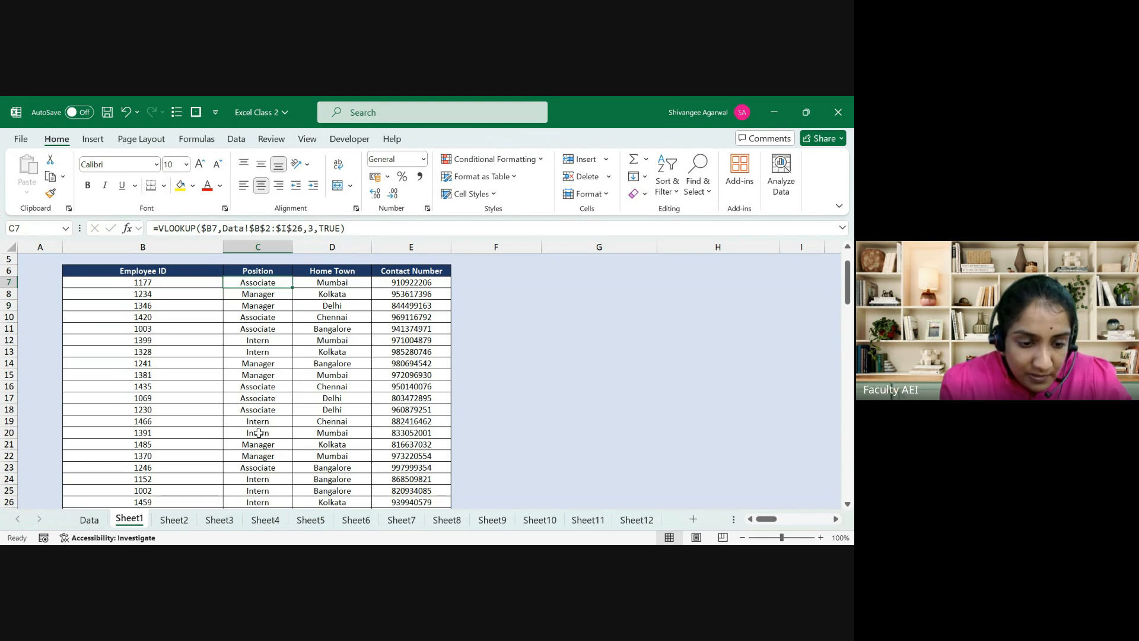
Step: Check Employee Code 1177 on the Data sheet, then return to Sheet1's Employee ID cell B7
click(89, 519)
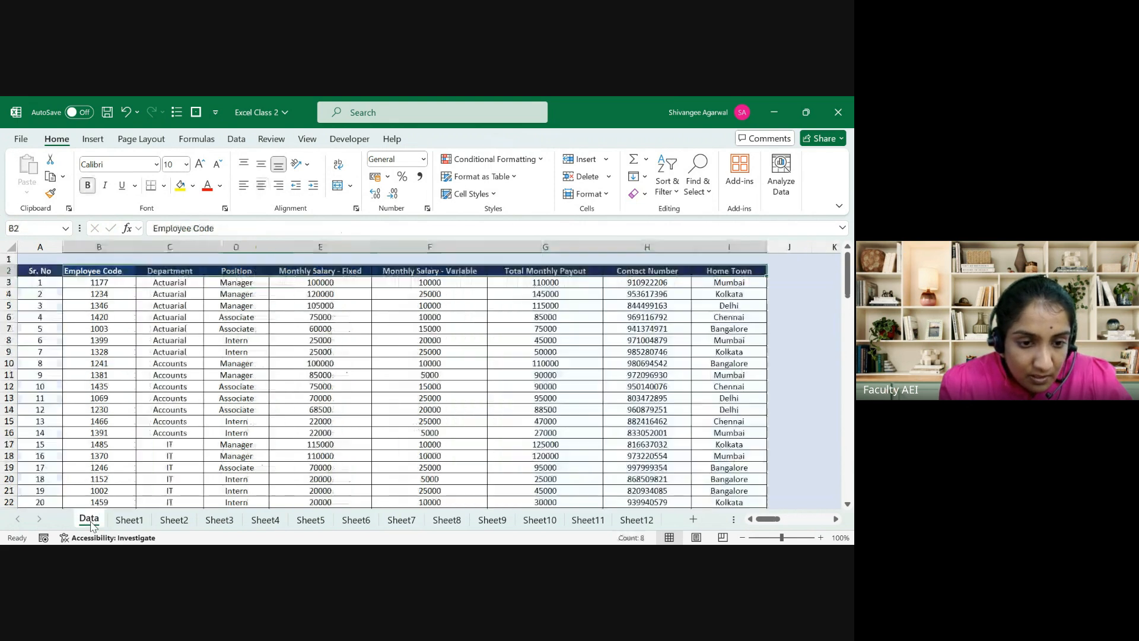
drag(110, 292, 111, 287)
click(111, 284)
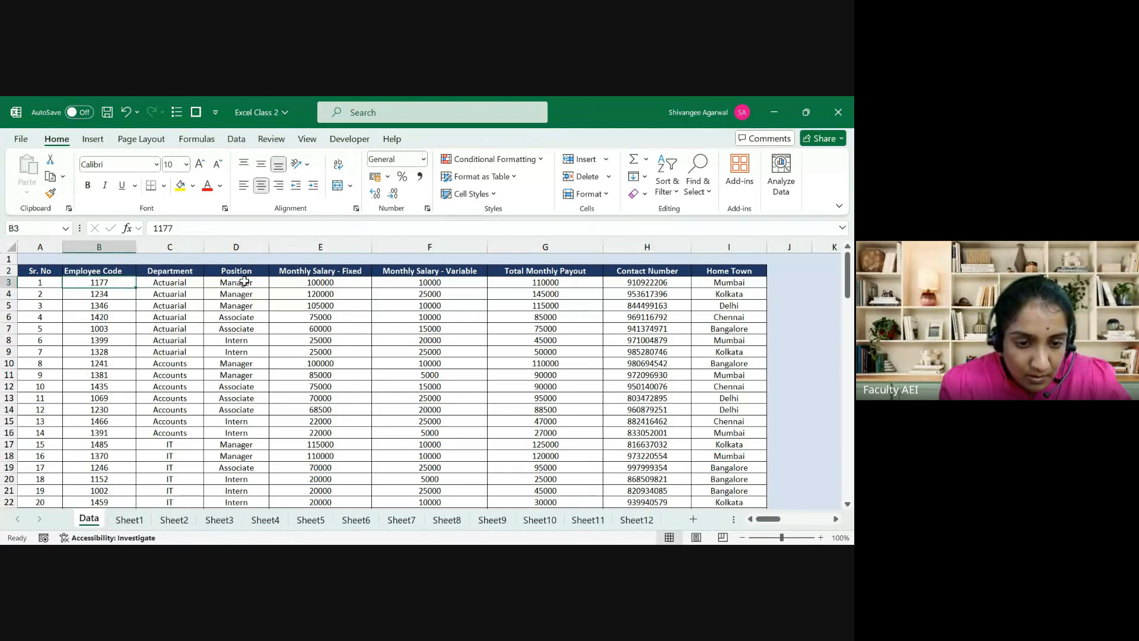
click(130, 520)
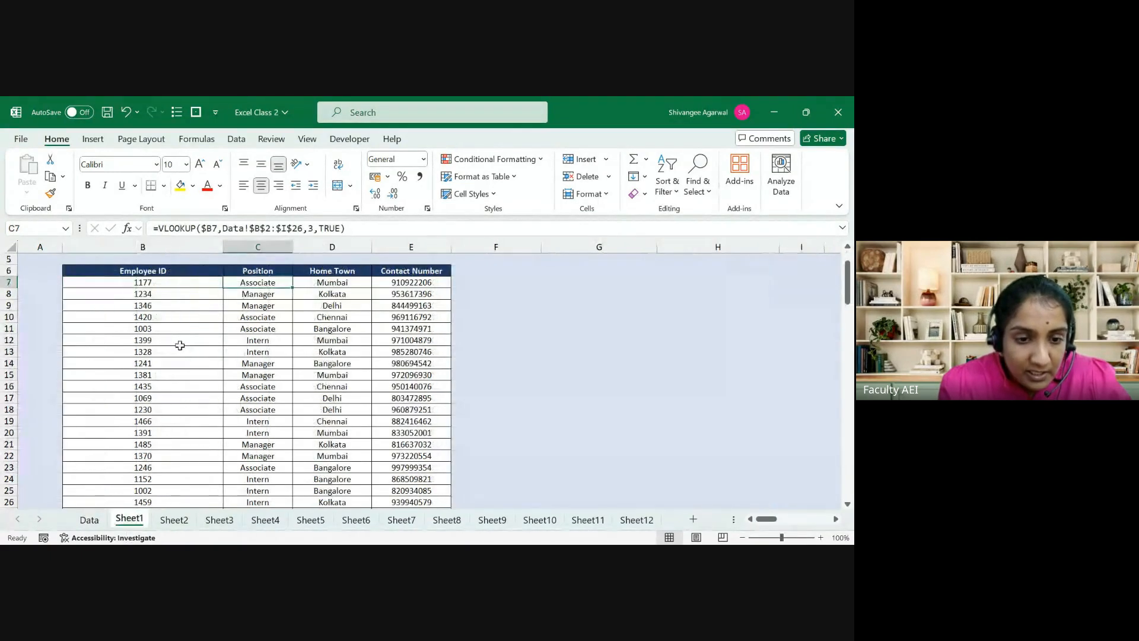
click(178, 289)
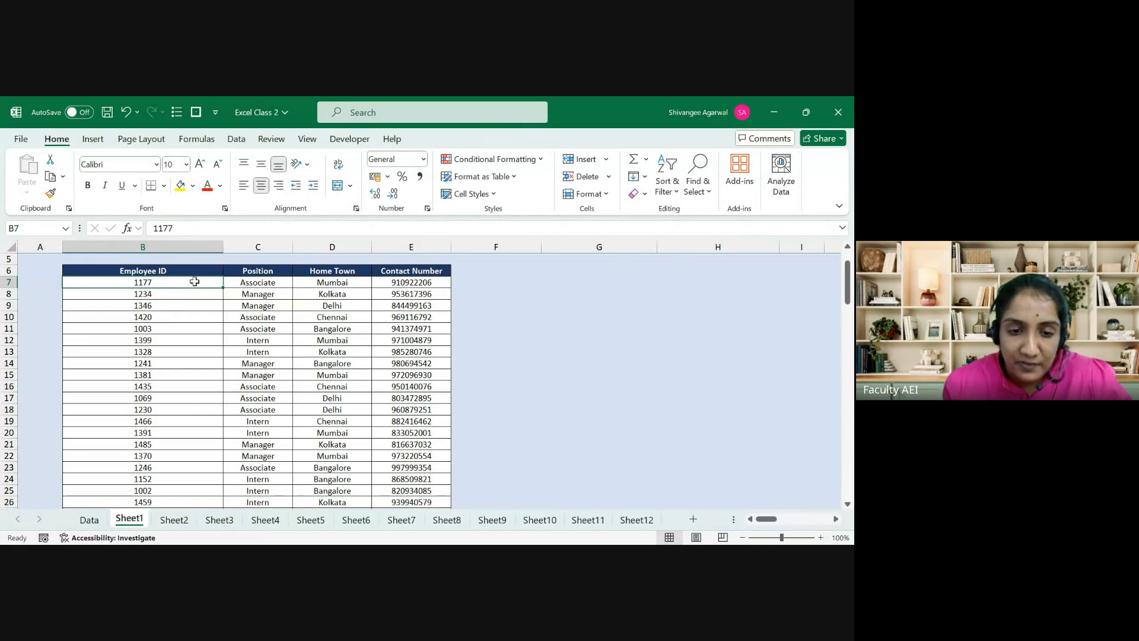
key(Right)
key(Left)
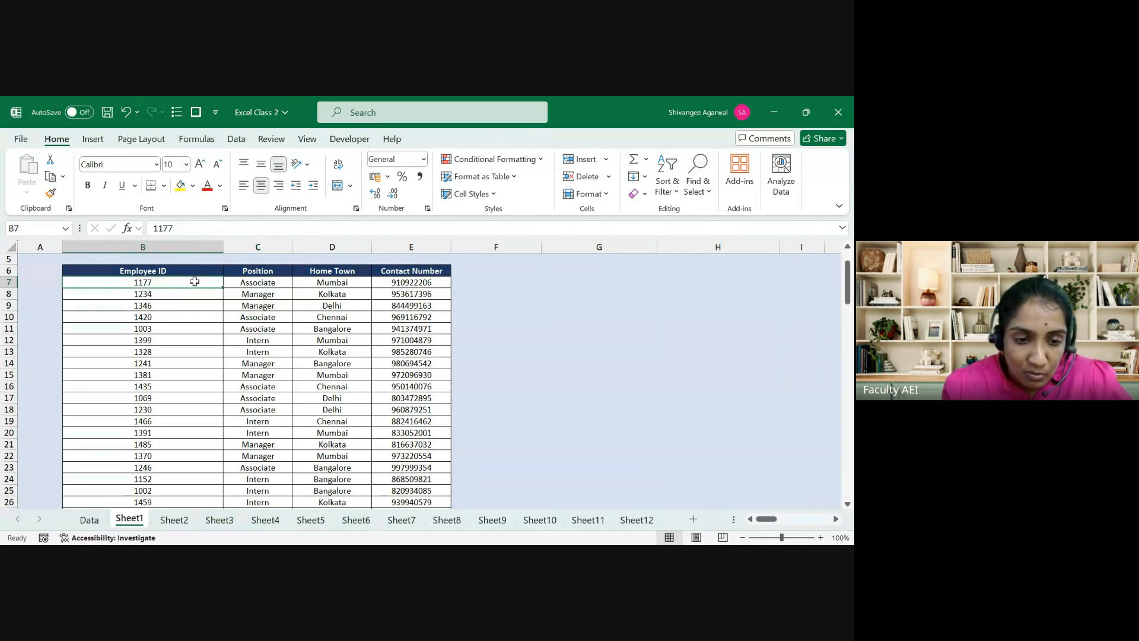
key(F2)
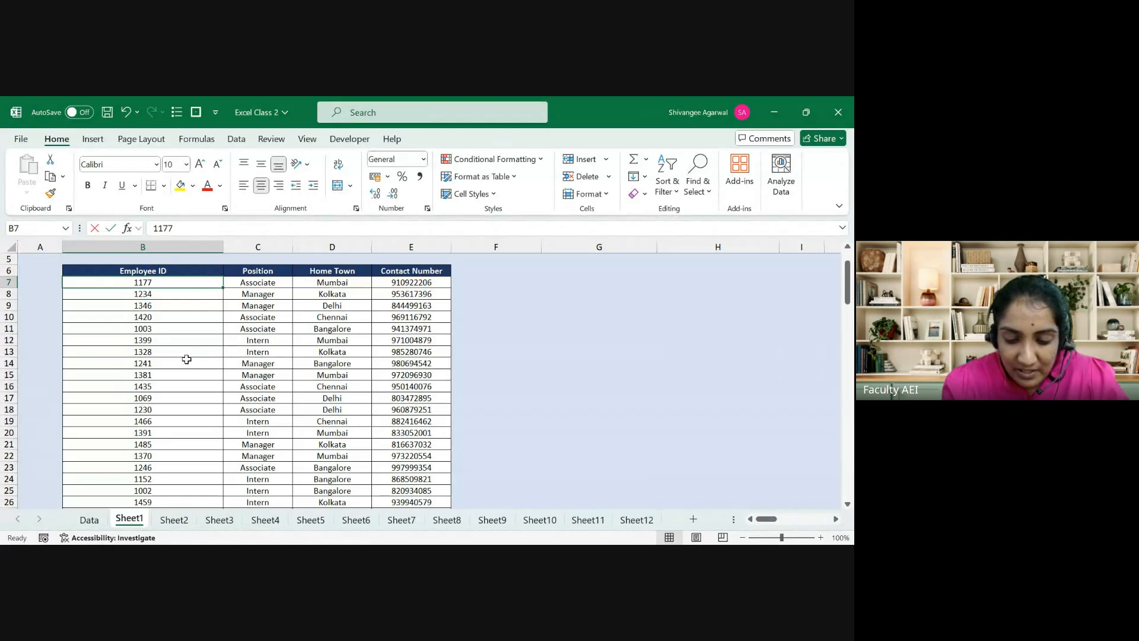
text(100)
key(BackSpace)
key(BackSpace)
key(BackSpace)
text(11156)
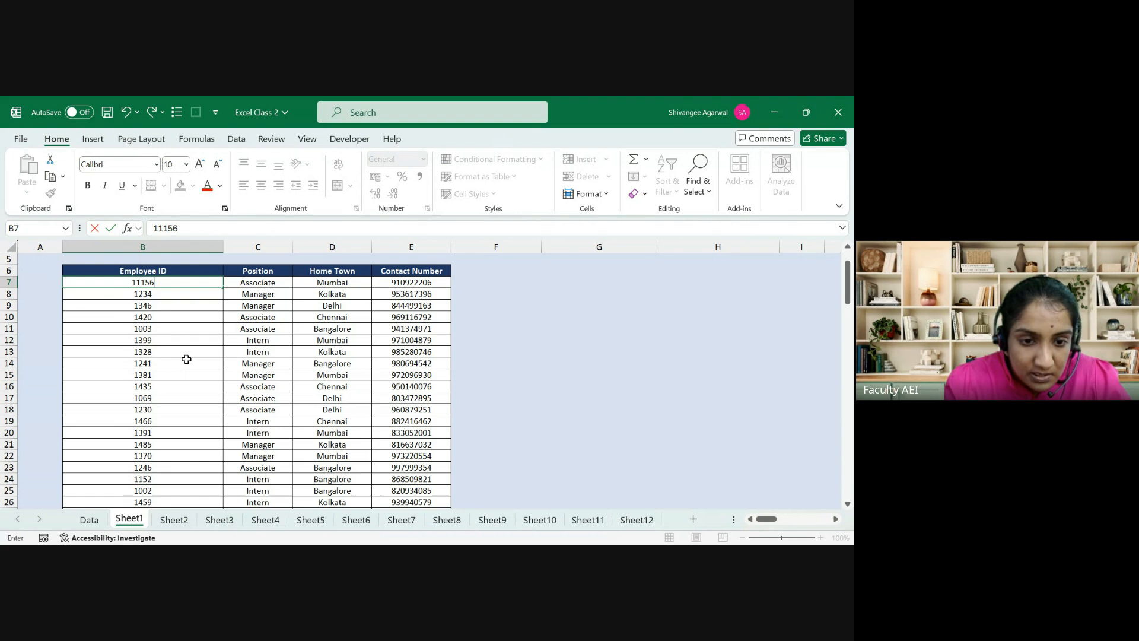
key(Return)
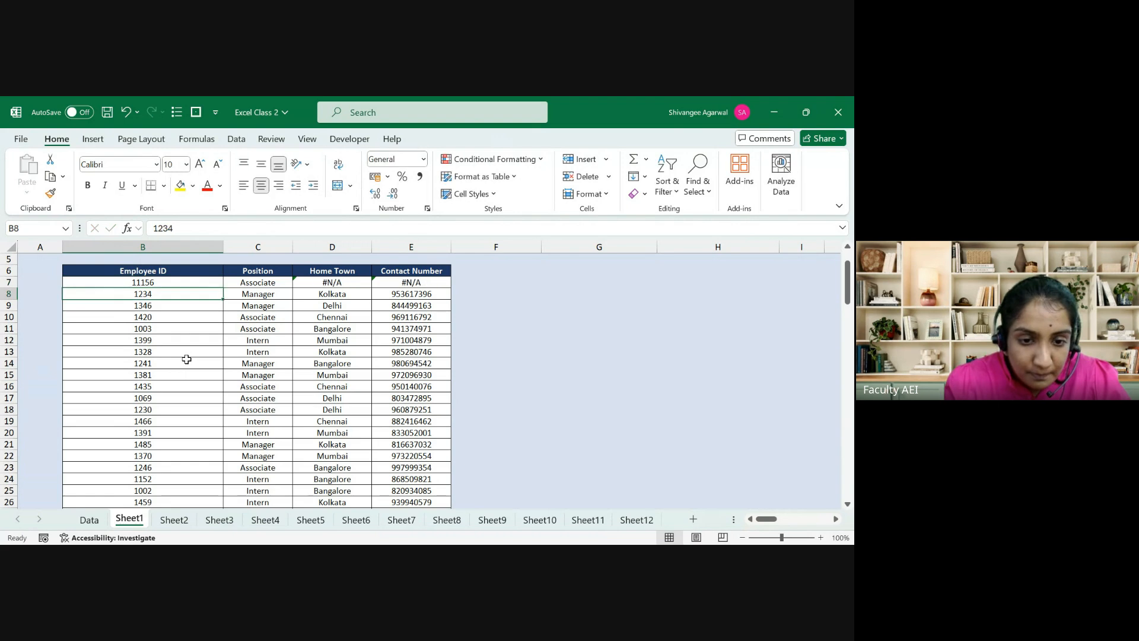
key(Up)
key(Right)
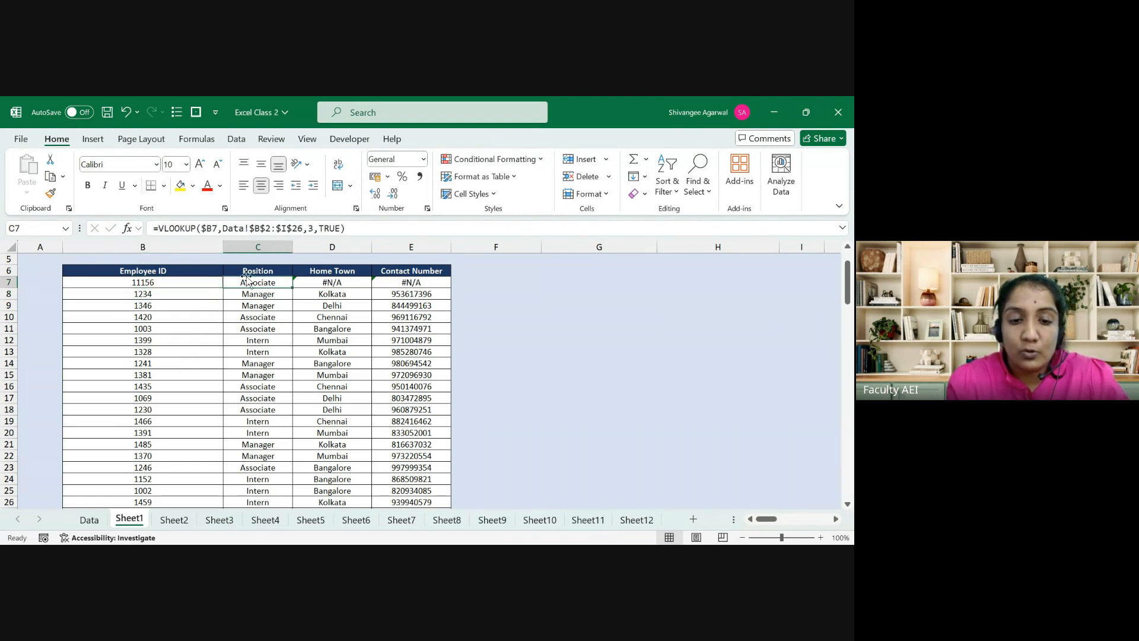
drag(246, 282, 175, 285)
click(89, 520)
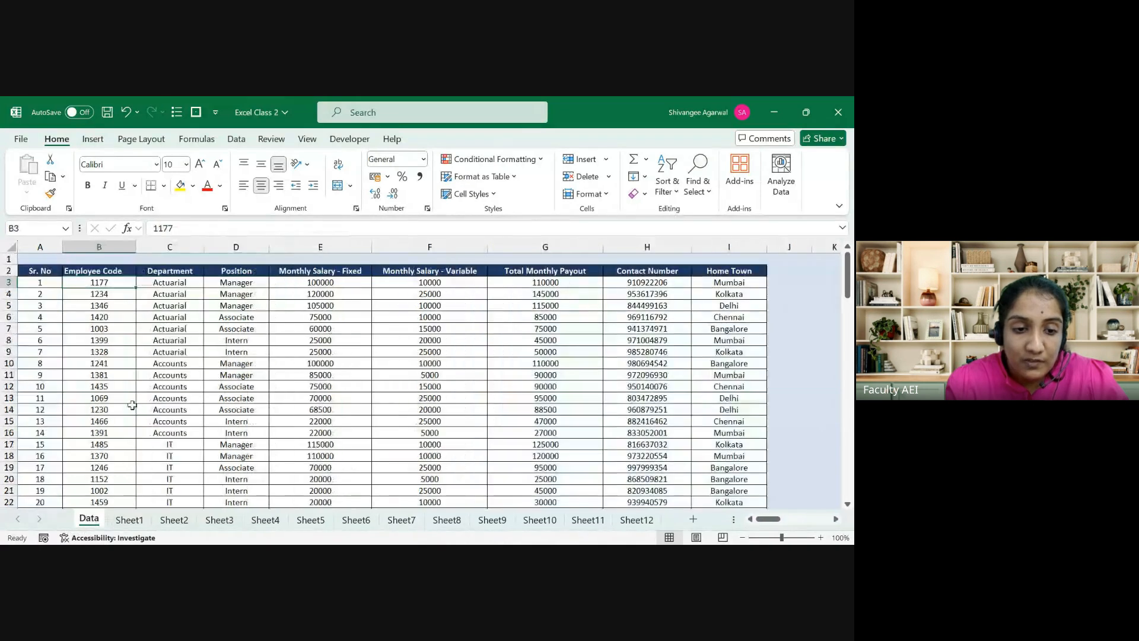
click(118, 343)
key(Down)
key(Down)
key(Down)
key(Down)
key(Down)
key(Down)
key(Down)
key(Down)
key(Down)
key(Down)
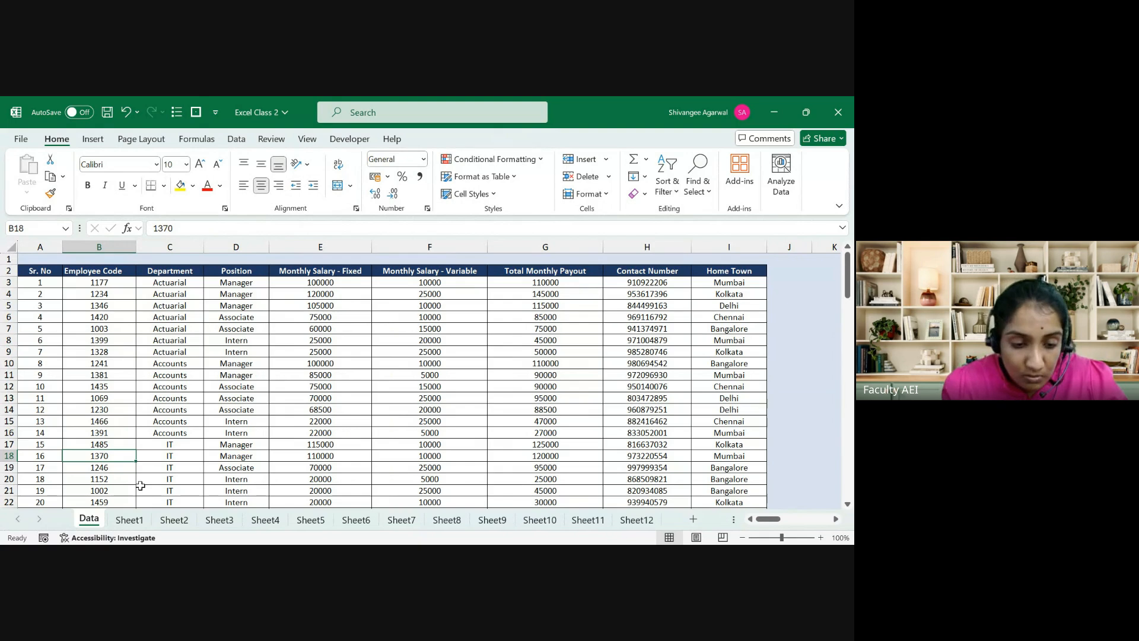
click(129, 520)
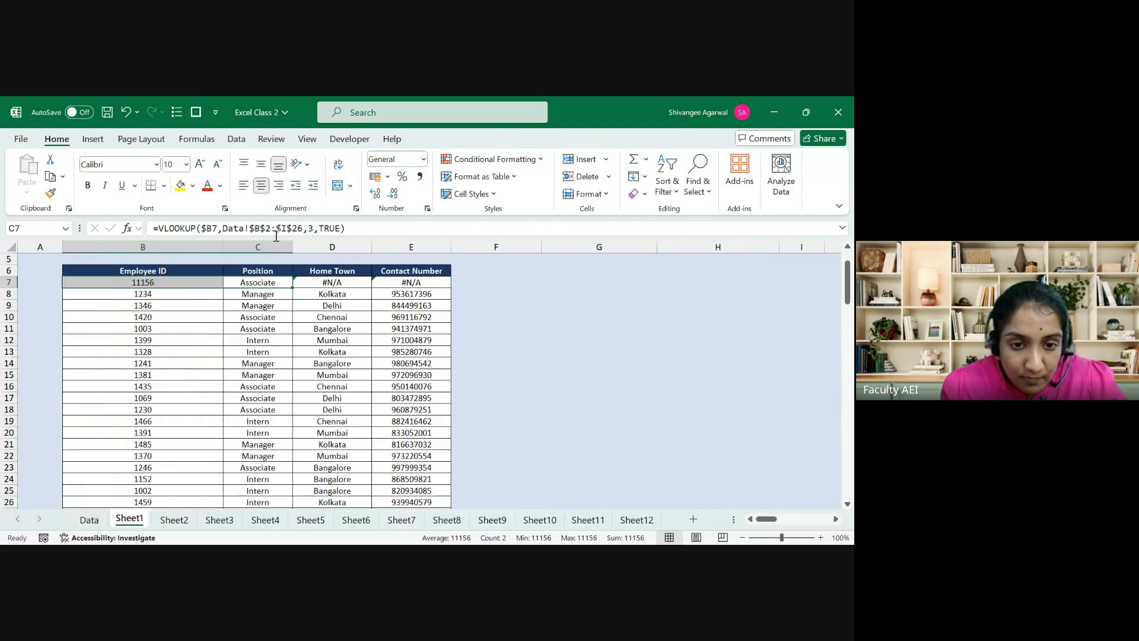
click(345, 229)
key(BackSpace)
key(BackSpace)
key(BackSpace)
key(BackSpace)
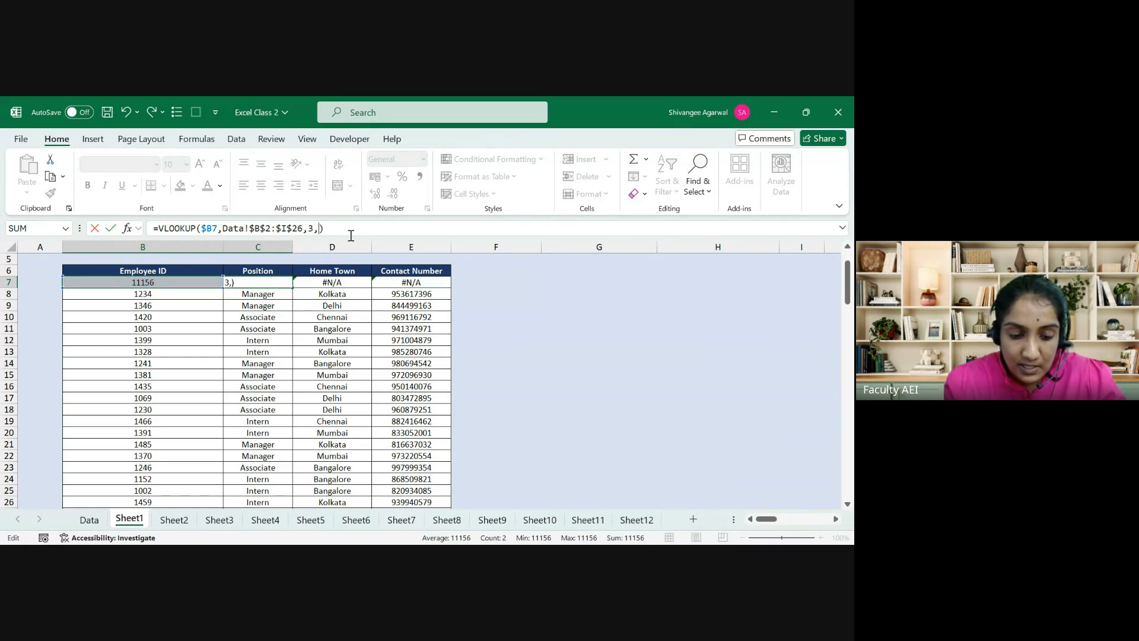
text(FALSE)
key(Return)
key(Down)
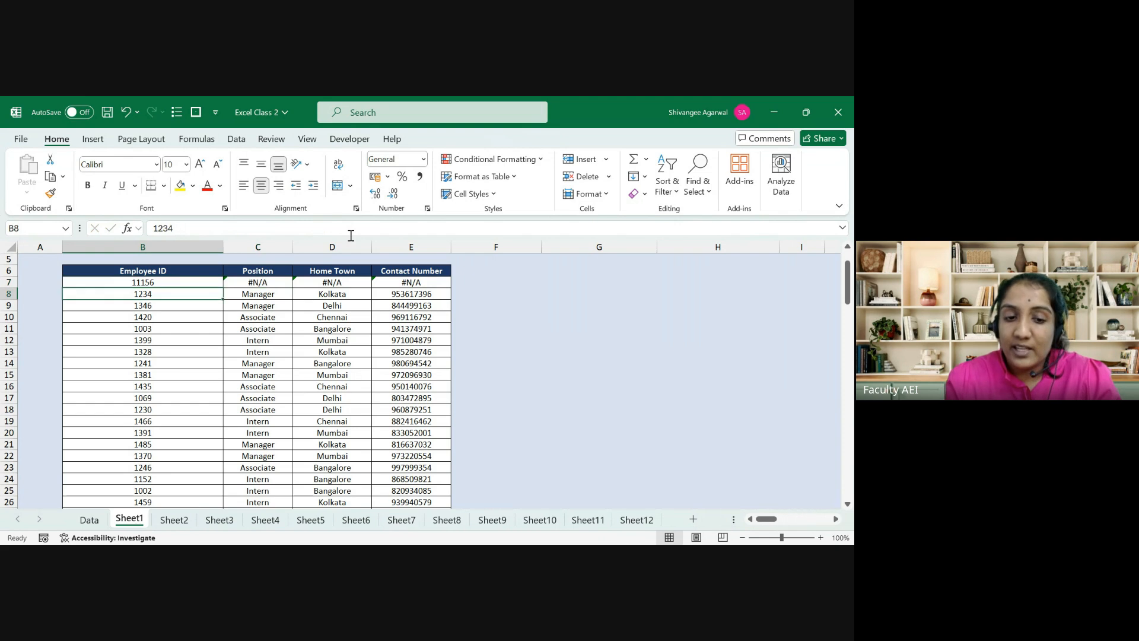
key(Up)
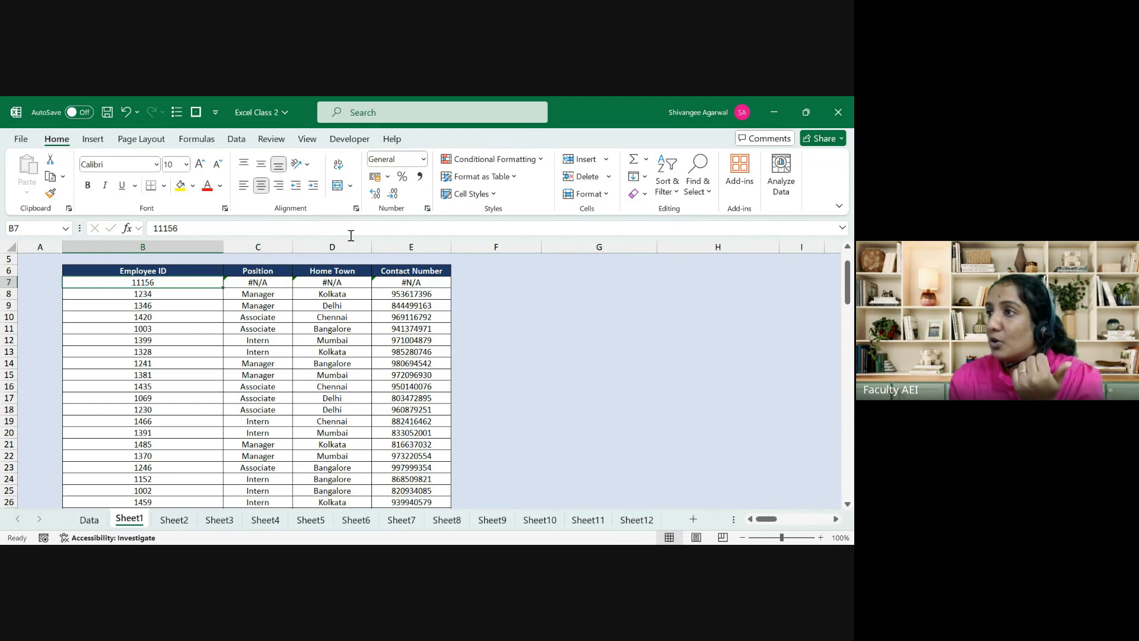
key(Right)
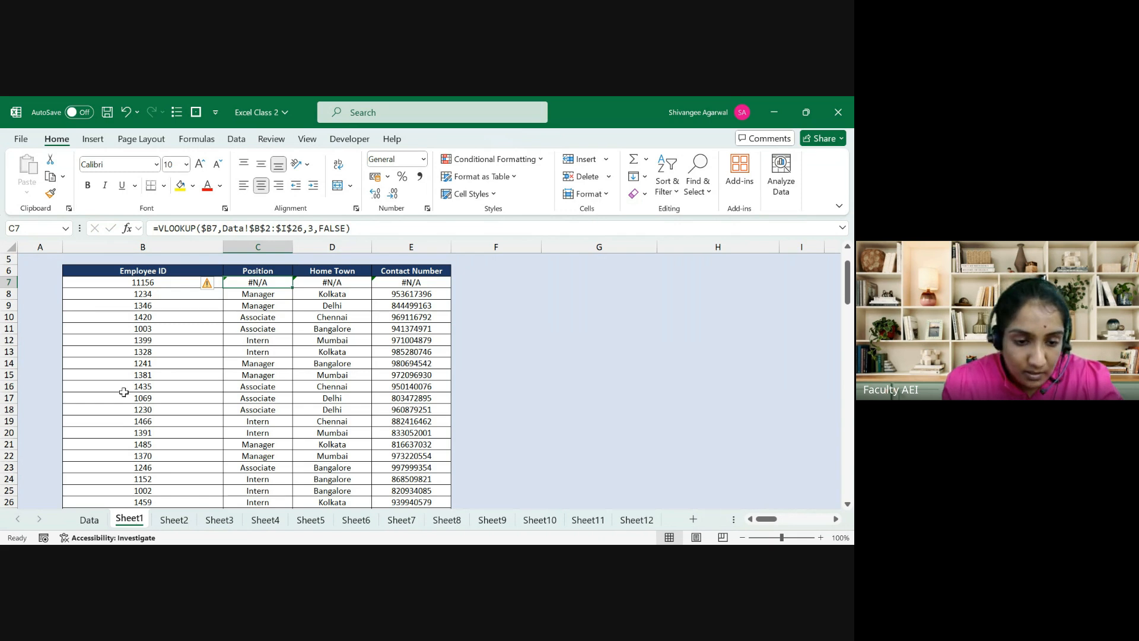
click(89, 520)
click(140, 522)
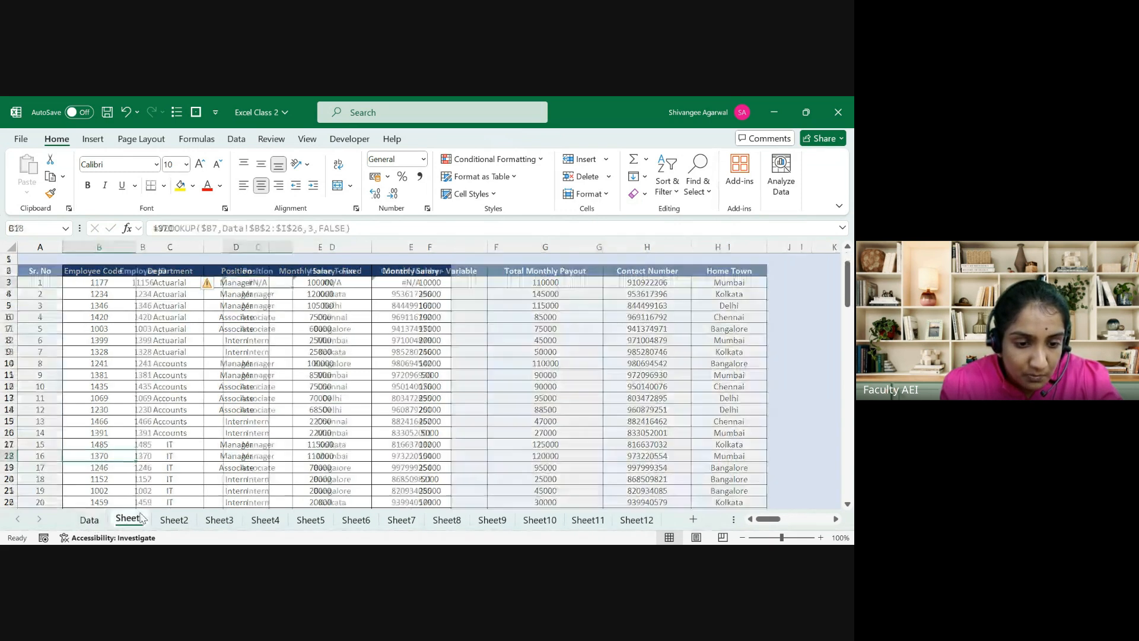
key(Left)
text(1177)
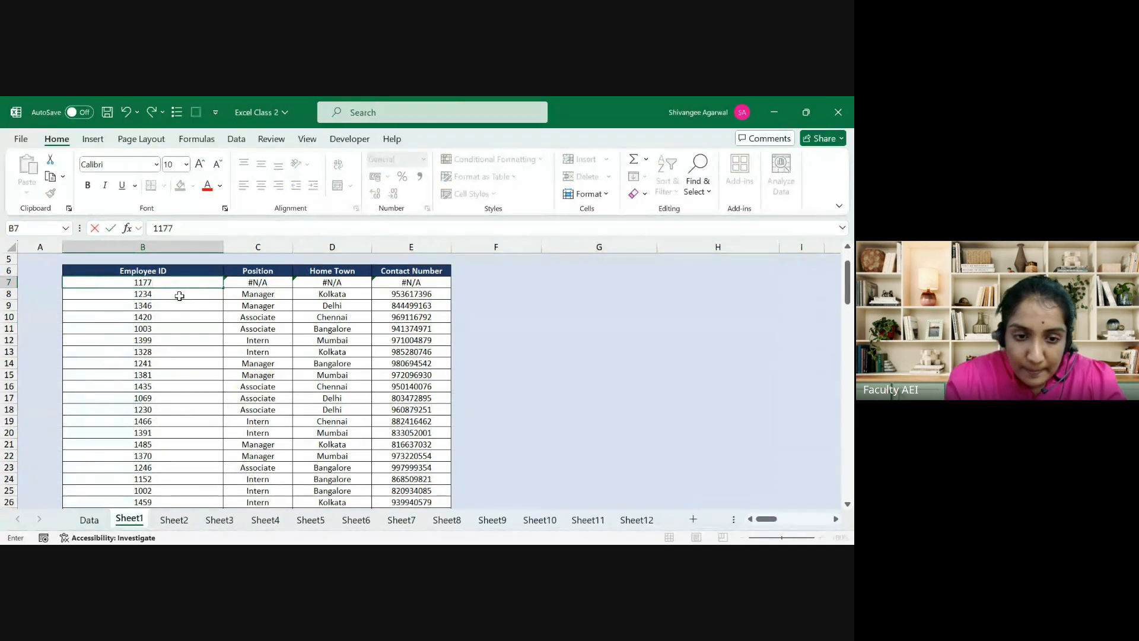
key(Return)
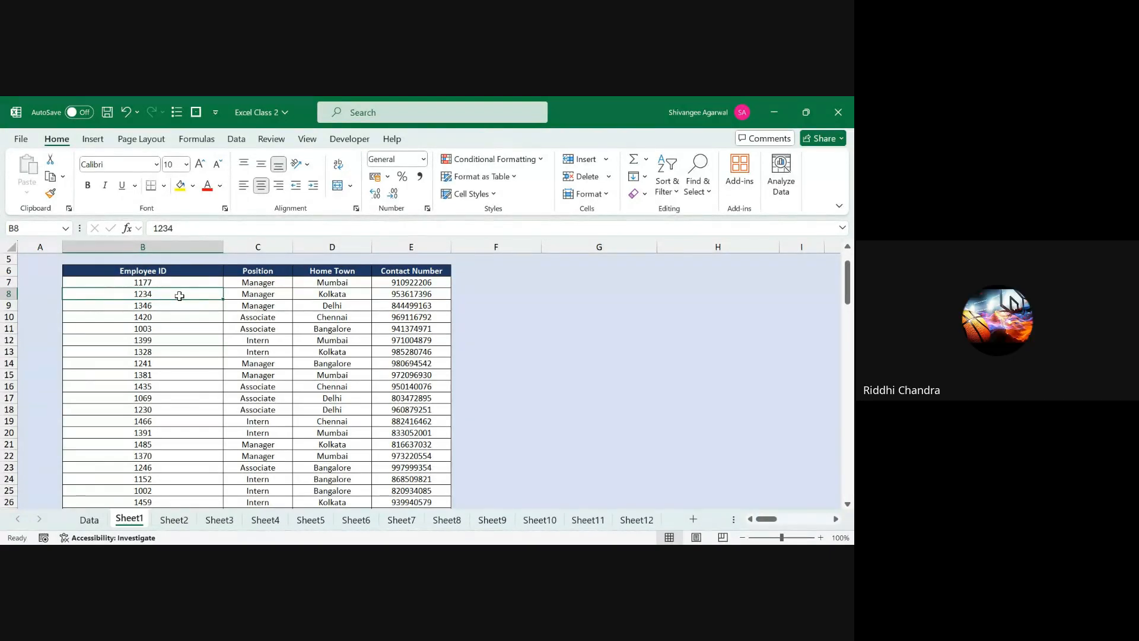
key(Up)
key(Right)
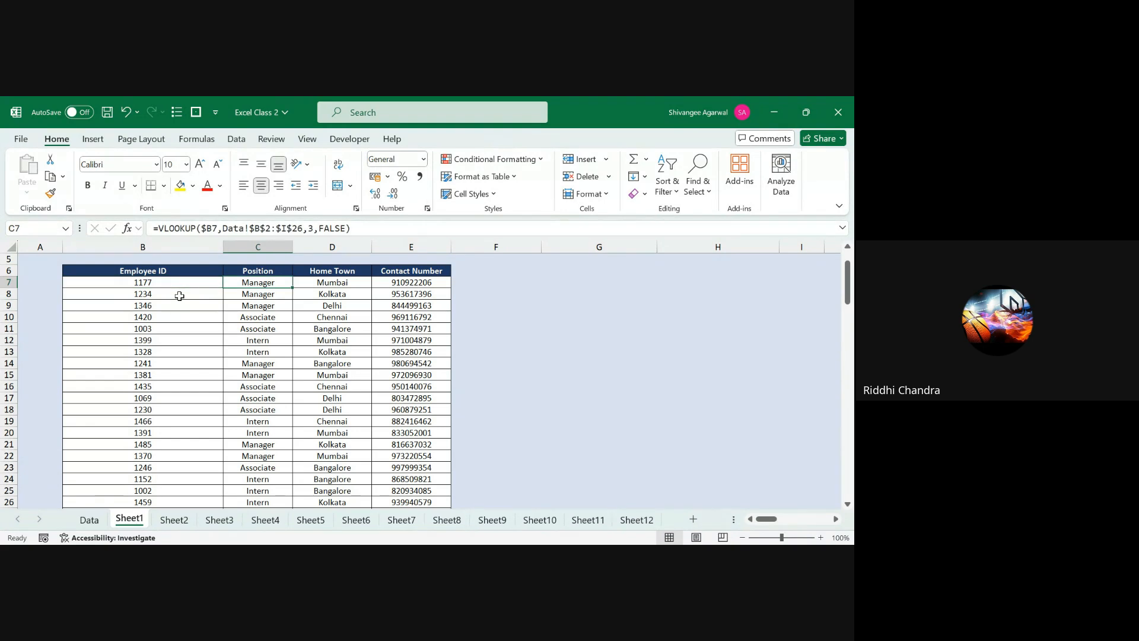
click(647, 306)
Step: Enter thresholds 0, 70 and 90 in H9:H11, correcting a mistyped 100 to 90
key(Right)
key(Right)
key(Right)
key(Right)
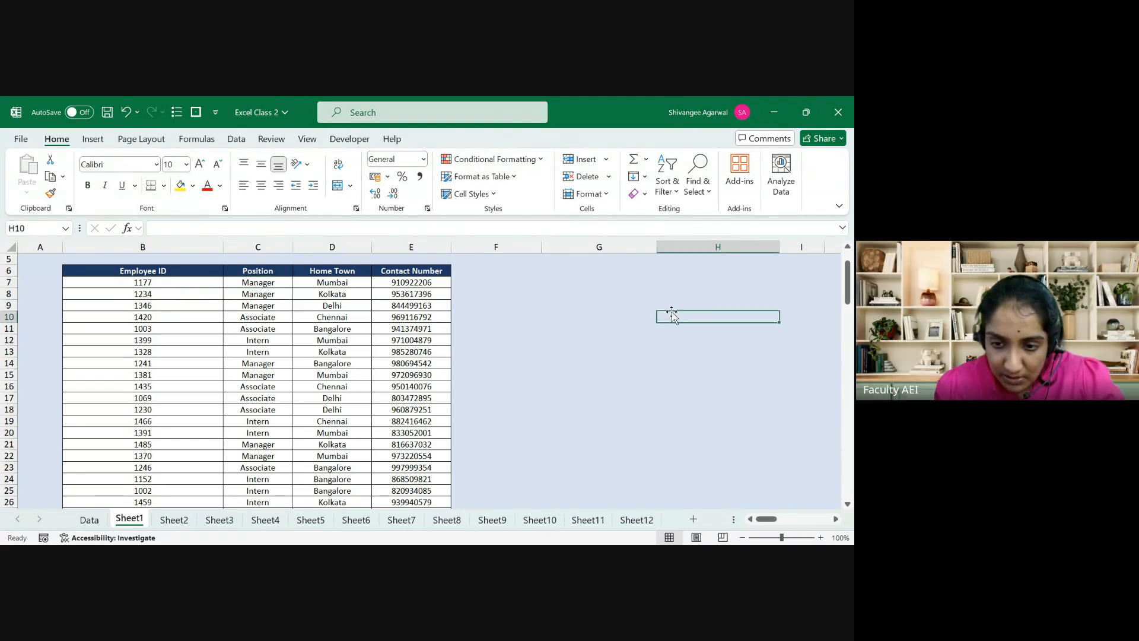
key(Left)
key(Left)
key(Left)
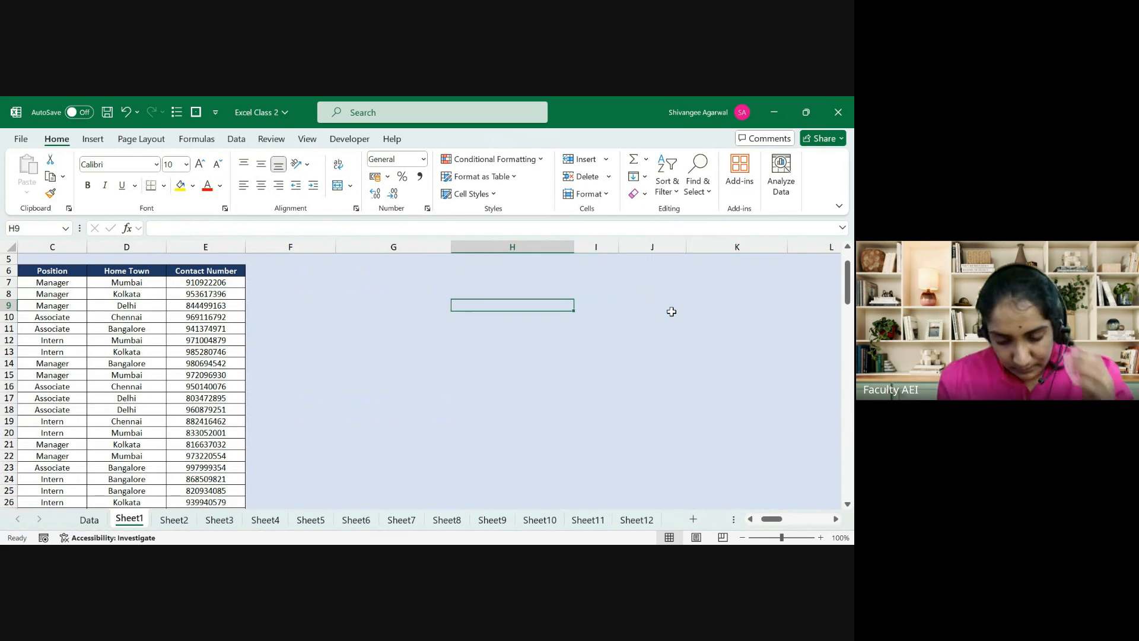
text(0)
key(Return)
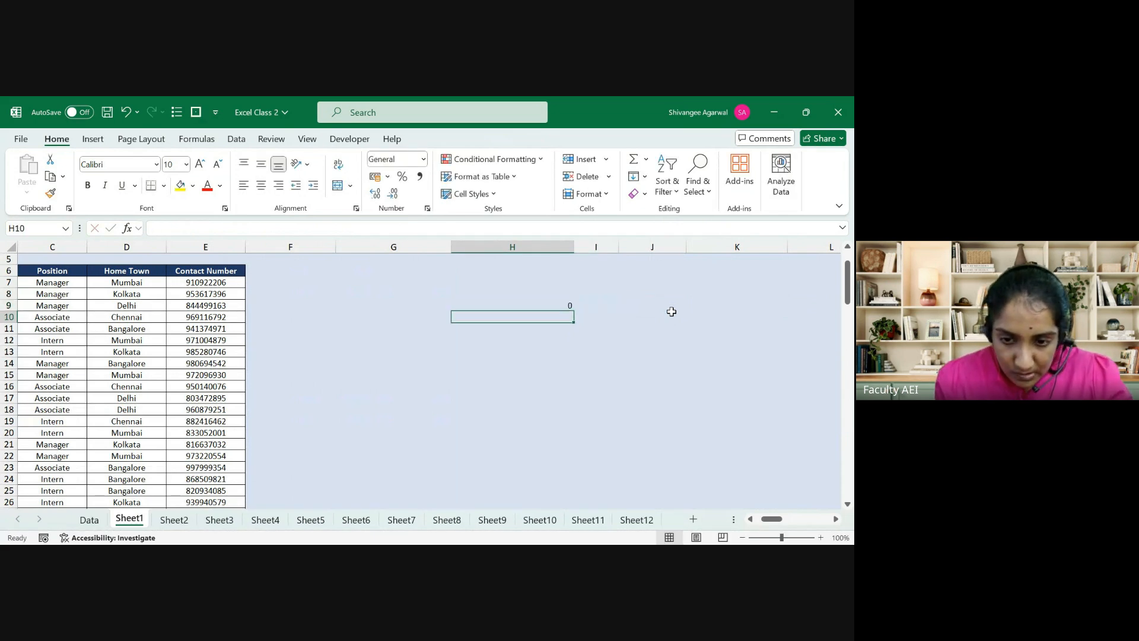
text(70)
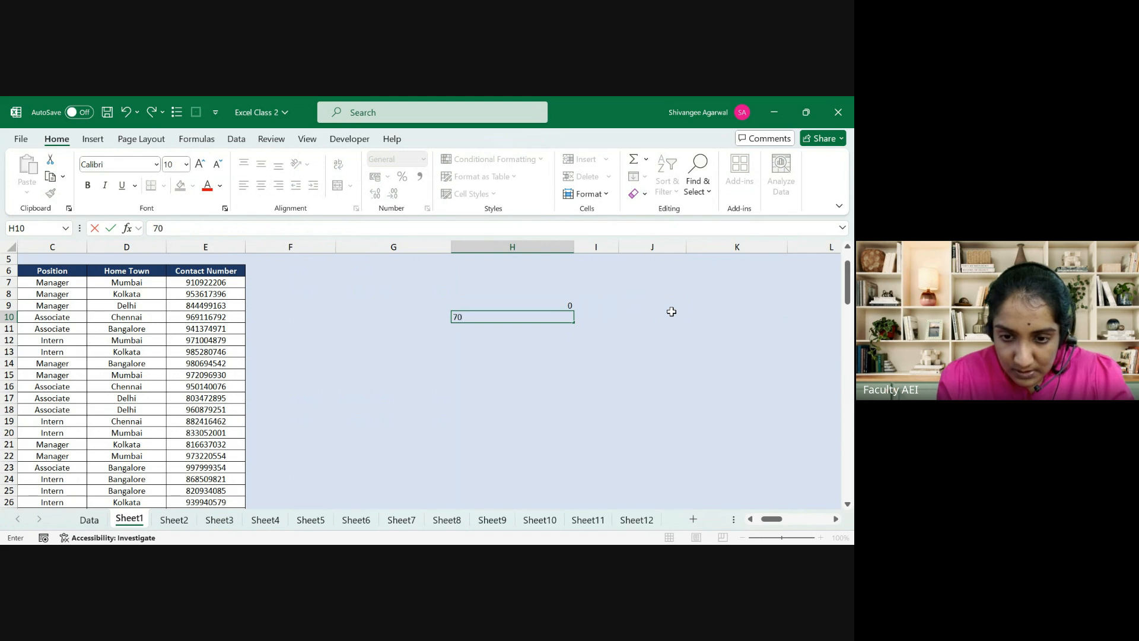
key(Return)
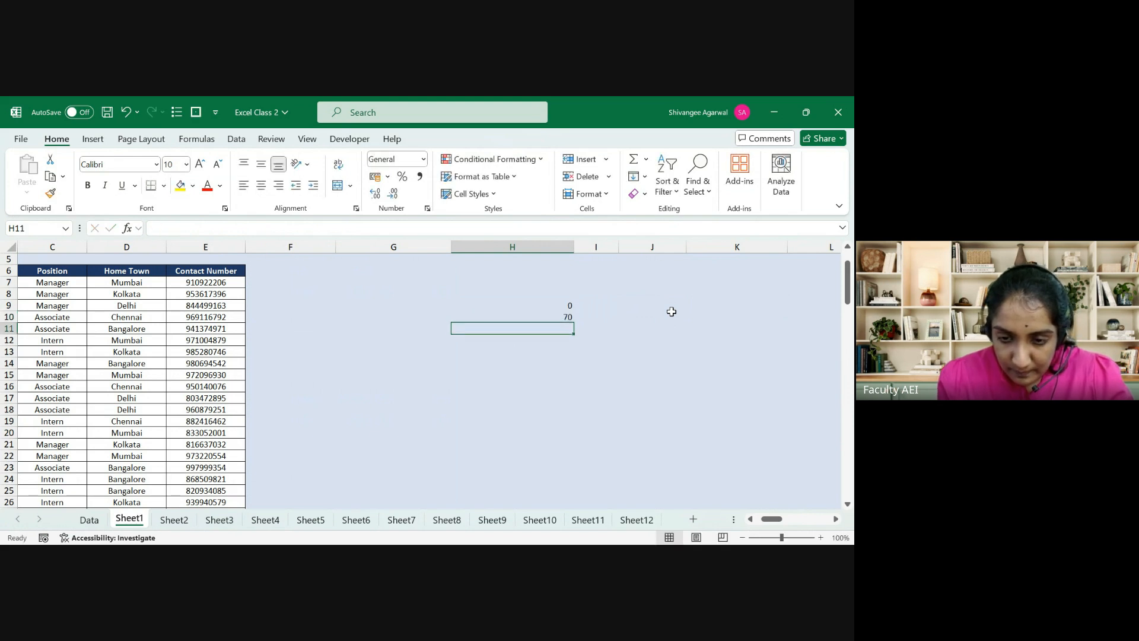
text(100)
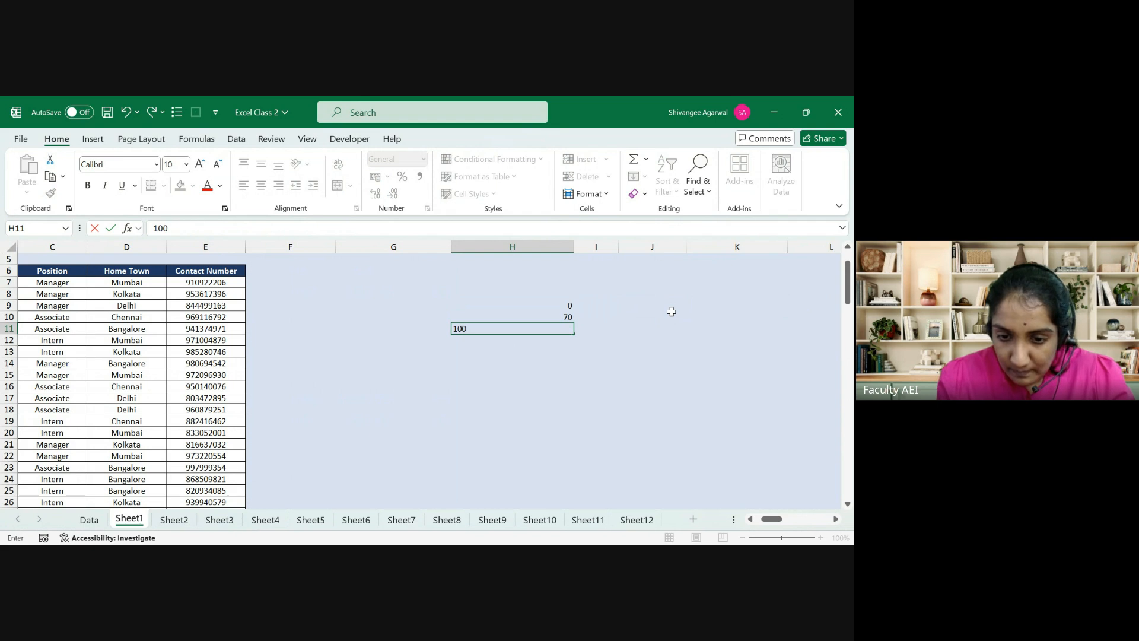
key(Return)
key(Up)
text(90)
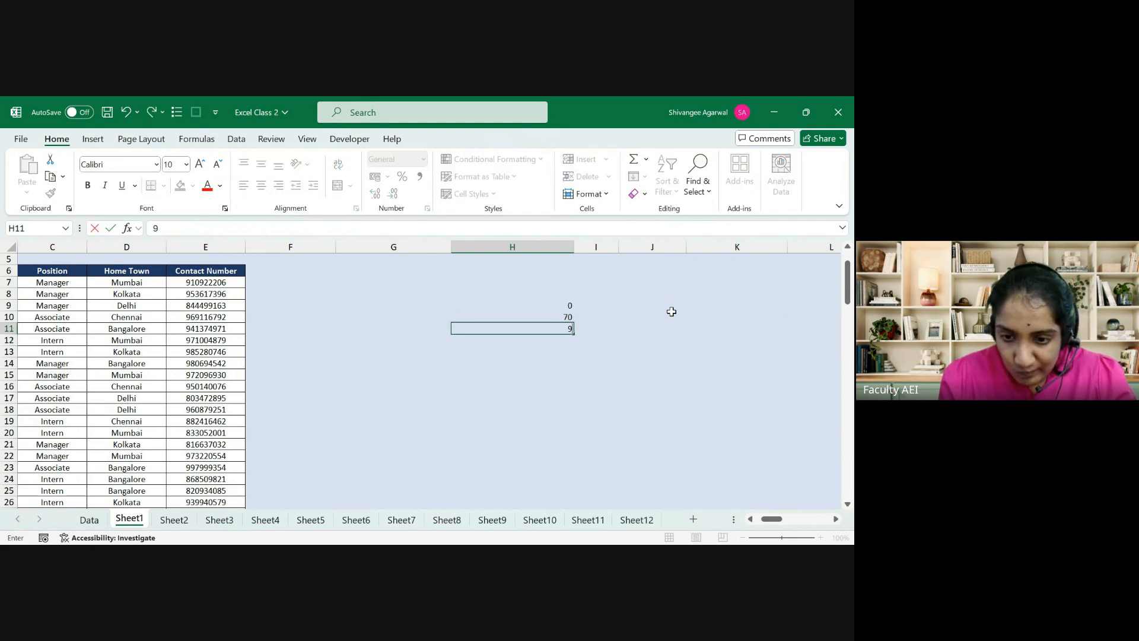
key(Tab)
Step: Add the labels '0 to 70' in I10 and '90+' in I11
key(Up)
key(Up)
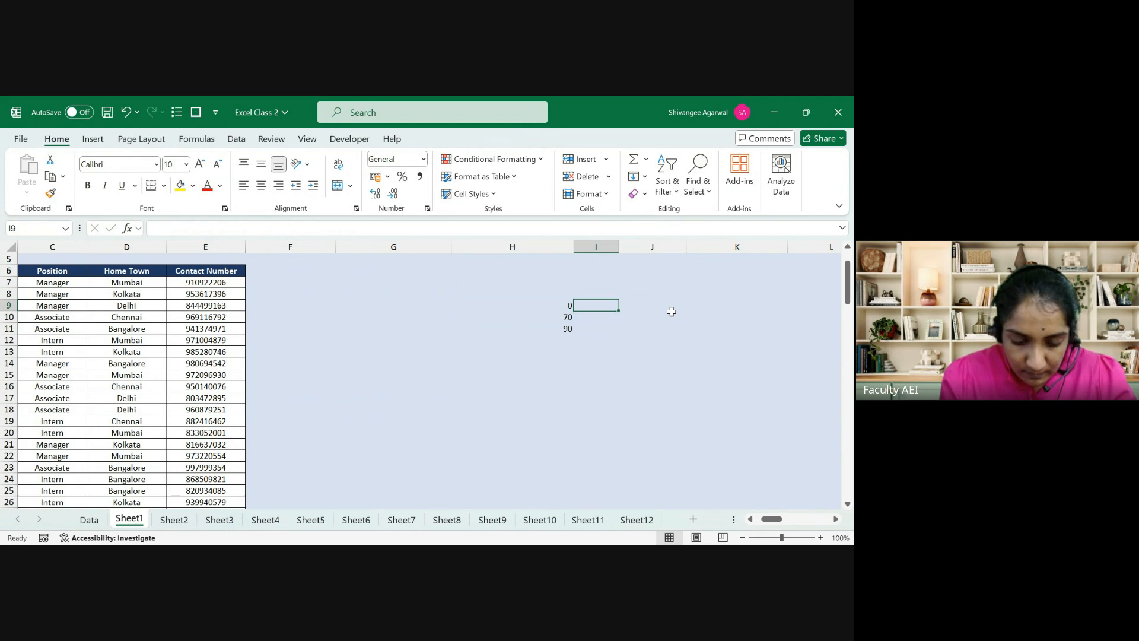
key(Down)
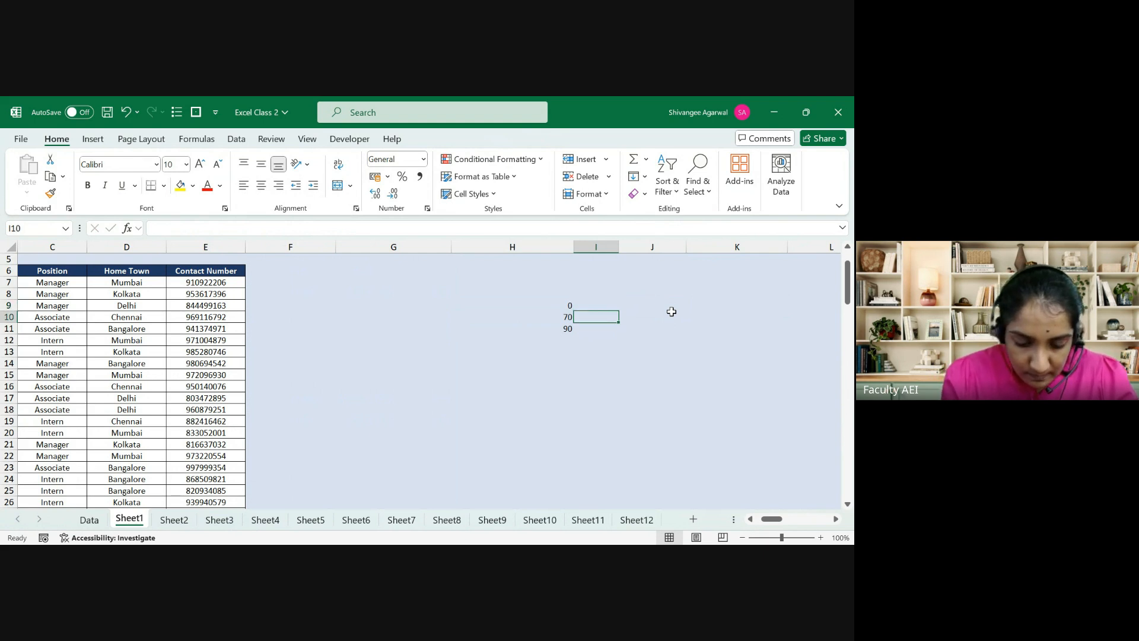
text(0)
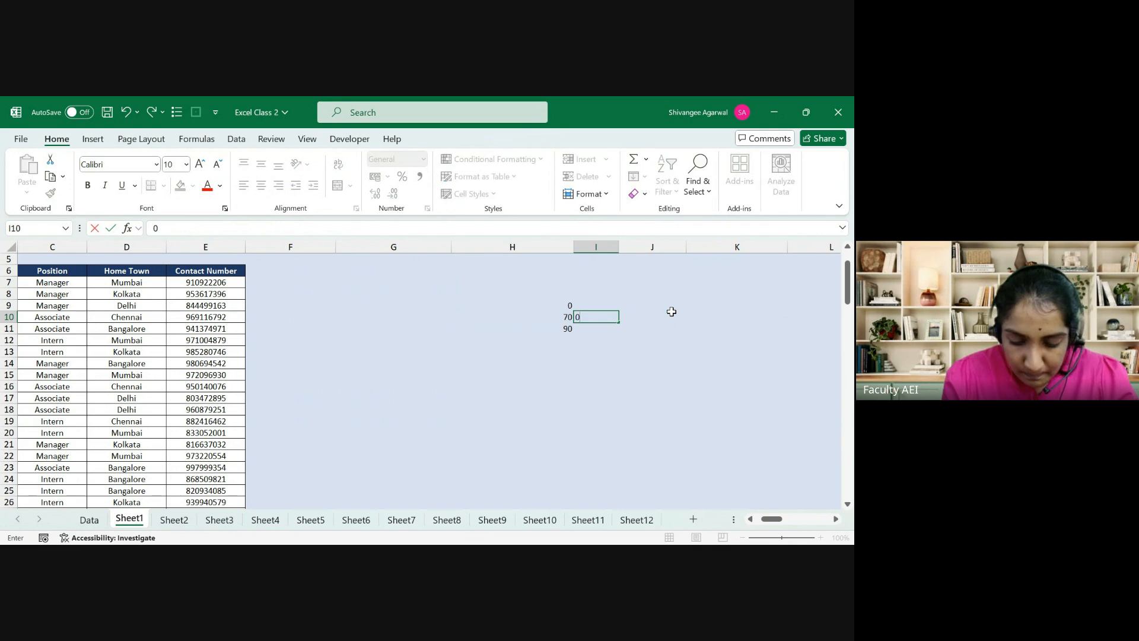
text( to )
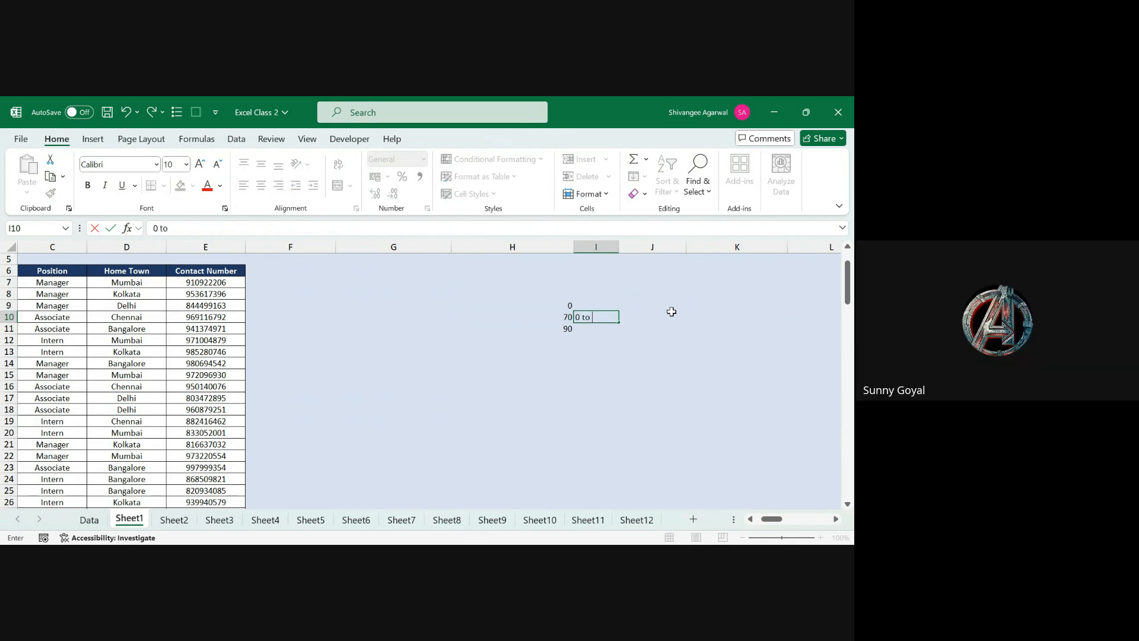
text(70)
key(Return)
text(90)
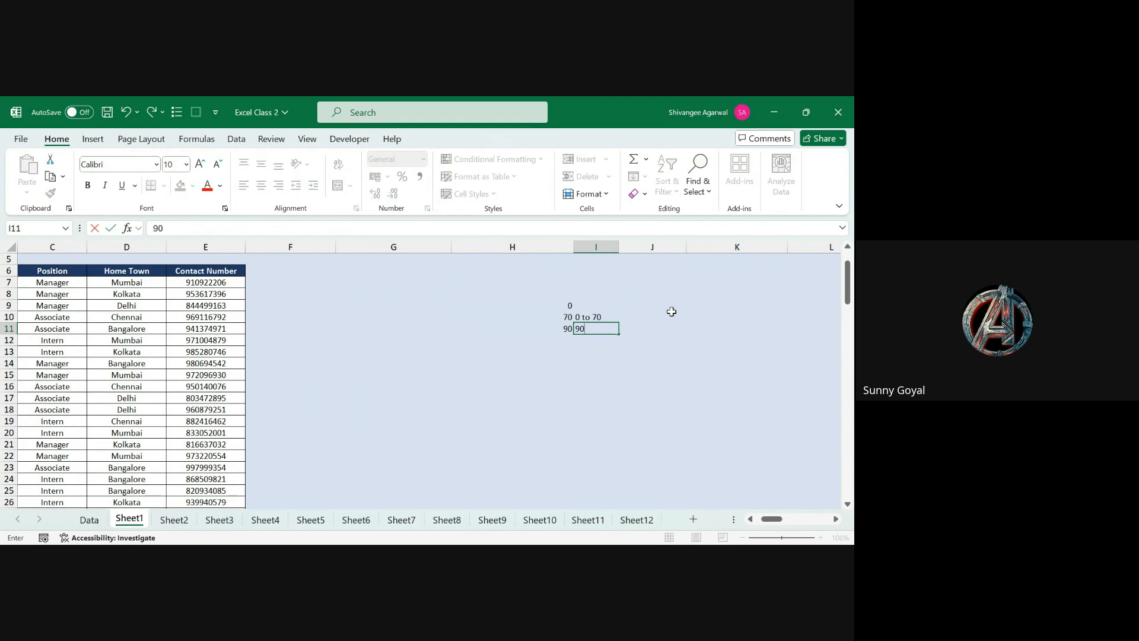
text(+)
key(Return)
Step: Shade G9 with a white fill color
key(Up)
key(Up)
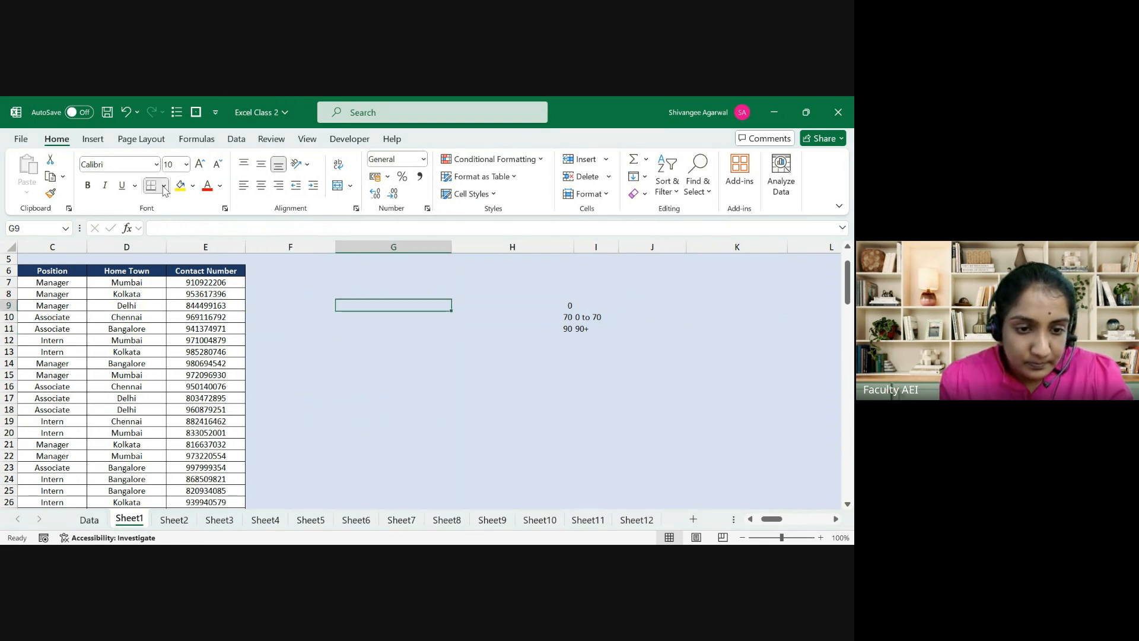
click(180, 220)
key(Down)
key(Up)
key(Right)
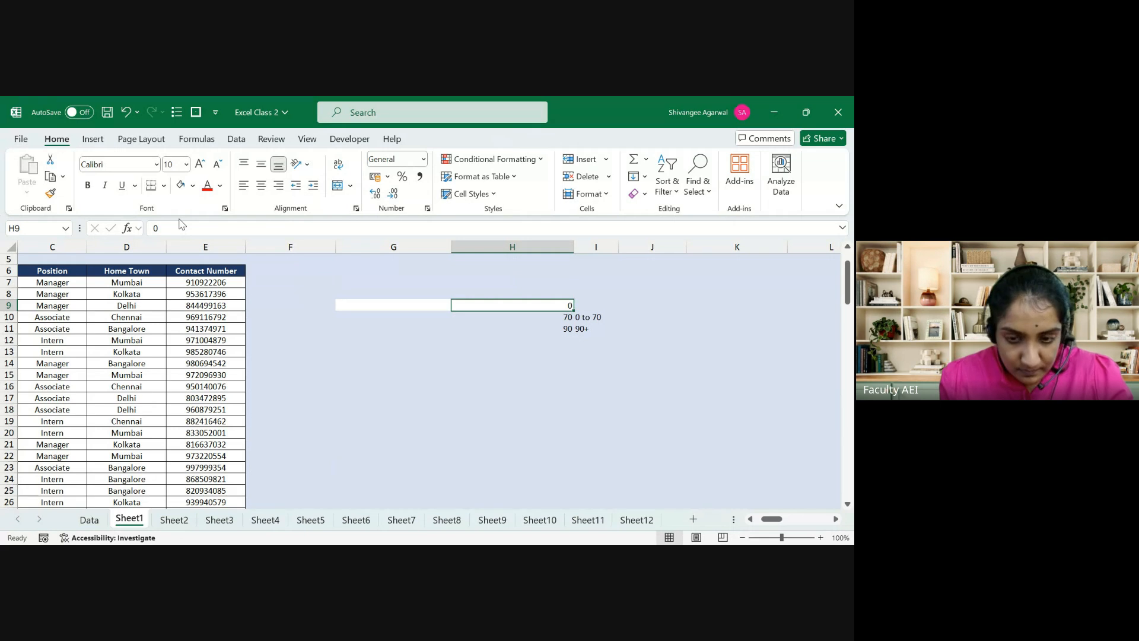
key(Left)
key(Left)
key(Right)
key(Right)
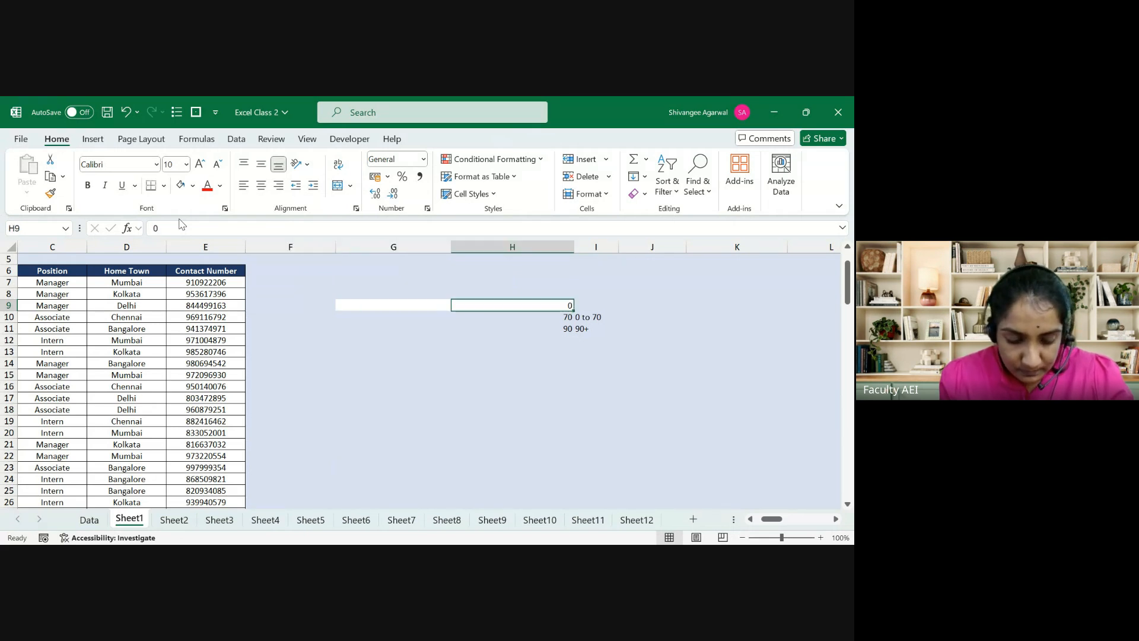
key(Left)
key(Right)
key(Left)
key(Left)
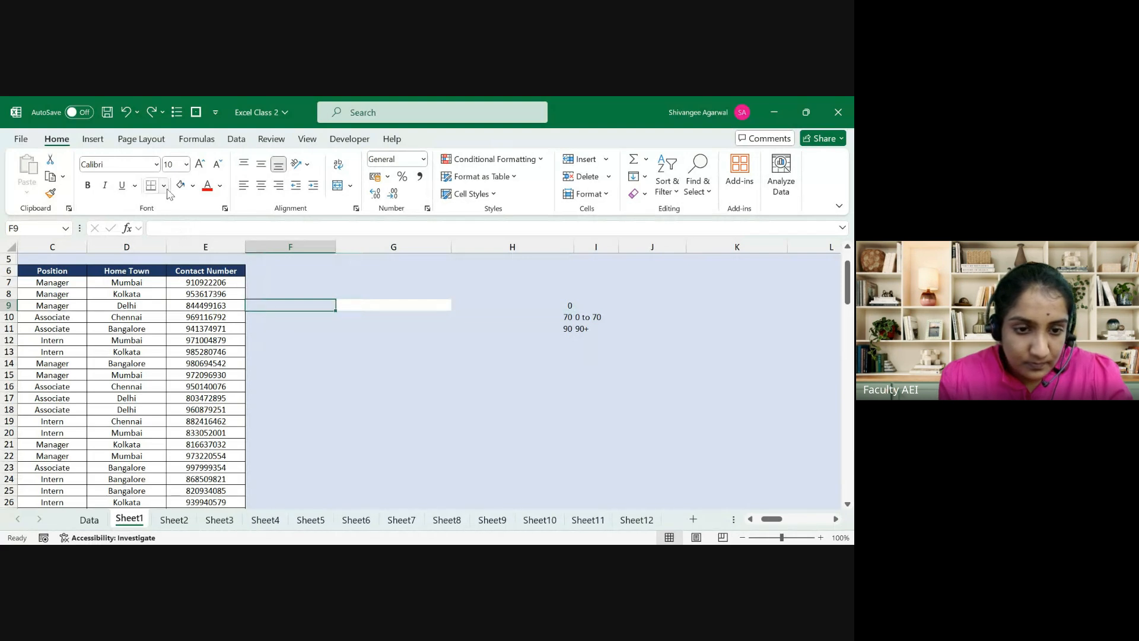
key(Right)
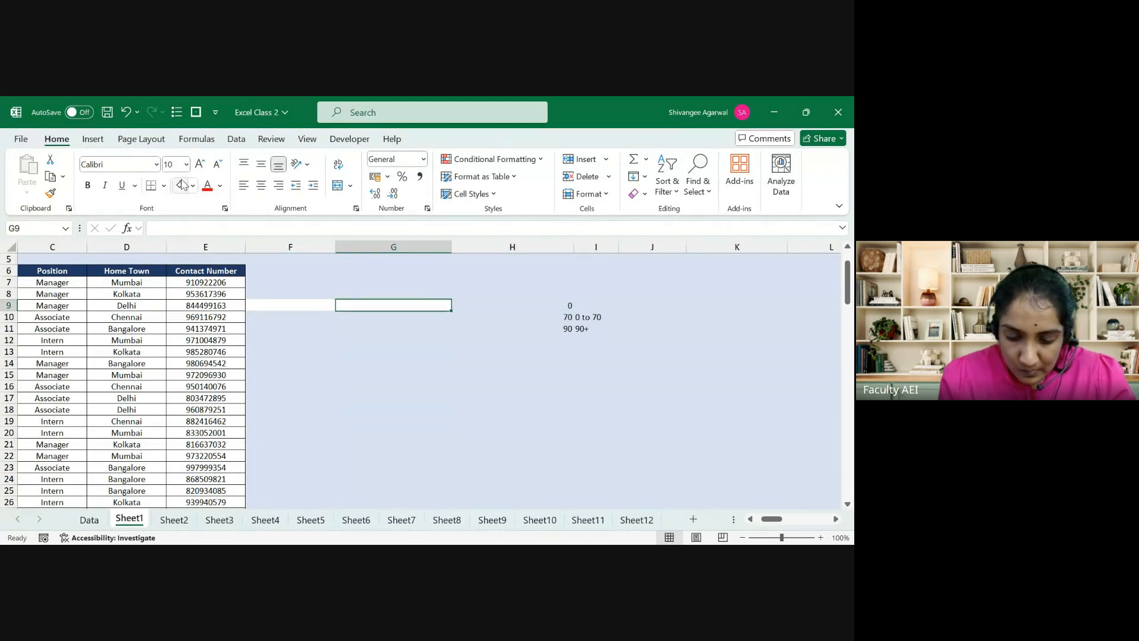
Step: Enter =VLOOKUP(F9,$H$9:$I$11,2,TRUE) in G9 for approximate matching
text(=vlo)
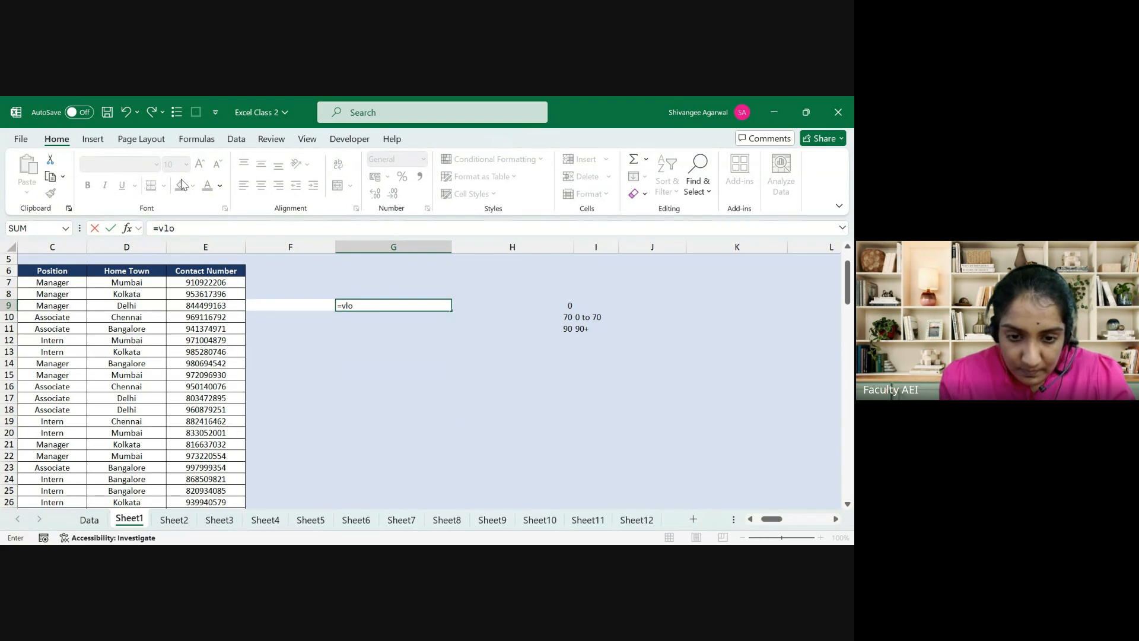
key(Tab)
key(Left)
text(,)
key(Right)
key(Right)
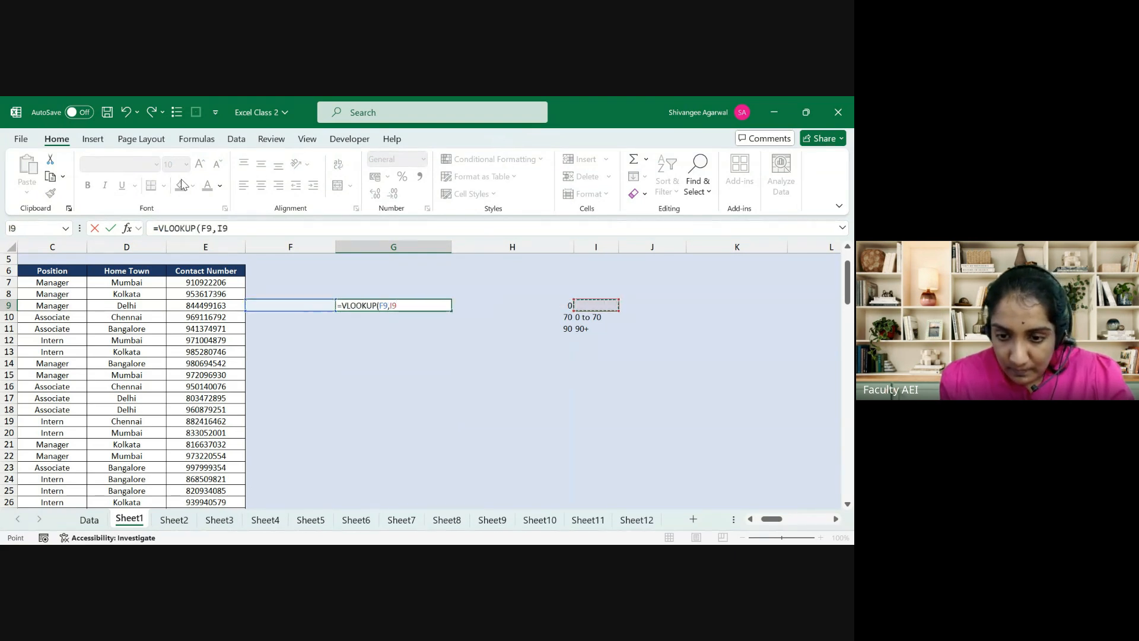
key(Left)
key(shift+Down)
key(shift+Right)
key(shift+Down)
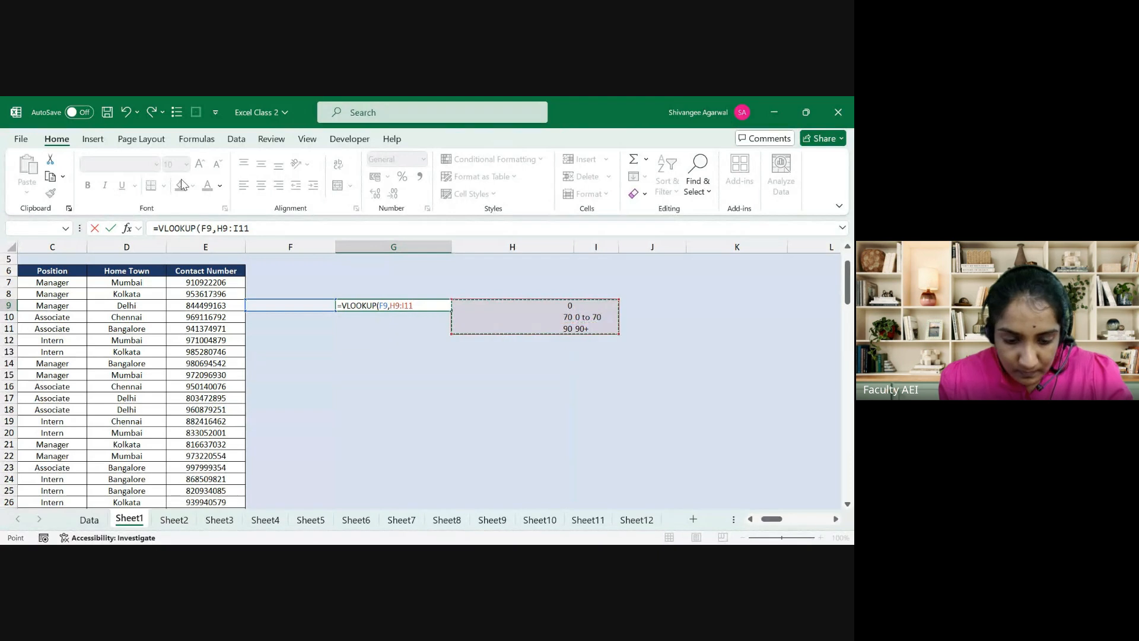
key(F4)
text(,2)
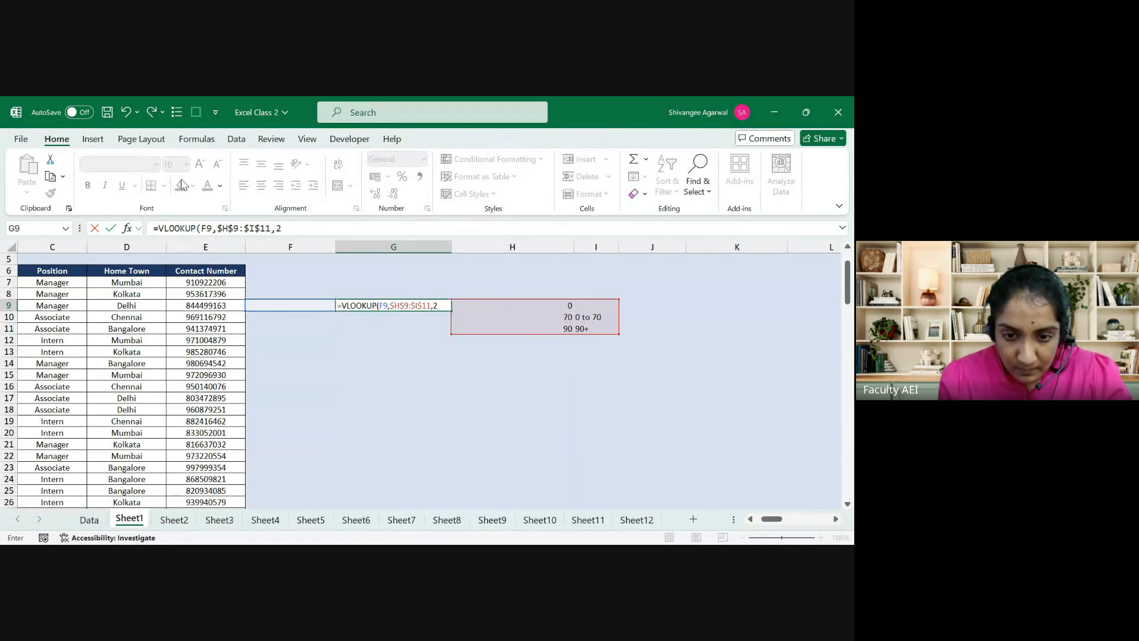
text(,FALSE)
key(BackSpace)
key(BackSpace)
key(BackSpace)
key(BackSpace)
key(BackSpace)
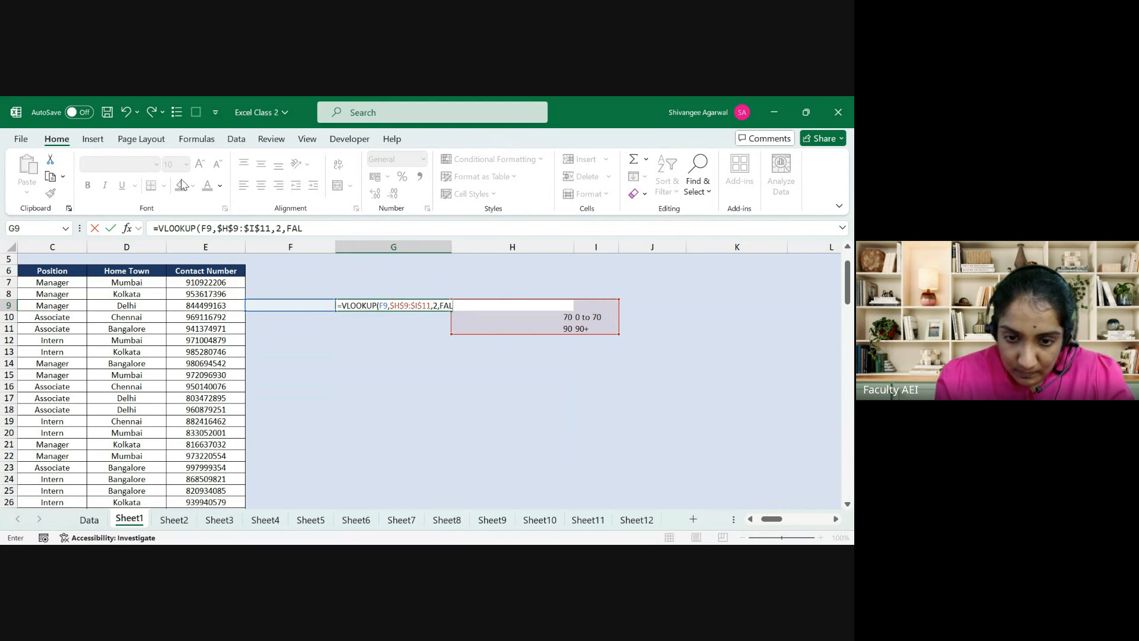
text(TRUE)
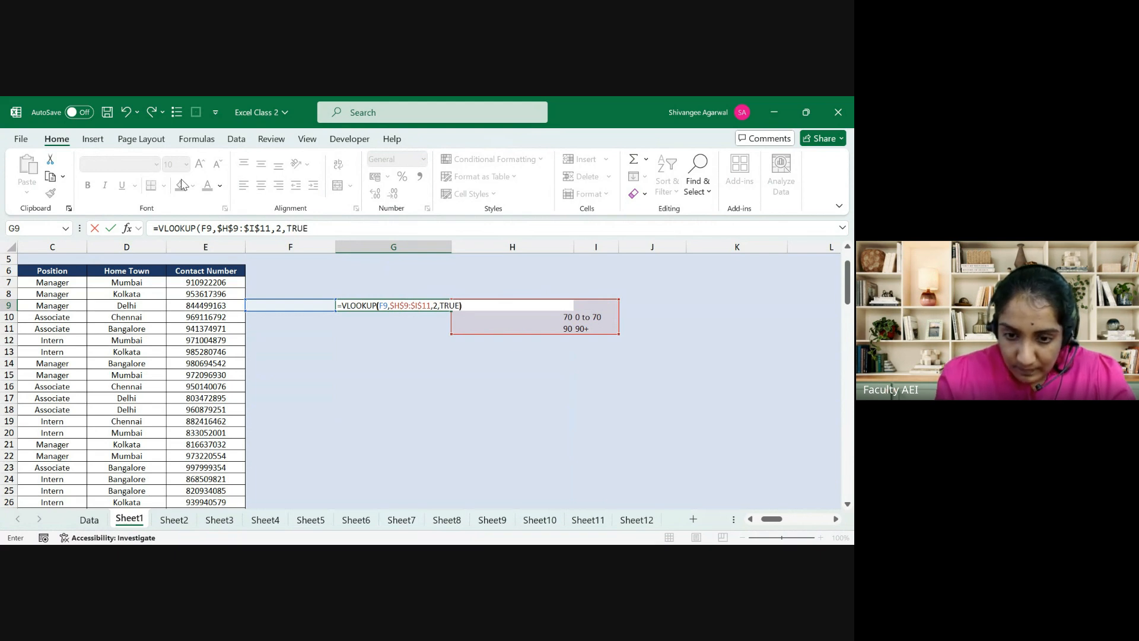
key(Return)
Step: Enter 45 as a test score in F9 and check G9's result
key(Up)
key(Left)
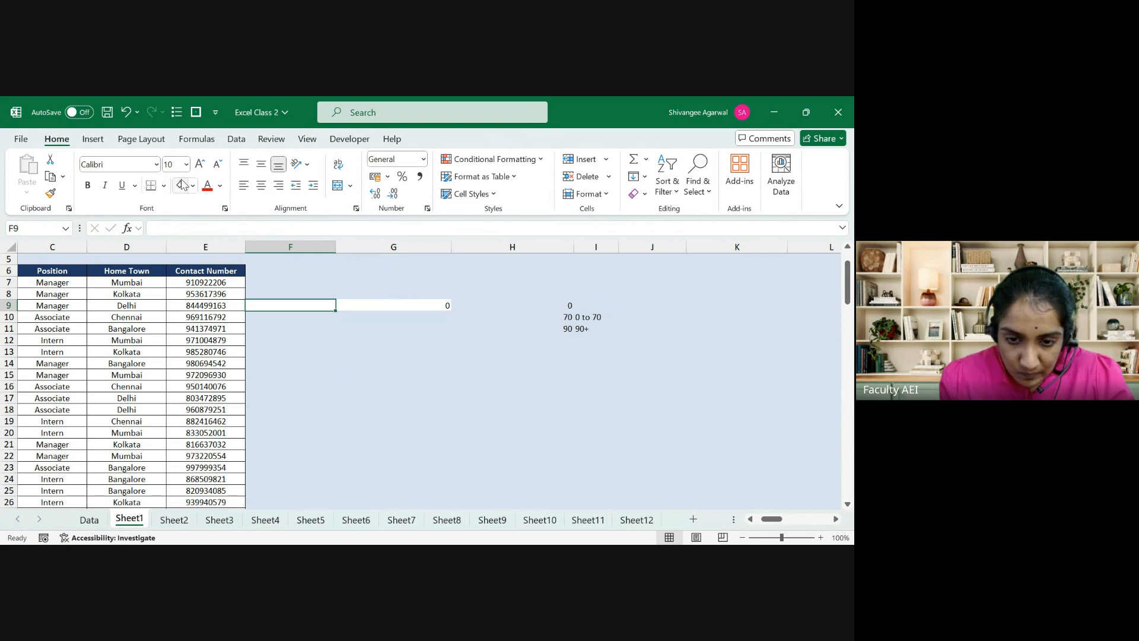
text(45)
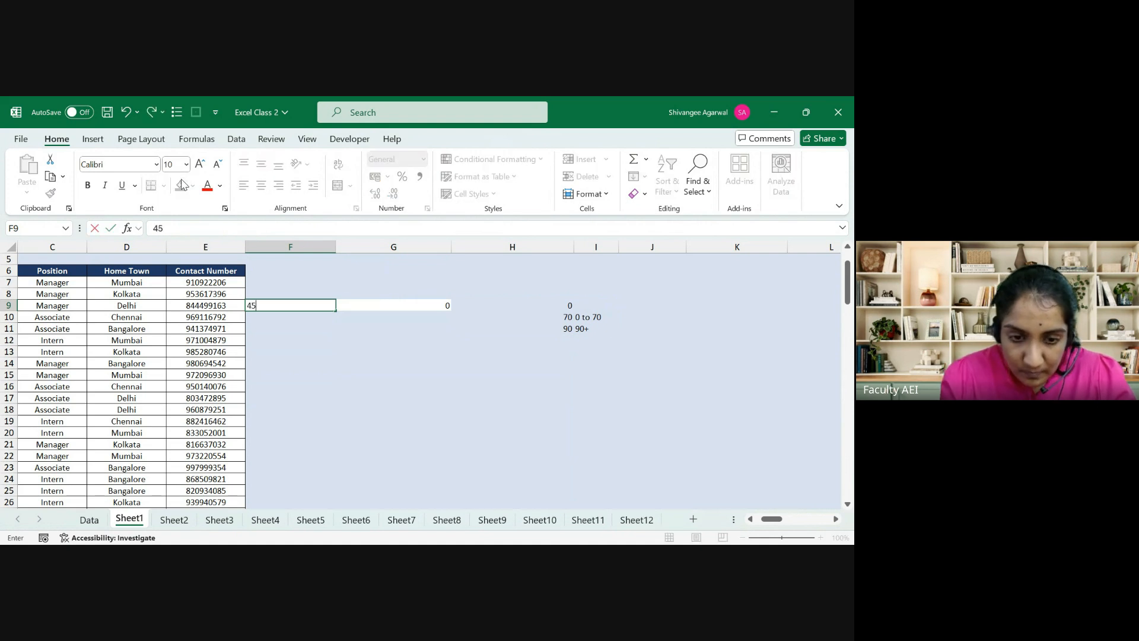
key(Return)
key(Up)
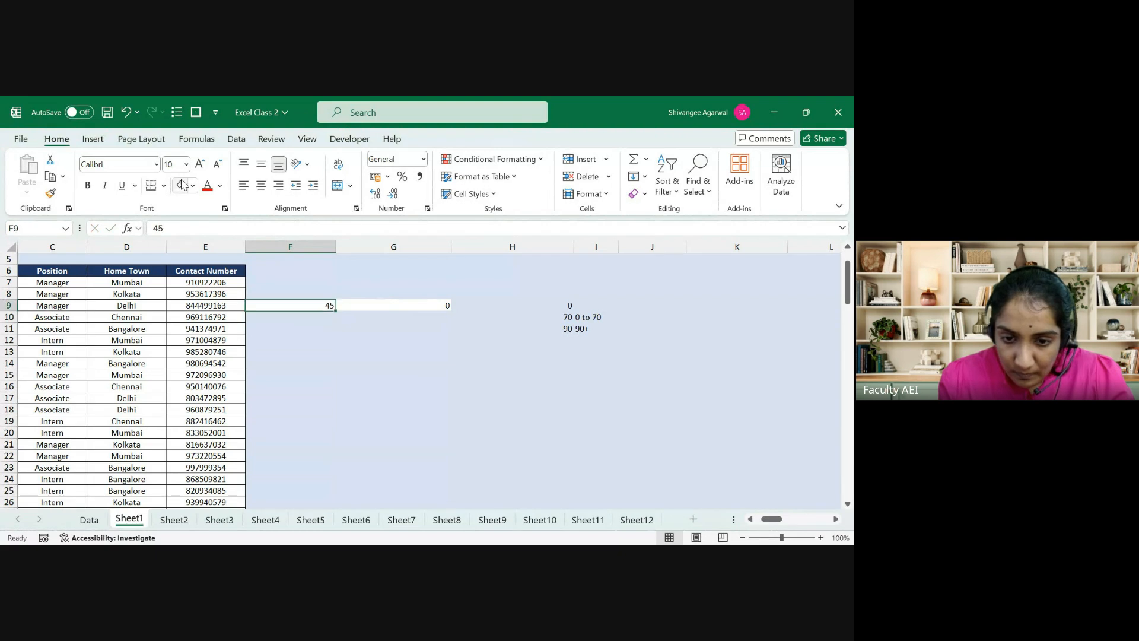
key(Right)
key(Right)
key(Right)
Step: Copy the labels in I10:I11 and paste them one row higher, starting at I9
key(Down)
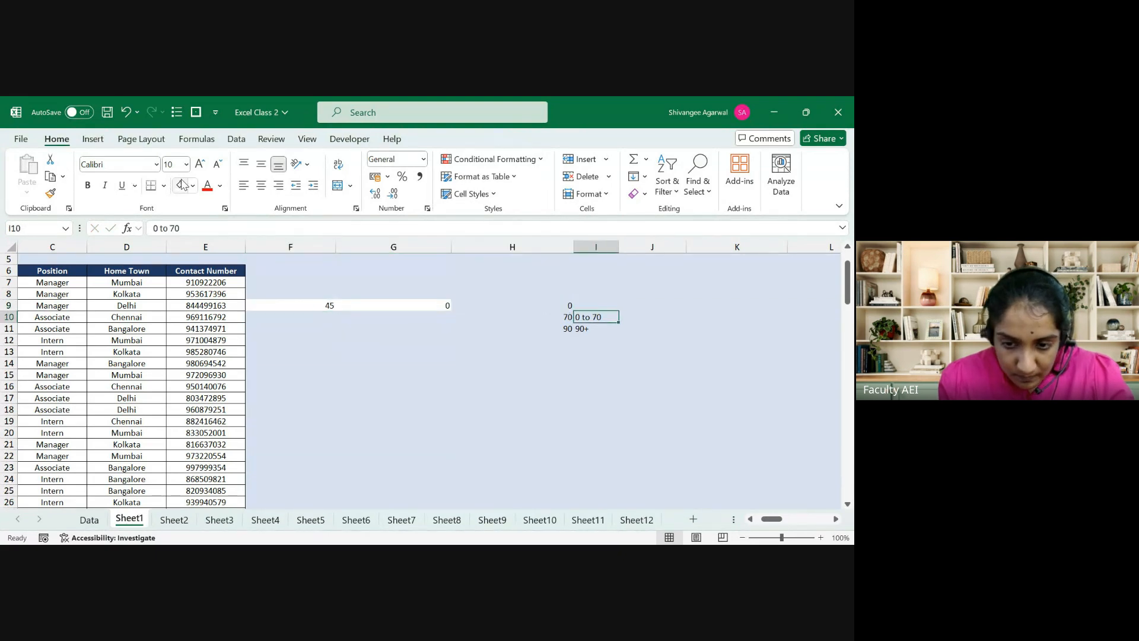
key(shift+Down)
key(ctrl+c)
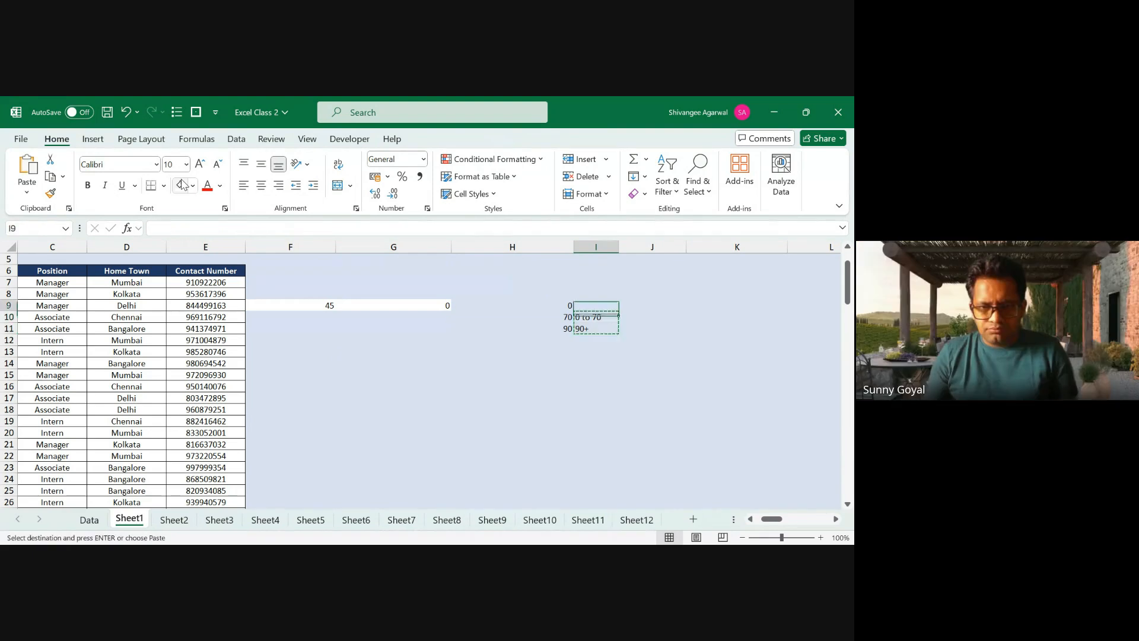
key(Up)
key(ctrl+v)
key(Down)
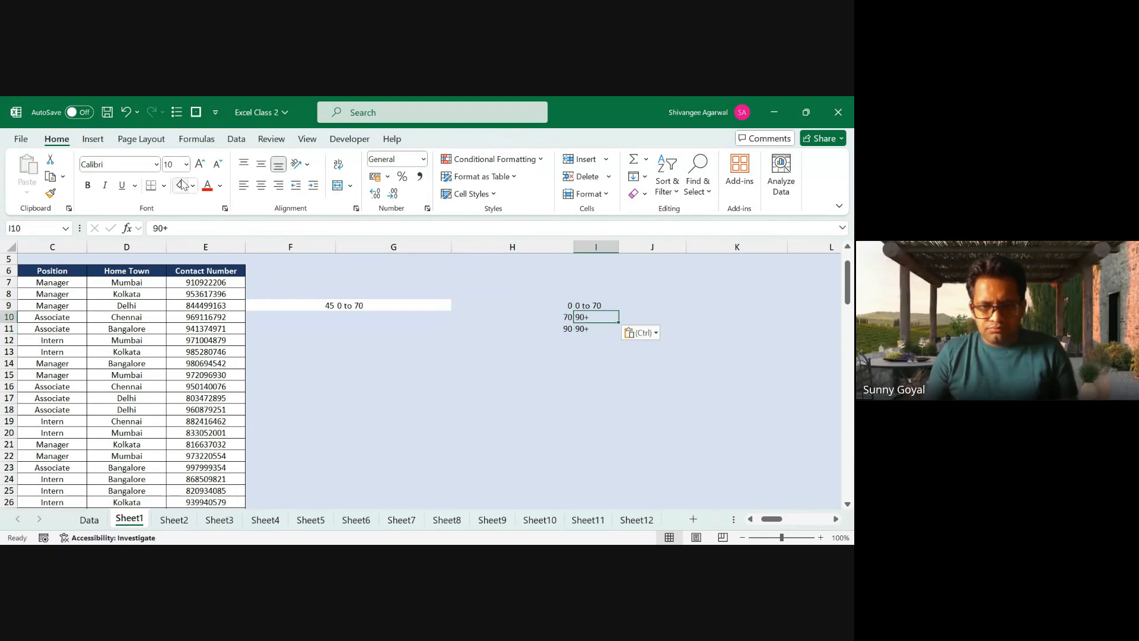
Step: Enter 85 as the test score in F9
key(Left)
key(Left)
key(Left)
key(Up)
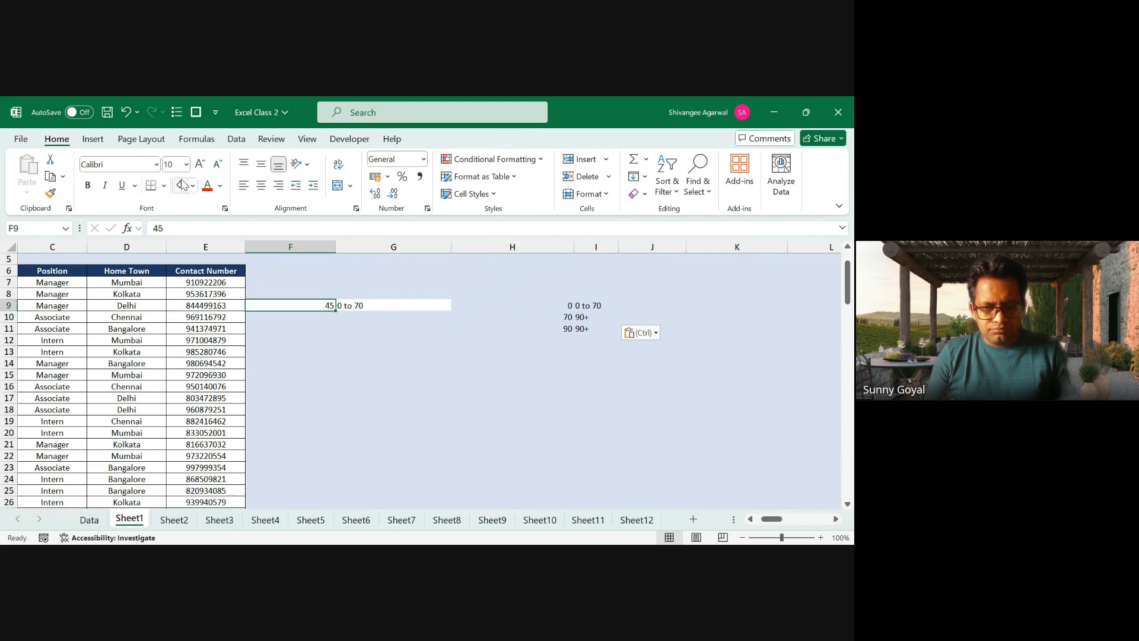
key(Right)
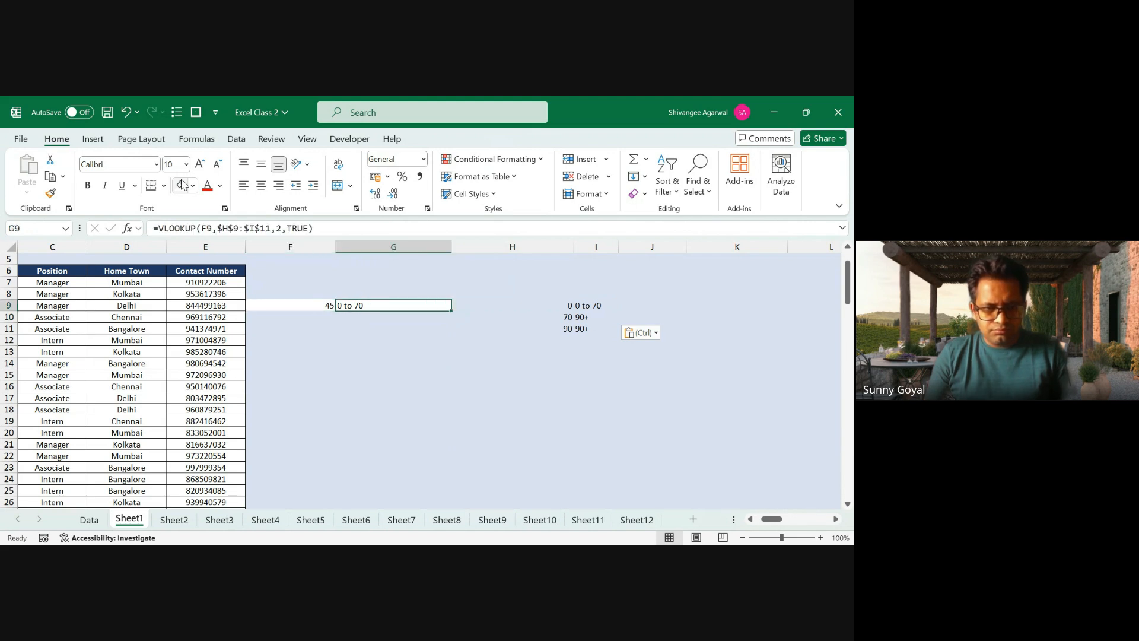
key(Right)
key(Right)
key(Left)
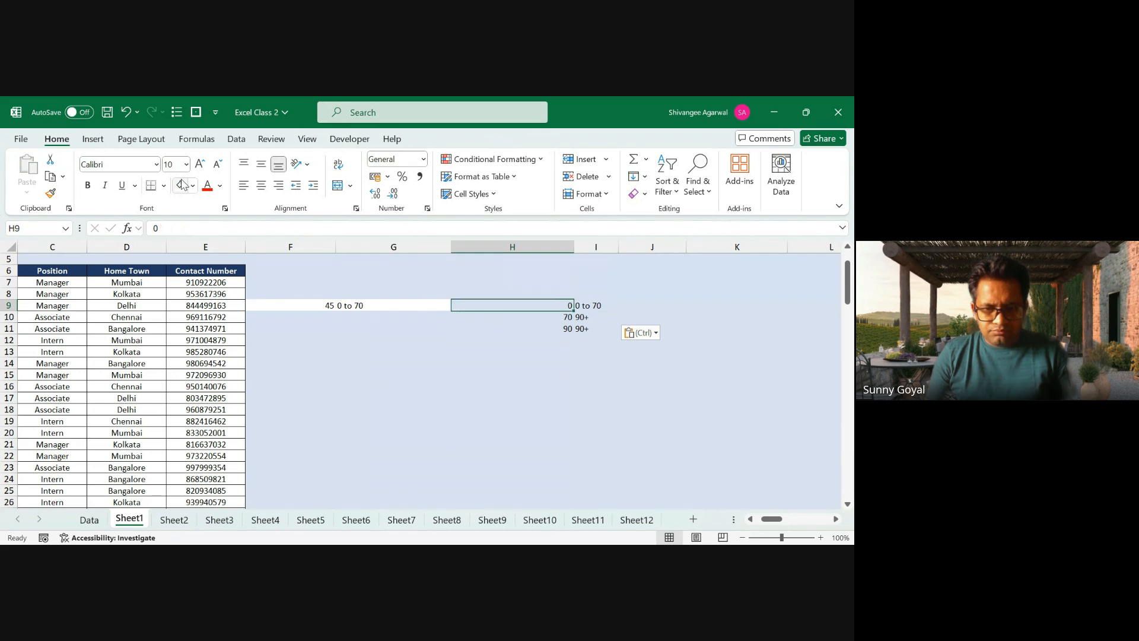
key(Left)
key(Left)
text(85)
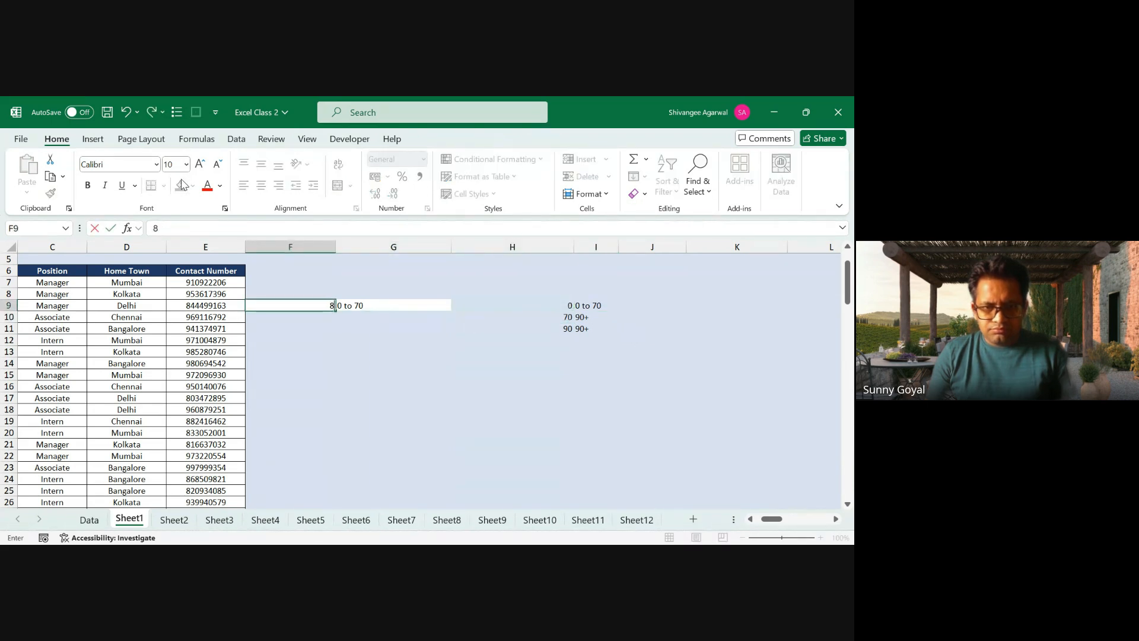
key(Return)
key(Up)
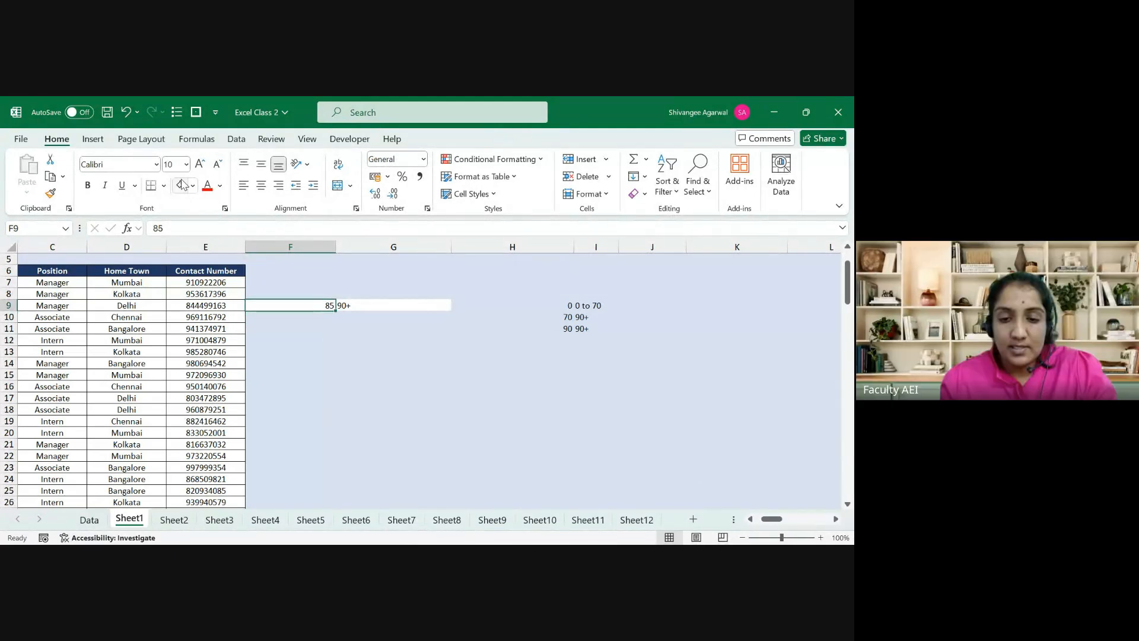
Step: Apply All Borders to the H9:I11 grade lookup table
key(shift+Right)
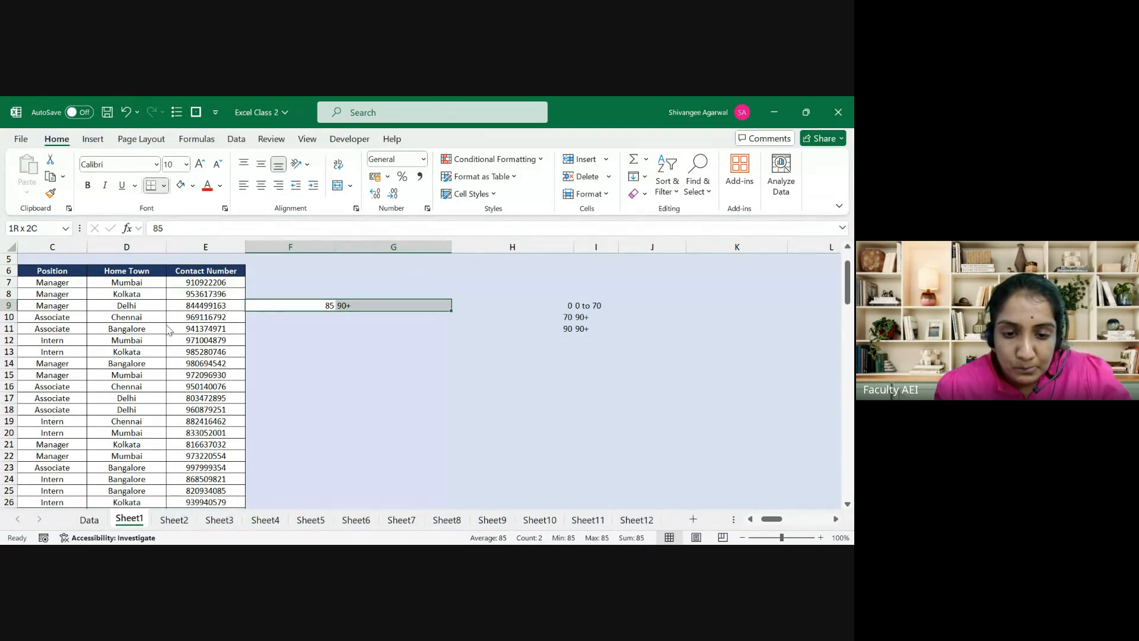
key(Right)
key(Right)
key(shift+Down)
key(shift+Right)
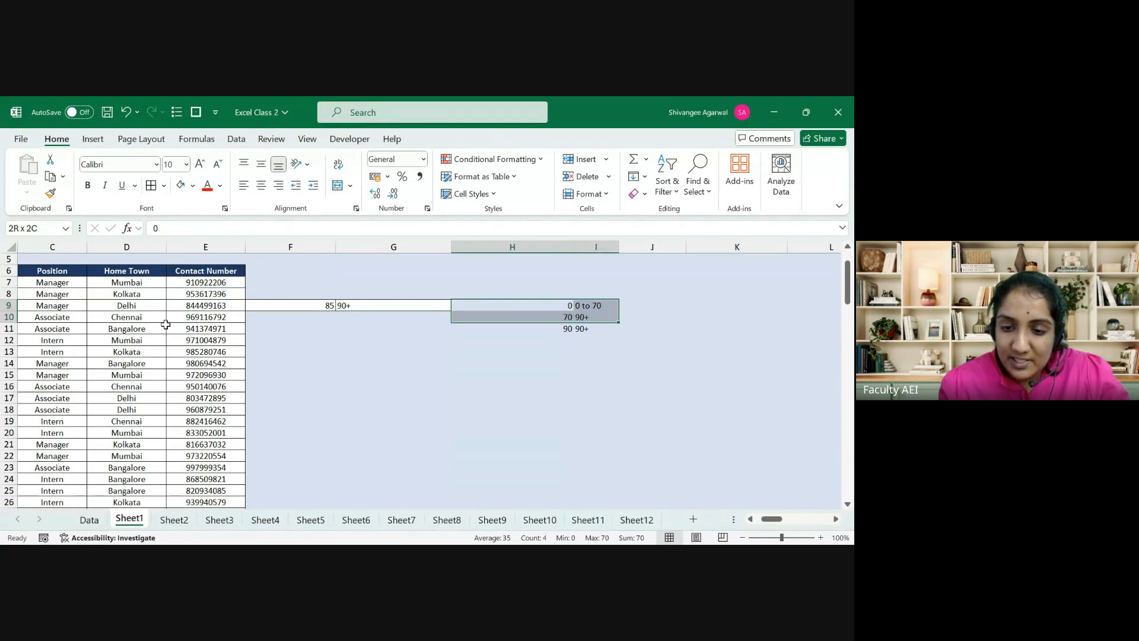
key(shift+Down)
click(150, 186)
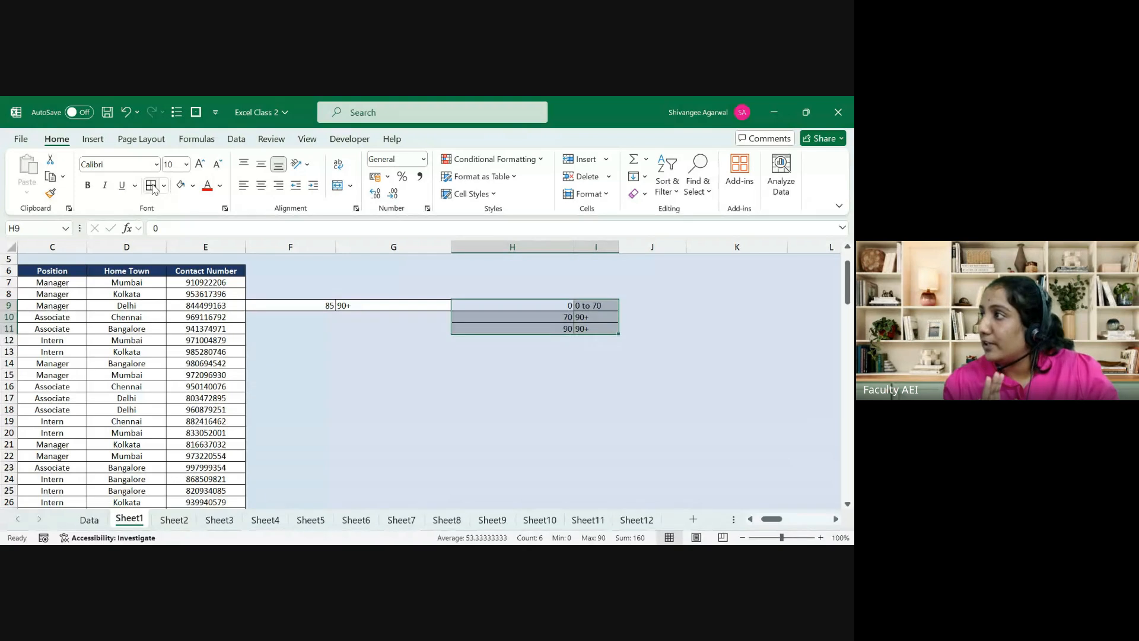
Step: Review G9's lookup formula, then enter 68.99999 as the test score in F9
key(Left)
key(Left)
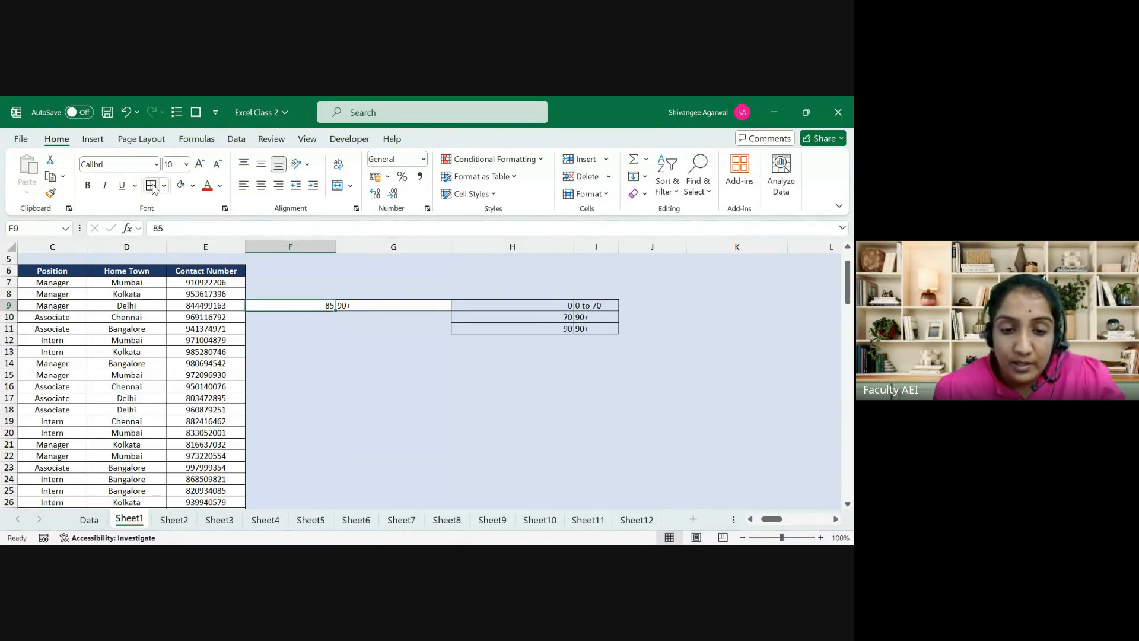
key(Right)
key(Left)
key(Right)
key(F2)
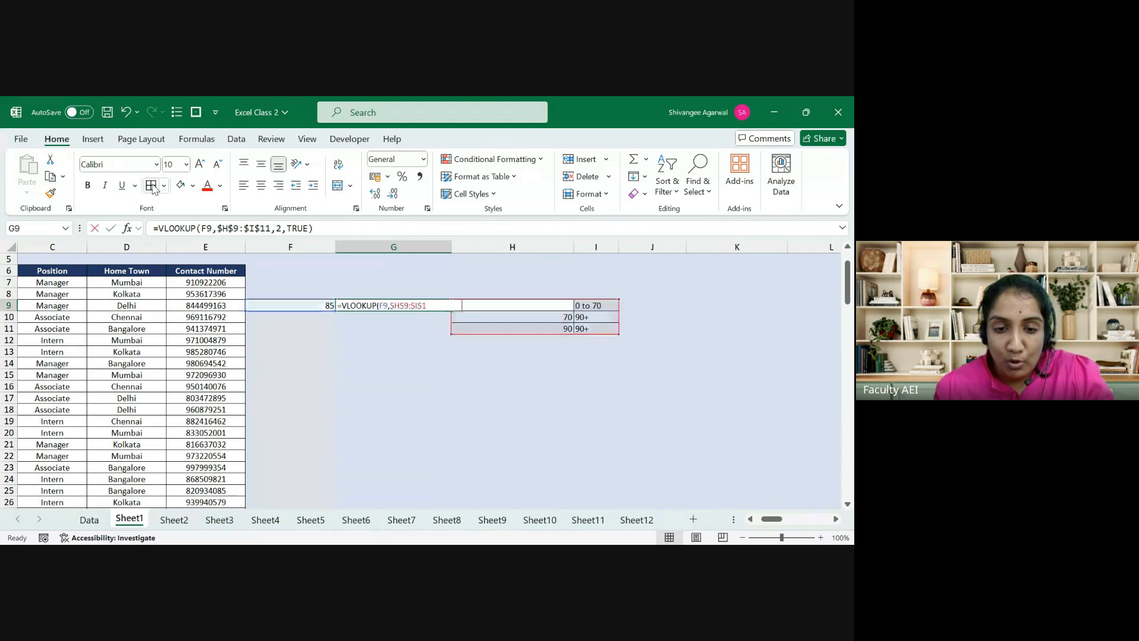
key(Escape)
key(Right)
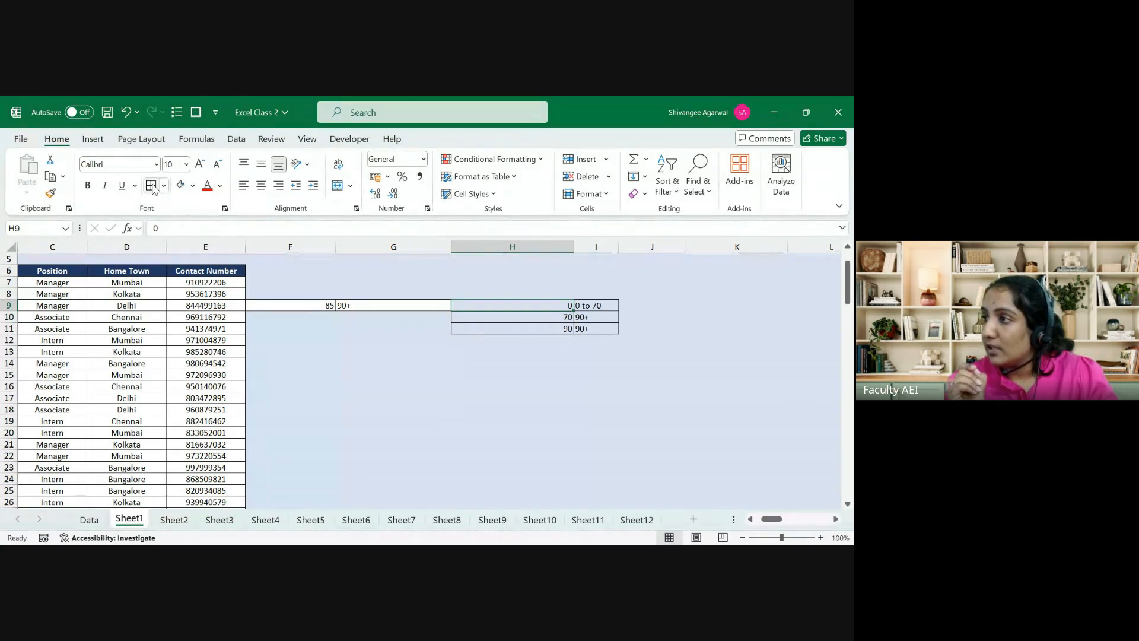
key(Left)
key(Left)
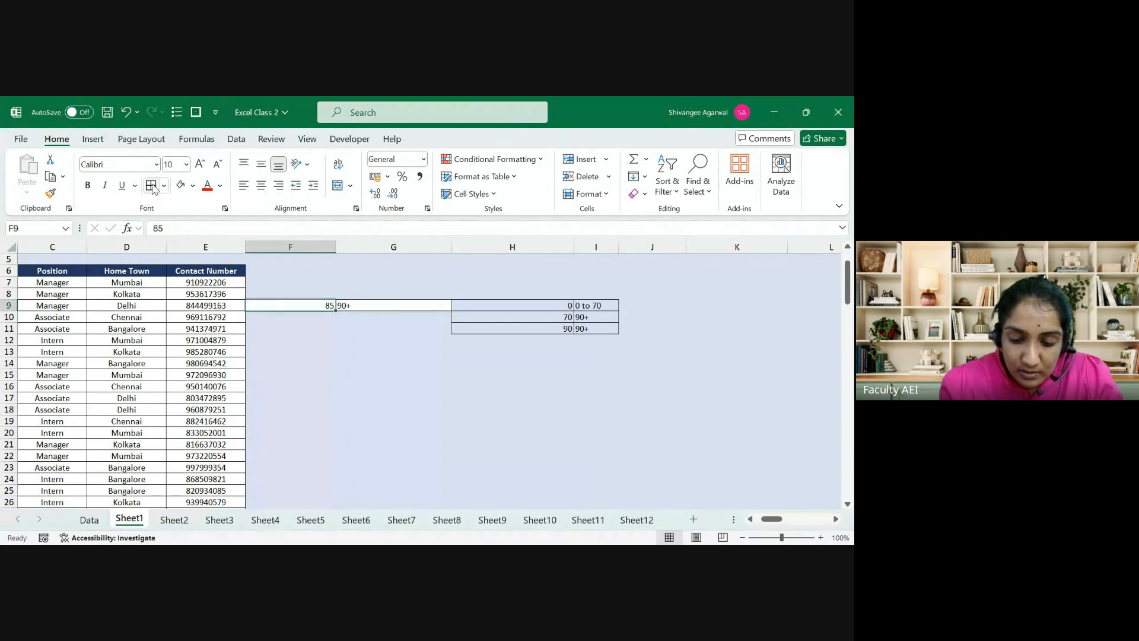
text(68.)
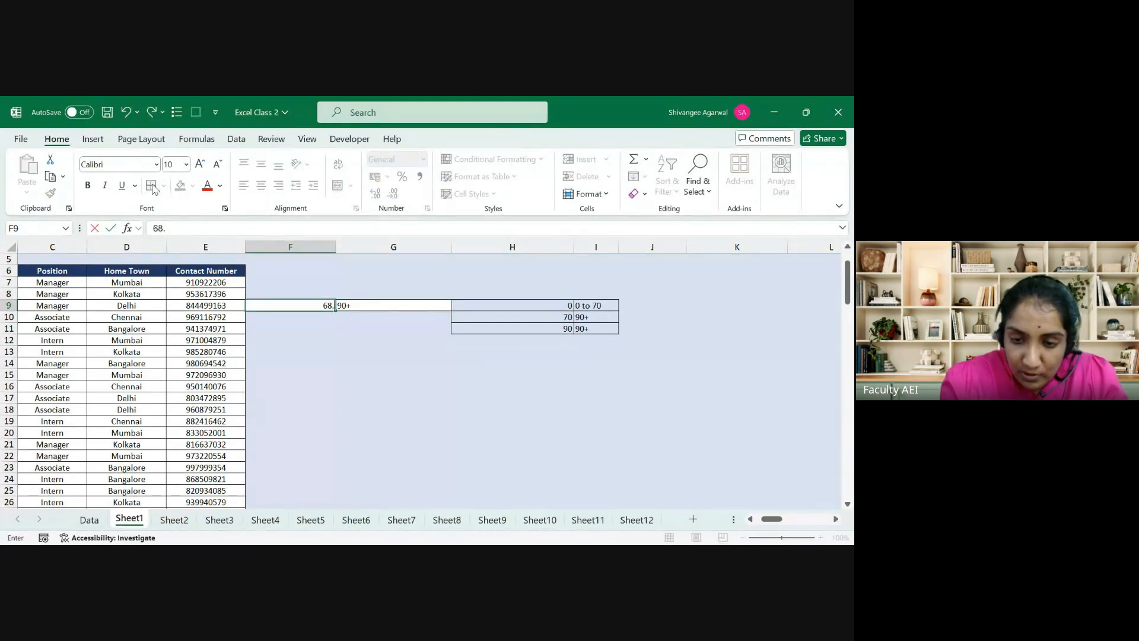
text(99999)
key(Return)
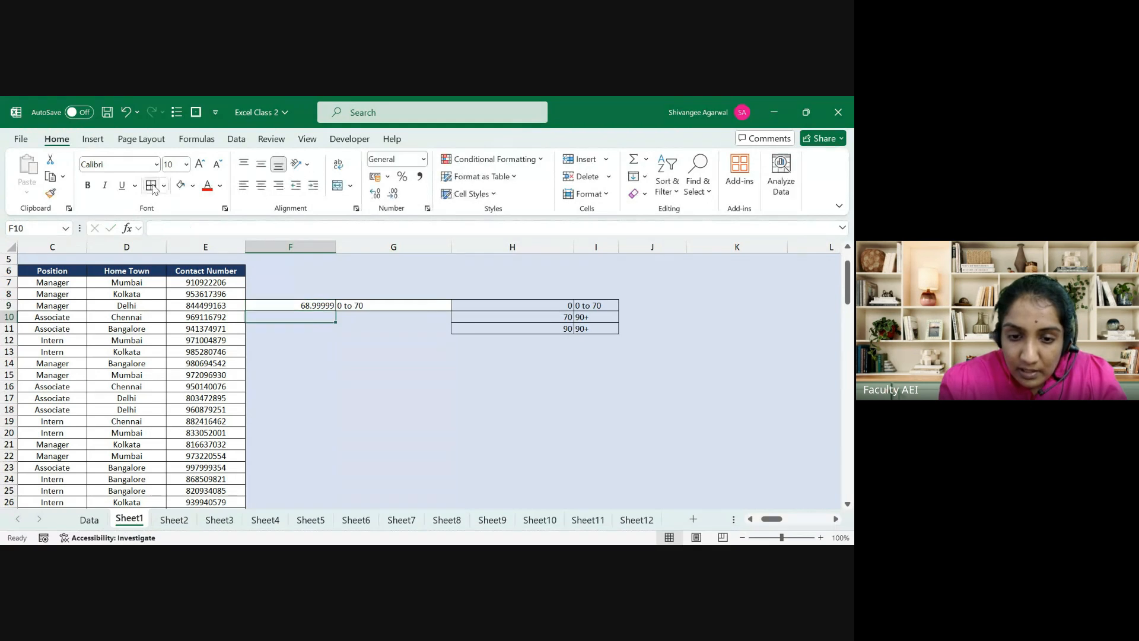
Step: Inspect the 0 threshold row and the 70 band's label in the lookup table
key(Up)
key(Right)
key(Right)
key(shift+Right)
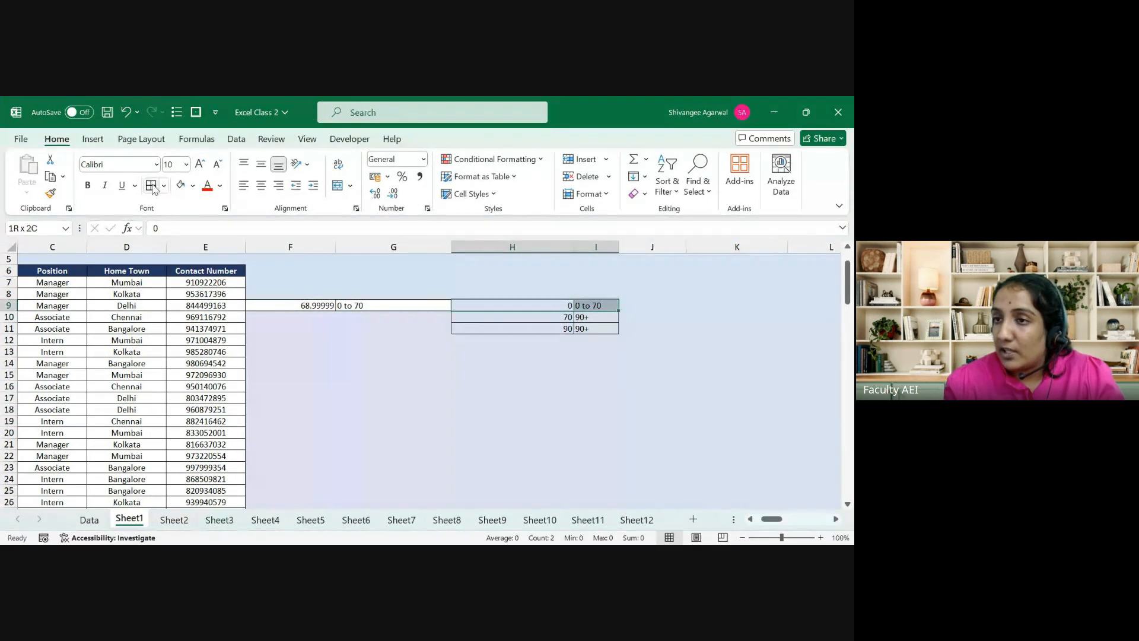
key(Down)
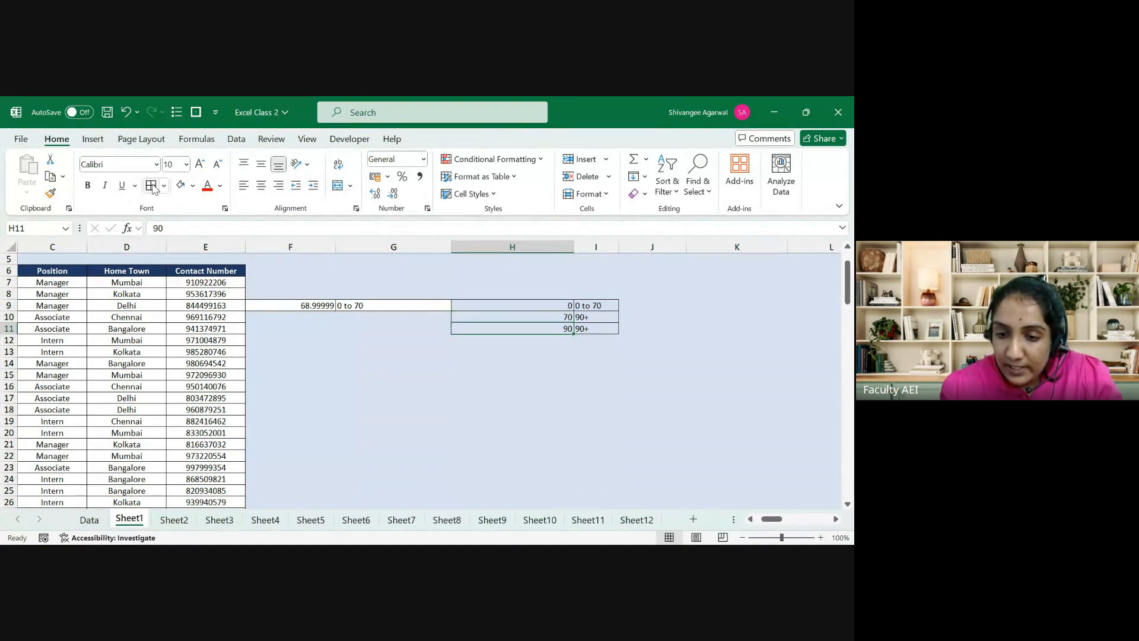
key(Right)
Step: Relabel the 70 band in I10 as '70 to 90'
text(70)
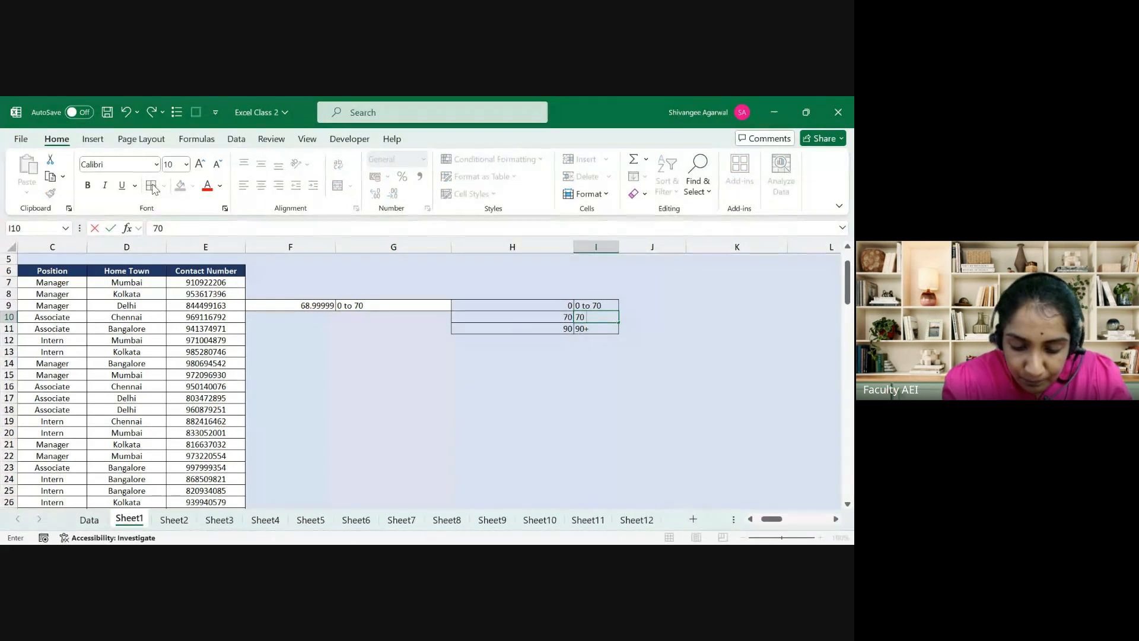
text( to 90)
key(Return)
key(Left)
key(Left)
key(Left)
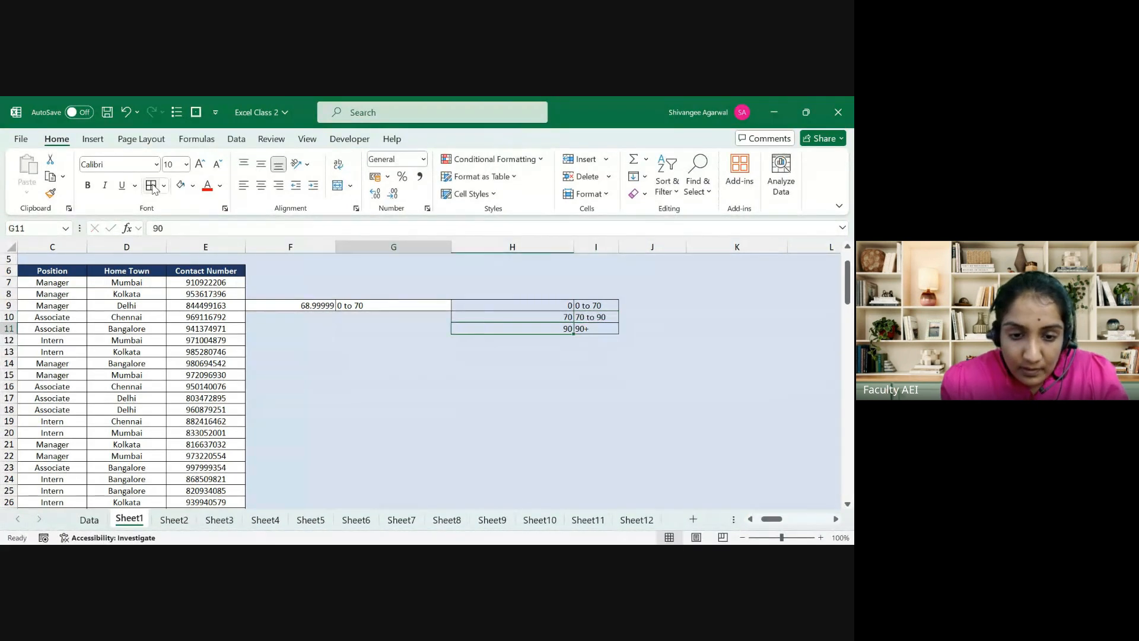
key(Up)
Step: Enter 75 as the score in F9 and check that G9 returns '70 to 90'
text(70)
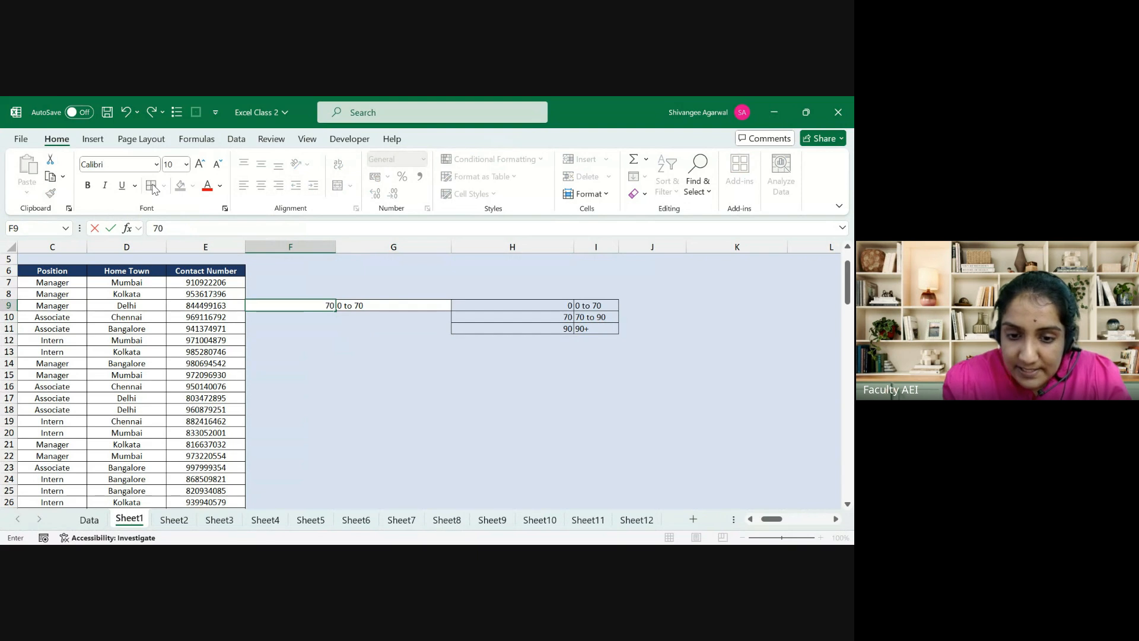
key(Escape)
key(Up)
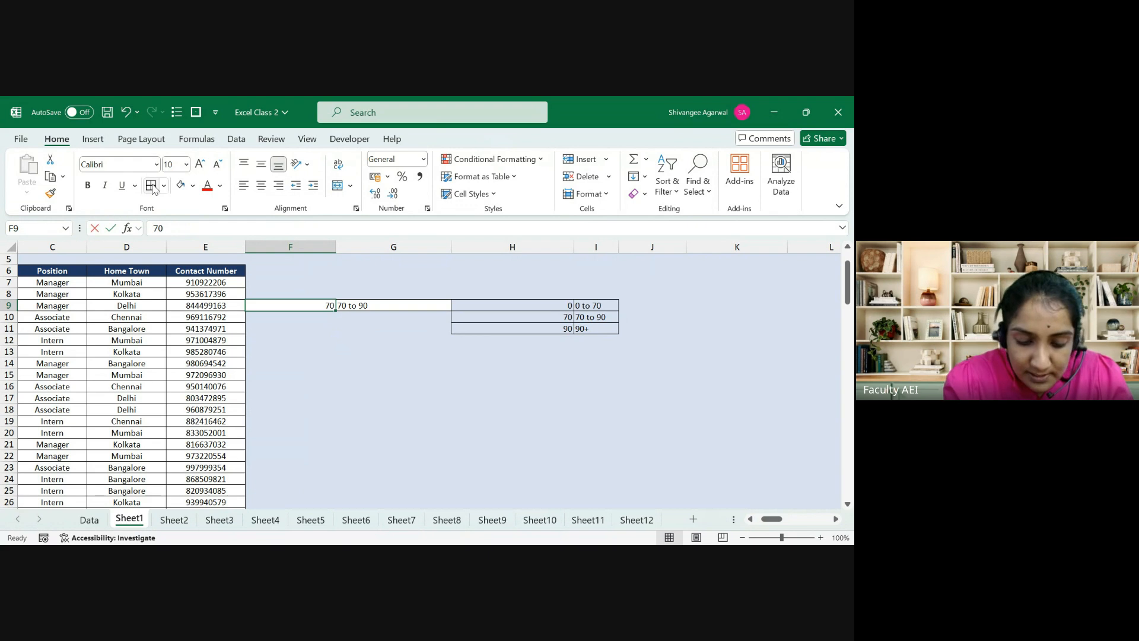
text(75)
key(Return)
key(Up)
key(Right)
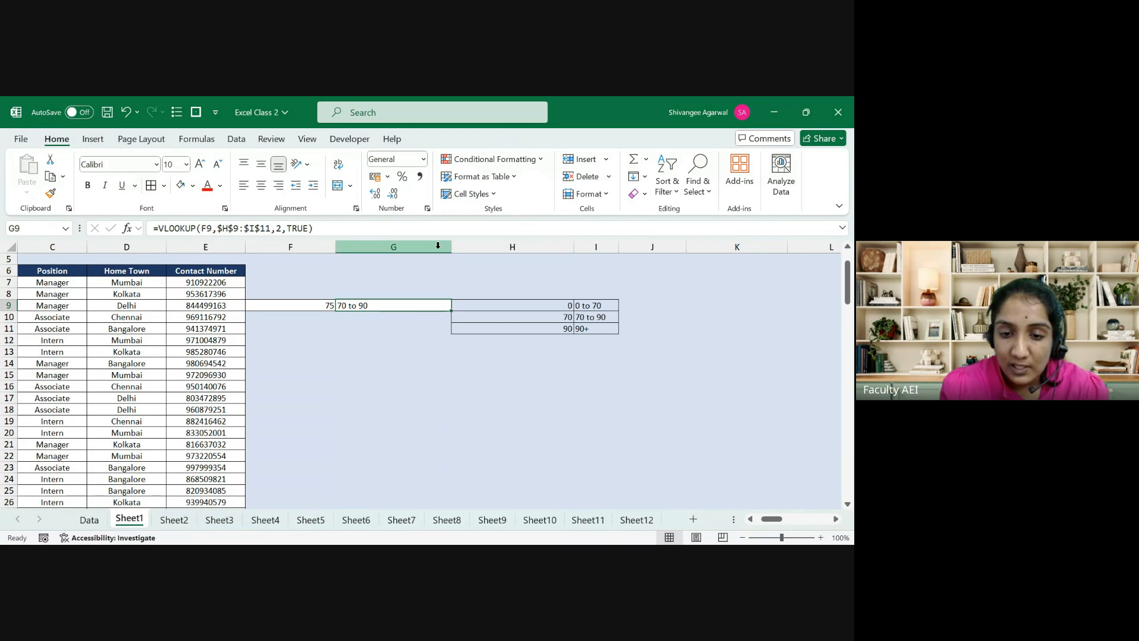
Step: Trial G9's VLOOKUP as an exact match with FALSE, which returns #N/A
drag(508, 305, 591, 328)
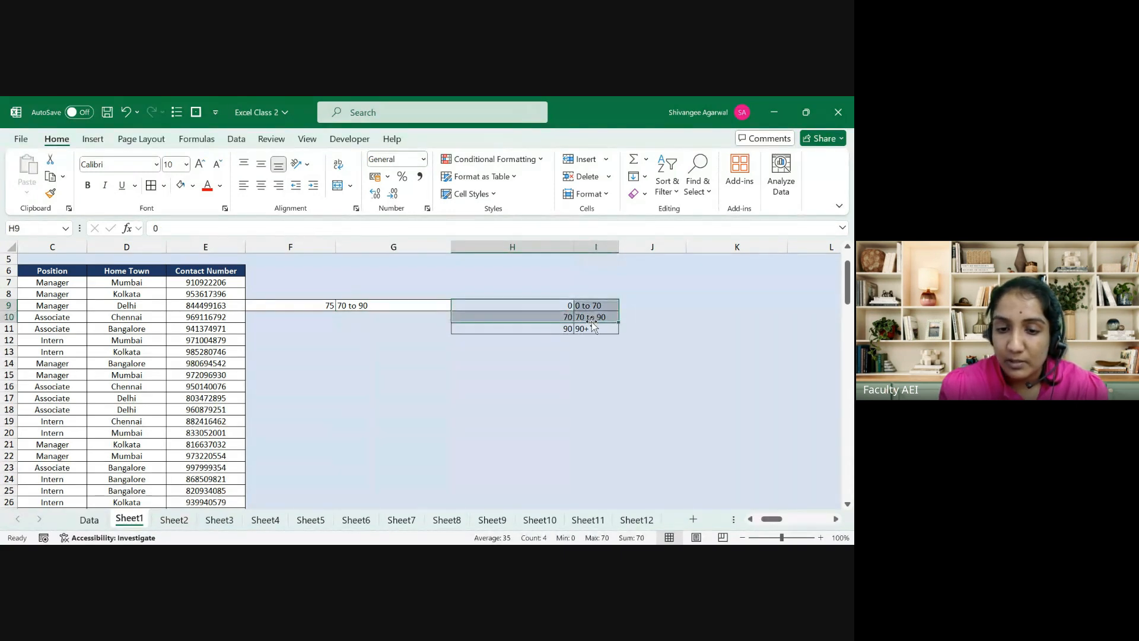
click(417, 303)
double_click(417, 303)
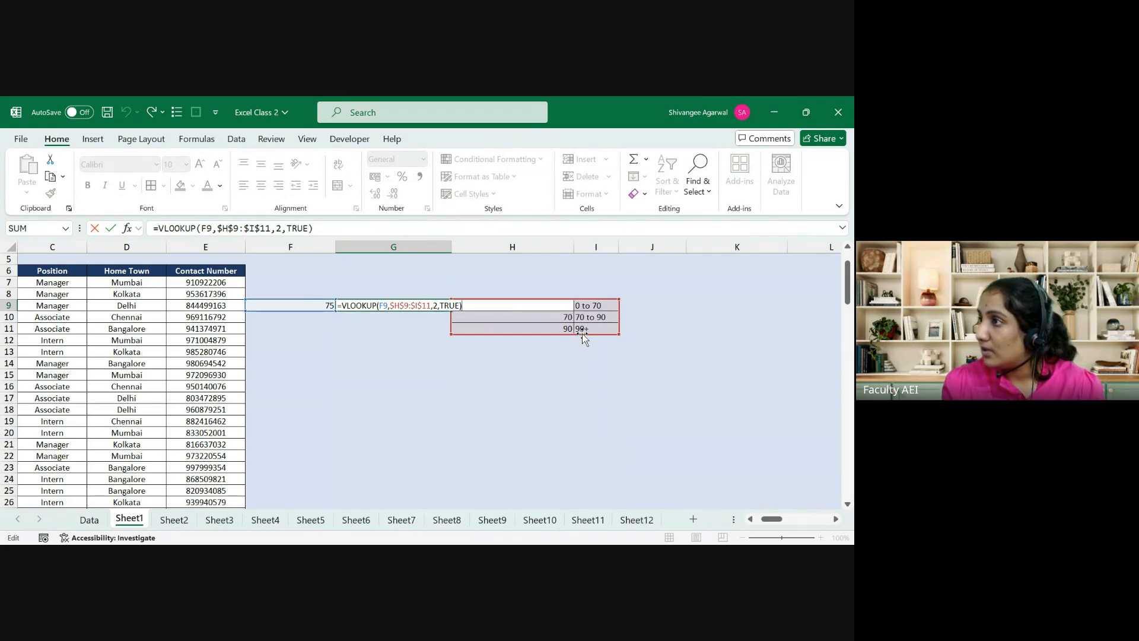
key(ctrl+Return)
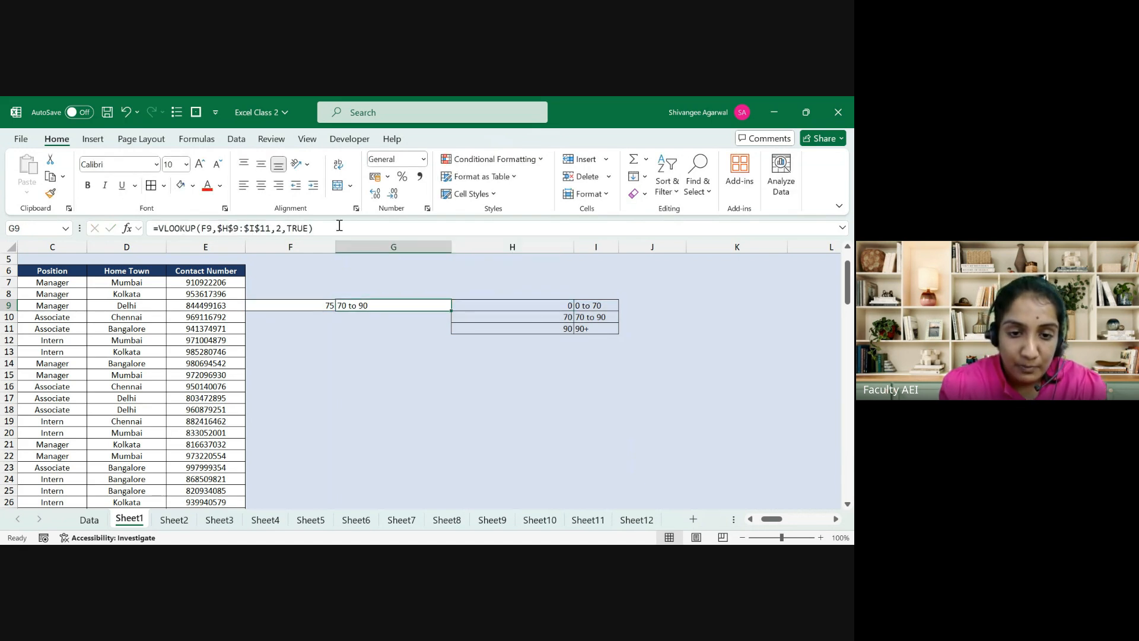
click(304, 231)
key(BackSpace)
key(BackSpace)
key(BackSpace)
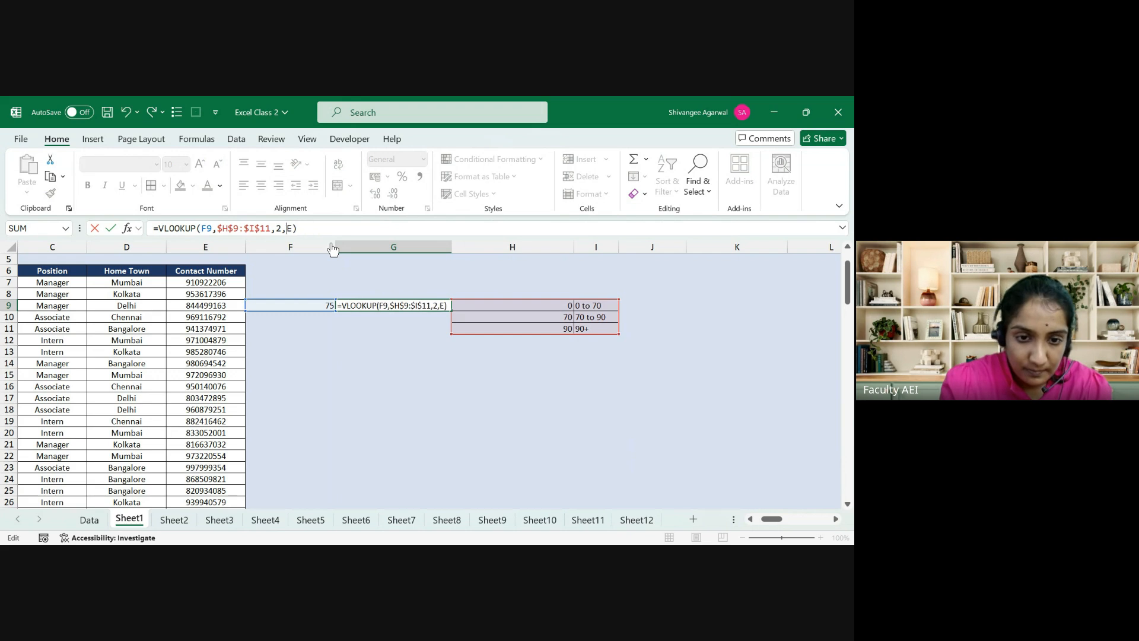
text(Fals)
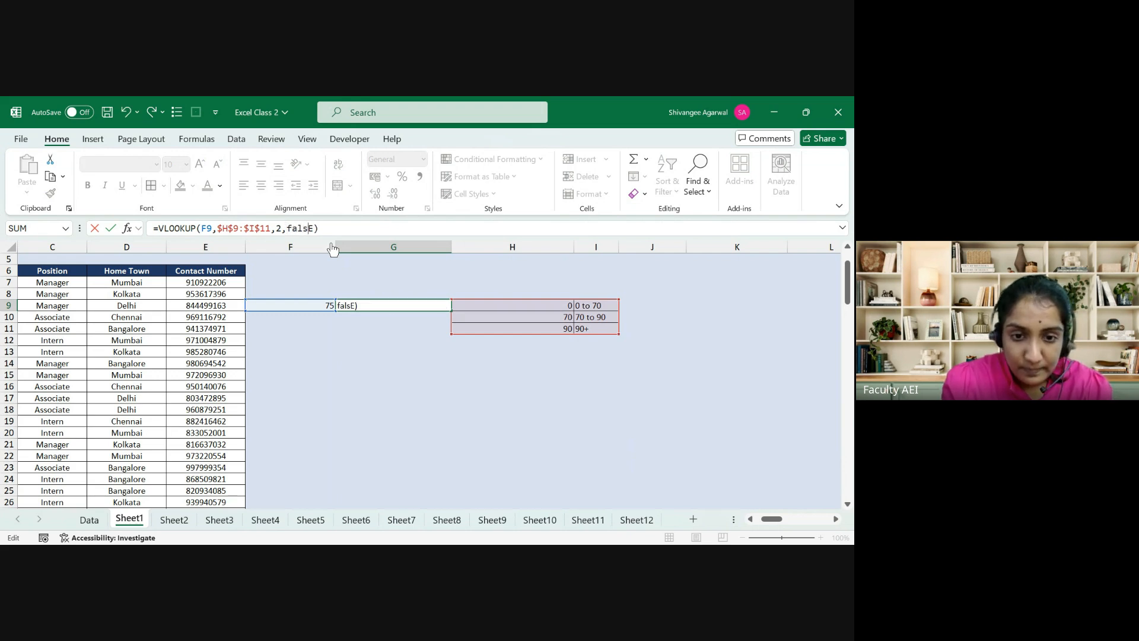
key(Return)
key(Up)
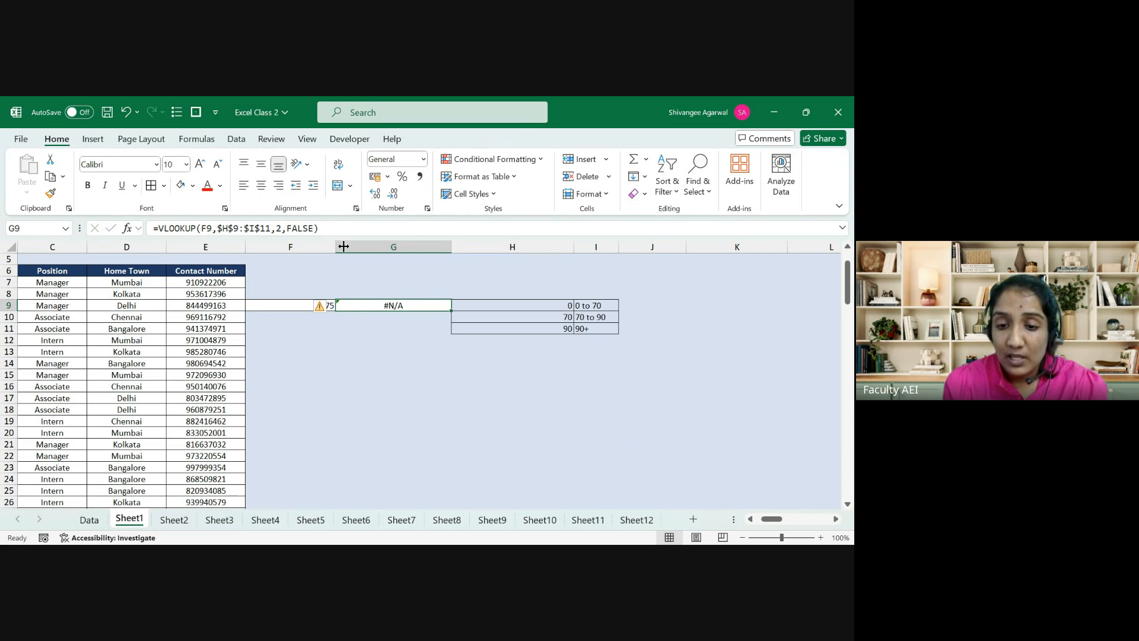
Step: Restore TRUE as the last VLOOKUP argument so score 75 returns '70 to 90' again
drag(562, 304, 558, 336)
key(Left)
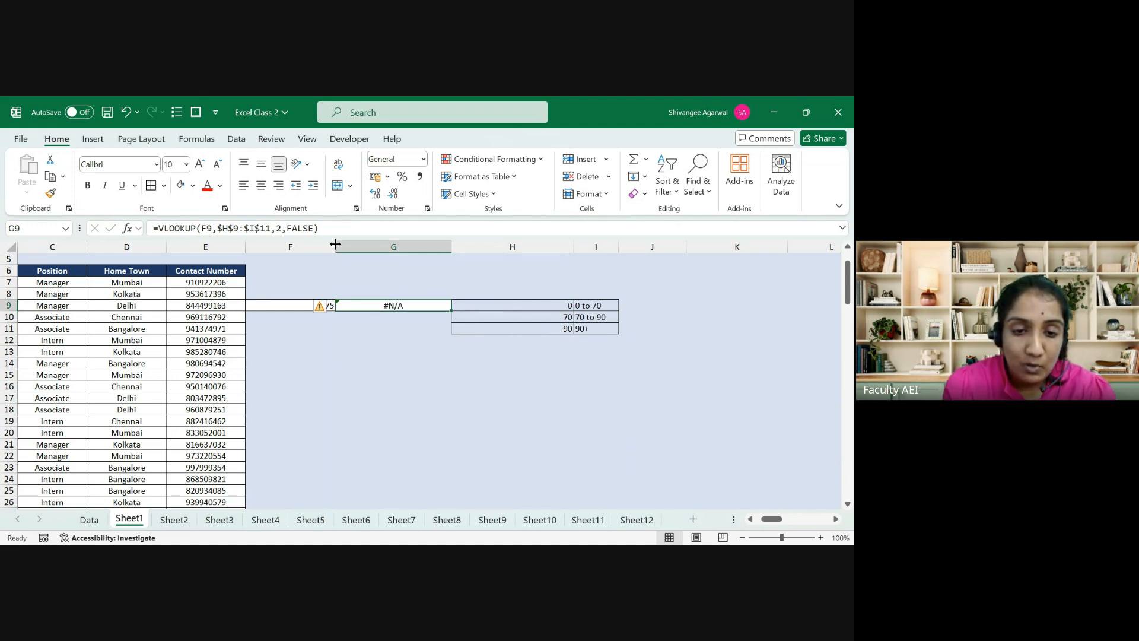
click(307, 228)
key(BackSpace)
key(BackSpace)
key(BackSpace)
key(BackSpace)
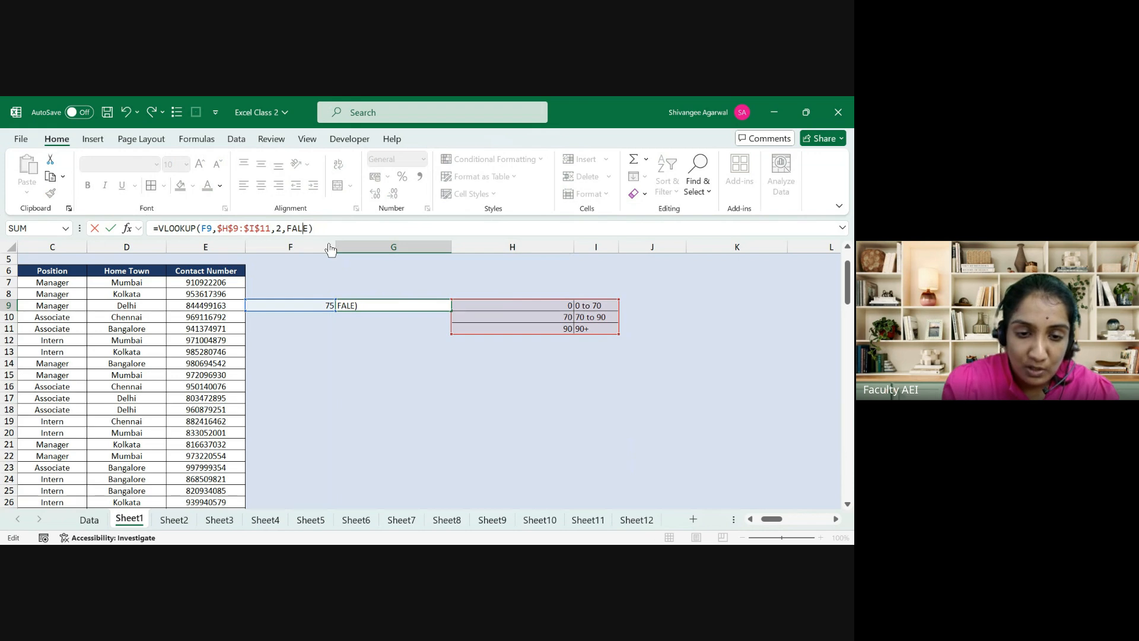
text(TRU)
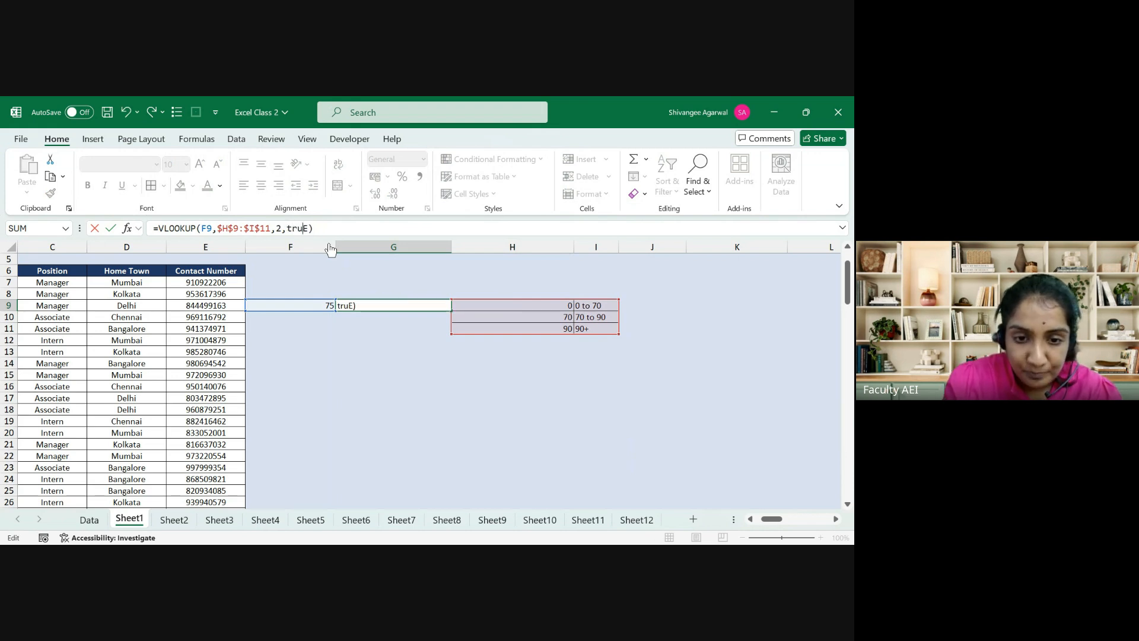
key(ctrl+Return)
key(Right)
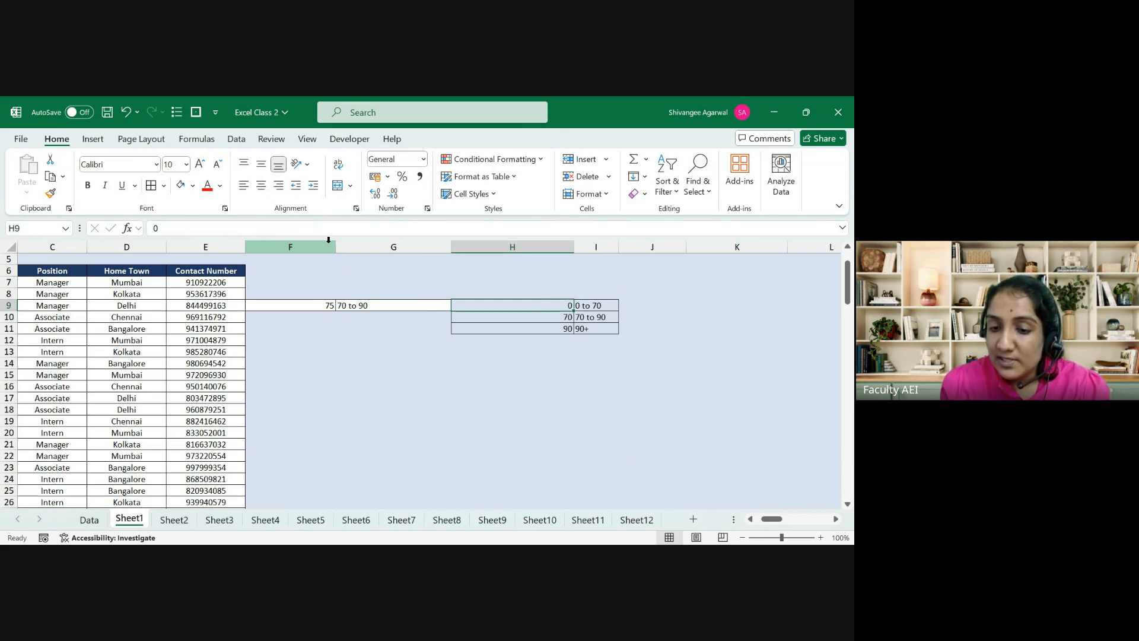
key(shift+Down)
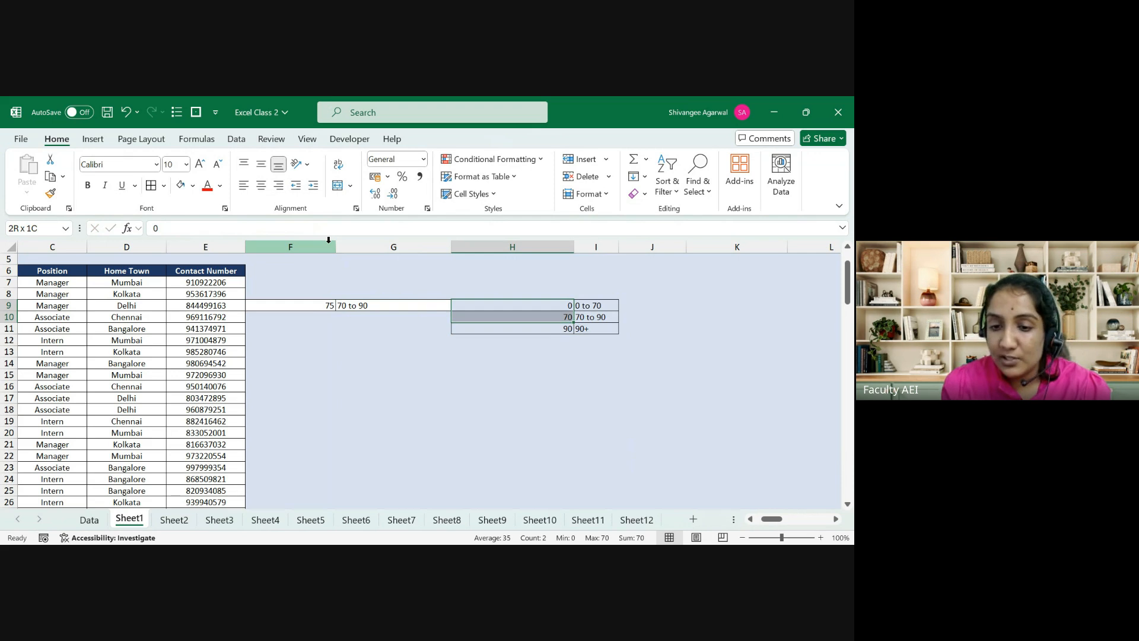
click(605, 305)
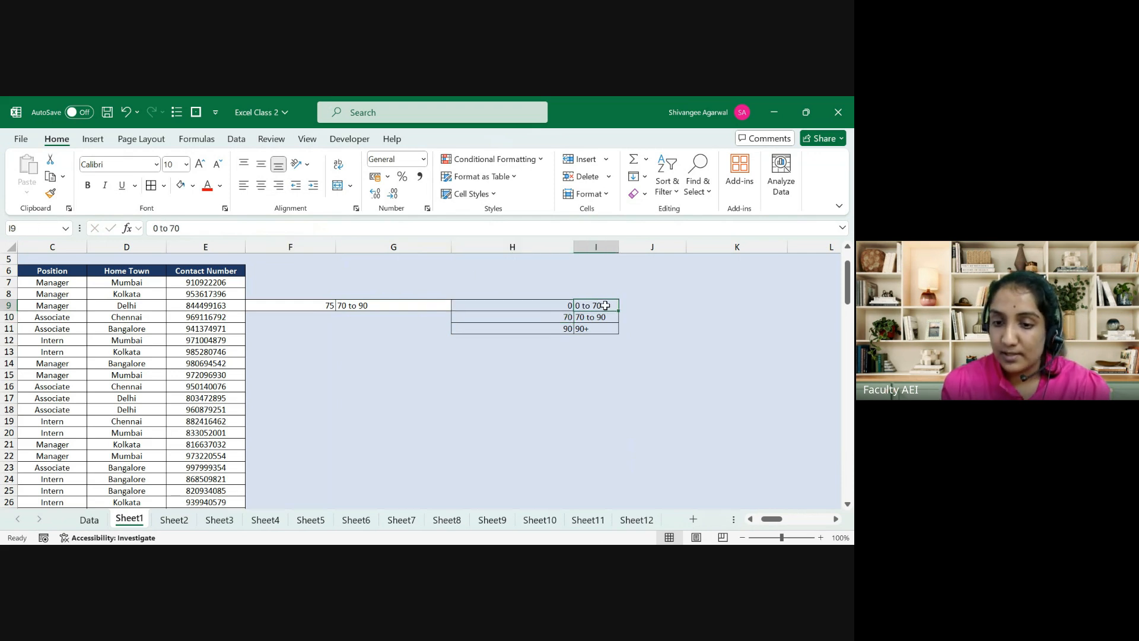
click(550, 317)
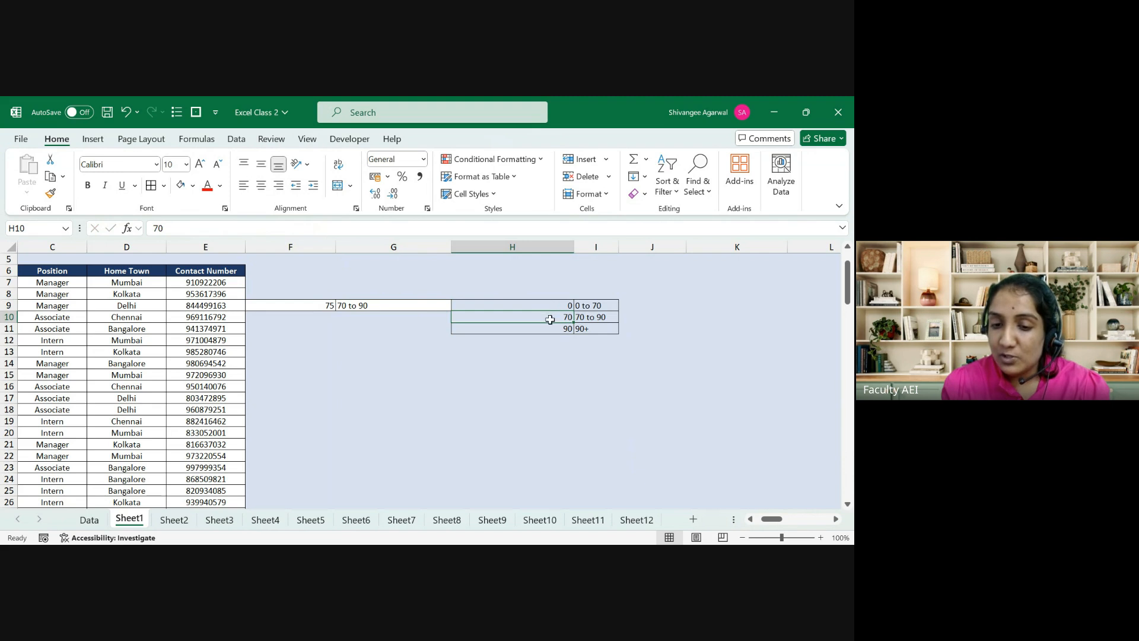
drag(550, 319, 549, 330)
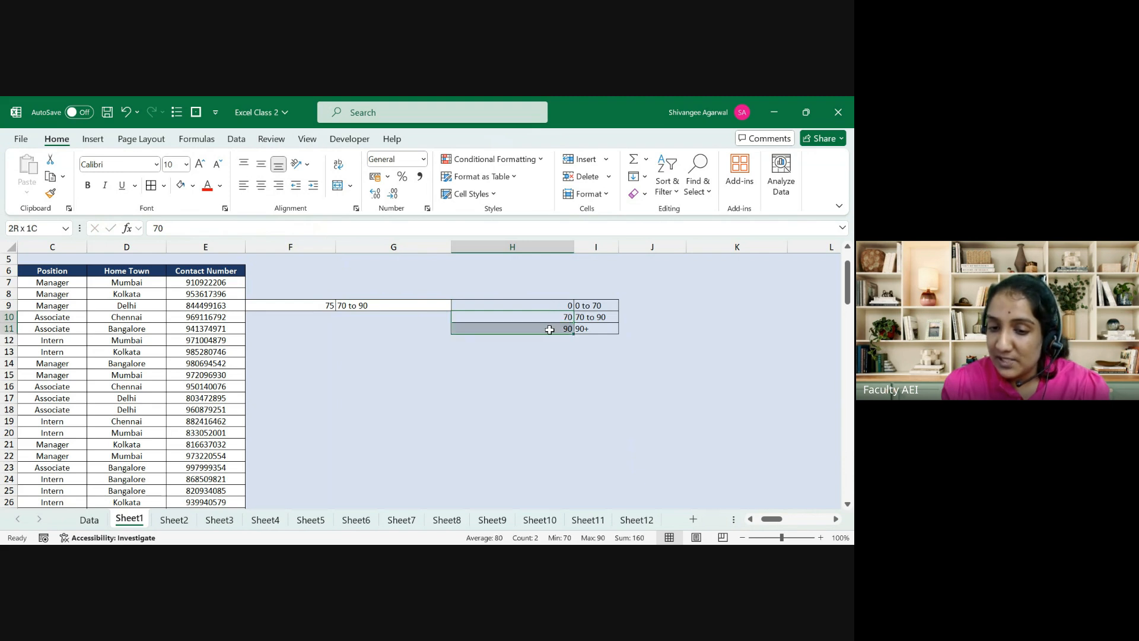
click(611, 317)
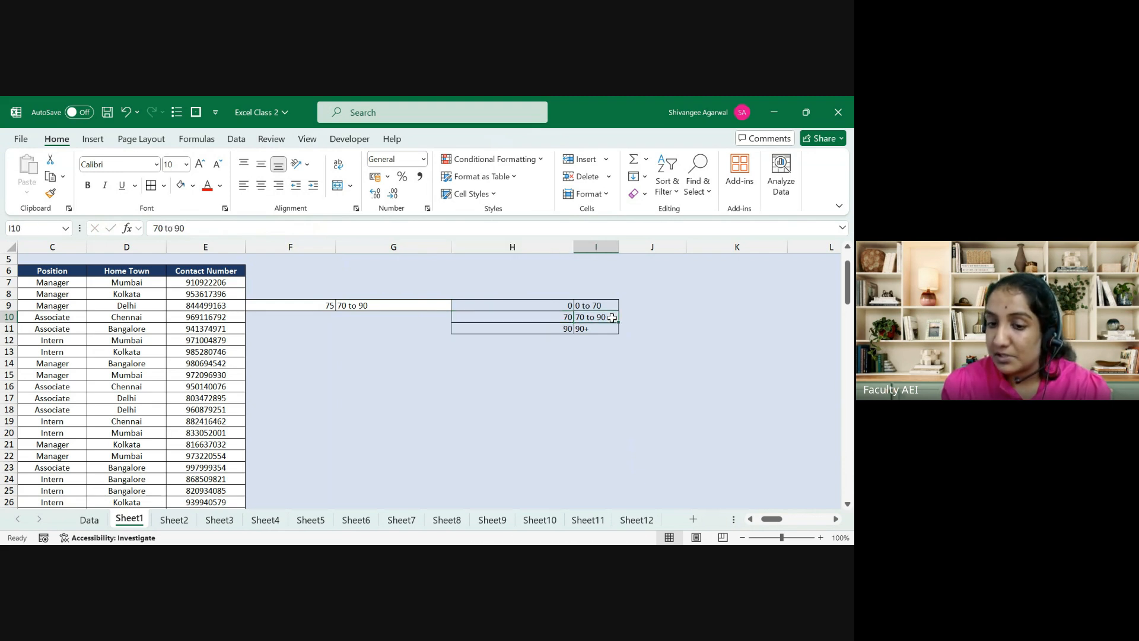
click(553, 328)
drag(553, 328, 549, 374)
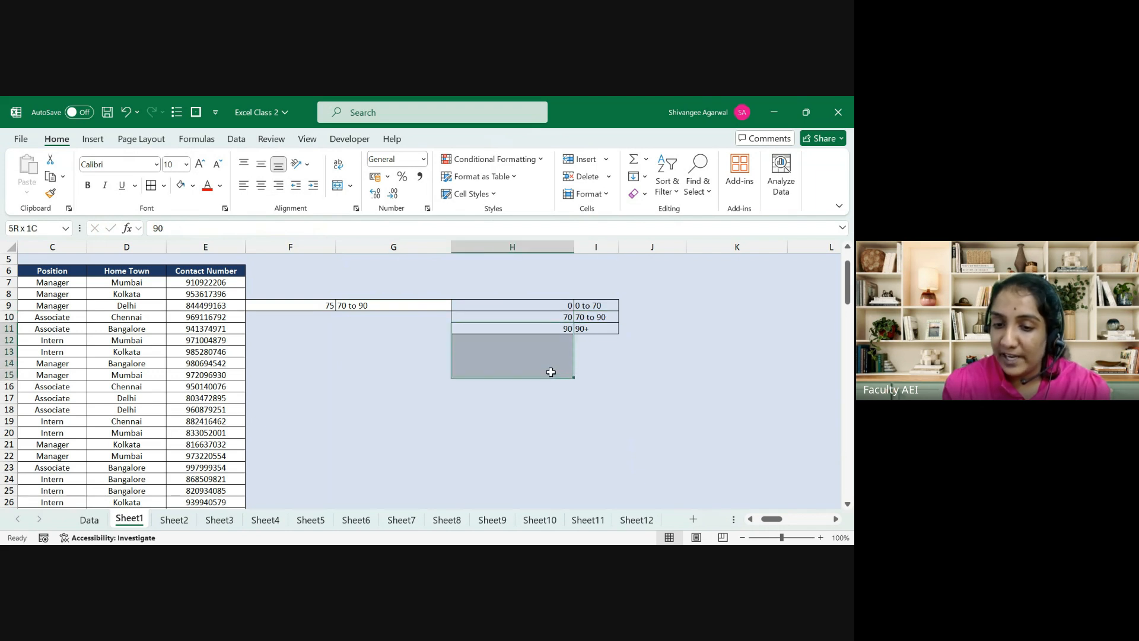
click(584, 329)
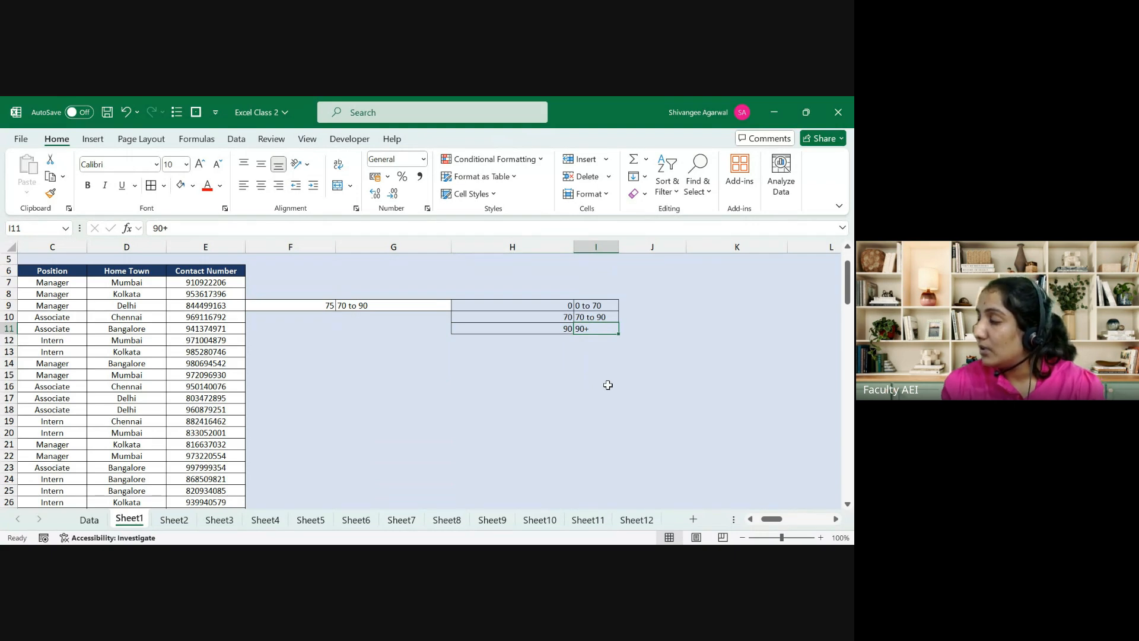
click(298, 296)
click(300, 303)
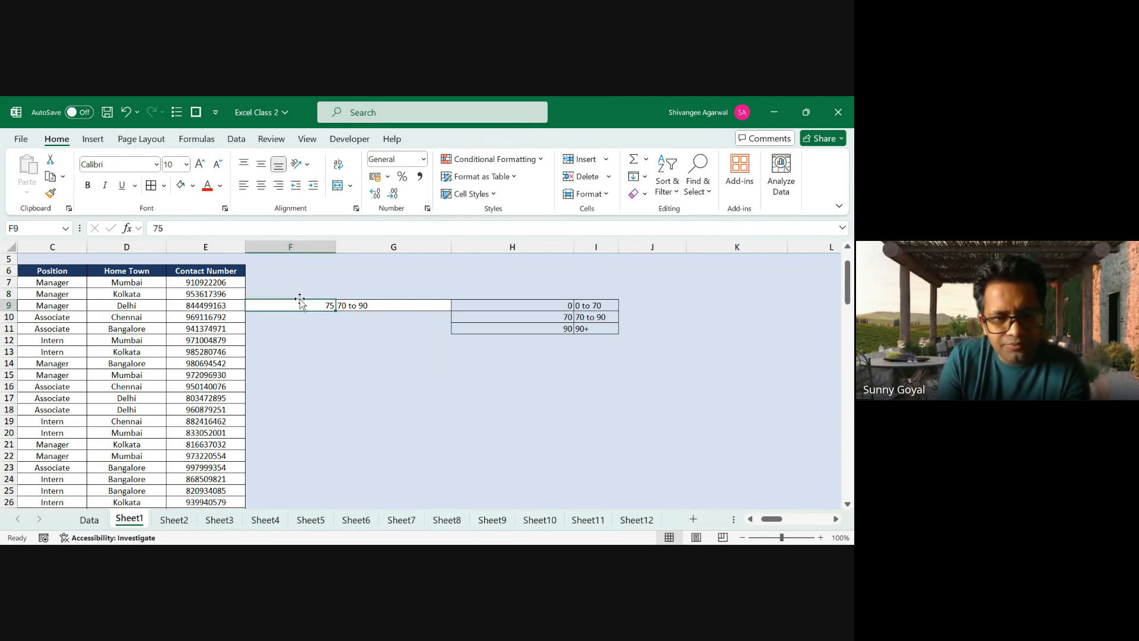
Step: Enter 10000 as the F9 score so G9 returns '90+', then review the lookup table
text(10000)
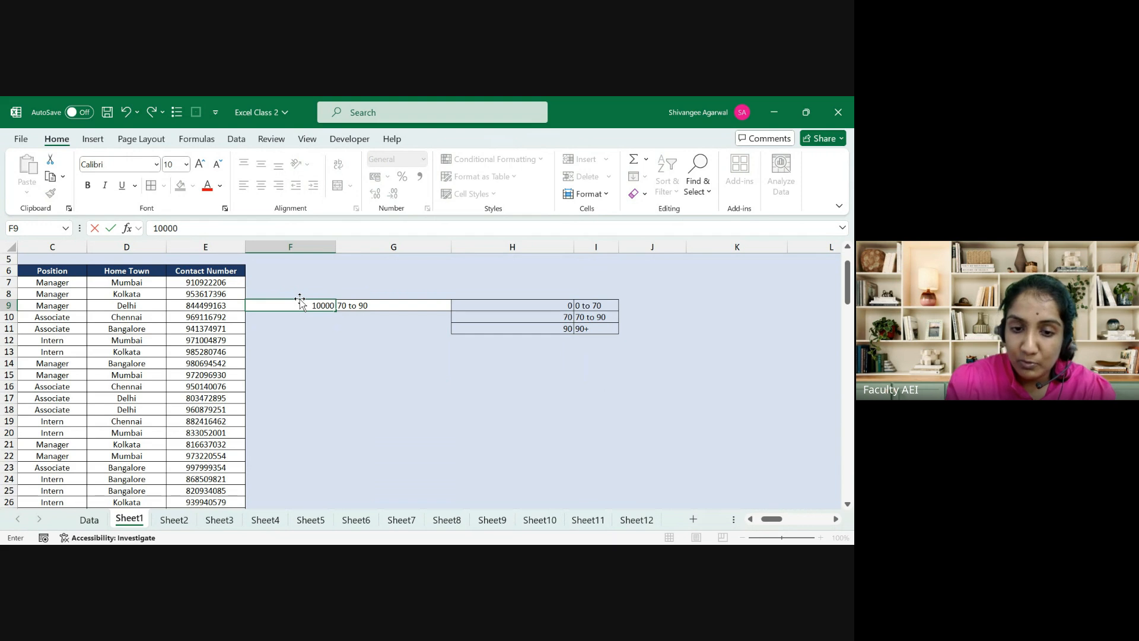
key(Return)
key(Up)
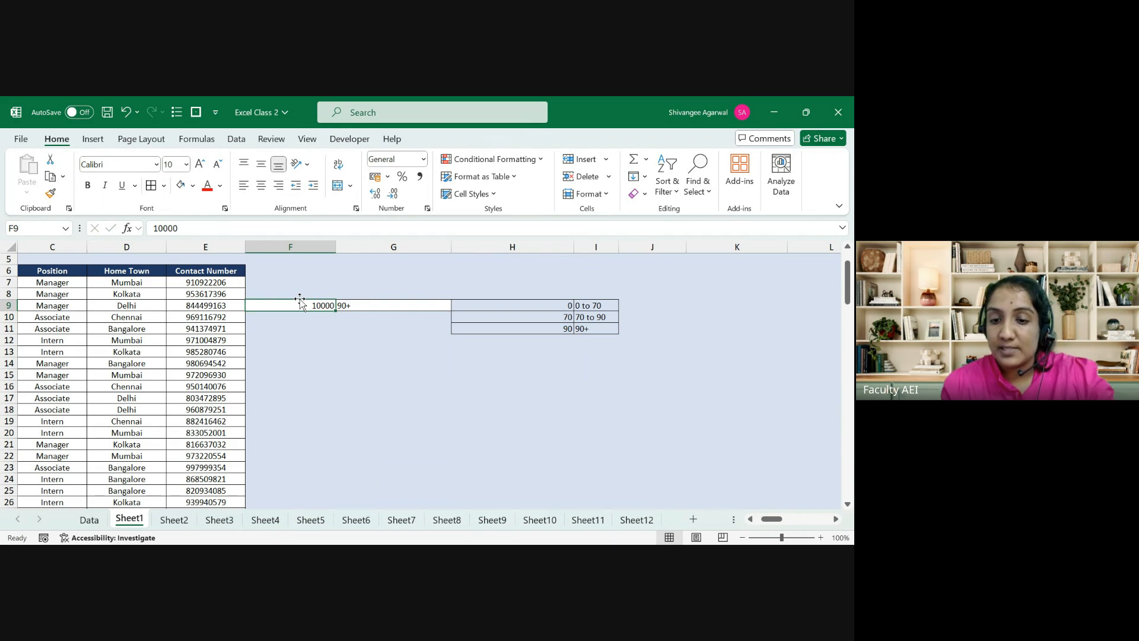
drag(562, 328, 562, 468)
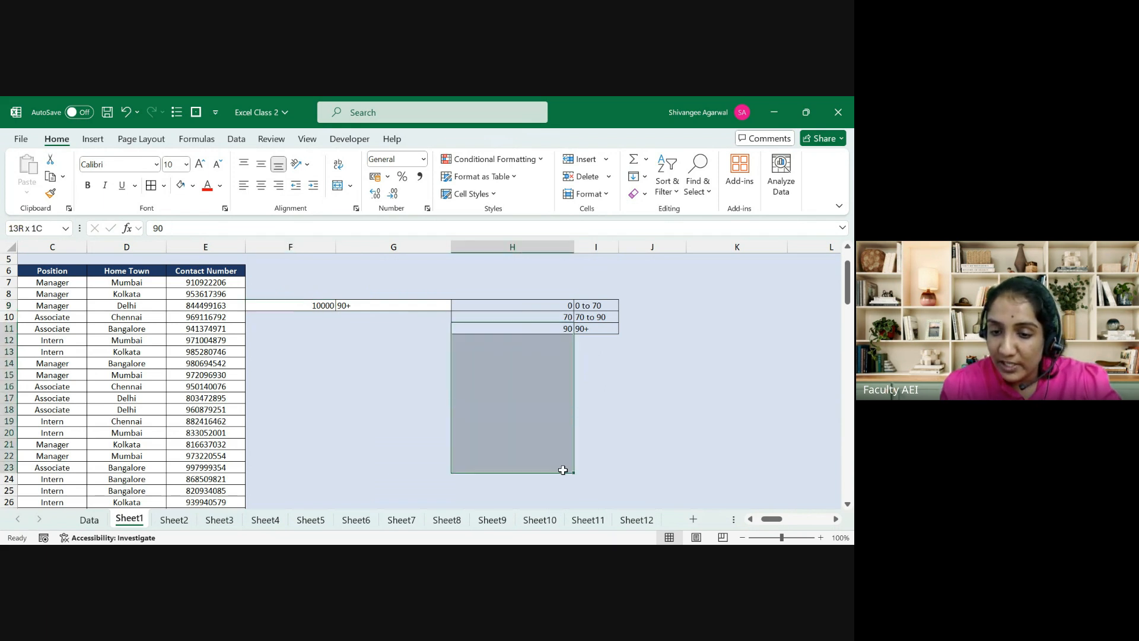
click(595, 332)
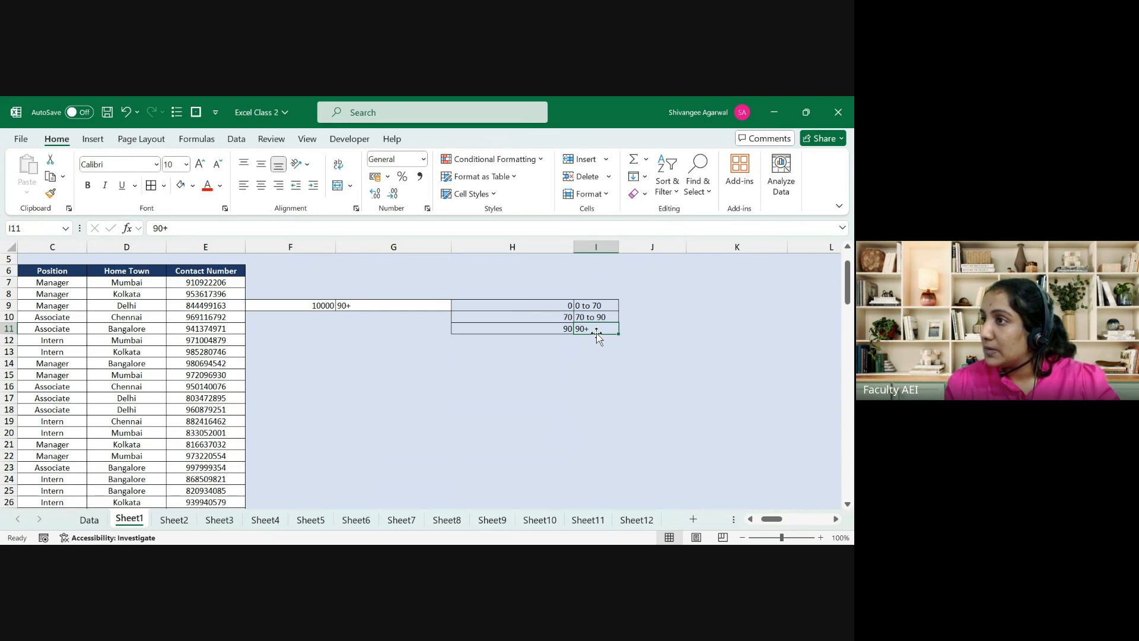
key(Left)
key(Left)
key(Left)
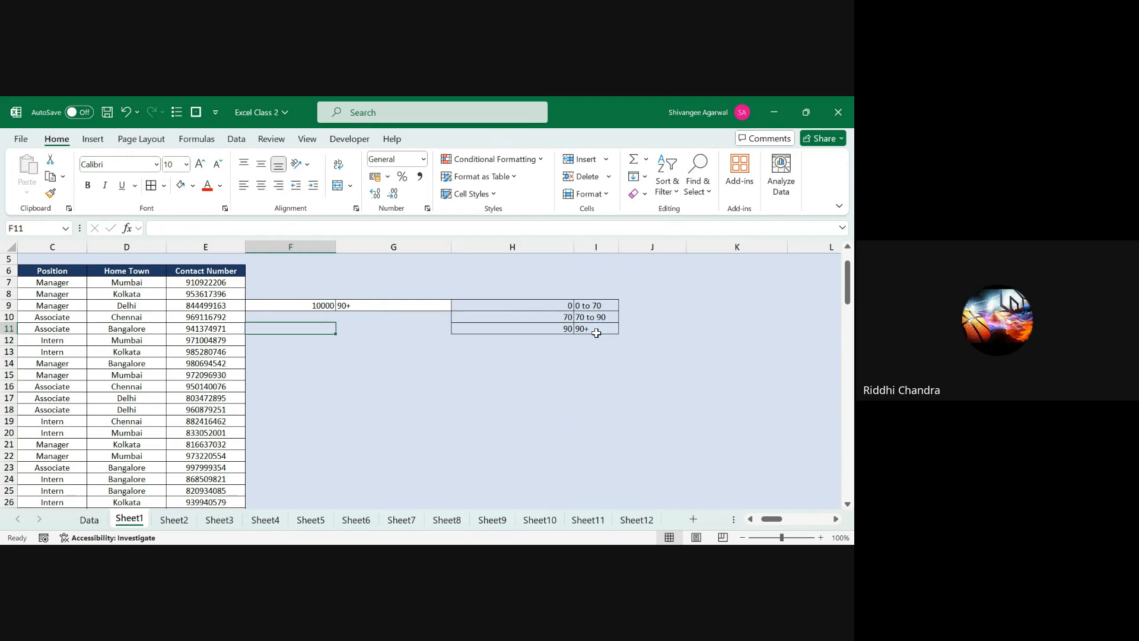
key(Up)
key(Up)
key(Right)
key(Right)
key(Right)
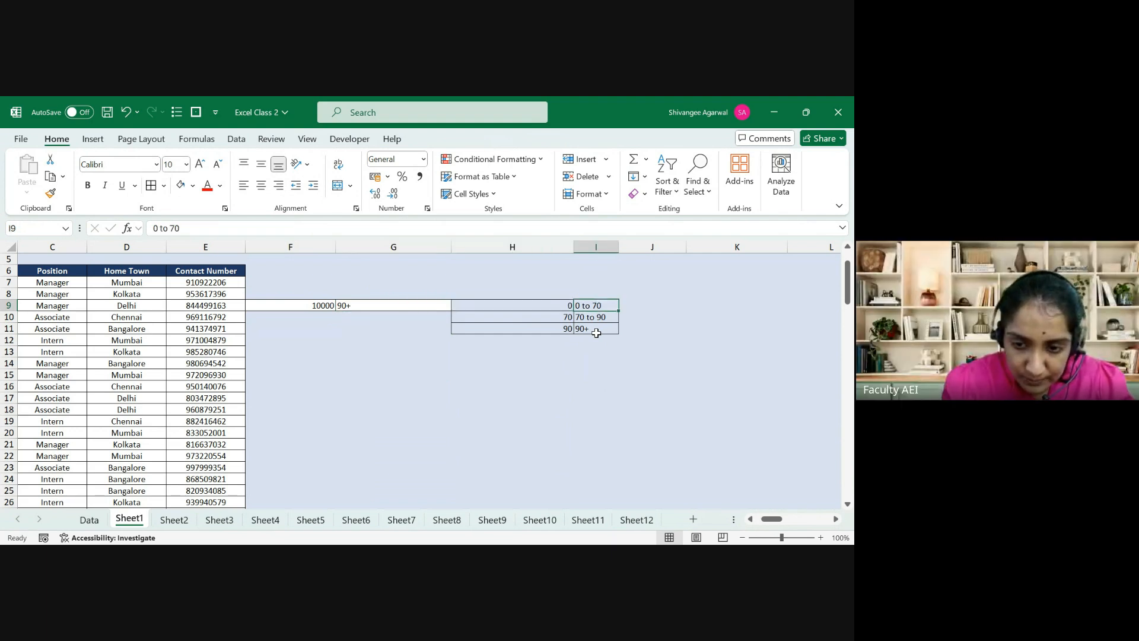
key(Left)
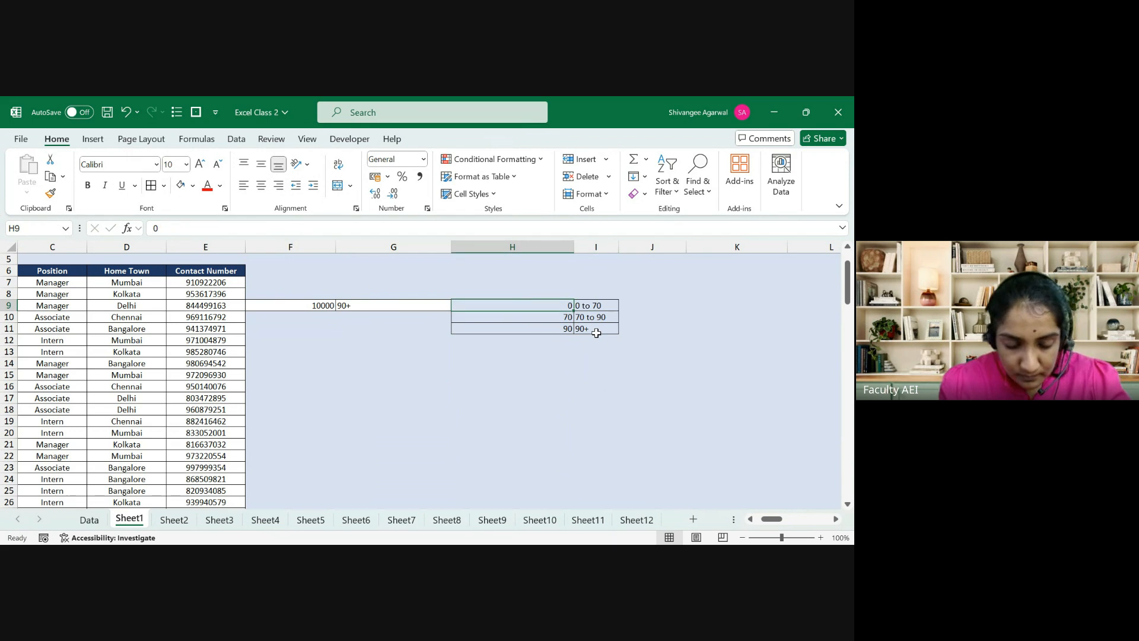
Step: Overwrite the thresholds in H9:H11 with a, v and 3
text(aa)
key(Return)
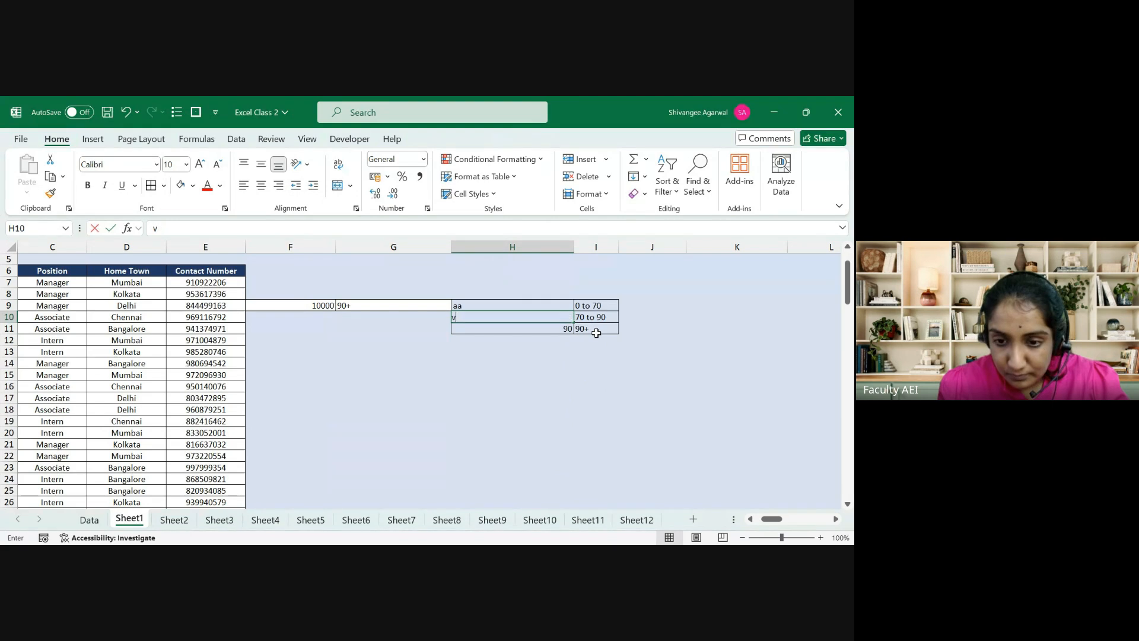
text(v)
key(Return)
key(Up)
key(Up)
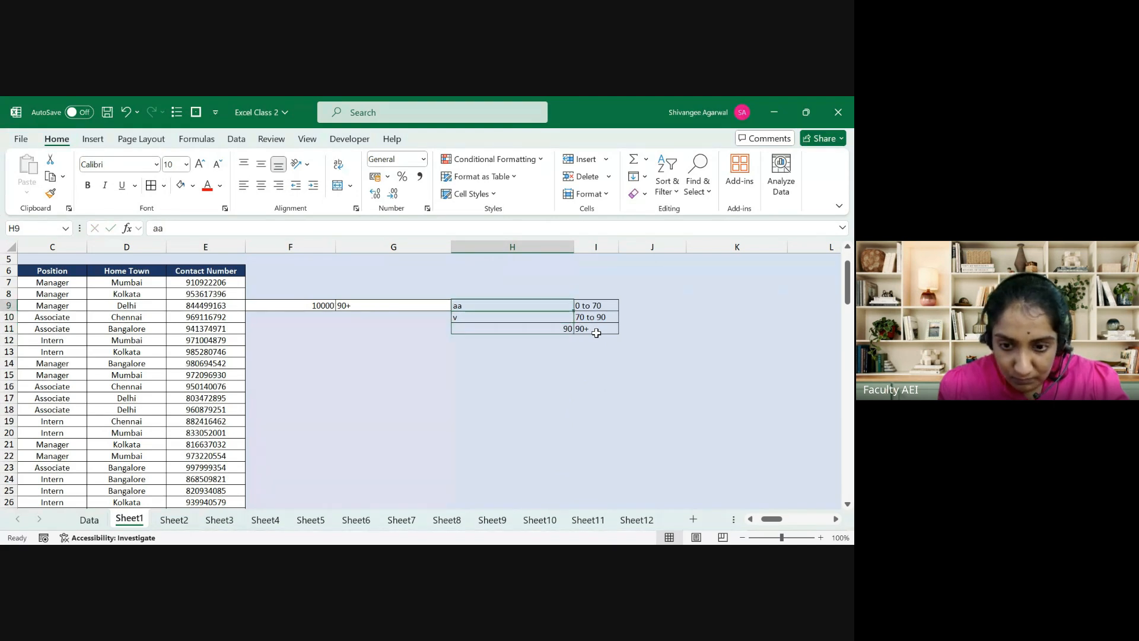
text(a)
key(Return)
key(Return)
text(3)
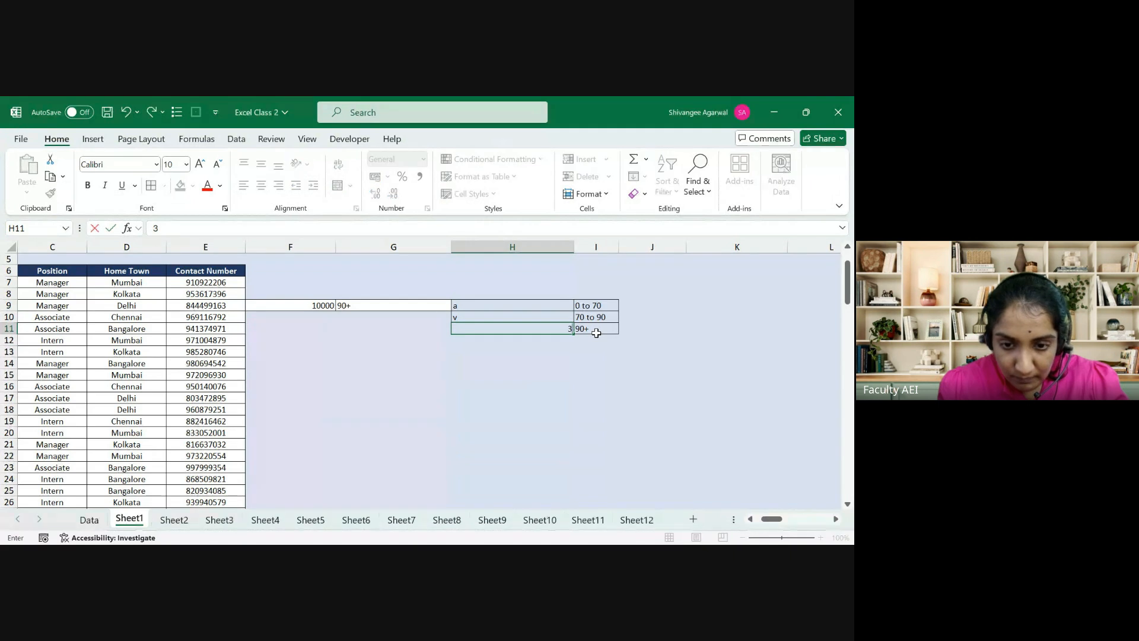
key(Return)
Step: Change the F9 score to 4325 and confirm G9 still returns '90+'
key(Left)
key(Left)
key(Up)
key(Up)
key(Up)
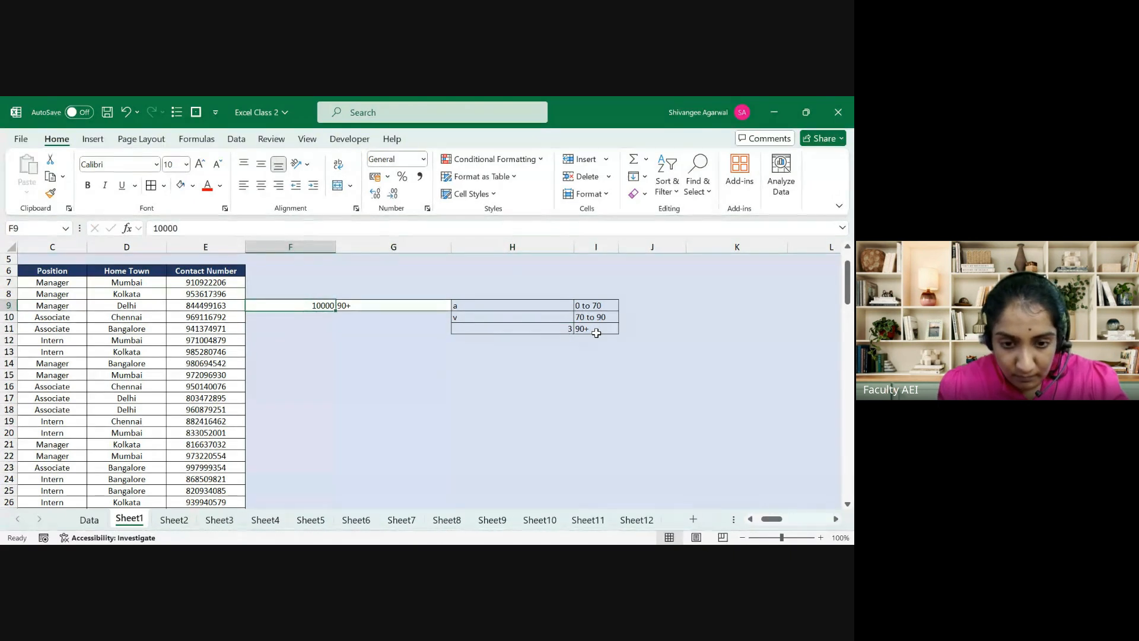
text(5)
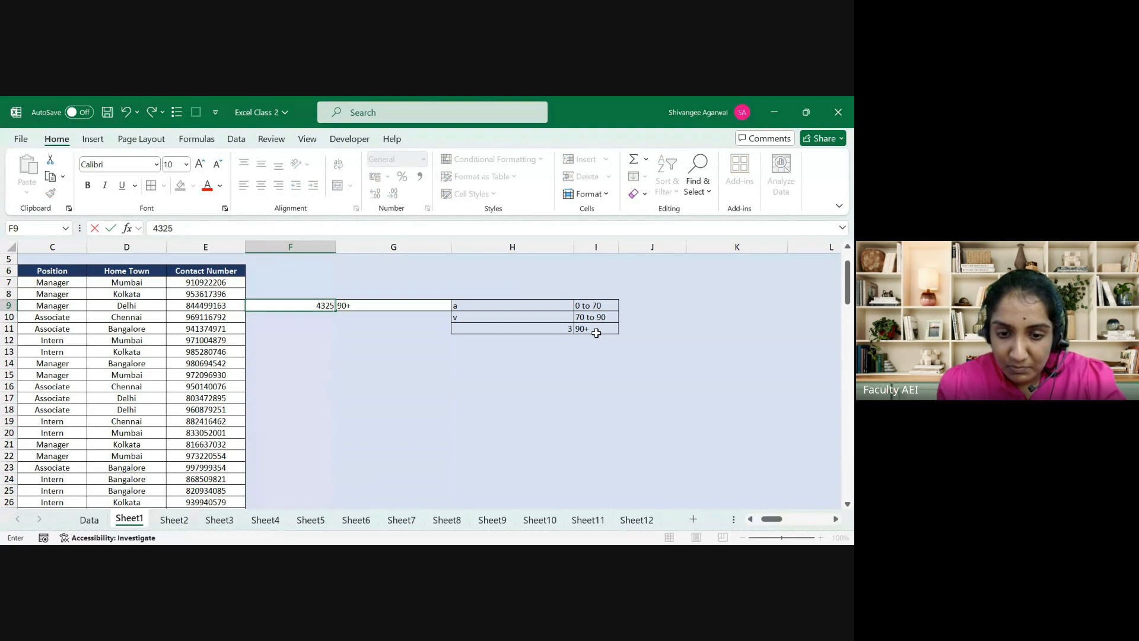
key(Return)
key(Up)
key(Right)
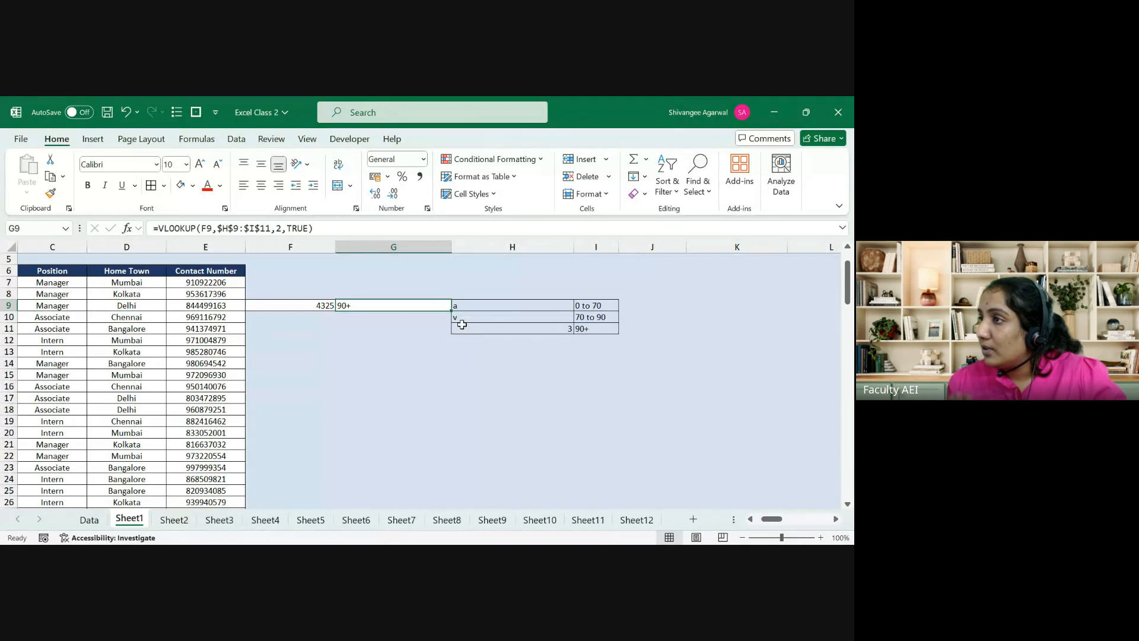
drag(491, 296, 513, 317)
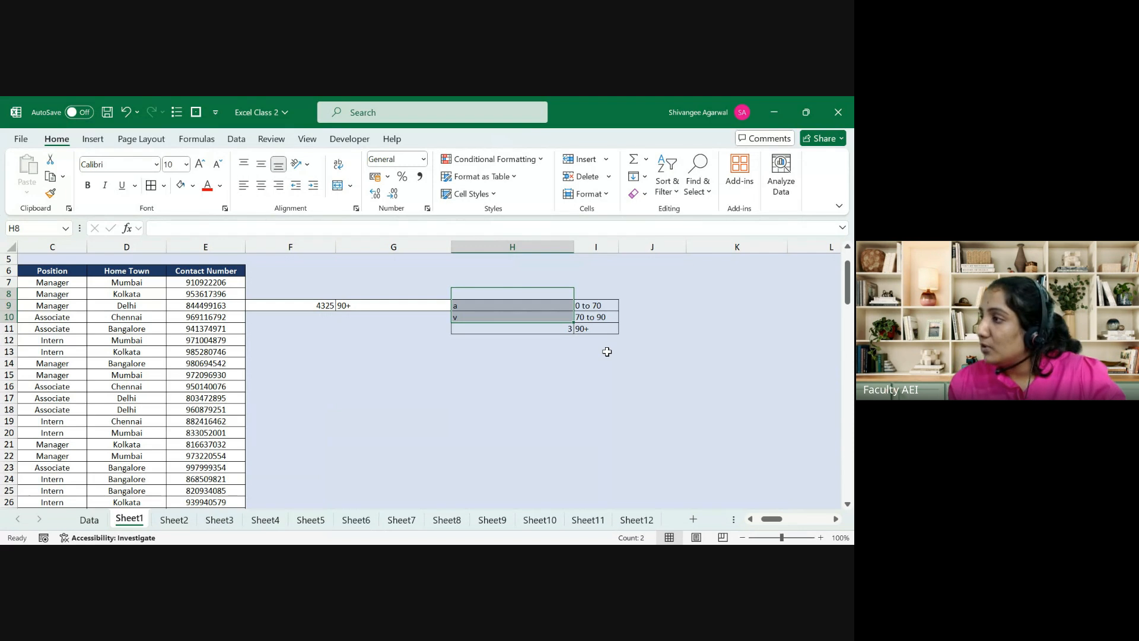
key(ctrl+z)
key(ctrl+z)
key(ctrl+z)
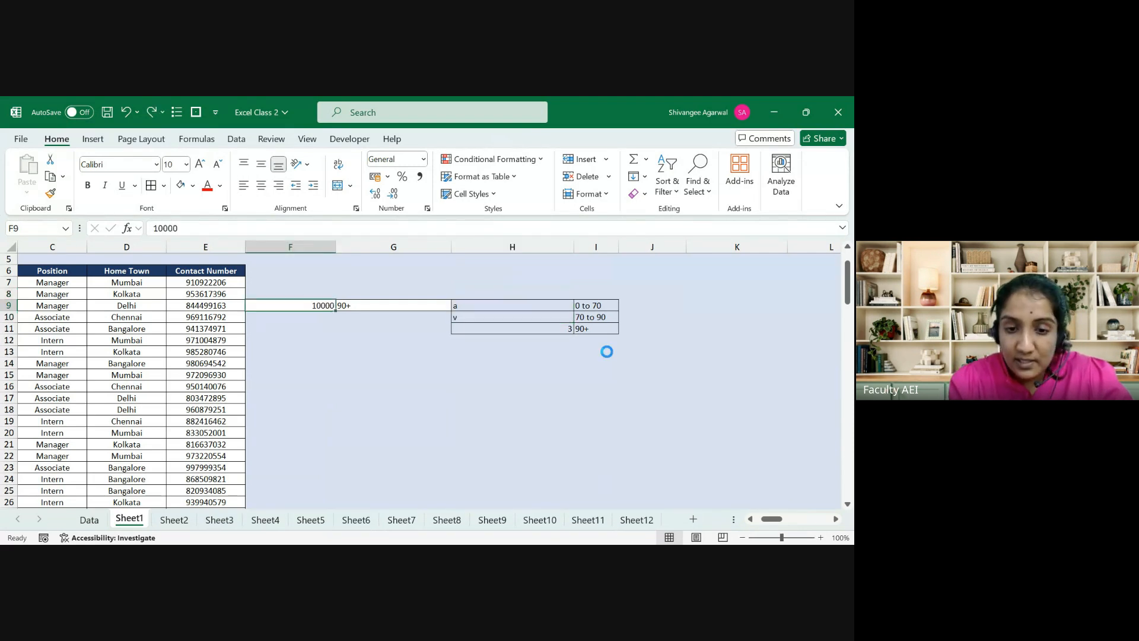
key(ctrl+z)
key(ctrl+z)
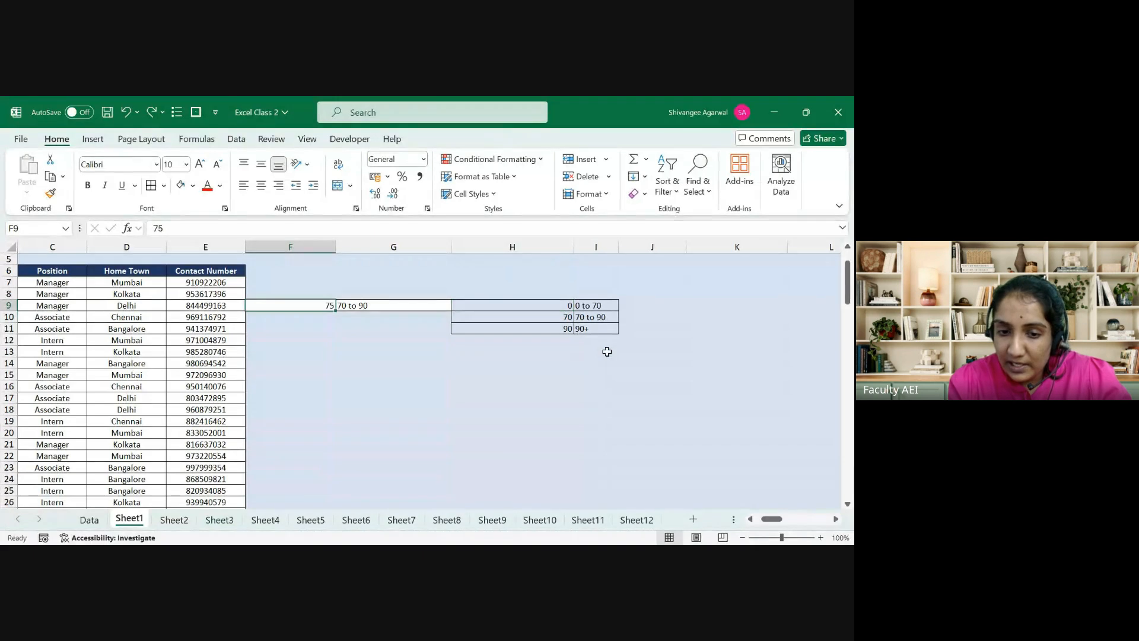
key(Right)
key(Right)
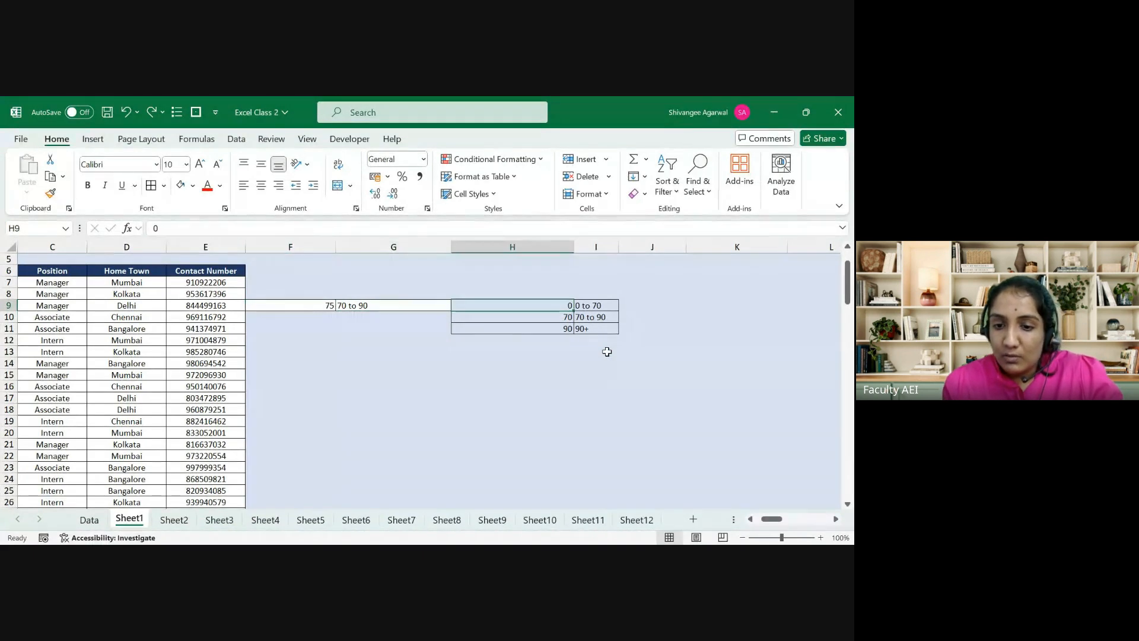
key(shift+Down)
key(shift+Down)
key(Right)
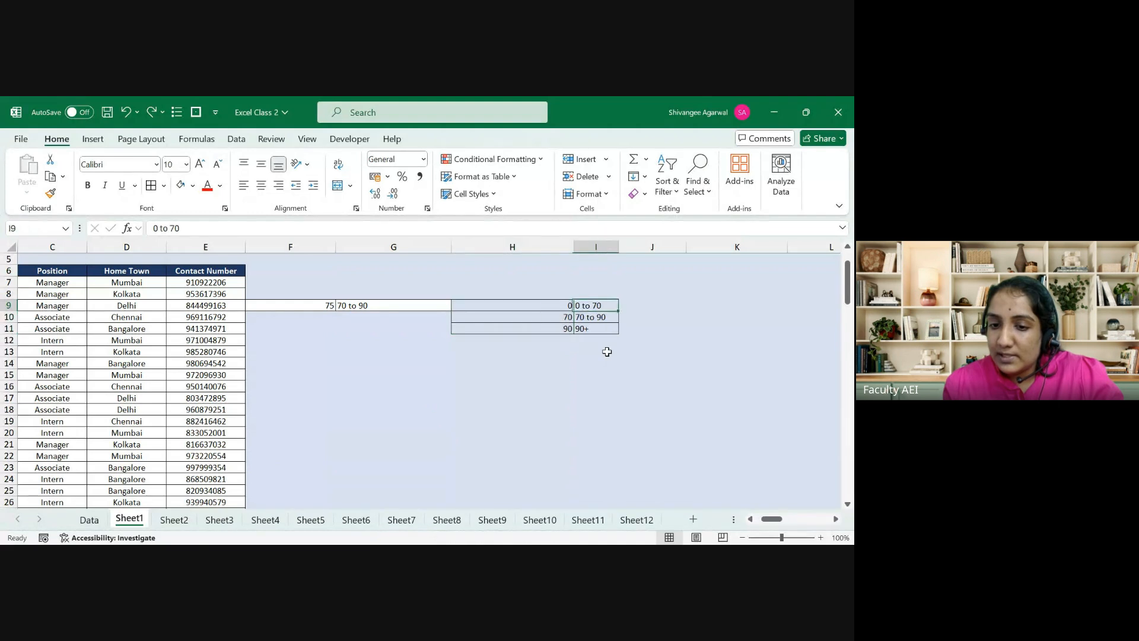
key(Left)
key(shift+Right)
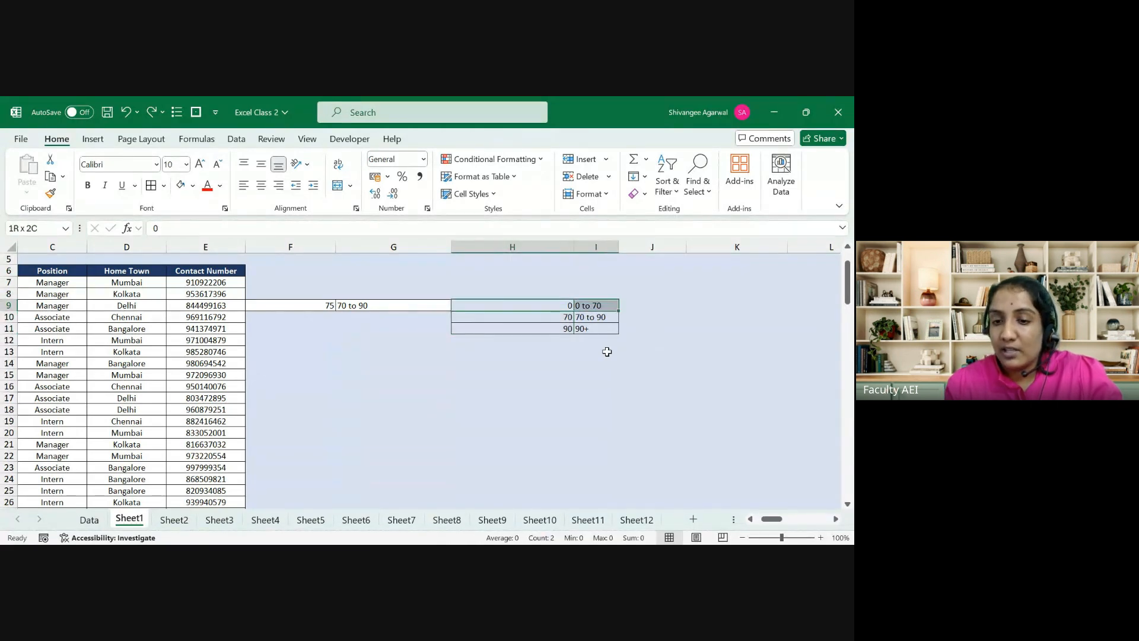
key(shift+Down)
key(shift+Down)
key(Left)
key(Right)
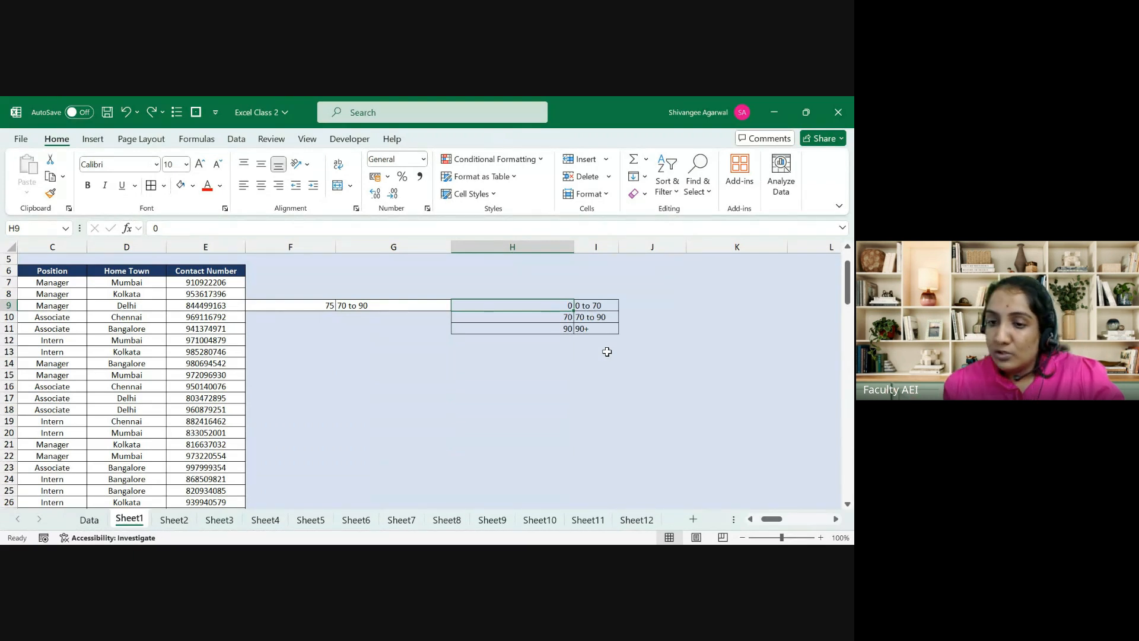
key(Right)
key(Right)
key(Right)
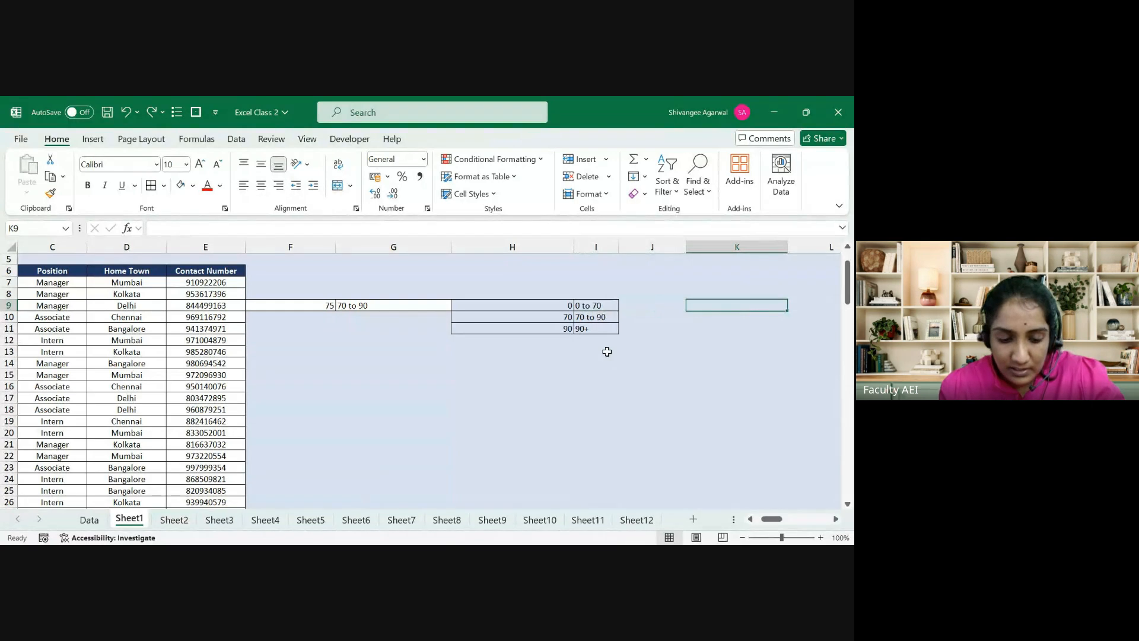
Step: Enter scores 30, 31 and 32 in K9:K11, with D beside 30 and 31
text(30)
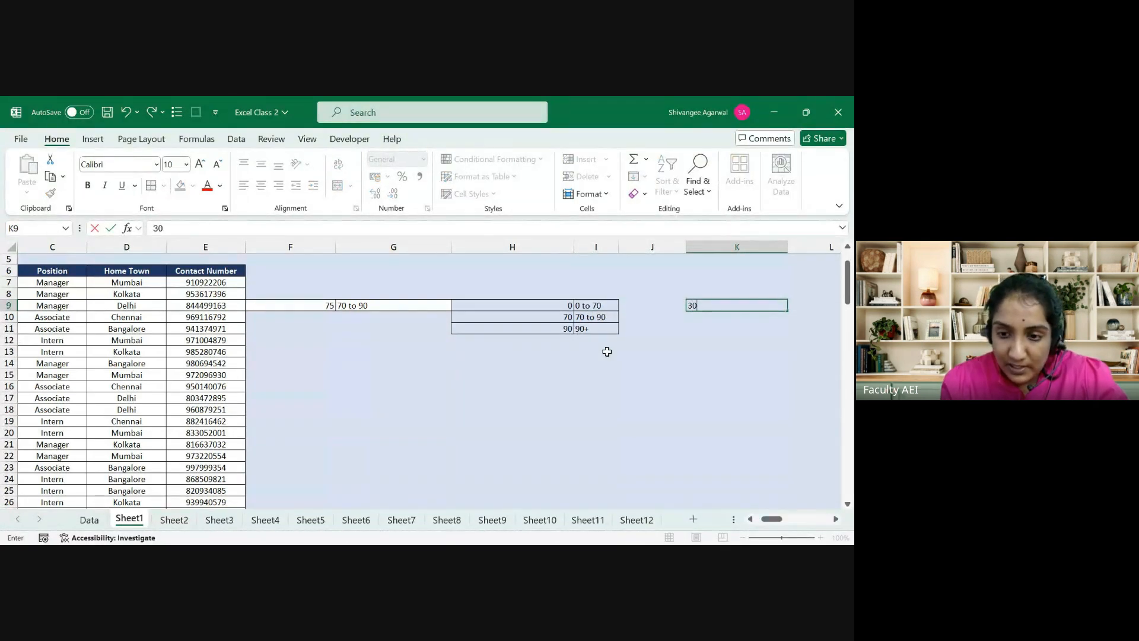
key(ctrl+Return)
key(Tab)
text(D)
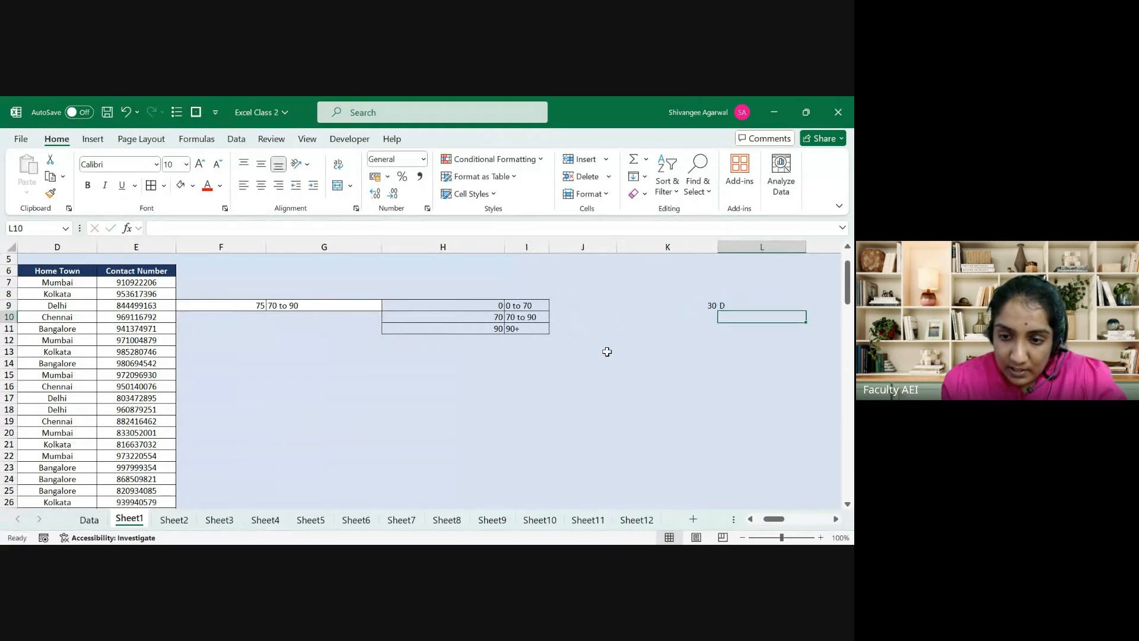
key(Return)
text(32)
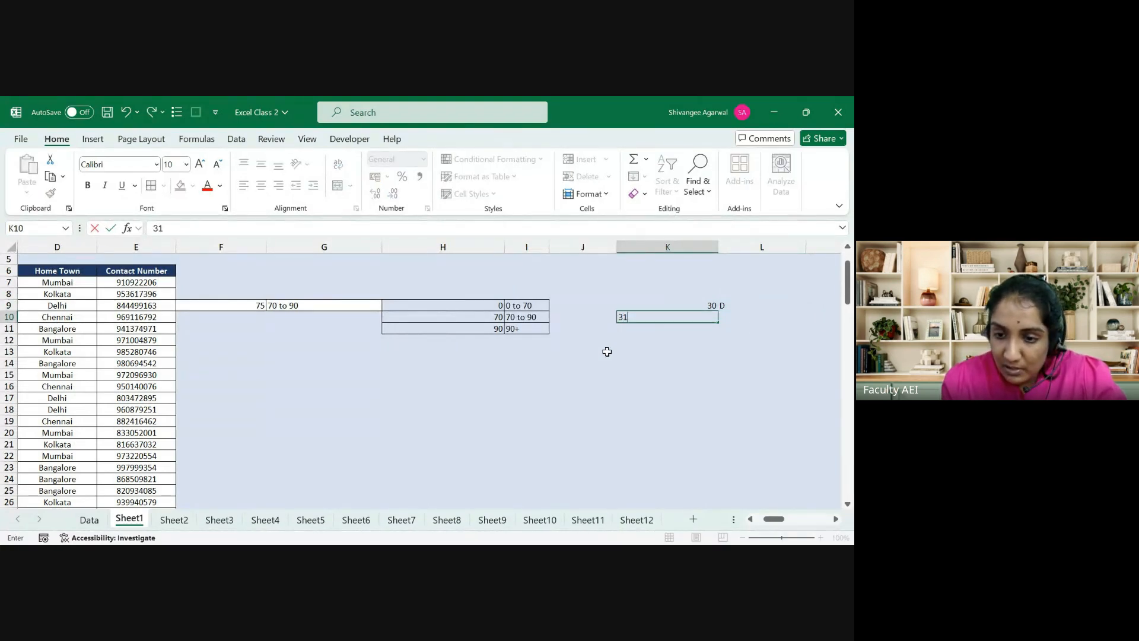
key(Tab)
text(D)
key(Return)
text(3)
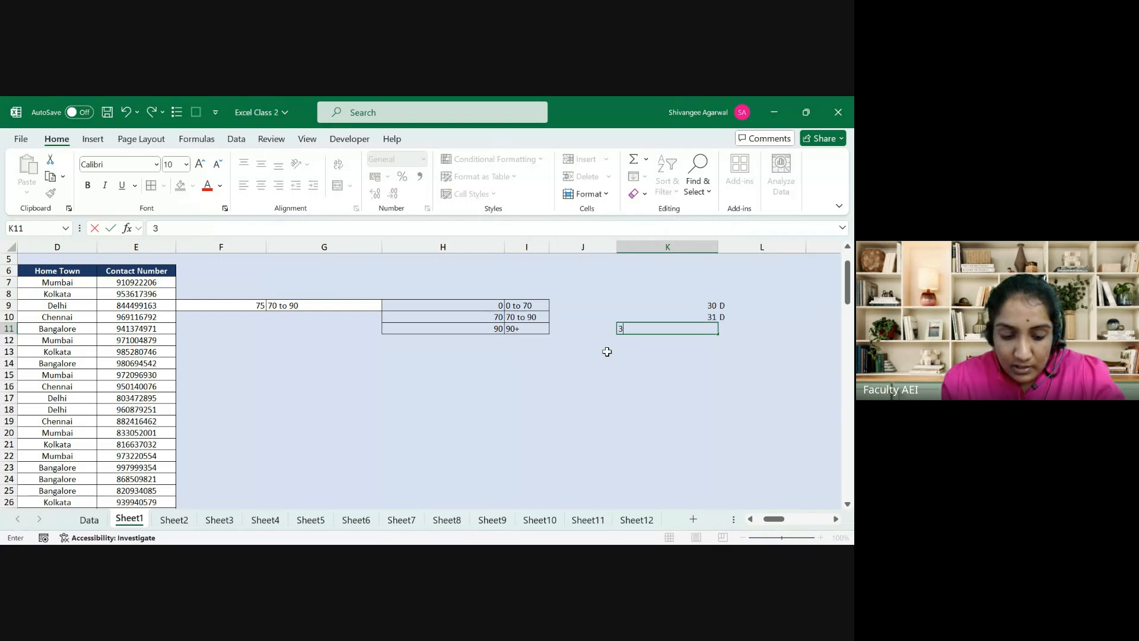
text(2)
key(Tab)
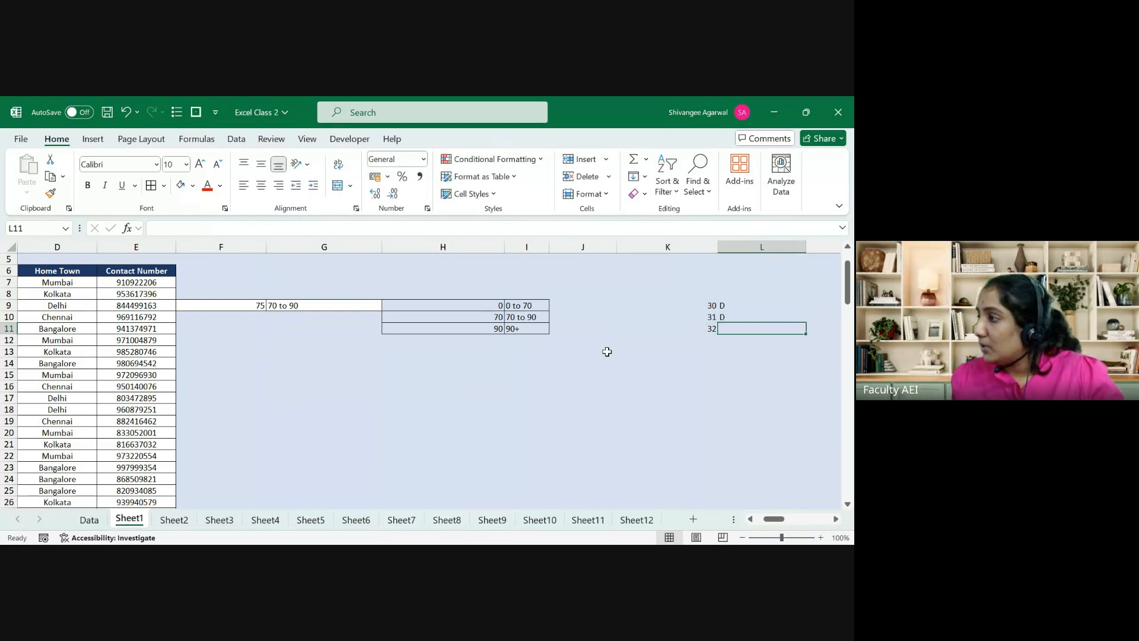
drag(498, 305, 516, 328)
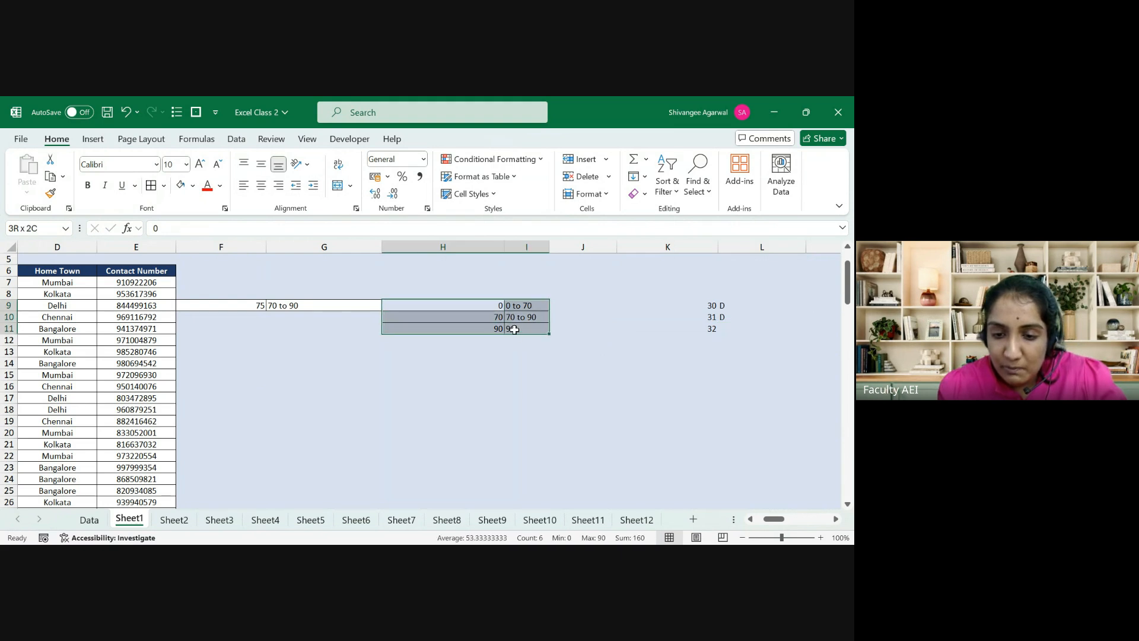
Step: Replace the I9:I11 labels with B Grade, A grade and A++, giving 'A grade' for score 75
click(518, 308)
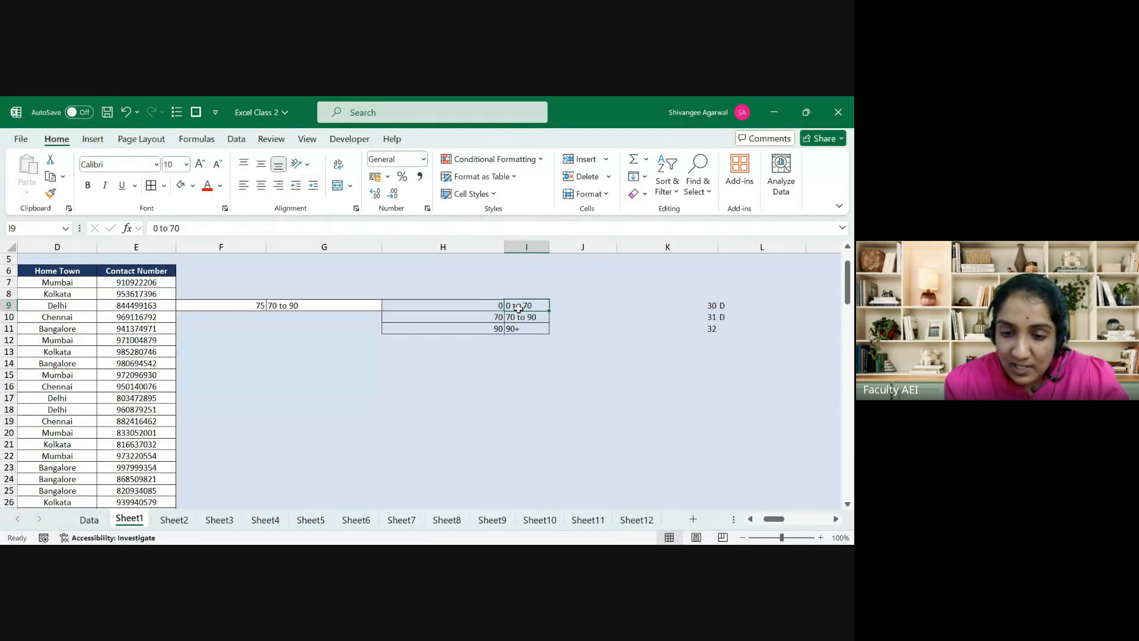
text(B Grade)
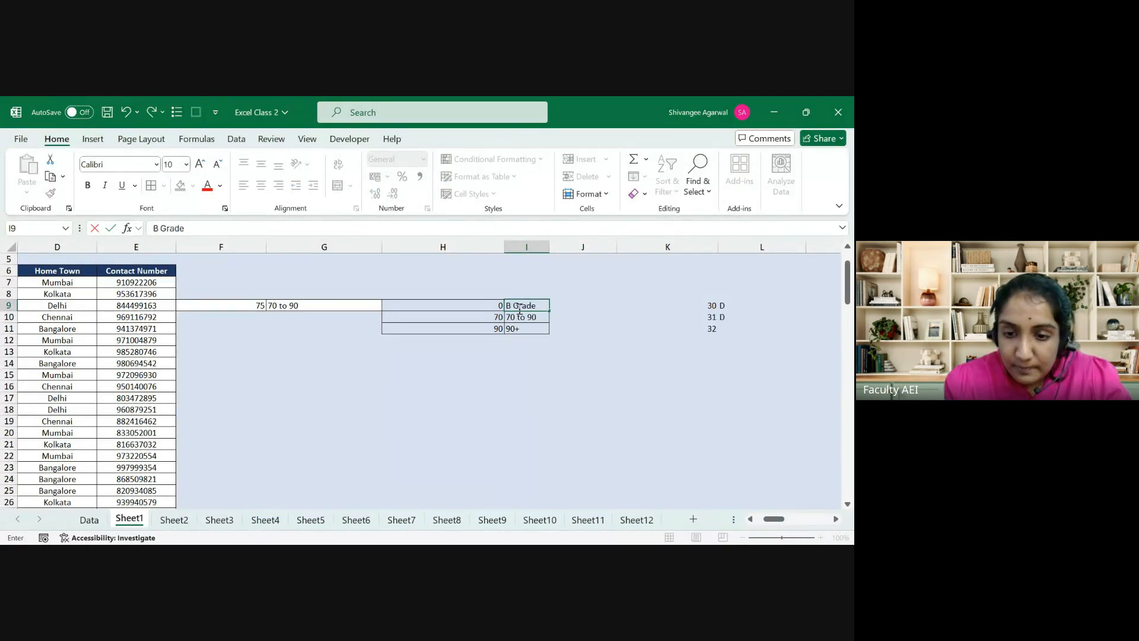
key(Return)
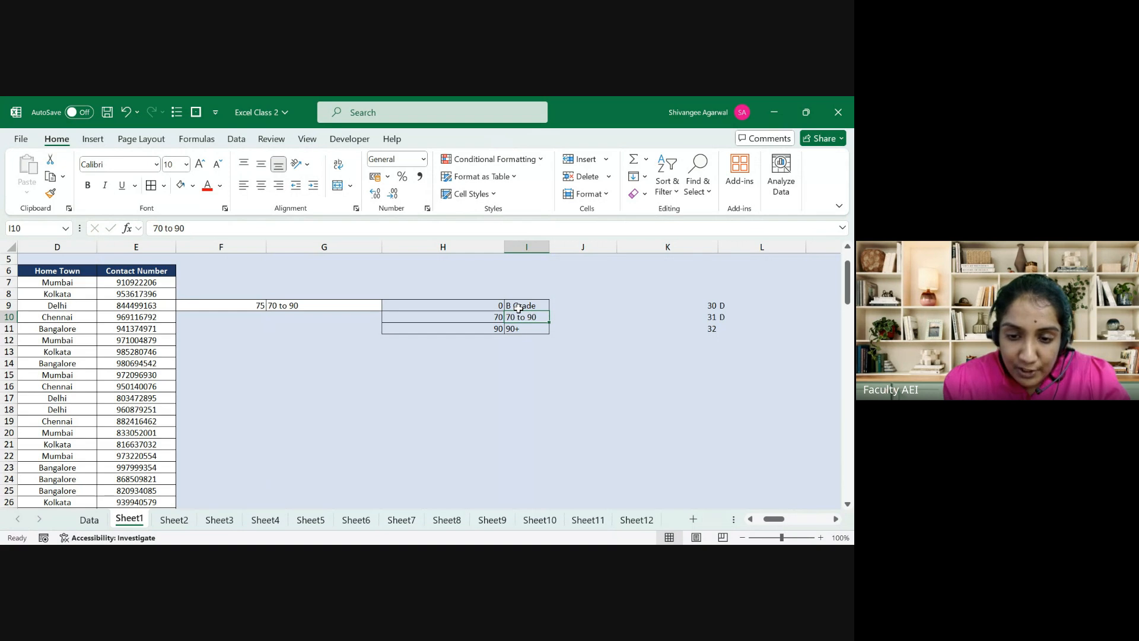
text(A grade)
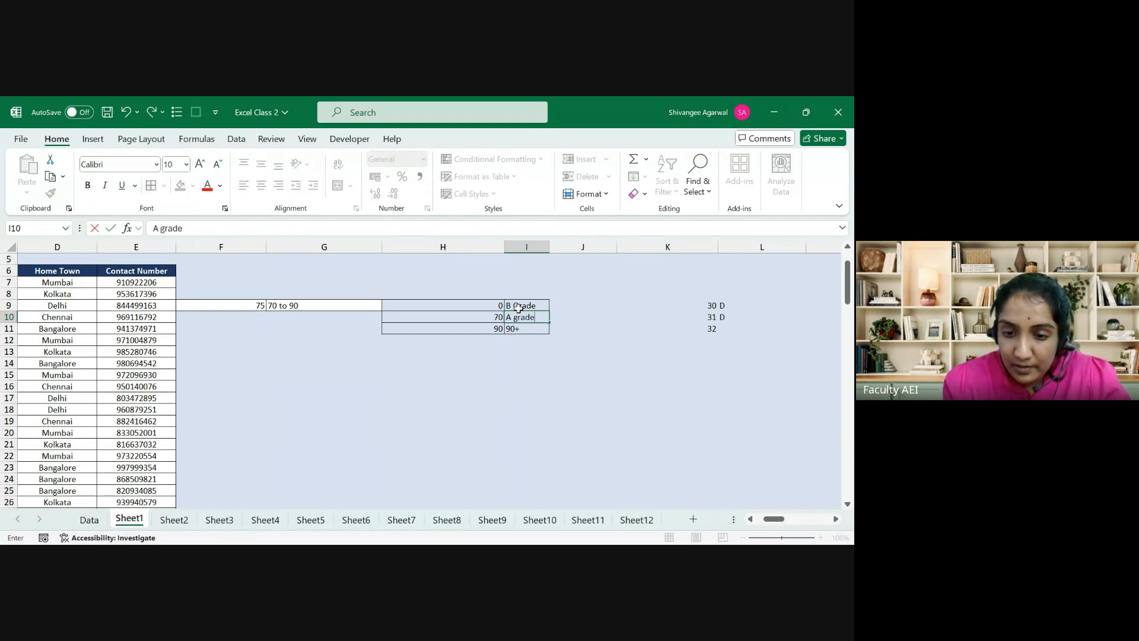
key(Return)
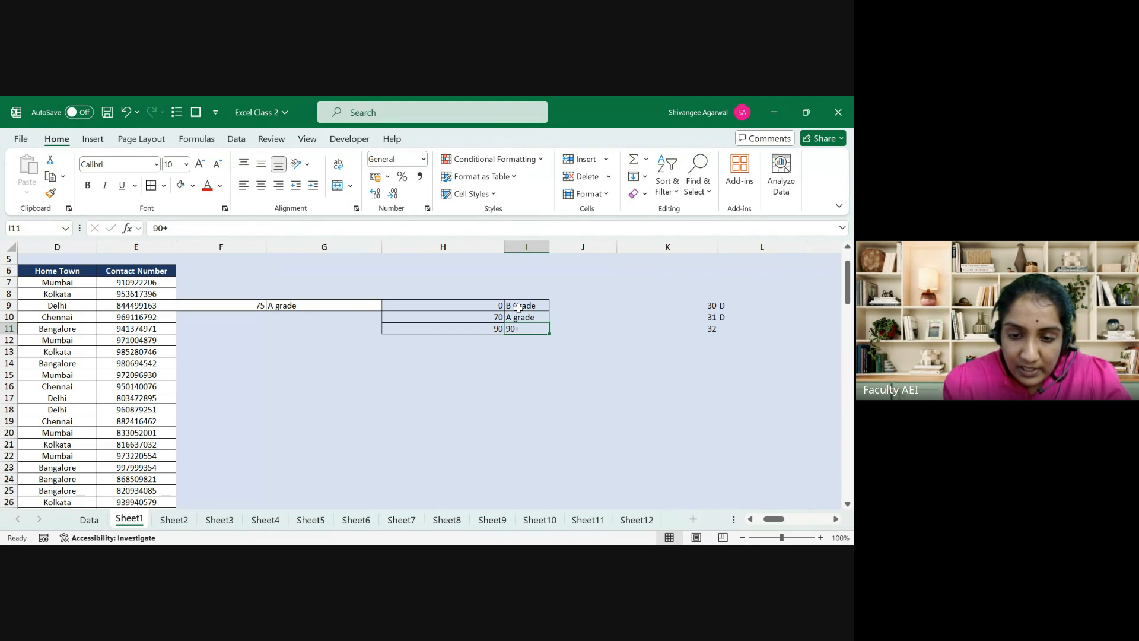
text(A)
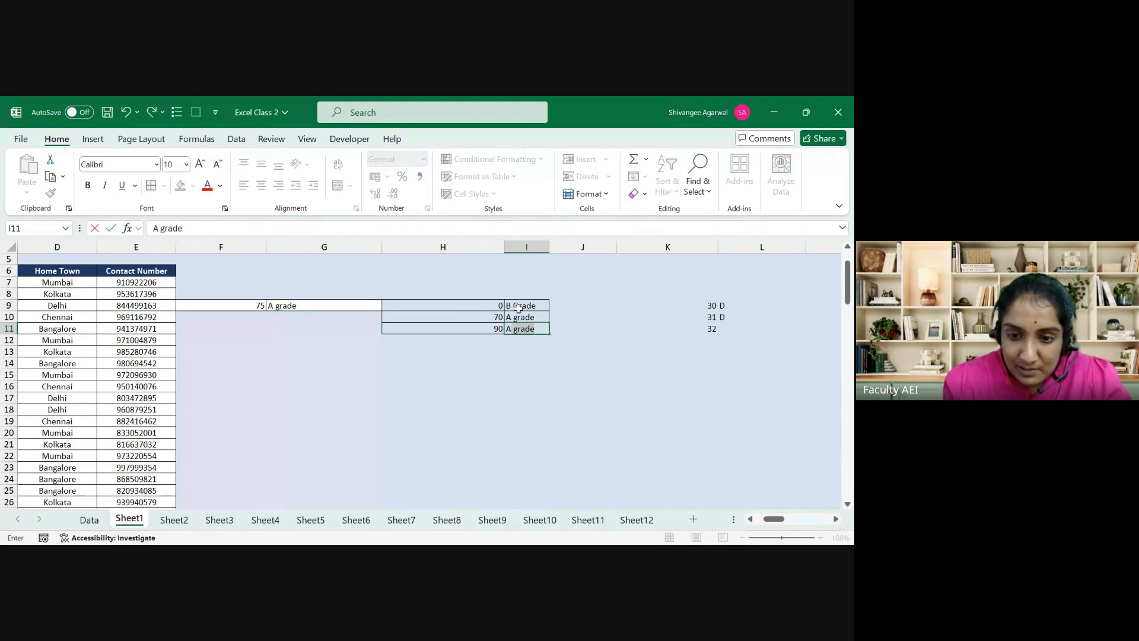
text(++)
key(Return)
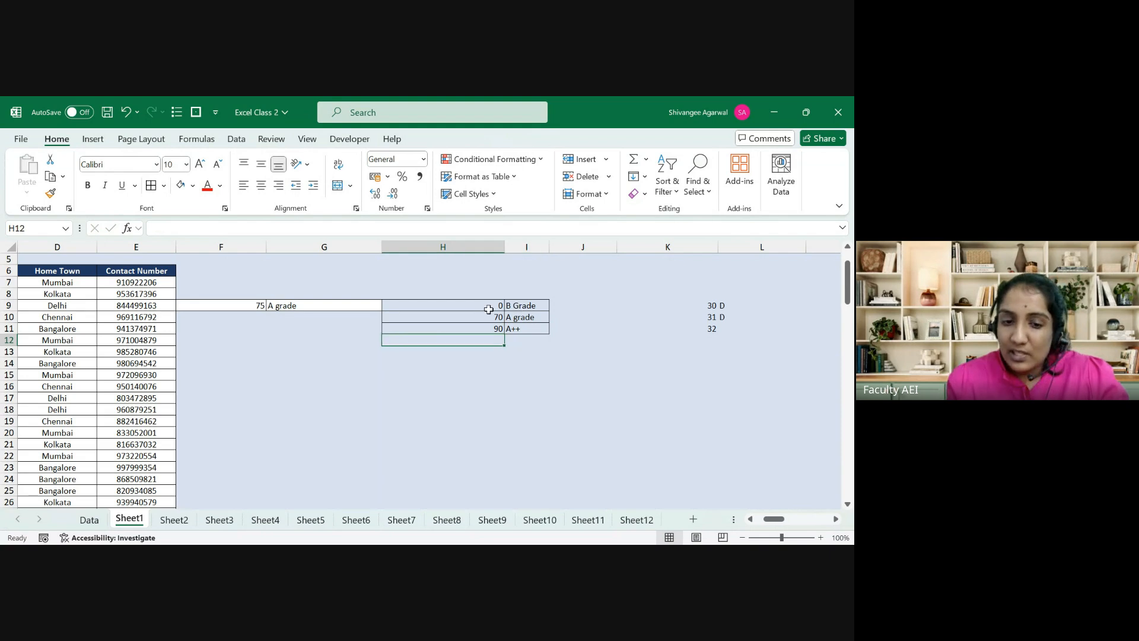
drag(260, 303, 274, 305)
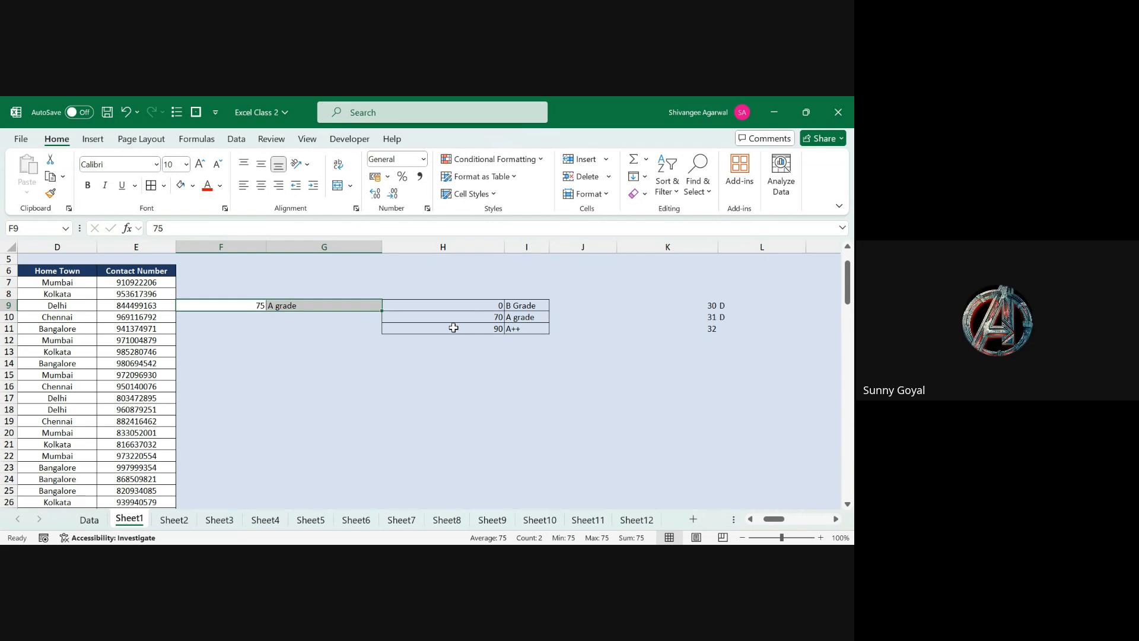
key(Left)
key(Right)
key(Right)
key(Right)
key(shift+Down)
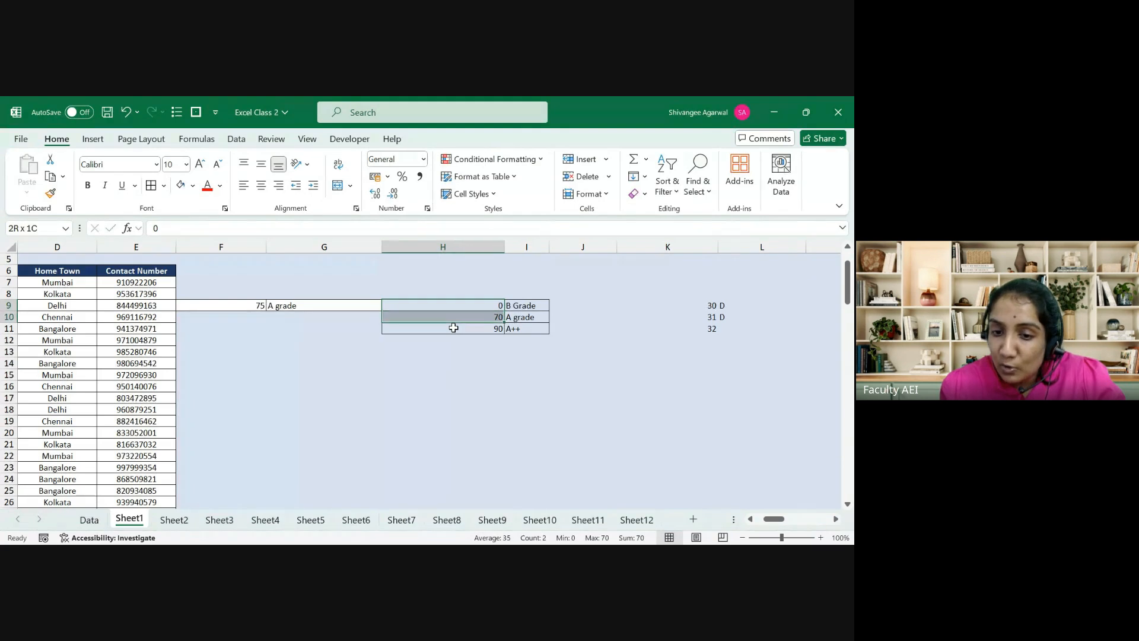
key(Right)
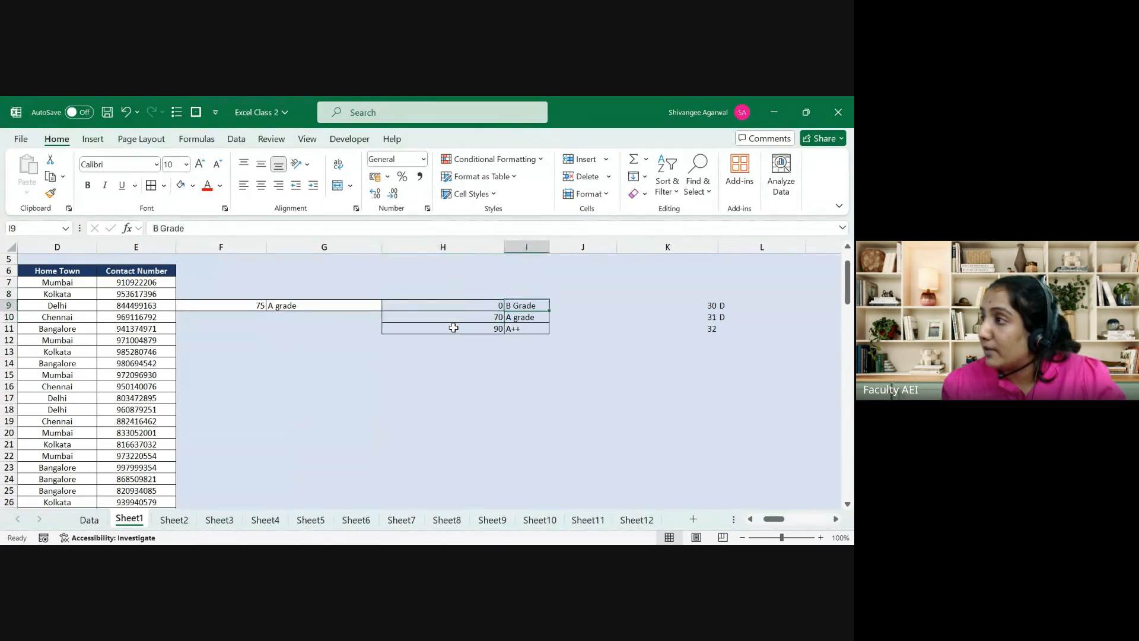
key(Left)
key(Down)
key(shift+Down)
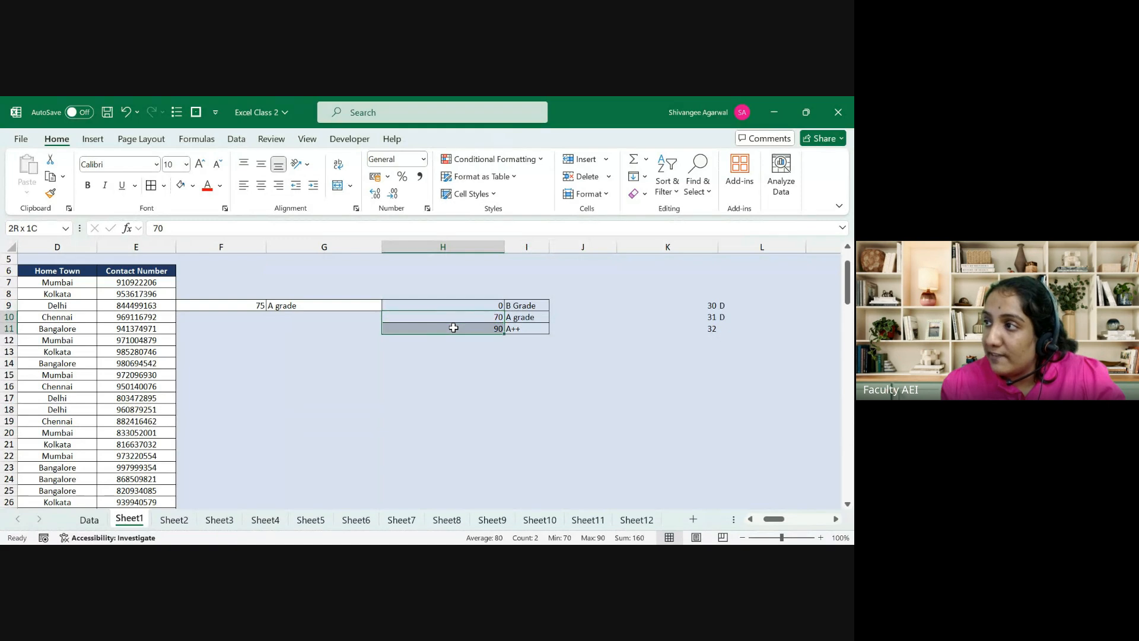
key(Right)
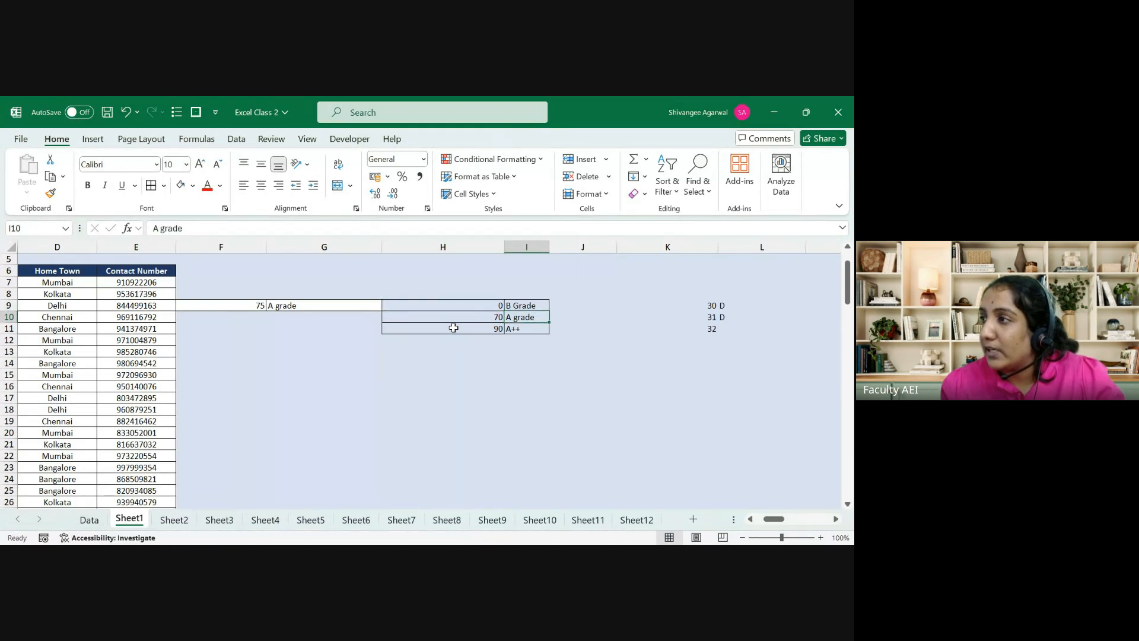
key(Down)
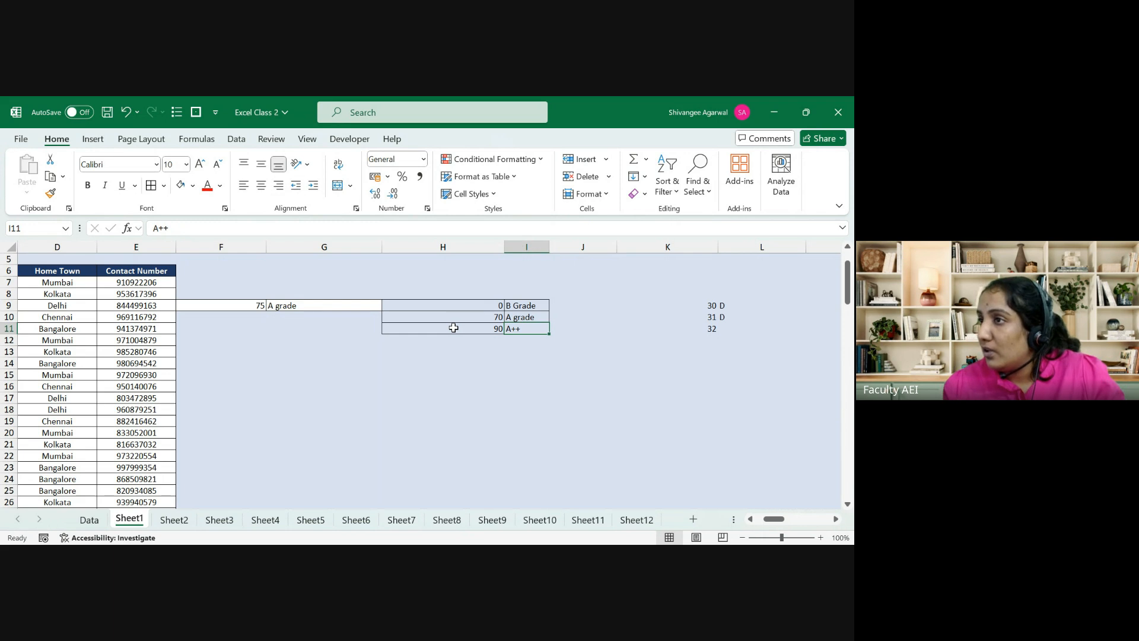
click(453, 327)
key(Up)
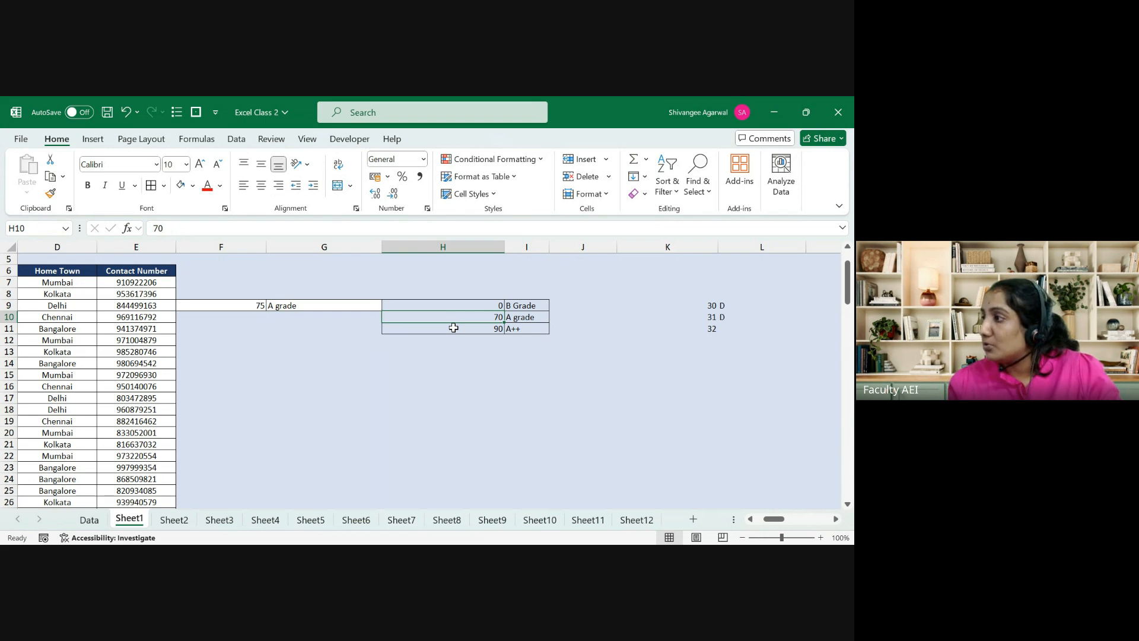
key(Left)
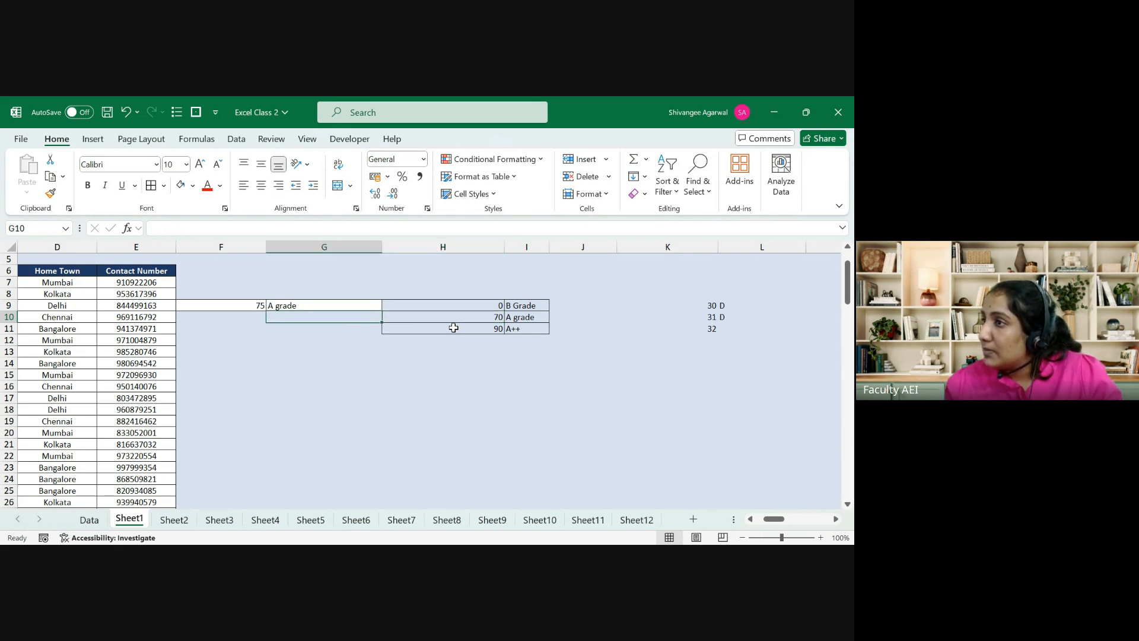
key(Up)
key(Left)
key(Left)
key(Left)
key(Left)
key(Left)
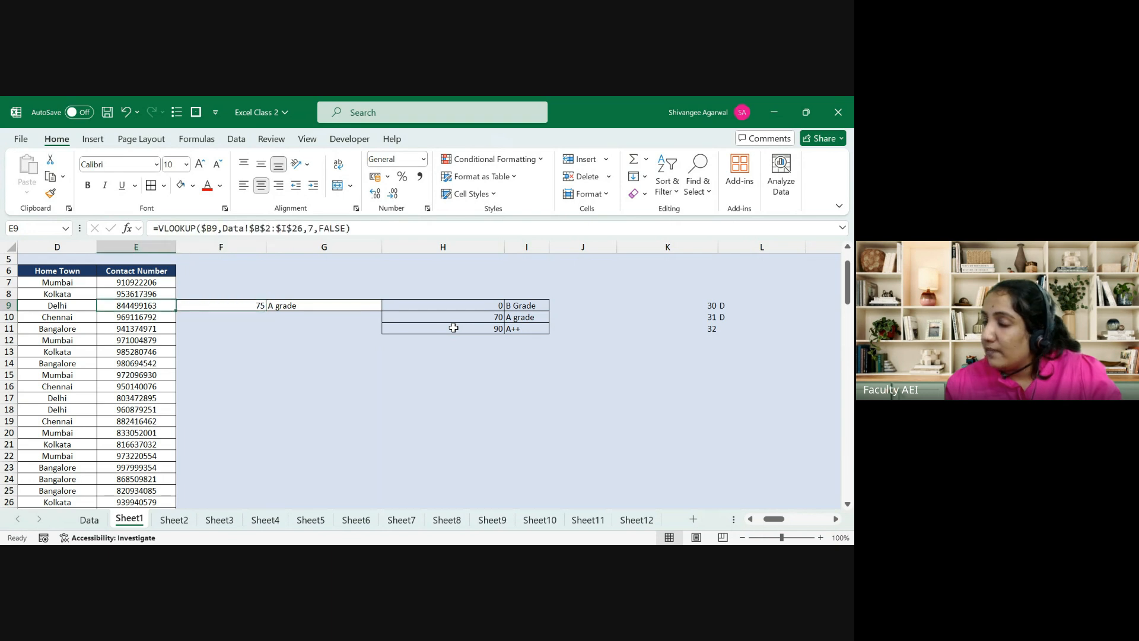
Step: Scroll back to column A and select employee ID 1346 in B9
key(Left)
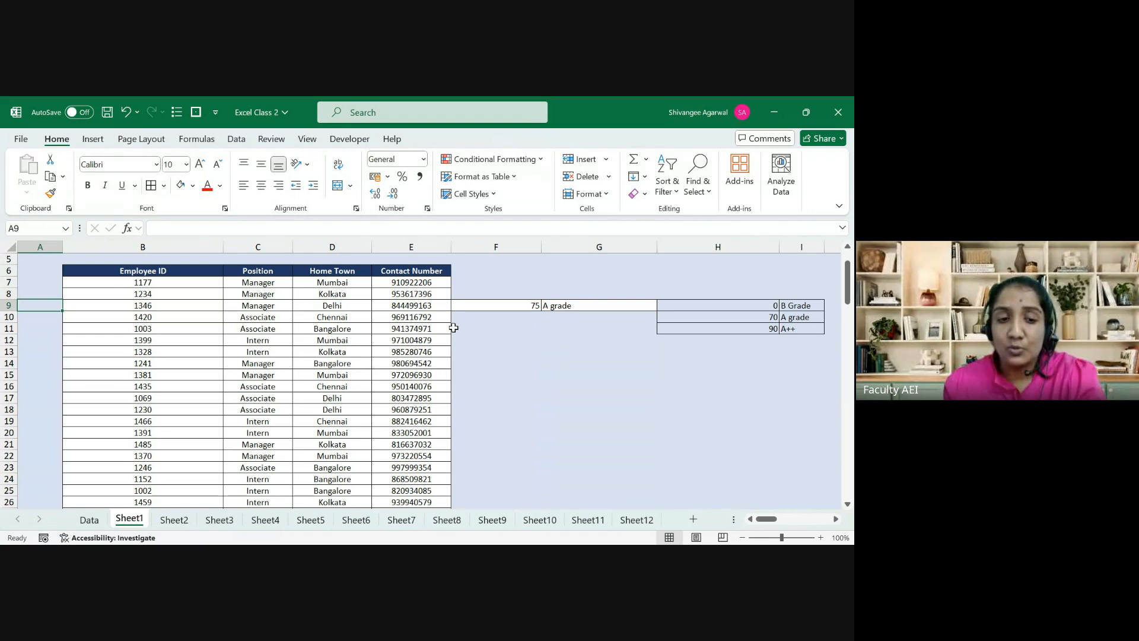
key(Right)
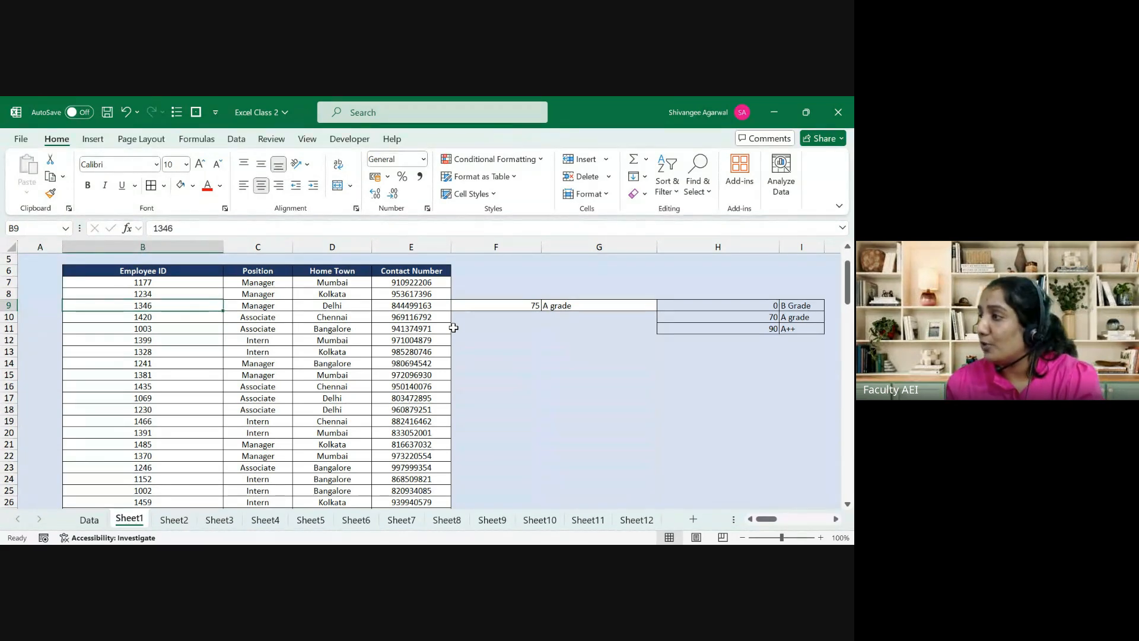
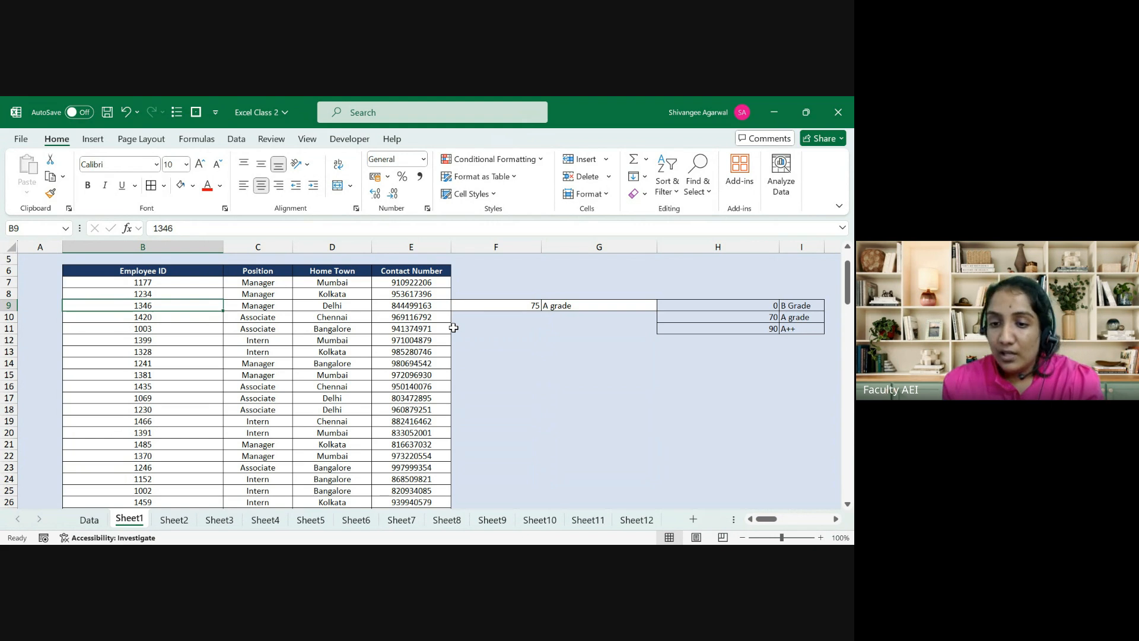
Step: Clear both small grade tables in F8:I13 beside the employee table
drag(740, 301, 735, 320)
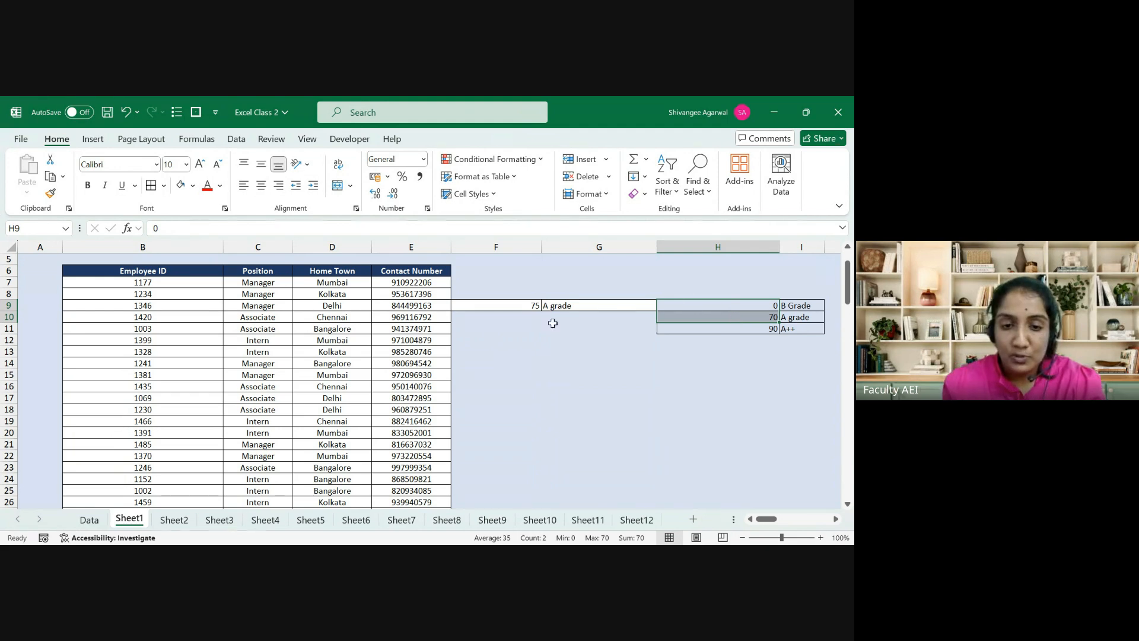
click(267, 329)
drag(267, 329, 379, 328)
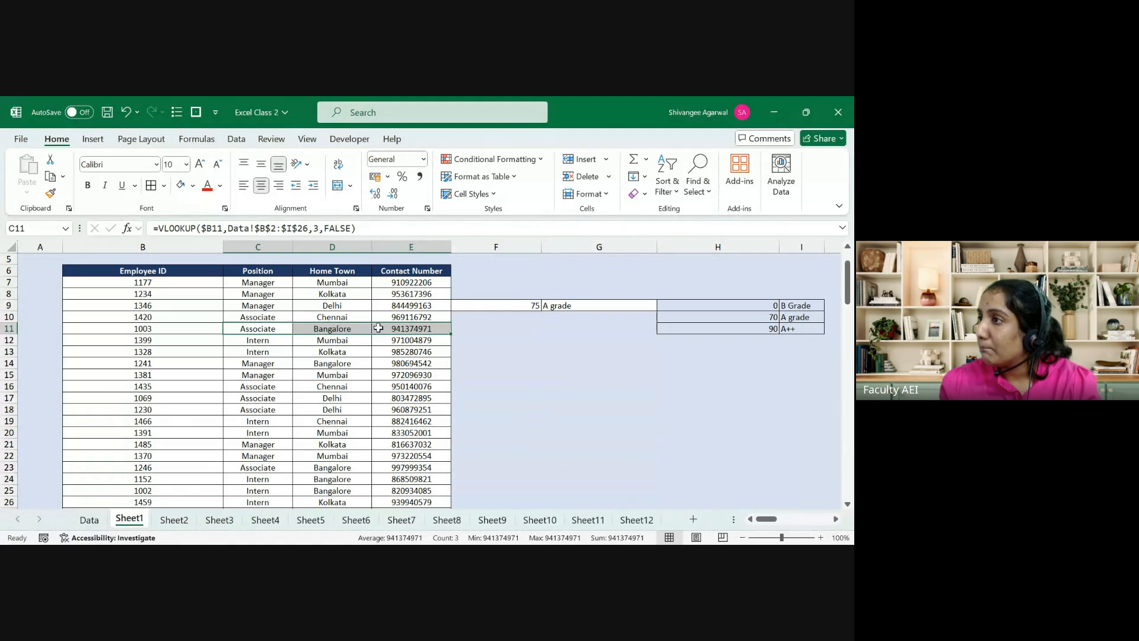
key(Right)
key(Right)
key(Right)
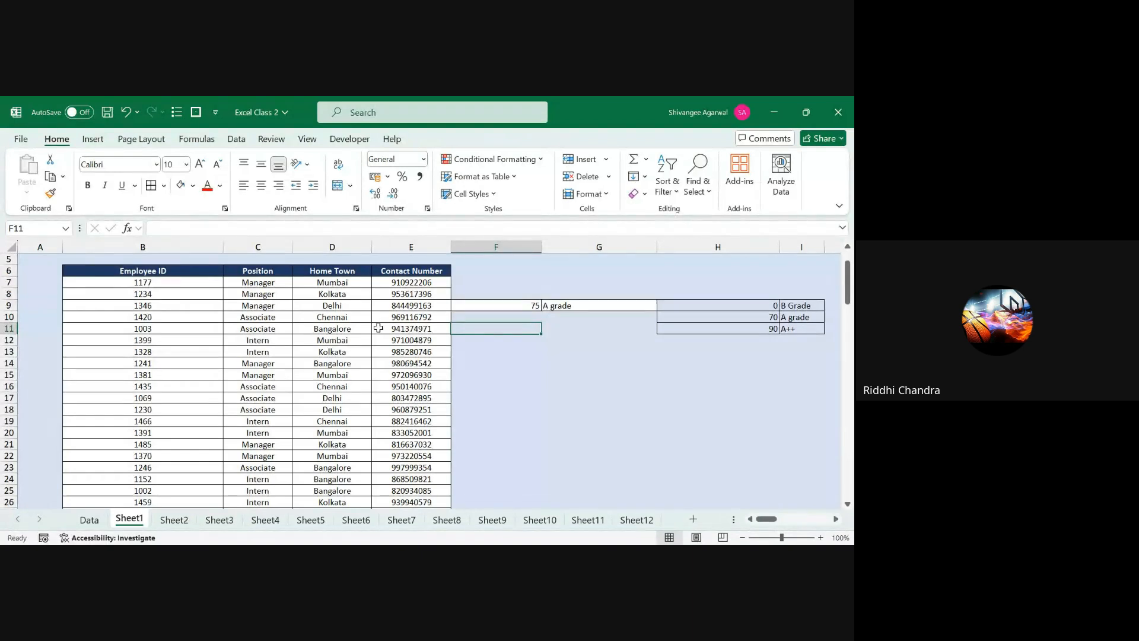
key(Up)
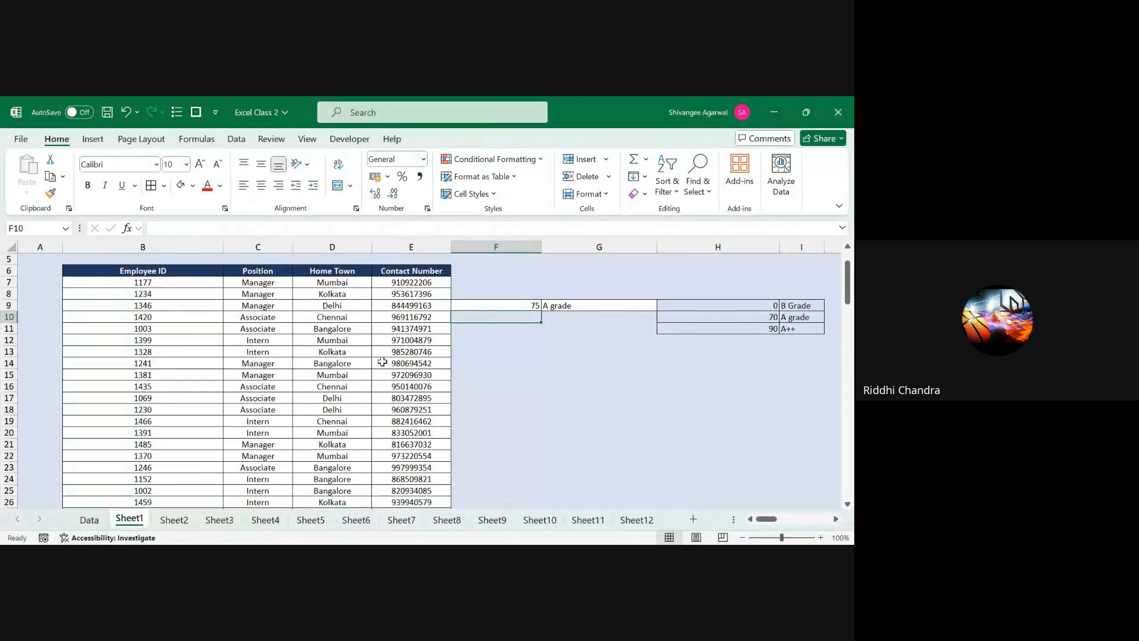
drag(498, 284, 729, 331)
click(775, 350)
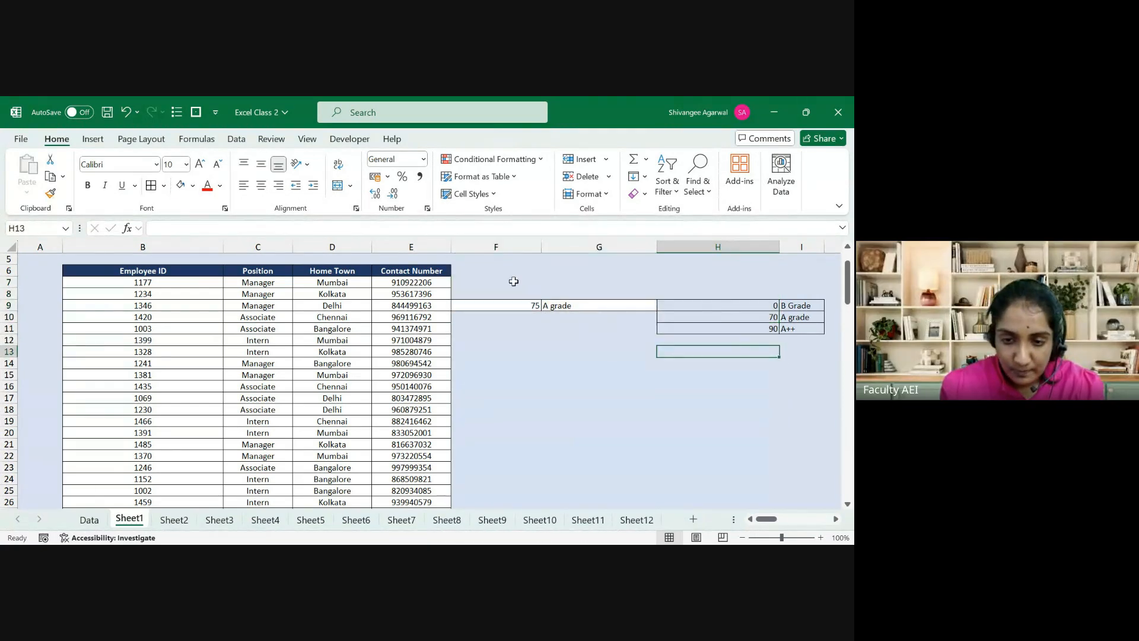
drag(508, 290, 800, 346)
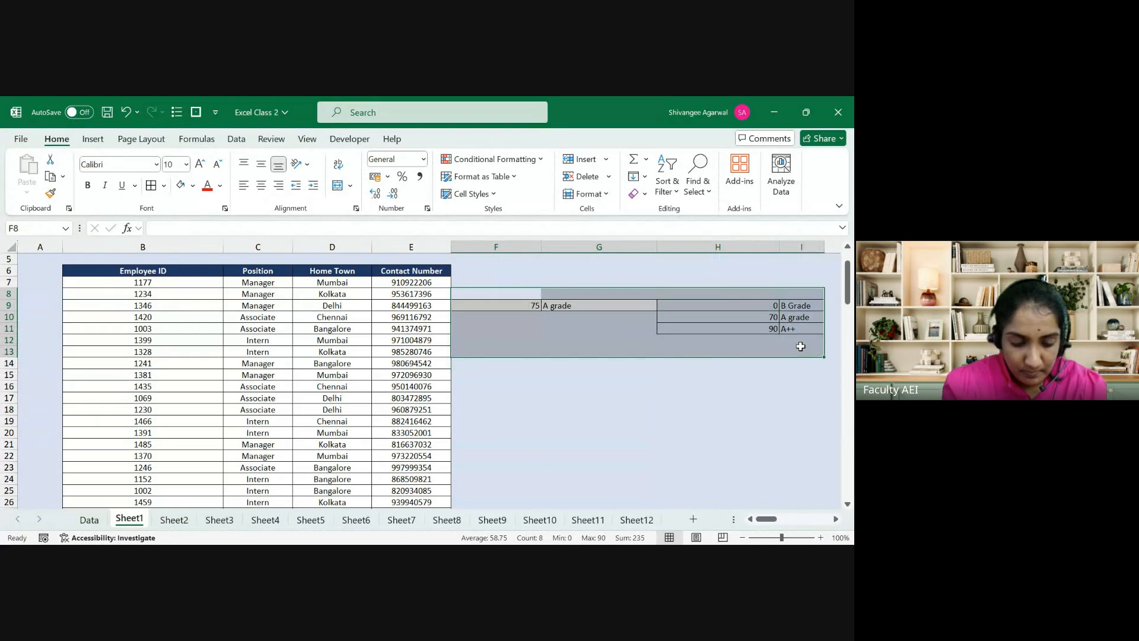
key(Delete)
Step: Review the Home Town VLOOKUP in D7 and its table range, leaving it unchanged
key(Left)
key(Left)
key(Left)
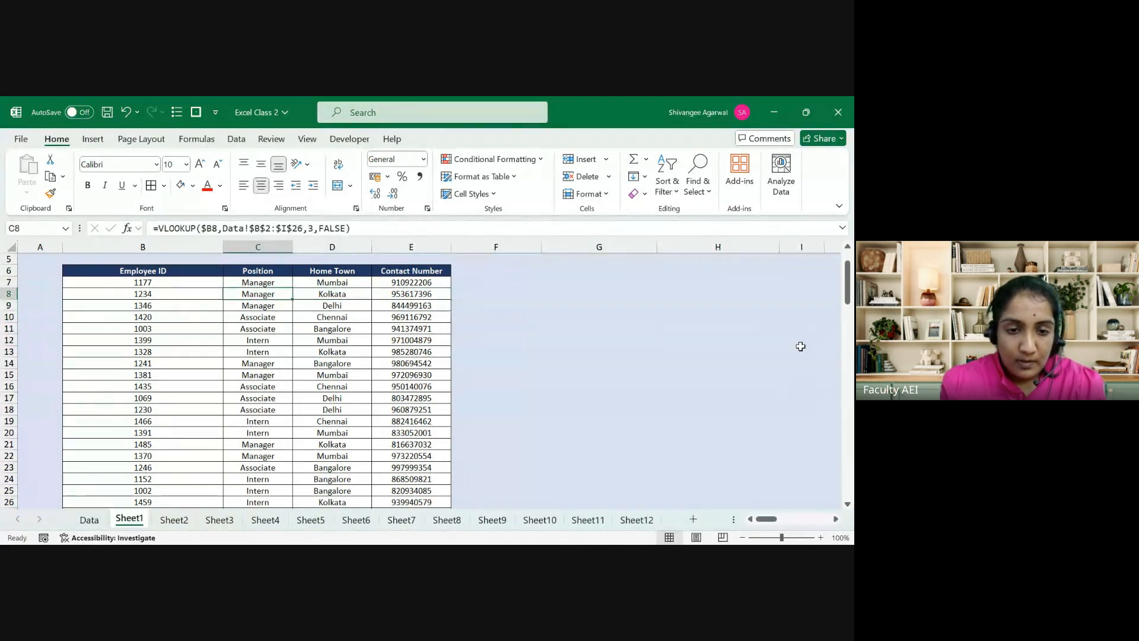
key(ctrl+Up)
key(ctrl+Up)
key(ctrl+Down)
key(Down)
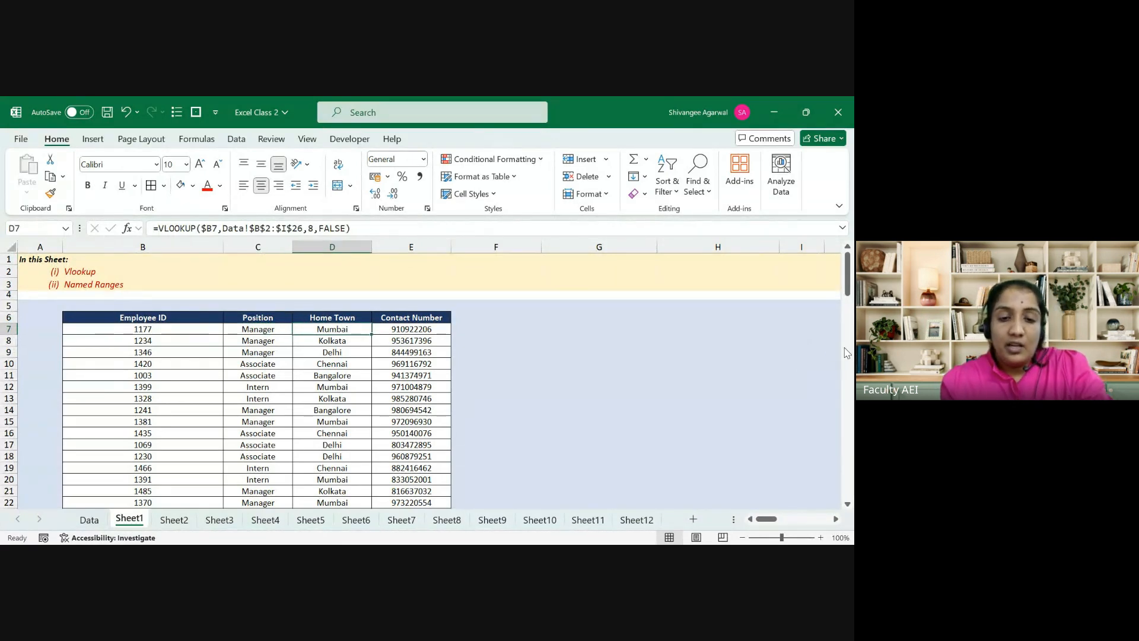
key(Right)
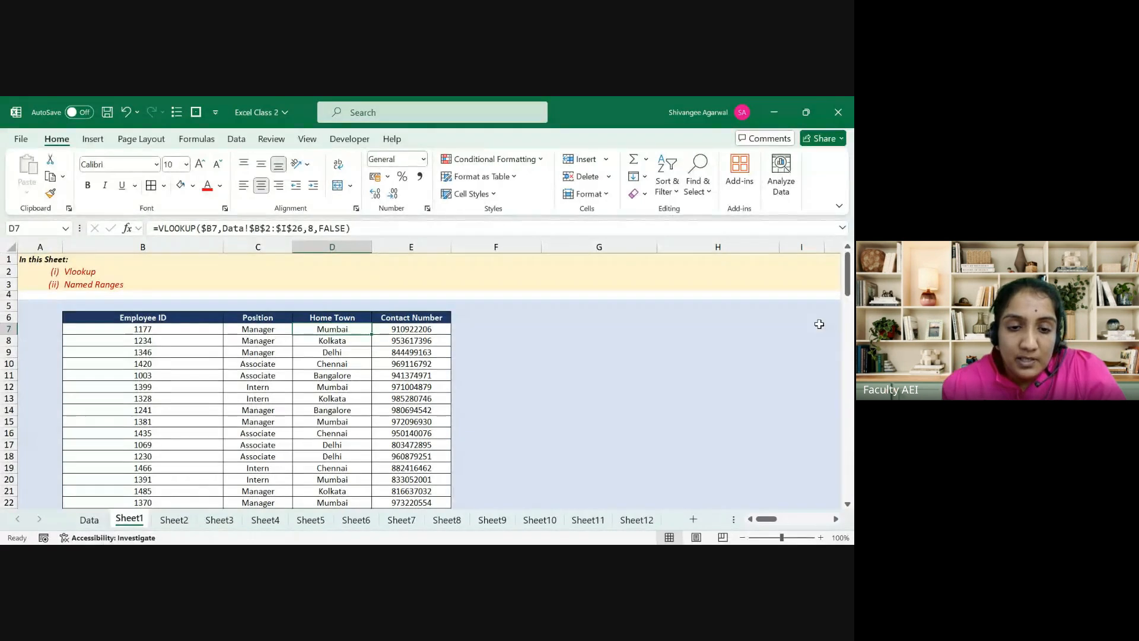
drag(223, 228, 306, 231)
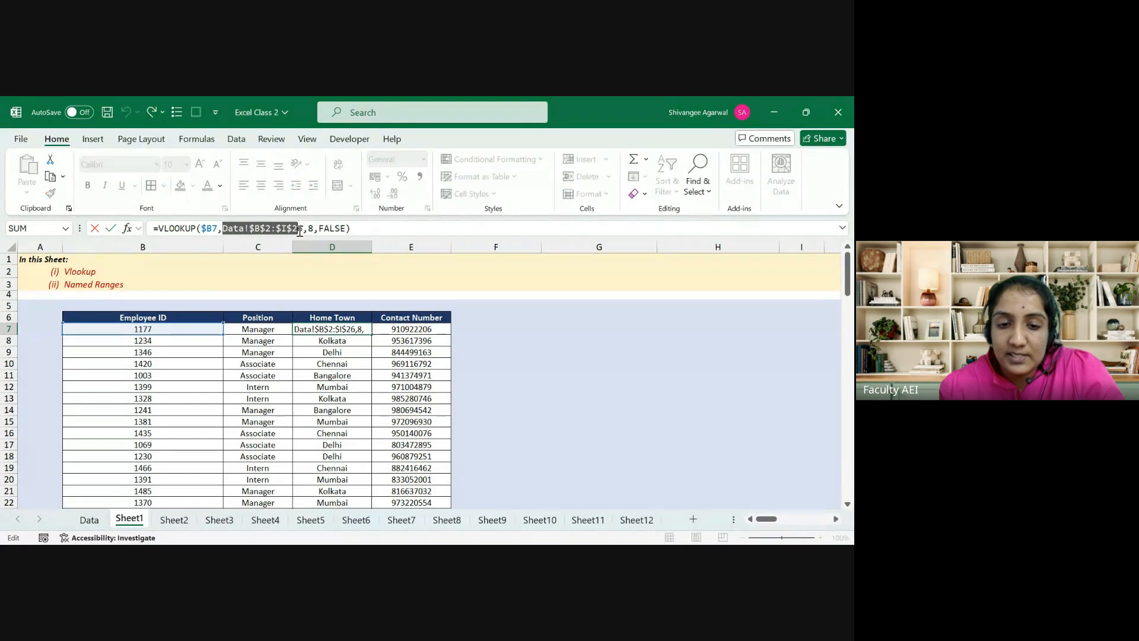
key(Escape)
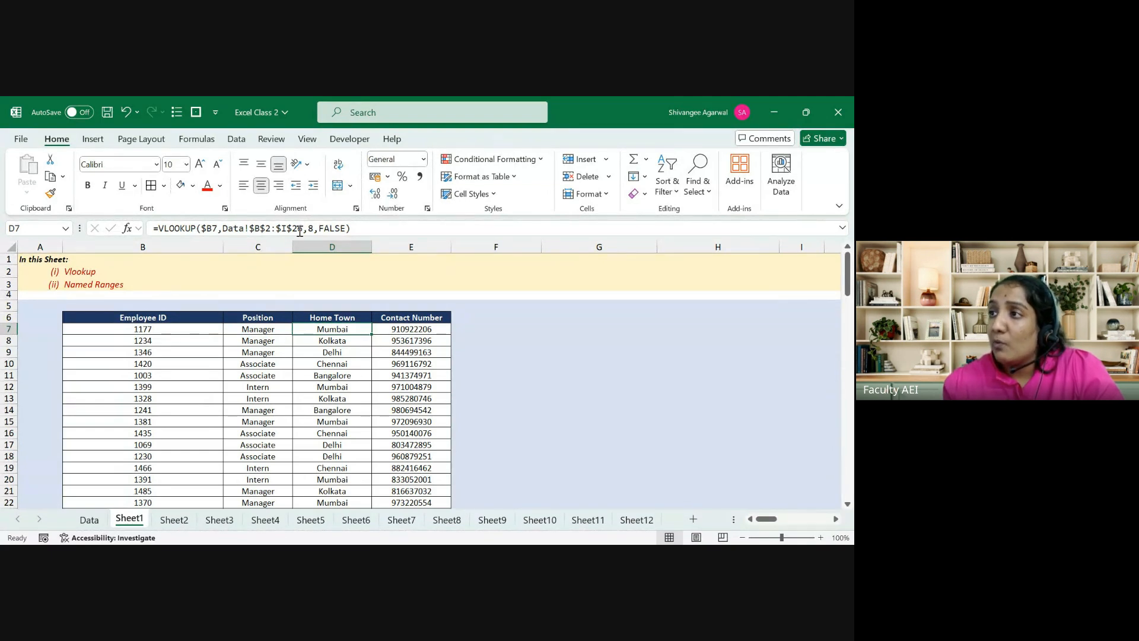
Step: Select the Data sheet's table B2:I26, define it as DataBank in Name Manager, and return to Sheet1
click(89, 519)
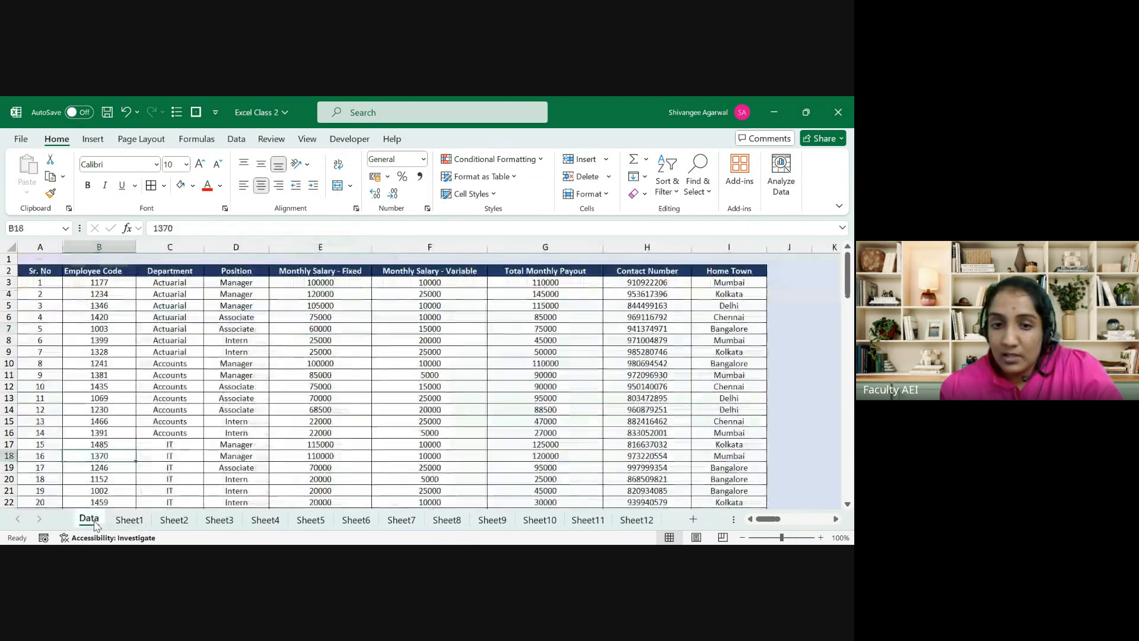
click(102, 268)
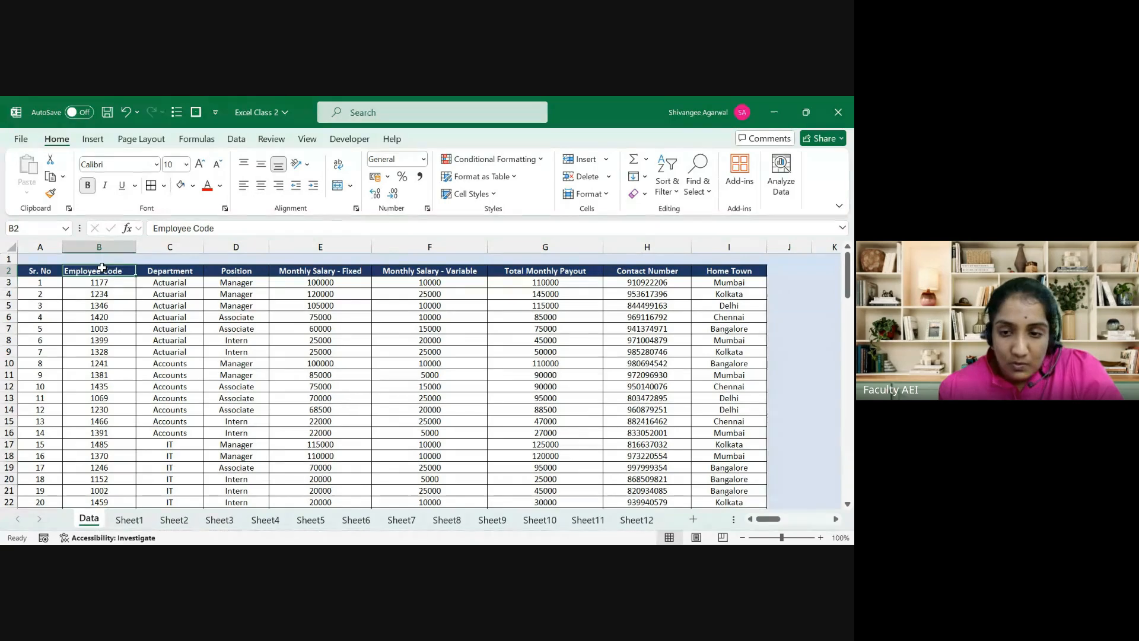
key(ctrl+shift+Right)
key(ctrl+shift+Down)
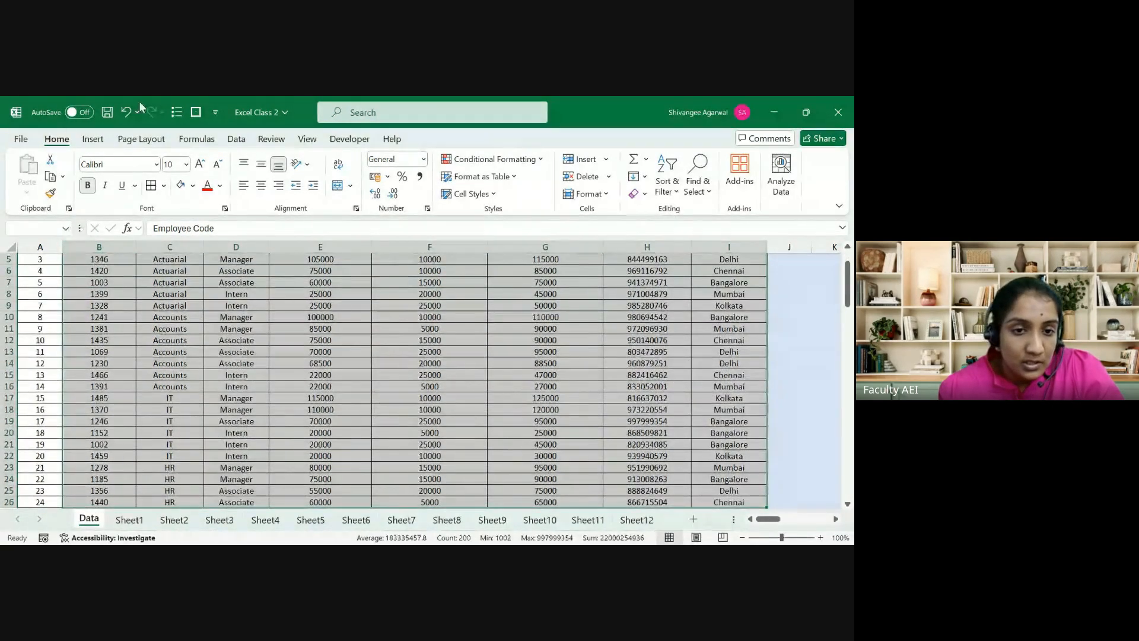
click(236, 138)
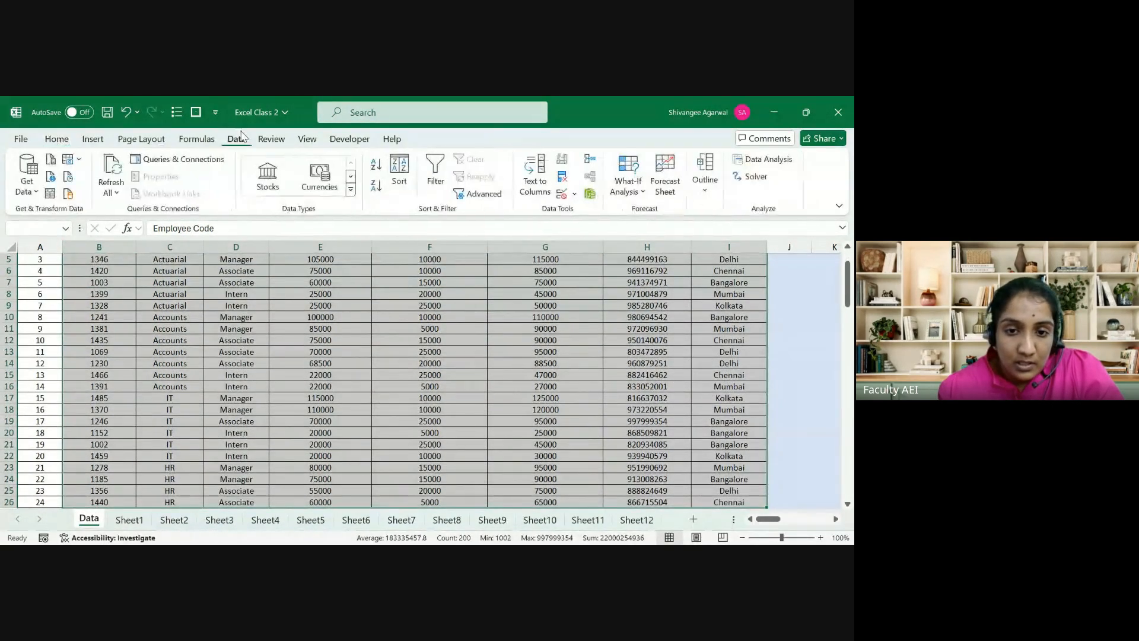
click(197, 138)
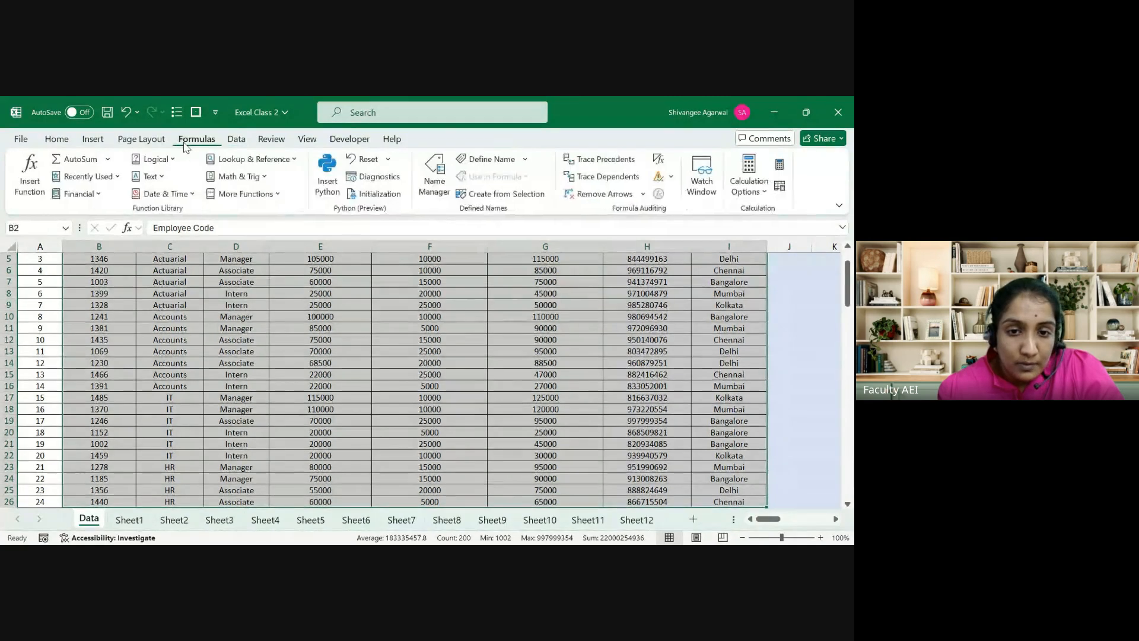
click(434, 178)
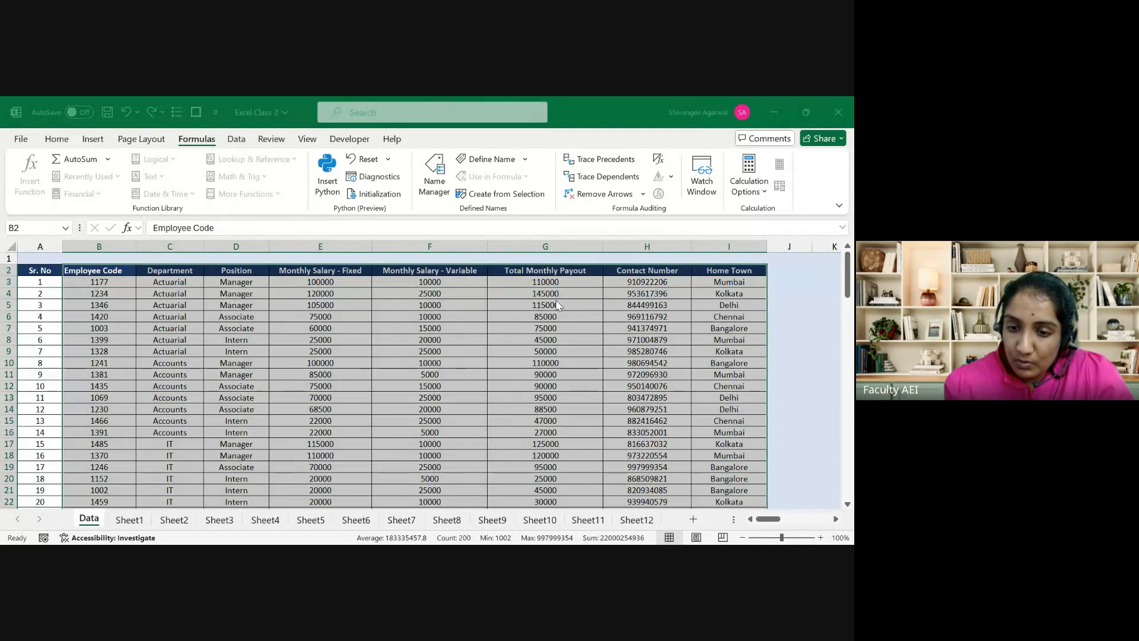
click(721, 445)
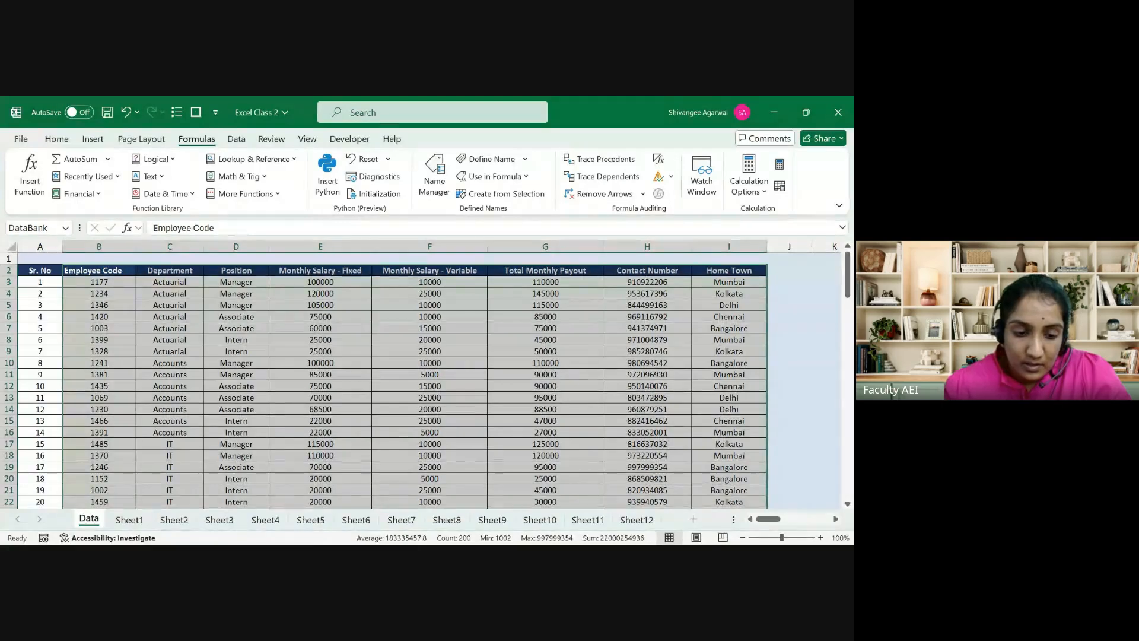
click(131, 520)
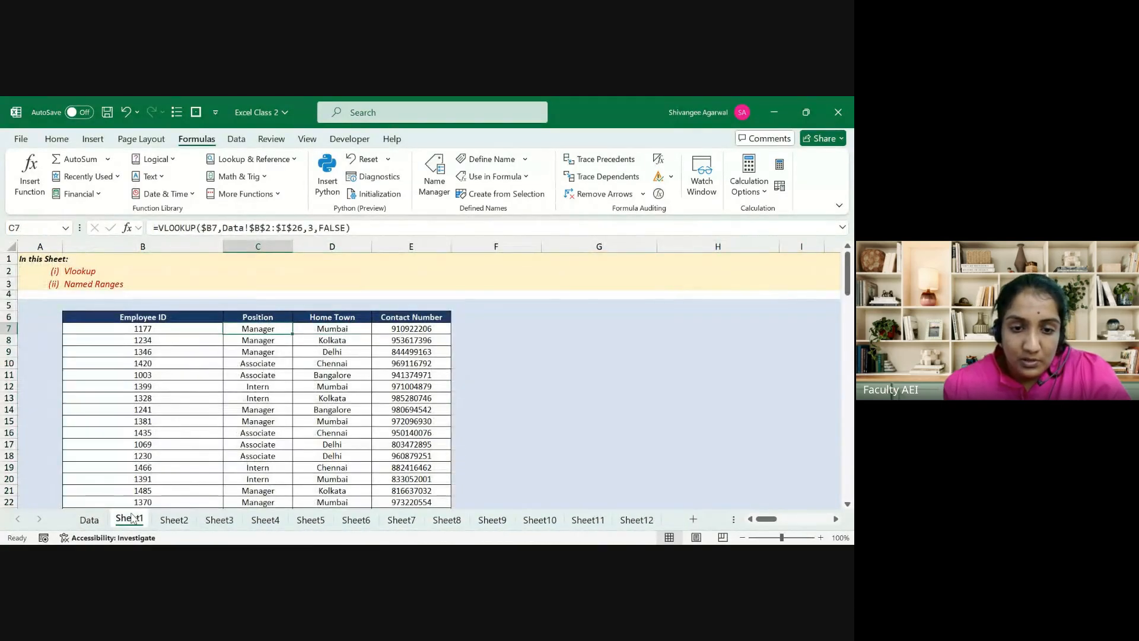
Step: Delete the old Position, Home Town and Contact Number results in C7:E40
key(ctrl+shift+Right)
key(ctrl+shift+Down)
key(Delete)
key(ctrl+BackSpace)
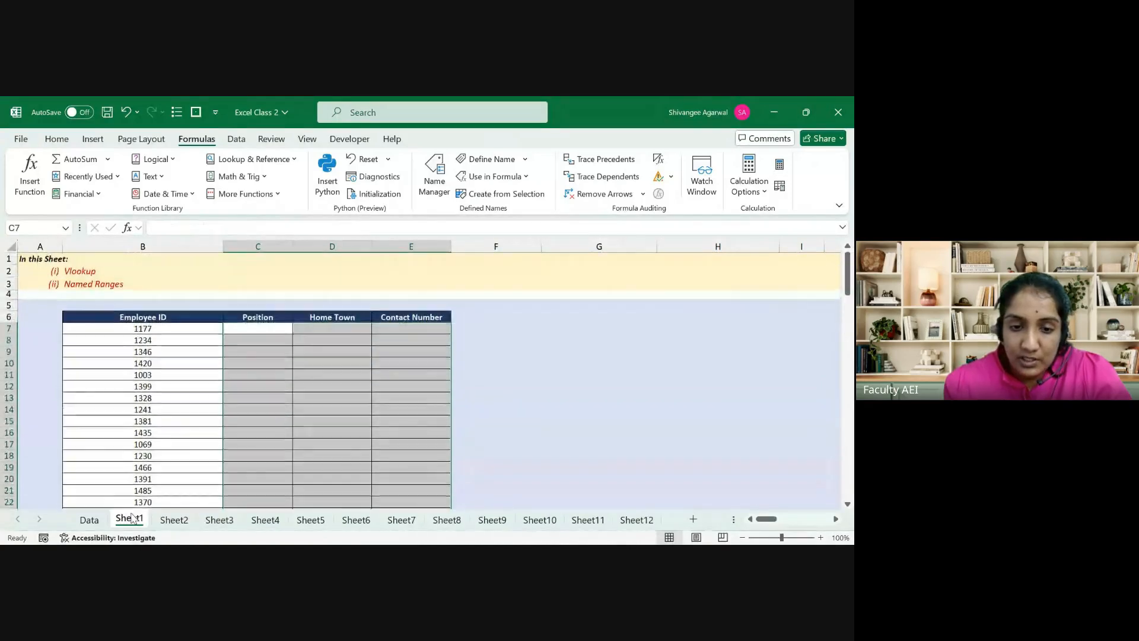
key(Up)
Step: Enter =VLOOKUP(B7,DataBank,3,FALSE) in C7, returning Manager for employee 1177
key(Down)
text(=)
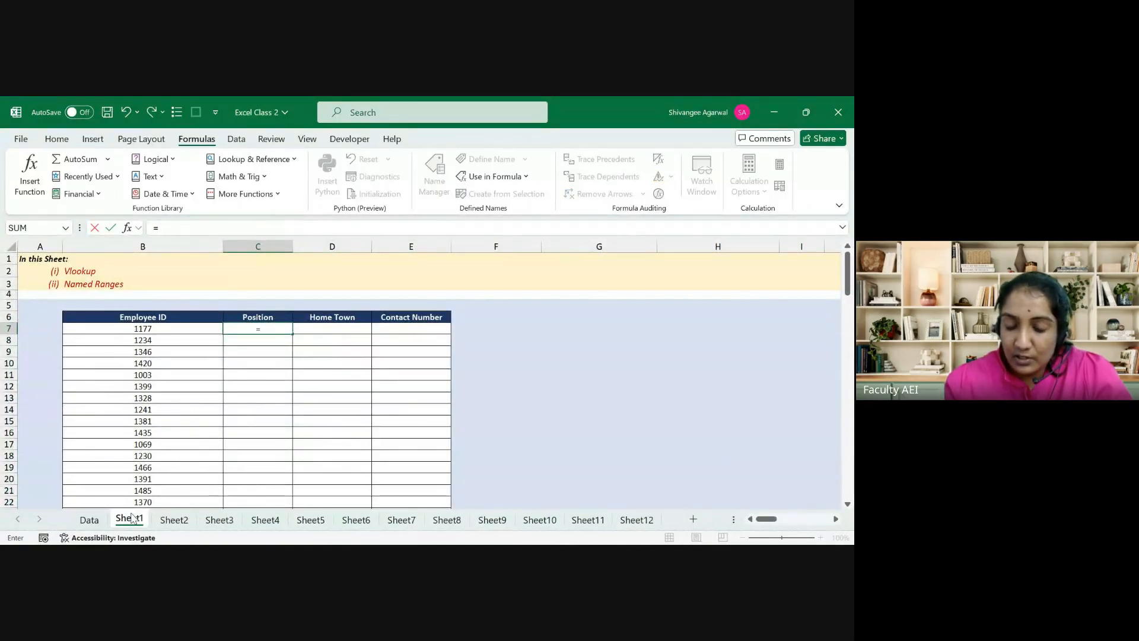
text(vl)
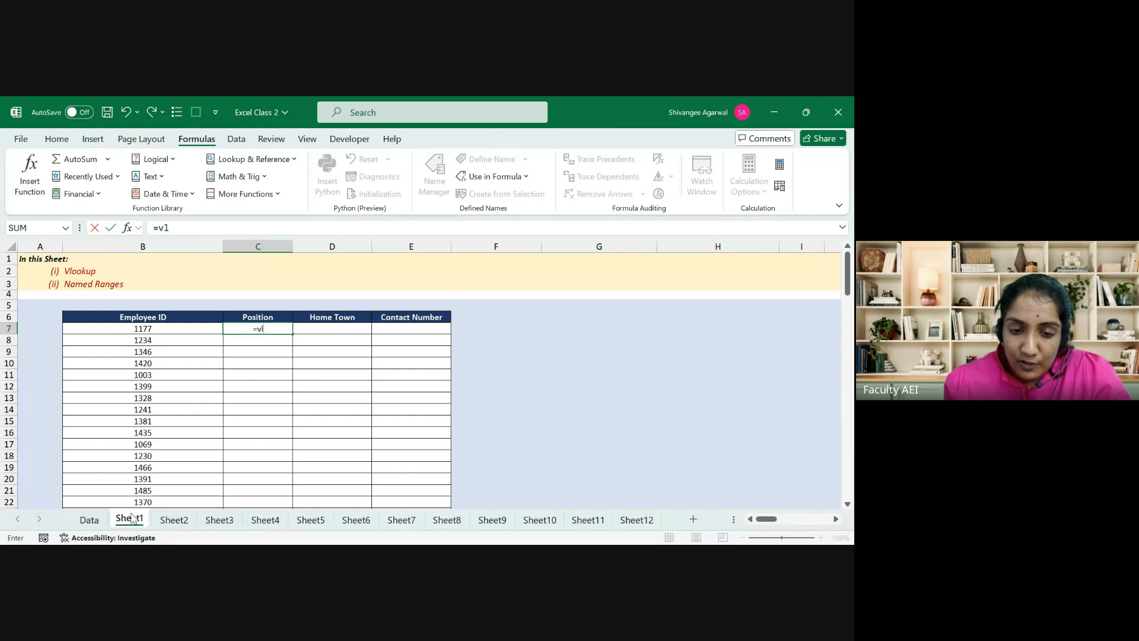
key(Tab)
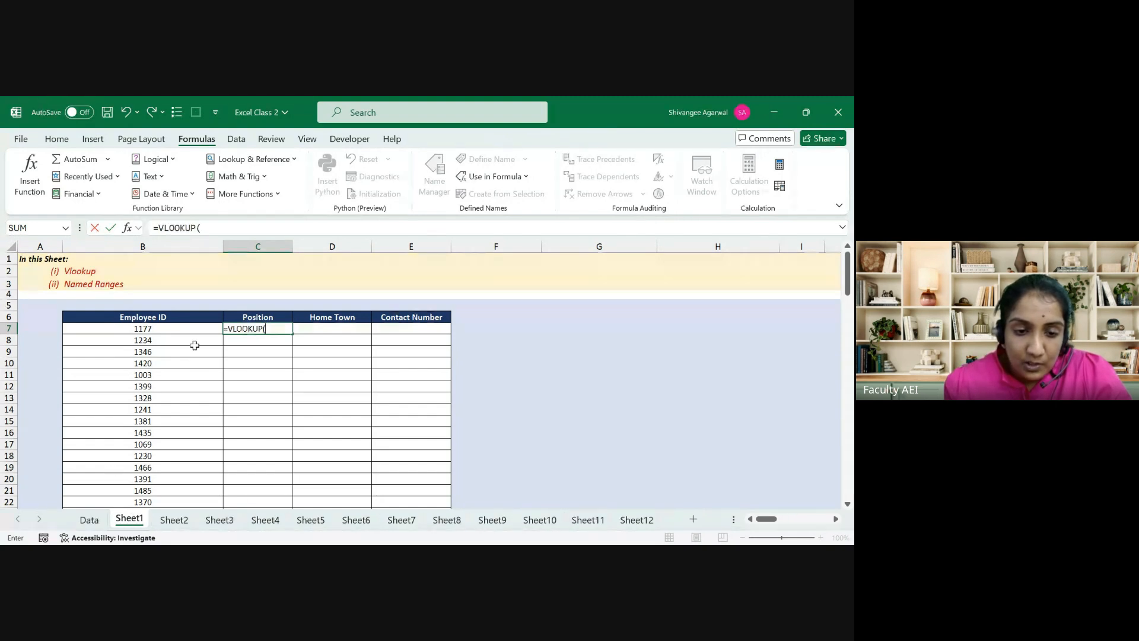
click(191, 328)
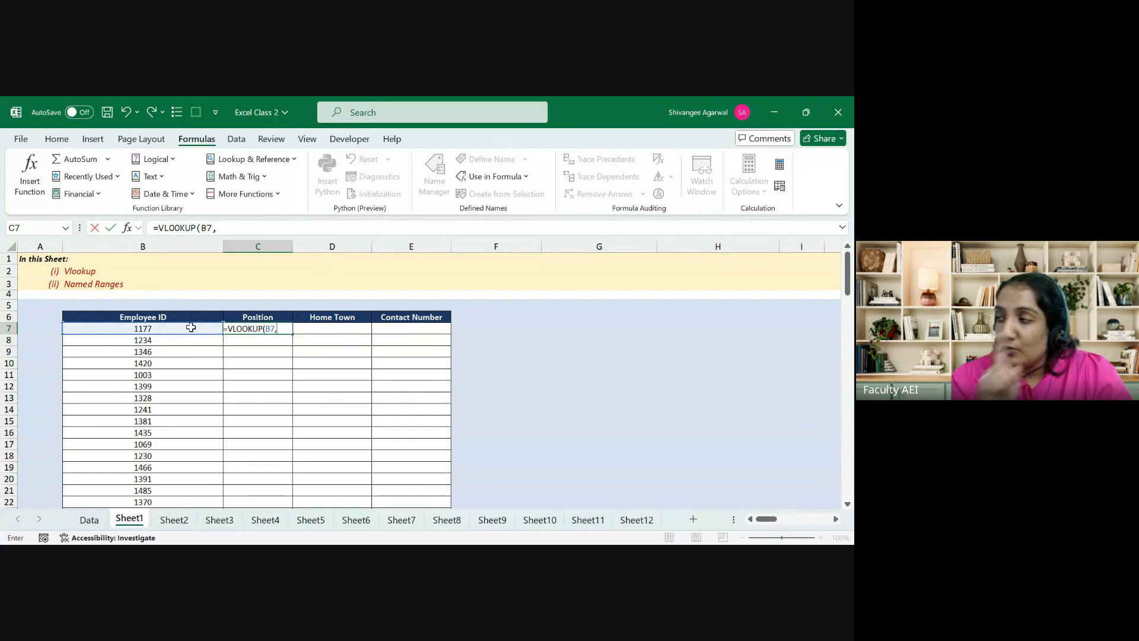
text(,)
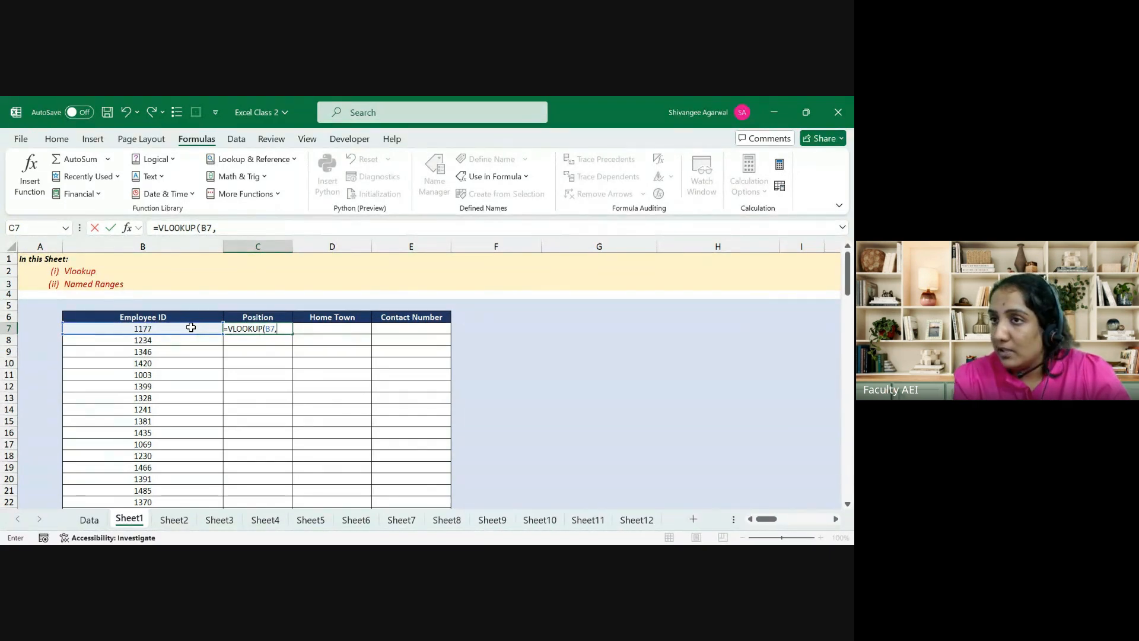
text(data)
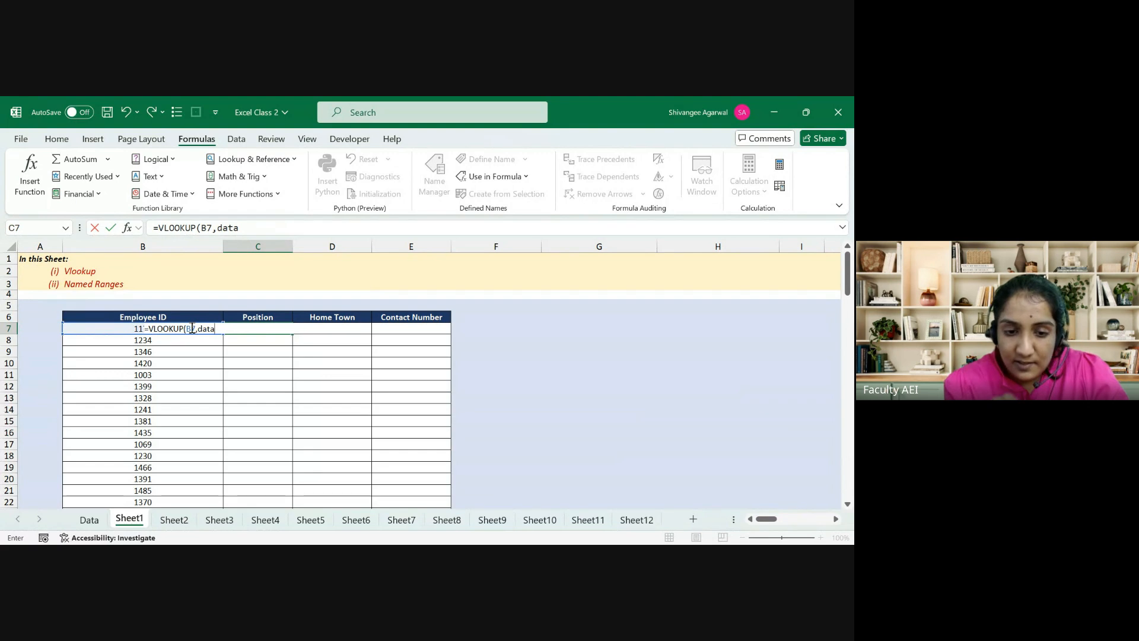
key(Tab)
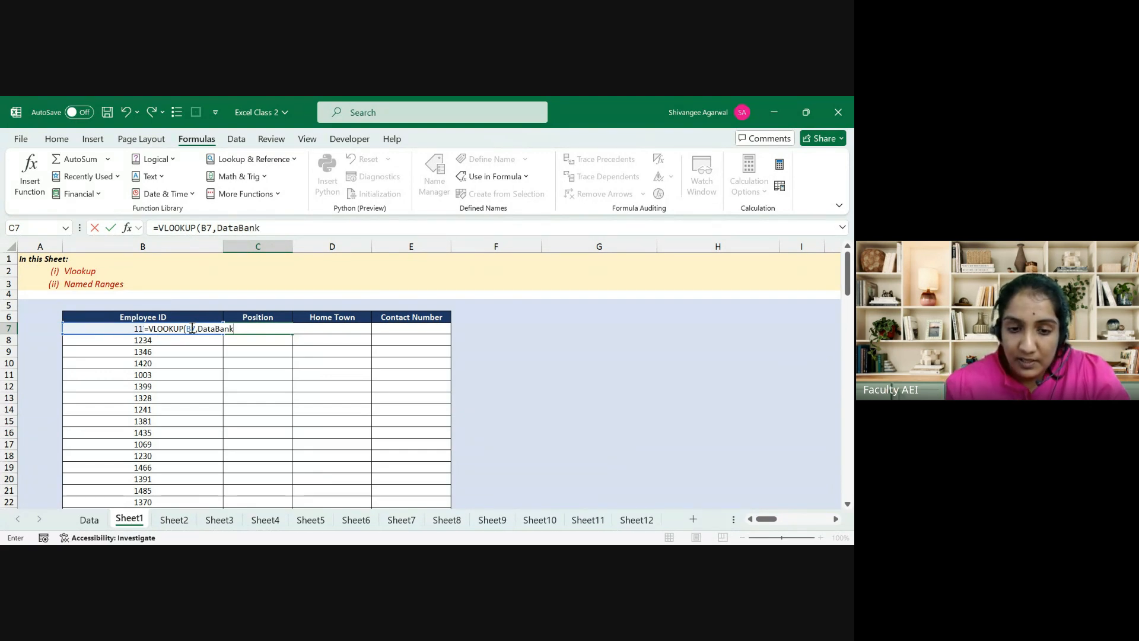
text(,3)
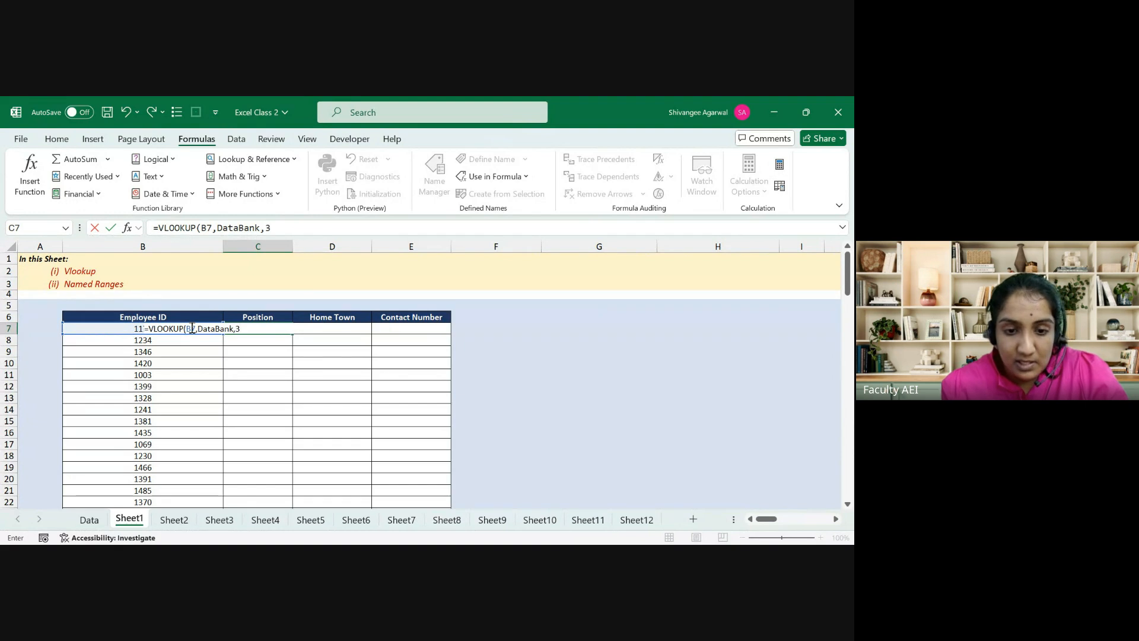
text(,FALSE)
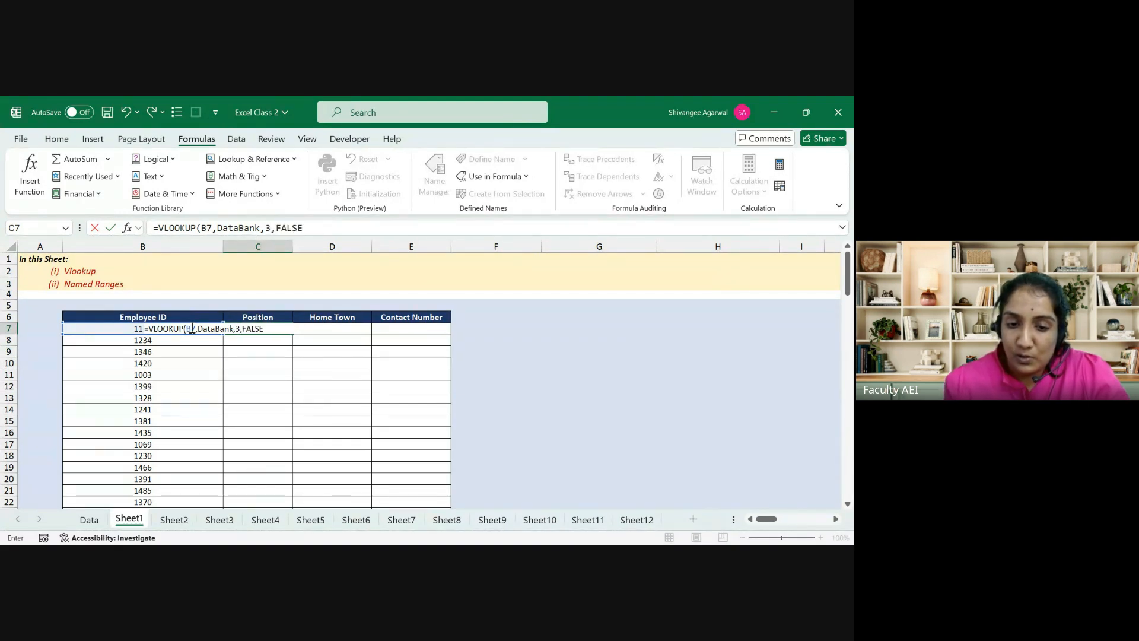
key(Return)
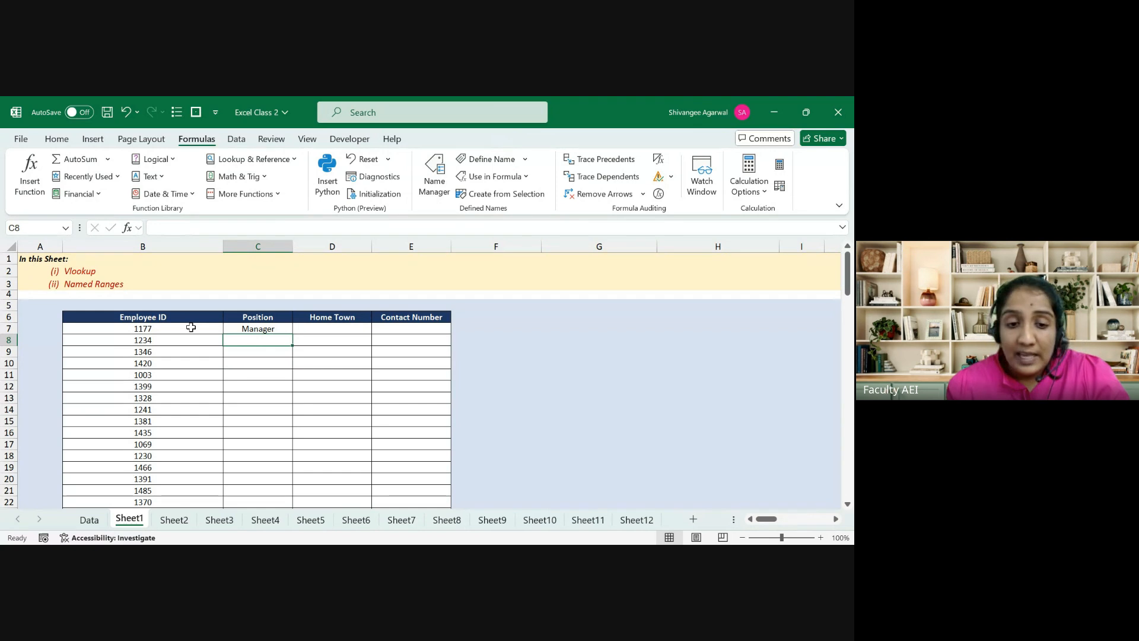
key(Up)
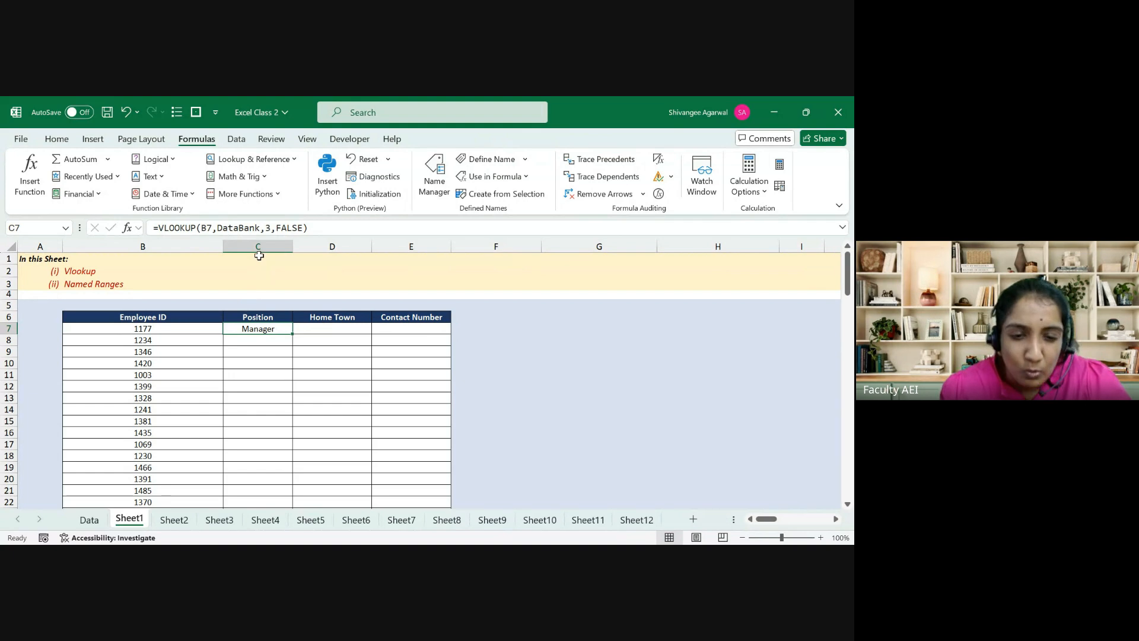
click(89, 520)
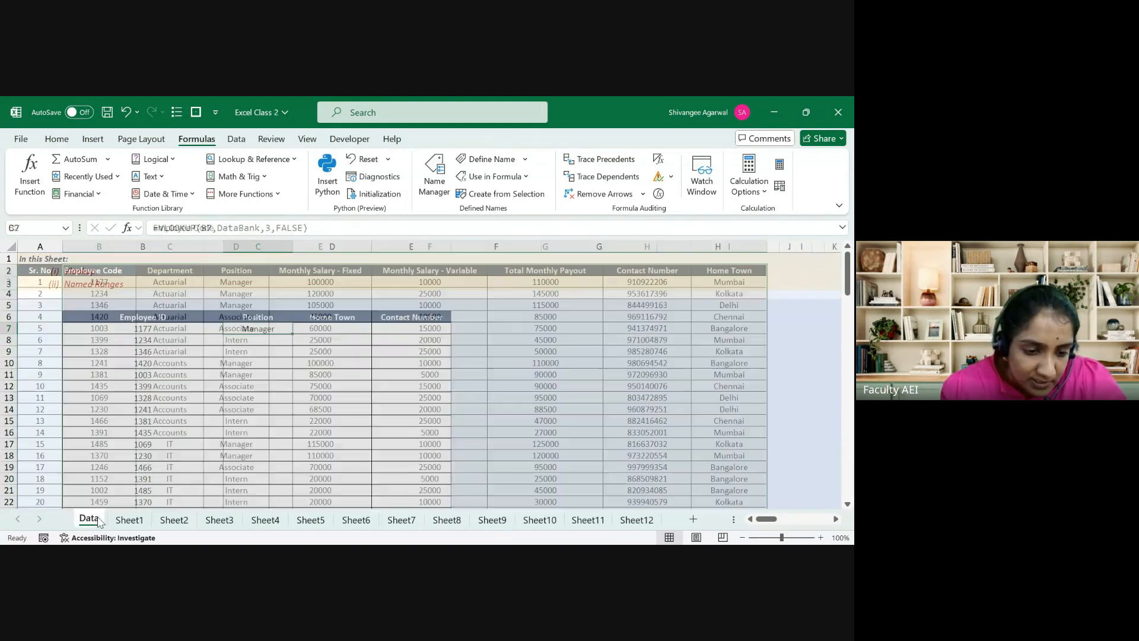
drag(121, 270, 249, 306)
click(129, 519)
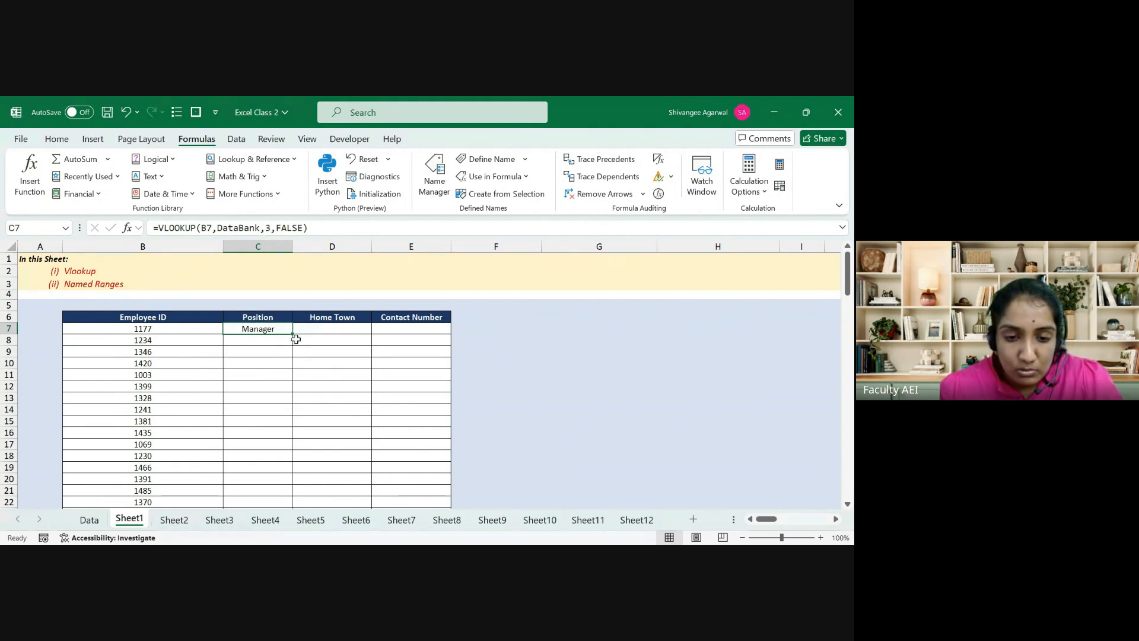
mouse_move(293, 334)
mouse_down()
mouse_move(399, 336)
mouse_move(287, 328)
mouse_up()
key(ctrl+z)
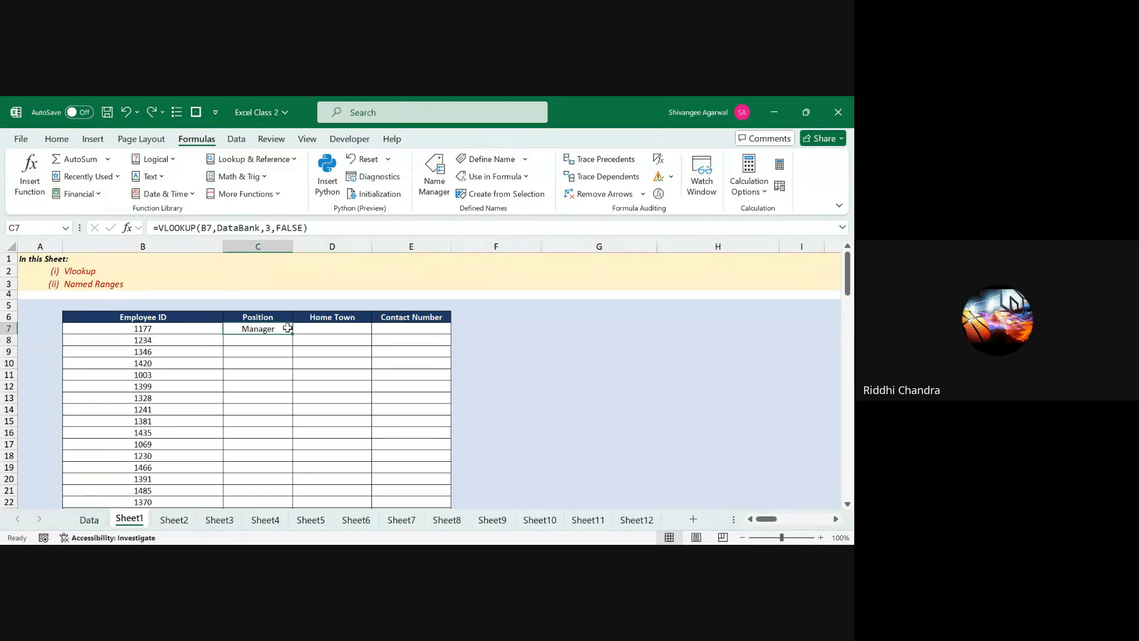
key(Left)
key(Right)
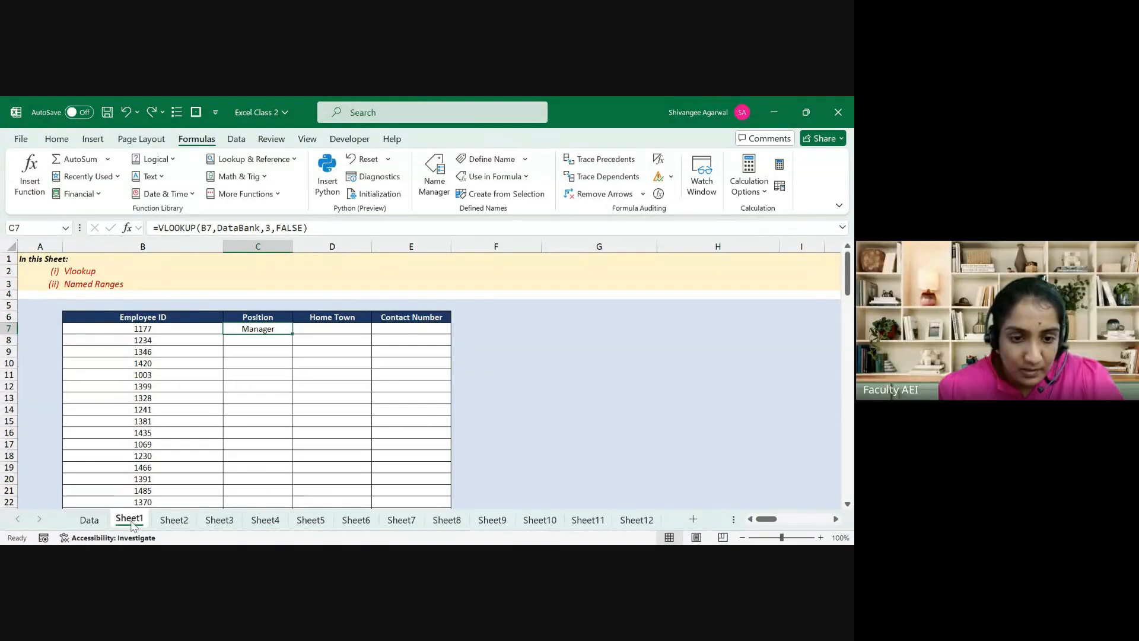
Step: Select B2:I26 on the Data sheet, redefine it as DataBank in Name Manager, and return to Sheet1
click(90, 524)
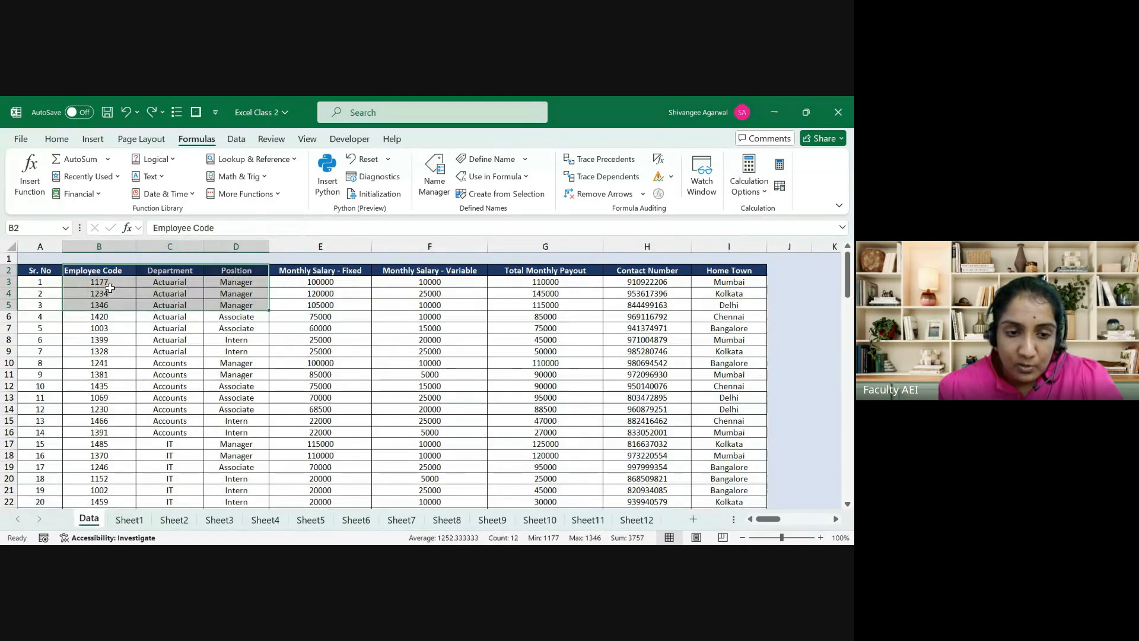
click(103, 268)
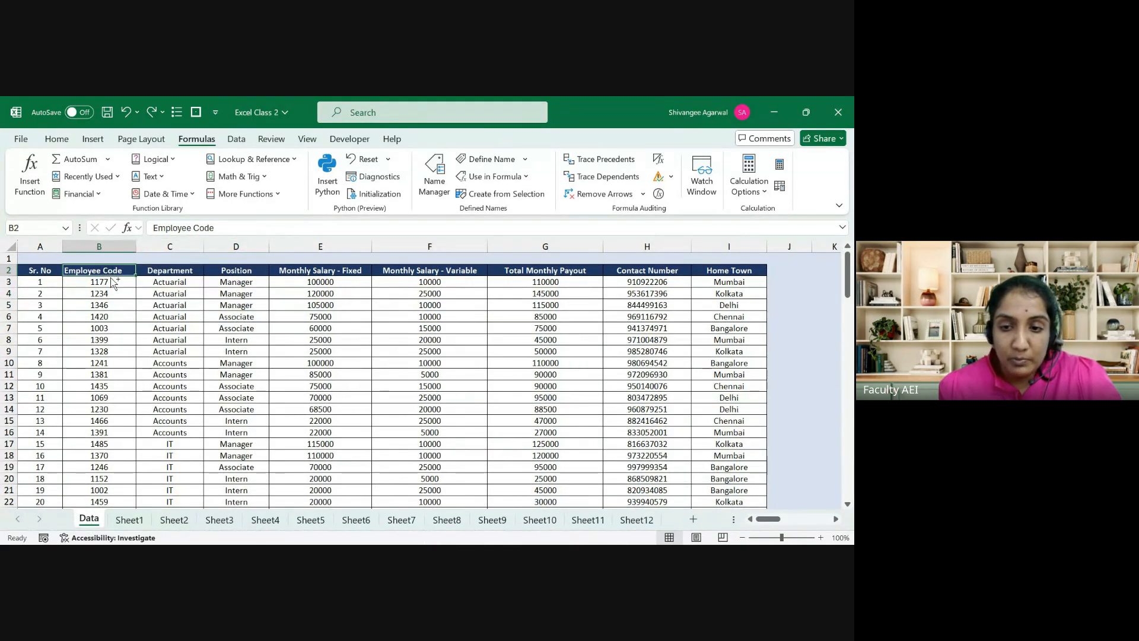
key(ctrl+shift+Right)
key(ctrl+shift+Down)
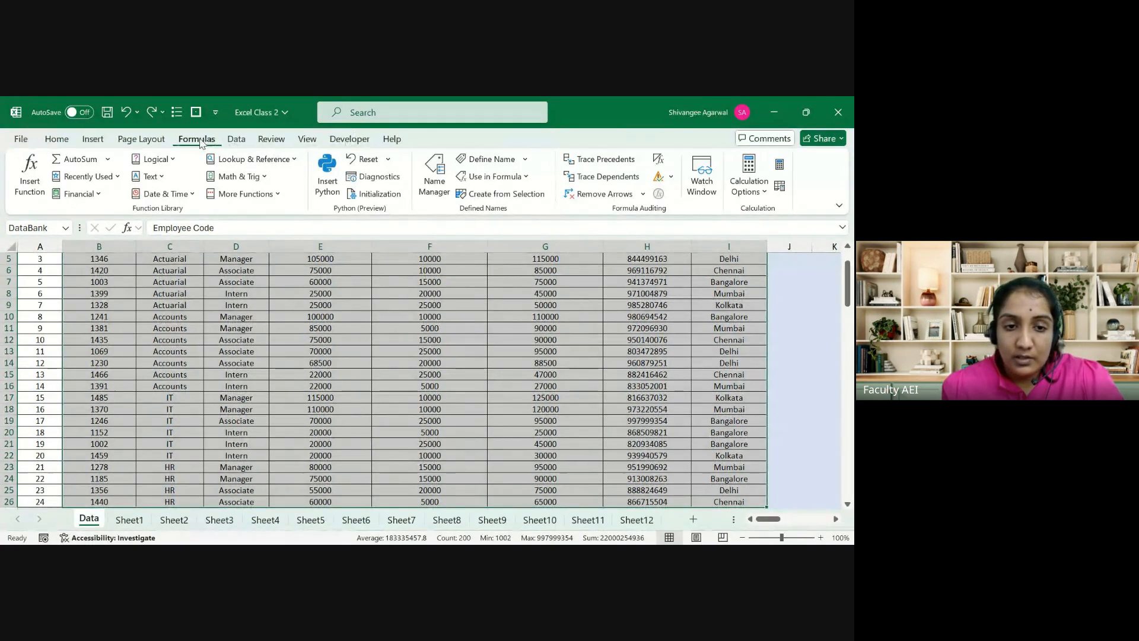
click(433, 172)
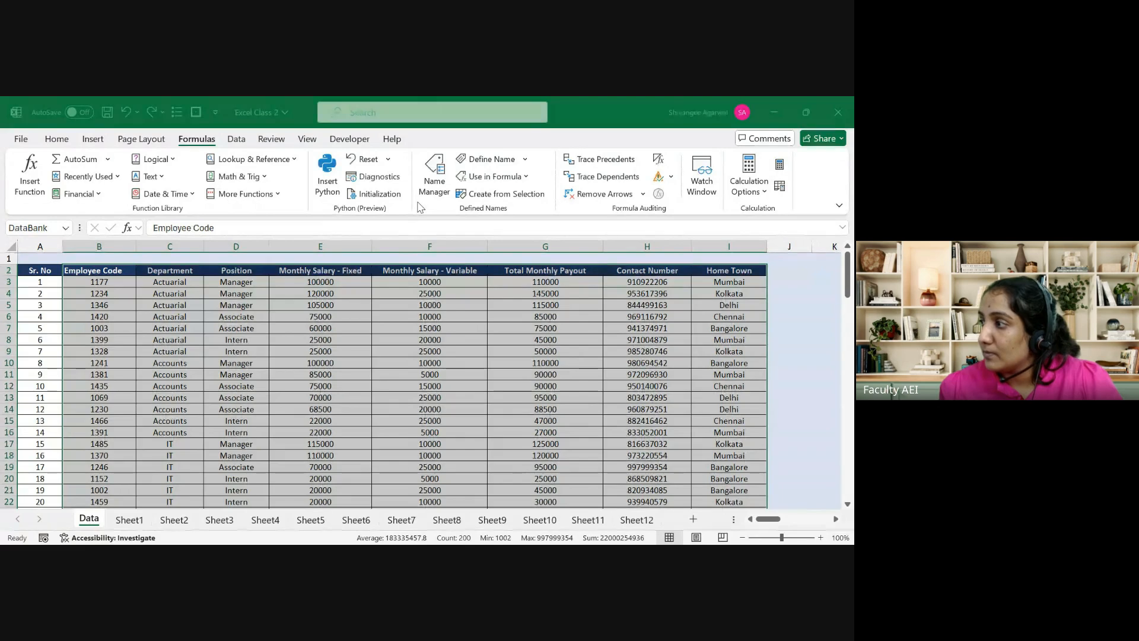
key(Return)
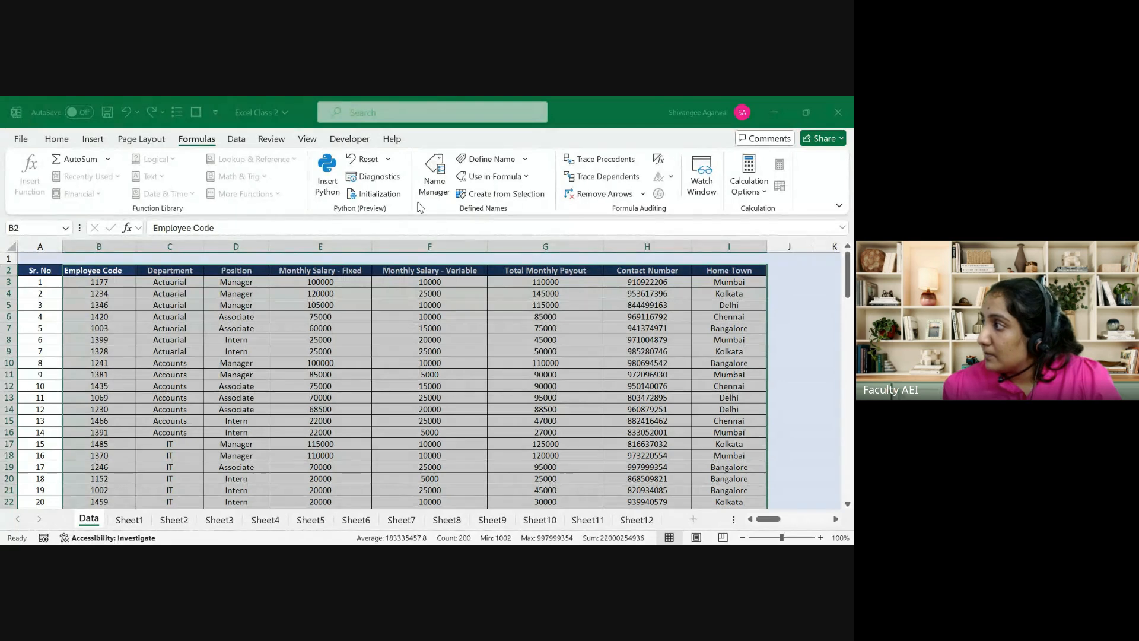
key(Return)
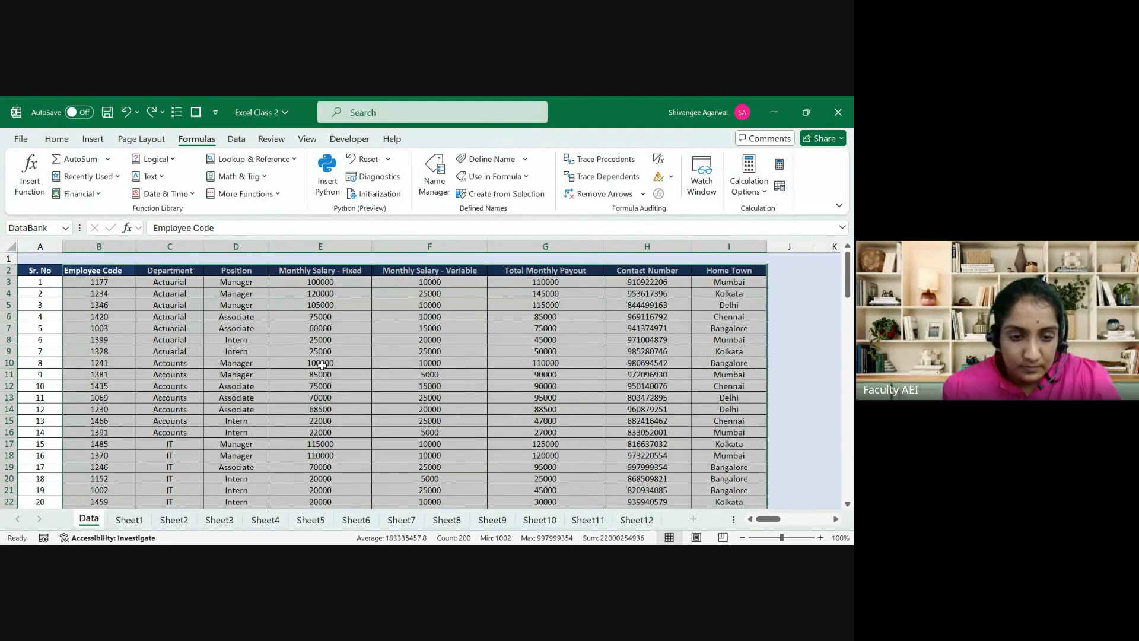
click(126, 521)
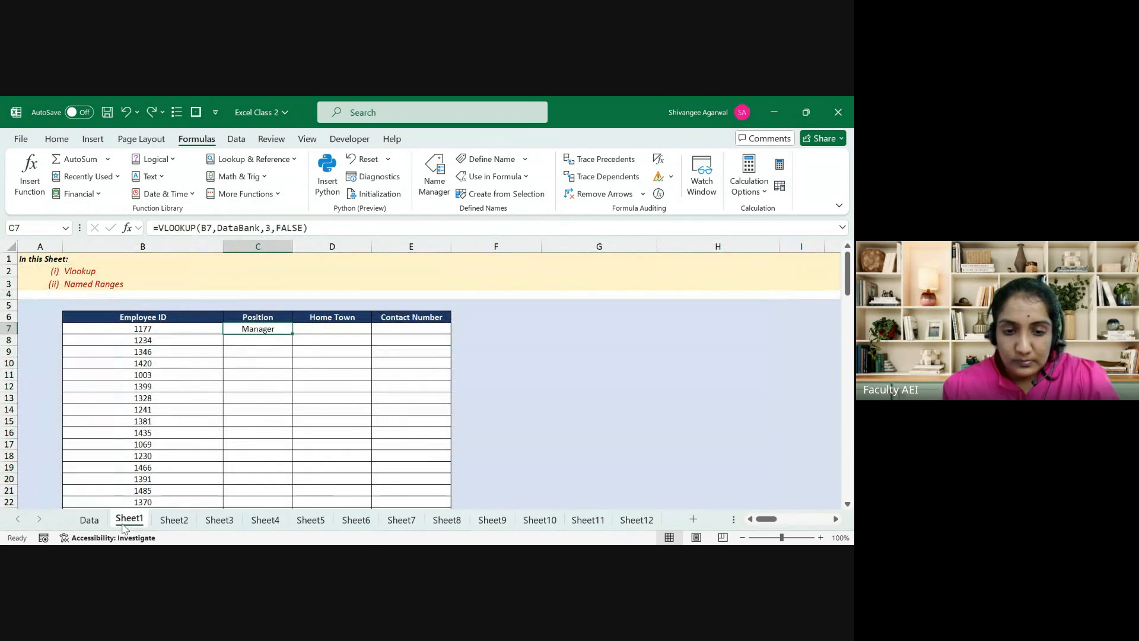
Step: Change C7's lookup value to $B7 and copy the formula into D7 and E7
click(202, 228)
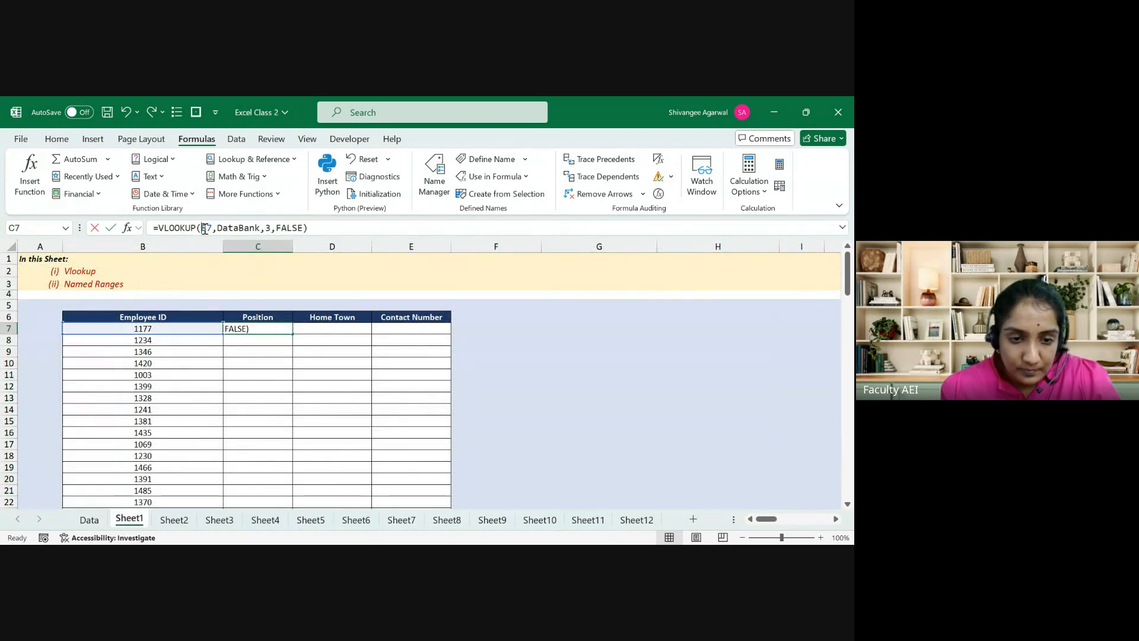
key(F4)
key(F4)
key(F4)
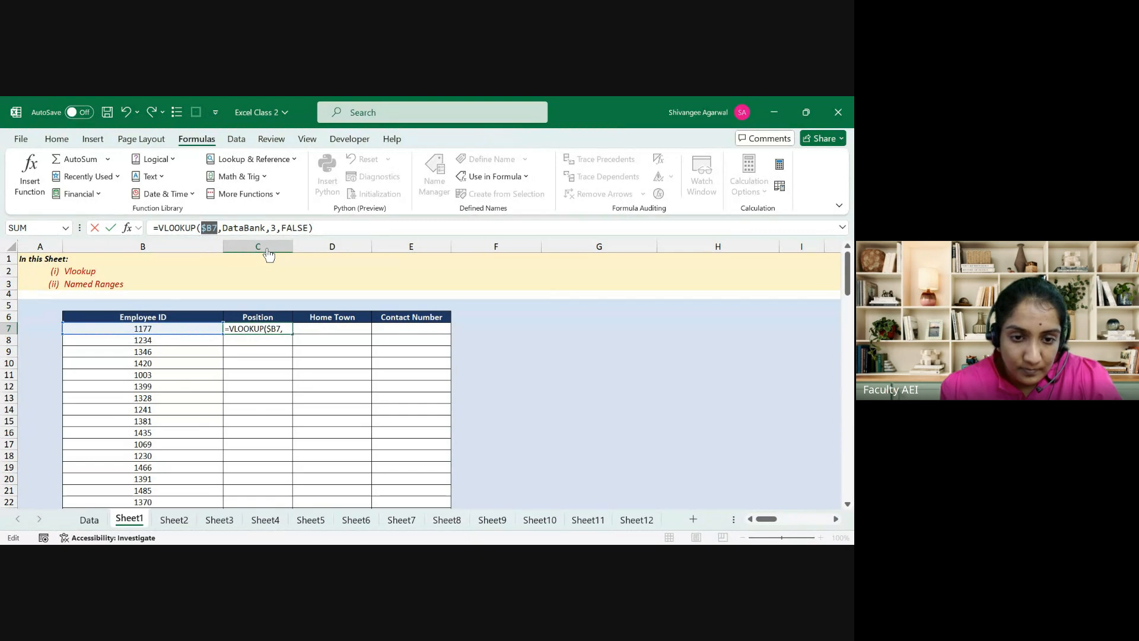
key(ctrl+Return)
key(shift+Right)
key(shift+Right)
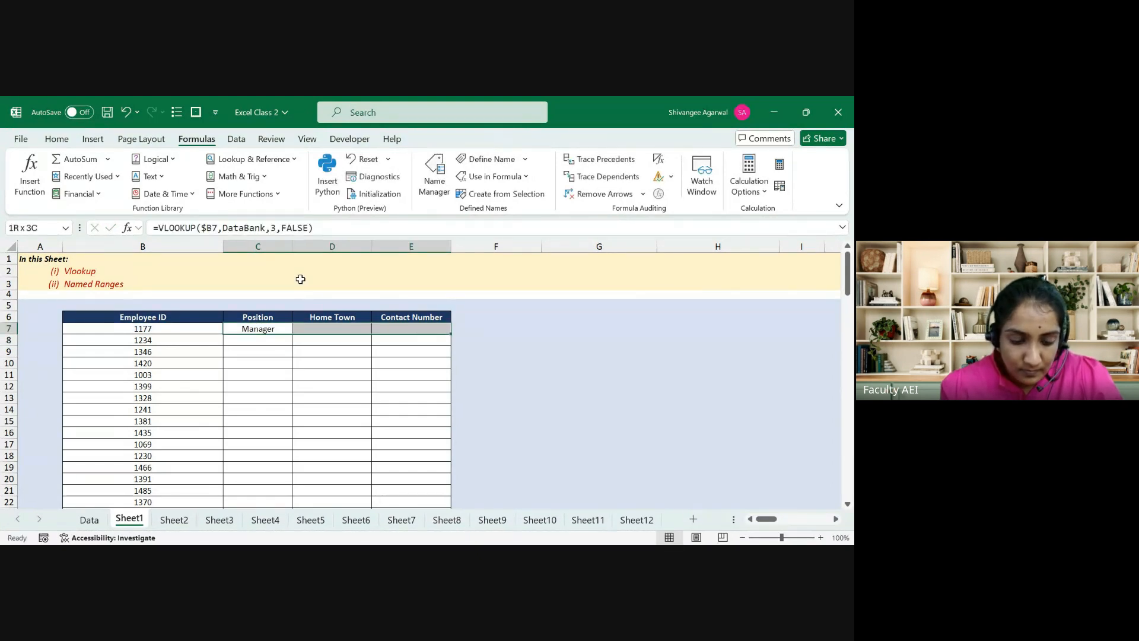
key(ctrl+r)
Step: Set the column index to 8 for Home Town in D7 and 9 for Contact Number in E7
key(Right)
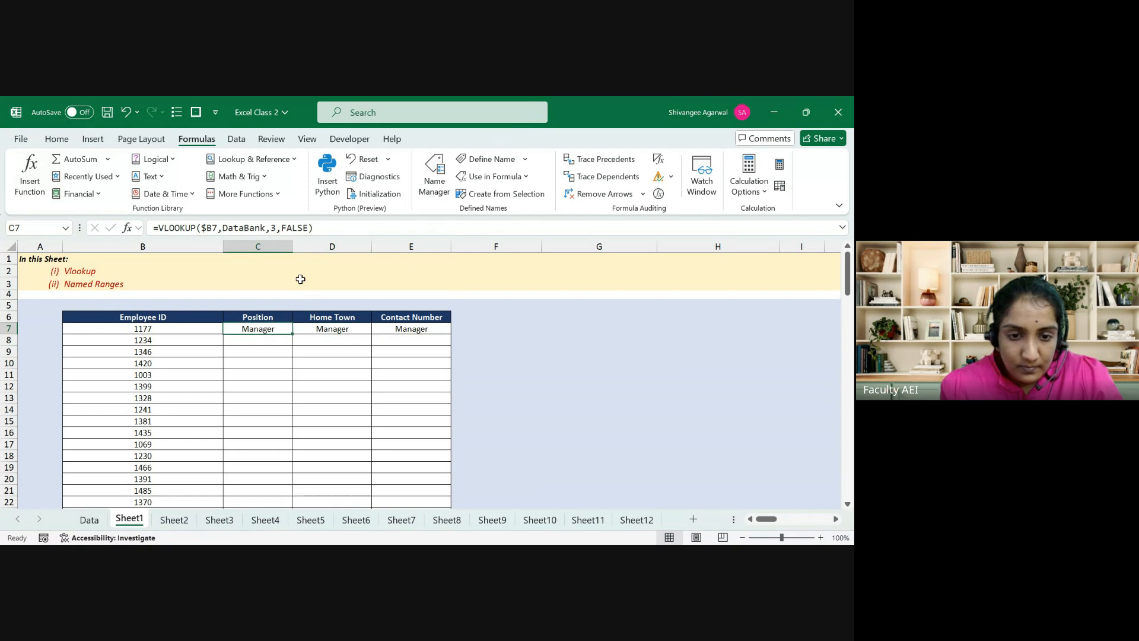
drag(277, 226, 270, 226)
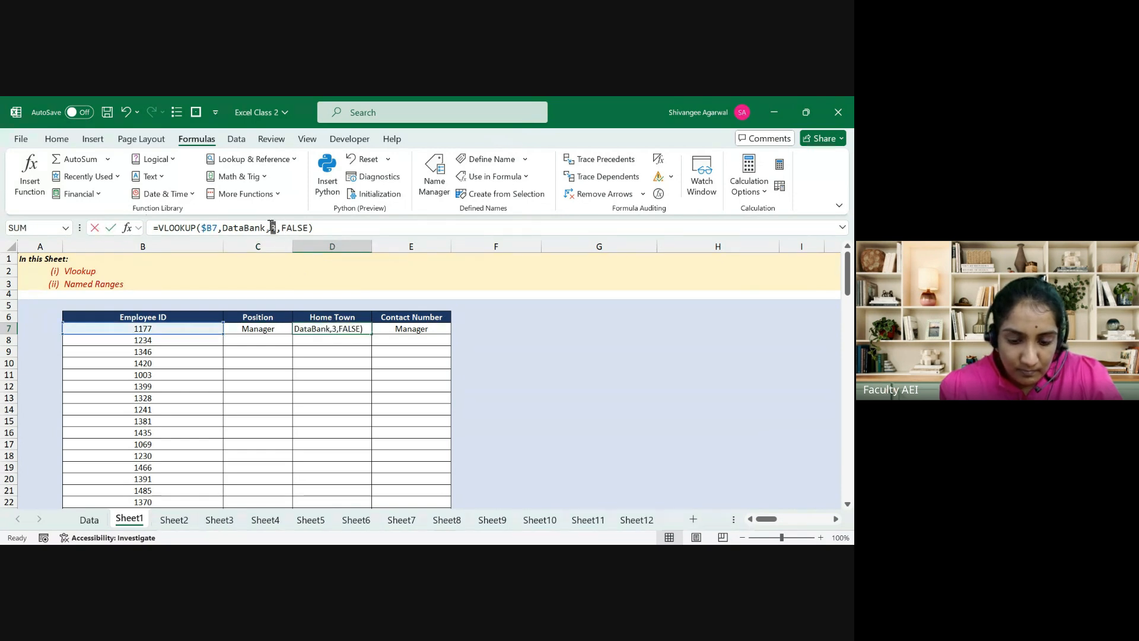
text(8)
key(Tab)
double_click(272, 227)
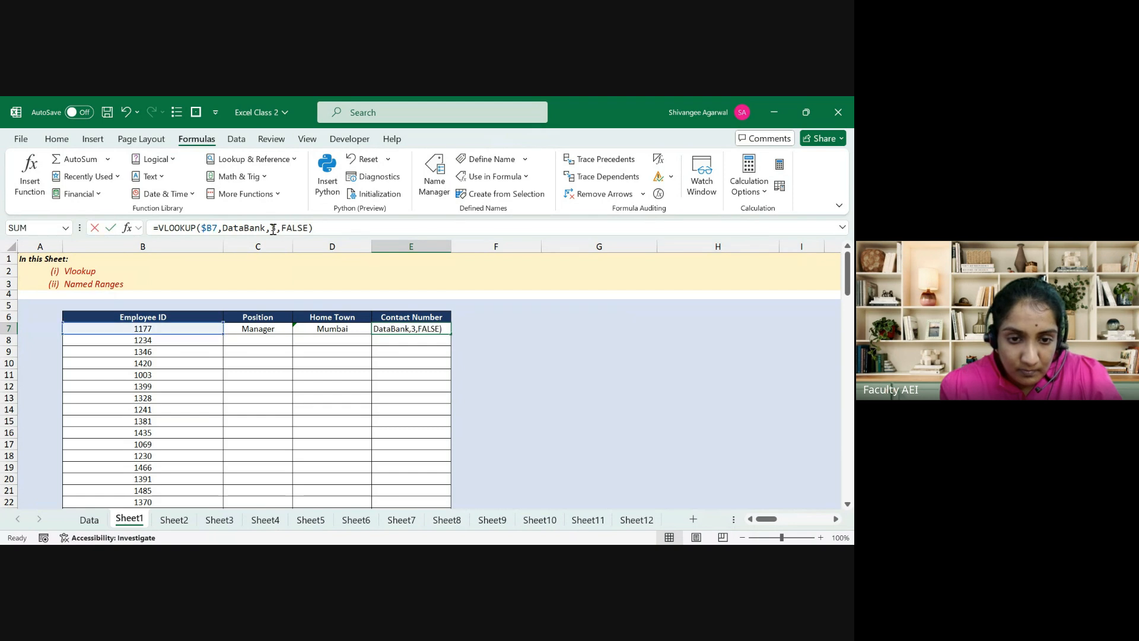
text(9)
key(Tab)
Step: Fill the C7:E7 lookup formulas down through row 40
key(Left)
key(Left)
key(Left)
key(Left)
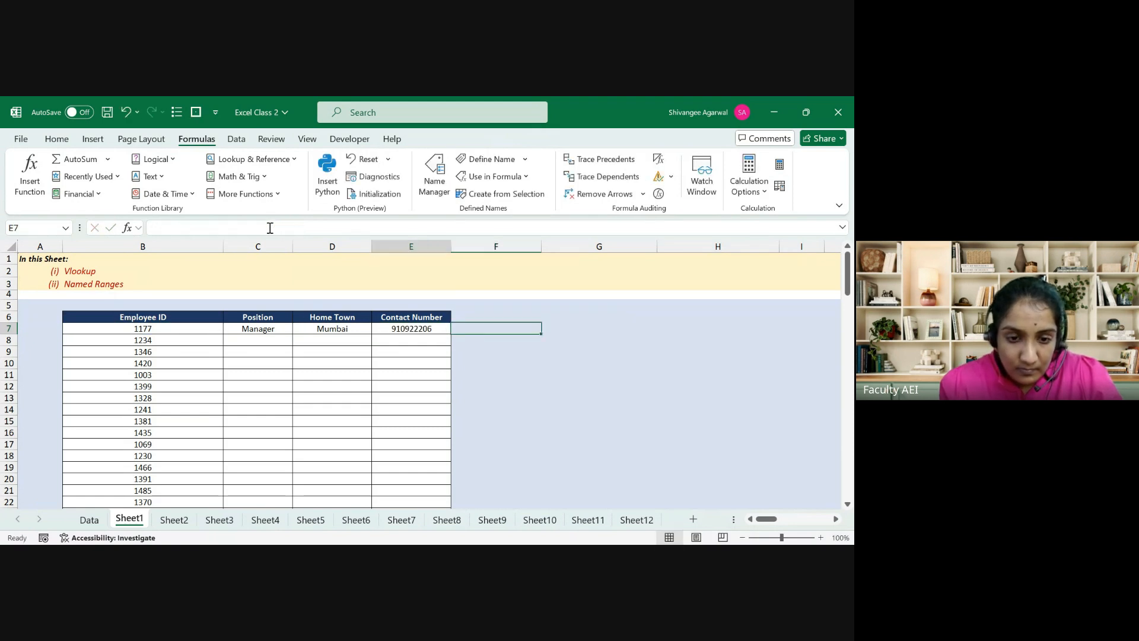
key(ctrl+Down)
key(Right)
key(shift+Right)
key(shift+Right)
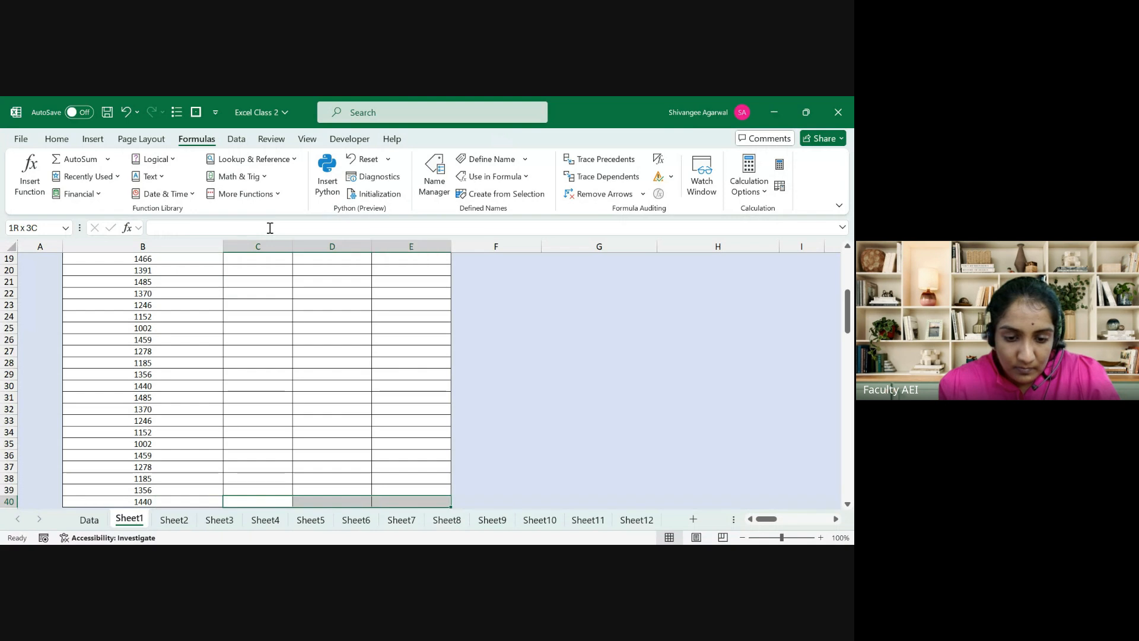
key(ctrl+shift+Up)
key(ctrl+d)
key(ctrl+Up)
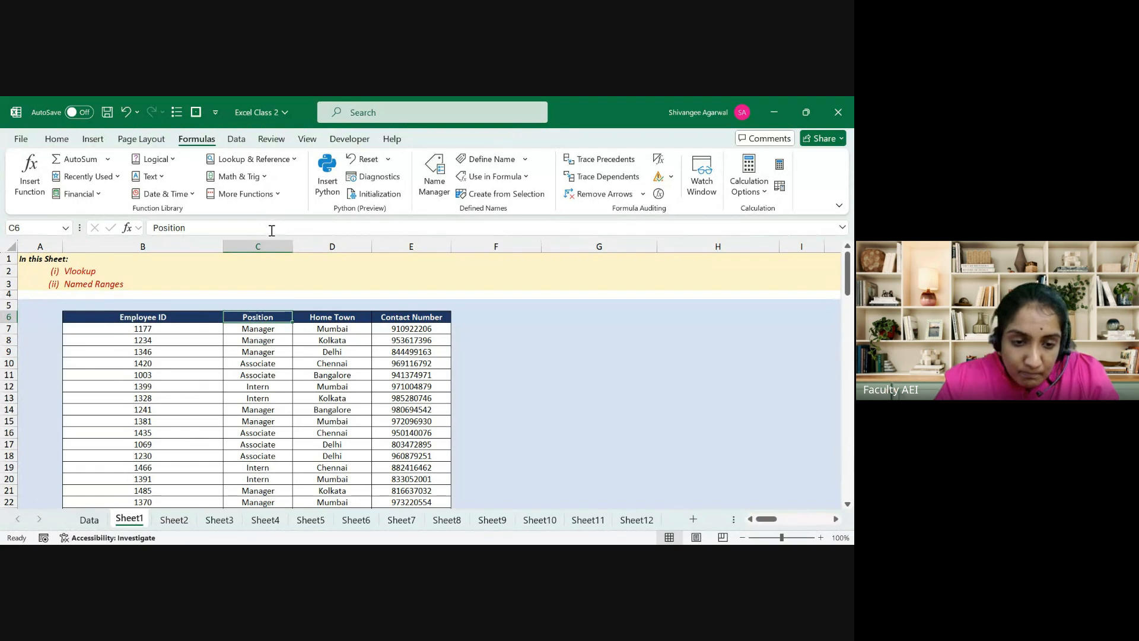
Step: Switch to Sheet2's student tables, briefly comparing against Sheet1
click(174, 519)
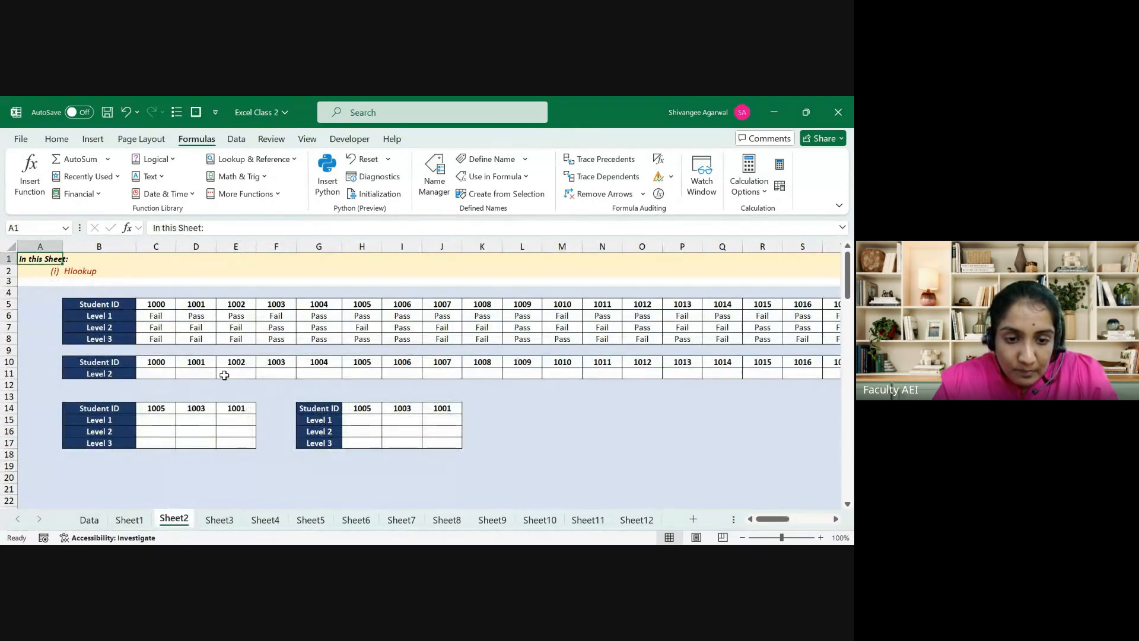
click(139, 305)
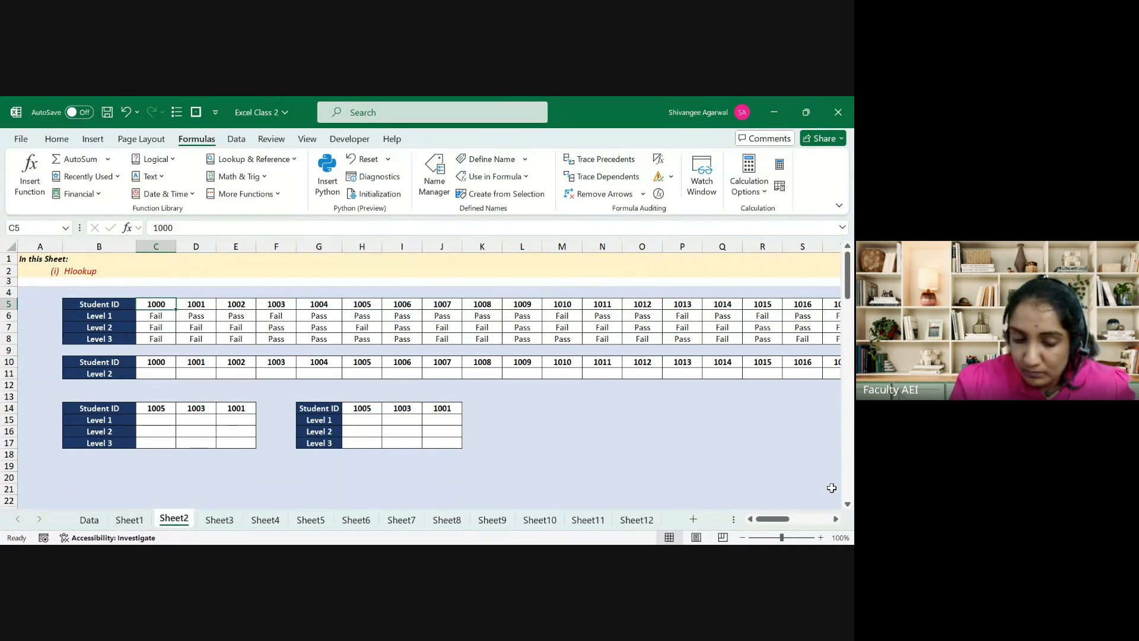
click(132, 520)
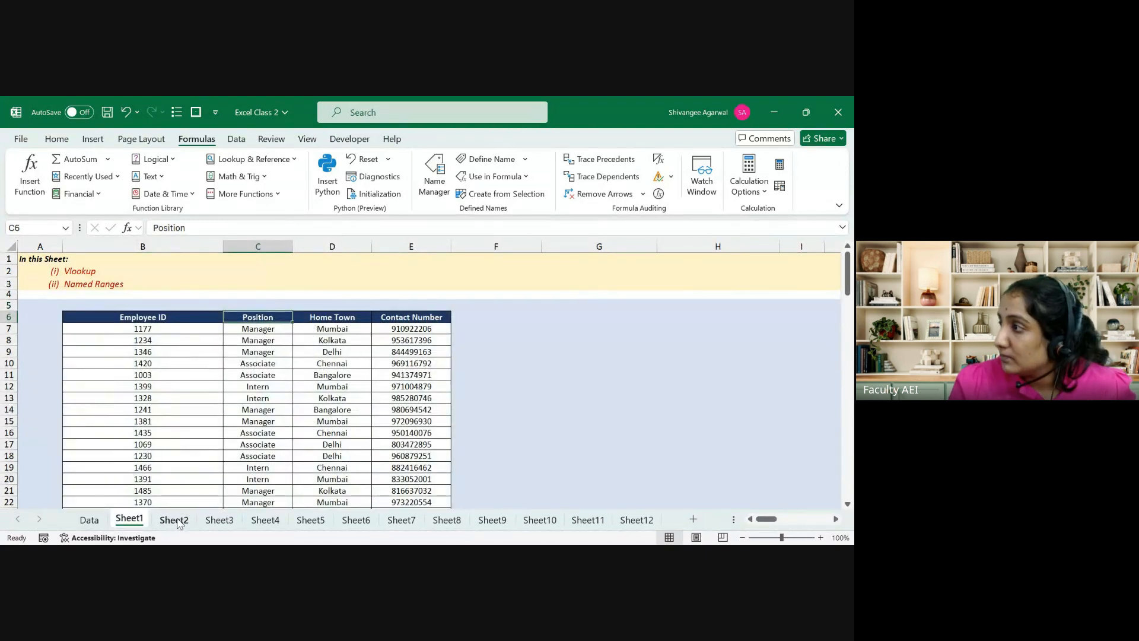
click(174, 520)
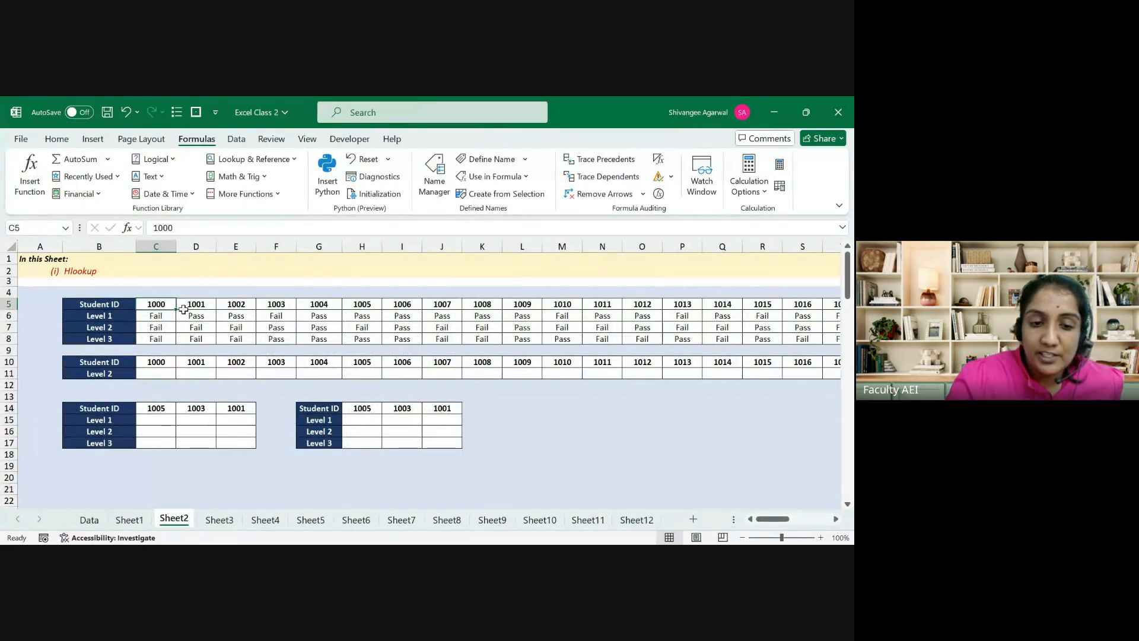
Step: Browse the Student ID row and Level 1–3 results starting from student 1000
click(113, 321)
key(Up)
key(ctrl+shift+Right)
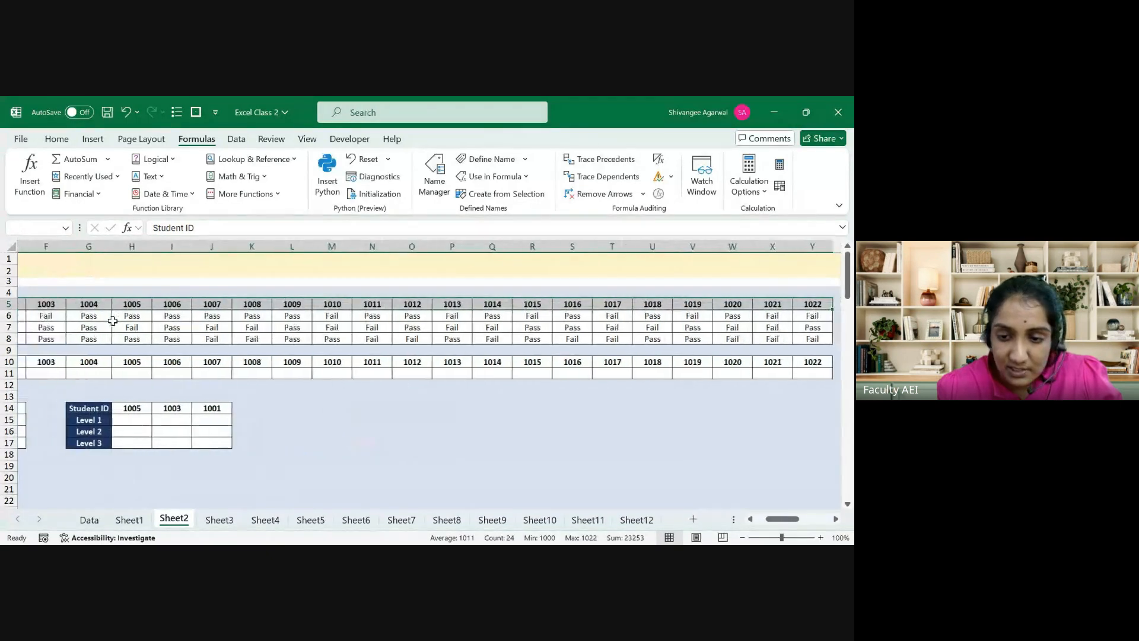
key(ctrl+shift+Down)
key(Left)
key(Right)
key(Right)
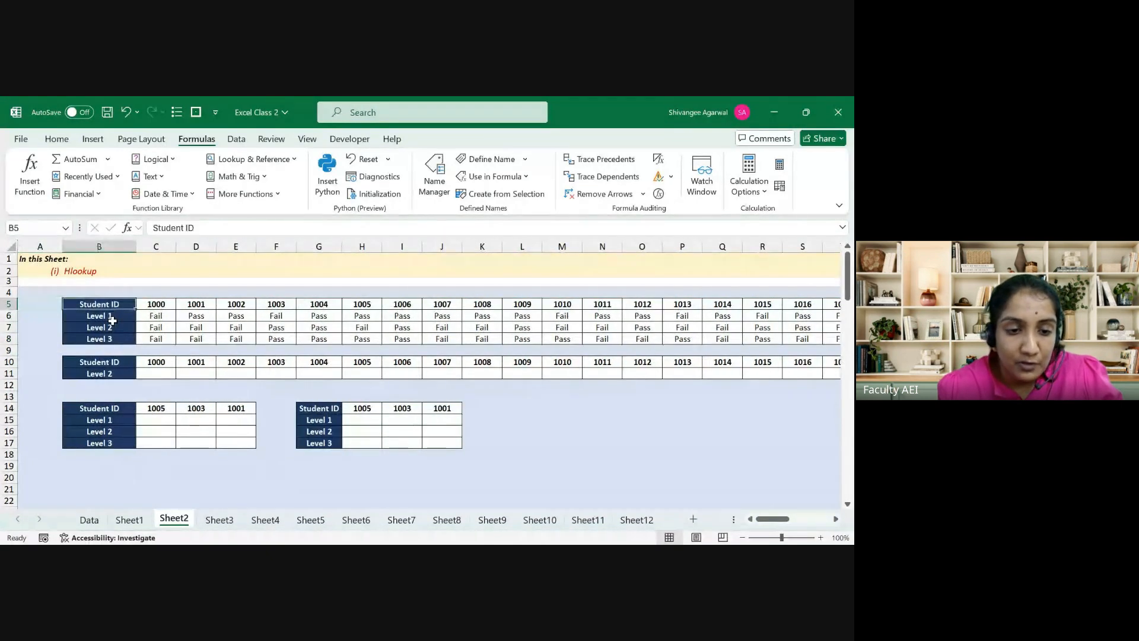
key(Down)
key(Left)
key(shift+Down)
key(shift+Down)
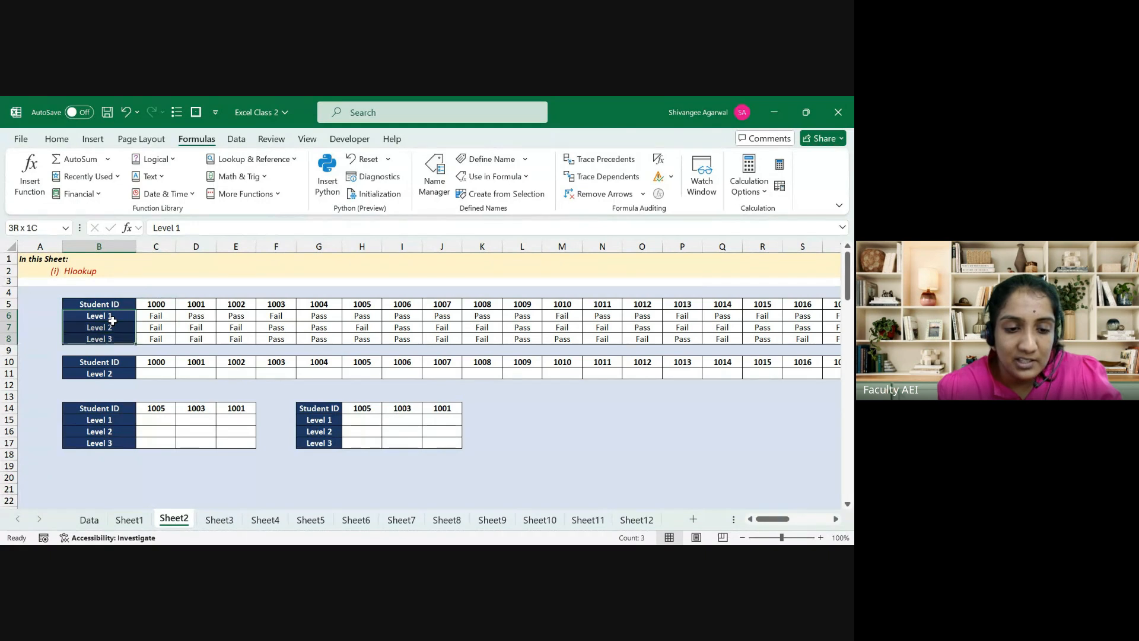
key(Right)
key(Down)
key(Down)
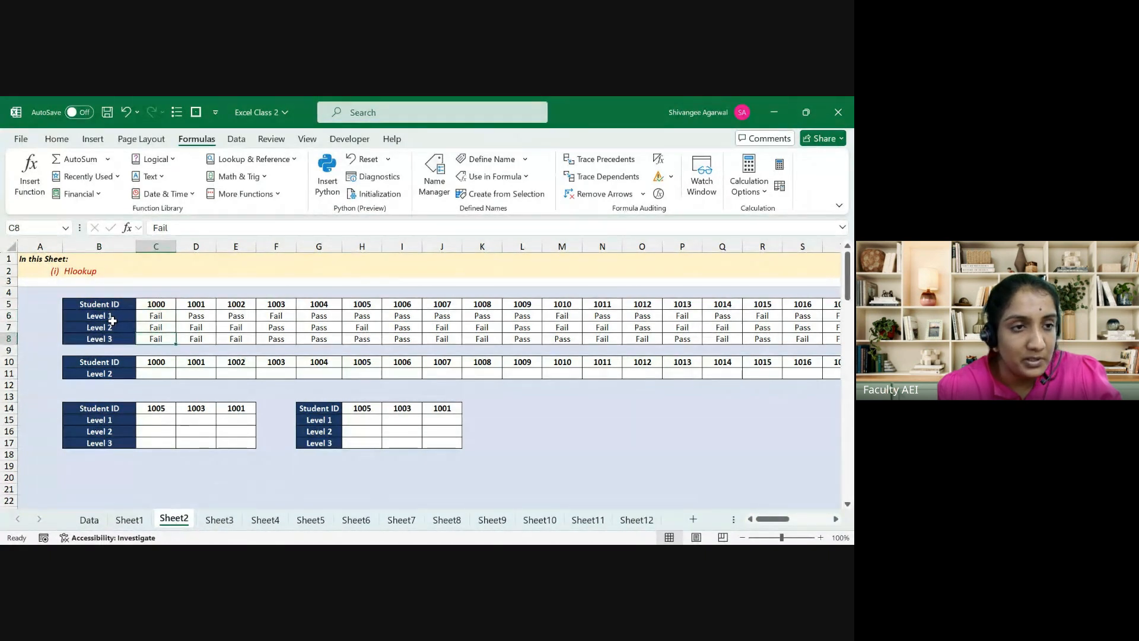
key(Right)
key(Left)
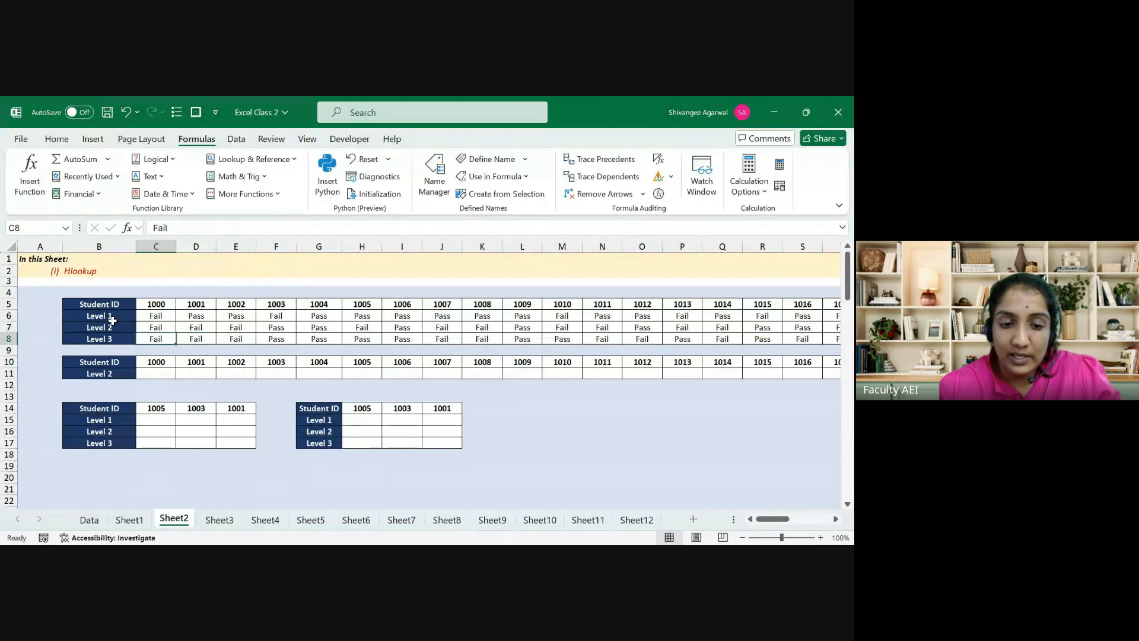
Step: Start an HLOOKUP in C11 using lookup value C10 and absolute range $B$5:$Y$8
click(164, 373)
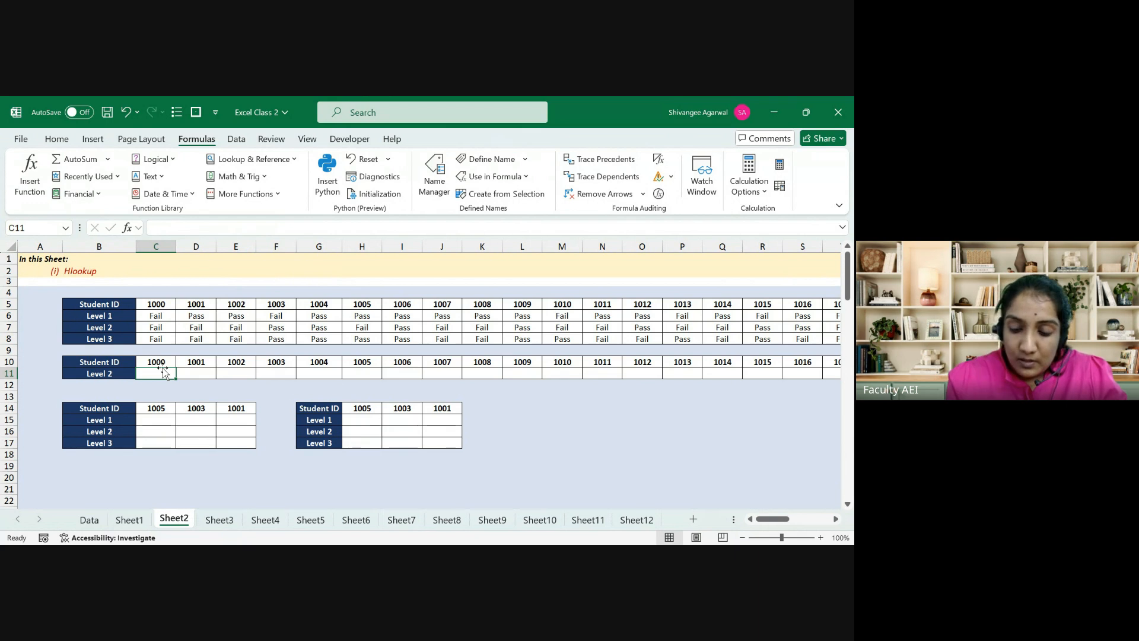
text(=h)
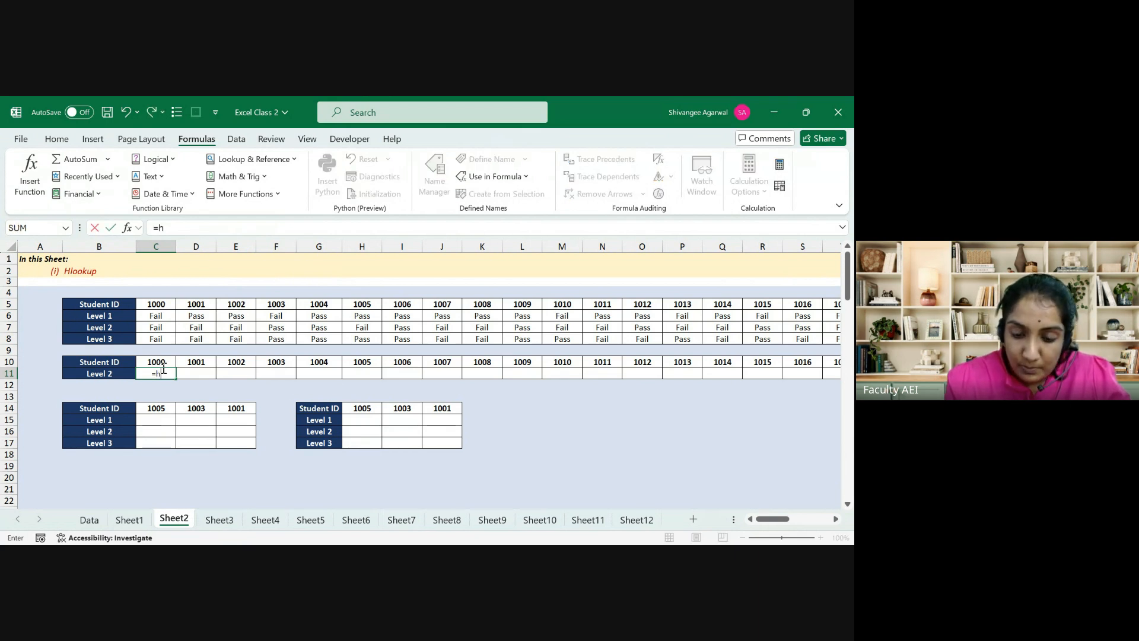
text(lo)
key(Tab)
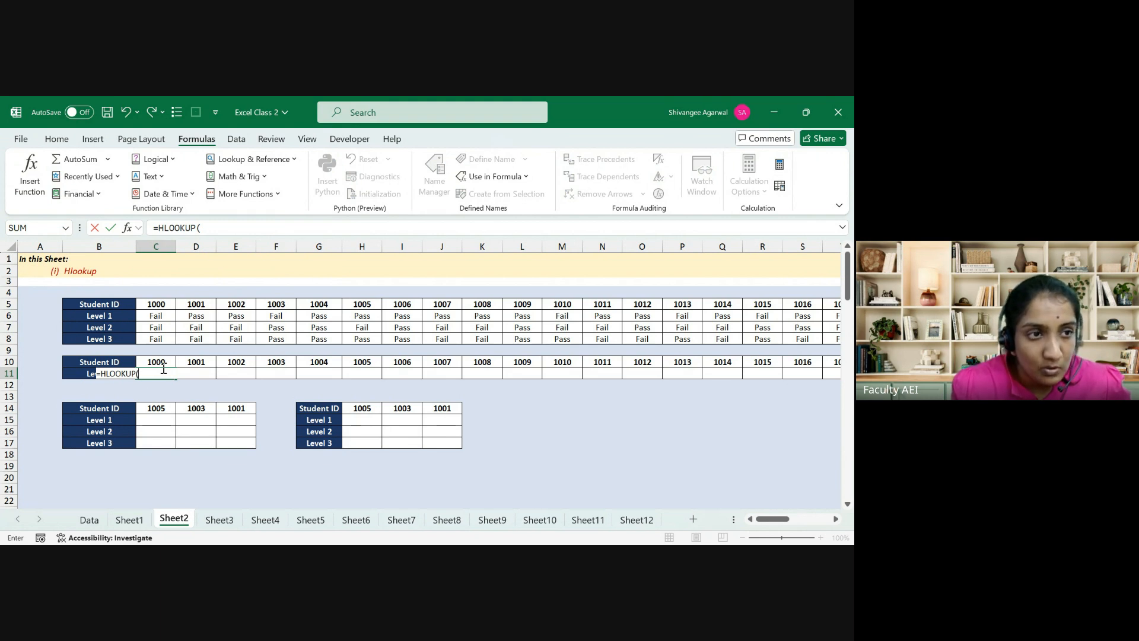
click(164, 366)
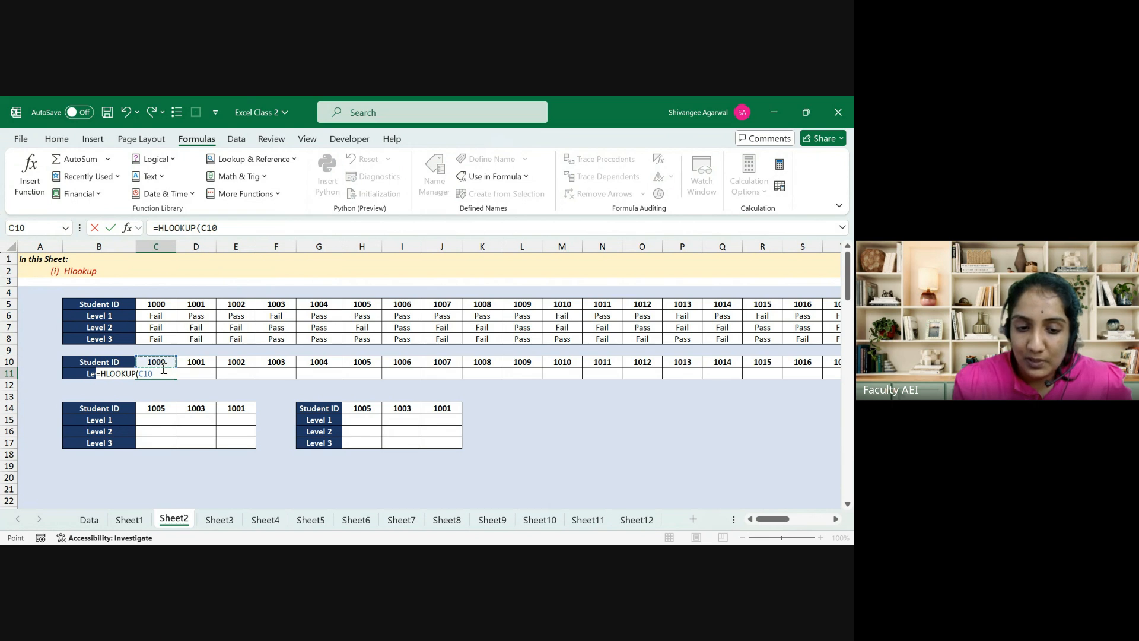
text(,)
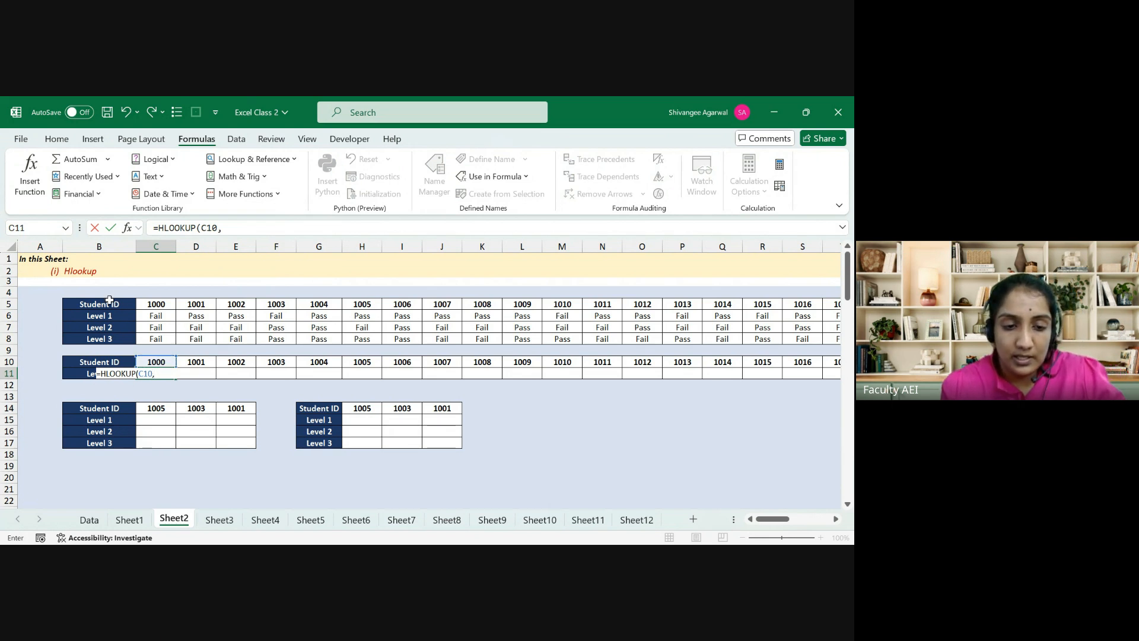
drag(109, 302, 369, 338)
drag(471, 322, 771, 341)
key(F4)
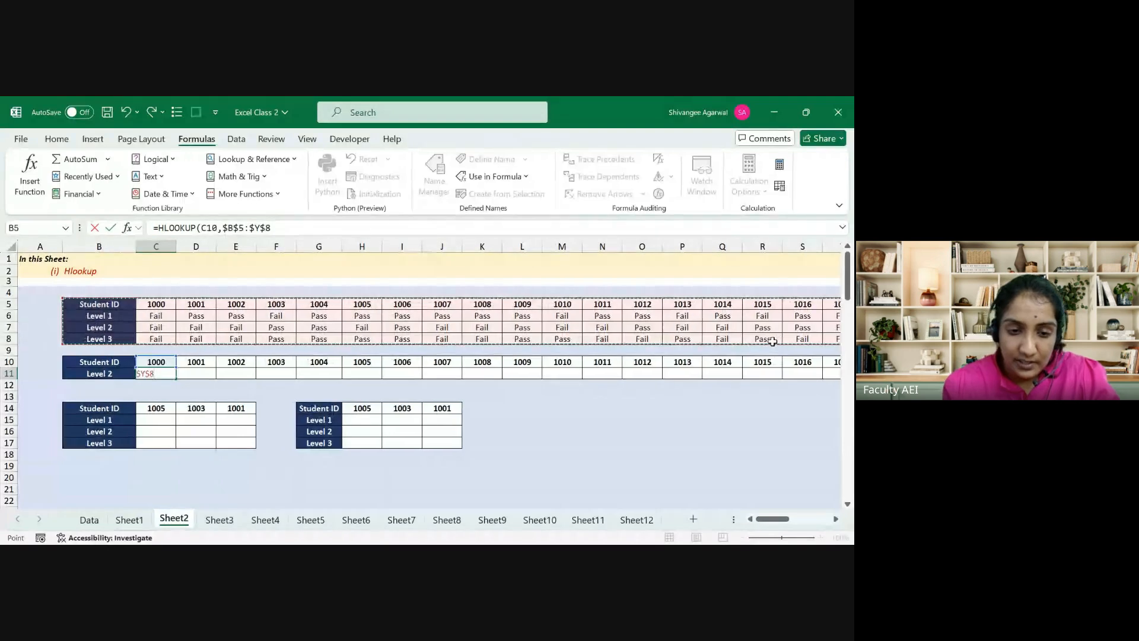
text(,)
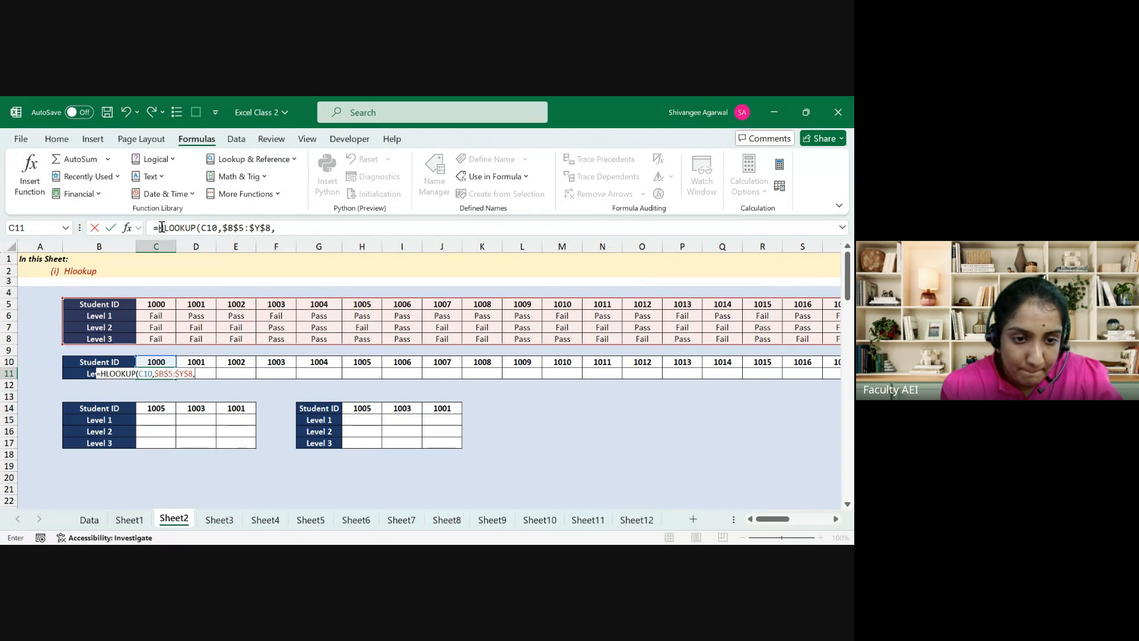
Step: Restore the leading equals sign and finish the formula with 3,FALSE, so C11 shows Fail
drag(159, 228, 137, 229)
key(BackSpace)
key(Return)
key(Up)
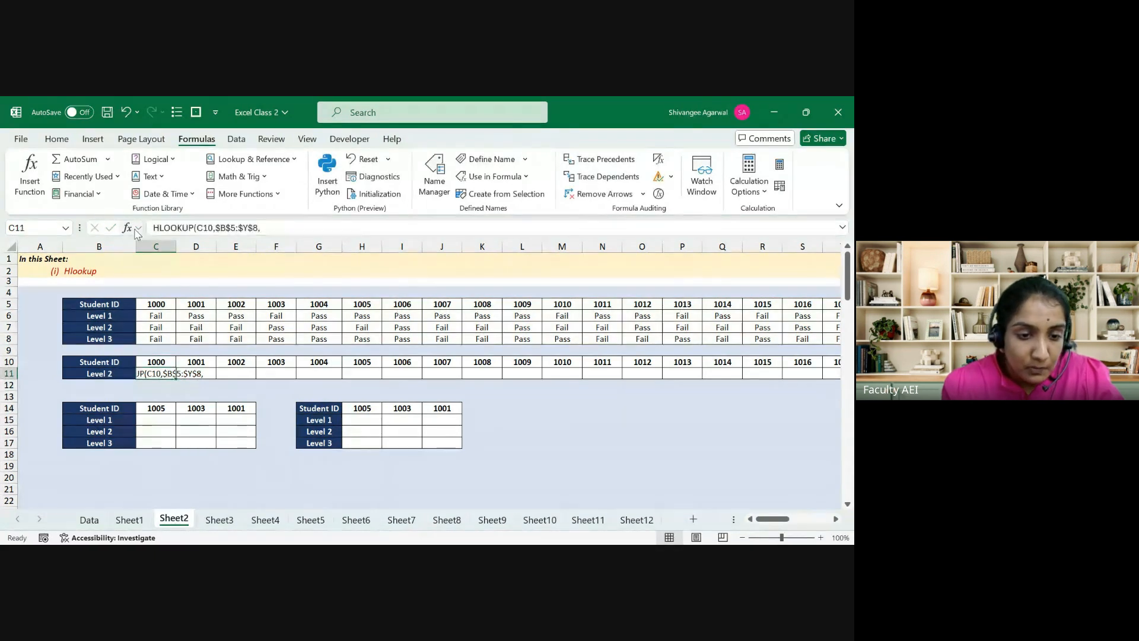
key(Left)
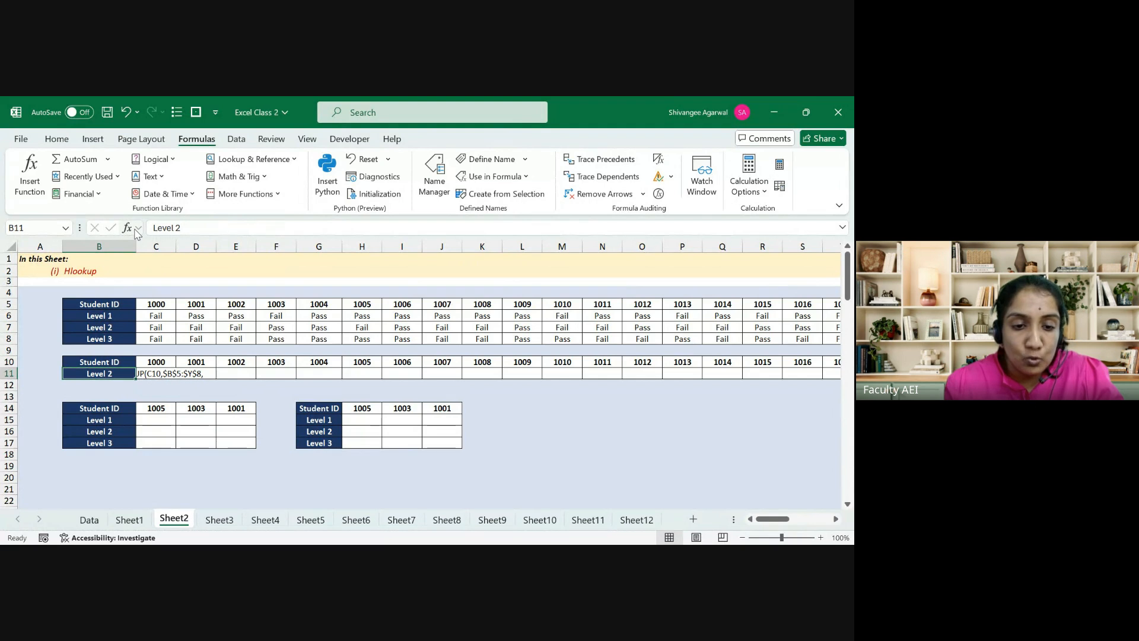
key(Right)
click(152, 227)
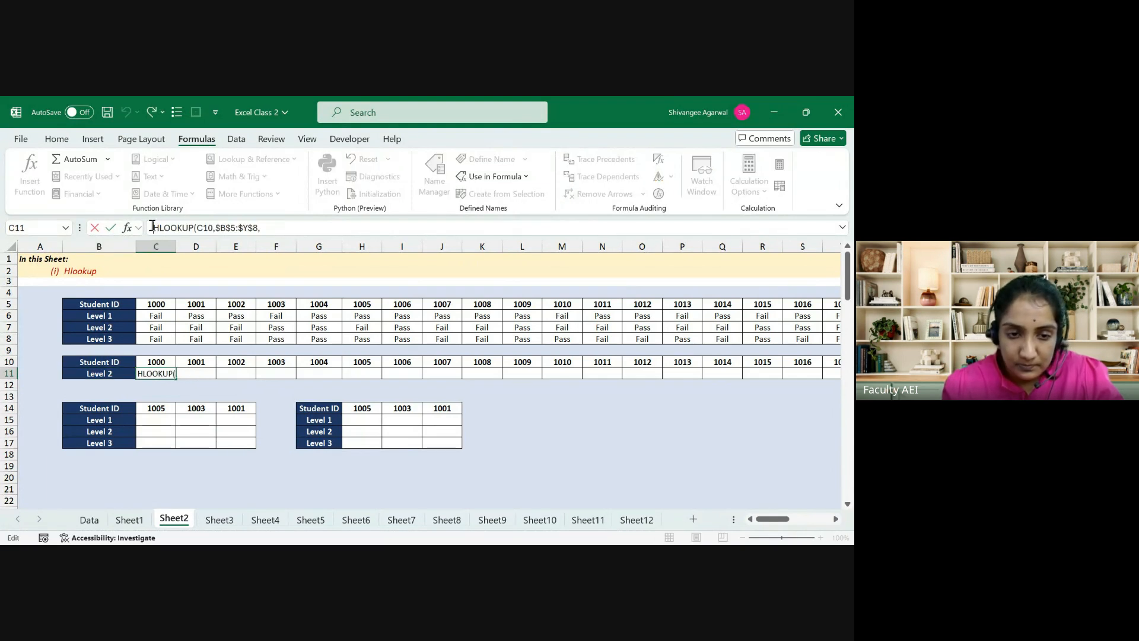
text(=)
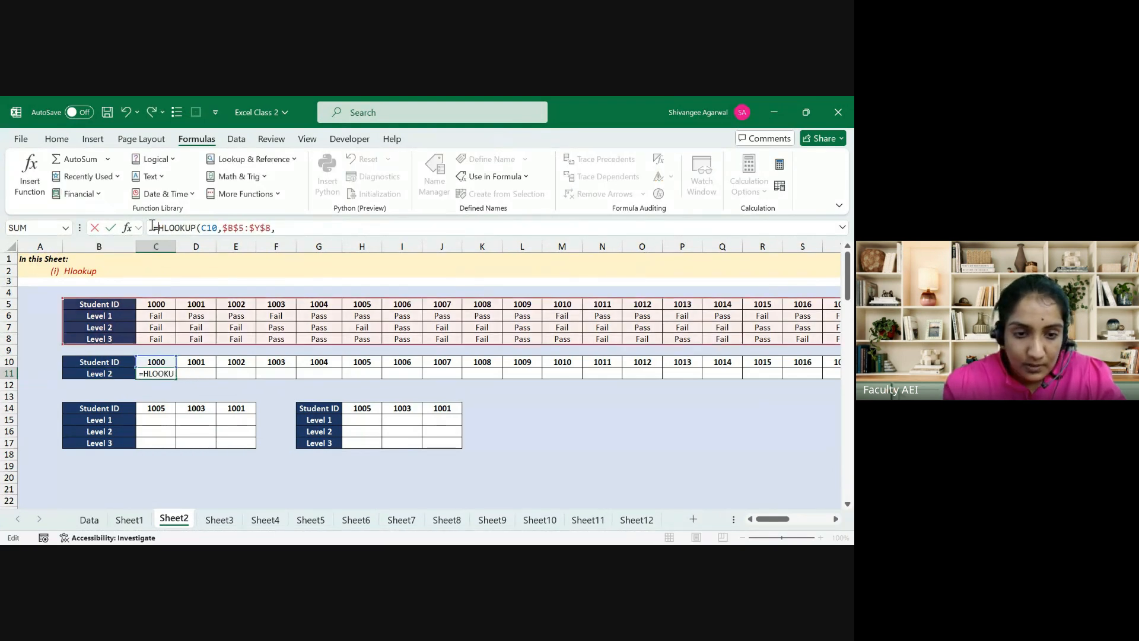
click(291, 227)
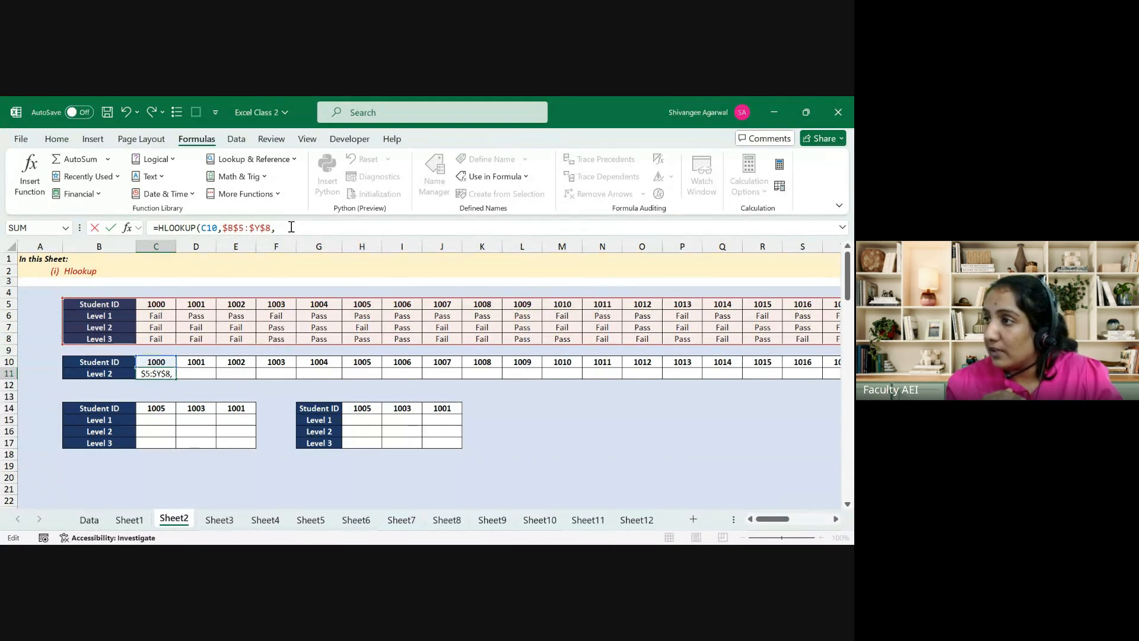
text(3)
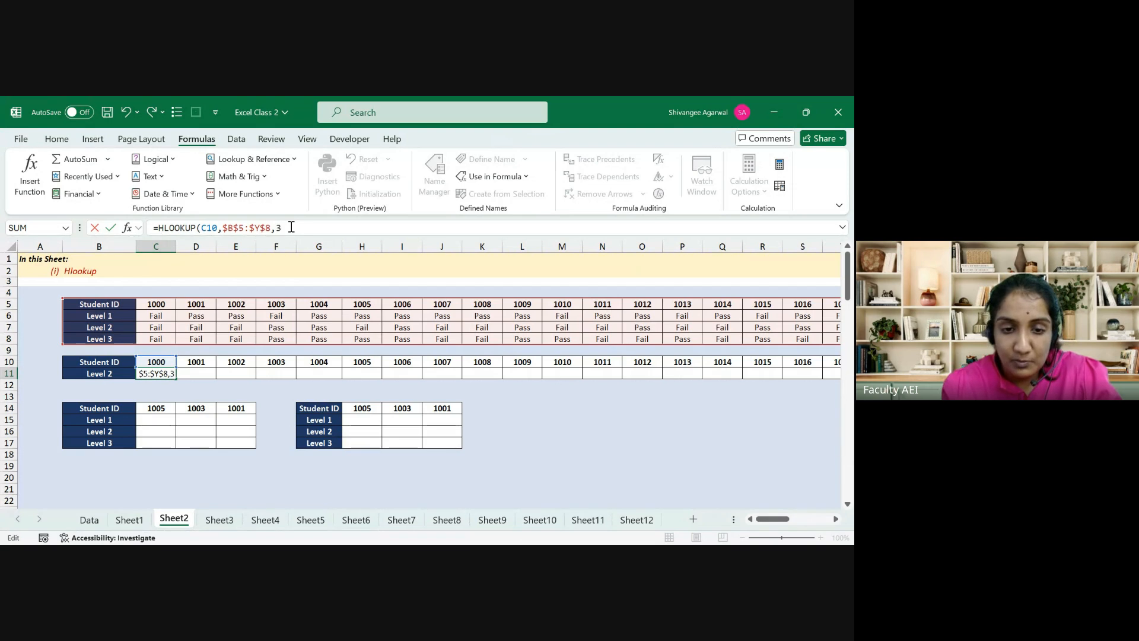
text(,)
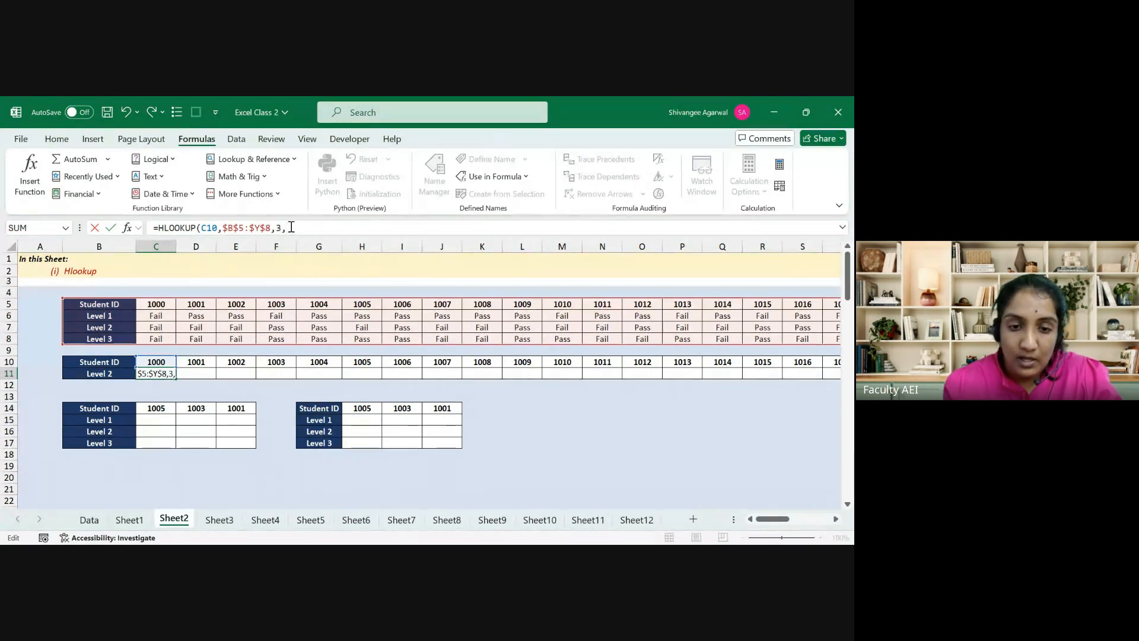
text(FALSE)
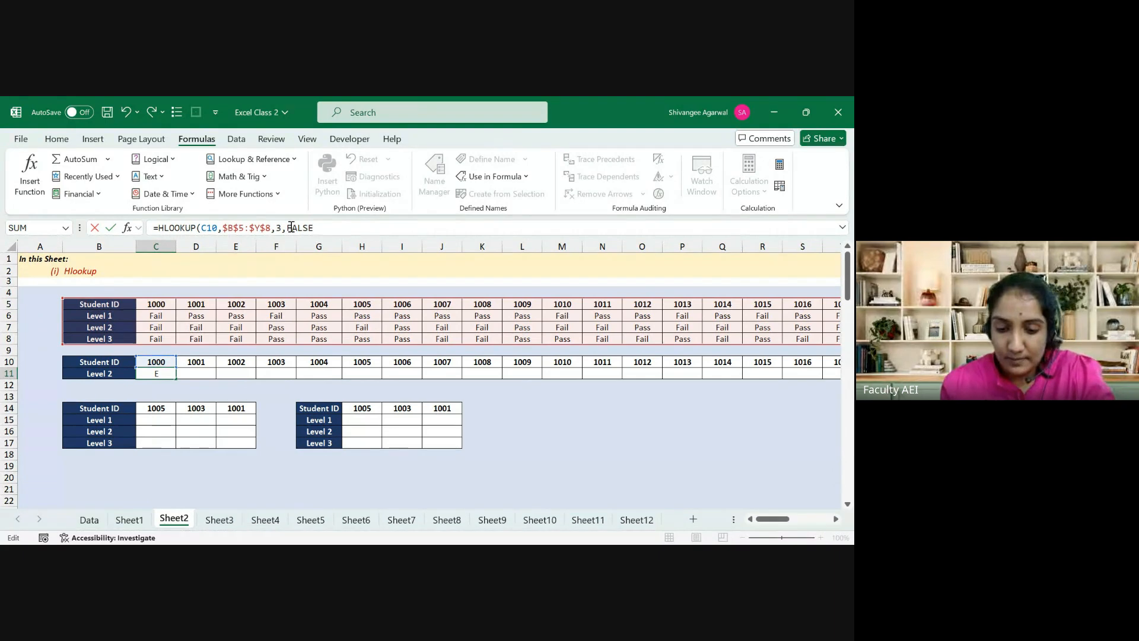
text())
key(Return)
key(Up)
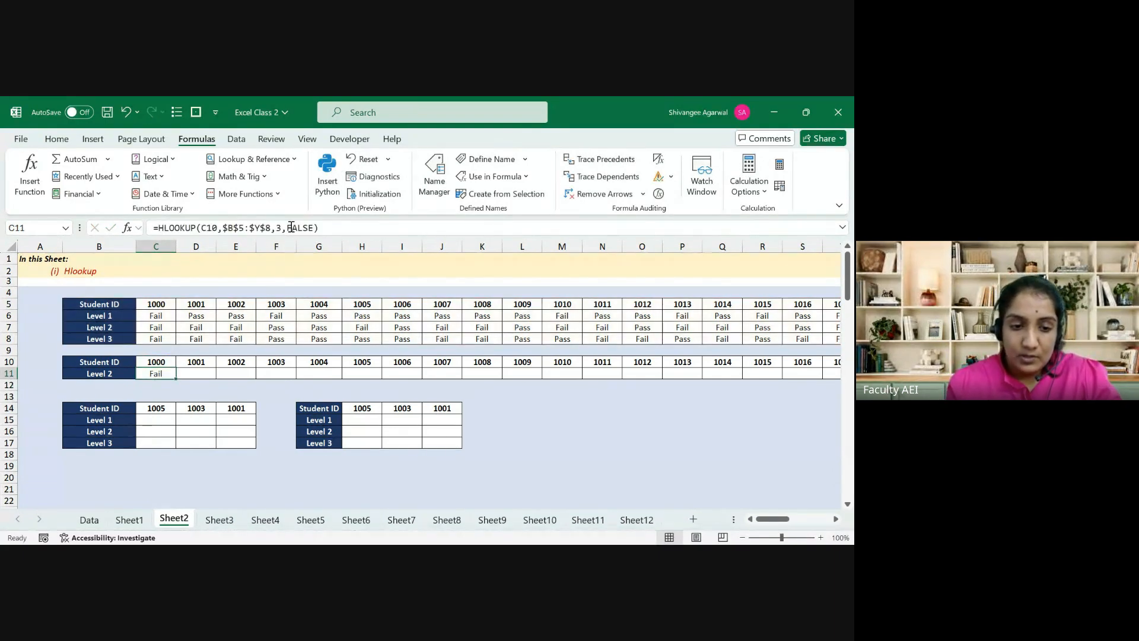
Step: Check student 1000's Level 2 result and drag C11's HLOOKUP across row 11
click(158, 306)
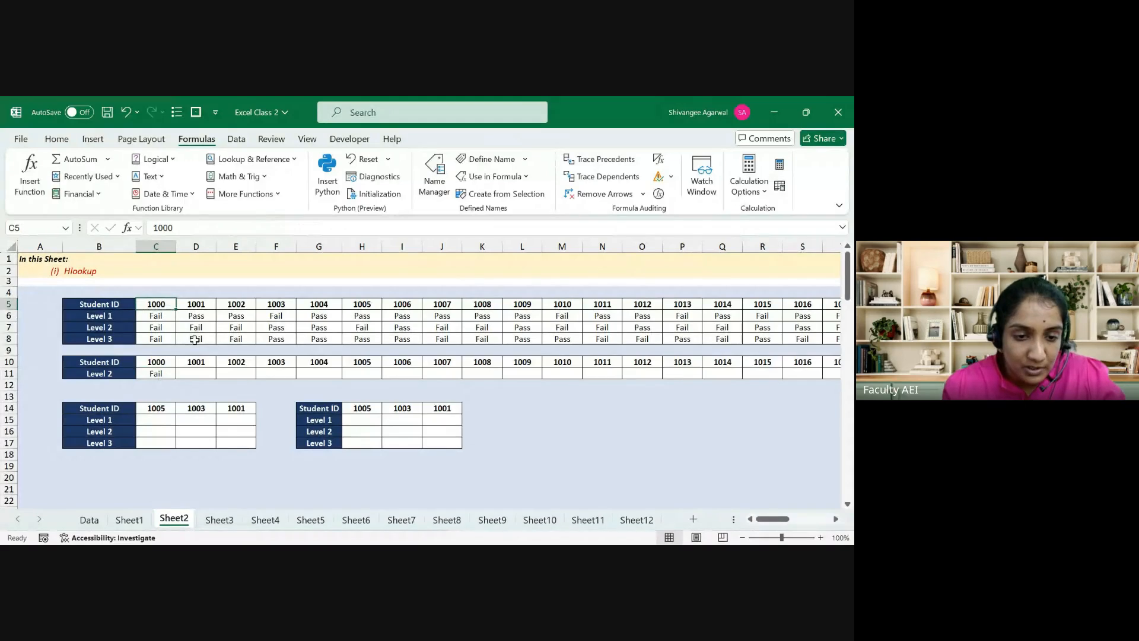
ctrl+click(144, 328)
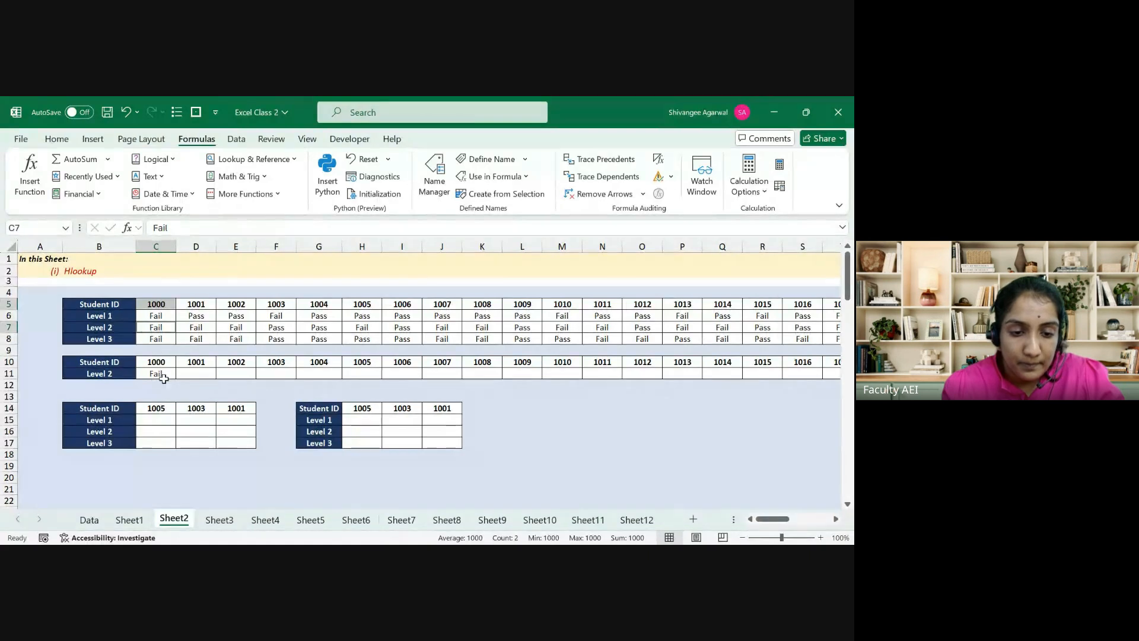
click(162, 373)
drag(176, 379, 789, 382)
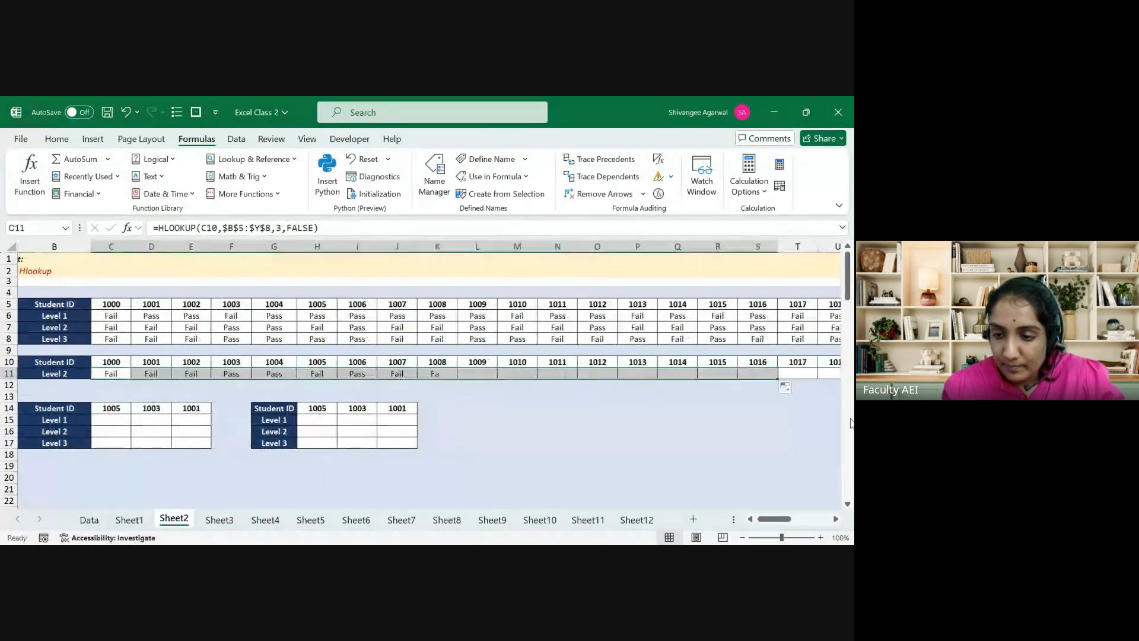
click(827, 396)
scroll(568, 398, down, 15)
key(Left)
key(Left)
key(Left)
key(Left)
key(Left)
key(Left)
key(Left)
key(Left)
key(Left)
key(Left)
key(Left)
key(Left)
key(Left)
key(Left)
key(Left)
key(Left)
key(Left)
key(Left)
key(Left)
key(Left)
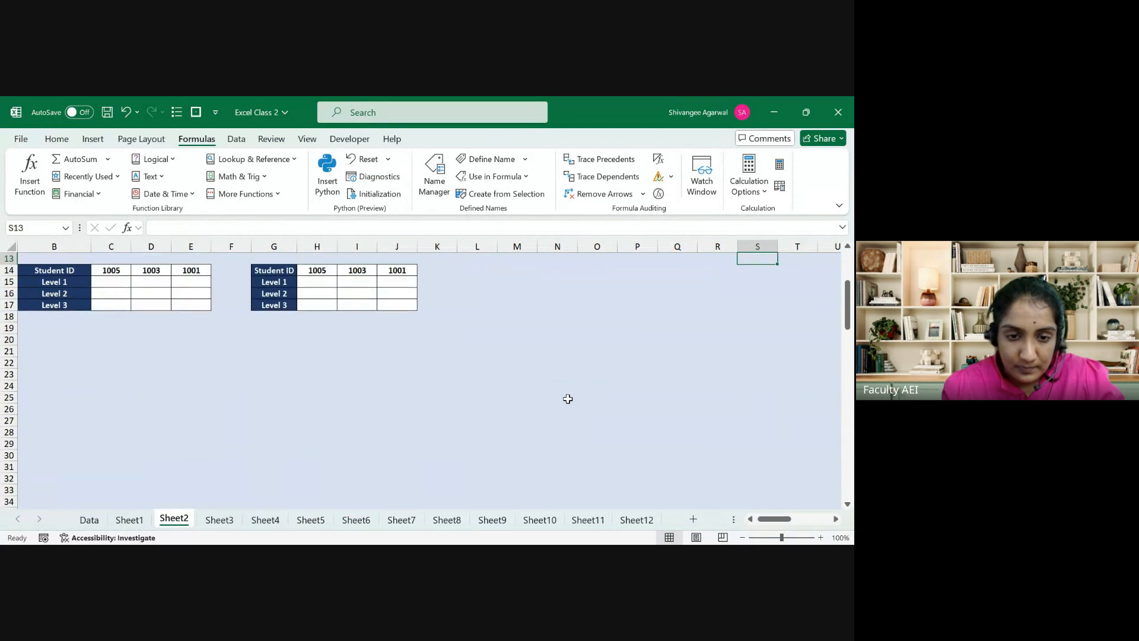
key(ctrl+Up)
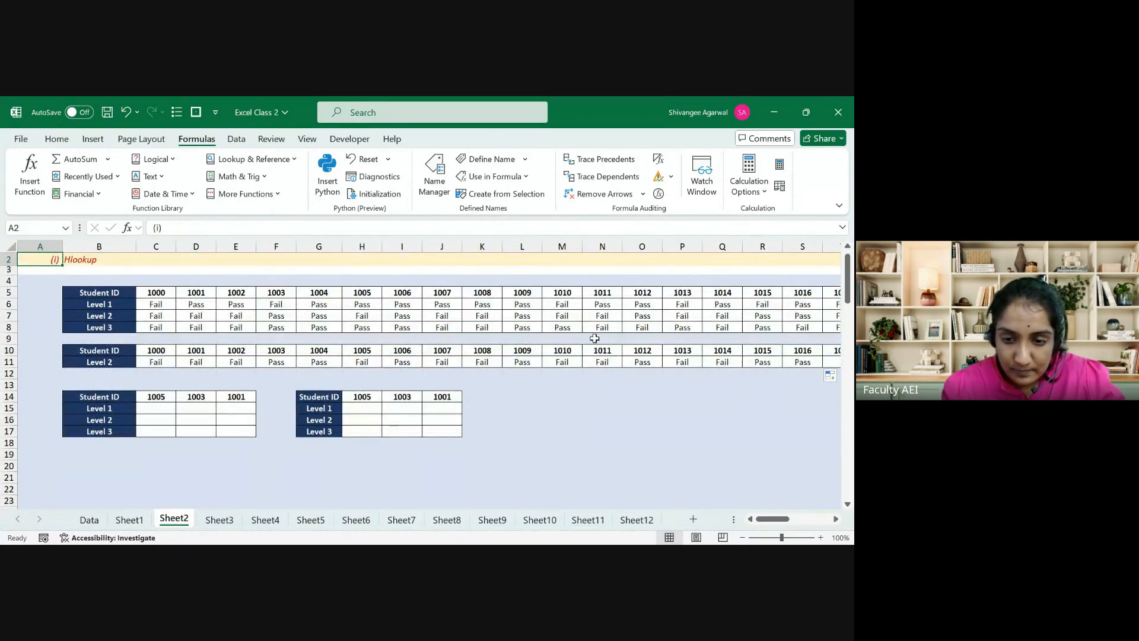
Step: Fill the Level 2 HLOOKUP into the remaining row 11 cells through column Y
drag(593, 348, 580, 361)
key(Up)
key(Right)
key(Down)
key(ctrl+Right)
key(Down)
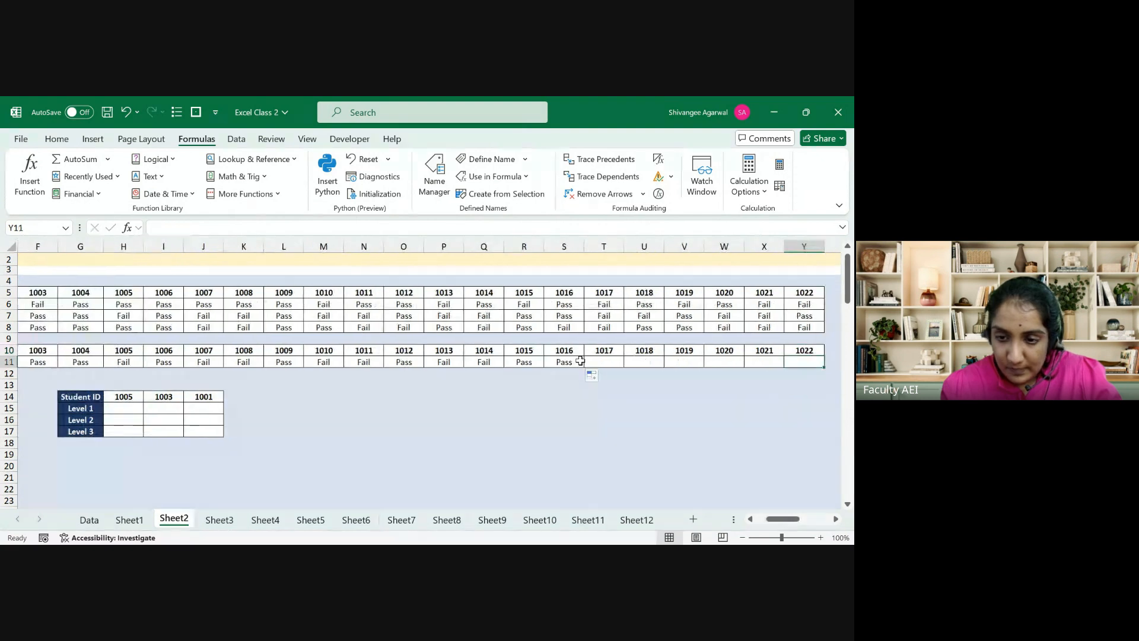
key(ctrl+shift+Left)
key(ctrl+r)
key(ctrl+Left)
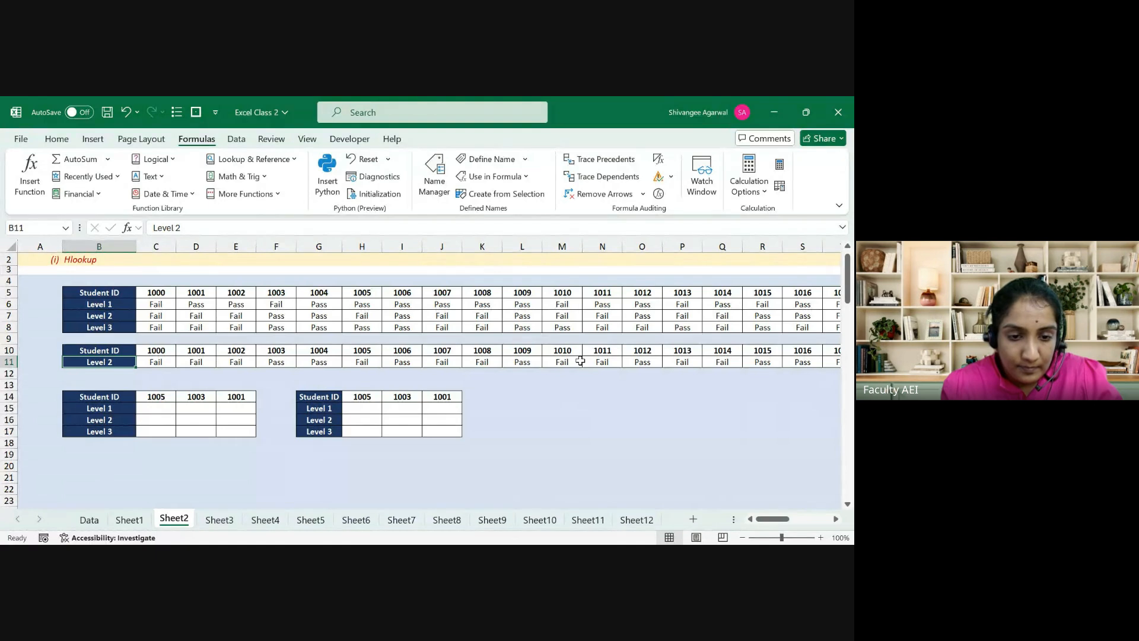
key(Down)
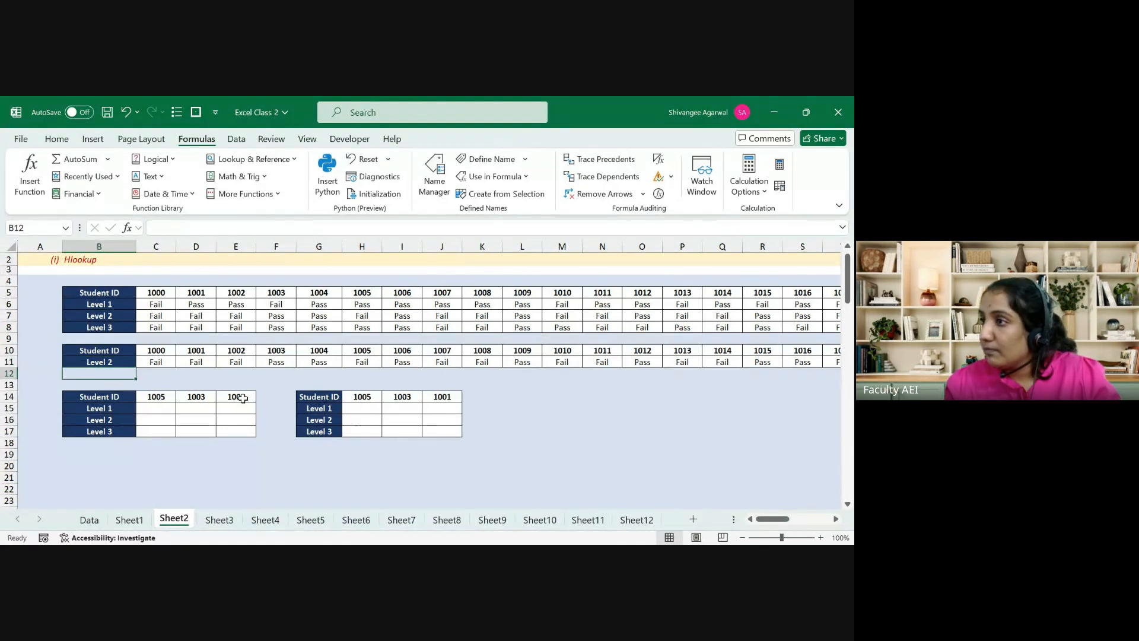
Step: Paste the Student ID header and IDs 1000–1002 transposed down column B from B19
drag(107, 351, 226, 351)
key(ctrl+c)
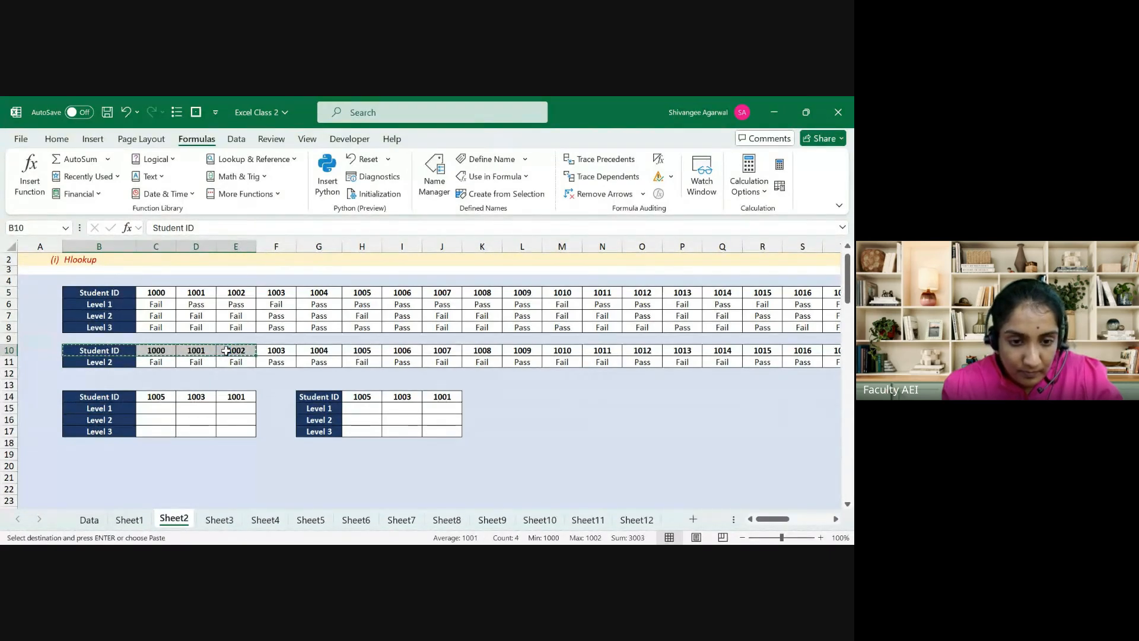
key(Down)
key(Down)
key(Down)
key(Down)
key(Down)
key(Down)
key(Down)
key(Down)
key(Down)
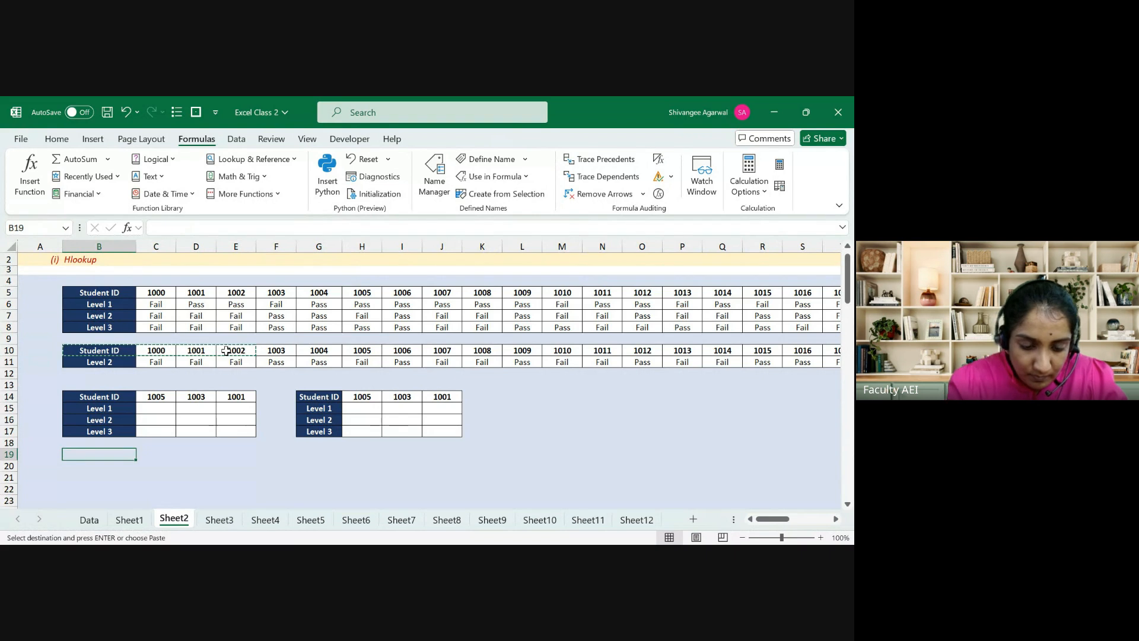
key(alt+e)
key(s)
key(e)
key(Return)
key(Escape)
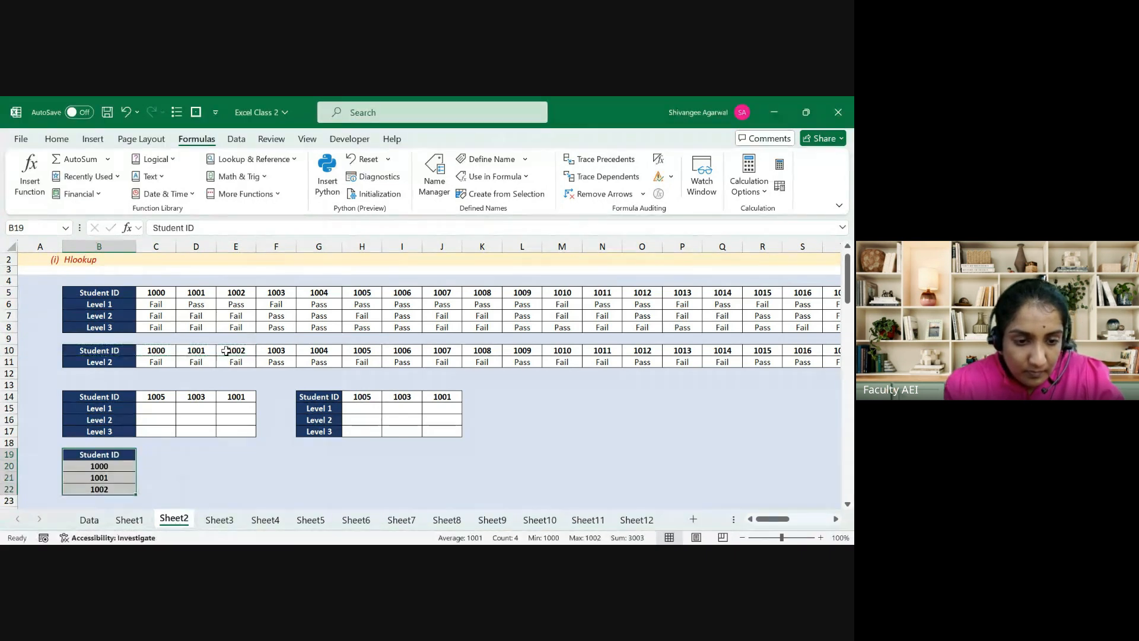
Step: Add a 'Level 3' header in C19 beside Student ID
key(Up)
key(Up)
key(Up)
key(Up)
key(ctrl+c)
key(Down)
key(Down)
key(Down)
key(Down)
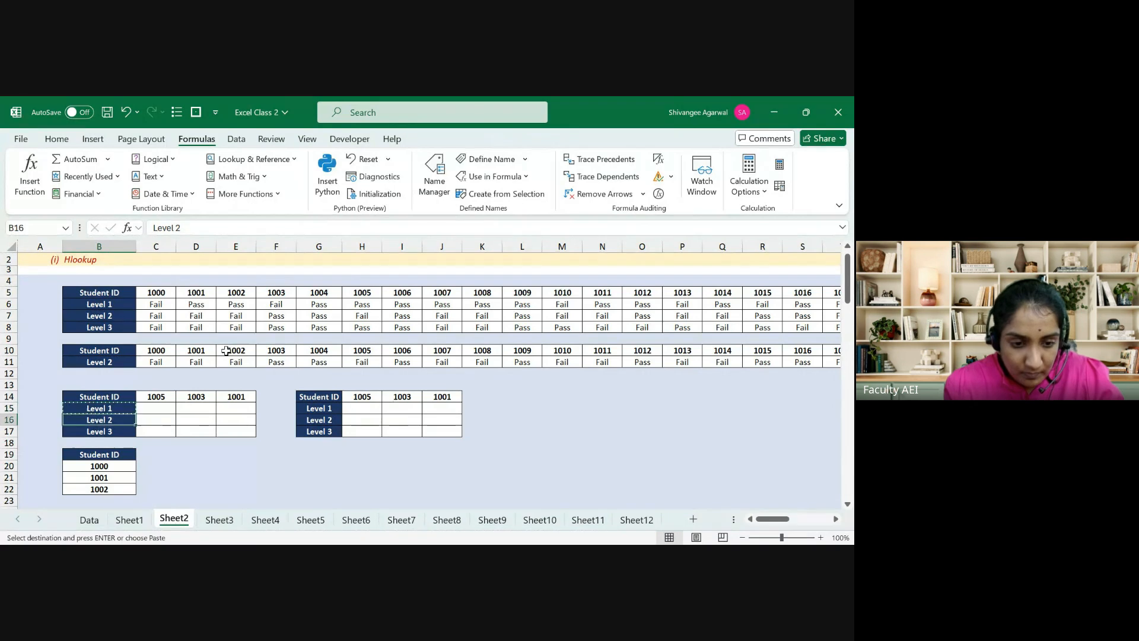
key(Right)
key(ctrl+v)
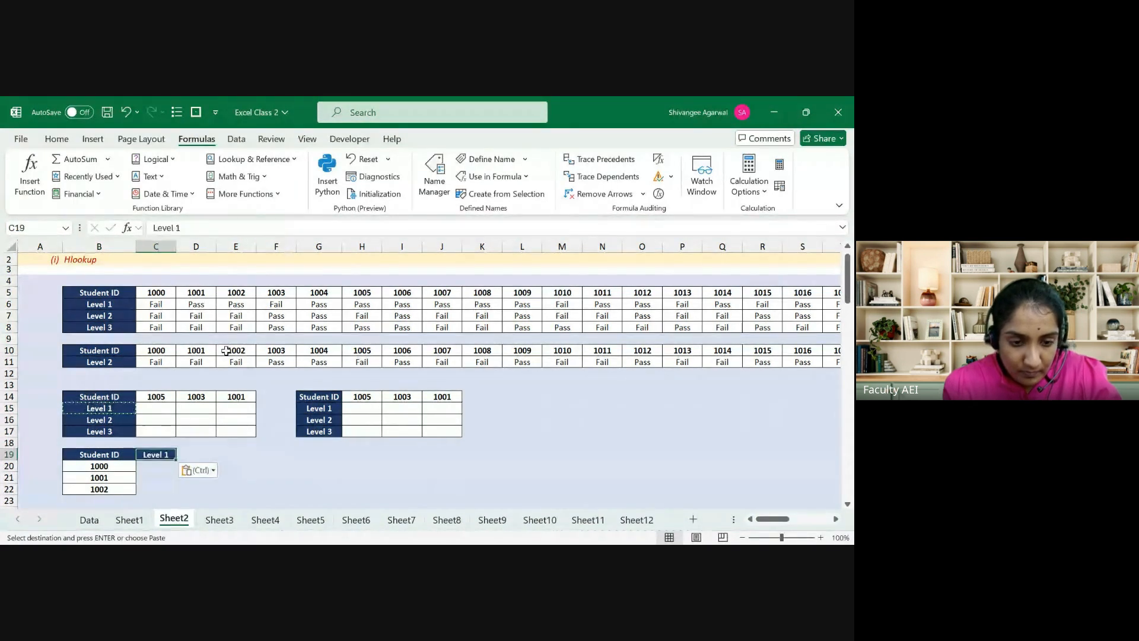
key(Escape)
key(F2)
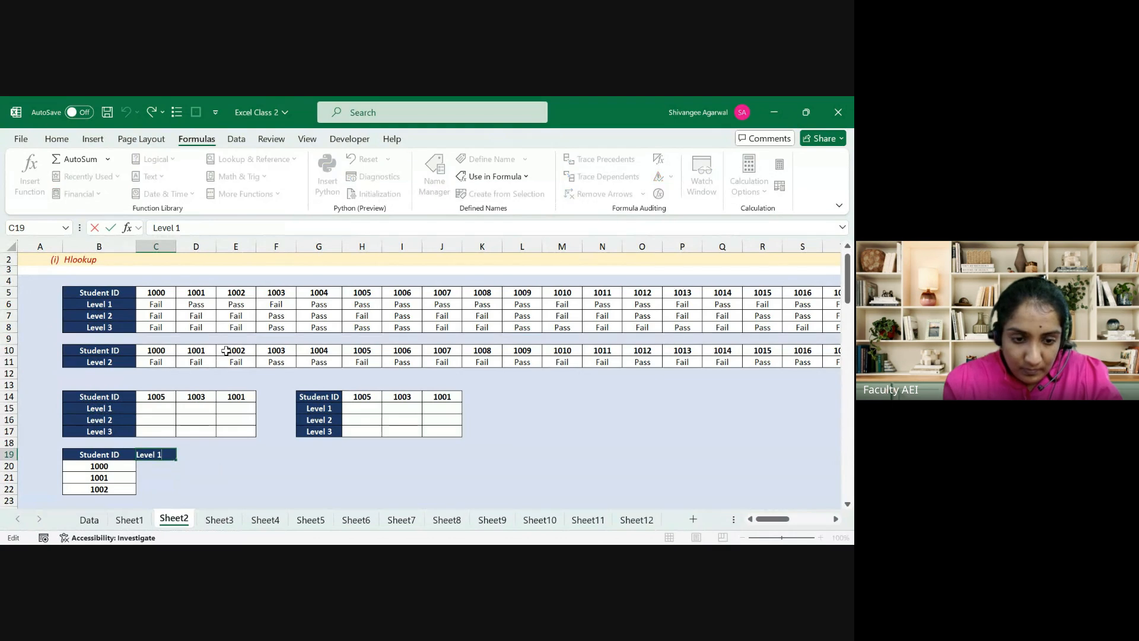
key(BackSpace)
text(3)
key(Return)
key(Left)
Step: Put borders around the new B19:C22 table and select C20
key(Up)
key(shift+Right)
key(shift+Down)
key(shift+Down)
key(shift+Down)
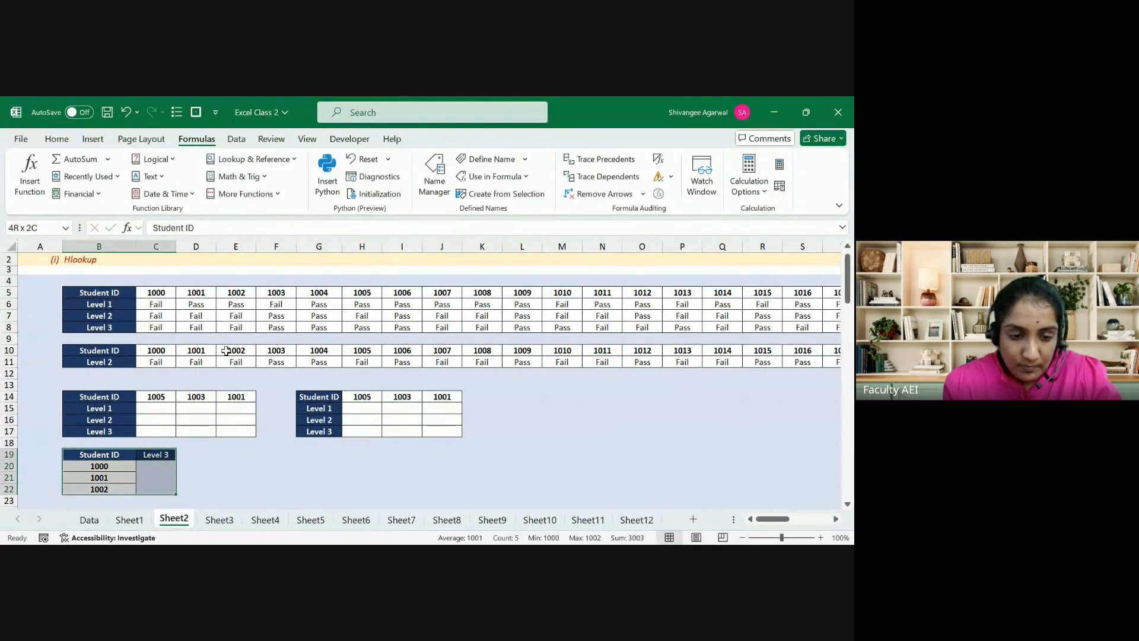
click(56, 139)
click(155, 191)
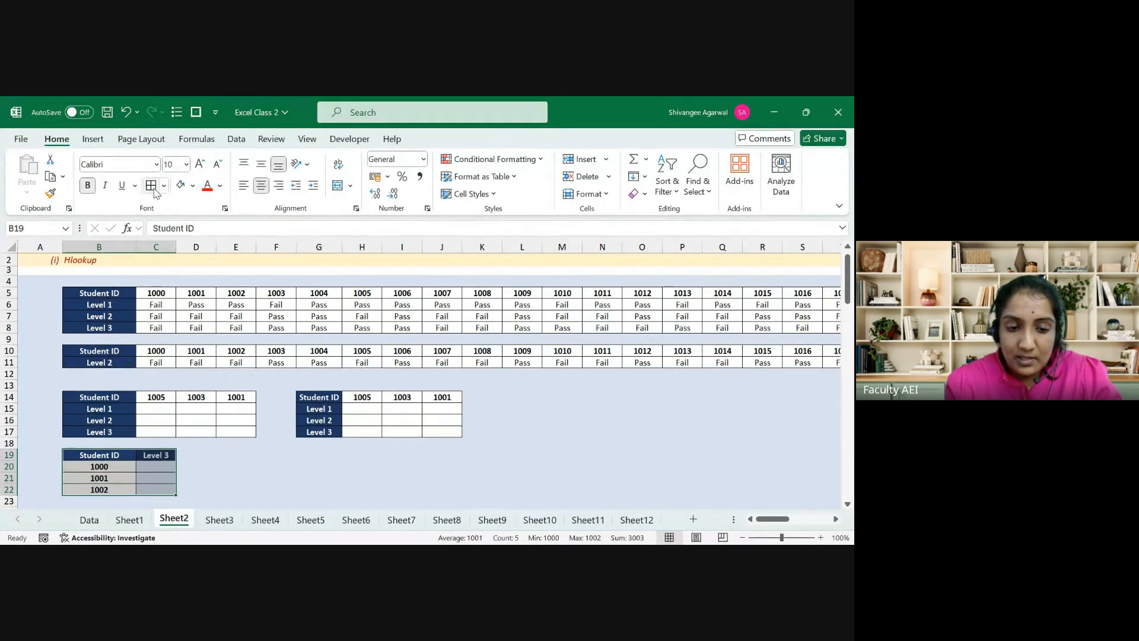
key(Left)
key(Down)
key(Right)
key(Right)
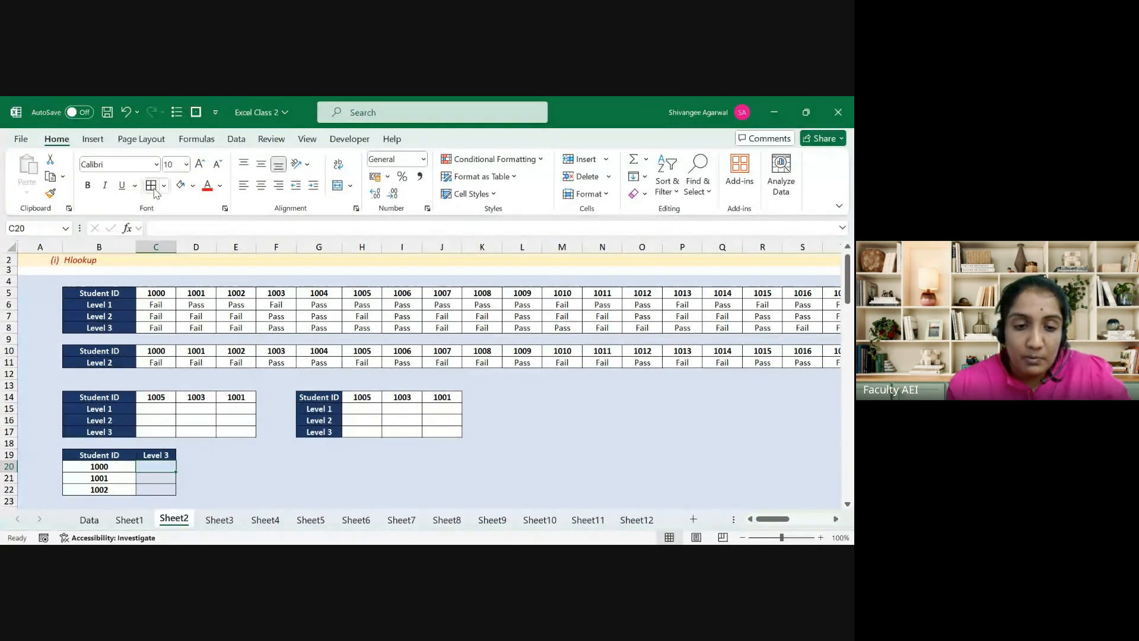
Step: Start an HLOOKUP in C20 using student ID B20 as the lookup value
click(153, 294)
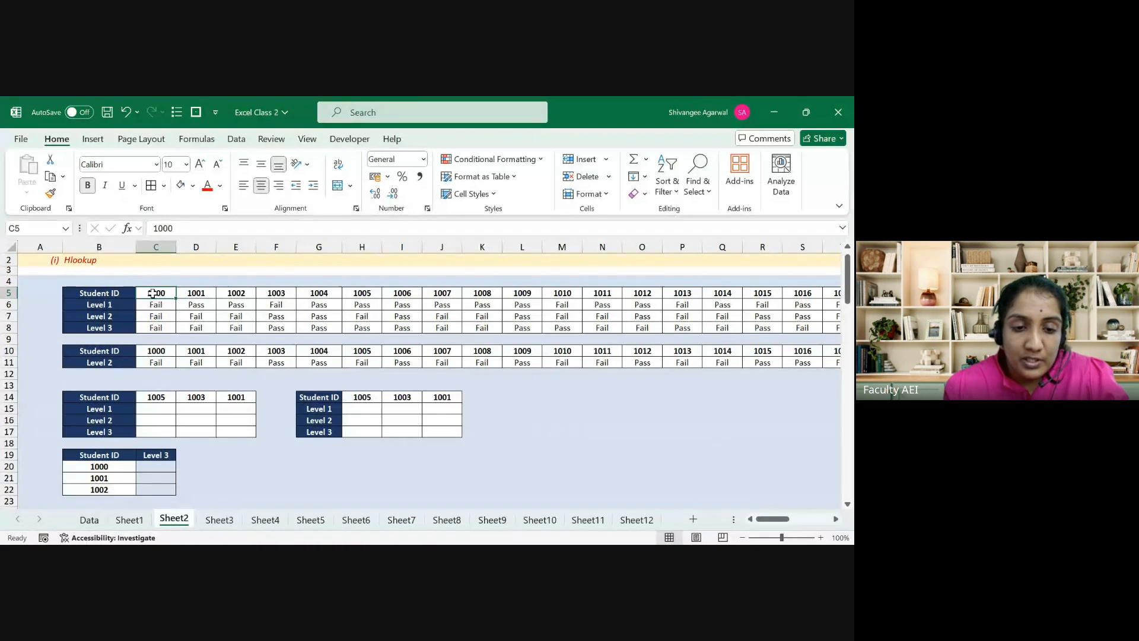
key(Left)
key(ctrl+shift+Right)
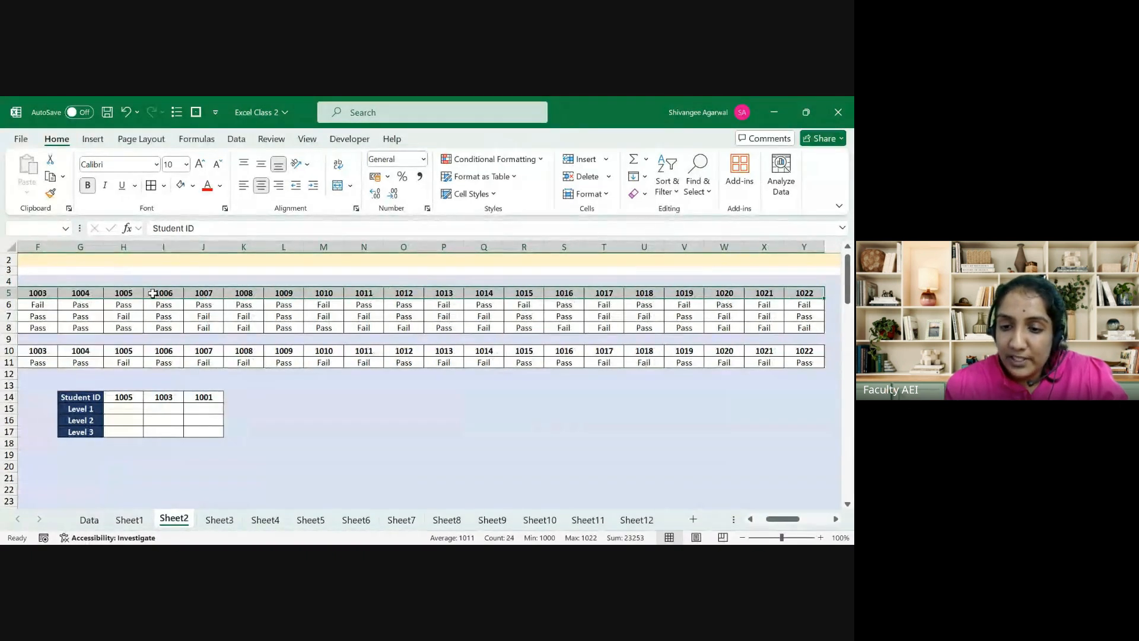
key(ctrl+shift+Left)
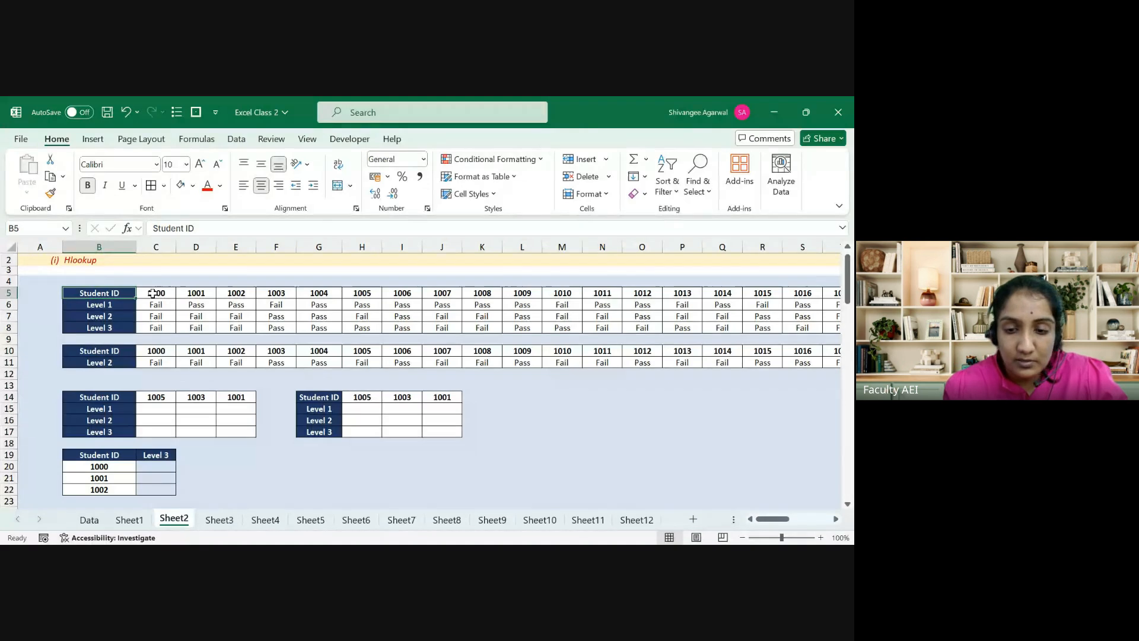
key(Right)
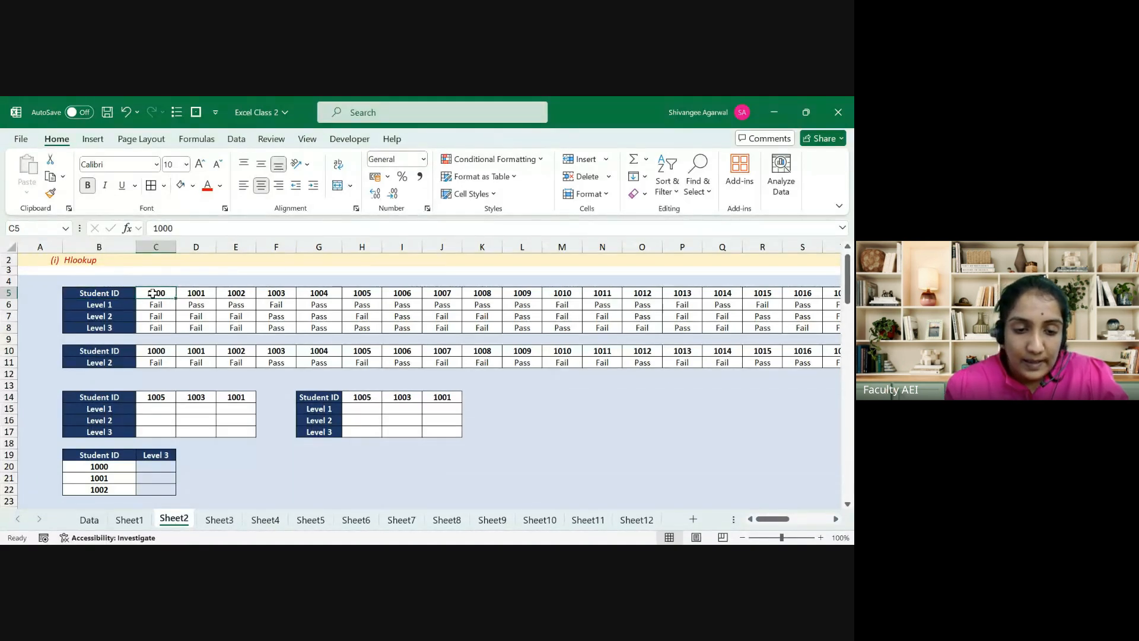
key(Down)
key(Down)
key(Down)
key(Down)
key(Down)
key(Down)
key(Down)
key(Down)
key(Down)
key(Down)
key(Down)
key(Down)
key(Down)
key(Down)
key(Down)
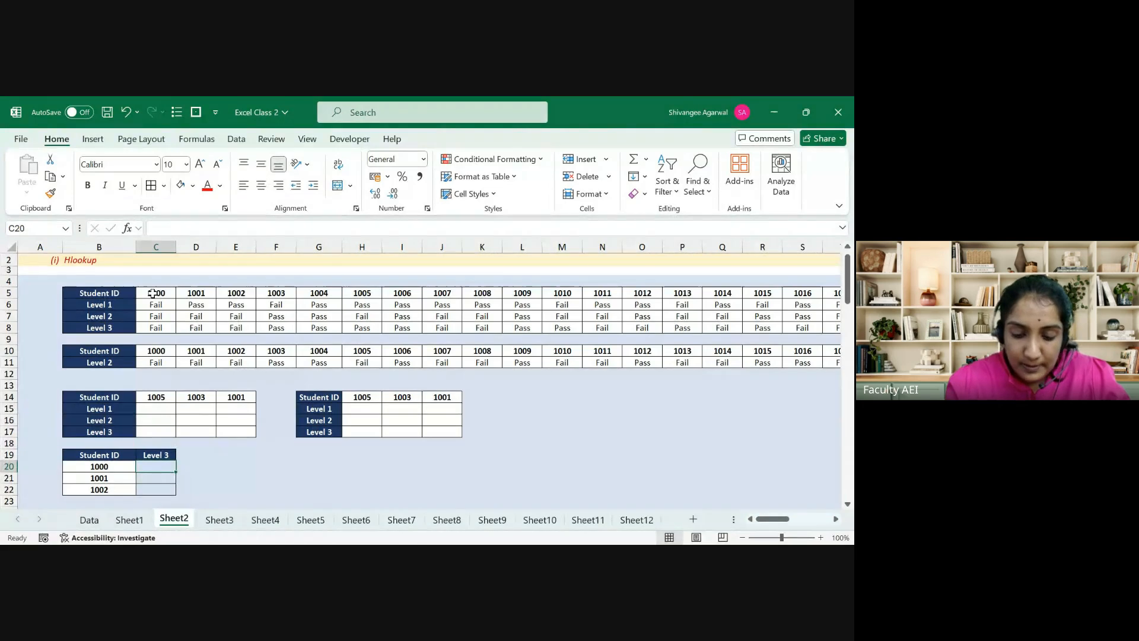
text(=HLOOKUP()
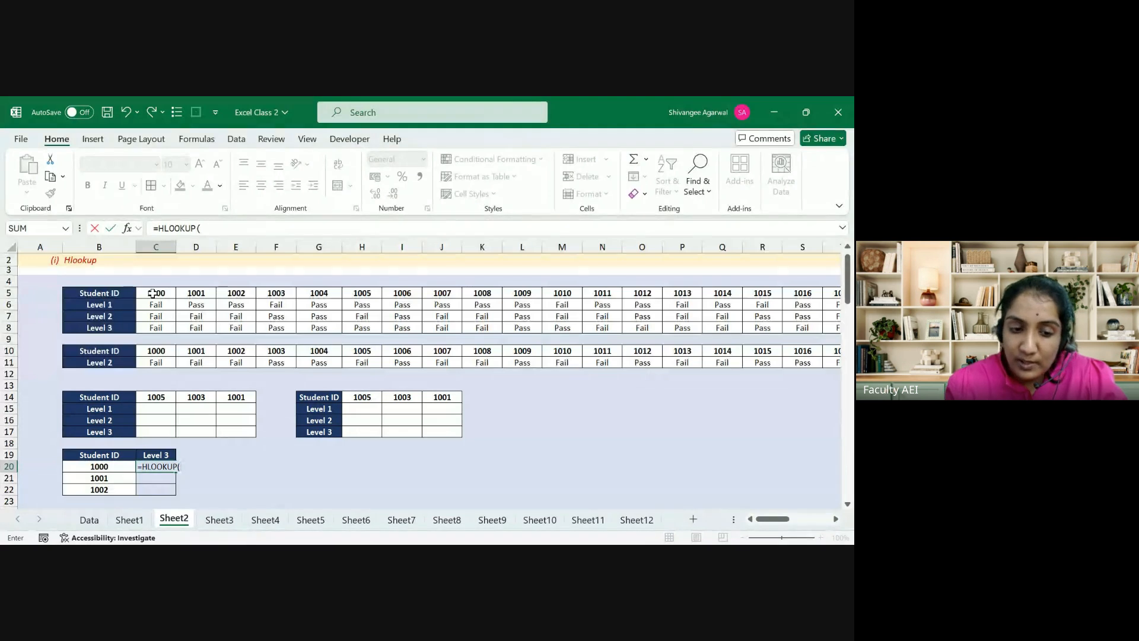
key(Left)
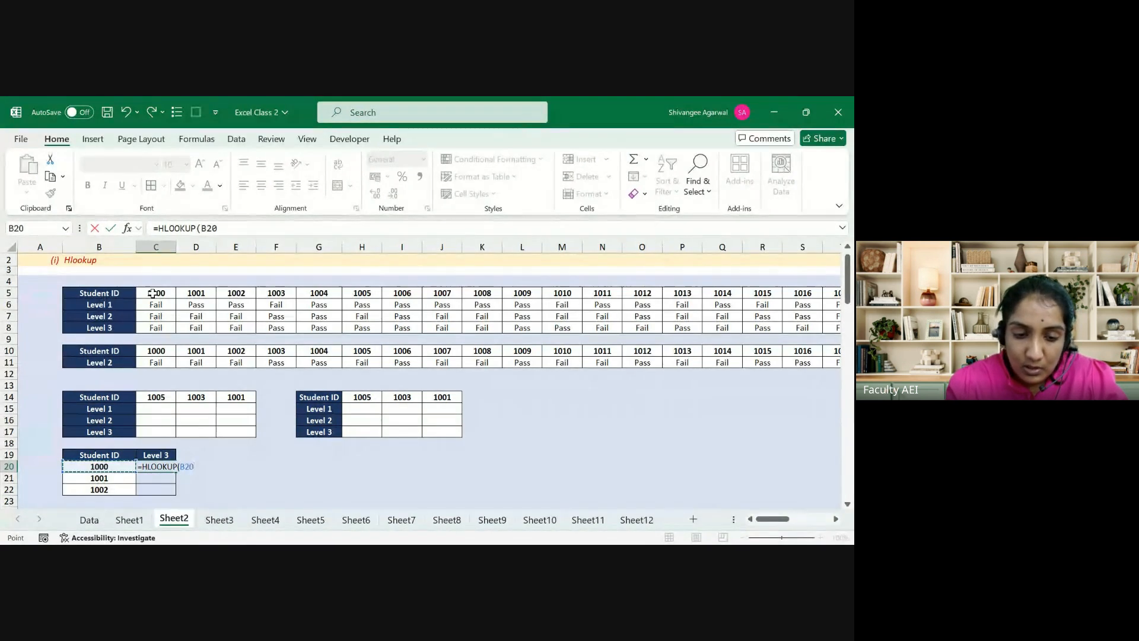
text(,)
Step: Complete the formula as =HLOOKUP(B20,$B$5:$Y$8,4,FALSE) in C20
click(96, 299)
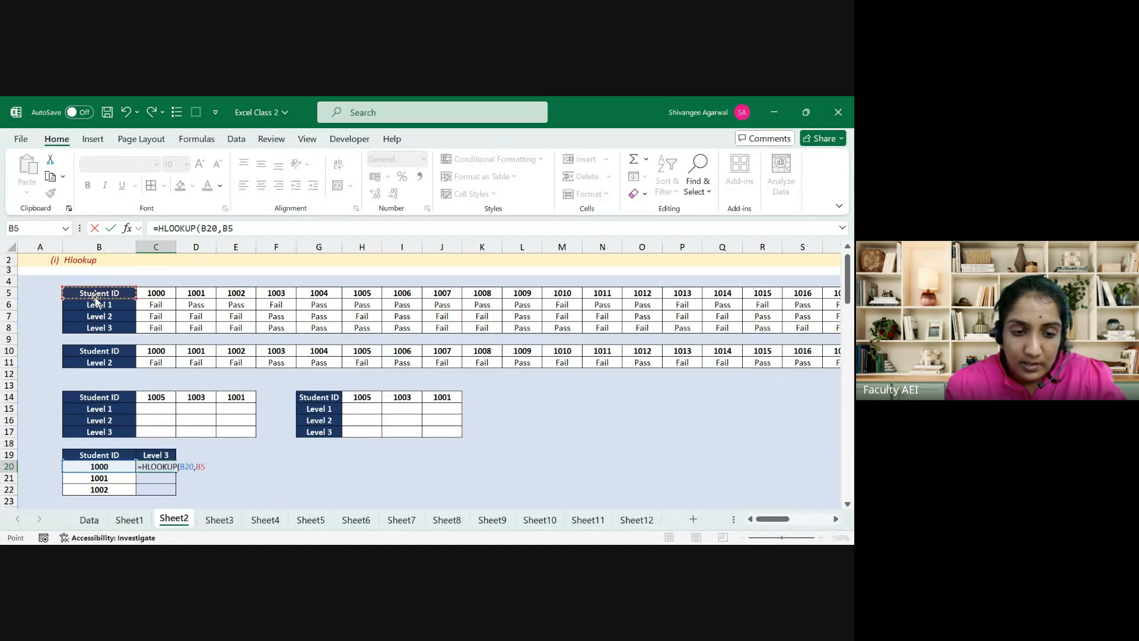
key(ctrl+shift+Down)
key(ctrl+shift+Right)
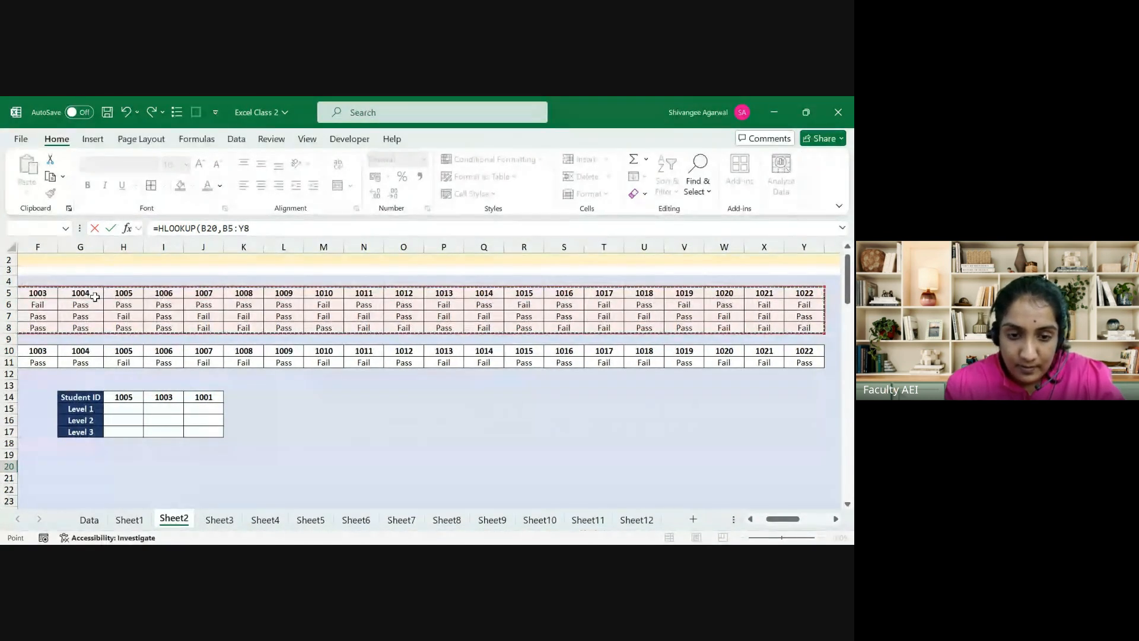
key(F4)
text(,)
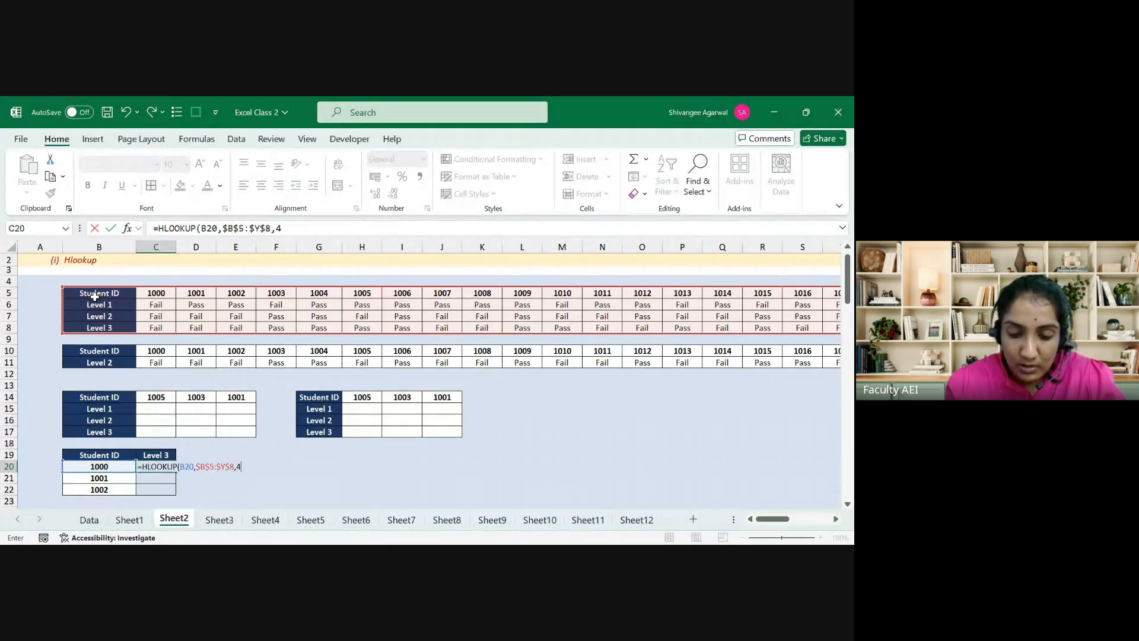
text(4,FALSE)
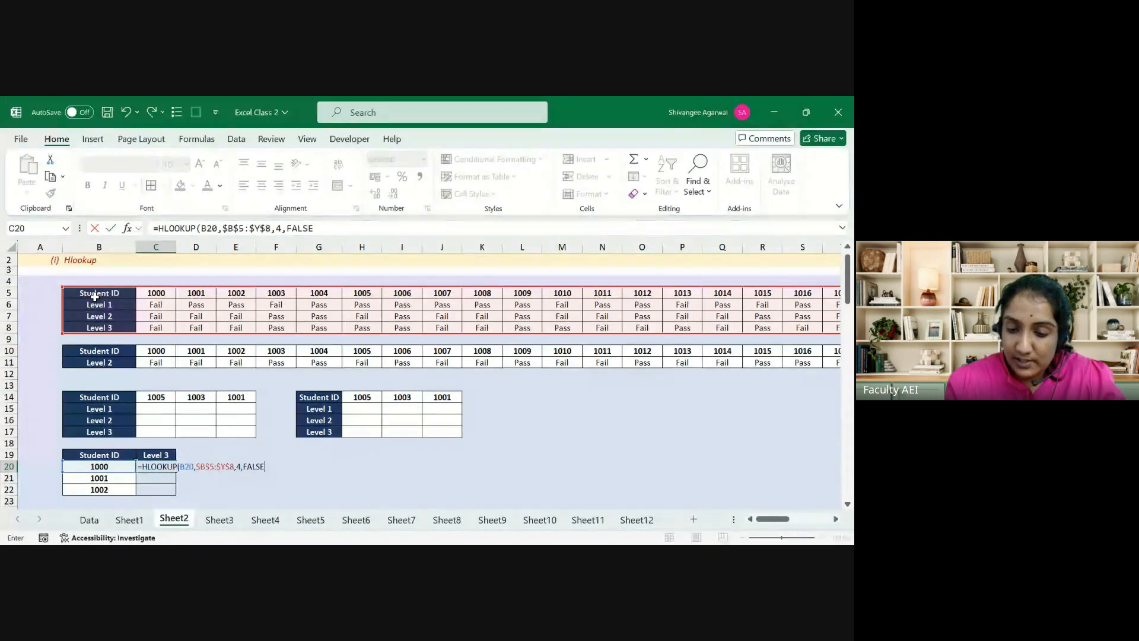
key(Return)
Step: Fill the C20 formula down to C21:C22
key(Up)
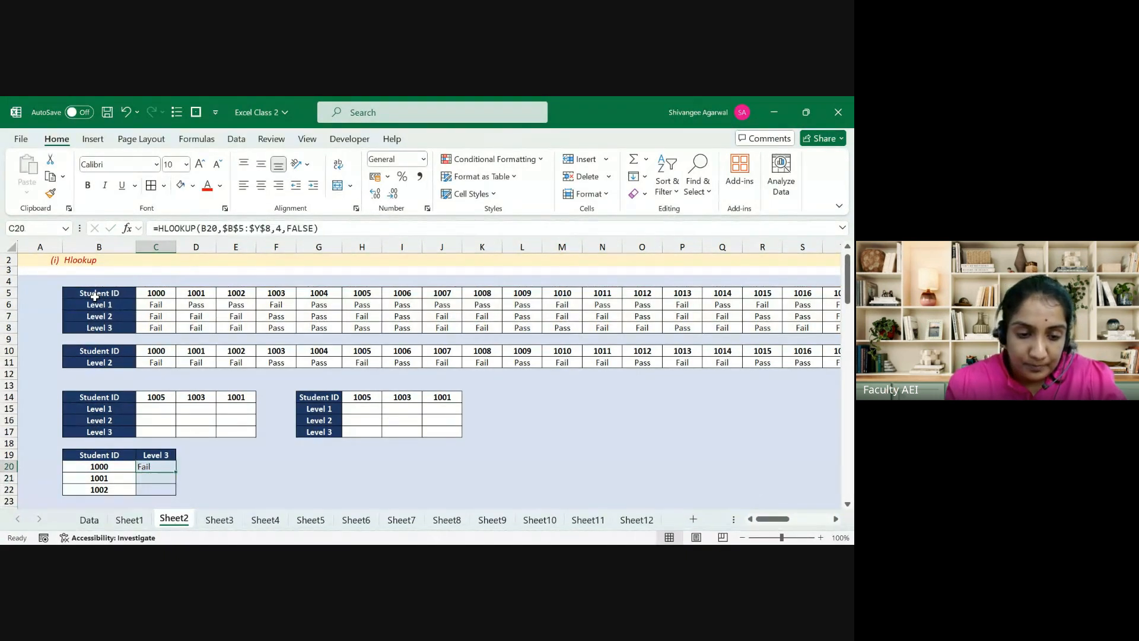
key(shift+Down)
key(shift+Down)
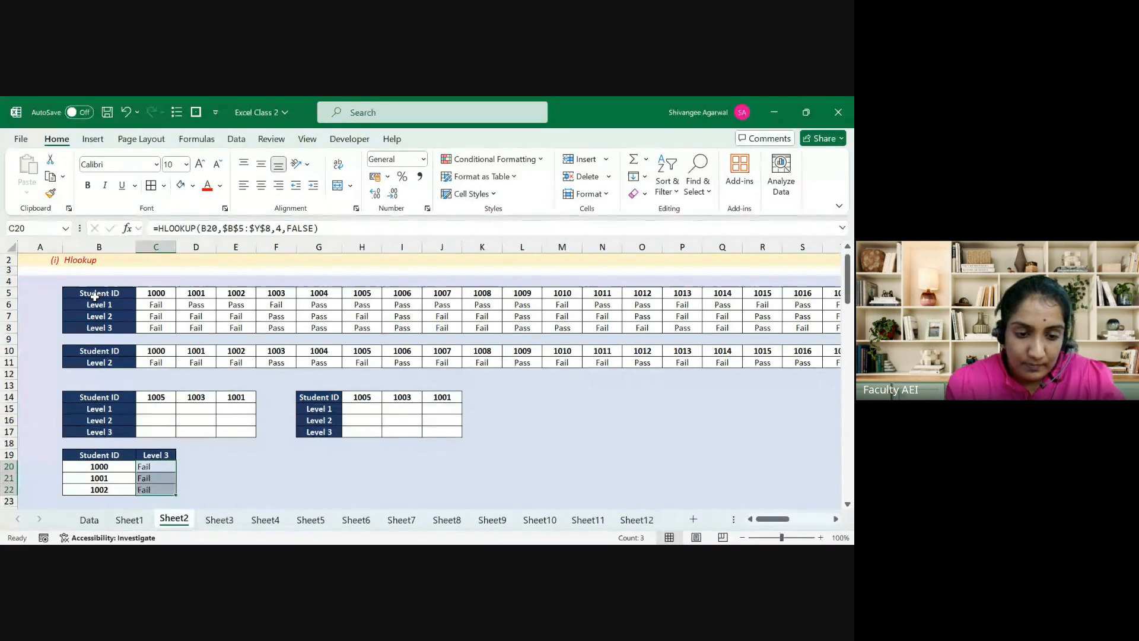
key(ctrl+d)
Step: Apply C11's centred white-cell formatting to Level 3 results C20:C22
key(shift+Down)
key(shift+Down)
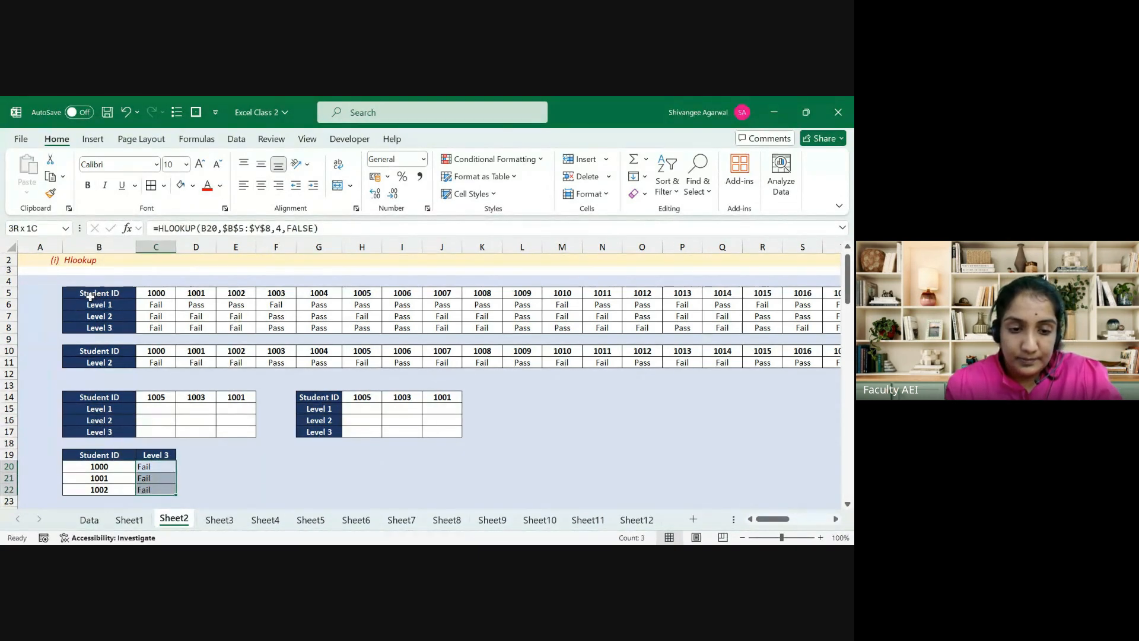
click(168, 360)
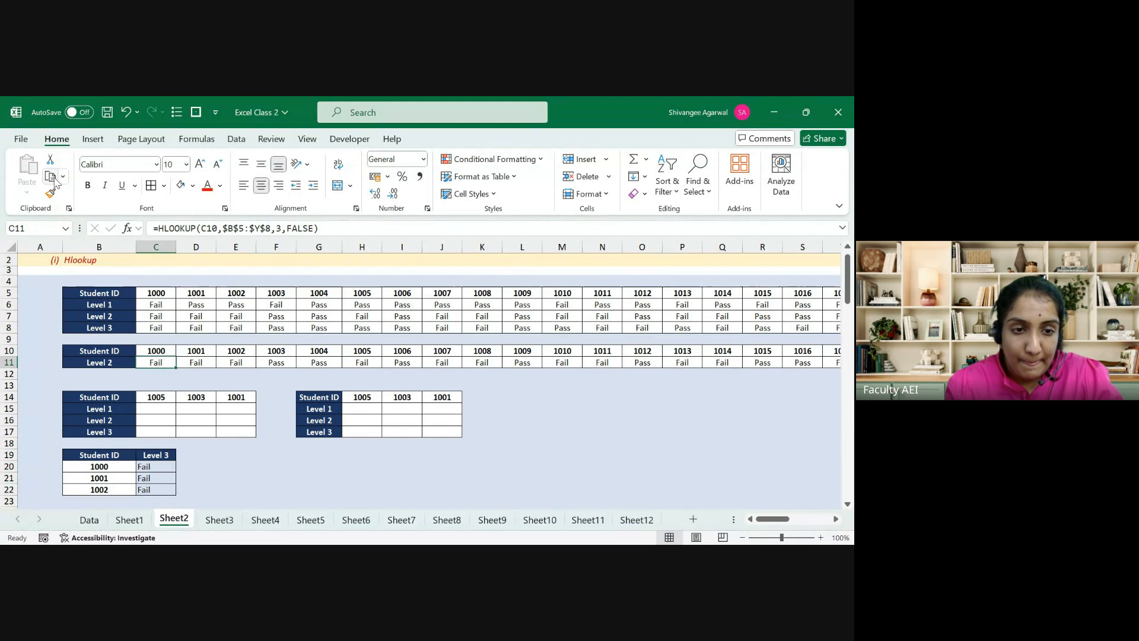
click(51, 193)
drag(140, 467, 148, 478)
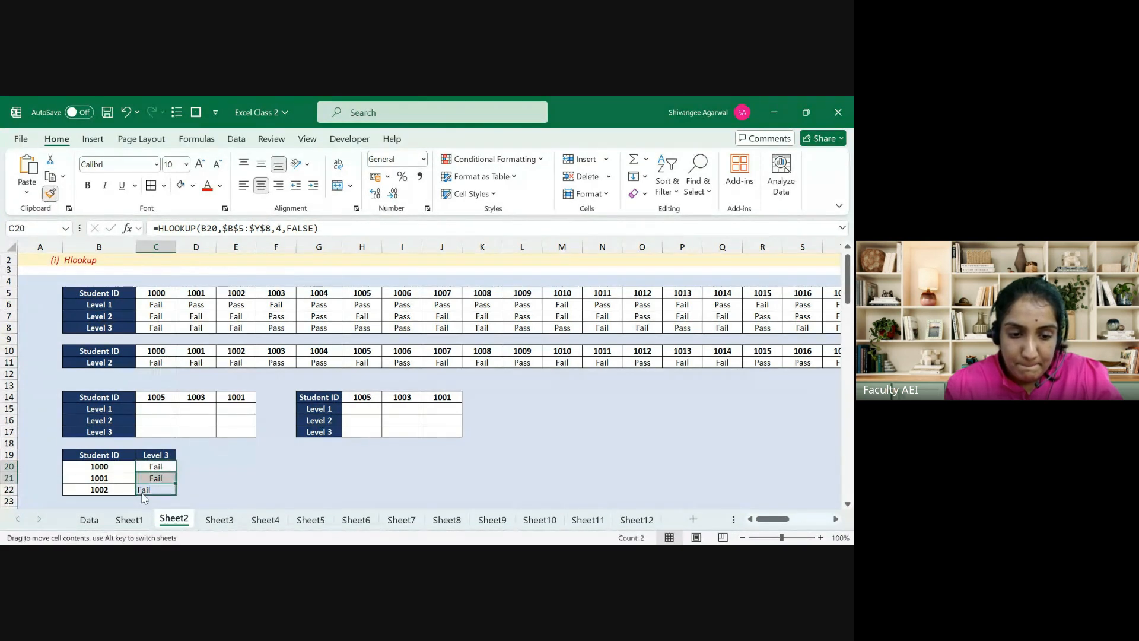
key(Escape)
key(Up)
key(Down)
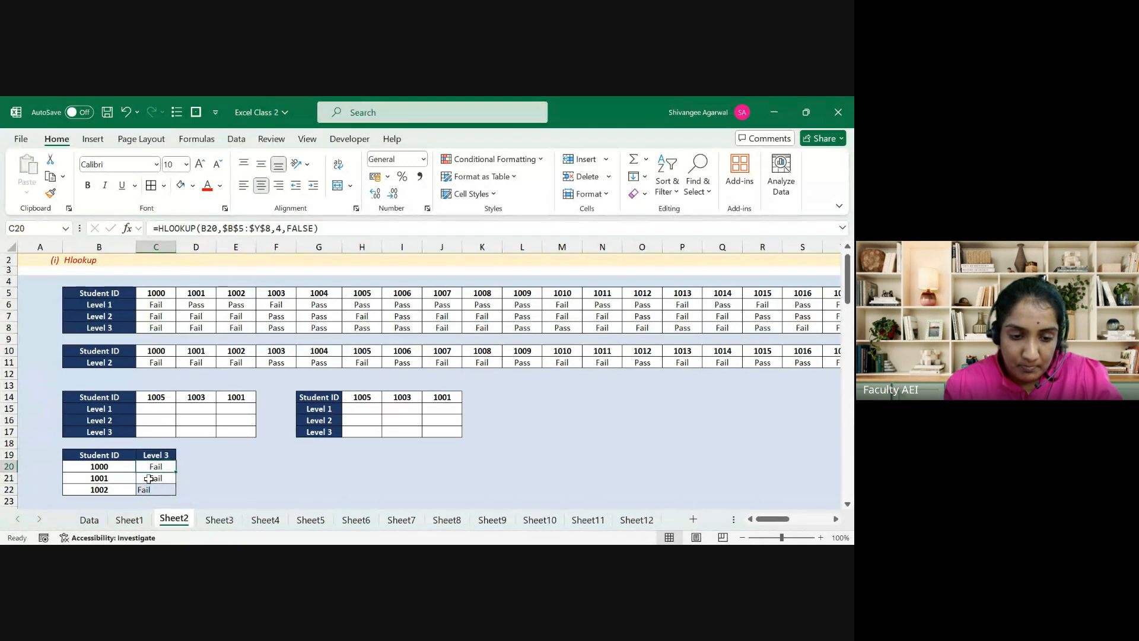
key(shift+Down)
key(Down)
key(shift+Down)
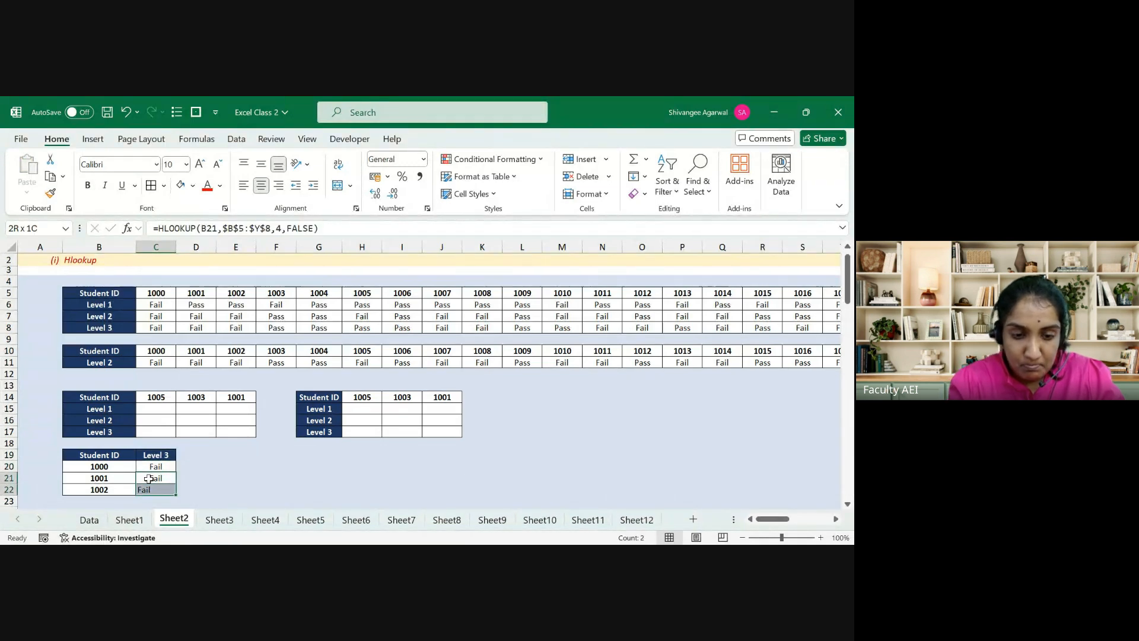
key(ctrl+d)
key(Left)
key(Left)
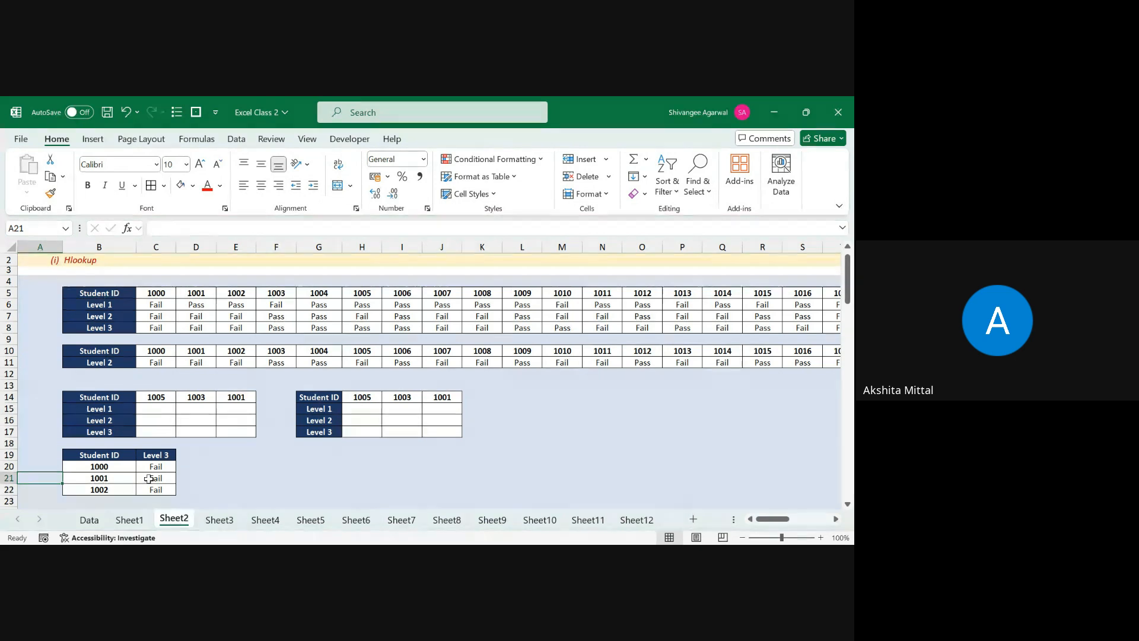
click(152, 363)
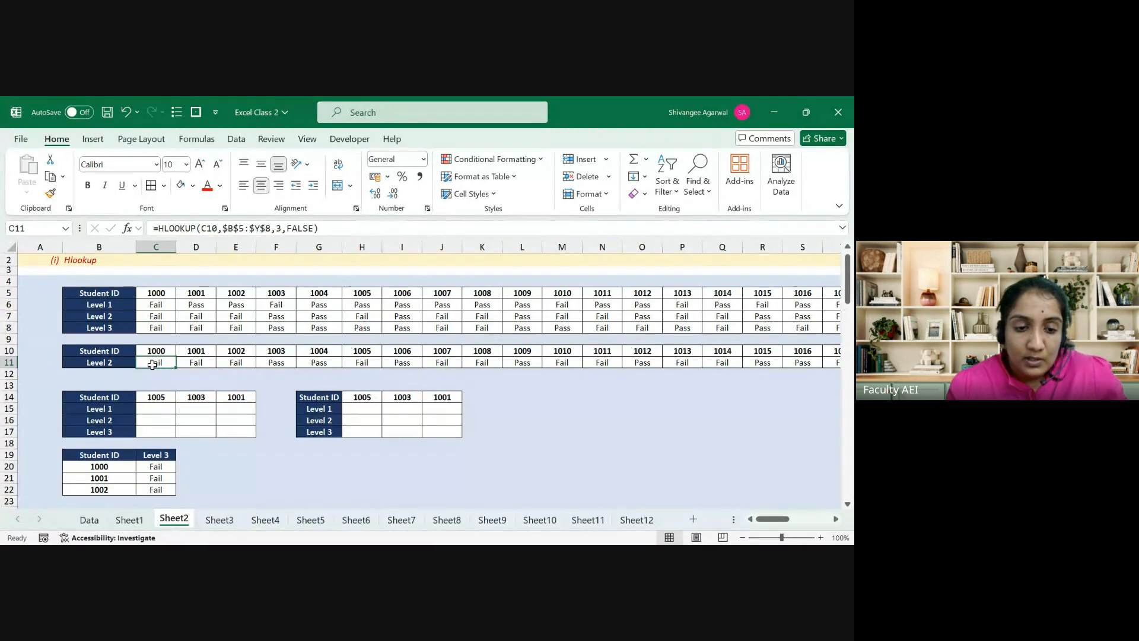
click(130, 291)
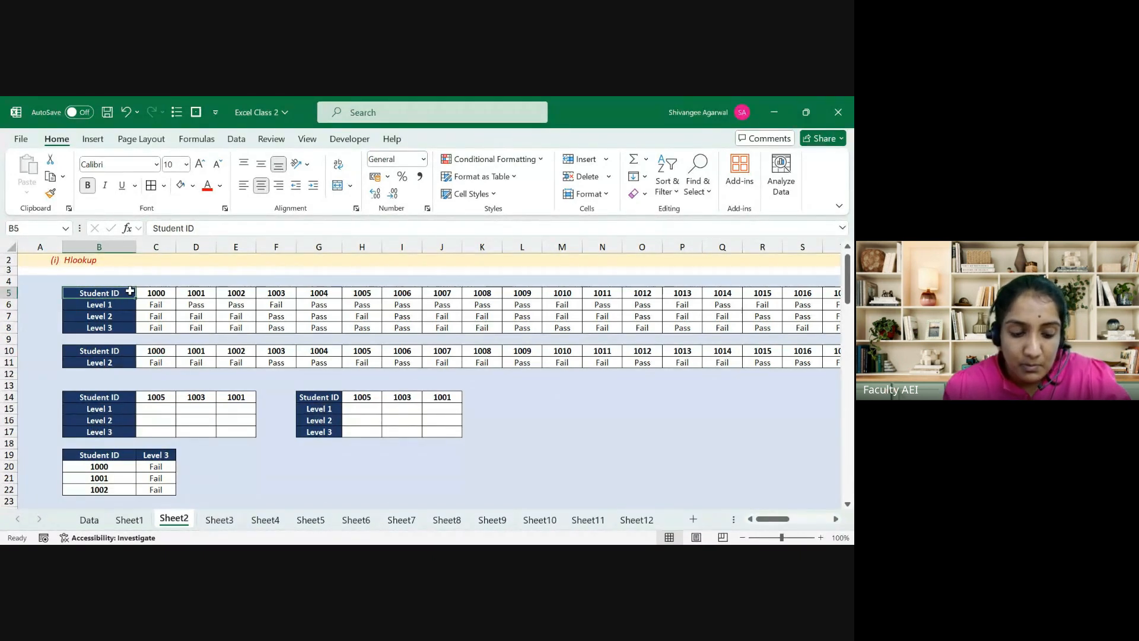
key(ctrl+shift+Right)
key(Left)
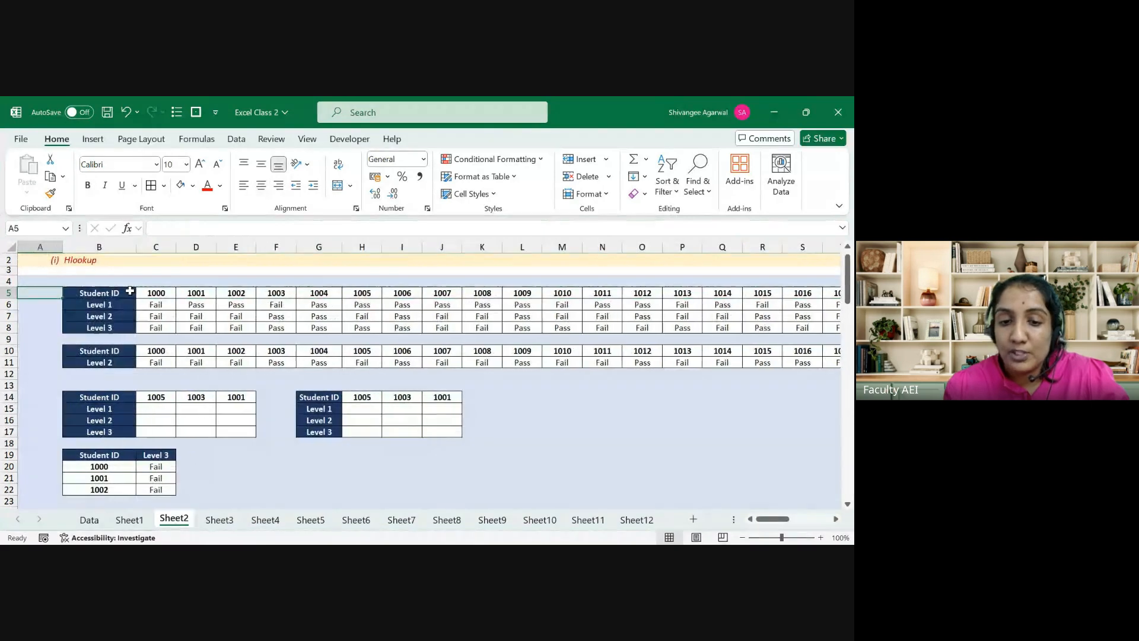
key(Right)
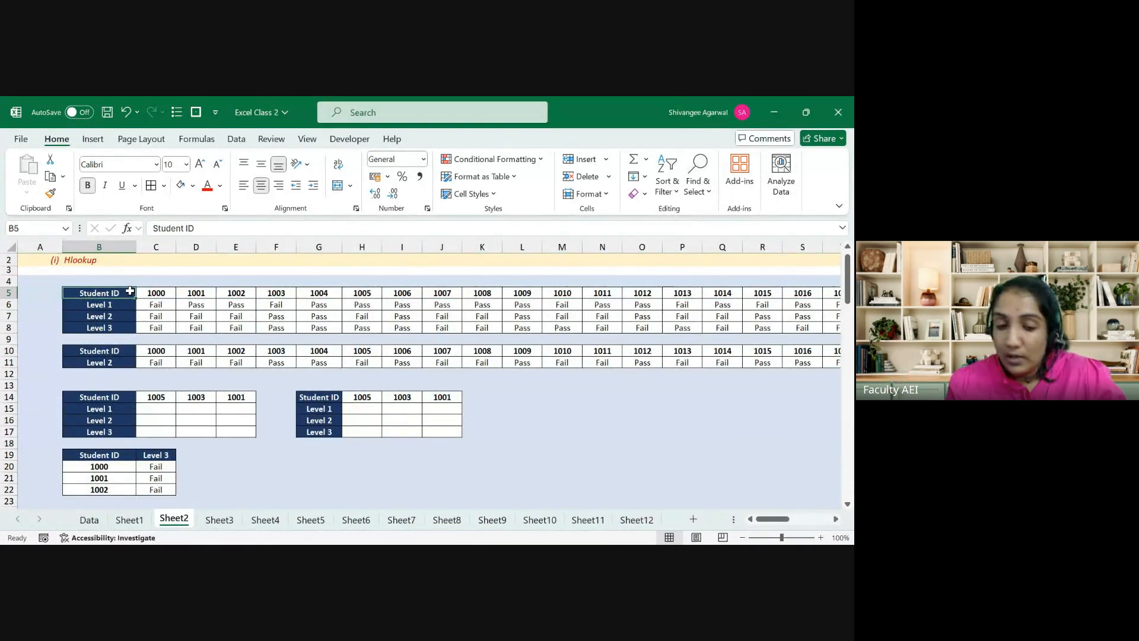
click(83, 522)
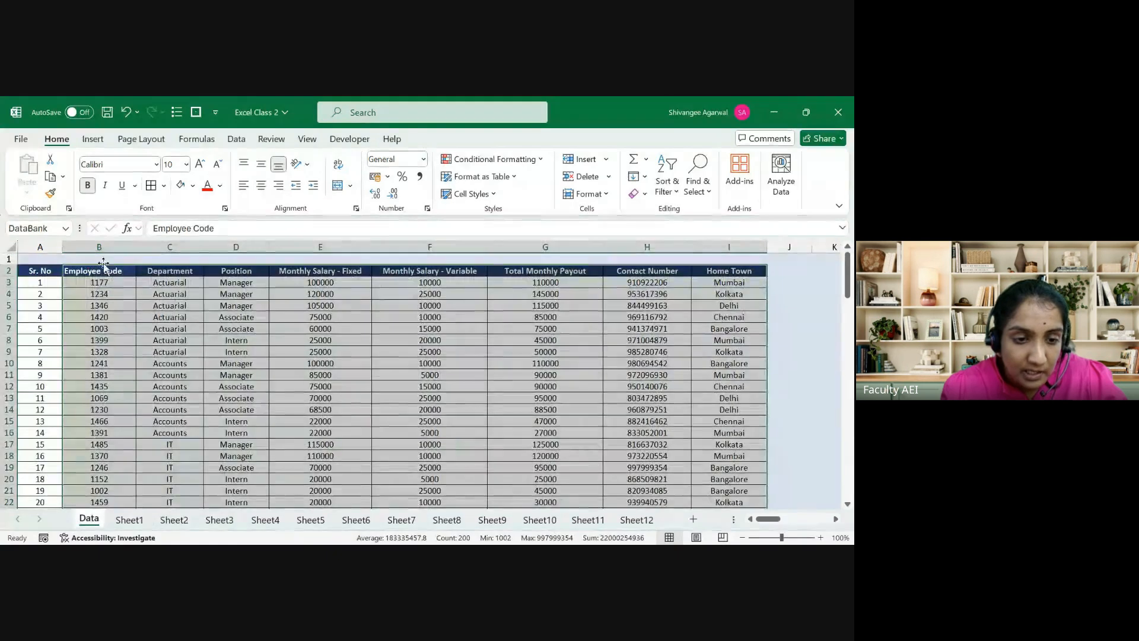
key(Left)
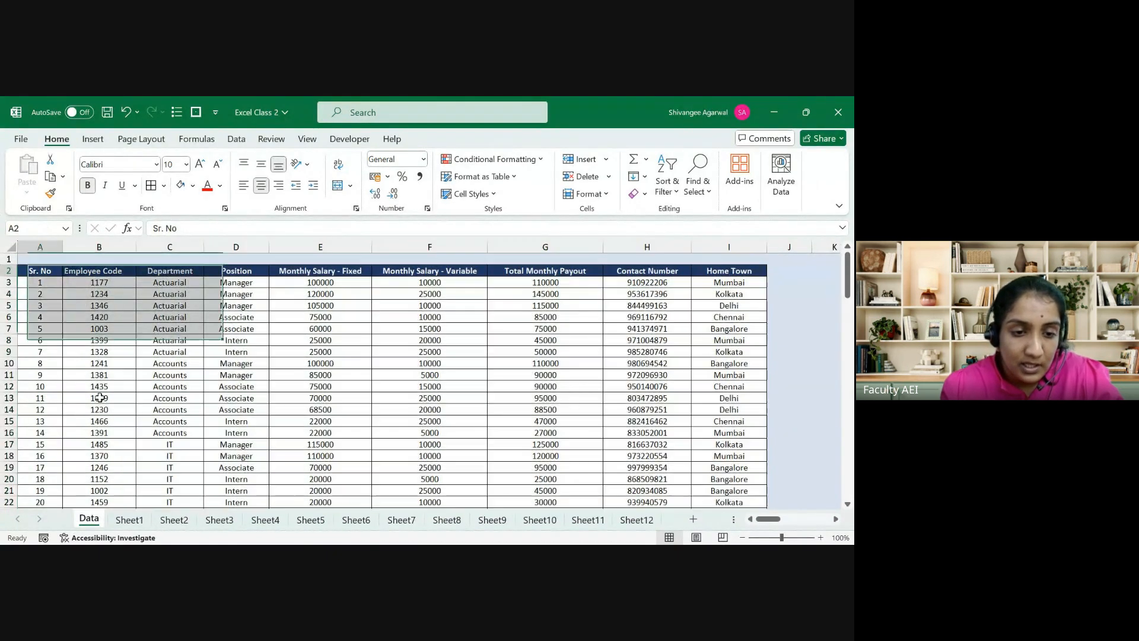
key(Right)
key(ctrl+shift+Down)
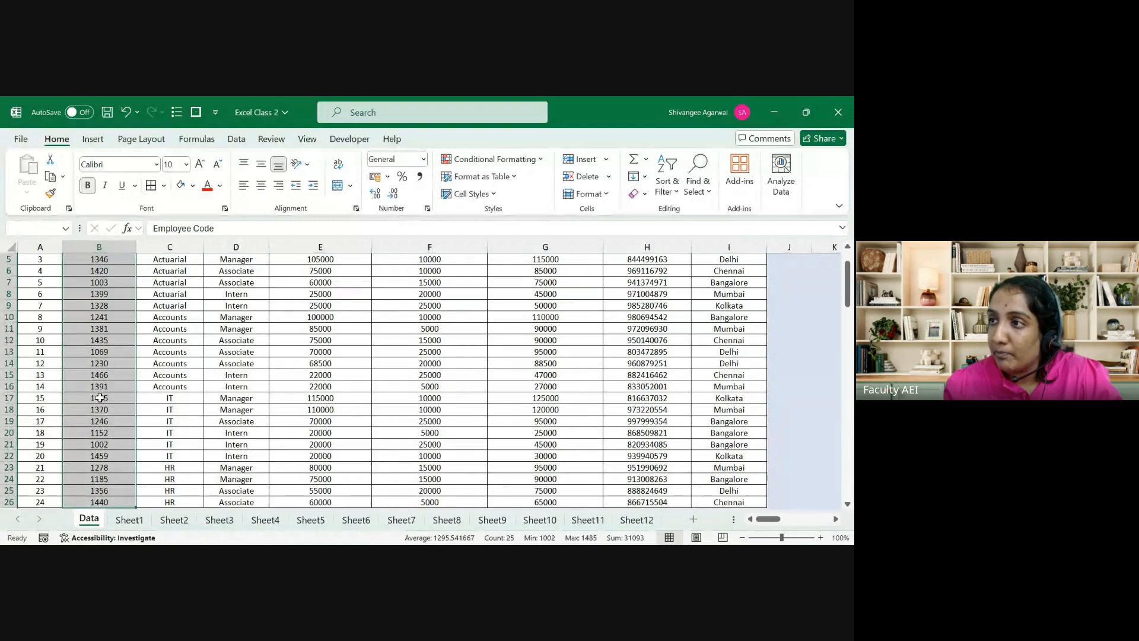
key(ctrl+Up)
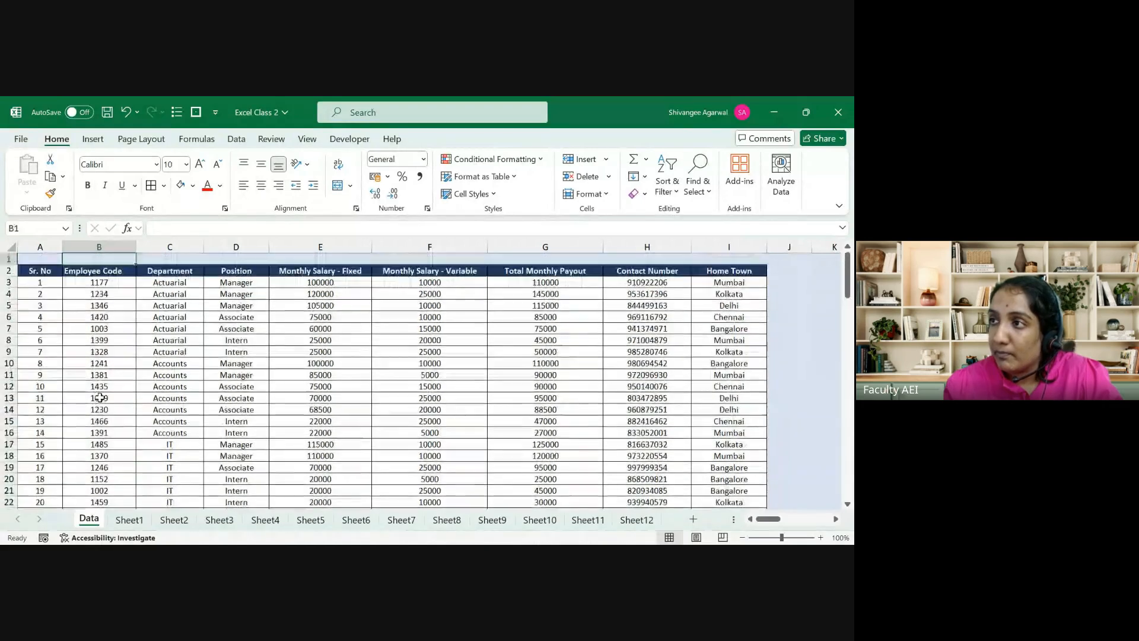
click(115, 241)
click(104, 271)
key(ctrl+shift+Down)
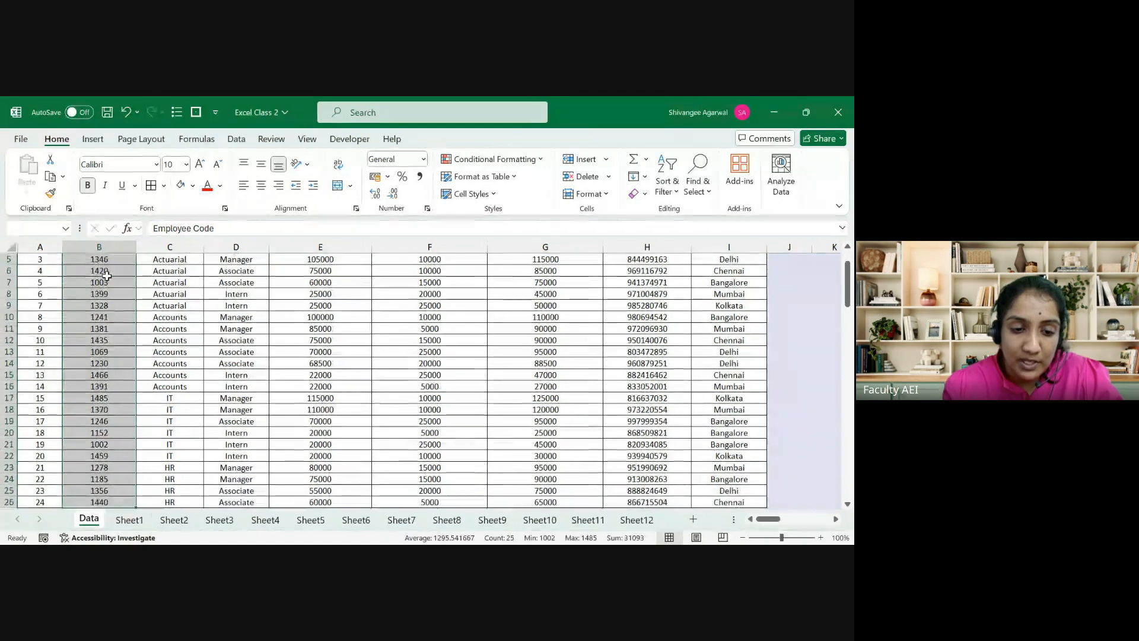
key(ctrl+Right)
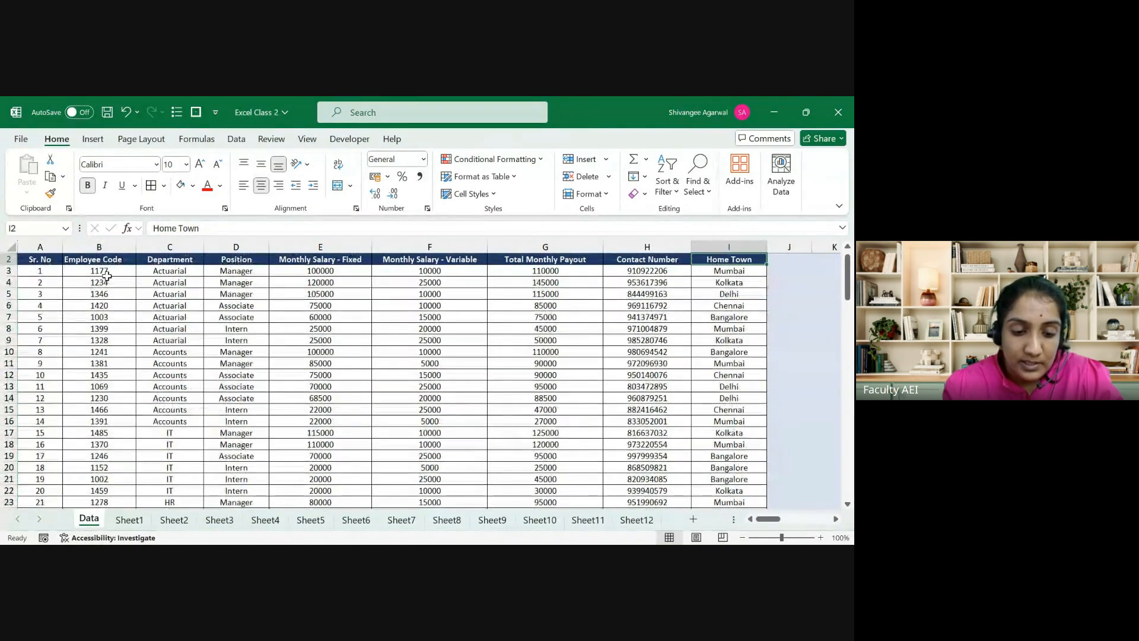
click(181, 520)
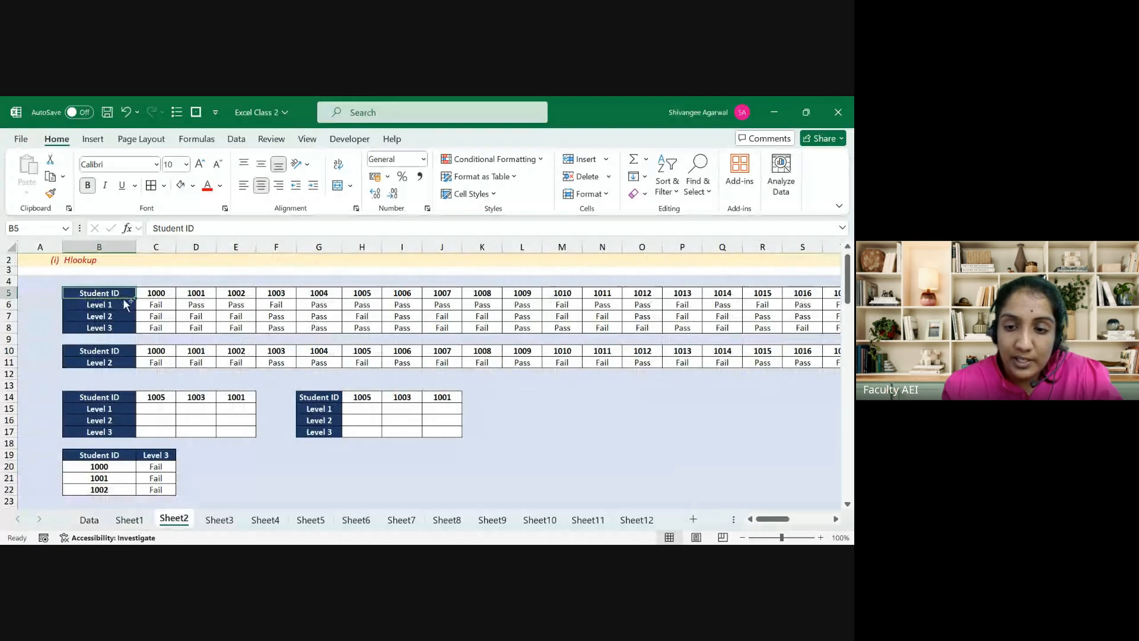
key(ctrl+shift+Right)
key(ctrl+Left)
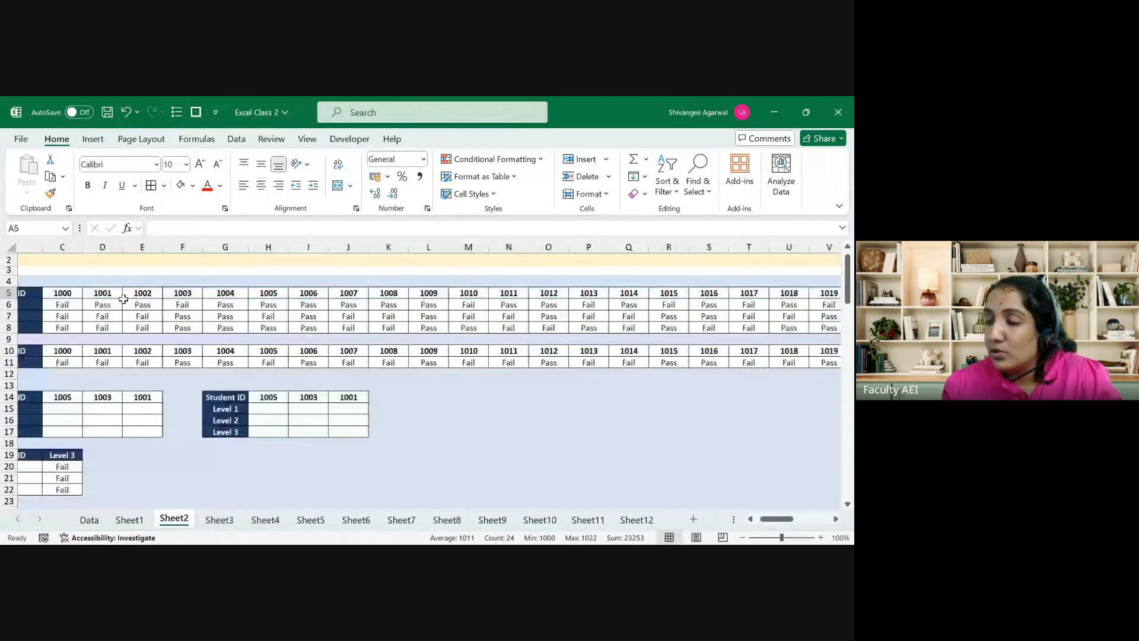
key(Right)
key(Right)
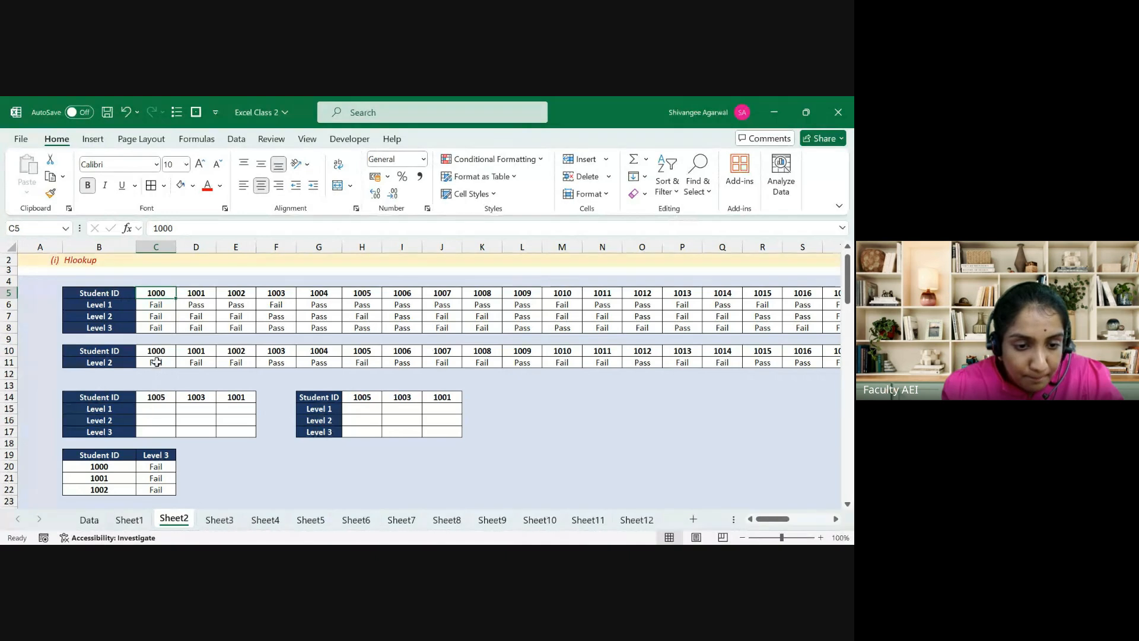
click(156, 362)
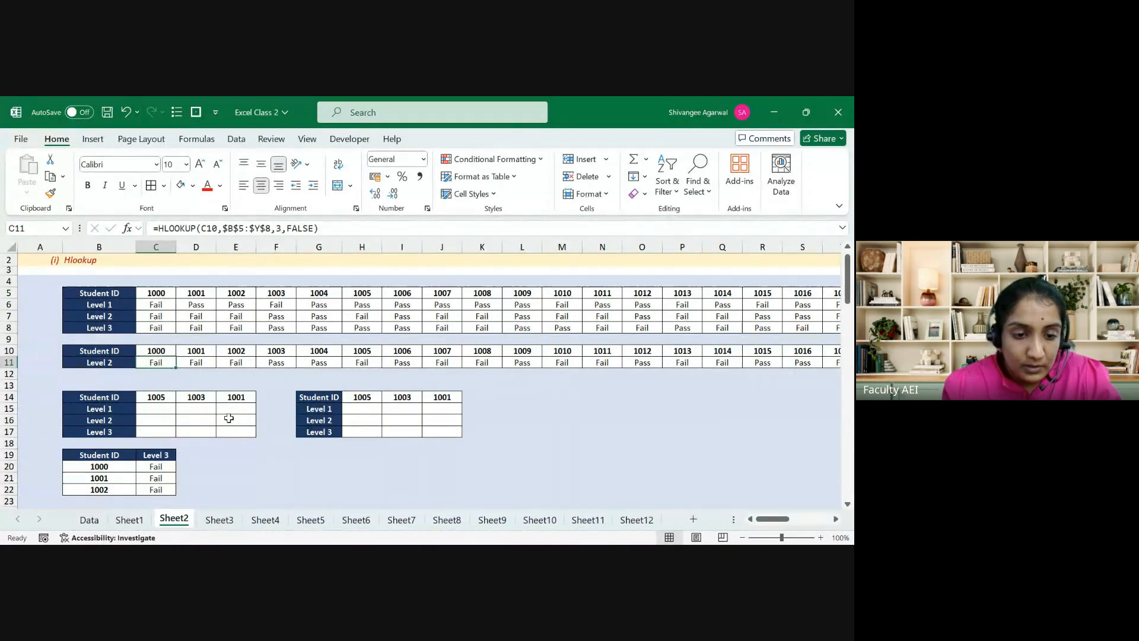
Step: Clear the existing Level 2 results across row 11
key(F2)
key(Escape)
key(ctrl+shift+Right)
key(Delete)
key(Left)
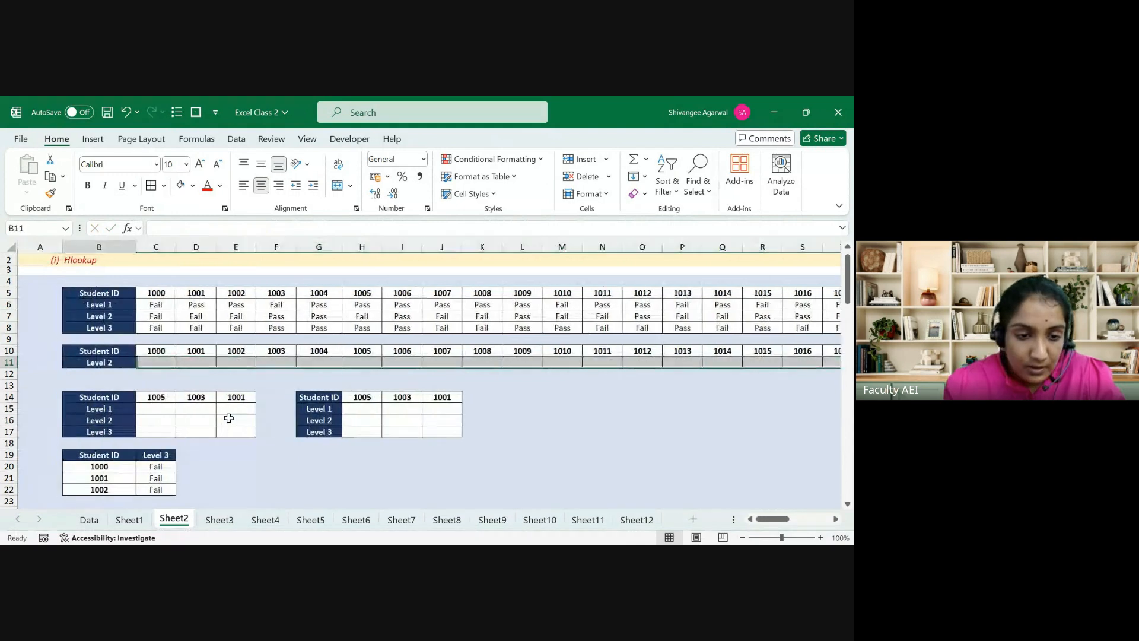
key(Right)
Step: Enter =HLOOKUP(C10,$B$5:$Y$8,3,FALSE) in C11
text(=)
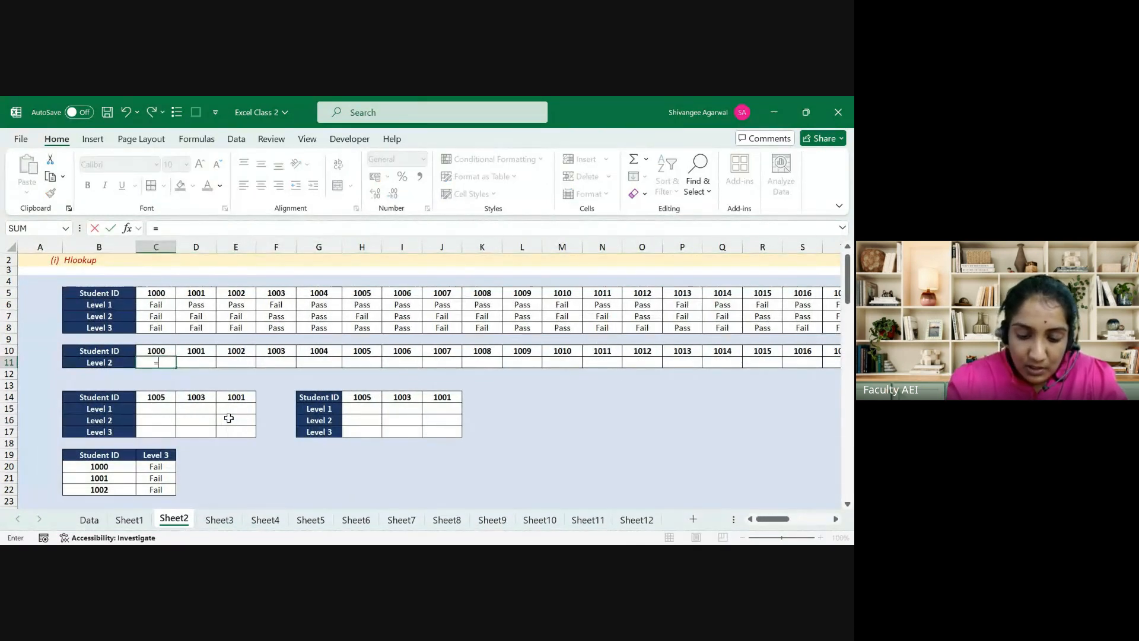
text(hl)
key(Tab)
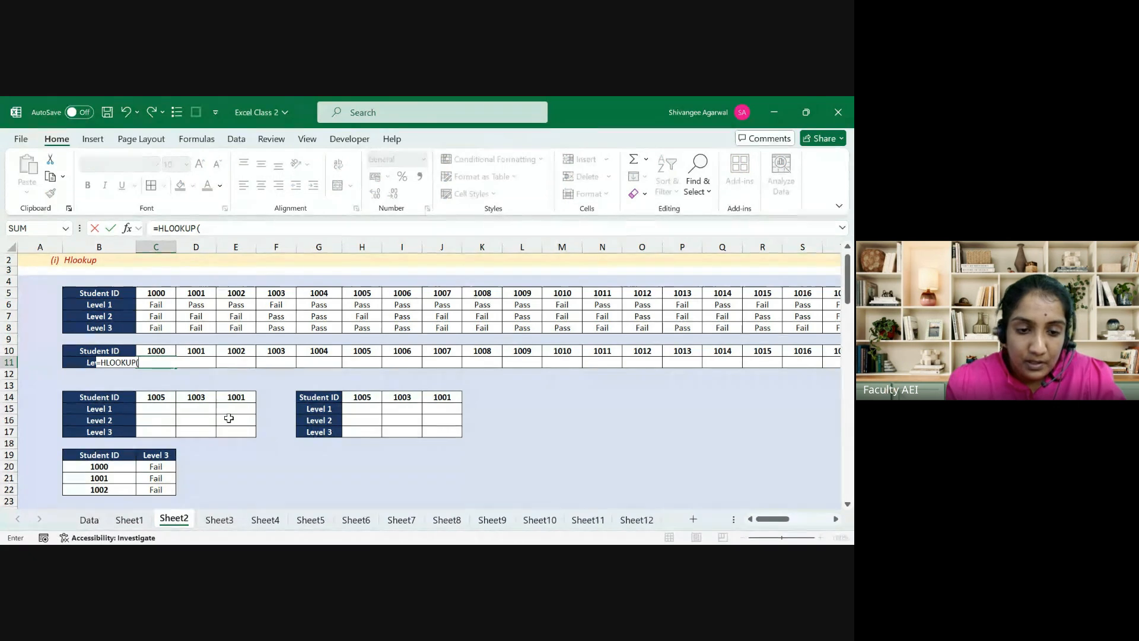
click(166, 349)
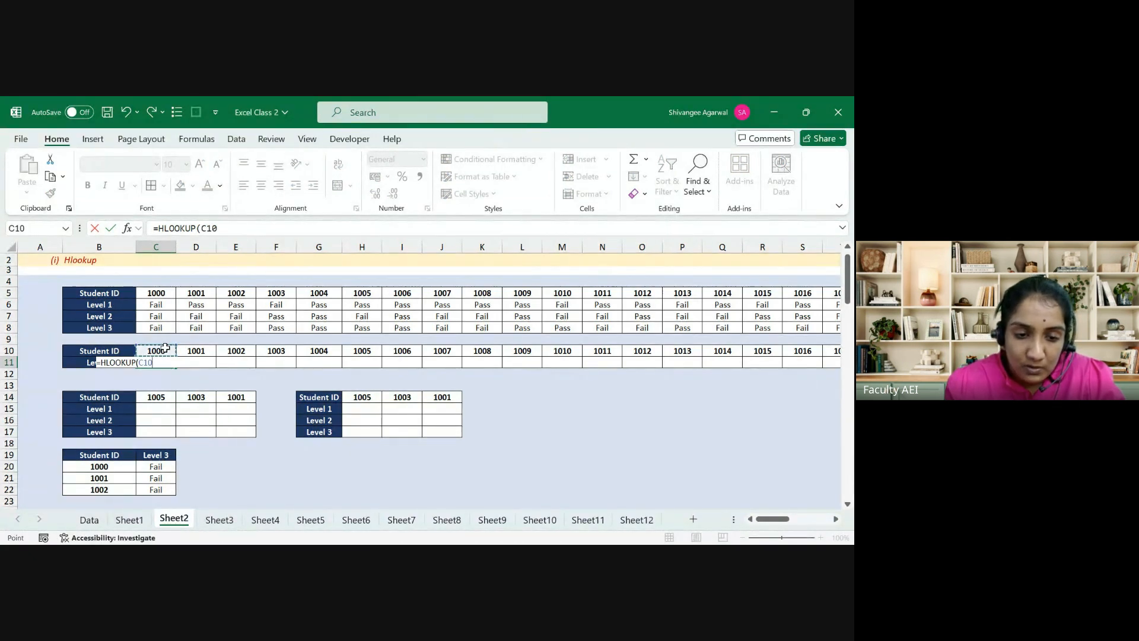
text(,)
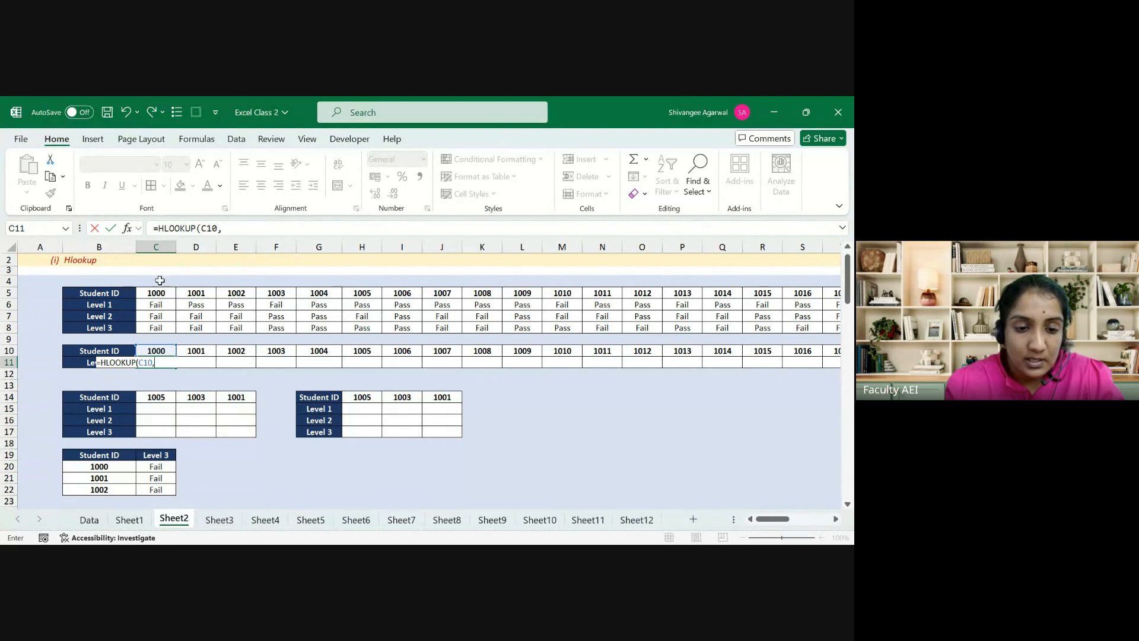
click(117, 286)
key(ctrl+shift+Right)
key(ctrl+shift+Down)
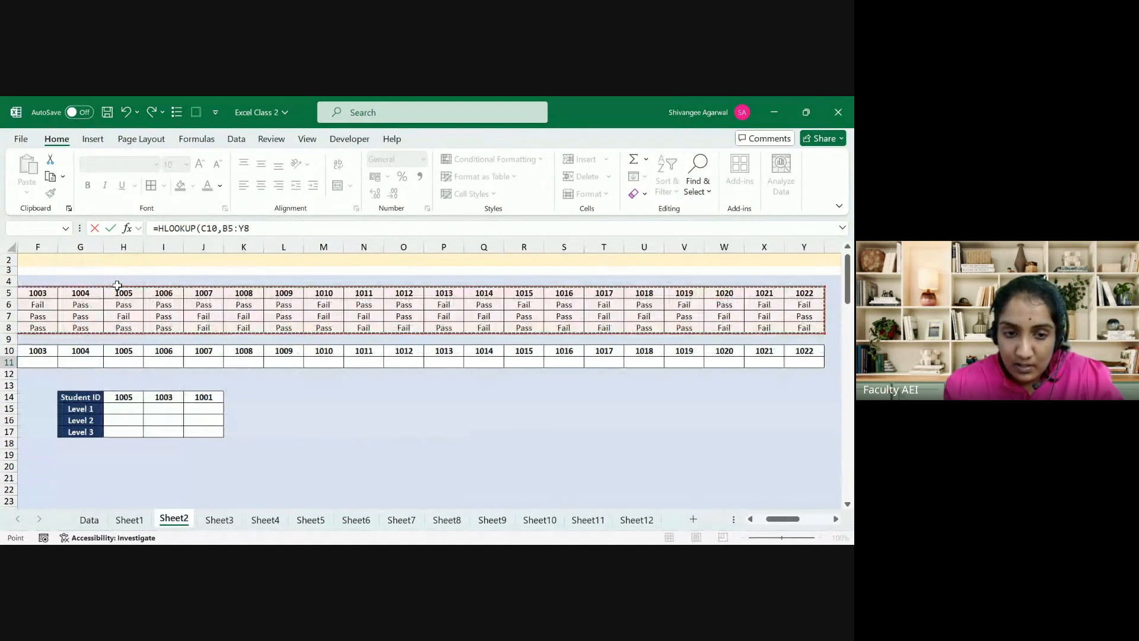
key(F4)
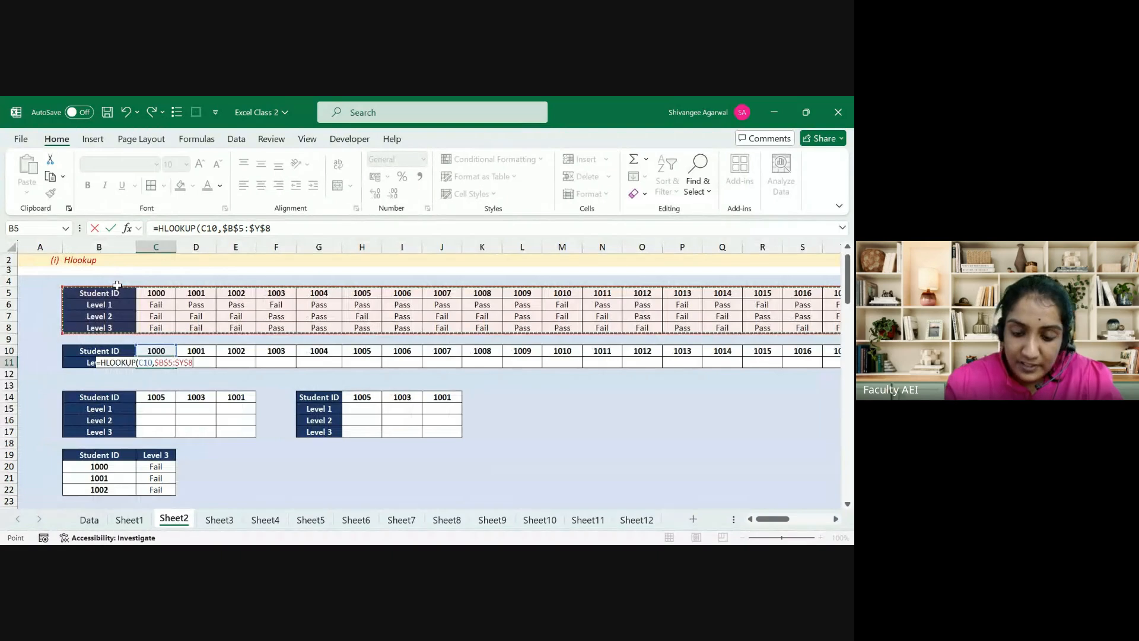
text(,3,)
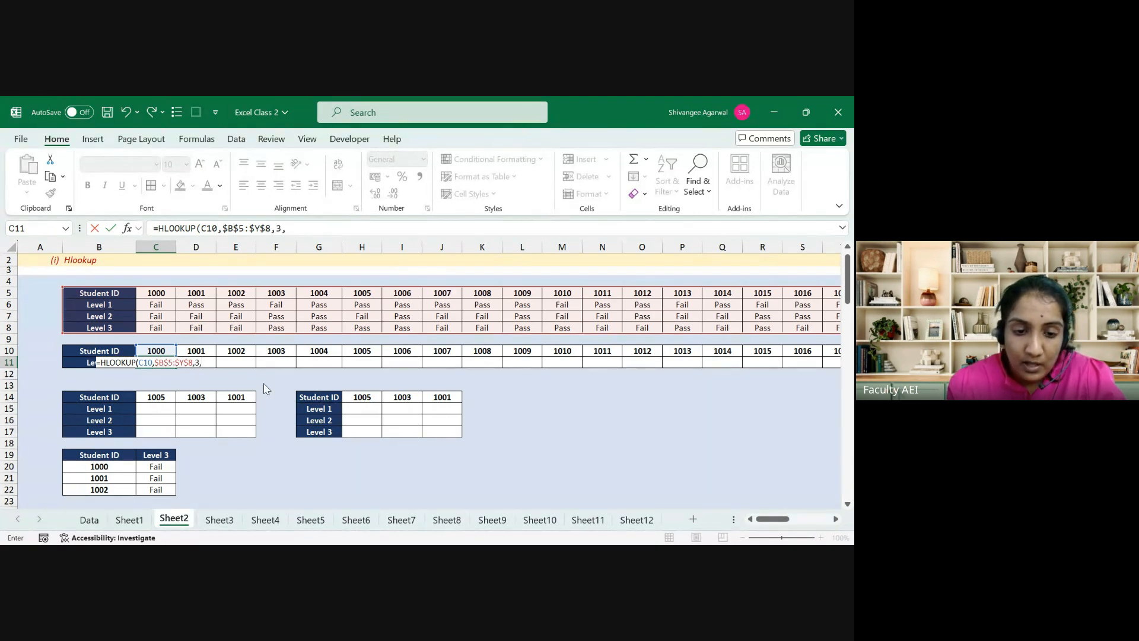
text(FALSE)
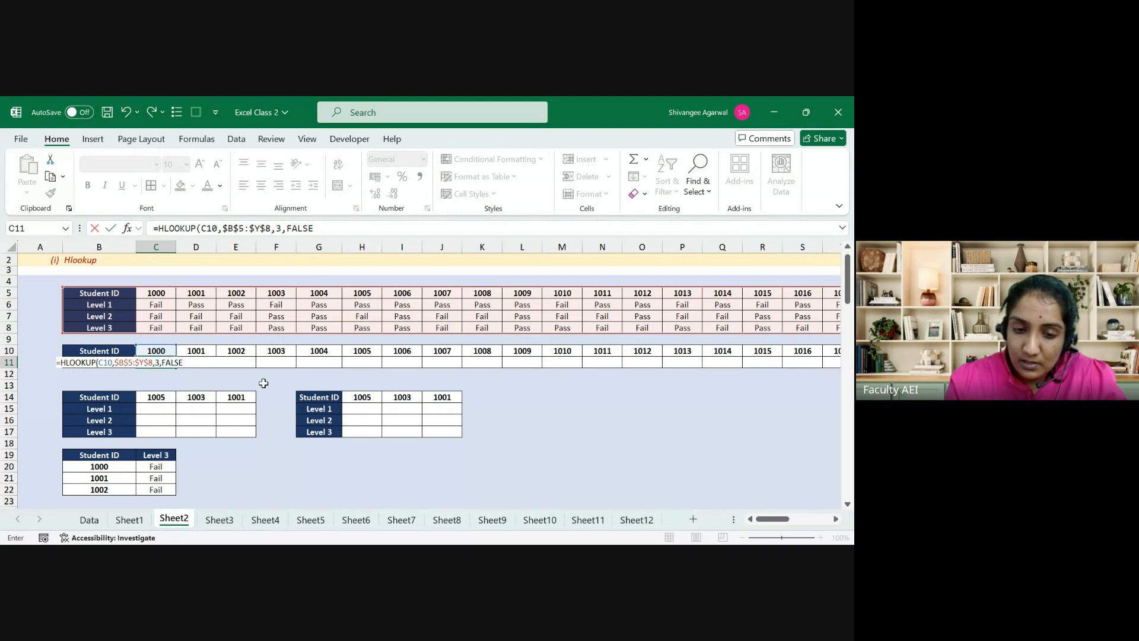
text())
key(Return)
Step: Copy the Level 2 lookup formula across row 11 through column Y
key(Up)
key(Up)
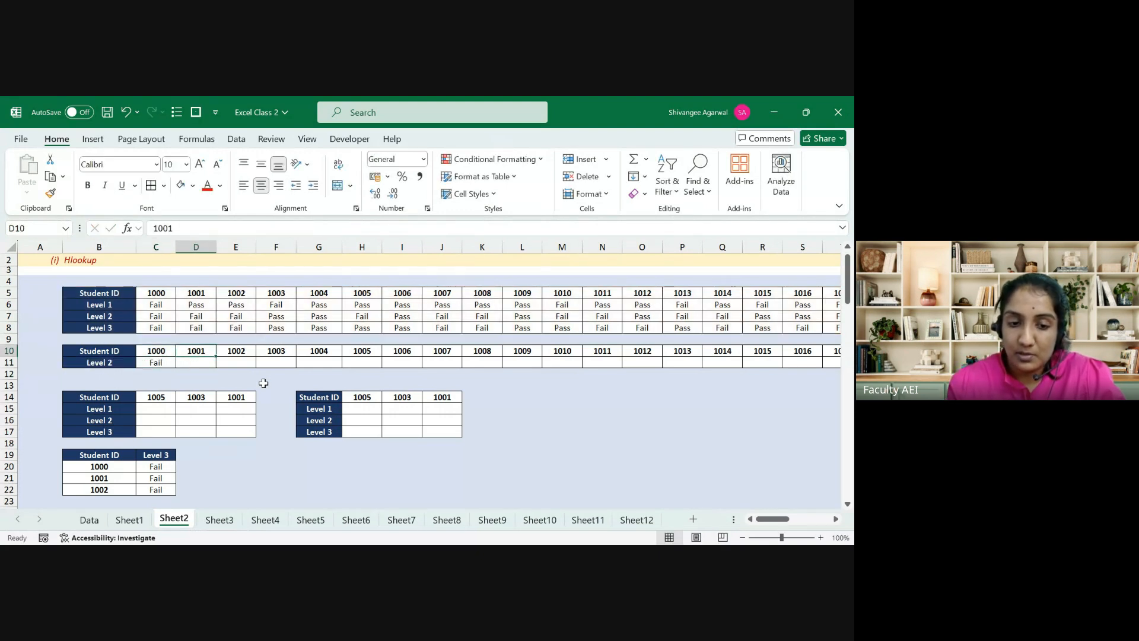
key(Down)
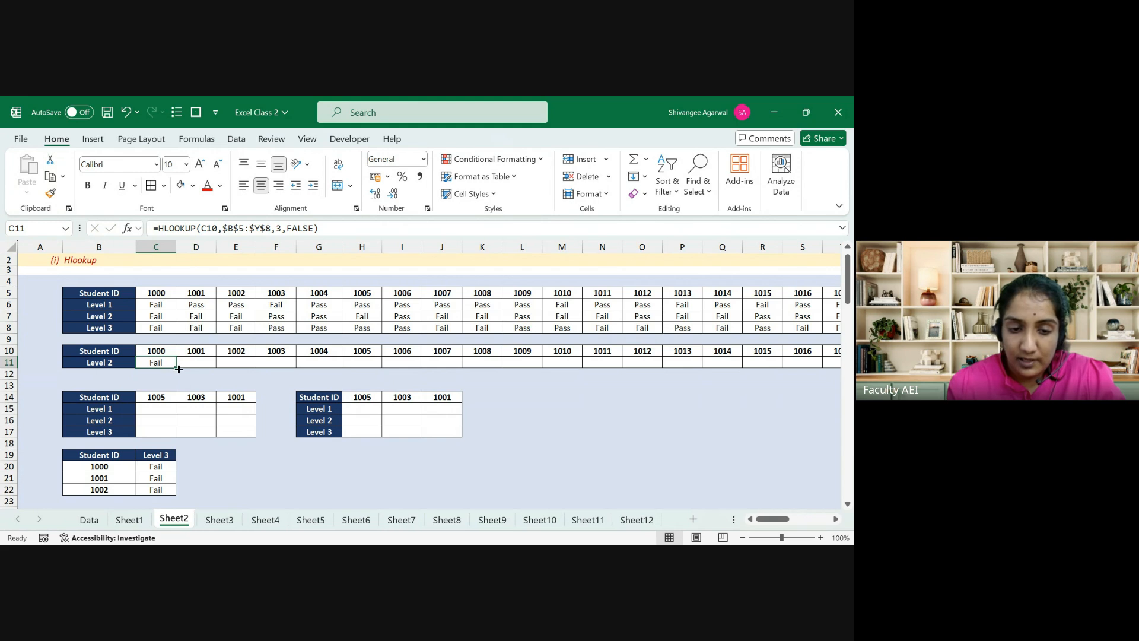
drag(176, 368, 786, 369)
key(Right)
key(ctrl+Right)
key(shift+Right)
key(shift+Right)
key(shift+Right)
key(shift+Right)
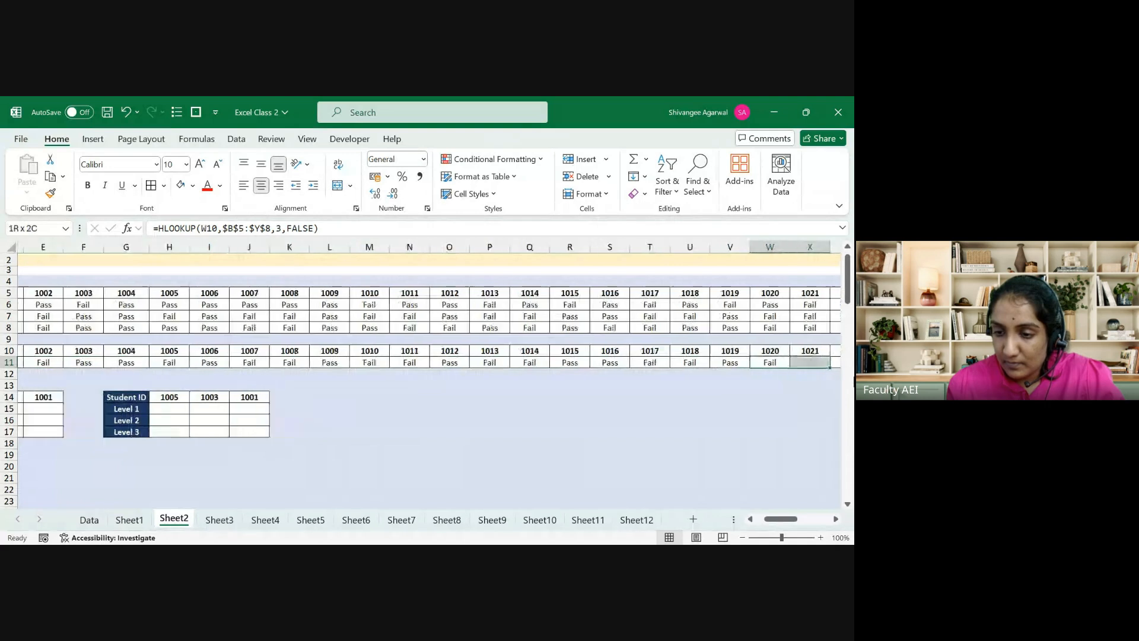
key(shift+Left)
key(shift+Left)
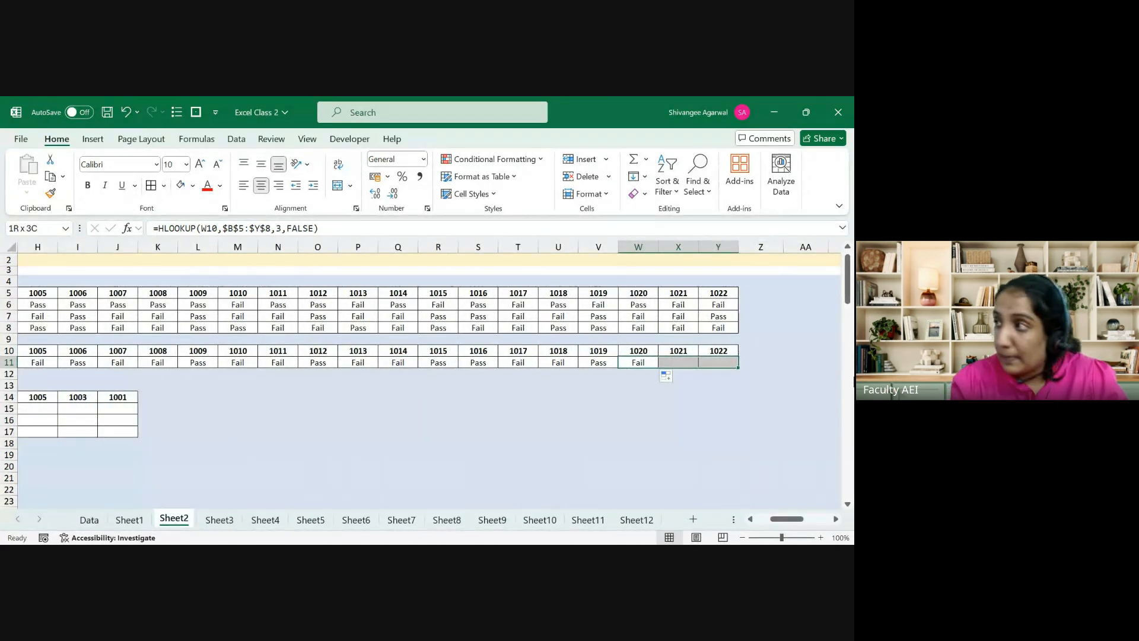
key(ctrl+r)
key(Home)
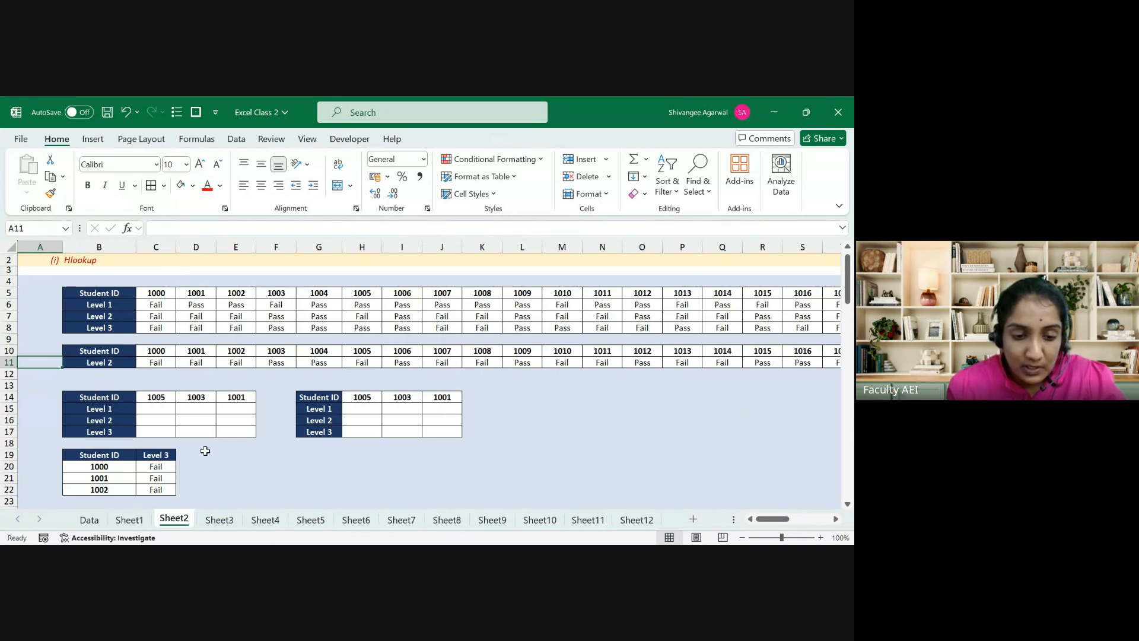
Step: Clear the Level 3 results in C20:C22
click(165, 466)
key(shift+Down)
key(shift+Down)
key(Delete)
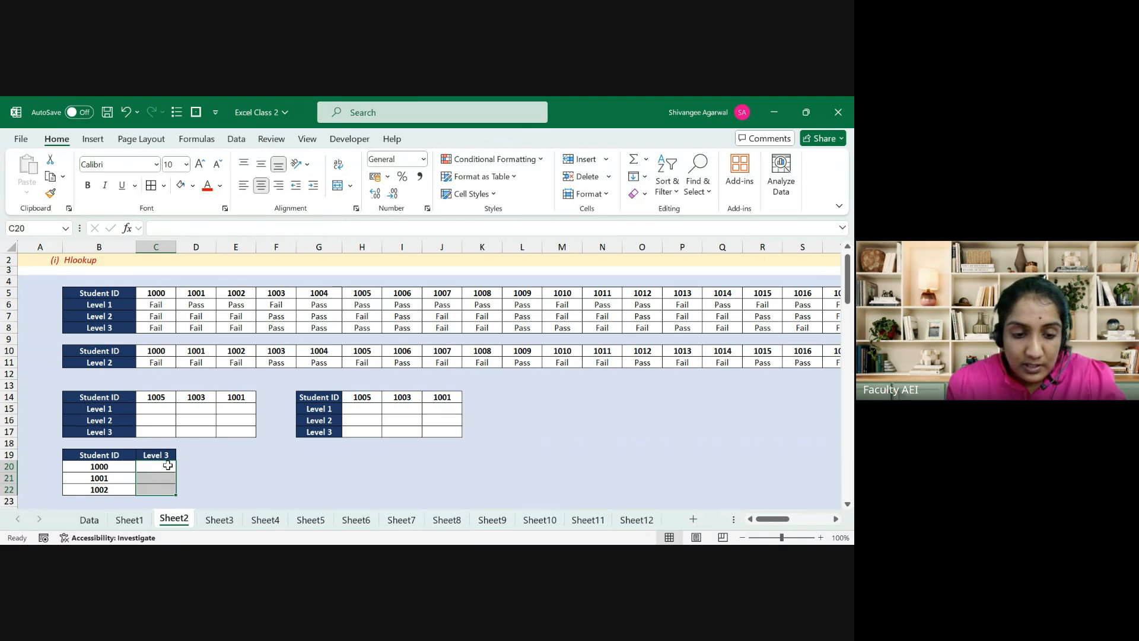
key(Left)
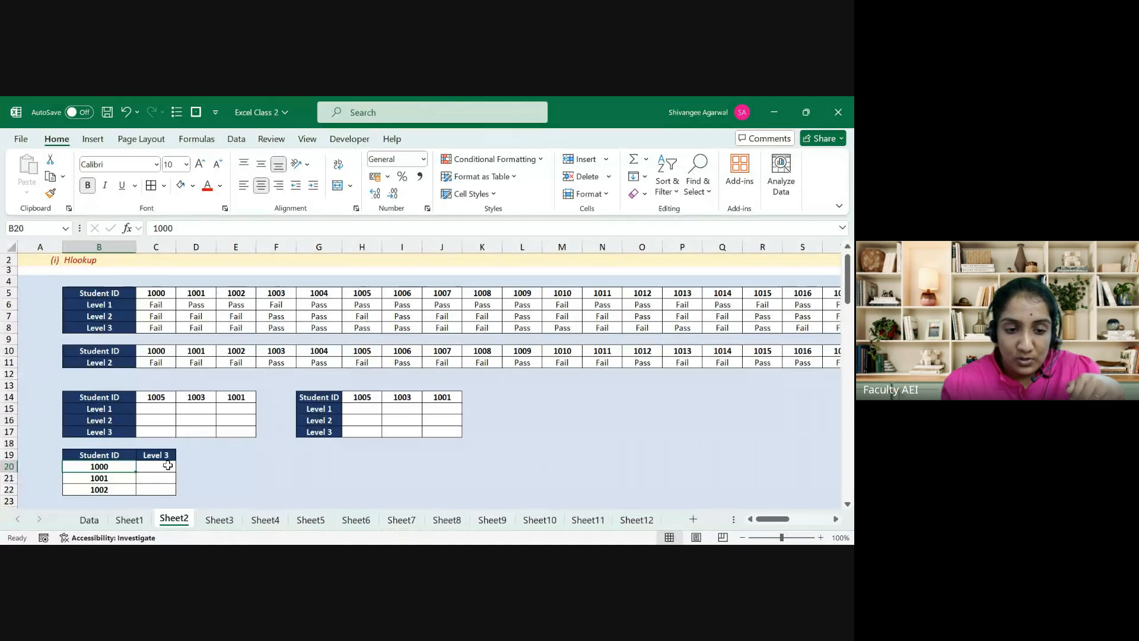
key(Right)
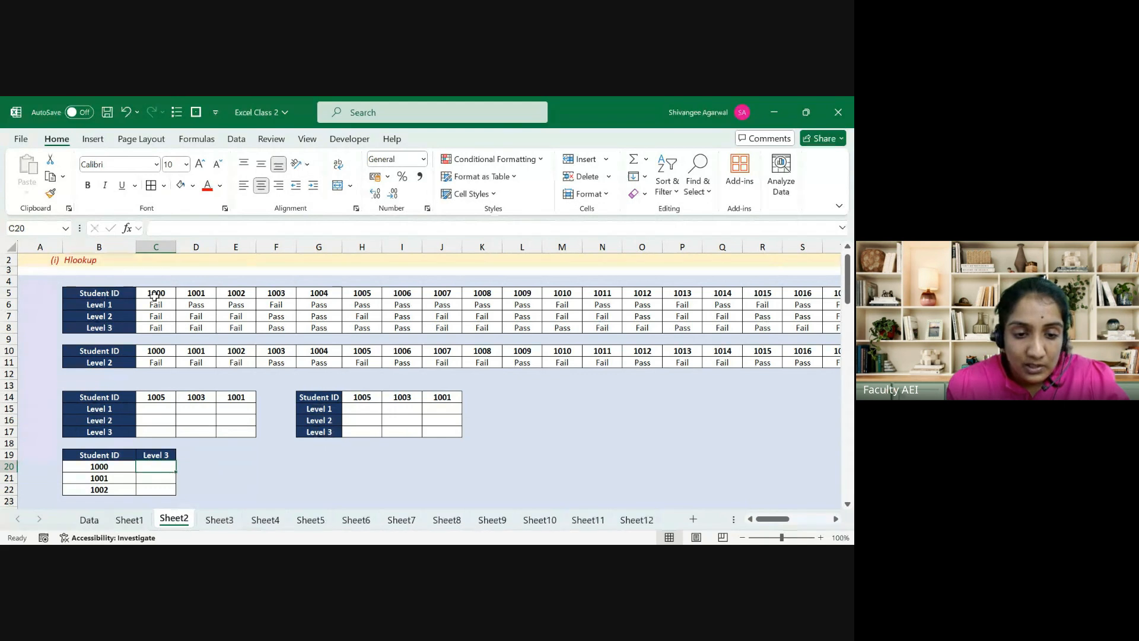
click(131, 293)
key(ctrl+shift+Right)
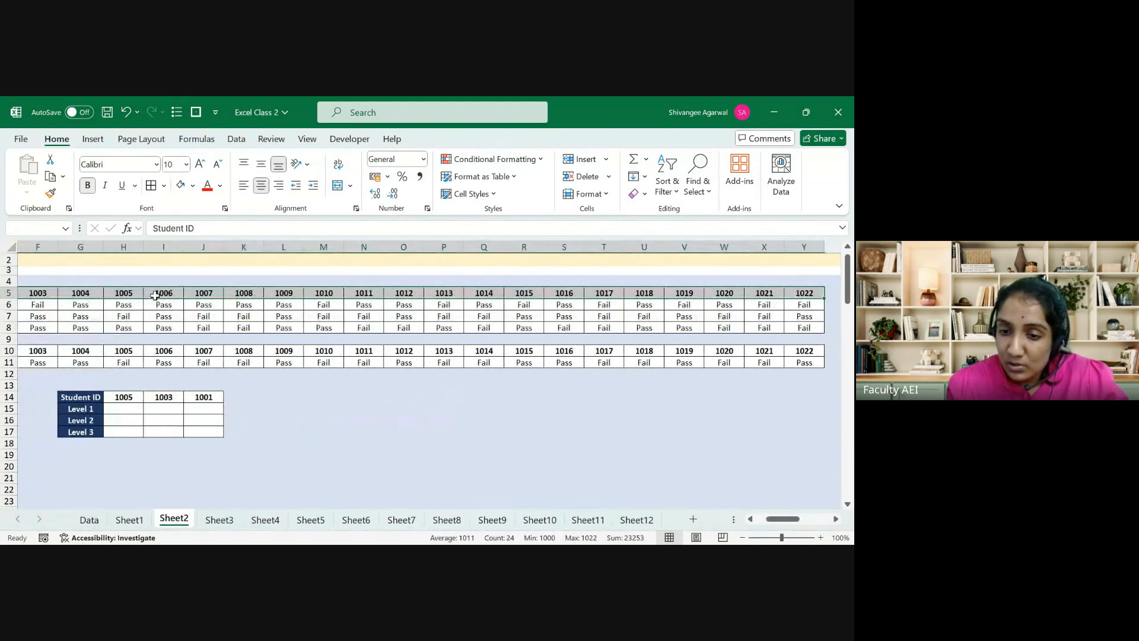
key(ctrl+Left)
key(Right)
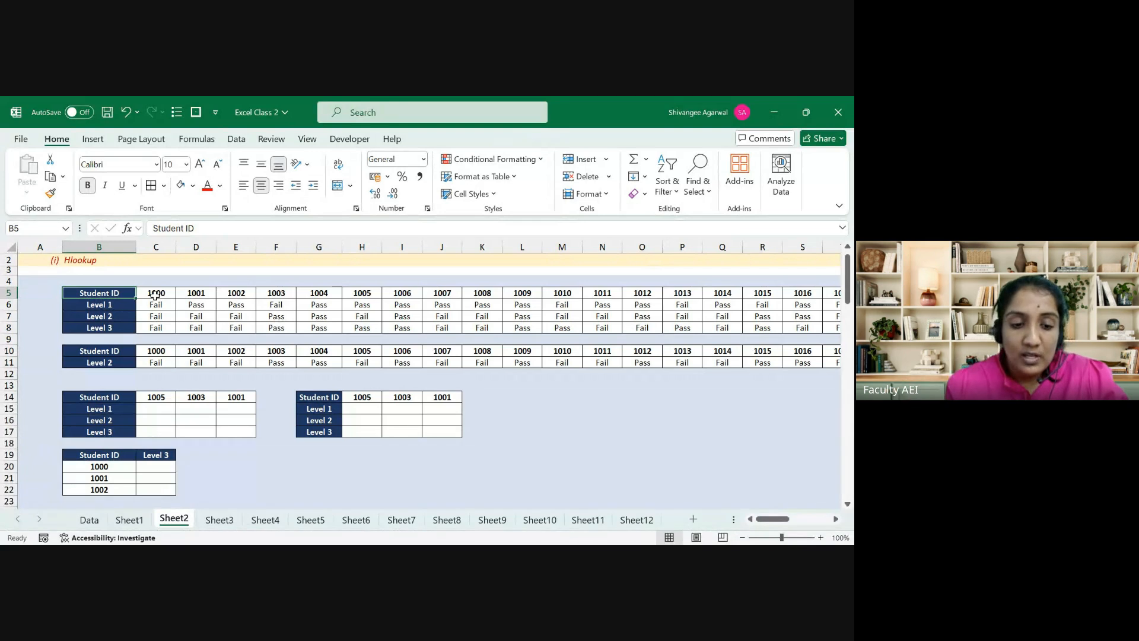
Step: Enter =HLOOKUP(B20,$B$5:$Y$8,4,FALSE) in C20
click(149, 470)
text(=)
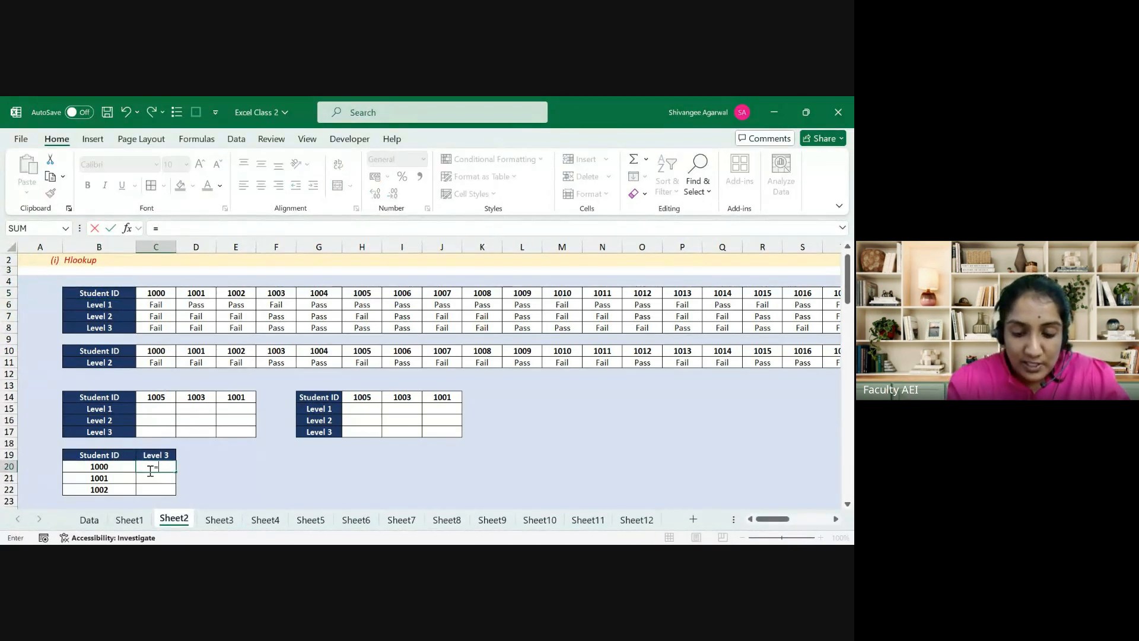
text(hlo)
key(Tab)
key(Left)
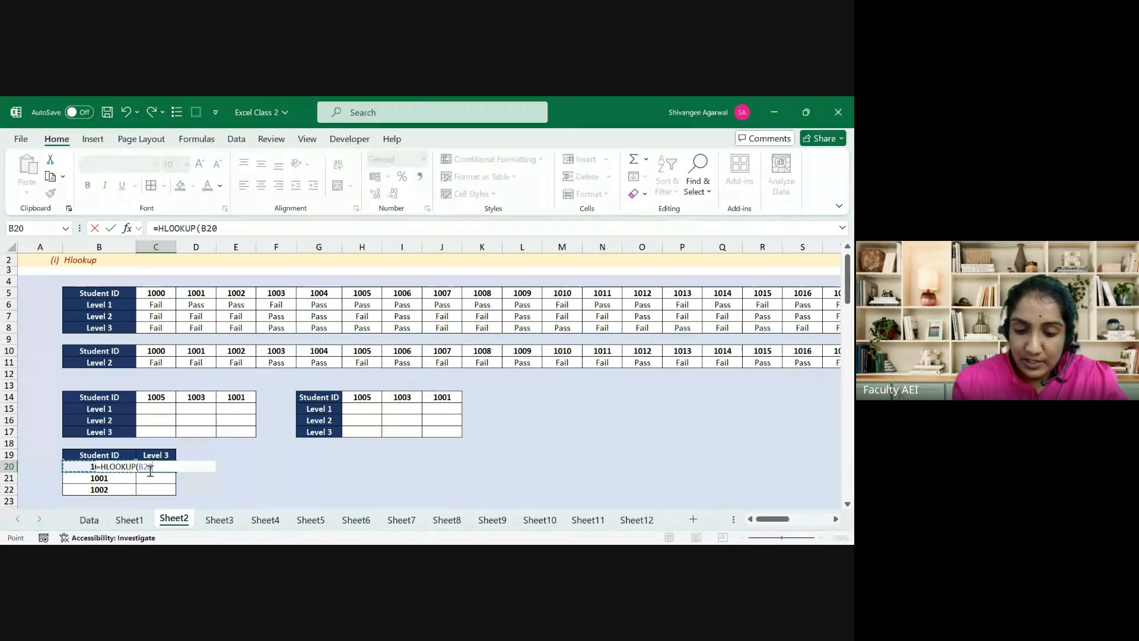
text(,)
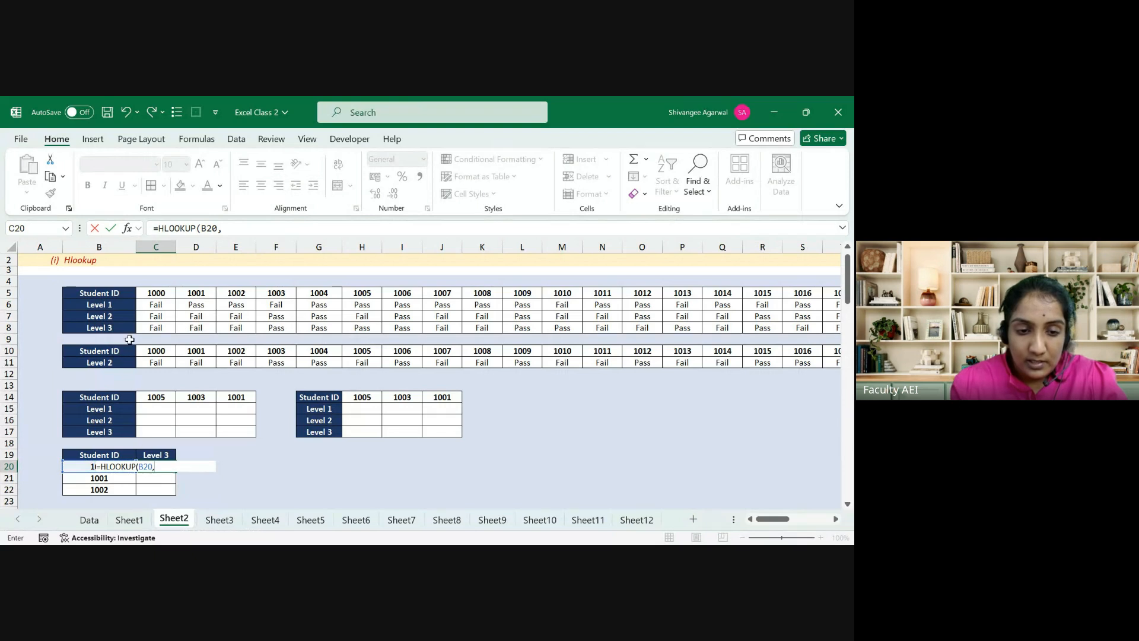
click(117, 299)
key(ctrl+shift+Down)
key(ctrl+shift+Right)
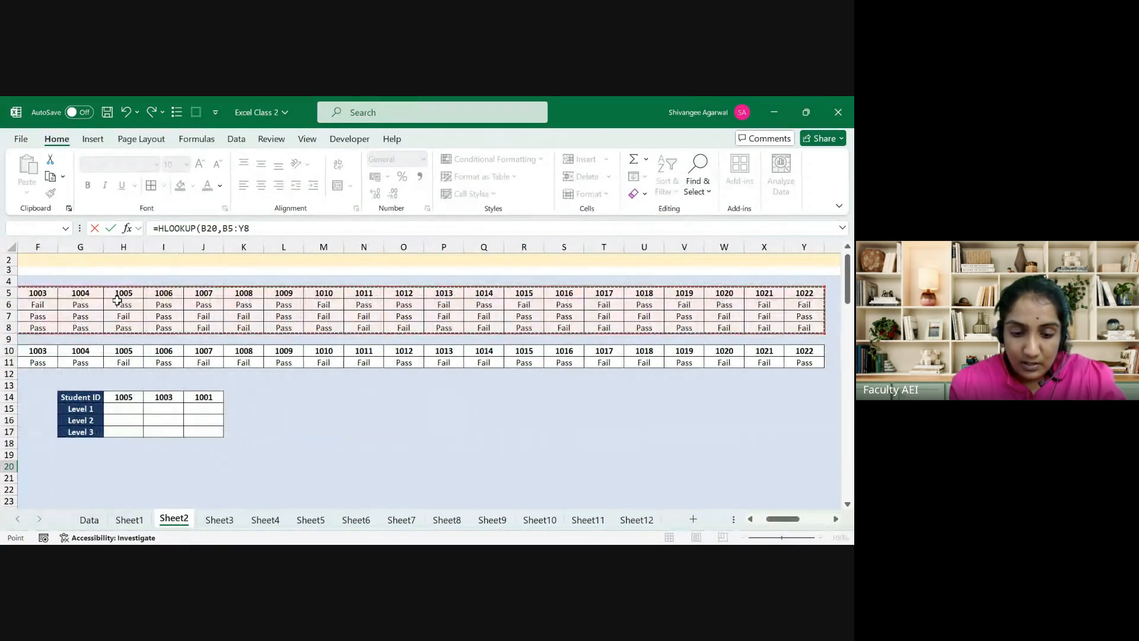
key(F4)
text(,)
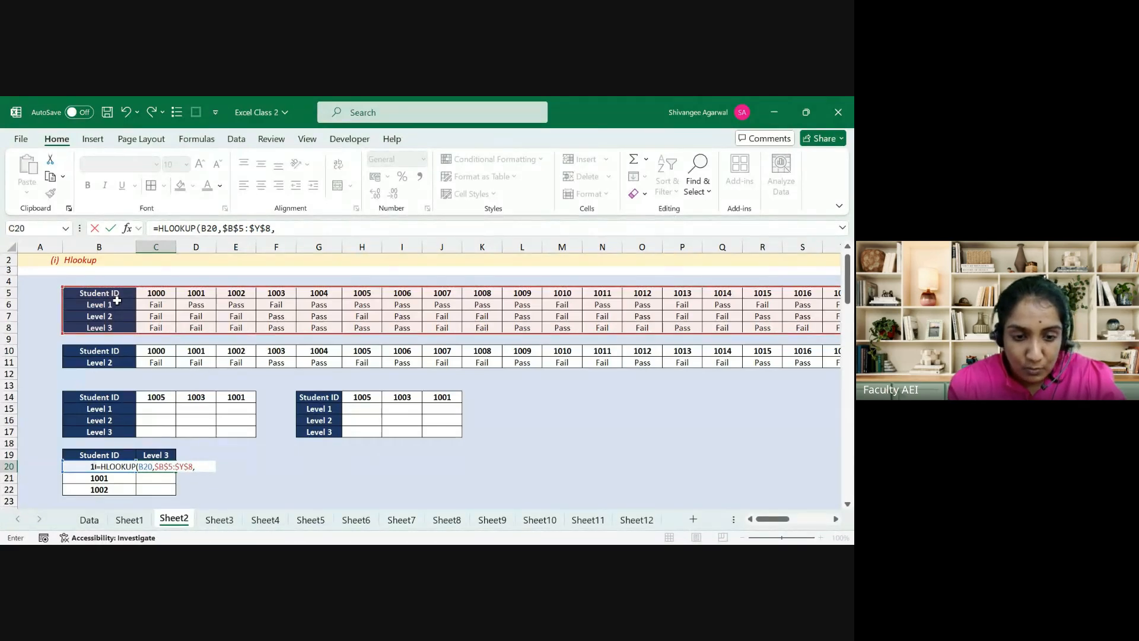
text(4,)
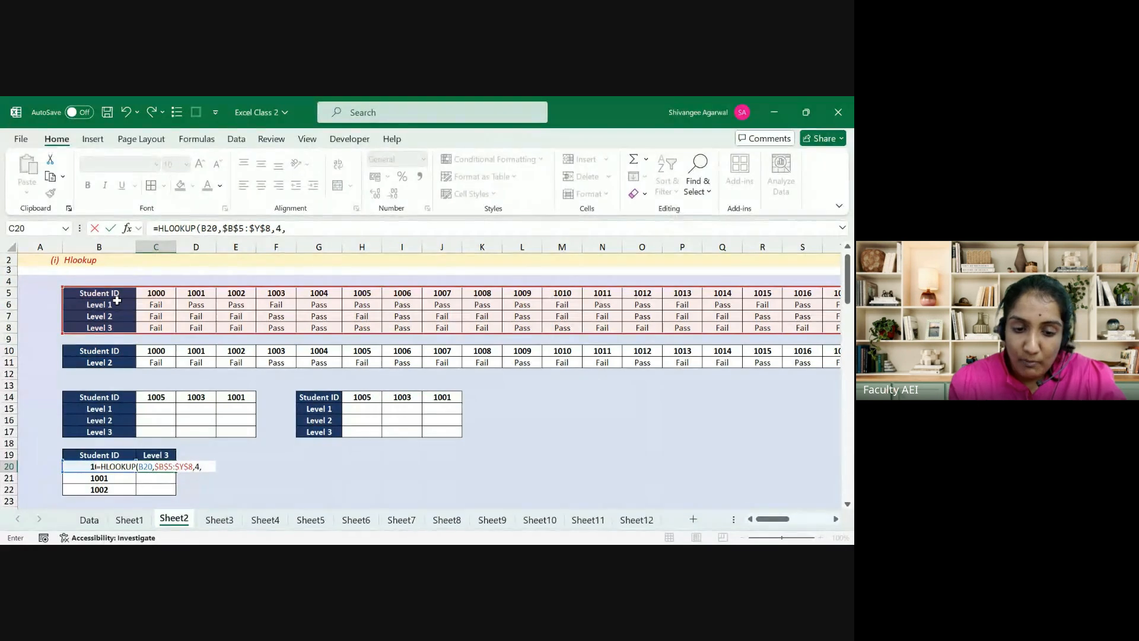
text(FALSE)
key(Return)
Step: Fill the C20 lookup formula down through C22
key(Up)
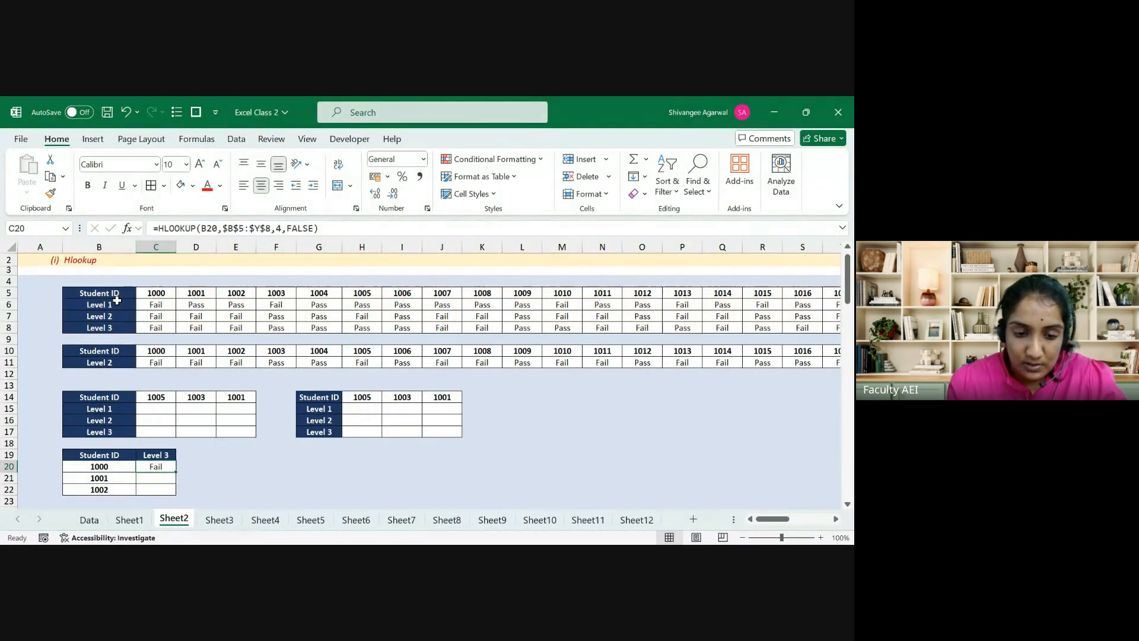
key(shift+Down)
key(shift+Down)
key(ctrl+d)
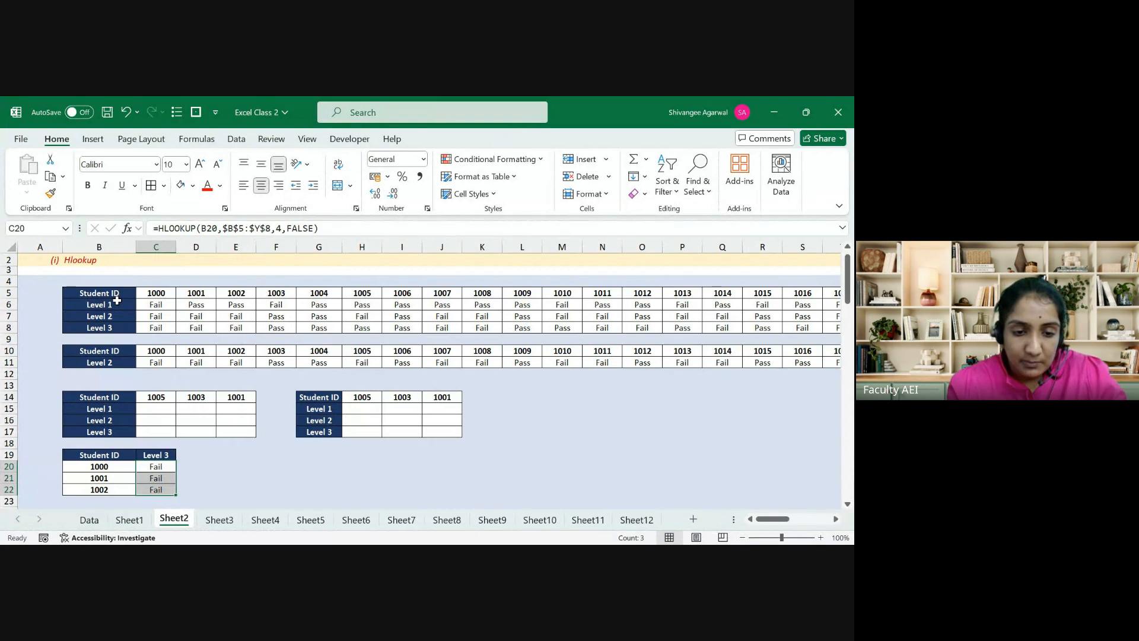
drag(104, 397, 243, 431)
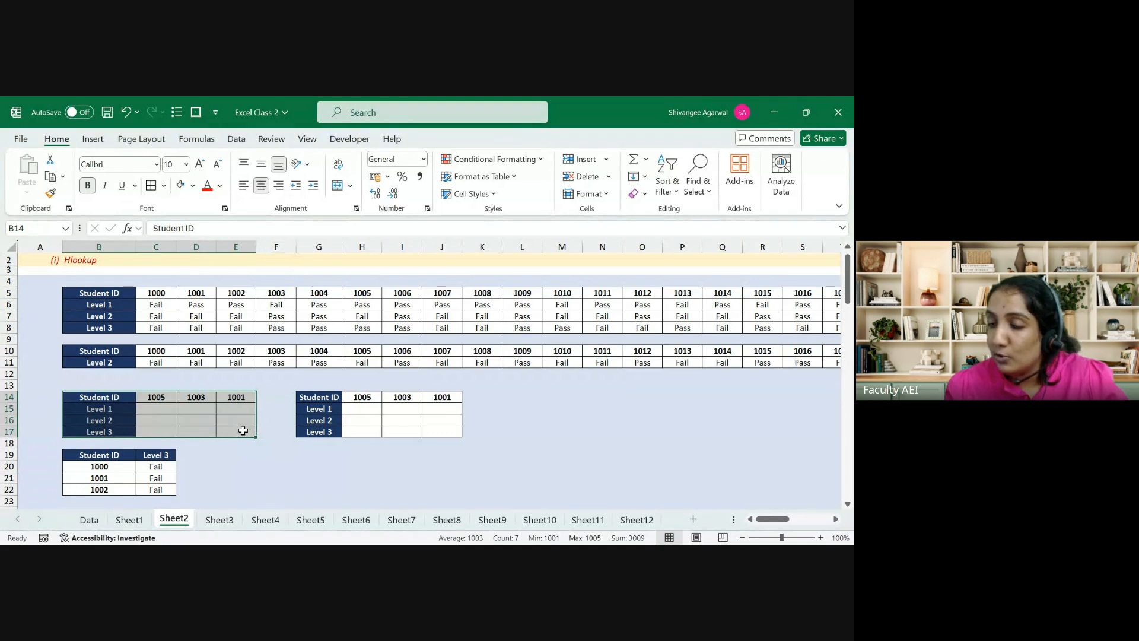
Step: Label the left empty student table 'vlookup' in B13
drag(319, 397, 443, 435)
key(Left)
key(Left)
key(Left)
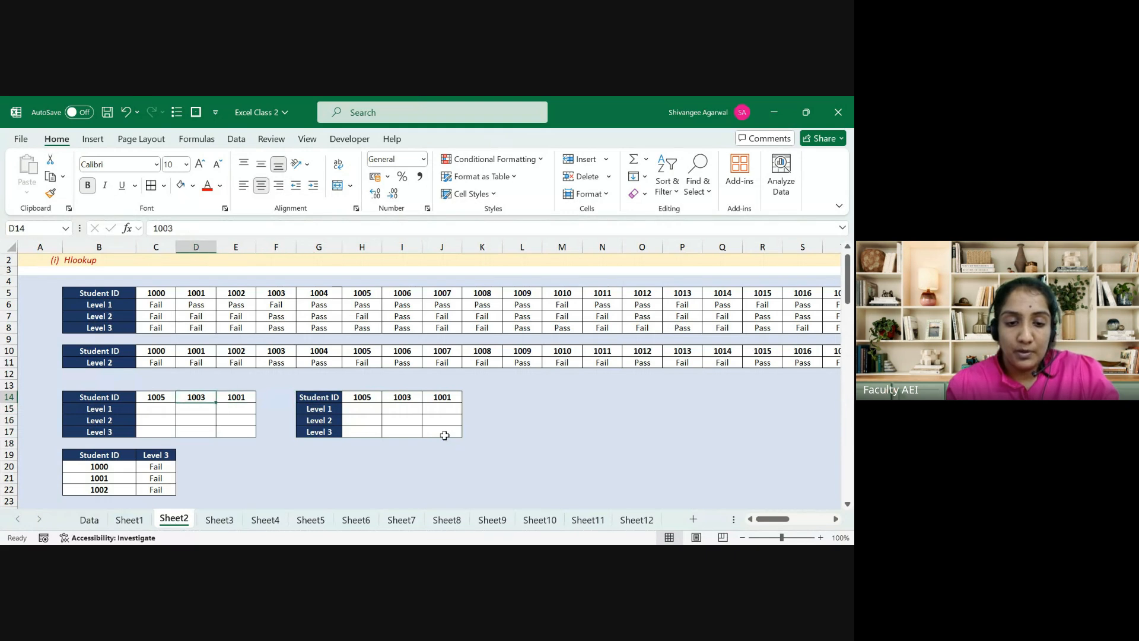
key(Left)
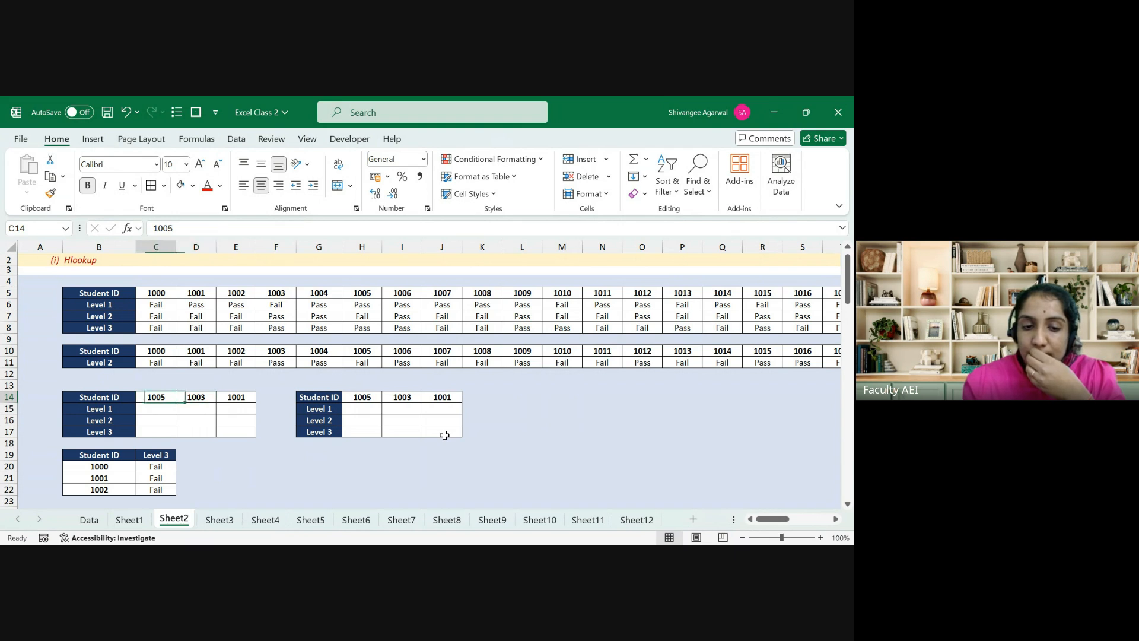
key(Left)
key(Up)
text(vlooku)
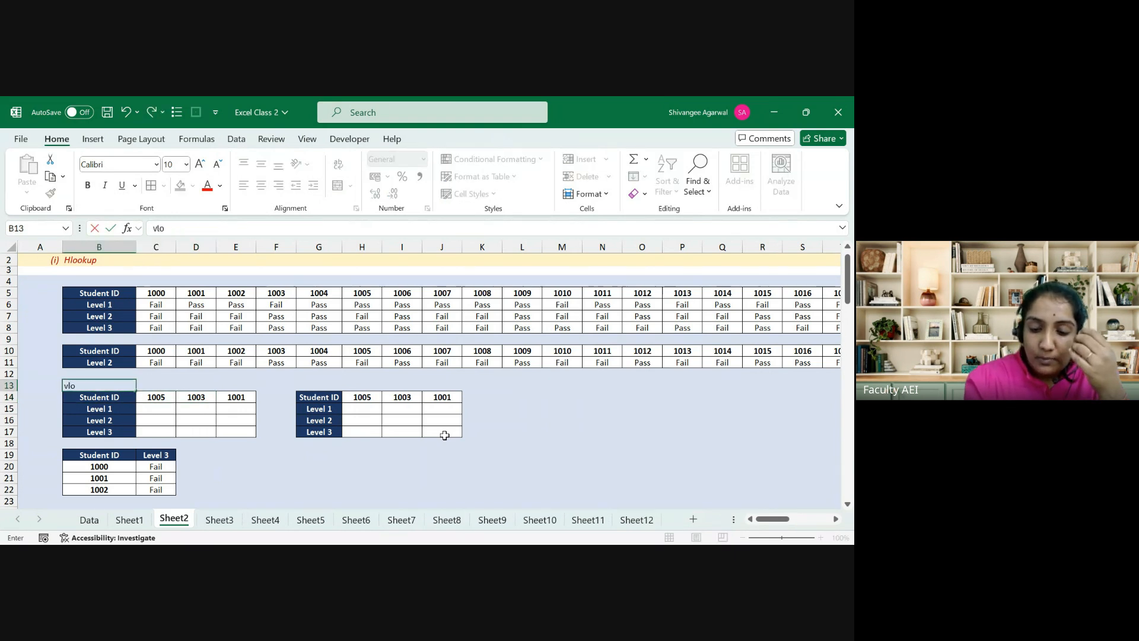
key(Return)
Step: Label the right empty student table 'hlookup' in G13
key(Right)
key(Right)
key(Right)
key(Right)
key(Right)
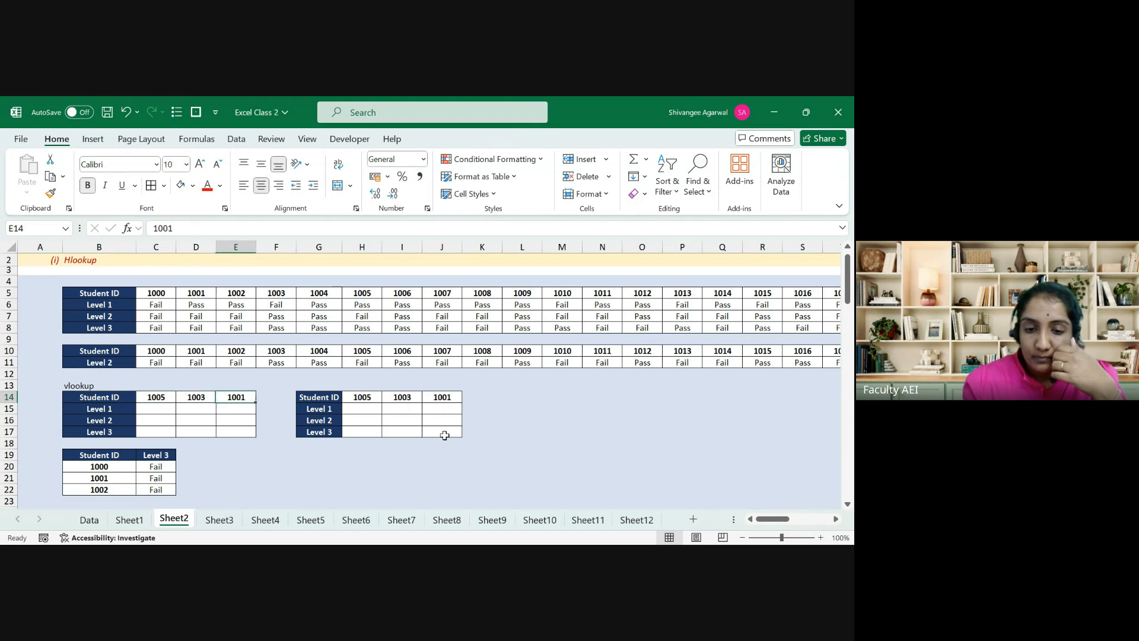
key(Up)
text(hloo)
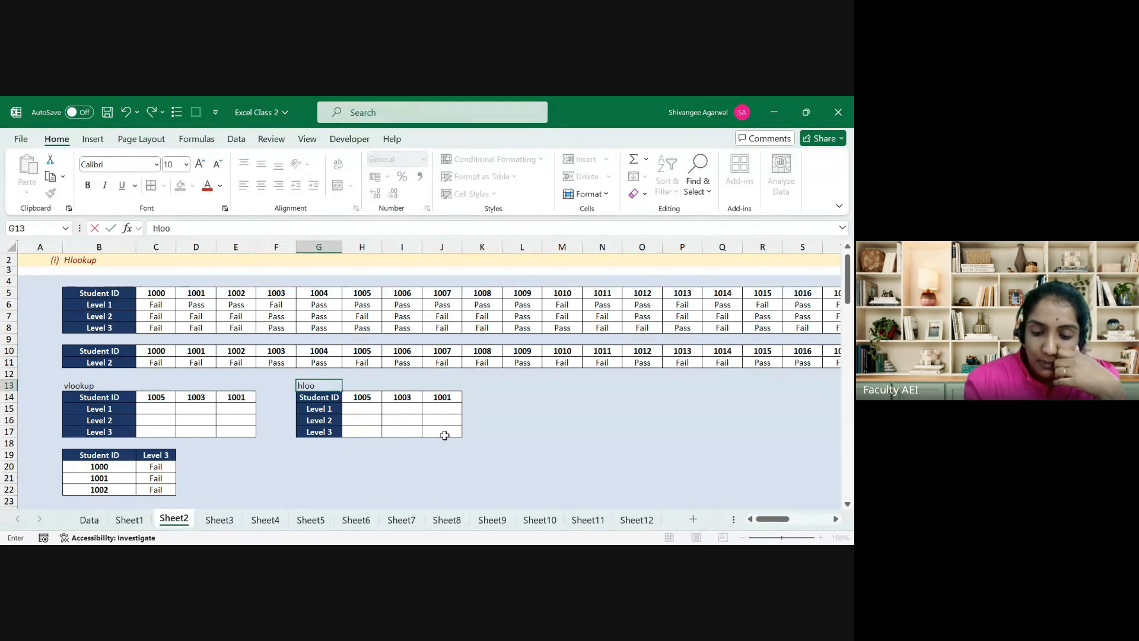
text(kup)
key(Return)
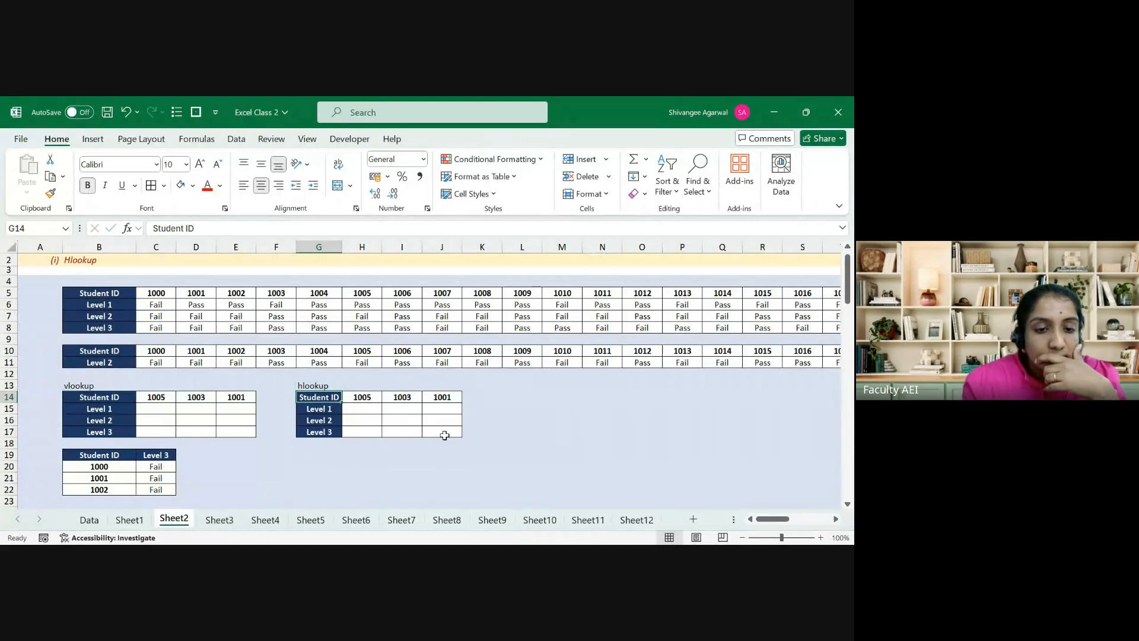
key(Left)
key(Left)
key(Left)
key(Left)
key(Down)
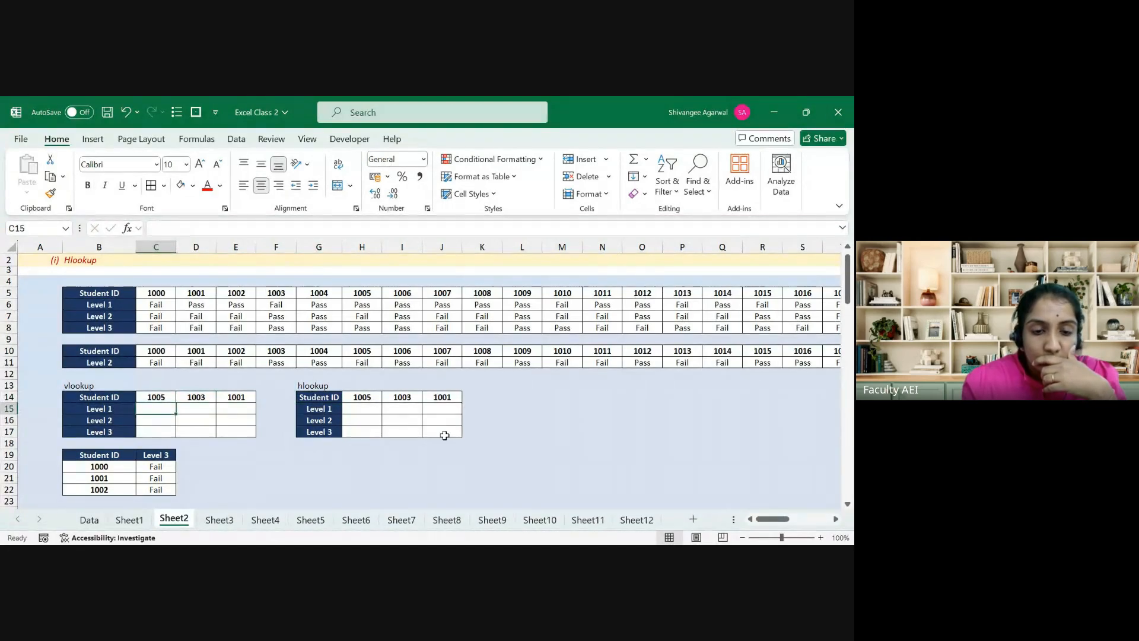
key(Left)
key(Right)
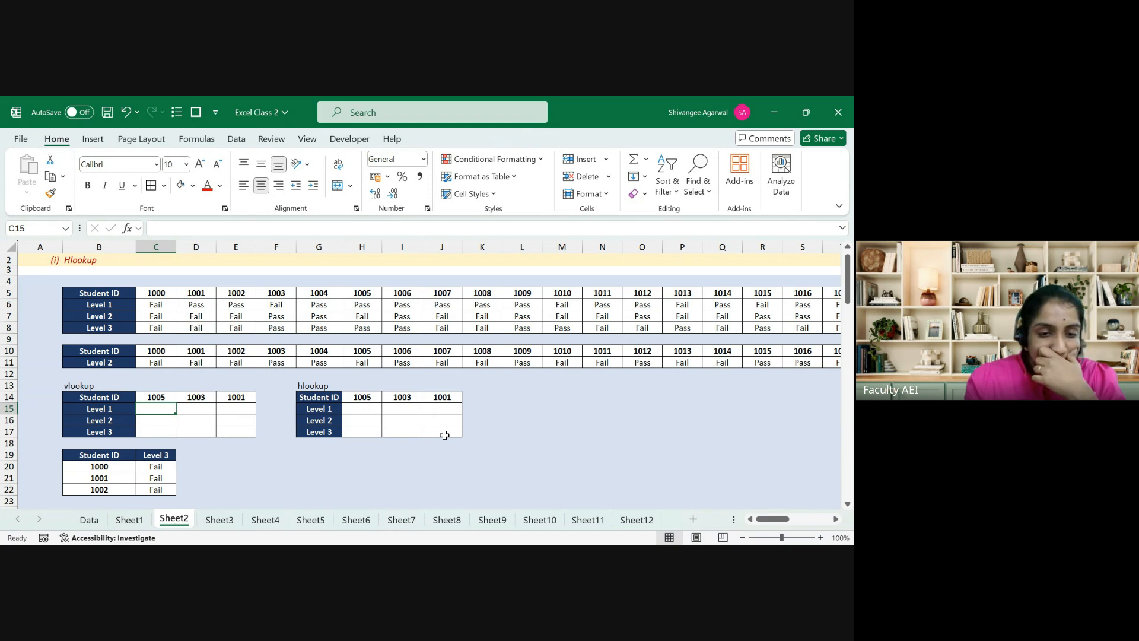
key(Left)
key(Left)
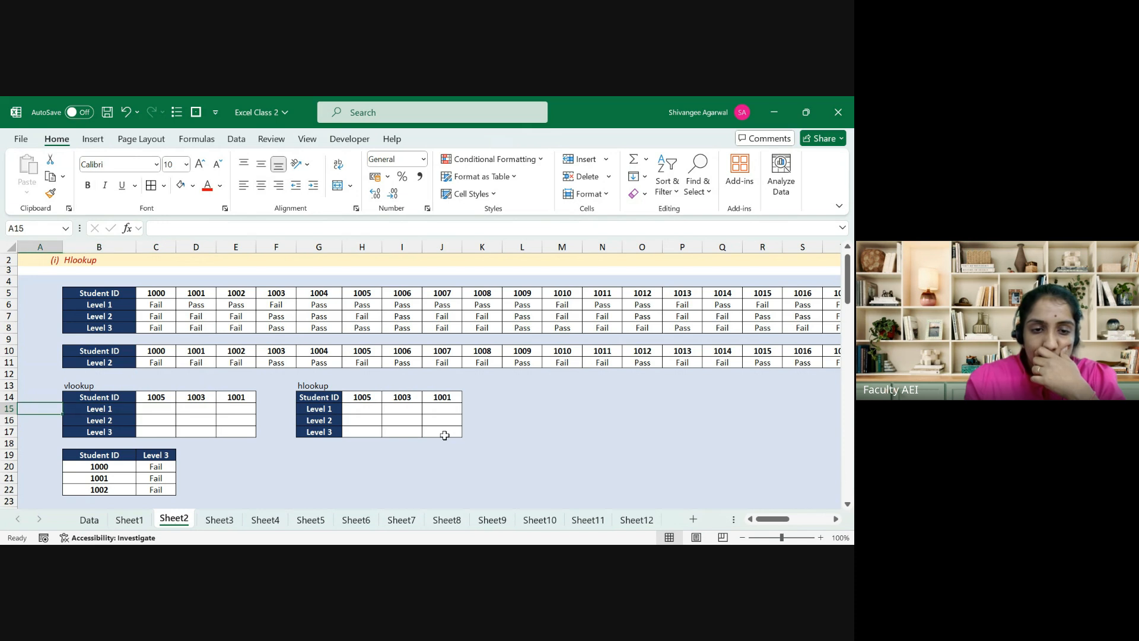
Step: Copy student 1005's Level 1–3 results from H6:H8 into L15:L17
key(Up)
key(Up)
key(Up)
key(Up)
key(Up)
key(Up)
key(Up)
key(Up)
key(Up)
key(Up)
key(Up)
key(Up)
key(Up)
key(Up)
key(Down)
key(Down)
key(Down)
key(Down)
key(Down)
key(Down)
key(Down)
key(Down)
key(Down)
key(Down)
key(Down)
key(Down)
key(Down)
key(Down)
key(Down)
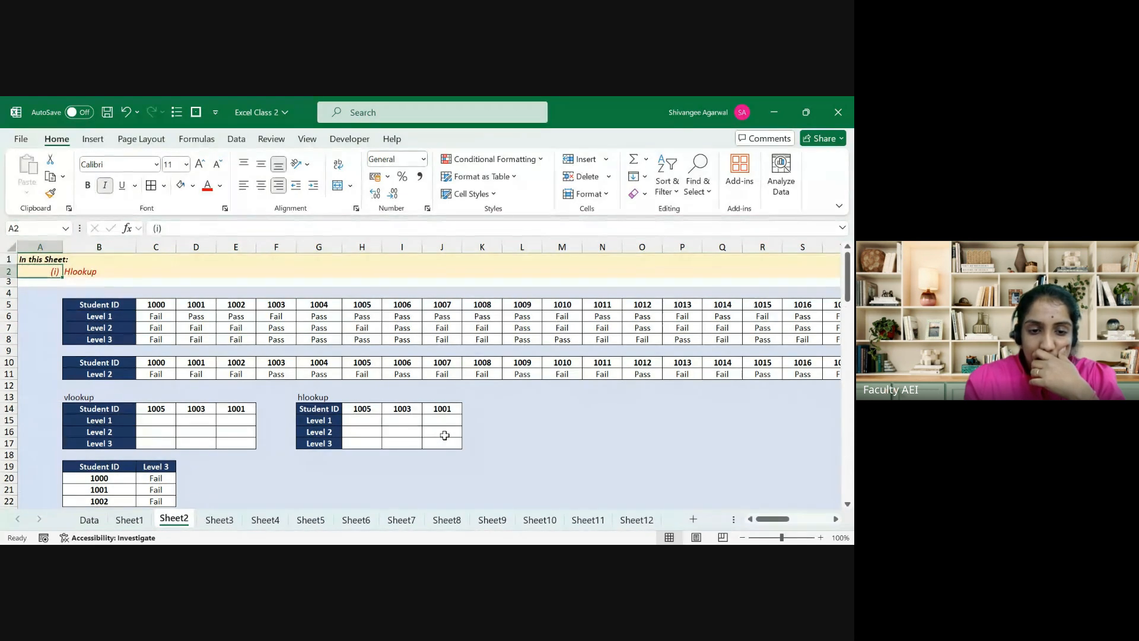
key(Right)
key(Right)
key(Up)
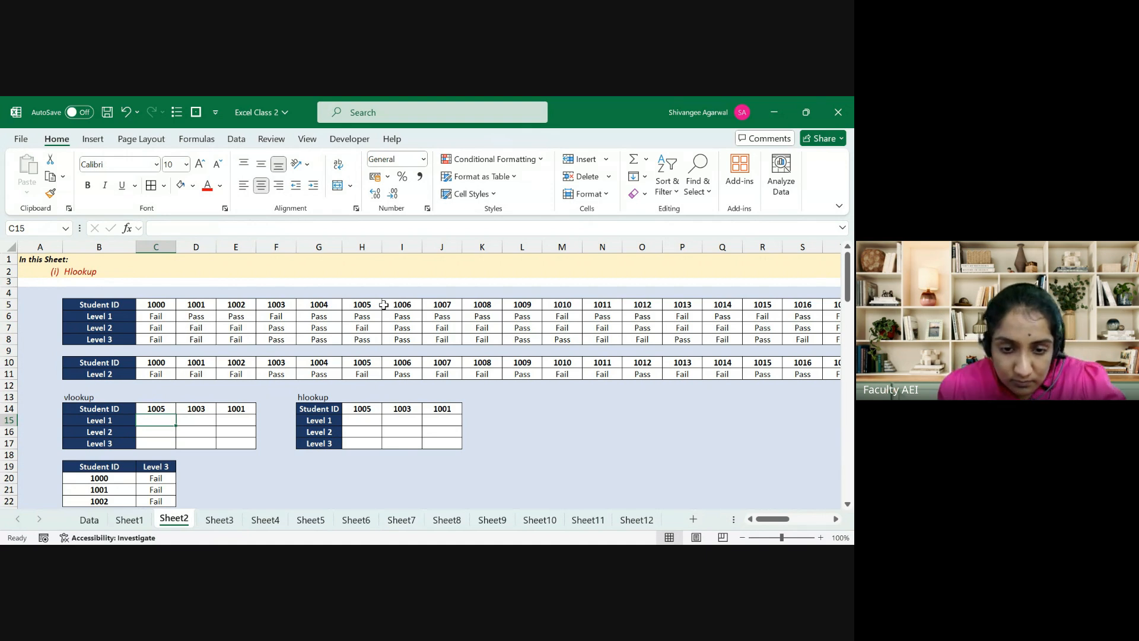
click(366, 318)
drag(366, 318, 366, 351)
drag(367, 342, 369, 342)
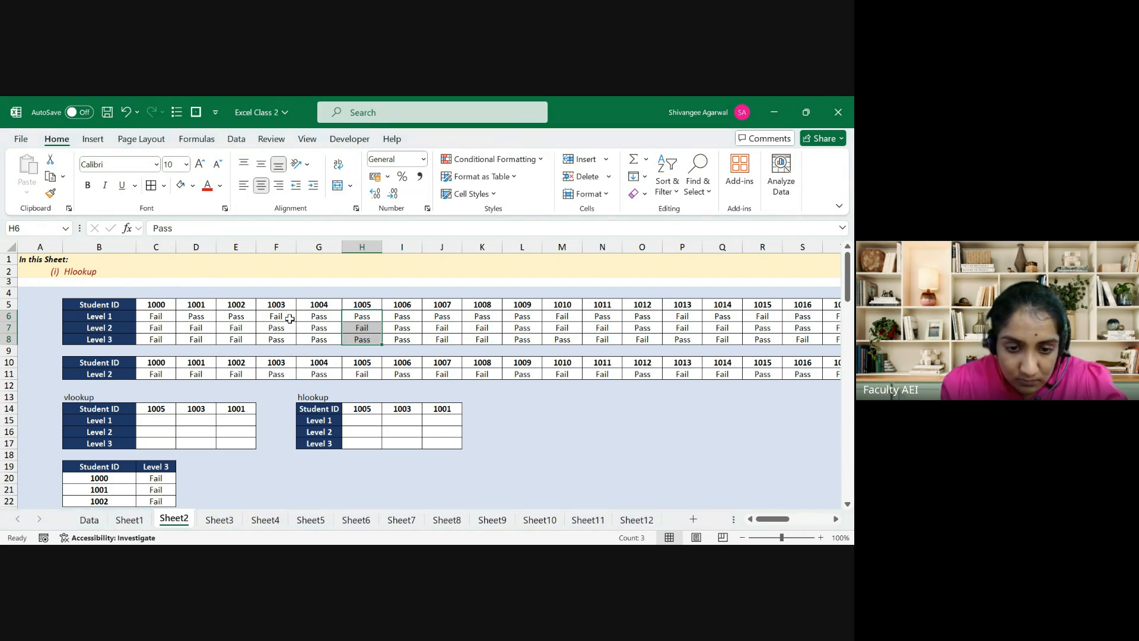
key(ctrl+c)
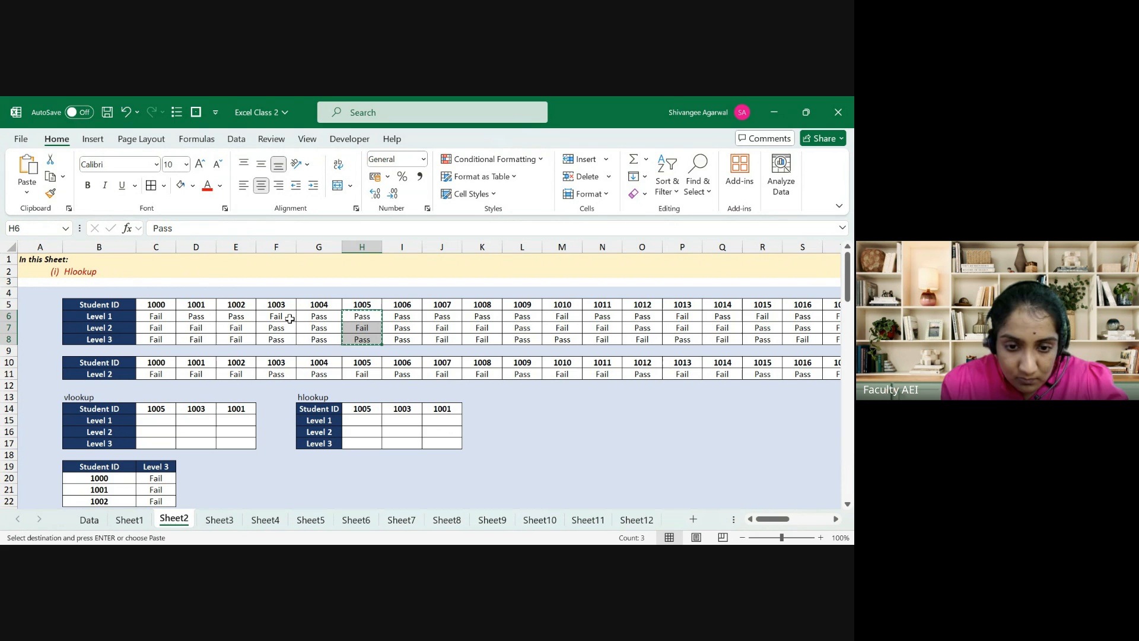
click(530, 412)
click(530, 419)
key(ctrl+v)
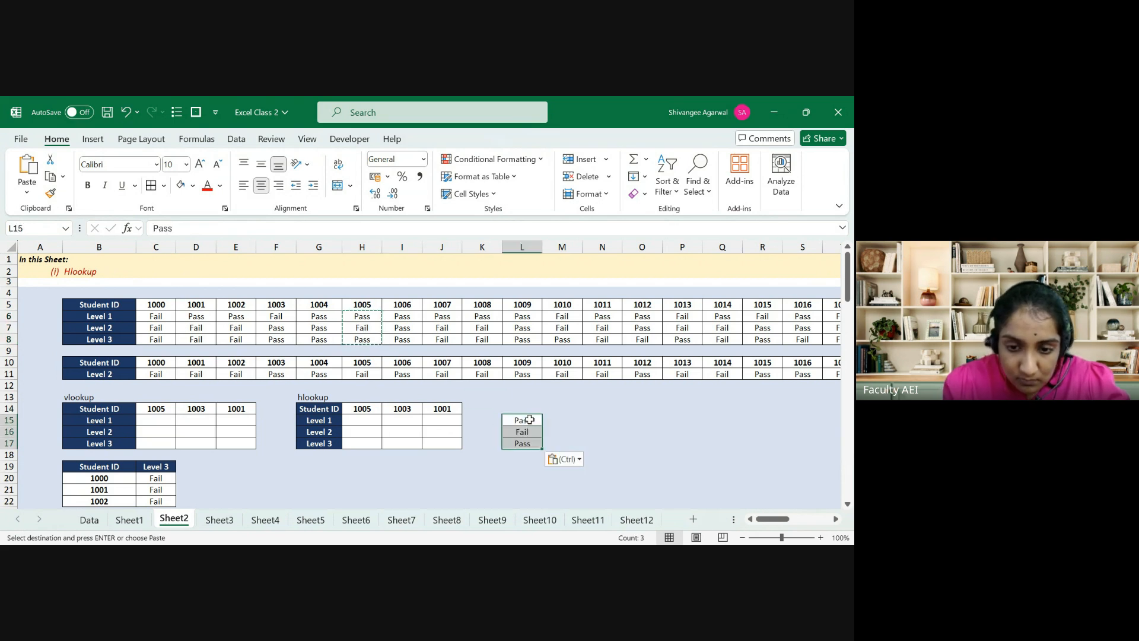
Step: Copy student 1003's results (F6:F8) into M15 and student 1001's results (D6:D8) into N15
drag(287, 317, 283, 340)
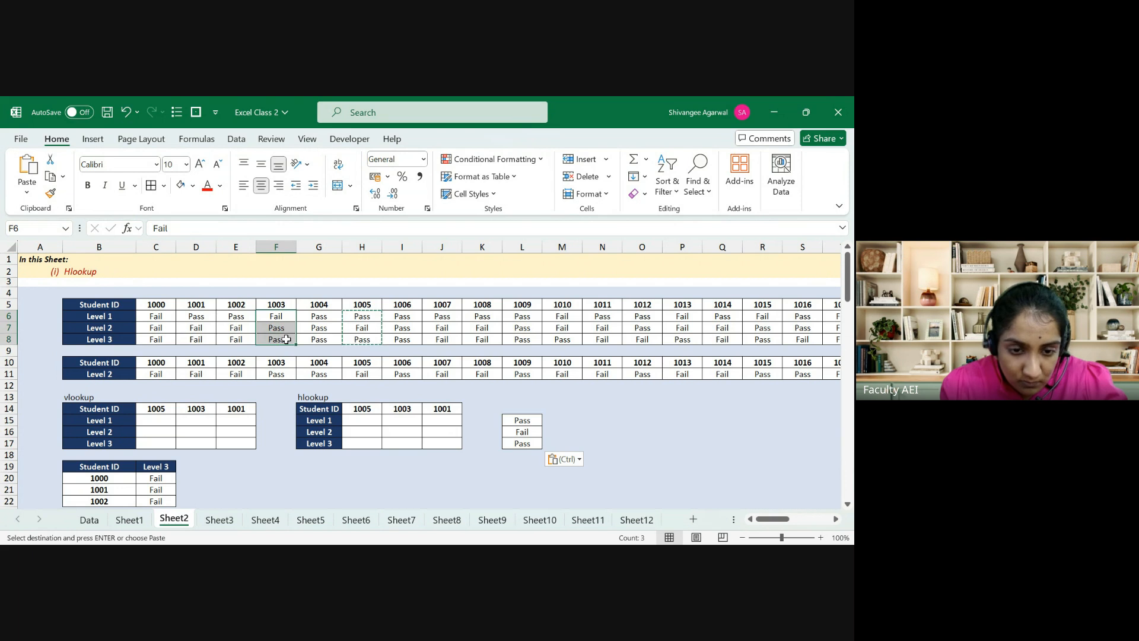
key(ctrl+c)
click(552, 419)
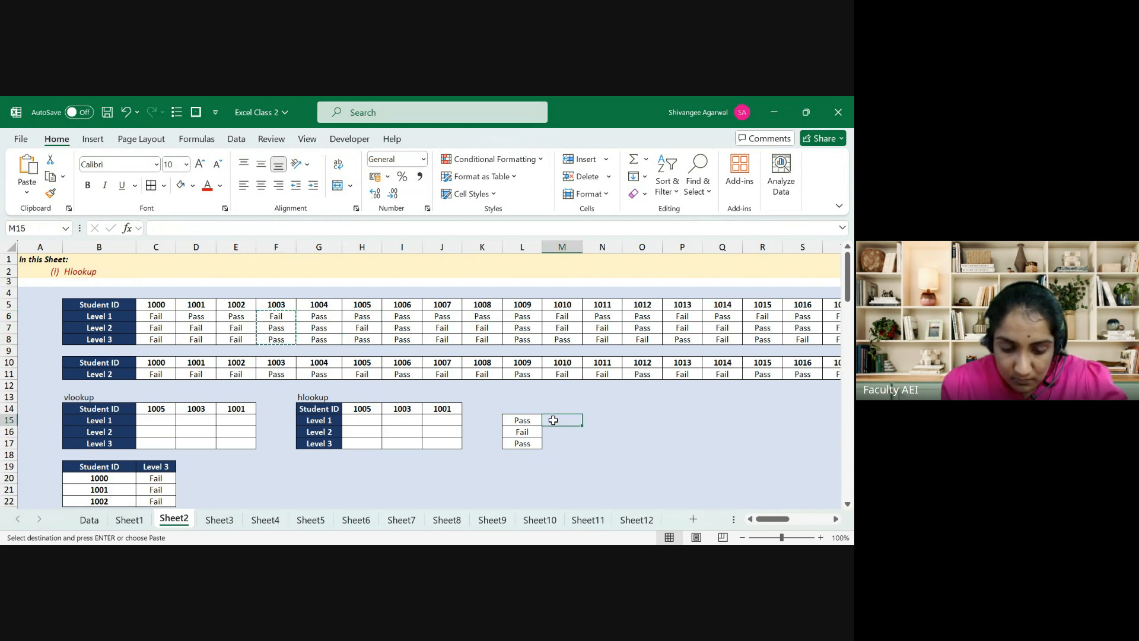
key(ctrl+v)
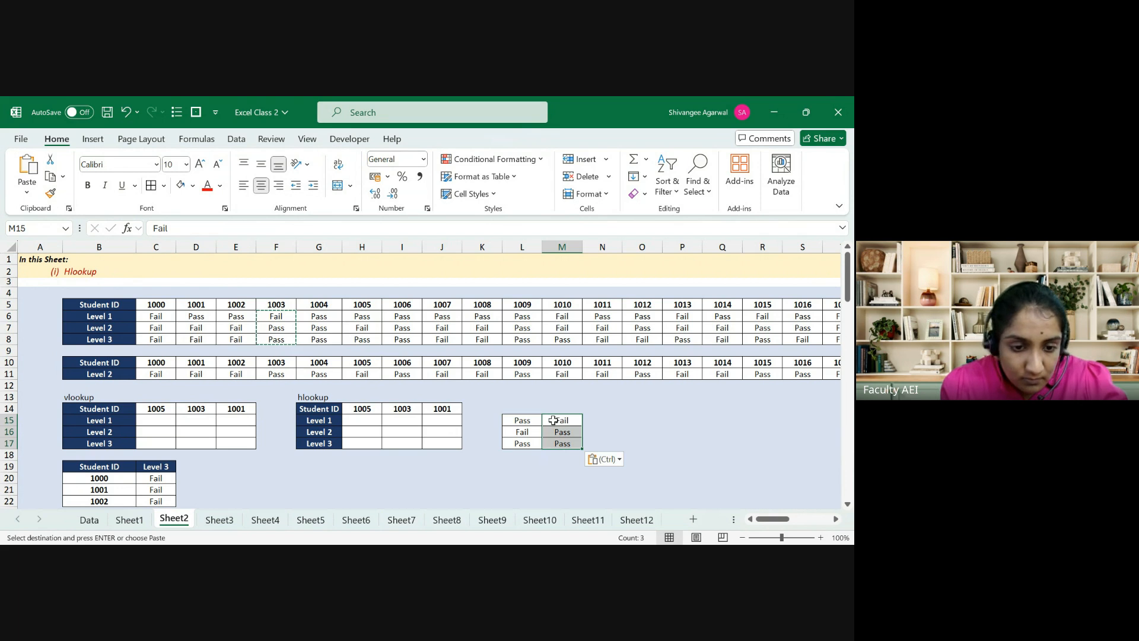
drag(196, 316, 196, 339)
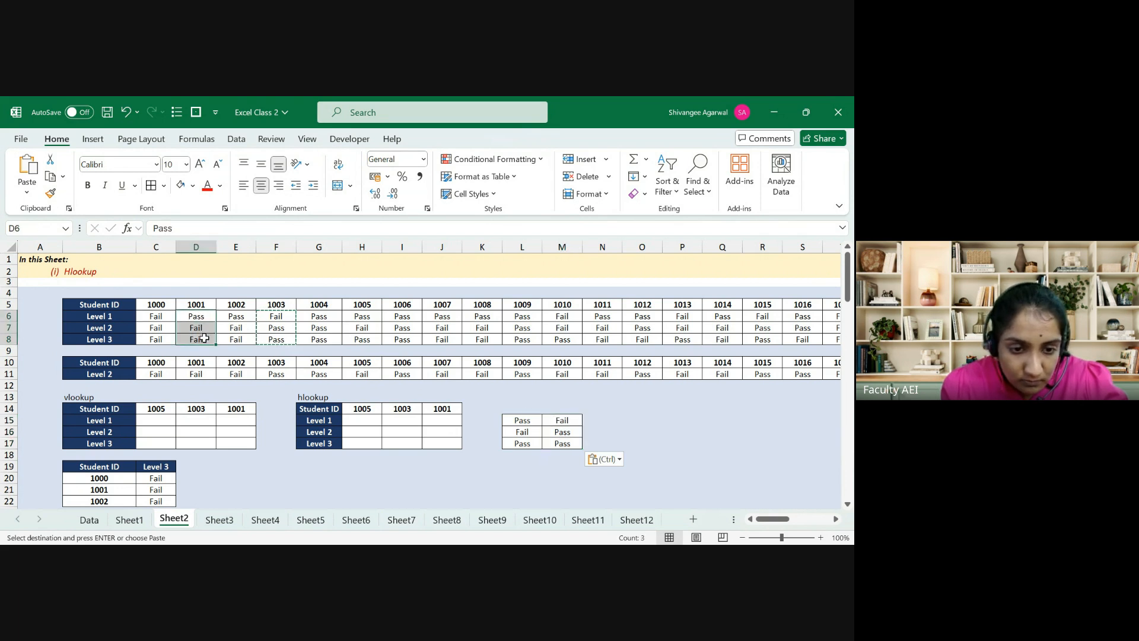
key(ctrl+c)
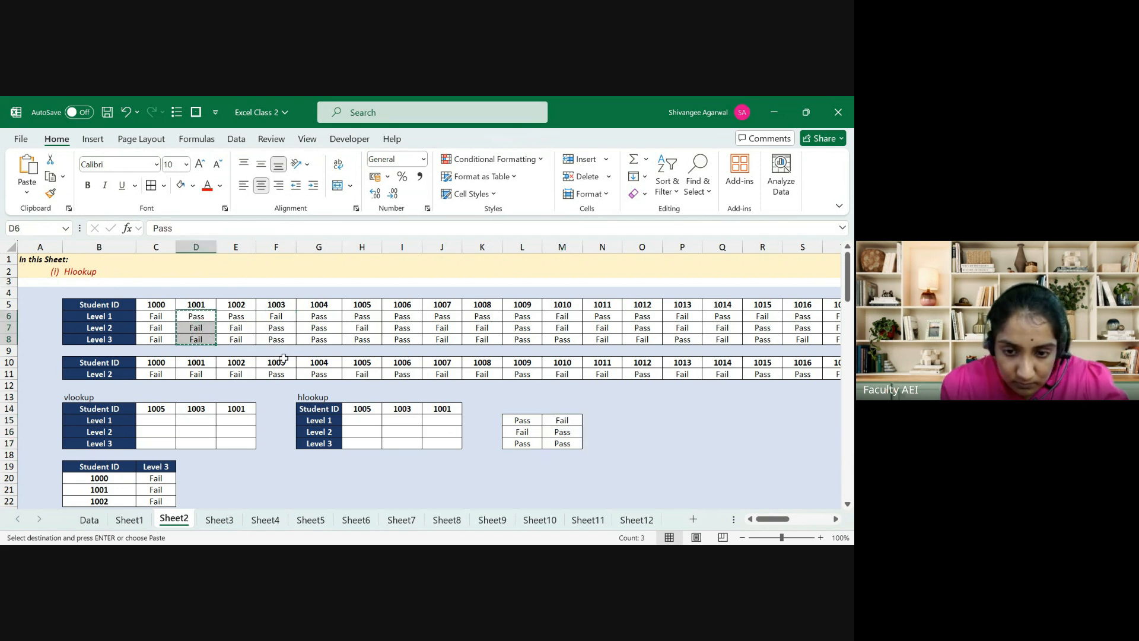
click(599, 419)
key(ctrl+v)
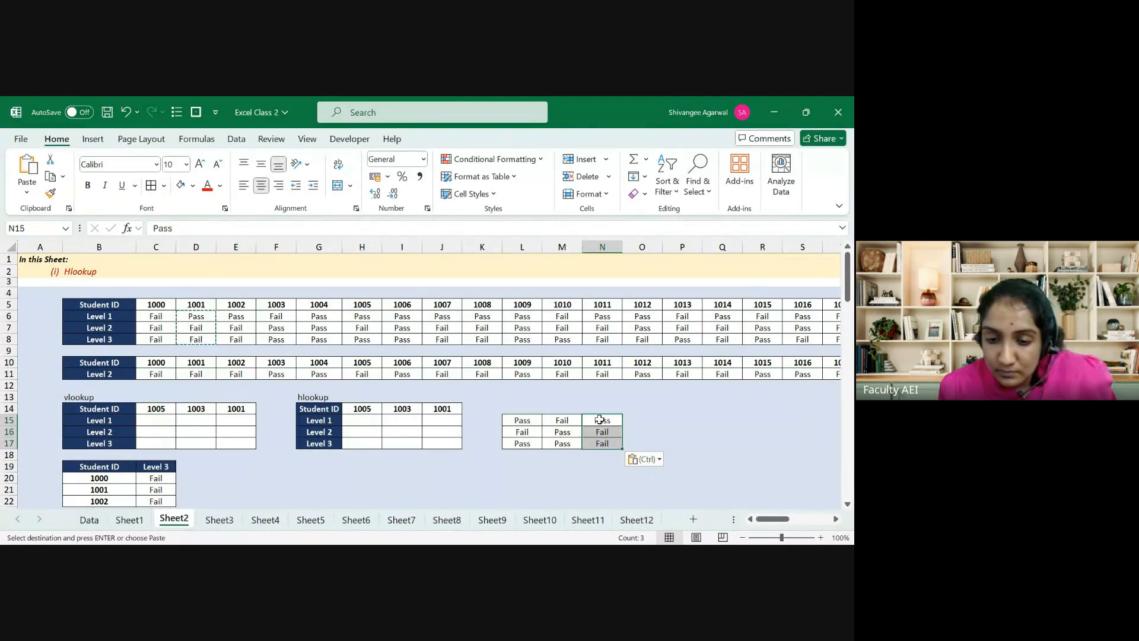
Step: Give the pasted Pass/Fail block L15:N17 a light green fill
drag(517, 421, 608, 443)
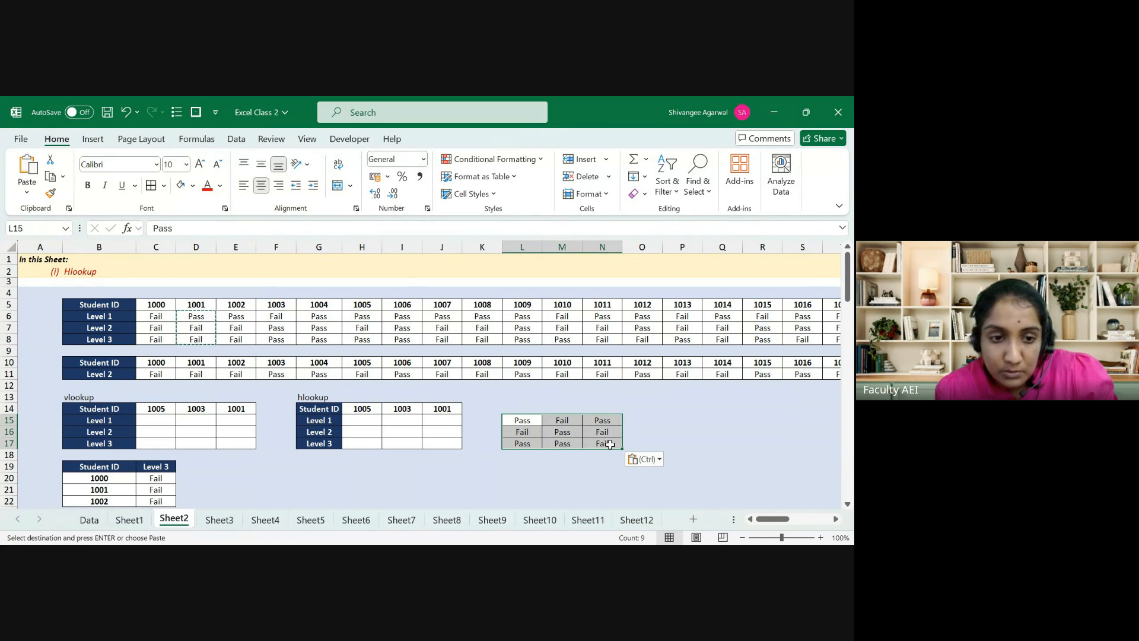
click(193, 188)
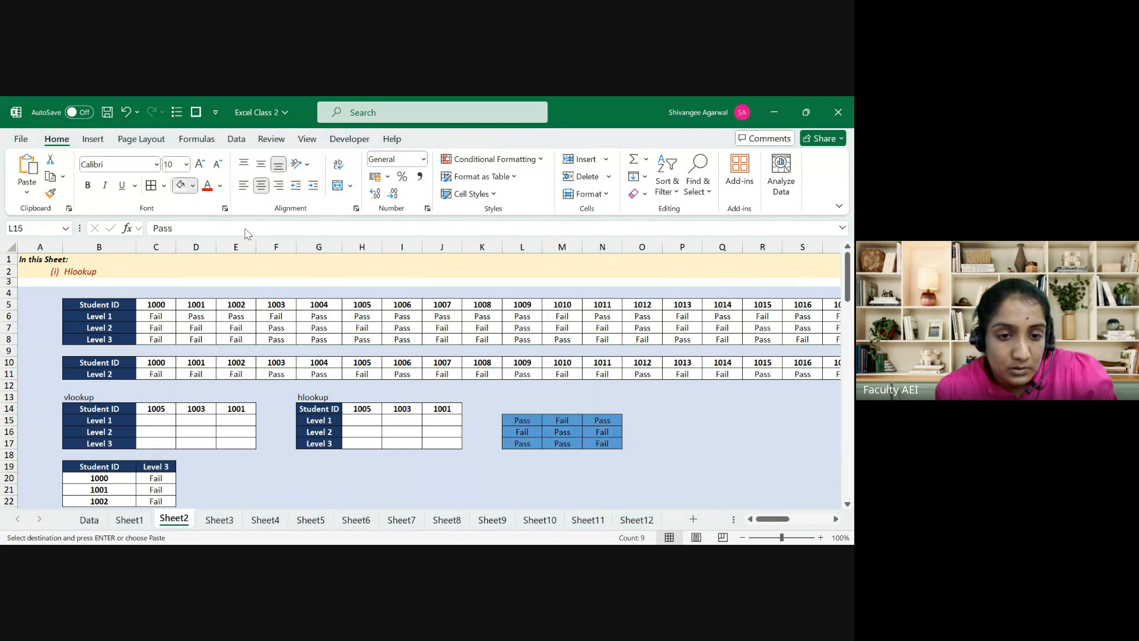
click(286, 239)
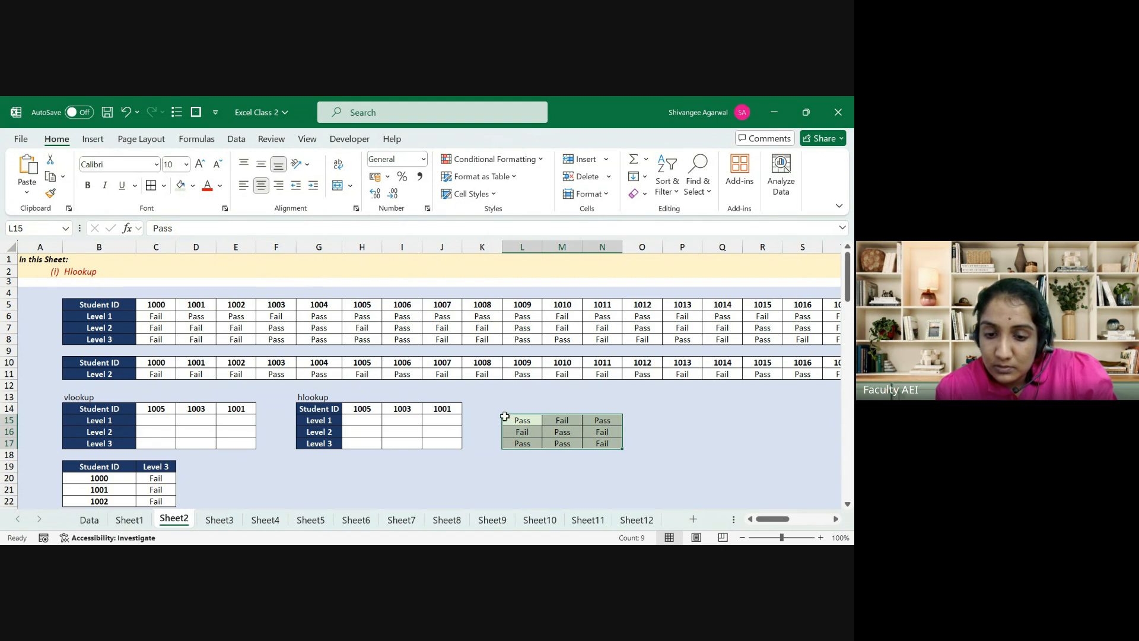
click(523, 481)
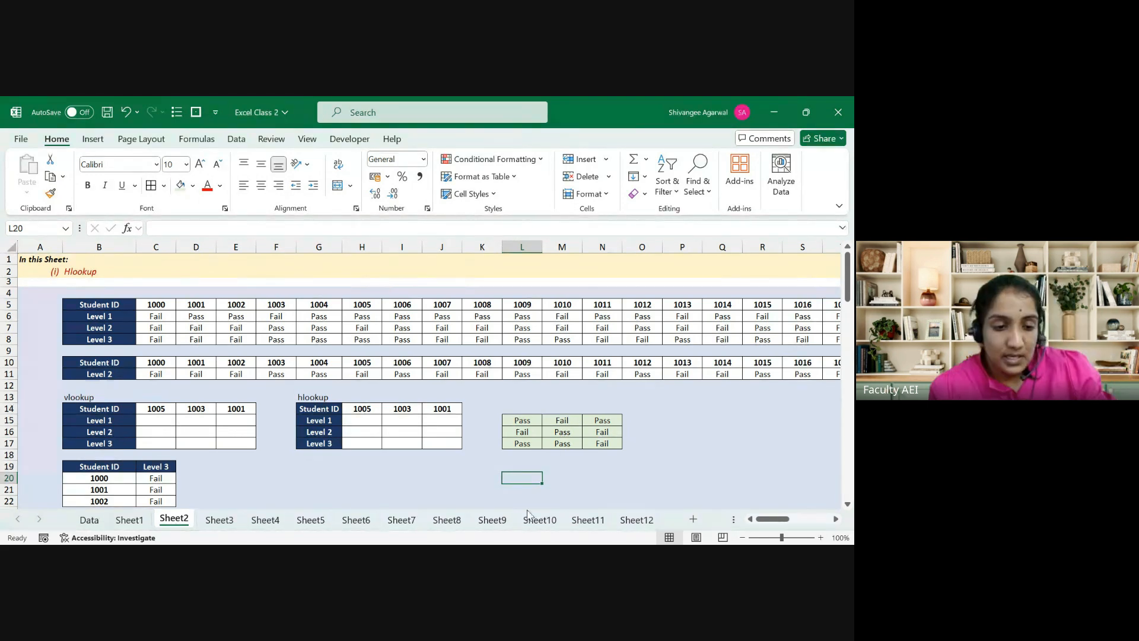
click(159, 421)
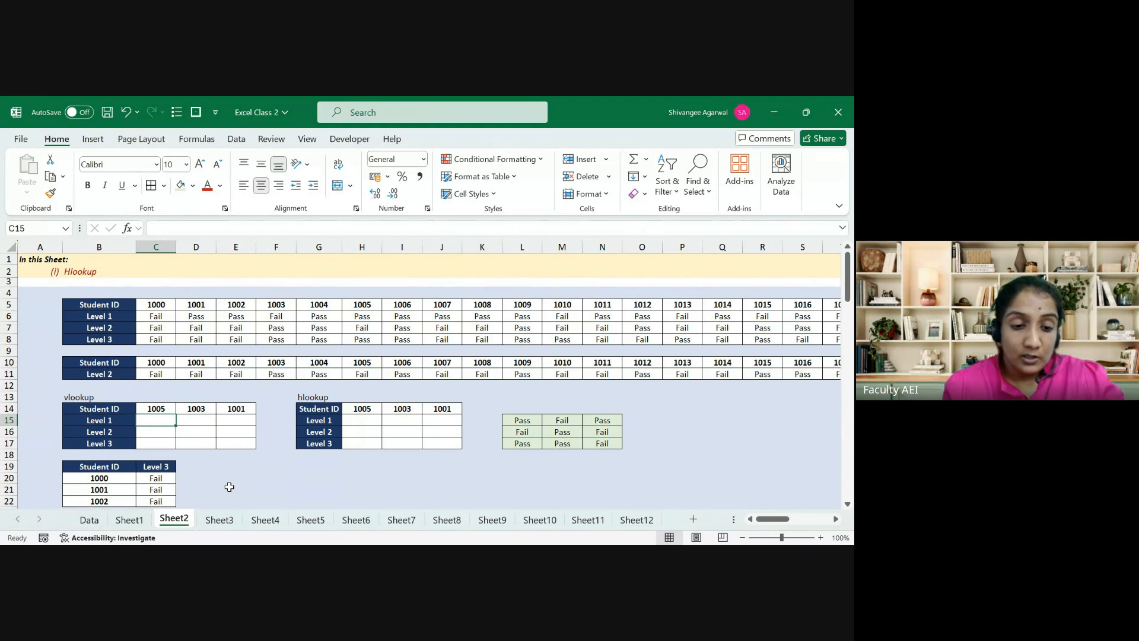
Step: Enter =VLOOKUP($B15,$B$5:$Y$8,7,FALSE) in C15 for student 1005's Level 1 result
click(115, 304)
drag(115, 304, 110, 339)
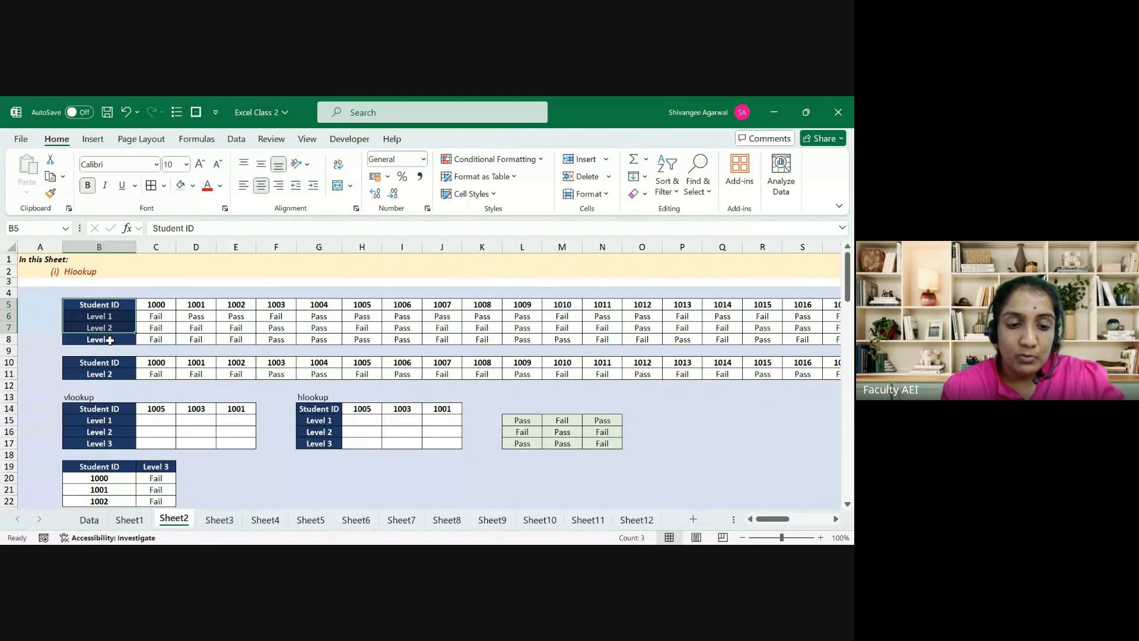
key(Down)
key(Down)
key(Down)
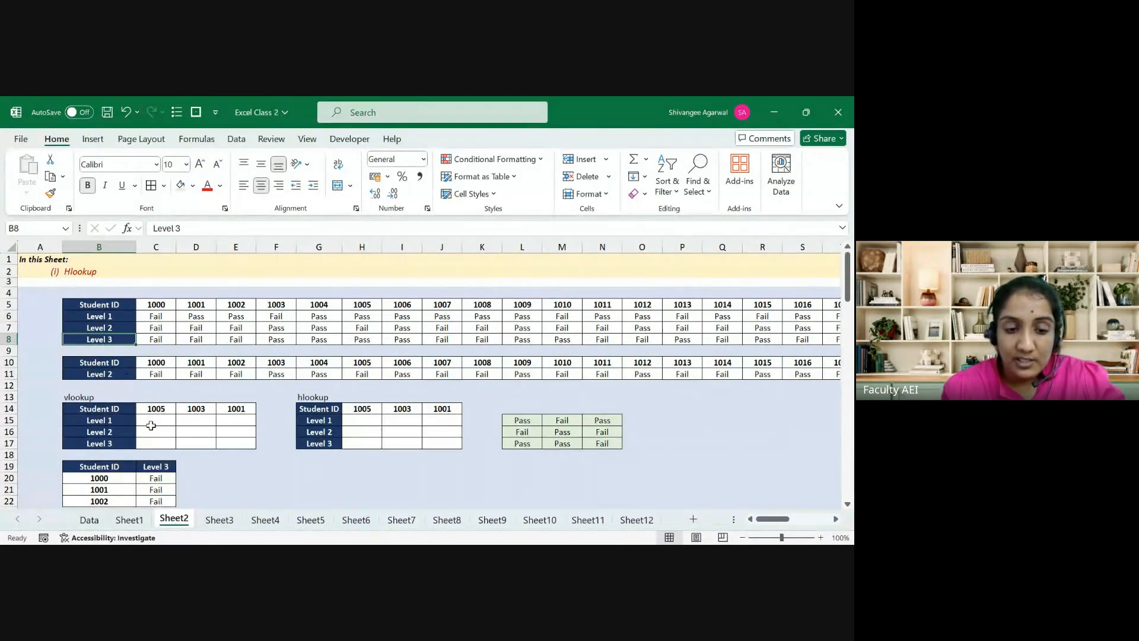
click(153, 421)
text(=VLOOKUP()
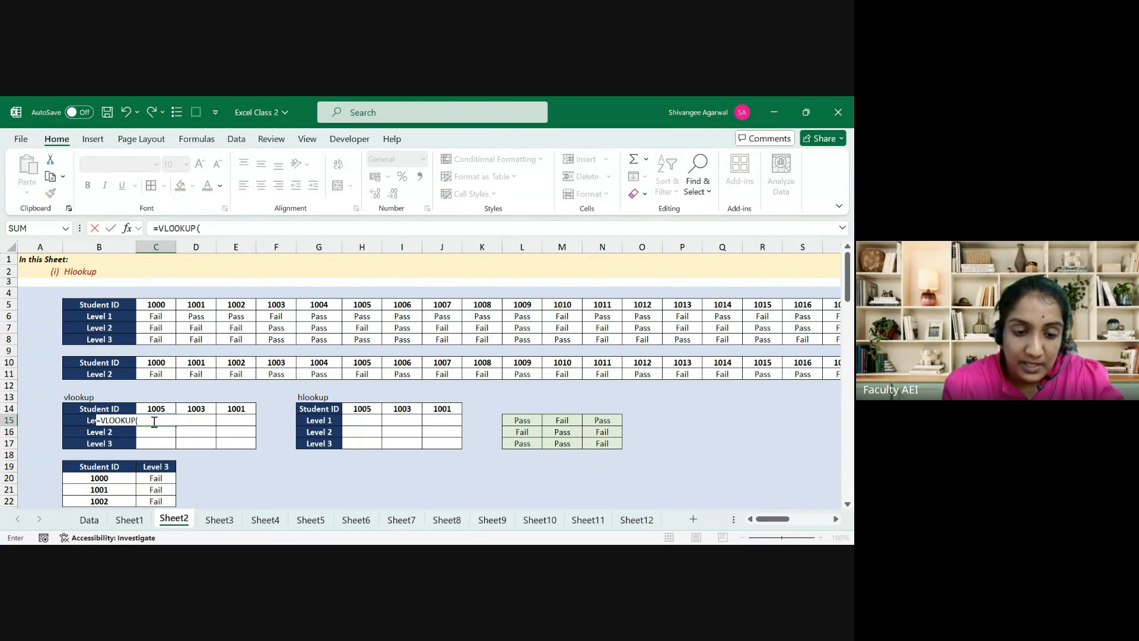
key(Left)
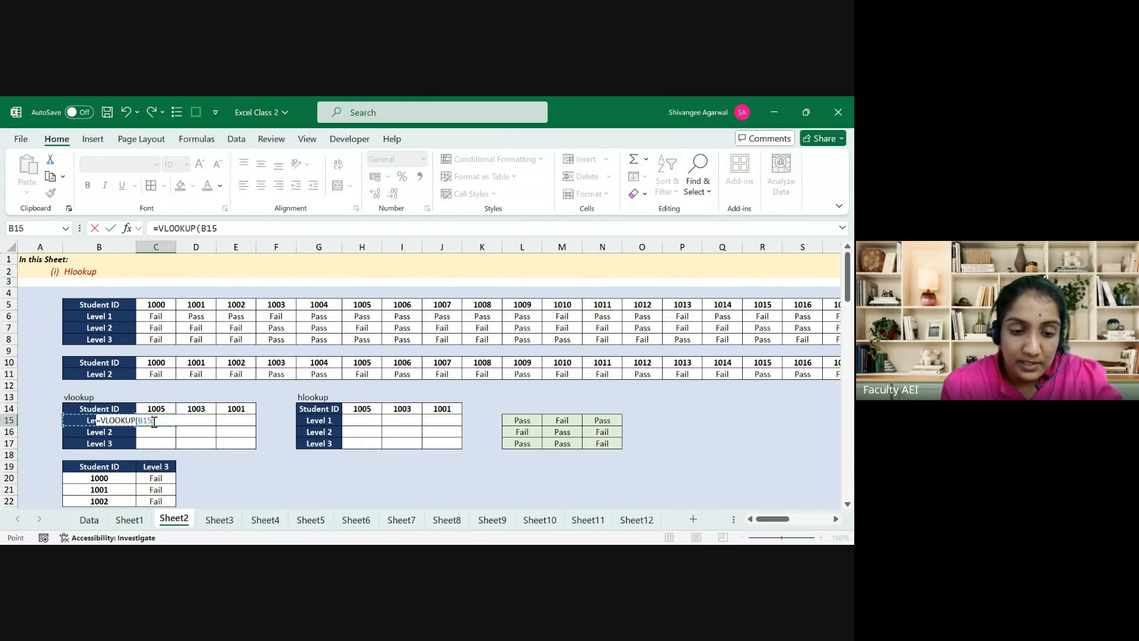
key(F4)
key(F4)
key(F4)
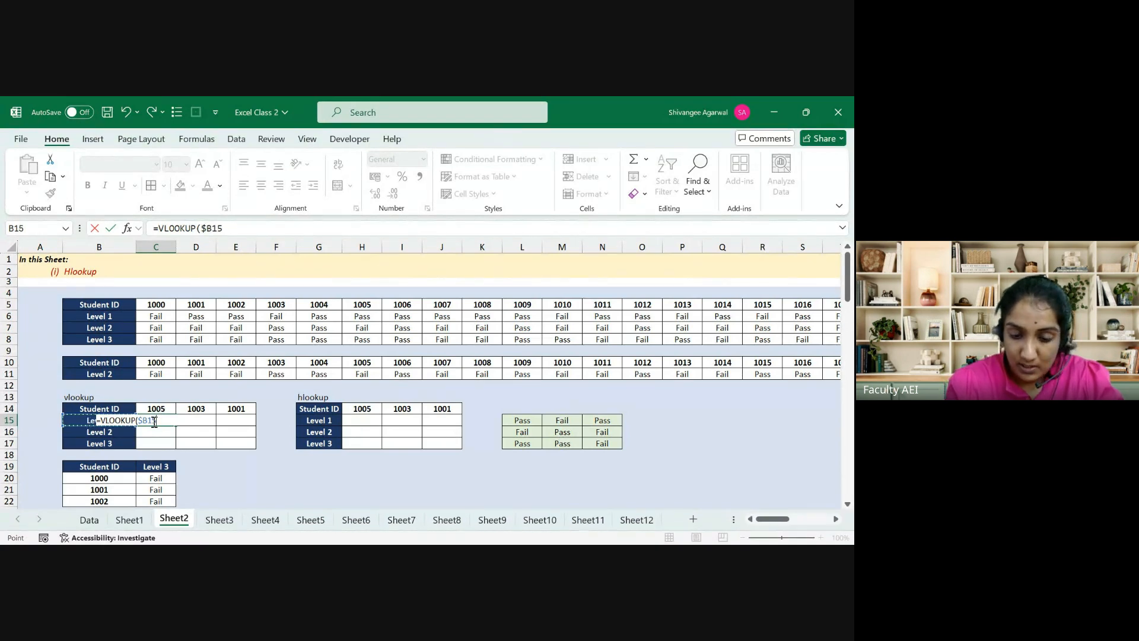
text(,)
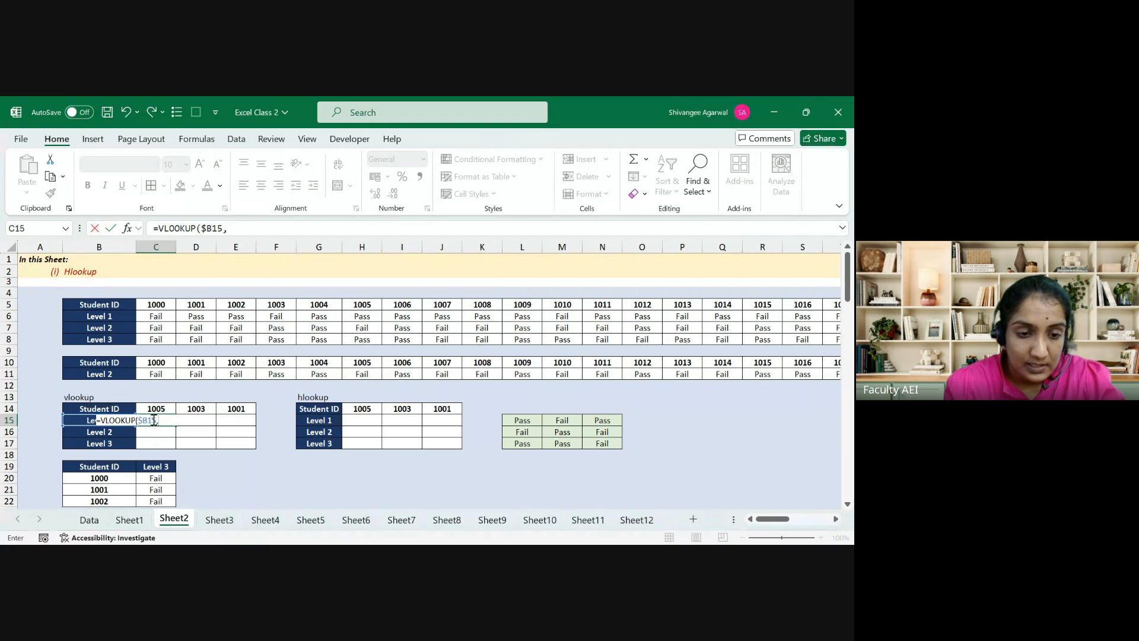
click(122, 306)
key(ctrl+shift+Right)
key(ctrl+shift+Down)
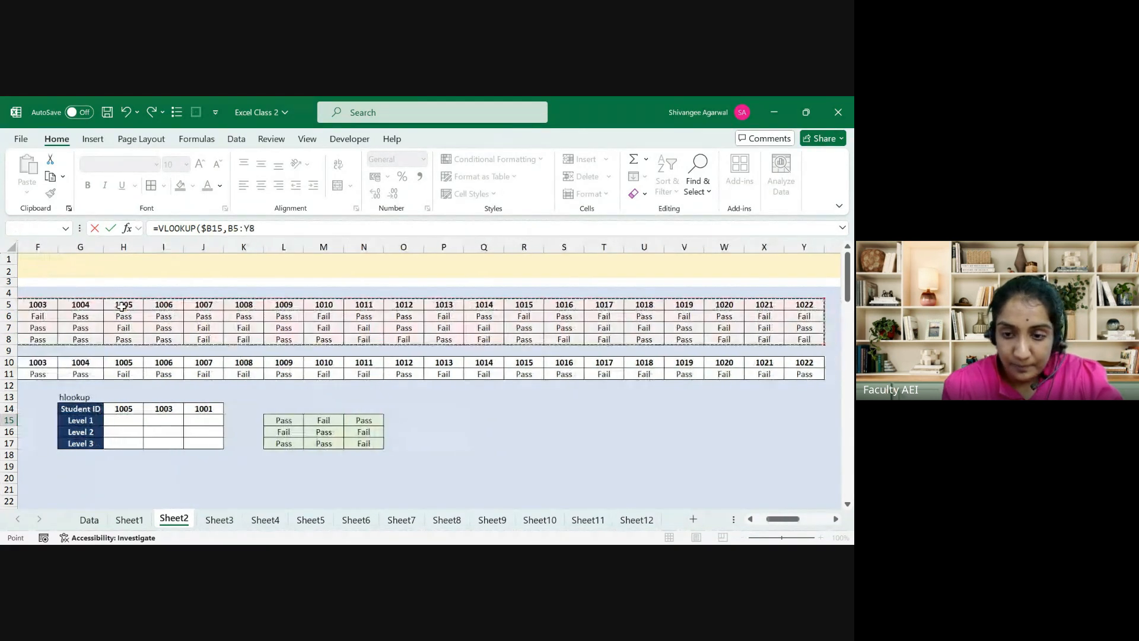
key(F4)
text(,)
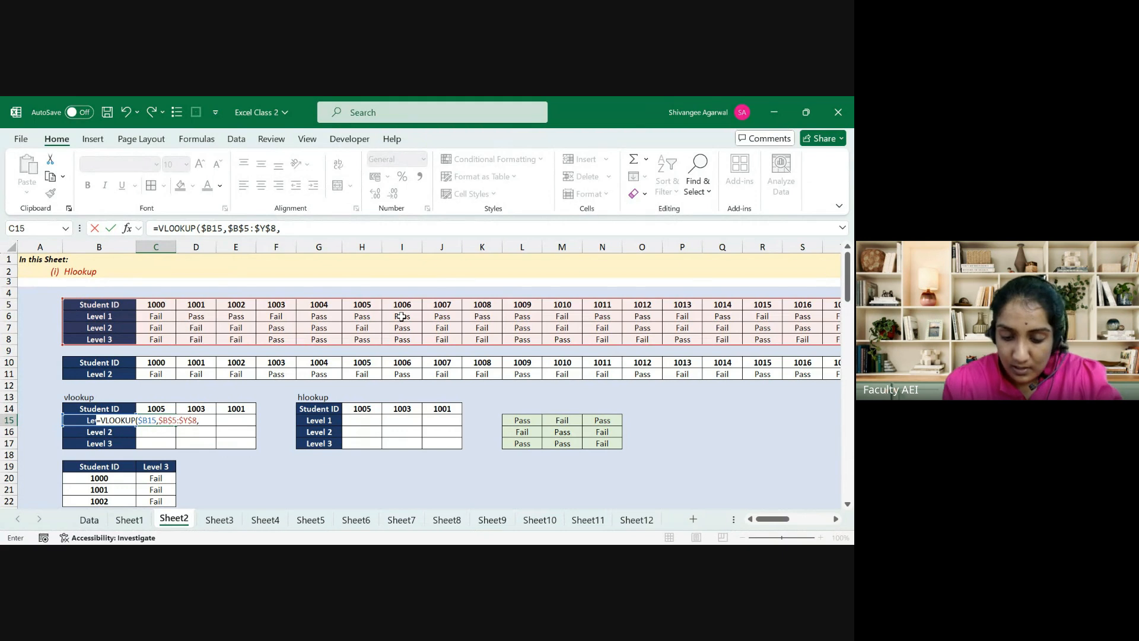
text(7,)
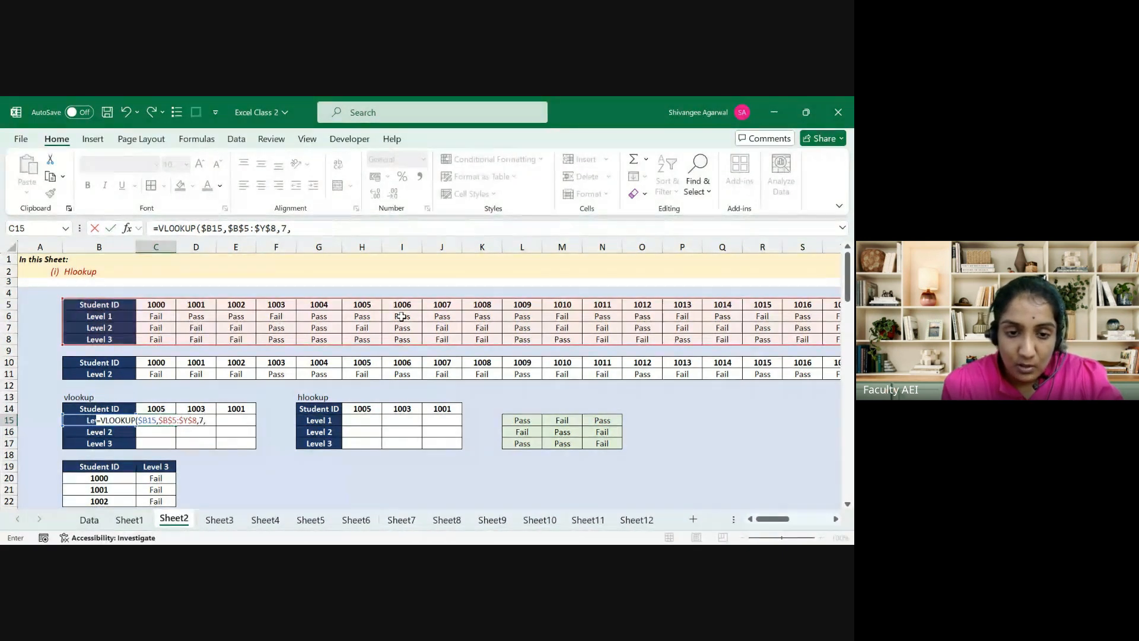
text(FALSE)
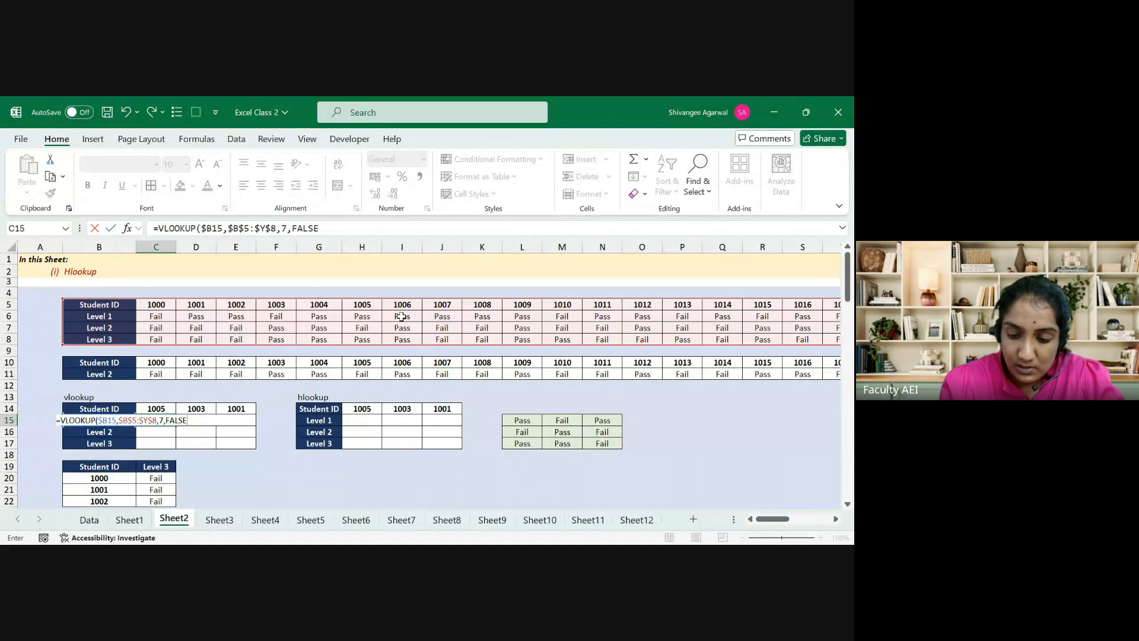
key(ctrl+Return)
Step: Fill C15 down to C17, copy it to D15 with column index 5, and fill D15:D17
key(shift+Down)
key(shift+Down)
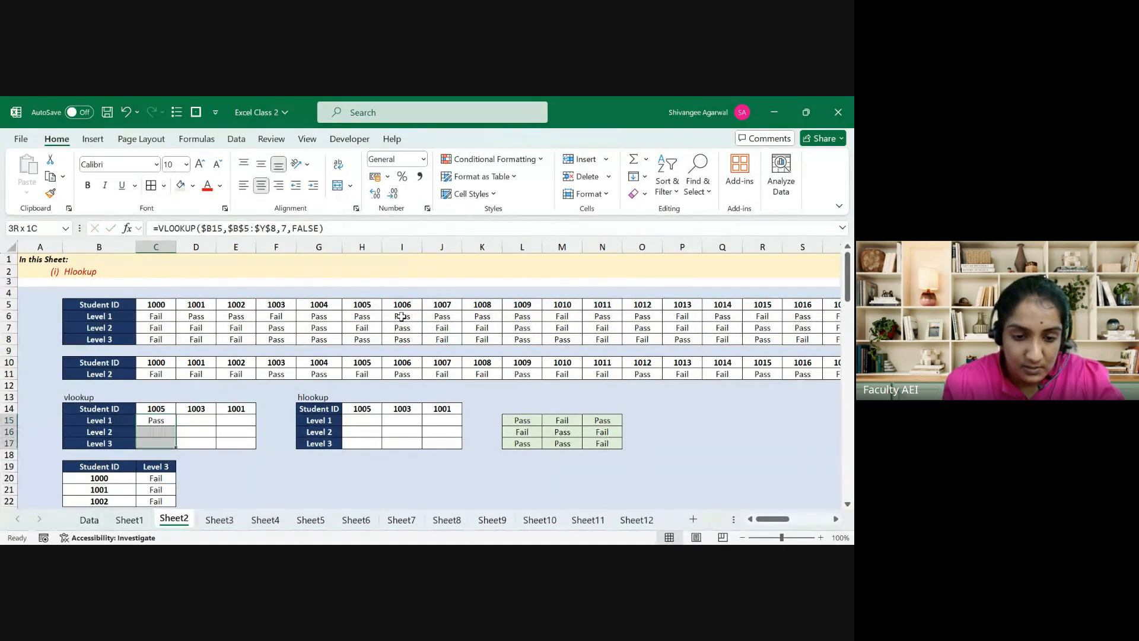
key(ctrl+d)
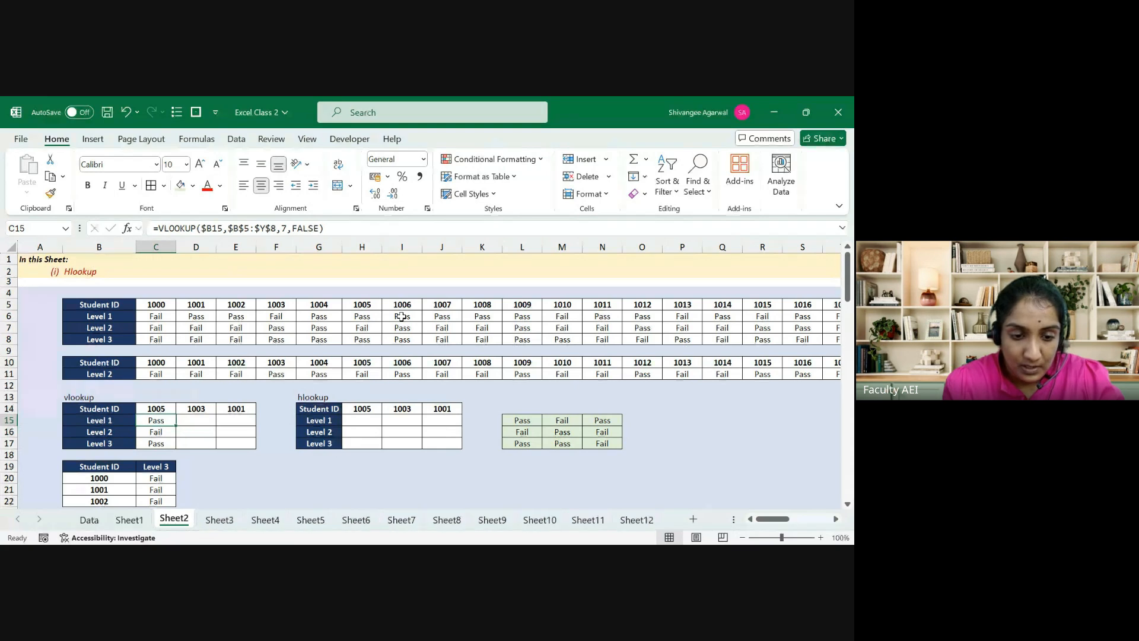
key(shift+Right)
key(ctrl+r)
key(Right)
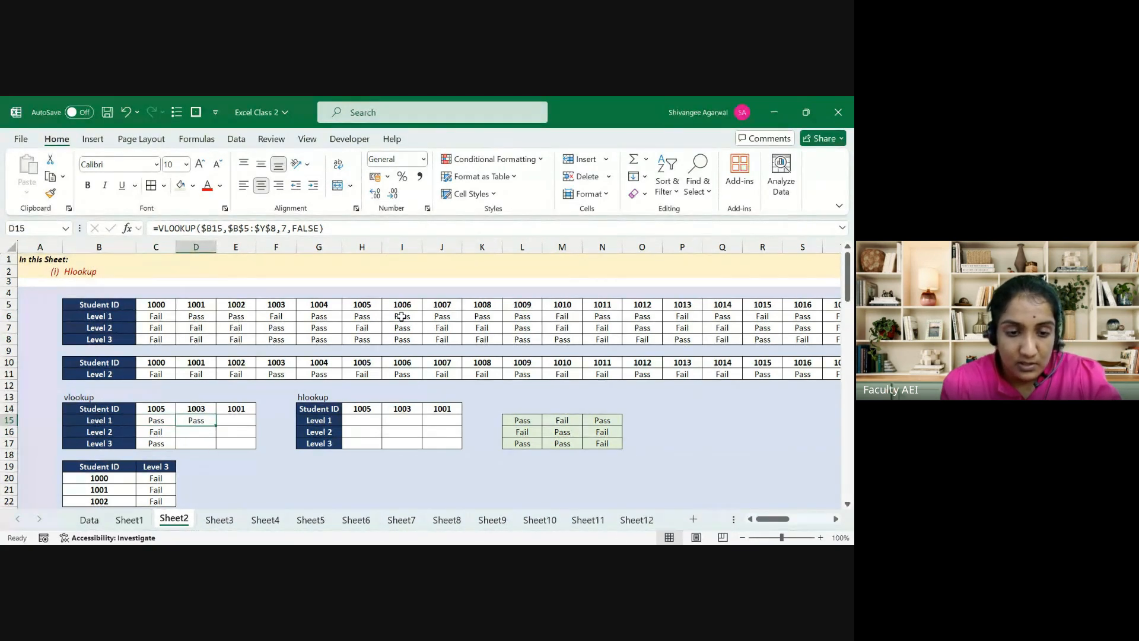
click(290, 230)
key(BackSpace)
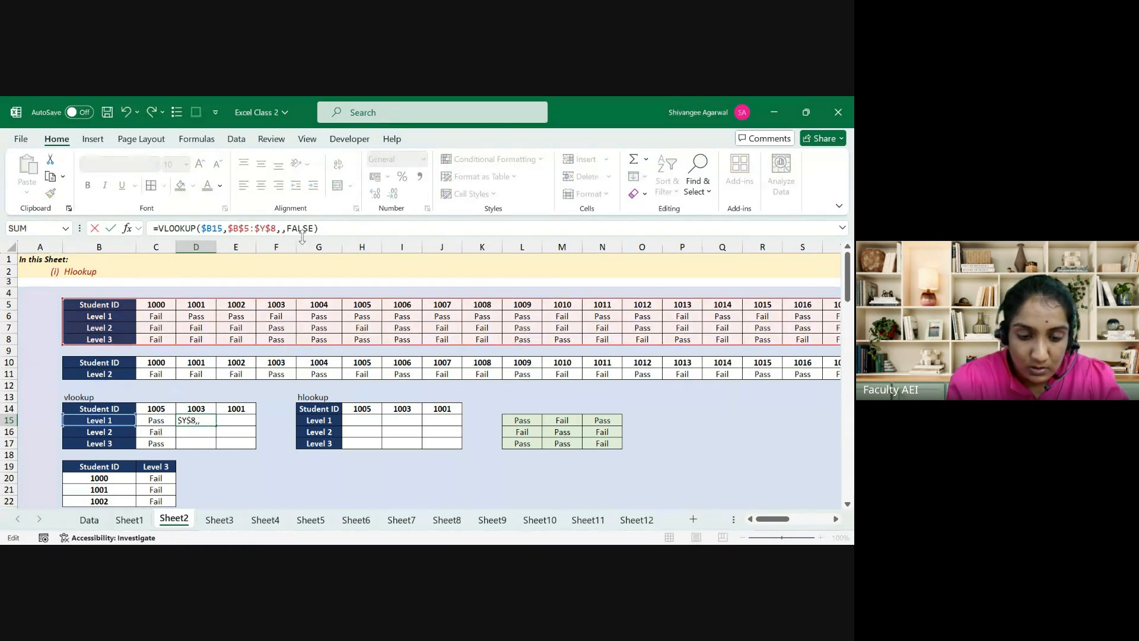
text(5)
key(Return)
key(Up)
key(shift+Down)
key(shift+Down)
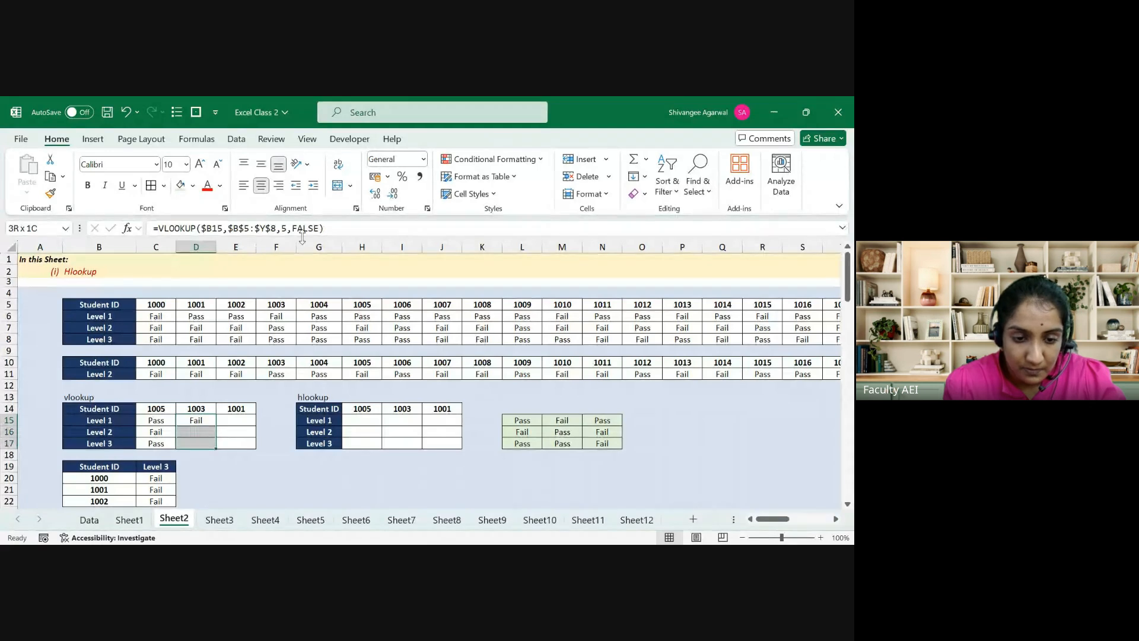
key(ctrl+d)
Step: Copy the formula to E15 with column index 3 for student 1001 and fill E15:E17
key(shift+Up)
key(shift+Up)
key(shift+Right)
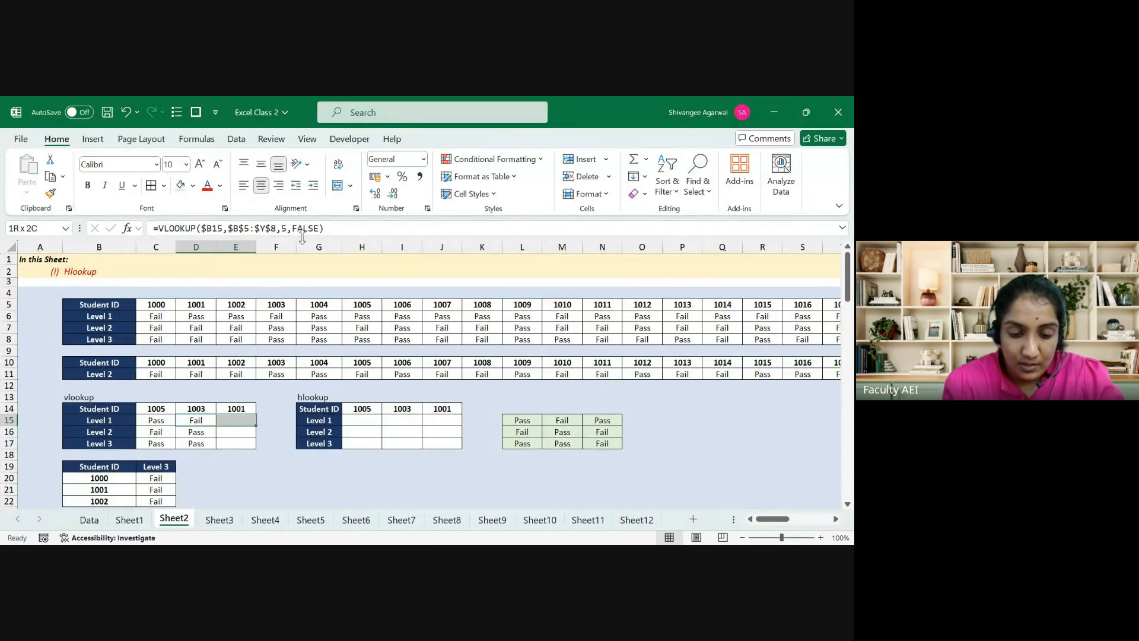
key(Right)
key(ctrl+r)
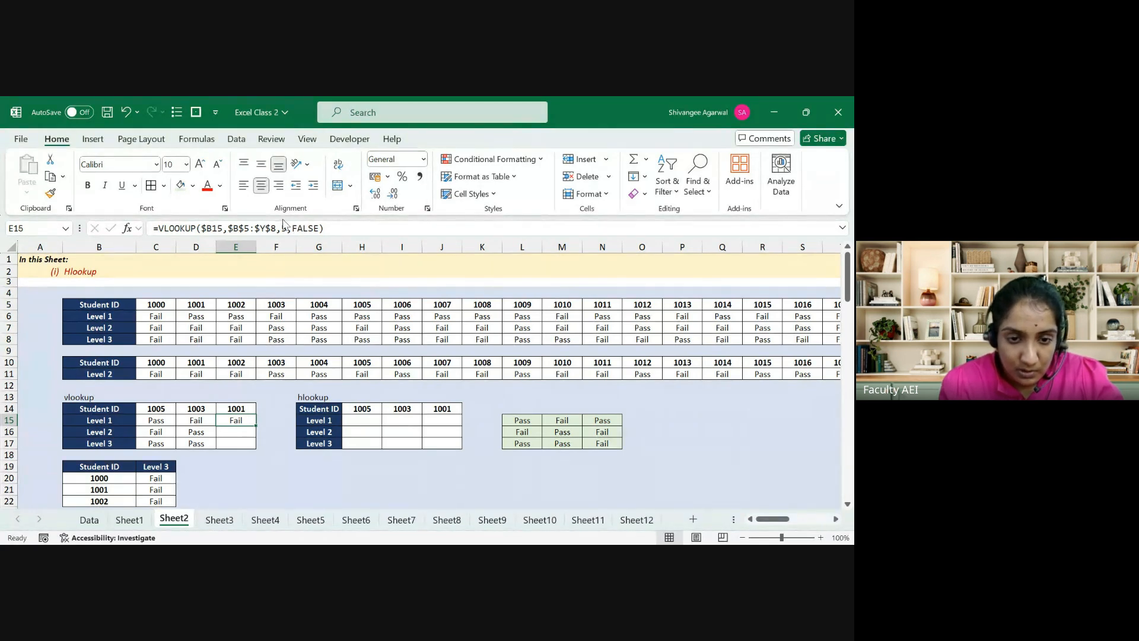
key(F2)
click(287, 229)
key(BackSpace)
text(3)
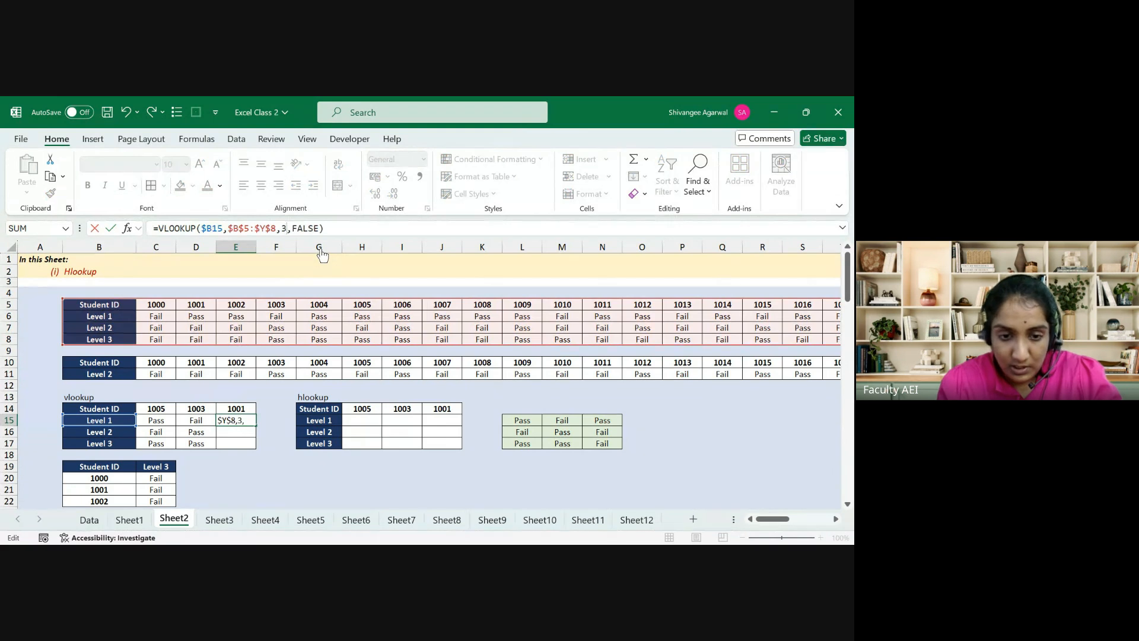
key(Return)
key(Up)
key(Up)
key(shift+Down)
key(Down)
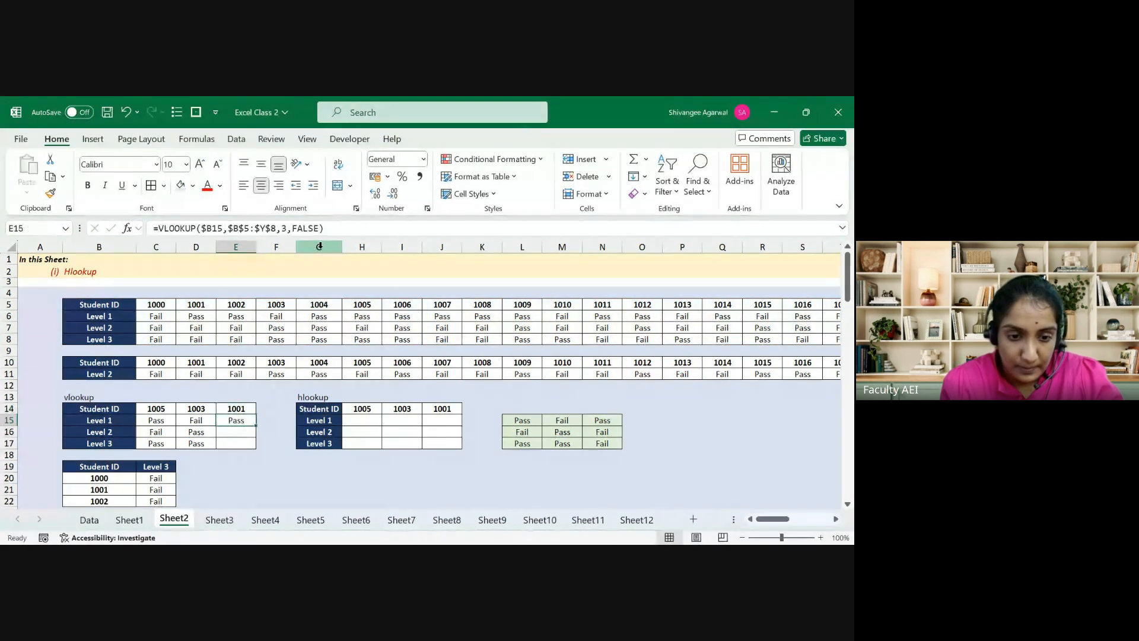
key(shift+Down)
key(shift+Down)
key(ctrl+d)
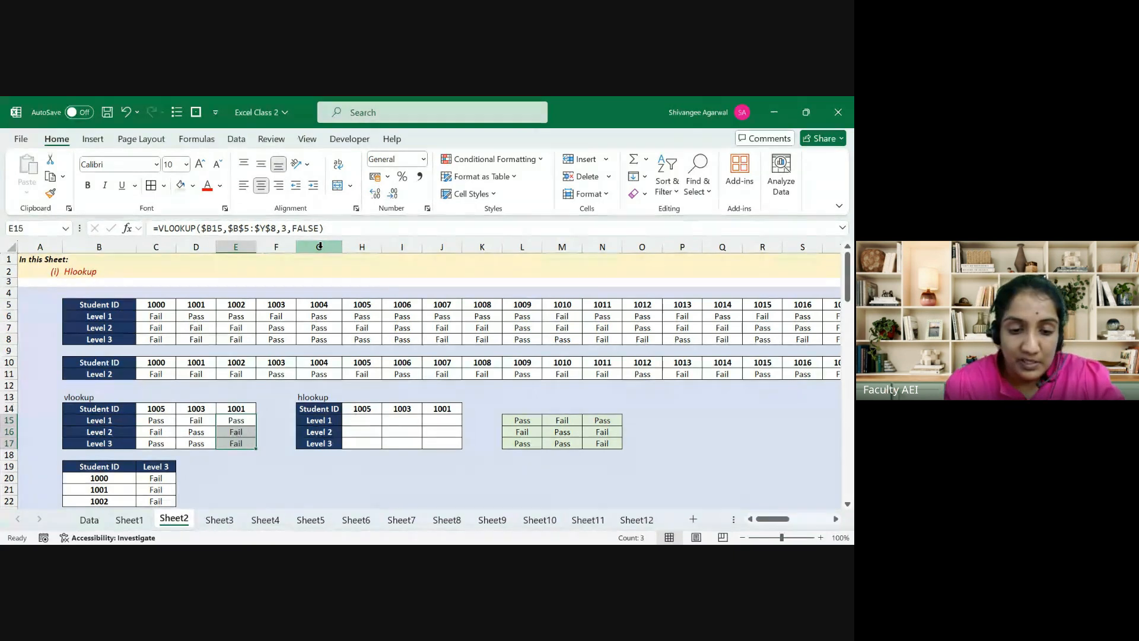
key(Right)
key(Right)
key(Right)
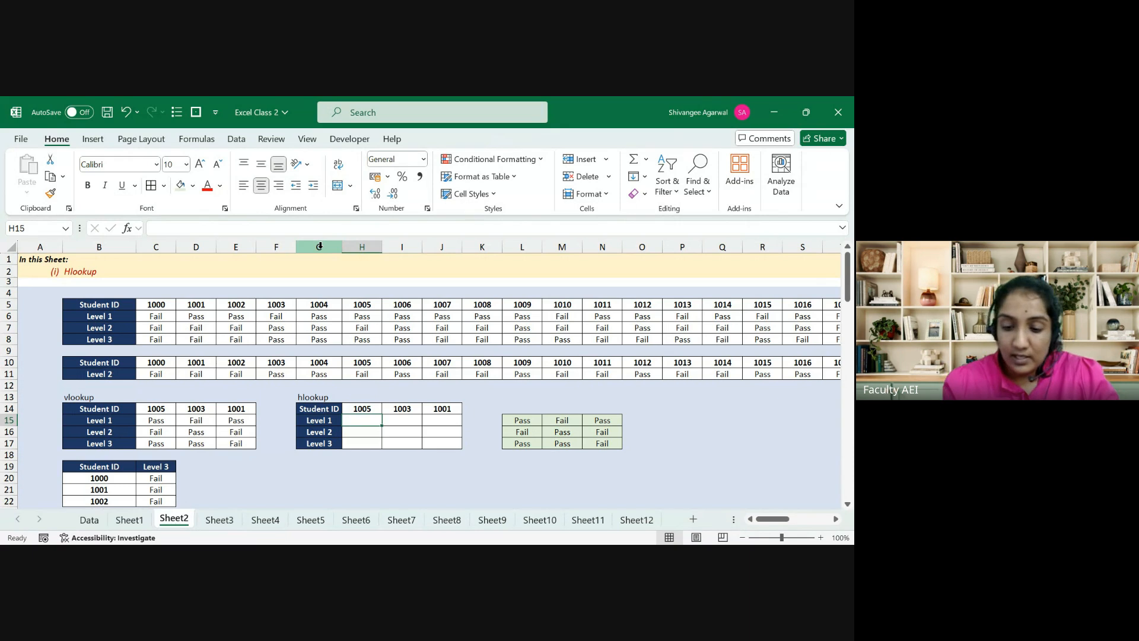
Step: Enter an HLOOKUP in H15 matching student ID H14 in $B$5:$Y$8, row index 2, FALSE
text(=hlo)
key(Tab)
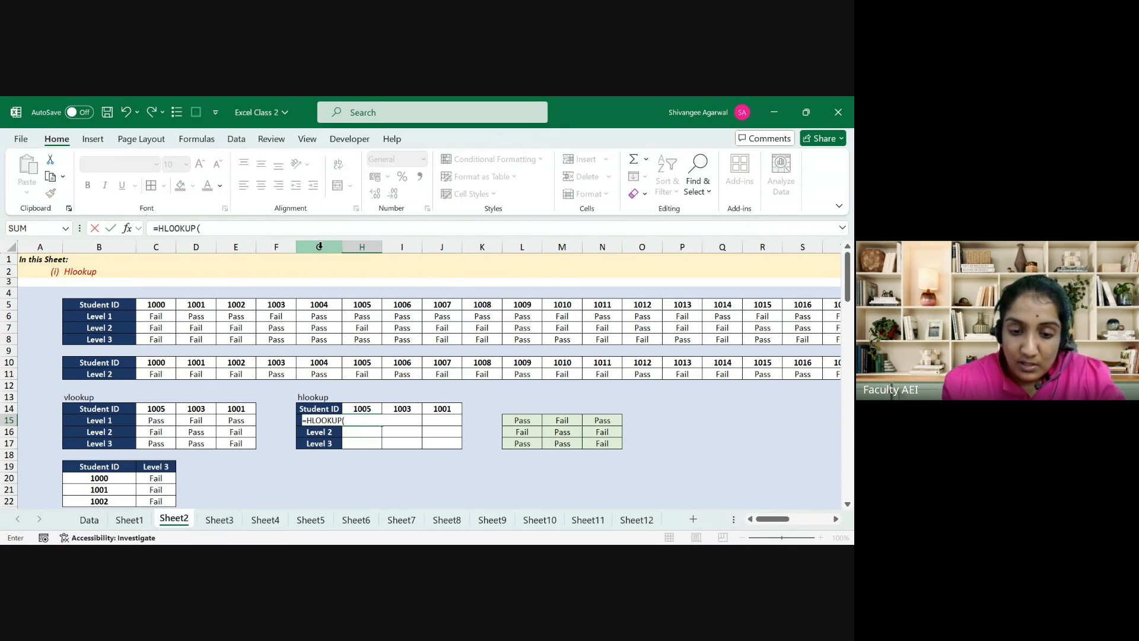
key(Up)
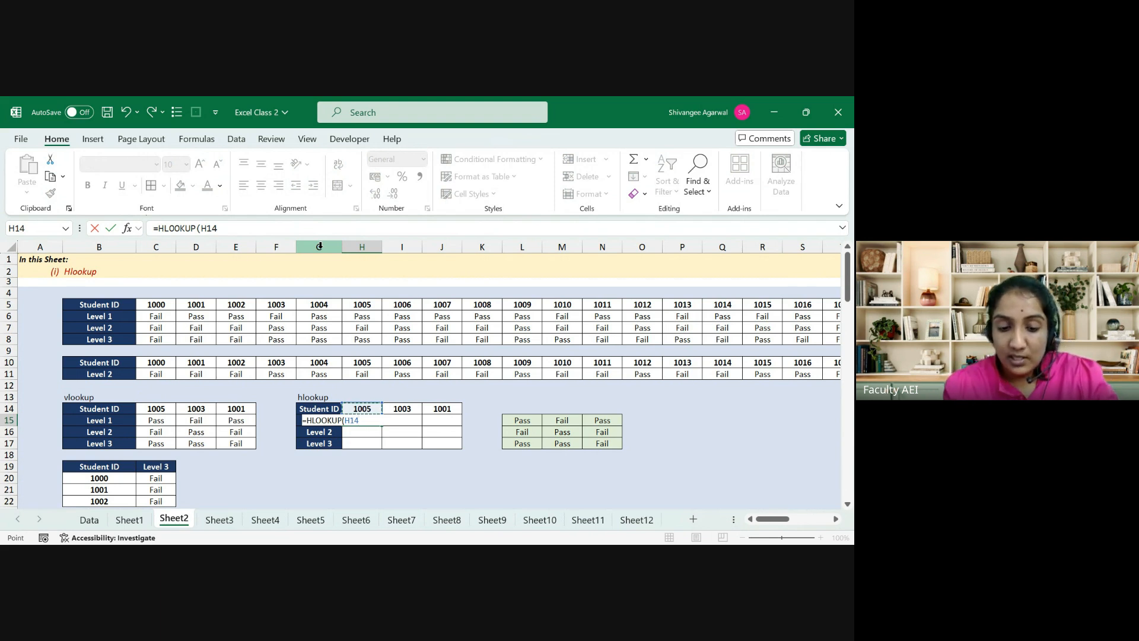
key(F4)
key(F4)
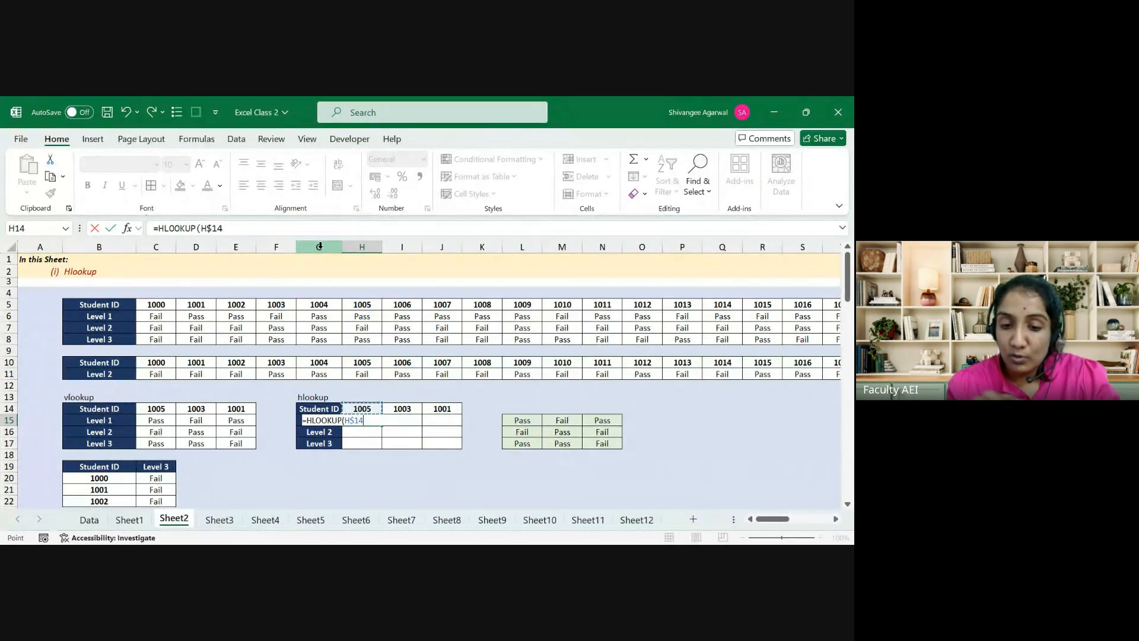
text(,)
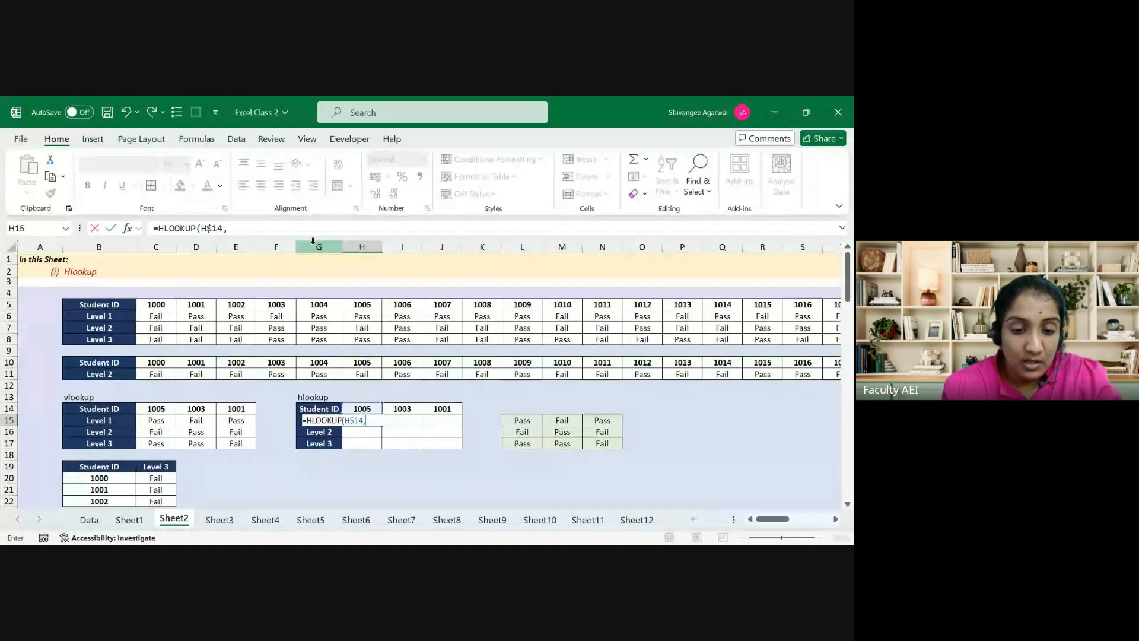
click(110, 304)
key(ctrl+shift+Right)
key(ctrl+shift+Down)
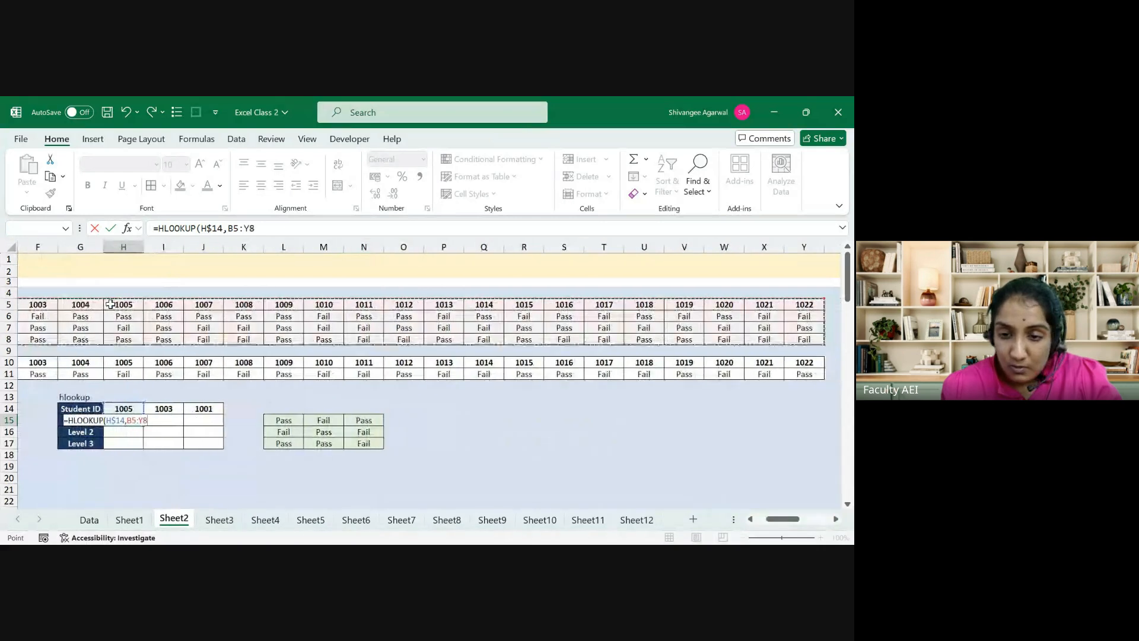
key(F4)
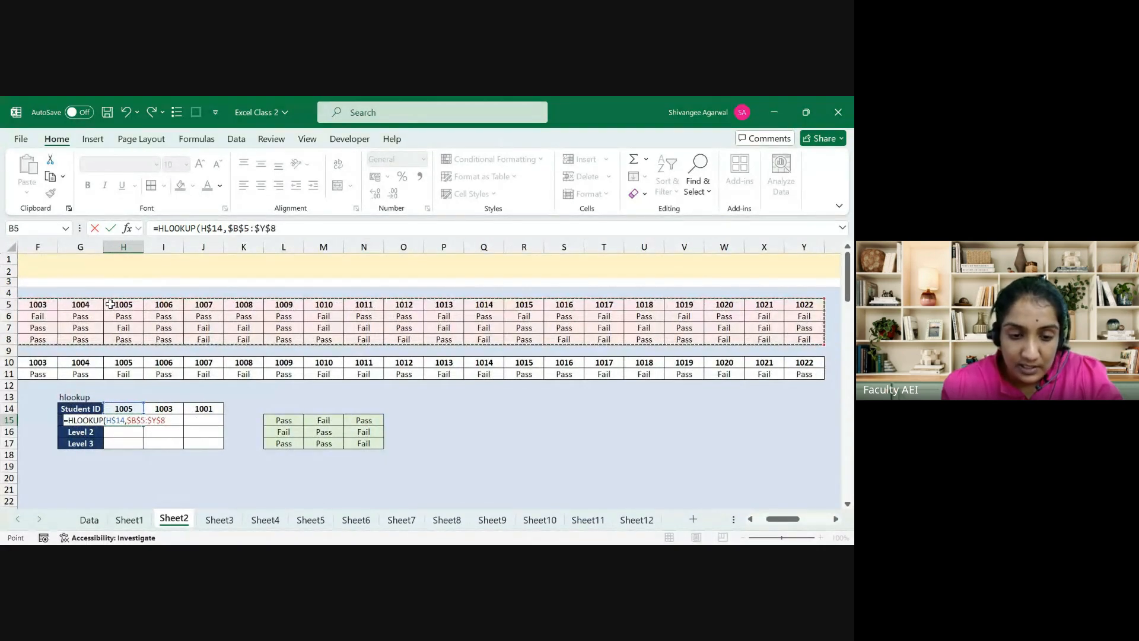
text(,)
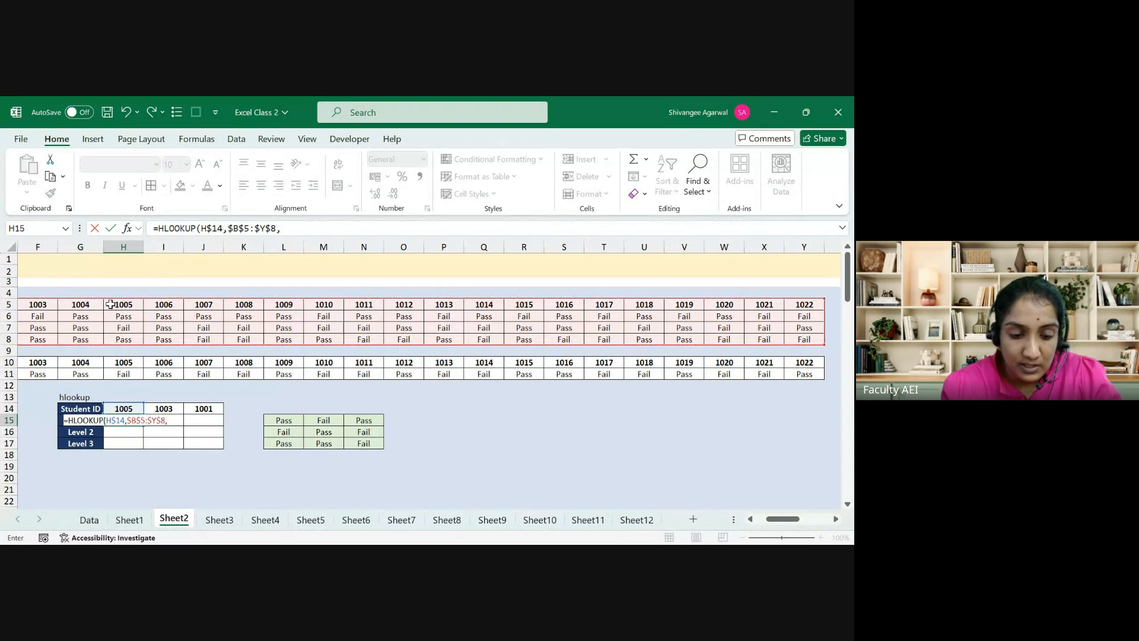
text(2)
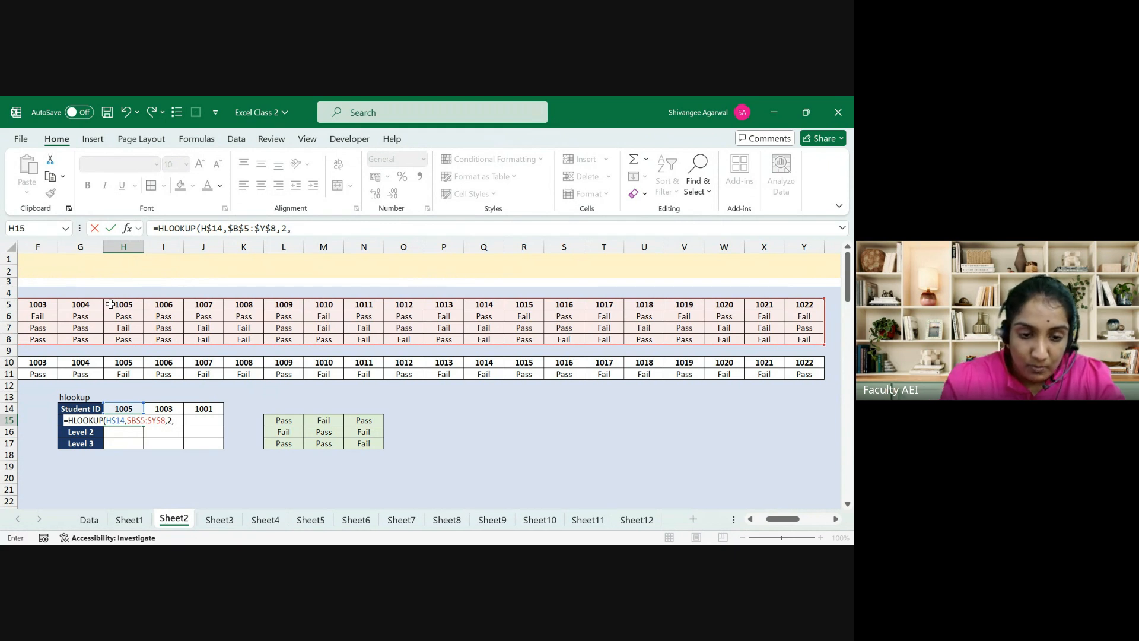
text(,FALSE)
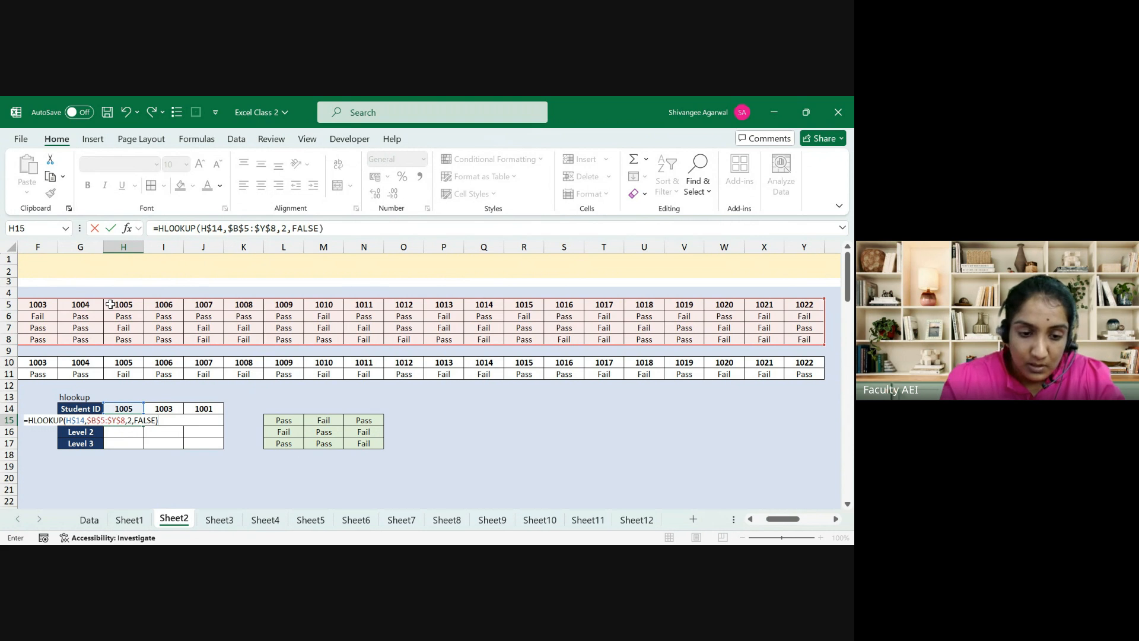
key(Return)
Step: Fill H15's HLOOKUP formula across and down to H15:J17, then inspect I15's formula
key(Left)
key(Left)
key(Left)
key(Right)
key(Right)
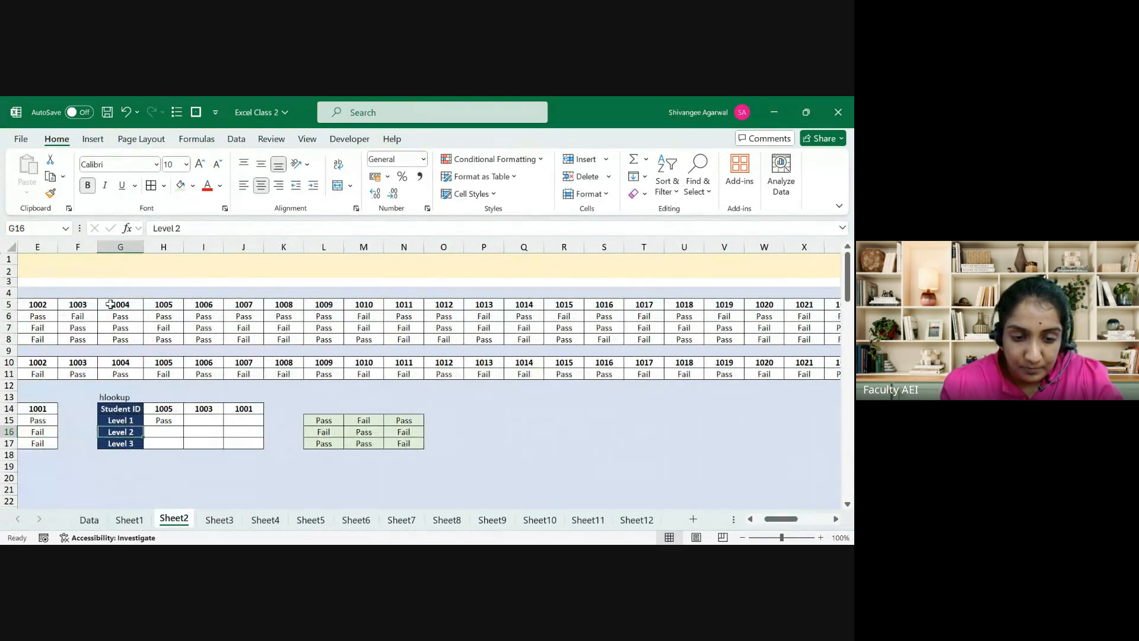
key(Up)
key(Right)
key(shift+Down)
key(shift+Down)
key(shift+Right)
key(shift+Right)
key(ctrl+r)
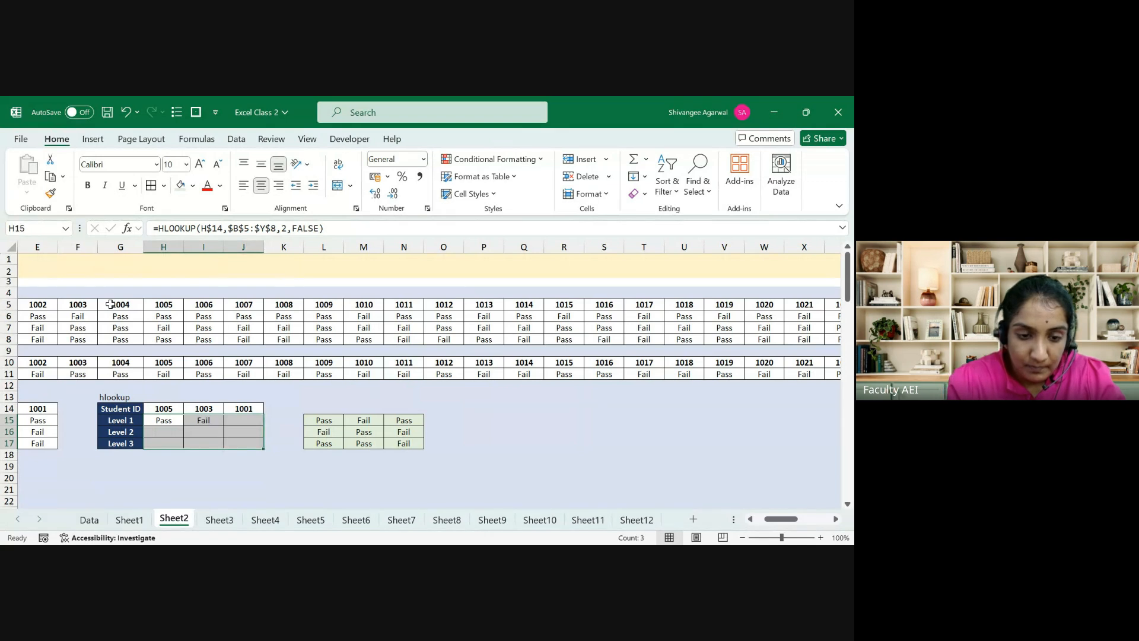
key(ctrl+d)
key(Left)
key(Left)
key(Left)
key(Left)
key(Left)
key(Left)
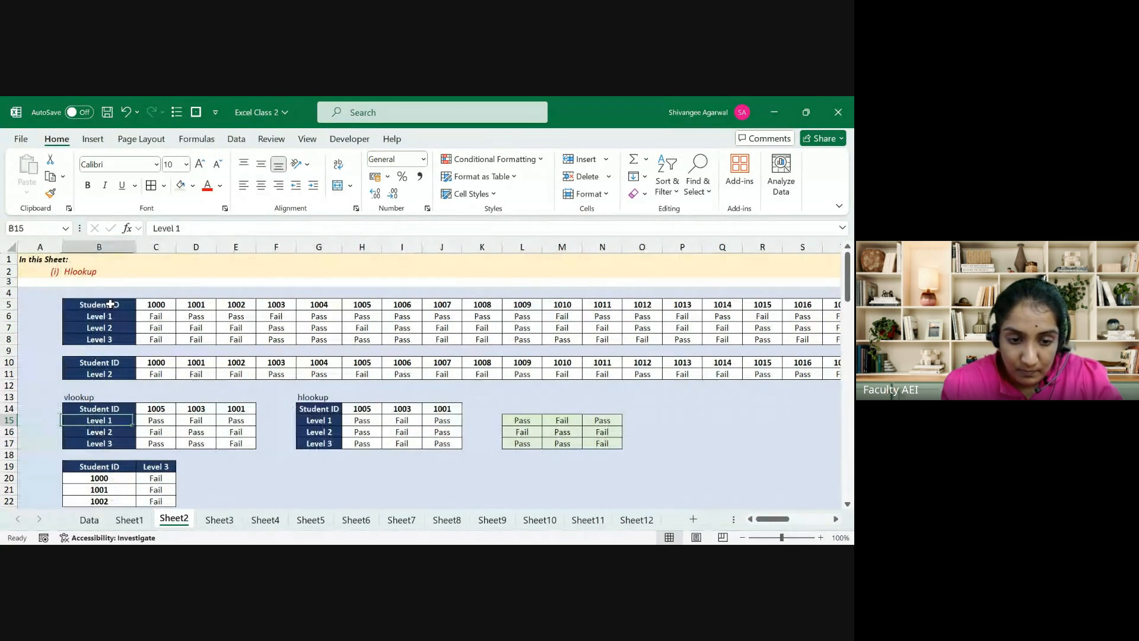
key(Right)
key(Right)
key(Right)
key(Right)
key(Right)
key(Right)
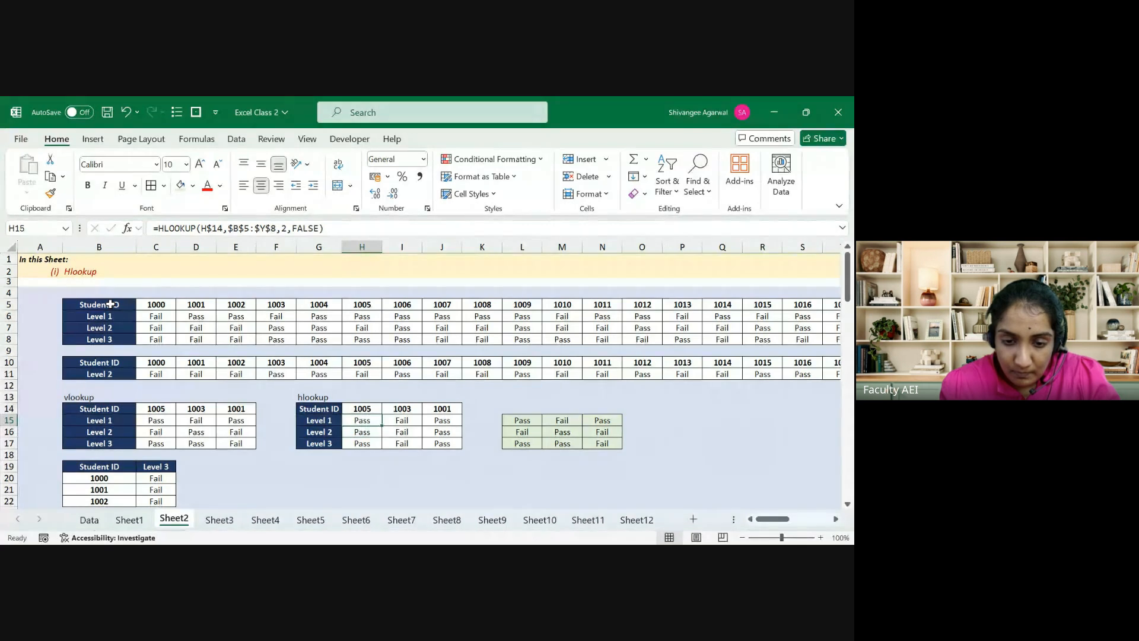
key(Right)
key(F2)
key(Escape)
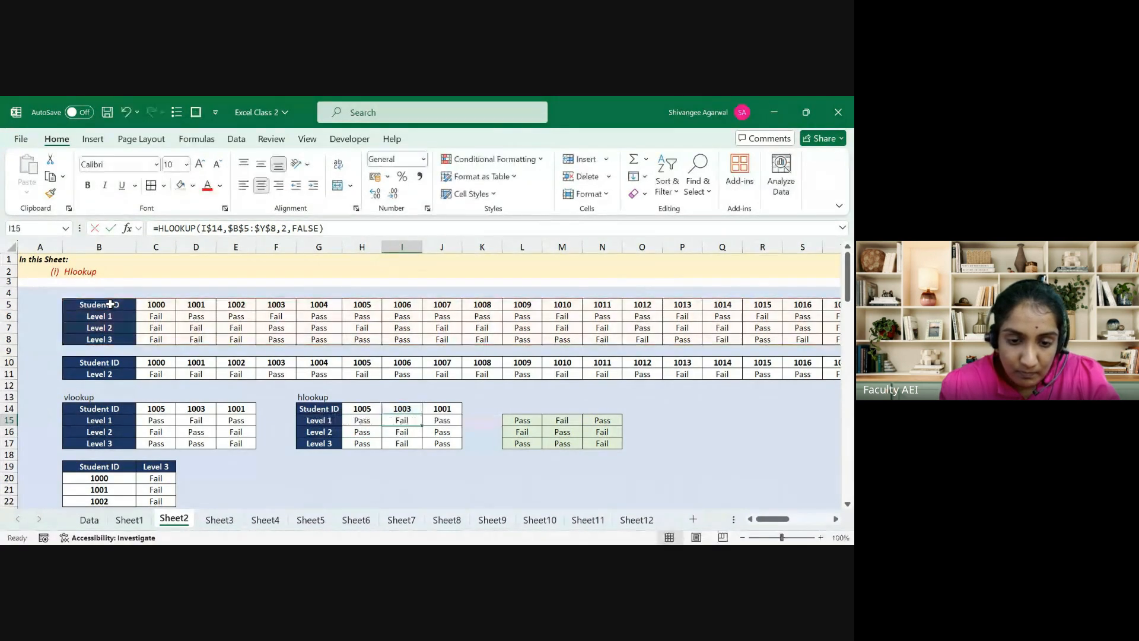
Step: Change H17's HLOOKUP row index from 2 to 4 for the Level 3 result
key(Left)
key(Down)
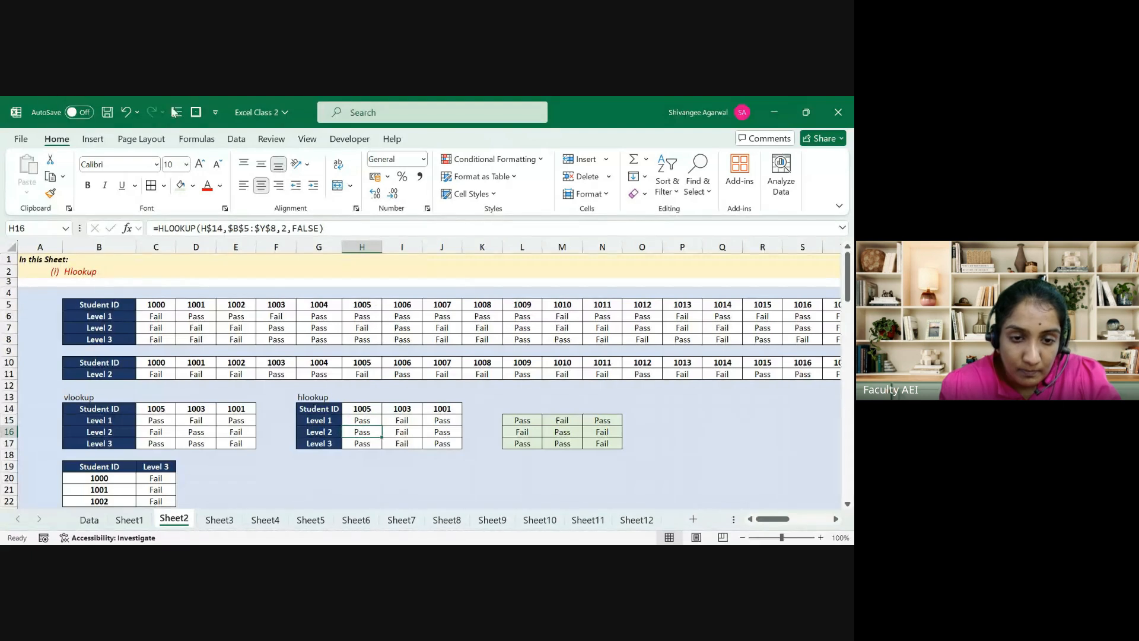
double_click(284, 228)
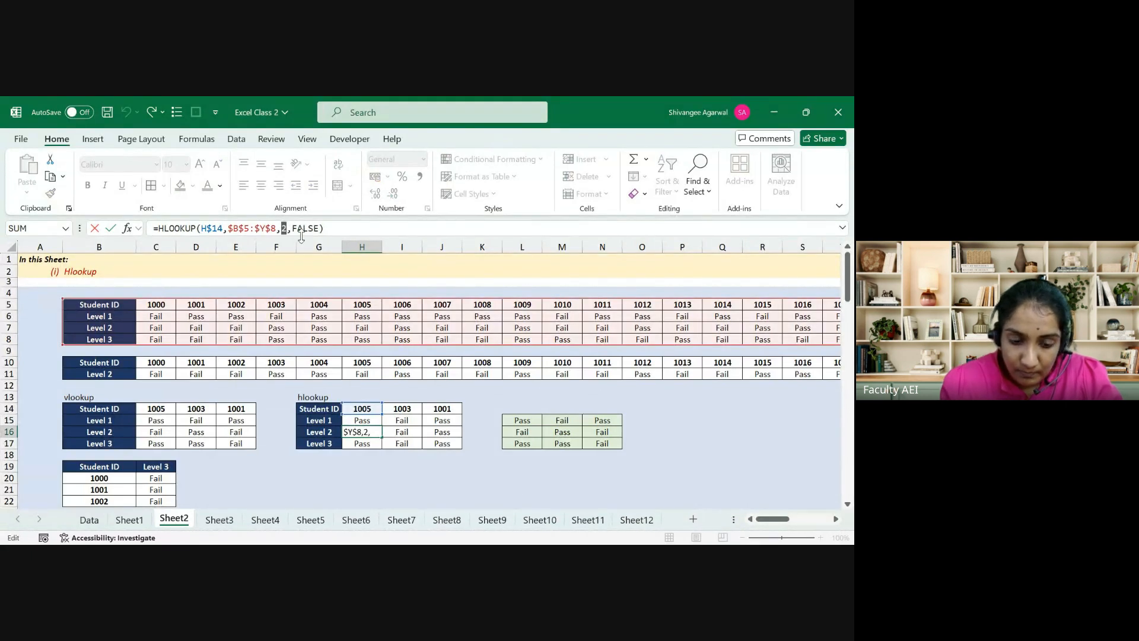
key(Return)
click(305, 232)
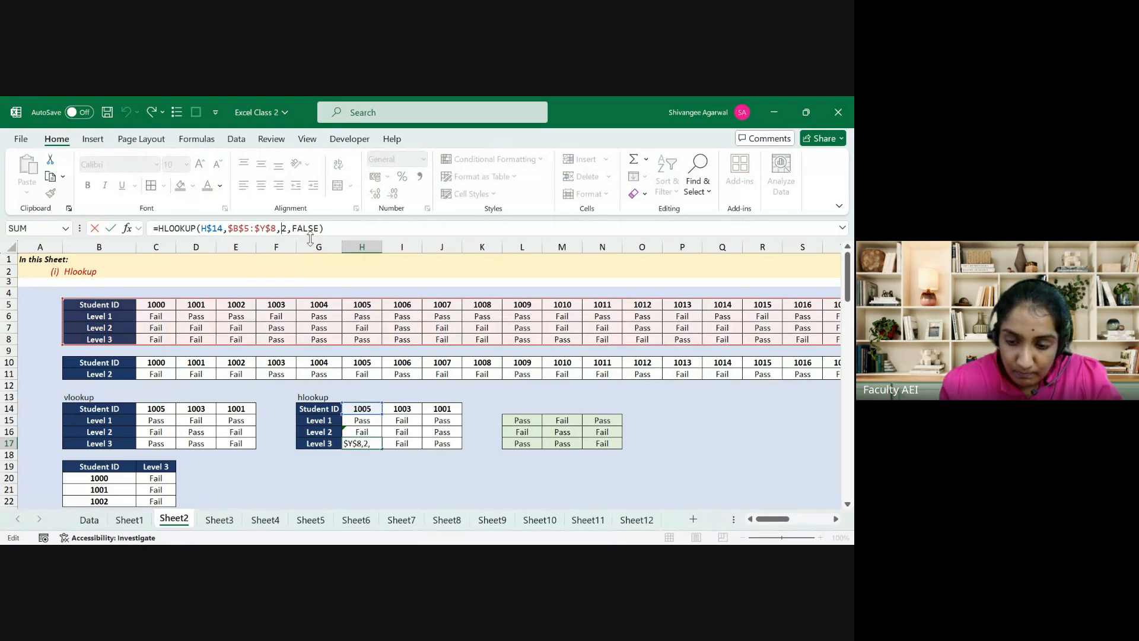
key(Delete)
text(4)
key(Return)
key(Up)
key(Up)
key(Up)
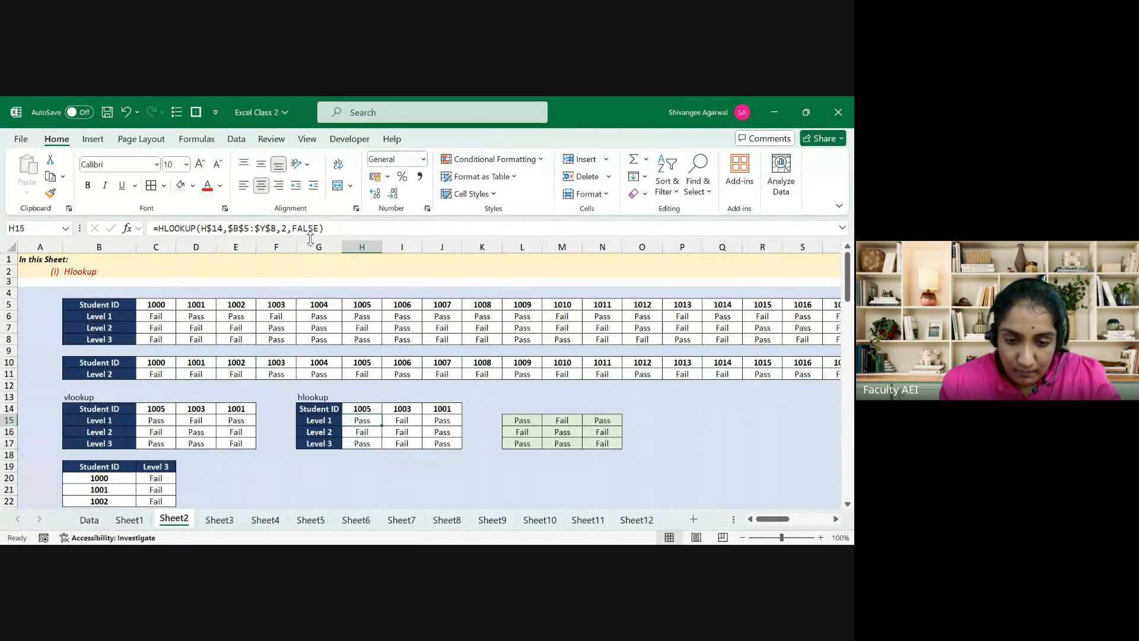
Step: Review the H15 and H16 HLOOKUP formulas, confirming H16 returns Fail
key(shift+Down)
key(shift+Down)
key(shift+Right)
key(shift+Right)
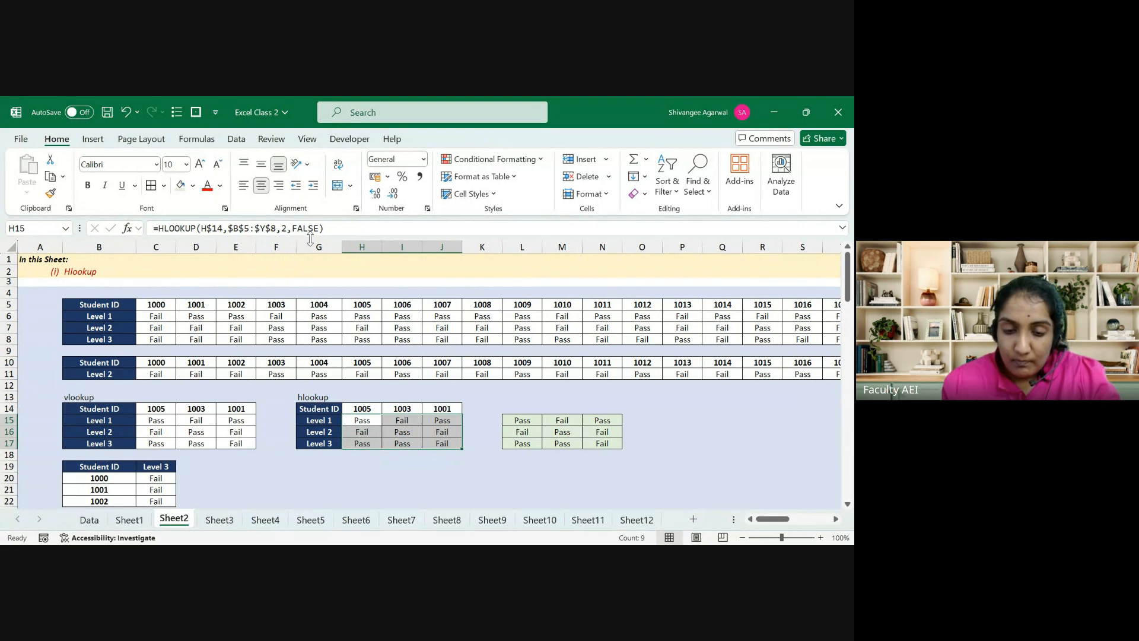
key(Down)
key(Up)
key(F2)
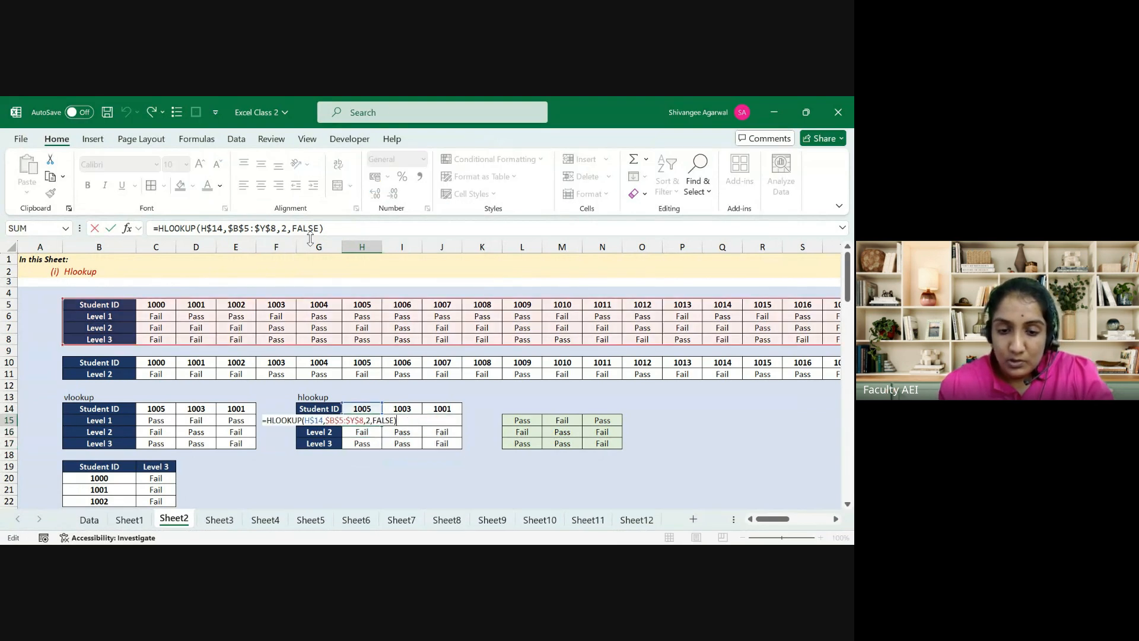
key(Escape)
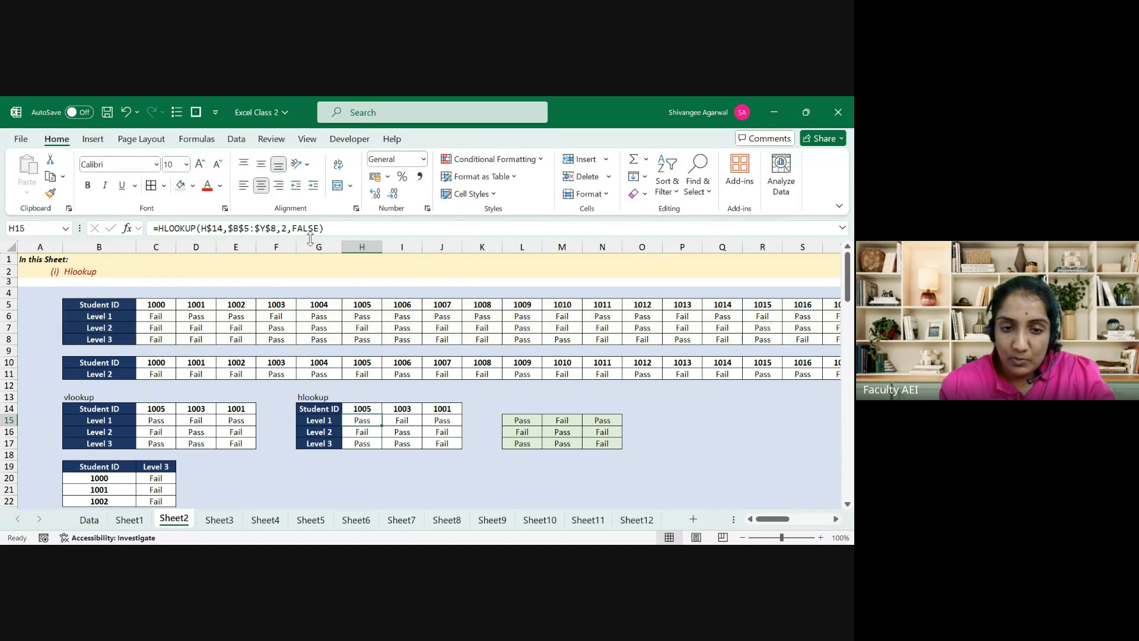
key(Down)
key(F2)
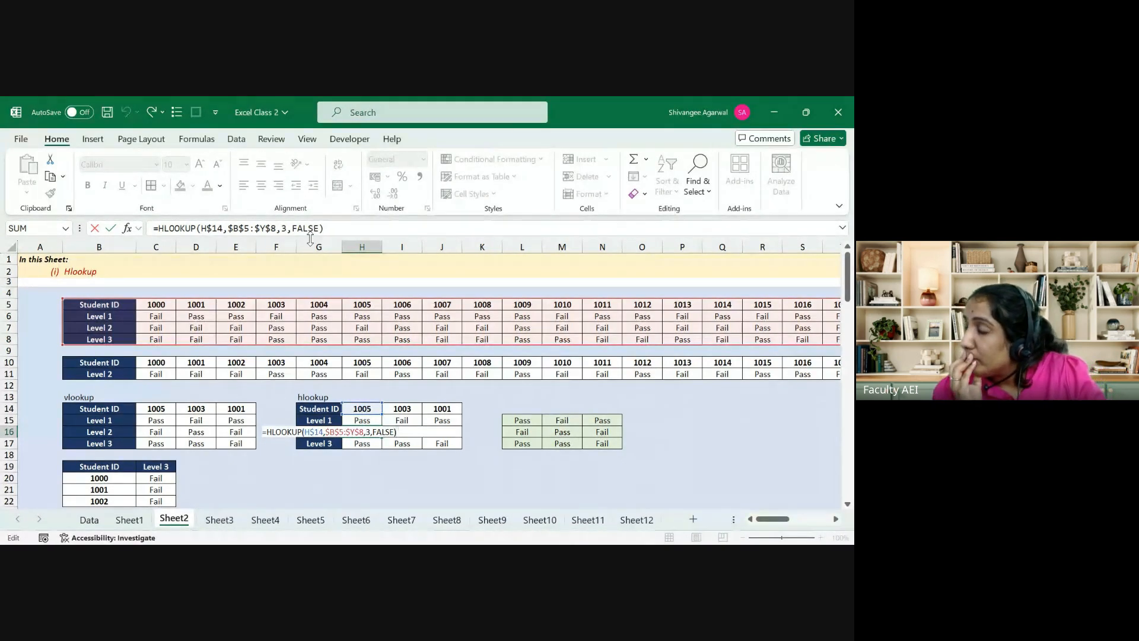
key(ctrl+Return)
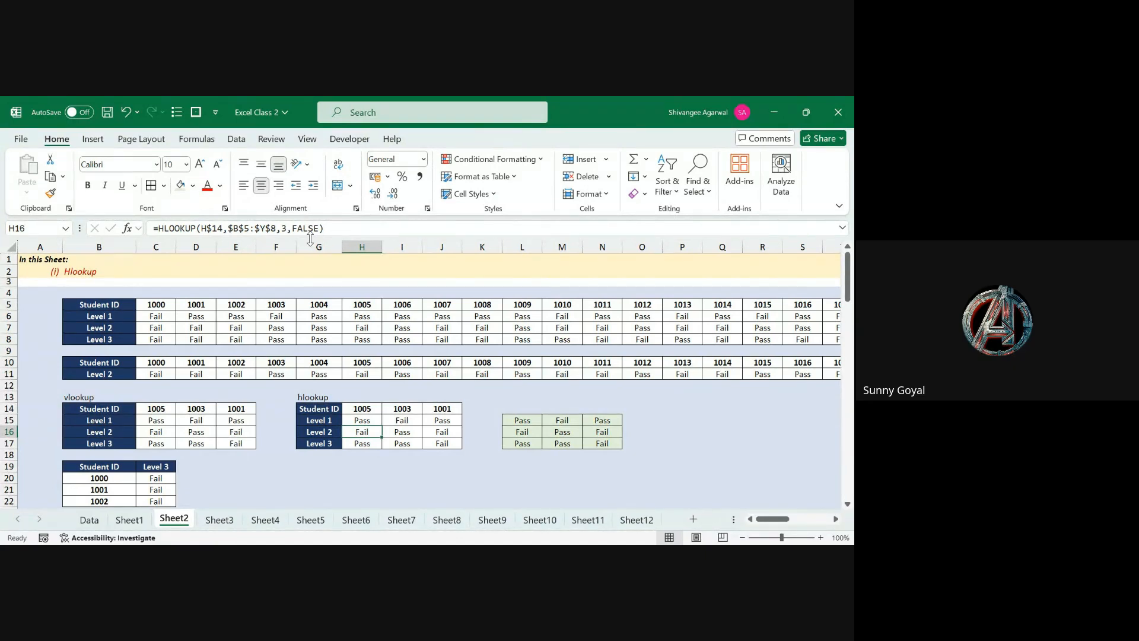
Step: Clear the vlookup result cells C15:E17
drag(155, 420, 242, 442)
key(Delete)
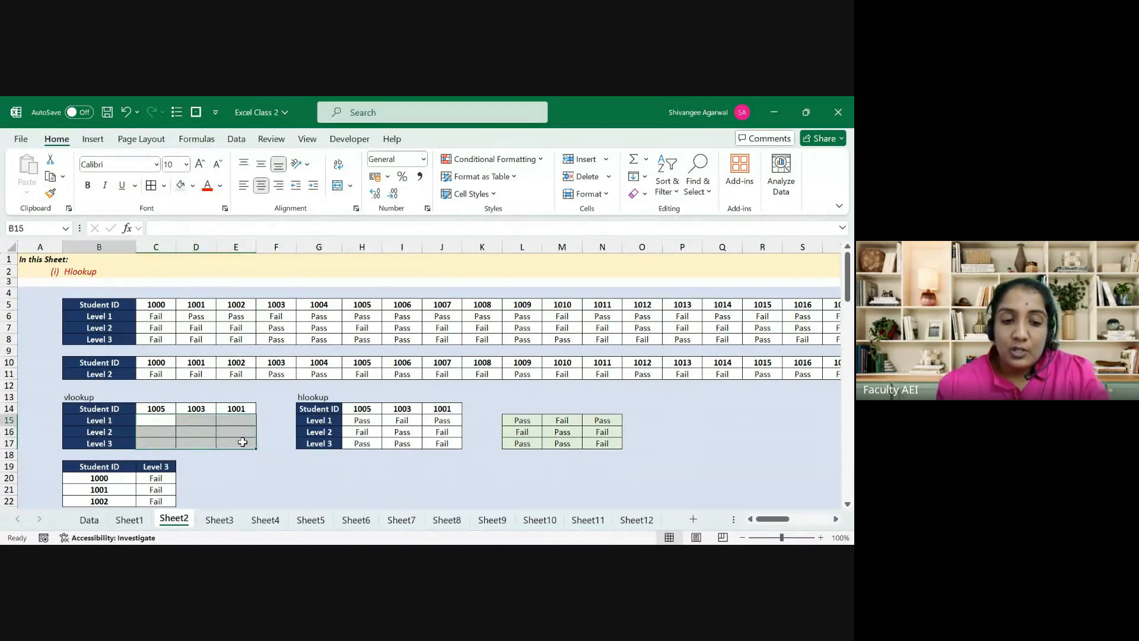
key(Right)
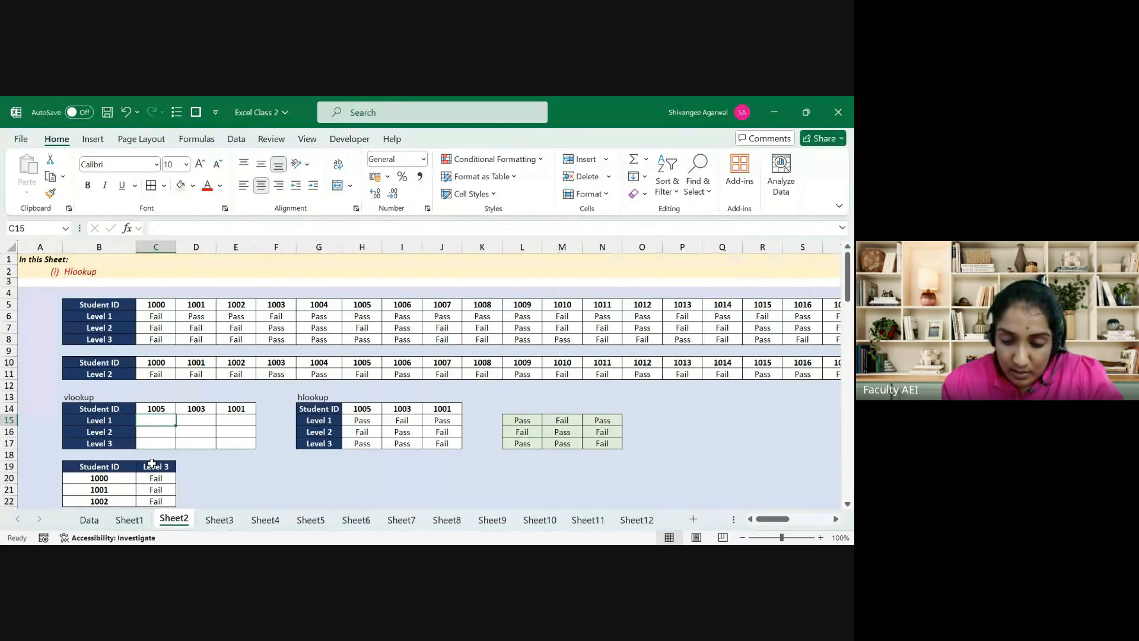
Step: Enter =VLOOKUP($B15,$B$5:$Y$8,7,FALSE) in C15, returning Pass for student 1005
text(=vl)
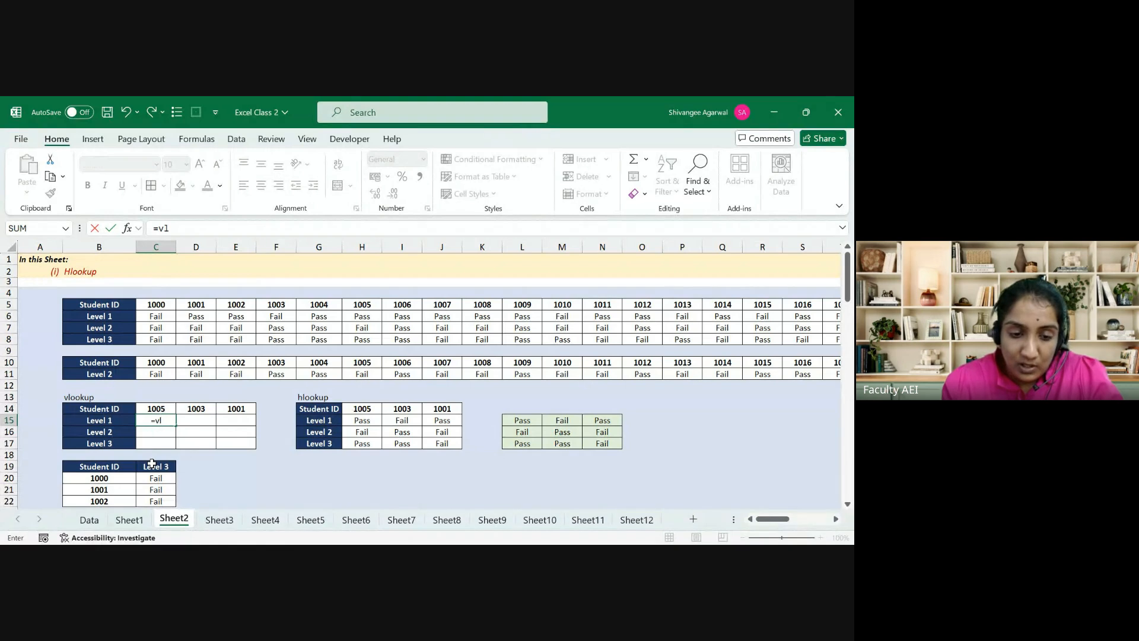
key(Tab)
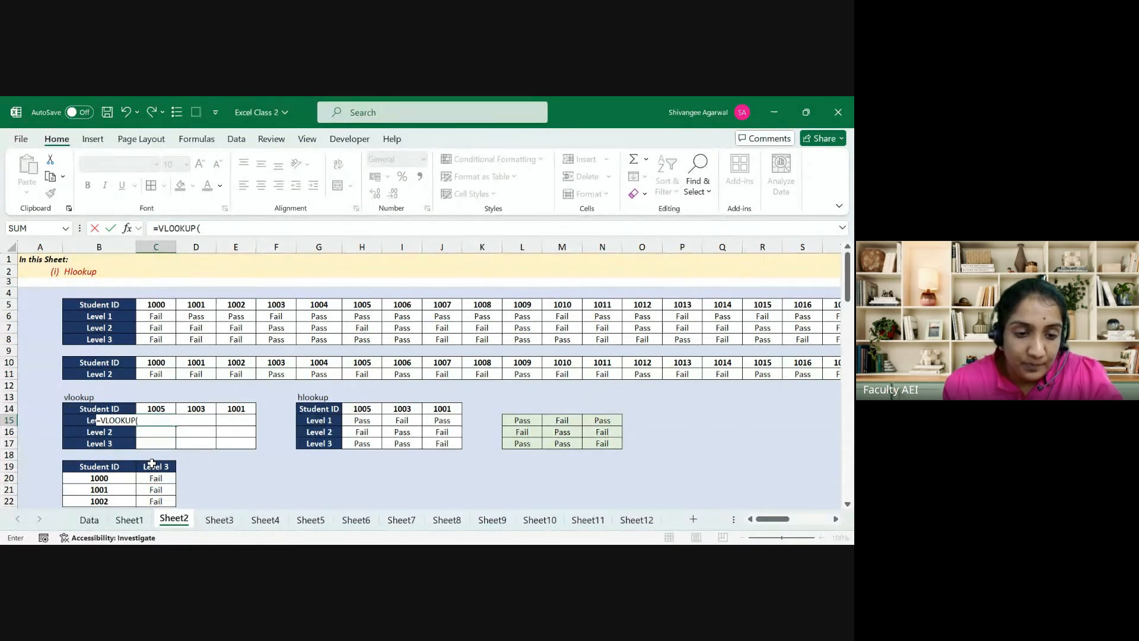
click(71, 419)
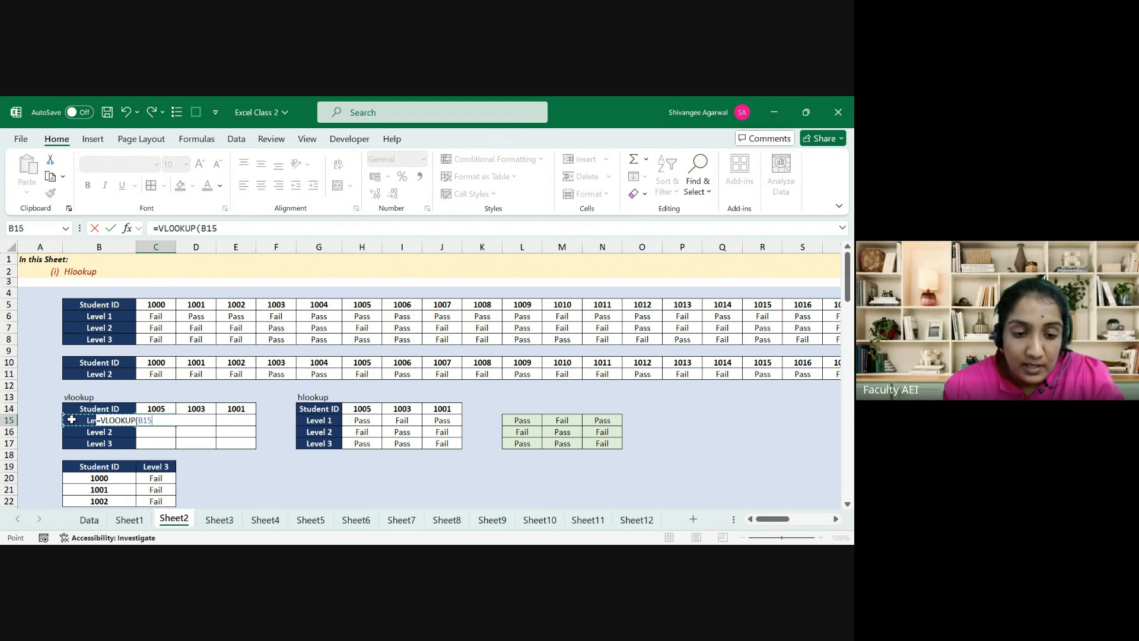
key(F4)
key(F4)
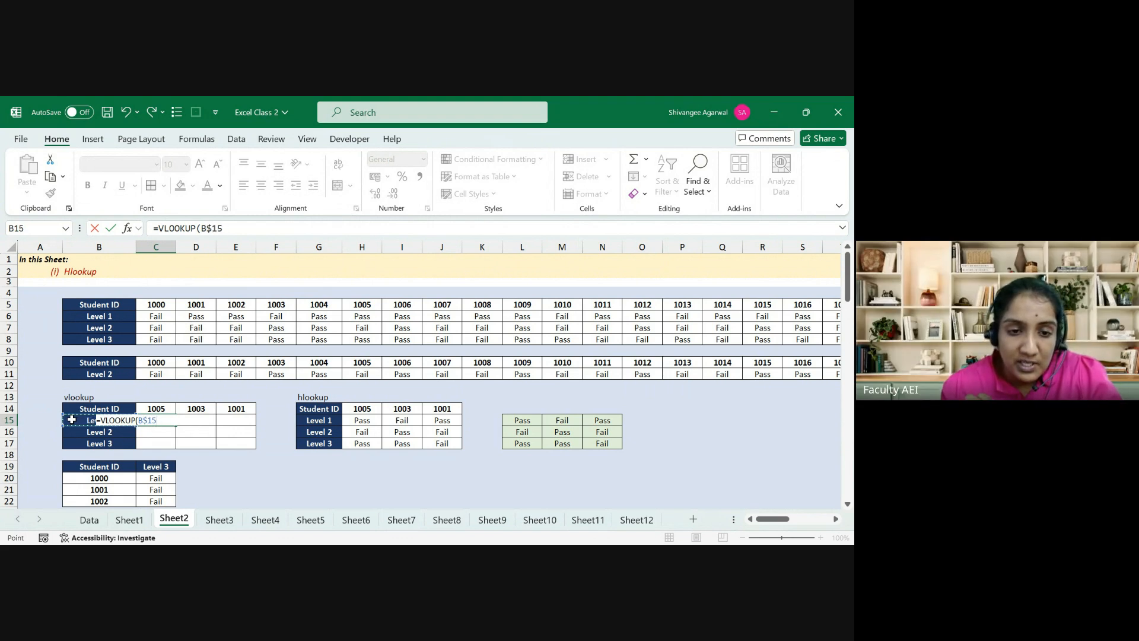
key(F4)
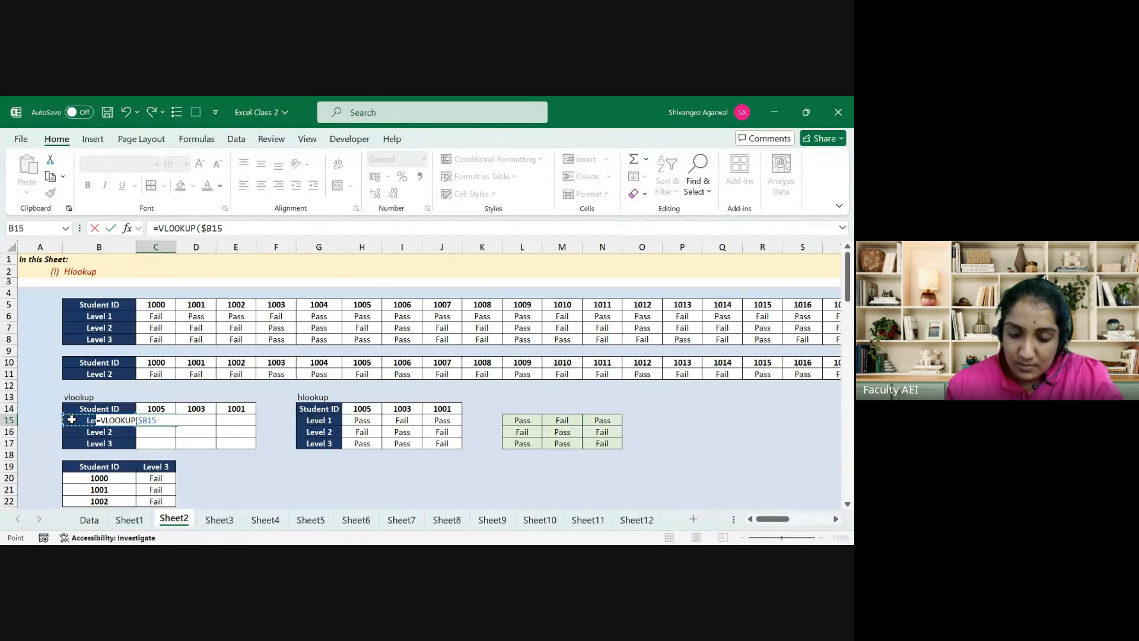
text(,)
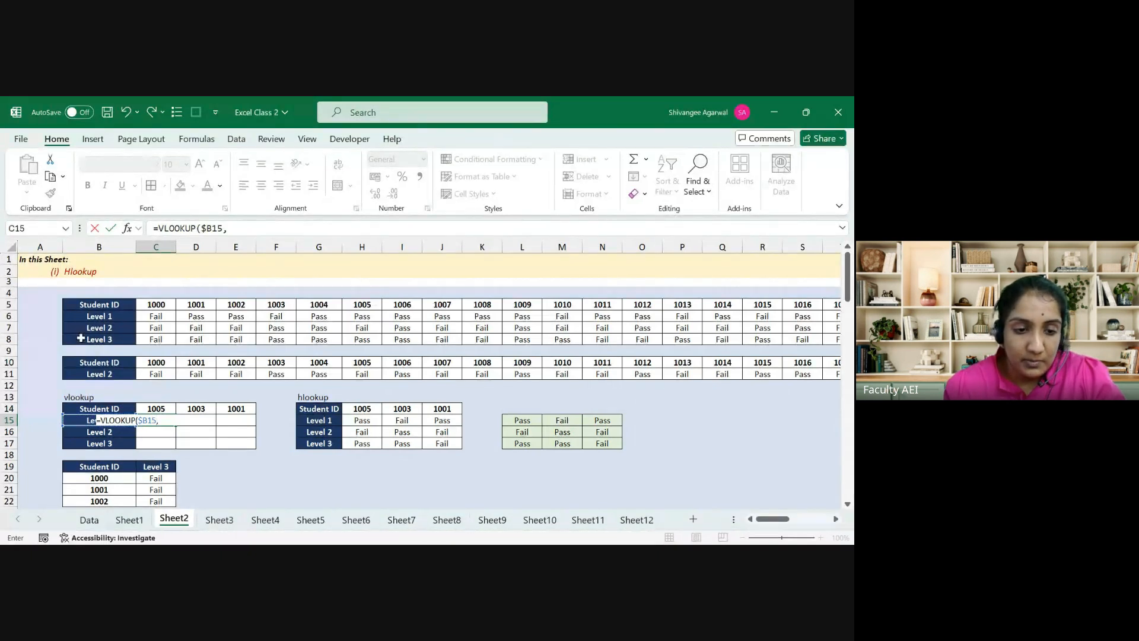
click(90, 306)
key(ctrl+shift+Right)
key(ctrl+shift+Down)
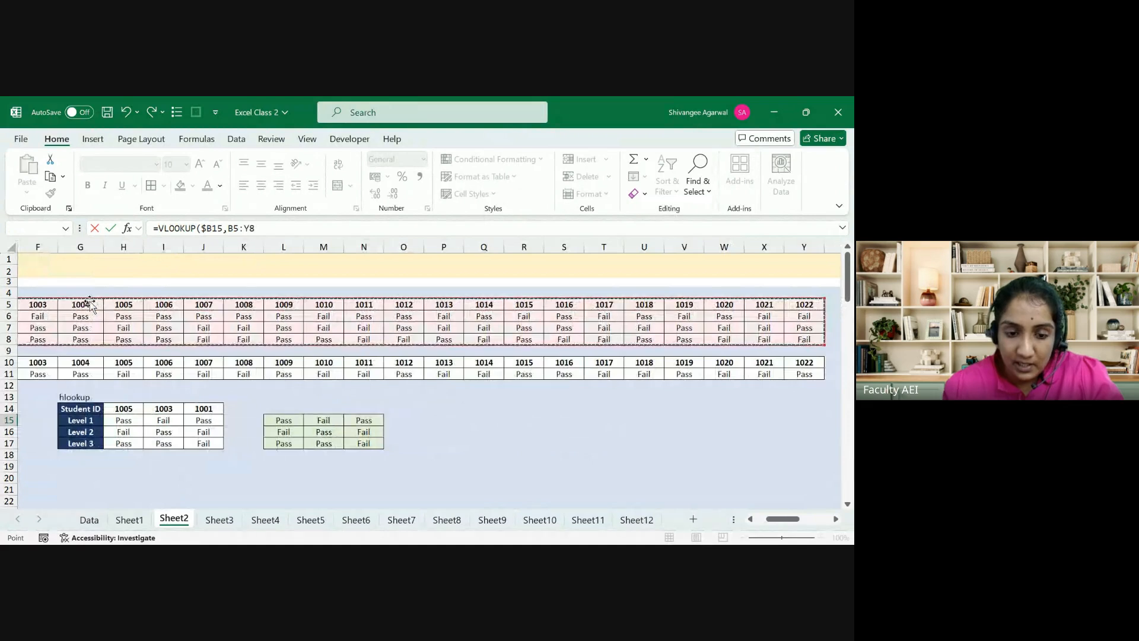
key(F4)
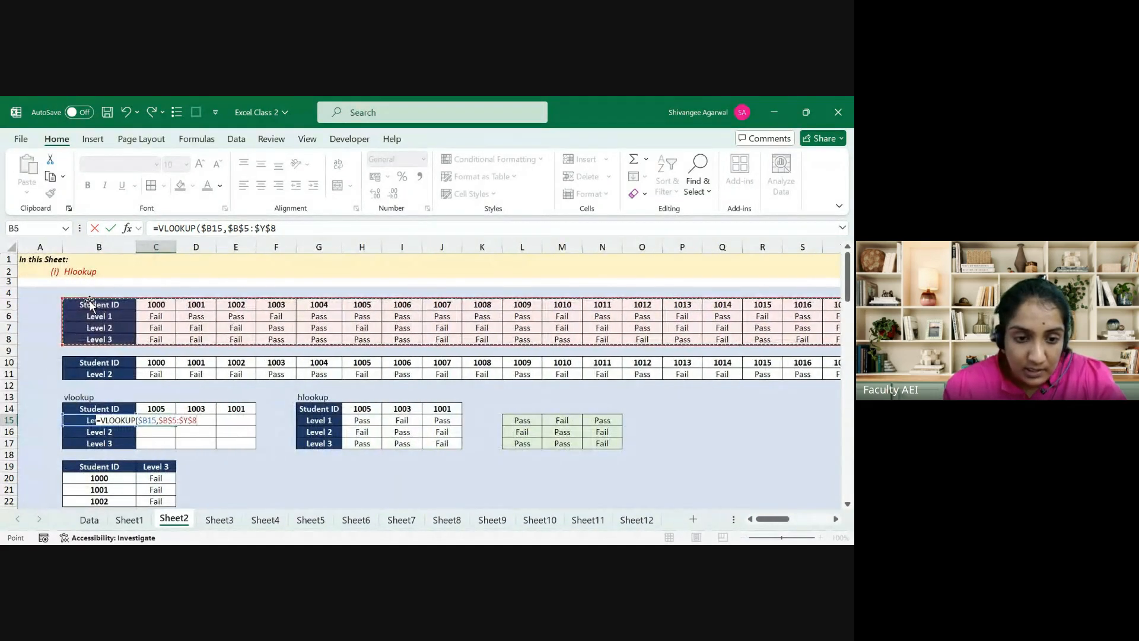
text(,)
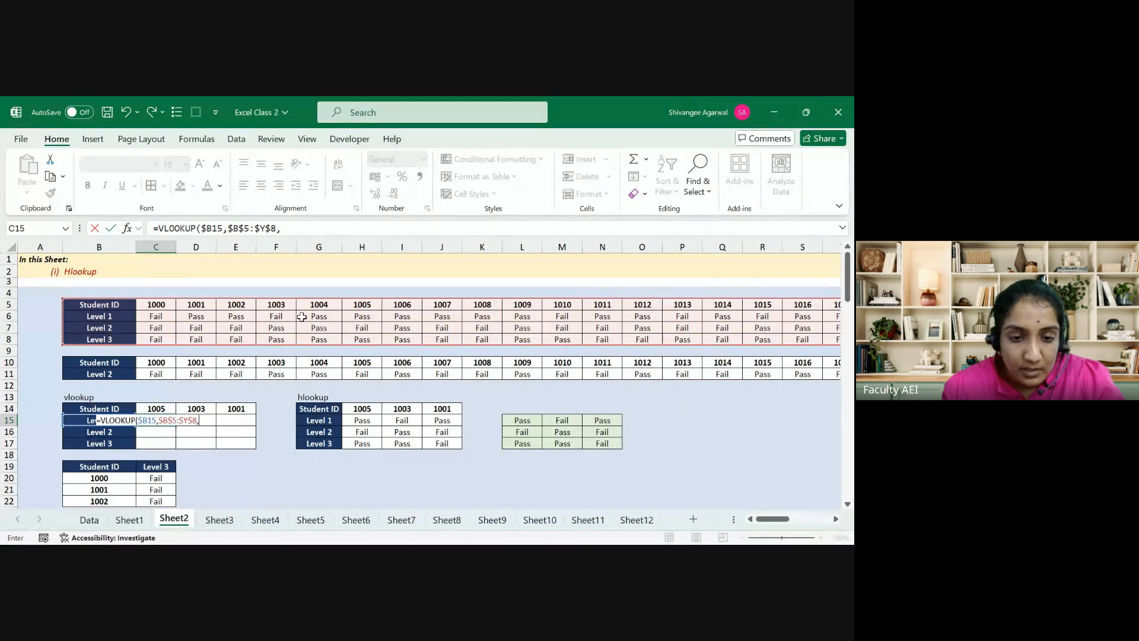
click(312, 228)
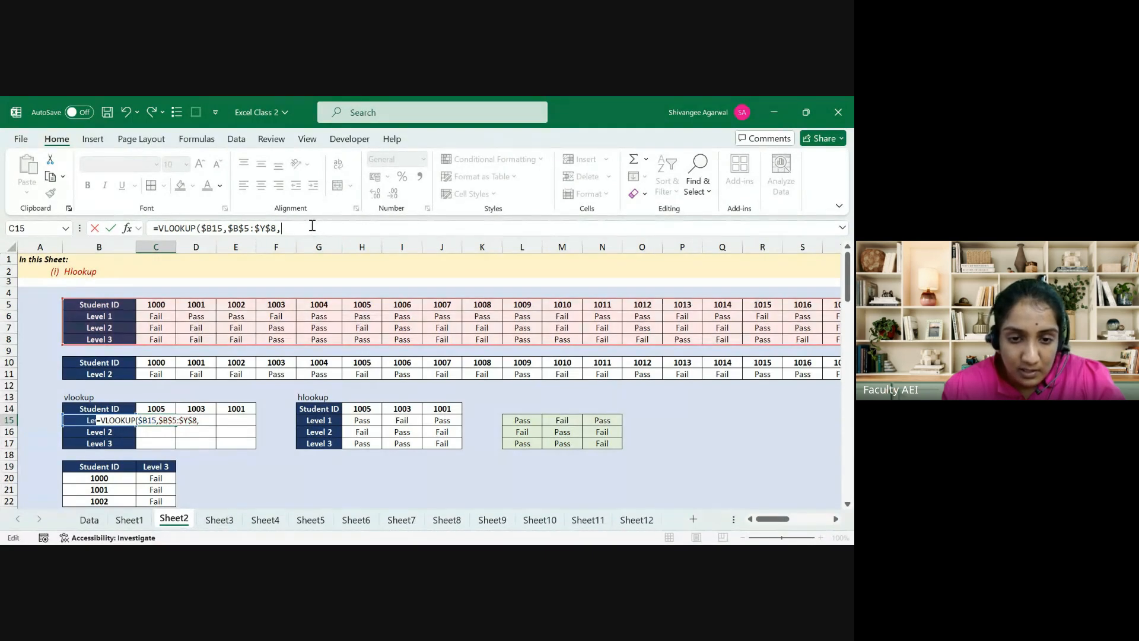
text(7)
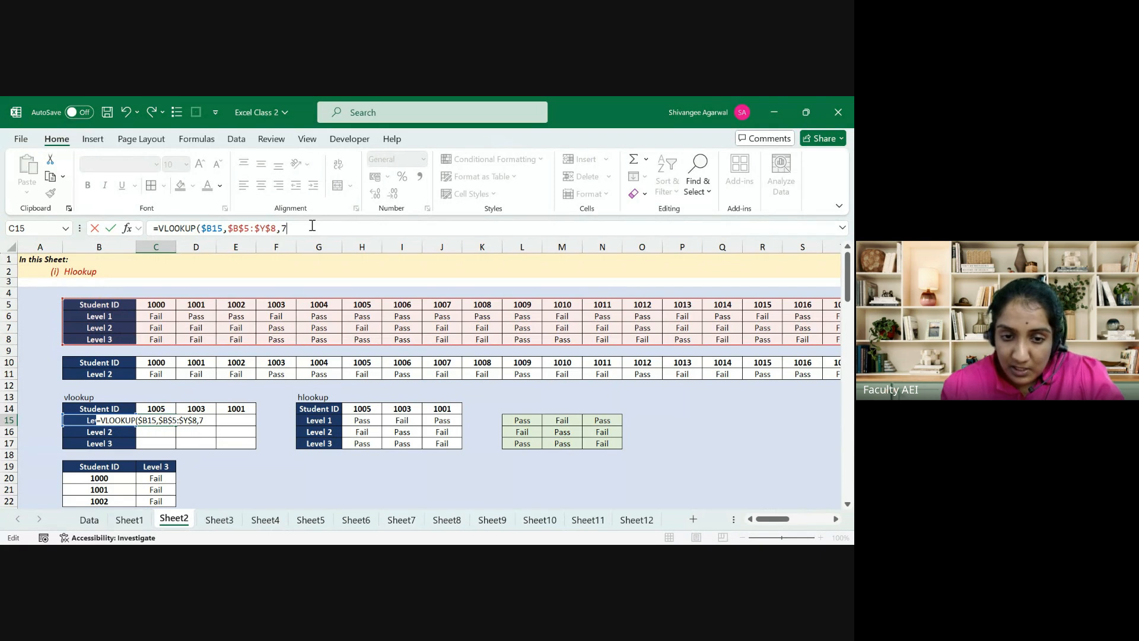
text(,)
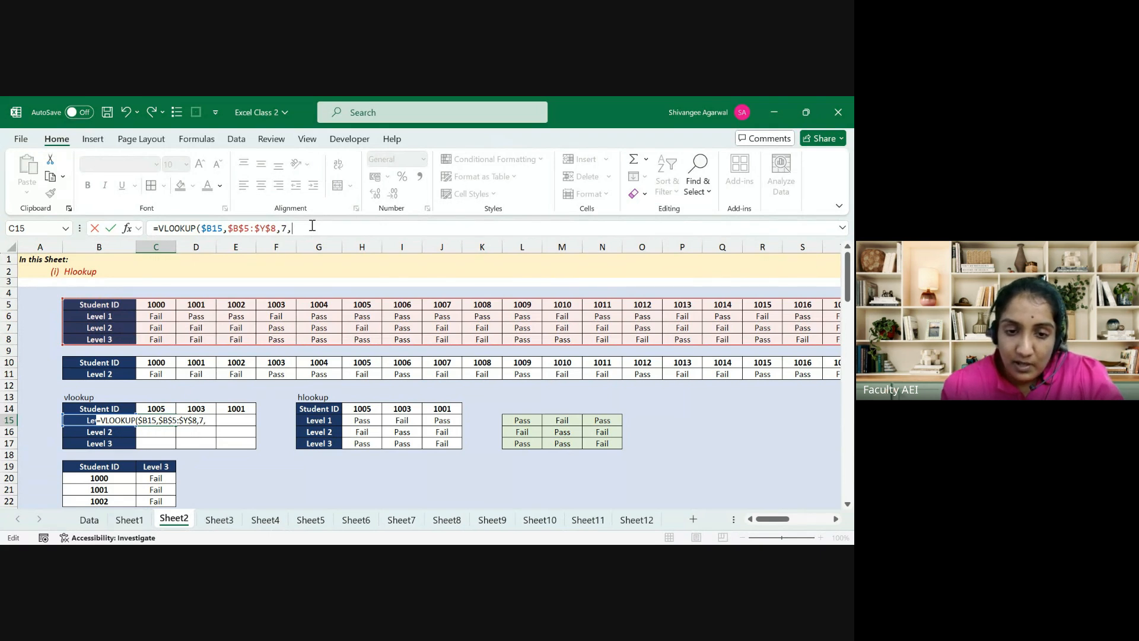
text(FALSE))
key(ctrl+Return)
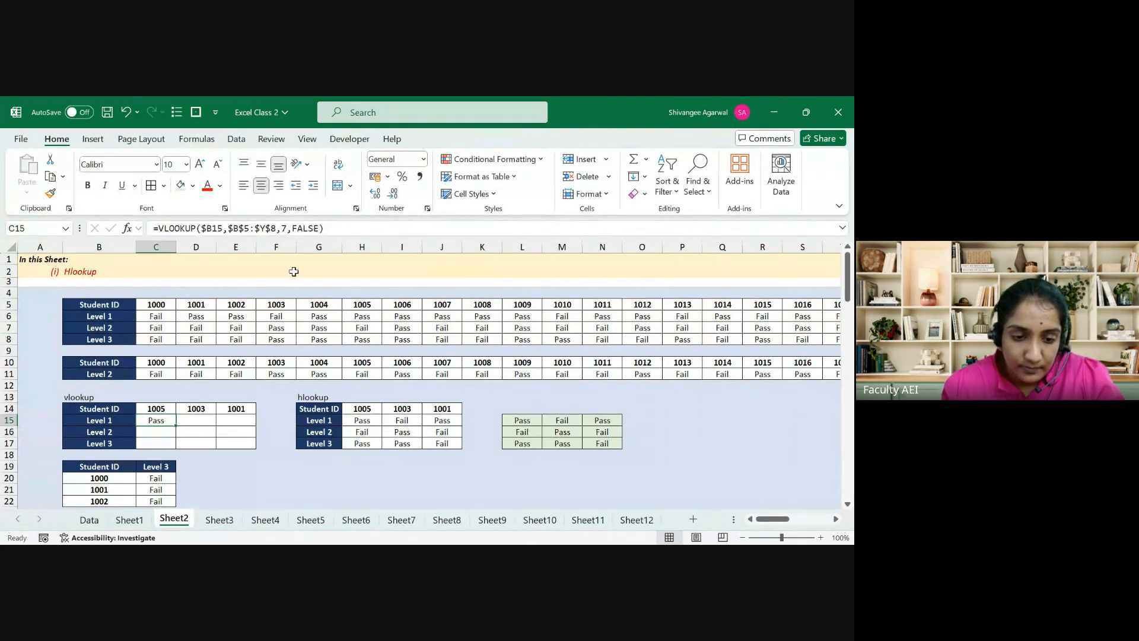
Step: Fill C15's Level 1 VLOOKUP formula down to C17 and count the columns from B5 to F5
drag(176, 425, 200, 418)
click(166, 421)
click(200, 418)
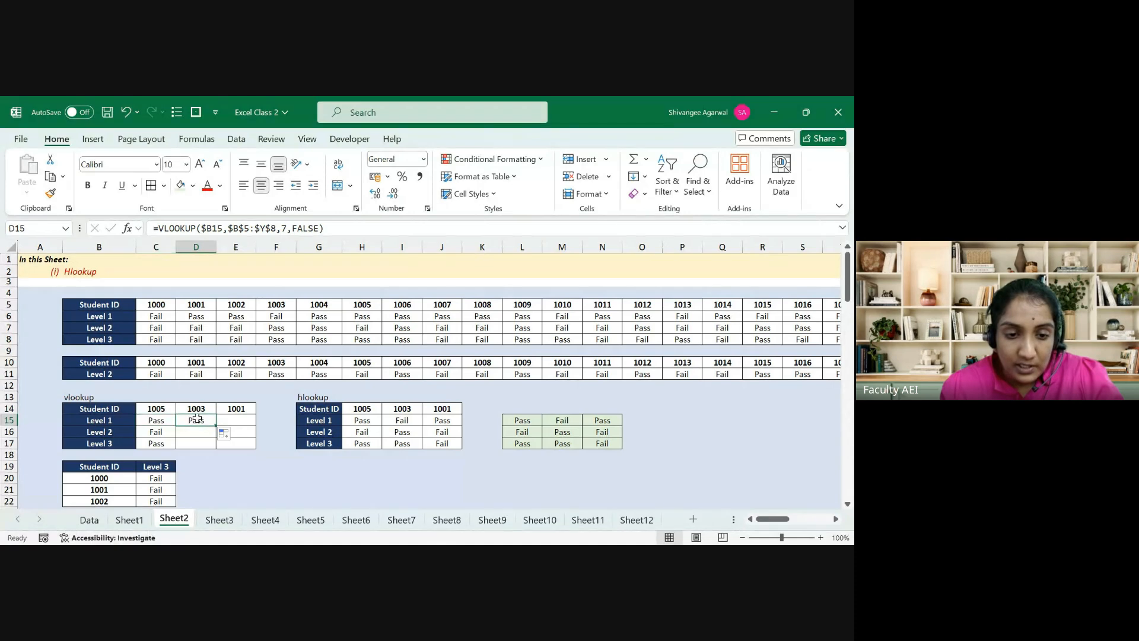
click(115, 304)
drag(115, 304, 285, 306)
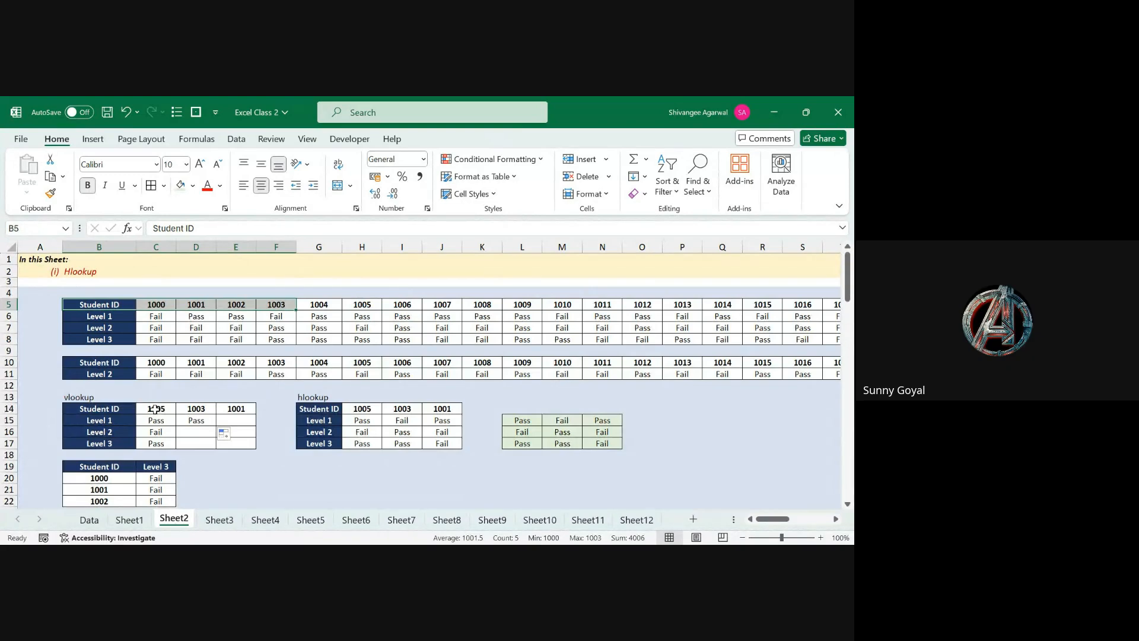
click(184, 420)
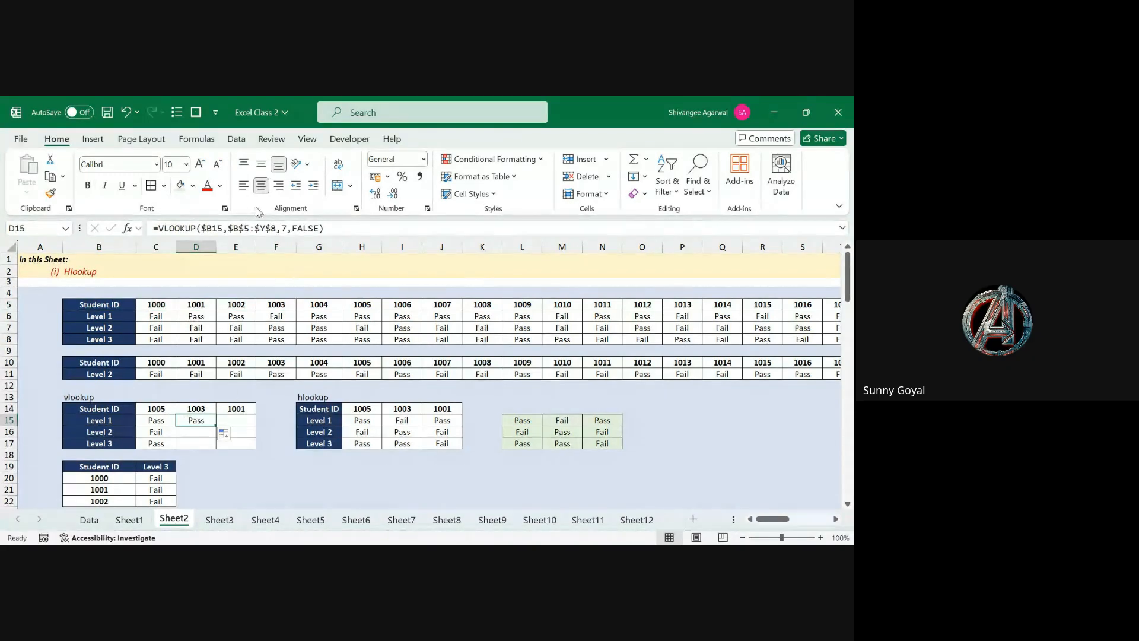
Step: Set D15's VLOOKUP column index to 5 and fill it down to D17
click(288, 232)
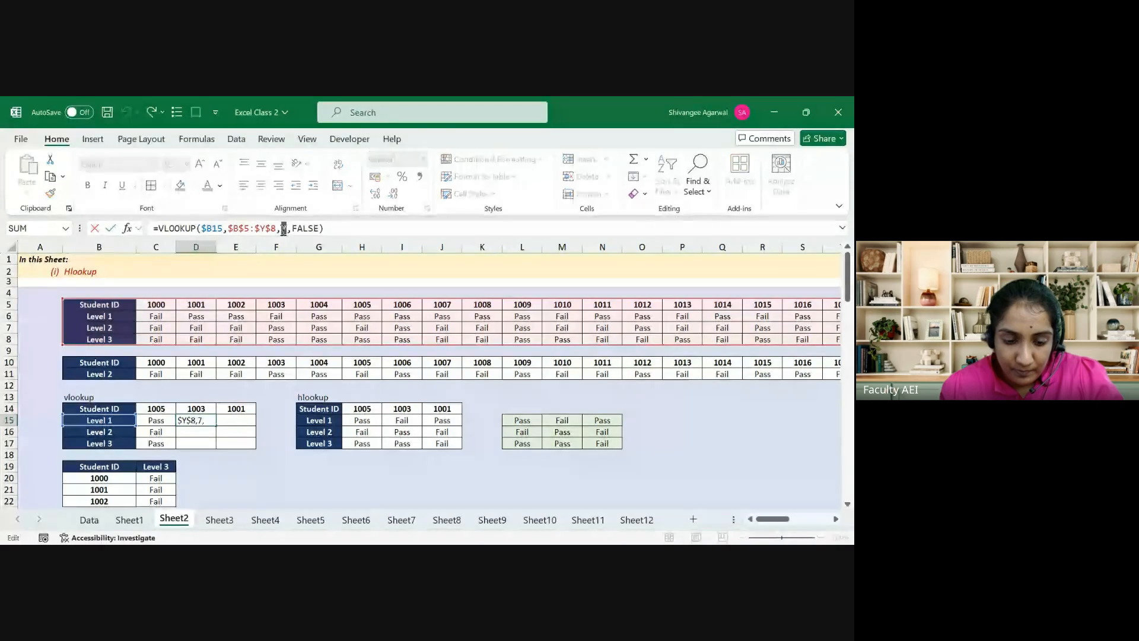
key(ctrl+Return)
key(shift+Down)
key(shift+Down)
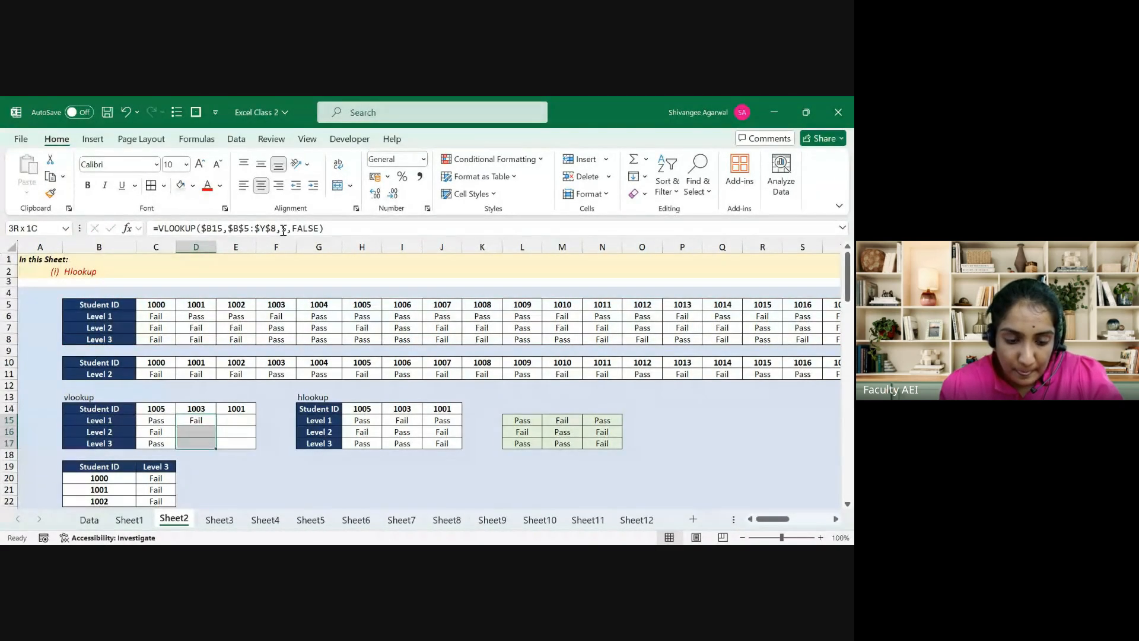
key(ctrl+d)
key(shift+Up)
key(shift+Up)
Step: Copy the formula into E15, change its column index to 3, and fill down to E17
key(shift+Right)
key(ctrl+r)
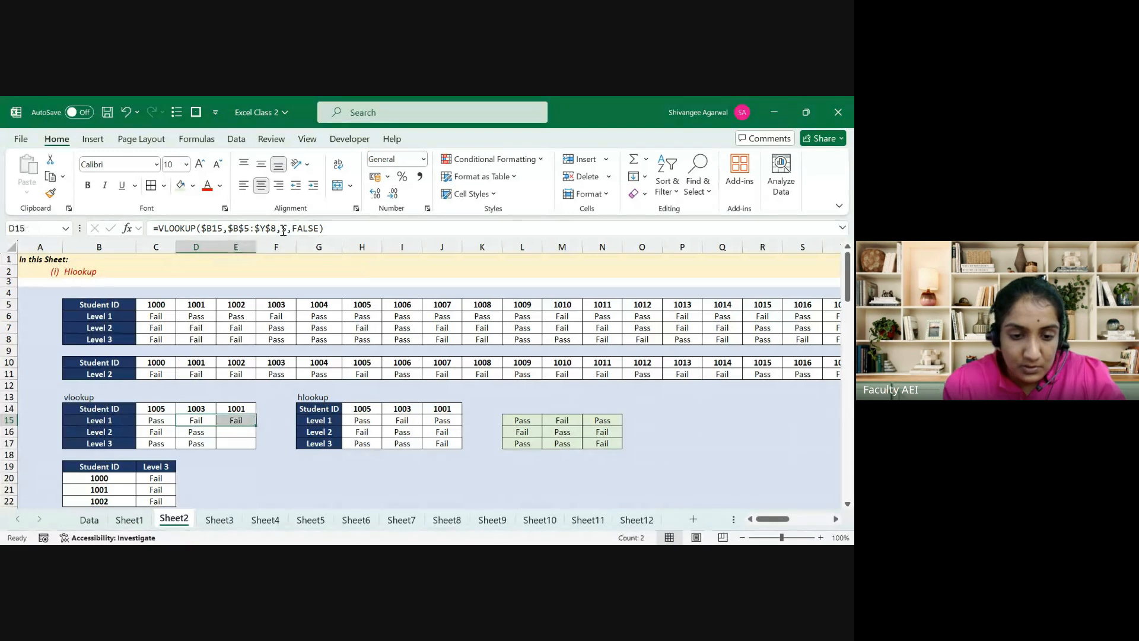
key(Right)
double_click(284, 229)
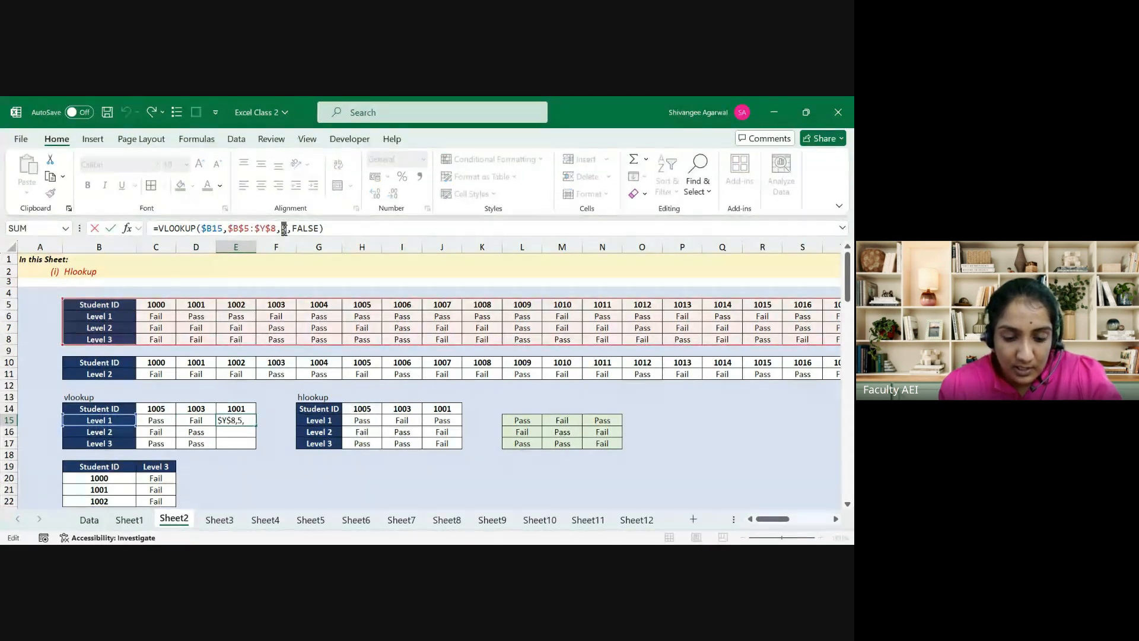
text(3)
key(Return)
key(Up)
key(shift+Down)
key(shift+Down)
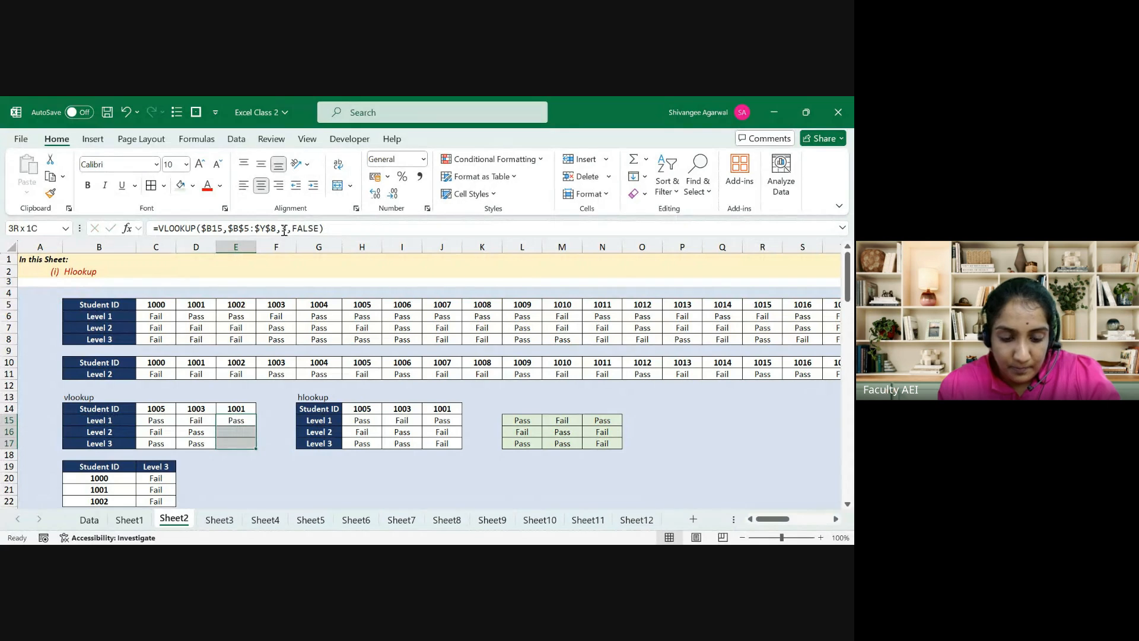
key(ctrl+d)
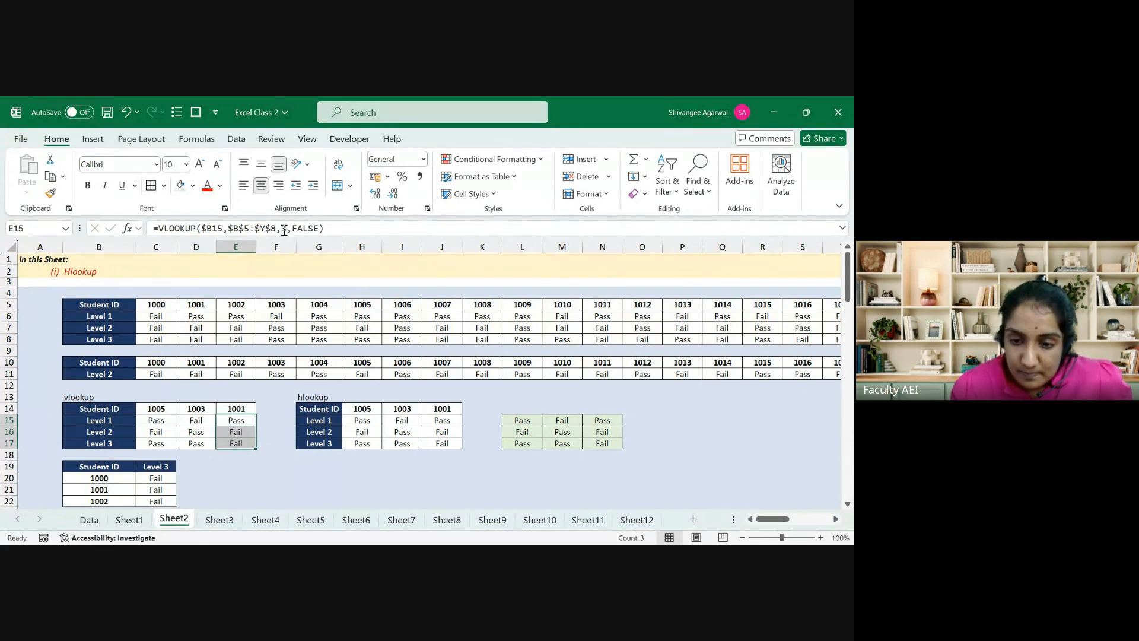
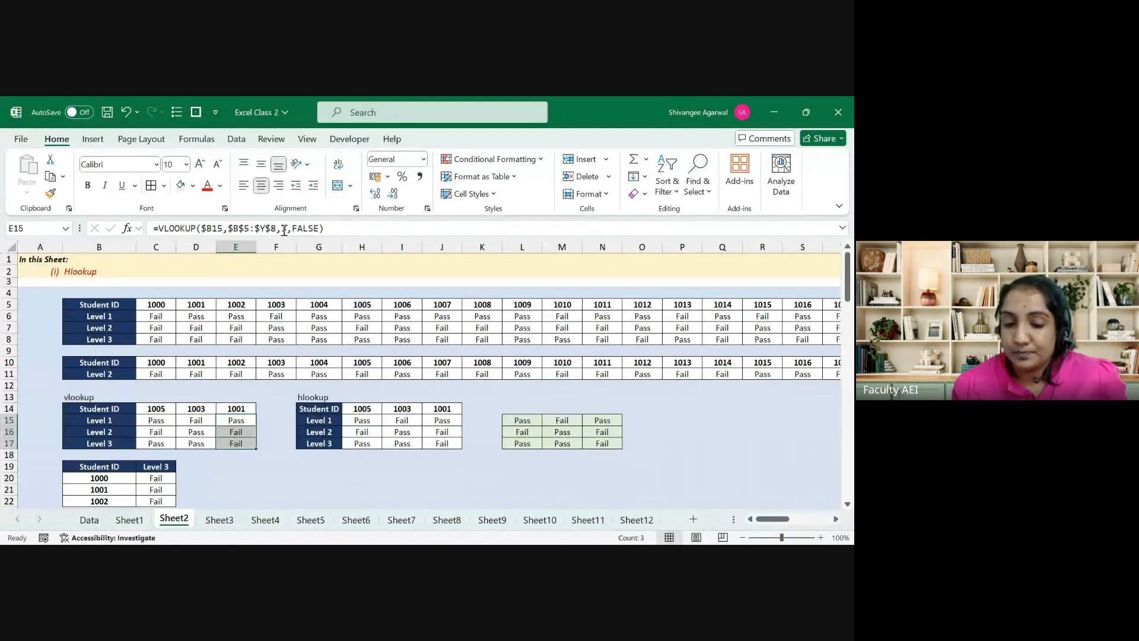
Step: Look over the headers of the Match employee sheet's data table and lookup table
click(212, 520)
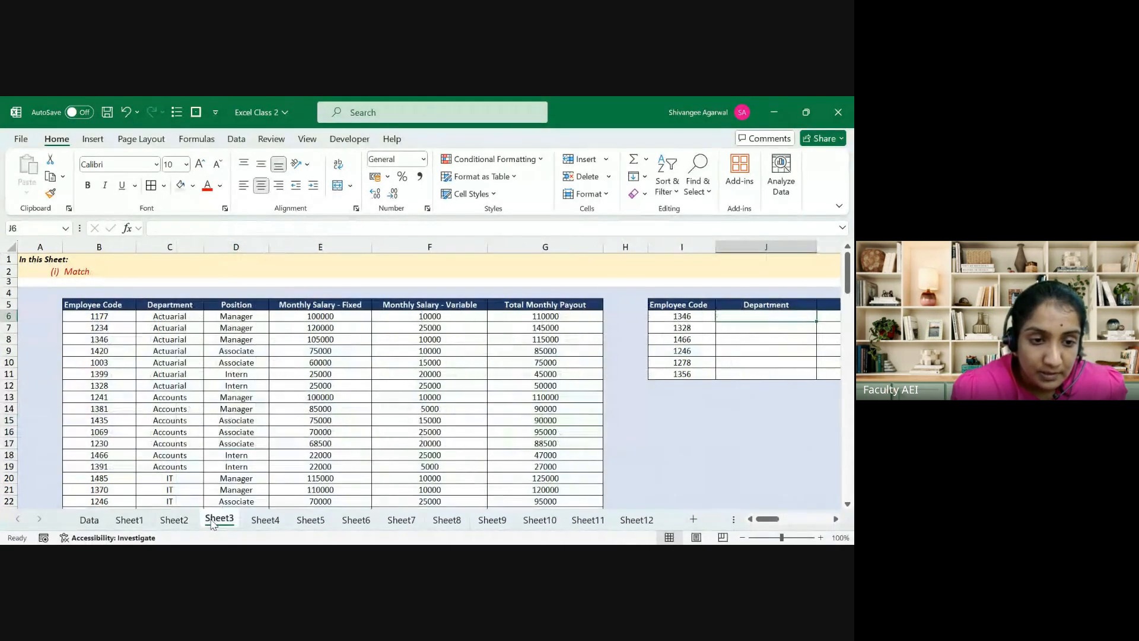
click(185, 401)
key(Up)
key(Up)
key(Up)
key(Up)
key(Up)
key(Up)
key(Up)
key(Up)
key(Up)
key(Up)
key(Up)
key(Up)
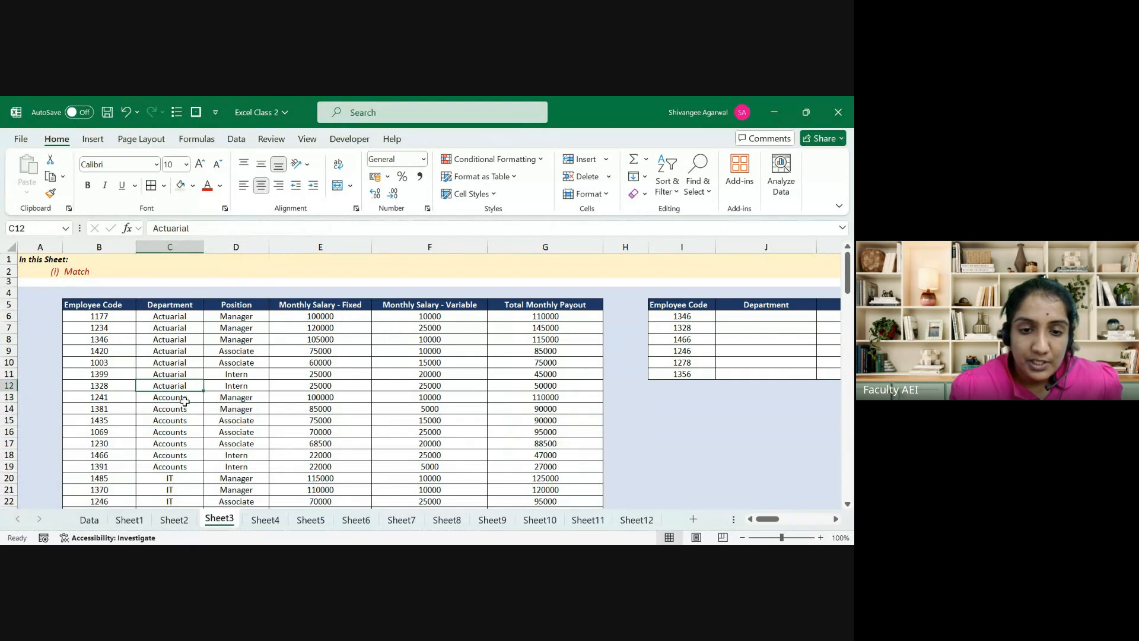
key(Right)
key(Right)
key(Right)
key(Right)
key(Right)
key(Right)
key(Right)
key(Right)
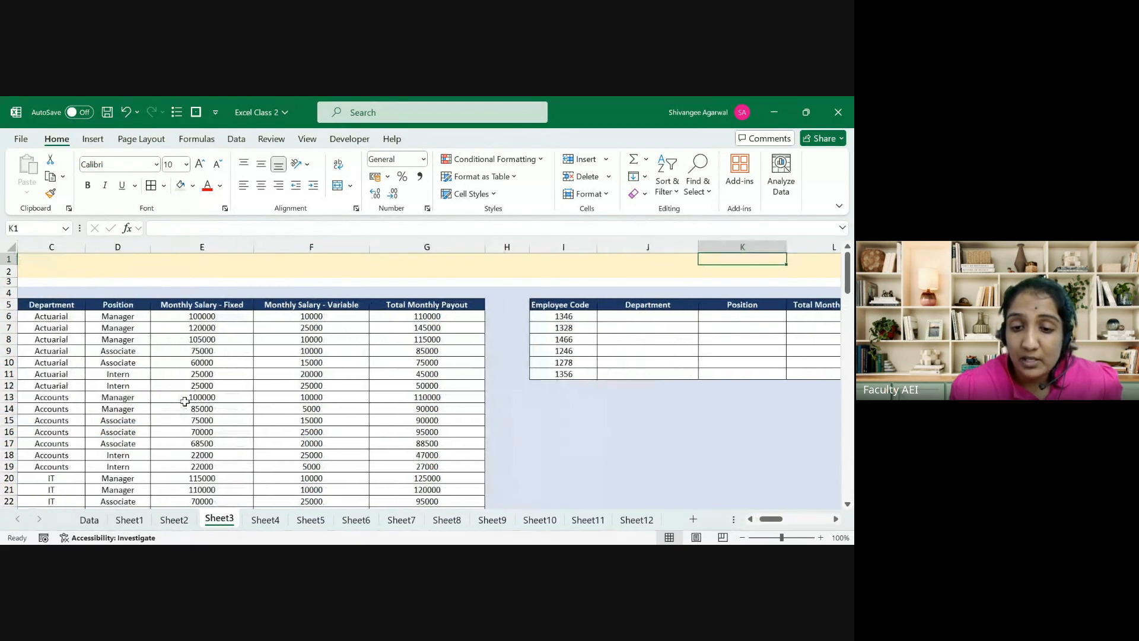
key(Down)
key(Right)
key(Right)
key(Down)
key(Down)
key(Down)
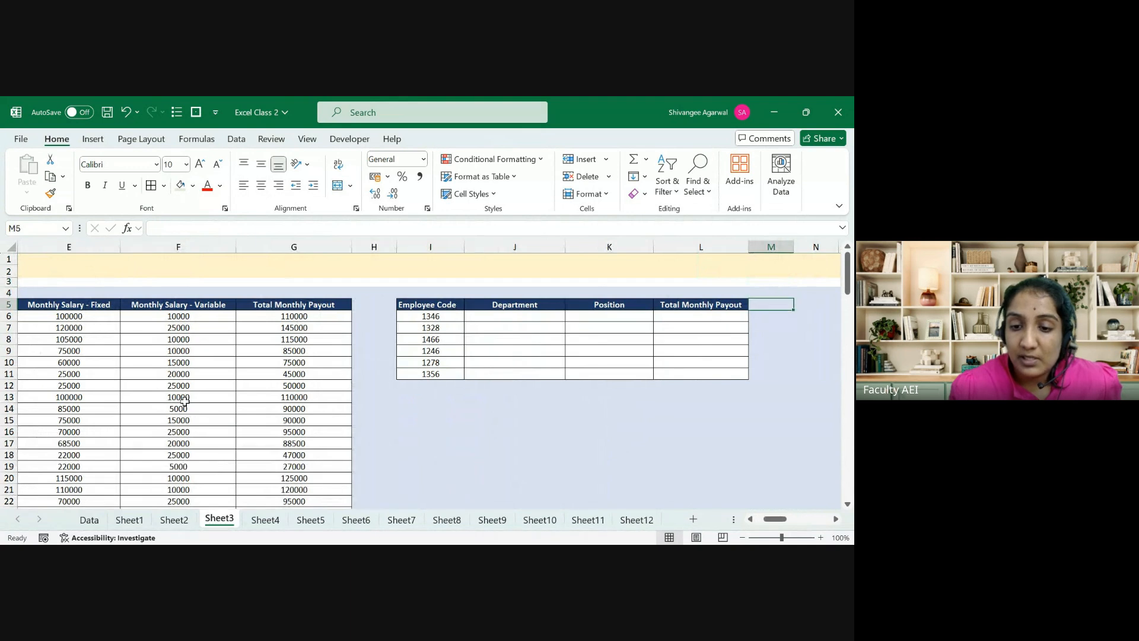
key(Left)
key(Left)
key(Left)
key(Left)
key(Left)
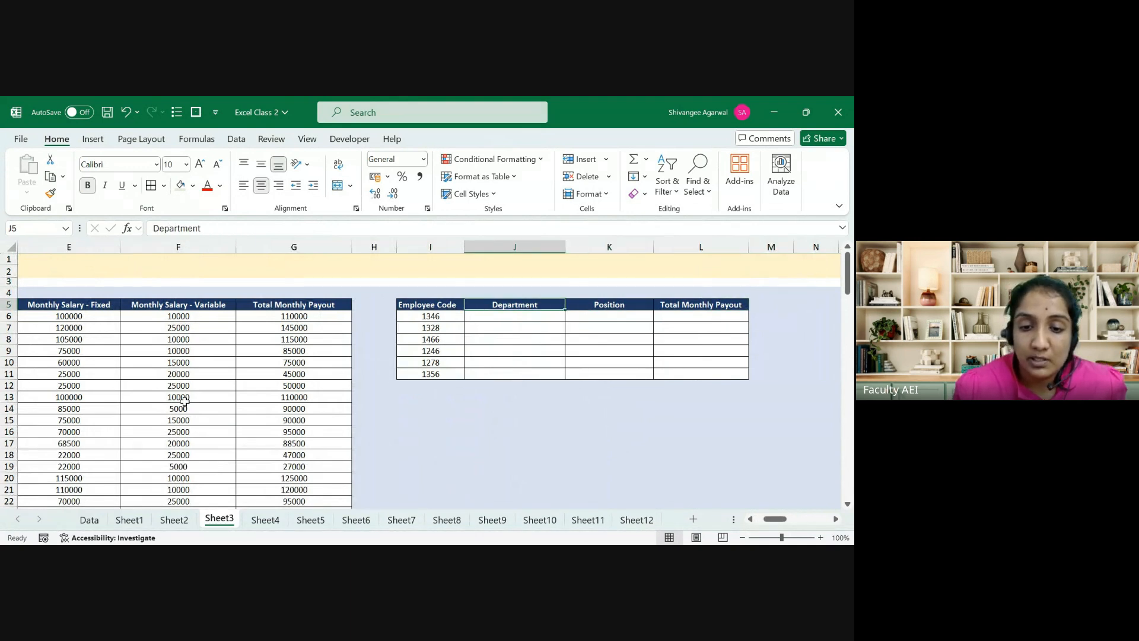
key(Left)
key(Left)
key(Left)
key(Left)
key(Left)
key(Left)
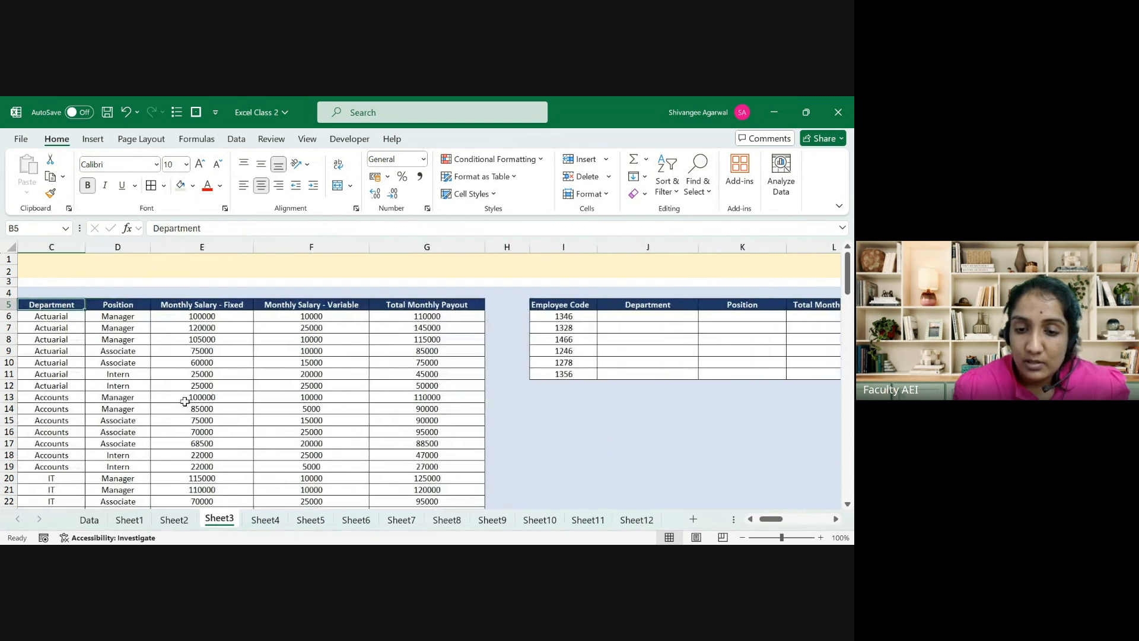
Step: Review the VLOOKUP results block C15:E17 on the Hlookup and Vlookup sheet
click(175, 519)
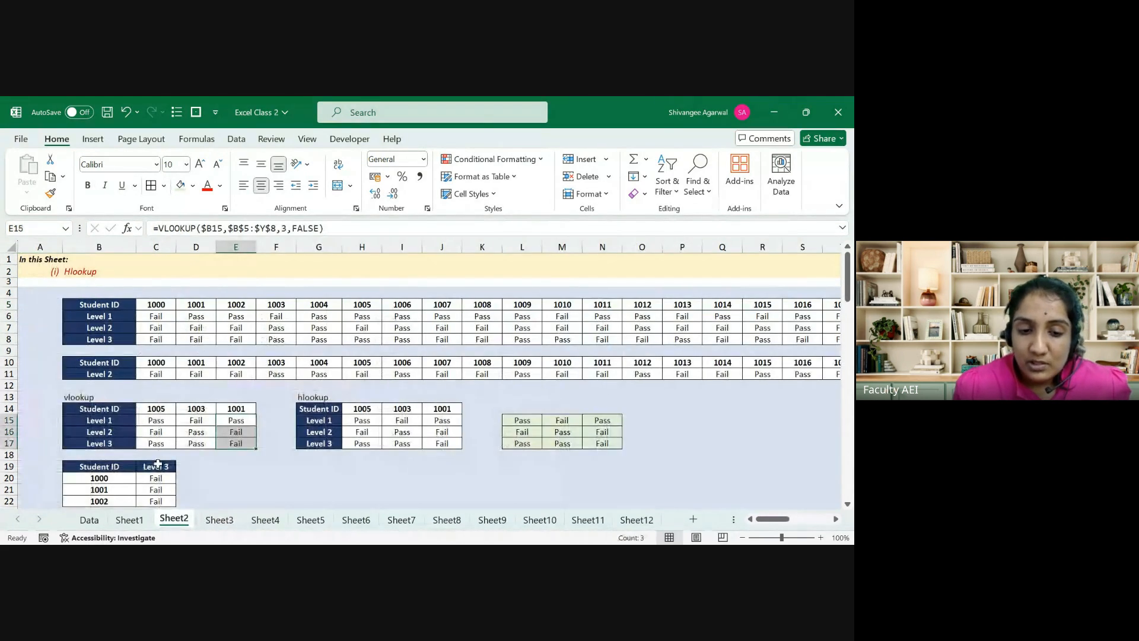
click(165, 435)
key(Up)
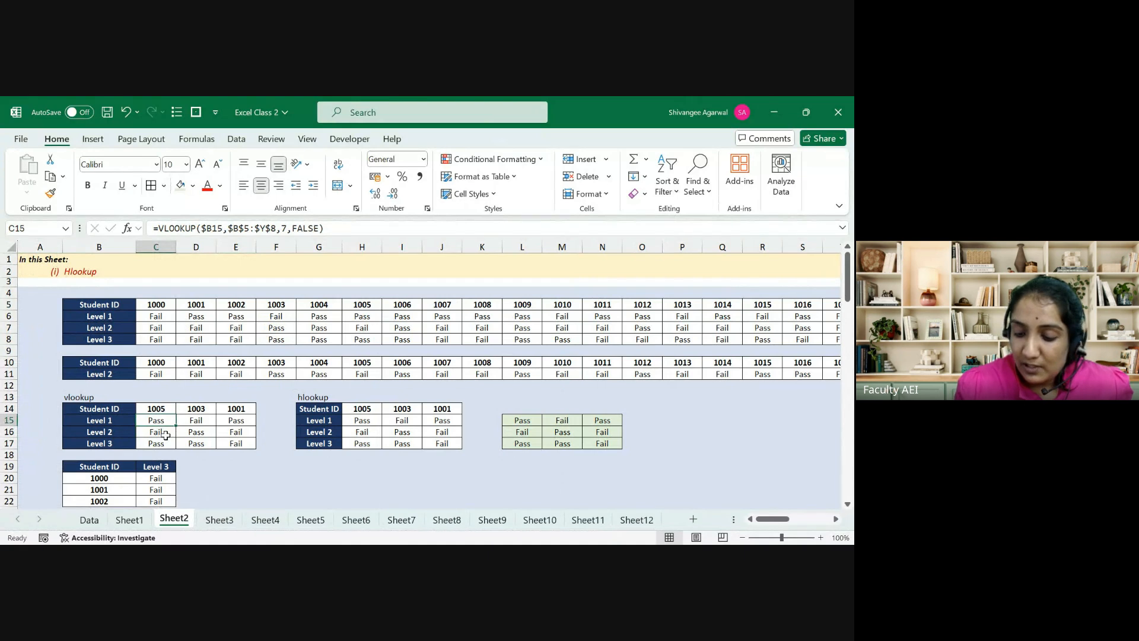
key(shift+Right)
key(shift+Right)
key(shift+Down)
key(shift+Down)
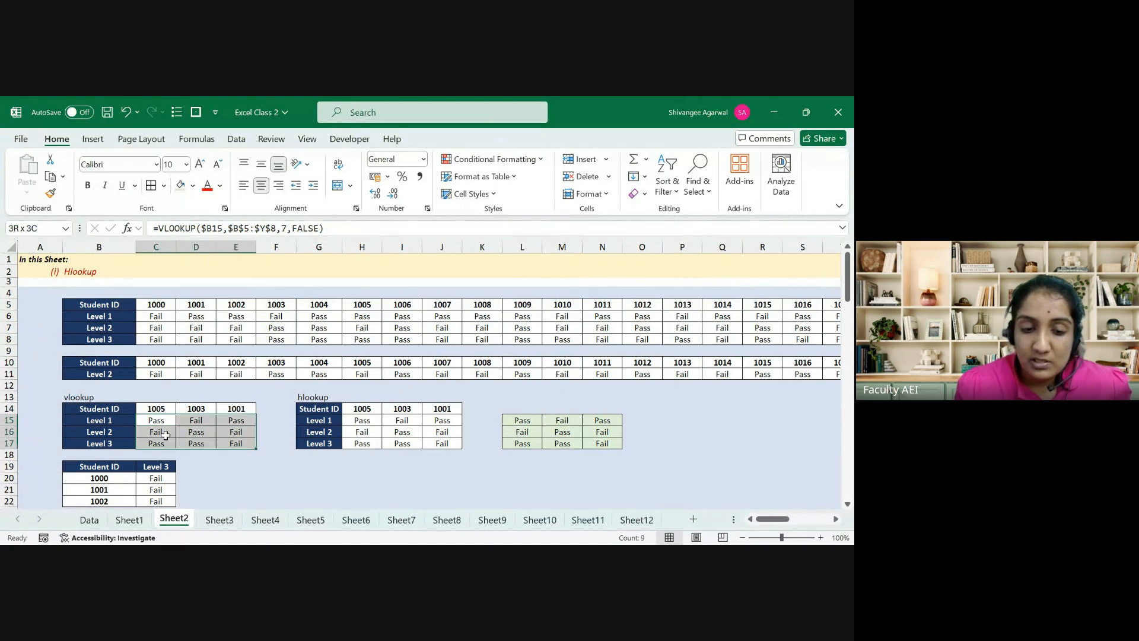
click(166, 436)
key(Up)
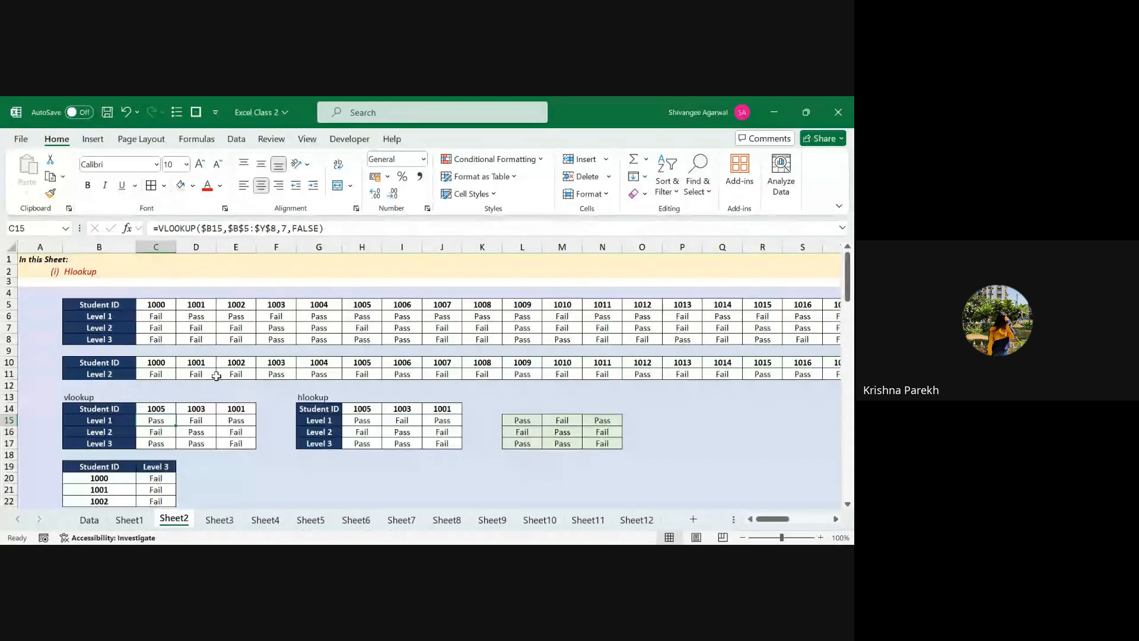
Step: Inspect the HLOOKUP formulas from H15 and the student ID row H14:K14
click(363, 420)
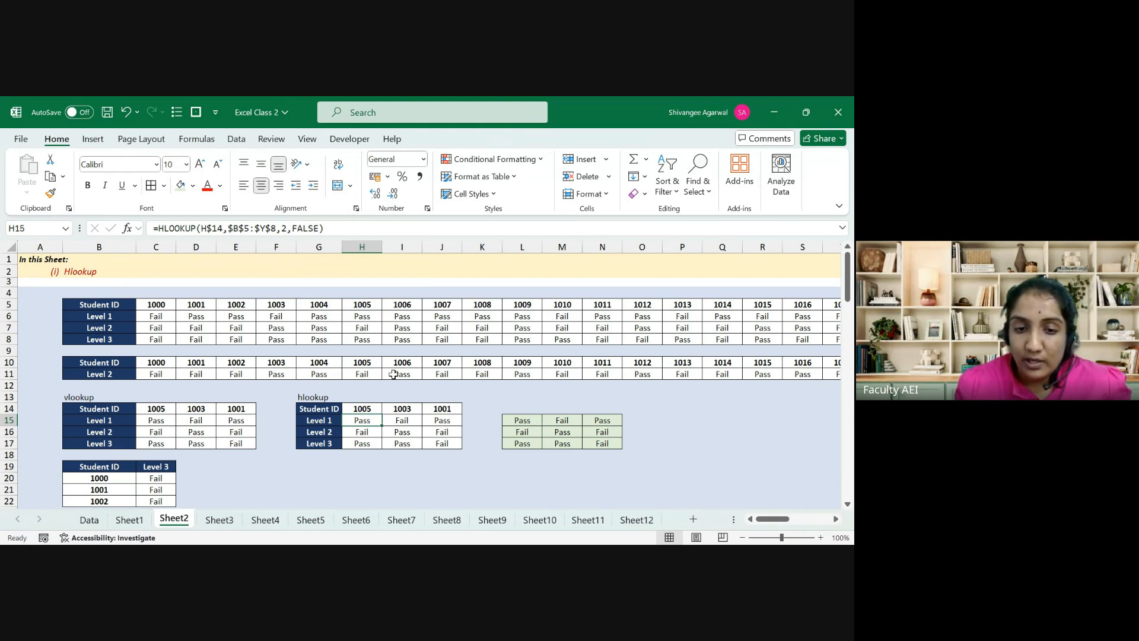
key(Right)
key(Down)
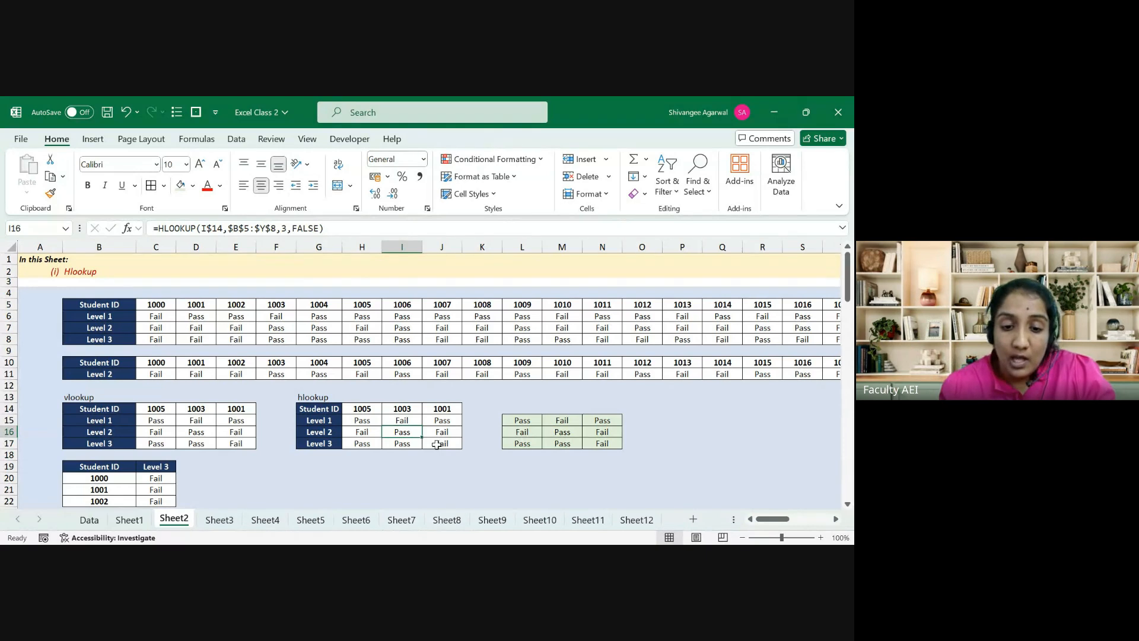
key(Left)
key(Up)
key(Up)
key(Right)
key(Right)
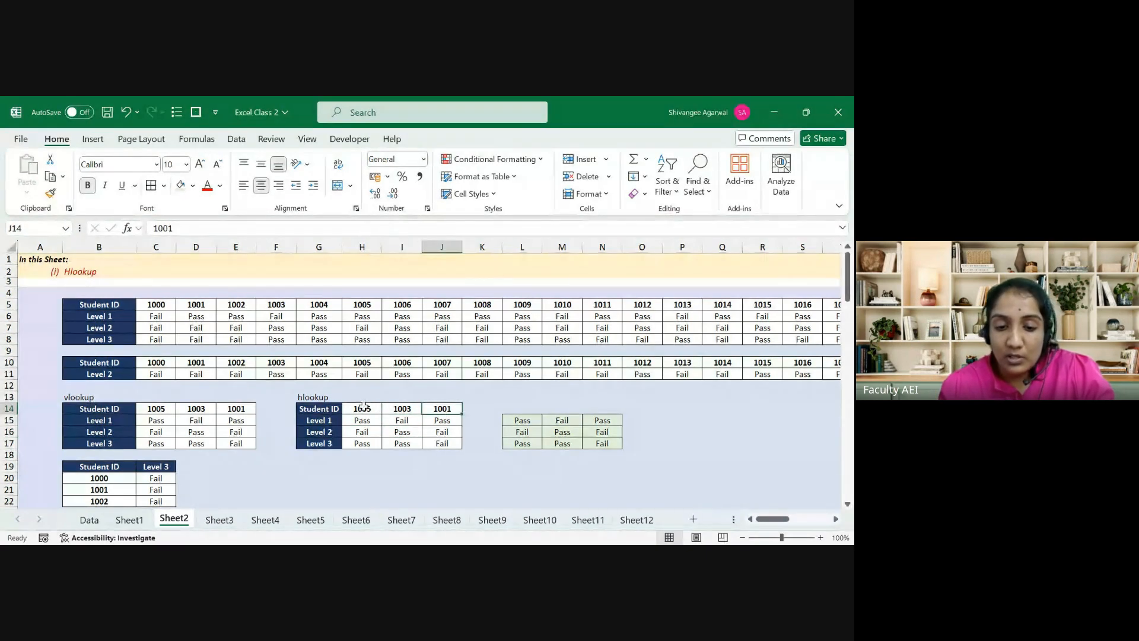
drag(363, 407, 499, 408)
double_click(499, 408)
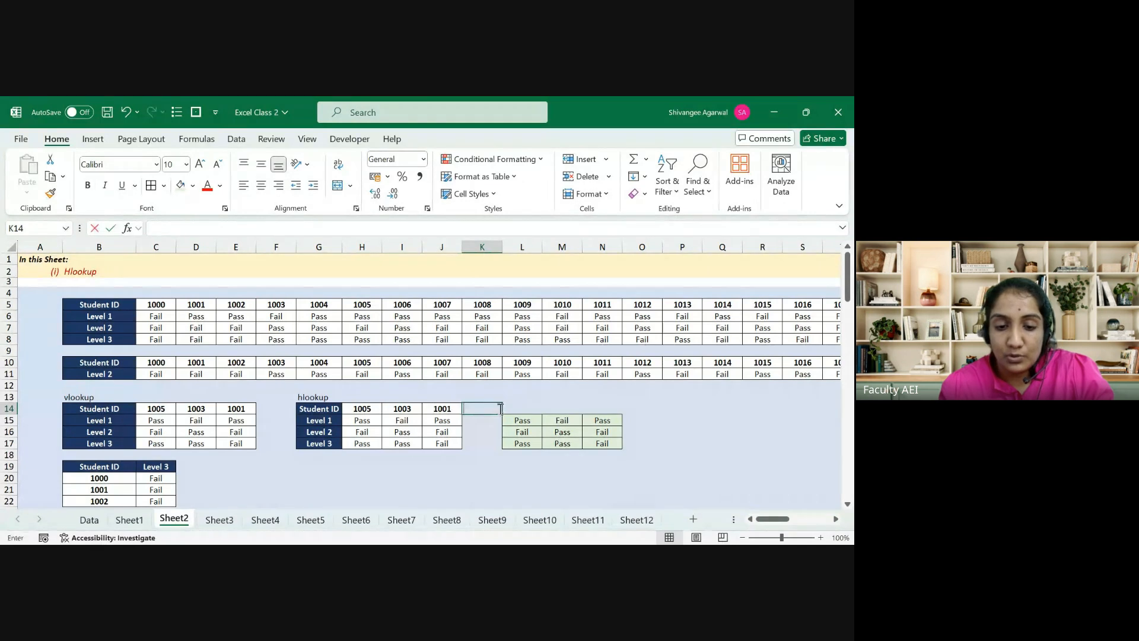
key(Escape)
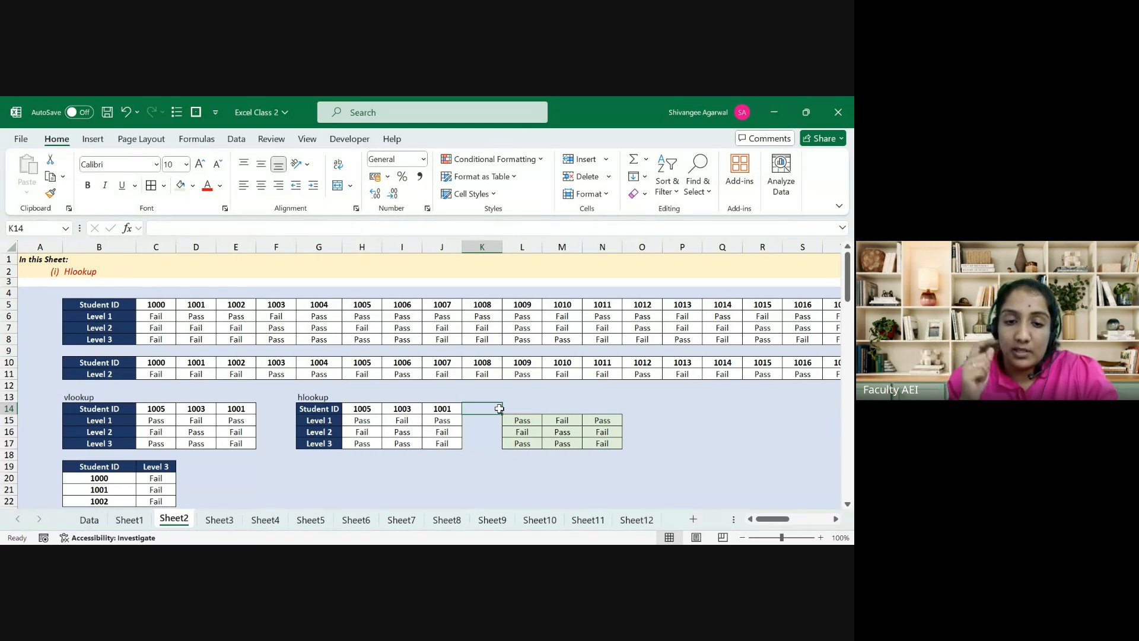
Step: Return to the Match employee sheet and start a MATCH in J4, then abandon it
click(219, 520)
key(Right)
key(Right)
key(Right)
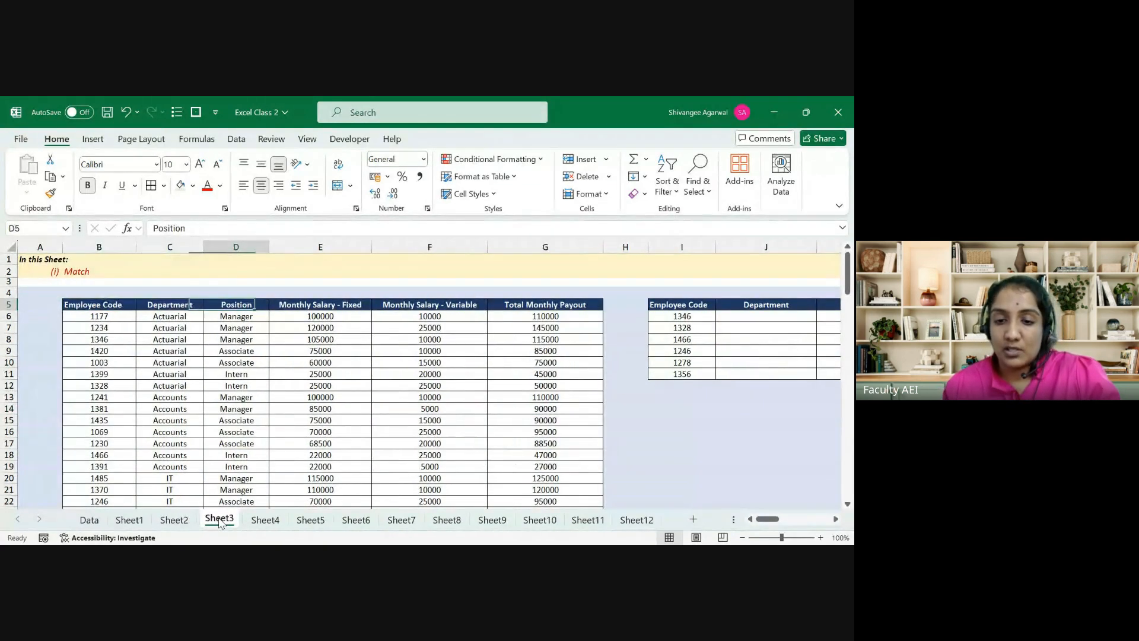
key(Right)
key(Right)
key(Right)
key(Right)
key(Right)
key(Right)
key(Left)
key(Left)
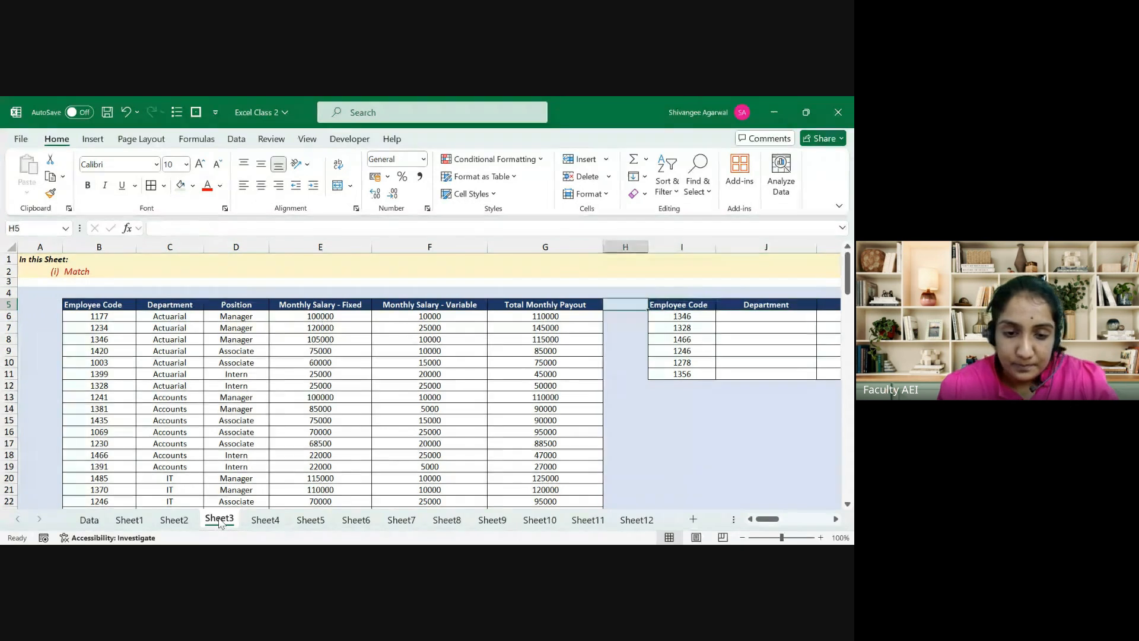
key(Right)
key(Right)
key(Up)
scroll(219, 522, right, 2)
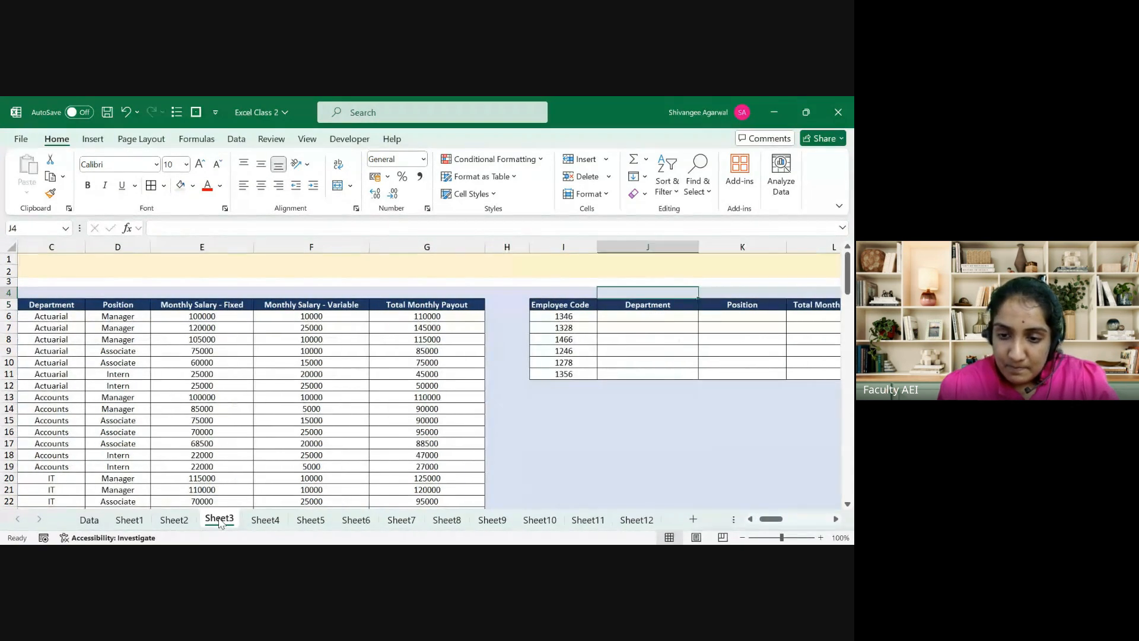
text(=m)
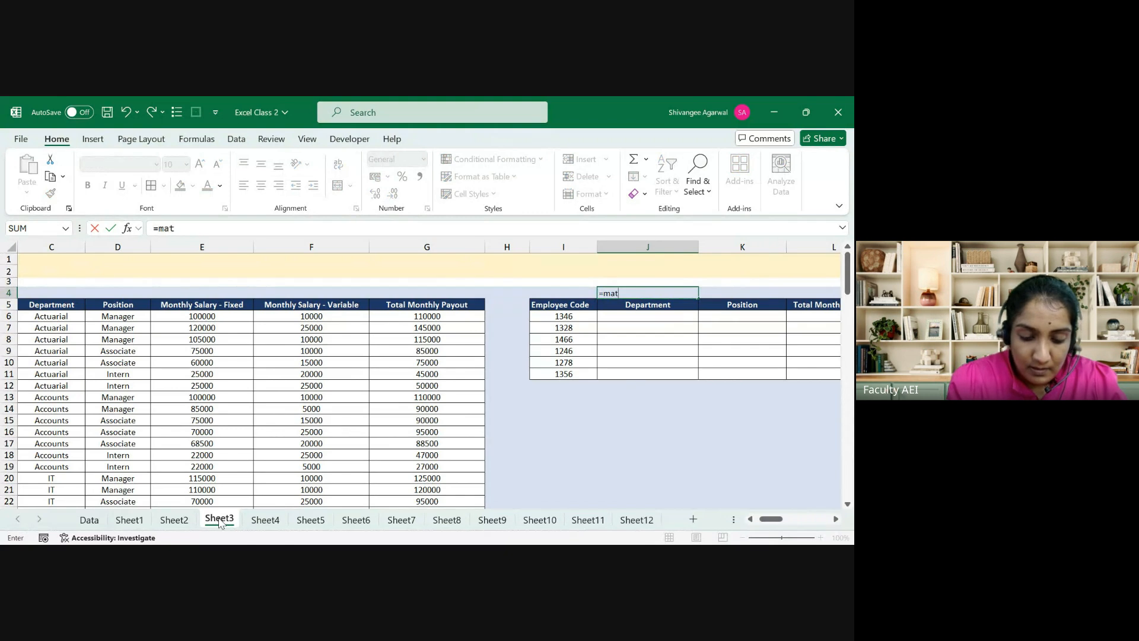
text(at)
key(Tab)
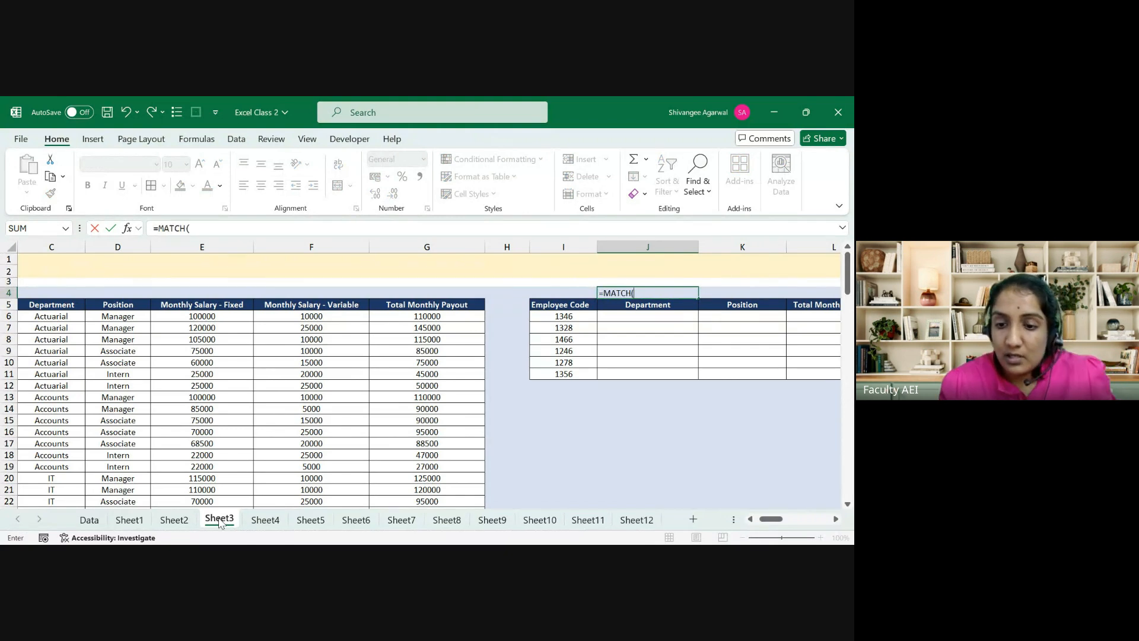
key(Down)
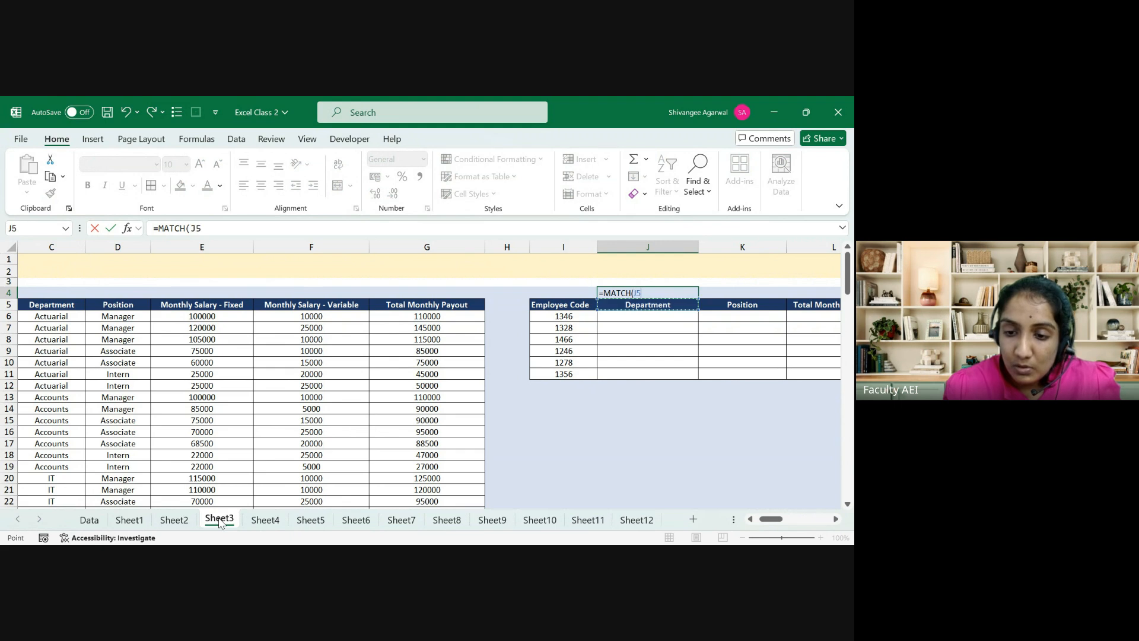
key(Escape)
Step: In J12, write =MATCH(J5,$B$5:$G$5,0) against the main table's header row
key(Down)
key(Down)
key(Down)
key(Down)
key(Down)
key(Down)
key(Down)
key(Down)
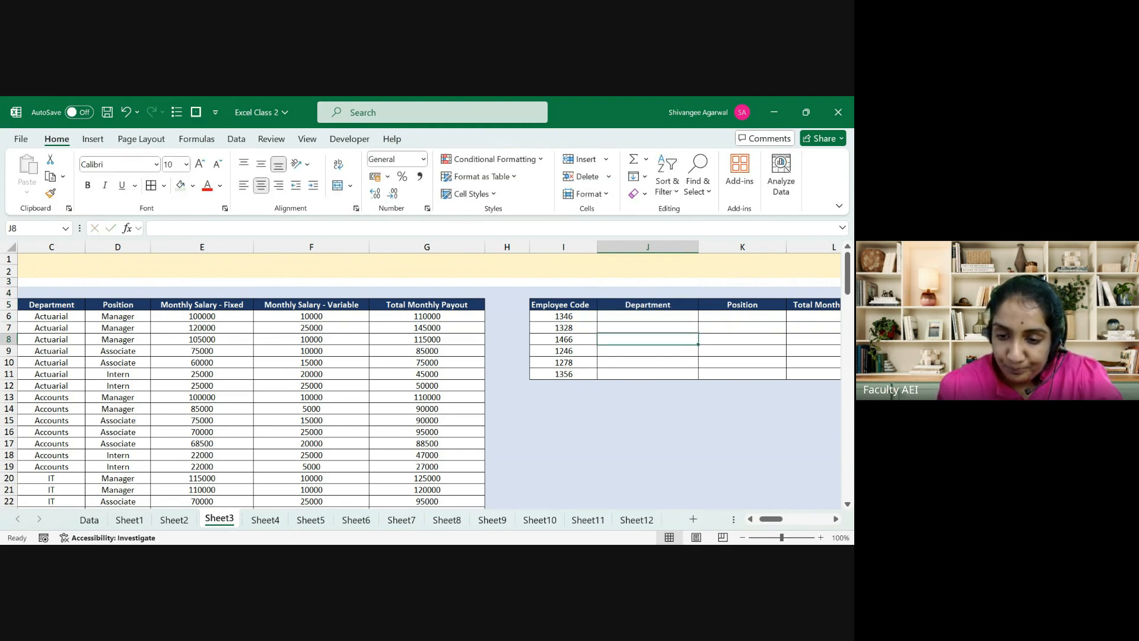
text(=mat)
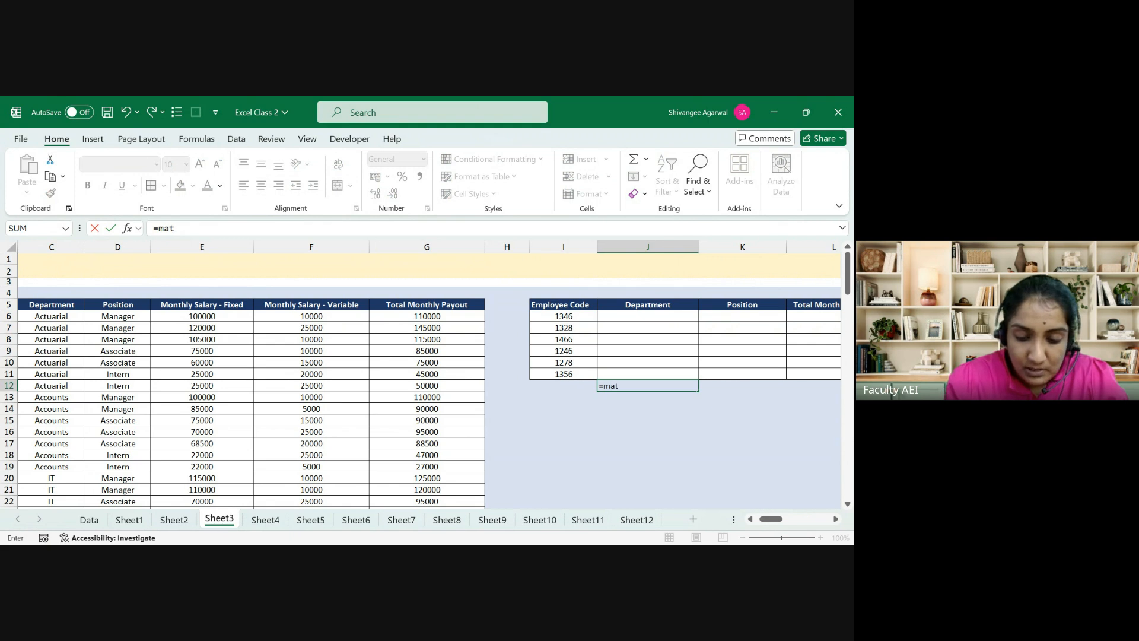
text(c)
key(Tab)
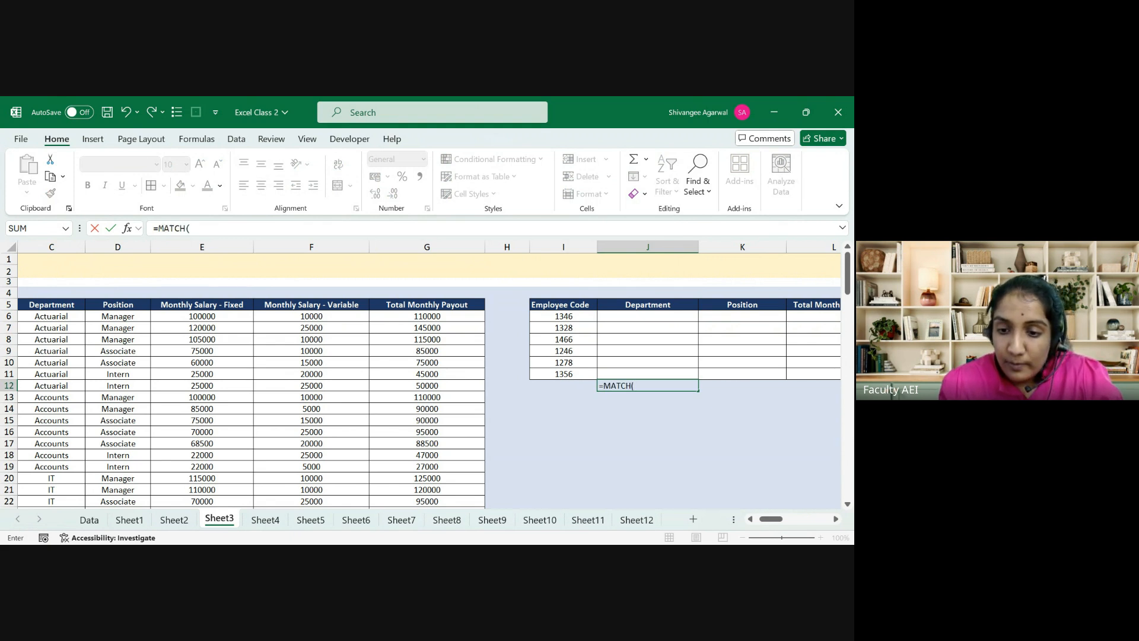
click(657, 304)
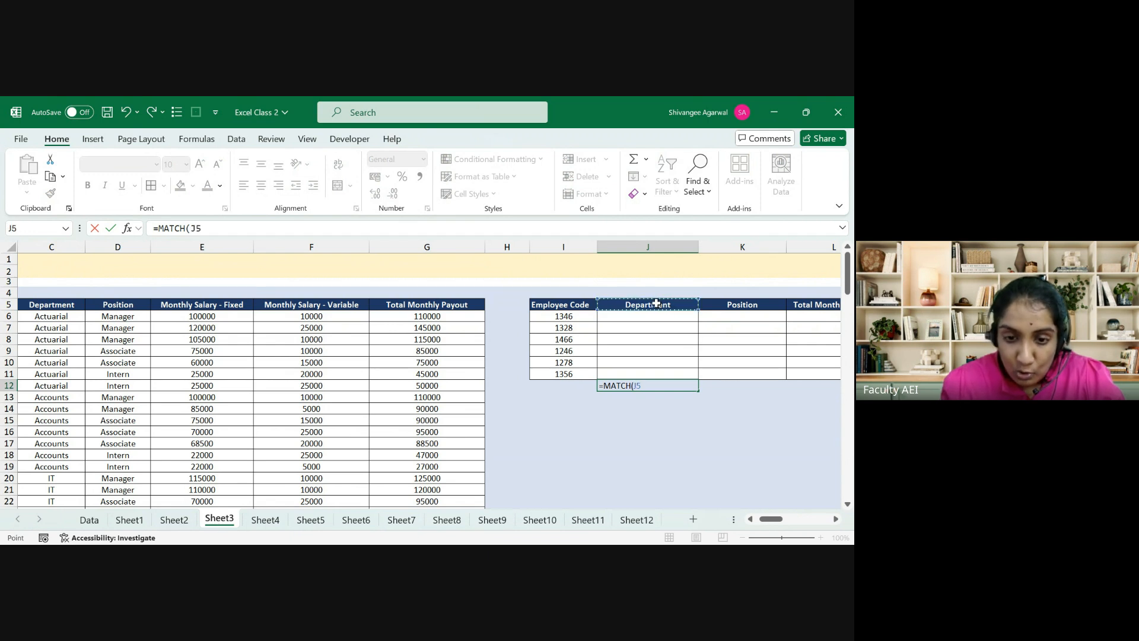
text(,)
click(468, 305)
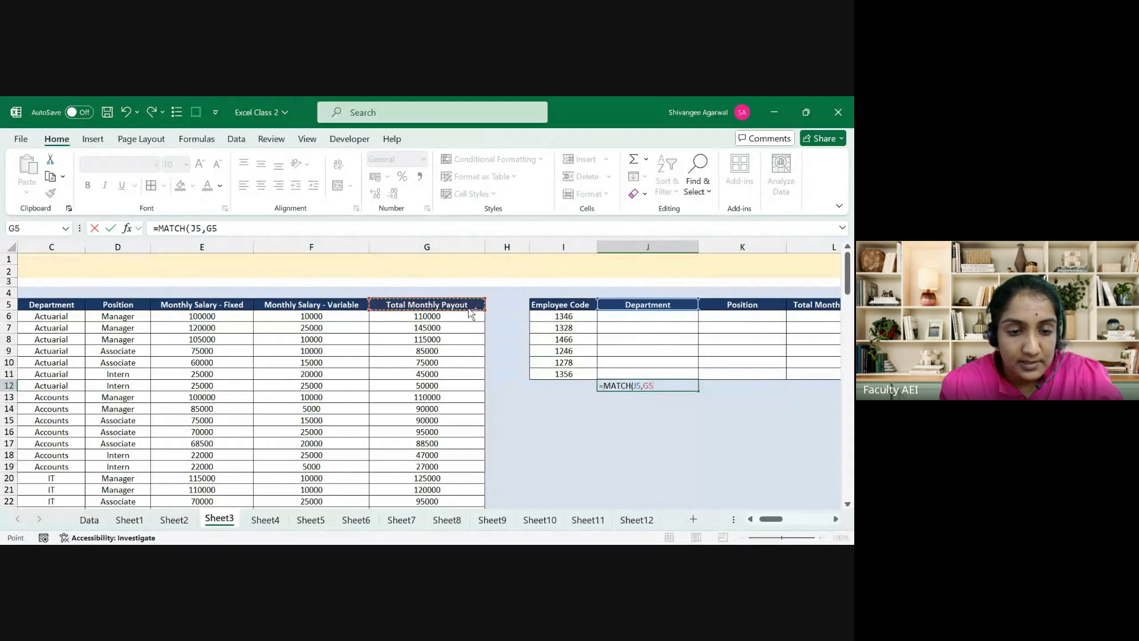
key(Left)
key(Left)
key(Left)
key(Left)
key(Left)
key(ctrl+shift+Right)
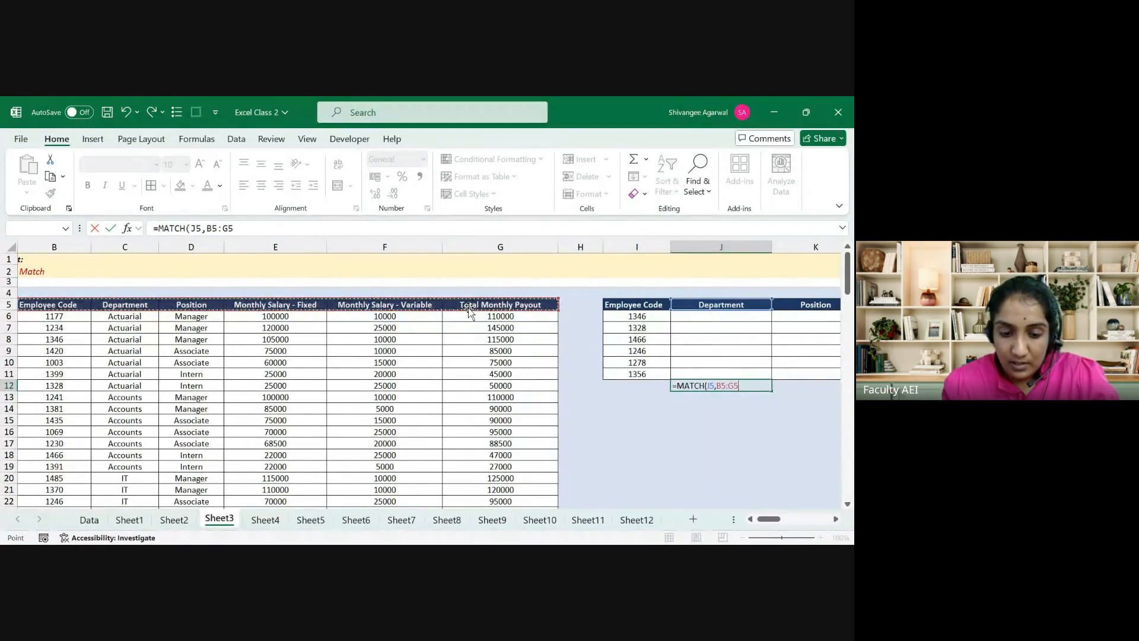
key(F4)
text(,)
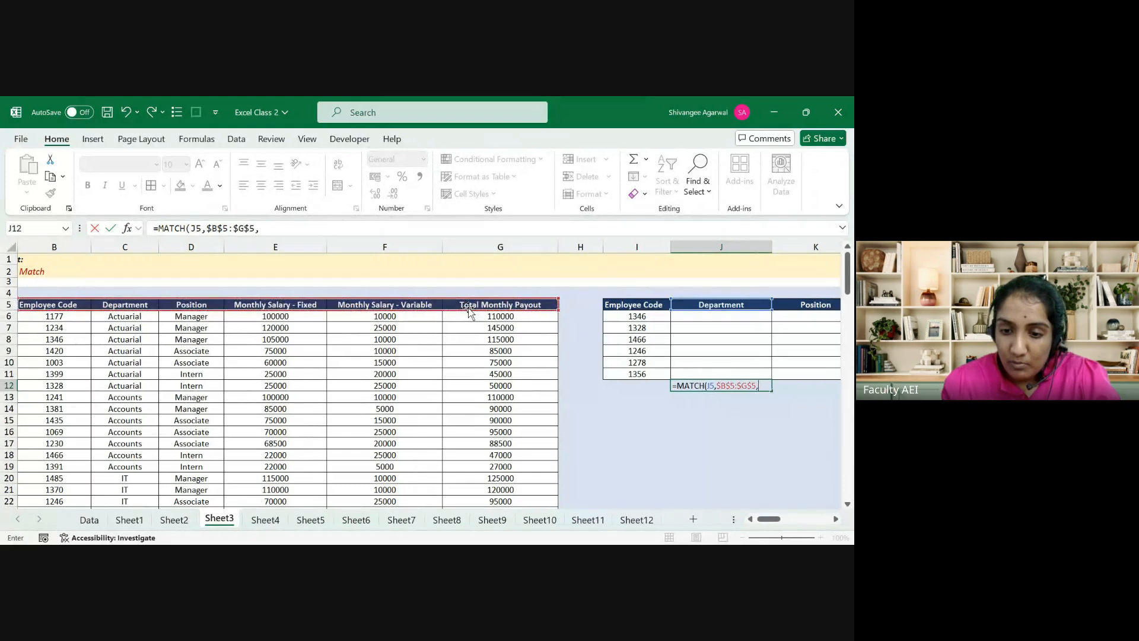
text(0)
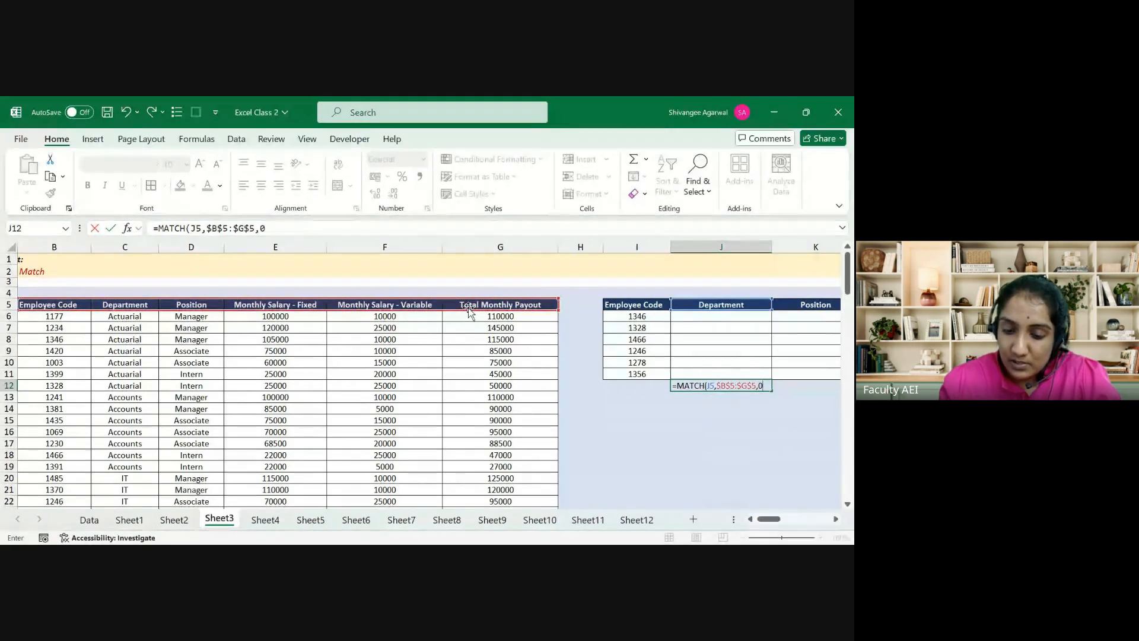
text())
Step: Commit the MATCH formula in J12 and select the Employee Code and Department headers
key(Return)
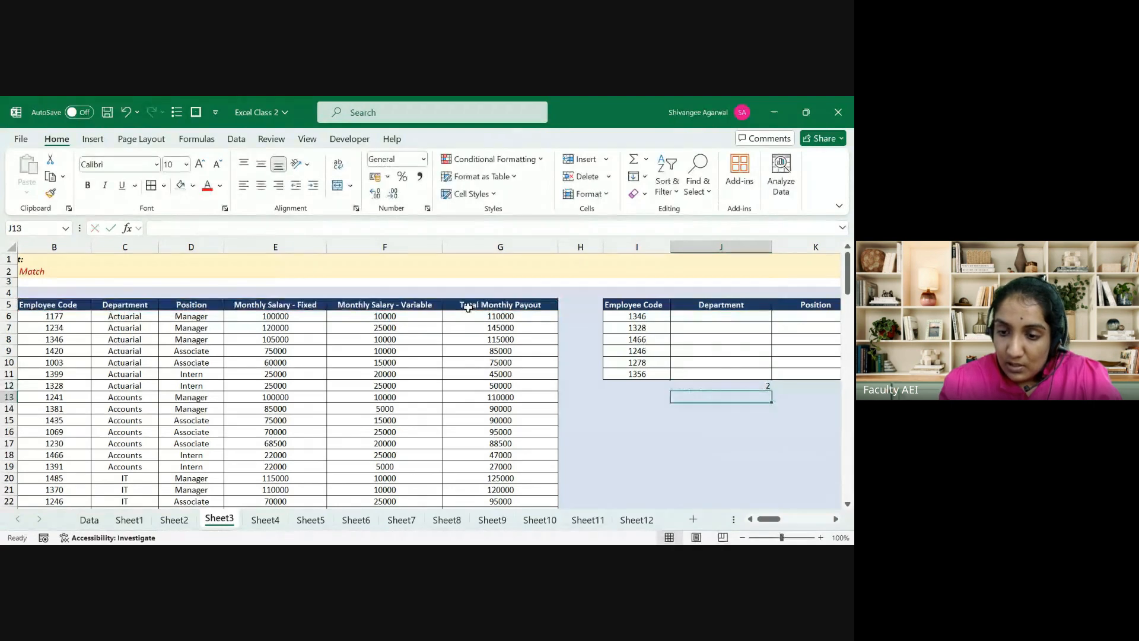
key(Up)
key(Left)
key(Left)
key(Left)
key(Left)
key(Left)
key(Left)
key(Left)
key(Left)
key(Left)
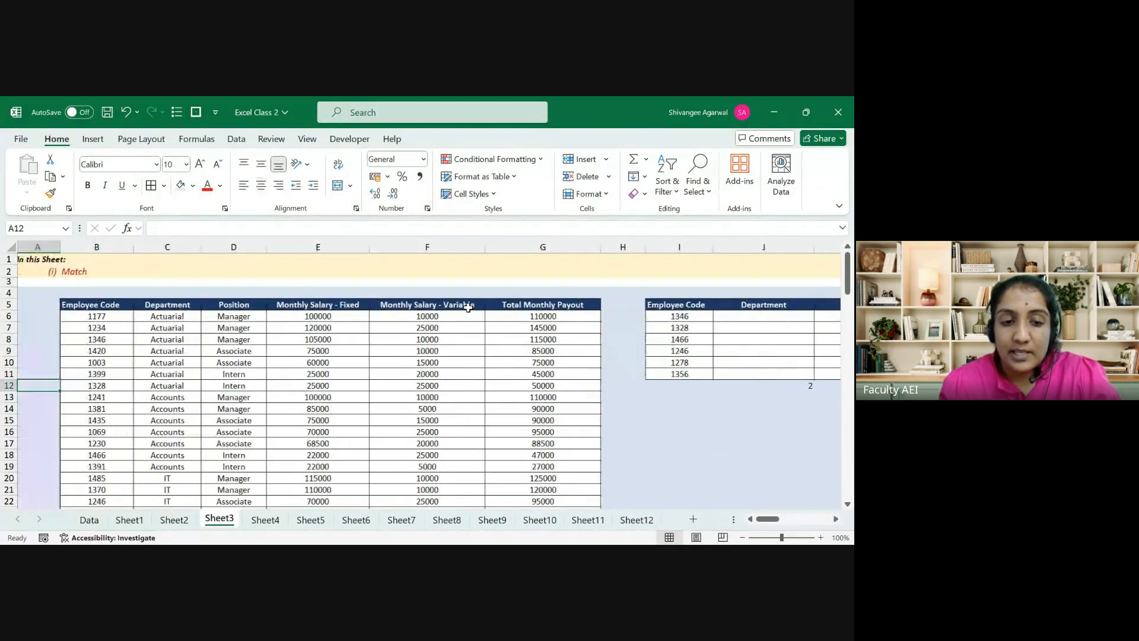
key(Right)
key(ctrl+Up)
key(shift+Right)
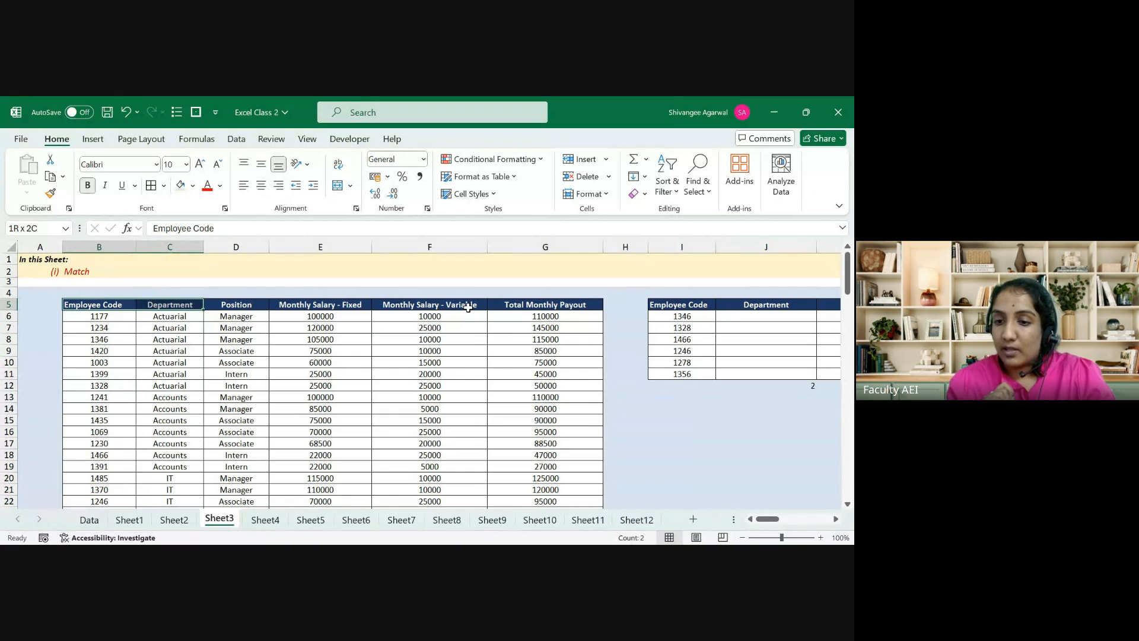
Step: Fill J12's MATCH formula right into K12 and inspect the copied formula
key(Right)
key(Right)
key(Right)
key(Right)
key(Down)
key(Down)
key(Down)
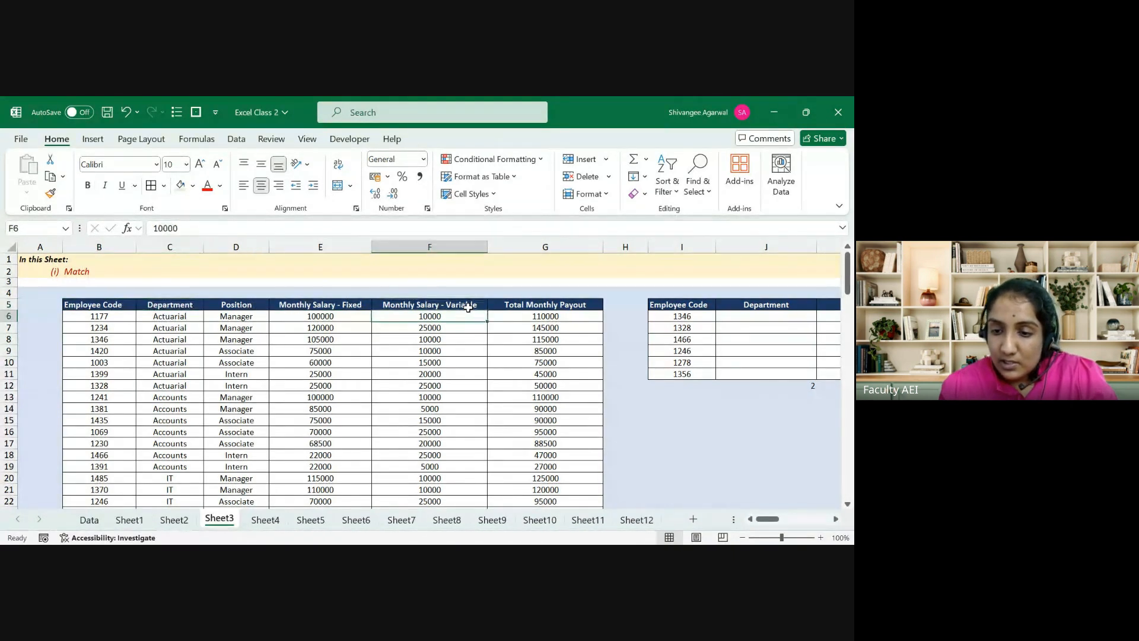
key(Right)
key(Right)
key(Right)
key(Down)
key(Right)
key(Down)
key(Down)
key(Down)
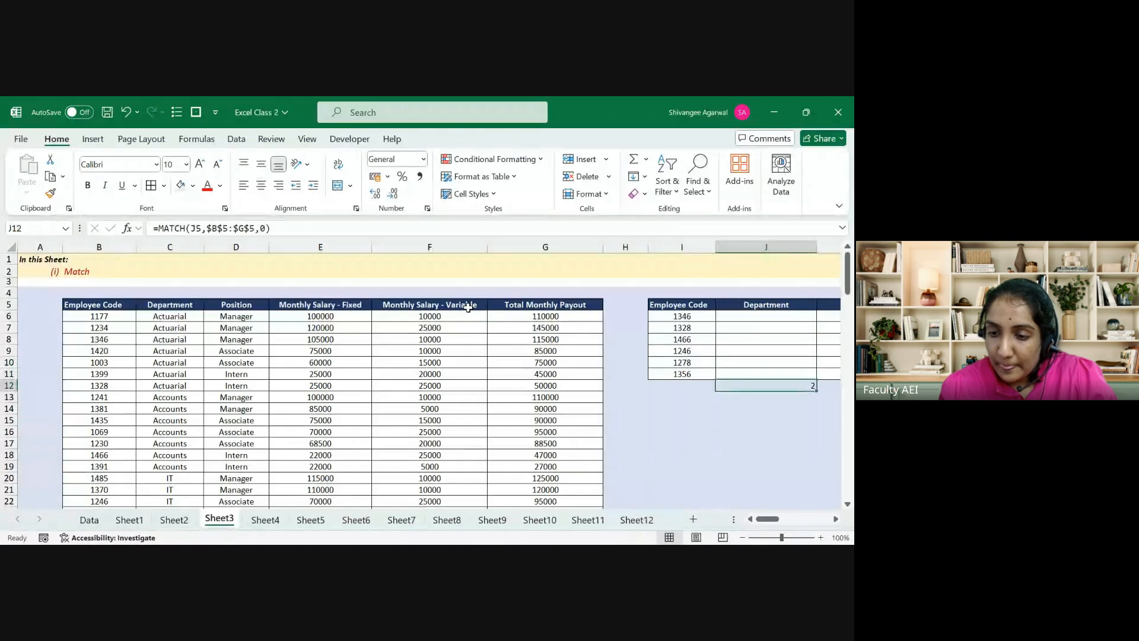
key(shift+Right)
key(ctrl+r)
key(Right)
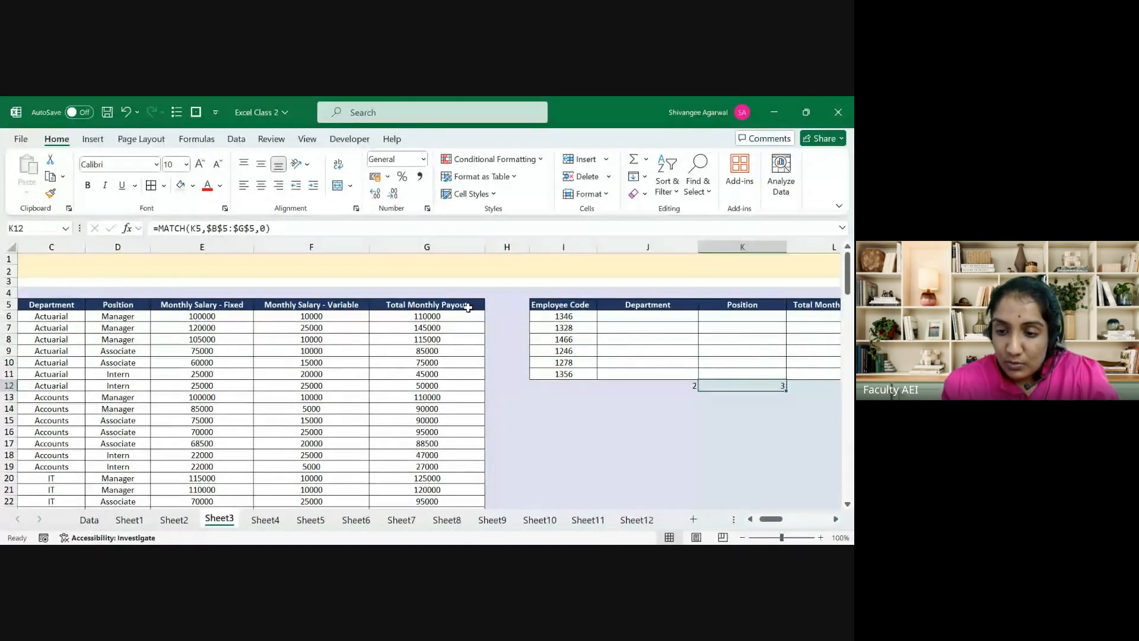
key(F2)
key(Escape)
Step: Review the header row B5:G5, then delete the old MATCH formula from J12
key(Left)
key(Left)
key(Left)
key(Left)
key(Left)
key(Left)
key(Left)
key(Left)
key(Left)
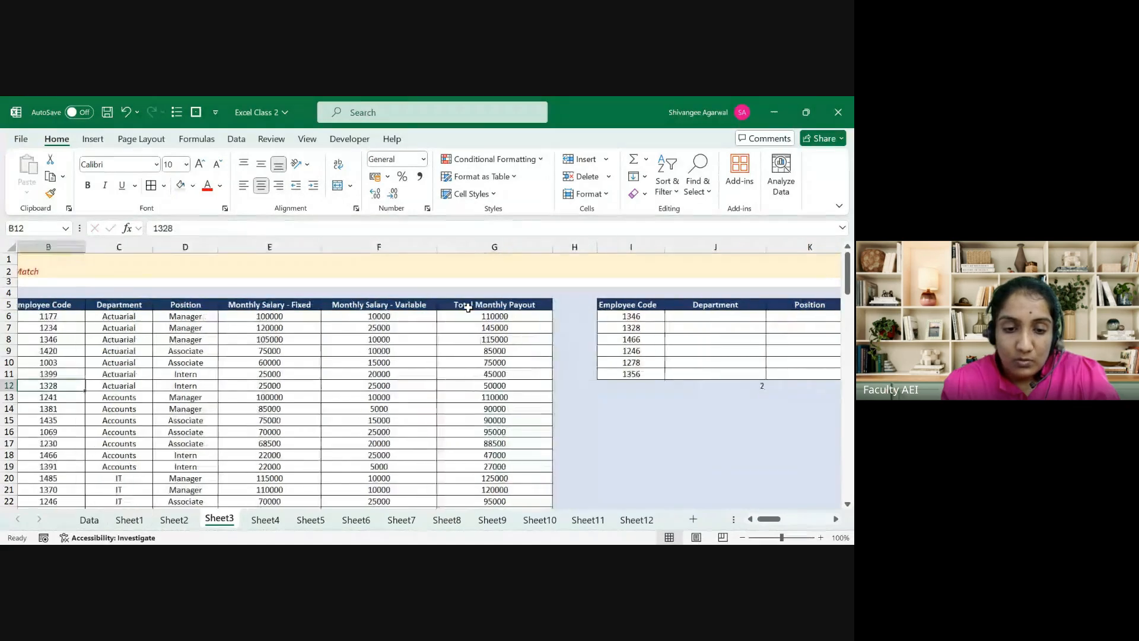
key(ctrl+Up)
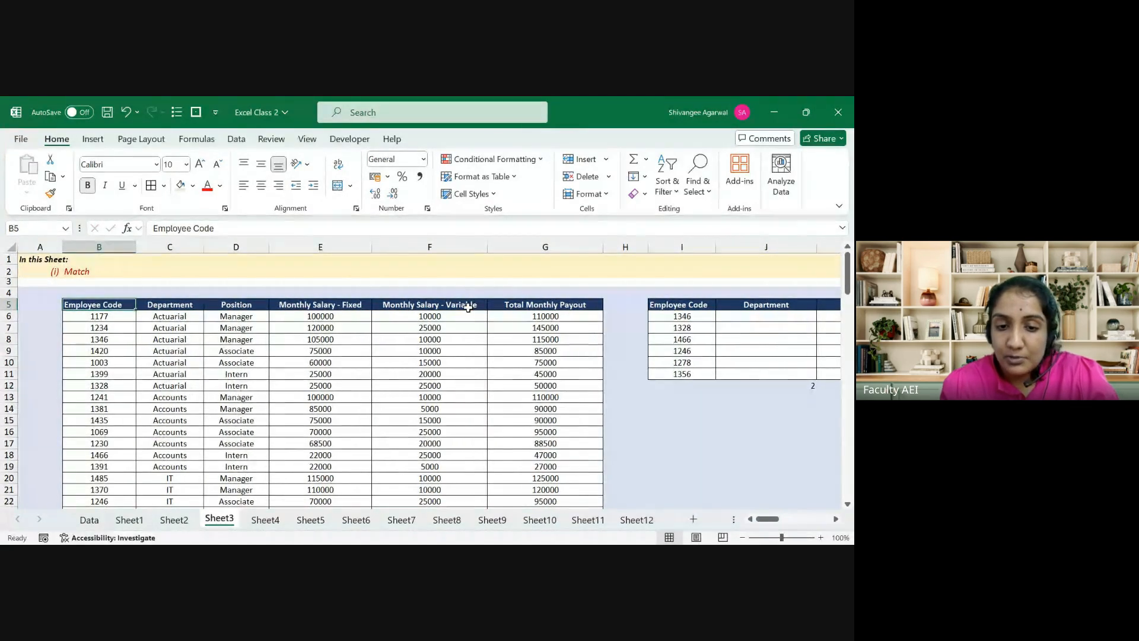
key(ctrl+shift+Right)
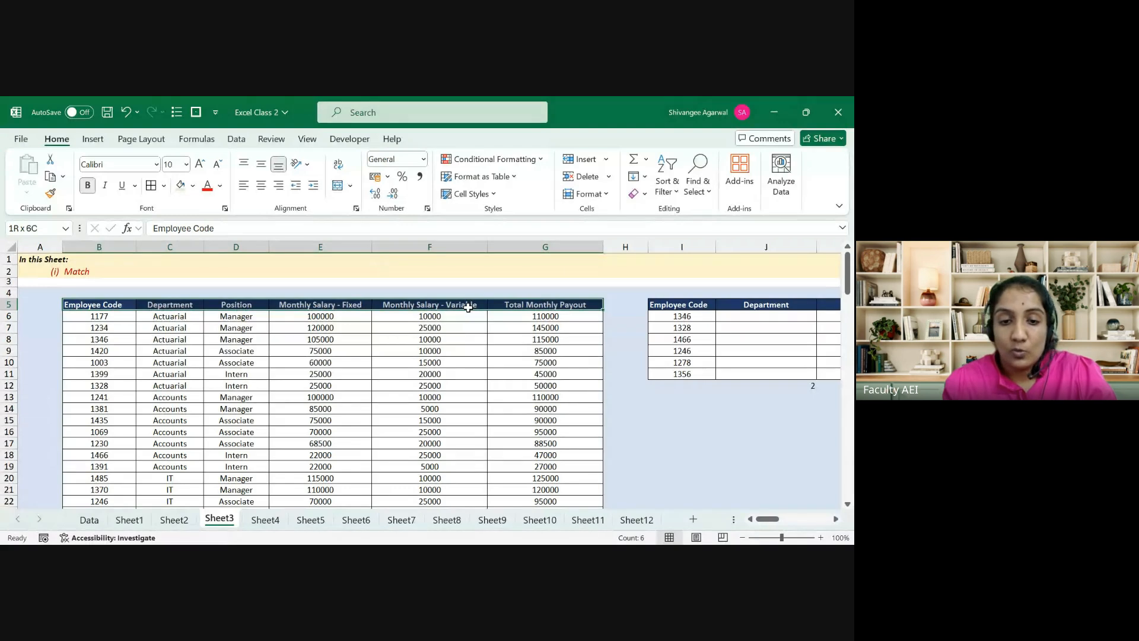
key(shift+Left)
key(shift+Left)
key(shift+Left)
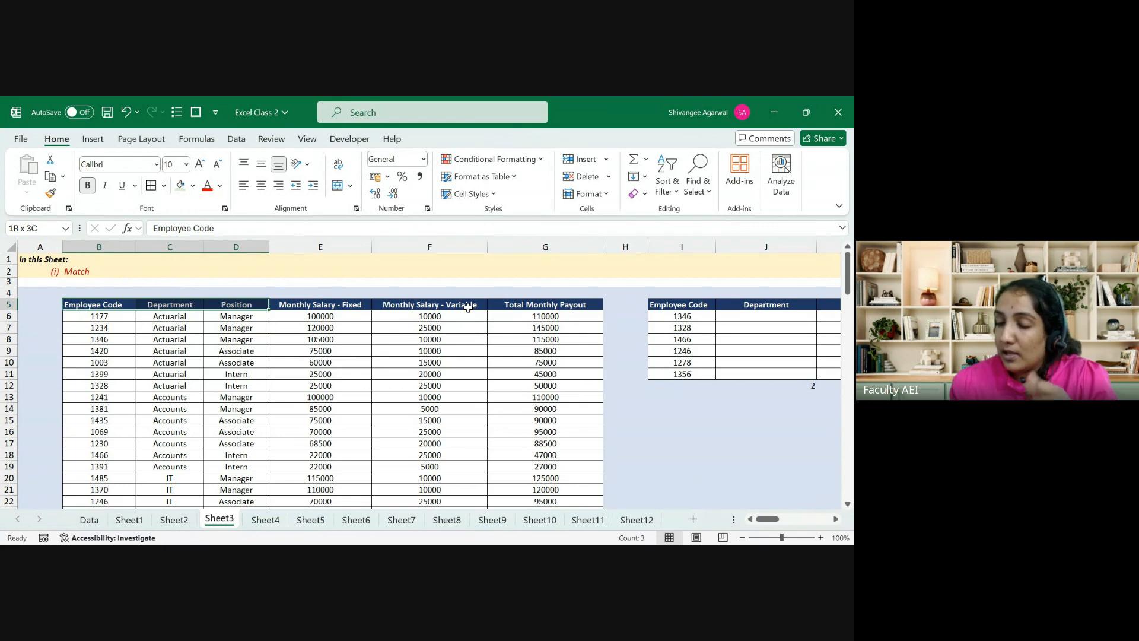
key(Down)
key(Down)
key(Down)
key(Down)
key(Down)
key(Right)
key(Right)
key(Right)
key(Right)
key(Right)
key(Right)
key(Right)
key(Right)
key(Right)
key(Right)
key(Right)
key(Right)
key(Down)
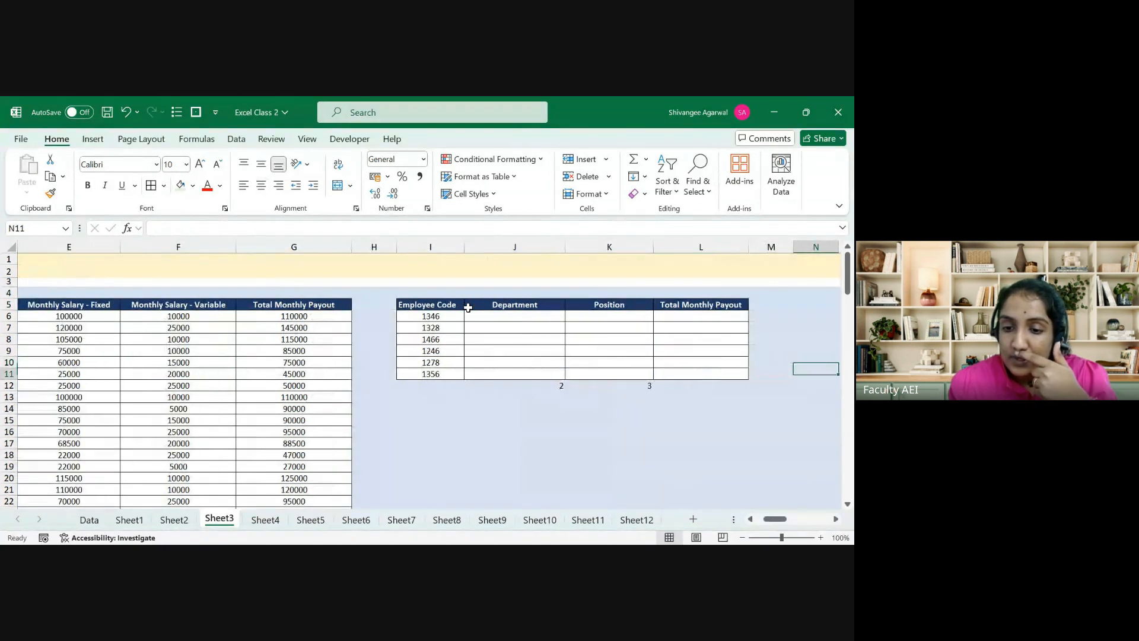
key(Left)
key(Left)
key(Left)
key(Down)
key(Left)
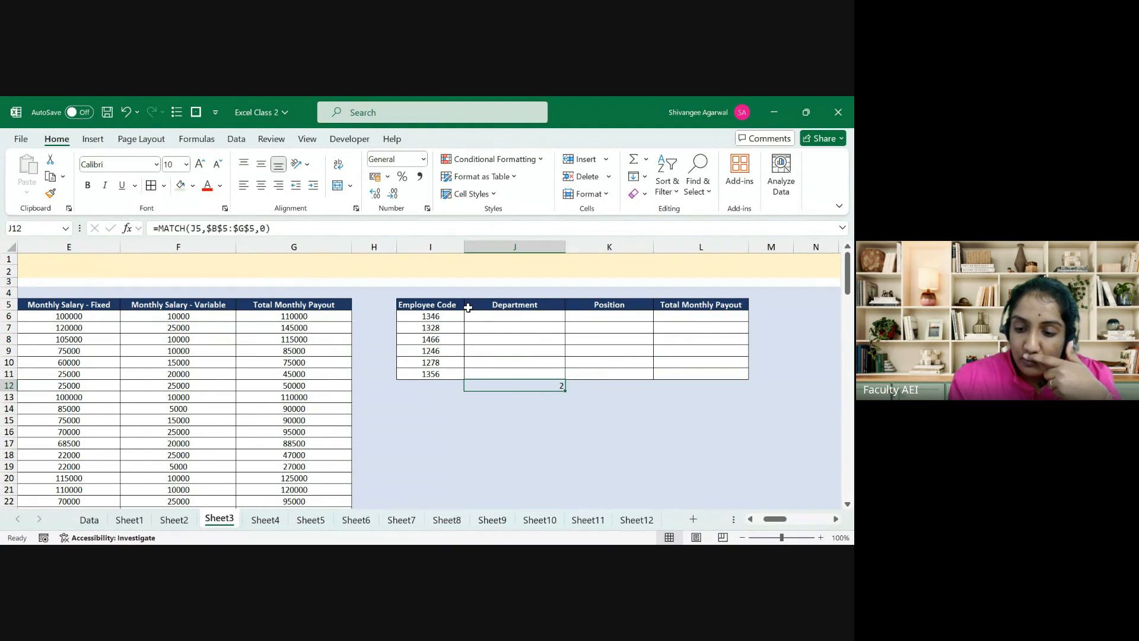
key(Delete)
Step: Enter =MATCH(J5,$B$5:$G$5,0) in J12 and fill it across to L12, giving 2, 3 and 6
text(=ma)
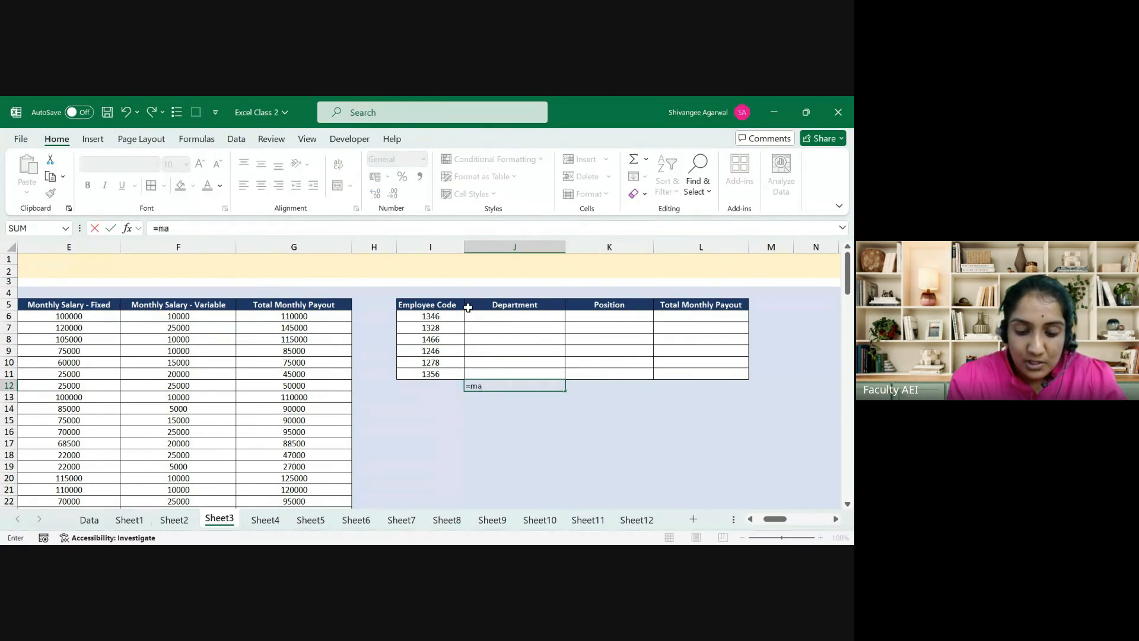
text(tc)
key(Tab)
key(Up)
key(Up)
key(Up)
key(Up)
key(Up)
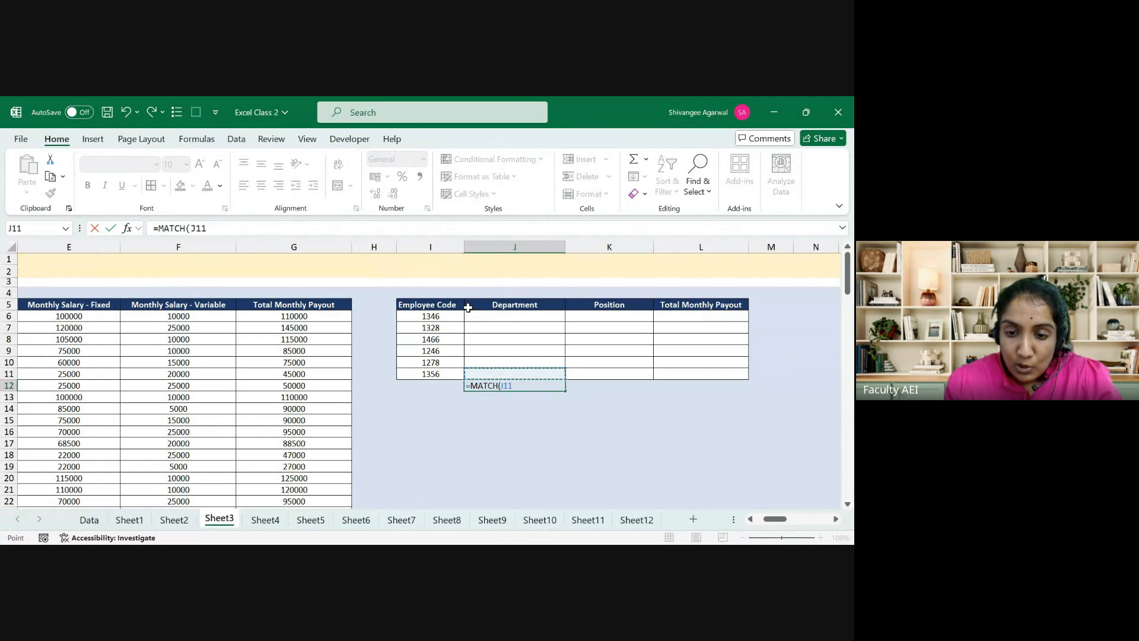
key(Up)
key(Up)
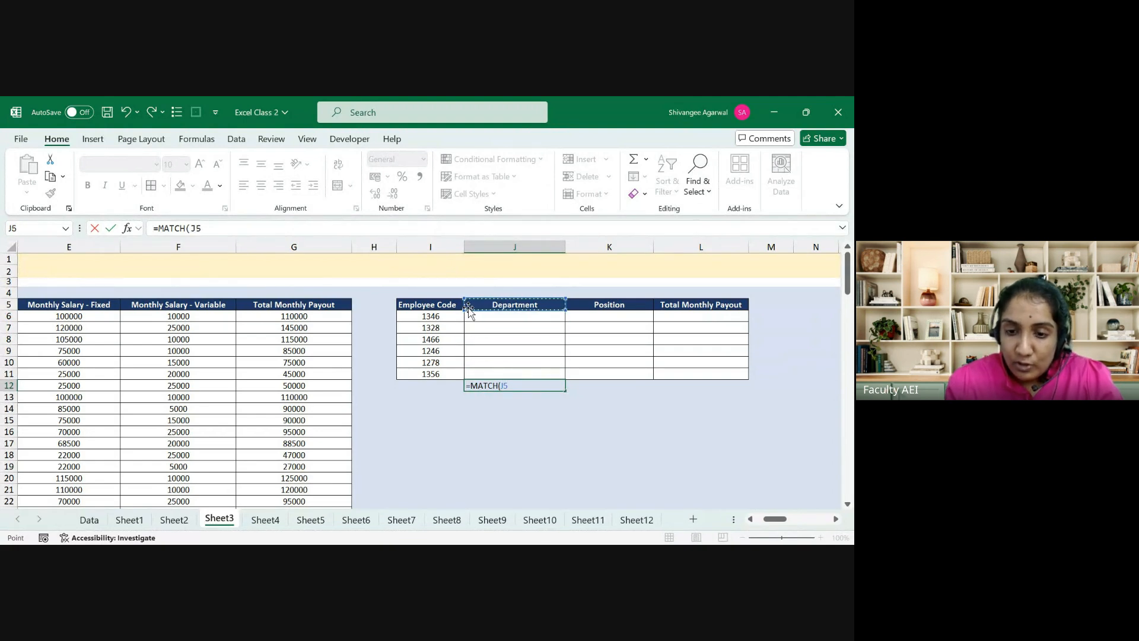
text(,)
click(300, 301)
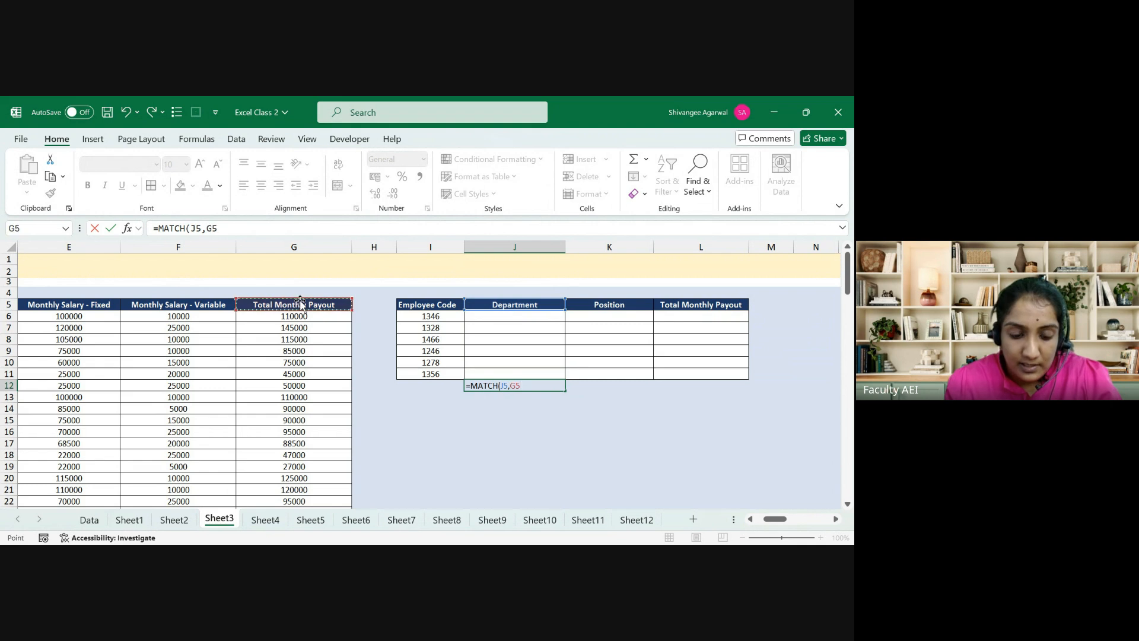
key(ctrl+Left)
key(ctrl+shift+Right)
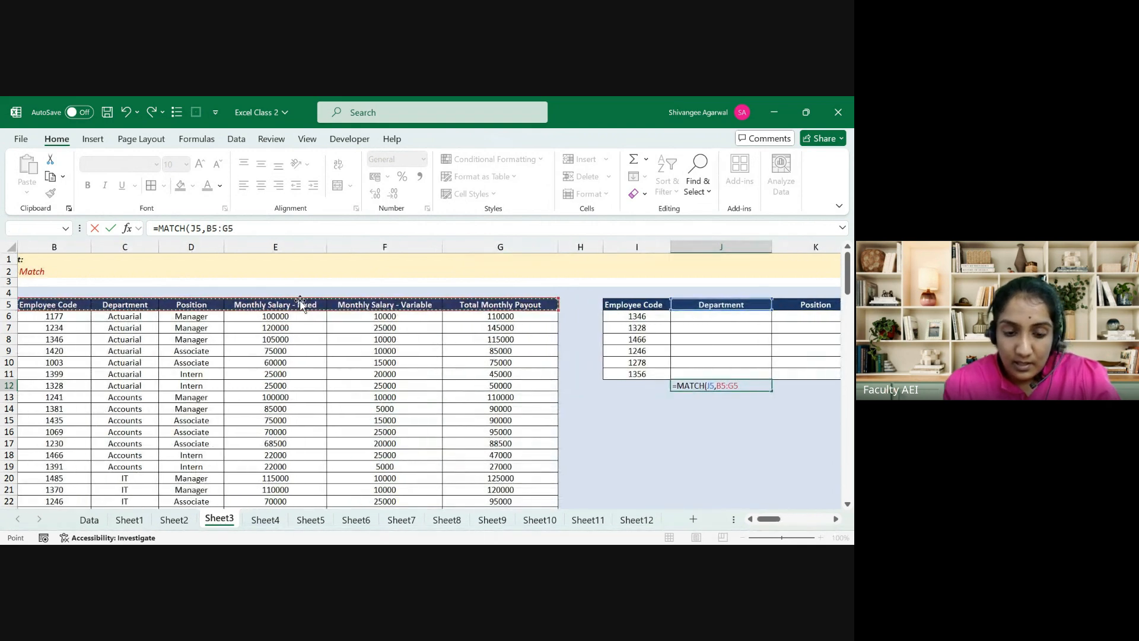
key(F4)
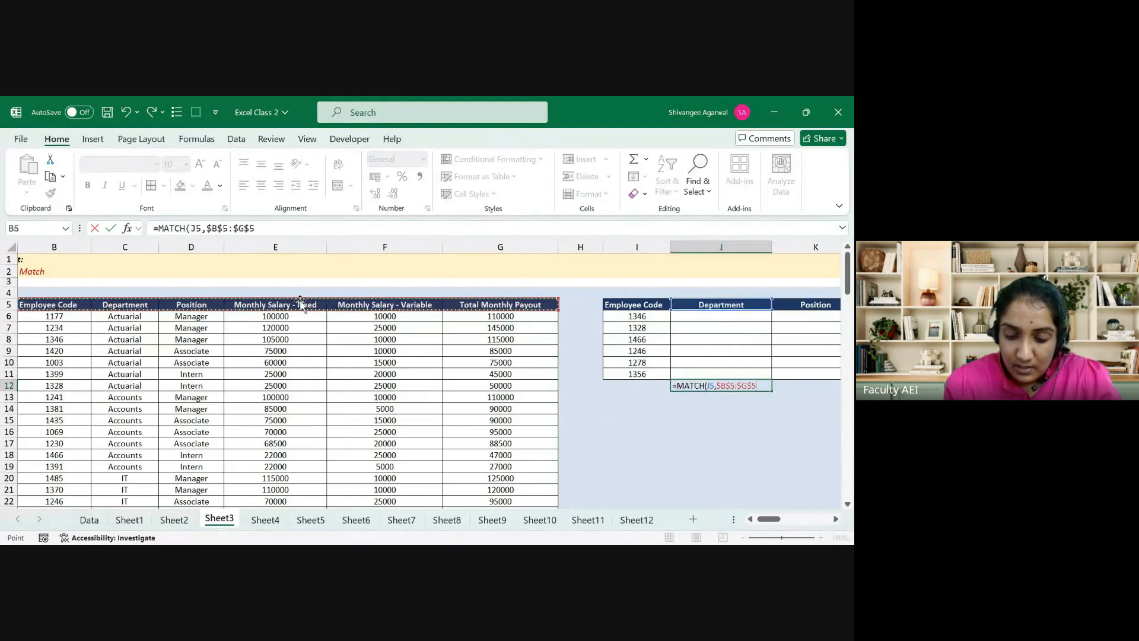
text(,)
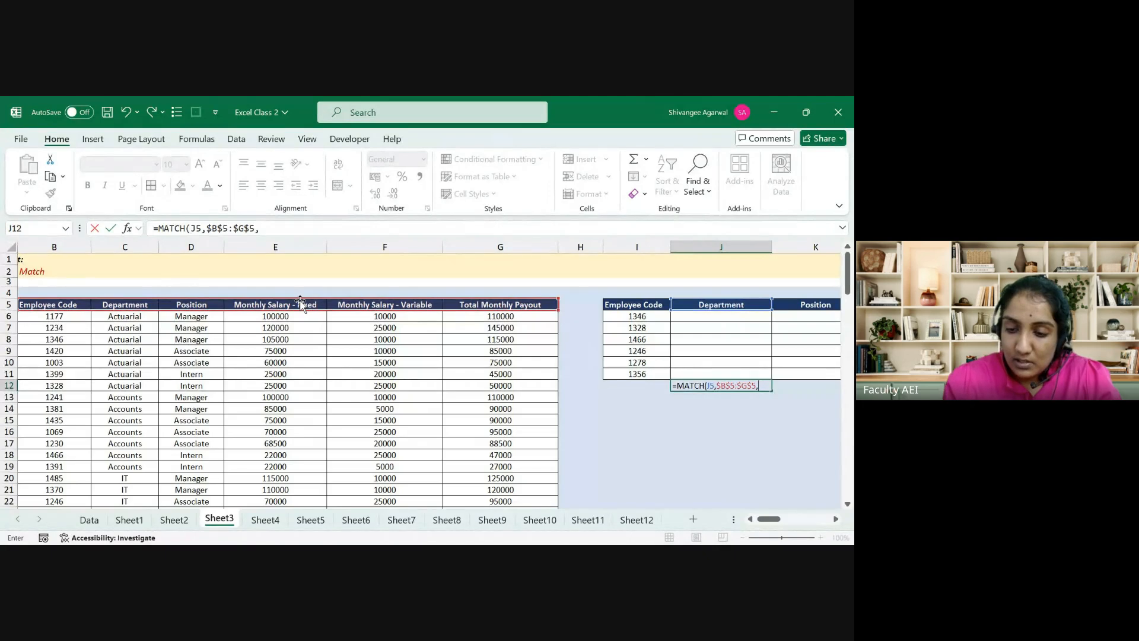
text(0)
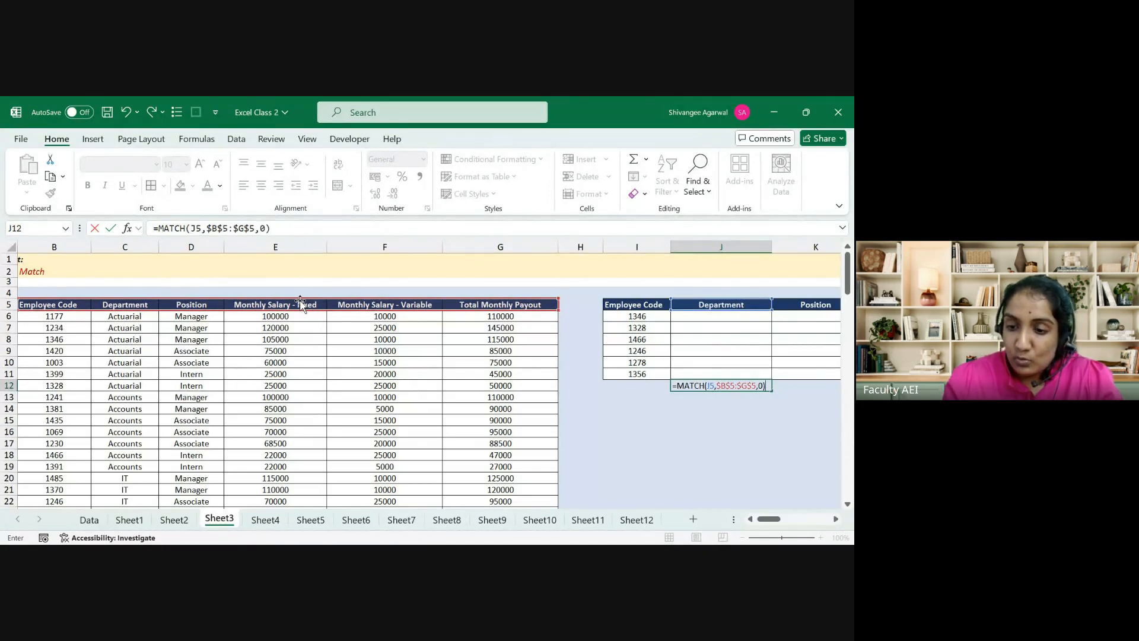
key(Return)
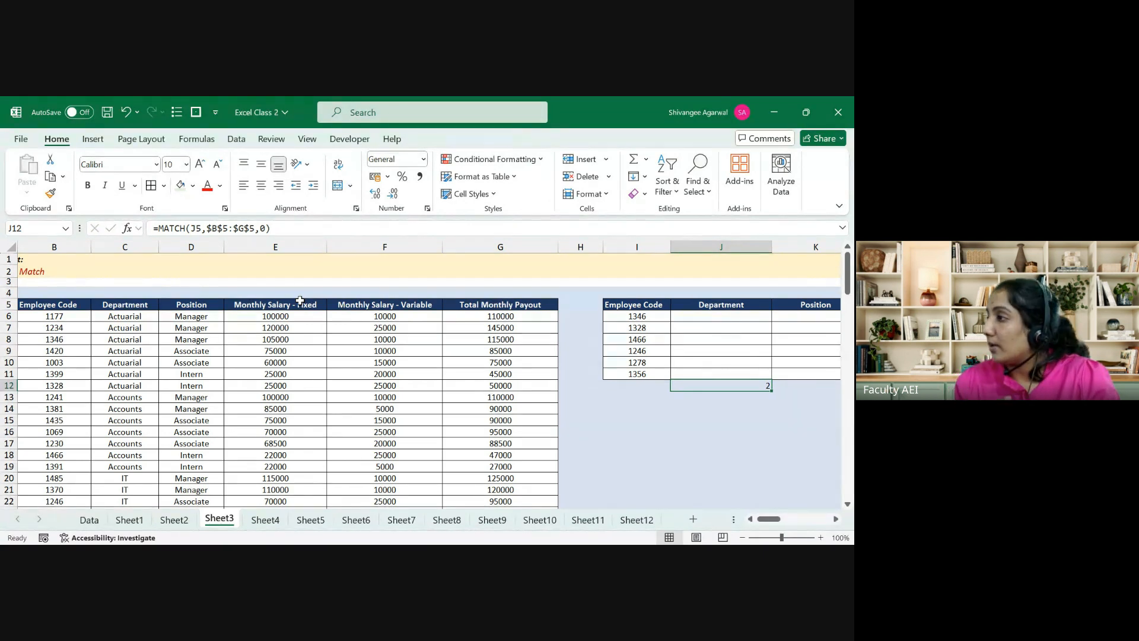
key(shift+Right)
key(shift+Right)
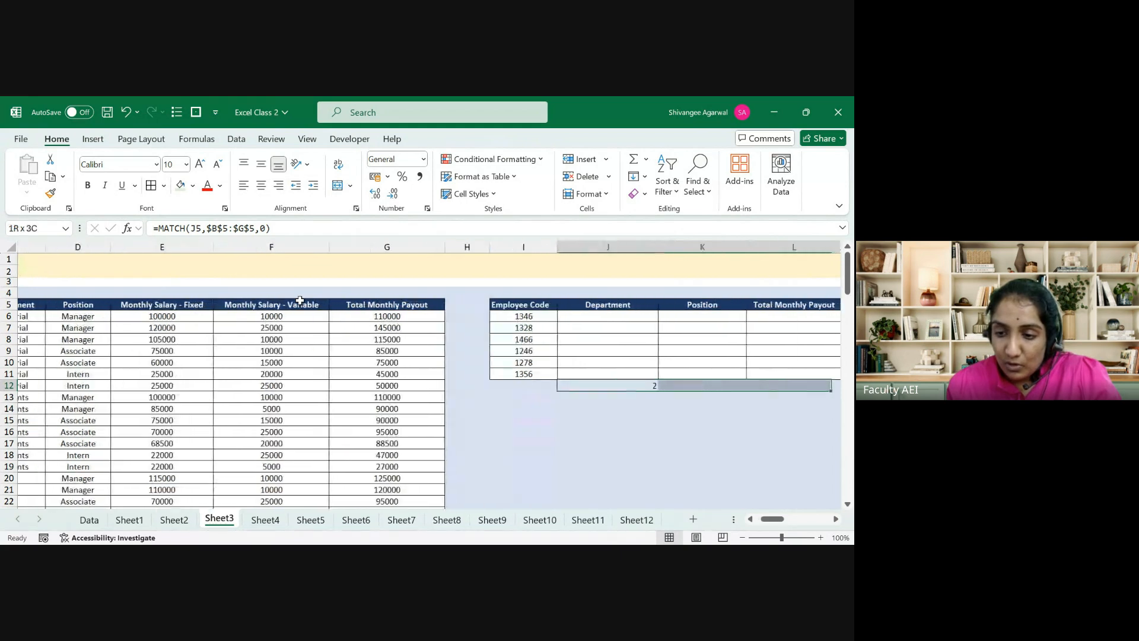
key(ctrl+r)
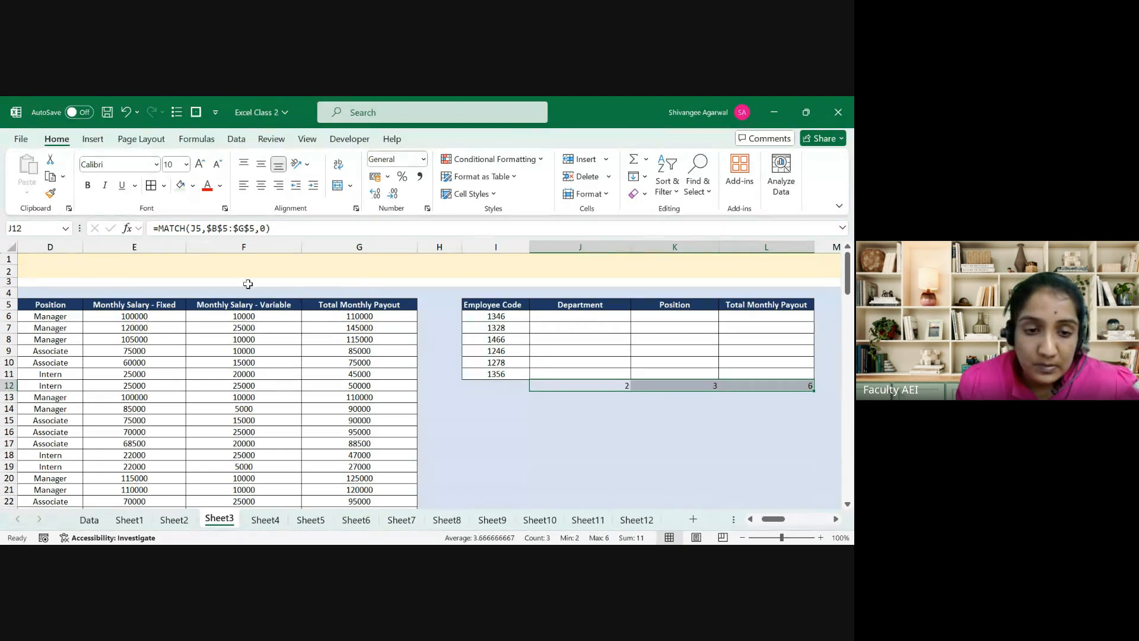
Step: Center the position numbers in J12:L12, then delete them
click(264, 187)
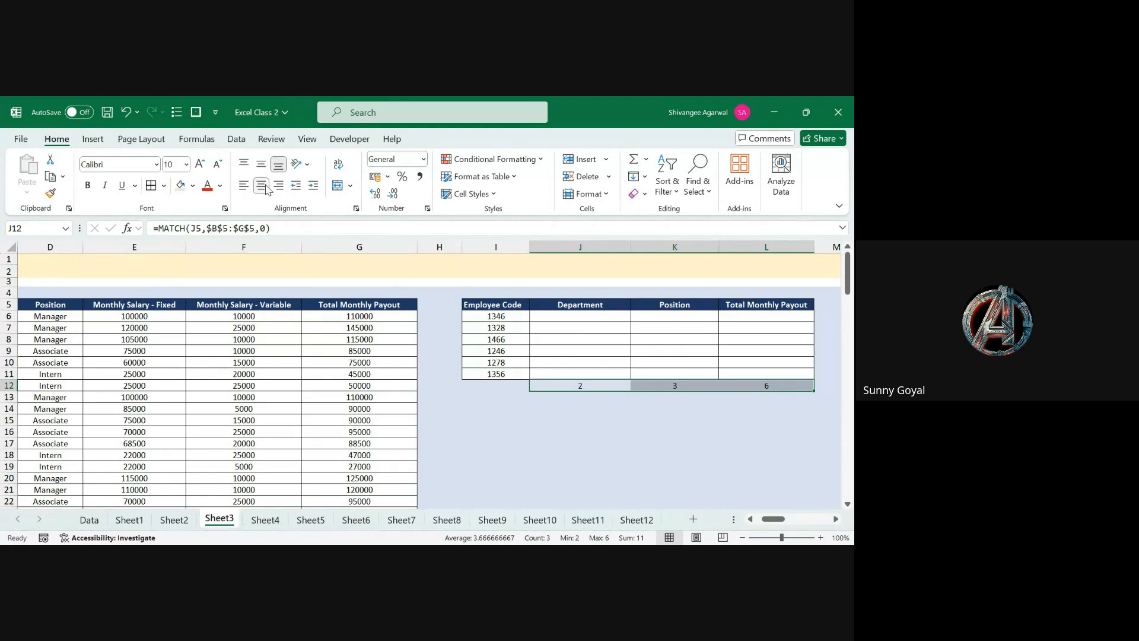
key(Left)
key(Right)
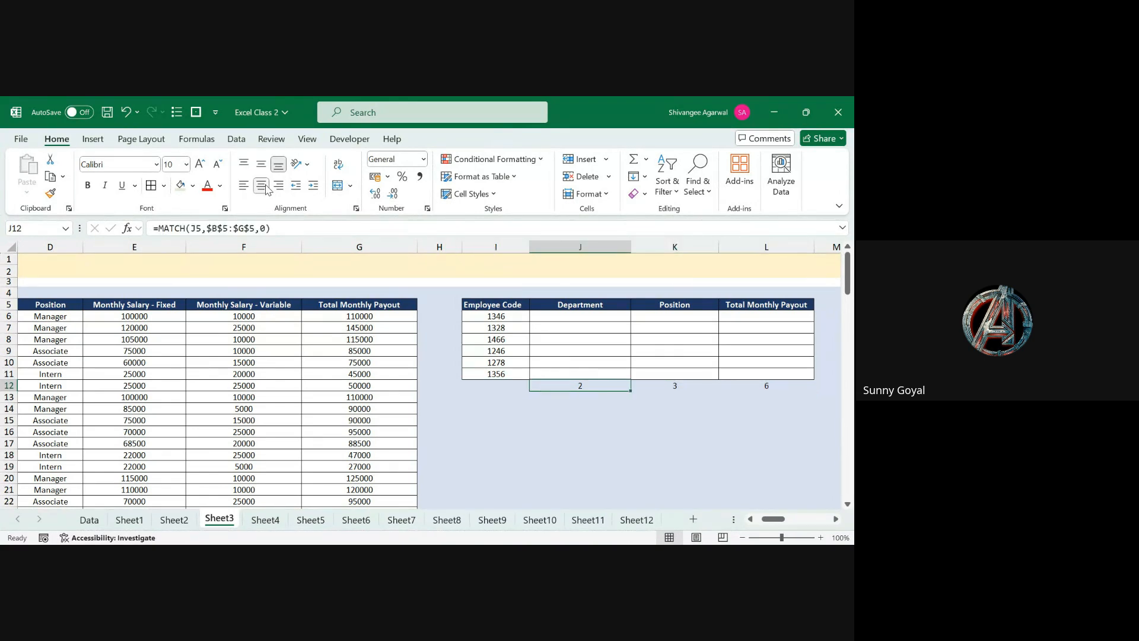
key(shift+Right)
key(shift+Right)
key(Delete)
Step: Start a MATCH formula in J12 using the Department header J5 as lookup value
key(Up)
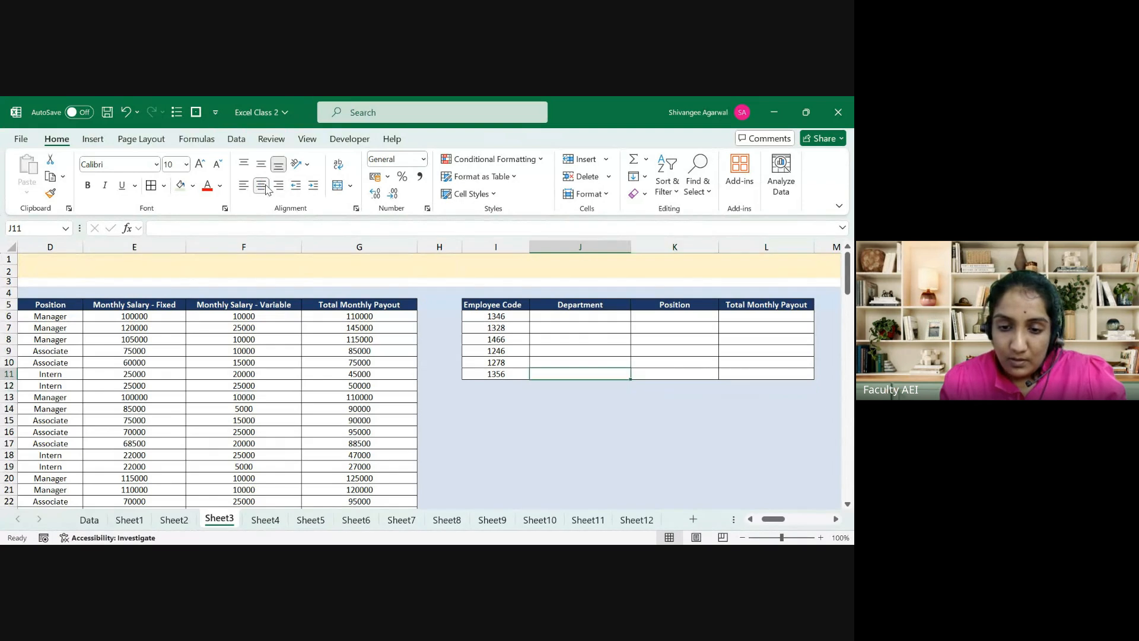
key(Left)
key(Up)
key(Up)
key(Up)
key(Up)
key(Up)
key(Up)
key(Right)
key(Down)
key(Down)
key(Down)
key(Down)
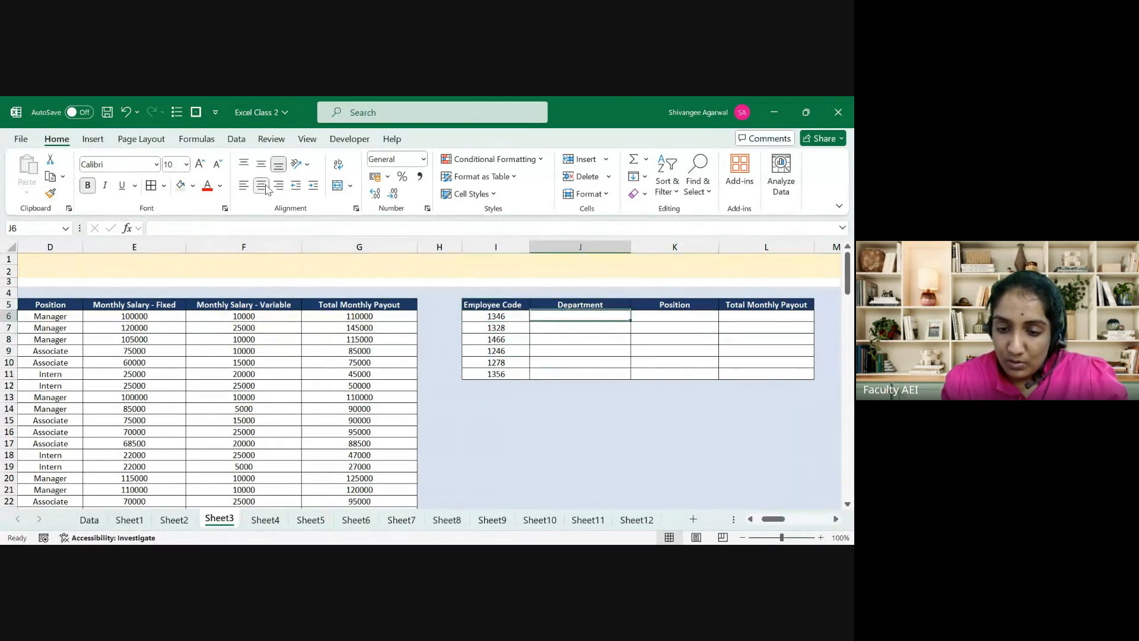
key(Down)
key(Down)
key(Down)
text(=mat)
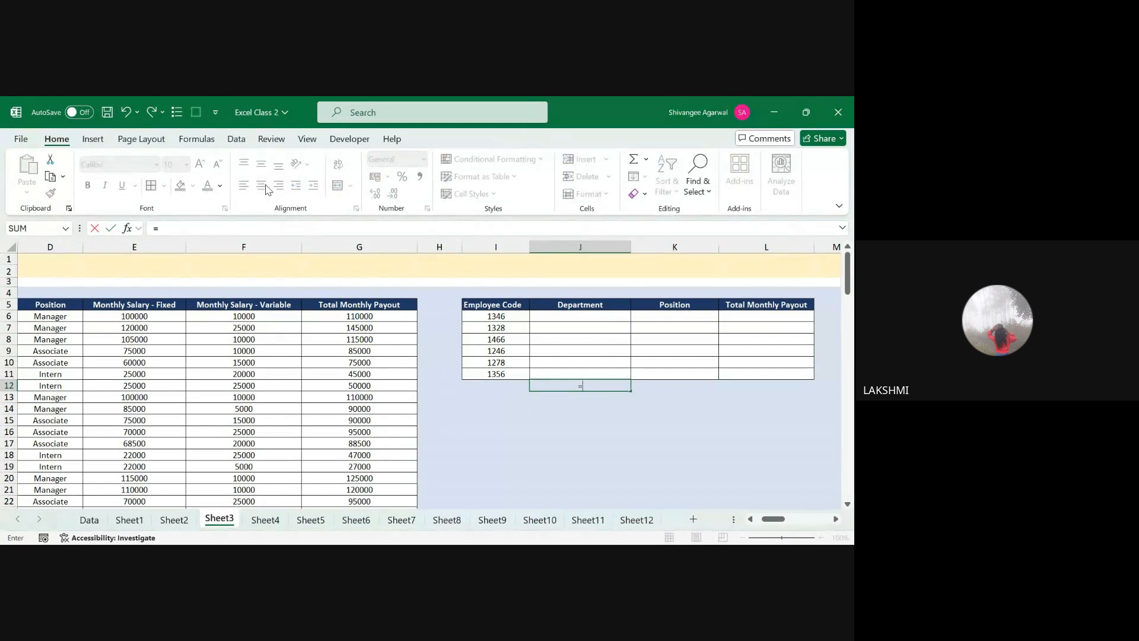
key(Tab)
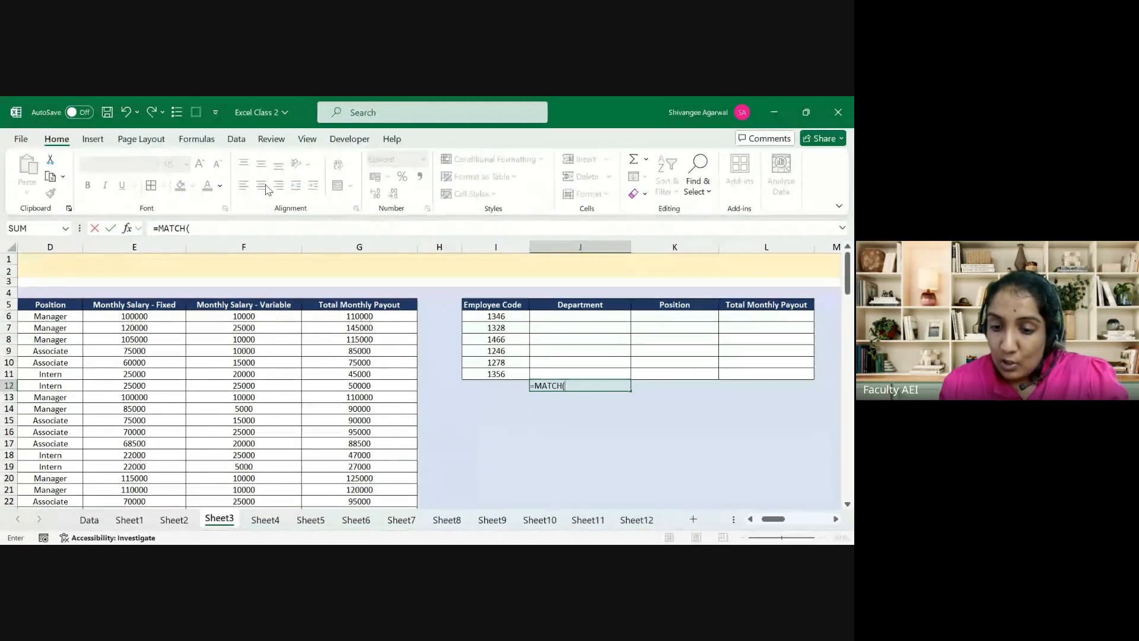
click(555, 304)
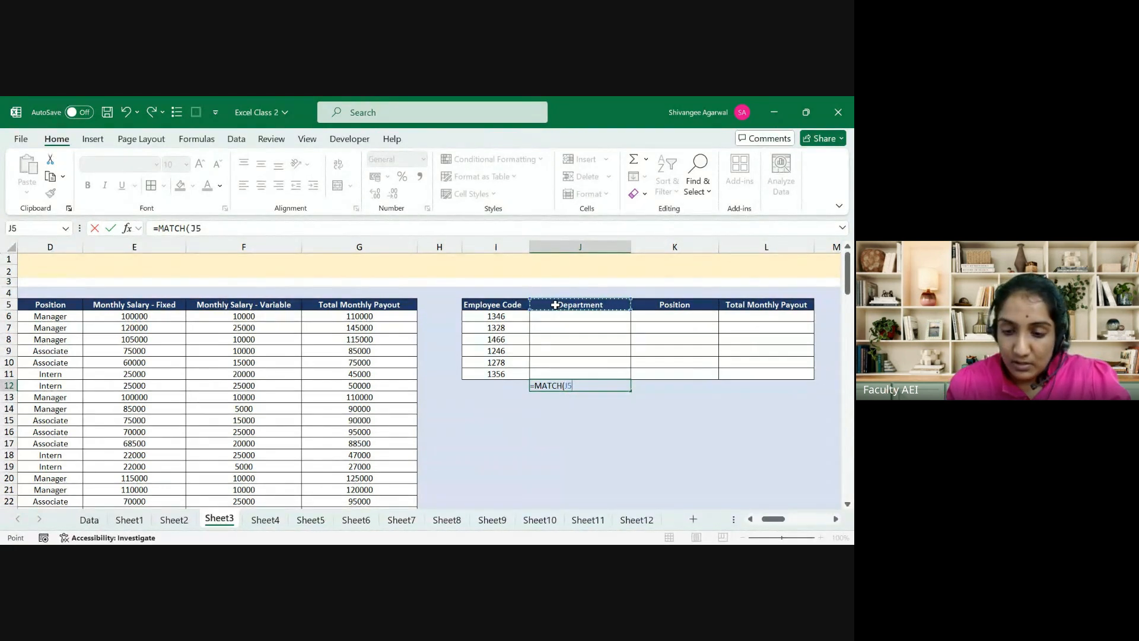
text(,)
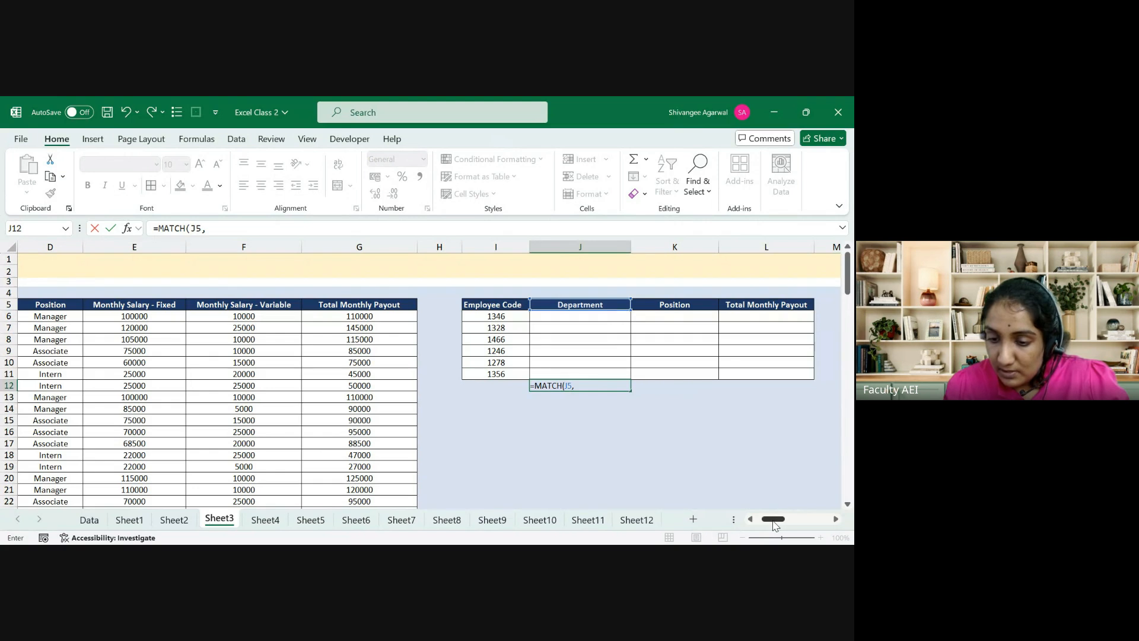
Step: Complete it with absolute range $B$5:$G$5 and exact match, so J12 returns 2
drag(772, 519, 764, 527)
click(86, 305)
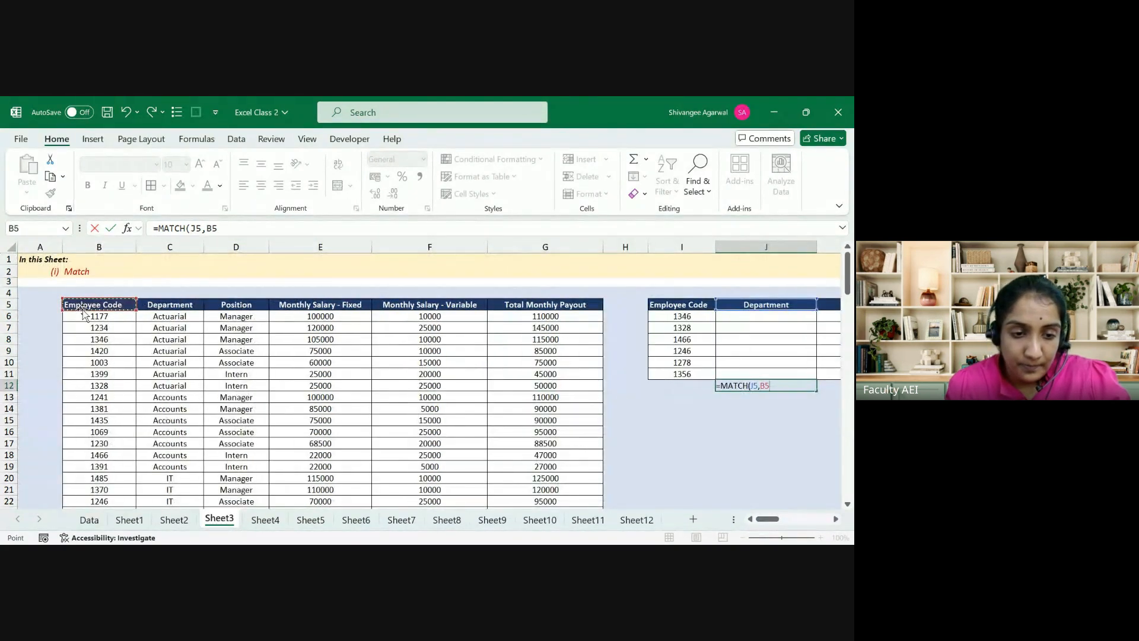
key(ctrl+shift+Right)
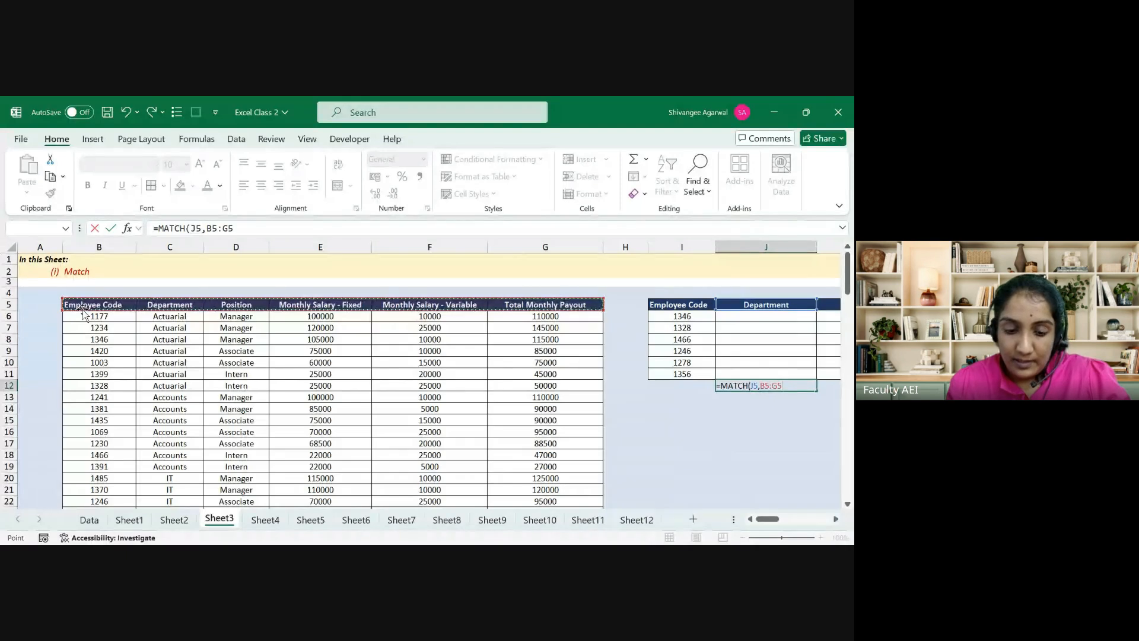
key(F4)
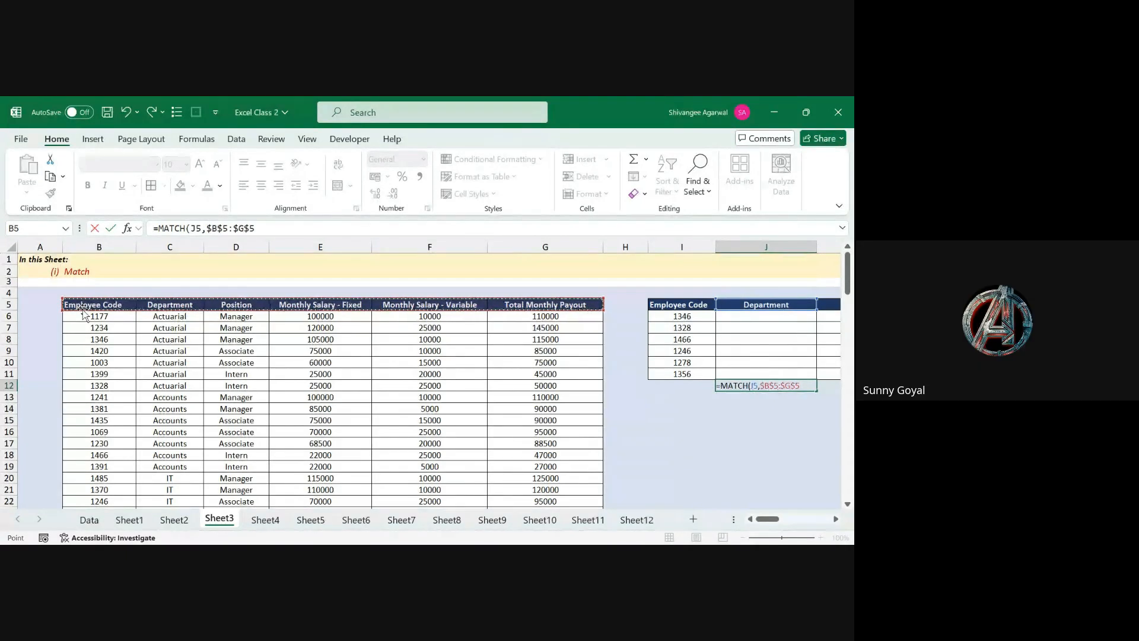
text(,)
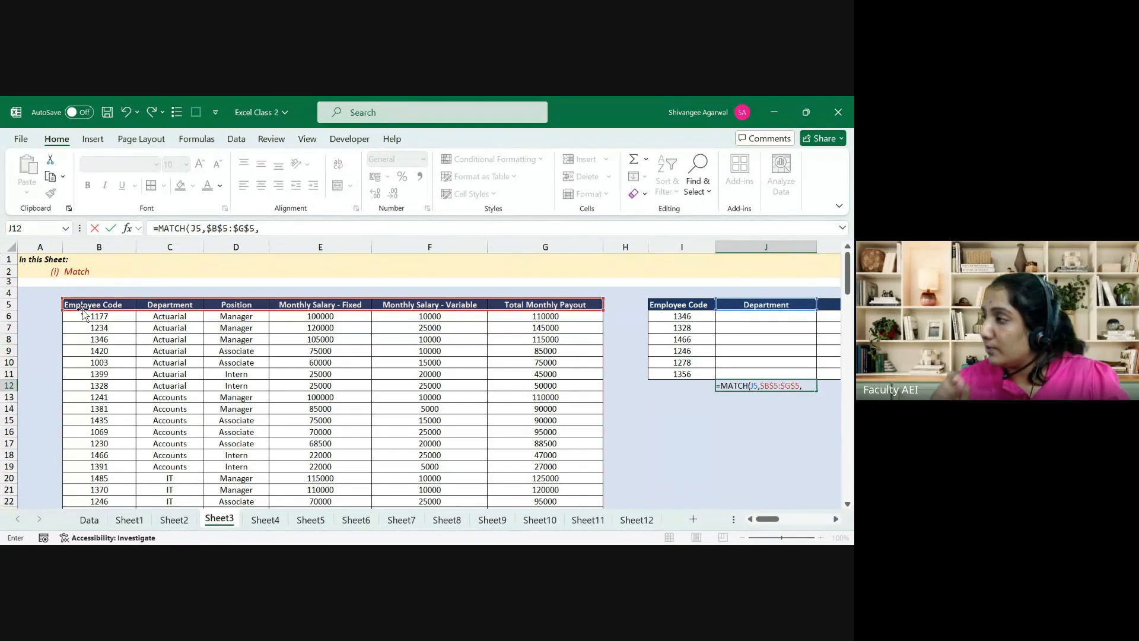
text(0)
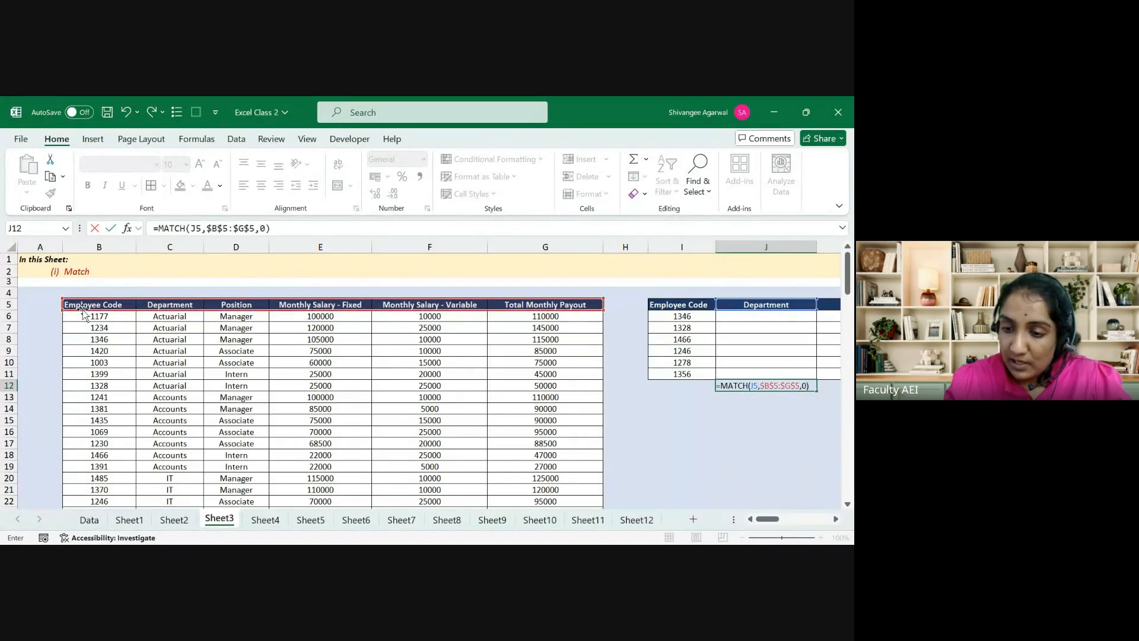
key(Return)
key(Up)
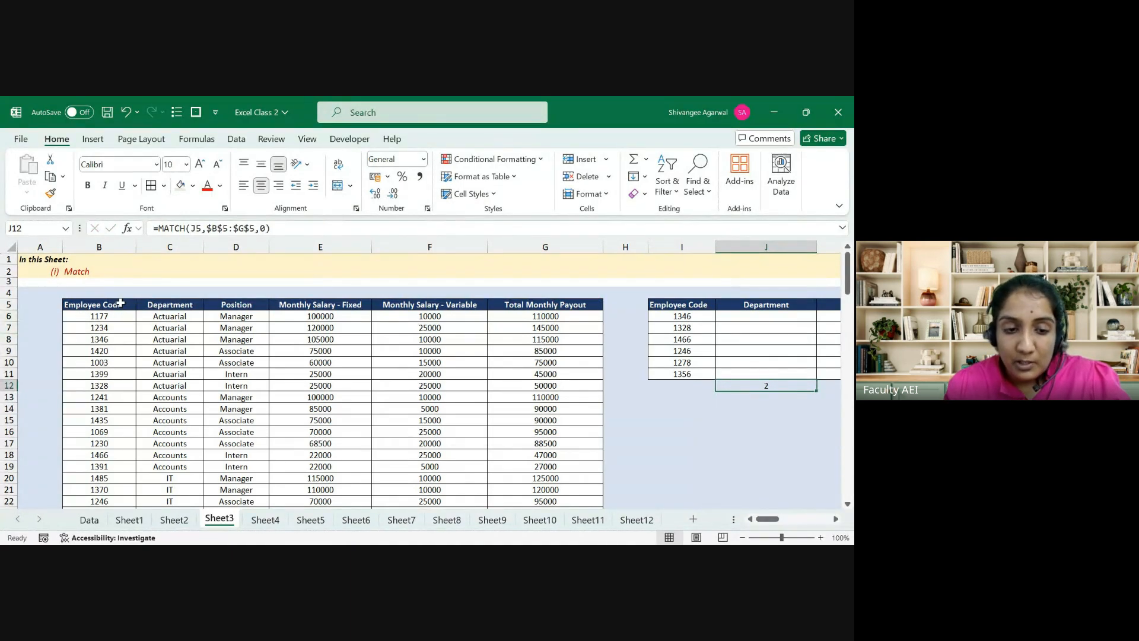
drag(121, 310, 164, 306)
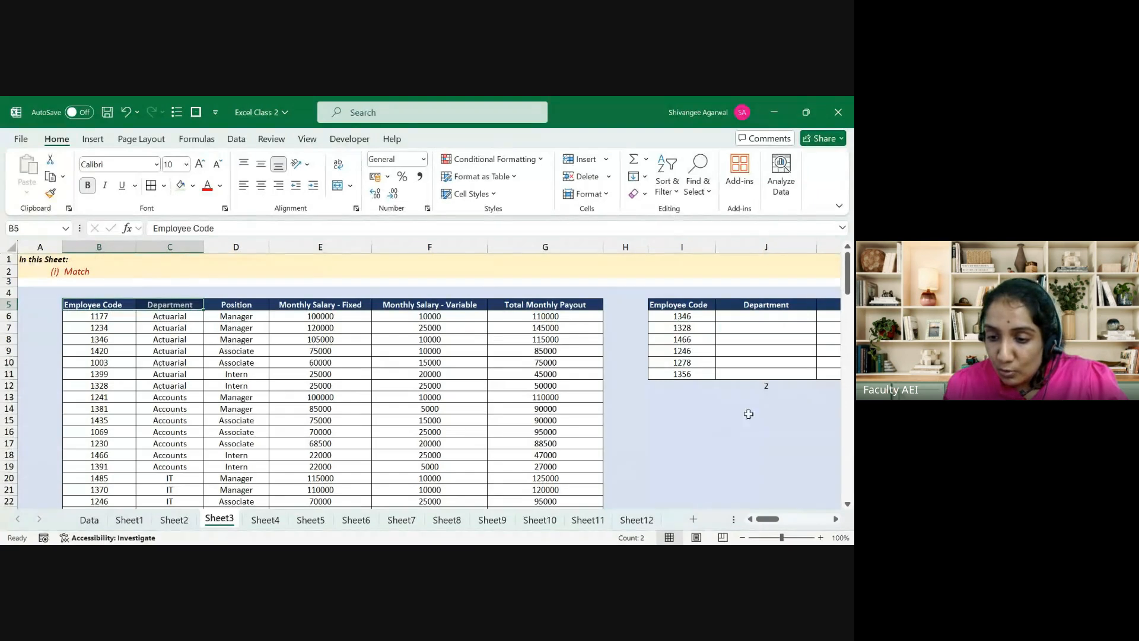
Step: Copy J12's MATCH formula into I12, returning 1 for Employee Code
click(754, 383)
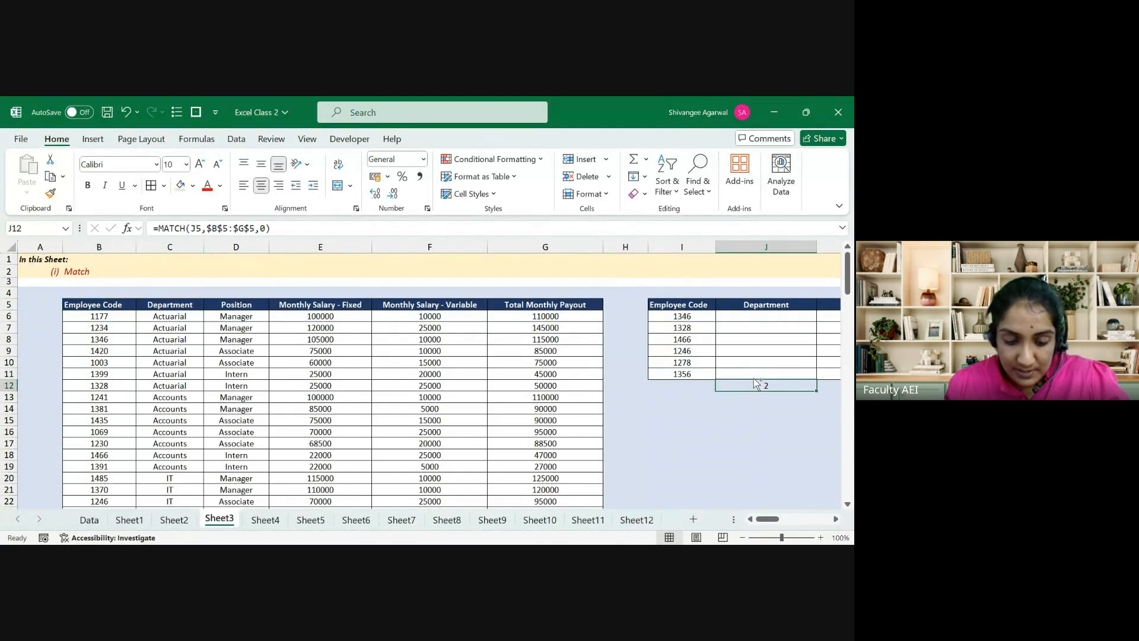
key(ctrl+c)
key(Left)
key(ctrl+v)
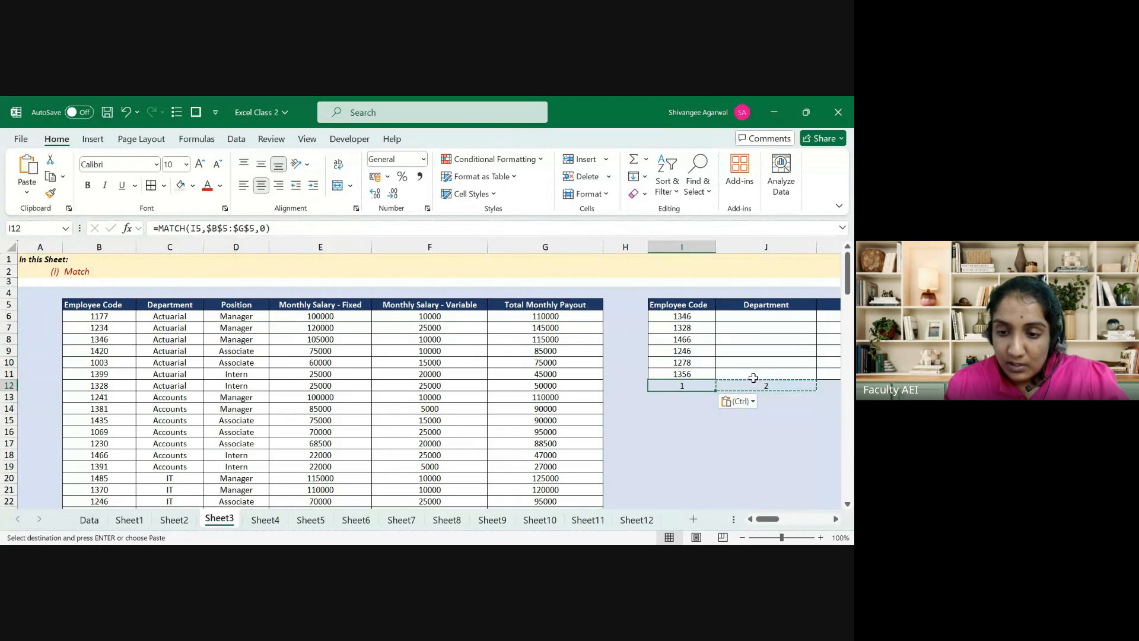
Step: Remove the dark fill from headers B5:G5 and make their text red
click(112, 304)
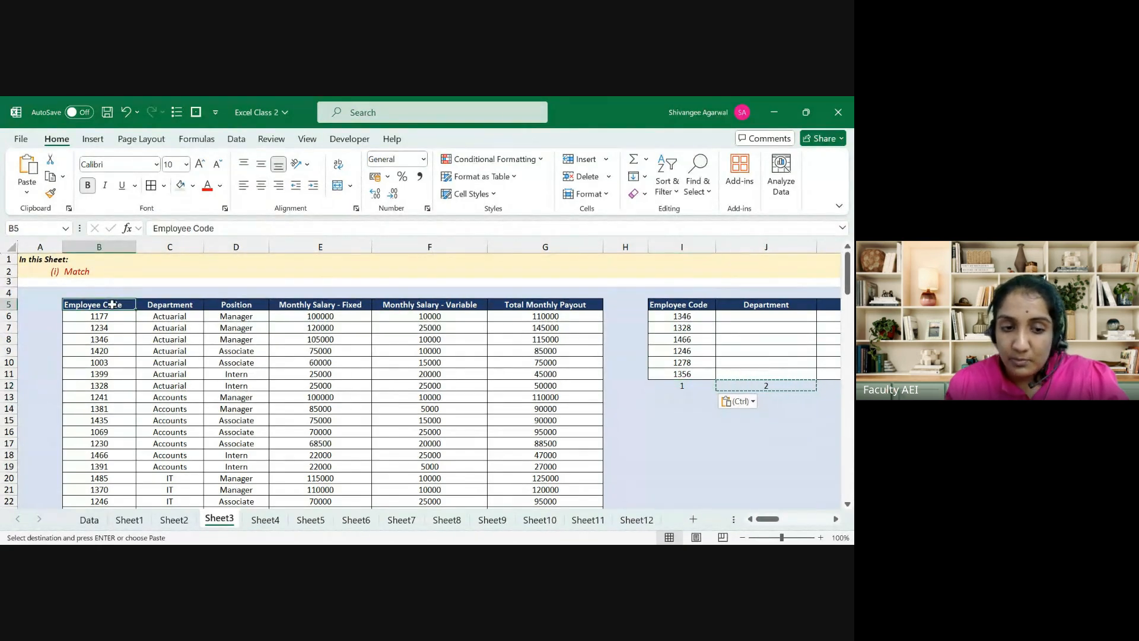
key(ctrl+shift+Right)
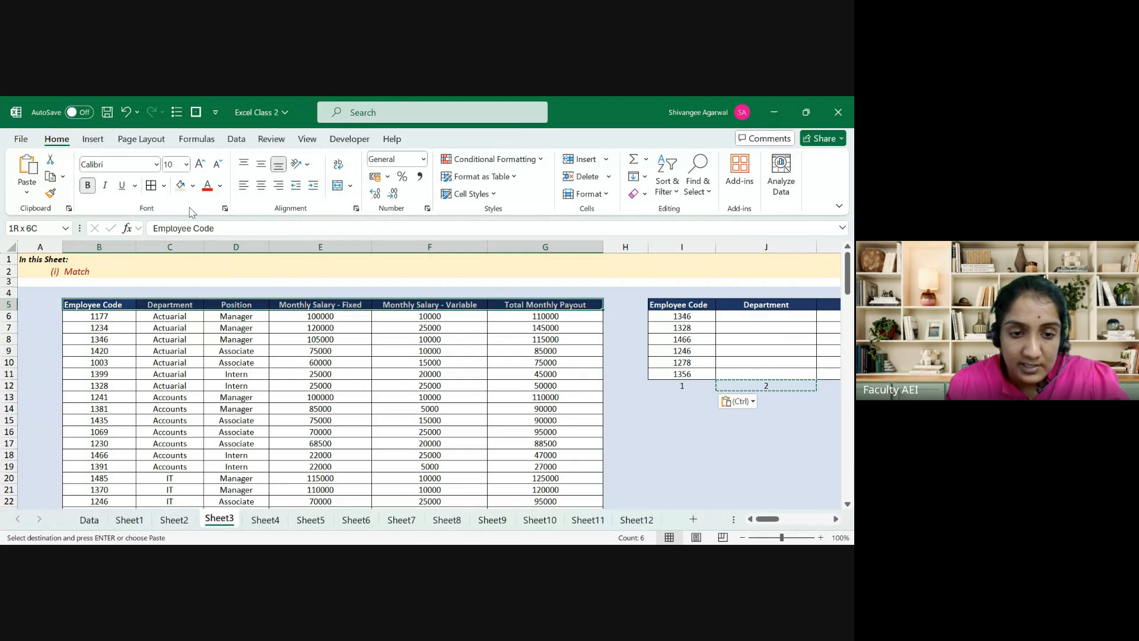
click(181, 185)
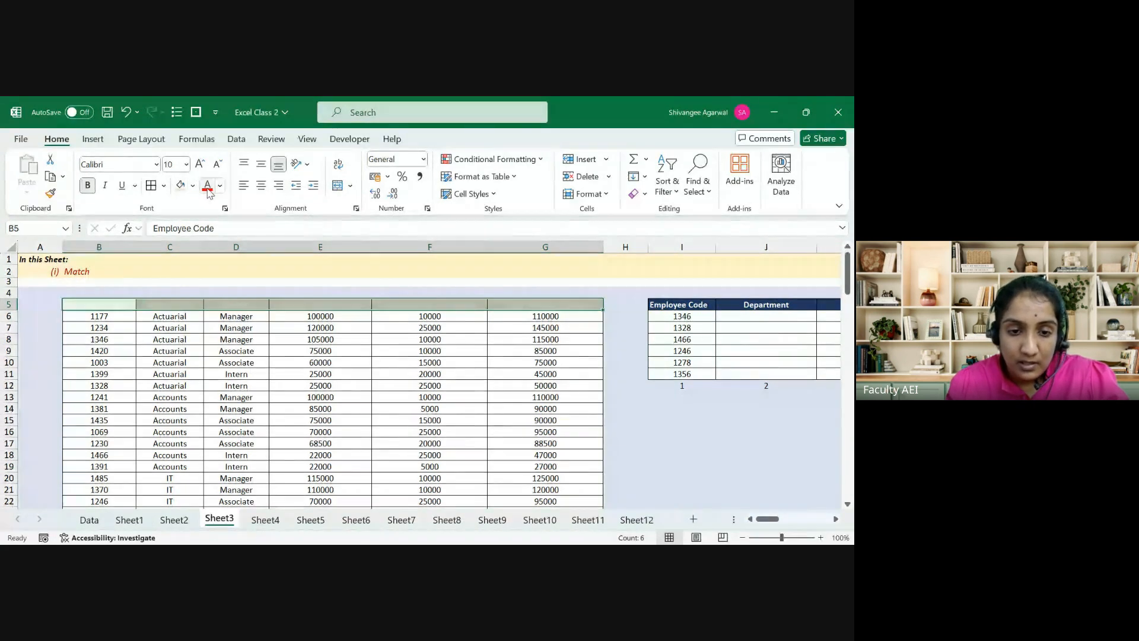
click(208, 189)
key(Left)
key(Right)
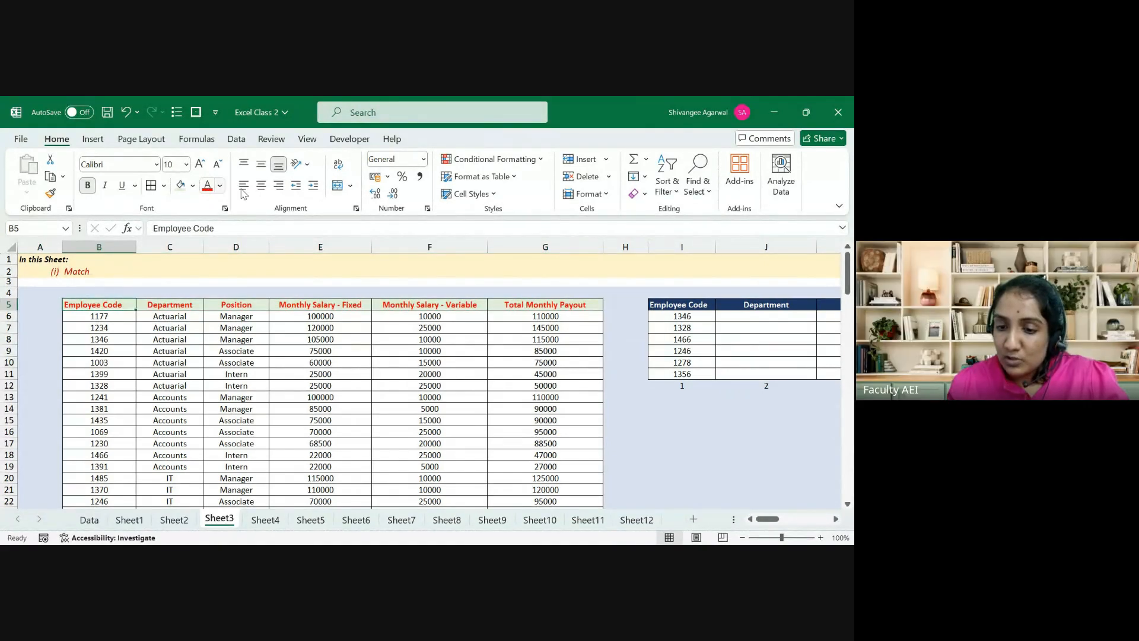
click(680, 388)
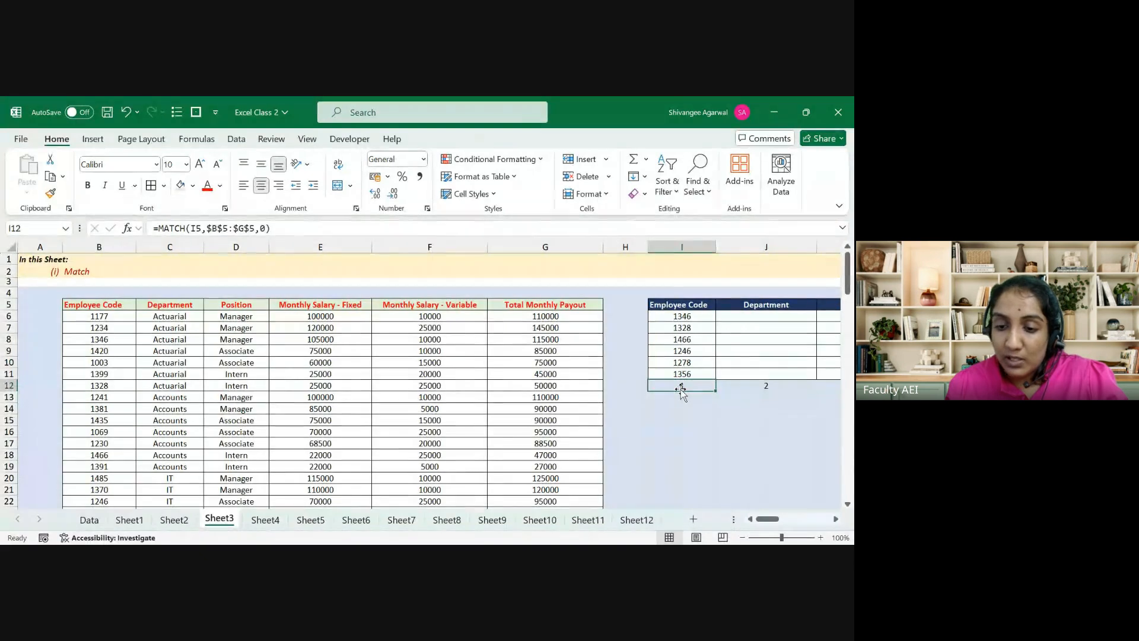
Step: Copy the MATCH formula from J12 into K12 and L12, returning 3 and 6
key(Right)
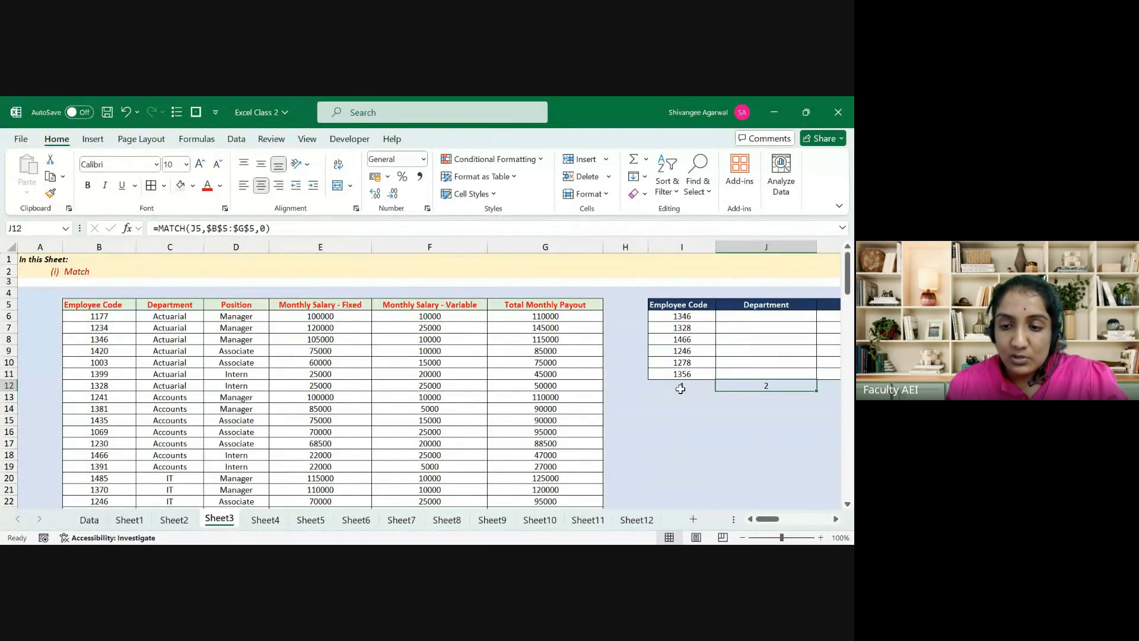
key(Right)
key(Left)
key(ctrl+c)
key(Right)
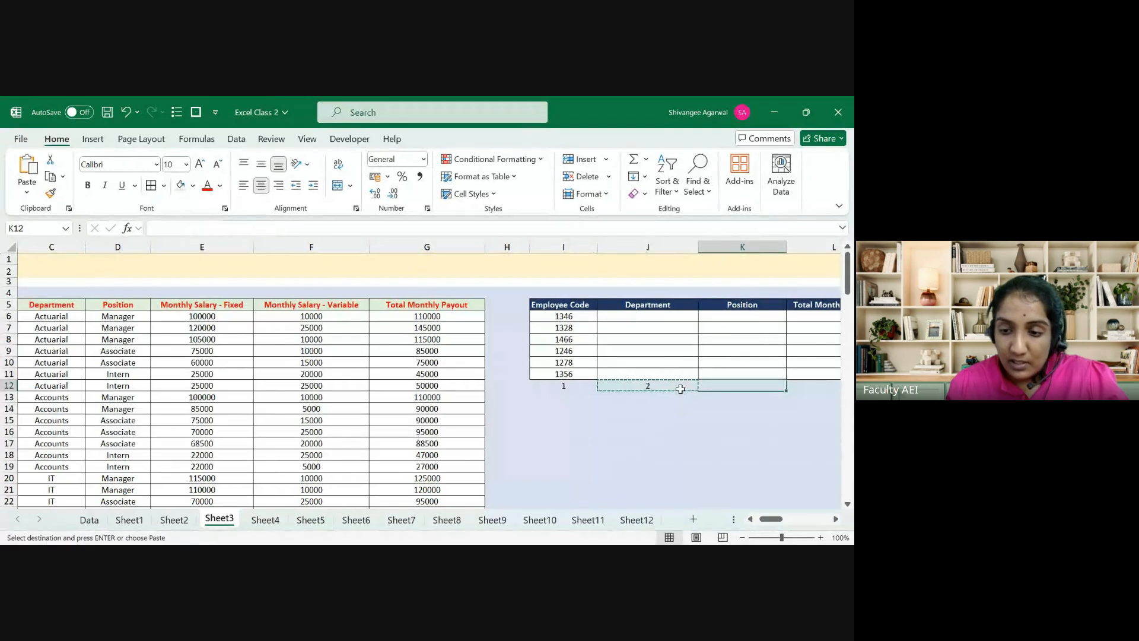
key(ctrl+v)
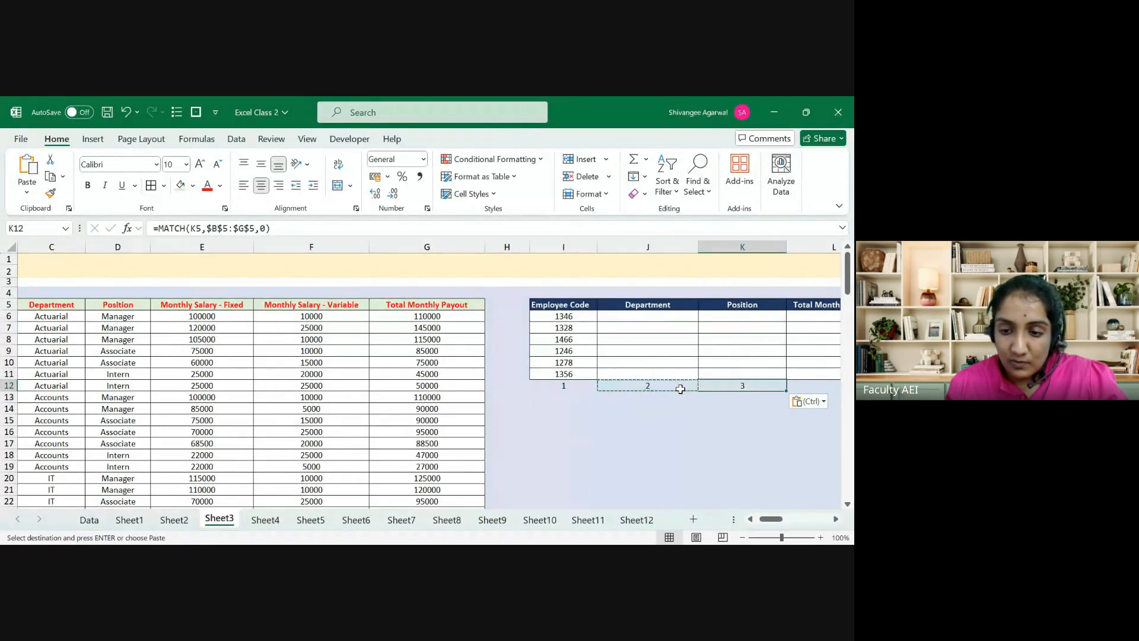
key(Right)
key(Left)
key(ctrl+c)
key(Right)
key(ctrl+v)
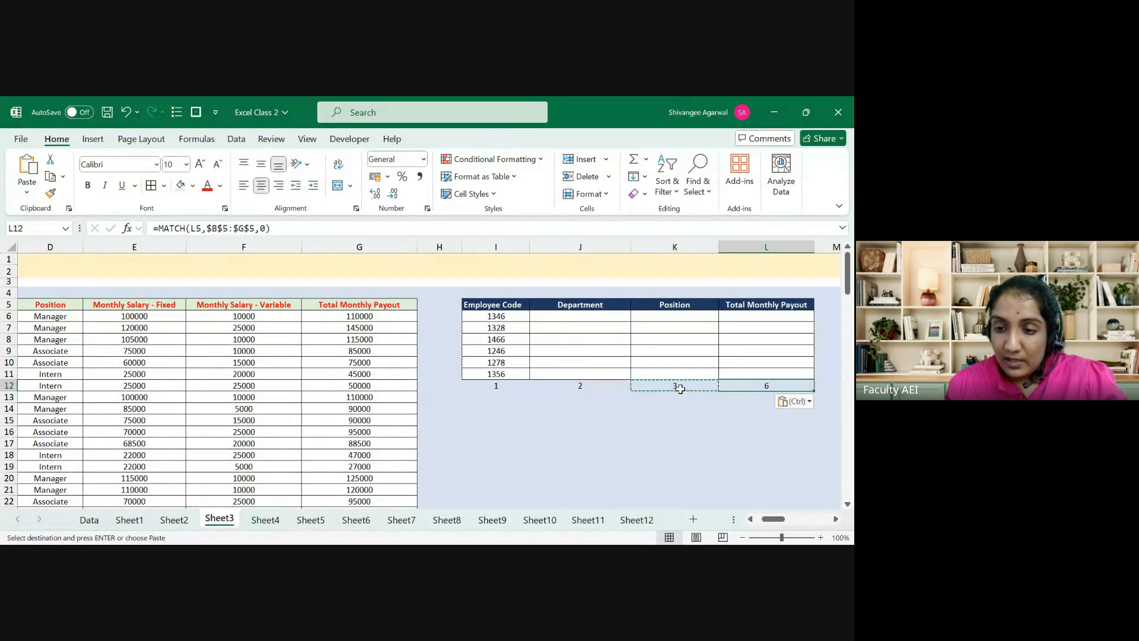
Step: Review the employee table headings from Employee Code across to the lookup table's Total Monthly Payout column
key(Left)
key(Left)
key(Left)
key(Left)
key(Left)
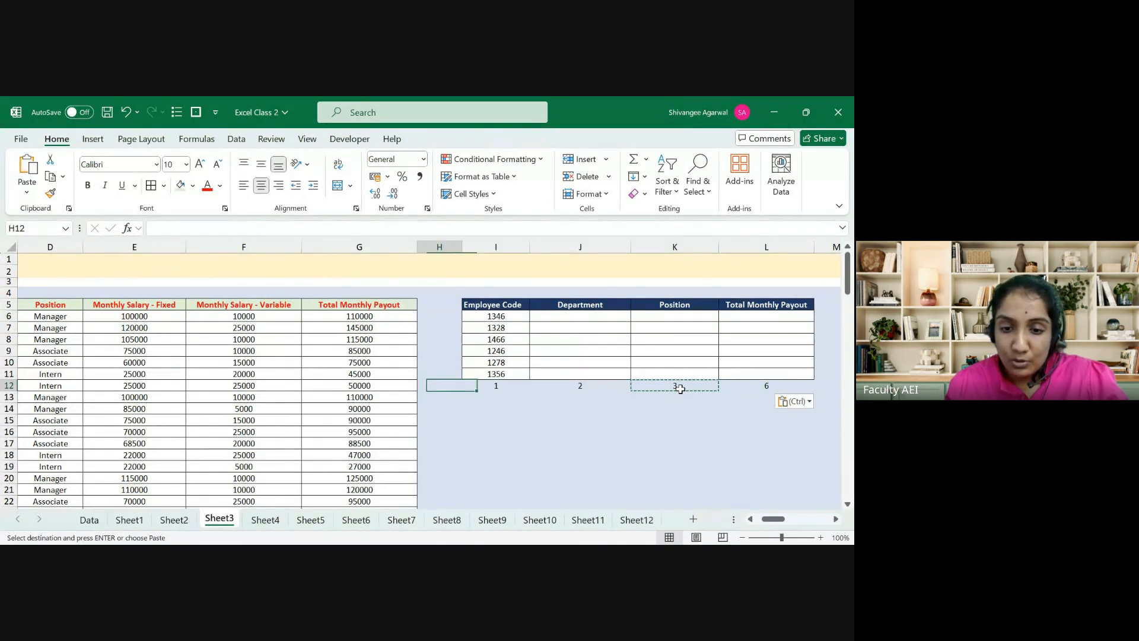
key(ctrl+Up)
key(ctrl+Left)
key(ctrl+shift+Right)
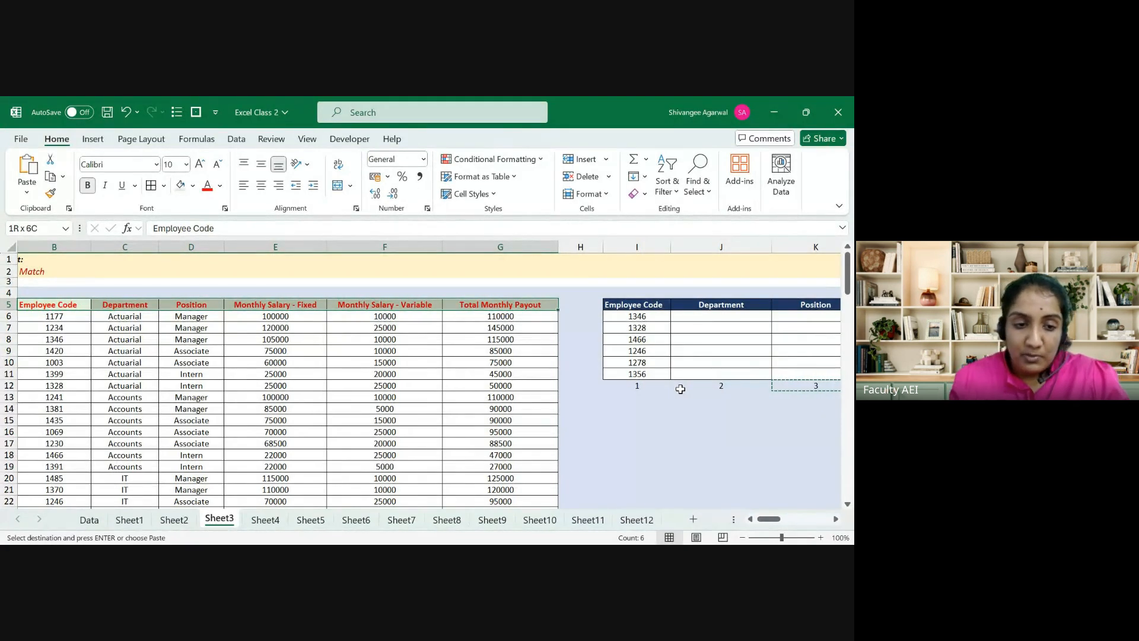
key(ctrl+shift+Left)
key(Right)
key(Right)
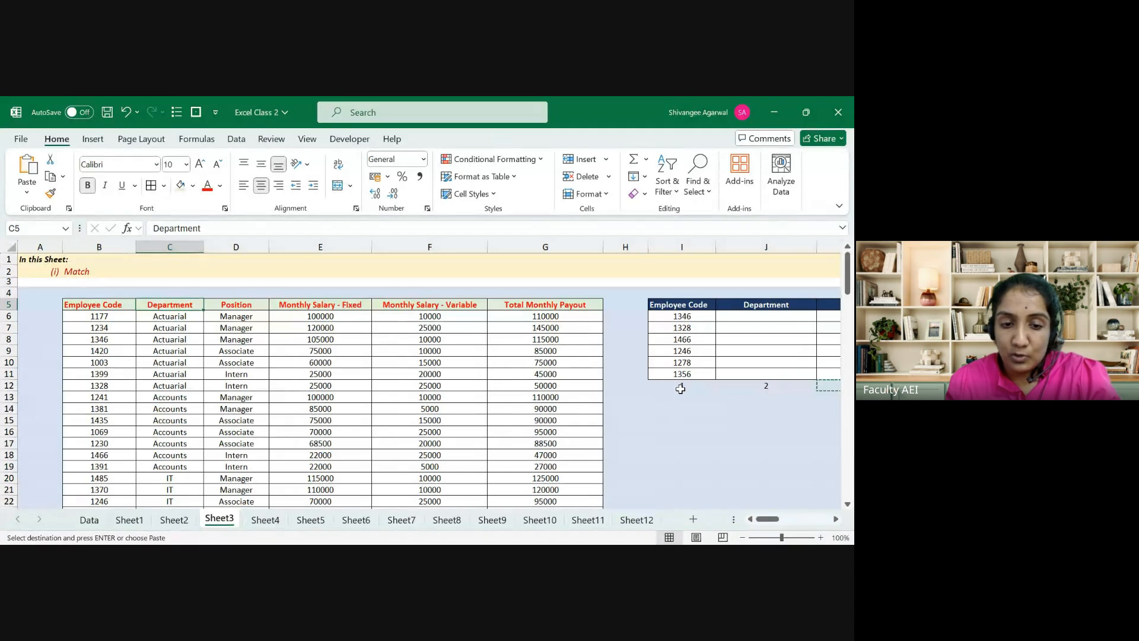
key(Right)
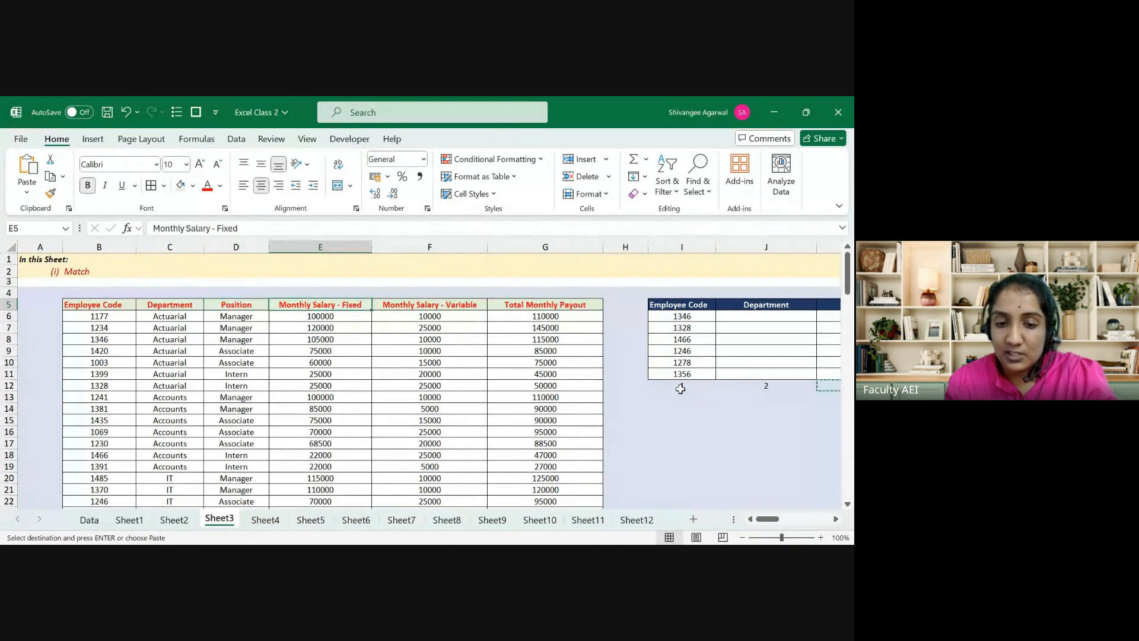
key(Right)
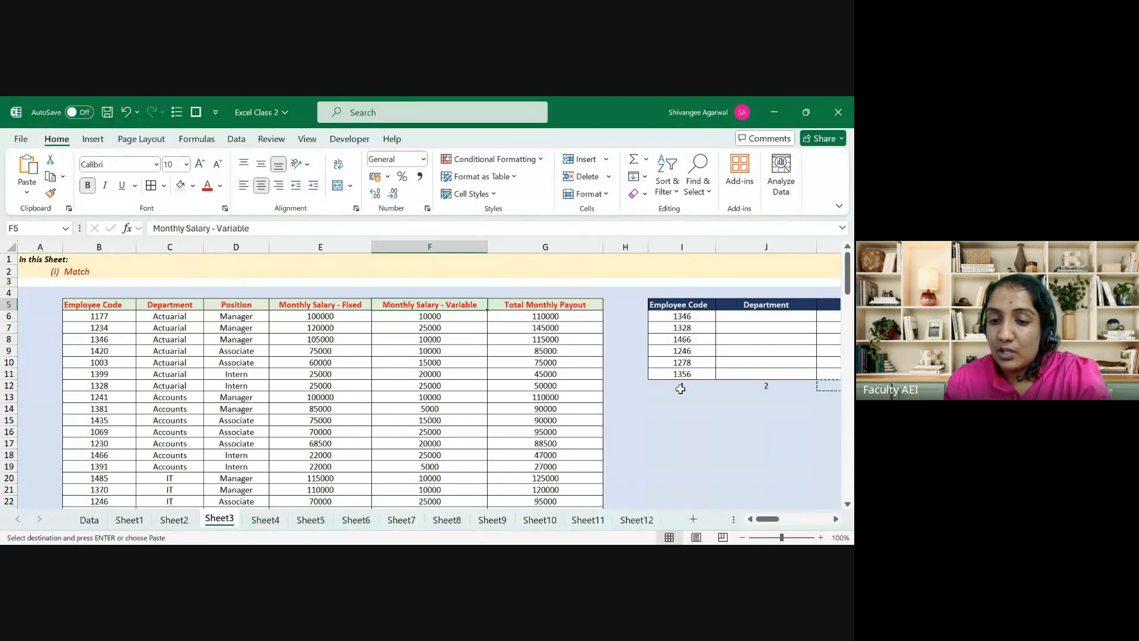
key(Right)
key(Right)
key(Right)
key(Right)
key(Right)
key(Right)
key(Right)
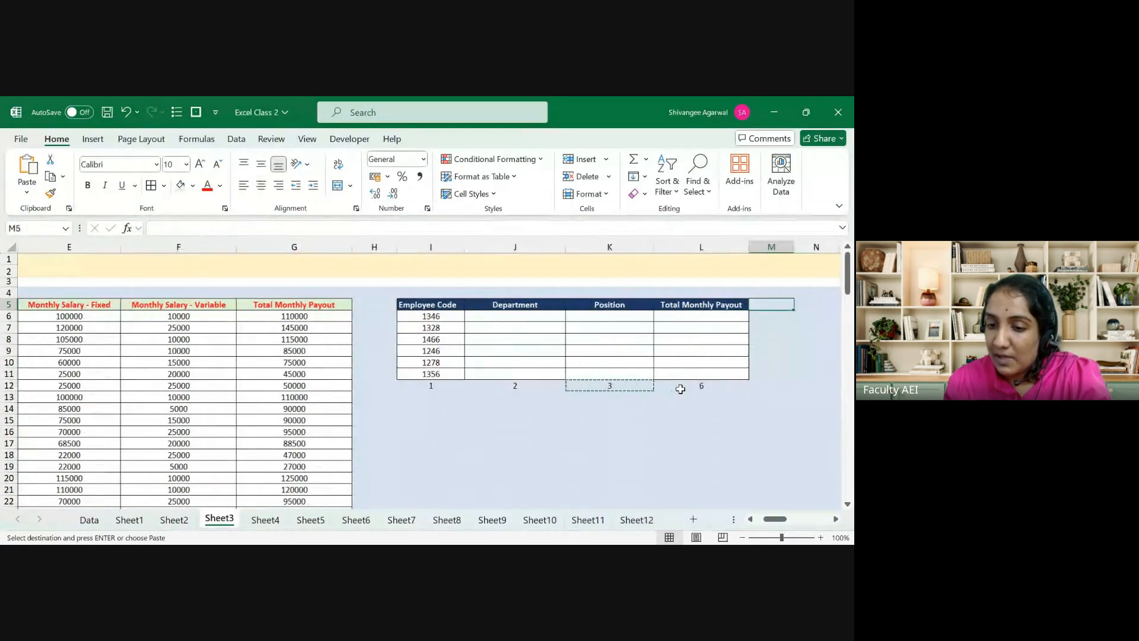
key(Left)
key(Down)
key(Down)
key(Down)
key(Down)
key(Down)
key(Down)
key(Down)
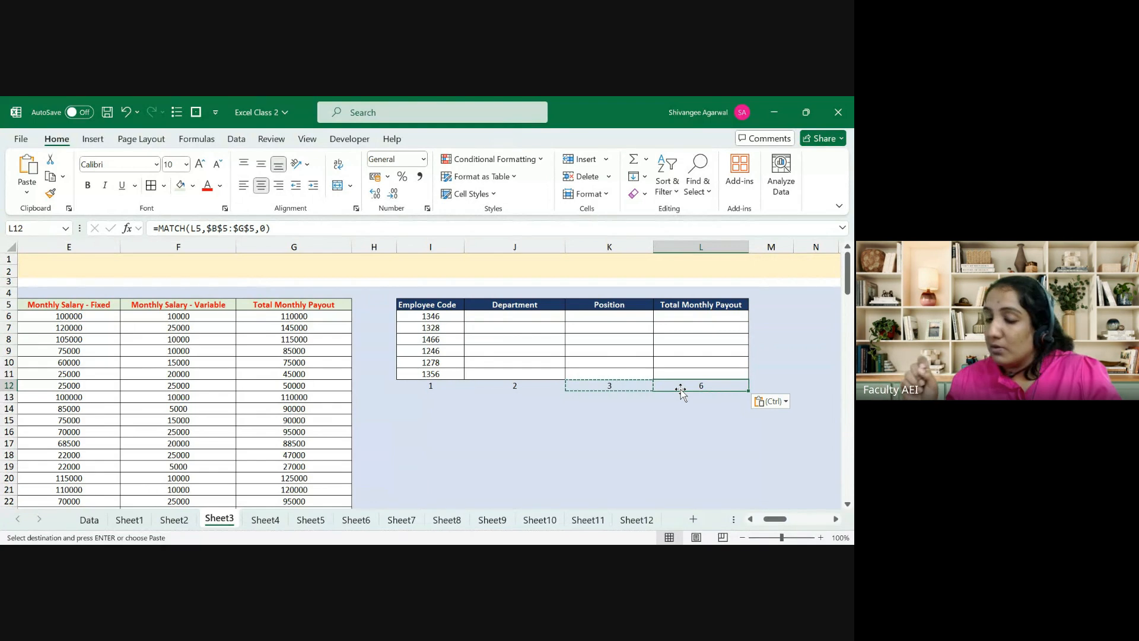
key(Escape)
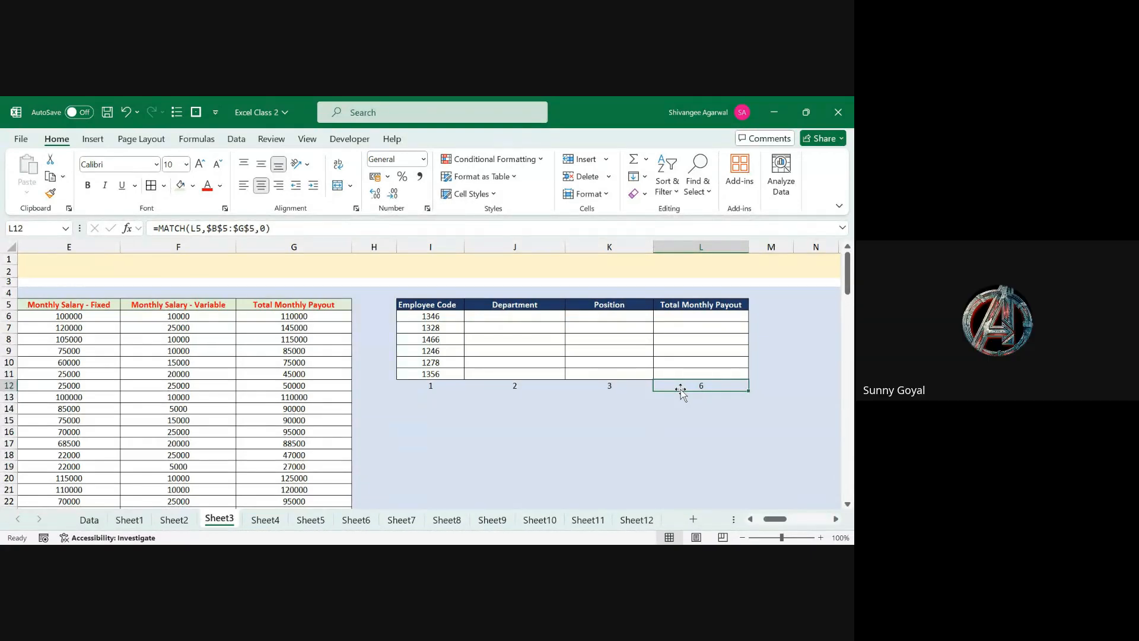
Step: Select and copy the row of MATCH results I12:L12, checking J12's formula
key(ctrl+Left)
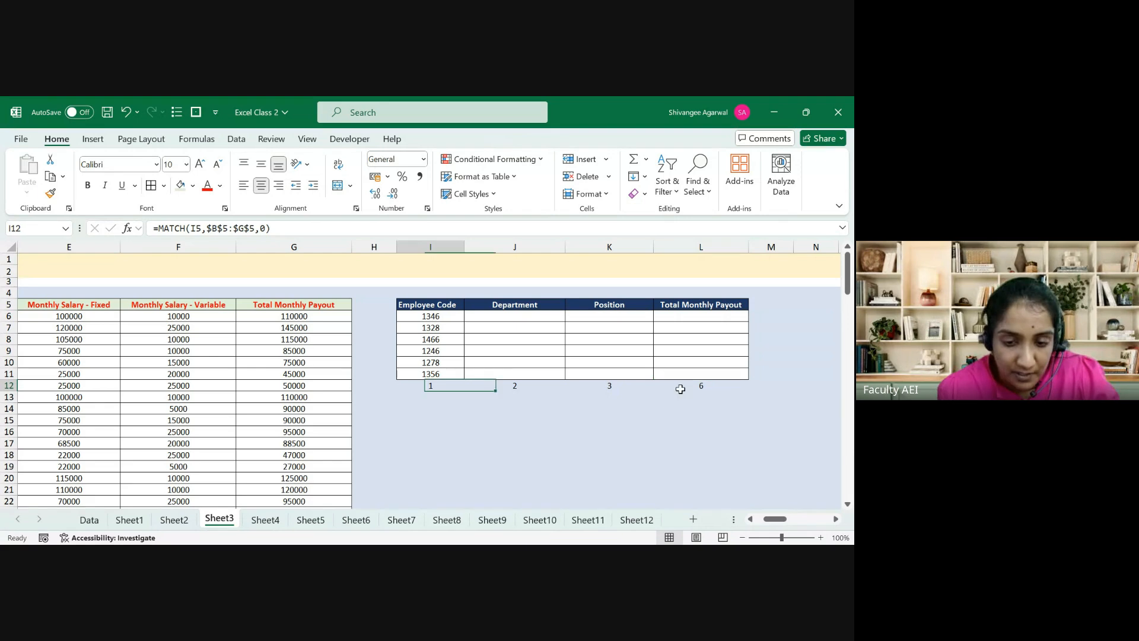
key(ctrl+shift+Right)
key(Right)
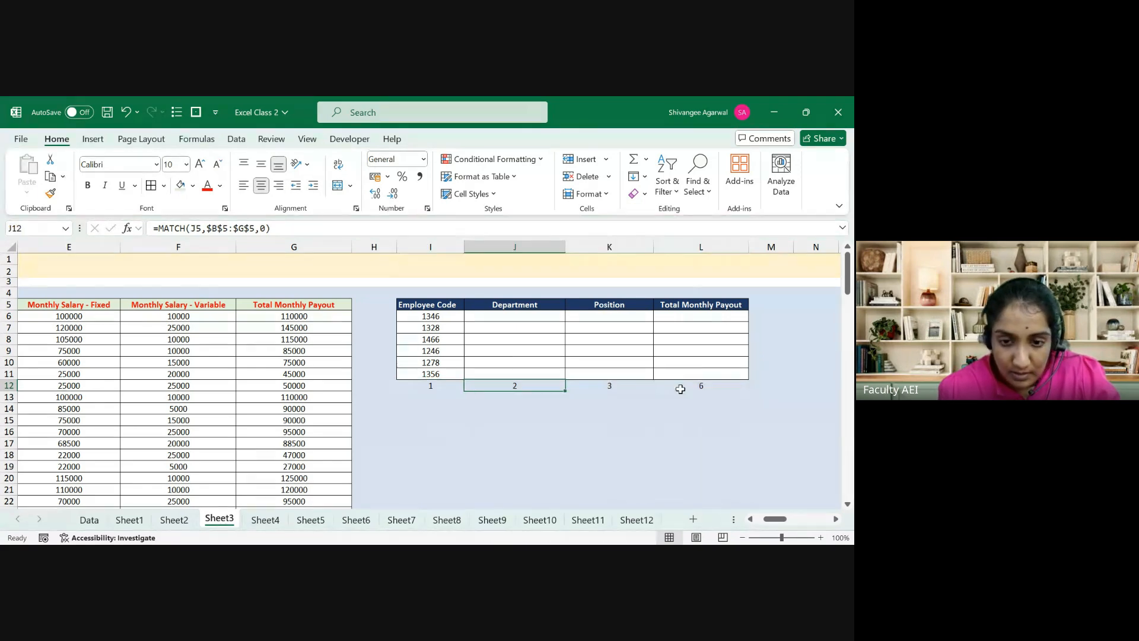
key(ctrl+Left)
key(ctrl+shift+Right)
key(ctrl+c)
key(ctrl+Up)
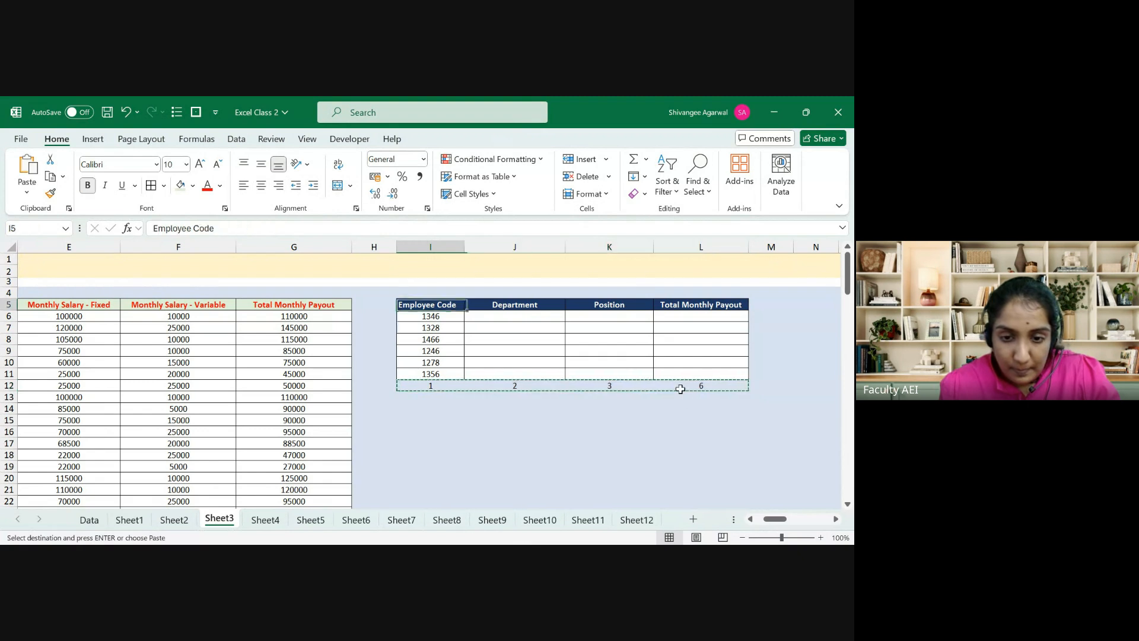
key(Up)
key(Escape)
Step: Move to the lookup table's Department cell J6 and compare employee codes 1346 and 1234
key(Down)
key(Down)
key(Right)
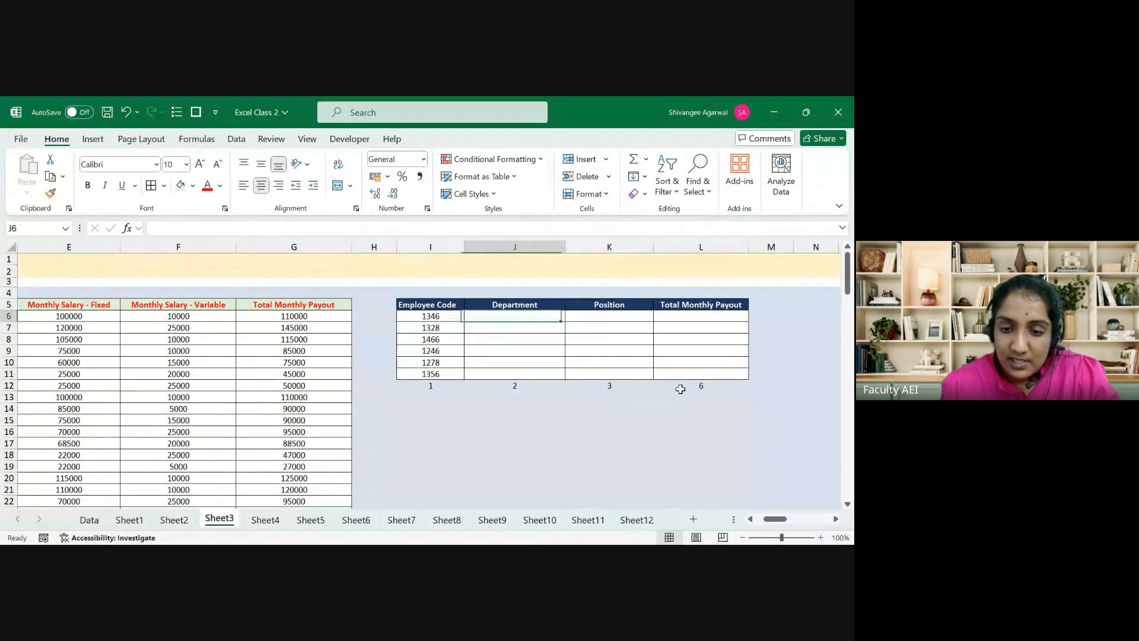
key(Left)
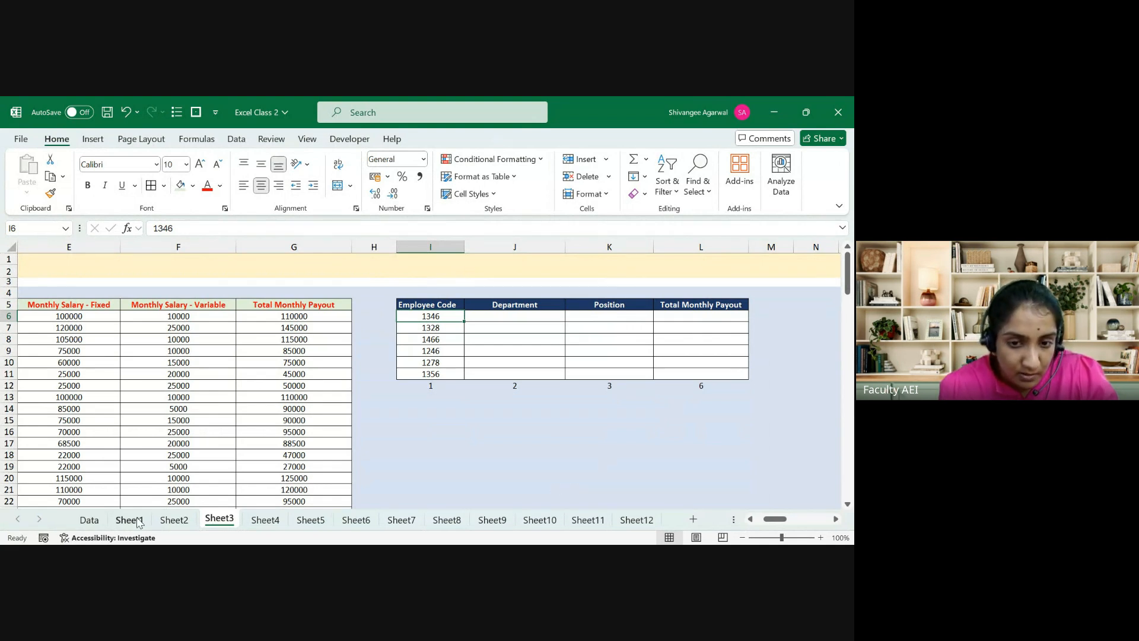
key(Left)
key(Left)
key(Left)
key(Left)
key(Left)
key(Left)
key(Left)
key(Left)
key(Right)
key(shift+Down)
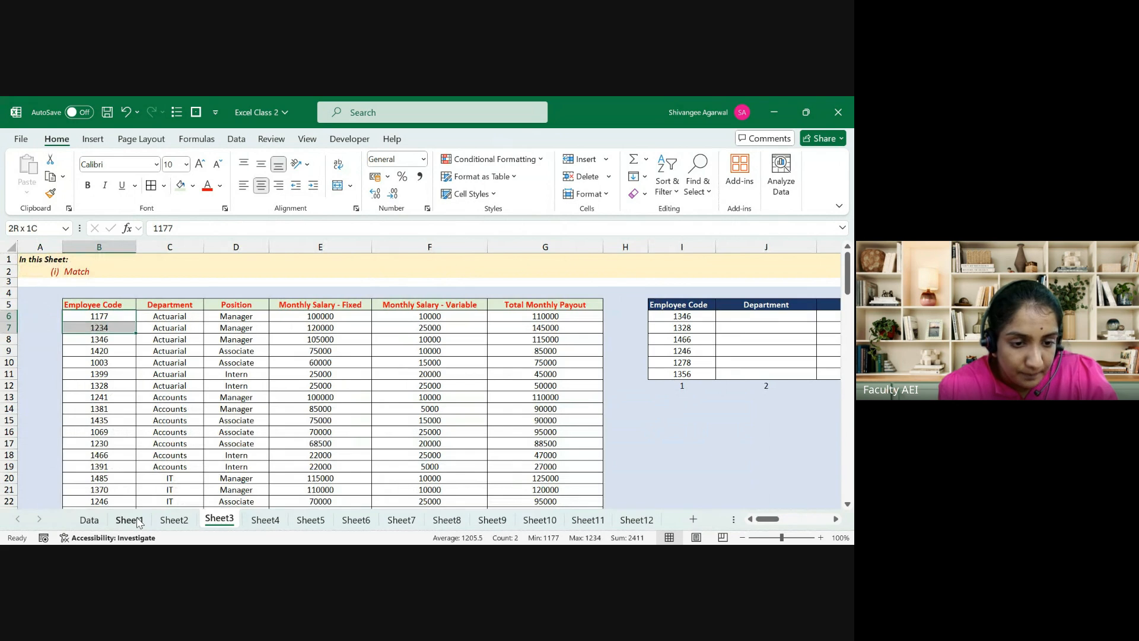
key(Down)
key(Down)
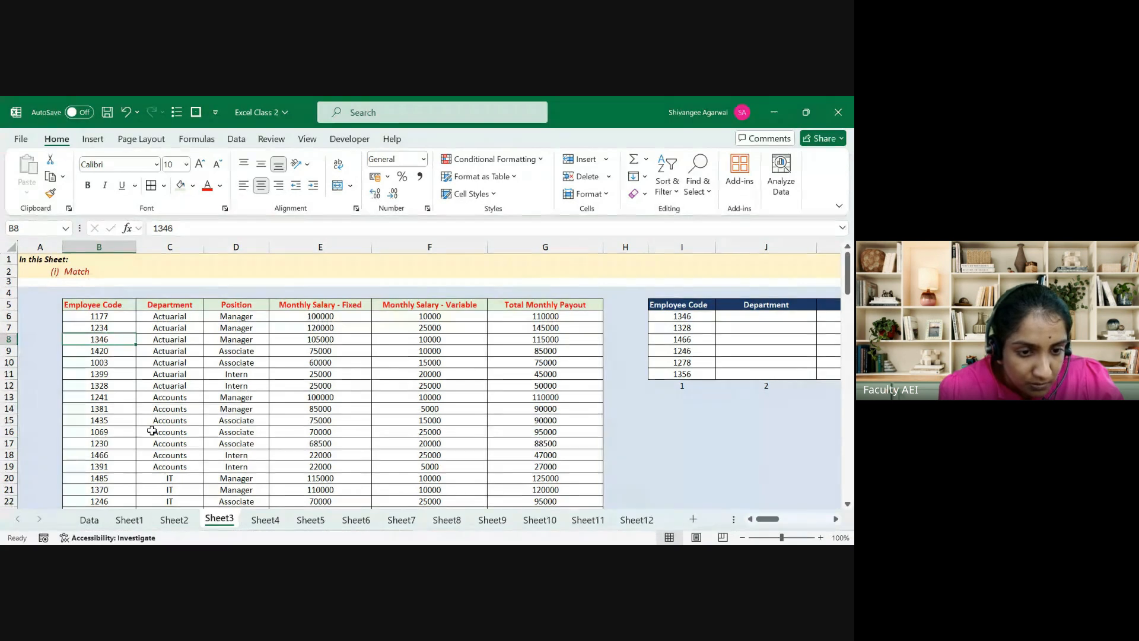
key(Right)
key(Right)
key(Right)
key(Right)
key(Right)
key(Right)
key(Right)
key(Right)
key(Right)
Step: Start a VLOOKUP in J6 with the lookup value locked as $I6
scroll(152, 431, right, 1)
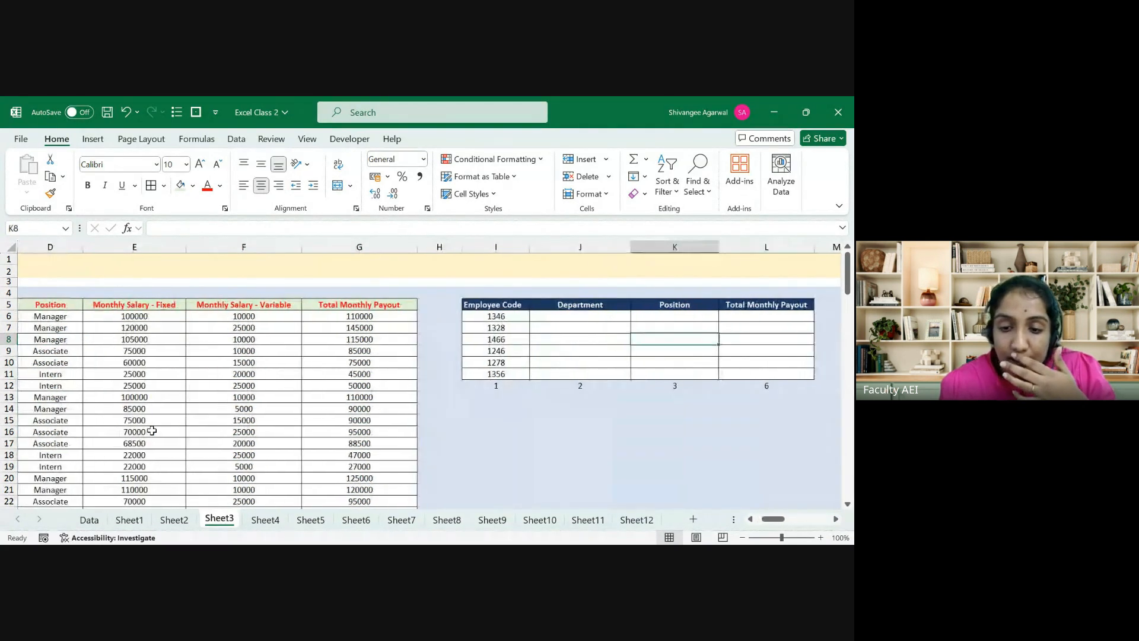
key(Left)
key(Up)
key(Up)
text(=vl)
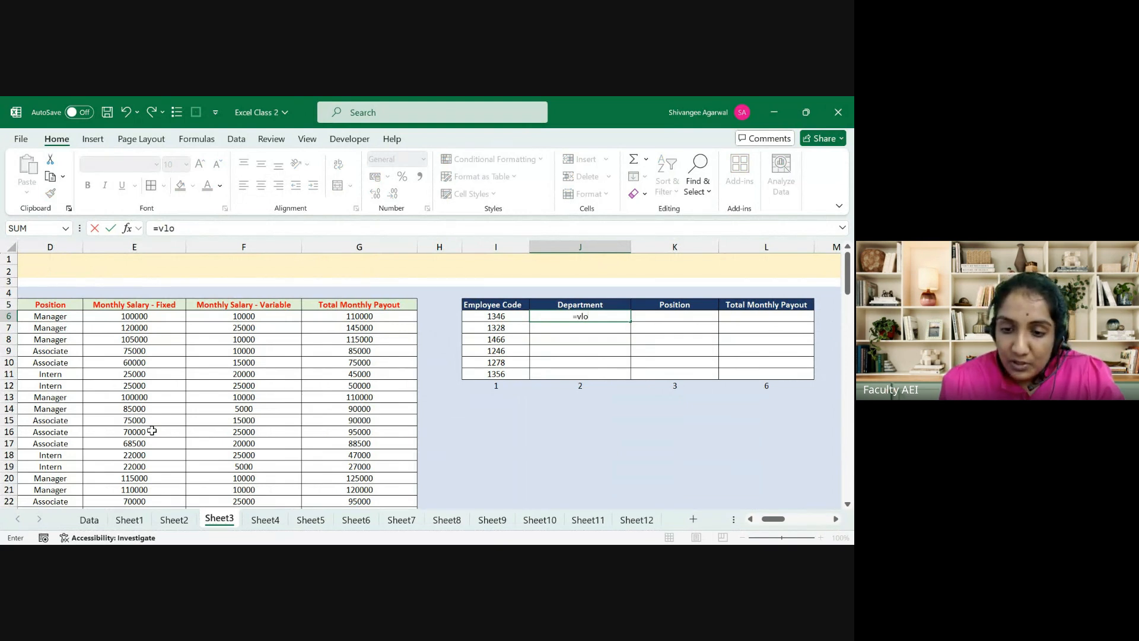
key(Tab)
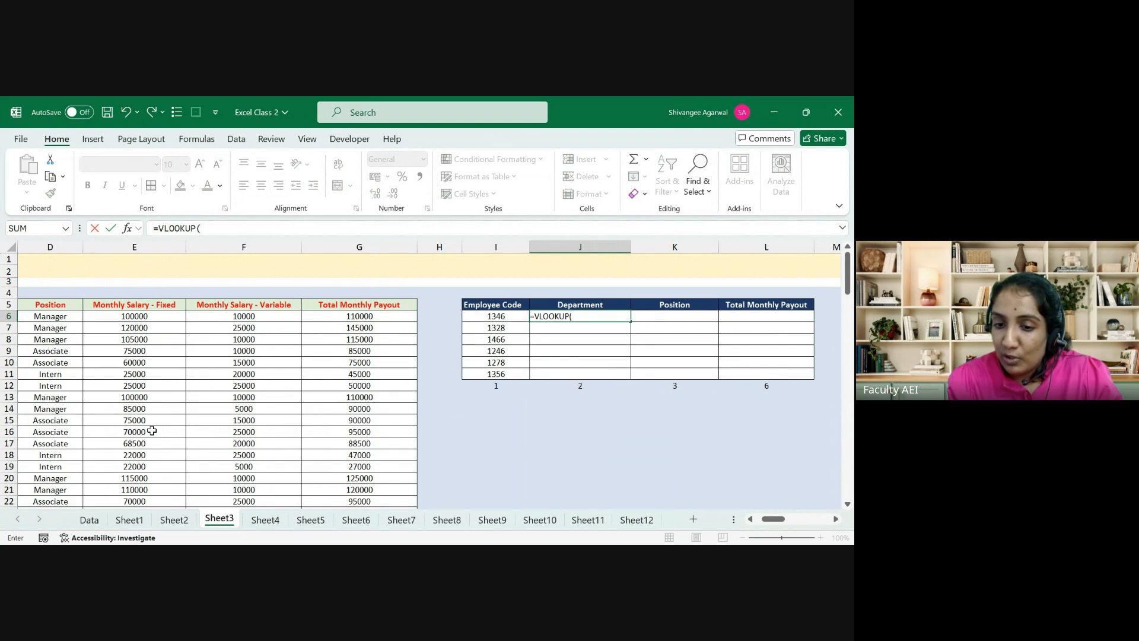
key(Left)
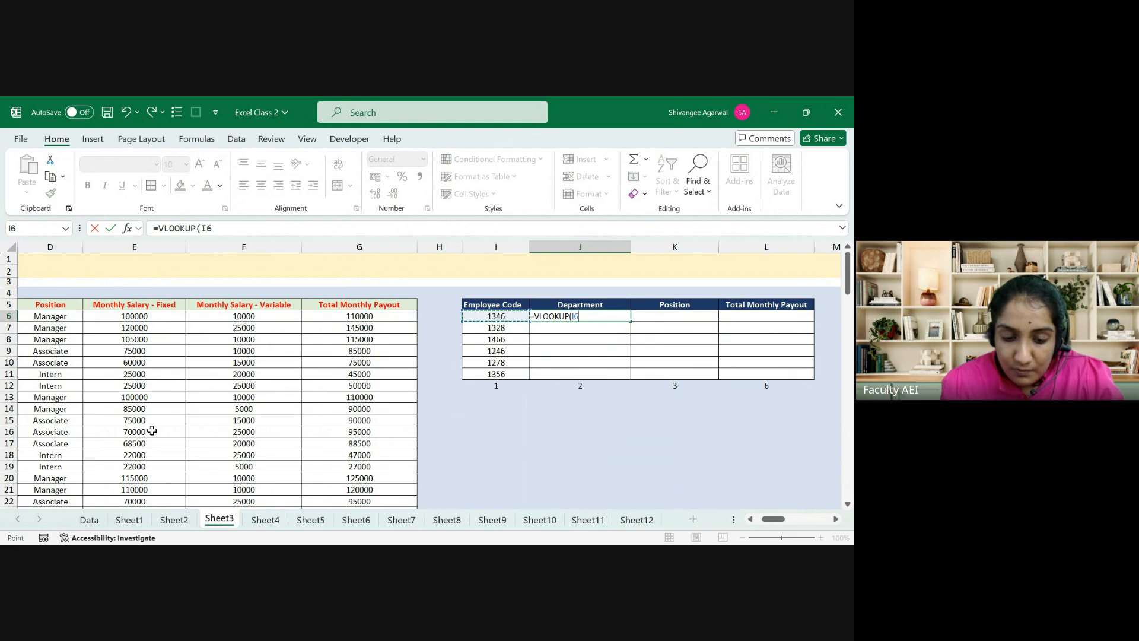
key(F4)
key(F4)
key(F4)
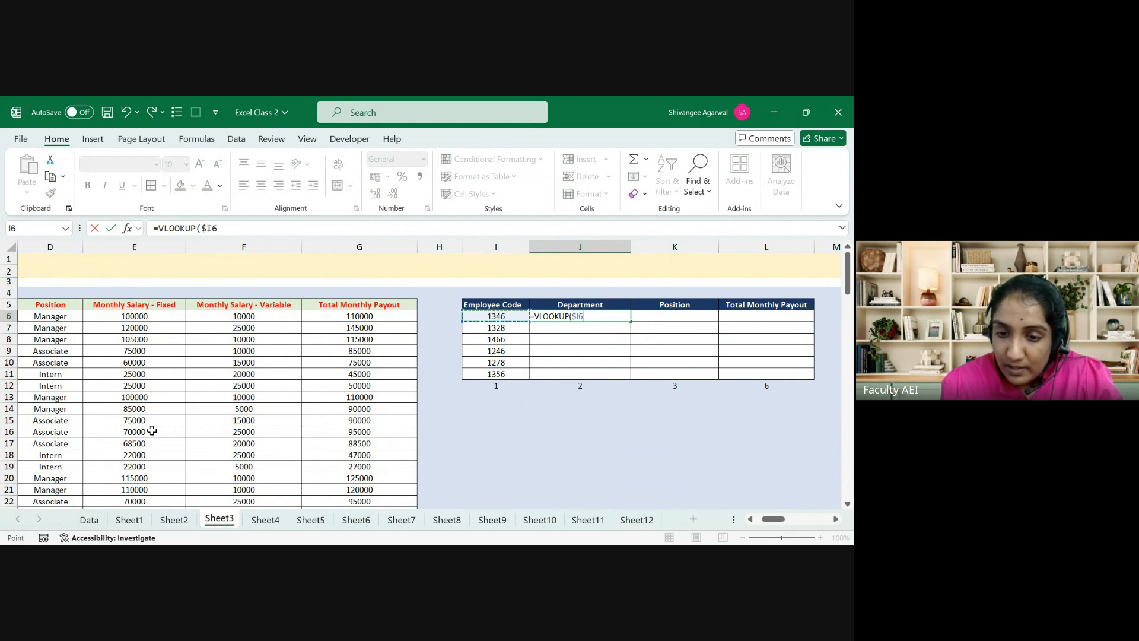
text(,)
Step: Complete it with the absolute range $B$5:$G$29, column 2 and FALSE, returning Actuarial
key(Left)
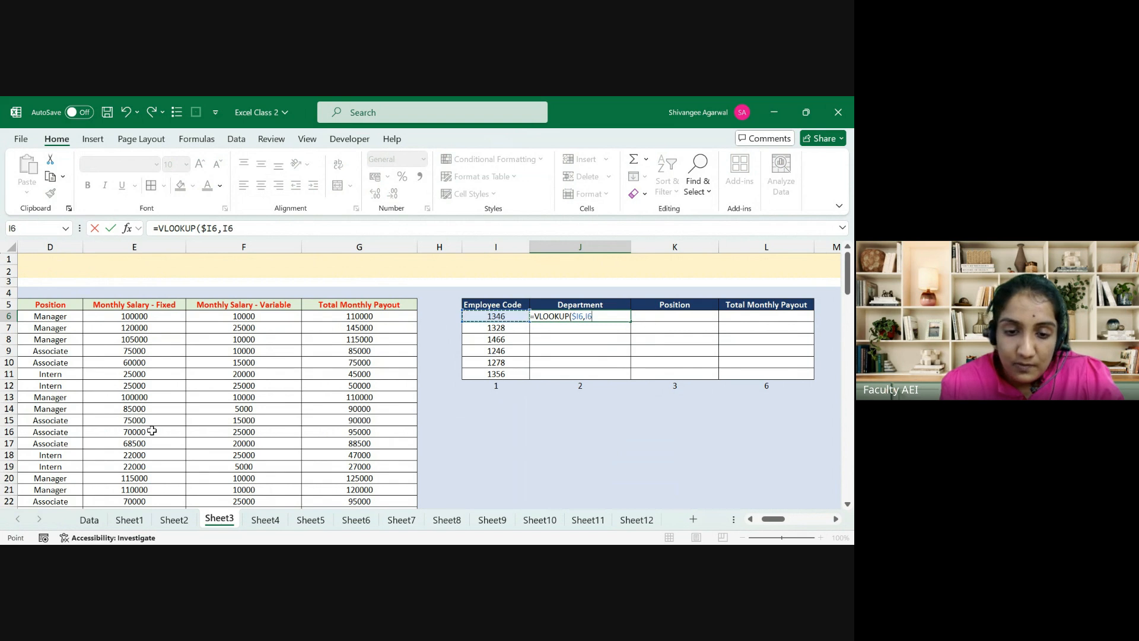
key(Up)
key(Left)
key(Left)
key(Left)
key(Left)
key(Left)
key(Left)
key(Left)
key(ctrl+shift+Right)
key(ctrl+shift+Down)
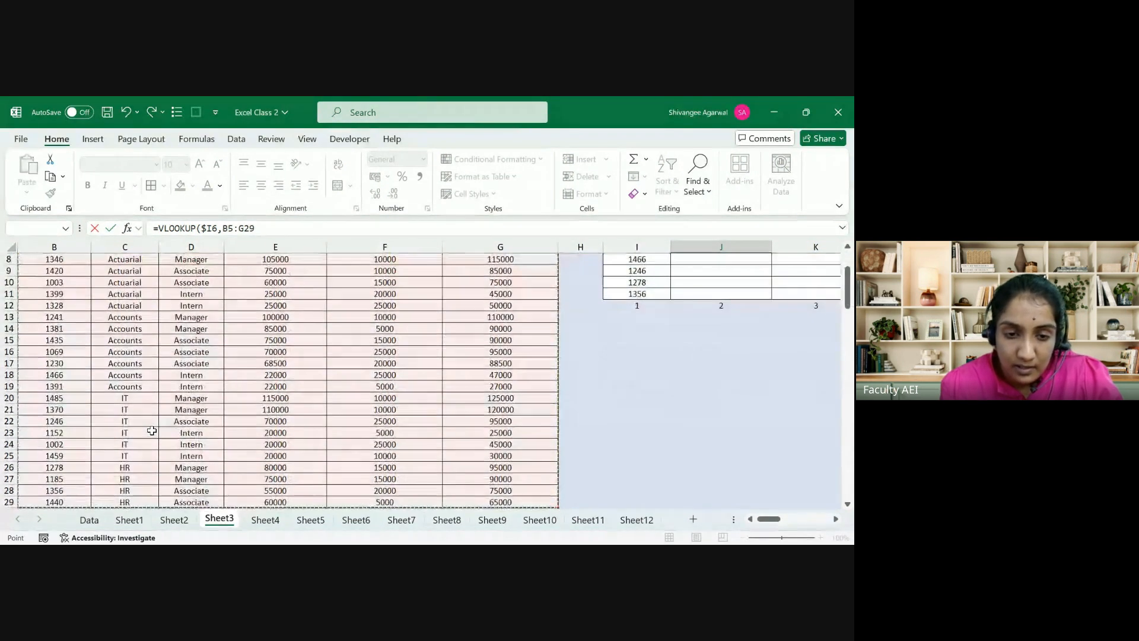
key(F4)
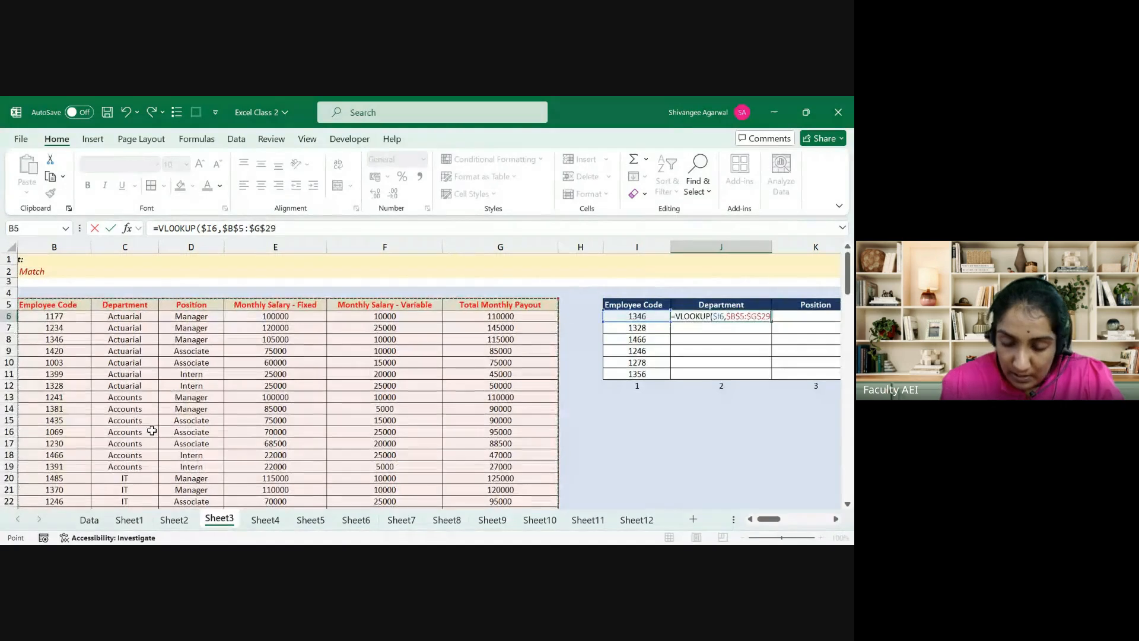
text(,)
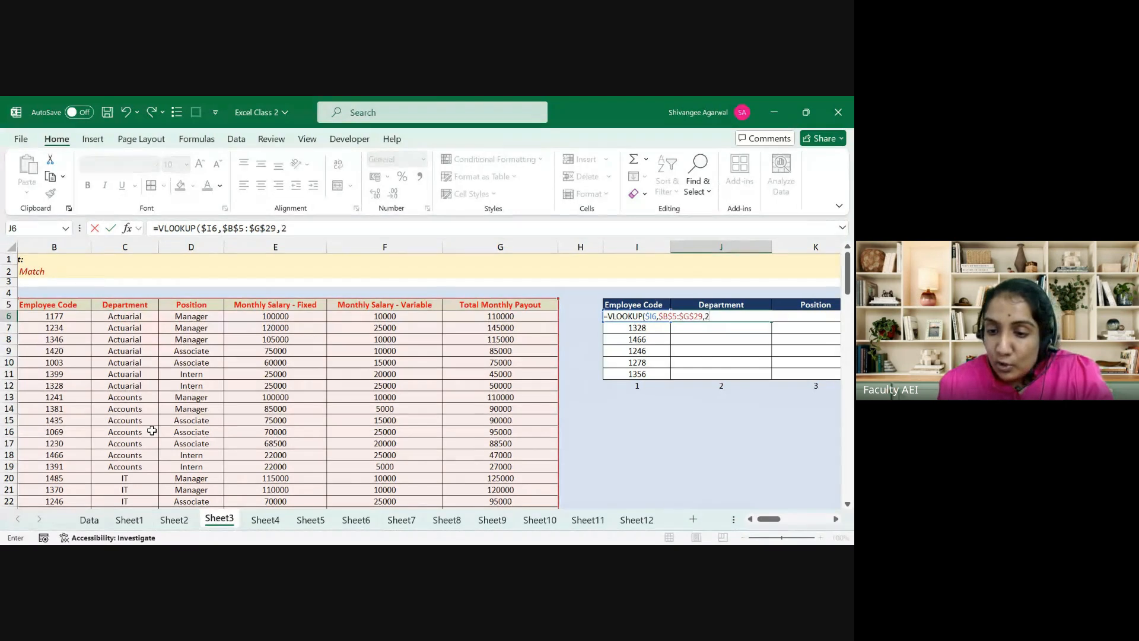
text(2)
text(,FALSE)
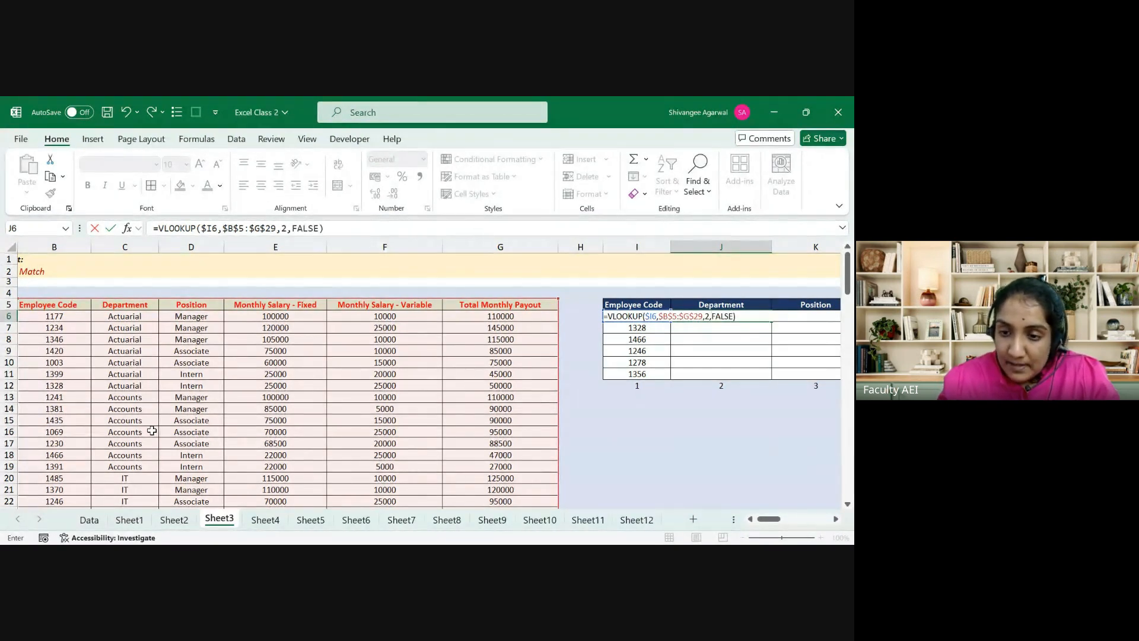
key(ctrl+Return)
key(shift+Right)
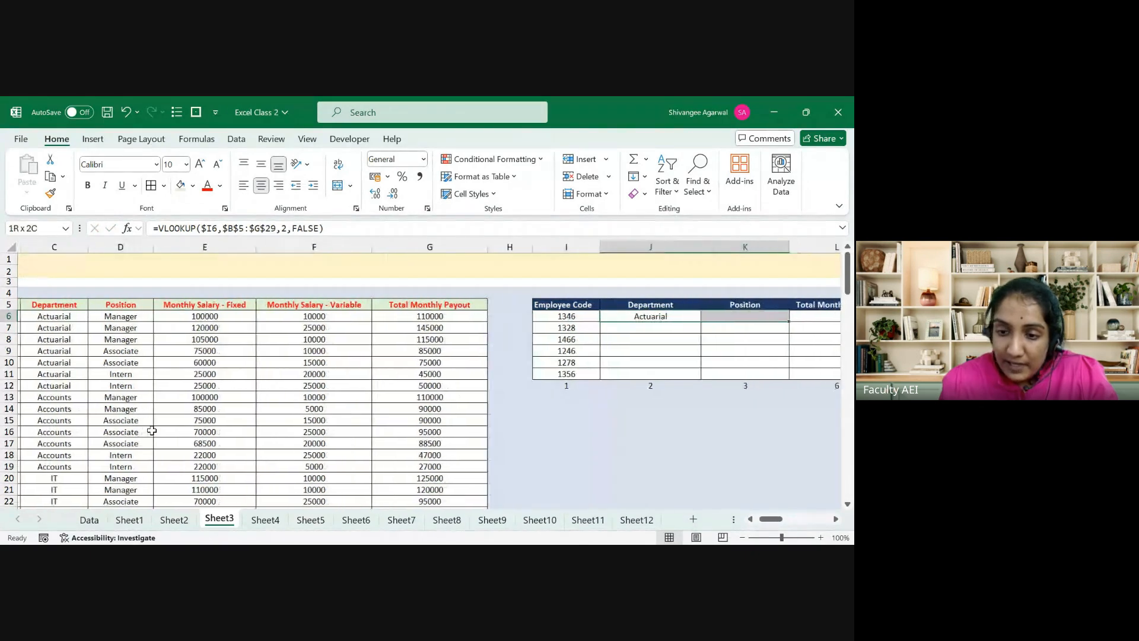
key(ctrl+r)
key(Right)
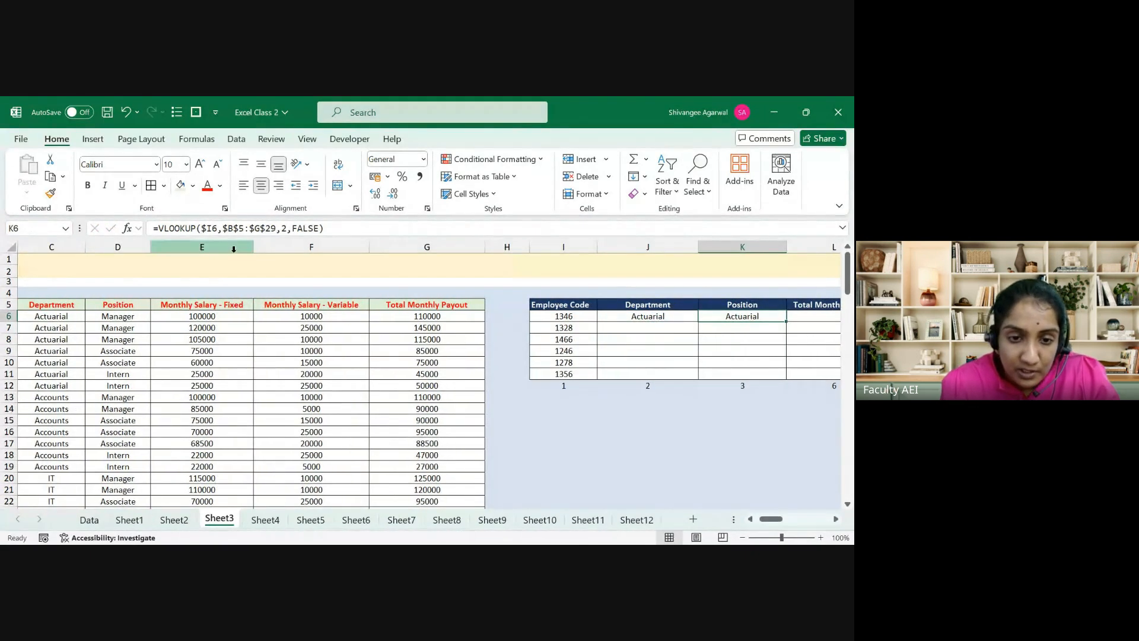
double_click(289, 231)
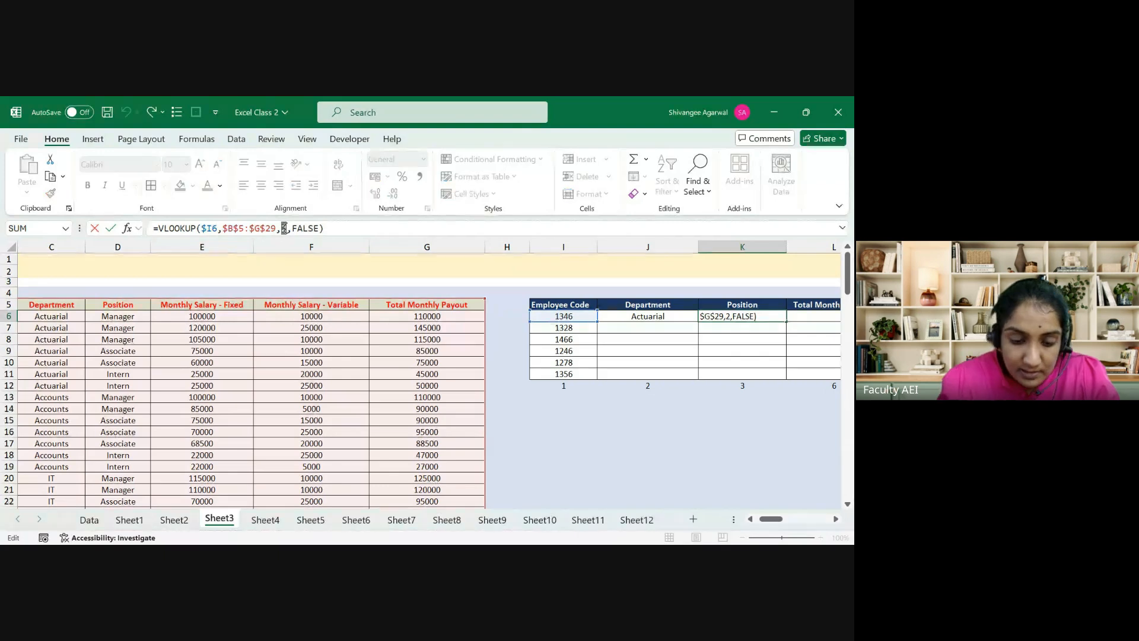
text(3)
key(ctrl+Return)
key(shift+Right)
key(ctrl+r)
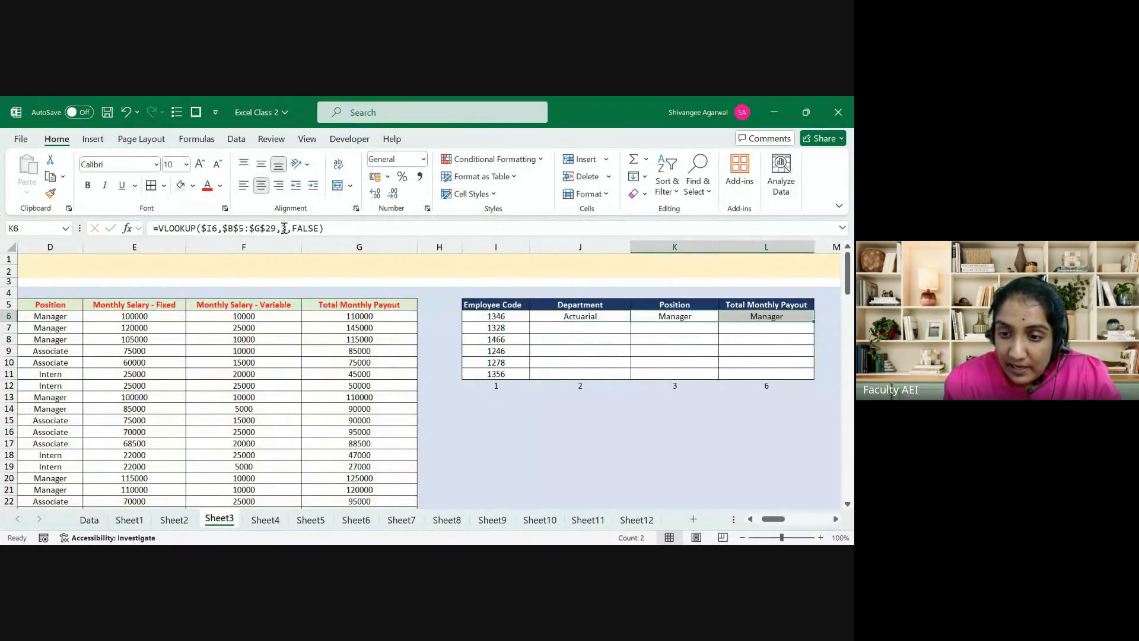
key(Right)
double_click(284, 229)
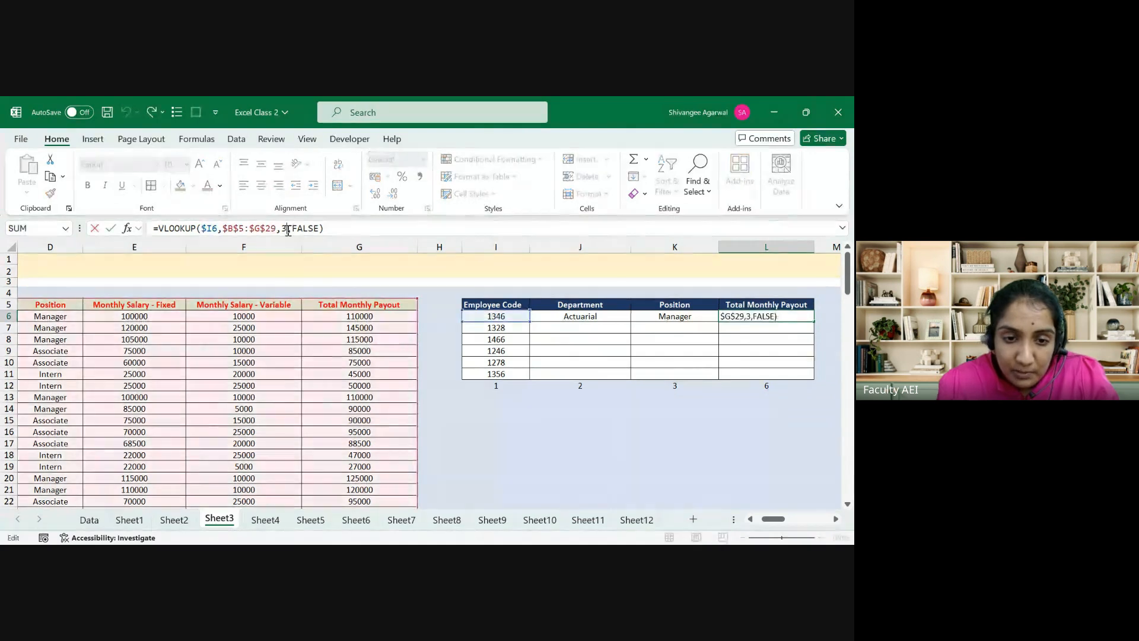
key(BackSpace)
text(6)
key(Return)
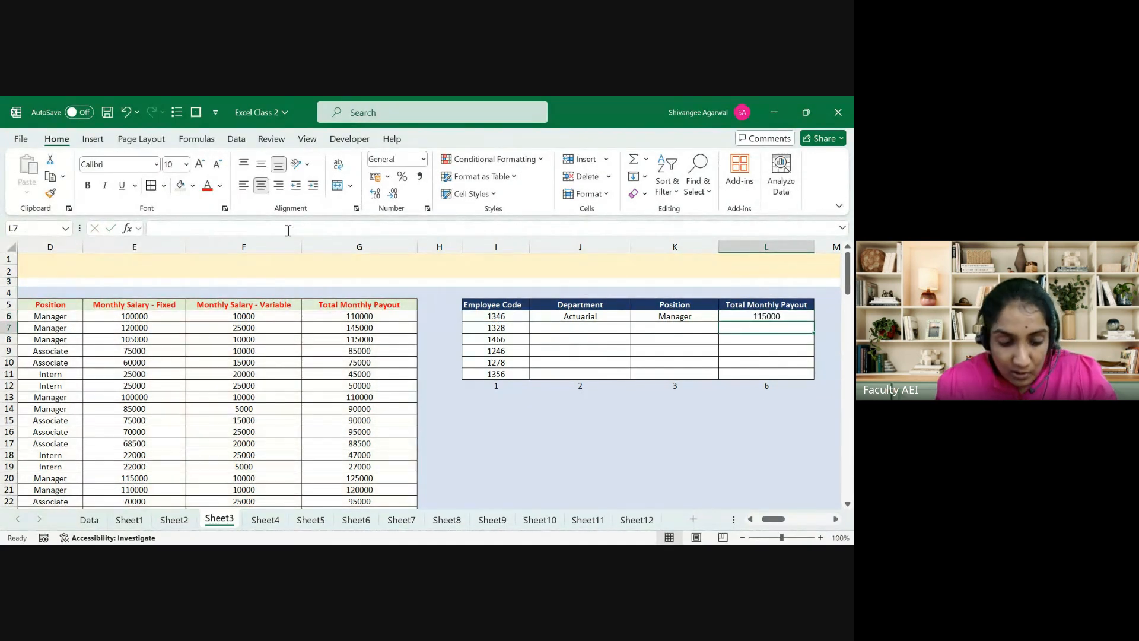
key(ctrl+z)
key(ctrl+z)
key(ctrl+z)
key(ctrl+z)
key(ctrl+z)
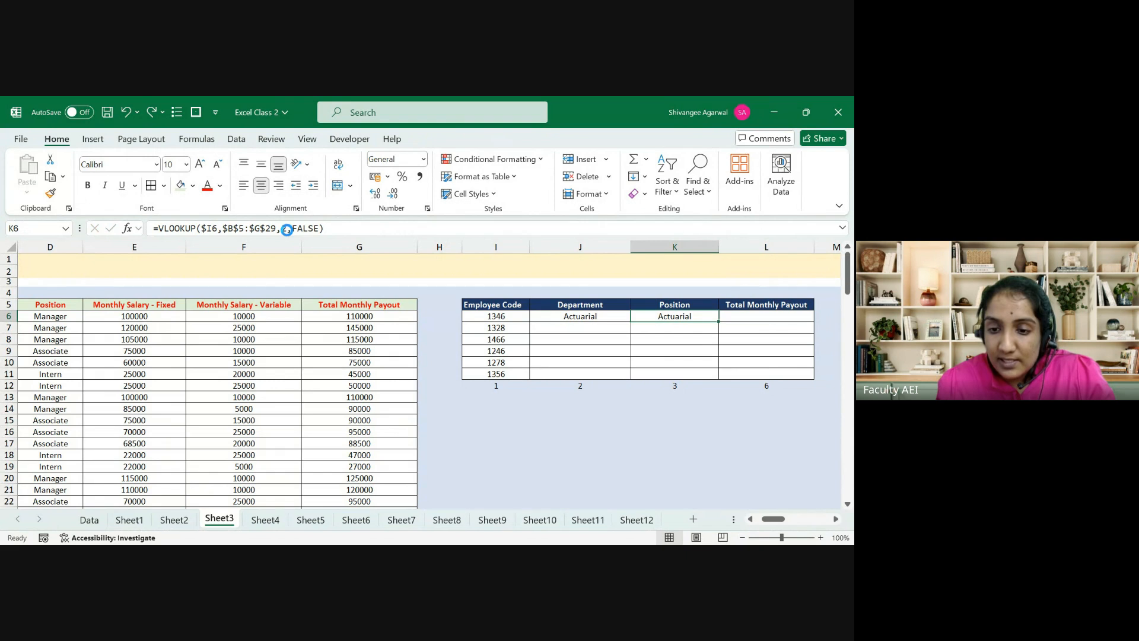
key(Right)
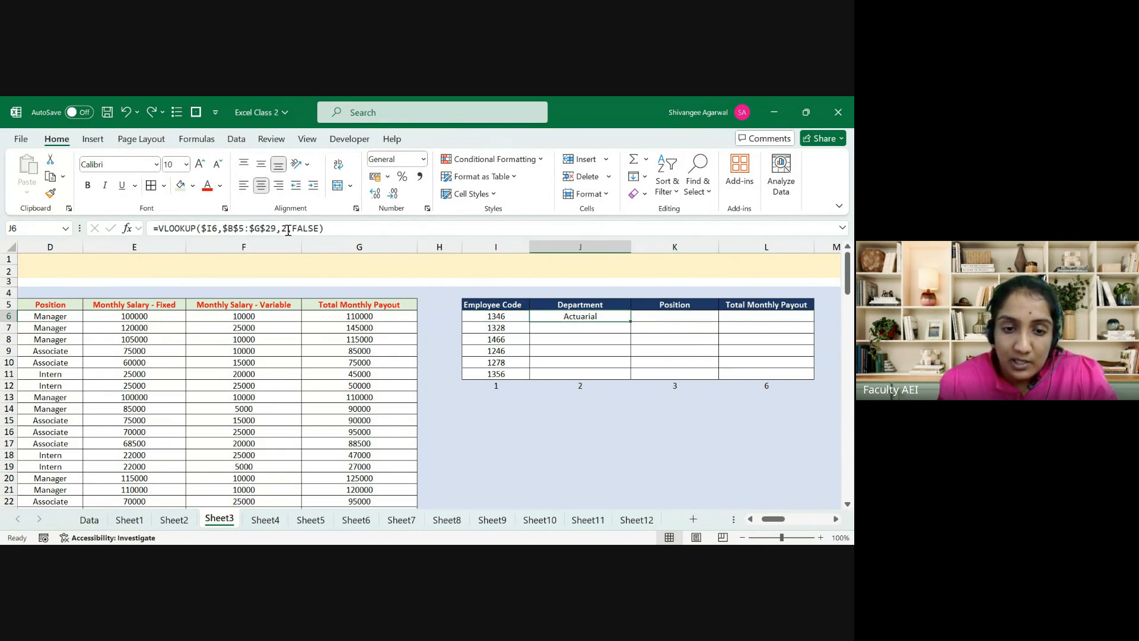
Step: Replace the column index 2 with J12 in J6's lookup and fill it across to L6
click(289, 231)
key(BackSpace)
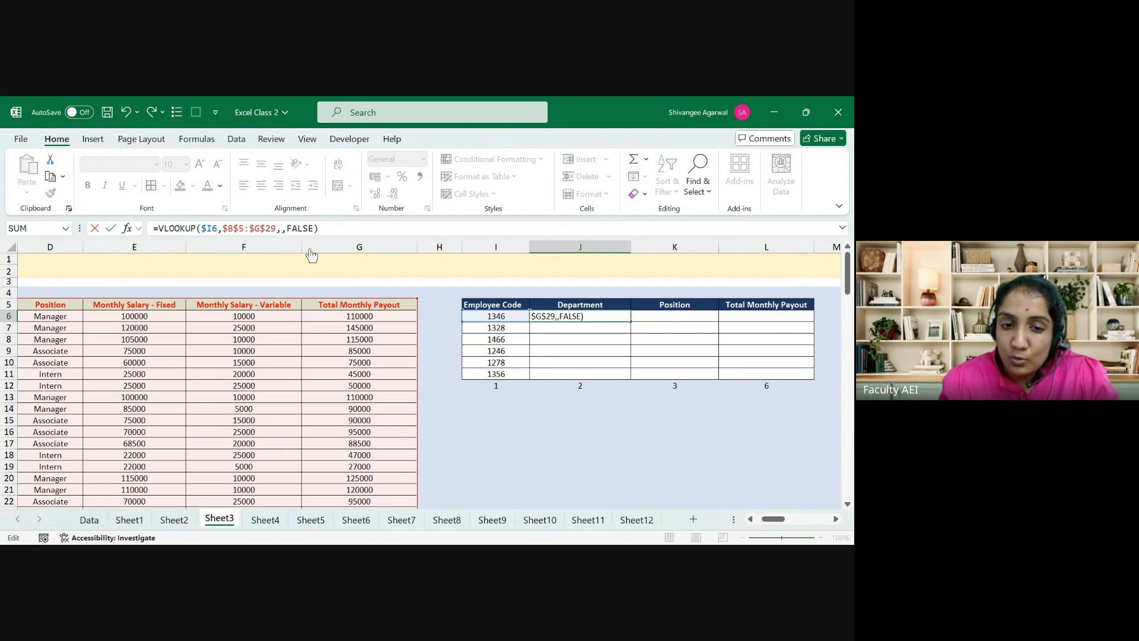
click(551, 385)
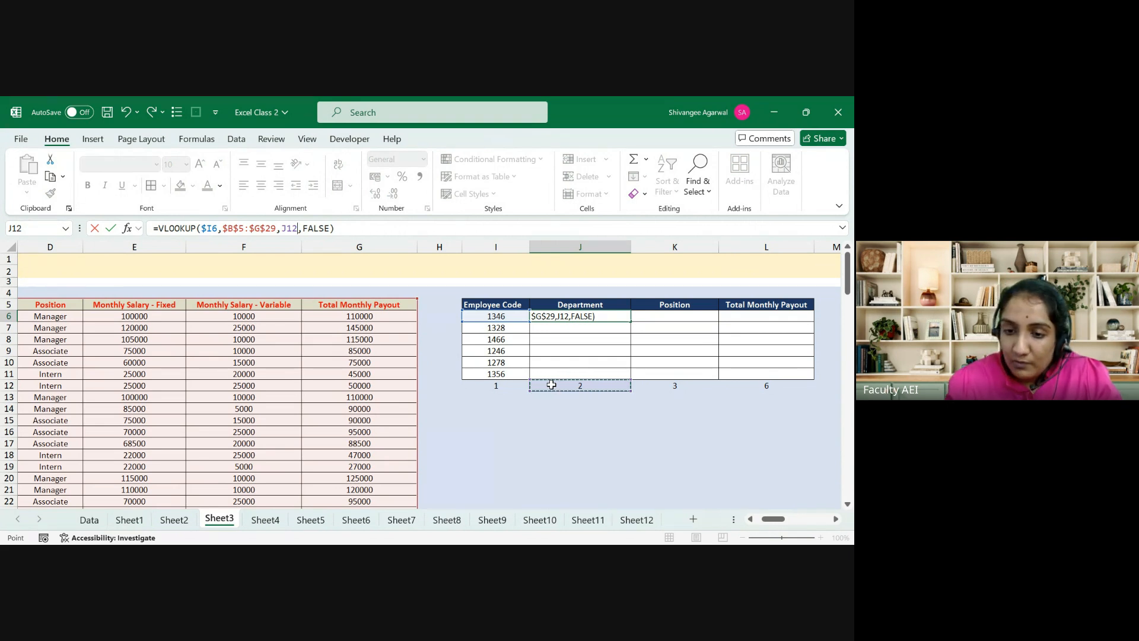
key(ctrl+Return)
key(shift+Right)
key(shift+Right)
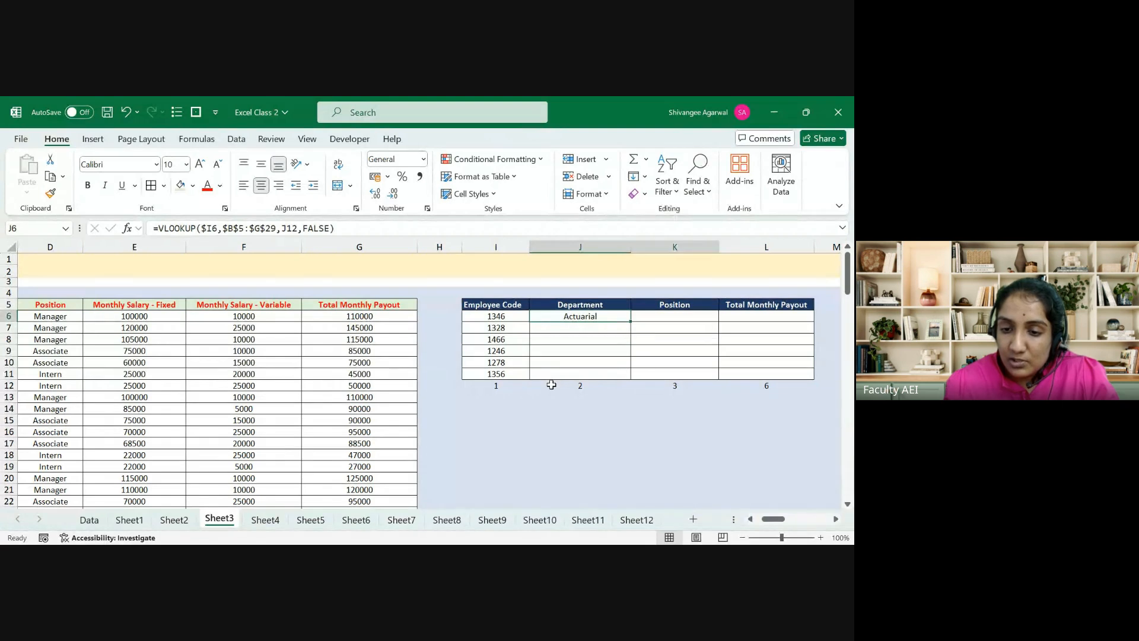
key(ctrl+r)
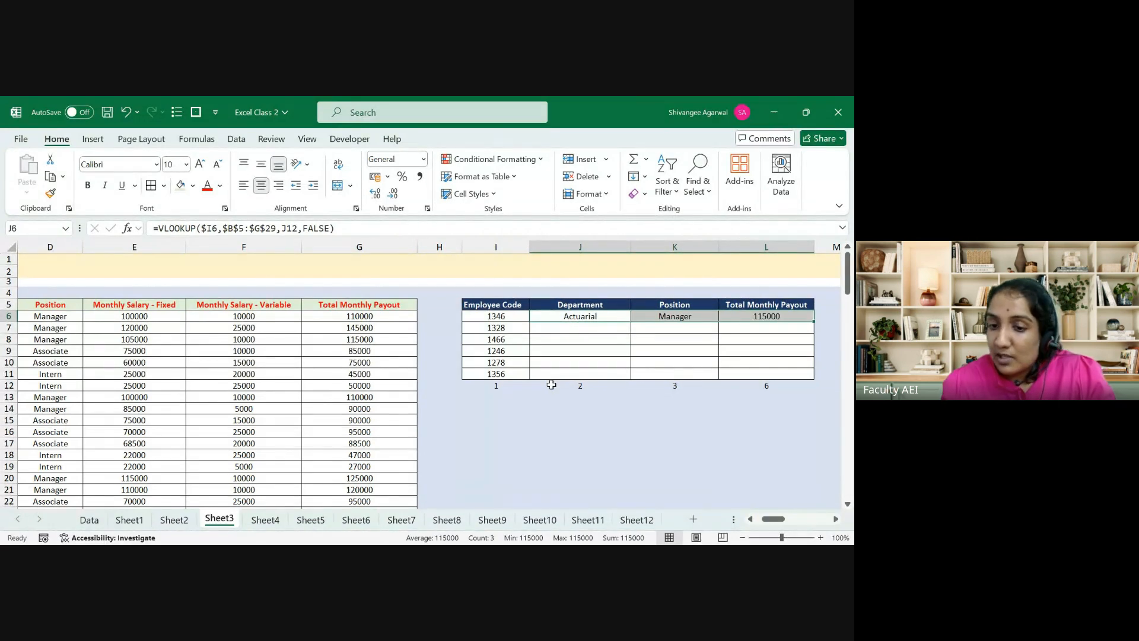
Step: Check the copied formulas in K6 and L6, which return Manager and 115000
key(Right)
key(F2)
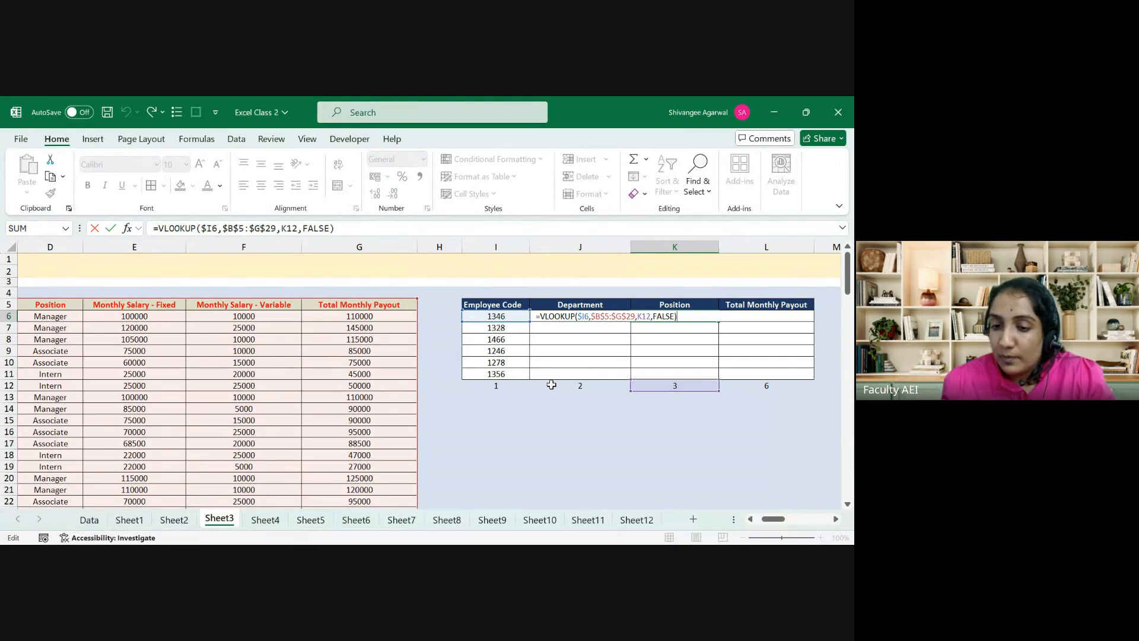
key(Escape)
key(Right)
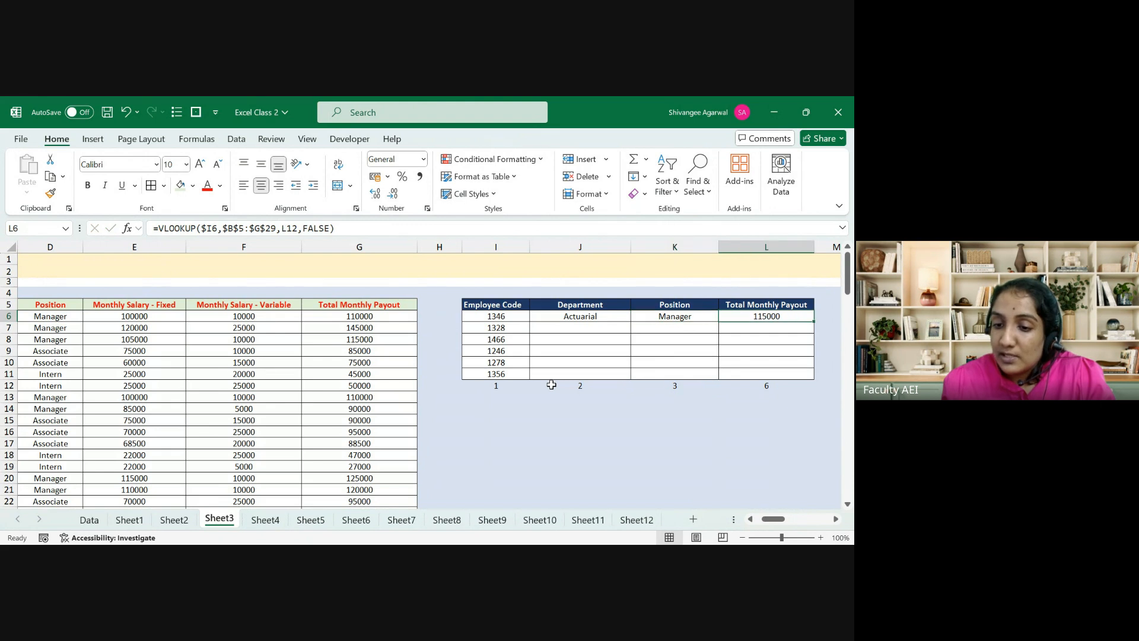
key(F2)
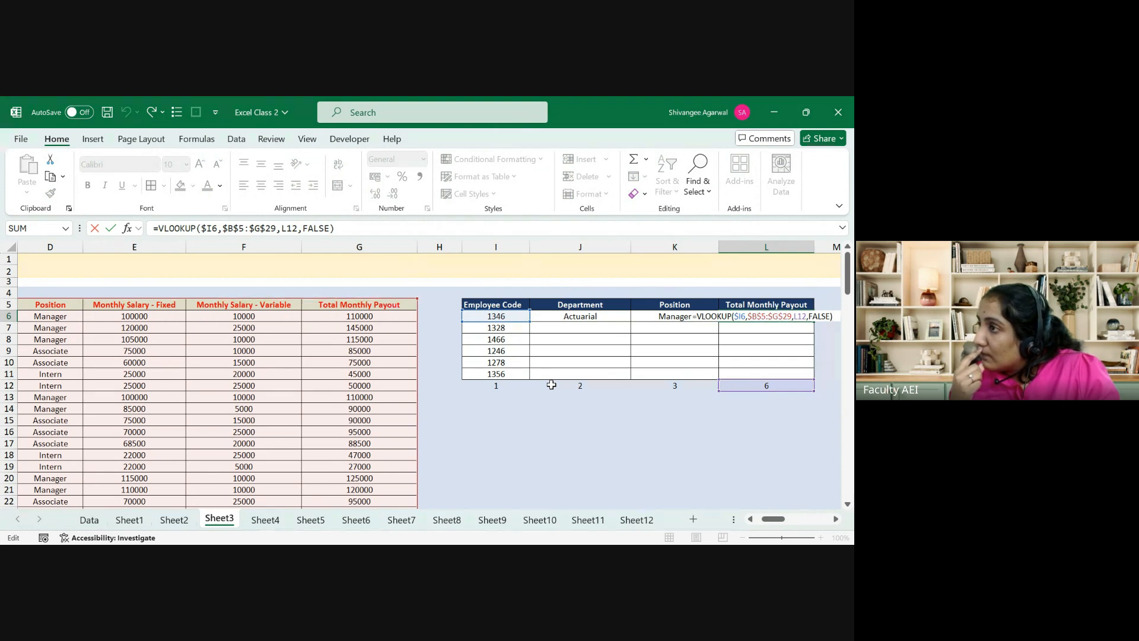
key(ctrl+Return)
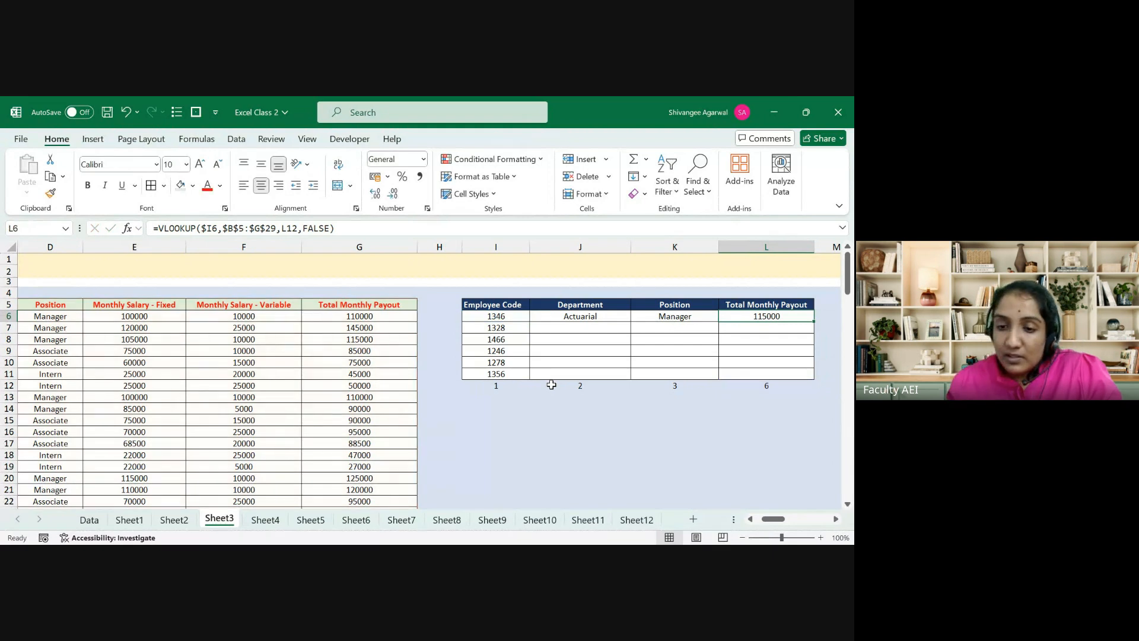
key(Up)
Step: Recheck employee 1346's payout formula in L6, then switch to Sheet1's VLOOKUP example
key(shift+Right)
key(shift+Right)
key(shift+Right)
key(shift+Right)
key(shift+Right)
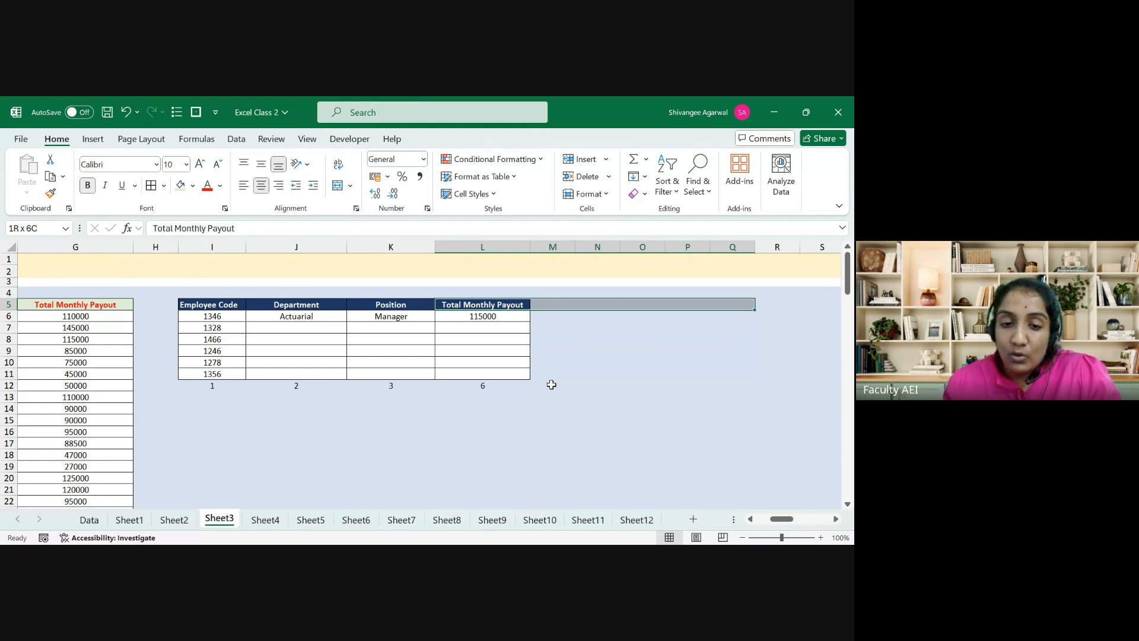
key(Down)
key(Down)
key(Down)
key(Down)
key(Down)
key(Down)
key(Down)
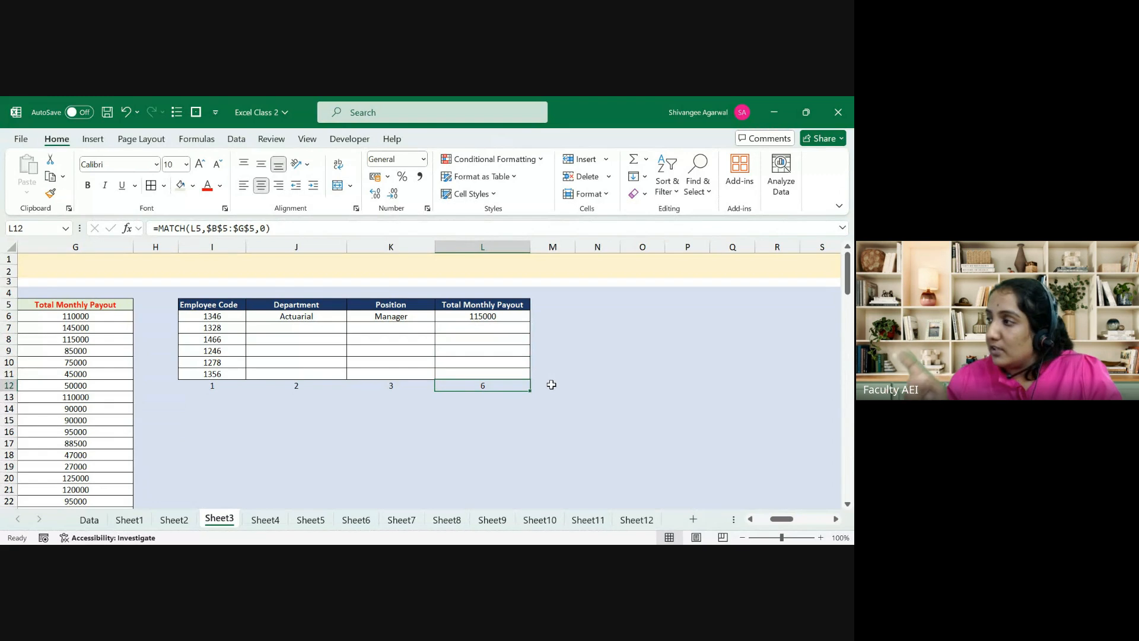
key(Up)
key(Up)
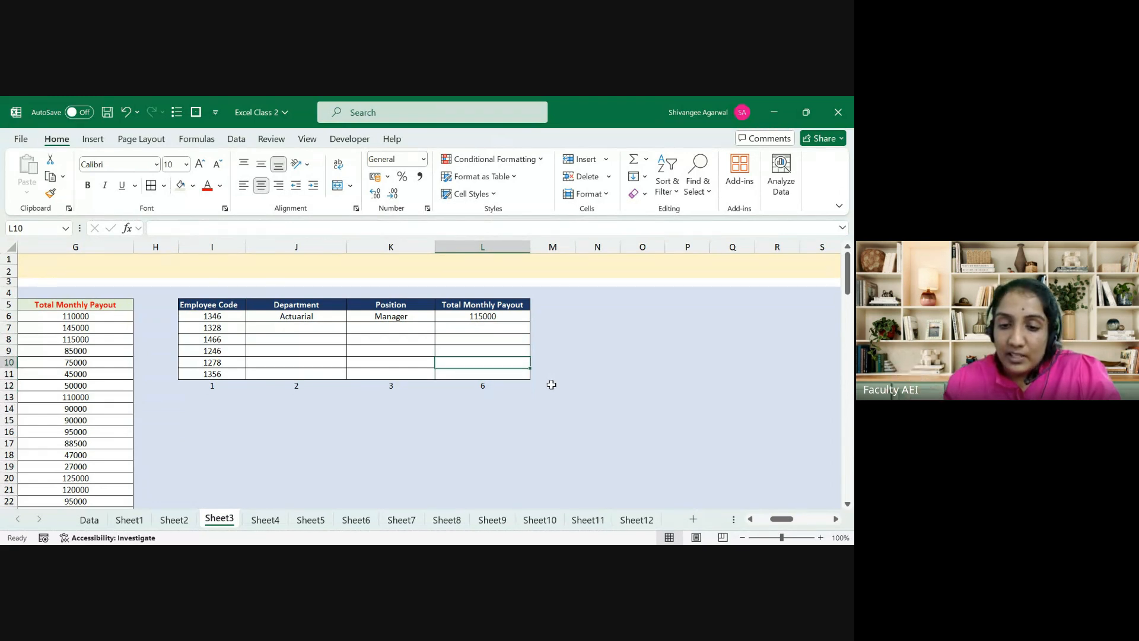
key(Up)
key(Up)
key(Up)
key(Up)
key(F2)
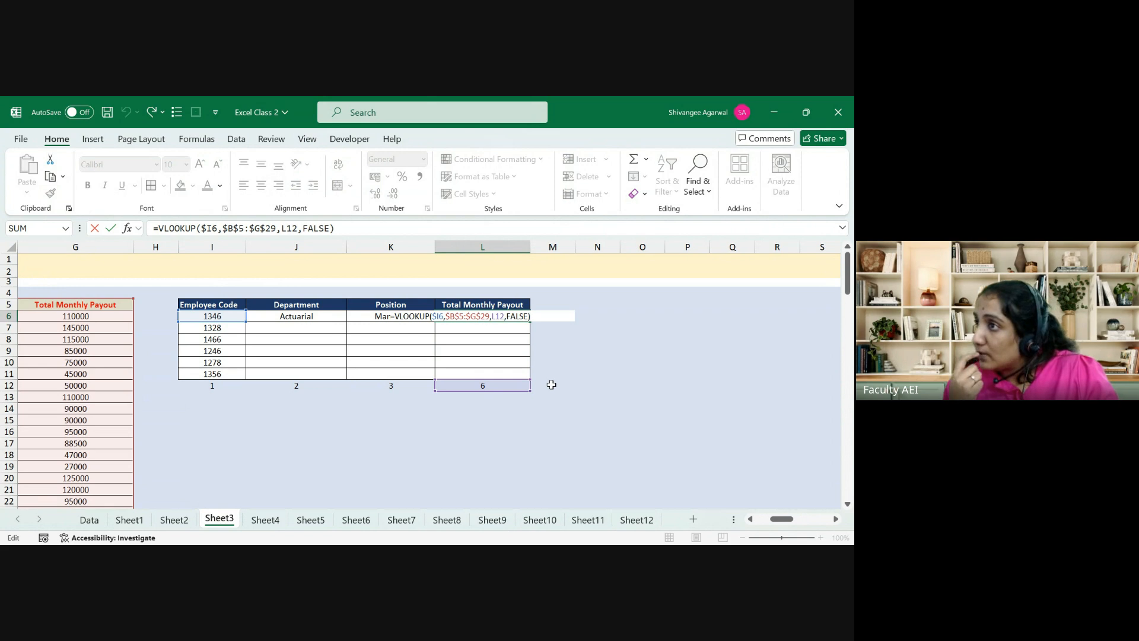
key(ctrl+Return)
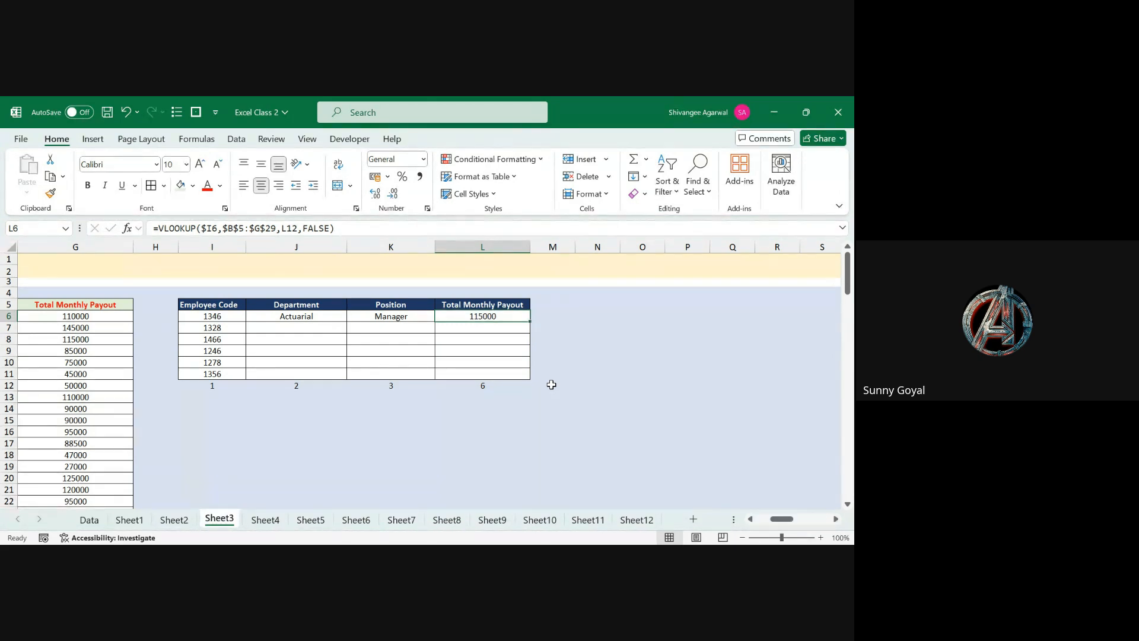
click(124, 520)
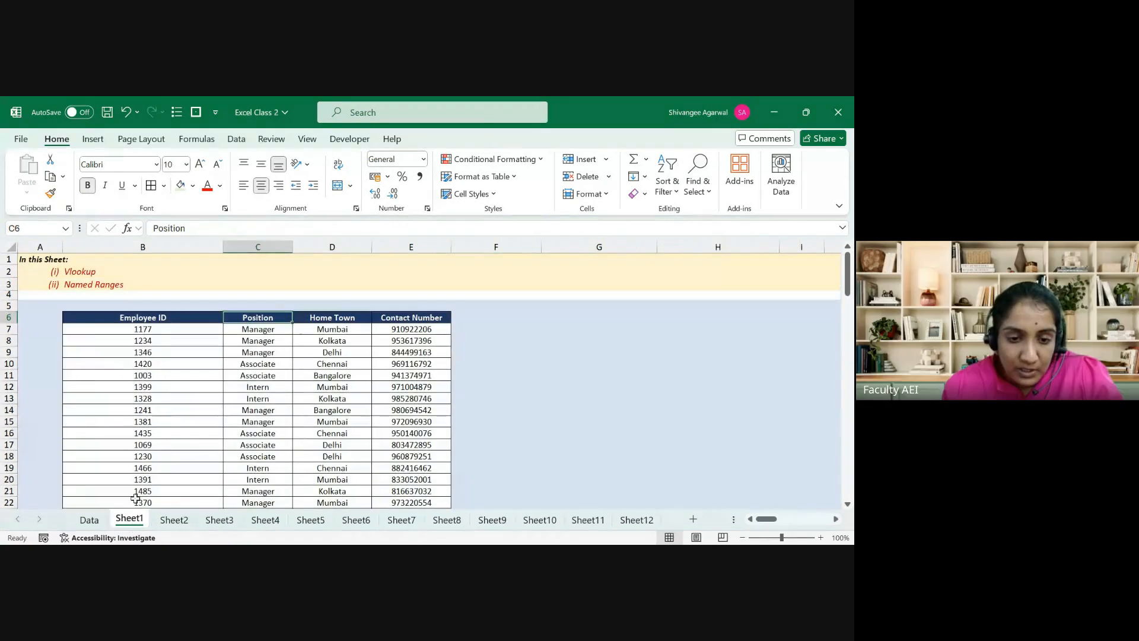
Step: Review Sheet1's Position, Home Town and Contact Number lookup formulas
click(255, 342)
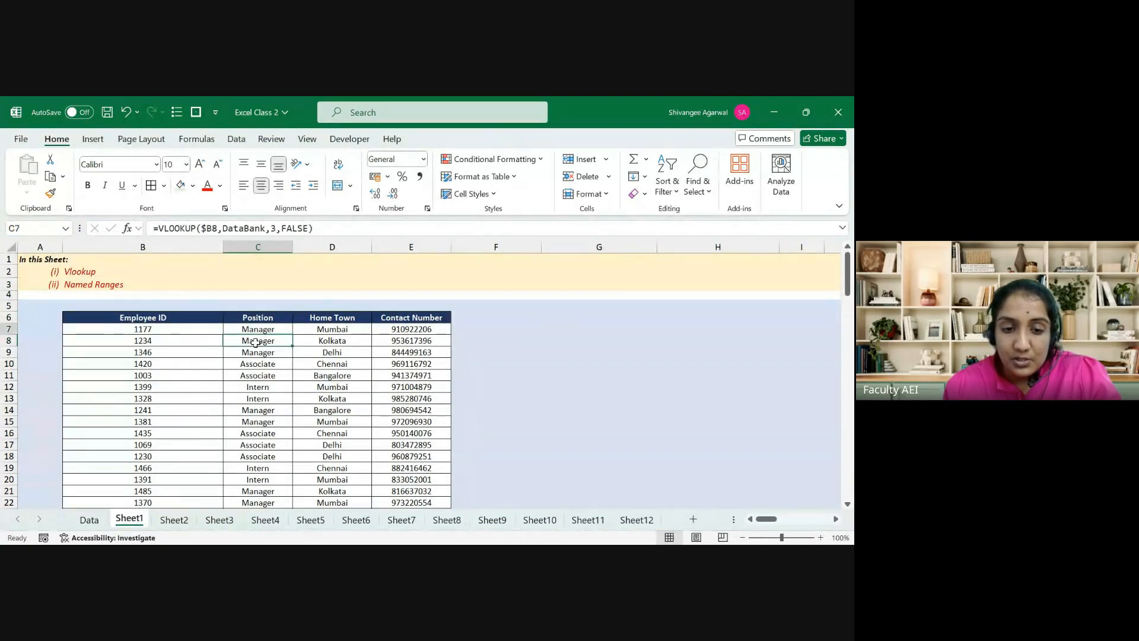
key(Up)
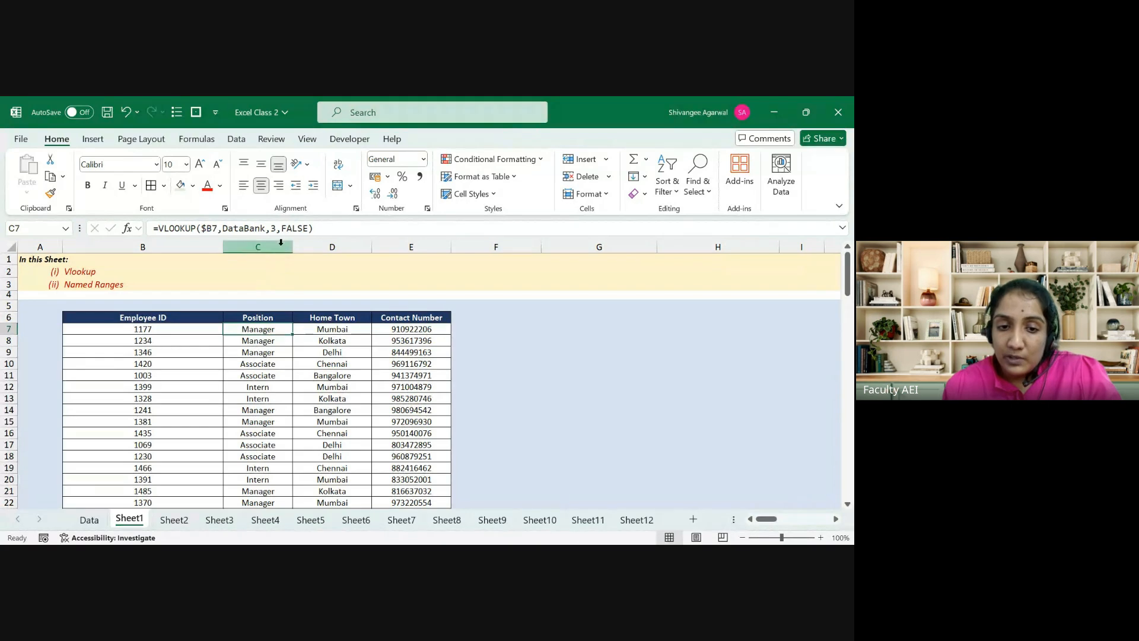
key(Right)
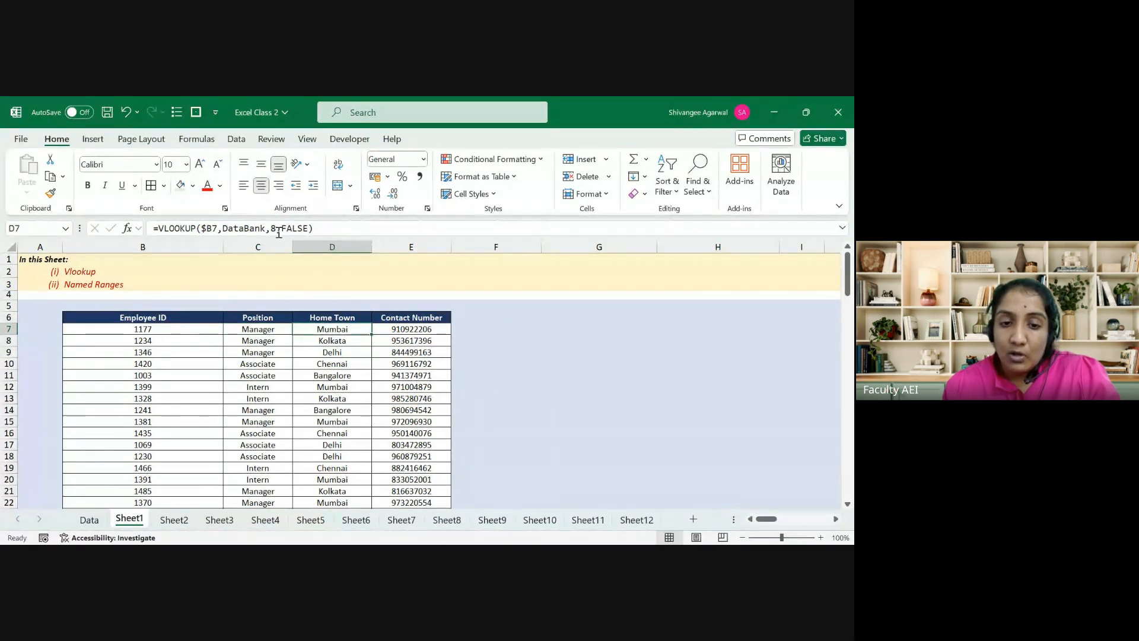
key(Right)
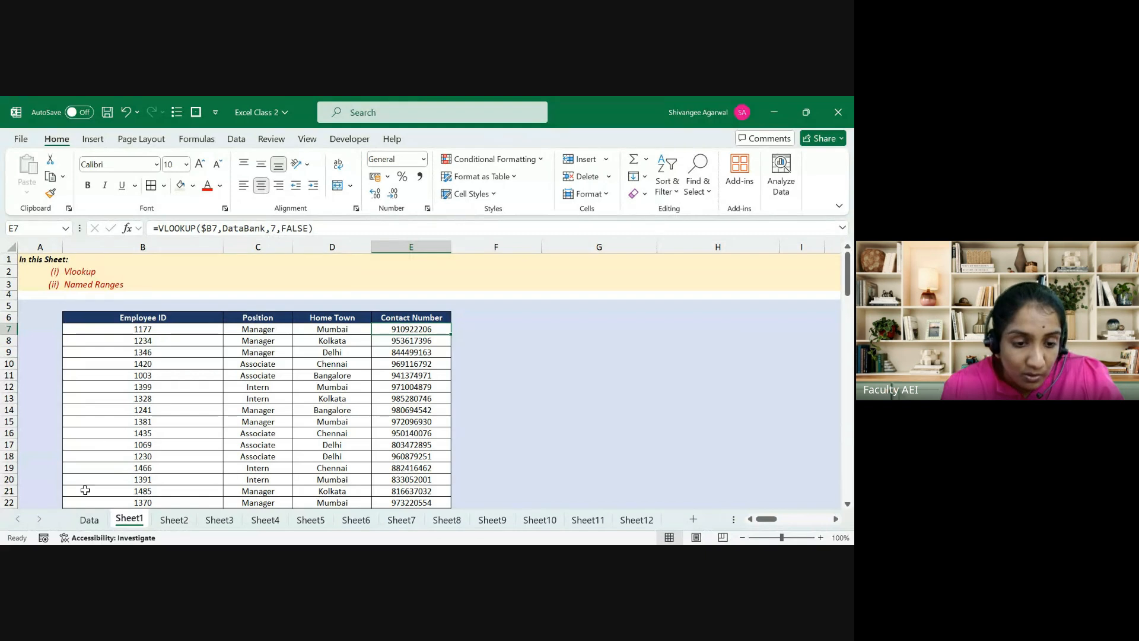
Step: Select the Data sheet's header row from Employee Code, then return to Sheet3
click(89, 519)
key(Home)
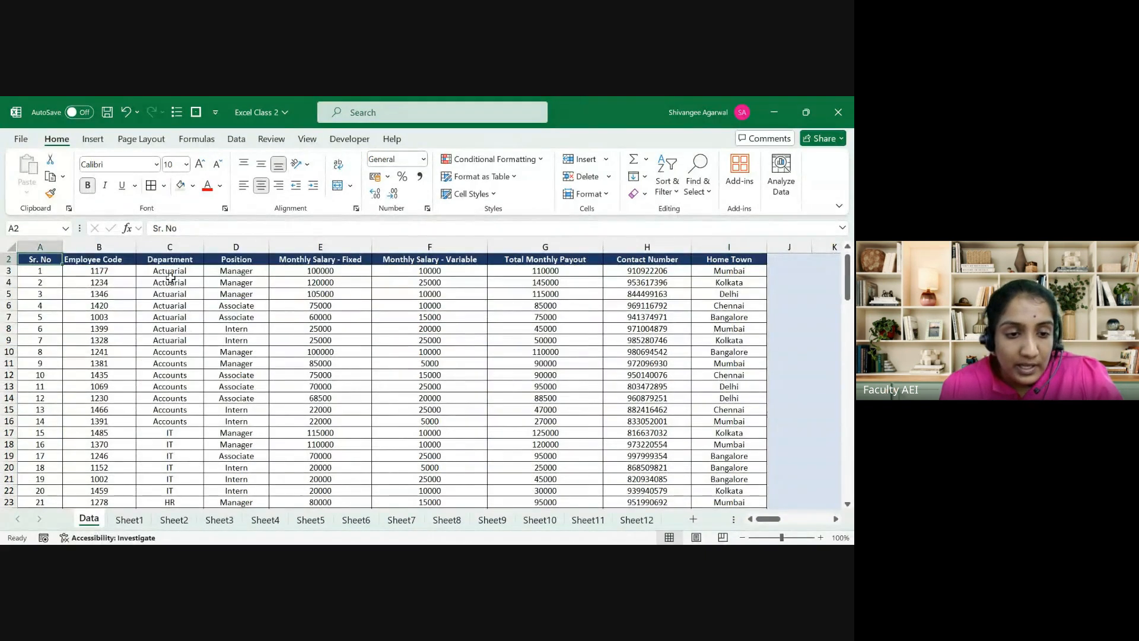
key(Right)
key(shift+Right)
key(shift+Right)
key(shift+Right)
key(shift+Right)
key(shift+Right)
key(shift+Right)
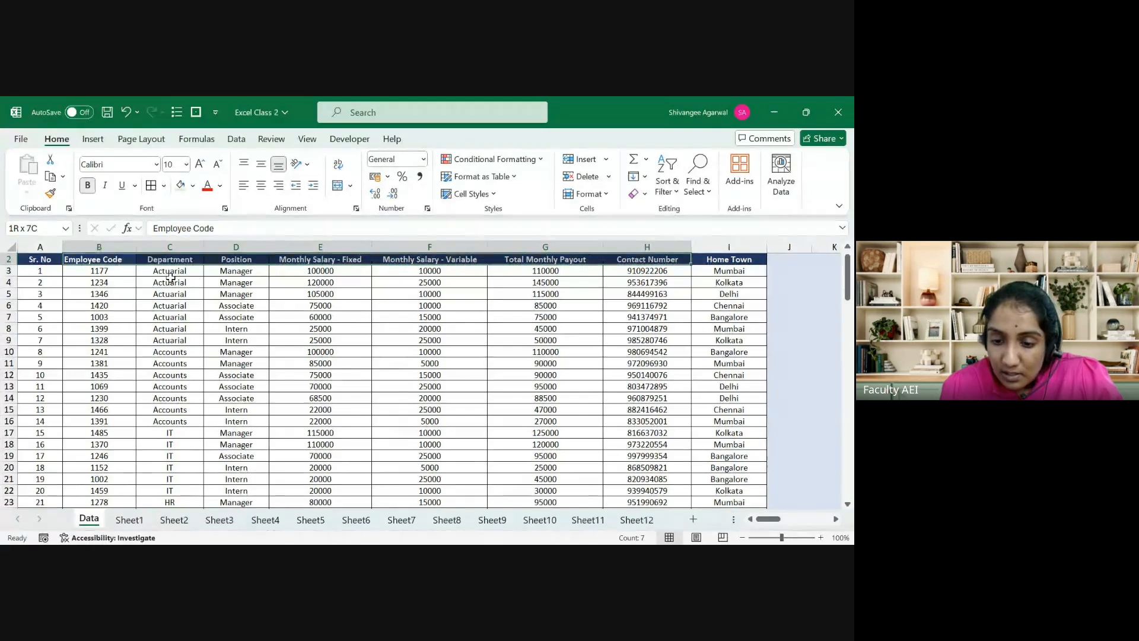
key(ctrl+Page_Down)
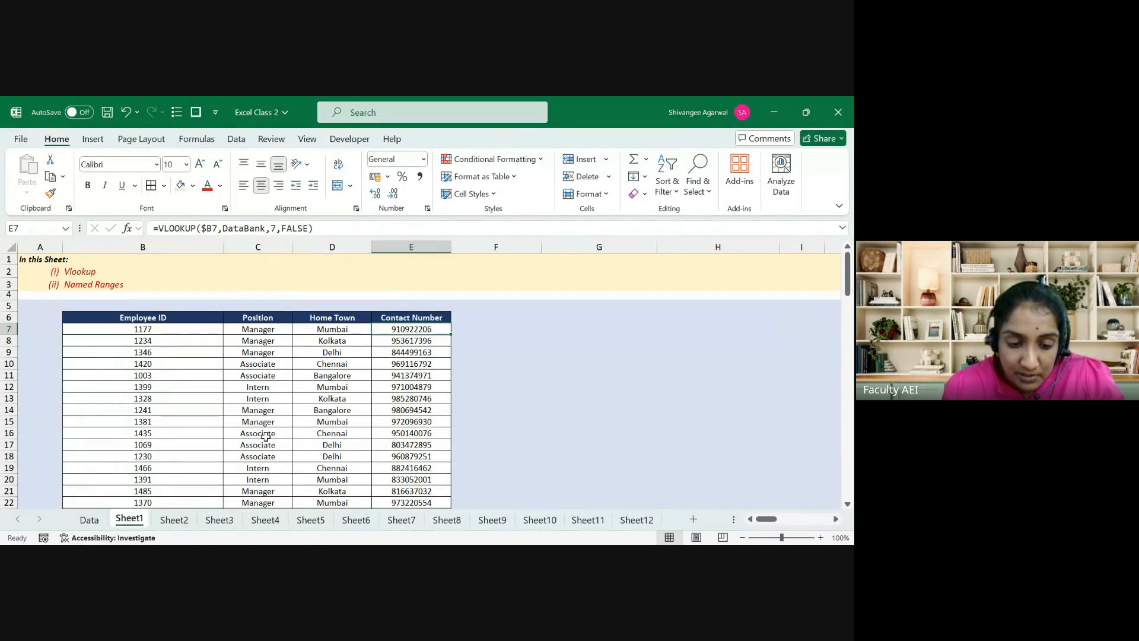
click(262, 521)
click(220, 521)
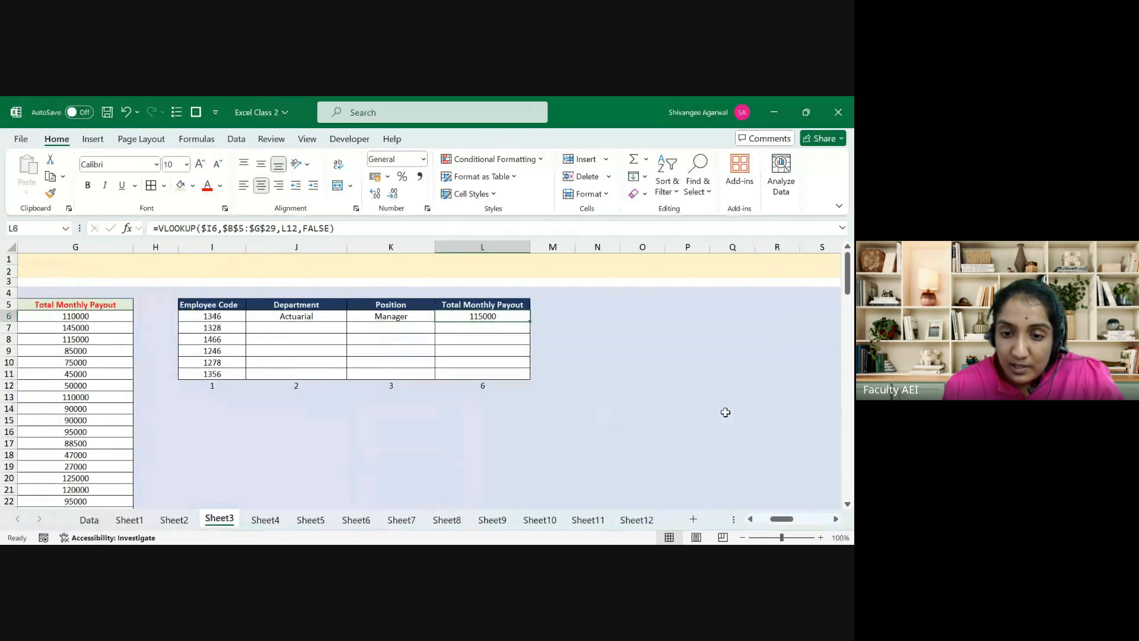
key(Down)
key(ctrl+Down)
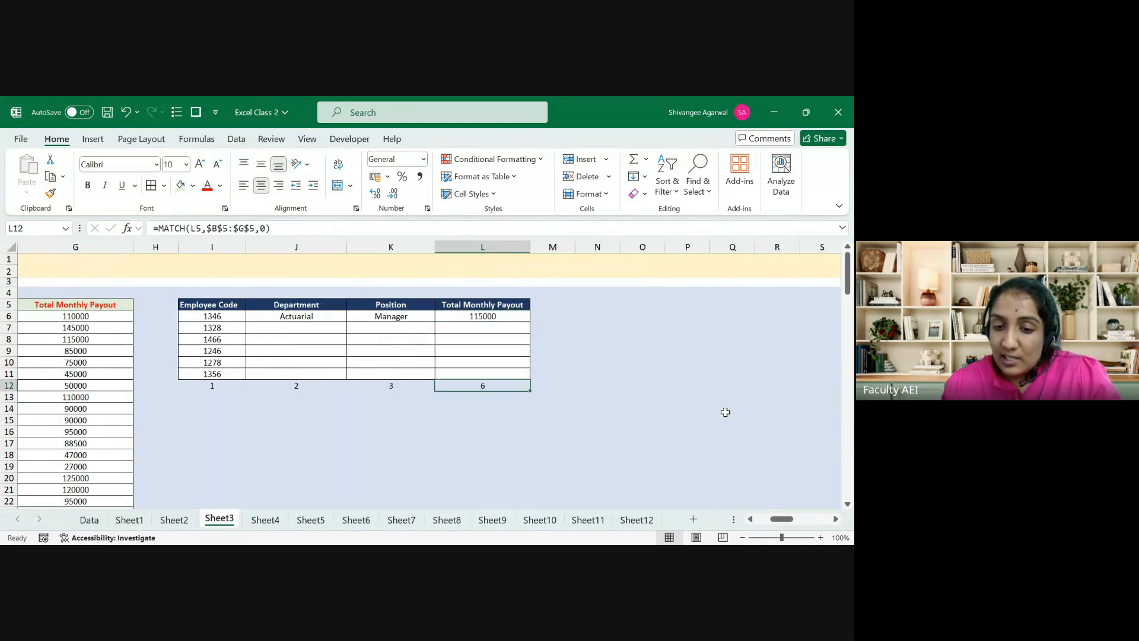
key(F2)
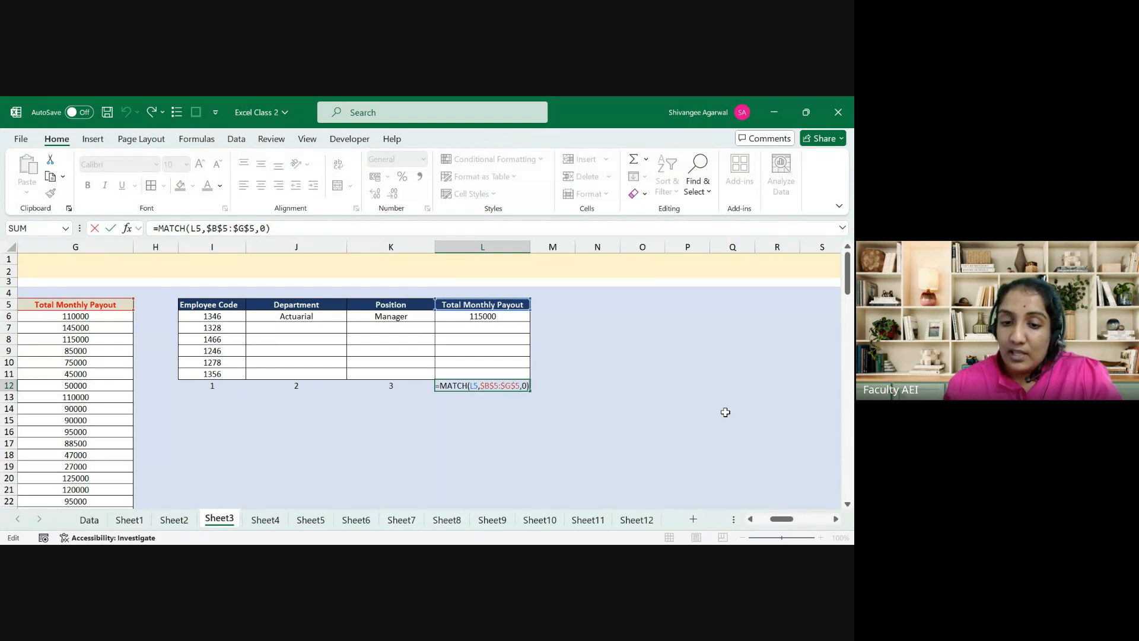
key(Escape)
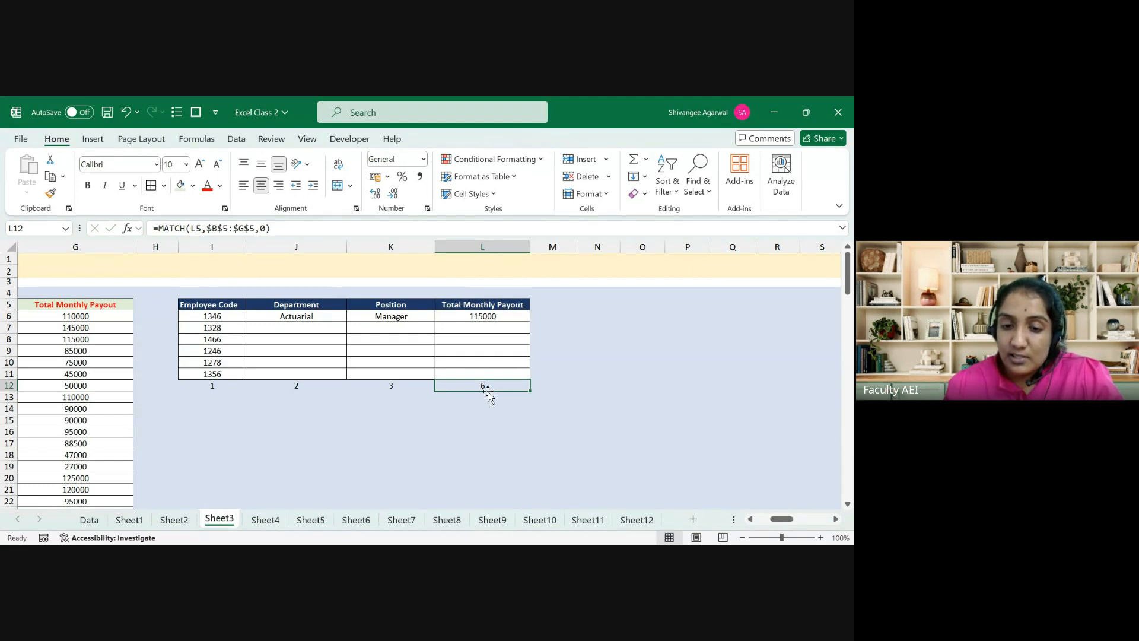
key(Up)
key(Up)
key(Up)
key(Up)
key(Up)
key(Up)
key(F2)
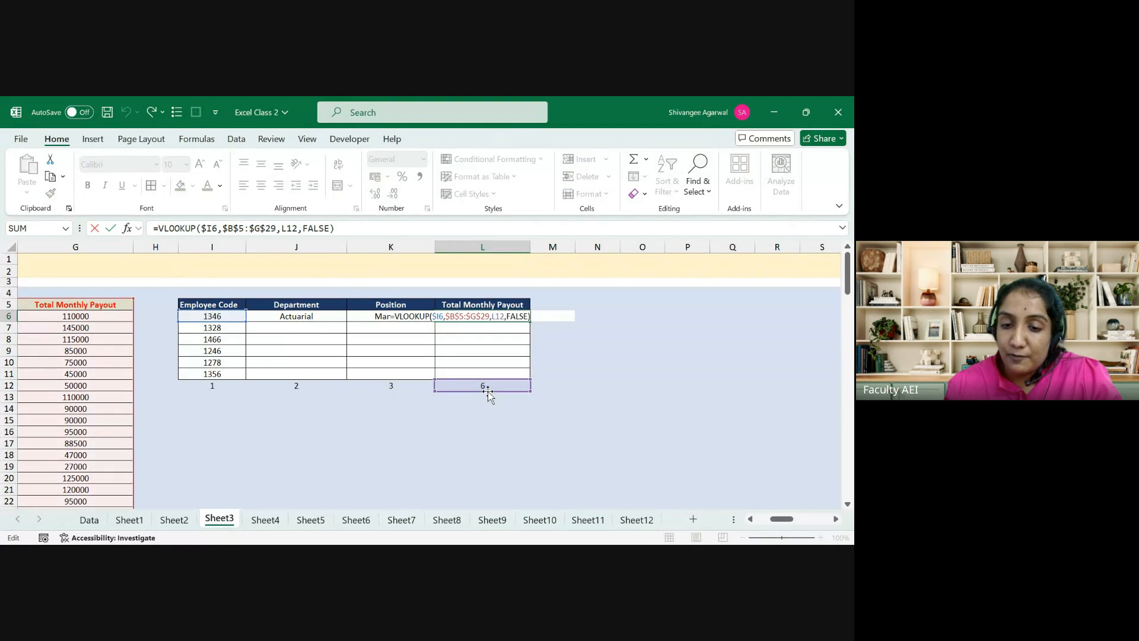
click(286, 233)
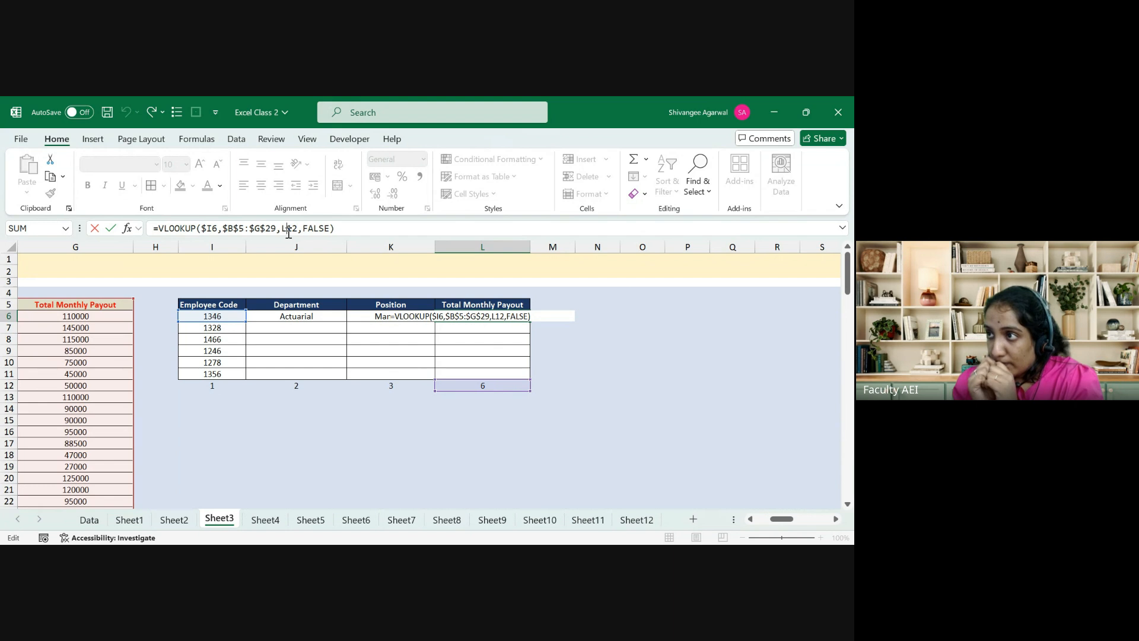
Step: Fill the Department formula across J6:L11 and inspect the #VALUE! error in J7
key(shift+Tab)
key(shift+Tab)
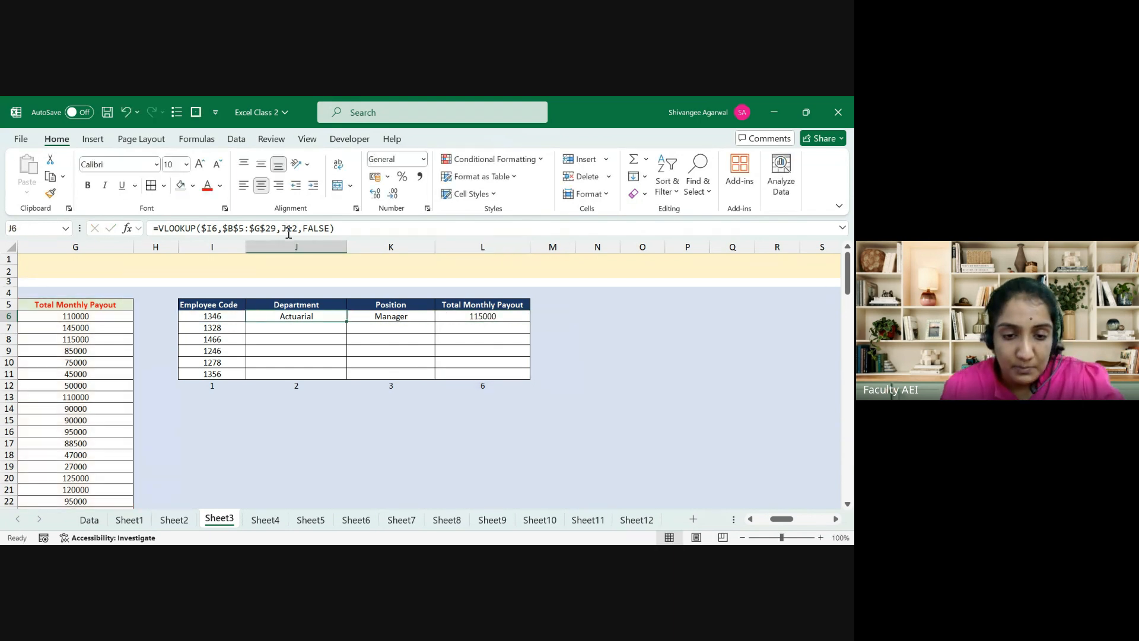
key(shift+Right)
key(shift+Right)
key(shift+Down)
key(shift+Down)
key(shift+Down)
key(shift+Down)
key(shift+Down)
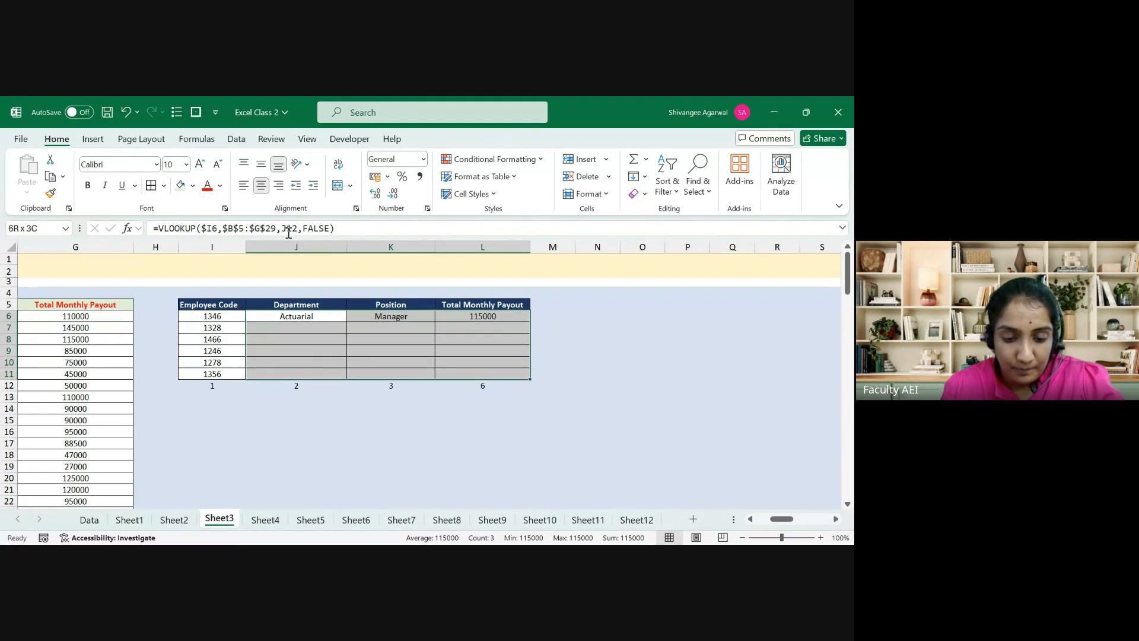
key(ctrl+d)
key(Down)
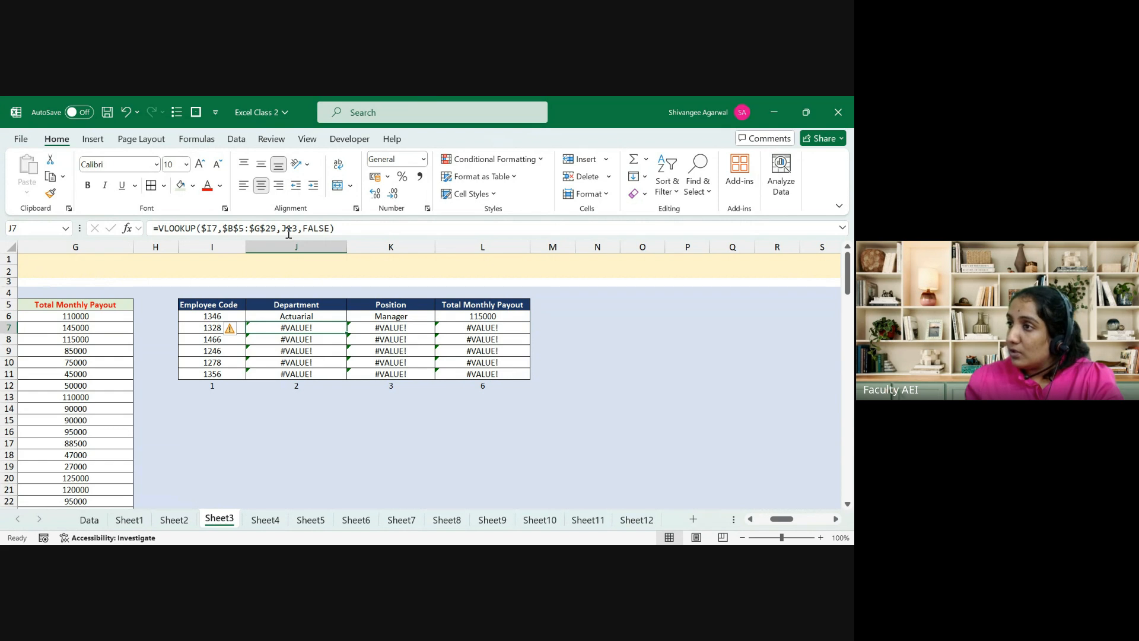
key(F2)
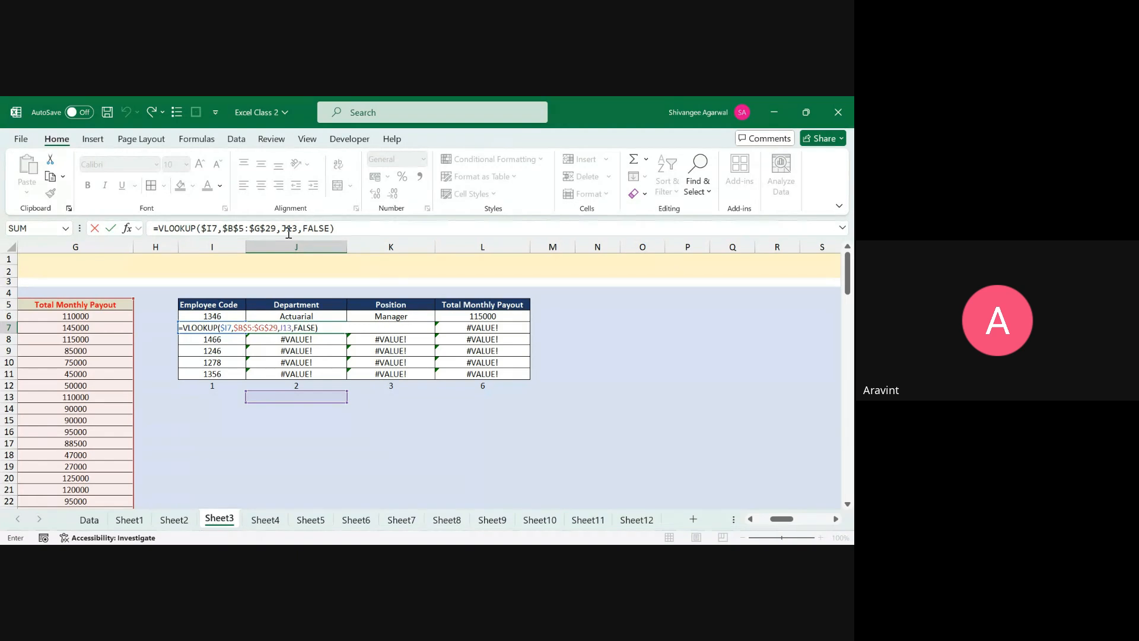
key(Escape)
Step: Clear the errors in J7:L11 and the Manager and 115000 results in K6:L6
key(Up)
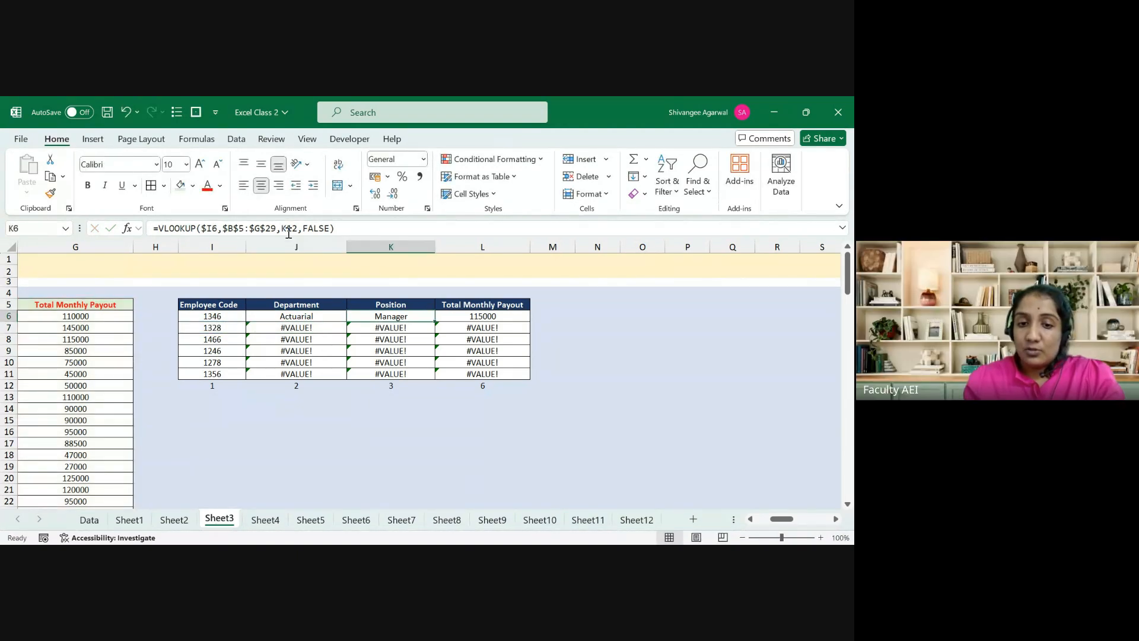
key(Down)
key(shift+Right)
key(shift+Right)
key(ctrl+shift+Down)
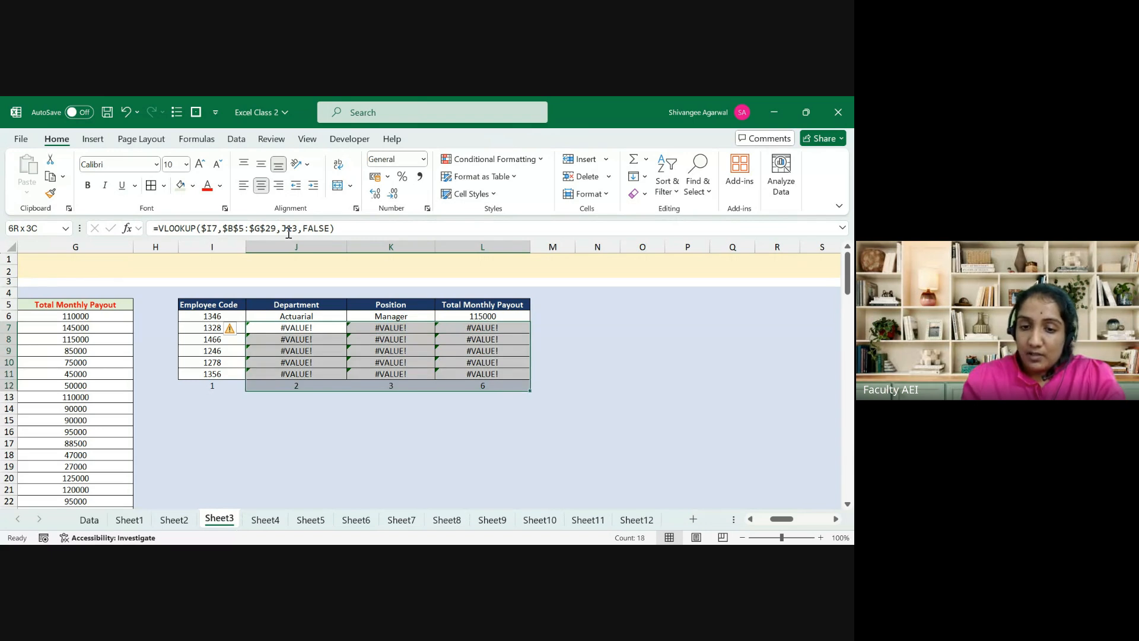
key(shift+Up)
key(Delete)
key(Up)
key(Right)
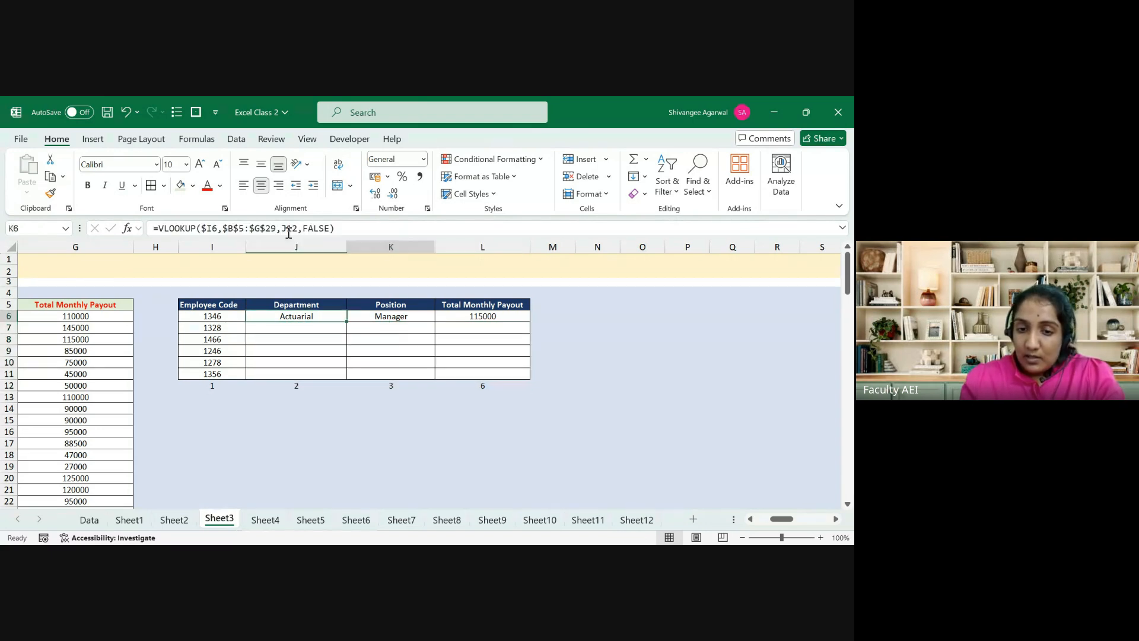
key(shift+Right)
key(Delete)
key(Left)
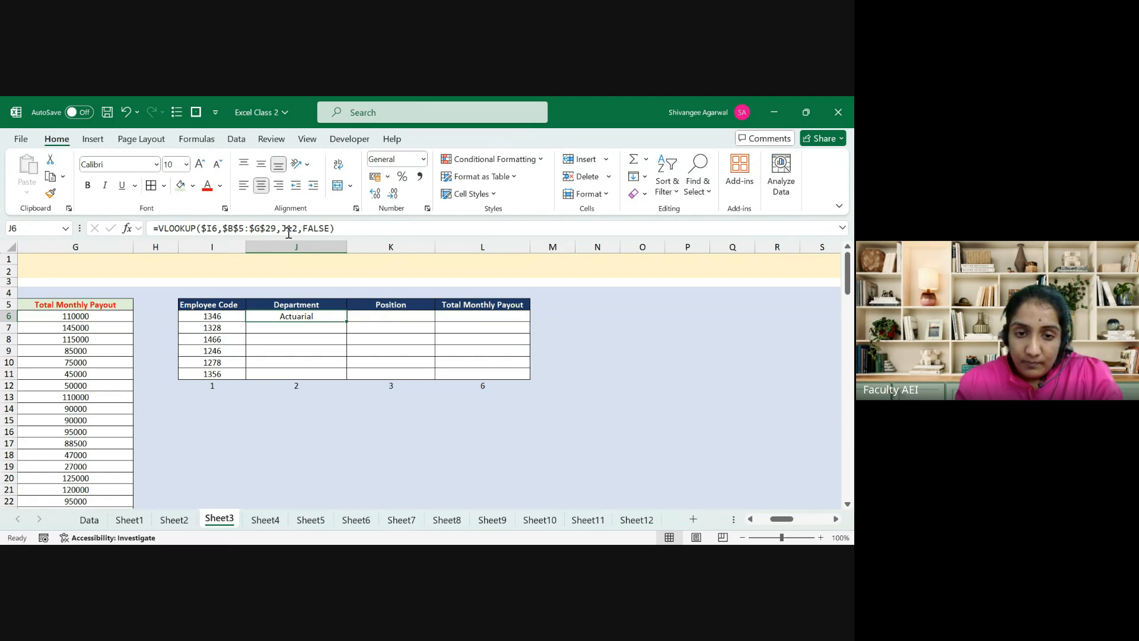
Step: Lock J6's column-number reference as $J$12 and copy the formula across to L6
click(290, 230)
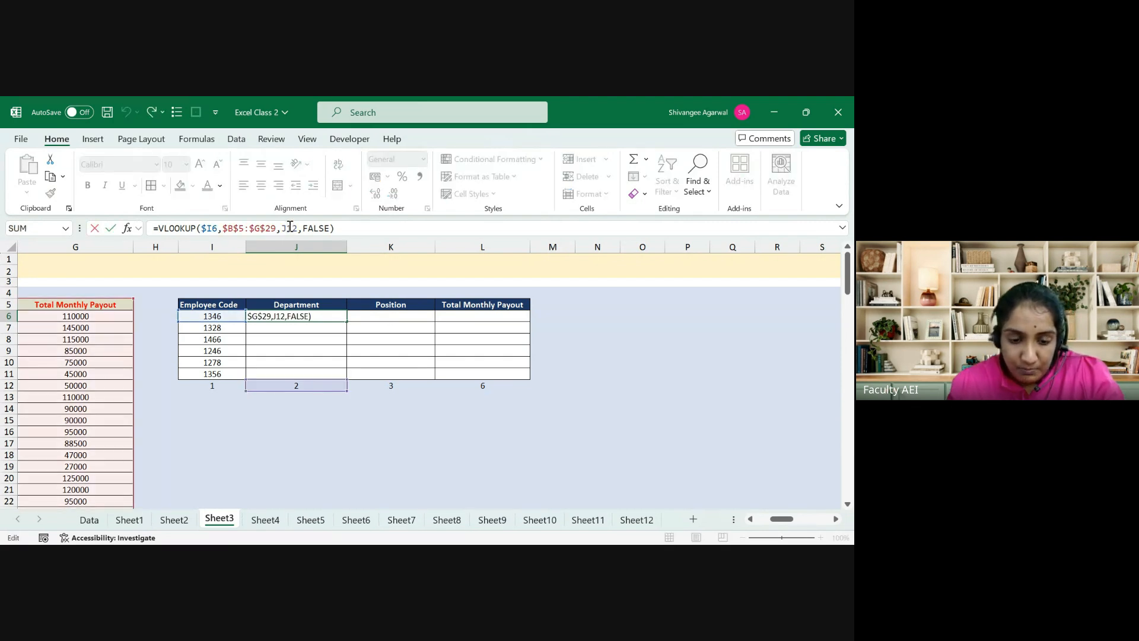
key(F4)
key(Return)
key(Up)
key(shift+Right)
key(shift+Right)
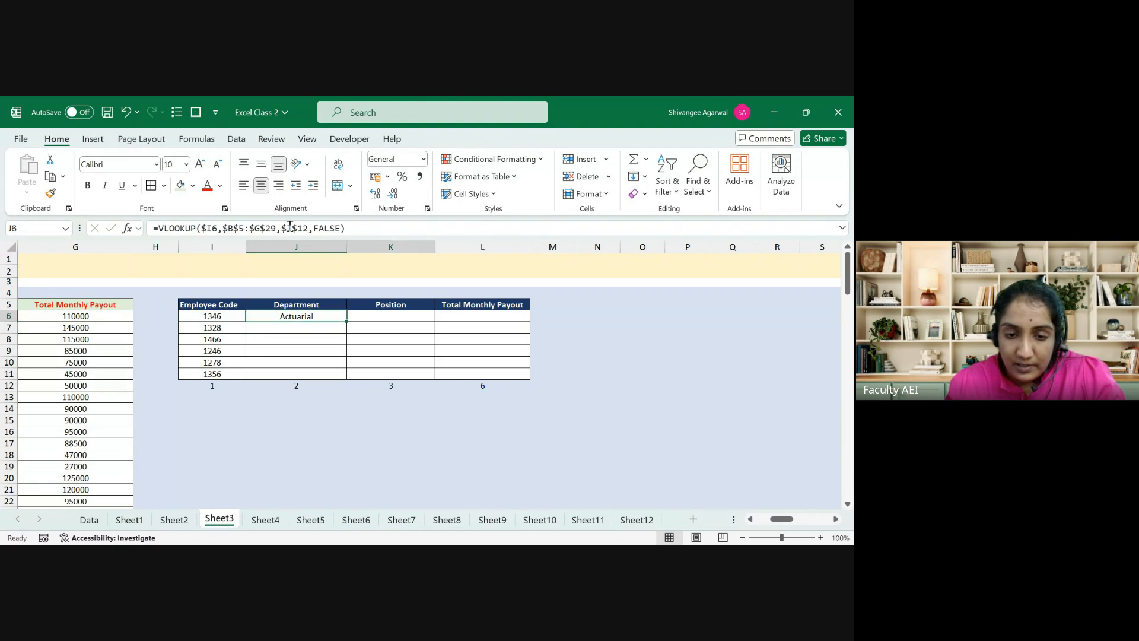
key(ctrl+r)
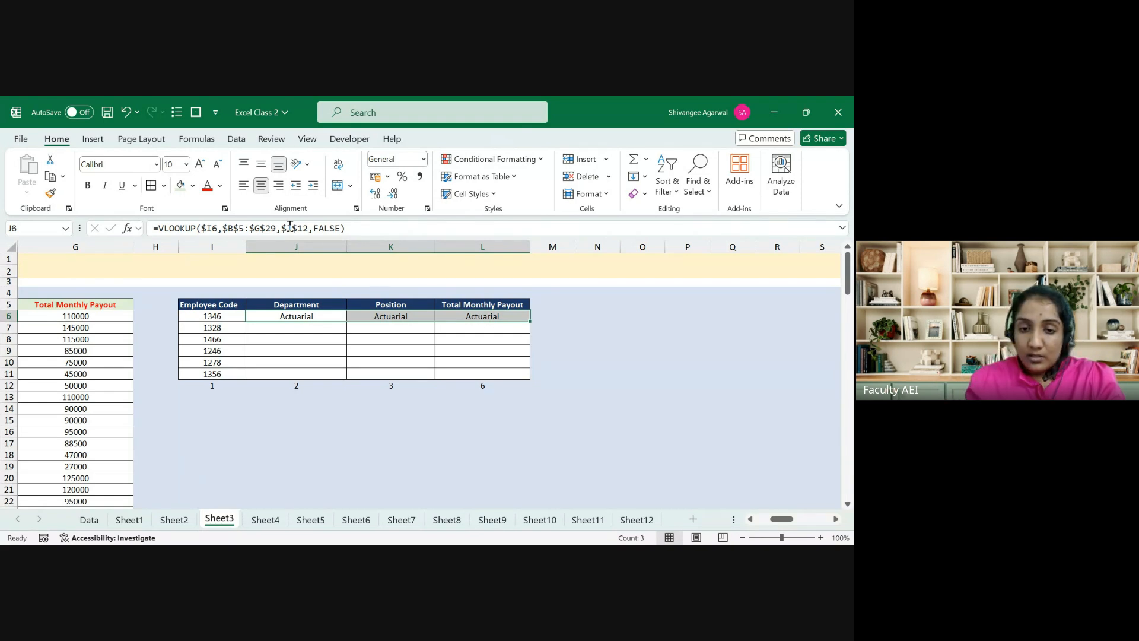
Step: Check K6 and L6, which wrongly return Actuarial, and select them for clearing
key(Right)
key(F2)
key(Escape)
key(Right)
key(F2)
key(Escape)
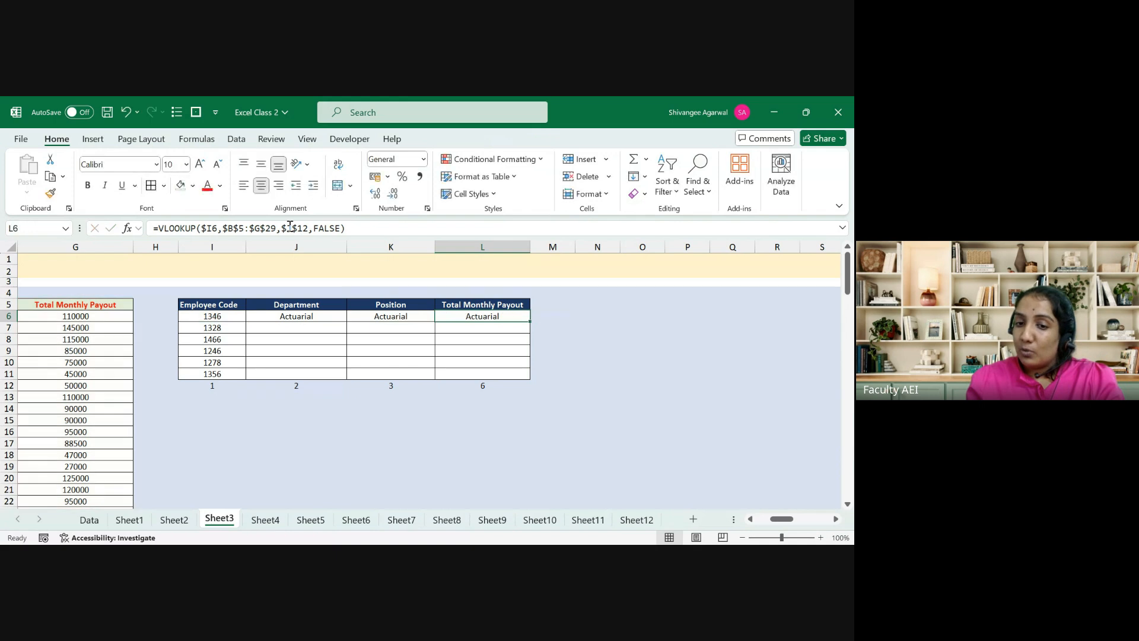
key(Left)
key(Left)
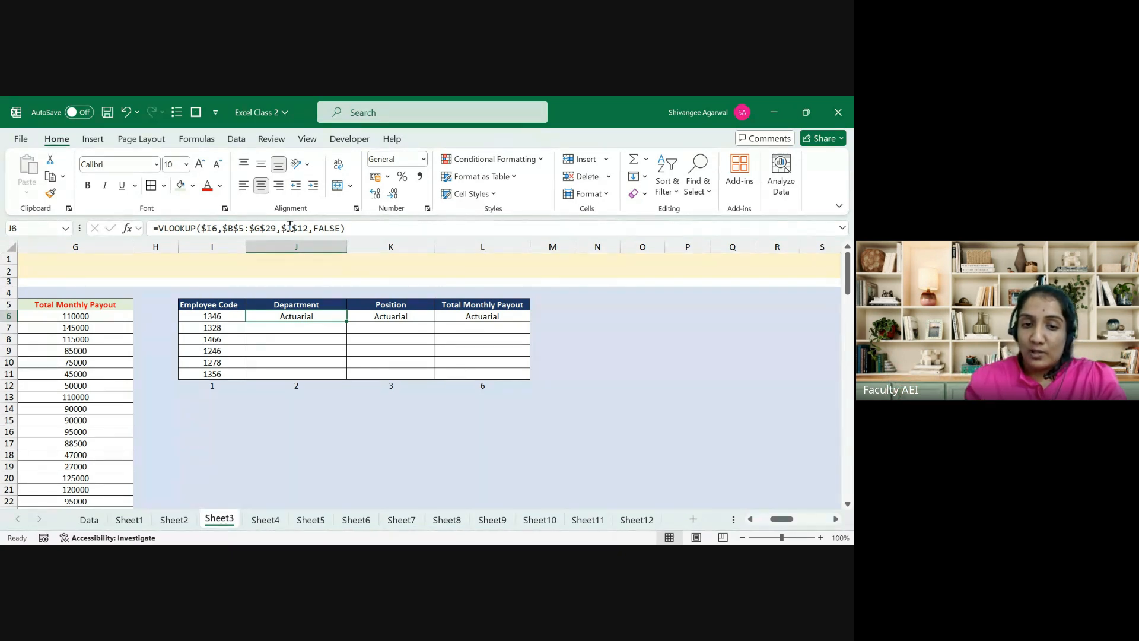
key(Right)
key(shift+Right)
Step: Change J6's reference to J$12 and fill the lookup formula across the whole table
key(Delete)
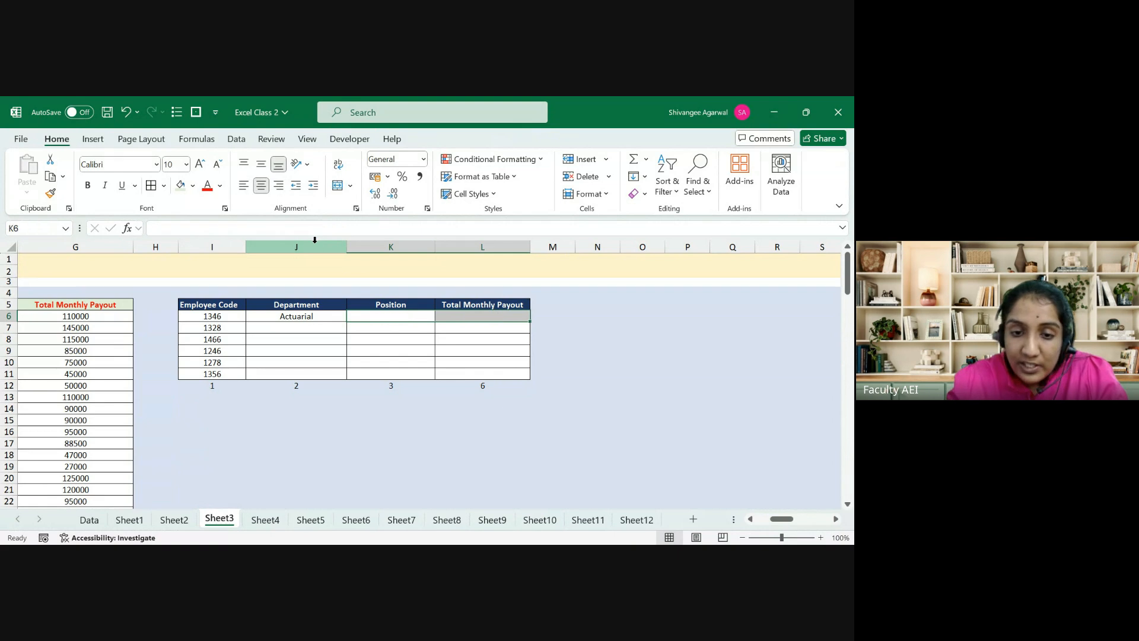
key(Left)
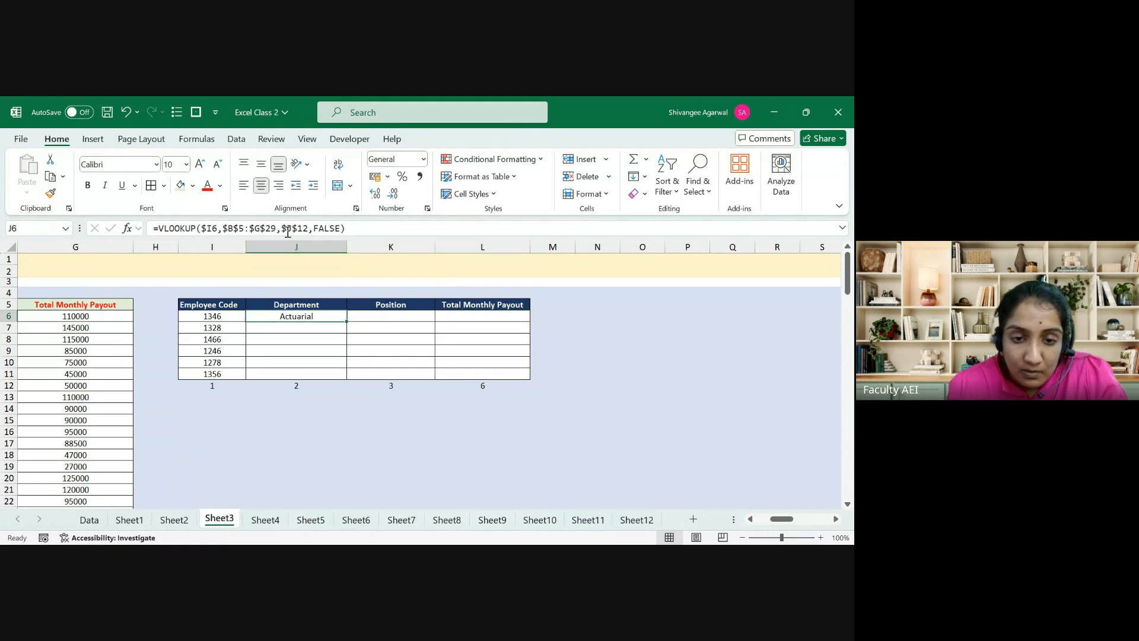
click(288, 230)
key(BackSpace)
key(Return)
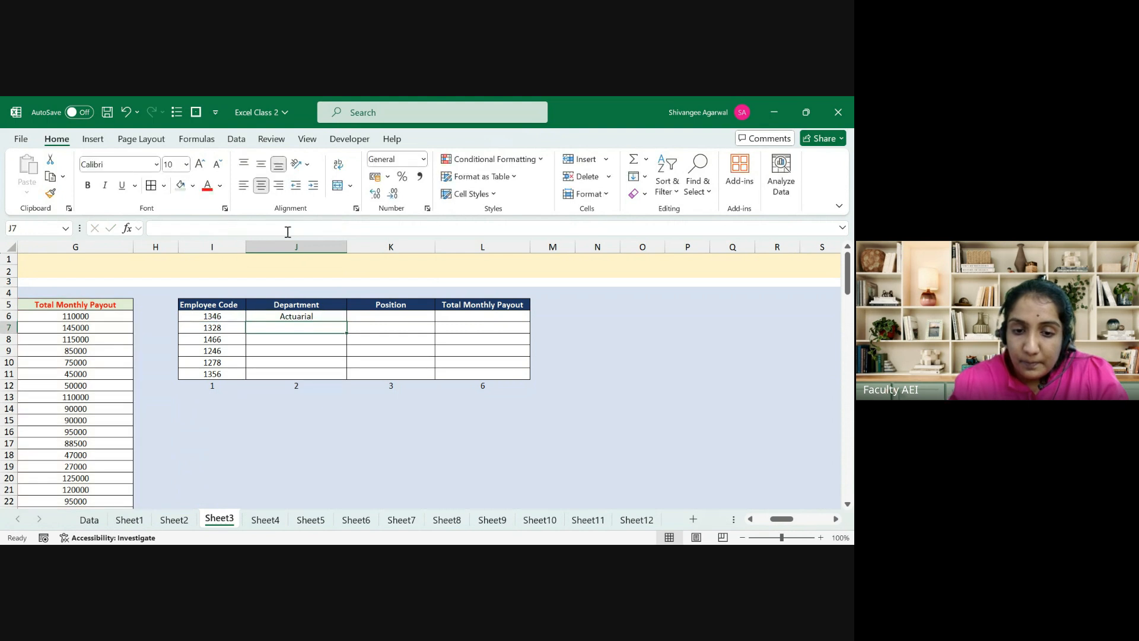
key(Up)
key(shift+Right)
key(shift+Right)
key(shift+Right)
key(shift+Down)
key(shift+Down)
key(shift+Down)
key(shift+Down)
key(shift+Left)
key(shift+Down)
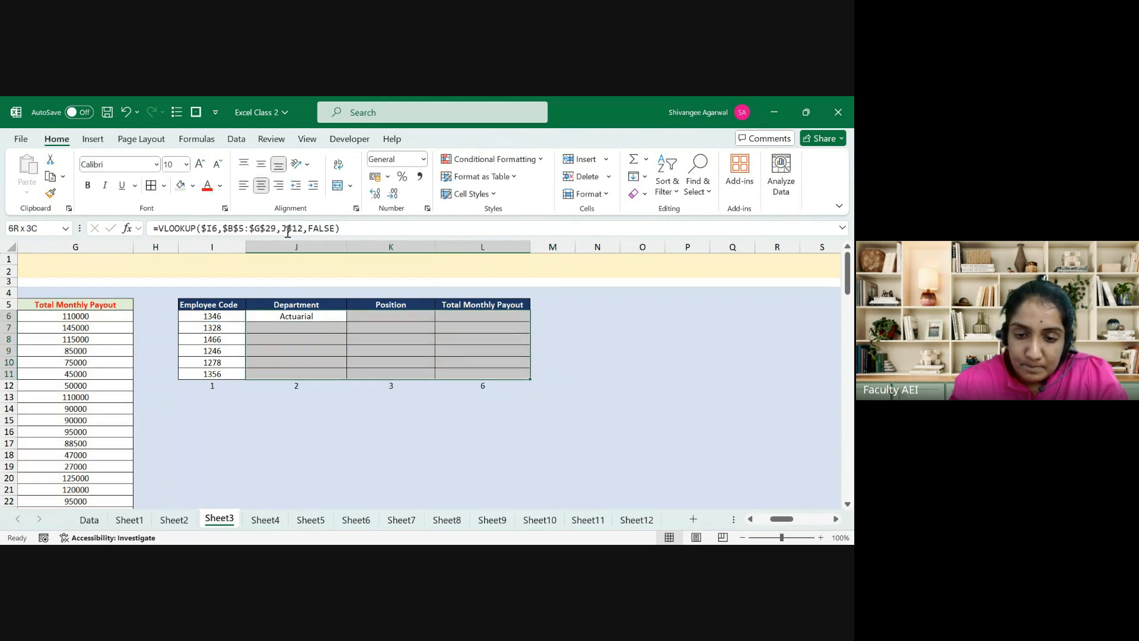
key(ctrl+r)
key(ctrl+d)
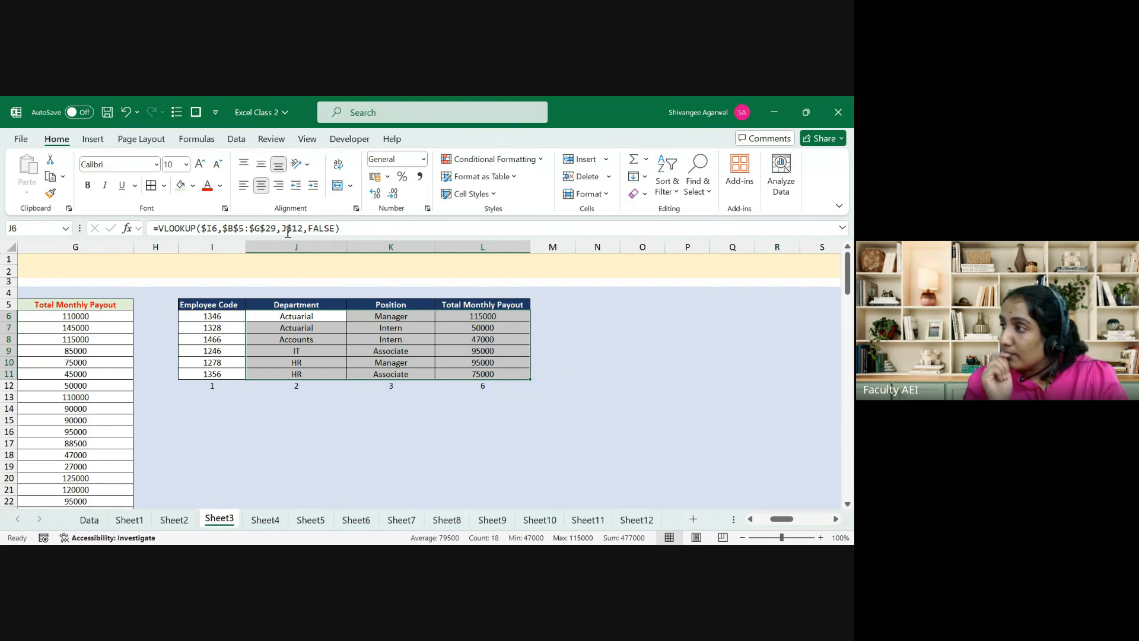
Step: Check K7's formula, then clear J7:L11 and the first employee's position and payout K6:L6
key(Down)
key(Right)
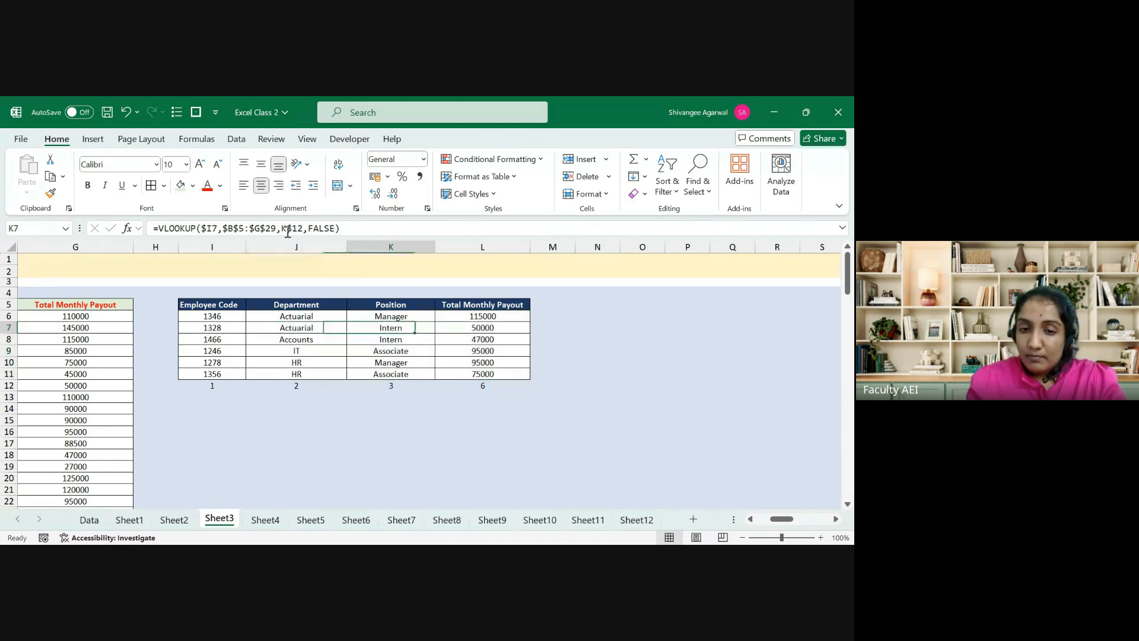
key(F2)
key(Escape)
key(Down)
key(shift+Down)
key(shift+Down)
key(shift+Down)
key(shift+Down)
key(shift+Down)
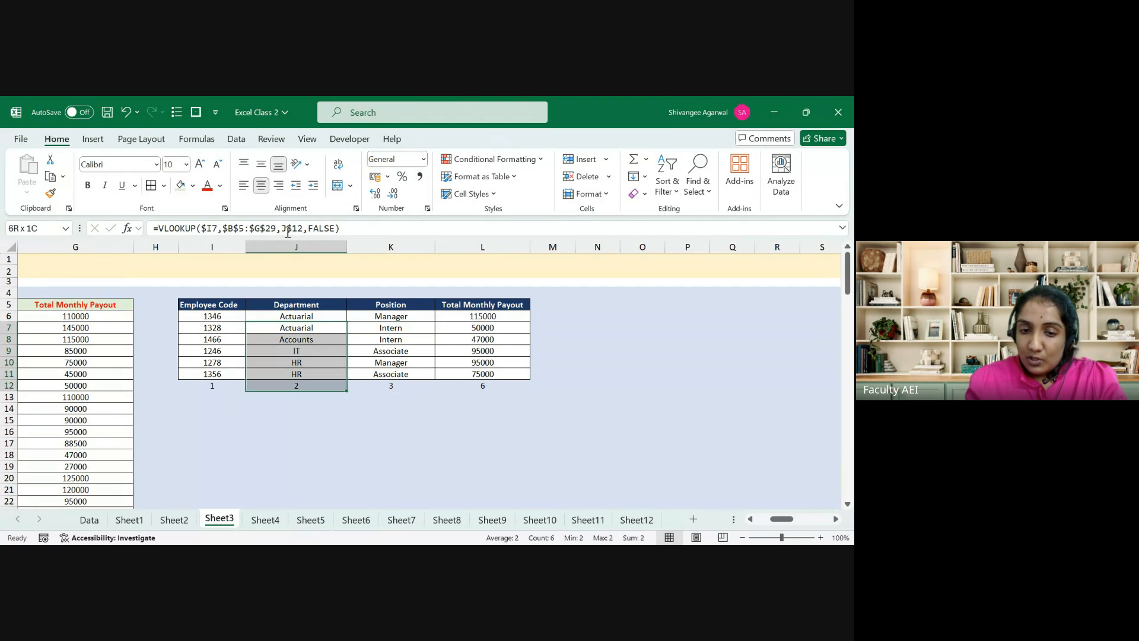
key(shift+Up)
key(shift+Right)
key(shift+Right)
key(Delete)
key(Up)
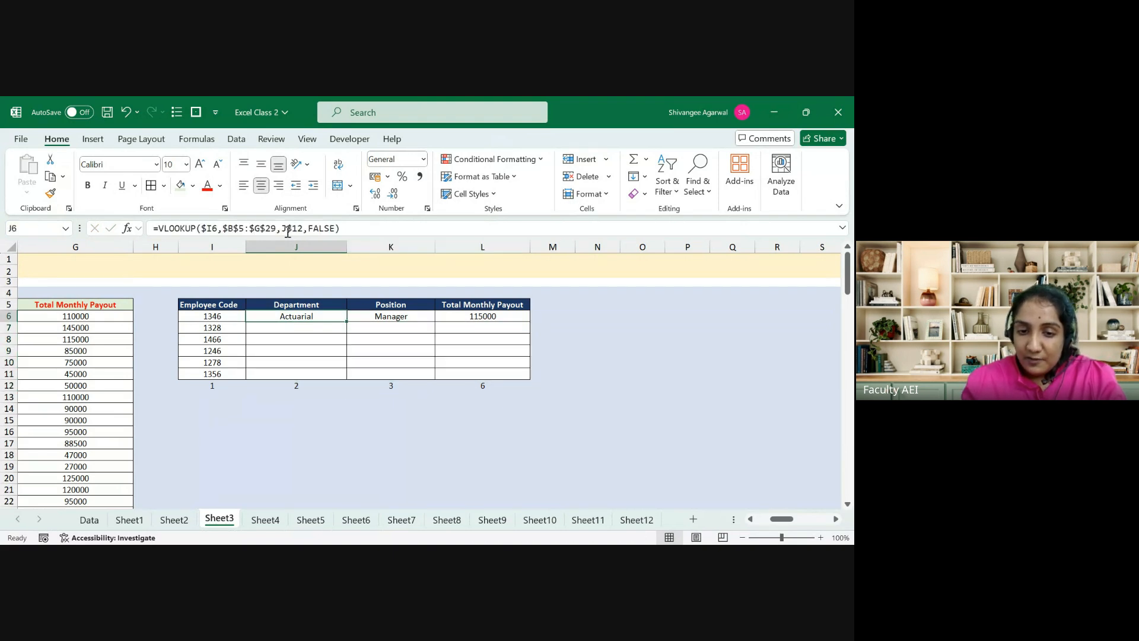
key(Right)
key(shift+Right)
key(Delete)
key(Left)
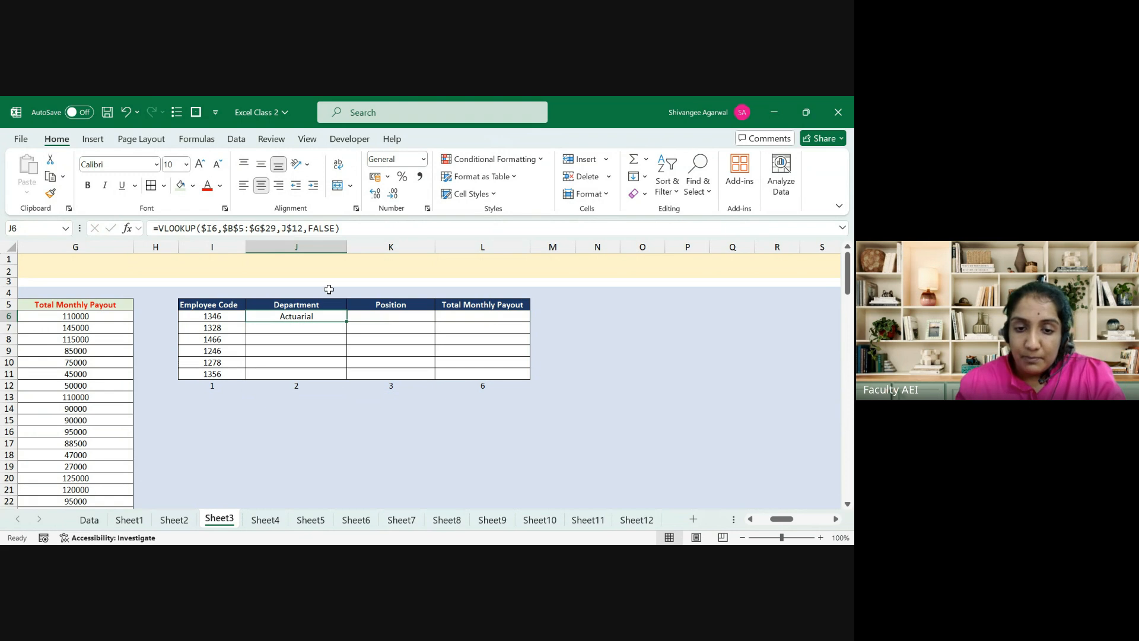
Step: Drag J6's Department formula down to J11 and review each row's formula
click(344, 336)
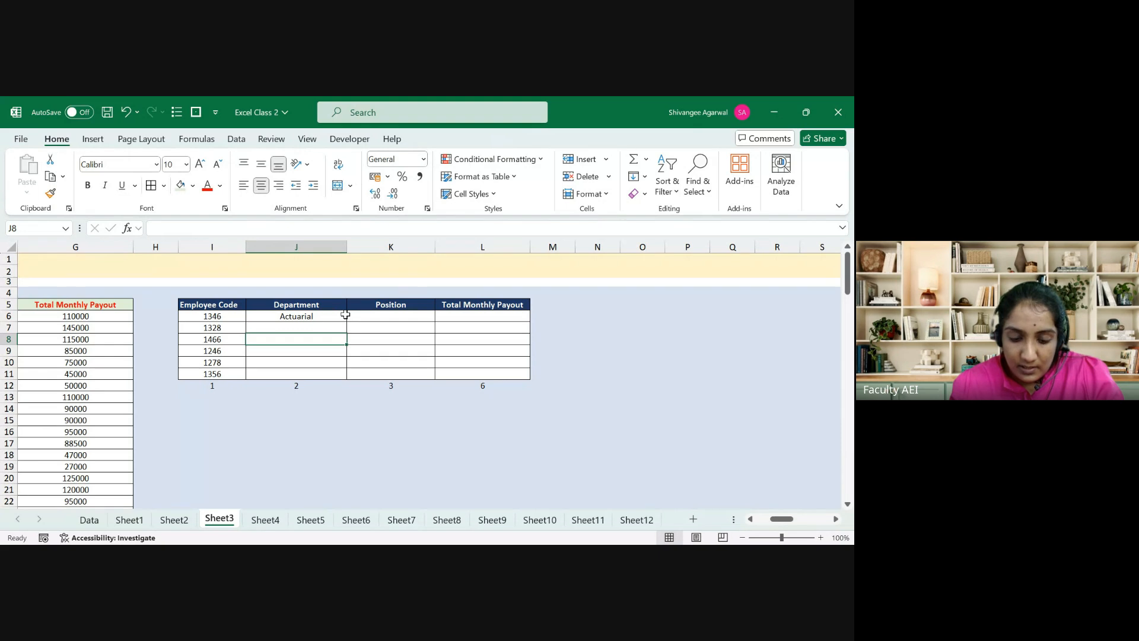
click(345, 315)
drag(346, 321, 340, 379)
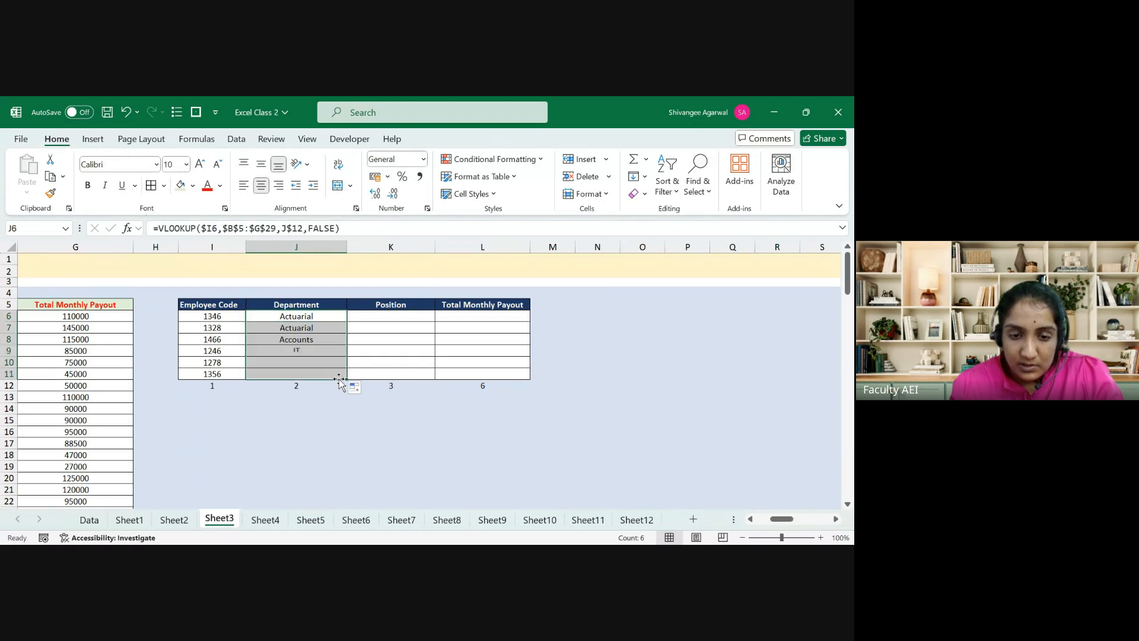
click(339, 379)
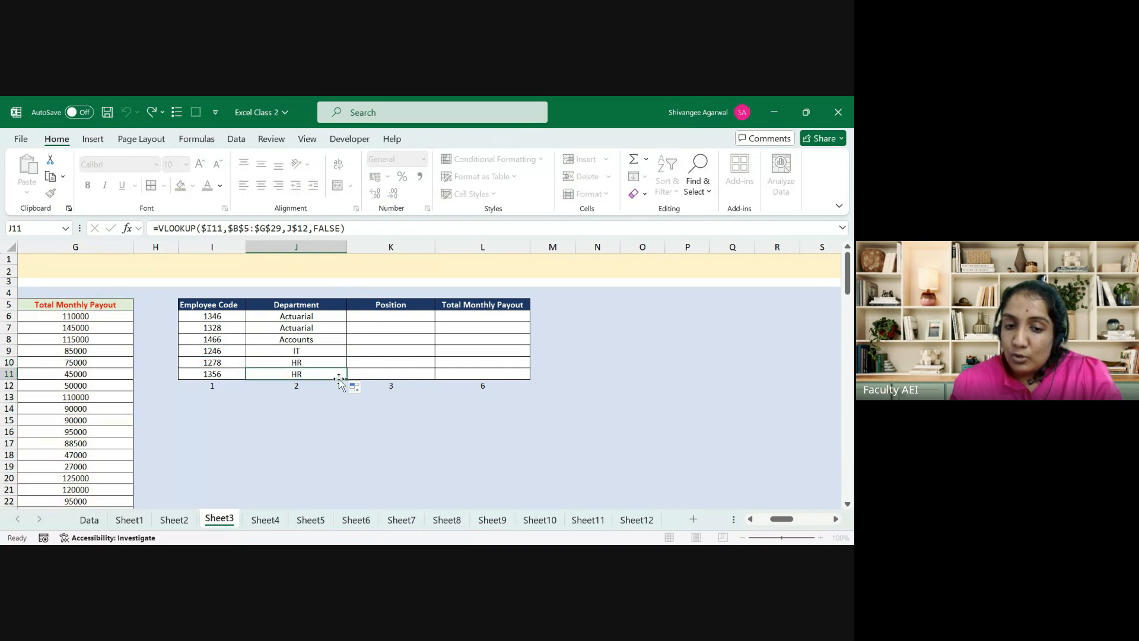
key(Up)
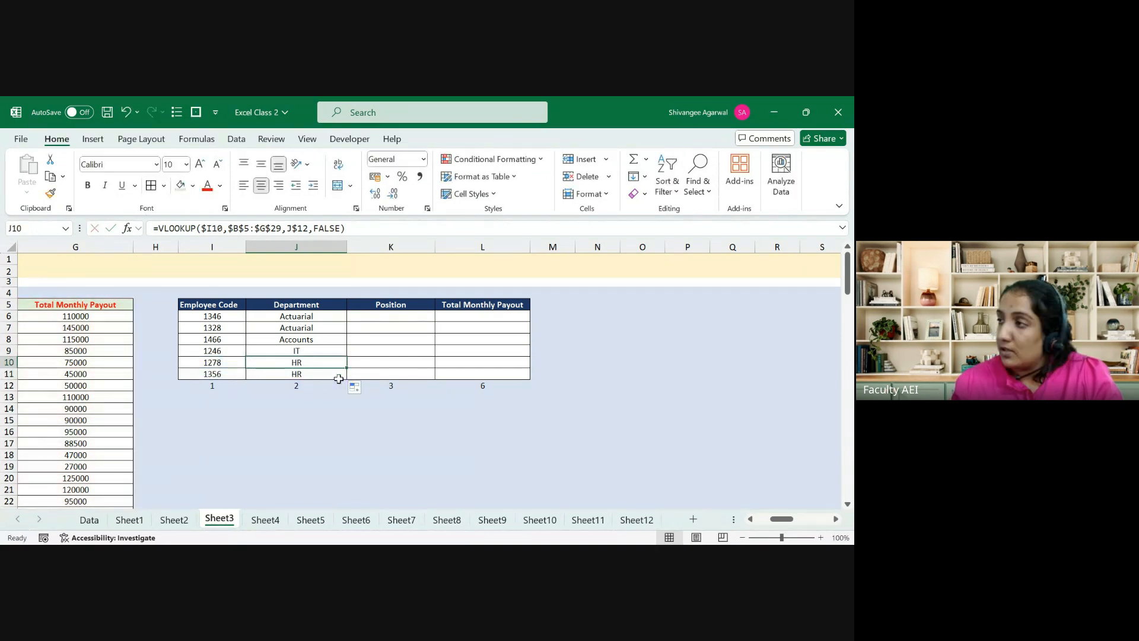
key(Up)
key(F2)
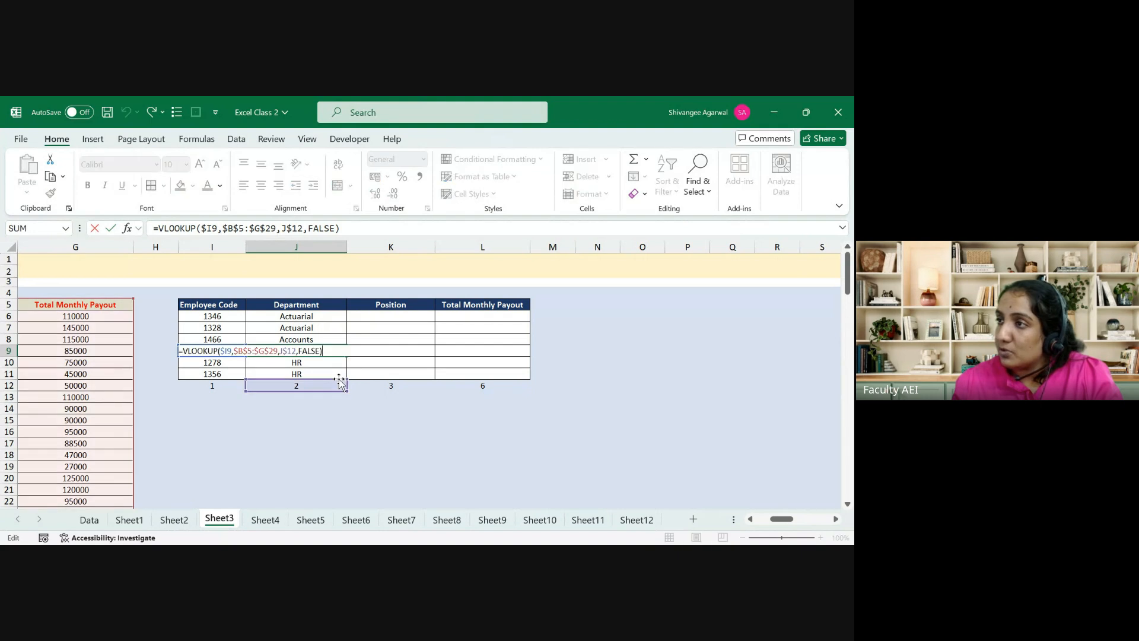
key(Escape)
key(Up)
key(F2)
key(Escape)
key(Up)
key(F2)
key(Escape)
Step: Copy J6's formula across K6:L6 so the first employee shows Manager and 115000
key(Up)
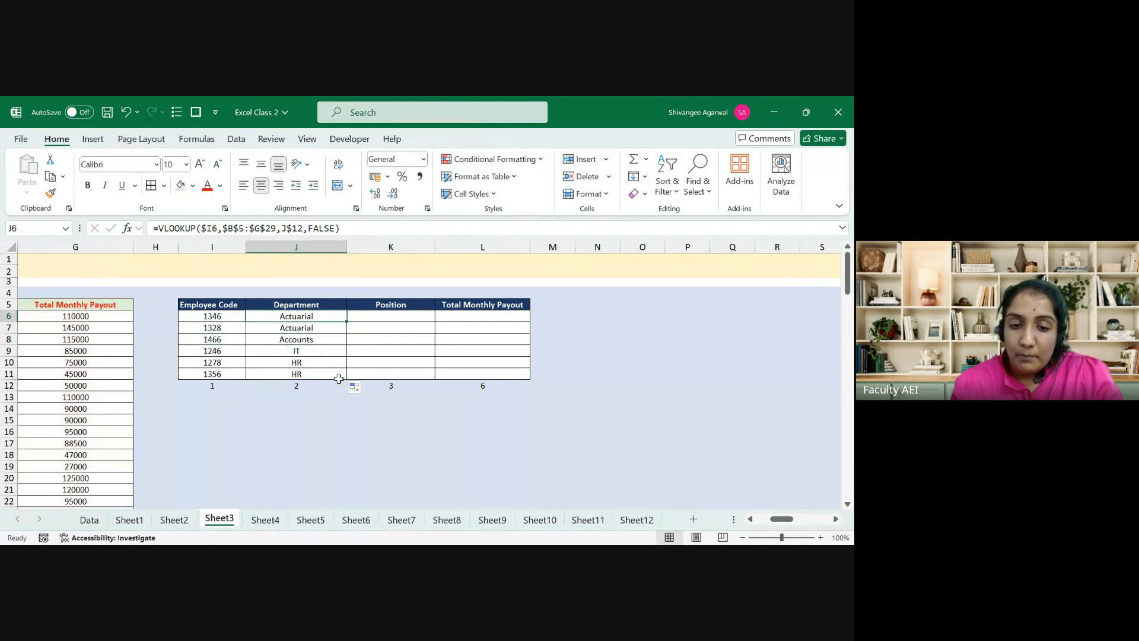
key(shift+Right)
key(shift+Right)
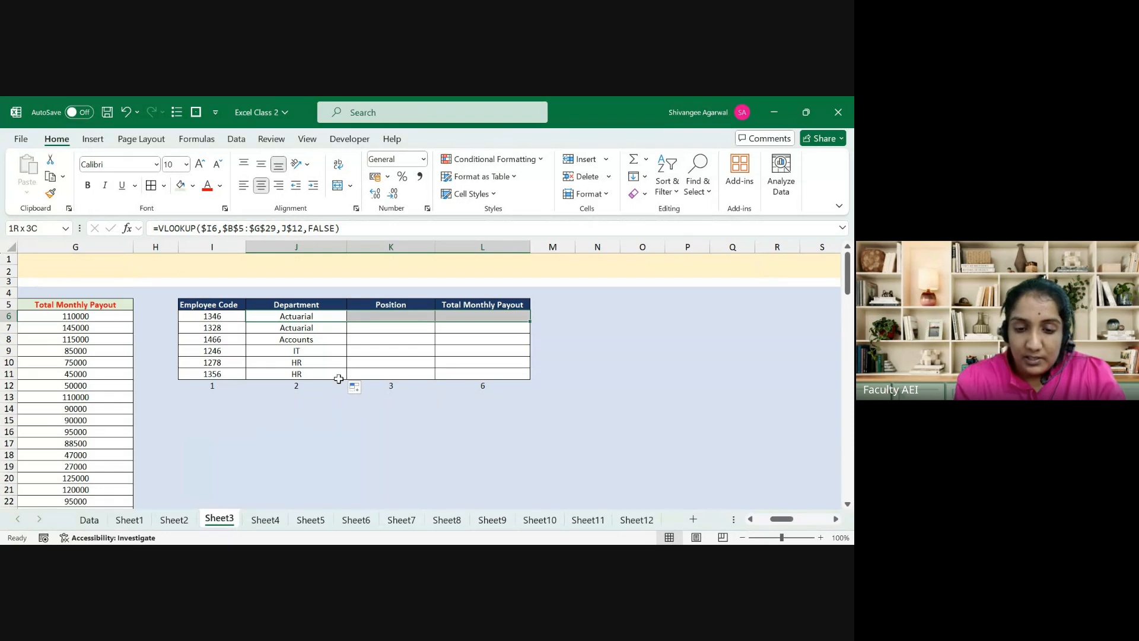
key(ctrl+r)
key(Right)
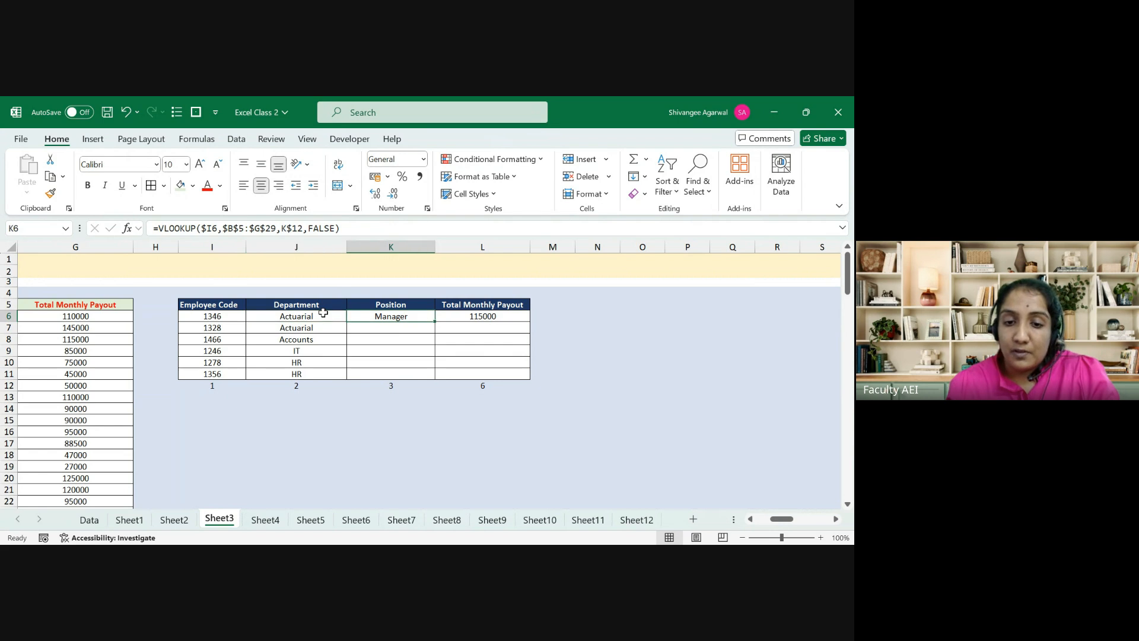
Step: Delete the Department results in J7:J11, then clear the first row J6:L6
key(Left)
key(Down)
key(ctrl+shift+Down)
key(shift+Up)
key(Delete)
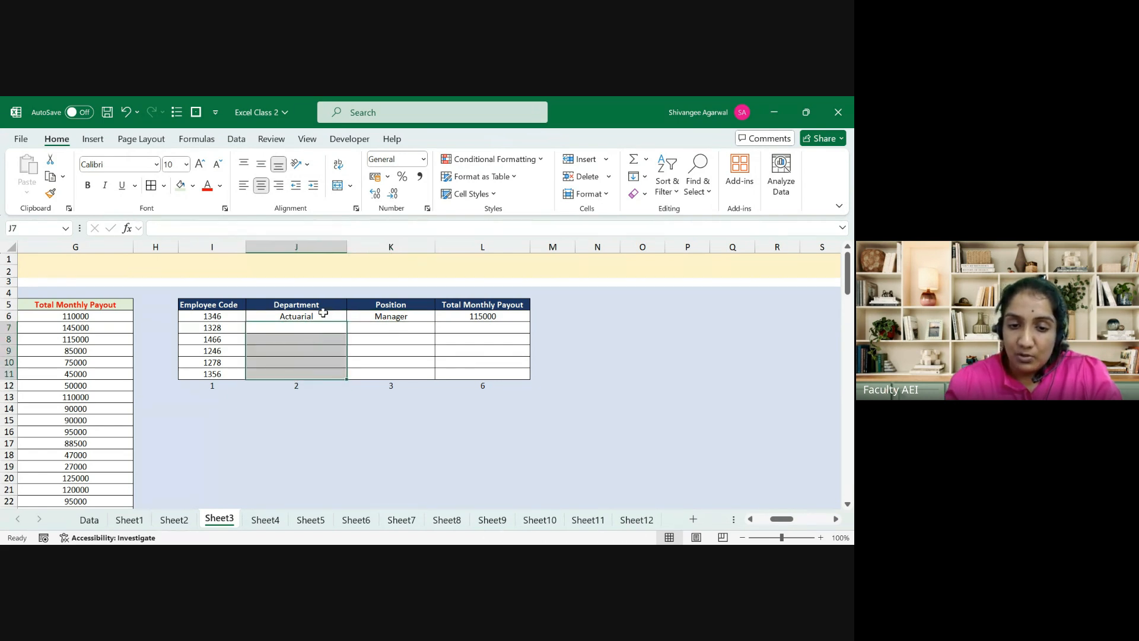
key(Up)
key(ctrl+shift+Right)
key(Delete)
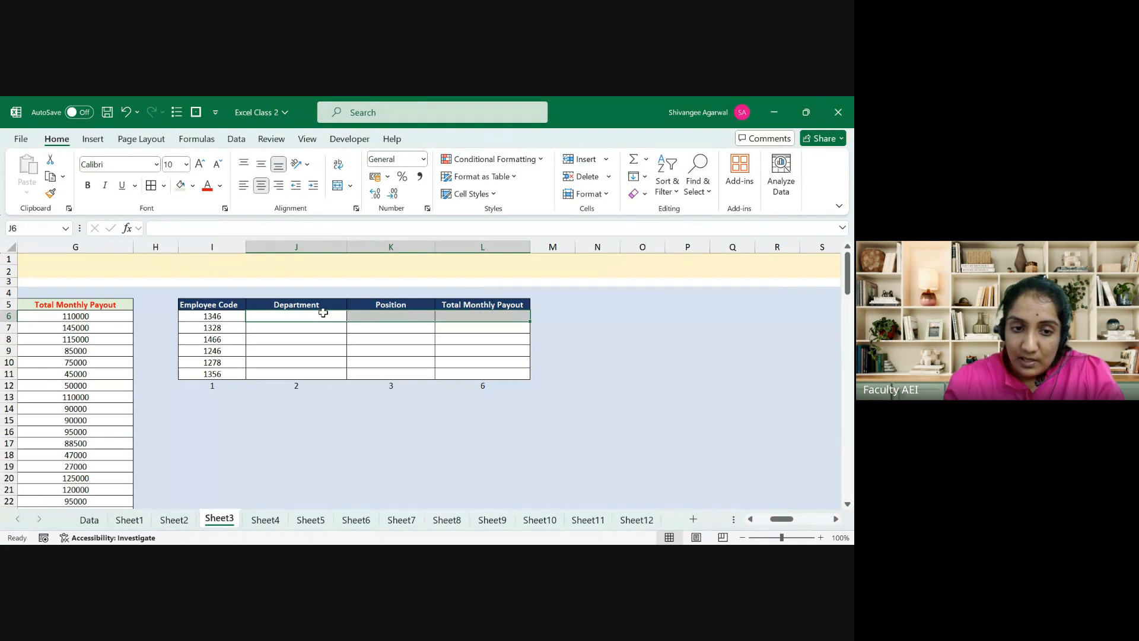
click(323, 312)
Step: Enter =VLOOKUP($I6,$B$5:$G$29,J$12,FALSE) in J6, anchoring references with F4
text(=VLOOKUP()
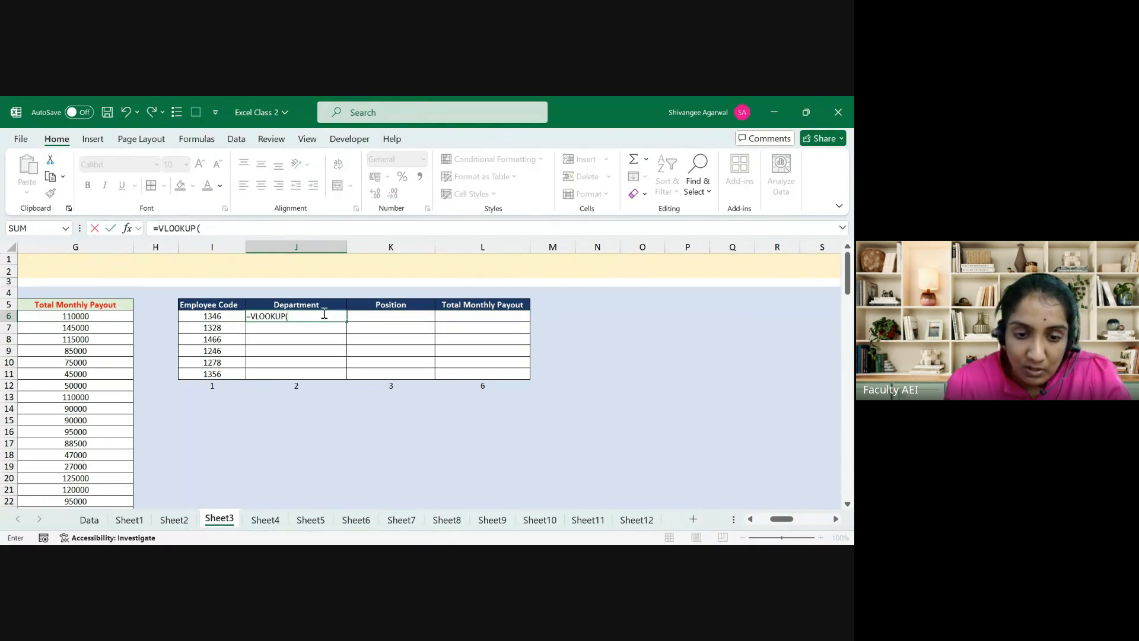
key(Left)
key(F4)
key(F4)
key(F4)
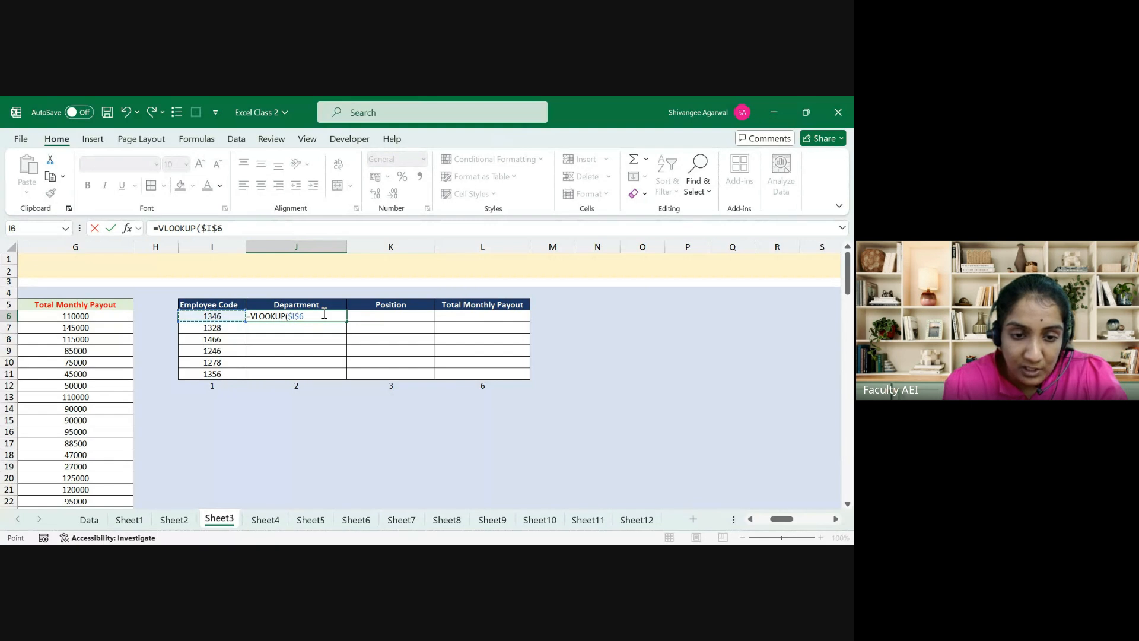
text(,)
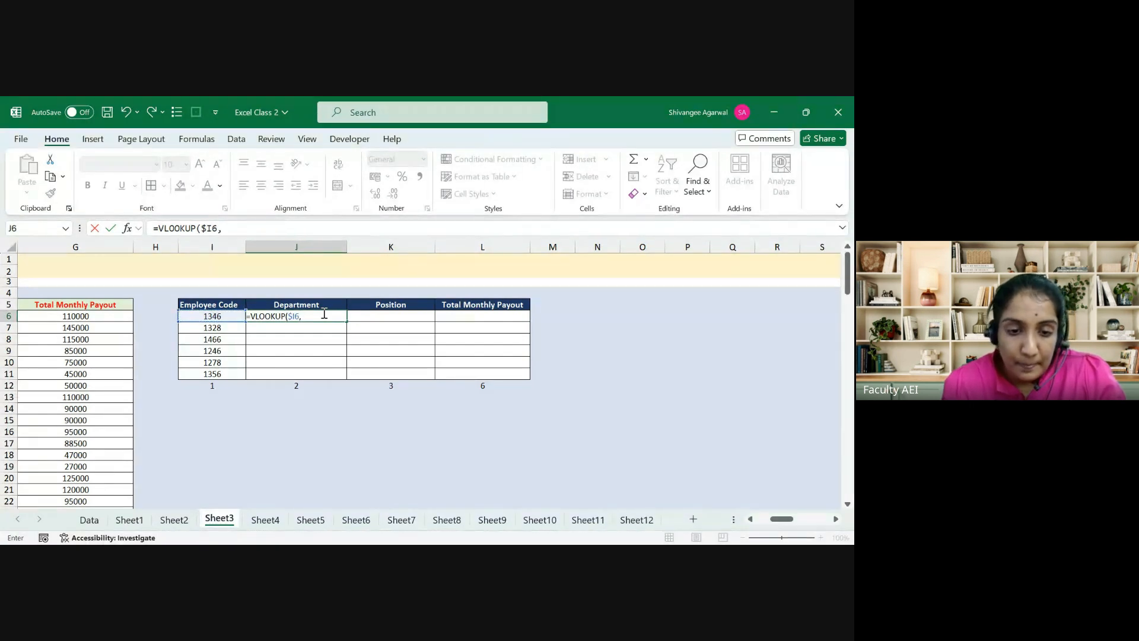
key(Up)
key(ctrl+Left)
key(ctrl+Left)
key(ctrl+shift+Down)
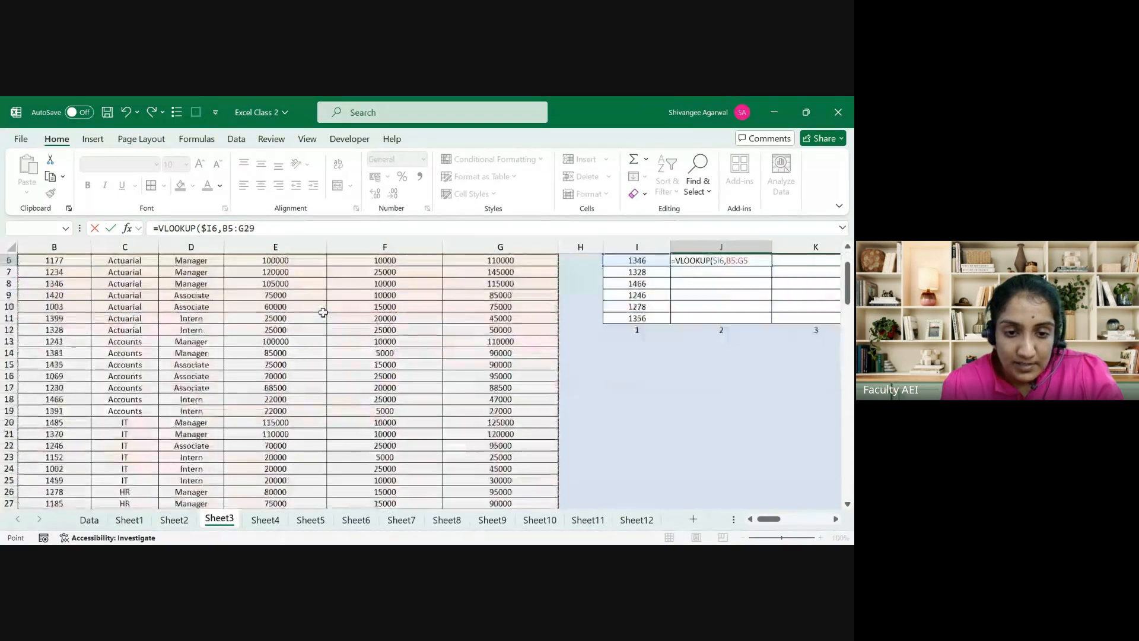
key(ctrl+shift+Right)
key(F4)
text(,)
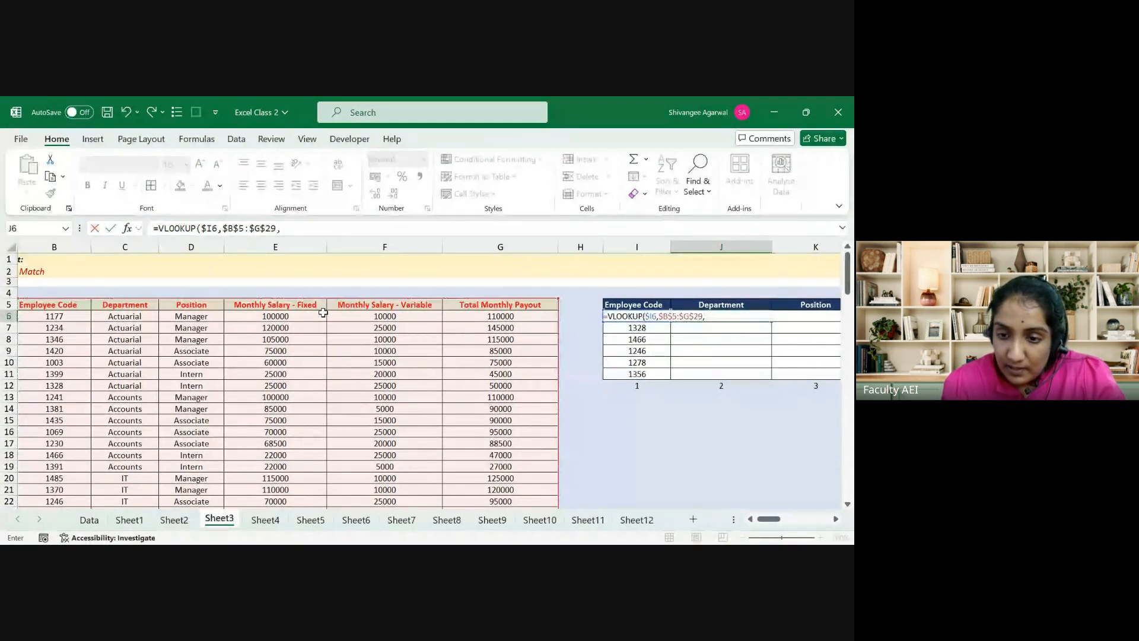
key(Down)
key(Down)
key(Down)
key(Down)
key(Down)
key(Down)
key(F4)
key(F4)
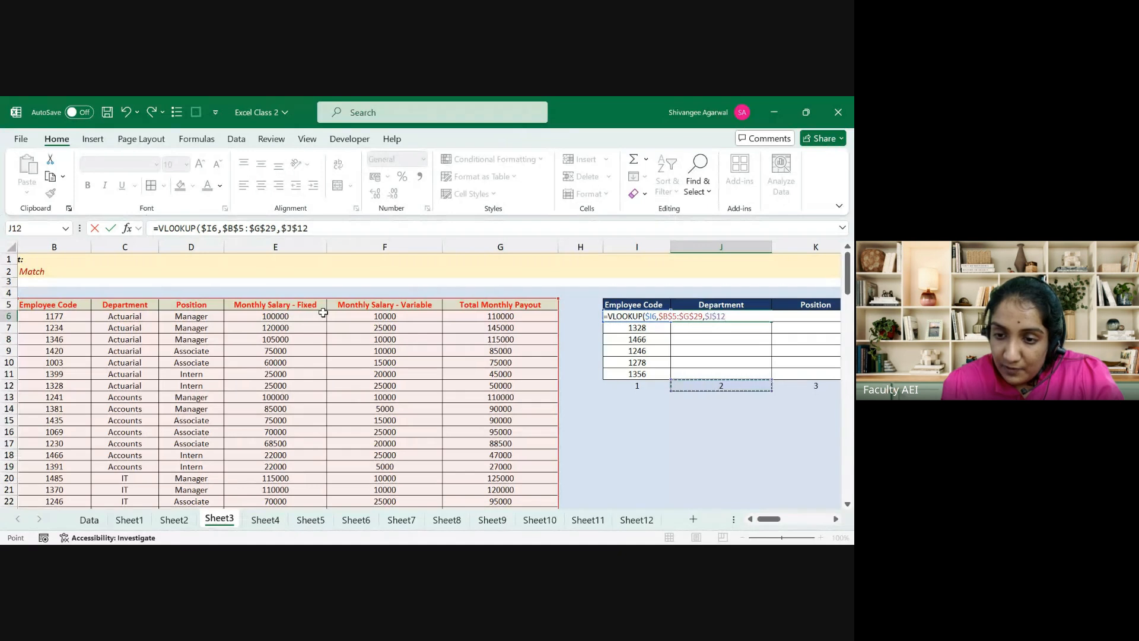
text(,)
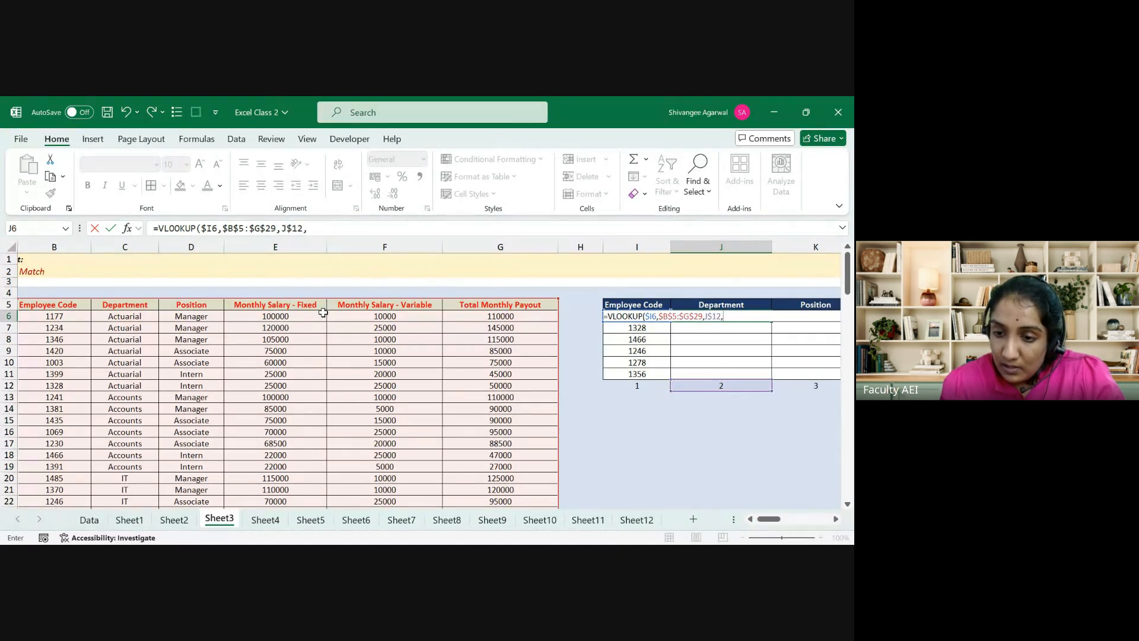
text(FALSE))
key(Return)
Step: Fill the formula over J6:L11 for all six employees' department, position and payout
key(Up)
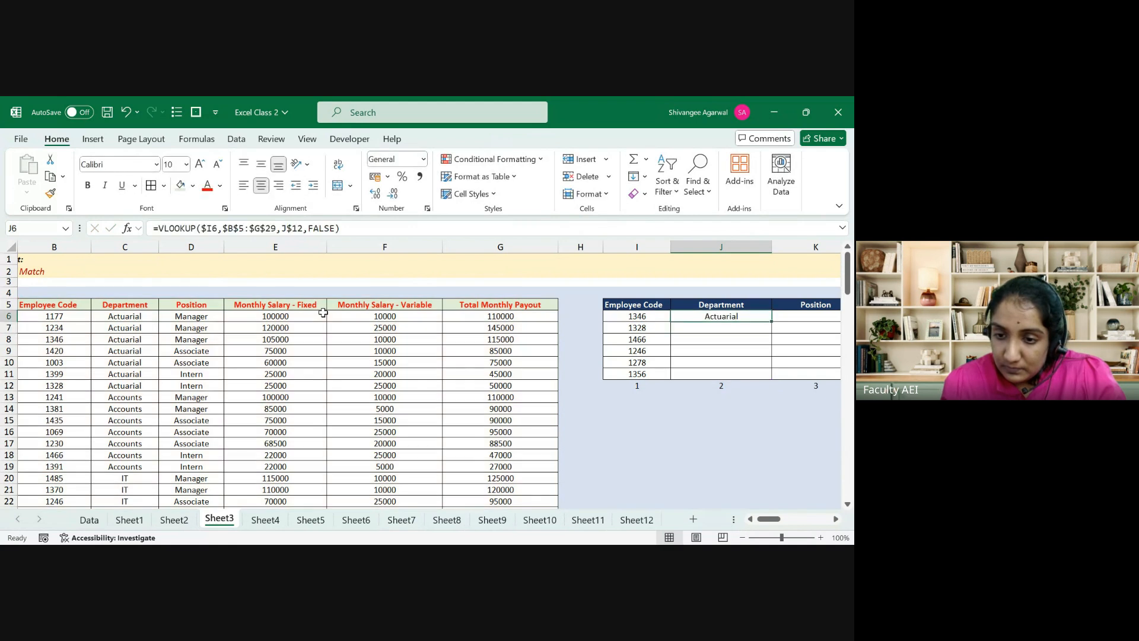
key(shift+Right)
key(shift+Right)
key(shift+Down)
key(shift+Down)
key(shift+Down)
key(shift+Down)
key(shift+Down)
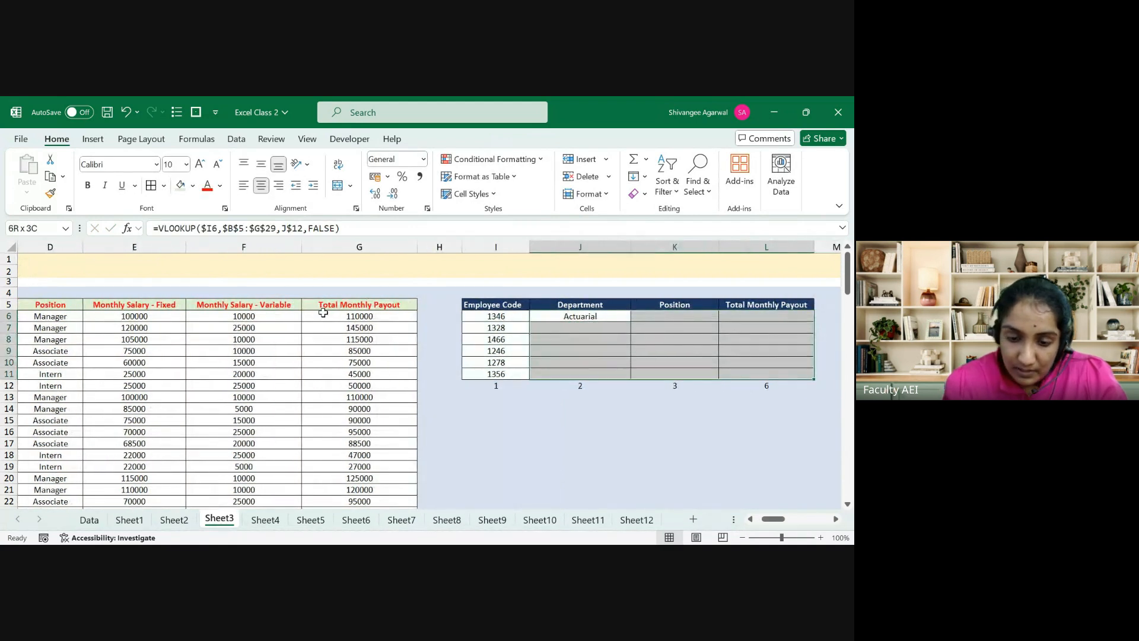
key(ctrl+d)
key(ctrl+r)
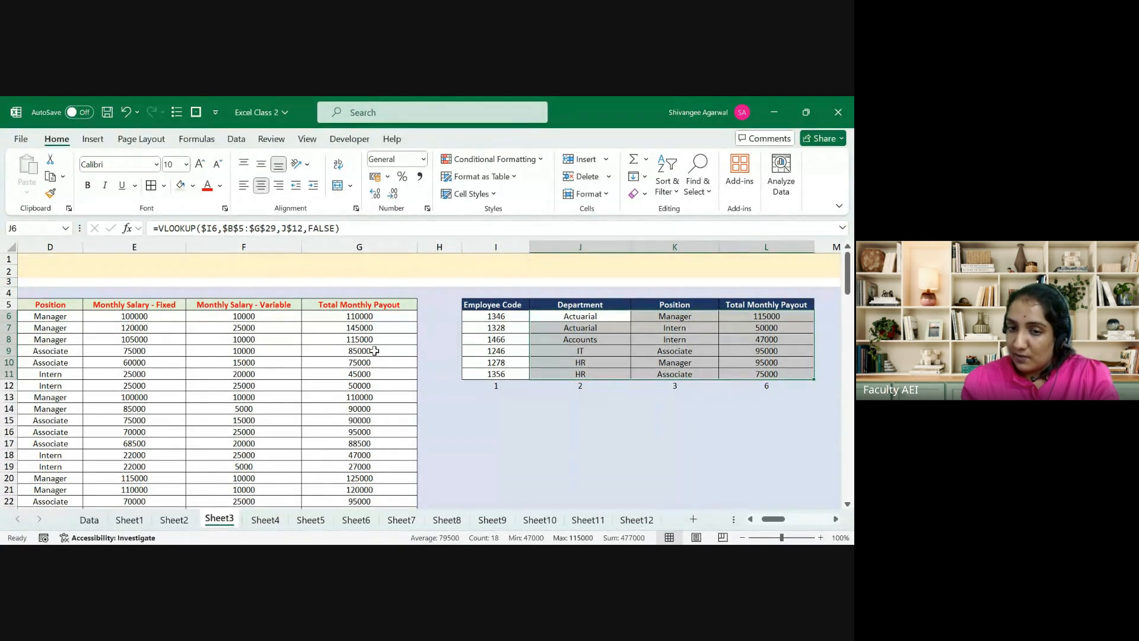
key(Down)
key(Right)
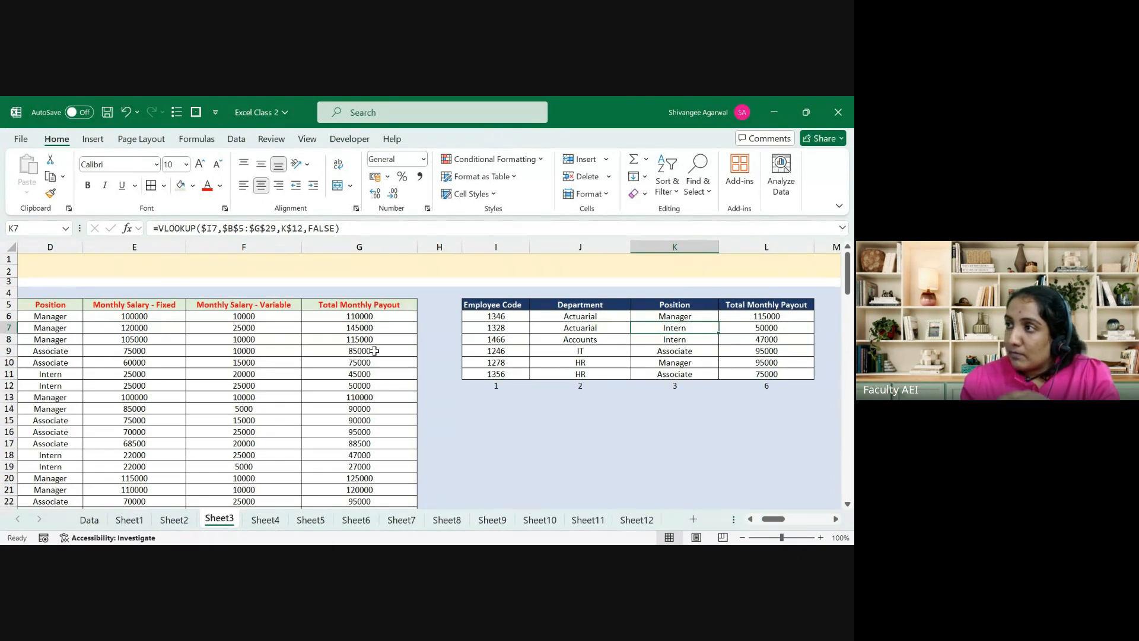
key(Left)
key(Up)
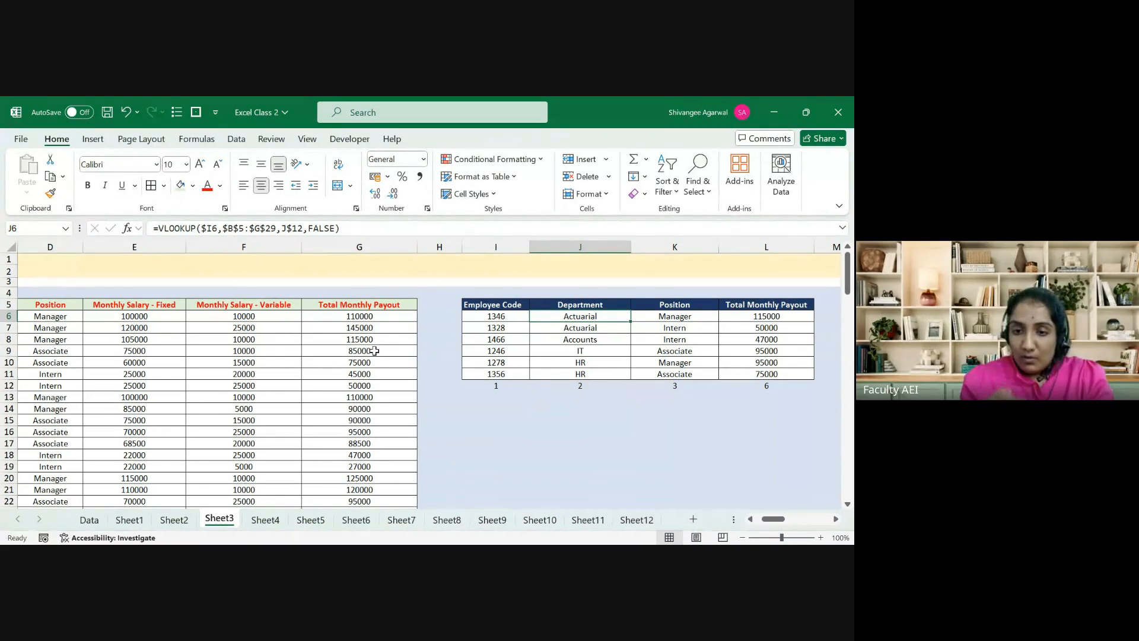
key(Left)
key(Right)
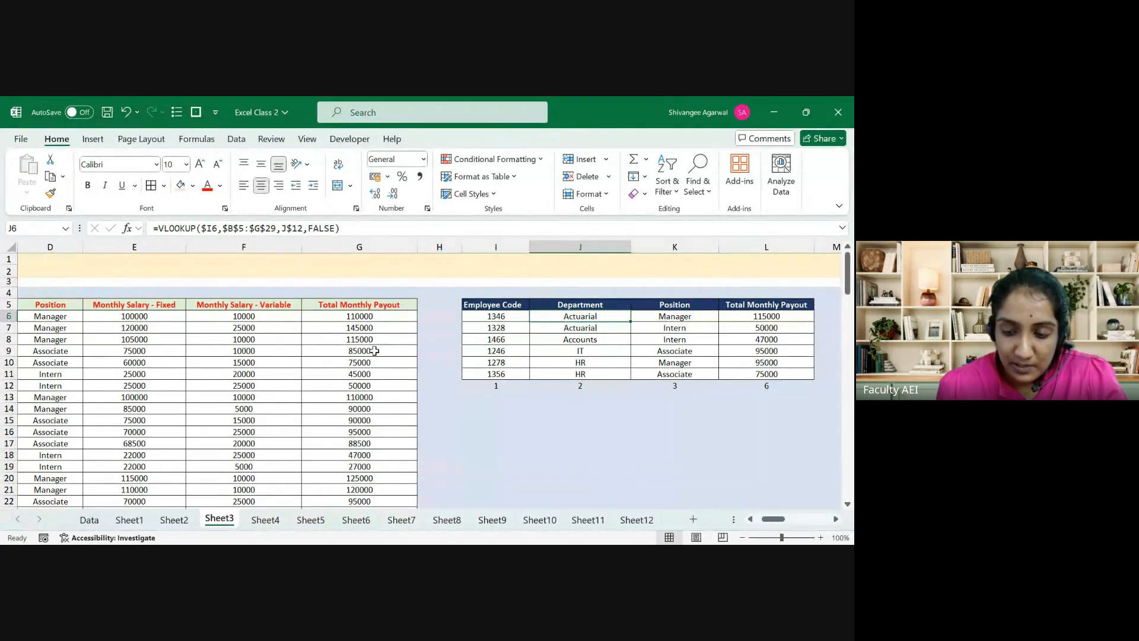
Step: Clear all the lookup table's result cells J6:L11
key(shift+Right)
key(shift+Right)
key(shift+Down)
key(ctrl+shift+Down)
key(shift+Up)
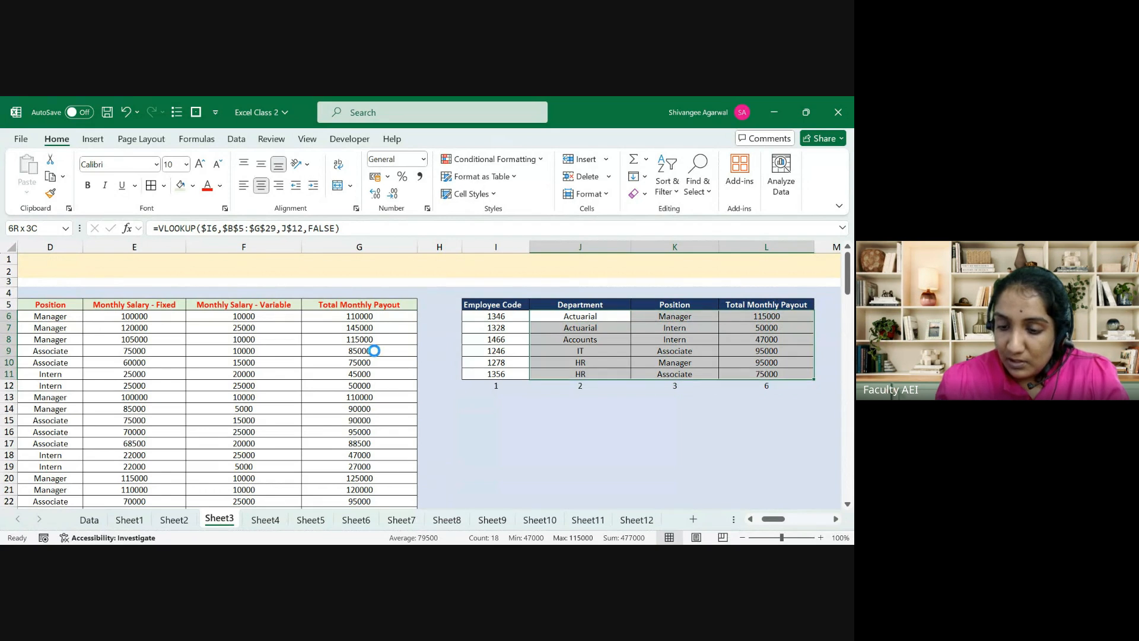
key(Delete)
Step: Begin J6's VLOOKUP with lookup value $I6 and table range $B$5:$G$29
text(=vl)
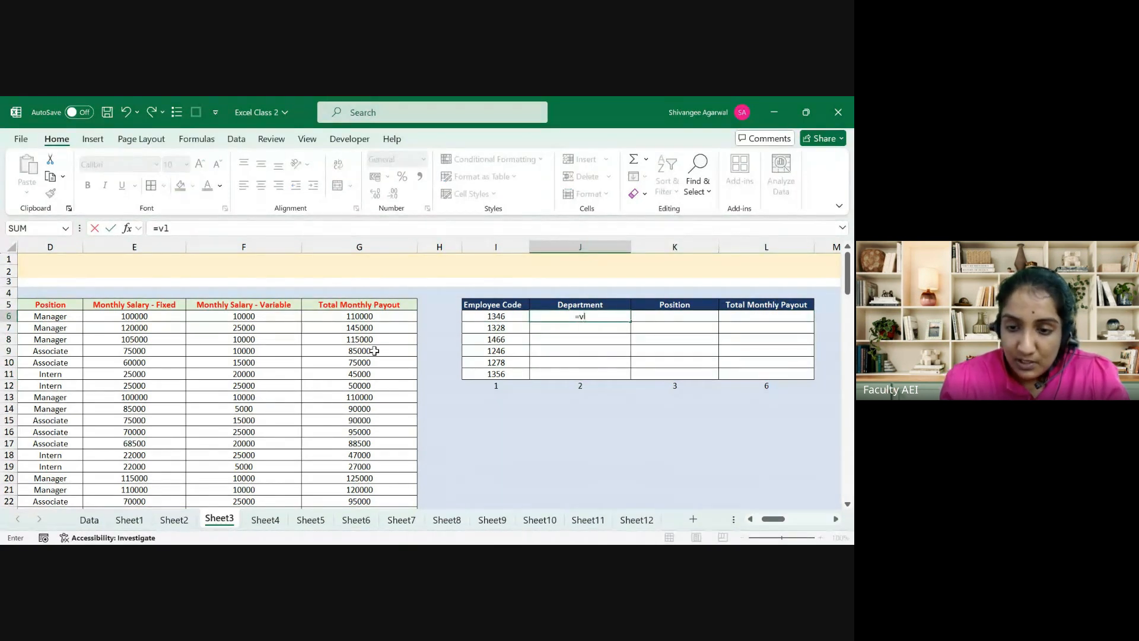
key(Tab)
key(Left)
key(F4)
key(F4)
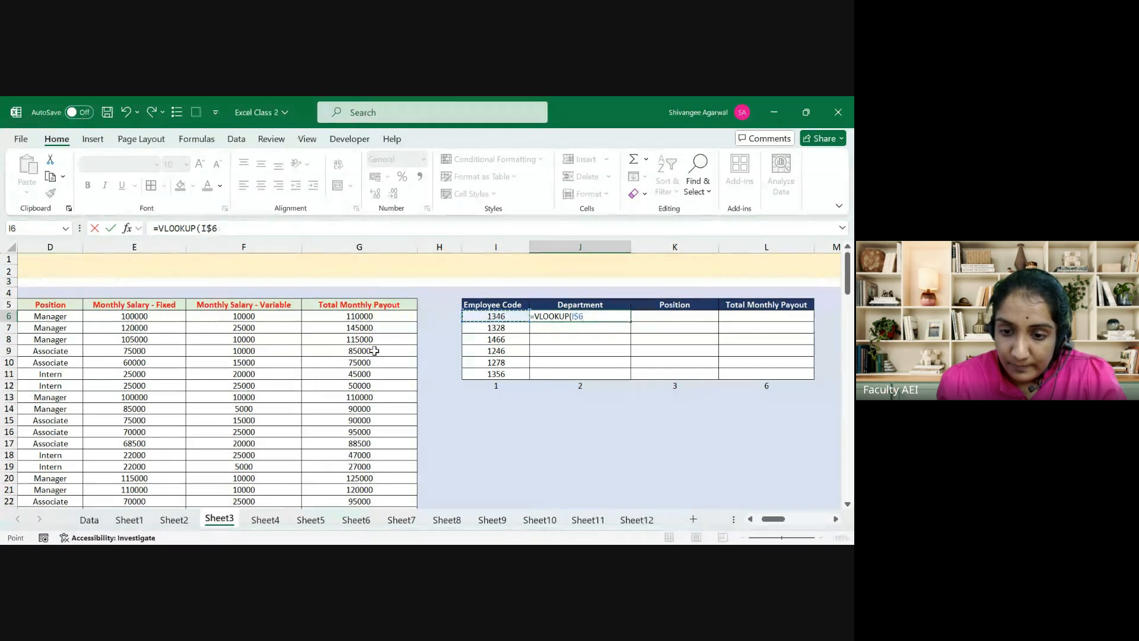
key(F4)
text(,)
key(Left)
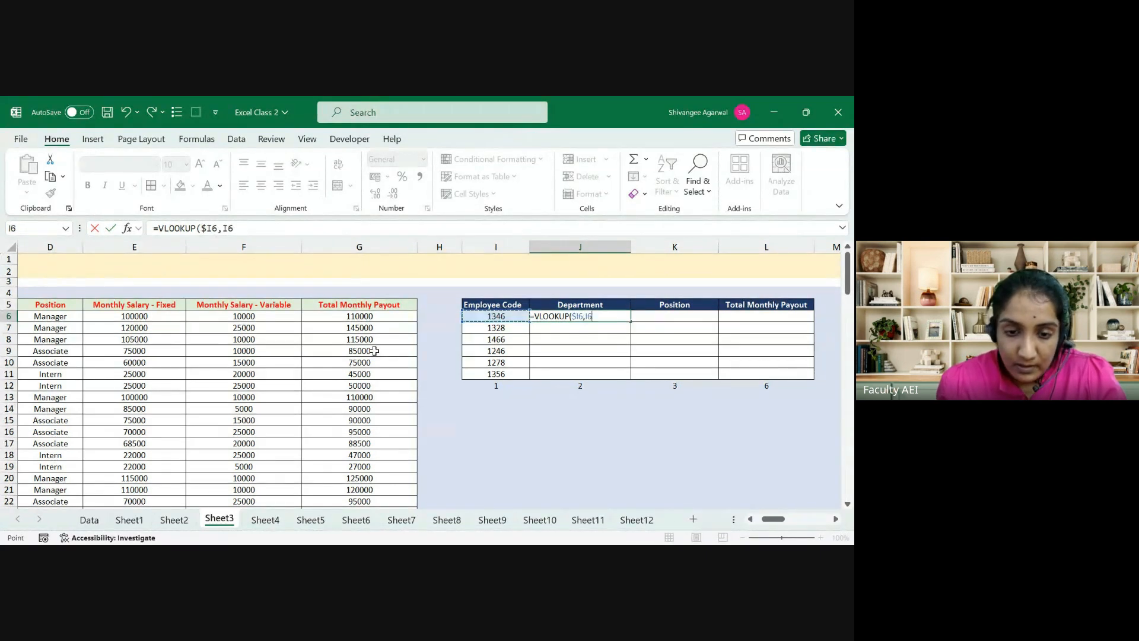
key(Left)
key(Left)
key(Up)
key(ctrl+Left)
key(ctrl+shift+Right)
key(ctrl+shift+Down)
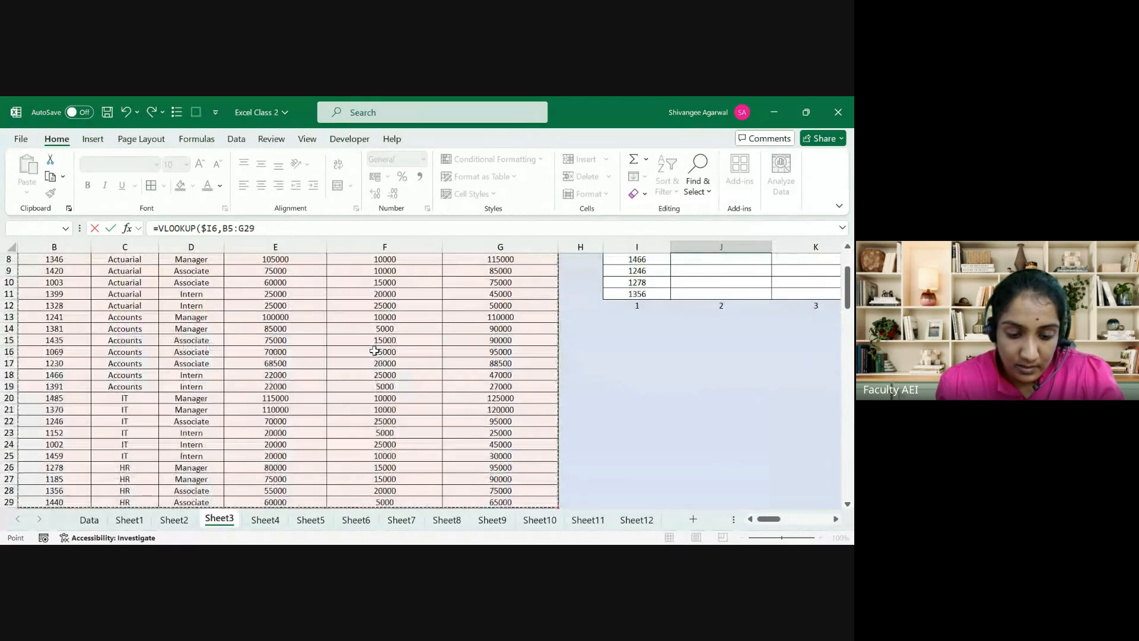
key(F4)
Step: Finish it with MATCH(J$5,$B$5:$G$5,0) as column index and FALSE, so J6 shows Actuarial
text(,matc)
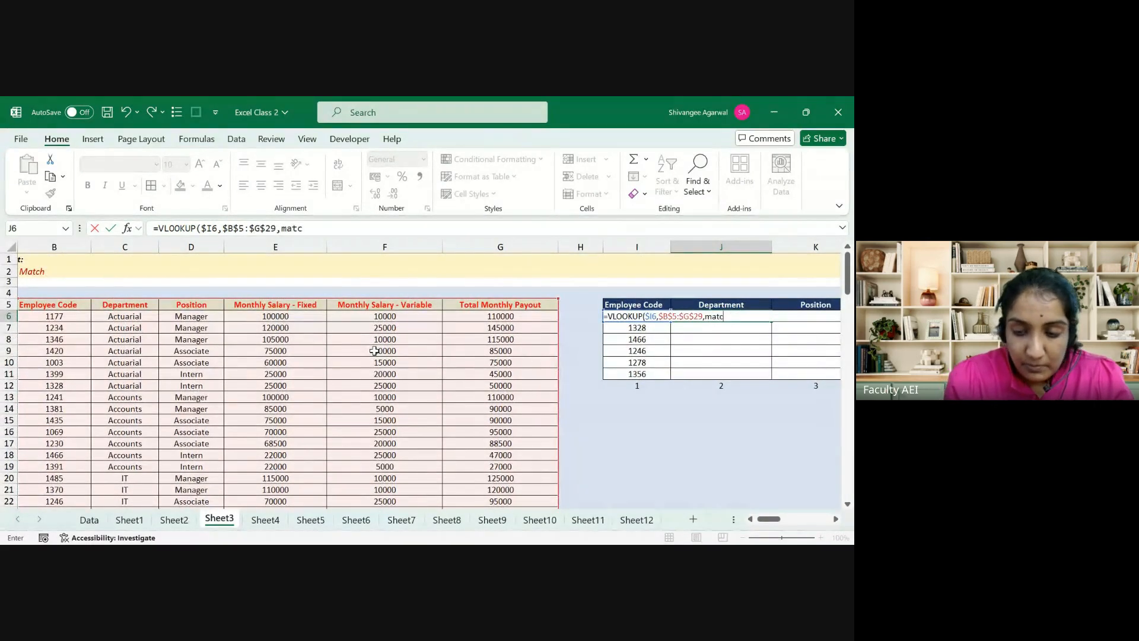
text(h)
key(Tab)
key(Up)
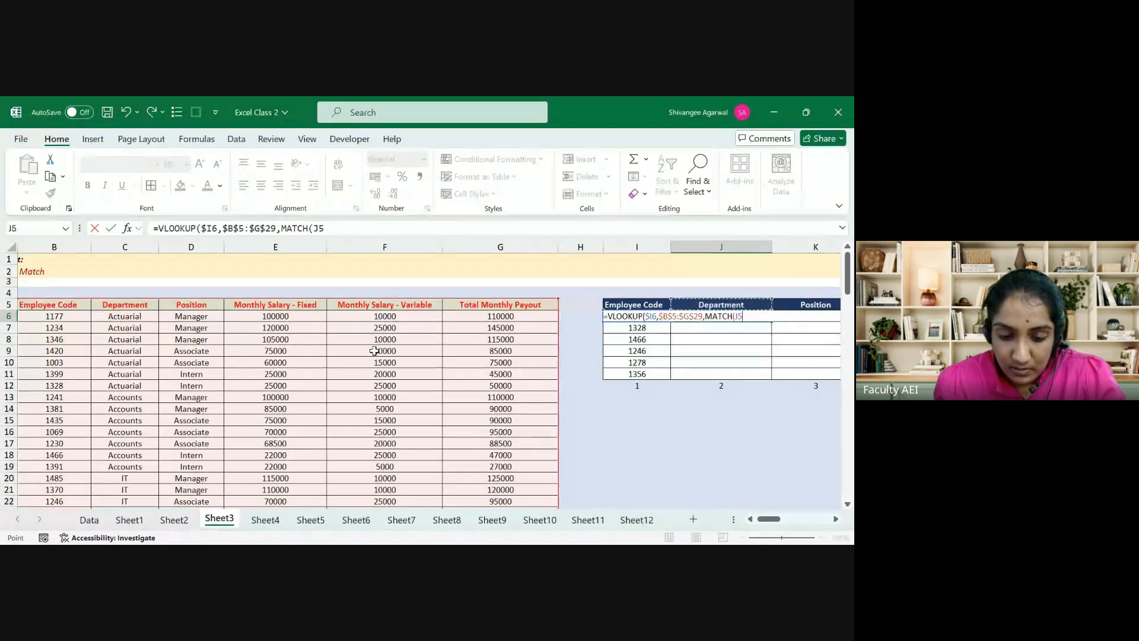
key(F4)
key(F4)
text(,)
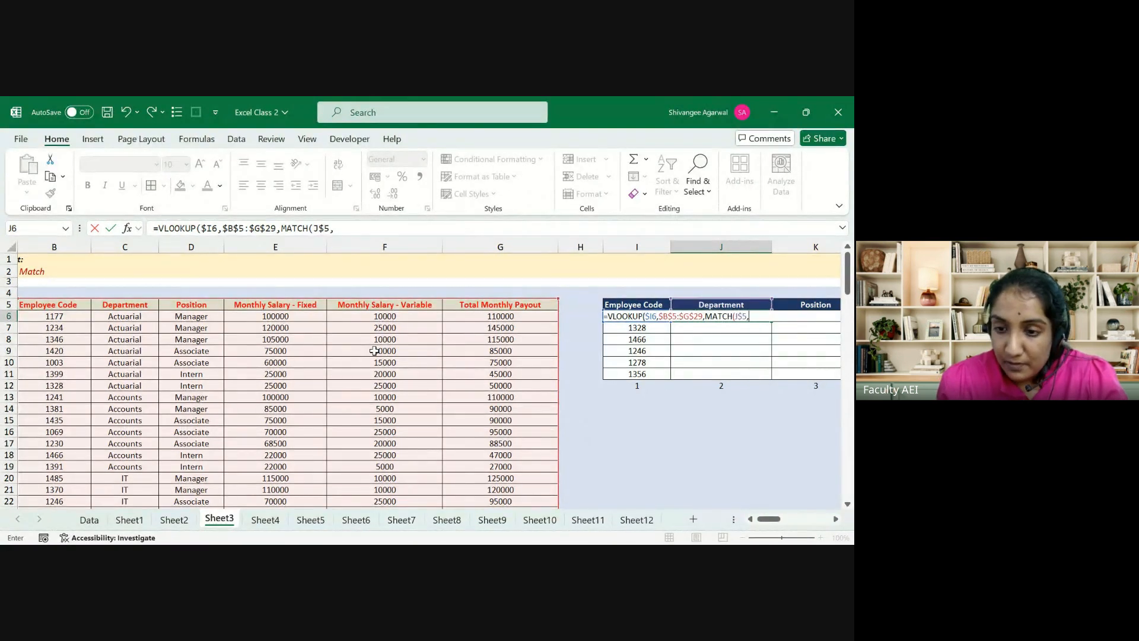
key(Up)
key(Left)
key(Left)
key(Left)
key(ctrl+shift+Left)
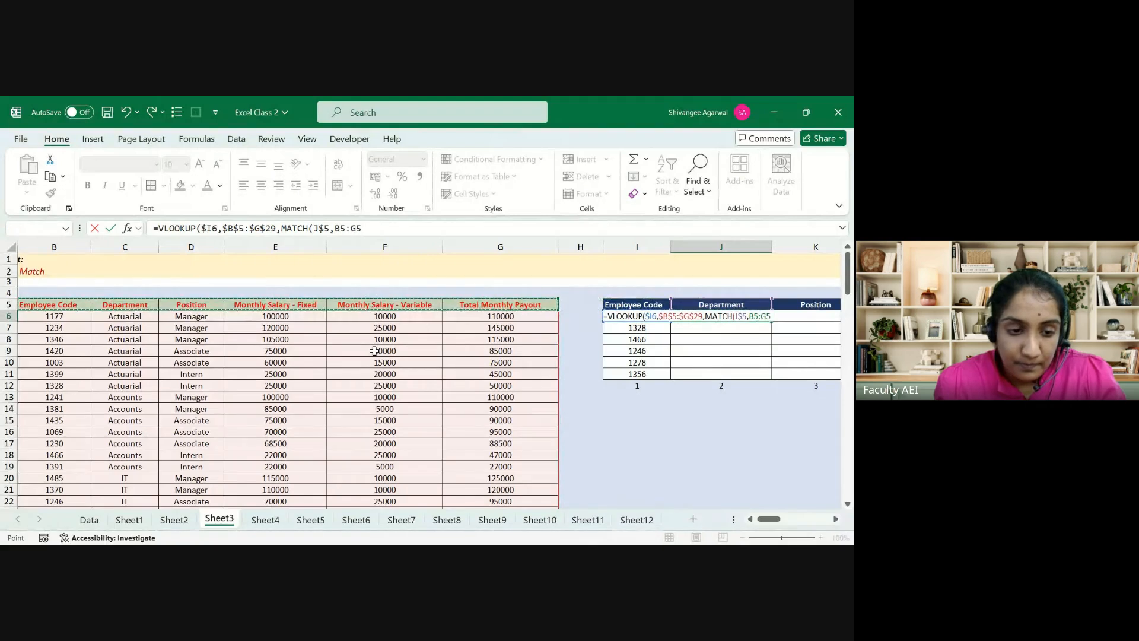
key(F4)
text(,0),)
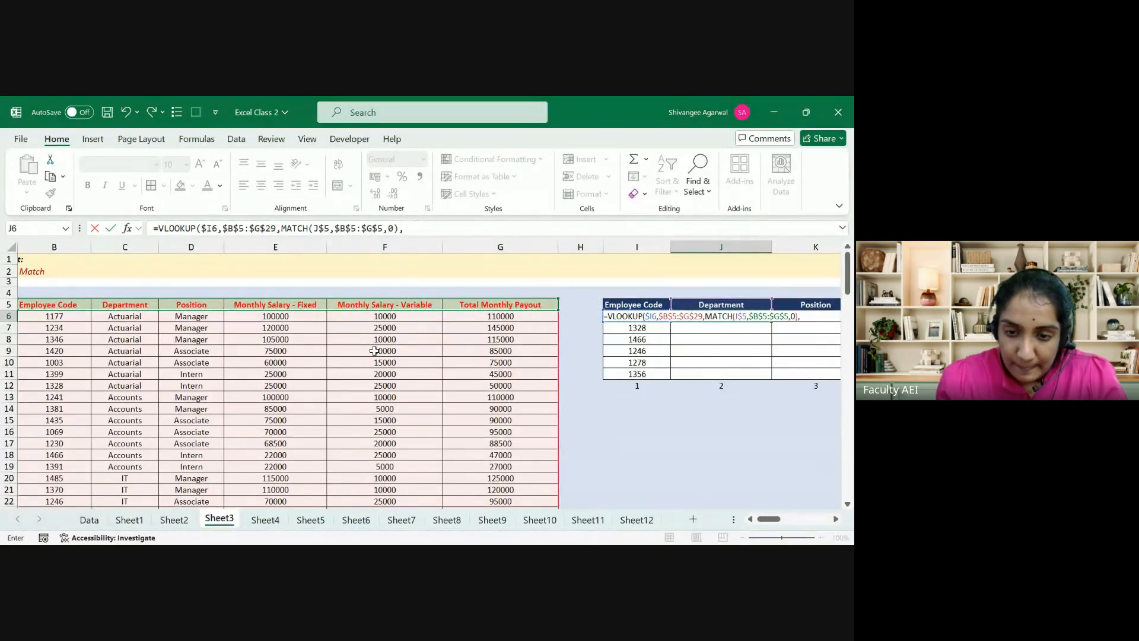
text(FALSE))
key(ctrl+Return)
Step: Fill the nested-MATCH formula over J6:L11 for all six codes
key(shift+Right)
key(shift+Right)
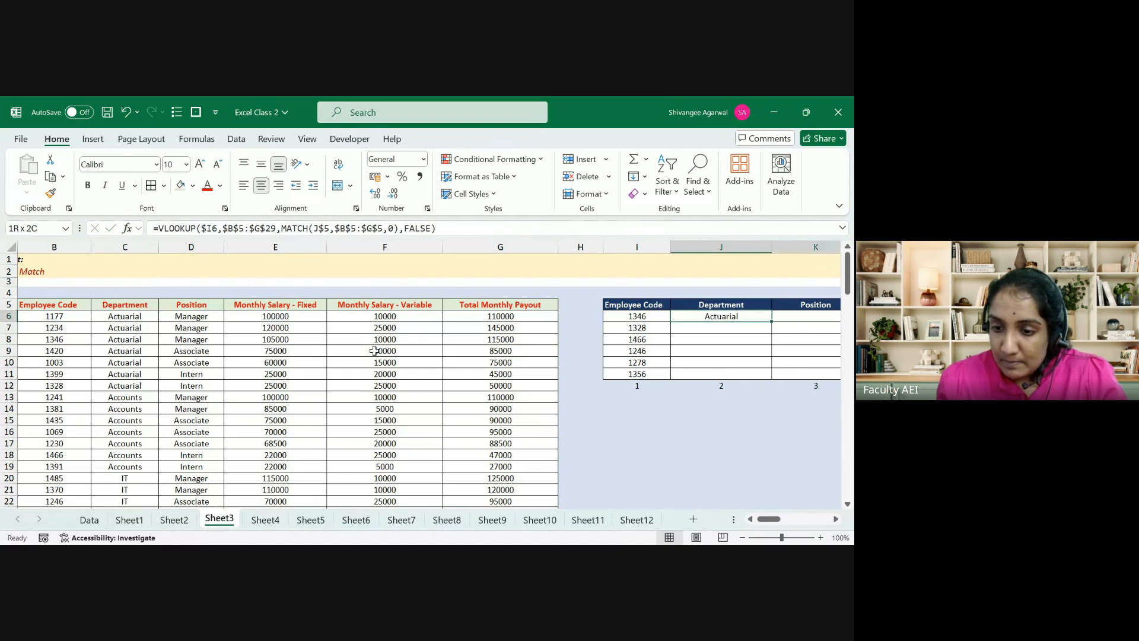
key(shift+Down)
key(shift+Down)
key(shift+Down)
key(shift+Down)
key(shift+Down)
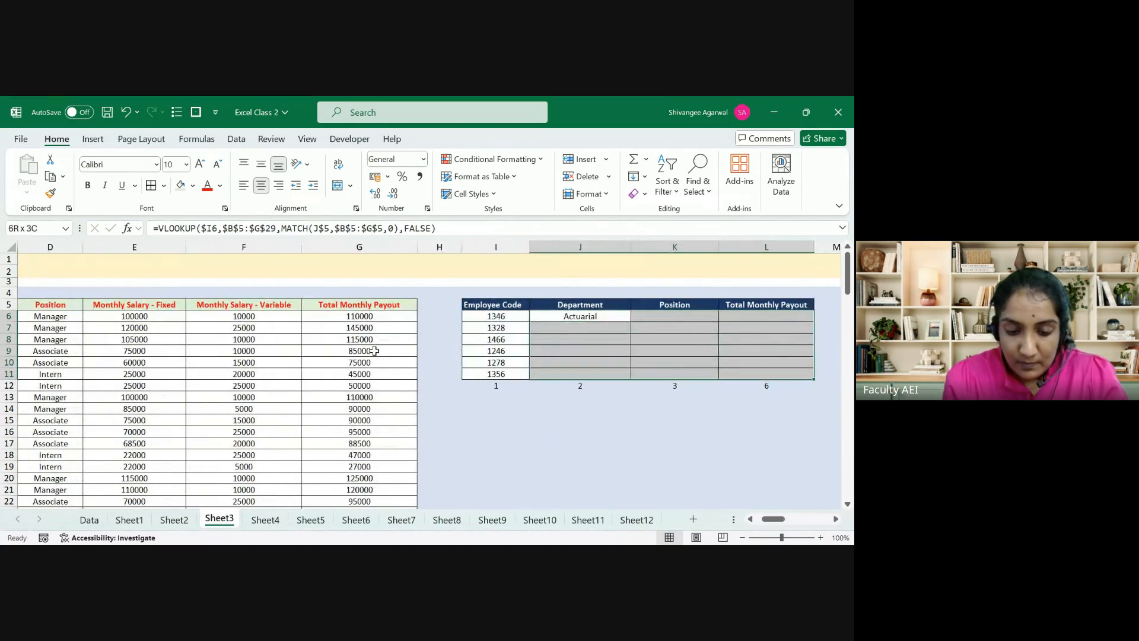
key(F2)
key(ctrl+Return)
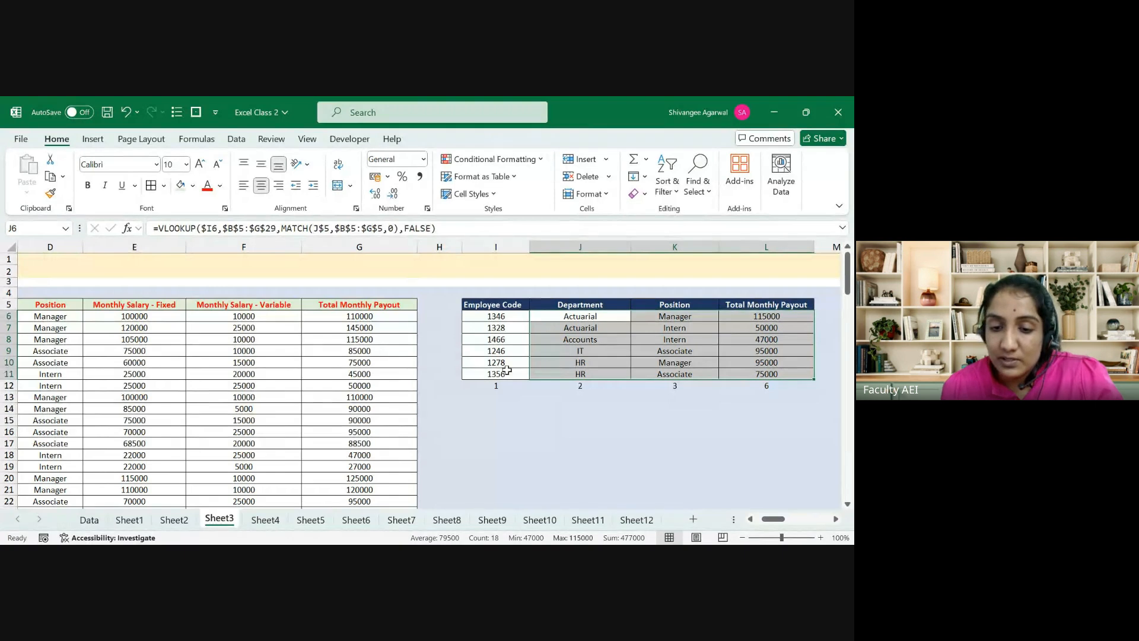
Step: Review the MATCH helper formula in J12 and the nested MATCH inside J6's formula
click(553, 385)
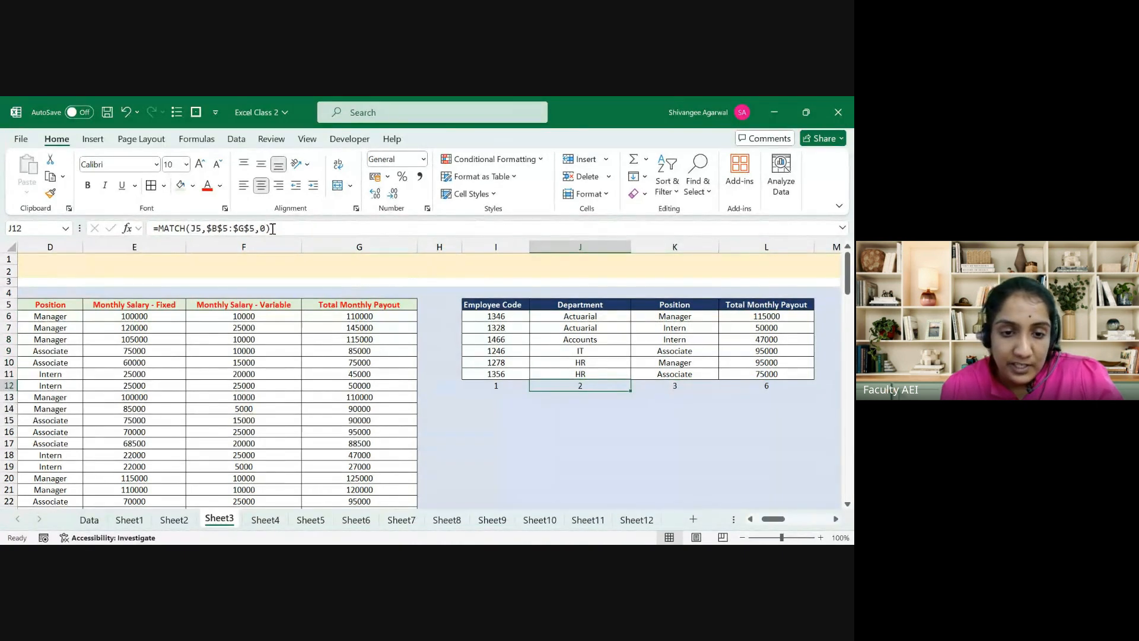
drag(283, 227, 151, 228)
key(Escape)
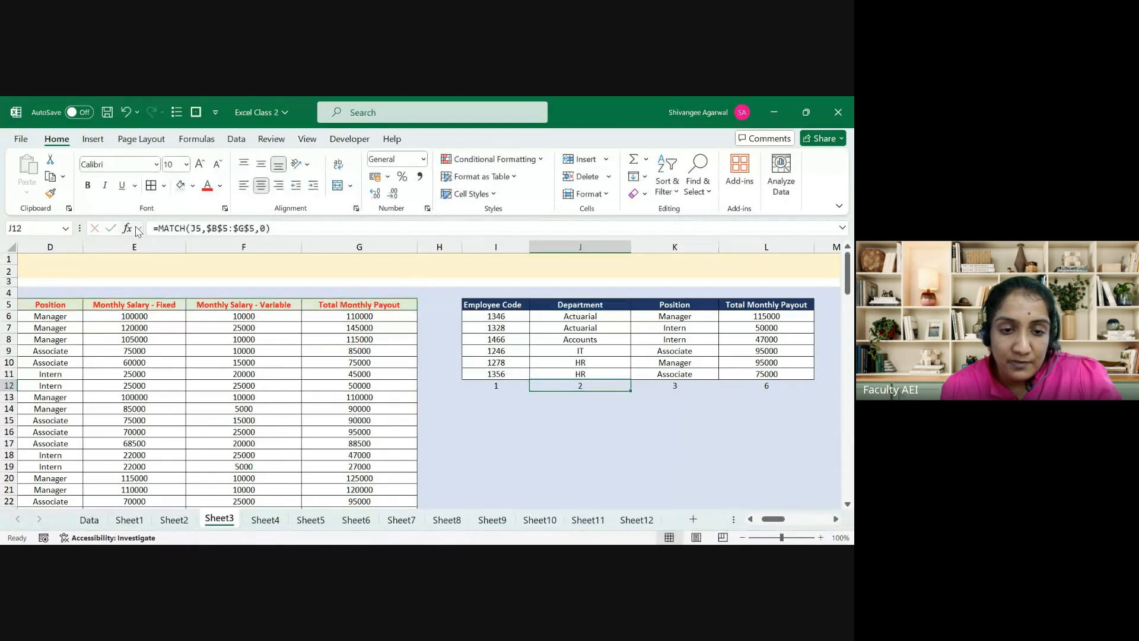
key(Up)
key(Up)
key(Up)
key(Up)
key(Up)
key(Up)
key(Up)
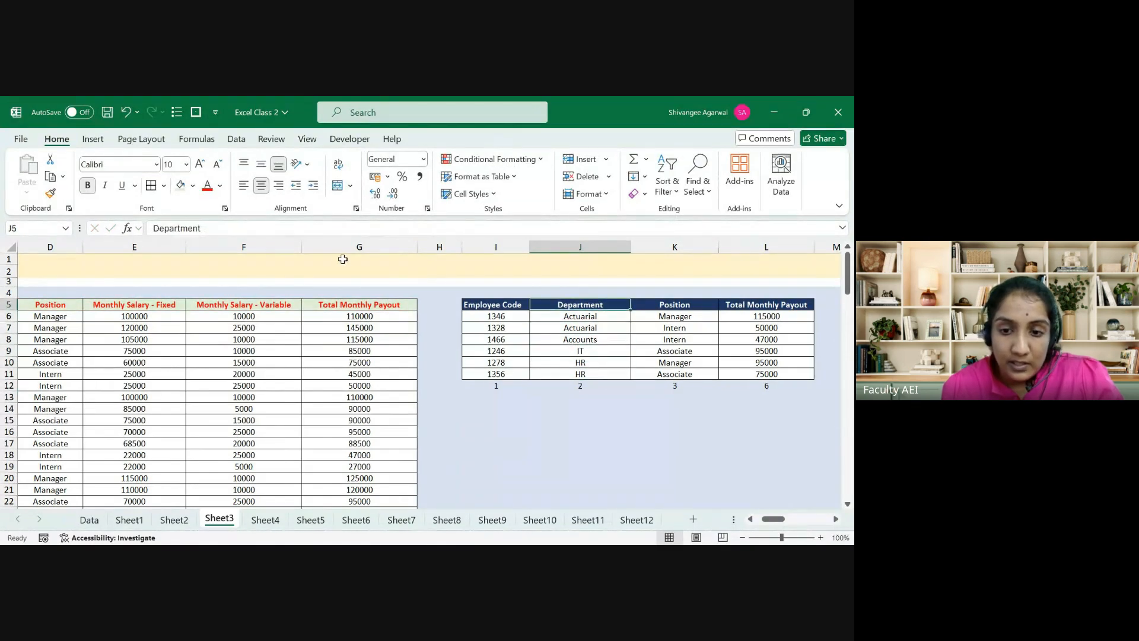
key(Down)
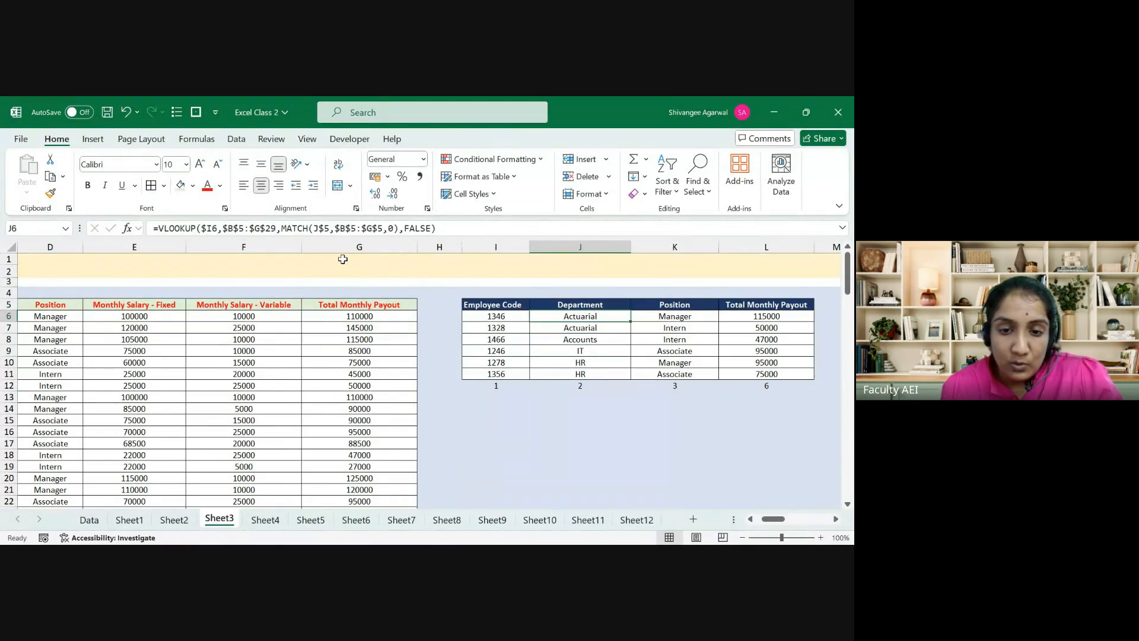
click(393, 228)
drag(397, 228, 284, 225)
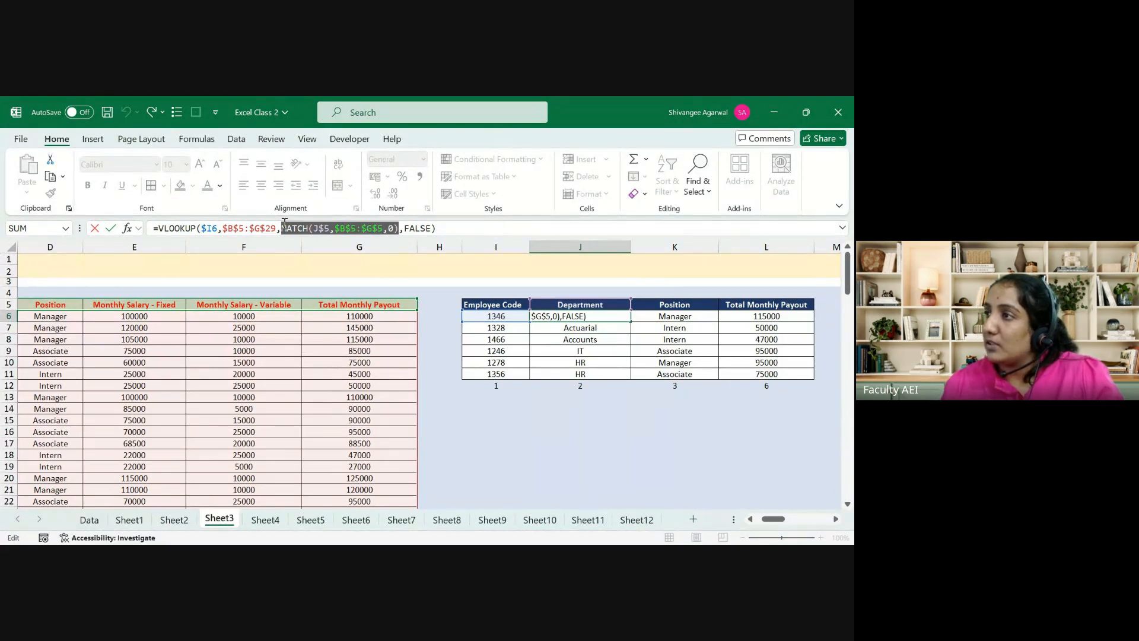
key(Escape)
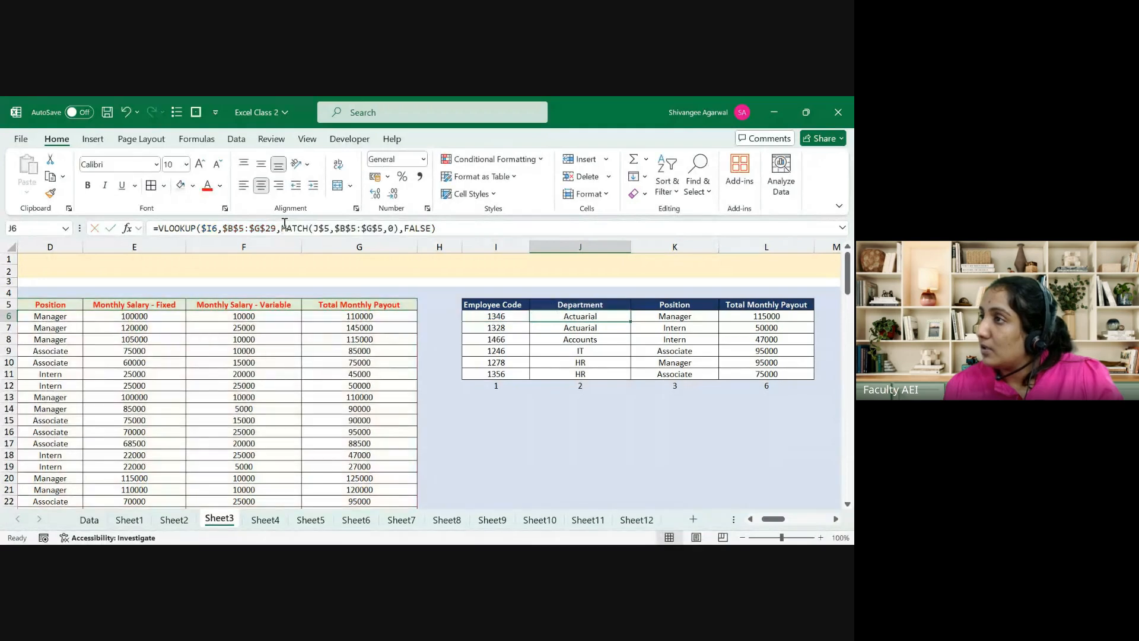
key(Down)
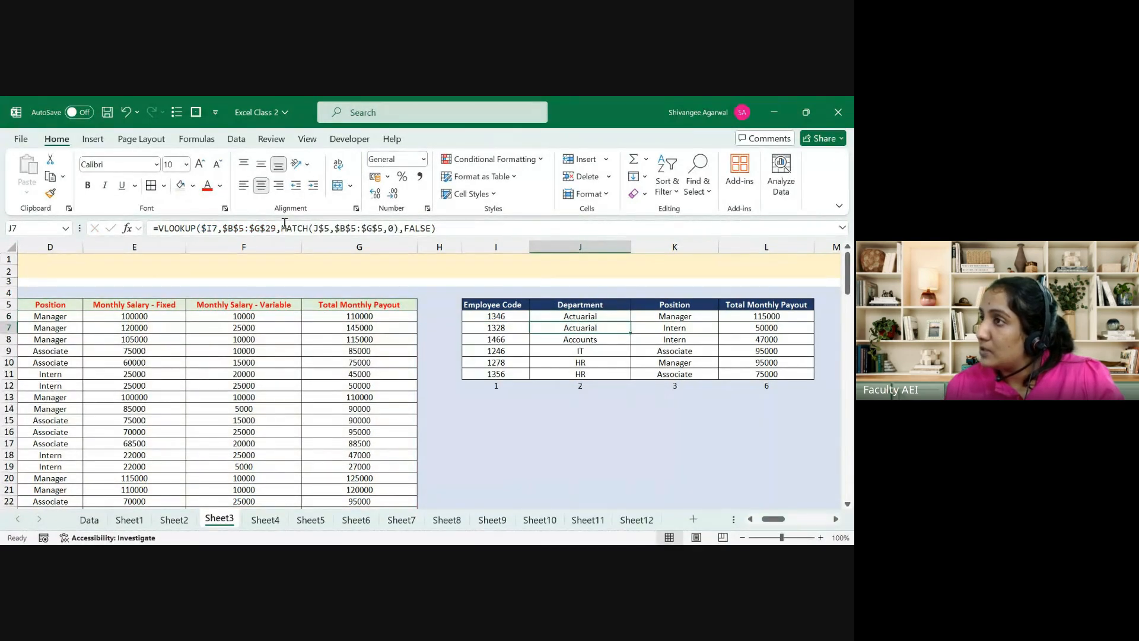
Step: Clear the helper numbers 1, 2, 3 and 6 in I12:L12 and return to J6
key(Down)
key(Down)
key(Down)
key(Down)
key(Down)
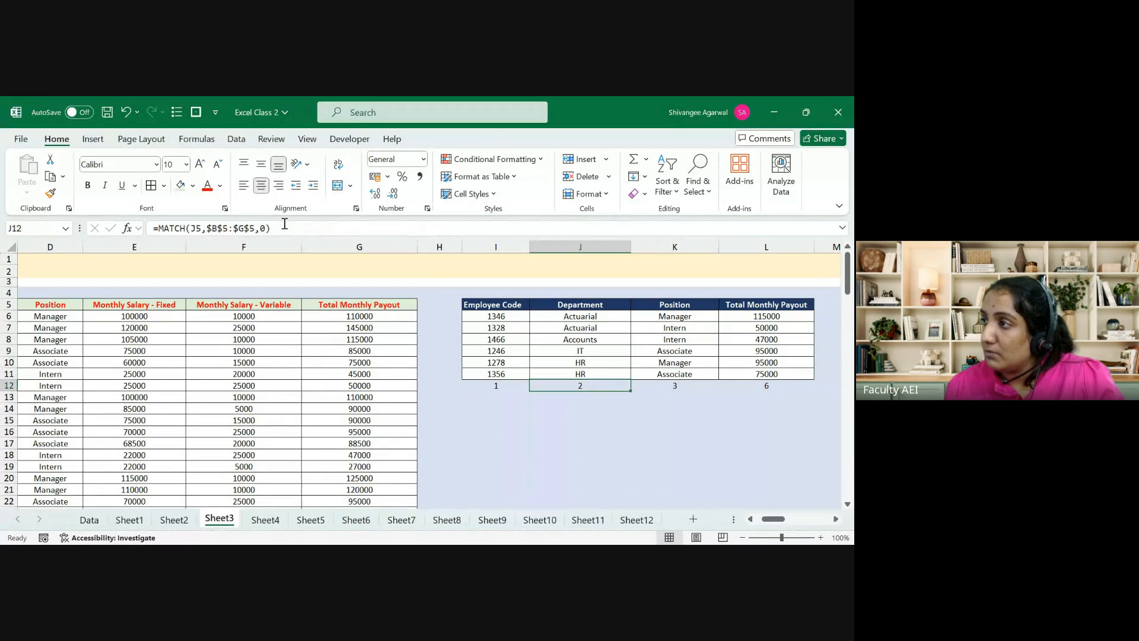
key(Left)
key(shift+Right)
key(shift+Right)
key(shift+Right)
key(Delete)
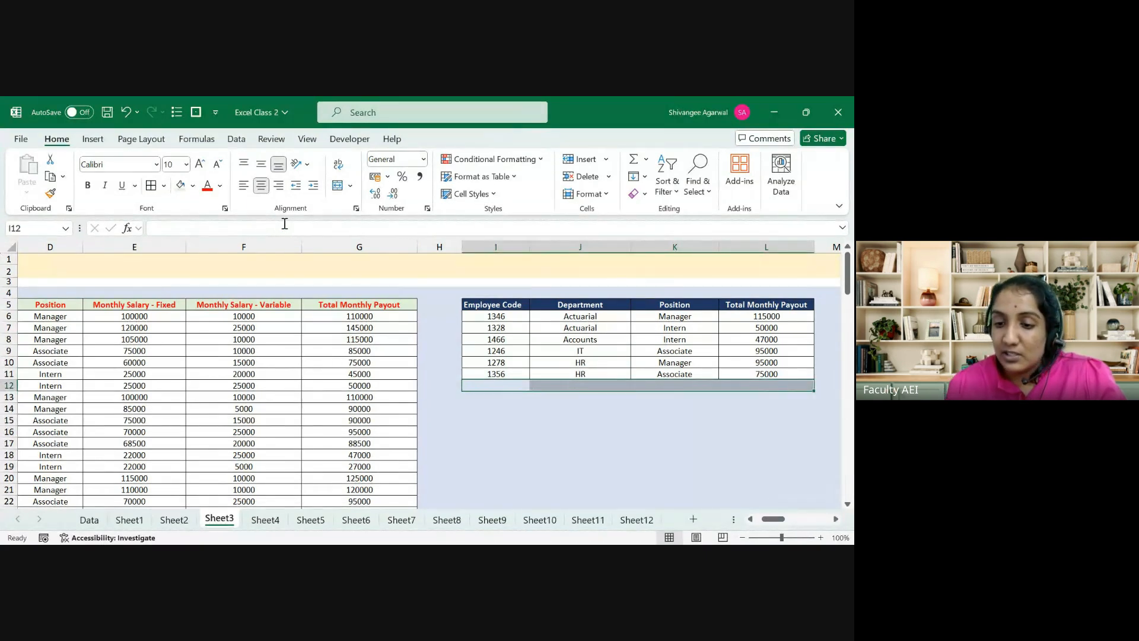
key(Right)
key(ctrl+Up)
key(ctrl+Up)
key(Down)
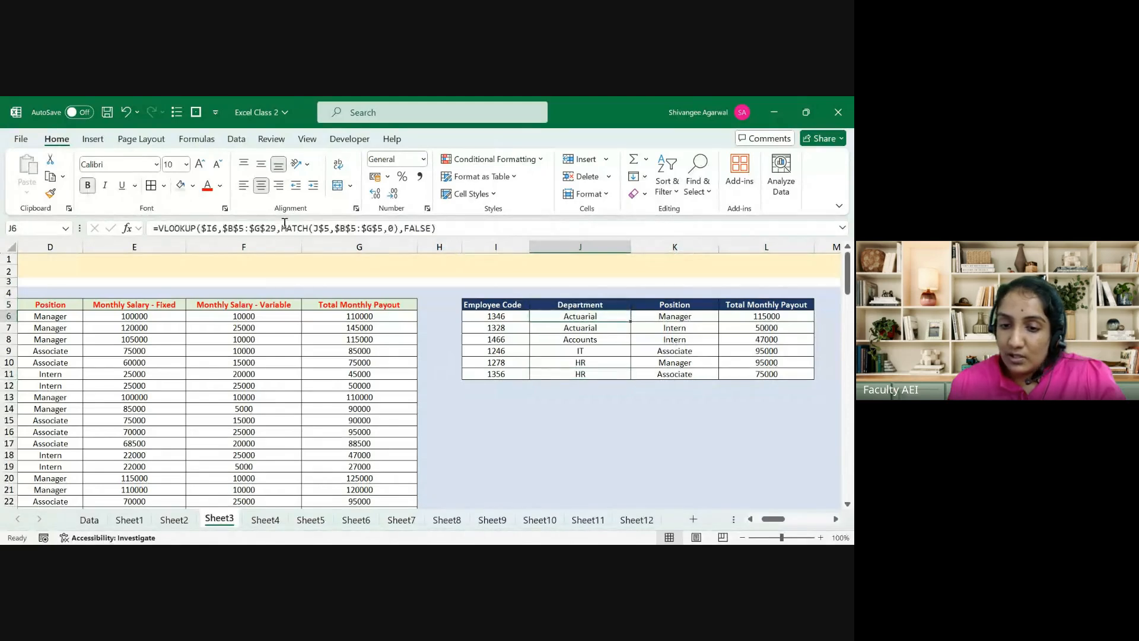
Step: Step through J6's nested VLOOKUP with Evaluate Formula and check its references
click(196, 138)
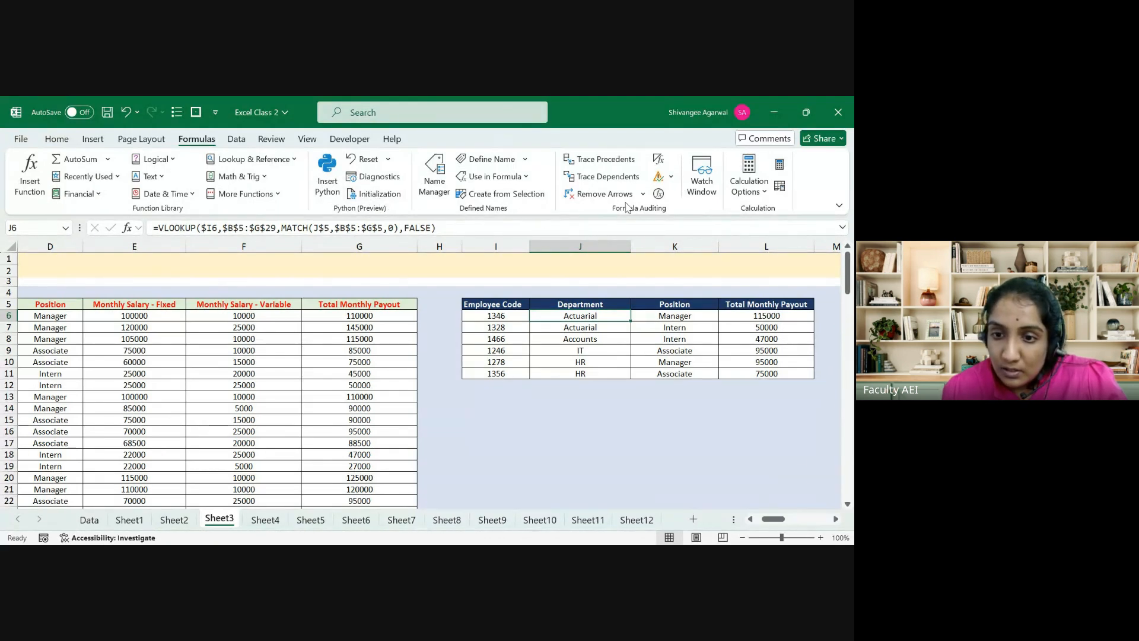
click(659, 194)
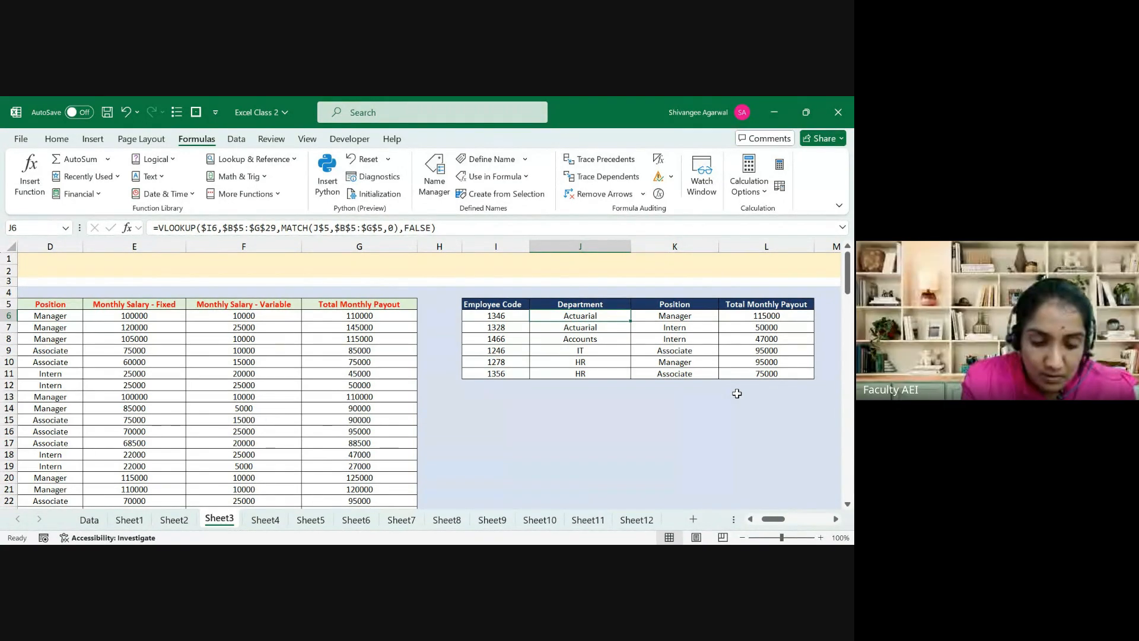
key(F2)
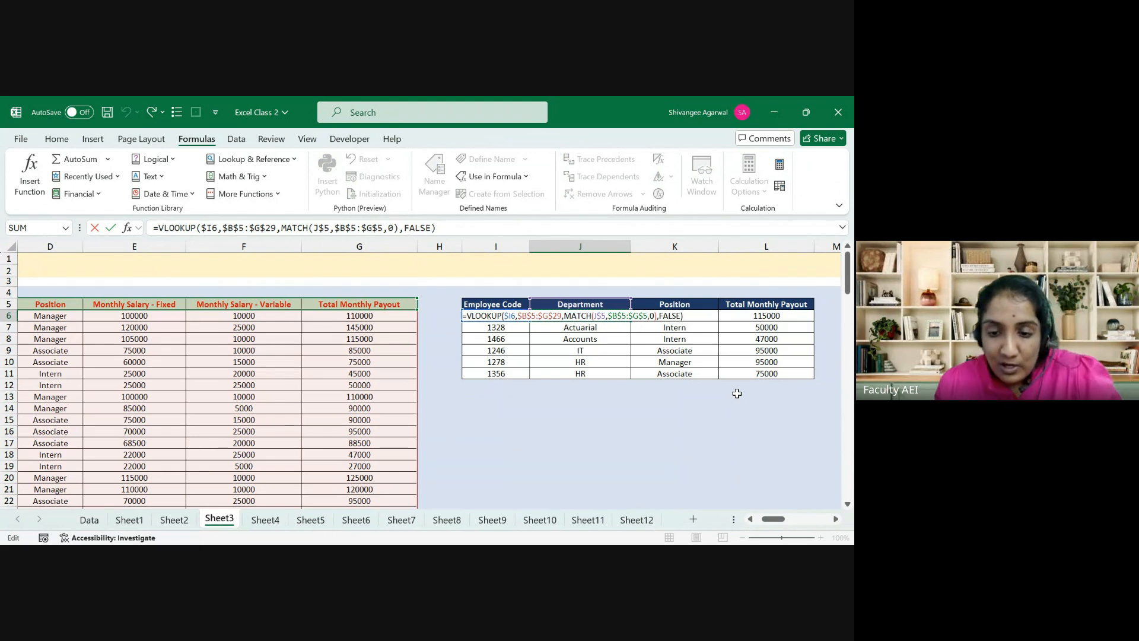
key(Escape)
key(Page_Down)
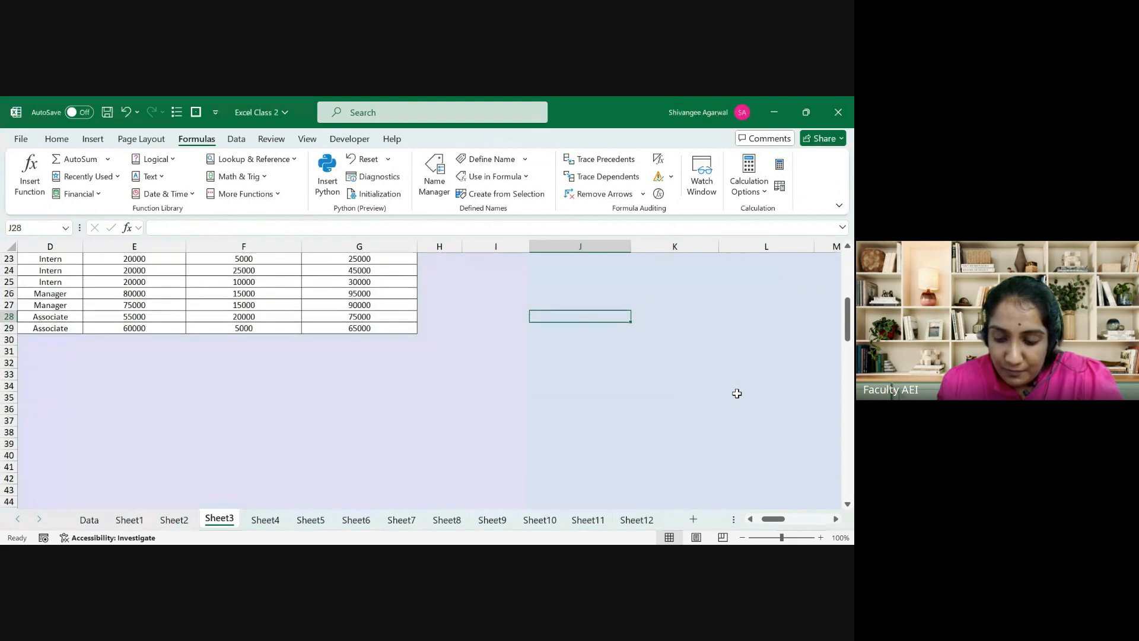
key(Page_Up)
Step: Inspect K6's formula, then clear the Position and Payout results in K6:L11
key(Right)
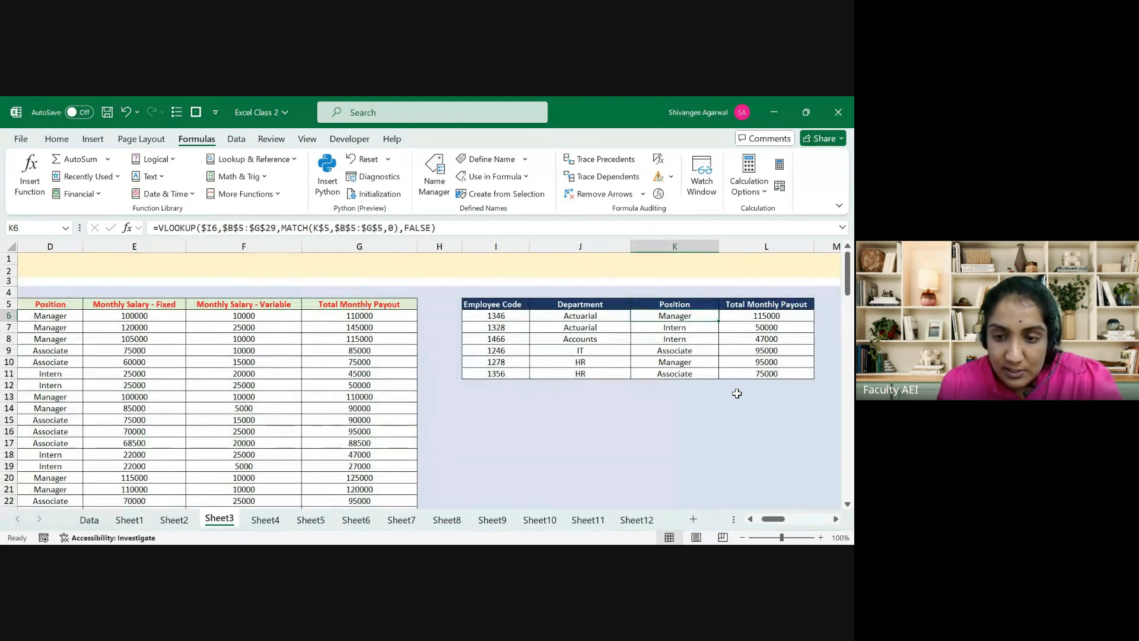
key(F2)
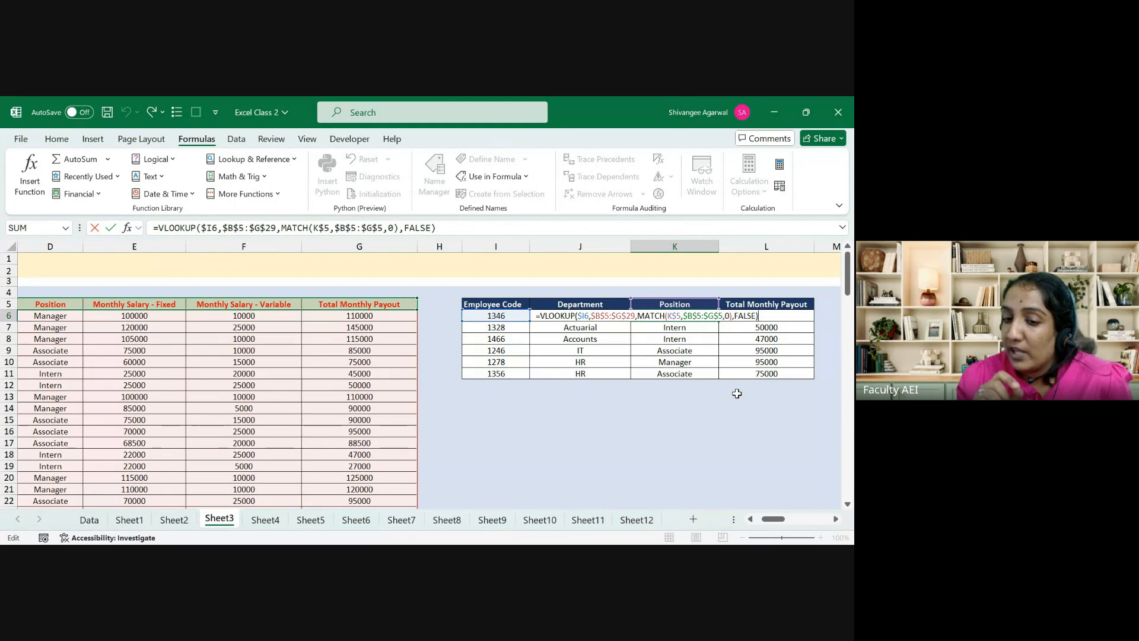
key(Escape)
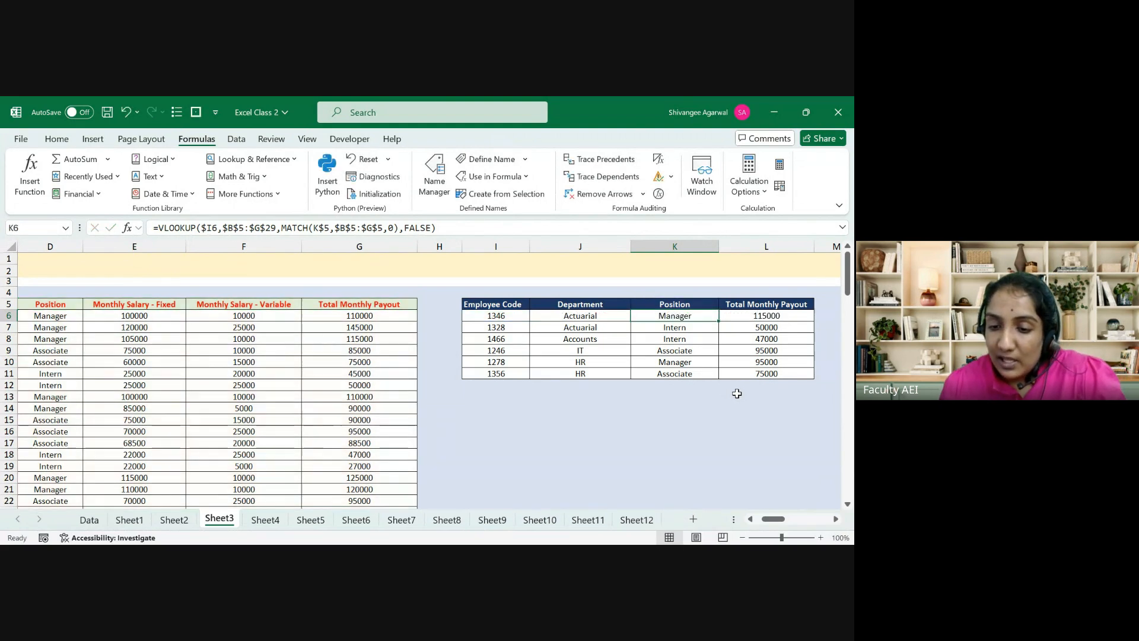
key(shift+Right)
key(ctrl+shift+Down)
key(Delete)
key(Left)
key(shift+Right)
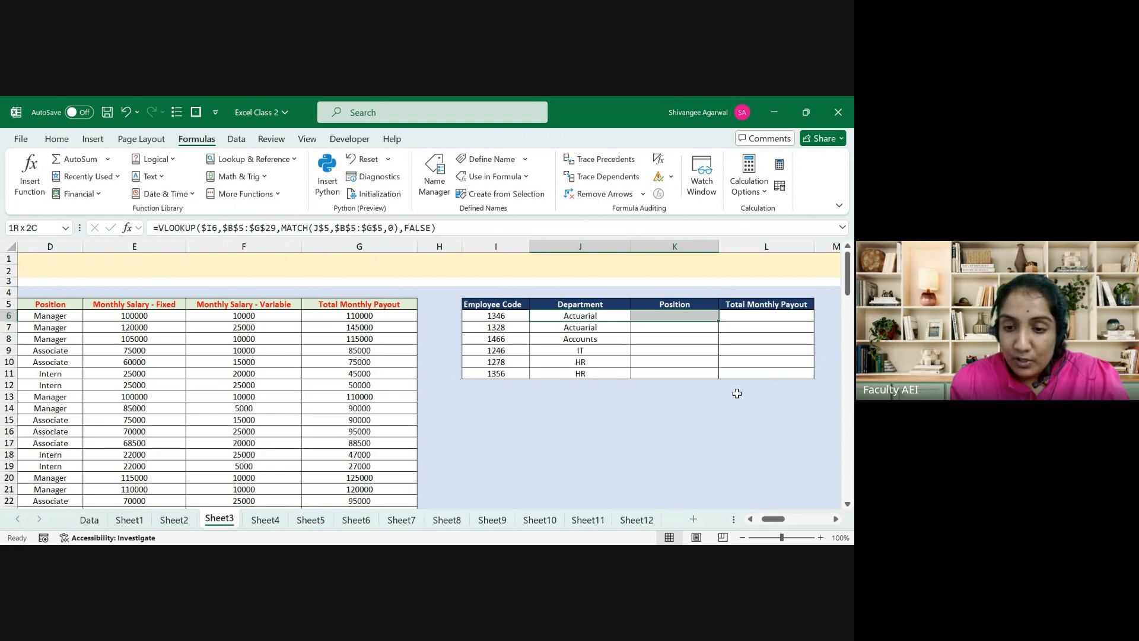
Step: Fill J6's lookup formula right into K6 and compare the J6 and K6 formula references
key(ctrl+r)
key(Left)
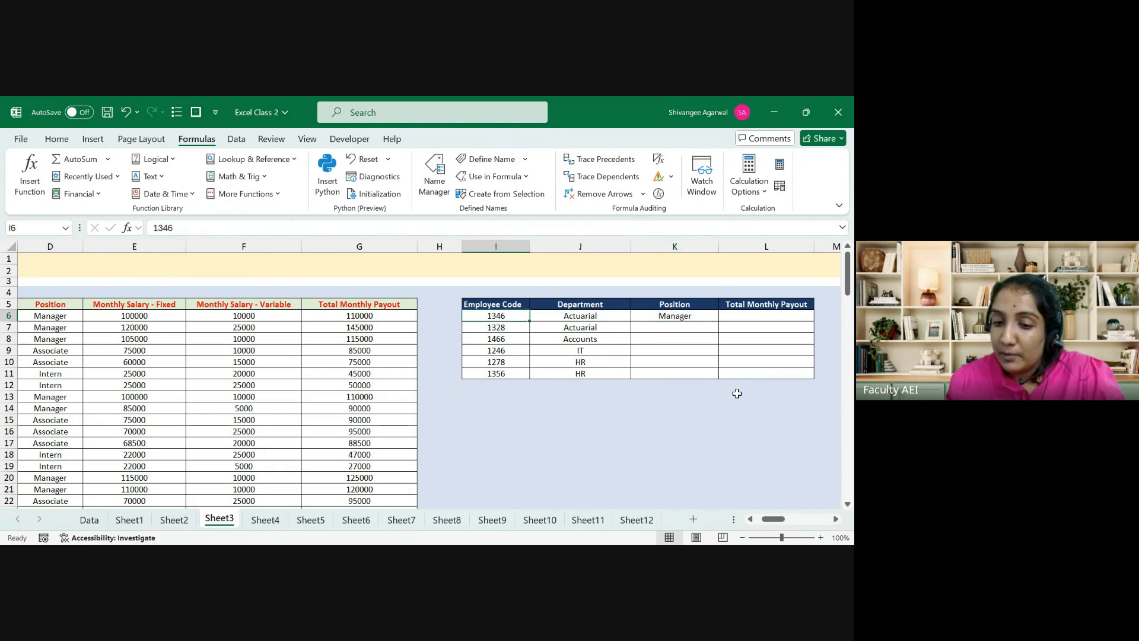
key(Right)
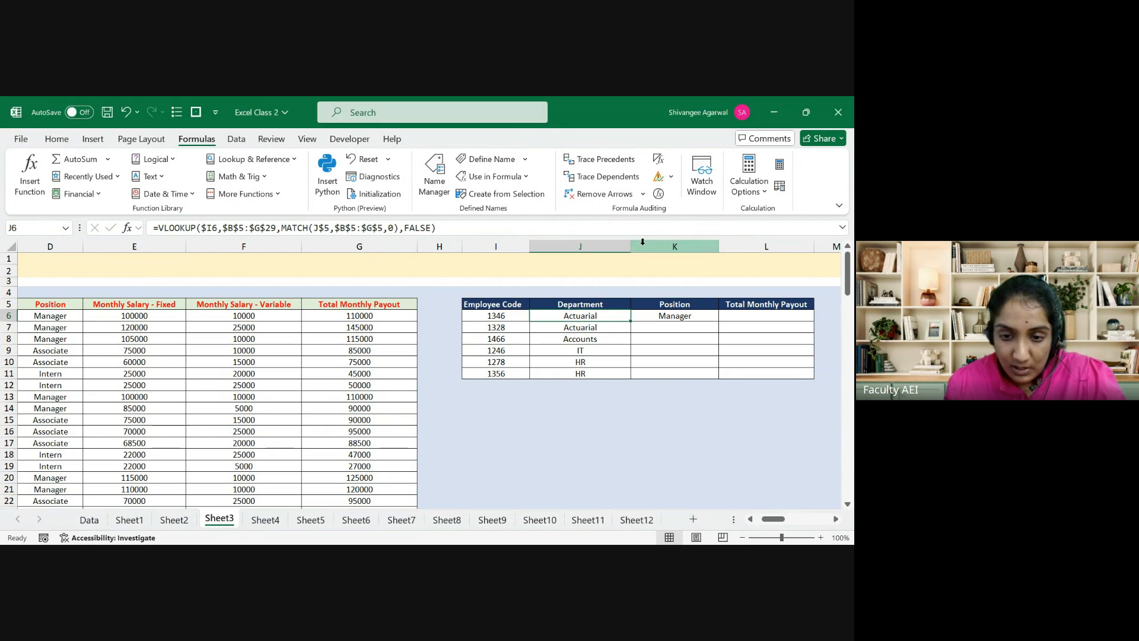
key(F2)
key(Escape)
key(Right)
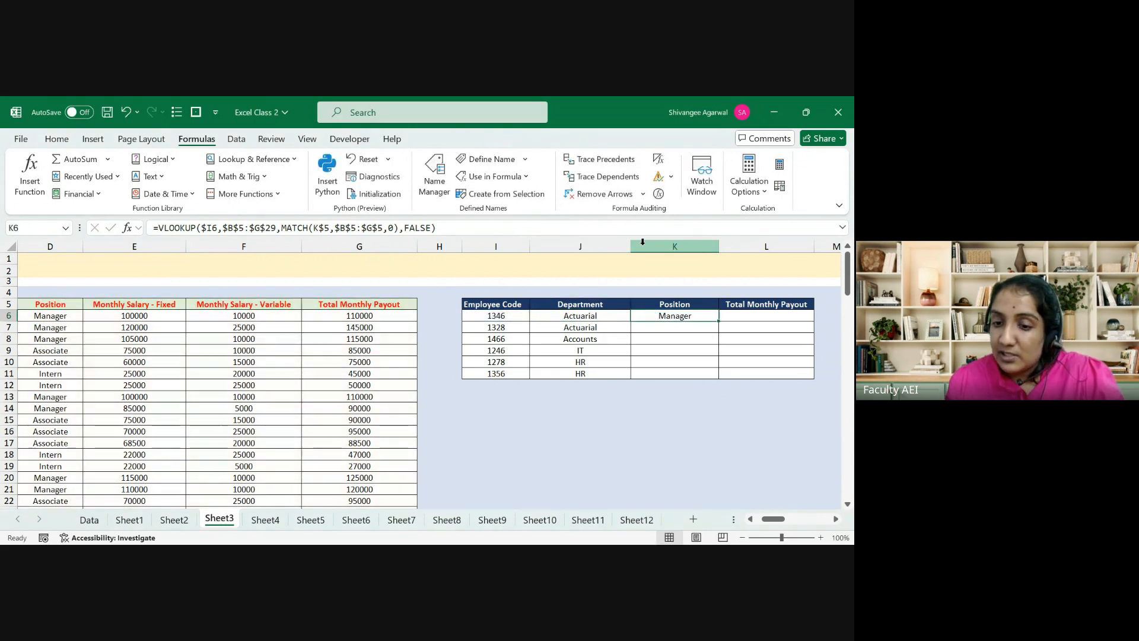
key(F2)
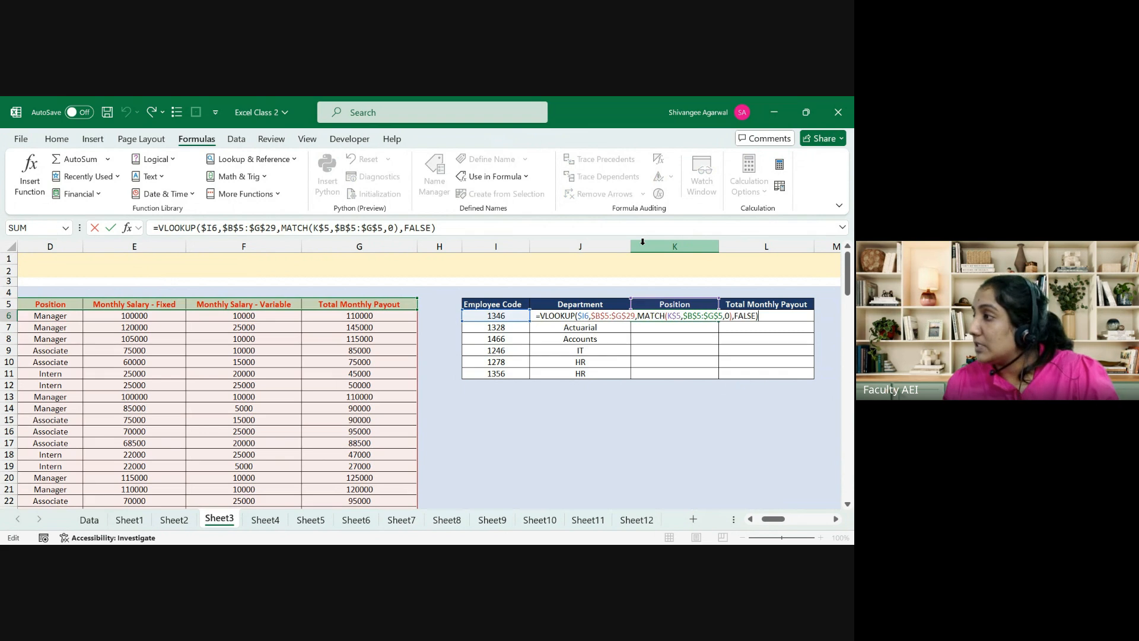
key(Escape)
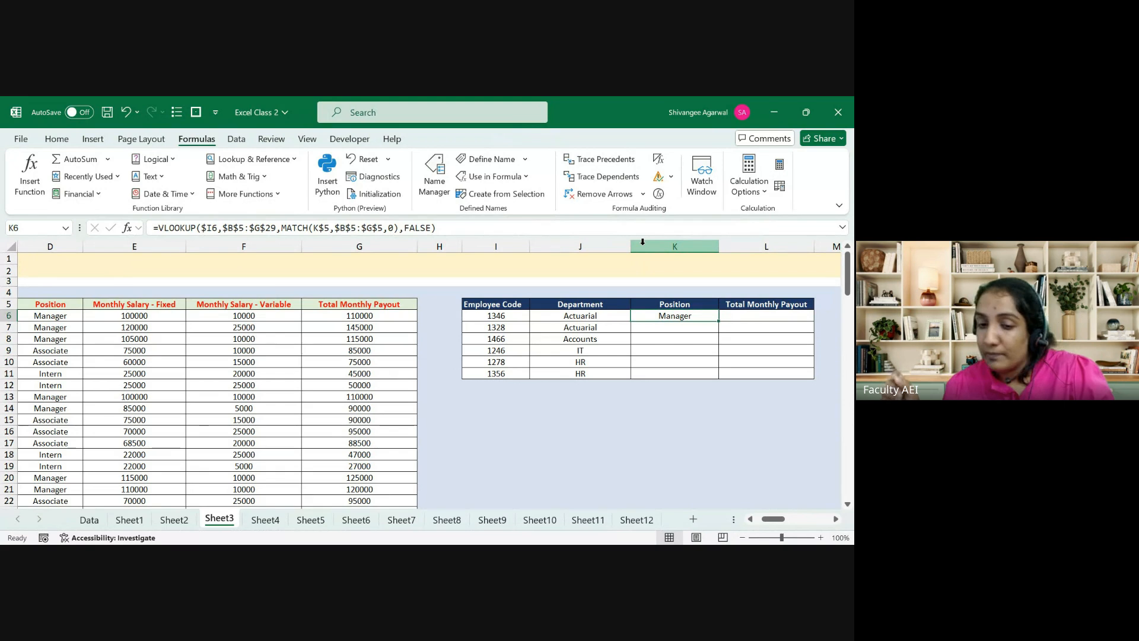
key(Left)
key(F2)
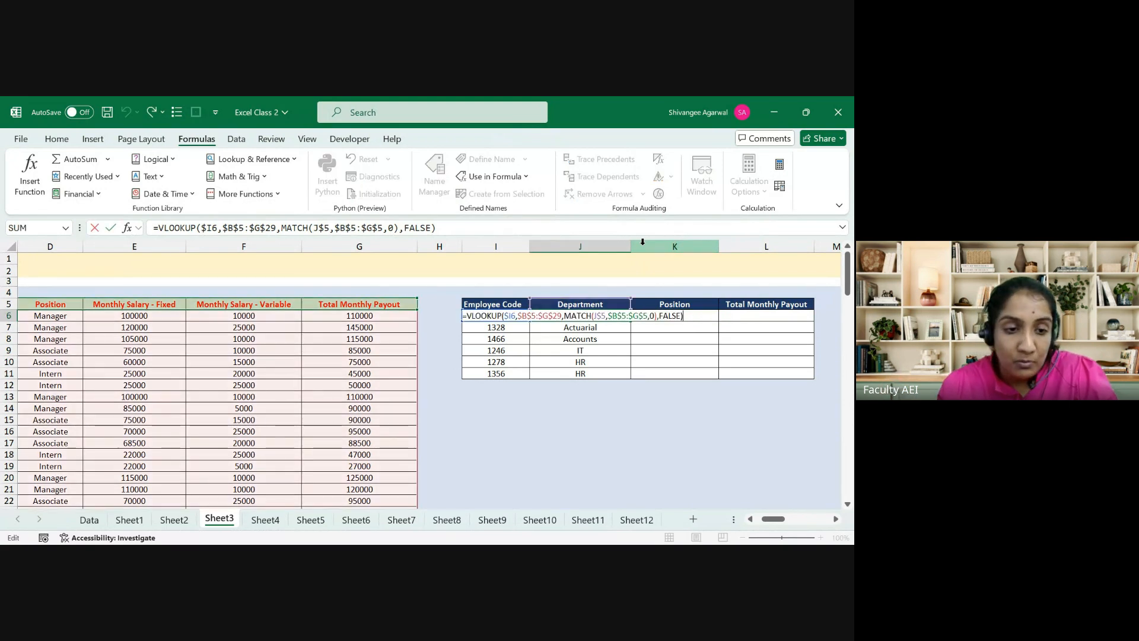
key(Tab)
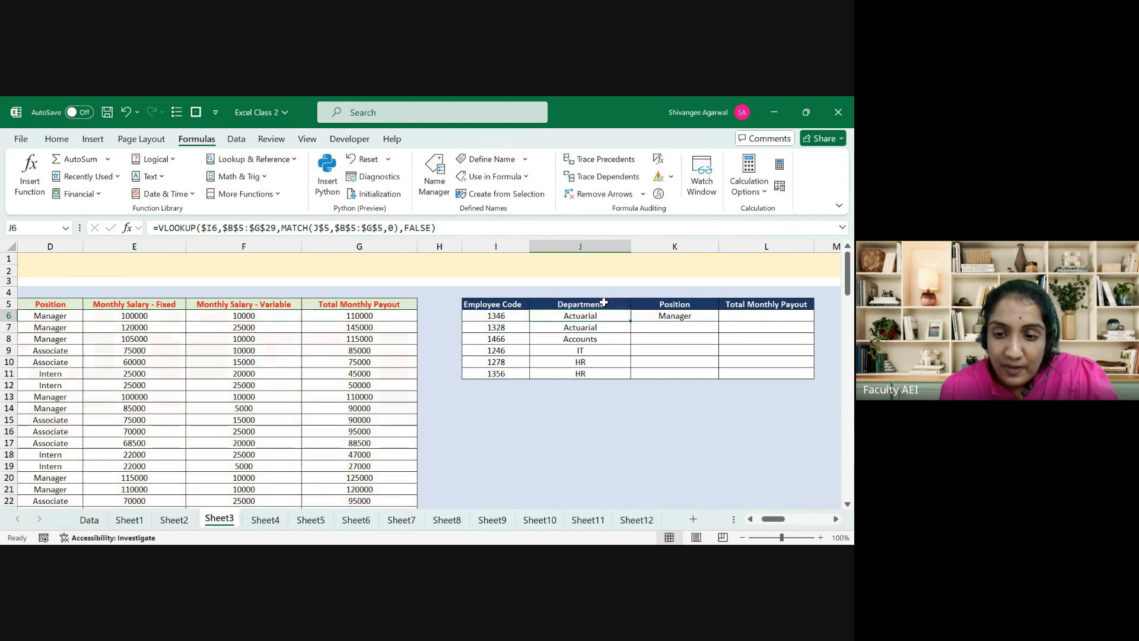
key(F2)
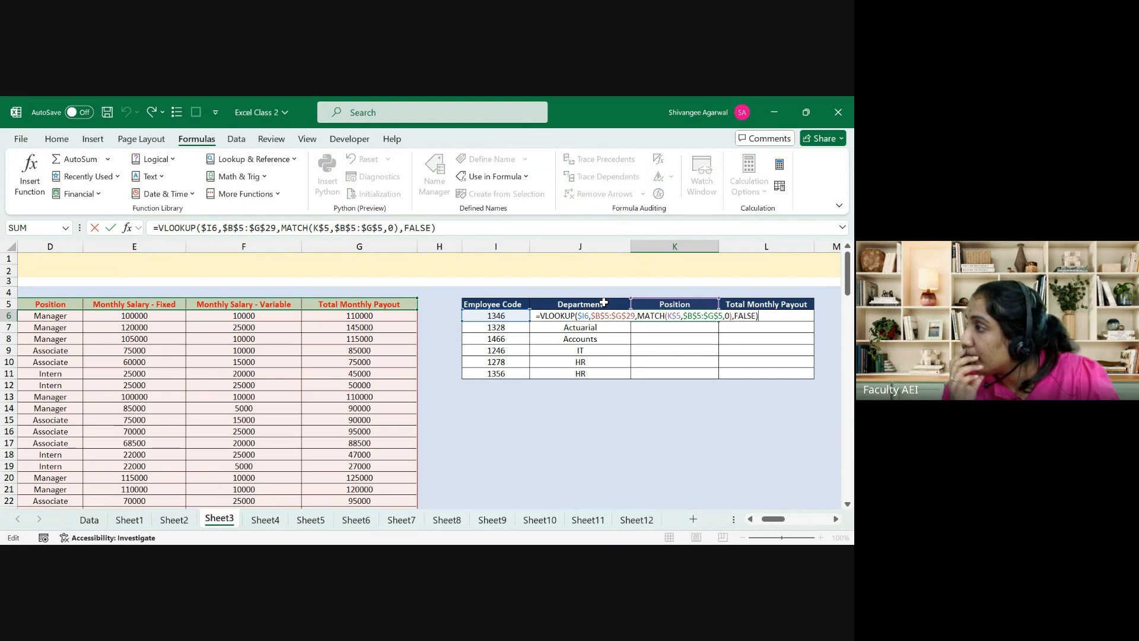
key(Return)
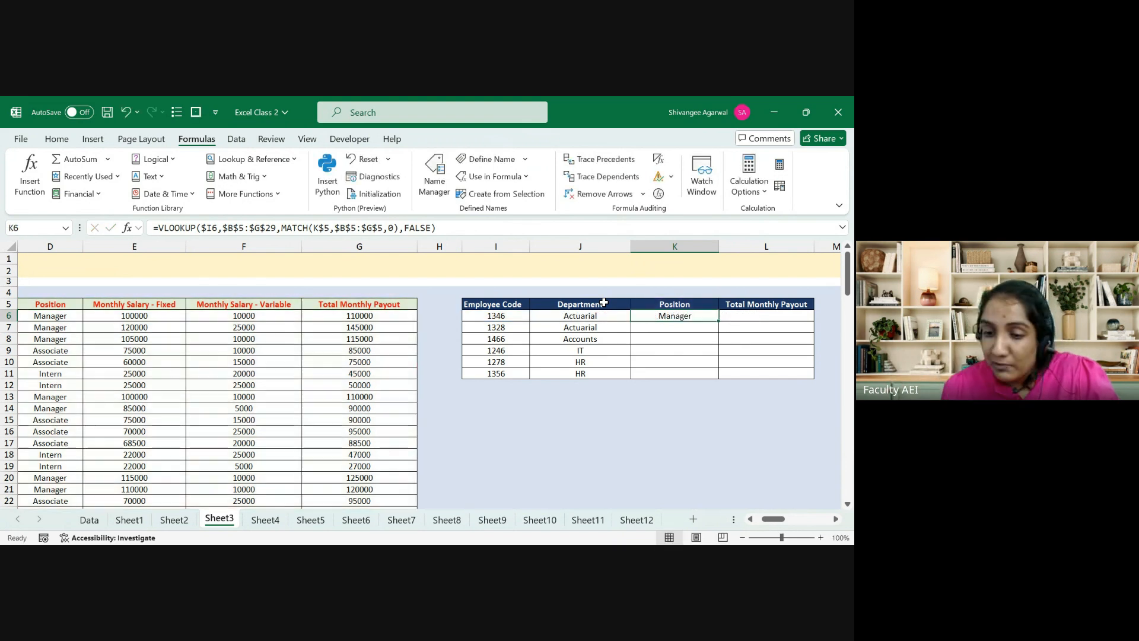
Step: Clear J7:J11, copy J6's Department formula down through J11, and verify the results
key(ctrl+shift+Down)
key(Delete)
key(Up)
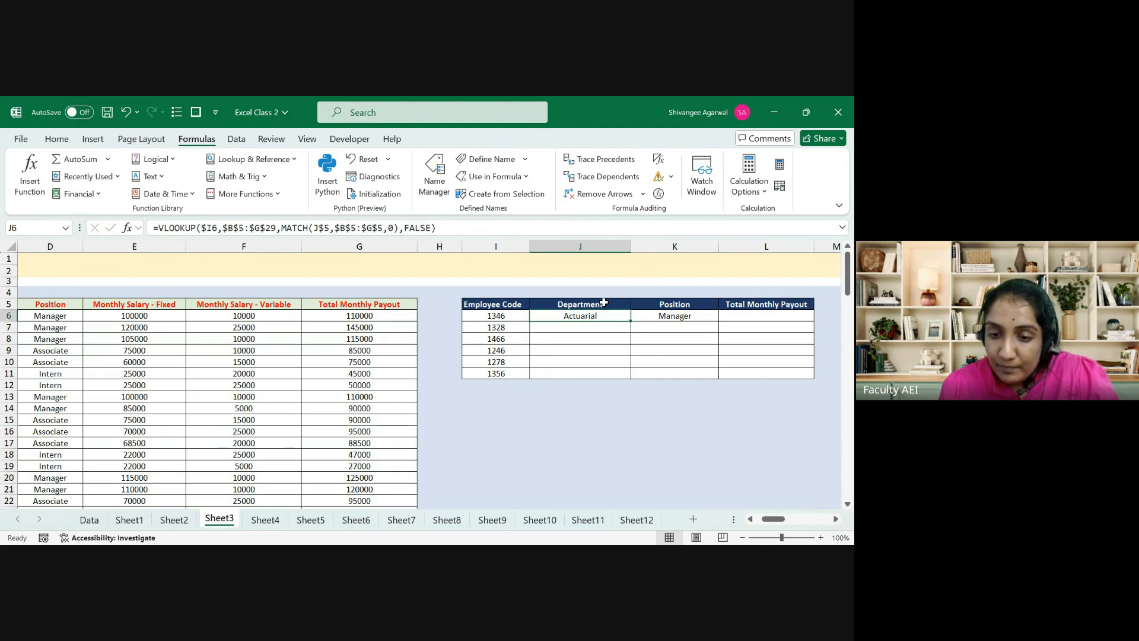
key(shift+Down)
key(shift+Down)
key(shift+Down)
key(shift+Down)
key(shift+Down)
key(ctrl+d)
key(Down)
key(Down)
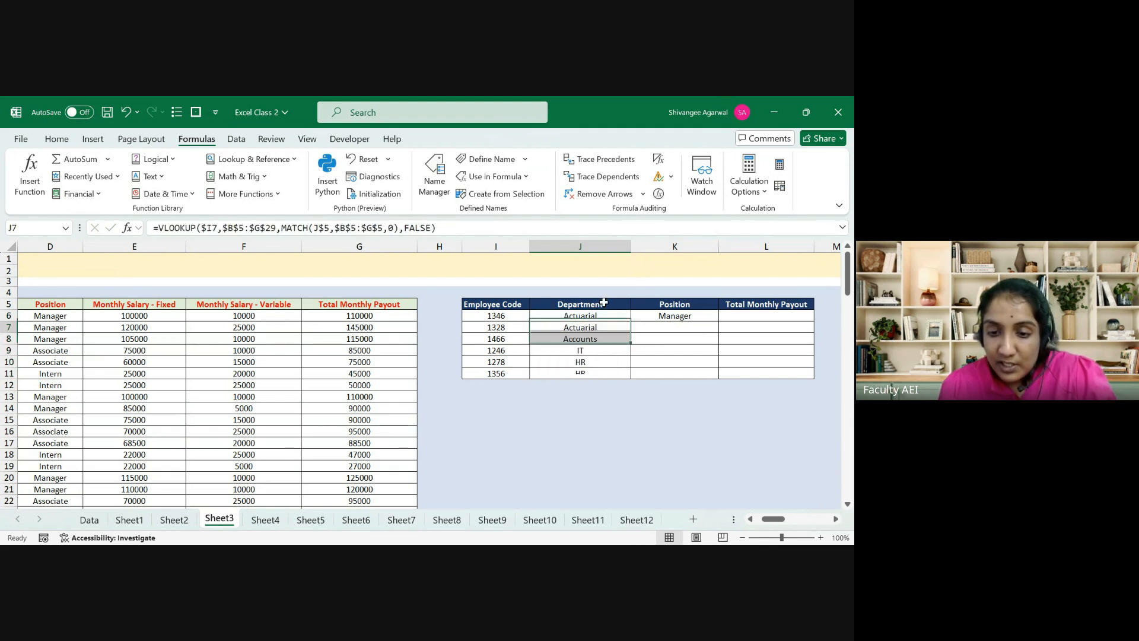
key(F2)
key(Escape)
key(F2)
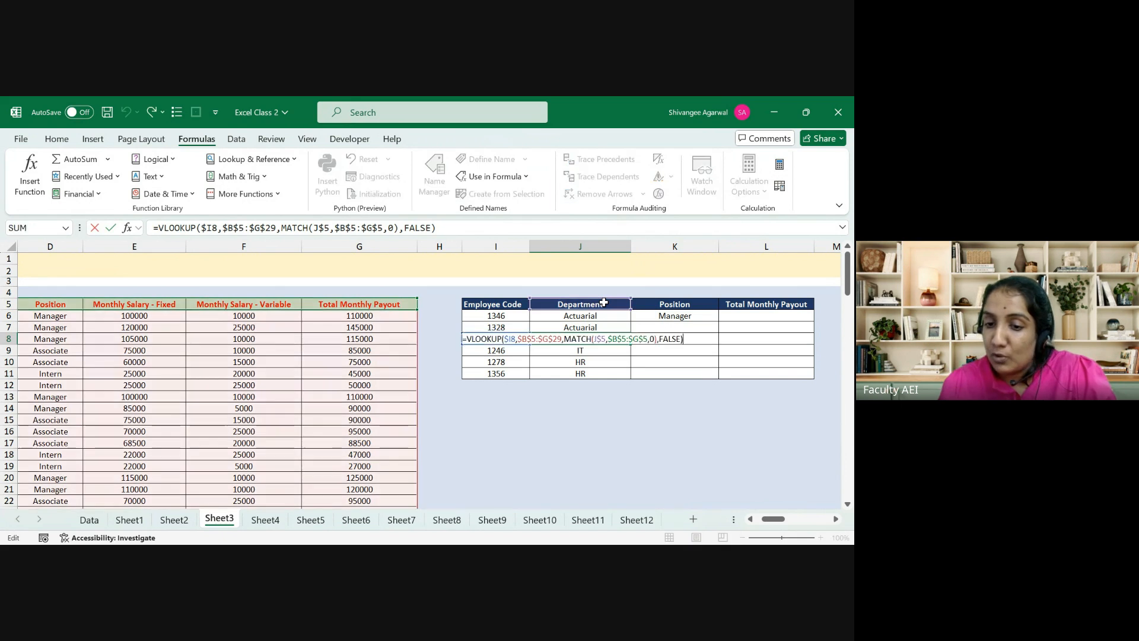
key(Escape)
key(Down)
key(F2)
key(Escape)
key(Down)
key(F2)
key(Escape)
key(Down)
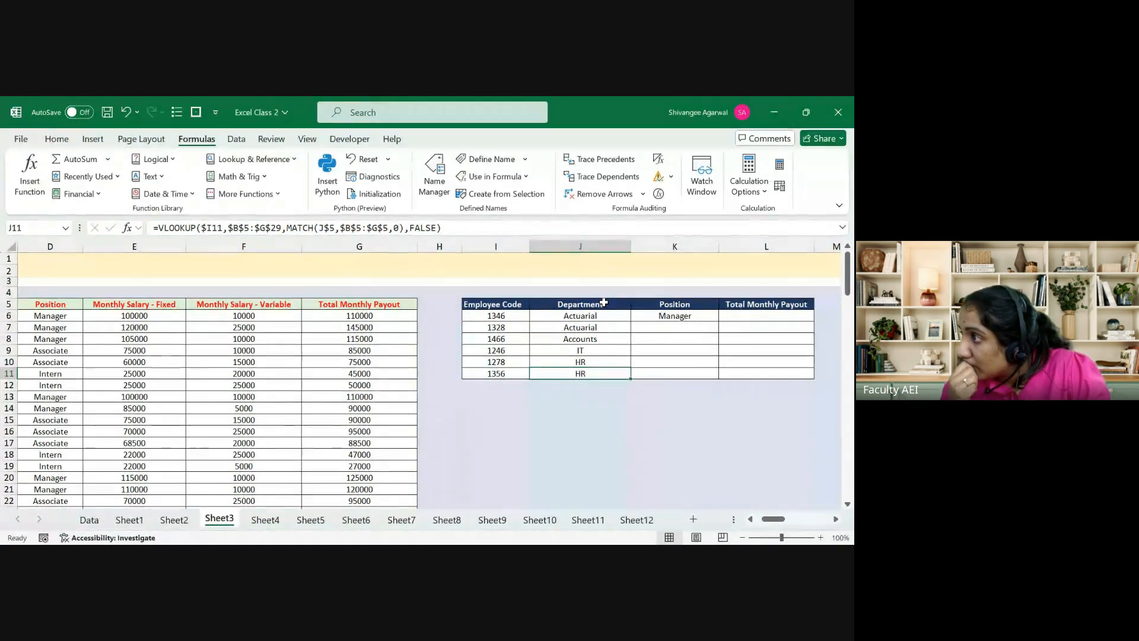
Step: Fill the J6:J11 formulas across to column L for Position and Total Monthly Payout
key(Right)
key(Left)
key(ctrl+Up)
key(Down)
key(ctrl+shift+Down)
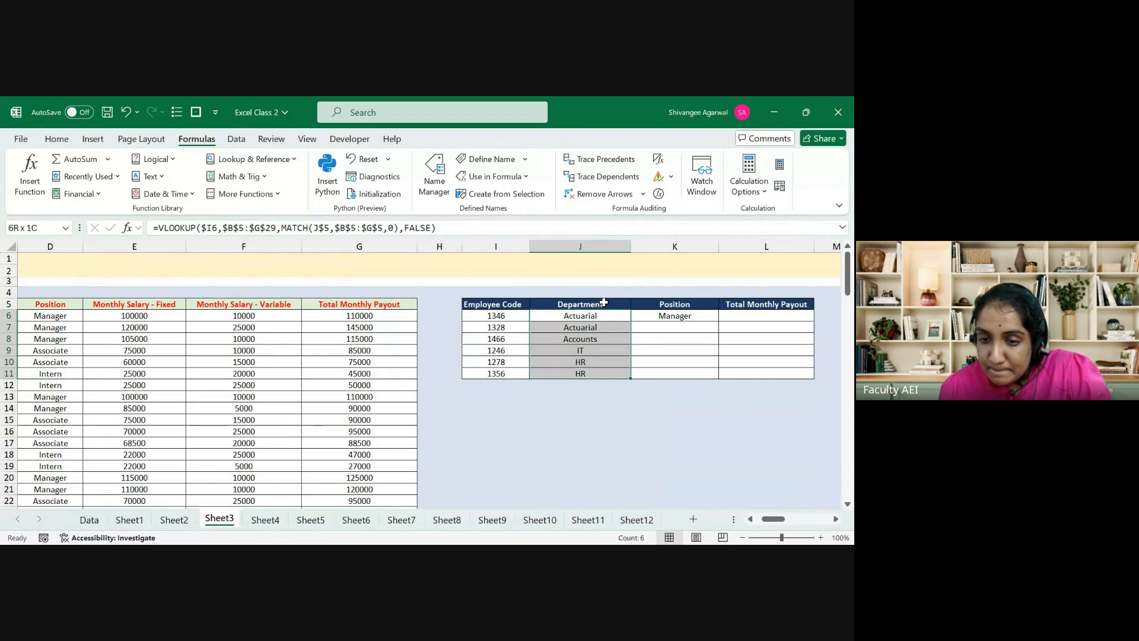
key(shift+Right)
key(shift+Right)
key(ctrl+r)
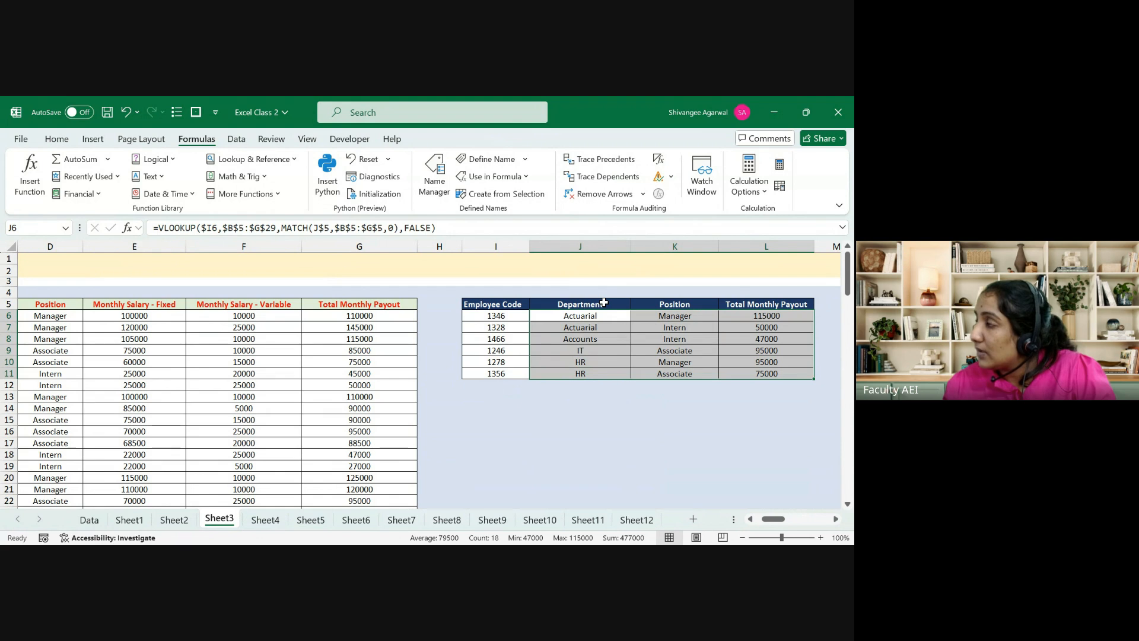
key(Down)
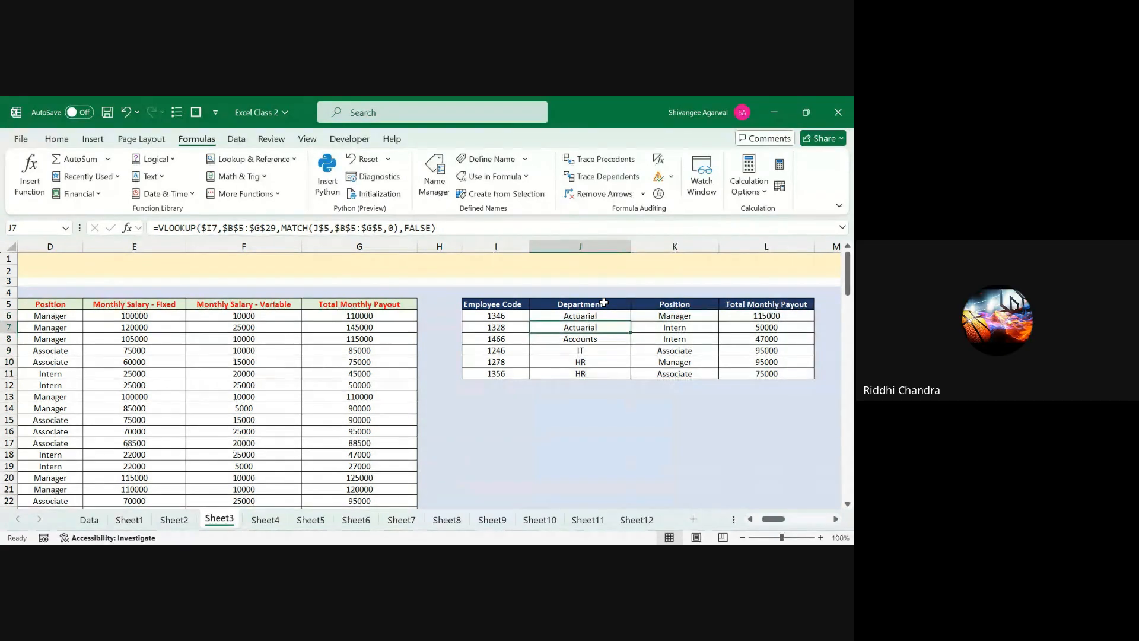
key(Left)
key(Left)
key(Left)
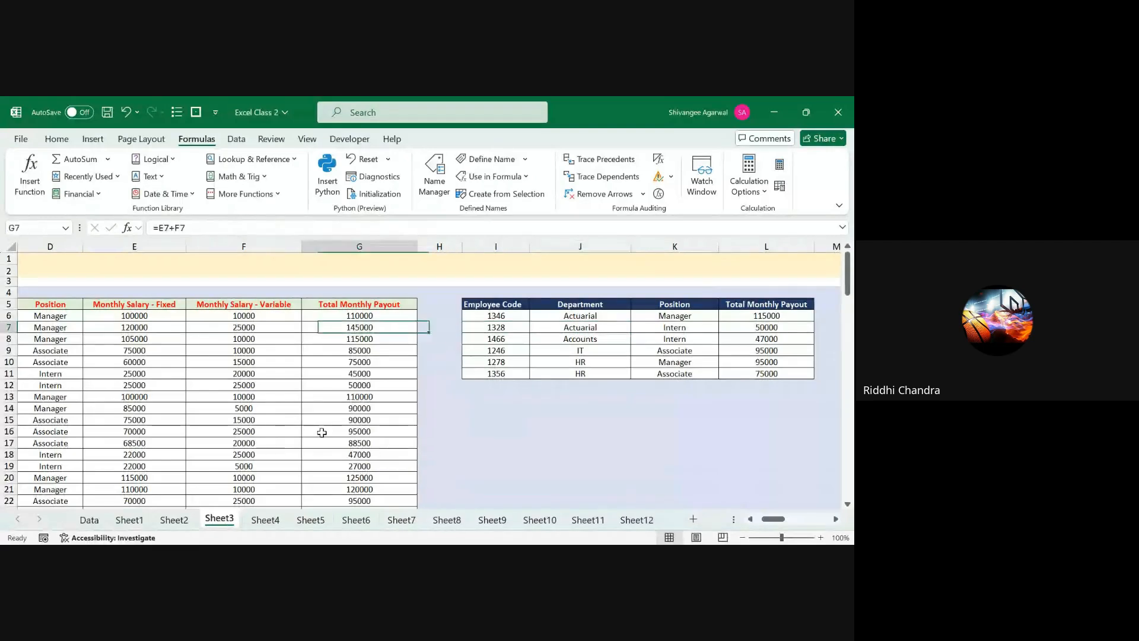
key(ctrl+Home)
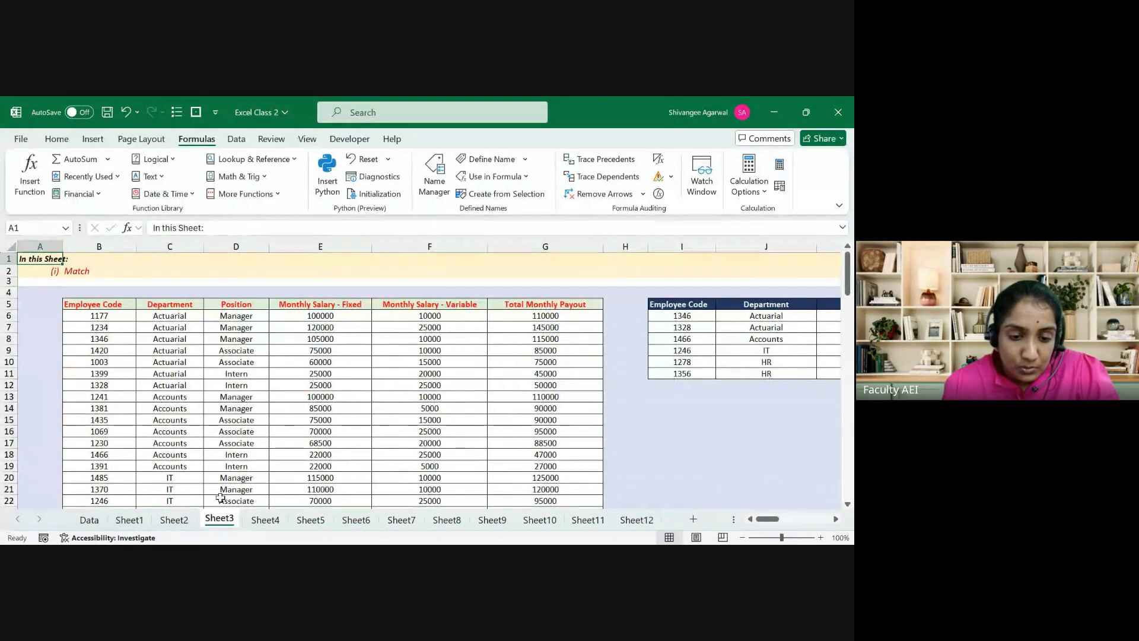
Step: On Sheet4, review the Total Monthly Payout values in column C
click(260, 522)
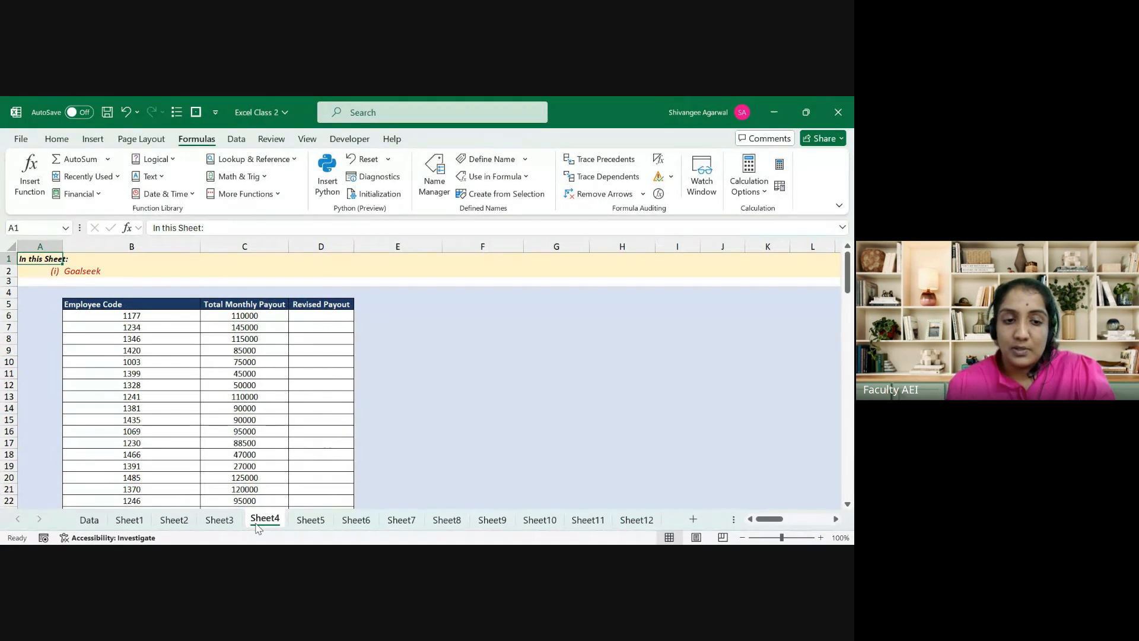
key(Down)
key(Down)
key(Right)
key(Right)
key(Down)
key(Down)
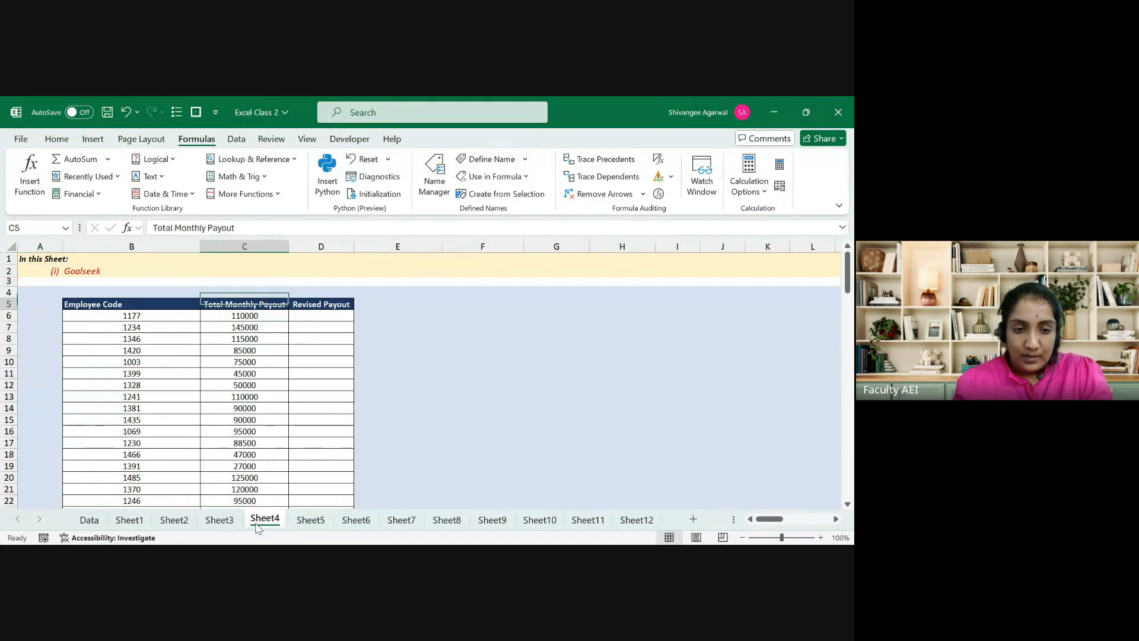
key(Left)
key(Down)
key(Up)
key(Right)
key(Down)
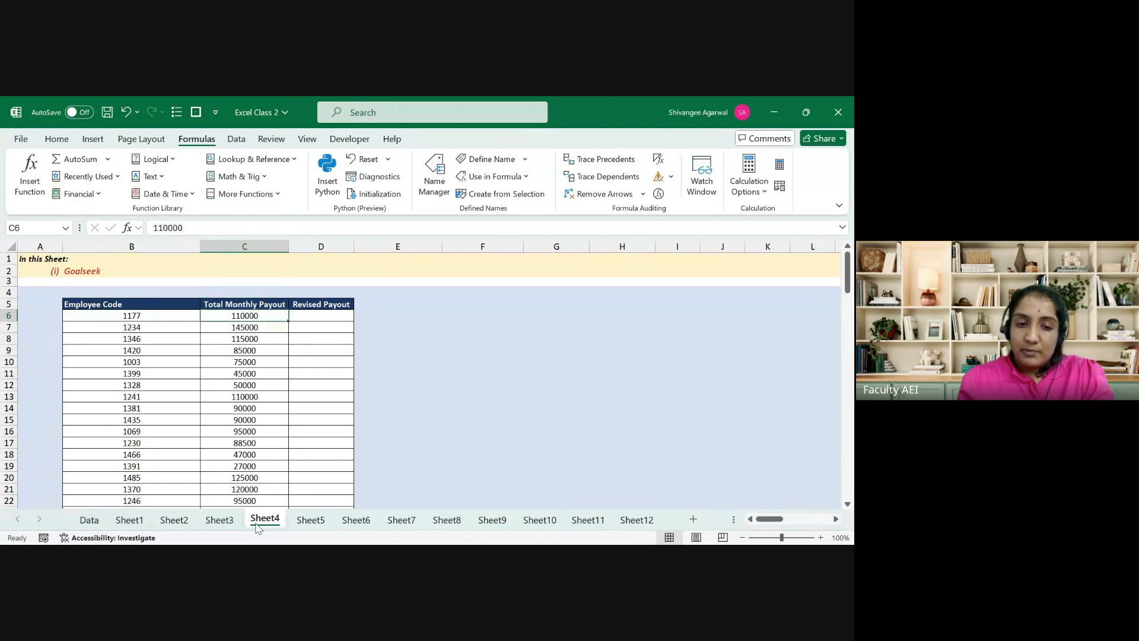
key(ctrl+shift+Down)
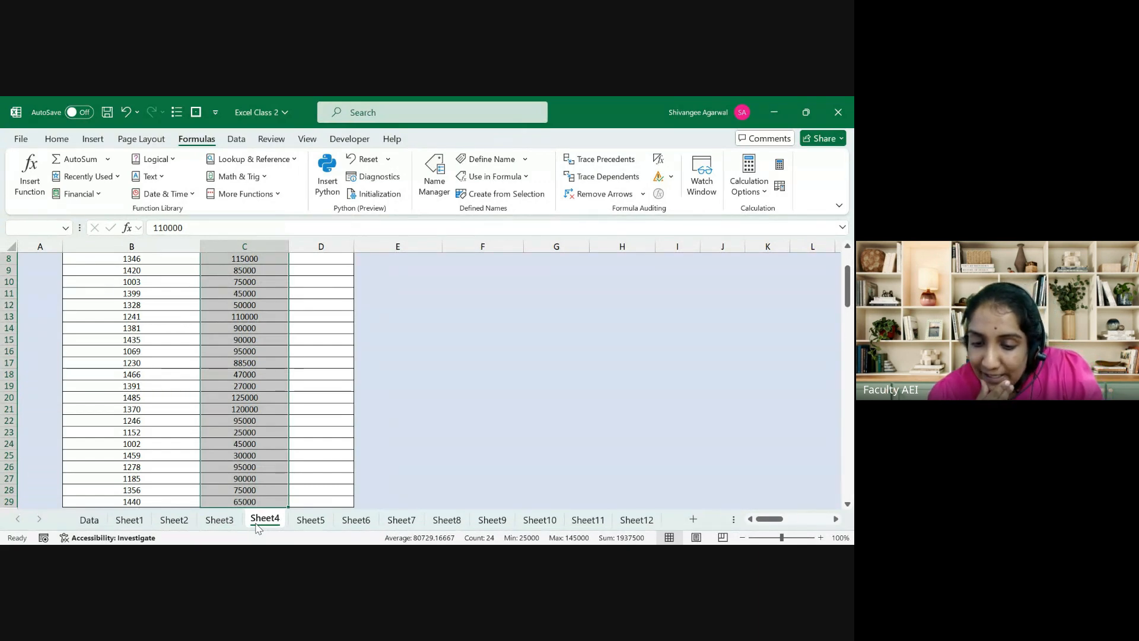
key(Up)
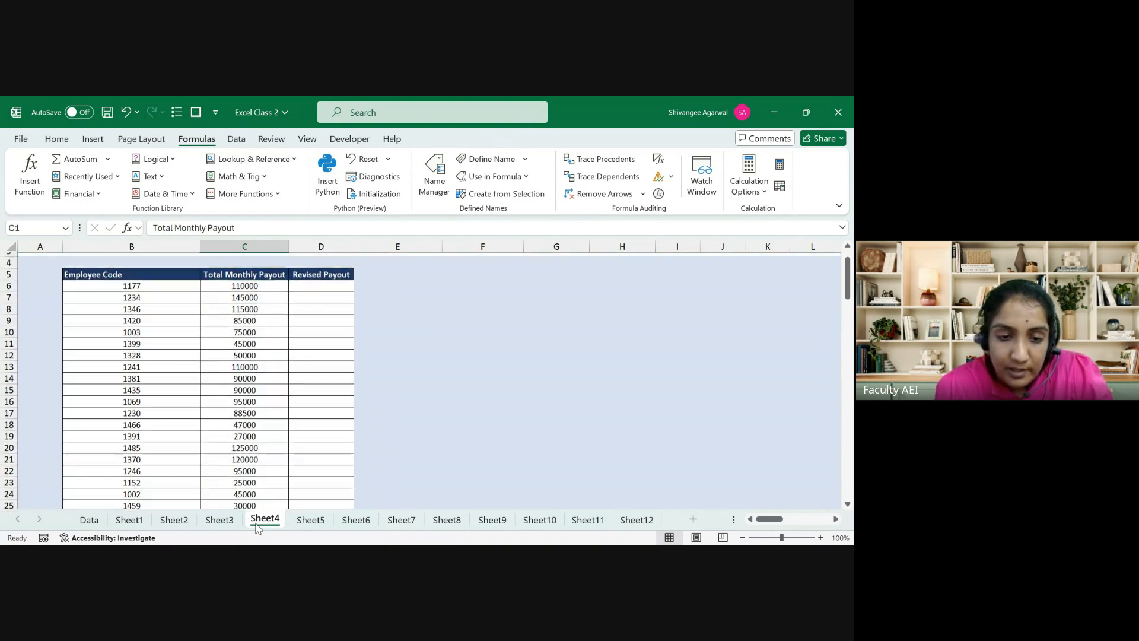
key(Up)
key(Up)
key(Up)
key(Down)
key(Down)
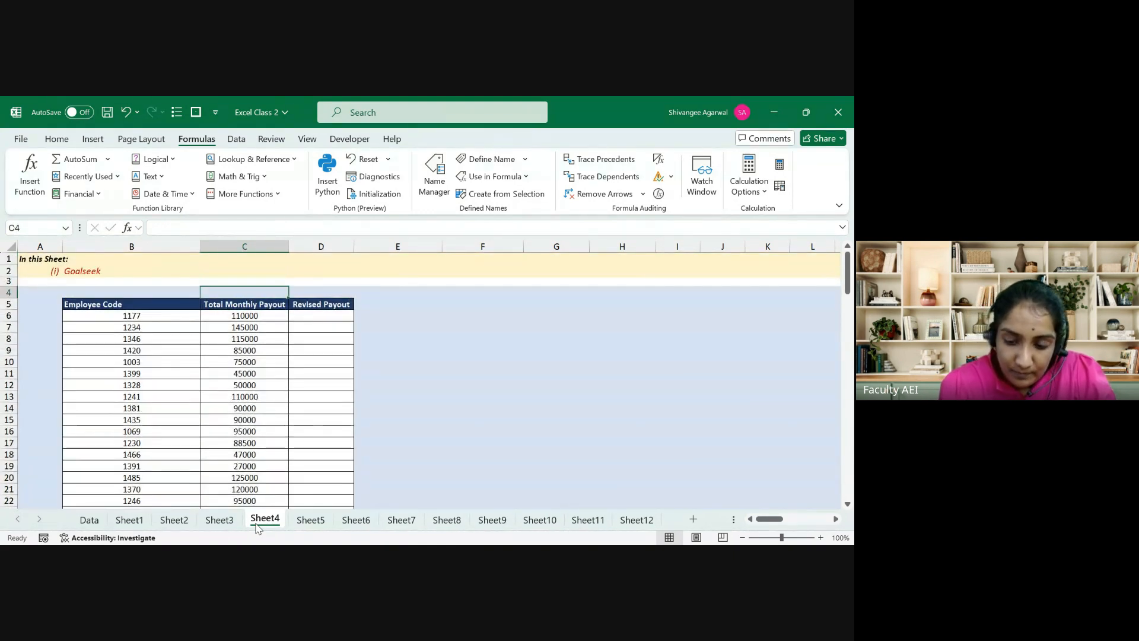
Step: Enter =SUM(C6:C29) in C4 to total the payouts, giving 1937500
text(=sum)
key(Return)
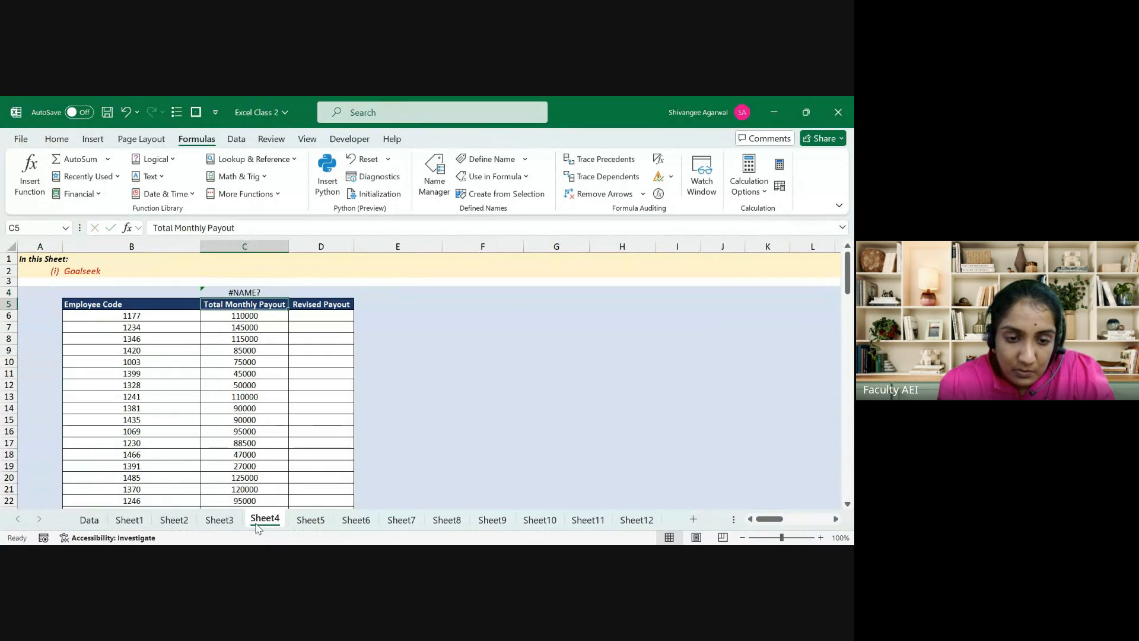
key(Up)
text(=SUM()
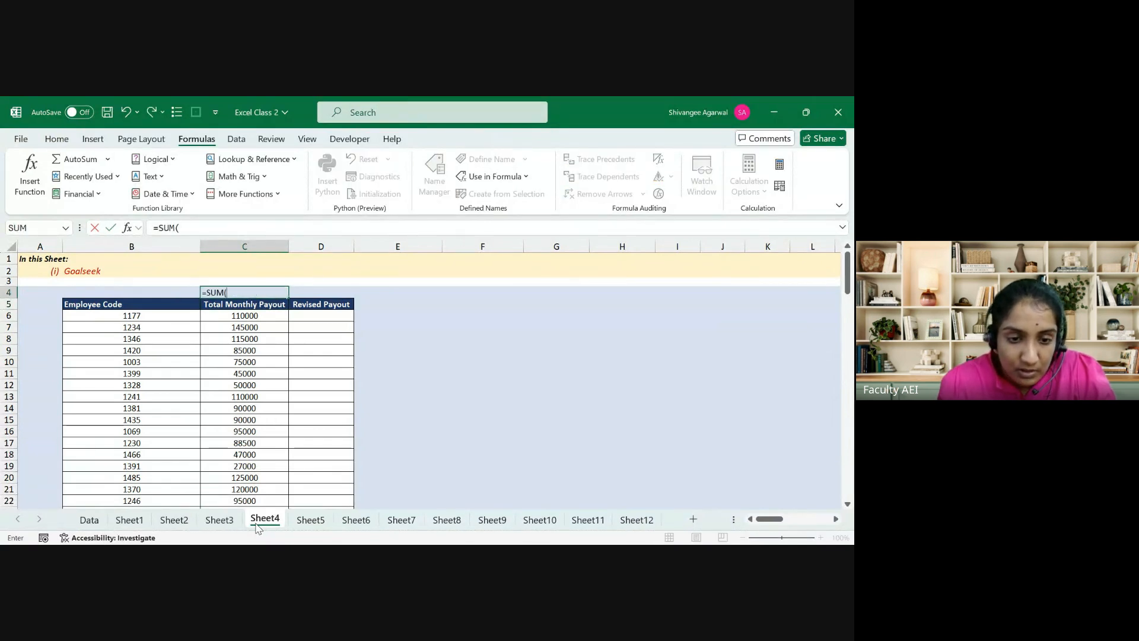
key(Down)
key(Down)
key(ctrl+shift+Down)
key(Return)
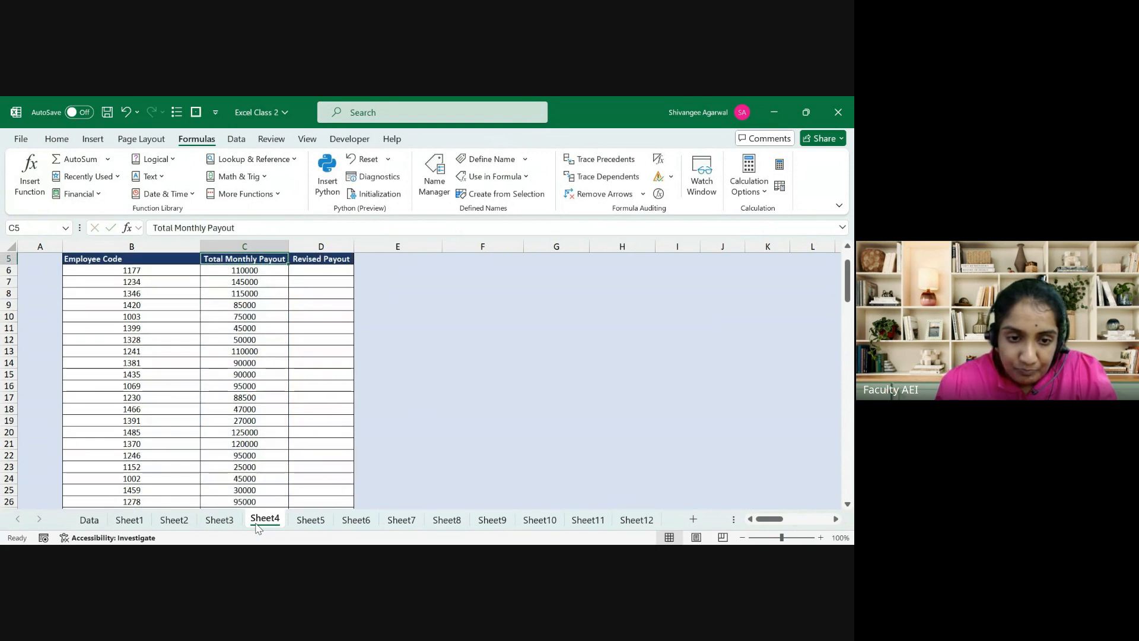
key(Up)
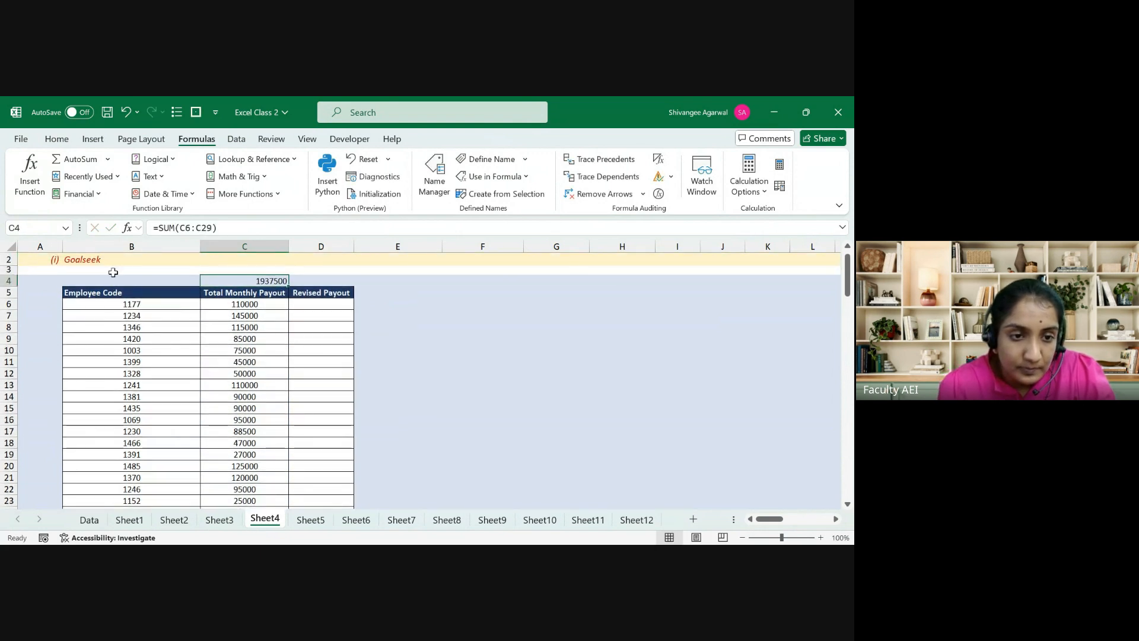
Step: Copy C7's table cell formatting onto C4:D4 with Format Painter
click(56, 139)
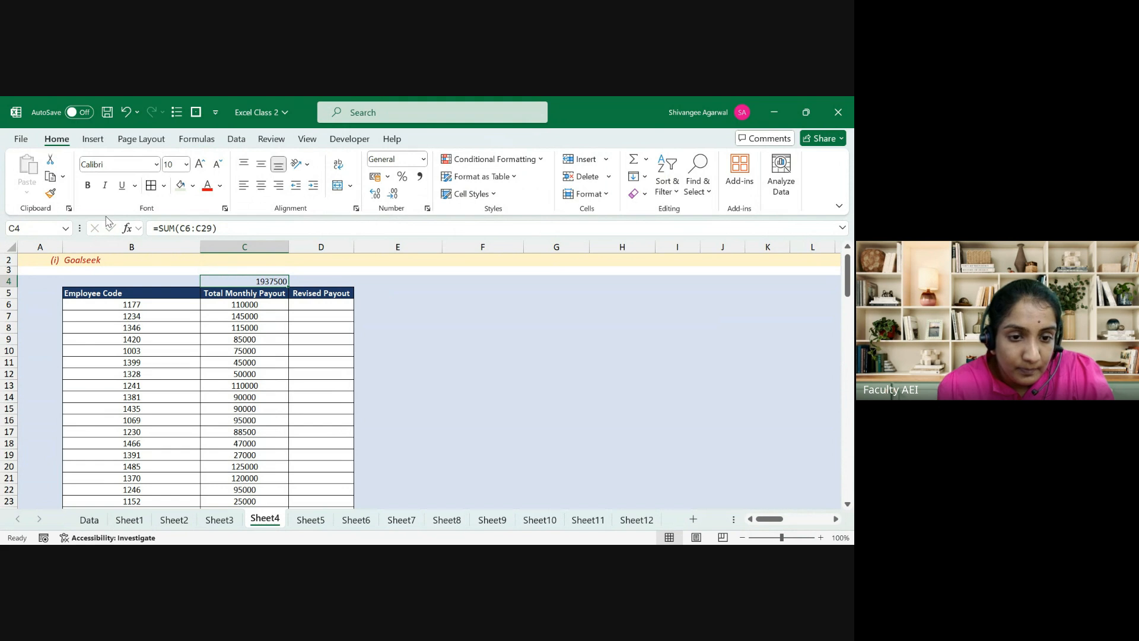
click(216, 315)
click(50, 193)
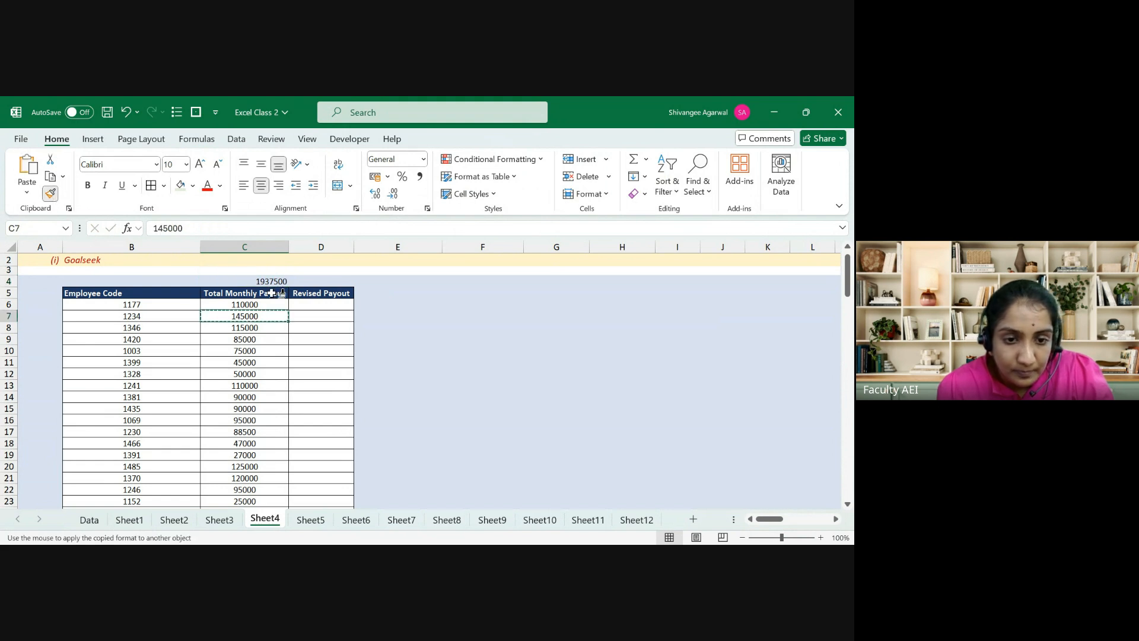
drag(261, 281, 321, 280)
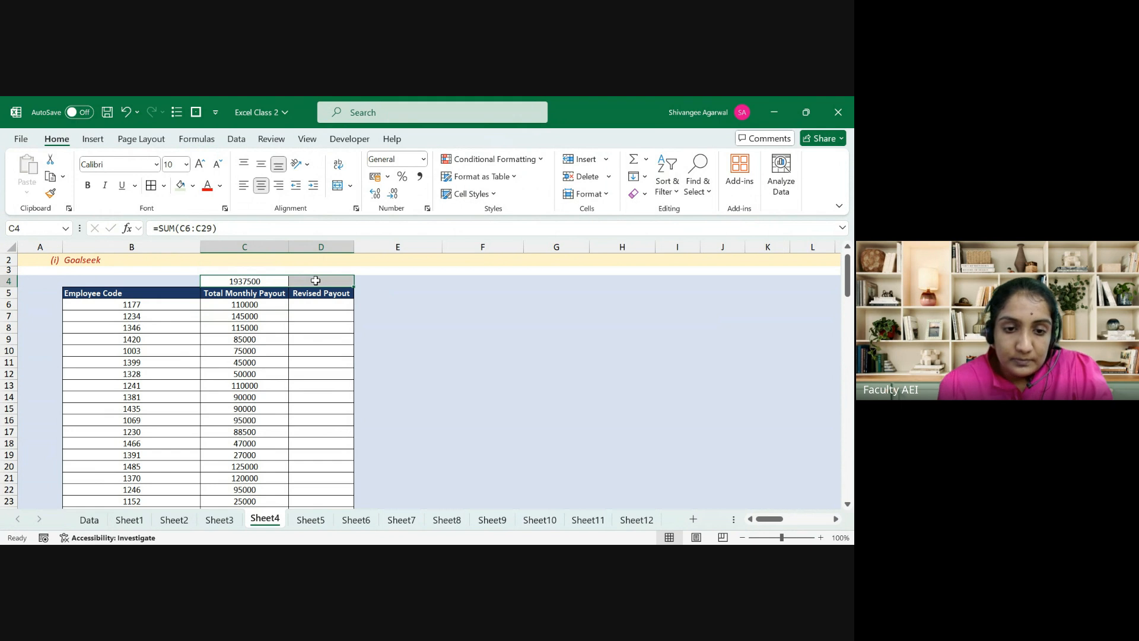
click(316, 280)
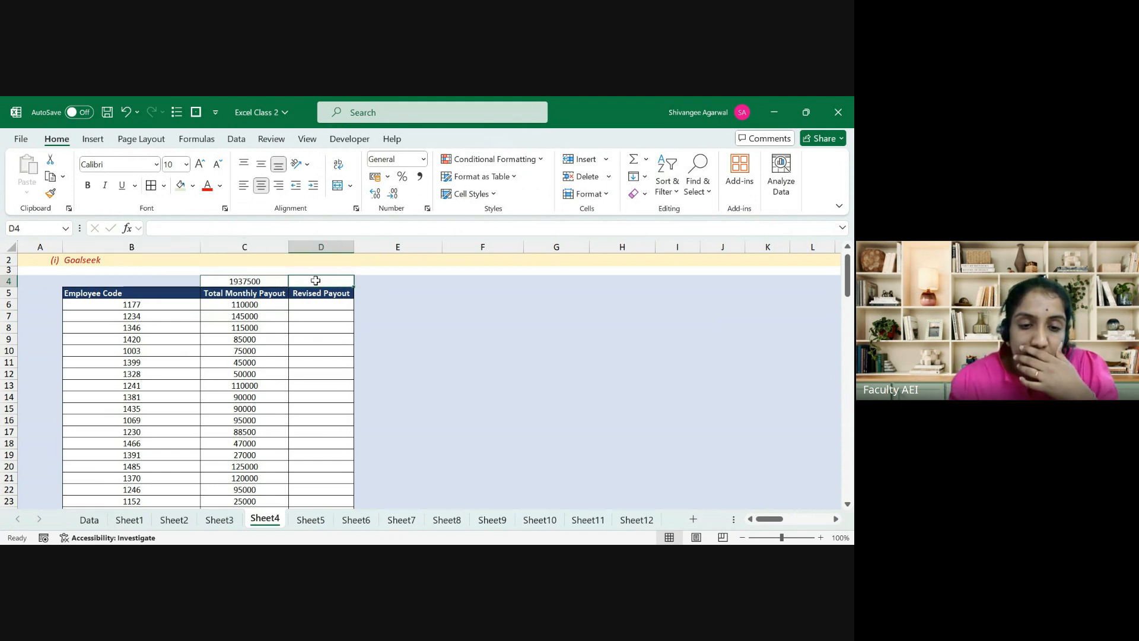
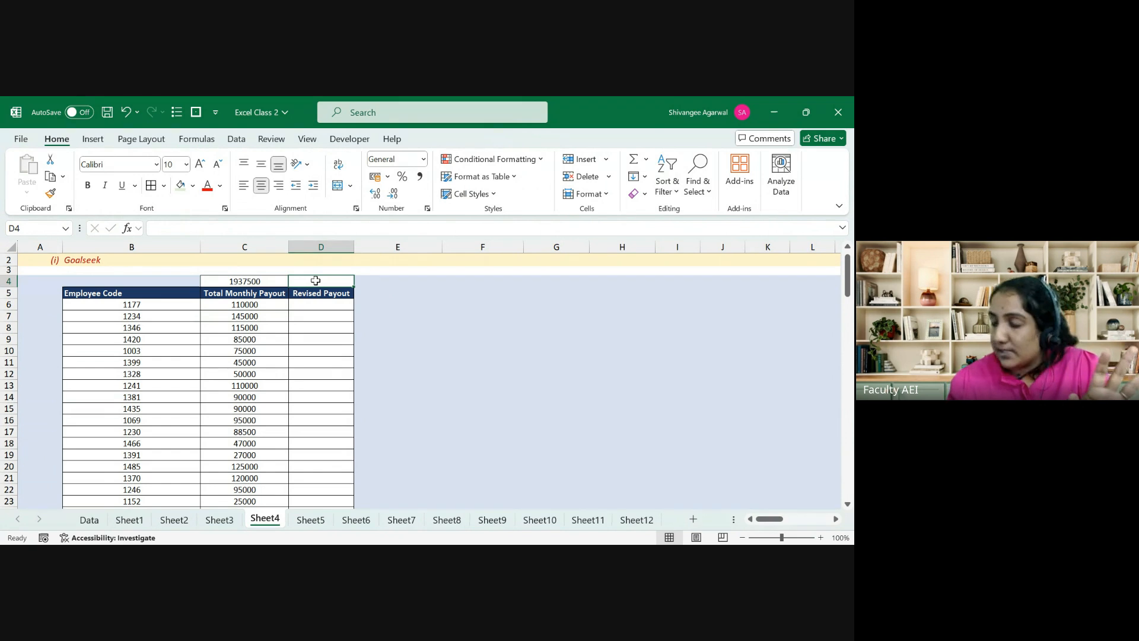
Step: Enter the 1800000 target in E4 and a 10% rate in D4
key(Right)
text(180)
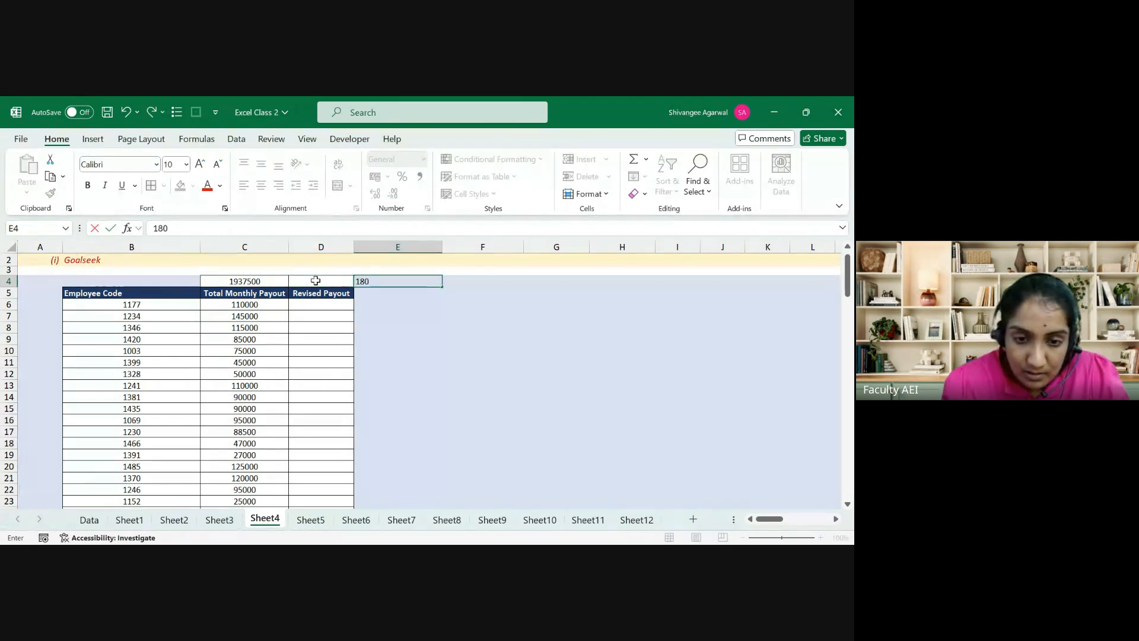
text(0000)
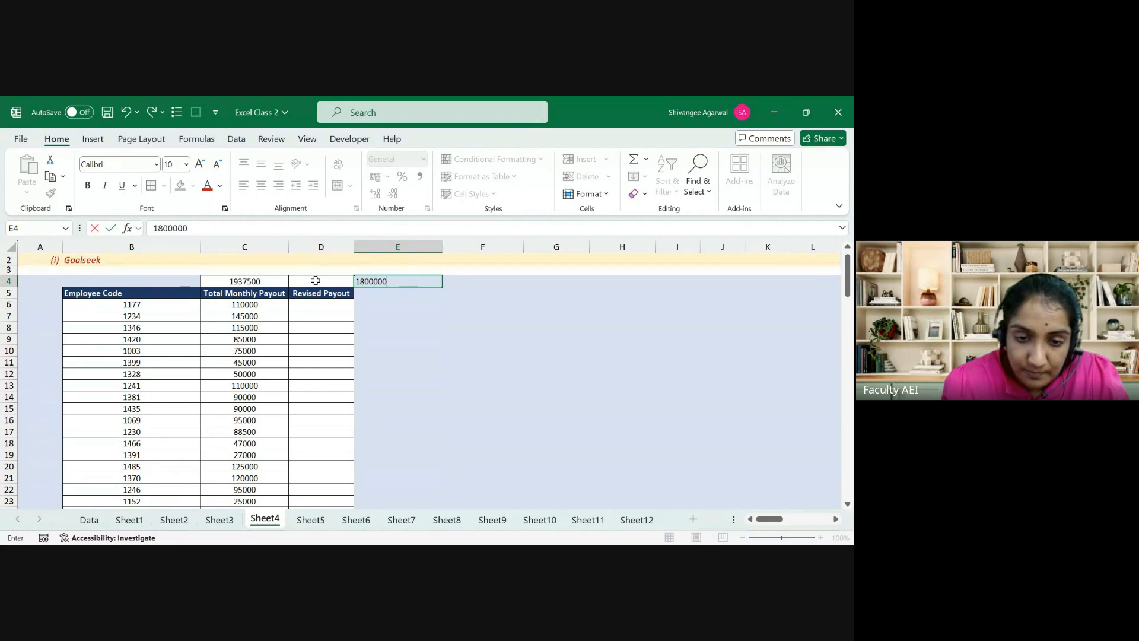
key(Return)
key(Up)
key(Down)
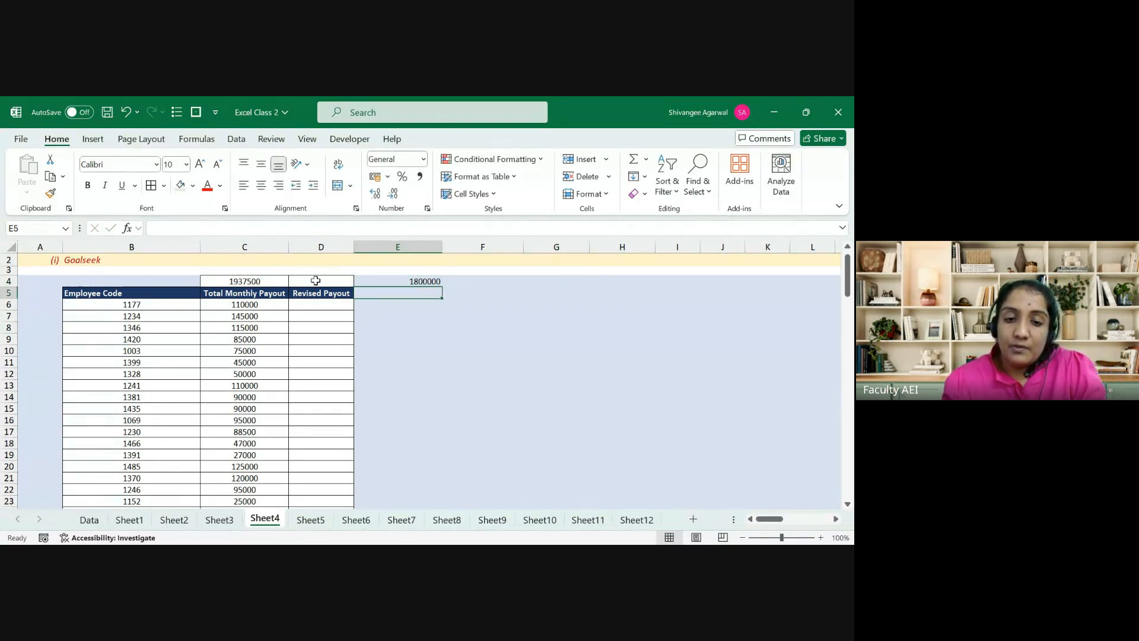
key(Left)
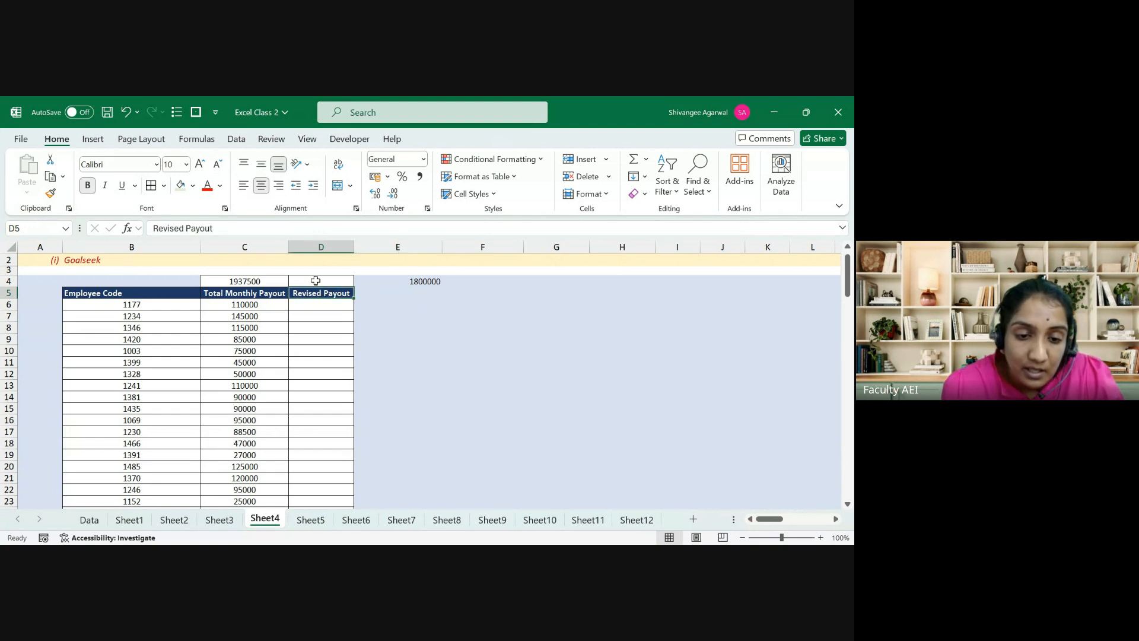
key(Left)
key(Down)
key(Right)
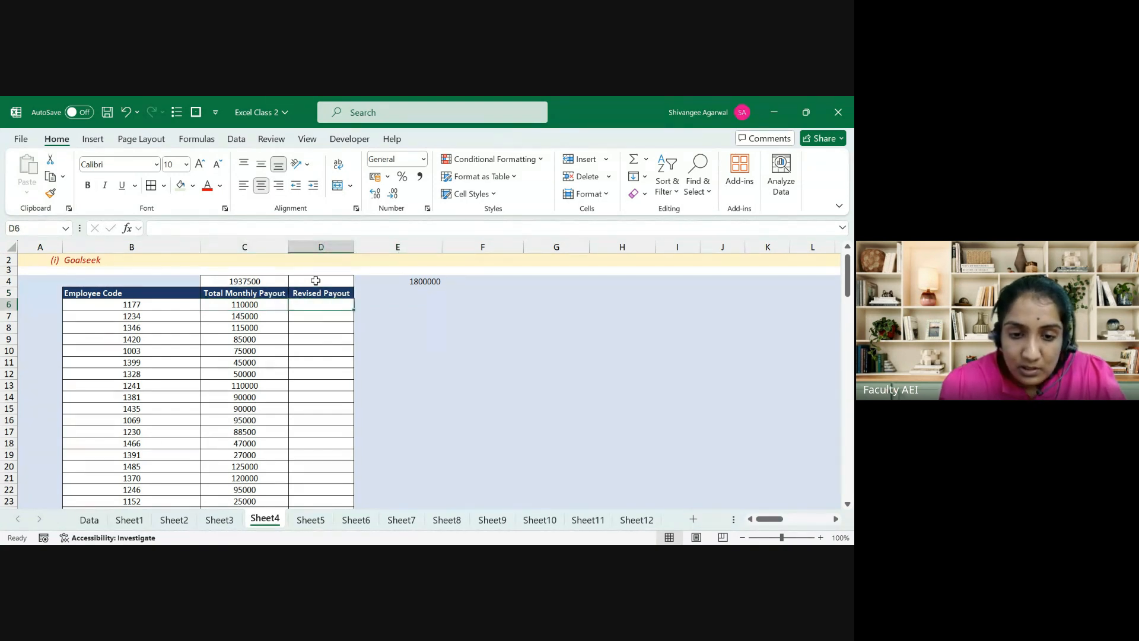
key(Up)
key(Up)
text(10%)
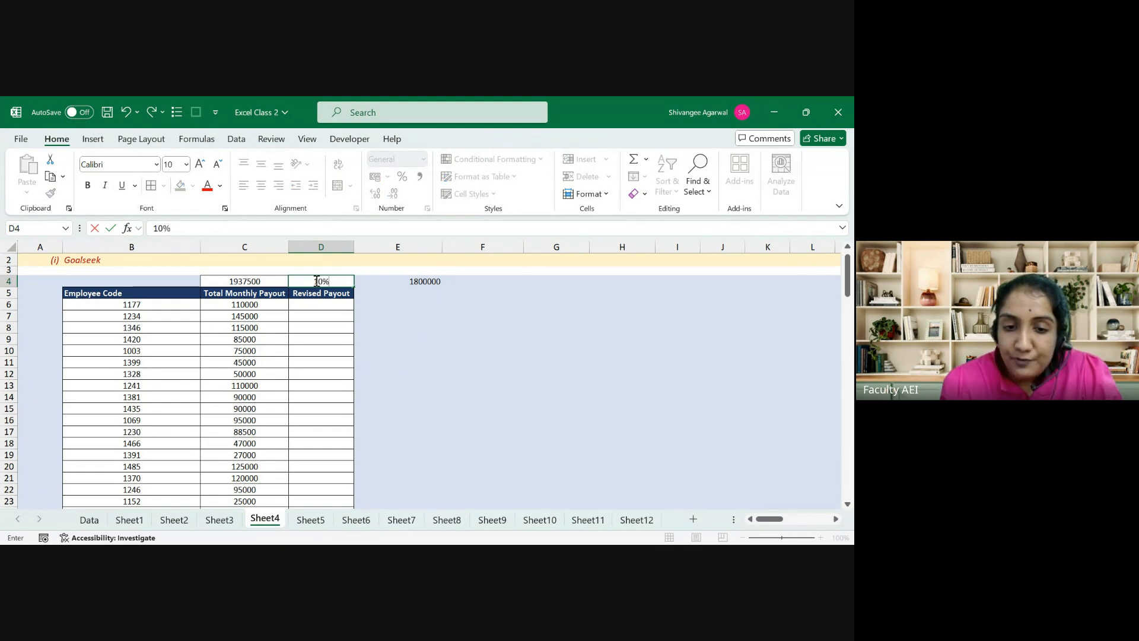
key(Return)
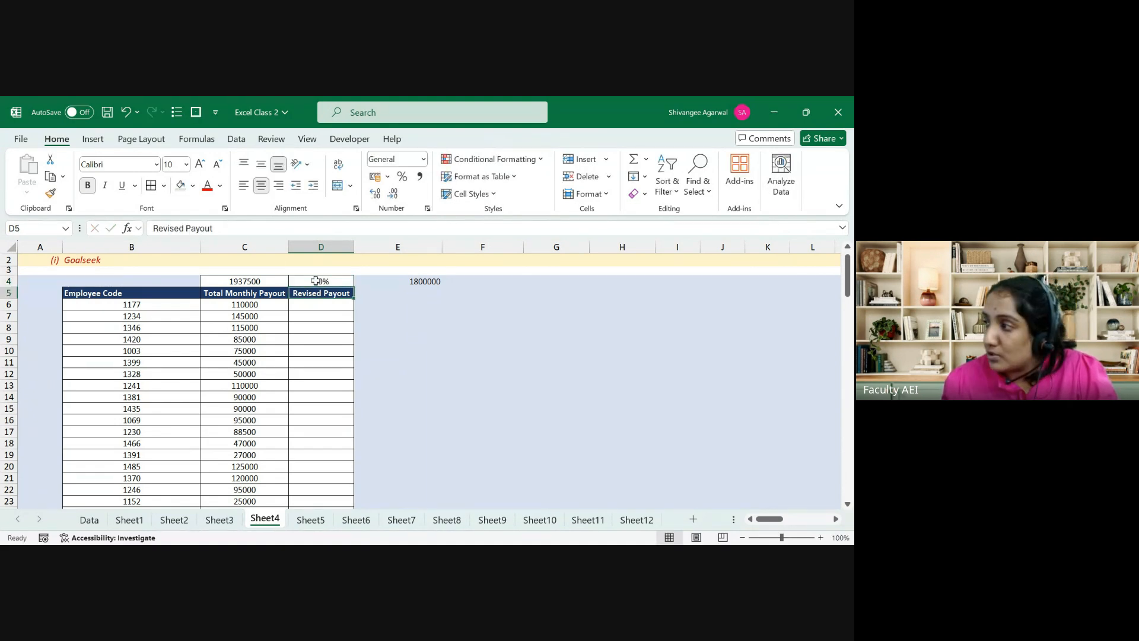
Step: Enter =C6*(1-$D$4) in D6 to get the first revised payout, 99000
key(Down)
text(=)
key(Left)
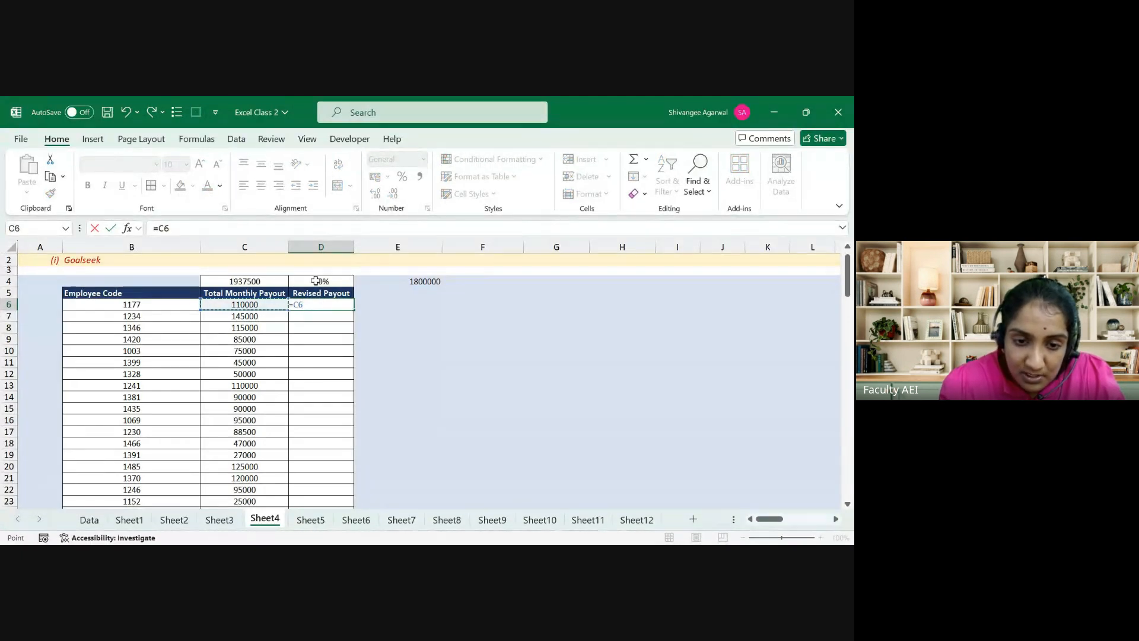
text(*()
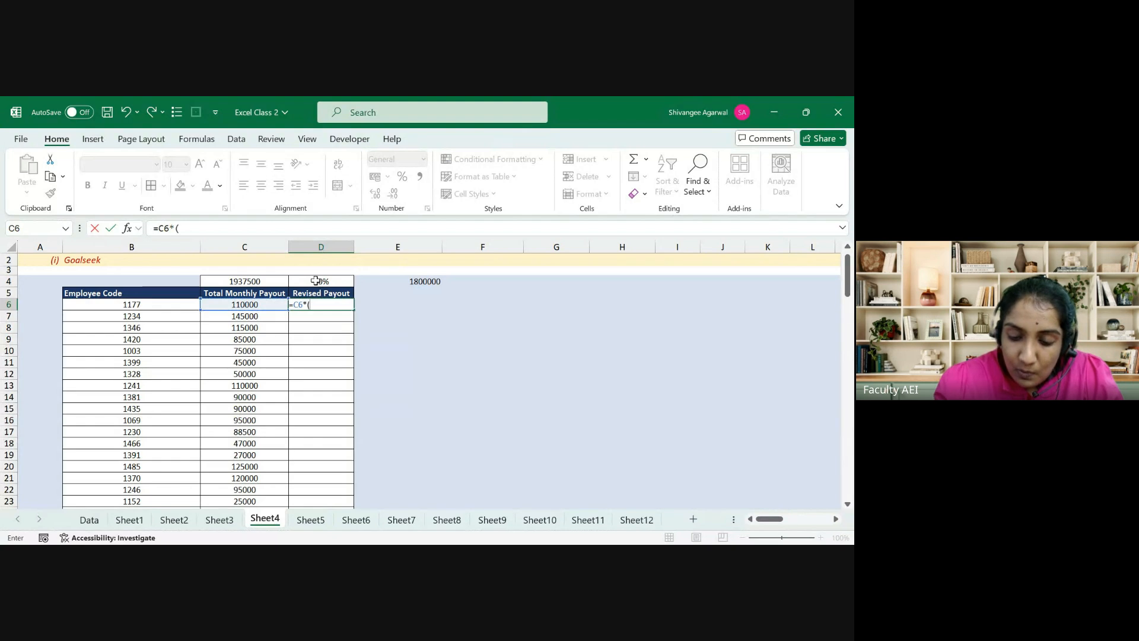
text(1-)
click(316, 281)
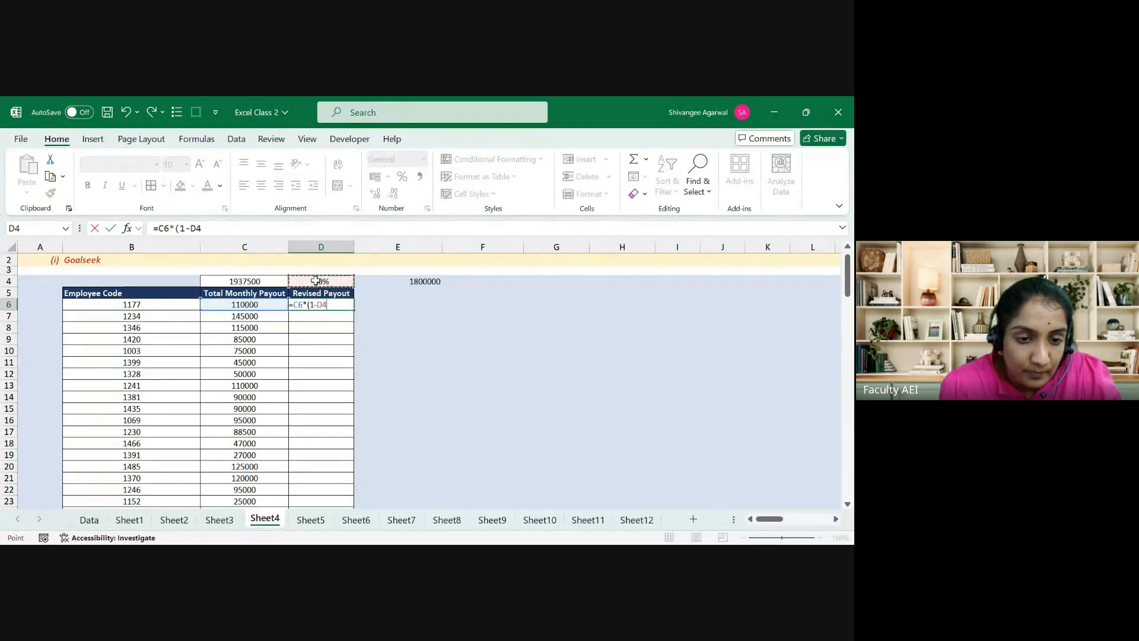
key(F4)
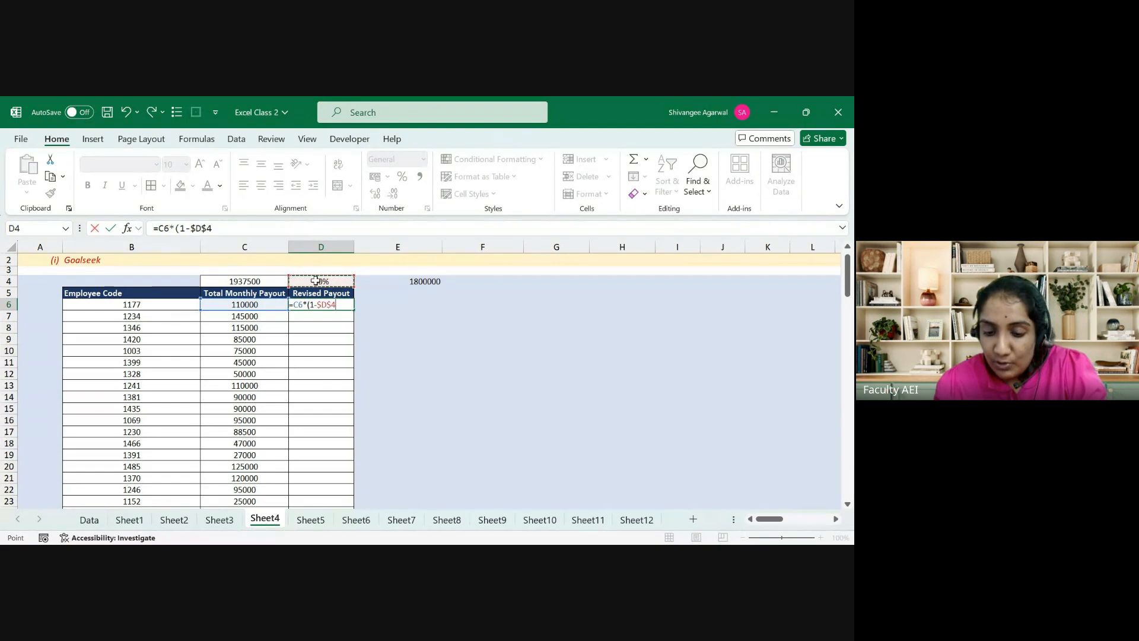
key(Return)
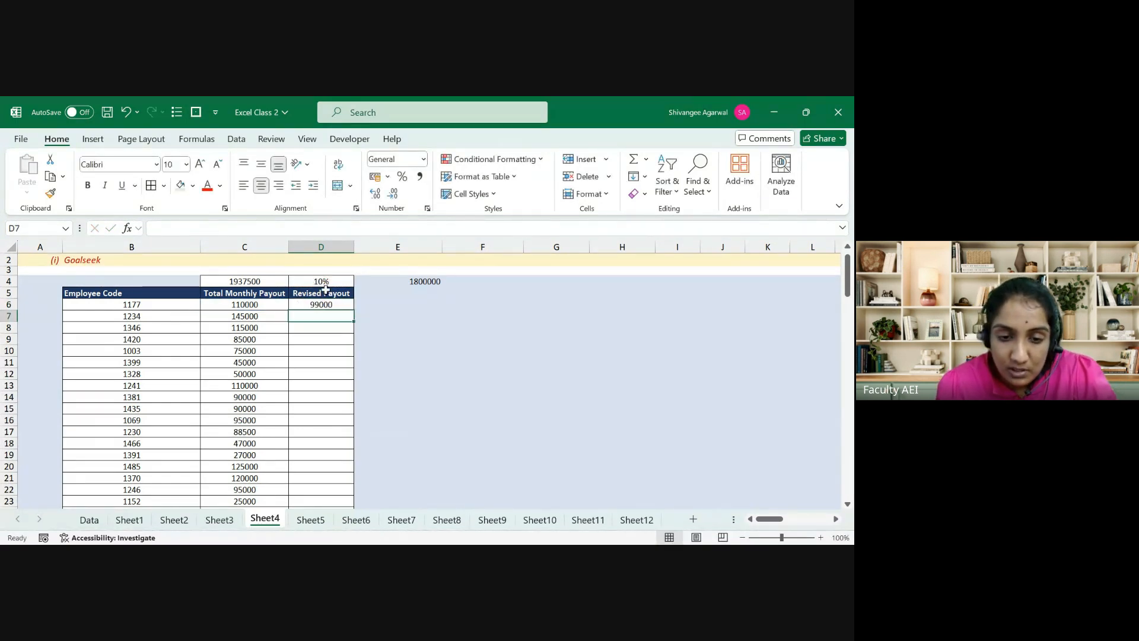
Step: Fill the revised payout formula from D6 down through D29
click(333, 294)
click(338, 304)
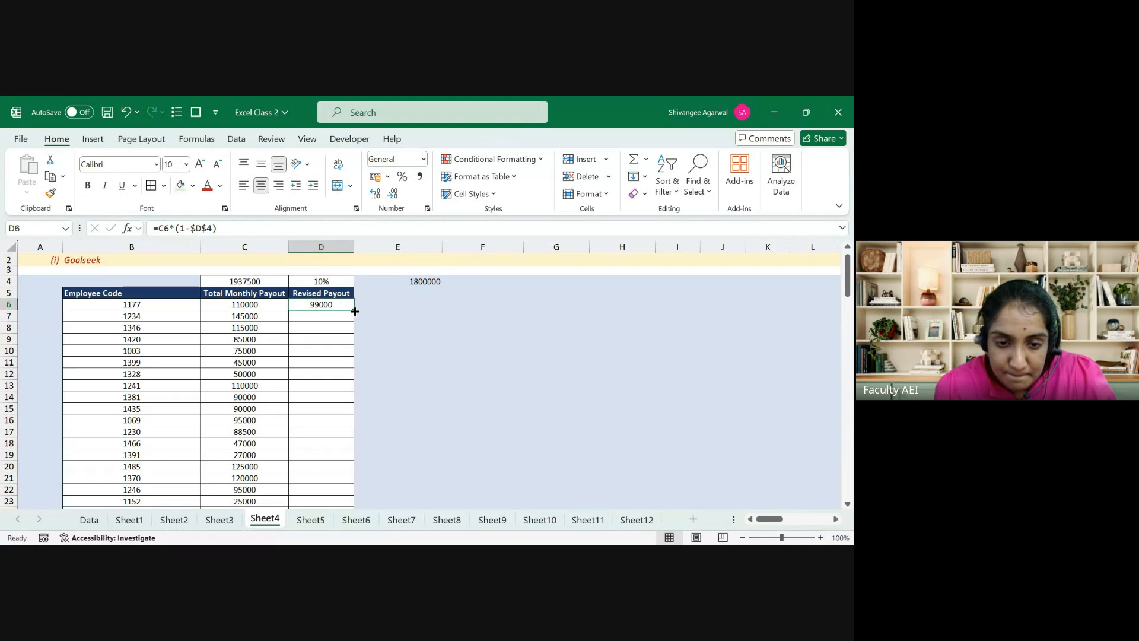
double_click(354, 311)
click(354, 310)
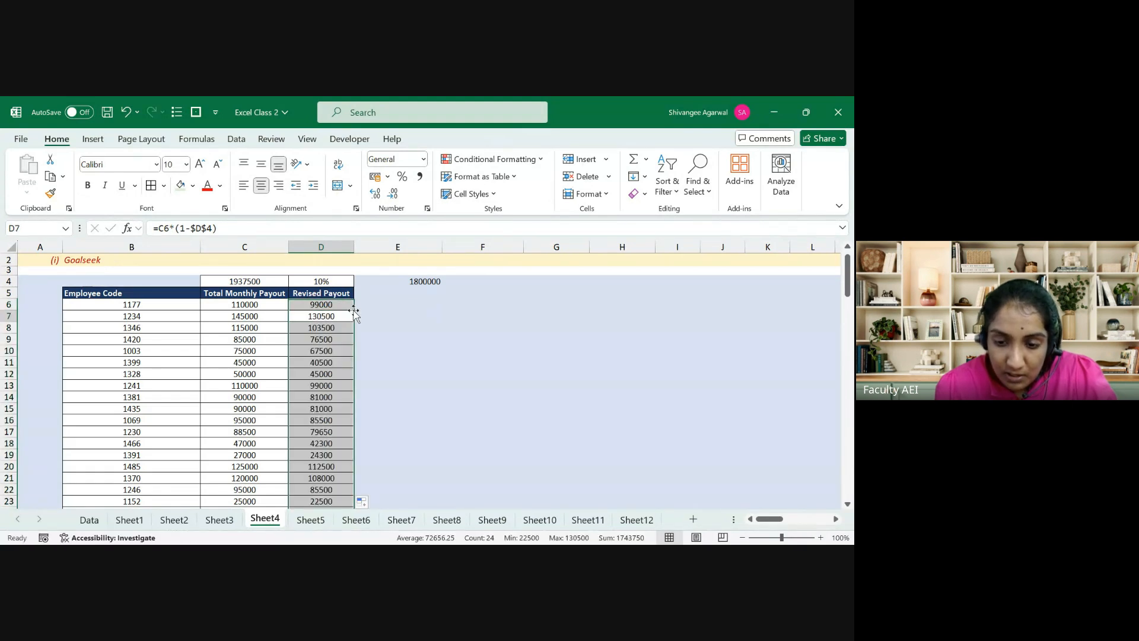
key(ctrl+Up)
key(ctrl+Up)
key(ctrl+Down)
key(ctrl+Down)
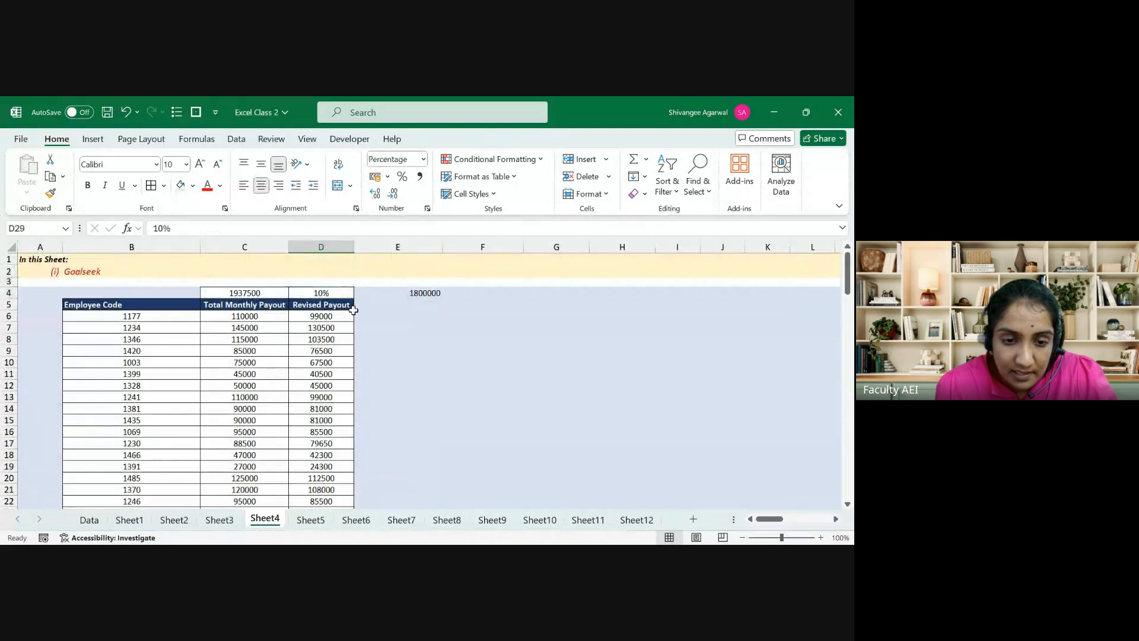
Step: Move the C4 SUM total to C30 and fill it right into D30, giving 1743750
key(Left)
key(ctrl+Up)
key(ctrl+Up)
key(ctrl+c)
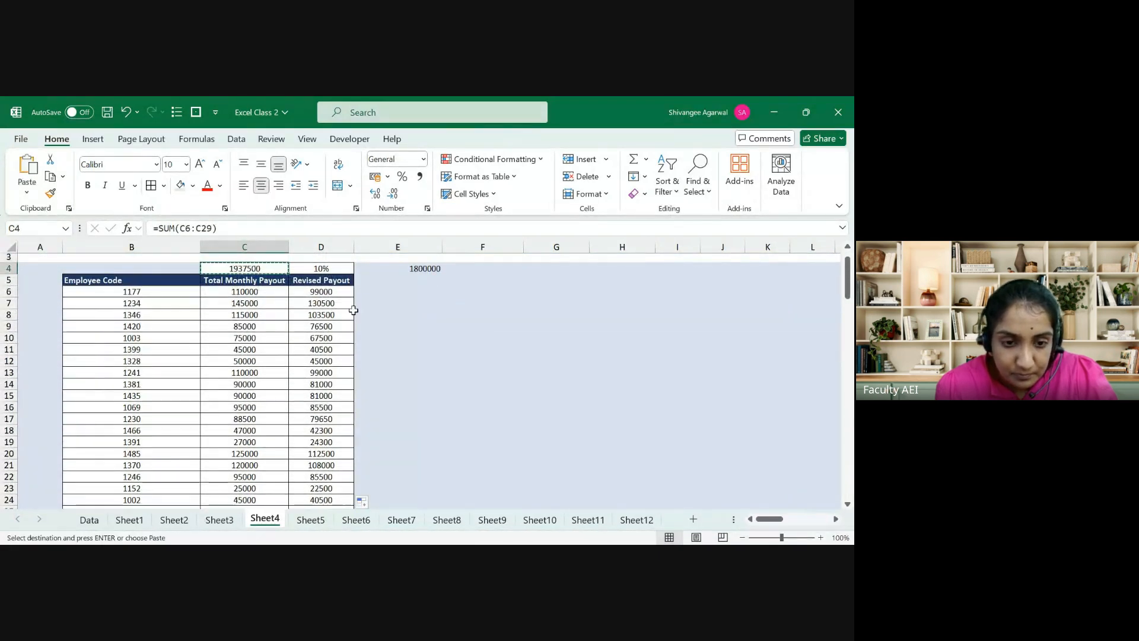
key(ctrl+Down)
key(Down)
key(Return)
key(shift+Right)
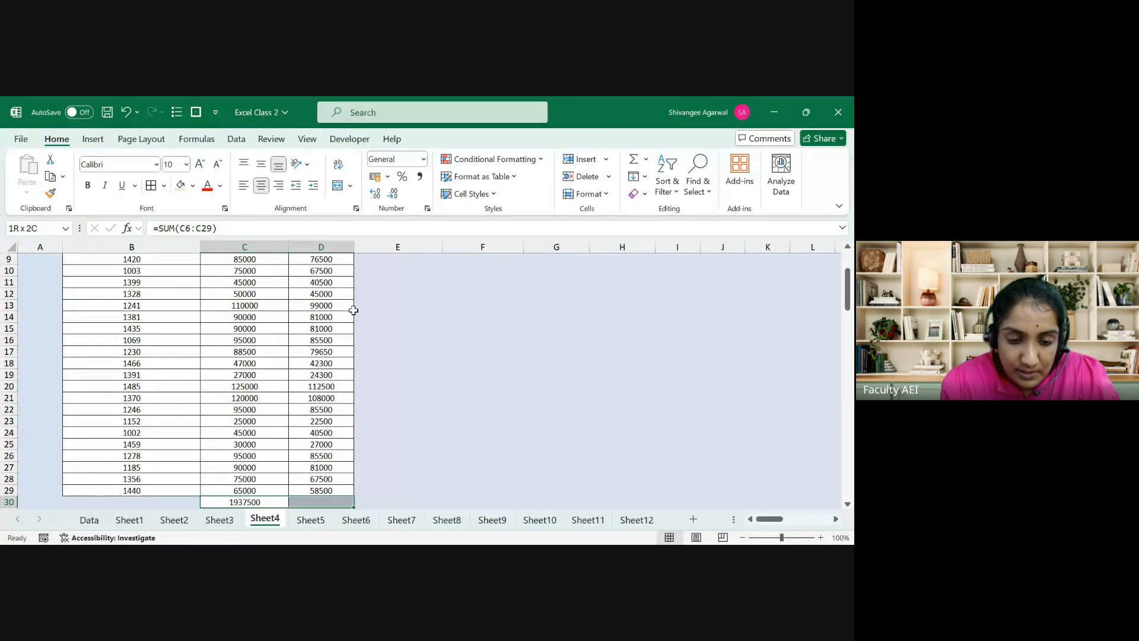
key(ctrl+r)
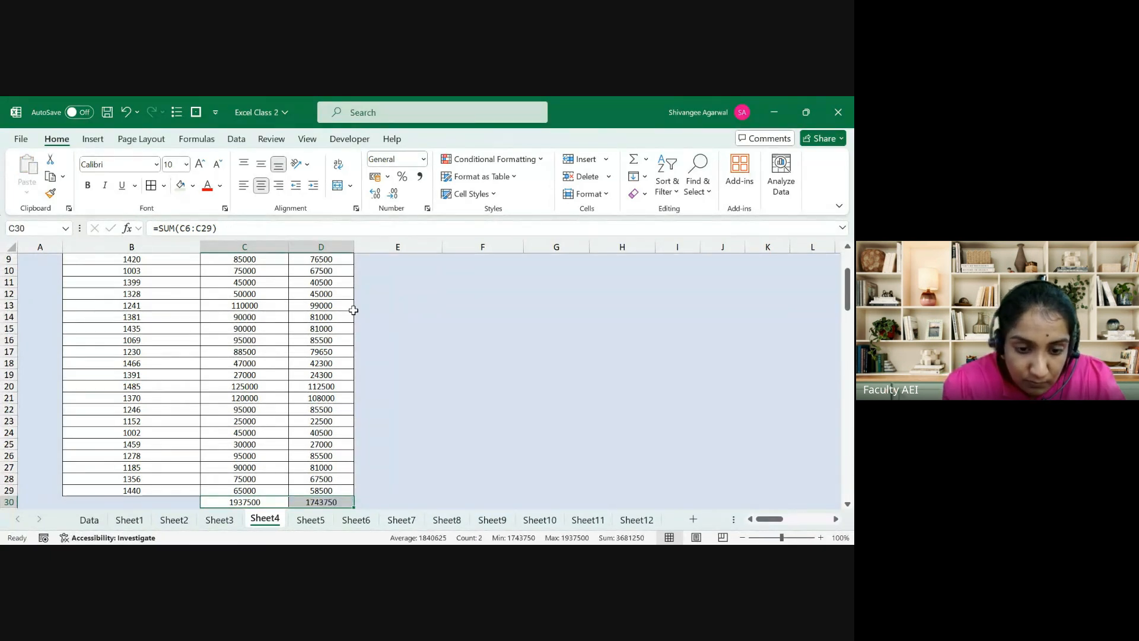
key(Right)
Step: Copy the 1800000 target from E4 into E30 beside the totals
key(ctrl+Up)
key(Up)
key(Up)
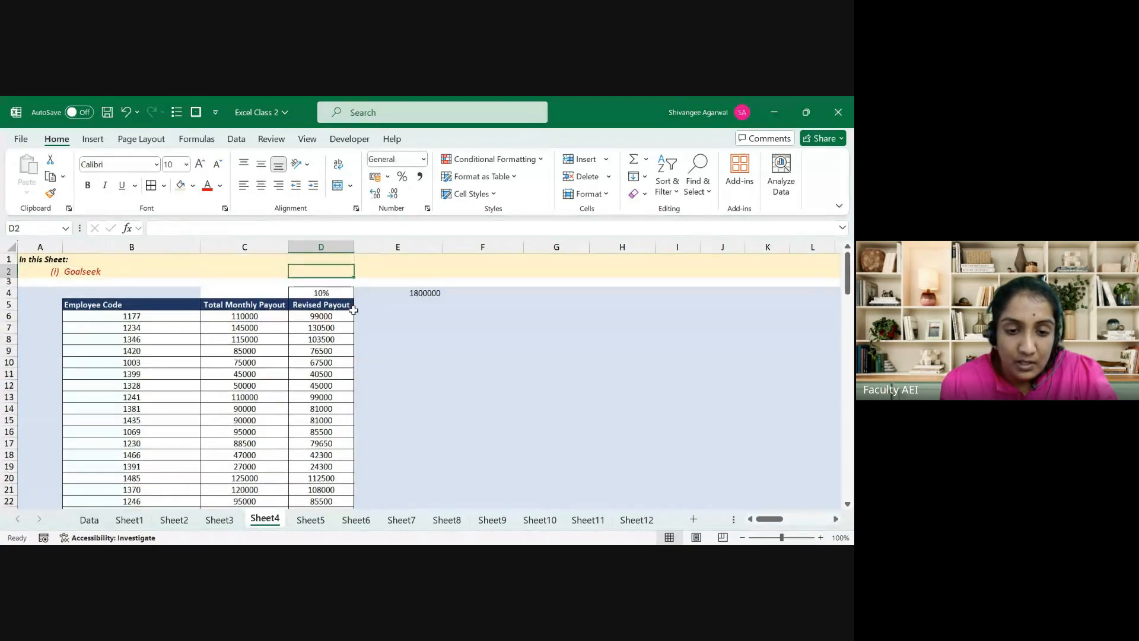
key(Down)
key(Down)
key(Left)
key(Left)
key(shift+Right)
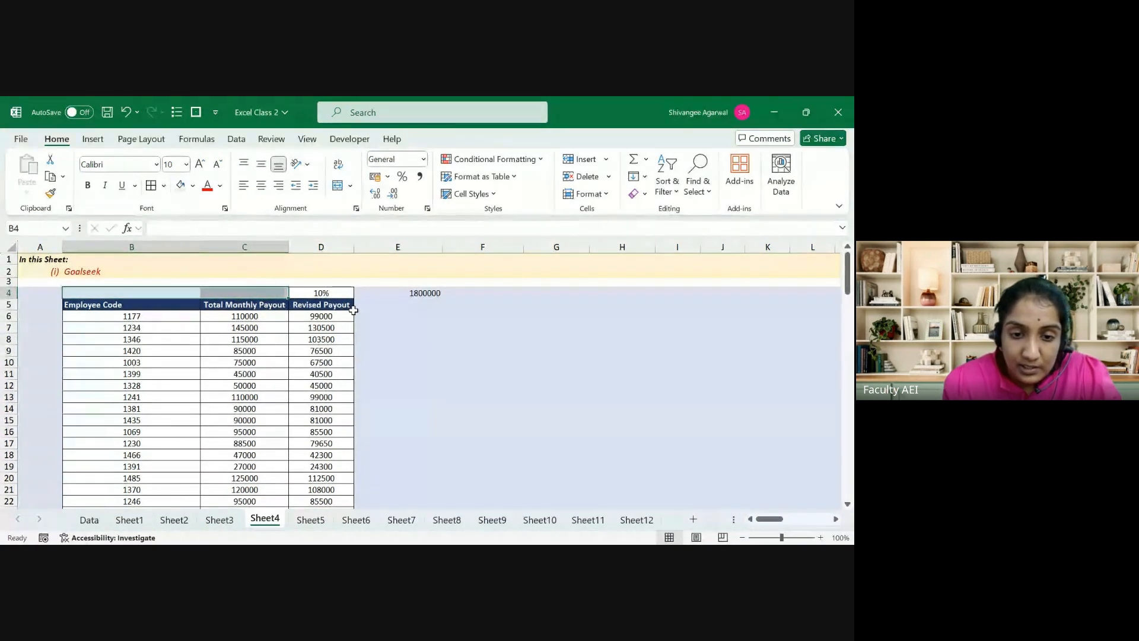
key(Right)
key(Right)
key(Right)
key(ctrl+c)
key(Left)
key(ctrl+Down)
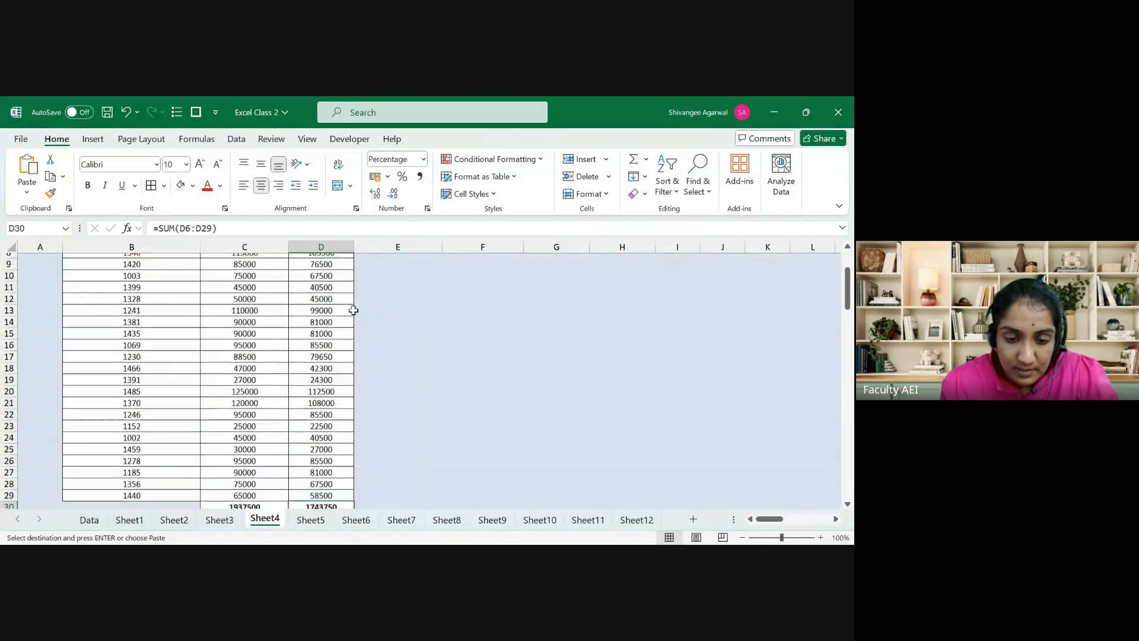
key(Right)
key(ctrl+v)
key(Left)
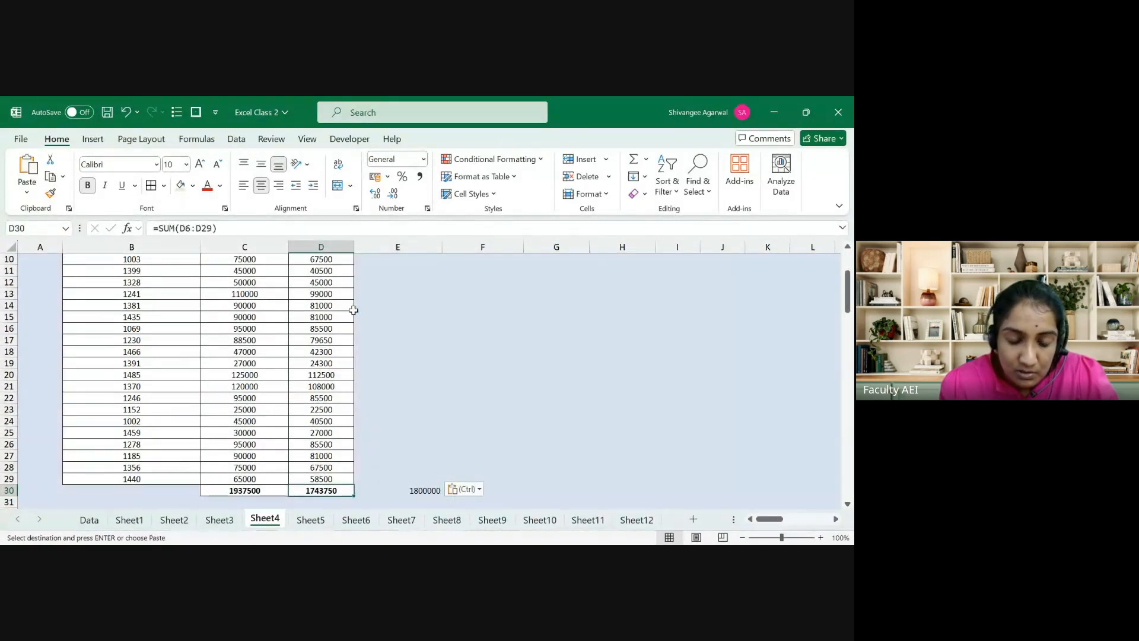
key(ctrl)
key(Escape)
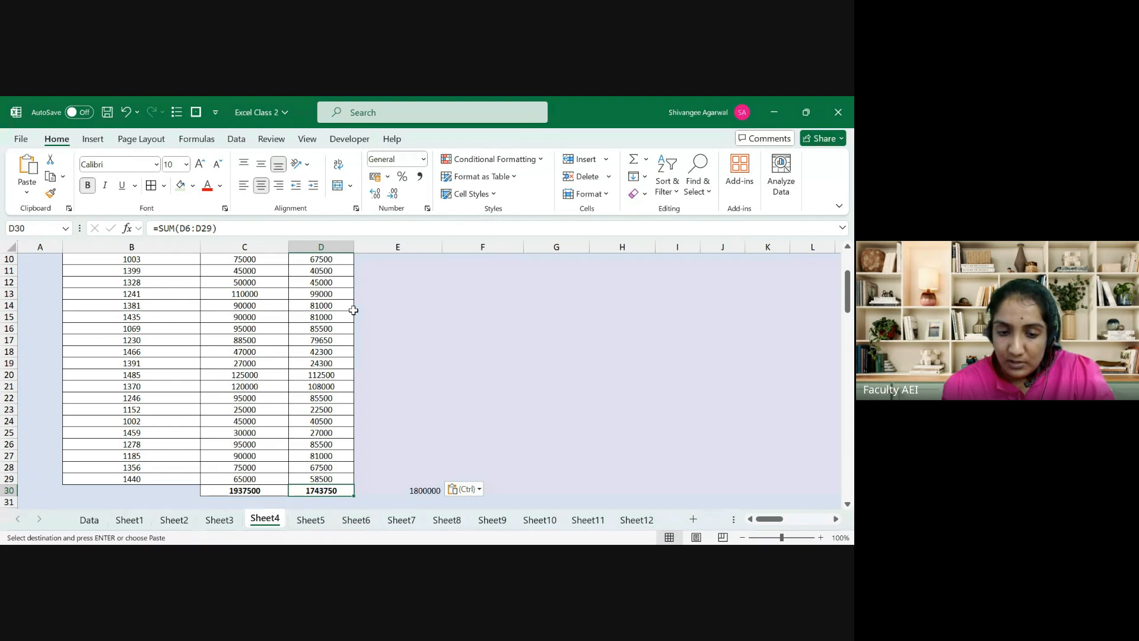
Step: Try 9% and then 6% in D4, checking the D30 revised payout total each time
key(ctrl+Up)
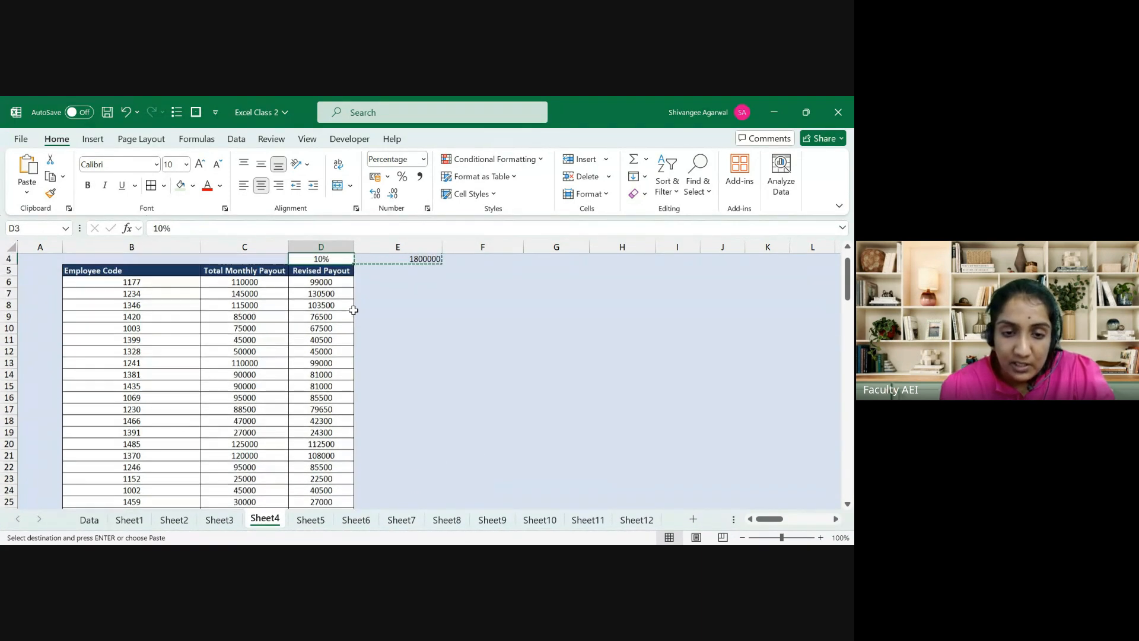
text(9%)
key(Return)
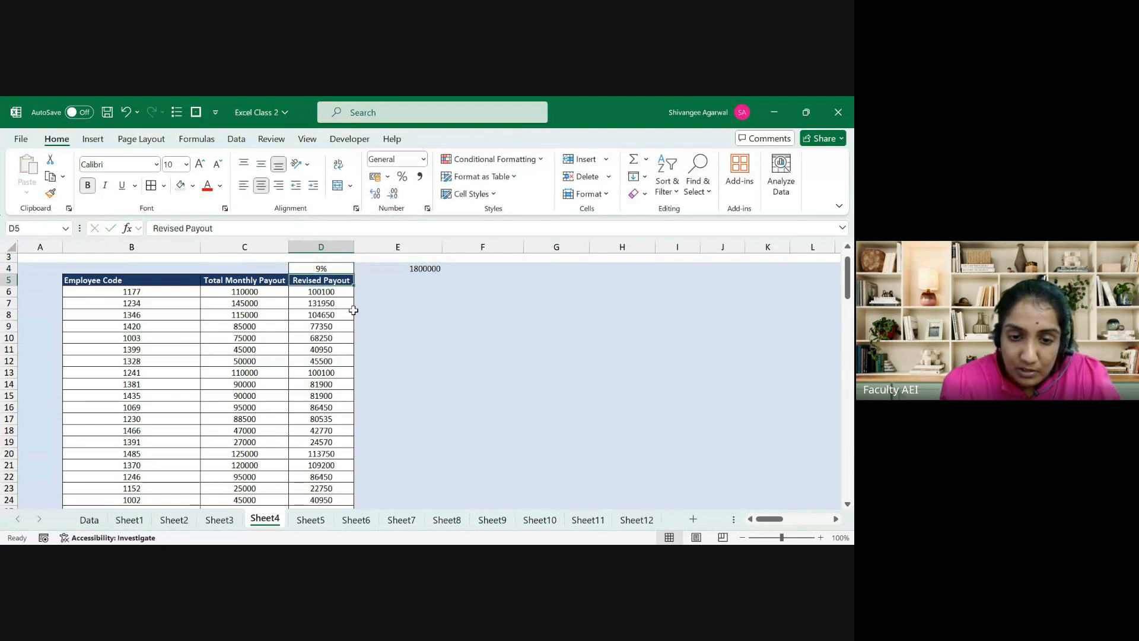
key(ctrl+Down)
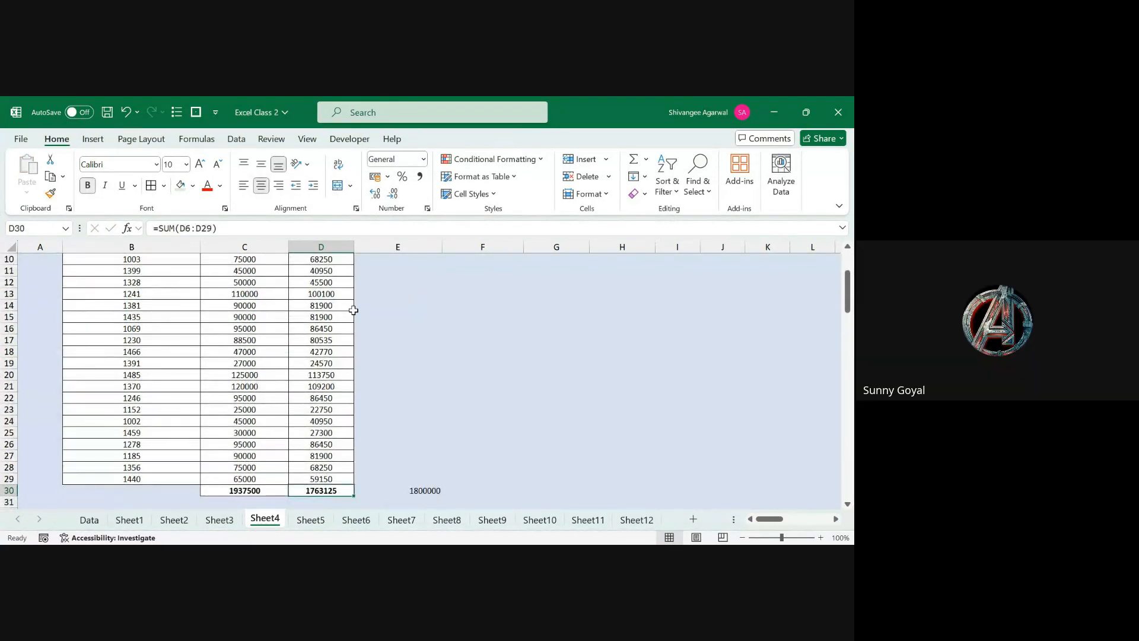
key(ctrl+Up)
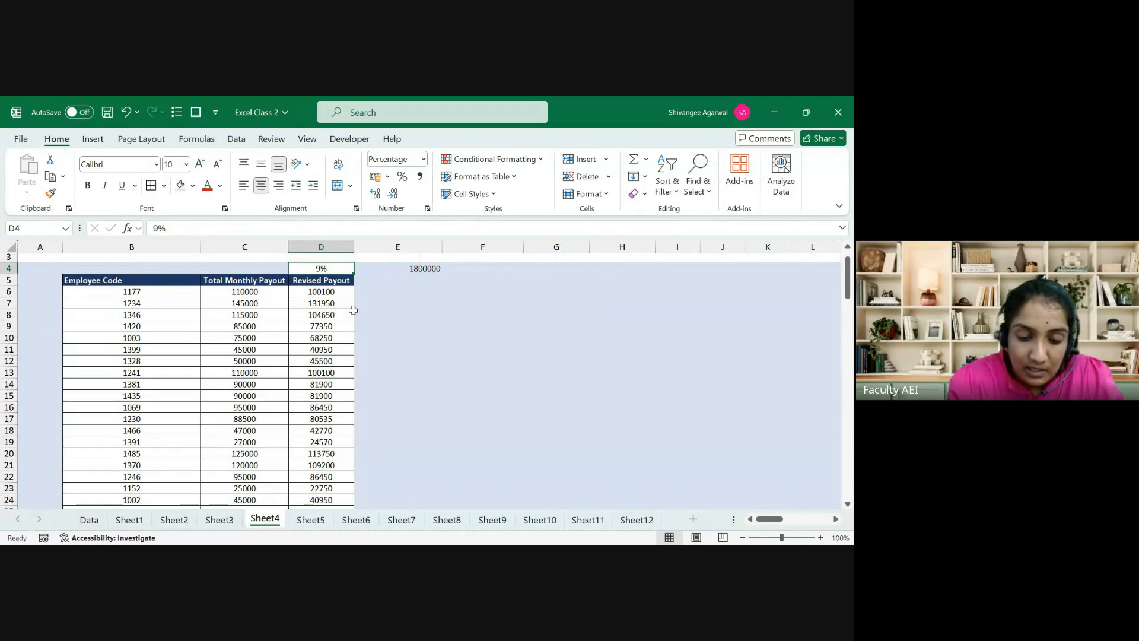
text(6%)
key(Return)
key(ctrl+Down)
key(Down)
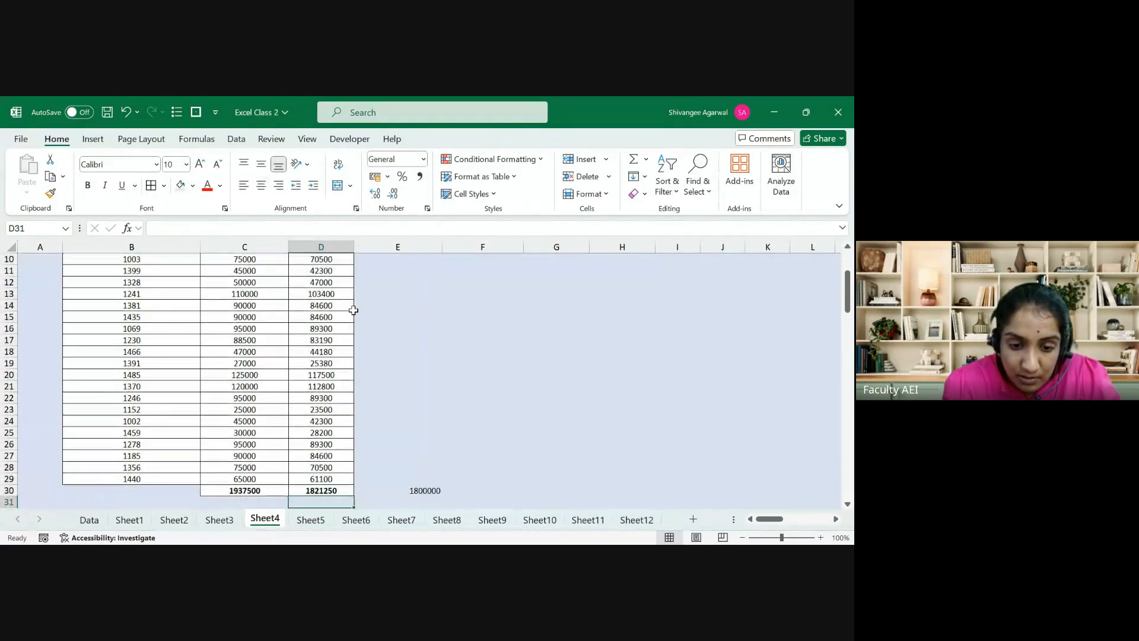
key(Up)
key(ctrl+Up)
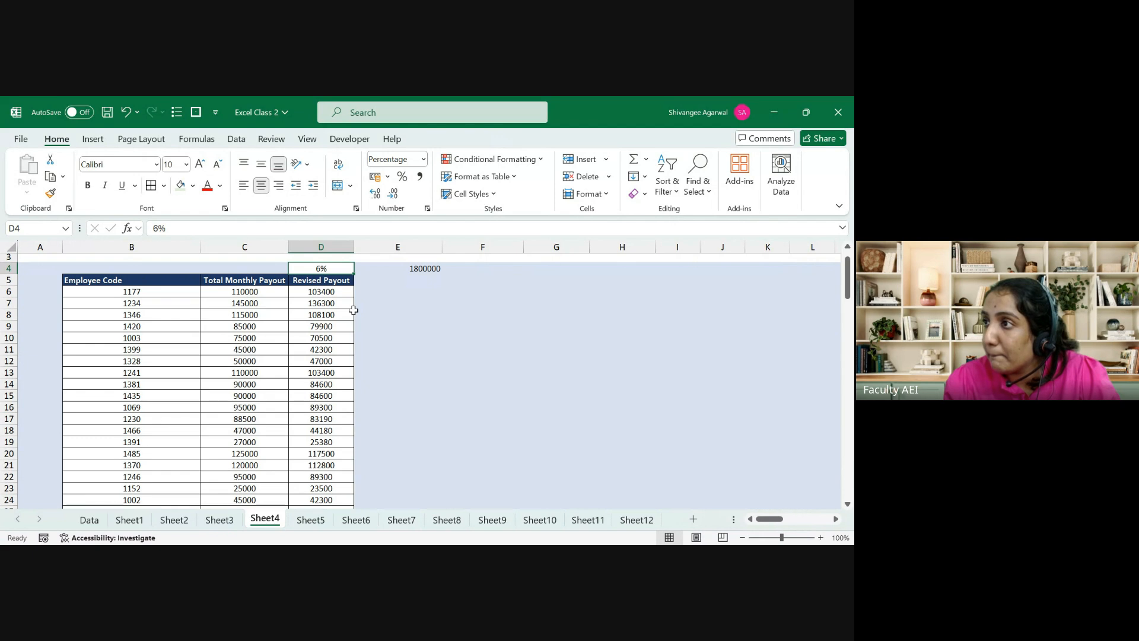
Step: Set D4 to 7% and compare it with the resulting D30 total of 1801875
text(7)
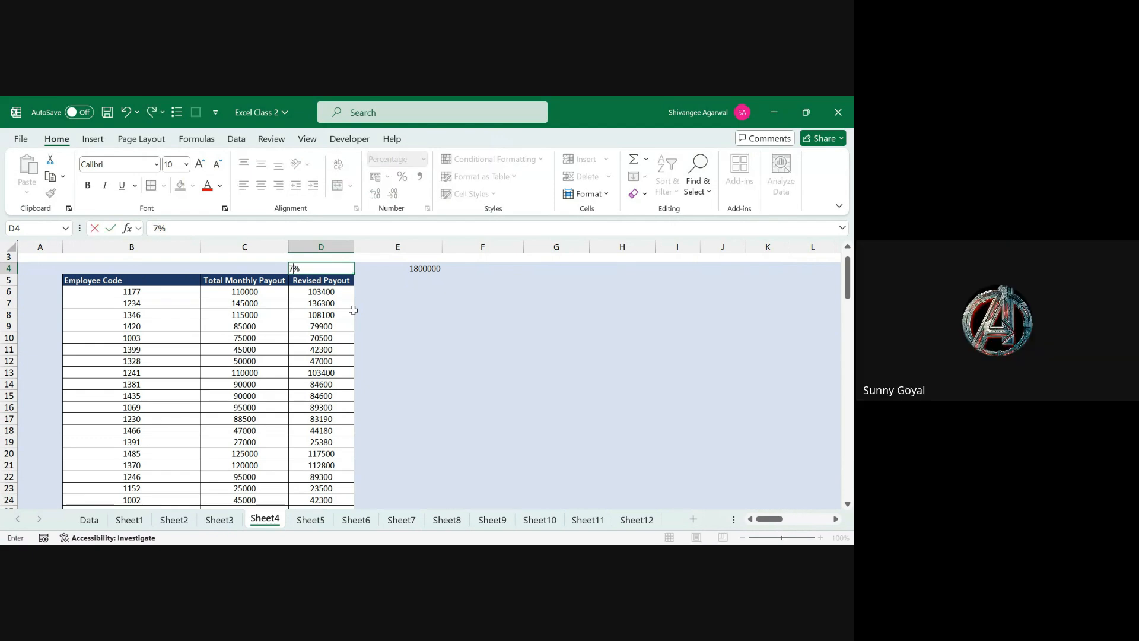
key(Return)
key(ctrl+Down)
key(Down)
key(Up)
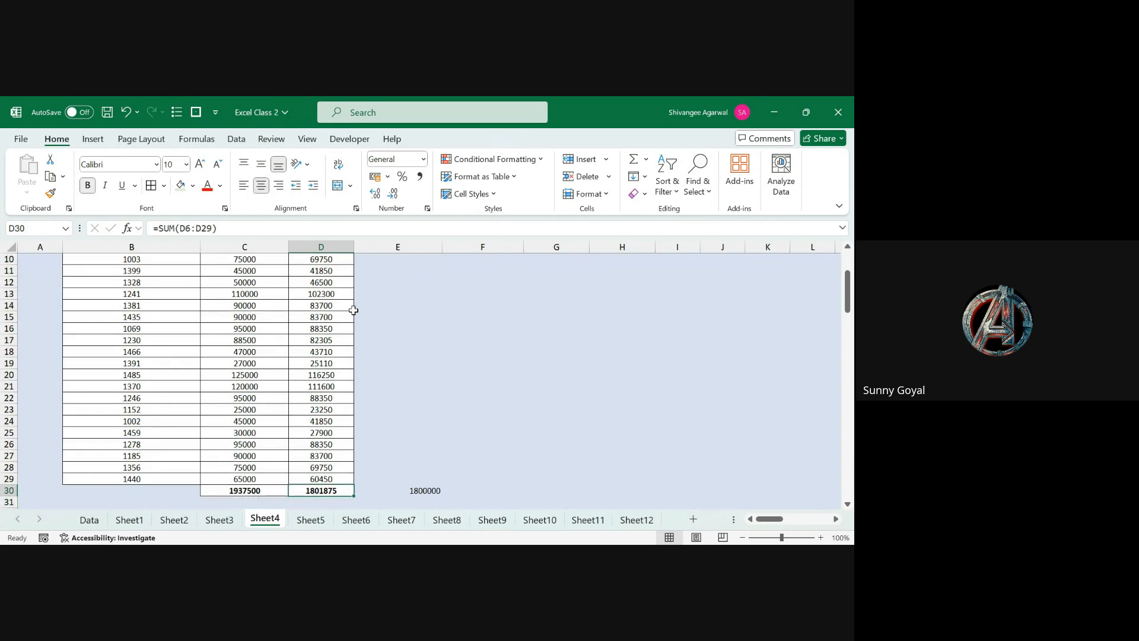
key(ctrl+Up)
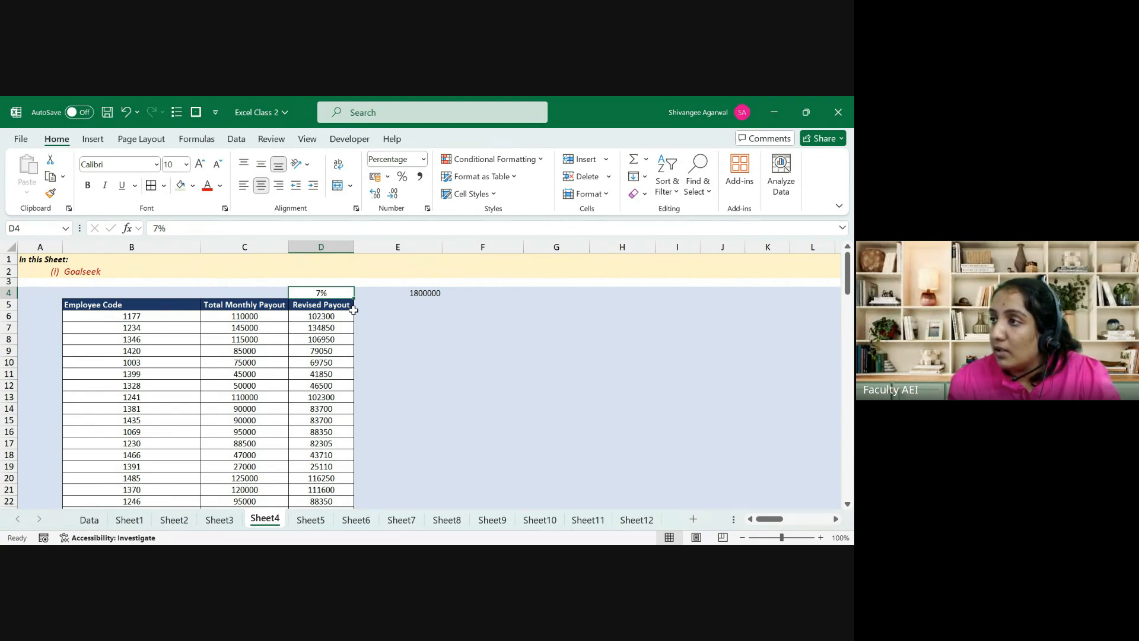
key(ctrl+Down)
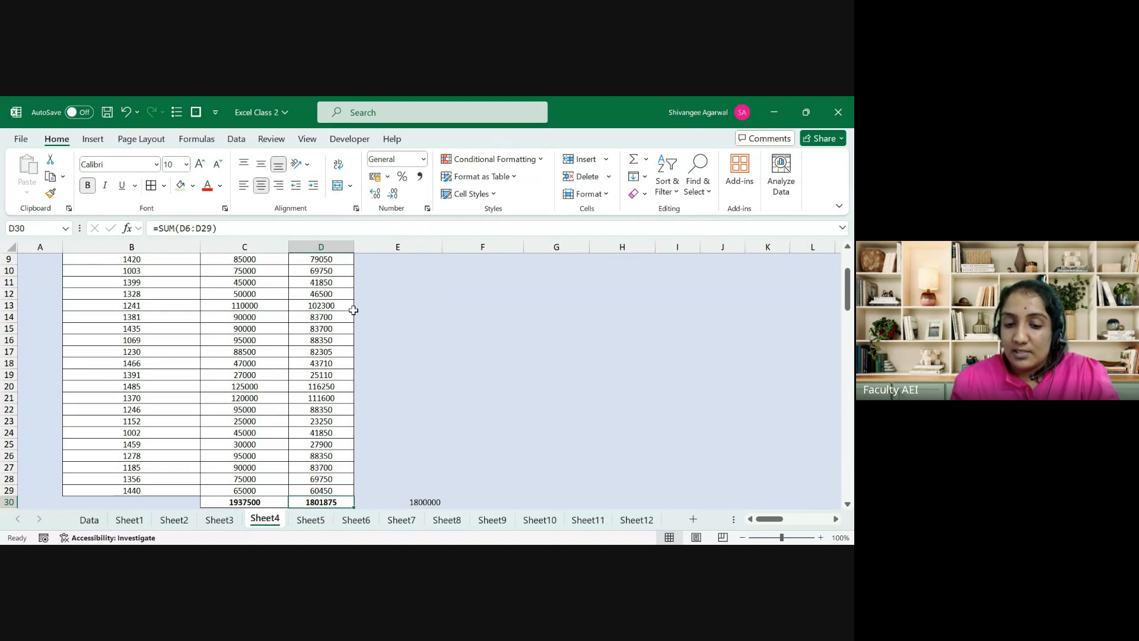
key(ctrl+Up)
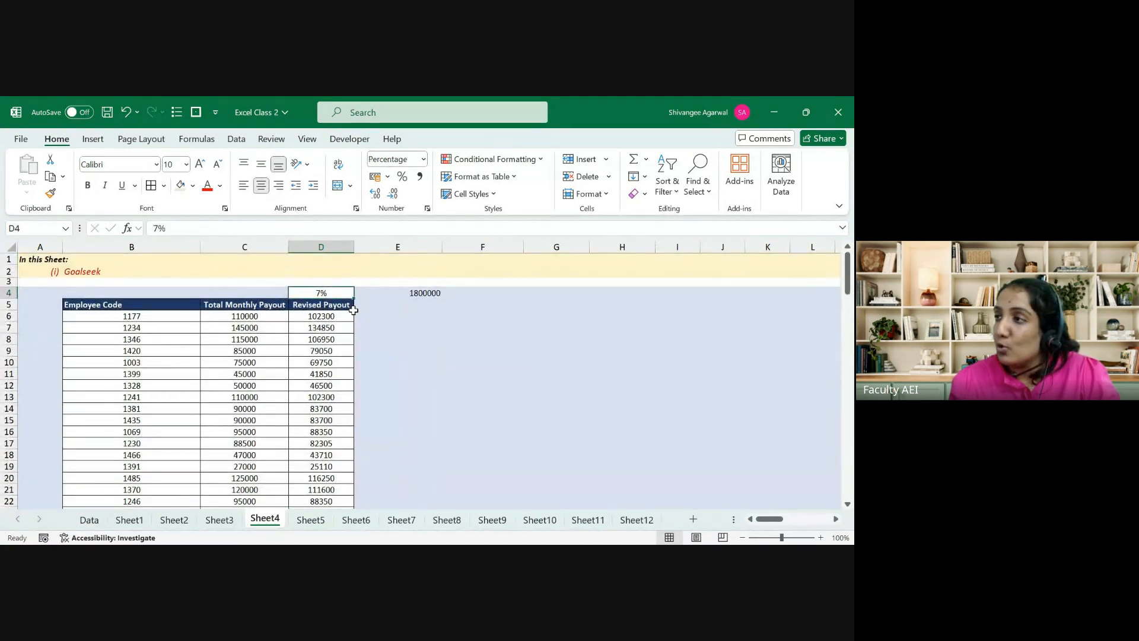
key(ctrl+Down)
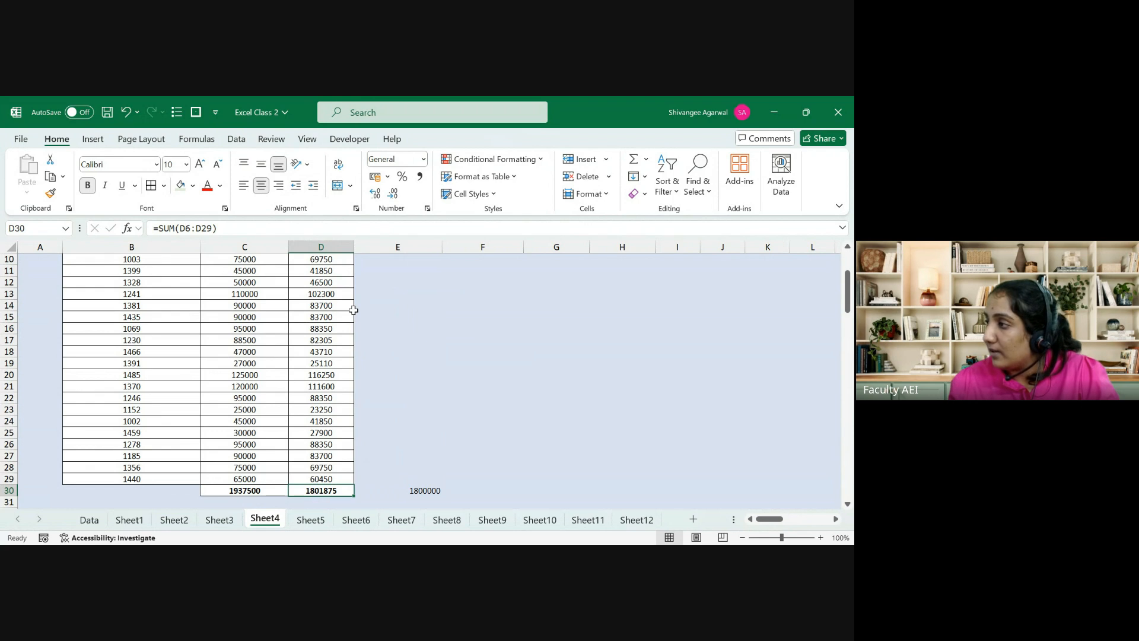
key(ctrl+Up)
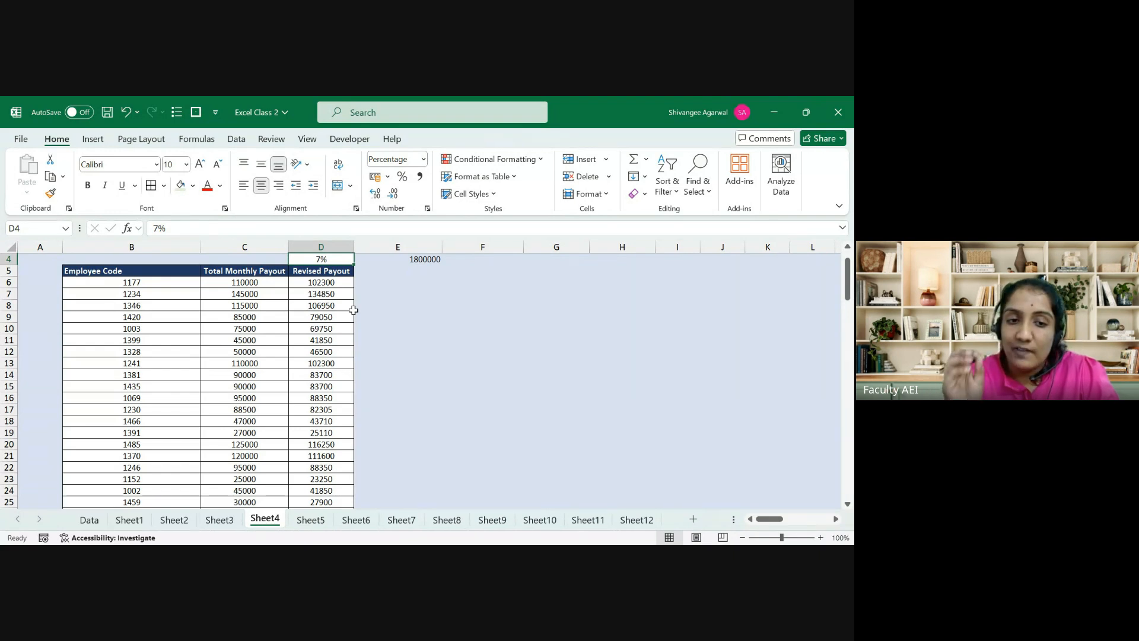
key(ctrl+Down)
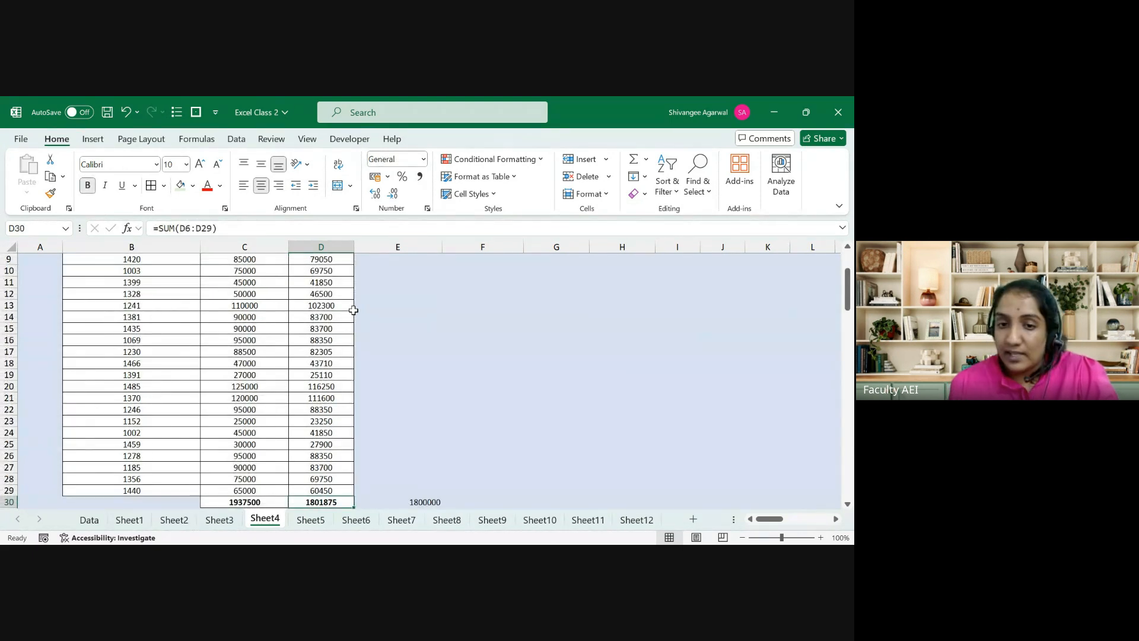
Step: Goal Seek D30 to 1800000 by changing D4, giving a rate of about 7.0968%
click(235, 140)
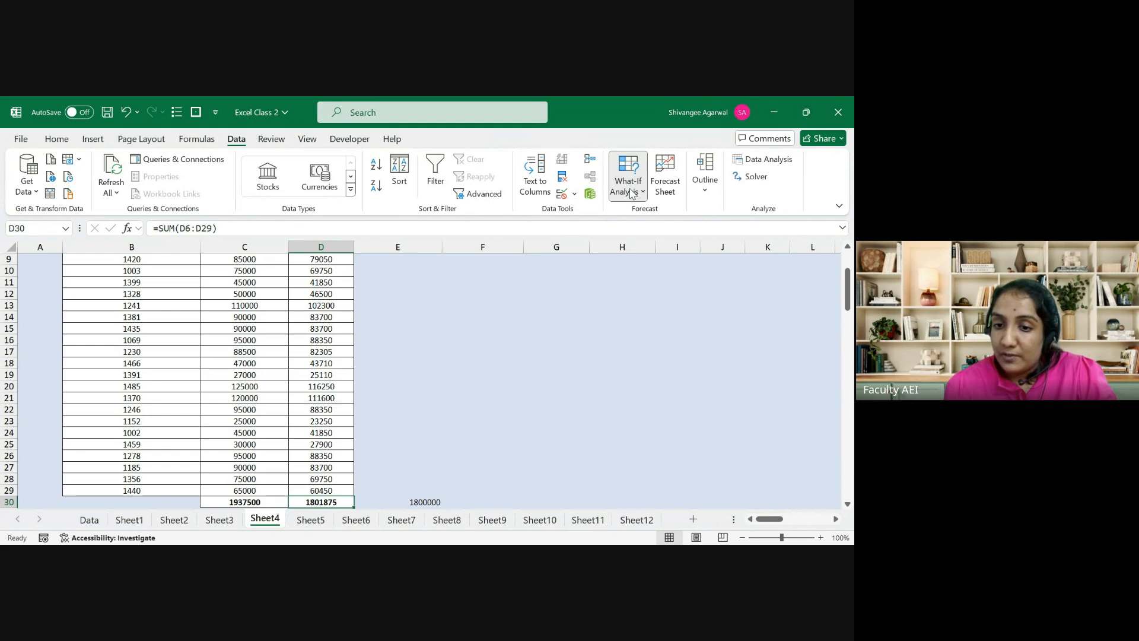
click(647, 237)
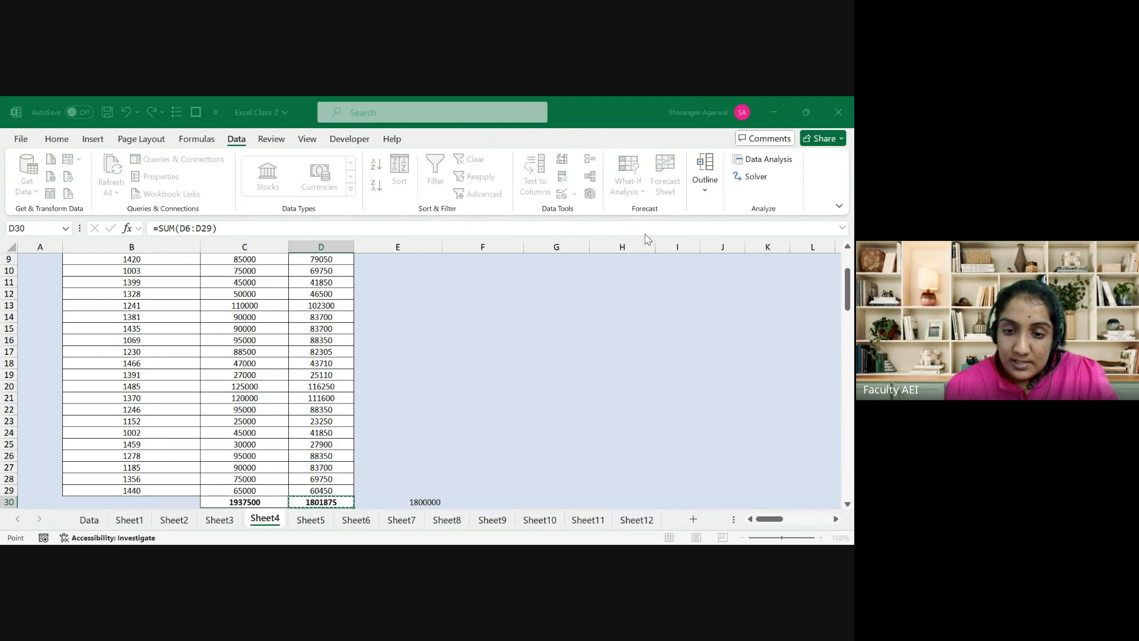
click(575, 311)
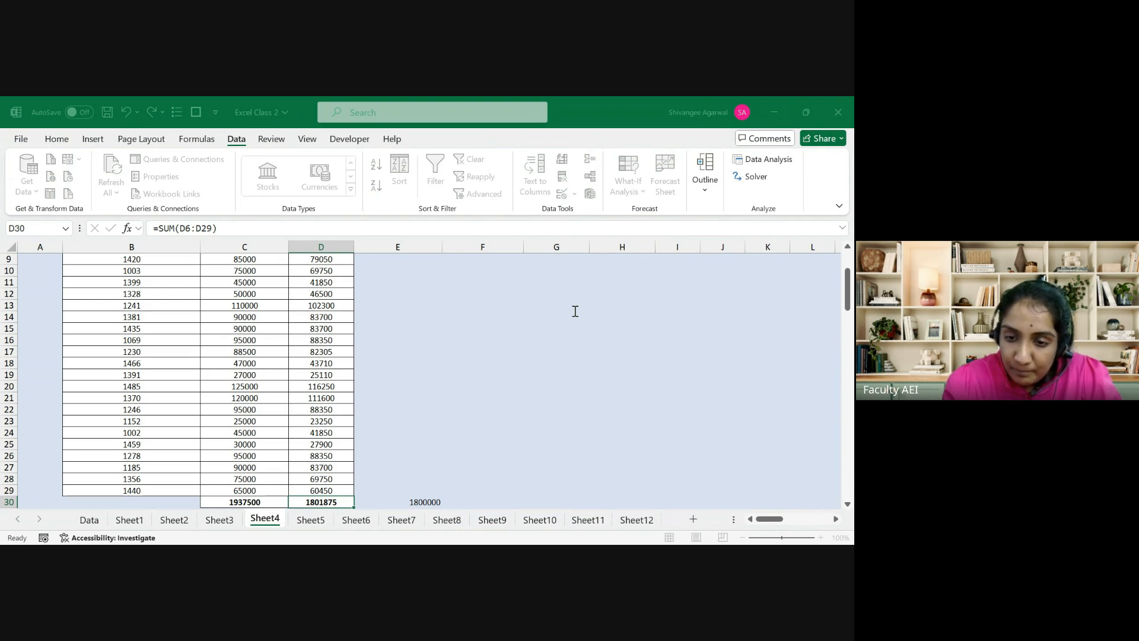
click(576, 332)
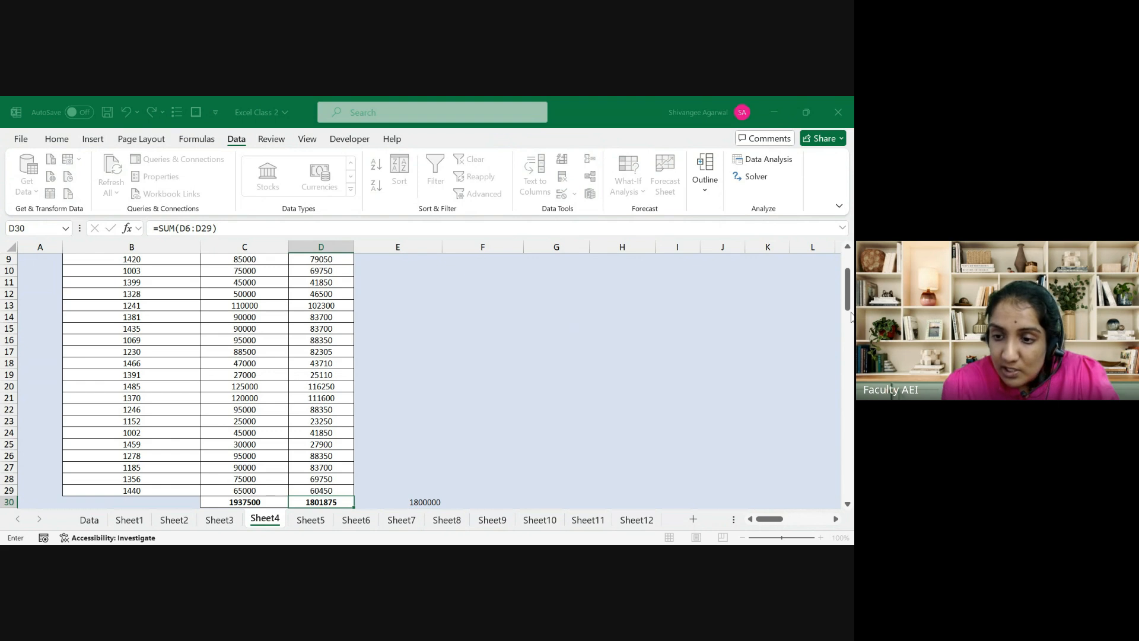
drag(845, 300, 846, 290)
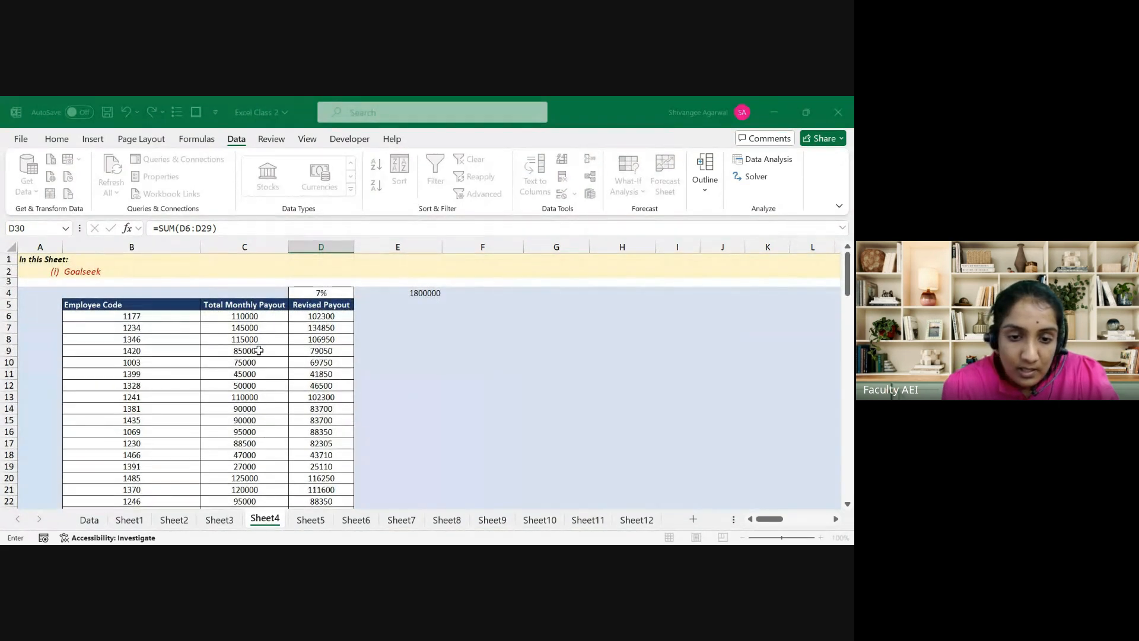
click(319, 293)
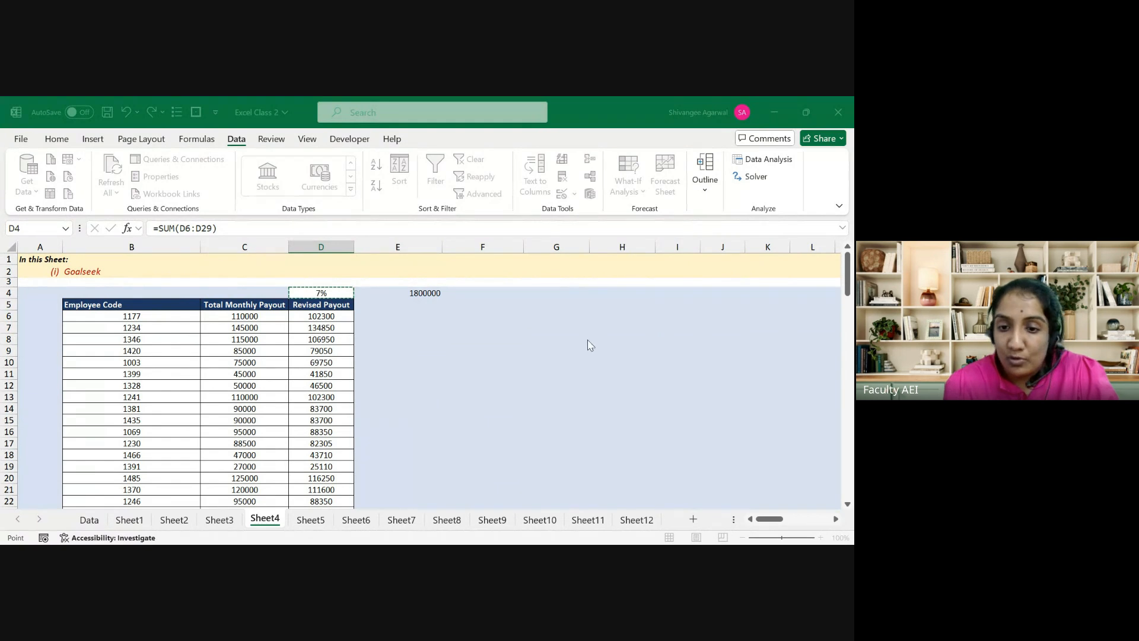
click(551, 350)
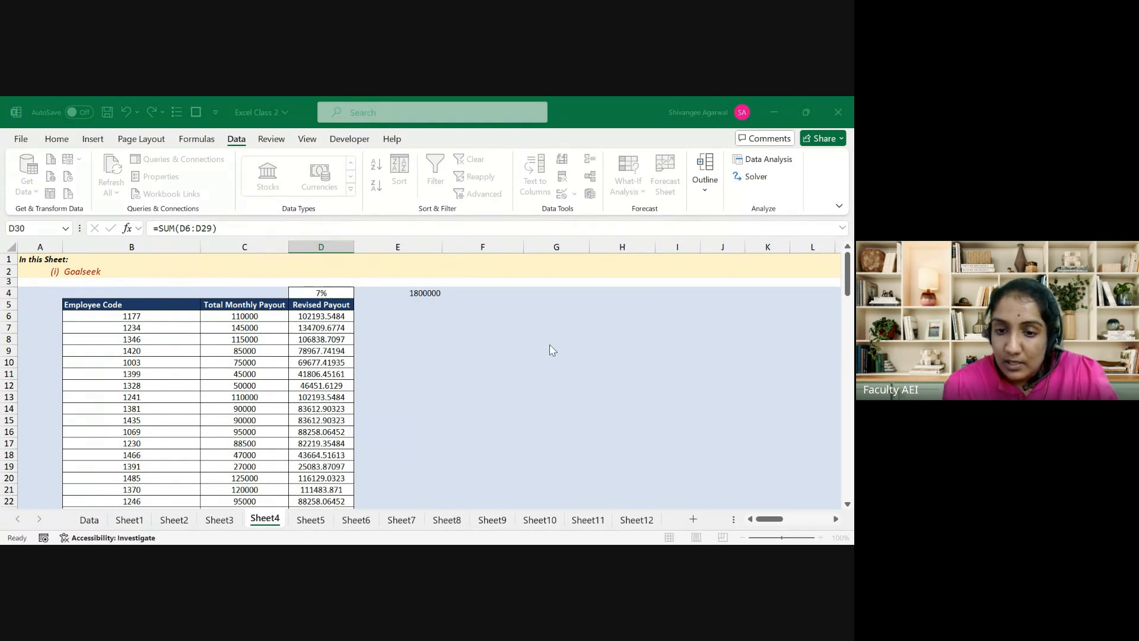
click(579, 352)
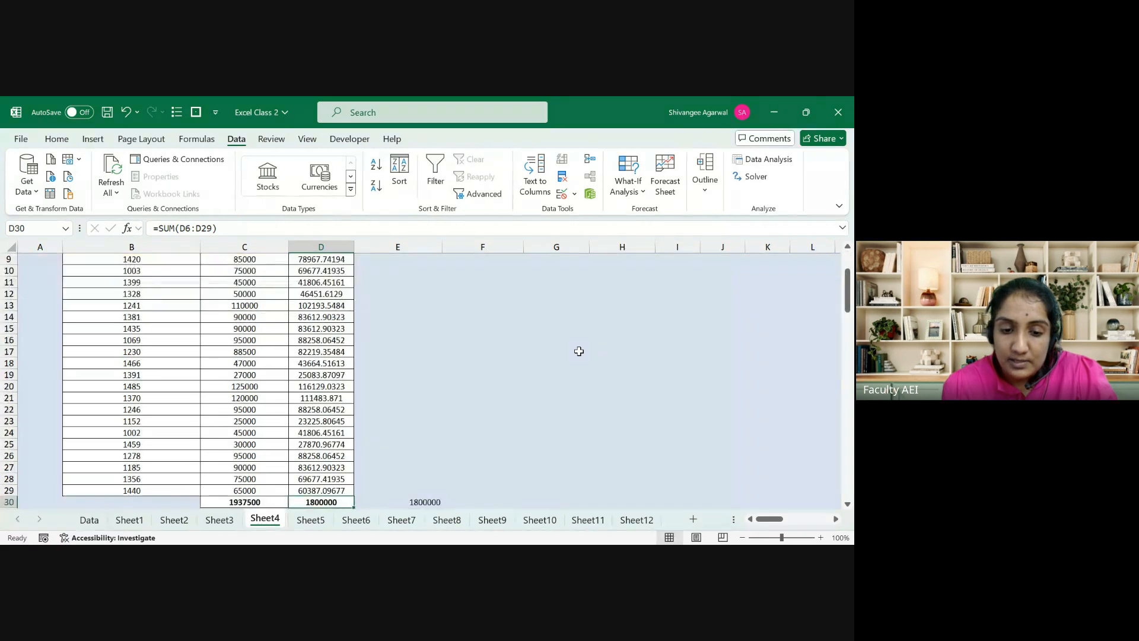
key(ctrl+Up)
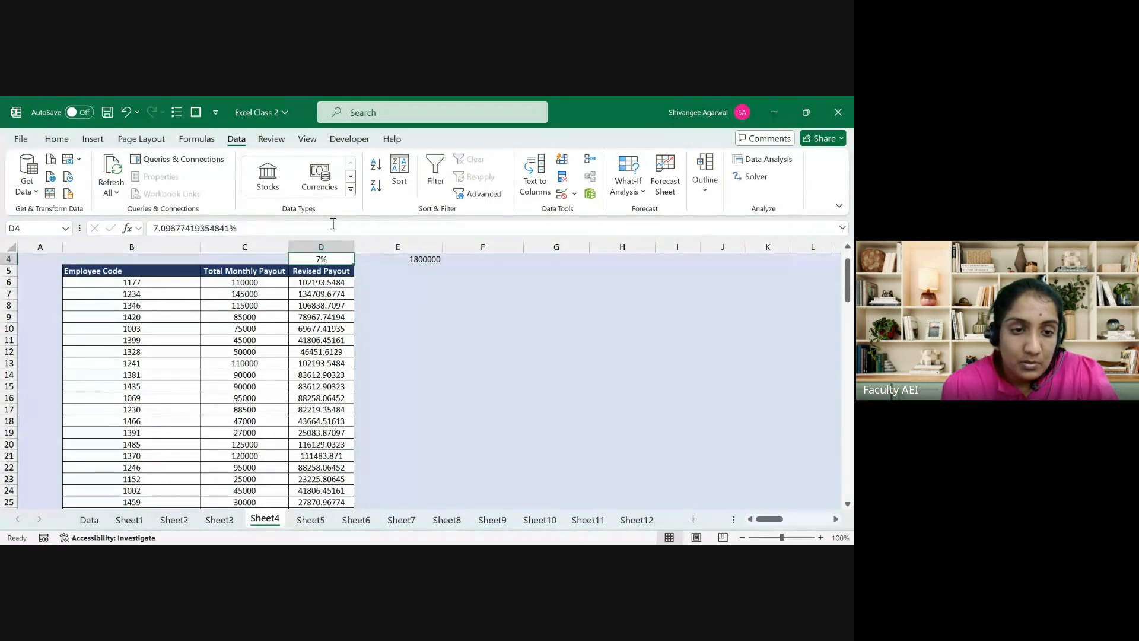
Step: Show the D4 rate with two decimal places as 7.10%
click(56, 138)
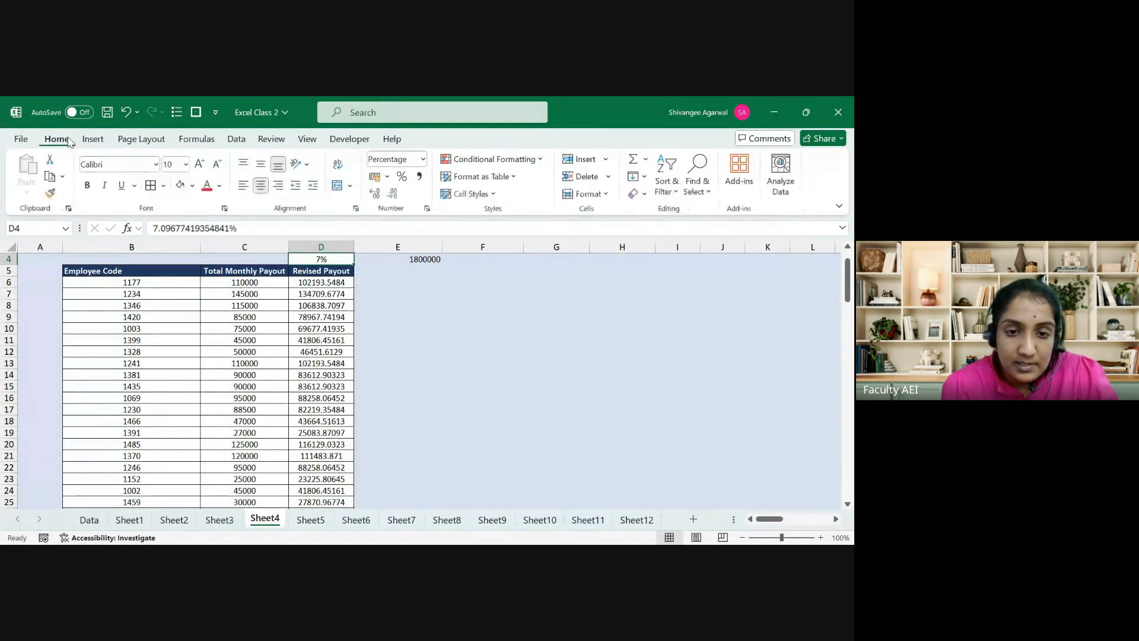
click(374, 196)
click(374, 196)
key(ctrl+Up)
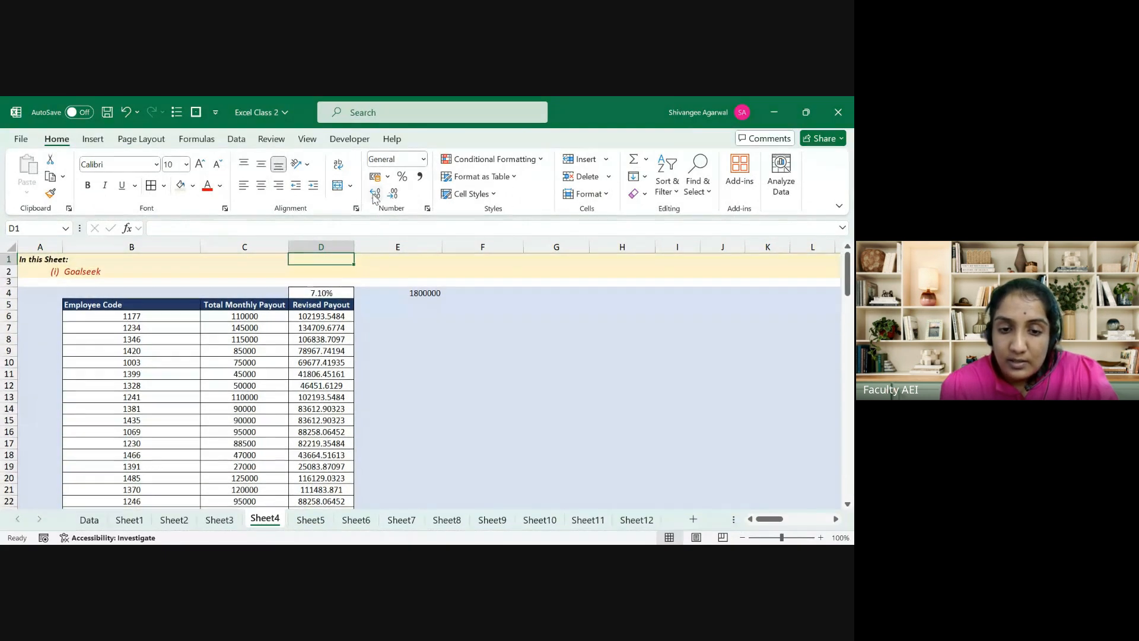
key(ctrl+Down)
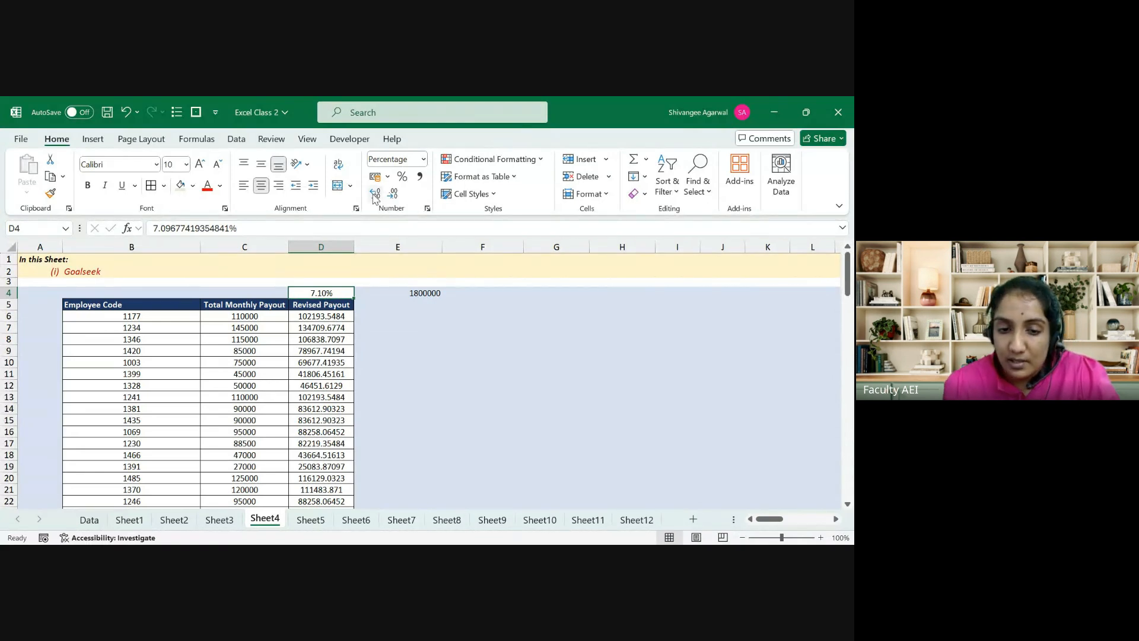
Step: Compare the D30 total of 1800000 with the target values in E30 and E4
key(ctrl+Down)
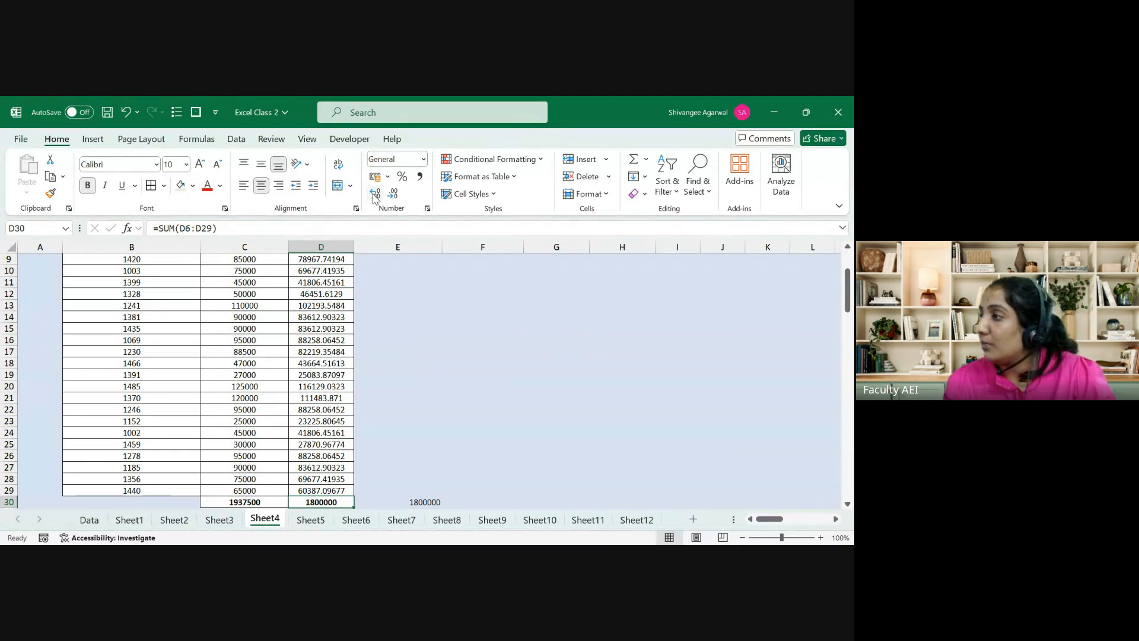
key(Right)
key(Left)
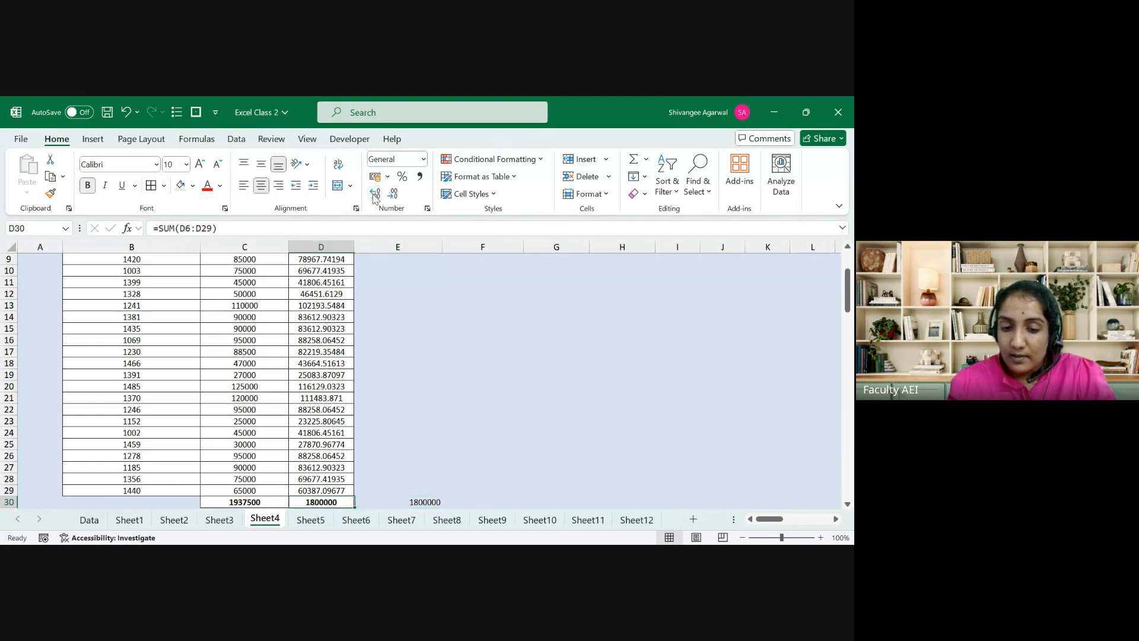
key(ctrl+Up)
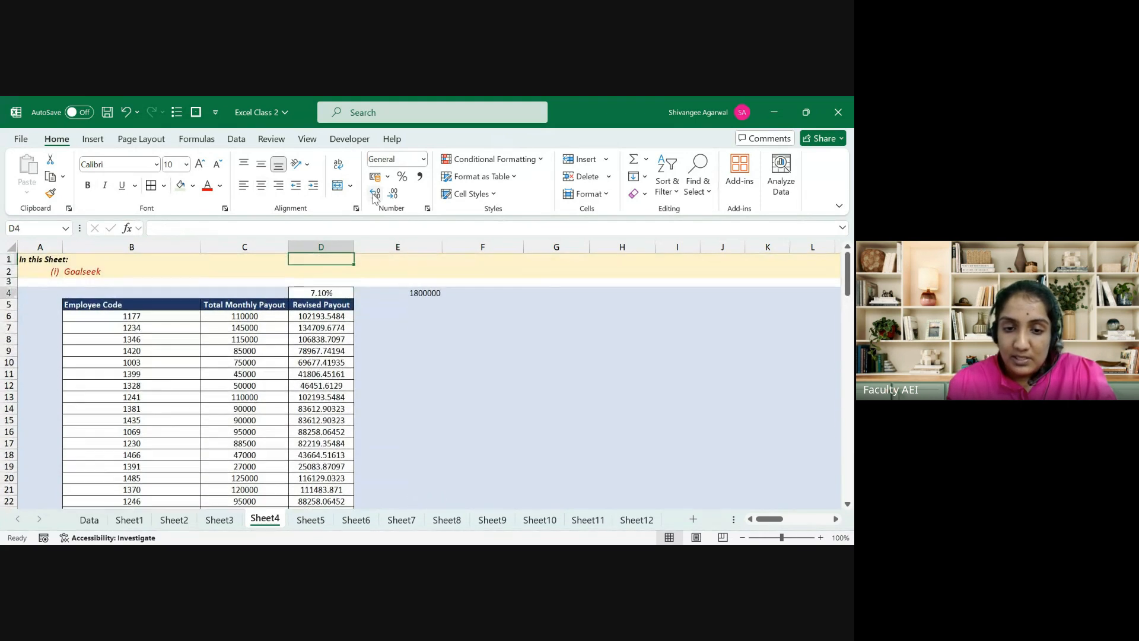
key(Right)
key(ctrl+Down)
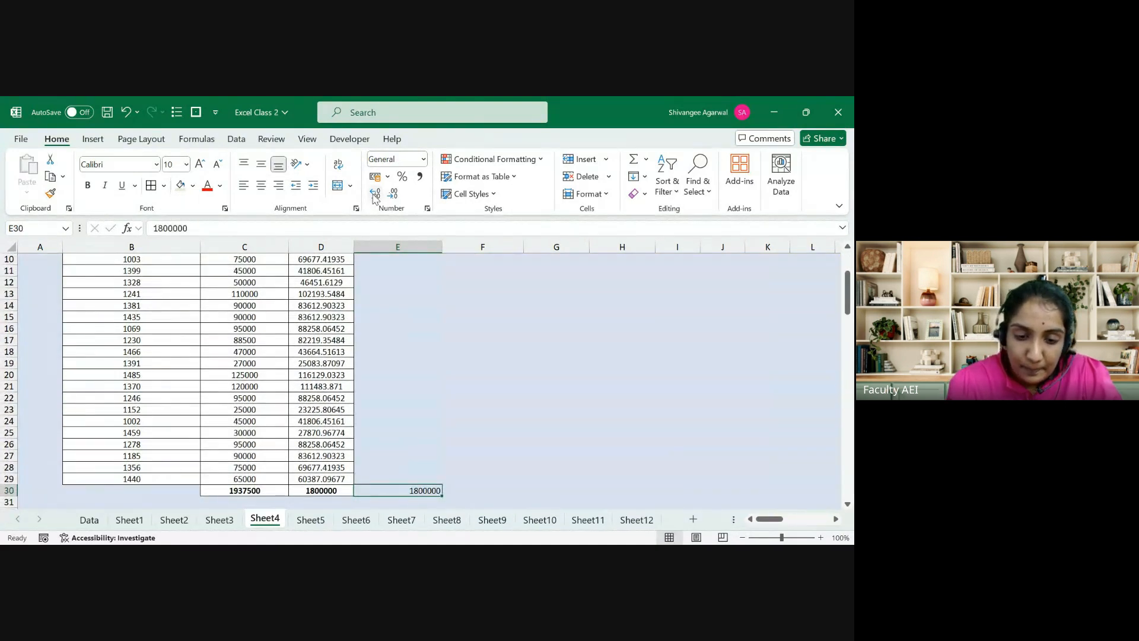
key(Left)
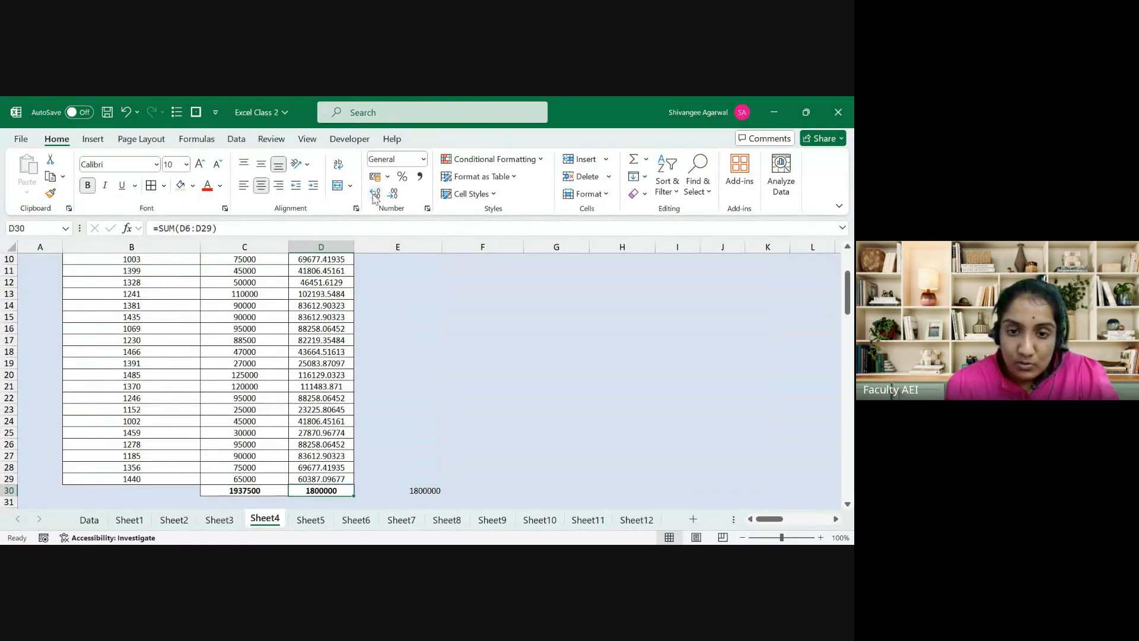
Step: Goal Seek D30 to 1900000 by changing D4, which yields a 1.94% rate
click(189, 141)
click(235, 142)
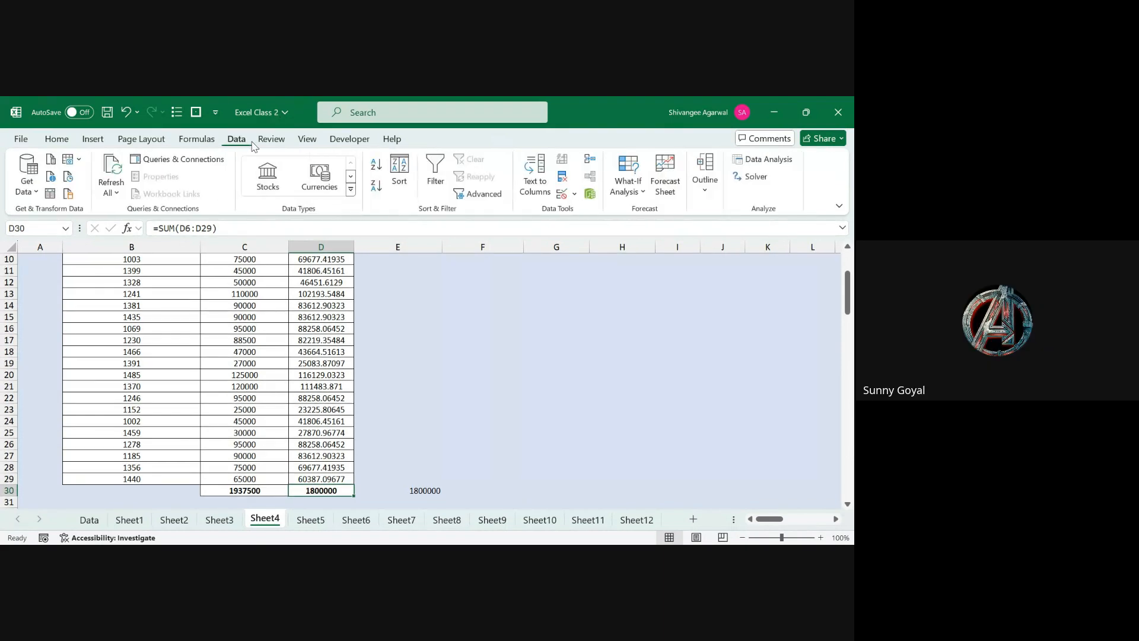
click(632, 197)
click(641, 234)
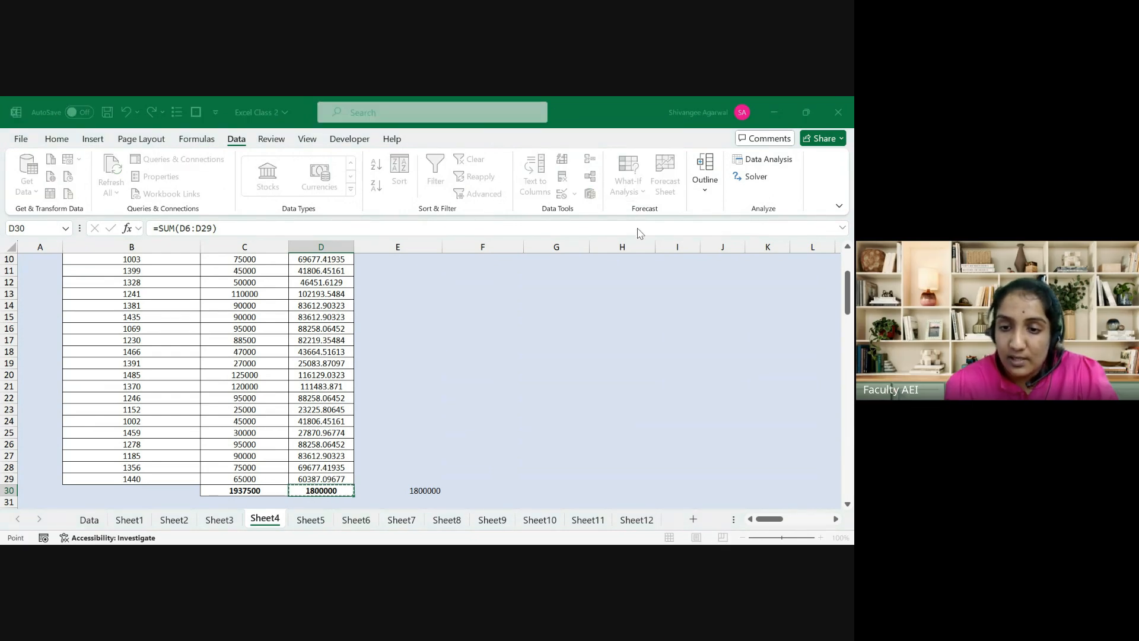
click(284, 494)
click(332, 485)
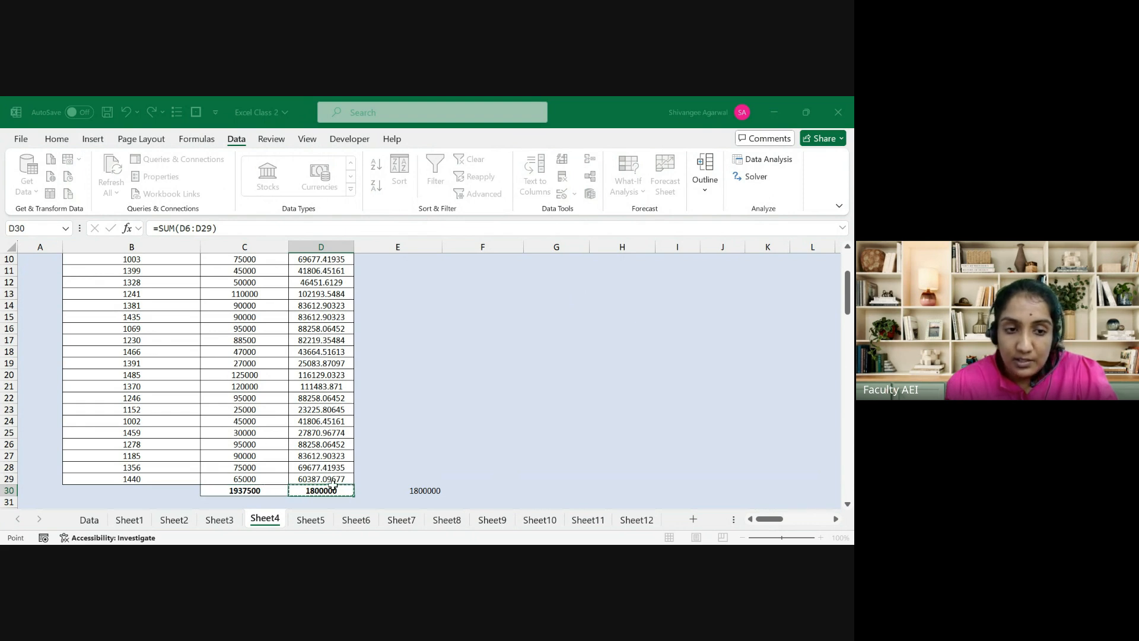
click(622, 307)
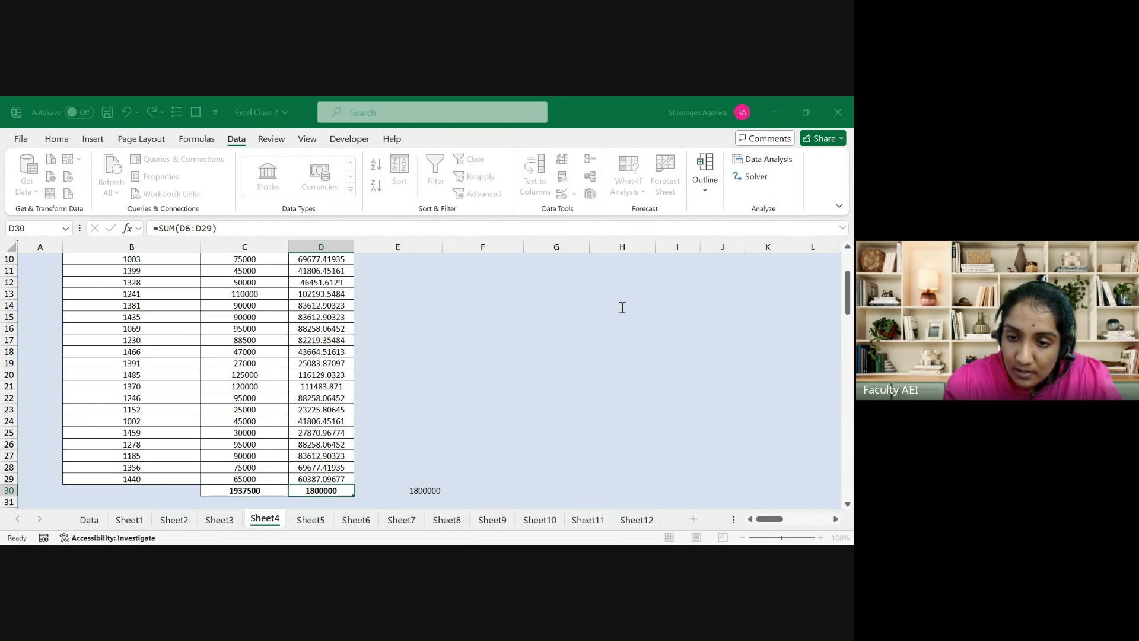
click(611, 329)
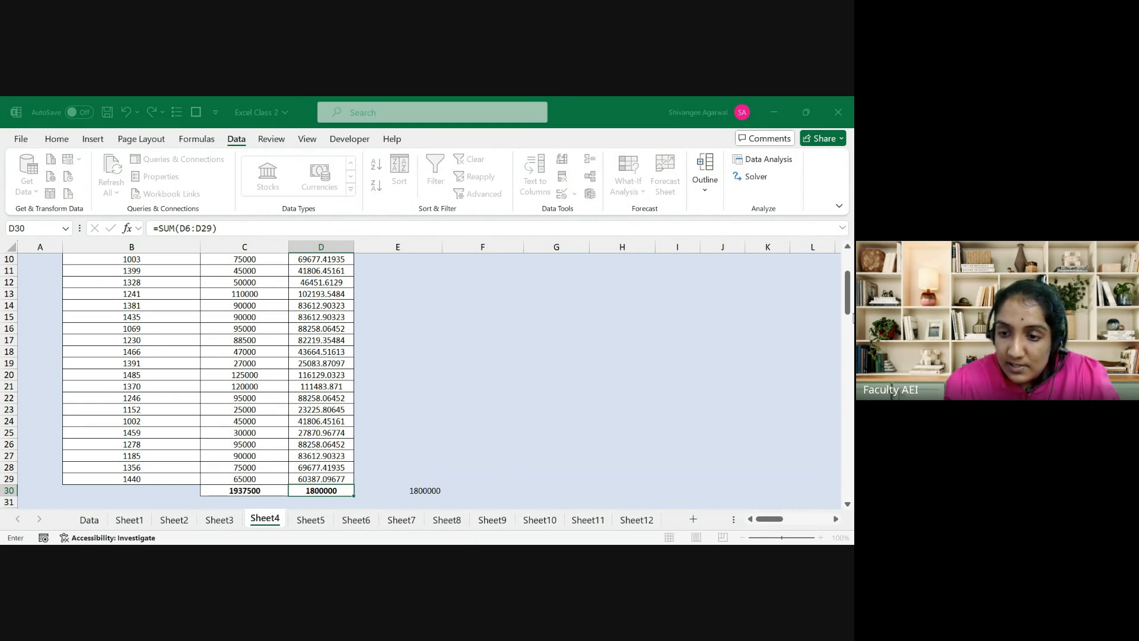
drag(848, 309, 848, 288)
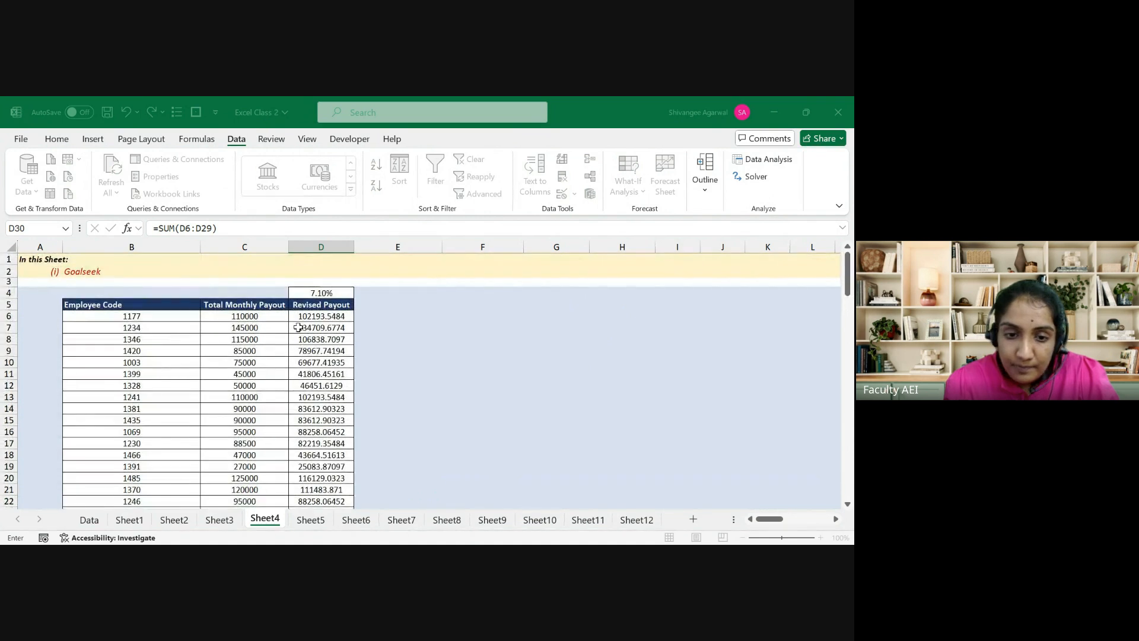
click(310, 292)
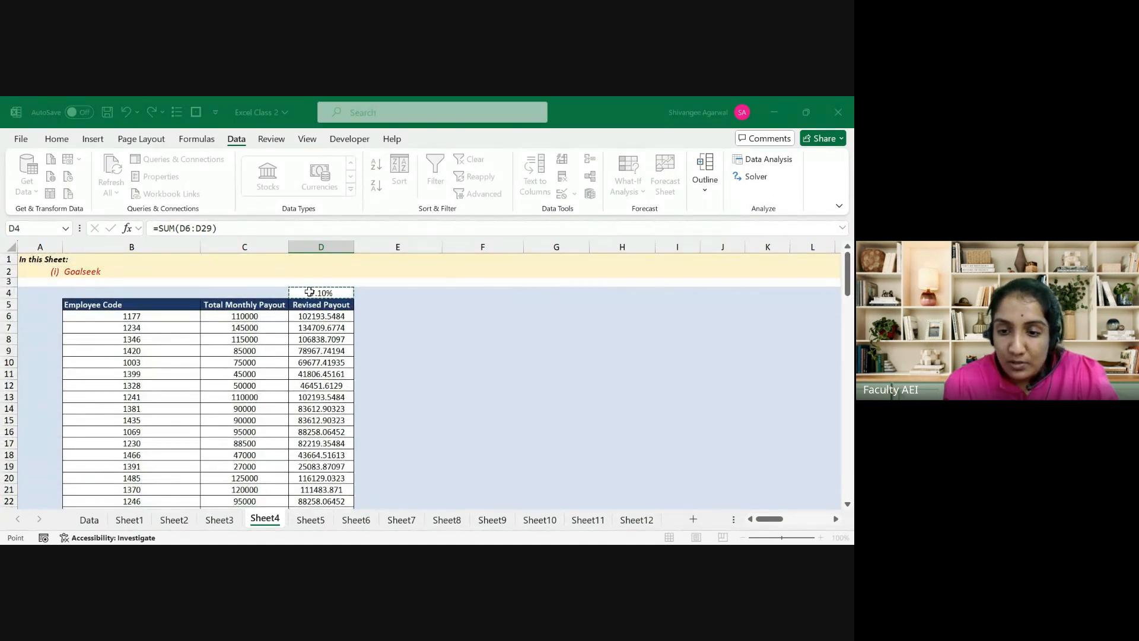
click(571, 347)
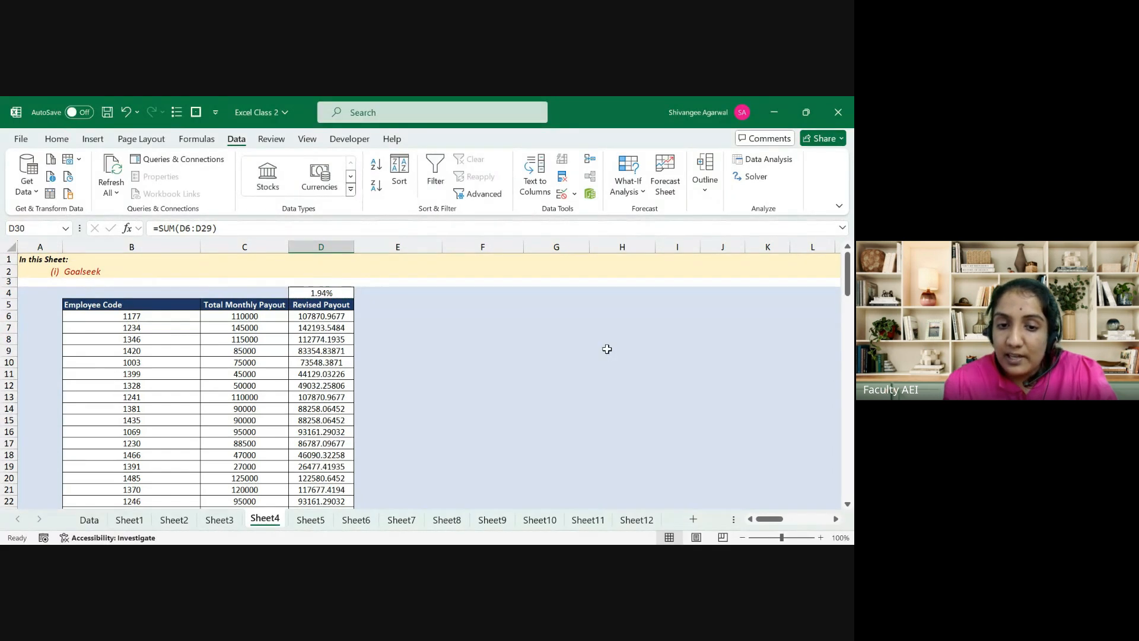
click(322, 307)
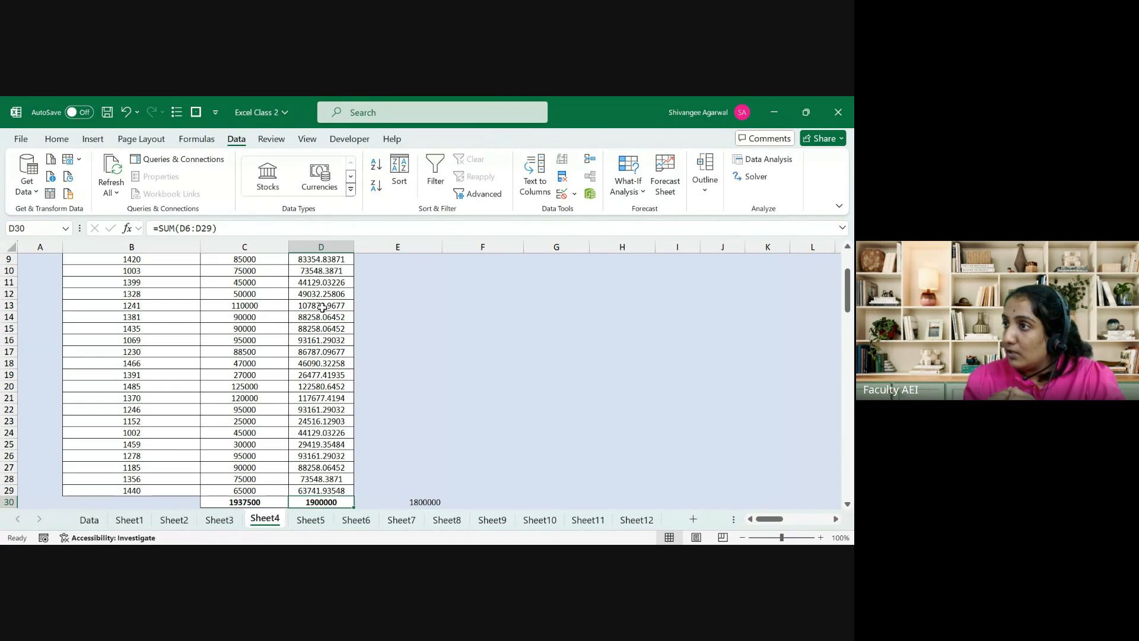
key(Right)
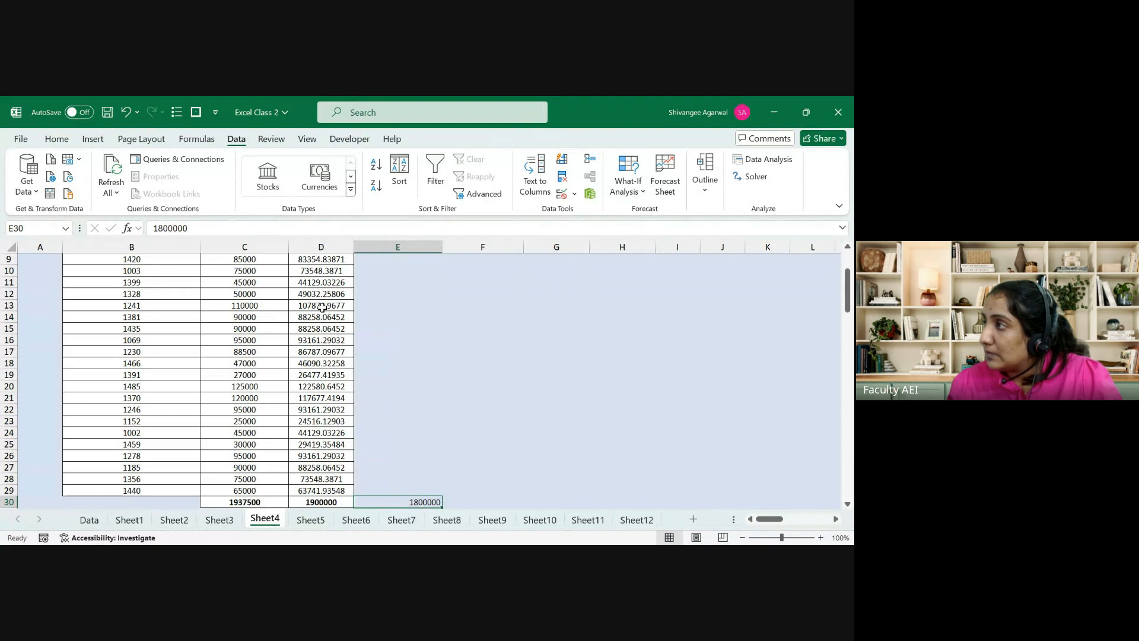
key(Left)
Step: Inspect the revised payout formulas from D6 down and the exact rate in D4
key(ctrl+Up)
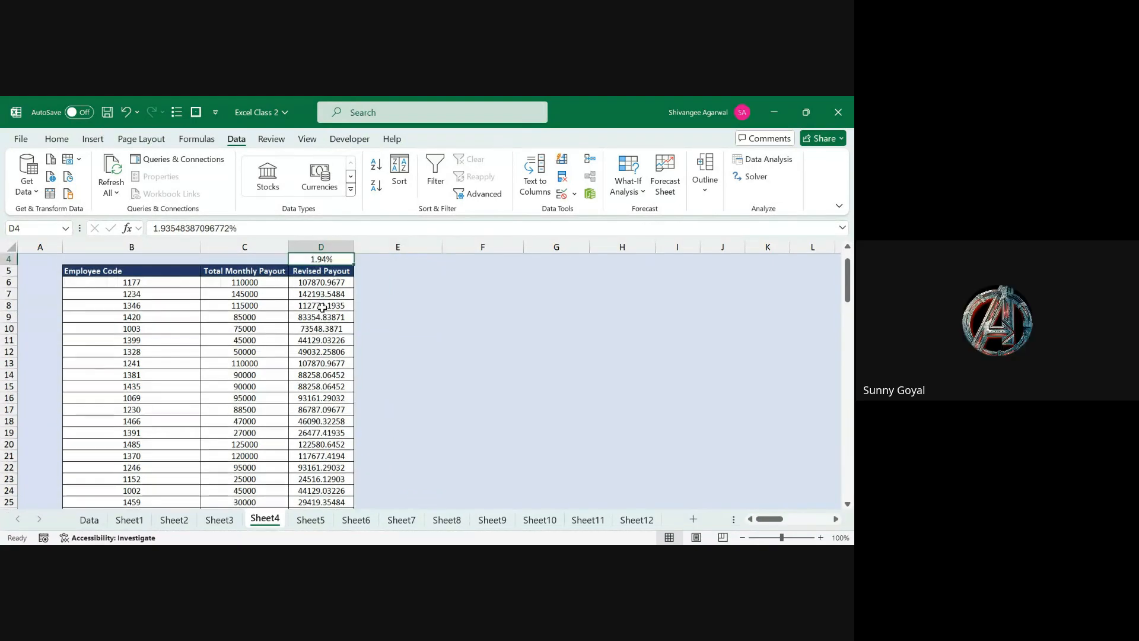
key(Down)
key(Down)
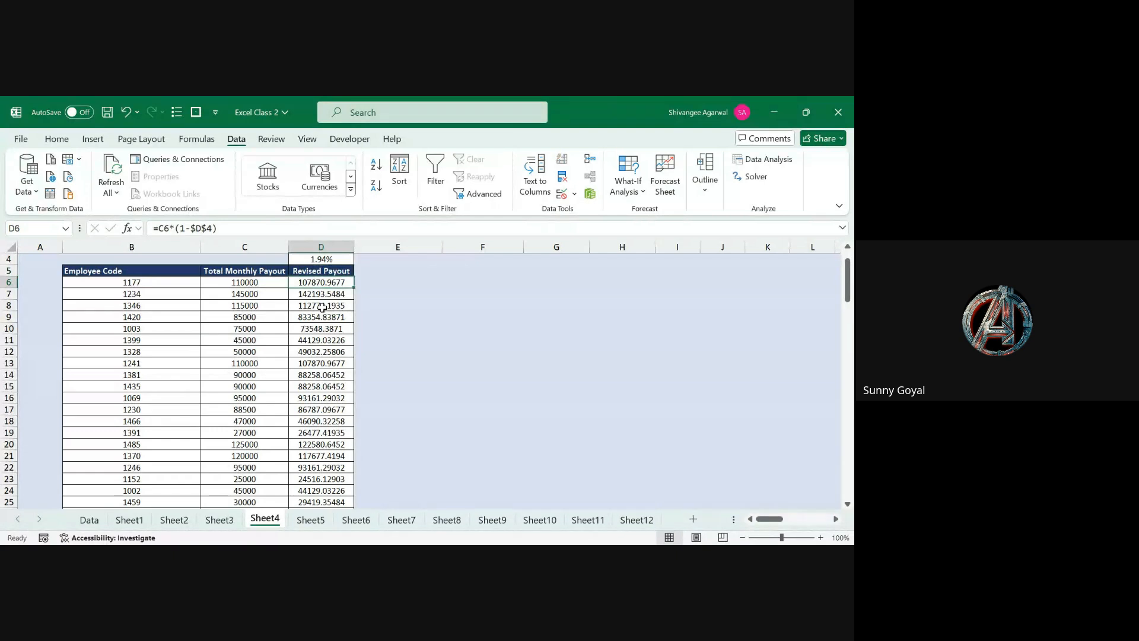
key(F2)
key(Return)
key(F2)
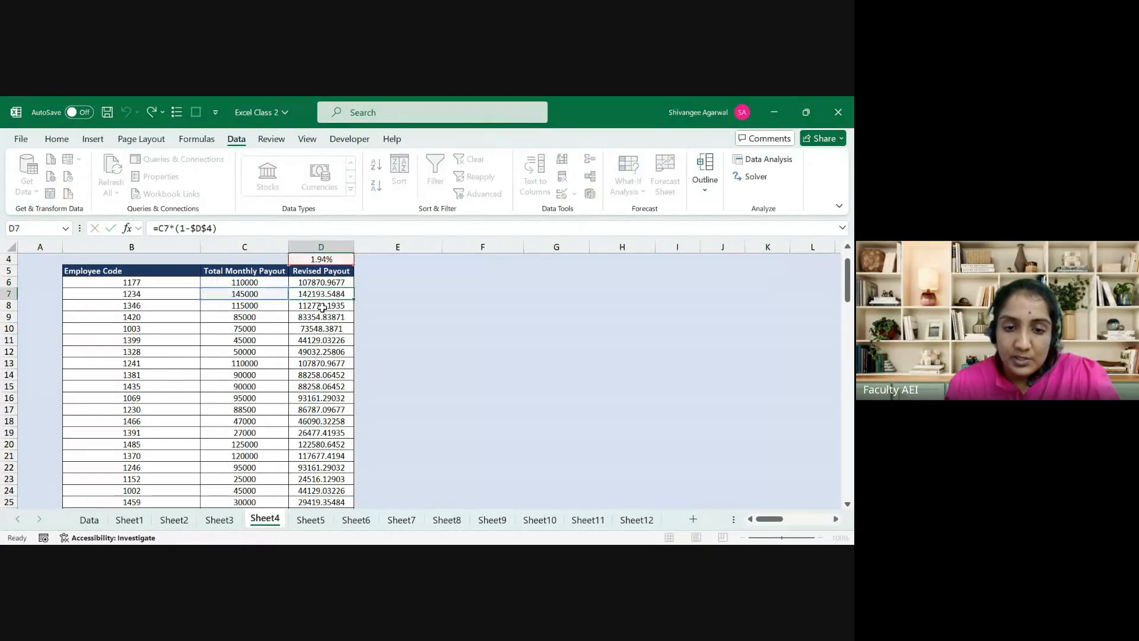
key(Return)
key(F2)
key(Return)
key(Up)
key(Up)
key(Up)
key(Up)
key(Up)
key(Up)
key(Up)
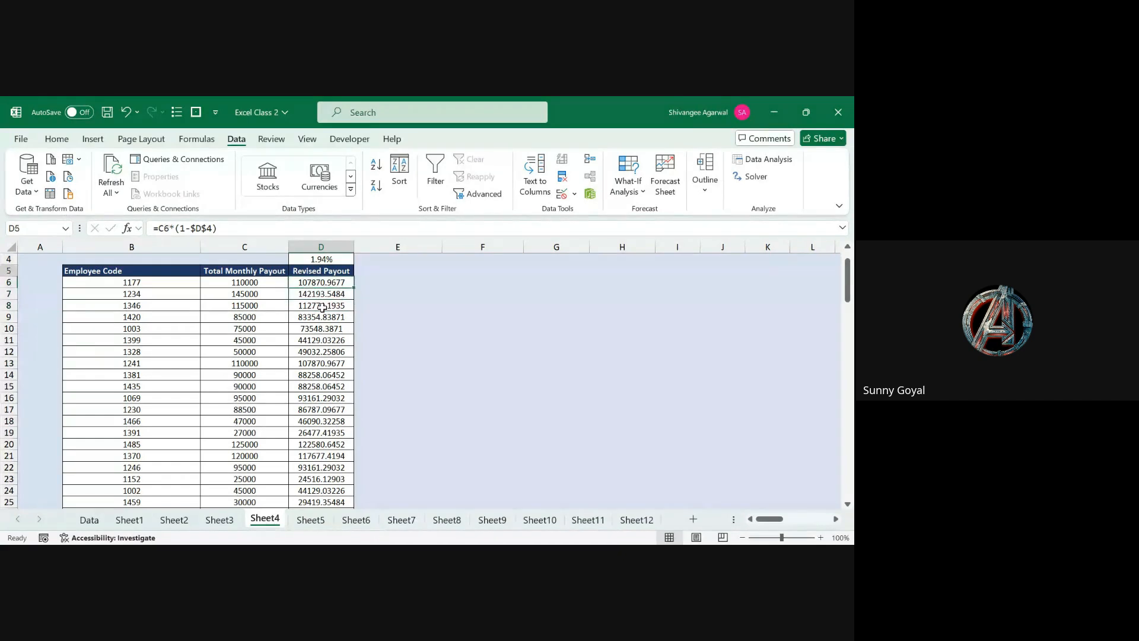
key(Up)
key(Down)
key(Down)
key(Down)
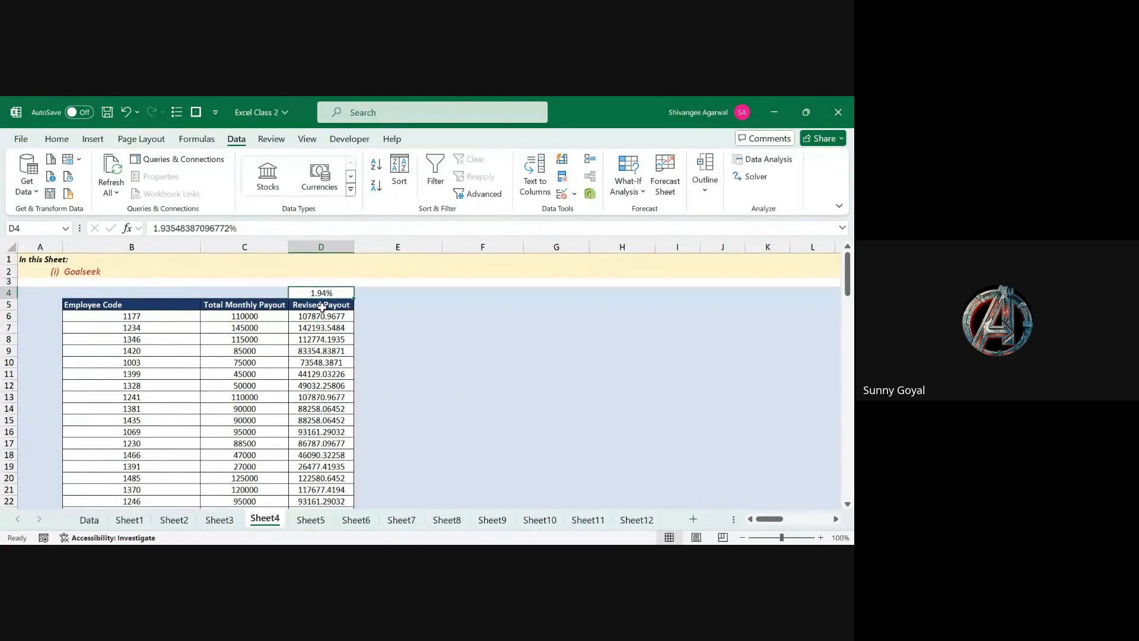
key(Down)
key(Down)
Step: Show the revised payouts in D6:D29 as whole numbers with no decimals
key(ctrl+shift+Down)
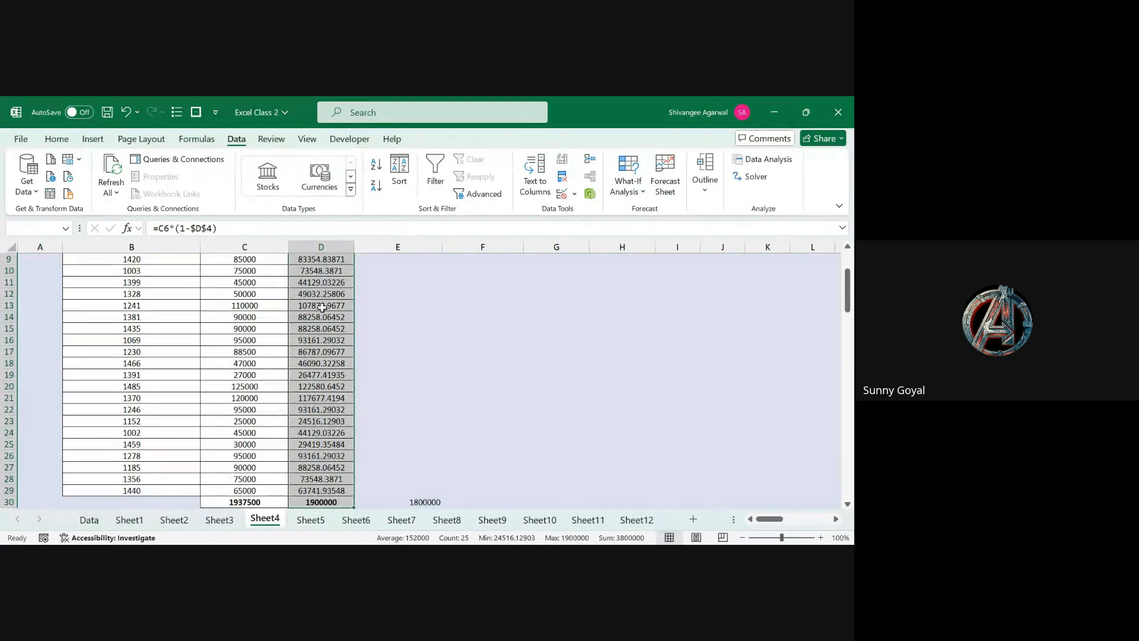
click(48, 143)
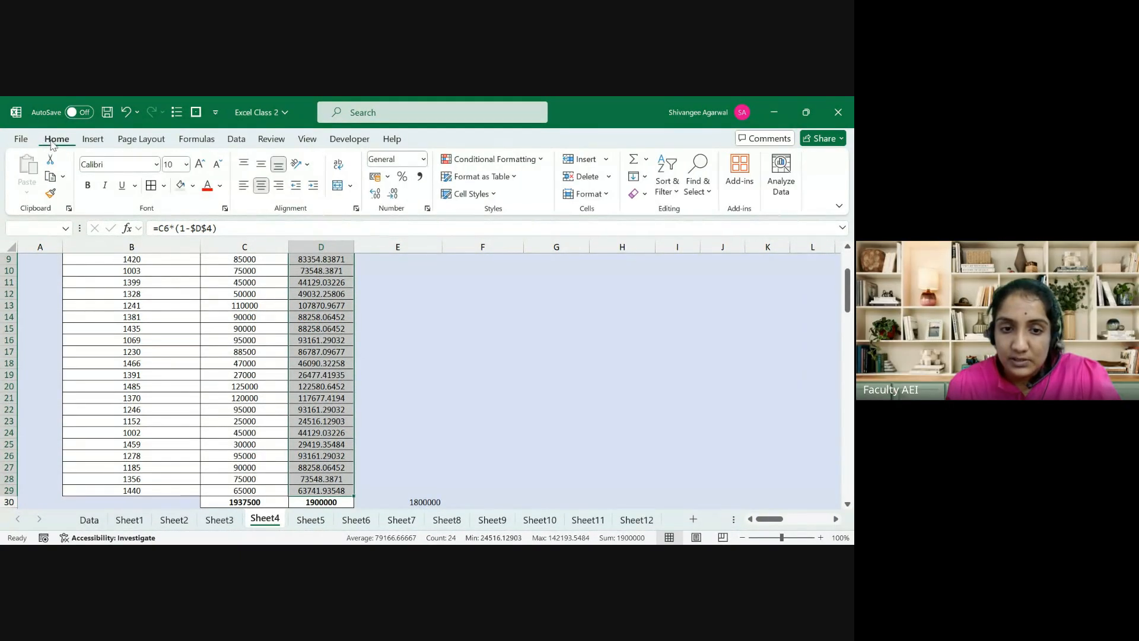
click(392, 195)
click(393, 194)
click(393, 195)
click(393, 194)
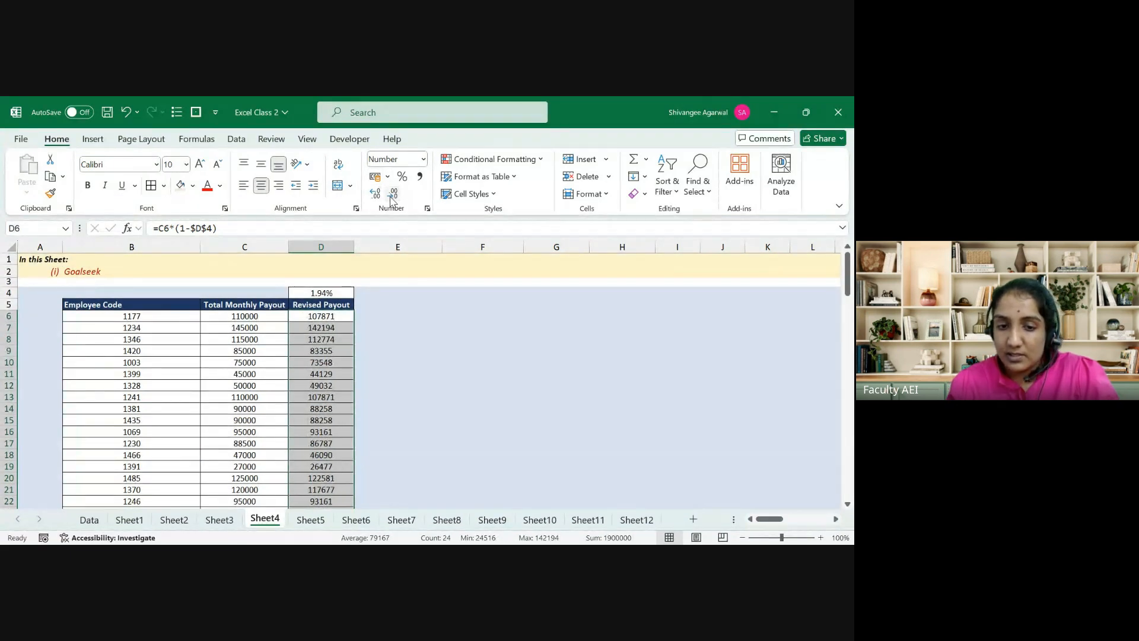
Step: Select the employee codes and monthly payouts, then check the C30 total of 1937500
key(Up)
key(Up)
key(Left)
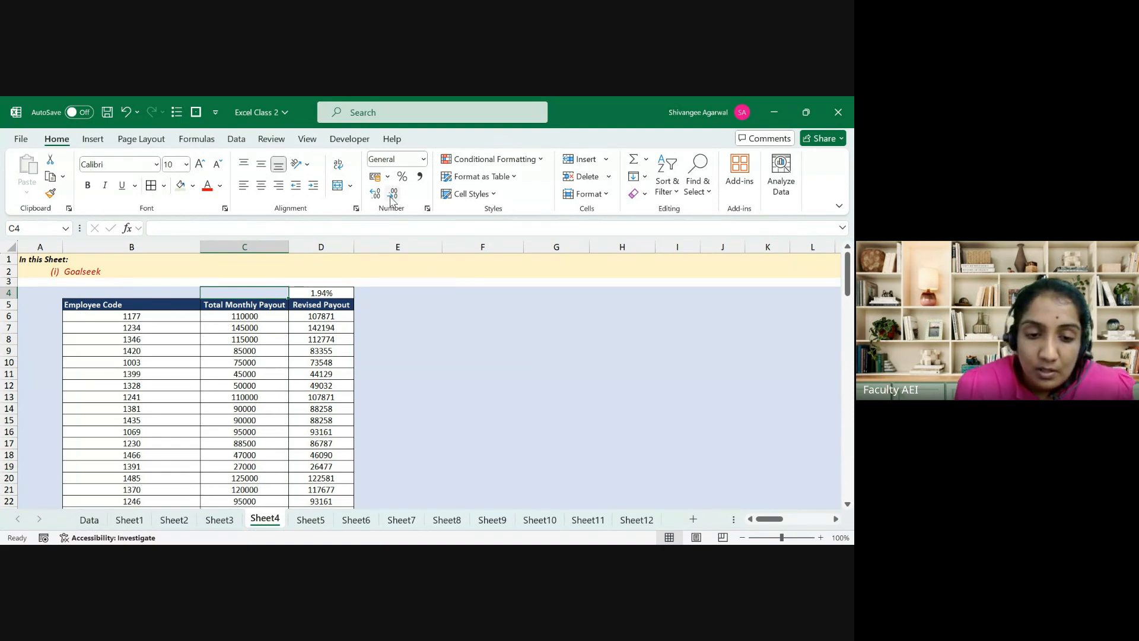
key(Down)
key(Down)
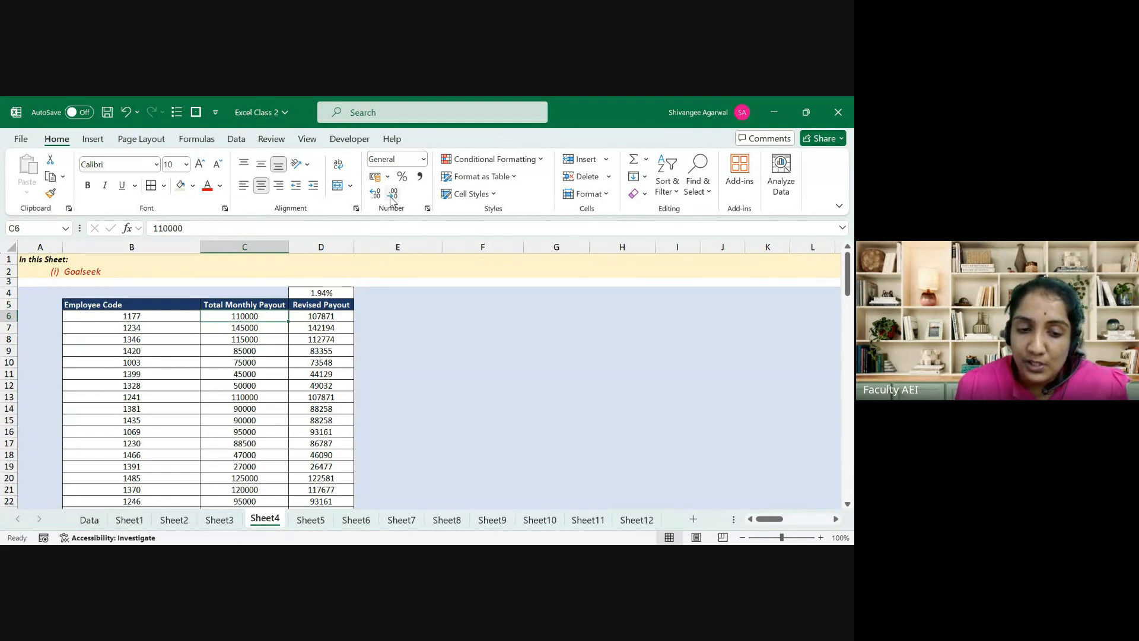
key(Up)
key(Left)
key(shift+Right)
key(ctrl+shift+Down)
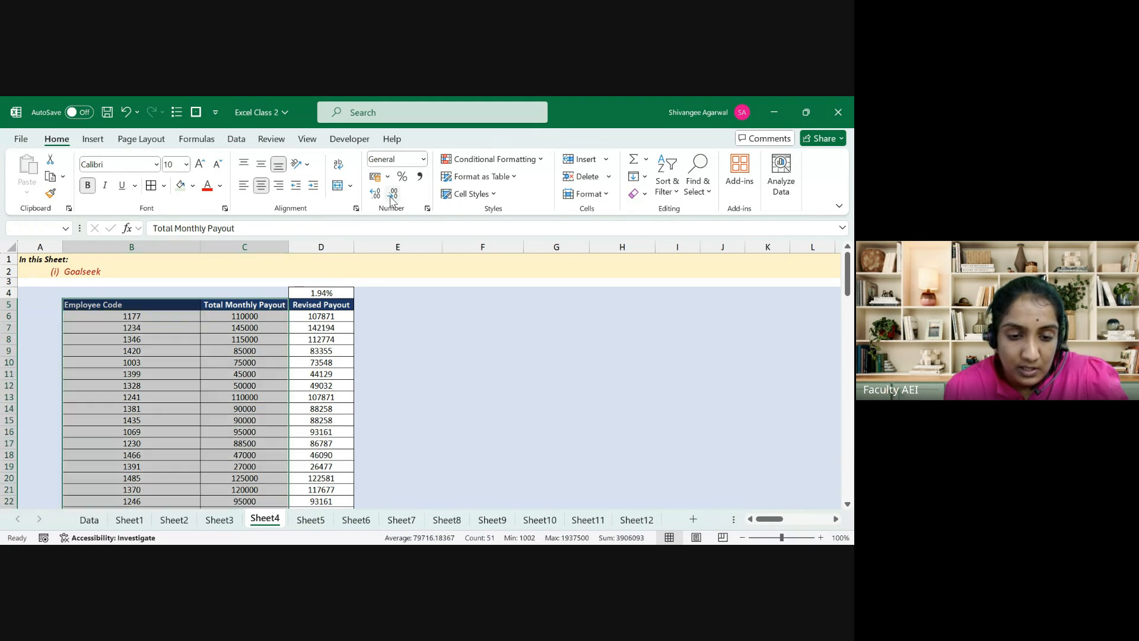
key(shift+Up)
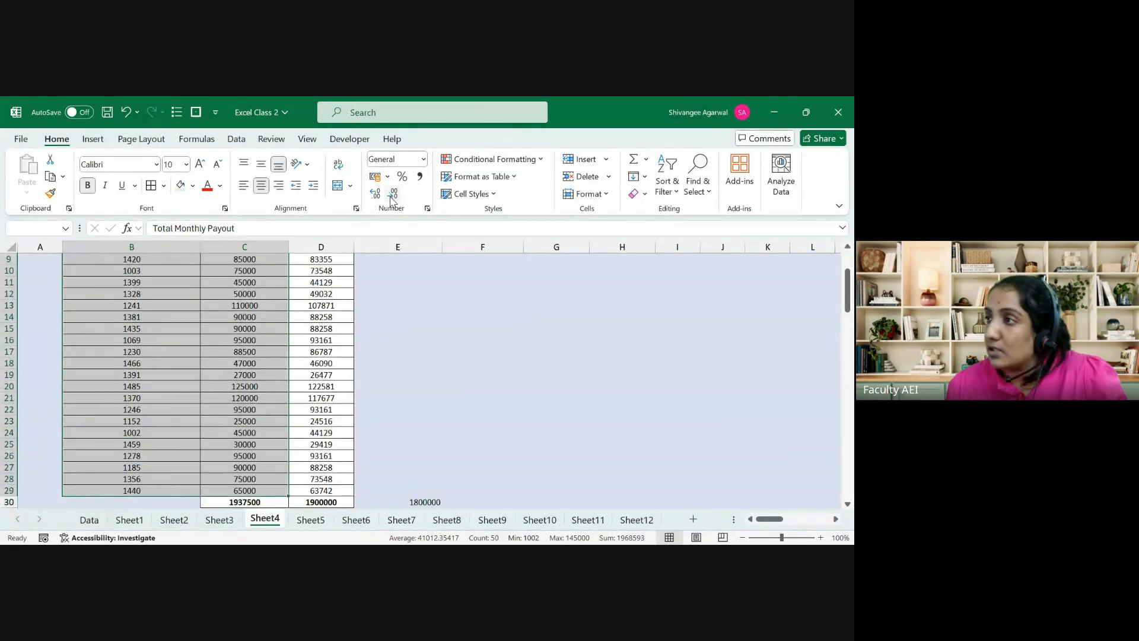
key(Up)
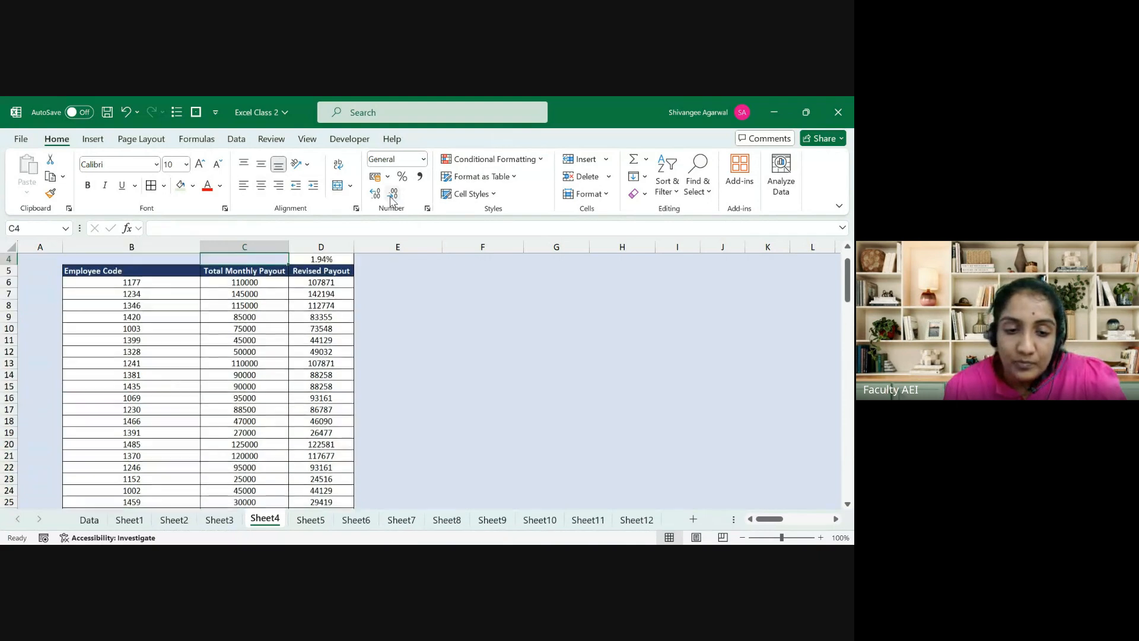
key(Right)
key(Down)
key(Left)
key(ctrl+Down)
key(Down)
key(Up)
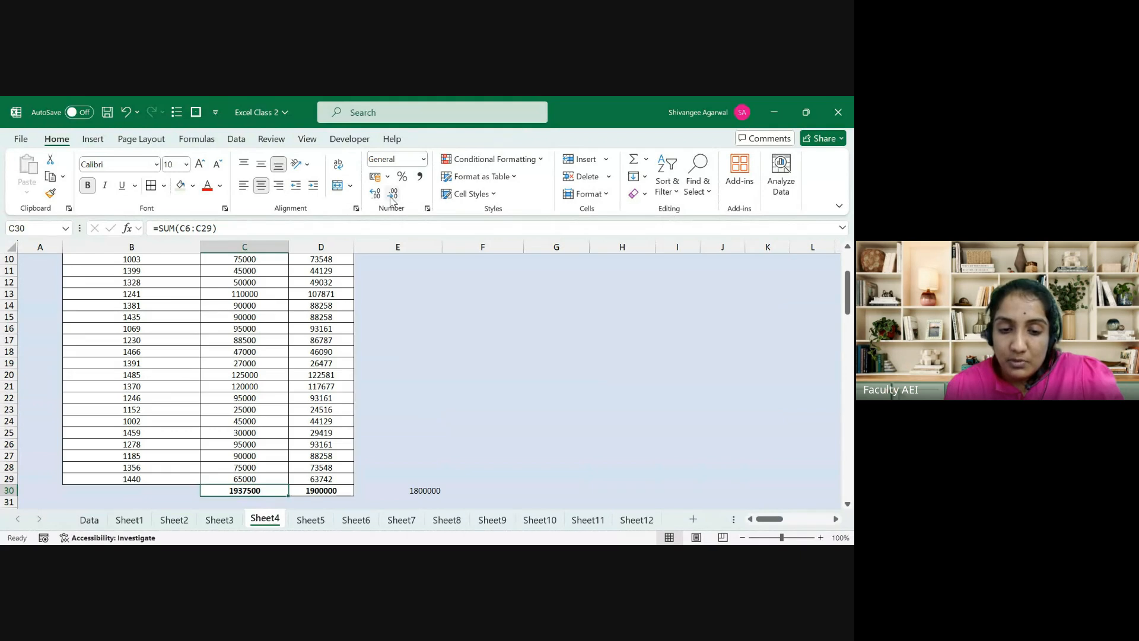
Step: Clear the Revised Payout values in D6:D29 so the D30 total reads 0
key(ctrl+Up)
key(ctrl+Down)
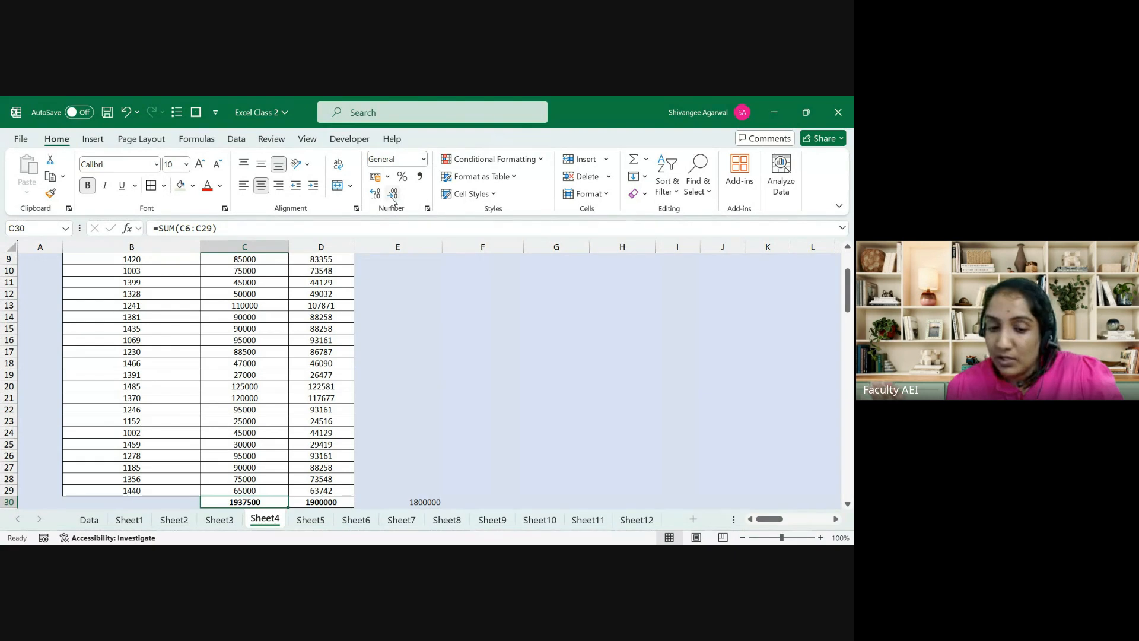
key(Right)
key(Up)
key(ctrl+shift+Up)
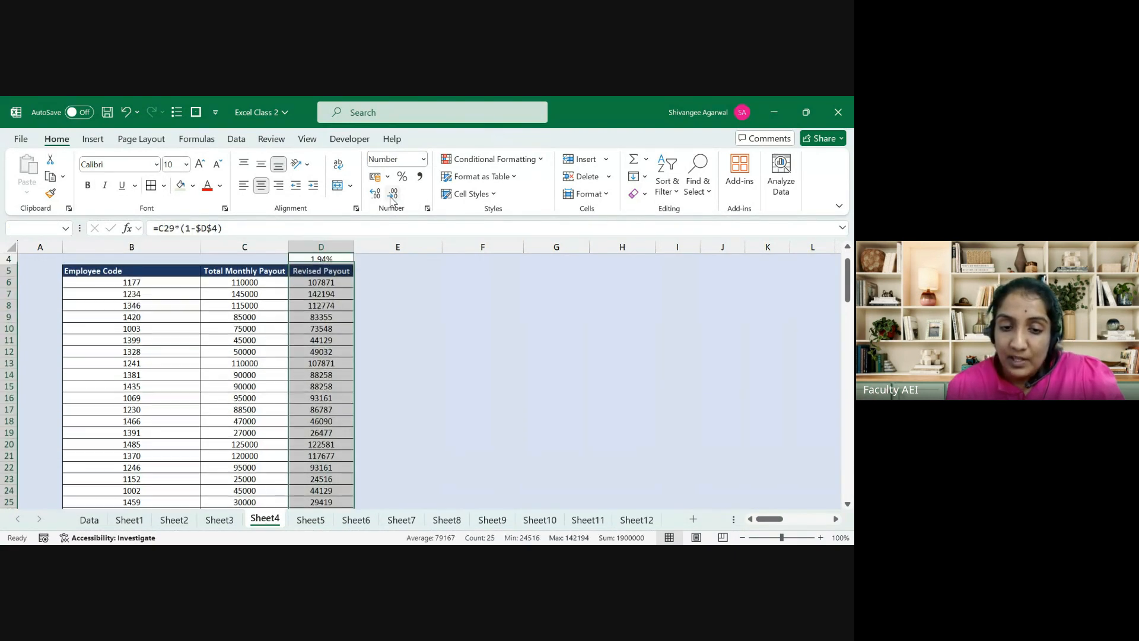
key(Delete)
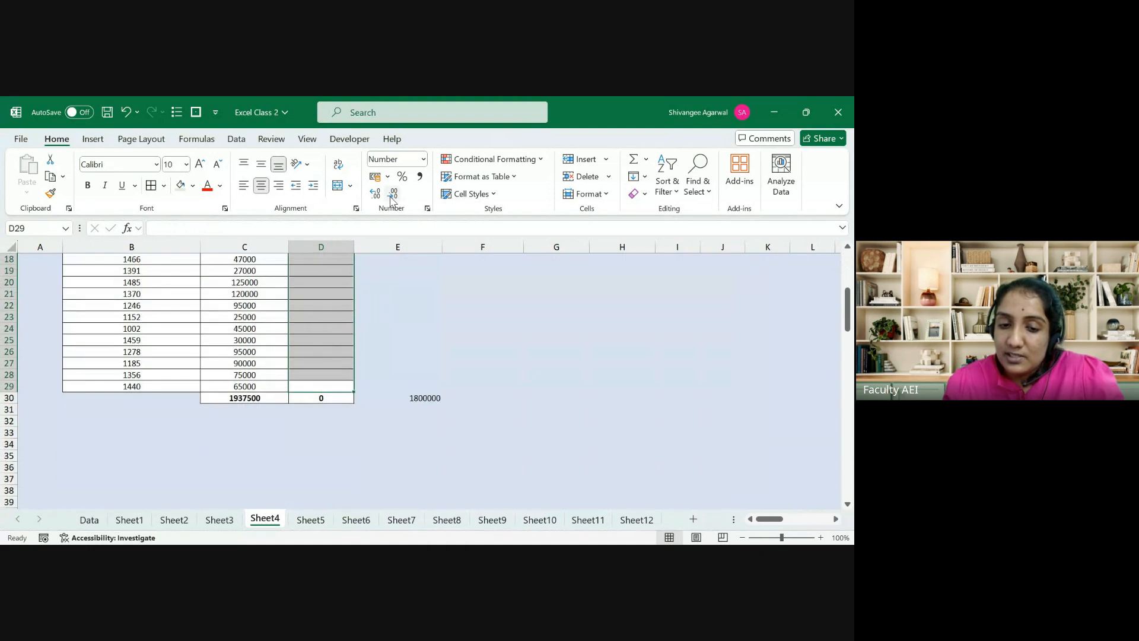
key(Down)
key(ctrl+Up)
key(ctrl+Up)
key(ctrl+Up)
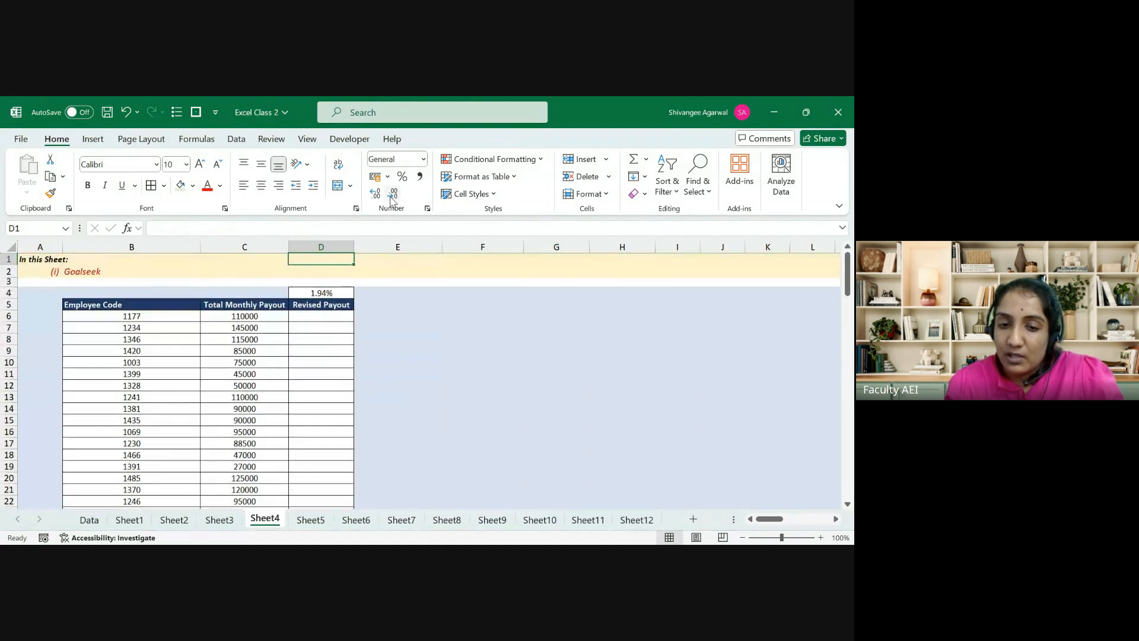
key(Down)
key(Down)
key(Down)
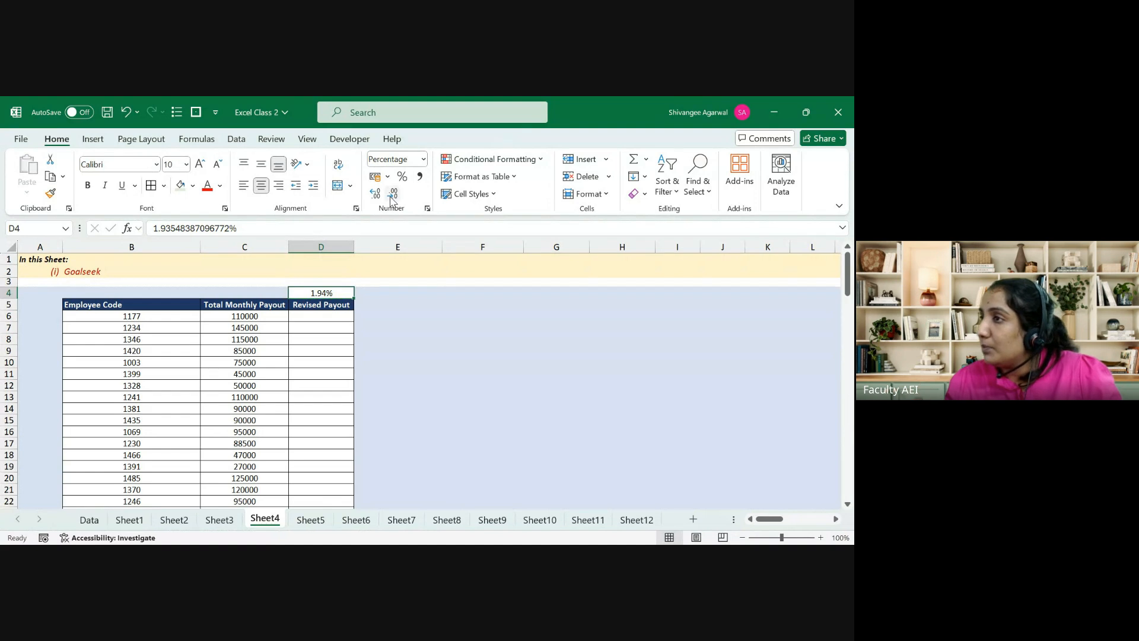
key(Down)
Step: Enter the Revised Payout formula =C6*(1-$D$4) in D6 and fill it down through D29
key(ctrl+Down)
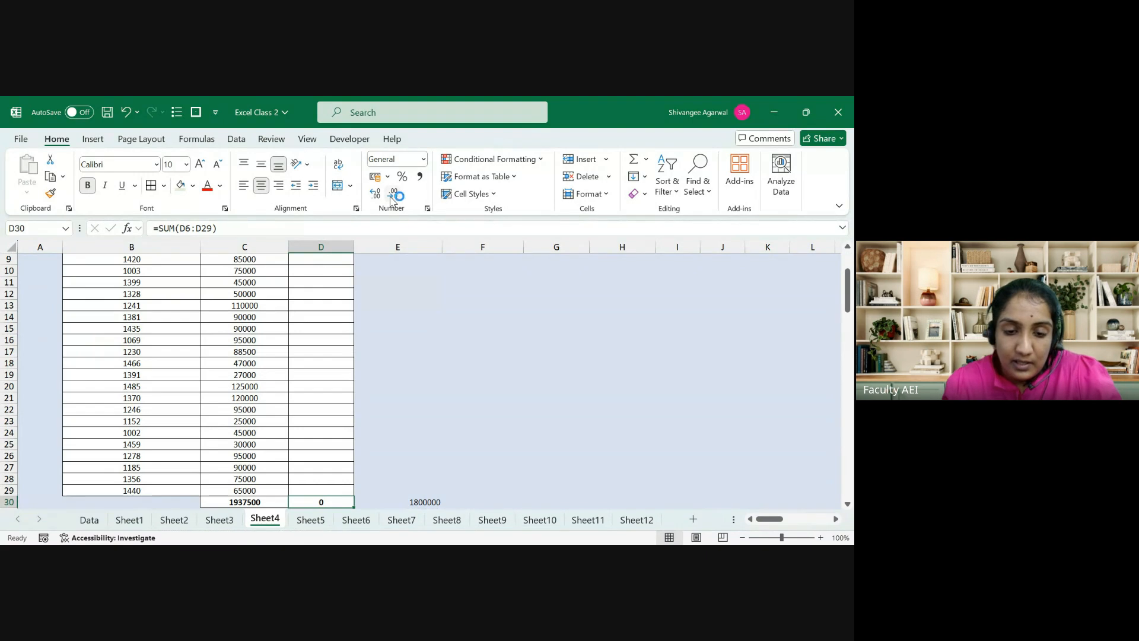
key(ctrl+Up)
key(ctrl+Up)
key(ctrl+Up)
key(ctrl+Down)
key(Down)
key(Down)
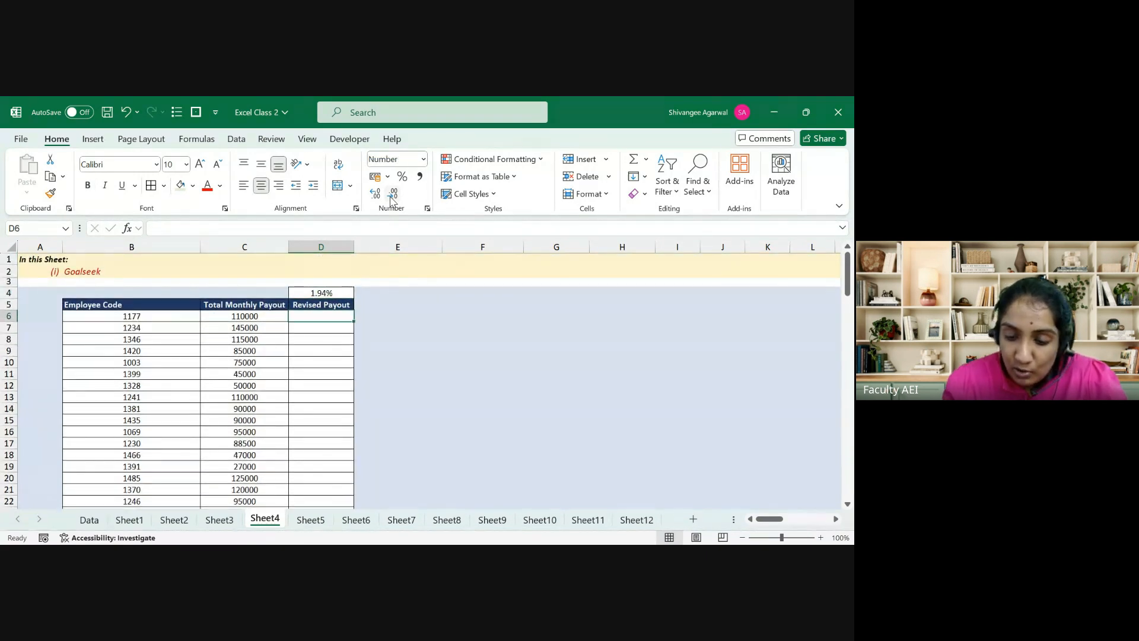
text(=)
key(Left)
text(*)
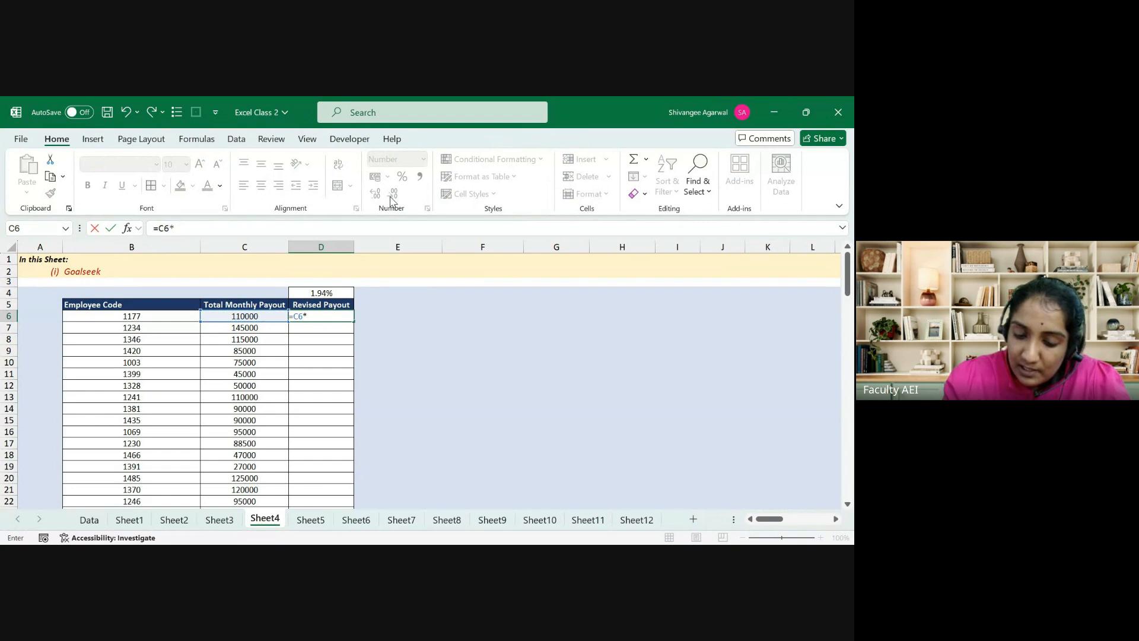
text((1-)
key(Up)
key(Up)
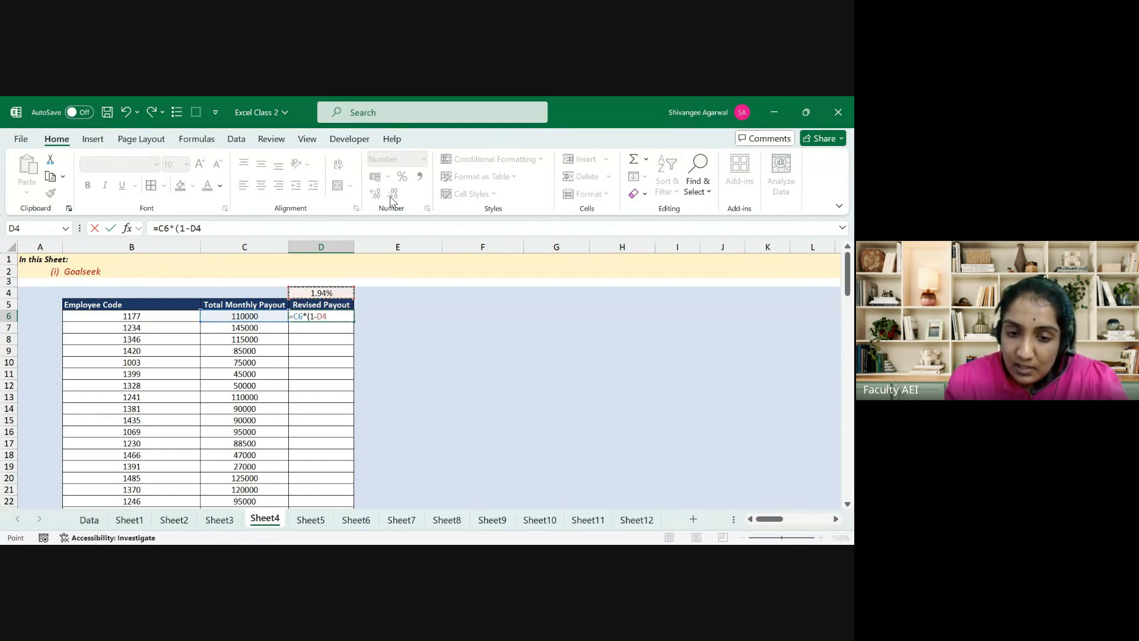
key(F4)
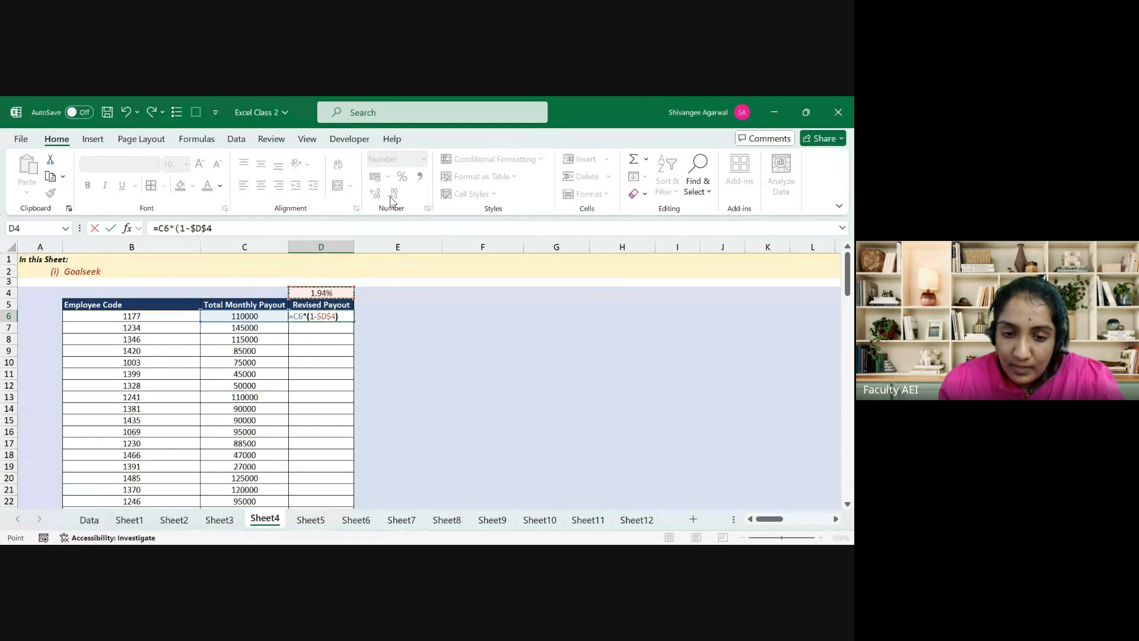
text())
key(Return)
key(Up)
key(ctrl+shift+Down)
key(shift+Up)
key(ctrl+d)
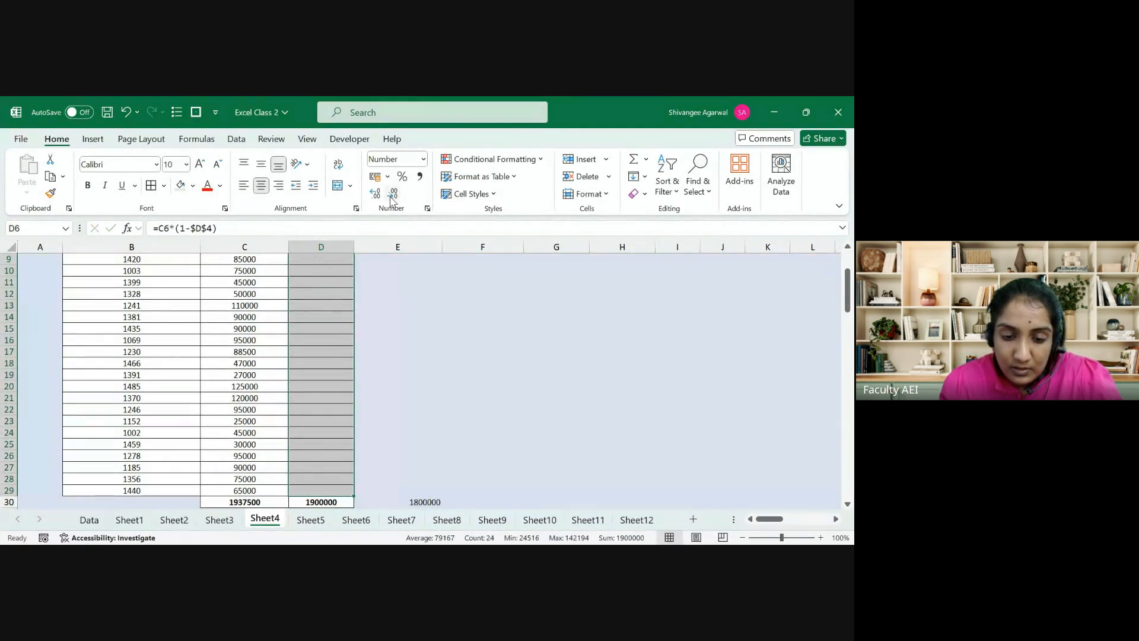
Step: Try cut rates of 10% and then 9% in D4, checking the D30 total each time
key(Up)
key(Up)
text(10%)
key(Return)
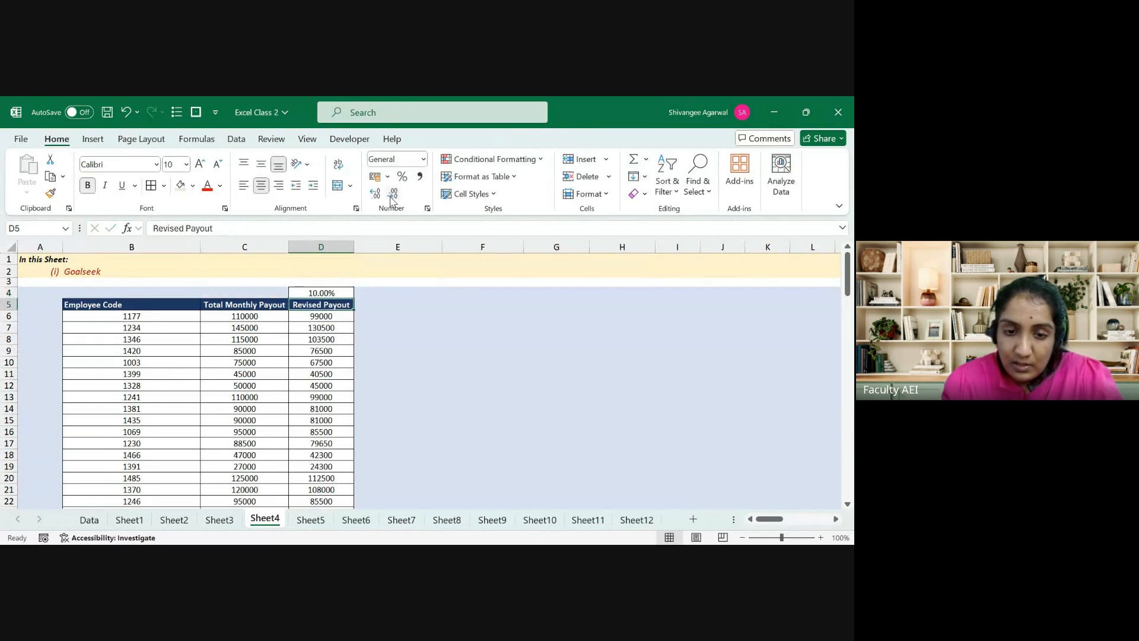
key(ctrl+Down)
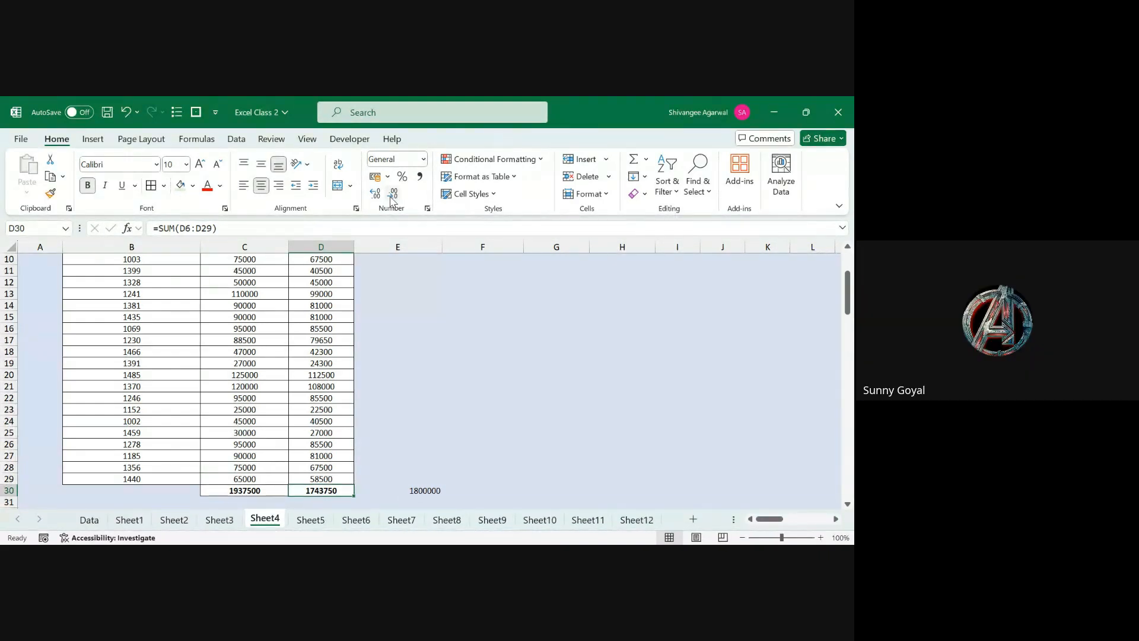
key(ctrl+Up)
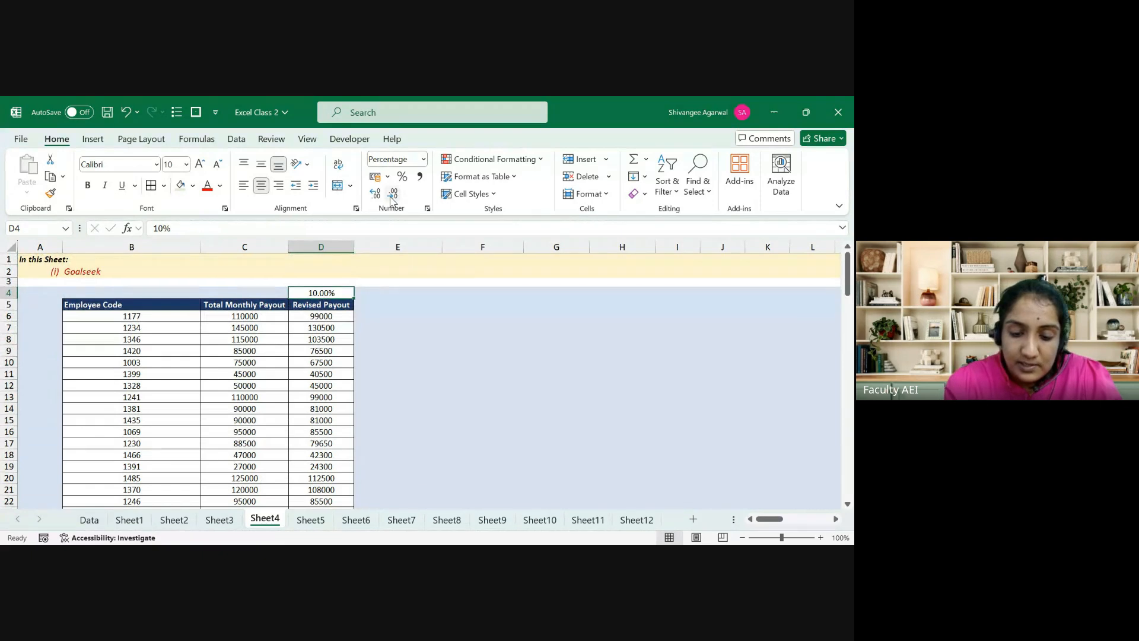
text(9)
key(Return)
key(ctrl+Down)
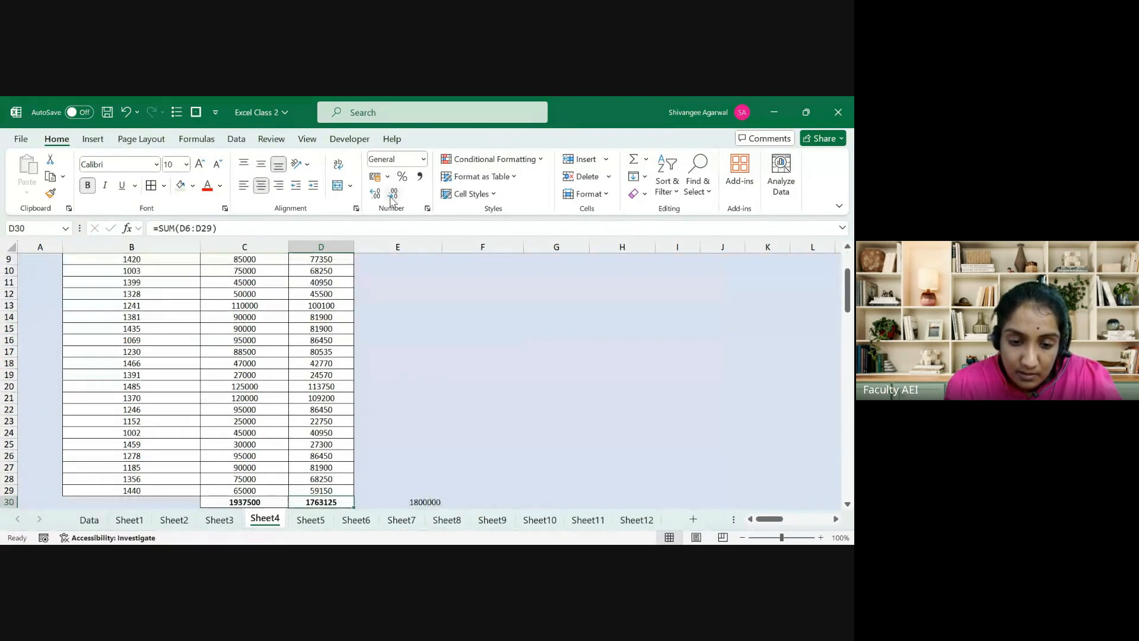
Step: Lower the D4 rate to 2%, then 2.1%, bringing the D30 total to 1896812.5
key(ctrl+Up)
text(2)
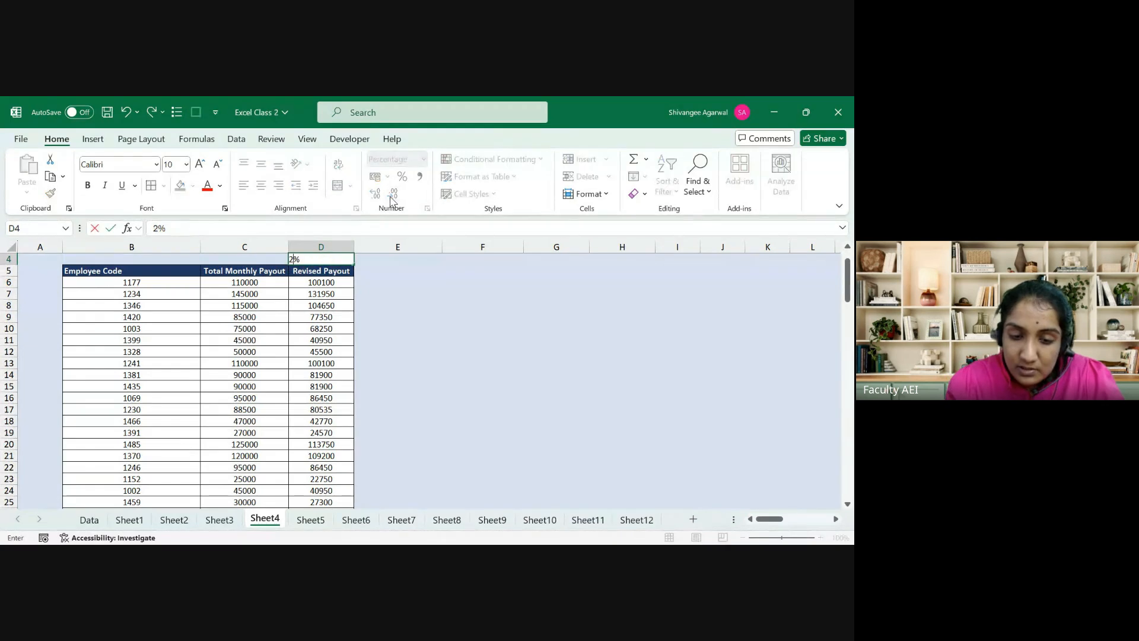
key(Return)
key(ctrl+Down)
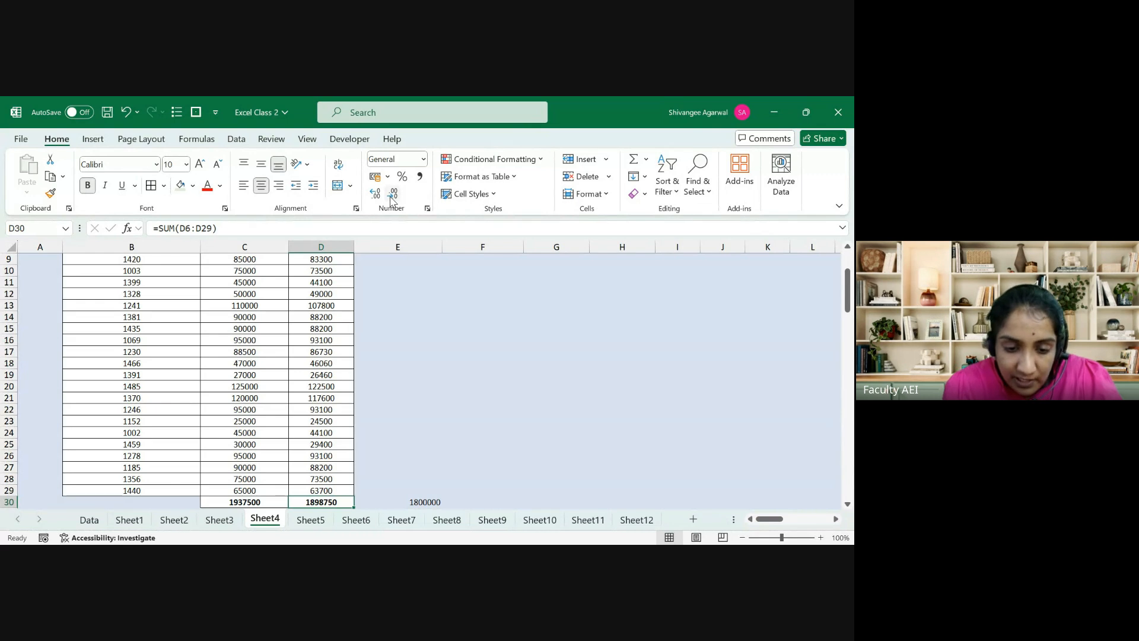
key(ctrl+Up)
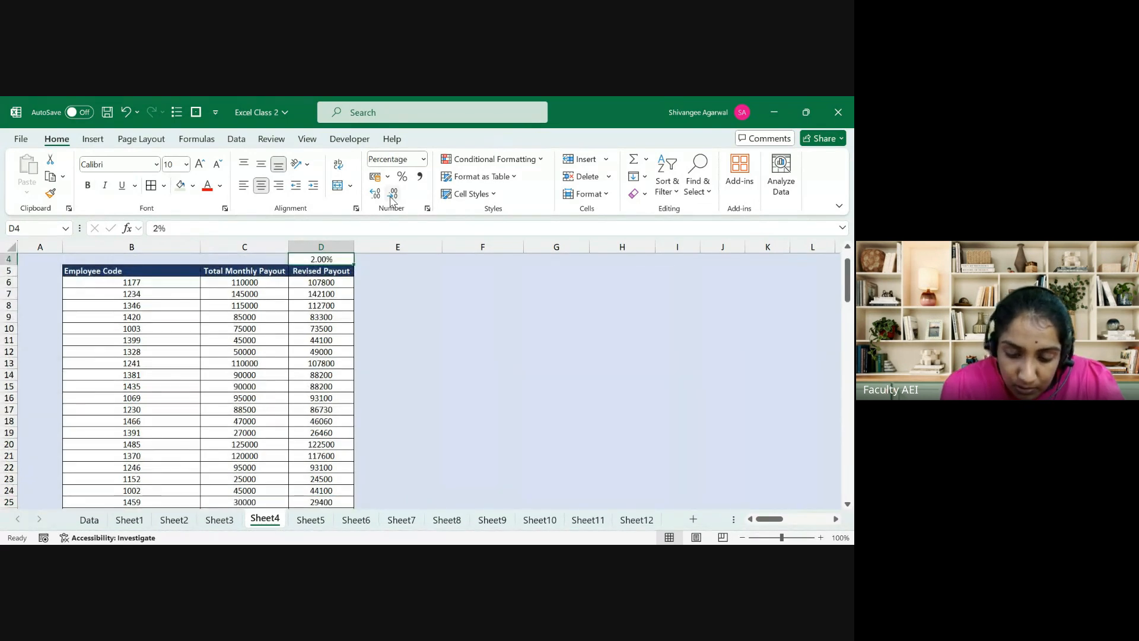
text(2.1)
key(Return)
key(ctrl+Down)
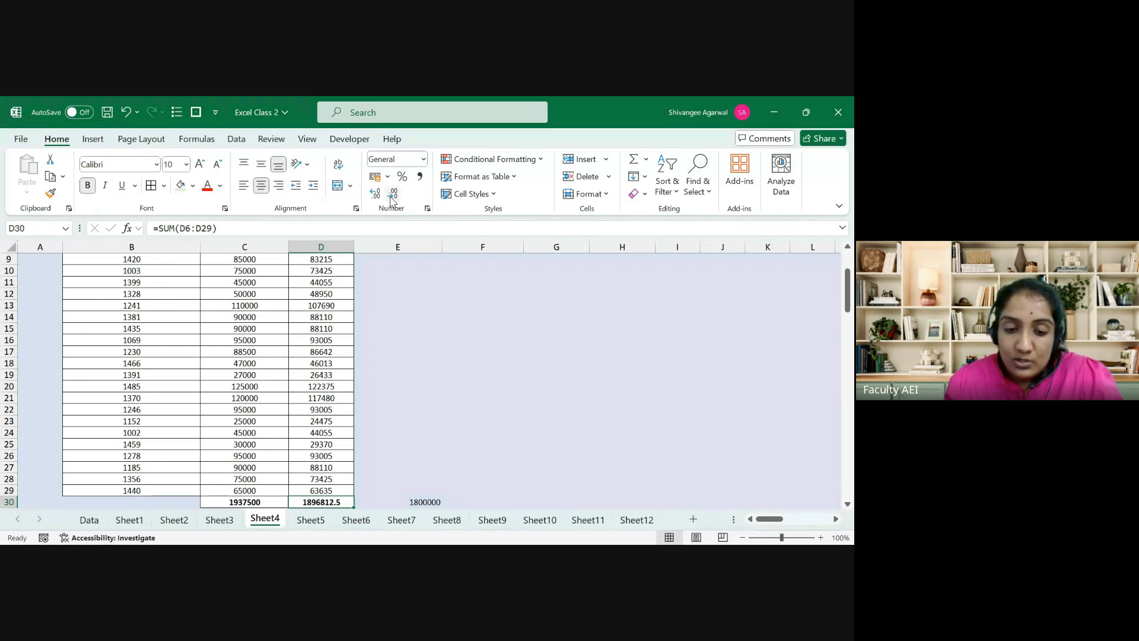
Step: Use Goal Seek to set D30 to 1900000 by changing the rate in D4
click(237, 139)
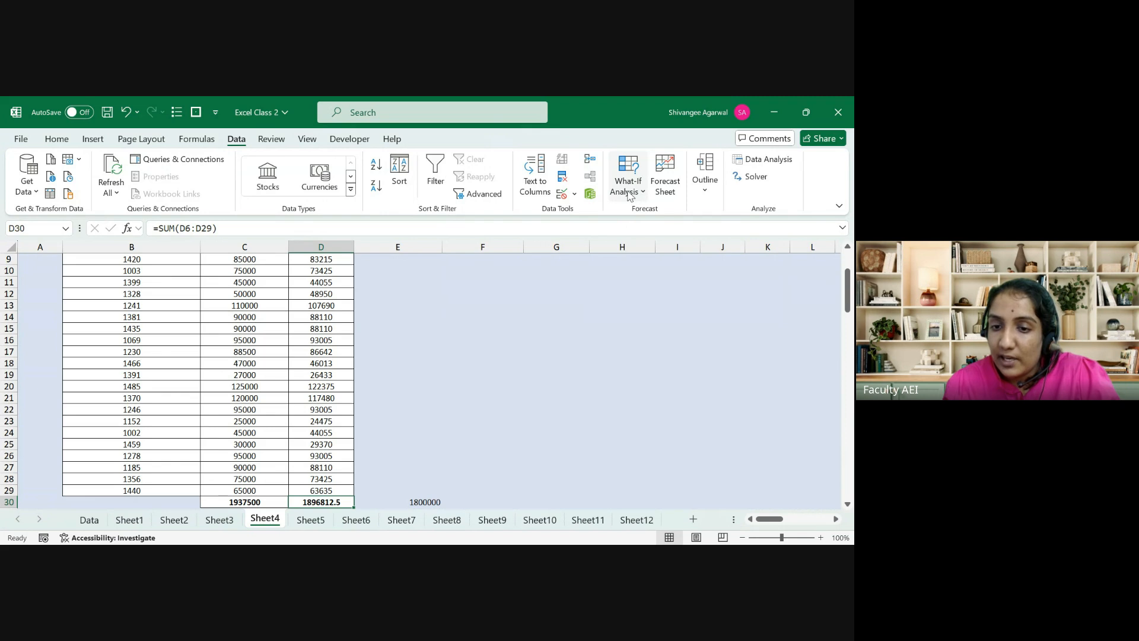
click(637, 229)
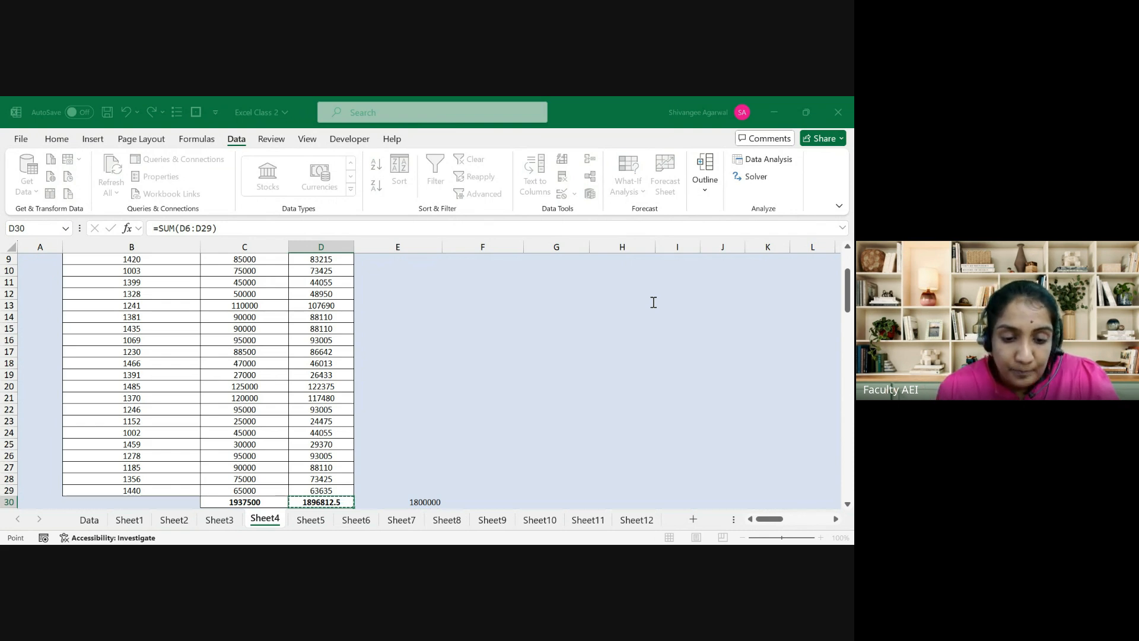
key(Escape)
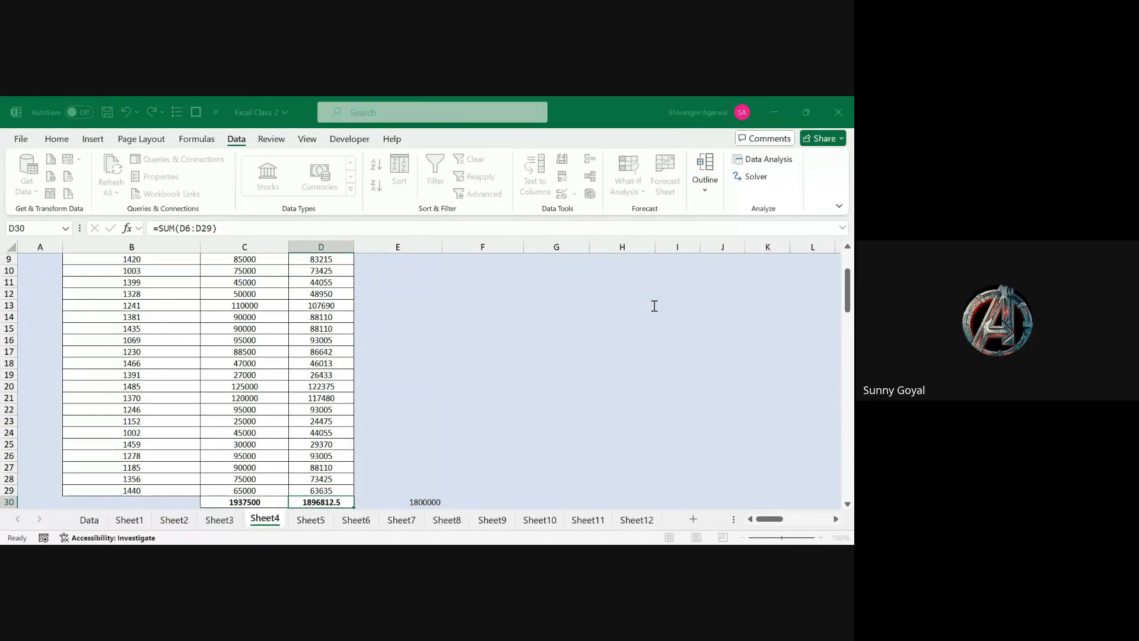
click(643, 328)
drag(847, 292, 846, 261)
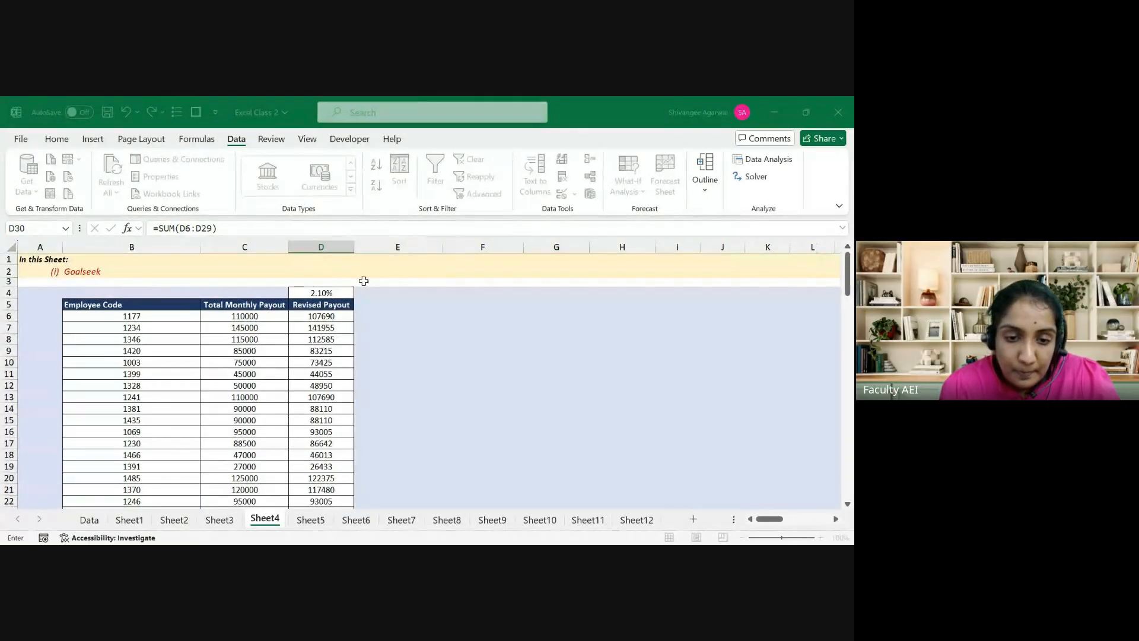
click(343, 291)
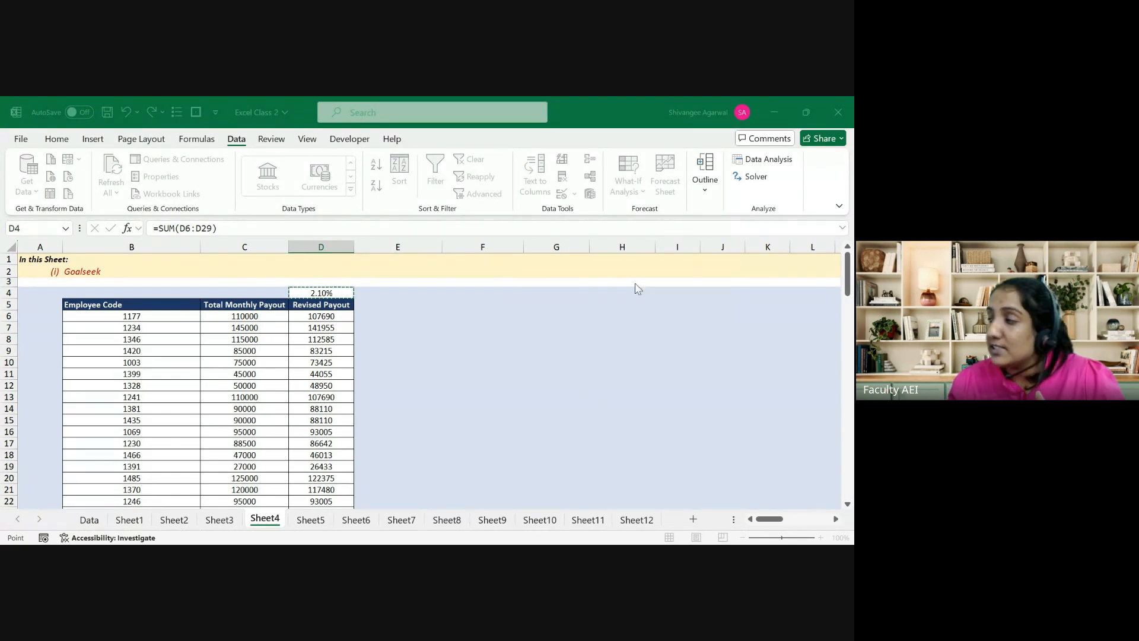
click(603, 349)
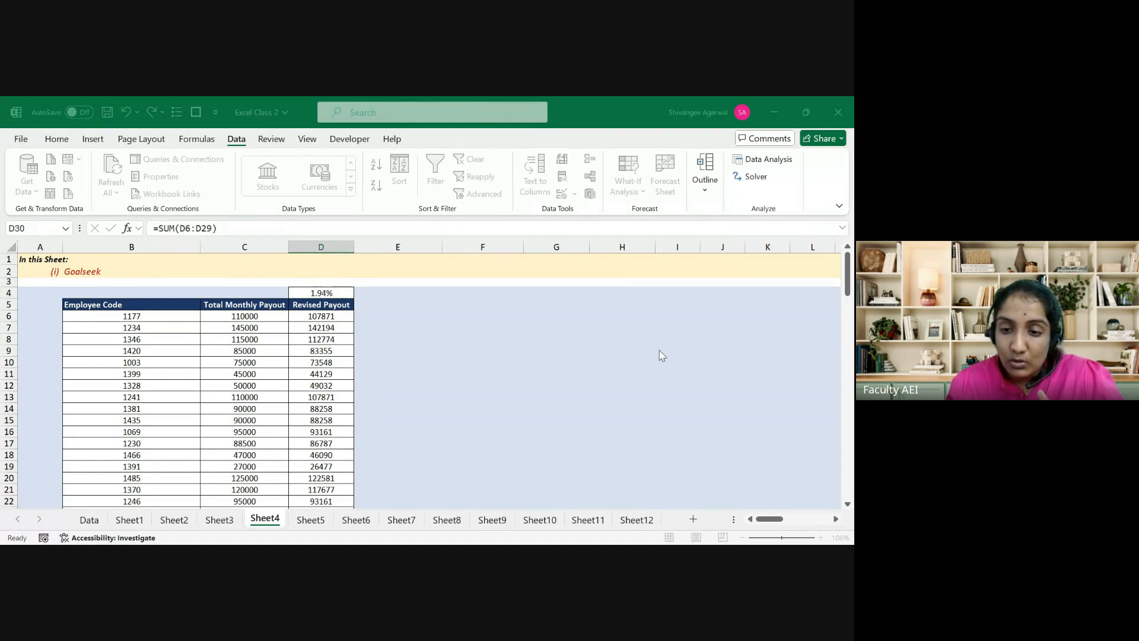
Step: Confirm D4 now holds about 1.94% and the D30 total is exactly 1900000
click(322, 293)
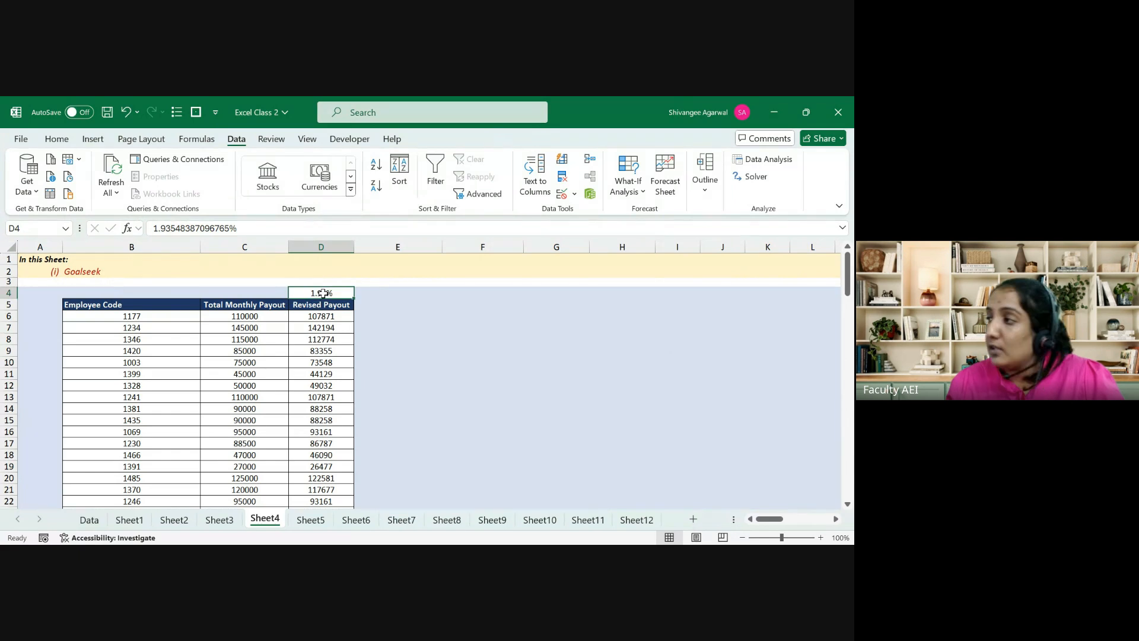
key(Down)
key(Up)
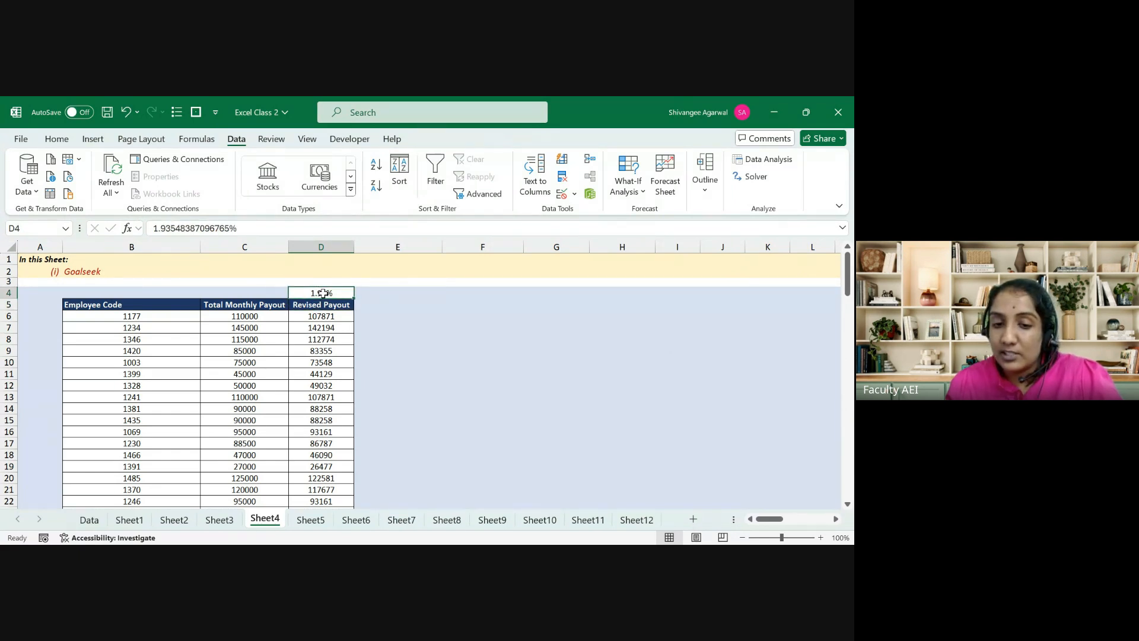
key(Down)
key(ctrl+Down)
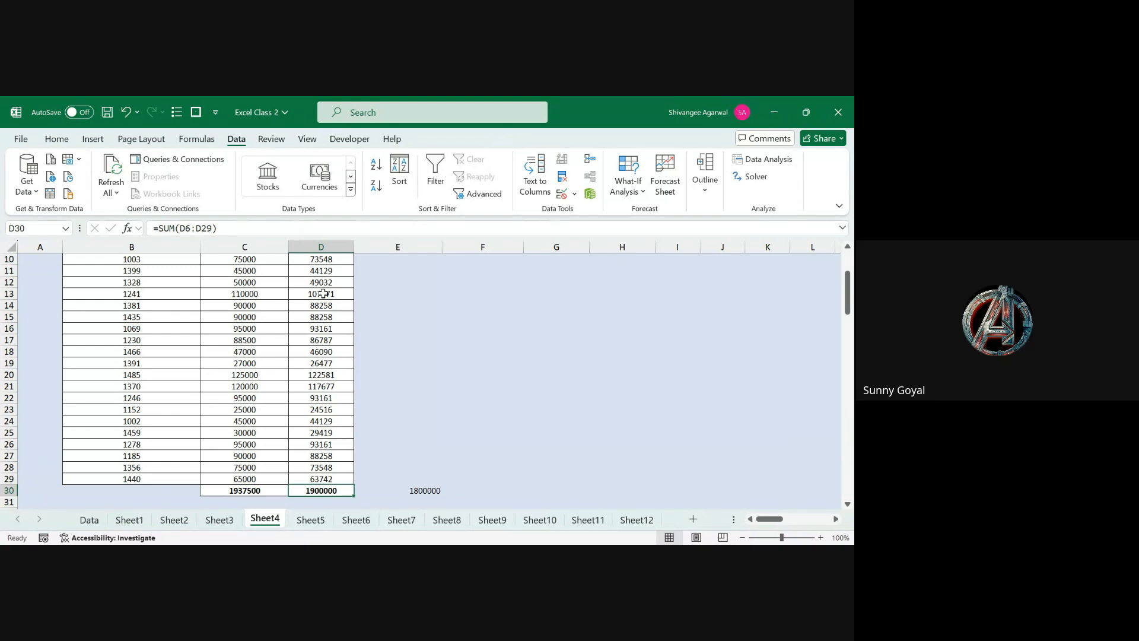
key(ctrl+Up)
key(ctrl+Up)
click(323, 293)
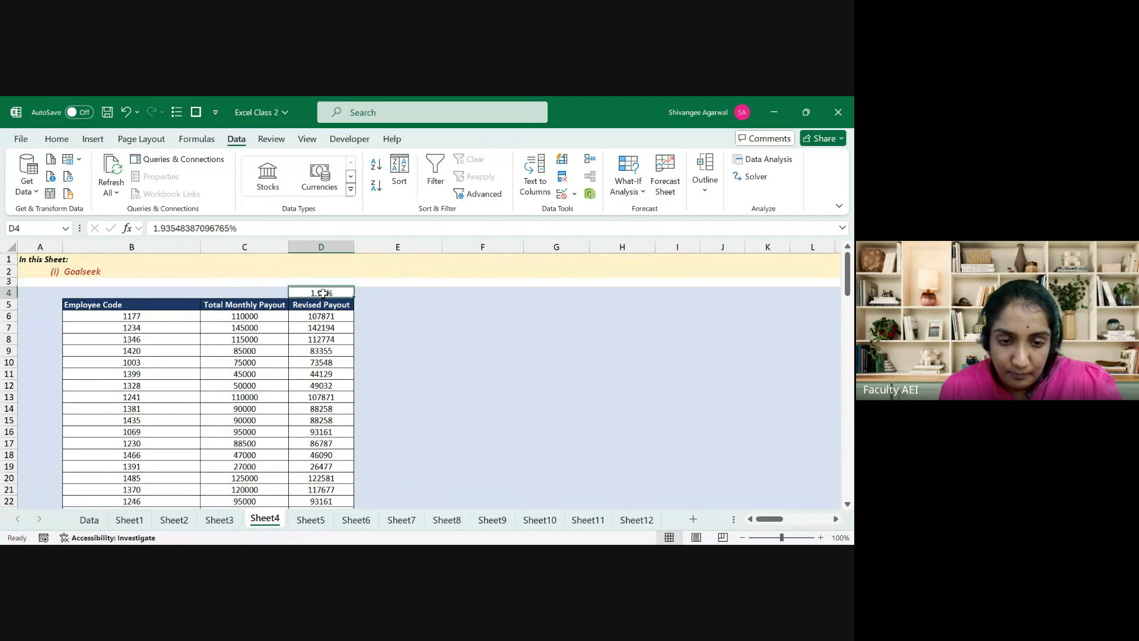
Step: Switch to Sheet5 and move to the Fruit table's header cell
click(306, 522)
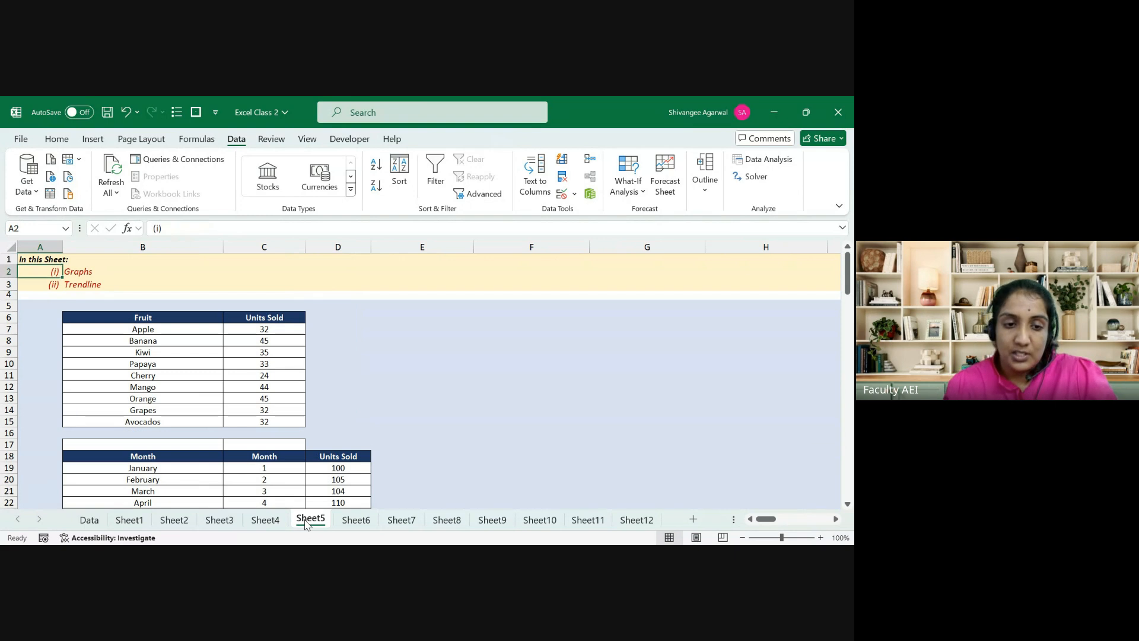
key(Down)
key(Right)
key(Down)
key(Down)
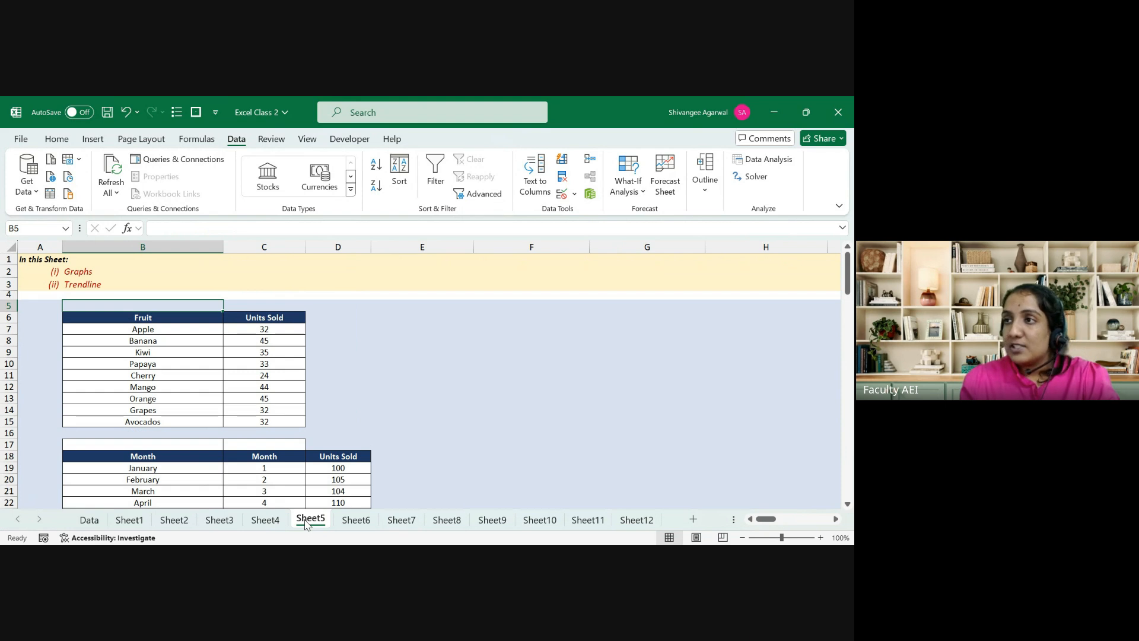
key(Down)
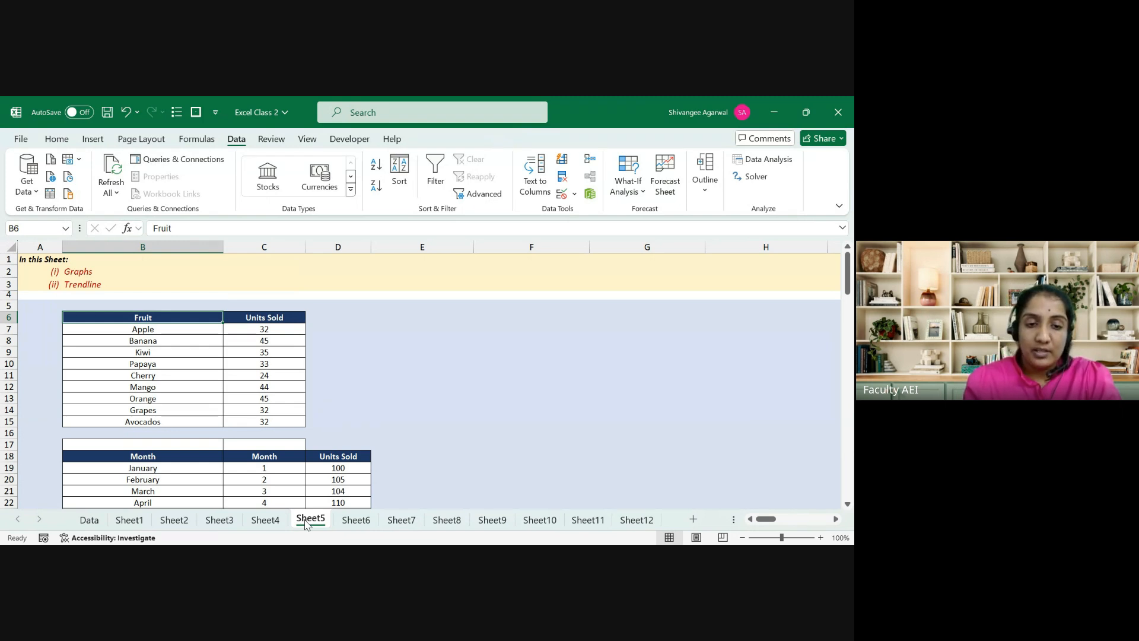
key(Down)
key(Up)
key(Down)
Step: Select the Fruit and Units Sold table B6:C15, from the headers down to Avocados
key(ctrl+shift+Down)
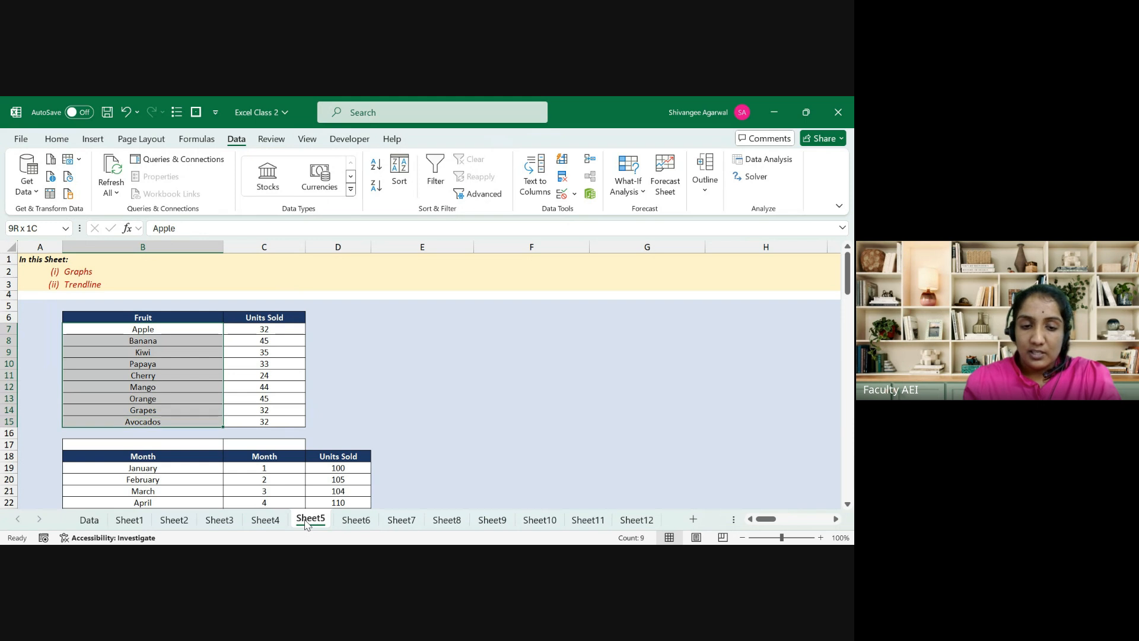
key(Up)
key(Right)
key(Down)
key(Left)
key(Up)
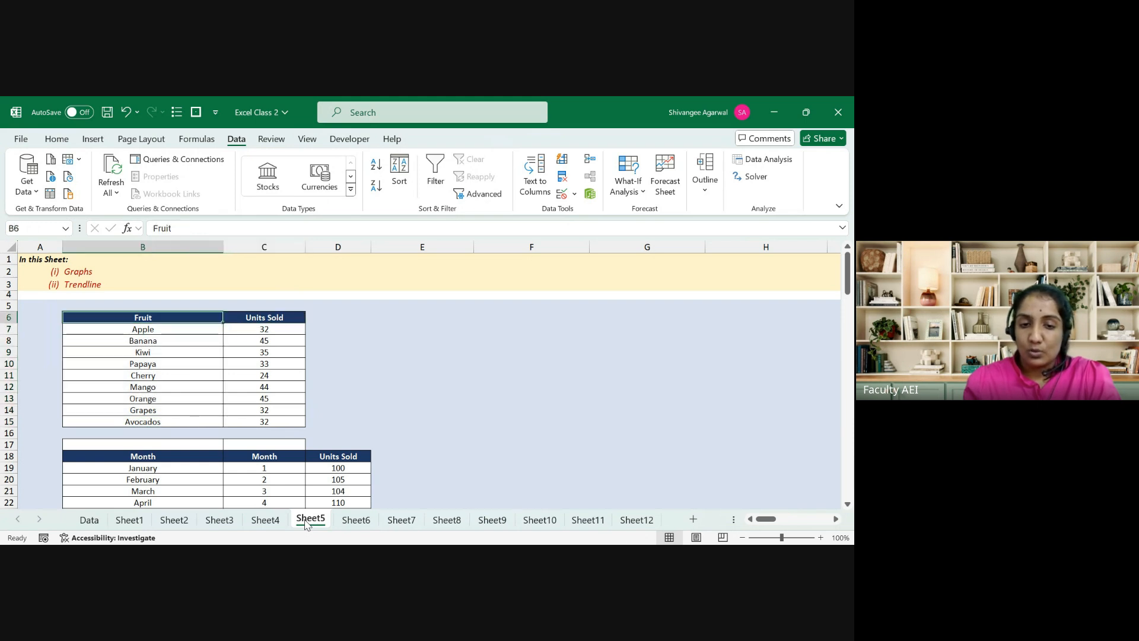
key(shift+Right)
key(ctrl+shift+Down)
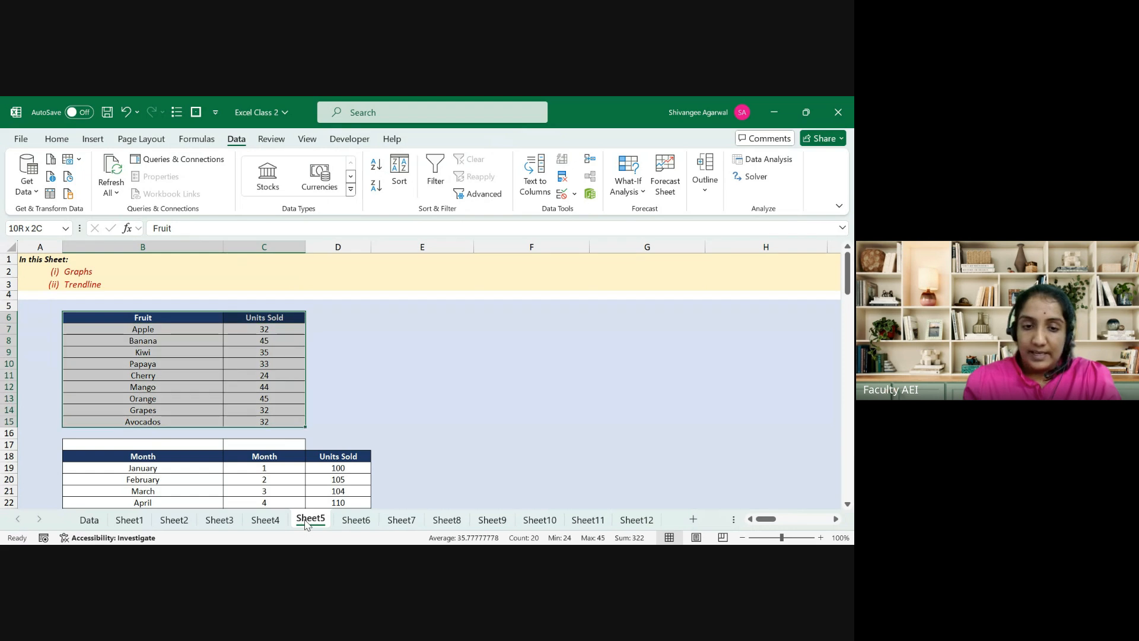
Step: Insert a clustered column chart of Units Sold and move it right of the table over columns E–G
click(89, 139)
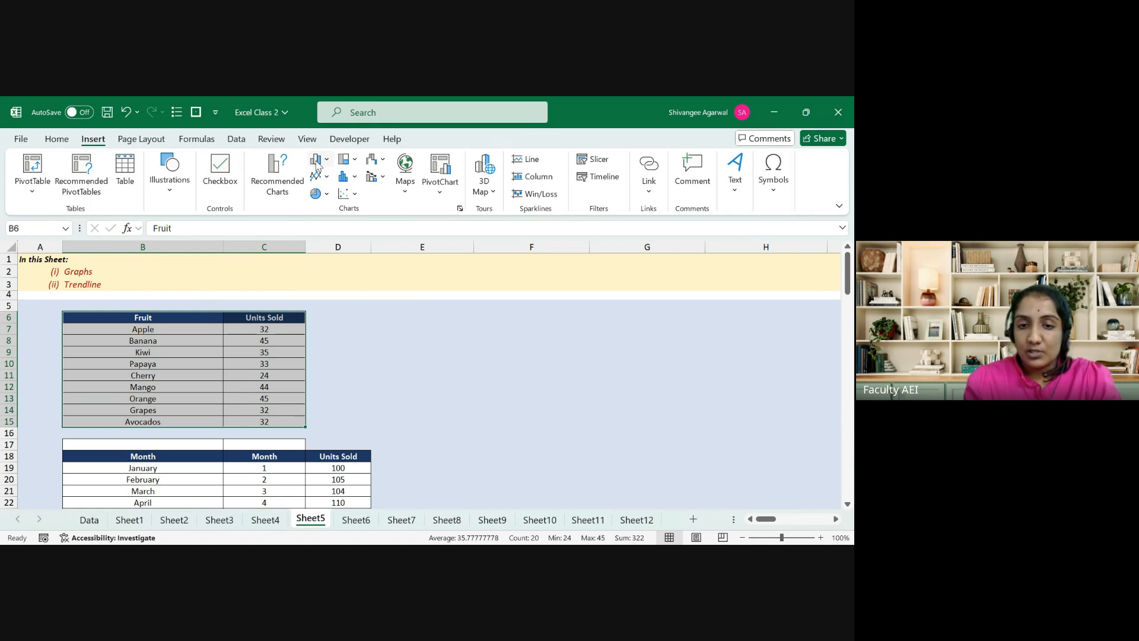
click(318, 162)
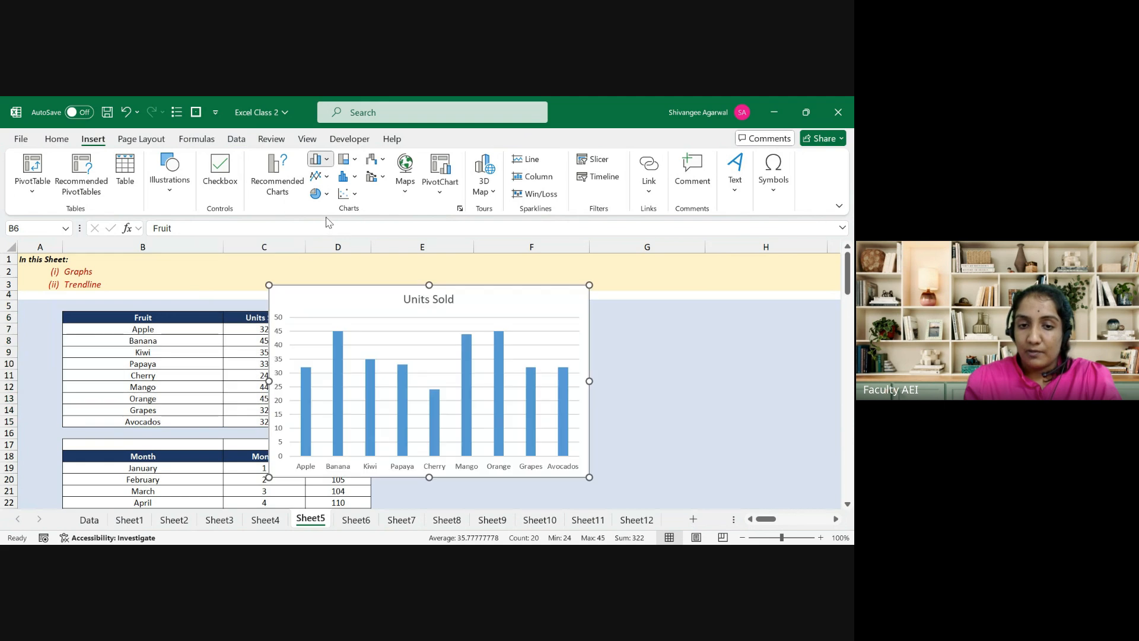
click(328, 222)
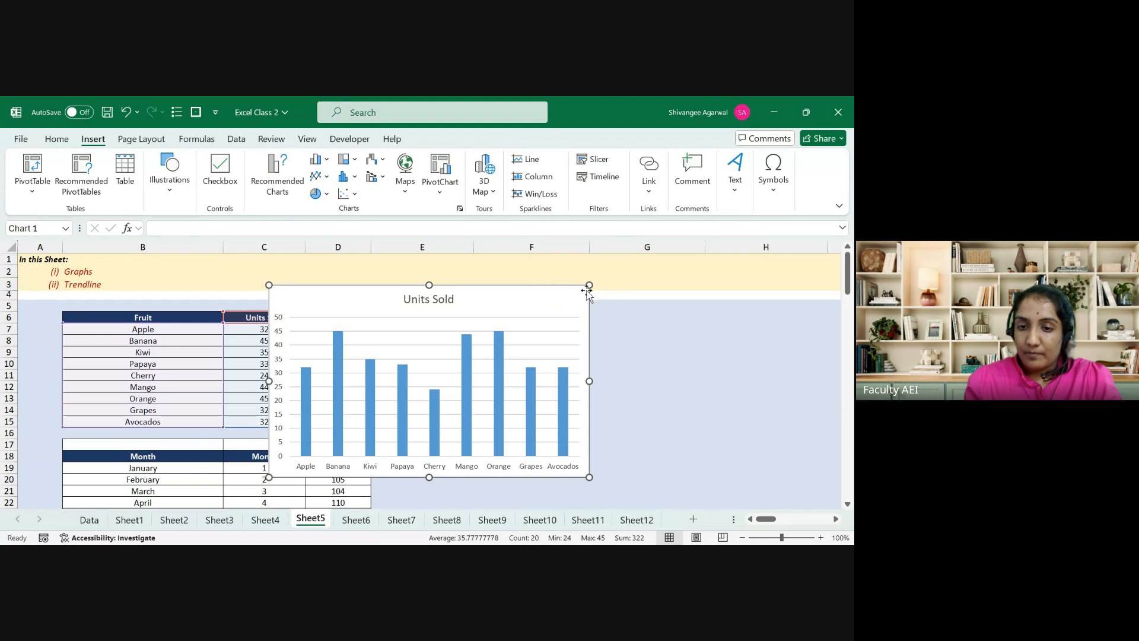
drag(564, 287, 704, 265)
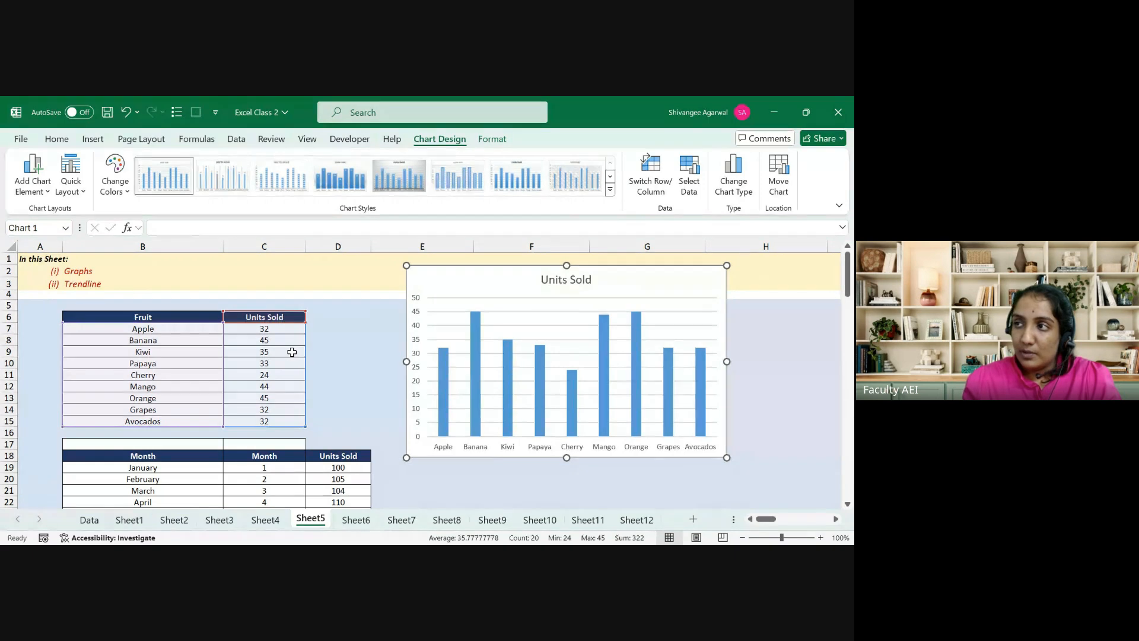
Step: Reselect the Fruit and Units Sold table B6:C15
key(Escape)
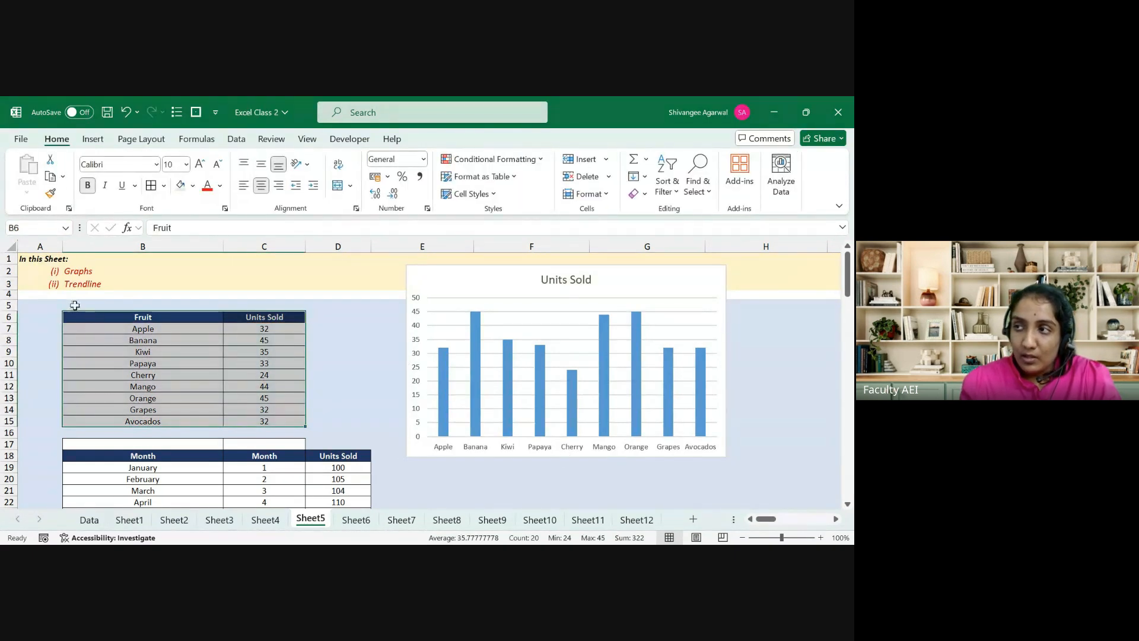
key(Left)
key(Right)
key(ctrl+shift+Right)
key(ctrl+shift+Down)
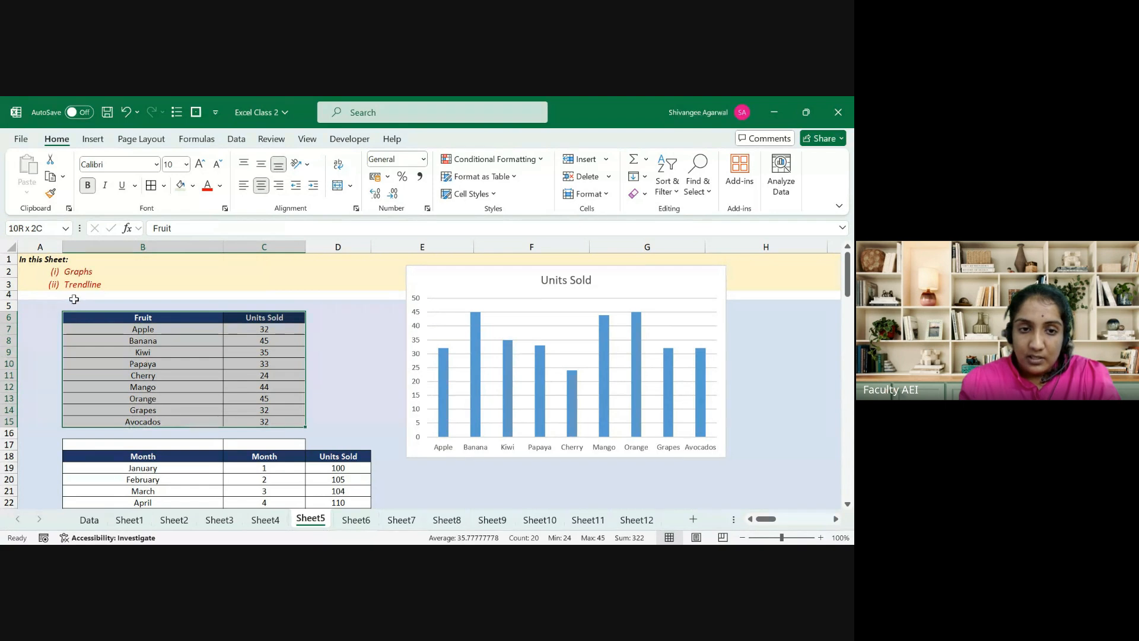
click(93, 139)
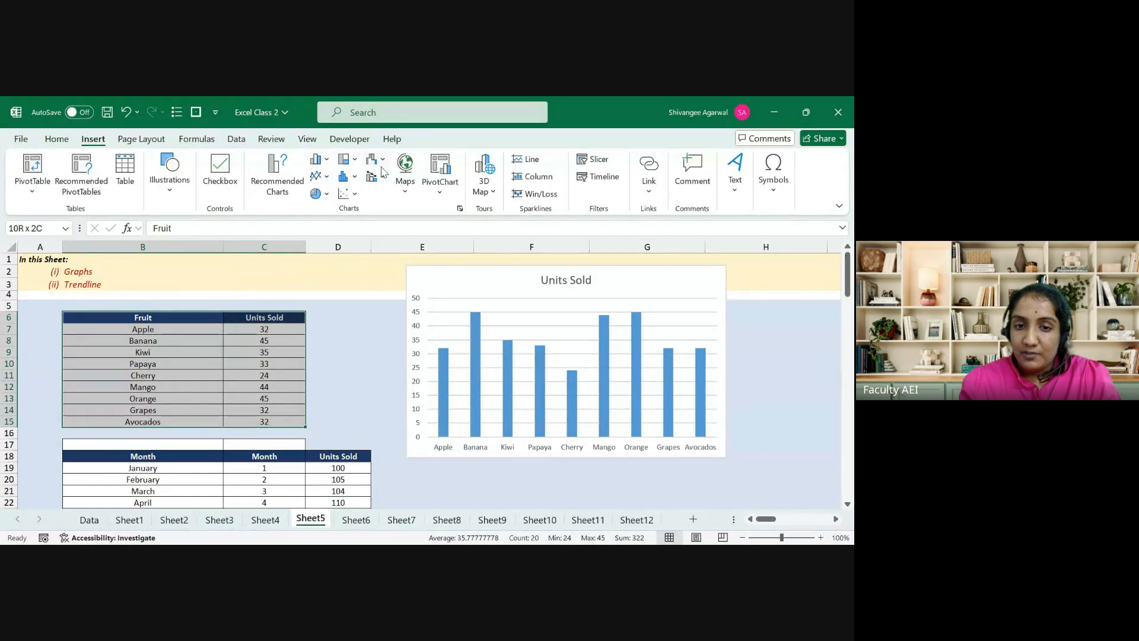
click(326, 162)
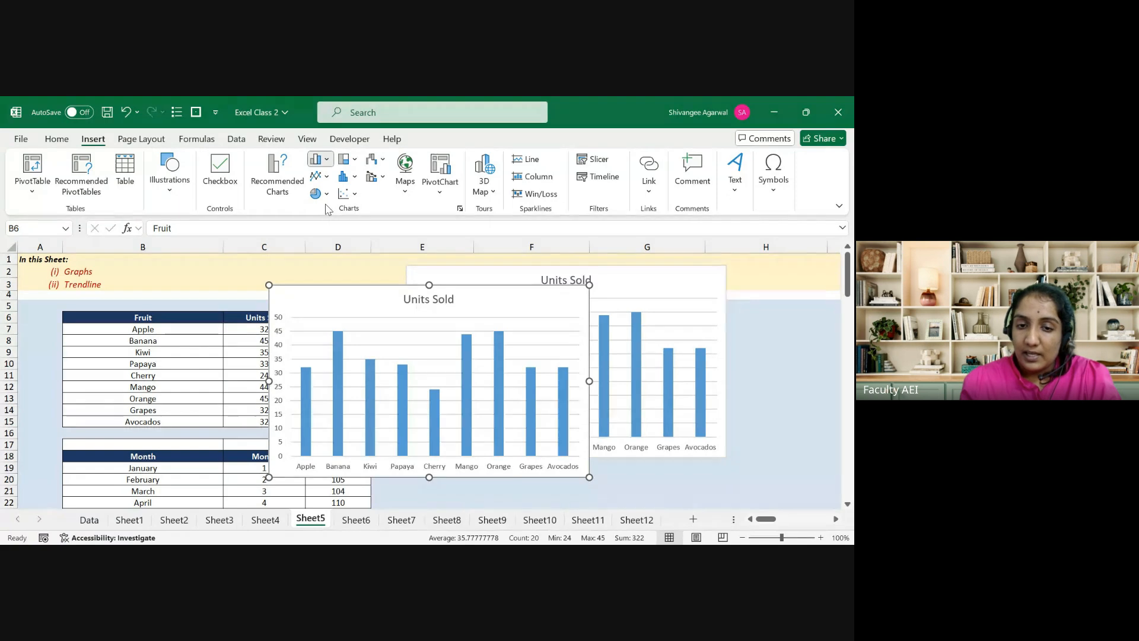
key(Escape)
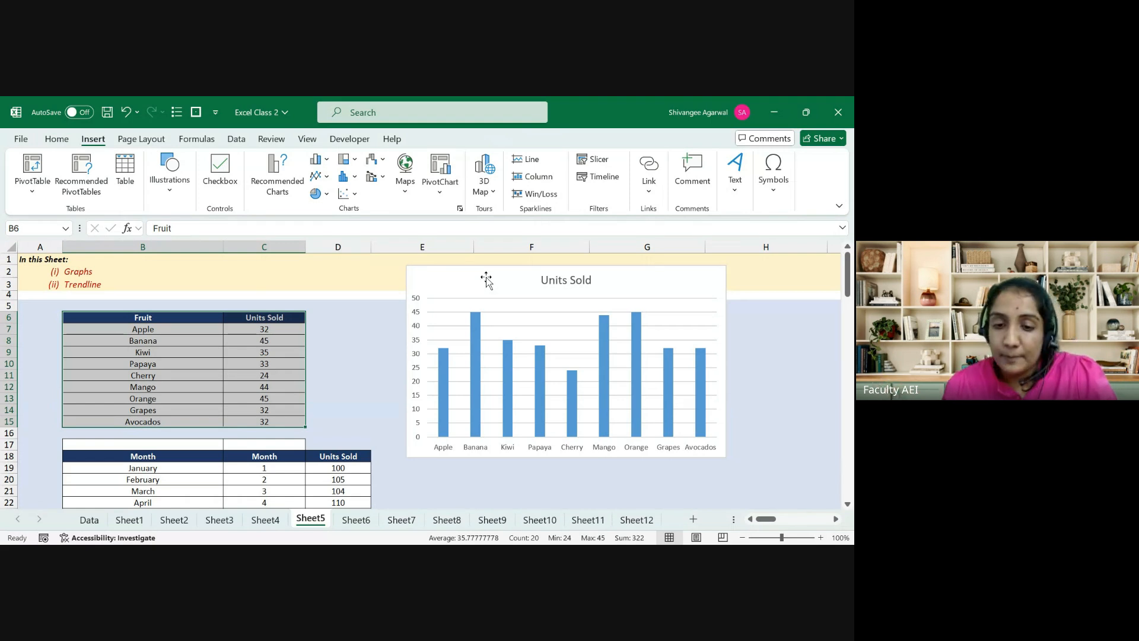
Step: Add data labels showing each fruit's Units Sold value above its bar, from Apple to Avocados
click(477, 336)
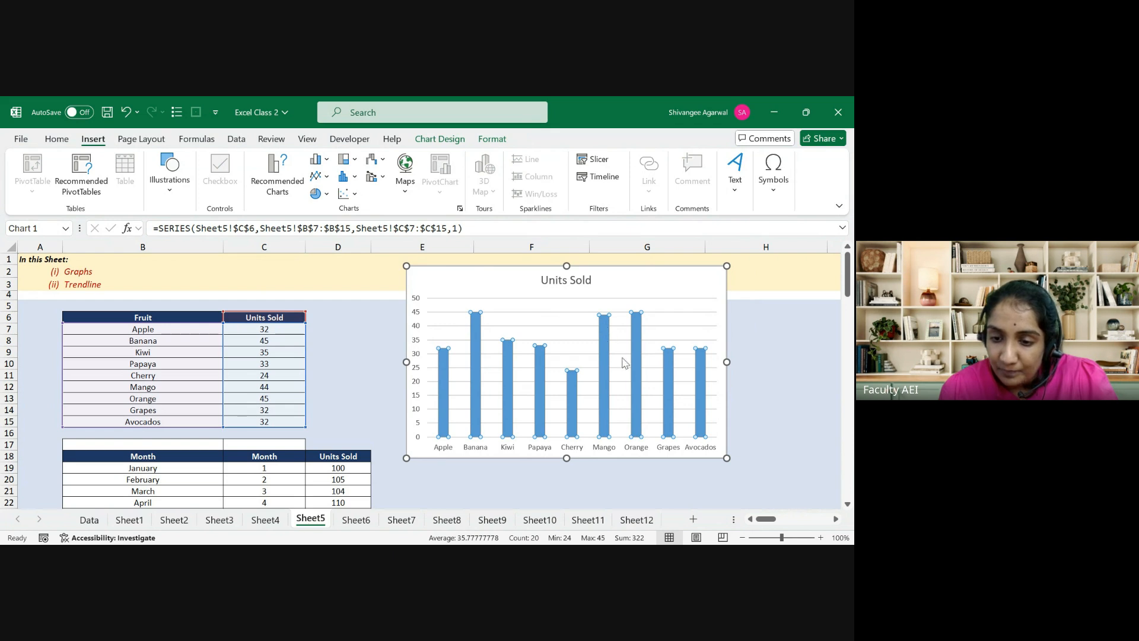
click(638, 434)
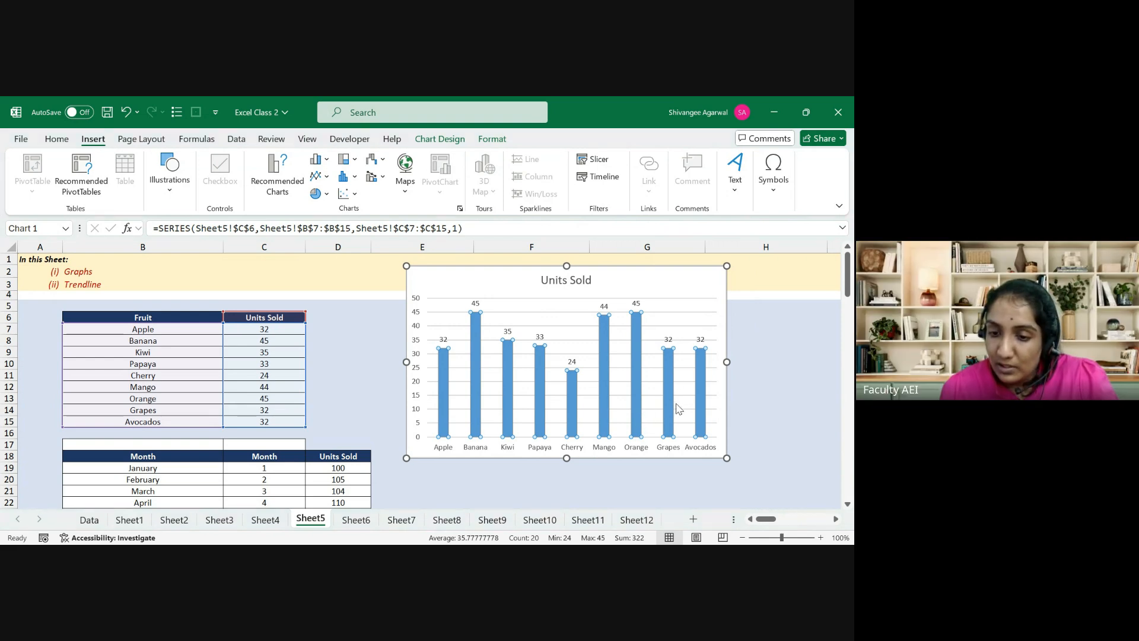
click(635, 473)
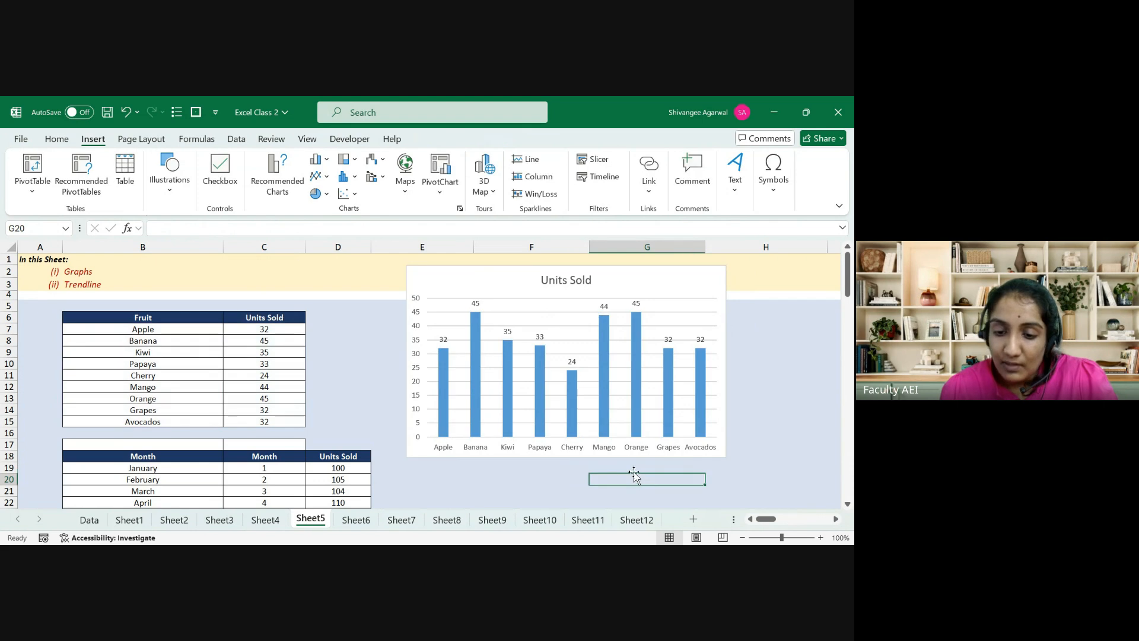
click(509, 274)
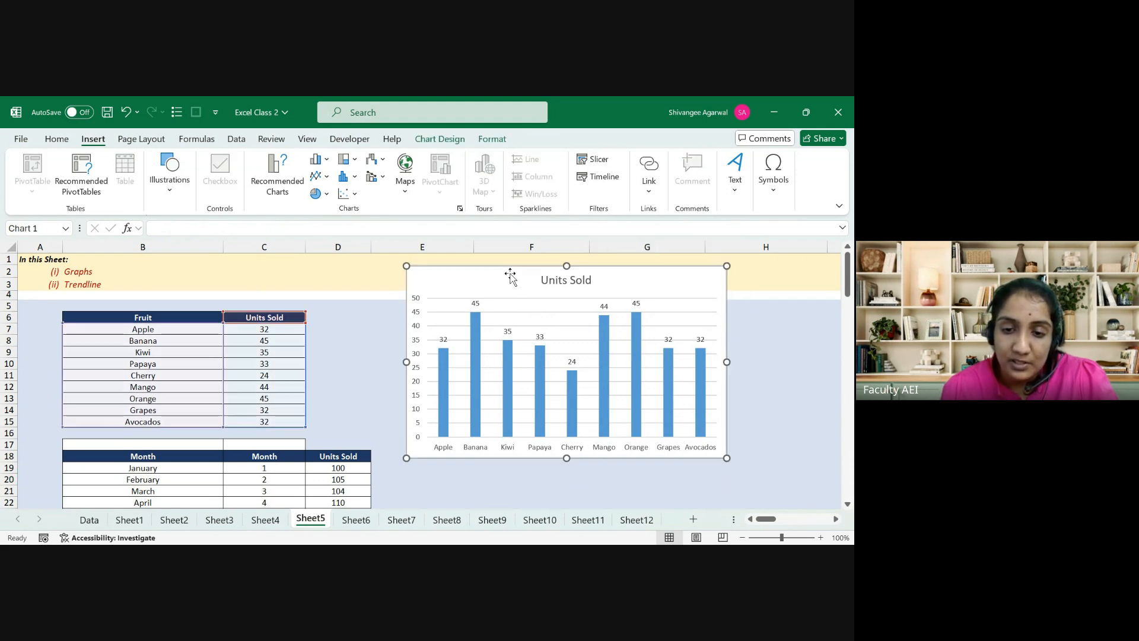
Step: Widen the Units Sold chart rightward so the fruit names lie flat, leaving the font size unchanged
click(63, 140)
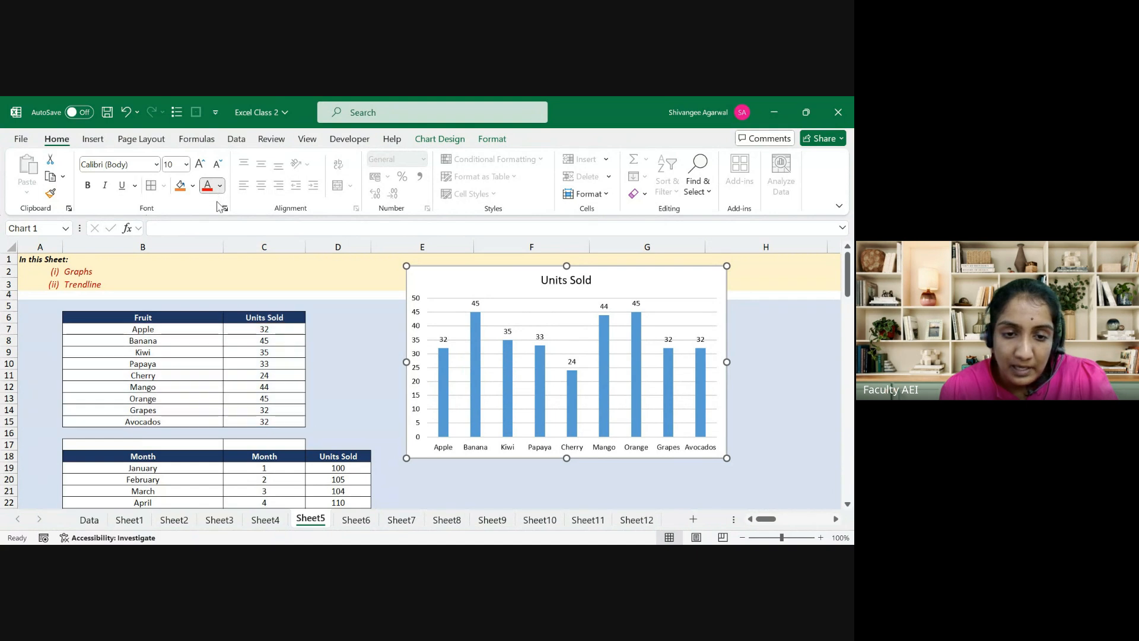
click(200, 168)
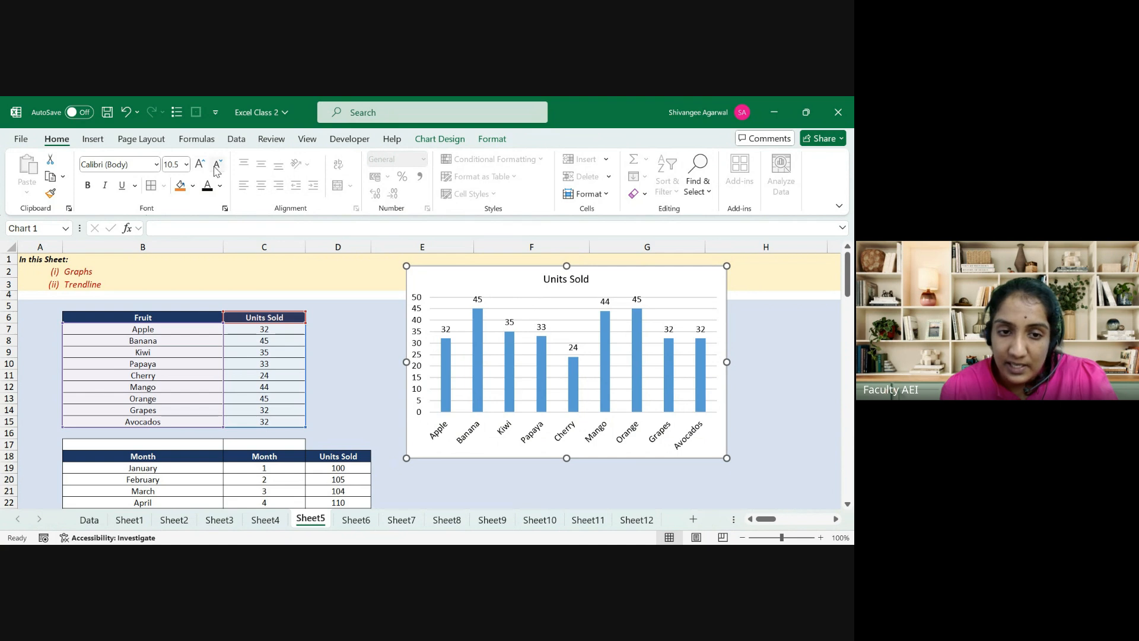
click(218, 170)
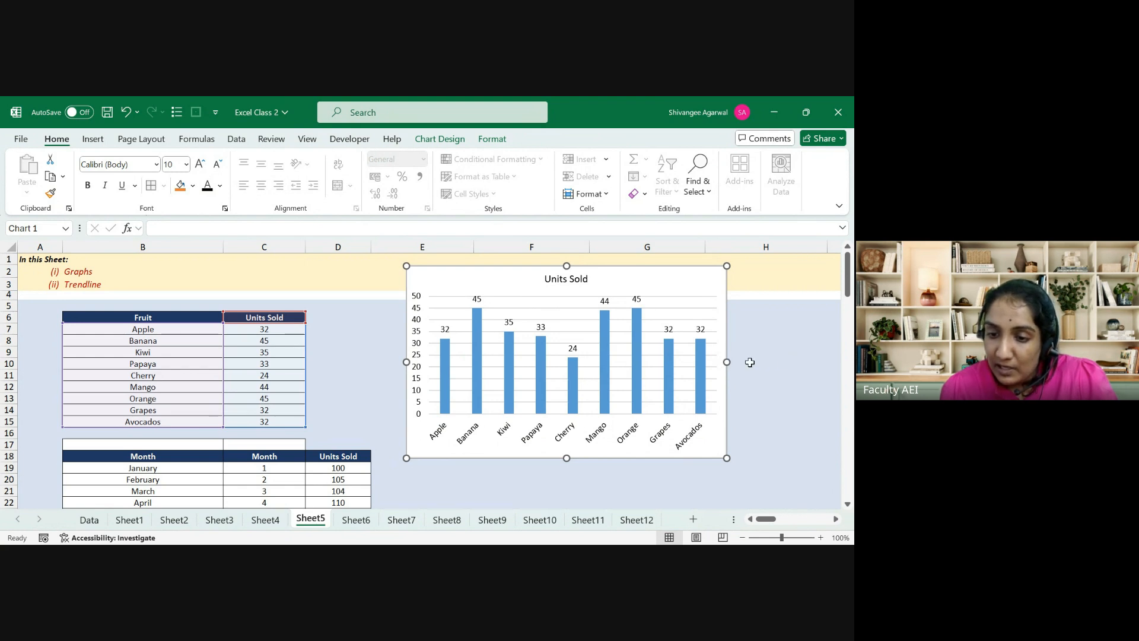
drag(726, 362, 775, 362)
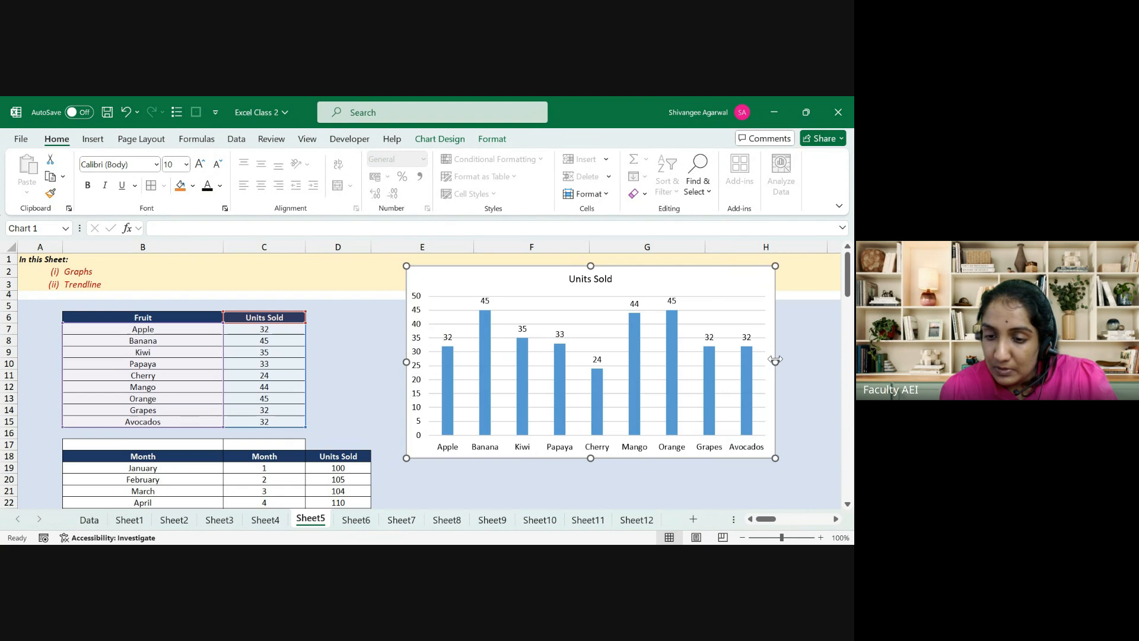
click(727, 337)
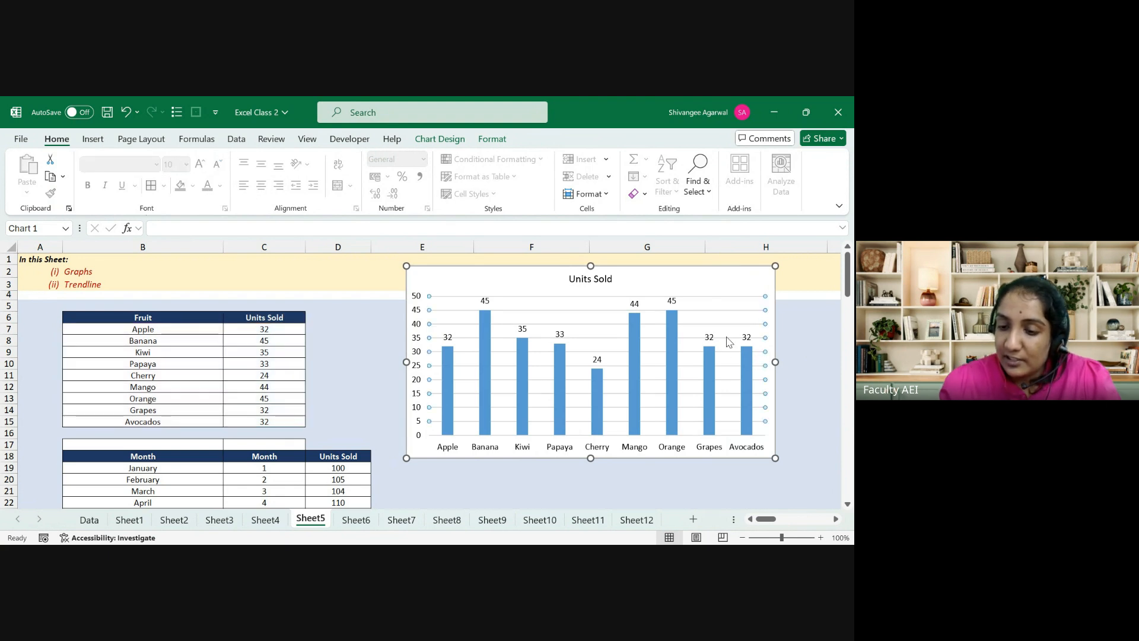
click(727, 339)
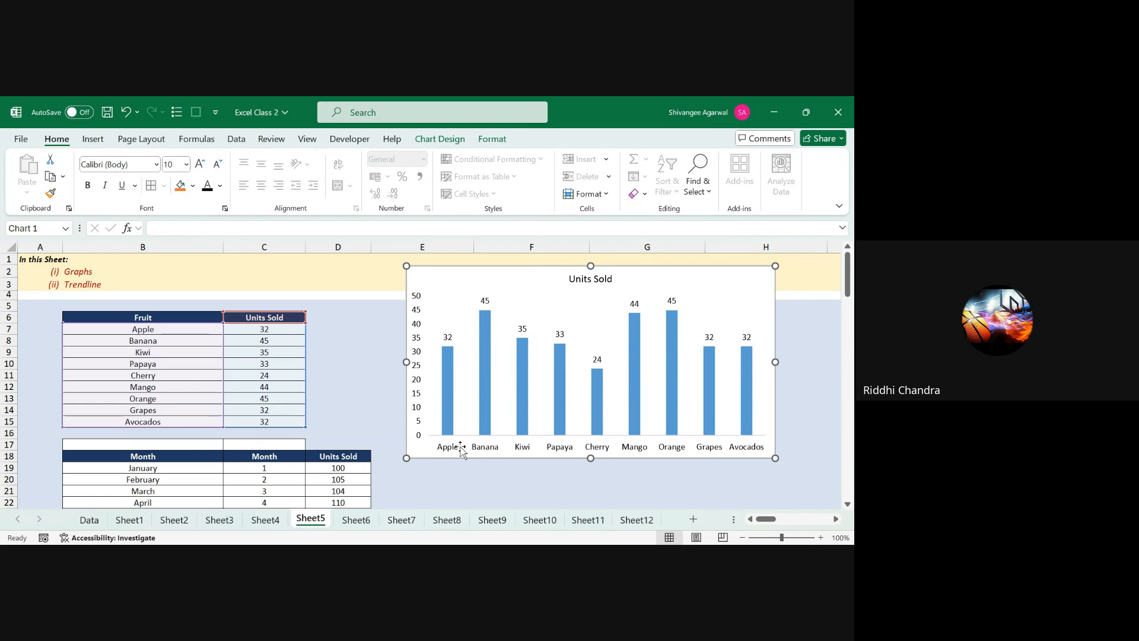
click(122, 308)
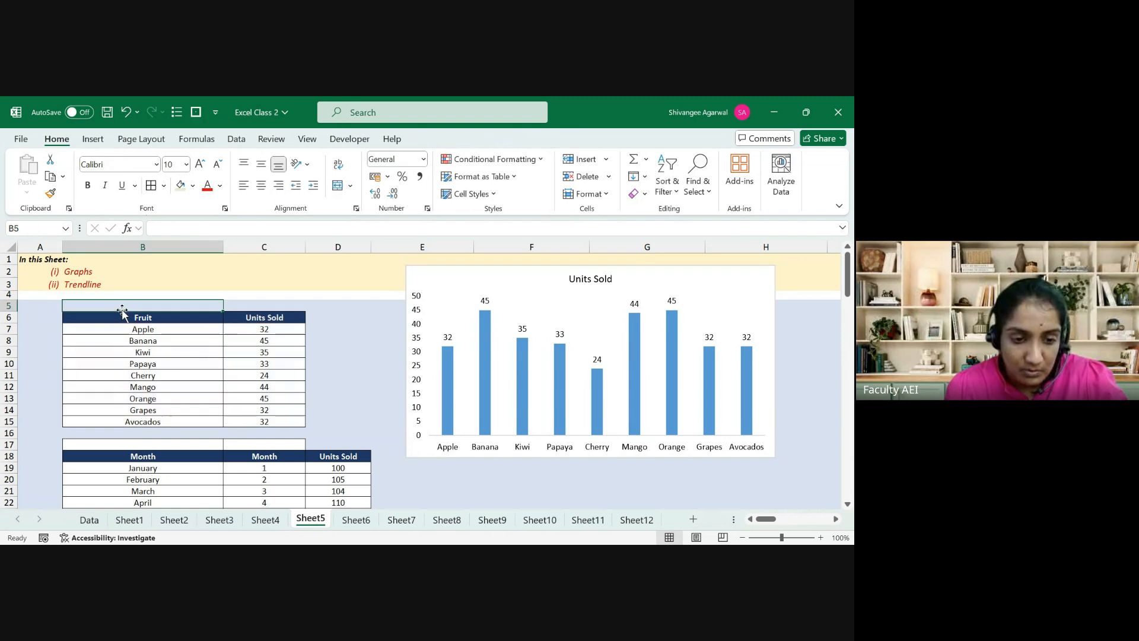
drag(137, 315, 234, 394)
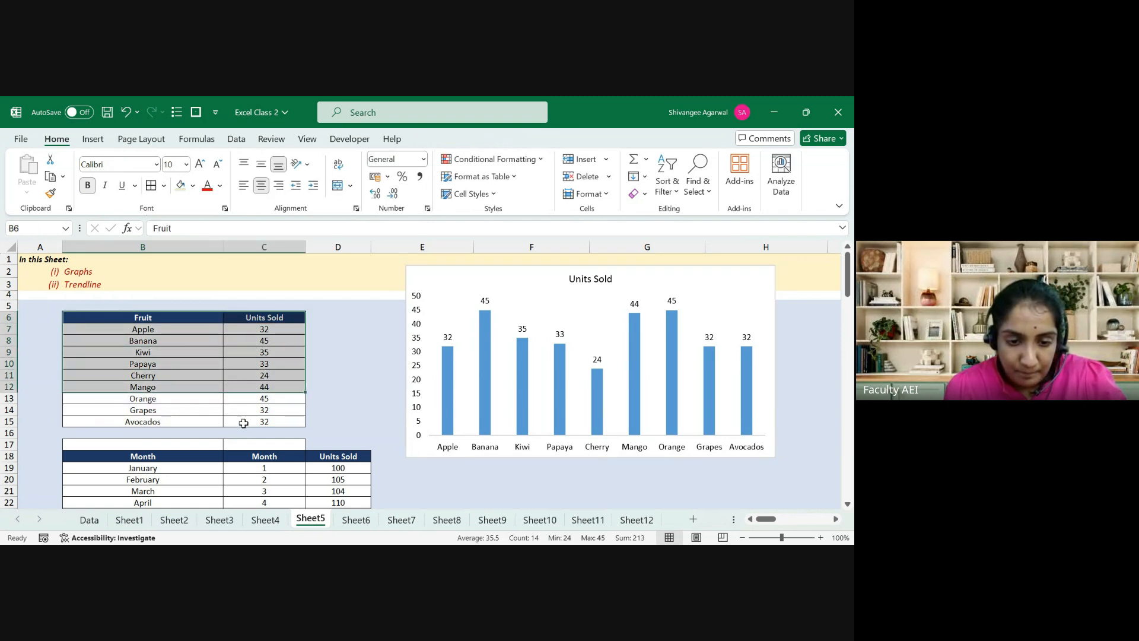
shift+click(242, 424)
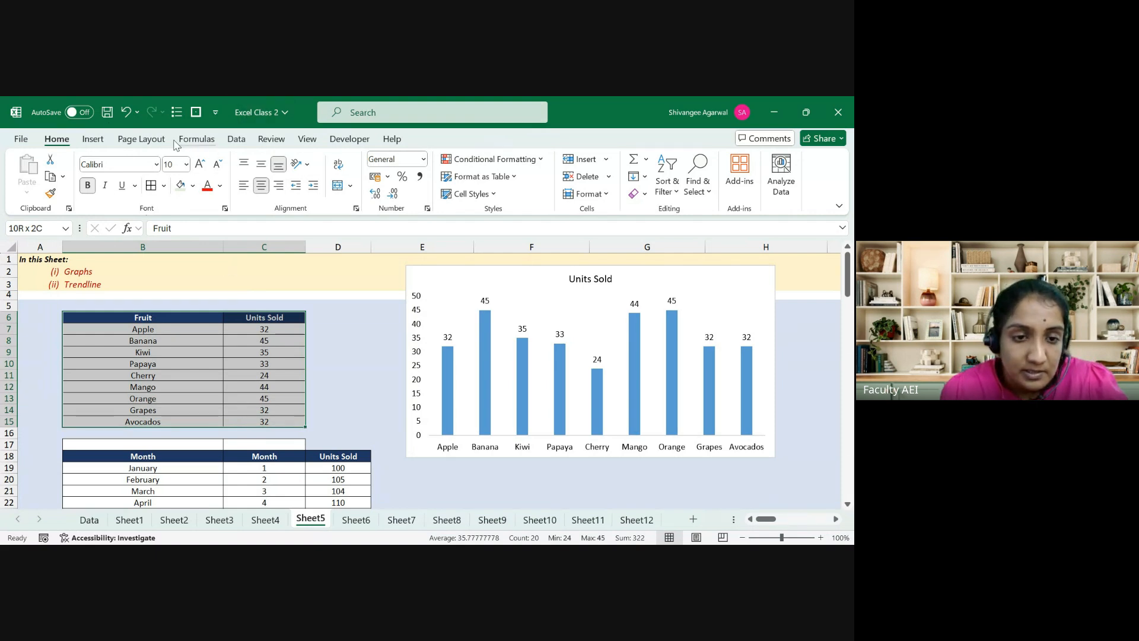
click(92, 138)
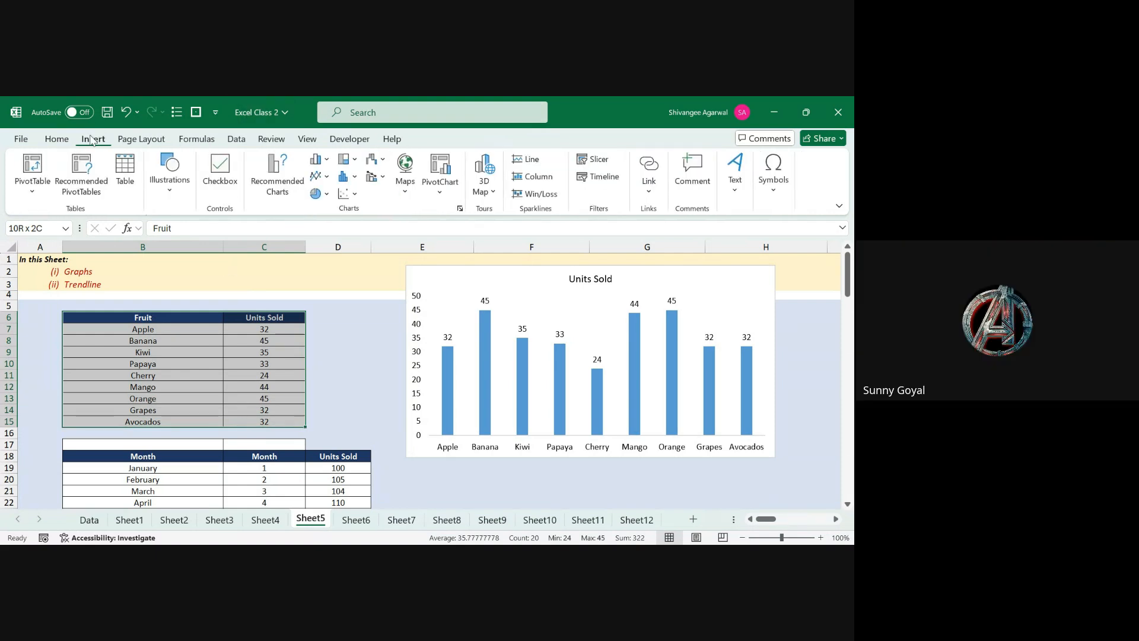
click(319, 159)
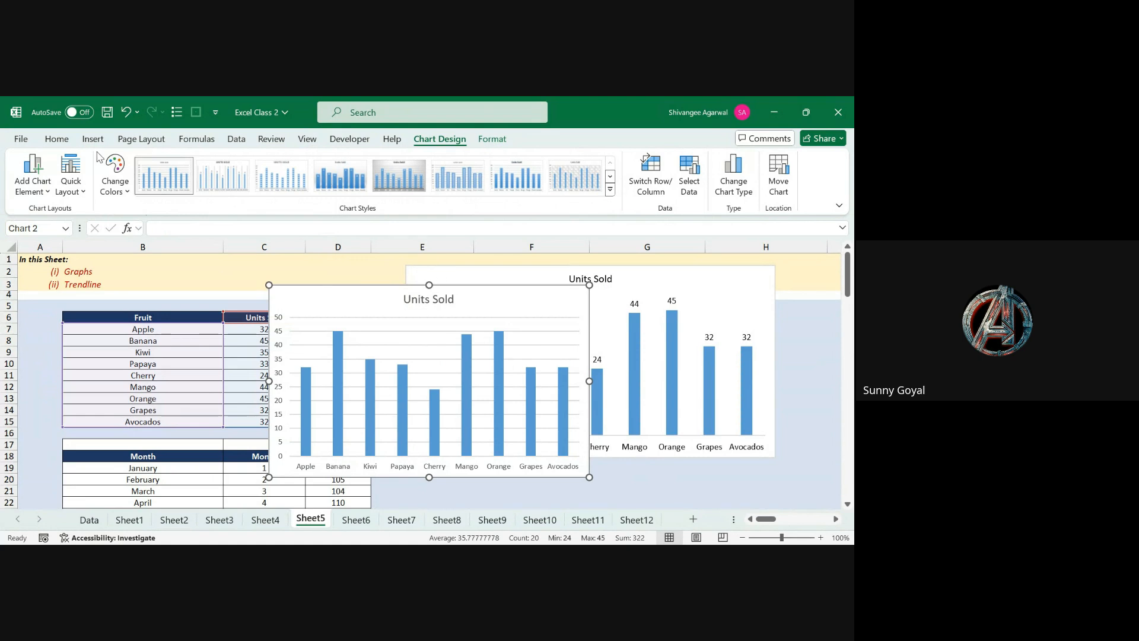
click(56, 140)
click(200, 164)
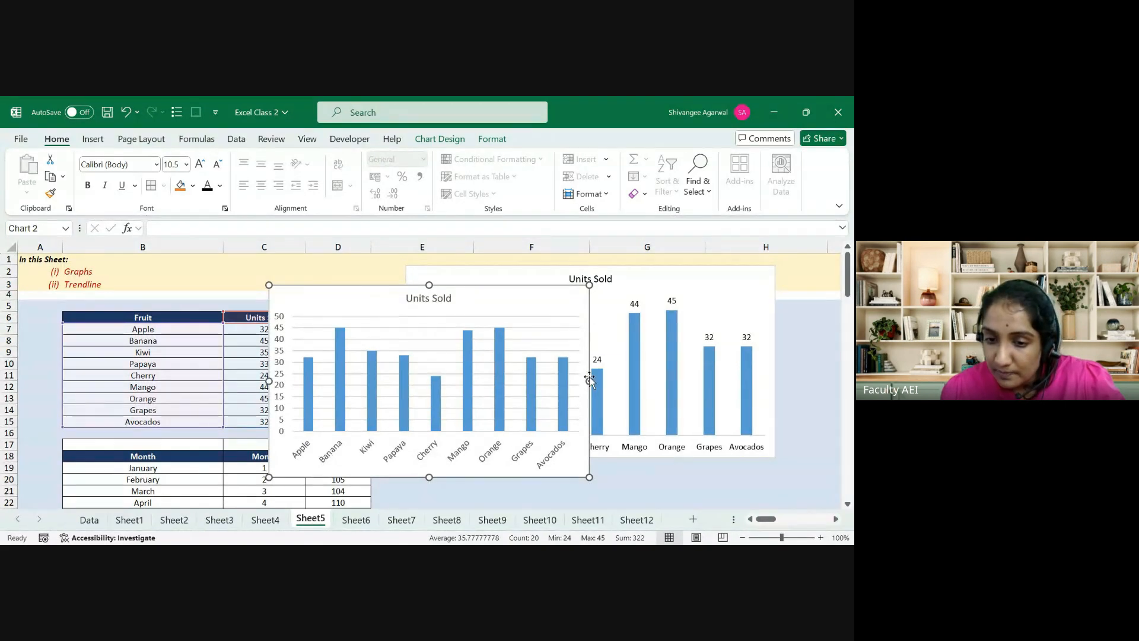
drag(589, 380, 711, 382)
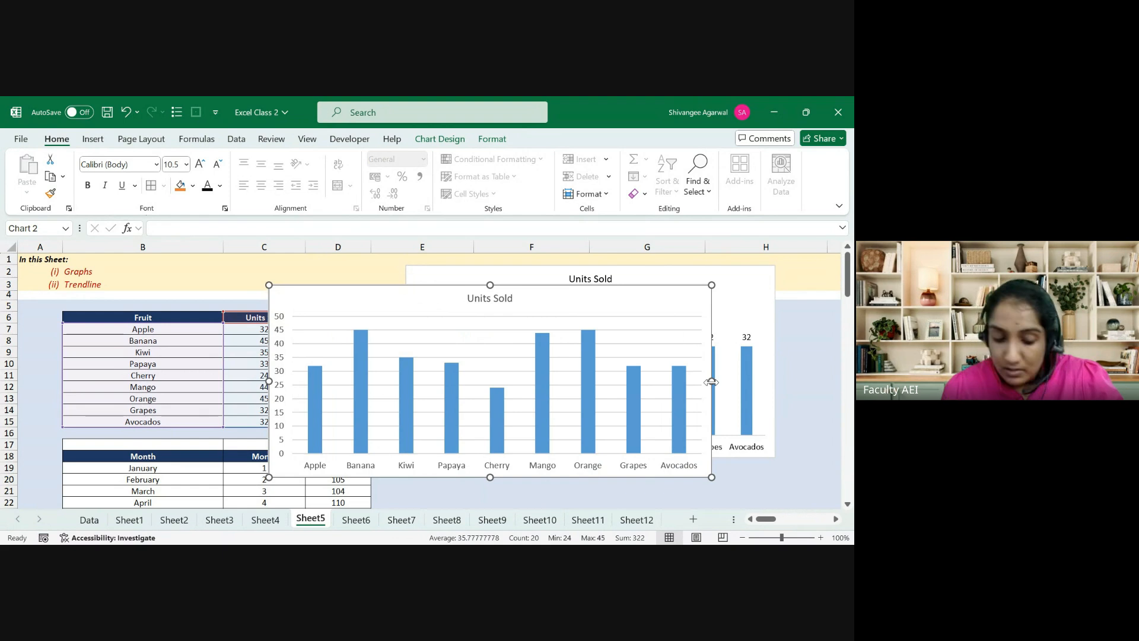
key(ctrl+z)
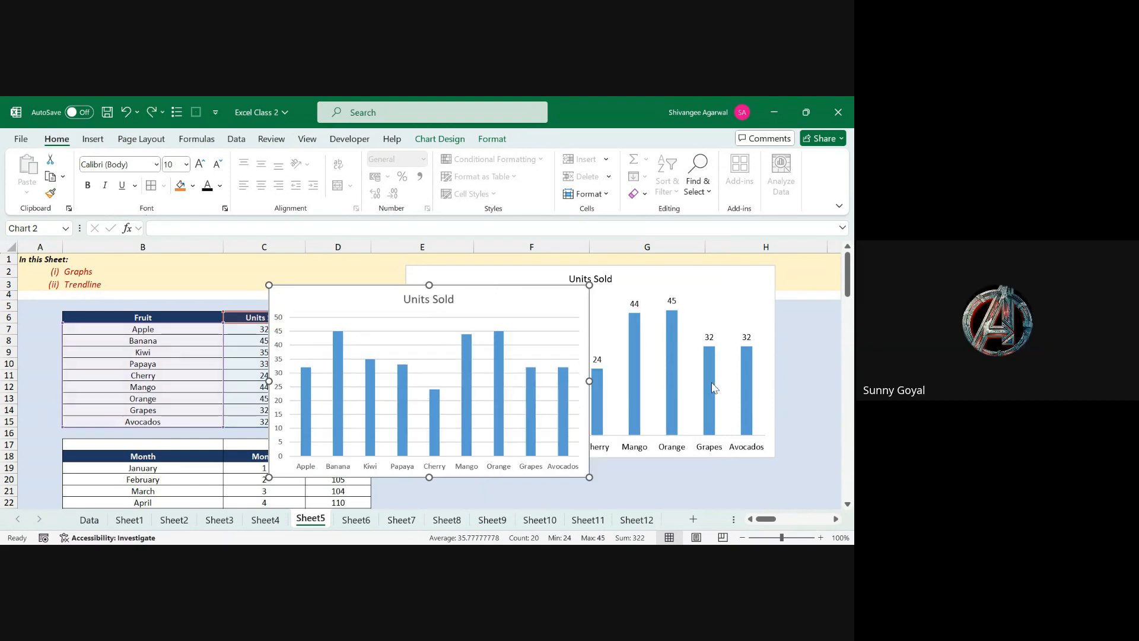
key(ctrl+z)
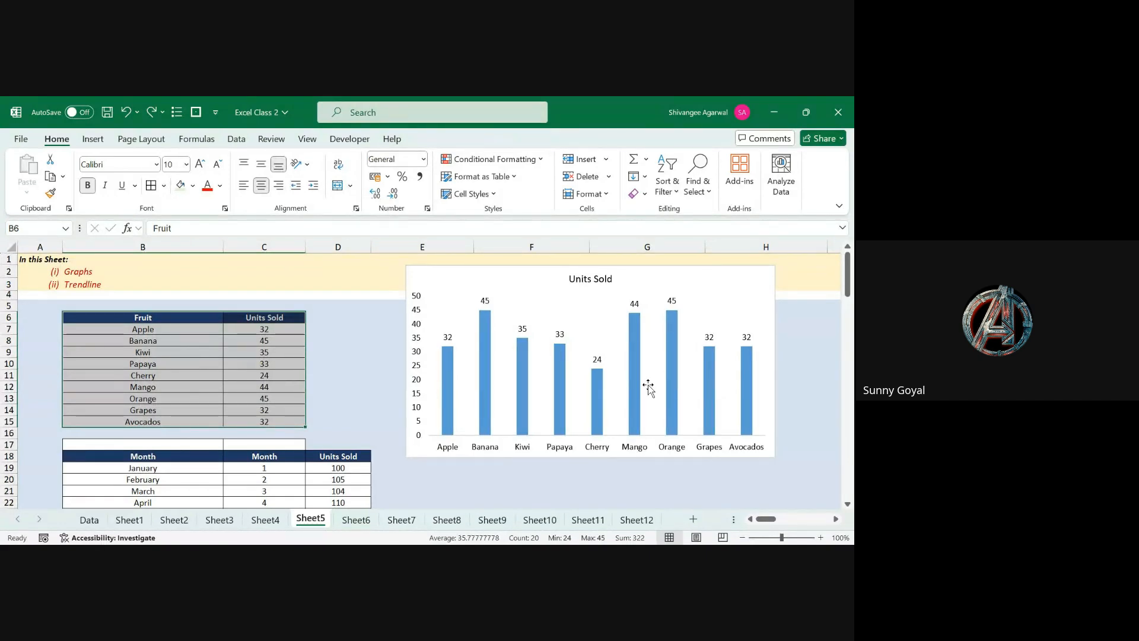
click(595, 386)
key(ctrl+z)
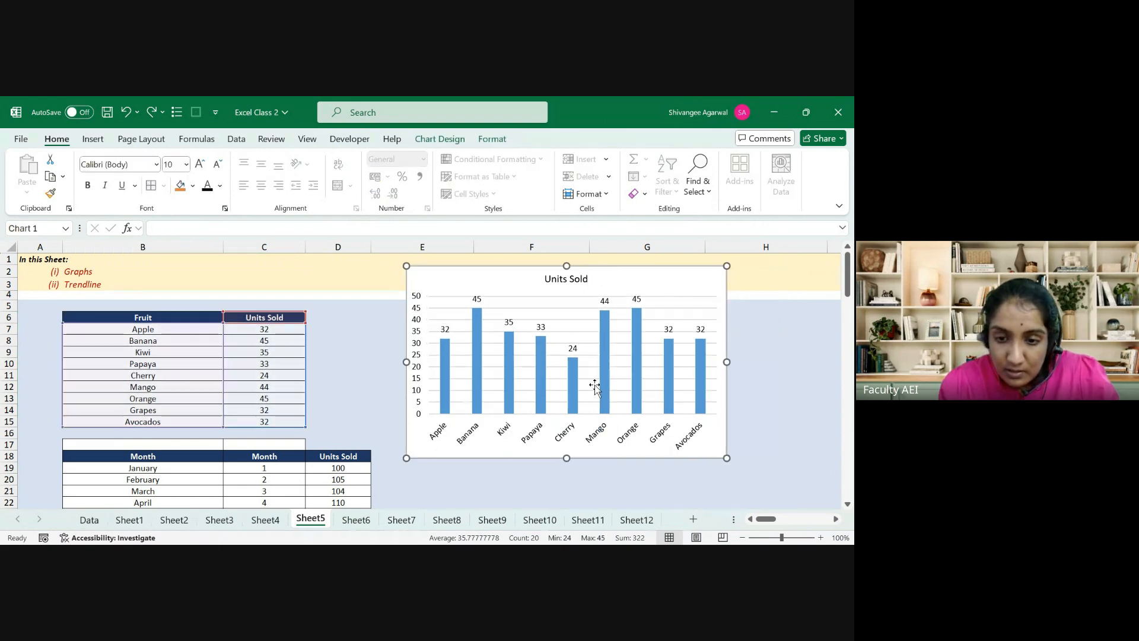
key(ctrl+z)
key(ctrl+z)
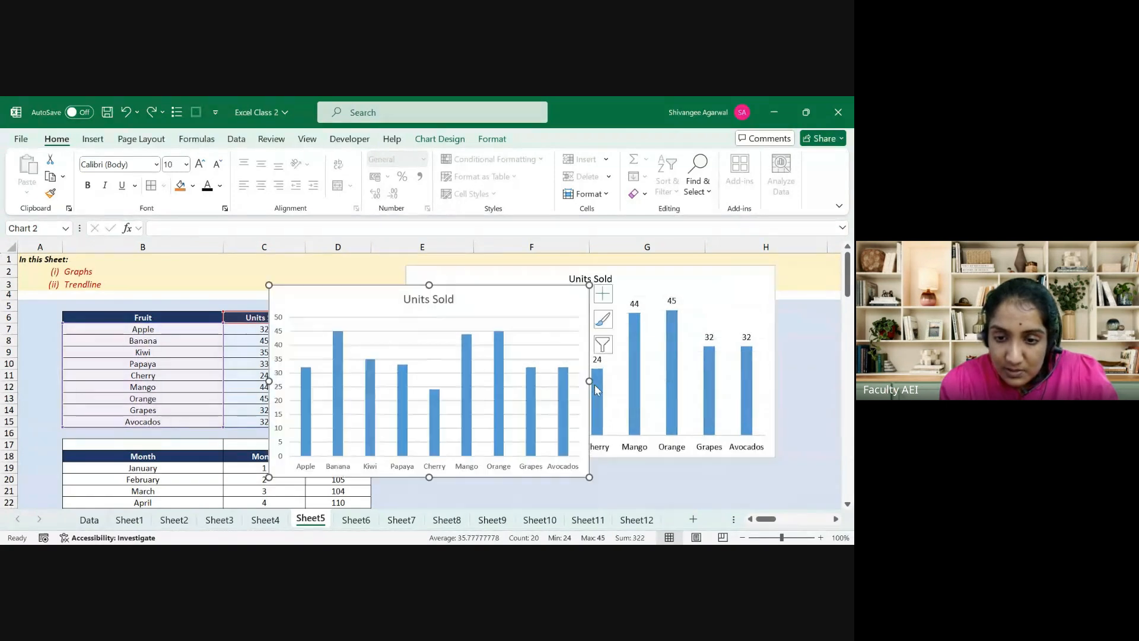
click(500, 388)
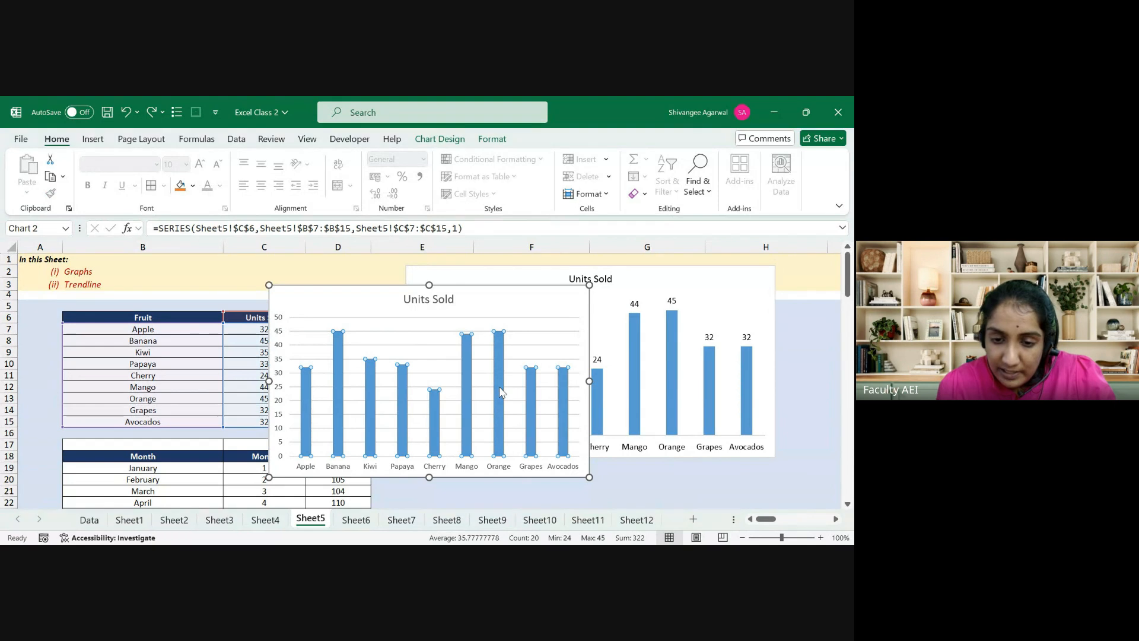
click(551, 341)
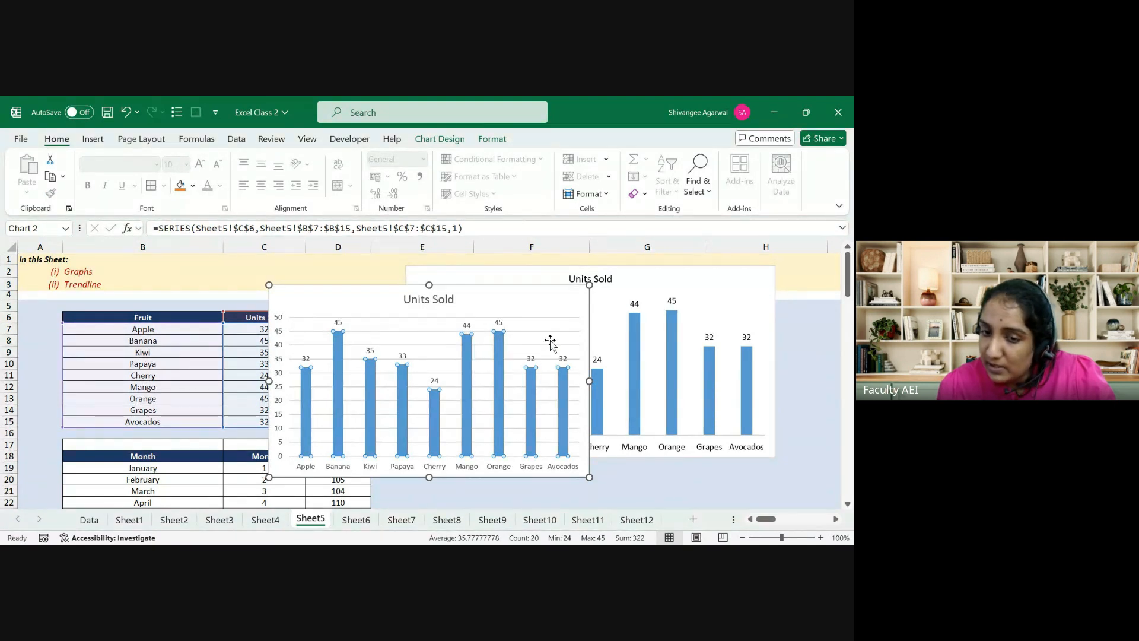
key(ctrl+z)
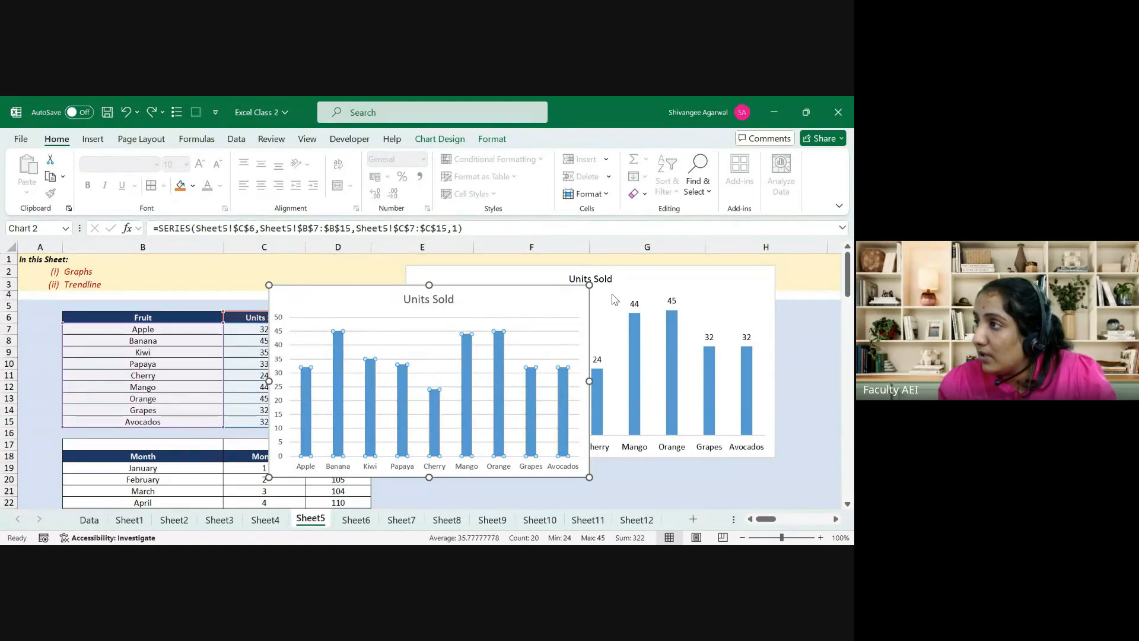
click(569, 294)
click(543, 279)
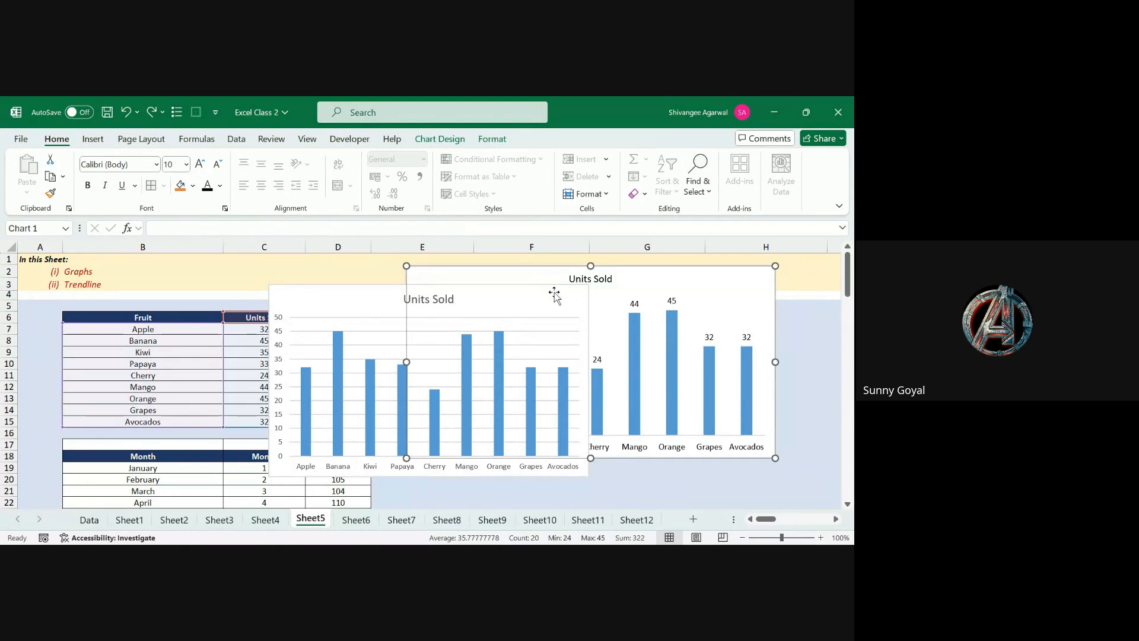
click(557, 292)
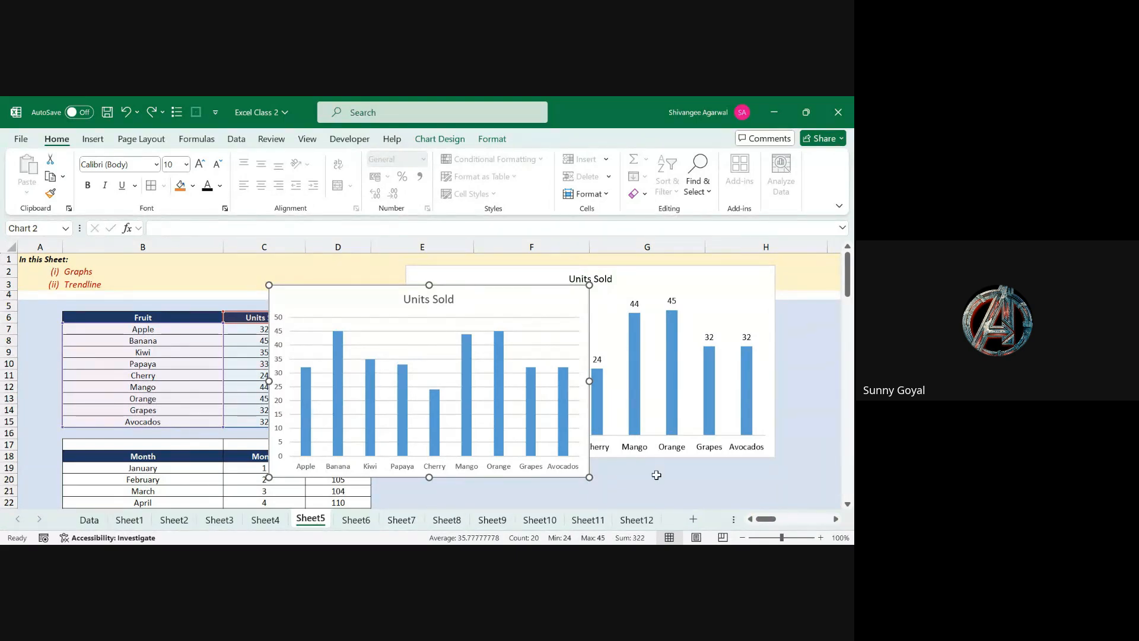
key(Delete)
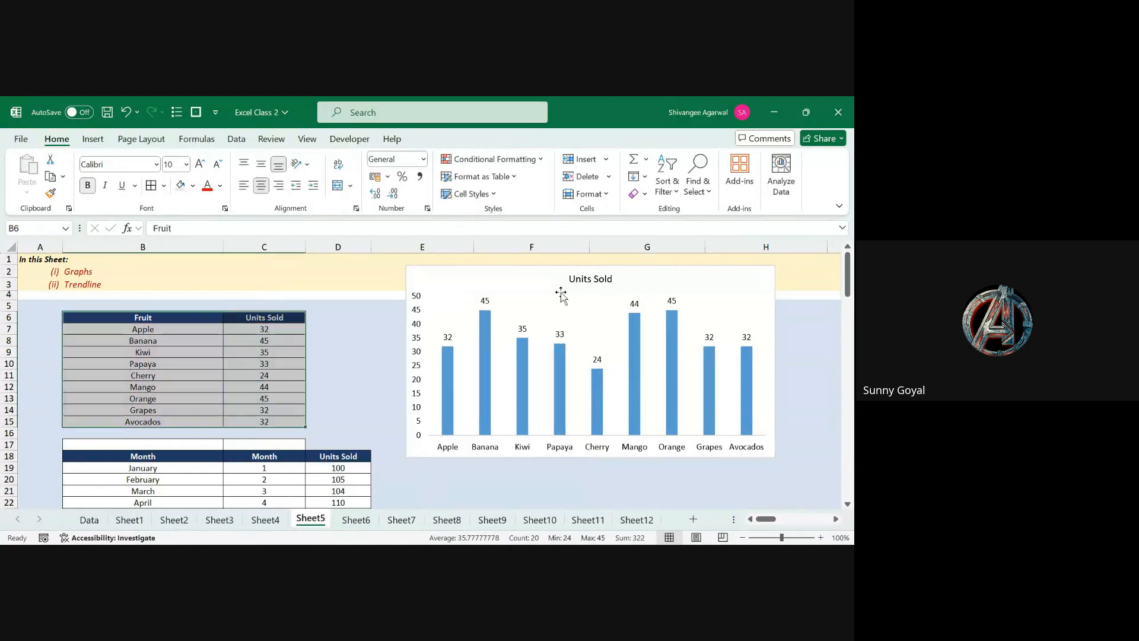
click(443, 477)
key(Down)
key(Down)
key(Down)
key(Down)
key(Down)
key(Down)
key(Down)
key(Down)
key(Down)
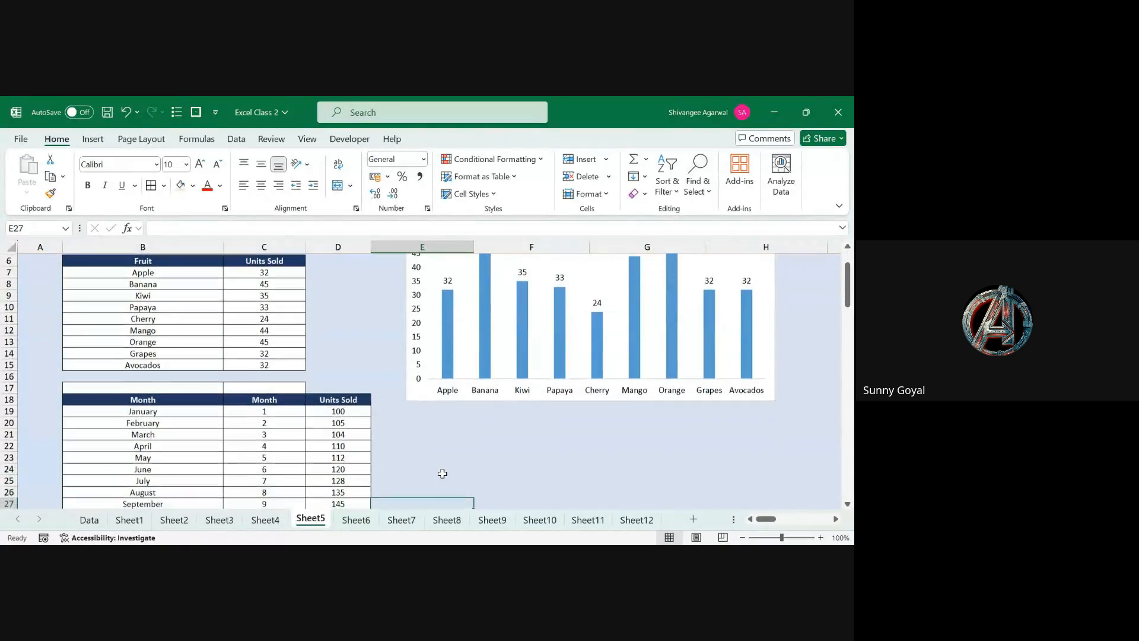
key(Down)
key(Down)
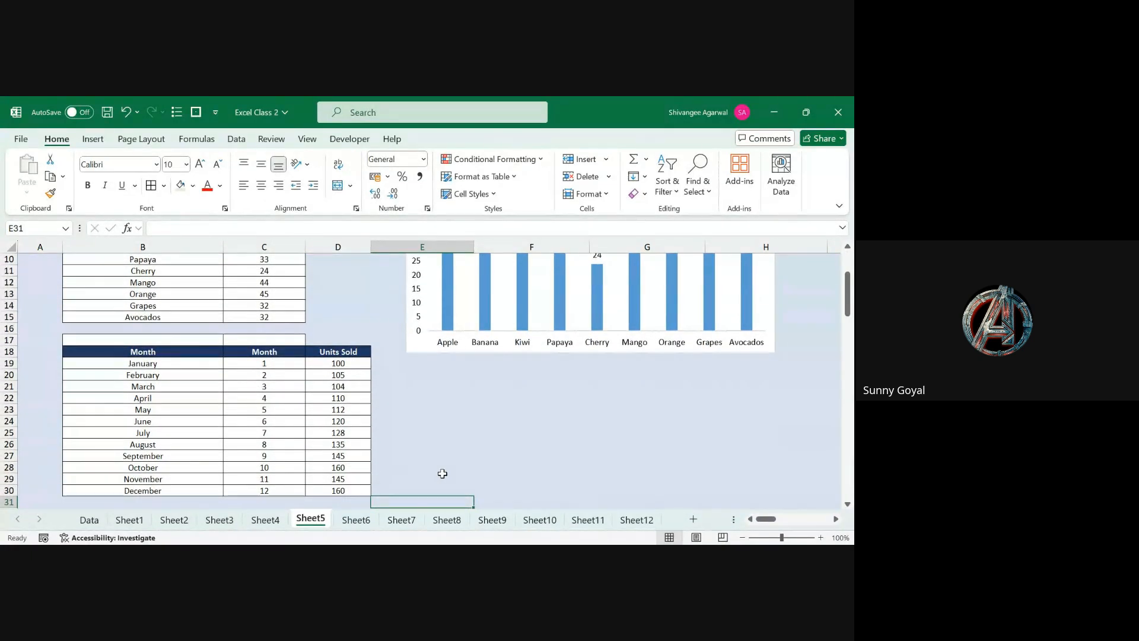
key(Left)
key(Left)
key(Right)
key(ctrl+Up)
key(ctrl+Up)
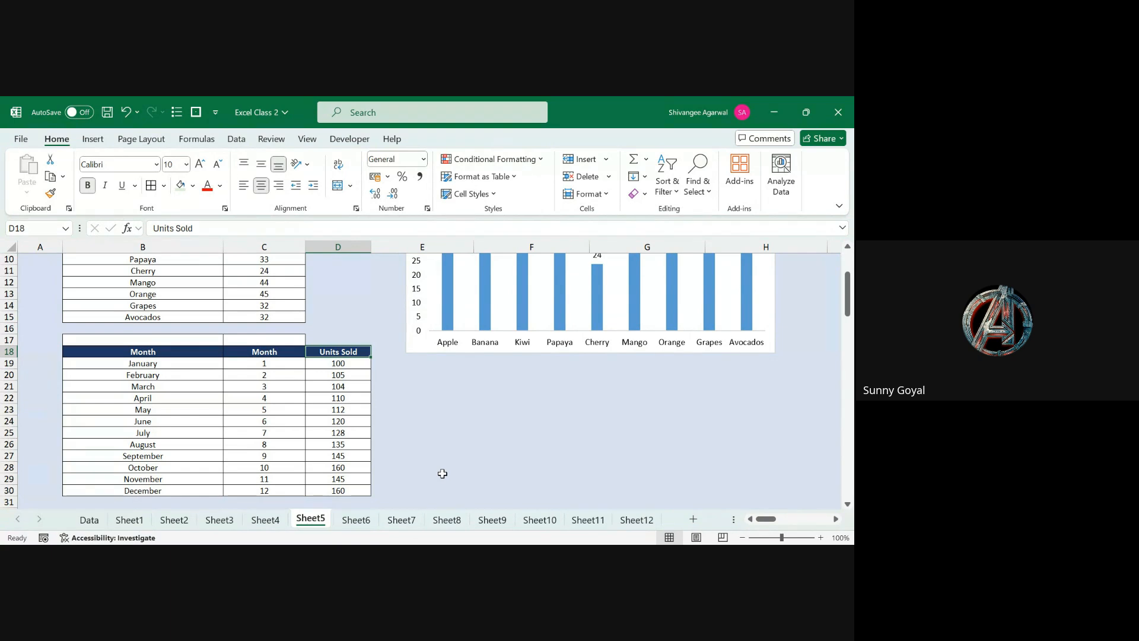
key(ctrl+Up)
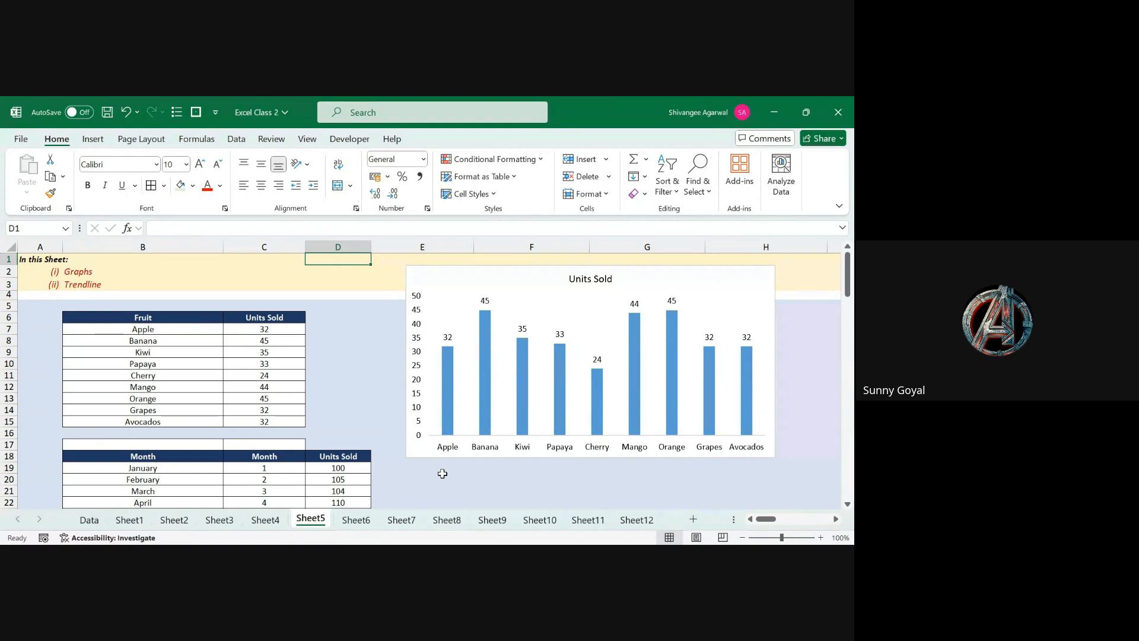
click(352, 522)
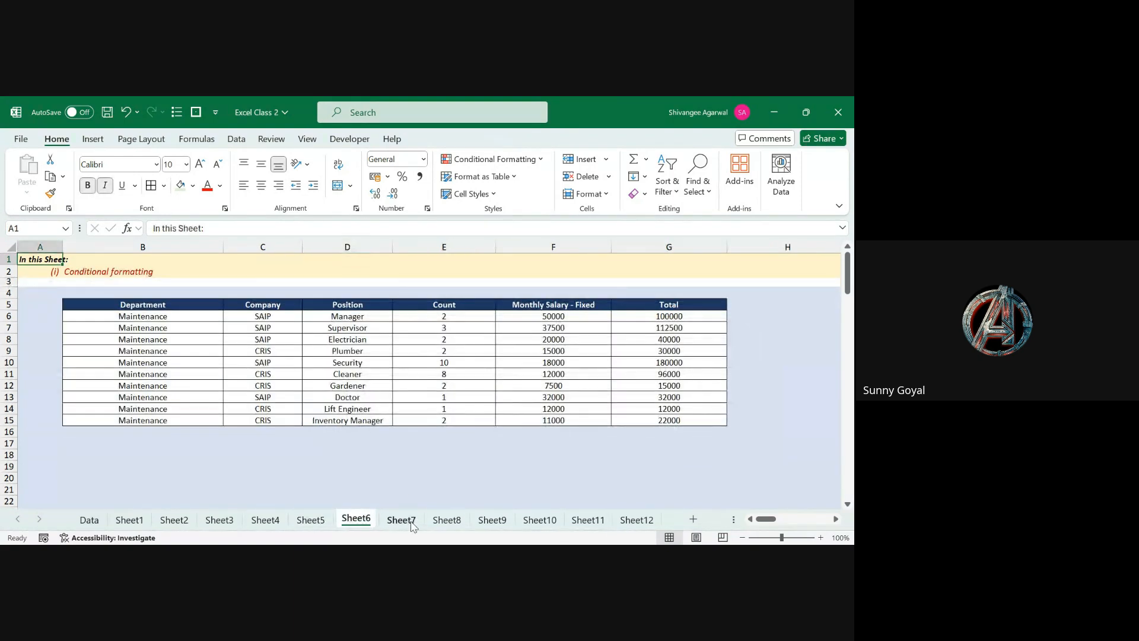
click(415, 525)
click(444, 523)
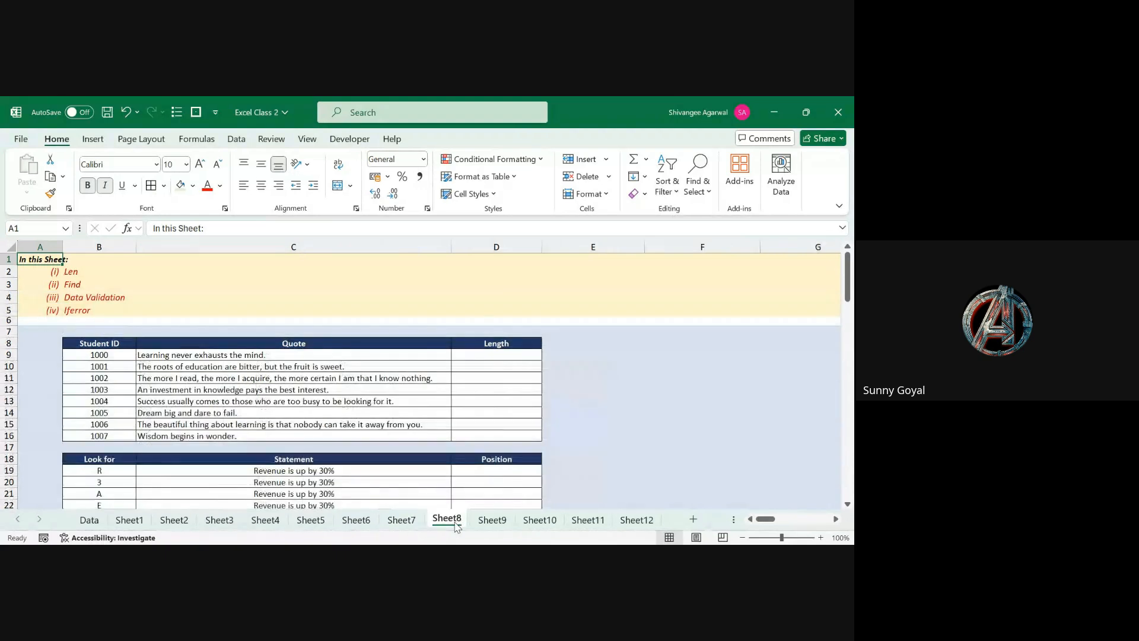
click(504, 522)
click(587, 520)
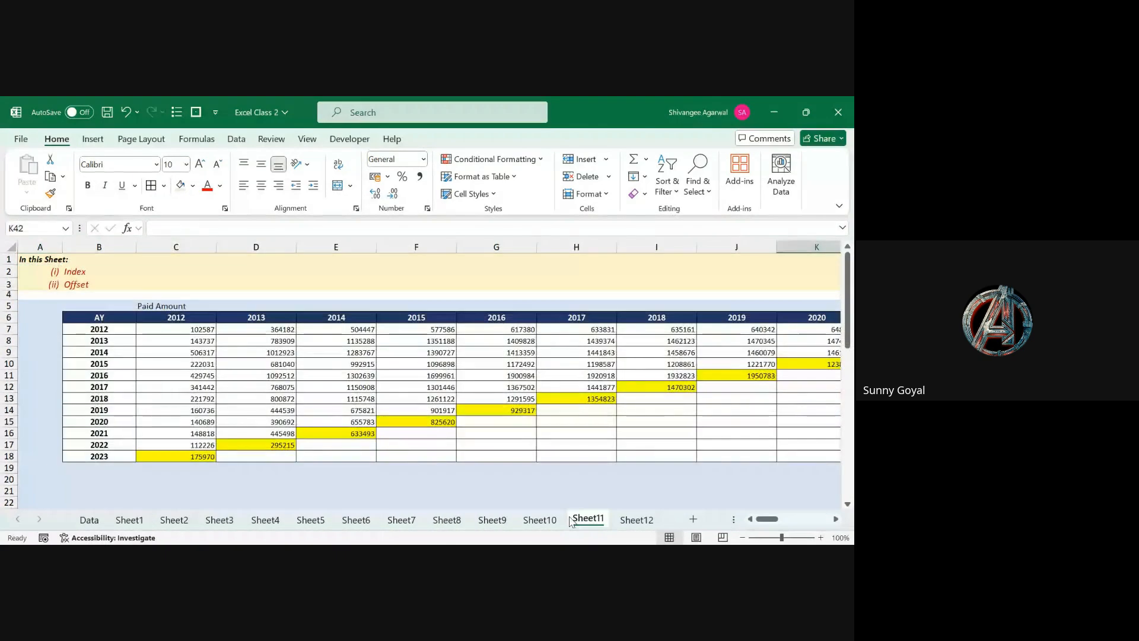
click(539, 519)
click(635, 520)
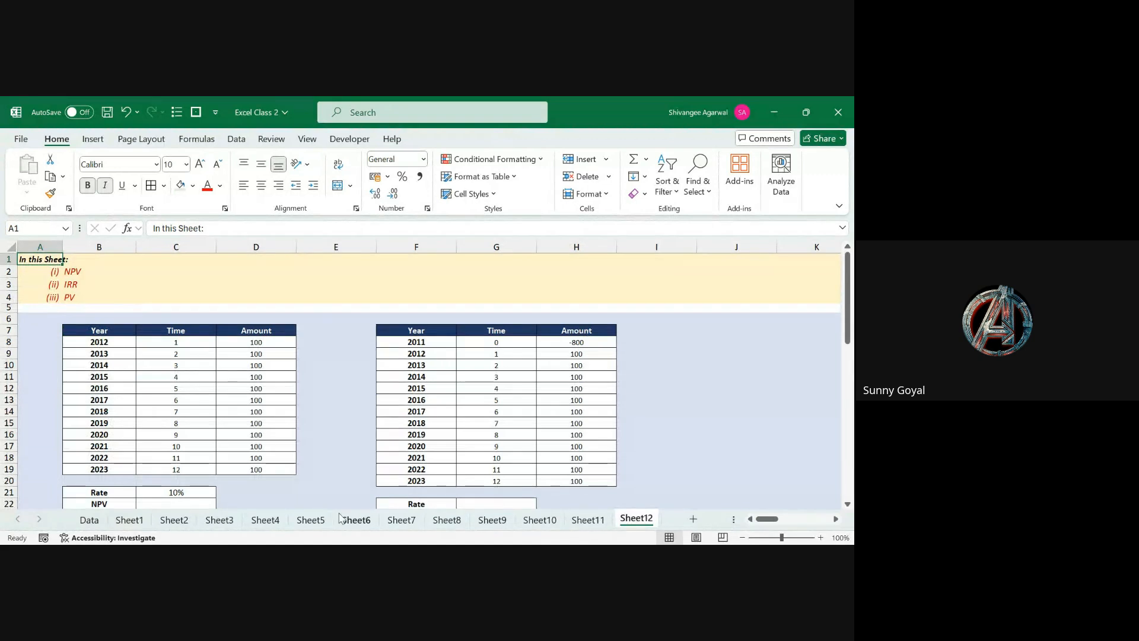
click(316, 522)
click(349, 468)
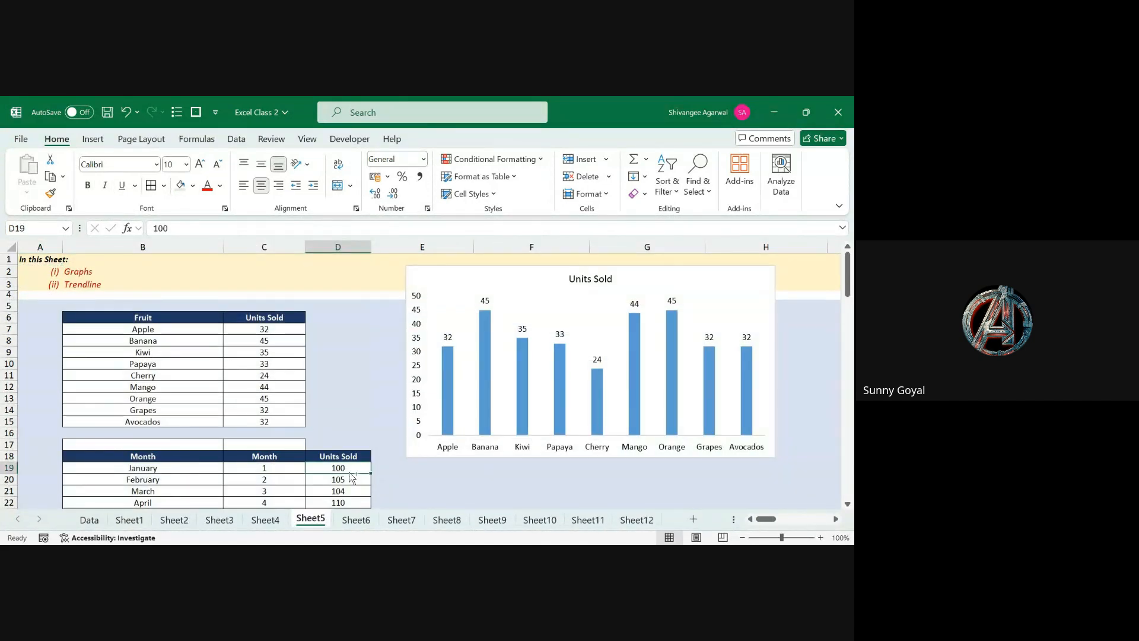
key(ctrl+Down)
key(ctrl+Up)
key(ctrl+Left)
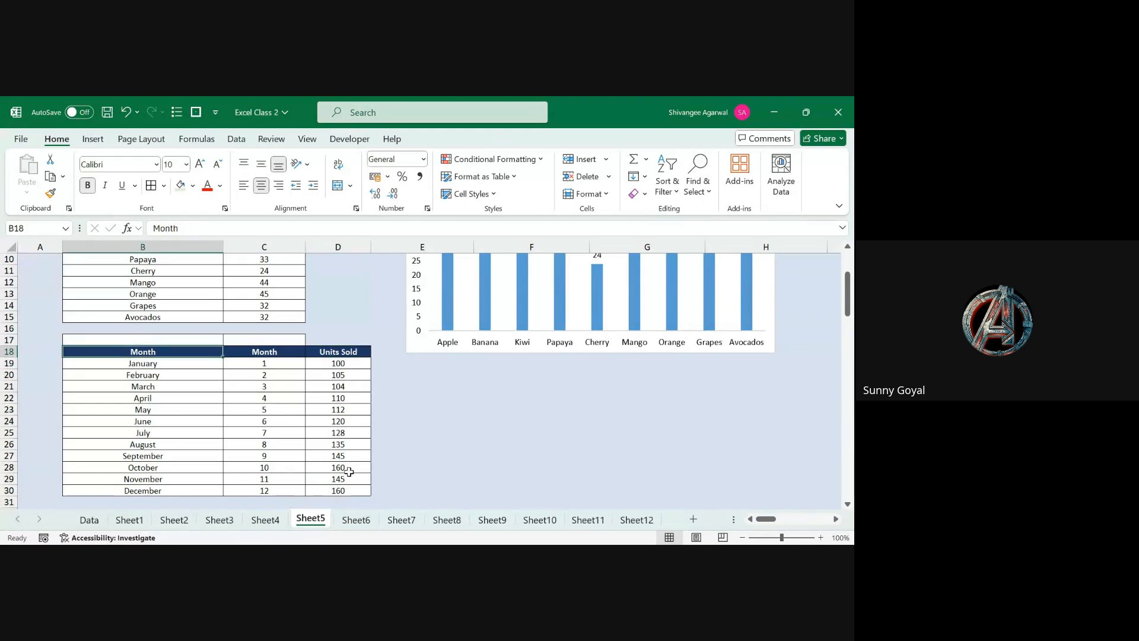
key(ctrl+shift+Right)
key(ctrl+shift+Down)
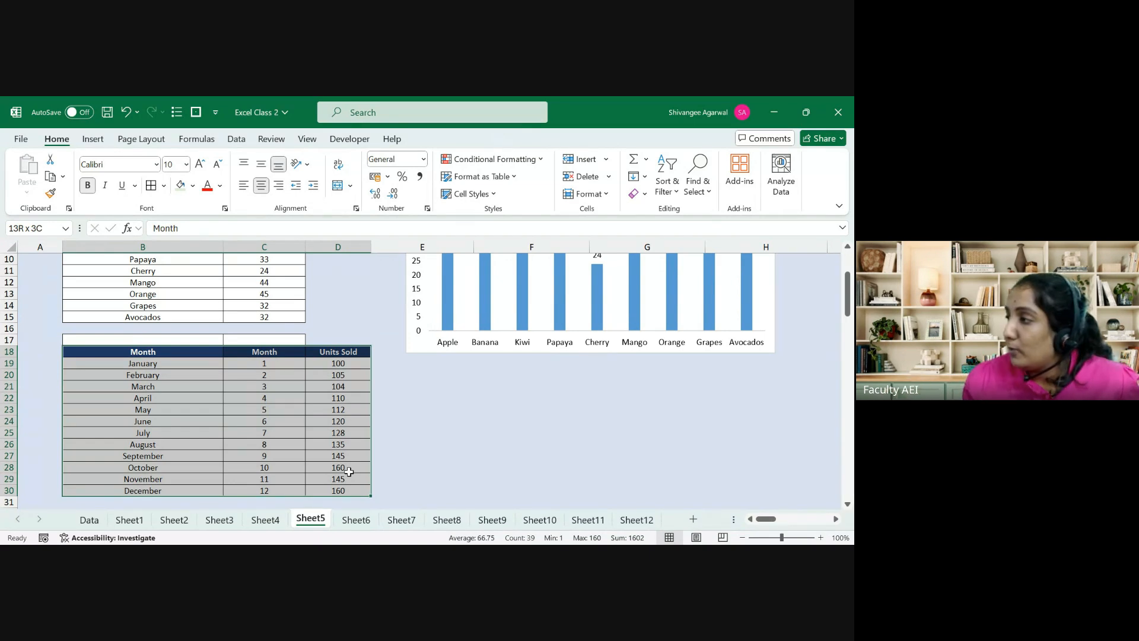
Step: Chart C18:D30 as a Scatter with Smooth Lines, placed beside the table and widened
key(Right)
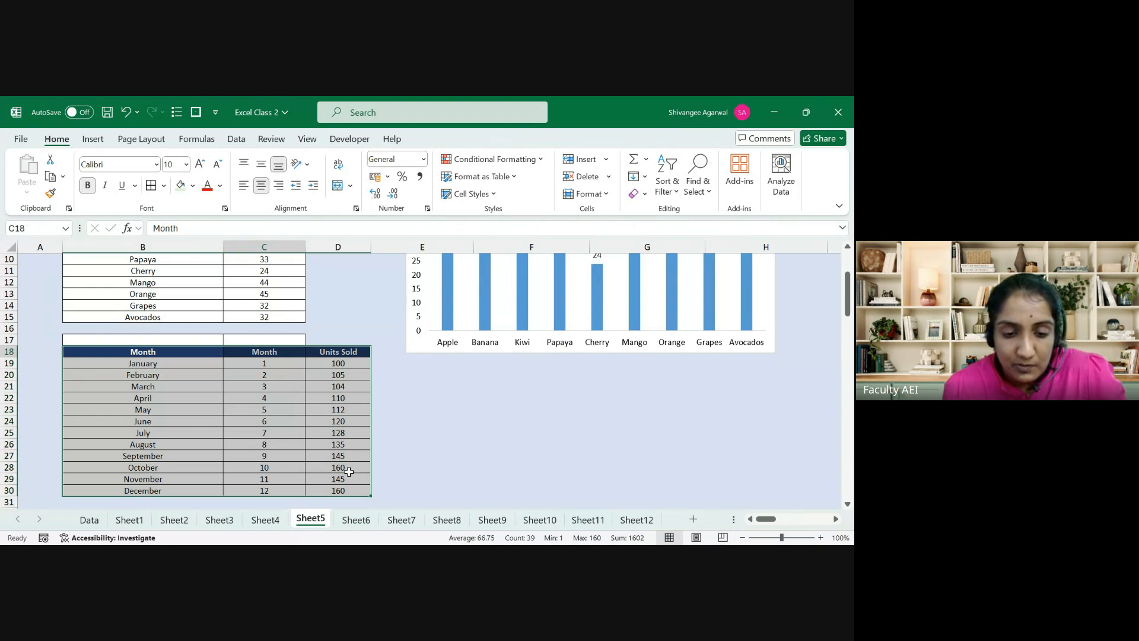
key(Left)
key(Right)
key(ctrl+shift+Right)
key(ctrl+shift+Down)
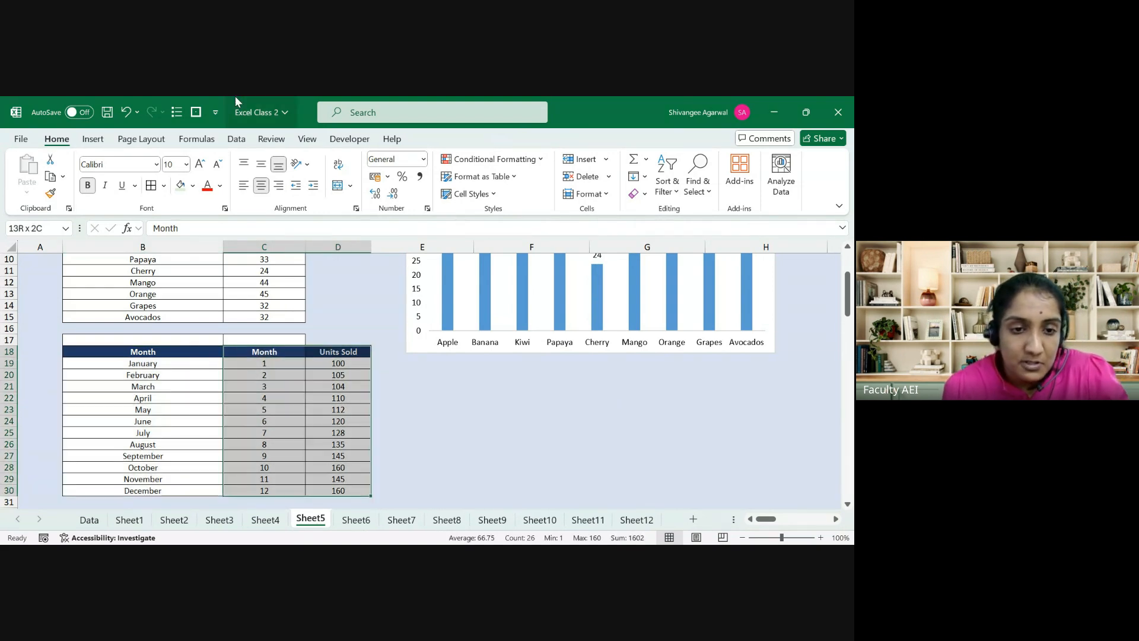
click(93, 139)
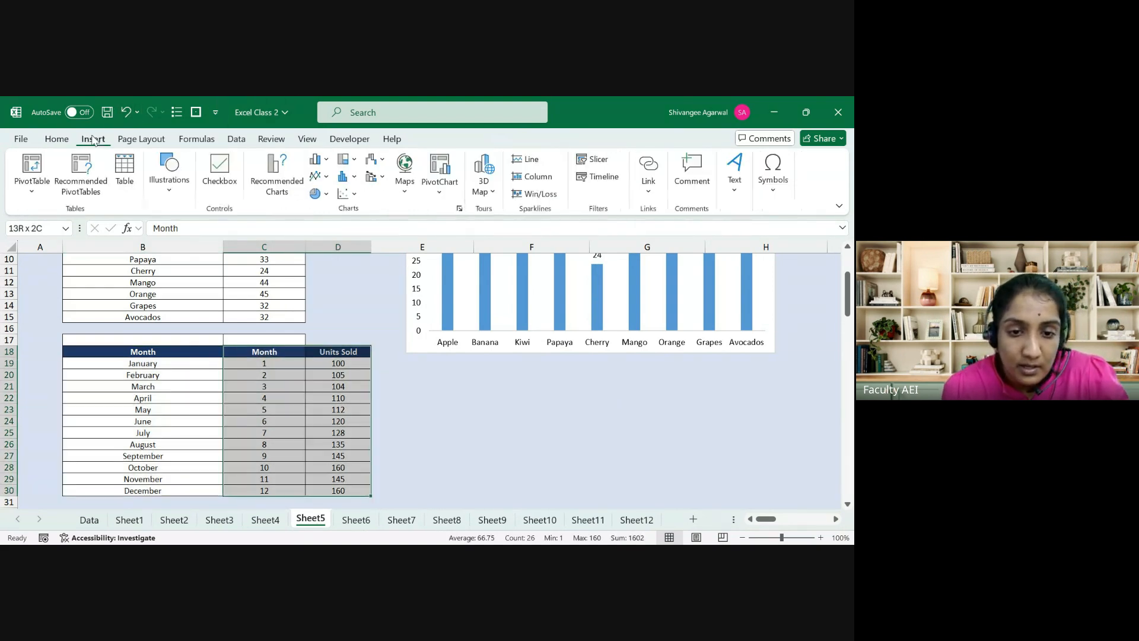
click(348, 197)
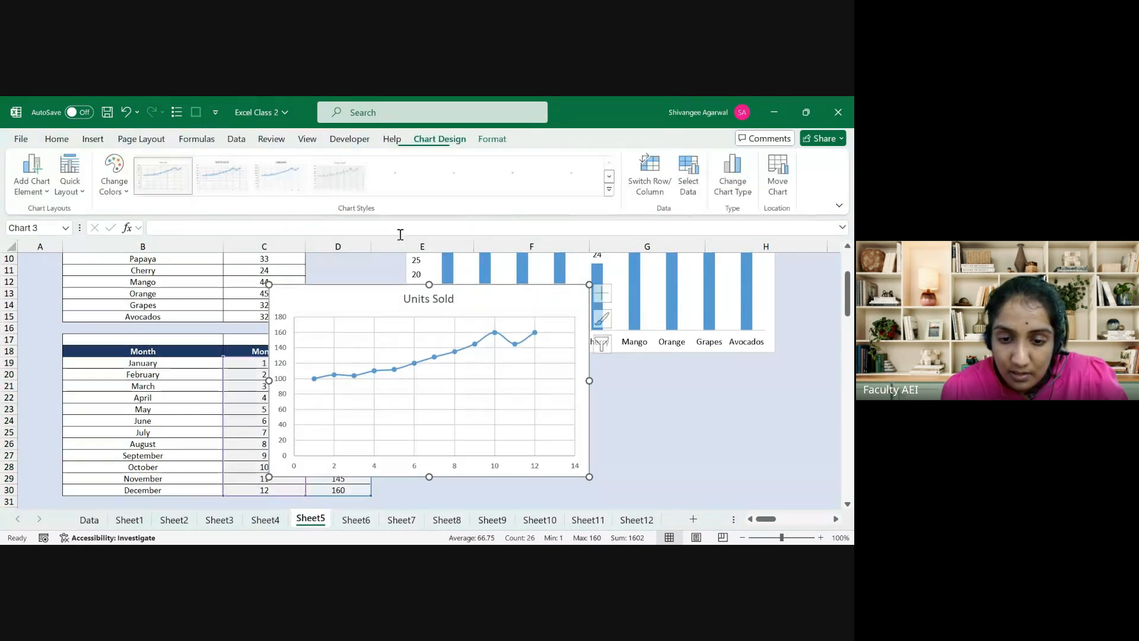
drag(467, 303, 610, 296)
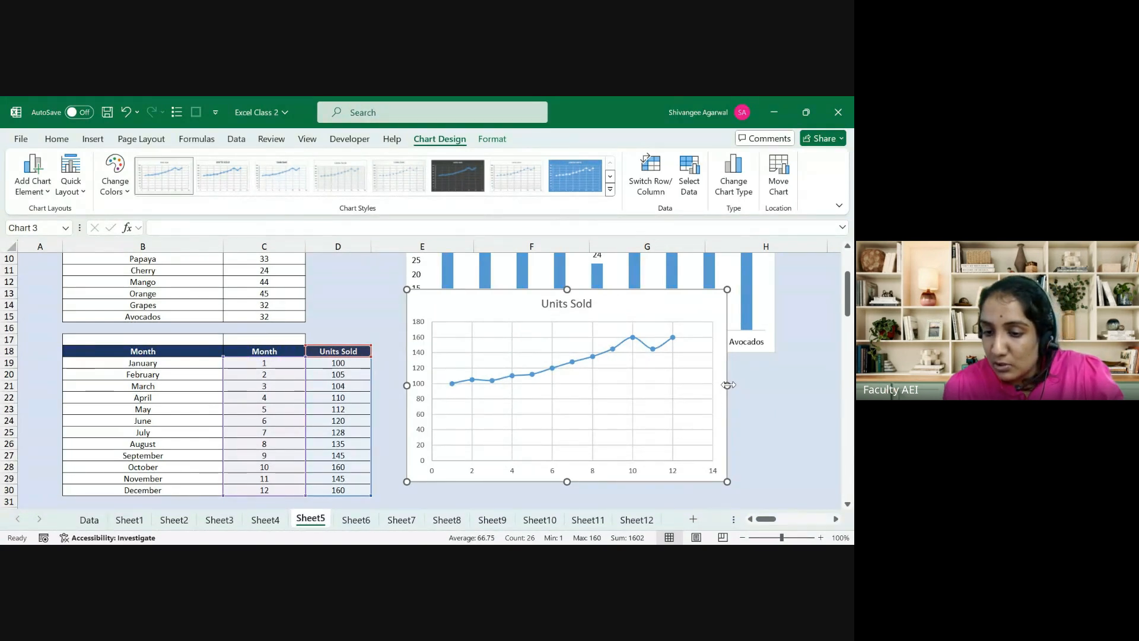
drag(727, 385, 774, 380)
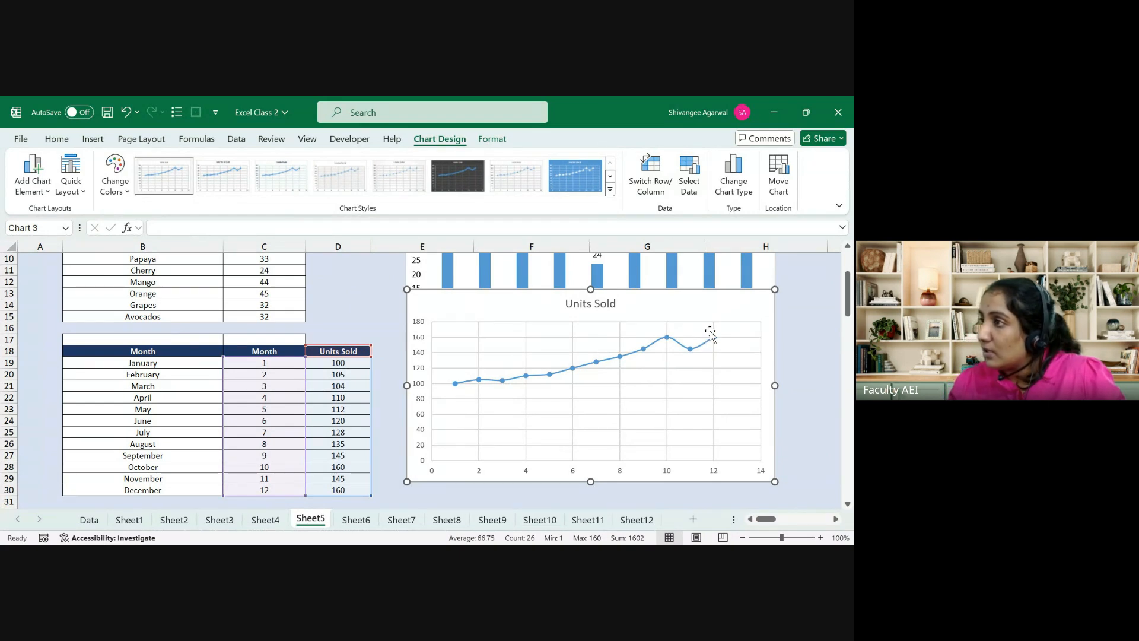
Step: Add a linear trendline to the Units Sold series
click(95, 139)
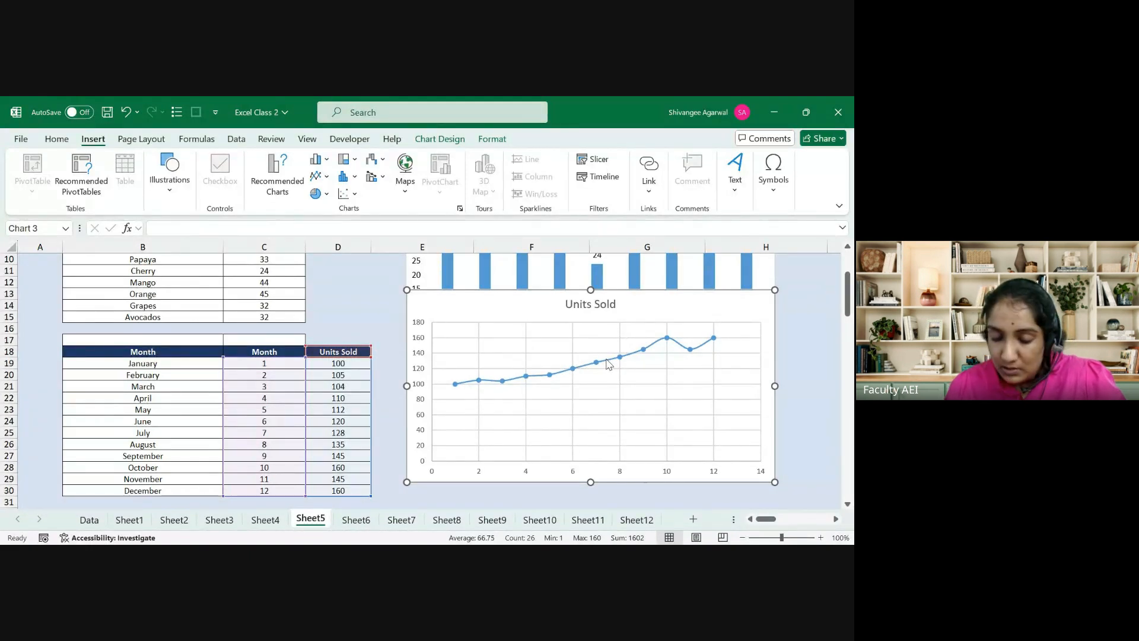
click(322, 295)
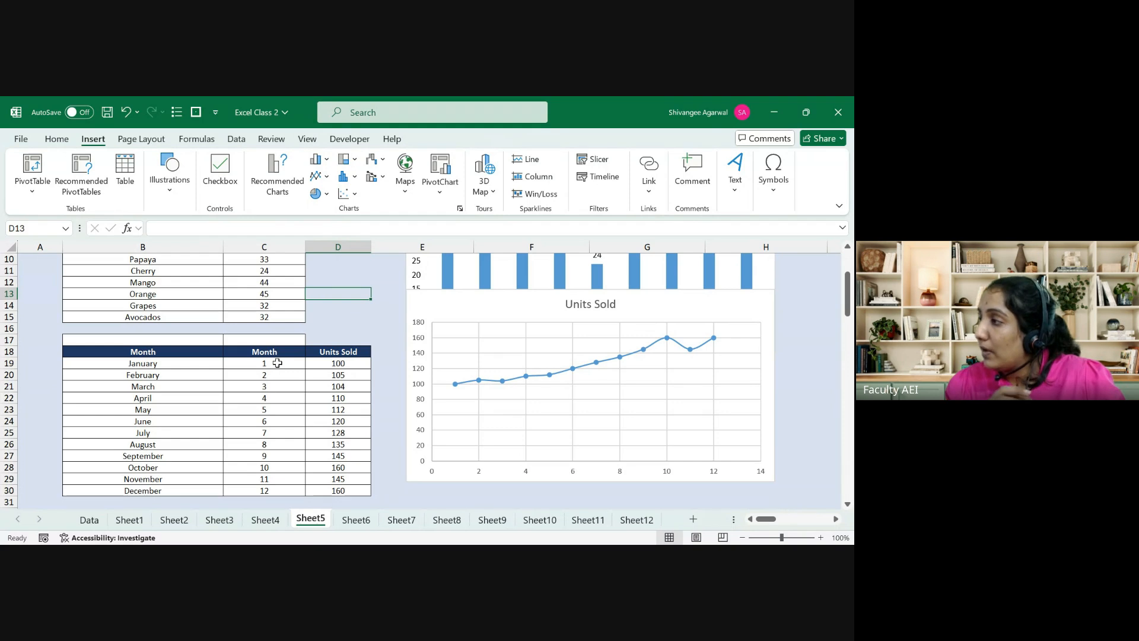
click(490, 383)
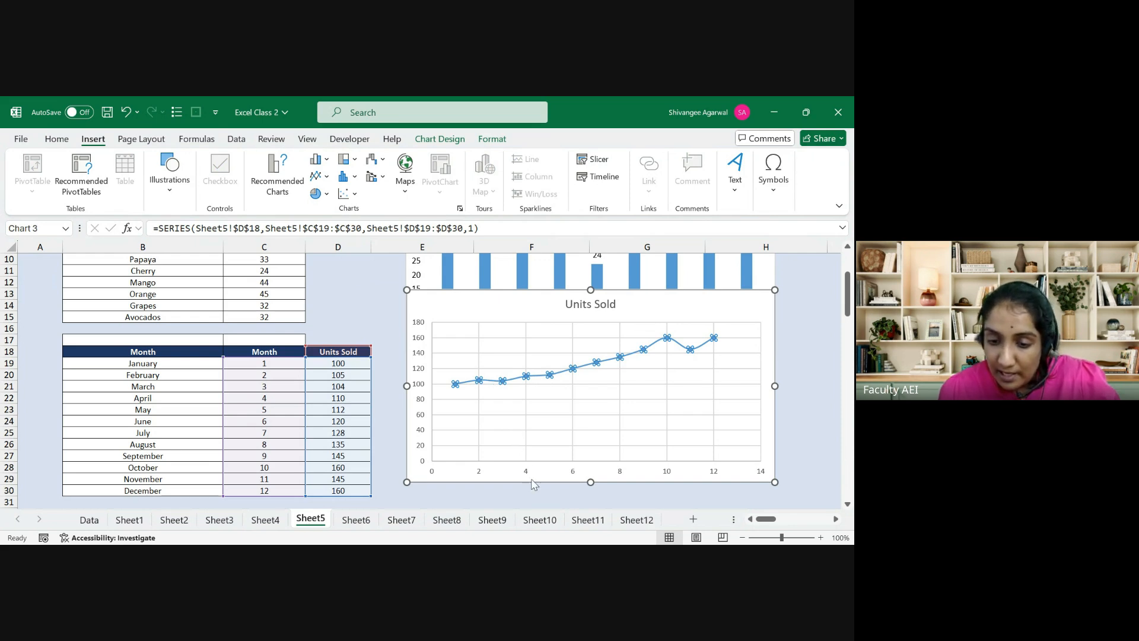
click(527, 520)
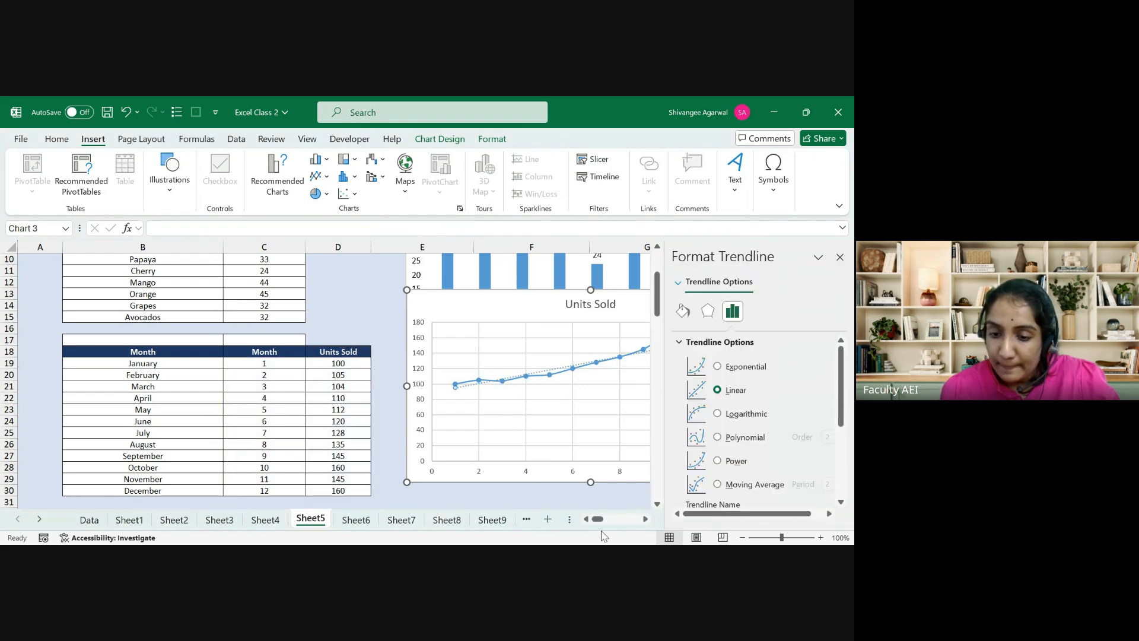
click(646, 521)
click(648, 521)
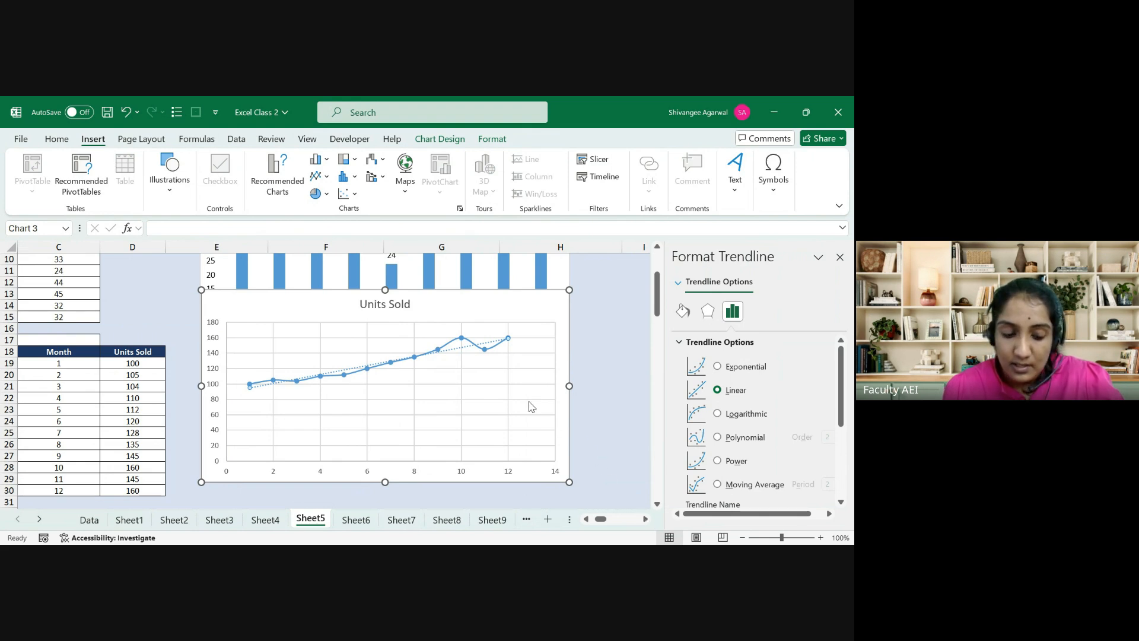
key(Delete)
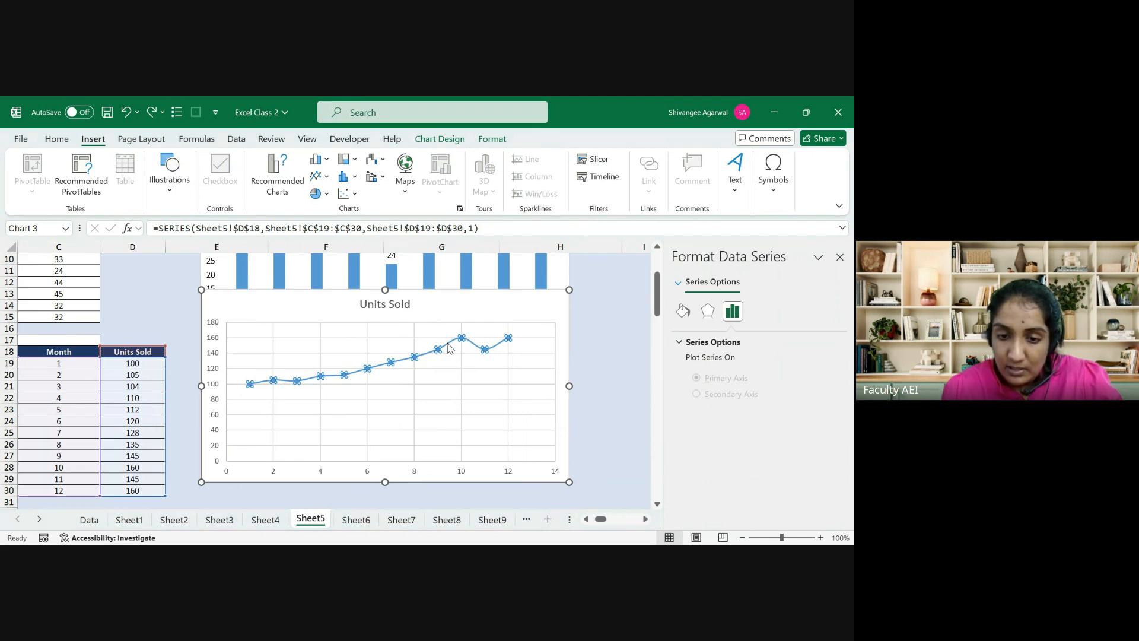
key(ctrl+y)
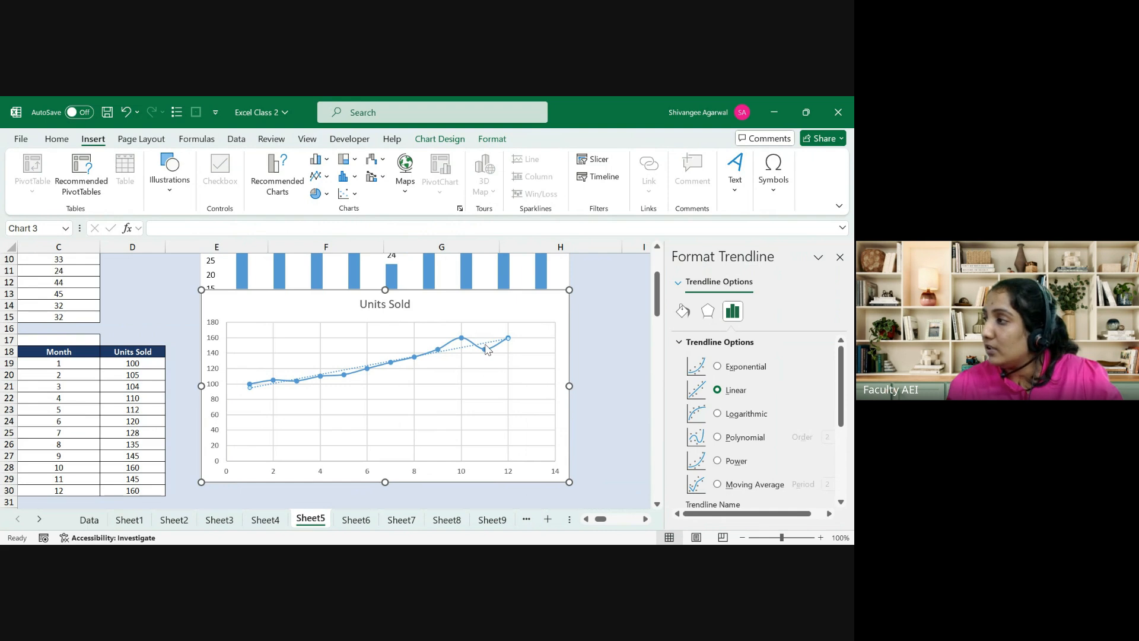
click(718, 367)
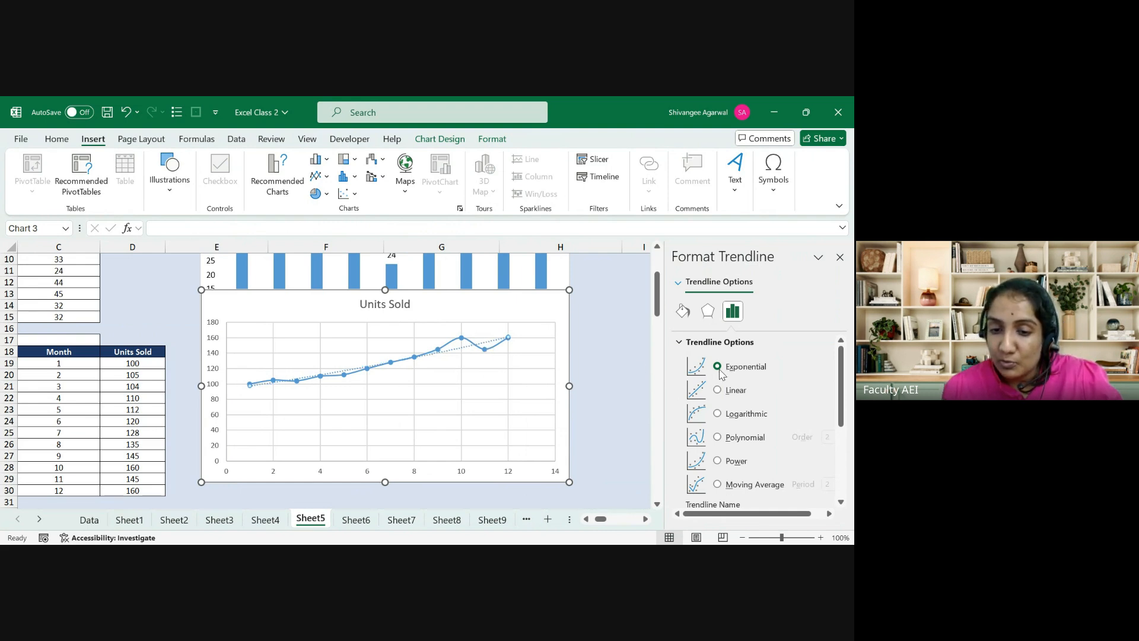
click(718, 415)
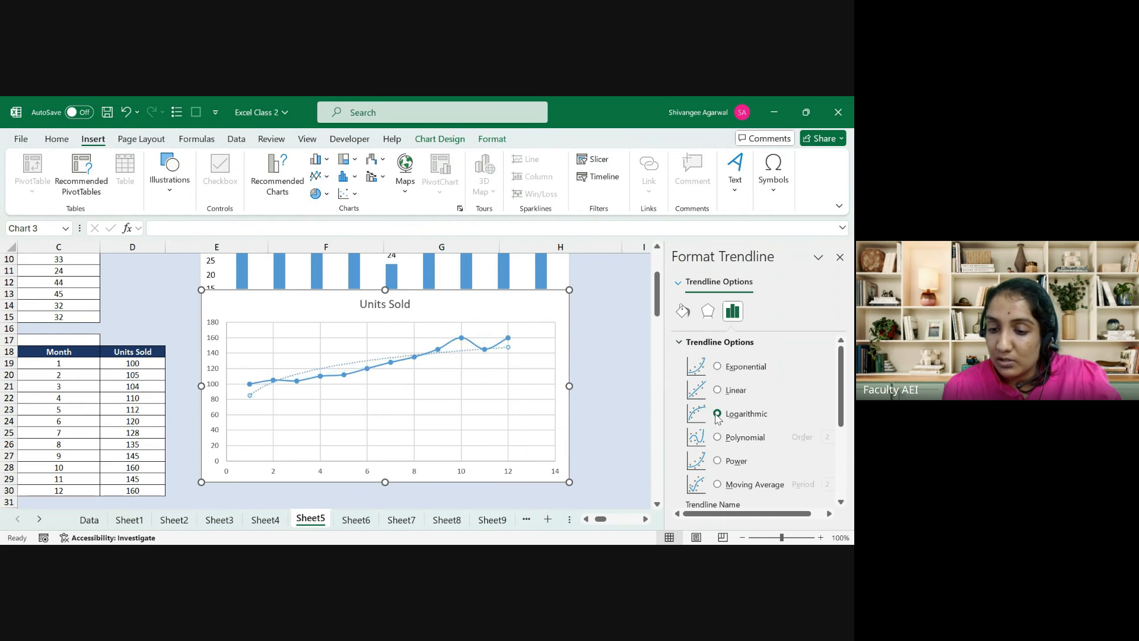
click(717, 461)
click(717, 484)
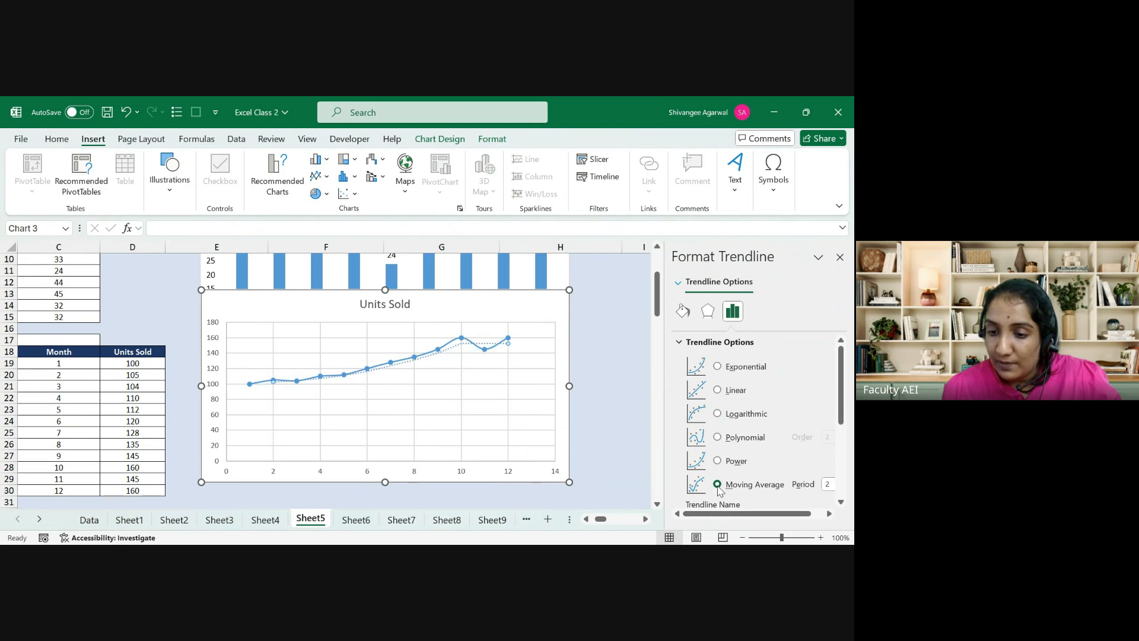
click(719, 391)
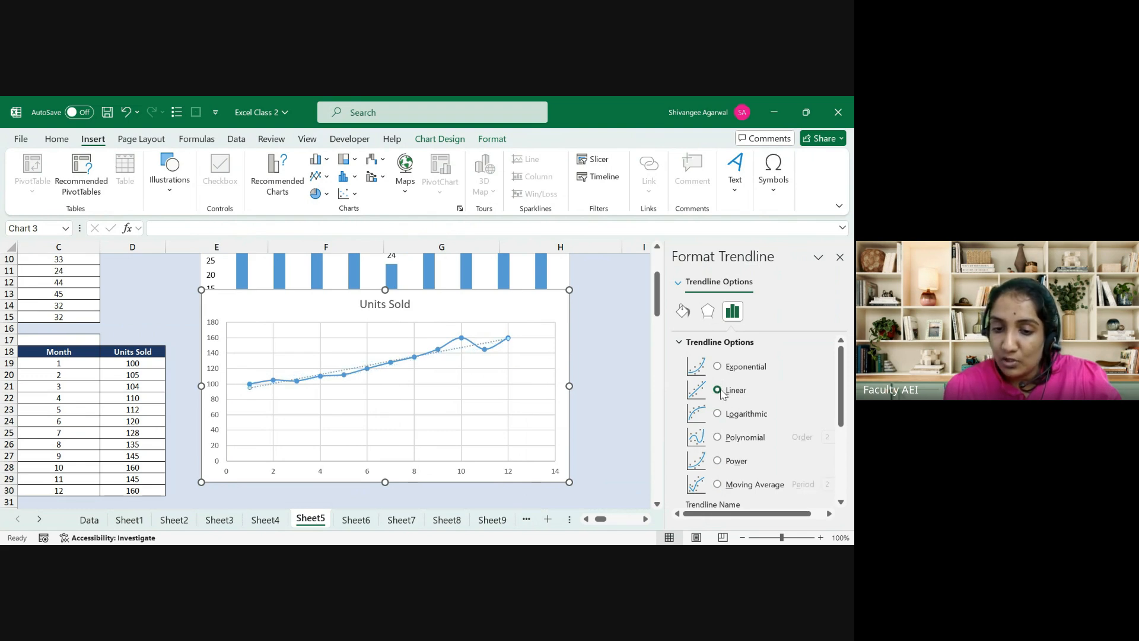
Step: Move the trendline equation label to the top of the chart and raise its font from 9 to 10 pt
scroll(849, 401, down, 2)
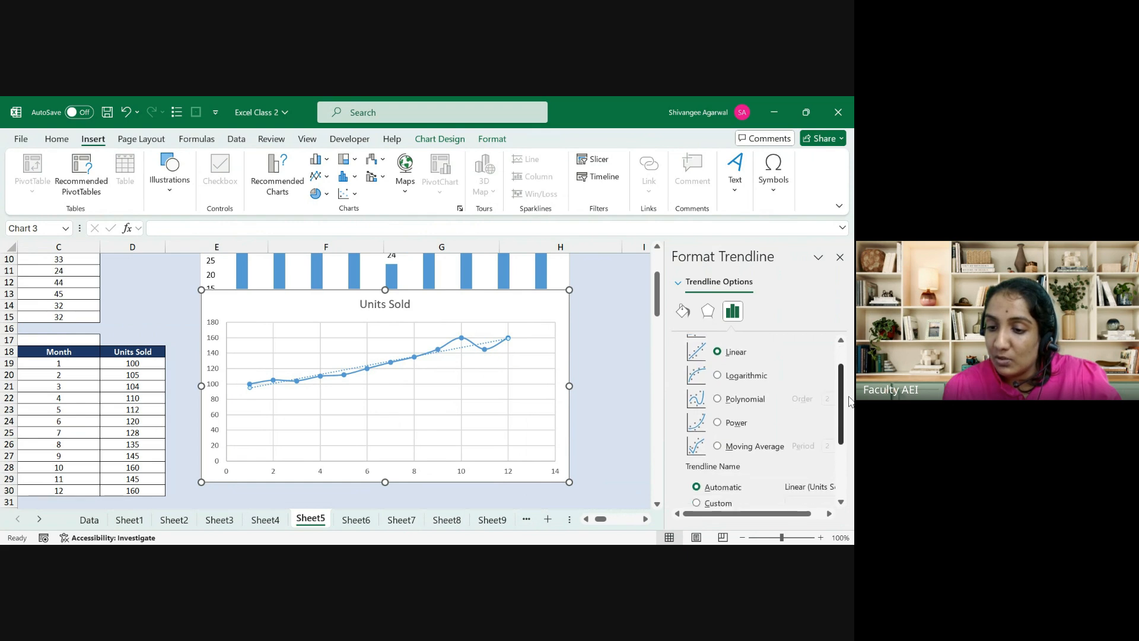
drag(849, 401, 853, 454)
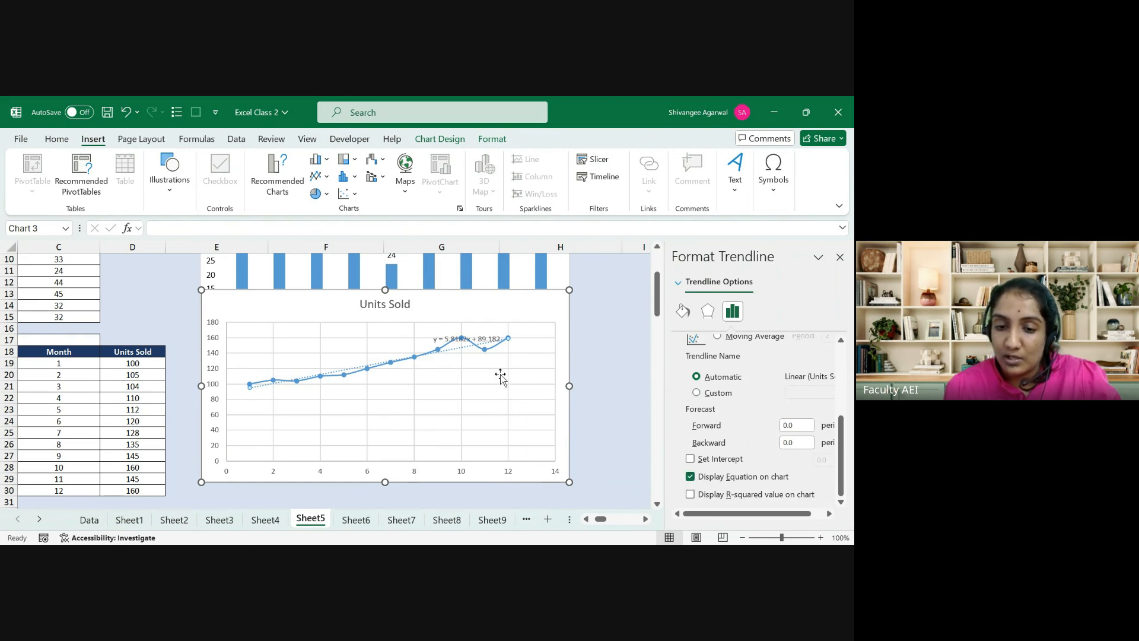
click(491, 337)
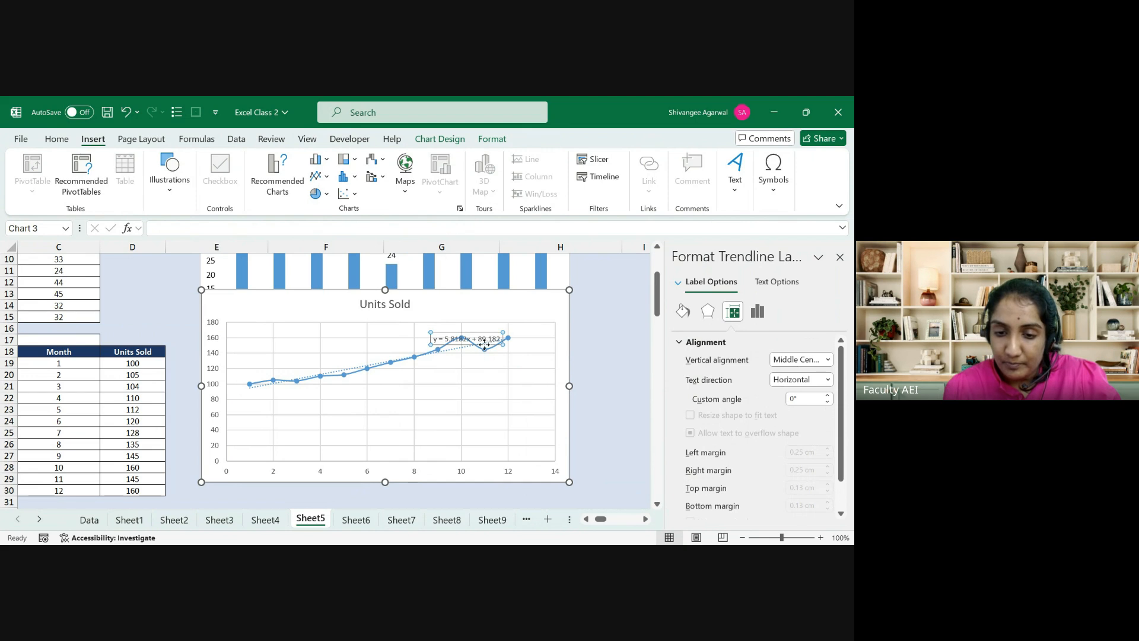
drag(483, 340, 481, 319)
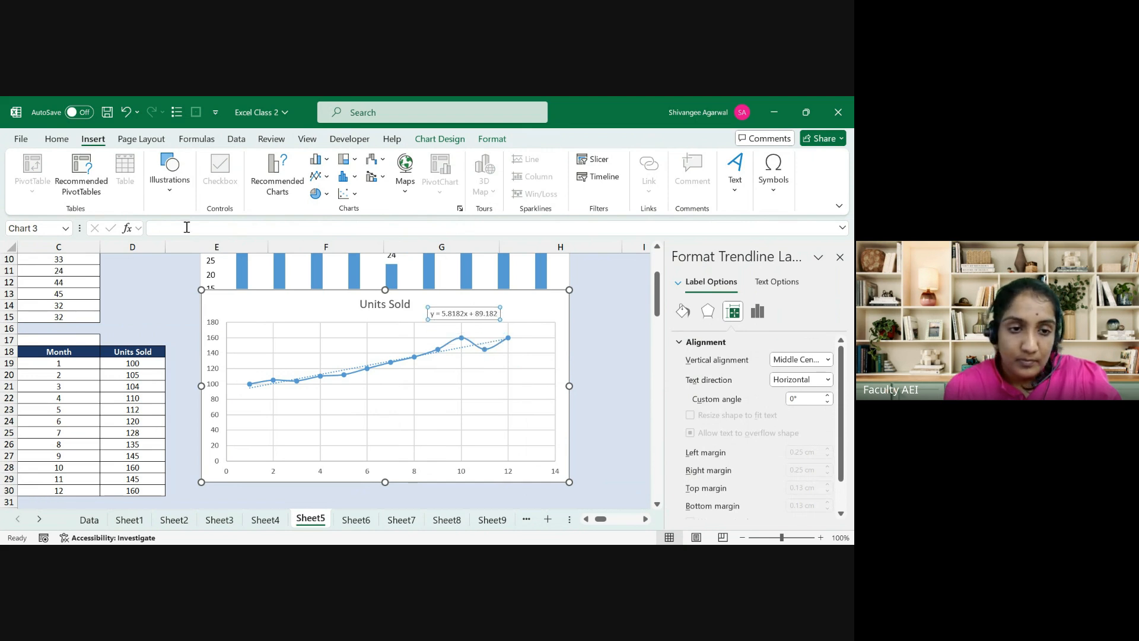
click(58, 139)
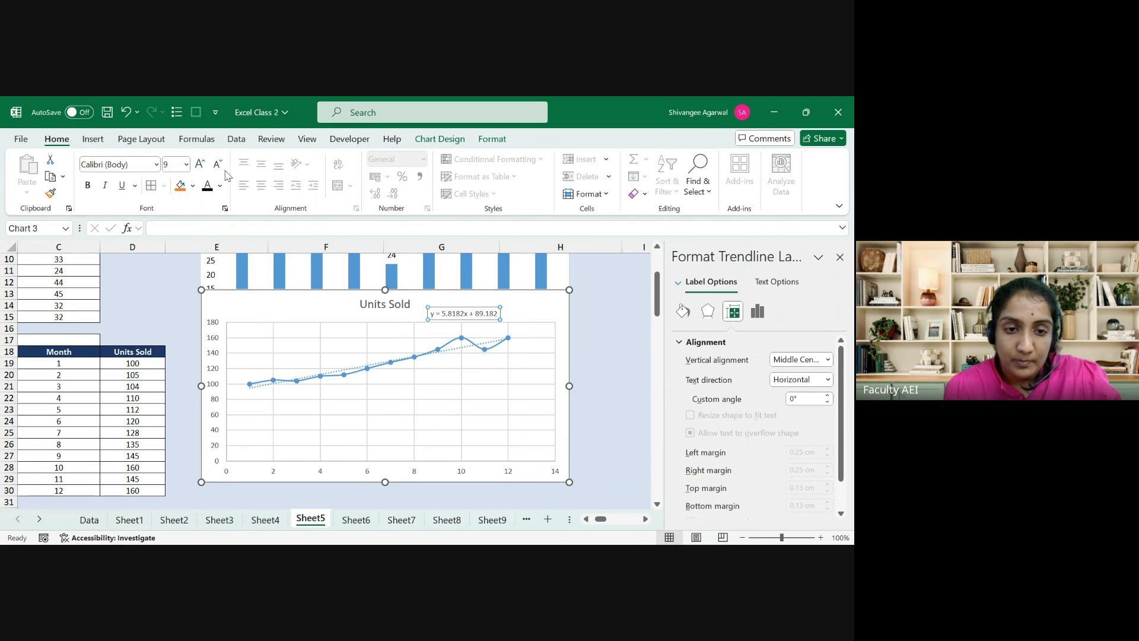
click(198, 166)
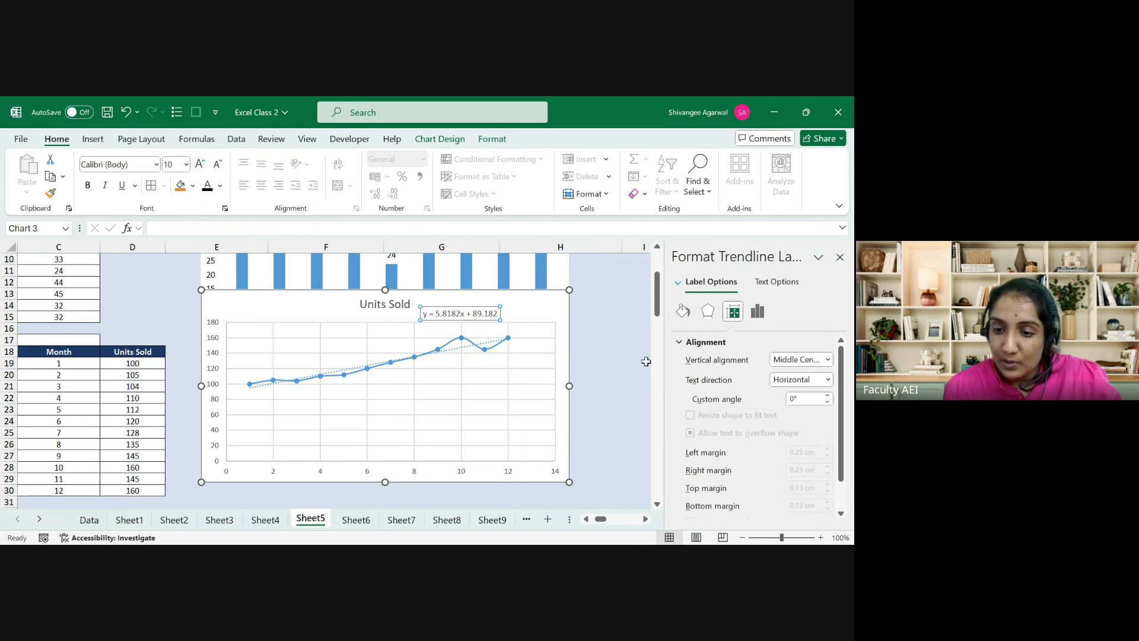
click(755, 313)
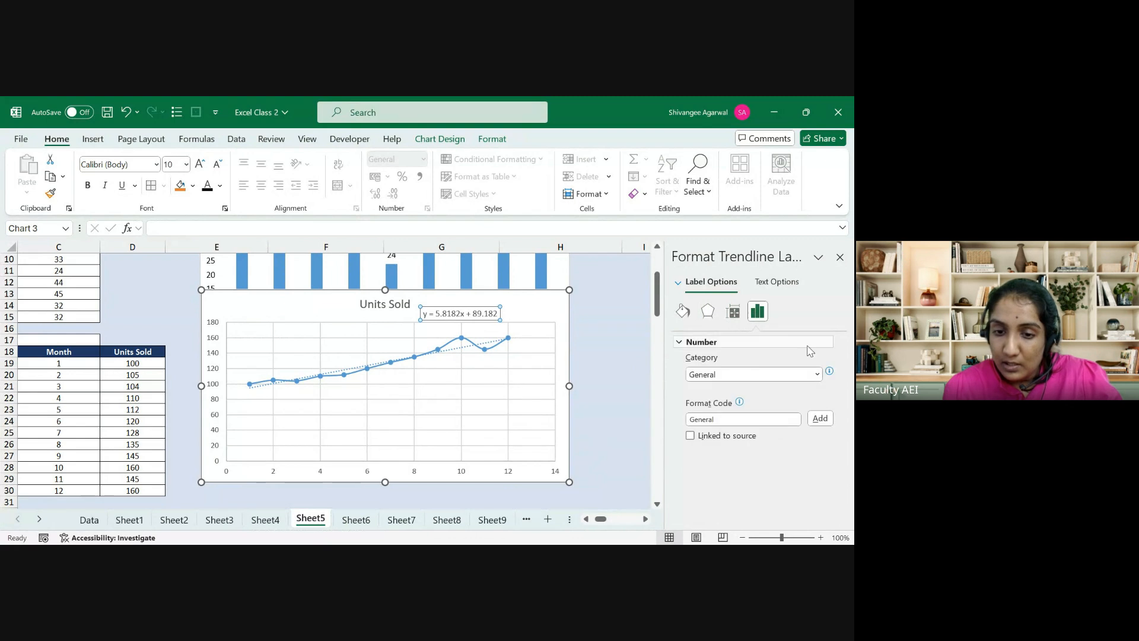
click(461, 347)
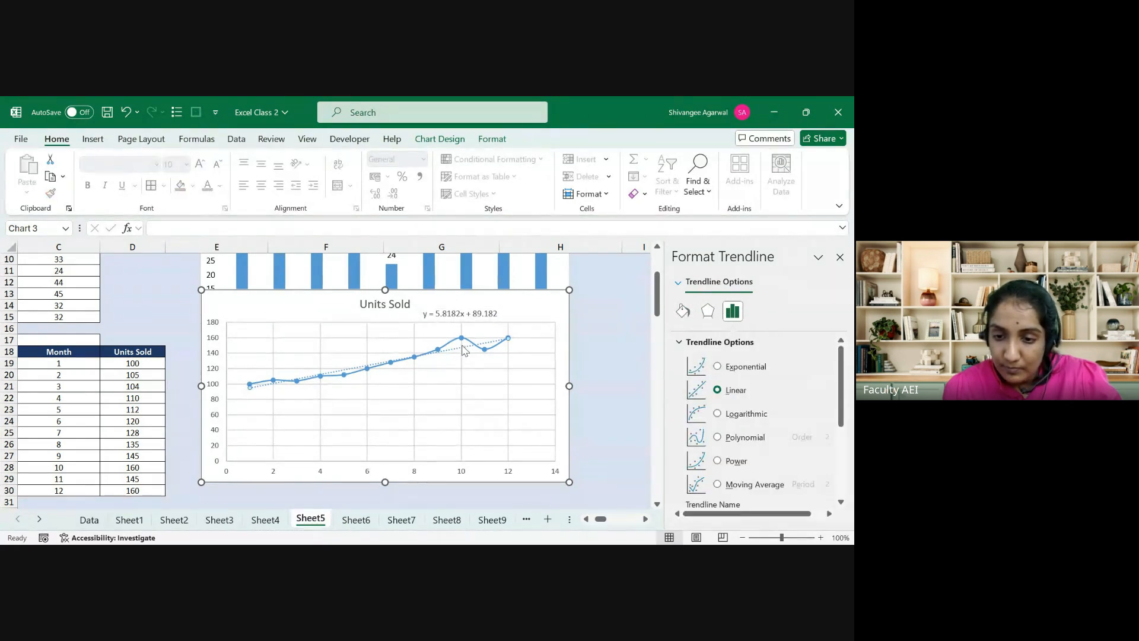
Step: Turn on Display R-squared value so R² = 0.9316 appears under the equation
click(734, 368)
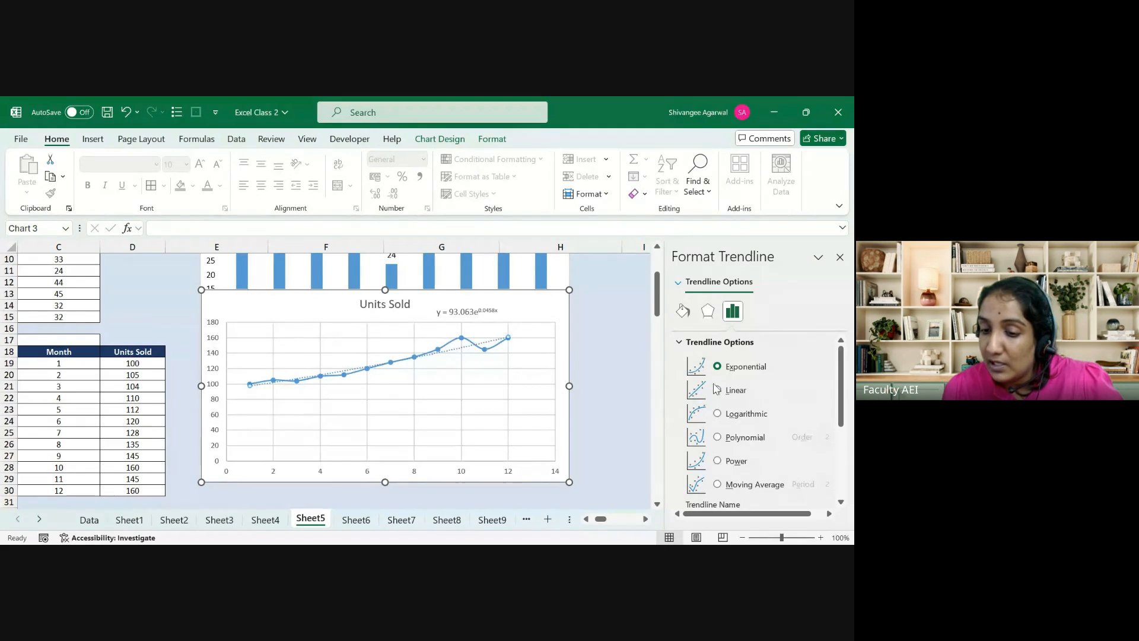
click(717, 390)
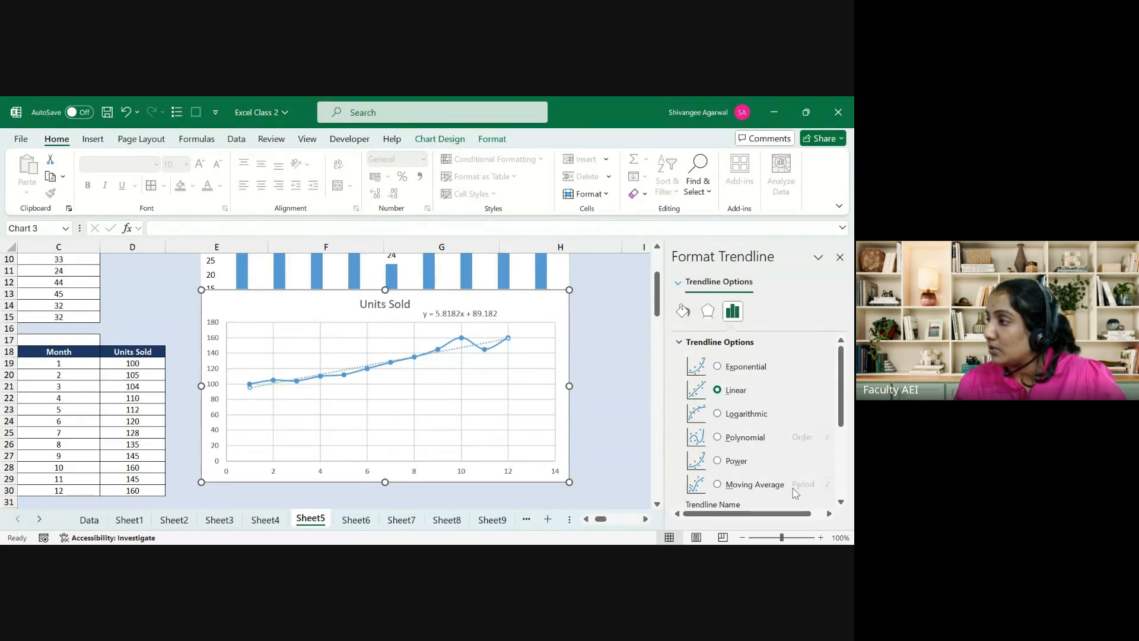
drag(841, 419, 844, 503)
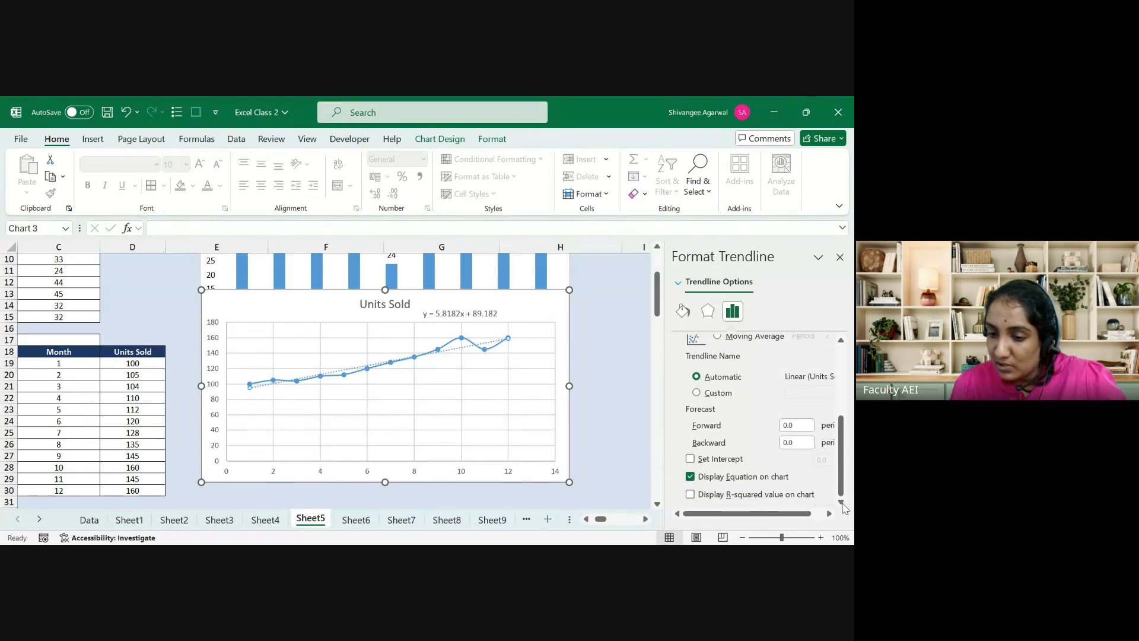
click(737, 495)
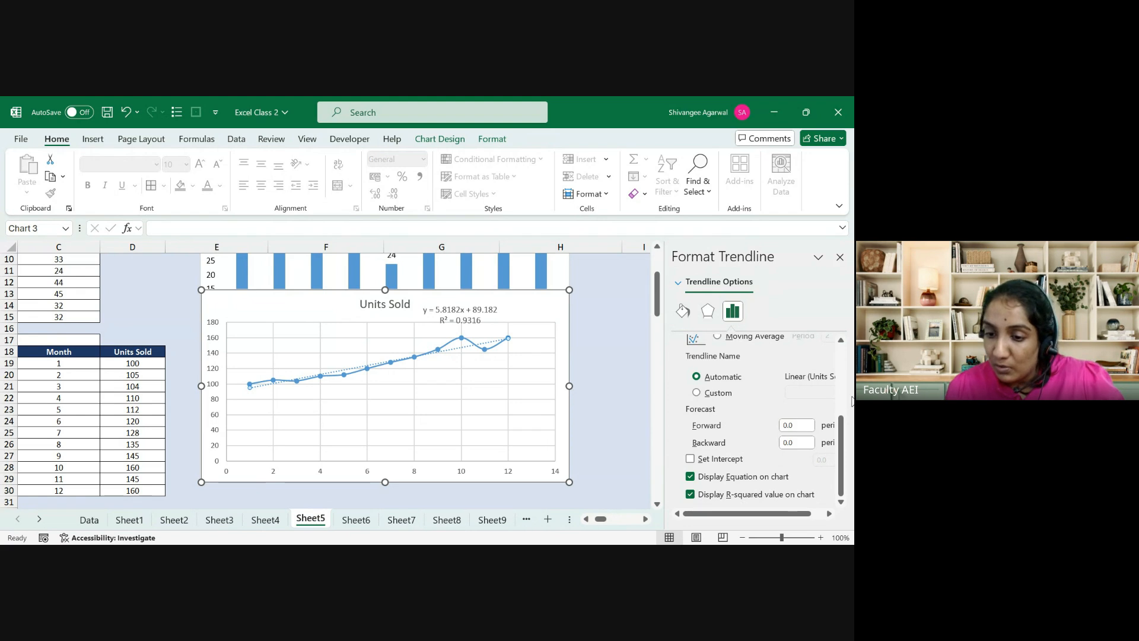
scroll(845, 446, up, 5)
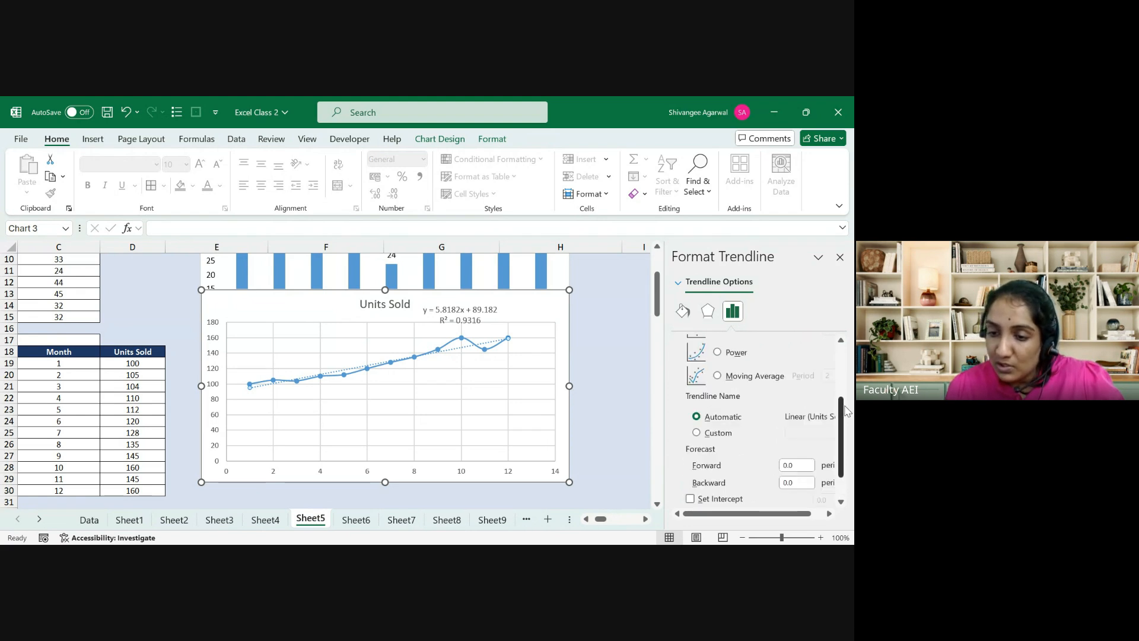
Step: Compare Exponential and Logarithmic fits, keep the Linear trendline, and close Format Trendline
click(718, 366)
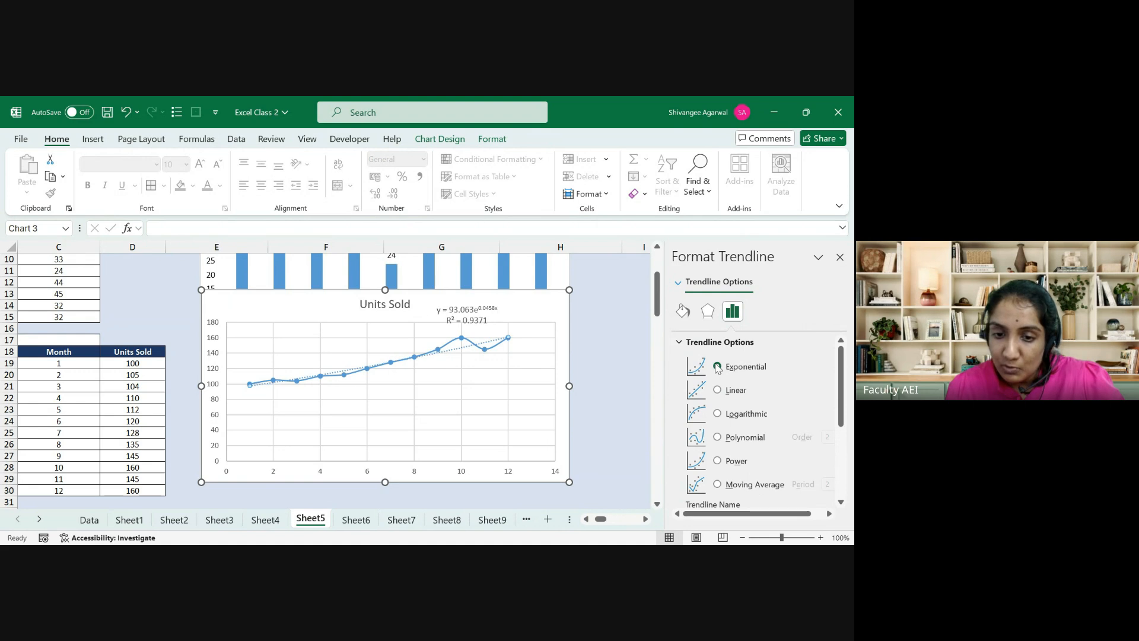
click(718, 389)
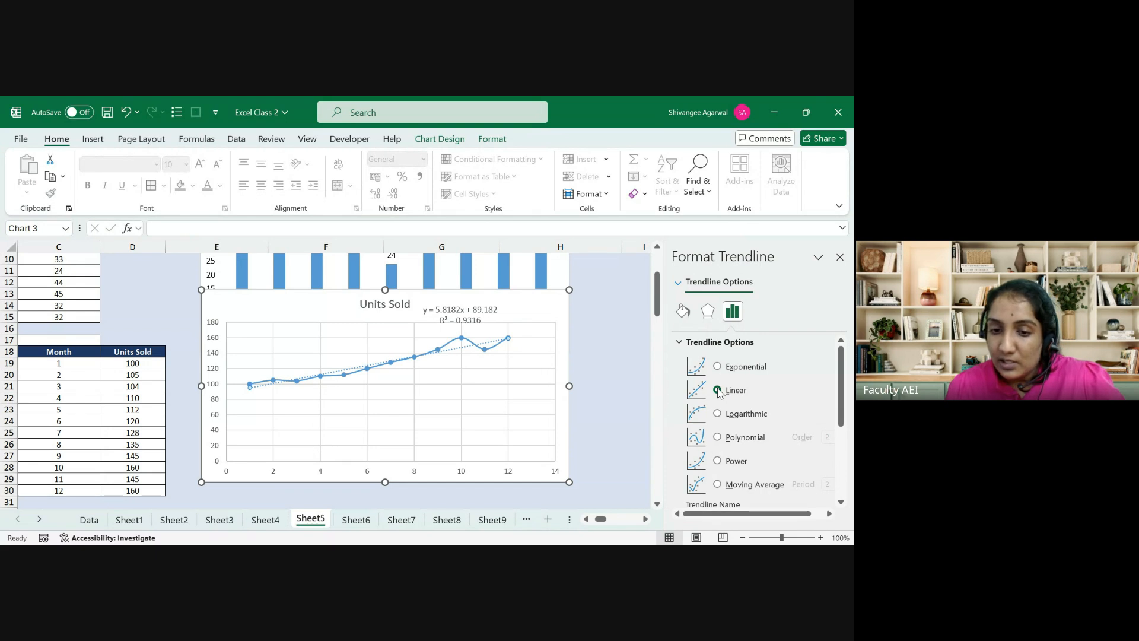
click(718, 414)
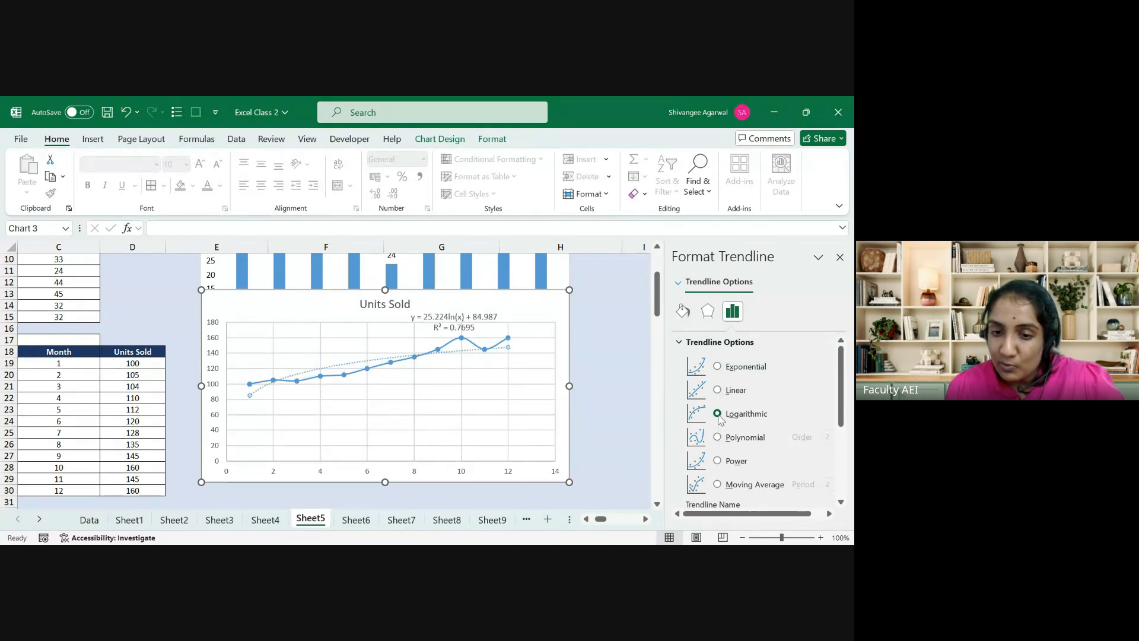
click(718, 391)
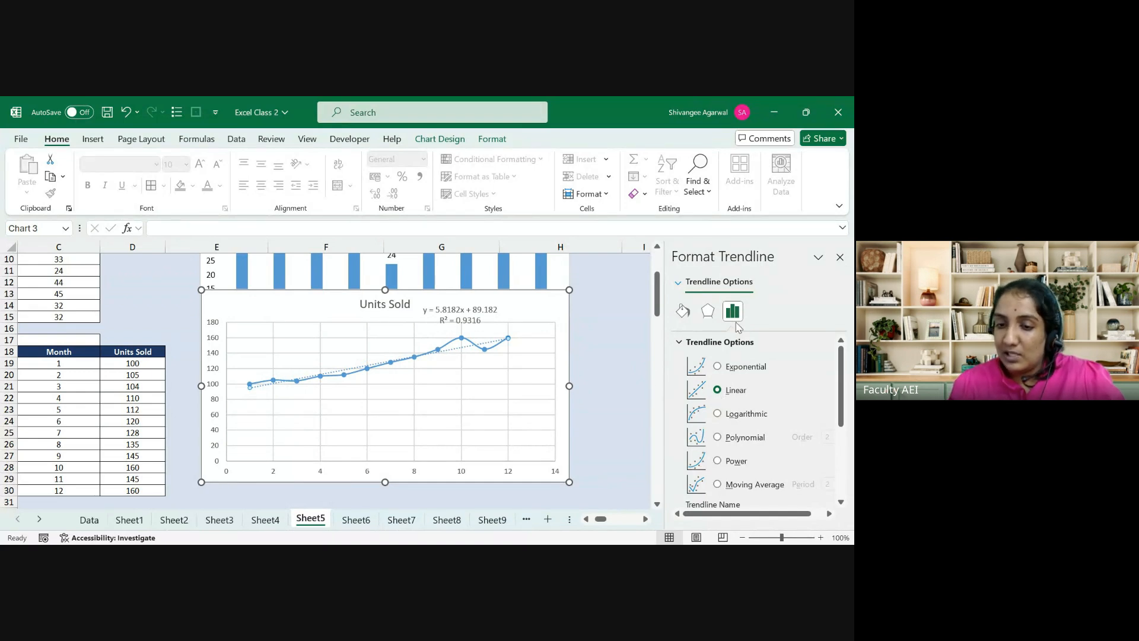
click(839, 258)
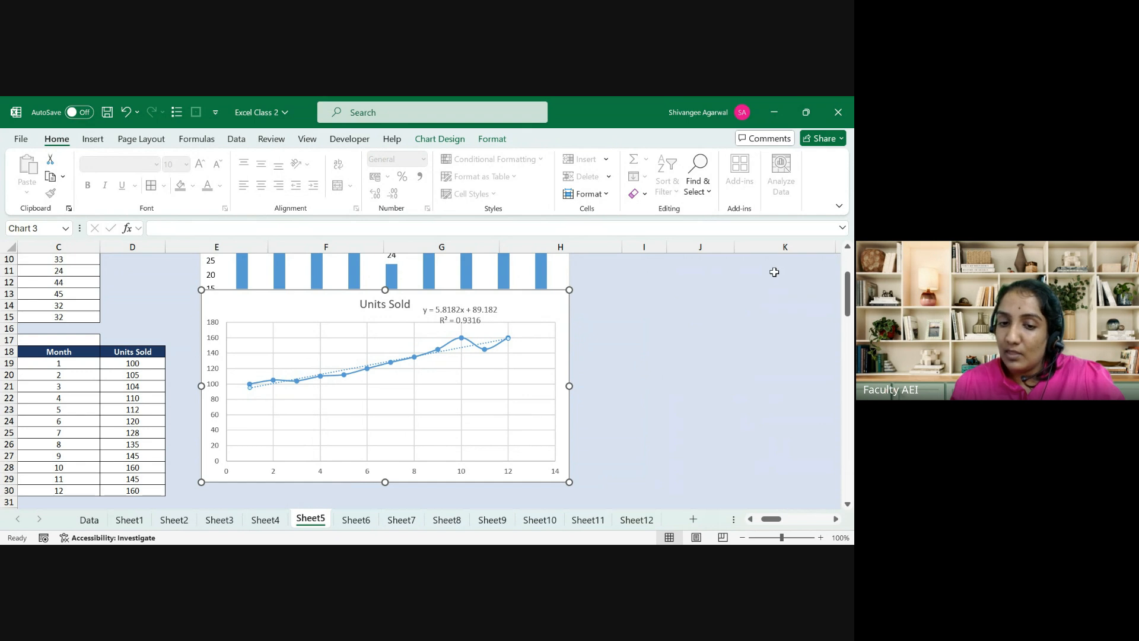
Step: Deselect the chart and scroll left until columns A and B are in view
click(486, 307)
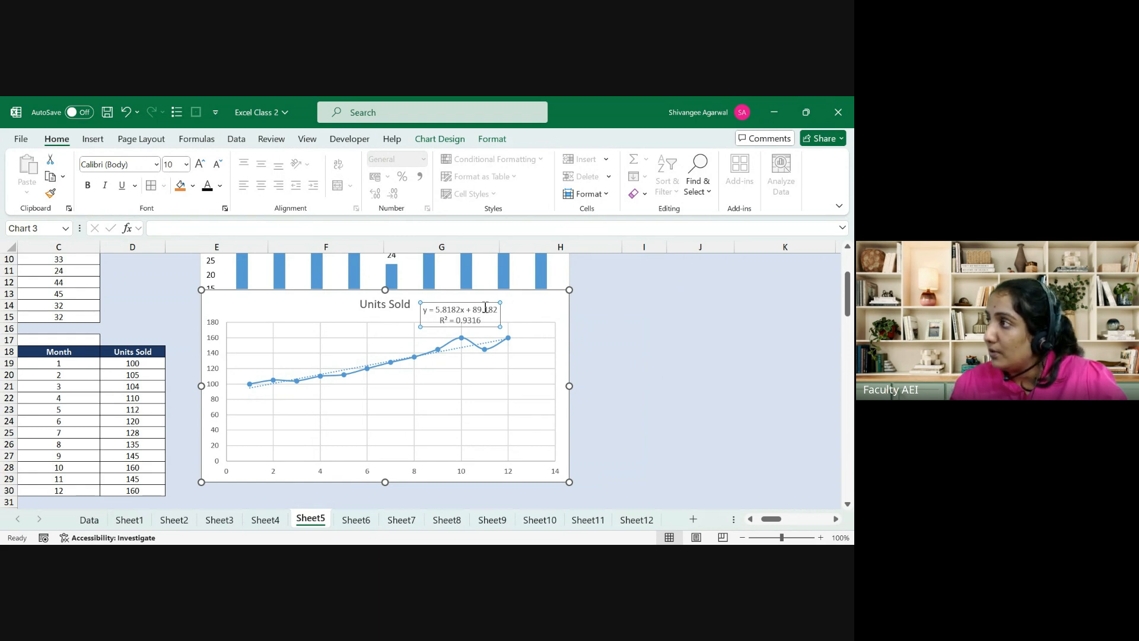
click(632, 401)
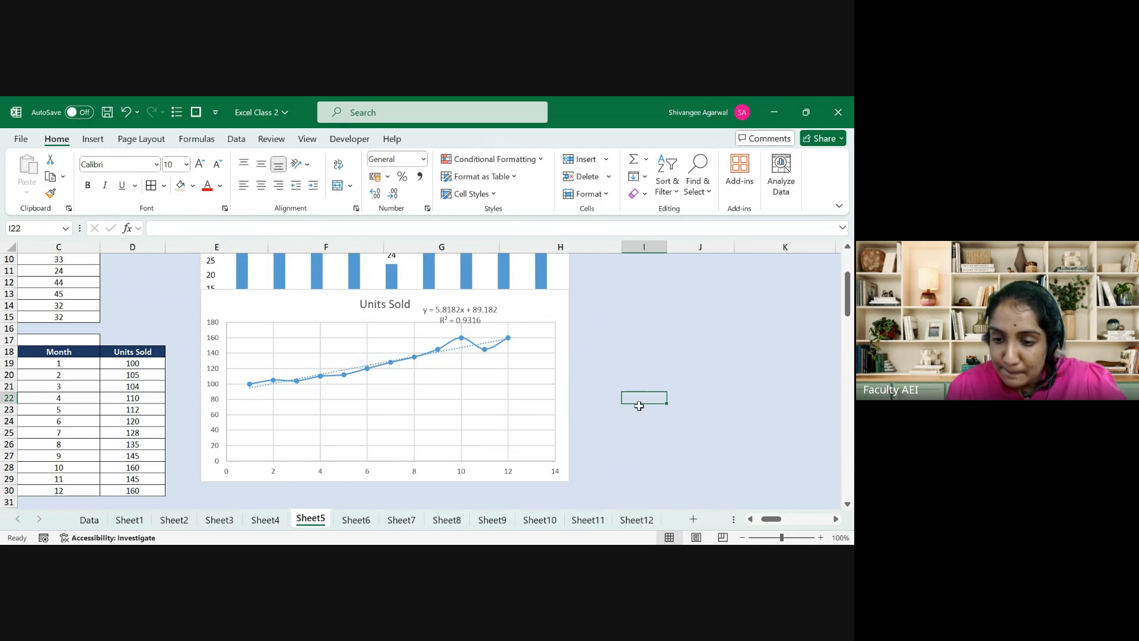
drag(769, 519, 768, 519)
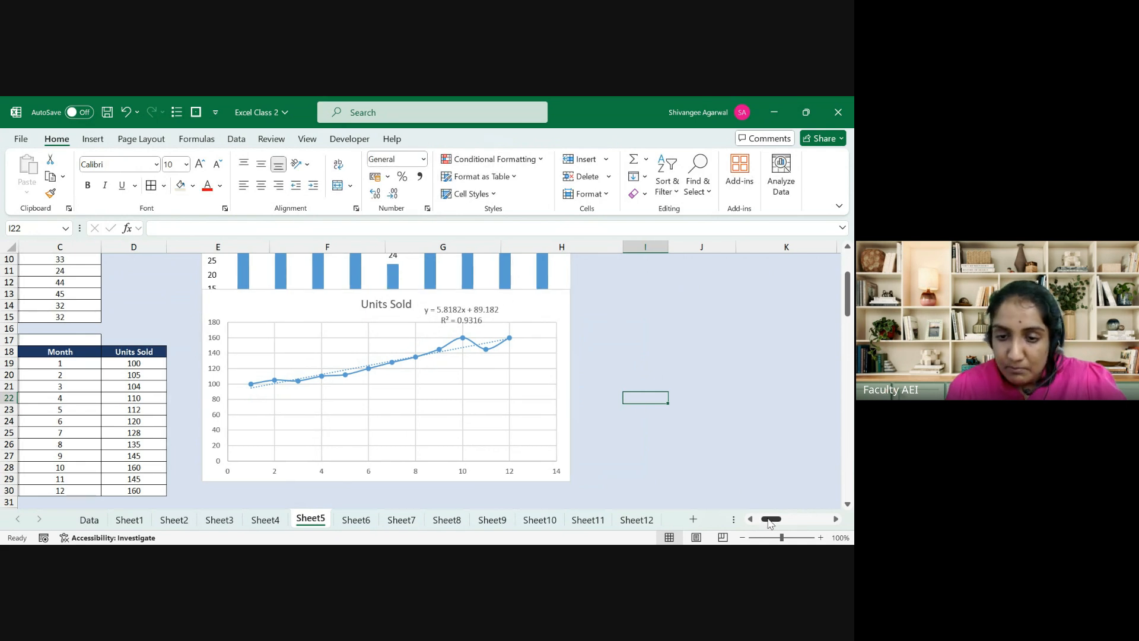
click(750, 519)
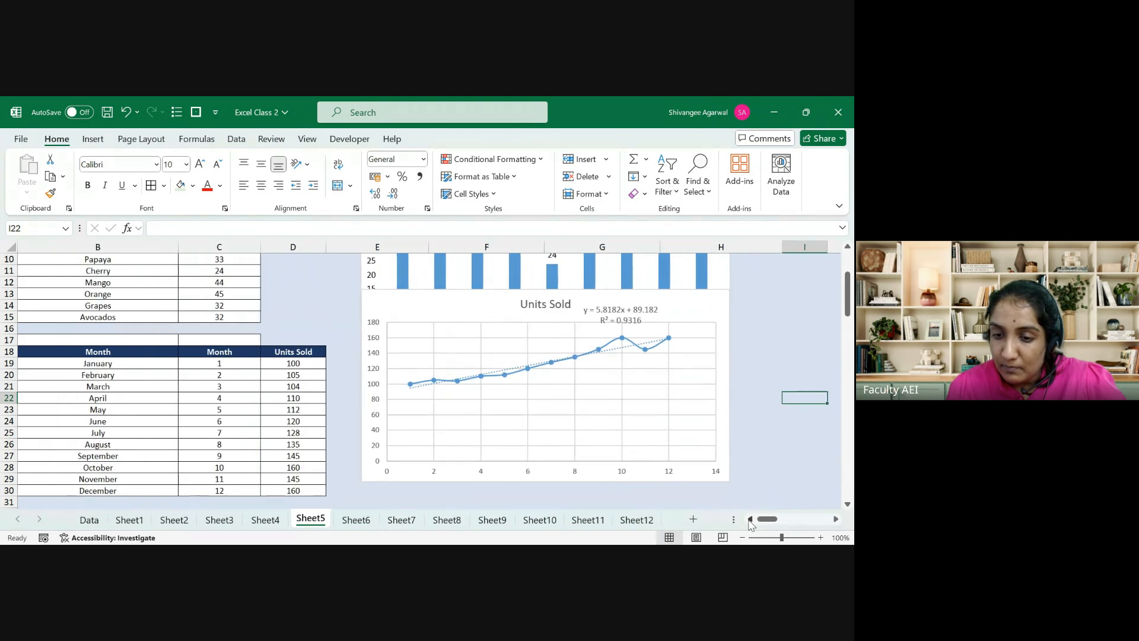
click(750, 520)
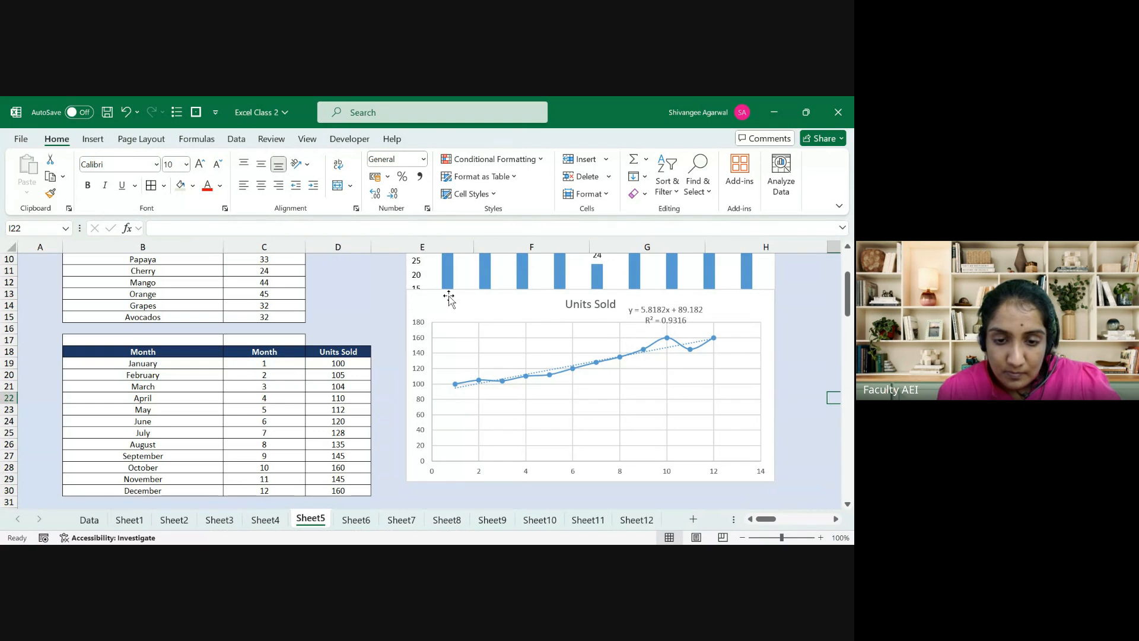
Step: Move the Units Sold line chart and the fruit bar chart to the right of the table
drag(448, 297, 518, 318)
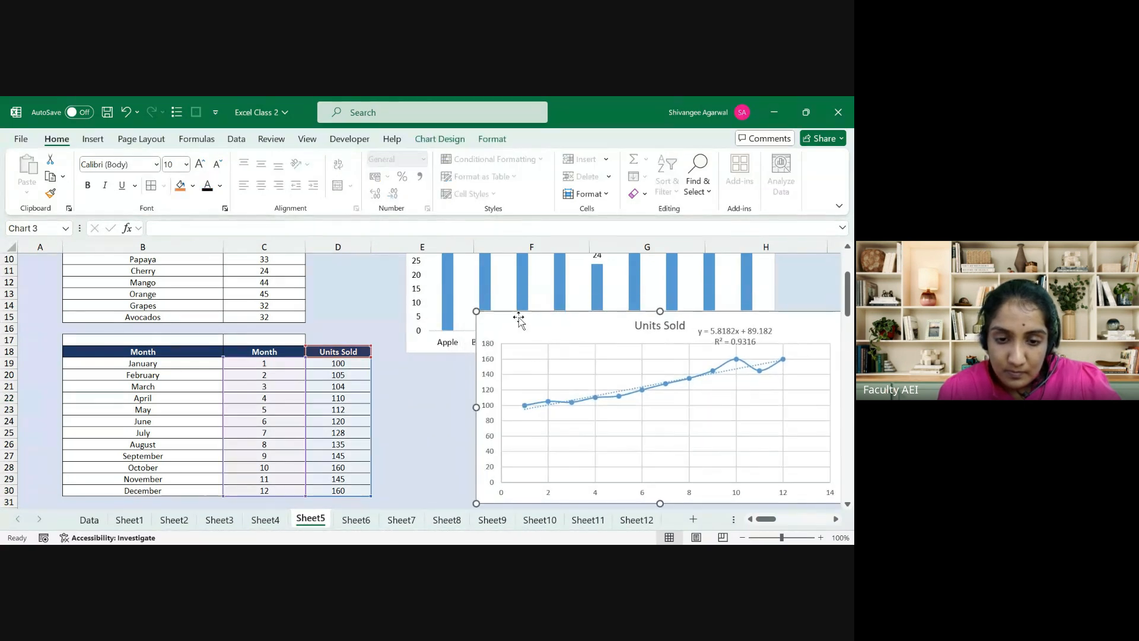
click(416, 343)
drag(415, 343, 488, 338)
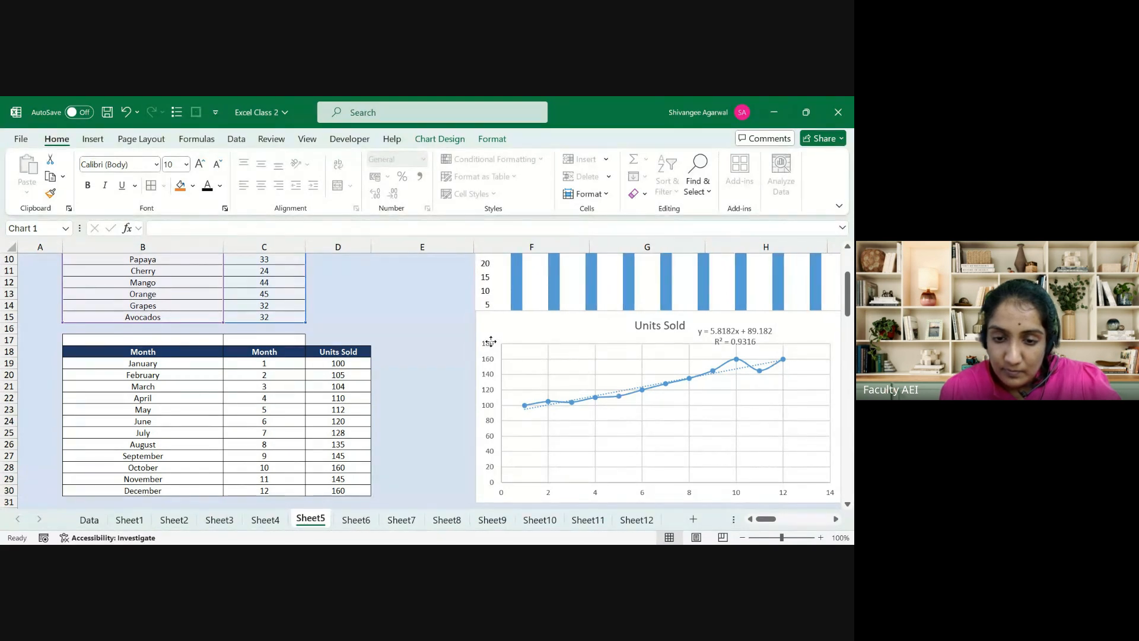
click(354, 342)
Step: Check the Units Sold range from D18 down, then select the line chart's data series
click(355, 347)
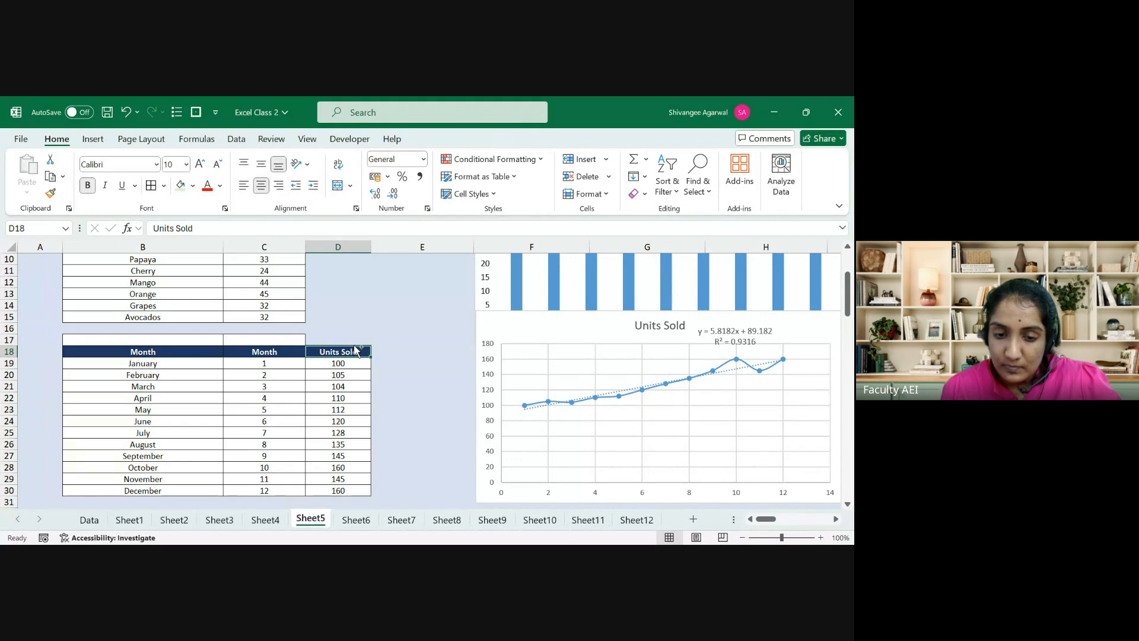
key(ctrl+shift+Down)
click(354, 349)
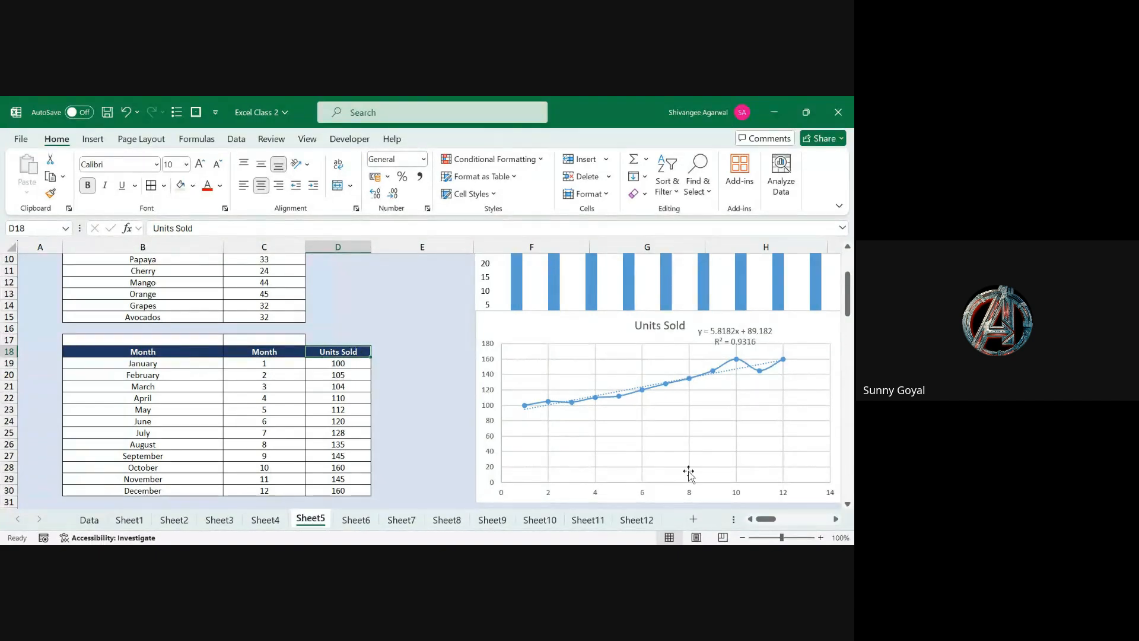
click(607, 400)
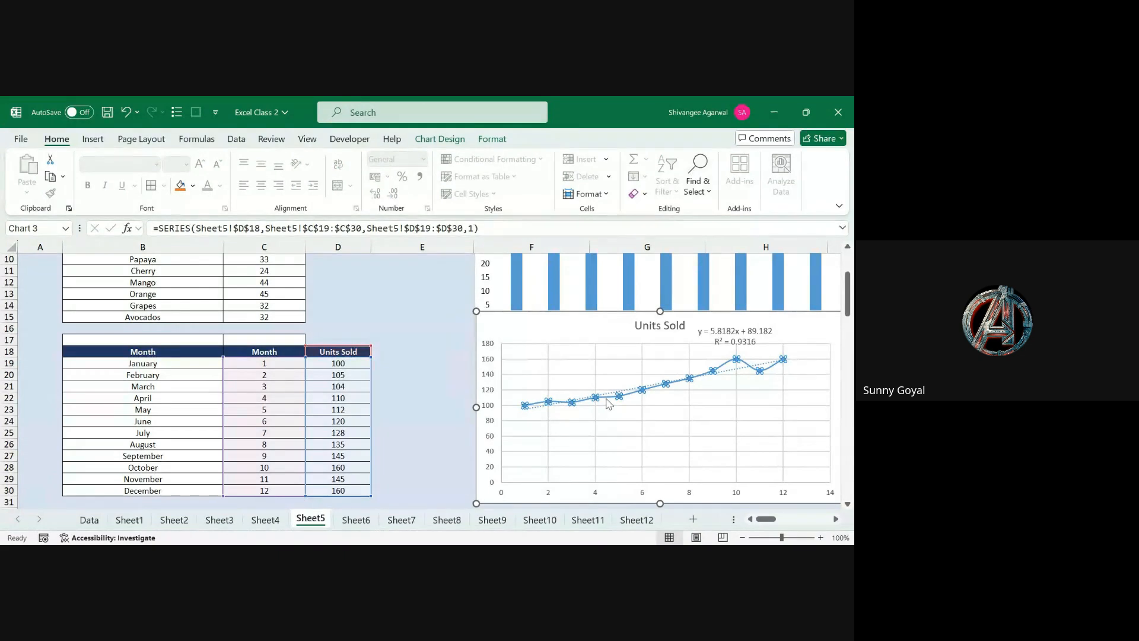
Step: Open Format Data Series for the Units Sold line and review its effects, marker and axis options
double_click(651, 396)
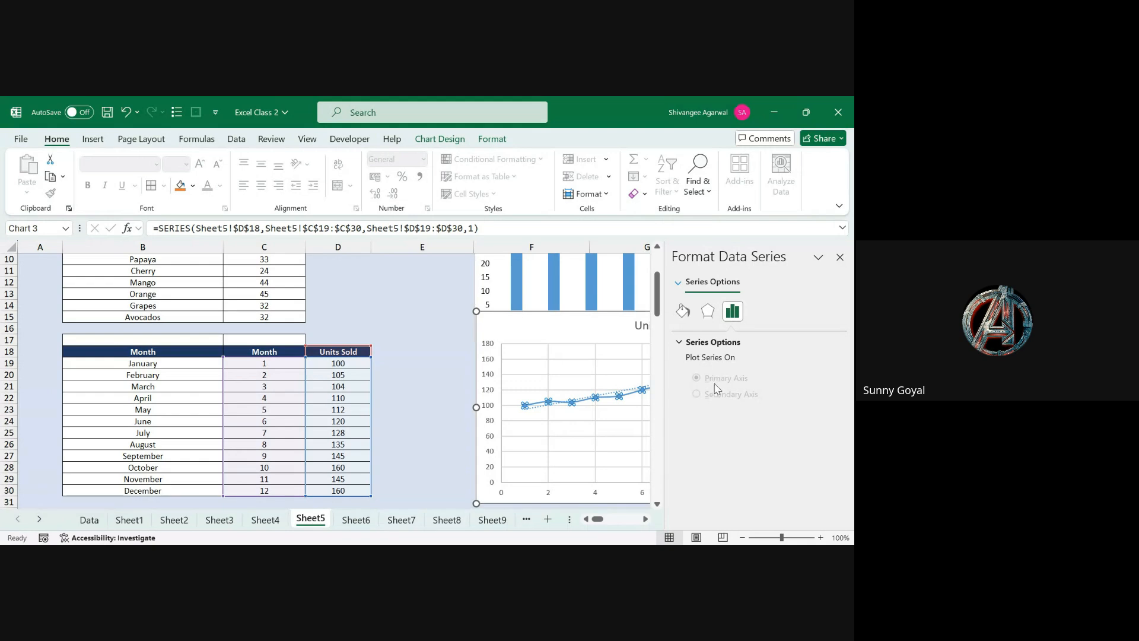
click(707, 311)
click(683, 312)
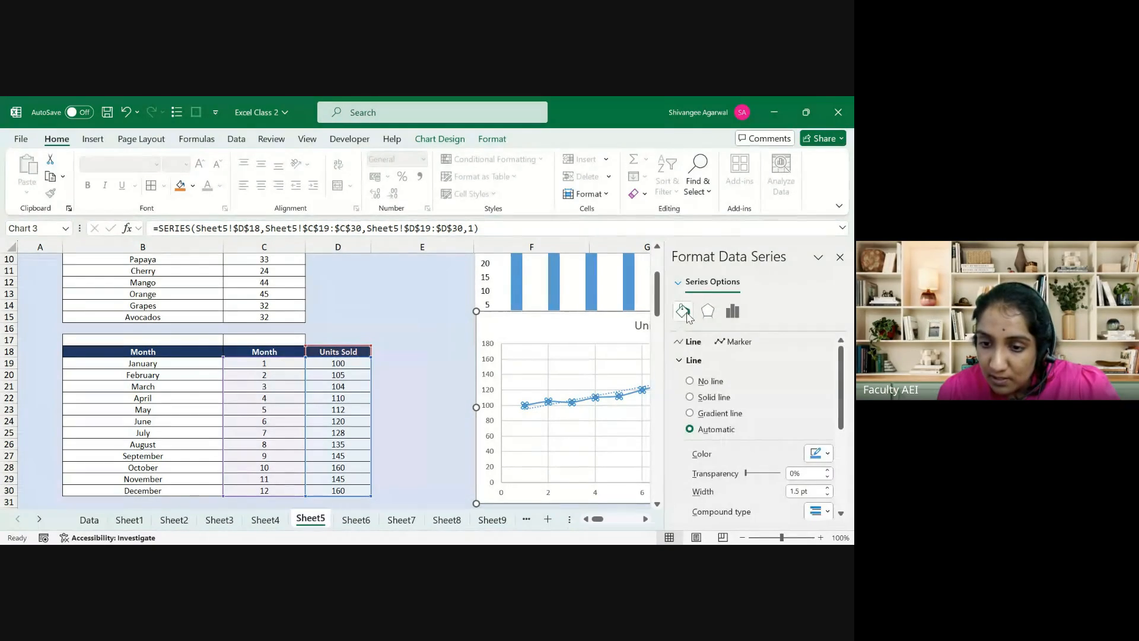
click(645, 519)
click(645, 520)
click(646, 520)
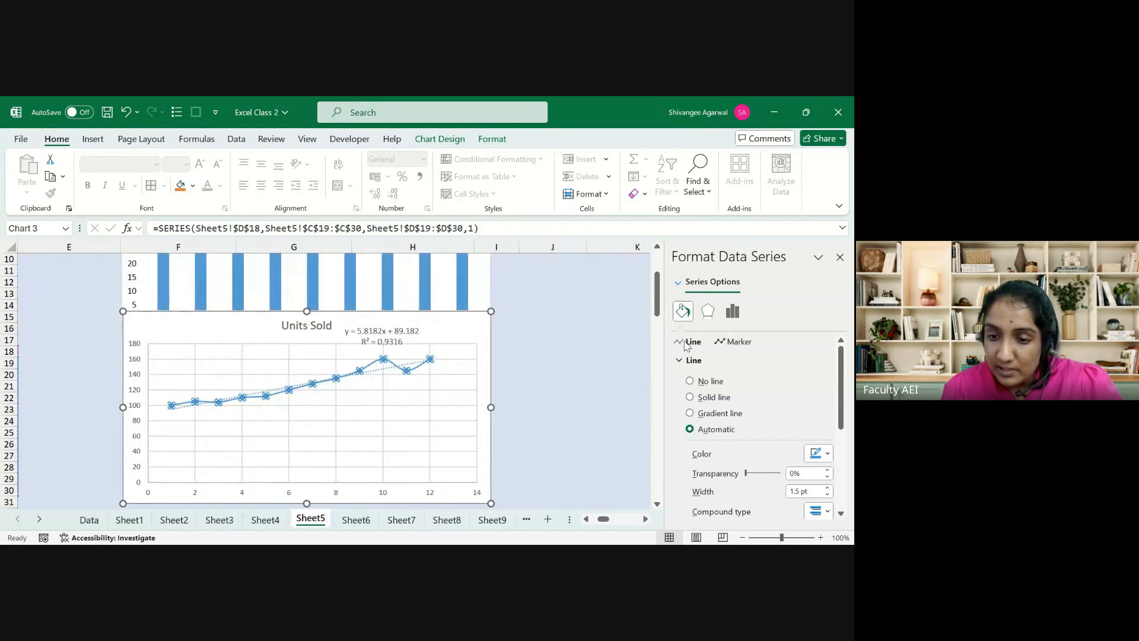
click(746, 344)
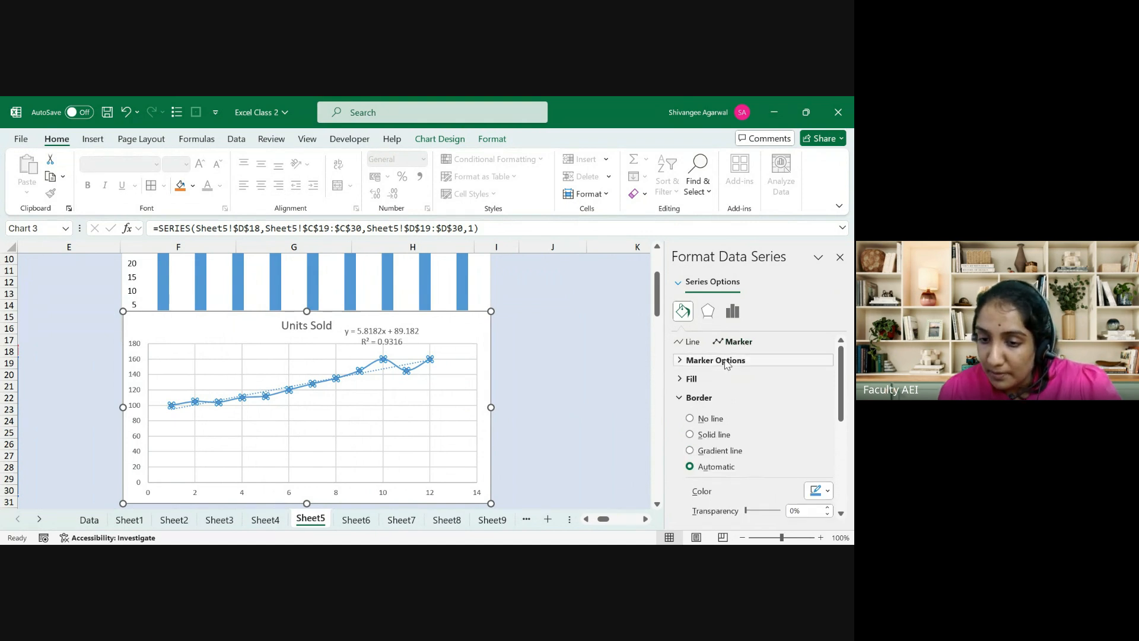
click(725, 361)
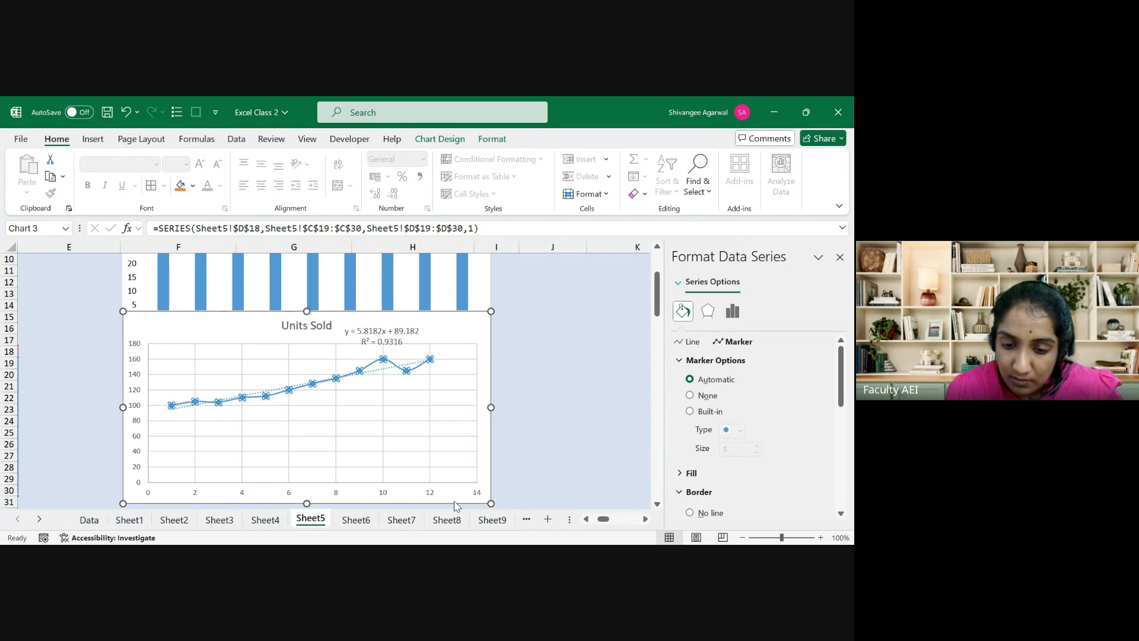
click(733, 311)
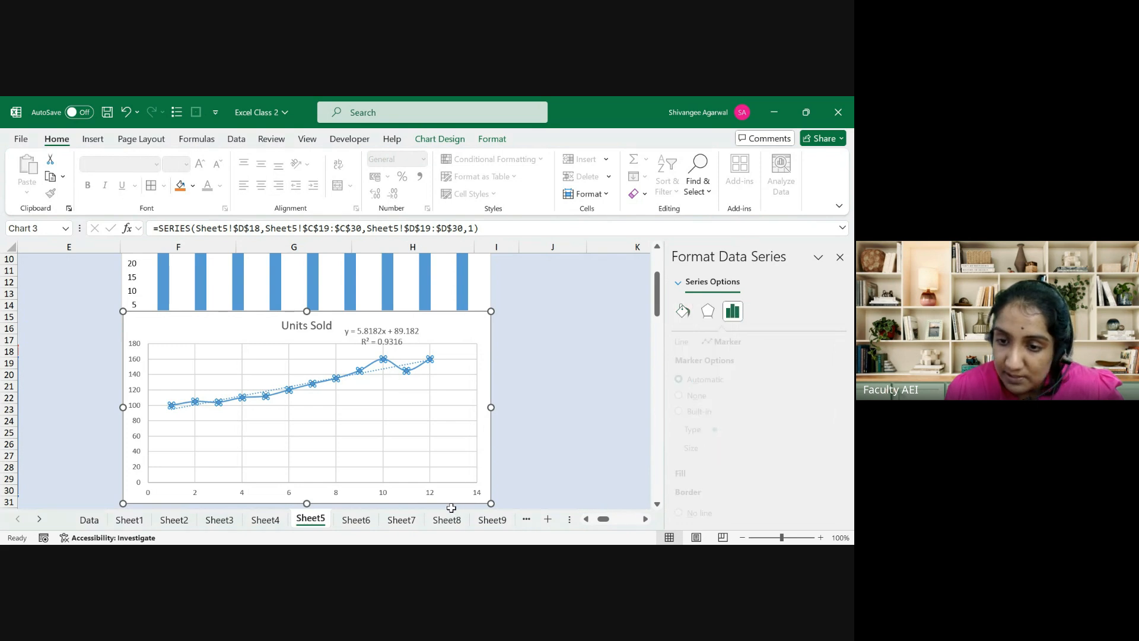
click(682, 313)
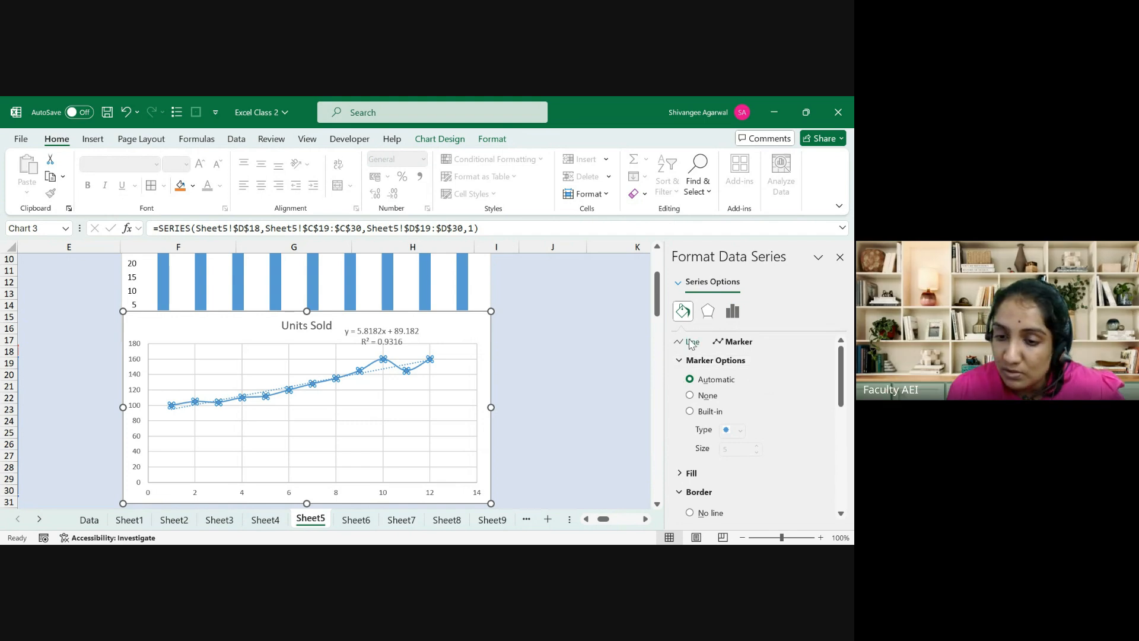
Step: Fill the series markers with yellow and set the line to a solid line
click(692, 343)
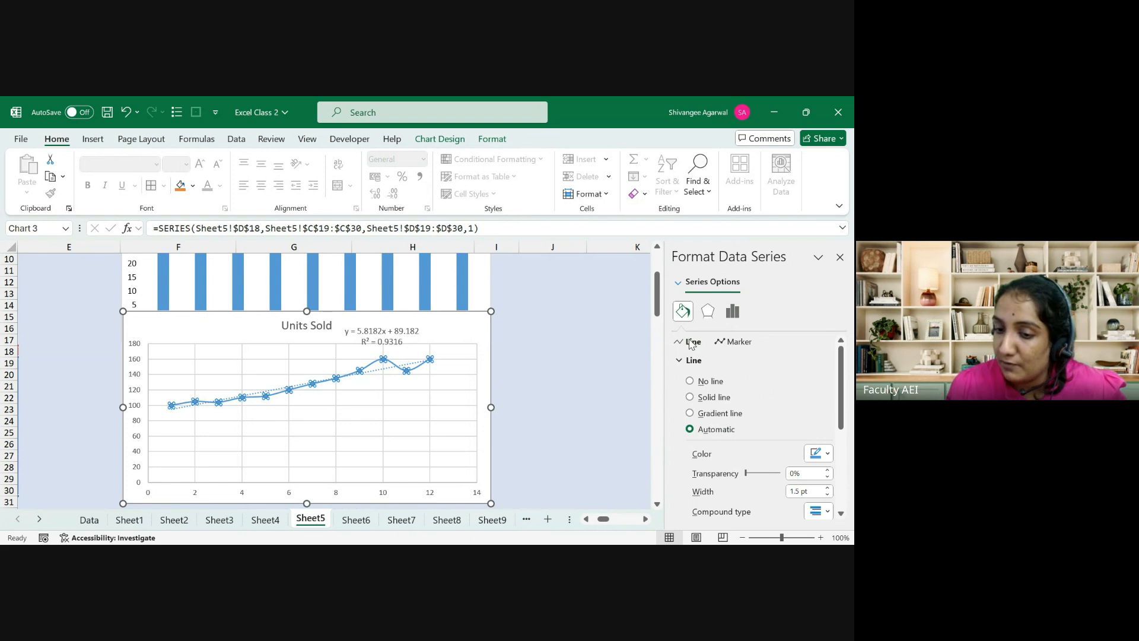
click(732, 344)
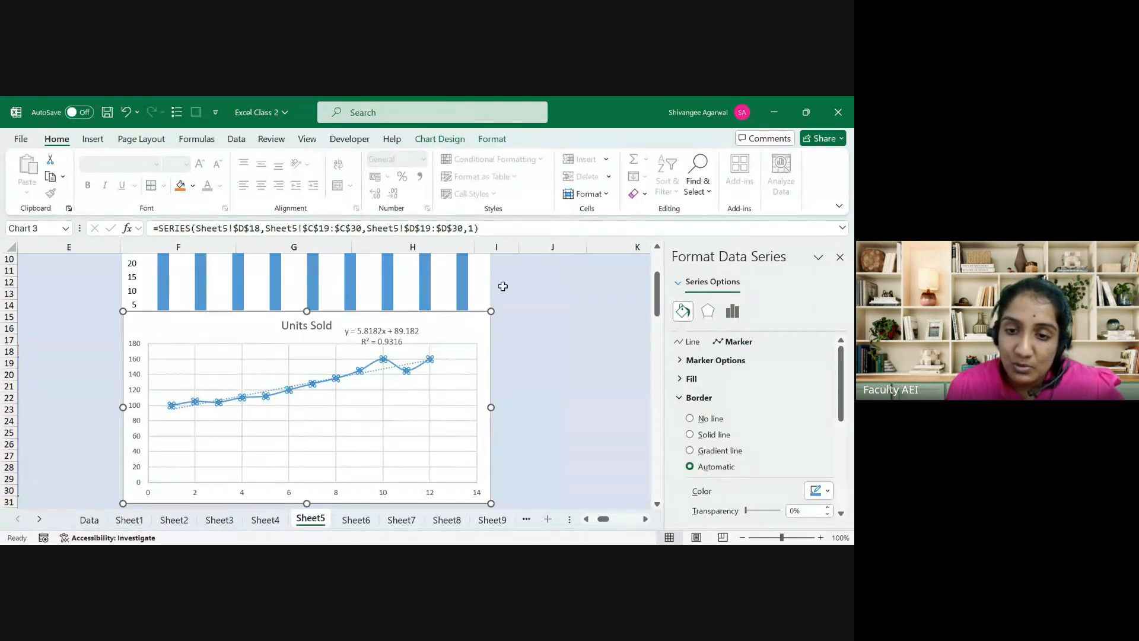
click(187, 187)
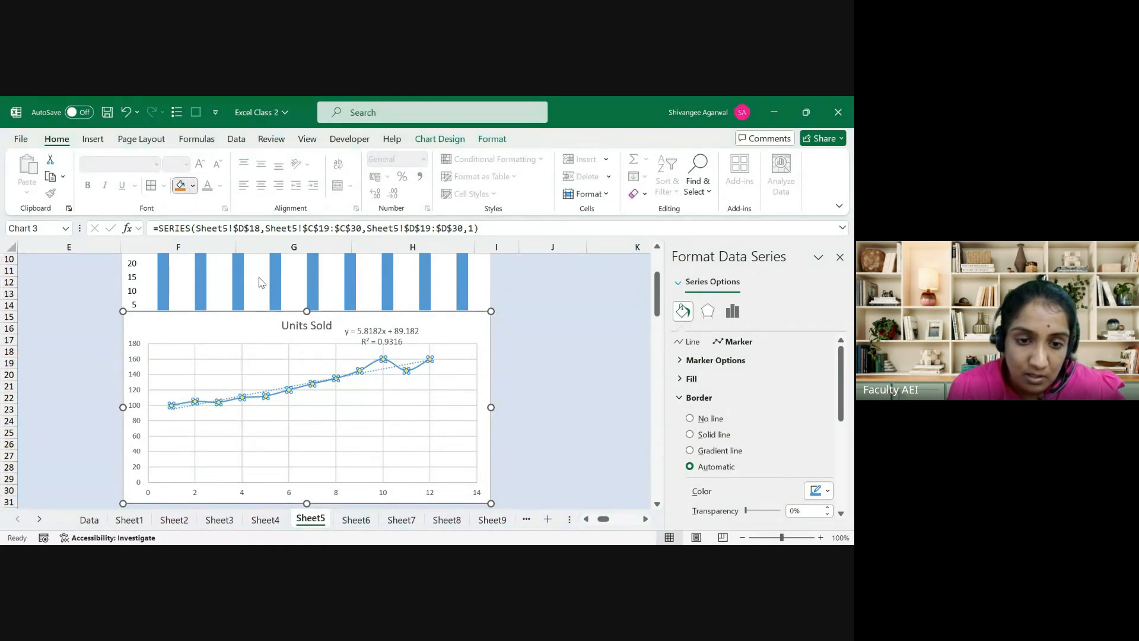
click(686, 343)
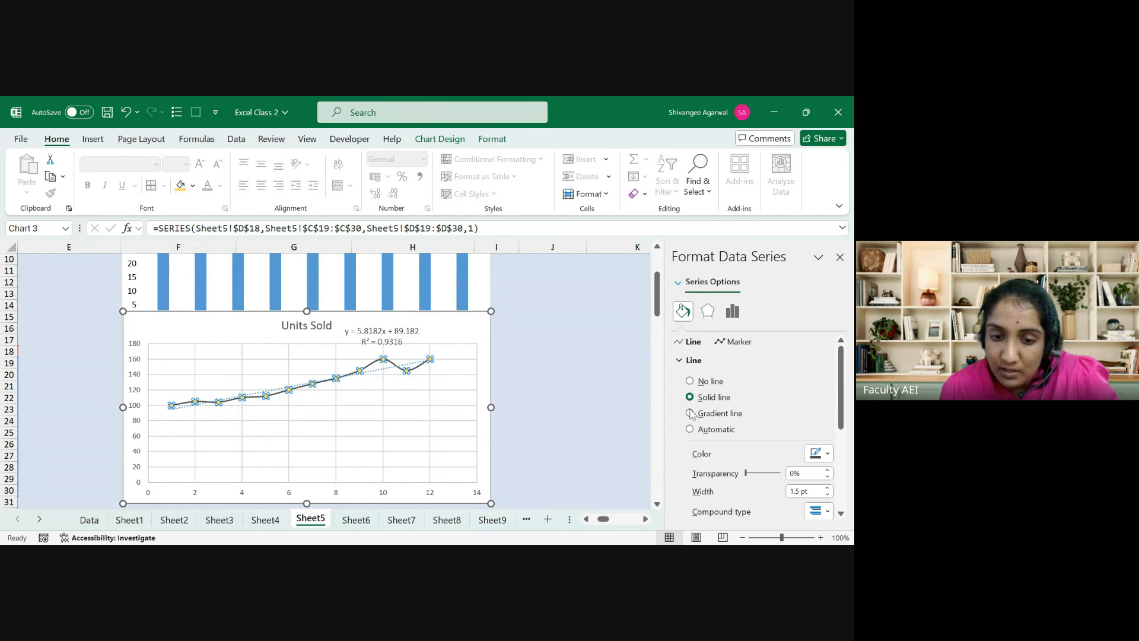
click(526, 424)
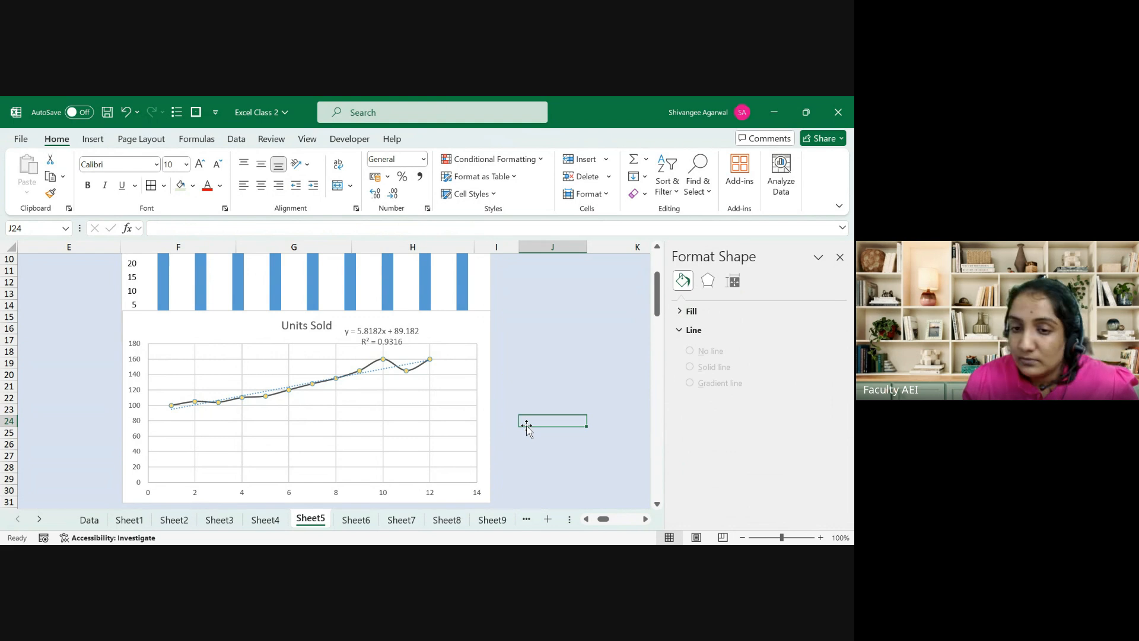
click(482, 314)
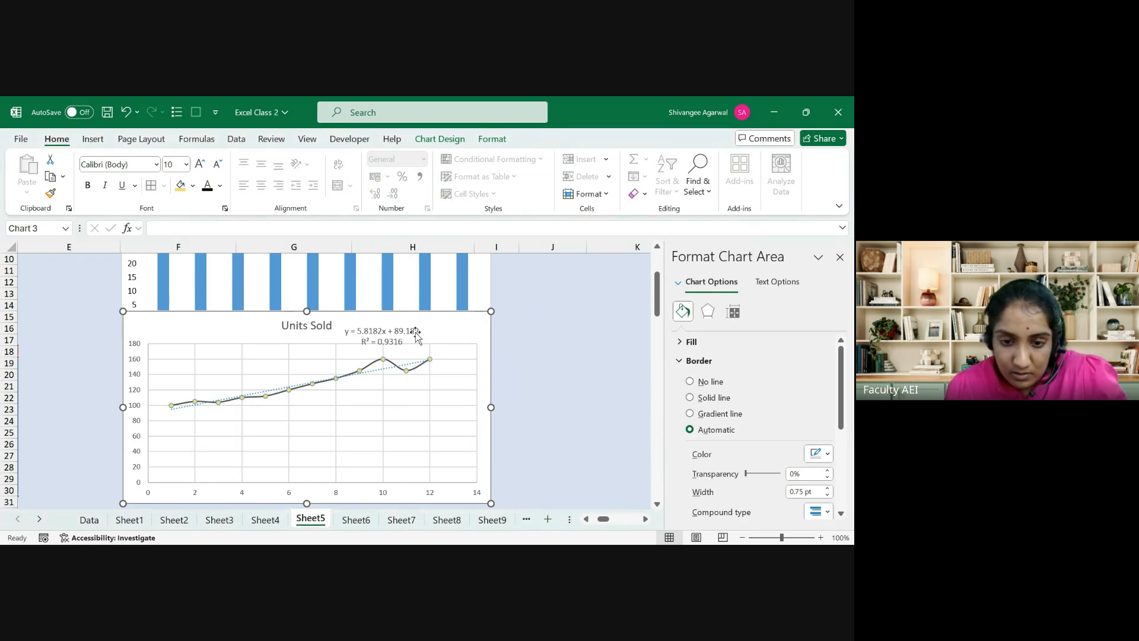
click(391, 365)
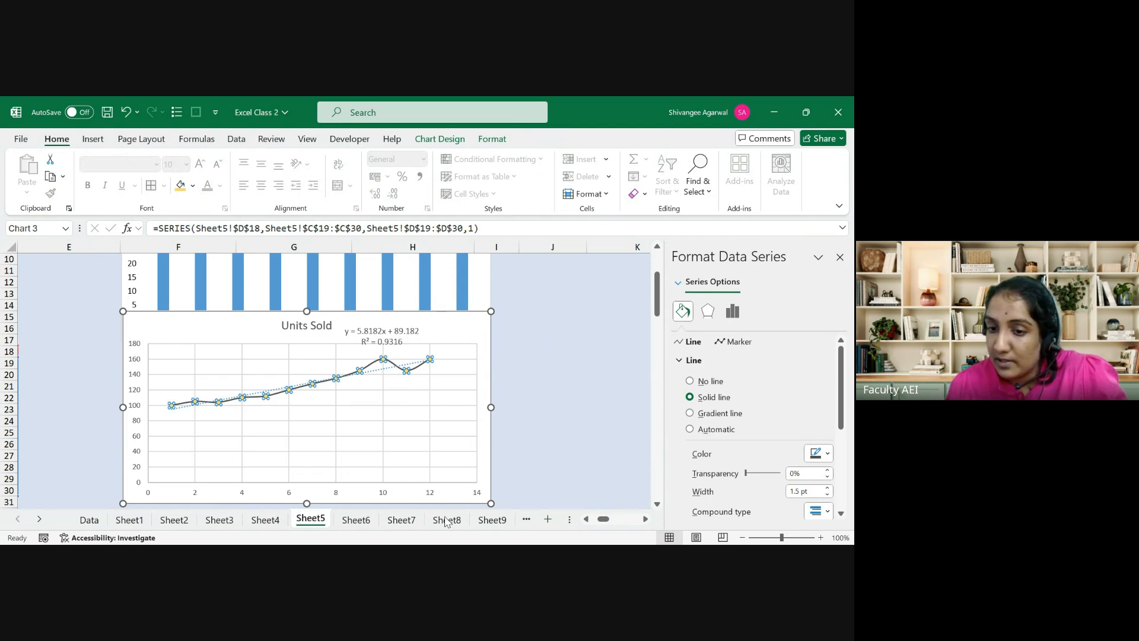
key(ctrl+1)
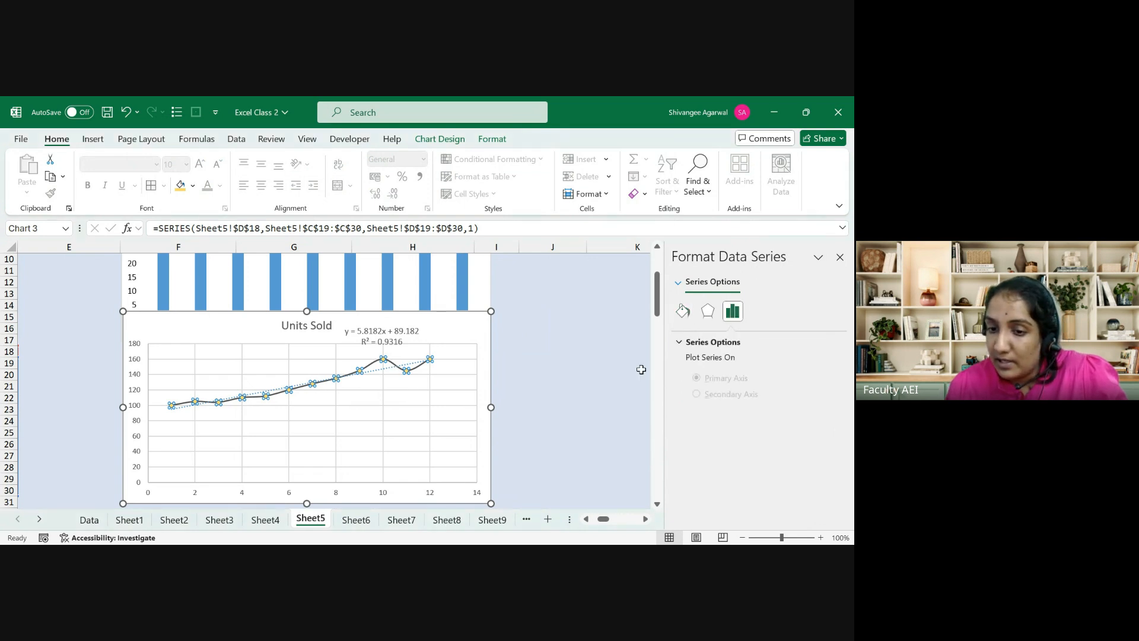
click(684, 311)
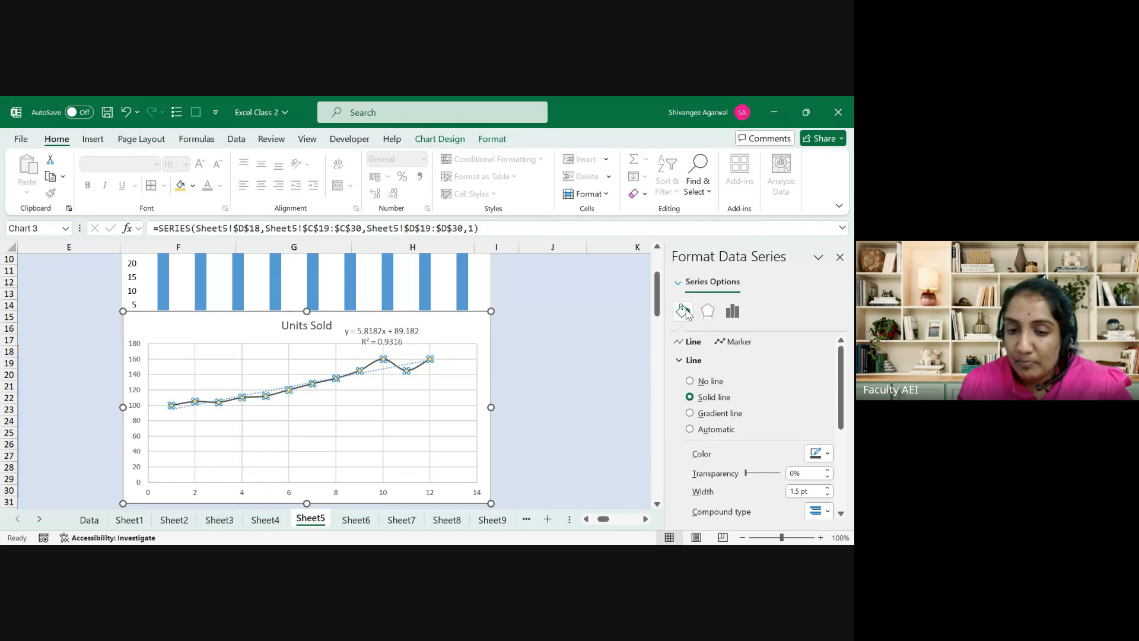
click(91, 315)
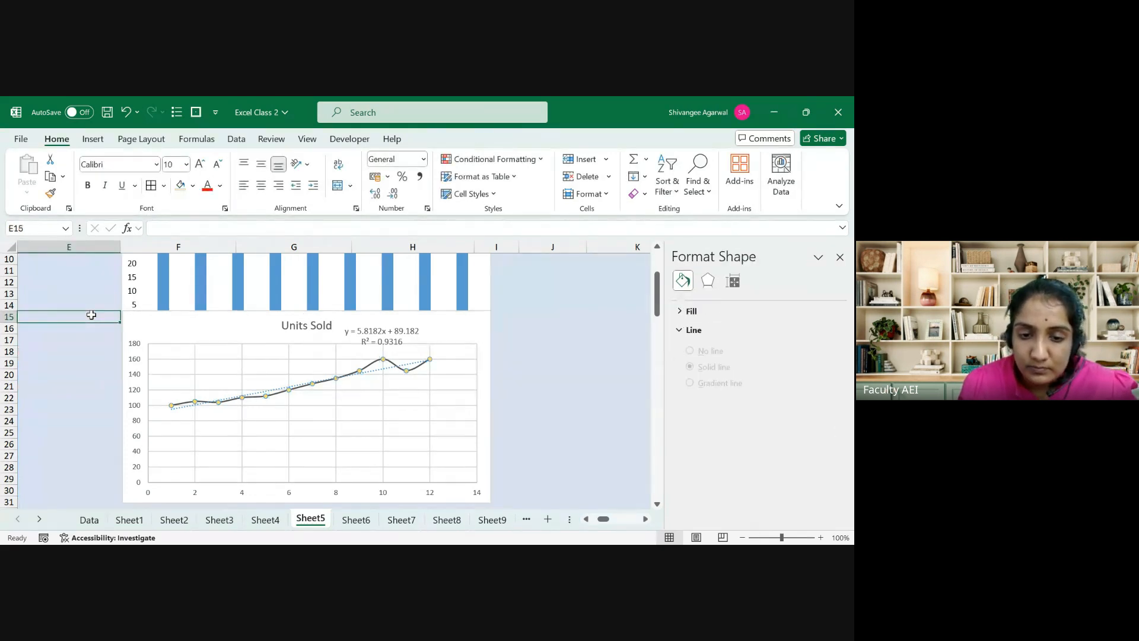
Step: Use the arrow keys to scroll back to column A around row 16
key(Left)
key(Left)
key(Left)
key(Down)
key(Left)
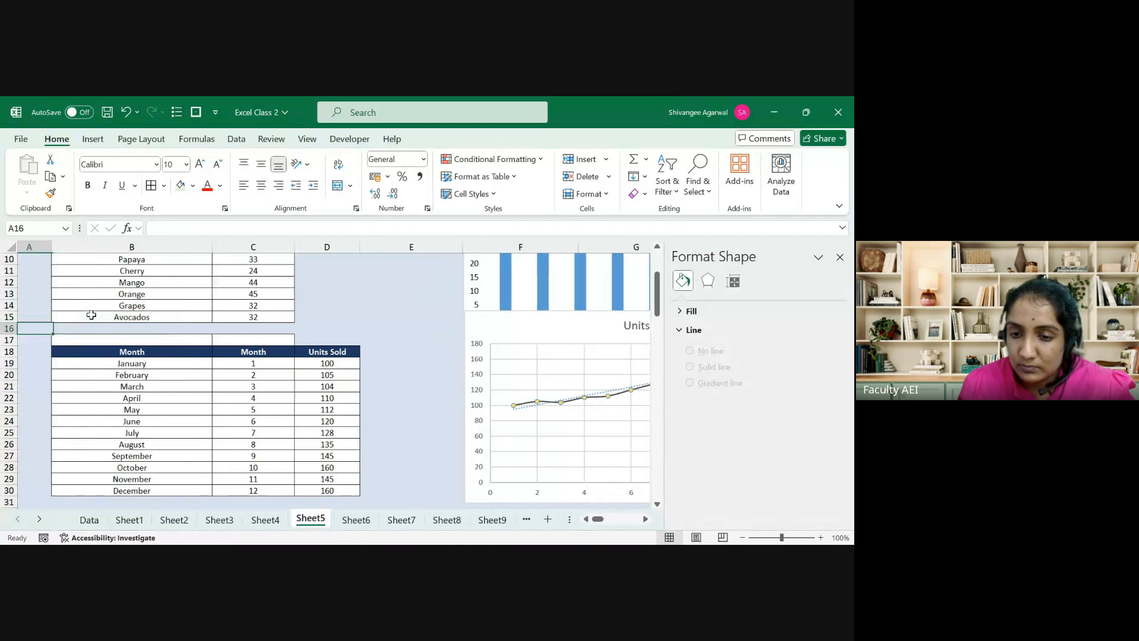
key(Right)
key(Right)
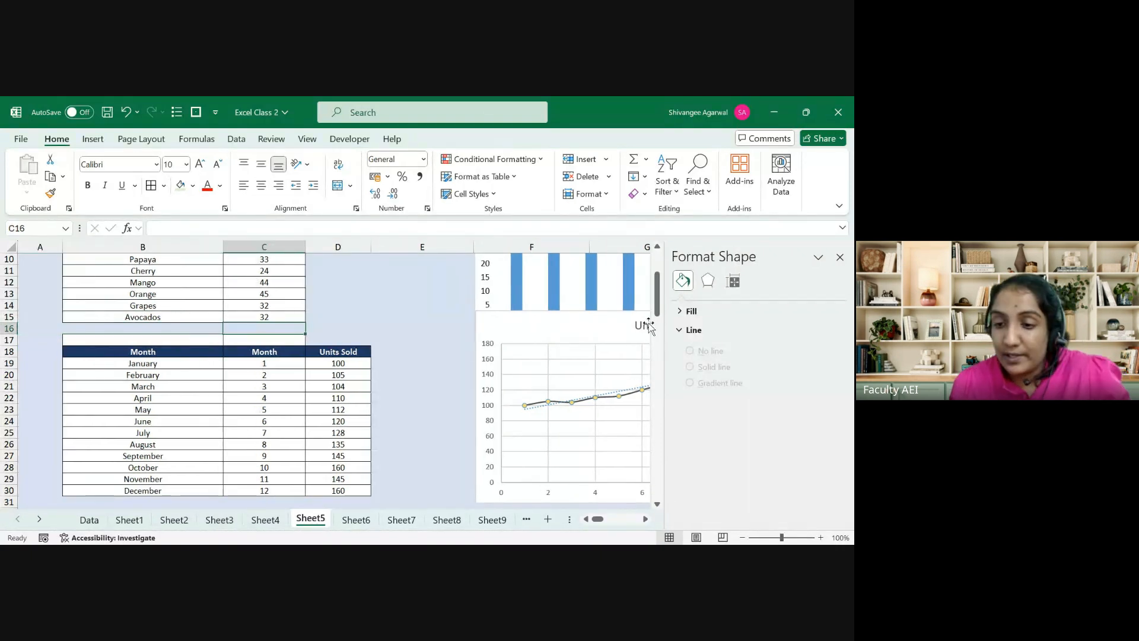
Step: Close the formatting pane, drag the Units Sold chart left beside the table, and select B17:C17
click(839, 257)
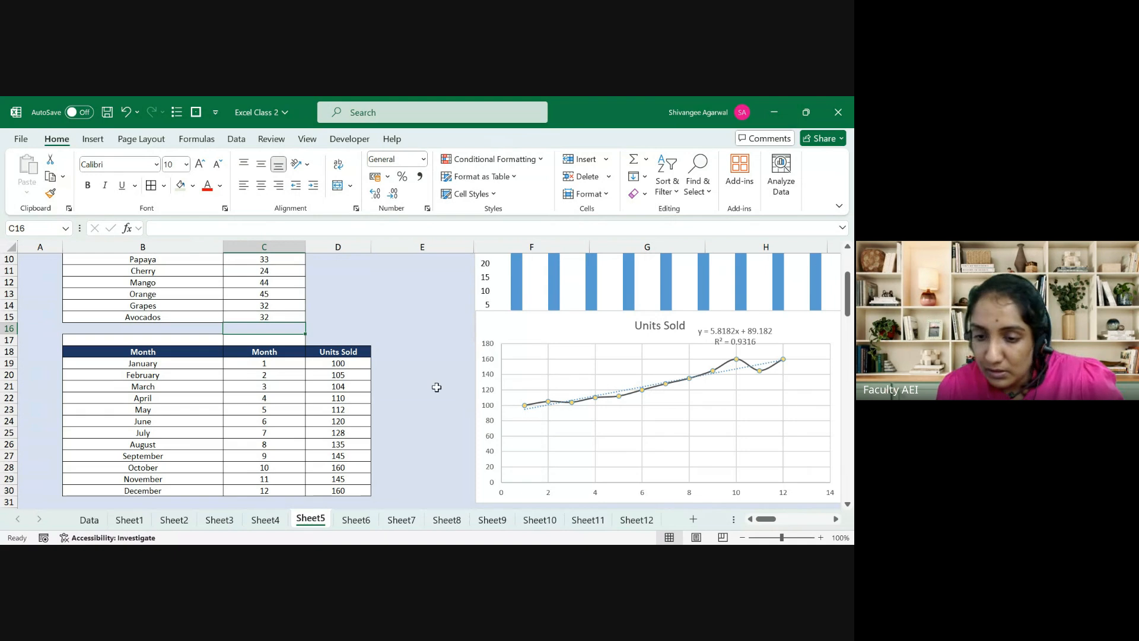
drag(502, 313, 456, 319)
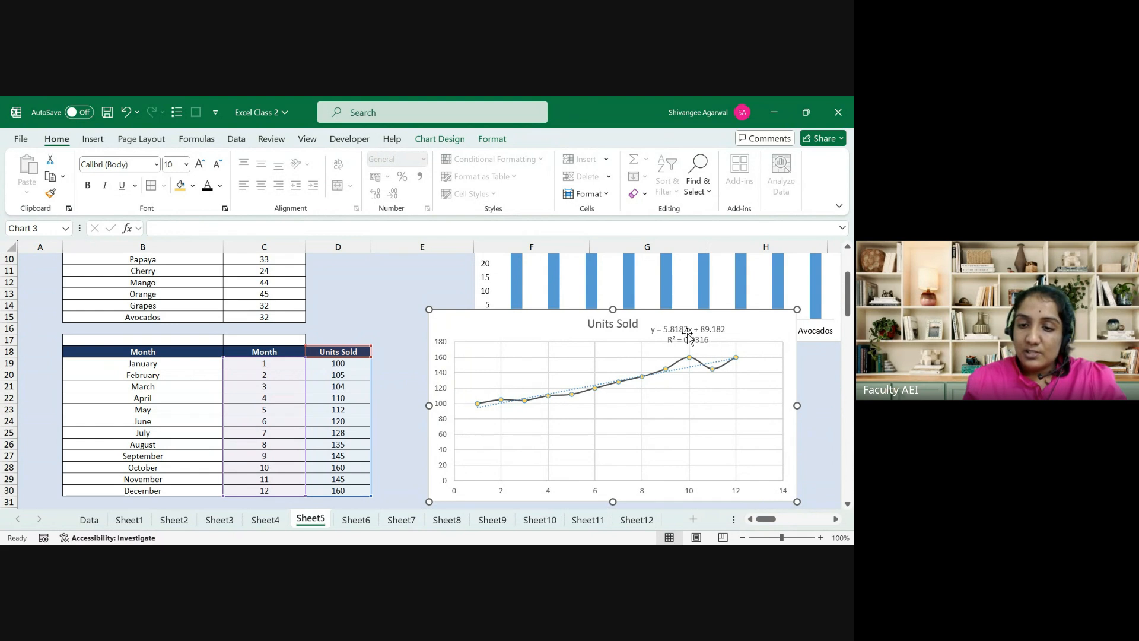
drag(217, 340, 261, 341)
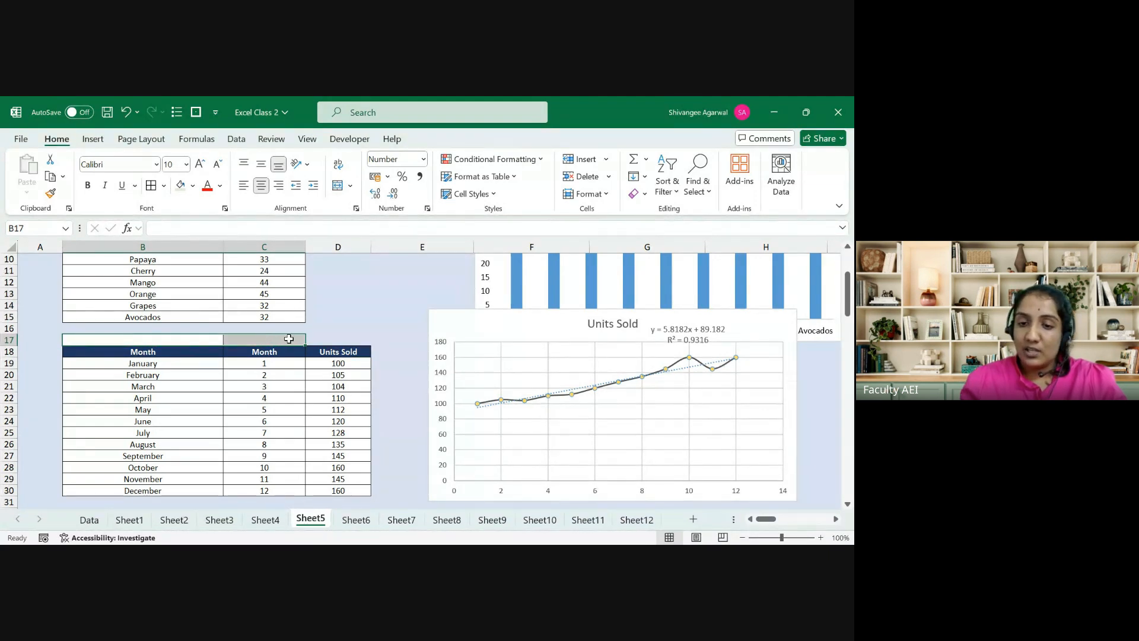
Step: Enter the trend prediction =5.8182*C19+89.182 in E19 for January
click(390, 363)
text(=)
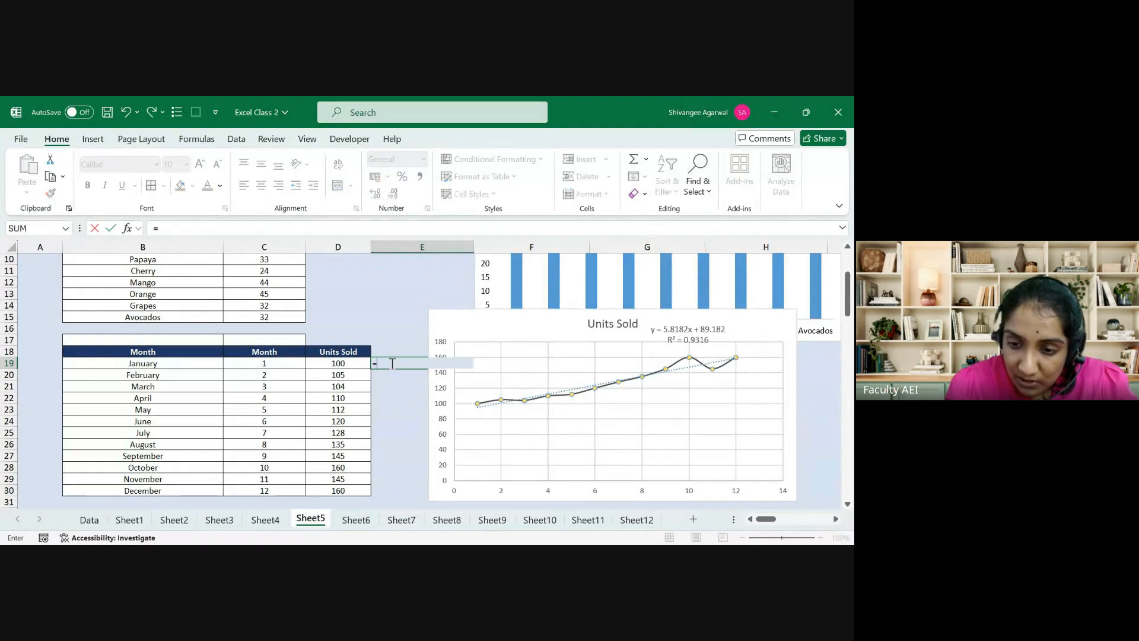
text(5)
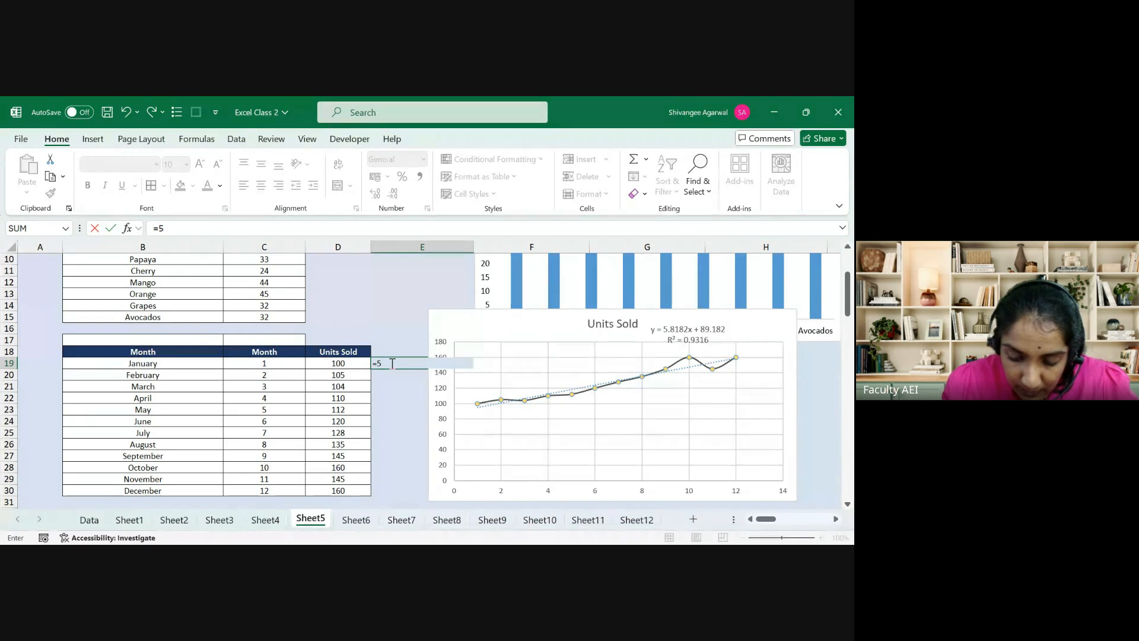
text(.8182*)
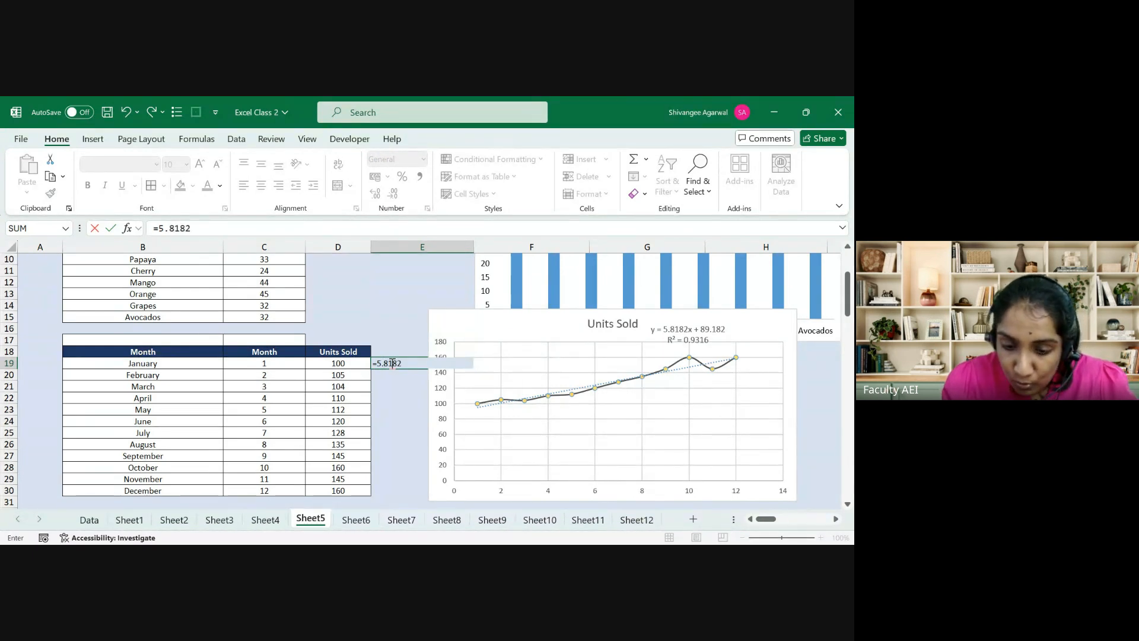
click(264, 363)
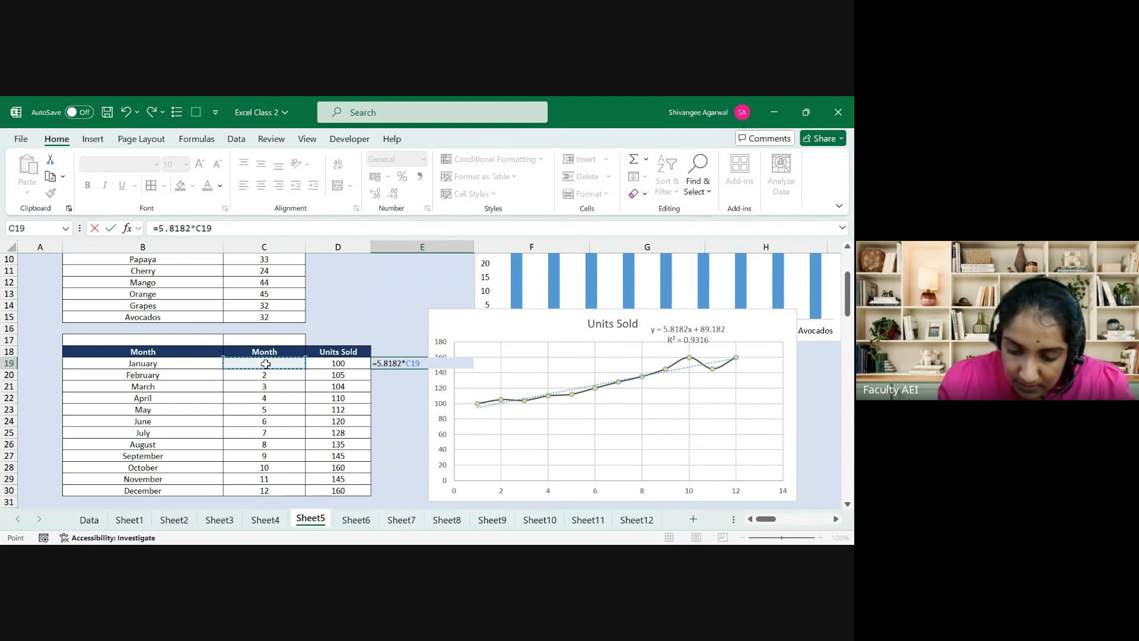
text(+89)
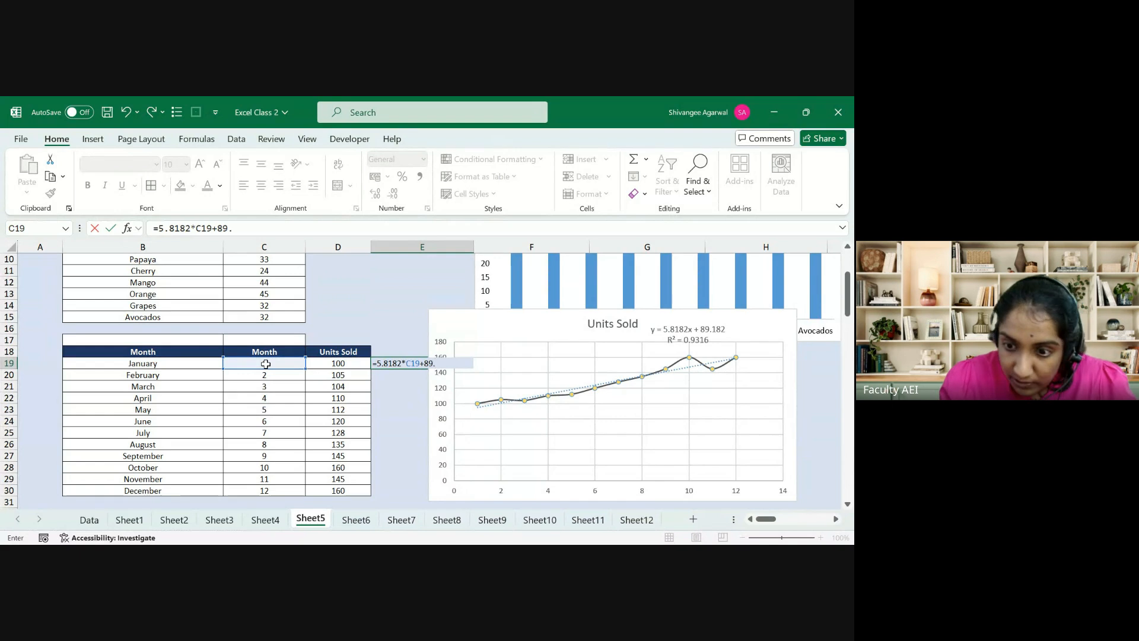
text(.182)
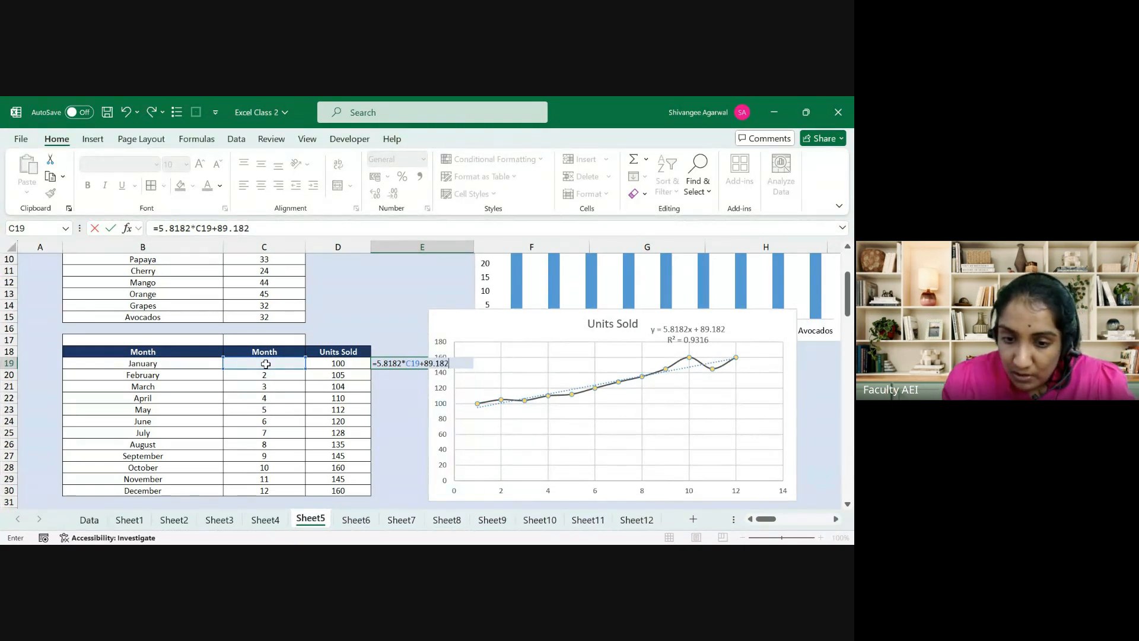
key(Return)
Step: Fill the prediction formula down E19:E30 with Ctrl+D and check December's 159.0004
key(Up)
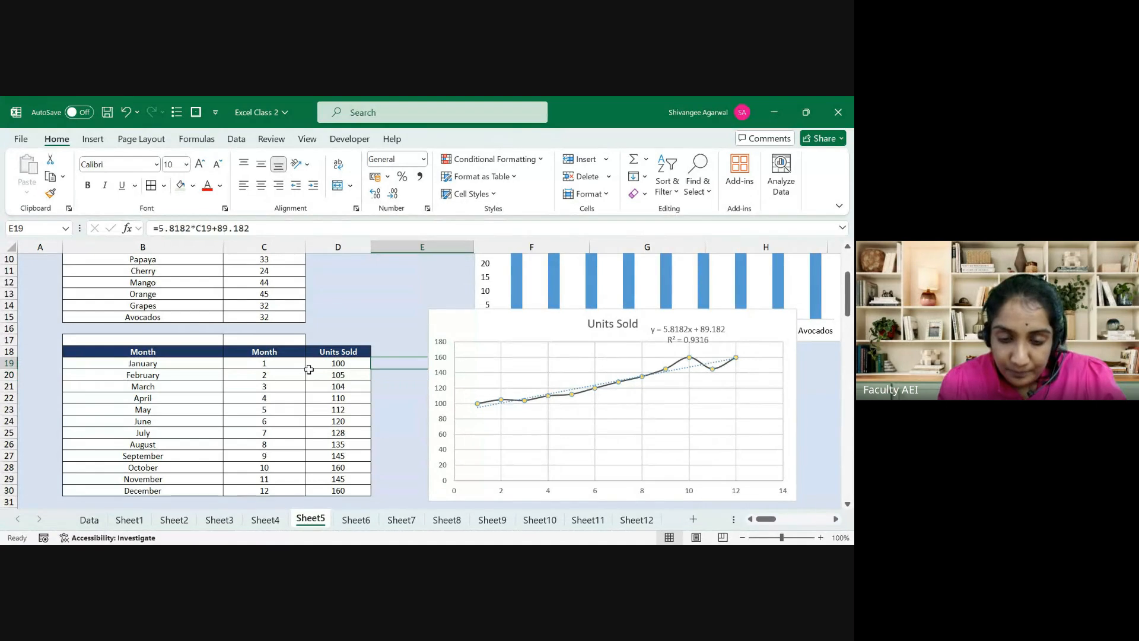
click(243, 187)
key(Left)
key(ctrl+Down)
key(Right)
key(ctrl+shift+Up)
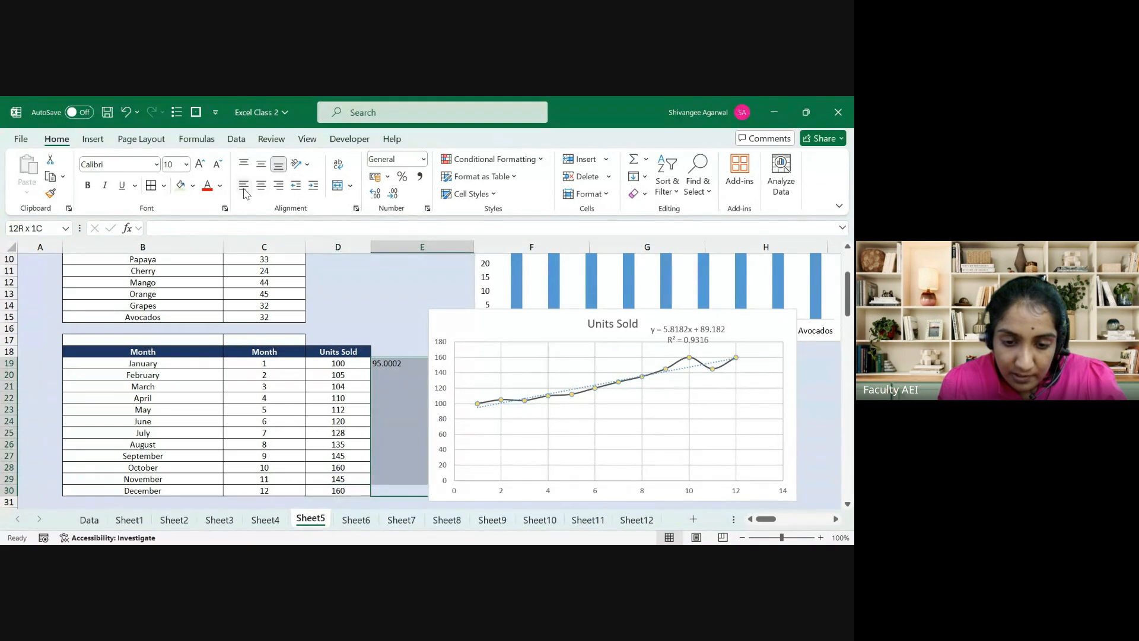
key(ctrl+d)
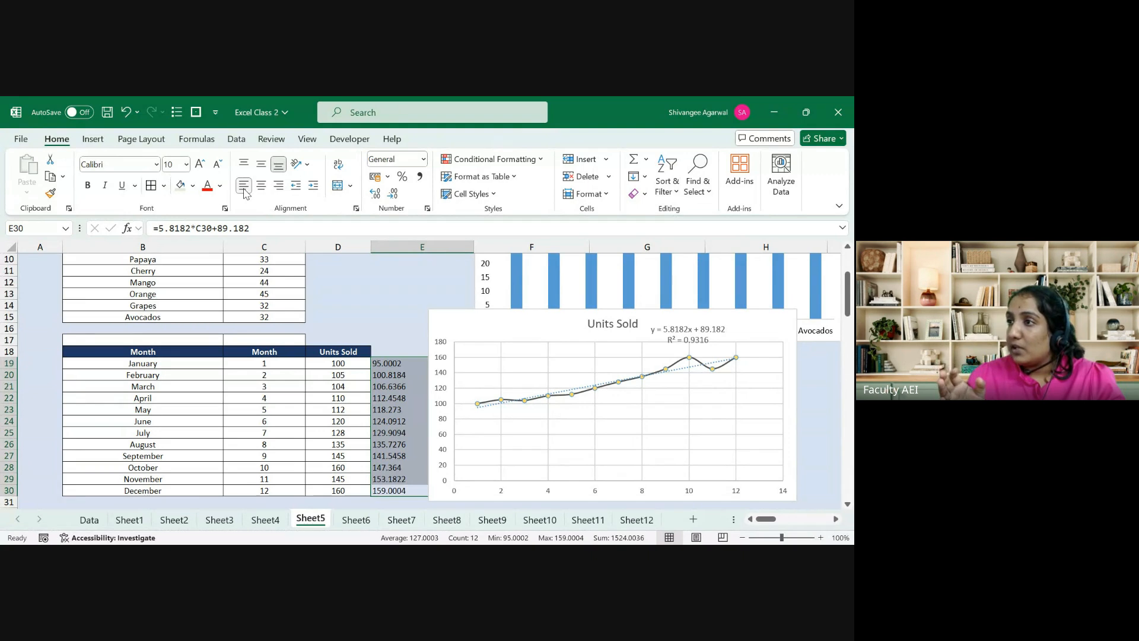
key(Left)
key(Right)
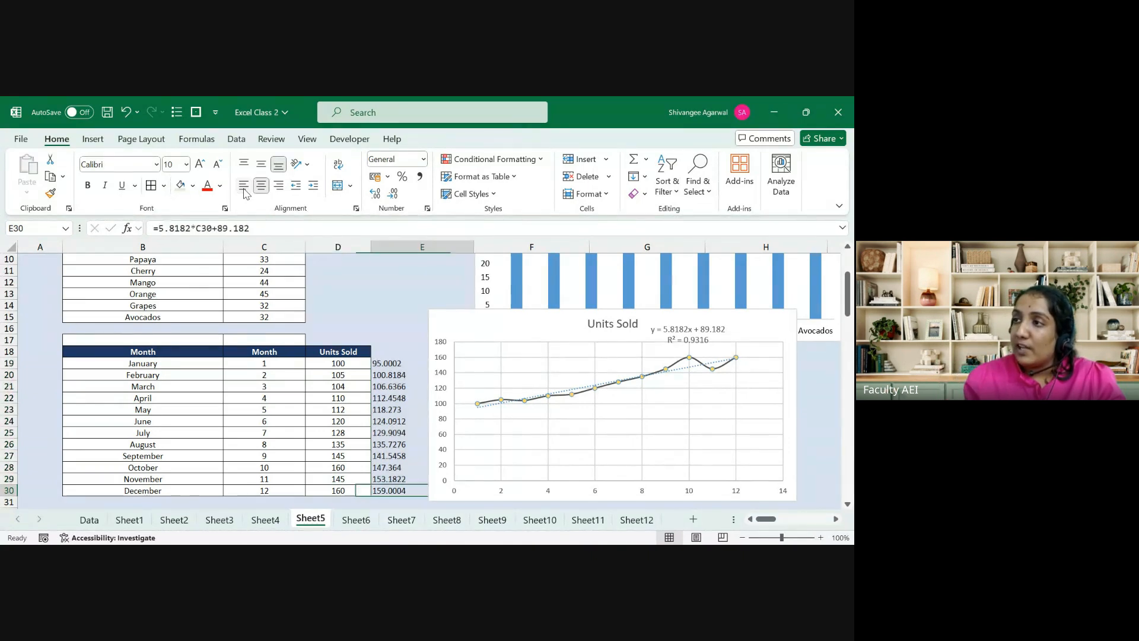
key(Right)
key(Left)
key(ctrl+Up)
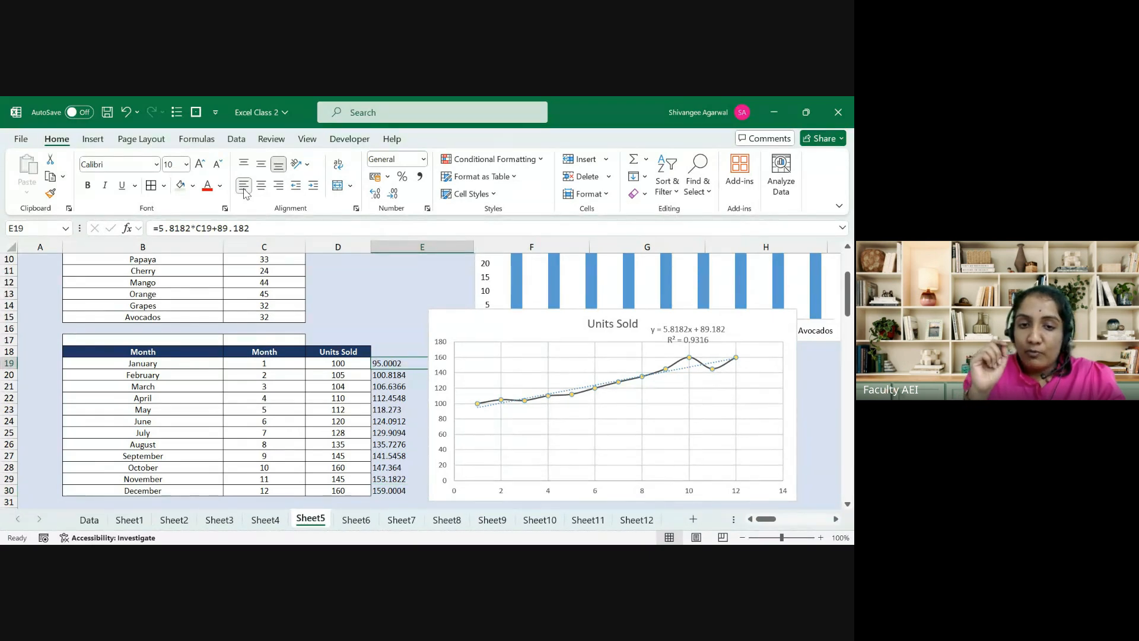
Step: Change April's Units Sold in D22 to 105, retype 110, then redo it back to 105
key(Left)
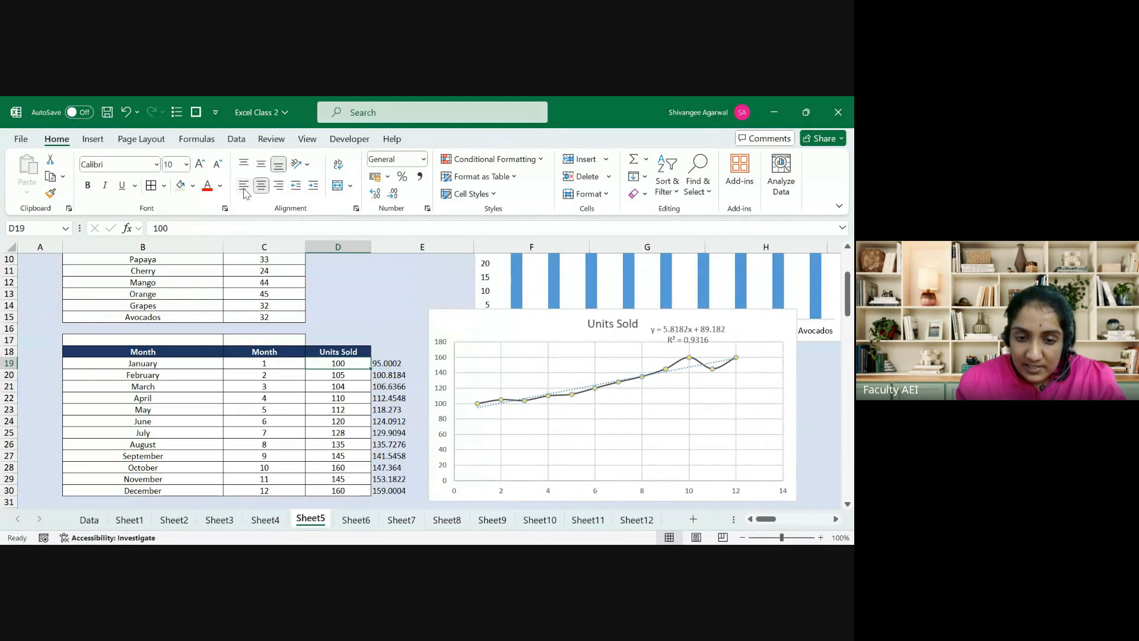
key(Down)
key(Down)
key(Down)
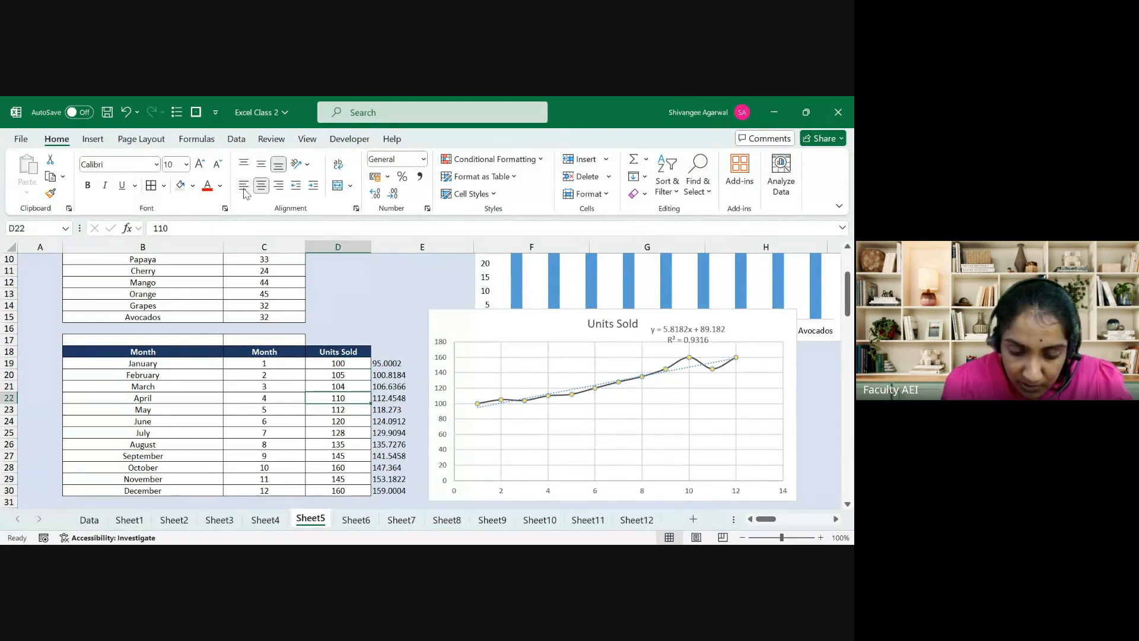
text(105)
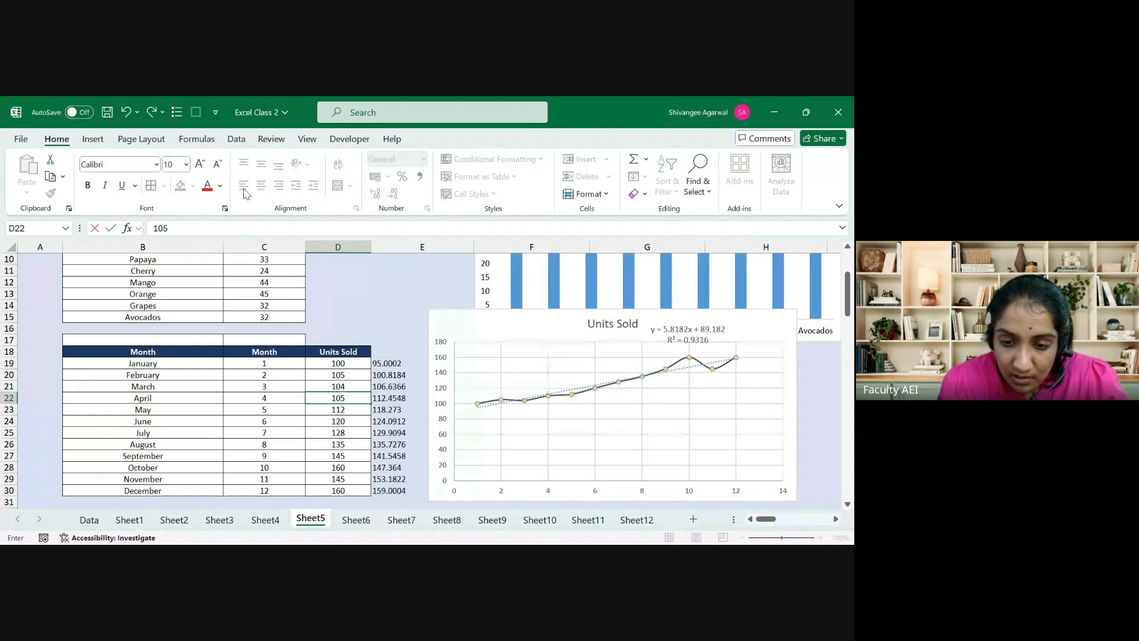
key(Return)
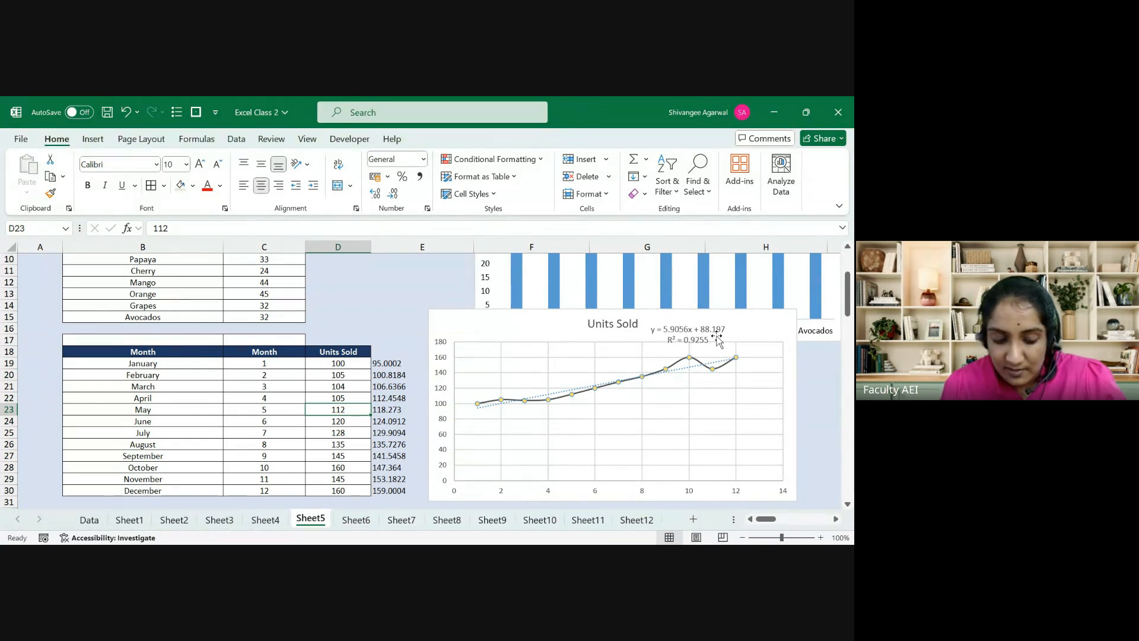
key(Up)
text(110)
key(ctrl+Return)
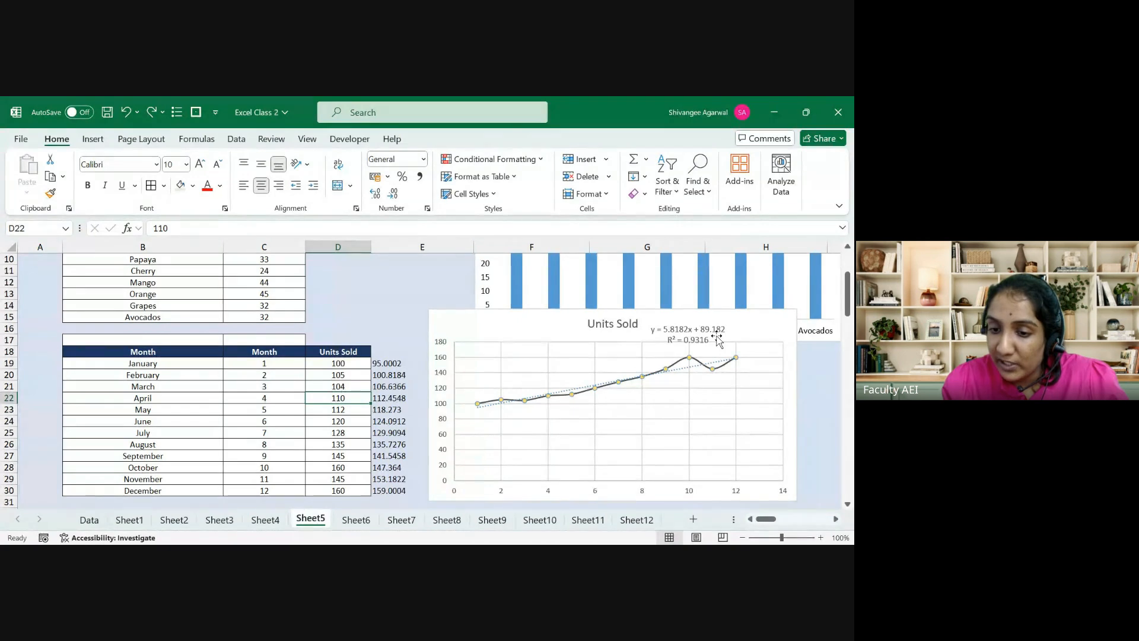
key(ctrl+y)
Step: Check the E19 trend formula, then undo to restore 110 and remove the column E predictions
key(Right)
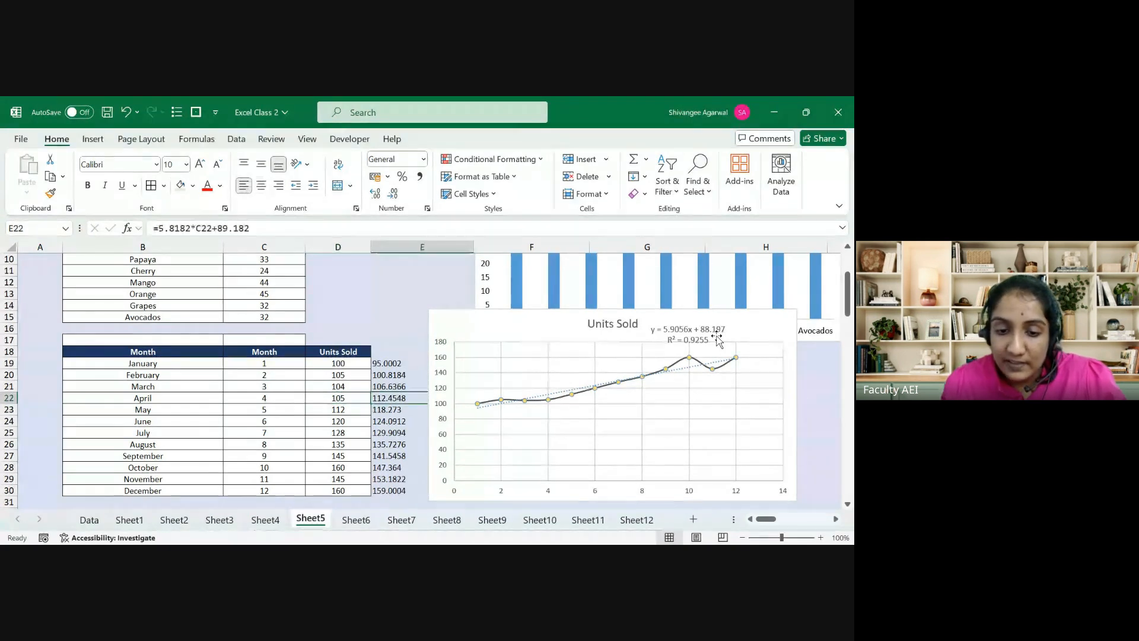
key(Up)
key(Up)
key(Up)
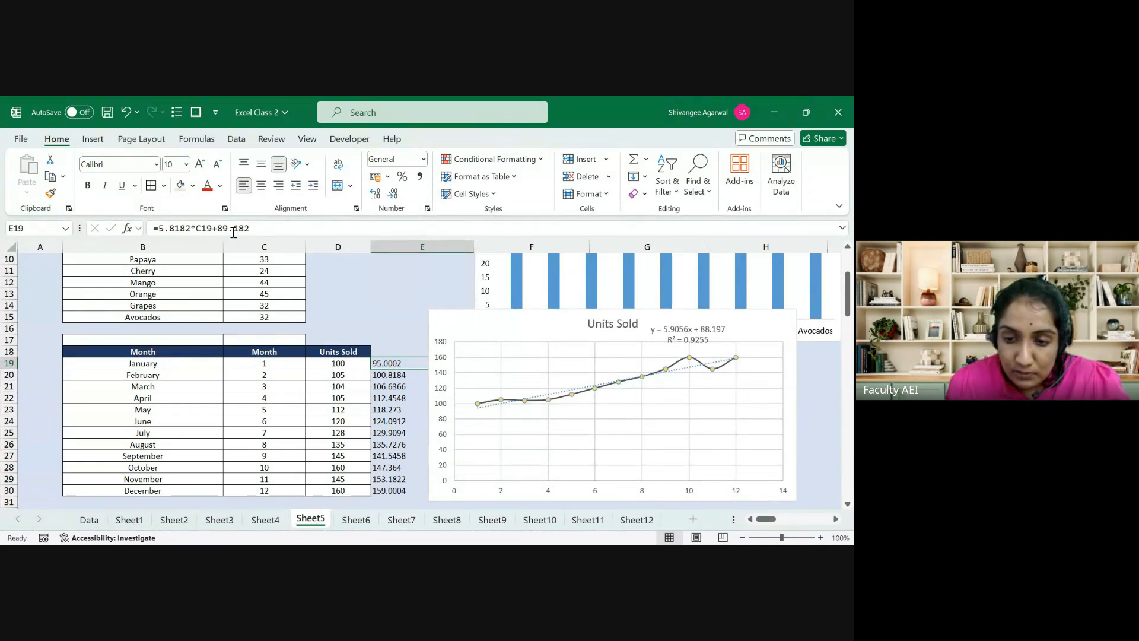
key(ctrl+z)
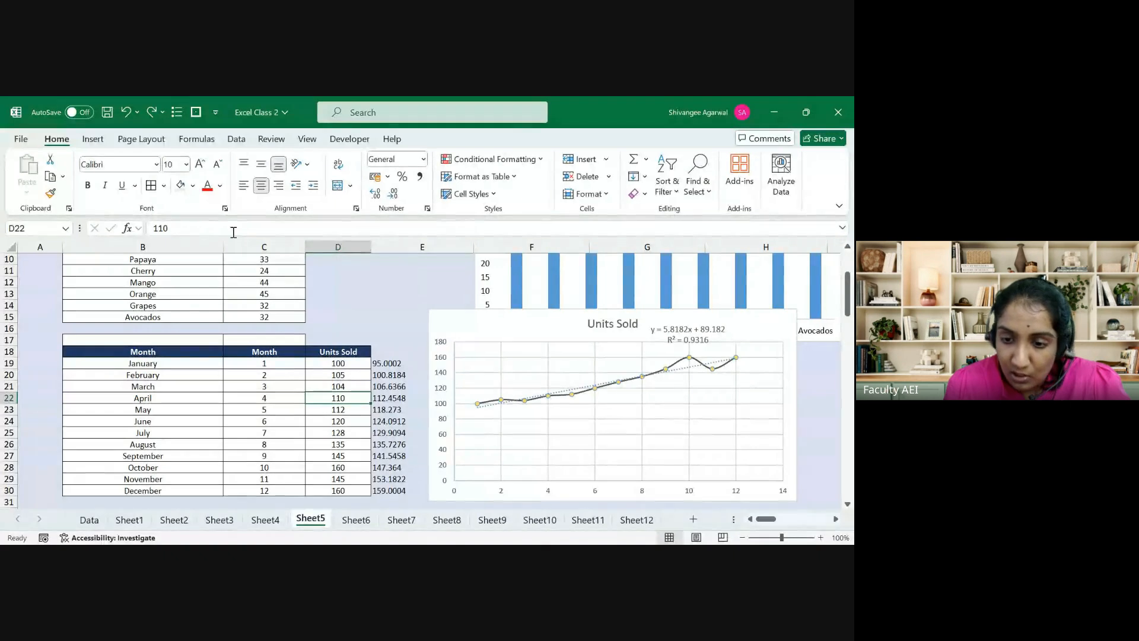
key(ctrl+z)
key(ctrl+z)
key(ctrl+z)
key(ctrl+z)
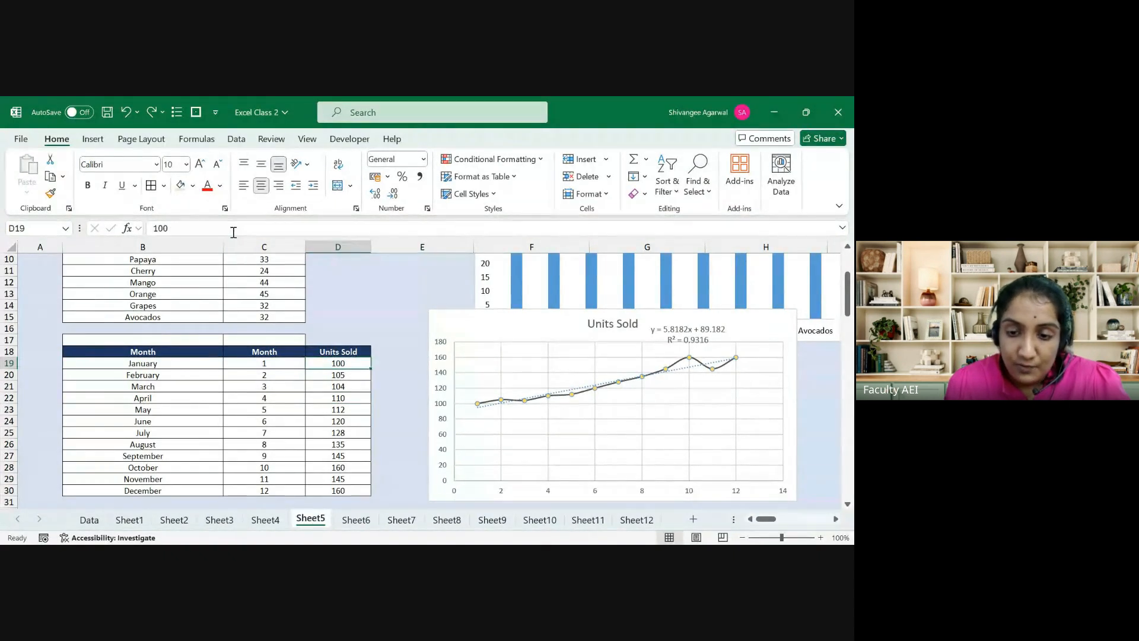
key(ctrl+z)
key(ctrl+z)
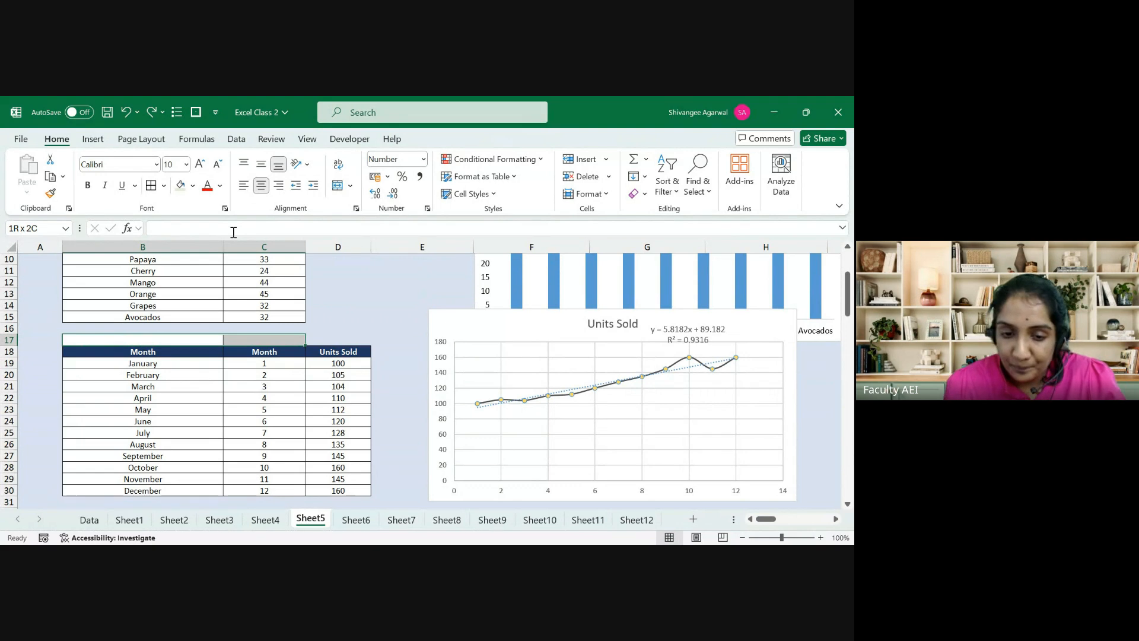
Step: Array-enter =LINEST(D19:D30,C19:C30,TRUE,FALSE) across B17:C17, returning 5.8 and 89.2
text(=)
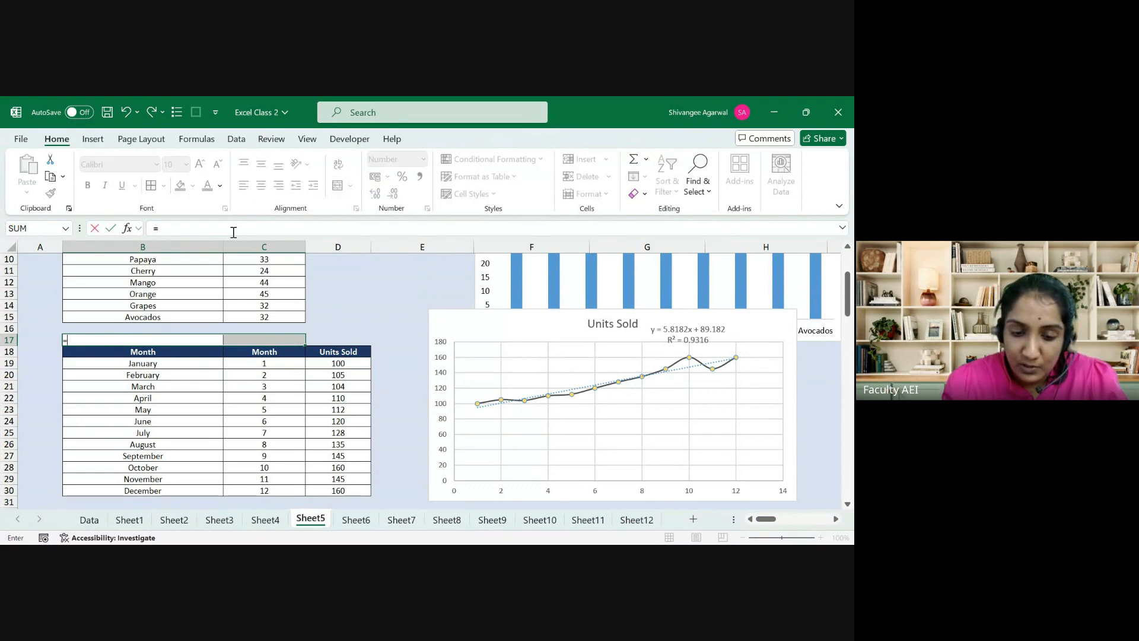
text(line)
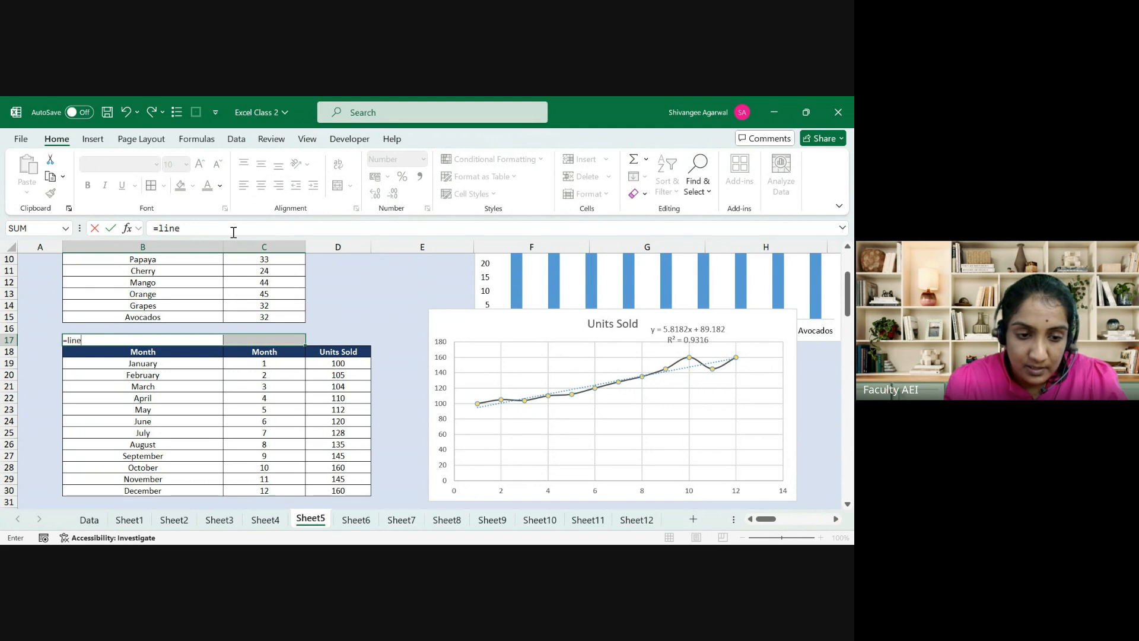
text(s)
key(Tab)
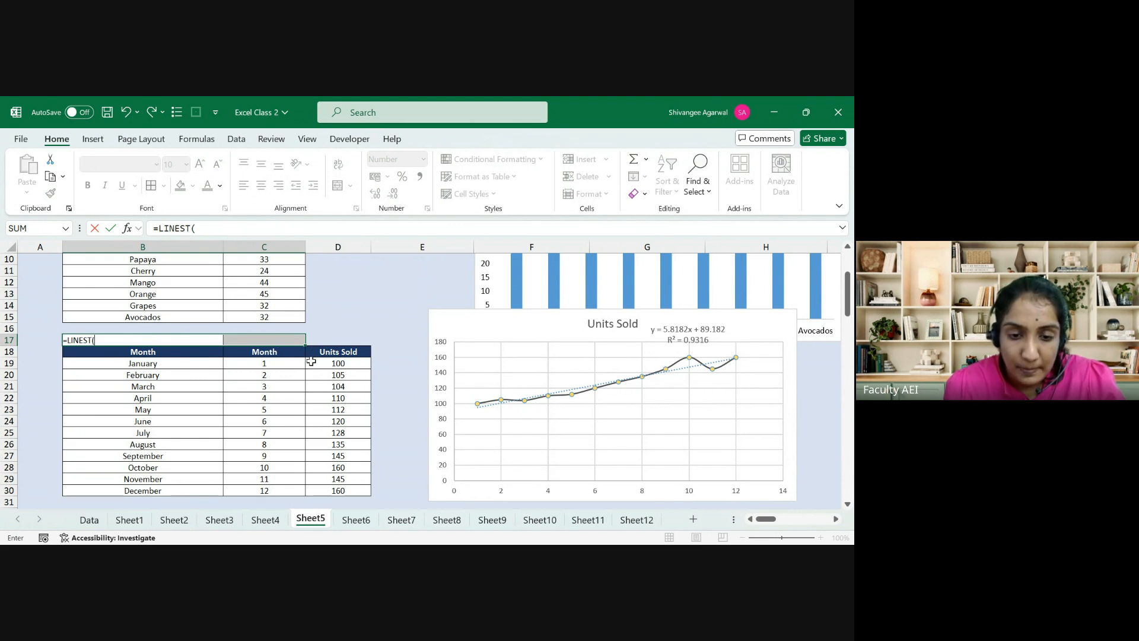
drag(310, 359, 316, 493)
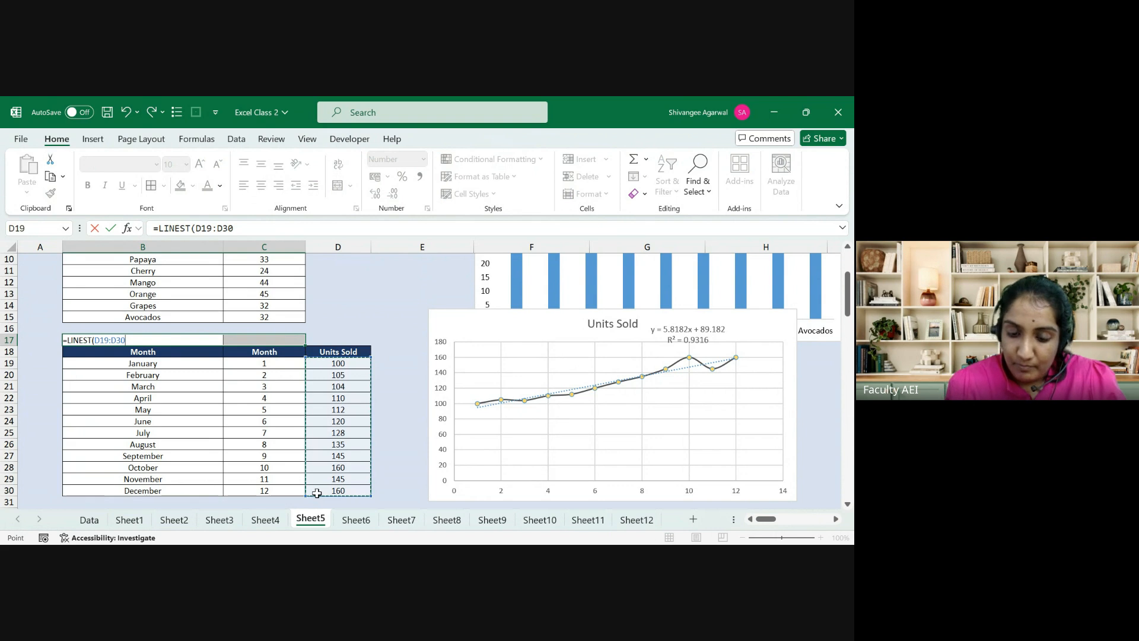
text(,)
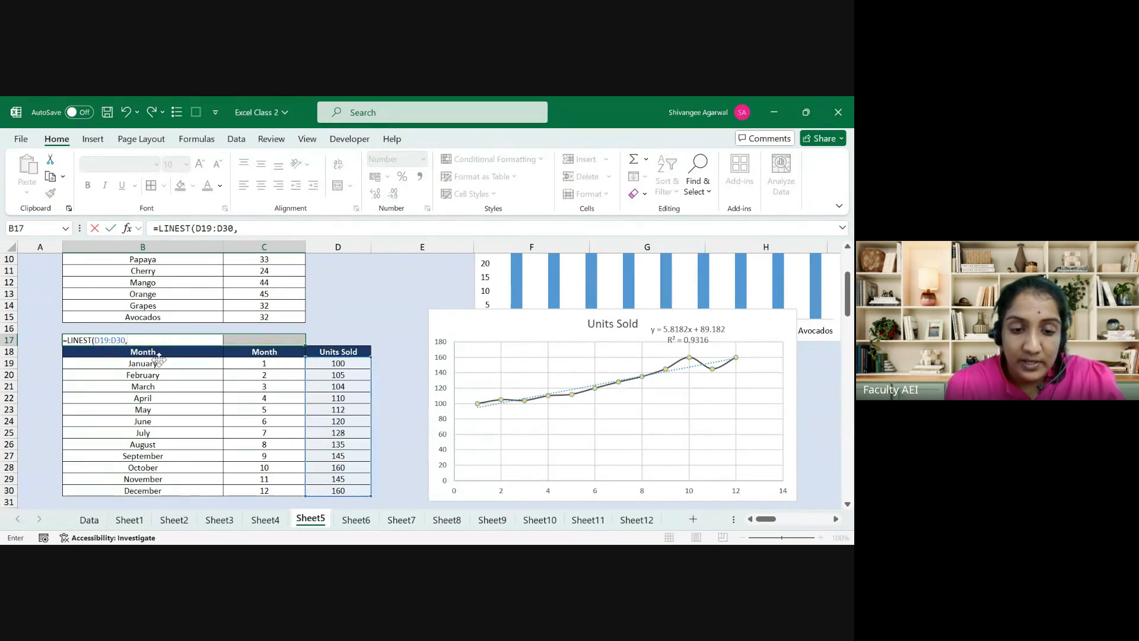
drag(267, 364, 264, 490)
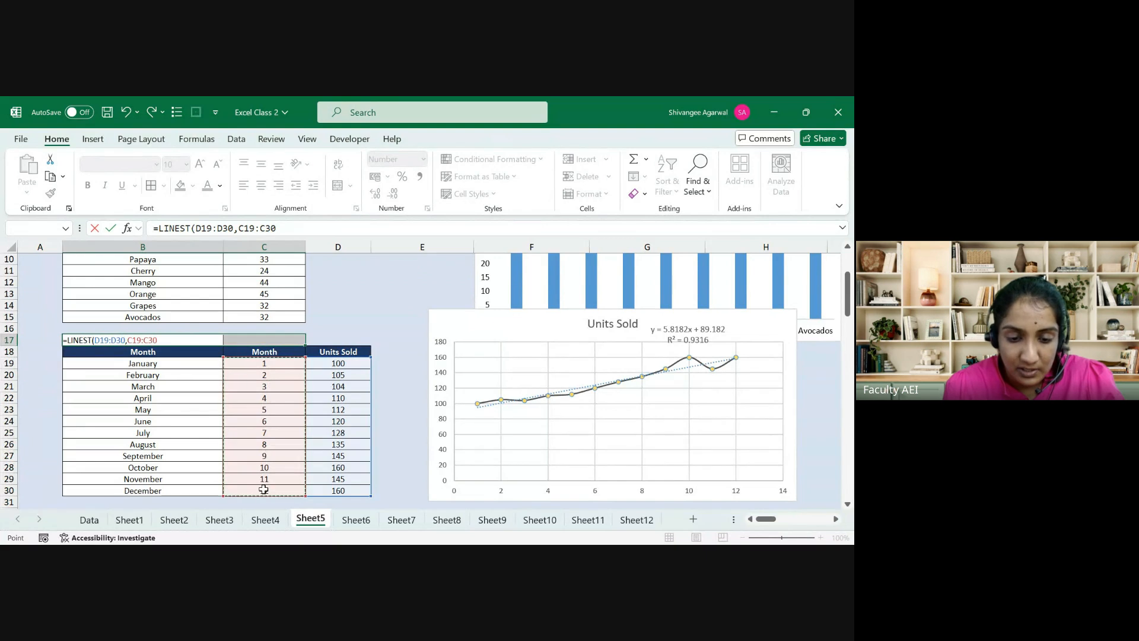
text(,)
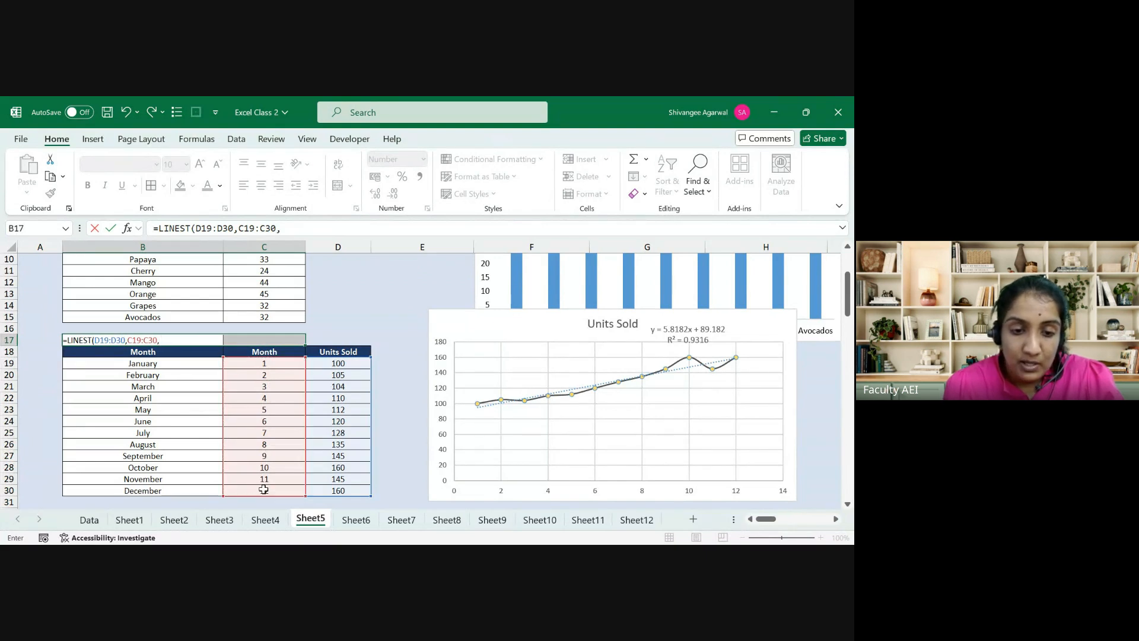
text(TRUE)
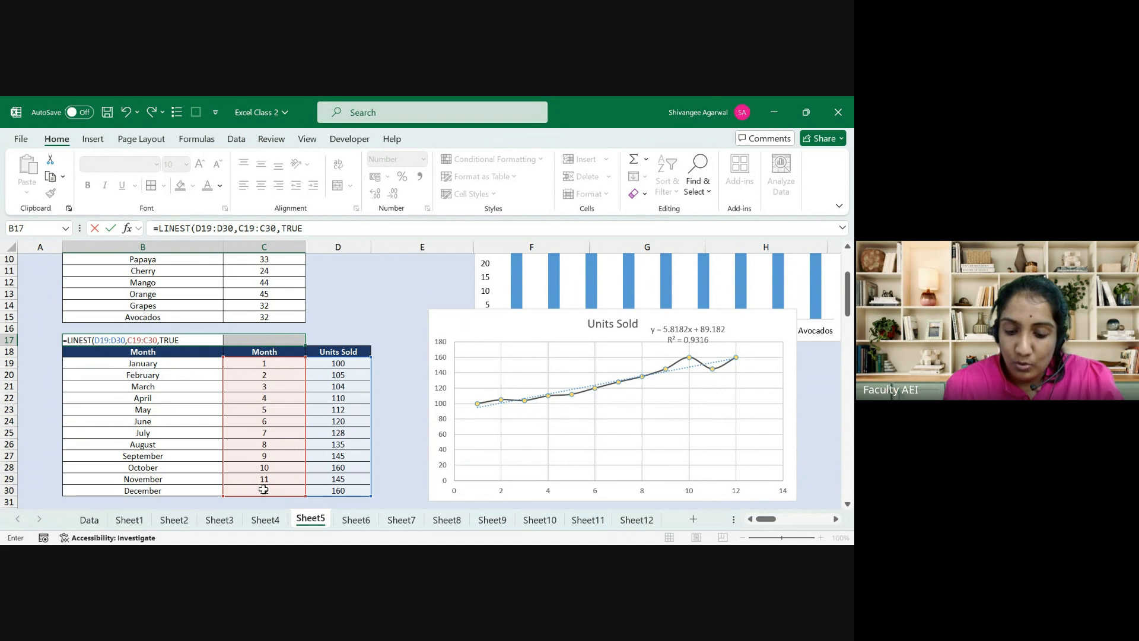
text(,FALSE)
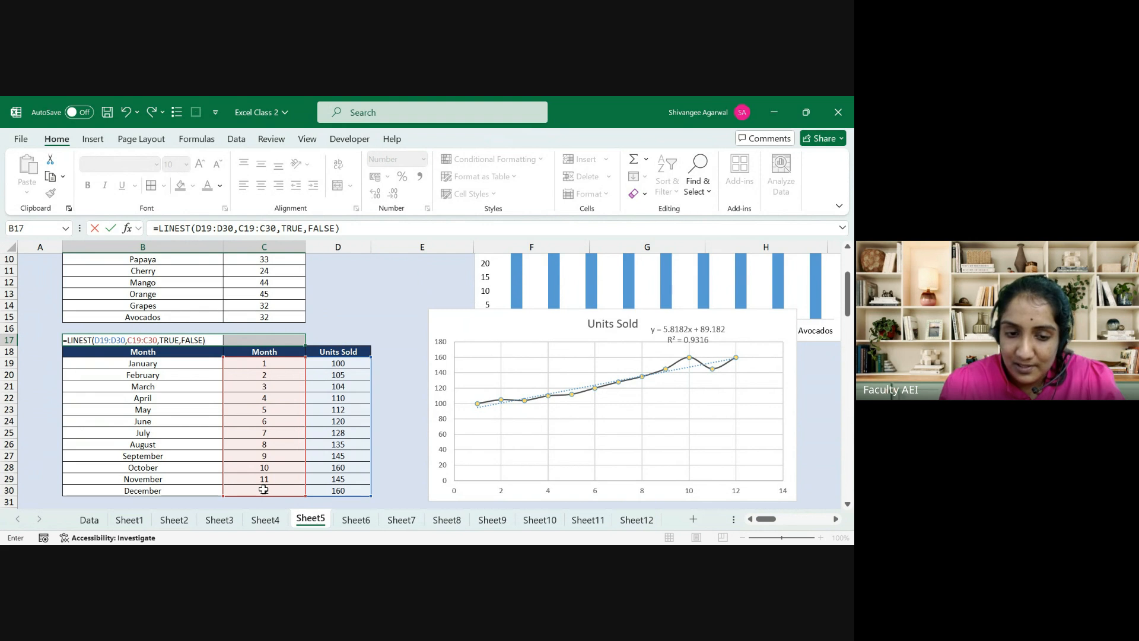
key(ctrl+shift+Return)
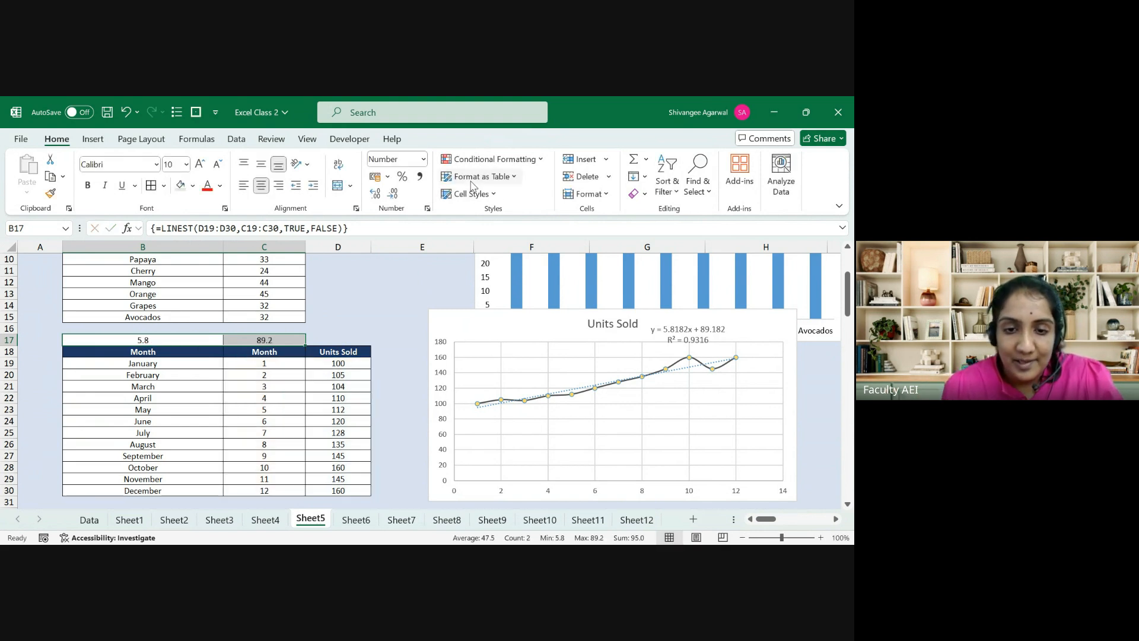
Step: Increase the decimals on B17:C17 to show slope 5.8182 and intercept 89.1818
click(375, 194)
click(375, 194)
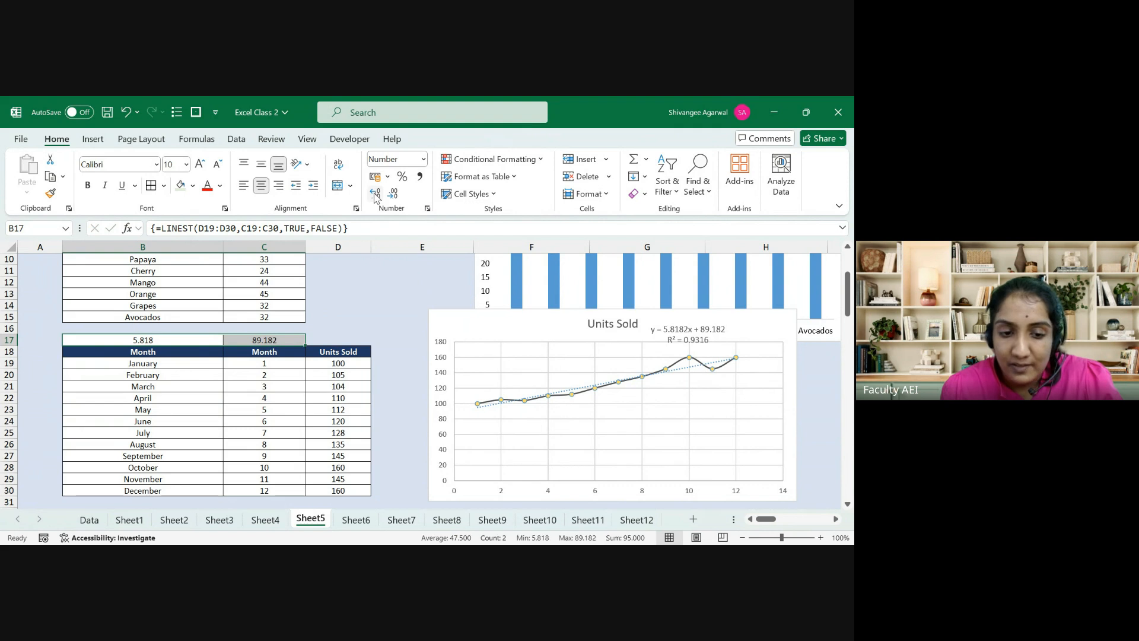
click(375, 195)
key(Right)
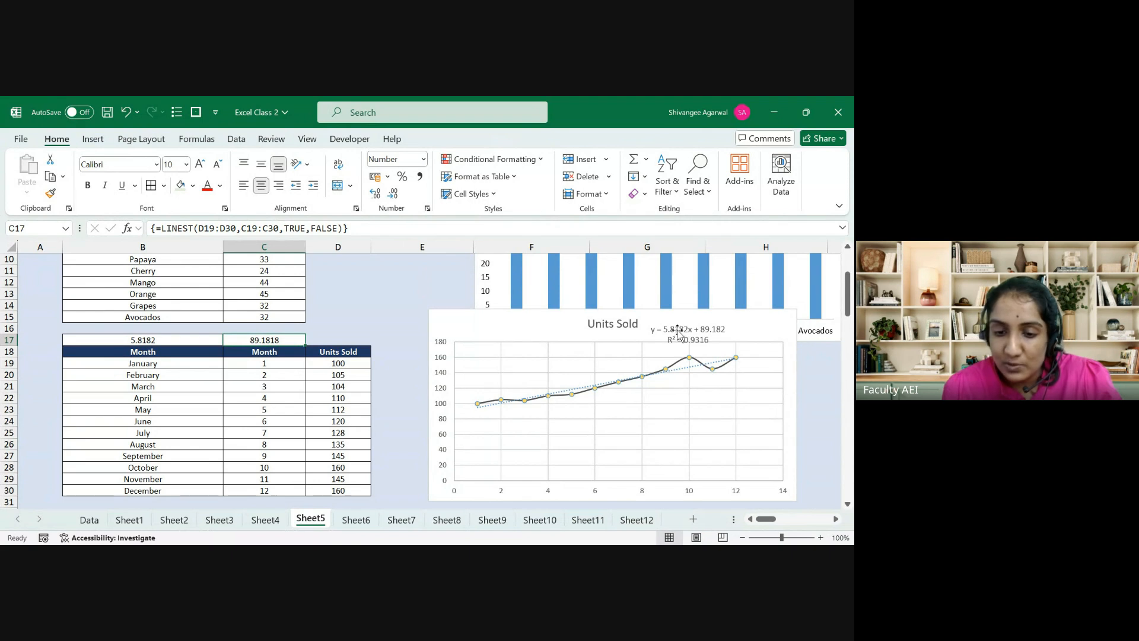
drag(178, 343, 251, 342)
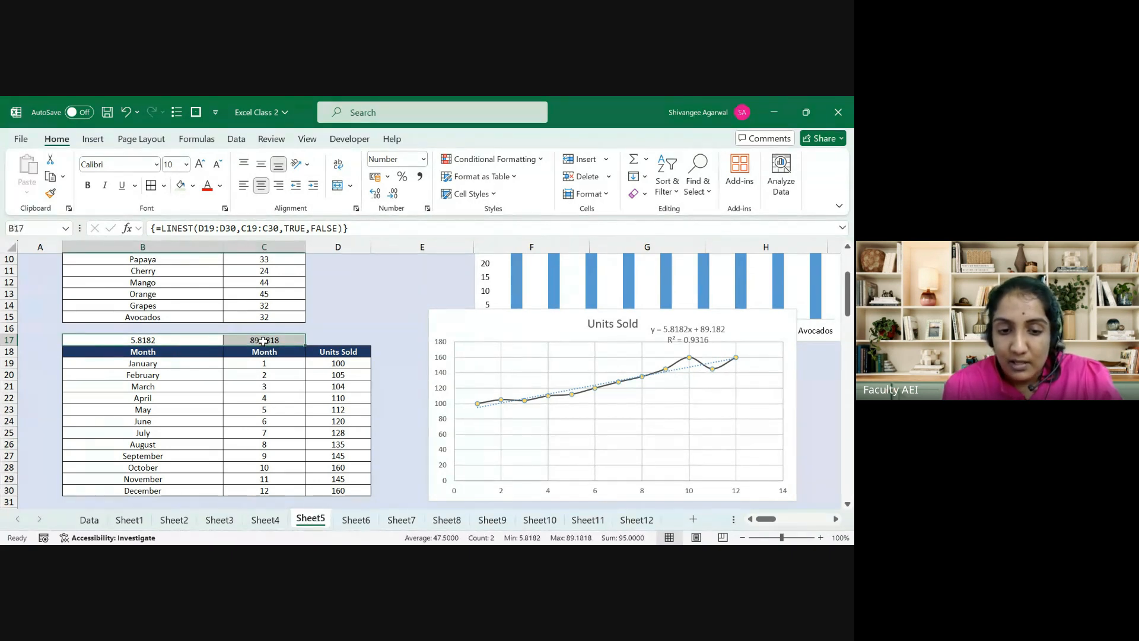
click(263, 342)
key(Left)
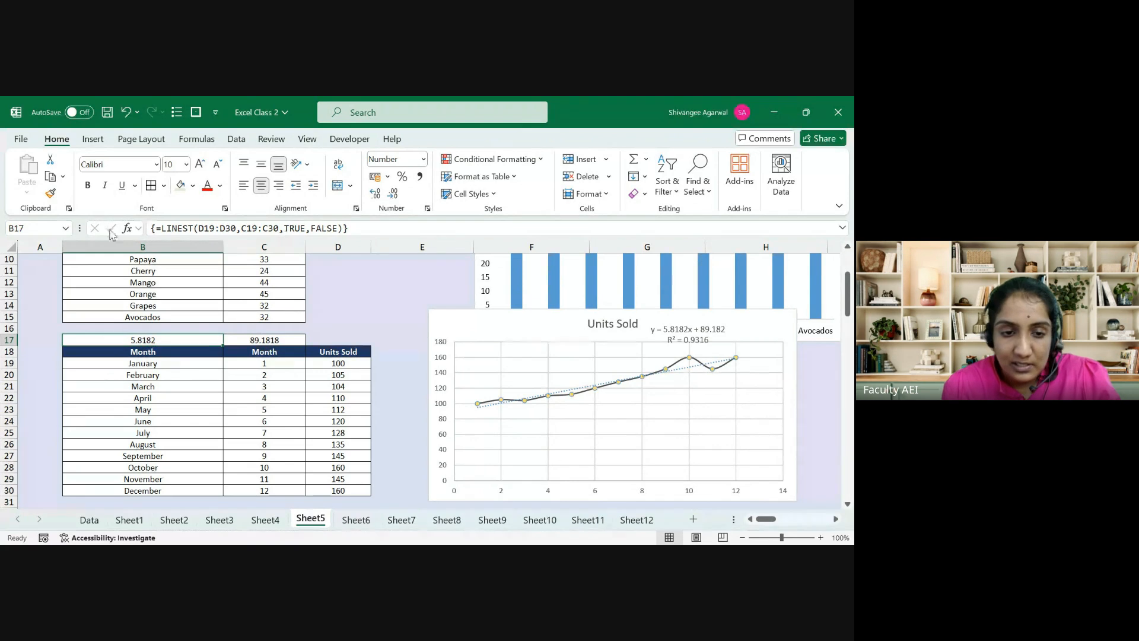
Step: Inspect the B17 LINEST arguments, then undo the decimal increases
click(127, 230)
key(Escape)
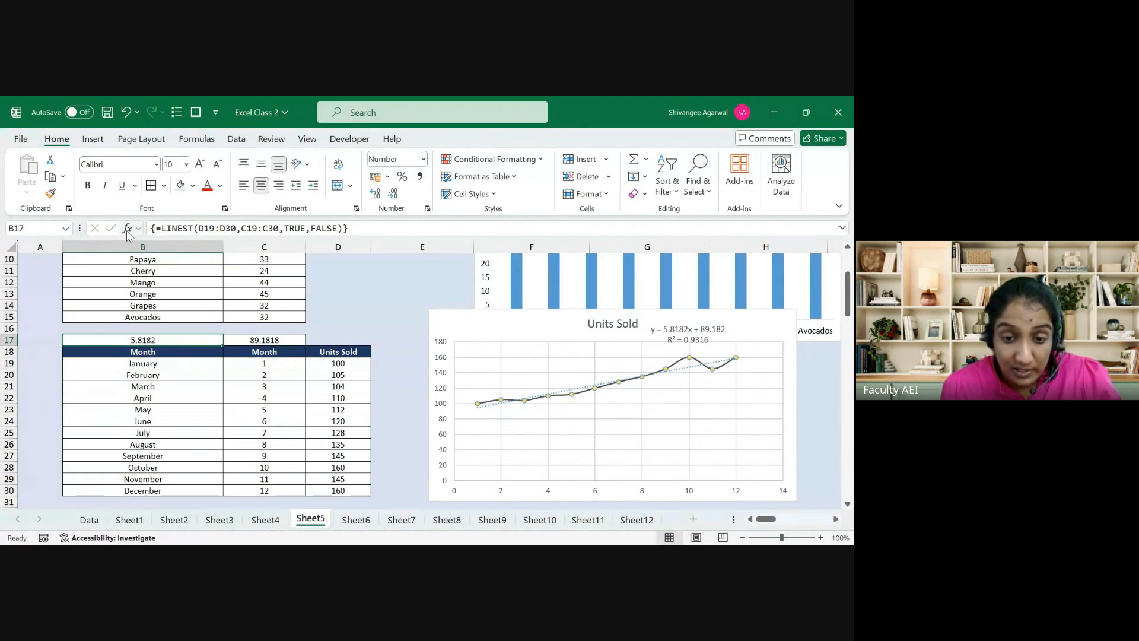
key(ctrl+z)
key(ctrl+z)
key(ctrl+z)
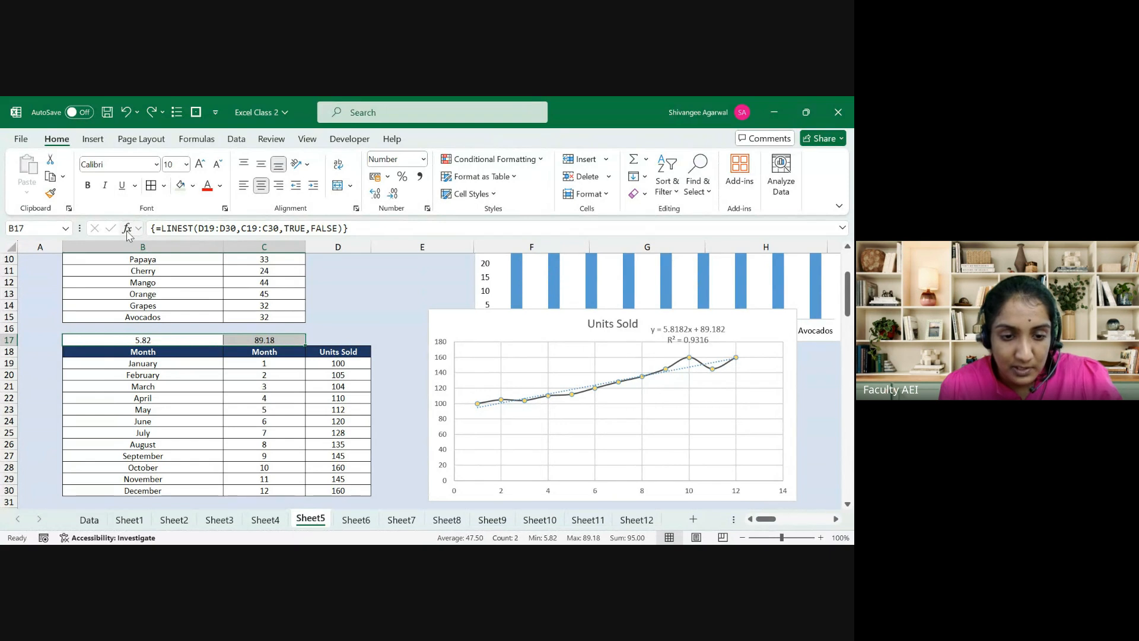
key(ctrl+z)
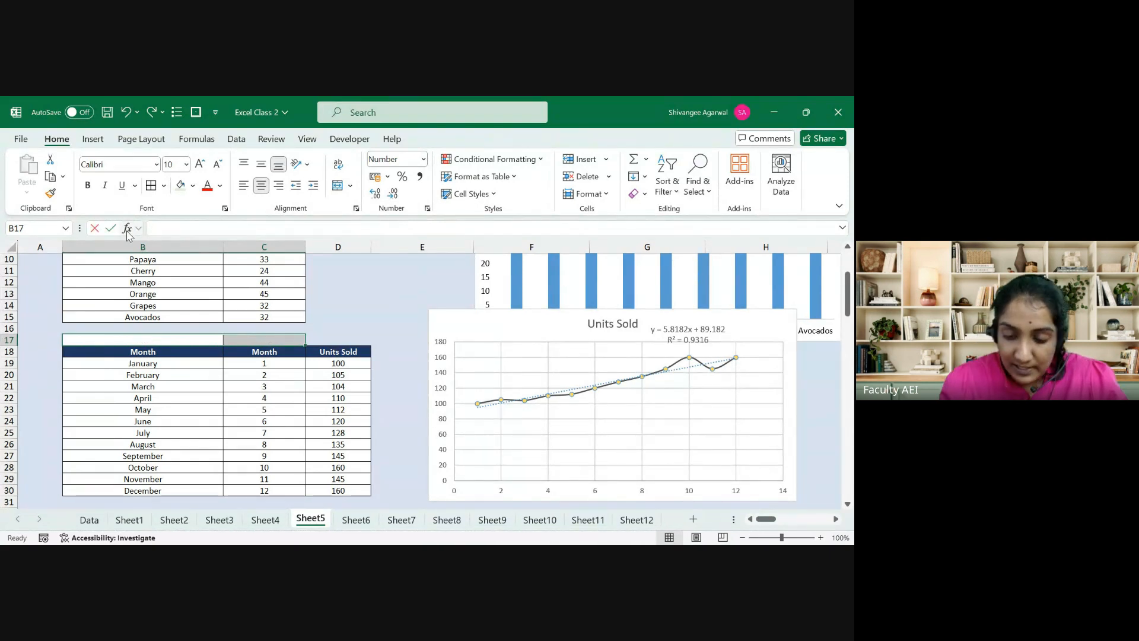
Step: Array-enter =LINEST(D19:D30,C19:C30) in B17:C17, then delete the results again
text(=LINEST()
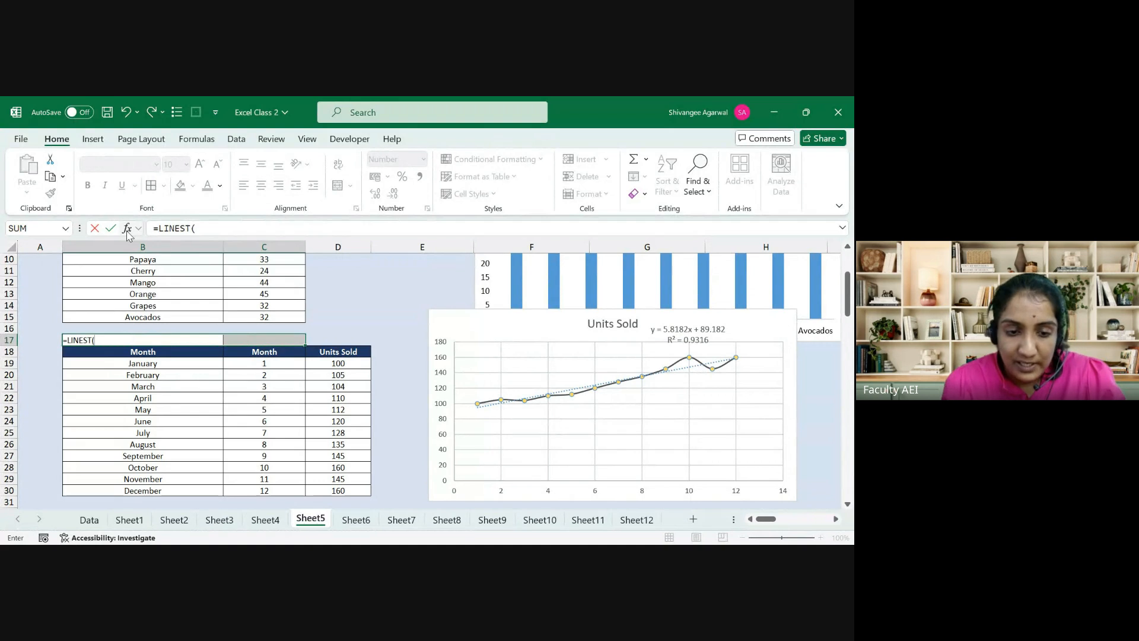
click(321, 365)
key(ctrl+shift+Down)
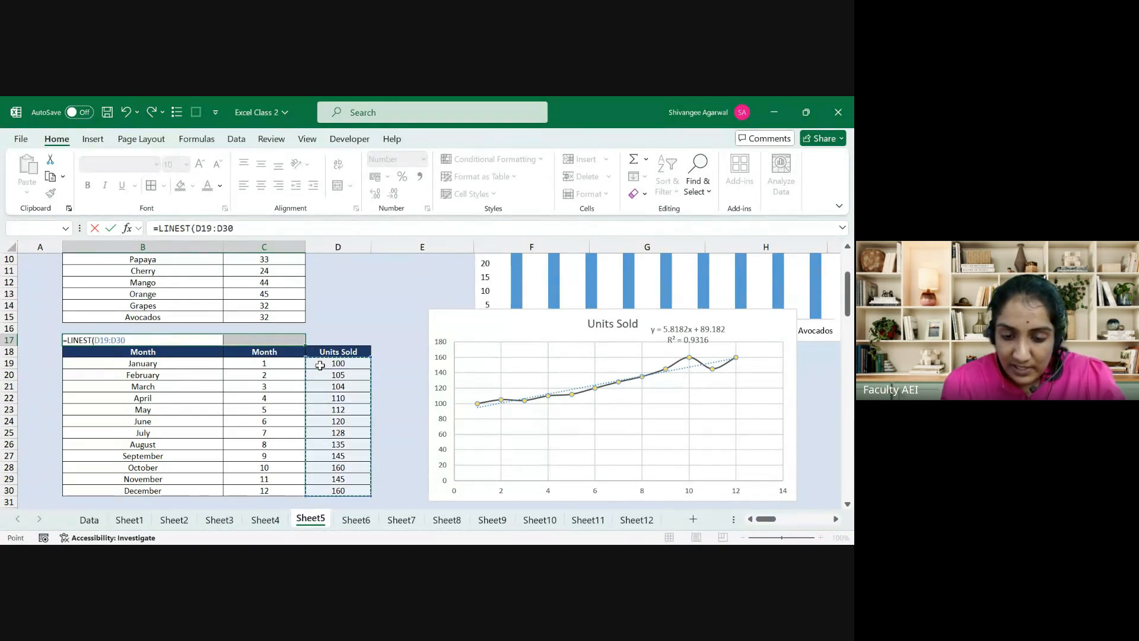
text(,)
click(288, 362)
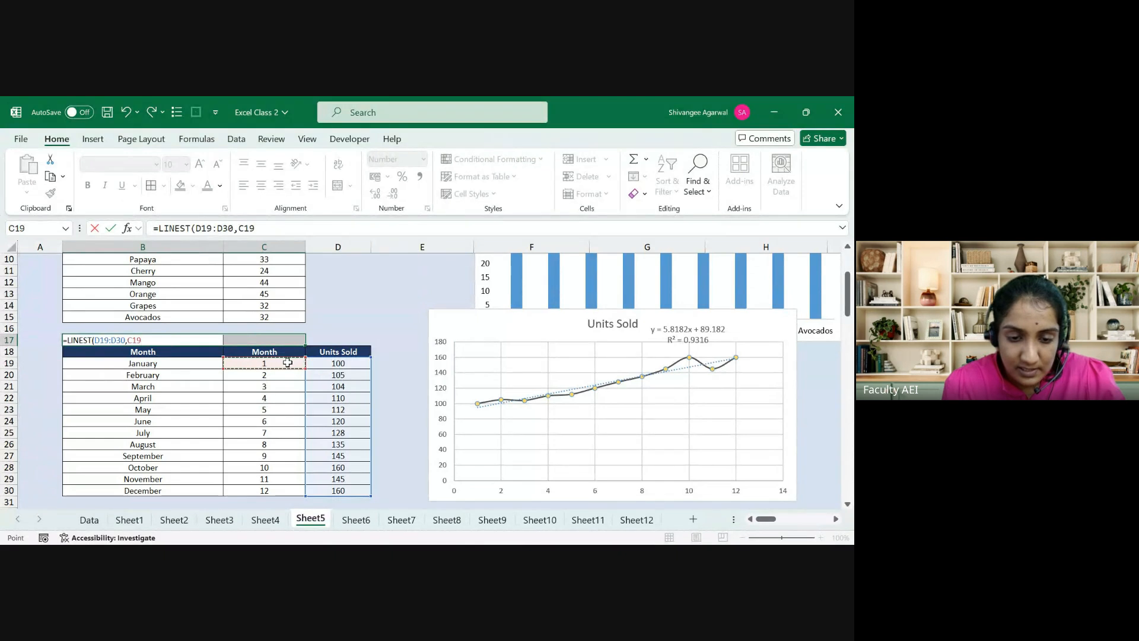
key(ctrl+shift+Down)
text())
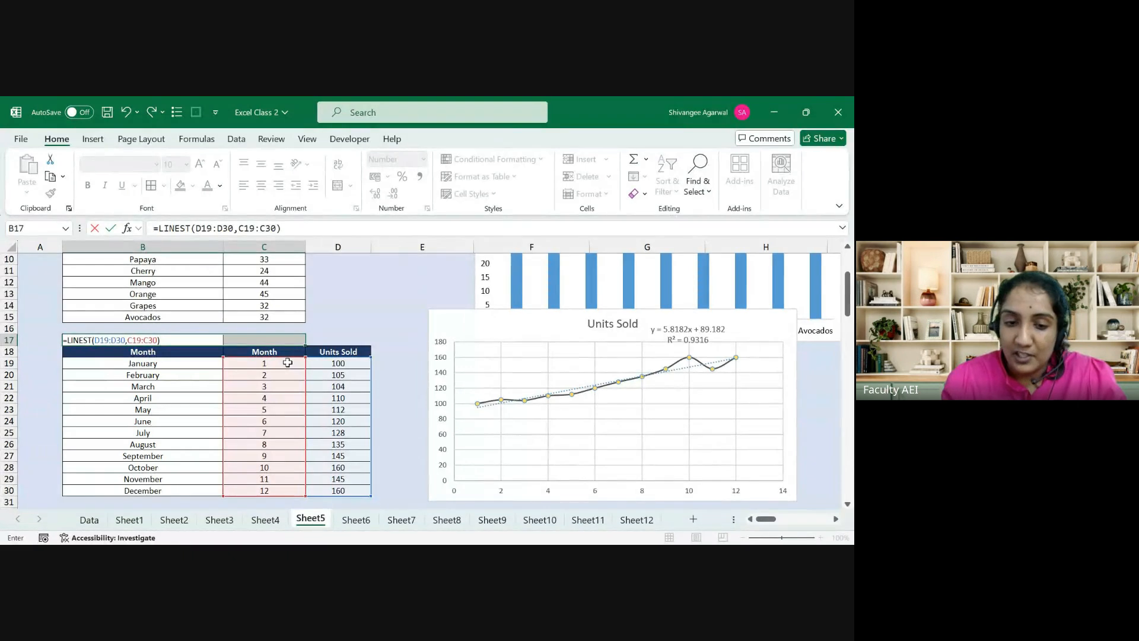
key(ctrl+shift+Return)
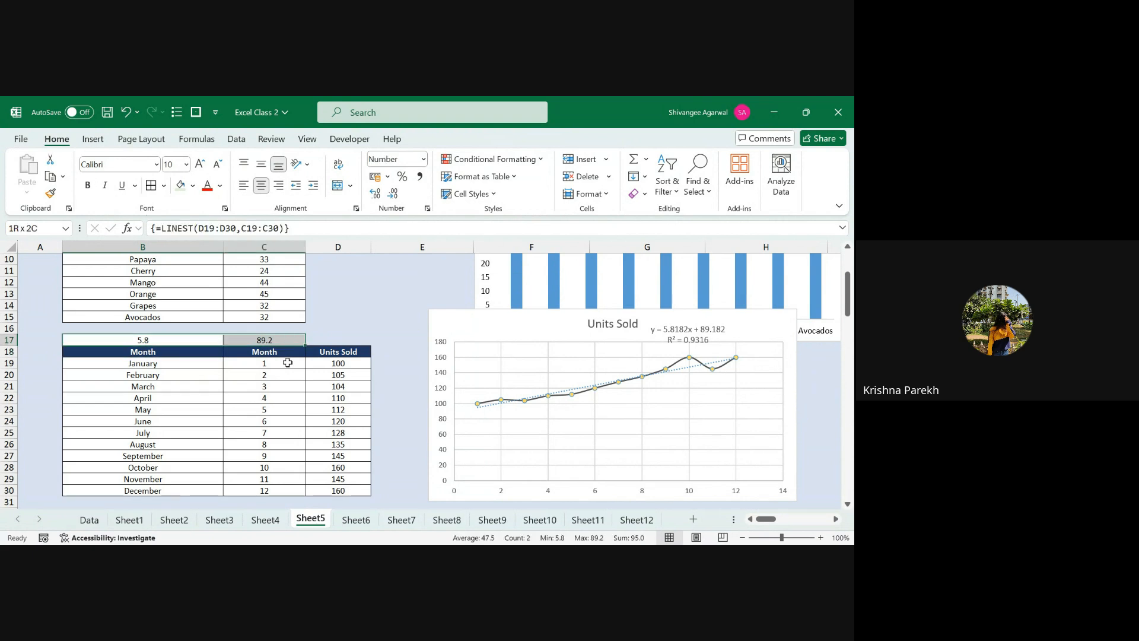
key(Delete)
Step: Cancel the stray entry and select B17:C17 as the target range
text(=)
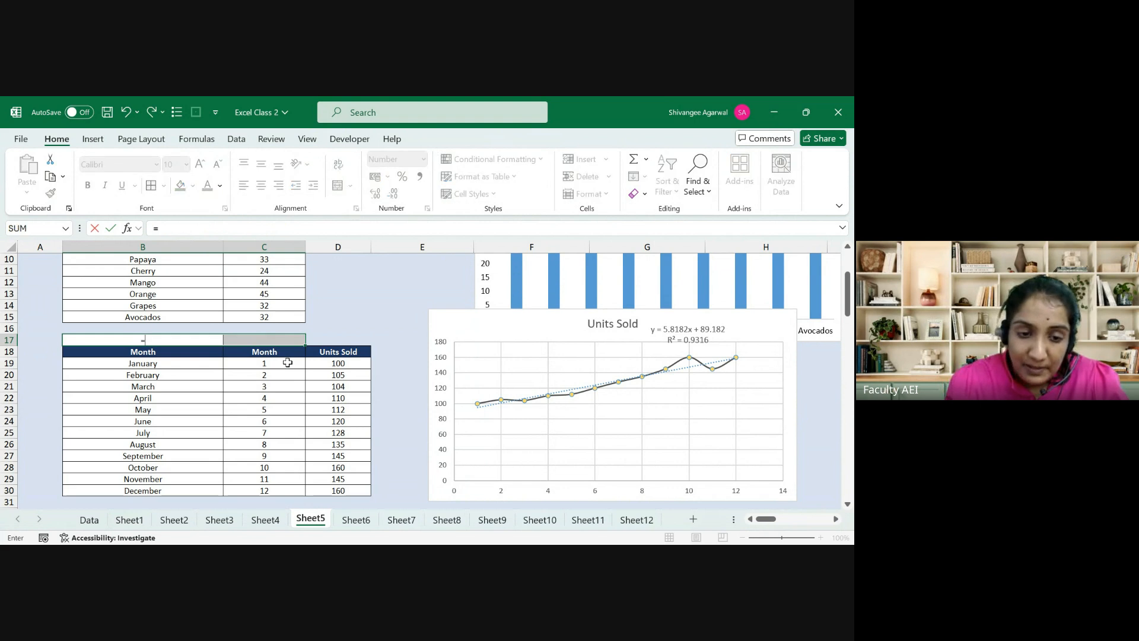
key(Escape)
key(Left)
key(Right)
key(shift+Right)
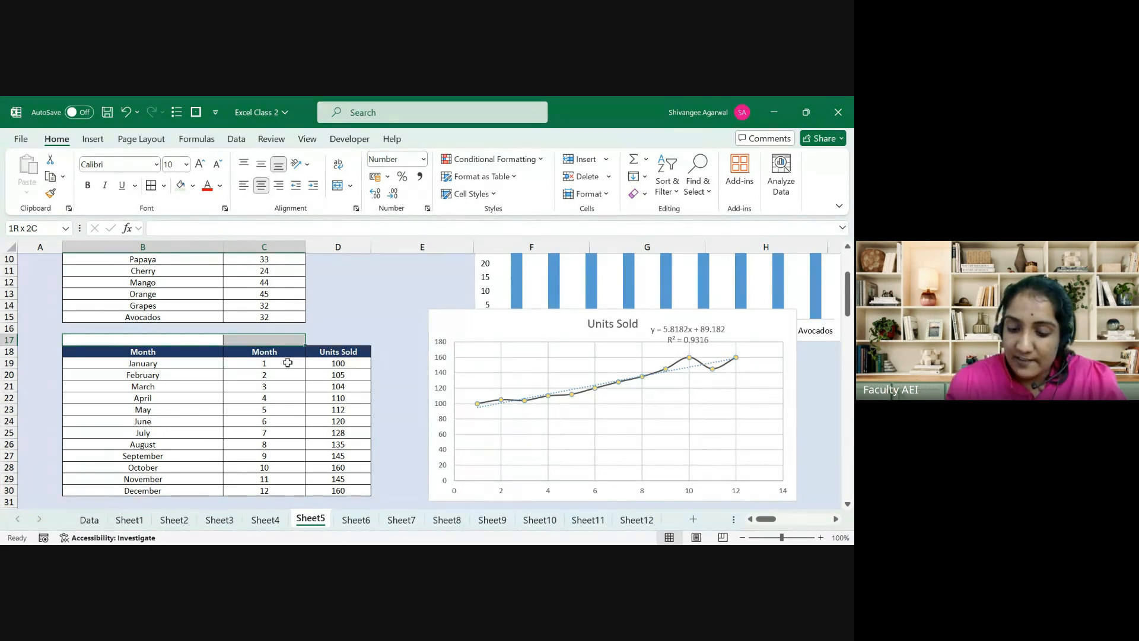
Step: Start =LINEST with Units Sold D19:D30 as y values and Month C19:C30 as x values
text(=line)
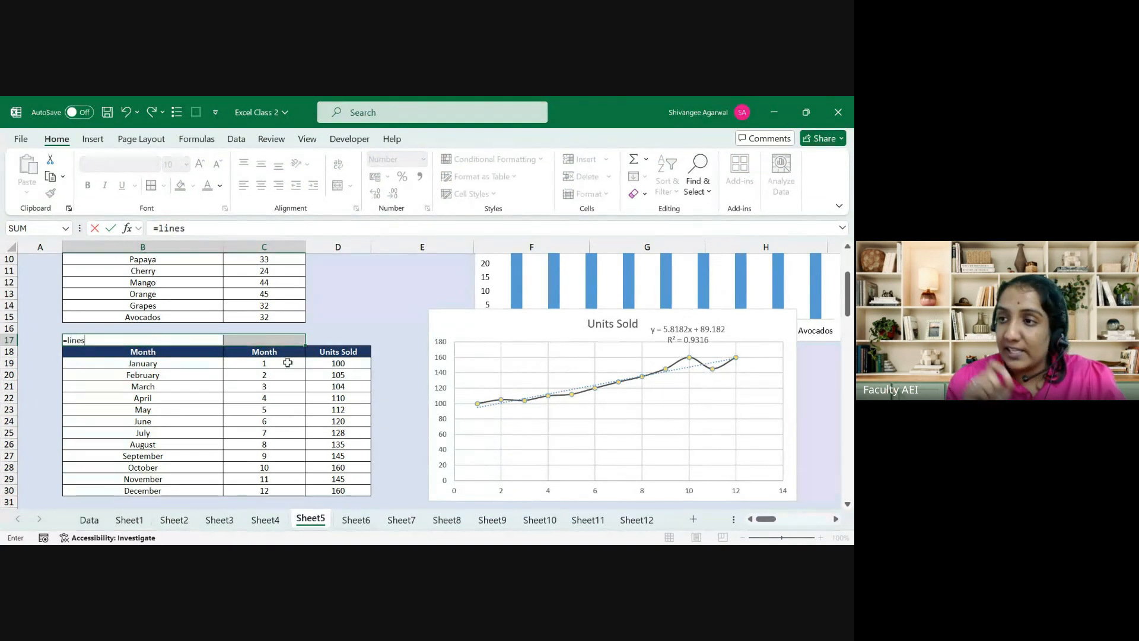
text(s)
key(Tab)
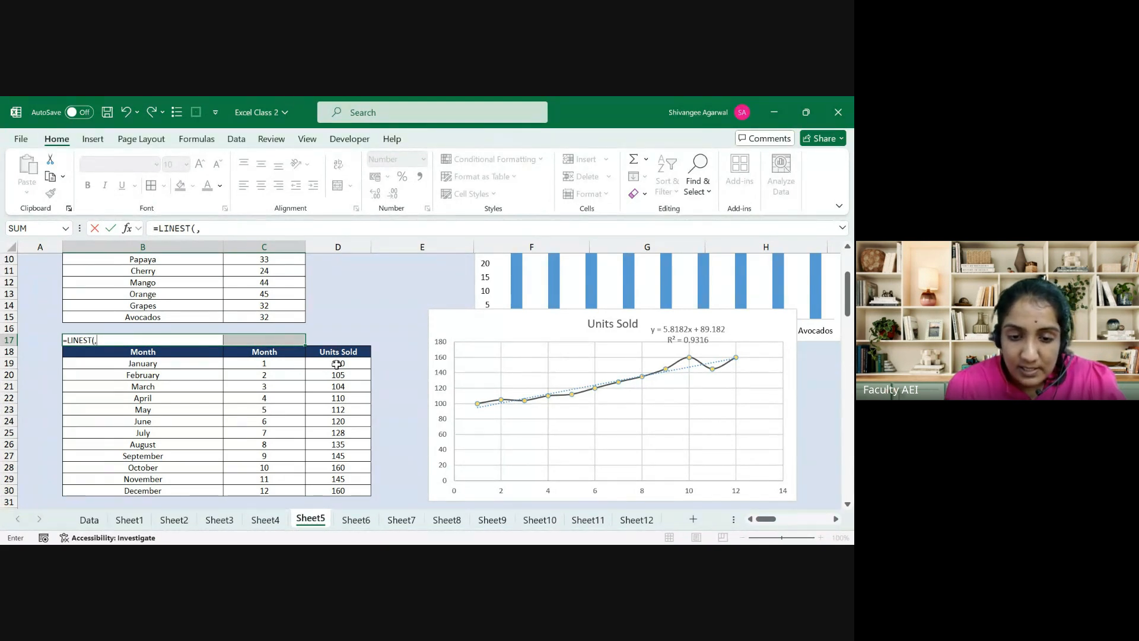
drag(332, 363, 331, 491)
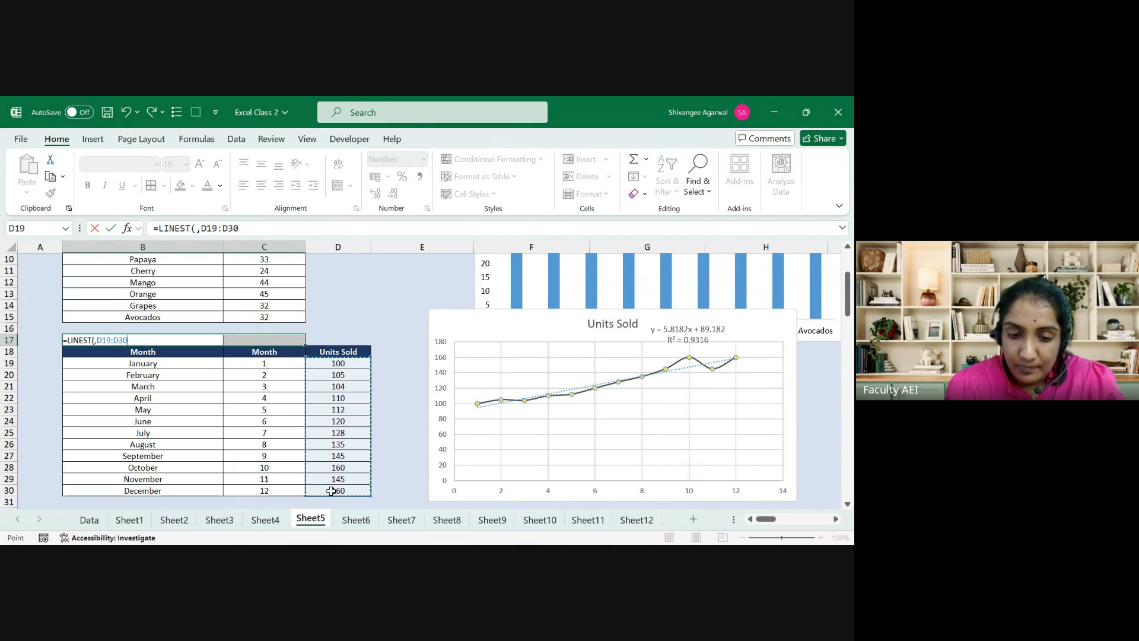
text(,)
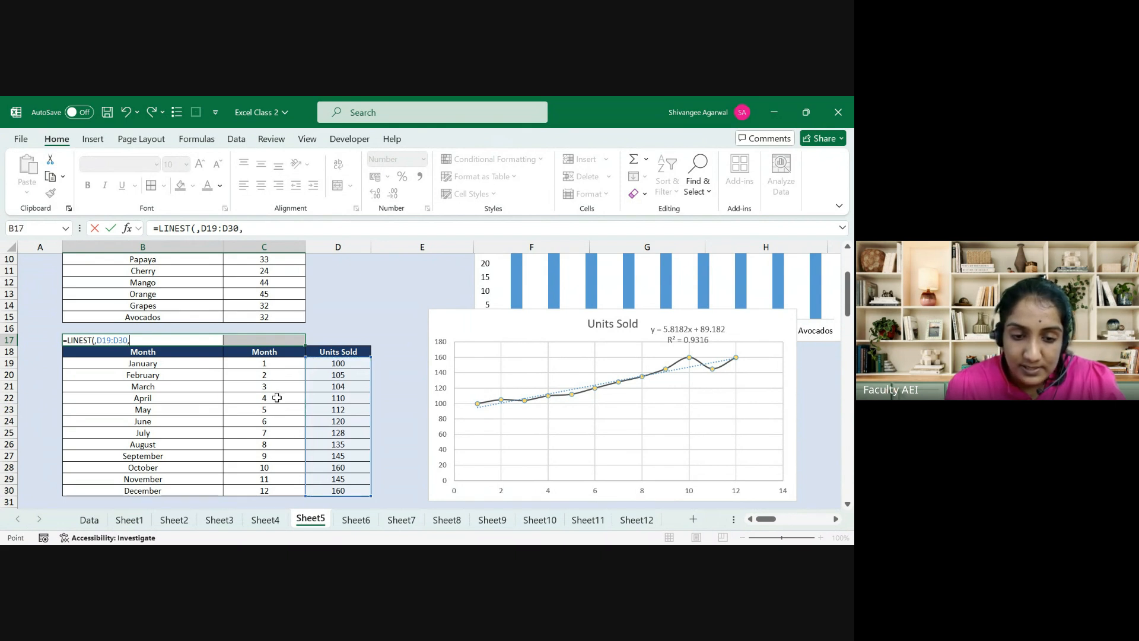
click(274, 388)
key(Up)
key(Up)
key(ctrl+shift+Down)
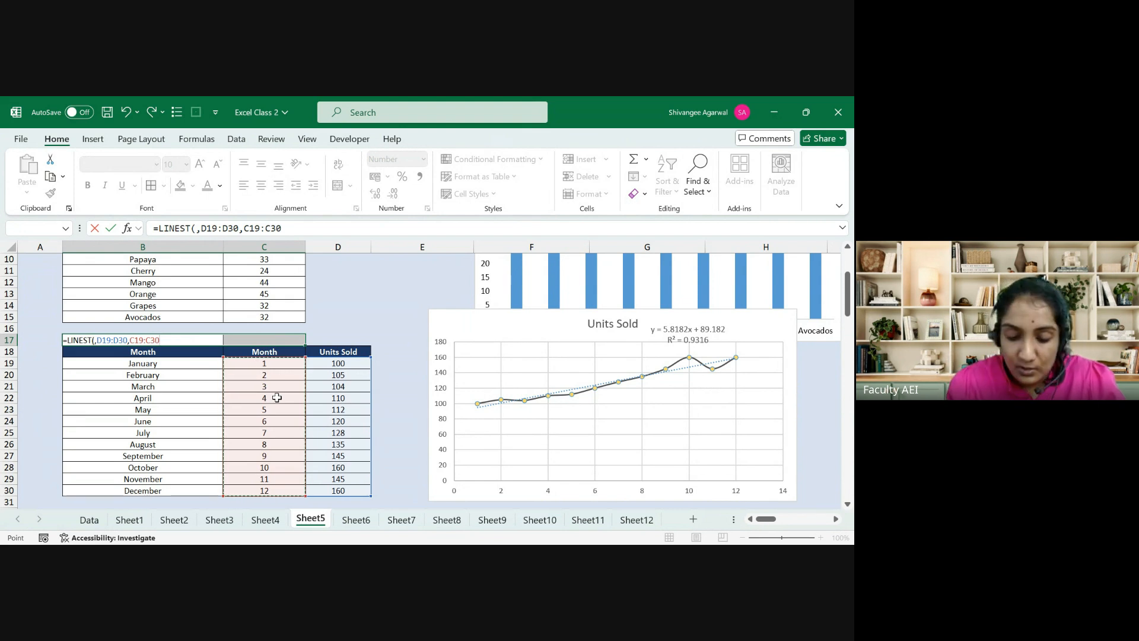
text(,)
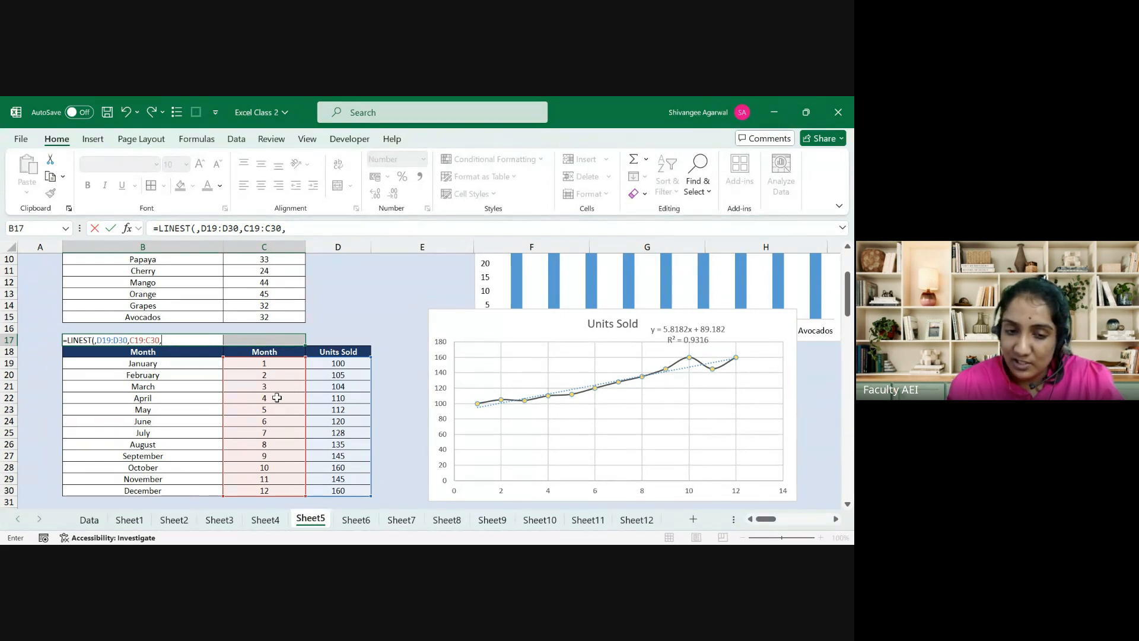
Step: Add TRUE,FALSE, remove the stray comma and B18 reference, and array-enter across B17:C17
text(TRUE,)
key(Down)
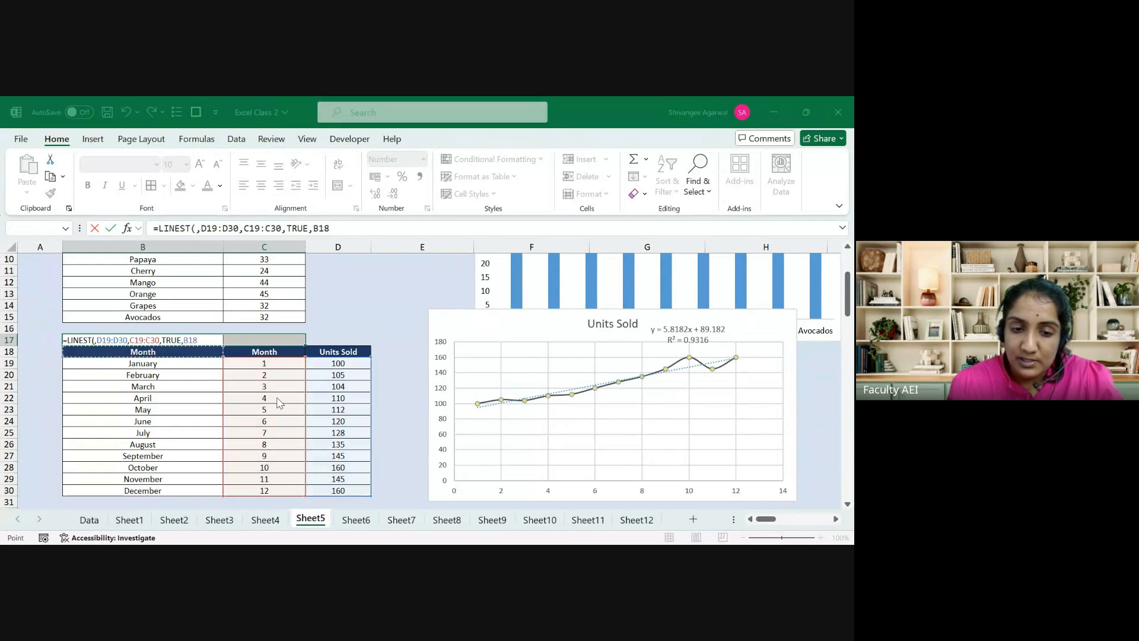
key(Return)
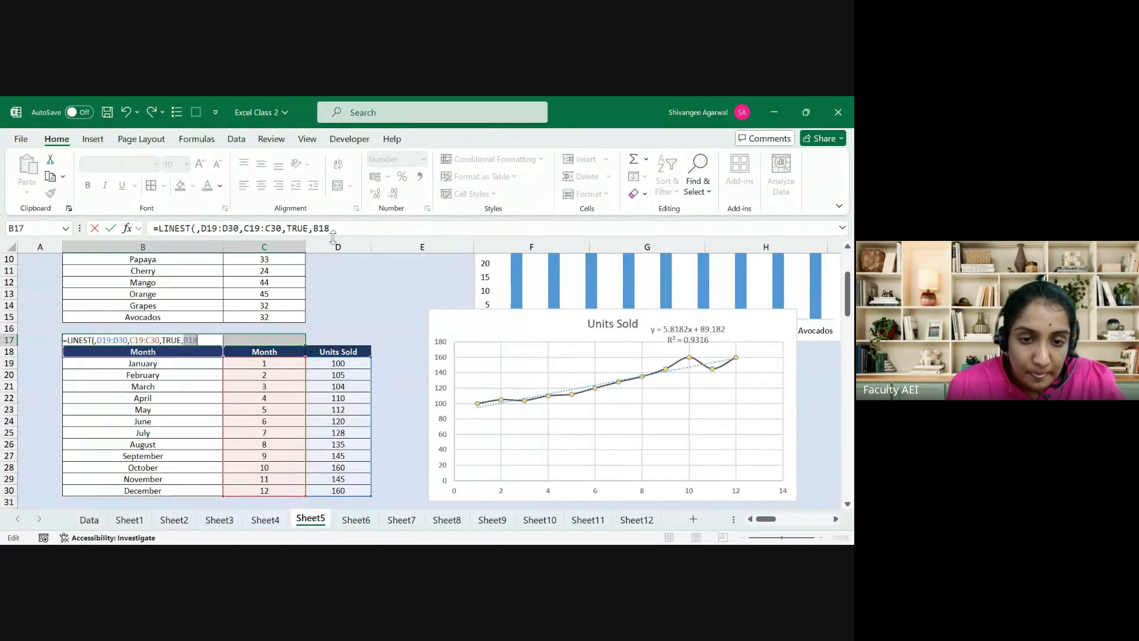
click(196, 229)
key(BackSpace)
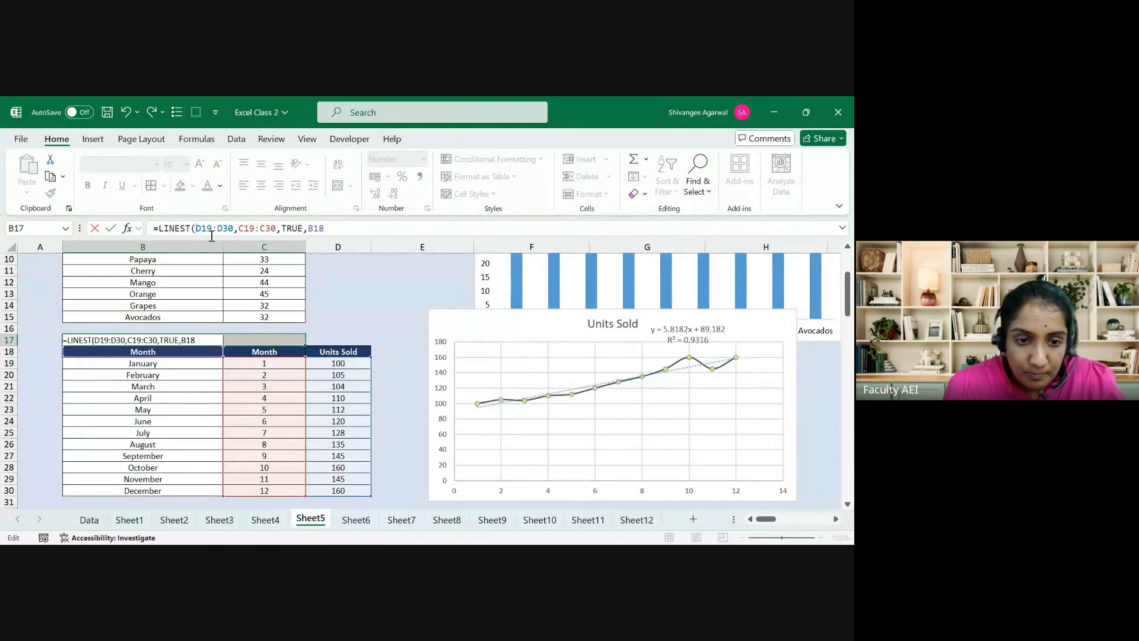
click(335, 228)
key(BackSpace)
key(BackSpace)
key(BackSpace)
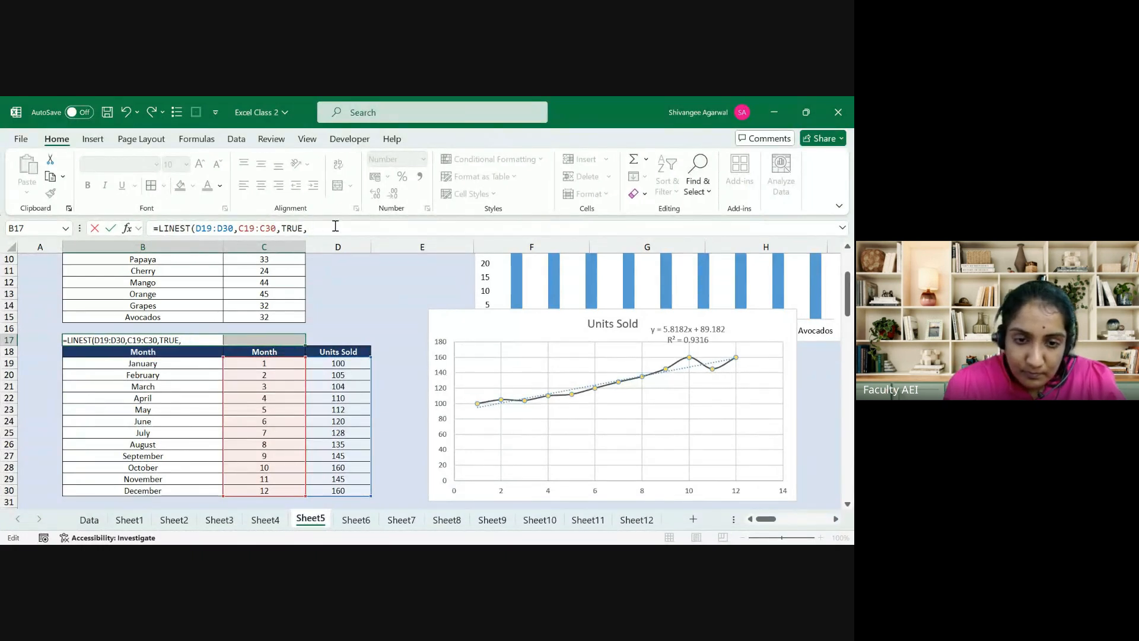
text(FALSE)
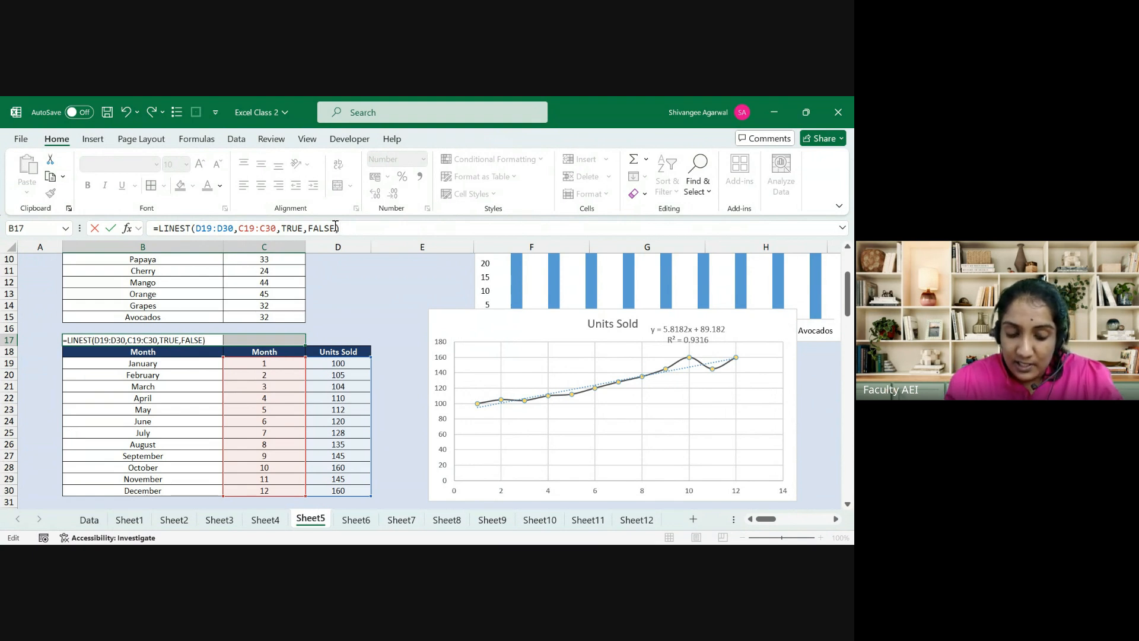
key(ctrl+shift+Return)
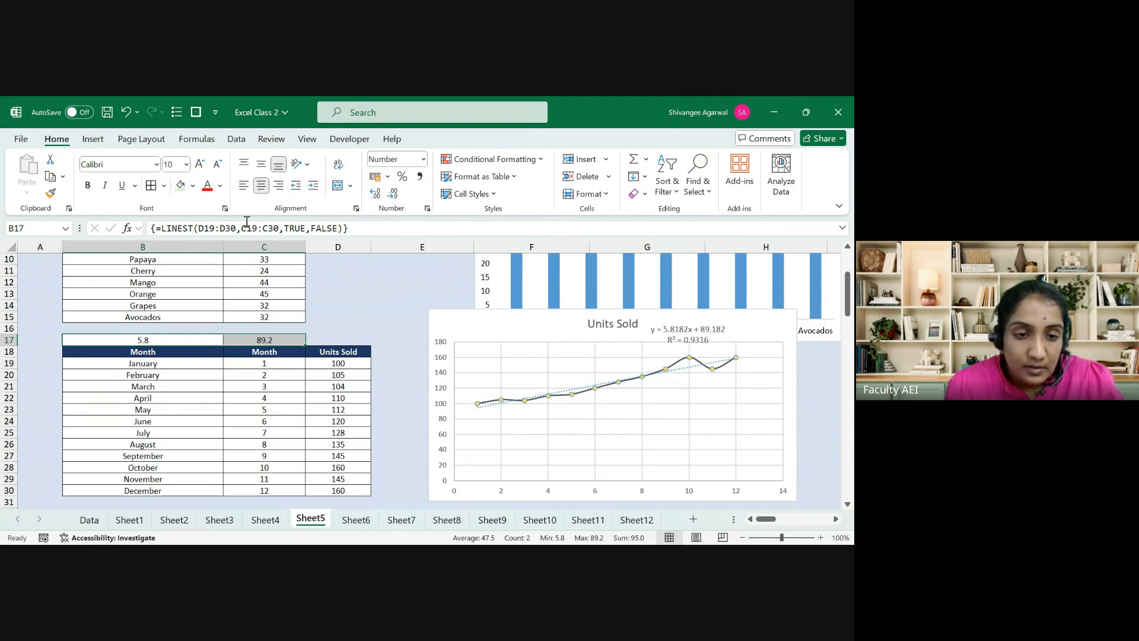
key(F2)
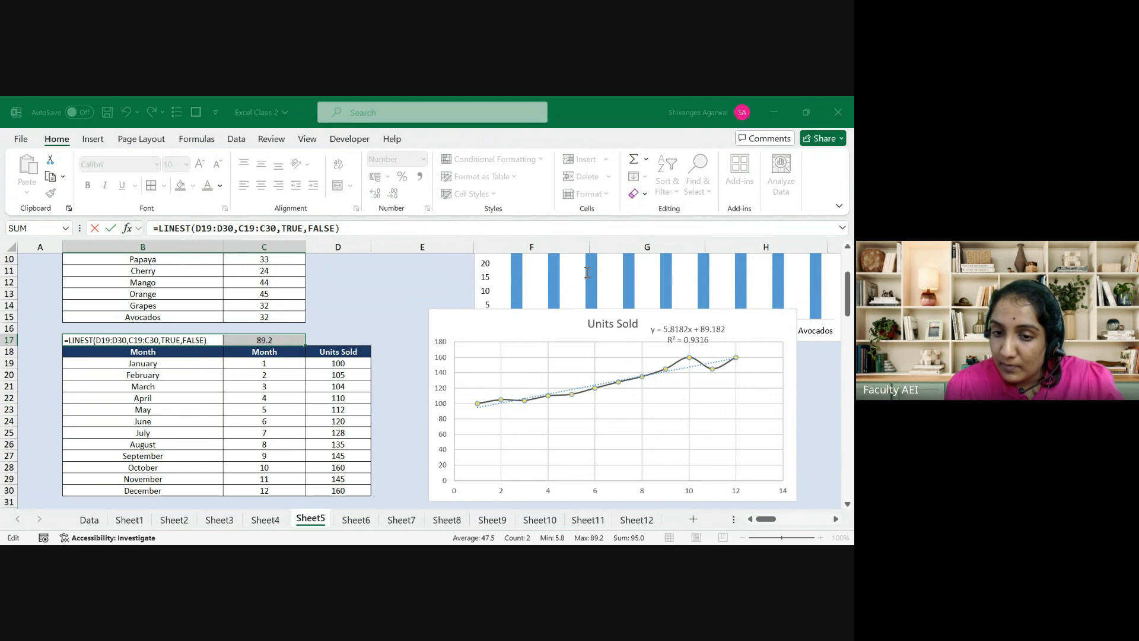
key(ctrl+shift+Return)
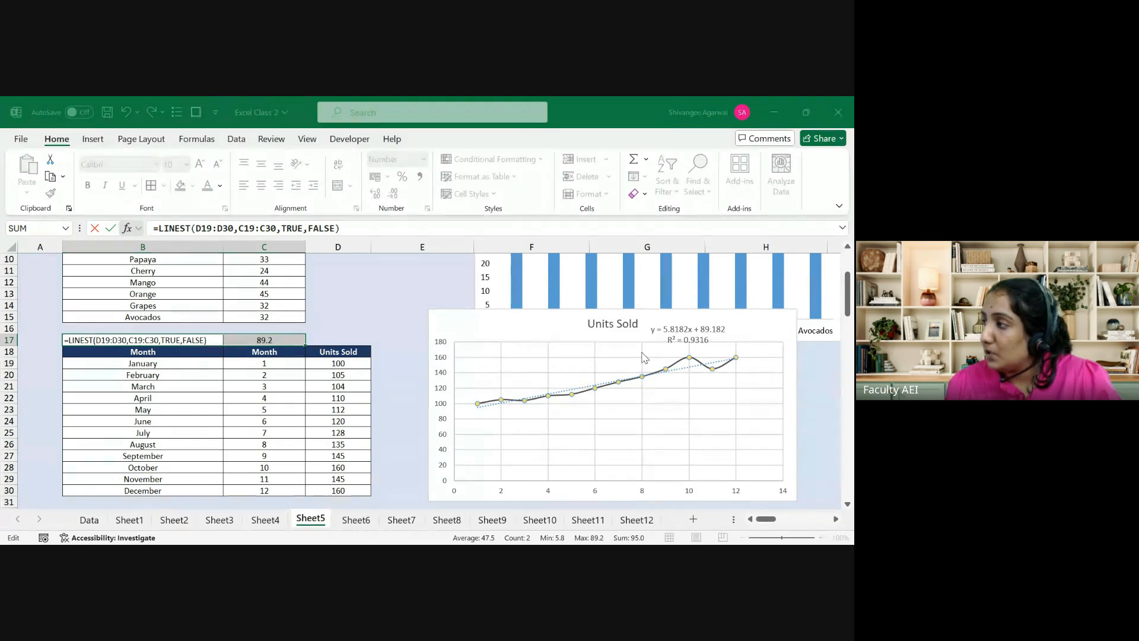
key(ctrl+shift+Return)
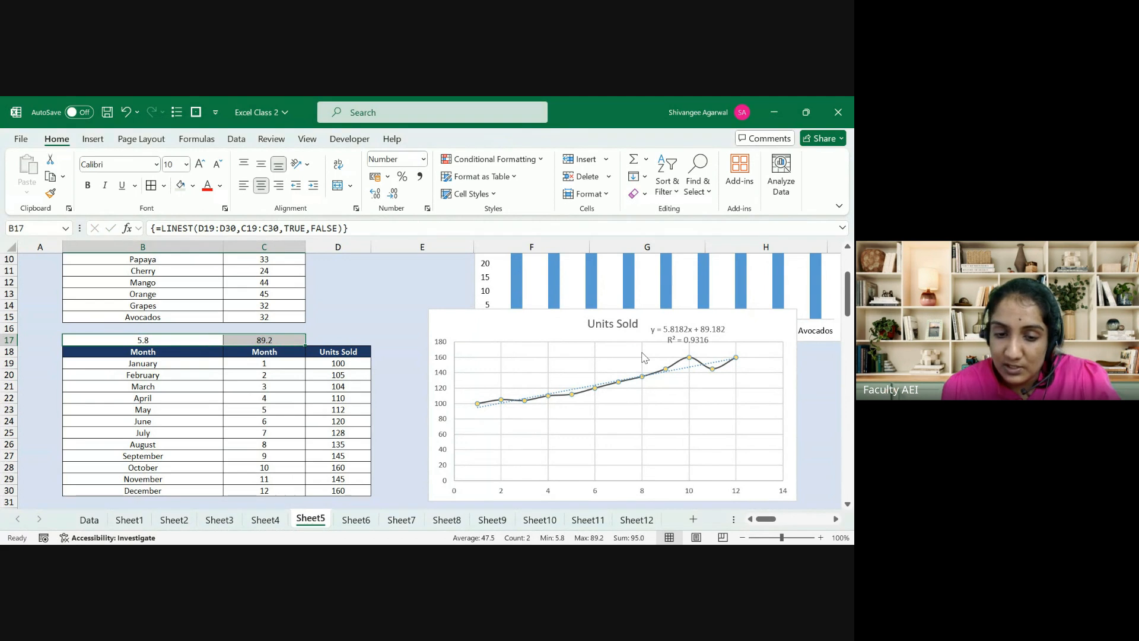
click(134, 228)
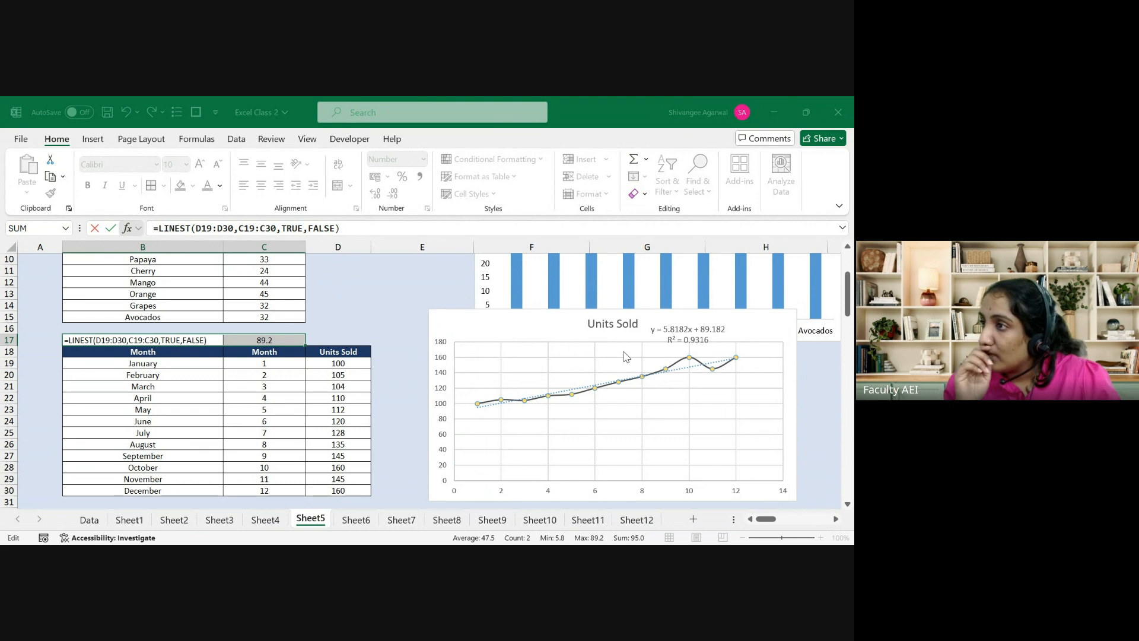
key(ctrl+shift+Return)
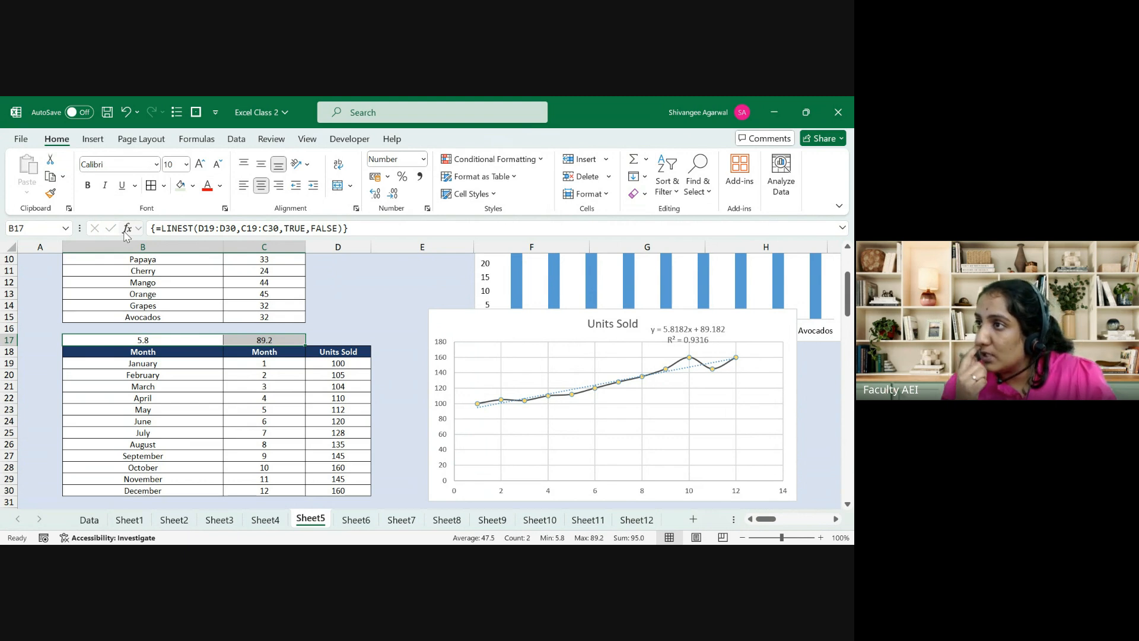
key(F2)
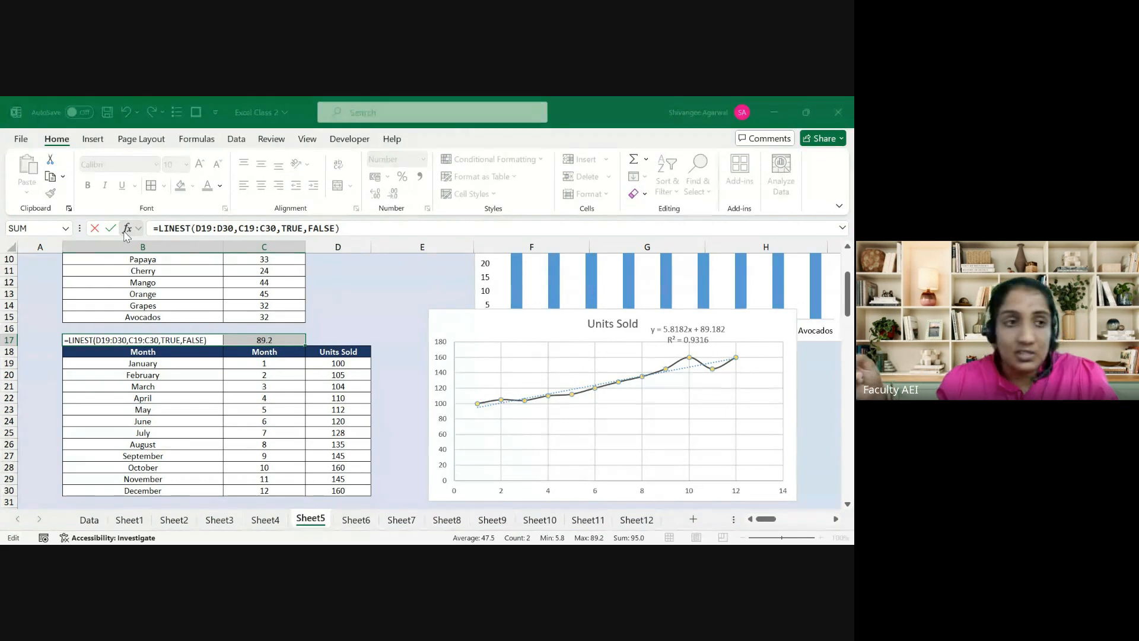
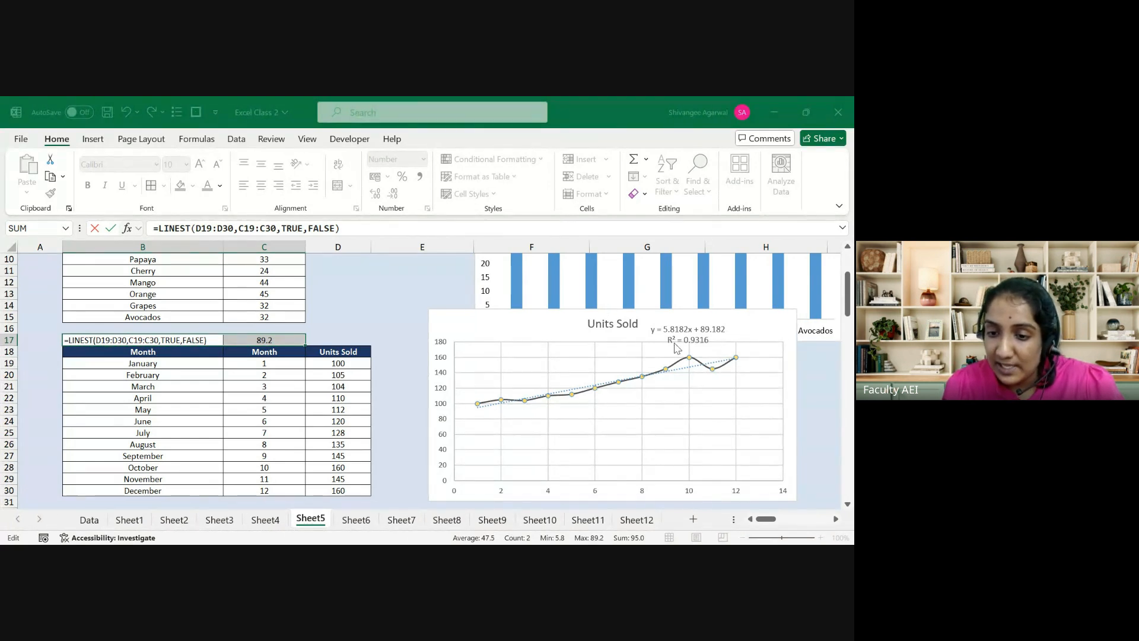
Step: Array-enter LINEST so B17:C17 show slope 5.8 and intercept 89.2
key(ctrl+shift+Return)
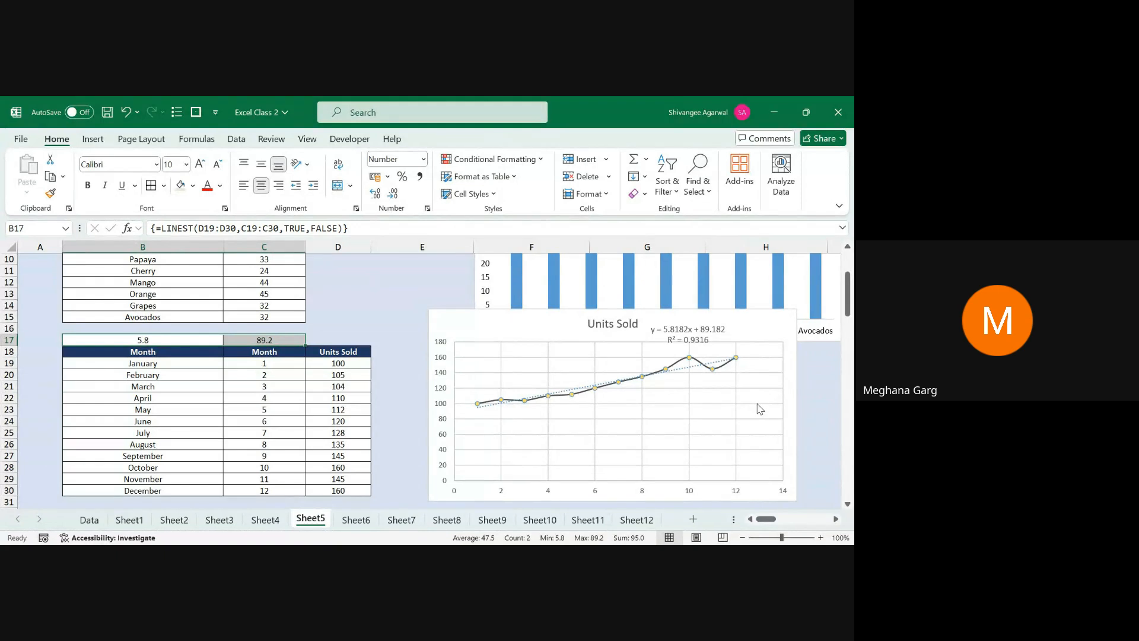
key(Down)
key(Right)
key(Right)
key(Right)
key(Down)
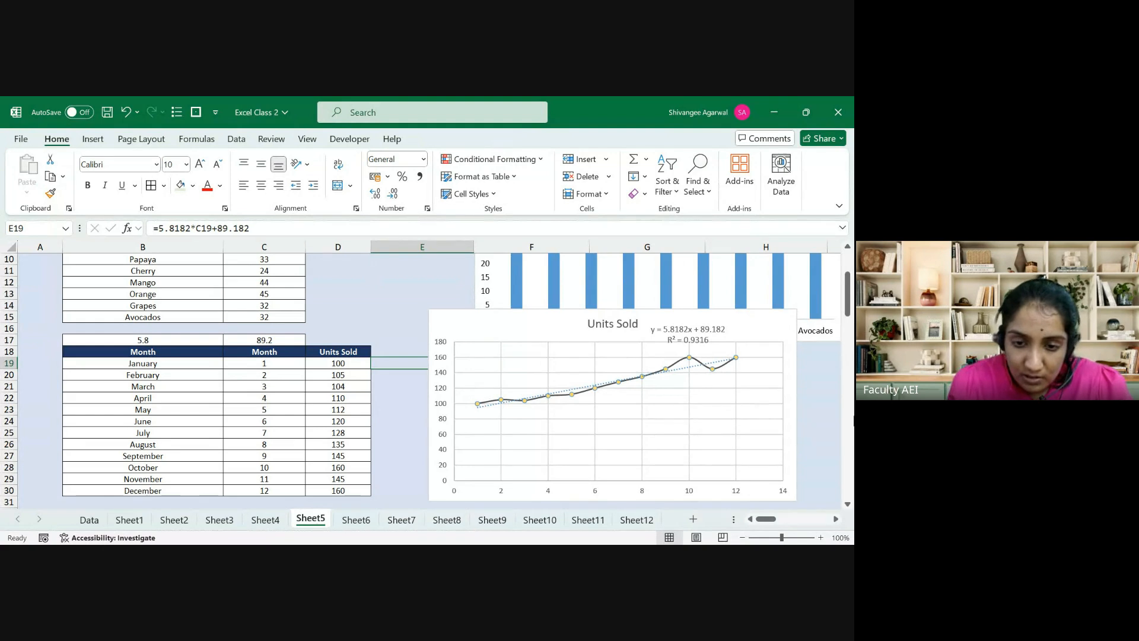
Step: Move the chart right and rebuild E19 as =$B$17*C19+$C$17
drag(502, 326, 546, 324)
click(415, 363)
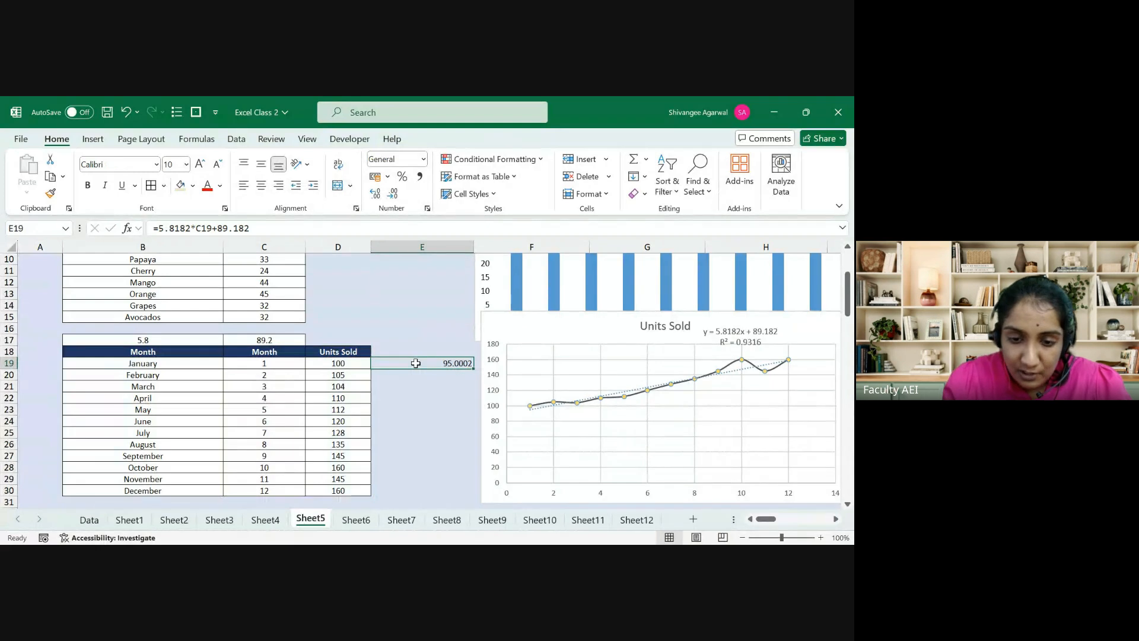
key(Delete)
text(=)
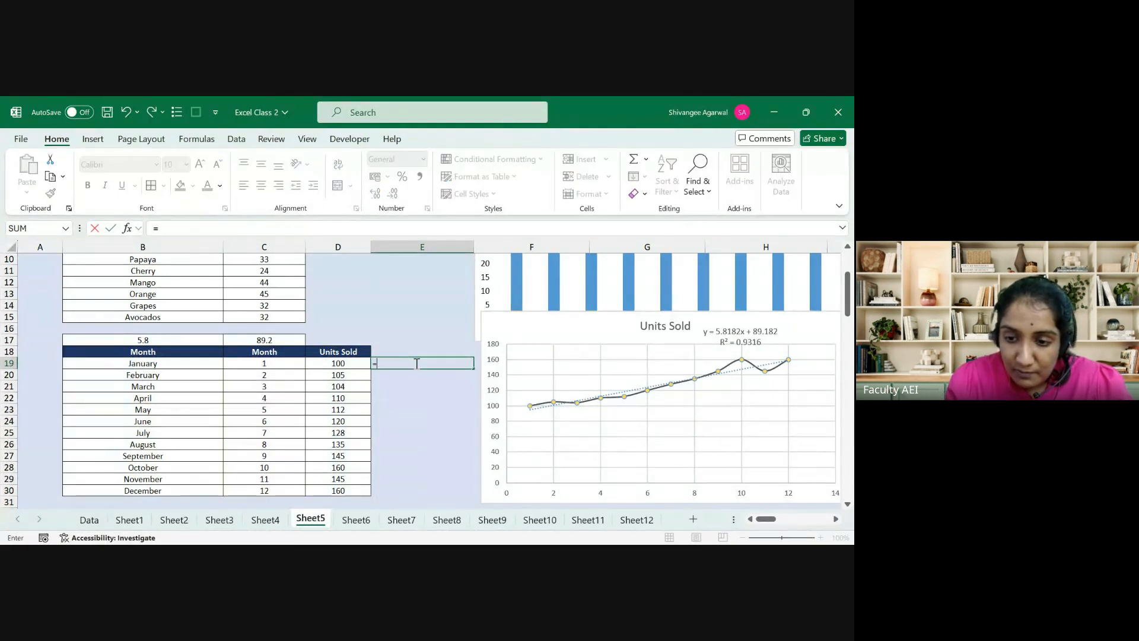
key(Left)
key(Left)
key(Left)
key(Up)
key(Up)
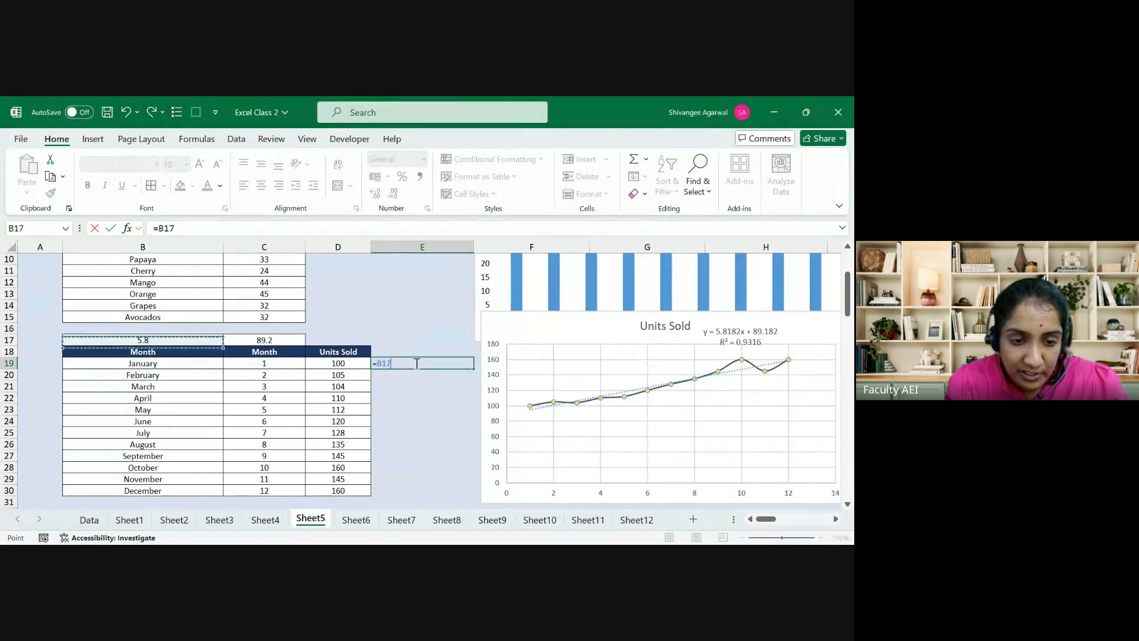
key(F4)
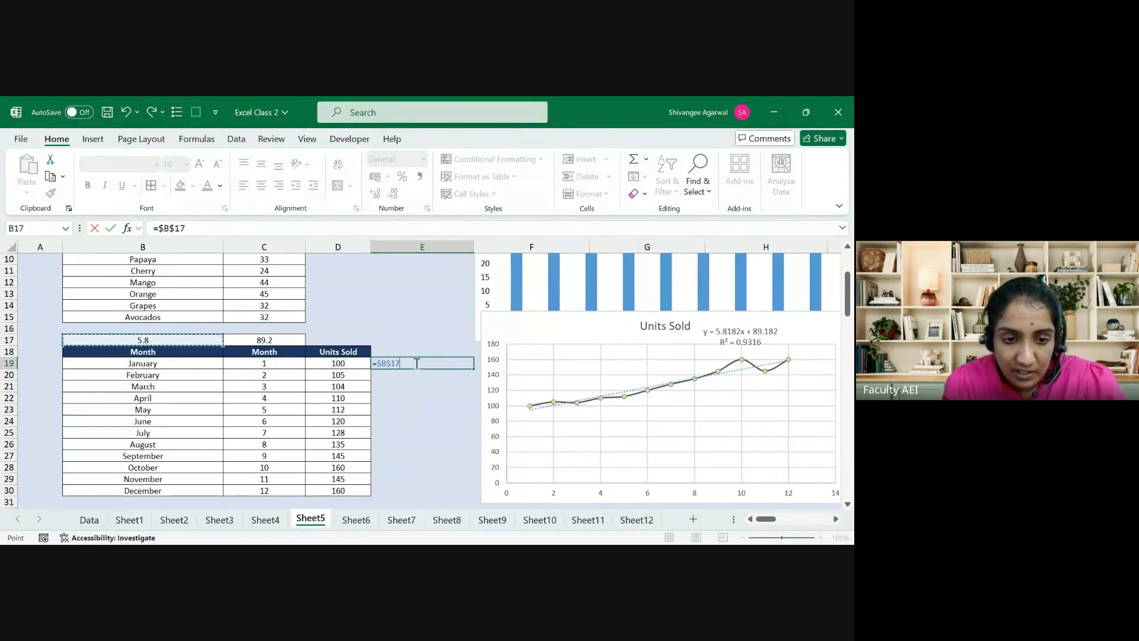
text(*)
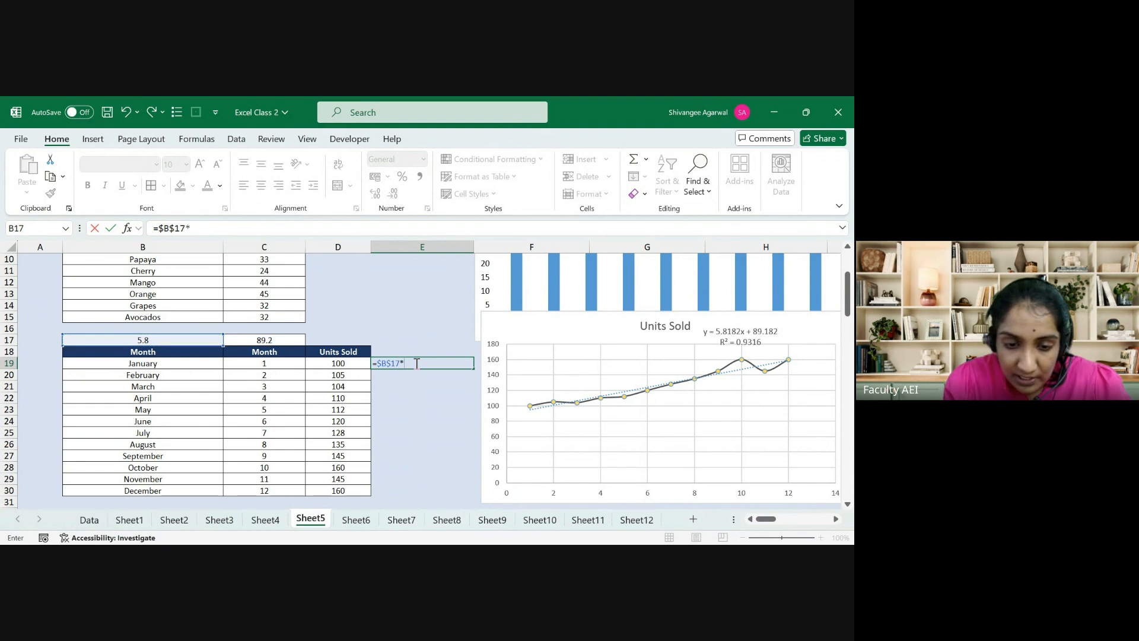
click(296, 364)
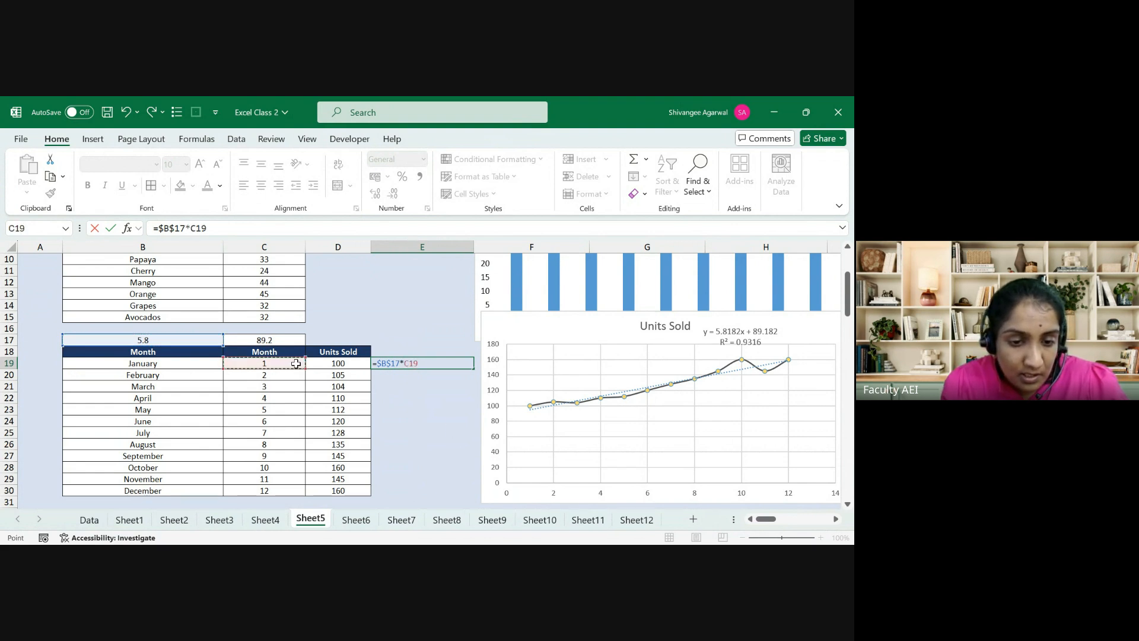
text(+)
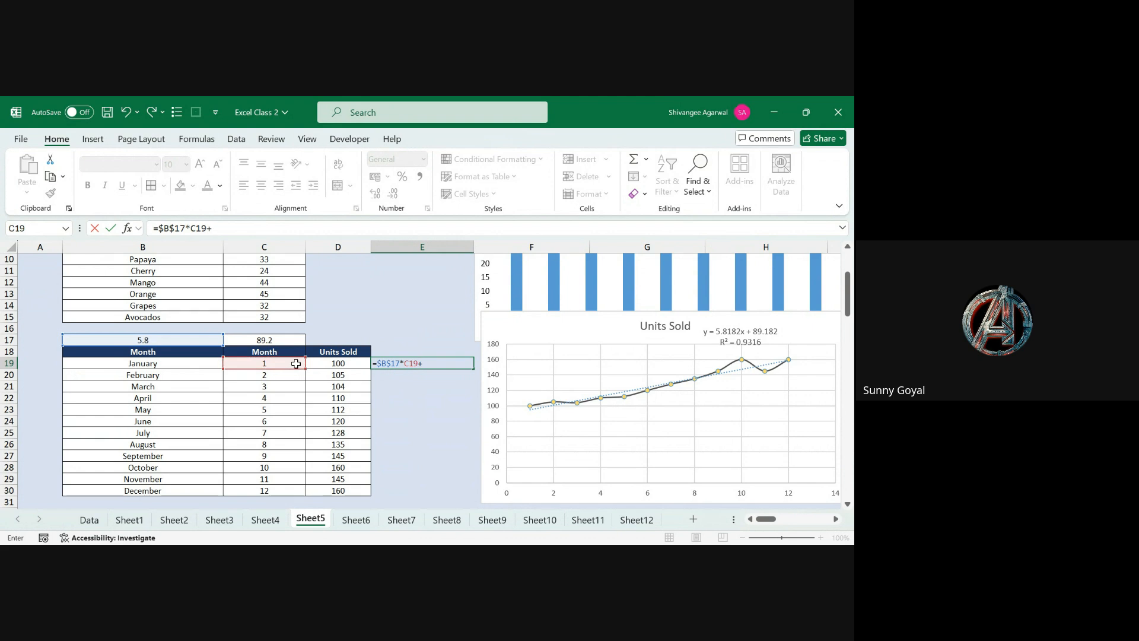
click(262, 343)
key(F4)
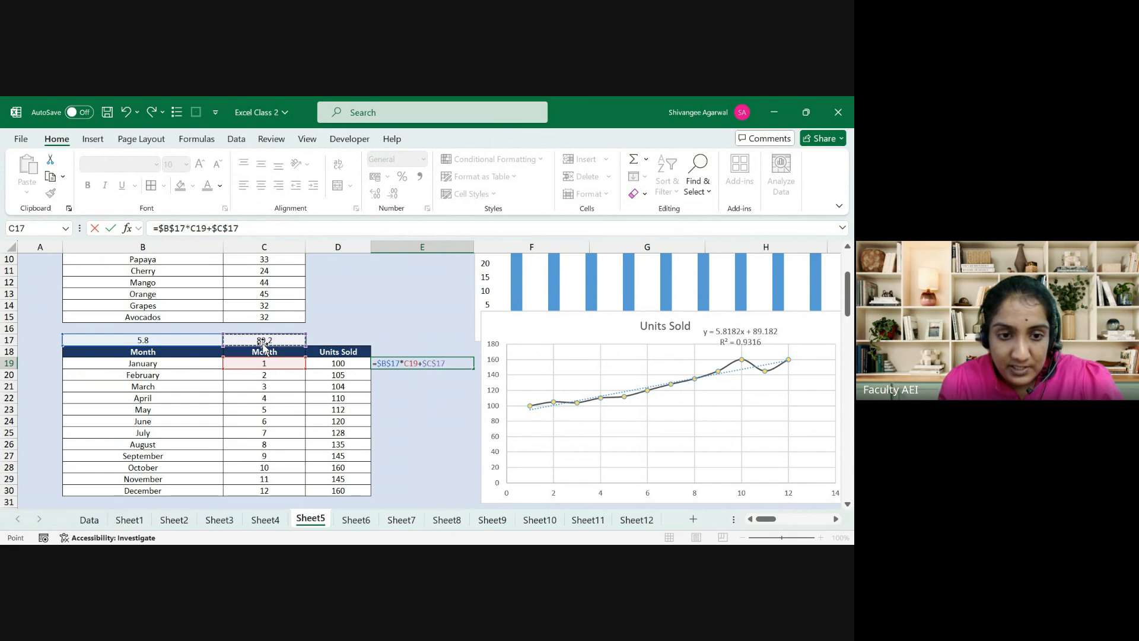
key(Return)
Step: Fill the prediction formula down to E30 and show more decimal places
key(Left)
key(ctrl+Down)
key(Right)
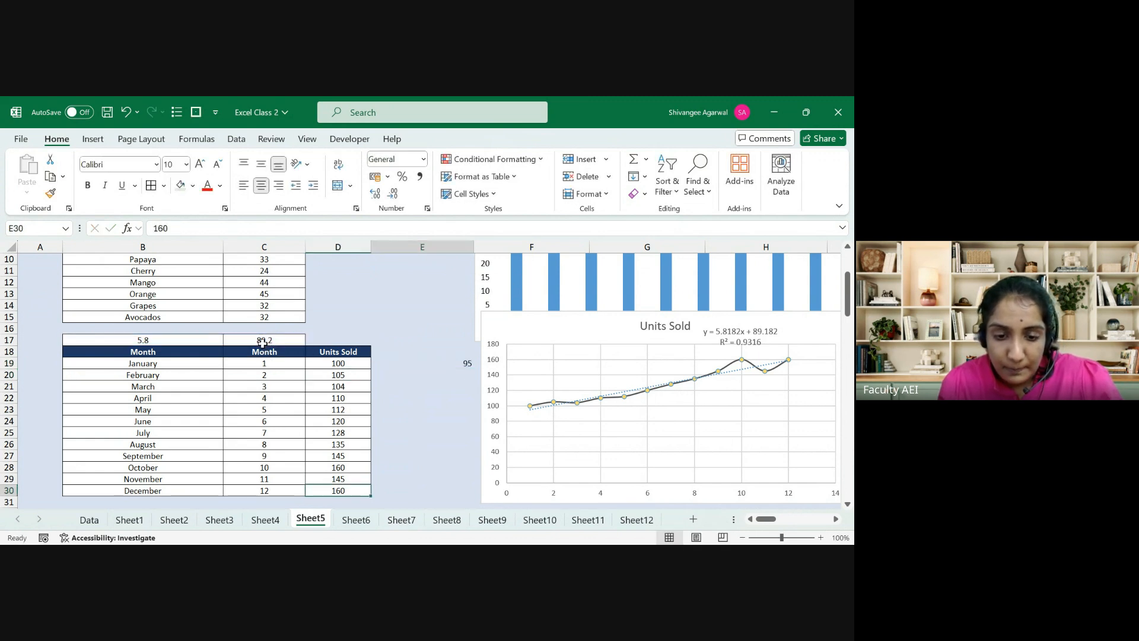
key(ctrl+shift+Up)
key(ctrl+d)
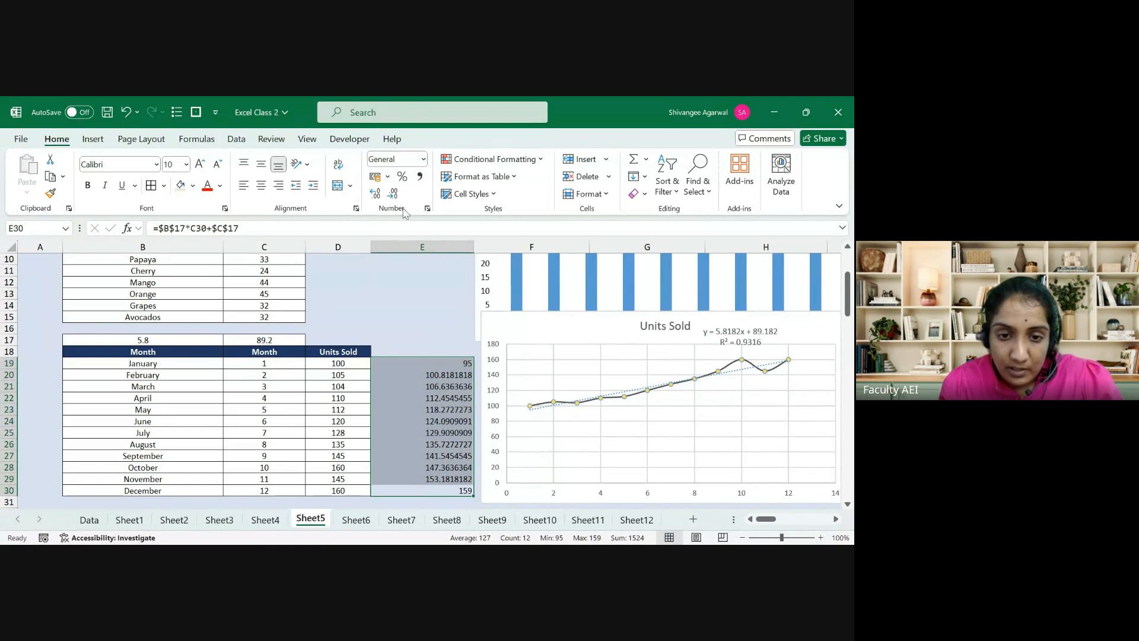
click(382, 195)
Step: Change March's units sold in D21 to 120
key(Left)
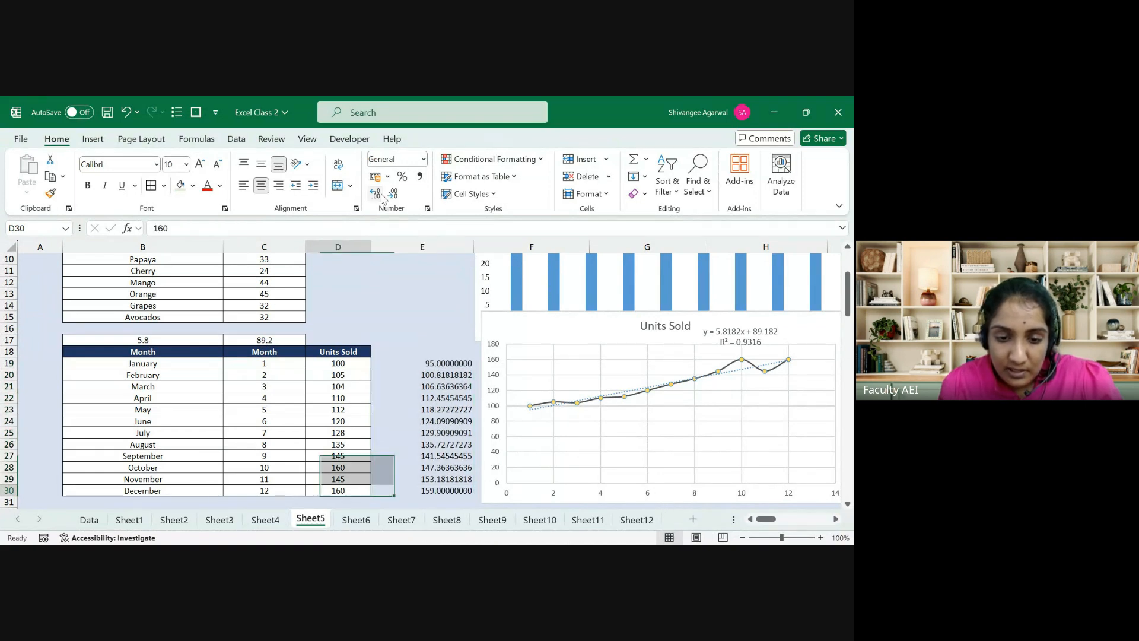
key(Up)
key(ctrl+Up)
key(Down)
key(Down)
key(Down)
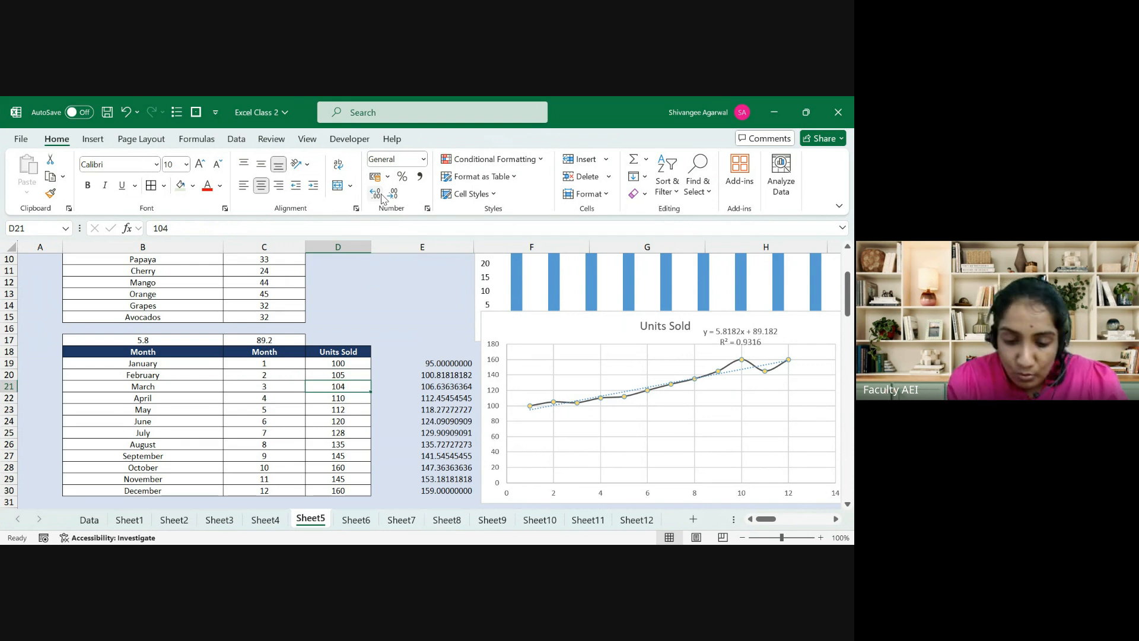
text(120)
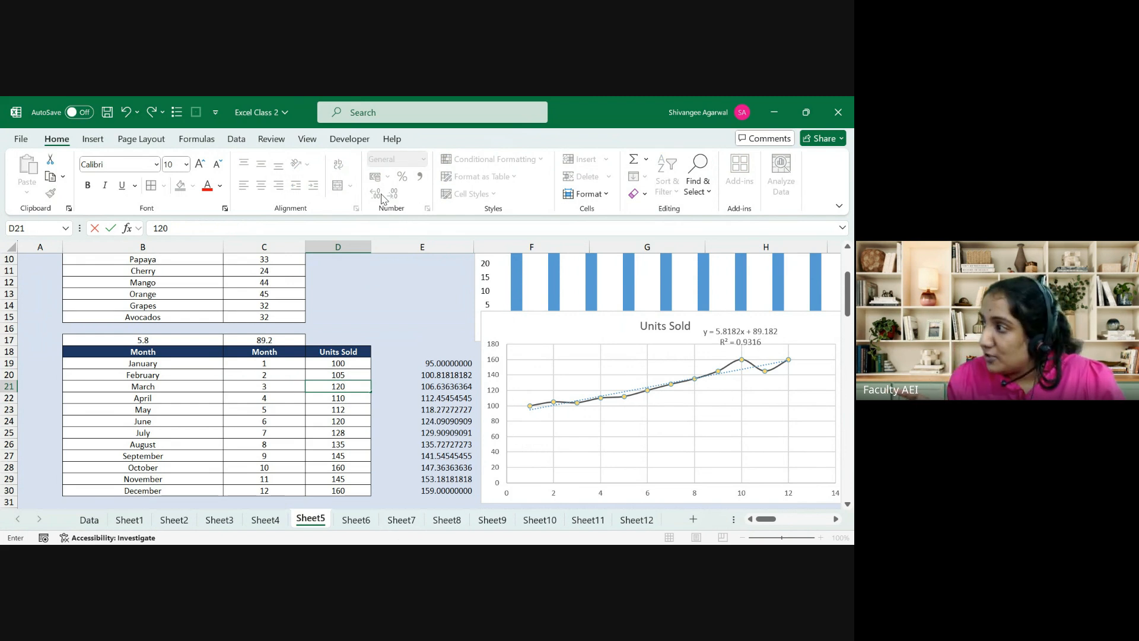
key(Return)
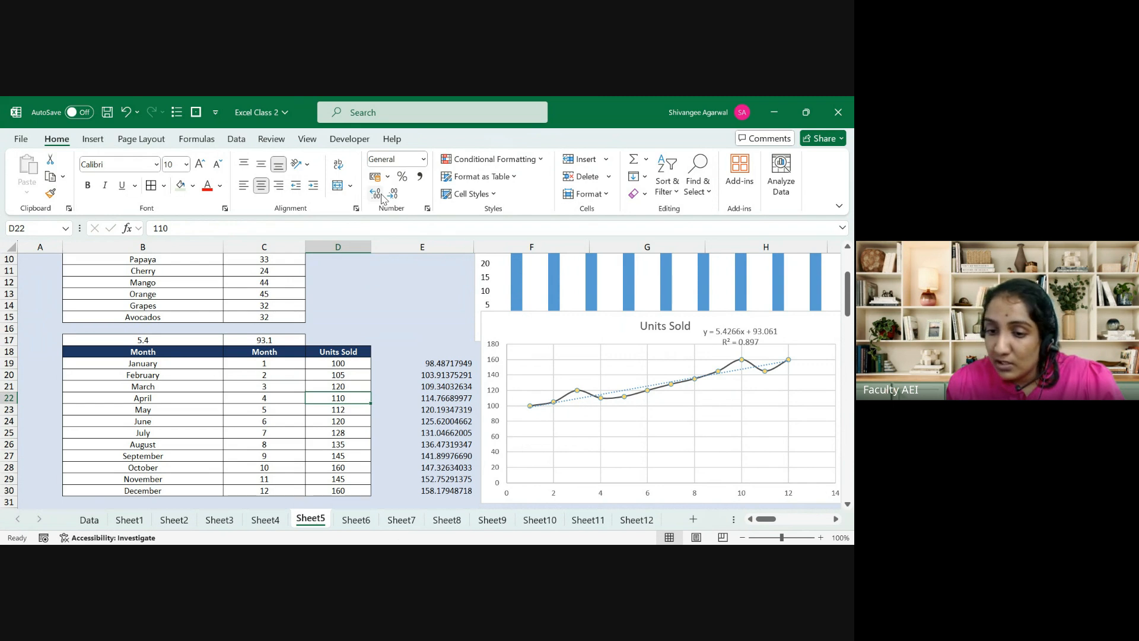
Step: Show more decimals for the LINEST slope and intercept in B17:C17
key(Right)
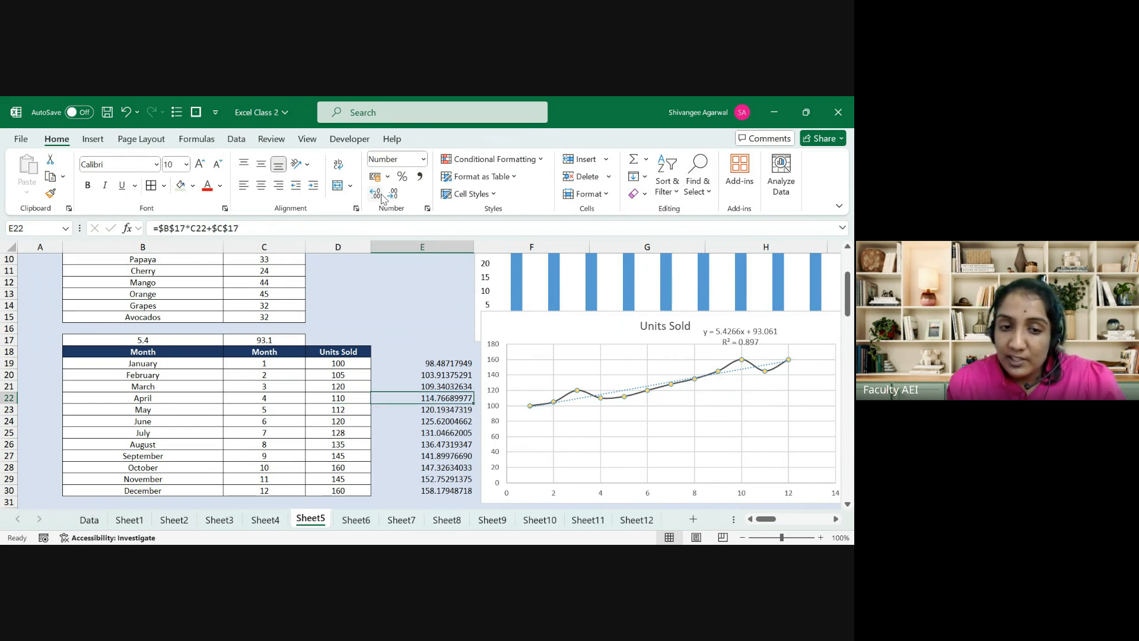
key(Up)
key(Up)
key(Up)
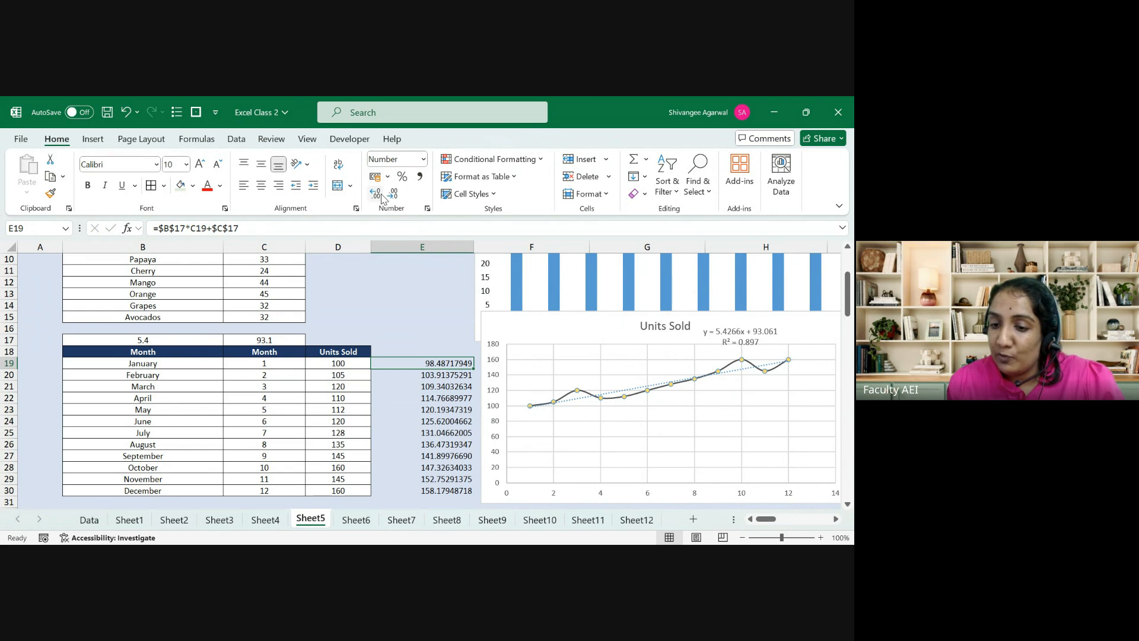
key(Left)
key(Left)
key(Up)
key(Up)
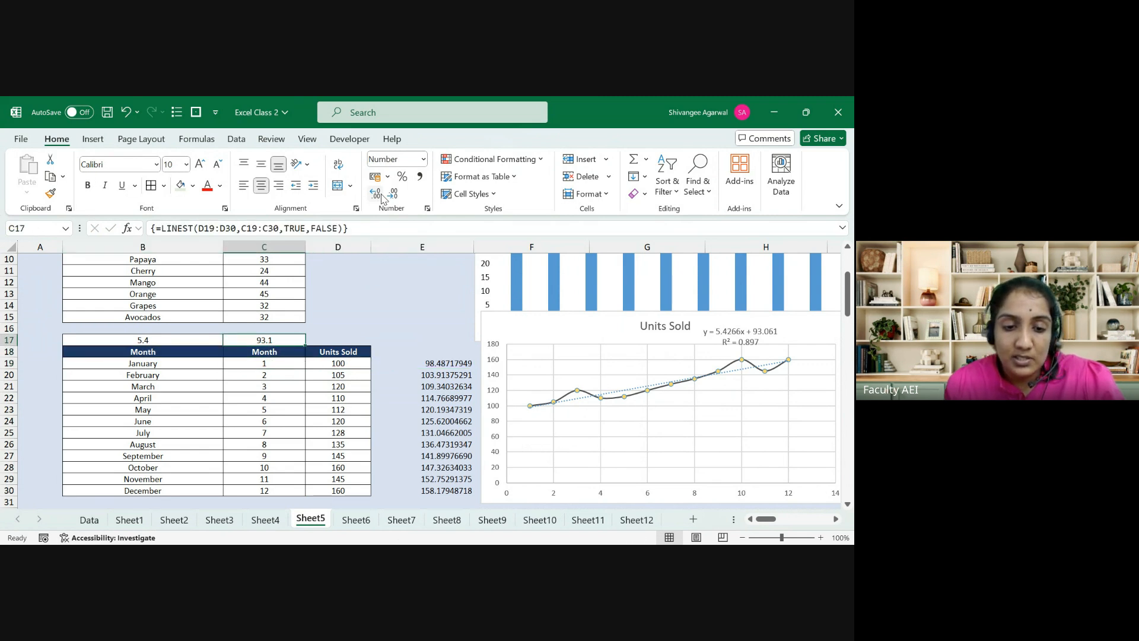
key(shift+Left)
click(378, 194)
click(377, 194)
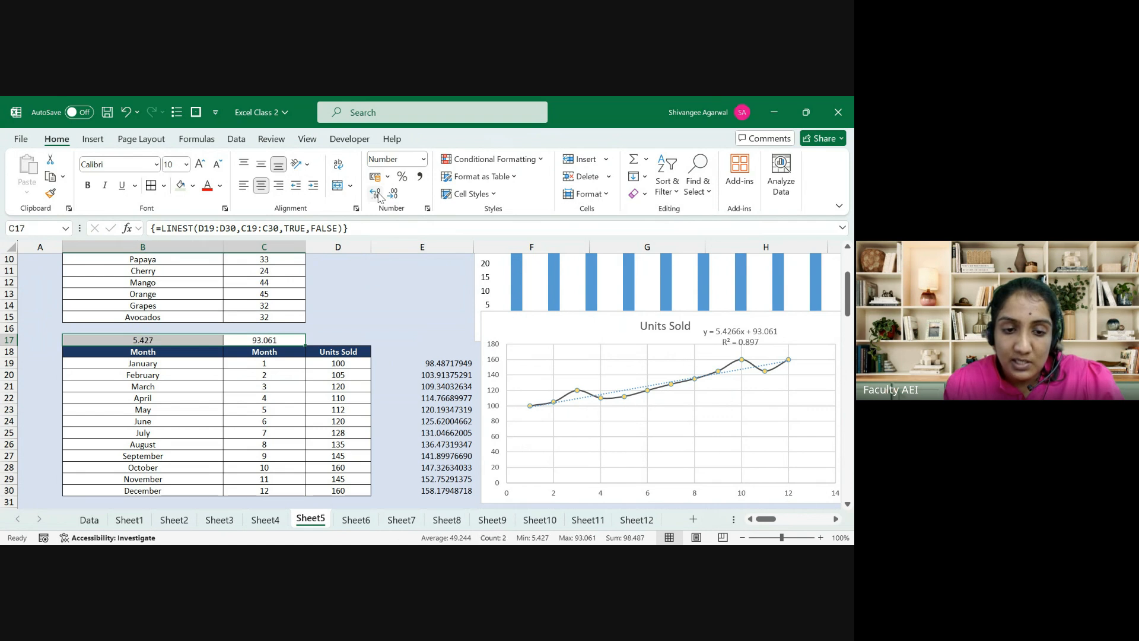
Step: Change December's units sold in D30 to 180
key(Down)
key(Down)
key(Down)
key(Right)
key(Down)
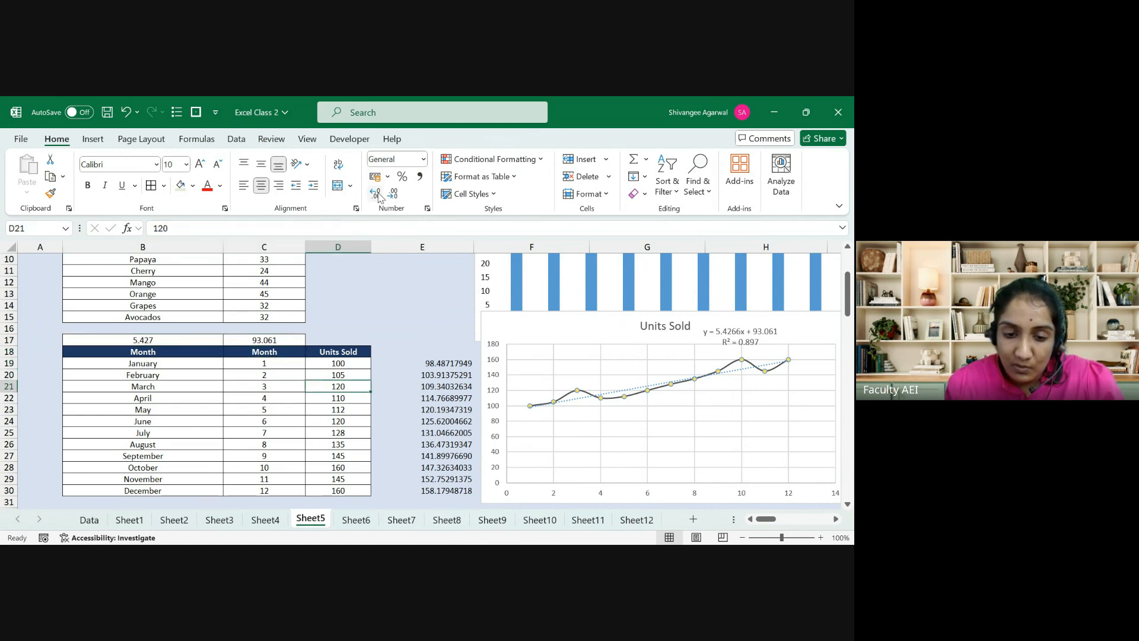
key(ctrl+Down)
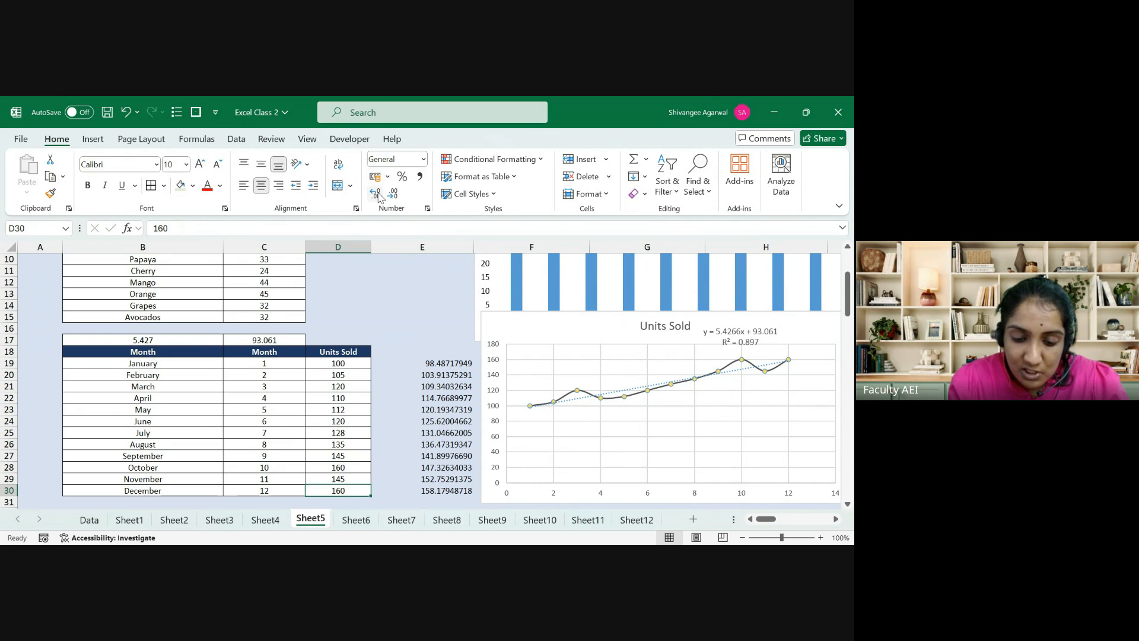
text(17)
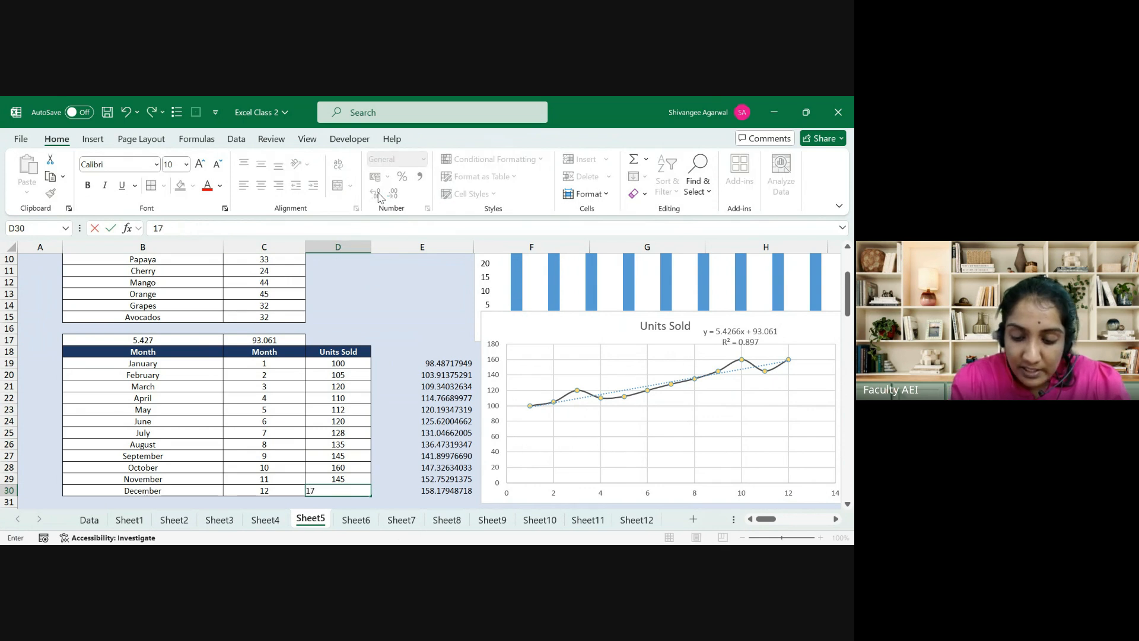
key(BackSpace)
text(80)
key(Return)
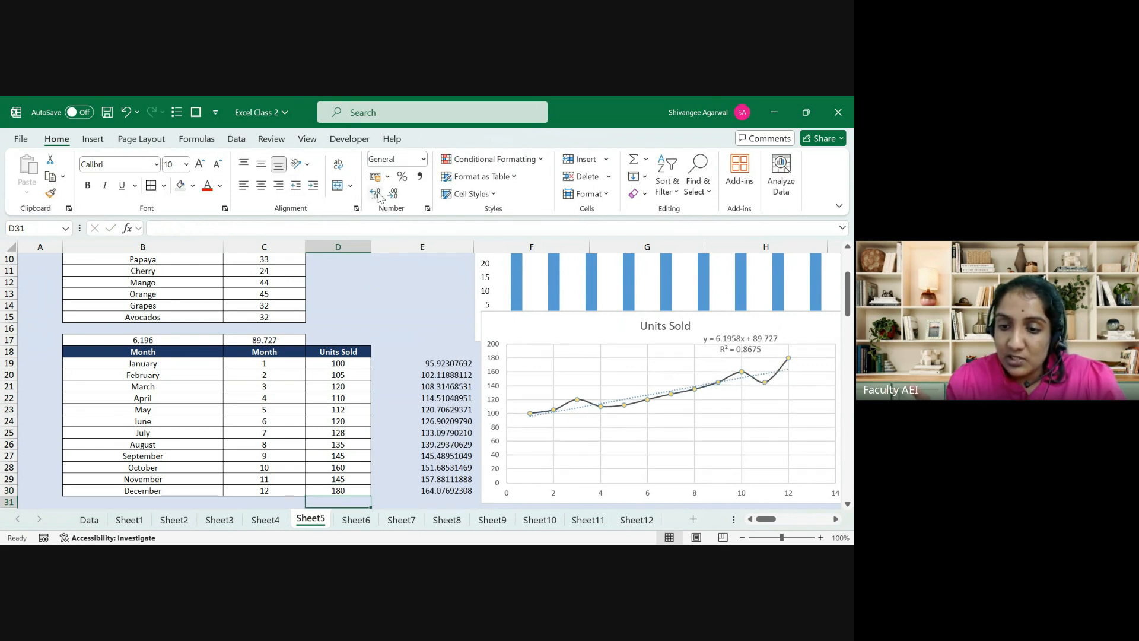
Step: Reselect the LINEST results, then select the predicted values E19:E30
drag(183, 341, 230, 341)
key(Right)
key(Down)
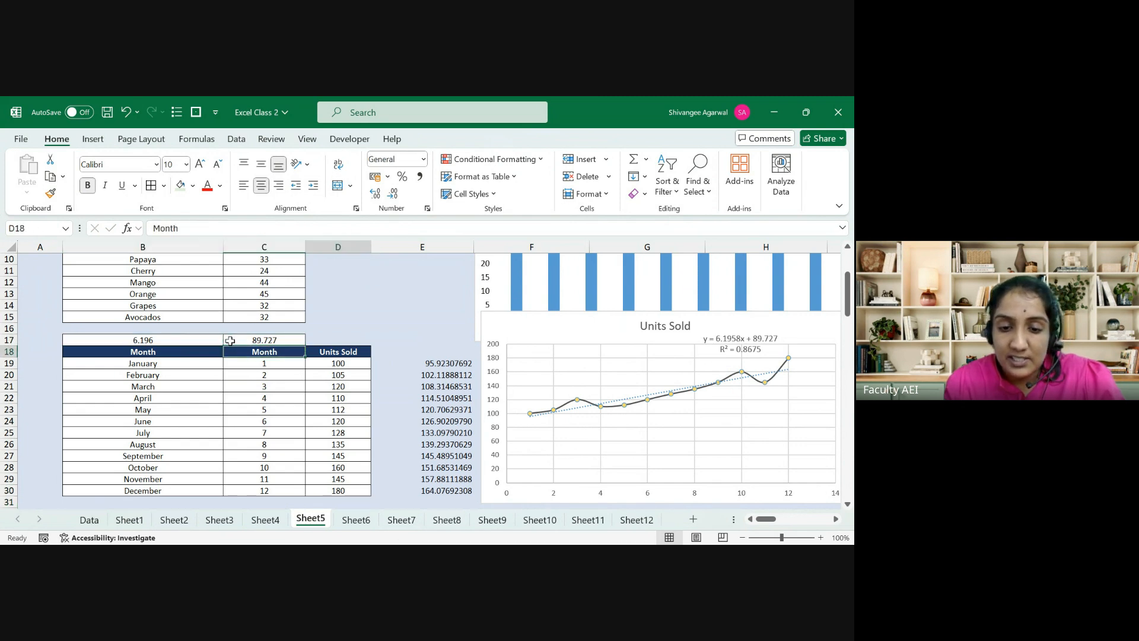
key(Right)
key(Right)
key(Down)
key(ctrl+shift+Down)
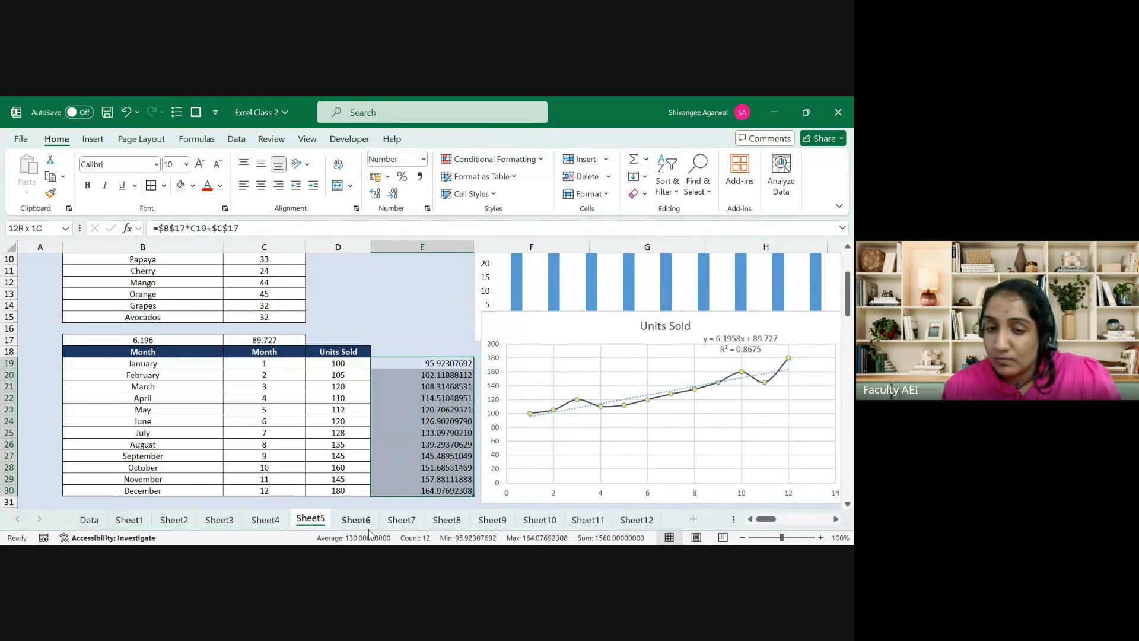
Step: Copy the Units Sold formatting to column E and round predictions to whole numbers
drag(335, 351, 337, 491)
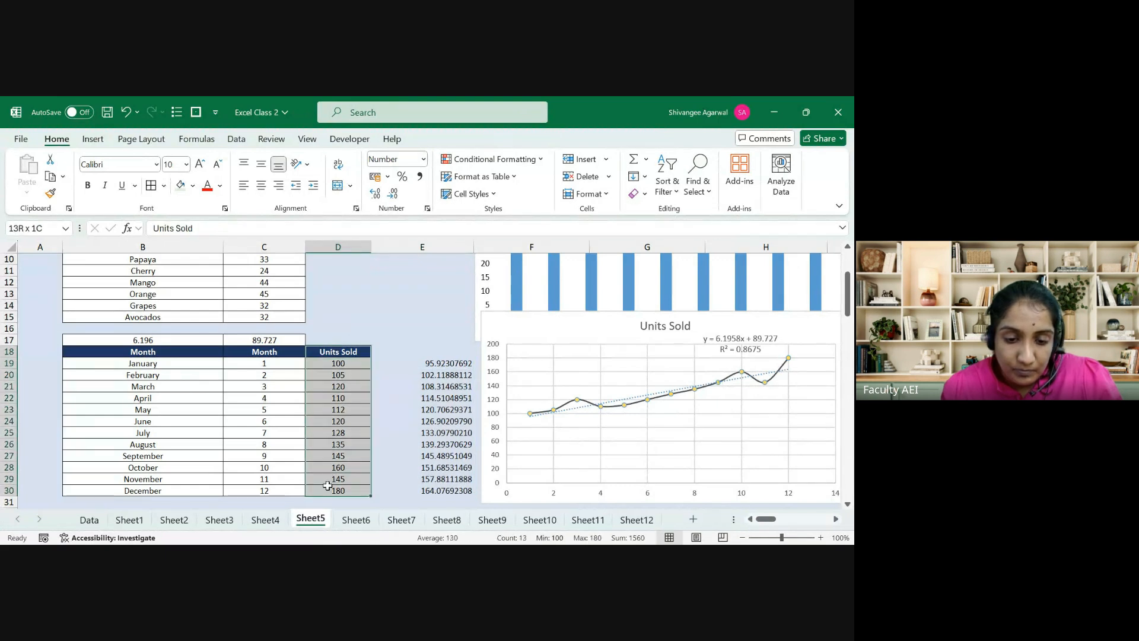
click(51, 195)
click(376, 350)
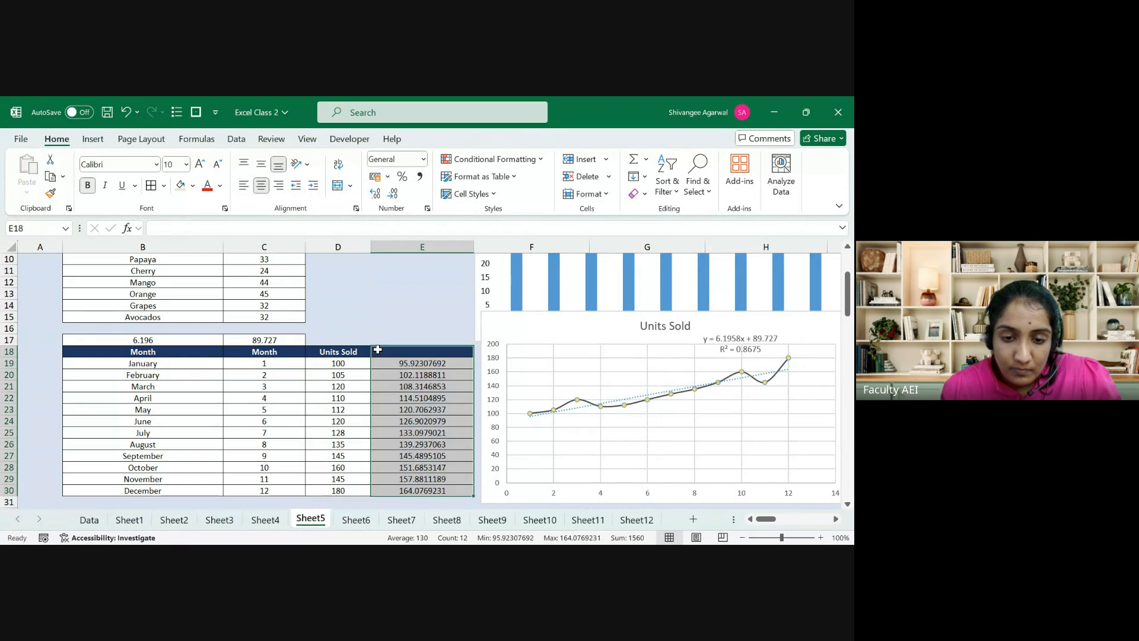
key(Down)
key(ctrl+shift+Down)
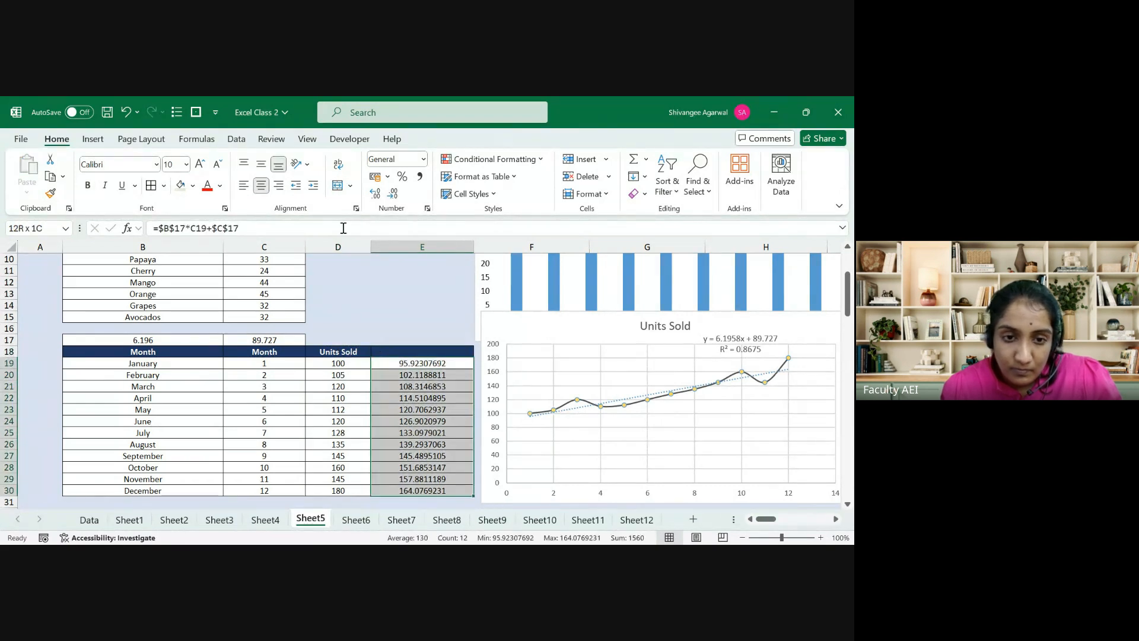
click(393, 194)
click(393, 194)
click(393, 194)
click(394, 195)
click(395, 195)
click(394, 195)
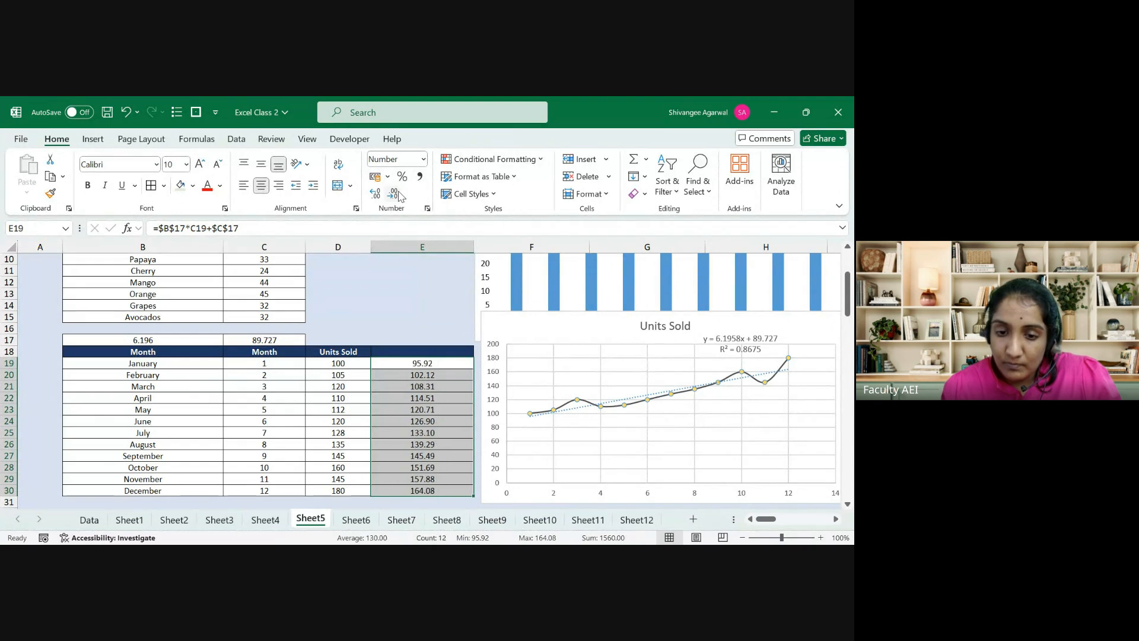
click(400, 194)
click(400, 194)
Step: Label E18 with the heading 'Fit table'
key(Up)
text(Fi)
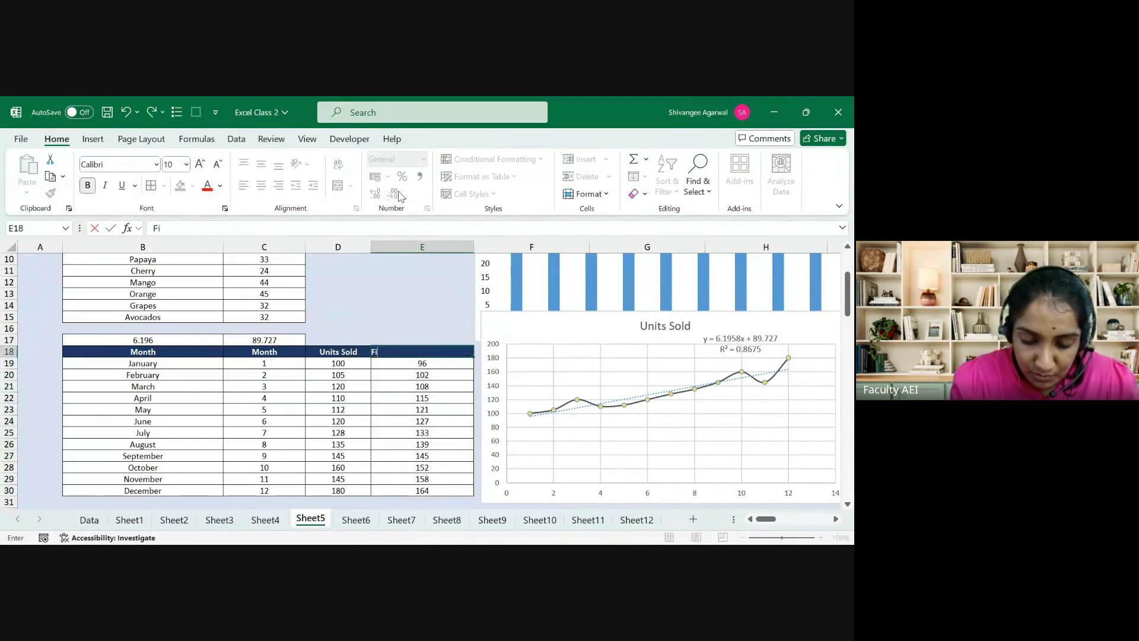
text(t table)
key(Return)
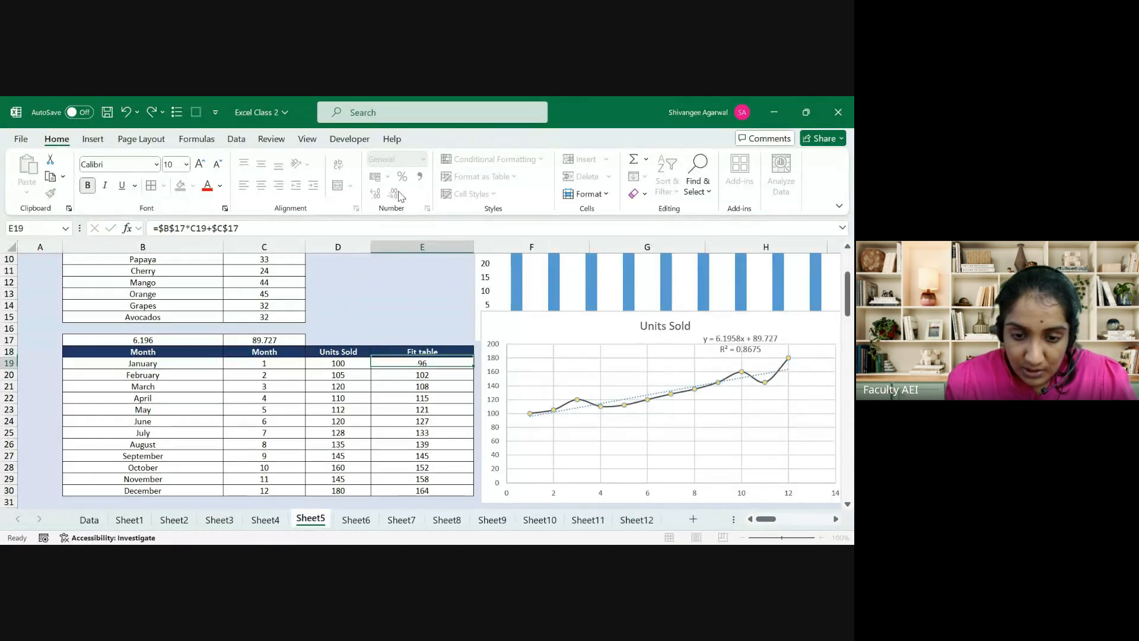
key(Up)
Step: On Sheet6, give the header row B5:G5 a light fill and red text
key(ctrl+Page_Down)
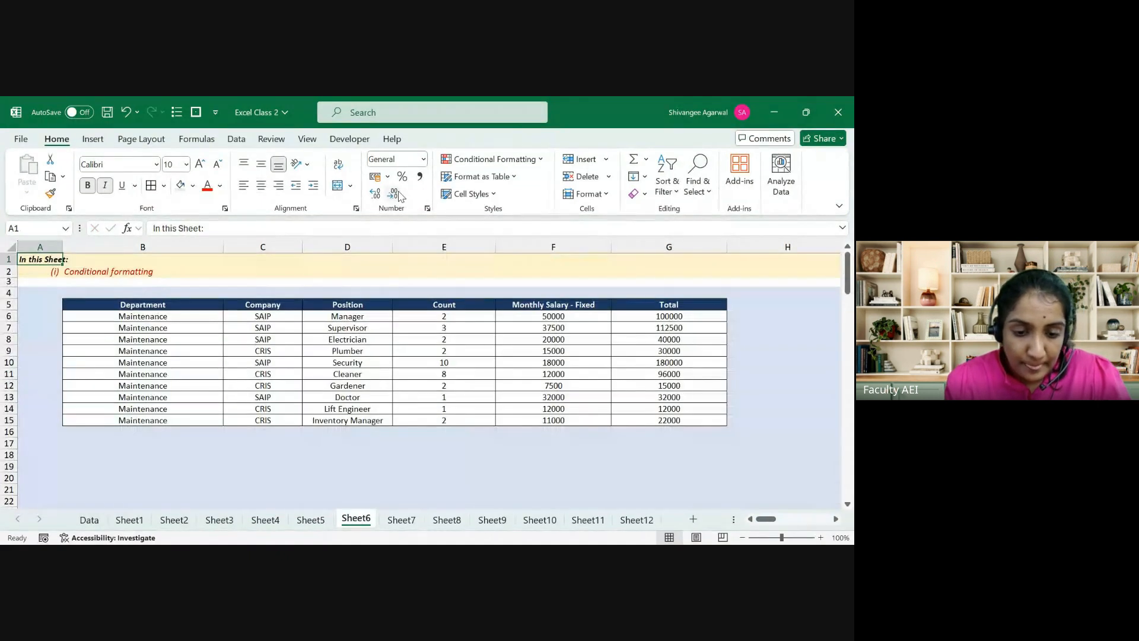
key(Down)
key(Down)
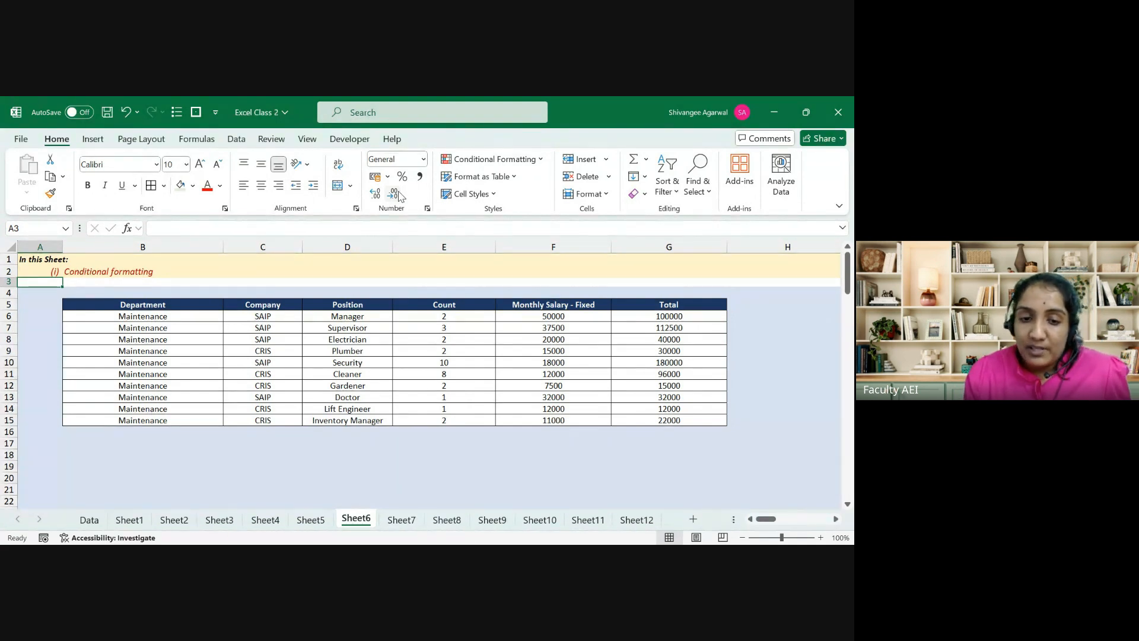
key(Down)
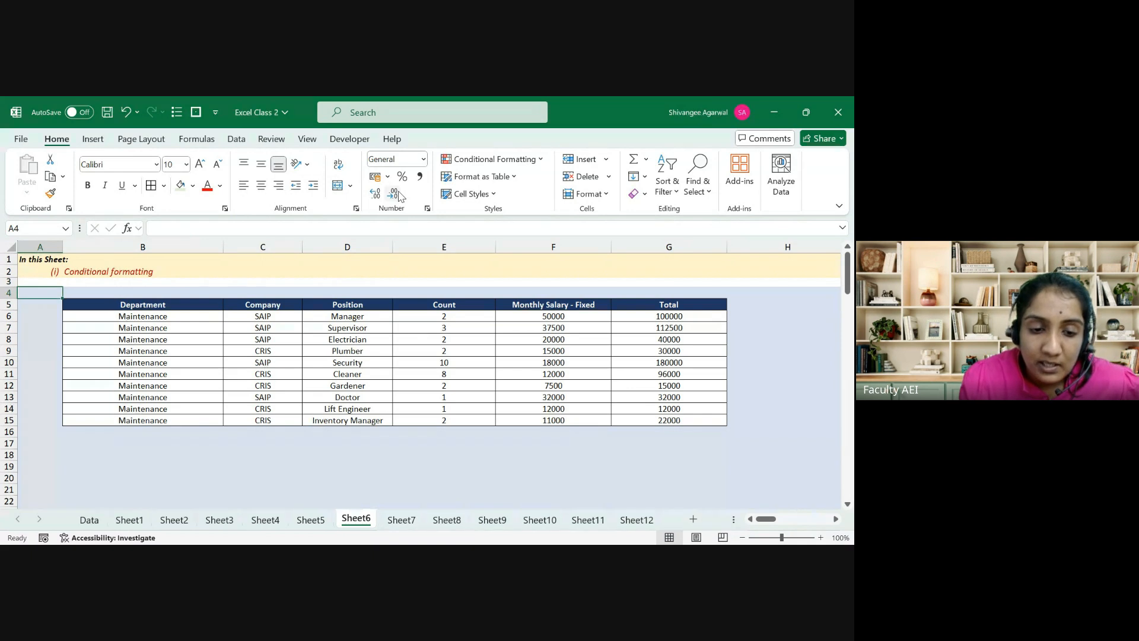
key(Down)
key(Right)
key(shift+Right)
key(shift+Right)
key(shift+Right)
key(shift+Right)
key(shift+Right)
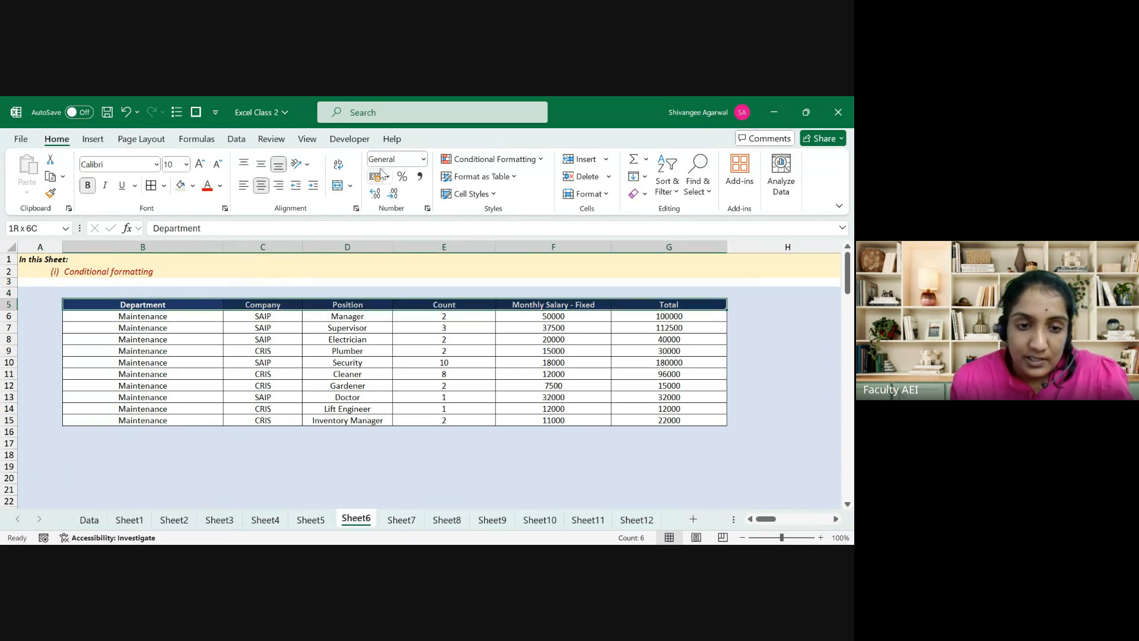
click(178, 187)
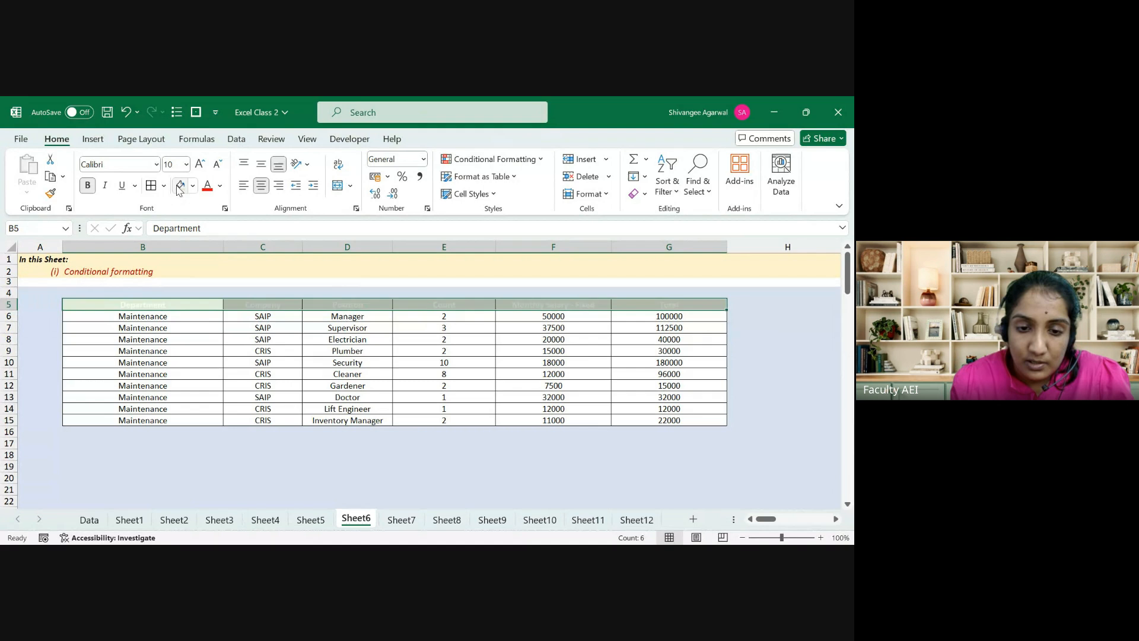
click(206, 190)
Step: Make the Department entries B6:B15 bold
key(Down)
key(ctrl+shift+Down)
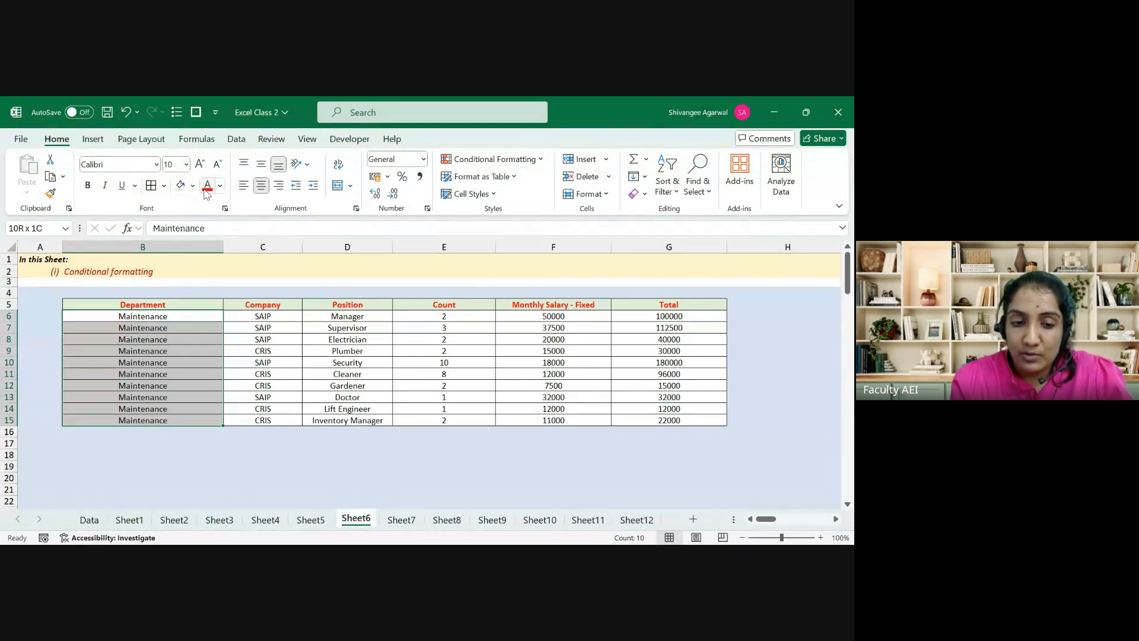
key(ctrl+b)
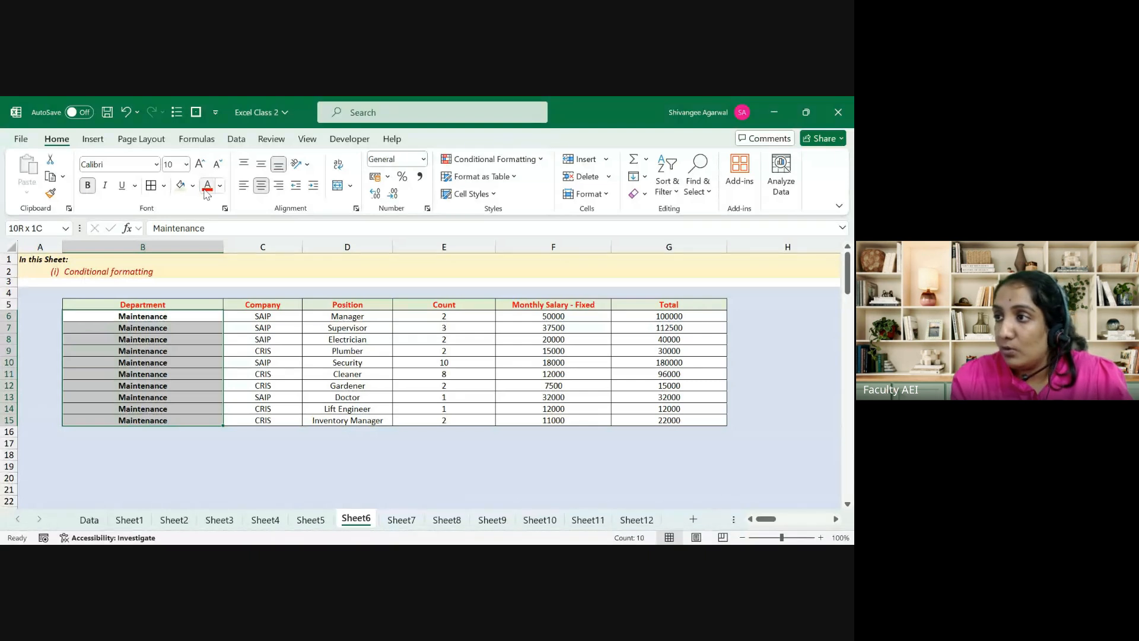
key(Right)
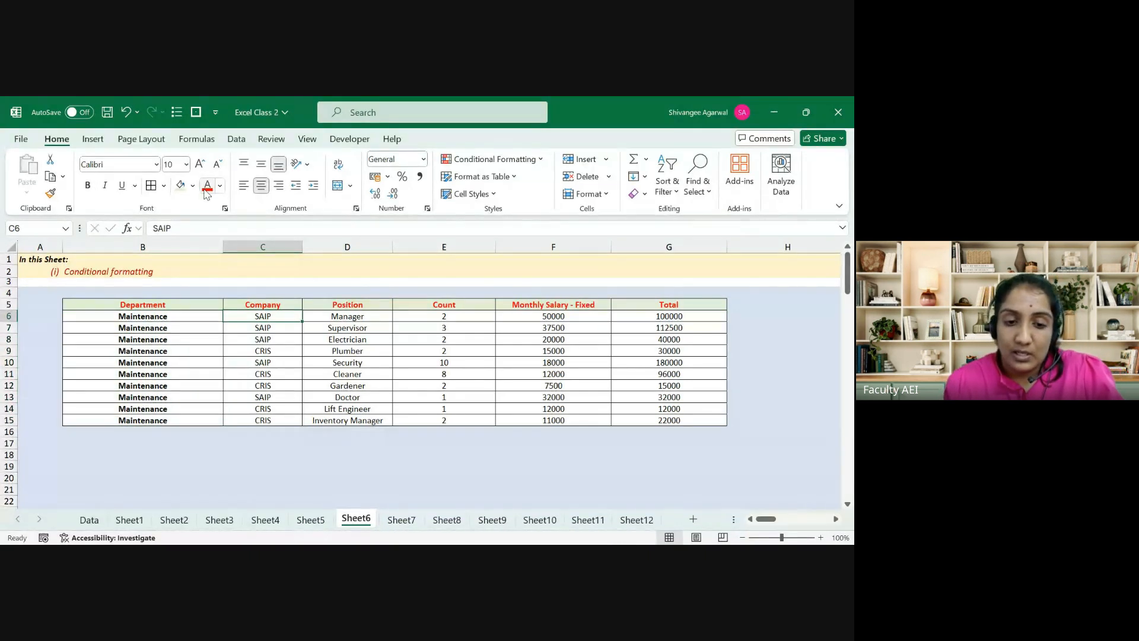
Step: Fill the five SAIP company cells green
key(Right)
key(Left)
key(shift+Down)
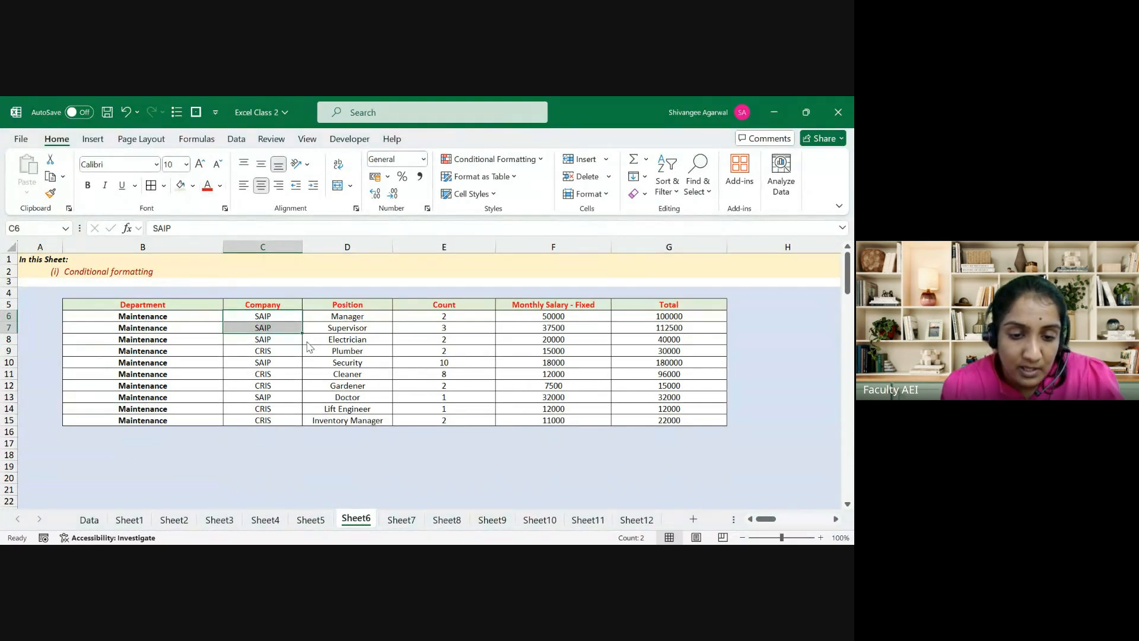
key(shift+Down)
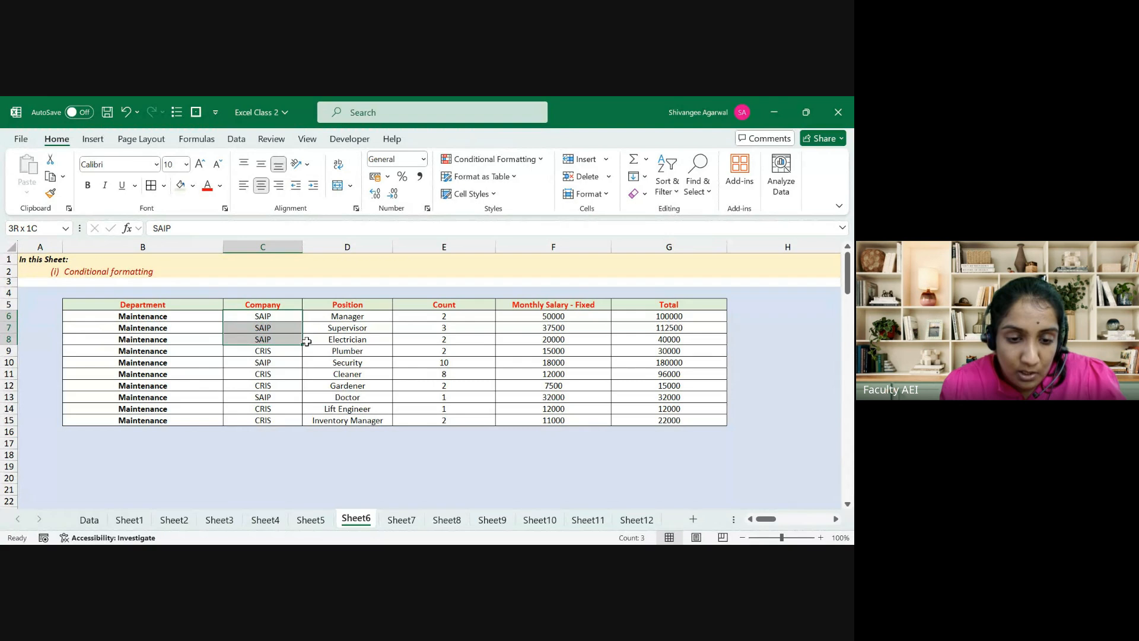
ctrl+click(260, 365)
ctrl+click(270, 396)
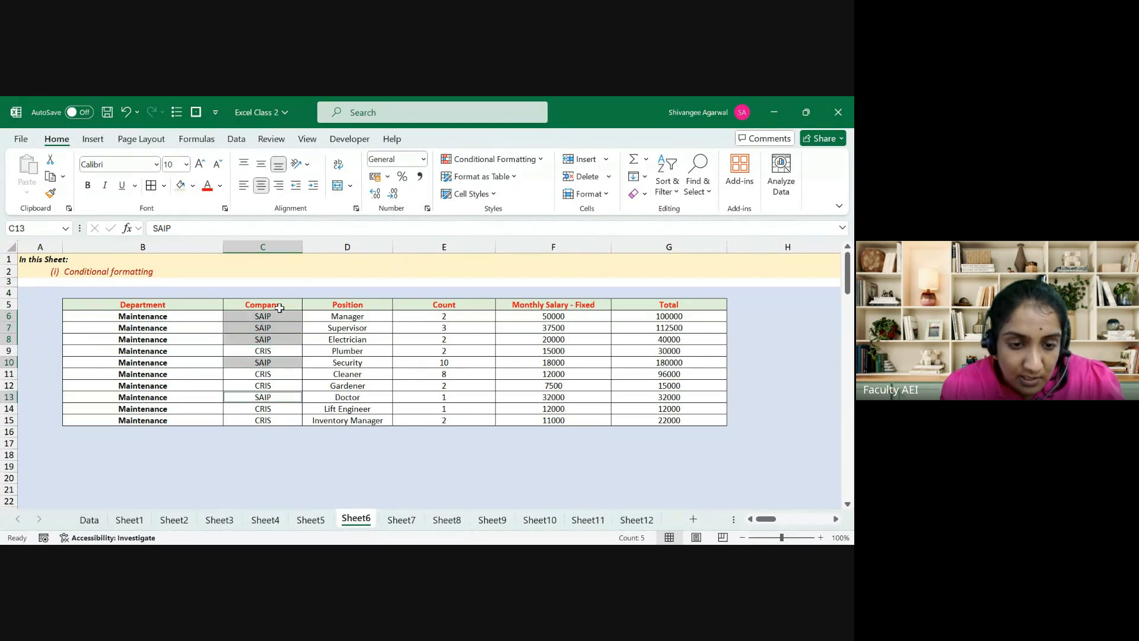
click(191, 187)
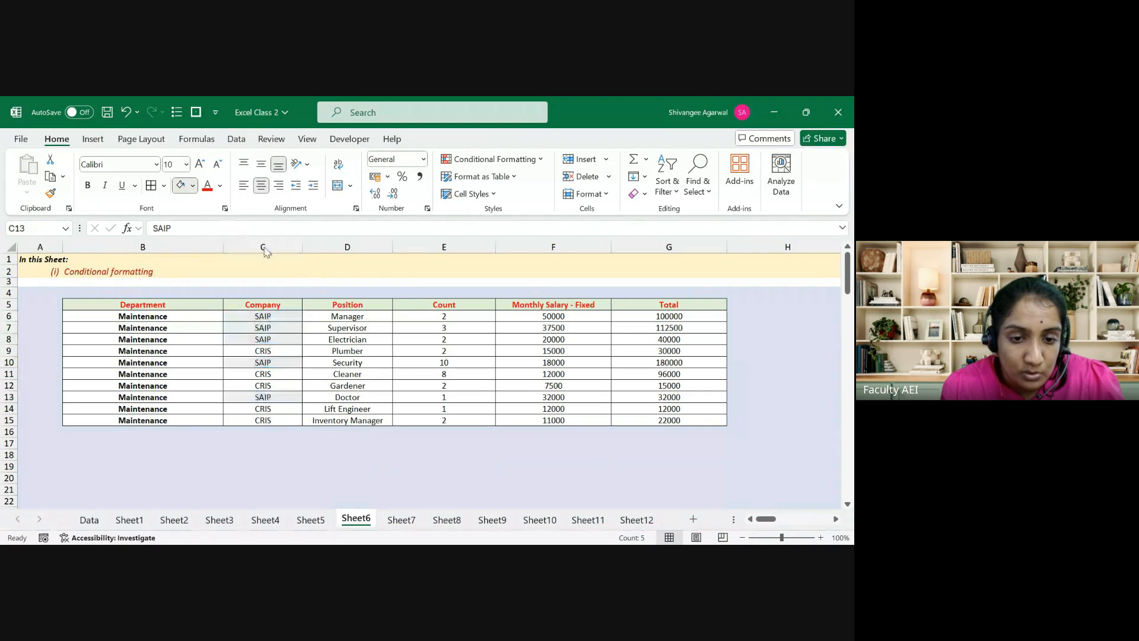
click(281, 254)
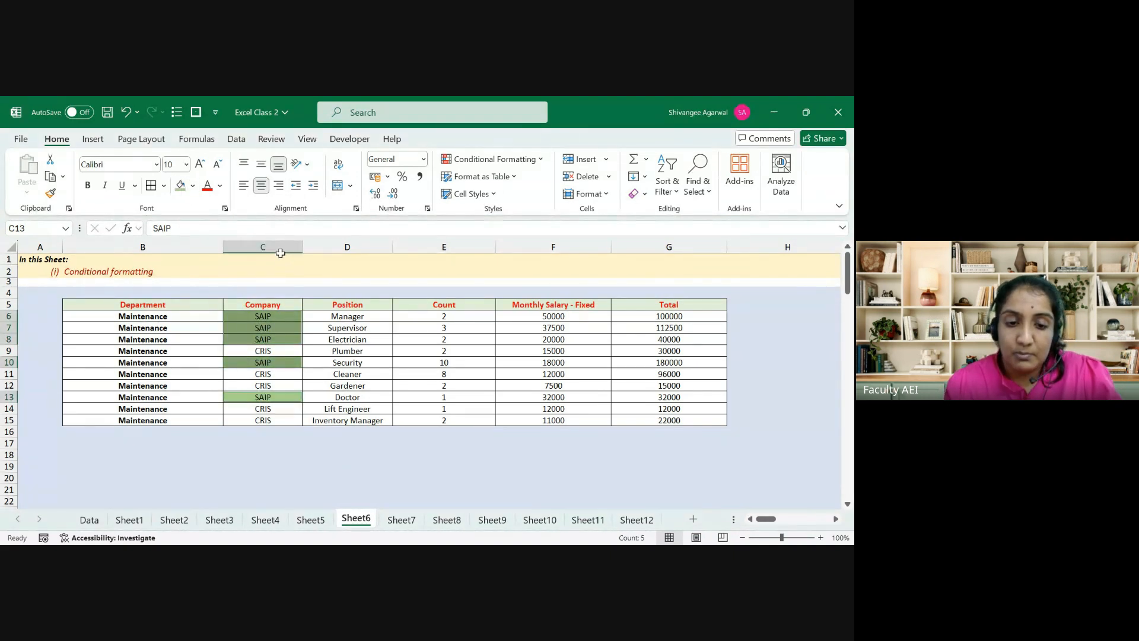
Step: Undo the green fill and the Department bold
key(Left)
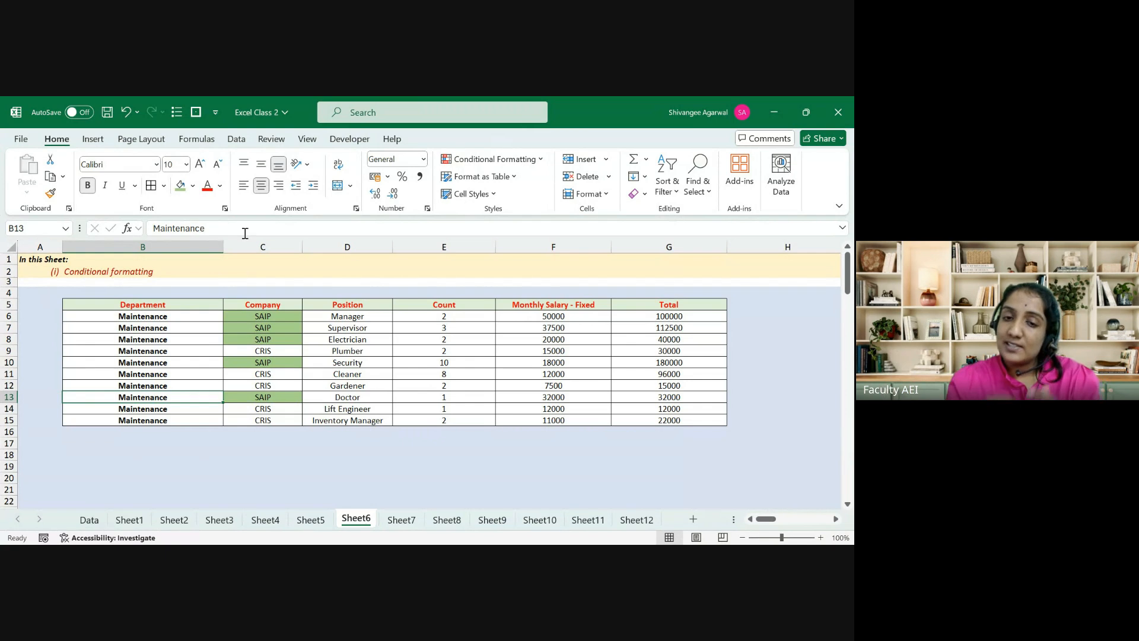
key(Right)
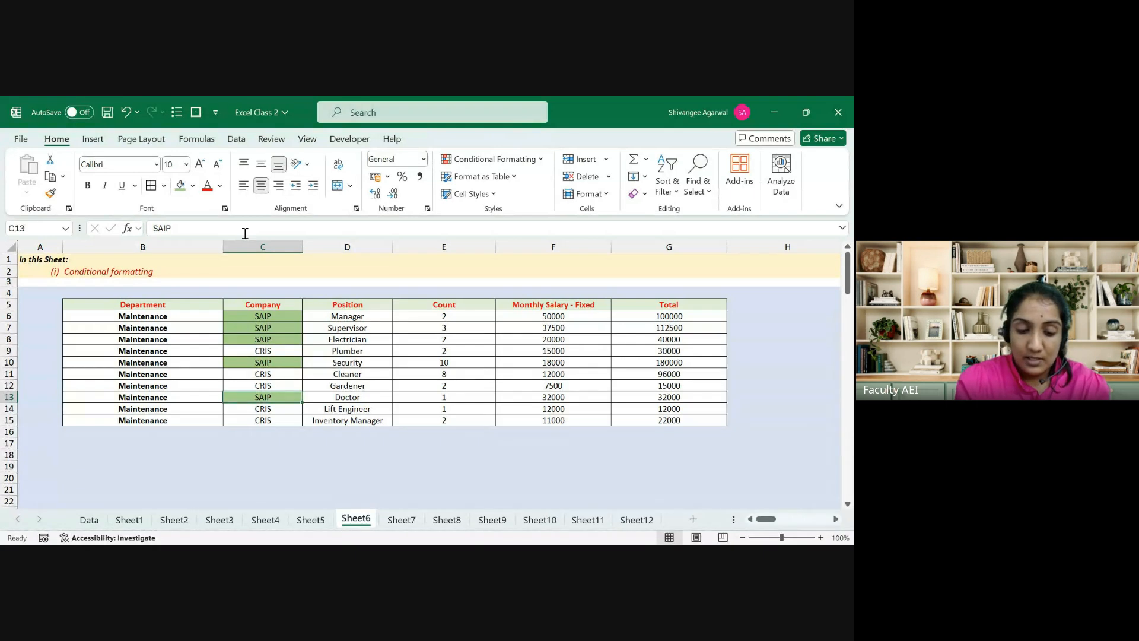
key(ctrl+z)
key(ctrl+z)
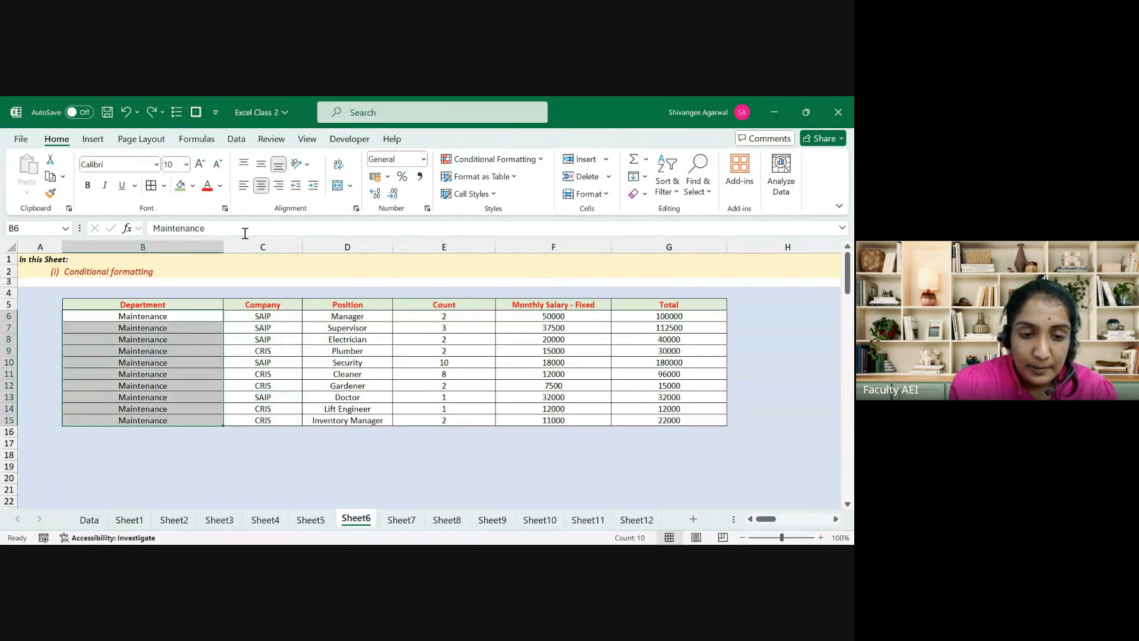
Step: Restore the header's navy style and select the Company cells C6:C15
key(Up)
key(ctrl+shift+Right)
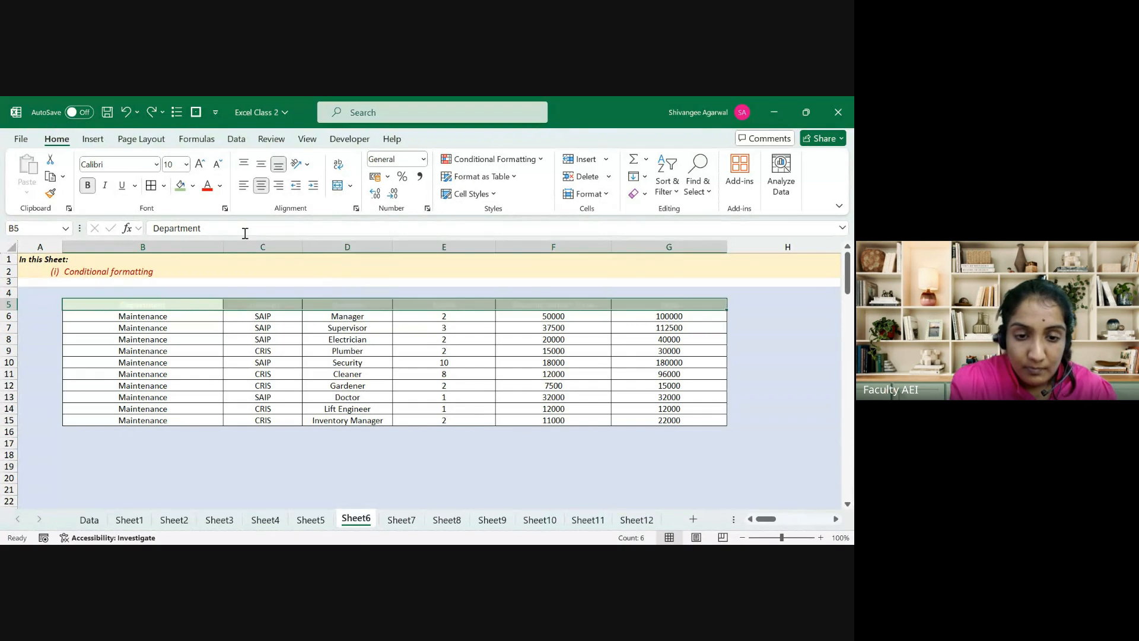
key(Down)
key(Right)
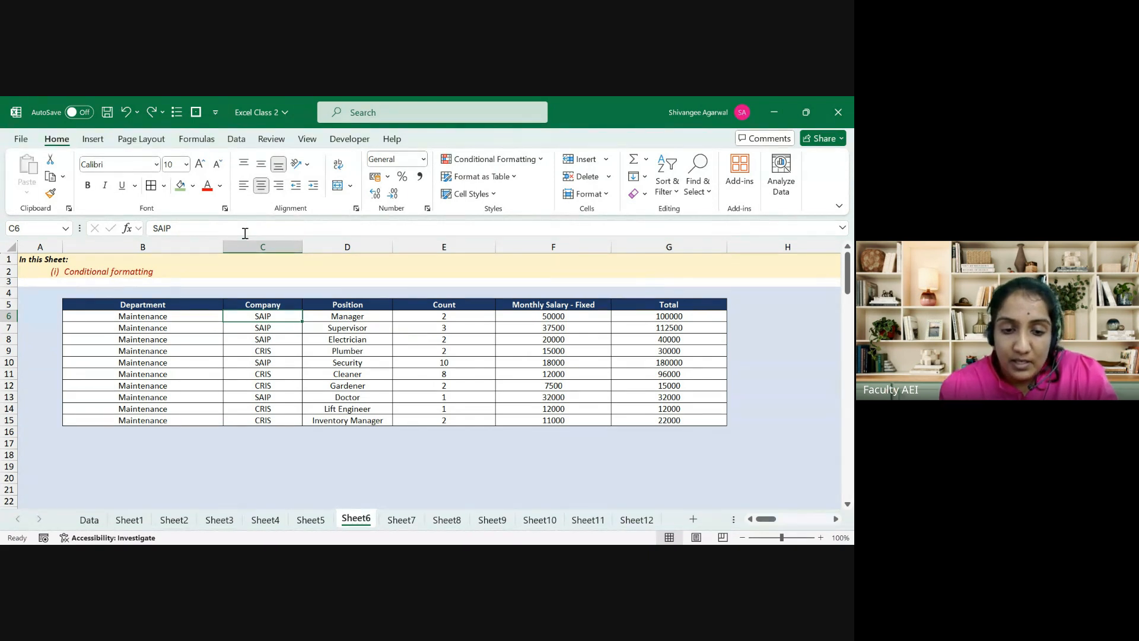
key(ctrl+shift+Down)
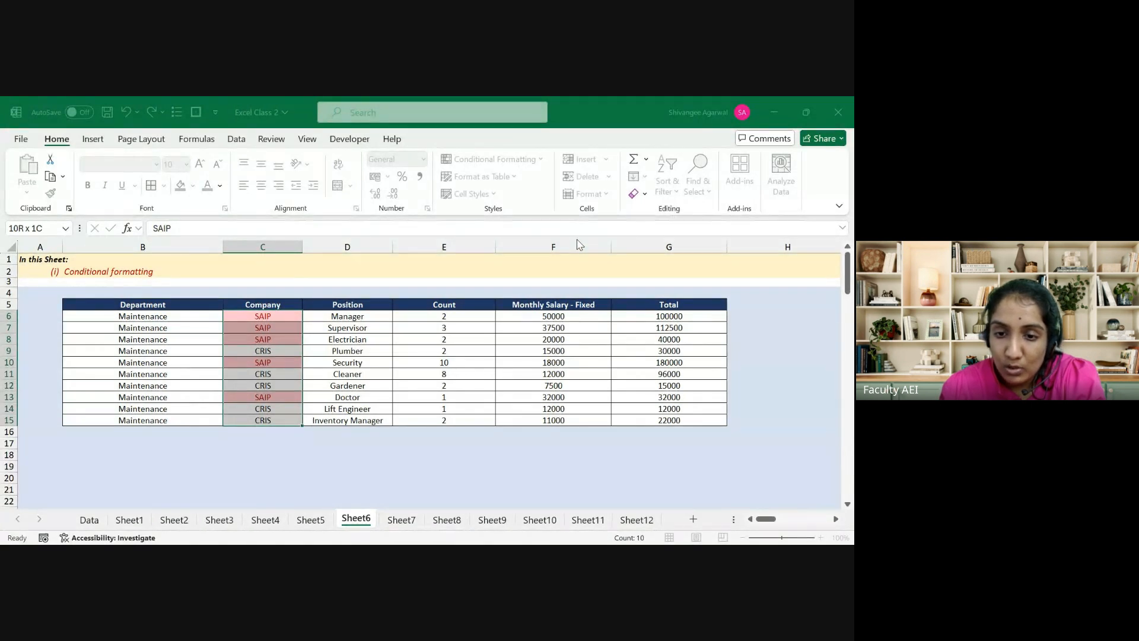
Step: Confirm the SAIP highlight rule with a blue fill and yellow text
click(693, 475)
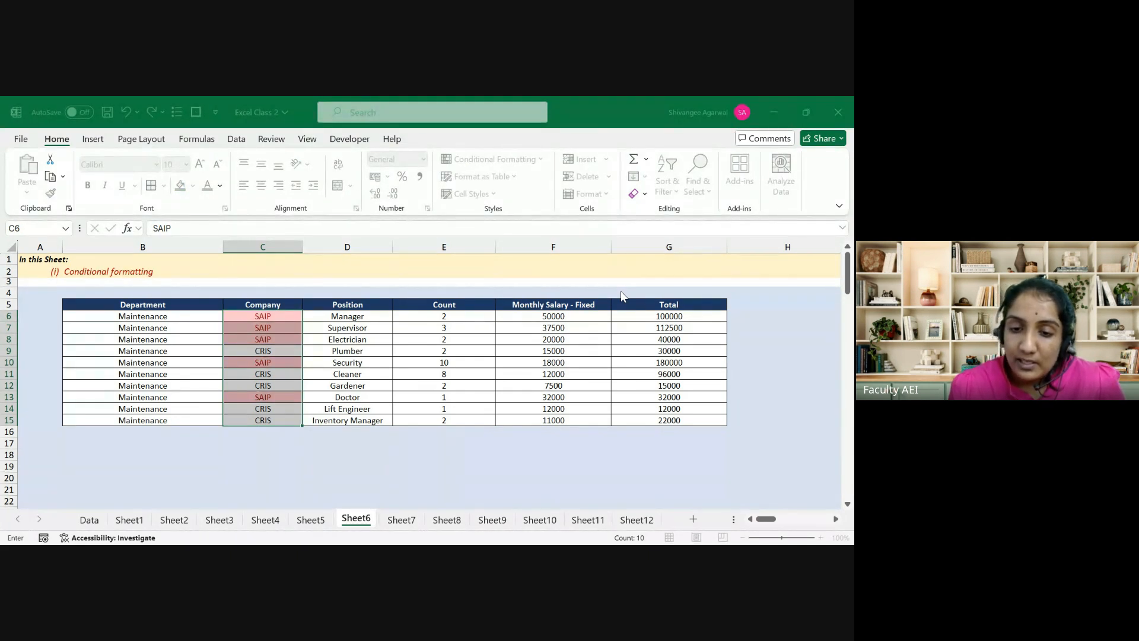
Step: Add a CRIS highlight rule with black fill and white text, then deselect
text(C)
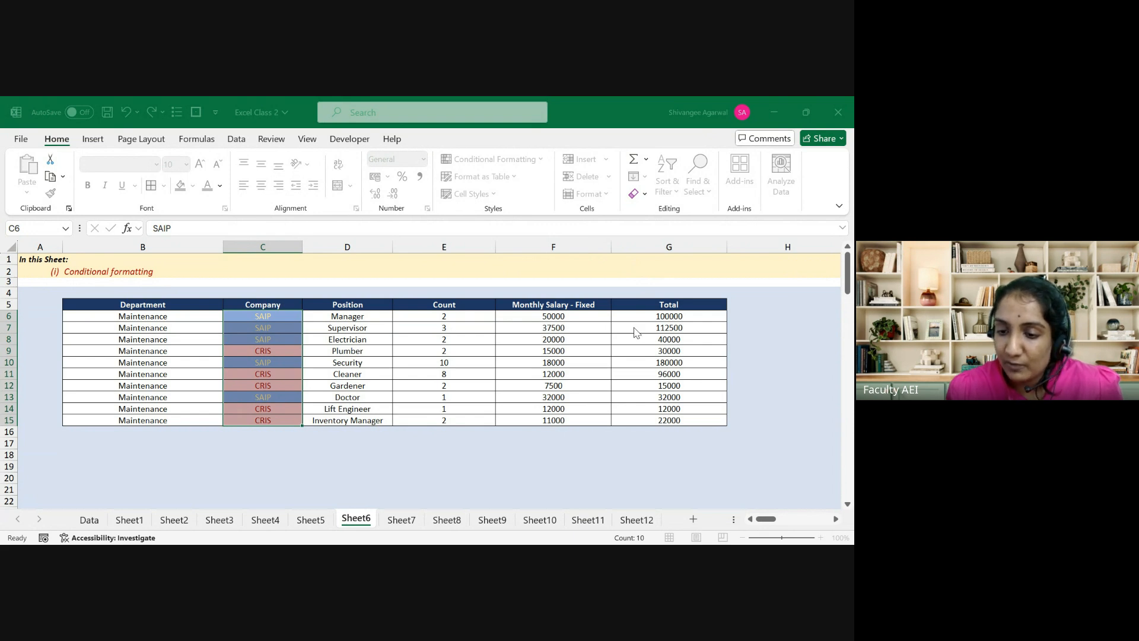
click(704, 477)
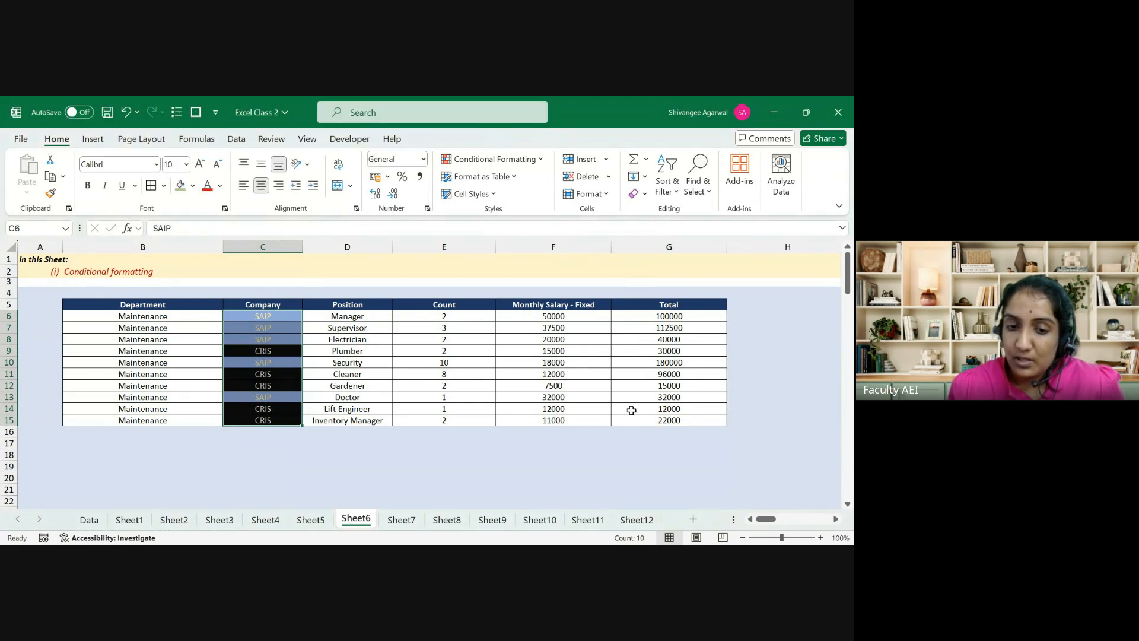
click(497, 388)
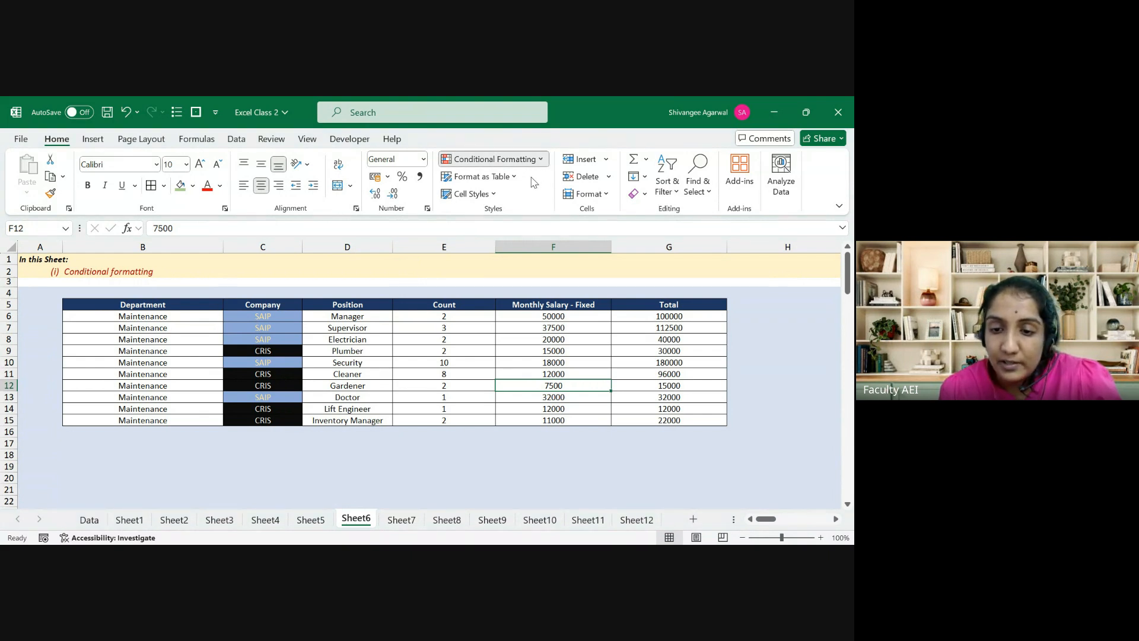
click(383, 313)
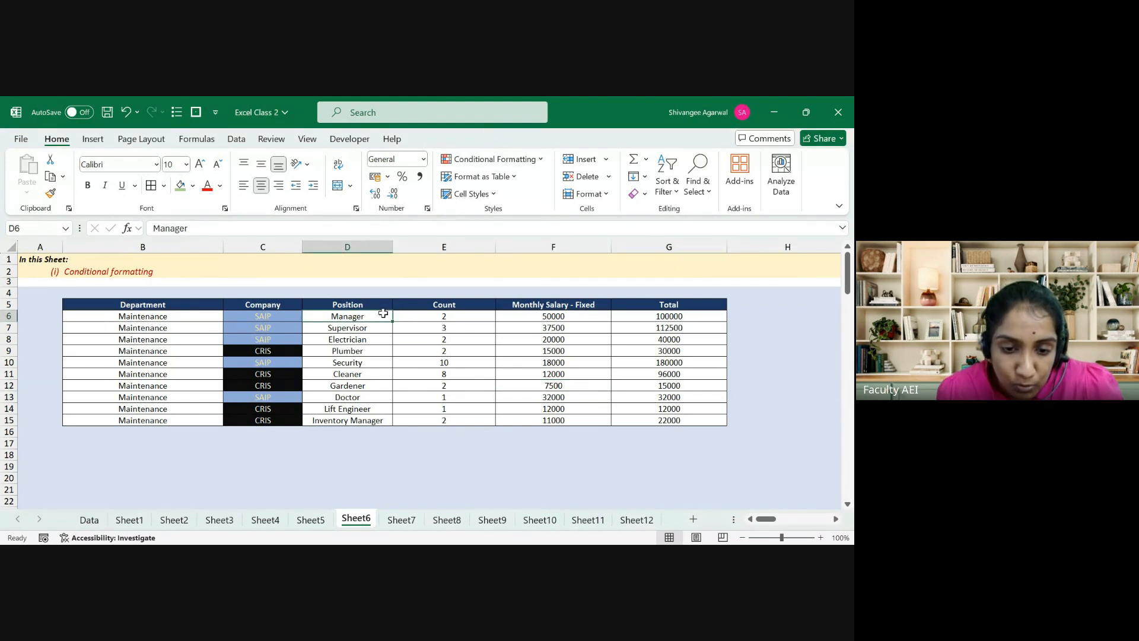
key(ctrl+shift+Down)
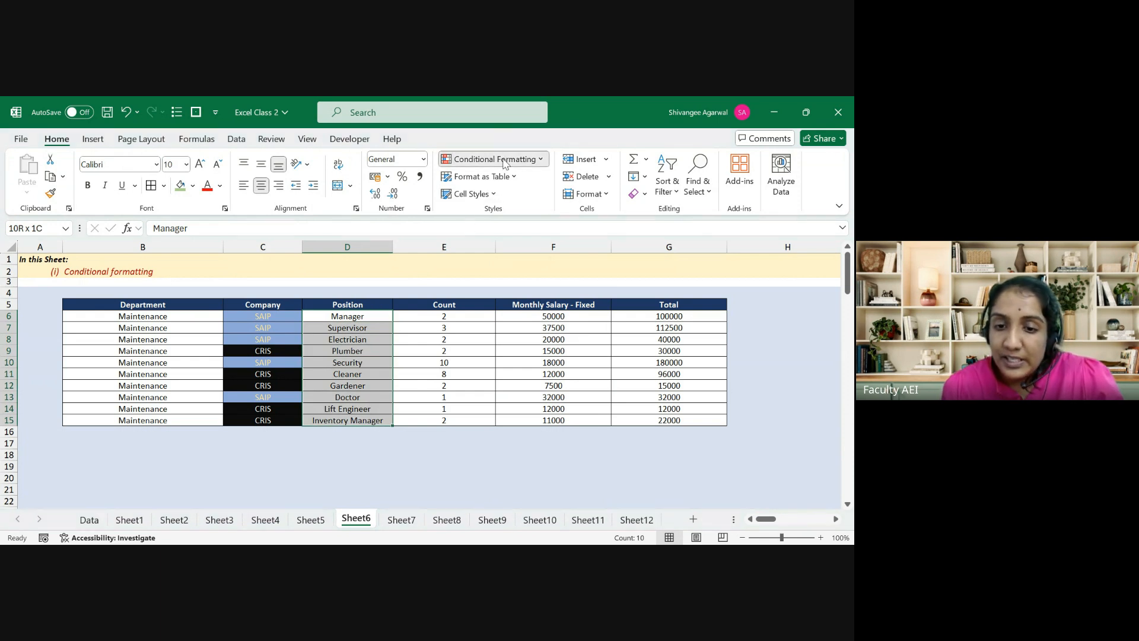
click(579, 283)
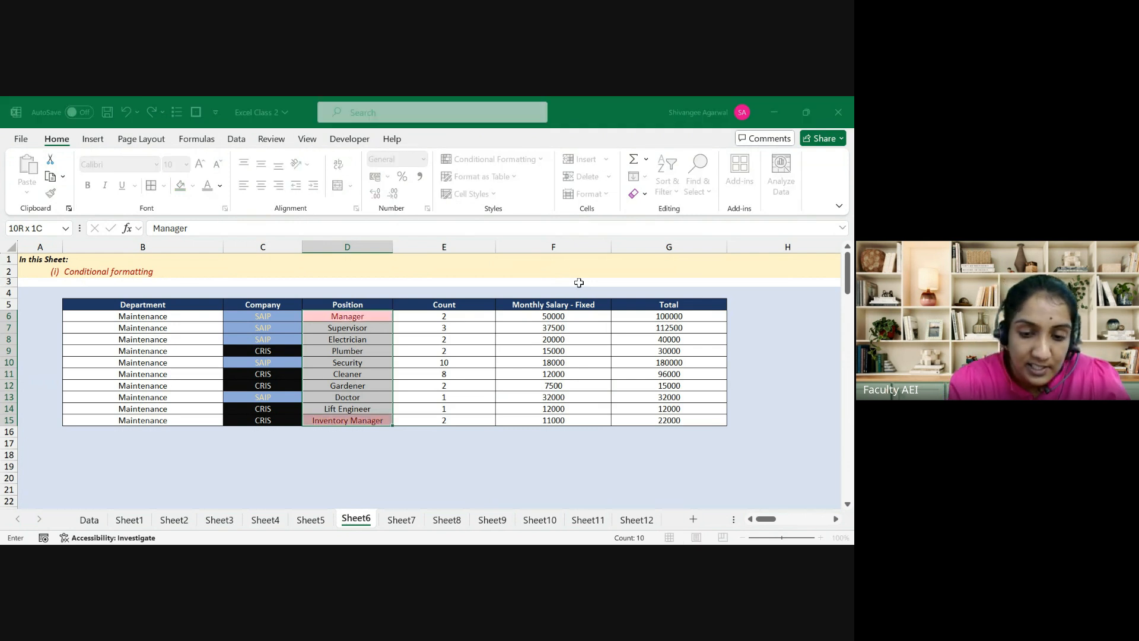
text(a)
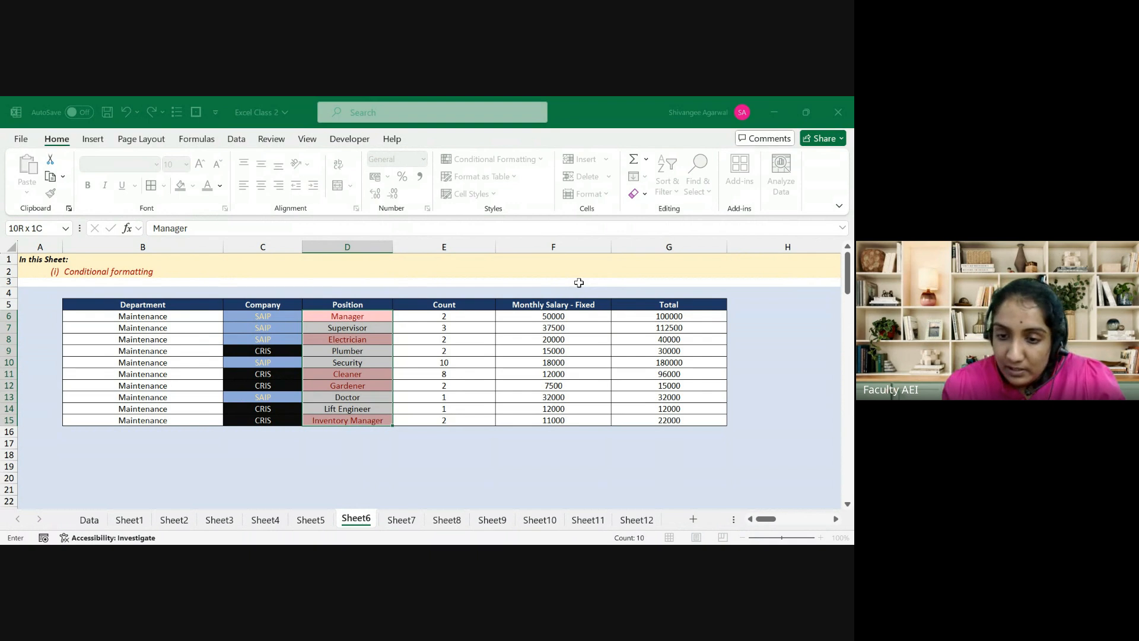
key(Return)
key(Down)
key(Down)
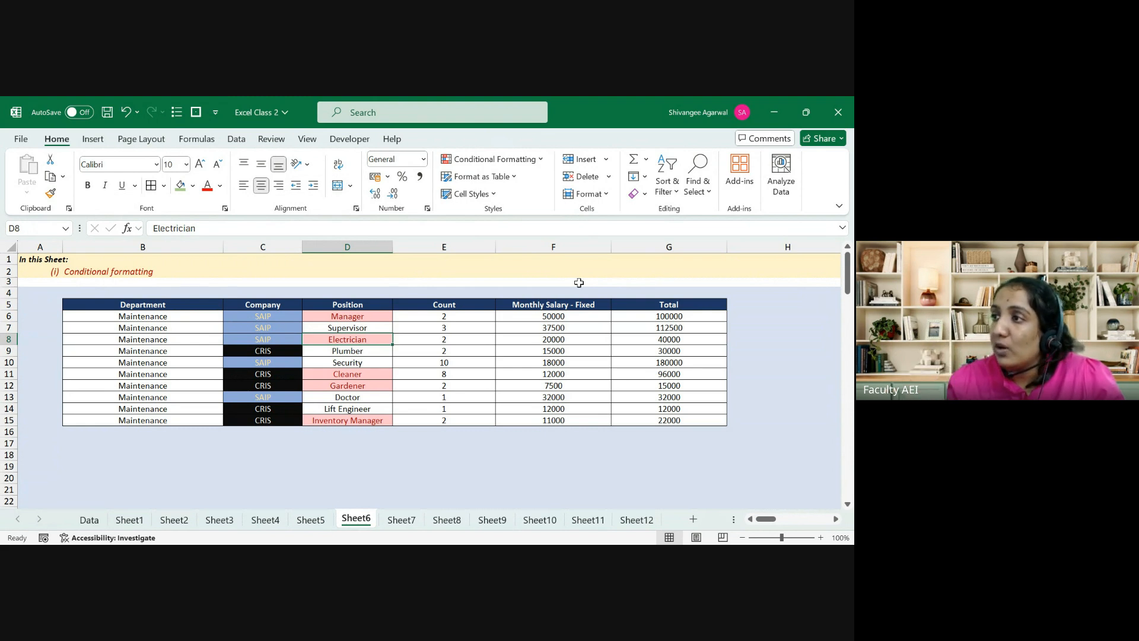
key(Left)
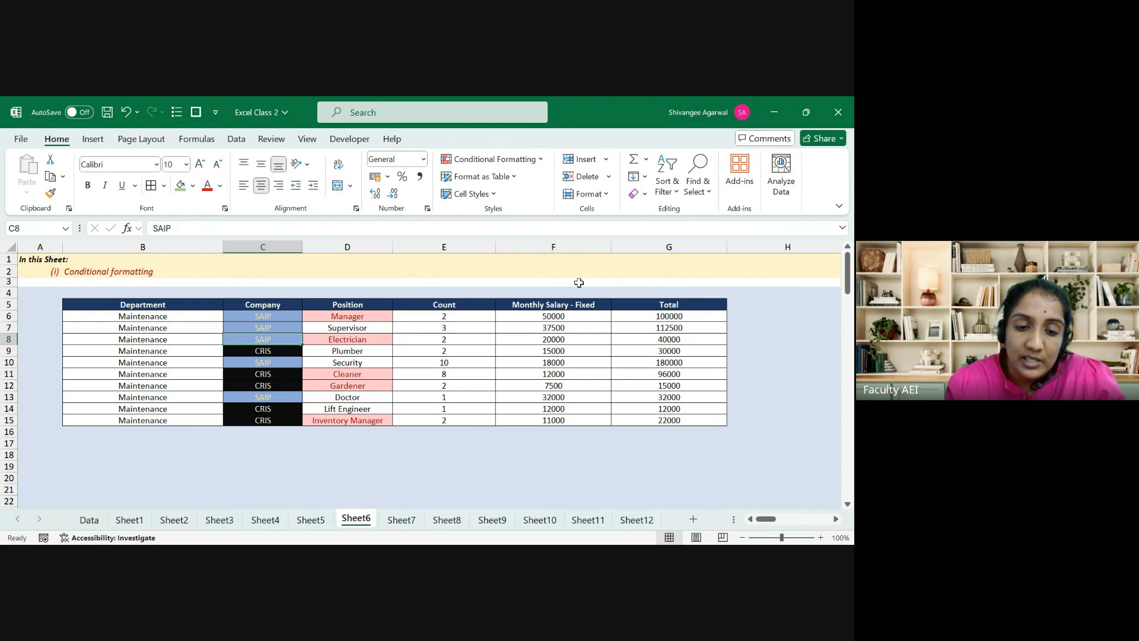
Step: Select the Company column from header C5 down to C15
key(Down)
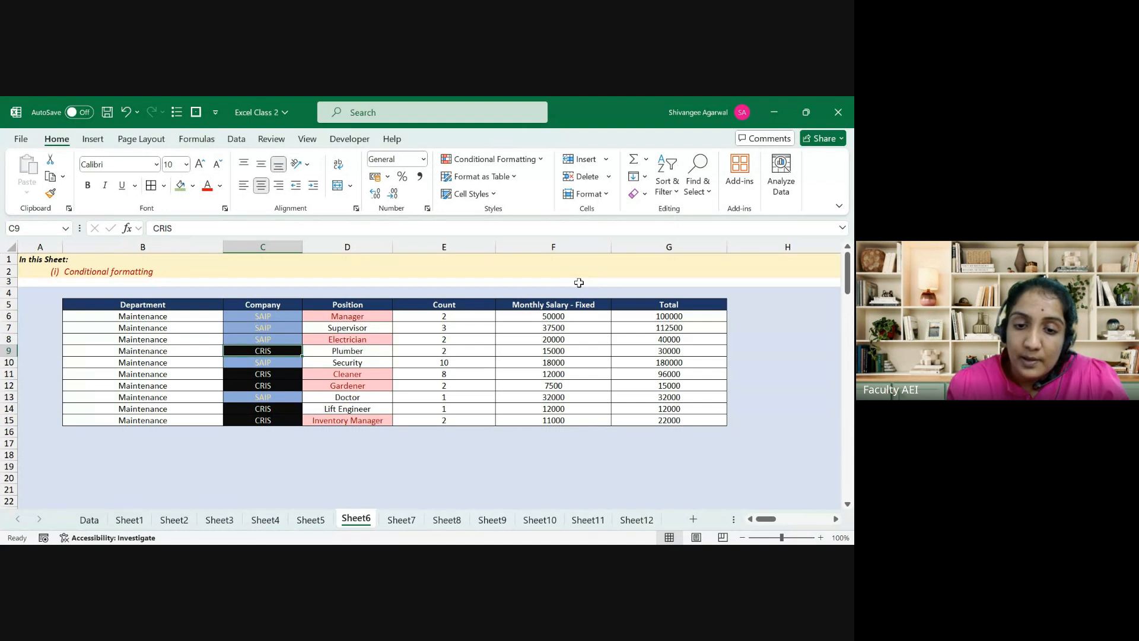
key(Up)
key(Up)
key(Up)
key(Up)
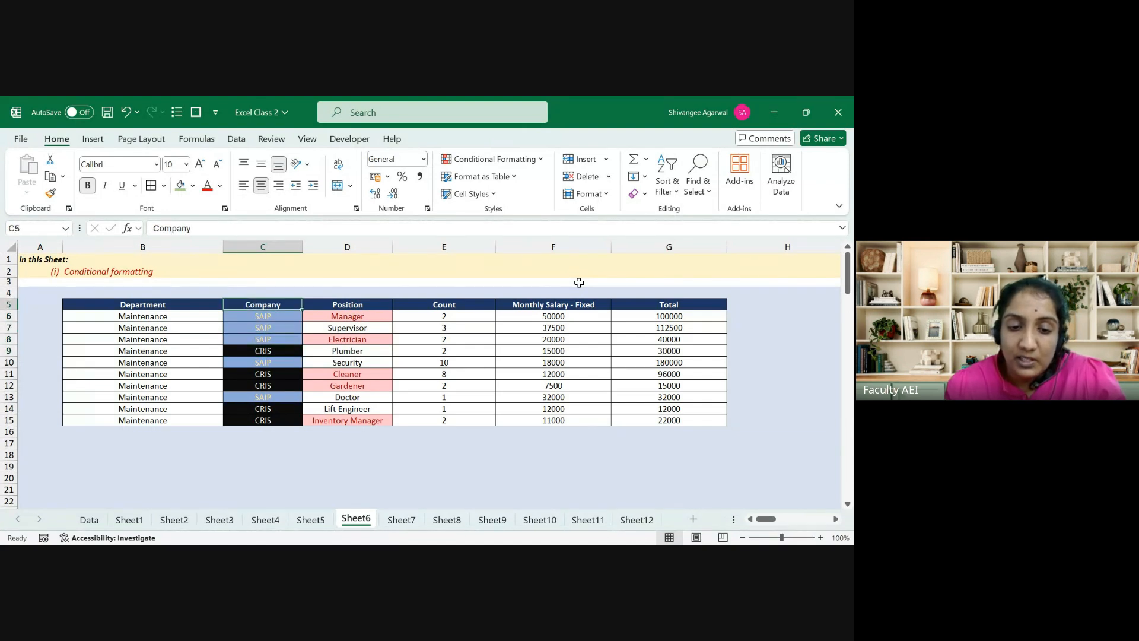
key(ctrl+shift+Down)
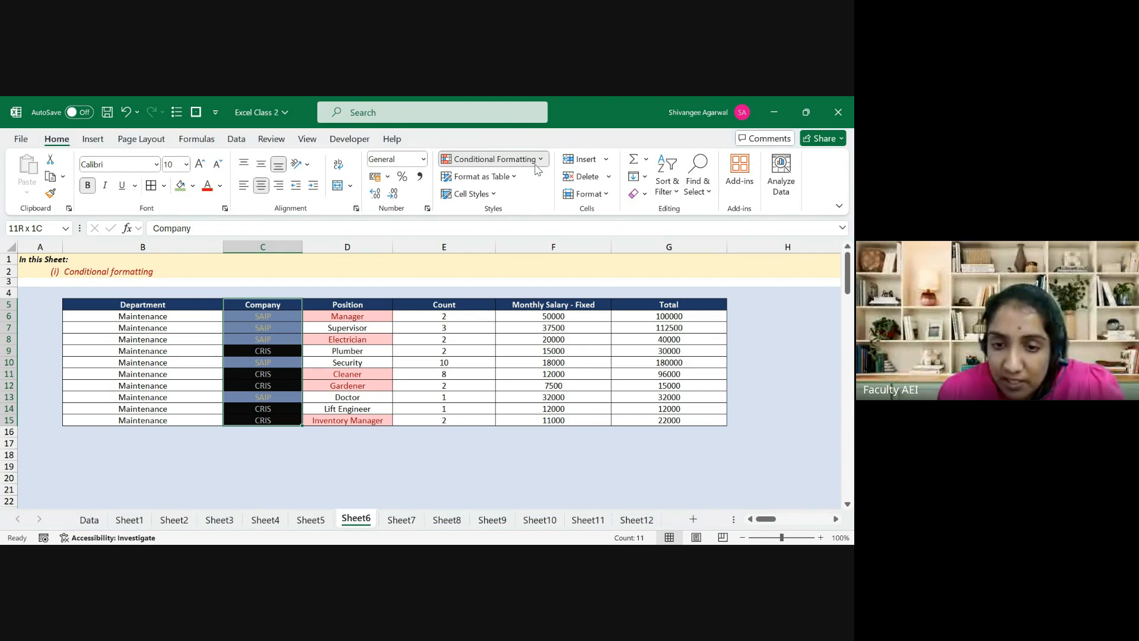
Step: Dismiss the Company highlight rule without applying it, leaving the Company colours unchanged
click(592, 291)
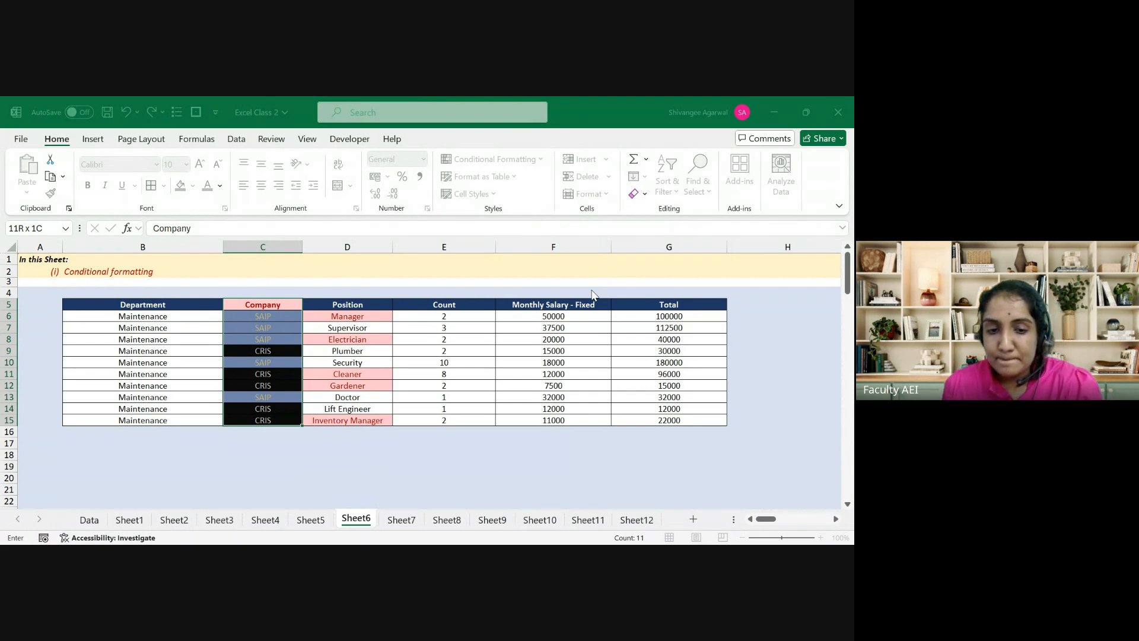
click(591, 290)
key(Right)
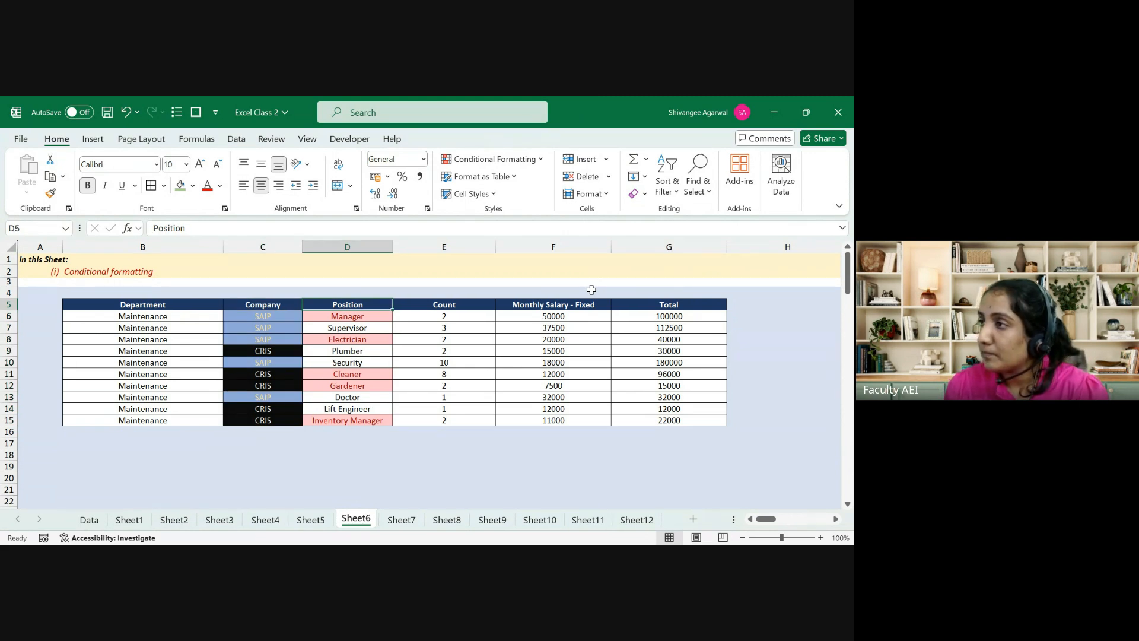
key(Down)
key(Right)
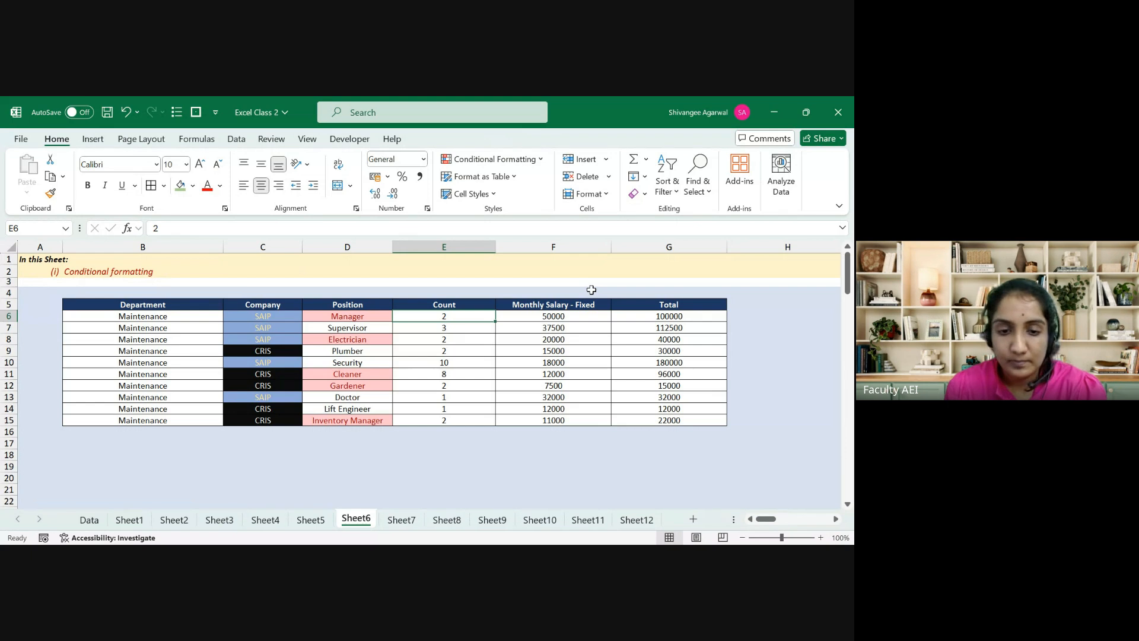
Step: Glance at Sheet7, then select the ten Position entries D6:D15 on Sheet6
key(ctrl+Page_Down)
key(ctrl+Page_Up)
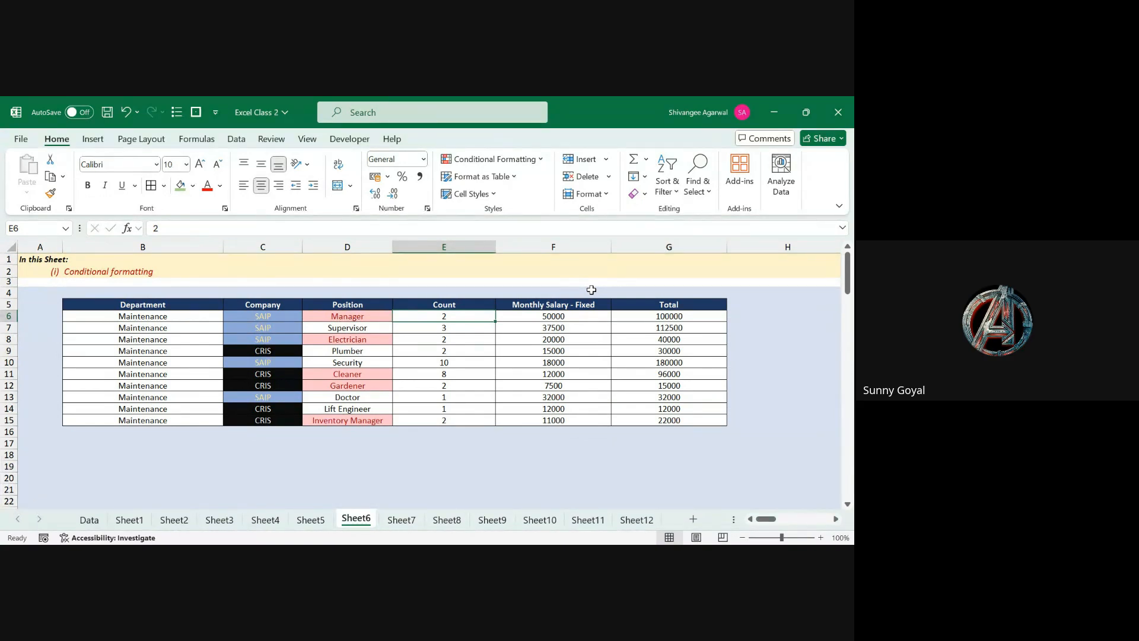
key(Left)
key(ctrl+shift+Down)
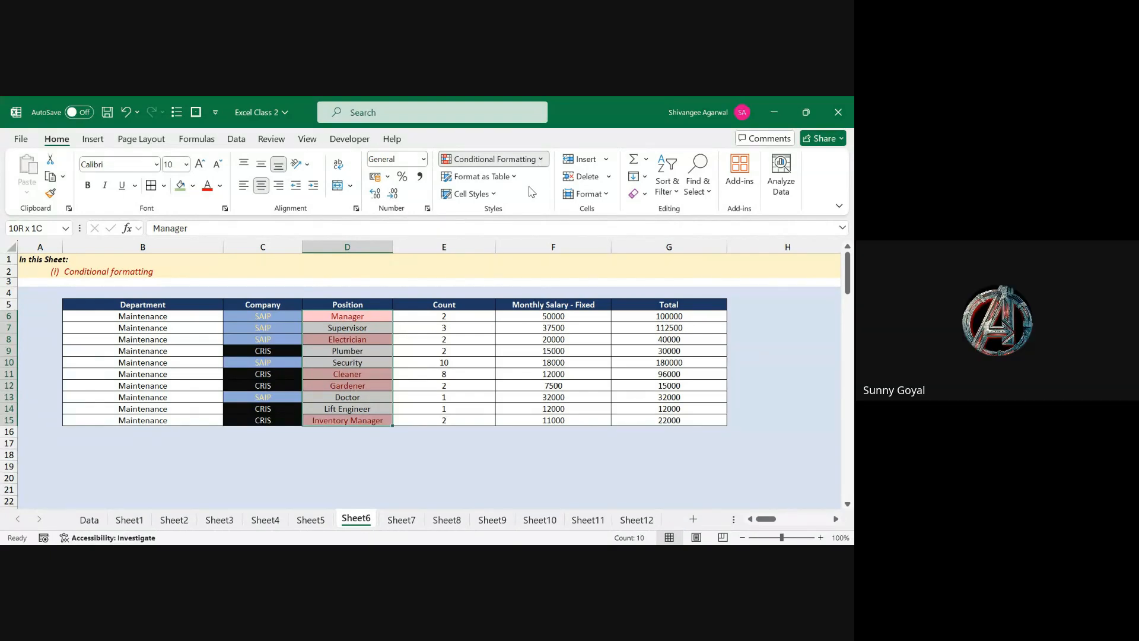
Step: Start a highlight rule for the selected Position entries, then close it unapplied
click(609, 295)
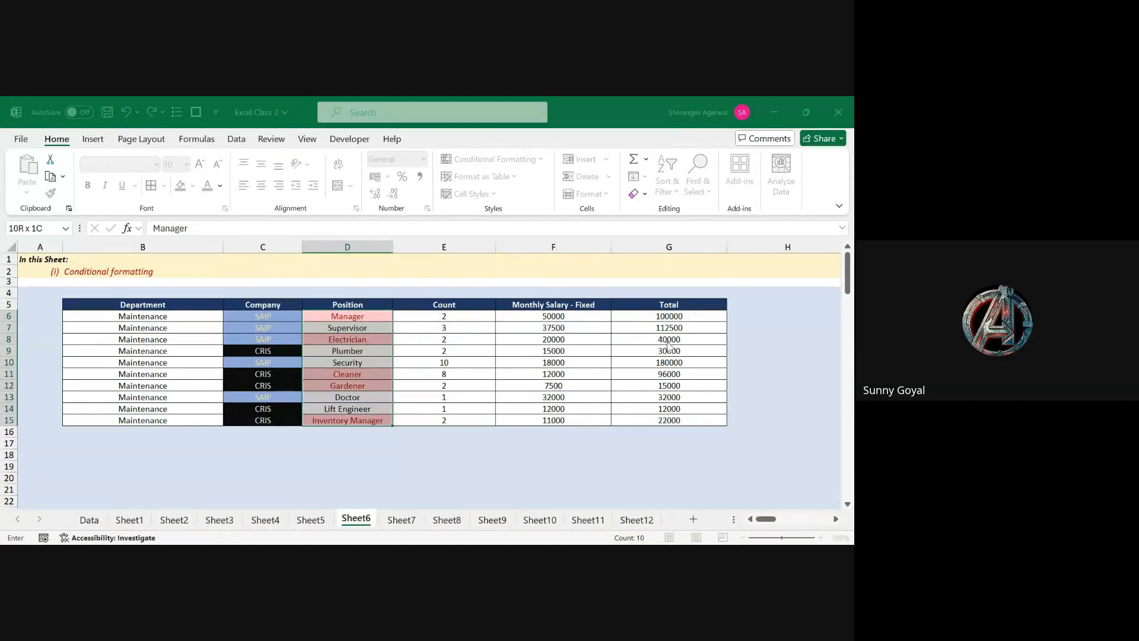
click(687, 361)
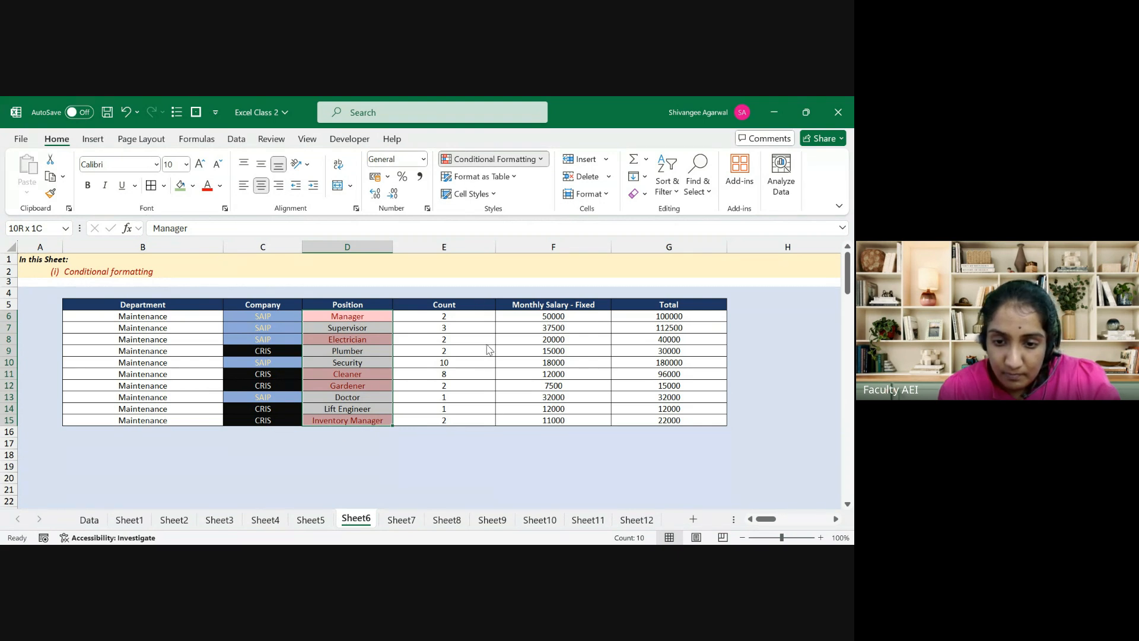
Step: Clear the old Position rules and highlight entries containing 'a' in light red
click(605, 345)
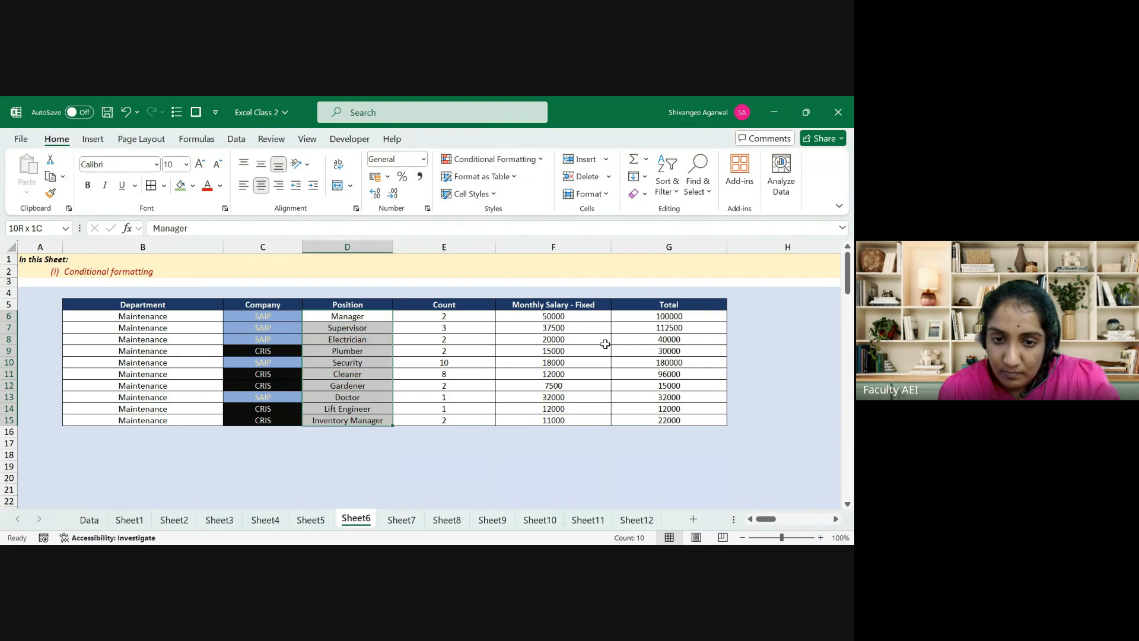
click(511, 158)
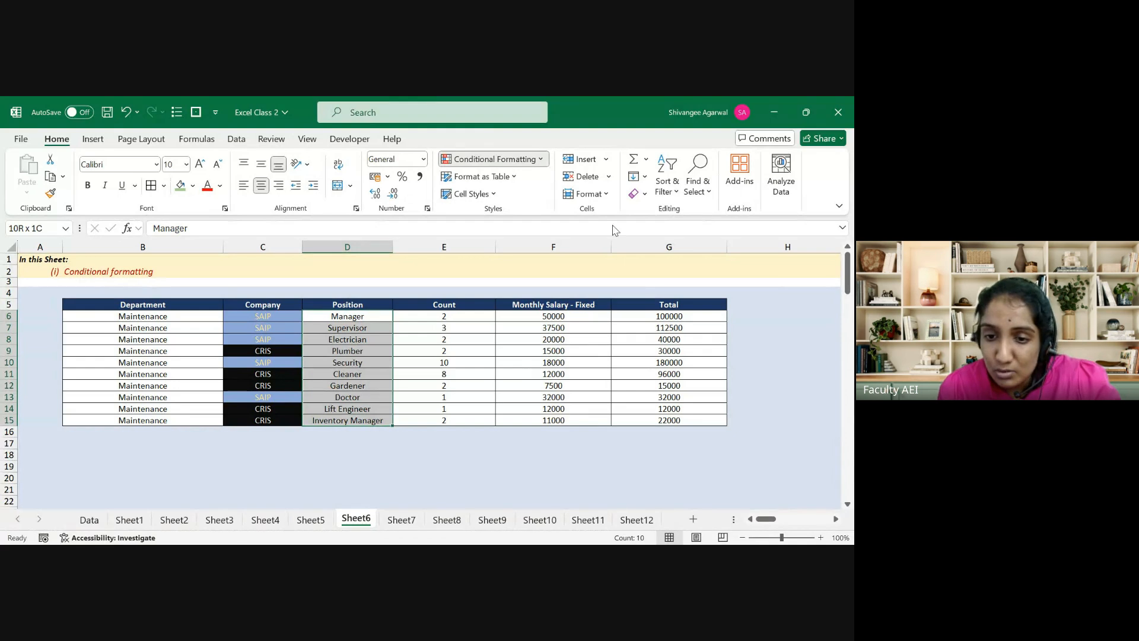
click(626, 287)
text(a)
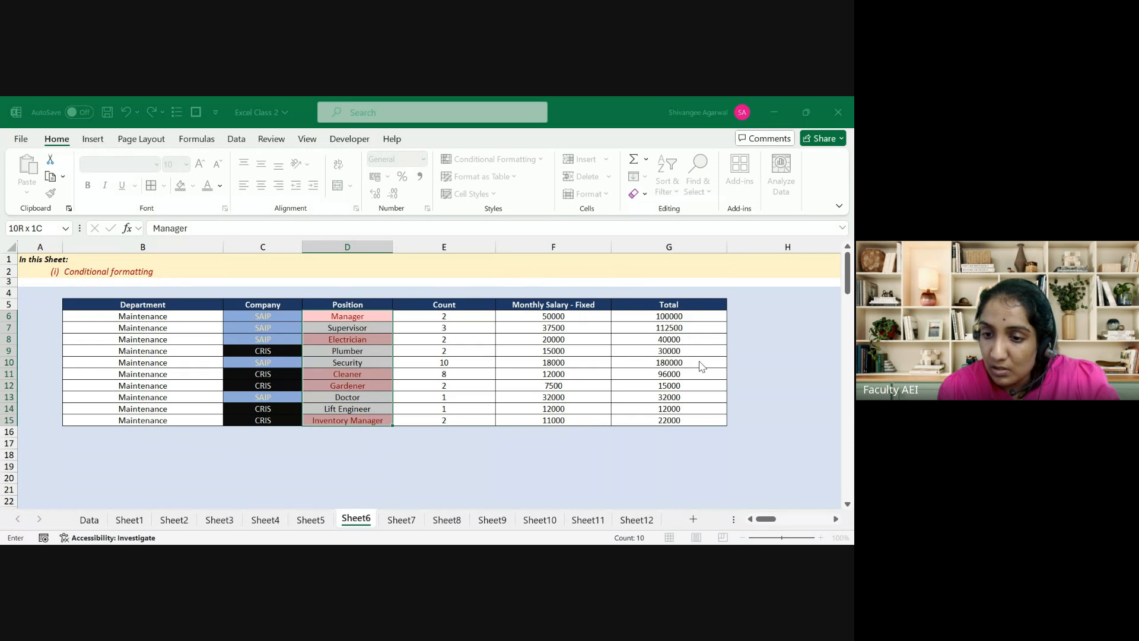
key(Return)
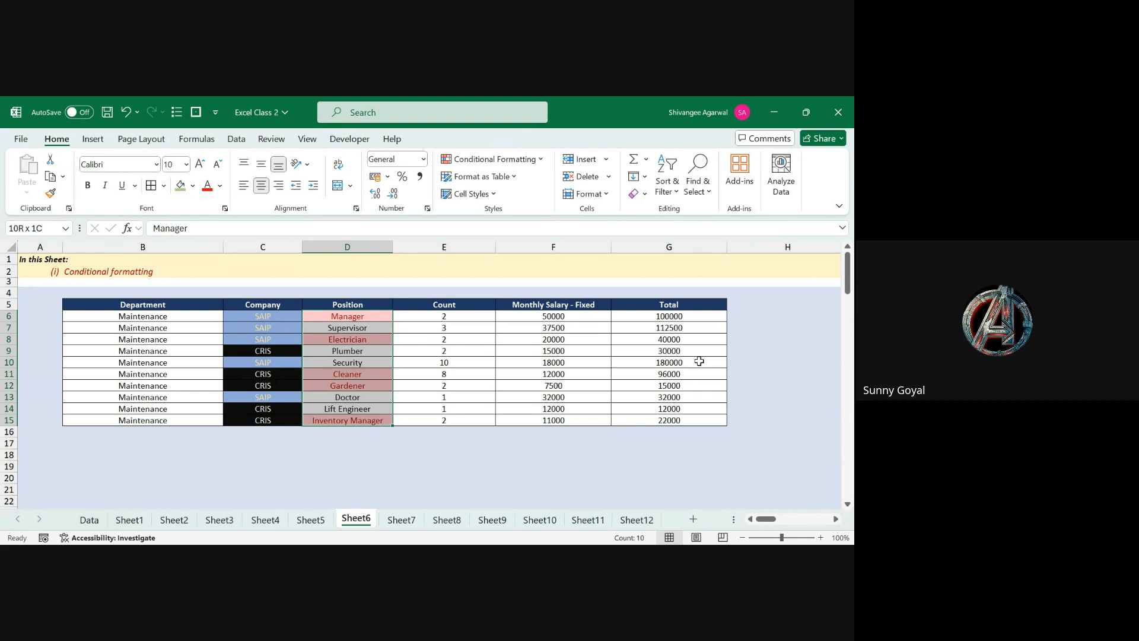
Step: Leave the Position column and select the ten Count values E6:E15
key(Down)
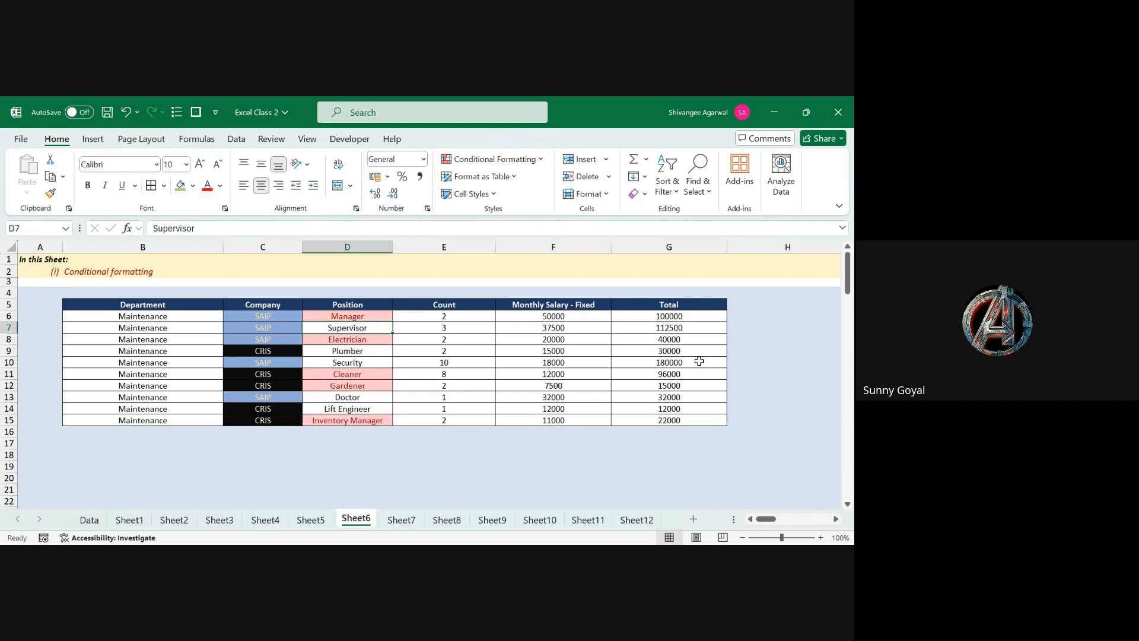
key(Up)
key(Up)
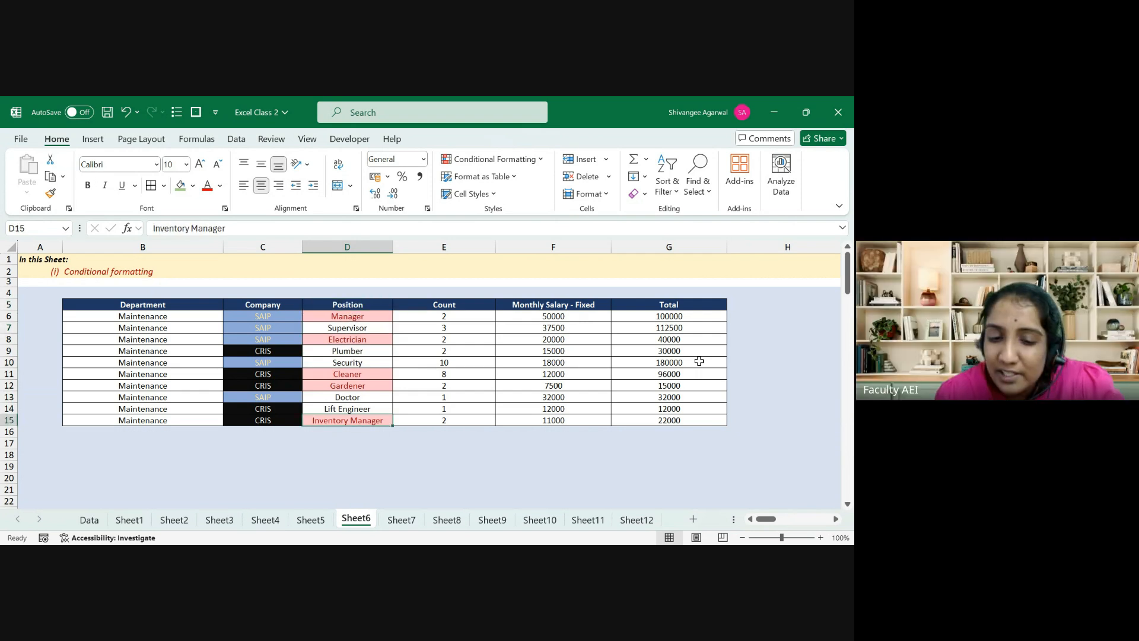
key(Down)
key(ctrl+shift+Down)
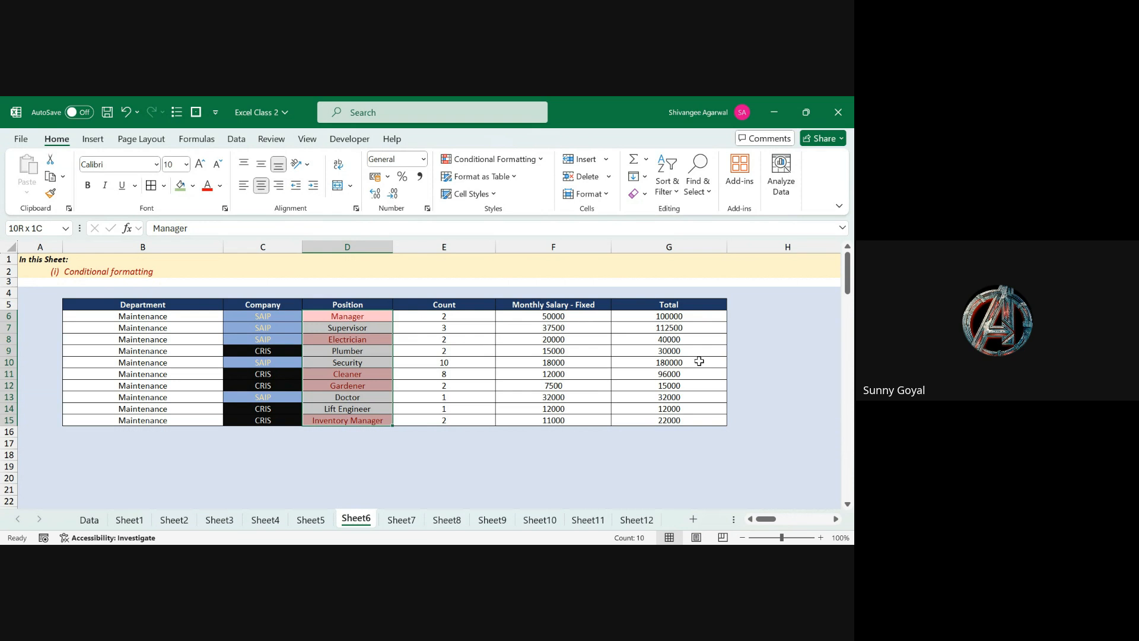
key(Right)
key(Left)
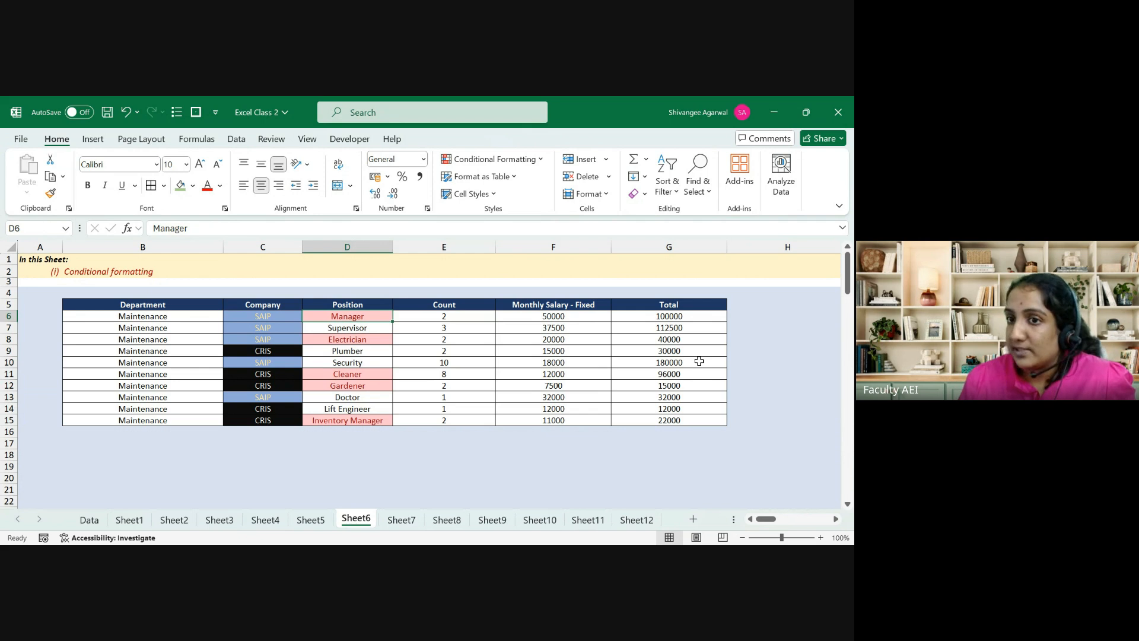
key(Right)
key(shift+Down)
key(shift+Down)
key(shift+Down)
key(shift+Down)
key(shift+Down)
key(shift+Down)
key(shift+Down)
key(shift+Down)
key(shift+Down)
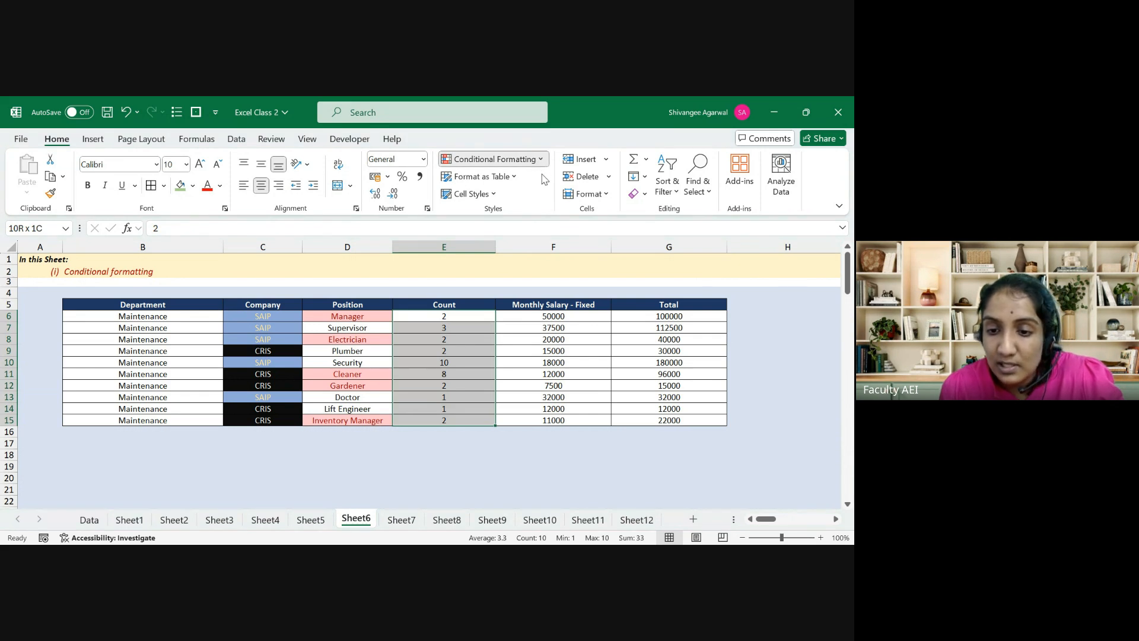
Step: Apply a Greater Than rule highlighting the Count values 10 and 8 in light red
click(596, 192)
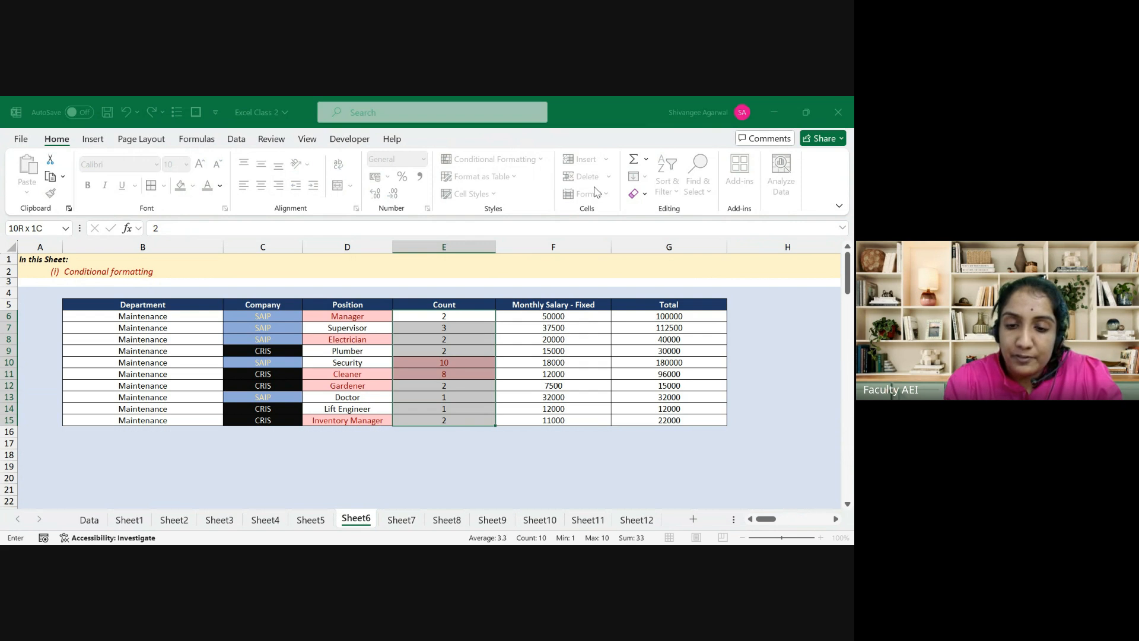
key(Return)
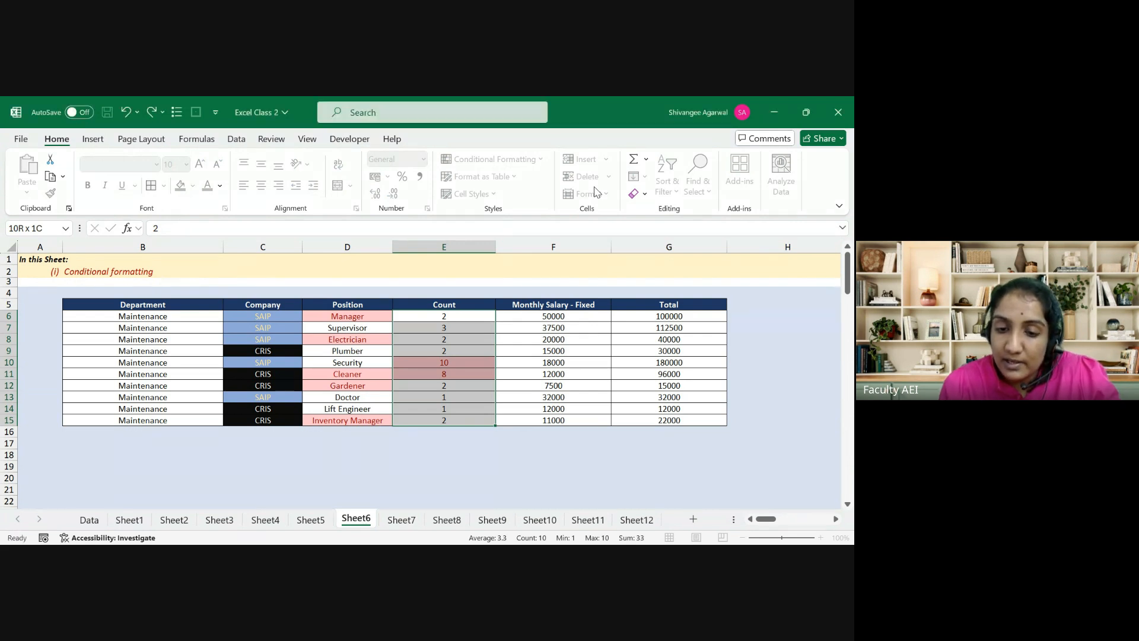
key(Down)
key(Down)
key(Down)
key(Down)
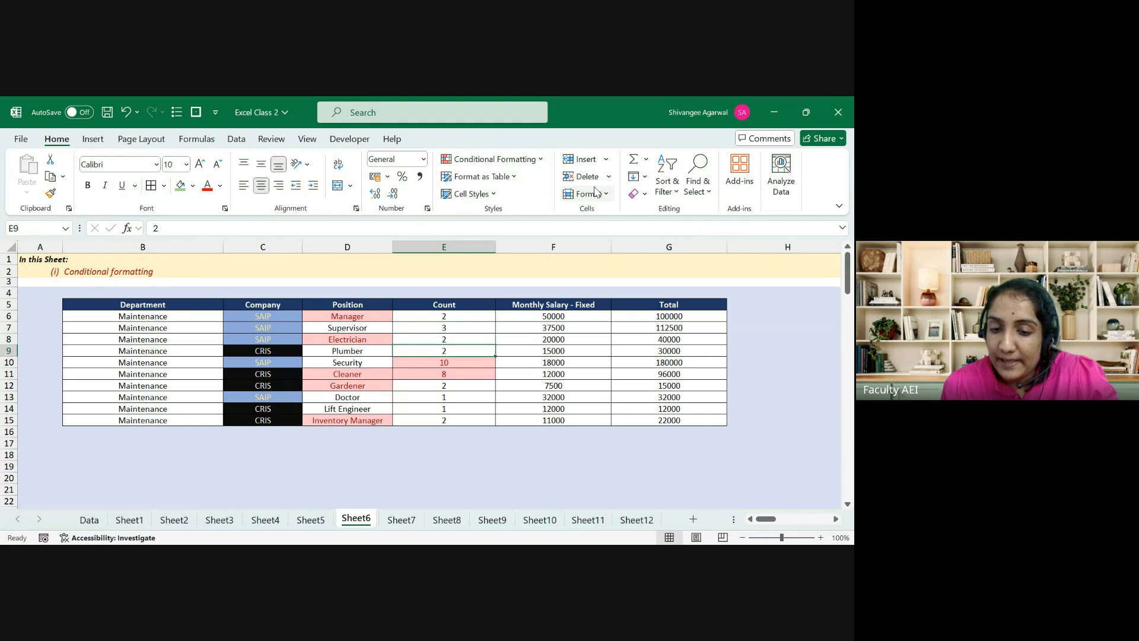
key(shift+Down)
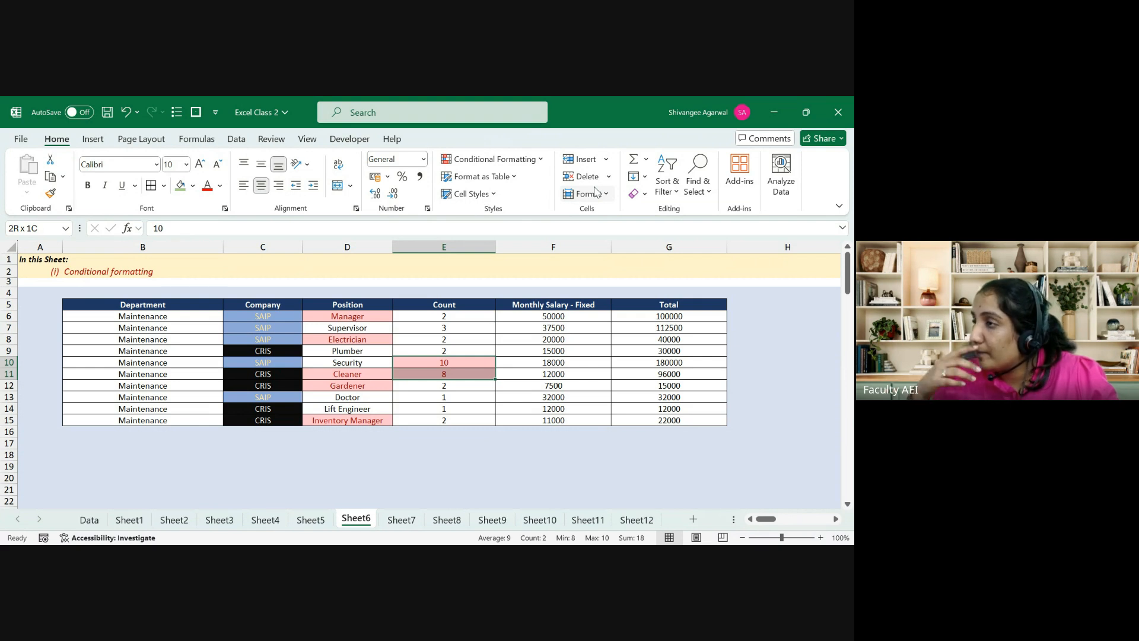
Step: Reselect all ten Count values and start a rule using Yellow Fill with Dark Yellow Text
key(ctrl+Up)
key(Down)
key(ctrl+shift+Down)
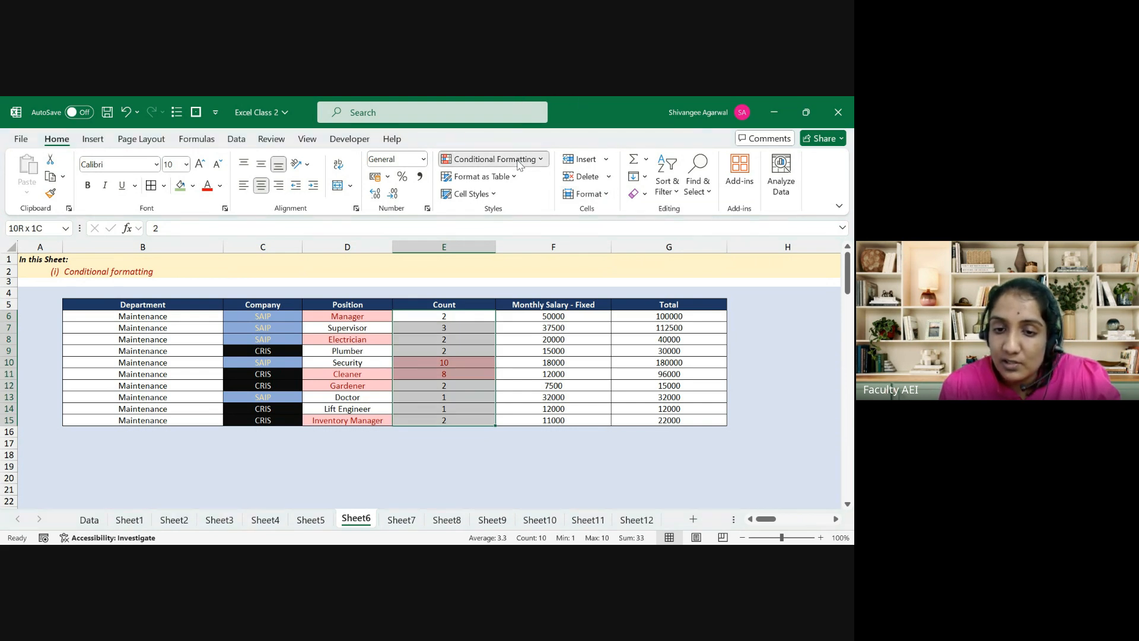
click(608, 204)
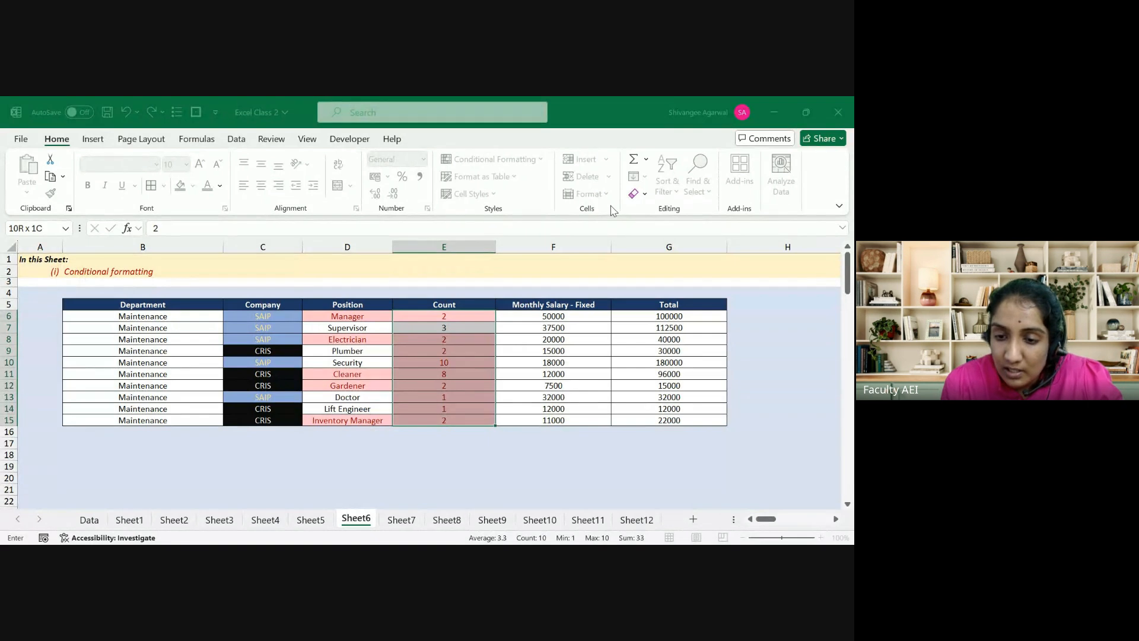
click(703, 333)
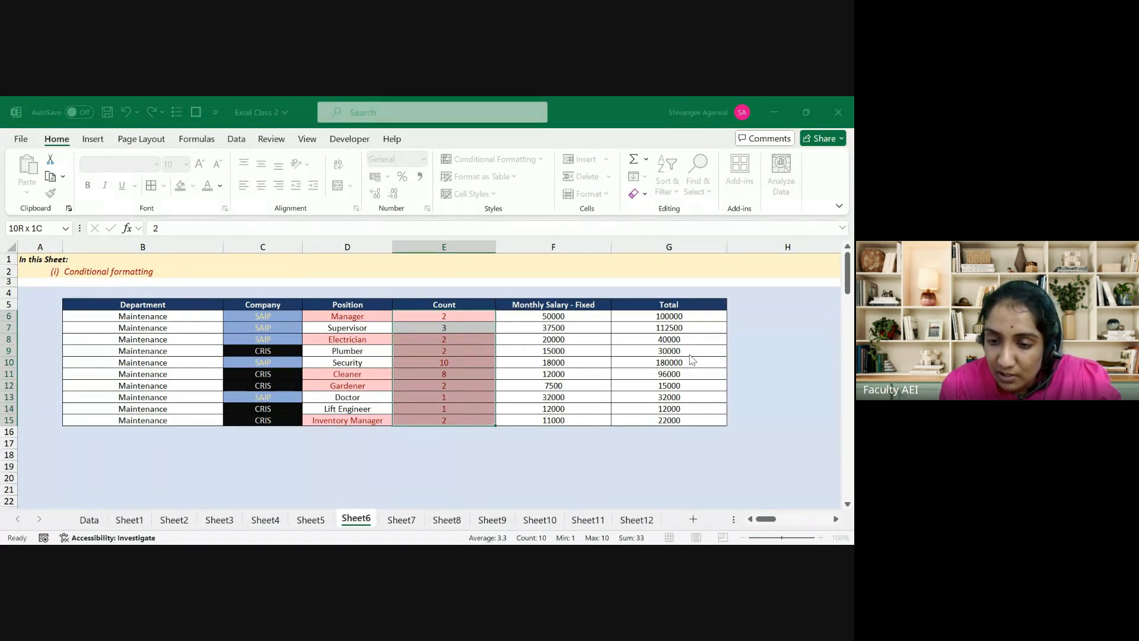
click(691, 360)
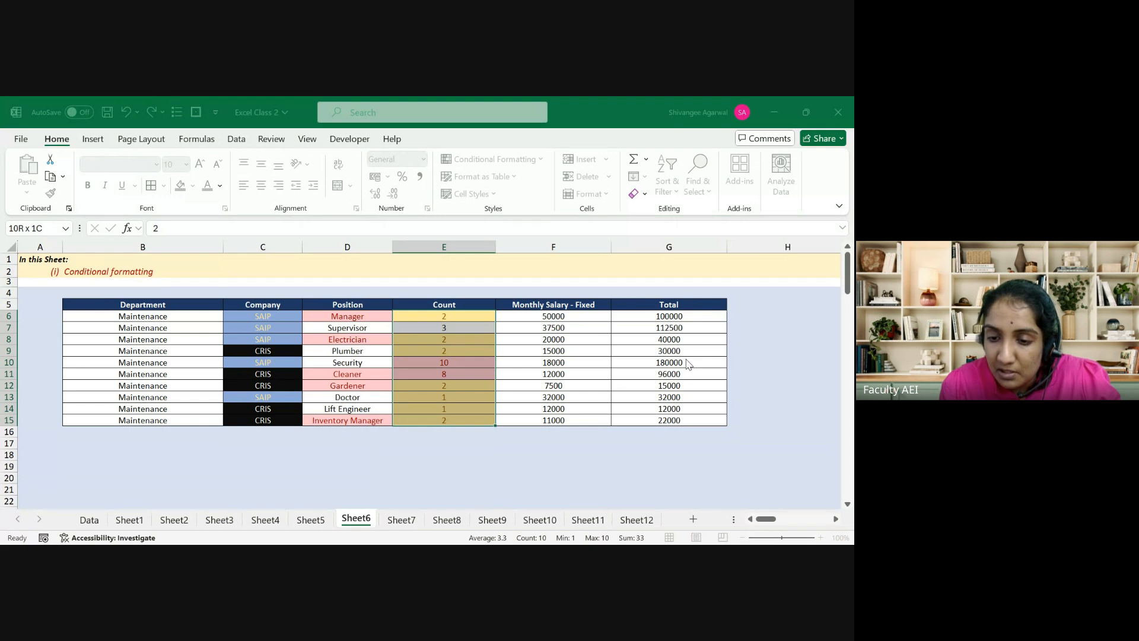
Step: Confirm the yellow rule so the 1s and 2s turn yellow while 10 and 8 stay red
click(686, 359)
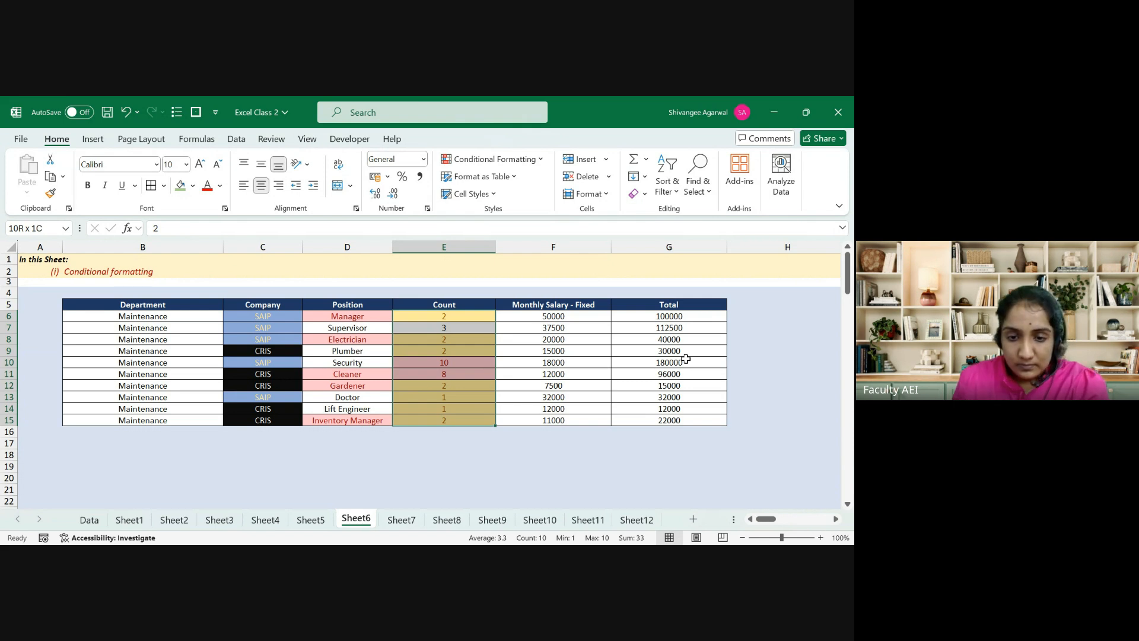
Step: Copy the Department and Company headings B5:C5
key(Down)
key(Down)
key(Down)
key(Down)
key(Down)
key(Down)
key(Down)
key(Down)
key(Down)
key(Down)
key(Down)
key(Down)
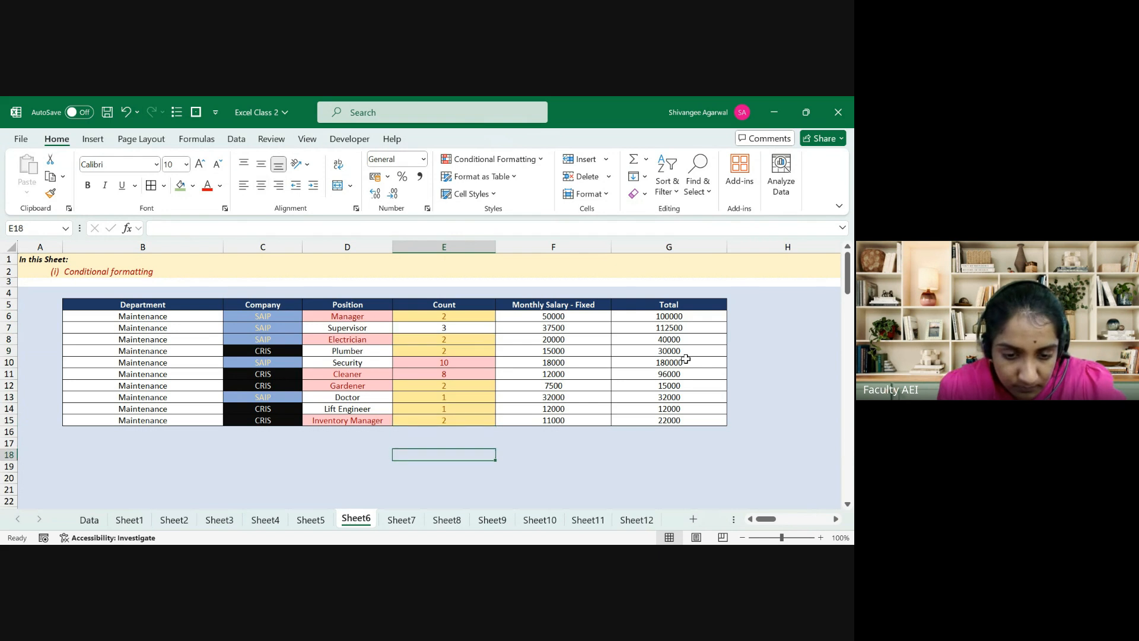
key(Home)
key(Right)
key(ctrl+Up)
key(ctrl+Up)
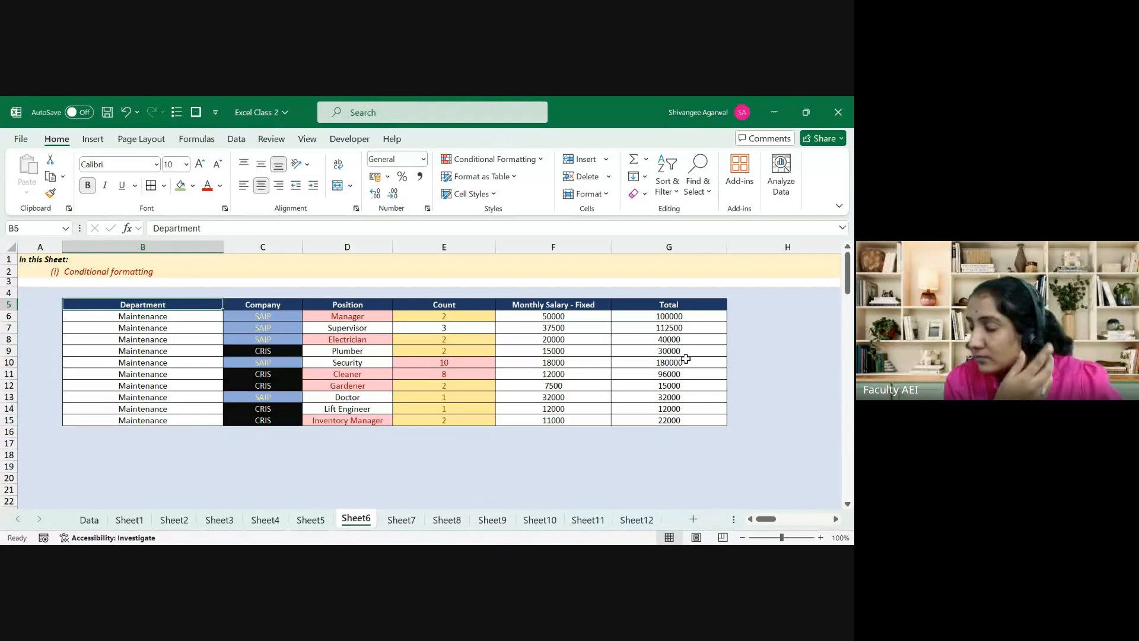
key(Right)
key(Left)
key(ctrl+Down)
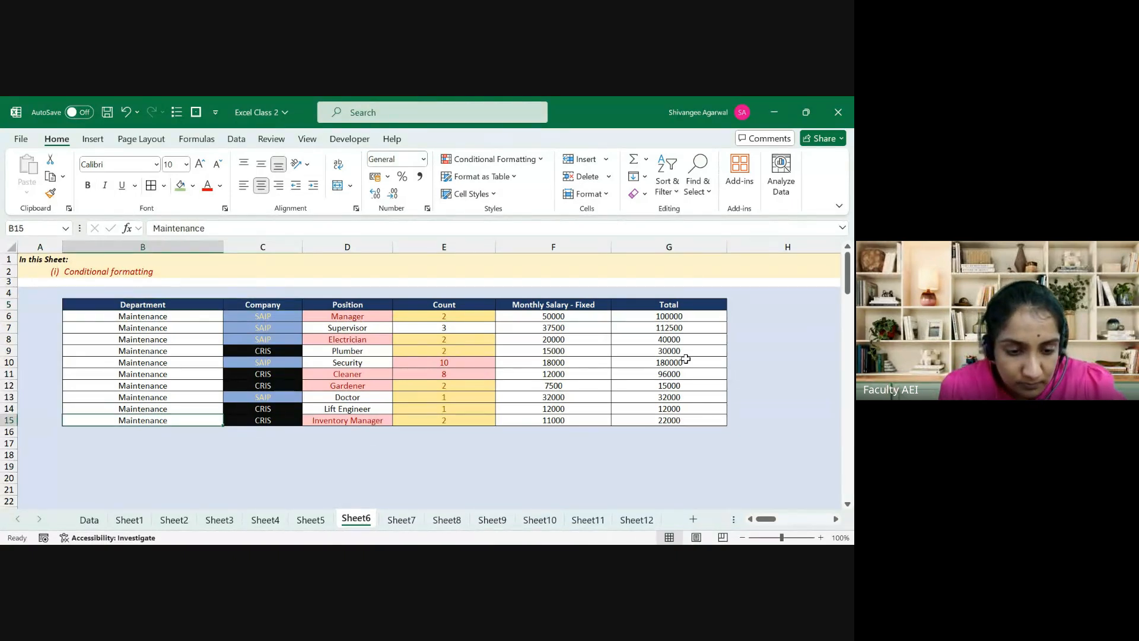
key(ctrl+Up)
key(shift+Right)
key(ctrl+c)
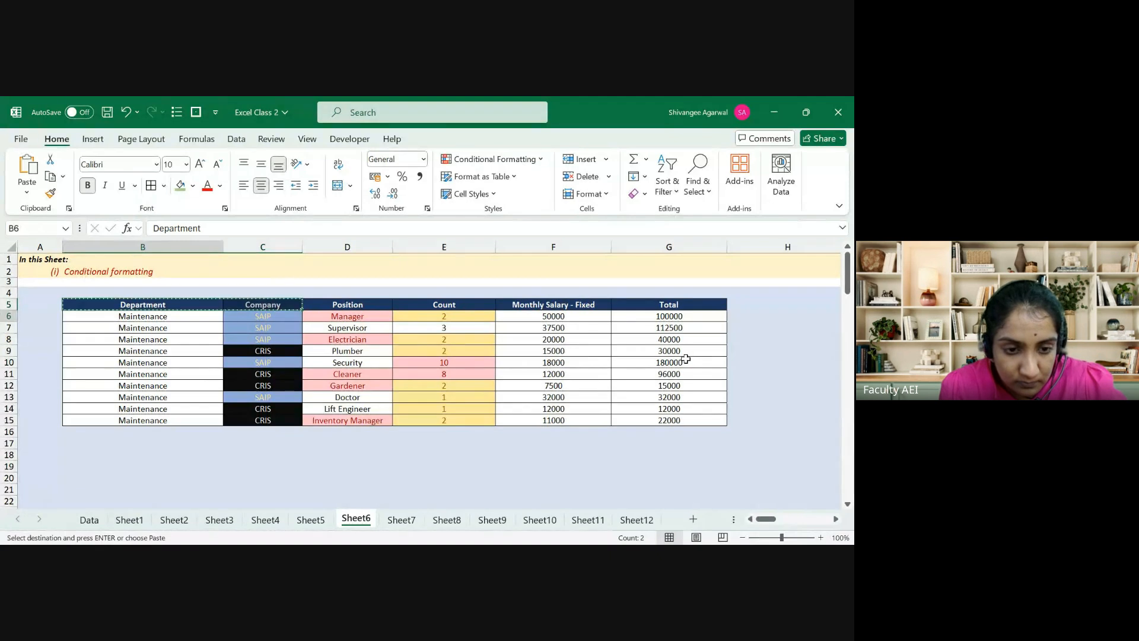
Step: Paste the headings into row 19 and retitle the second one Loss Ratio
key(Down)
key(Down)
key(Down)
key(Down)
key(Down)
key(Down)
key(Down)
key(Down)
key(Down)
key(Down)
key(Down)
key(Down)
key(Down)
key(Down)
key(ctrl+v)
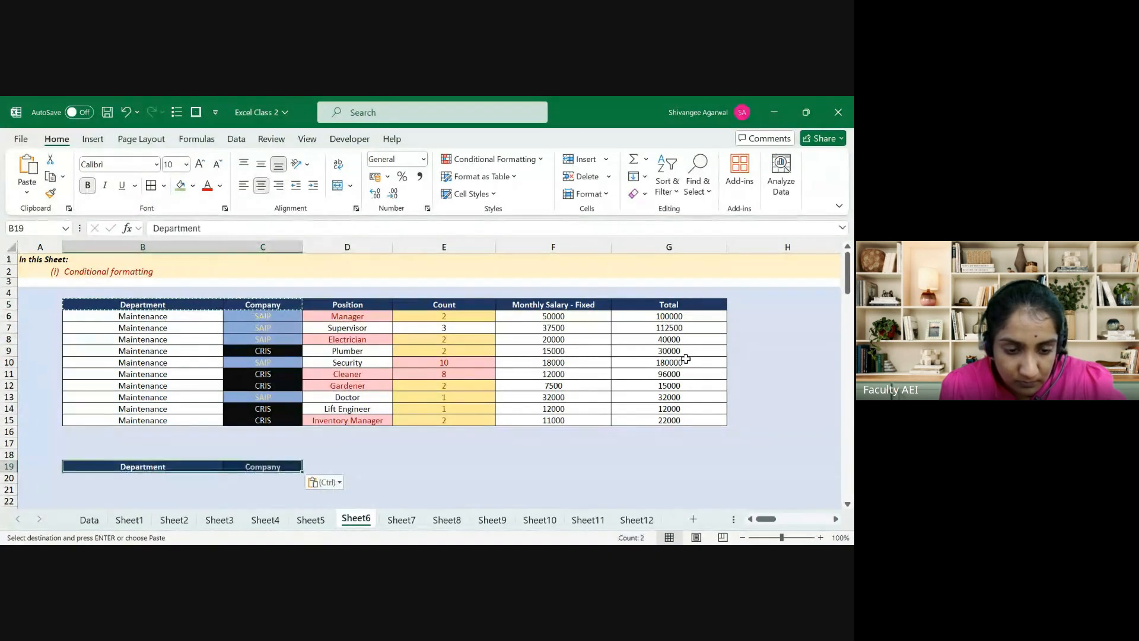
key(Right)
text(Loss Rat)
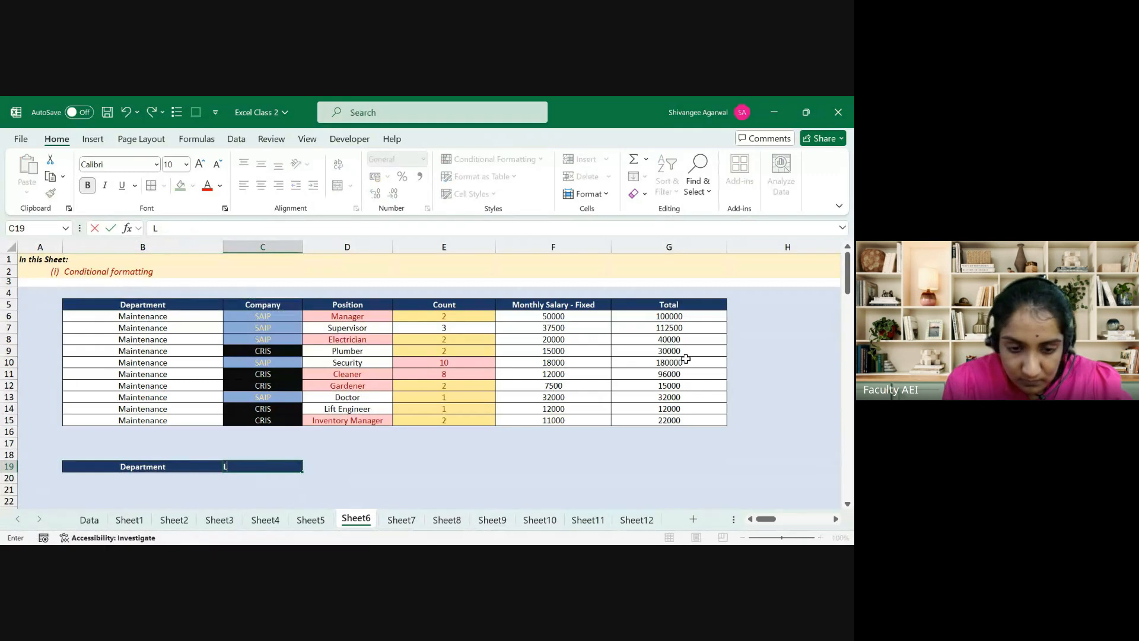
key(Return)
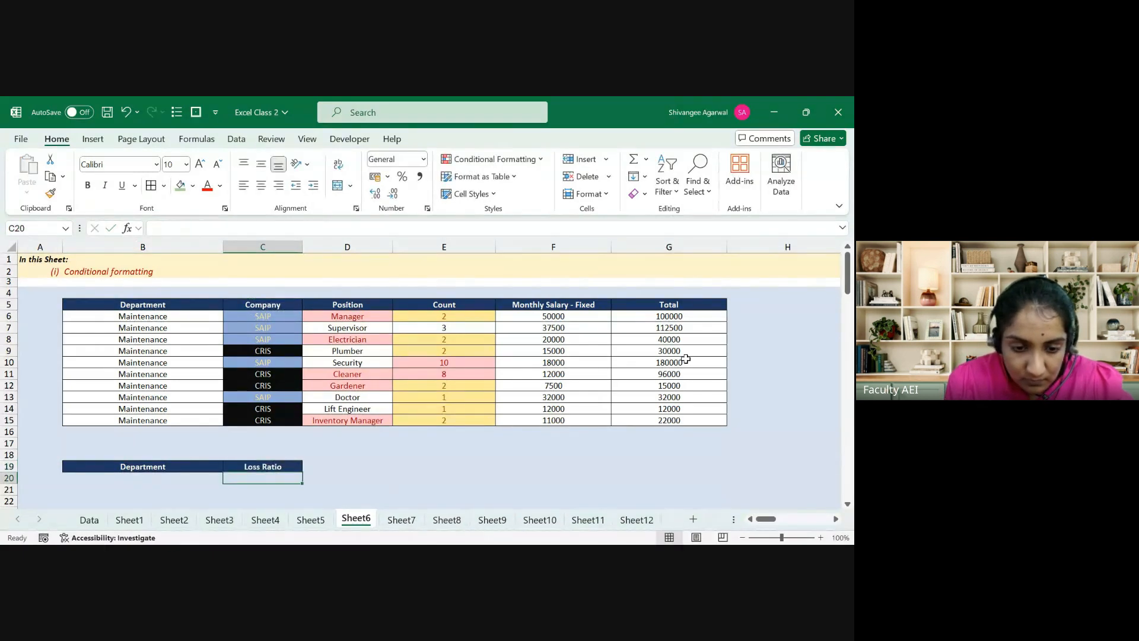
Step: List the departments Fire, Carhgo, Hull, Motor OD and Motor TP under Department
key(Left)
text(Fire)
key(Return)
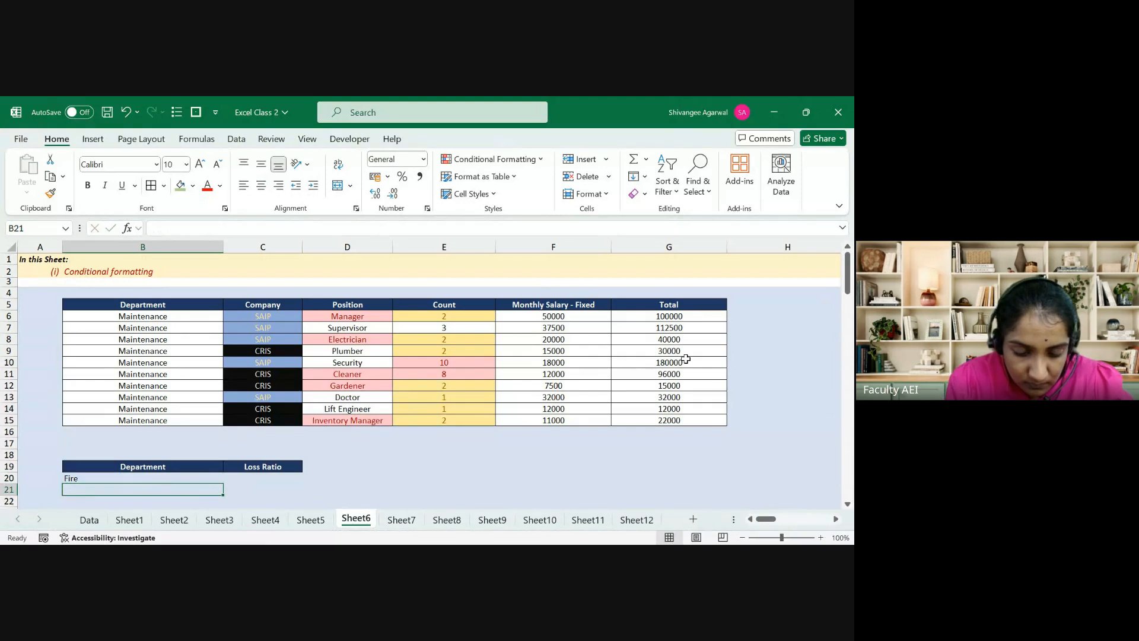
text(Carhgo)
key(Return)
text(Hu)
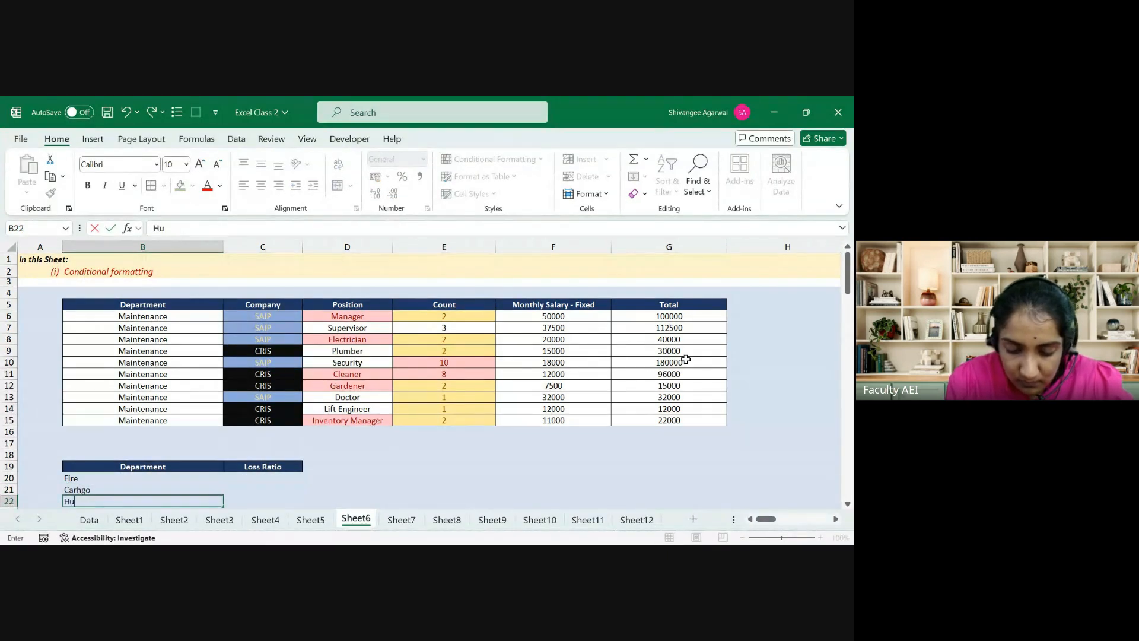
text(ll)
key(Return)
text(Motor OD)
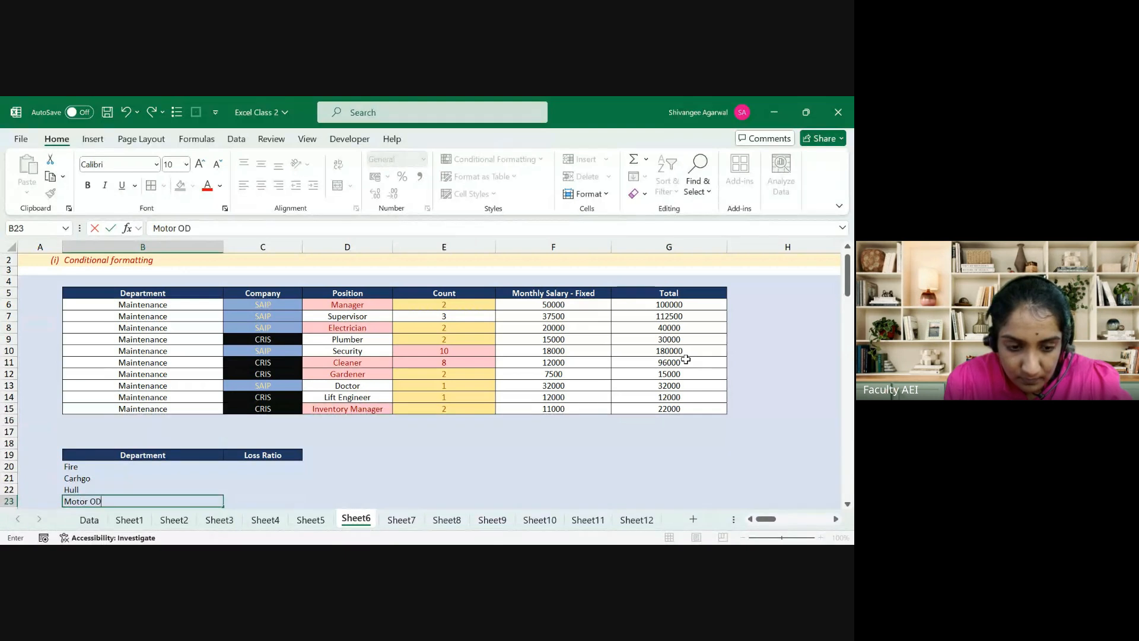
key(Return)
text(Mot)
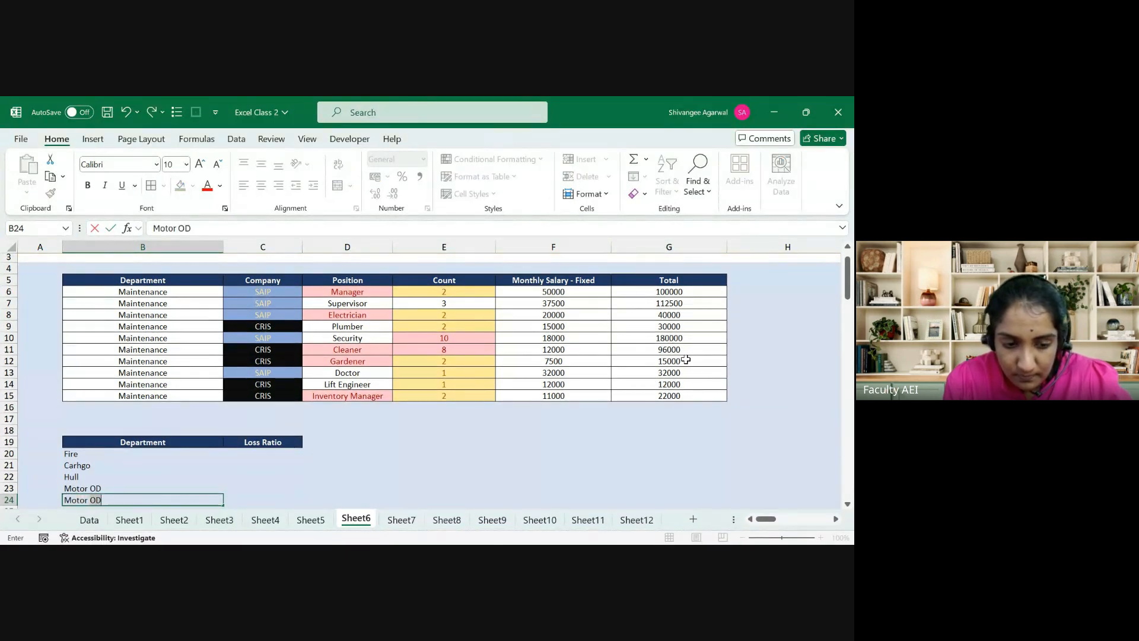
text(or TP)
key(Return)
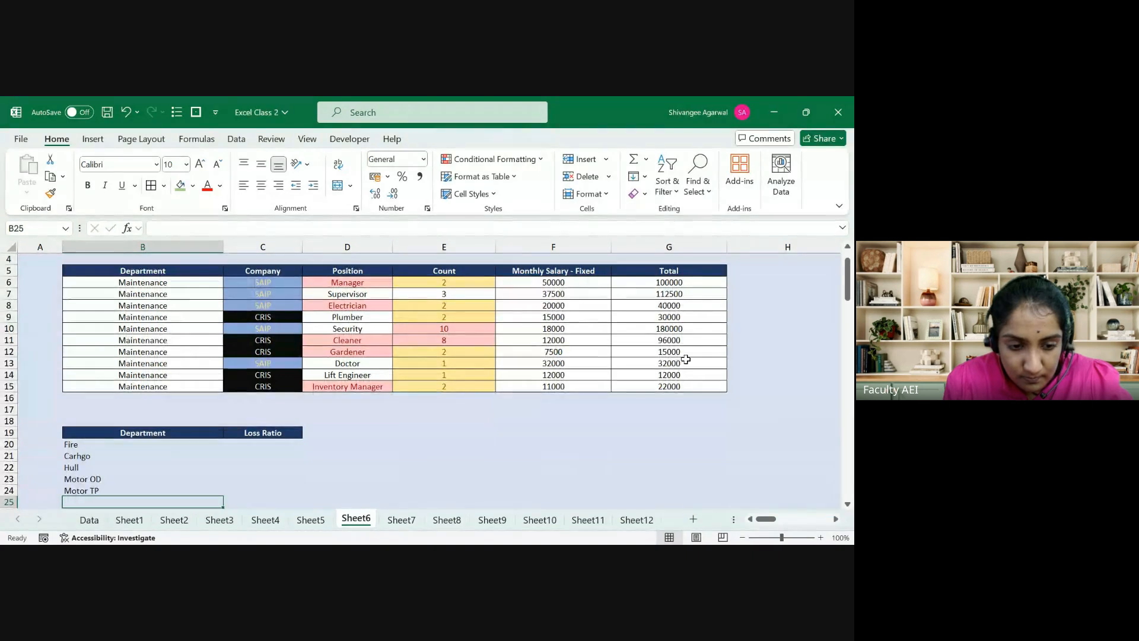
Step: Add Health as the sixth department in B25
text(Health)
key(Tab)
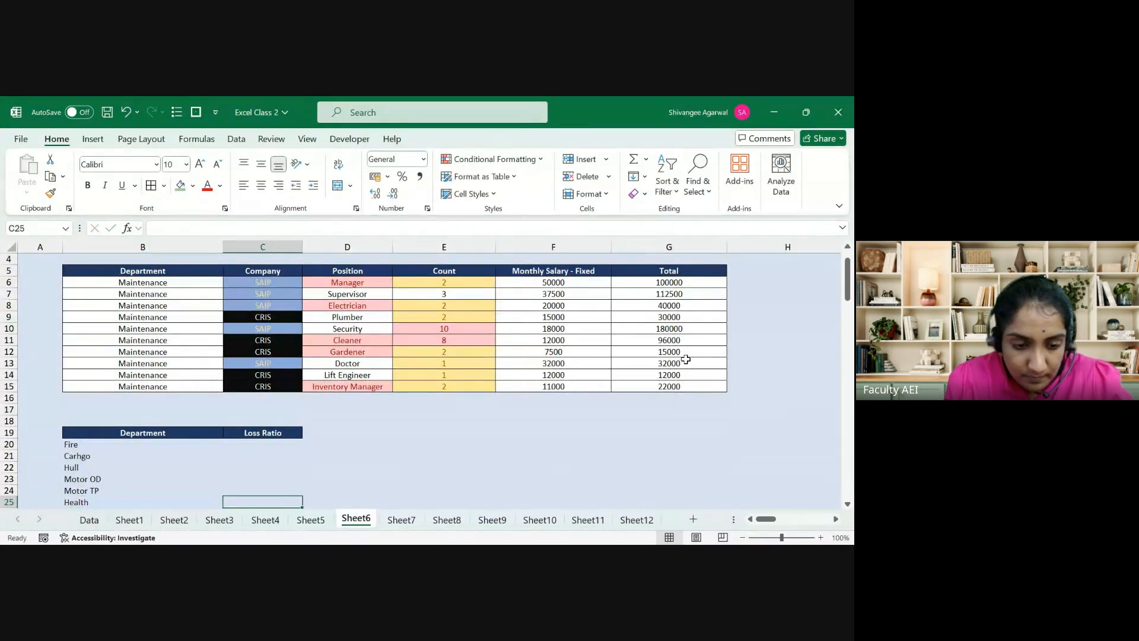
key(ctrl+Up)
key(Down)
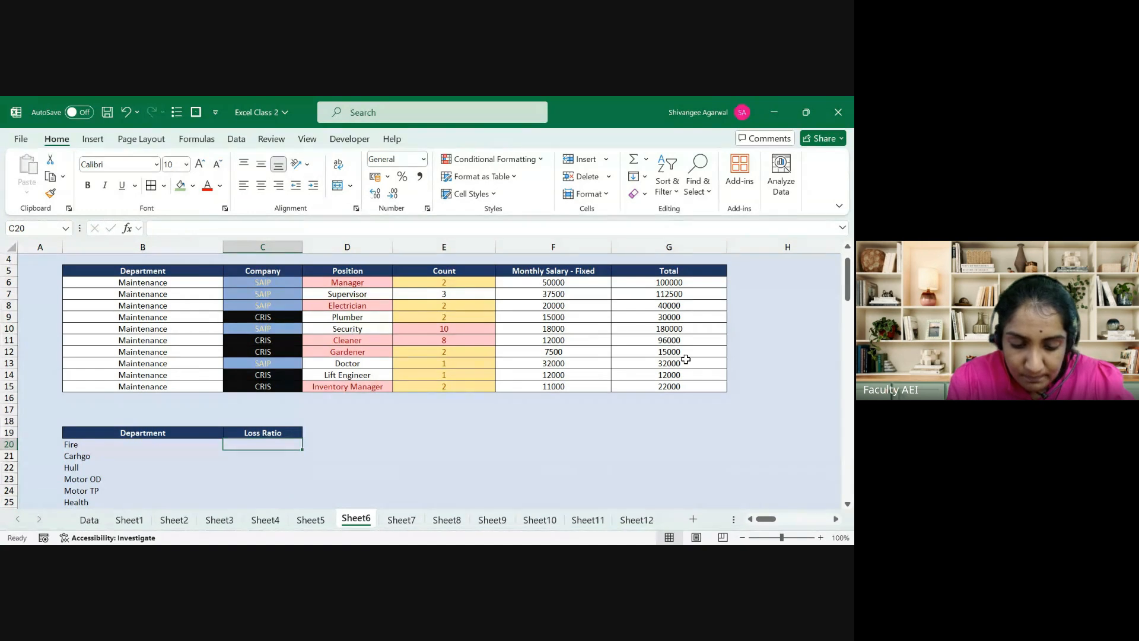
Step: Enter the Loss Ratios 45%, 75%, 90%, 82%, 67% and 101% in C20:C25
text(45%)
key(Return)
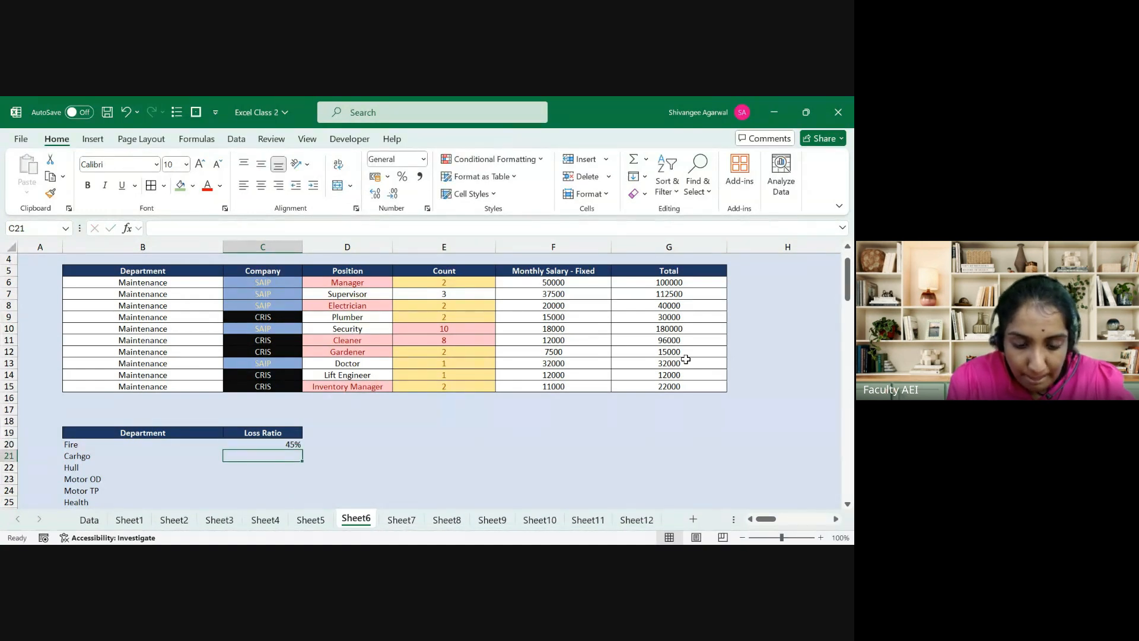
text(75%)
key(Return)
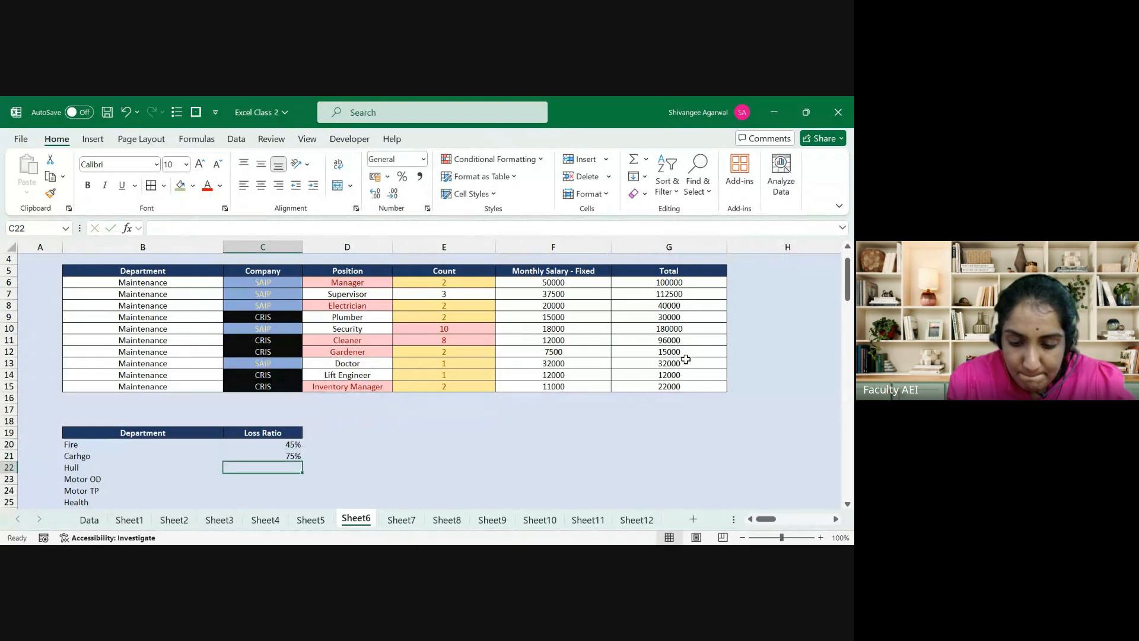
text(90%)
key(Return)
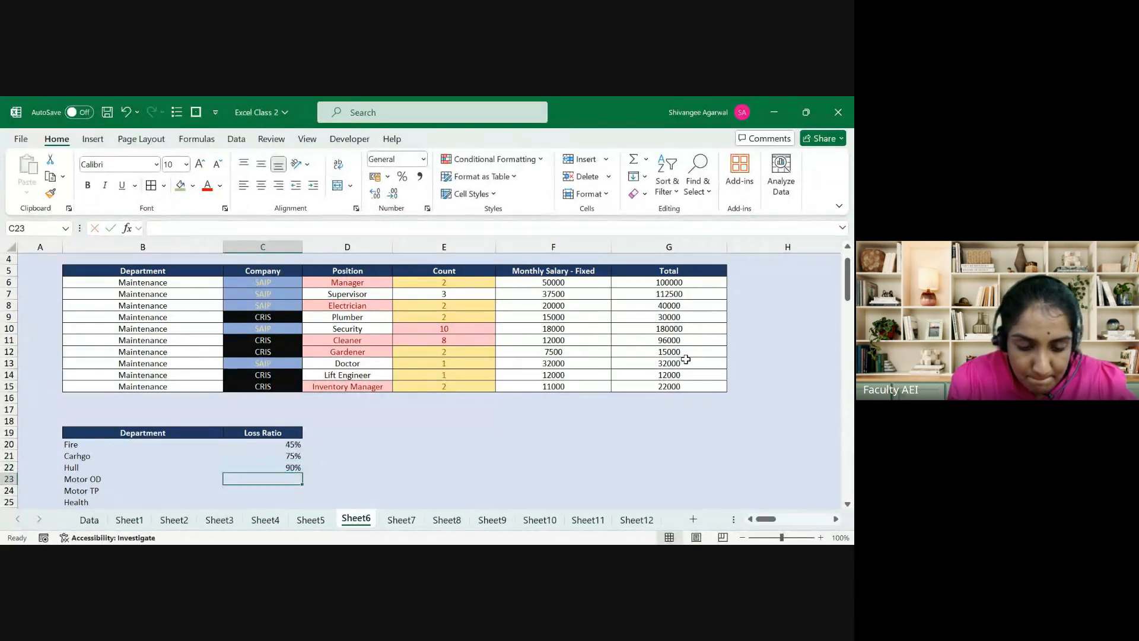
text(82)
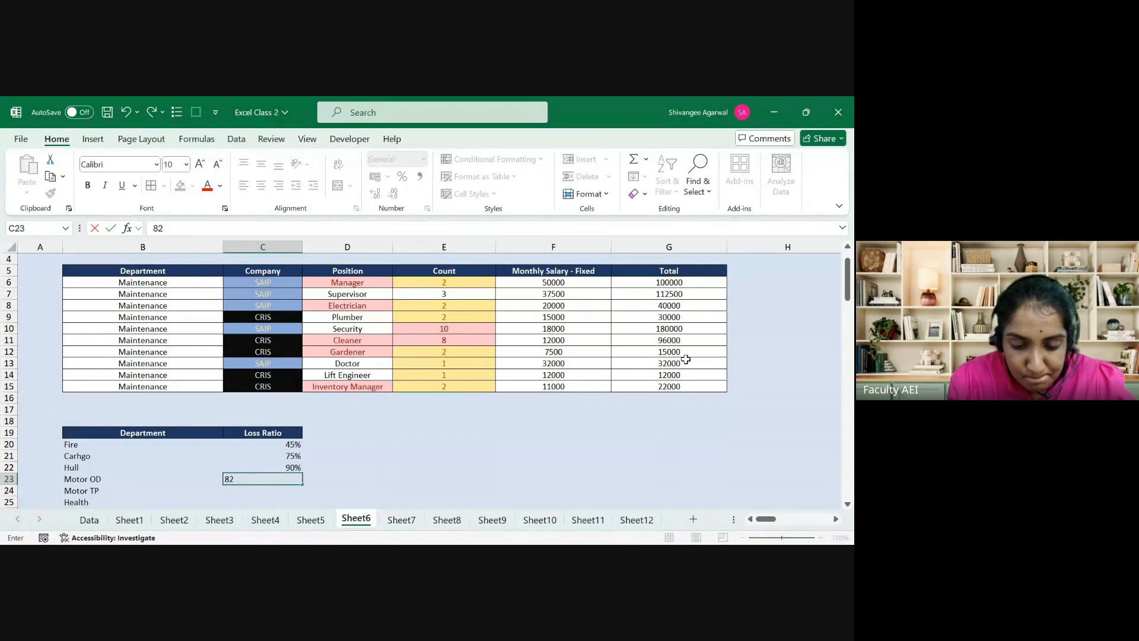
text(%)
key(Return)
text(67%)
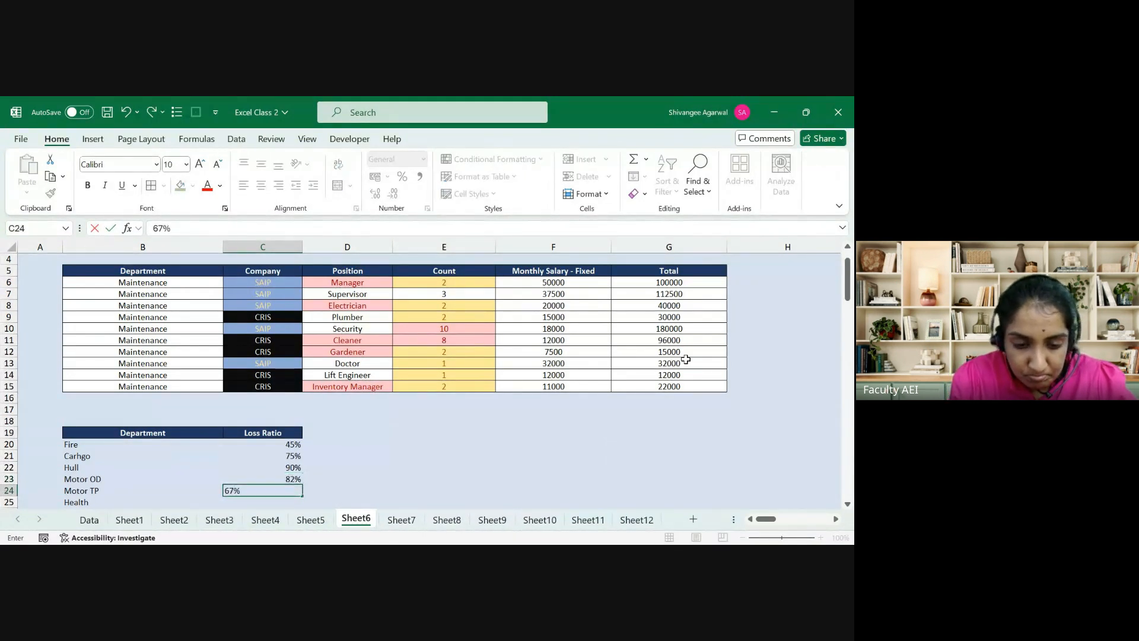
key(Return)
text(9)
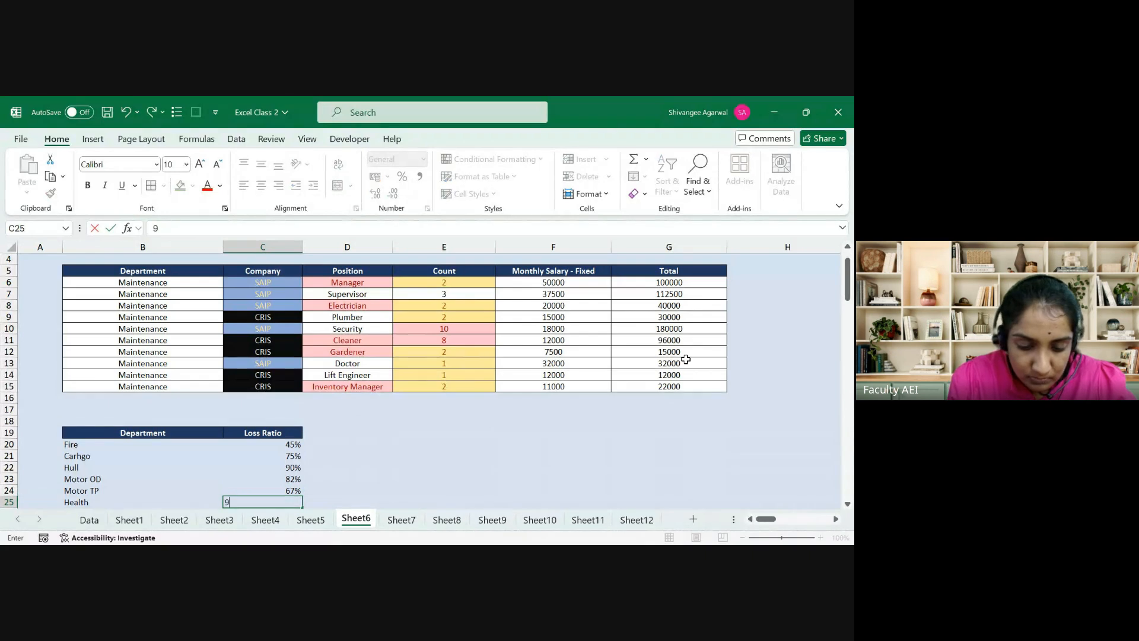
text(101%)
key(Return)
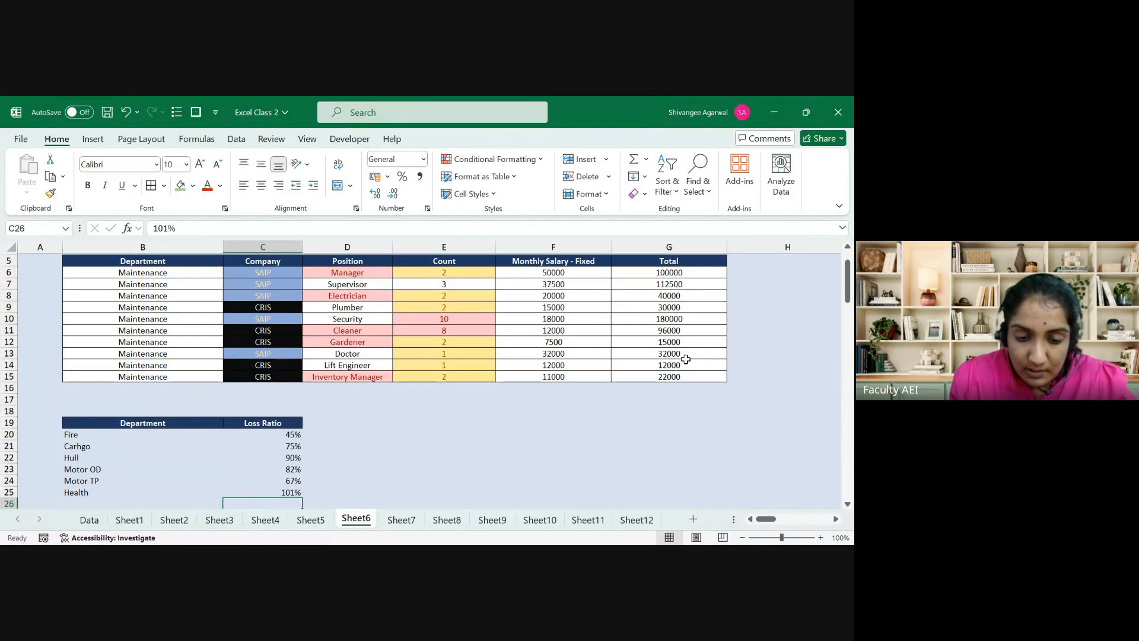
Step: Select the whole Department and Loss Ratio table B19:C25
key(ctrl+Up)
key(ctrl+Up)
key(ctrl+Left)
key(ctrl+shift+Right)
key(ctrl+shift+Down)
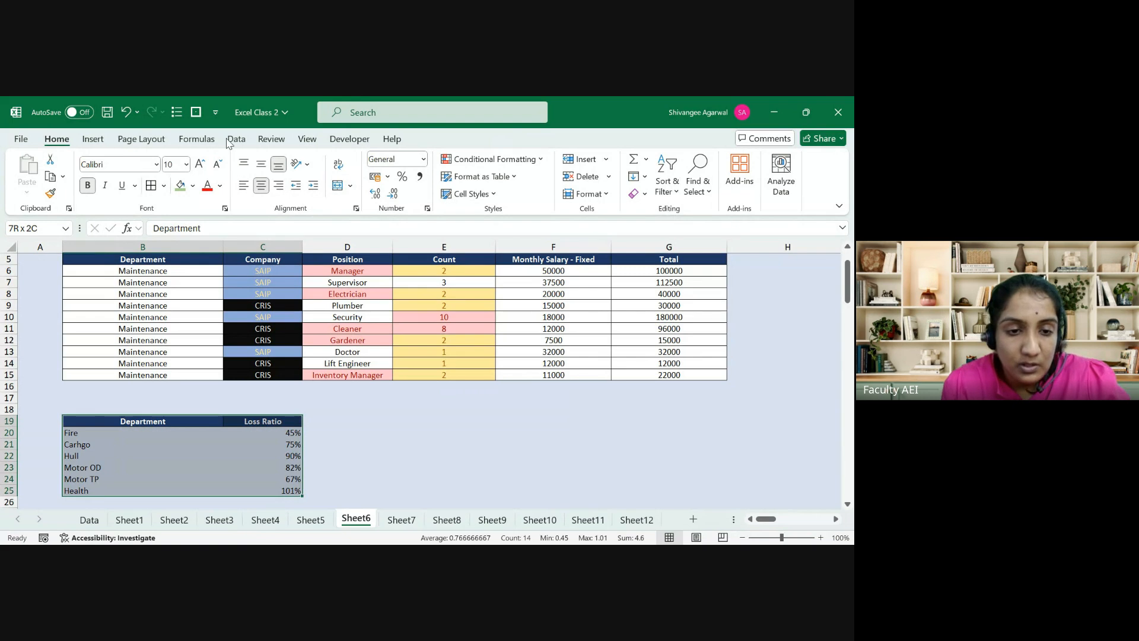
Step: Apply All Borders to the Department and Loss Ratio table
click(155, 187)
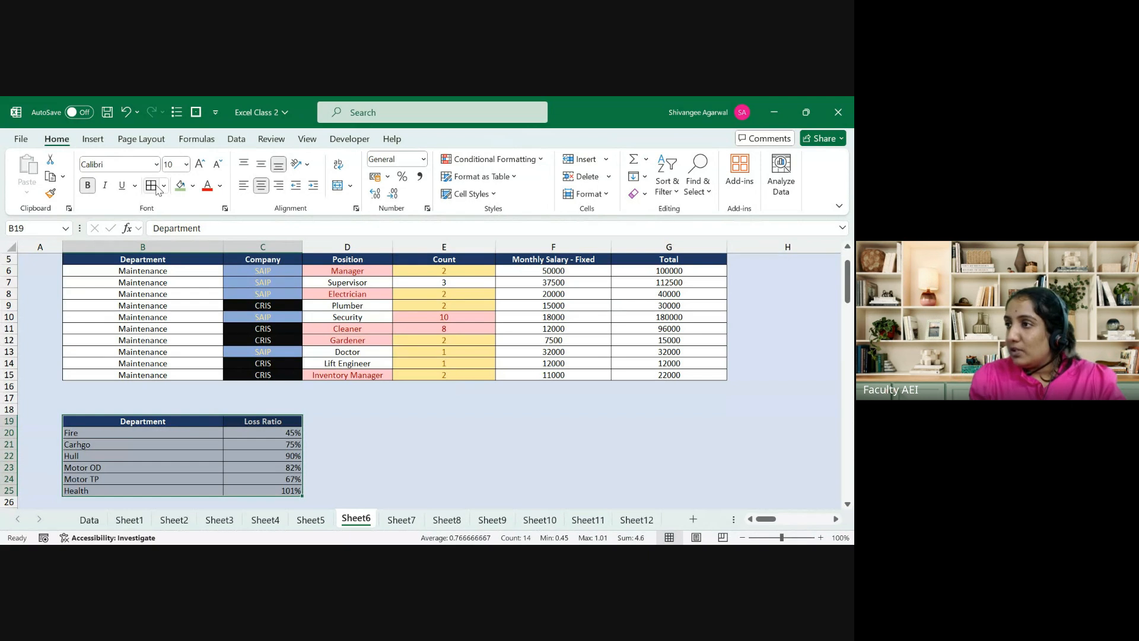
key(Down)
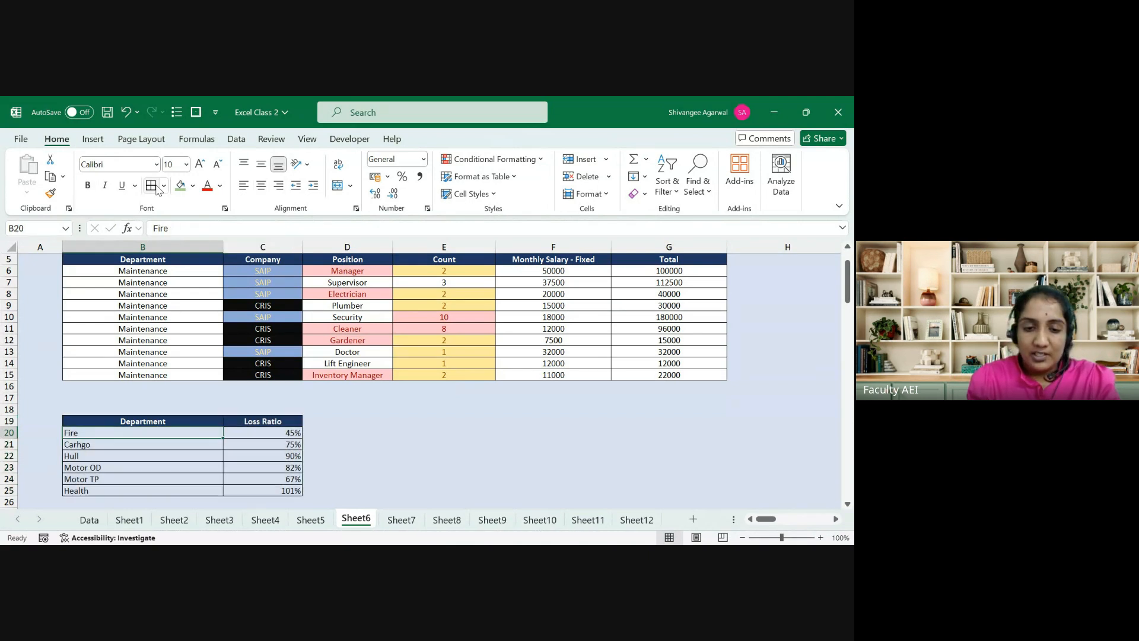
key(Down)
key(Down)
key(Down)
key(Up)
key(Up)
Step: Correct the misspelled department Carhgo to Cargo
key(F2)
key(BackSpace)
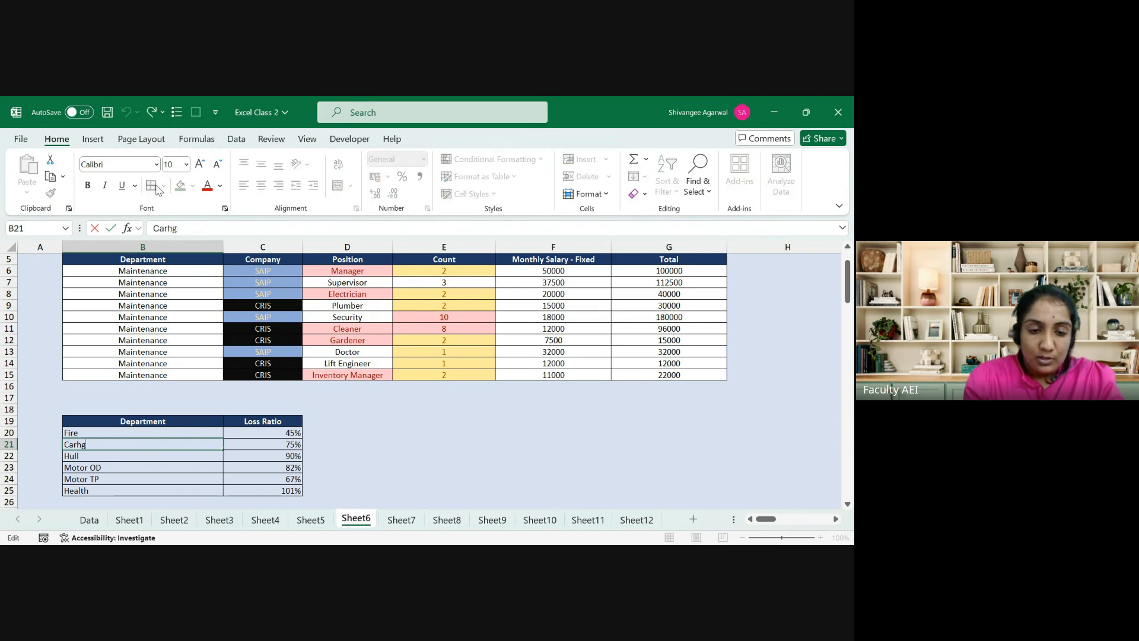
text(g)
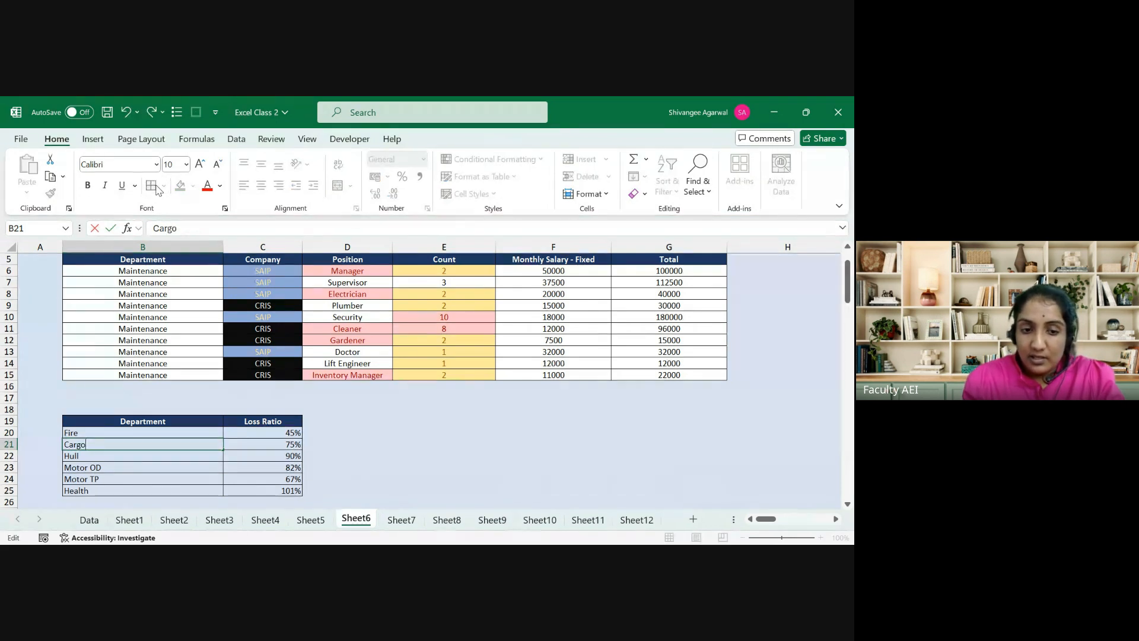
text(o)
key(Return)
Step: Enter 0.75 in E20 beside the table as the first threshold
key(Up)
key(Up)
key(Up)
key(Down)
key(Right)
key(Right)
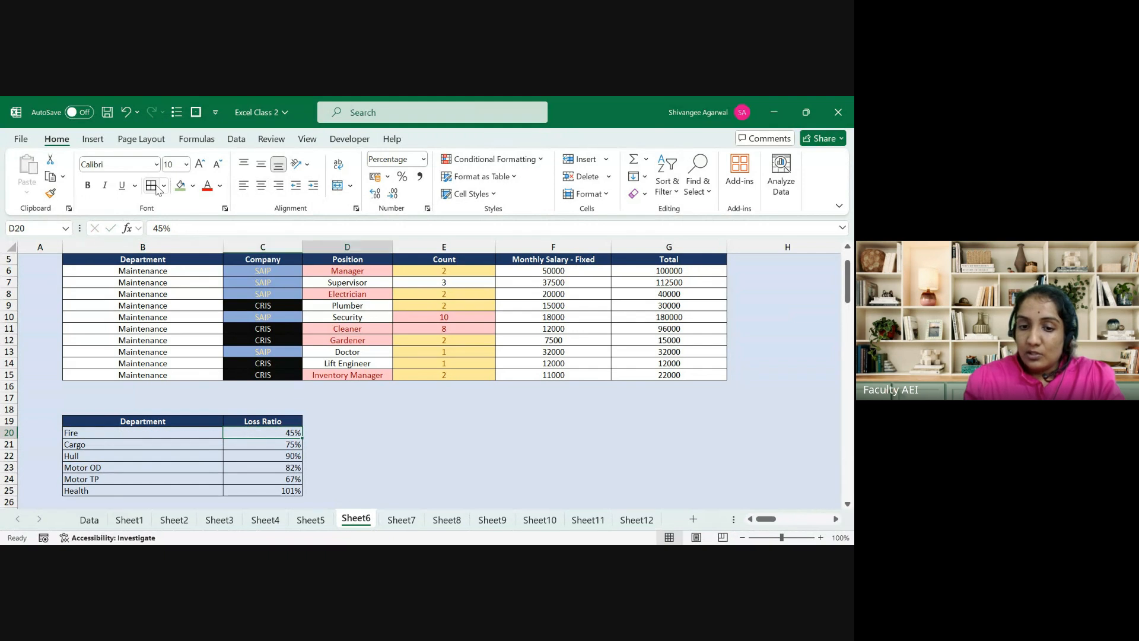
key(Right)
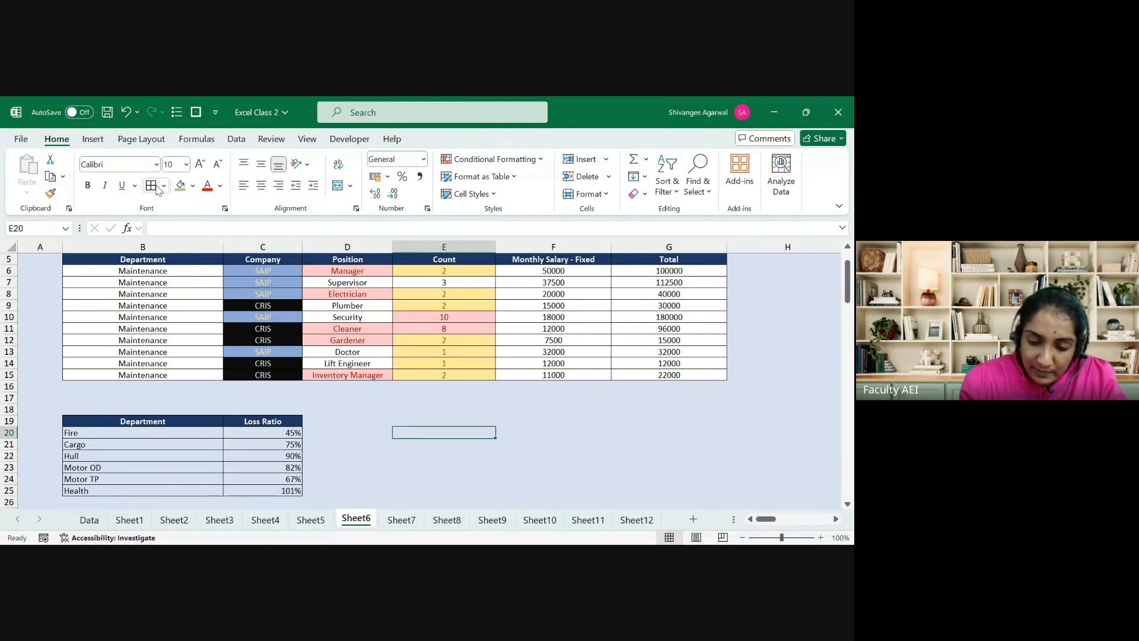
text(.)
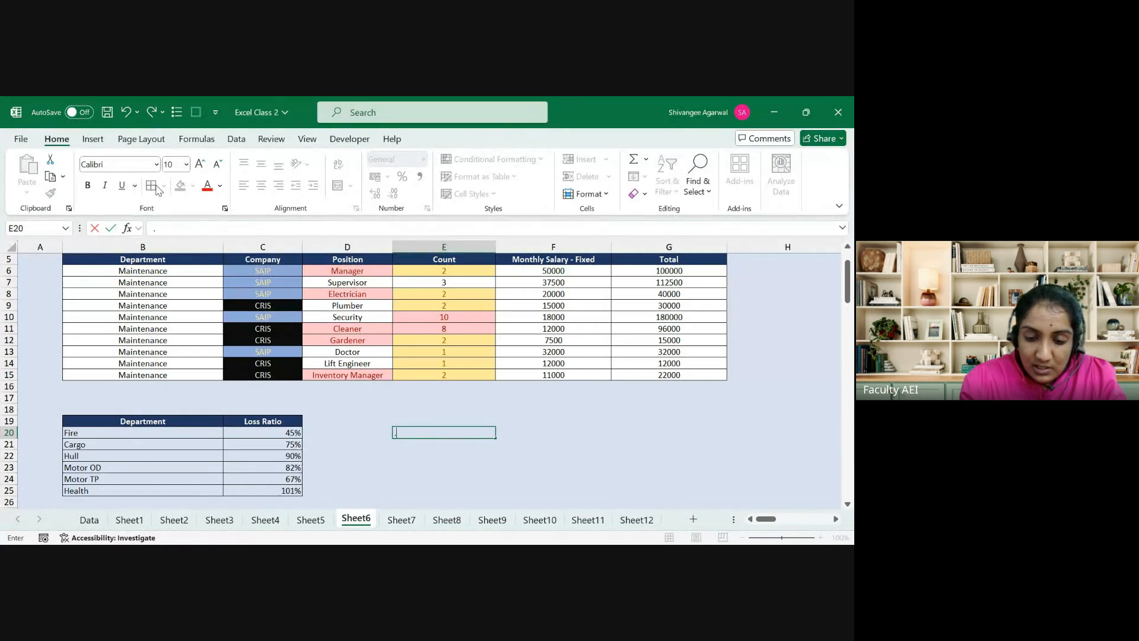
text(75)
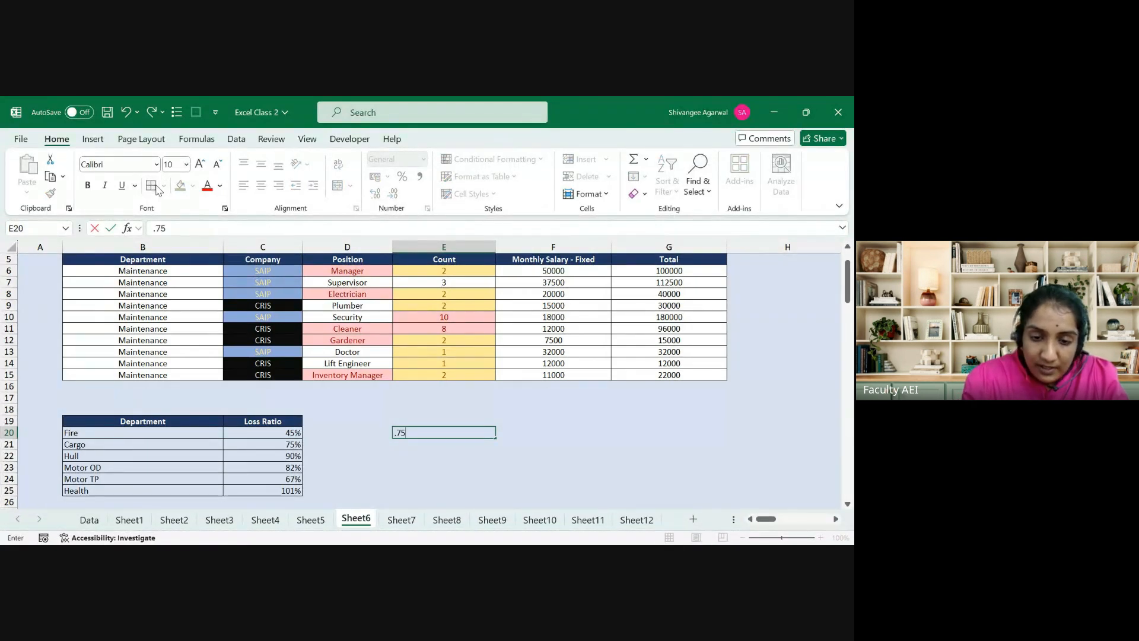
key(ctrl+Return)
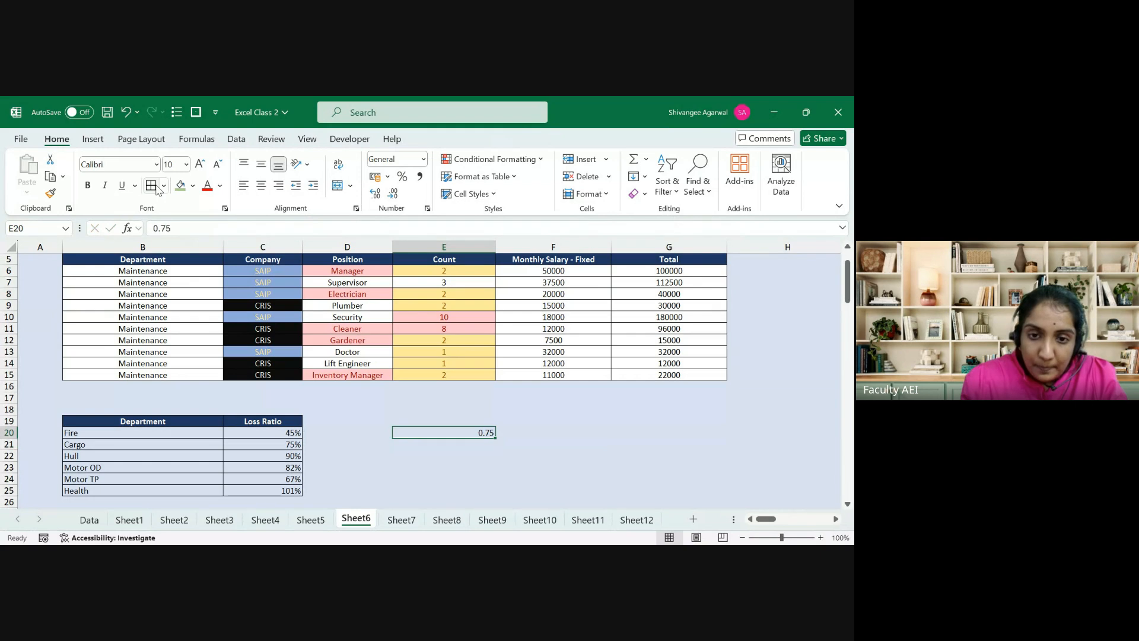
Step: Format E20 as a percentage, fill 75% down to E22 and label it Green
click(402, 177)
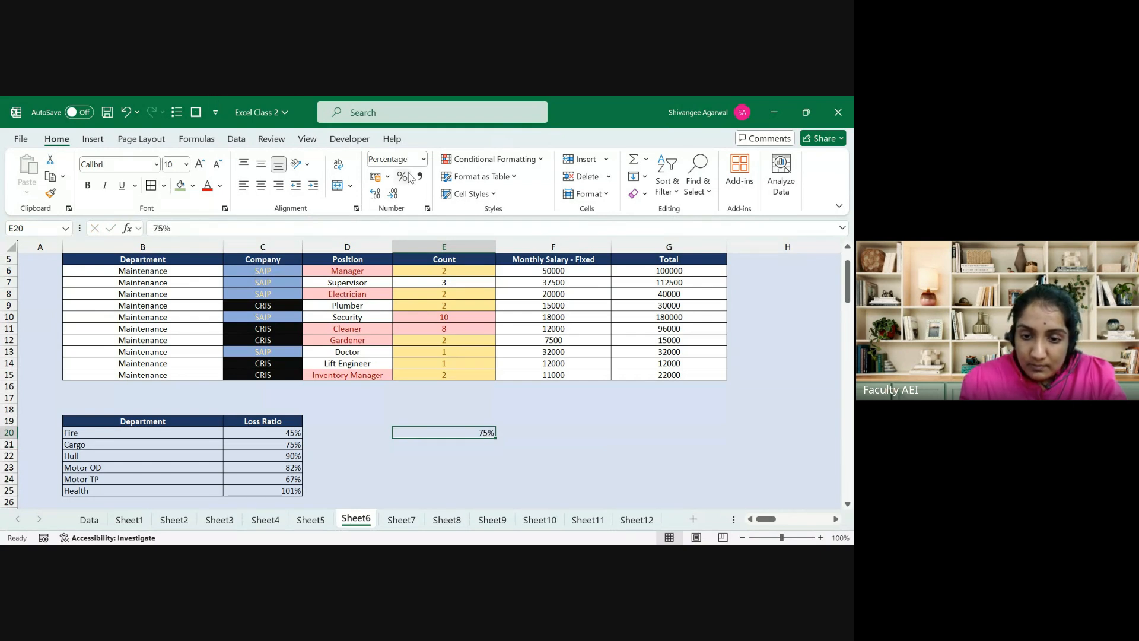
key(shift+Down)
key(shift+Down)
key(ctrl+d)
key(Right)
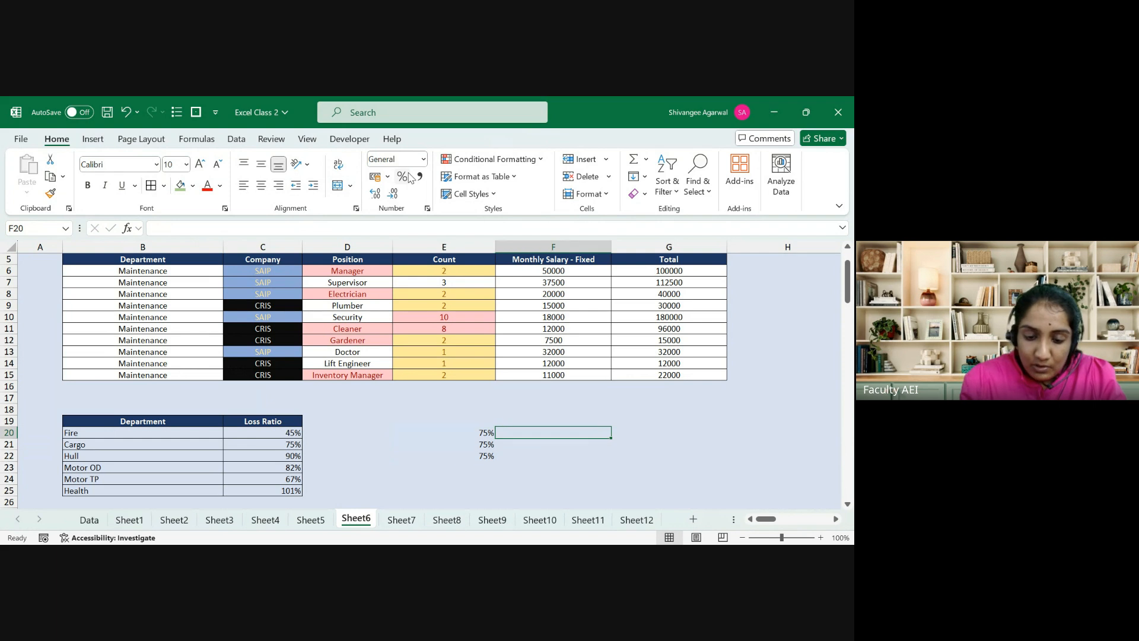
text(Gr)
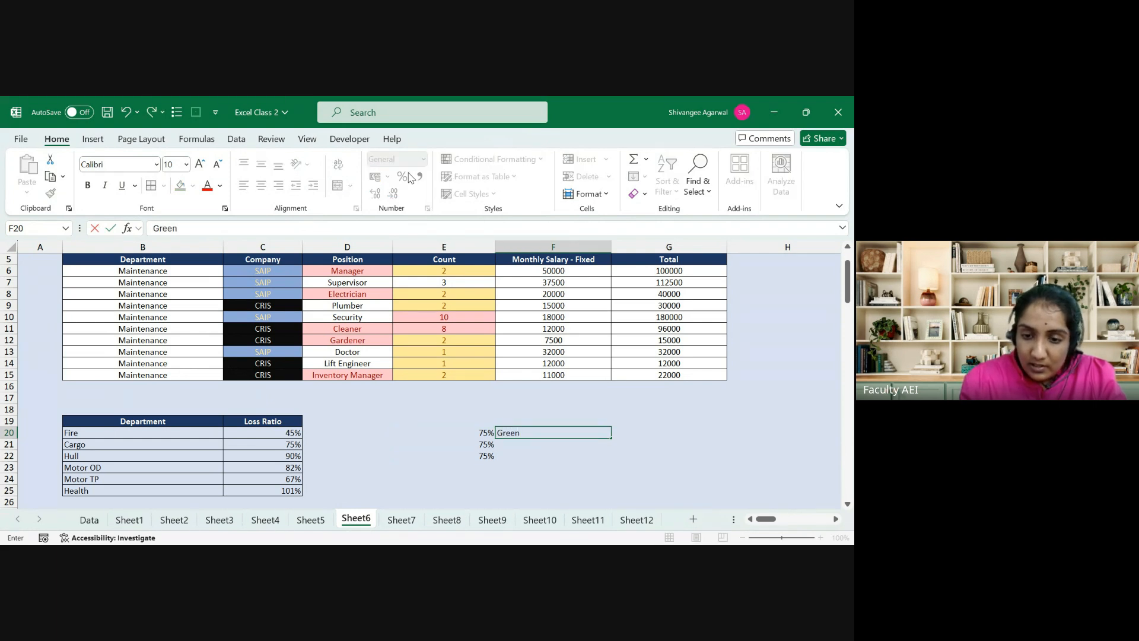
text(een)
key(Return)
Step: Change E21 to 90% and add the labels Amber and Red in F21 and F22
key(Down)
key(Left)
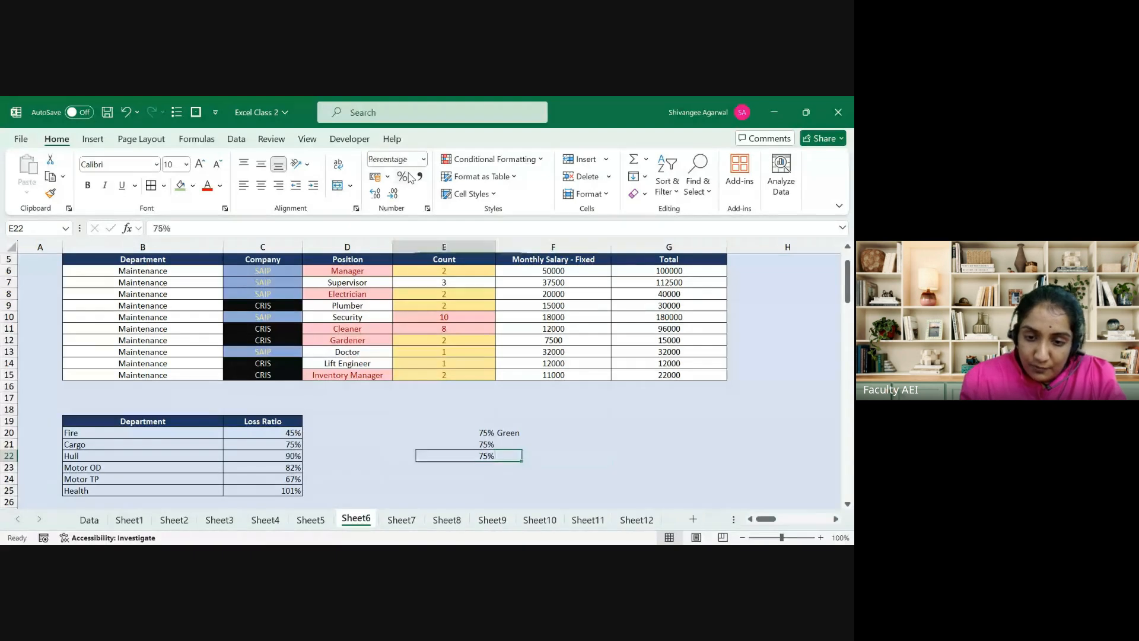
key(Up)
text(8)
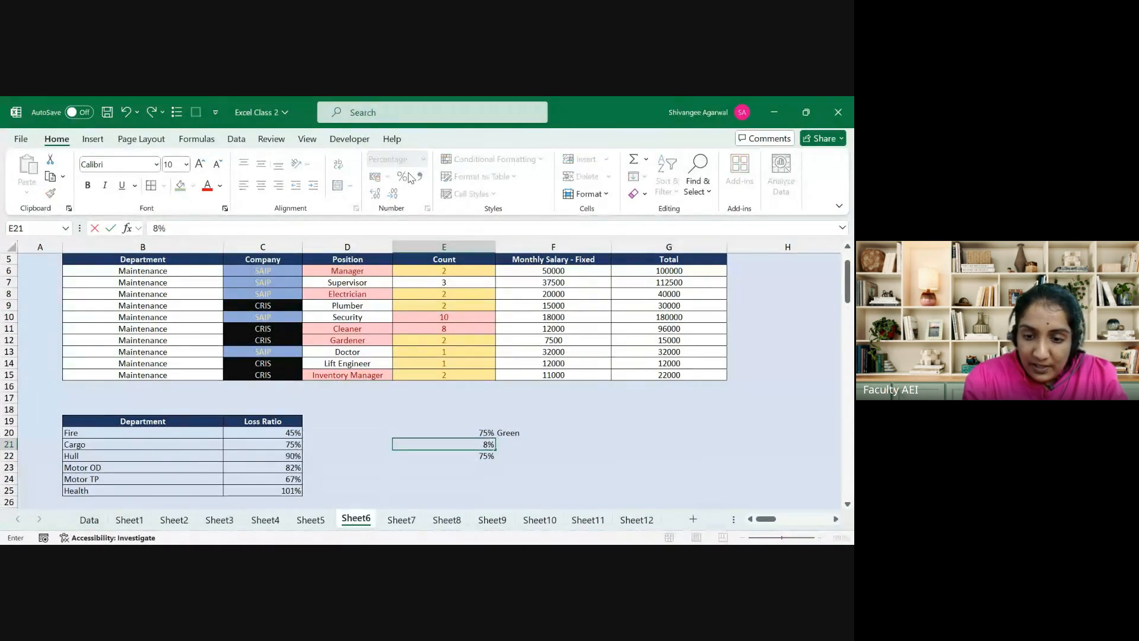
key(BackSpace)
text(90)
key(Right)
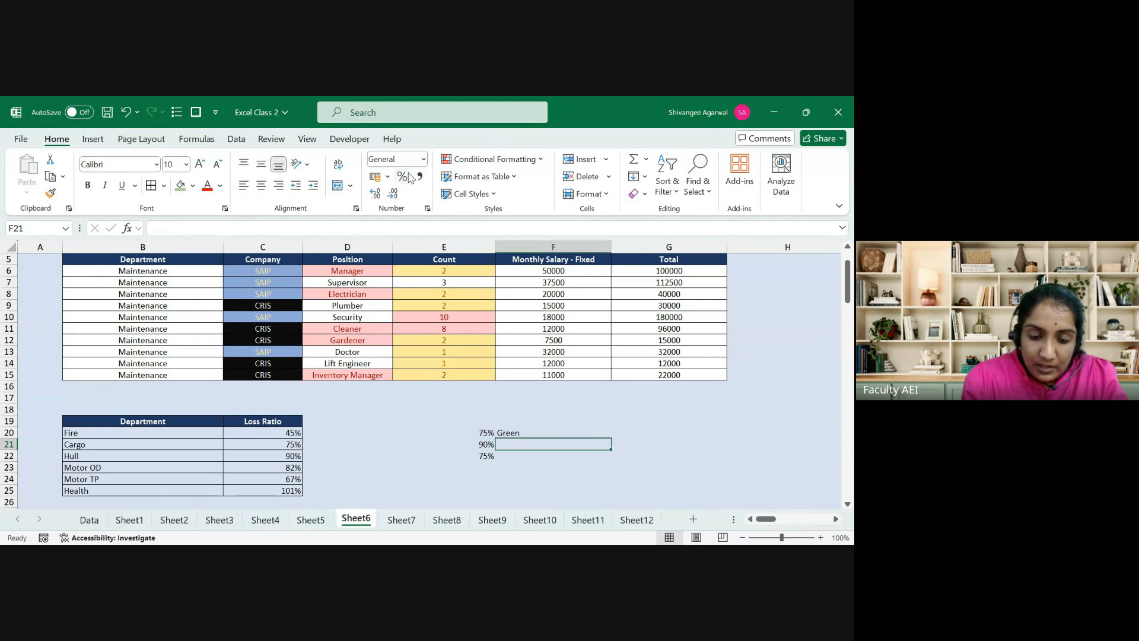
text(Amber)
key(Return)
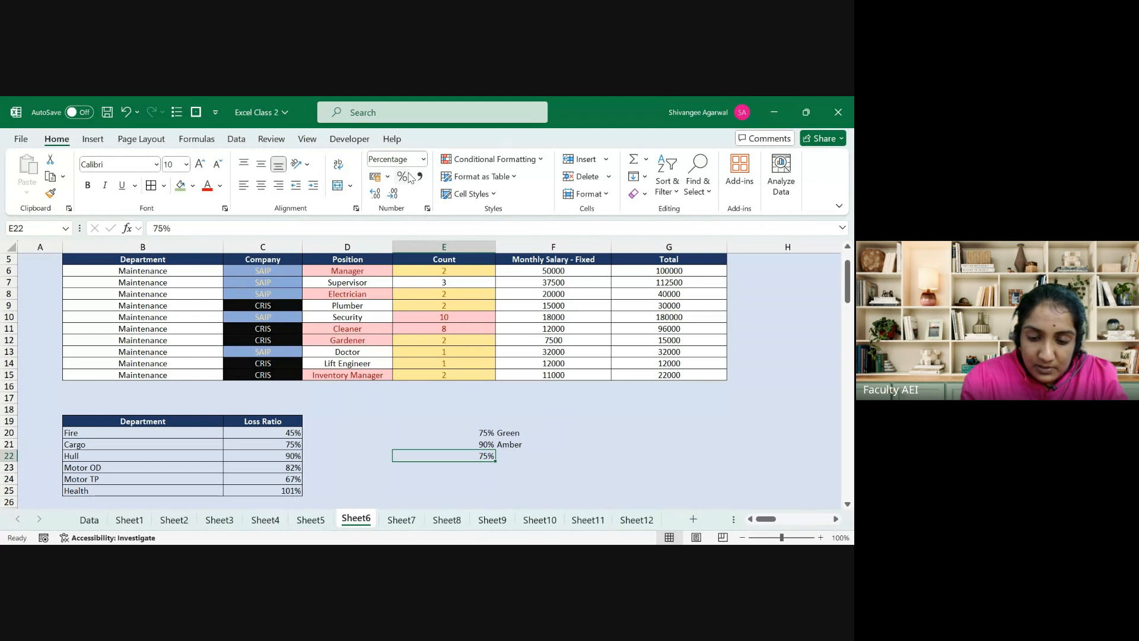
key(Right)
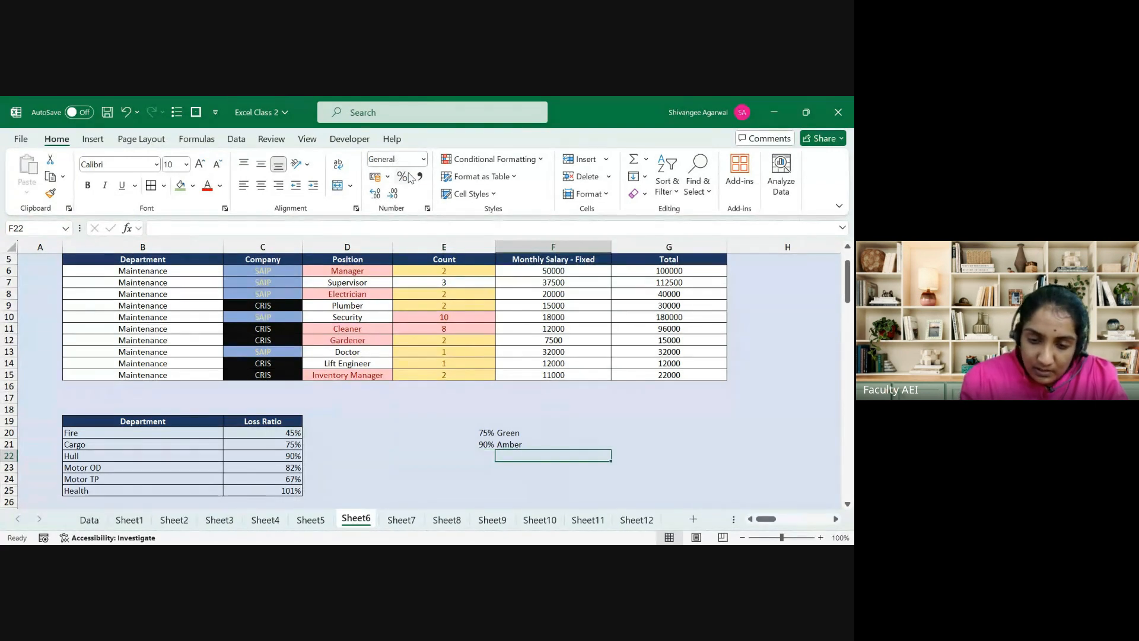
text(Red)
key(ctrl+Return)
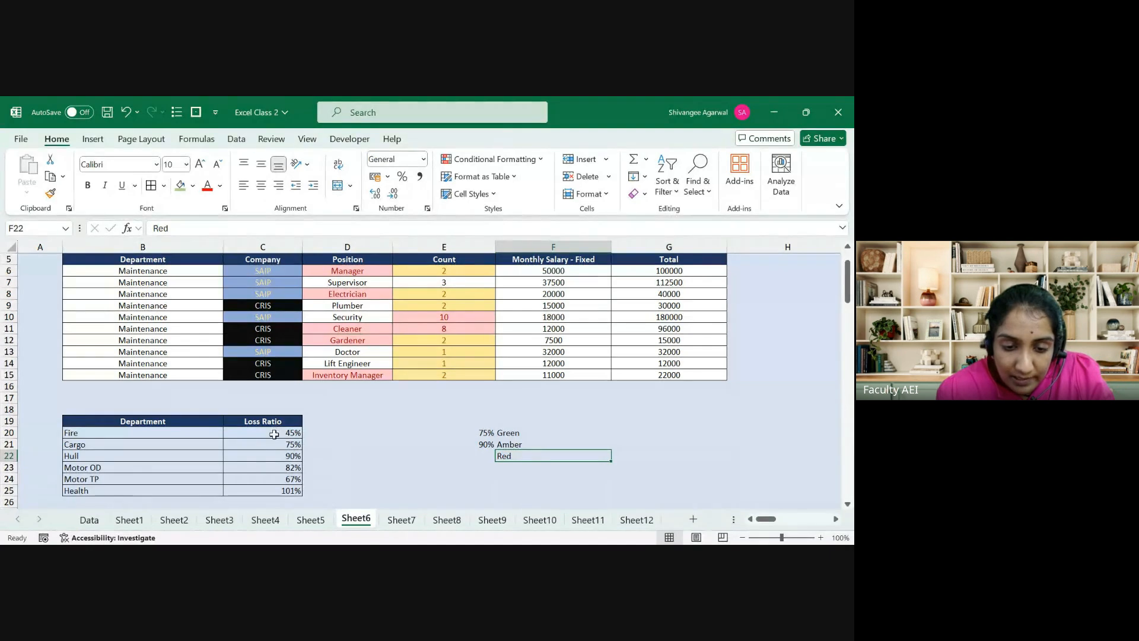
Step: Highlight Loss Ratio values in C20:C25 below E20's 75% threshold with a green fill
drag(275, 432, 275, 491)
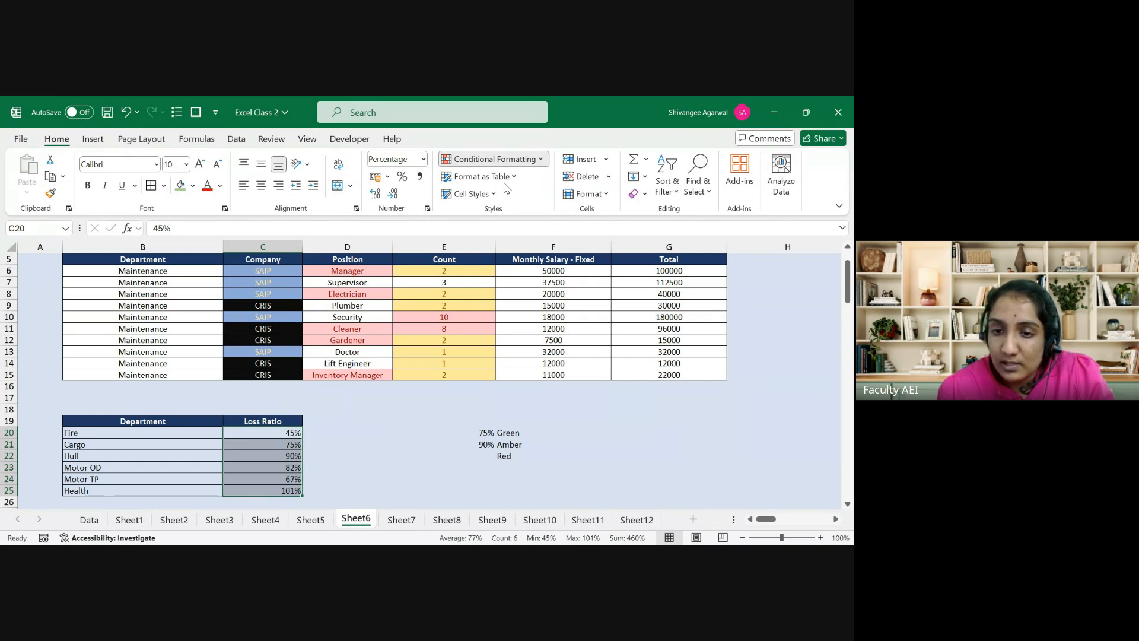
click(595, 208)
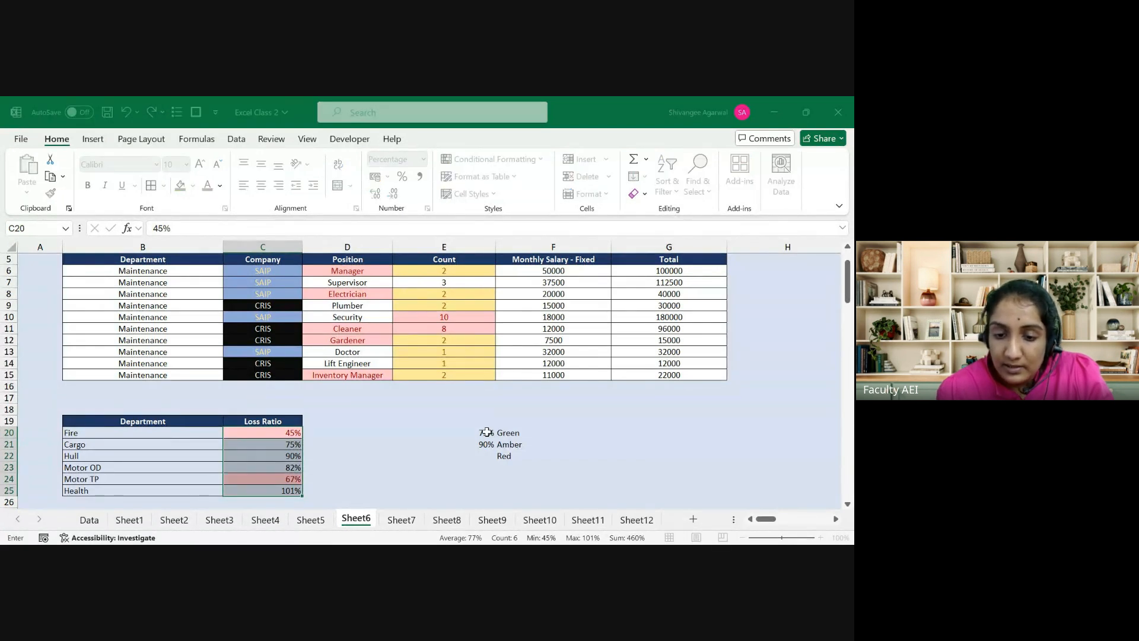
click(486, 432)
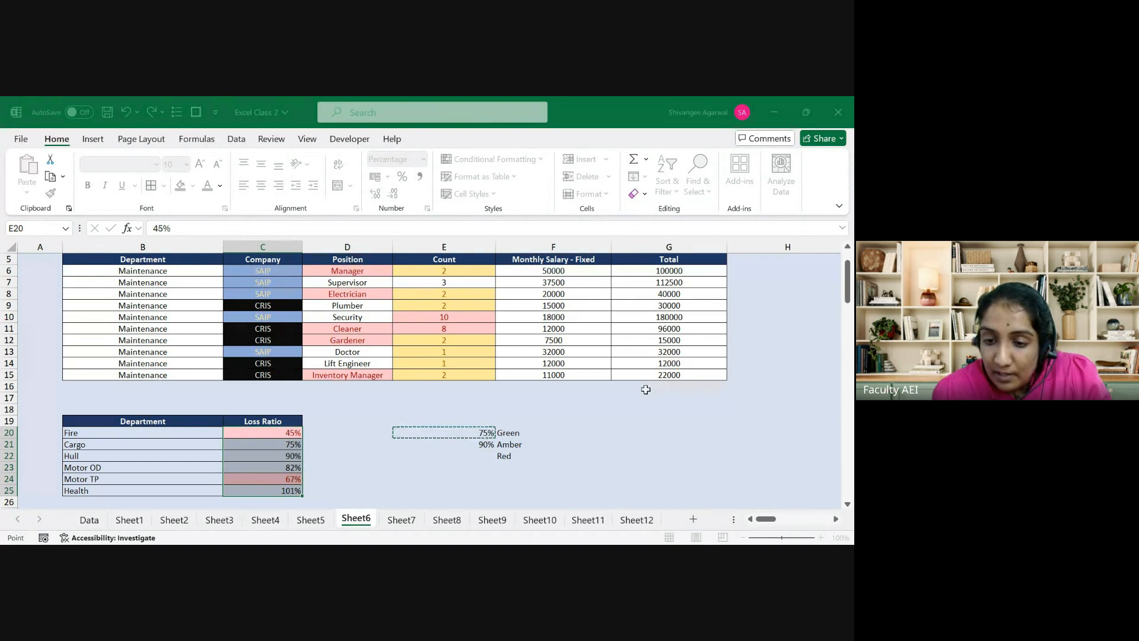
click(682, 345)
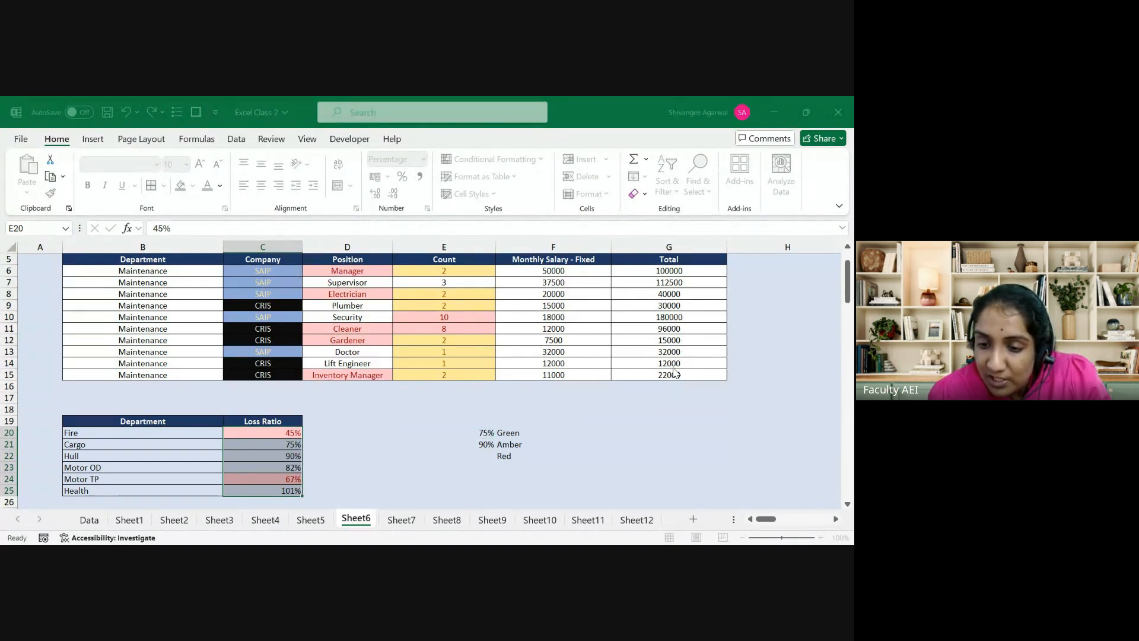
click(683, 362)
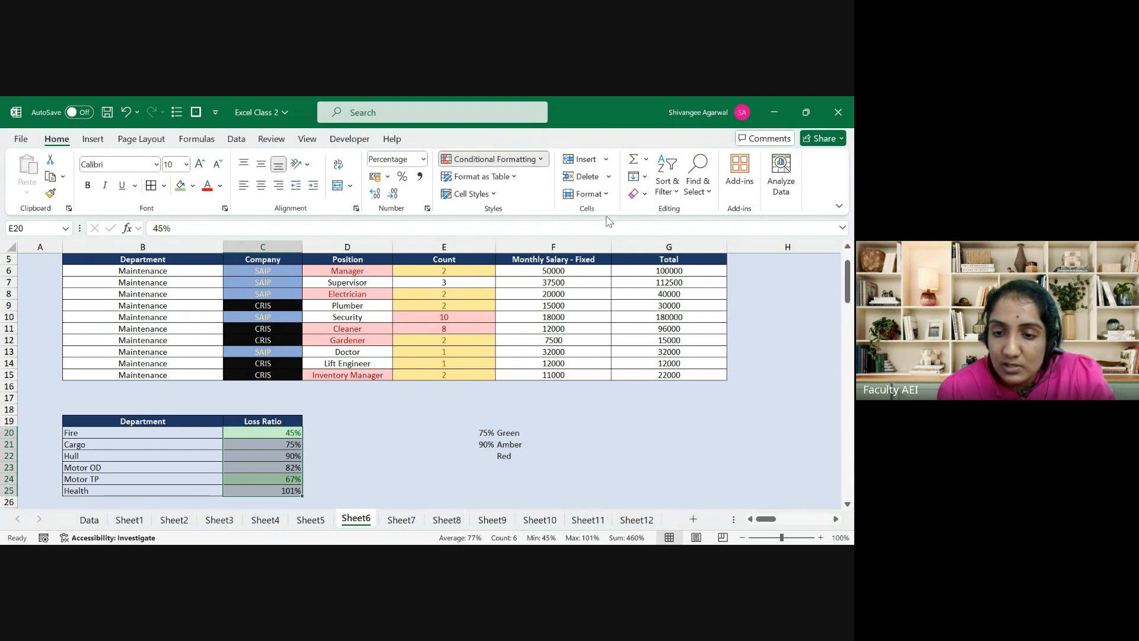
Step: Add a yellow less-than rule and a greater-than rule against E21's 90%, turning 101% red
click(478, 443)
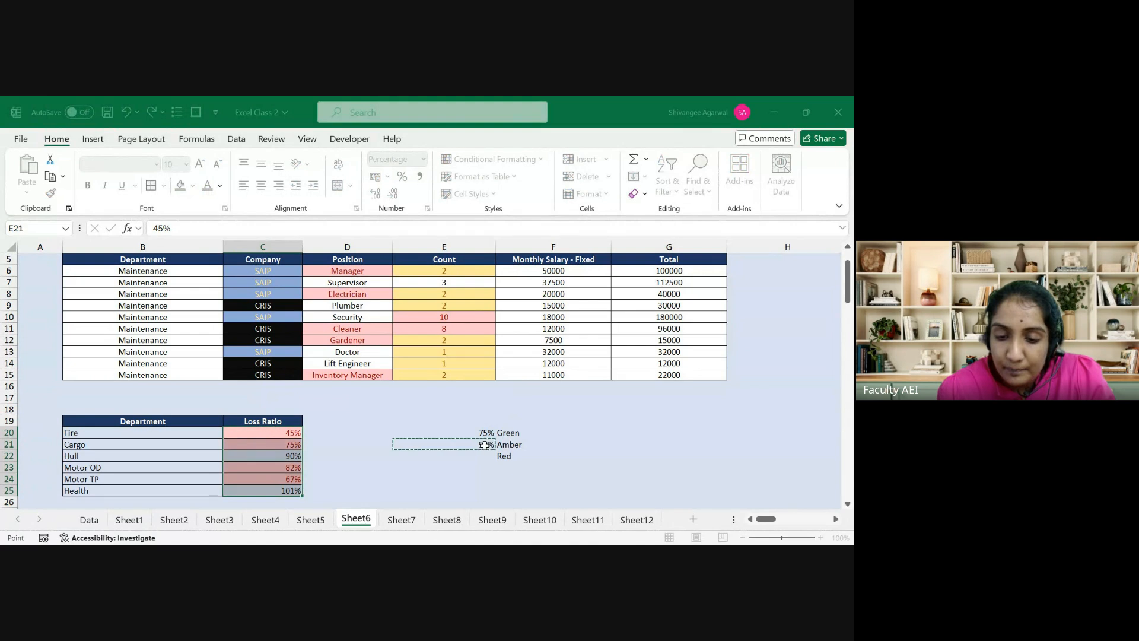
click(690, 329)
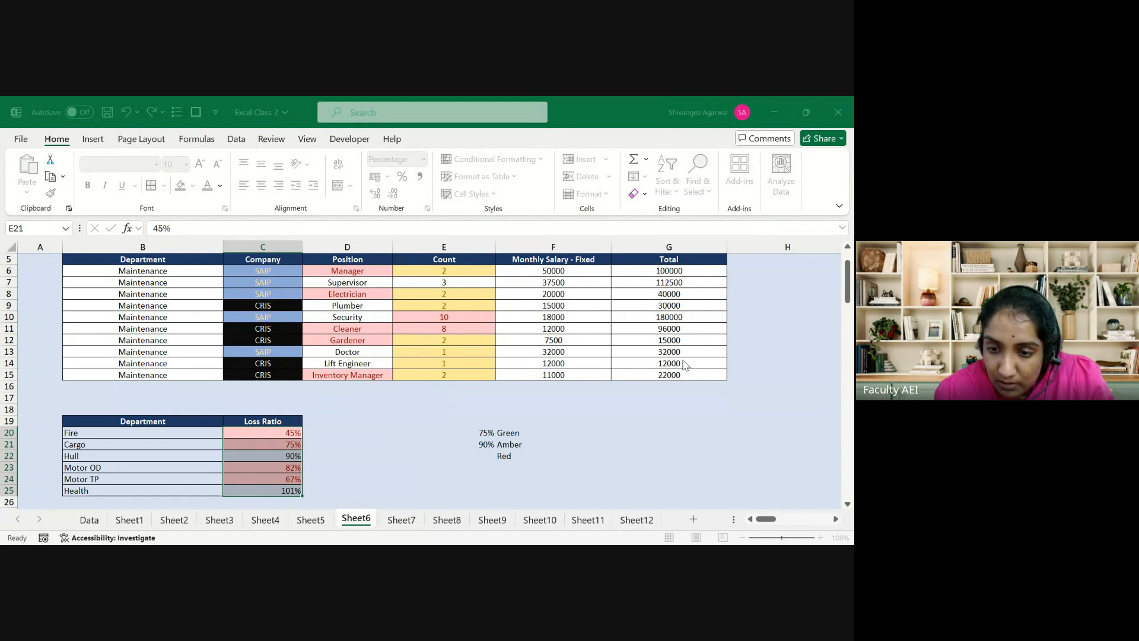
click(683, 359)
click(682, 360)
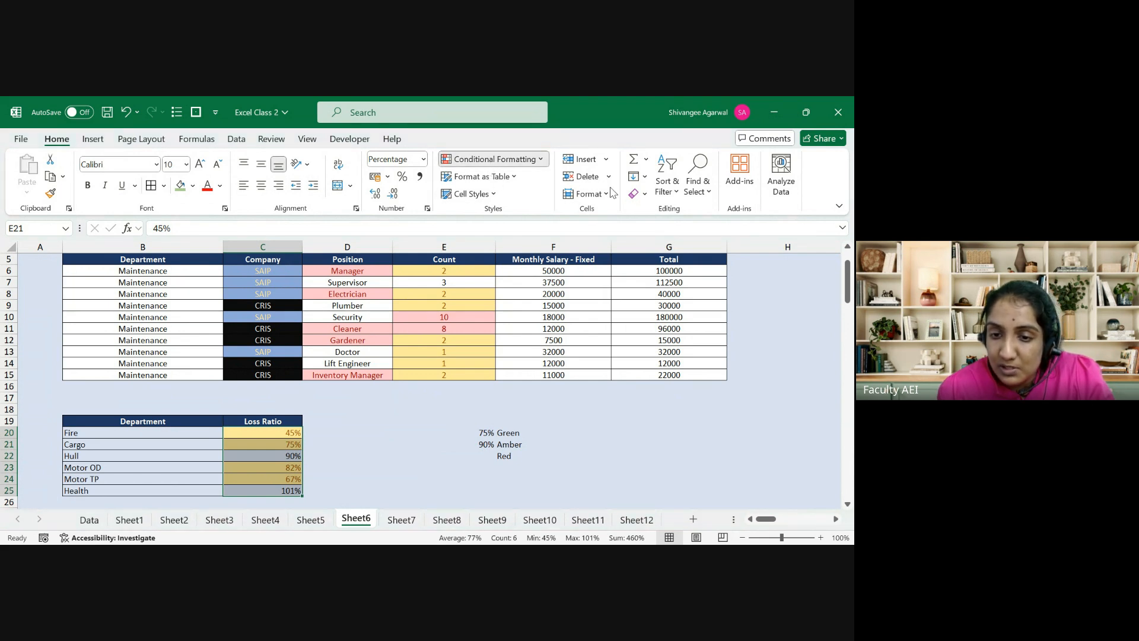
click(636, 191)
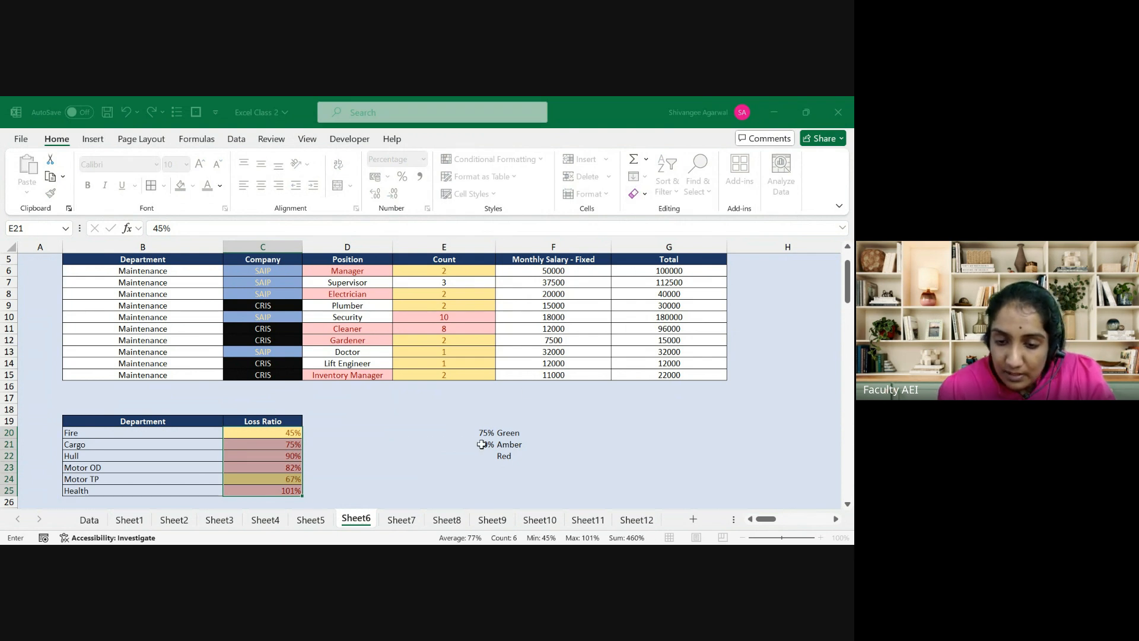
click(482, 444)
click(695, 360)
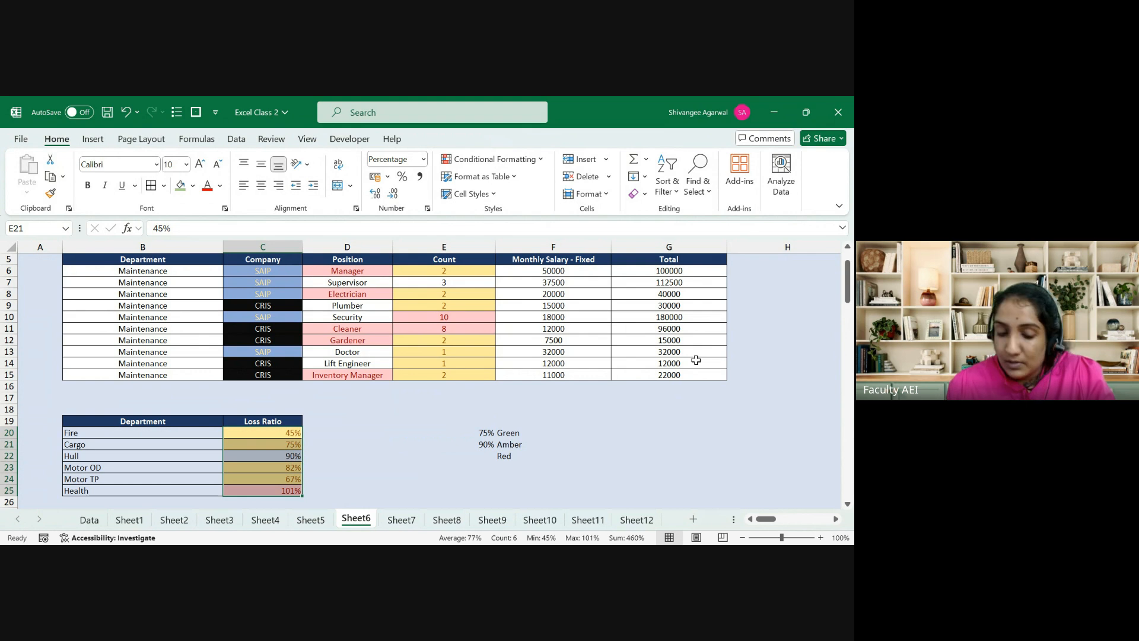
Step: Undo the Loss Ratio table, its legend, thresholds and the Count column's grey fill
key(ctrl+z)
key(ctrl+z)
key(ctrl+z)
key(ctrl+z)
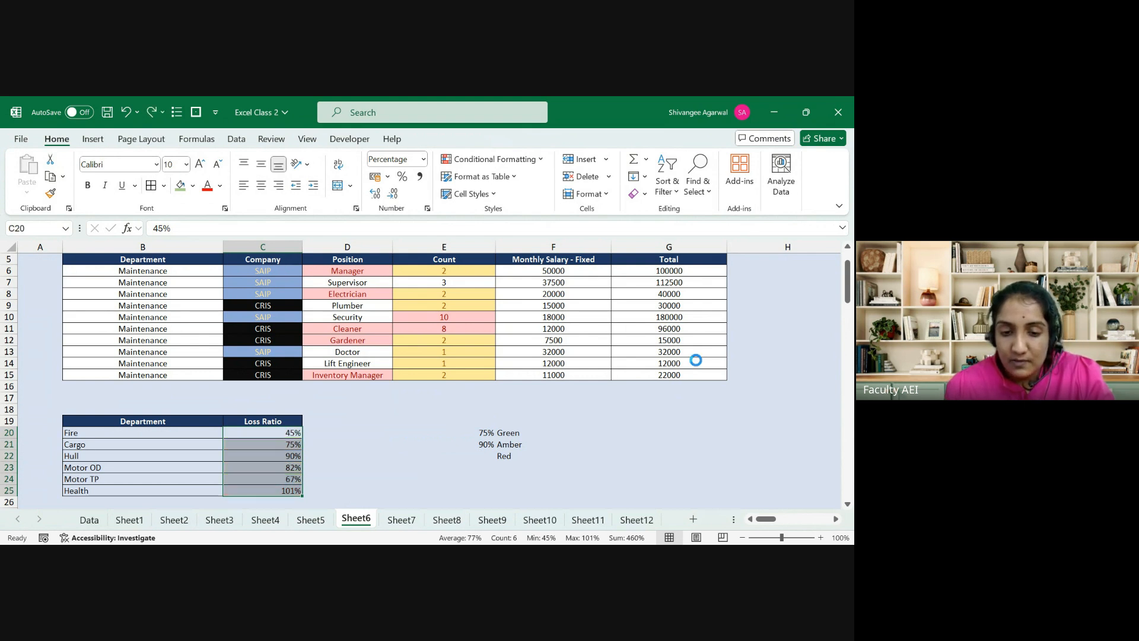
key(ctrl+z)
key(ctrl+z)
key(ctrl+z)
key(ctrl+z)
key(ctrl+z)
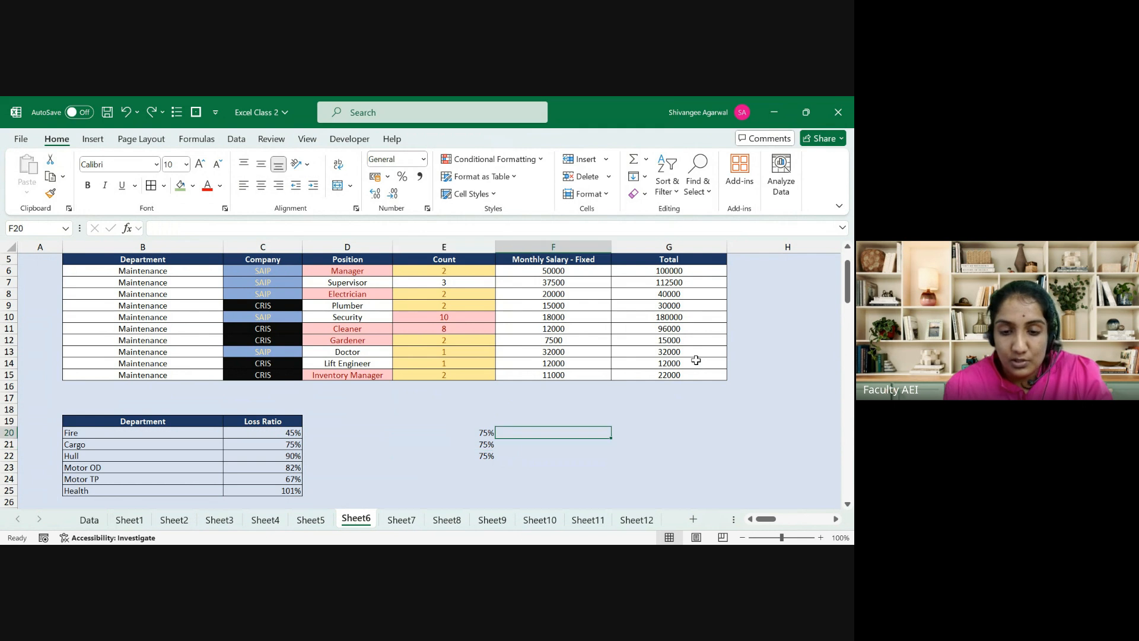
key(ctrl+z)
key(ctrl+z)
key(ctrl+z)
key(ctrl+z)
key(ctrl+z)
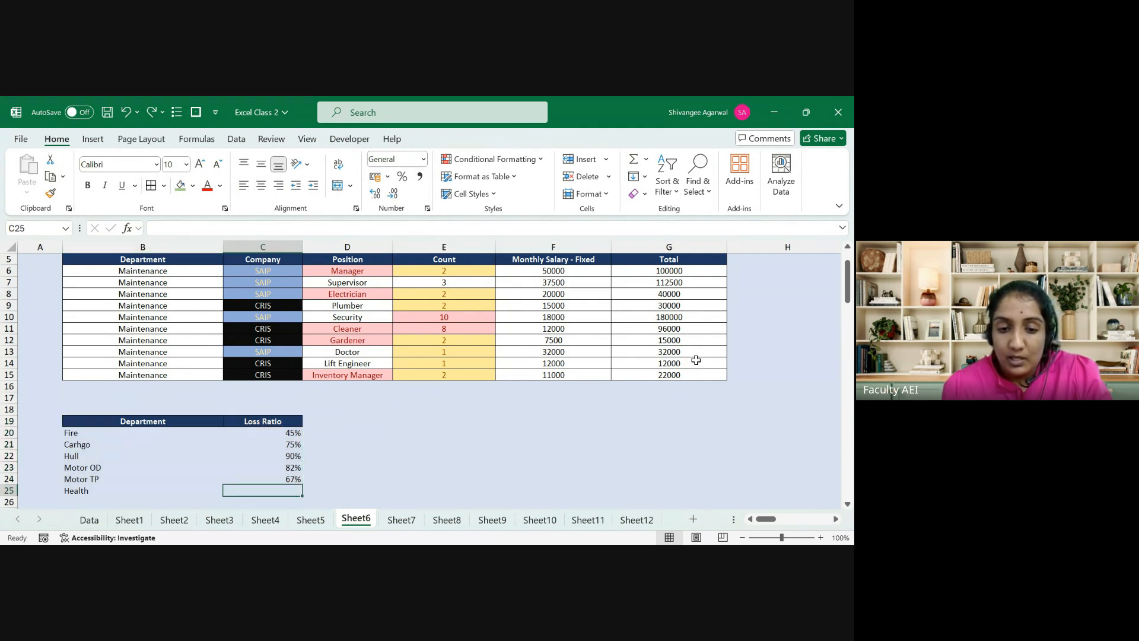
key(ctrl+z)
key(ctrl+z)
key(ctrl+z)
key(ctrl+z)
key(ctrl+z)
key(ctrl+z)
key(ctrl+z)
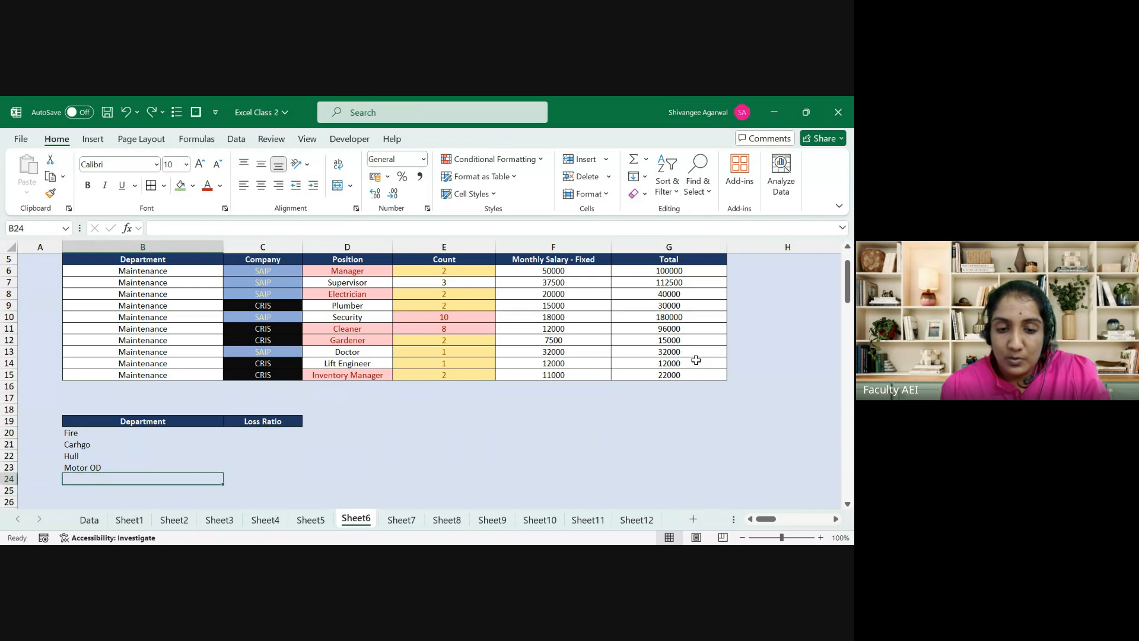
key(ctrl+z)
key(ctrl+z)
key(ctrl+z)
key(ctrl+z)
key(ctrl+z)
key(ctrl+z)
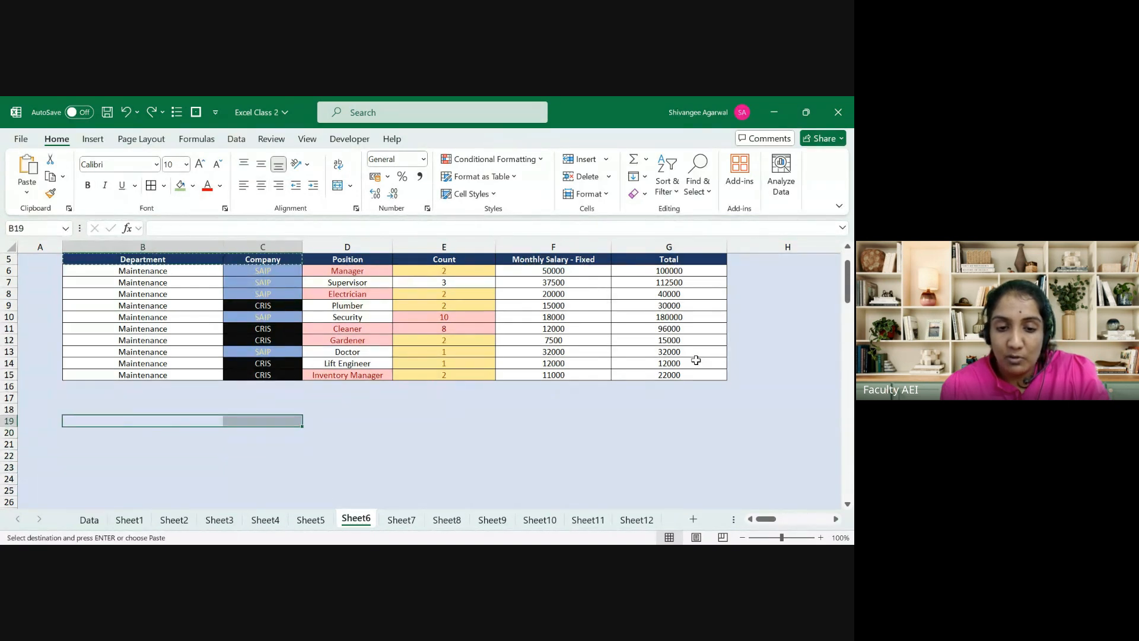
key(ctrl+z)
key(ctrl+z)
key(ctrl+z)
key(ctrl+z)
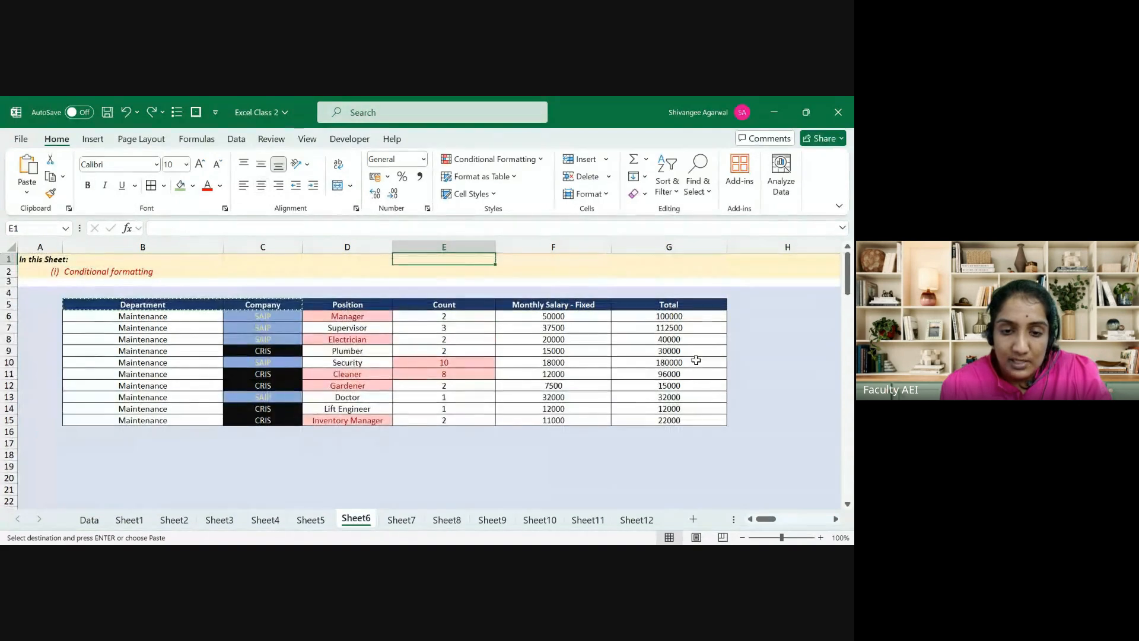
Step: Apply a fill colour to the SAIP cell C6
click(261, 318)
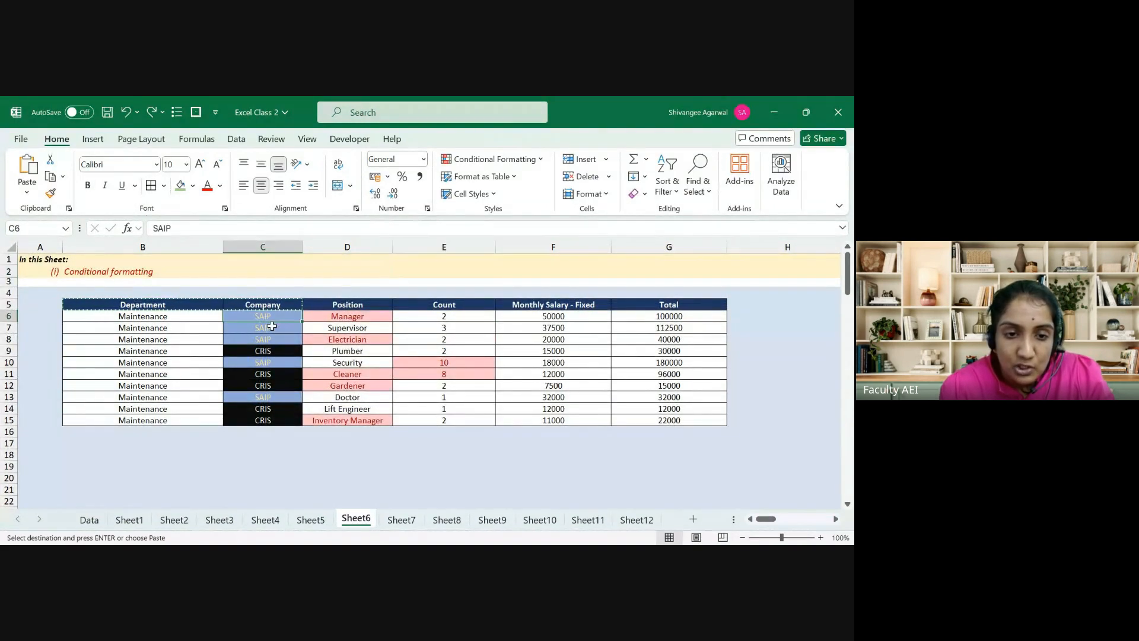
click(193, 186)
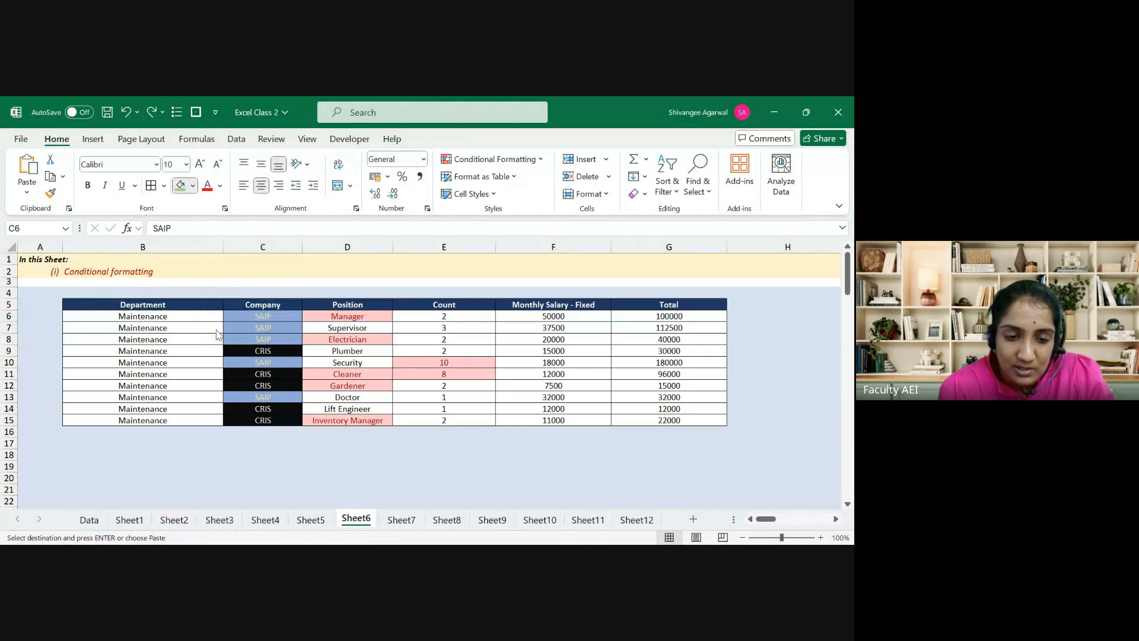
click(214, 339)
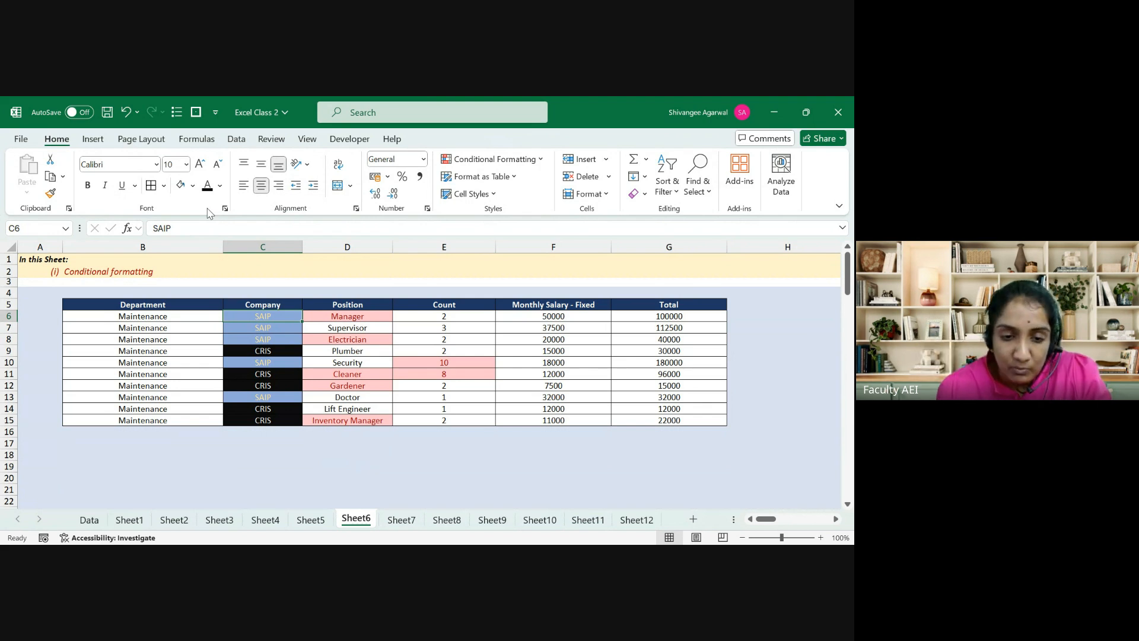
Step: Clear the conditional formatting rules from C6:E15 and deselect the range
key(shift+Right)
key(shift+Right)
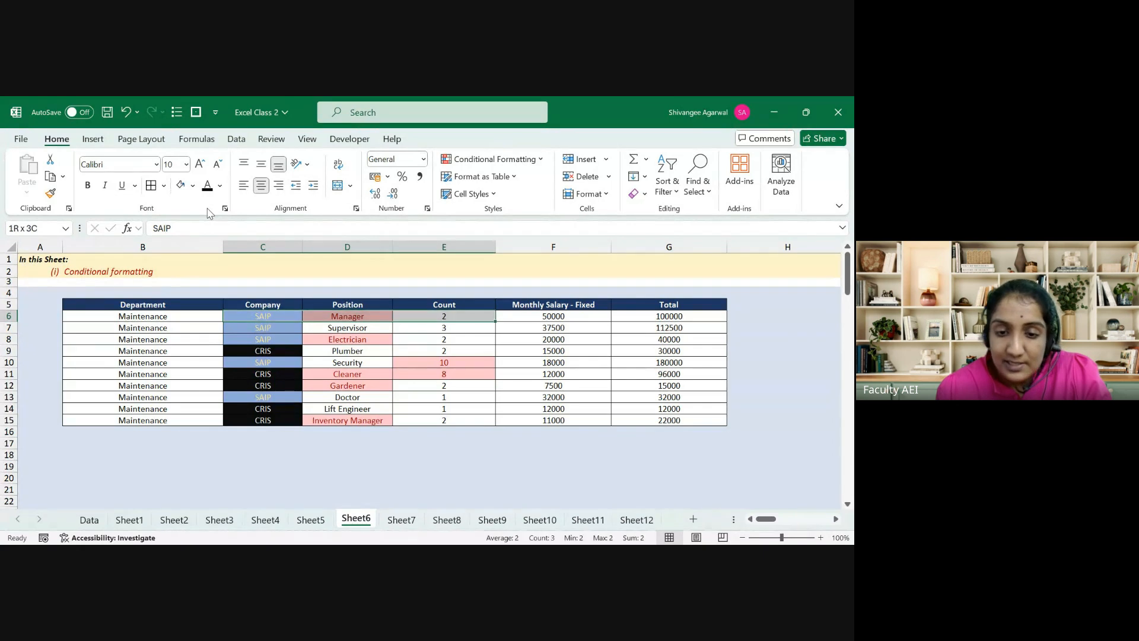
key(shift+Down)
key(shift+Down)
key(shift+Down)
key(shift+Down)
key(shift+Down)
key(shift+Down)
key(shift+Down)
key(shift+Down)
key(shift+Down)
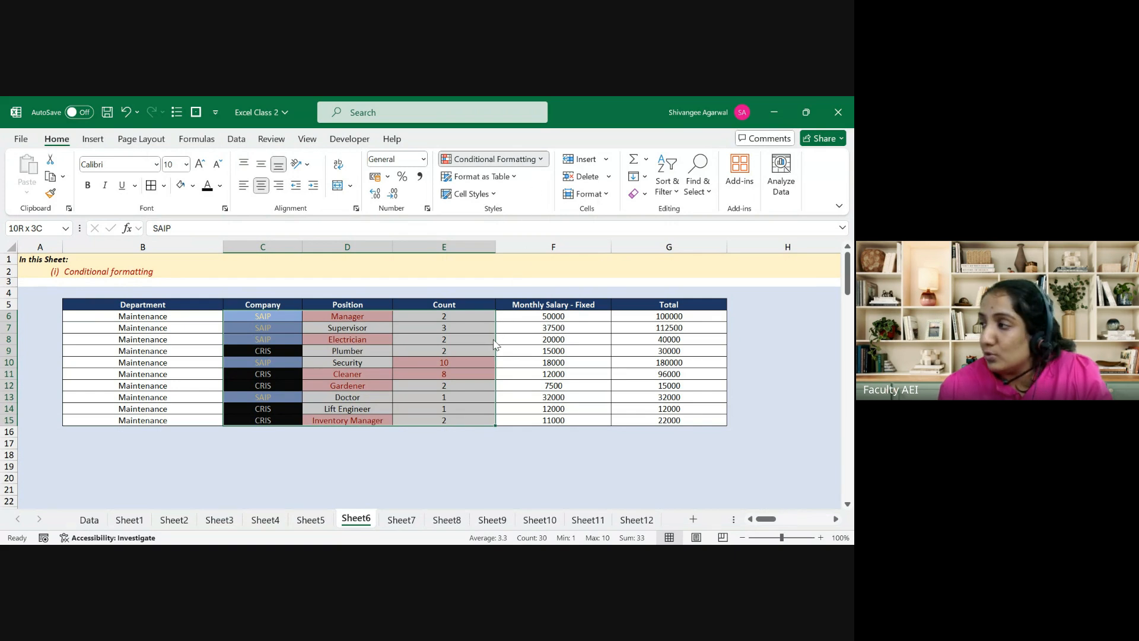
click(612, 343)
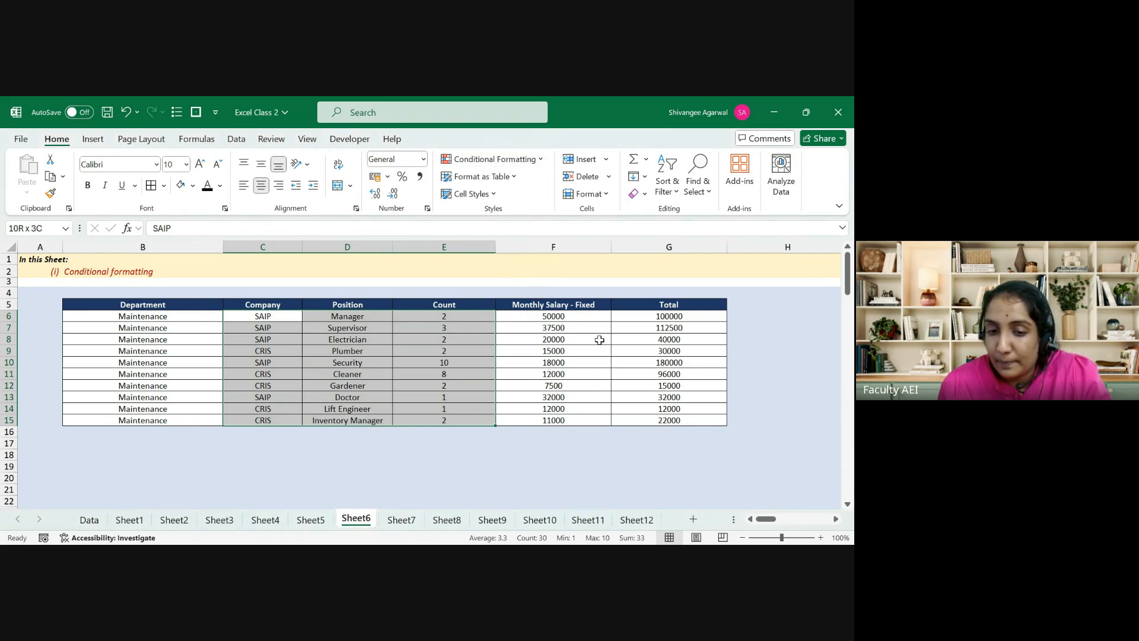
key(Left)
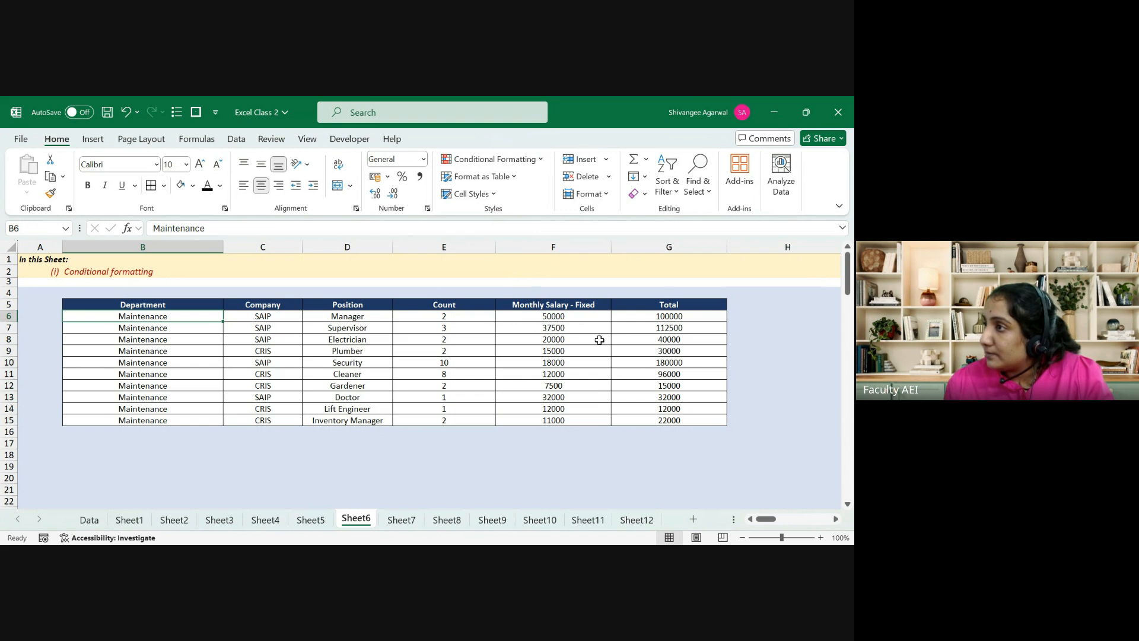
key(Left)
key(ctrl+Up)
key(ctrl+Up)
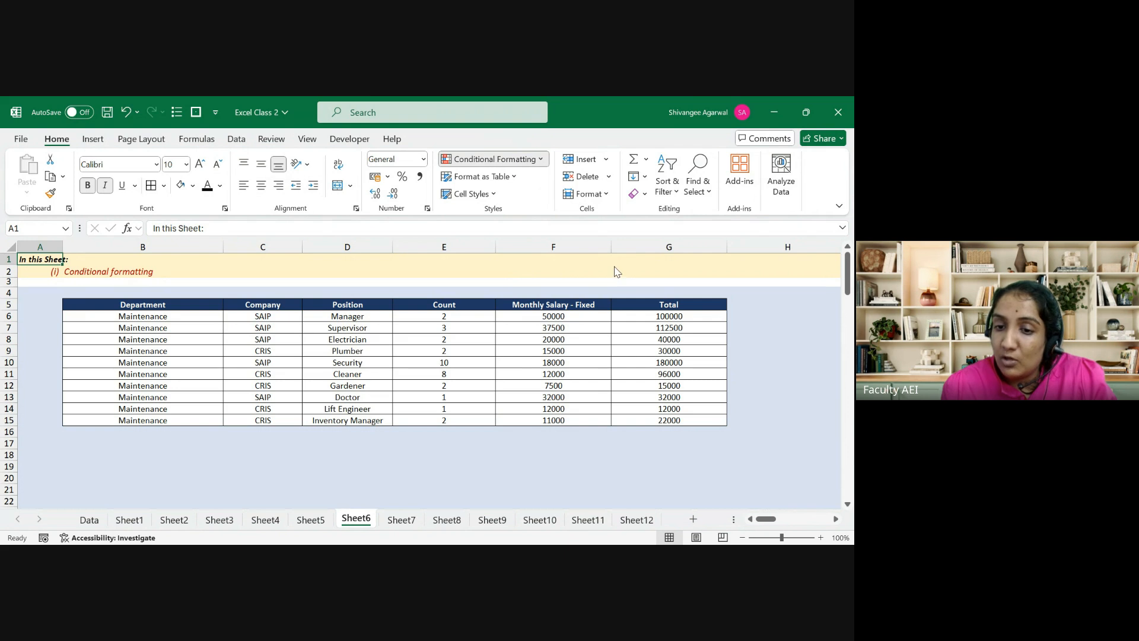
click(610, 229)
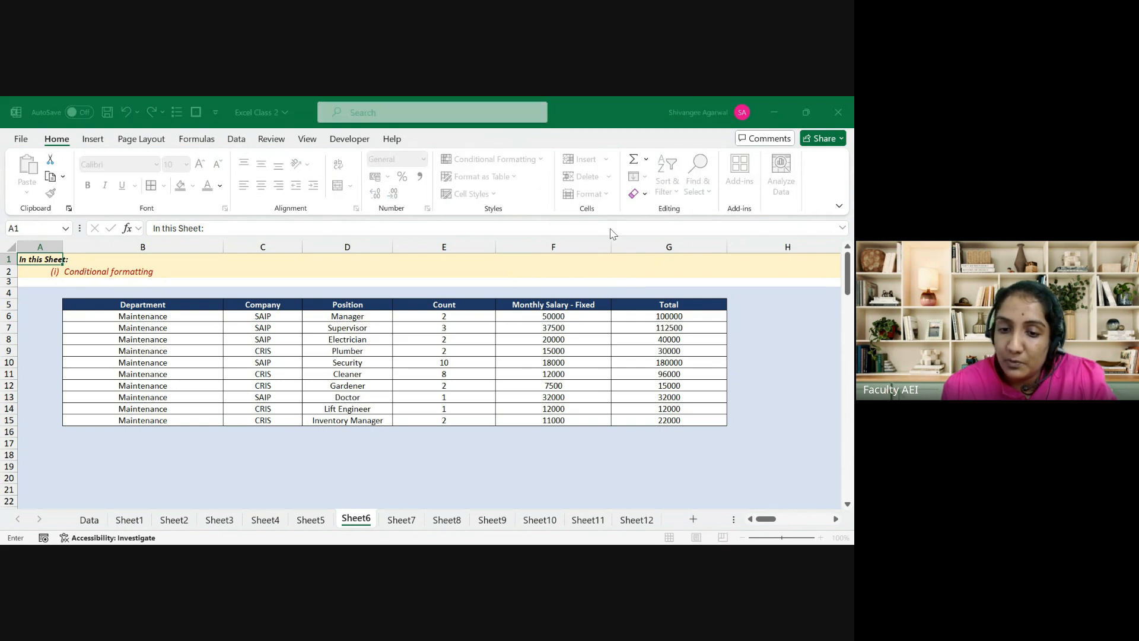
key(Escape)
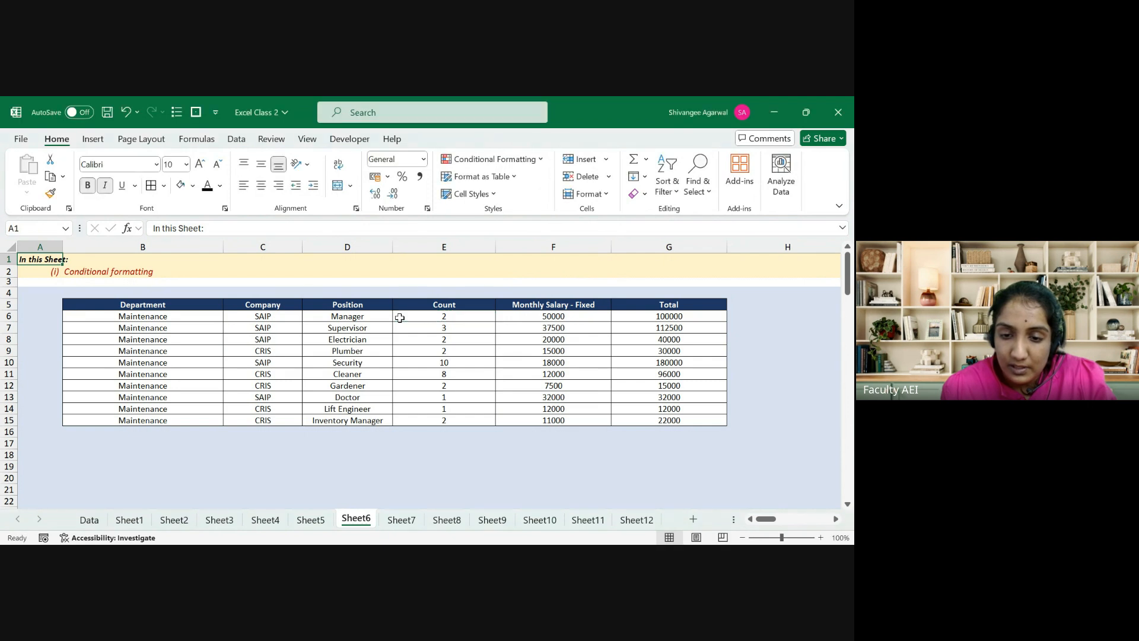
key(Right)
key(Right)
key(Down)
key(Down)
key(Right)
key(Right)
key(Down)
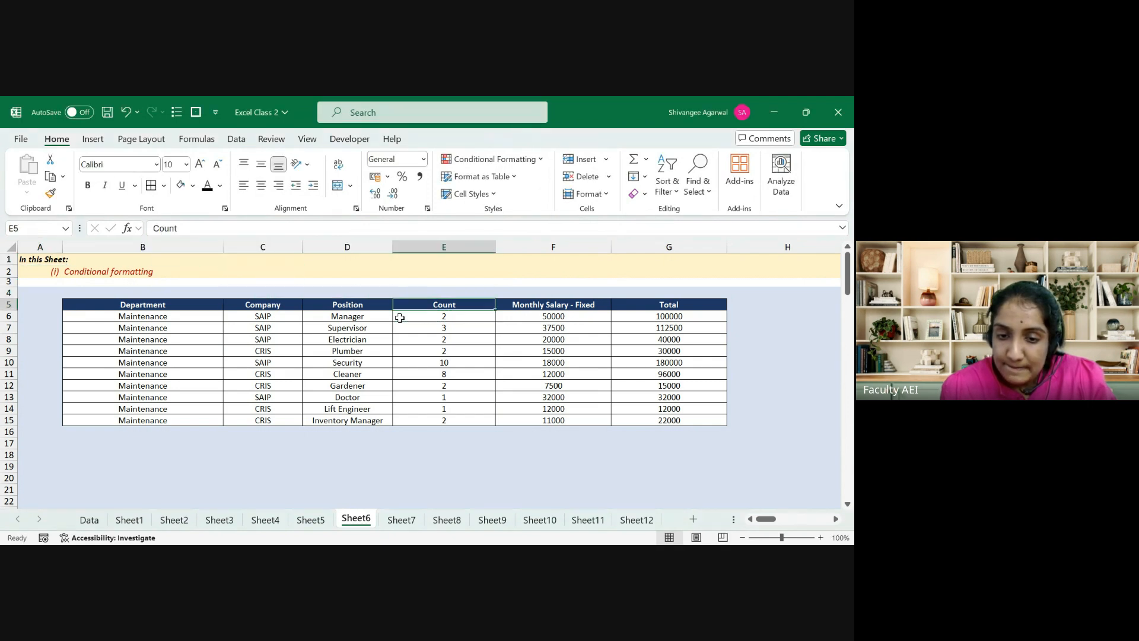
key(Down)
key(Down)
key(shift+Down)
key(shift+Down)
key(shift+Down)
key(shift+Down)
key(shift+Down)
key(shift+Down)
key(shift+Down)
key(shift+Down)
key(shift+Down)
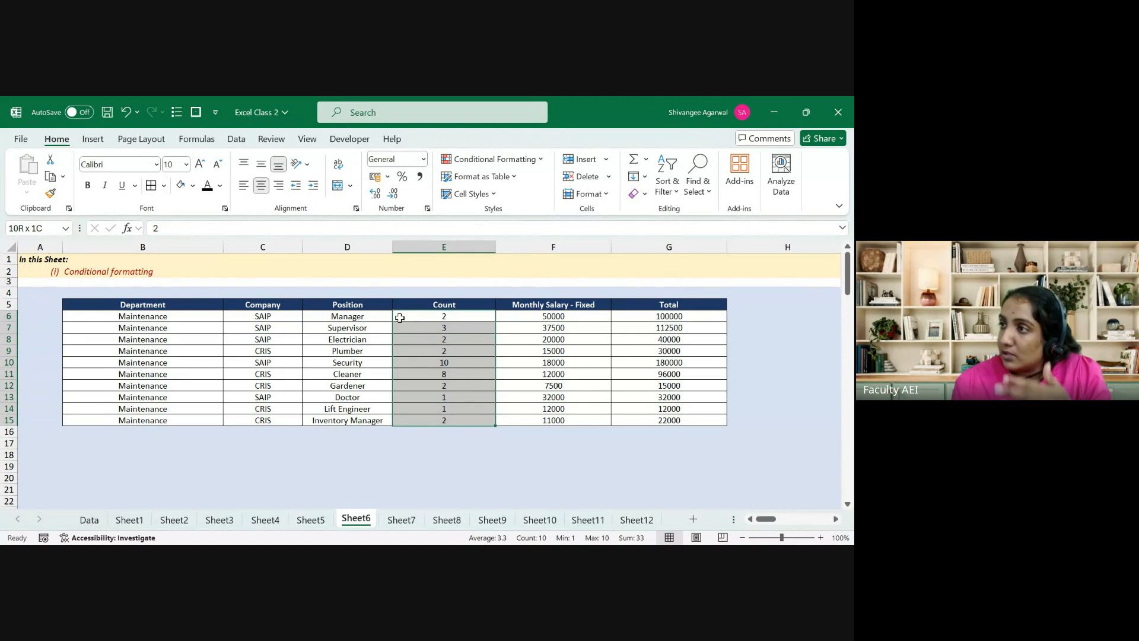
key(Up)
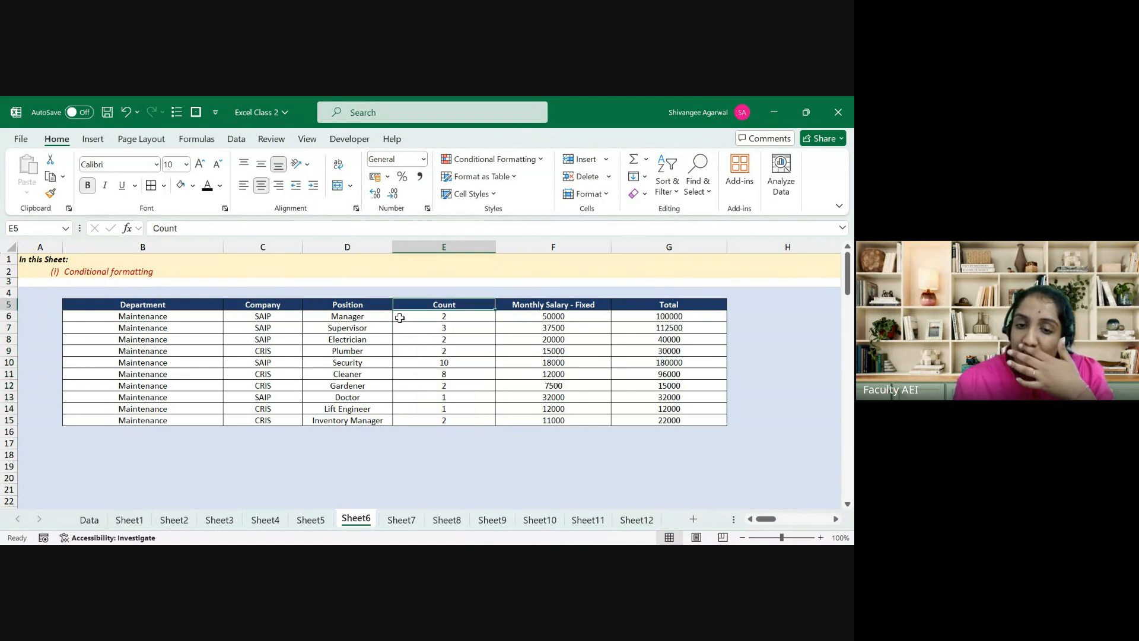
Step: Open Sheet7 and review the Student ID, Level 1 and Level 2 columns, ending at E7
click(388, 522)
key(Down)
key(Down)
key(Down)
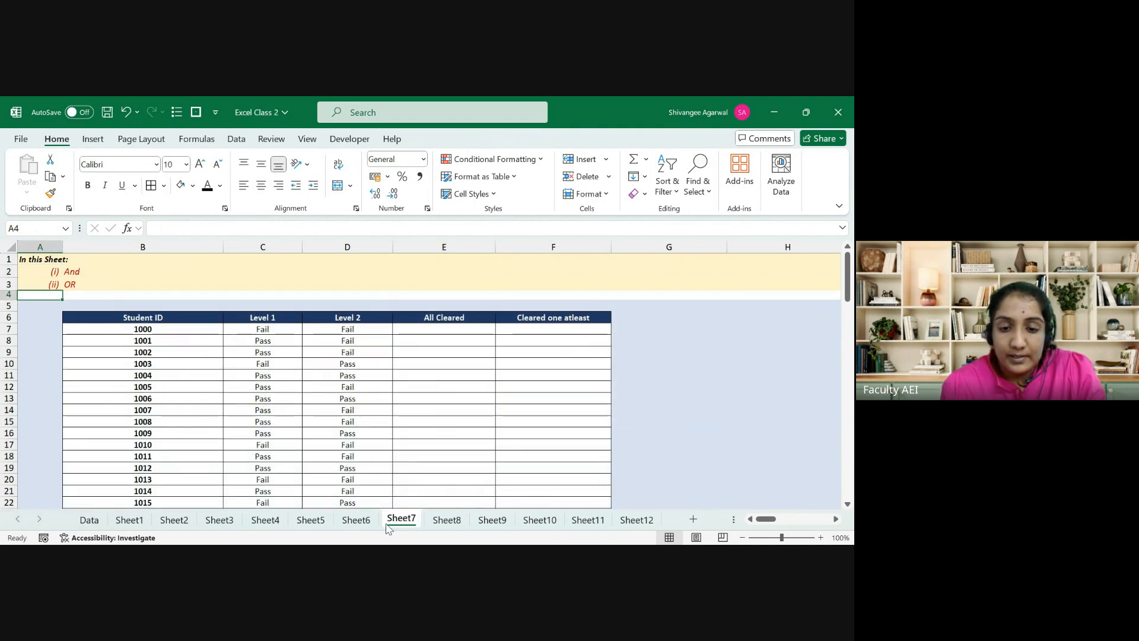
key(Right)
key(Down)
key(Down)
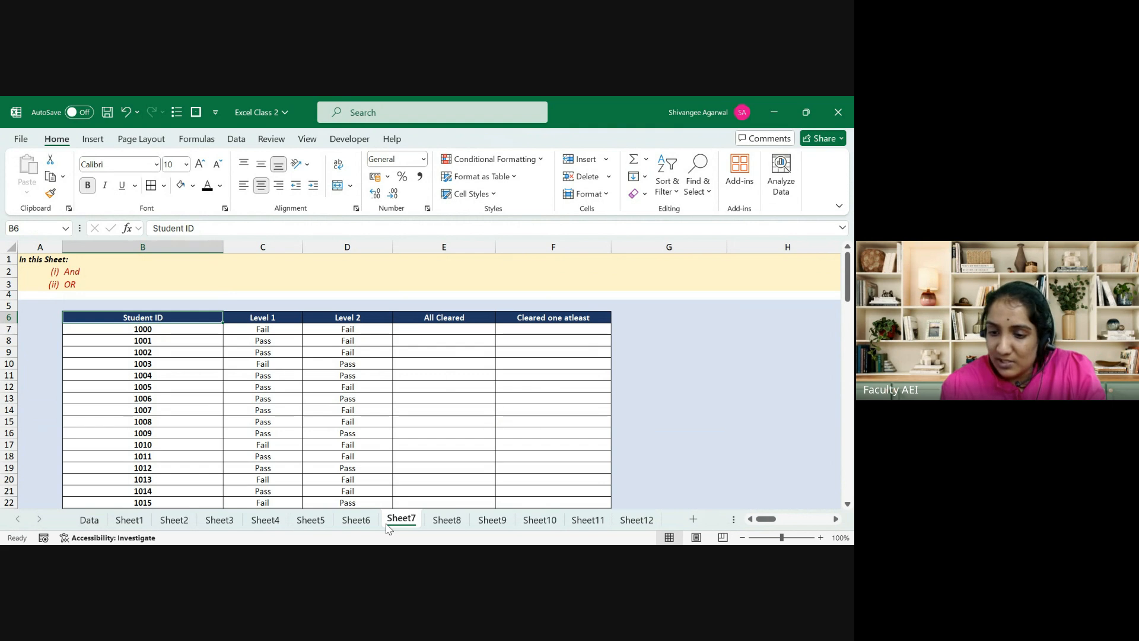
key(ctrl+Down)
key(ctrl+Up)
key(ctrl+Up)
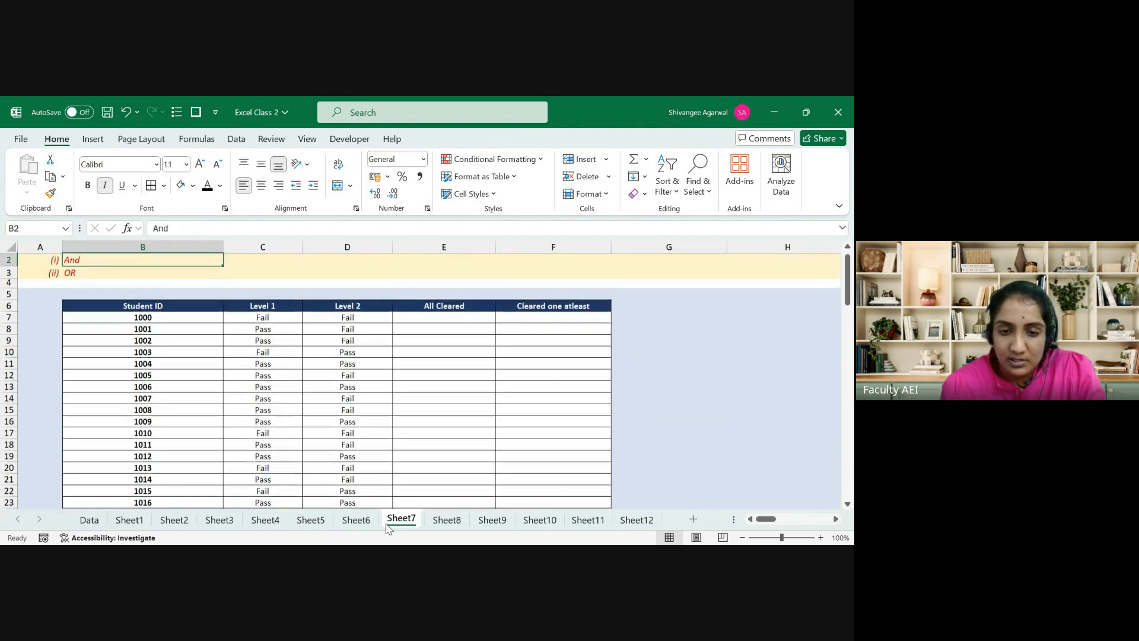
key(Down)
key(Down)
key(Down)
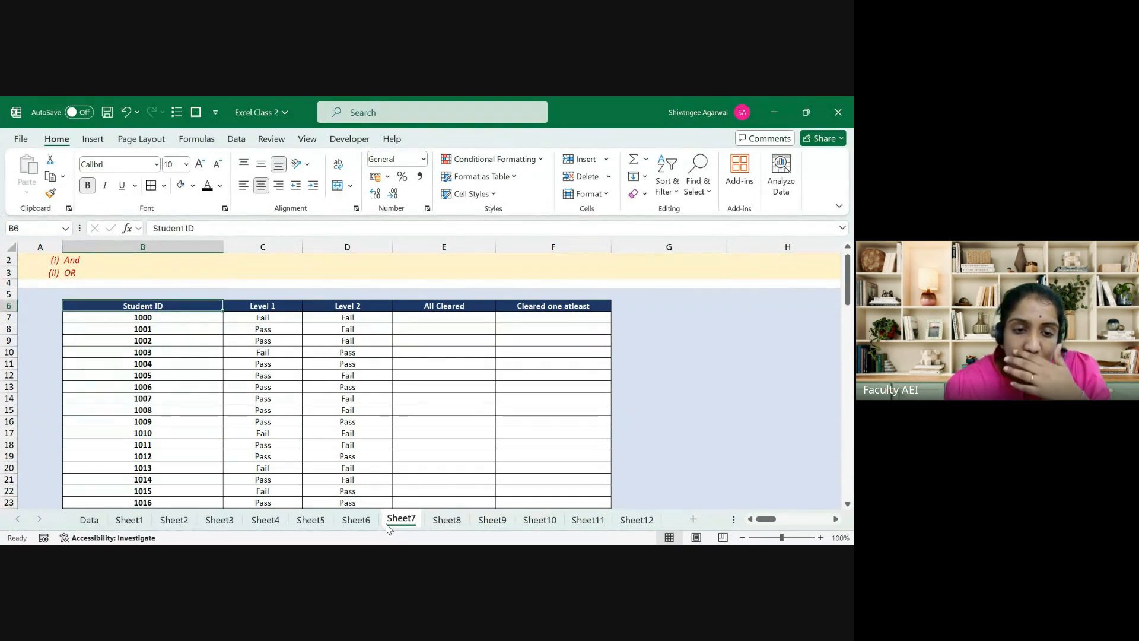
key(Up)
key(Up)
key(Up)
key(Up)
key(Up)
key(Down)
key(Down)
key(Down)
key(Down)
key(Down)
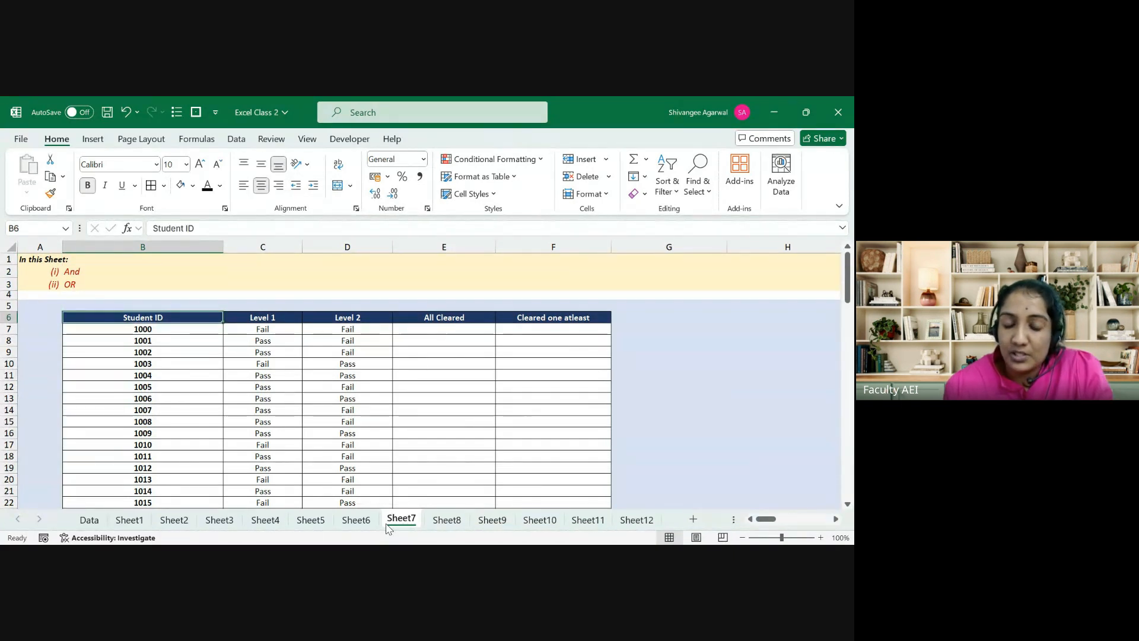
key(Right)
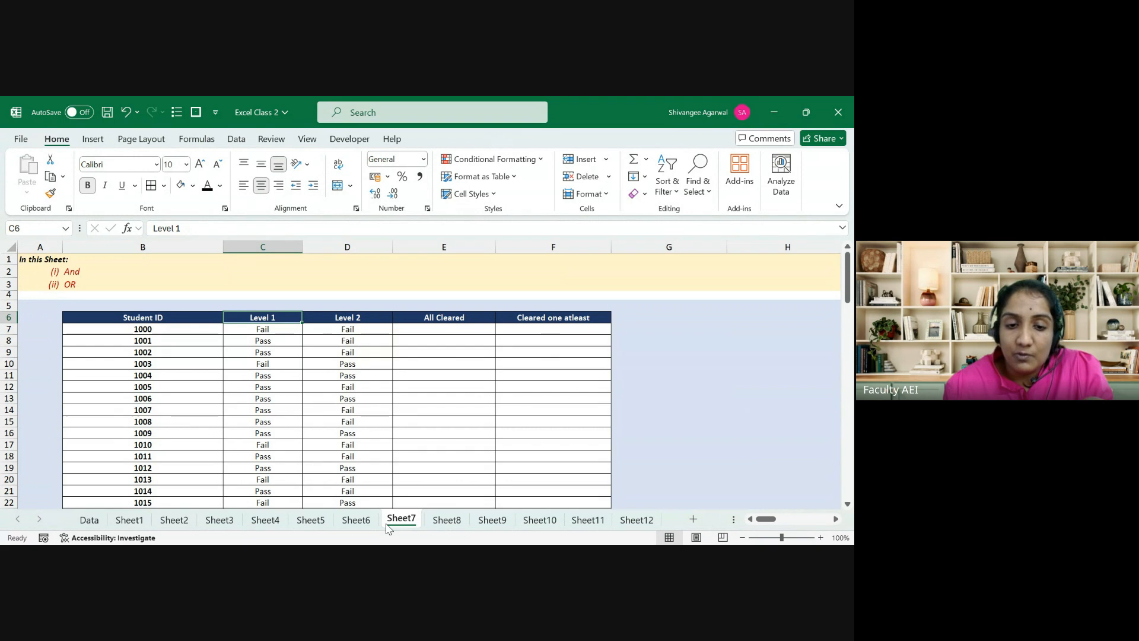
key(Right)
key(Down)
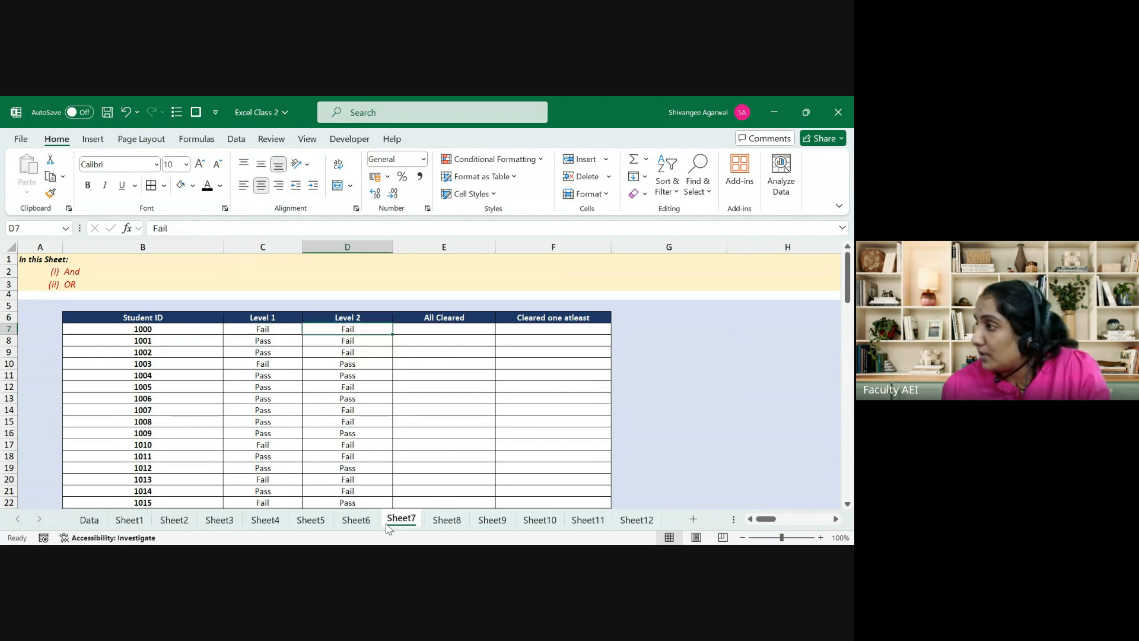
key(Right)
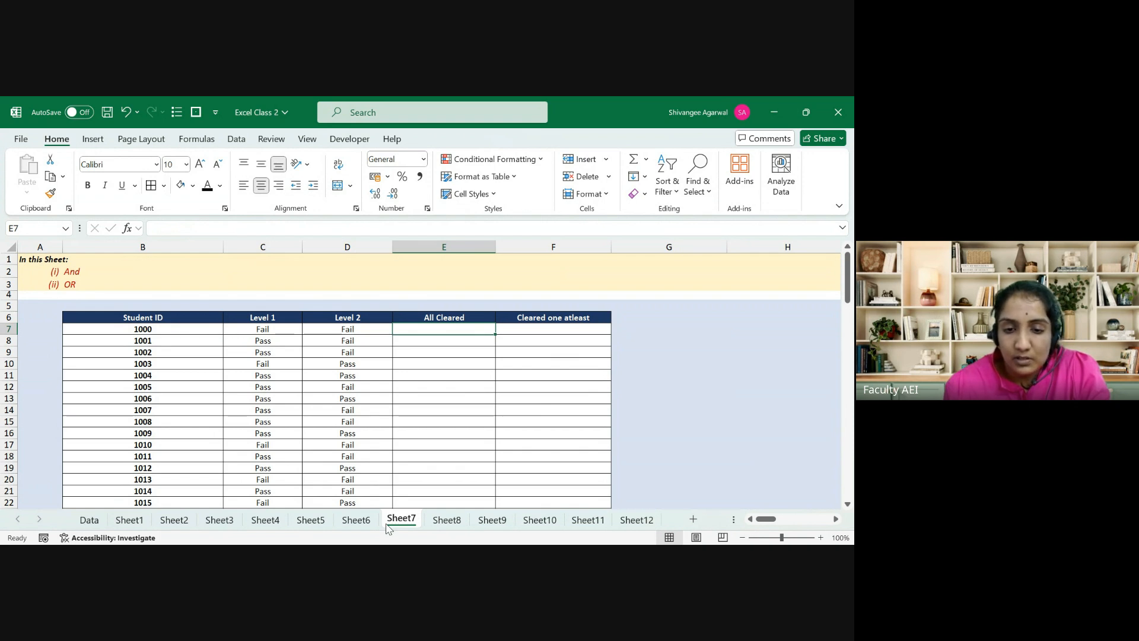
Step: Enter a centred 'Certficate' label in E5
key(Up)
key(Up)
text(C)
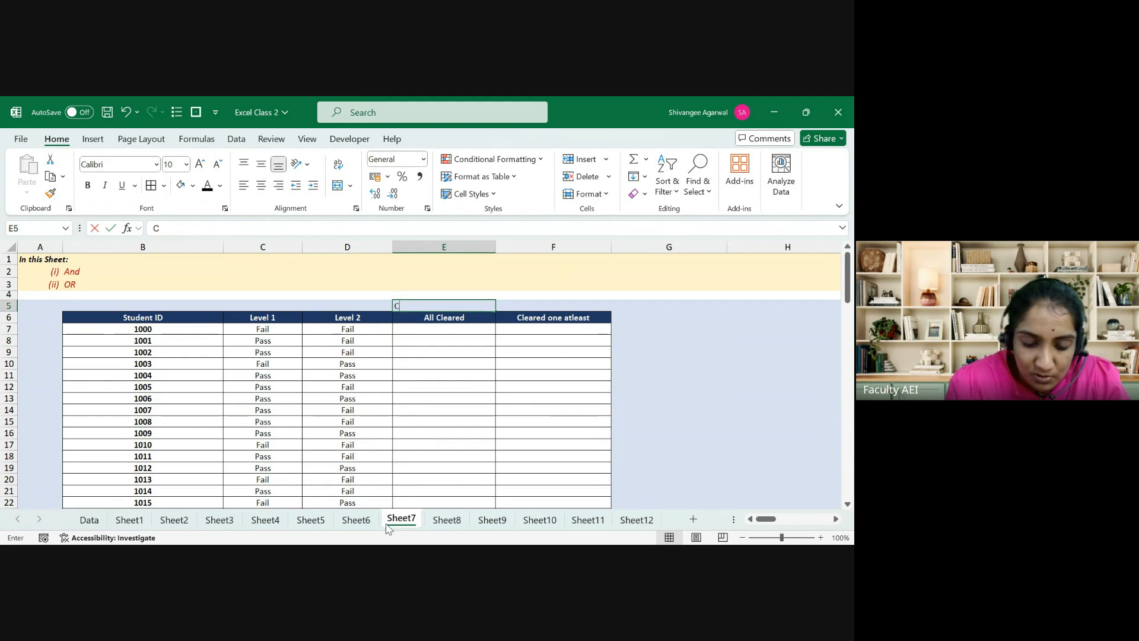
text(ertficate)
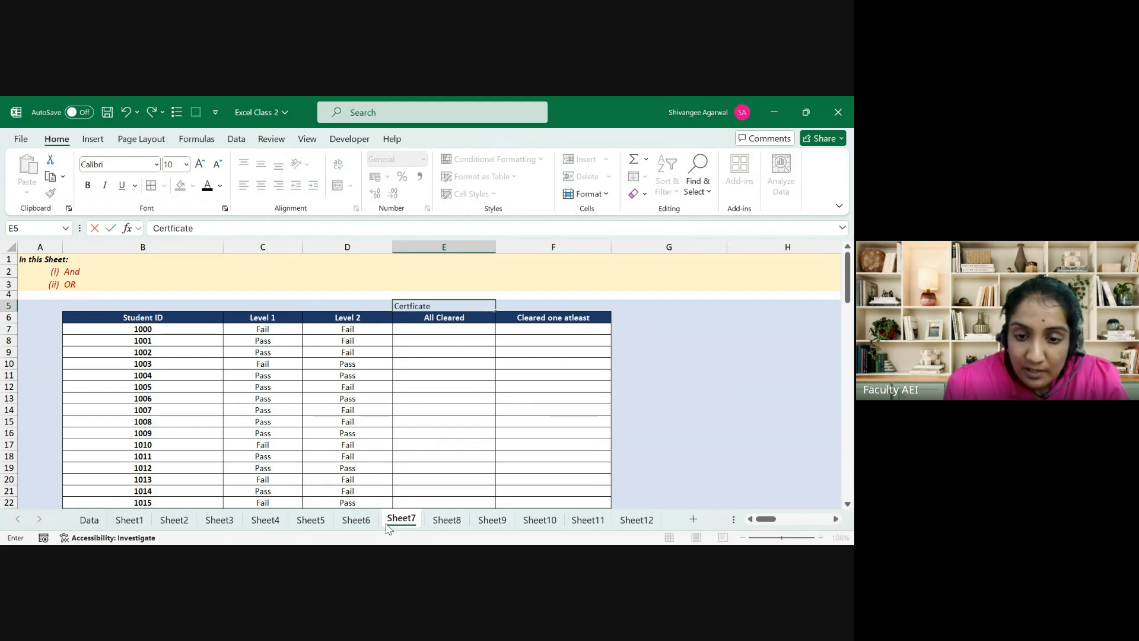
key(Return)
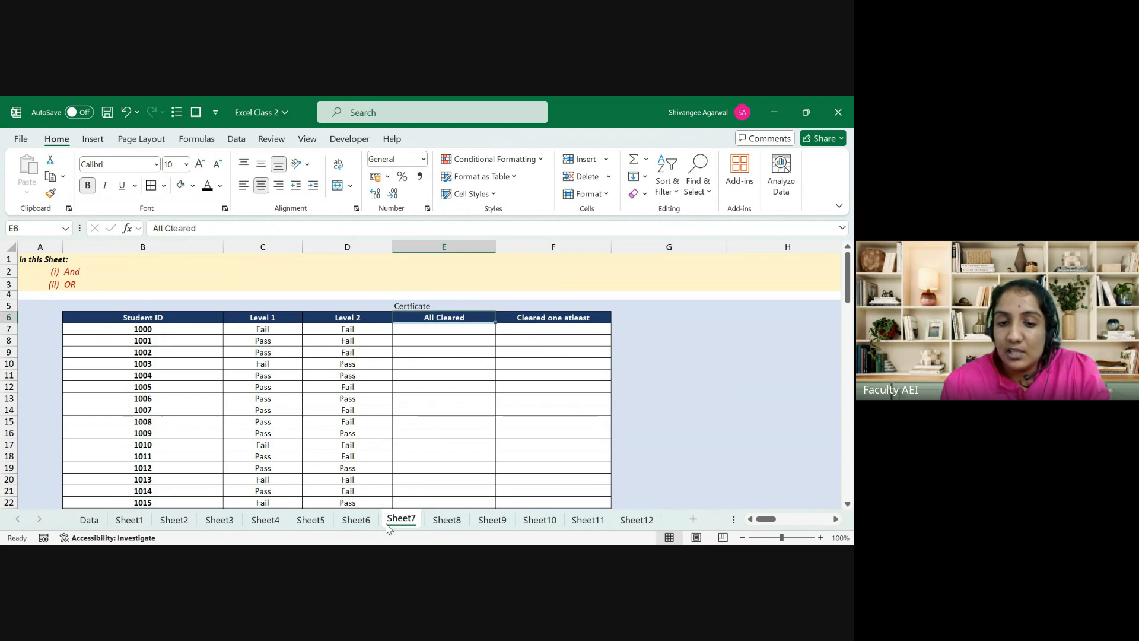
key(Up)
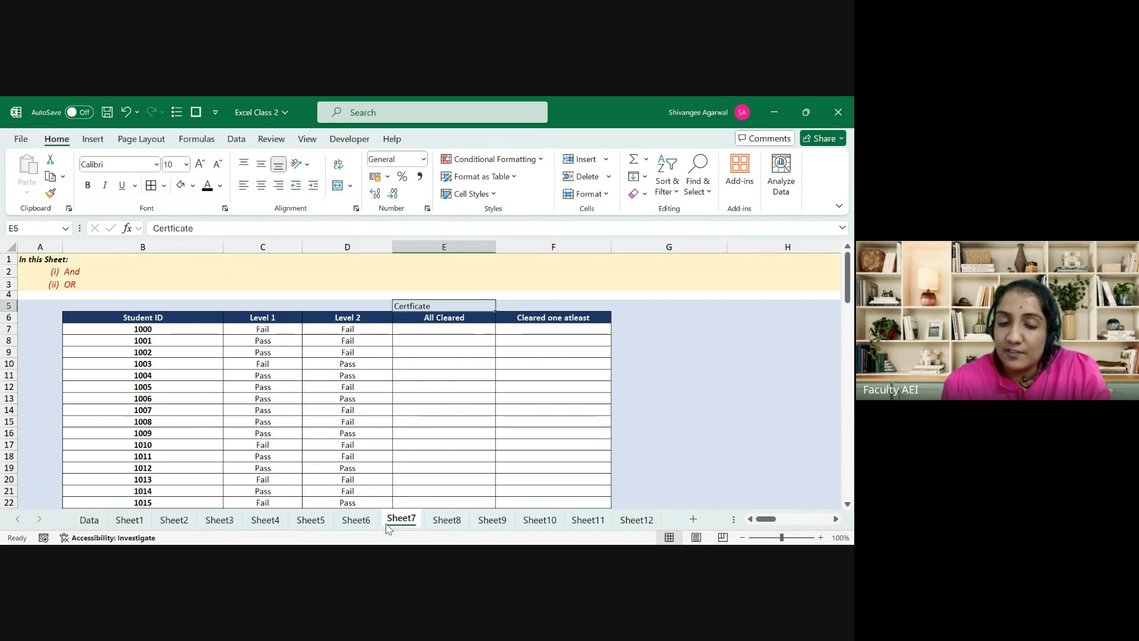
click(260, 188)
Step: Enter a 'No certifcate' label in E3, then return to E7
key(Up)
key(Up)
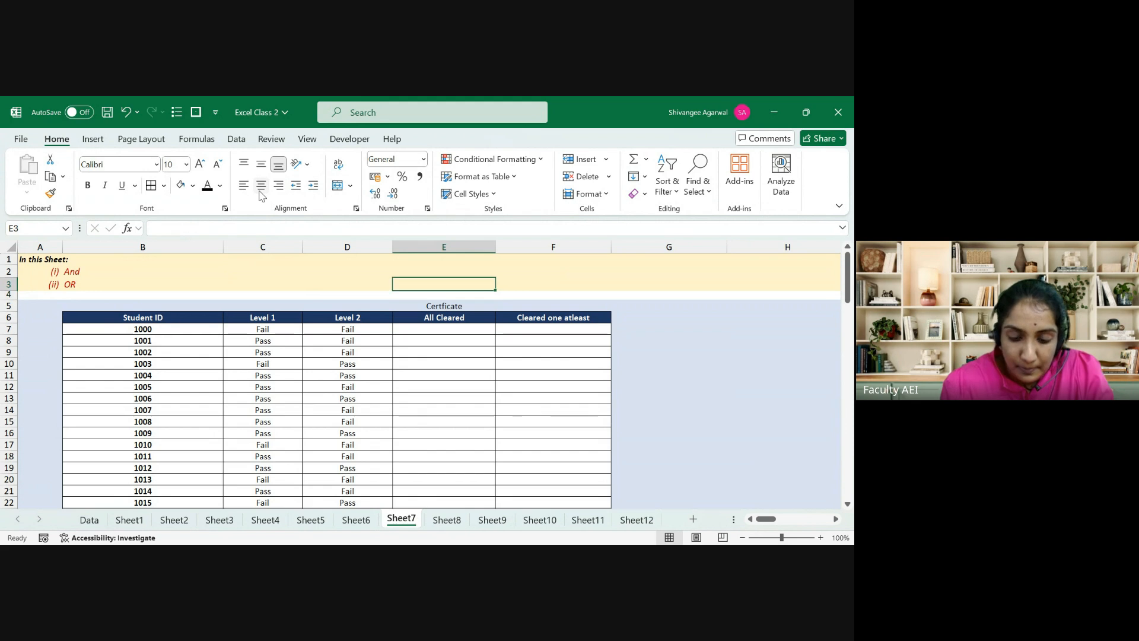
text(No certif)
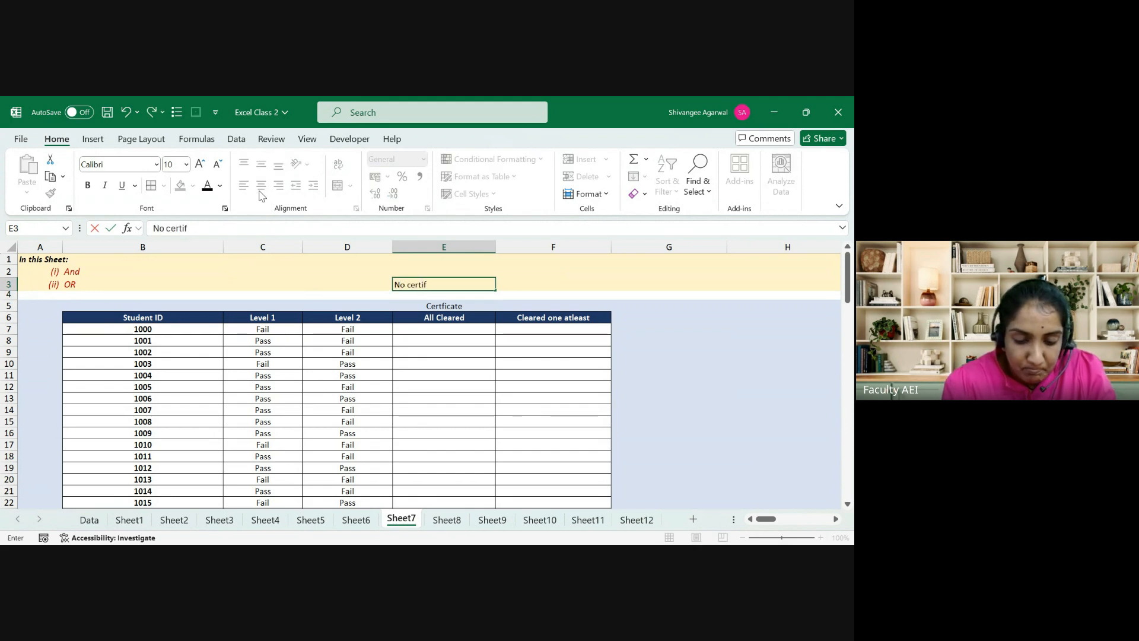
text(cate)
key(Return)
key(Down)
key(Down)
key(Down)
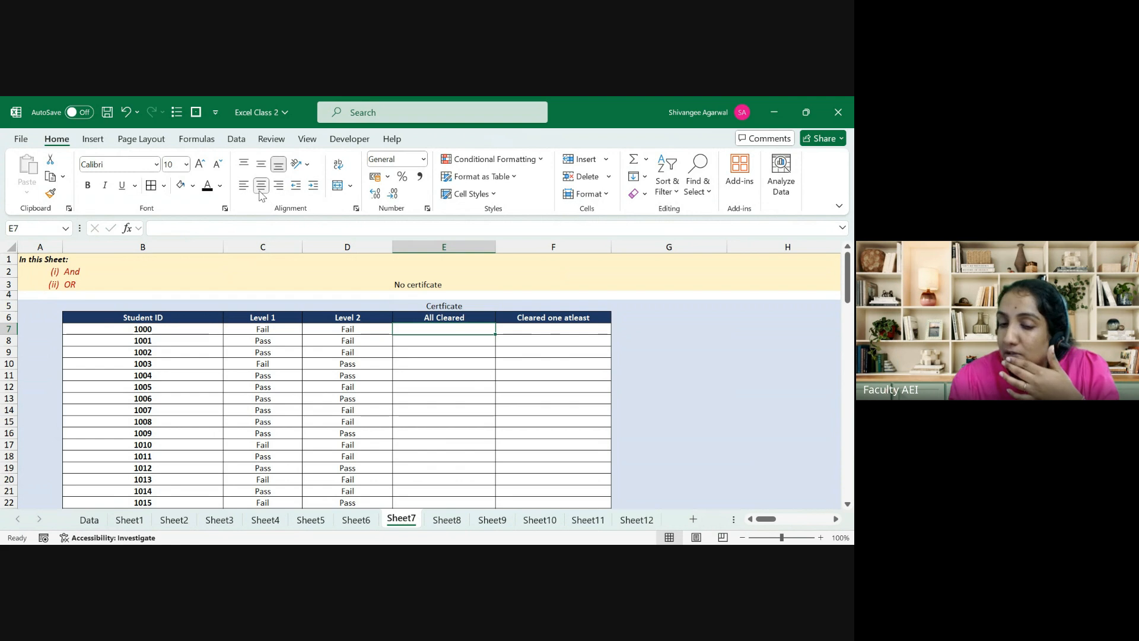
Step: Enter =IF(C7="Pass",$E$5,$E$3) in E7
text(=)
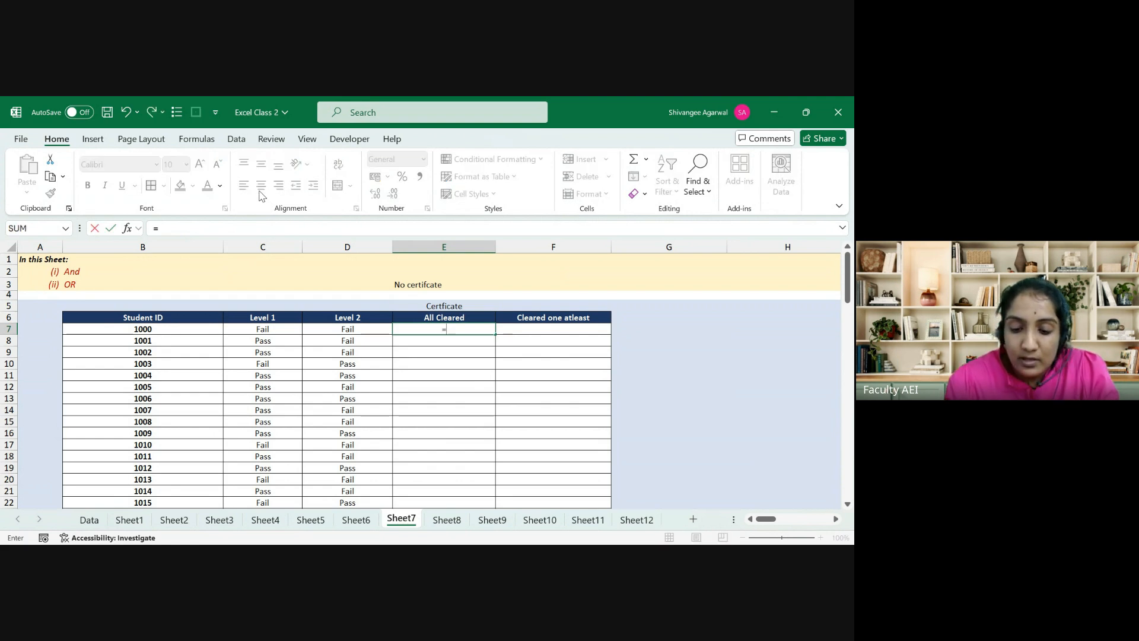
key(Escape)
key(Up)
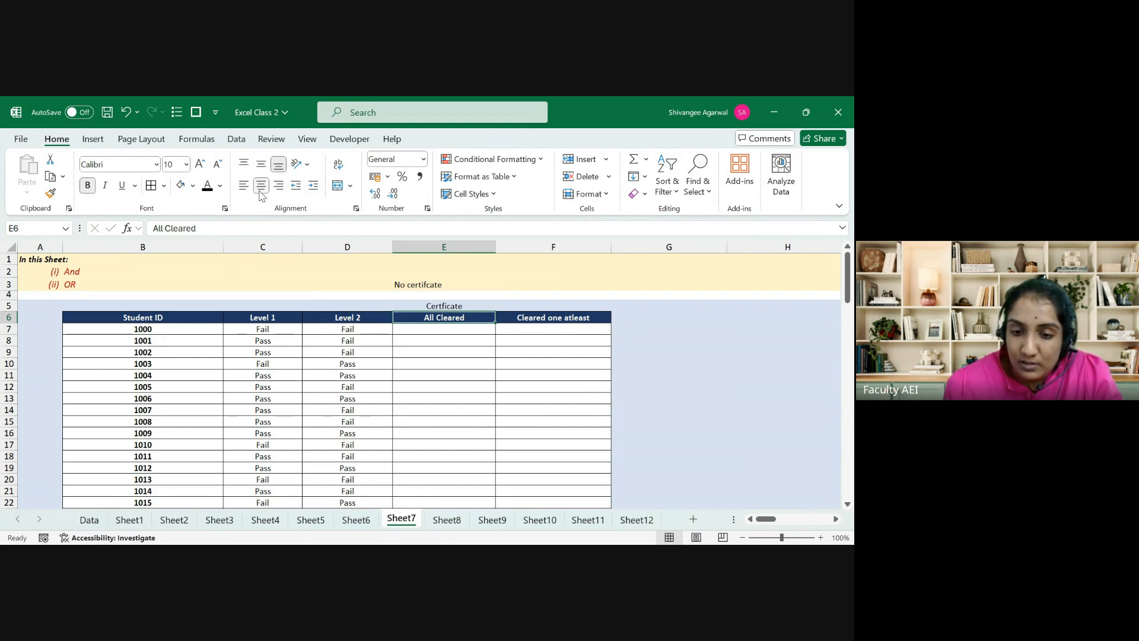
key(Down)
key(Up)
key(Down)
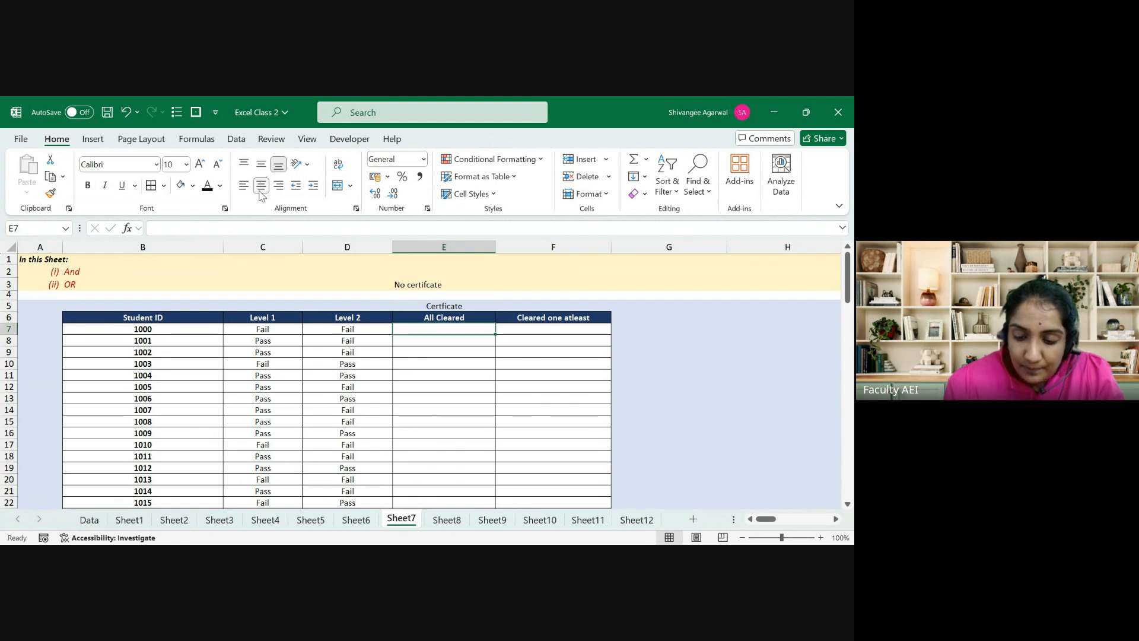
text(=if)
key(Tab)
key(Left)
key(Left)
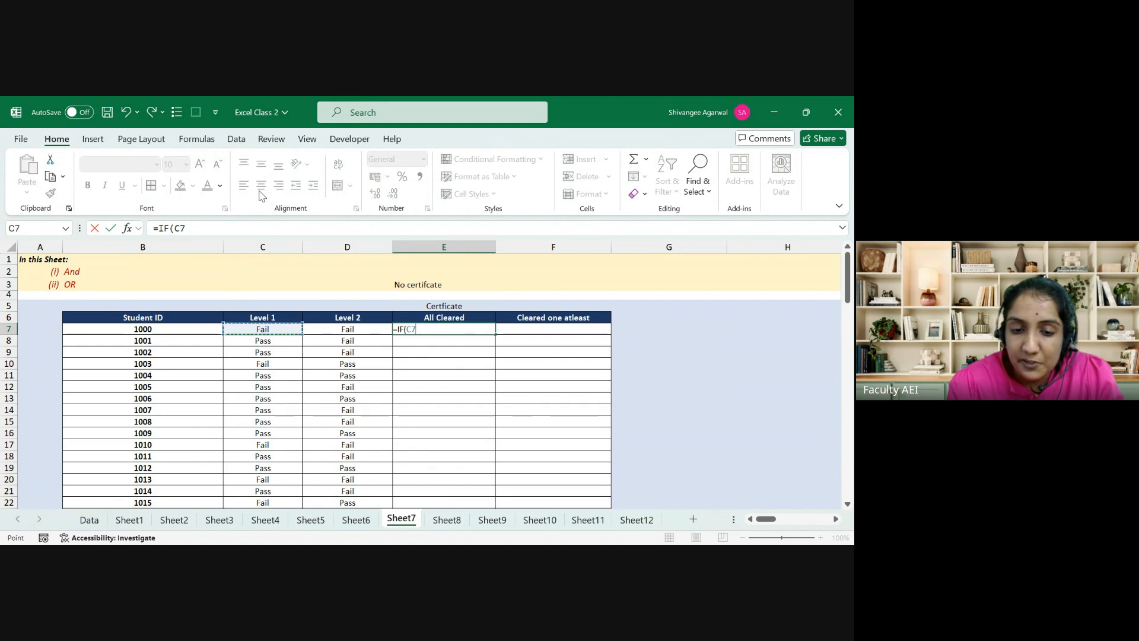
text(=")
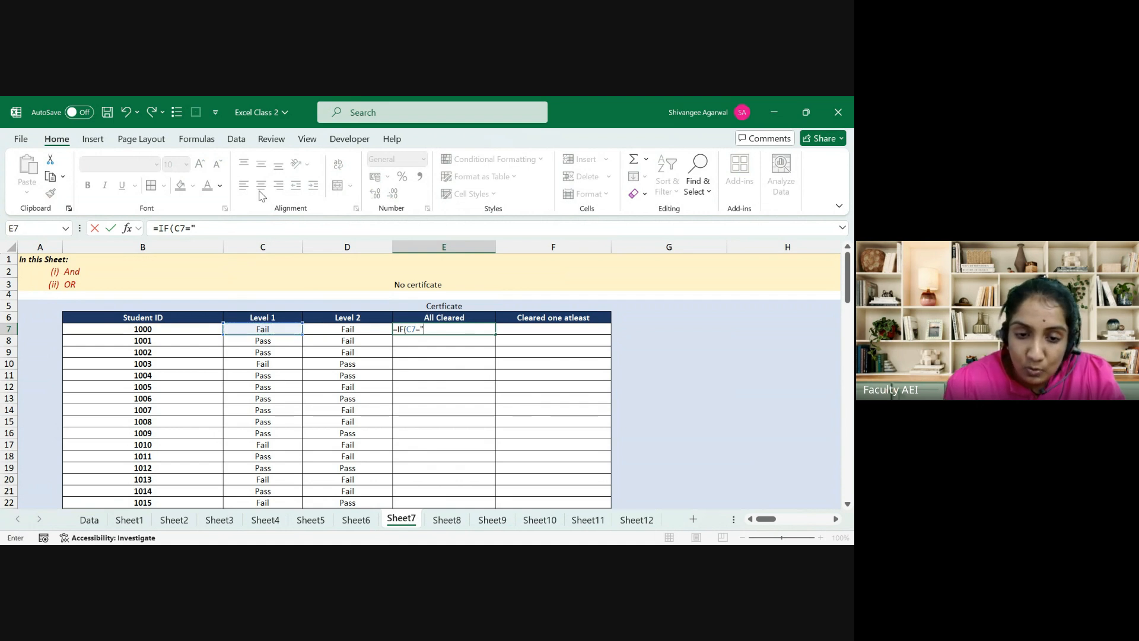
text(Pass)
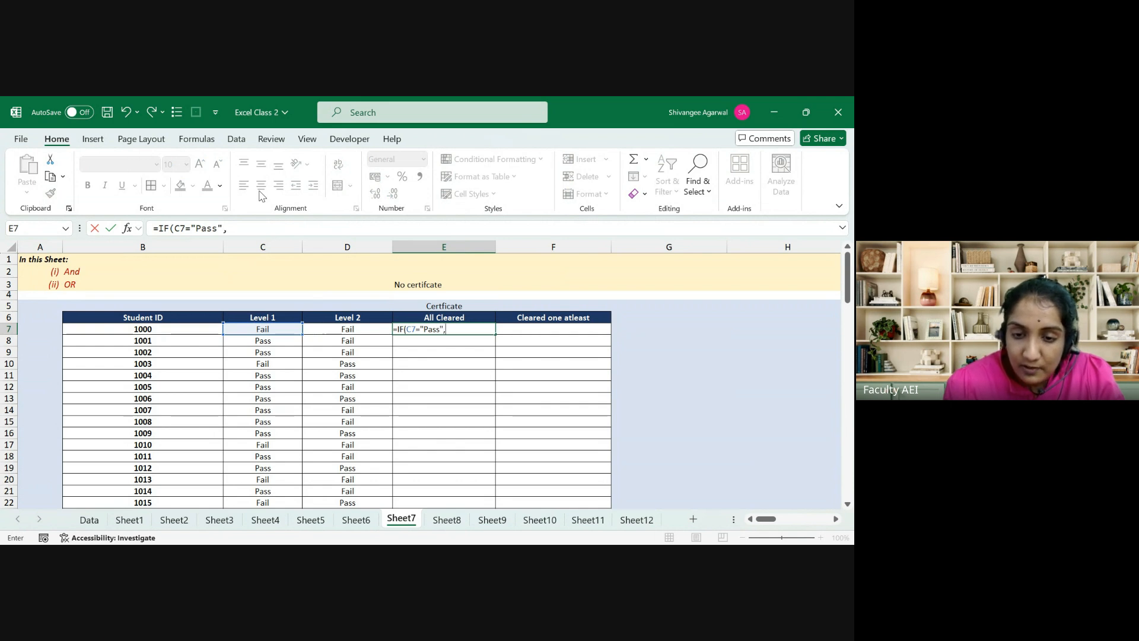
text(",)
click(418, 305)
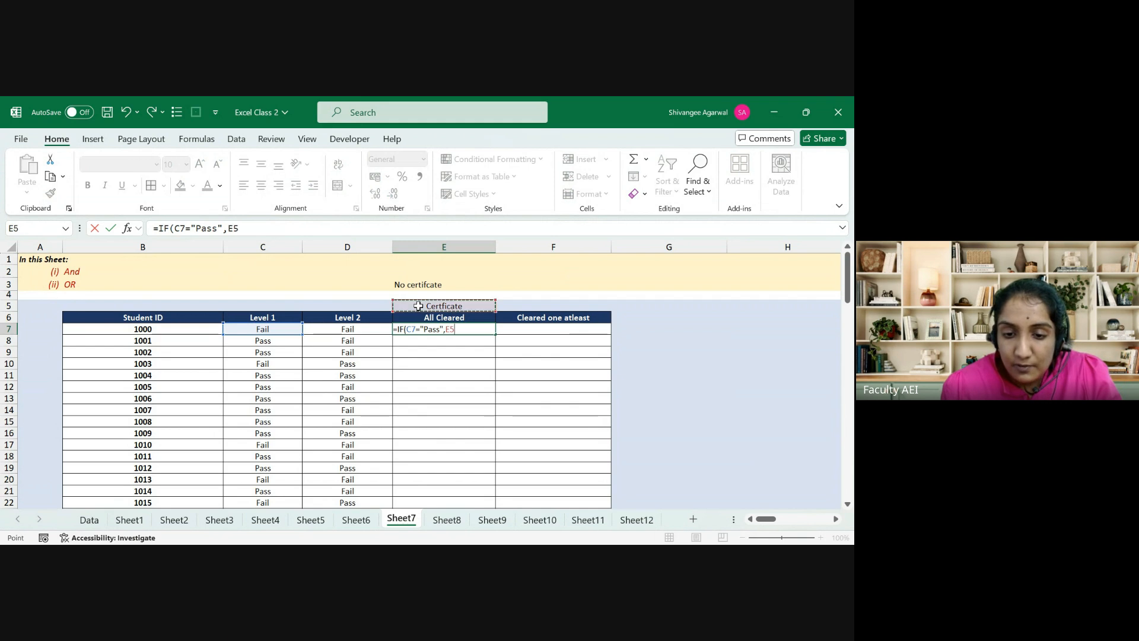
key(F4)
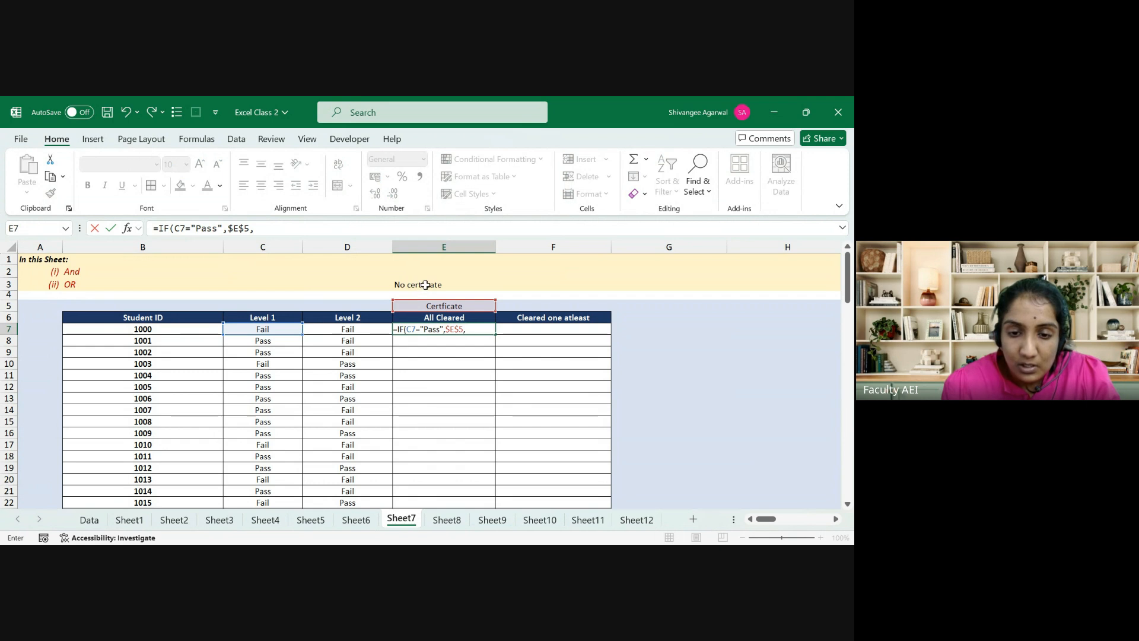
text(,)
click(425, 285)
key(Return)
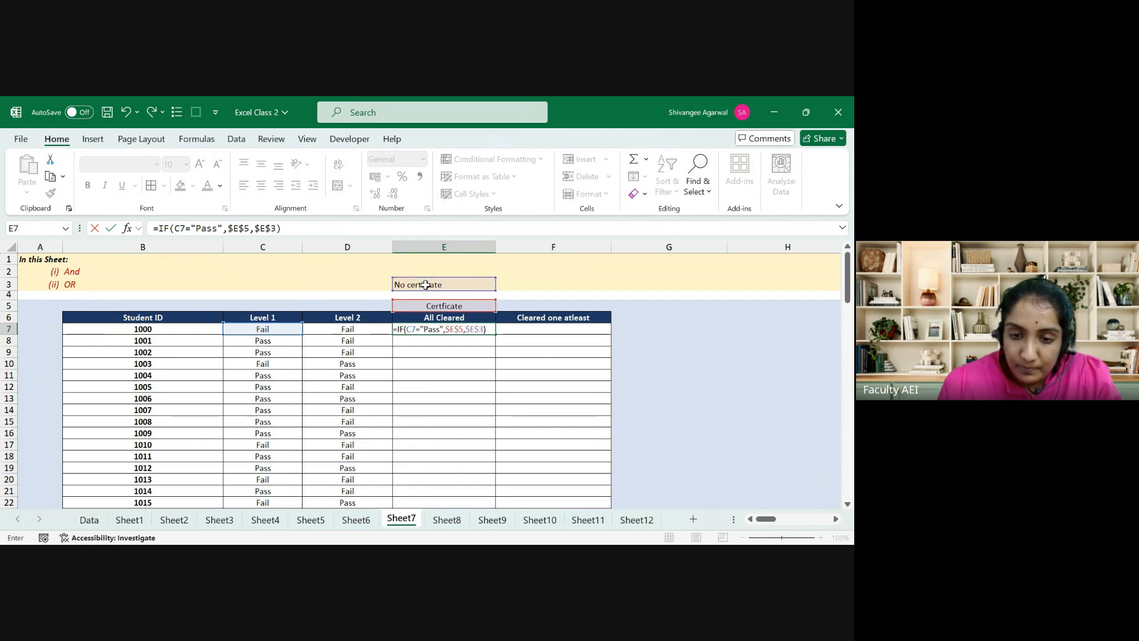
Step: Fill the IF formula down the All Cleared column from E7 to the last row
key(Left)
key(ctrl+Down)
key(Right)
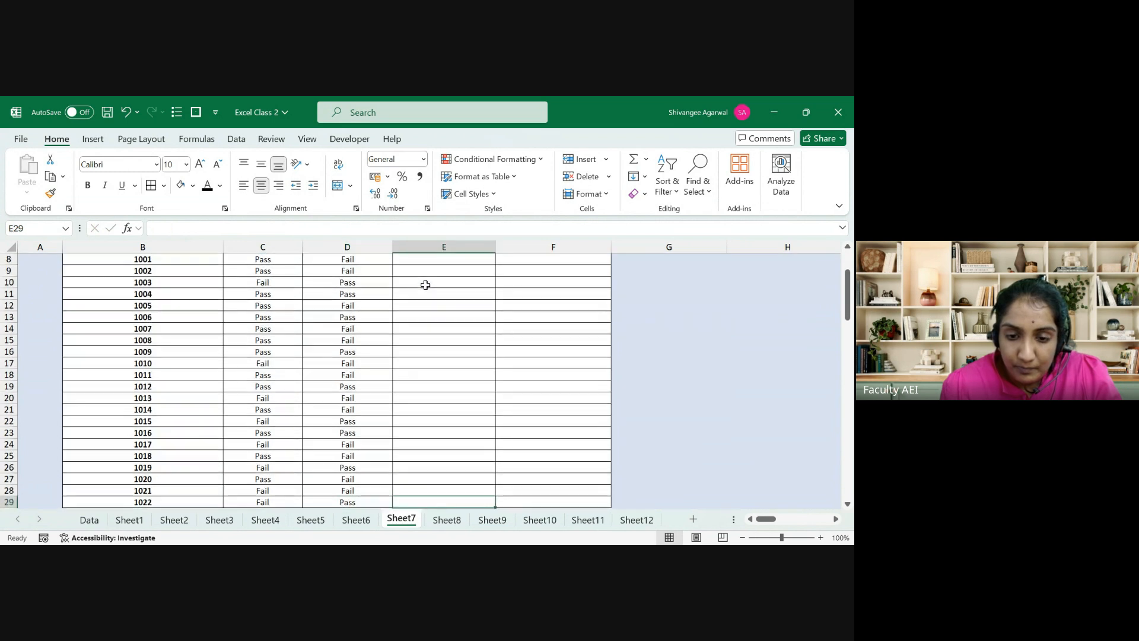
key(ctrl+shift+Up)
key(ctrl+d)
Step: Review E7's IF formula, then delete the results from E7 down the All Cleared column
key(ctrl+Up)
key(ctrl+Up)
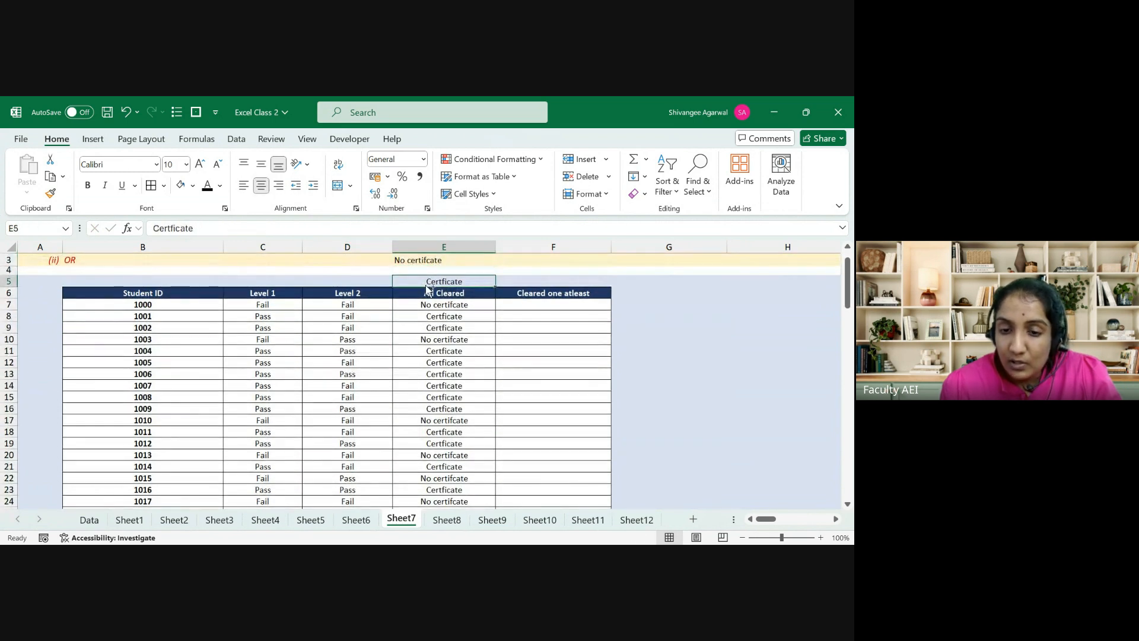
key(Up)
key(Up)
key(Down)
key(Down)
key(Down)
key(Down)
key(Down)
key(Down)
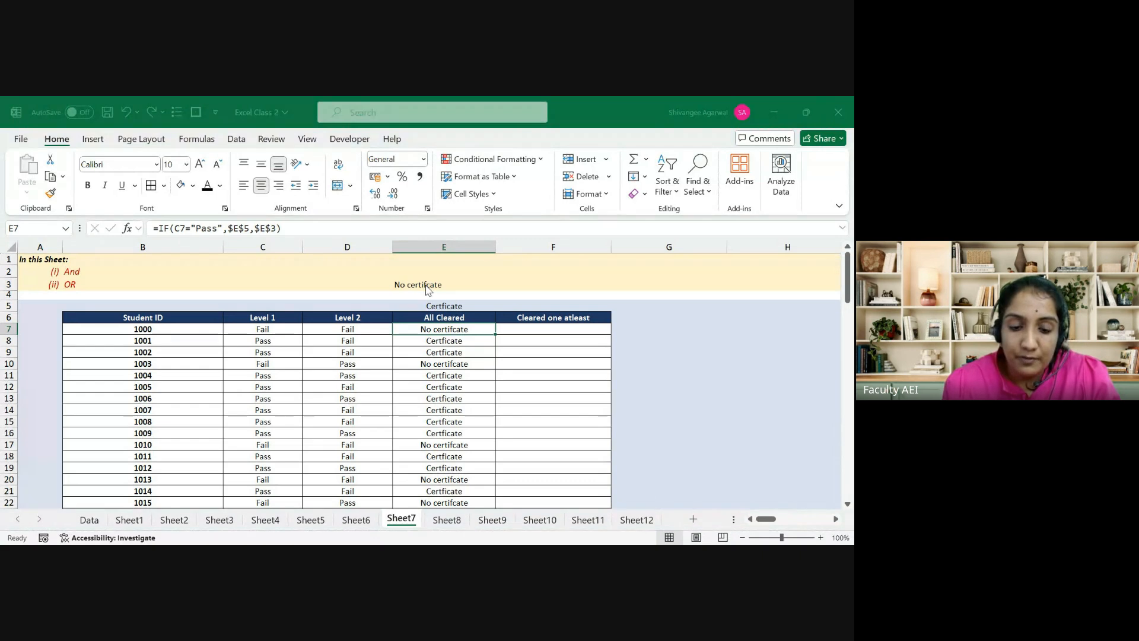
key(F2)
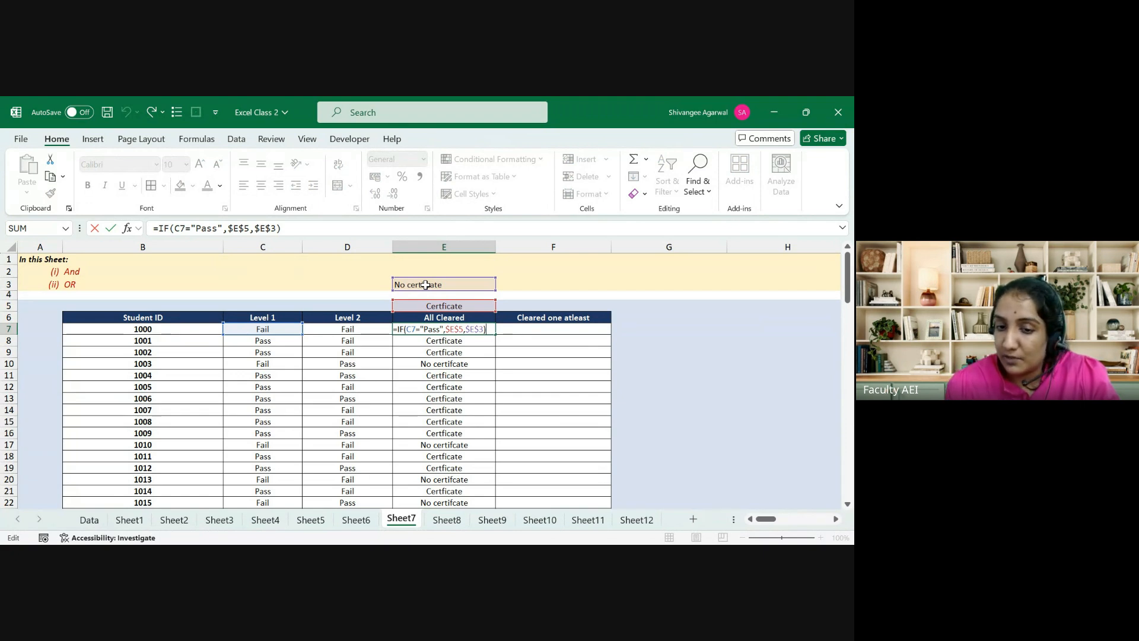
key(Escape)
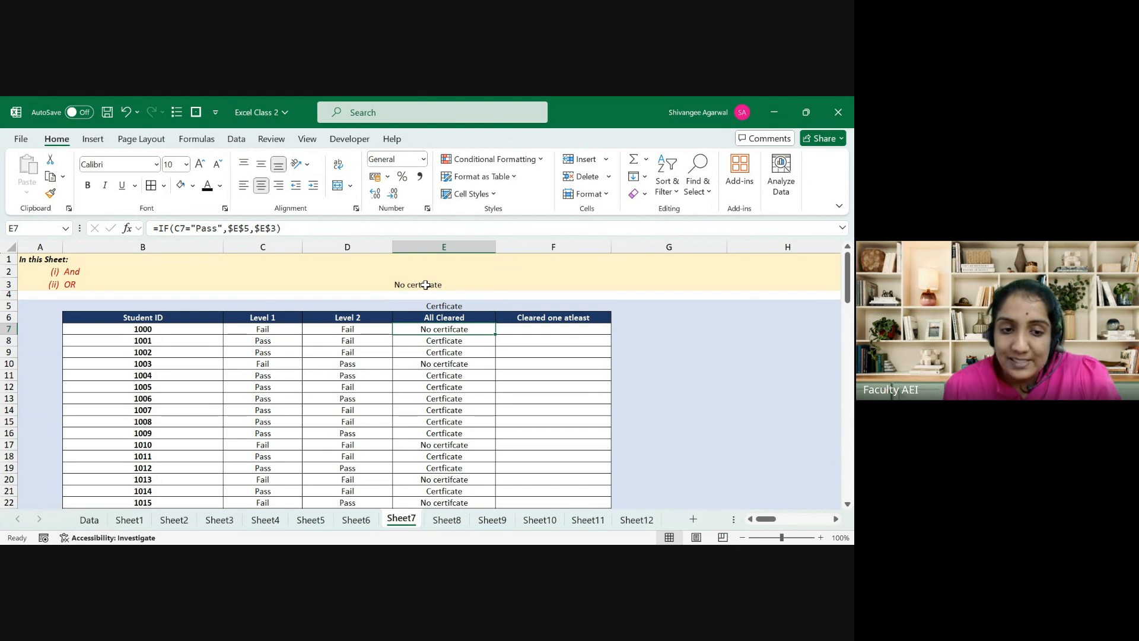
key(ctrl+shift+Down)
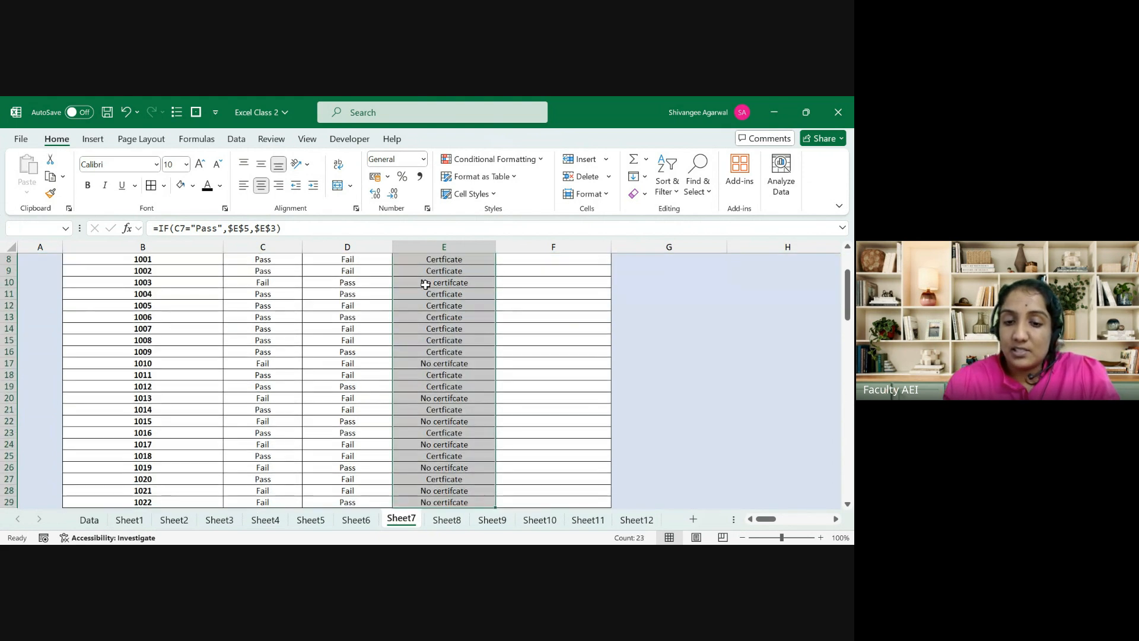
key(Delete)
key(Up)
key(Up)
key(Up)
key(Up)
key(Up)
key(Up)
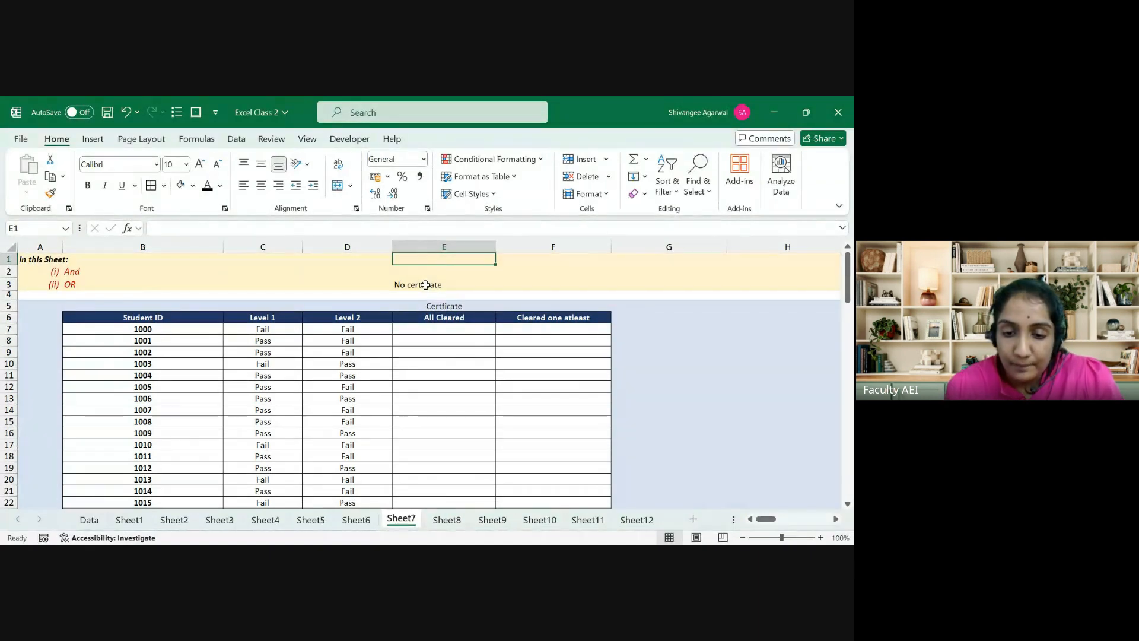
Step: Enter =AND(C7="Pass",D7="Pass") in G7
click(648, 335)
click(648, 334)
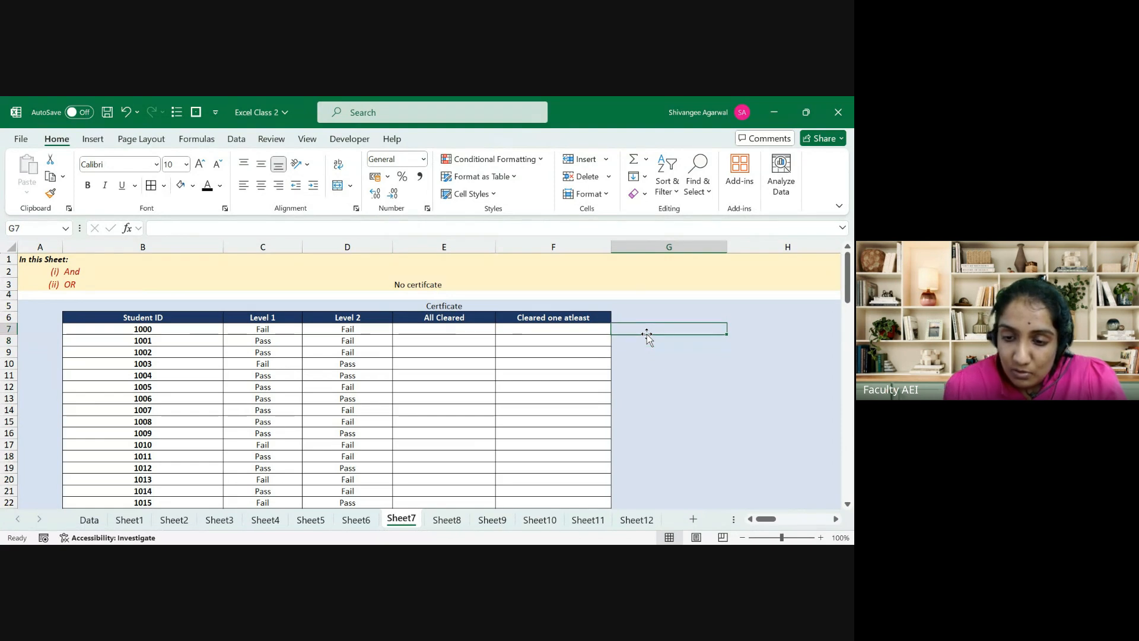
text(=and)
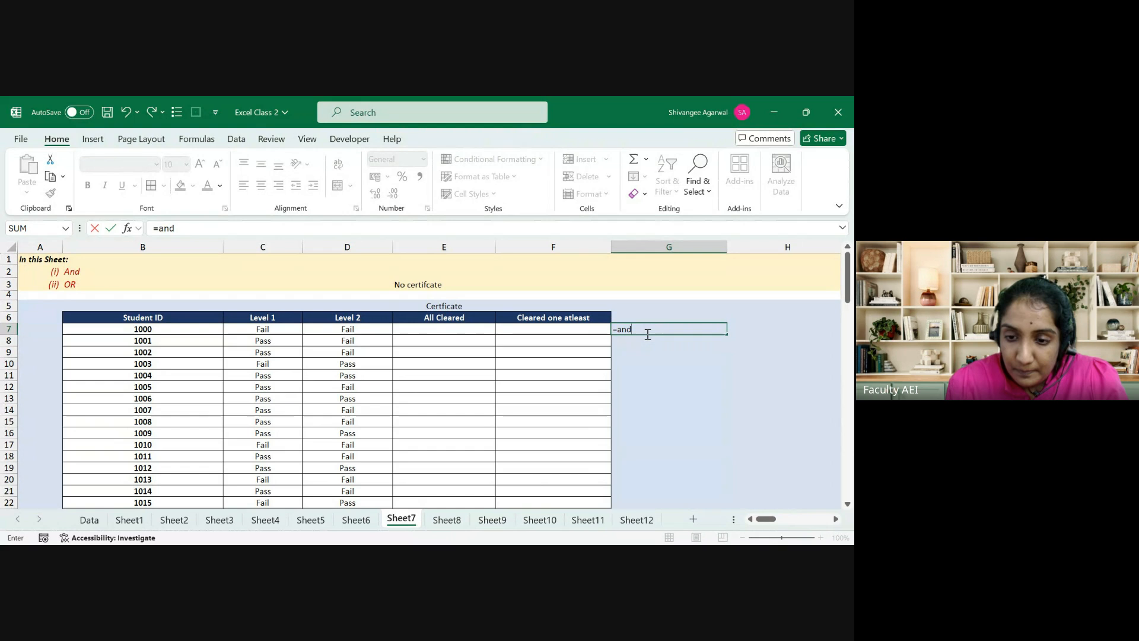
key(Tab)
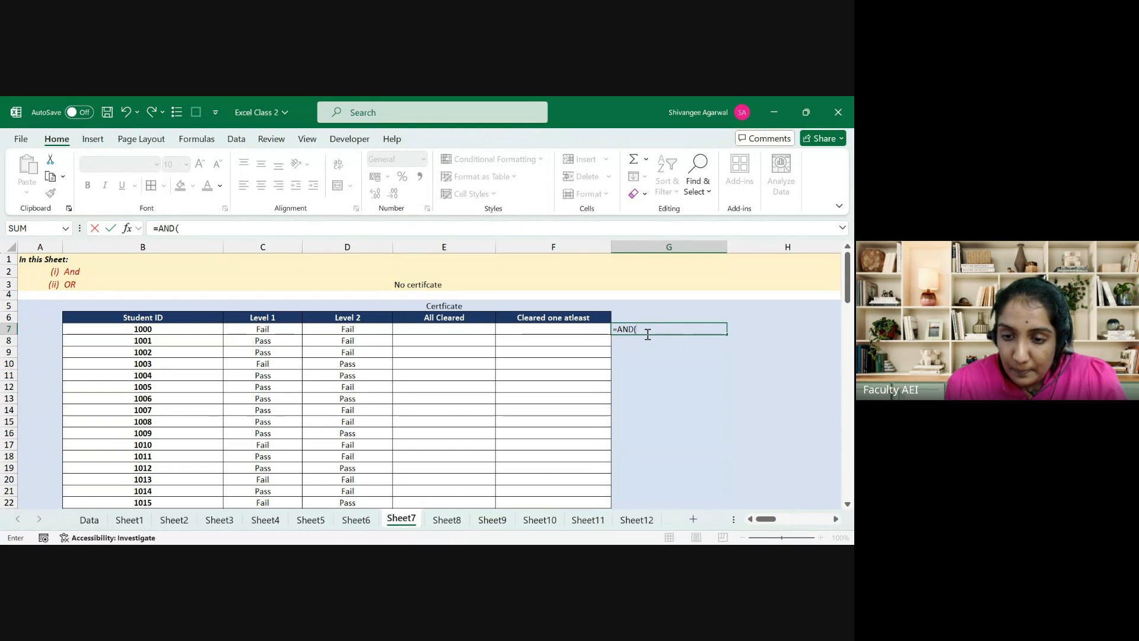
click(257, 326)
text(=)
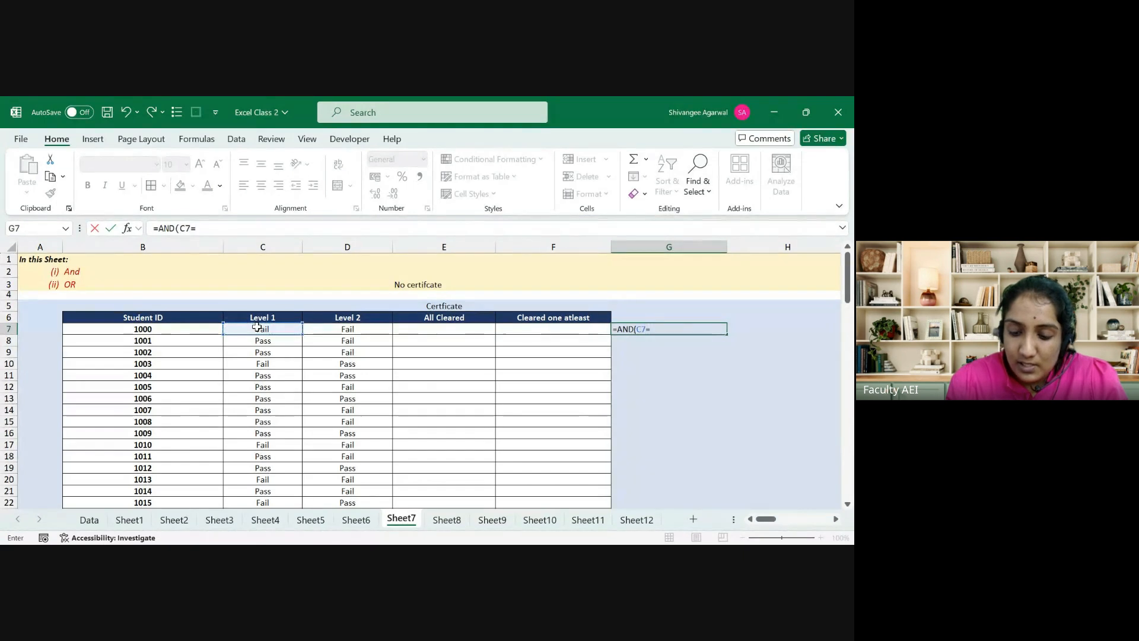
text("Pass)
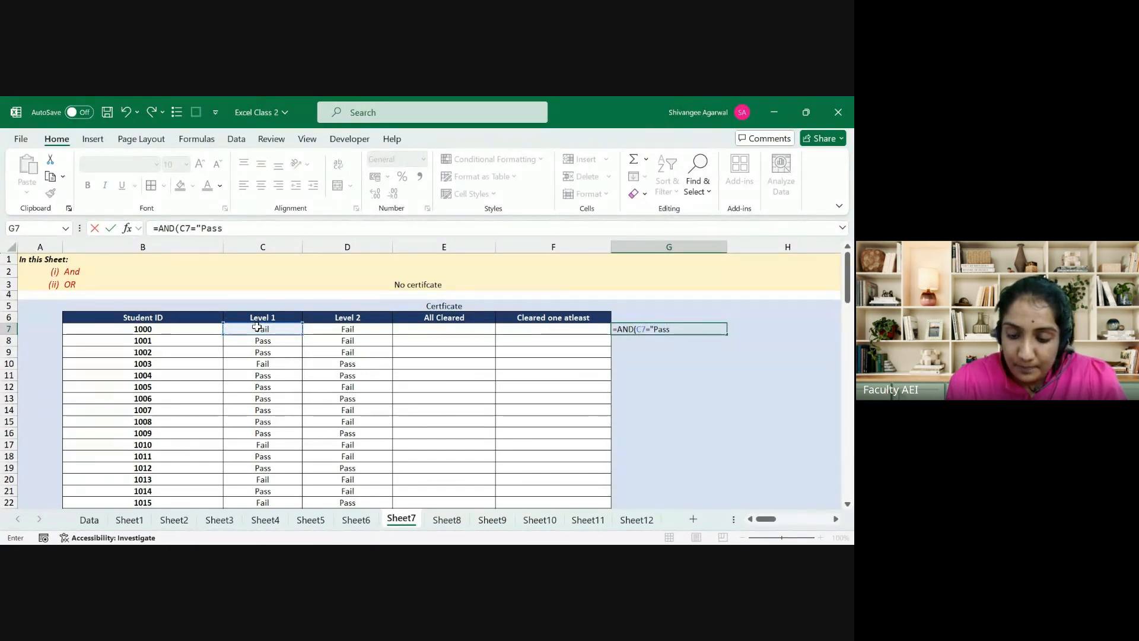
text(",)
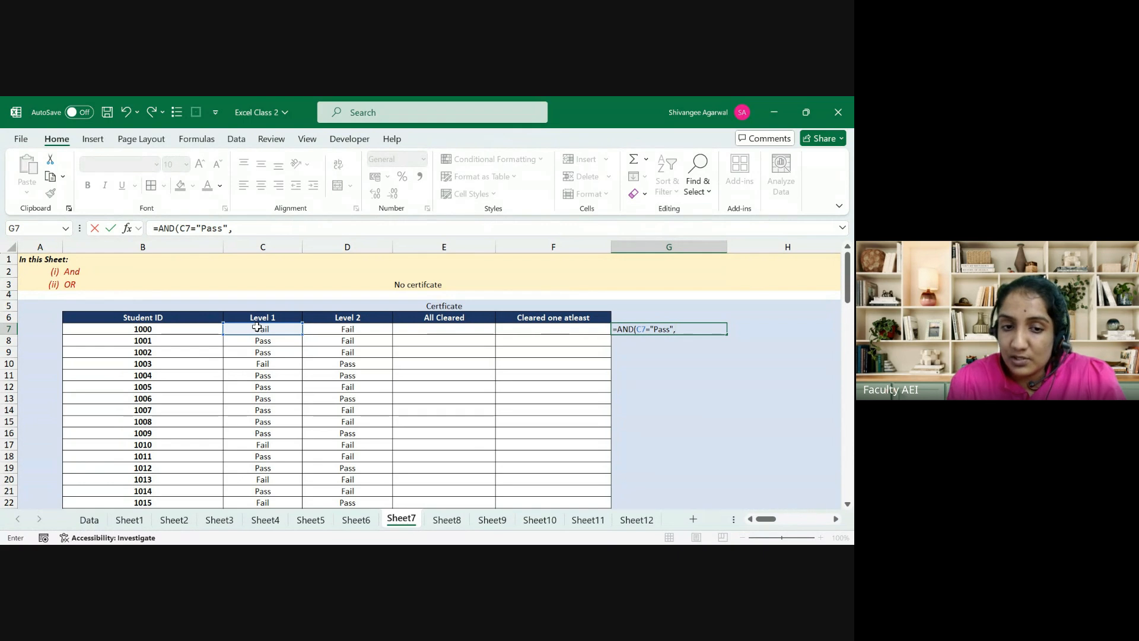
click(351, 331)
text(=")
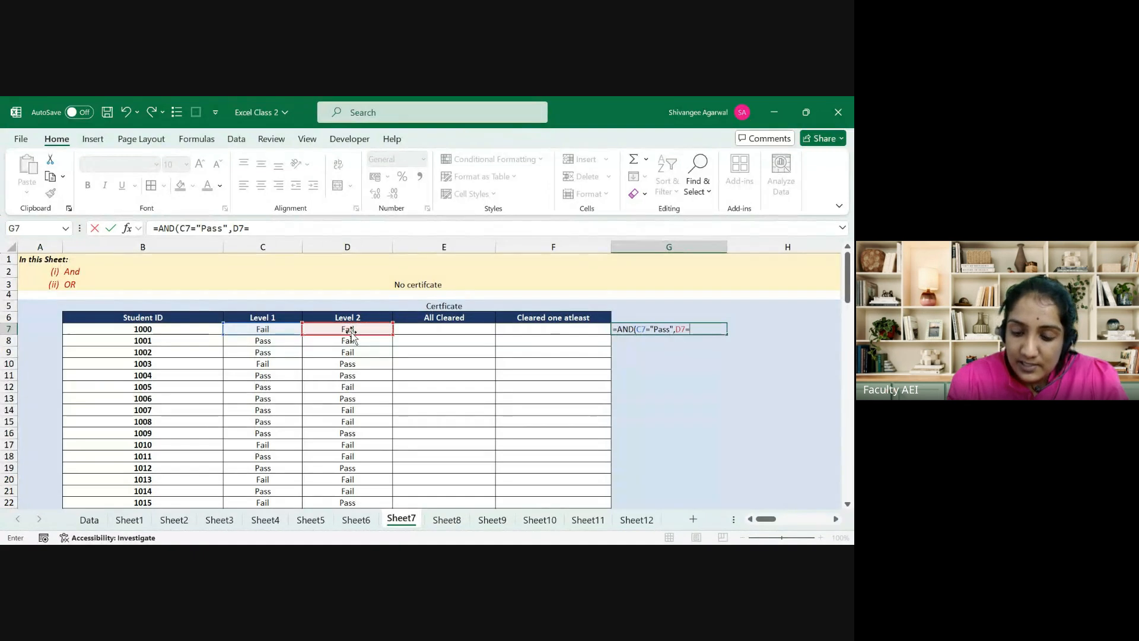
text(Pass)
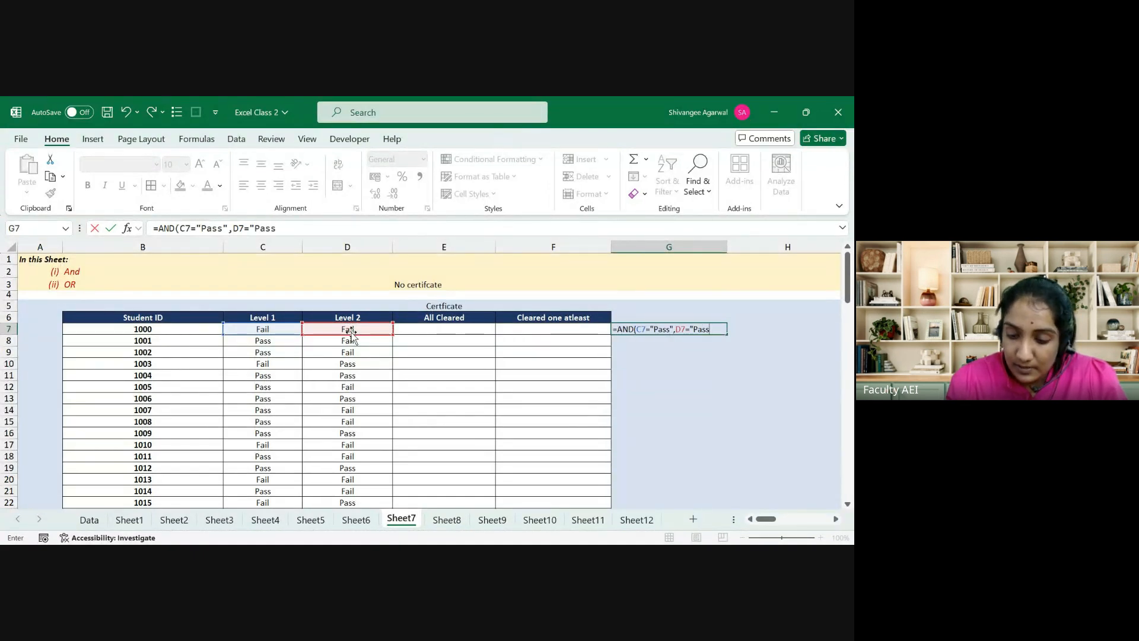
text("))
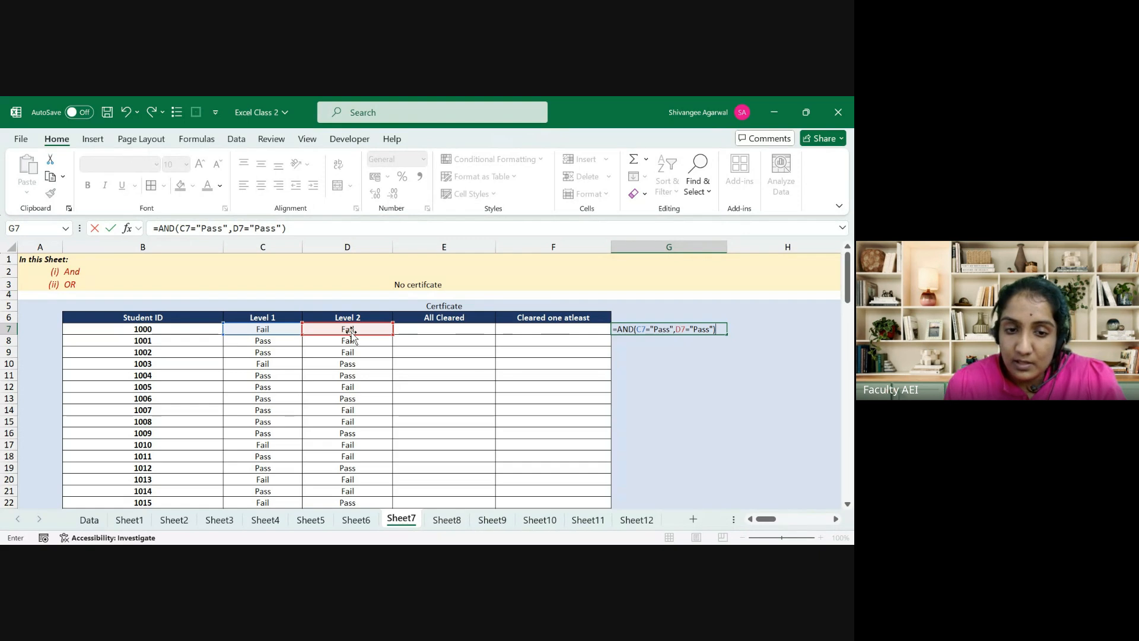
key(Return)
key(Up)
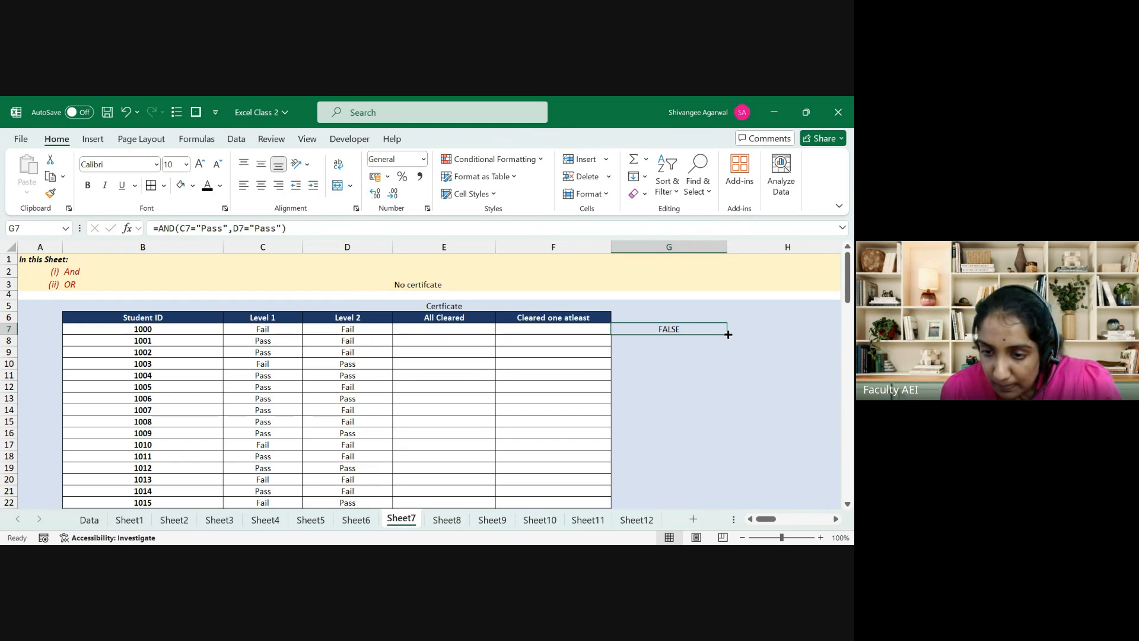
Step: Copy the AND formula down column G to row 22 and check G8's references
drag(727, 334, 729, 504)
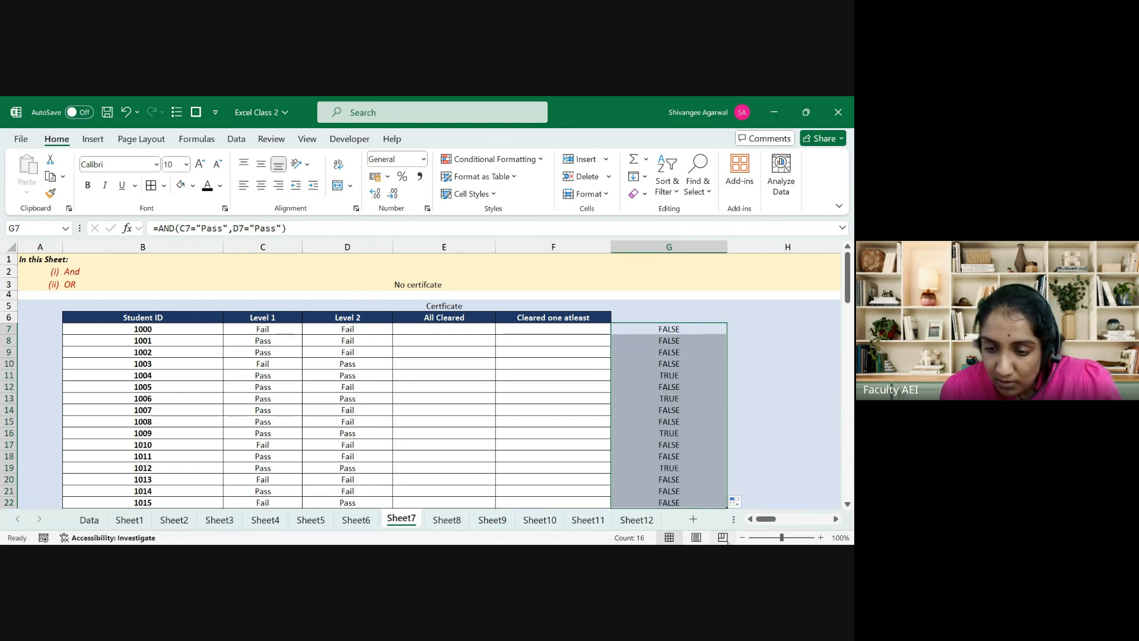
key(Down)
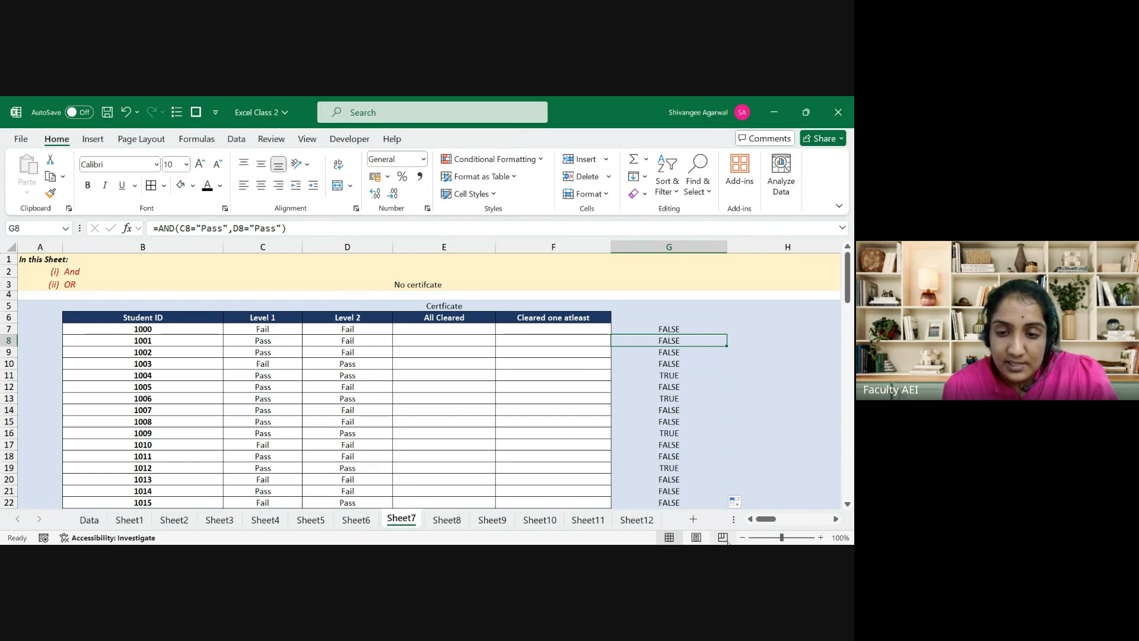
key(F2)
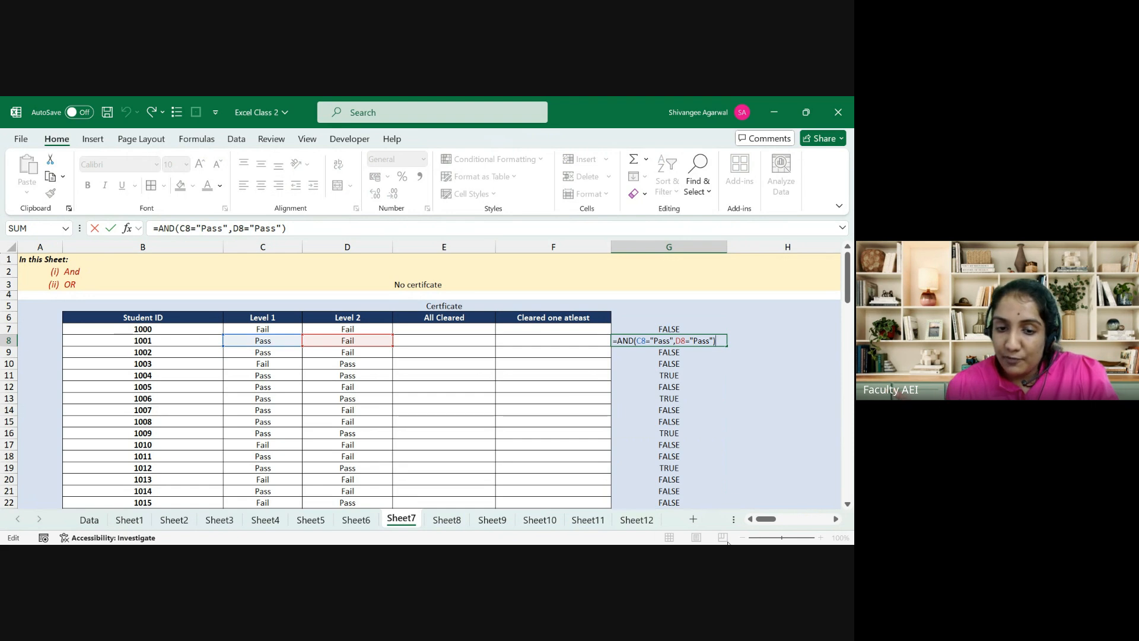
key(Escape)
click(196, 139)
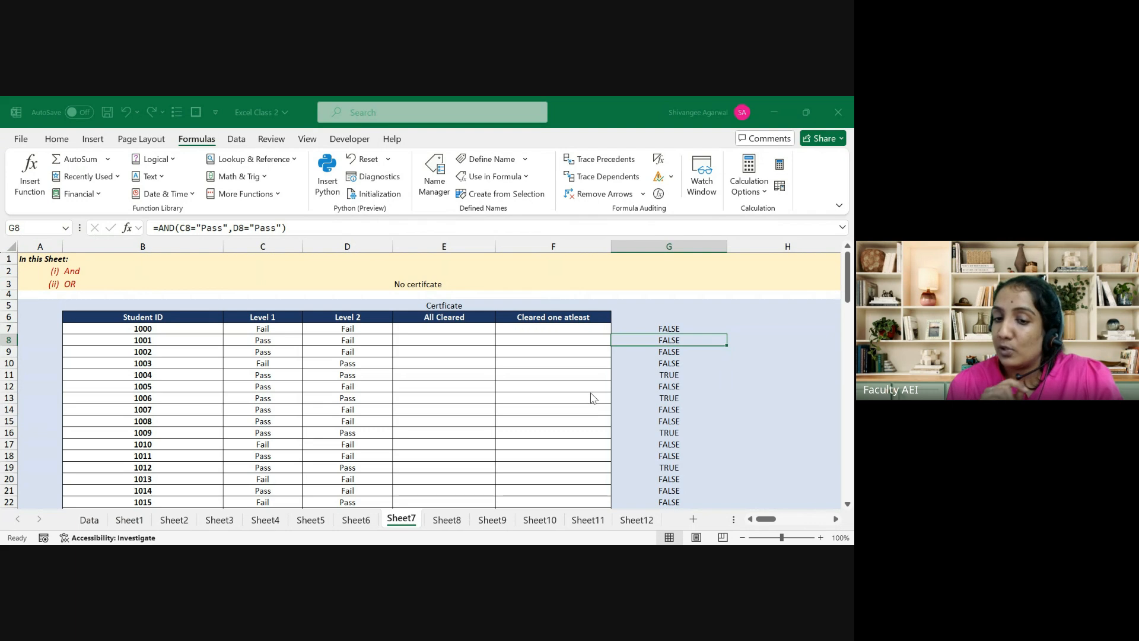
key(alt+Tab)
key(Down)
key(Down)
key(Down)
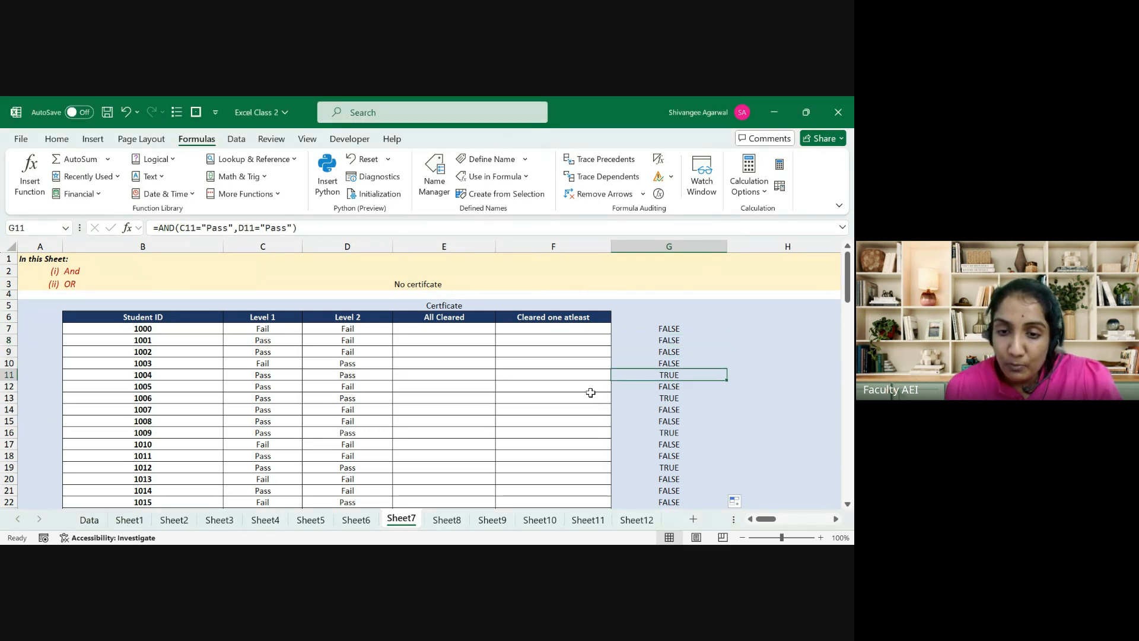
click(662, 193)
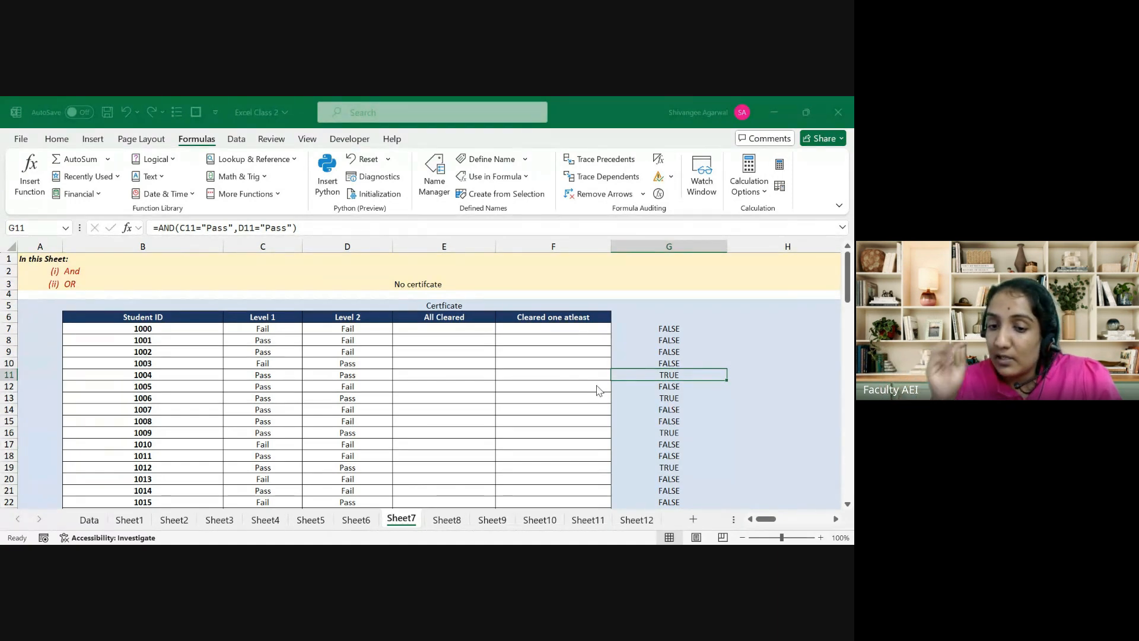
key(Up)
key(Up)
key(Up)
key(Up)
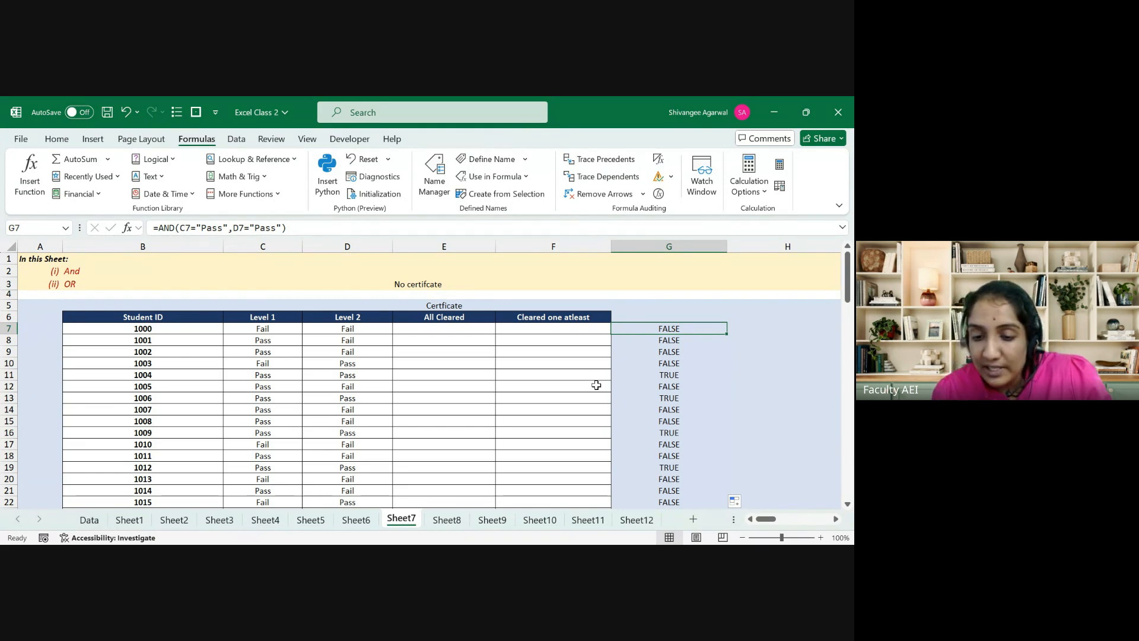
key(ctrl+shift+Up)
key(Down)
key(Up)
key(ctrl+shift+Down)
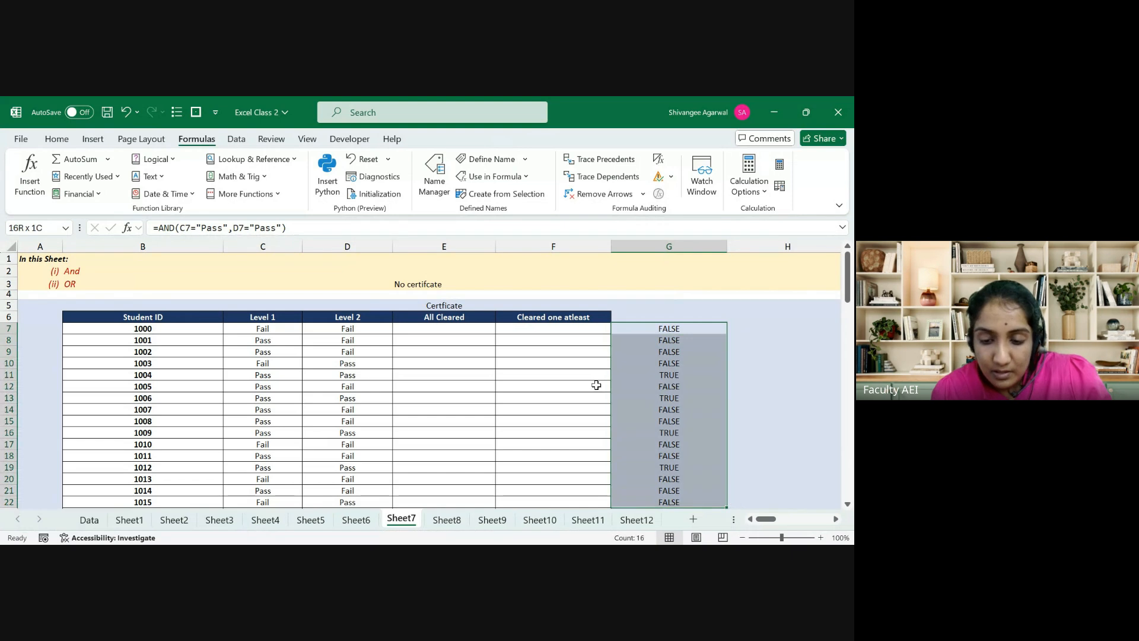
key(Left)
key(Right)
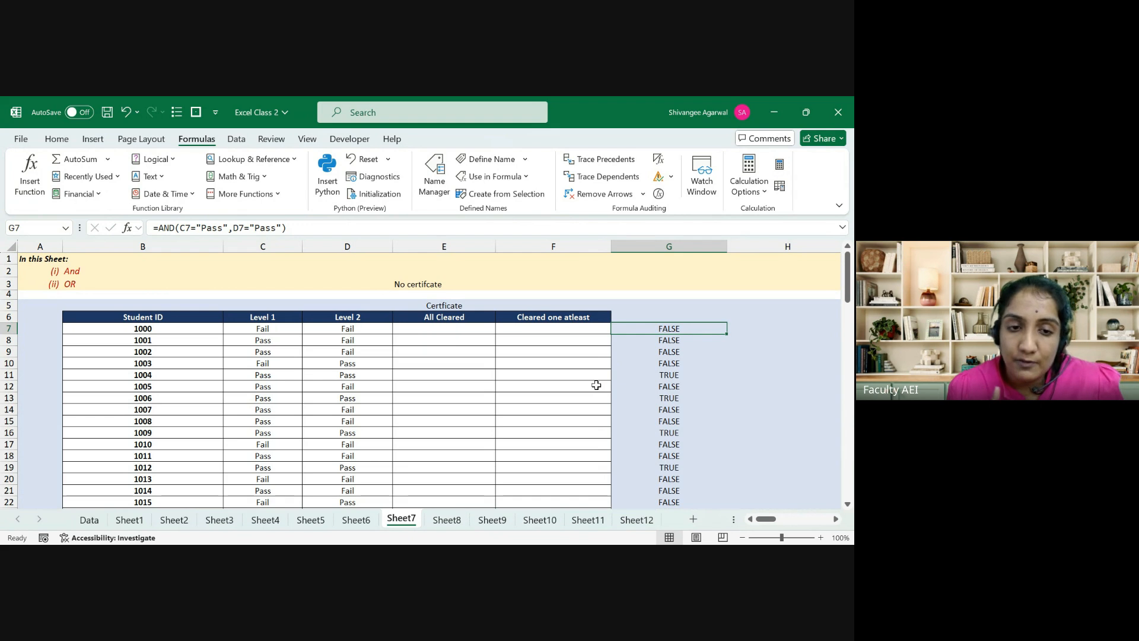
click(658, 194)
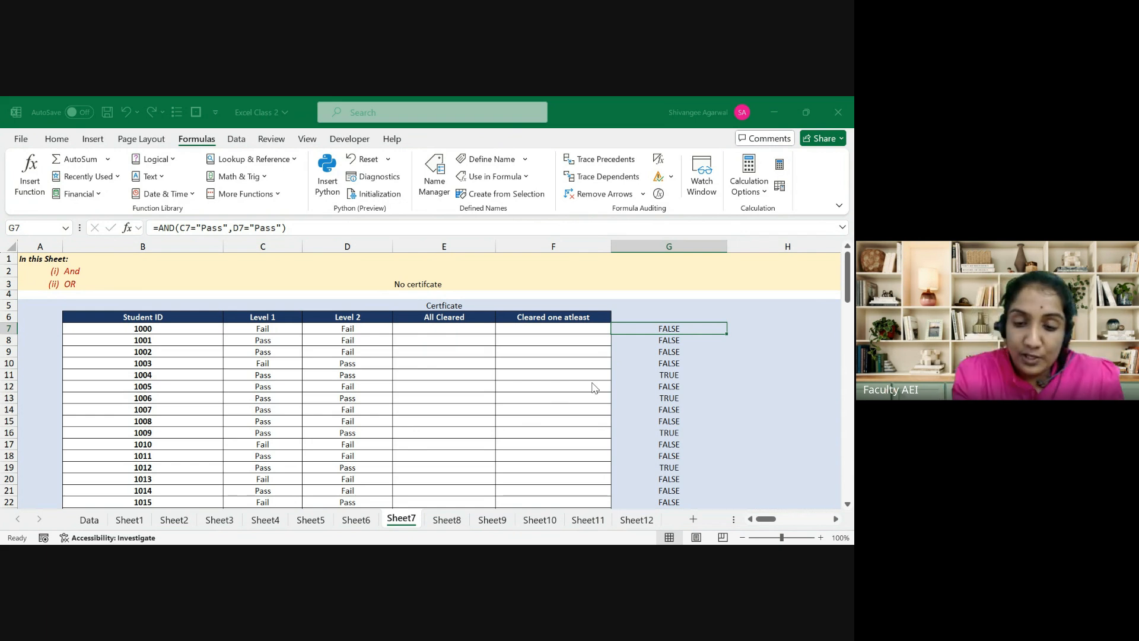
key(Down)
key(Down)
key(Down)
key(Down)
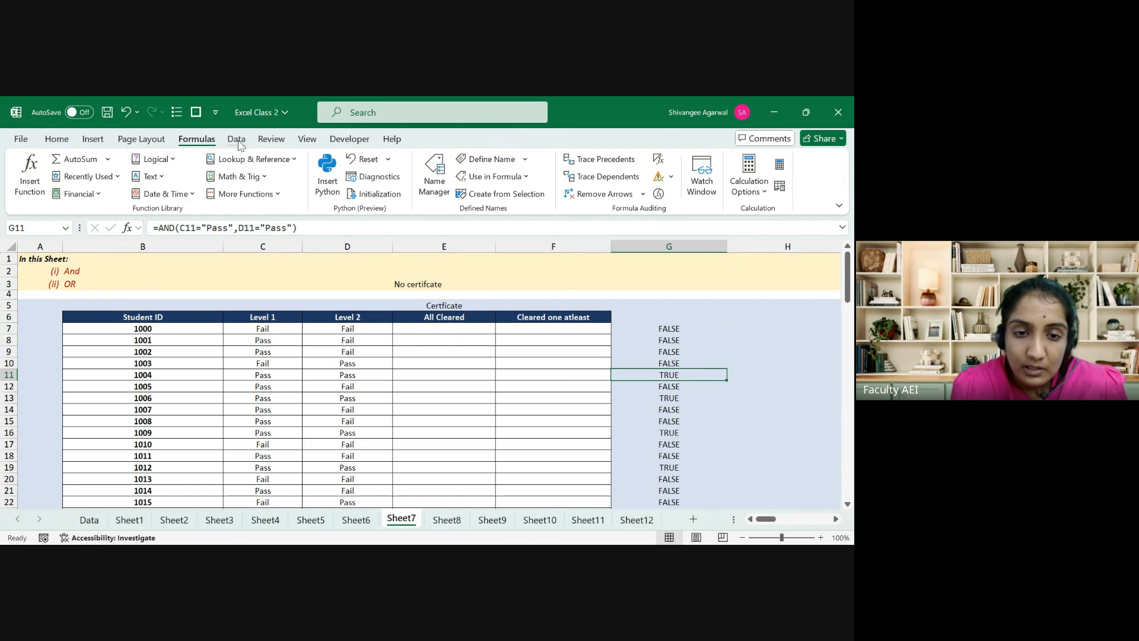
click(660, 196)
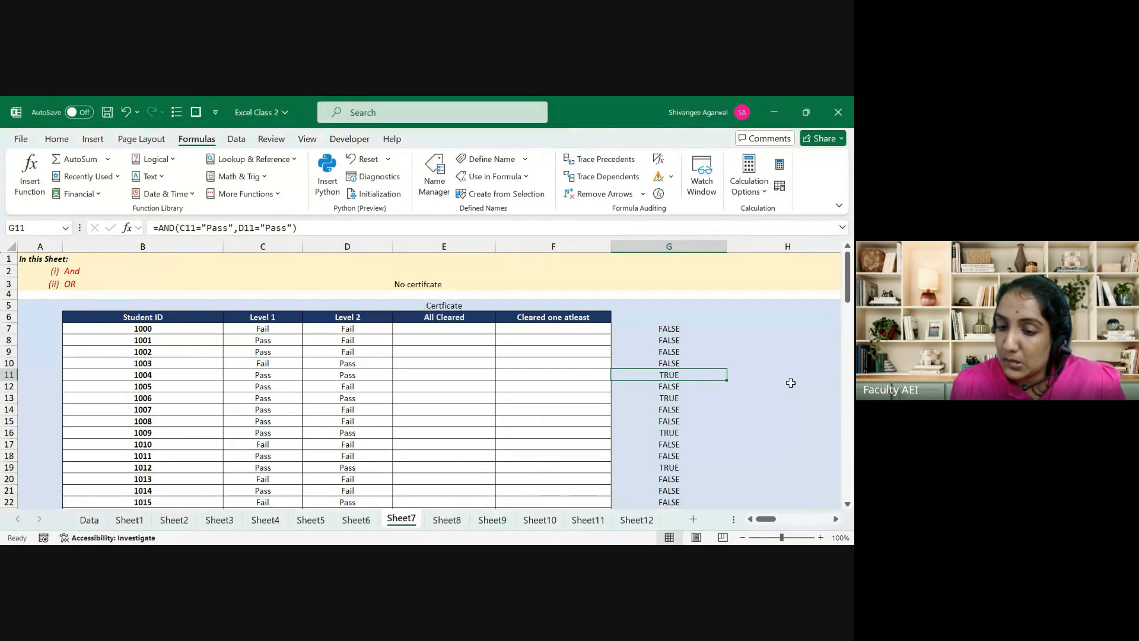
key(Up)
key(Up)
key(Up)
key(Up)
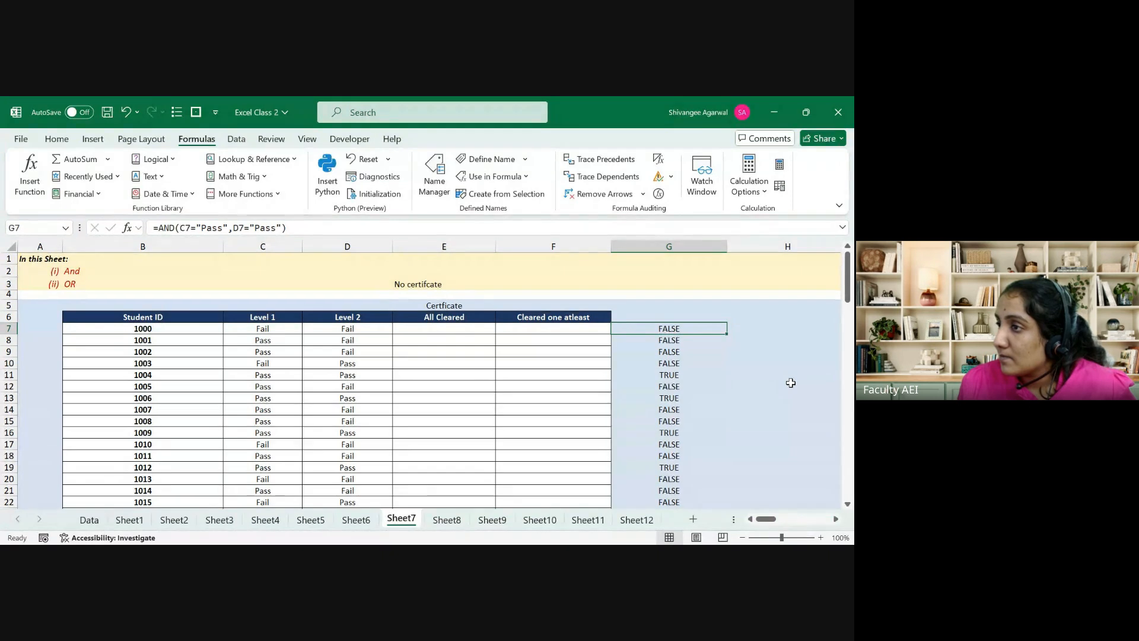
key(Left)
key(Left)
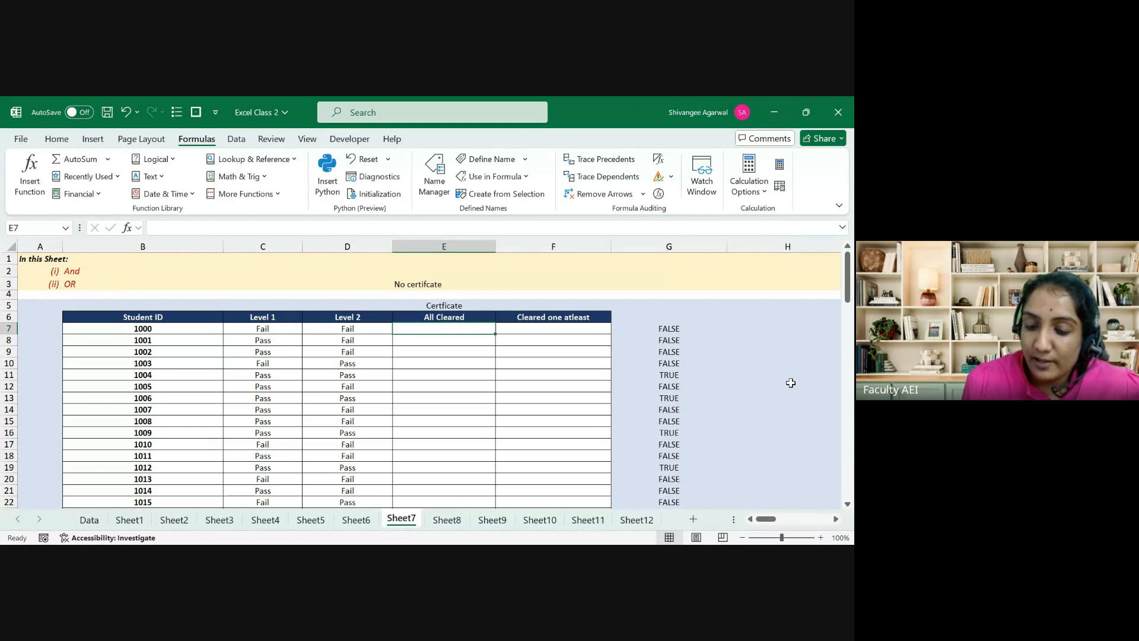
Step: Enter =IF(AND(C7="pass",D7="pass"),$E$5,$E$3) in E7
text(=if)
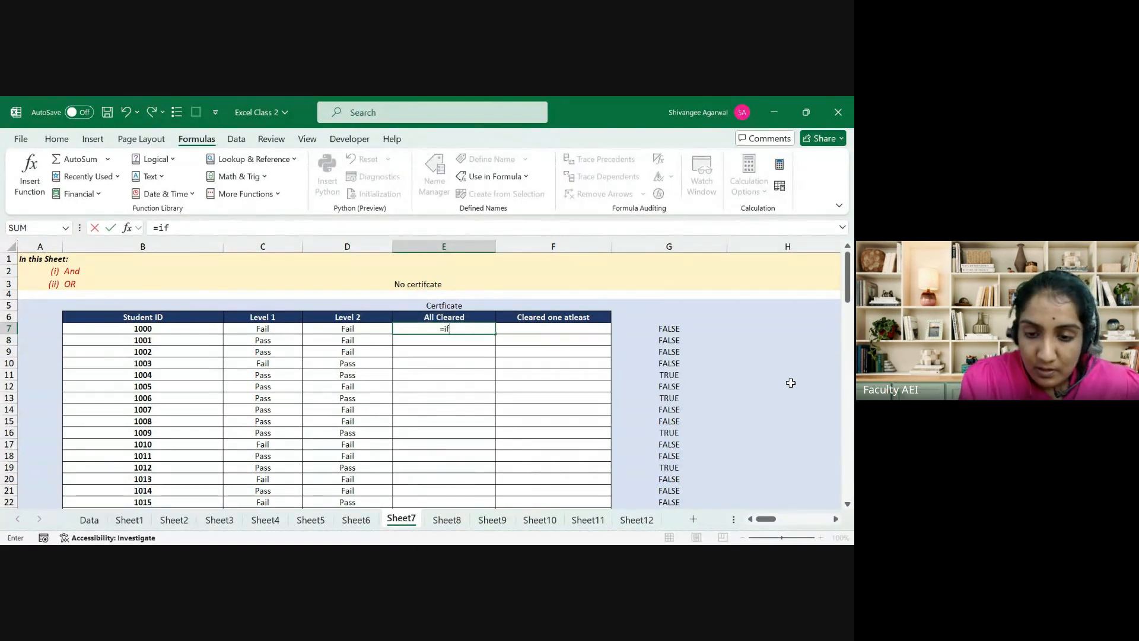
key(Tab)
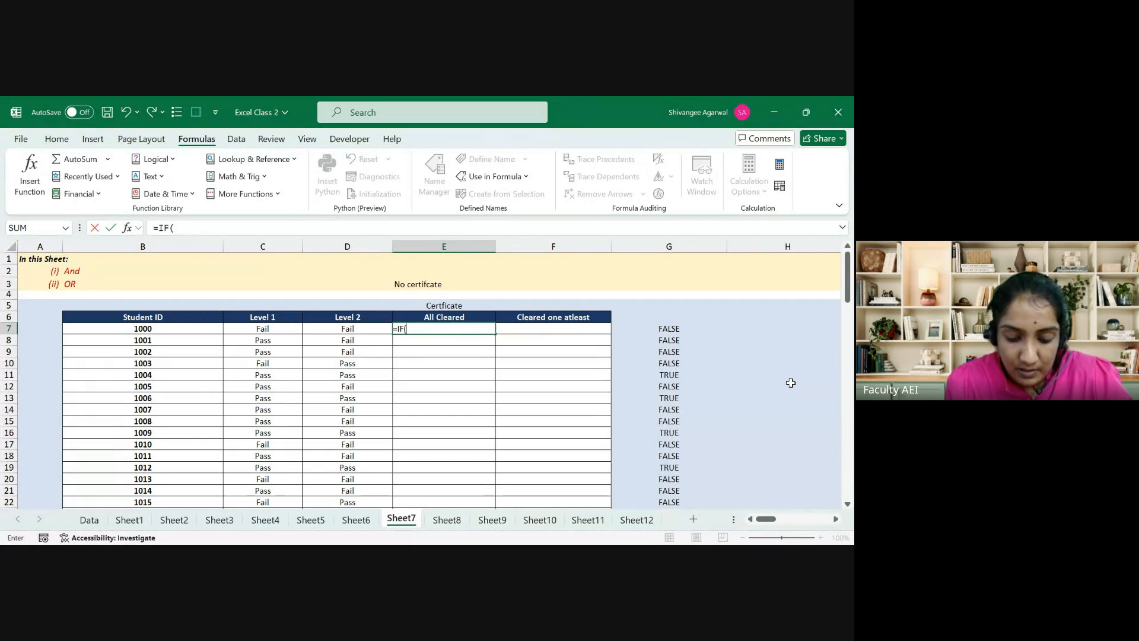
text(and)
key(Tab)
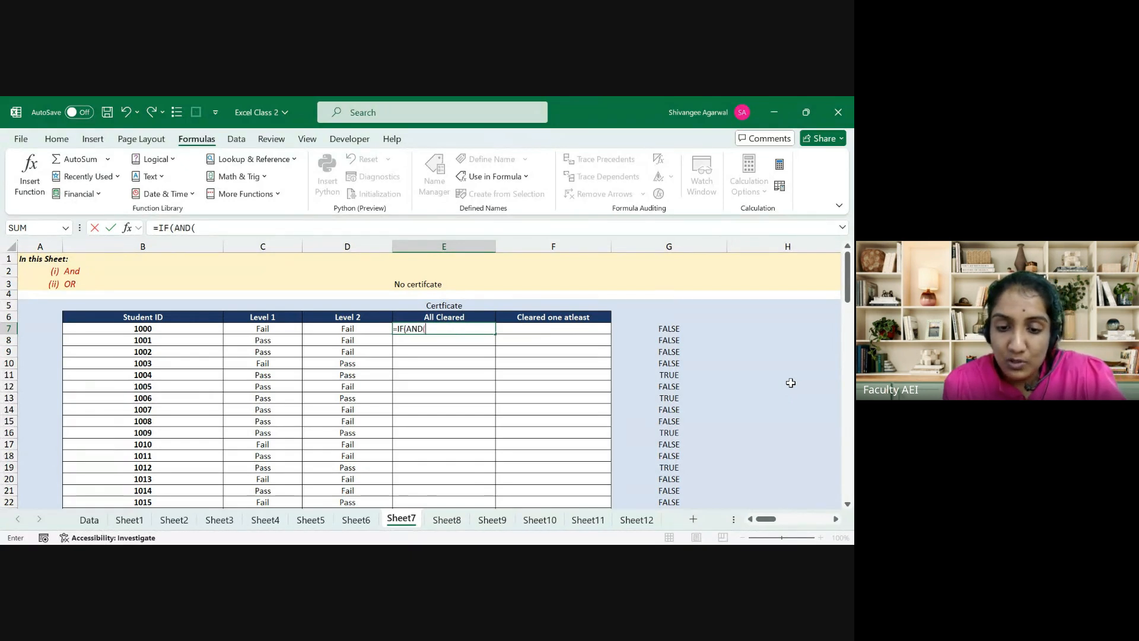
click(283, 330)
text(="p)
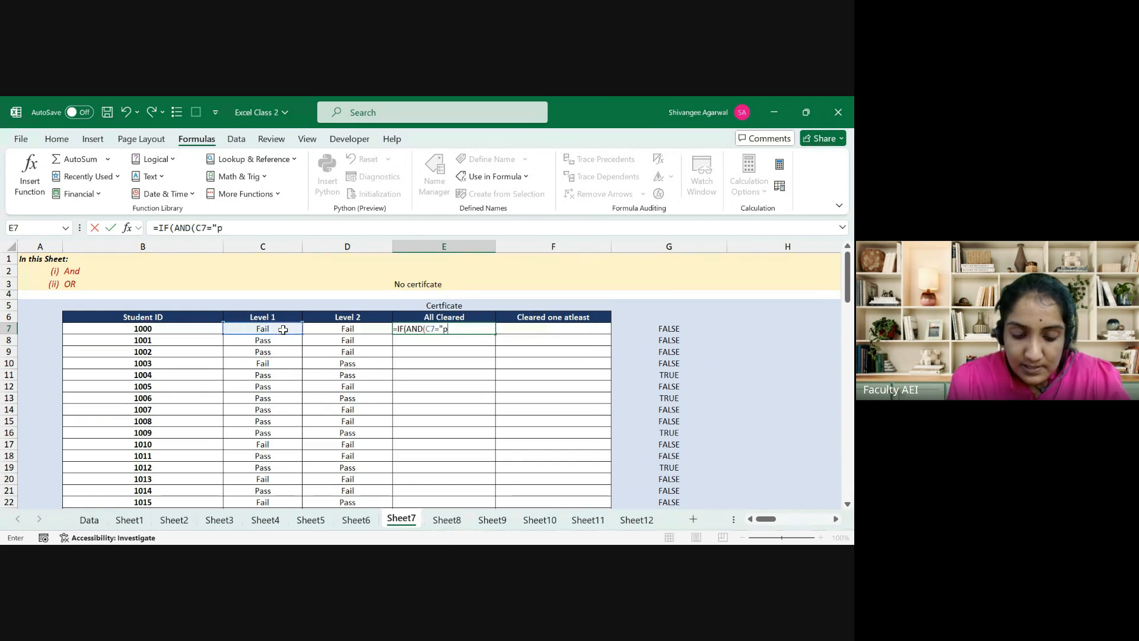
text(ass",)
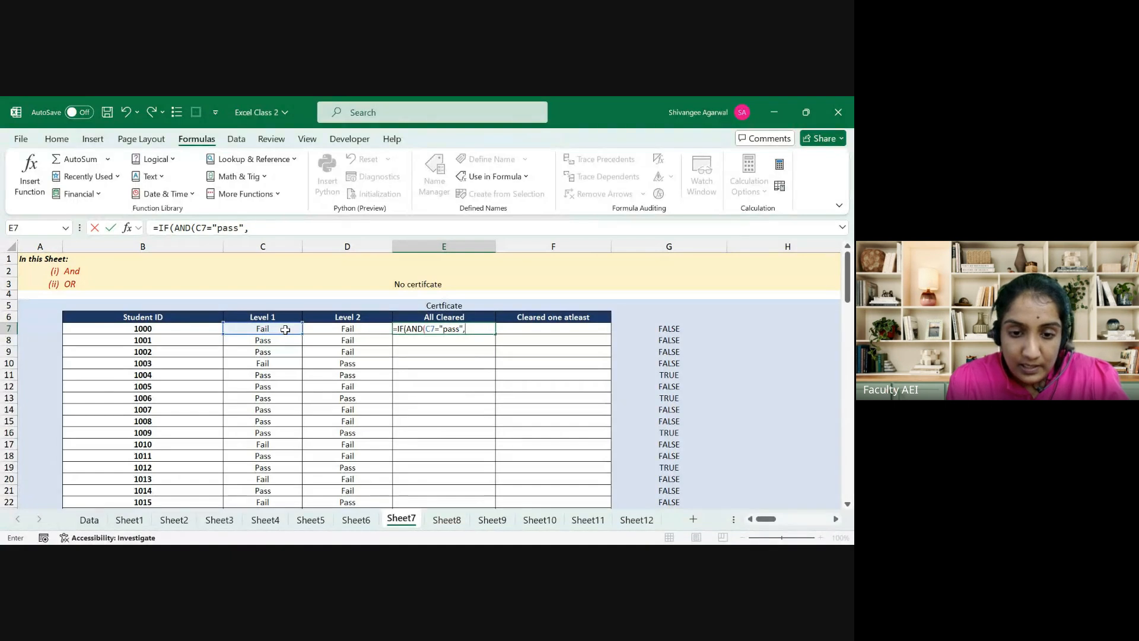
click(320, 331)
text(=)
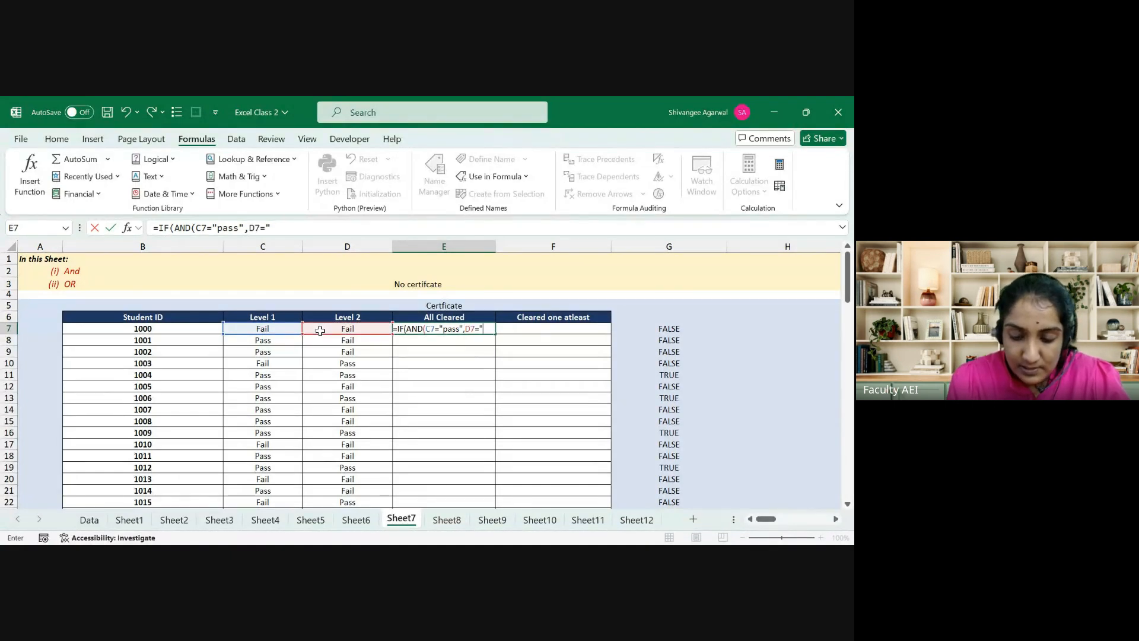
text("pass")
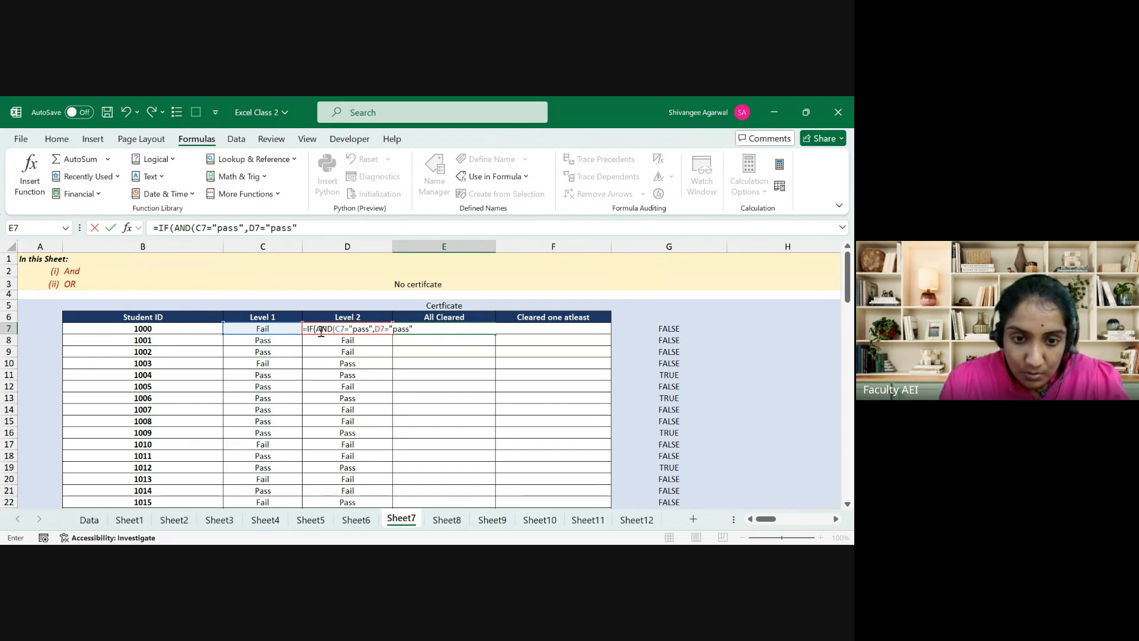
text(),)
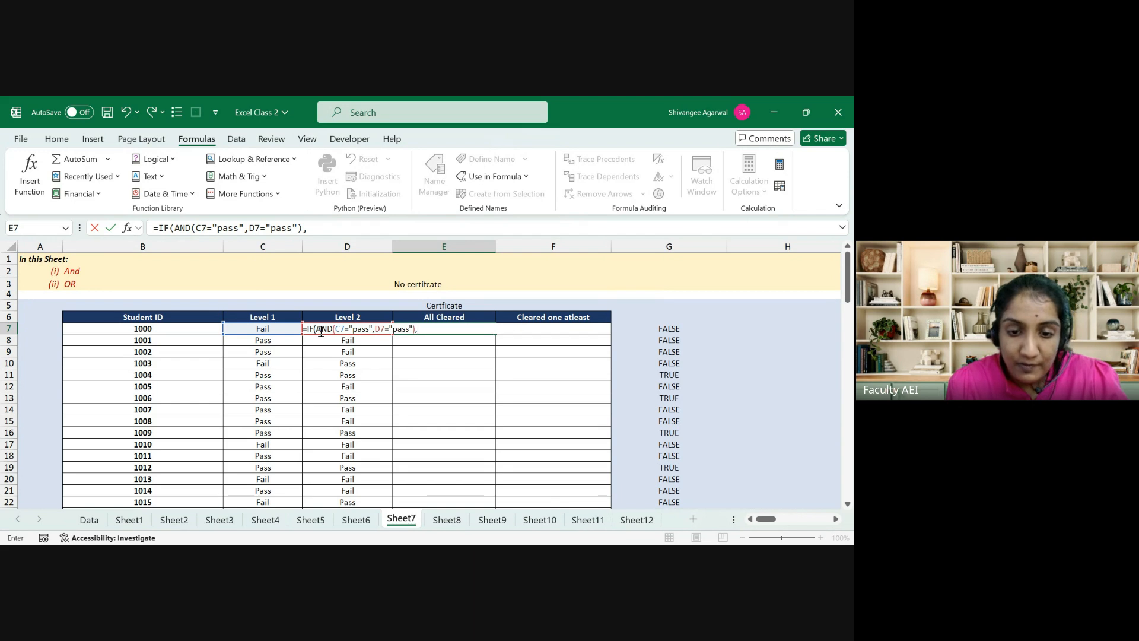
click(458, 306)
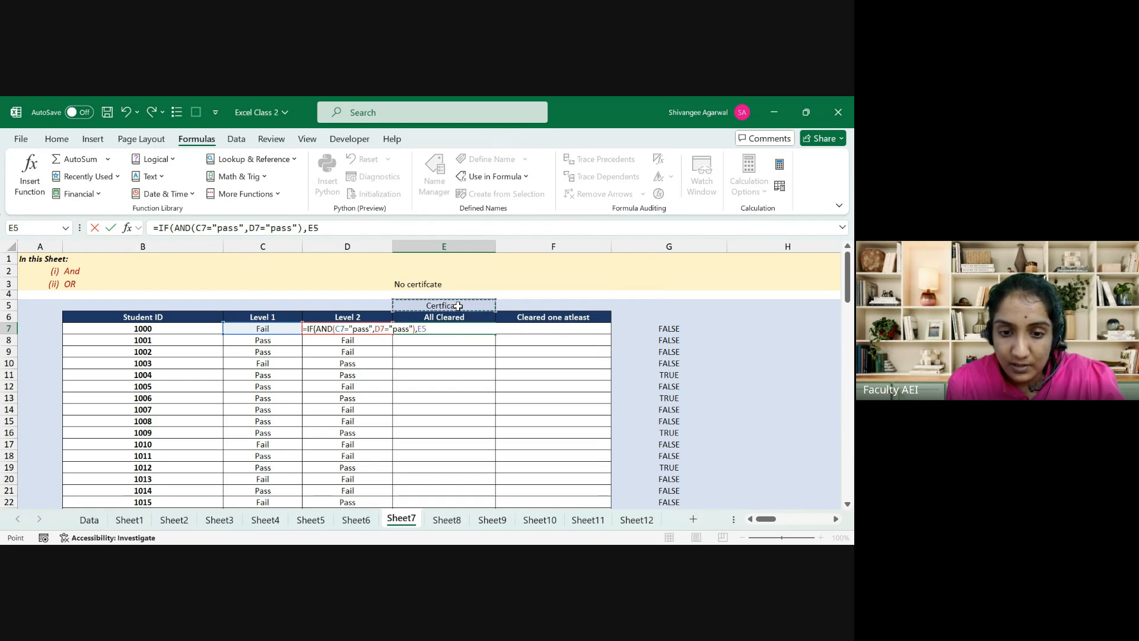
key(F4)
text(,)
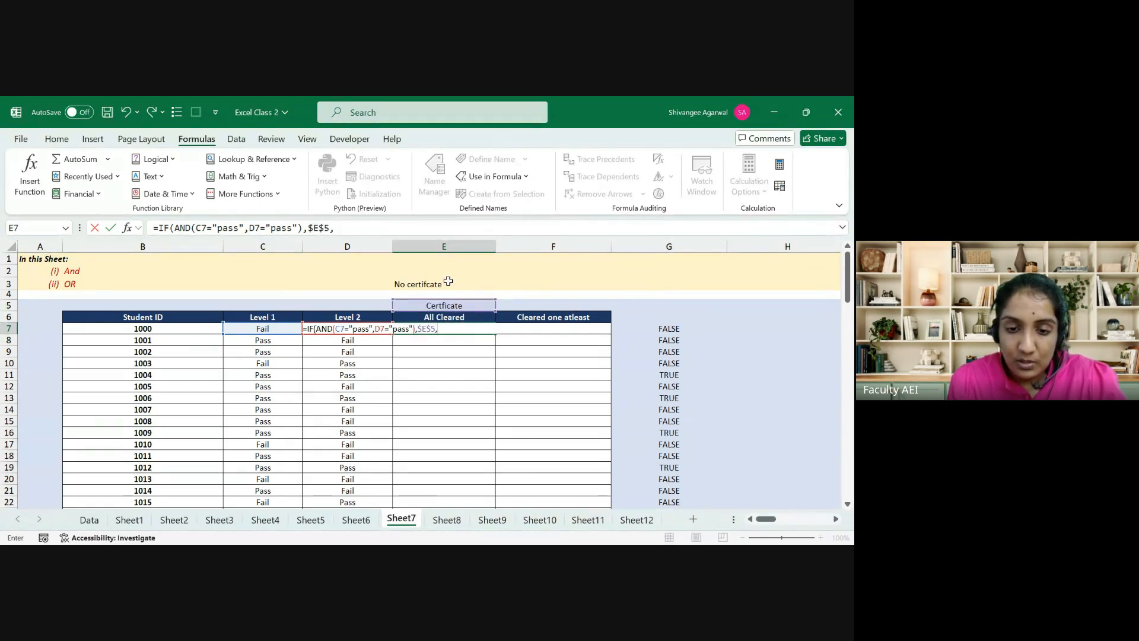
click(448, 282)
text())
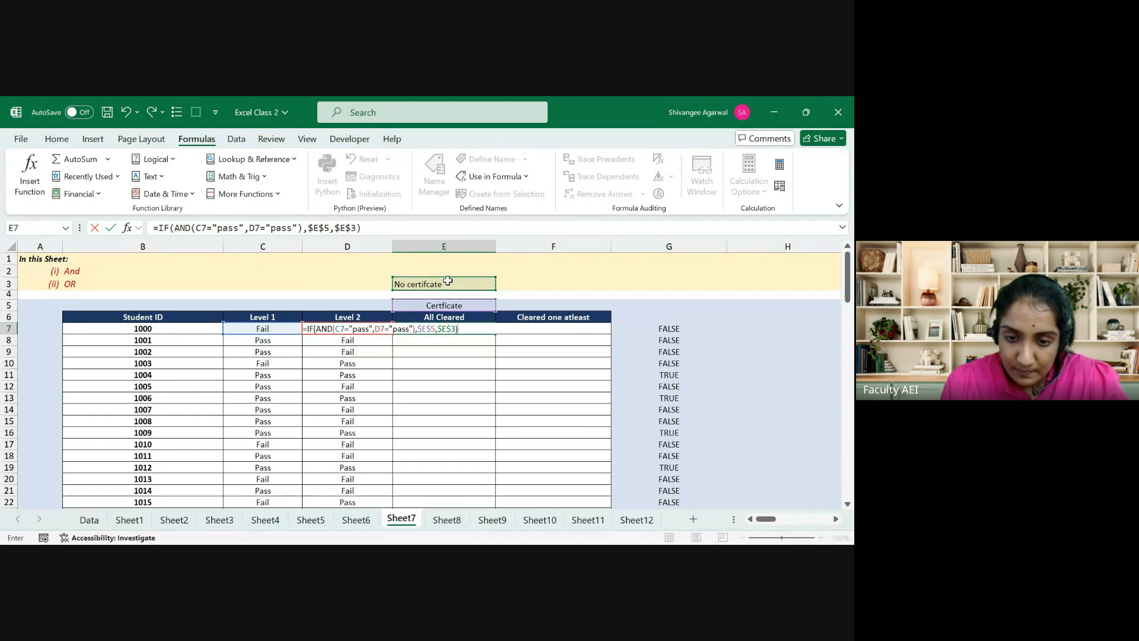
key(Return)
Step: Fill the IF(AND) formula down from E7 to the table's last row
key(Left)
key(ctrl+Down)
key(Right)
key(ctrl+shift+Up)
key(ctrl+d)
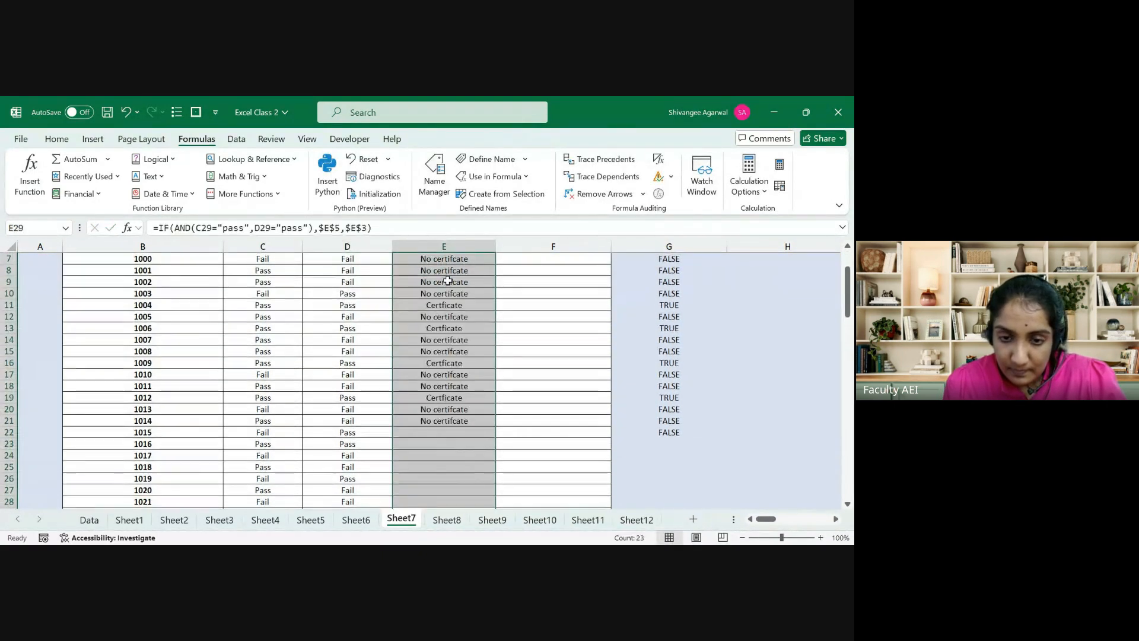
key(ctrl+Up)
Step: Select rows 11, 13 and 16 across E:G to compare certificates with TRUE results
scroll(448, 282, up, 1)
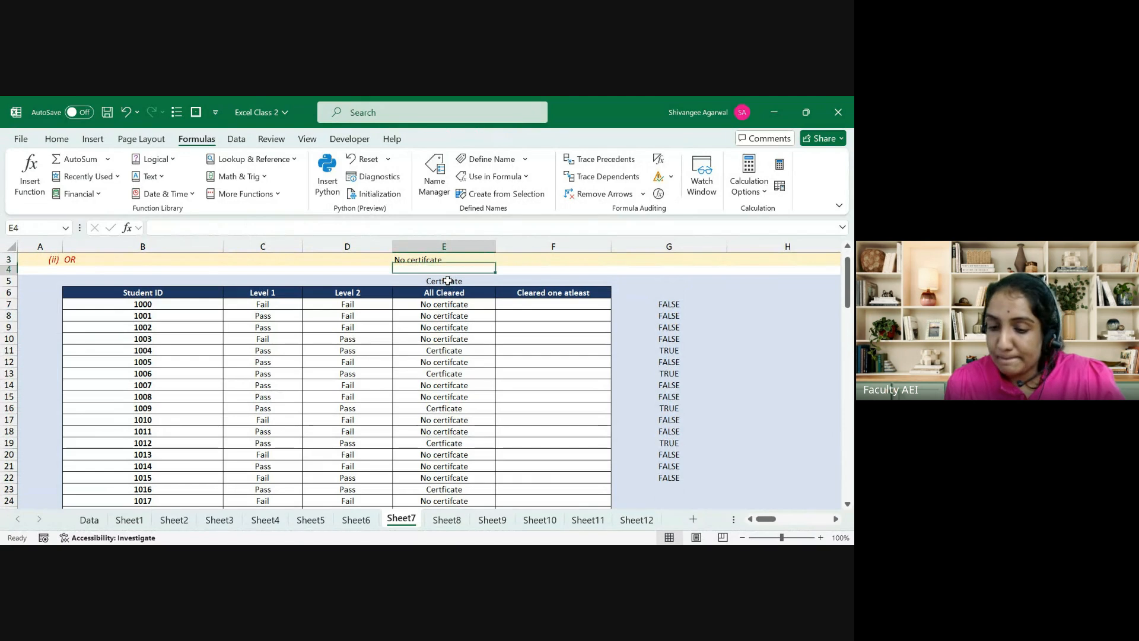
key(Down)
key(Down)
key(Down)
key(Down)
key(Down)
key(Down)
key(shift+Right)
key(shift+Right)
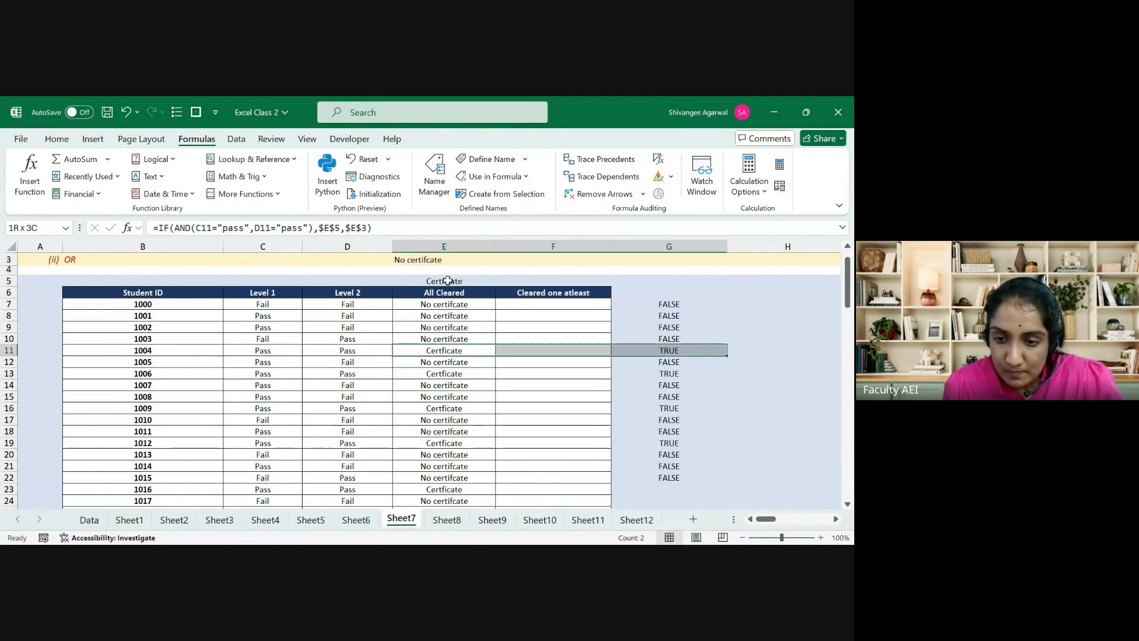
drag(448, 374, 658, 369)
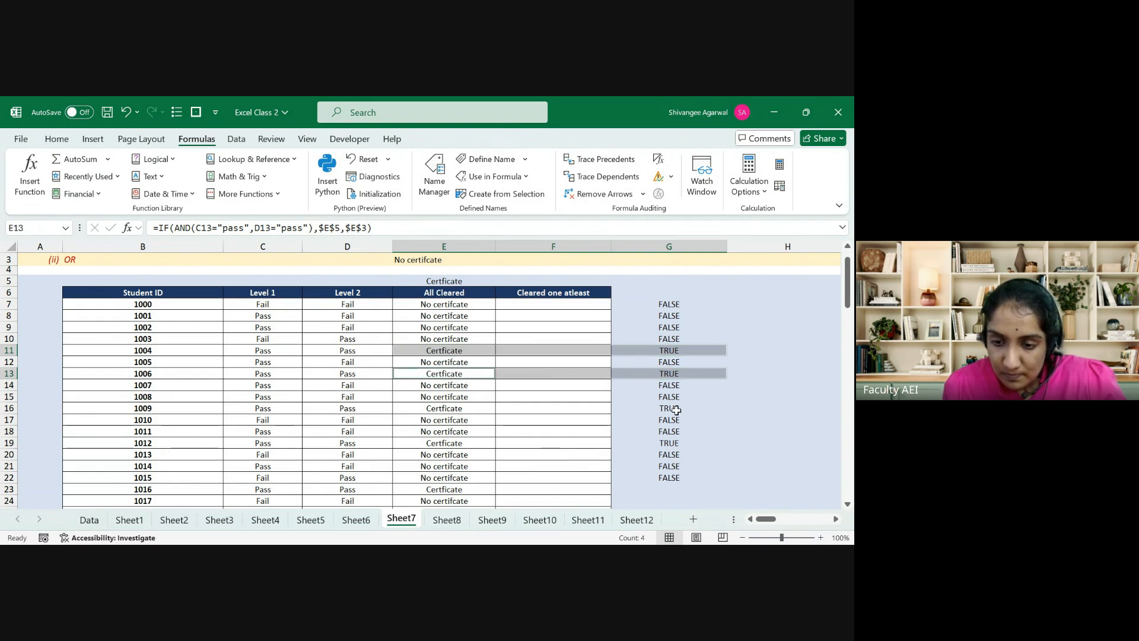
drag(676, 409, 456, 408)
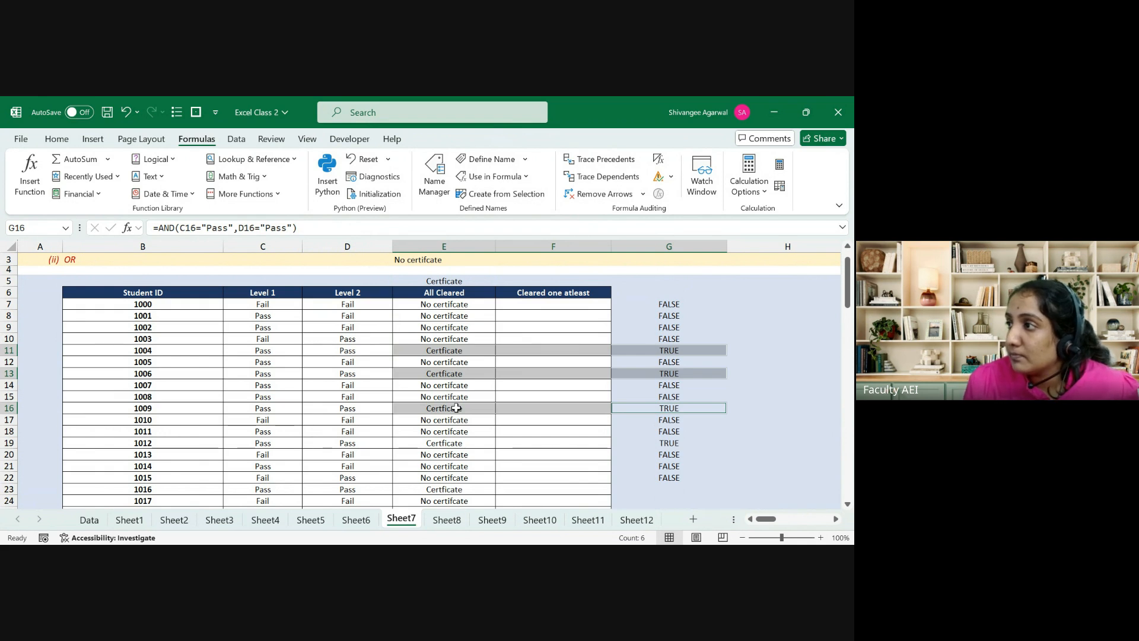
click(456, 408)
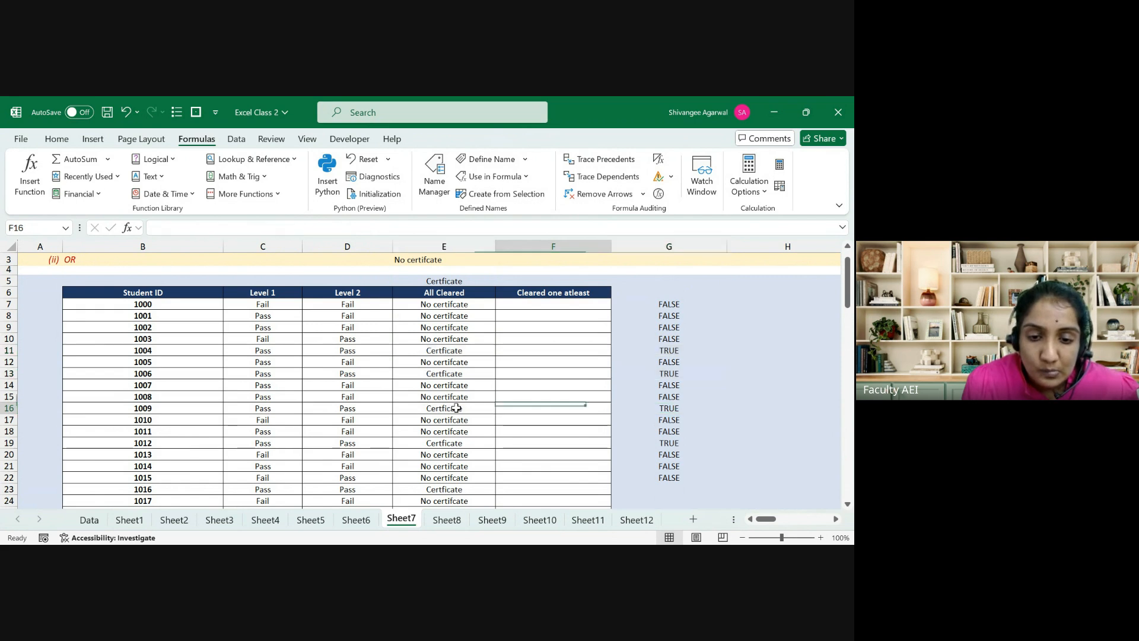
Step: Start a new =IF( formula in cell H7
key(Left)
key(Up)
key(Up)
key(Up)
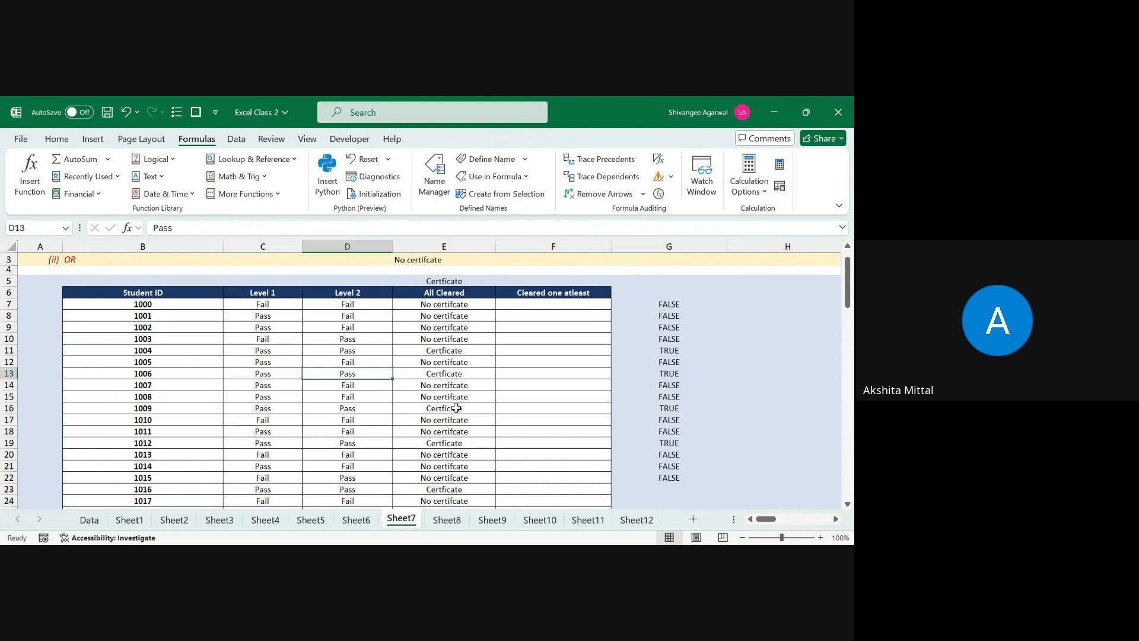
key(Right)
key(Right)
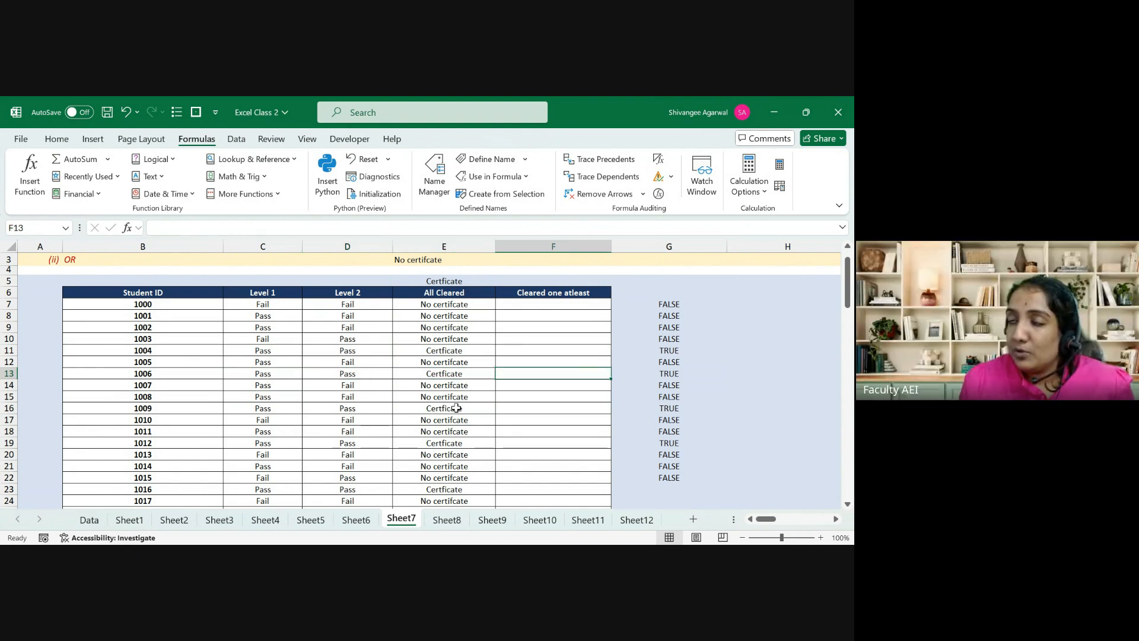
key(Left)
key(Up)
key(Up)
key(Up)
key(Up)
key(Up)
key(Up)
key(Up)
key(Up)
key(Right)
key(Right)
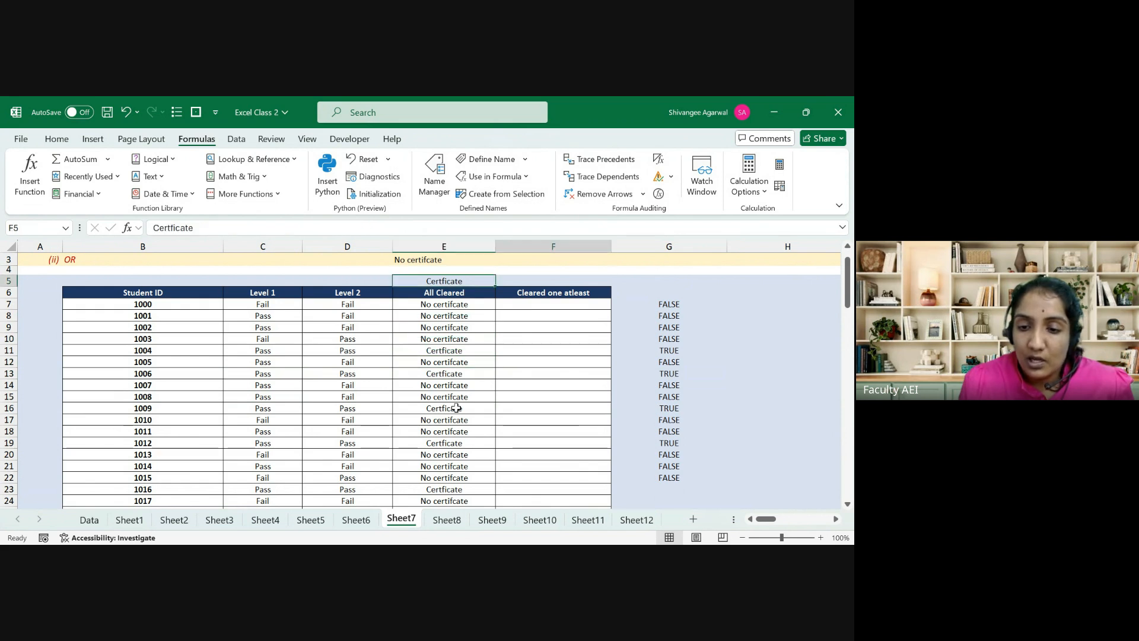
key(Down)
key(Down)
key(Right)
text(=IF()
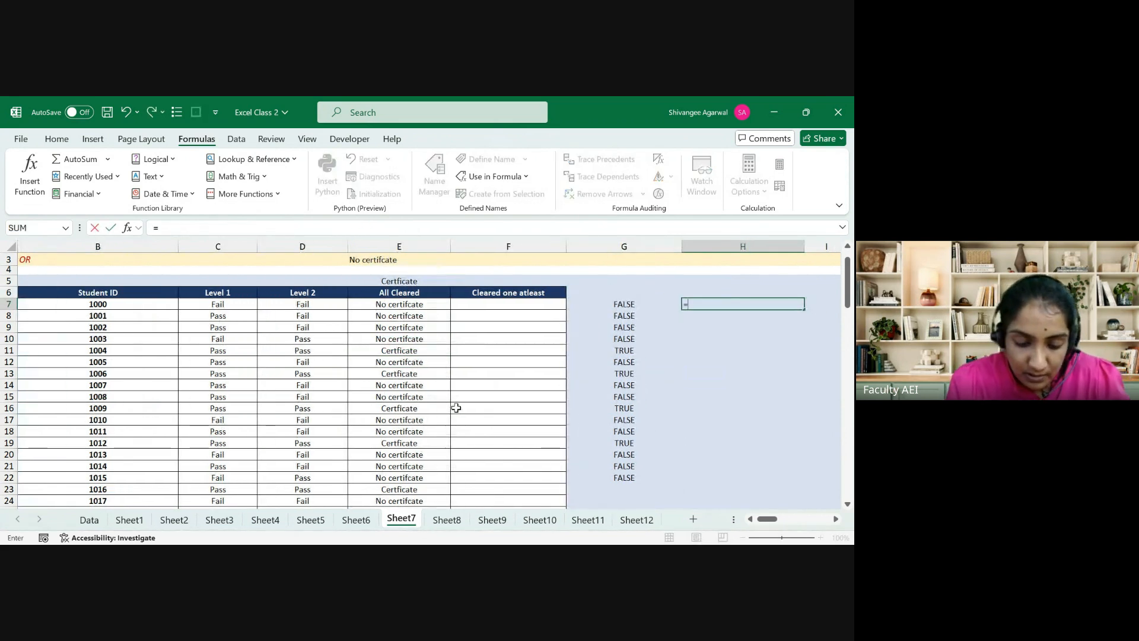
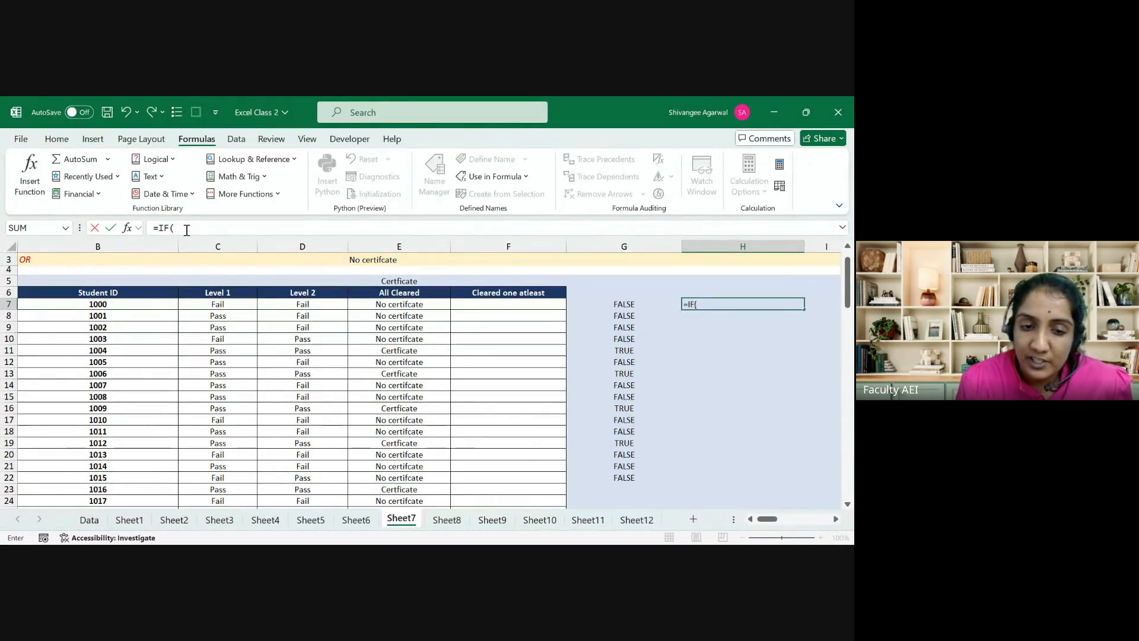
Step: Build the AND test in H7 checking that C7 and D7 both equal "pass"
text(and()
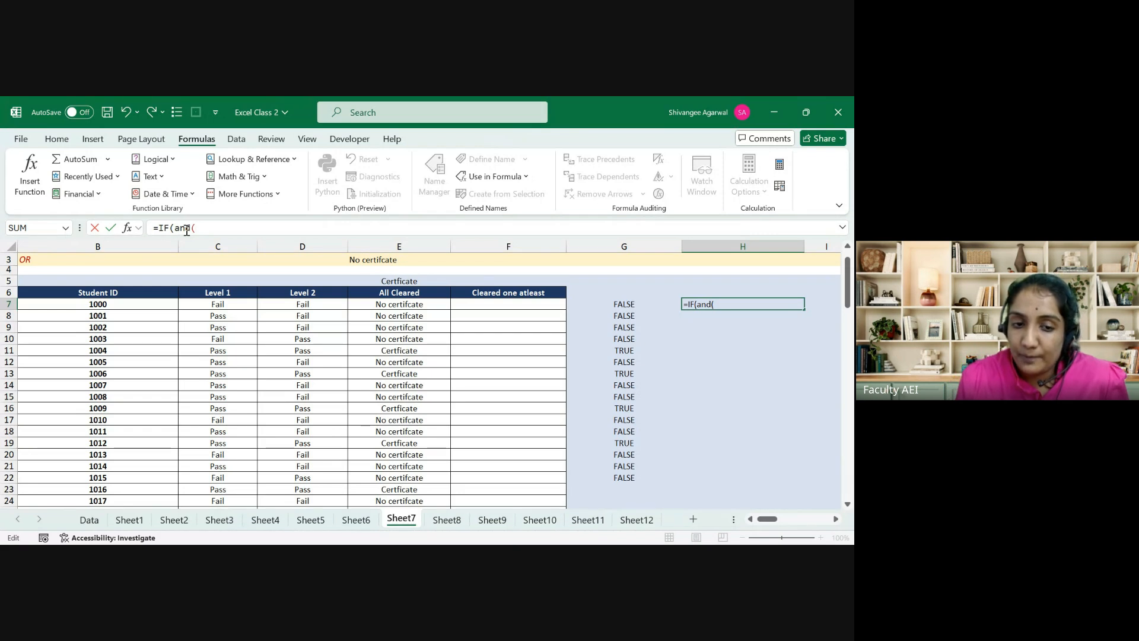
click(211, 305)
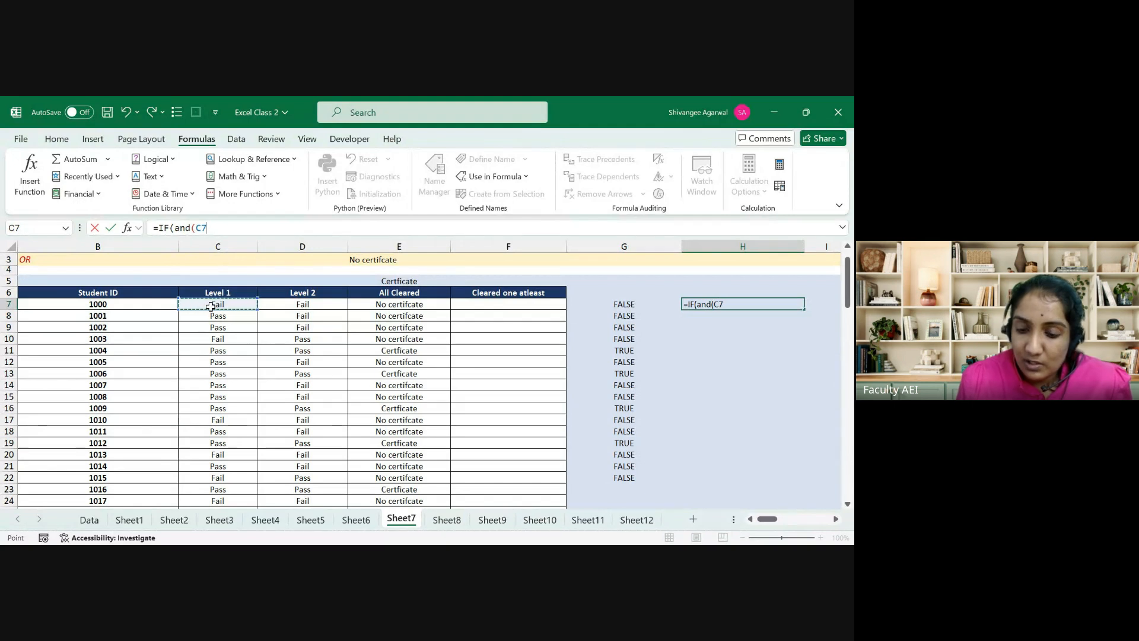
text(=)
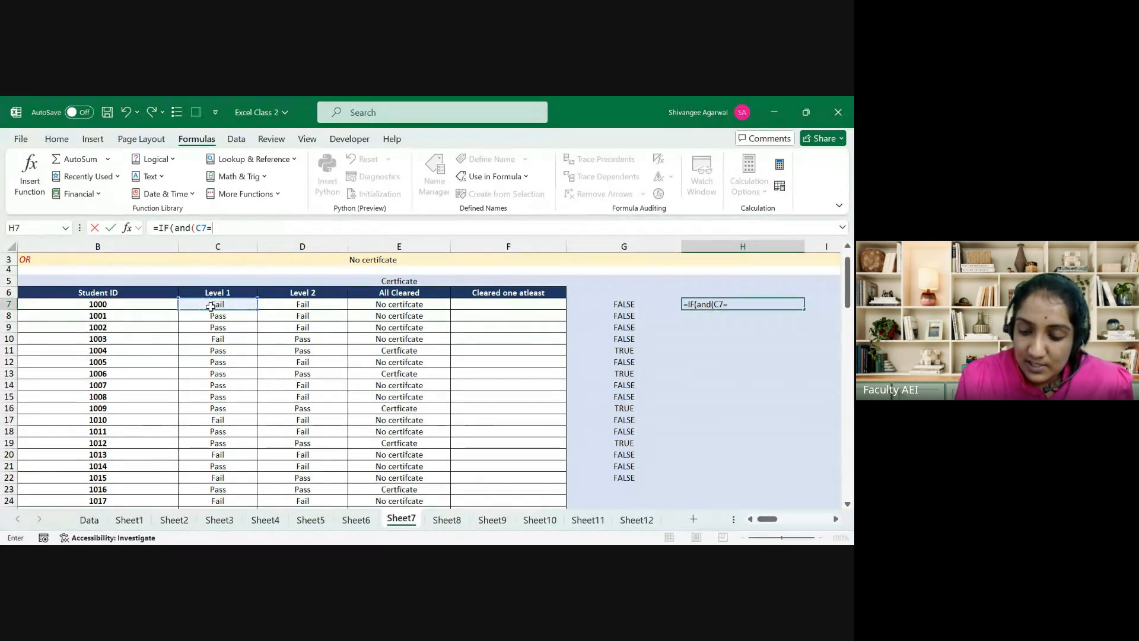
text("pass)
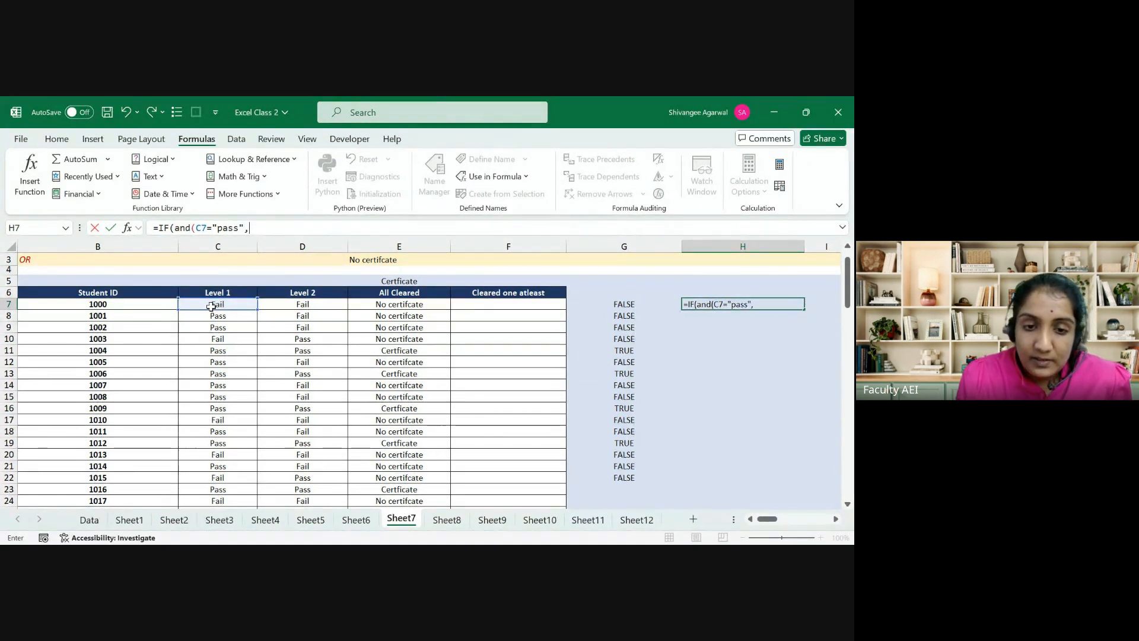
text(",)
click(296, 306)
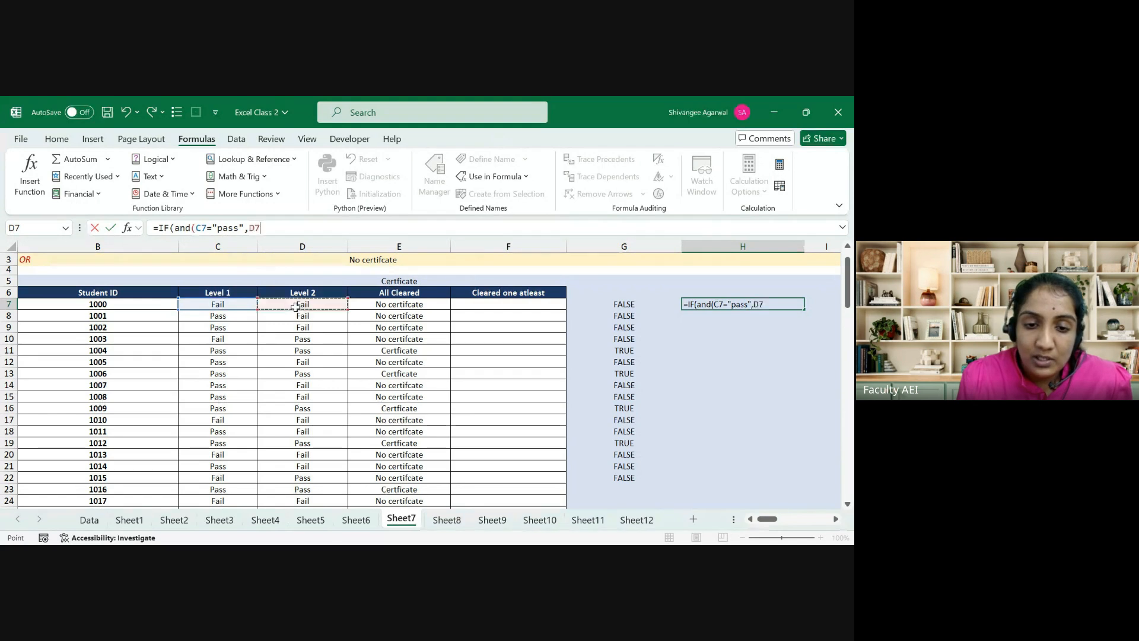
text(=)
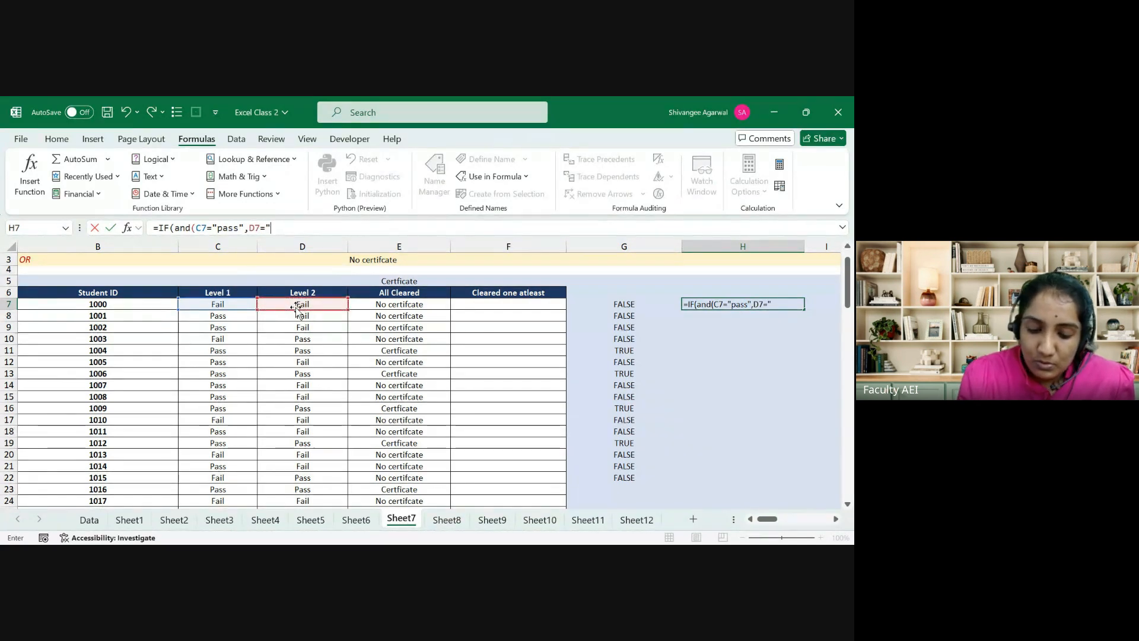
text("pass)
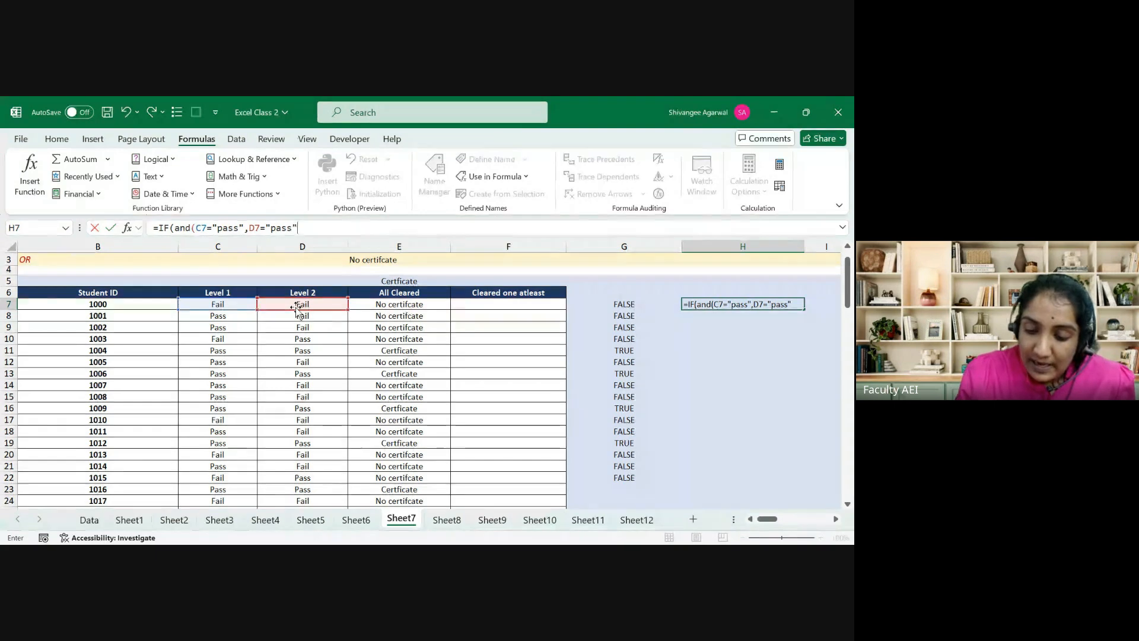
text("))
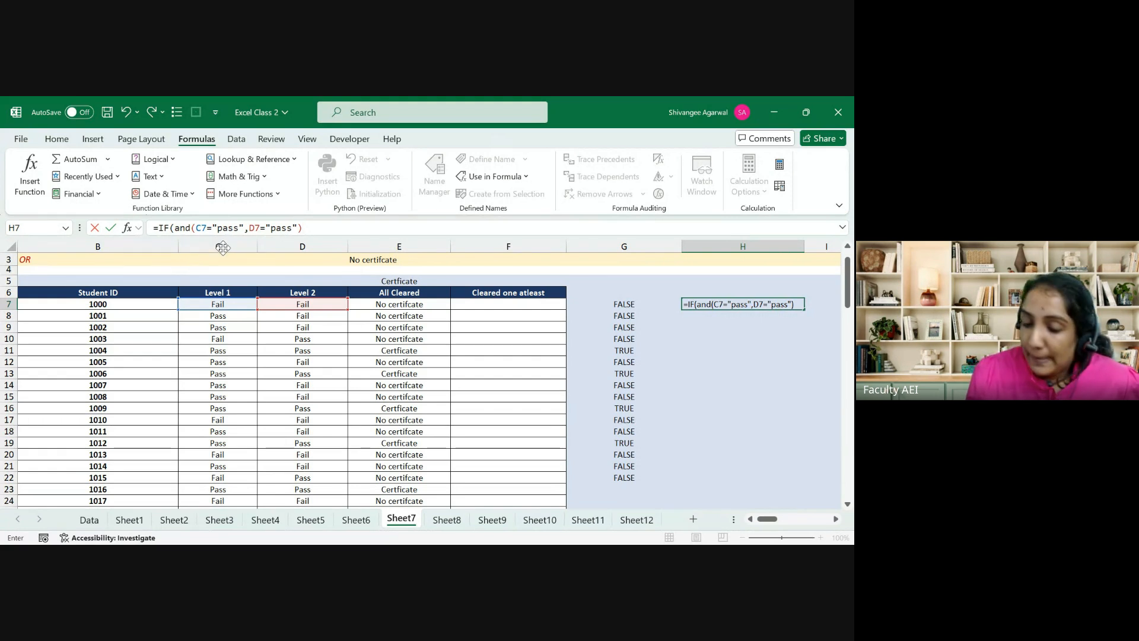
text(,)
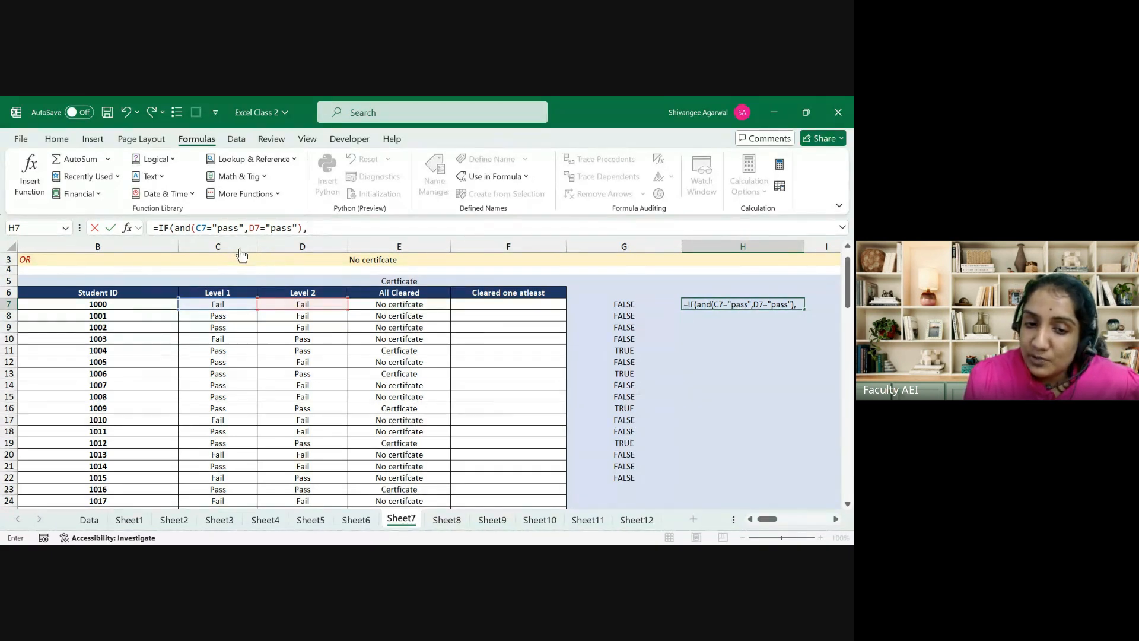
Step: Return absolute $E$5 when true and $E$3 otherwise, confirming H7's formula
click(407, 281)
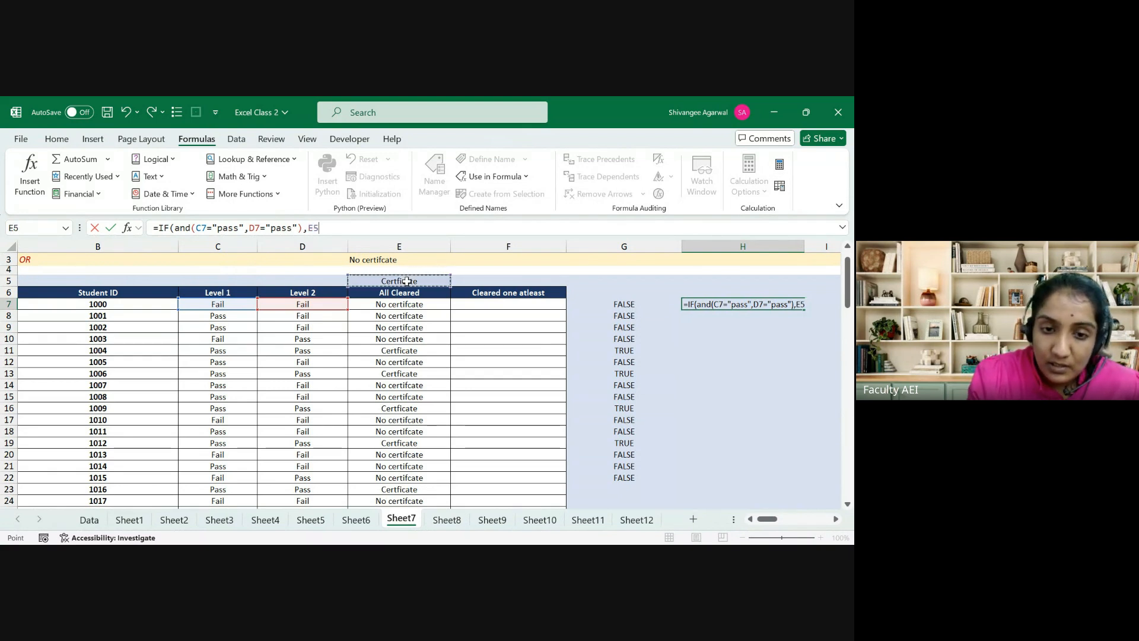
key(F4)
text(,)
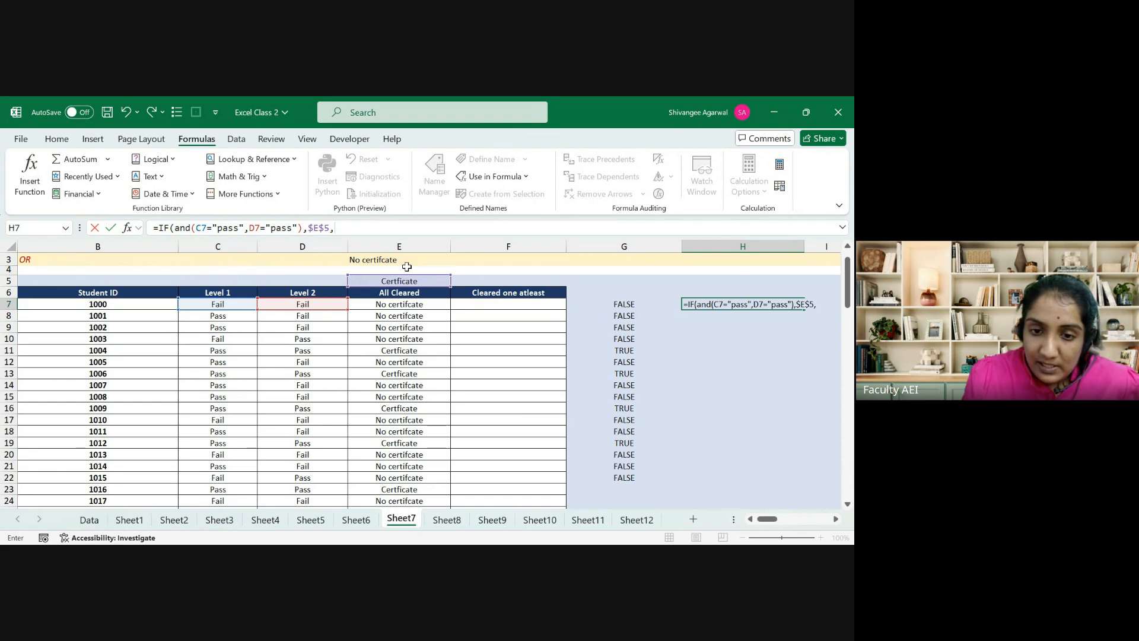
click(408, 260)
key(F4)
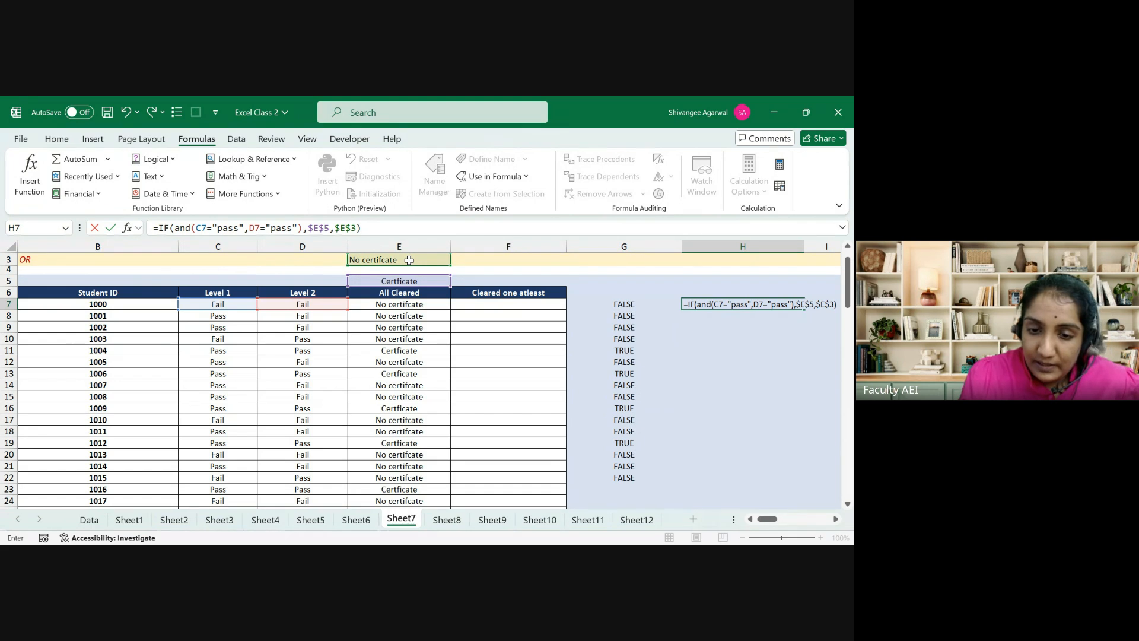
key(Return)
key(Up)
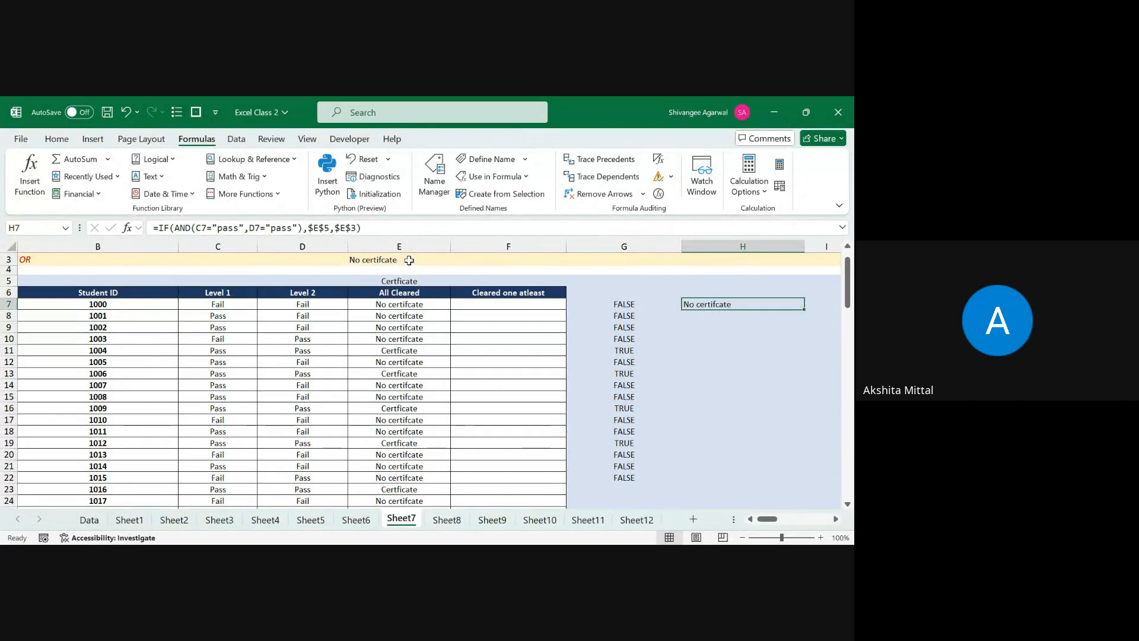
Step: Review the finished H7 formula in the formula bar
scroll(409, 260, right, 3)
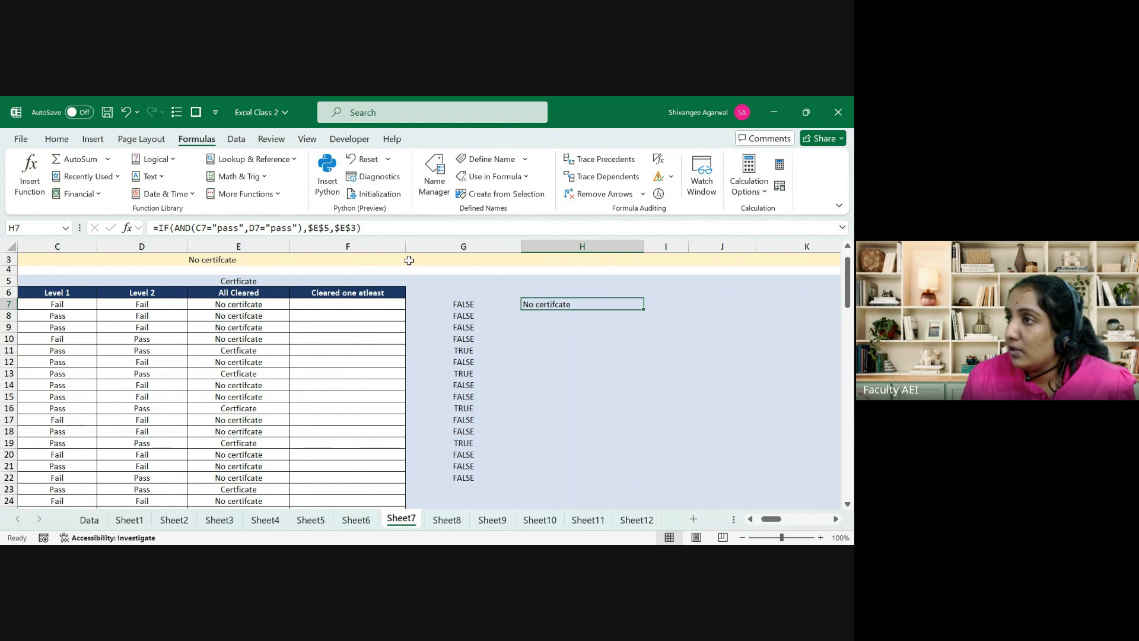
click(299, 227)
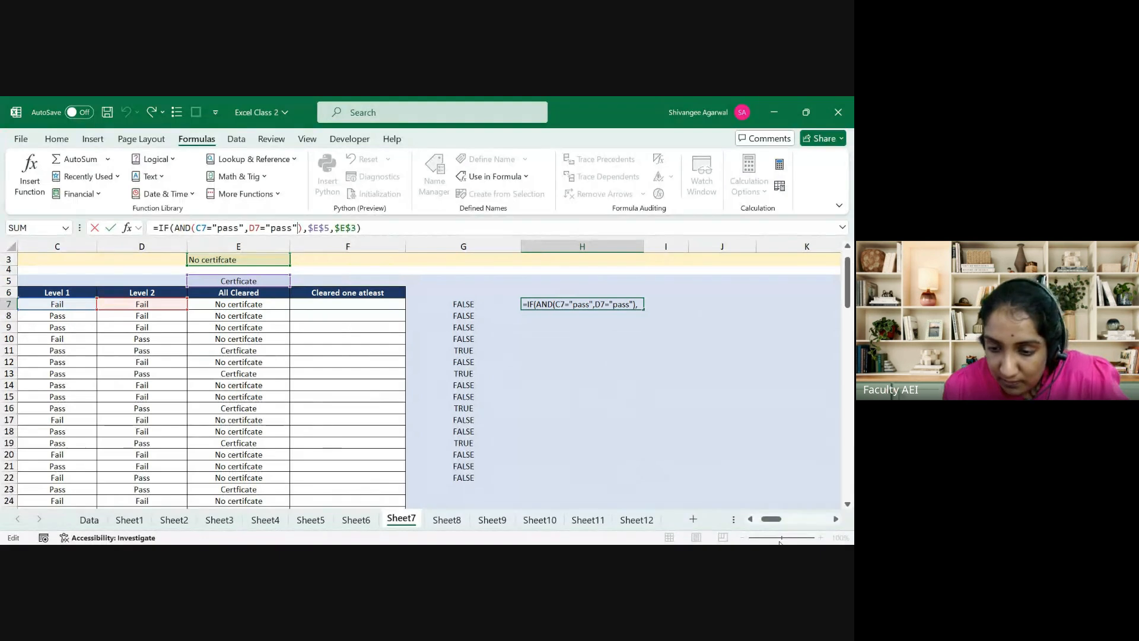
drag(774, 522, 745, 523)
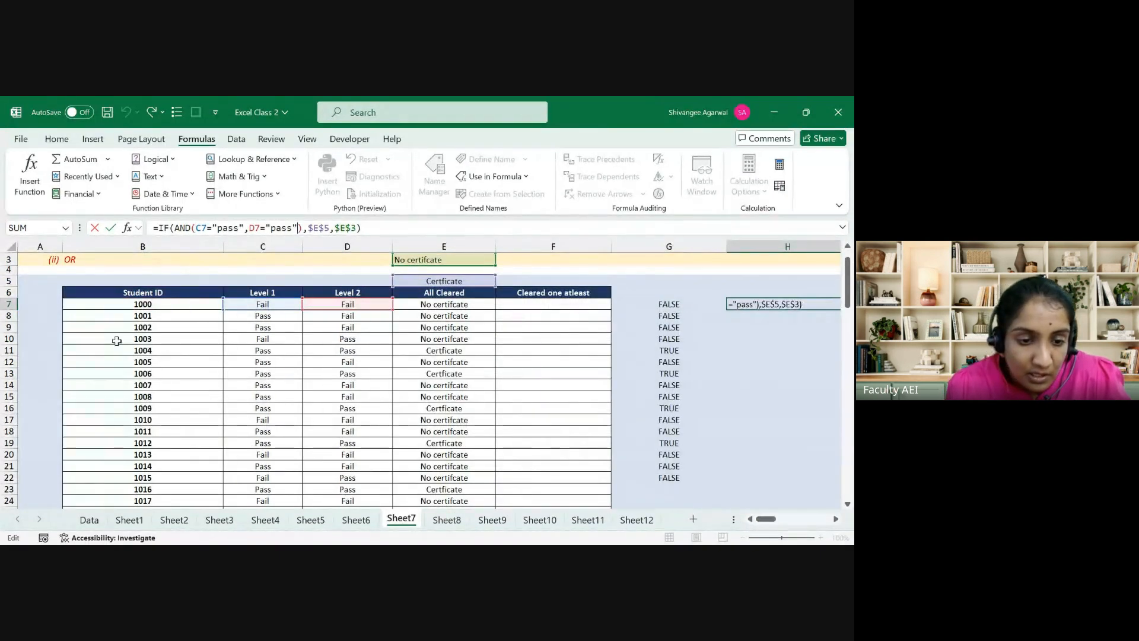
click(130, 307)
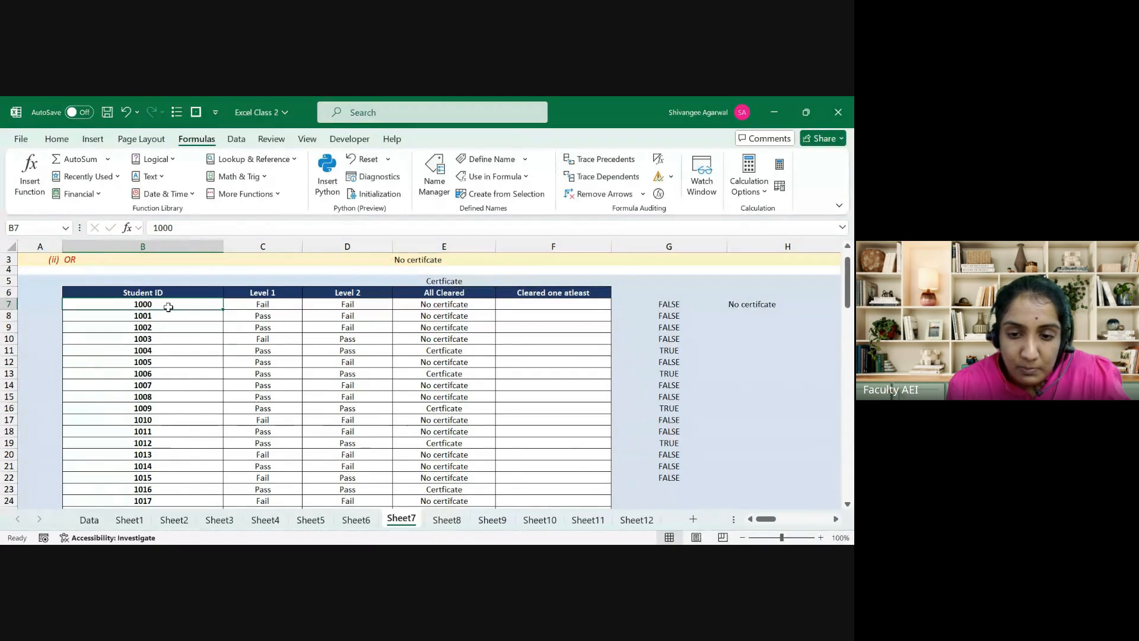
Step: Add a third condition B7>1005 inside the AND of E7's formula
click(407, 305)
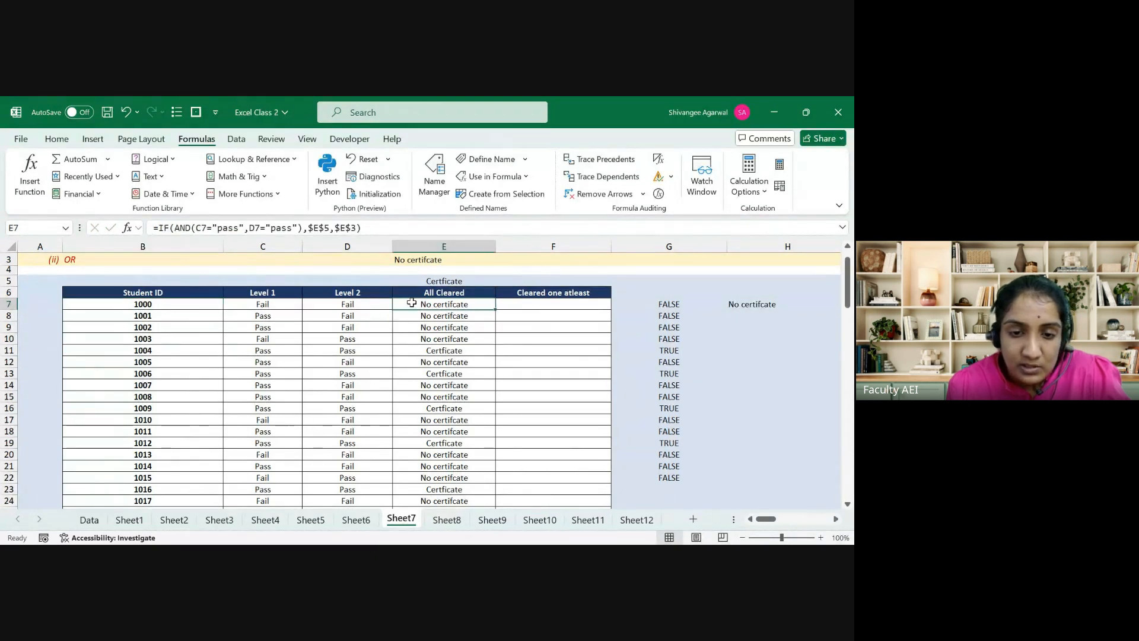
click(297, 228)
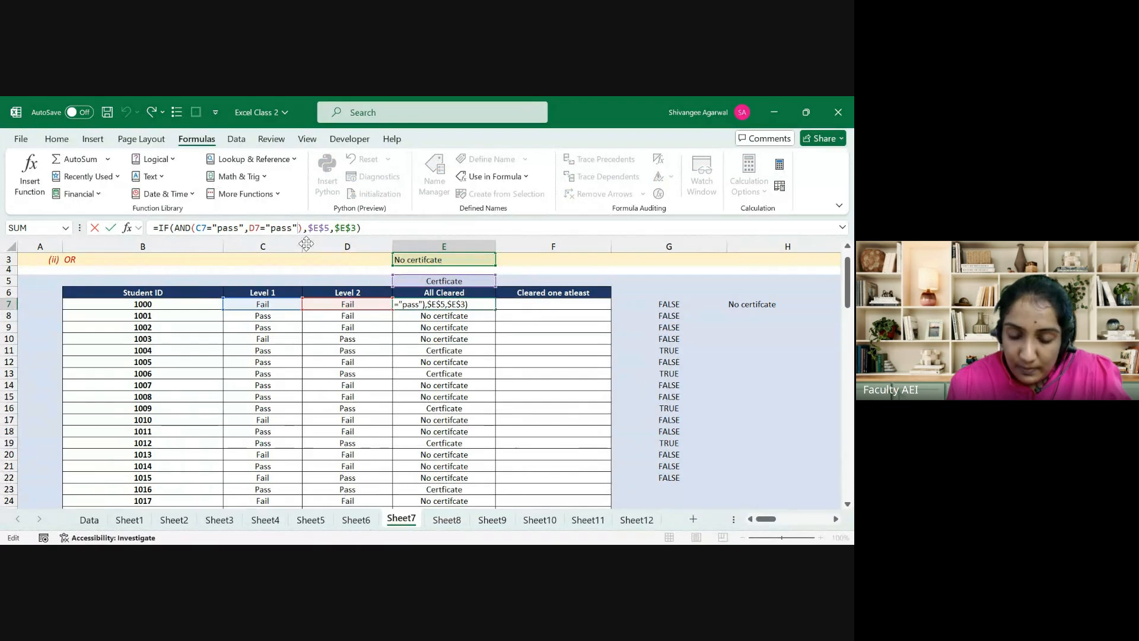
text(,)
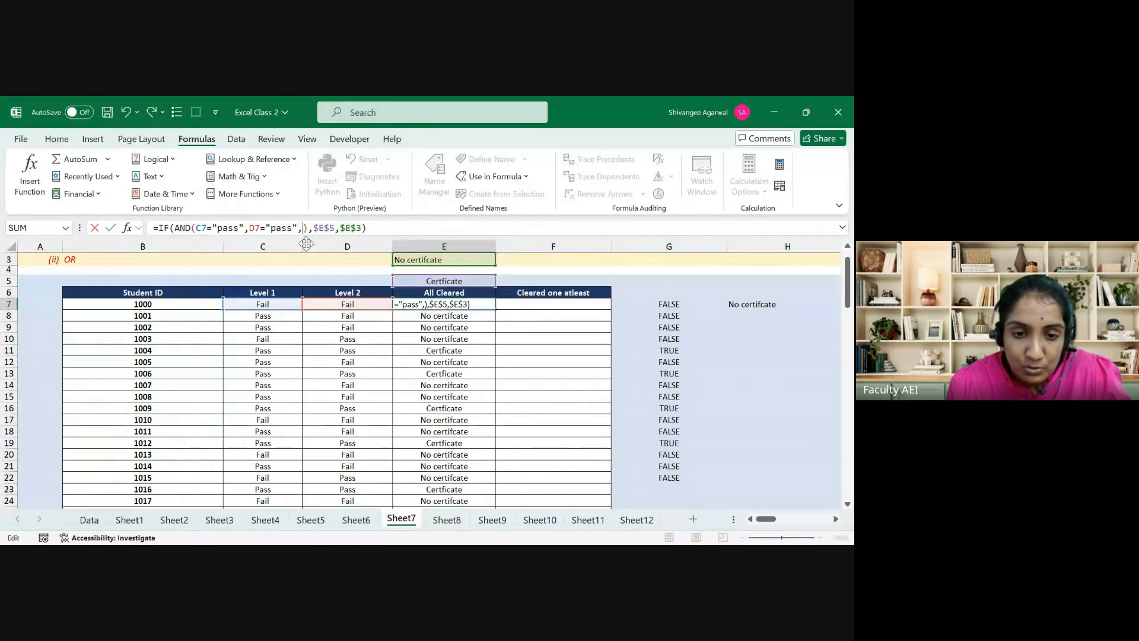
click(190, 306)
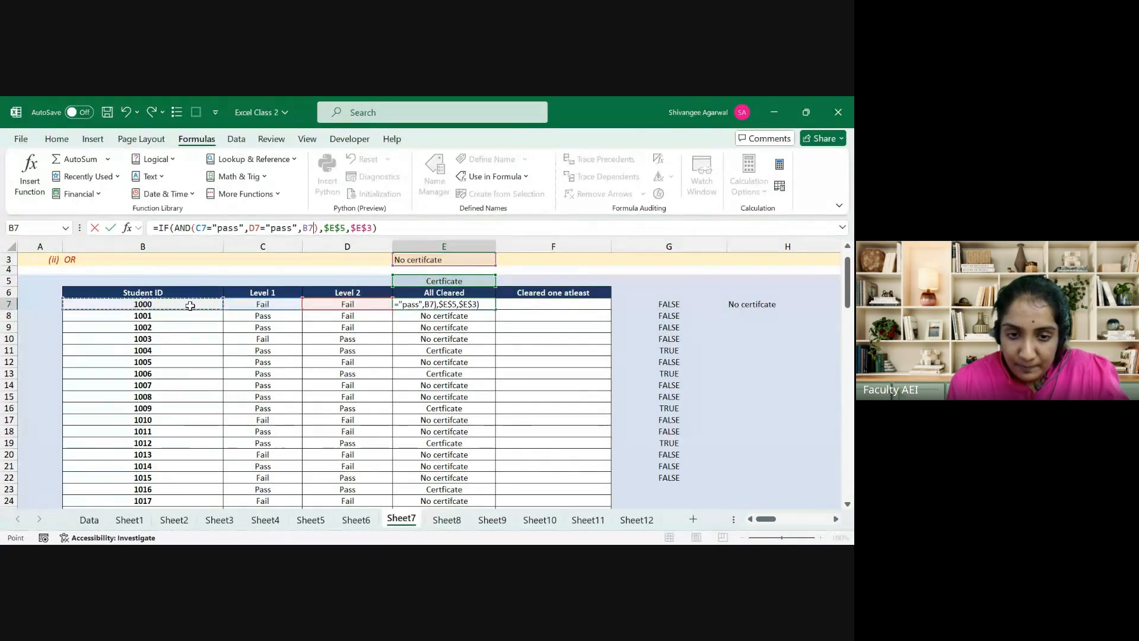
text(<)
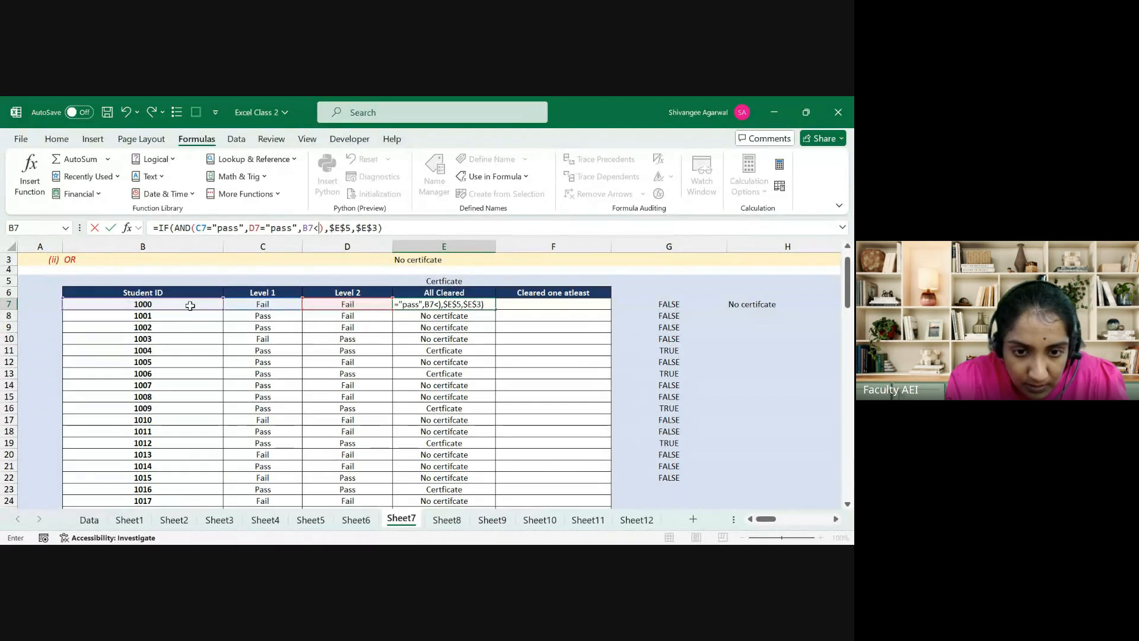
text(1)
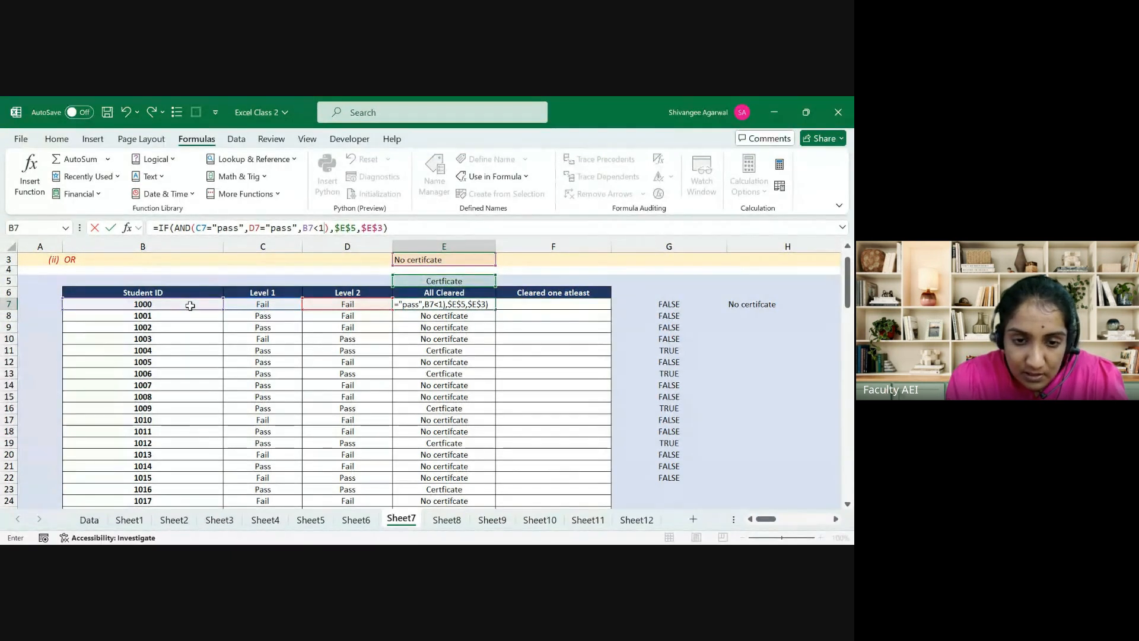
key(BackSpace)
key(BackSpace)
text(>1005)
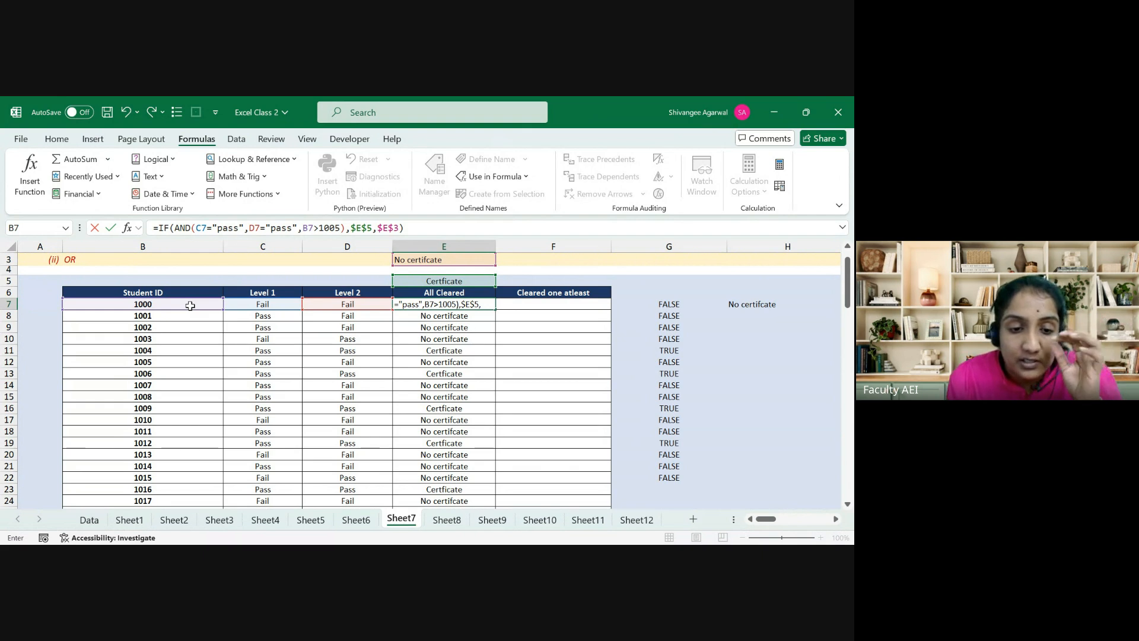
key(ctrl+Return)
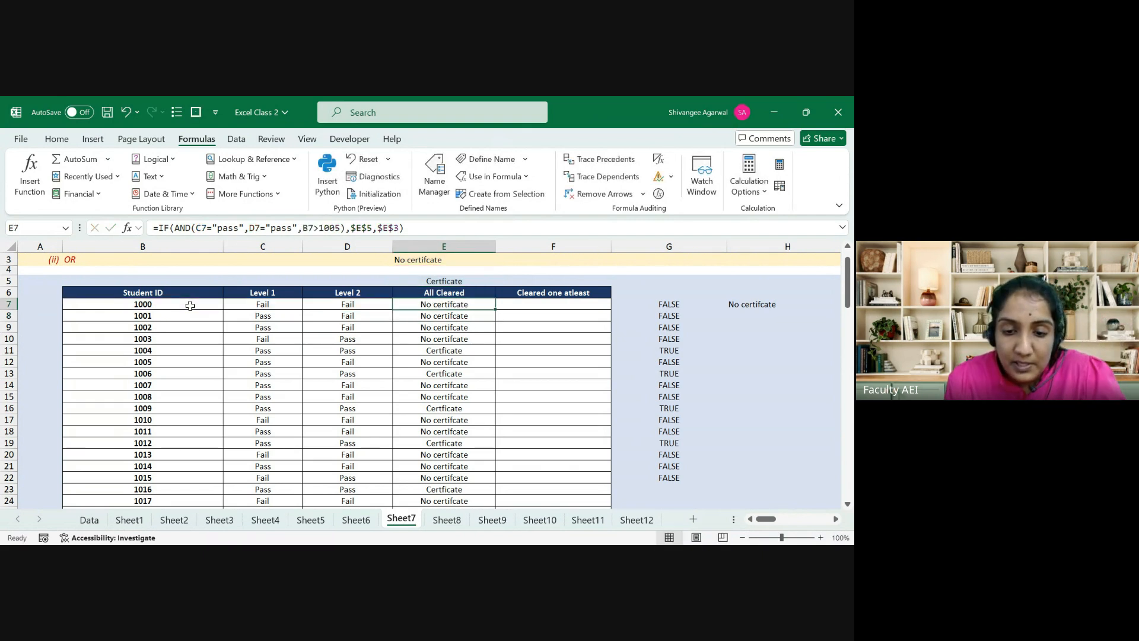
Step: Fill E7's revised formula down column E and check row 11's result
key(ctrl+shift+Down)
key(ctrl+d)
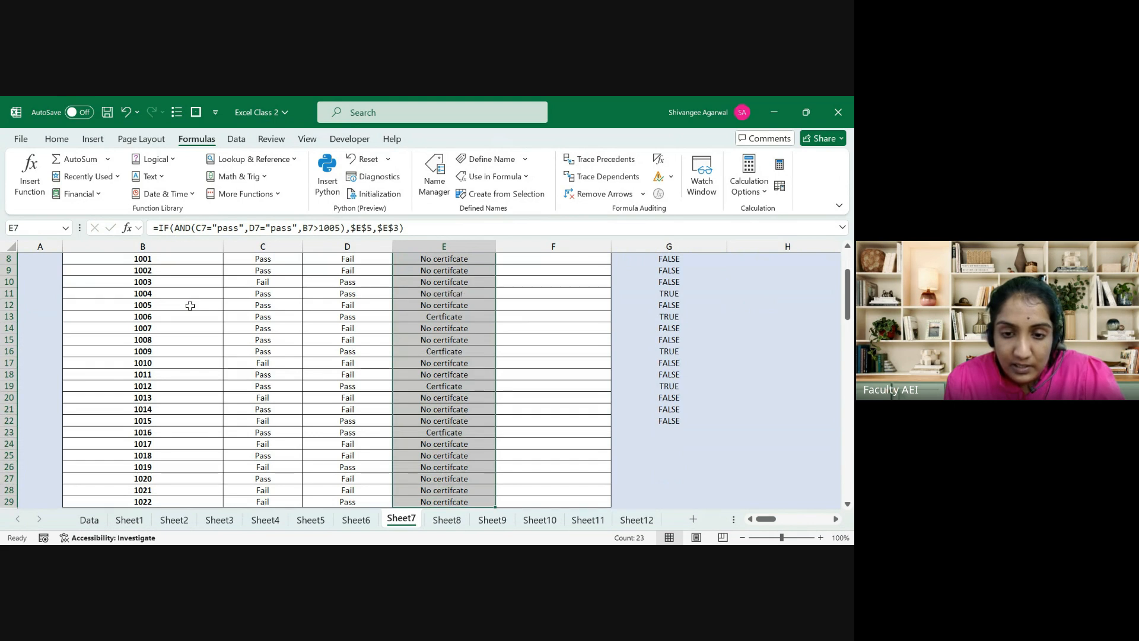
click(421, 294)
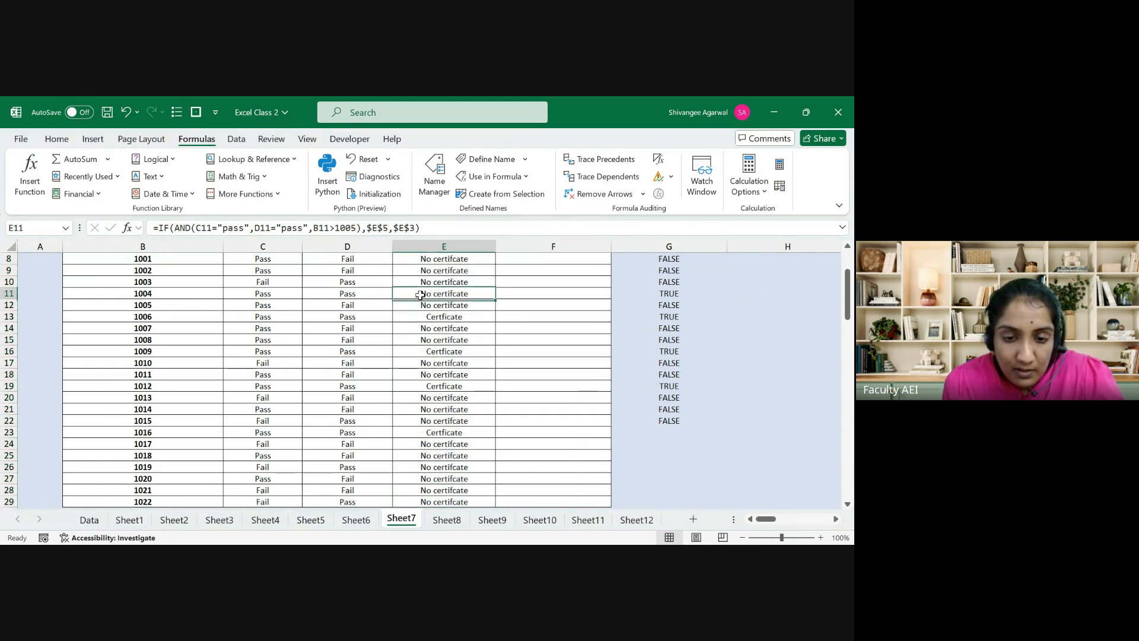
key(ctrl+shift+Left)
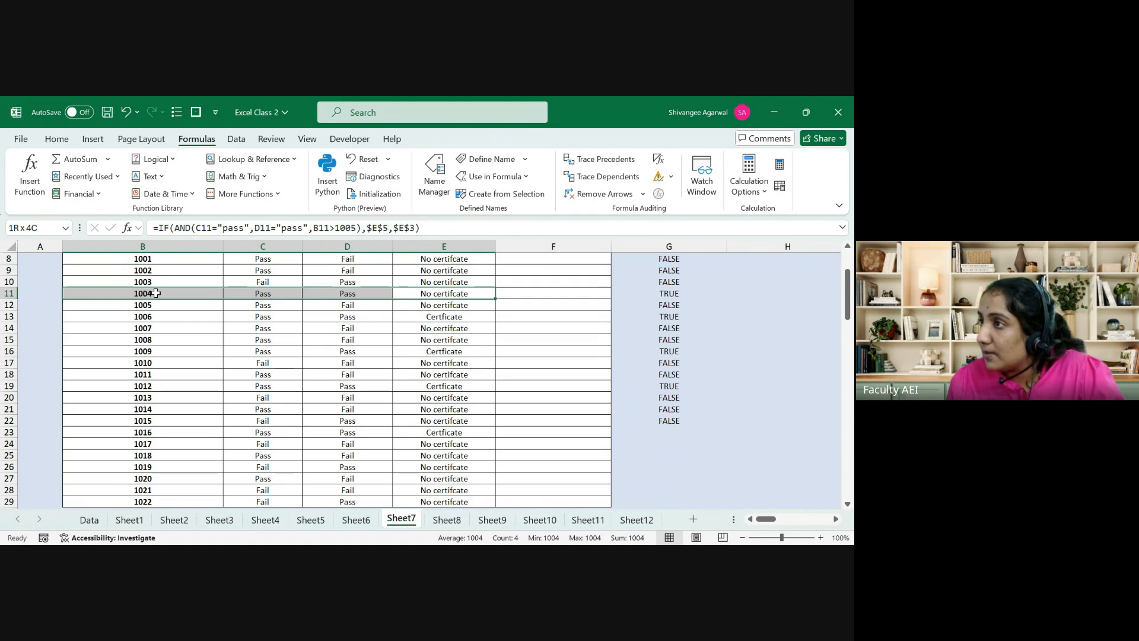
Step: Return to E7 and highlight AND(C7="pass",D7="pass",B7>1005) in the formula bar
key(Right)
key(Left)
key(Up)
key(Up)
key(Up)
key(Up)
key(Up)
key(Up)
key(Up)
key(Up)
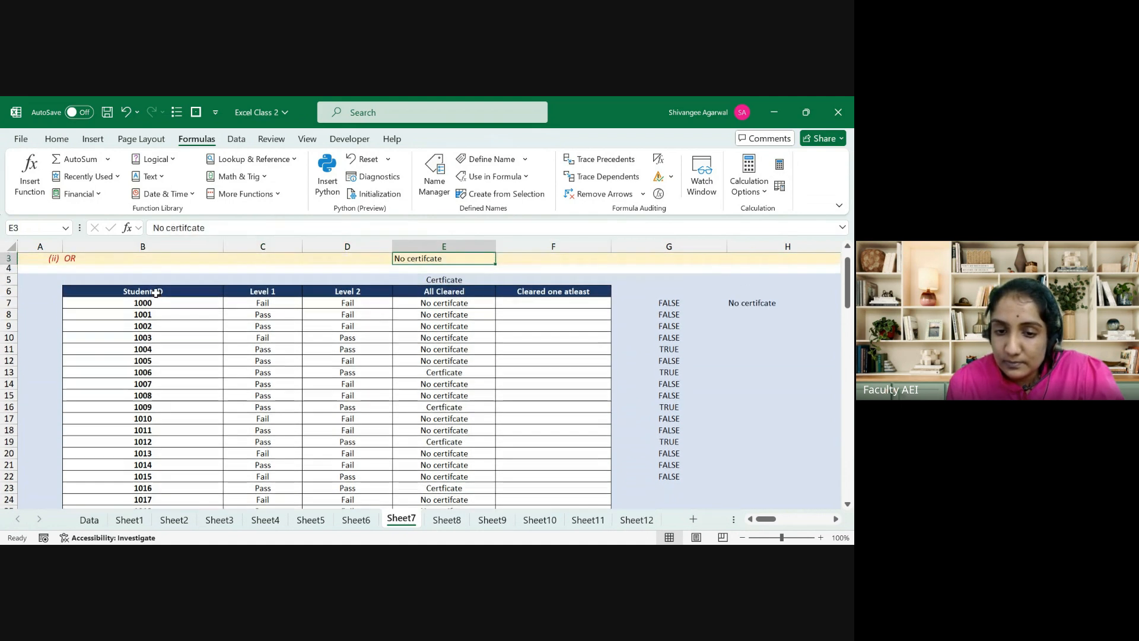
key(Down)
key(Down)
key(Down)
key(Down)
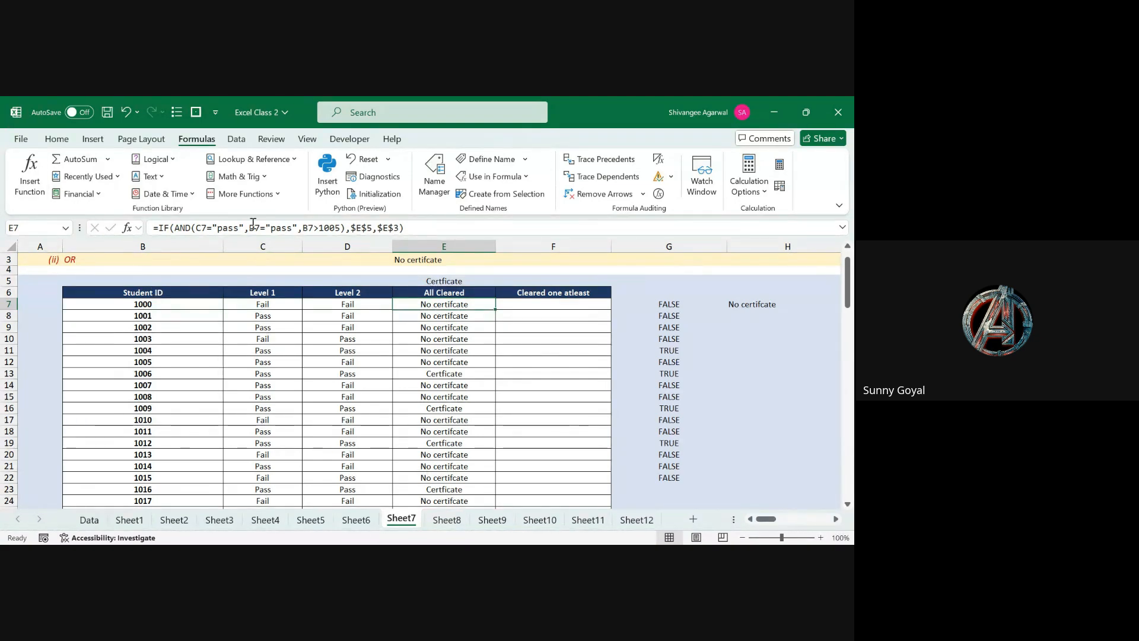
drag(345, 228, 175, 233)
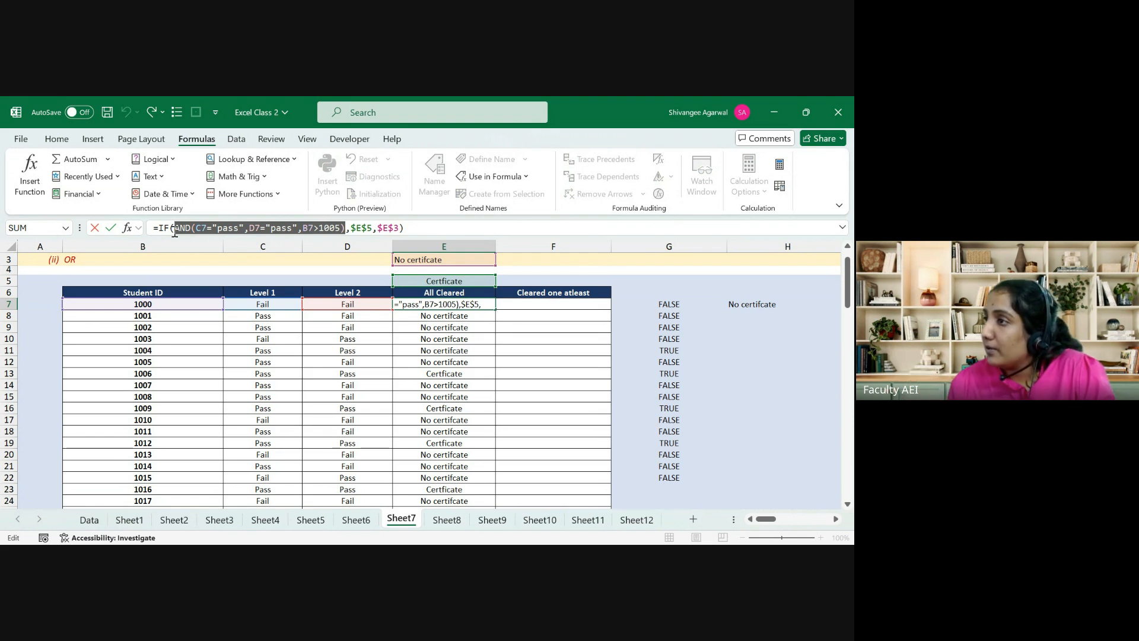
Step: Undo the B7>1005 condition in the All Cleared formulas and move to F7
key(Escape)
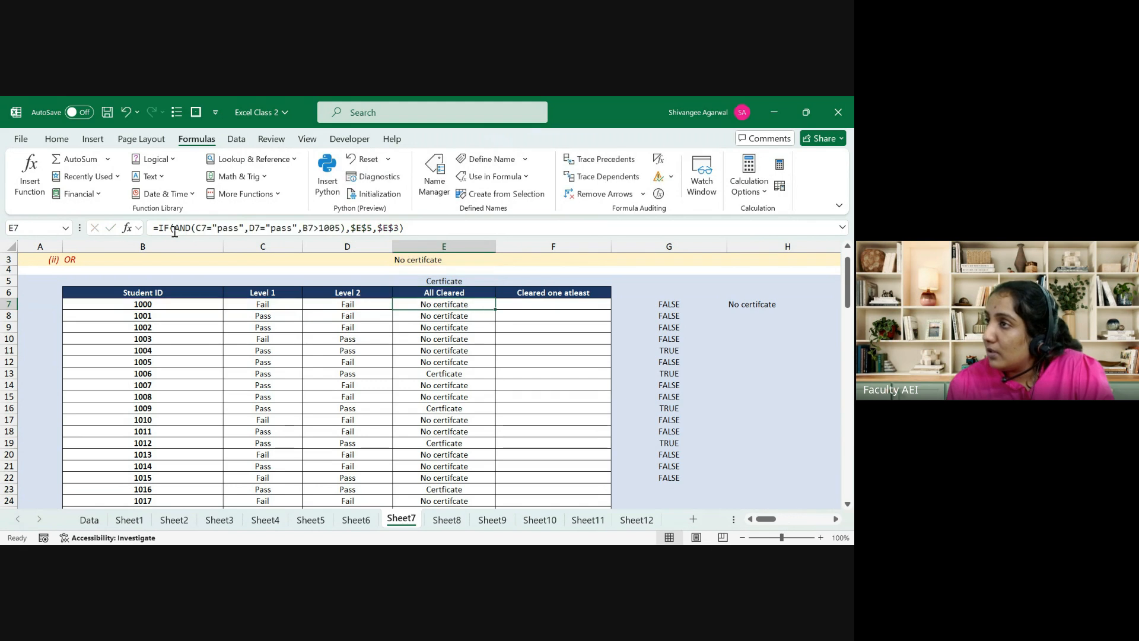
key(Right)
key(Left)
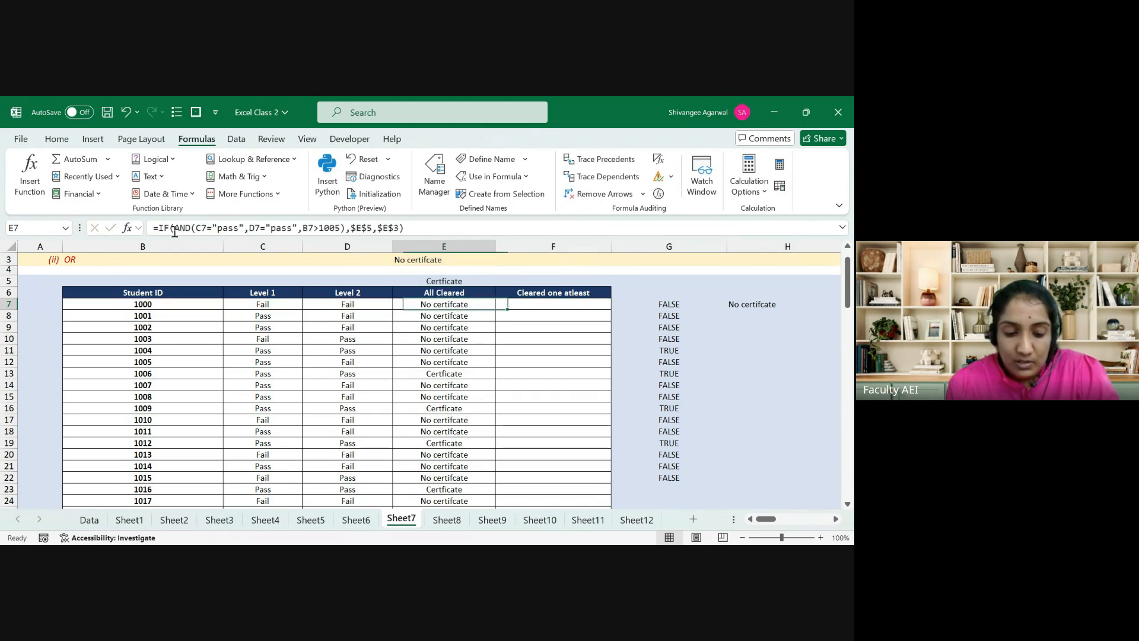
key(ctrl+z)
key(ctrl+z)
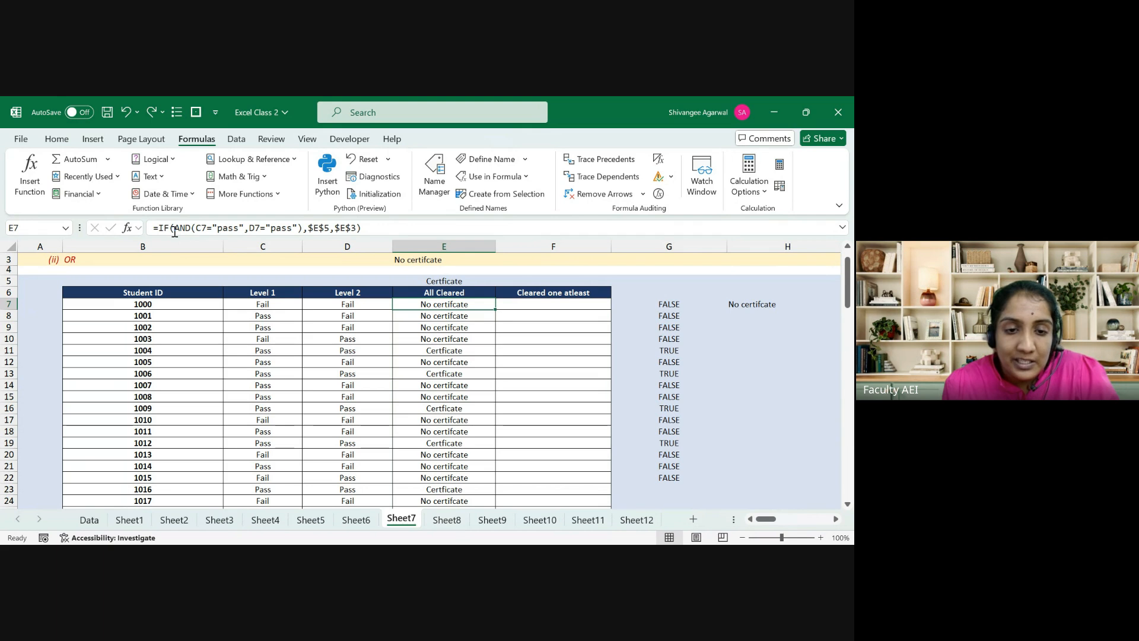
key(Up)
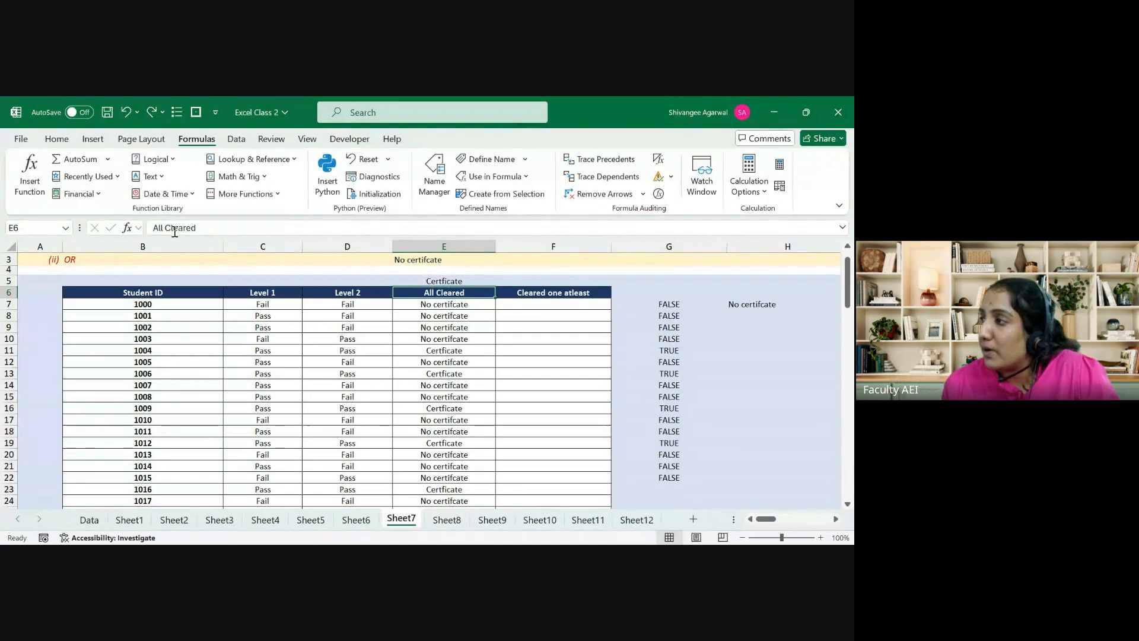
key(Right)
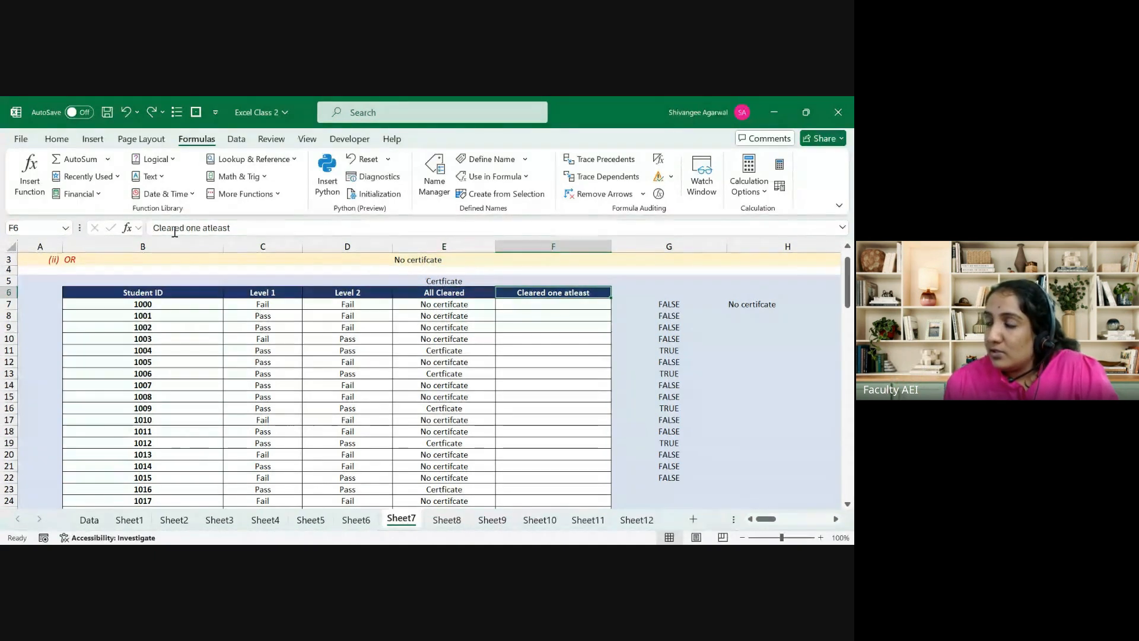
key(Down)
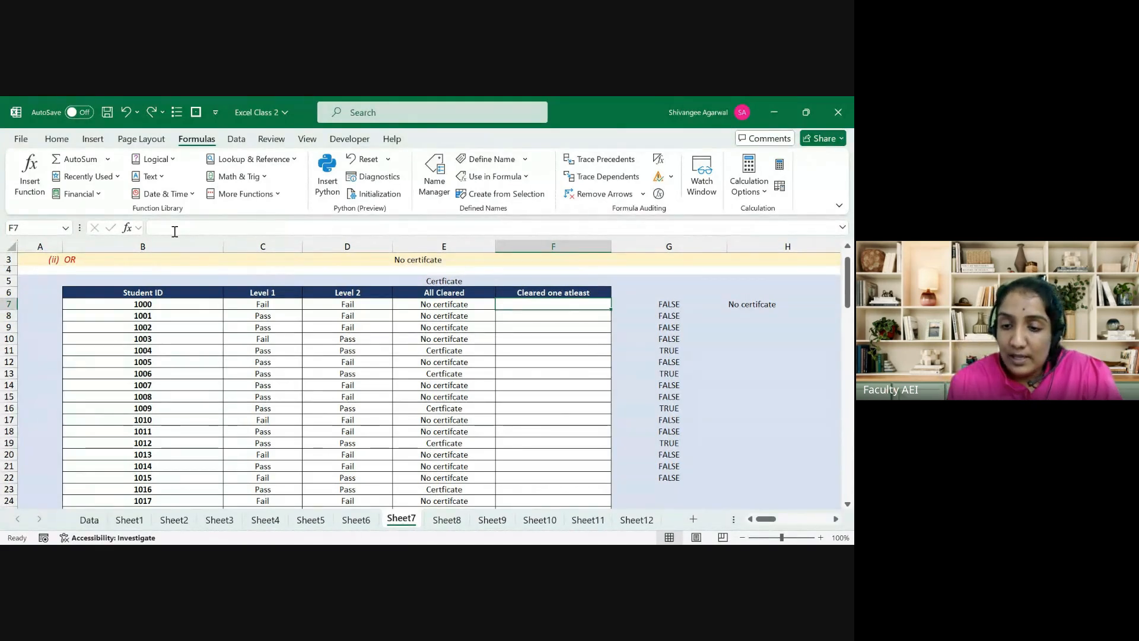
Step: Clear the AND results from G7:G22
key(Right)
key(Right)
key(Left)
key(ctrl+shift+Down)
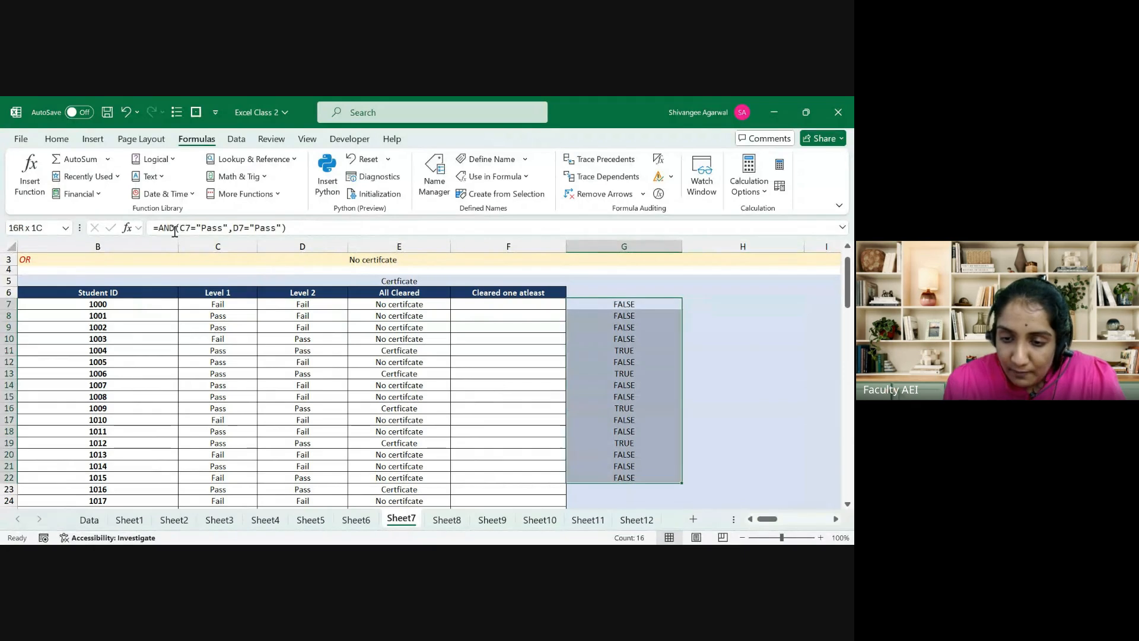
key(Delete)
key(Left)
key(Right)
Step: Abandon a started OR formula and undo to restore the G7:G22 AND results
text(=o)
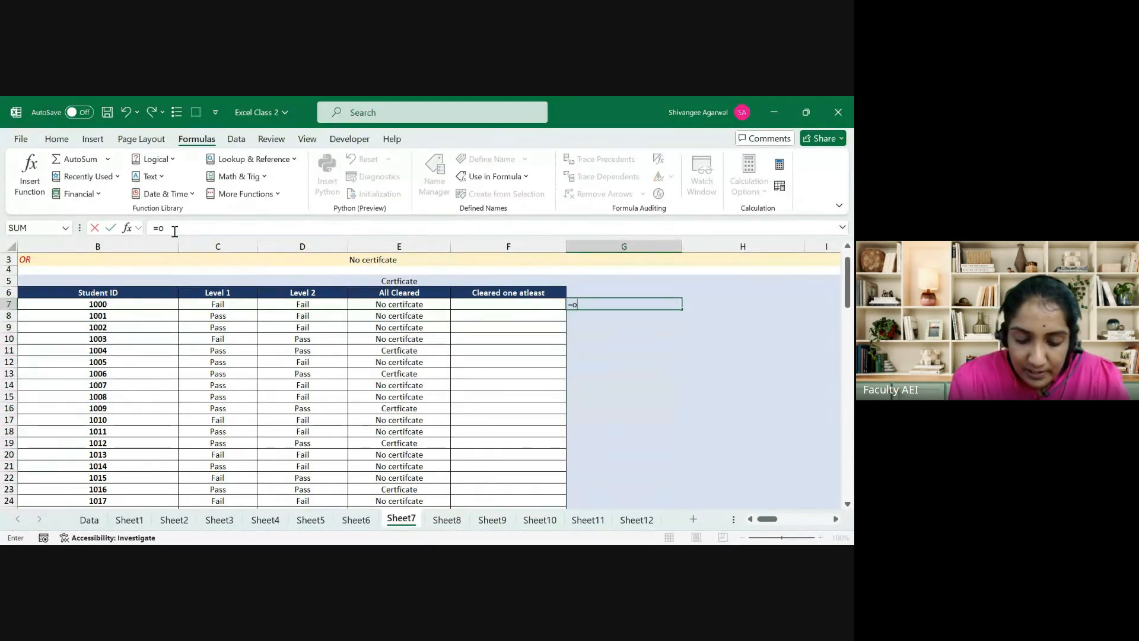
text(r()
key(Left)
key(Left)
key(Left)
key(Left)
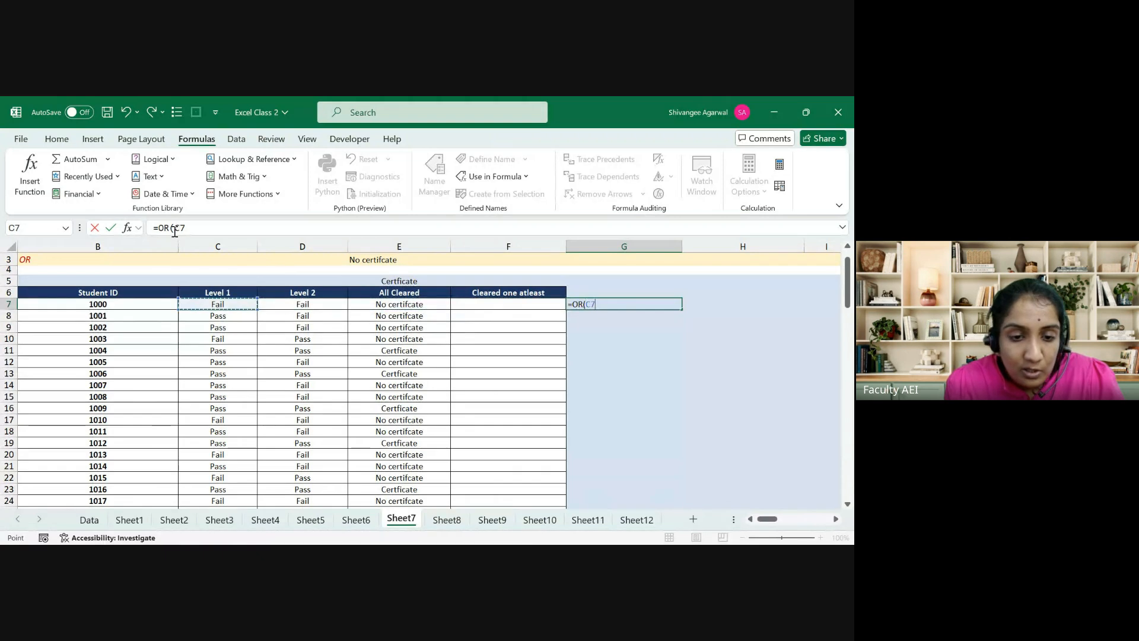
text(=")
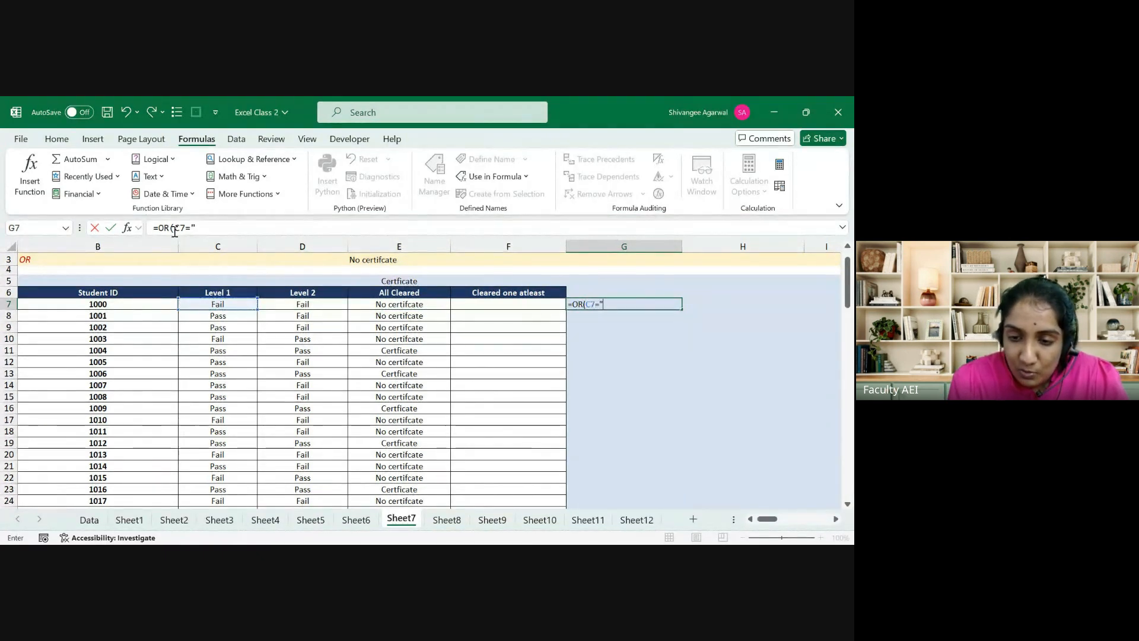
text(P)
key(Escape)
key(ctrl+z)
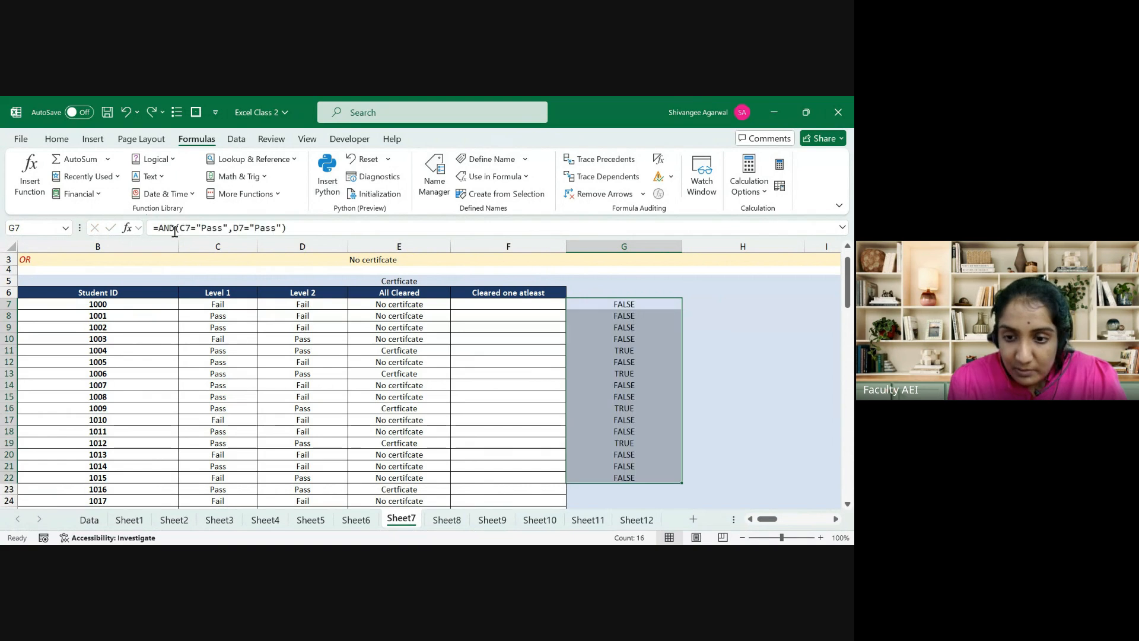
key(Right)
key(Left)
Step: Label G6 'both cleared' and H6 'atleast one'
key(Up)
key(Down)
key(Up)
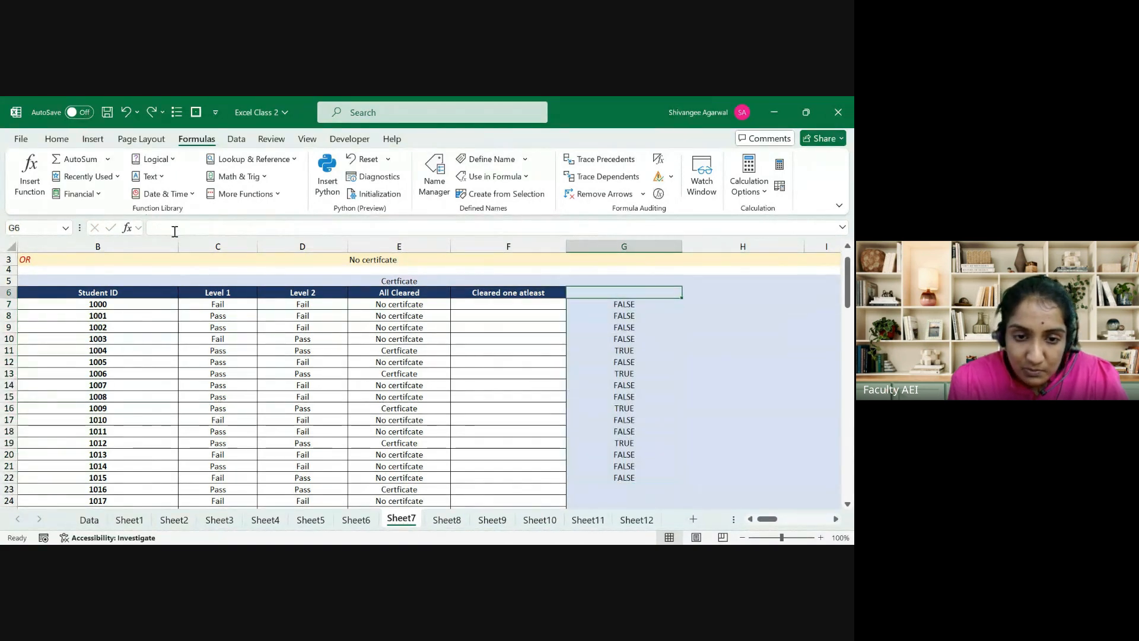
text(both)
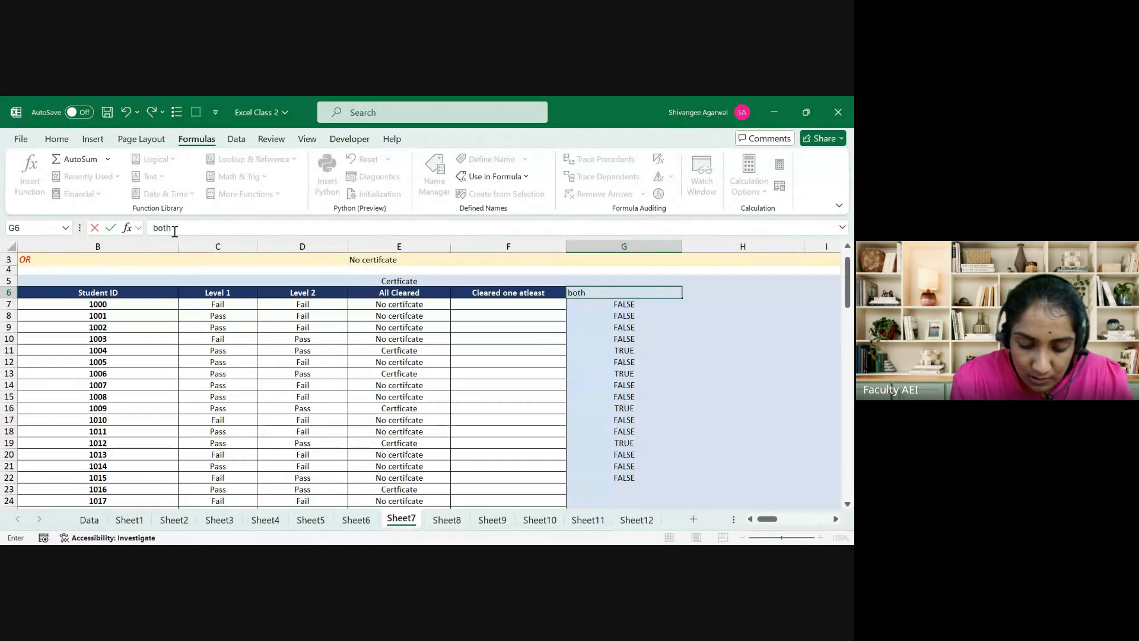
text( cleared)
key(Tab)
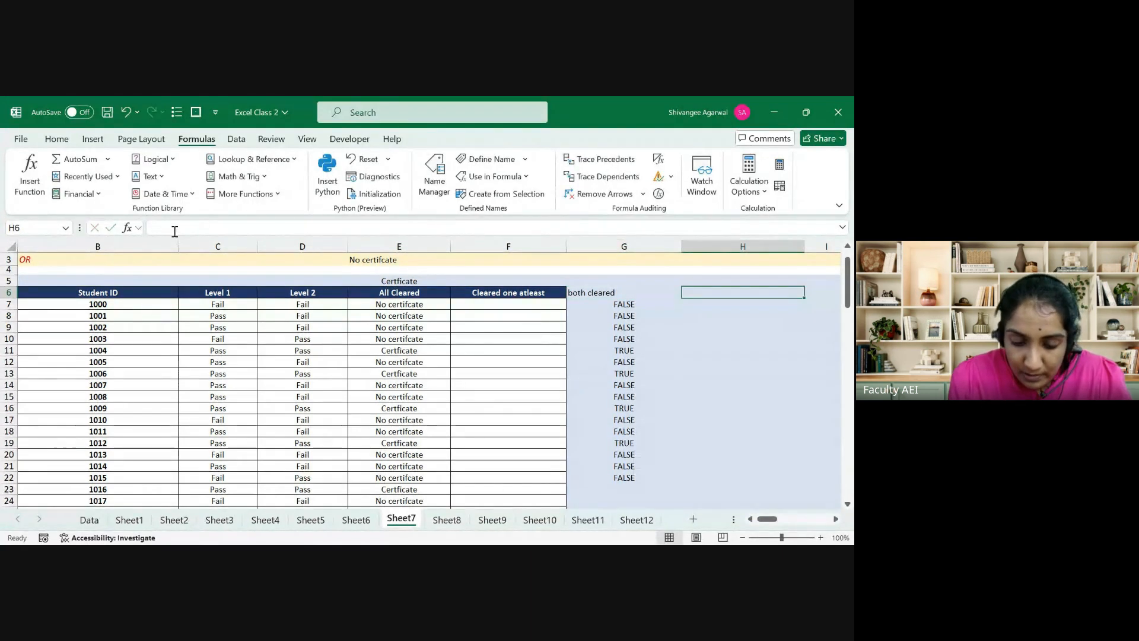
text(atleast o)
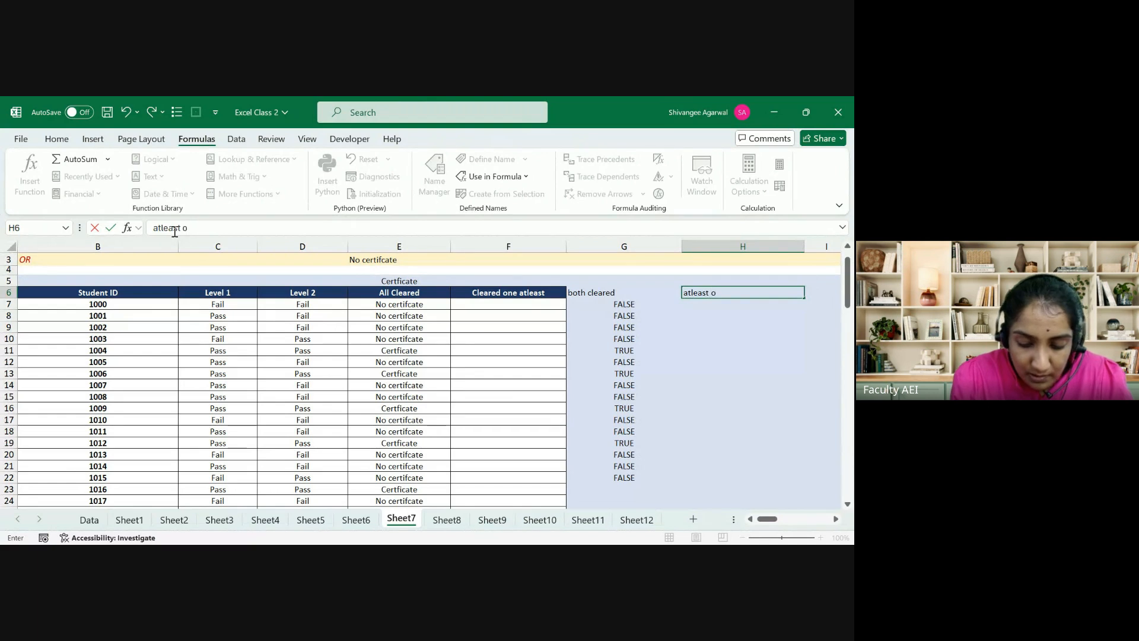
text(ne)
key(Return)
Step: Enter =OR(C7="Pass",D7="Pass") in H7
key(Right)
text(=)
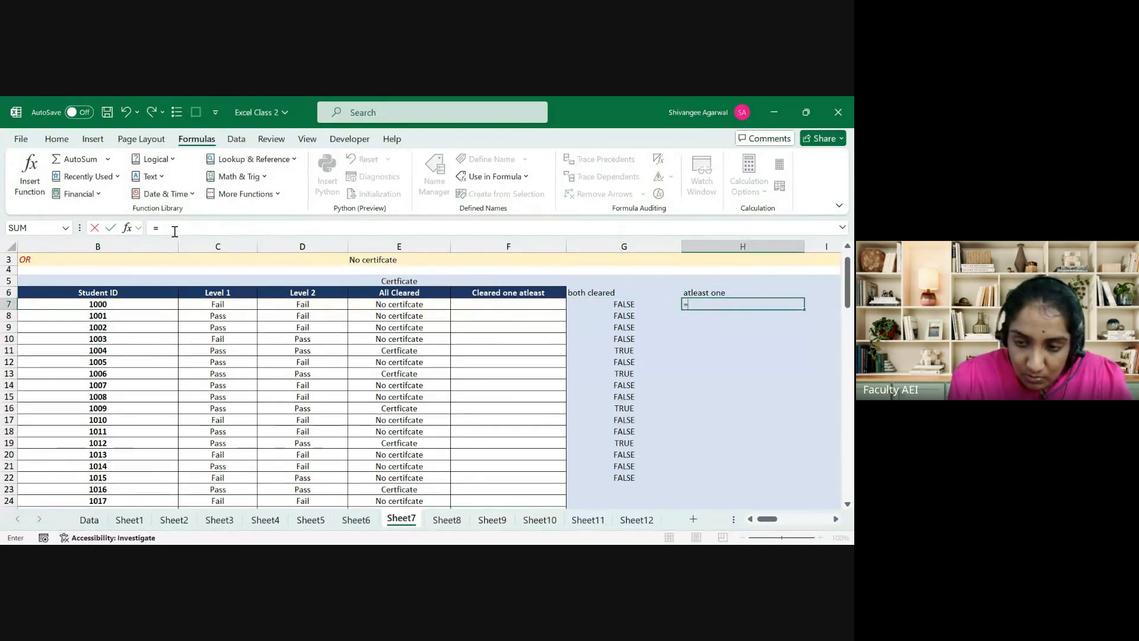
text(OR()
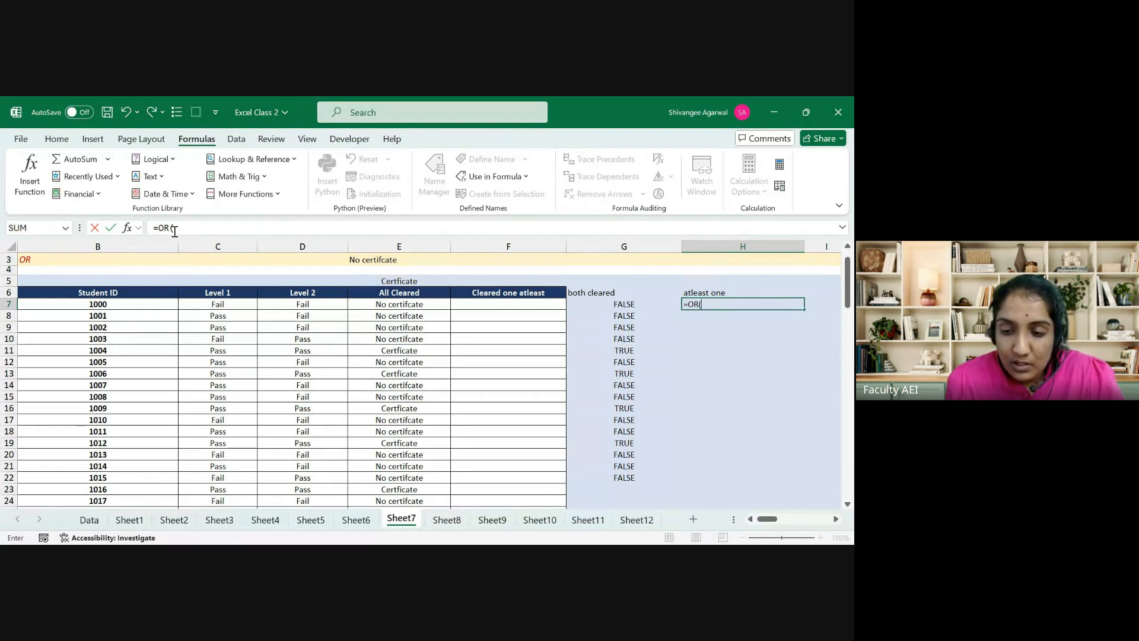
key(Left)
key(Left)
key(Left)
key(Left)
key(Left)
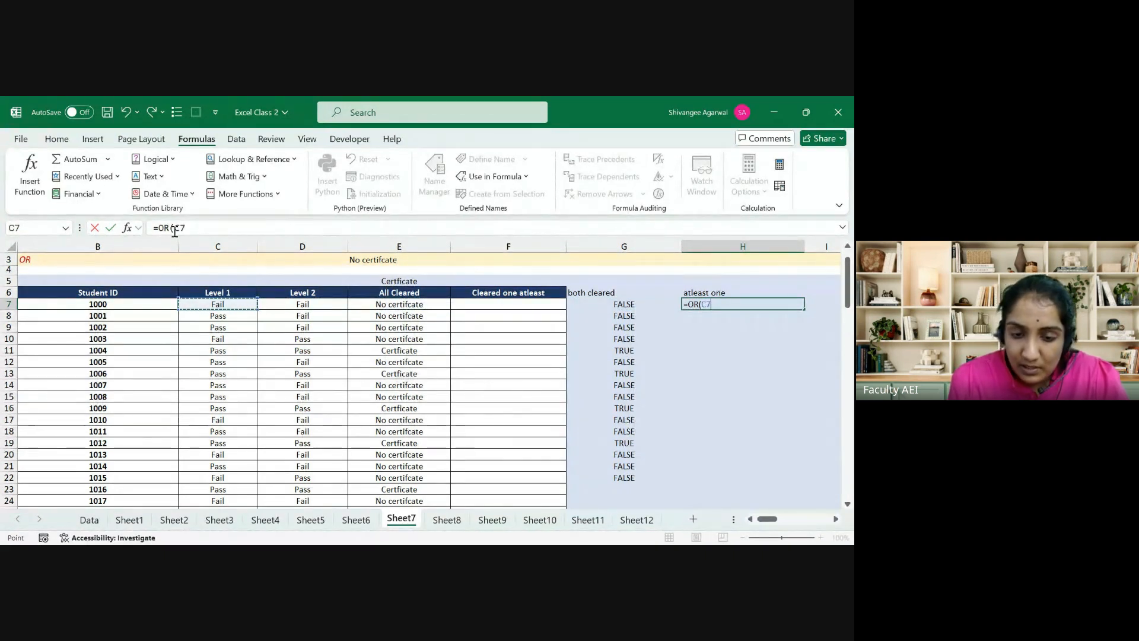
text(="Pass)
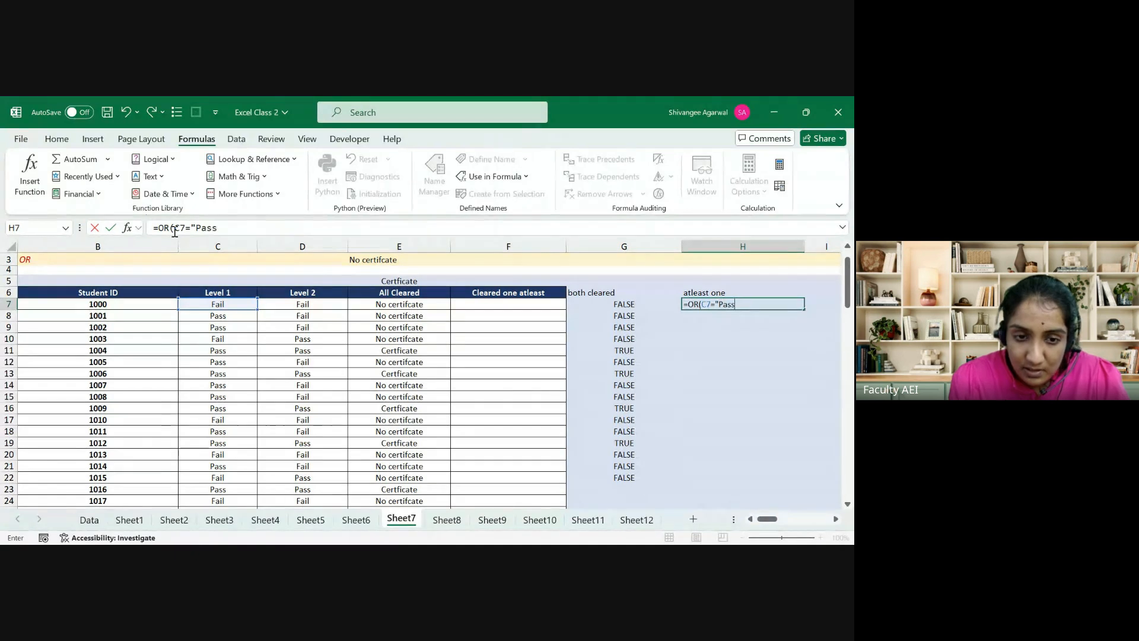
text(",)
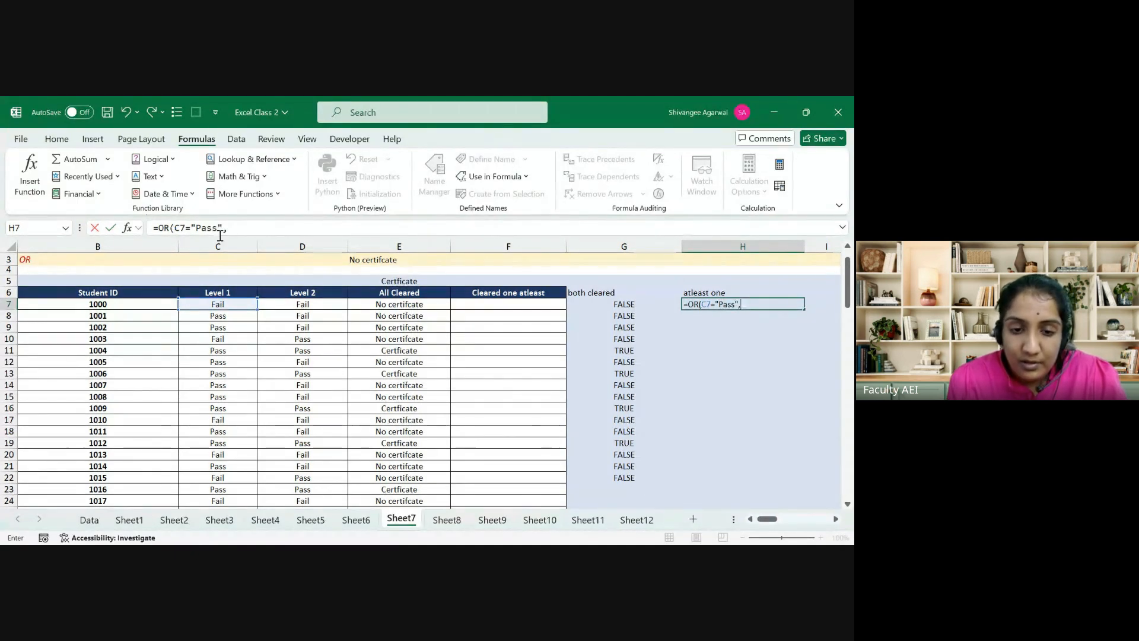
click(287, 304)
text(=)
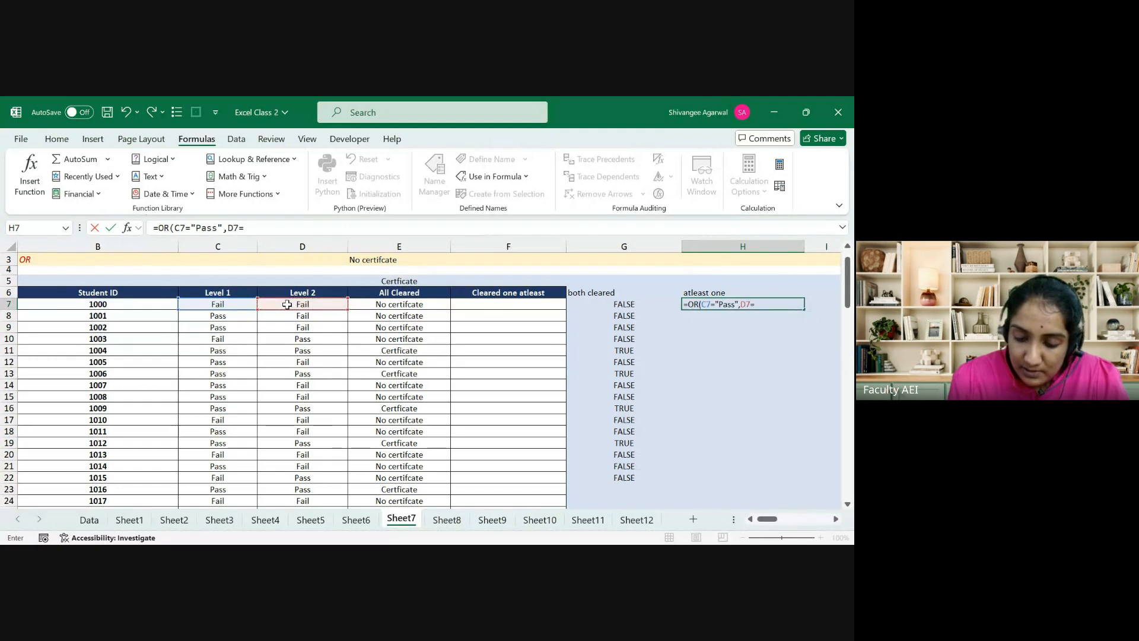
text("Pass)
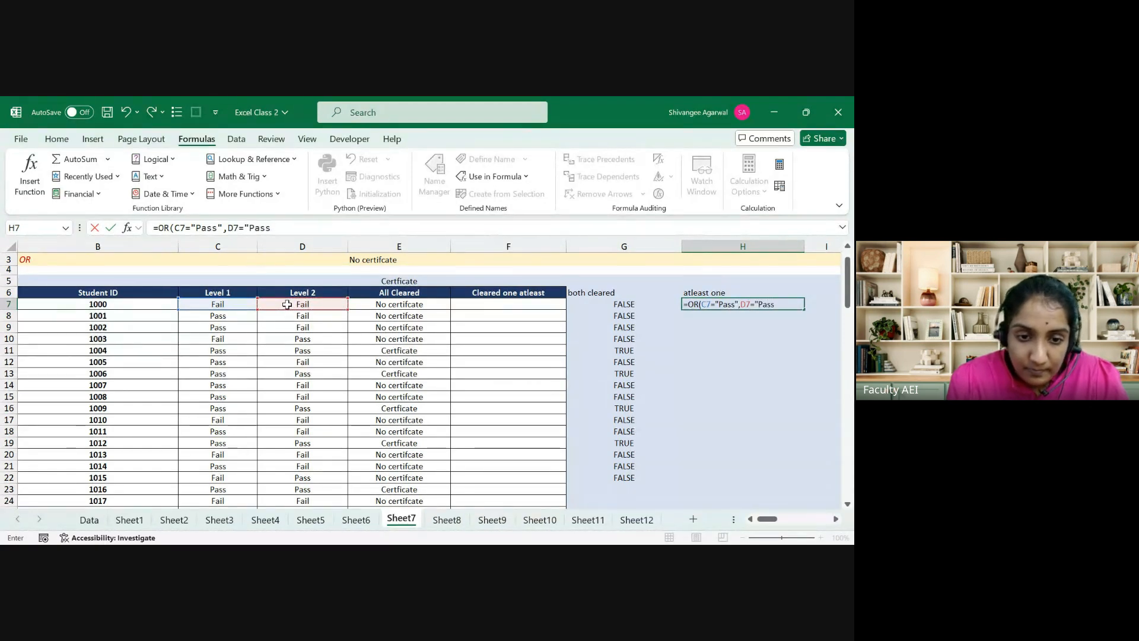
text("))
key(Return)
Step: Fill the OR formula down from H7 to H22
key(Left)
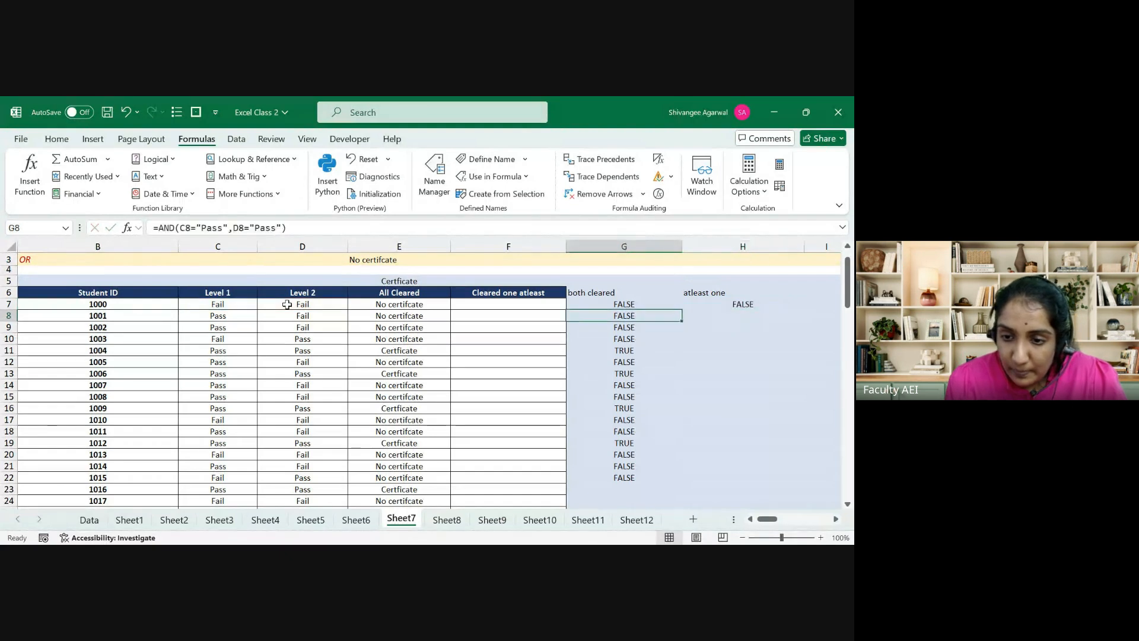
key(ctrl+Down)
key(Right)
key(ctrl+shift+Up)
key(ctrl+d)
Step: Select the G and H results for rows 7 and 8 to compare them
key(Up)
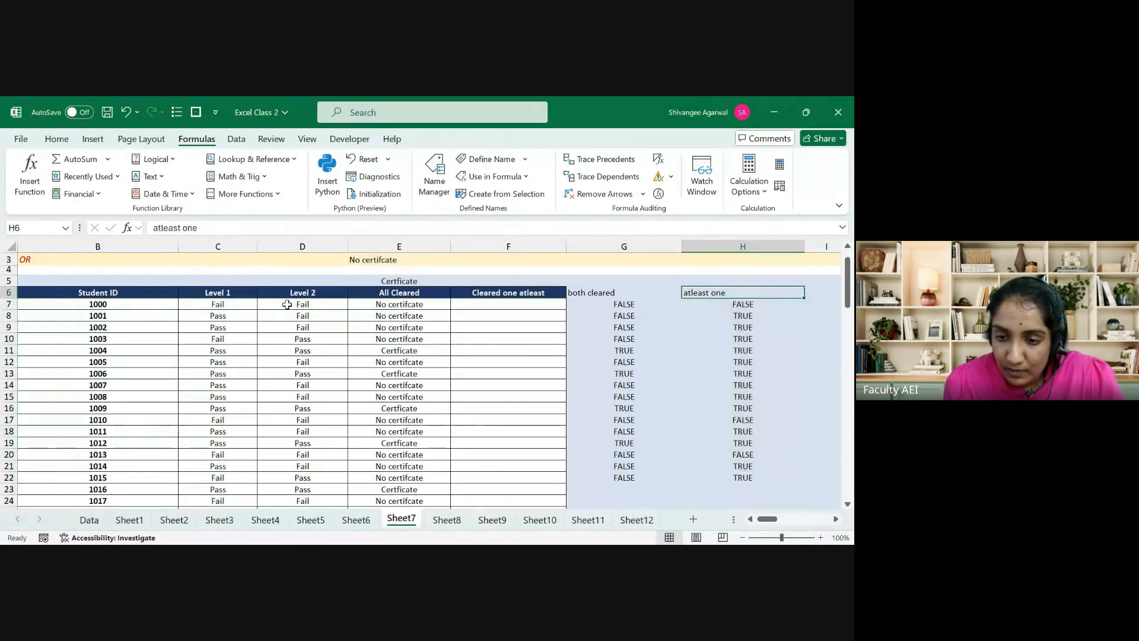
key(Down)
key(shift+Left)
key(shift+Left)
key(shift+Left)
key(shift+Left)
key(shift+Left)
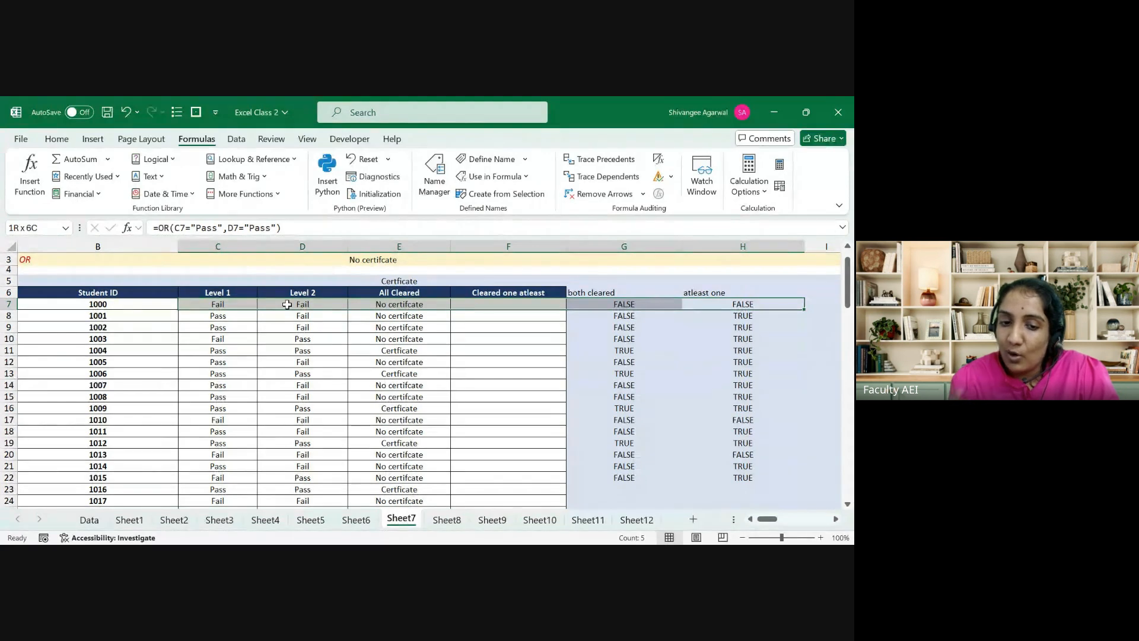
key(Down)
key(shift+Left)
key(shift+Left)
key(shift+Left)
key(shift+Left)
key(shift+Left)
key(shift+Left)
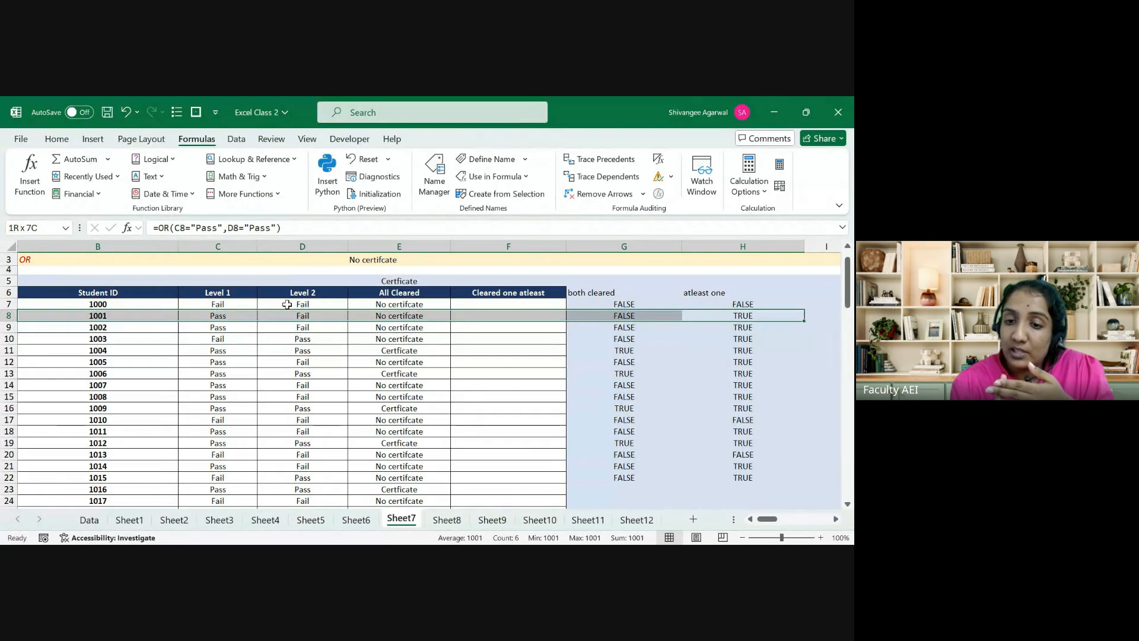
click(608, 316)
key(Right)
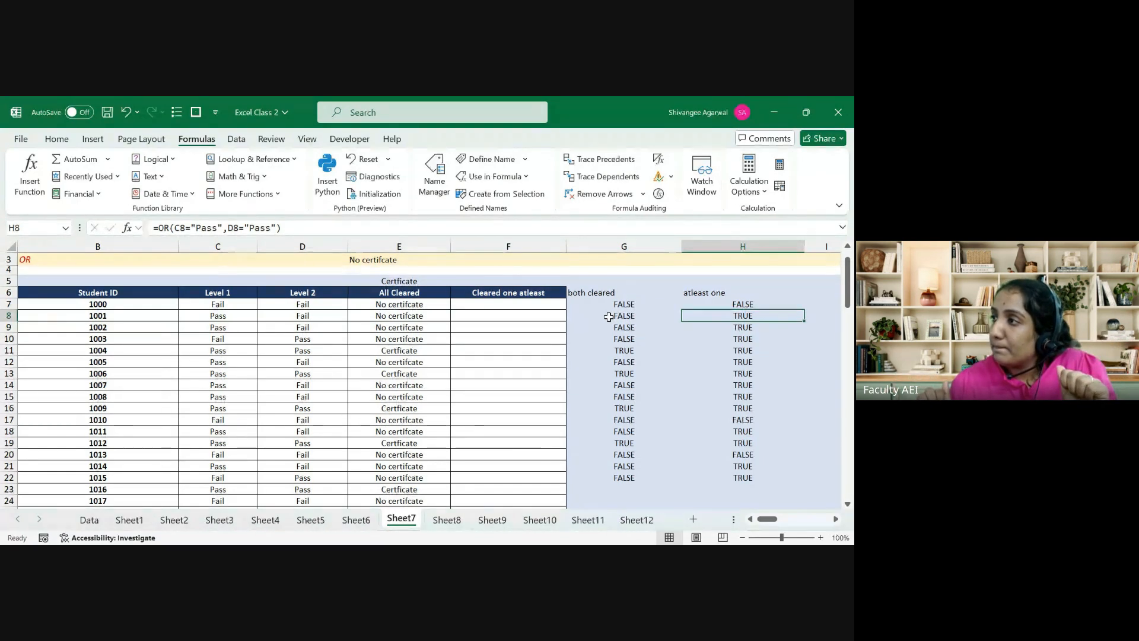
key(shift+Left)
key(shift+Left)
key(shift+Left)
key(shift+Left)
key(shift+Left)
key(shift+Left)
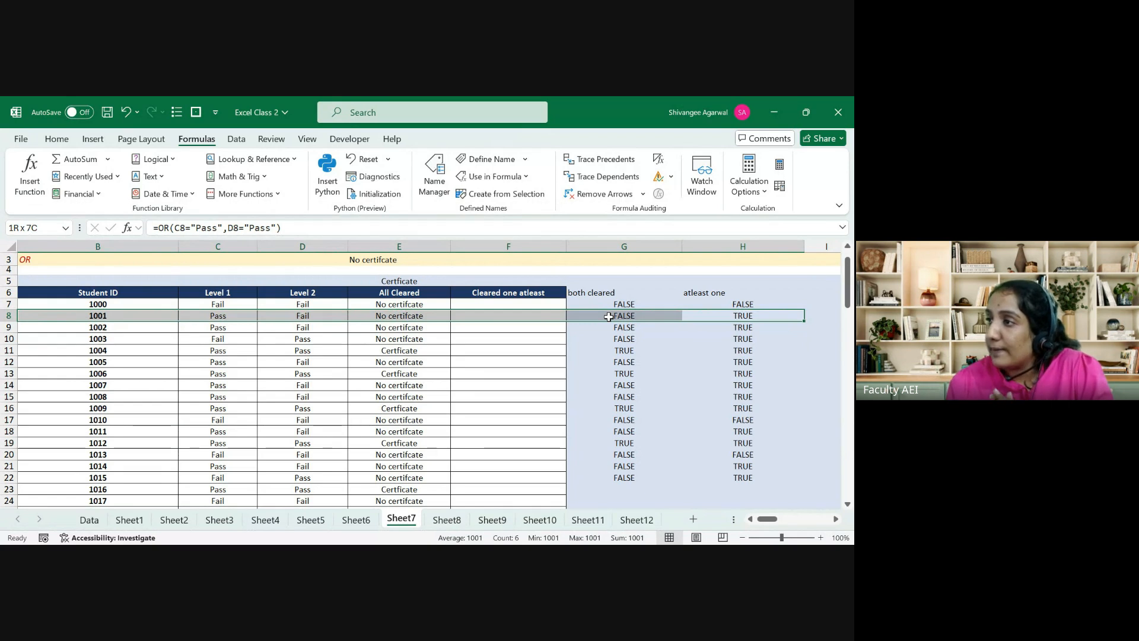
Step: In F7 start an IF whose test is OR(C7="pass",D7="Pass")
key(Left)
key(Right)
key(Left)
key(Left)
key(Up)
key(Up)
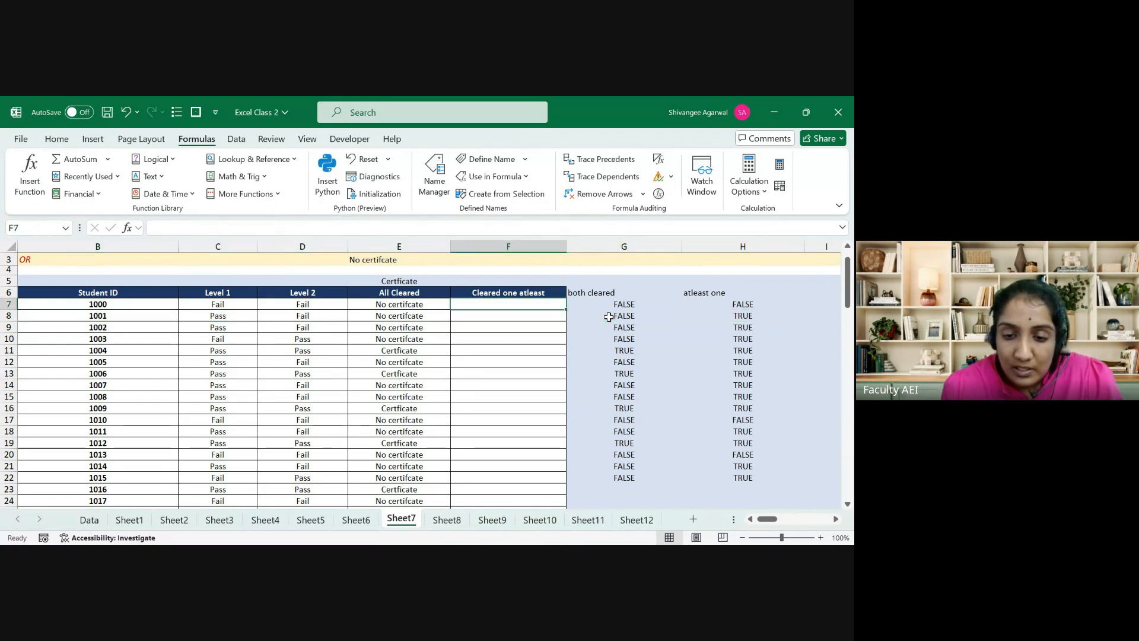
key(Down)
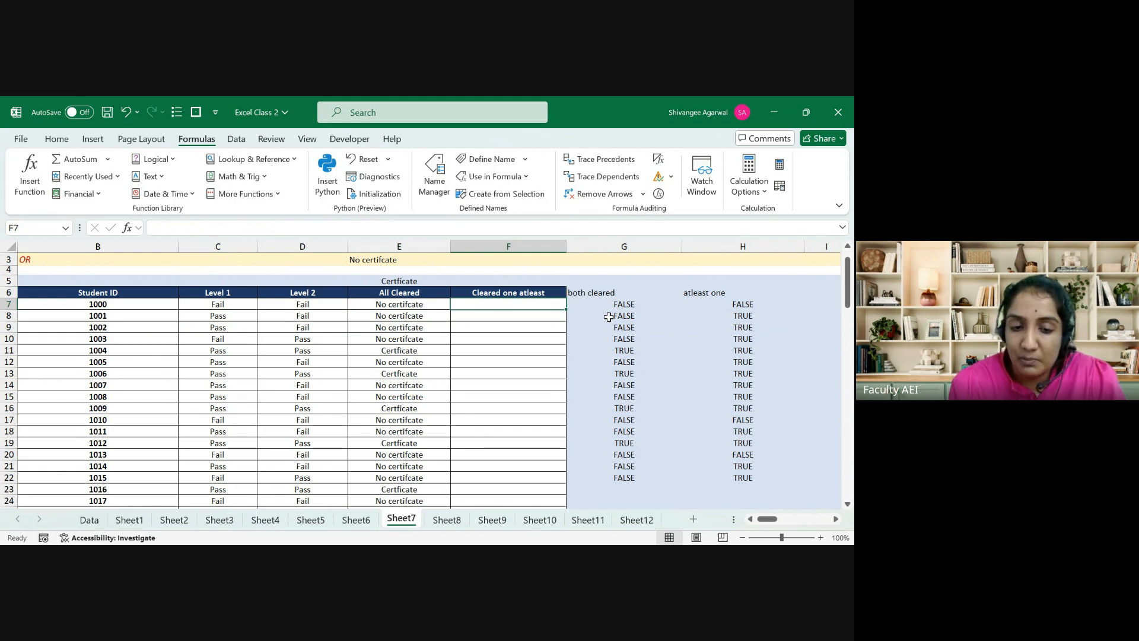
text(=if)
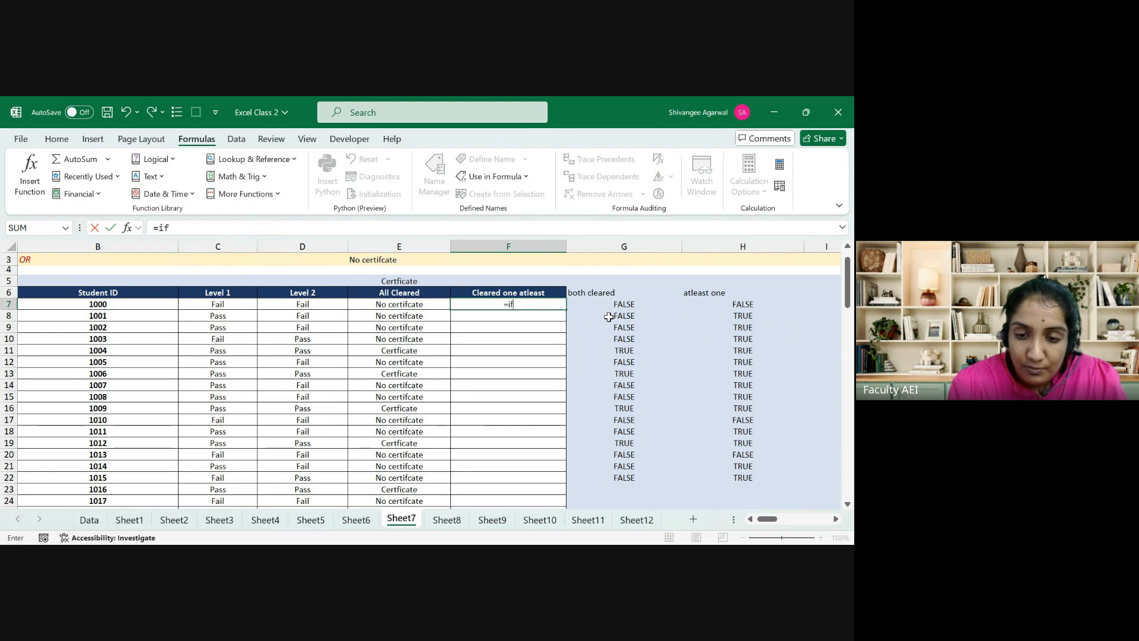
key(Tab)
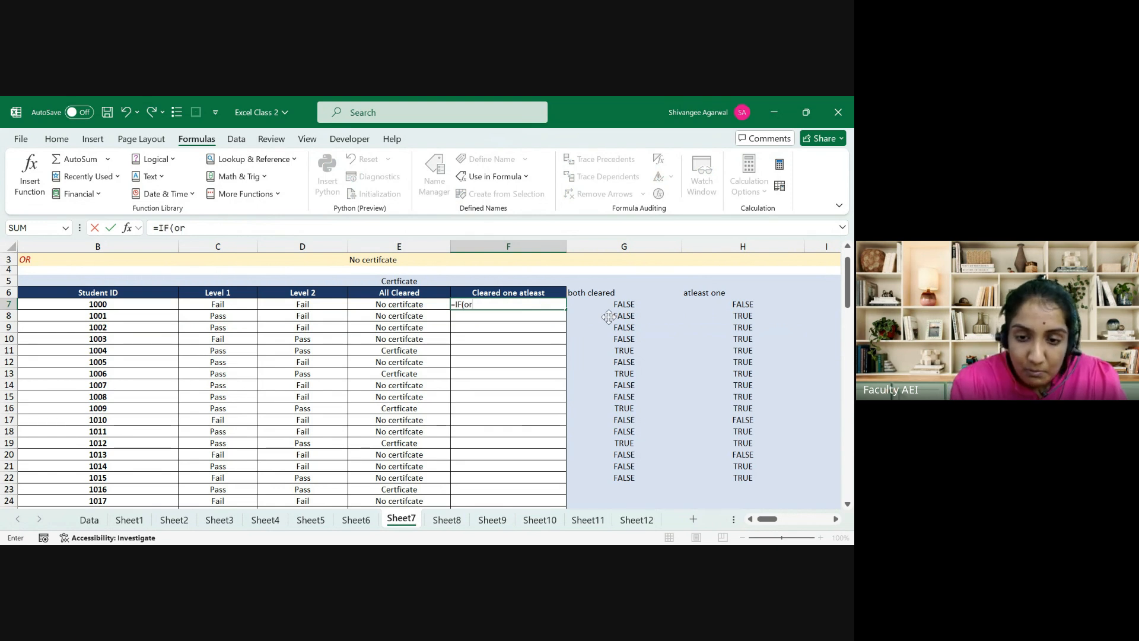
text(or)
key(Tab)
key(Left)
key(Left)
key(Left)
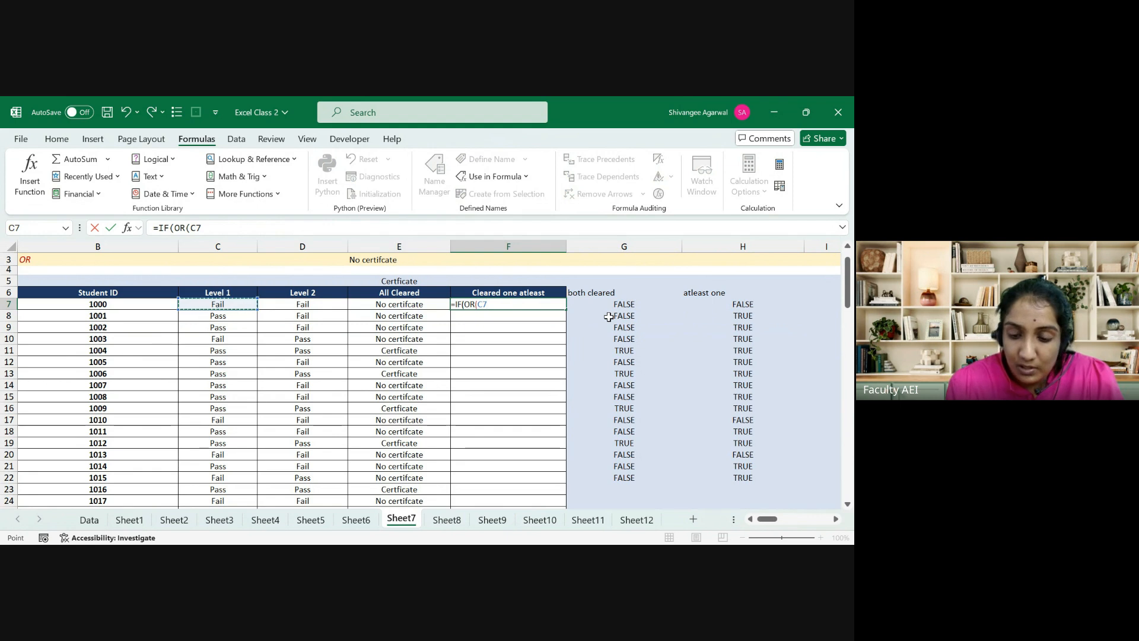
text(="pass)
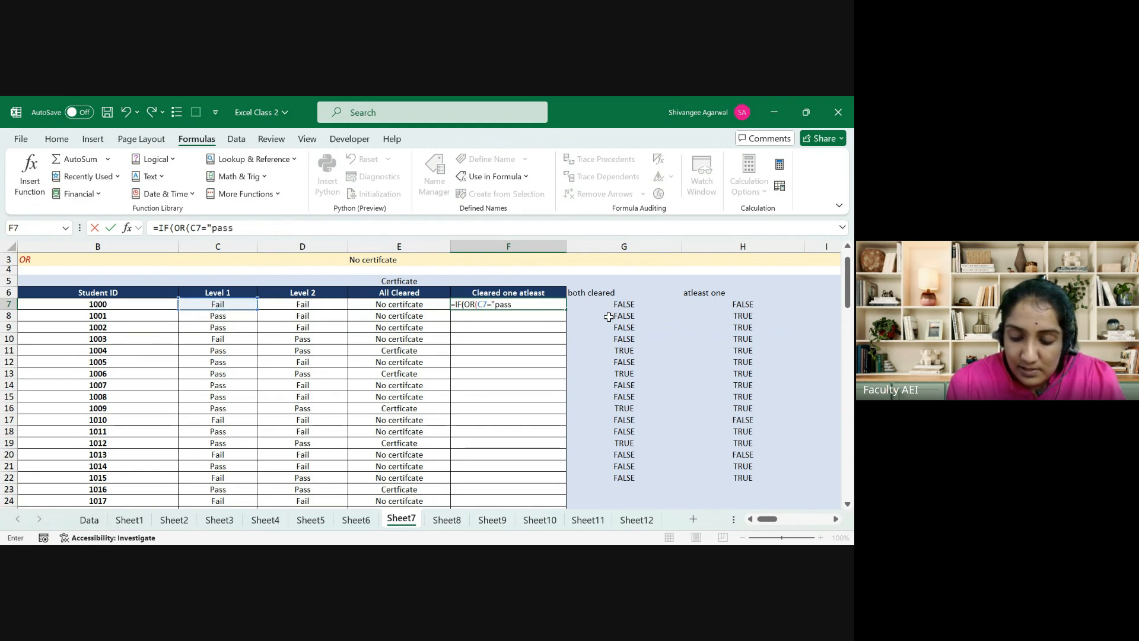
text(",D7=)
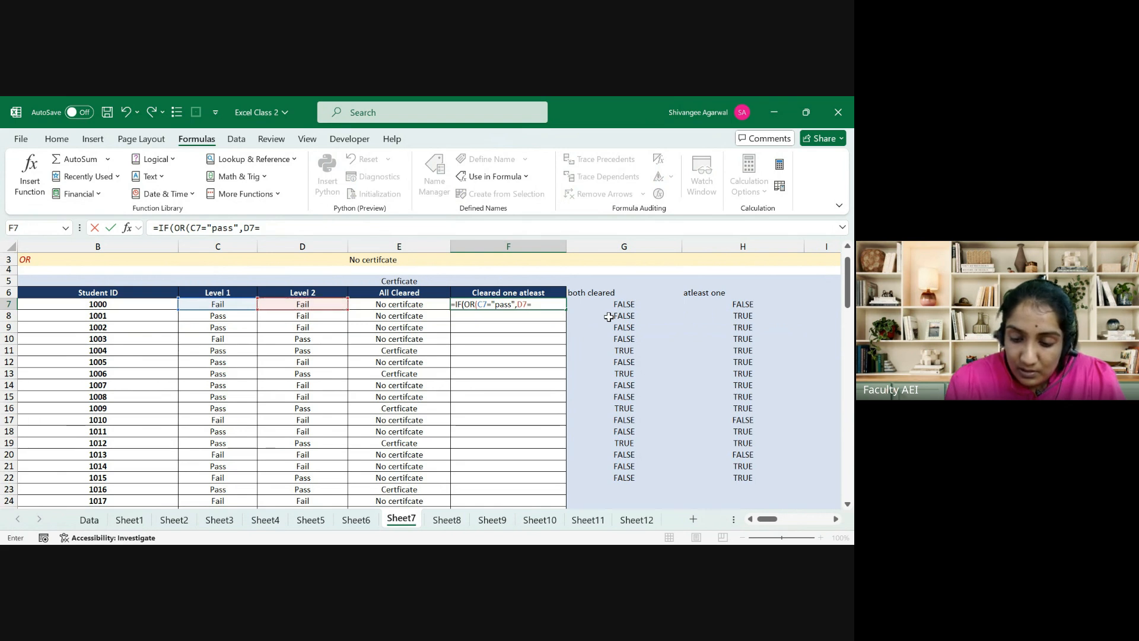
text("Pass)
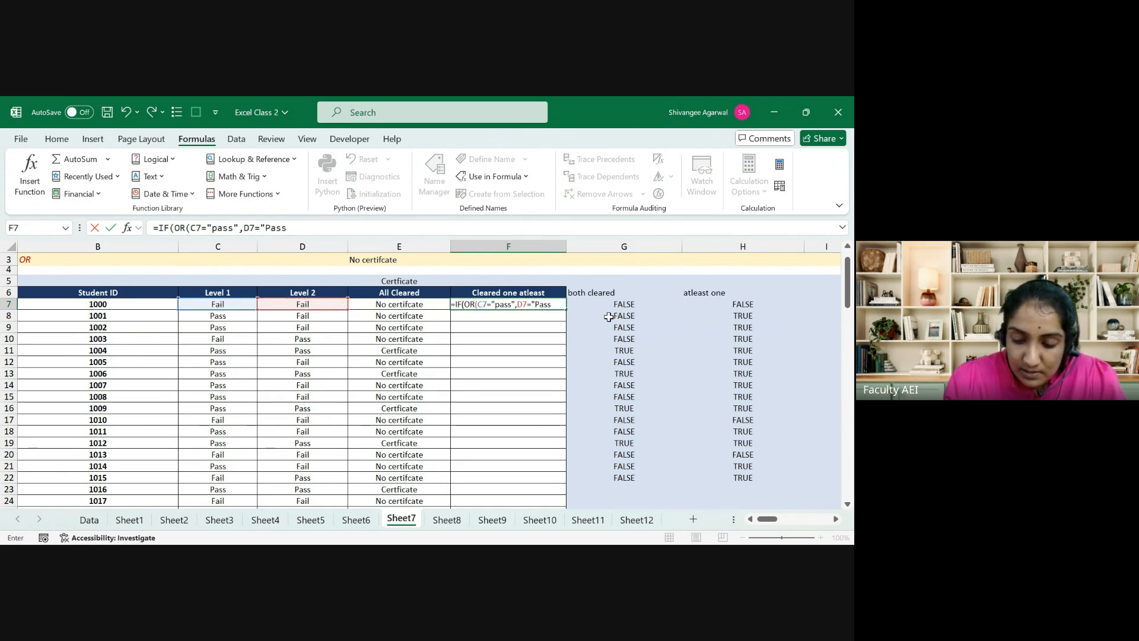
text("),)
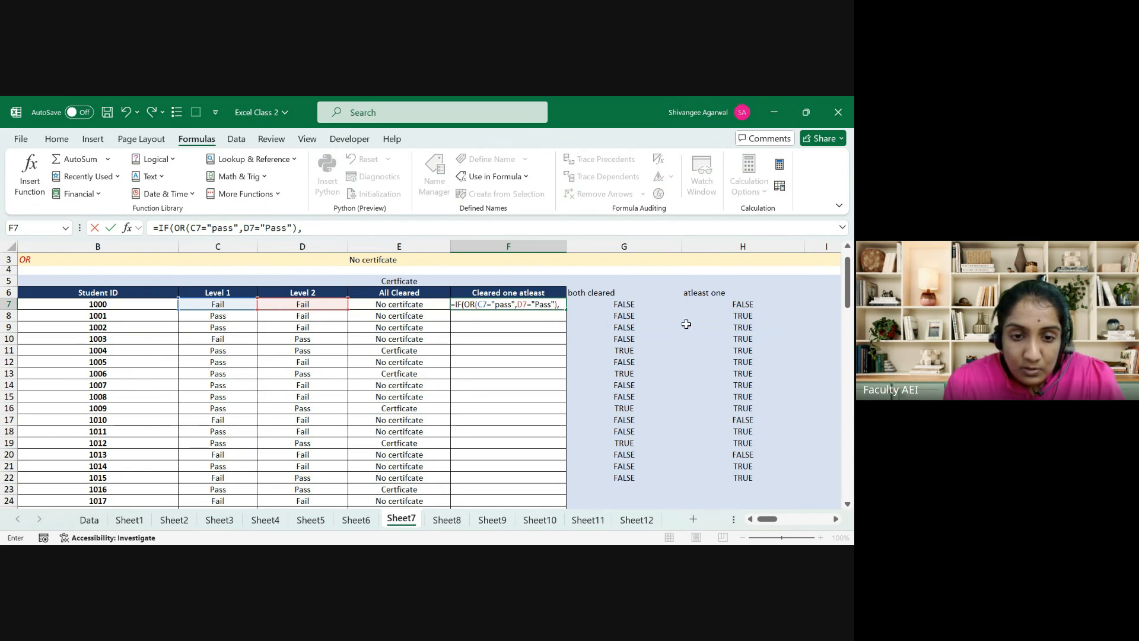
Step: Complete F7's IF with absolute $E$5 if true and $E$3 if false
click(396, 279)
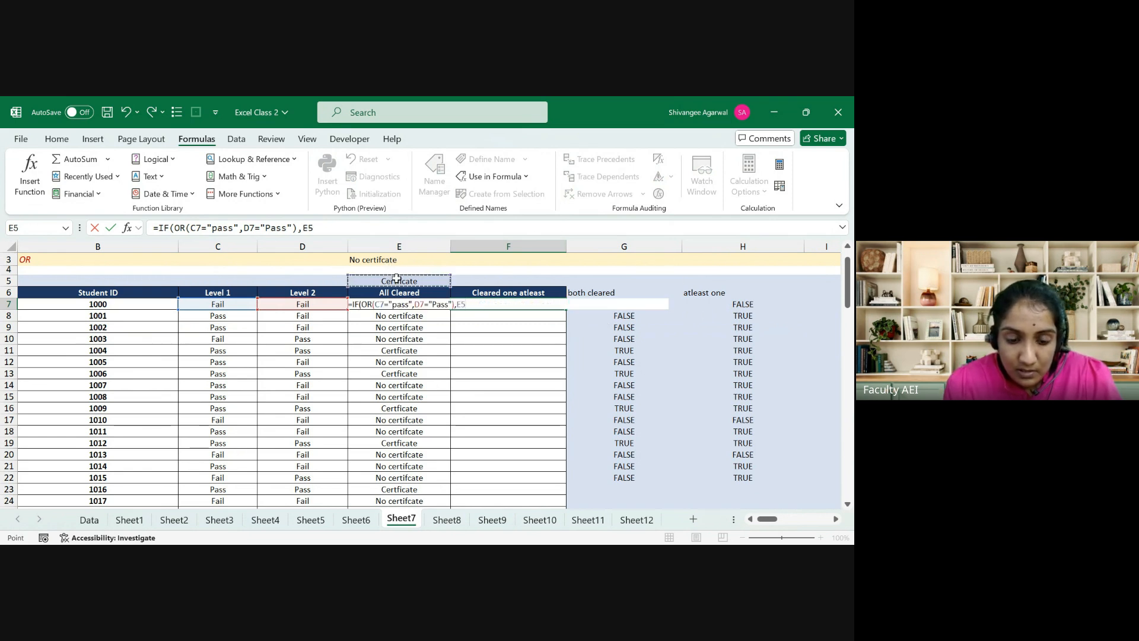
key(F4)
text(,)
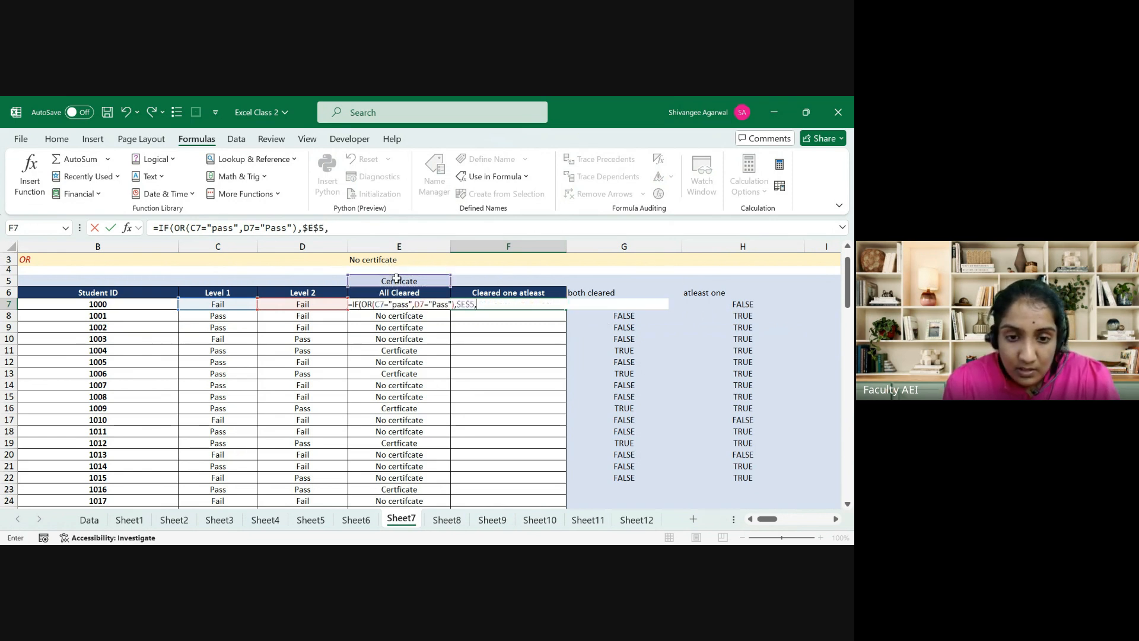
click(396, 261)
key(F4)
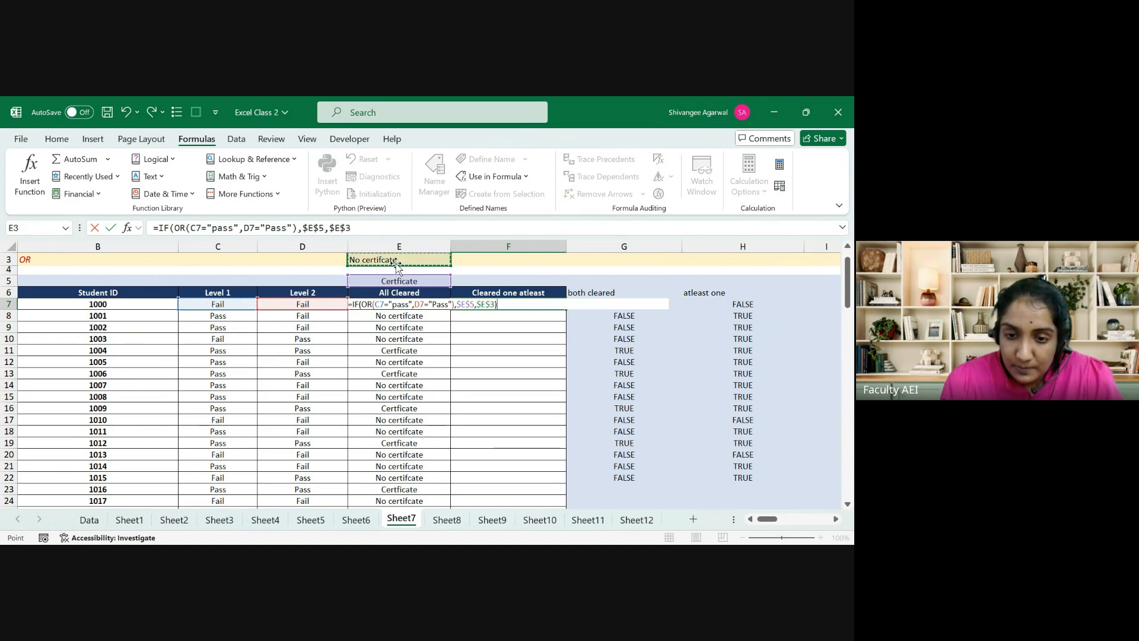
text())
key(Return)
Step: Fill F7's formula down the Cleared one atleast column to F29 and review row 7
key(ctrl+Down)
key(Right)
key(ctrl+shift+Up)
key(ctrl+d)
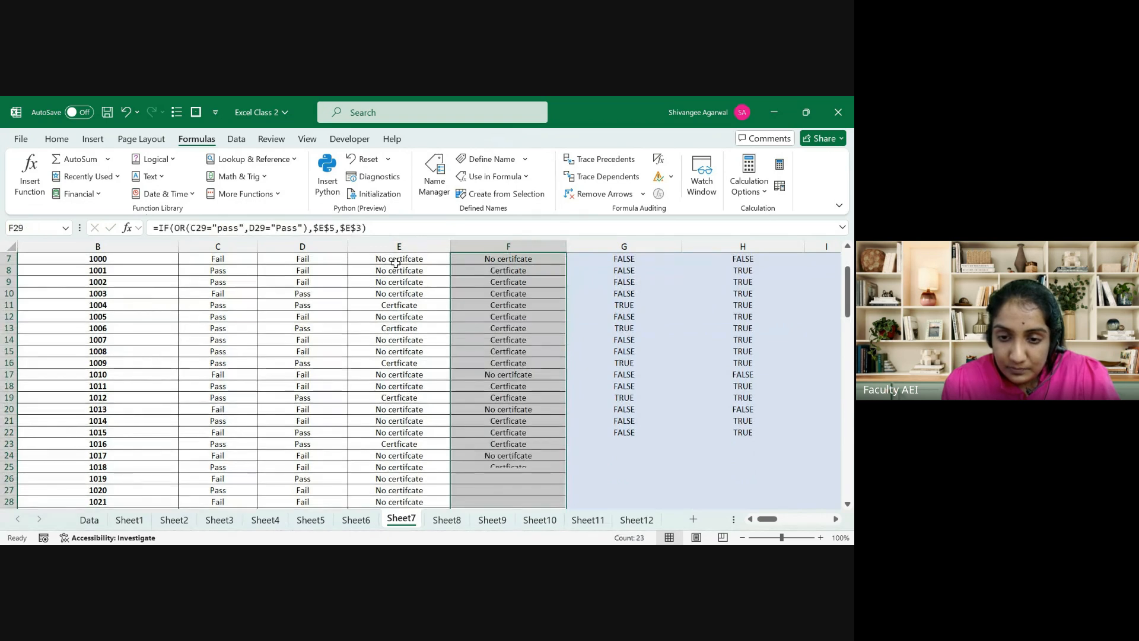
key(ctrl+Up)
key(ctrl+Up)
key(ctrl+Down)
key(Down)
key(ctrl+shift+Left)
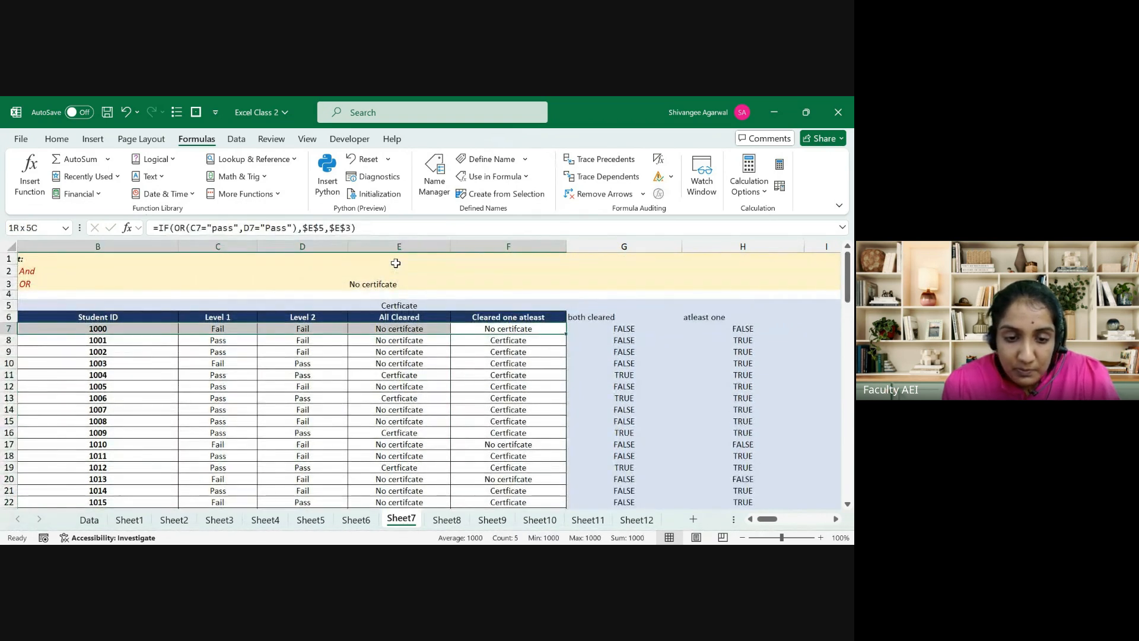
drag(510, 443, 133, 442)
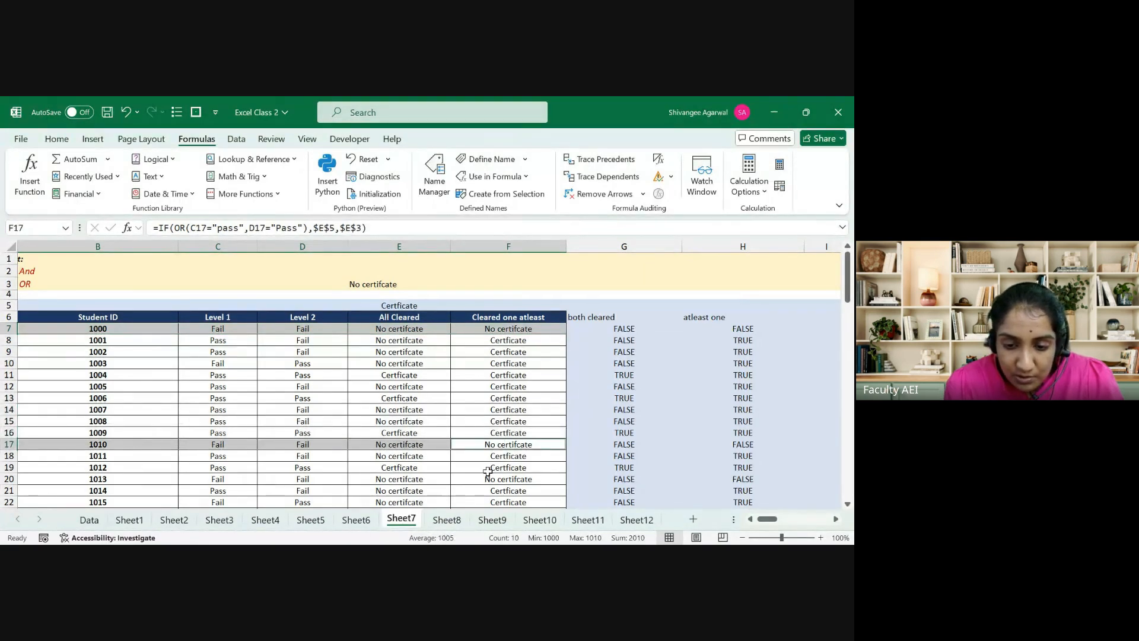
drag(493, 479, 153, 479)
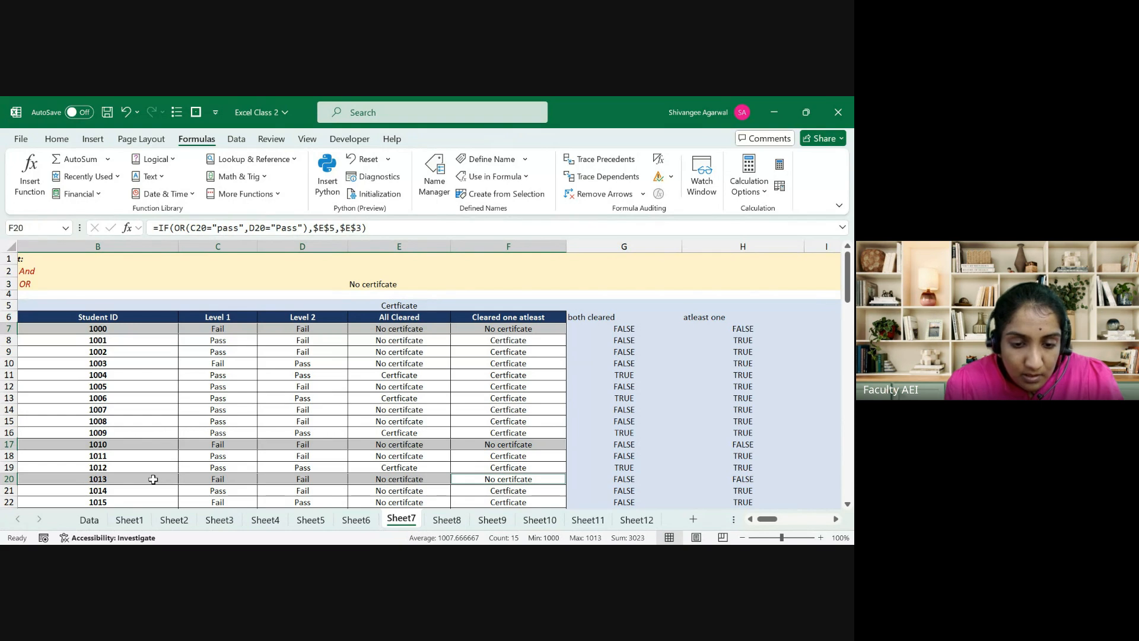
ctrl+click(492, 480)
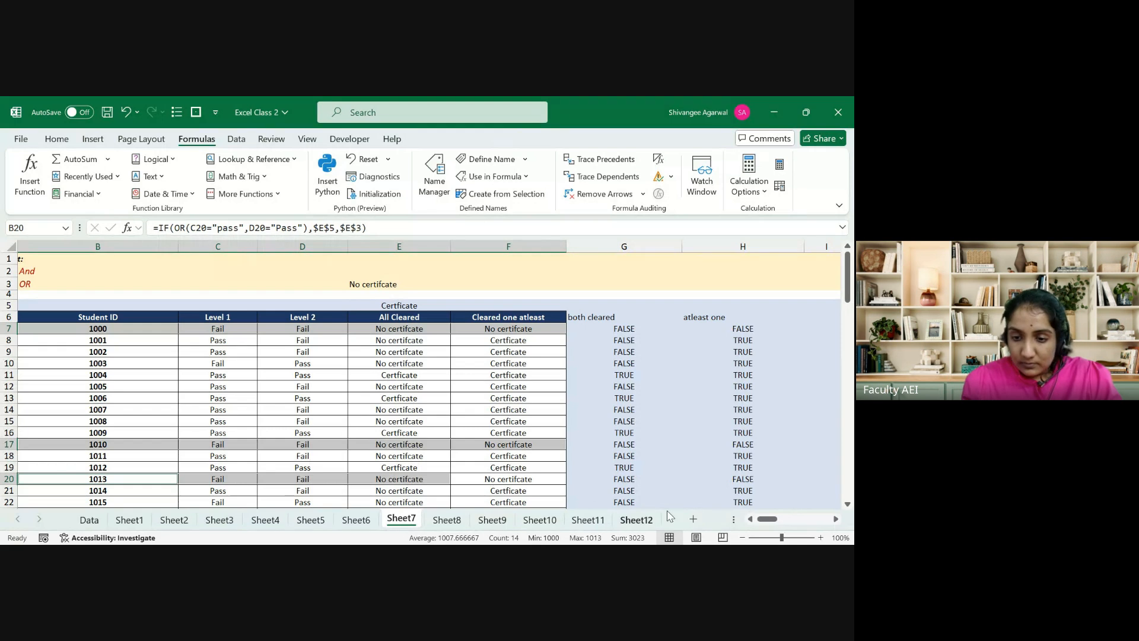
click(462, 524)
click(492, 521)
click(540, 521)
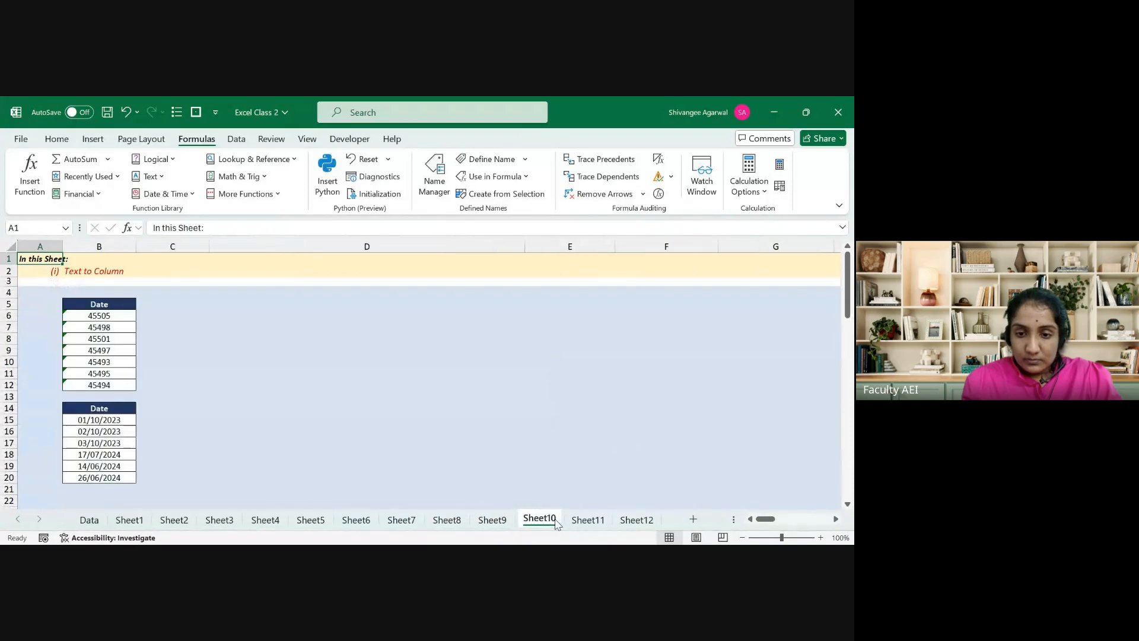
click(586, 521)
click(629, 521)
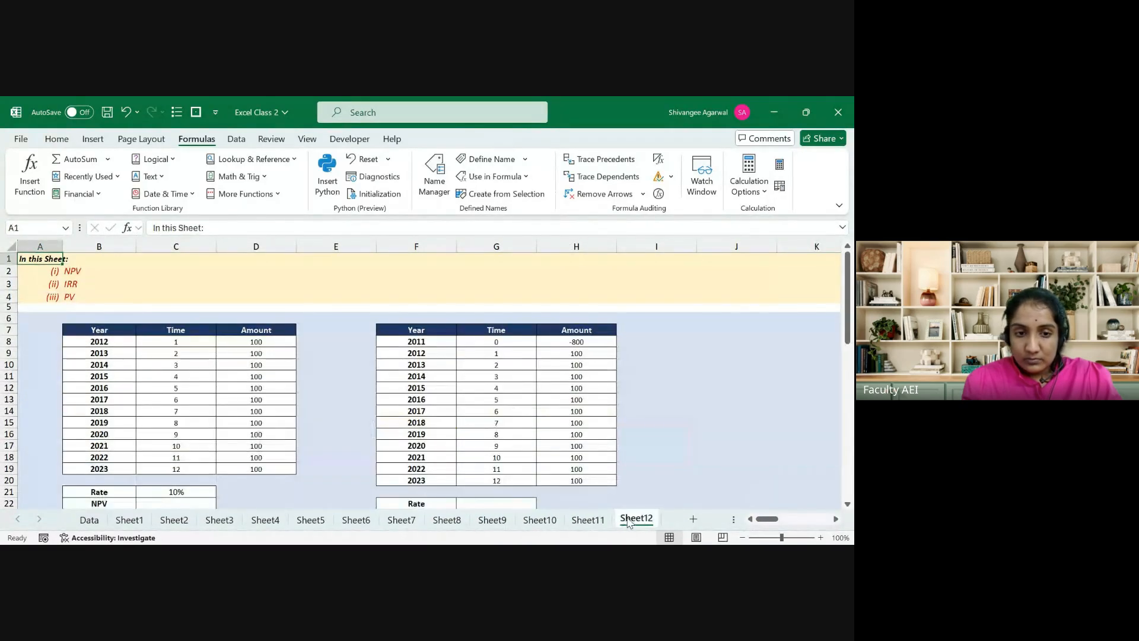
click(438, 522)
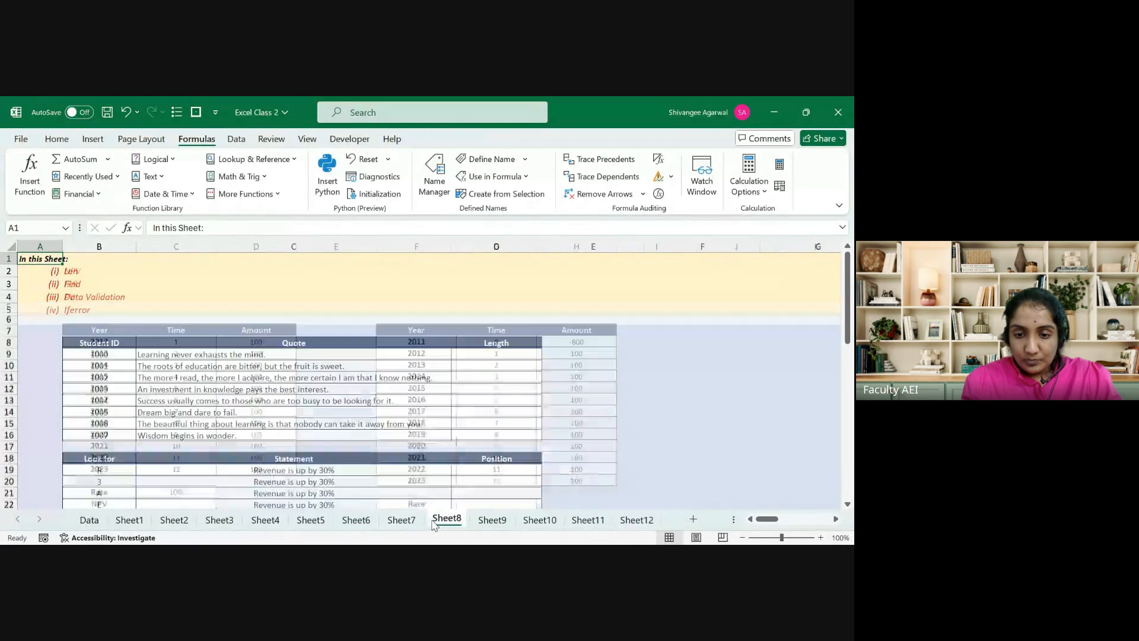
click(402, 520)
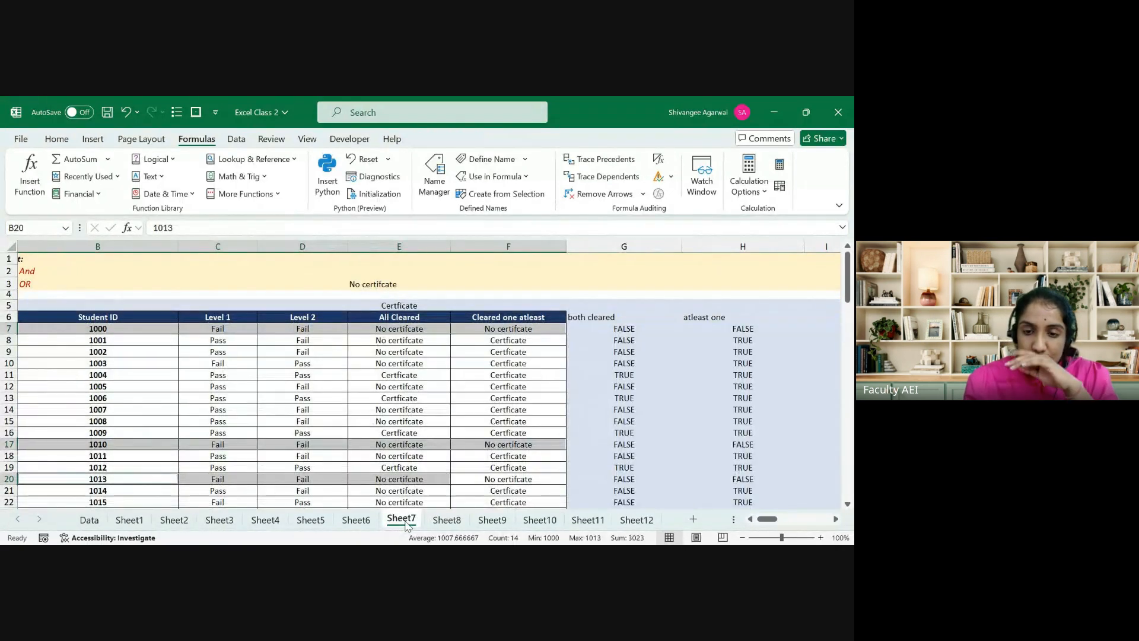
Step: Delete the IF(OR) results in F7:F29 and return to F7
key(Left)
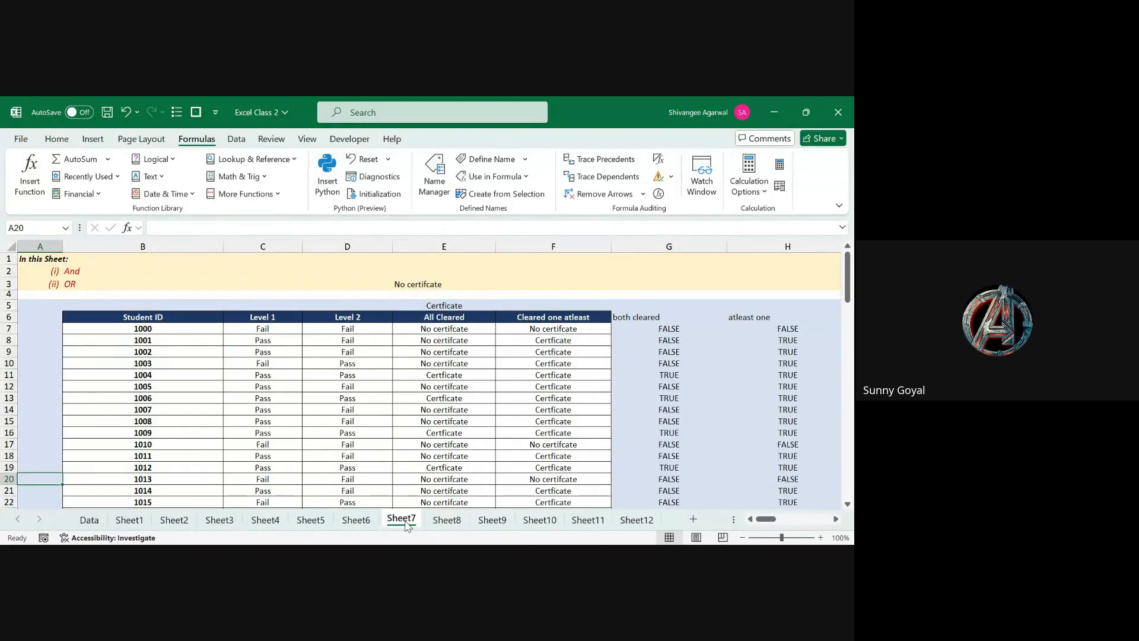
click(527, 329)
key(ctrl+shift+Down)
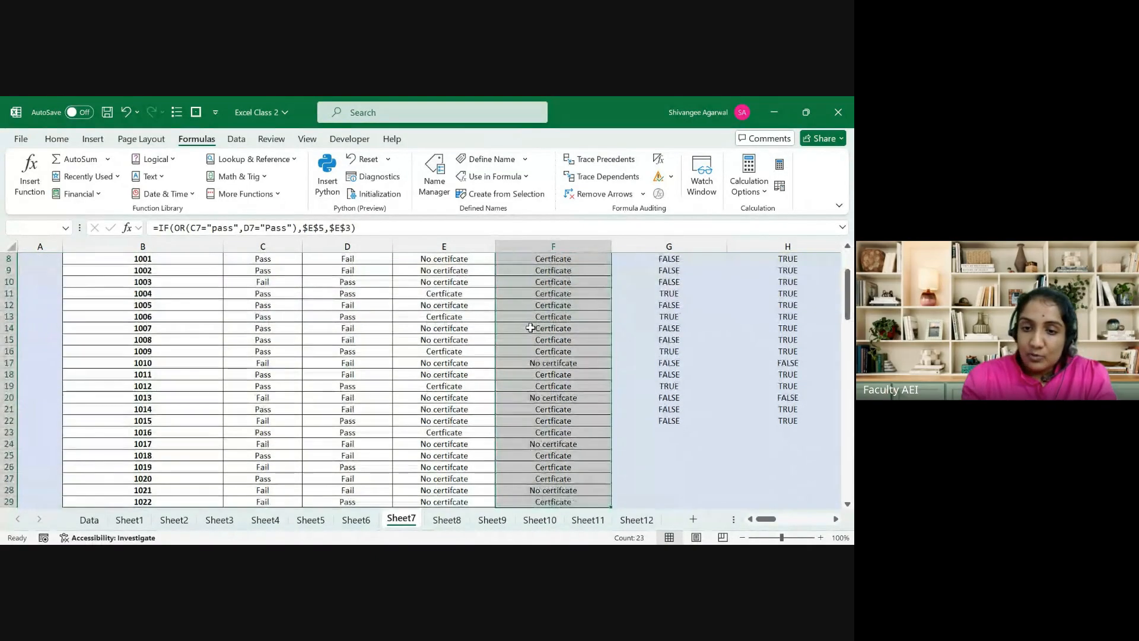
key(Delete)
key(ctrl+Up)
key(ctrl+Up)
key(ctrl+Down)
key(Down)
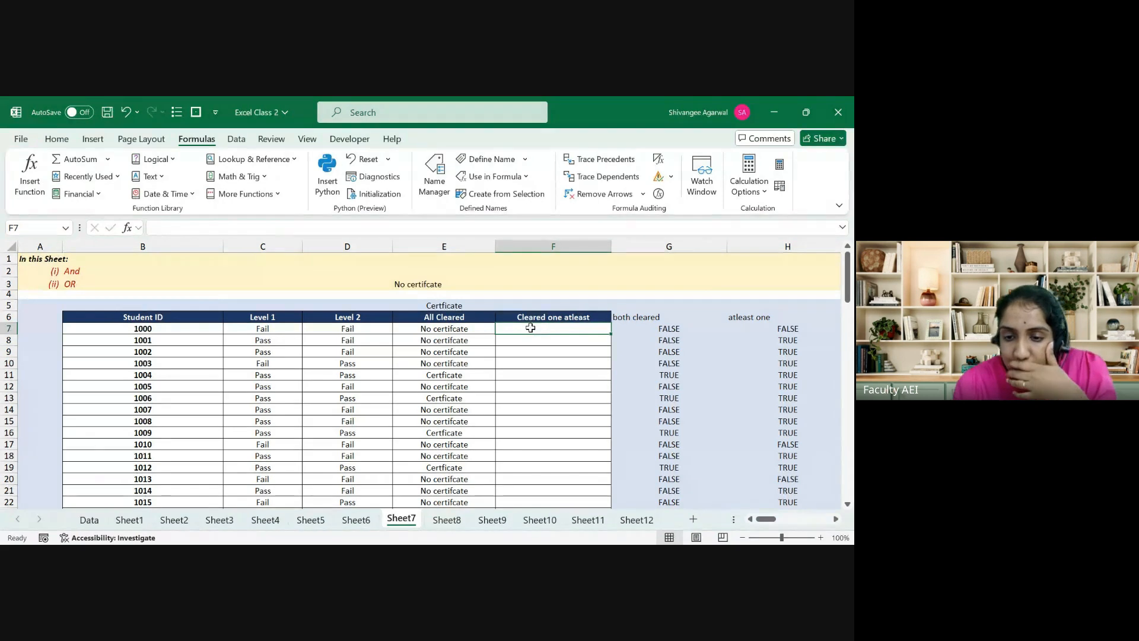
Step: In F7 start =IF(OR(C7="Pass",D7="Pass"), as the test
text(=)
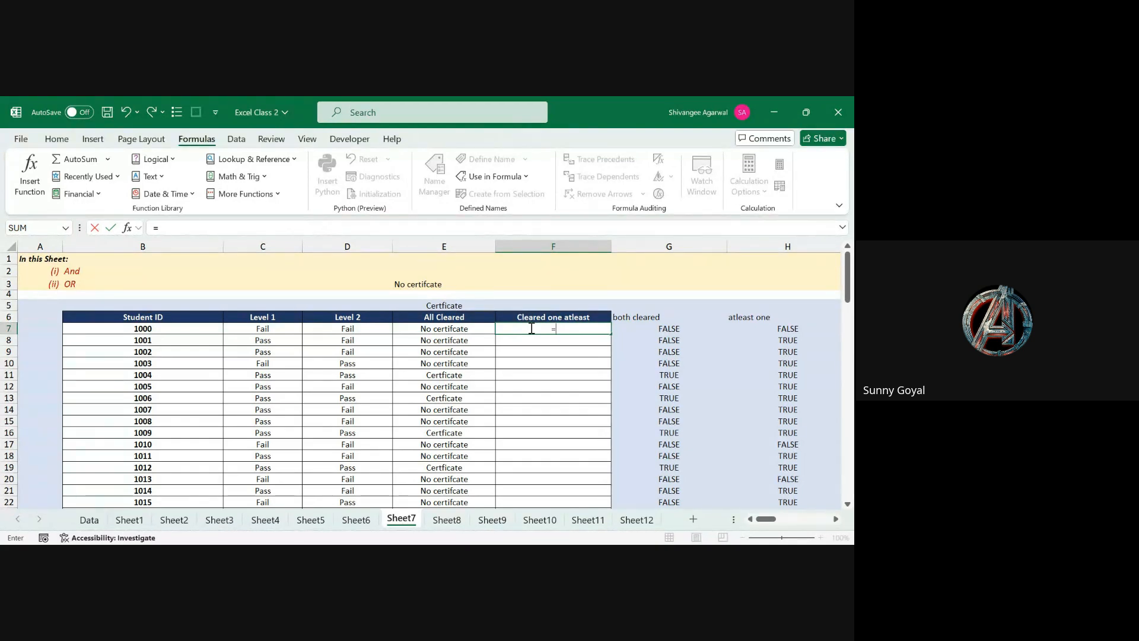
text(if)
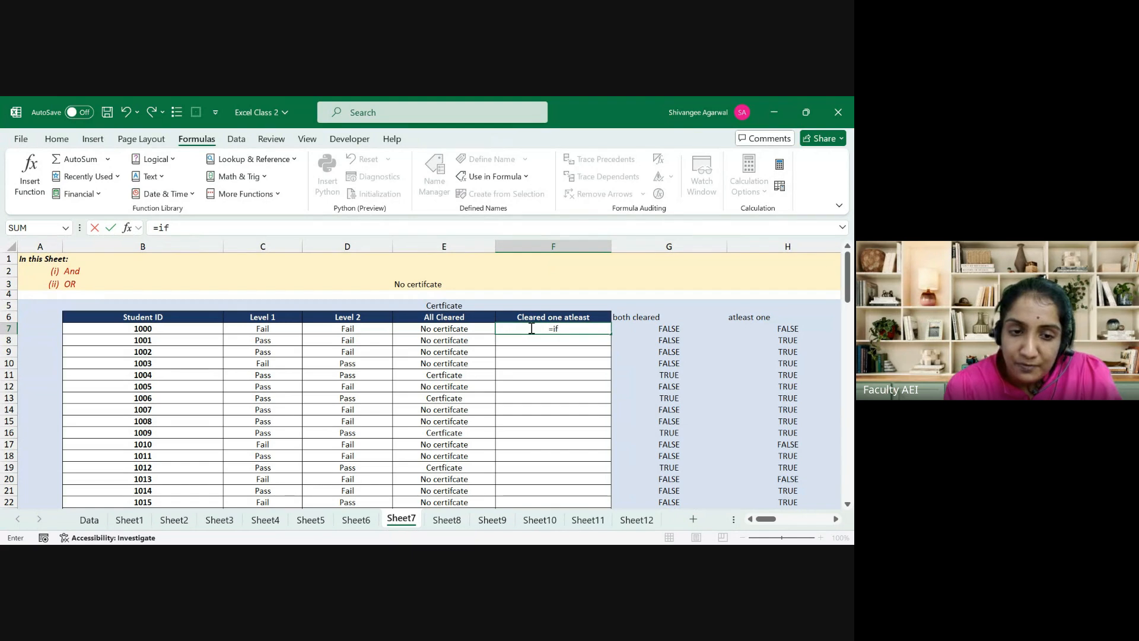
key(Tab)
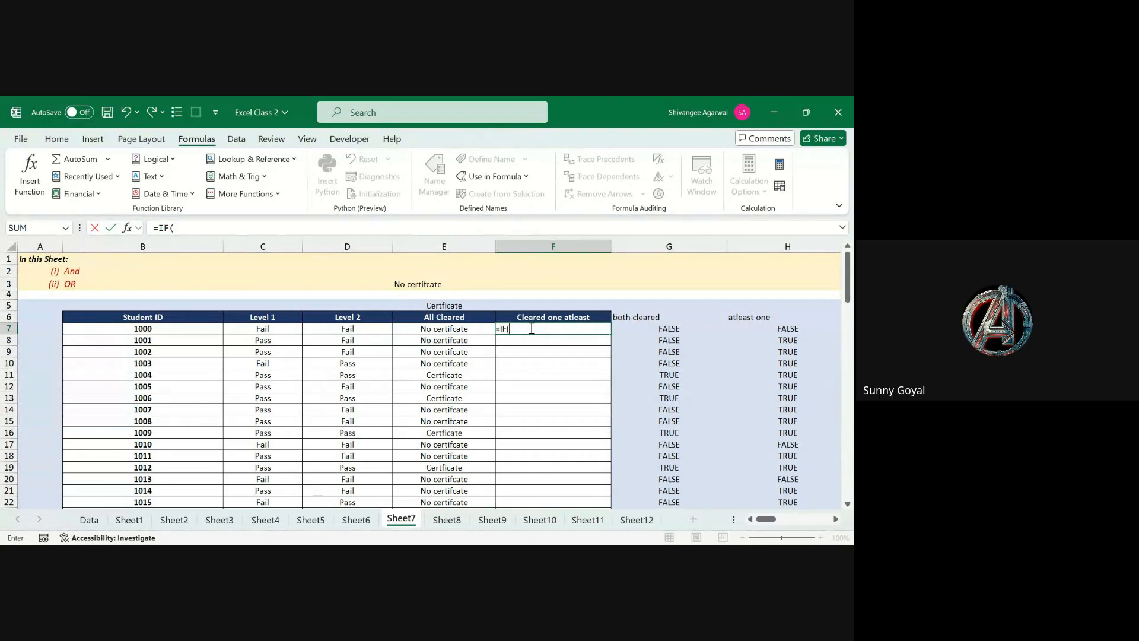
text(or()
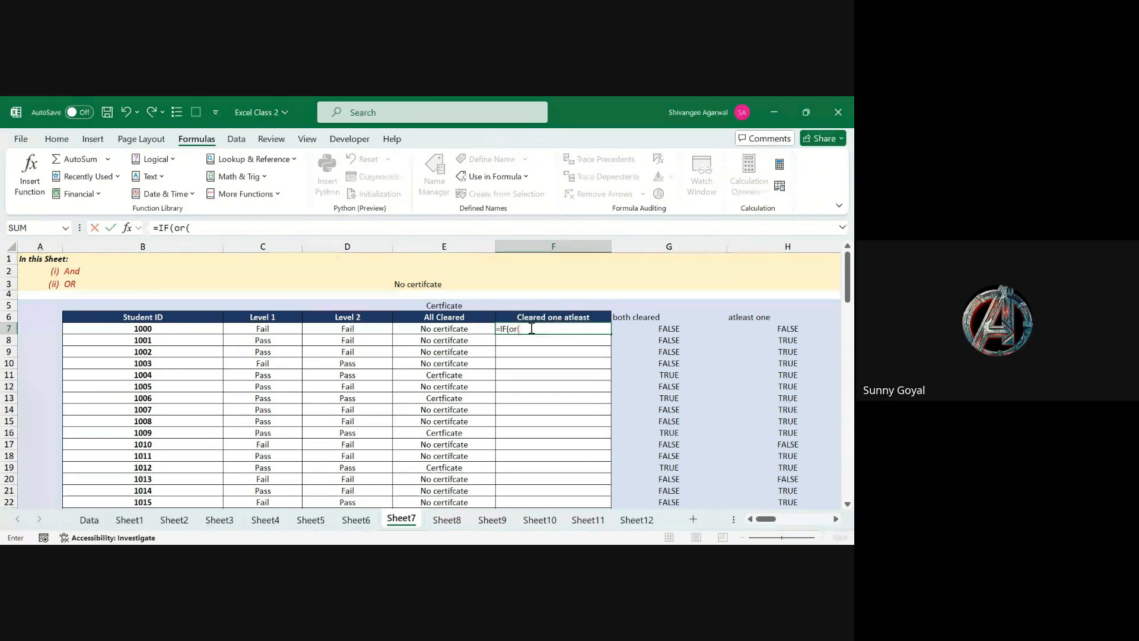
click(265, 329)
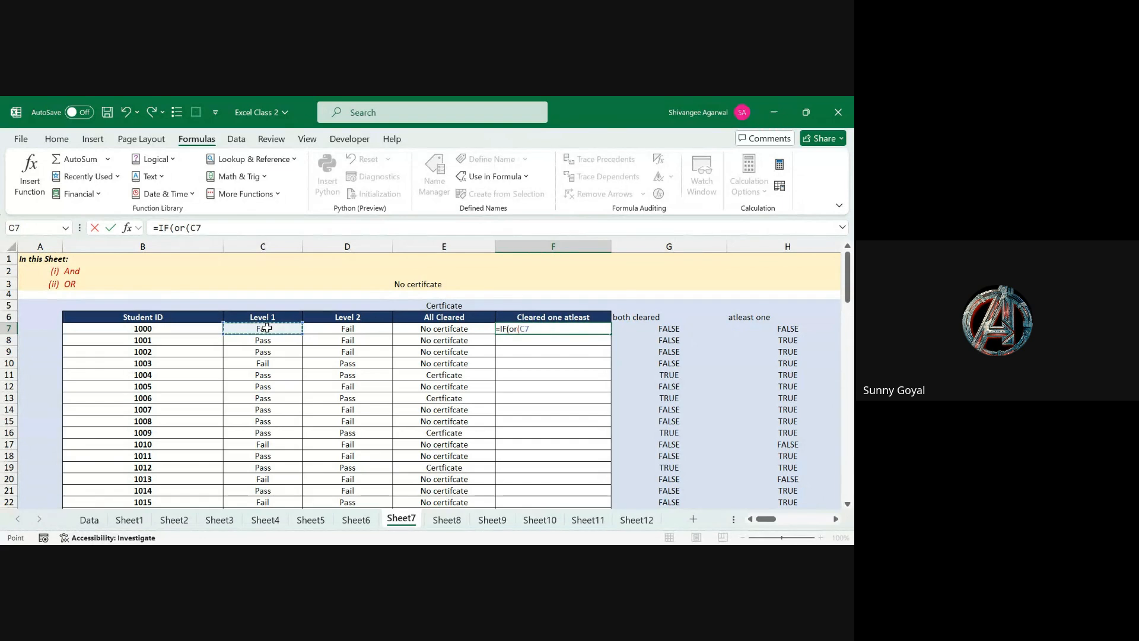
text(="Pass)
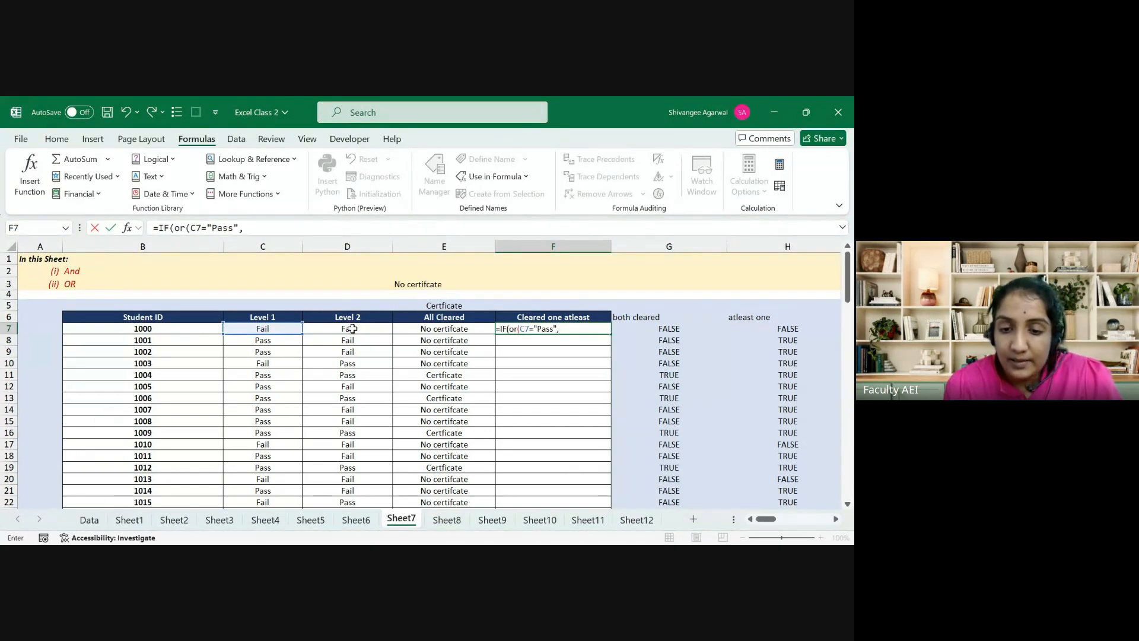
text(",)
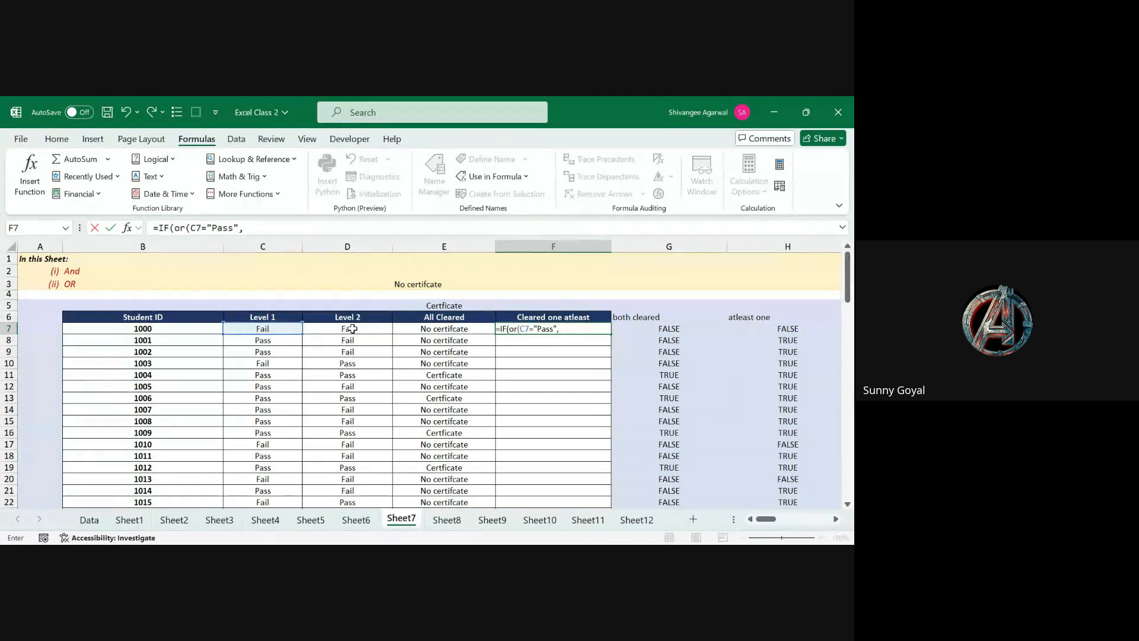
click(352, 329)
text(="Pa)
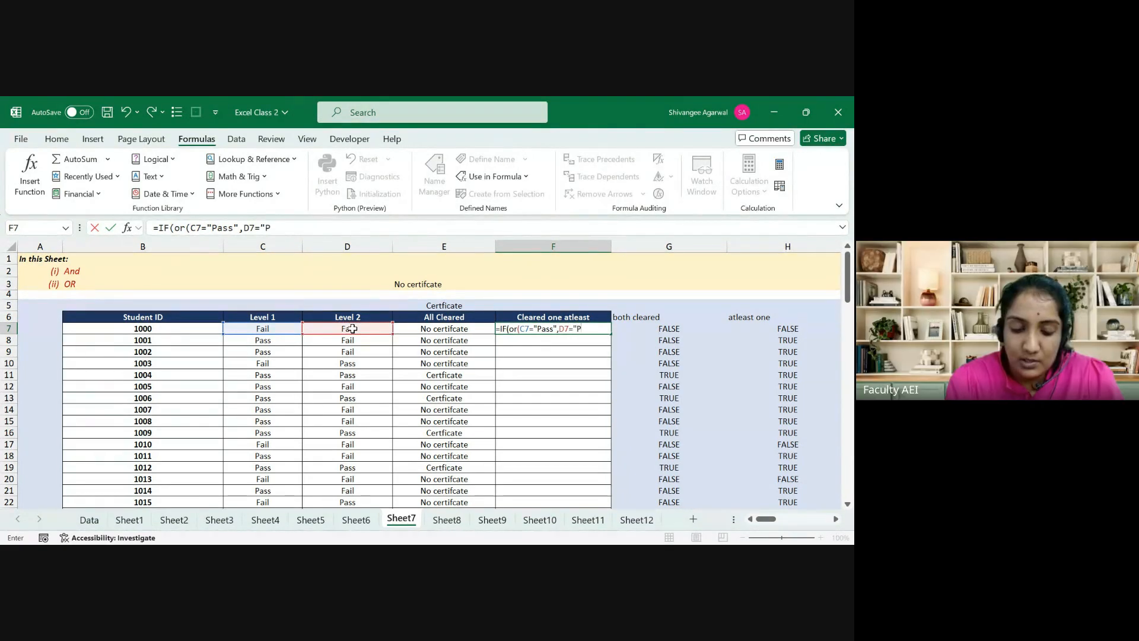
text(ss")
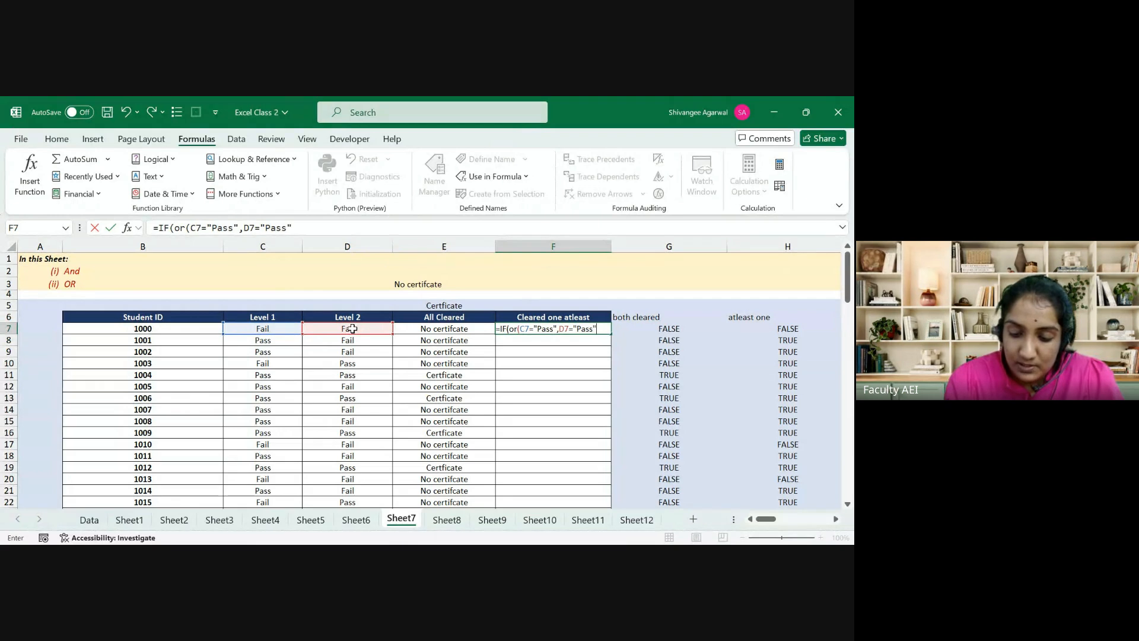
text(),)
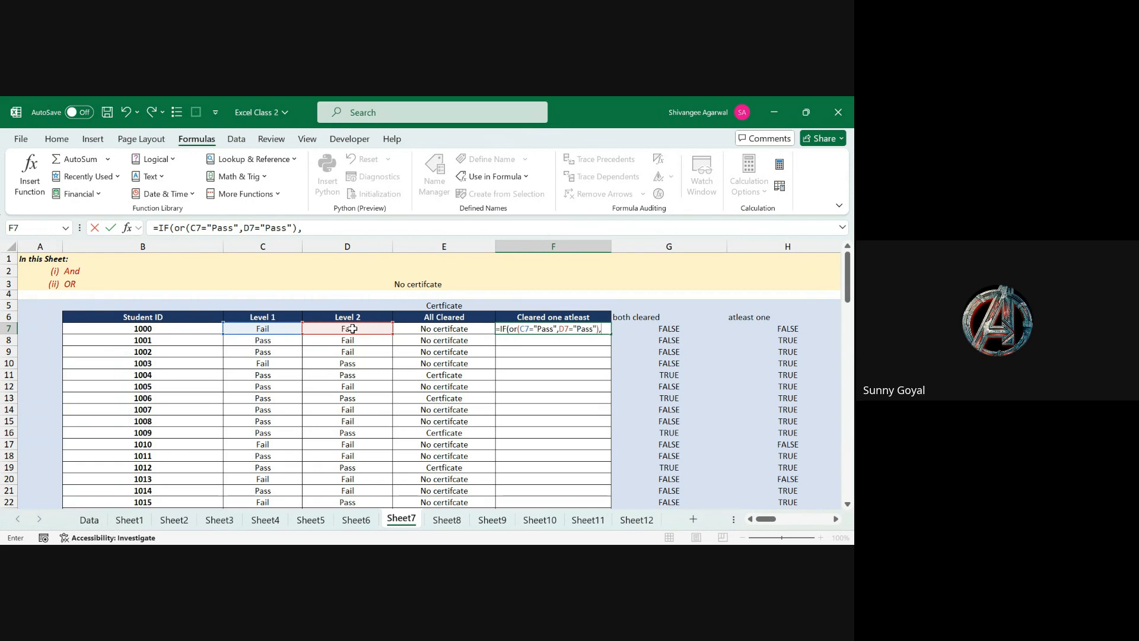
Step: Finish with absolute $E$5 and $E$3 results and fill it down the column
click(437, 306)
key(F4)
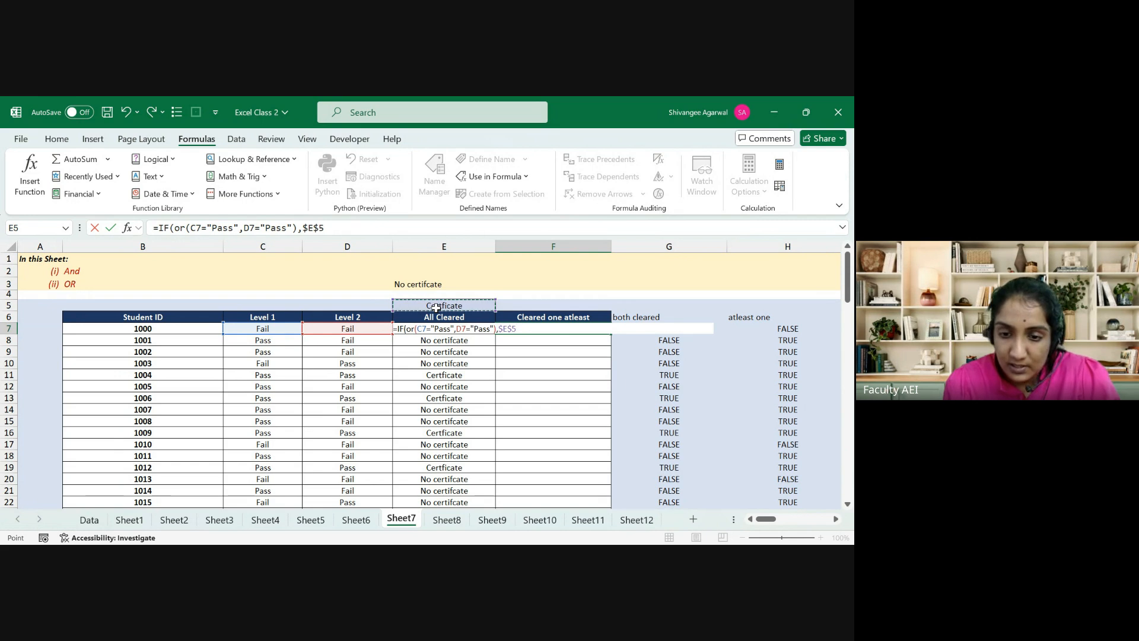
text(,)
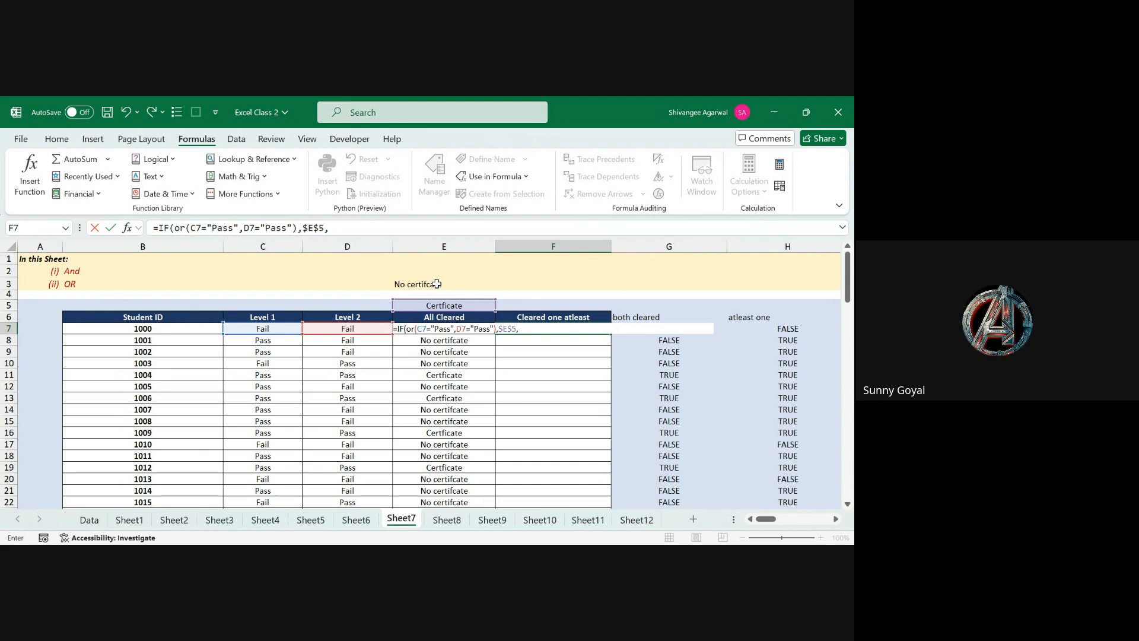
click(437, 284)
key(F4)
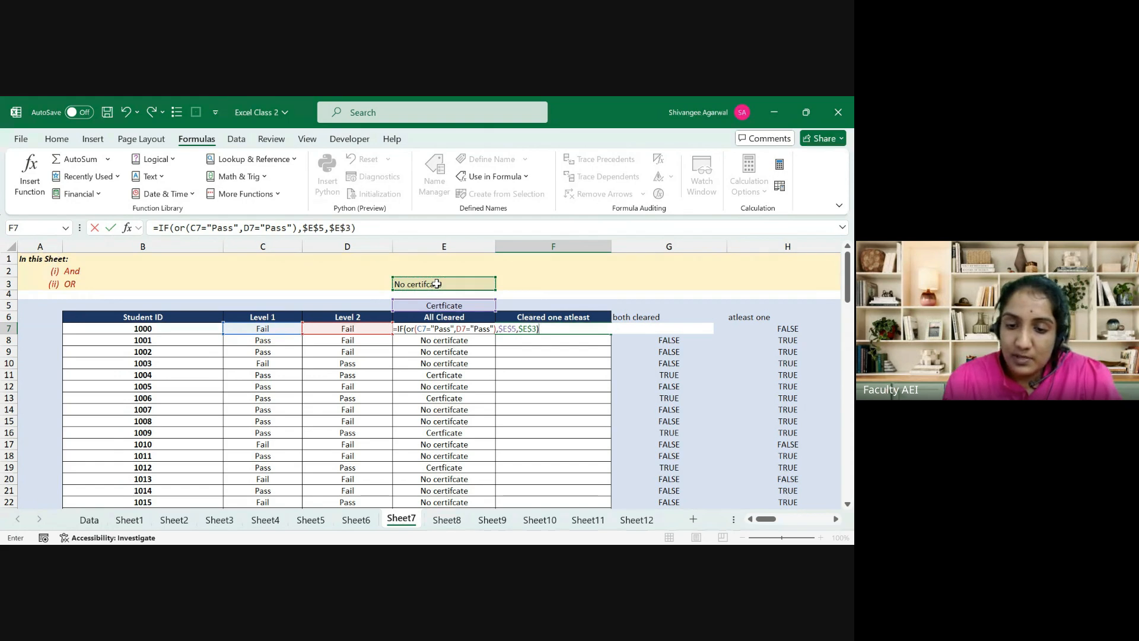
key(ctrl+Return)
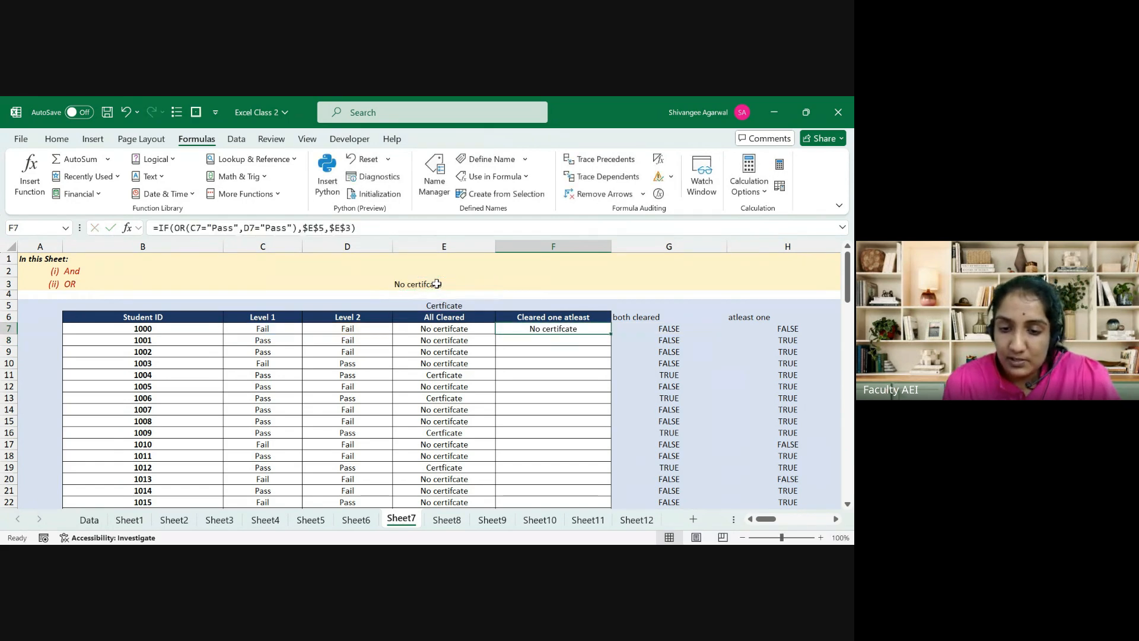
double_click(612, 334)
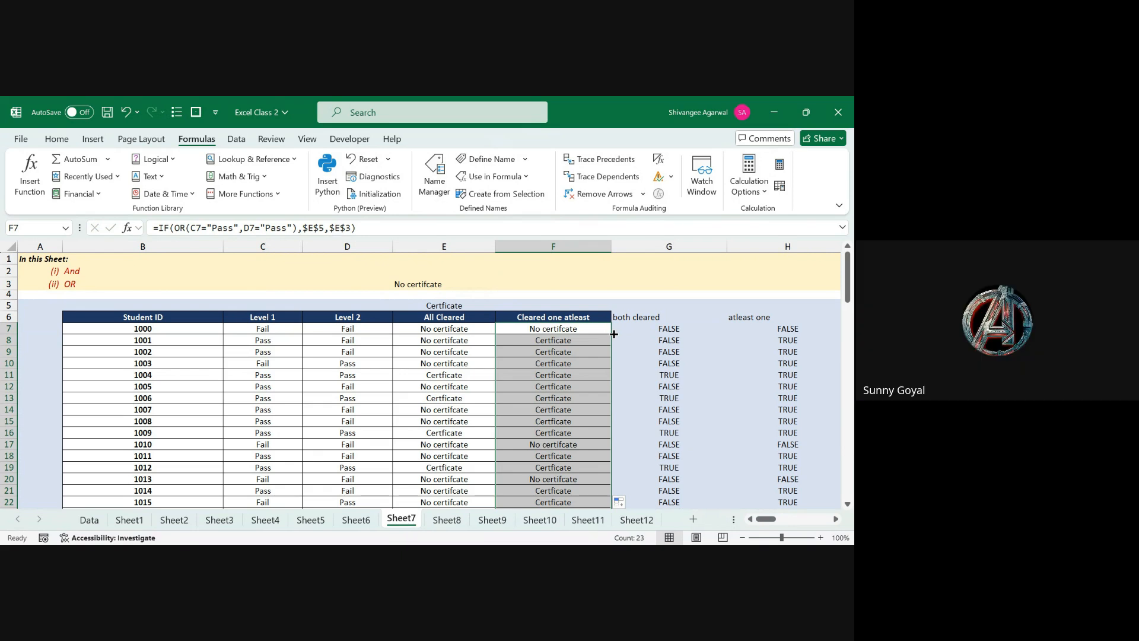
click(611, 332)
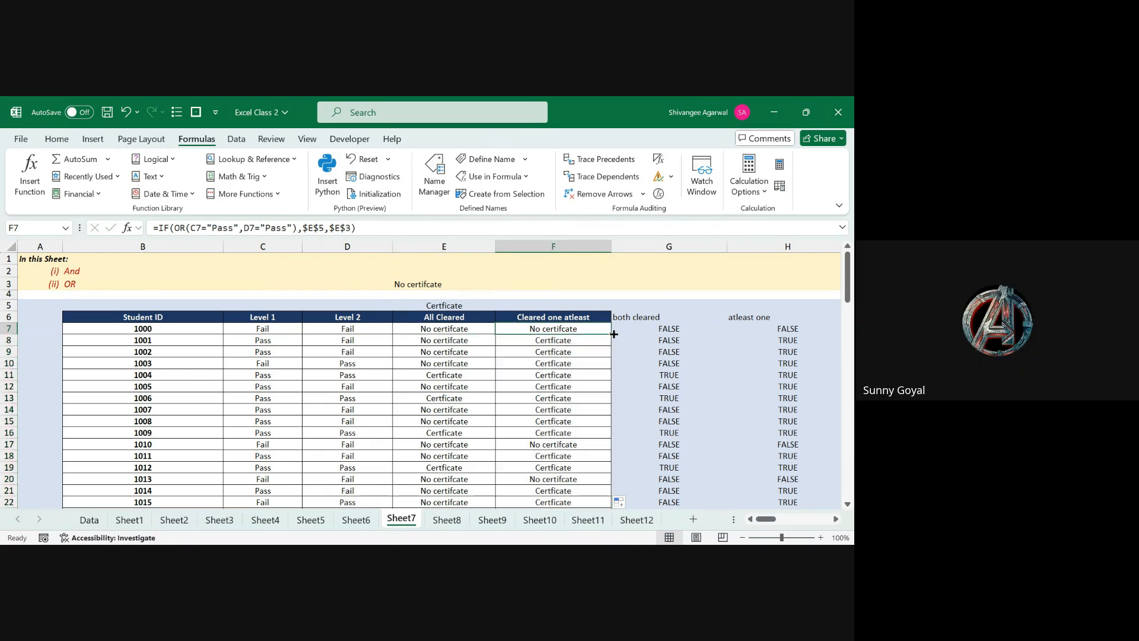
Step: Cycle F7's E5 and E3 references with F4 through relative and mixed forms
click(321, 228)
key(F4)
key(F4)
key(F4)
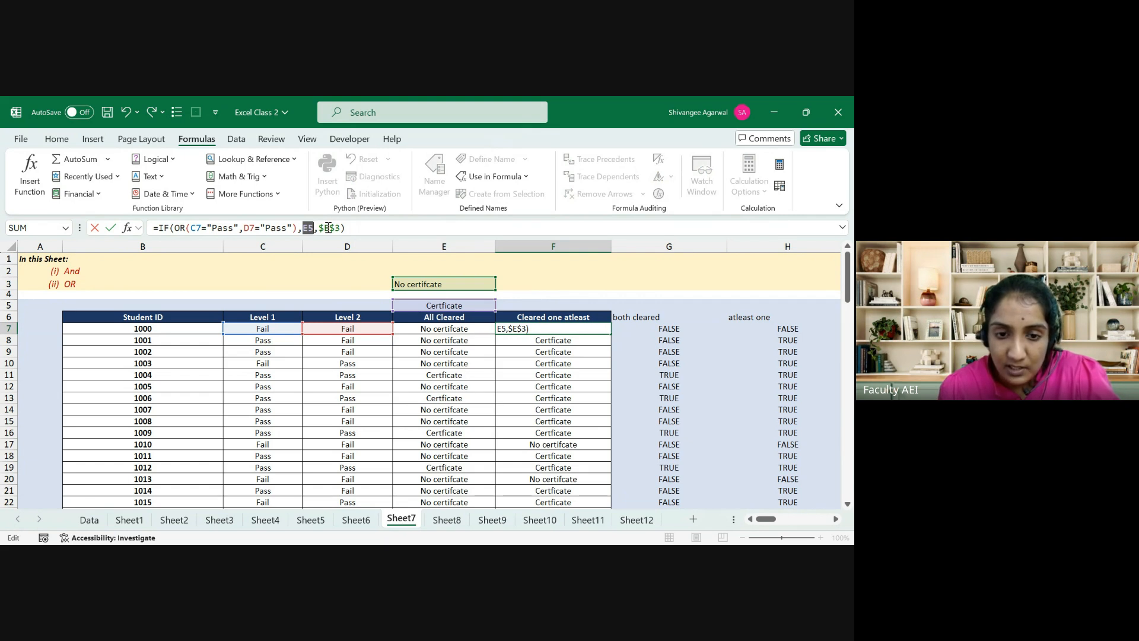
key(F4)
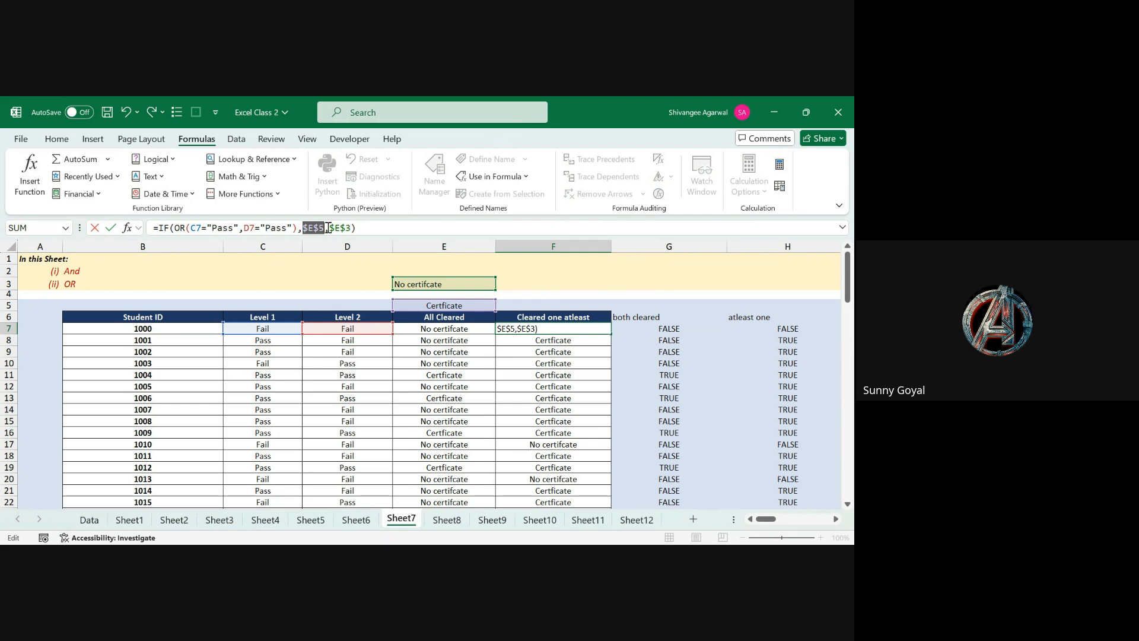
click(328, 228)
click(342, 230)
key(F4)
key(F4)
key(F4)
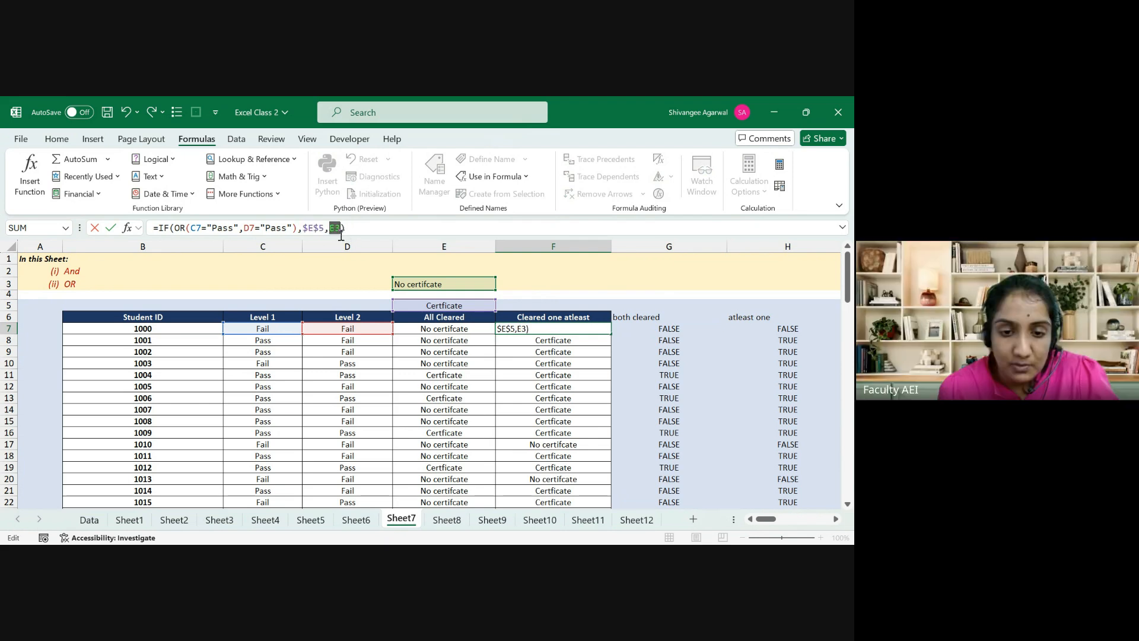
click(308, 229)
key(F4)
key(F4)
key(F4)
Step: Commit F7's formula with relative E5/E3 references and fill it down column F to F29
key(Return)
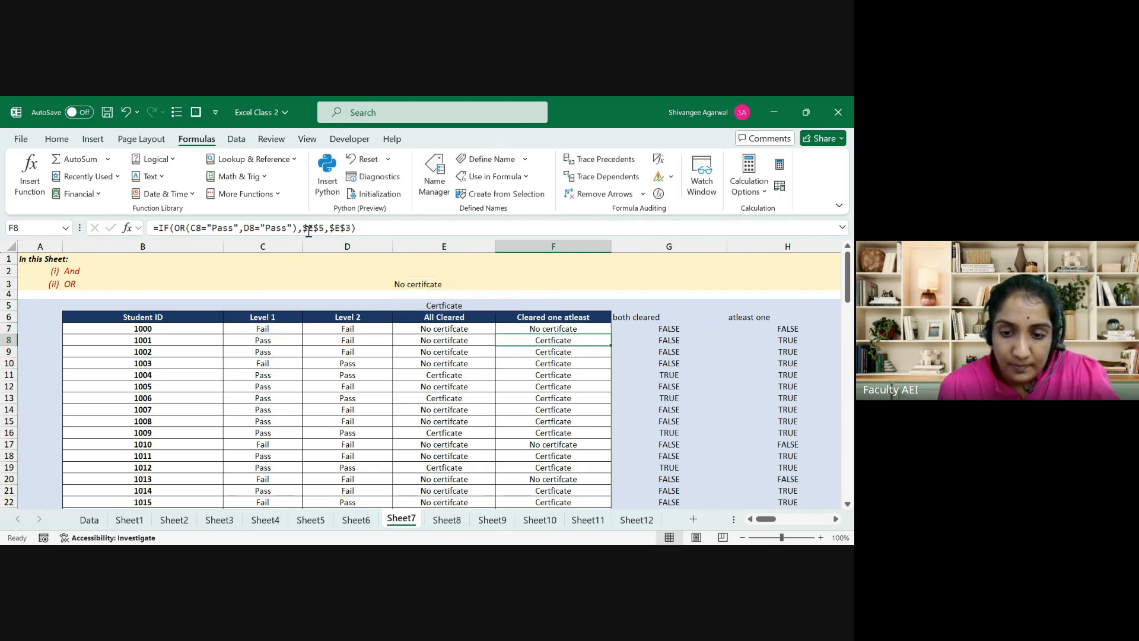
key(Up)
key(ctrl+shift+Down)
key(ctrl+d)
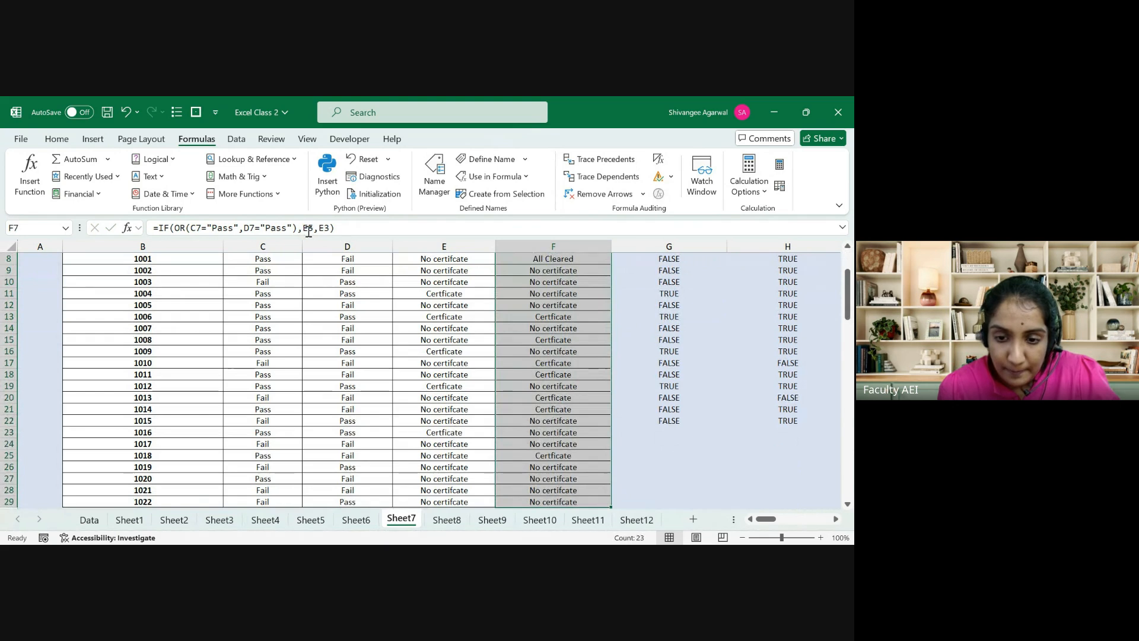
key(ctrl+Down)
Step: Inspect the formulas above F29 and show that F27's formula points to the shifted E25 reference
key(F2)
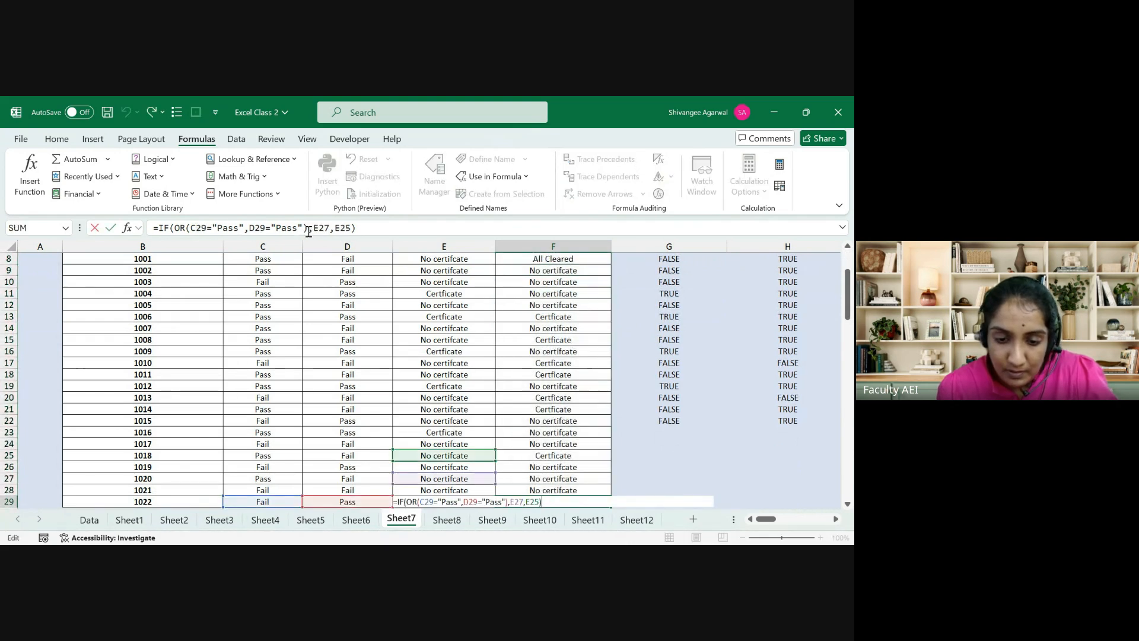
key(Escape)
key(Up)
key(F2)
key(Escape)
key(Up)
key(F2)
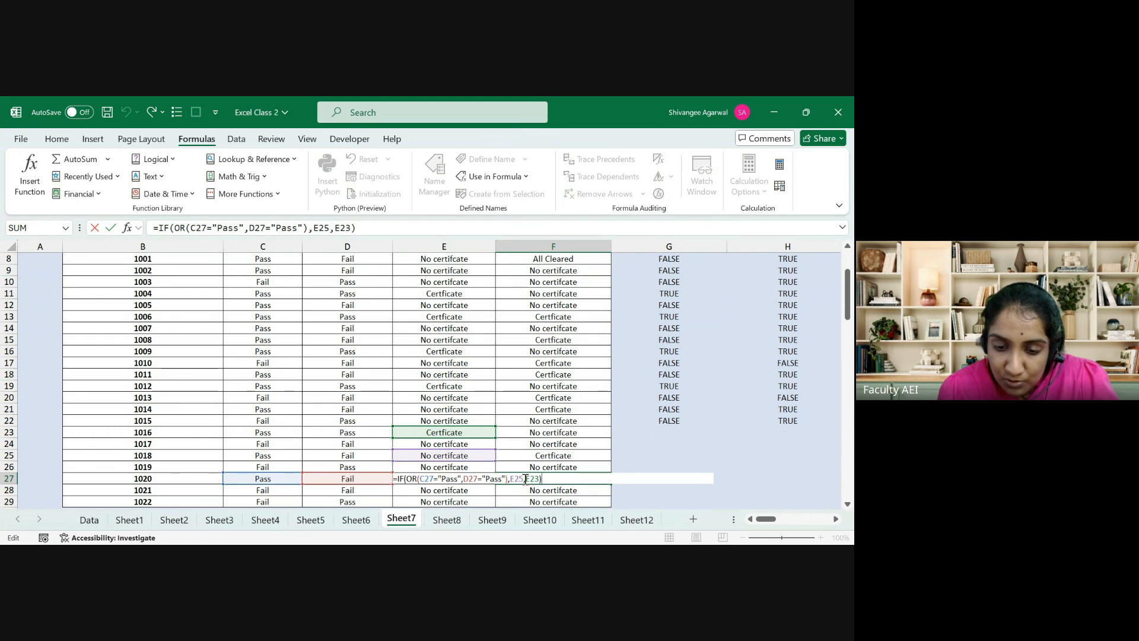
drag(525, 478, 511, 479)
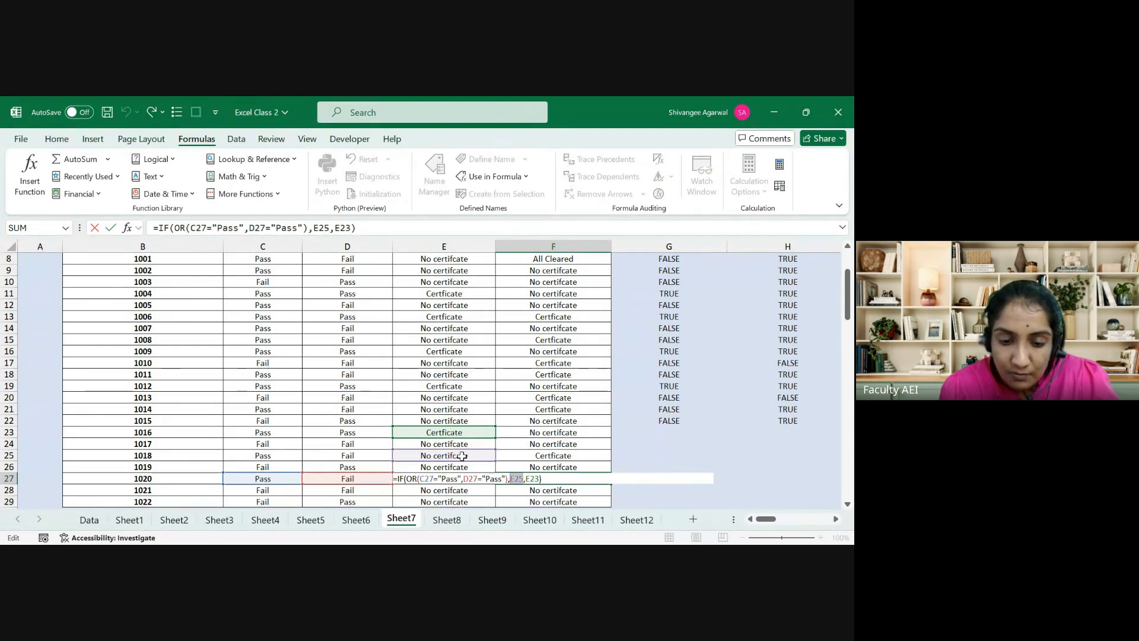
key(Escape)
Step: Give C27 and F27 a yellow fill to flag the wrong relative-reference result
key(ctrl+shift+Left)
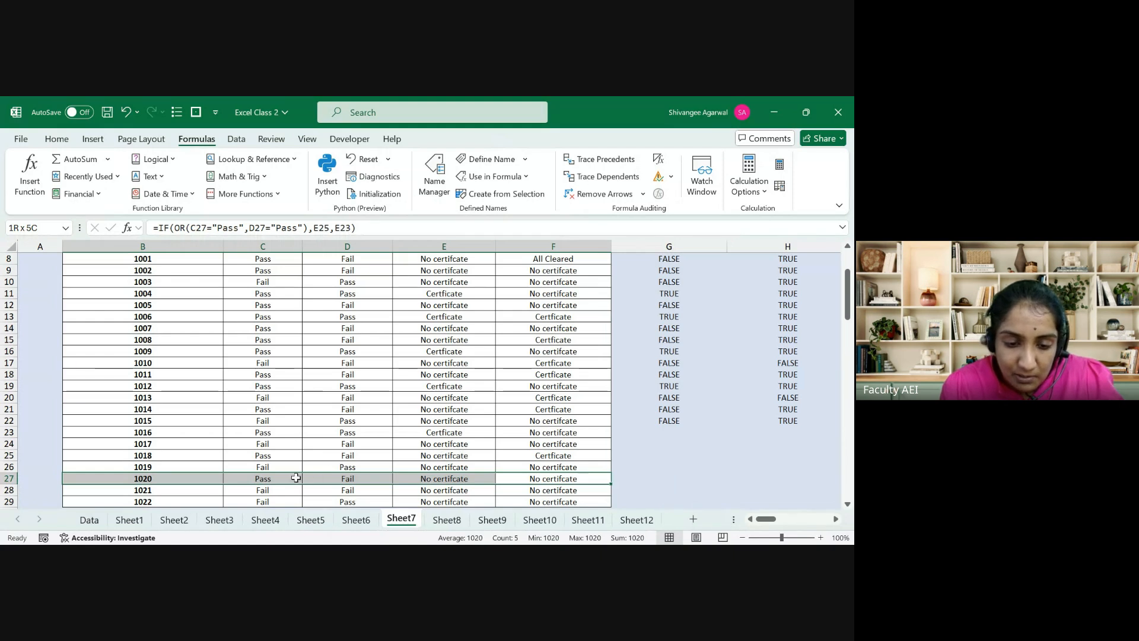
click(305, 478)
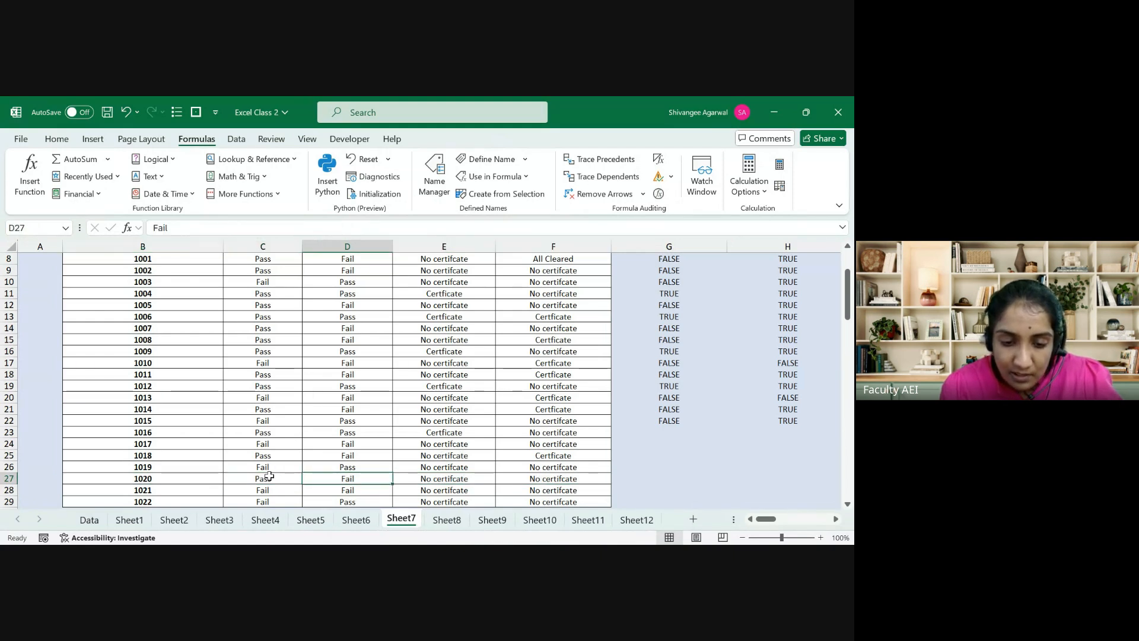
click(269, 476)
click(56, 138)
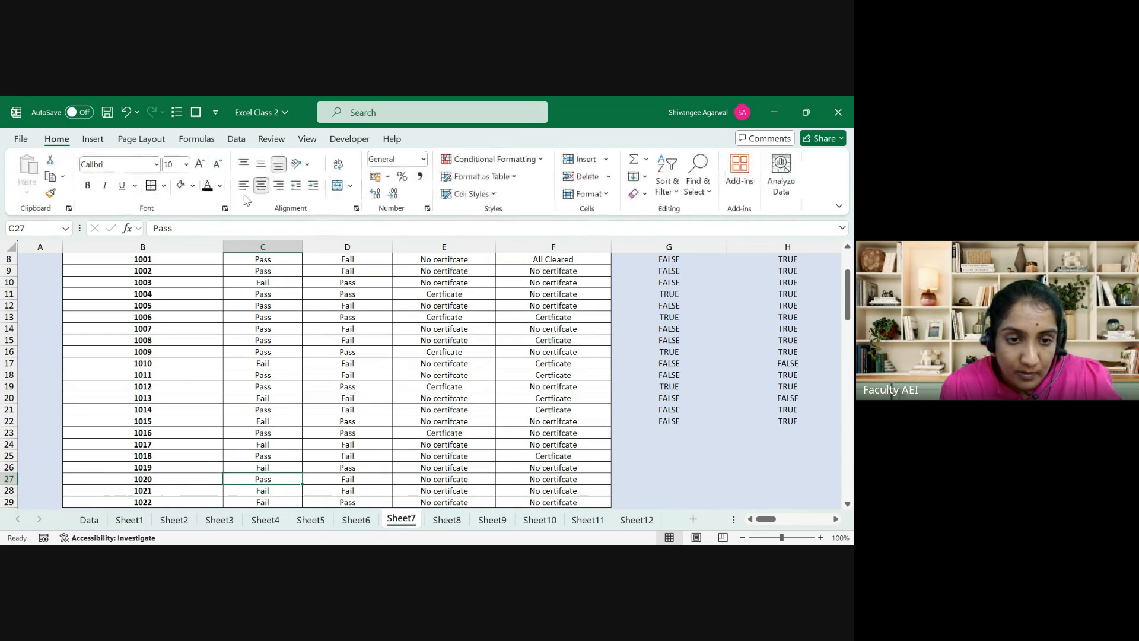
click(180, 185)
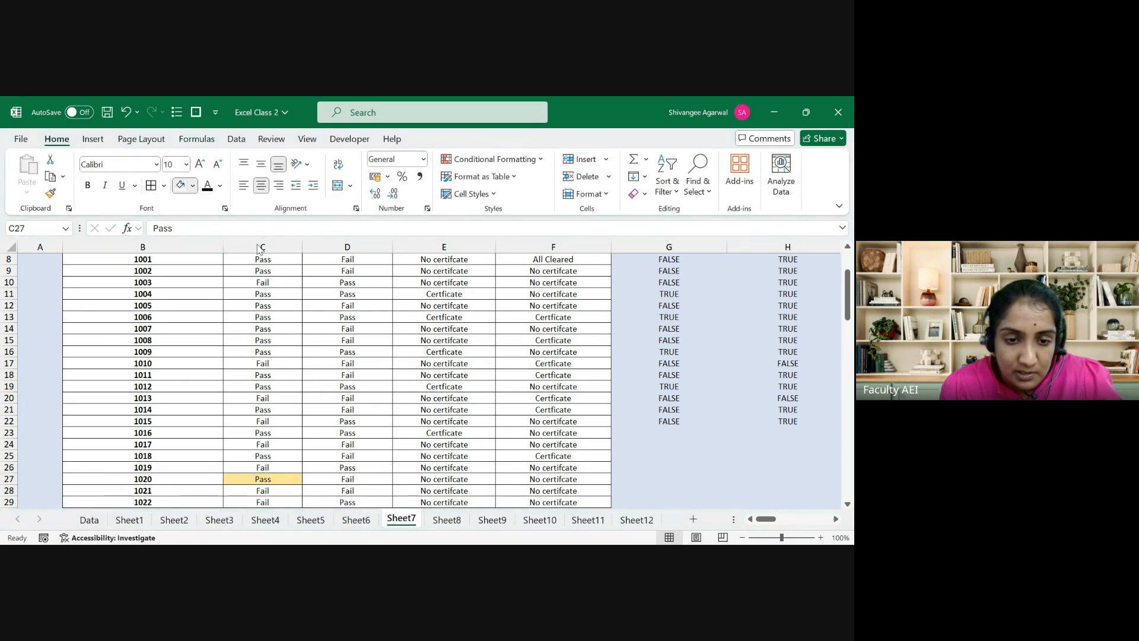
key(Right)
key(Right)
key(Right)
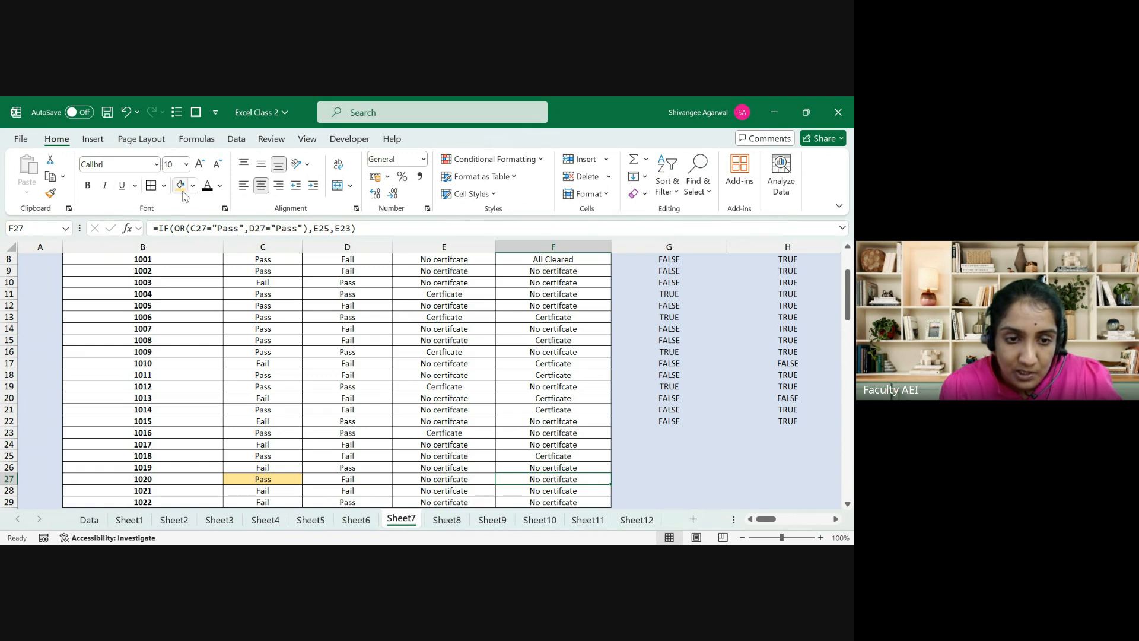
click(180, 185)
key(F2)
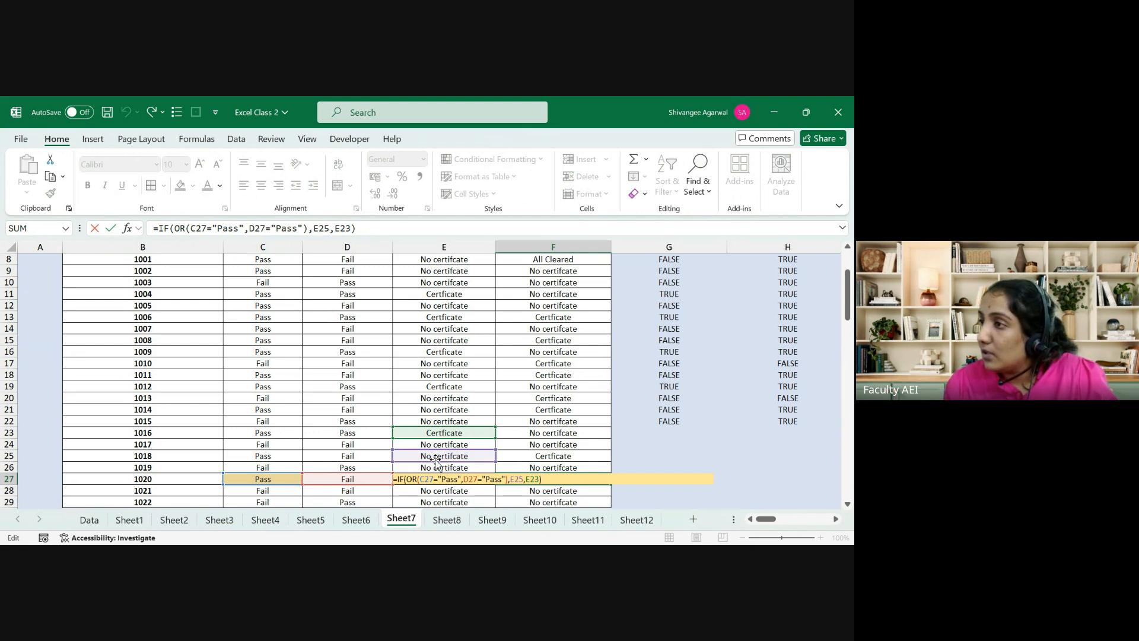
key(Escape)
key(ctrl+Up)
key(ctrl+Up)
Step: Undo the relative-reference fill so column F returns to the $E$5/$E$3 formulas
key(ctrl+Down)
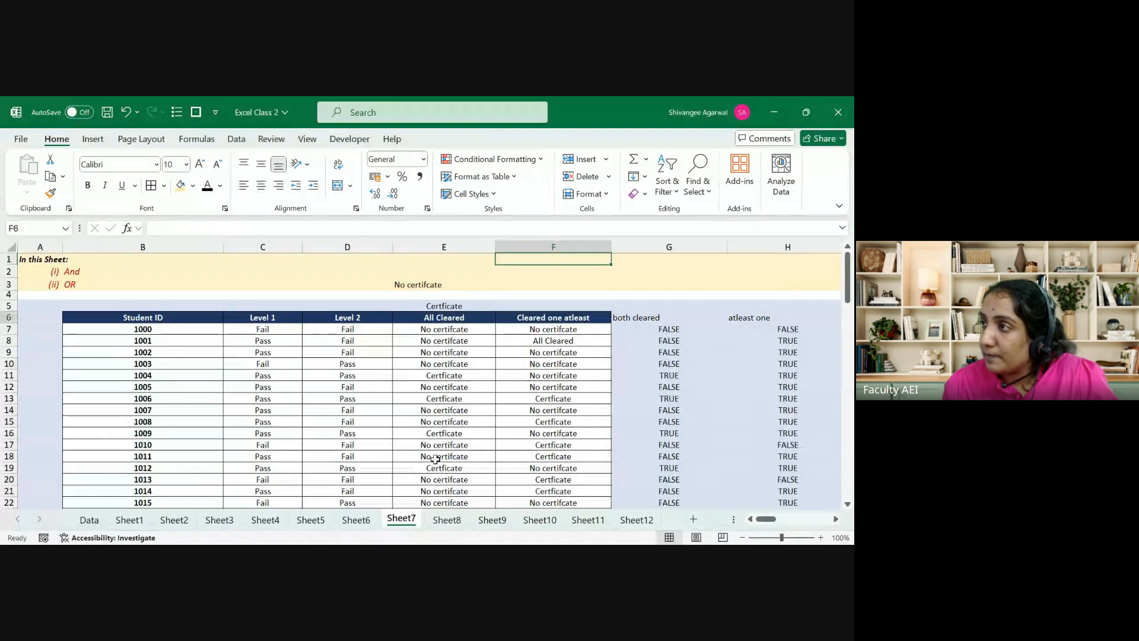
key(ctrl+Down)
key(Left)
key(Left)
key(Left)
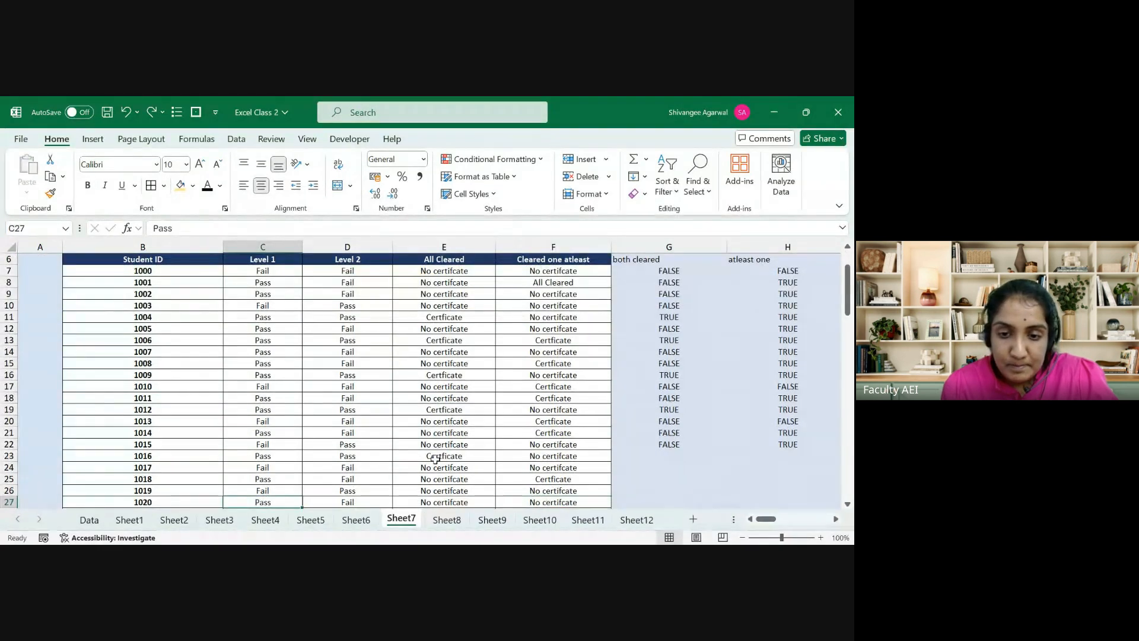
key(ctrl+z)
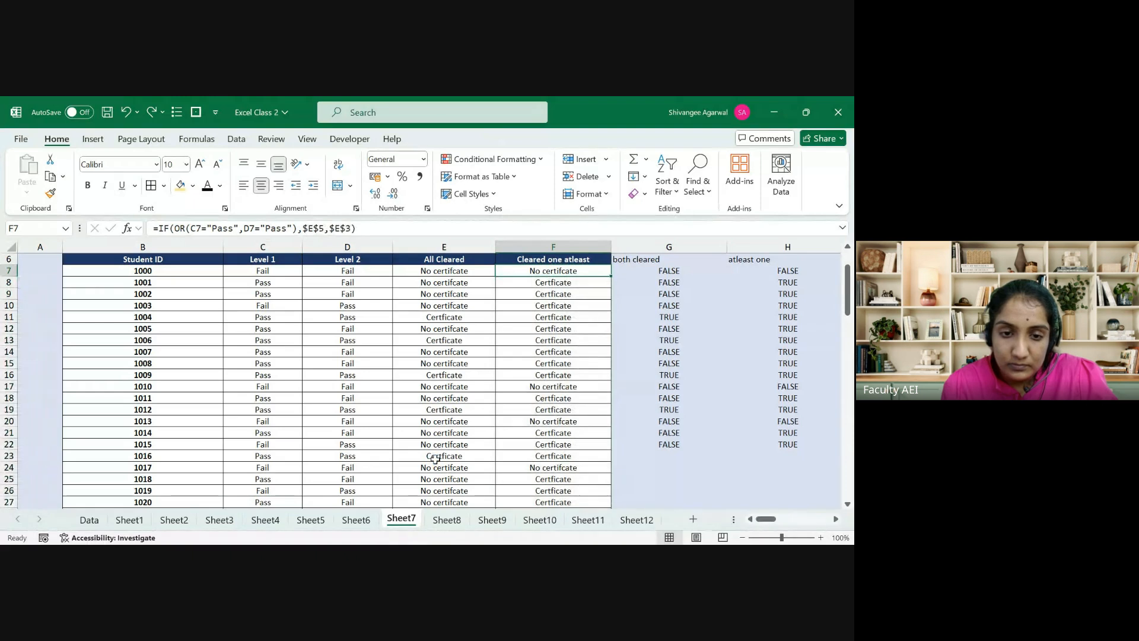
key(ctrl+shift+Down)
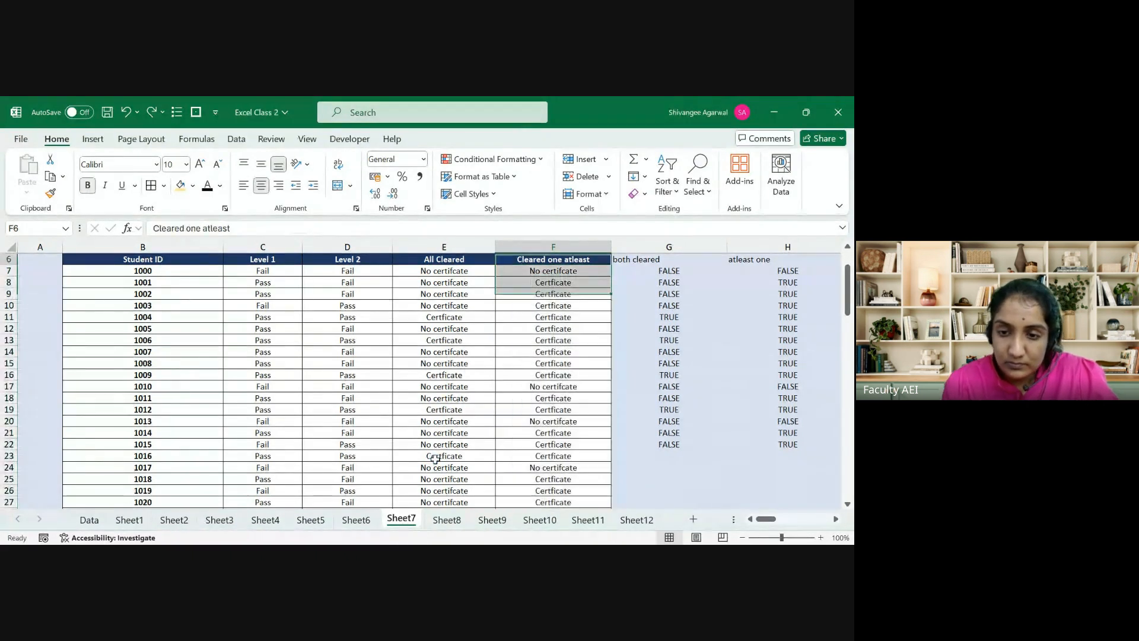
key(ctrl+shift+Up)
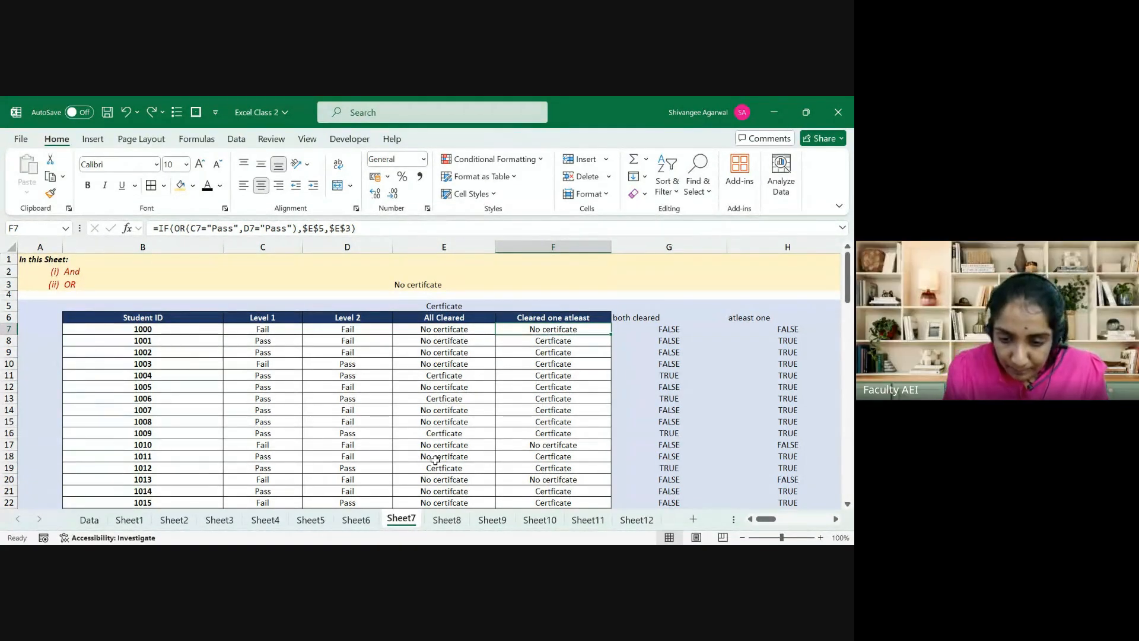
click(530, 419)
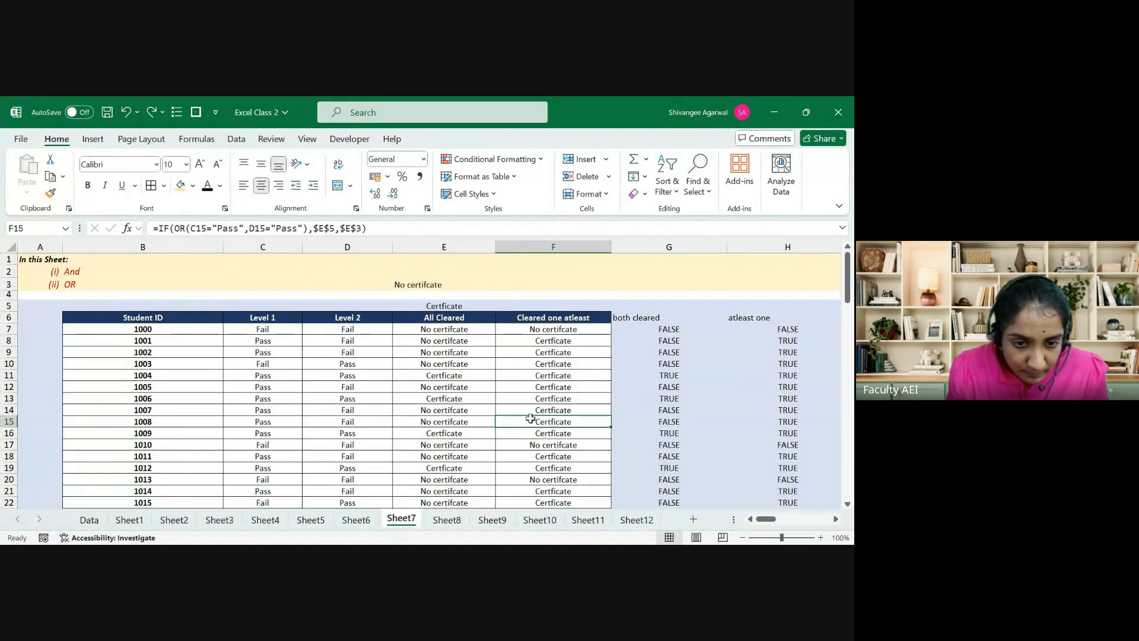
key(Up)
key(Up)
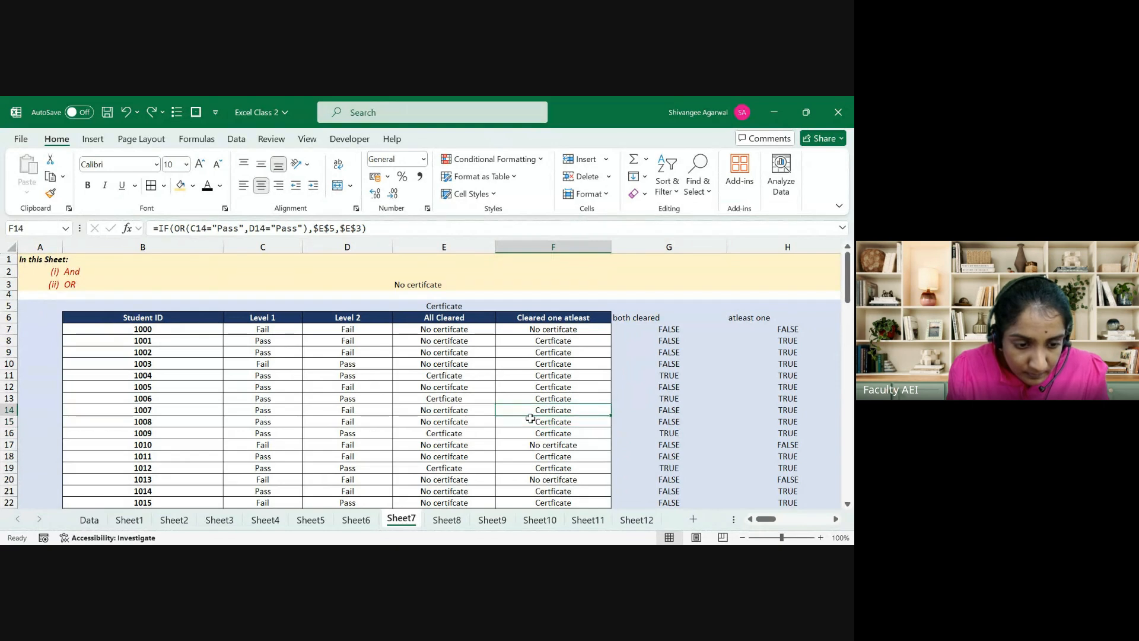
key(Up)
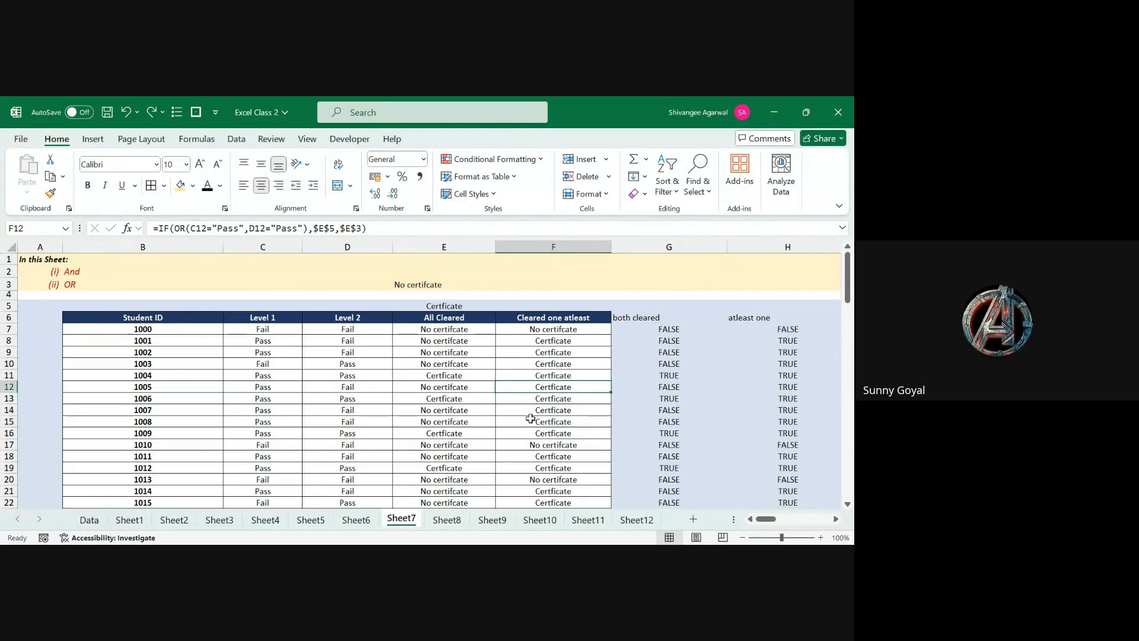
key(Down)
key(Down)
key(Down)
key(Down)
key(Down)
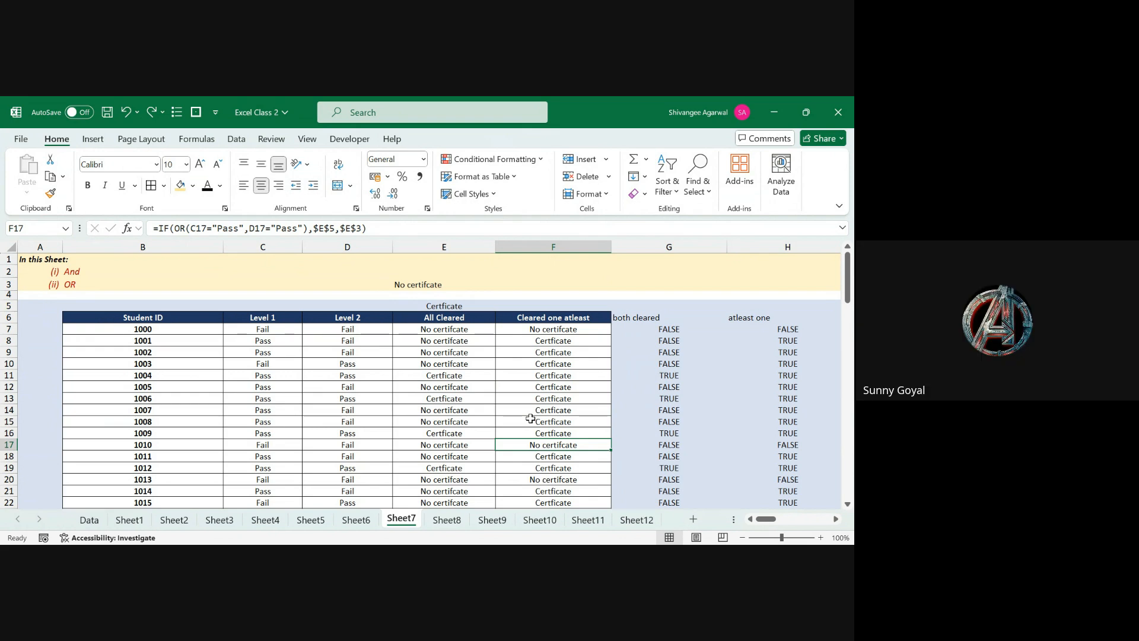
key(Up)
key(Up)
key(Up)
key(Up)
key(Up)
key(Up)
key(Up)
key(Up)
key(Up)
key(Up)
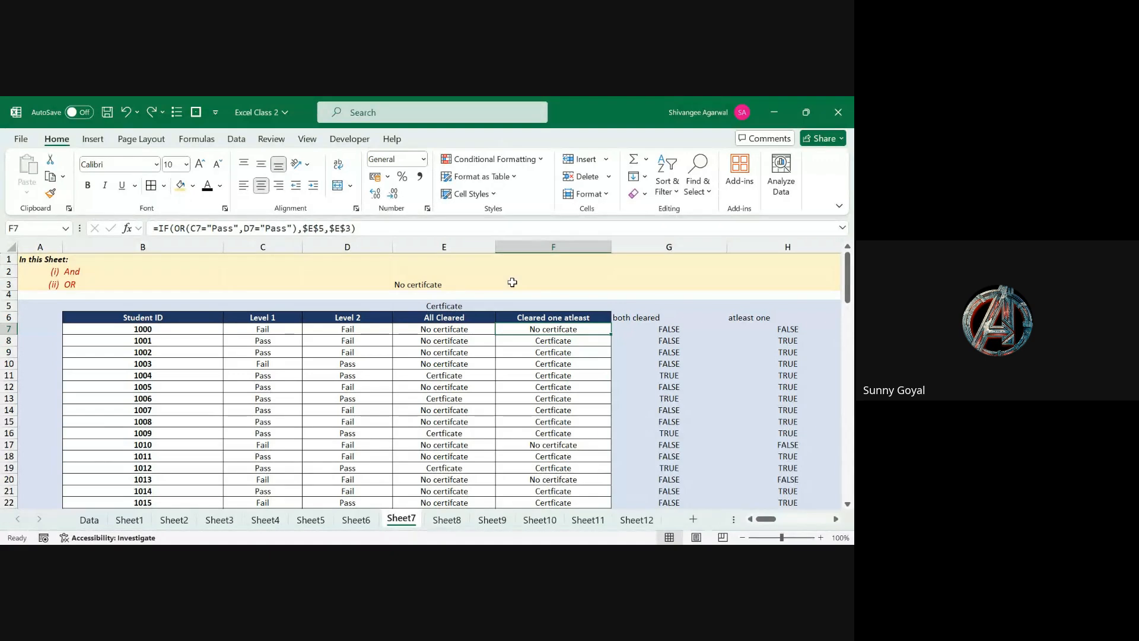
Step: Enter trial values 1 and 2 in K8:K9 beside the certificate table
key(Right)
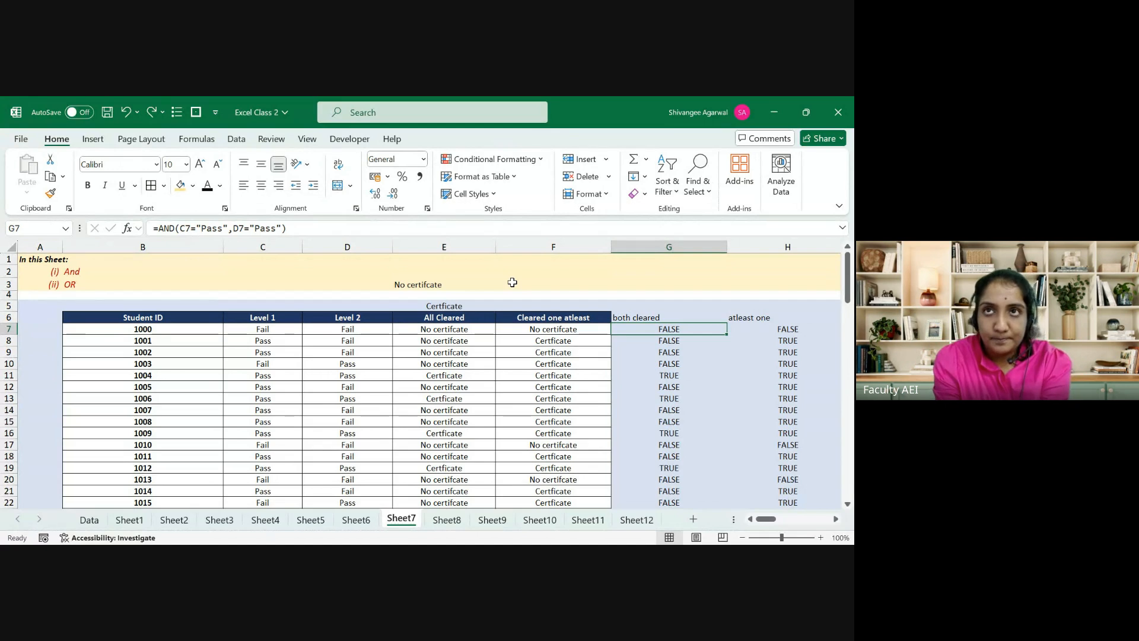
key(Right)
key(Right)
key(Right)
key(Right)
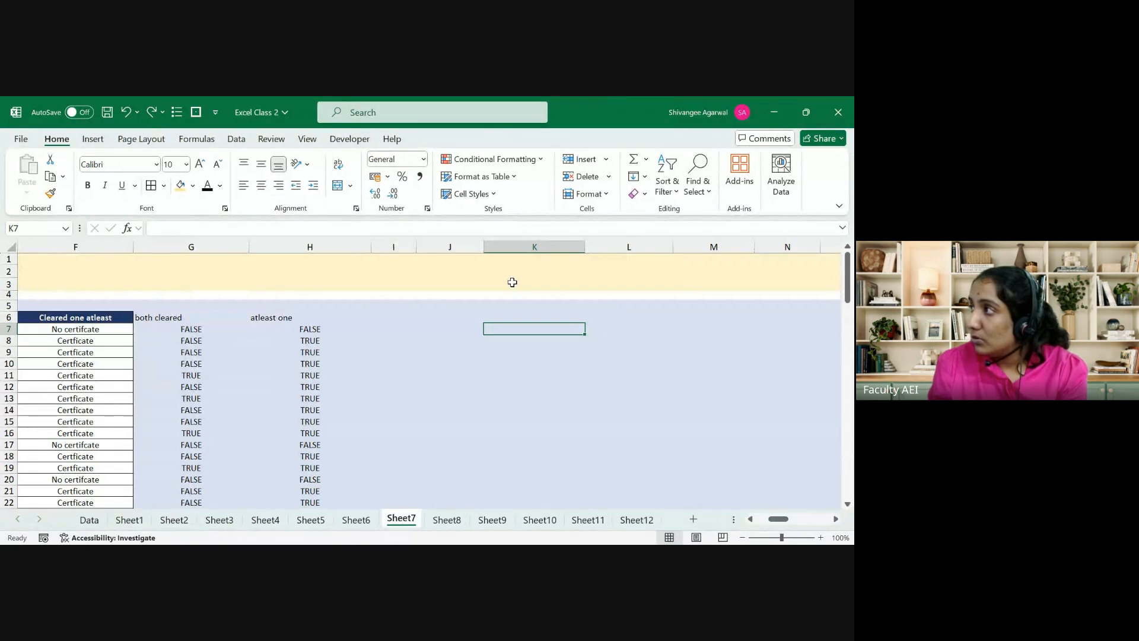
key(Down)
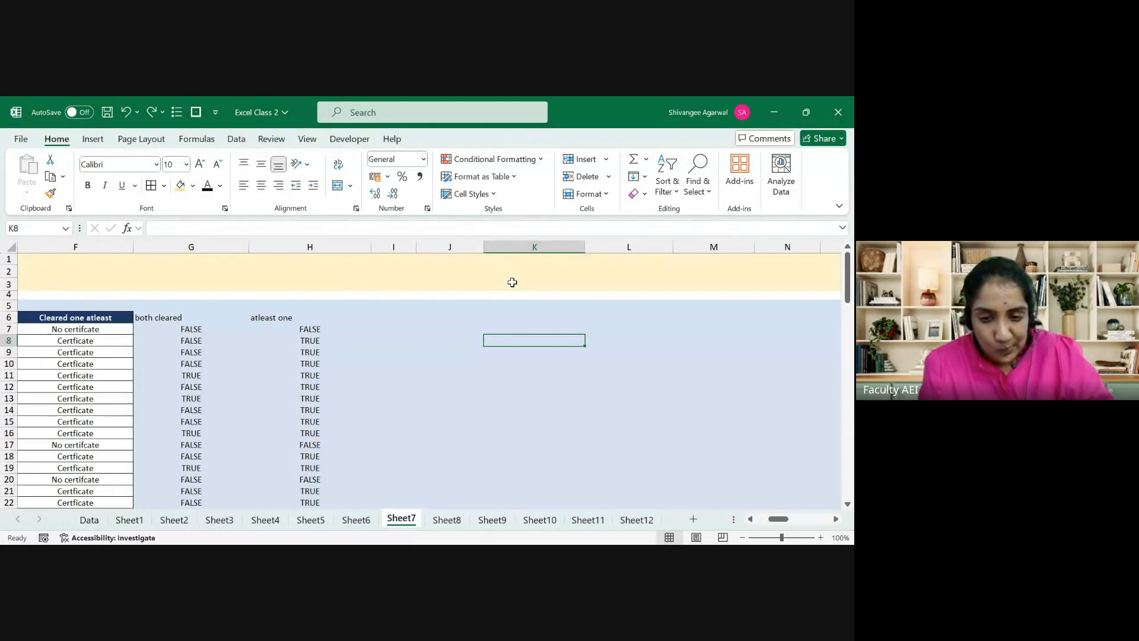
text(1)
key(Return)
text(2)
key(Return)
key(Up)
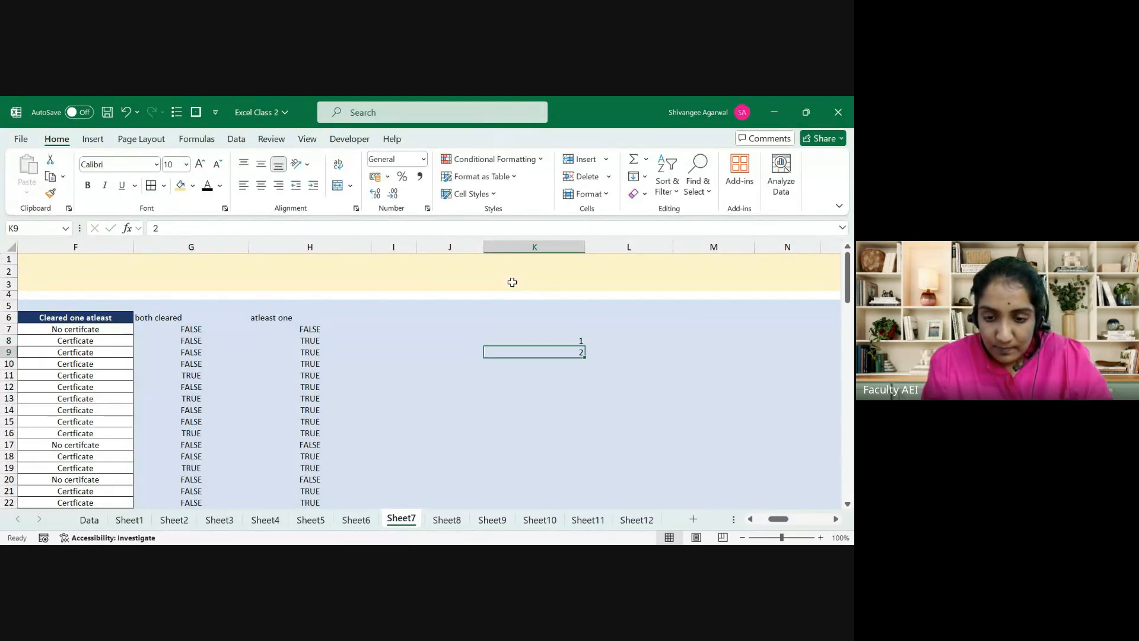
key(Up)
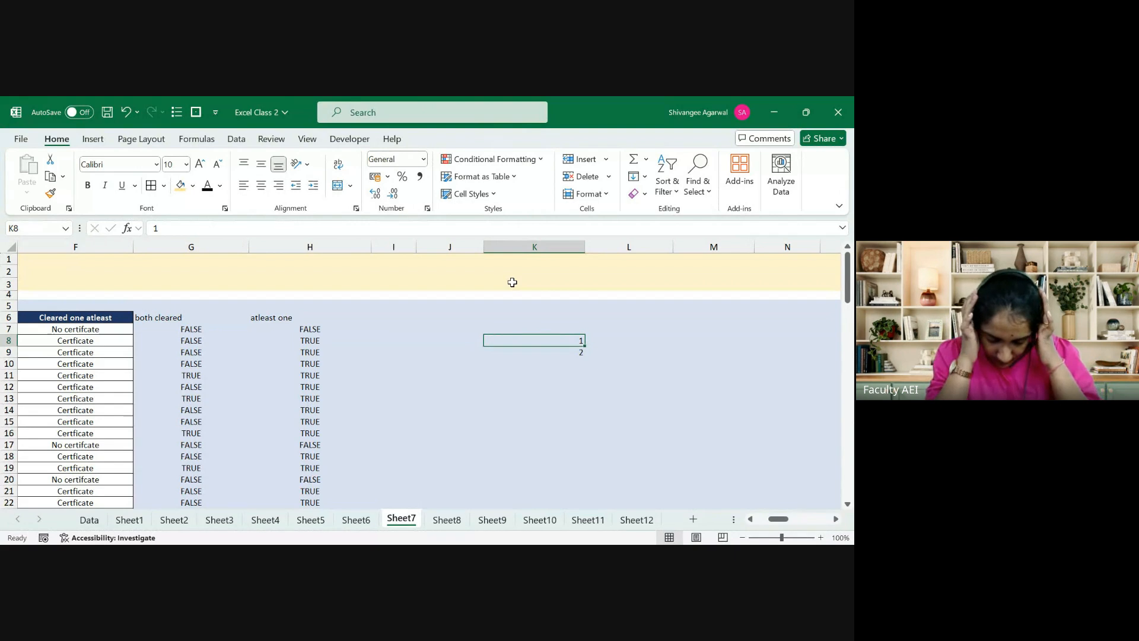
Step: Replace them with the amounts 100, 150, 200 and 240 in K8:K11
text(100)
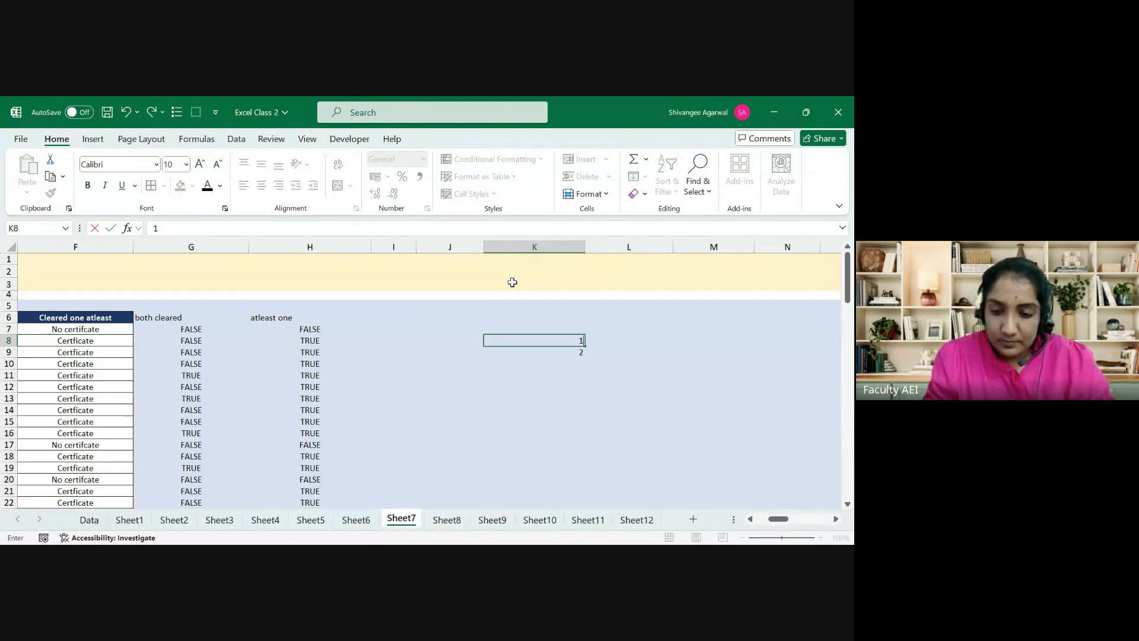
key(Return)
text(150)
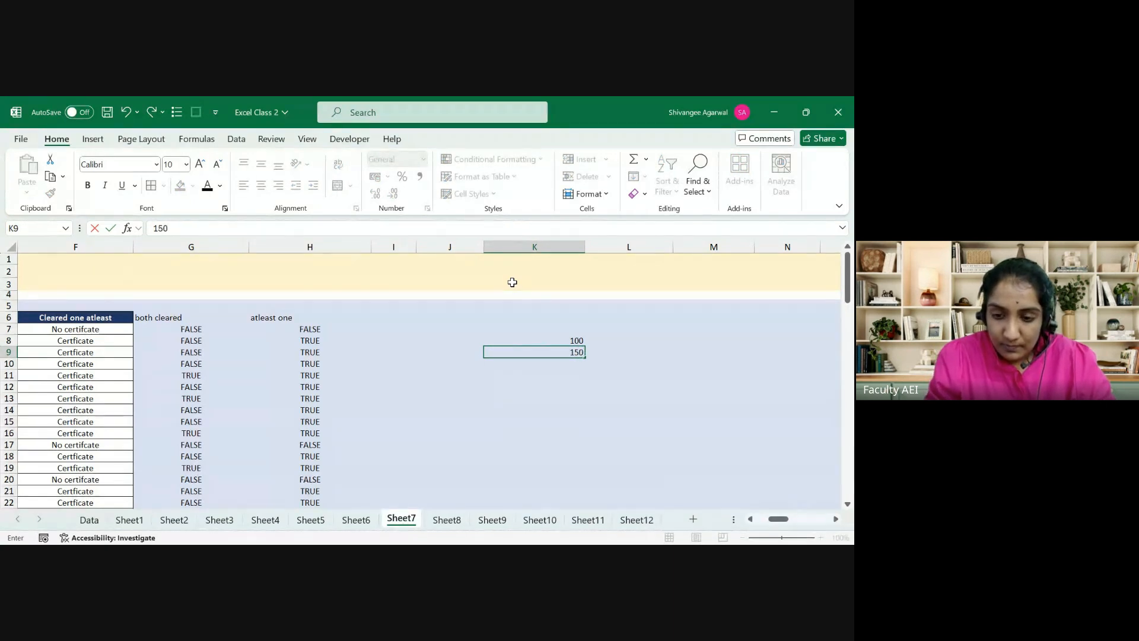
key(Return)
text(200)
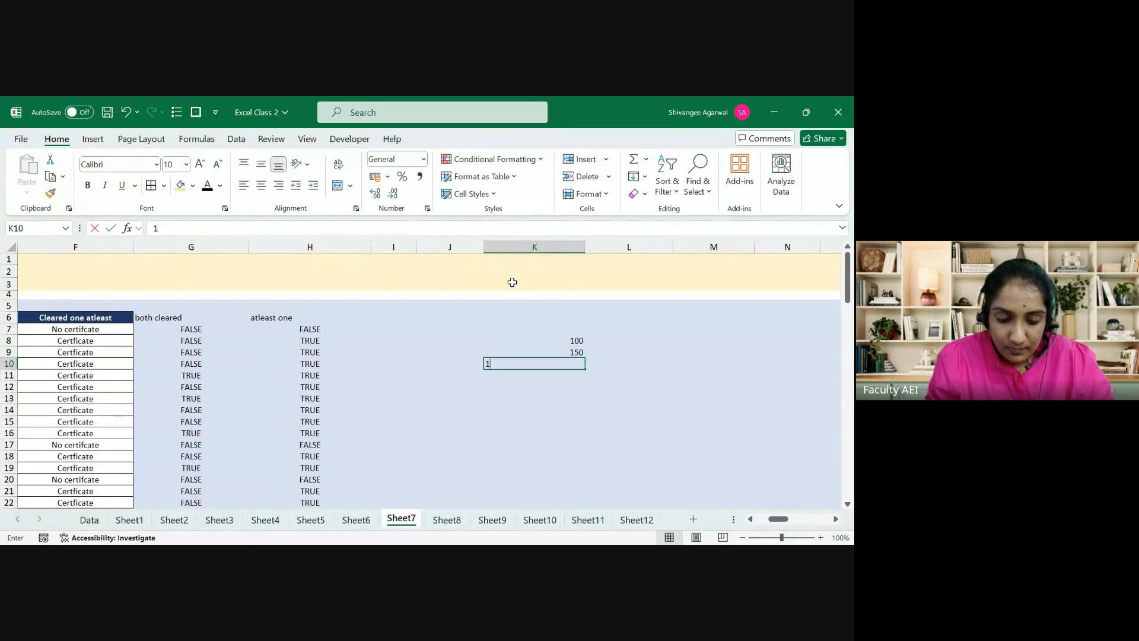
key(Return)
text(2)
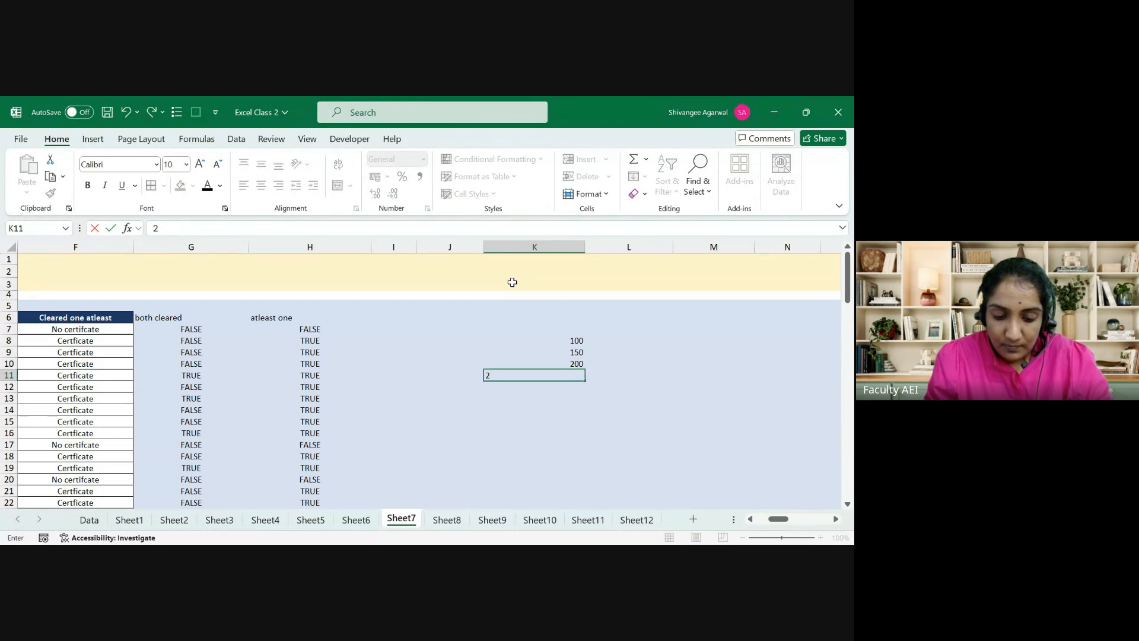
text(40)
key(Up)
key(Up)
key(Up)
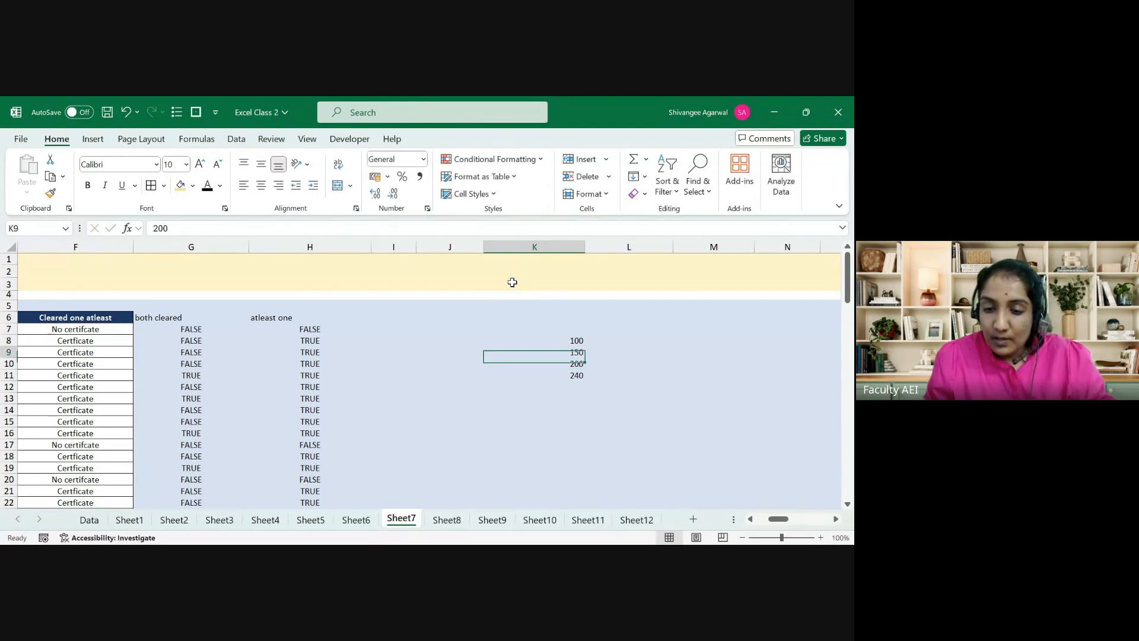
Step: Enter the rate value 10 in L6
key(Right)
key(Up)
key(Up)
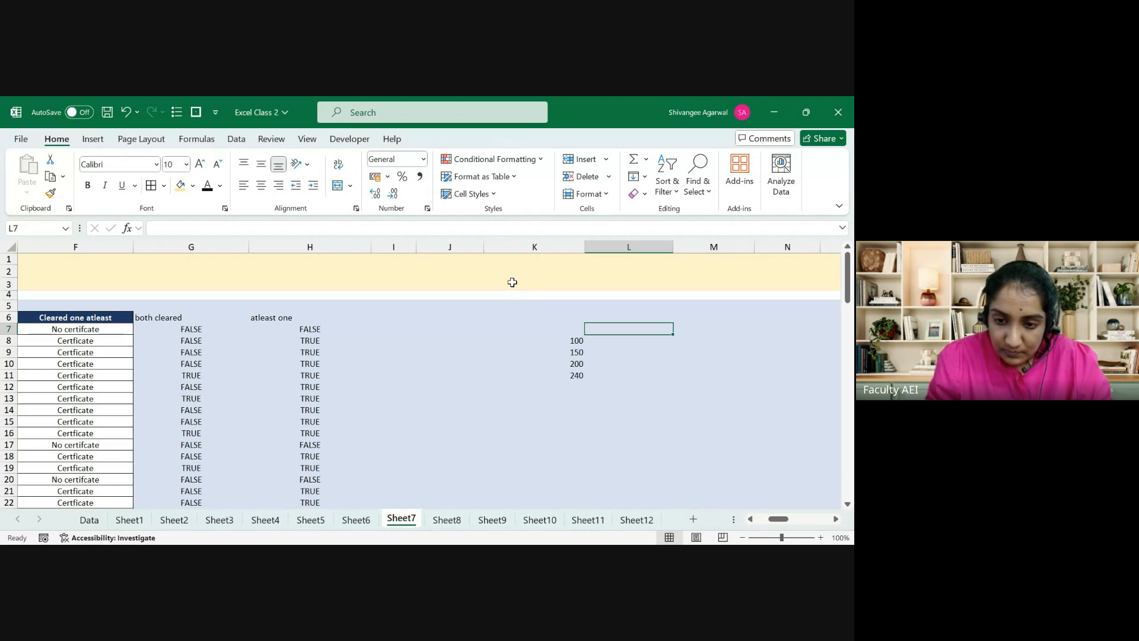
text(10)
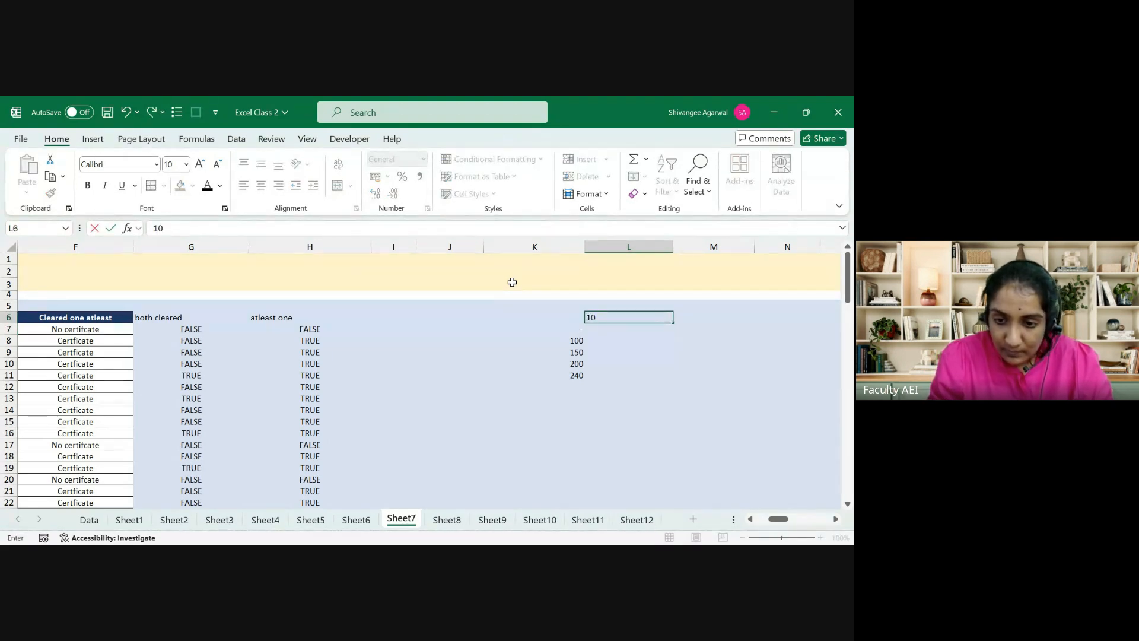
key(Return)
Step: Put borders around every cell of K8:L11
key(Down)
key(Left)
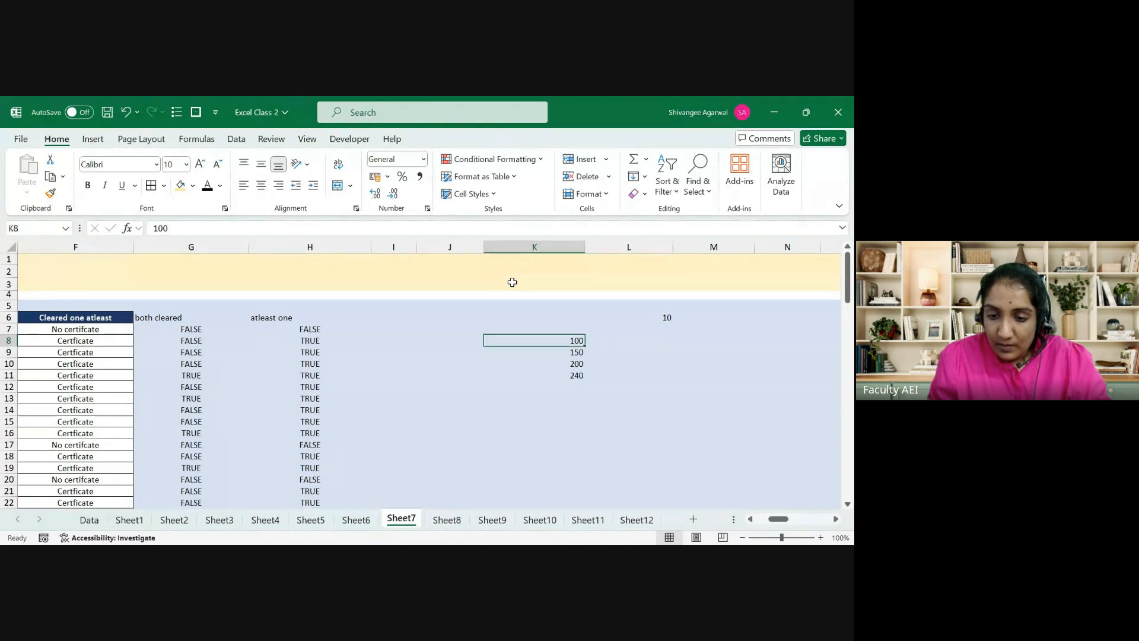
key(shift+Down)
key(shift+Down)
key(shift+Down)
key(shift+Right)
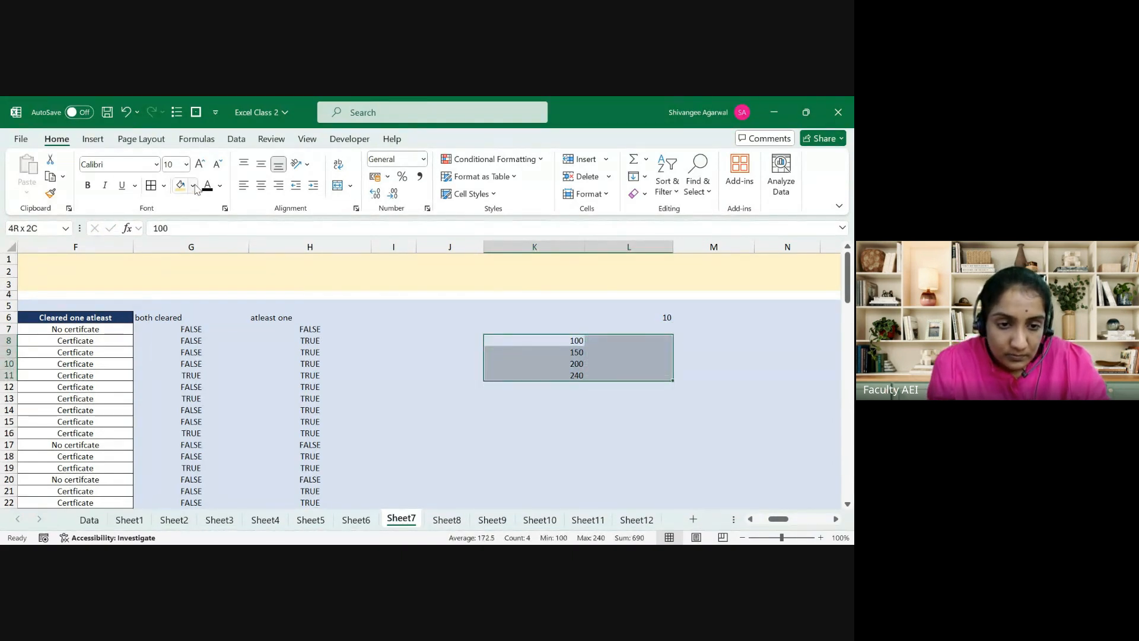
click(151, 185)
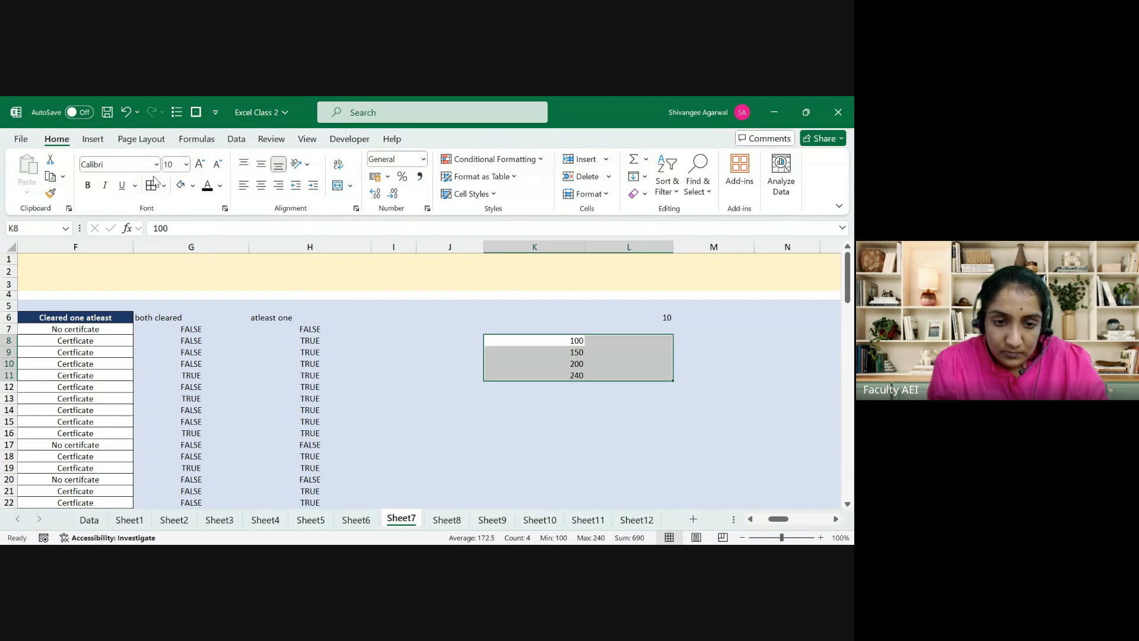
Step: Enter =K8+$L$6 in L8 so it returns 110
key(Right)
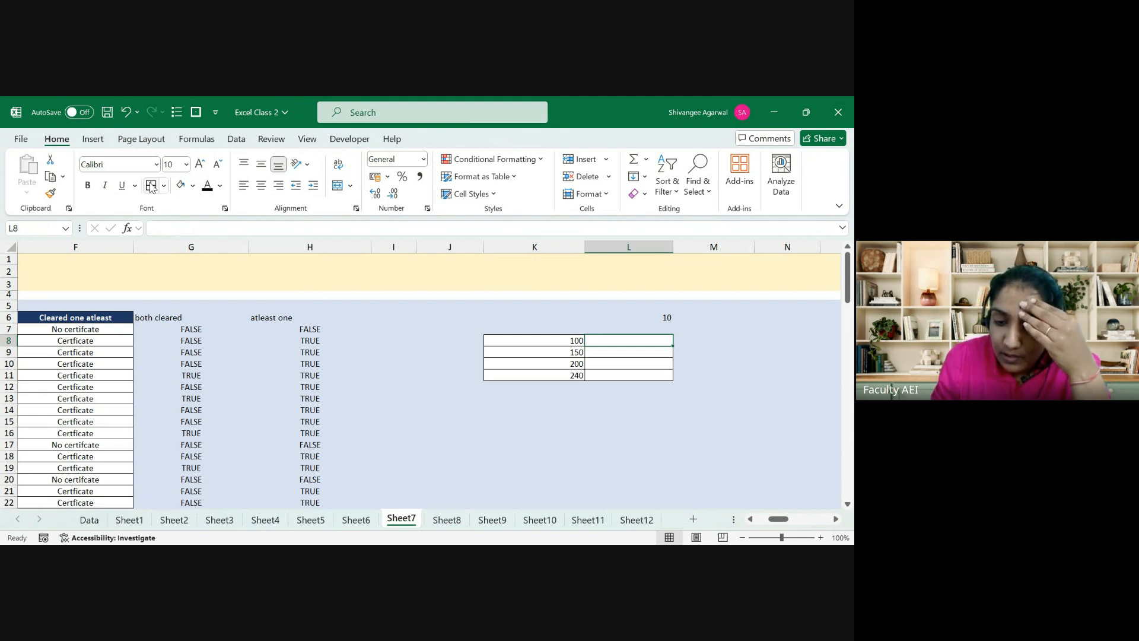
text(=)
key(Left)
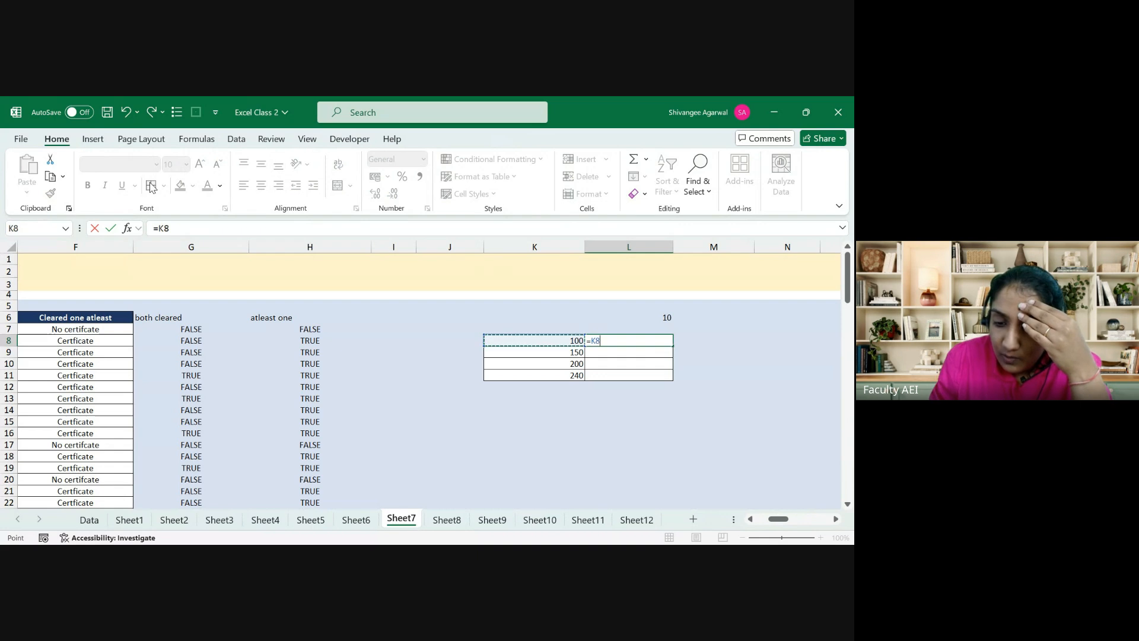
text(+)
key(Up)
key(Up)
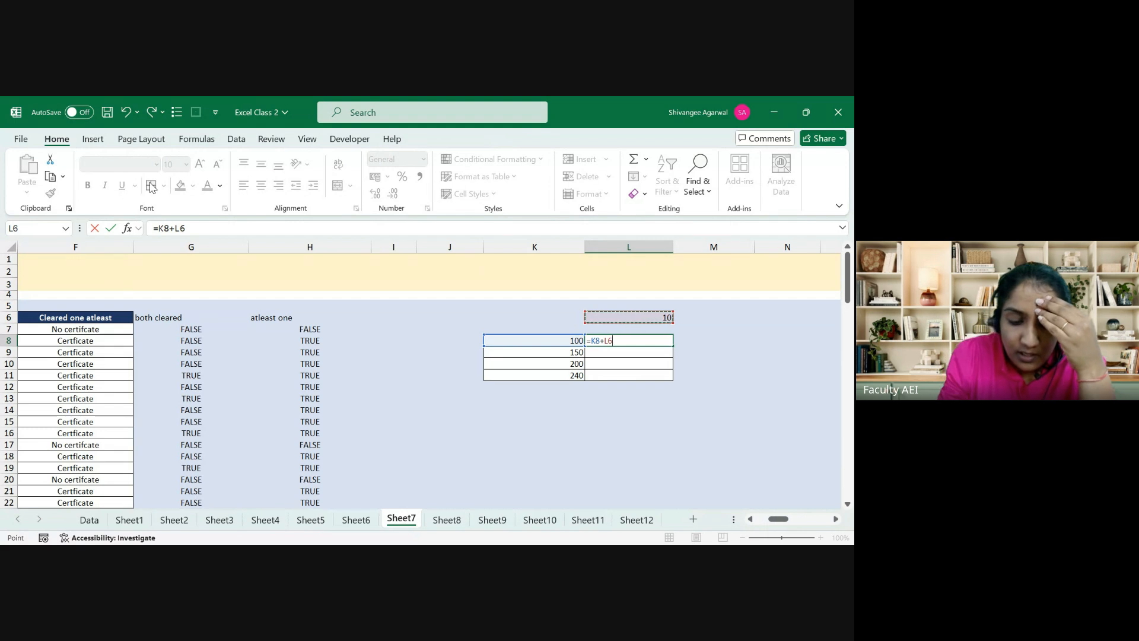
key(F4)
key(Return)
Step: Add the headings Amount in K7 and Amount+Interest in L7
key(Left)
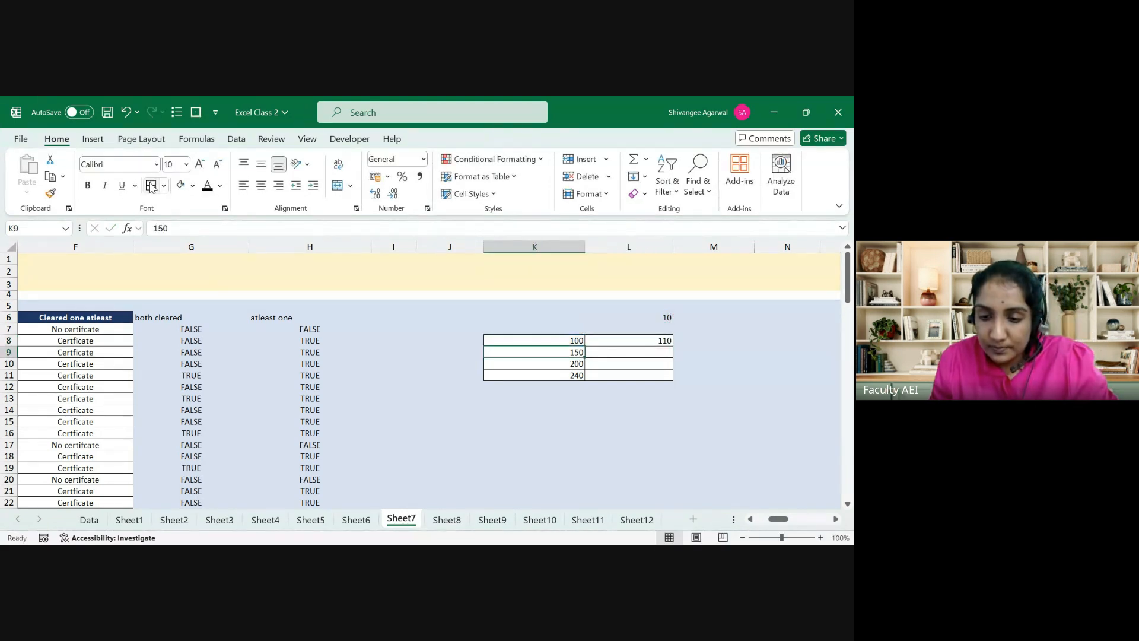
key(Up)
key(Up)
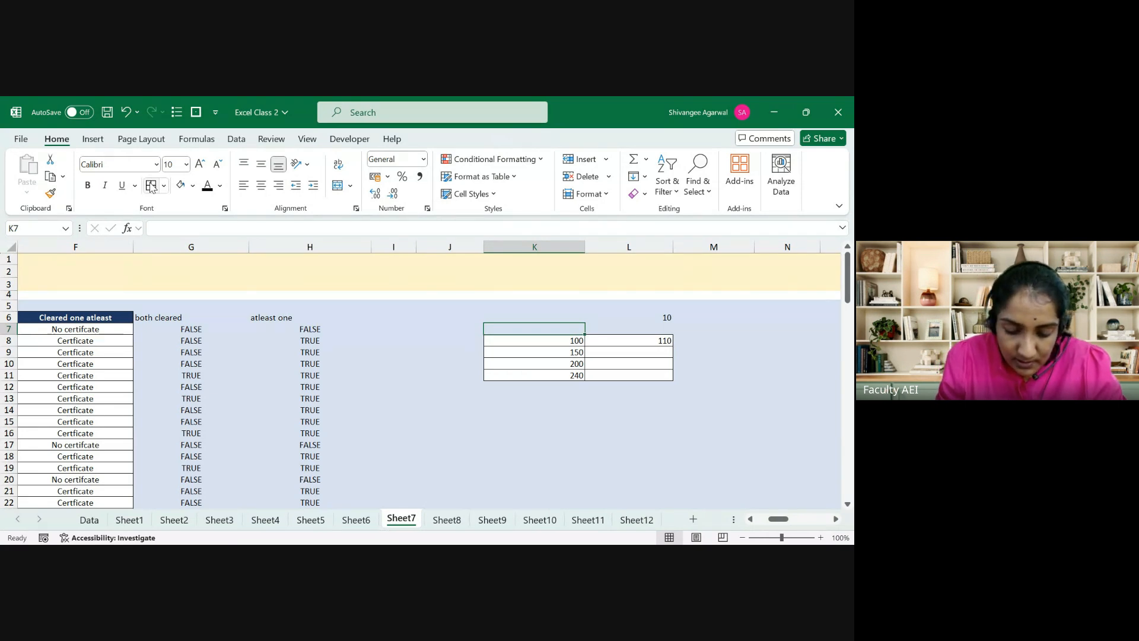
text(Amount)
key(Right)
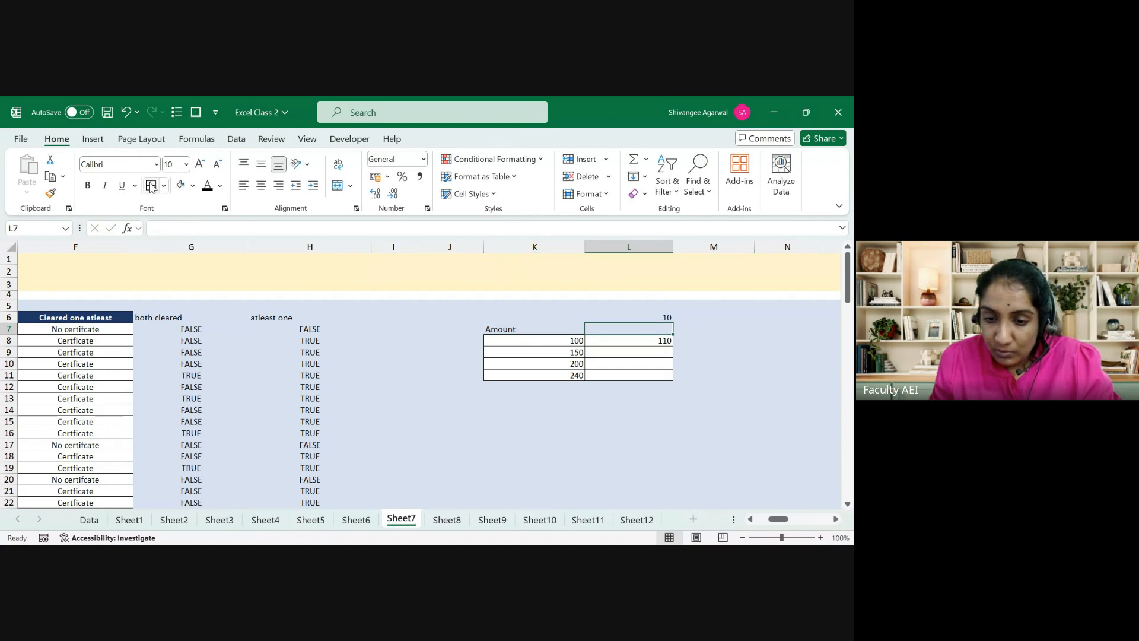
text(Inter)
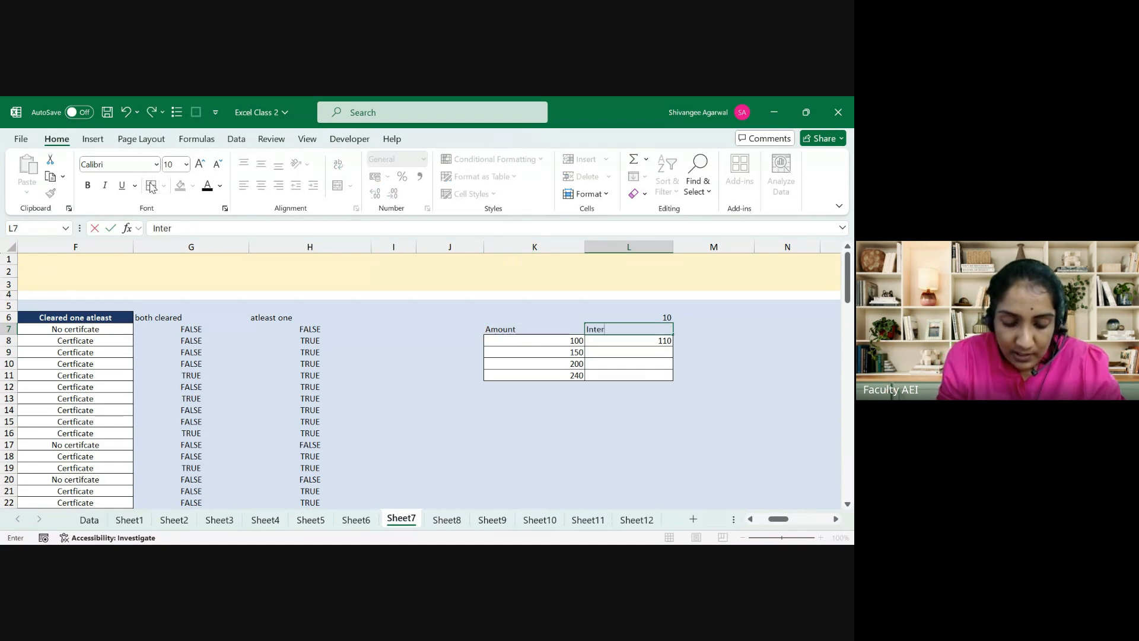
text(est)
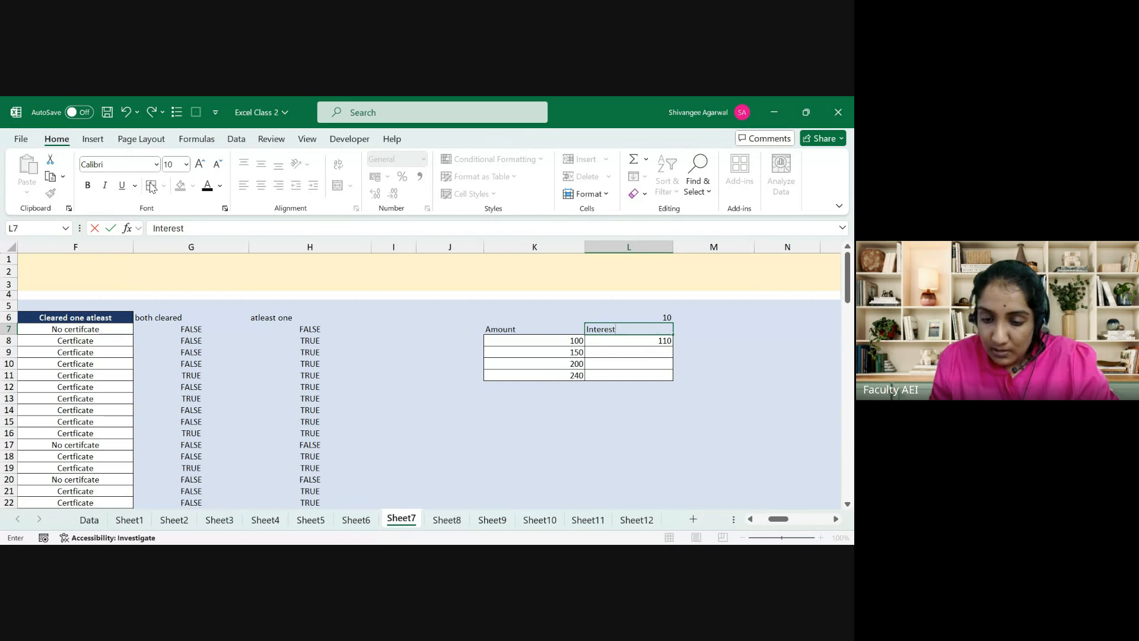
key(Left)
key(Right)
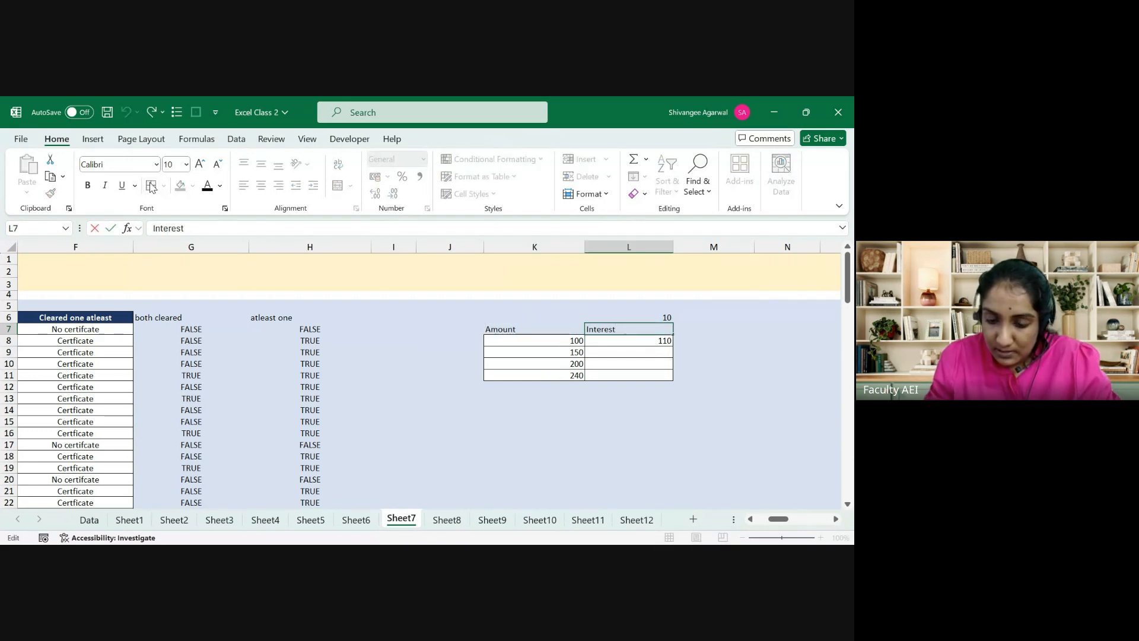
key(F2)
key(Home)
text(+)
key(Home)
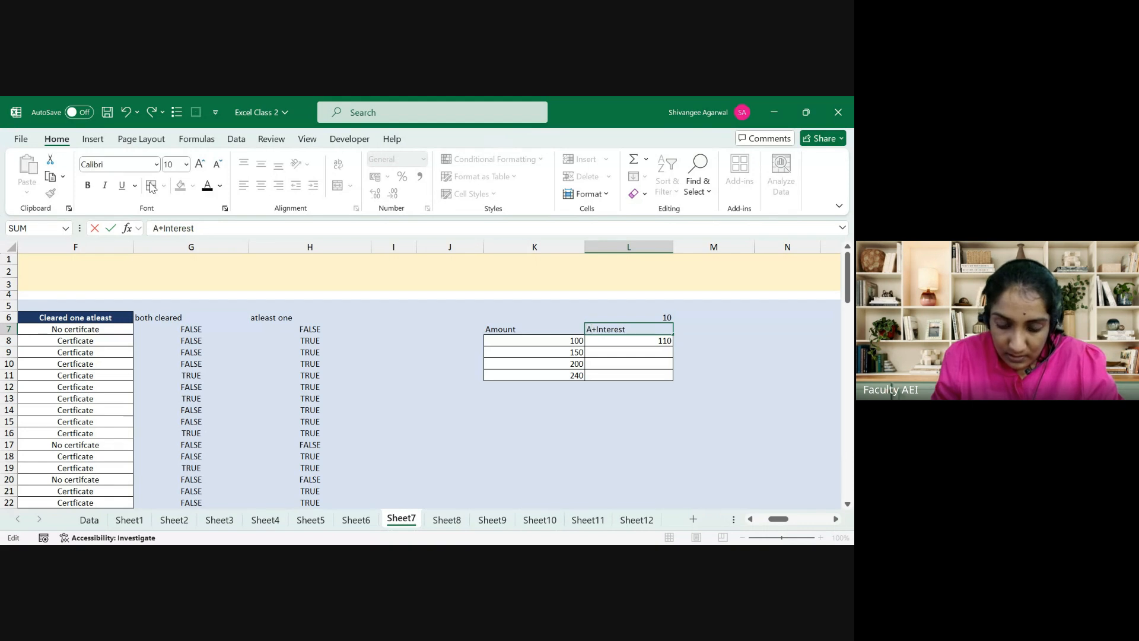
text(Amount)
key(Return)
Step: Centre-align the K7:L11 table and the rate value 10 in L6
key(Up)
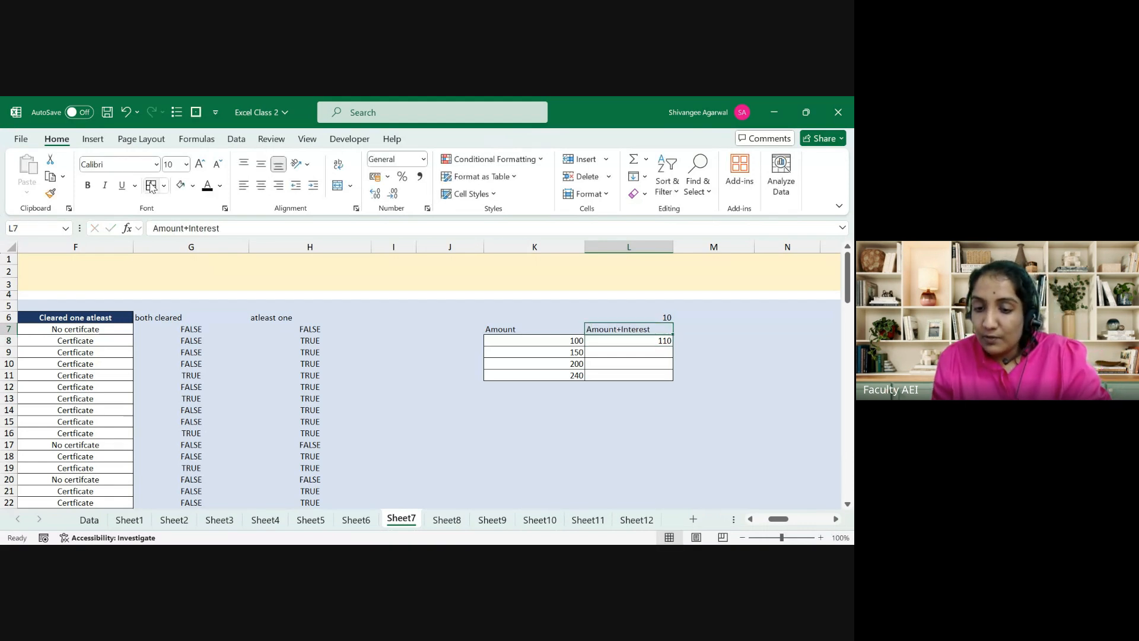
key(Left)
key(shift+Right)
key(shift+Down)
key(shift+Down)
key(shift+Down)
key(shift+Down)
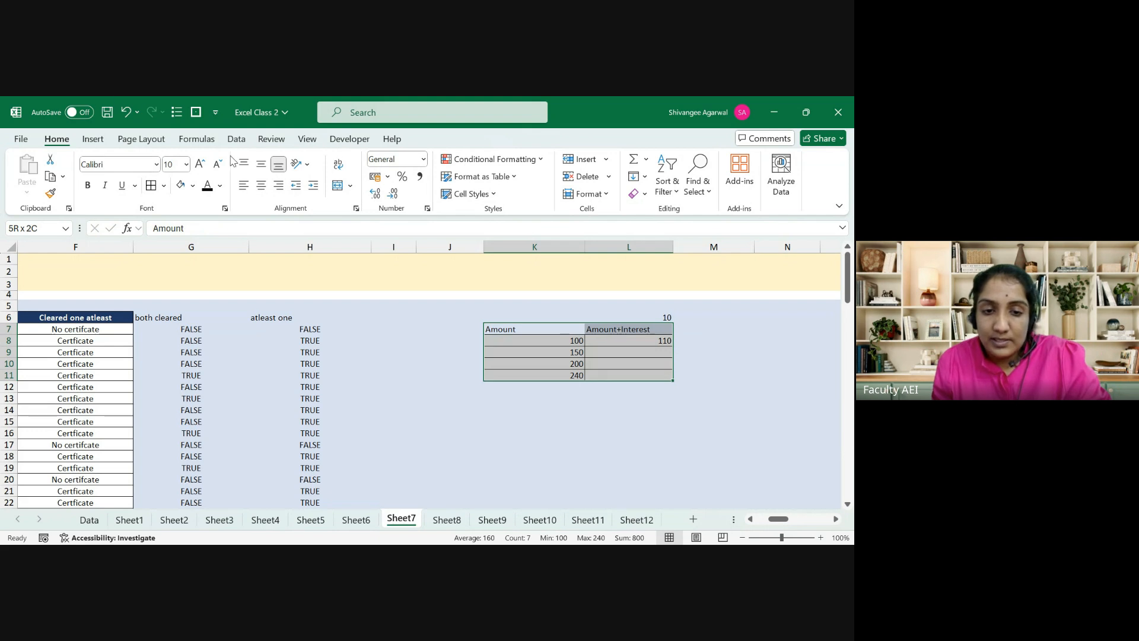
click(261, 187)
key(Down)
key(Right)
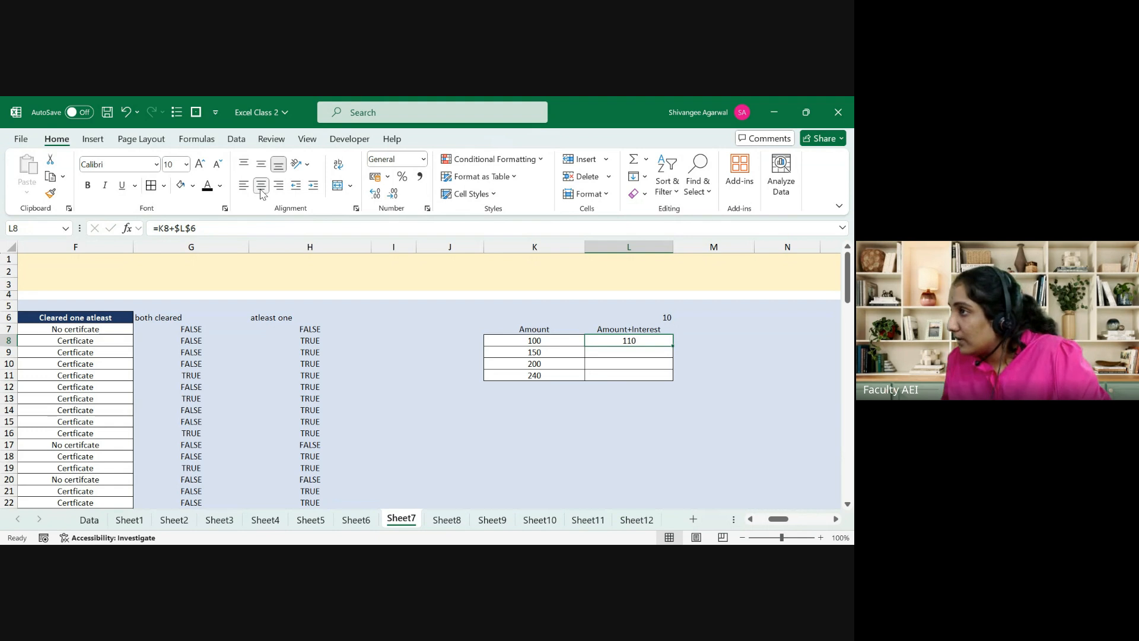
key(Up)
key(Up)
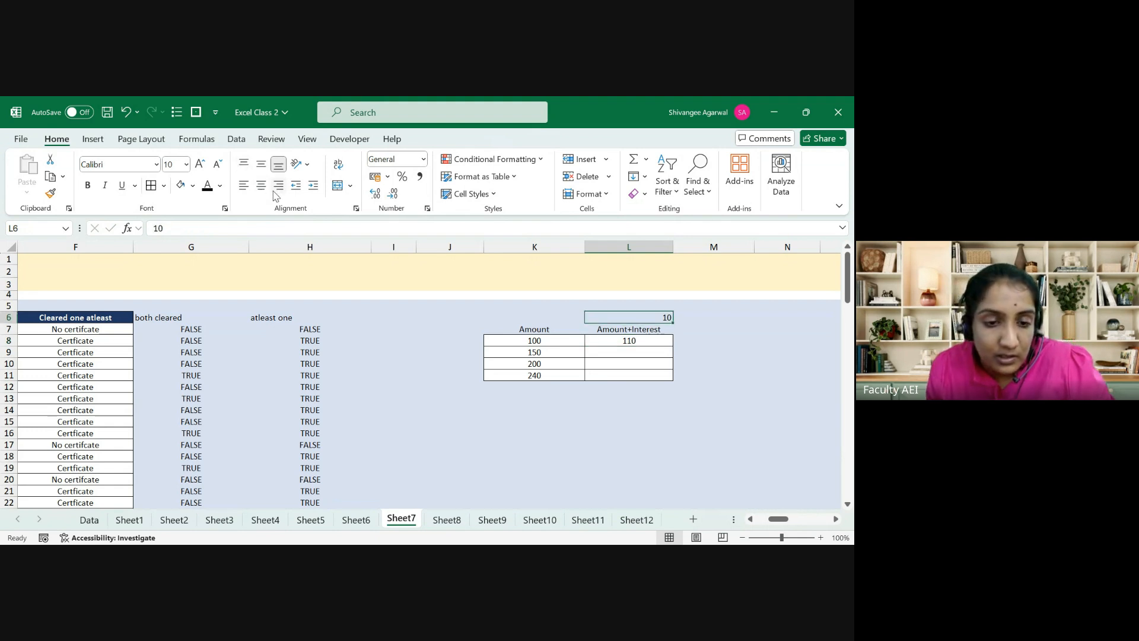
click(262, 188)
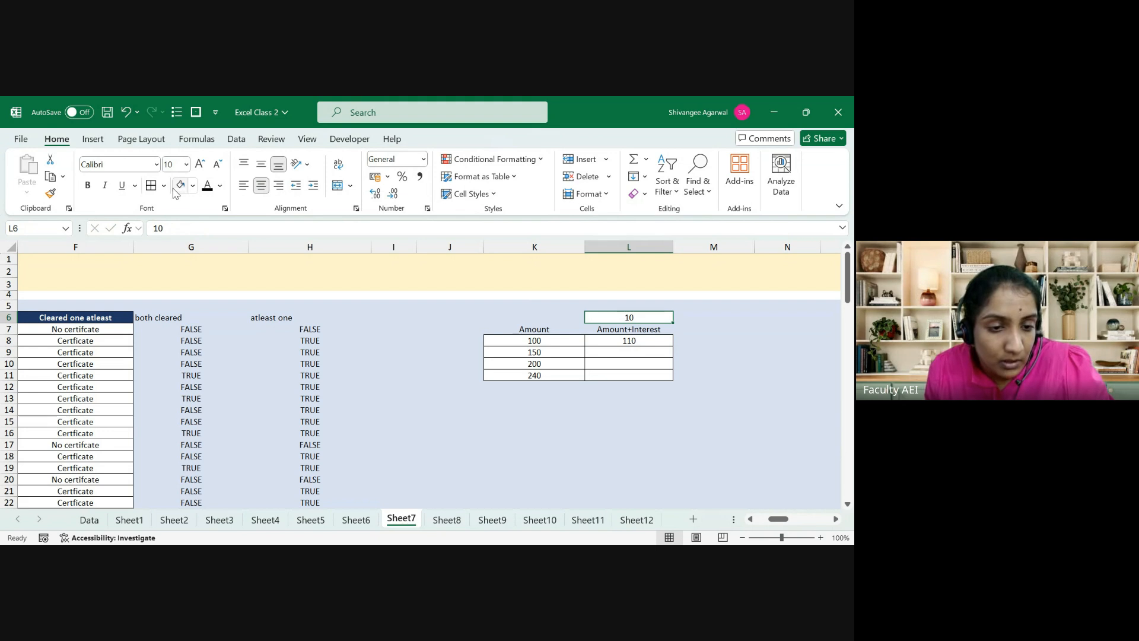
key(Down)
key(Up)
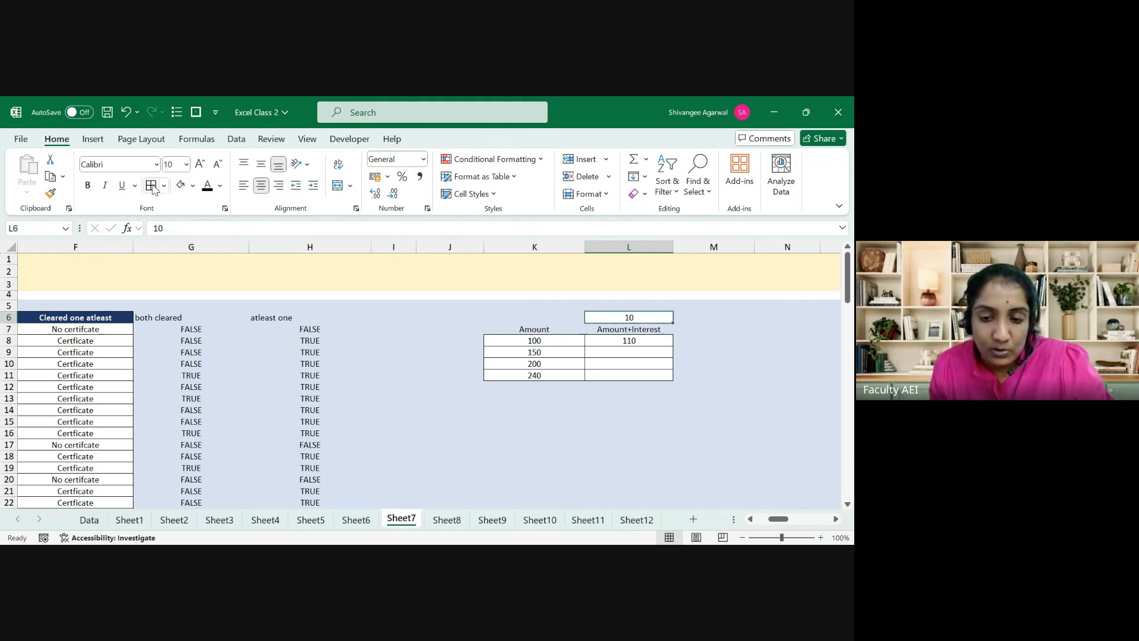
key(Down)
key(Down)
key(Up)
key(Up)
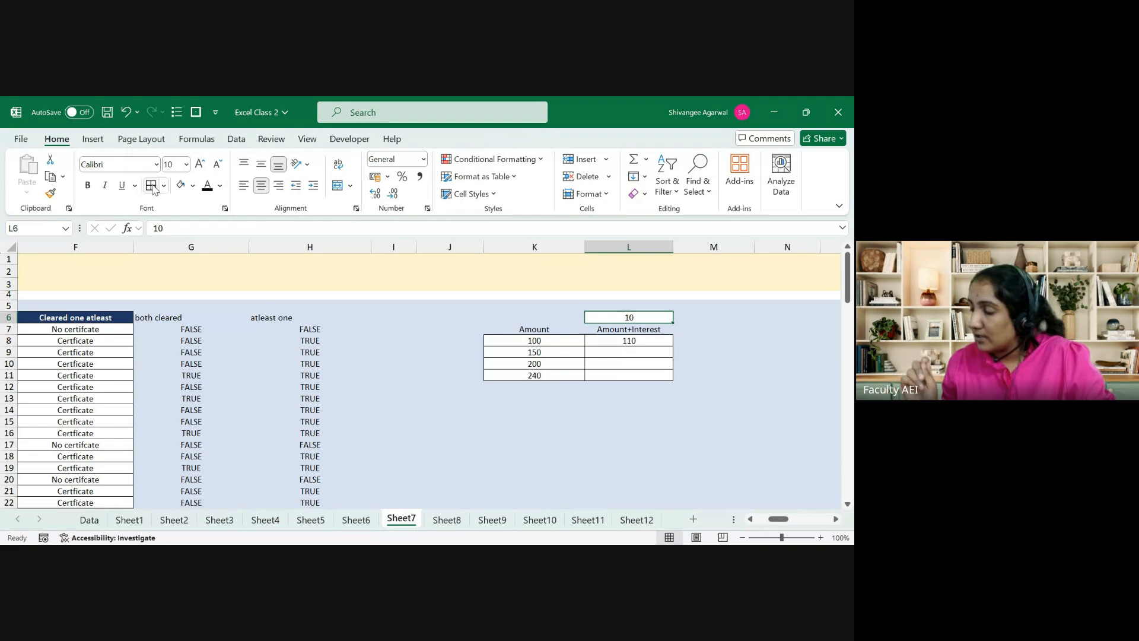
key(Down)
key(Down)
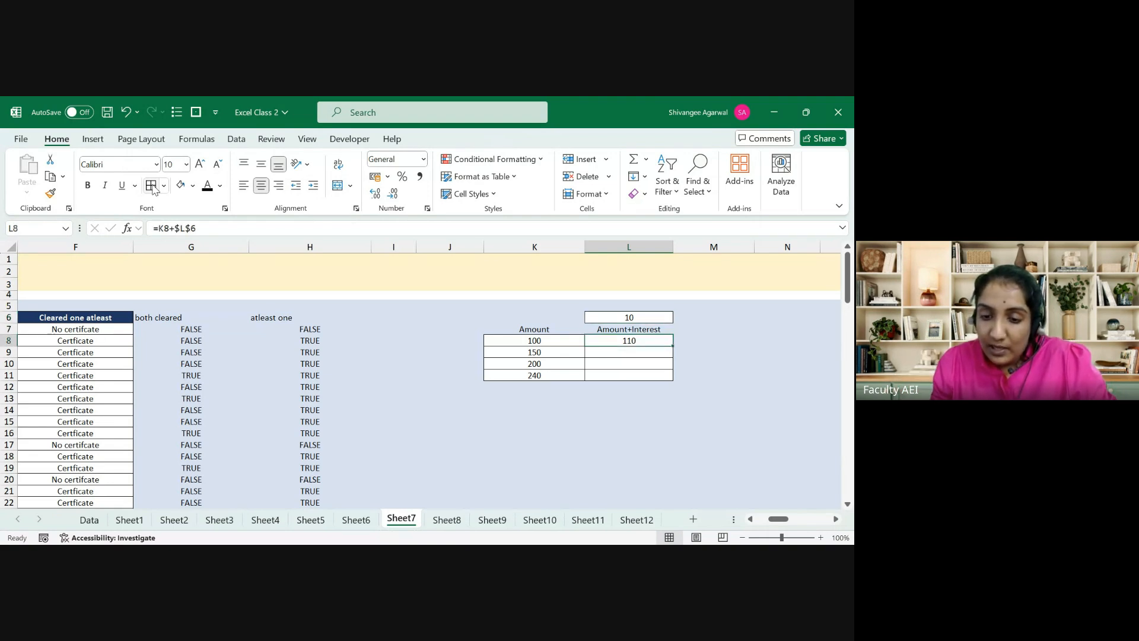
Step: Enter the relative formula =K8+L6 in L8, giving 110
text(=)
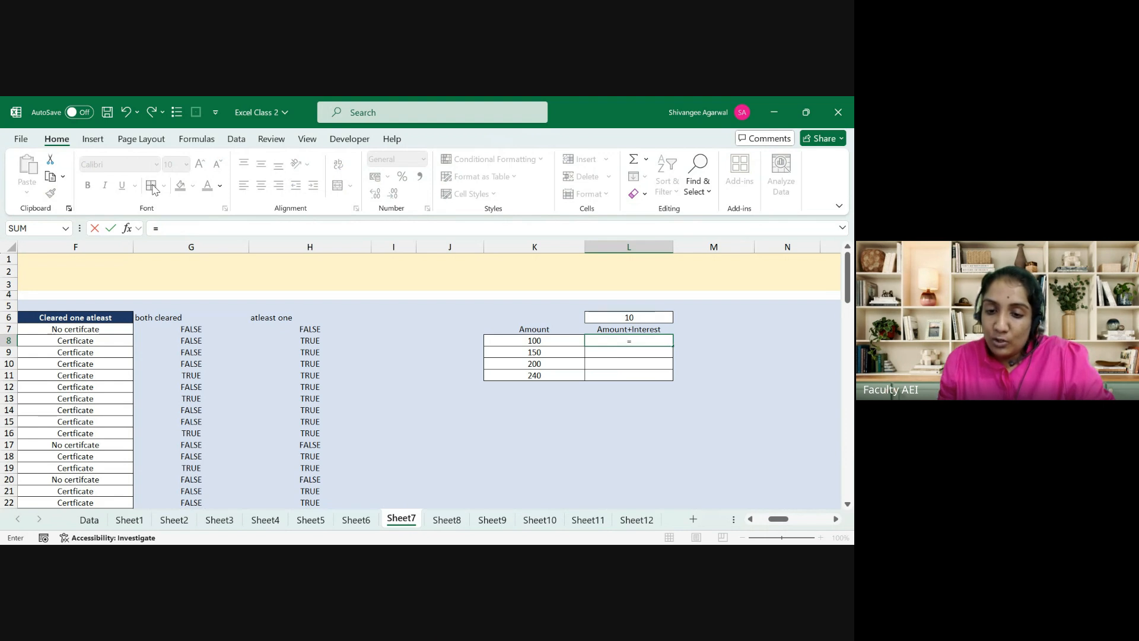
key(Left)
text(+)
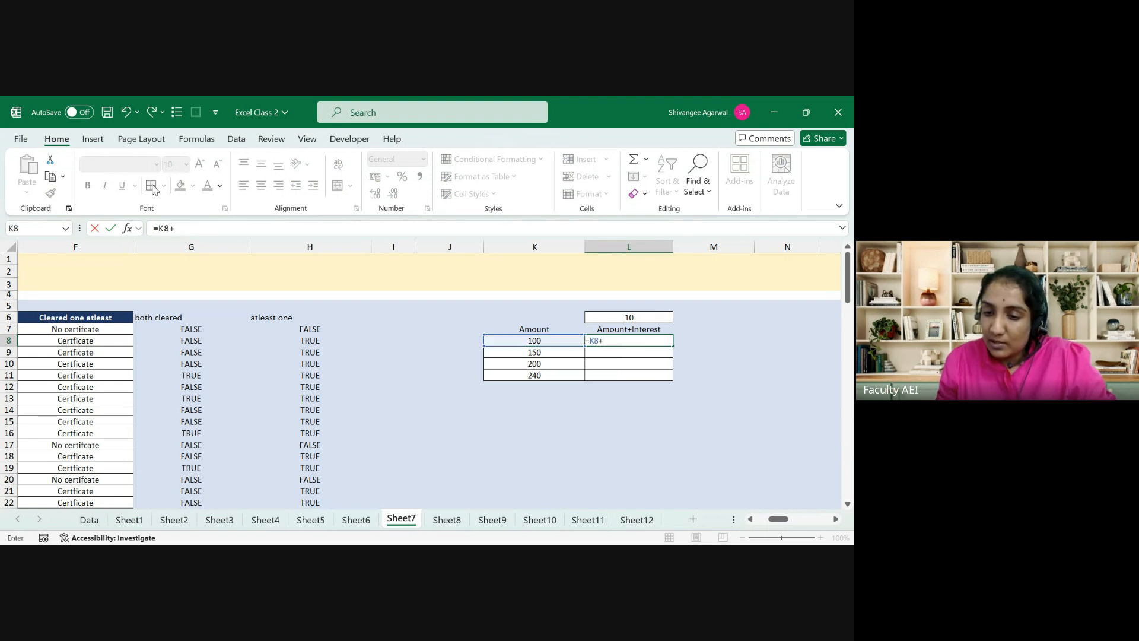
key(Up)
key(Up)
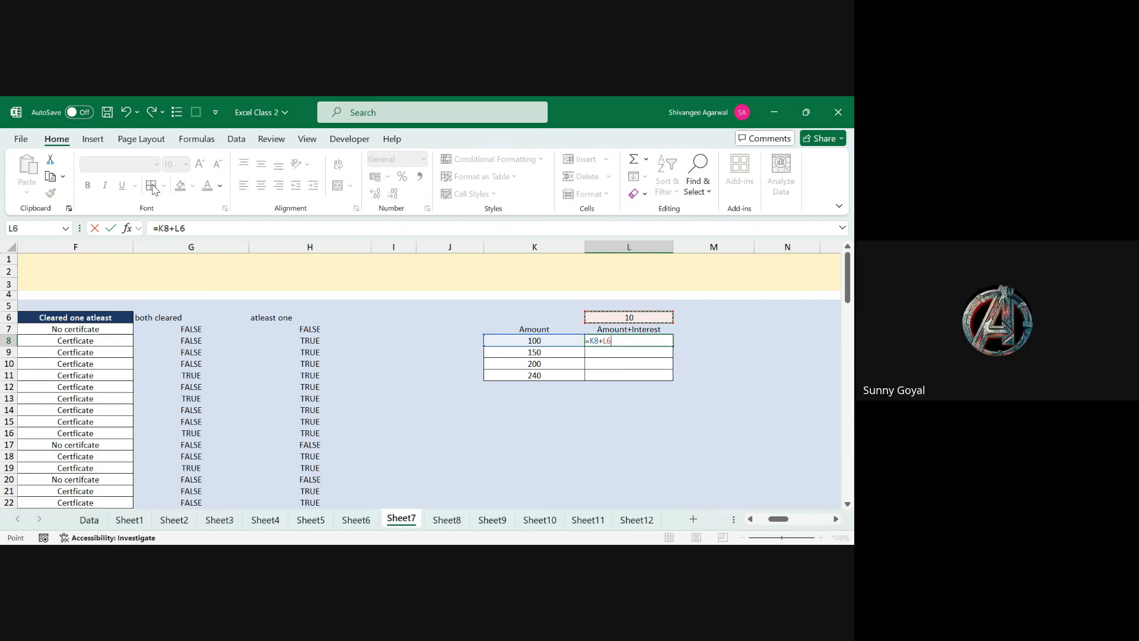
key(Return)
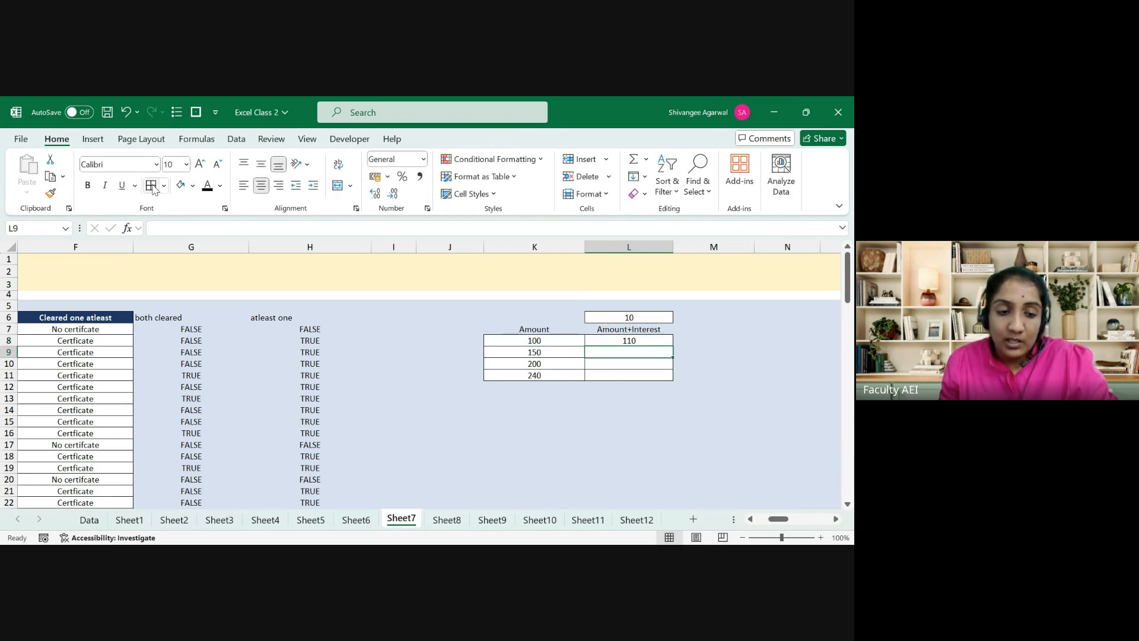
Step: Try =K9+L6 in L9 (giving 160), then undo it
text(=)
key(Left)
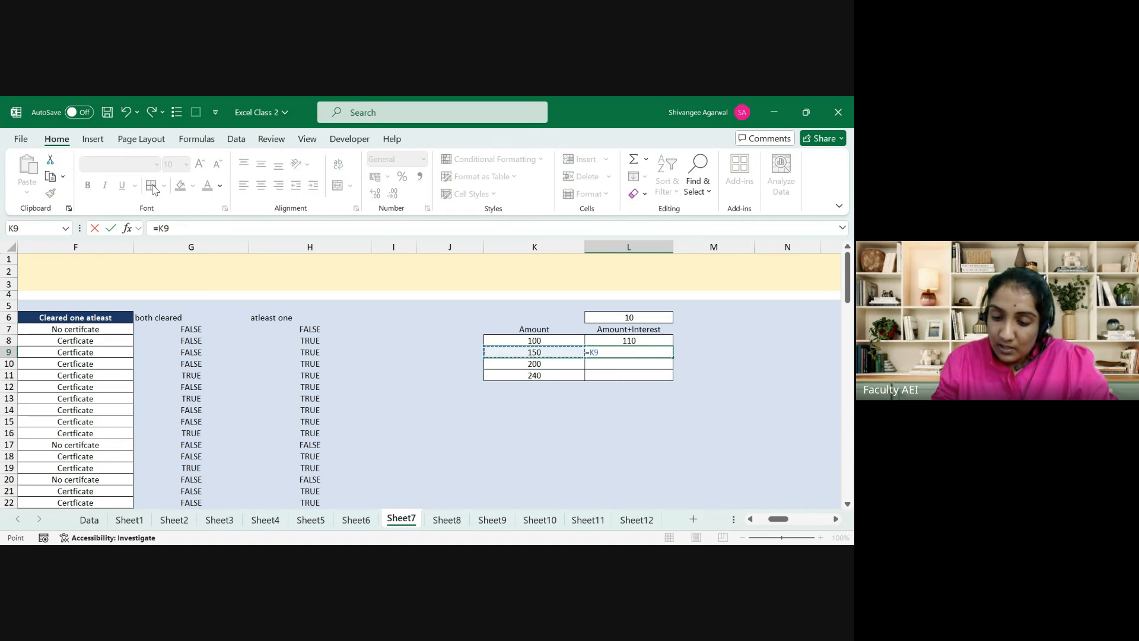
text(+)
key(Up)
key(Up)
key(Up)
key(Return)
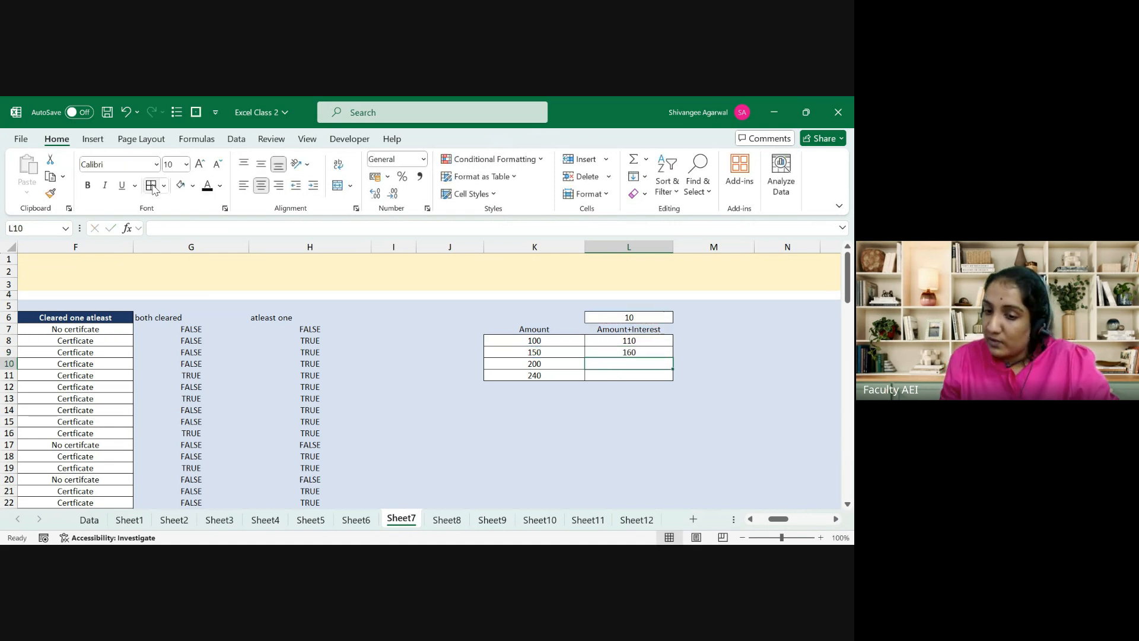
key(ctrl+z)
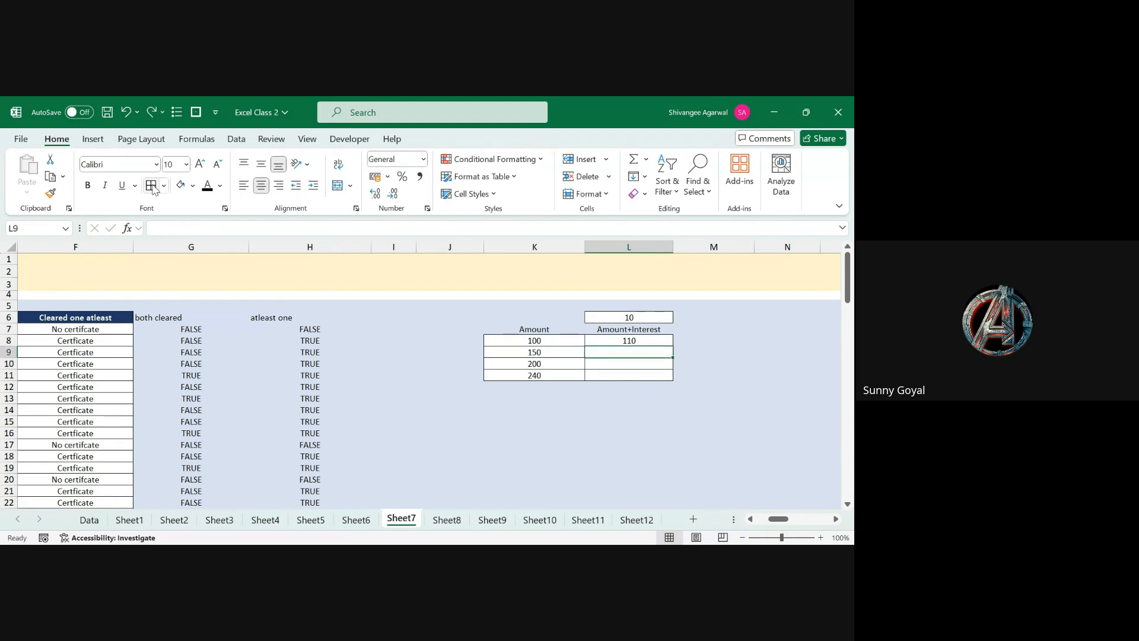
key(Up)
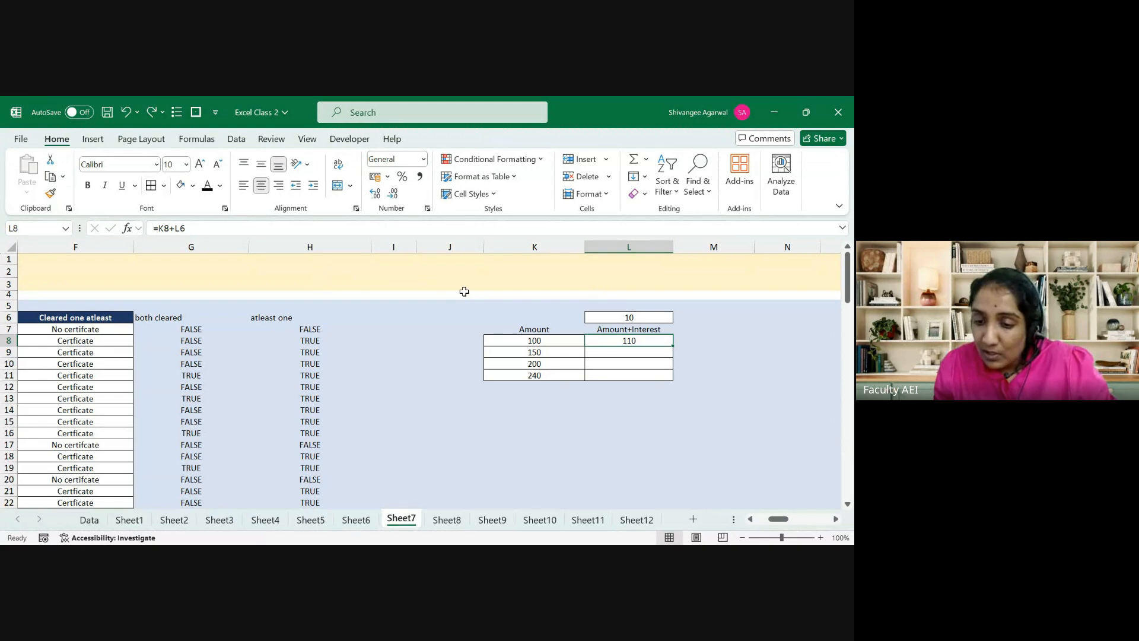
Step: Fill L8 down to L11 and show L9's formula now reads =K9+L7
drag(675, 346, 672, 384)
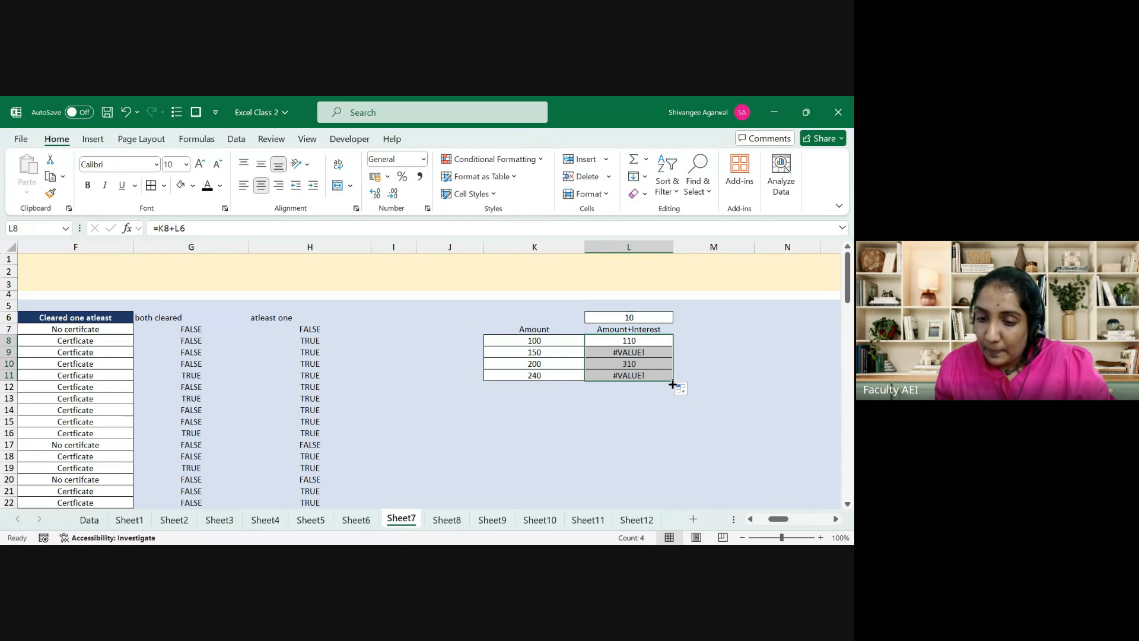
key(Down)
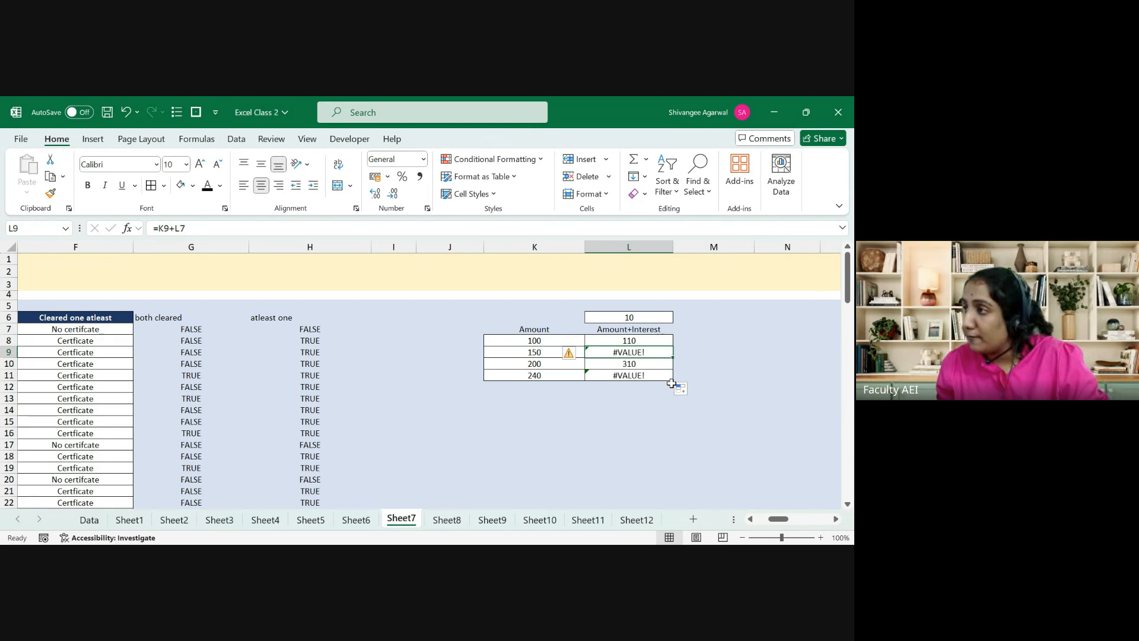
key(F2)
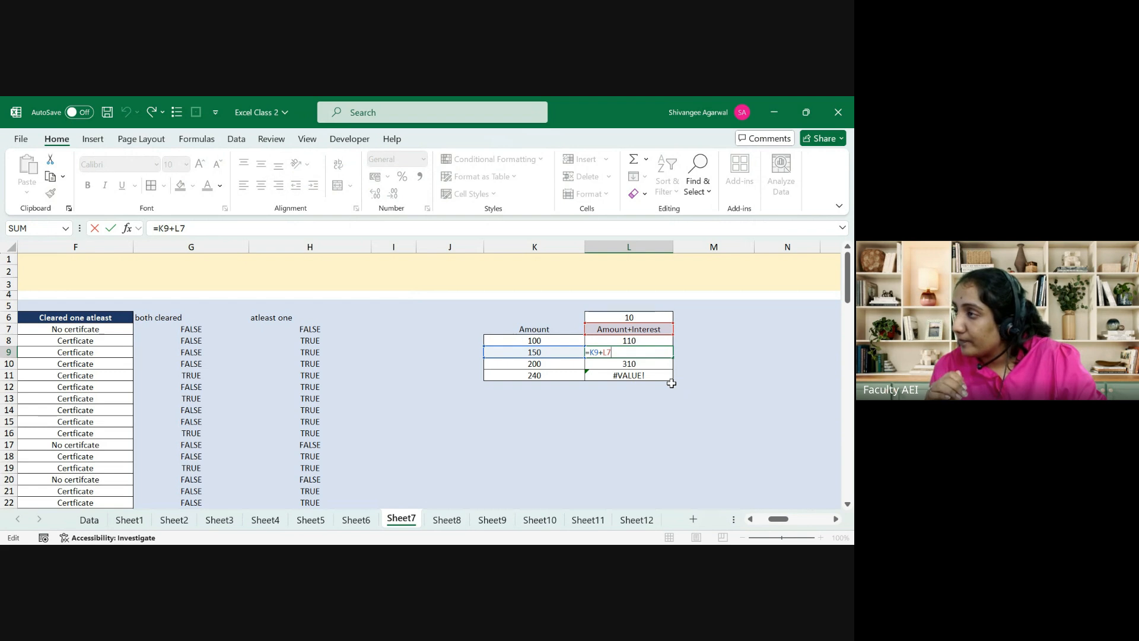
key(ctrl+Return)
key(Up)
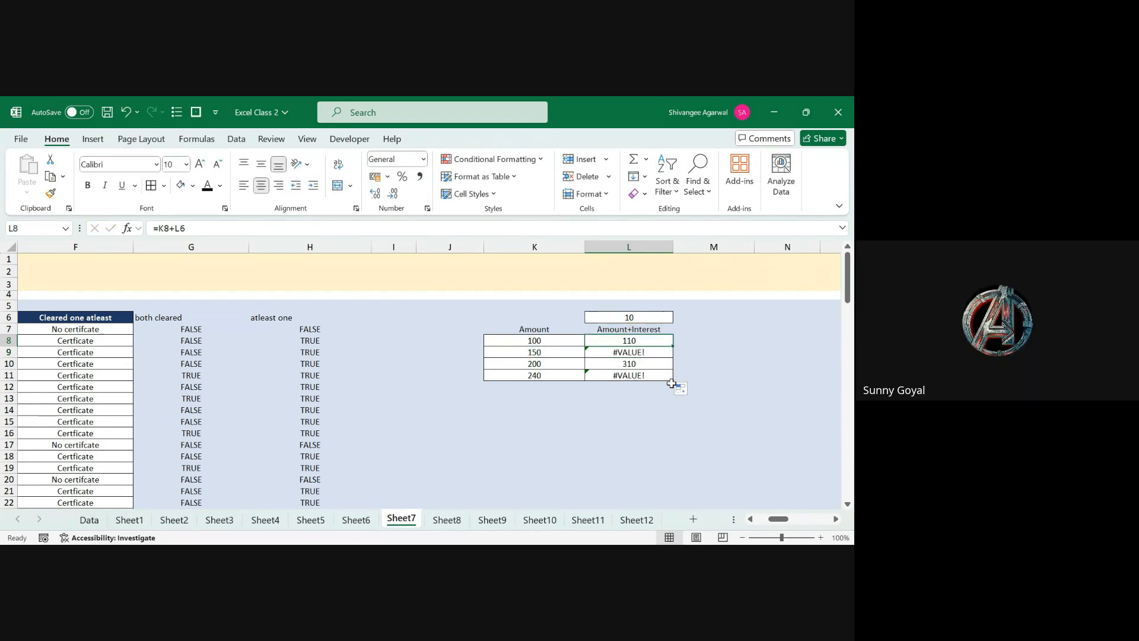
key(F2)
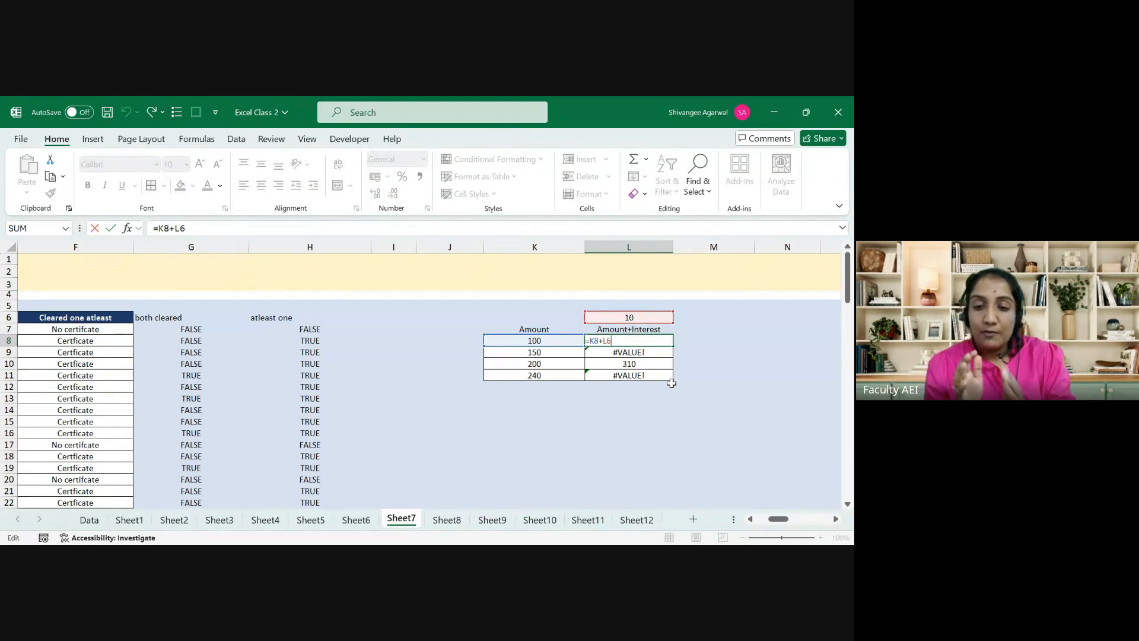
key(ctrl+Return)
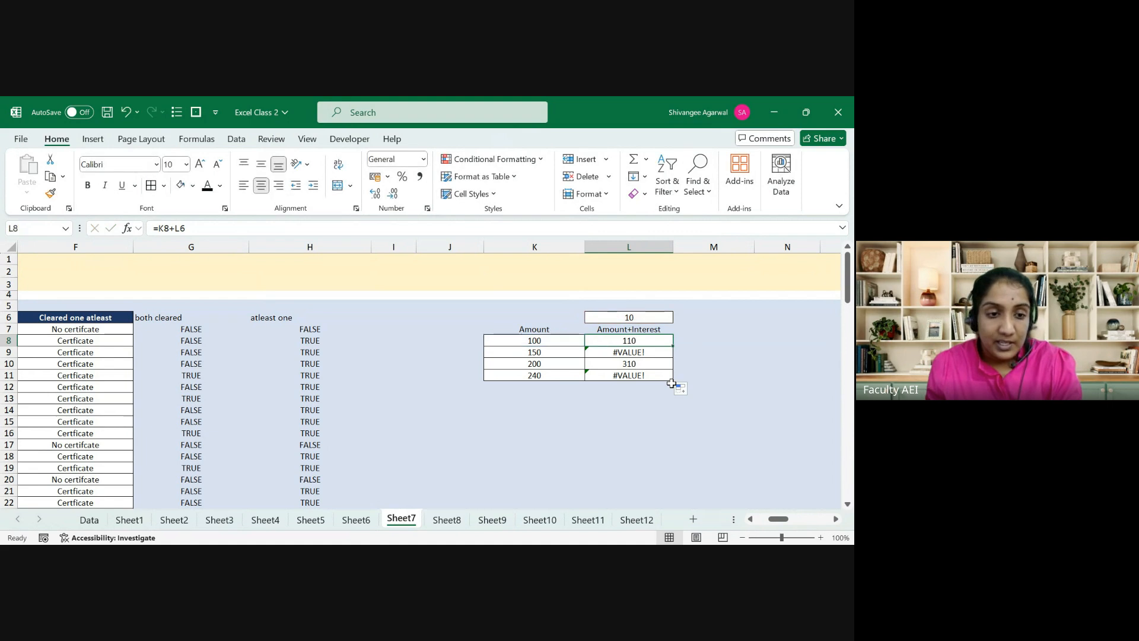
key(F2)
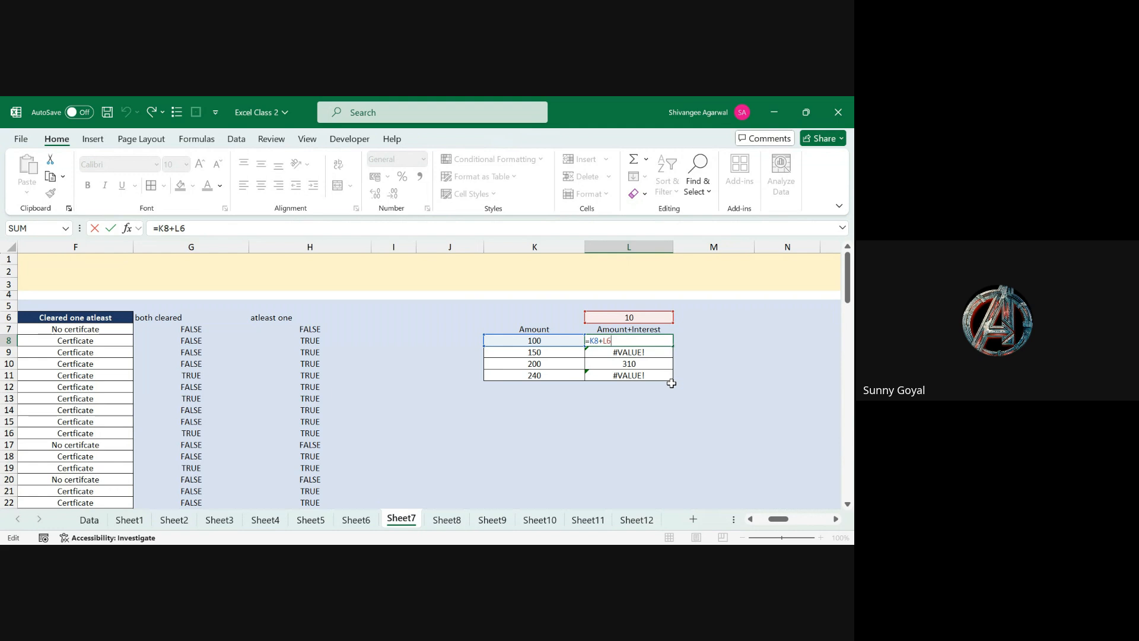
key(ctrl+Return)
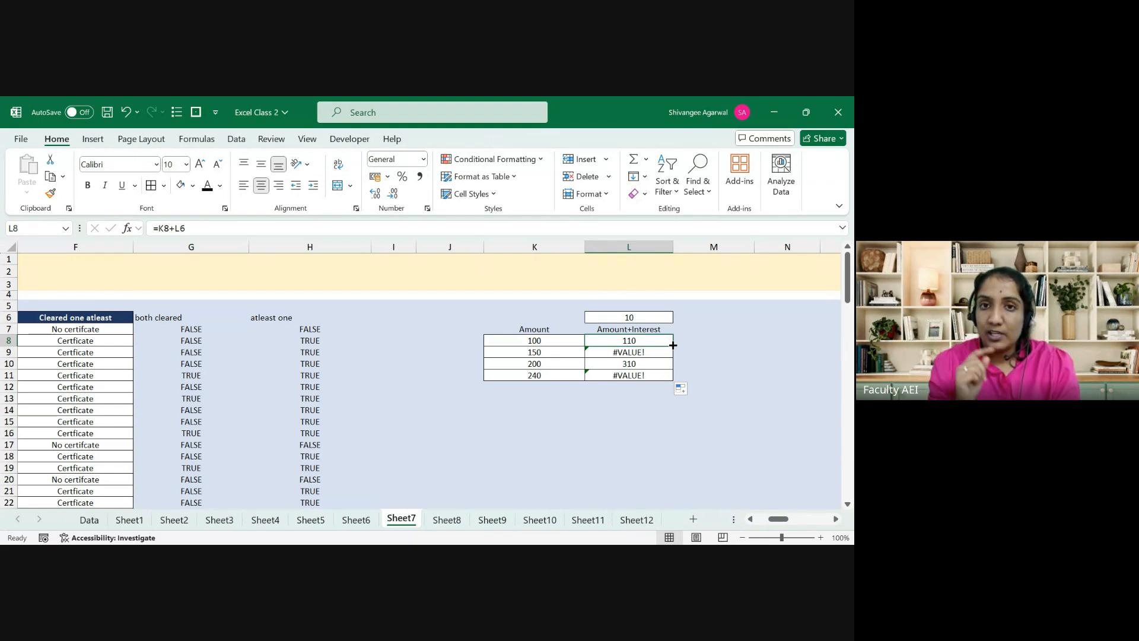
drag(673, 345, 673, 386)
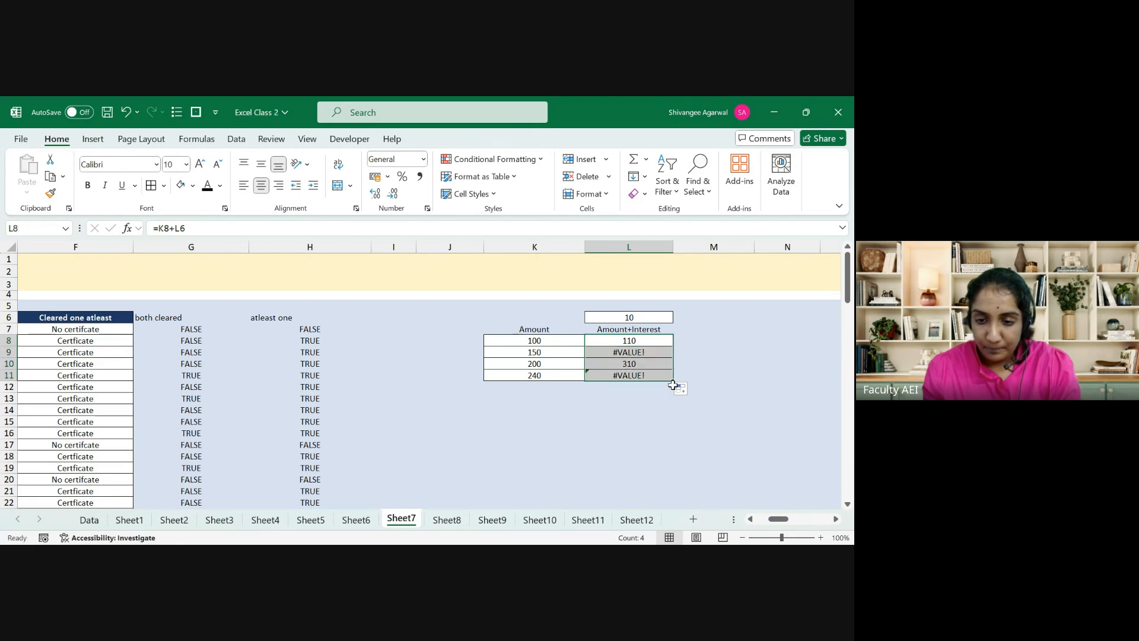
key(Down)
key(F2)
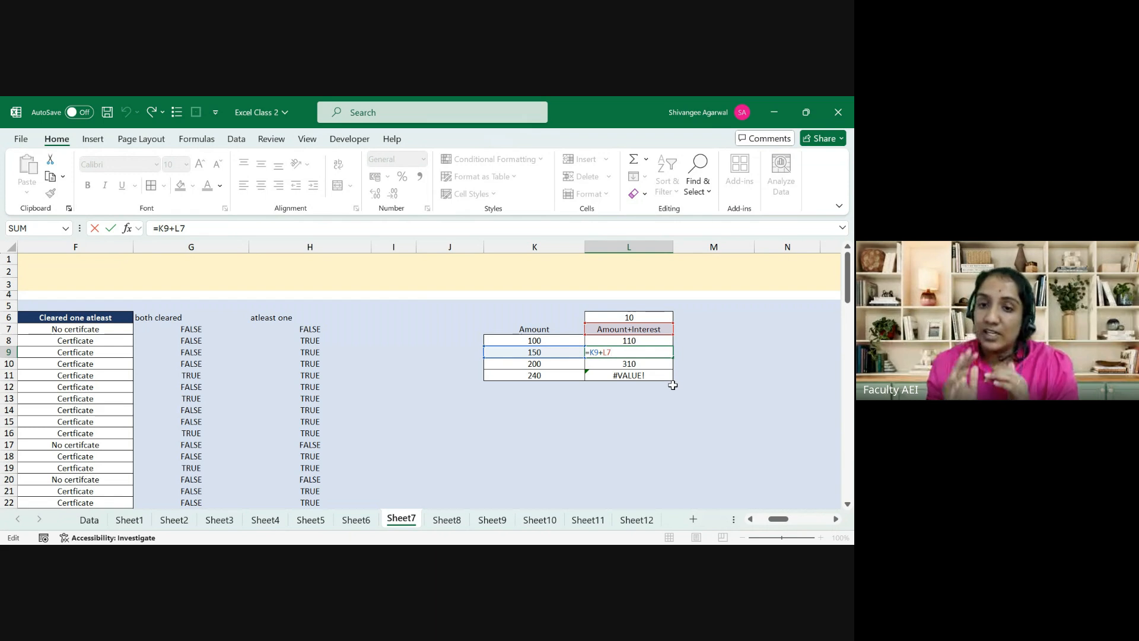
key(shift+Return)
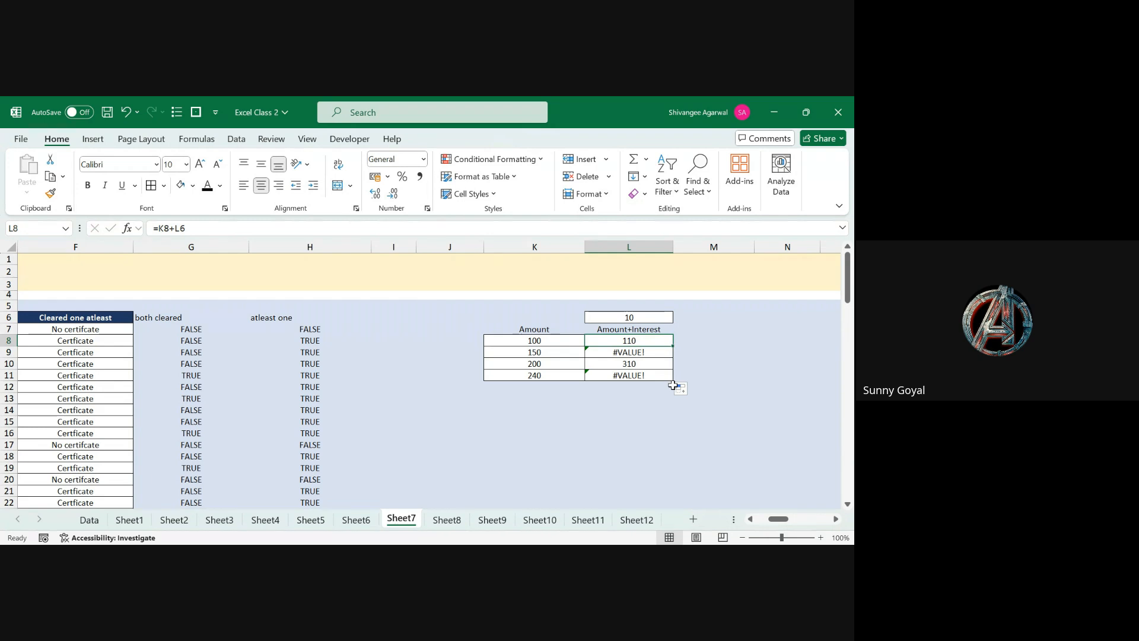
Step: Change L8's formula to =K8+$L$6 using F4, keeping the result 110
click(201, 230)
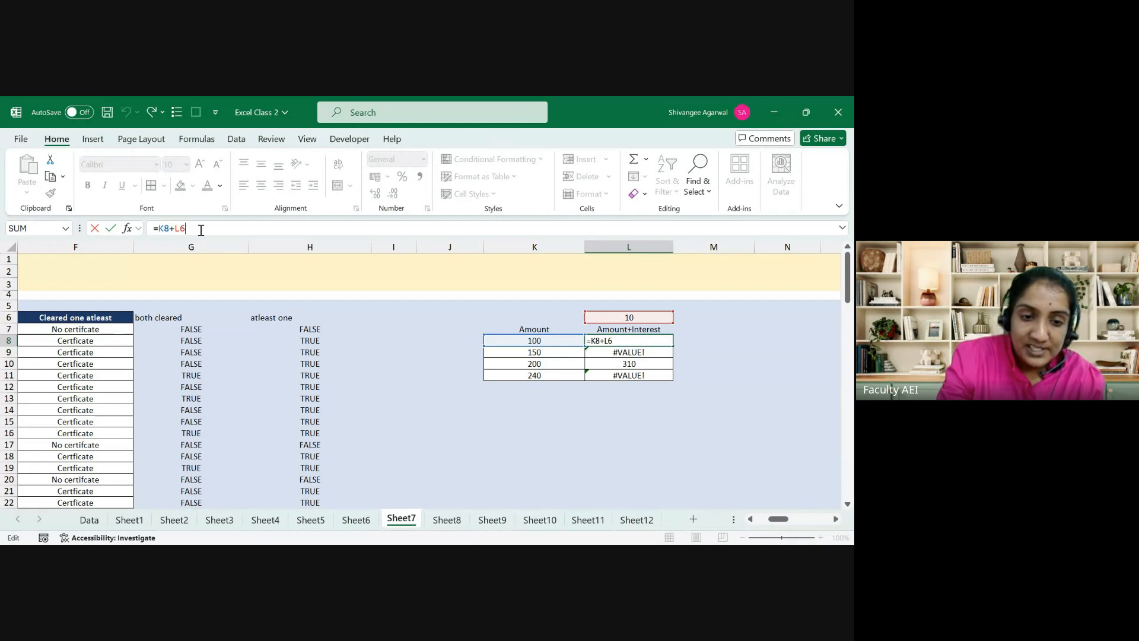
key(F4)
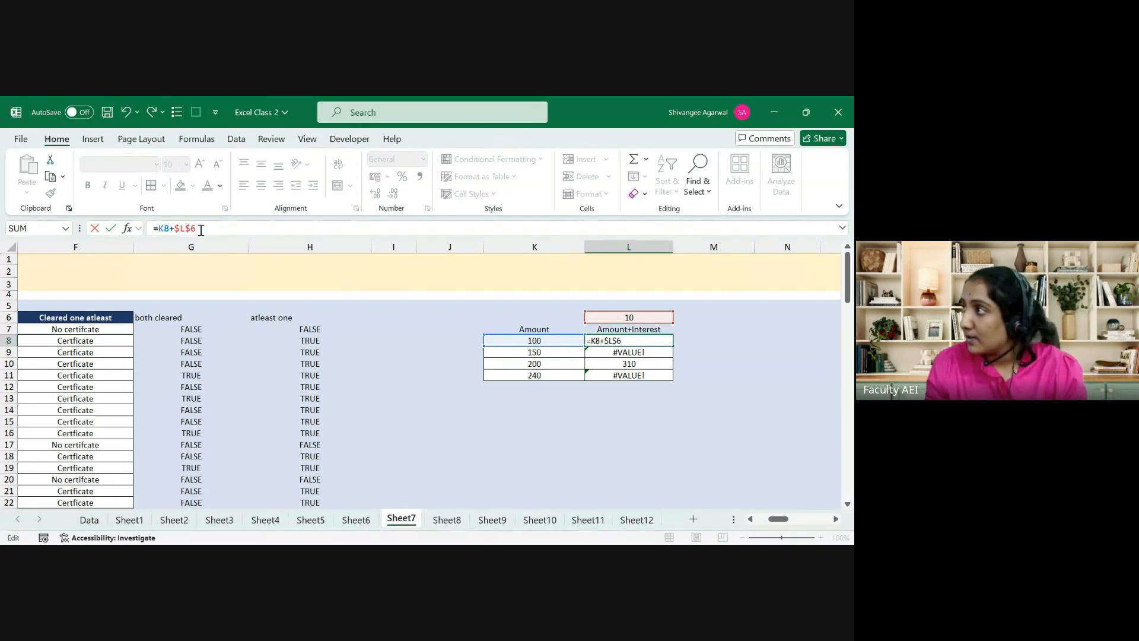
key(Return)
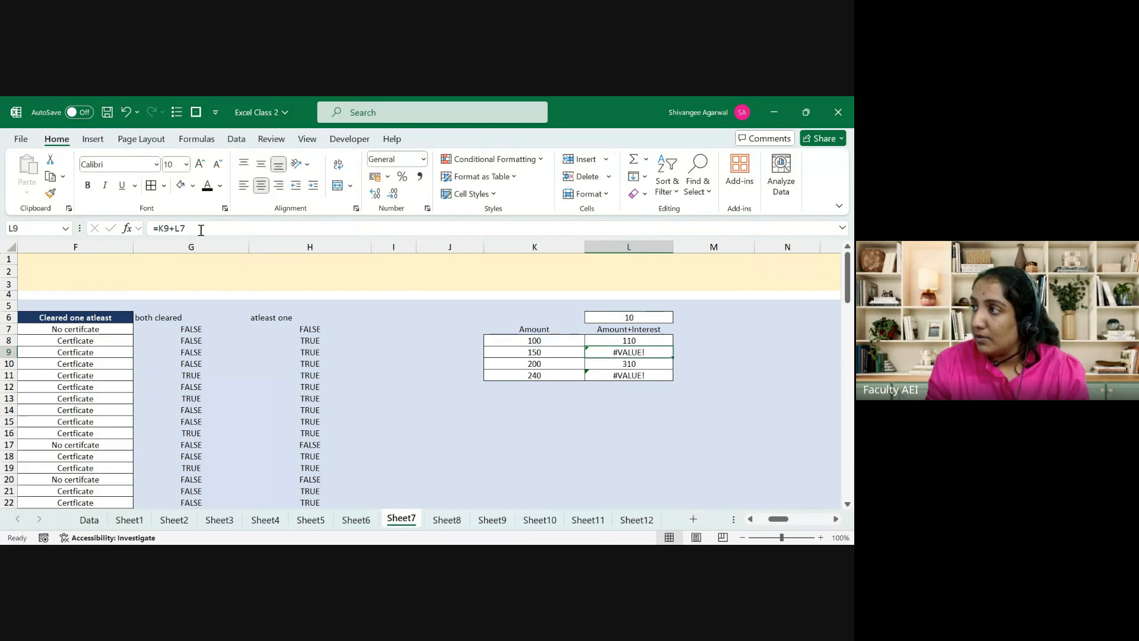
key(Up)
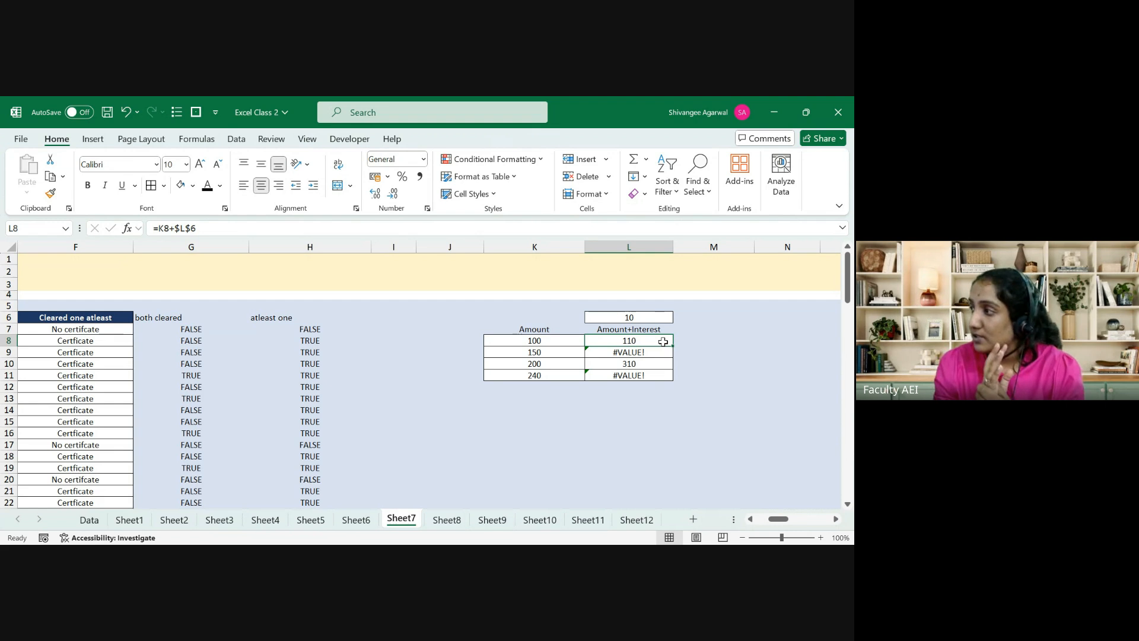
drag(673, 346, 672, 385)
key(Down)
key(Down)
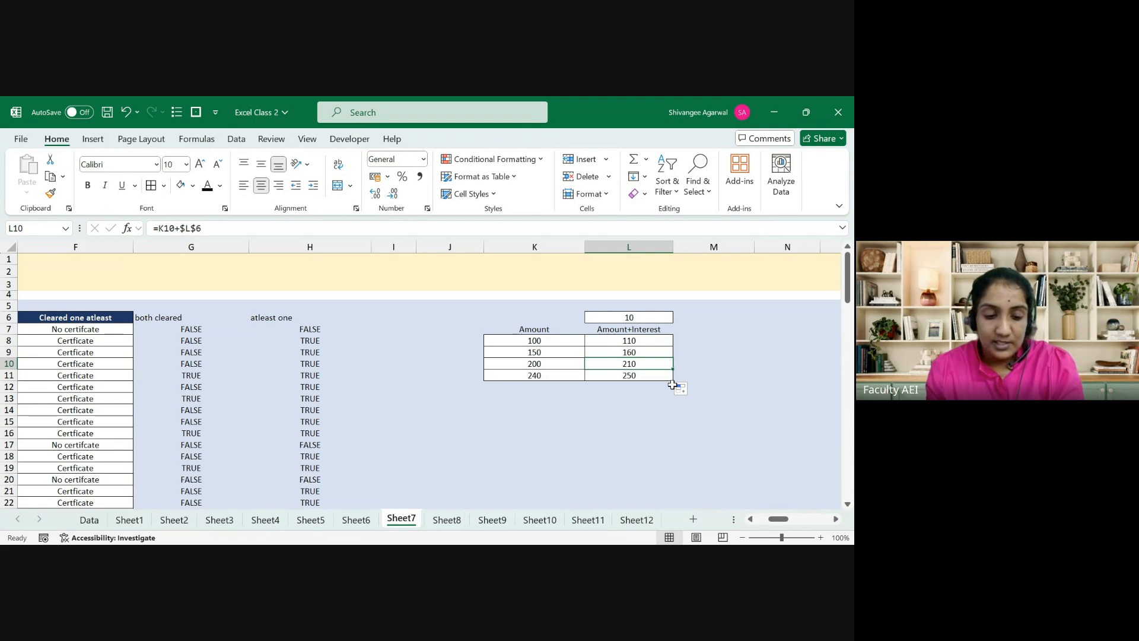
key(F2)
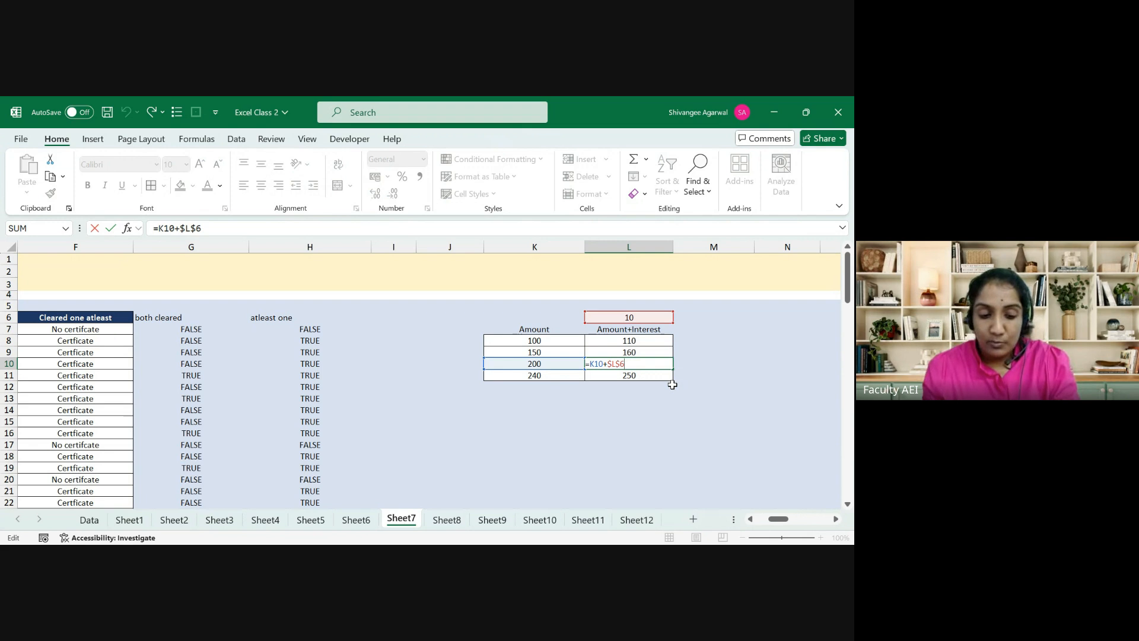
key(Escape)
key(Up)
key(F2)
key(Escape)
key(Up)
key(F2)
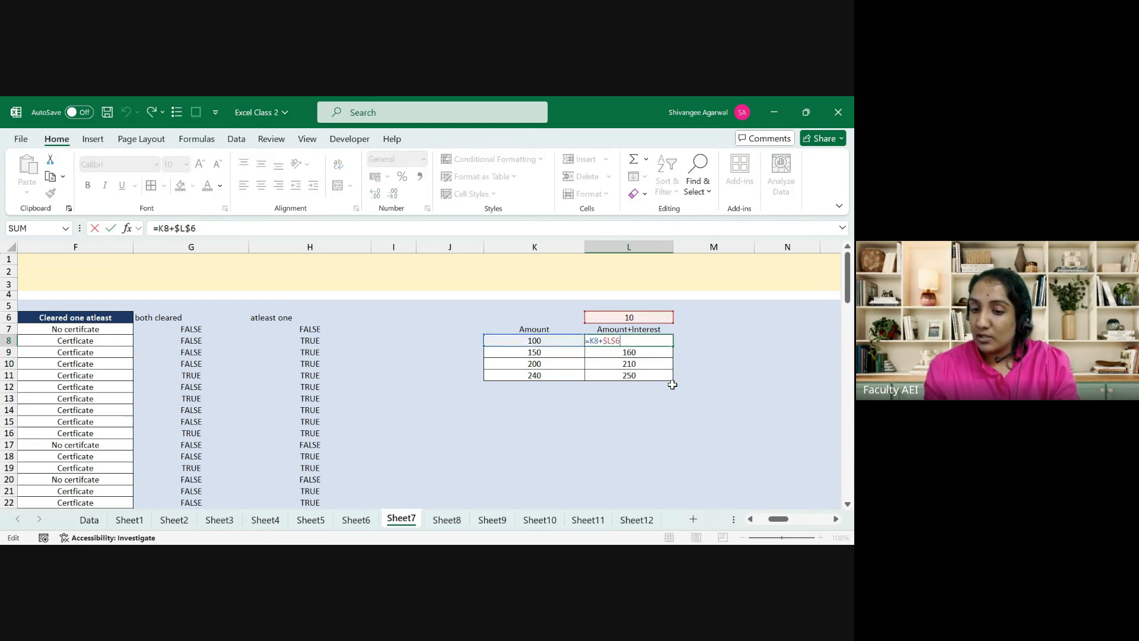
key(Escape)
key(Down)
key(F2)
key(Escape)
key(Down)
key(Down)
key(F2)
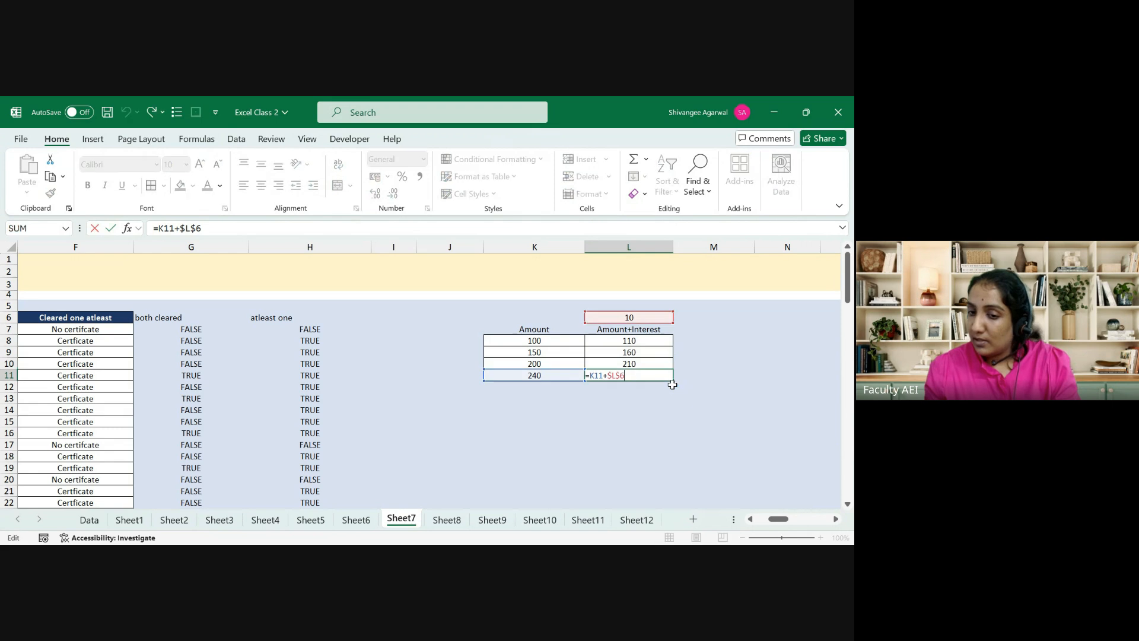
key(Escape)
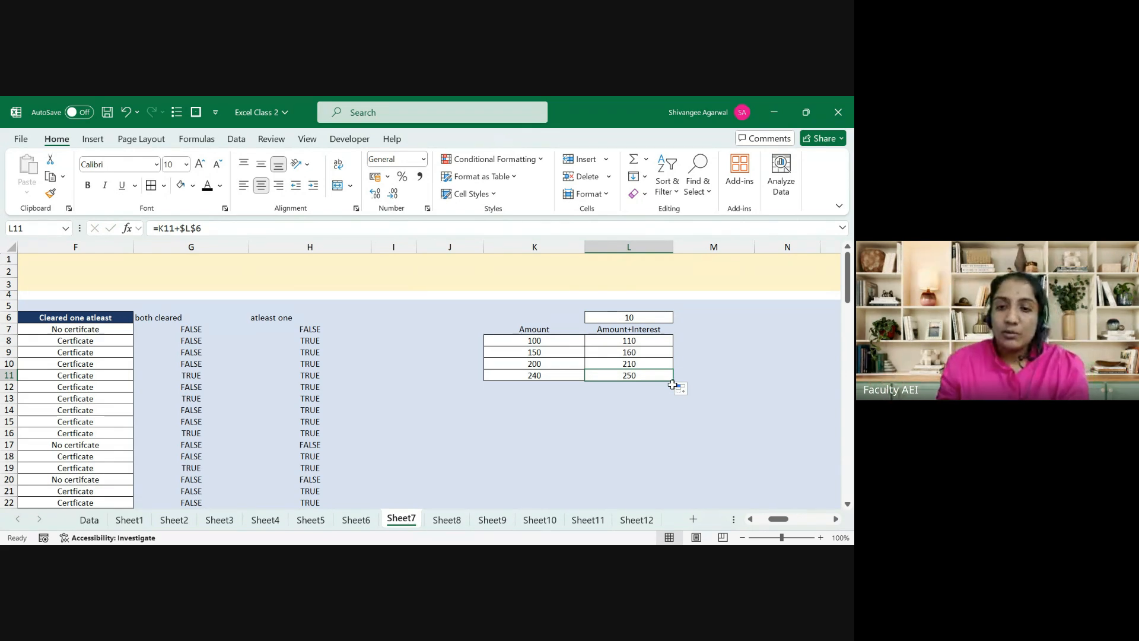
key(Left)
key(Left)
key(Left)
key(Left)
key(Left)
key(Left)
key(Left)
key(Left)
key(Left)
key(Left)
key(Left)
Step: Enter the criterion Pass in cell D1
key(Right)
key(Right)
key(Right)
key(Right)
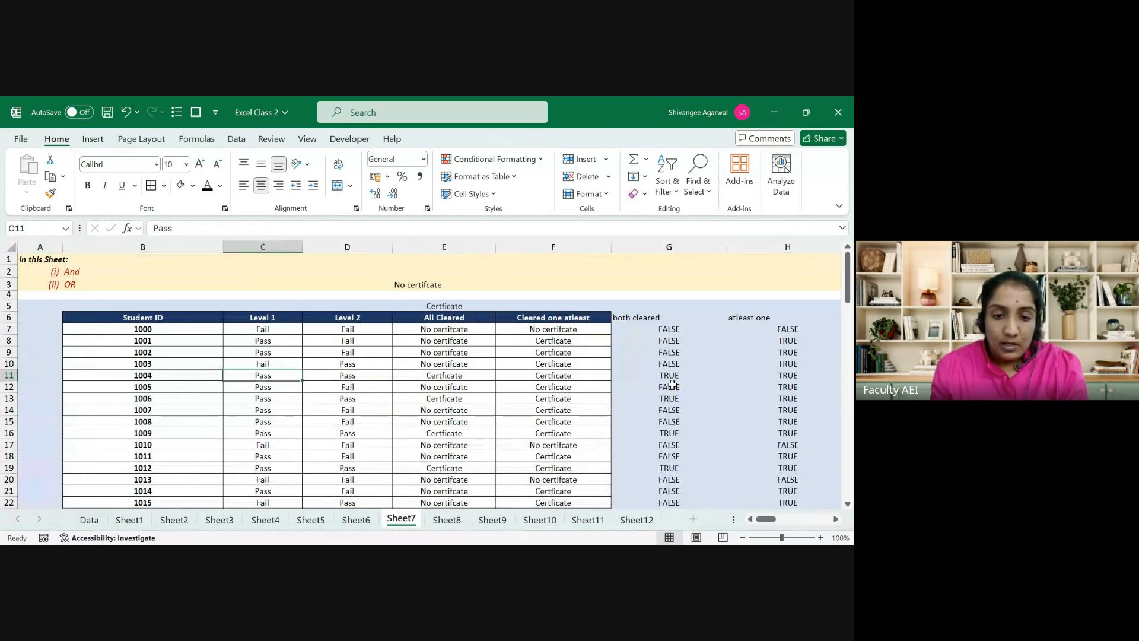
key(ctrl+Up)
key(Down)
key(Down)
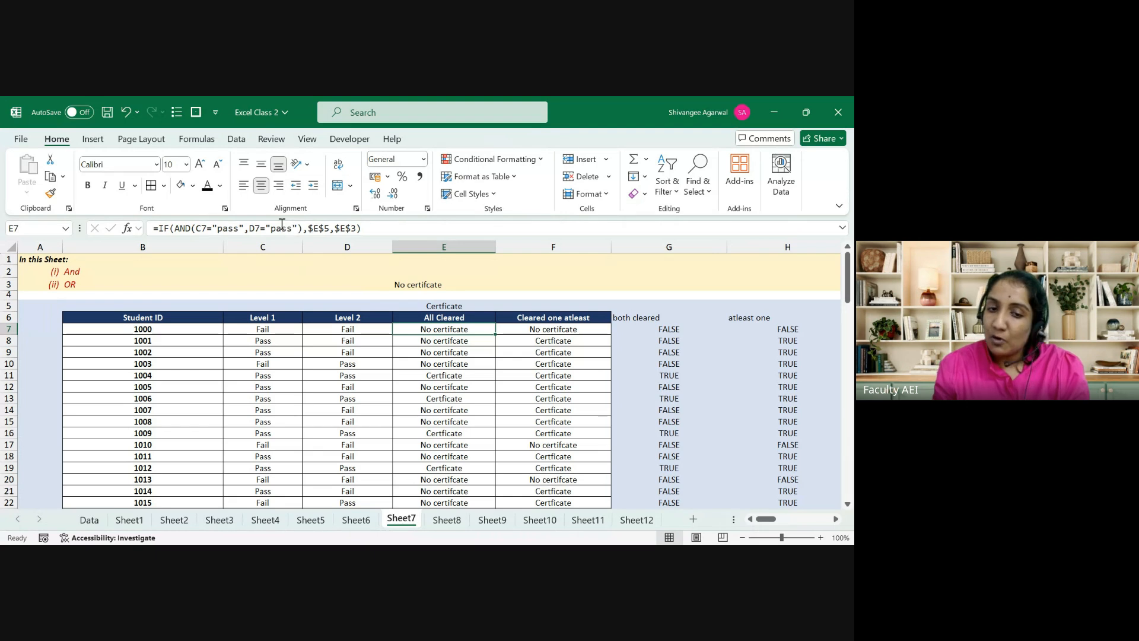
click(332, 264)
text(P)
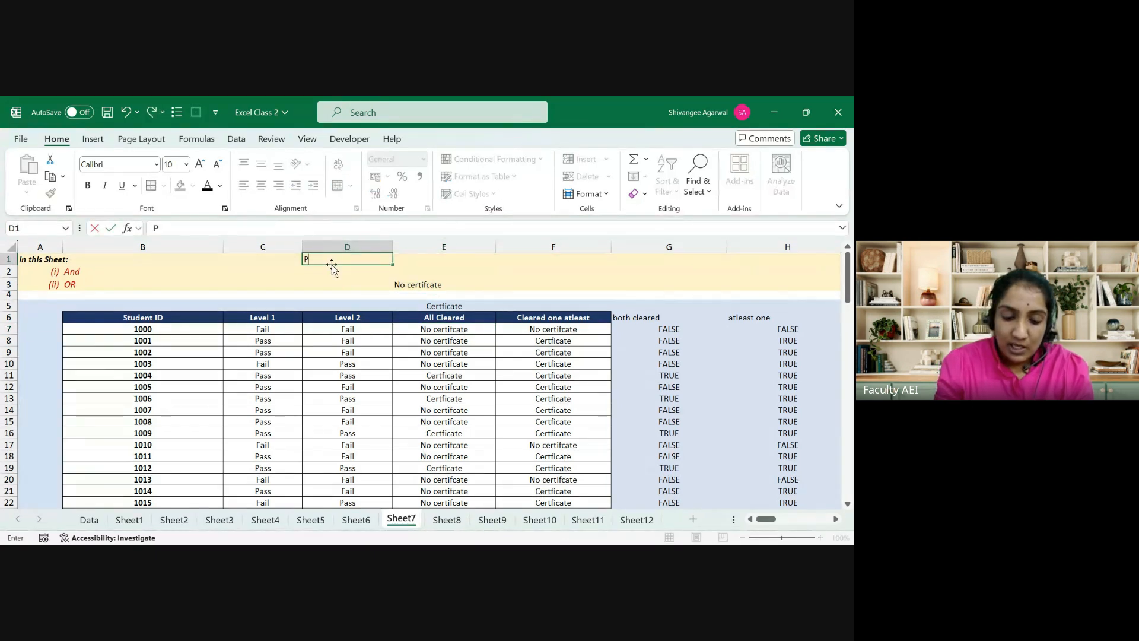
text(ass)
key(Return)
Step: Change E7 to =IF(AND(C7=$D$1,D7=$D$1),$E$5,$E$3), replacing the hard-coded pass texts
key(Down)
key(Down)
key(Down)
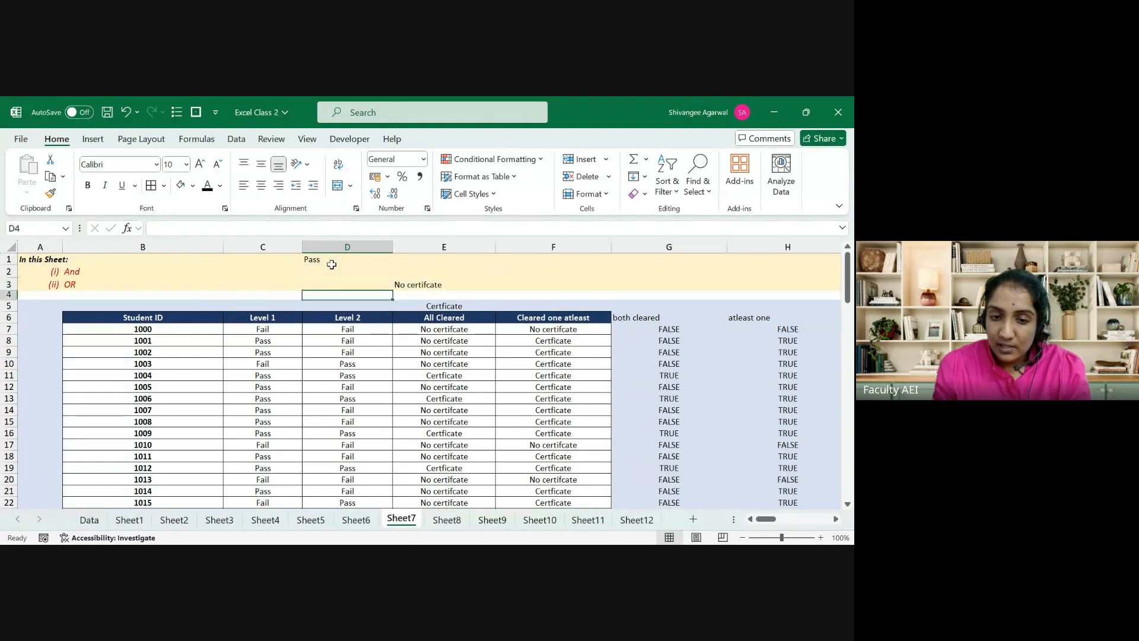
key(Right)
key(Down)
key(Down)
key(F2)
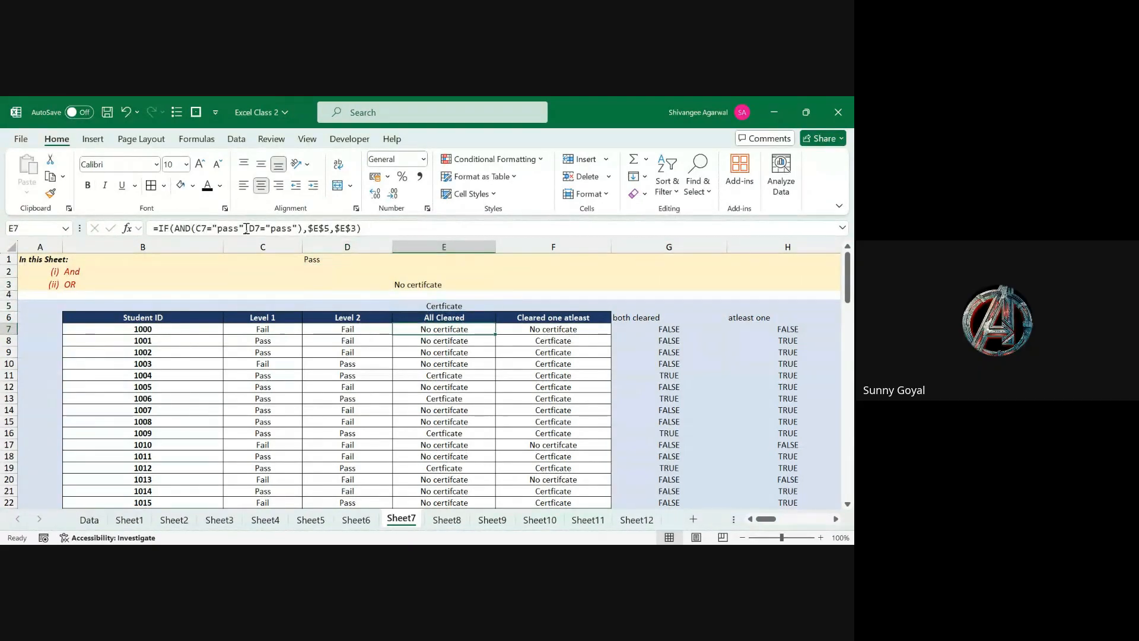
drag(239, 228, 213, 228)
key(BackSpace)
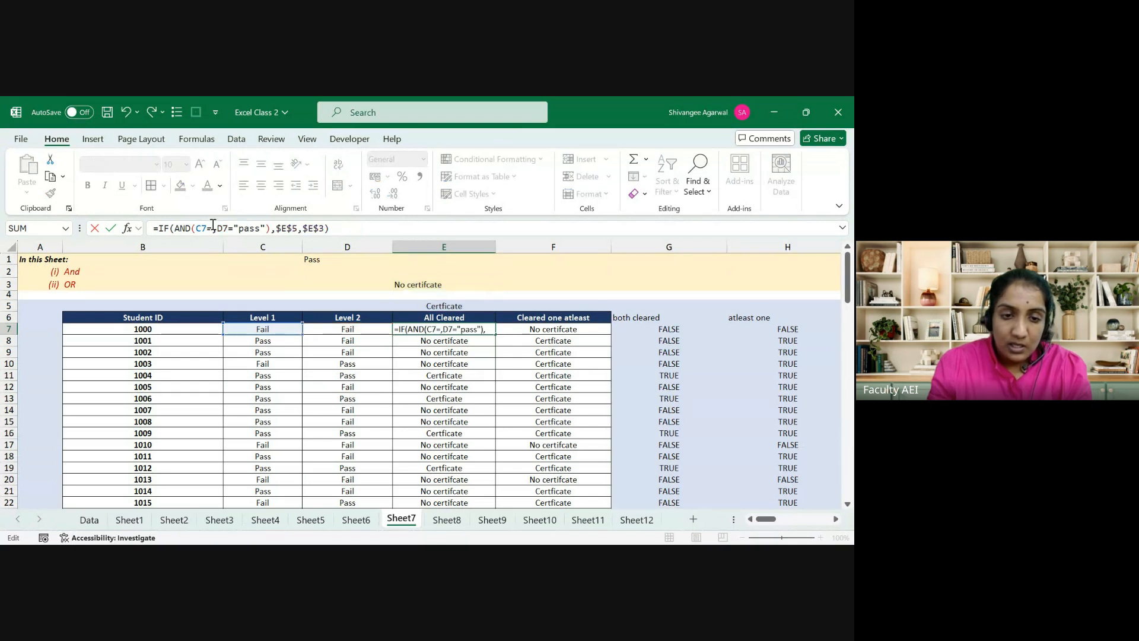
click(318, 262)
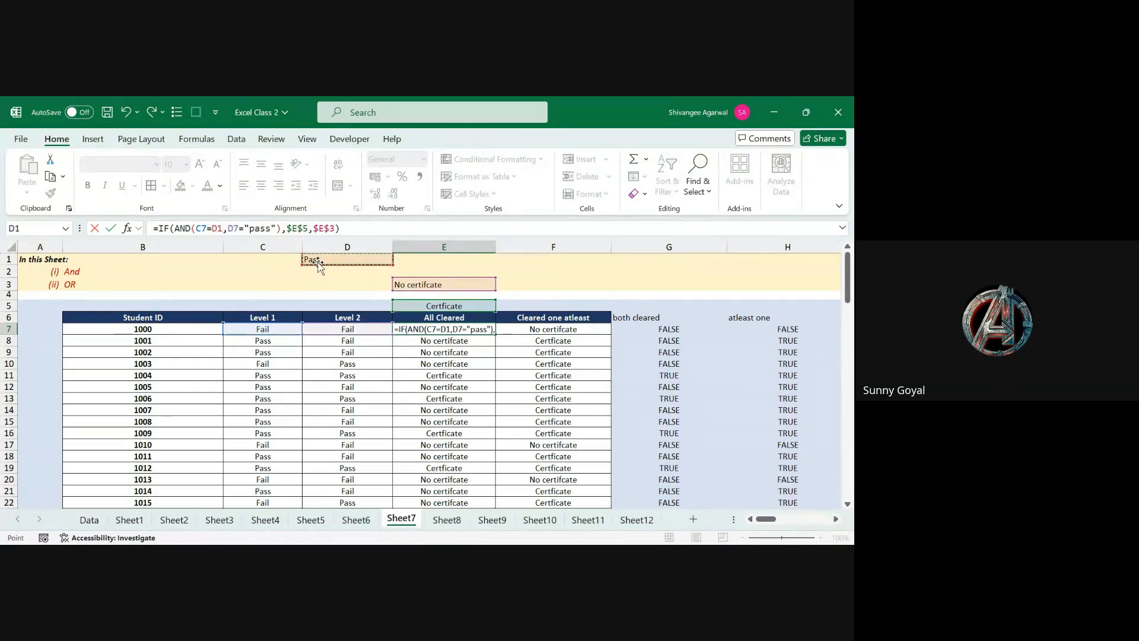
key(F4)
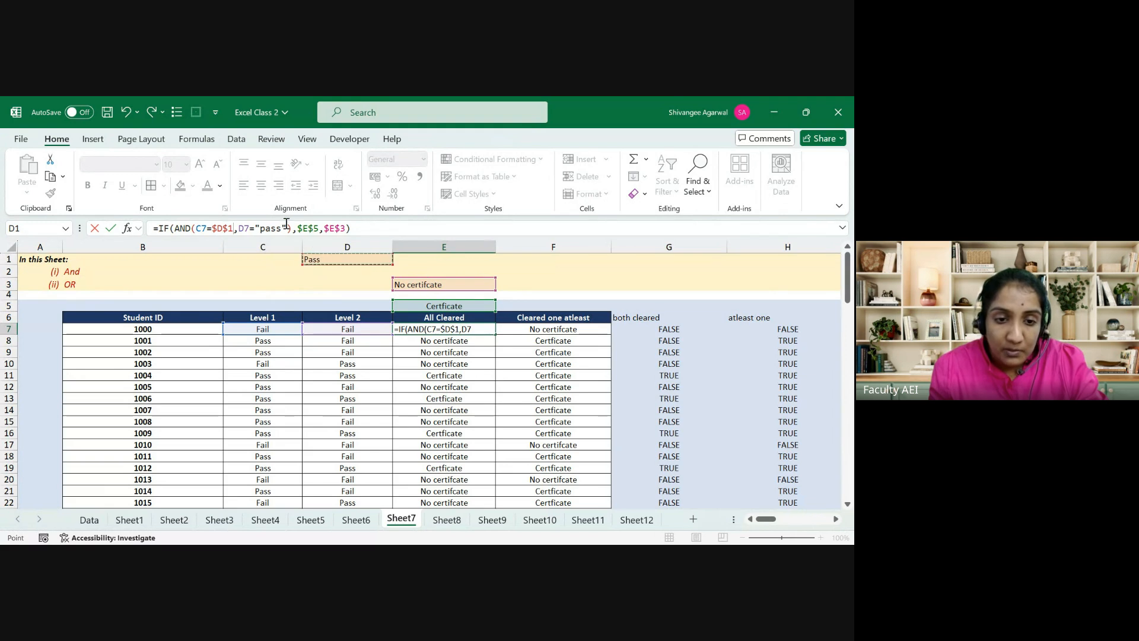
drag(290, 228, 258, 228)
key(BackSpace)
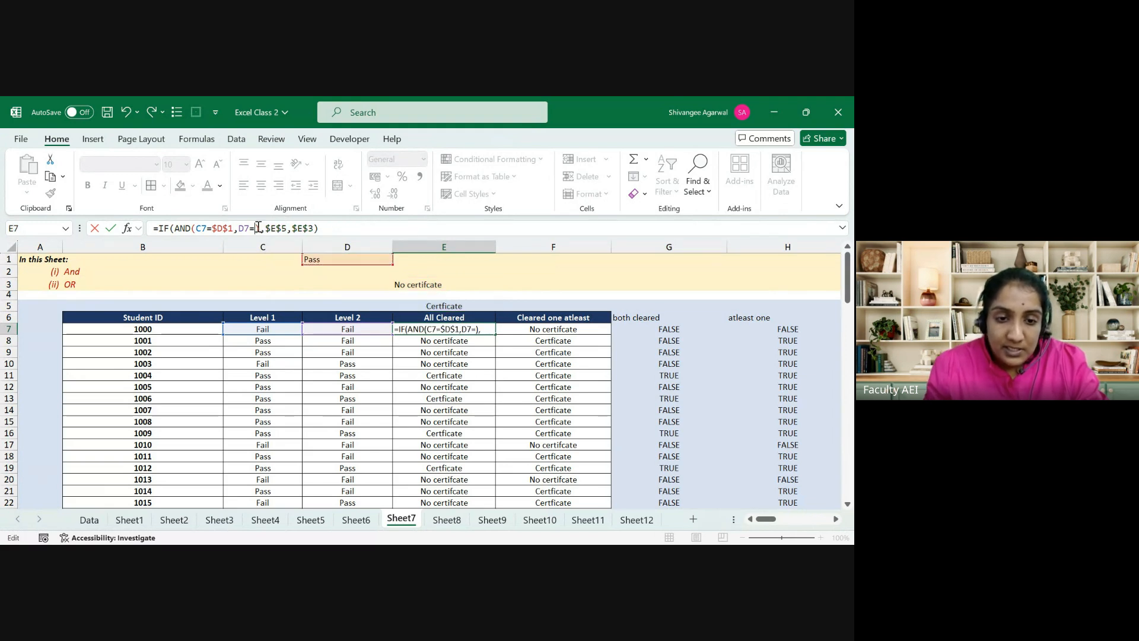
click(319, 259)
key(F4)
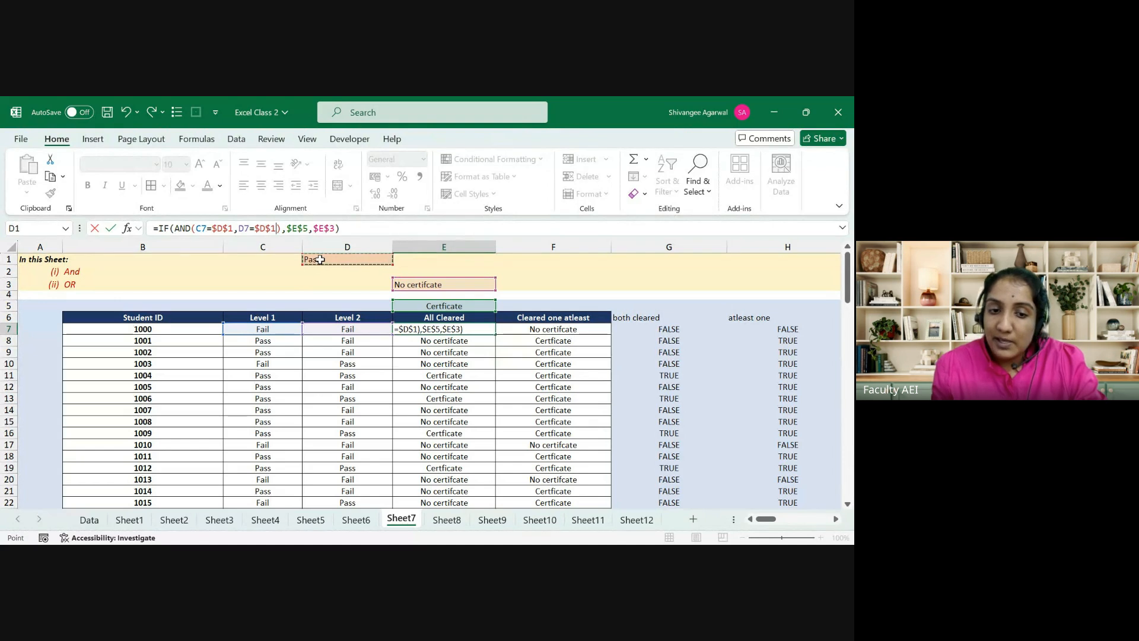
key(Return)
Step: Fill the revised E7 formula down to E29 and check the copied formulas
key(Up)
key(ctrl+shift+Down)
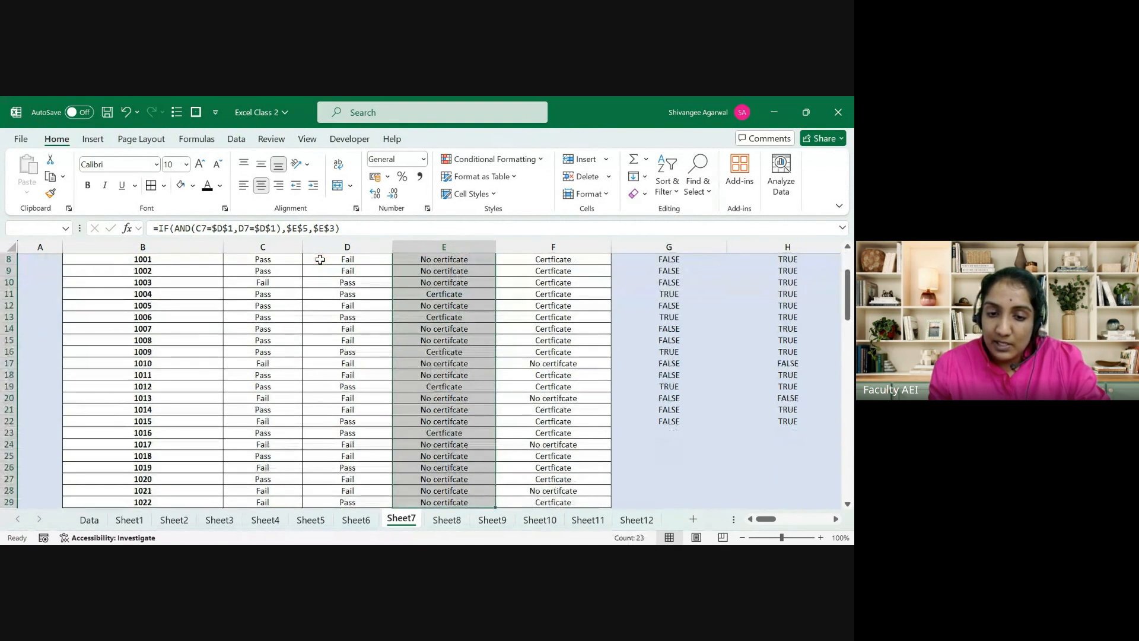
key(ctrl+d)
key(Down)
key(Down)
key(Down)
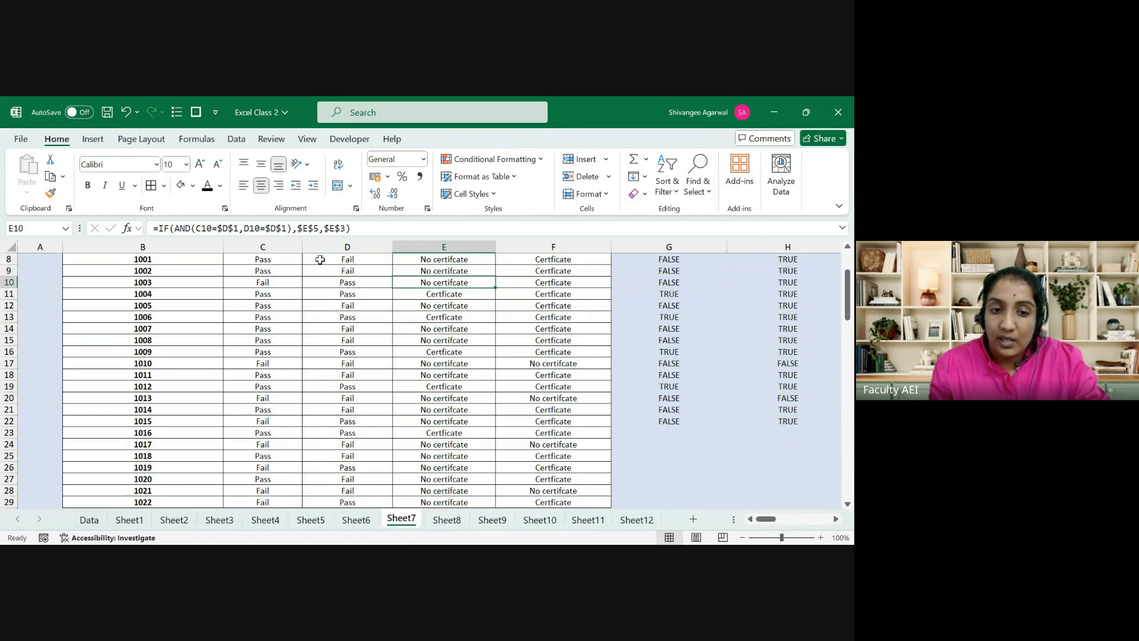
key(ctrl+Up)
key(ctrl+Up)
key(ctrl+Up)
key(ctrl+Down)
key(ctrl+Down)
key(ctrl+Down)
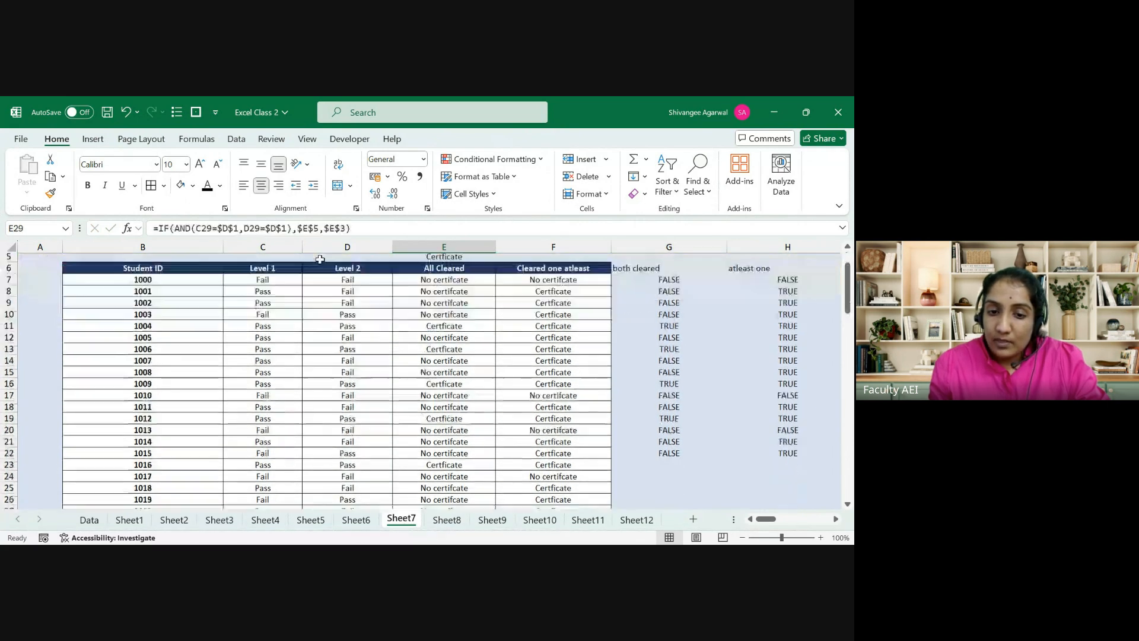
key(ctrl+Up)
key(ctrl+Up)
key(ctrl+Up)
key(Down)
key(Down)
key(Down)
key(Down)
key(Down)
key(Down)
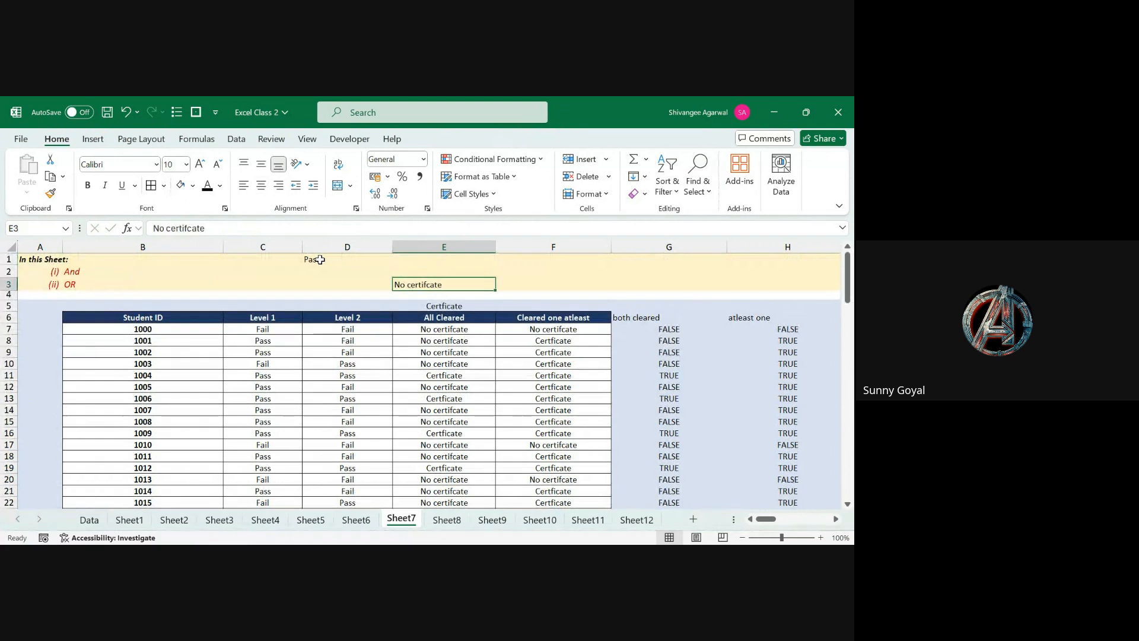
key(Down)
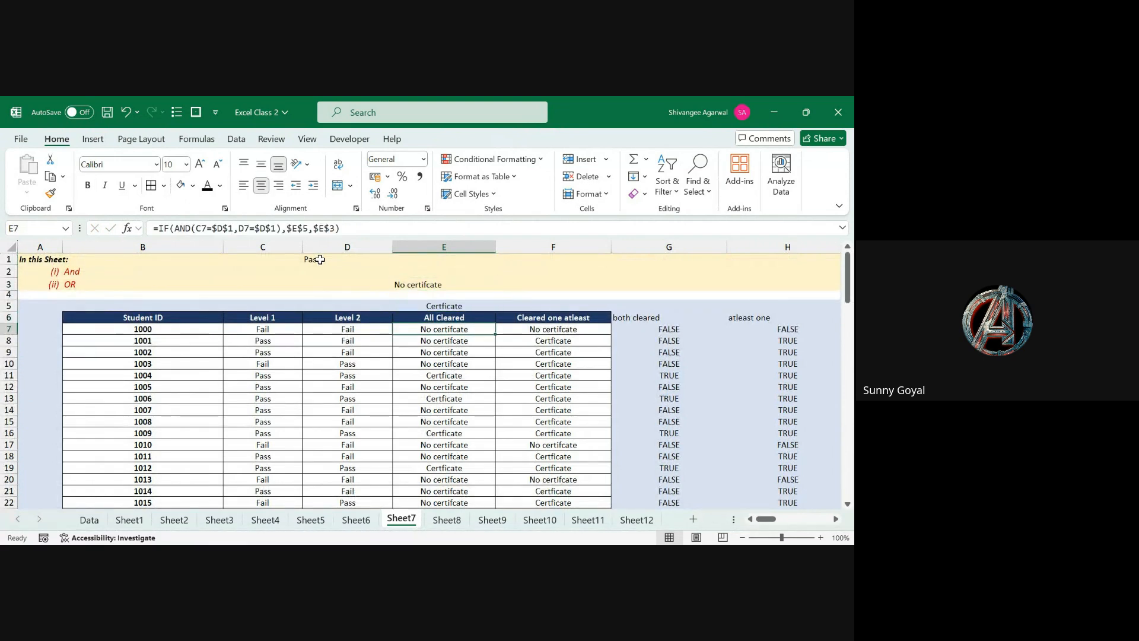
key(Right)
key(Right)
key(Right)
key(Right)
key(Right)
key(Right)
key(Right)
key(Right)
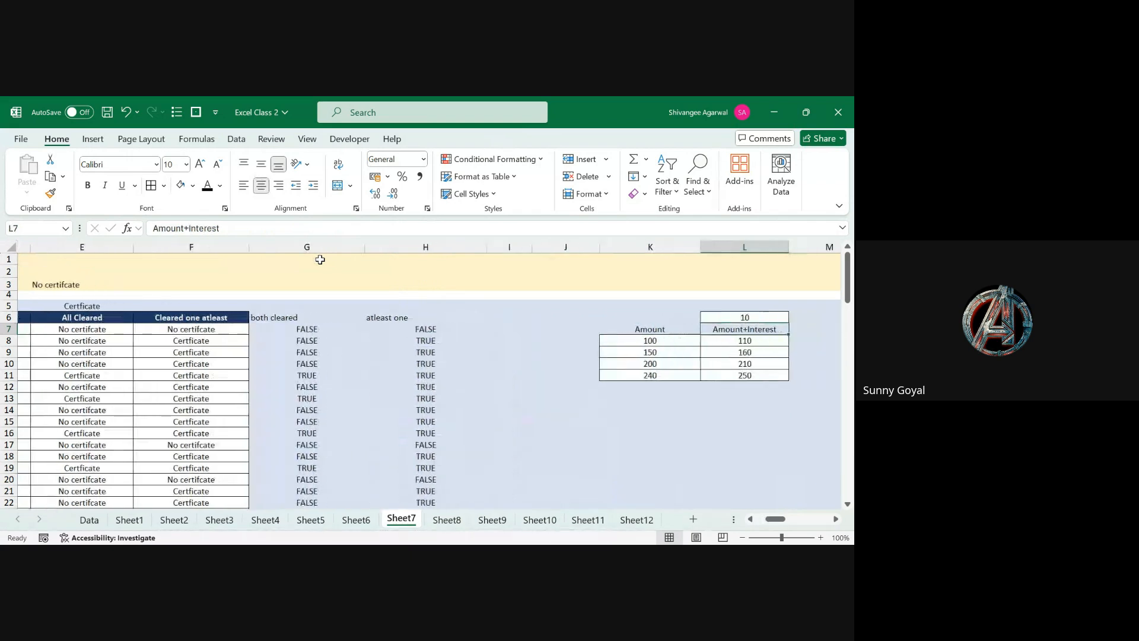
key(Right)
key(Right)
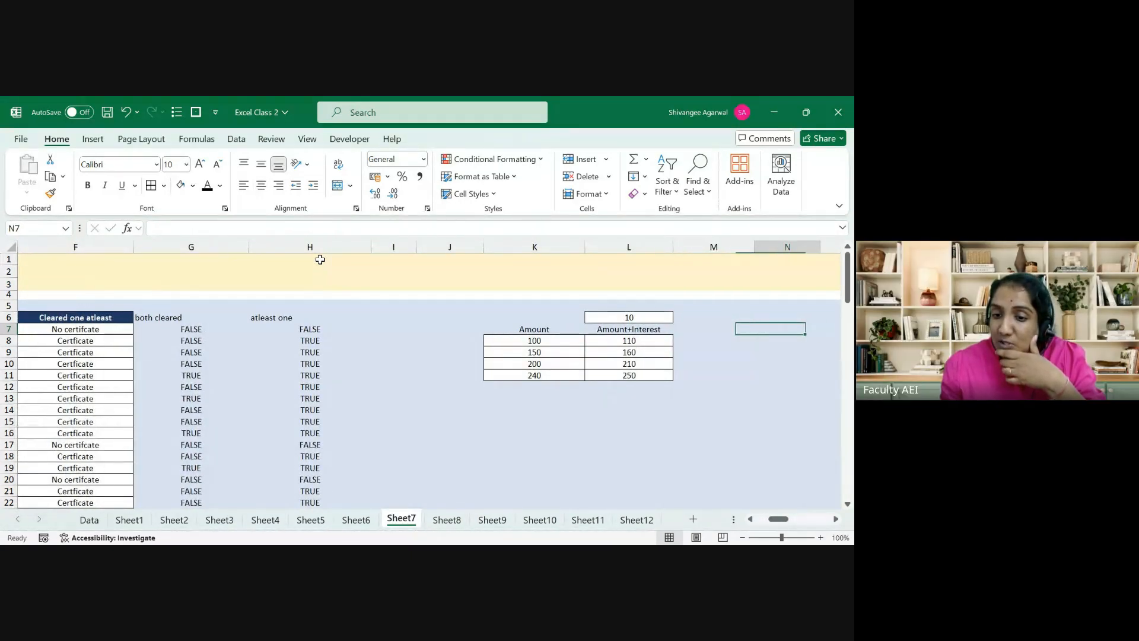
key(Right)
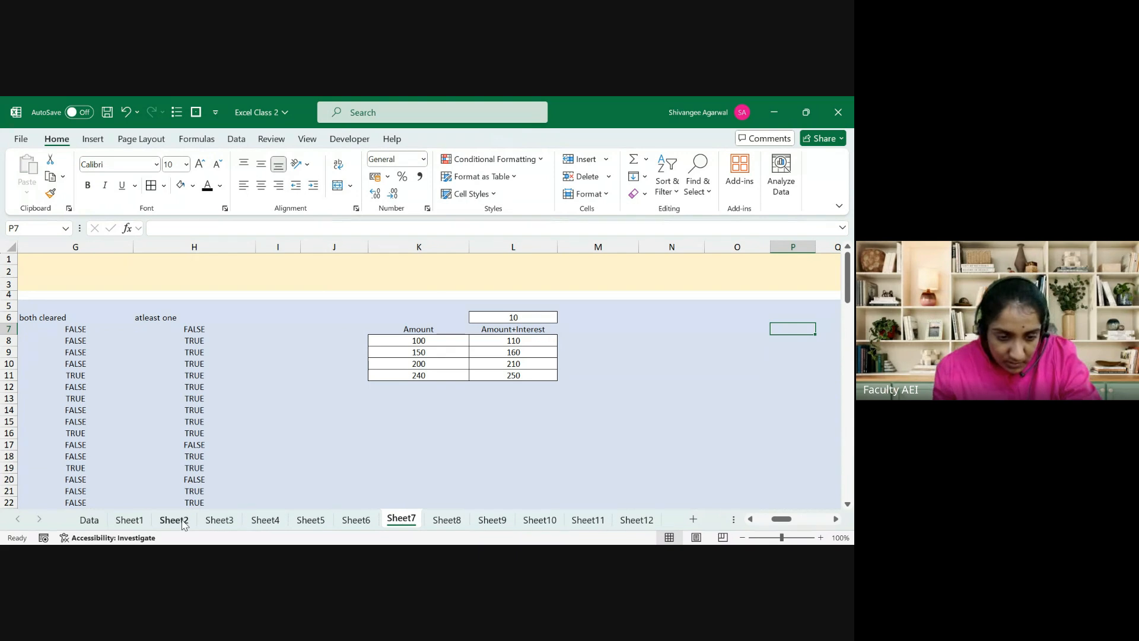
Step: On Sheet2, inspect the C15 VLOOKUP formula and its mixed reference $B15
click(173, 520)
click(168, 419)
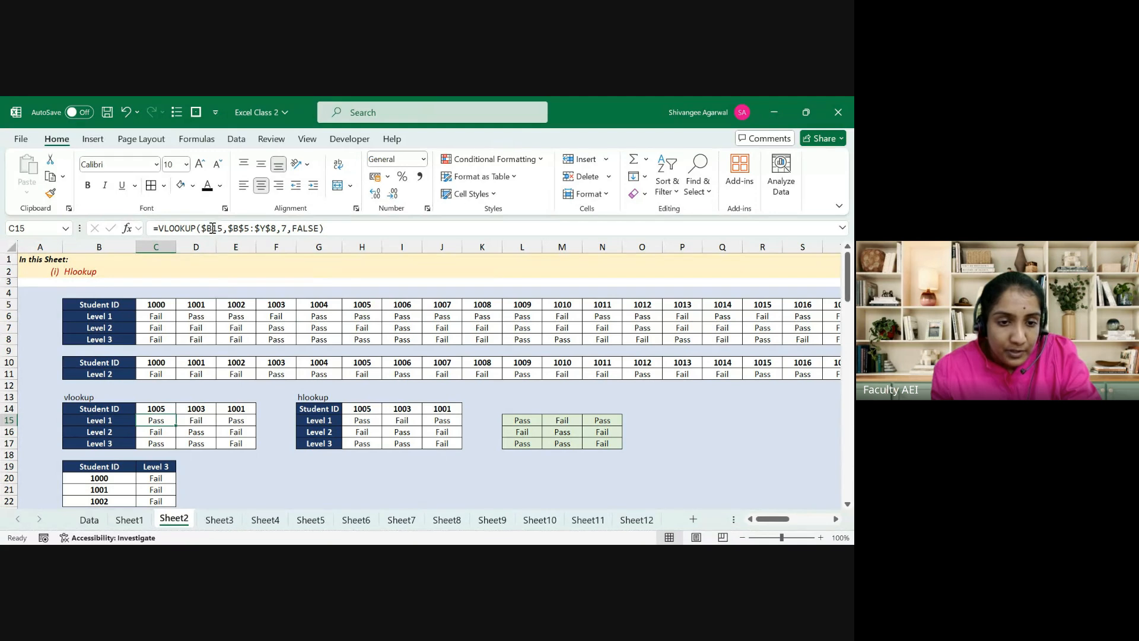
click(206, 229)
drag(205, 229, 204, 229)
key(Escape)
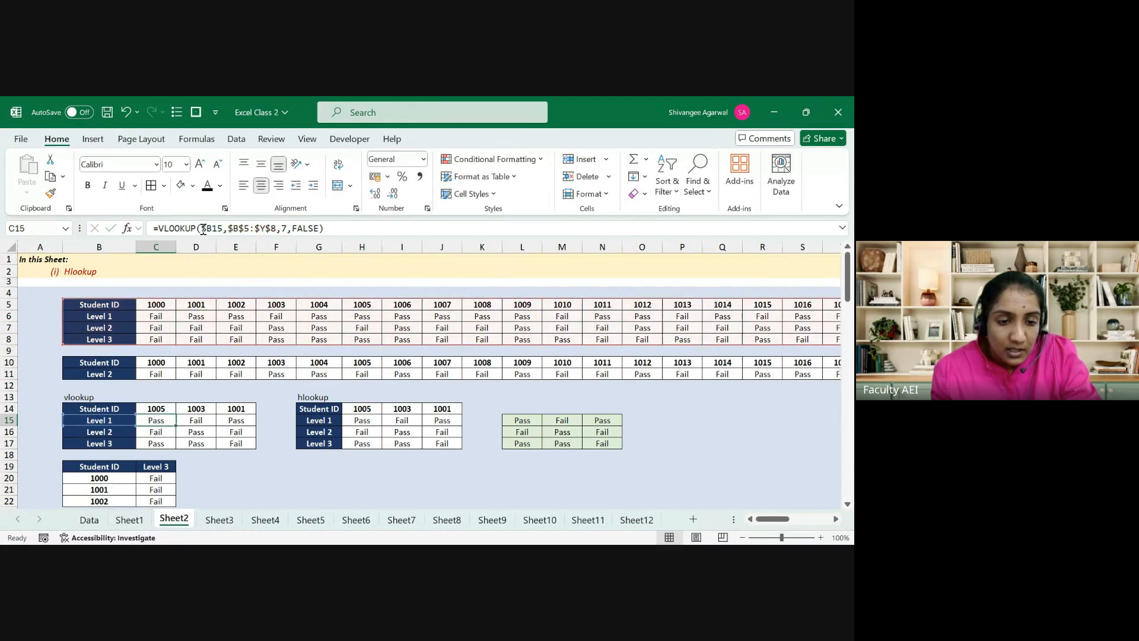
Step: Inspect the D15 and E15 VLOOKUP formulas, then go back to C15 without changing anything
key(Right)
key(F2)
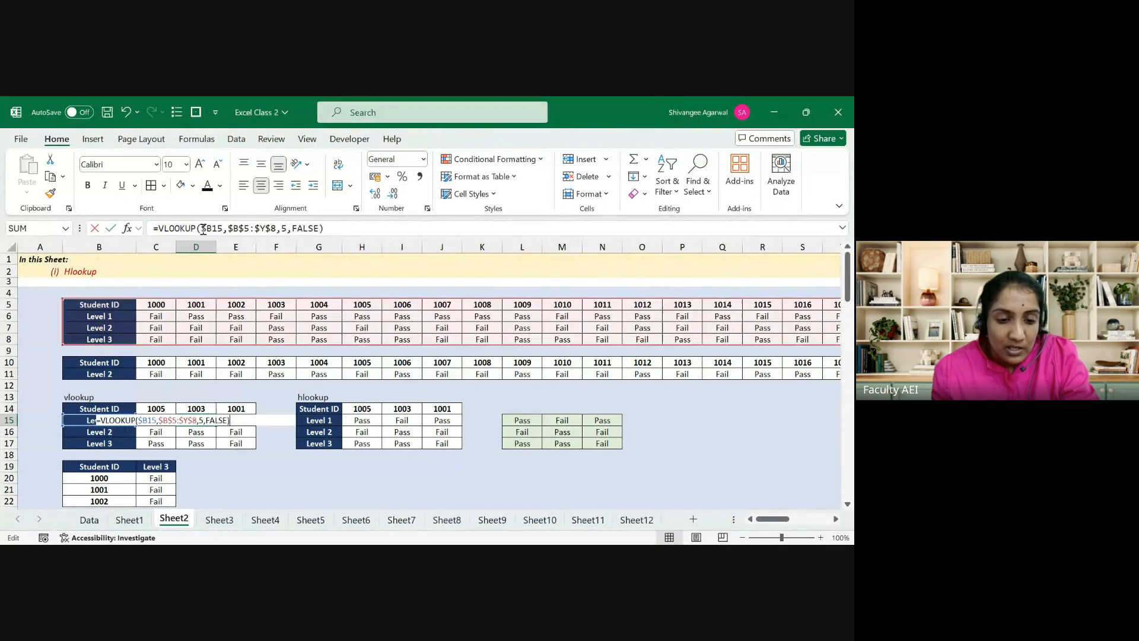
key(Escape)
key(Right)
key(F2)
key(Escape)
key(Left)
key(F2)
key(Escape)
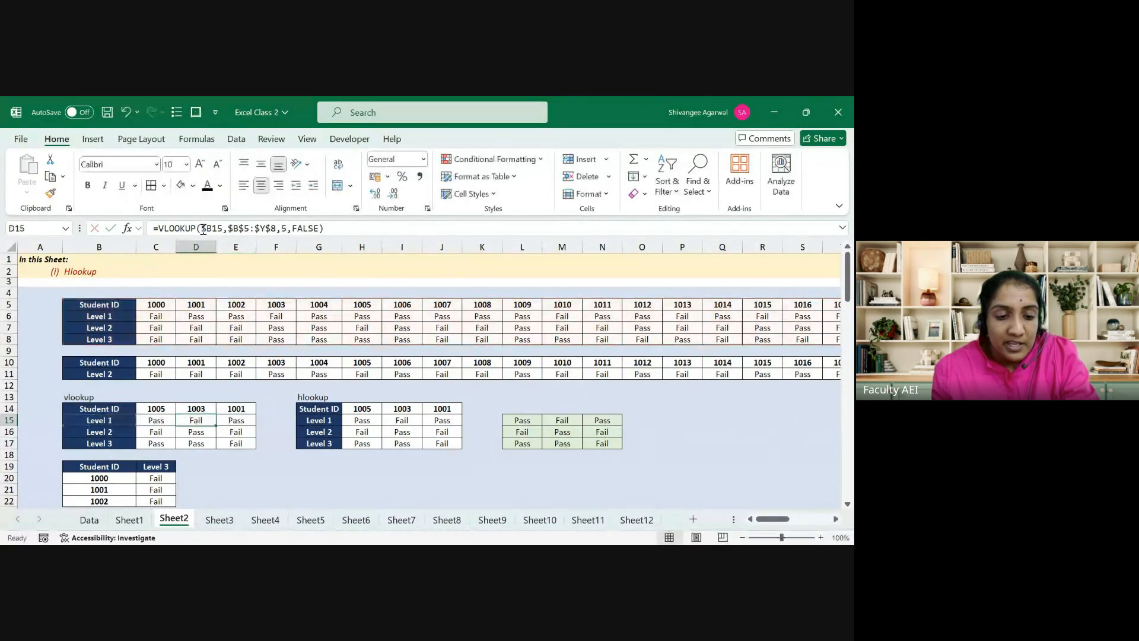
key(Left)
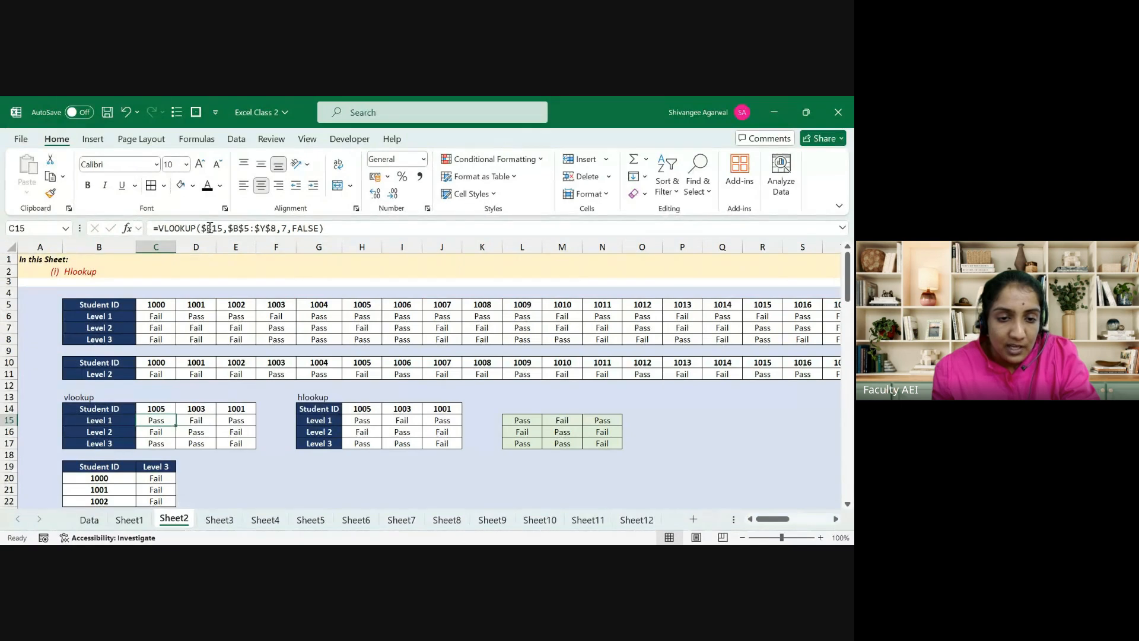
key(F2)
key(Escape)
Step: Recheck the D15 and E15 VLOOKUP formulas, then open the H15 HLOOKUP formula, =HLOOKUP(H$14,$B$5:$Y$8,2,FALSE)
key(Right)
key(F2)
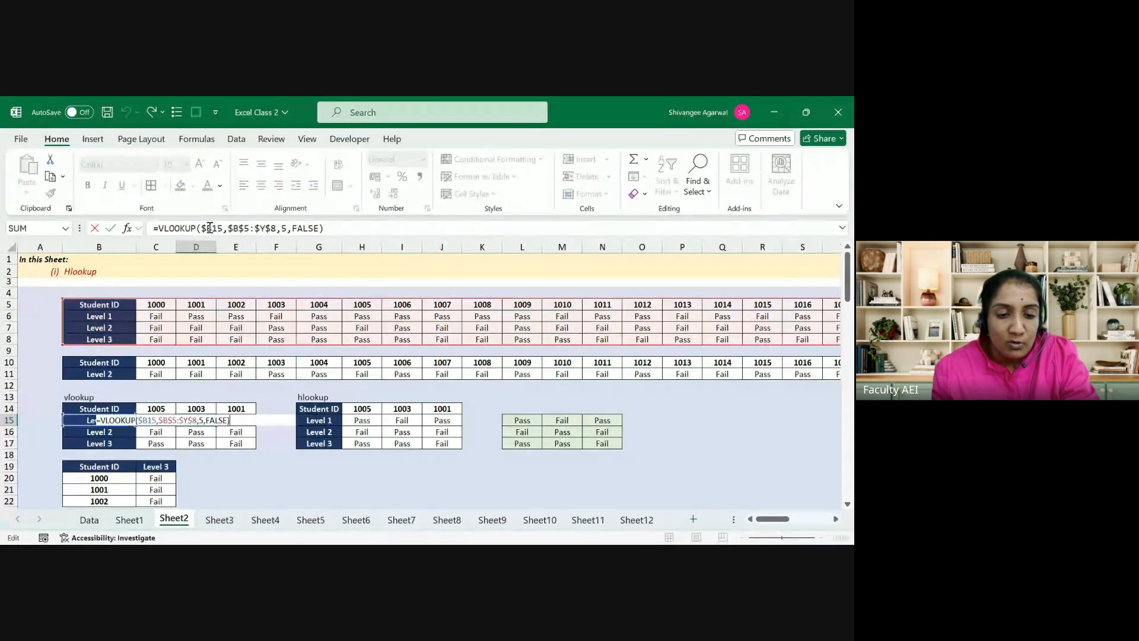
key(Escape)
key(Right)
key(F2)
key(Escape)
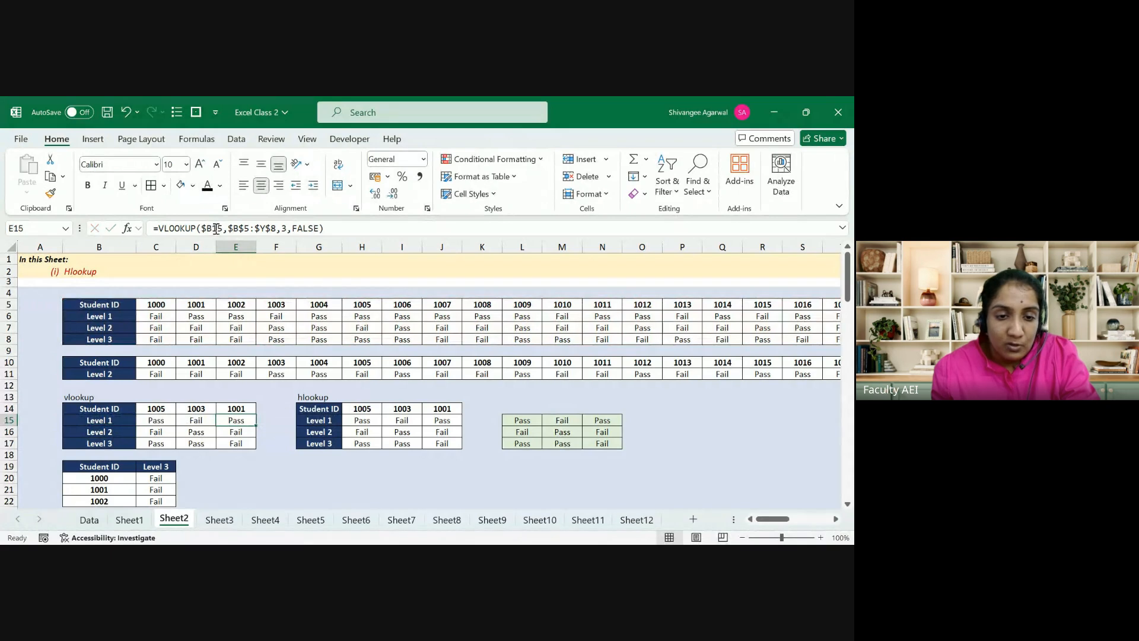
click(362, 419)
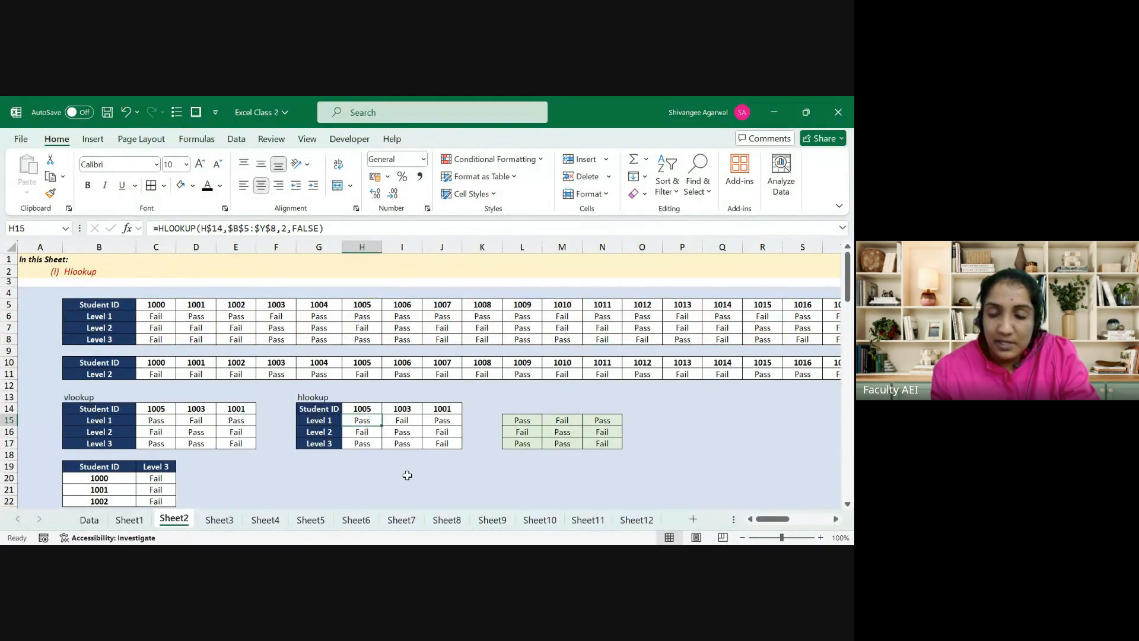
key(F2)
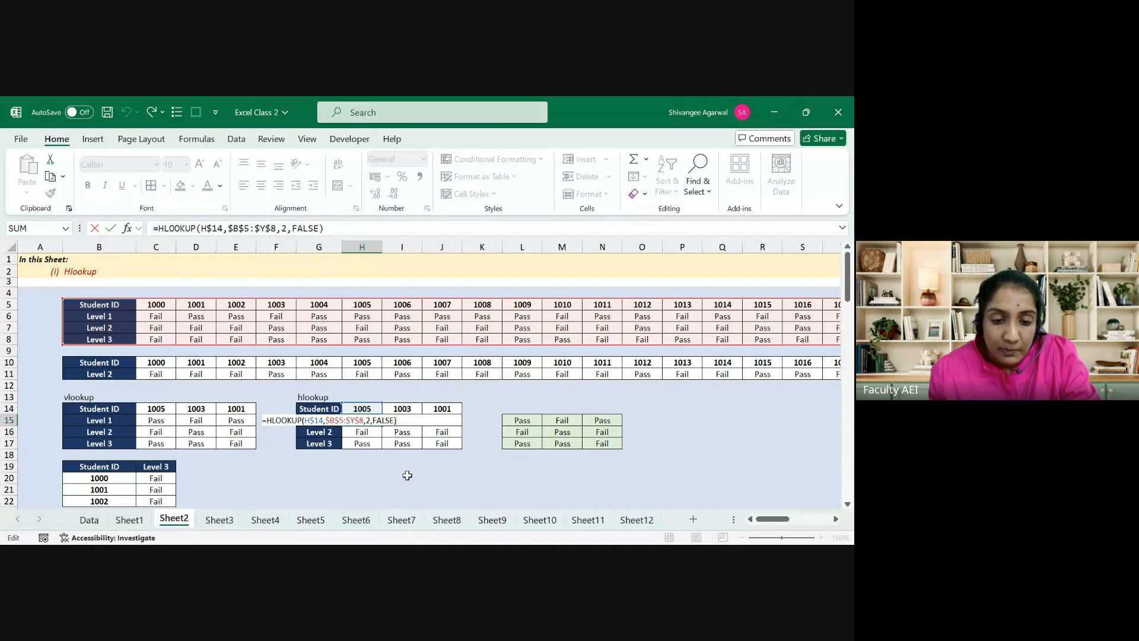
key(Escape)
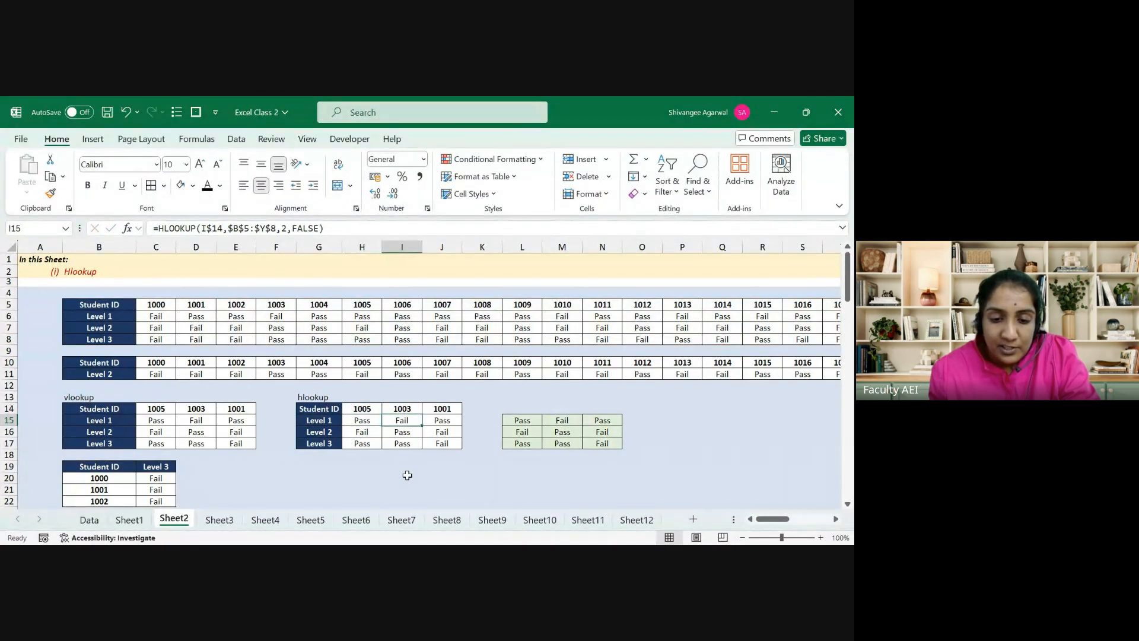
key(Right)
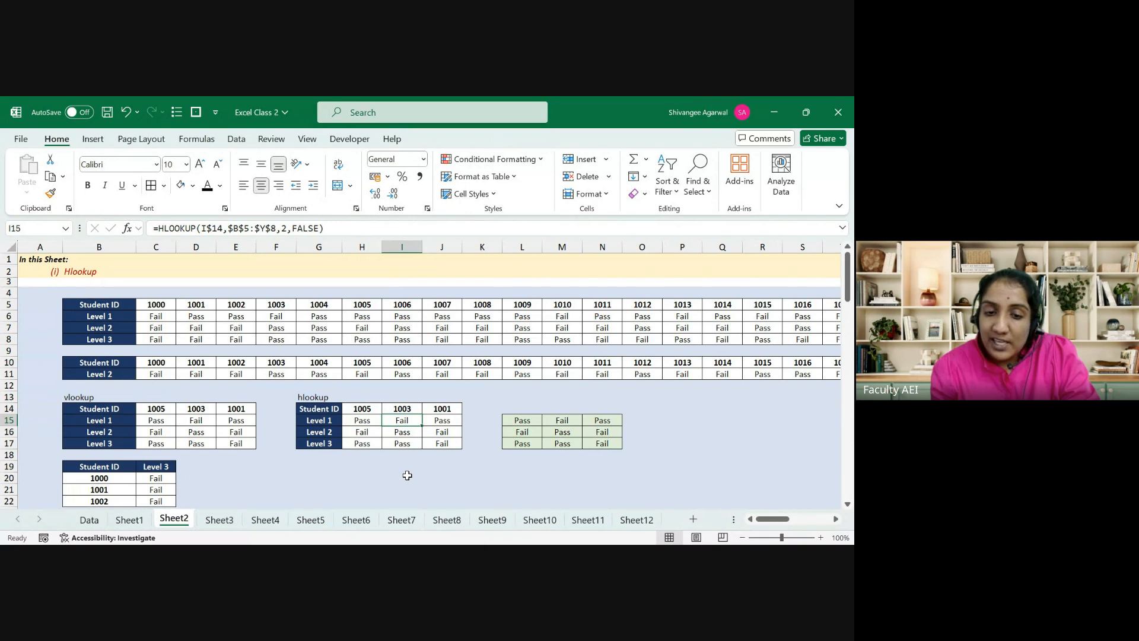
key(F2)
key(Escape)
key(Left)
key(F2)
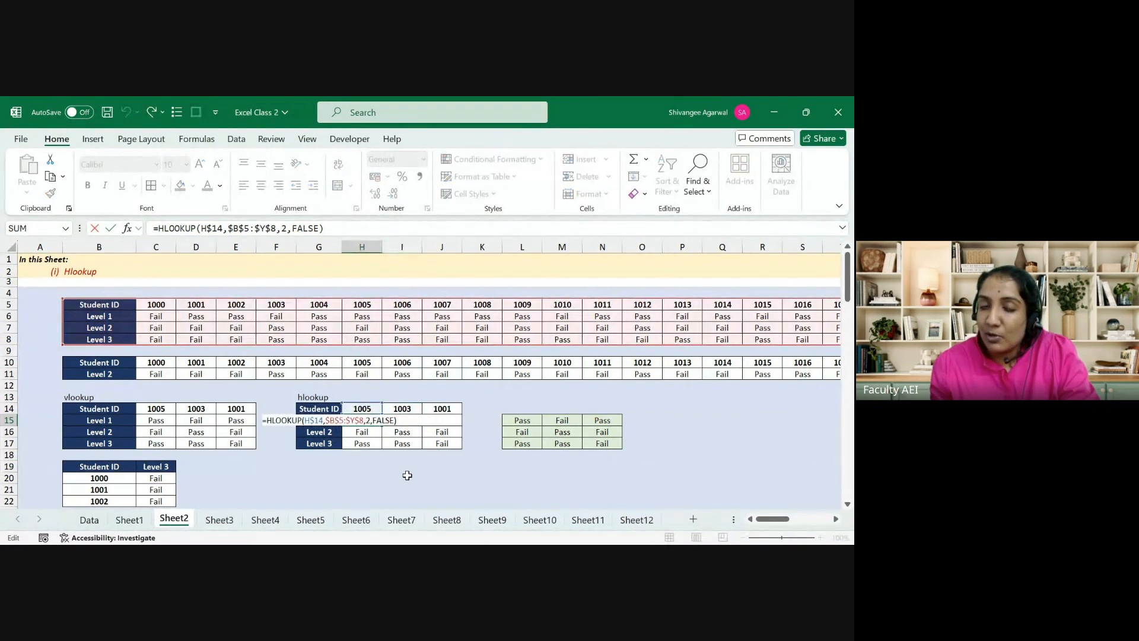
key(Escape)
key(Right)
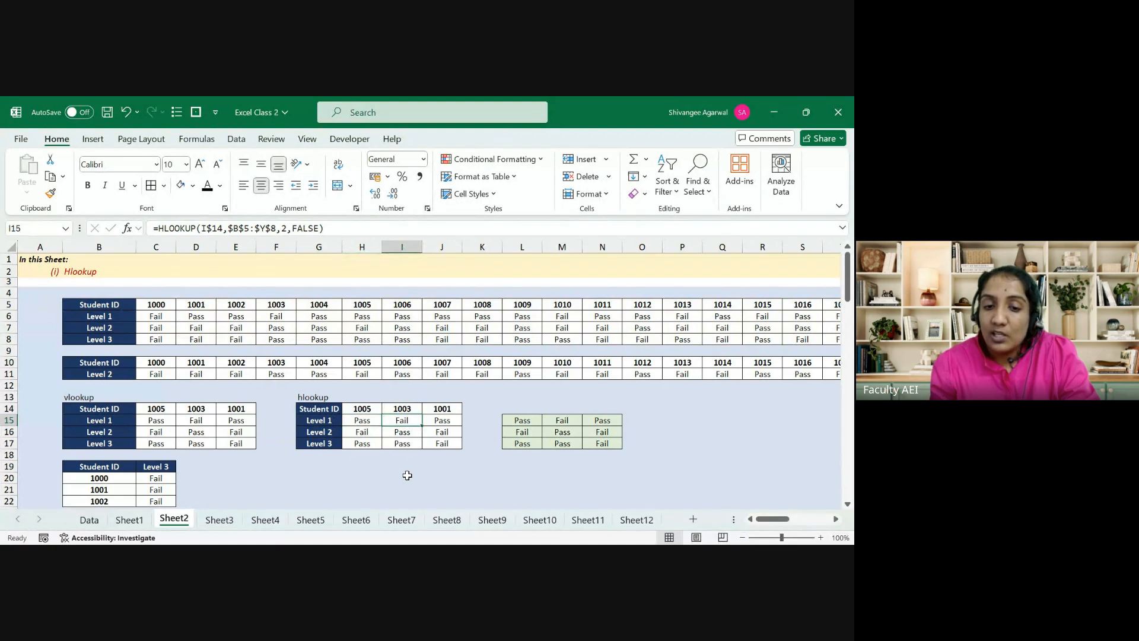
key(F2)
key(Escape)
key(Right)
key(F2)
key(Escape)
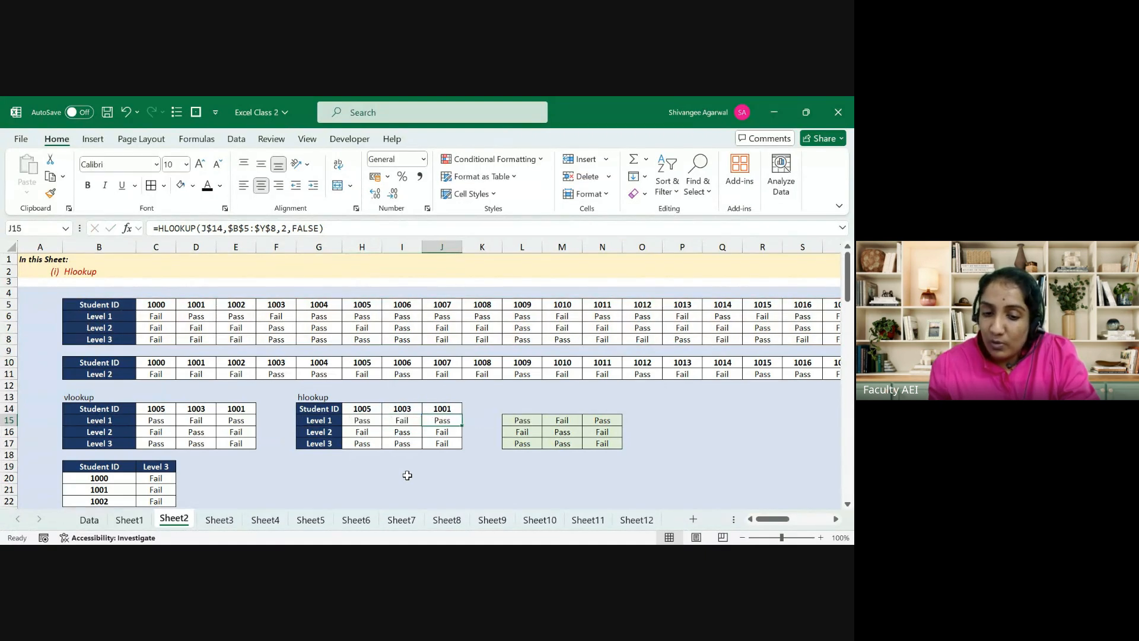
key(Left)
key(F2)
key(Escape)
key(Left)
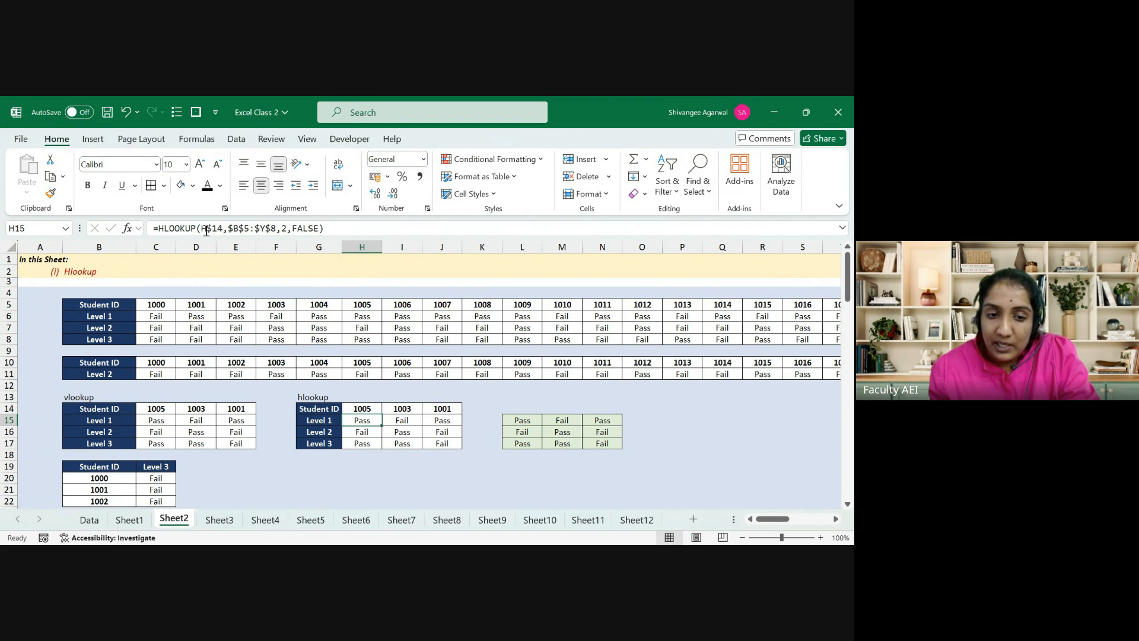
key(Down)
key(F2)
key(Escape)
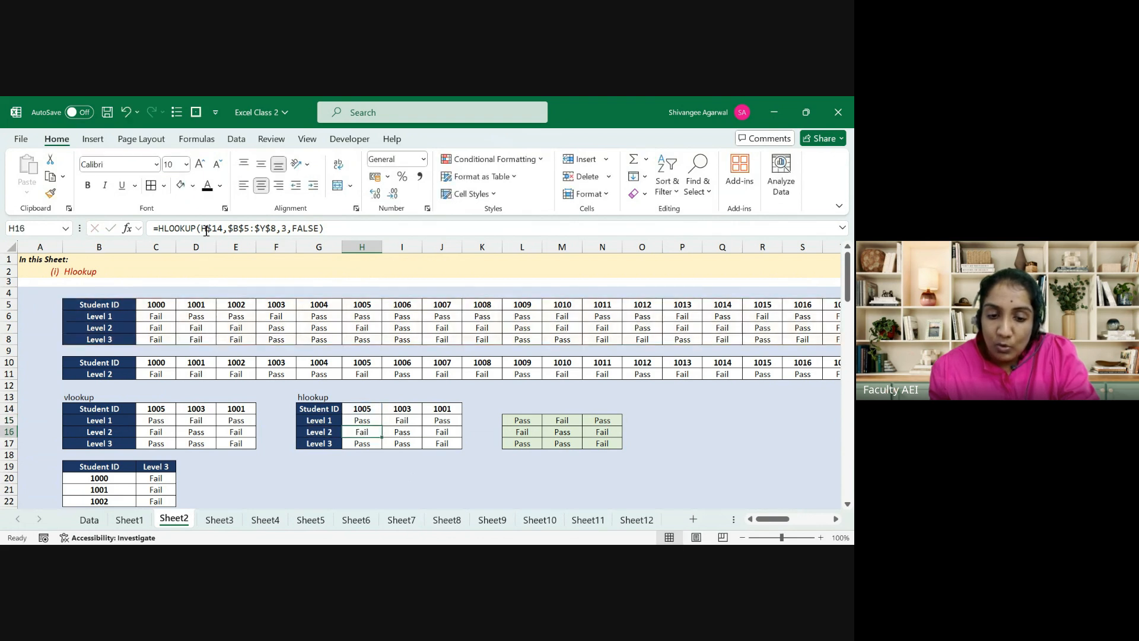
key(Down)
key(F2)
key(Escape)
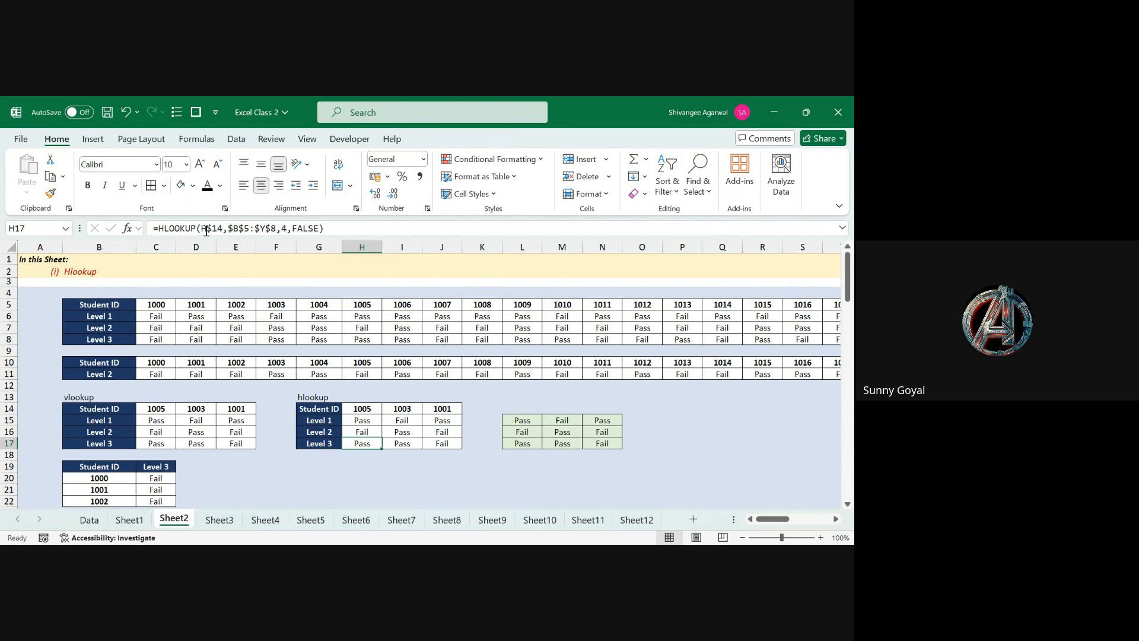
double_click(225, 230)
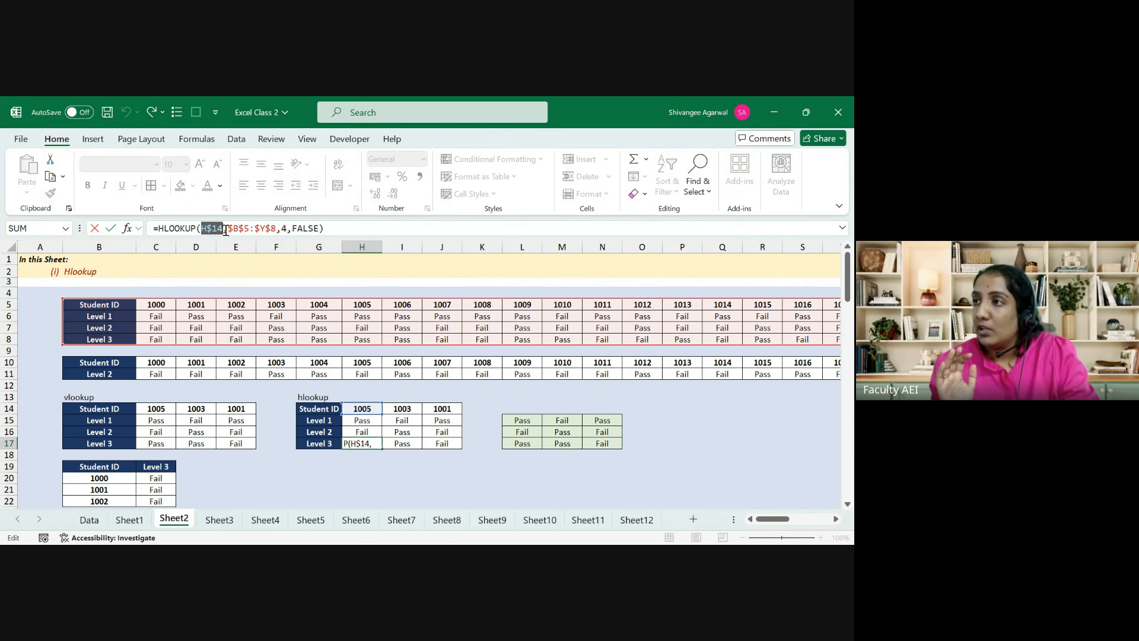
key(Escape)
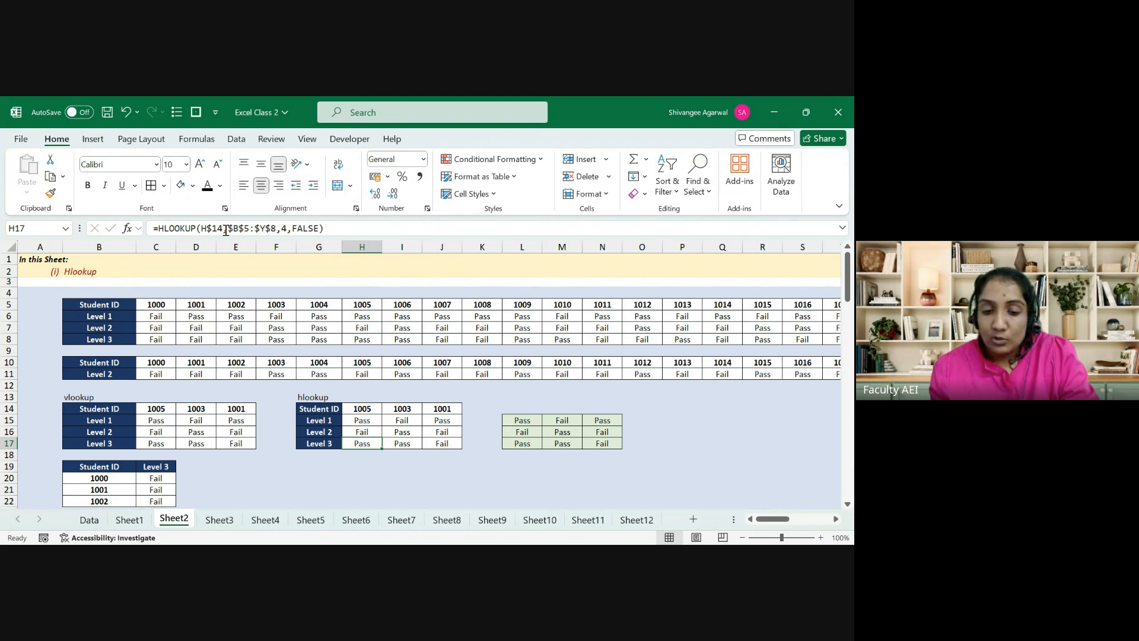
key(Up)
key(Up)
key(Right)
key(Right)
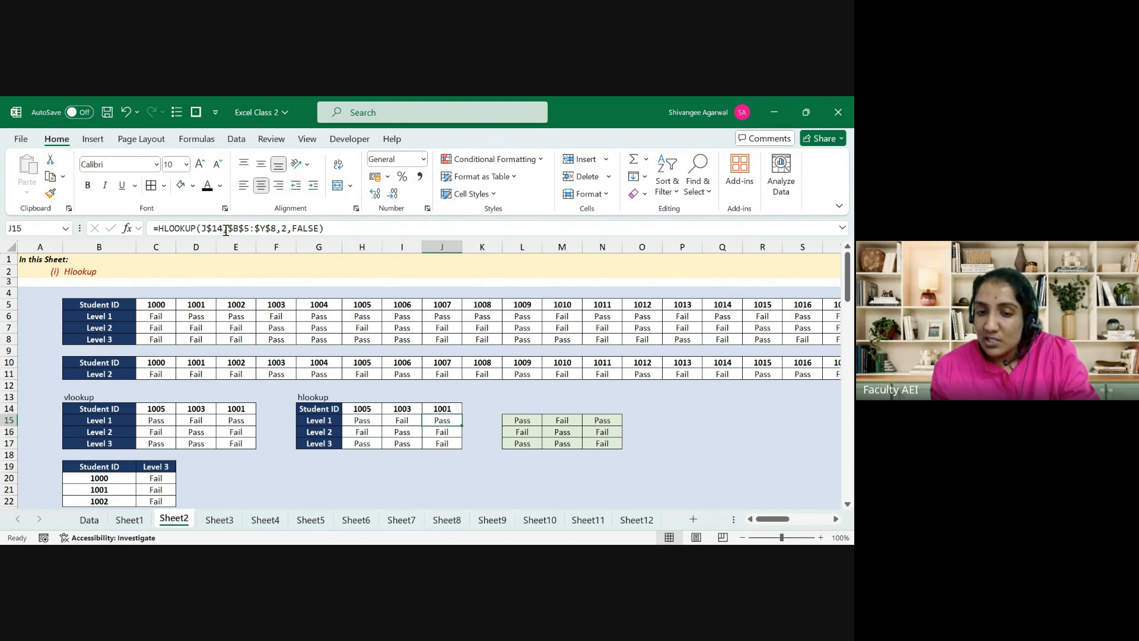
key(Left)
key(Left)
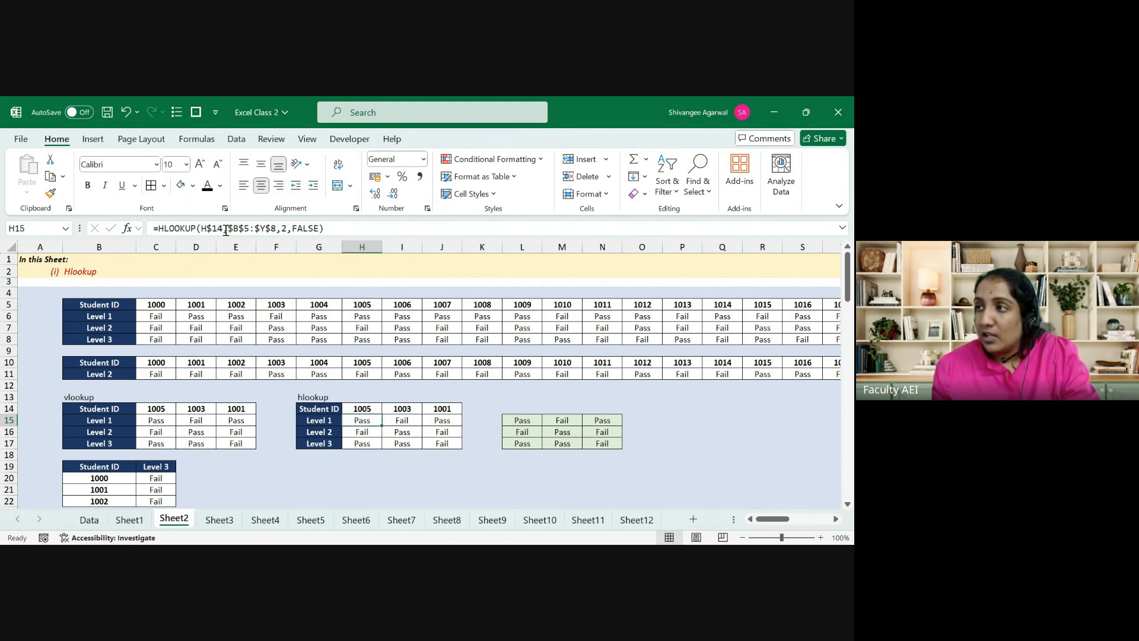
key(Left)
key(Left)
key(Left)
key(Left)
key(Left)
key(F2)
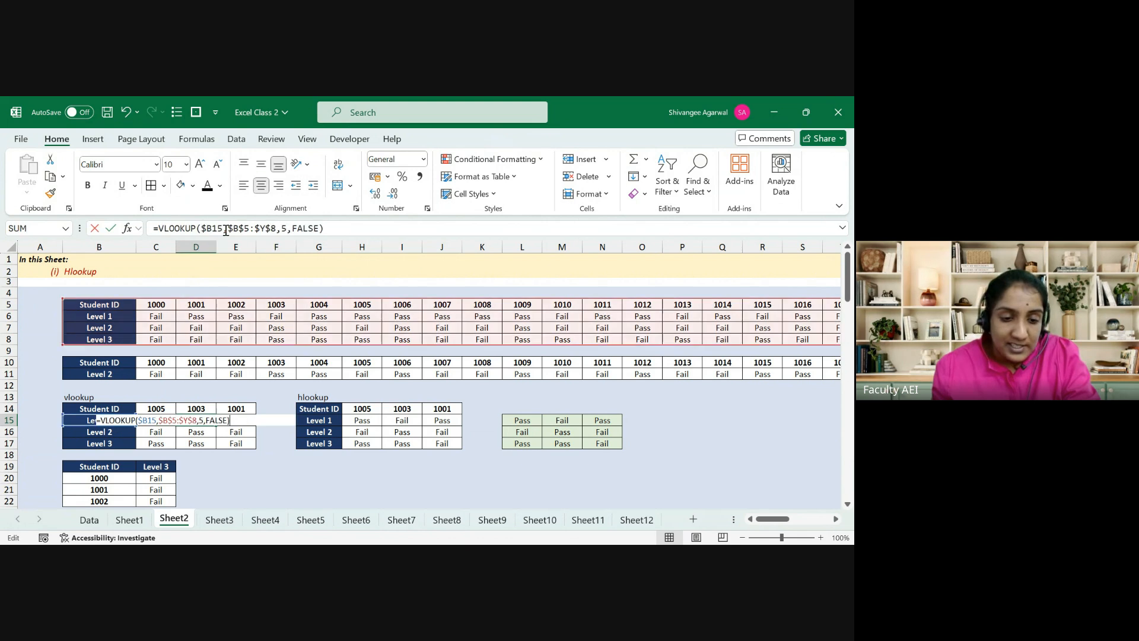
key(Escape)
key(Left)
key(Left)
key(shift+Right)
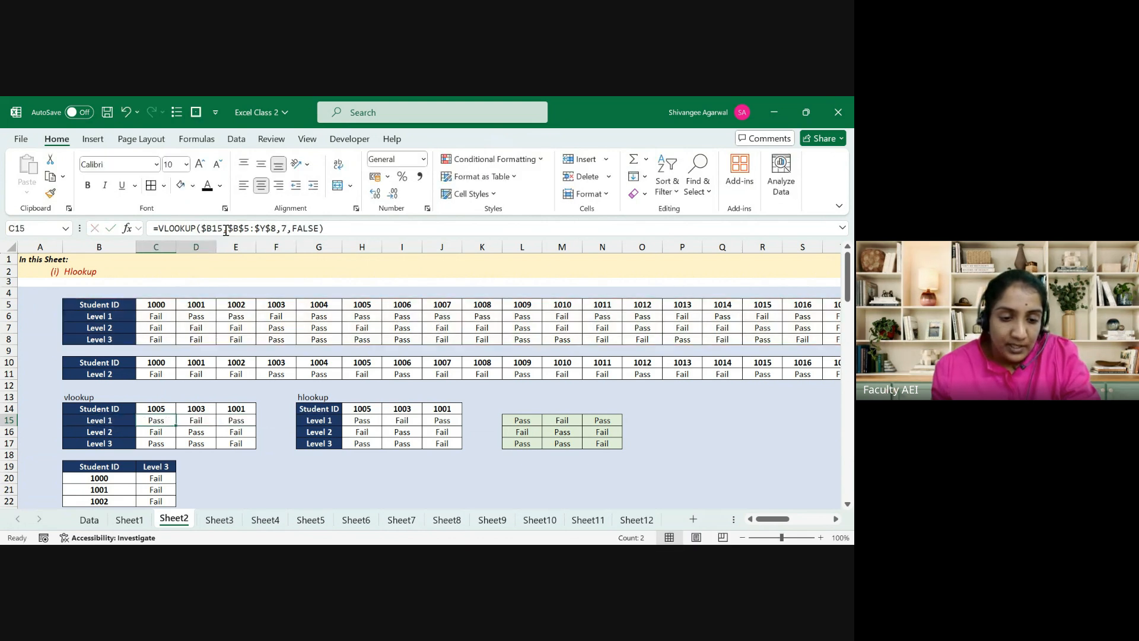
key(Left)
key(Right)
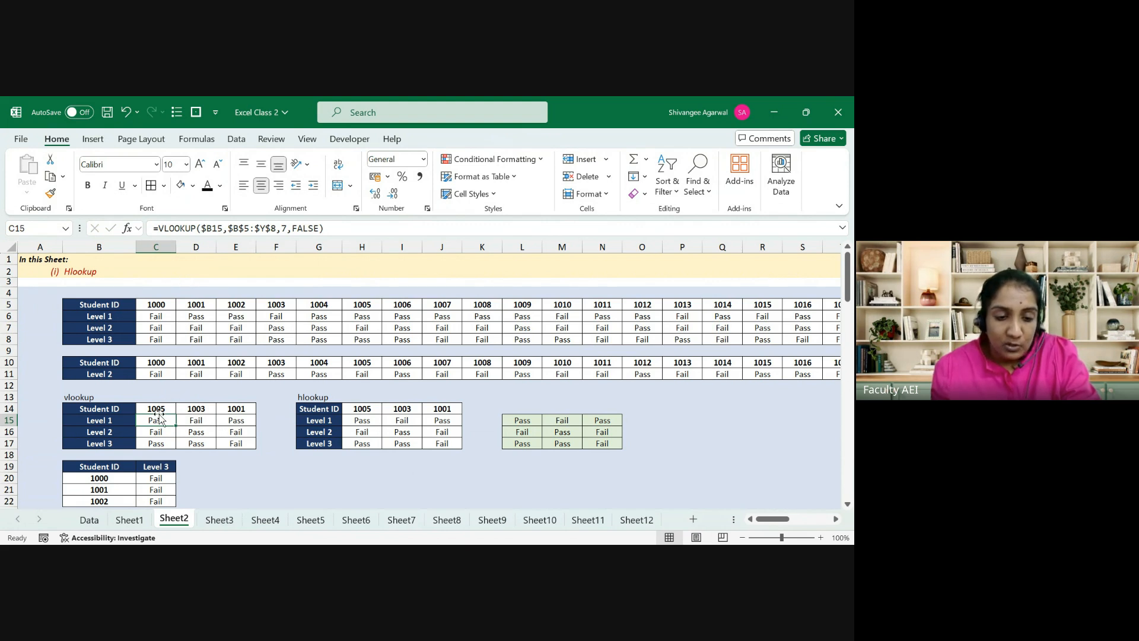
key(Right)
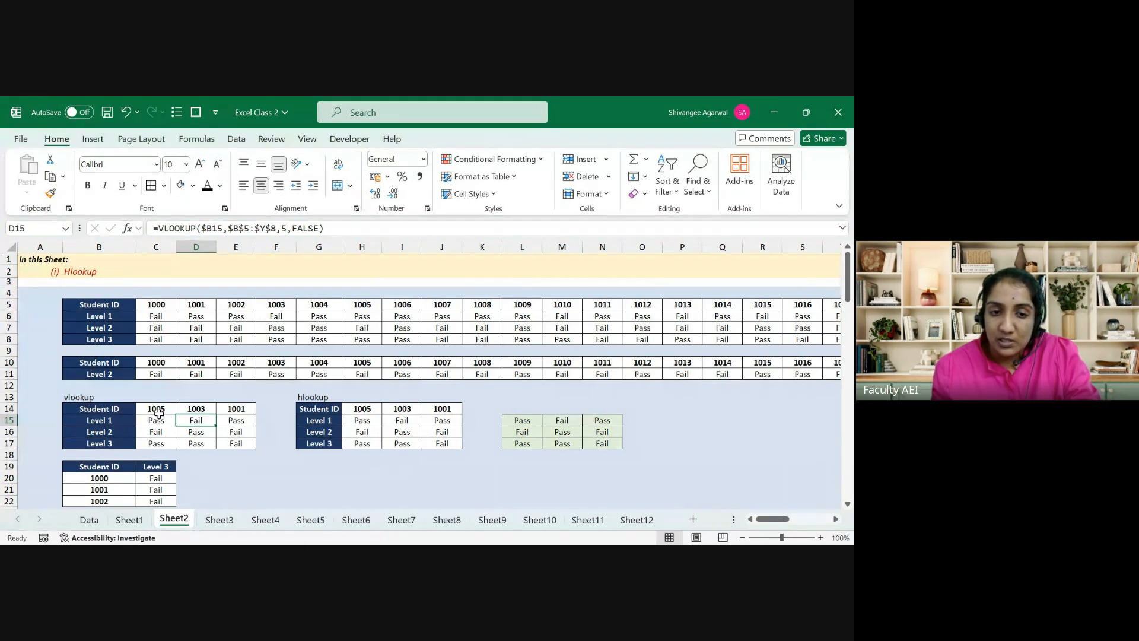
key(Left)
key(Right)
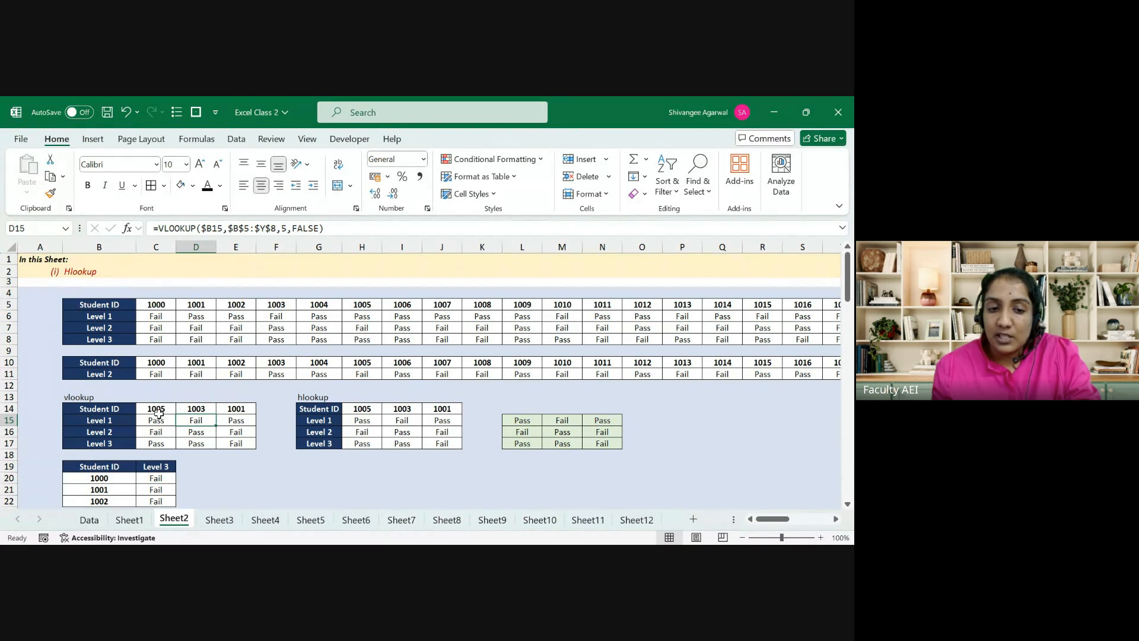
key(Left)
click(209, 228)
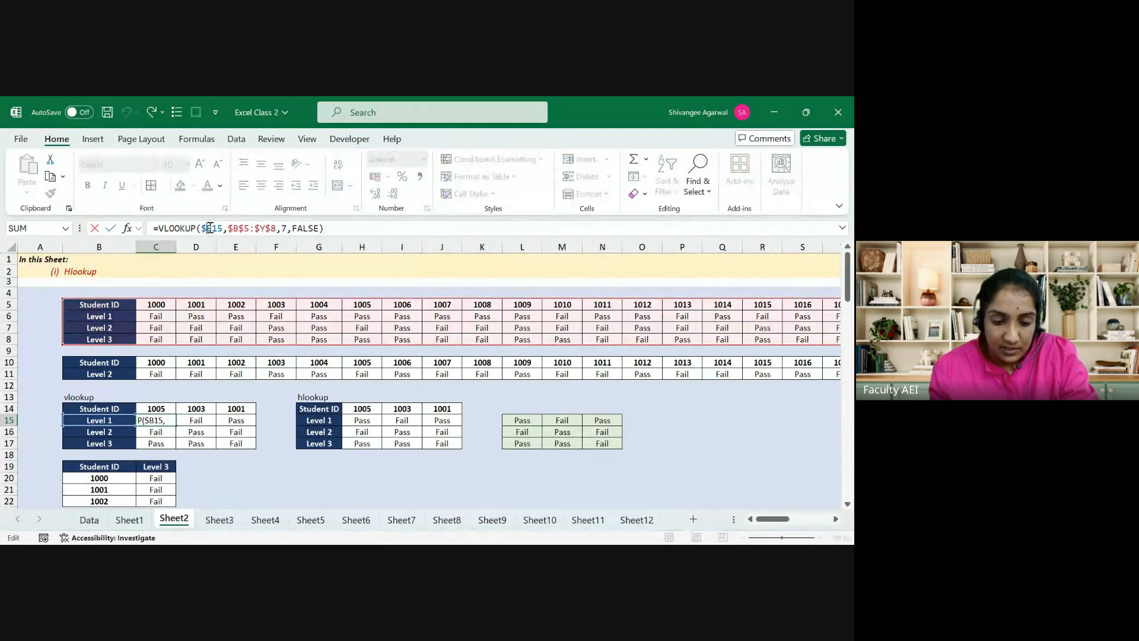
key(BackSpace)
key(ctrl+Return)
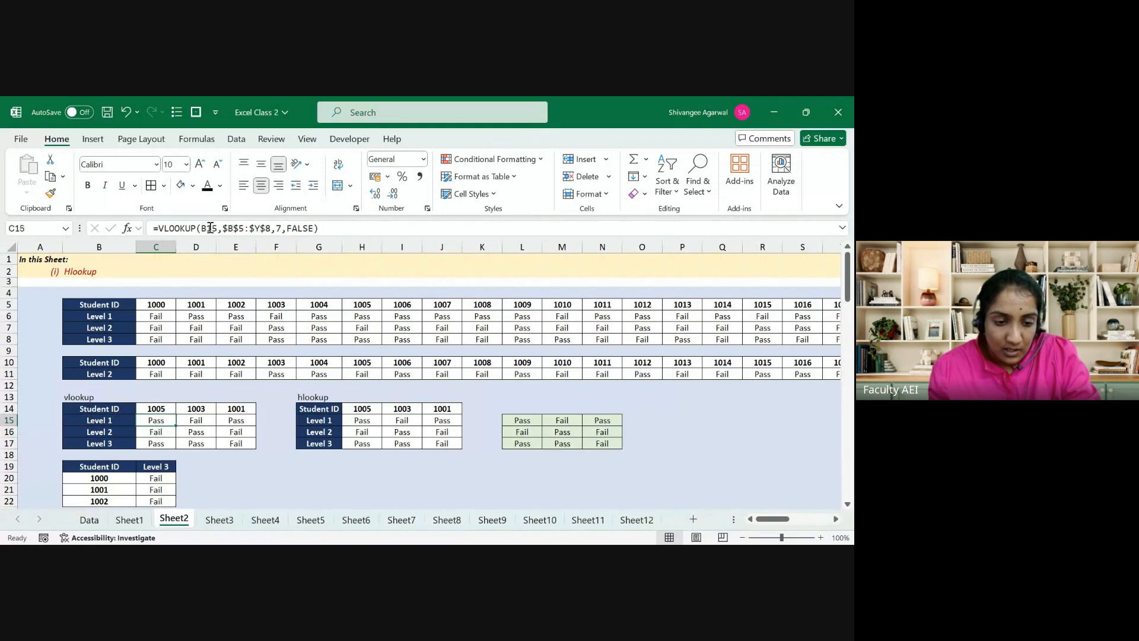
key(shift+Right)
key(ctrl+r)
key(Right)
key(F2)
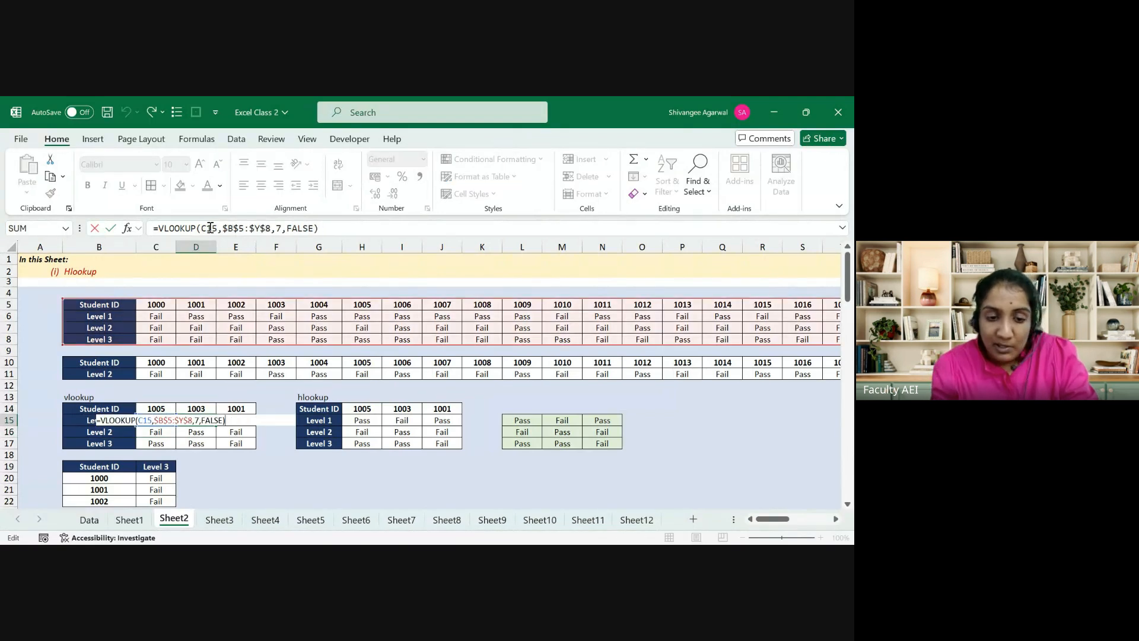
key(ctrl+Return)
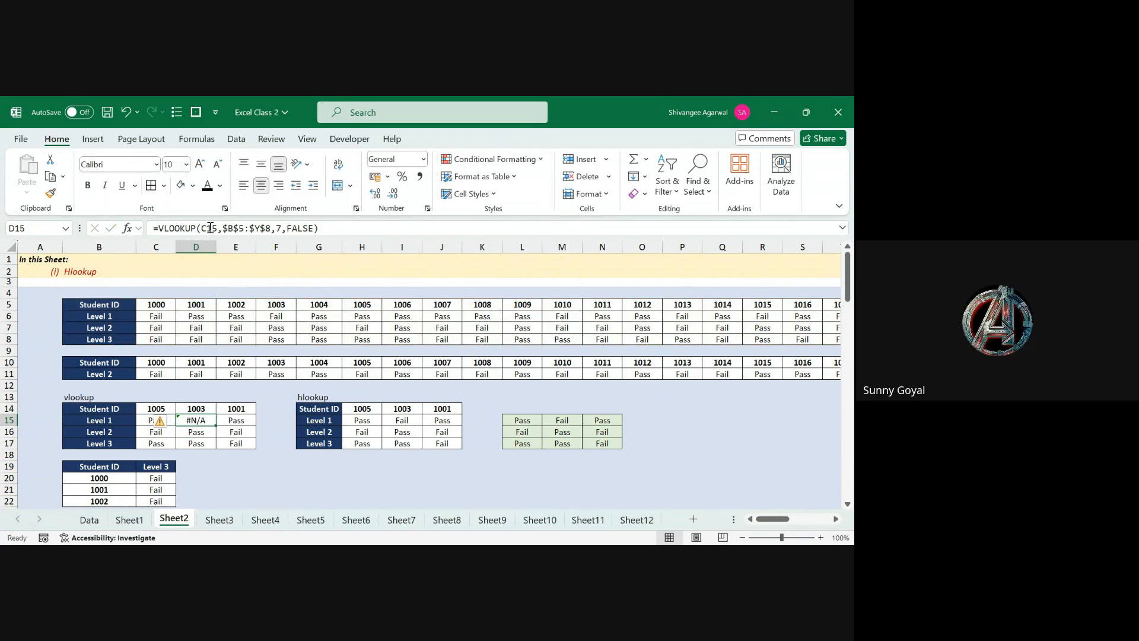
key(ctrl+z)
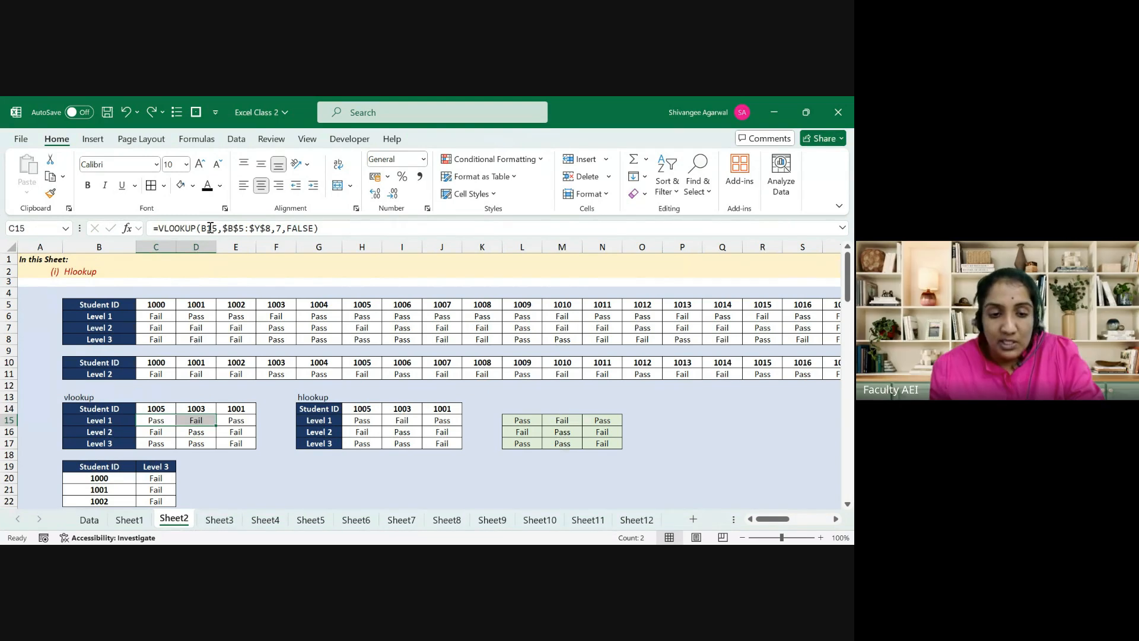
key(ctrl+z)
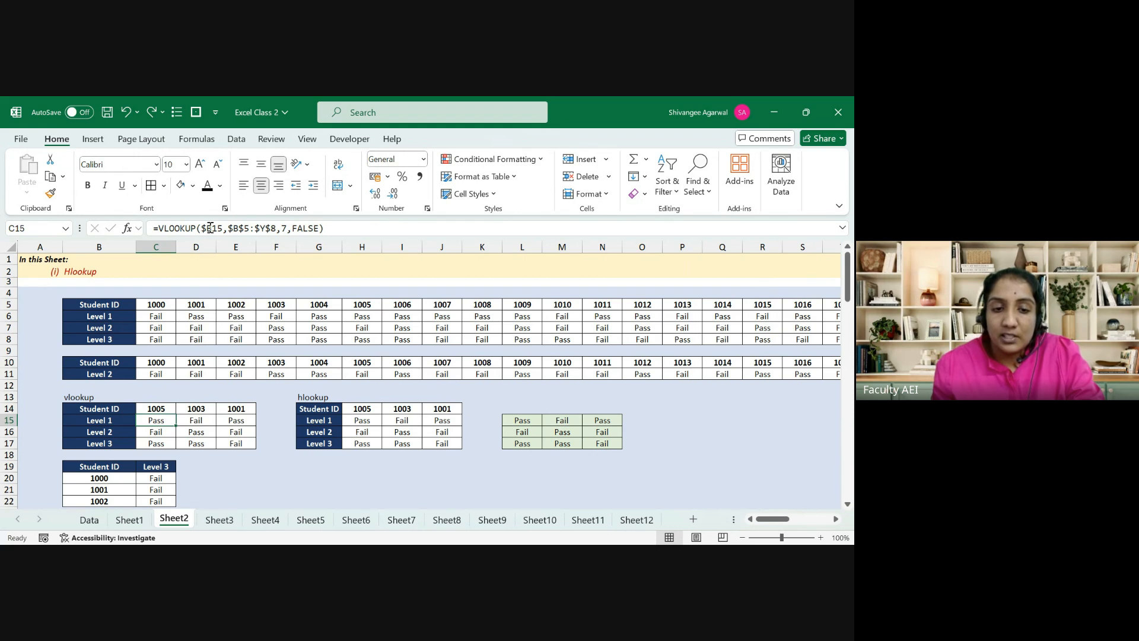
key(Right)
key(Right)
key(Right)
key(Right)
key(Right)
key(Right)
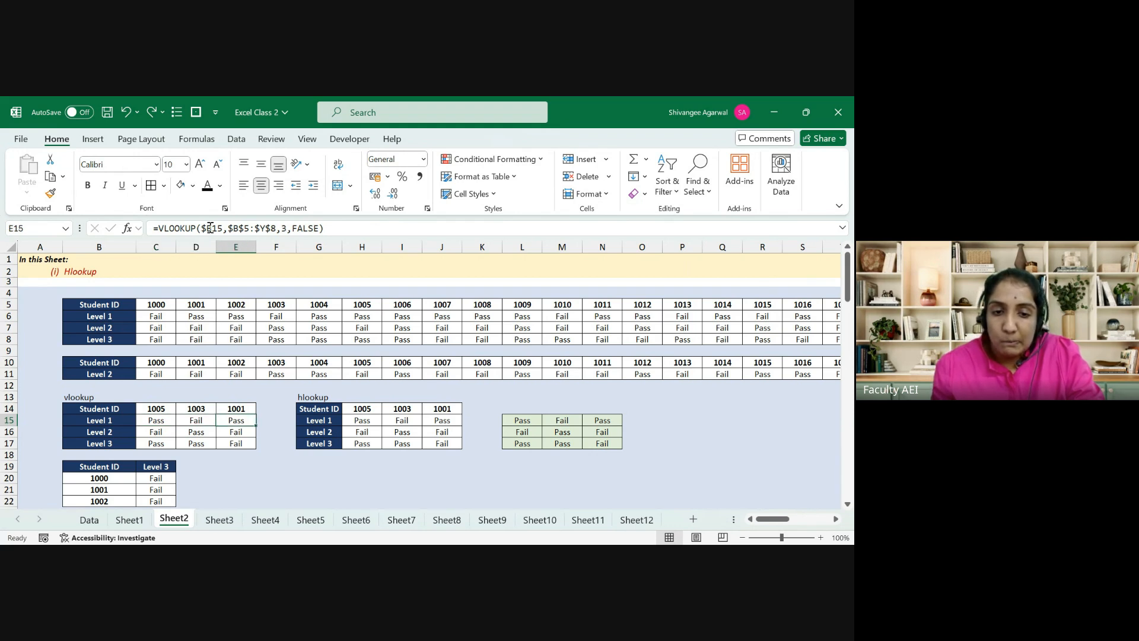
key(Left)
key(Left)
key(Left)
key(Left)
key(Left)
key(Left)
key(Left)
key(Left)
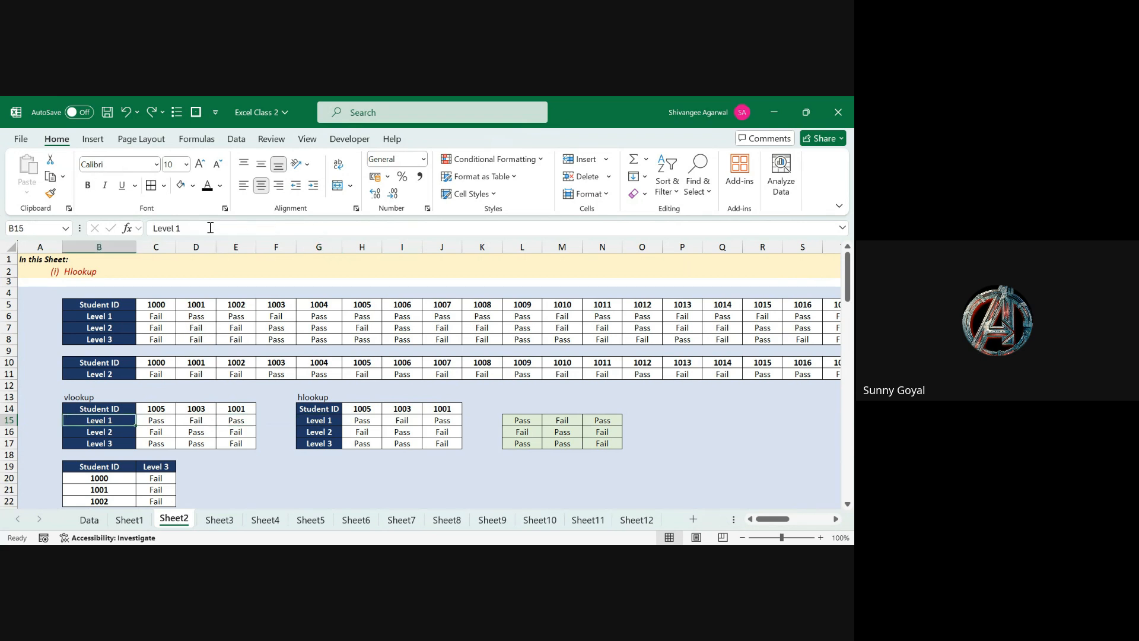
key(Up)
key(Up)
key(Up)
key(Up)
key(Up)
key(Up)
key(Up)
key(Up)
key(Up)
key(Up)
key(Up)
key(Up)
key(Up)
key(Up)
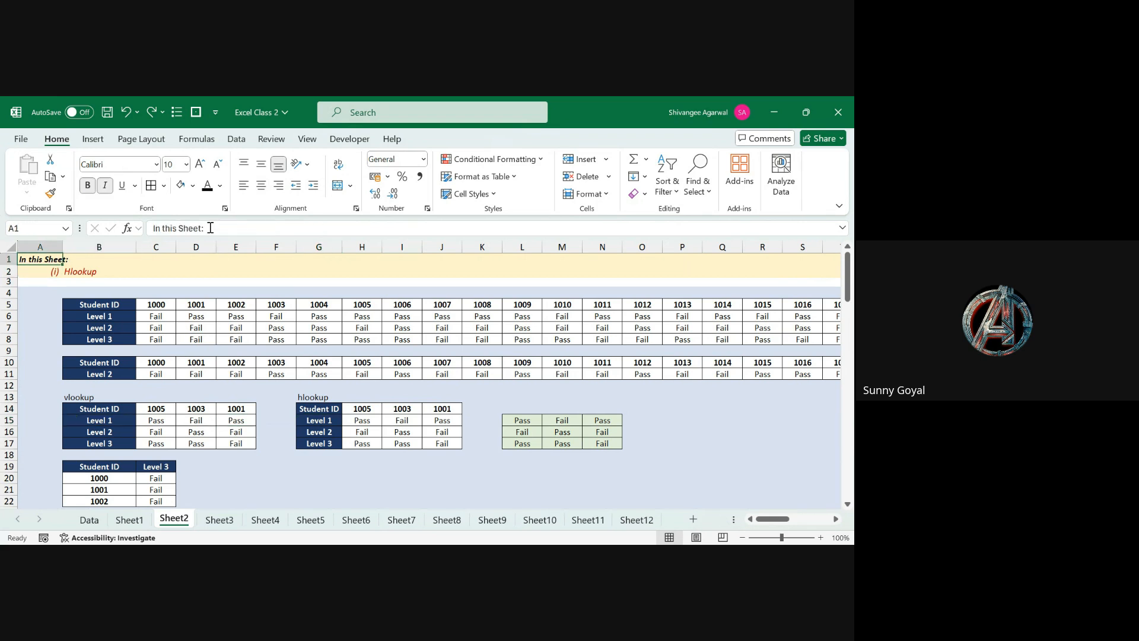
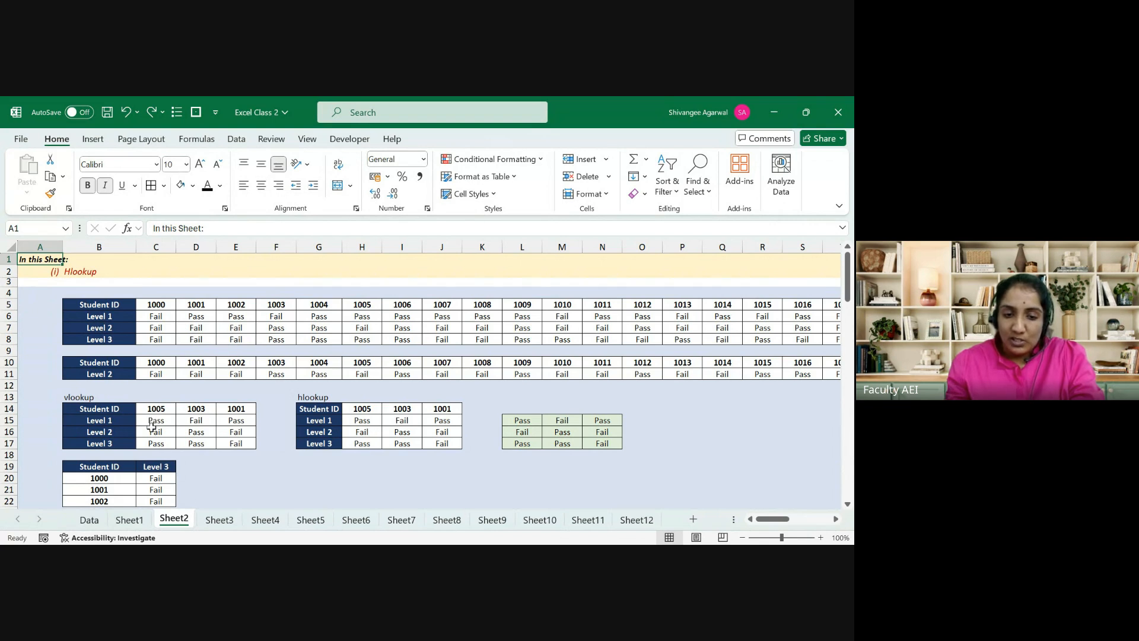
Step: Make the lookup reference in C16's VLOOKUP formula relative with F4 and confirm it
click(153, 431)
click(207, 228)
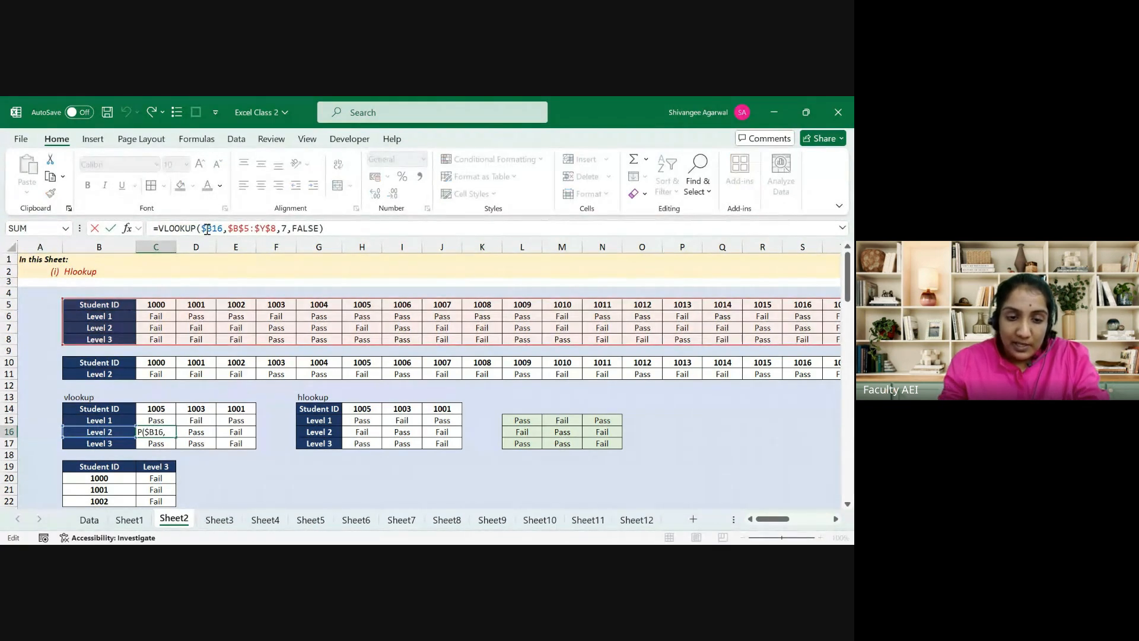
key(F4)
key(Return)
key(Up)
key(Up)
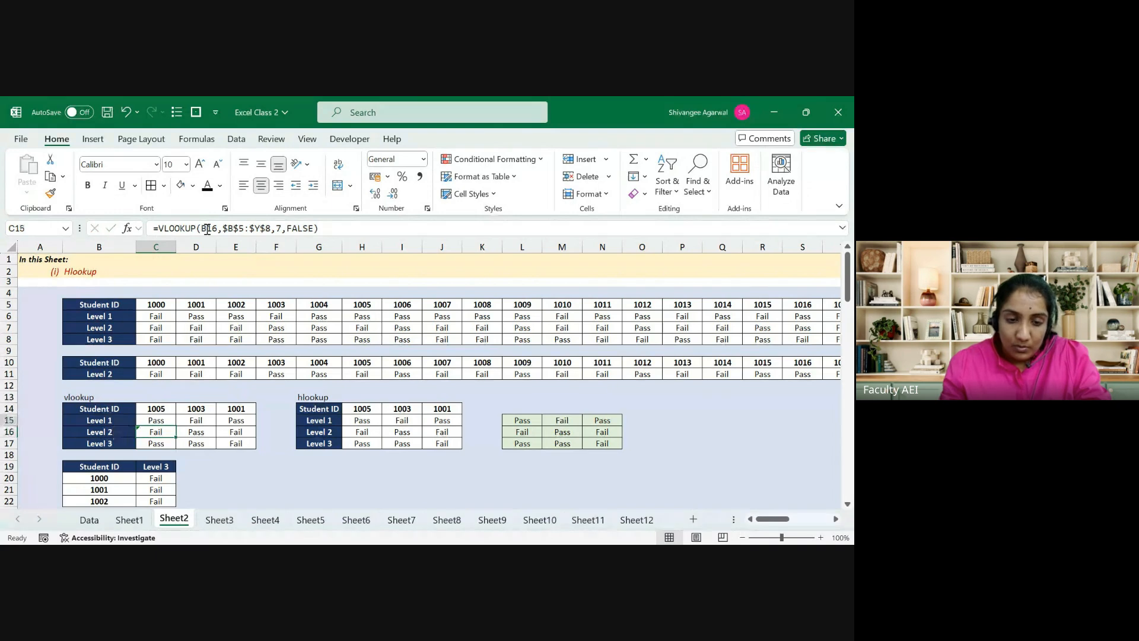
Step: Clear the result cells D15:E17 and C16:C17
key(Right)
key(shift+Right)
key(shift+Down)
key(shift+Down)
key(Delete)
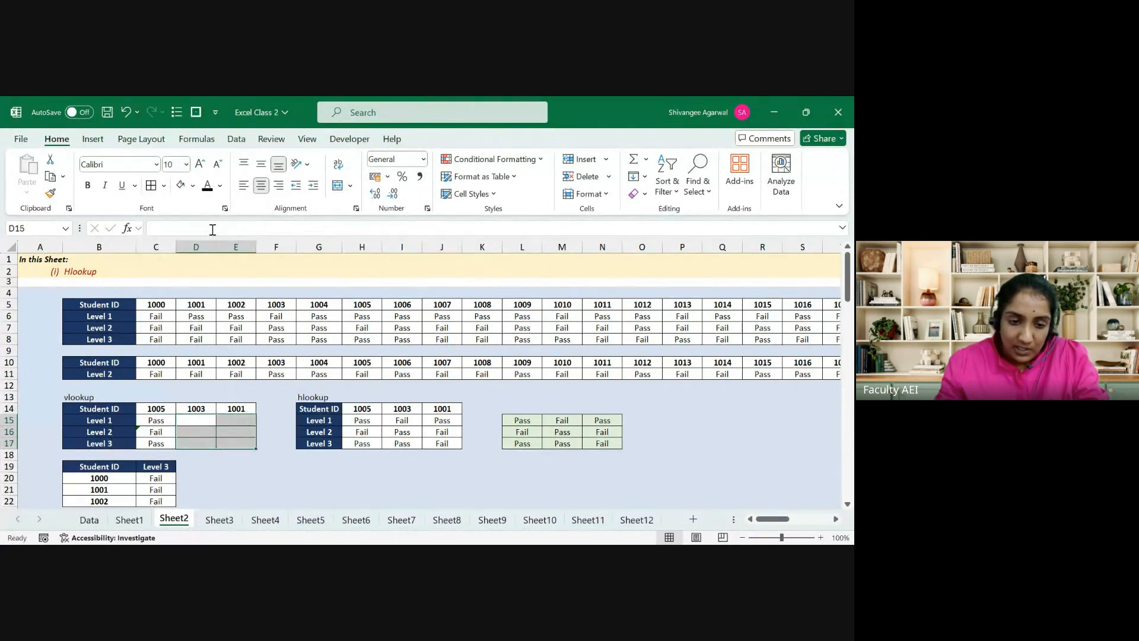
key(Left)
key(Down)
key(shift+Down)
key(Delete)
key(shift+Up)
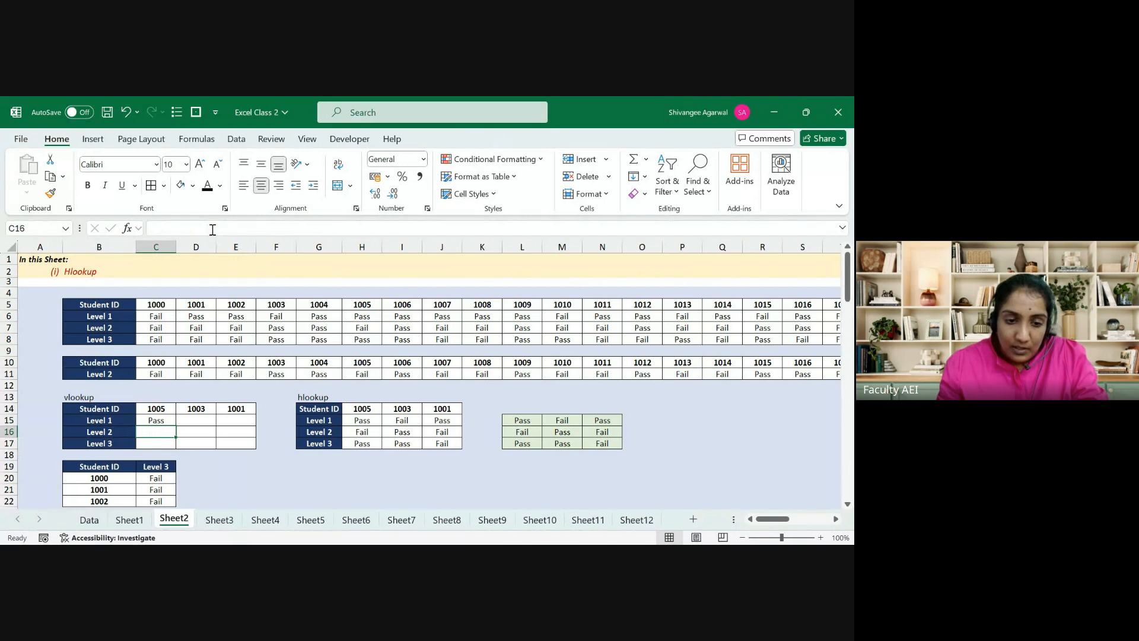
Step: Change C15's lookup reference to a fully relative B15
key(Up)
double_click(212, 228)
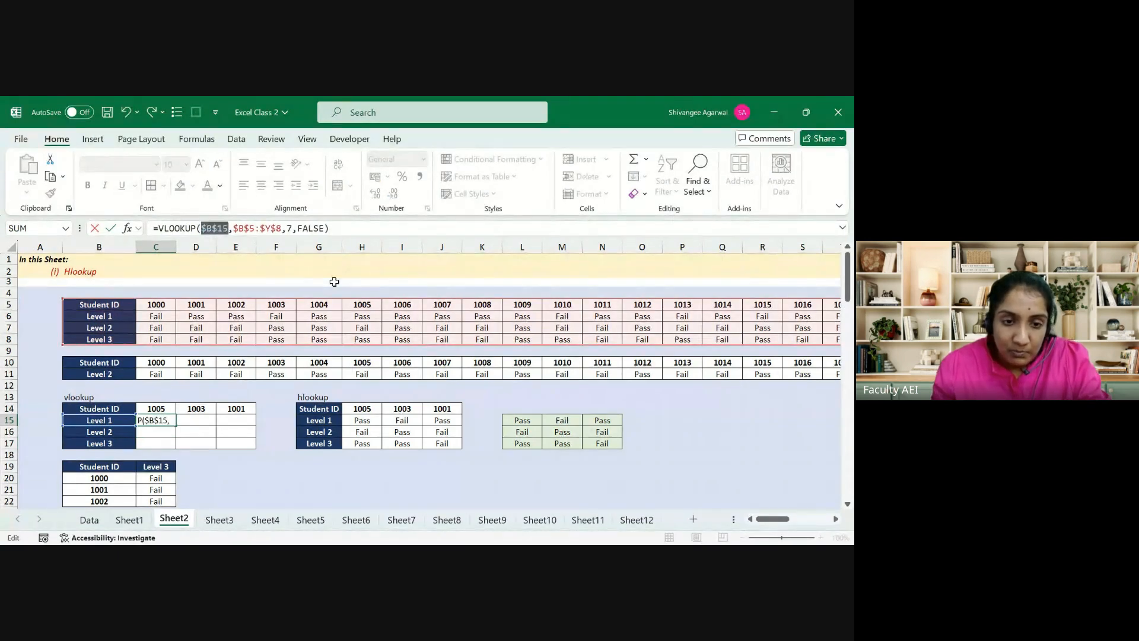
key(F4)
key(F4)
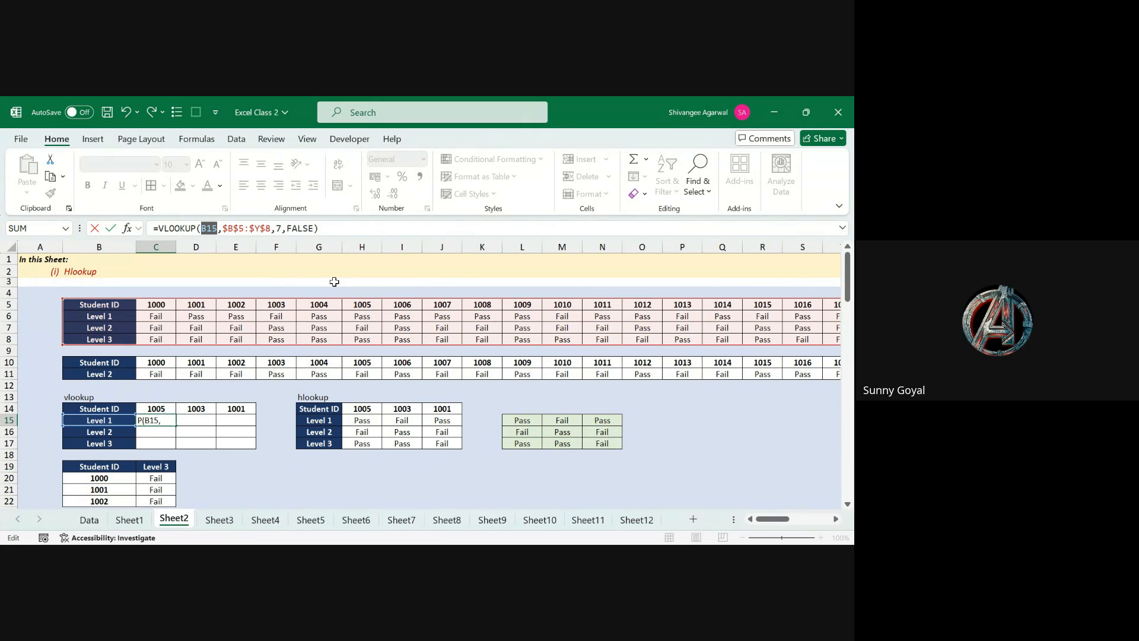
key(ctrl+Return)
Step: Copy C15's formula right into D15 with Ctrl+R and inspect D15's references
key(shift+Right)
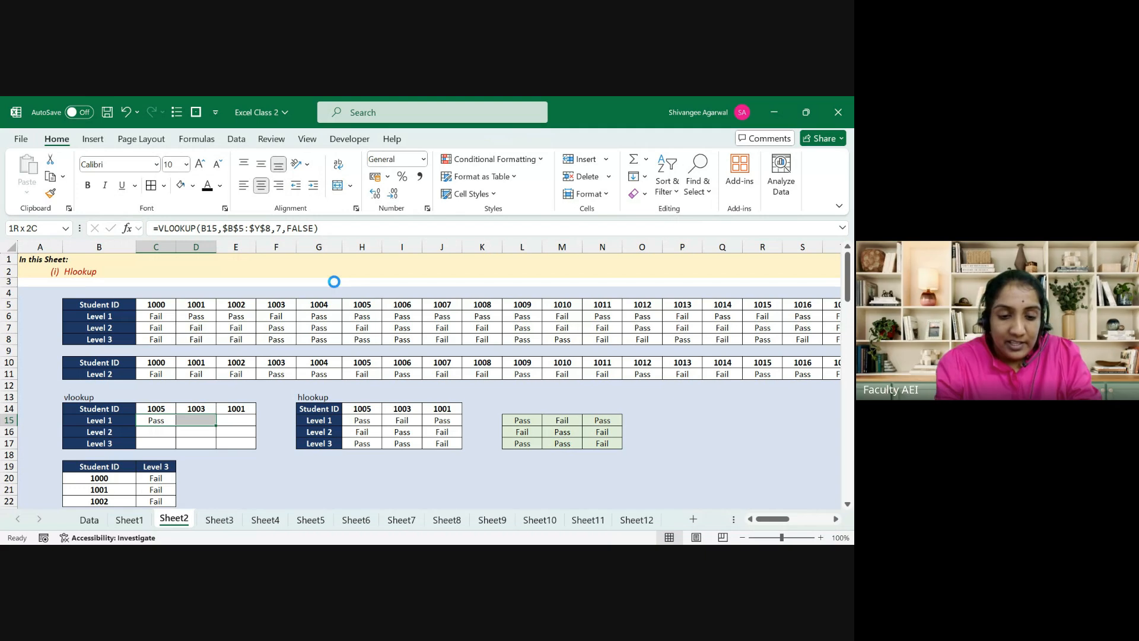
key(ctrl+r)
key(Right)
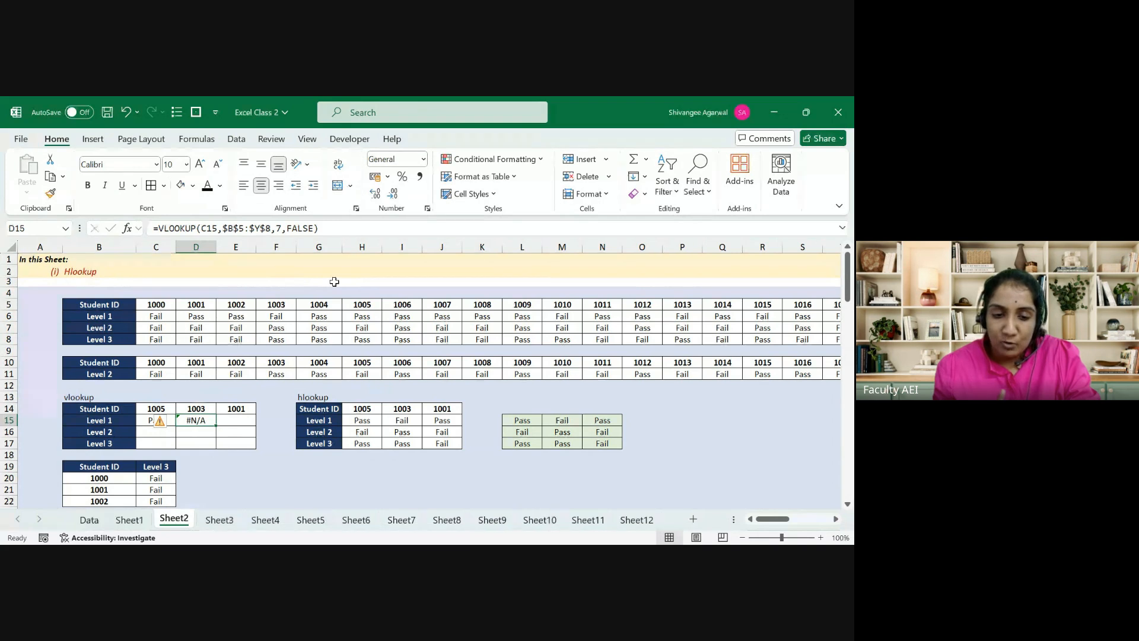
key(F2)
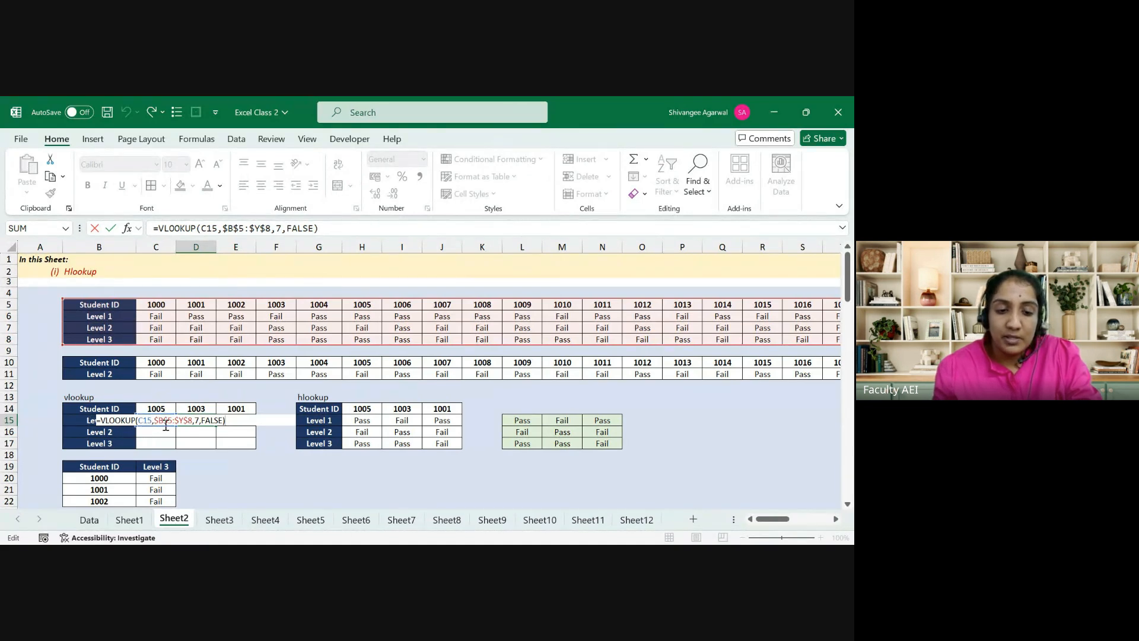
key(Escape)
key(F2)
key(Escape)
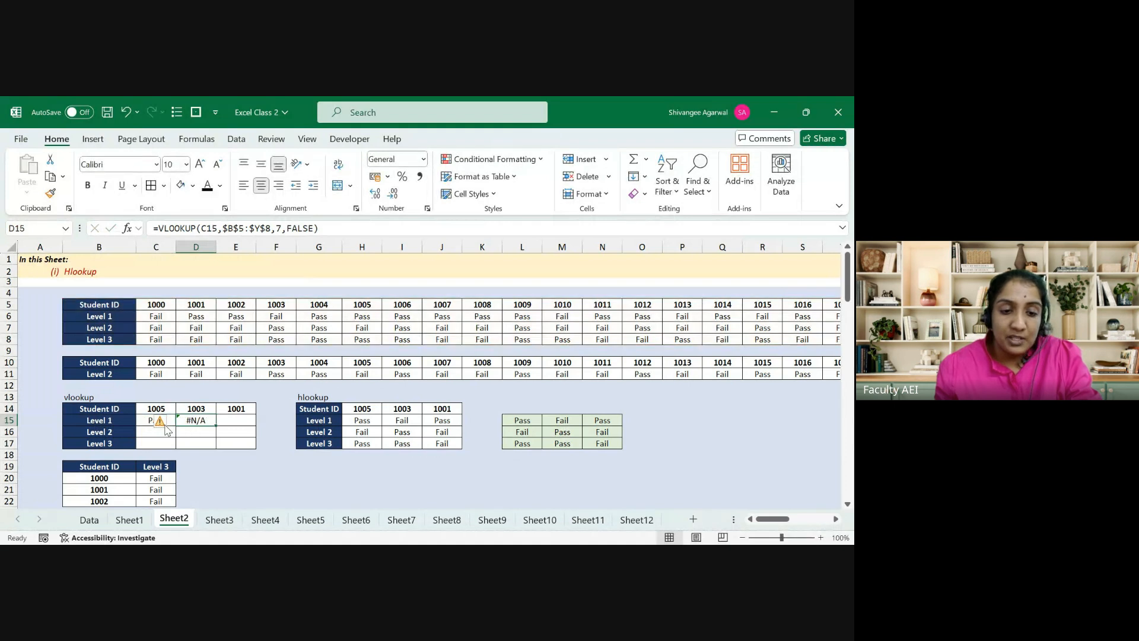
Step: Compare the C15 and D15 formulas, then delete D15's #N/A result
click(163, 420)
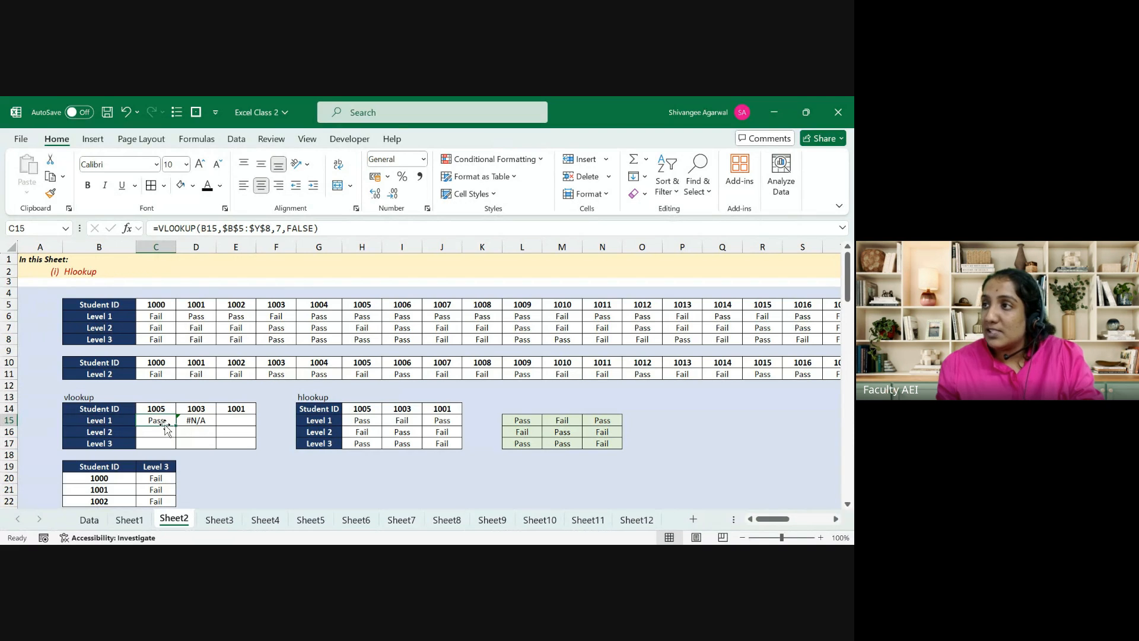
key(Right)
key(Left)
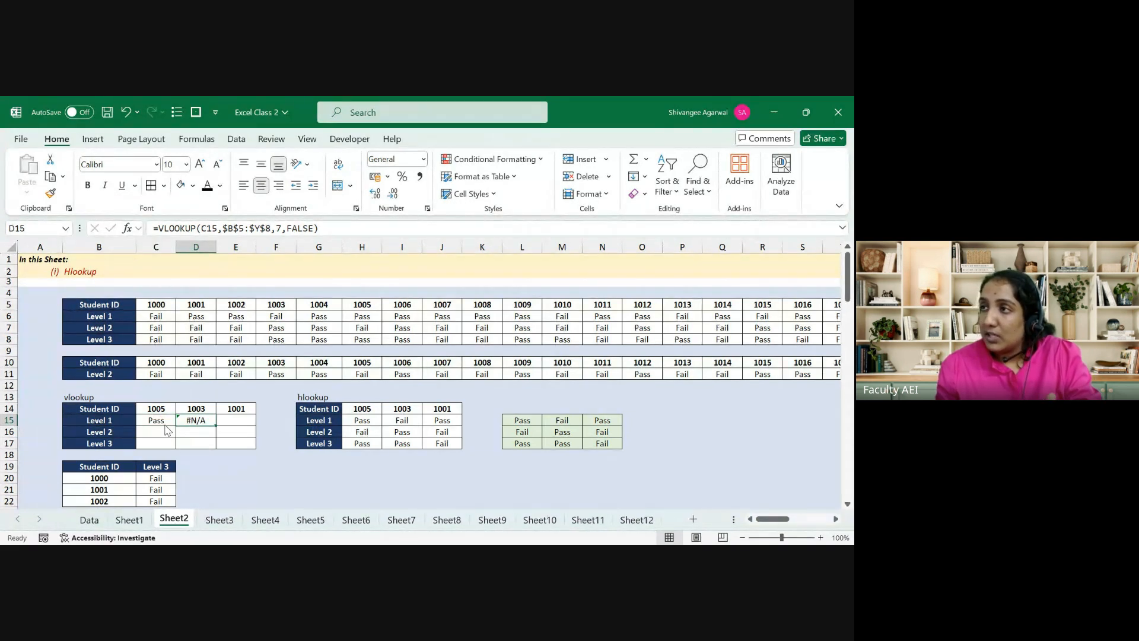
key(Right)
key(Delete)
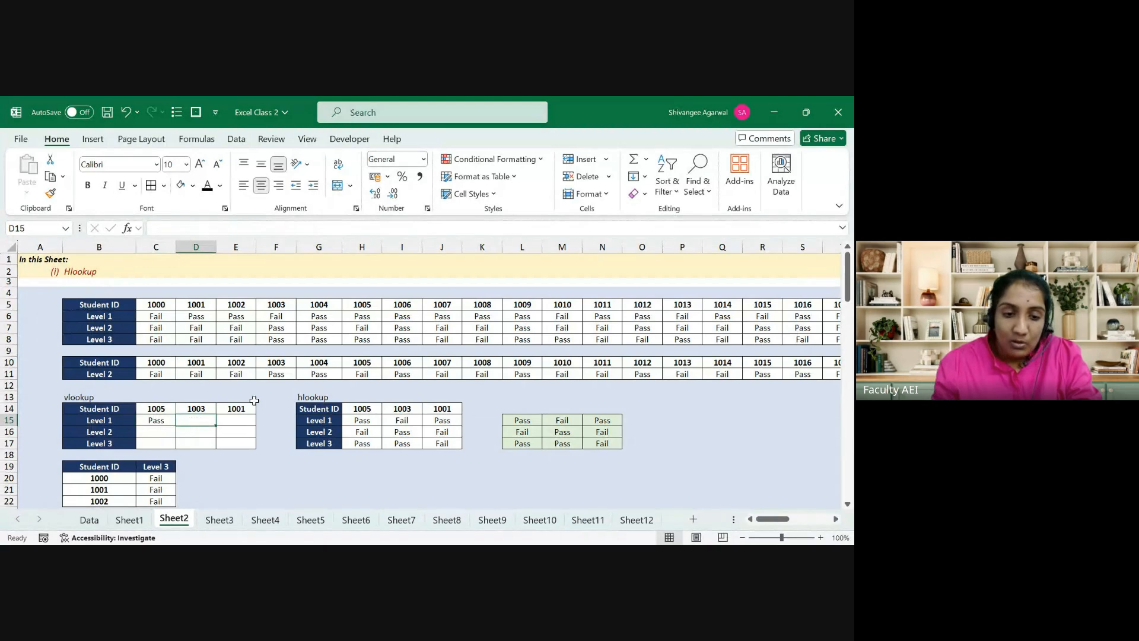
key(Left)
Step: Lock column B in C15's lookup reference, changing B15 to $B15
click(207, 228)
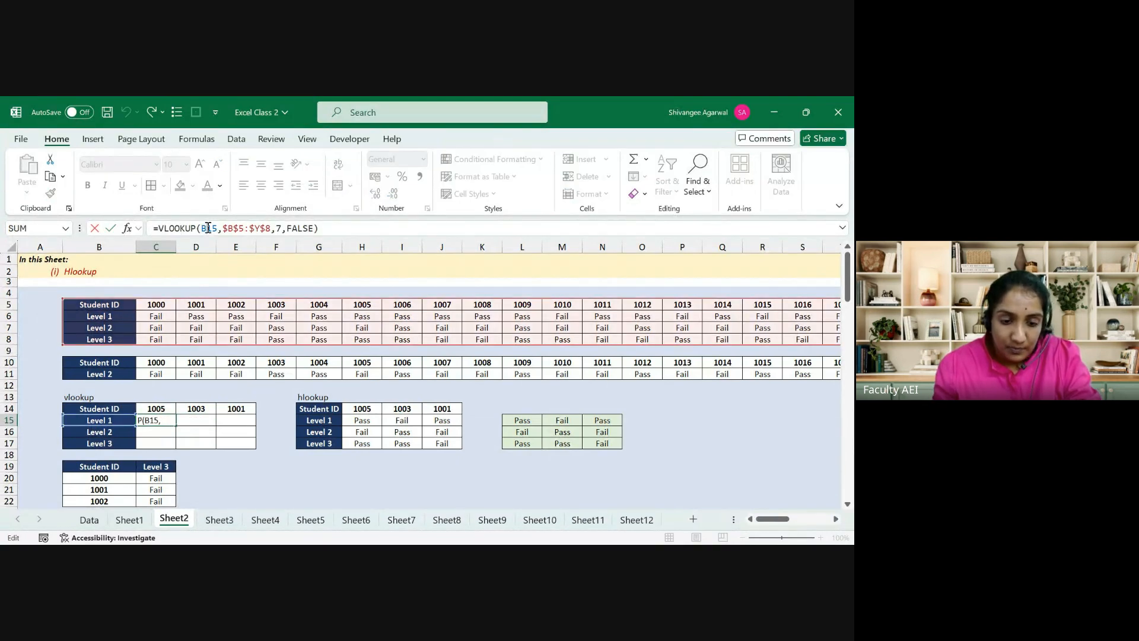
double_click(207, 228)
key(F4)
key(F4)
key(F4)
key(Return)
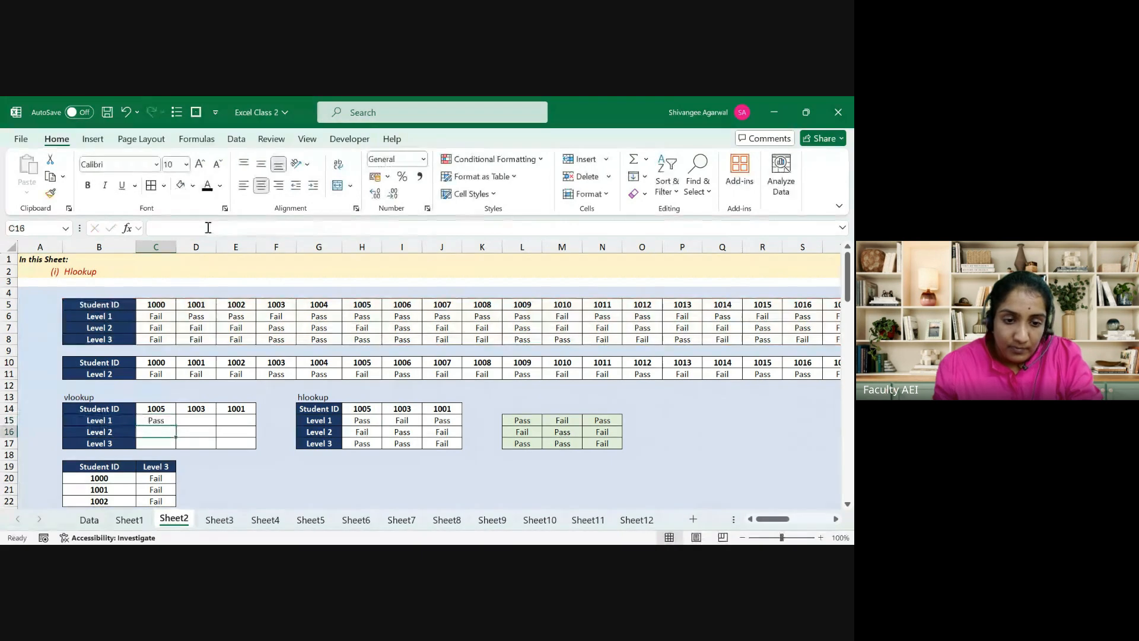
Step: Fill C15's formula across C15:E17 using Ctrl+R then Ctrl+D
key(Up)
key(shift+Down)
key(shift+Down)
key(shift+Right)
key(shift+Right)
key(ctrl+r)
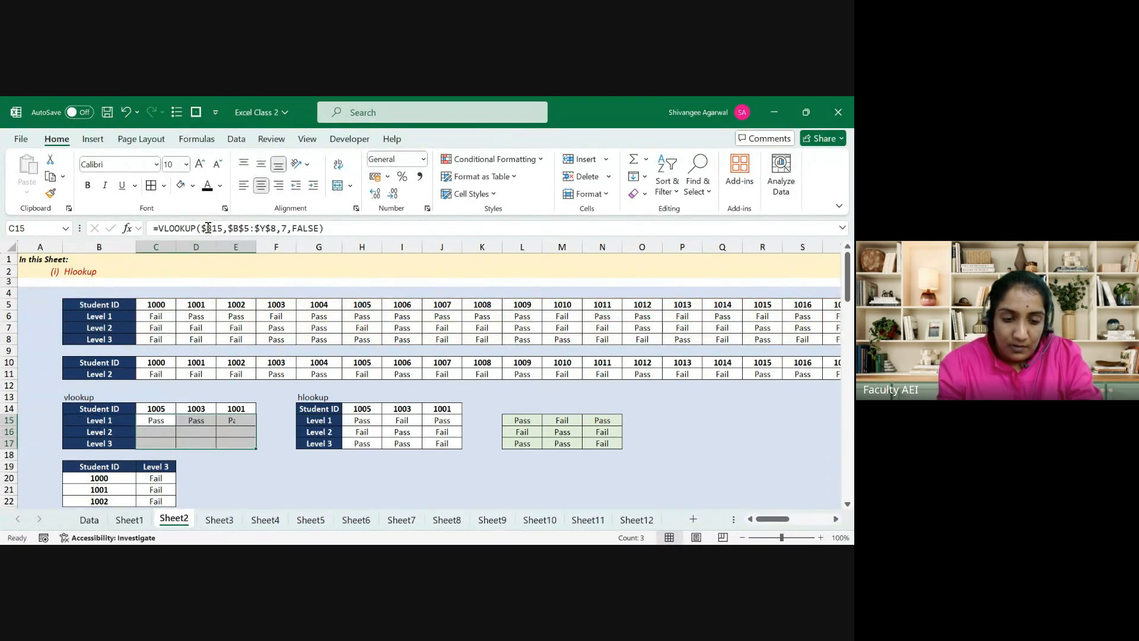
key(ctrl+d)
key(Down)
key(Right)
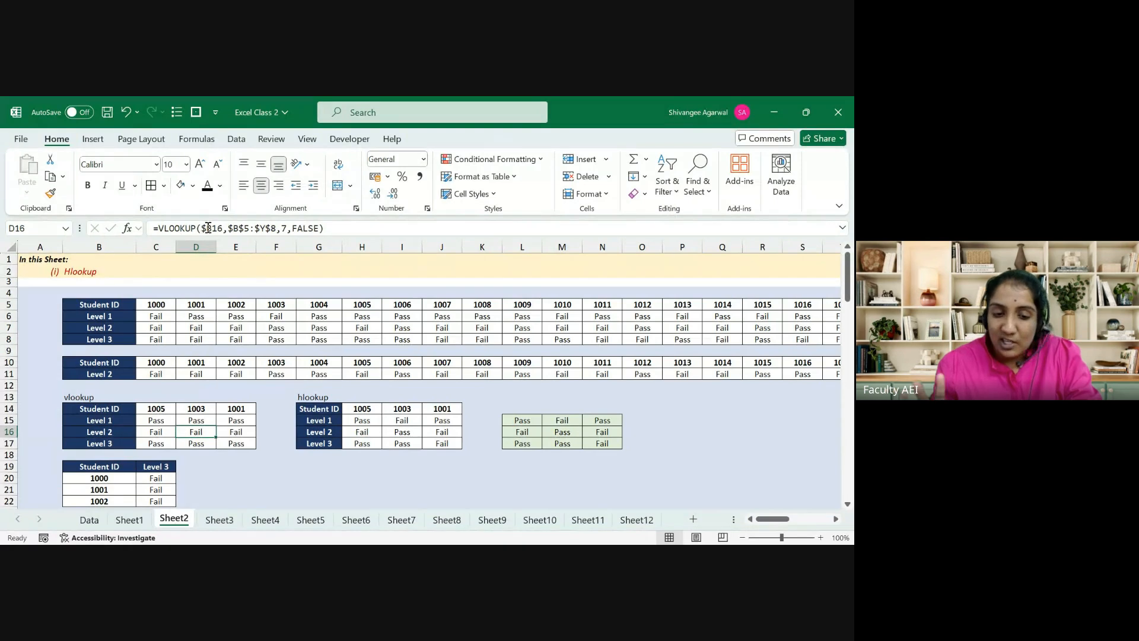
key(Left)
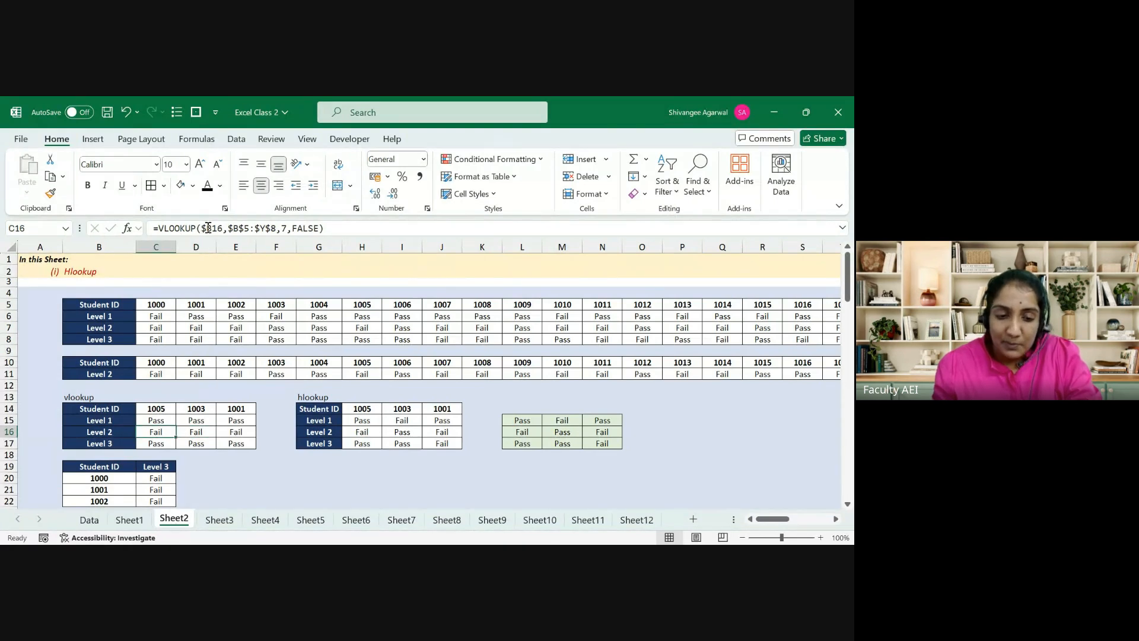
Step: Inspect the copied formulas in D15 and D16 without changing them
ctrl+click(182, 420)
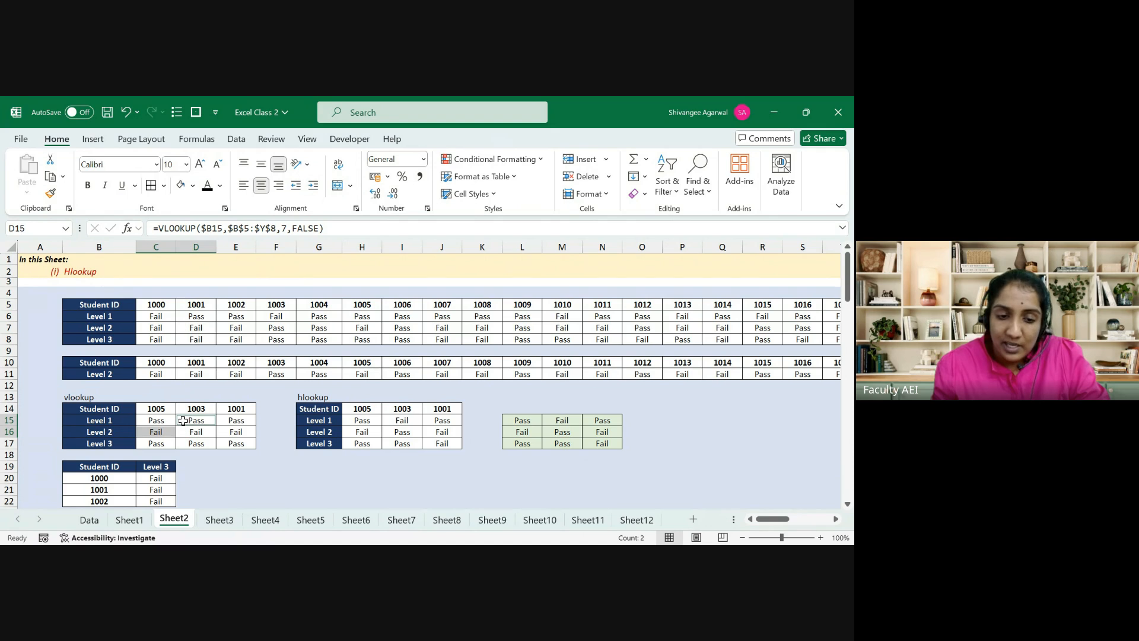
click(189, 429)
double_click(189, 428)
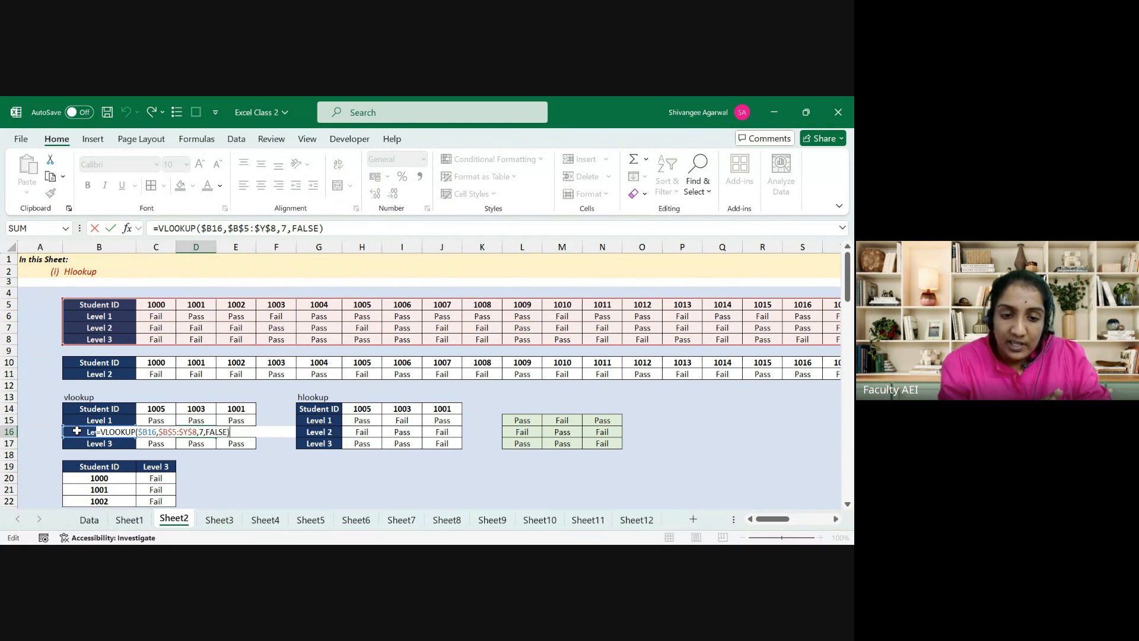
key(Escape)
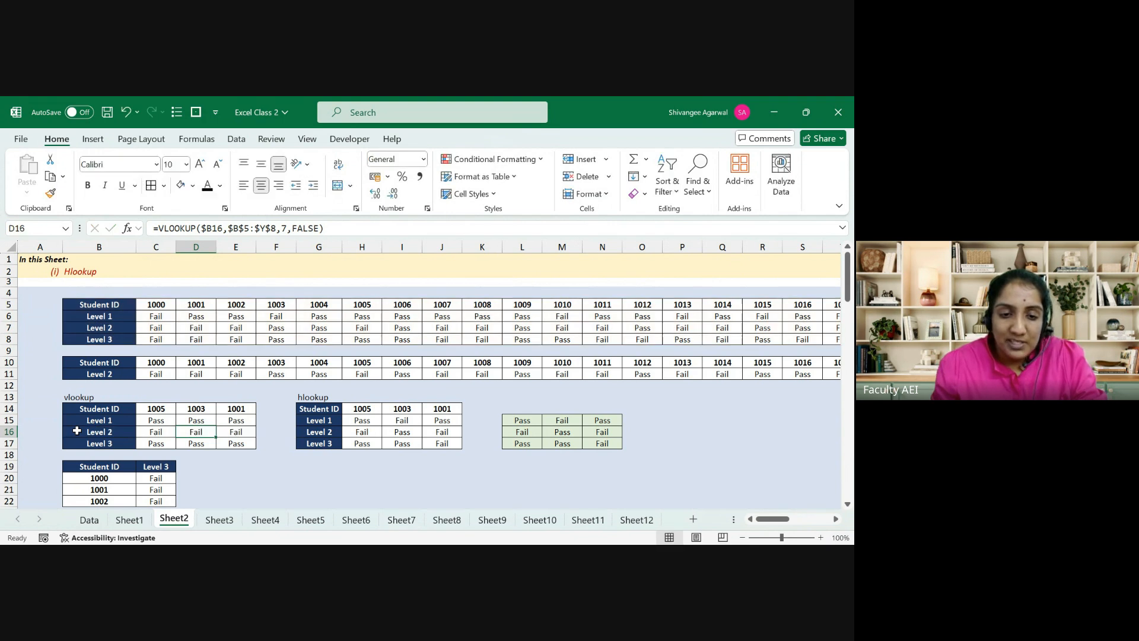
key(Up)
key(Left)
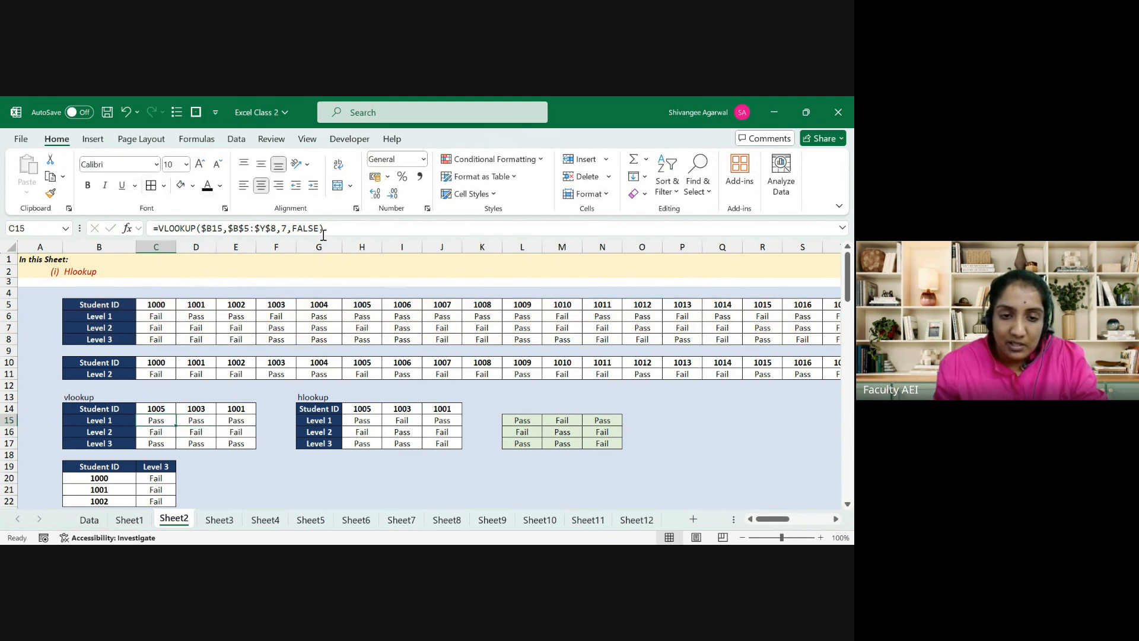
Step: Undo and redo the fills and column lock to compare formula versions
key(ctrl+z)
key(ctrl+z)
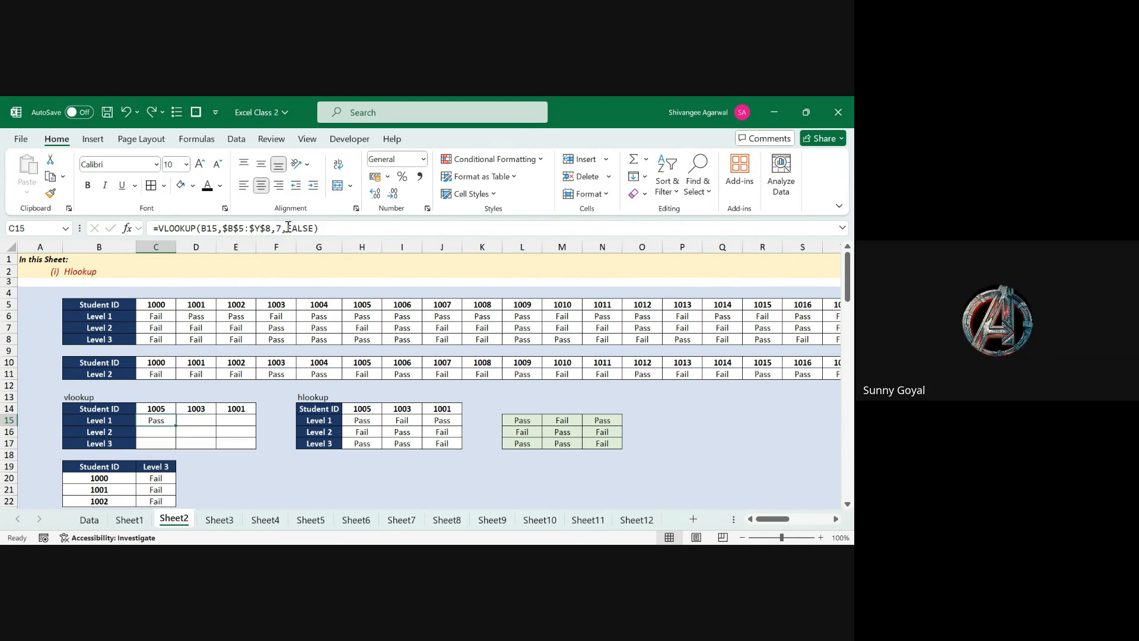
key(ctrl+z)
key(ctrl+z)
key(ctrl+z)
key(ctrl+z)
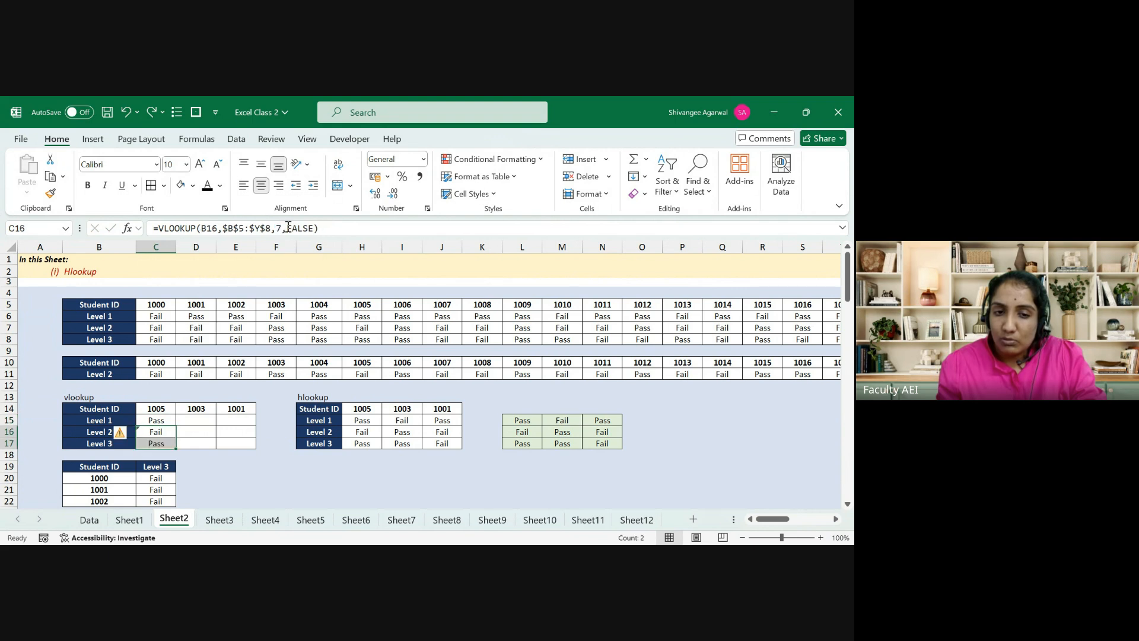
key(ctrl+y)
key(ctrl+y)
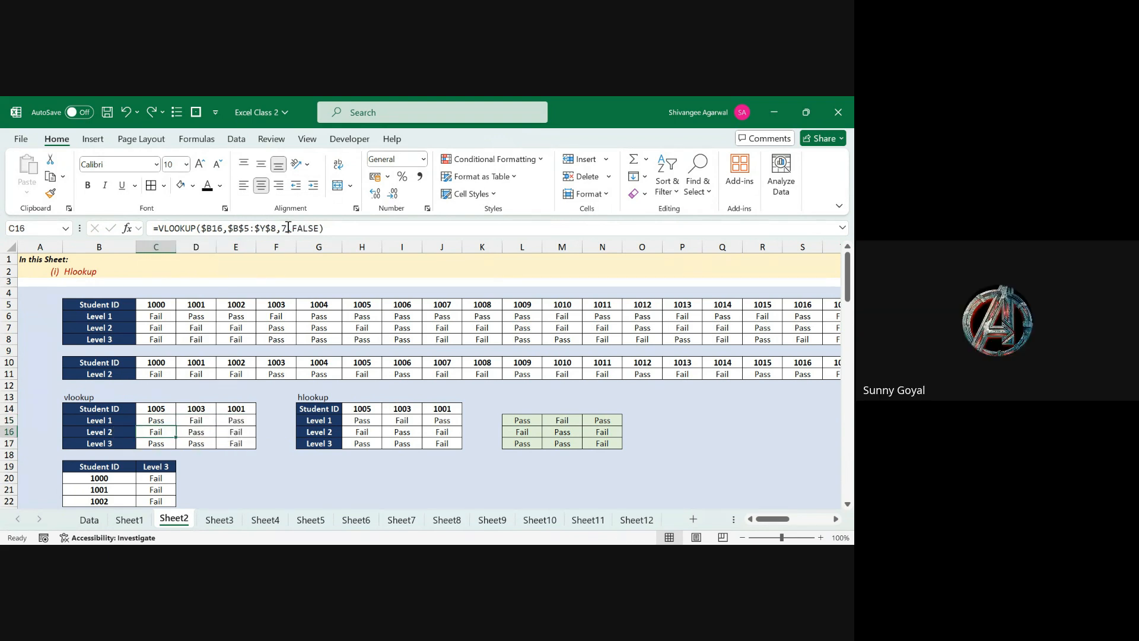
key(Left)
key(Up)
key(Right)
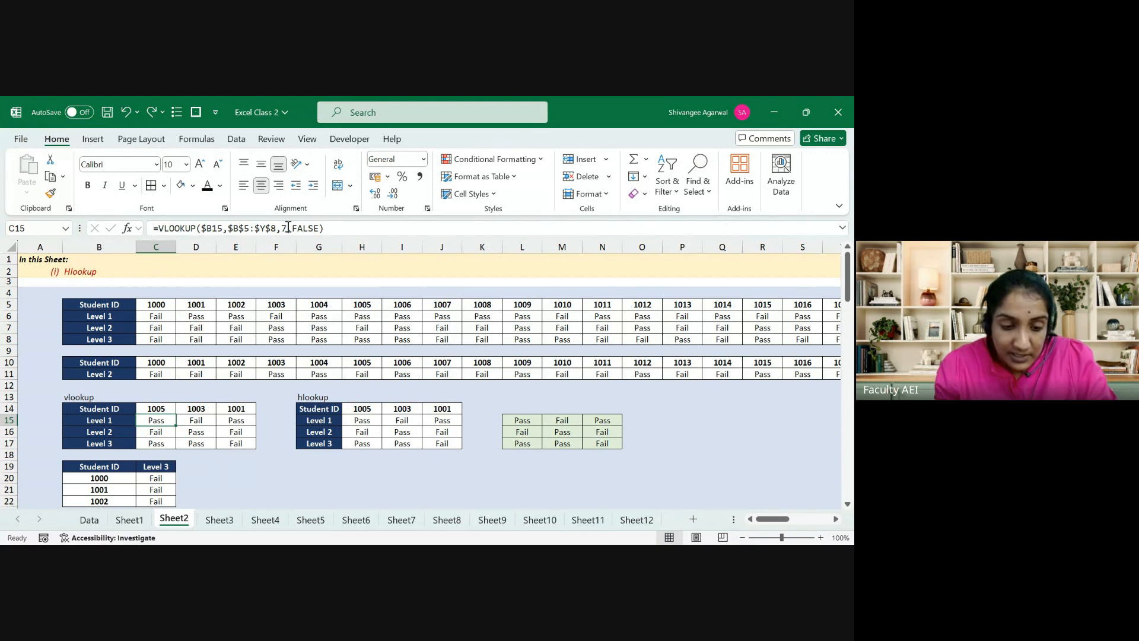
Step: Undo and redo the block fill to compare empty and filled results
key(Down)
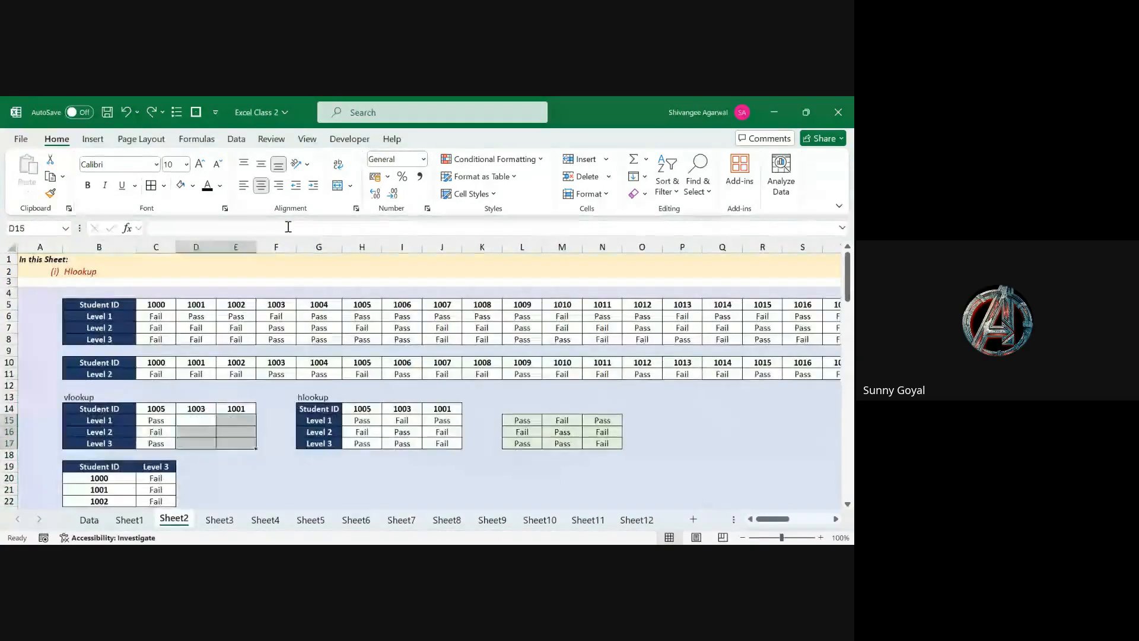
key(ctrl+z)
key(ctrl+z)
key(ctrl+z)
key(ctrl+z)
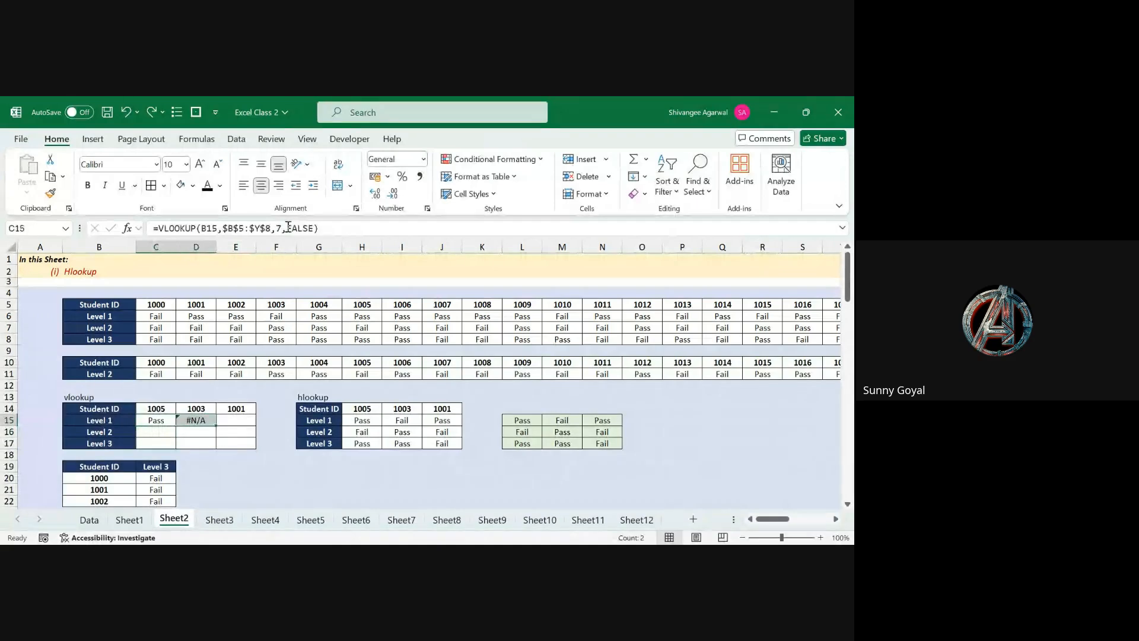
key(ctrl+y)
key(ctrl+y)
key(ctrl+y)
key(ctrl+y)
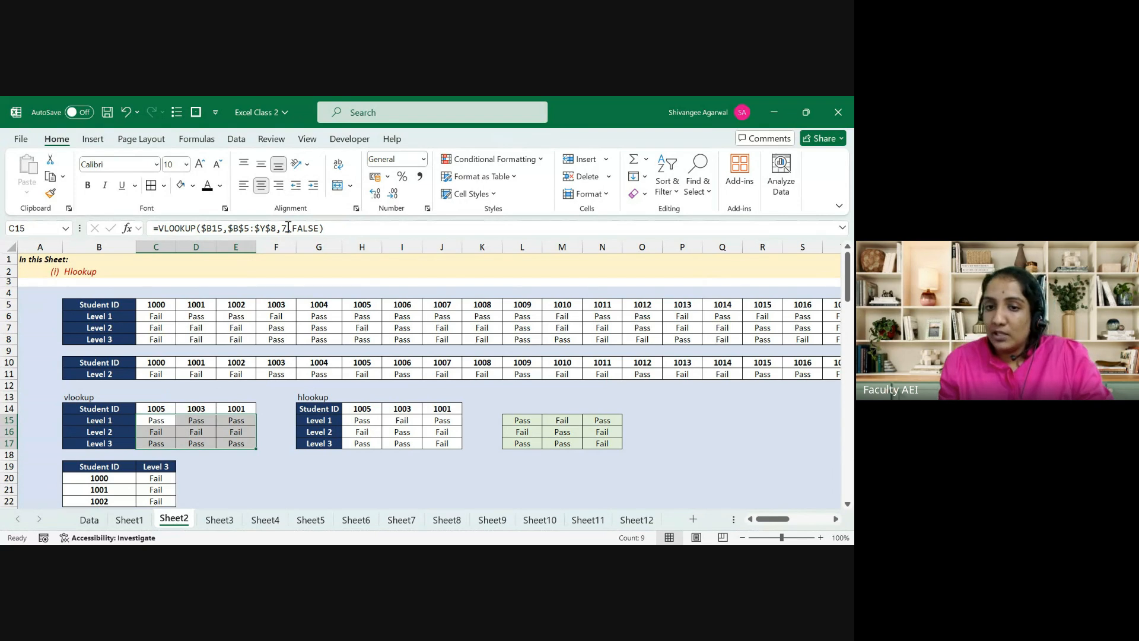
key(Down)
key(Right)
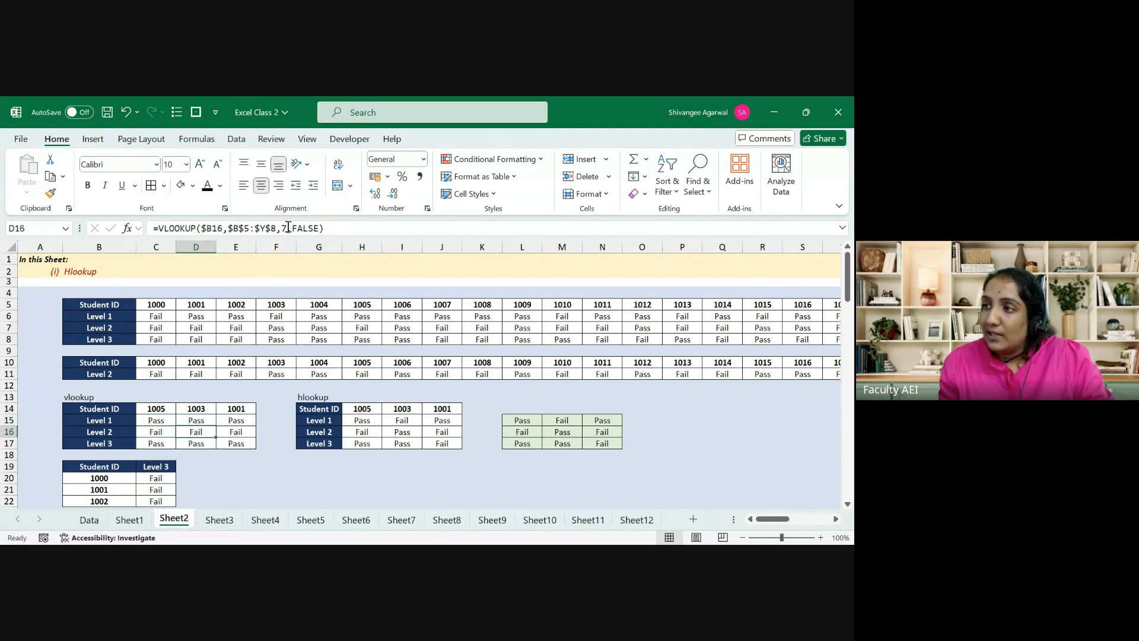
Step: Inspect and recommit E17's VLOOKUP formula
key(Down)
key(Right)
key(F2)
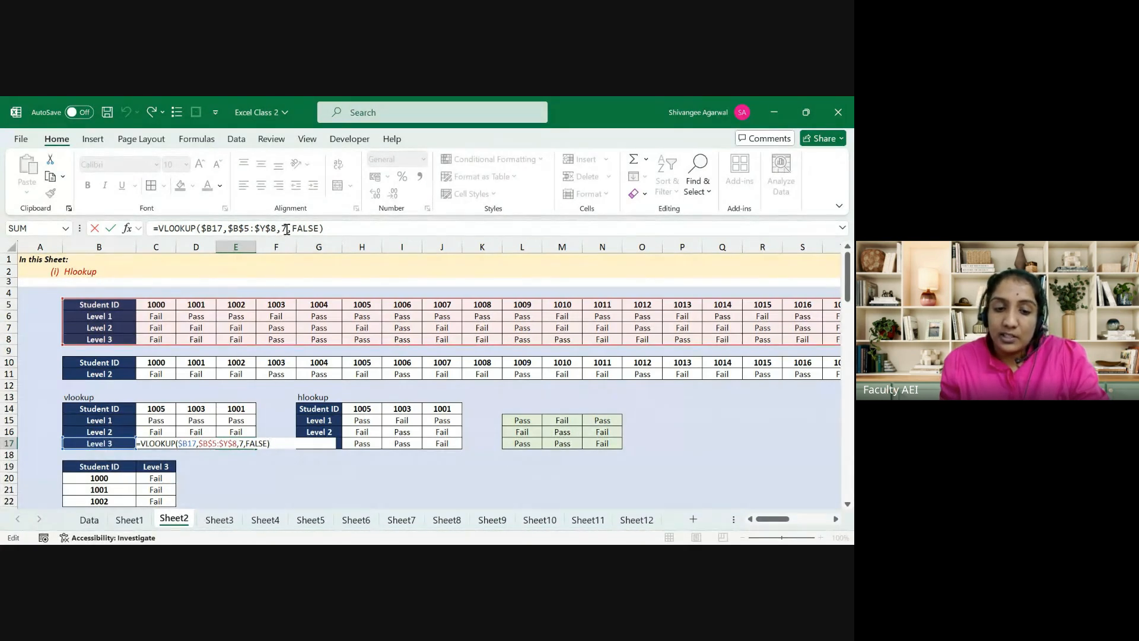
key(ctrl+Return)
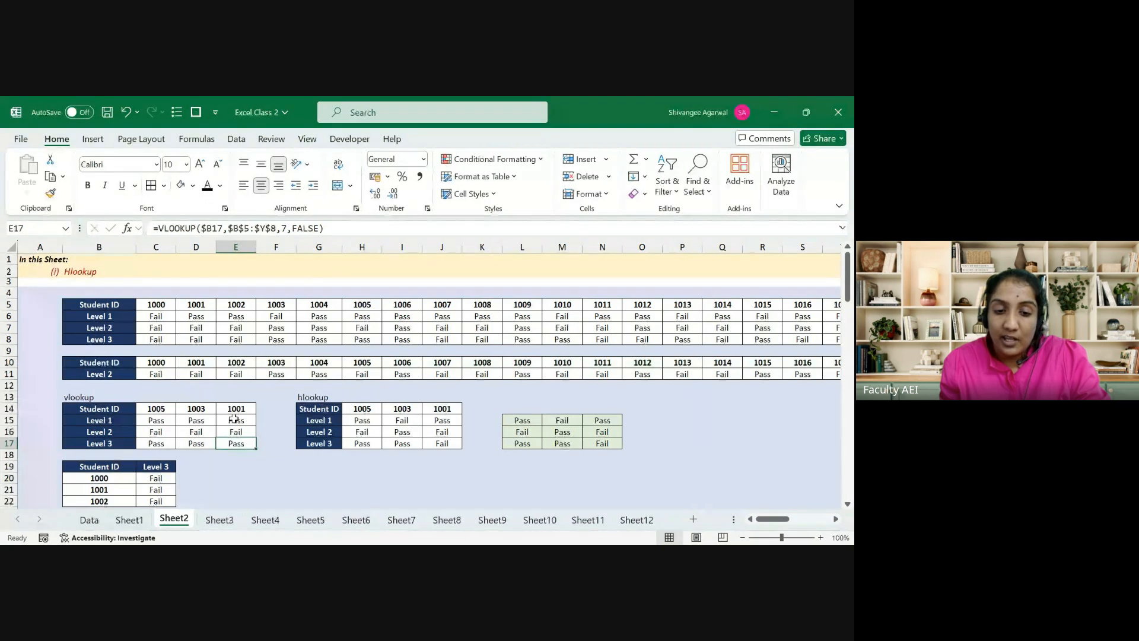
Step: Edit E15's formula in the formula bar, typing 73, and confirm it
click(234, 420)
click(285, 228)
text(7)
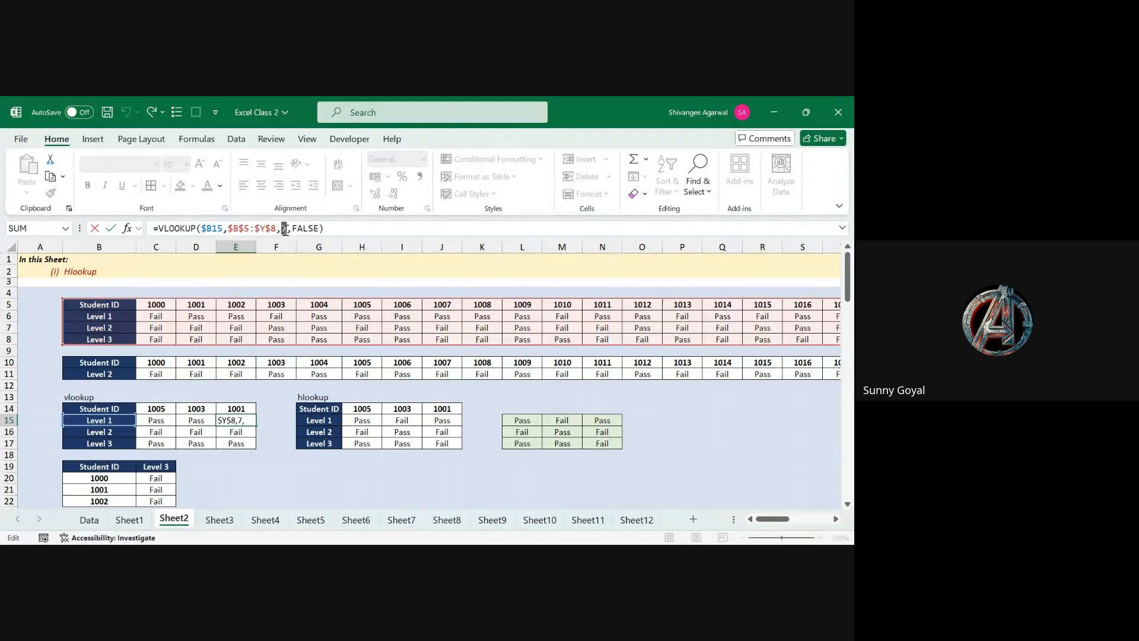
text(3)
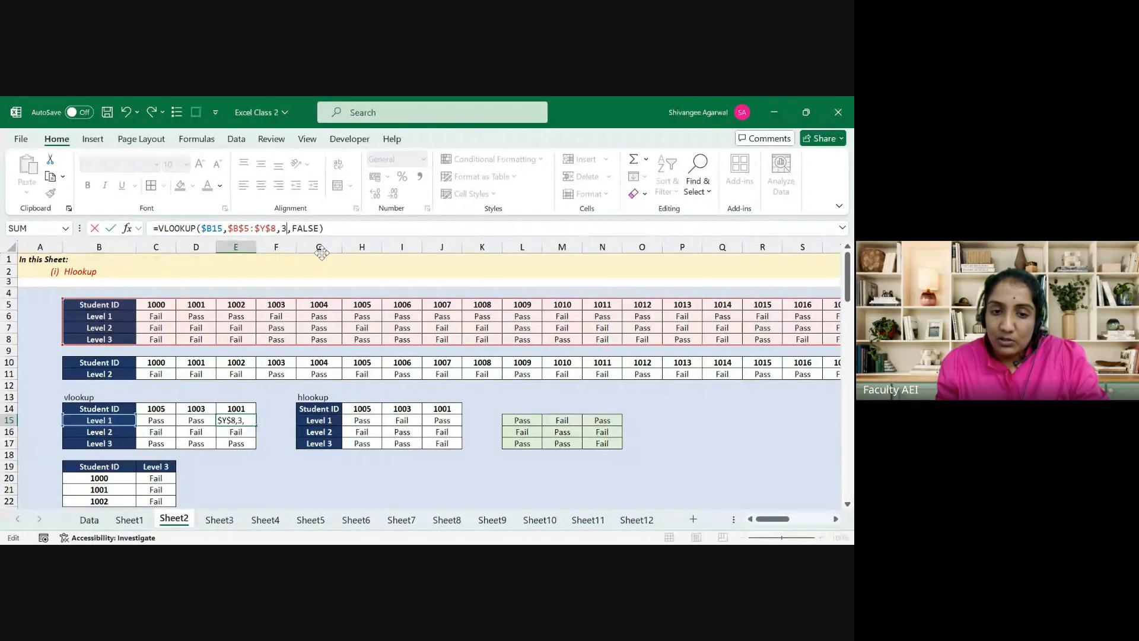
key(Return)
key(Up)
key(Left)
key(Left)
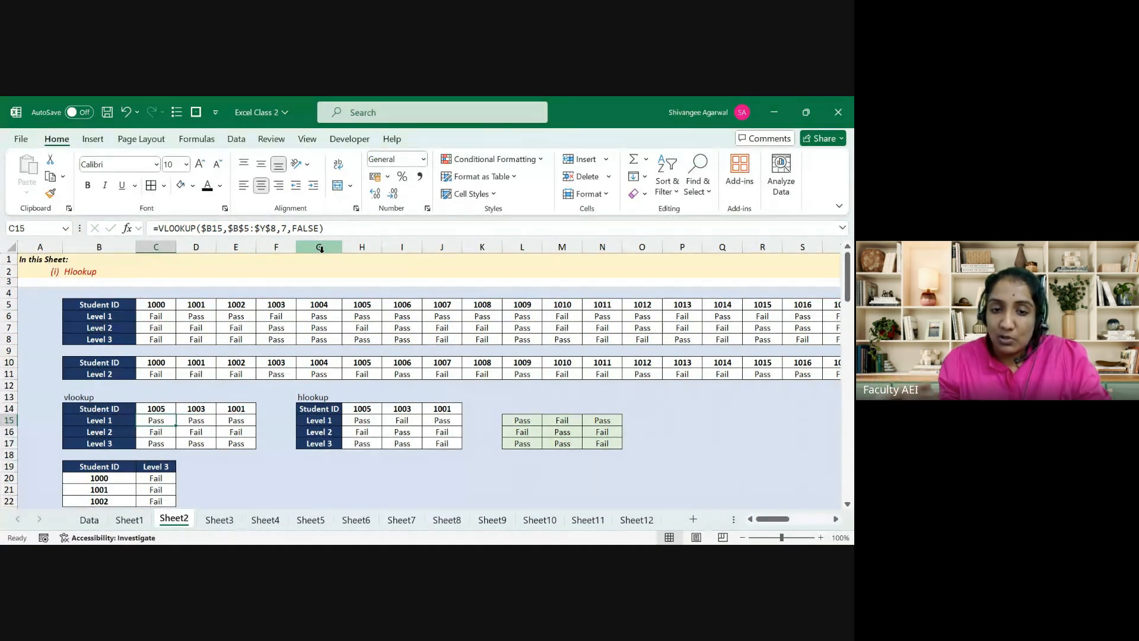
key(Up)
key(Up)
key(Up)
key(Up)
key(Up)
key(Up)
key(Up)
key(Left)
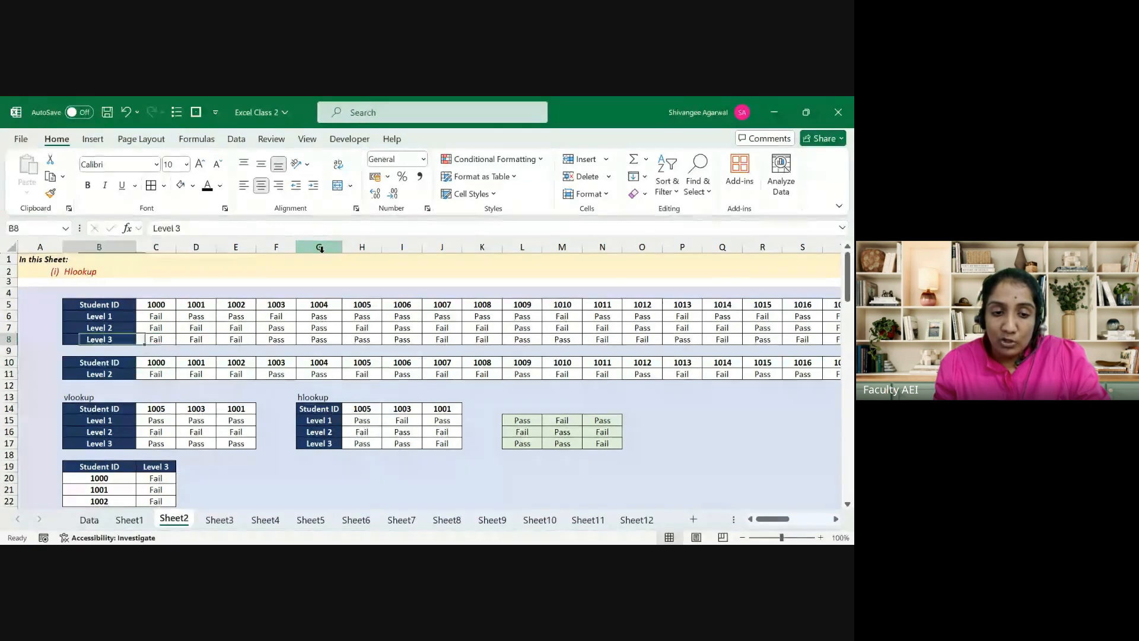
key(ctrl+shift+Right)
key(Left)
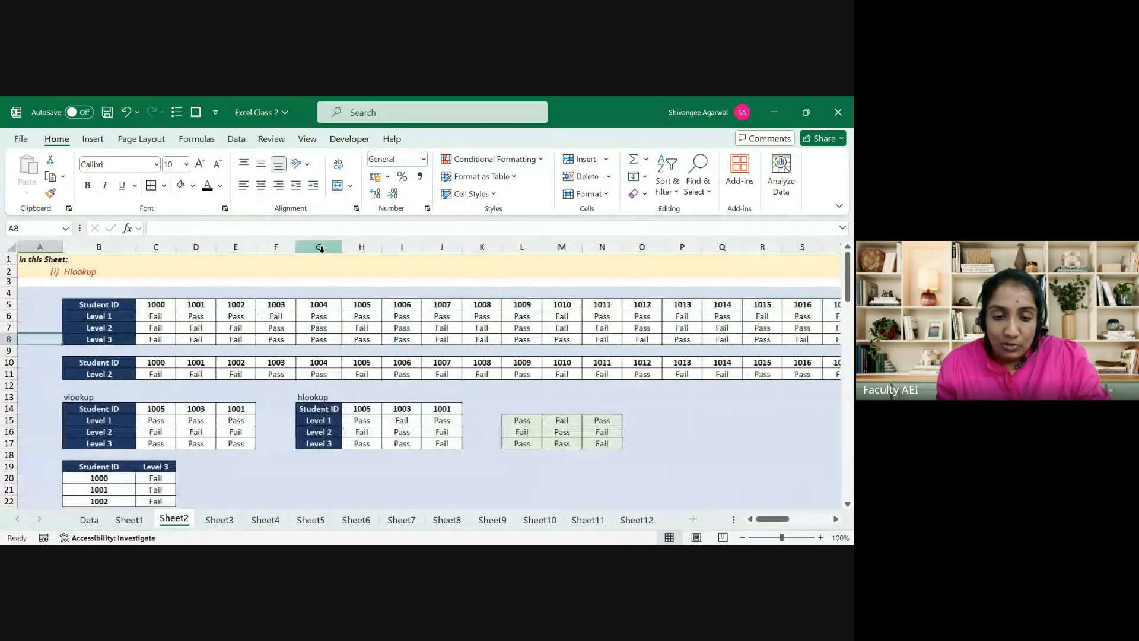
key(Right)
key(ctrl+shift+Right)
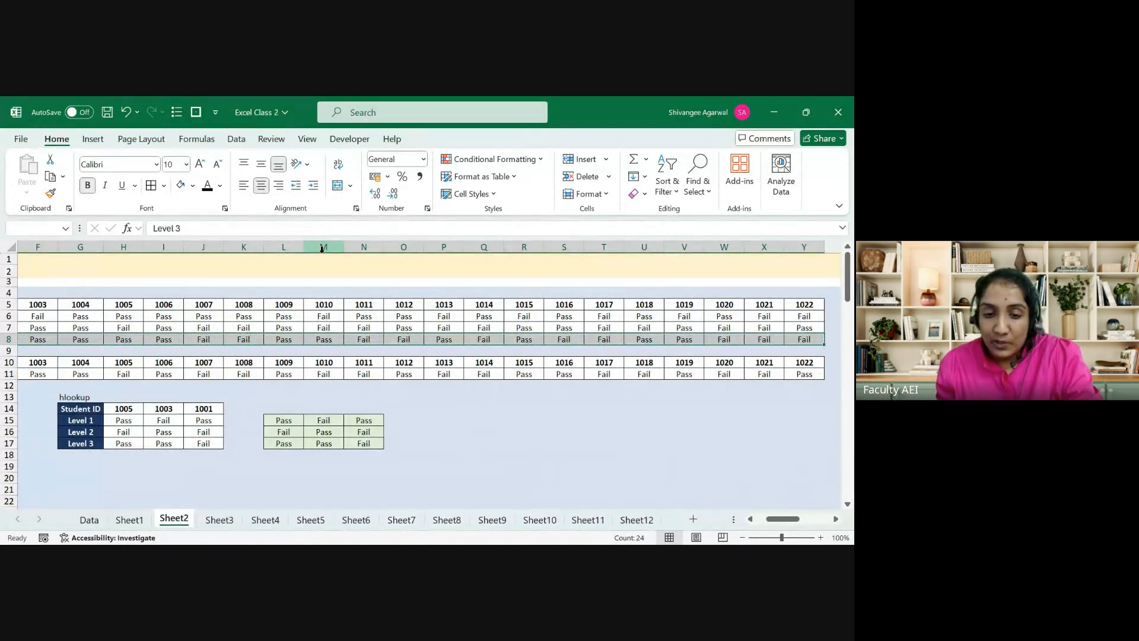
key(Right)
key(Left)
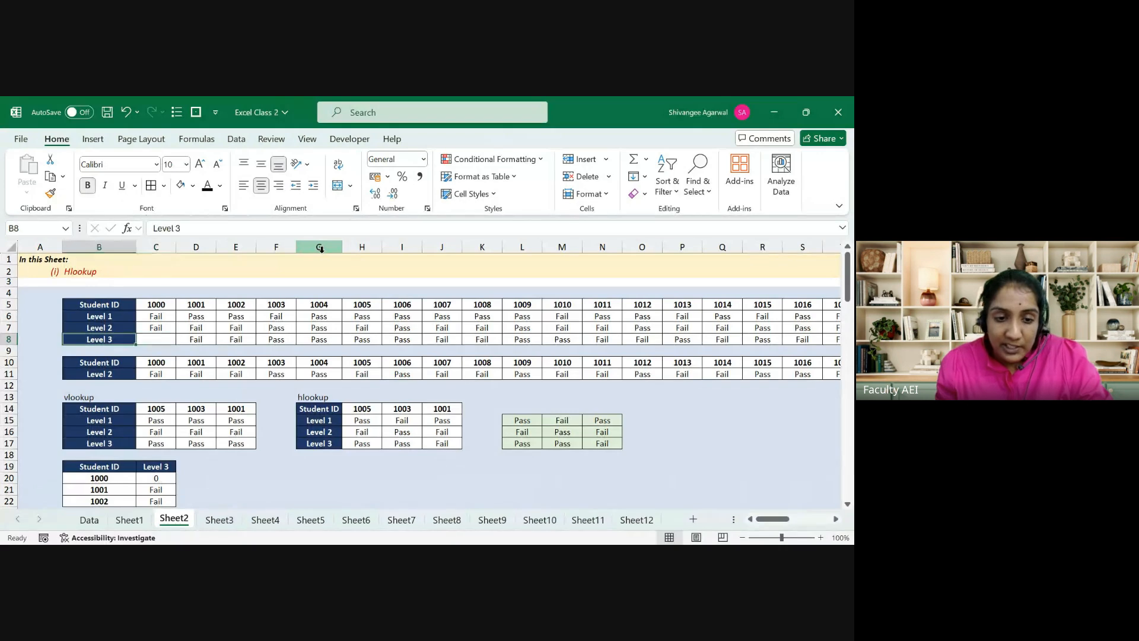
key(shift+Right)
key(shift+Right)
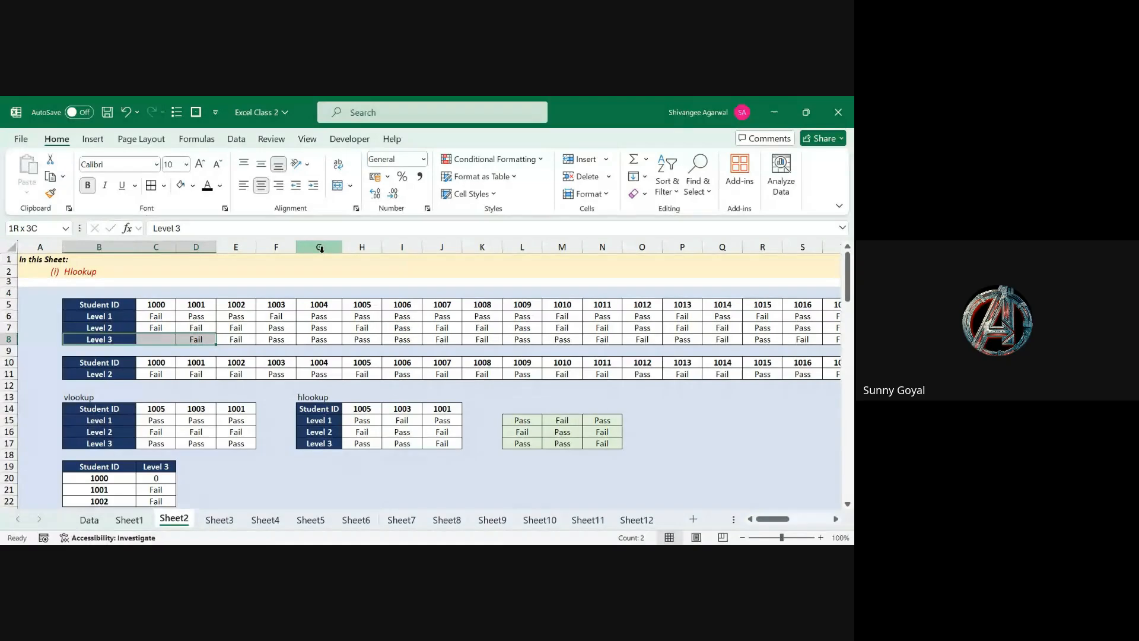
key(ctrl+z)
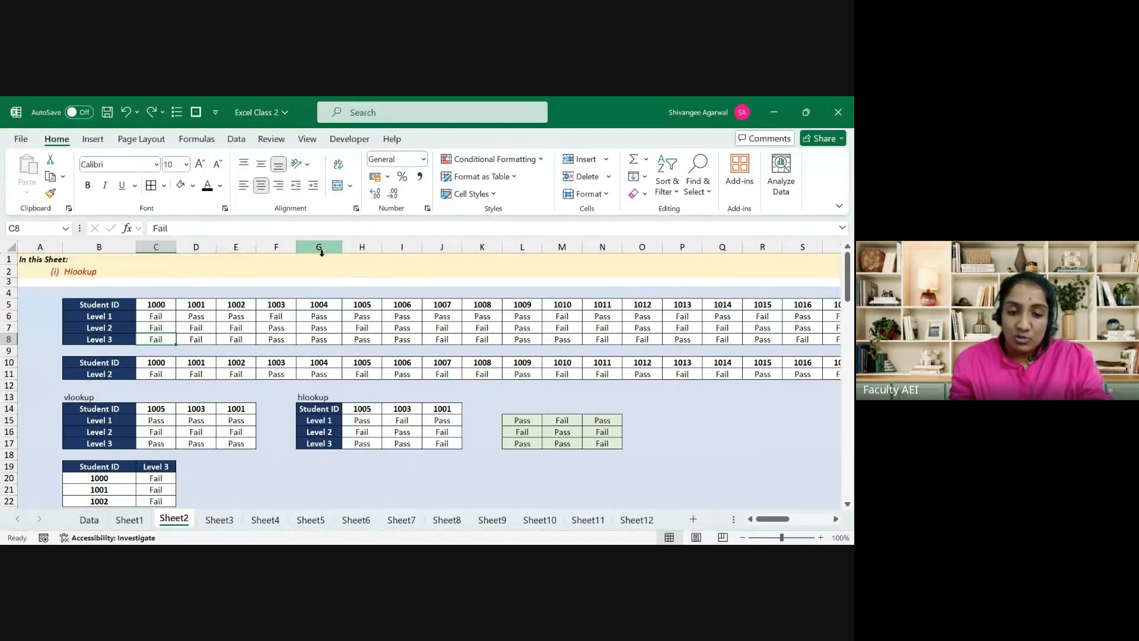
Step: On Sheet3, inspect L6's VLOOKUP MATCH formula without changing it
click(219, 519)
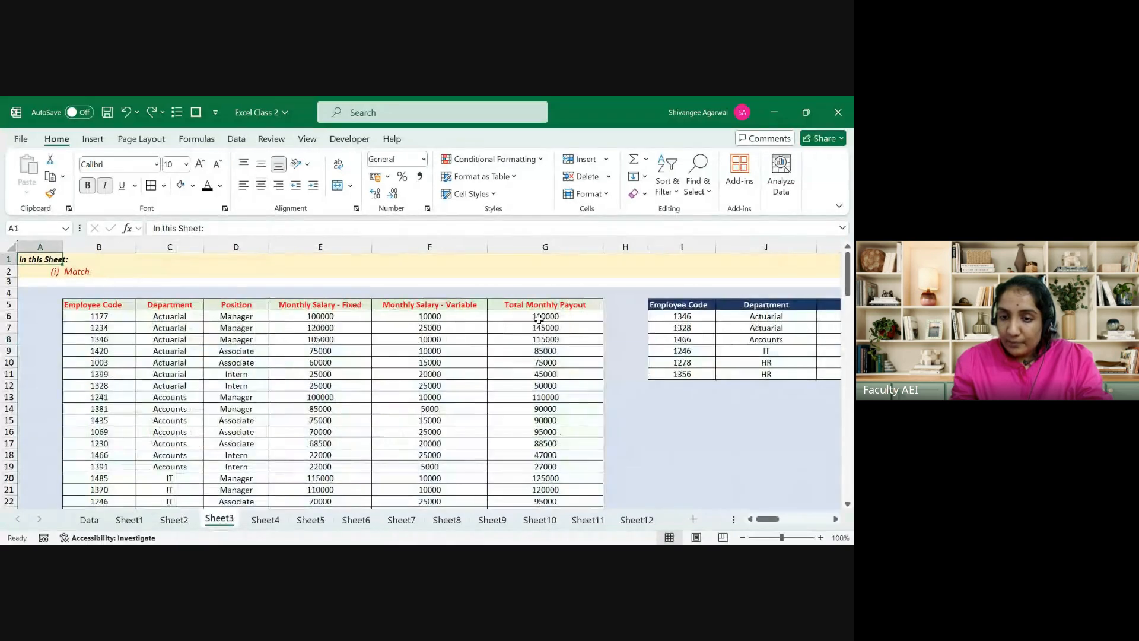
click(642, 300)
key(Right)
key(Right)
key(Right)
key(Right)
key(Down)
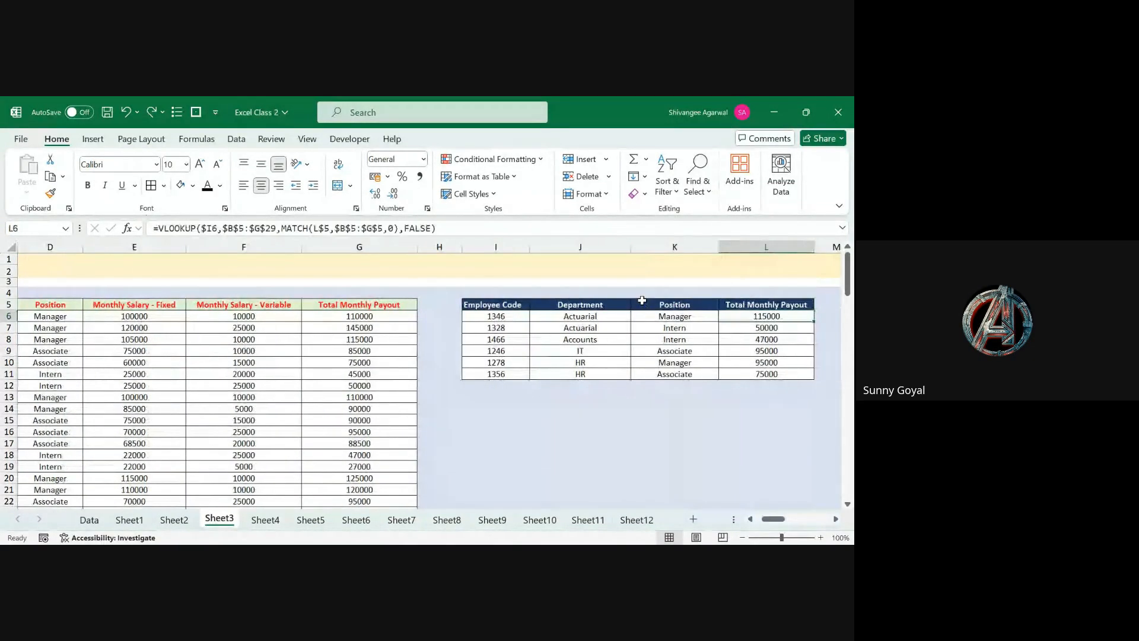
key(F2)
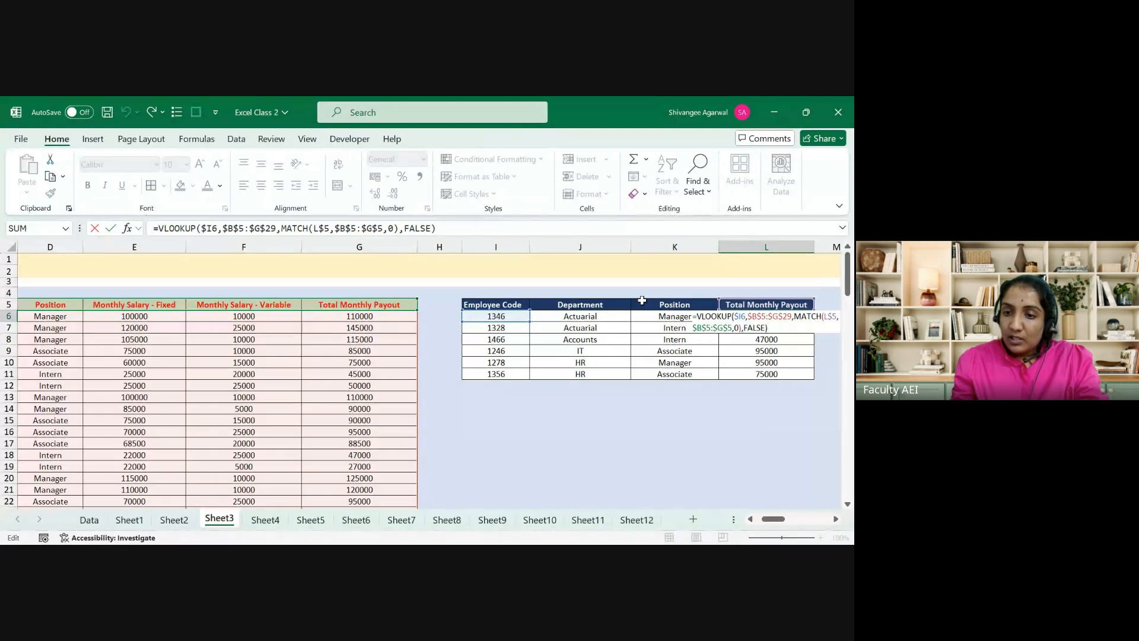
key(Escape)
key(Up)
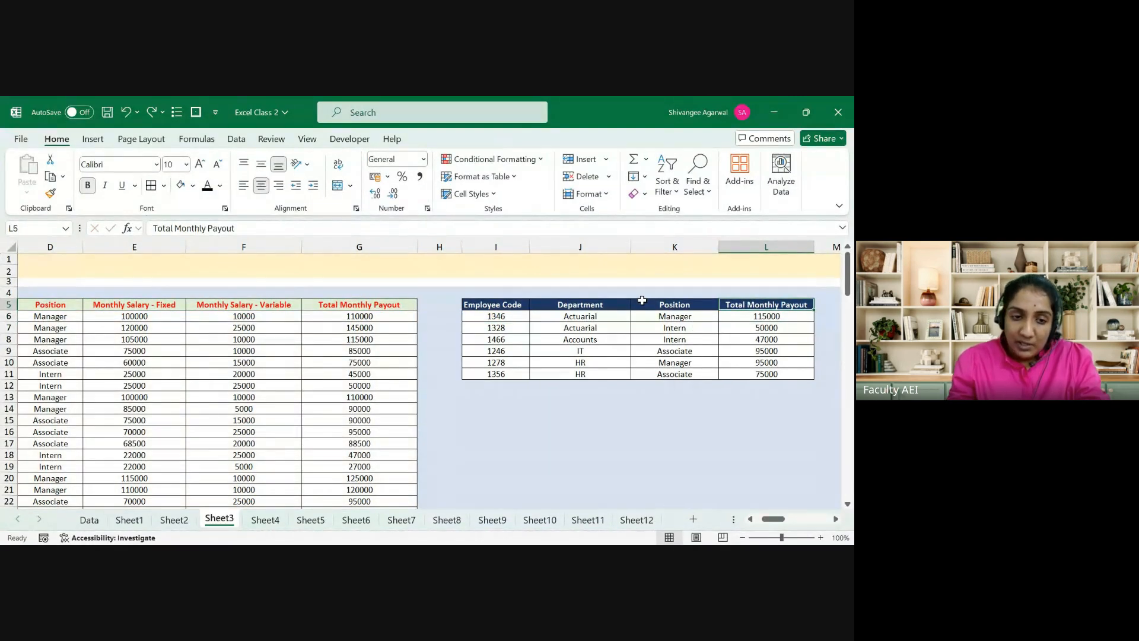
Step: Copy the Monthly Salary - Fixed header from E5 into L5
key(Left)
key(Left)
key(Left)
key(Left)
key(Left)
key(Left)
key(Left)
key(Left)
key(Left)
key(Left)
key(Left)
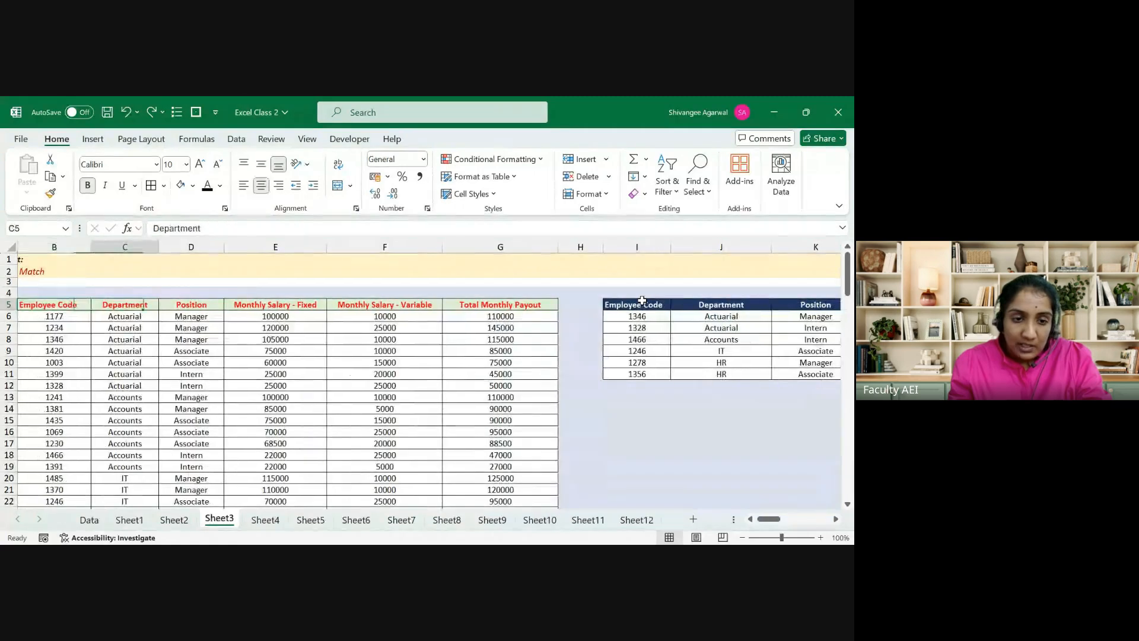
key(Right)
key(Right)
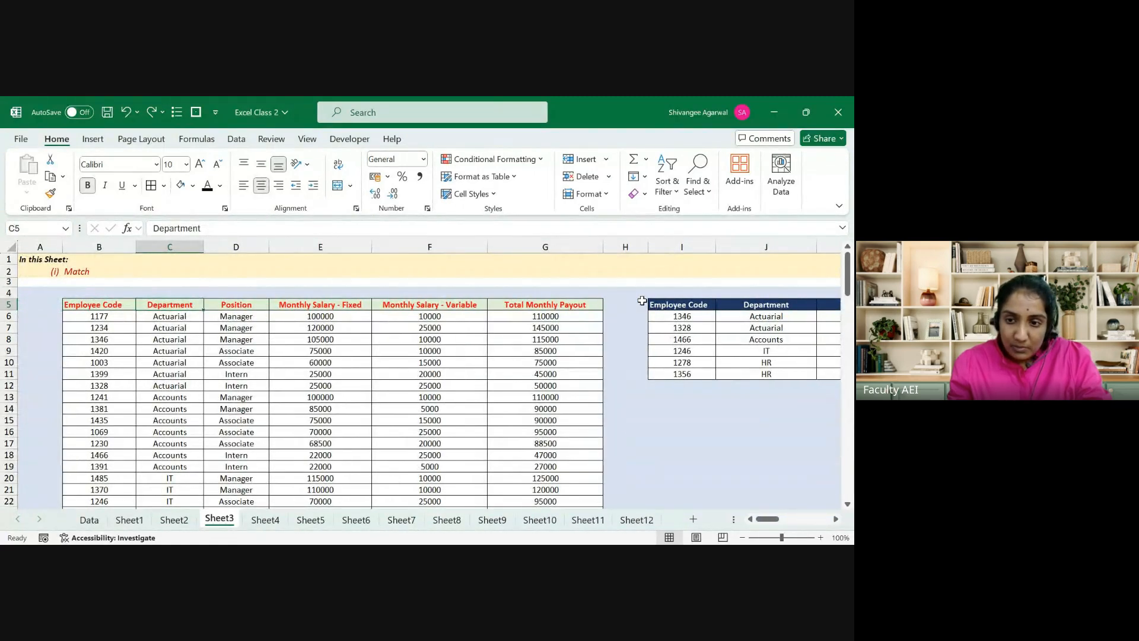
key(Right)
key(Right)
key(ctrl+c)
key(ctrl+Right)
key(ctrl+Right)
key(ctrl+Right)
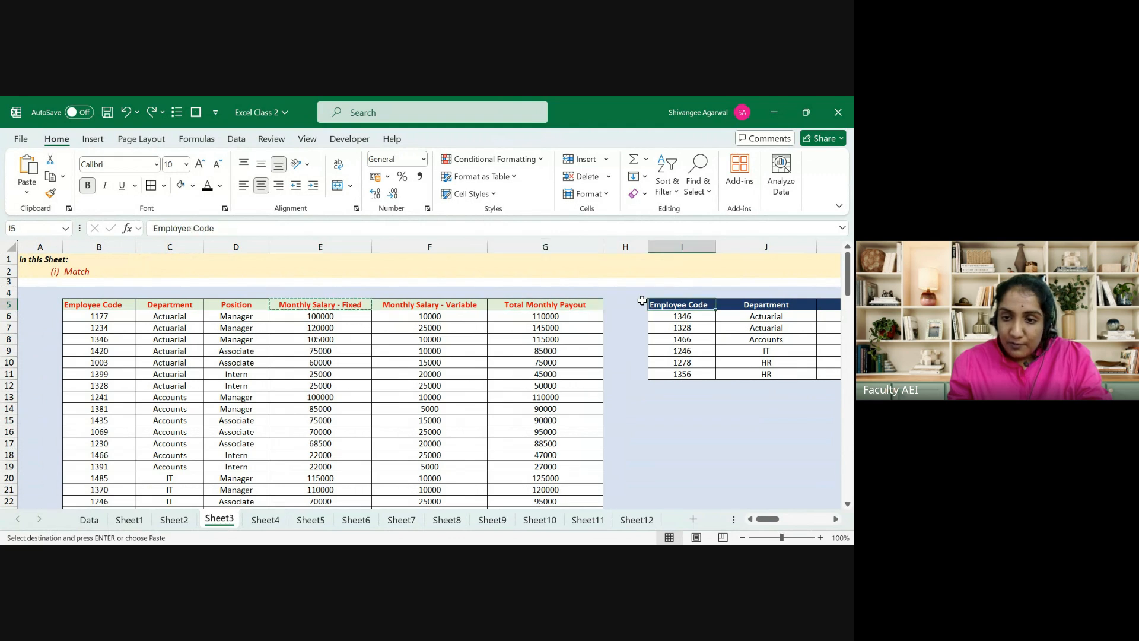
key(ctrl+v)
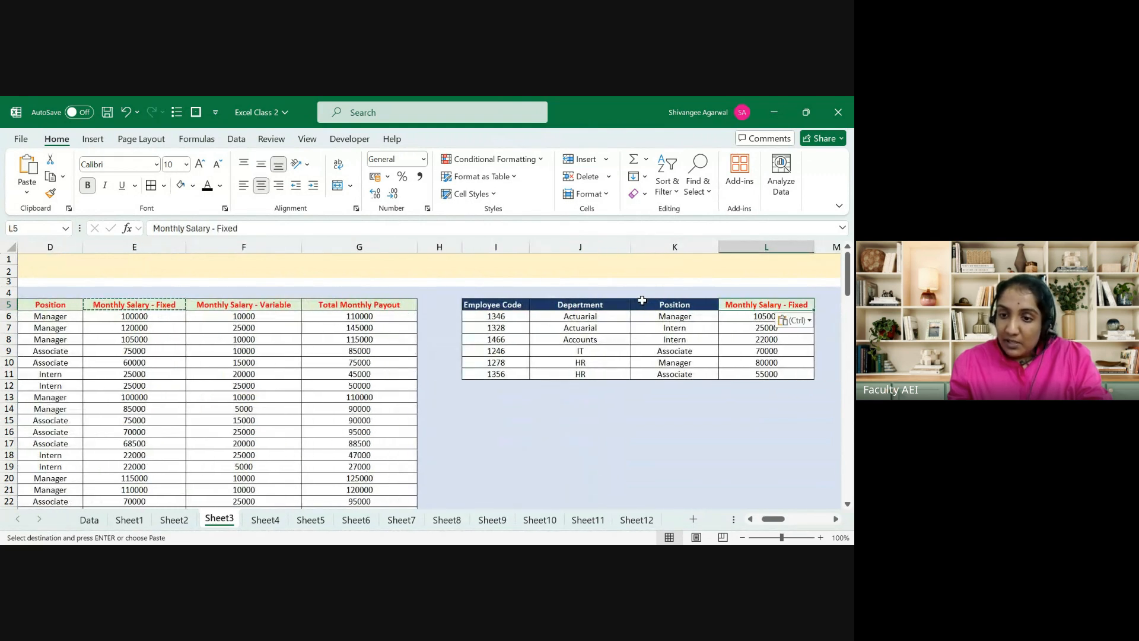
key(shift+ctrl+Down)
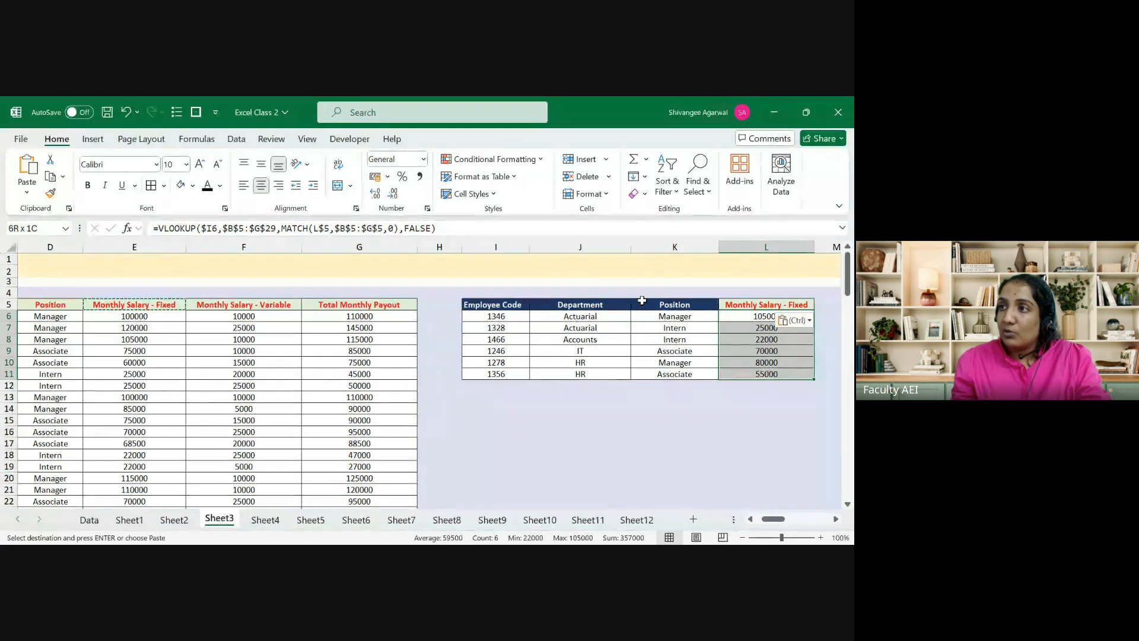
Step: Undo and redo the header paste to compare, keeping Monthly Salary - Fixed in L5
key(ctrl+z)
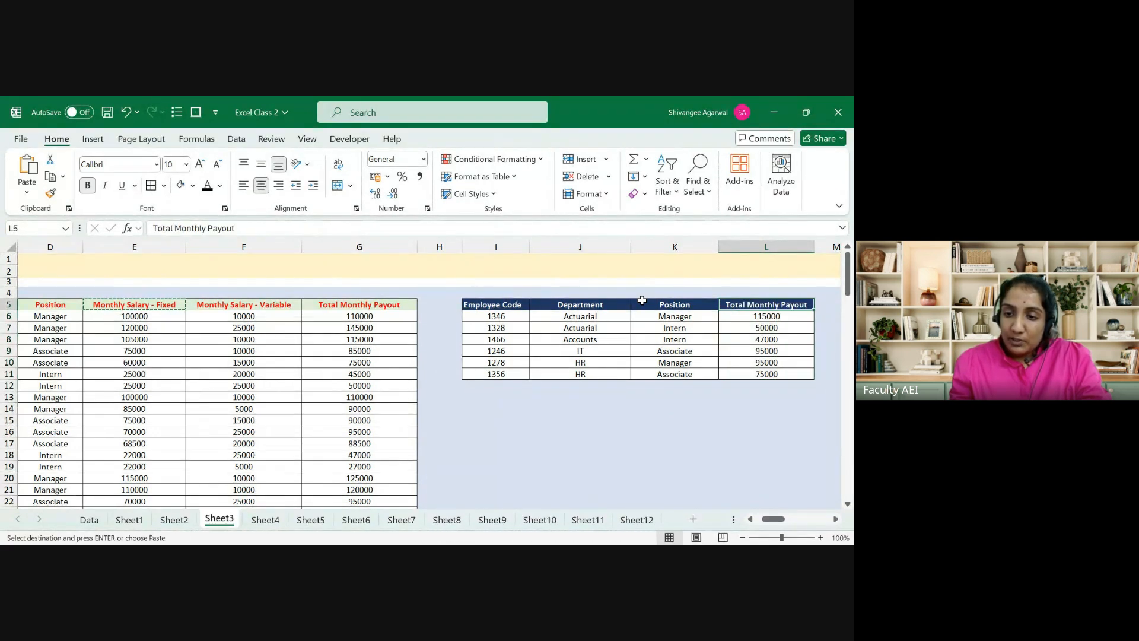
key(ctrl+Page_Up)
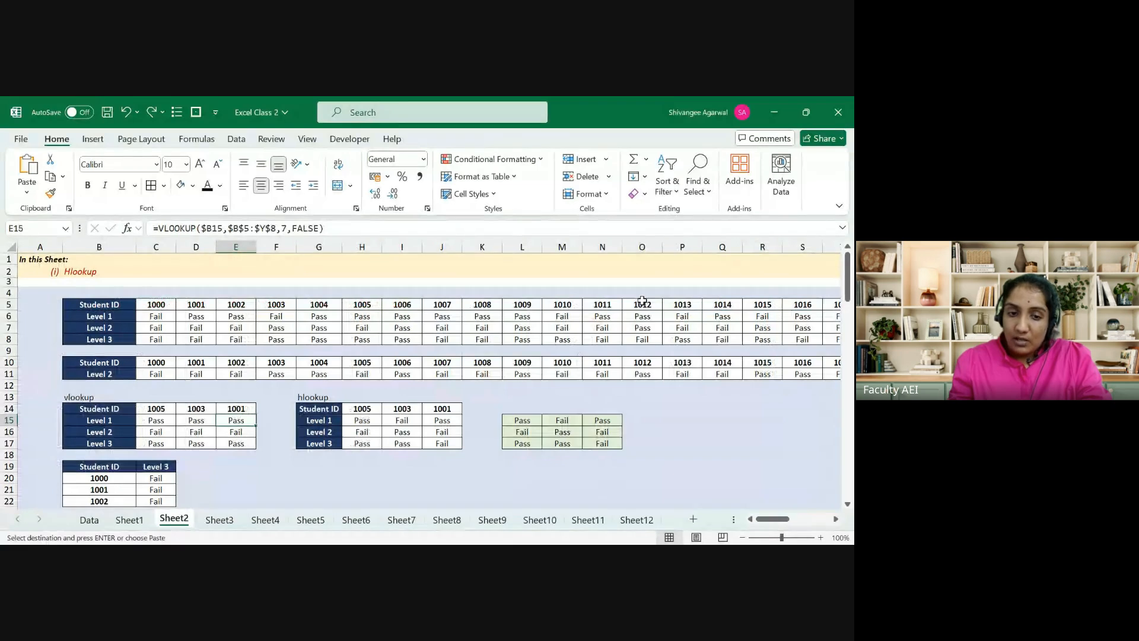
key(ctrl+Page_Down)
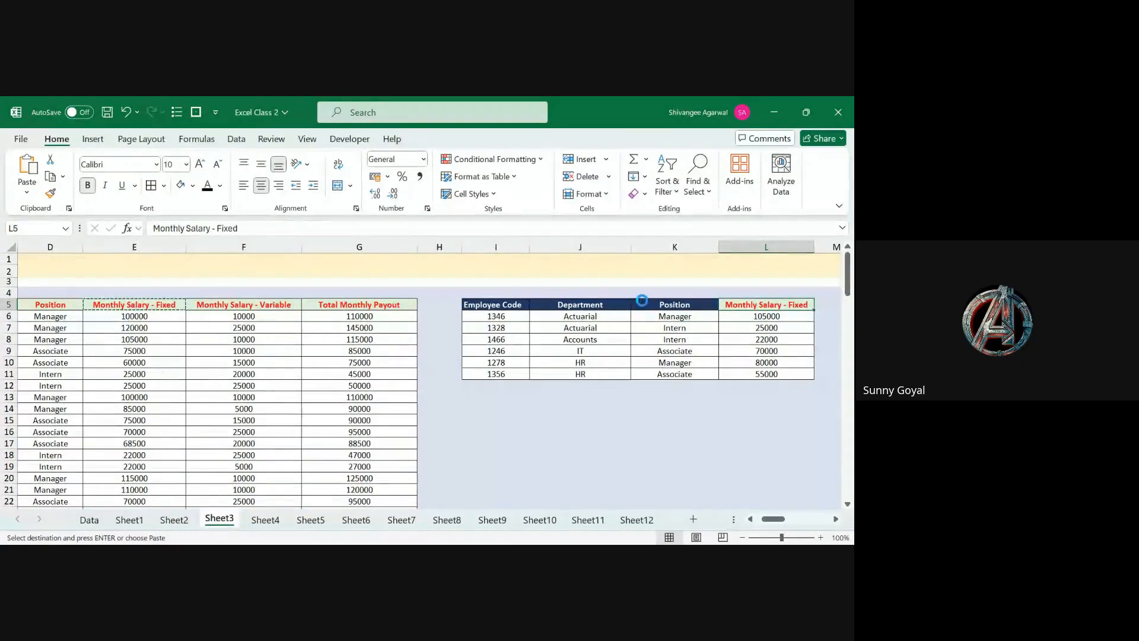
key(ctrl+y)
key(ctrl+z)
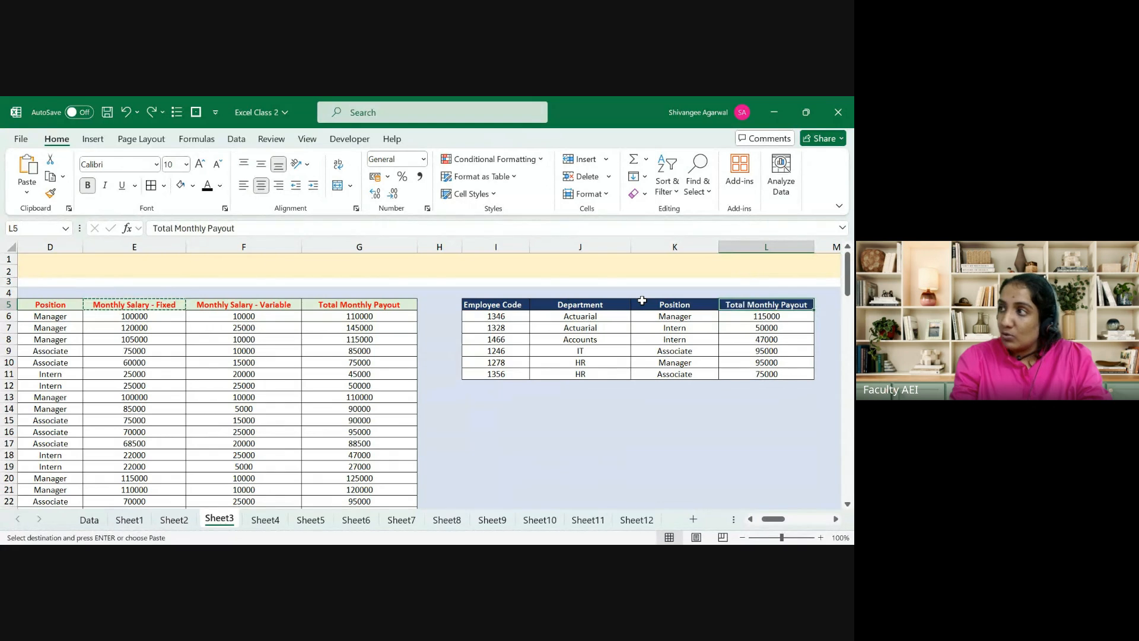
key(ctrl+y)
key(ctrl+z)
key(ctrl+y)
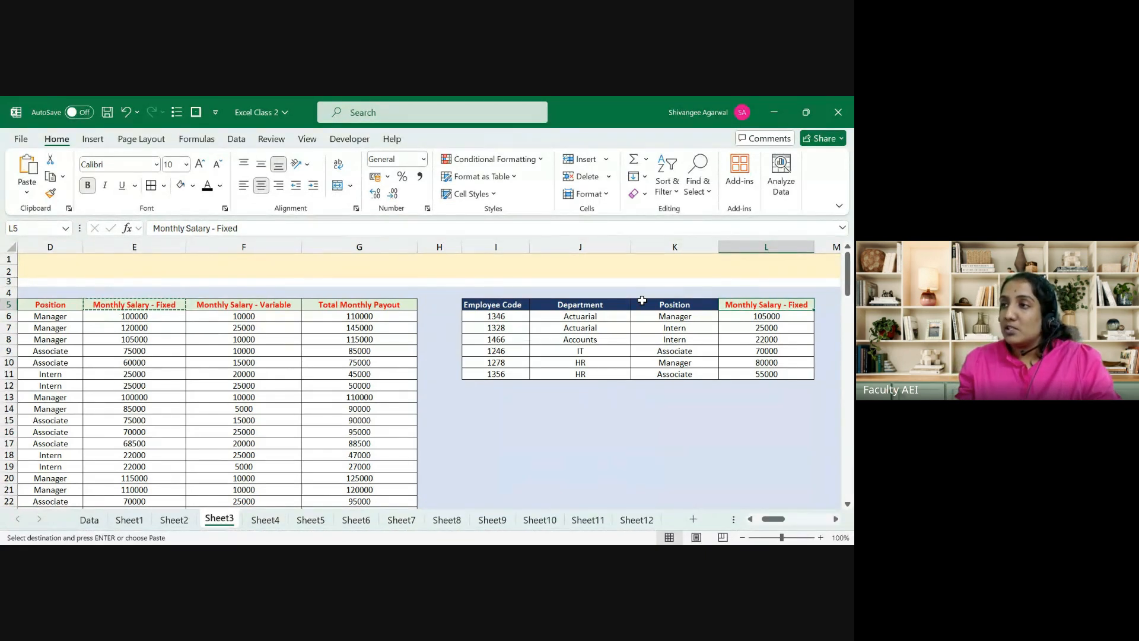
key(Escape)
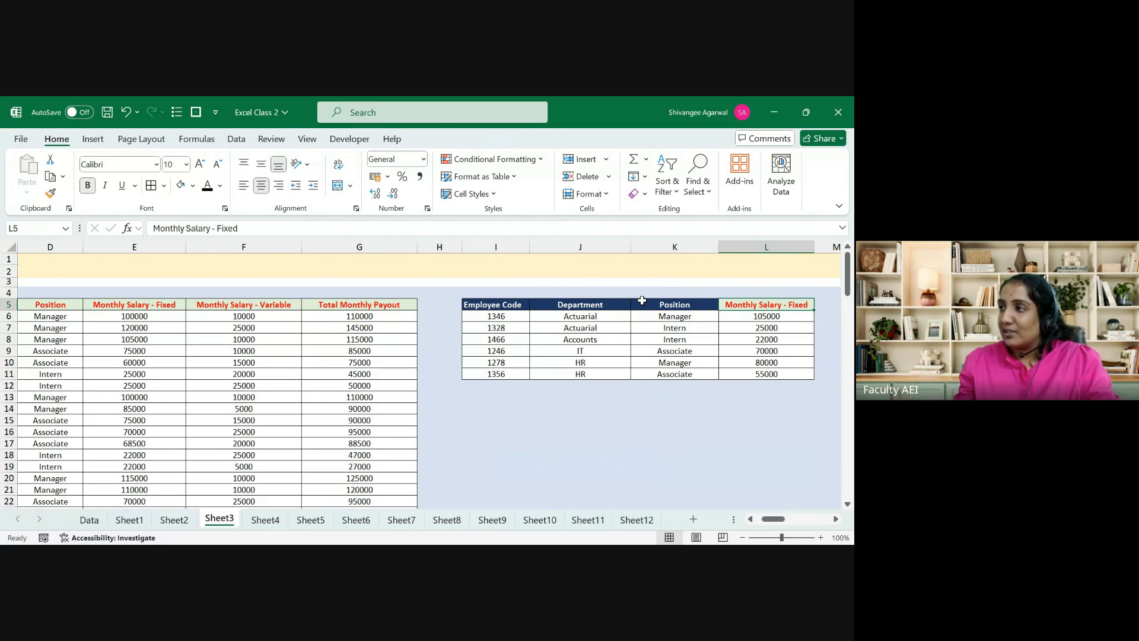
Step: Apply K5's dark-blue header formatting to L5
click(642, 301)
key(ctrl+c)
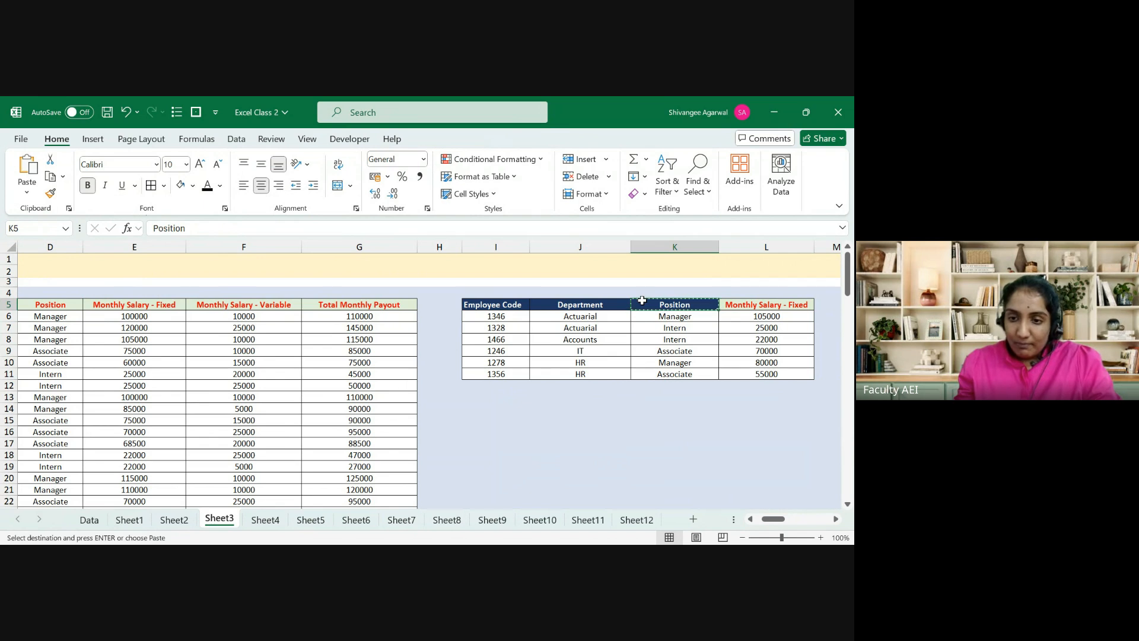
key(Right)
key(Return)
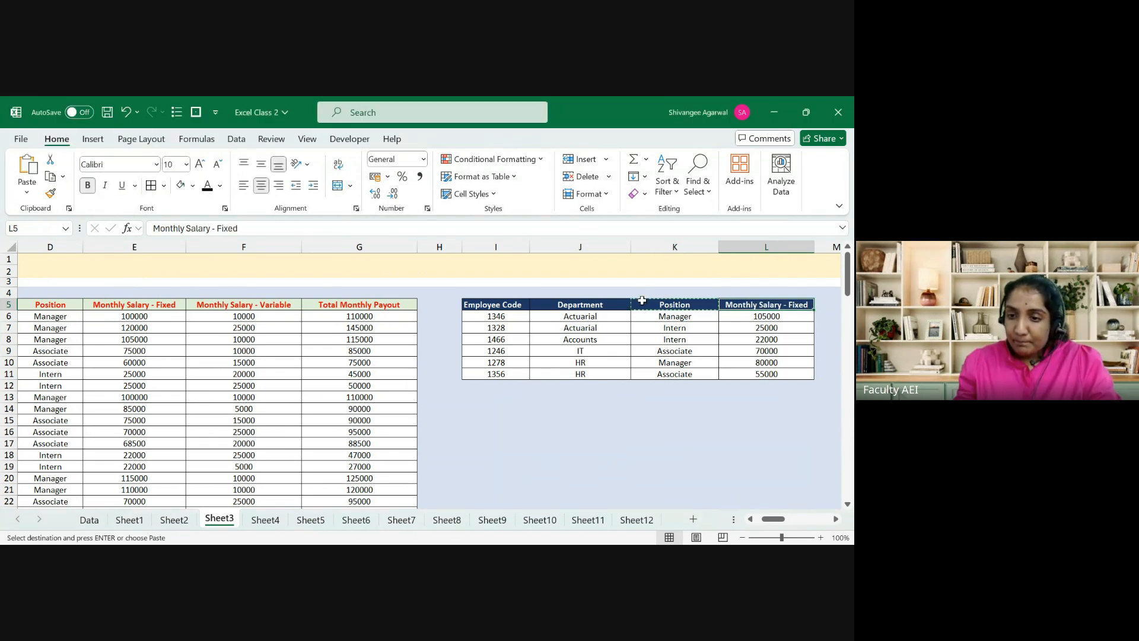
key(Escape)
key(ctrl+Left)
key(ctrl+Right)
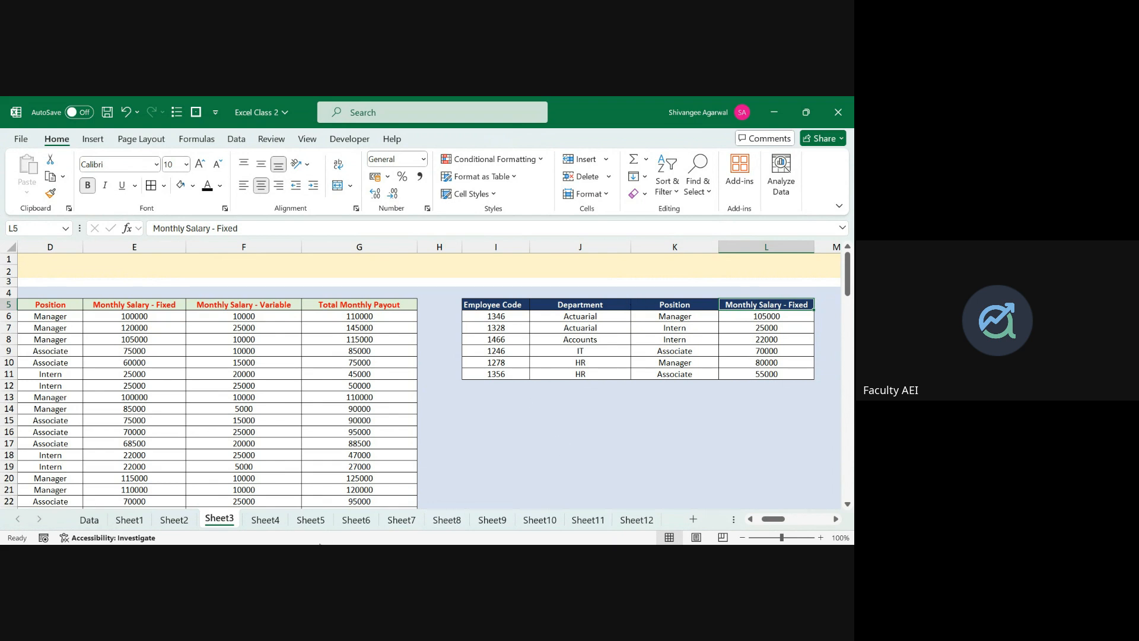
Step: Switch to the Google Meet call and choose to share the entire screen
key(alt+Tab)
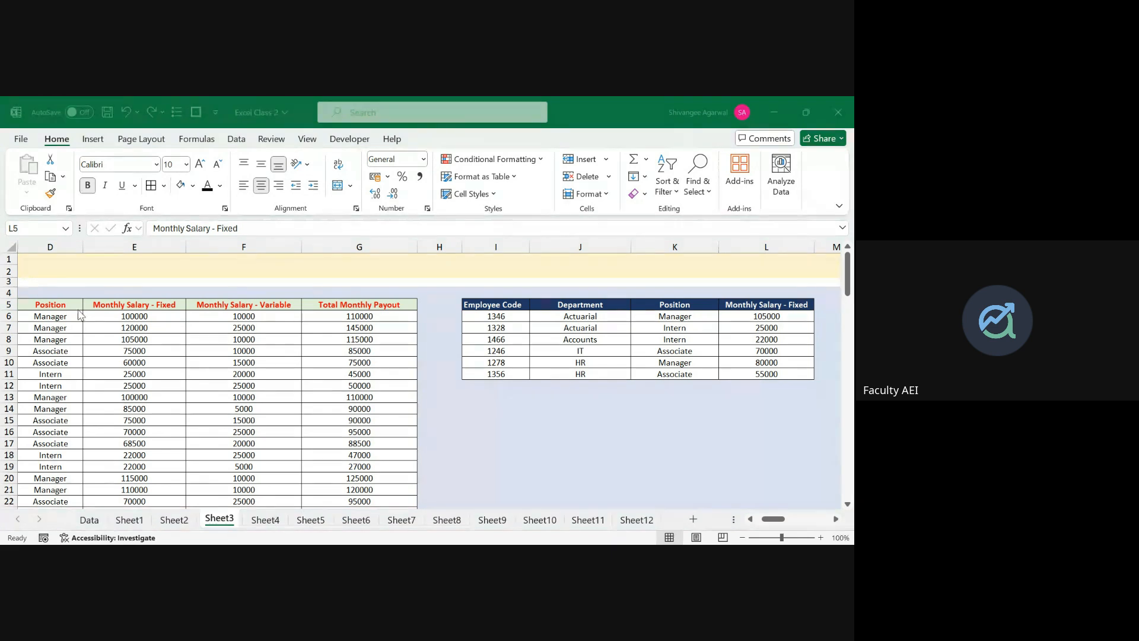
key(alt+Tab)
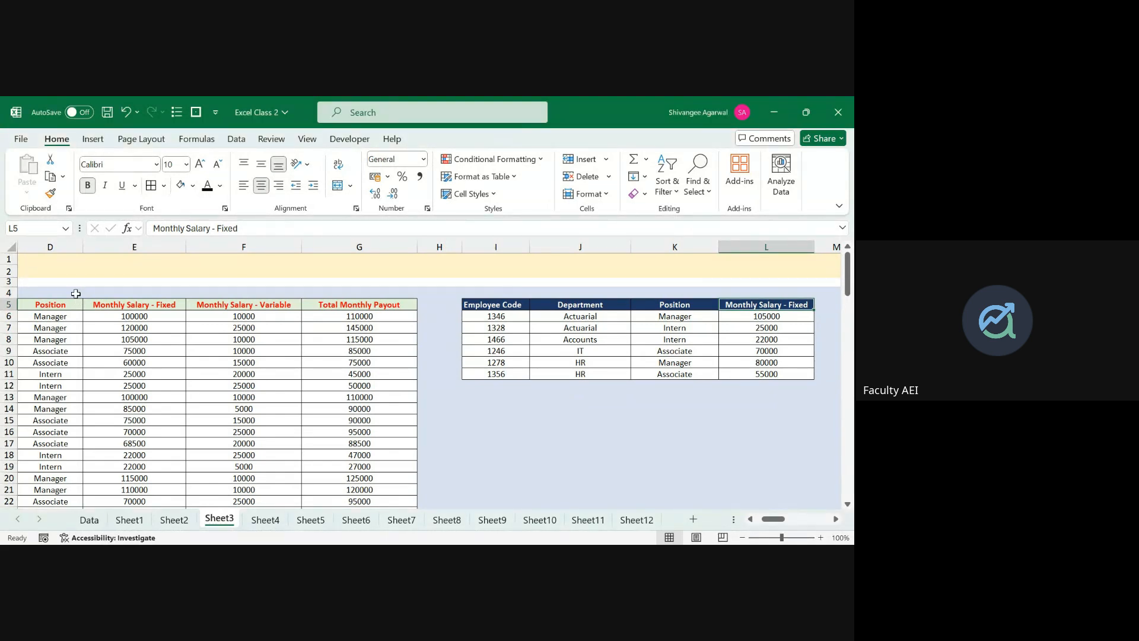
key(alt+Tab)
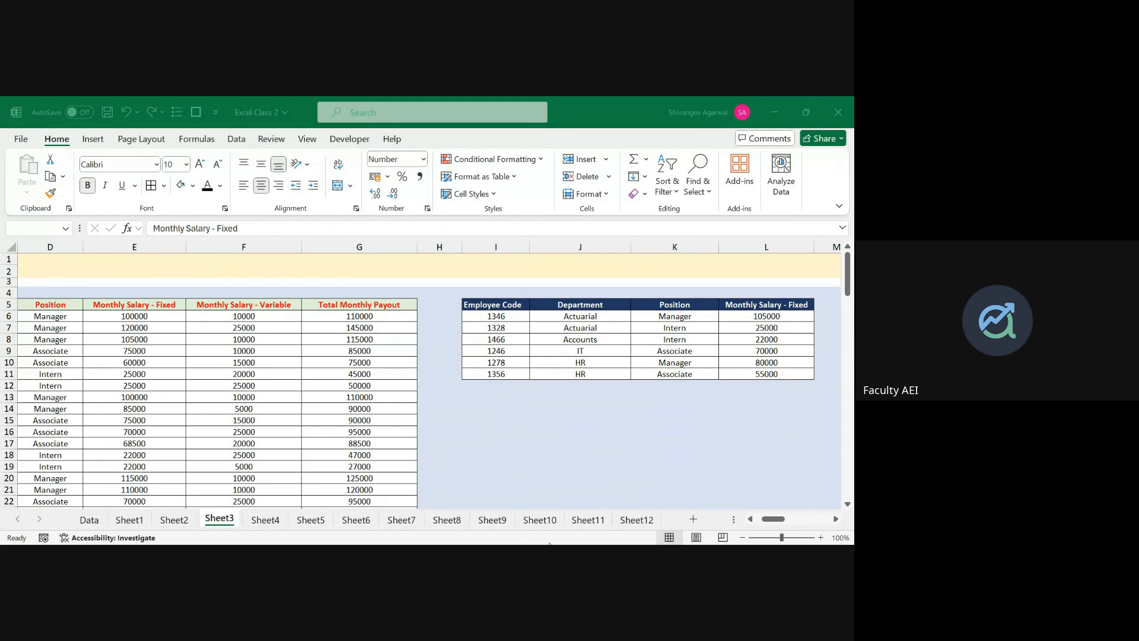
click(552, 527)
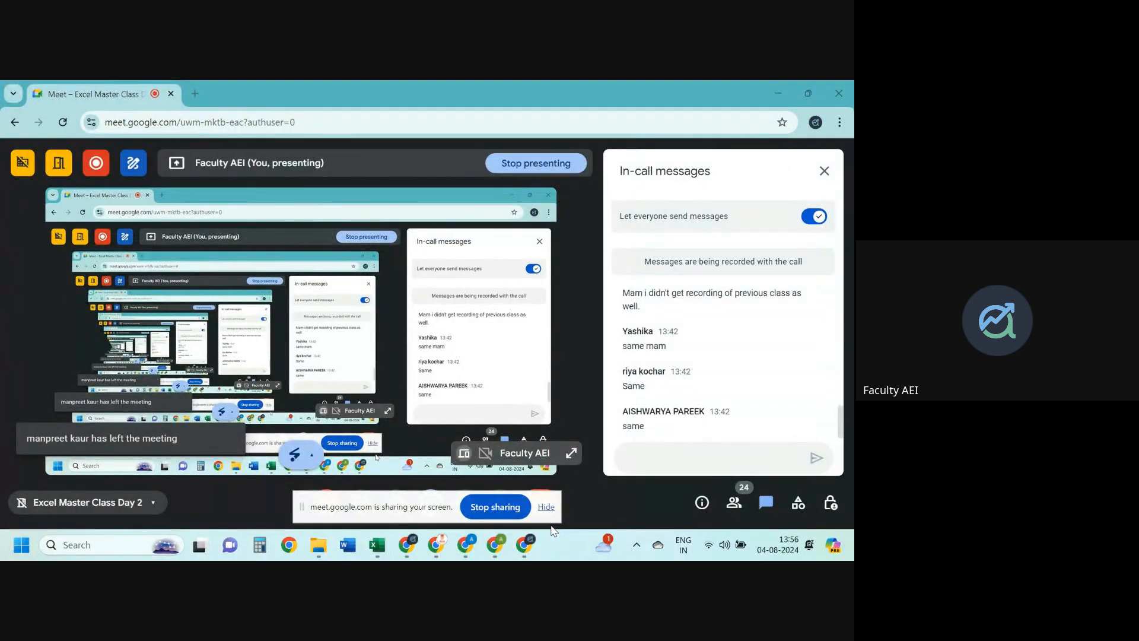
Step: Cycle through the open windows back to the Excel workbook
key(alt+Tab)
key(alt+Tab)
key(alt+Tab)
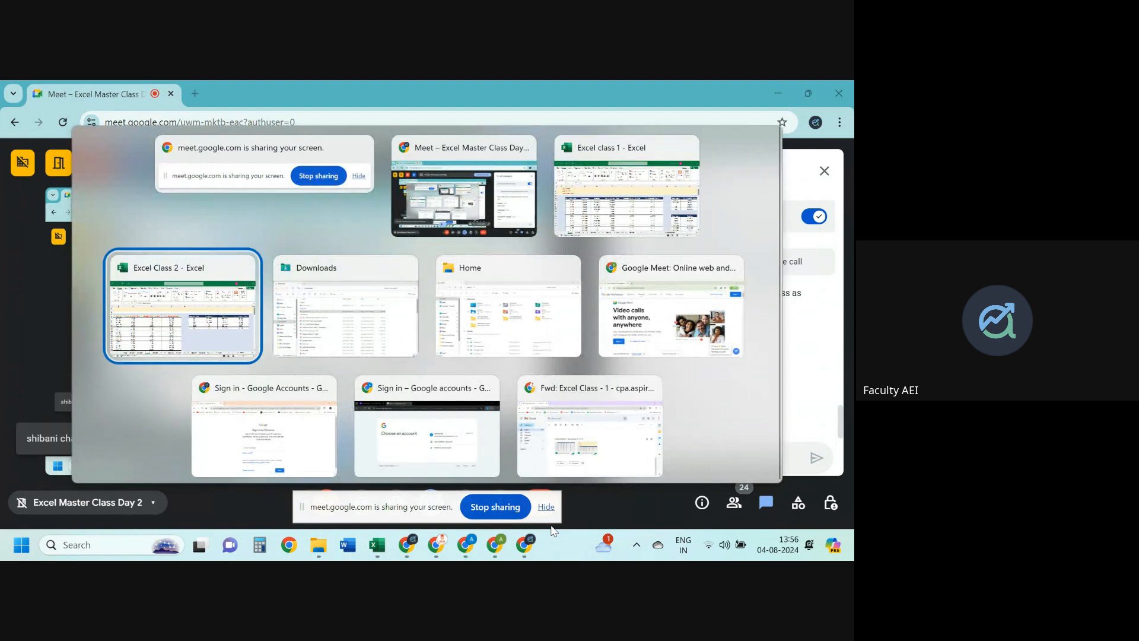
key(alt+Tab)
key(alt+Tab)
key(alt+Tab)
key(alt+Tab)
key(alt+Tab)
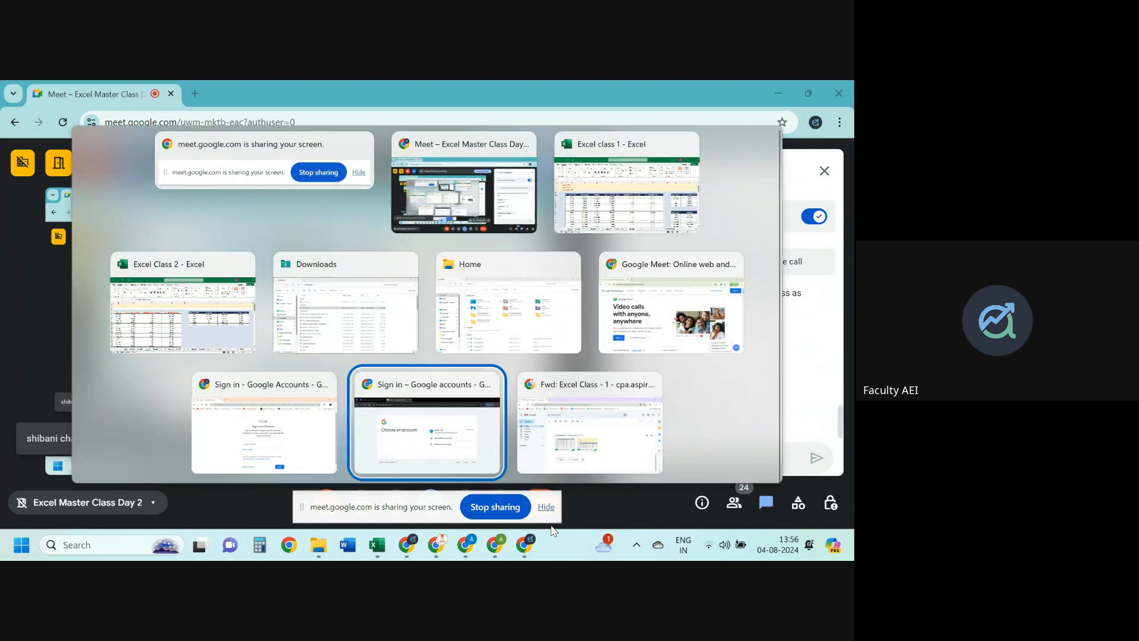
key(alt+Tab)
key(alt+Tab)
key(alt+Tab)
key(alt+Tab)
key(alt+Tab)
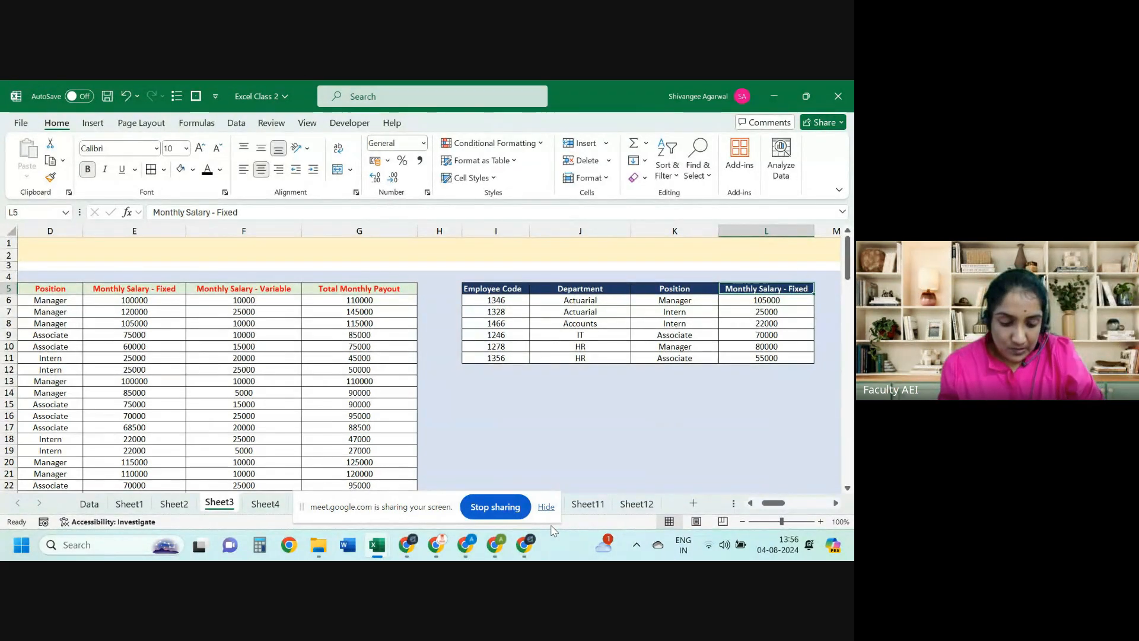
key(alt+Tab)
key(alt+Tab)
key(alt+Tab)
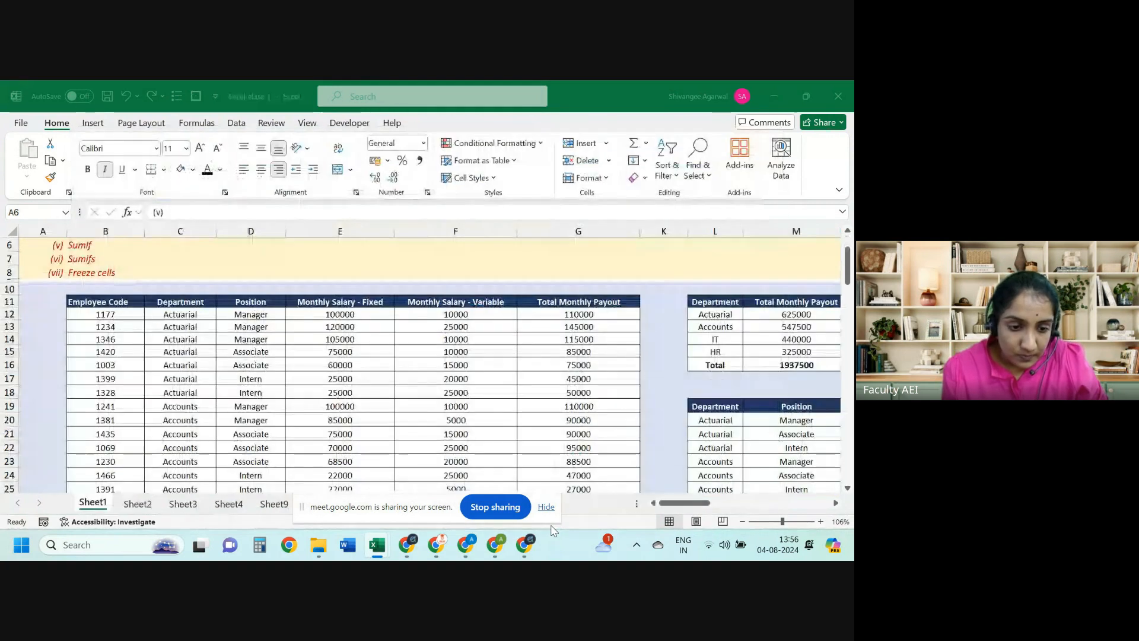
key(Down)
key(Down)
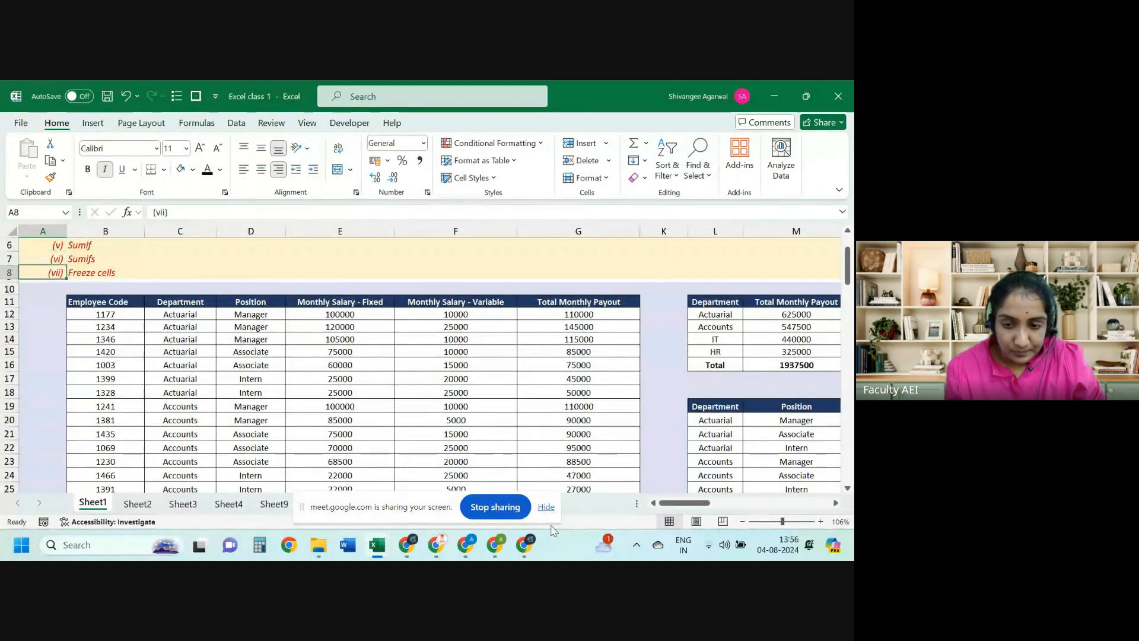
key(Down)
key(Down)
key(Down)
key(Right)
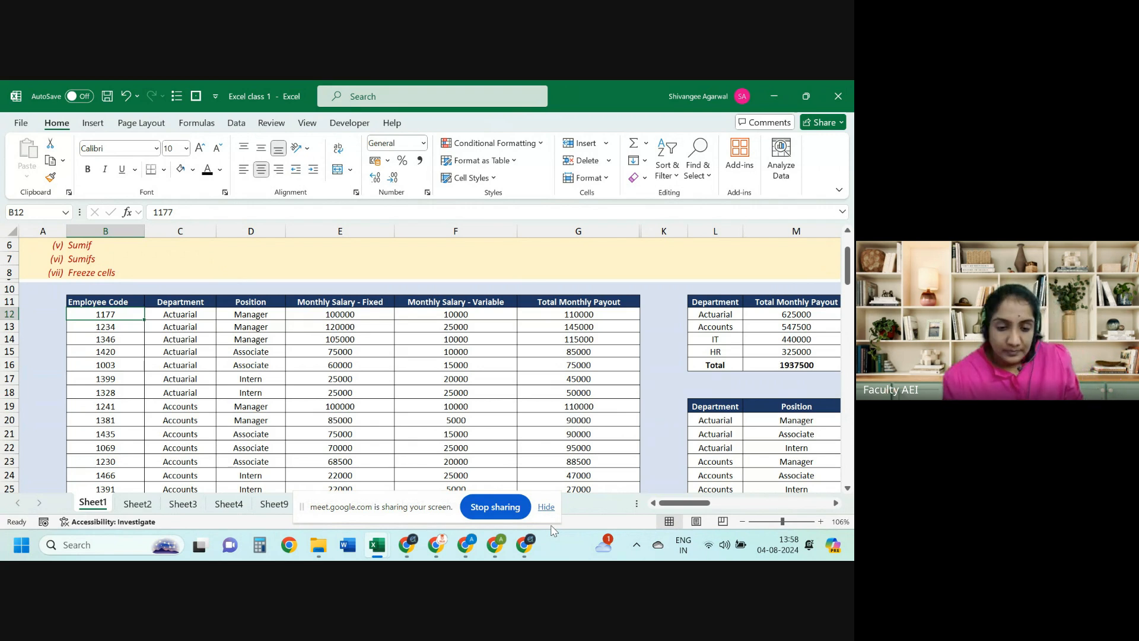
key(alt+Tab)
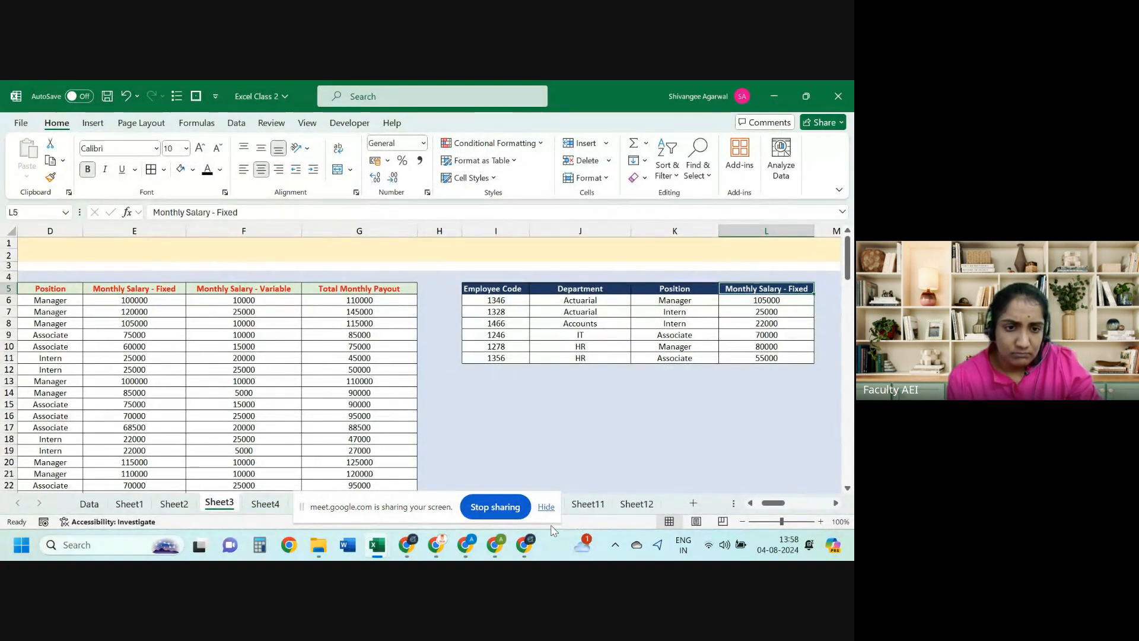
Step: Check L6's VLOOKUP formula and hide the screen-sharing notice
key(Down)
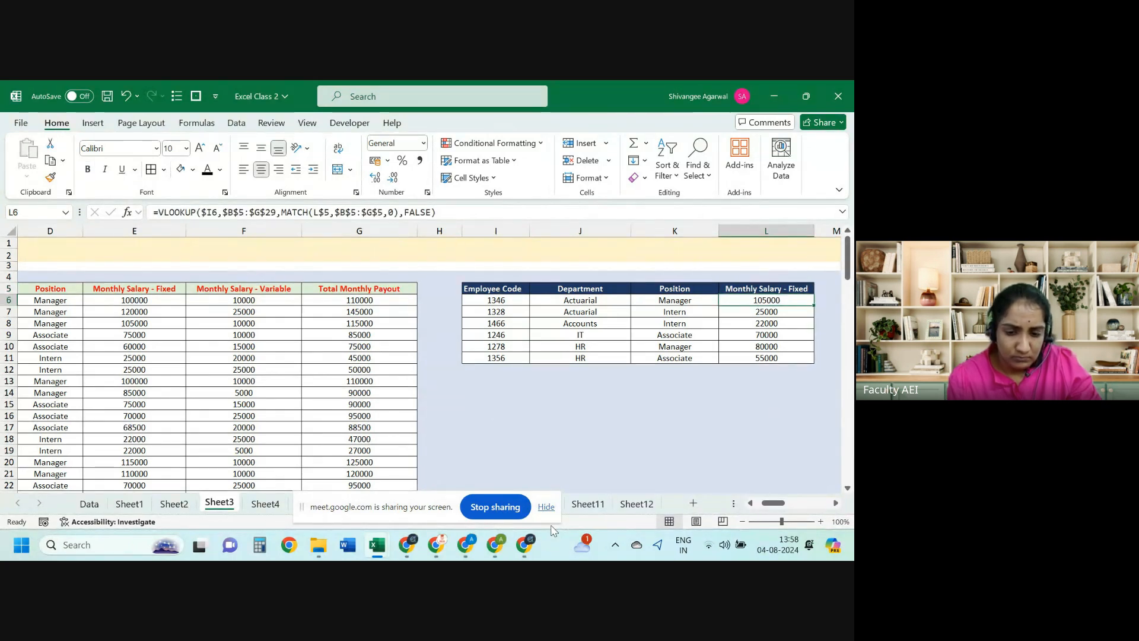
click(543, 508)
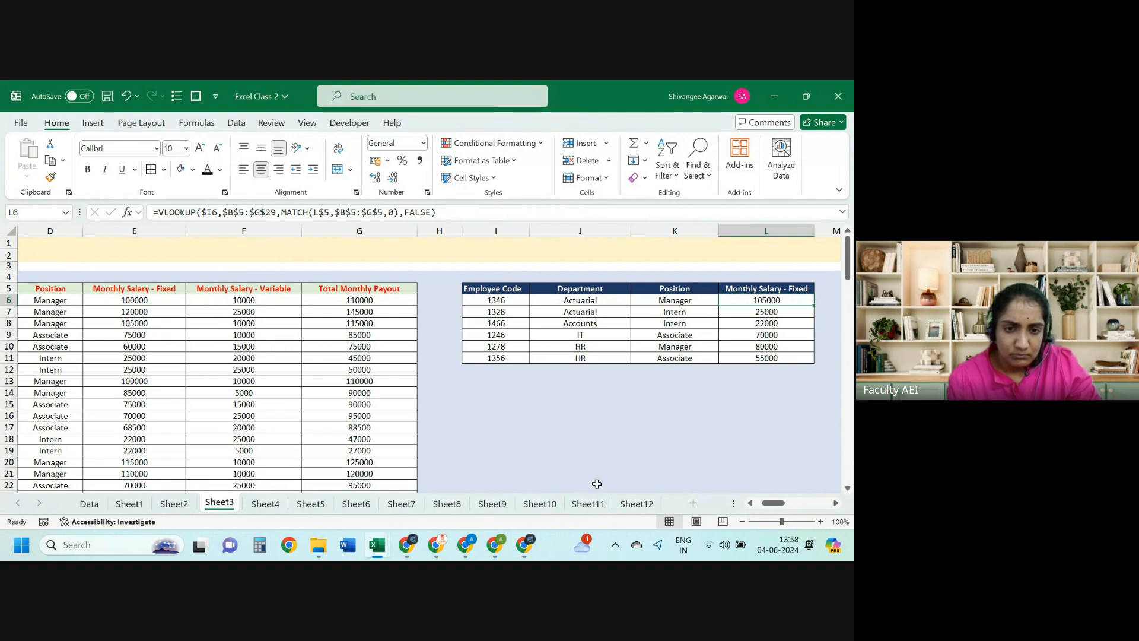
key(Left)
key(Left)
key(Left)
key(Left)
key(Left)
key(Left)
key(Left)
key(Left)
key(Left)
key(Left)
key(Left)
key(Right)
key(Right)
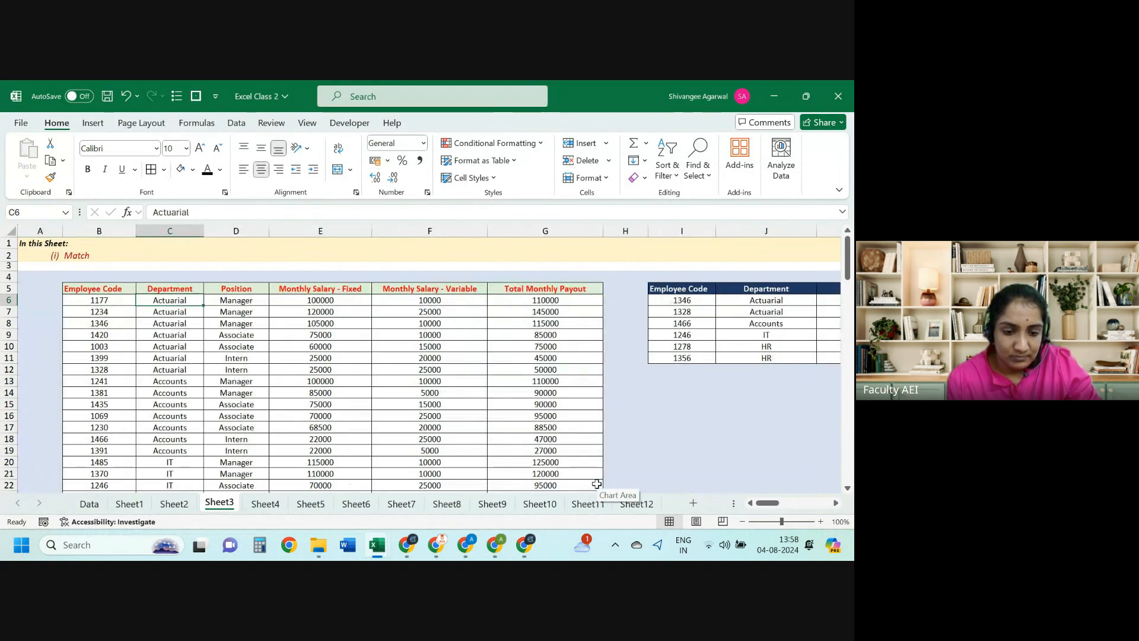
Step: Move through the sheet tabs to Sheet8
key(ctrl+Page_Down)
key(ctrl+Page_Down)
key(ctrl+Page_Down)
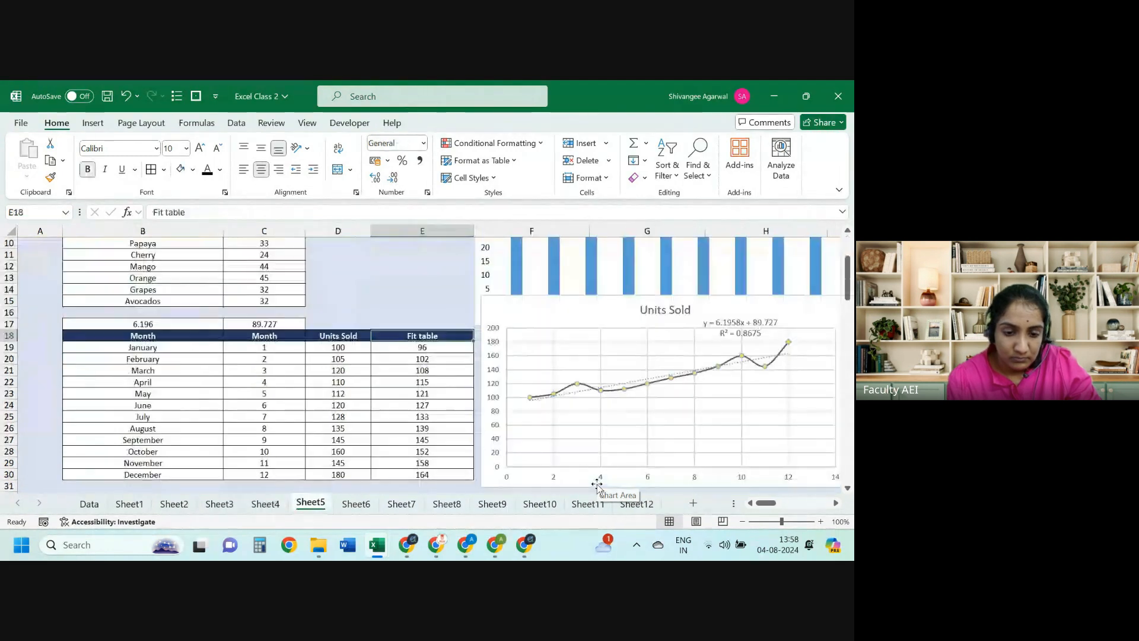
key(ctrl+Page_Down)
key(ctrl+Page_Down)
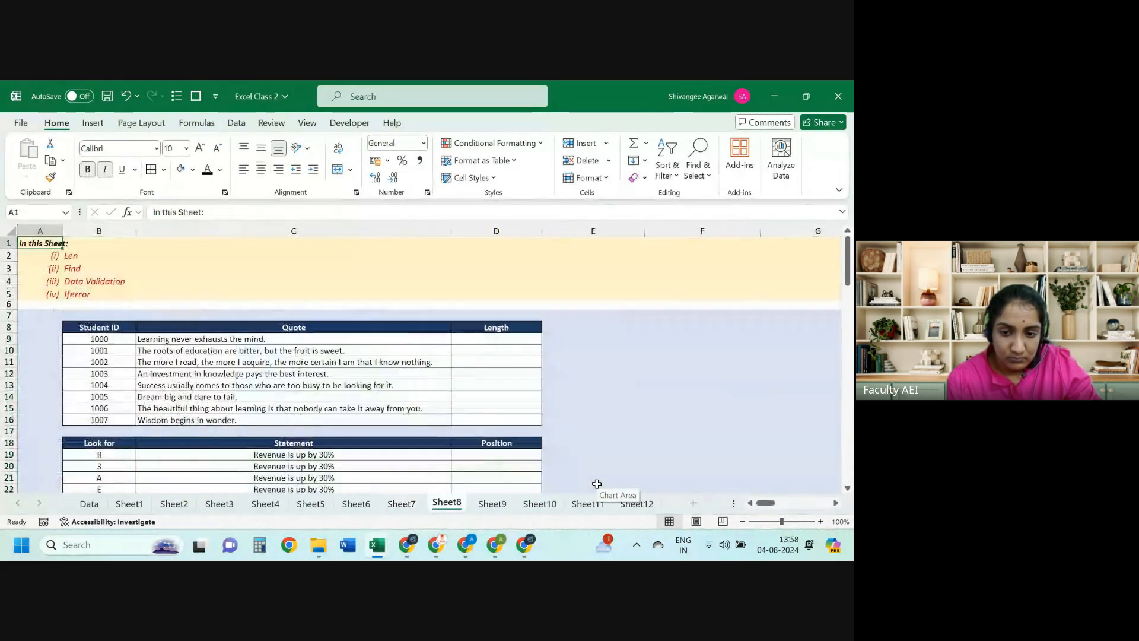
key(ctrl+Page_Up)
key(ctrl+Page_Down)
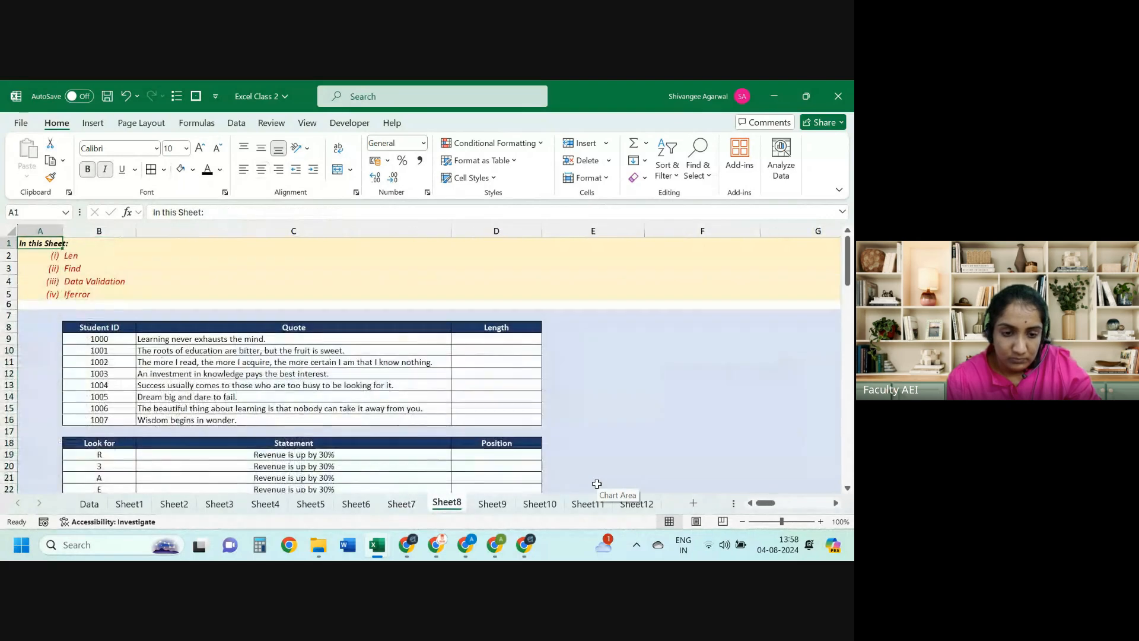
Step: Look over the quotes table and go to D9 under the Length header
key(Down)
key(Down)
key(Down)
key(Down)
key(Down)
key(Down)
key(Down)
key(Down)
key(Down)
key(Down)
key(Down)
key(Down)
key(Down)
key(Down)
key(Down)
key(Down)
key(Down)
key(Down)
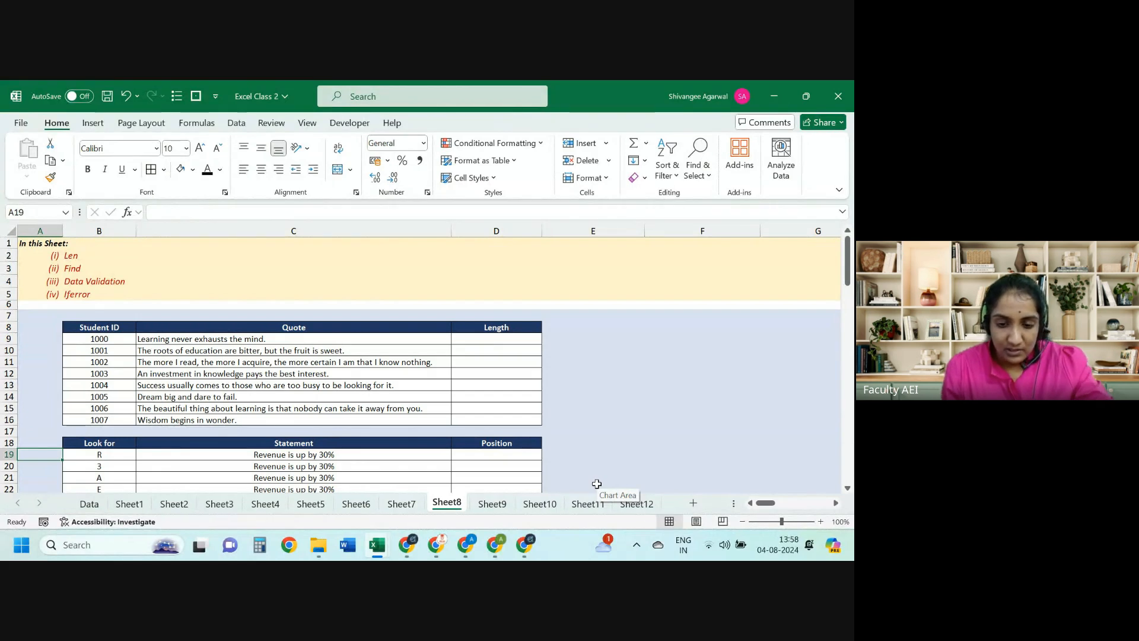
key(Right)
key(Right)
key(Up)
key(Up)
key(Up)
key(Up)
key(Up)
key(Up)
key(Up)
key(Up)
key(Up)
key(Up)
key(Up)
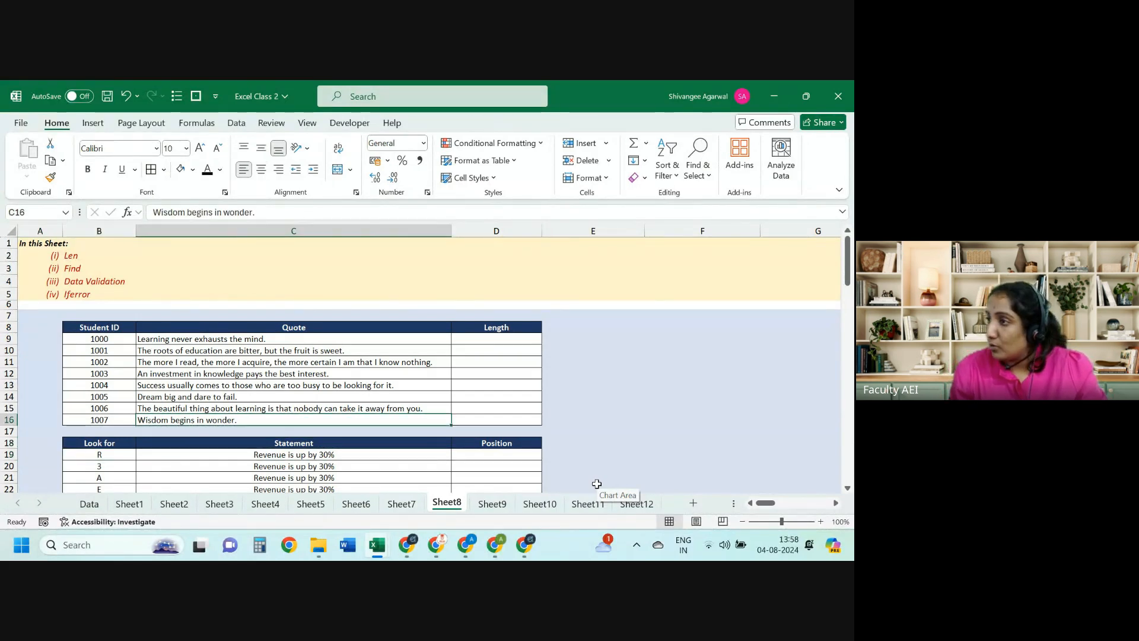
key(Up)
key(Up)
key(Up)
key(Up)
key(Up)
key(Up)
key(Up)
key(Down)
key(Down)
key(Down)
key(Down)
key(Down)
key(Down)
key(Down)
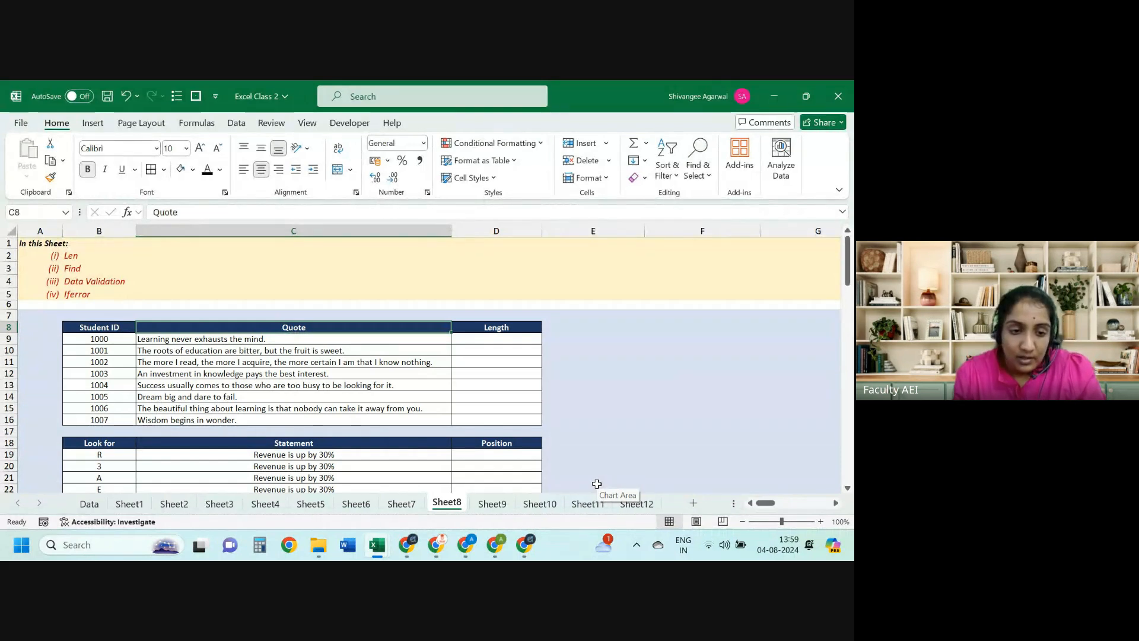
key(Right)
key(Down)
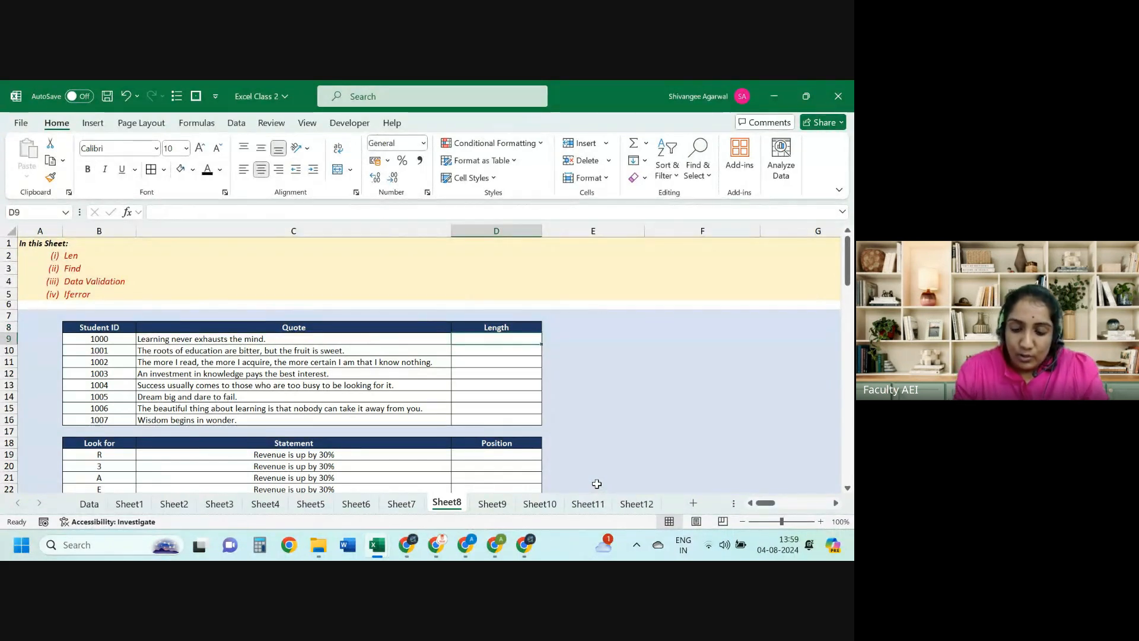
Step: Enter =LEN(C9) in D9 and fill it down through D16
text(=le)
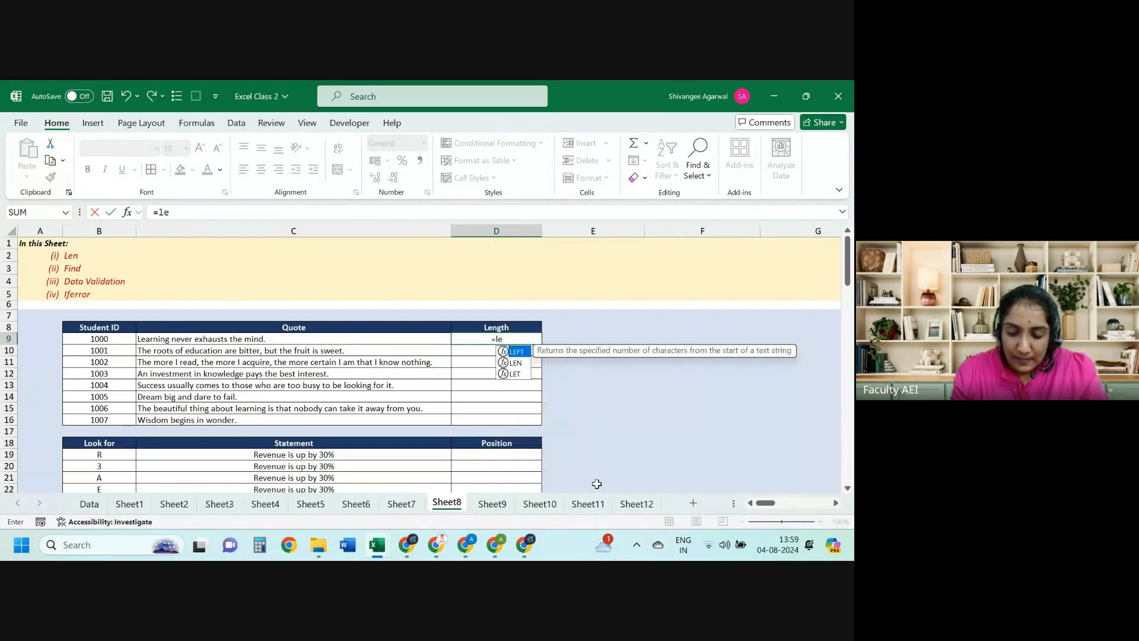
text(n)
key(Tab)
key(Left)
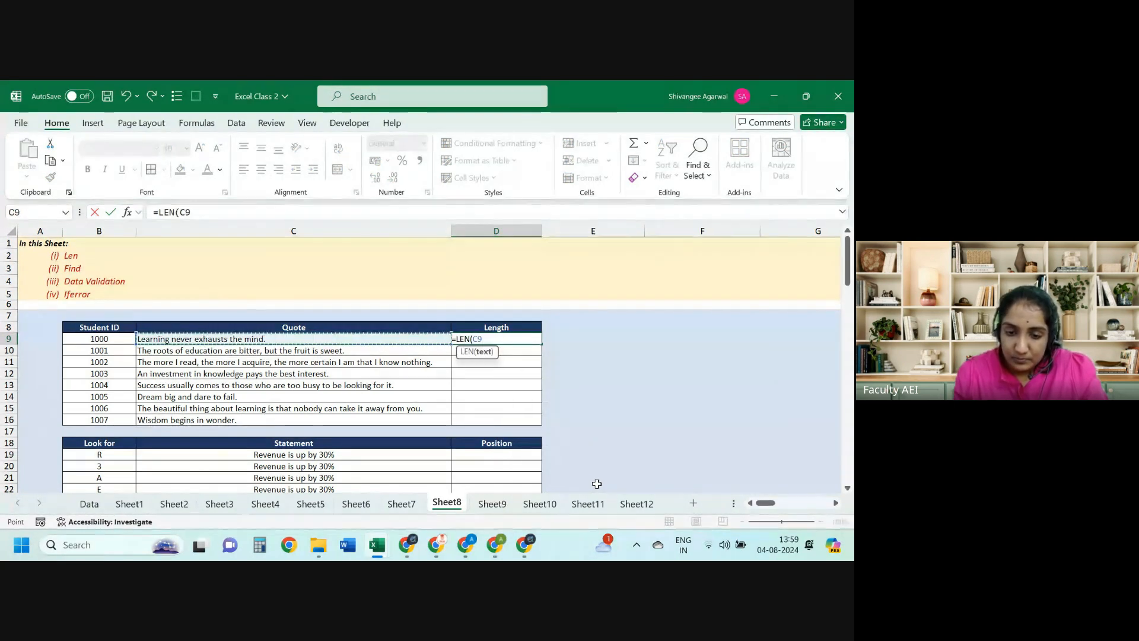
text())
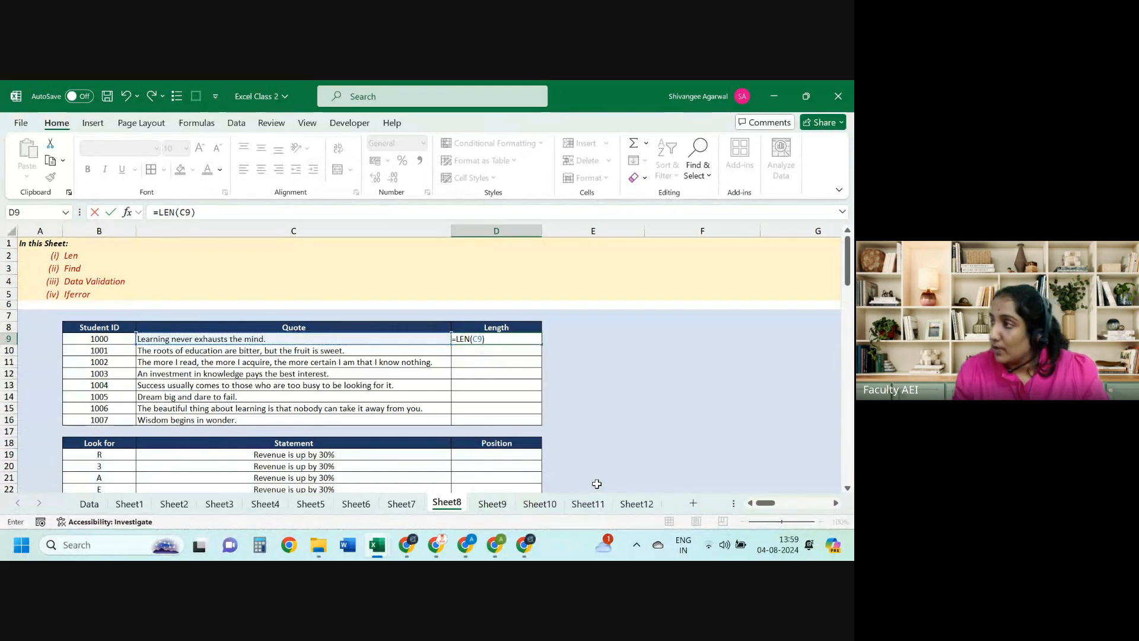
key(Return)
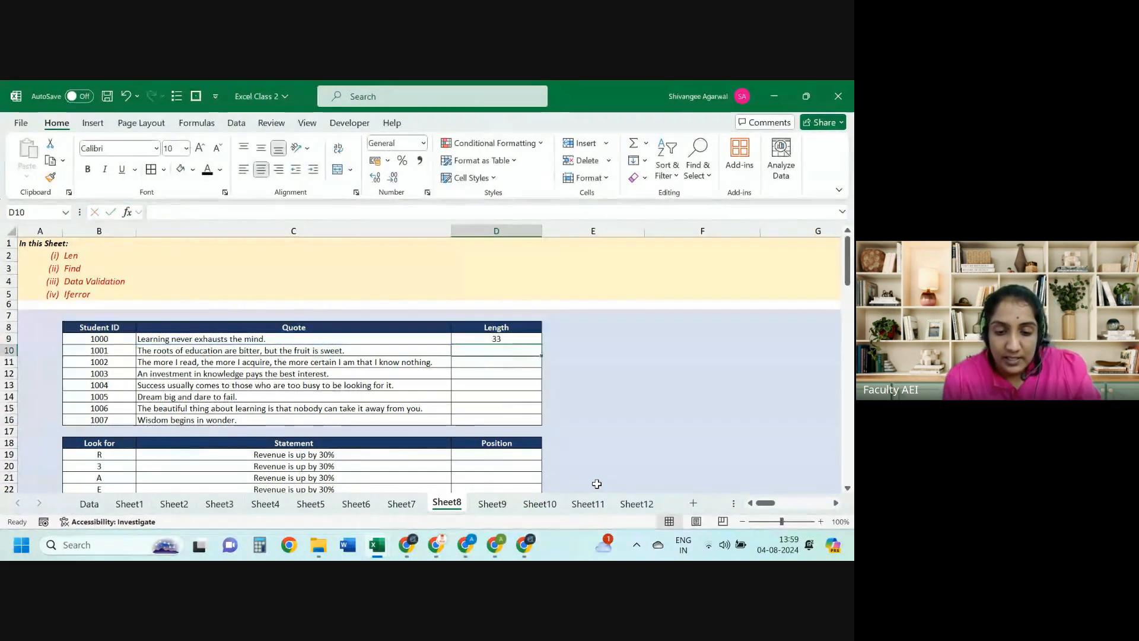
key(Left)
key(ctrl+Down)
key(Right)
key(ctrl+shift+Up)
key(ctrl+d)
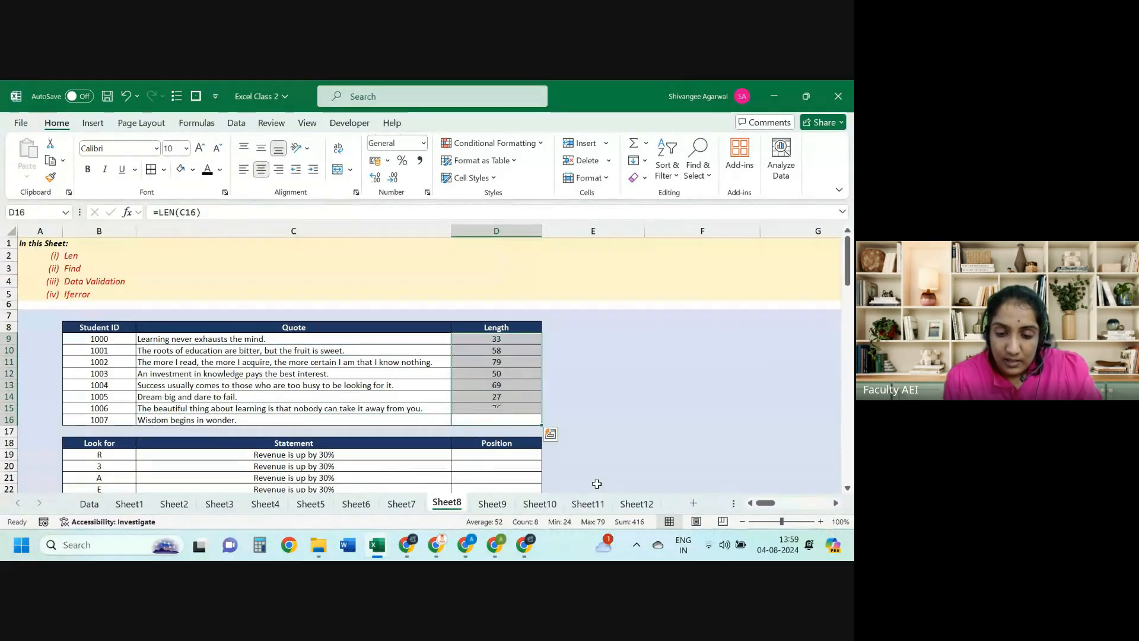
key(ctrl+shift+Down)
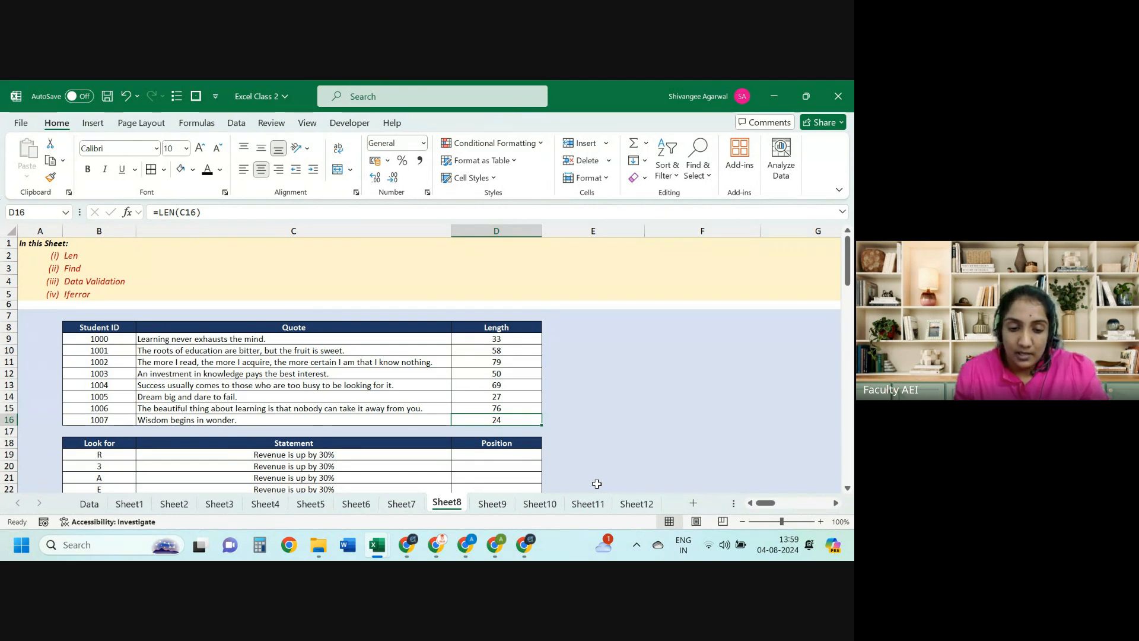
Step: Replace the last quote in C16 with 'A for App', so D16 shows length 9
key(Left)
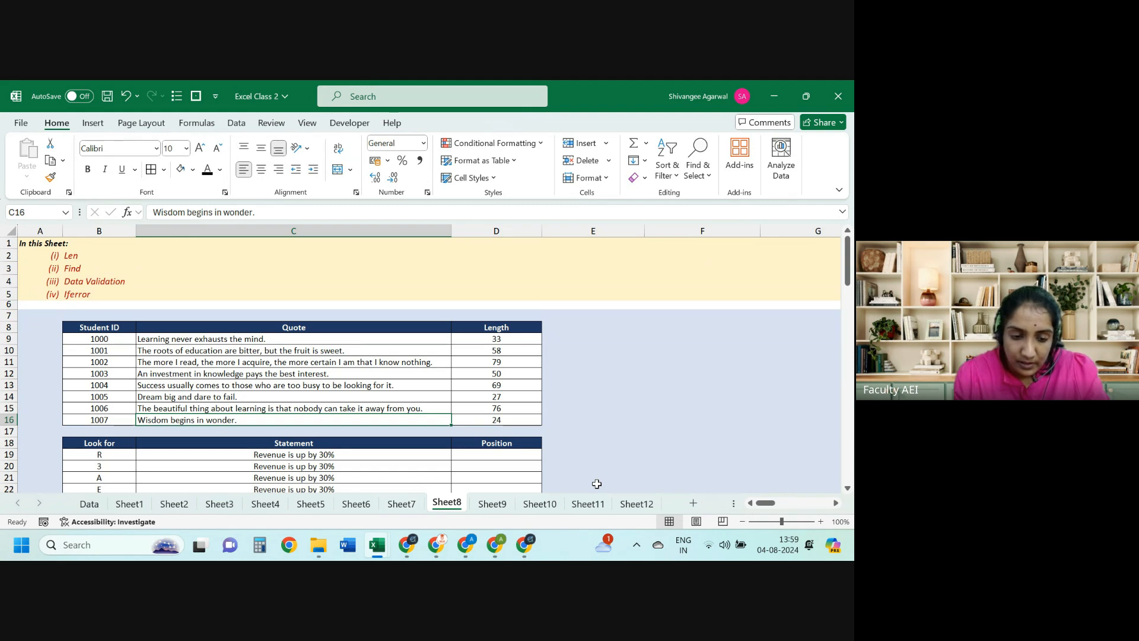
text(A)
key(BackSpace)
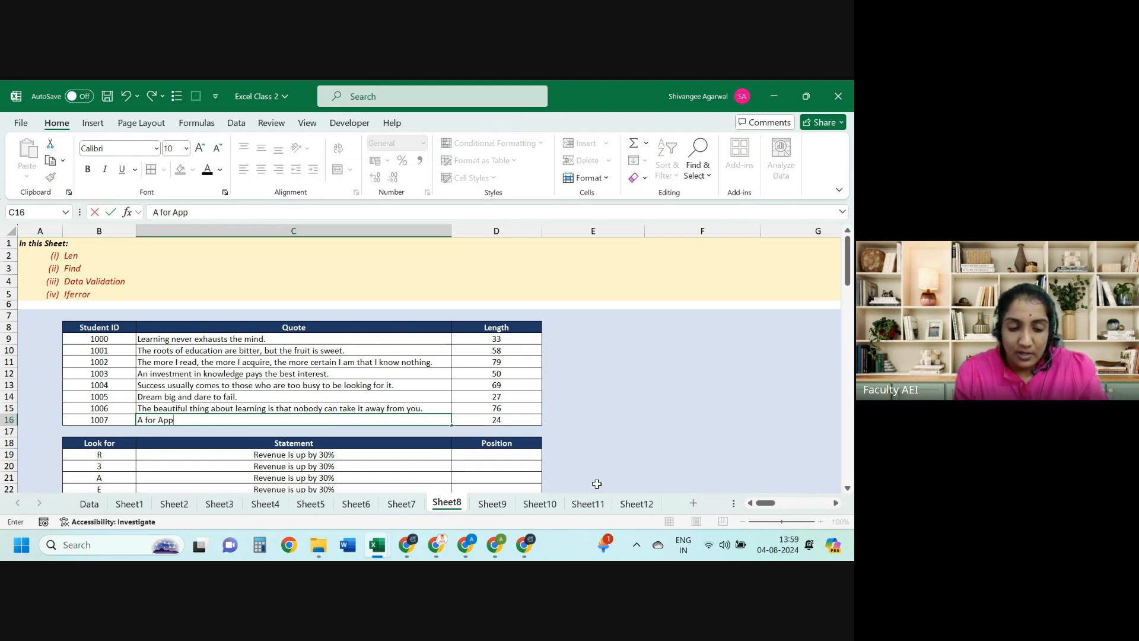
text(for App)
key(ctrl+Return)
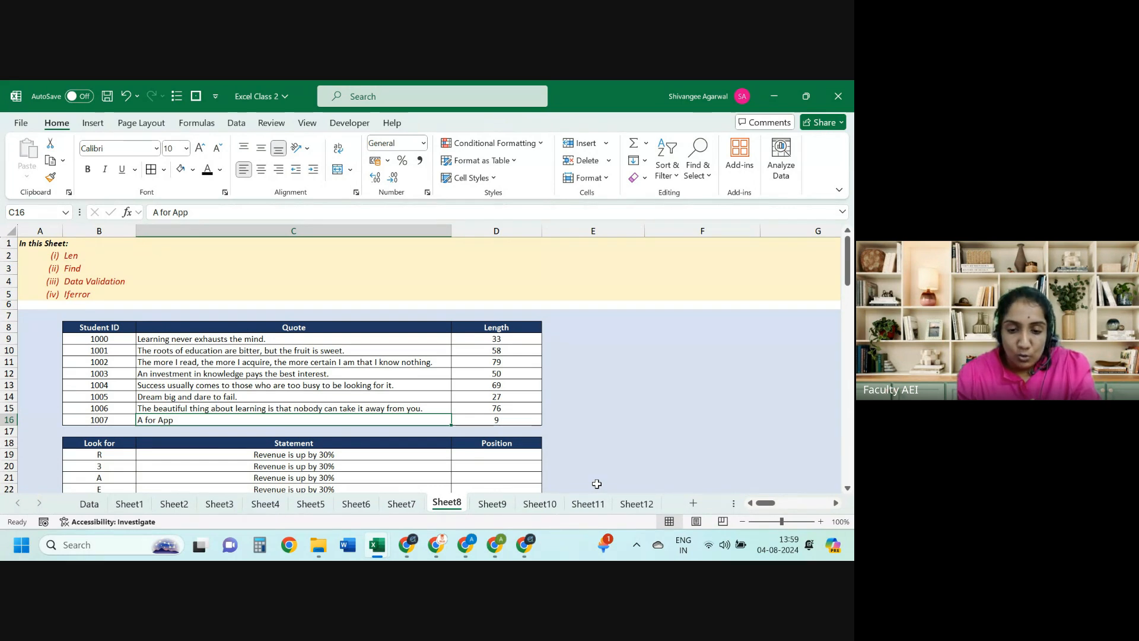
key(Right)
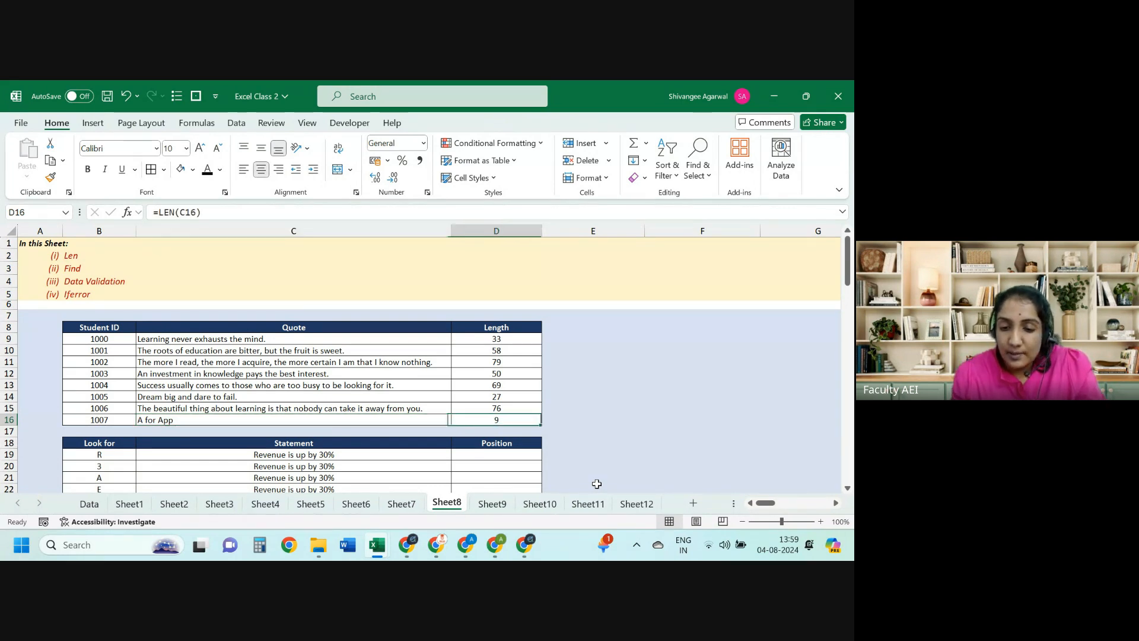
key(ctrl+Up)
key(Right)
key(Down)
key(Right)
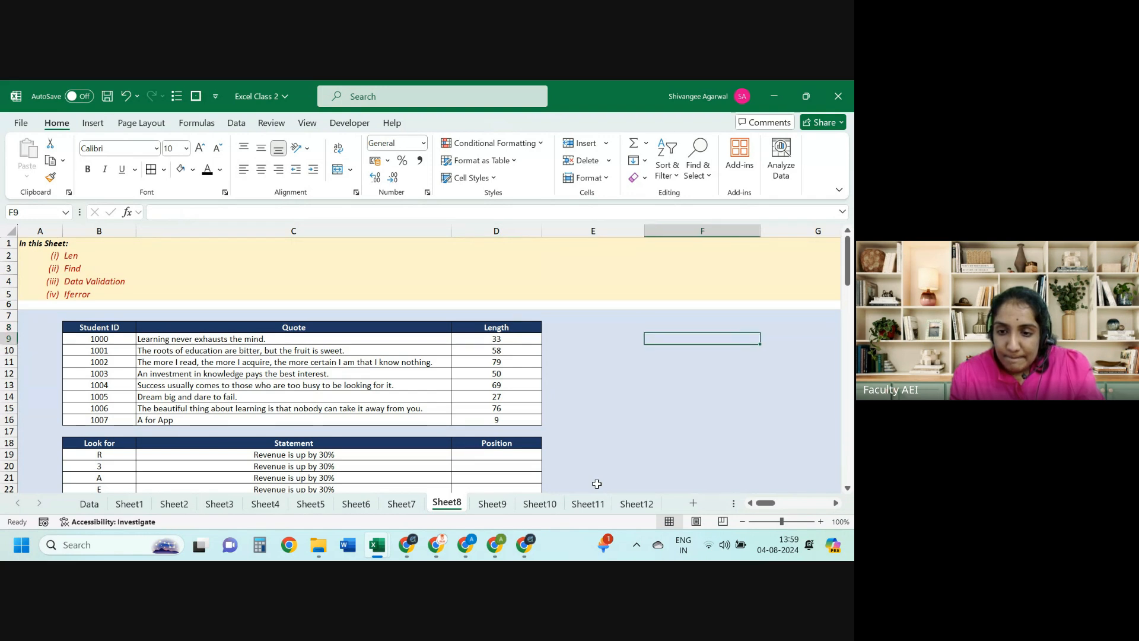
Step: Type the codes Abcd-123-a, Abc-452-c and 123-345-d into F9, F10 and F11
scroll(596, 483, right, 1)
text(A)
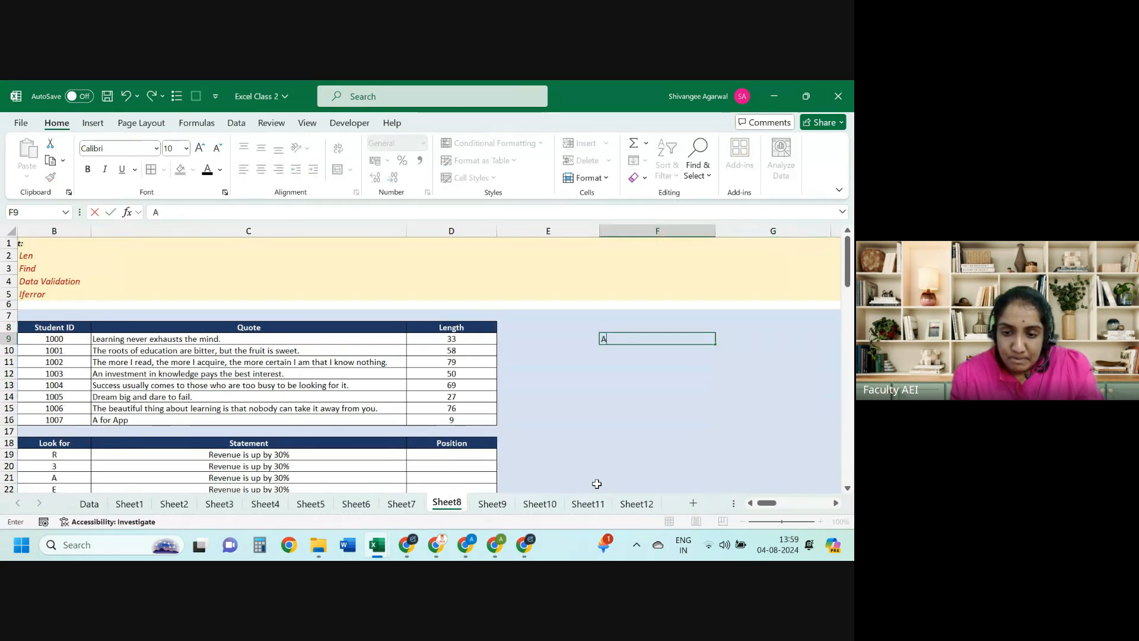
text(bcd-)
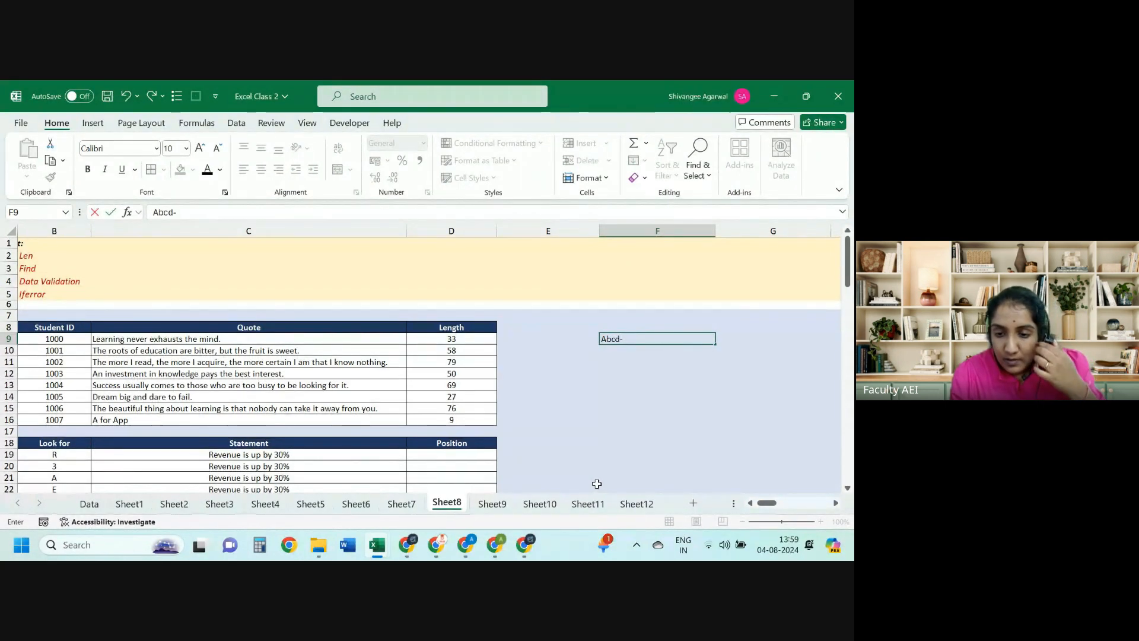
text(123)
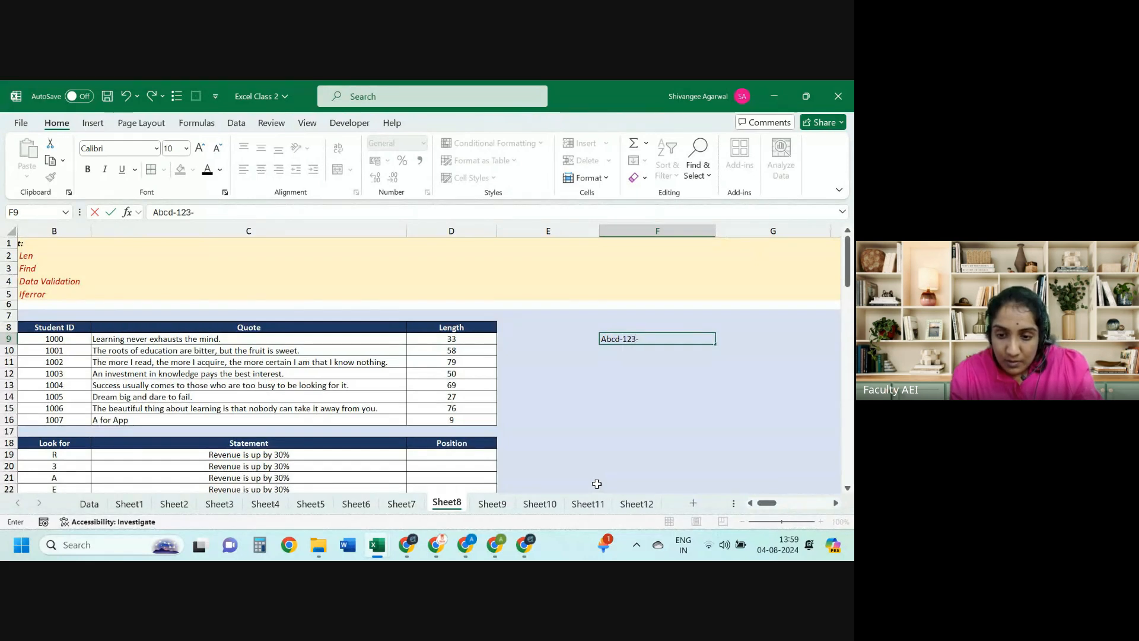
text(-a)
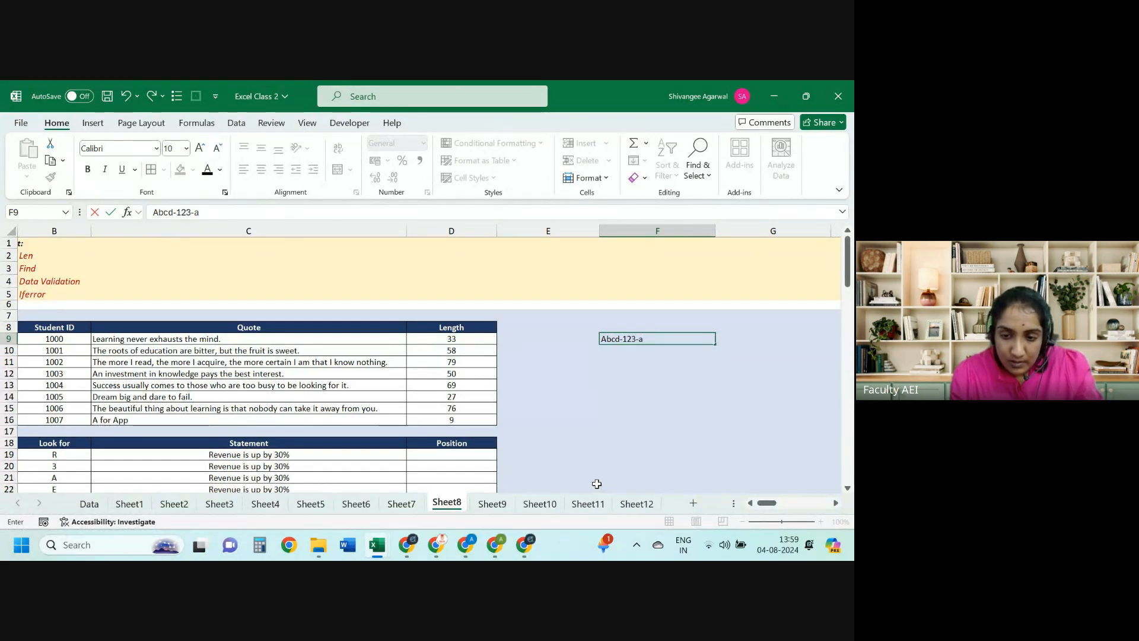
key(Return)
text(A)
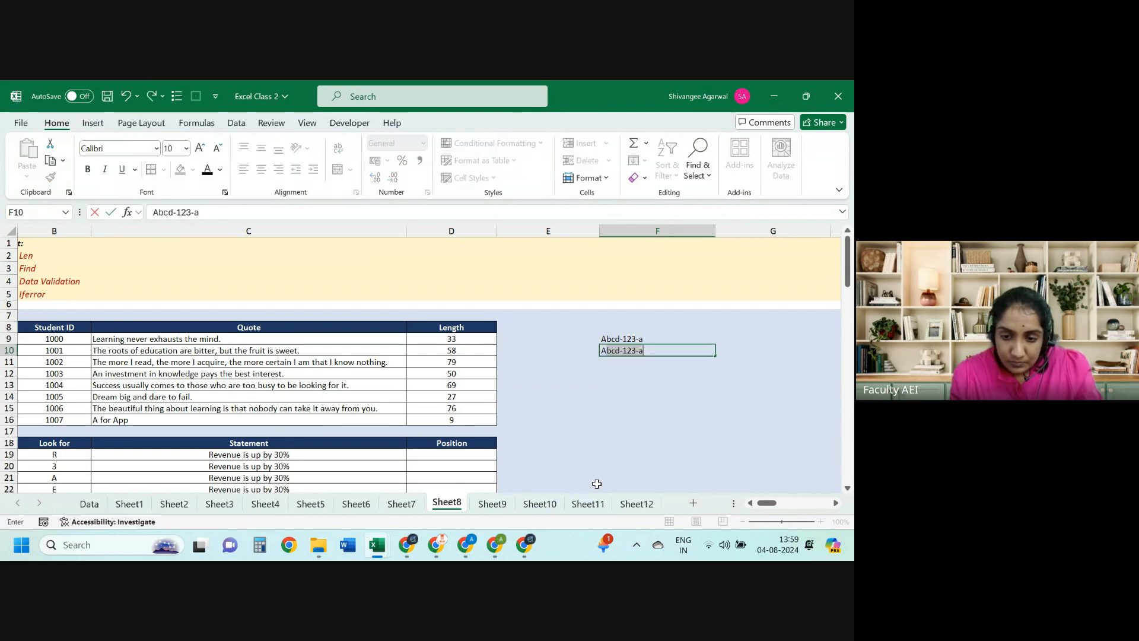
text(bc-)
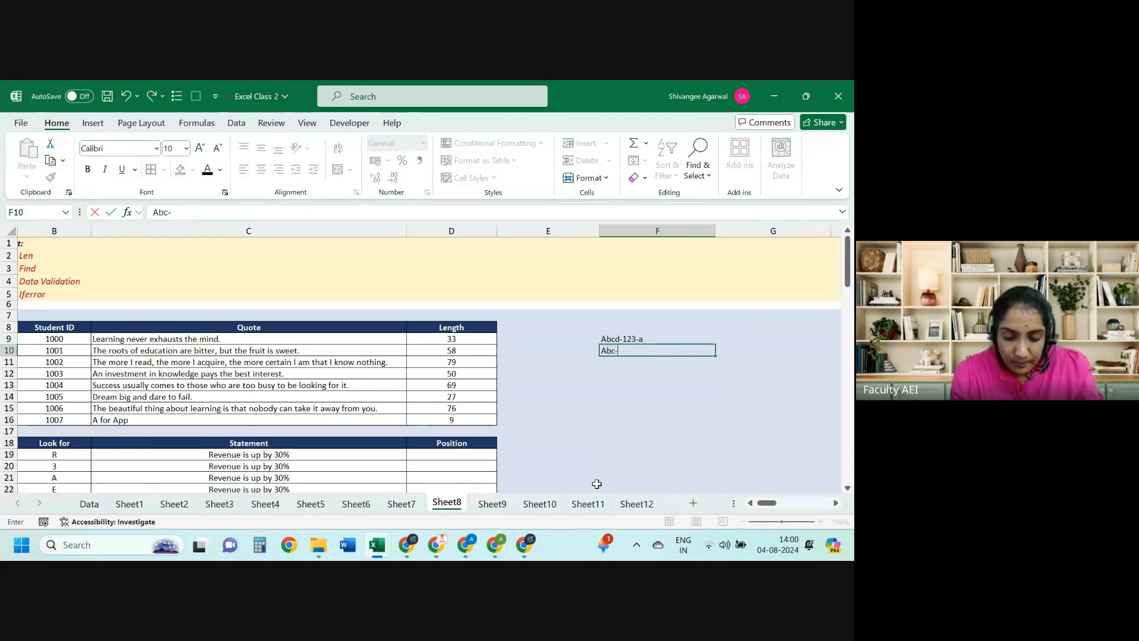
text(452)
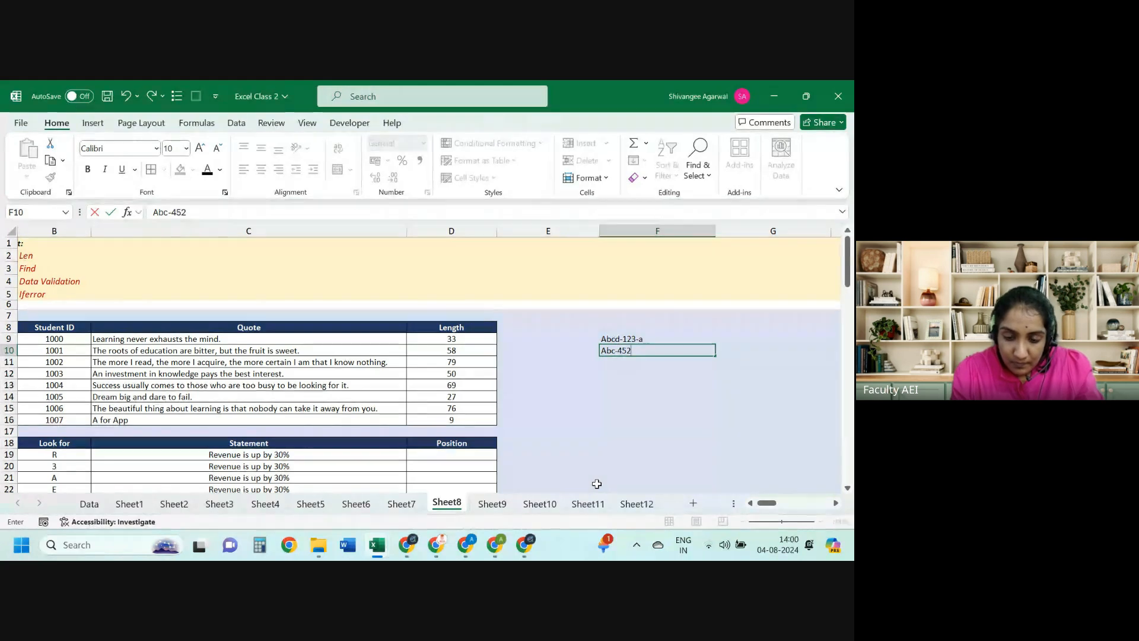
text(-c)
key(Return)
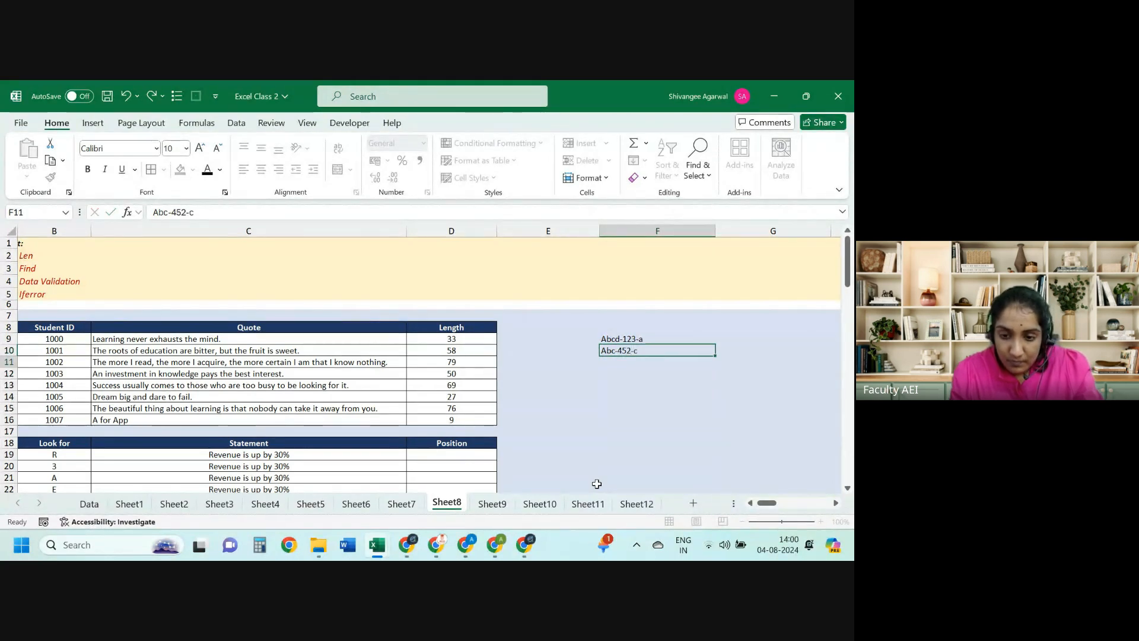
text(123)
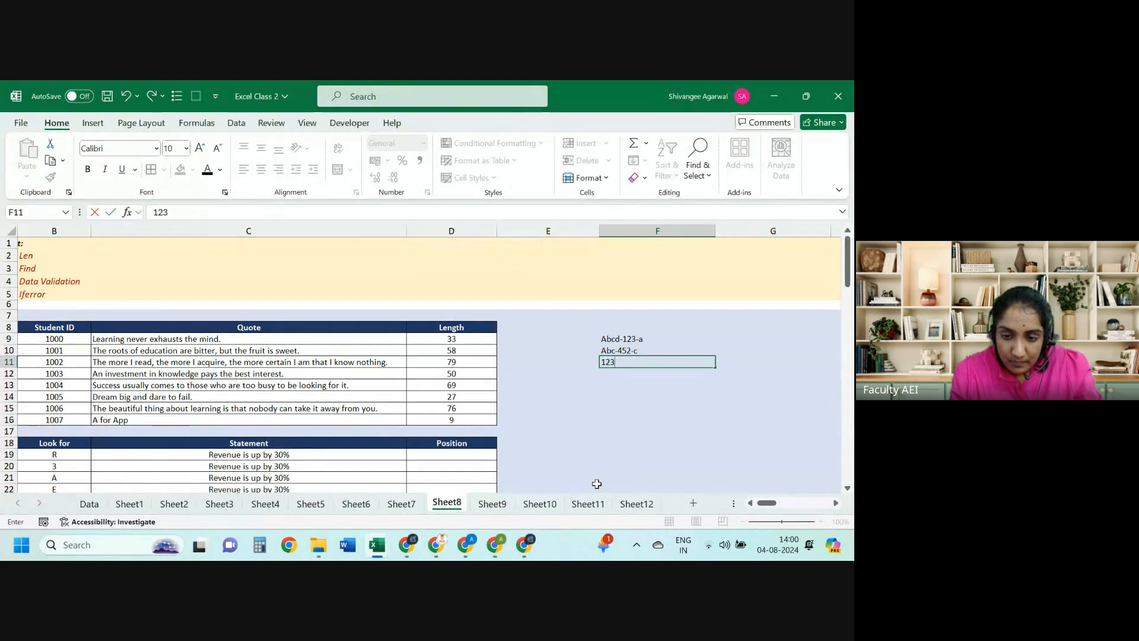
text(-)
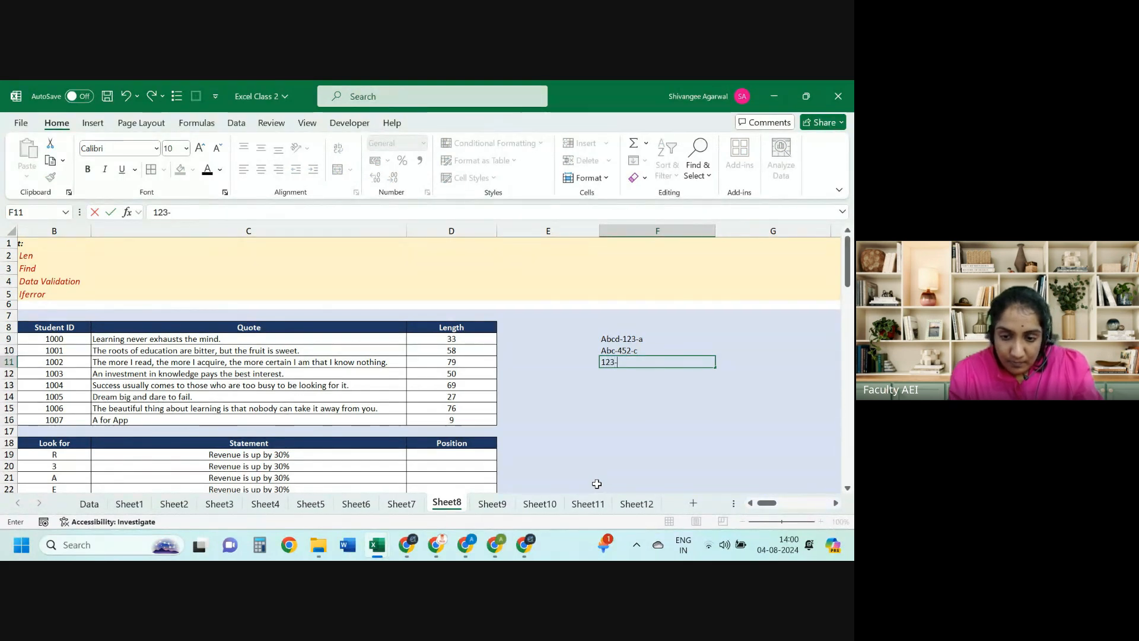
text(345)
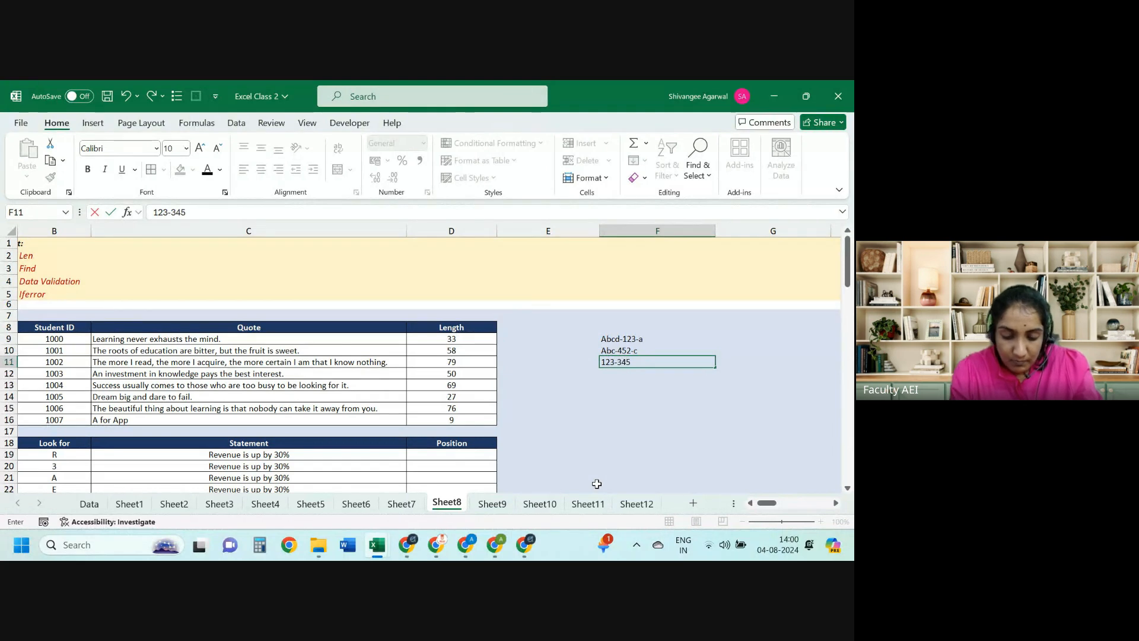
text(-d)
key(Return)
key(Right)
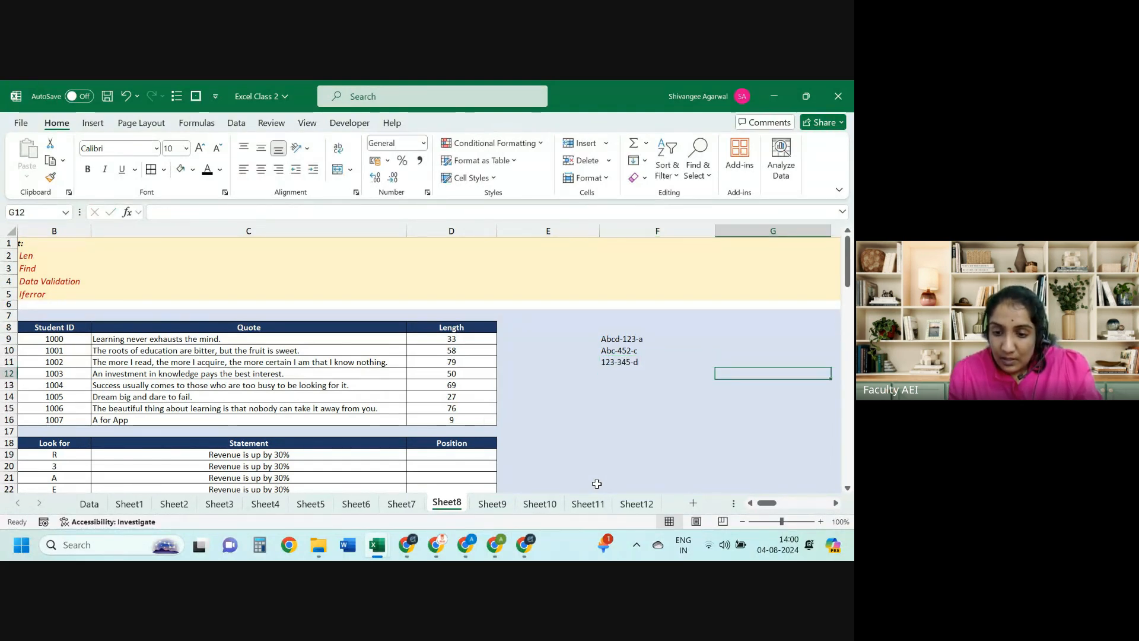
scroll(596, 483, right, 1)
Step: Review the three codes in F9:F11 to locate their middle numbers
key(Left)
key(Up)
key(Up)
key(Up)
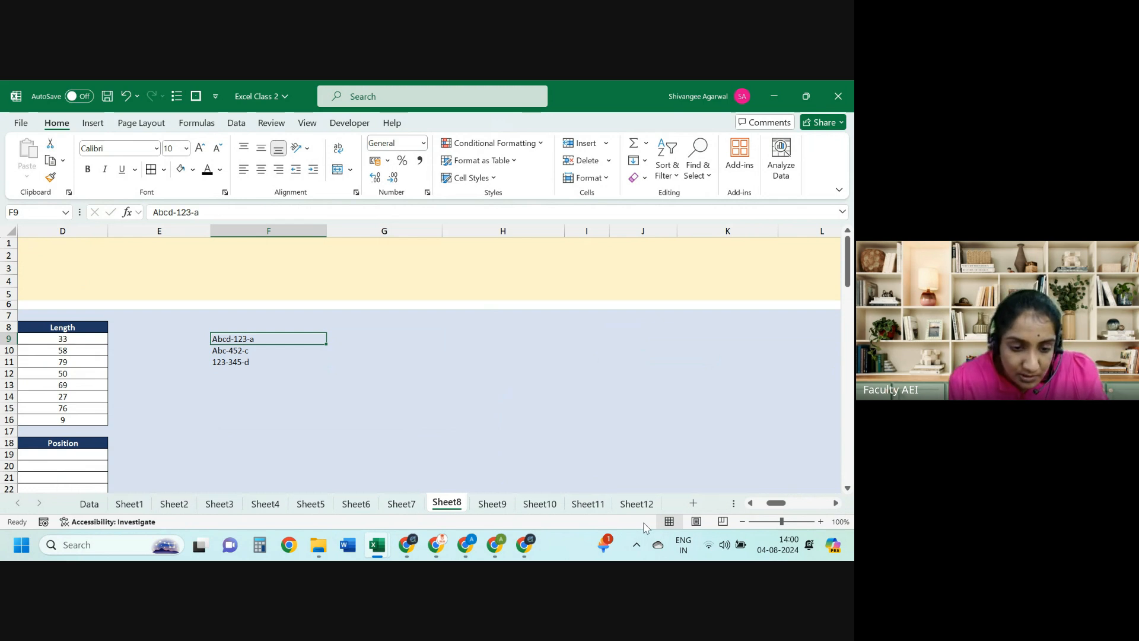
key(Down)
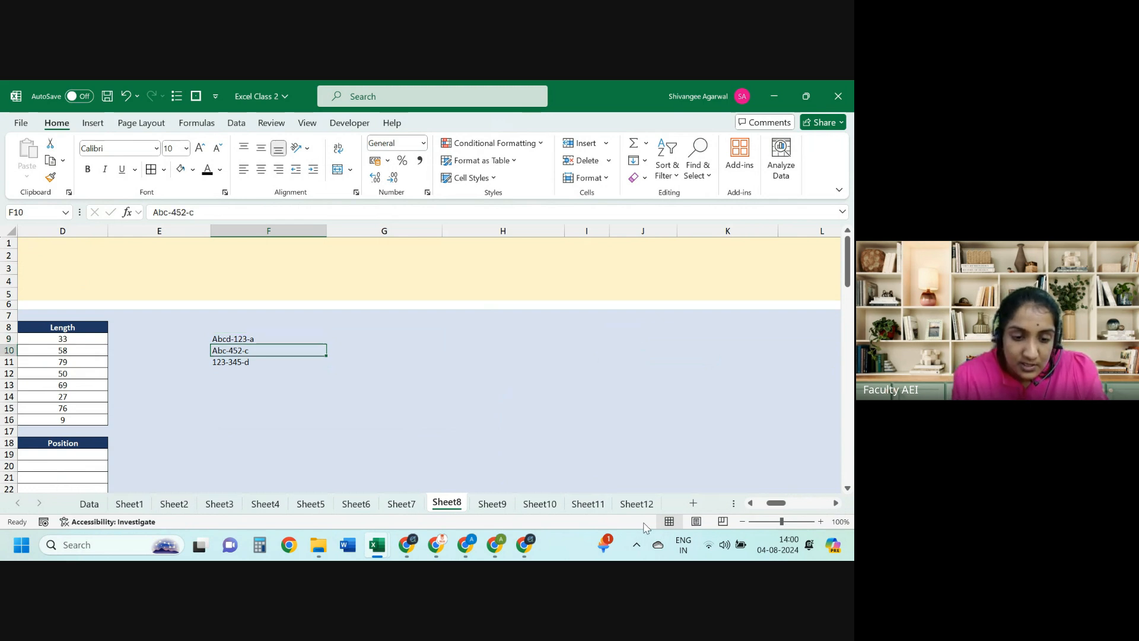
key(Down)
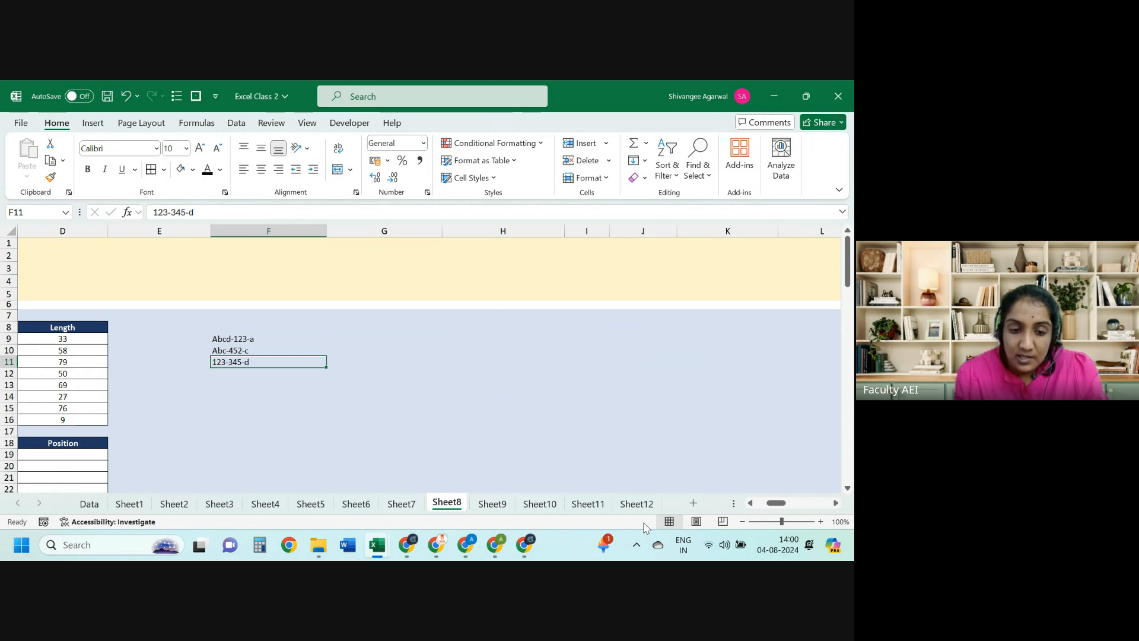
key(Up)
key(Up)
key(Right)
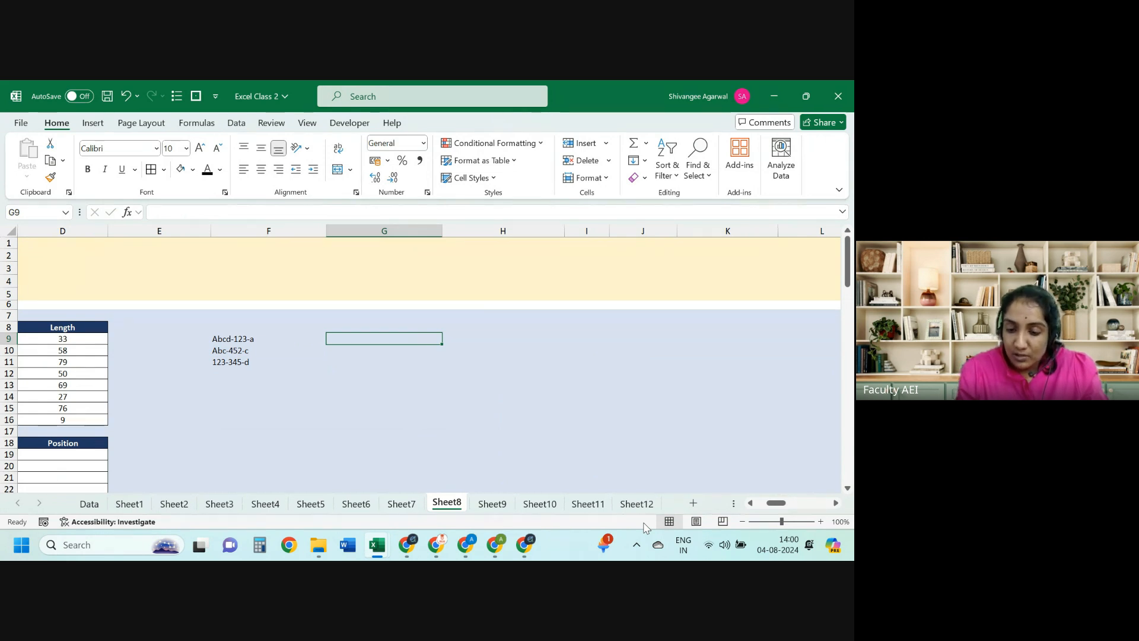
Step: Enter =MID(F9,6,3) in G9 and fill it down to G11, giving 123, 52- and 45-
text(=left()
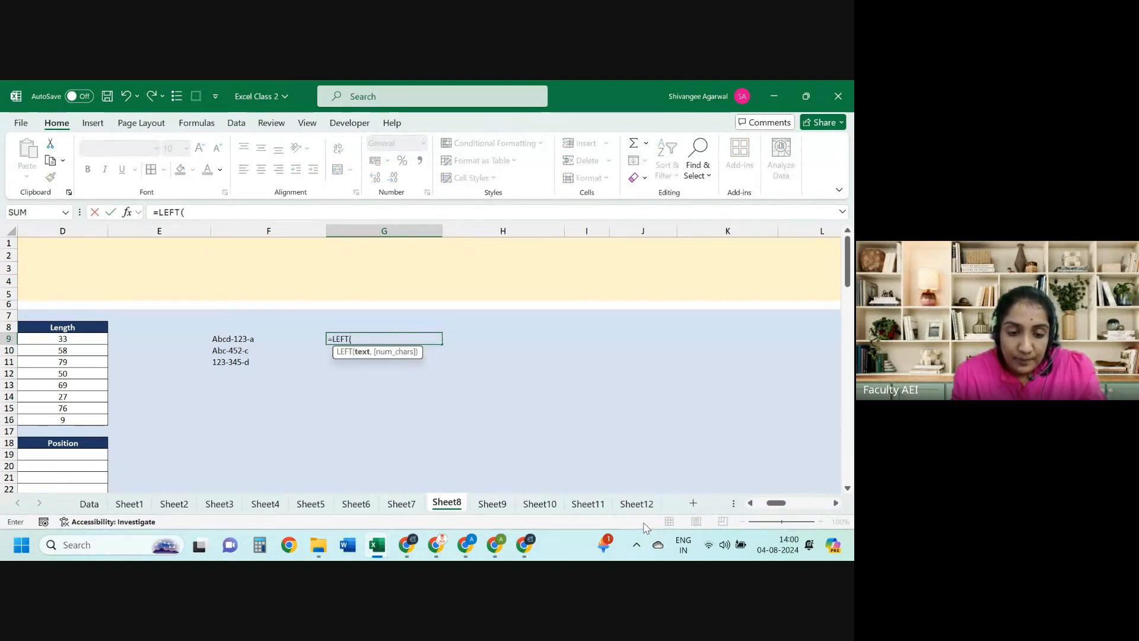
key(Escape)
text(=mi)
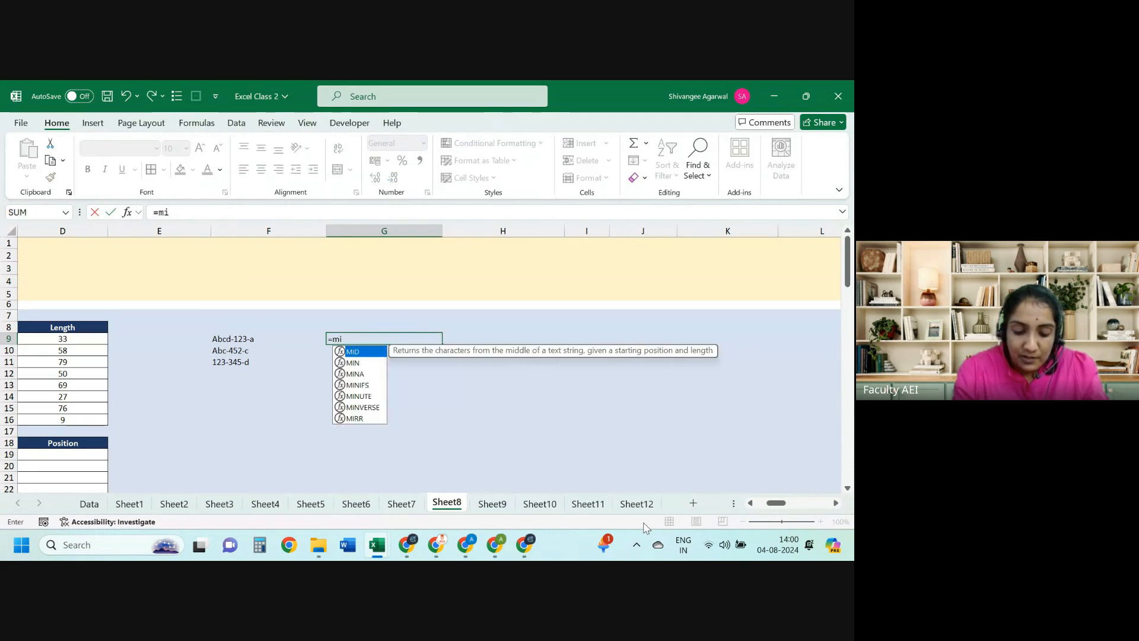
text(d()
key(Left)
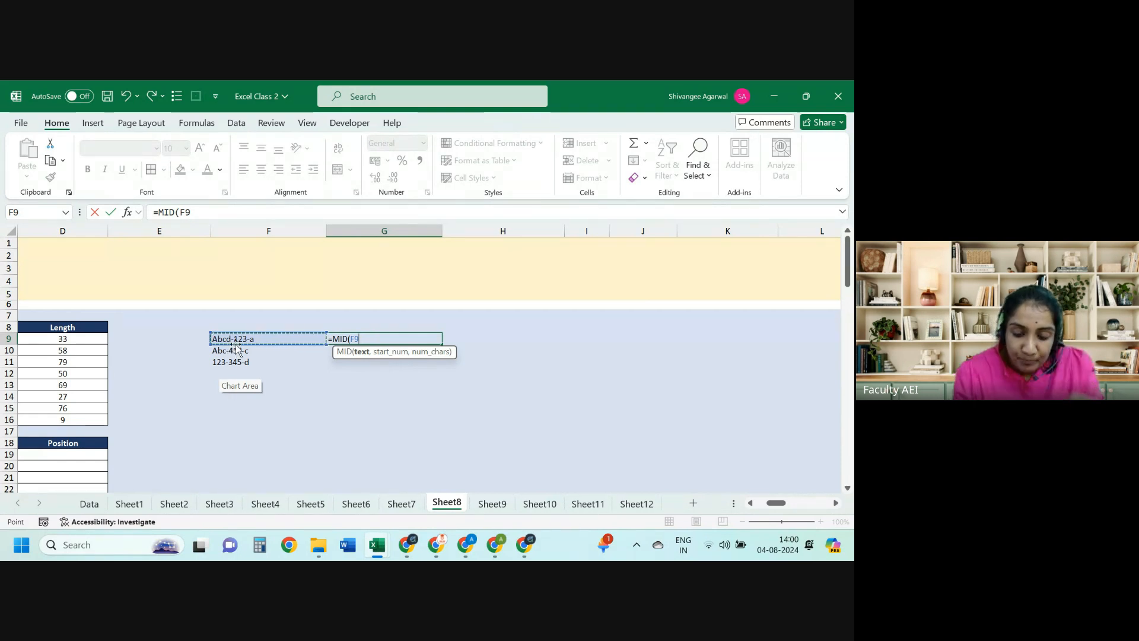
text(,6,)
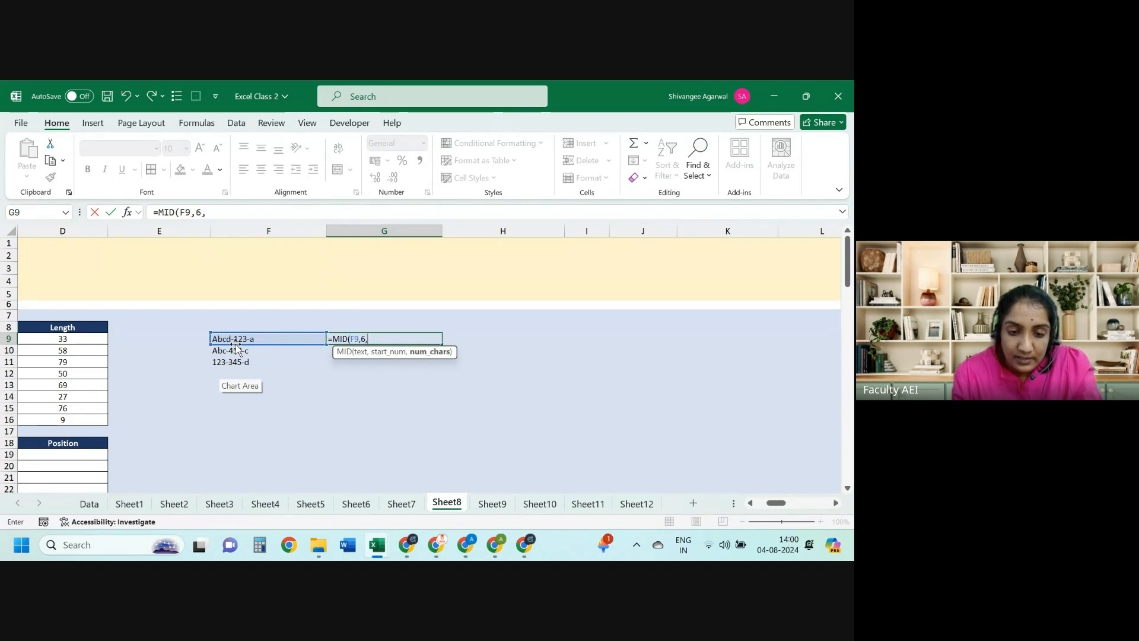
text(3))
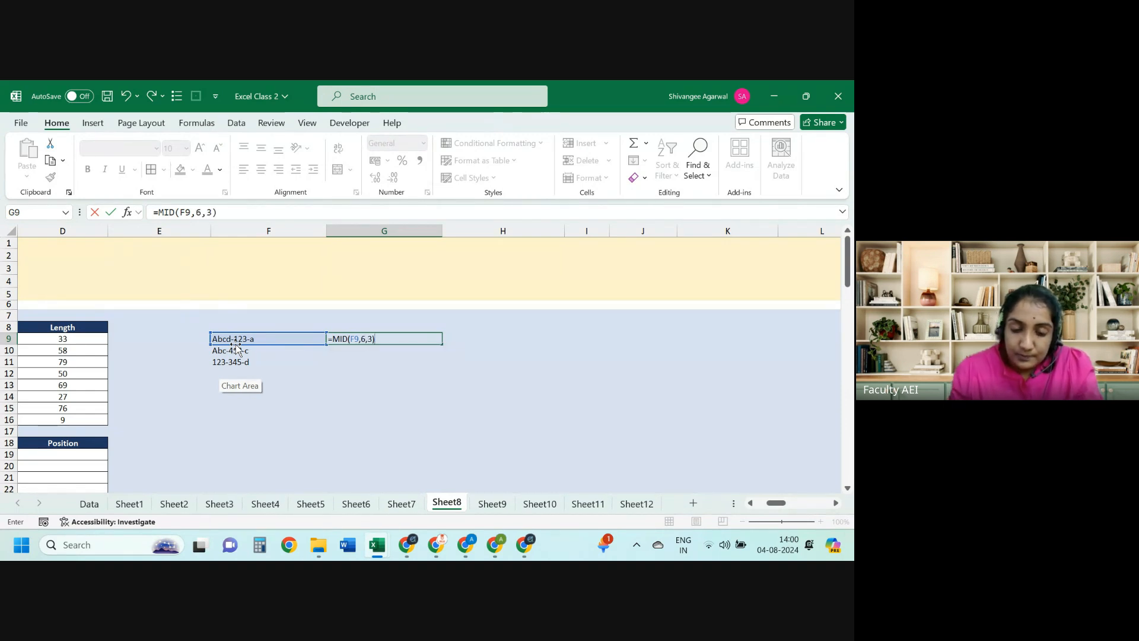
key(Return)
key(Up)
key(shift+Down)
key(shift+Down)
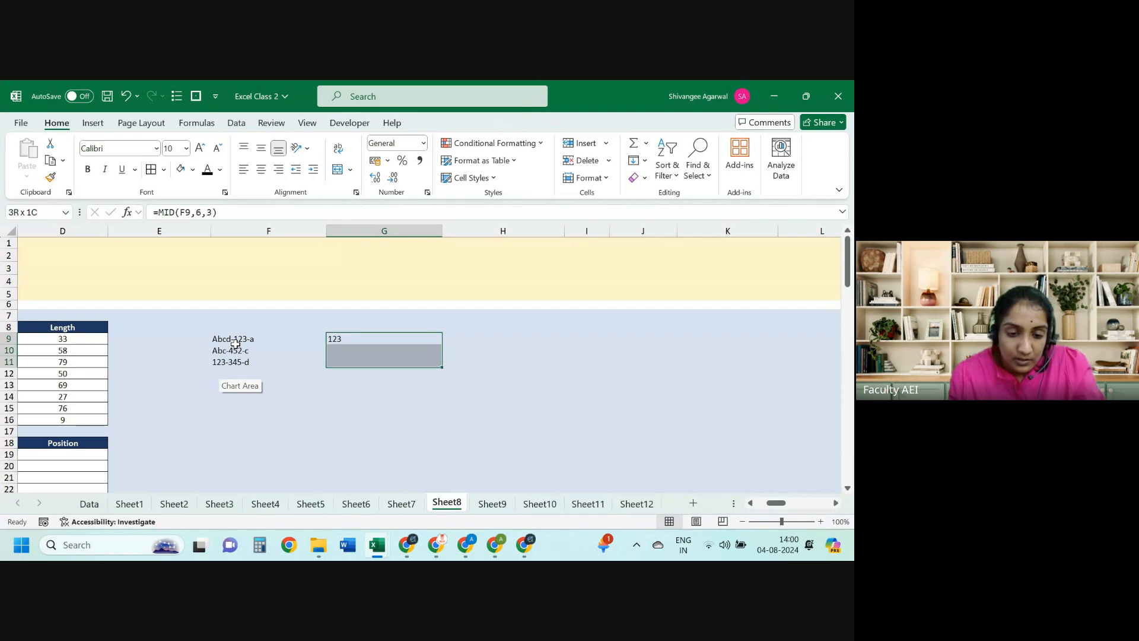
key(ctrl+d)
key(Down)
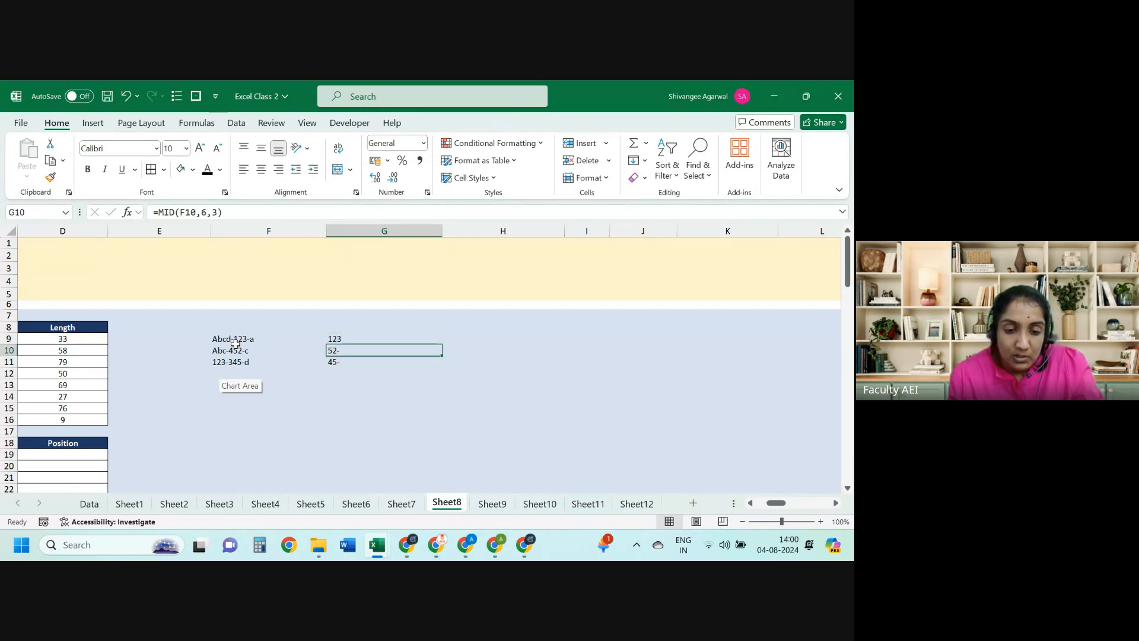
Step: Inspect the copied MID formula, try putting LEN(F9) into G9's start position, then discard it
key(F2)
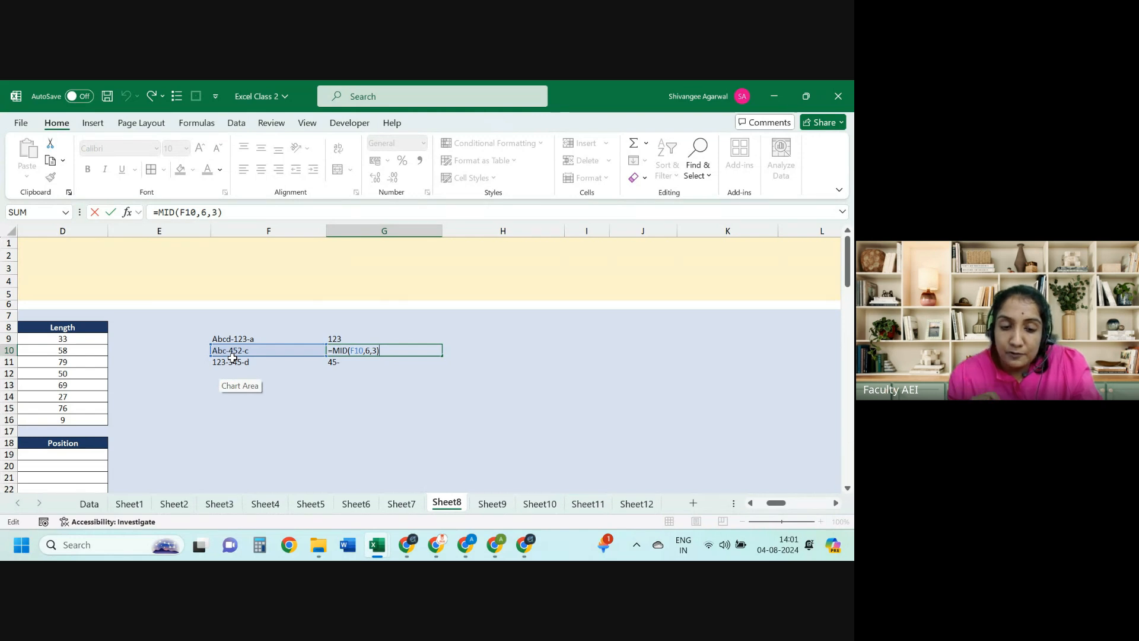
key(ctrl+Return)
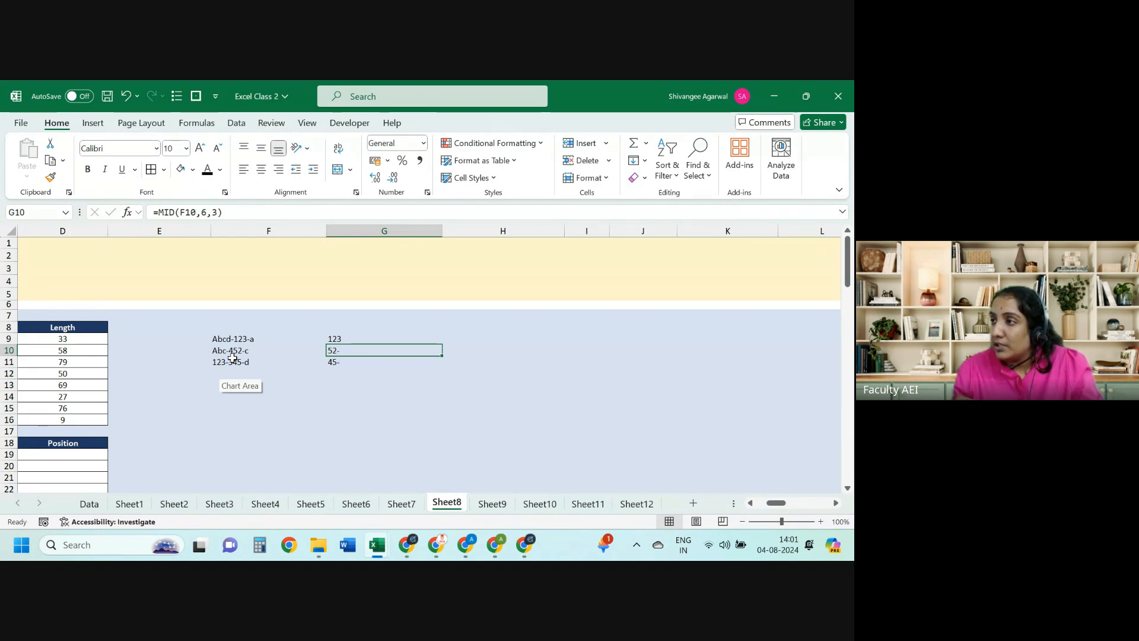
key(Up)
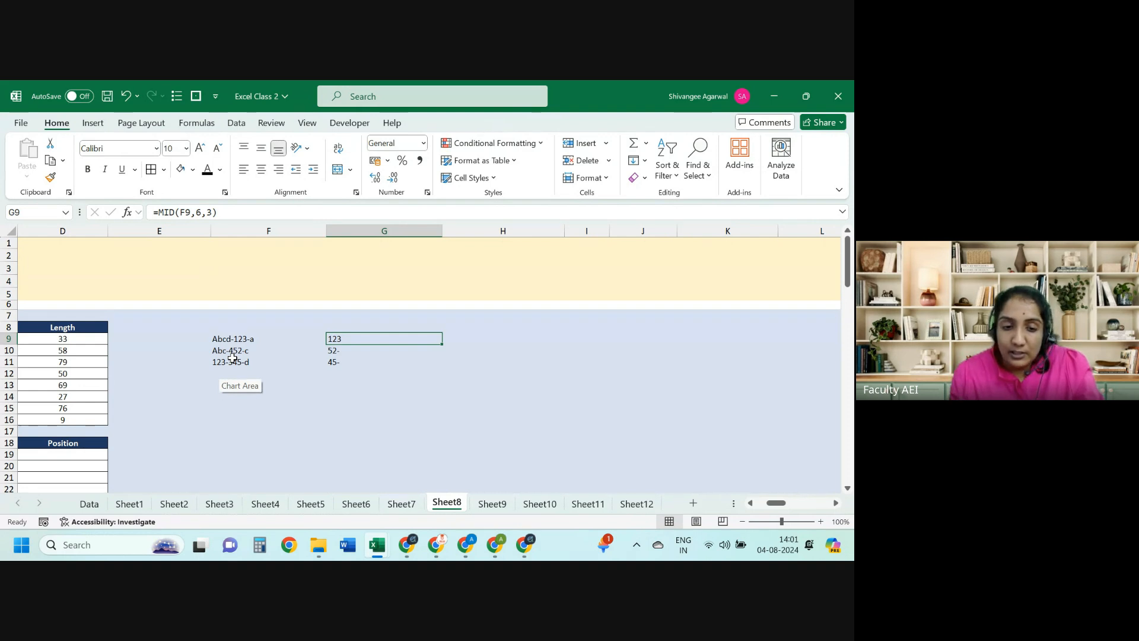
click(204, 213)
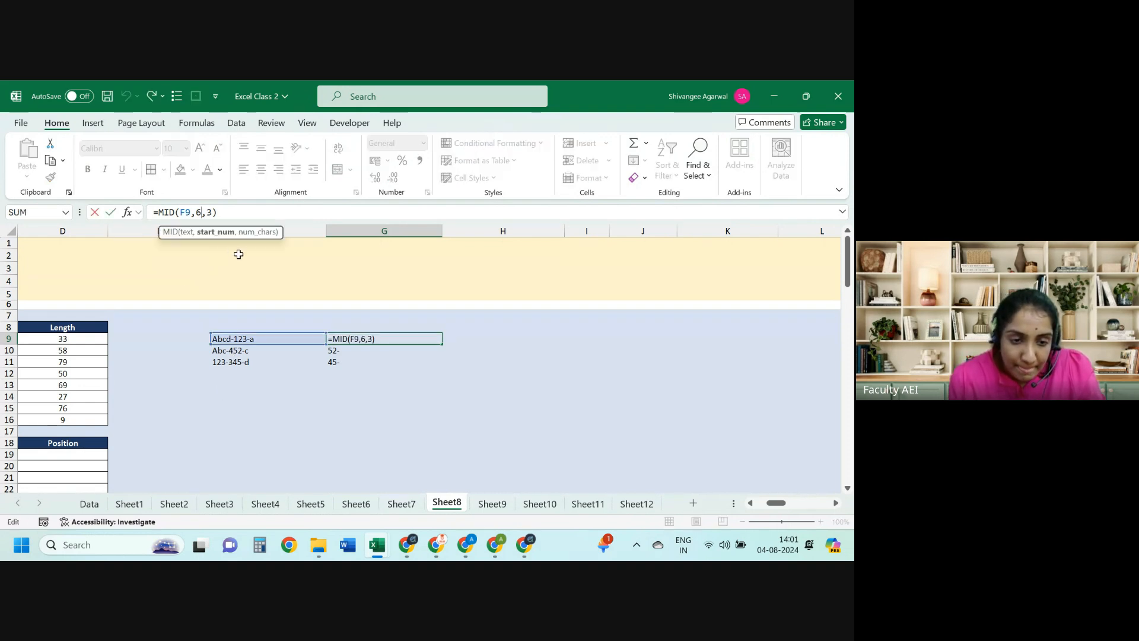
key(BackSpace)
text(l)
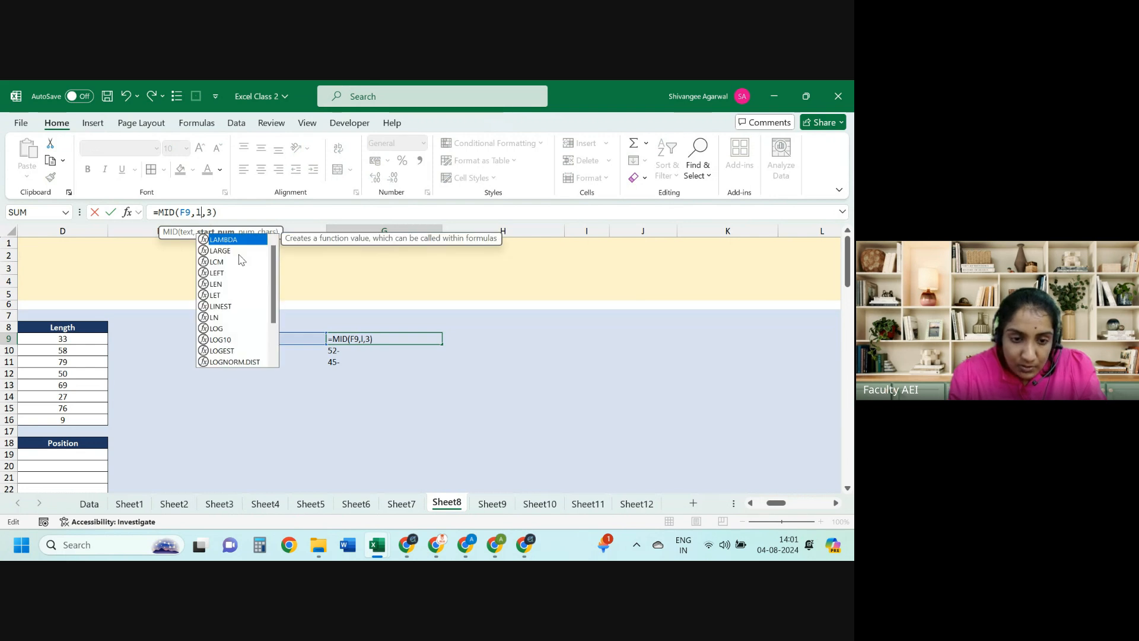
key(BackSpace)
text(le)
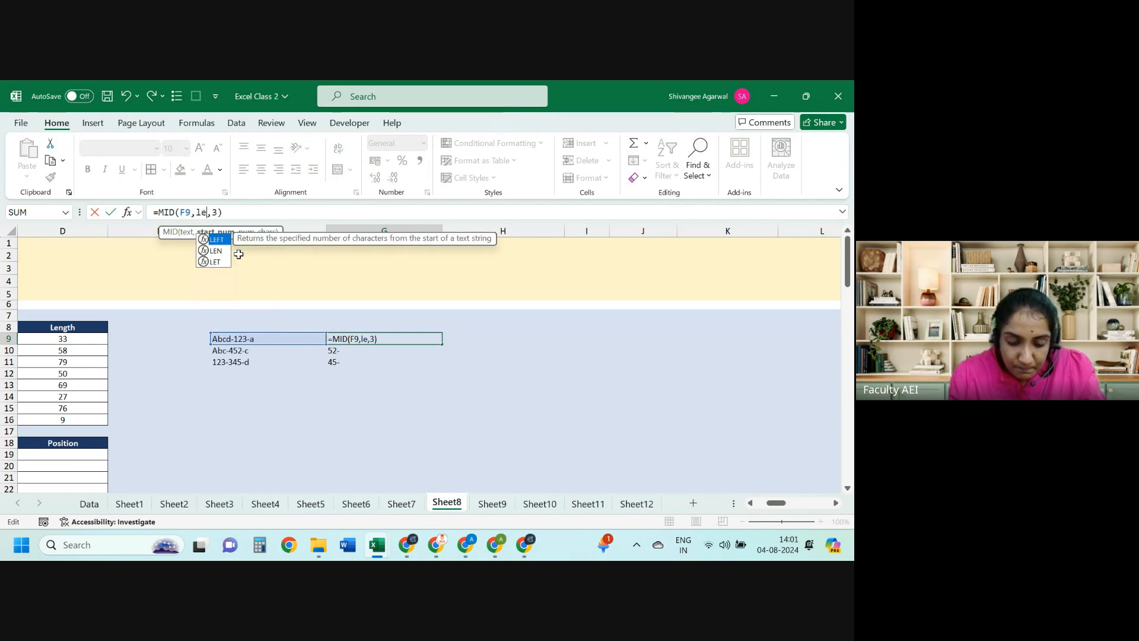
text(n)
key(Tab)
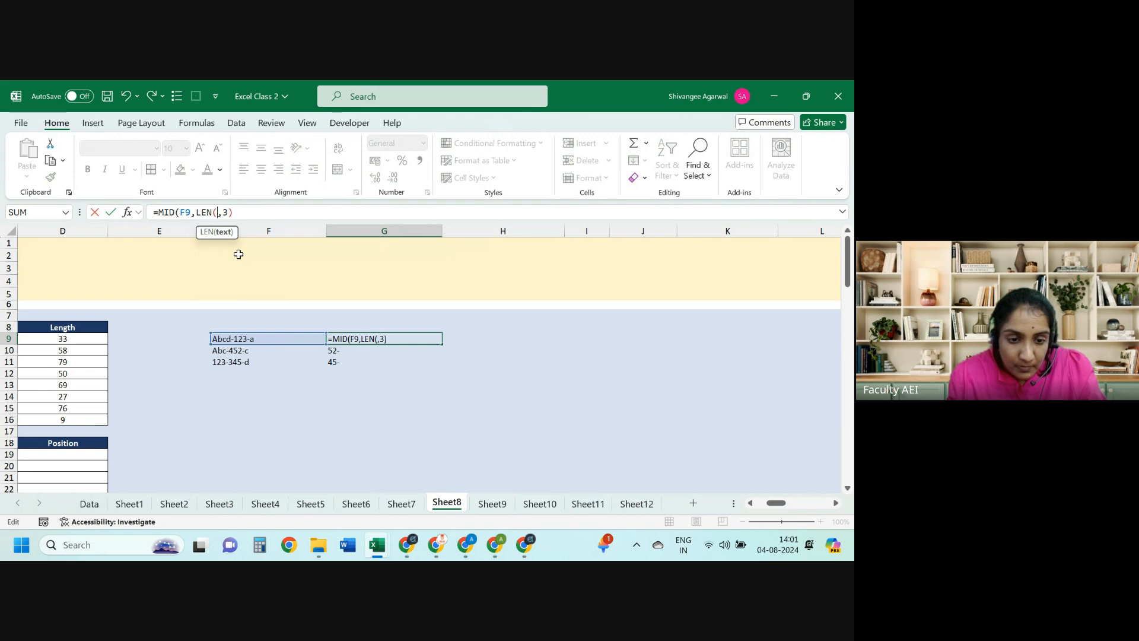
click(243, 336)
text())
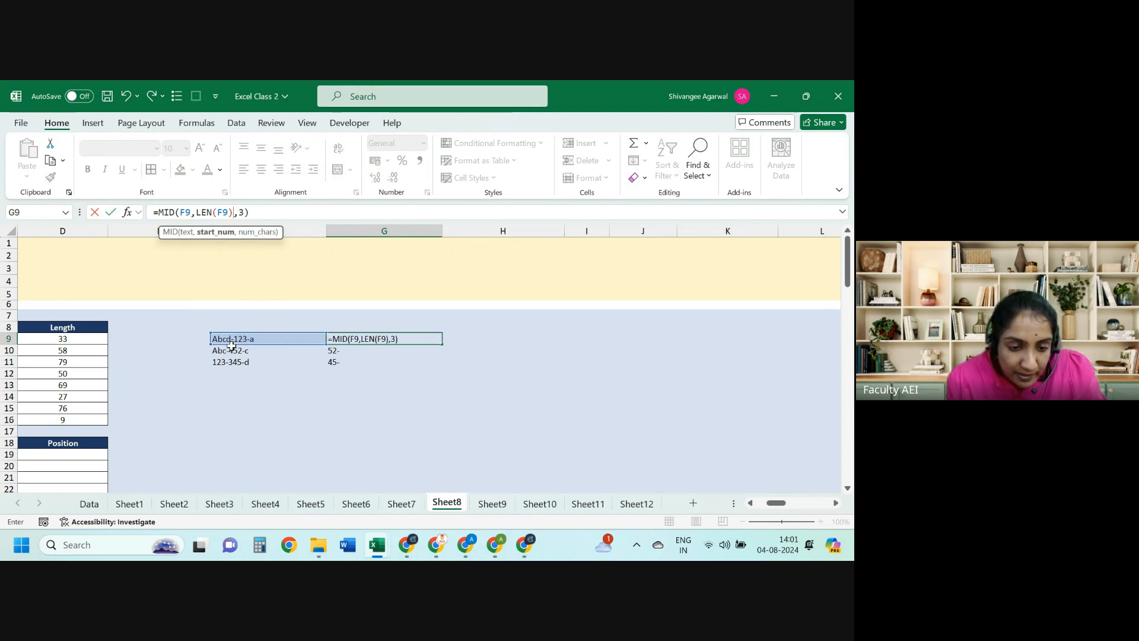
key(Escape)
Step: Enter =LEN(F9) in H9, returning 10 for the code Abcd-123-a
key(Right)
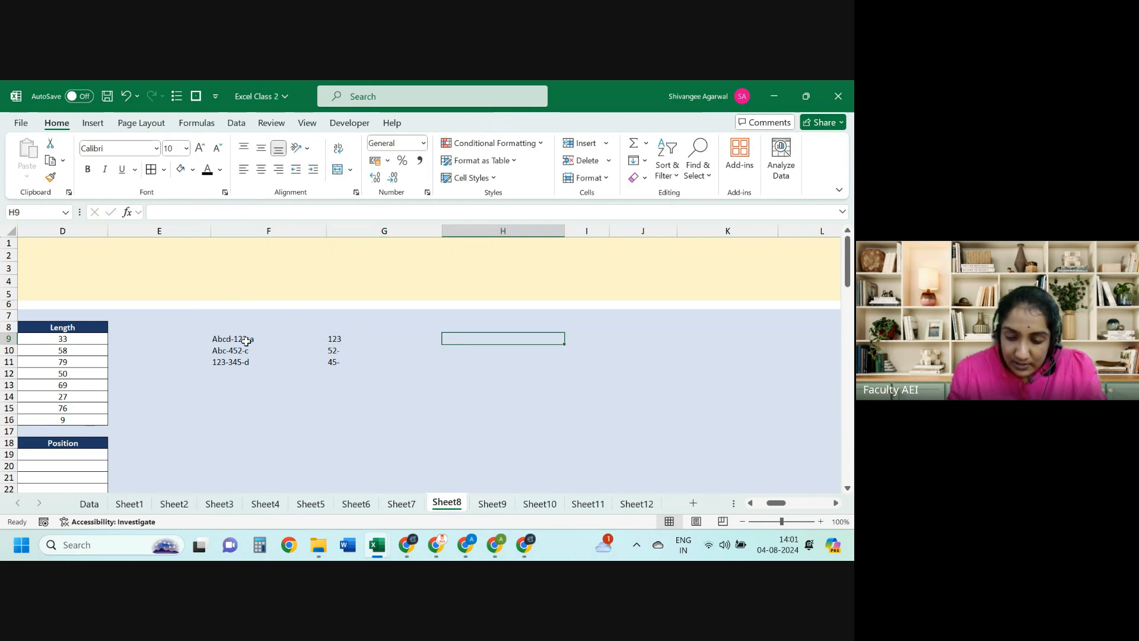
text(=len()
click(247, 341)
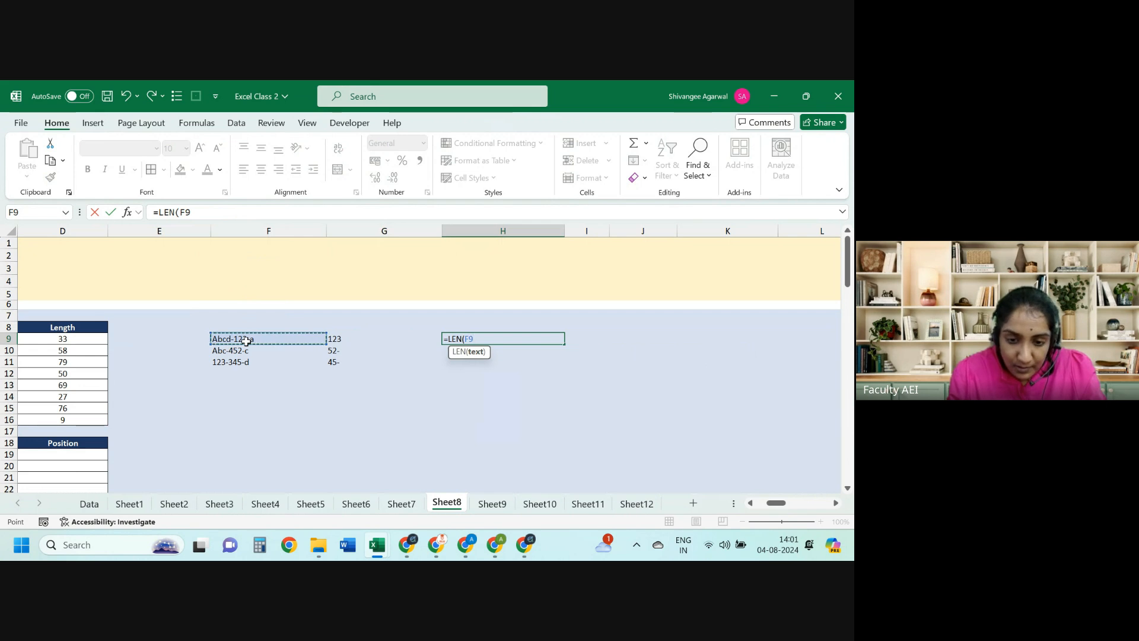
key(Return)
key(Up)
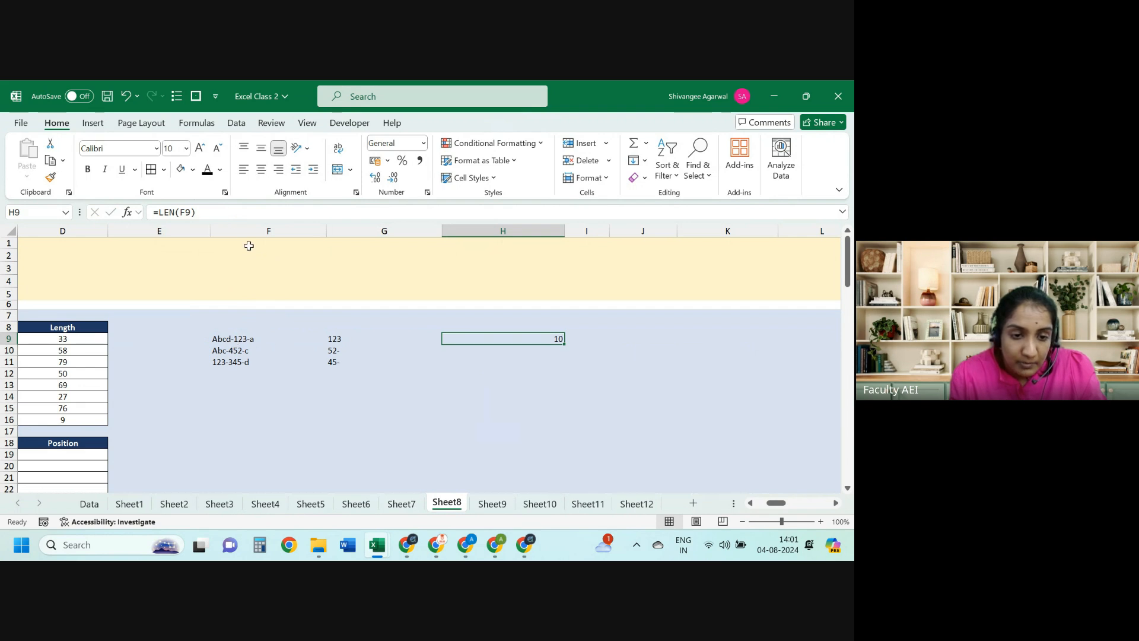
Step: Change G9 to =MID(F9,LEN(F9)-4,3) and fill it down to G11, giving 123, 452 and 345
key(Left)
key(Left)
key(Right)
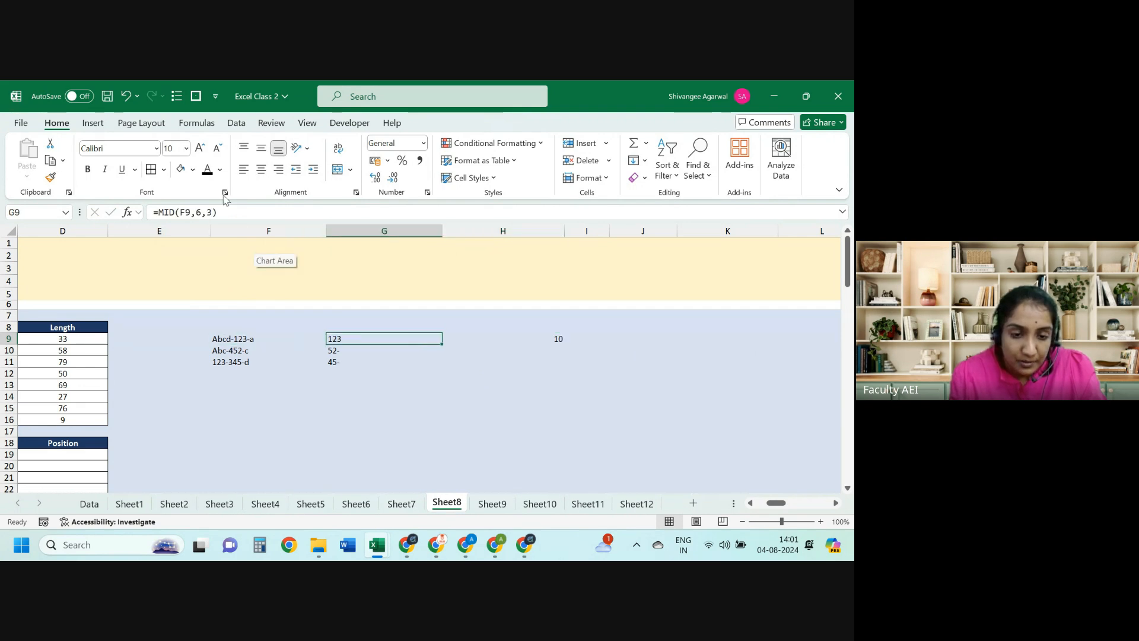
click(202, 212)
key(BackSpace)
text(len)
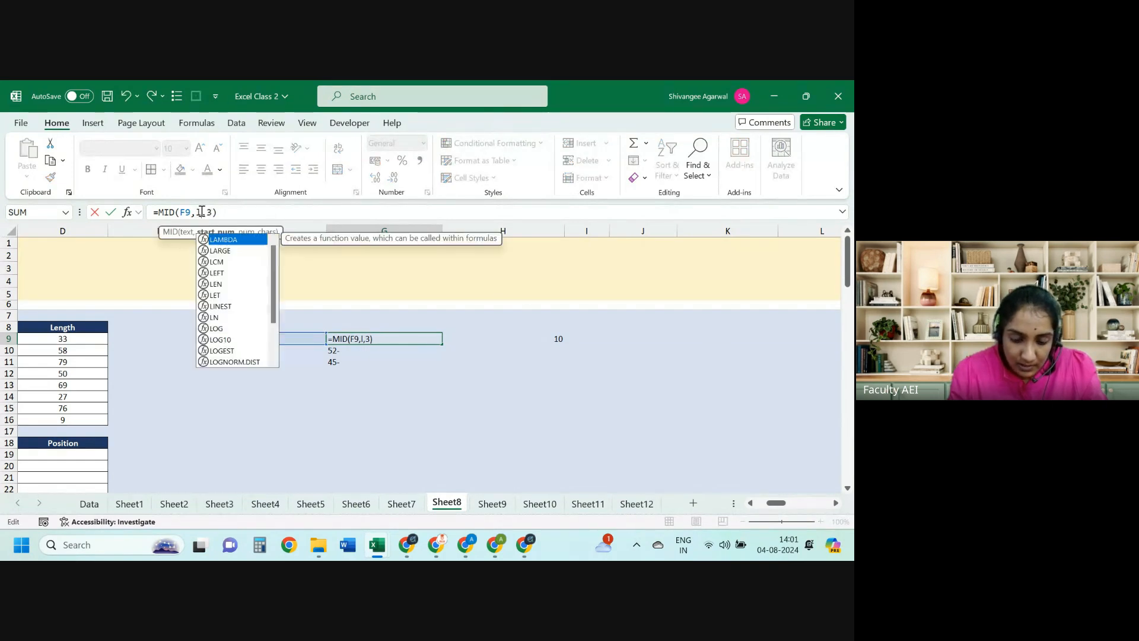
key(Tab)
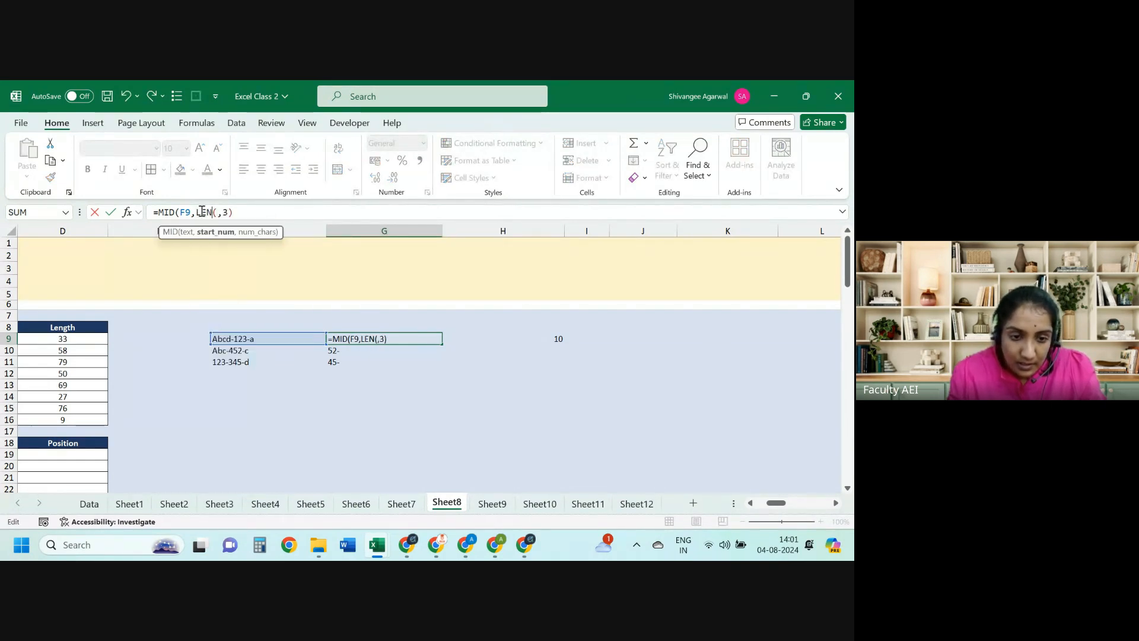
click(236, 338)
text()-4)
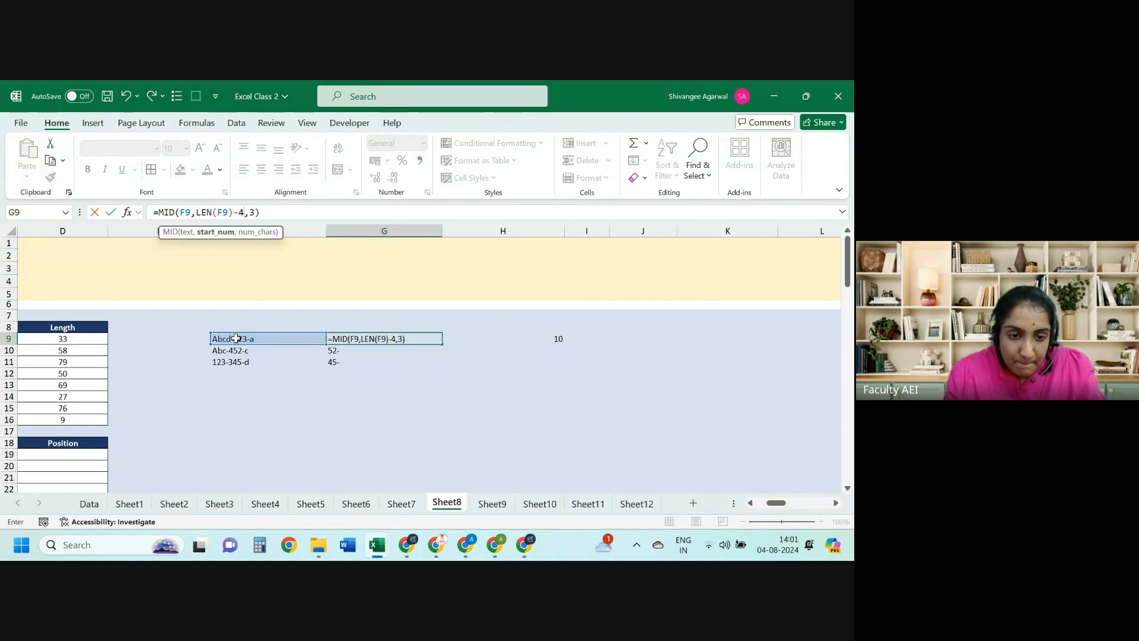
key(Return)
key(Up)
key(shift+Down)
key(shift+Down)
key(ctrl+d)
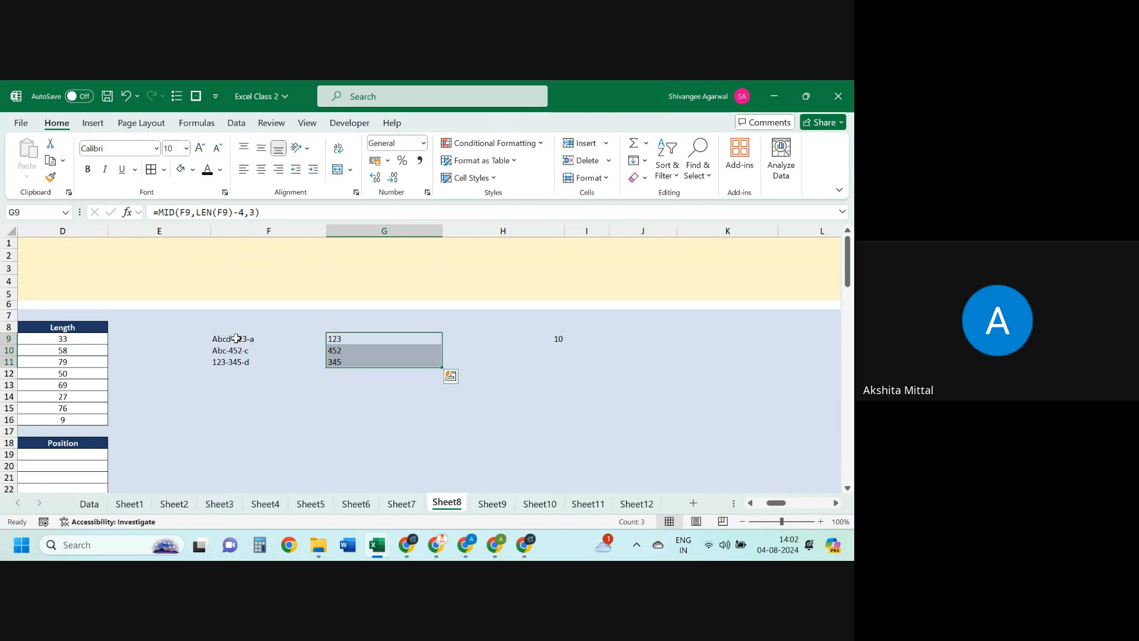
Step: Check the filled G formulas, then clear the helper length from H9
key(Left)
key(Right)
key(Down)
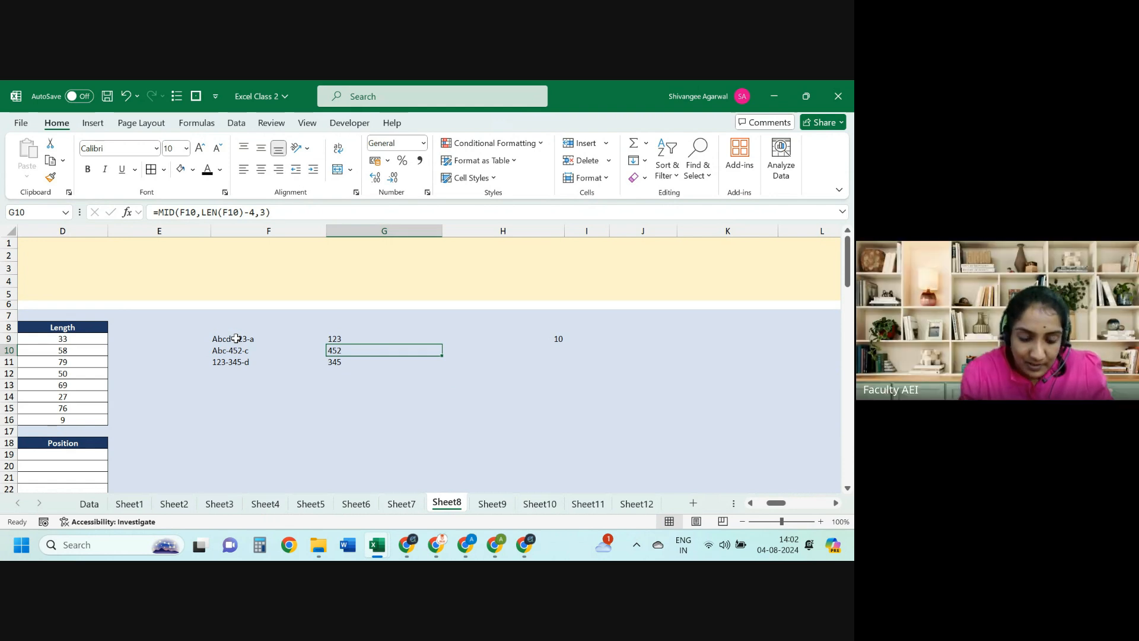
key(Up)
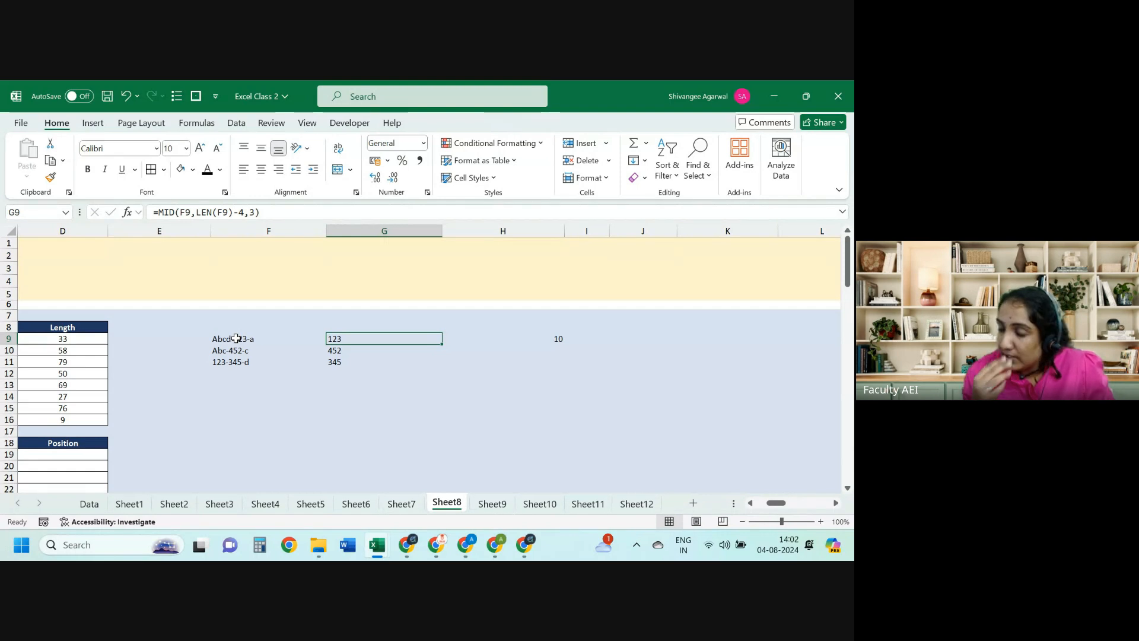
key(Right)
key(Delete)
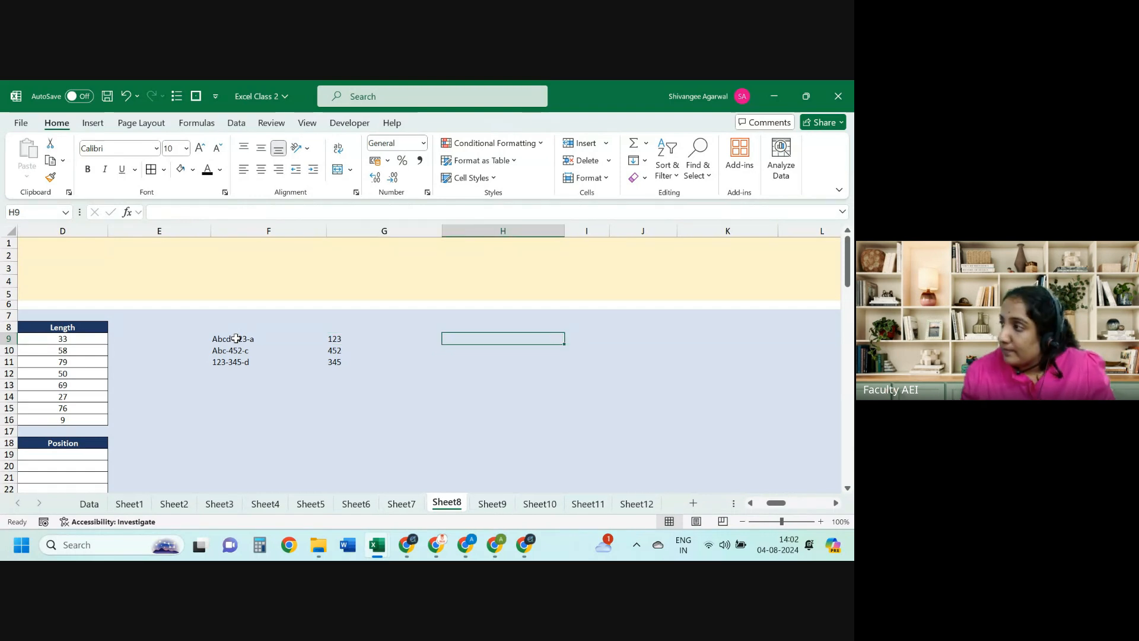
Step: Enter the fixed-start formula =MID(F9,6,3) in H9, returning 123
text(=)
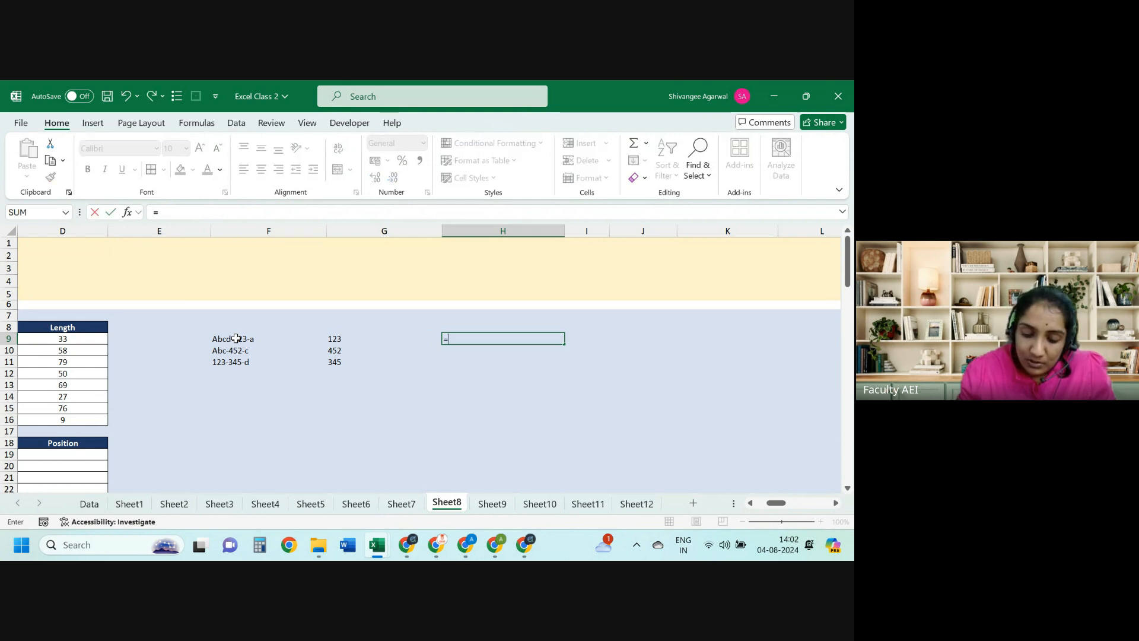
text(mid)
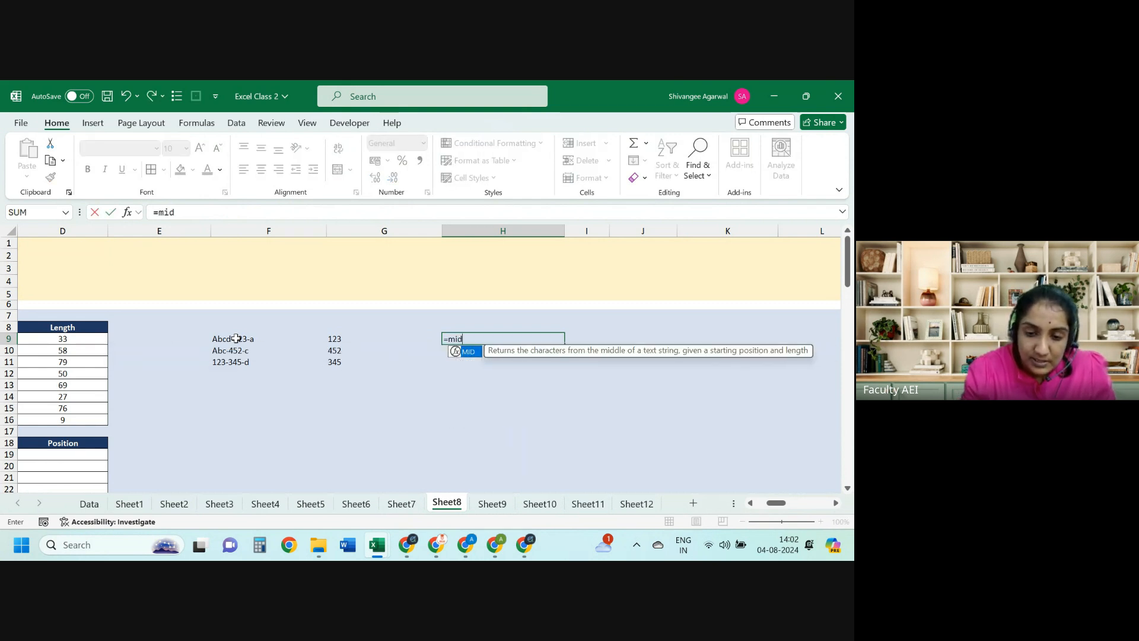
key(Tab)
click(236, 338)
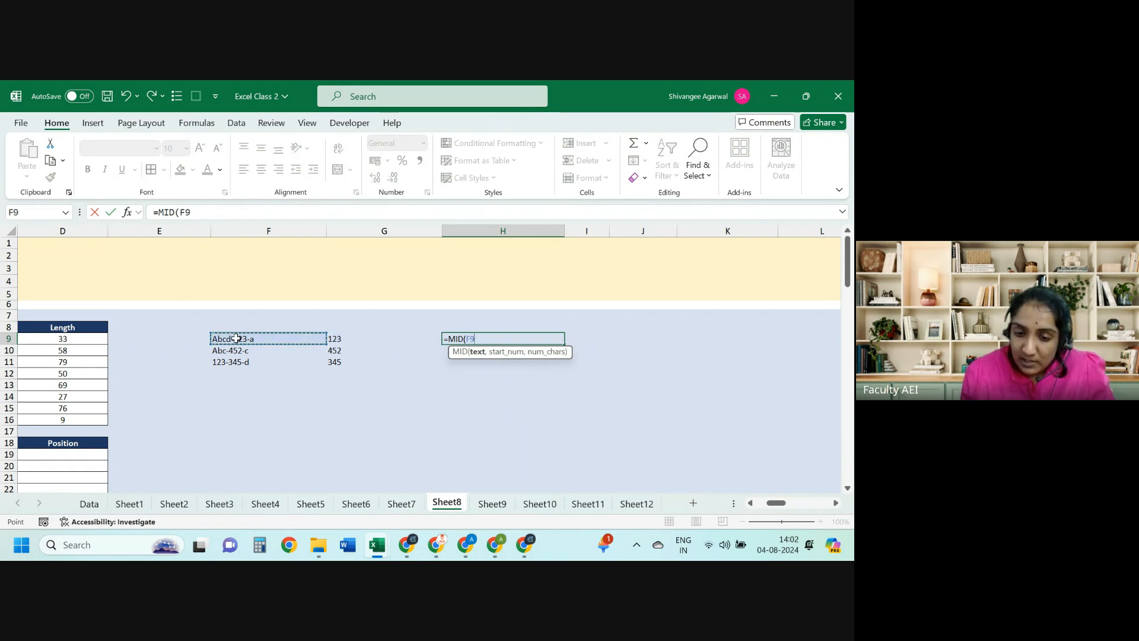
text(,6)
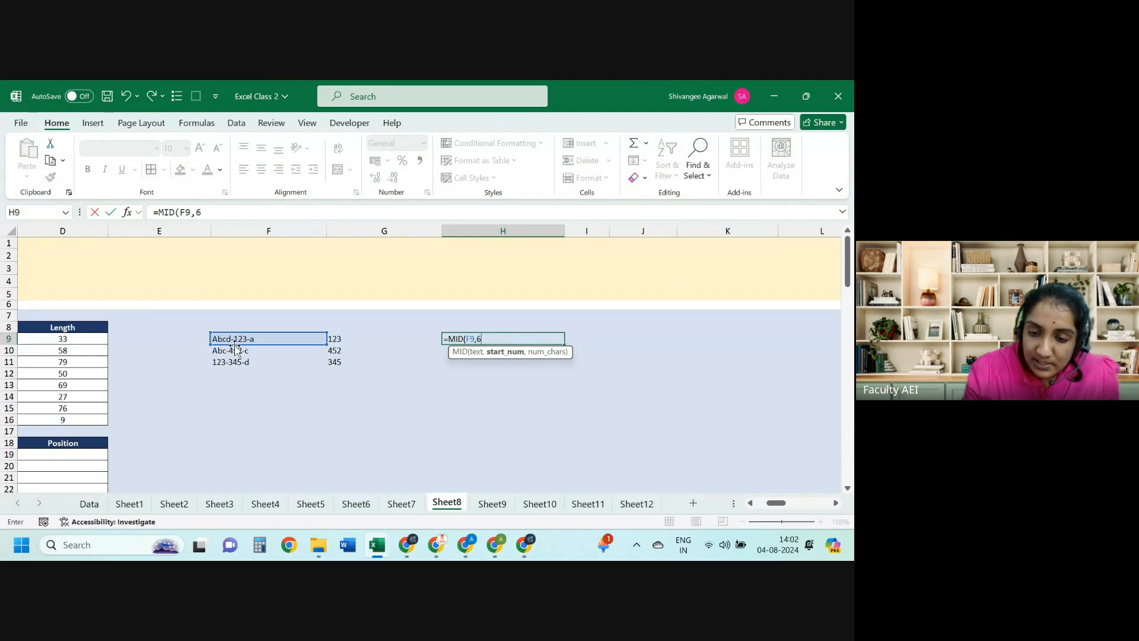
text(,3)
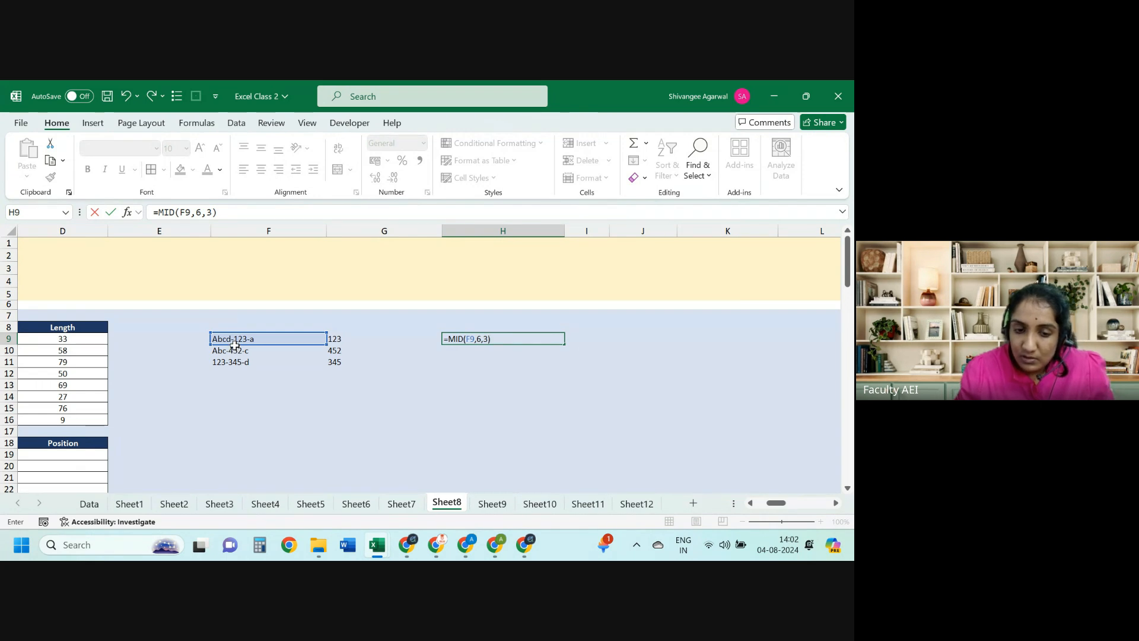
key(Return)
key(Up)
Step: Copy H9's formula into H11 and H10, giving 45- and 52-
key(ctrl+c)
key(Down)
key(Down)
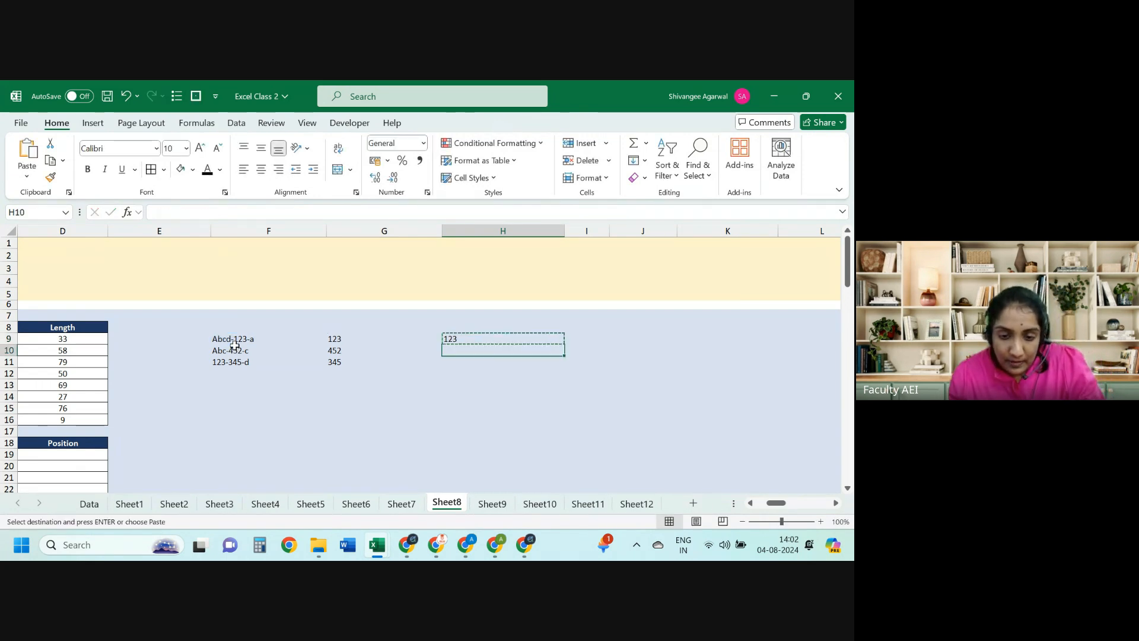
key(ctrl+v)
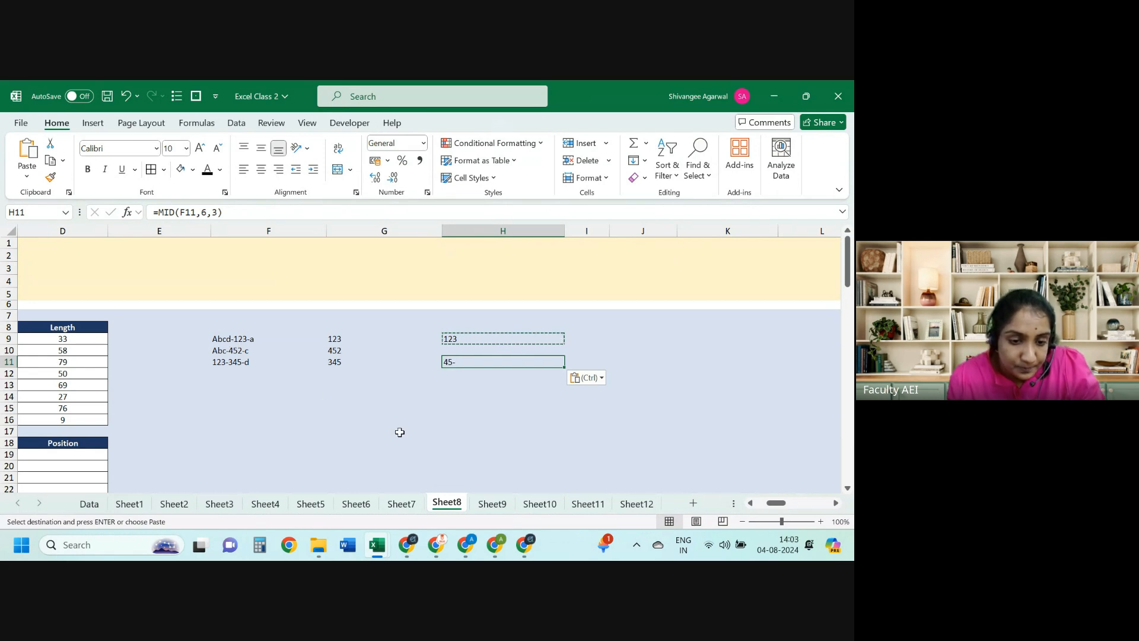
key(Up)
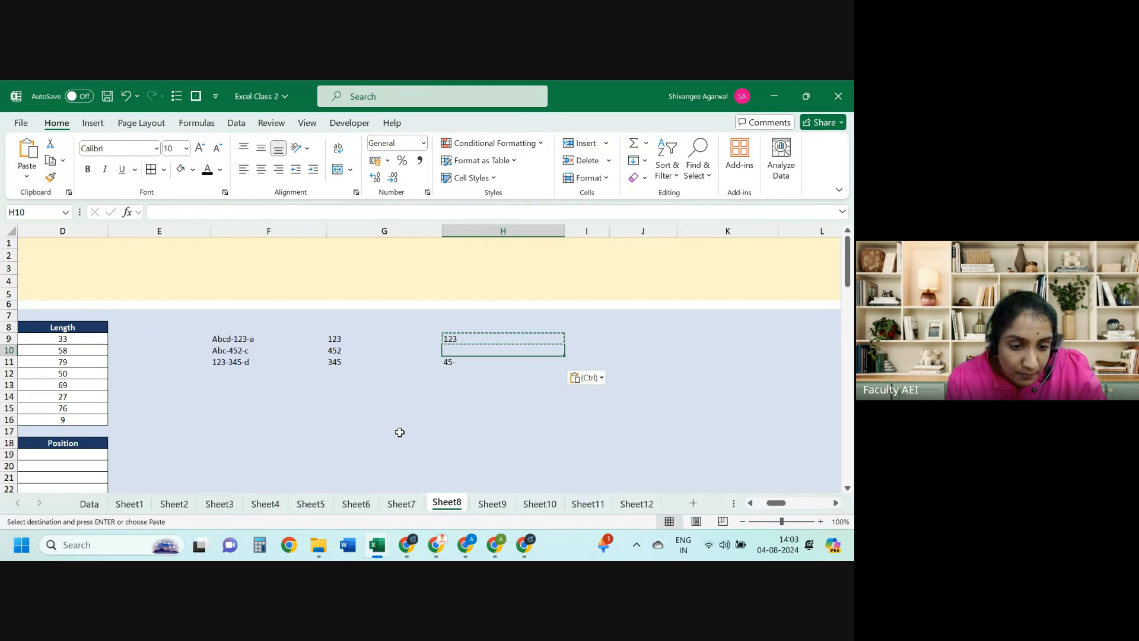
key(ctrl+v)
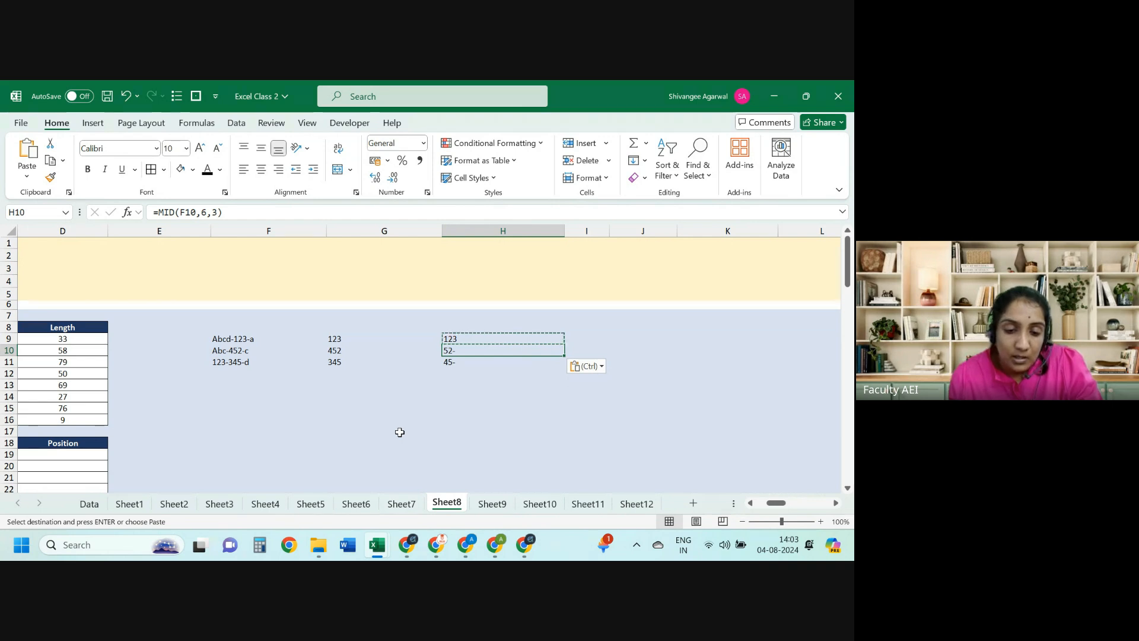
key(F2)
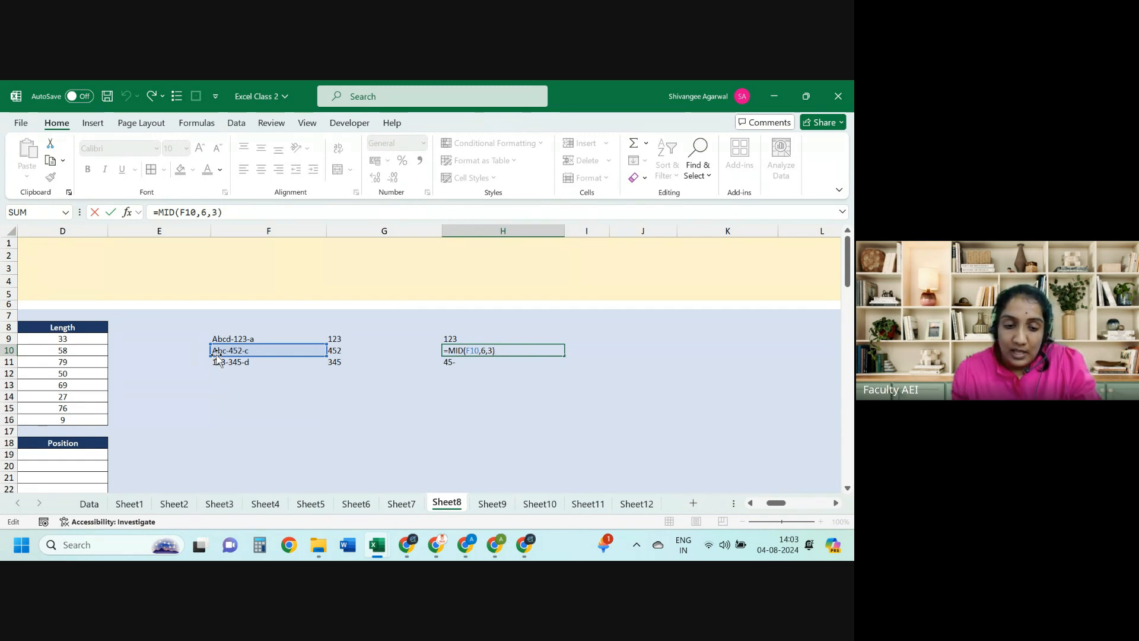
key(ctrl+Return)
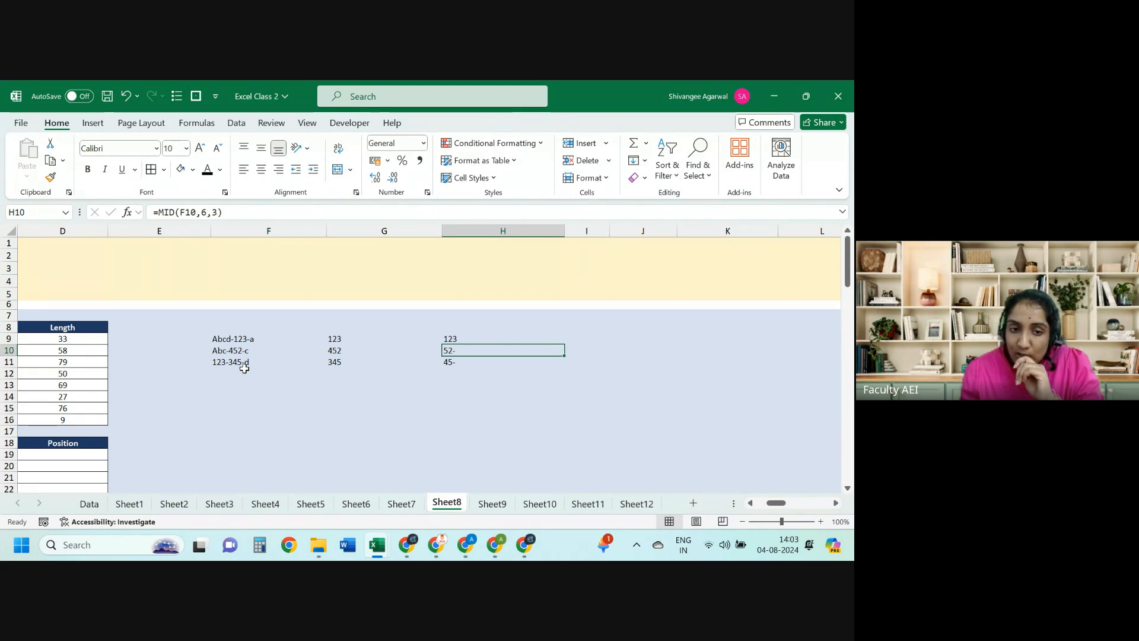
key(Up)
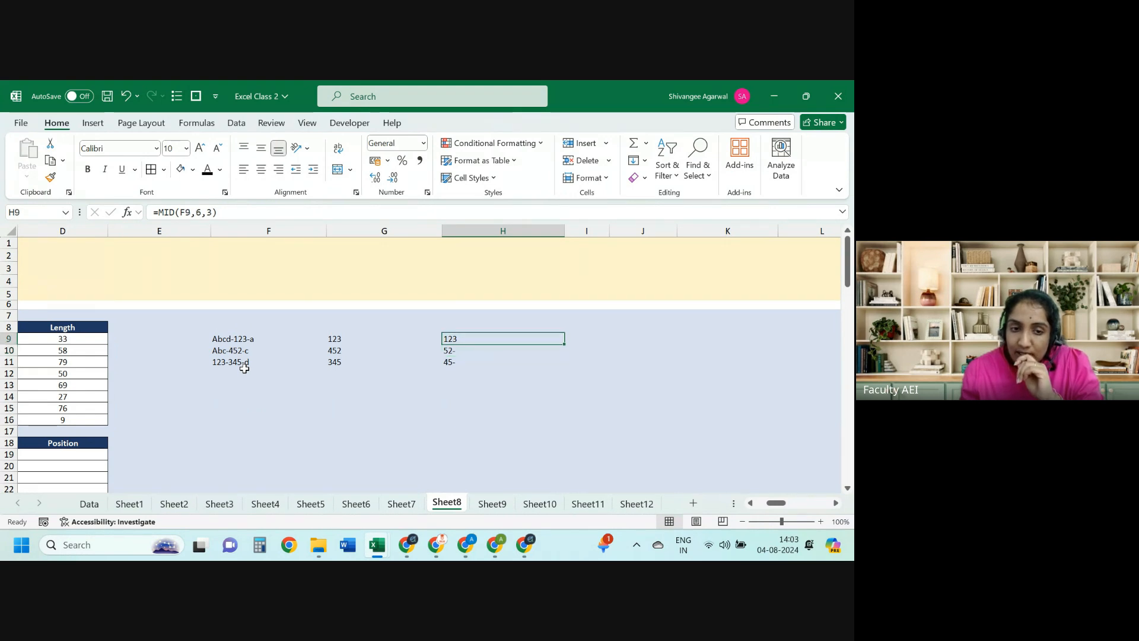
double_click(196, 212)
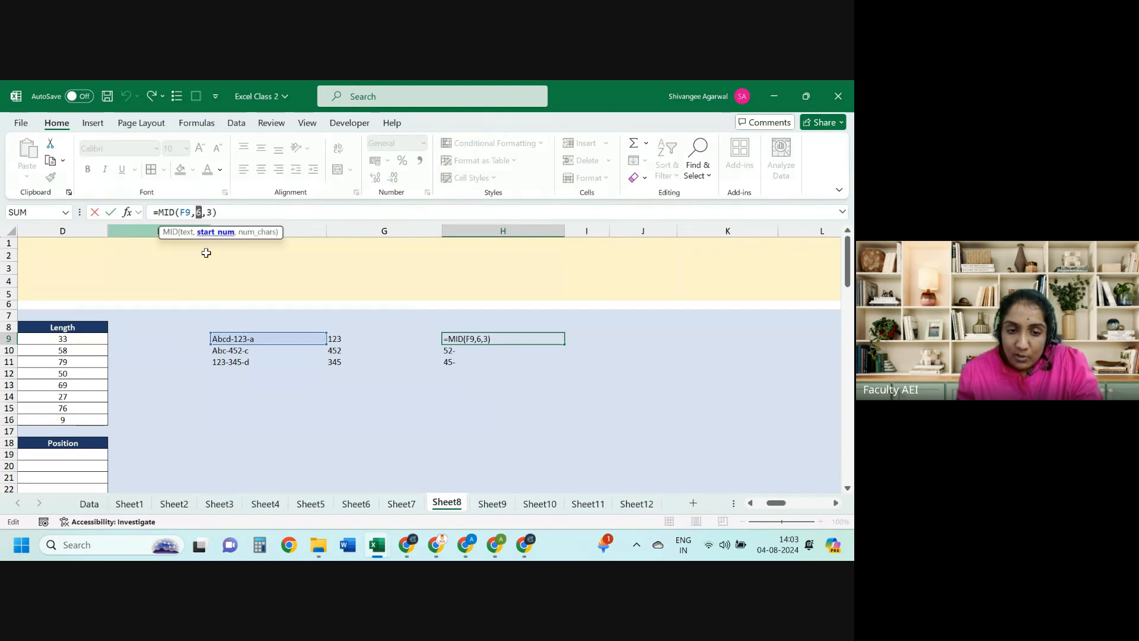
key(Escape)
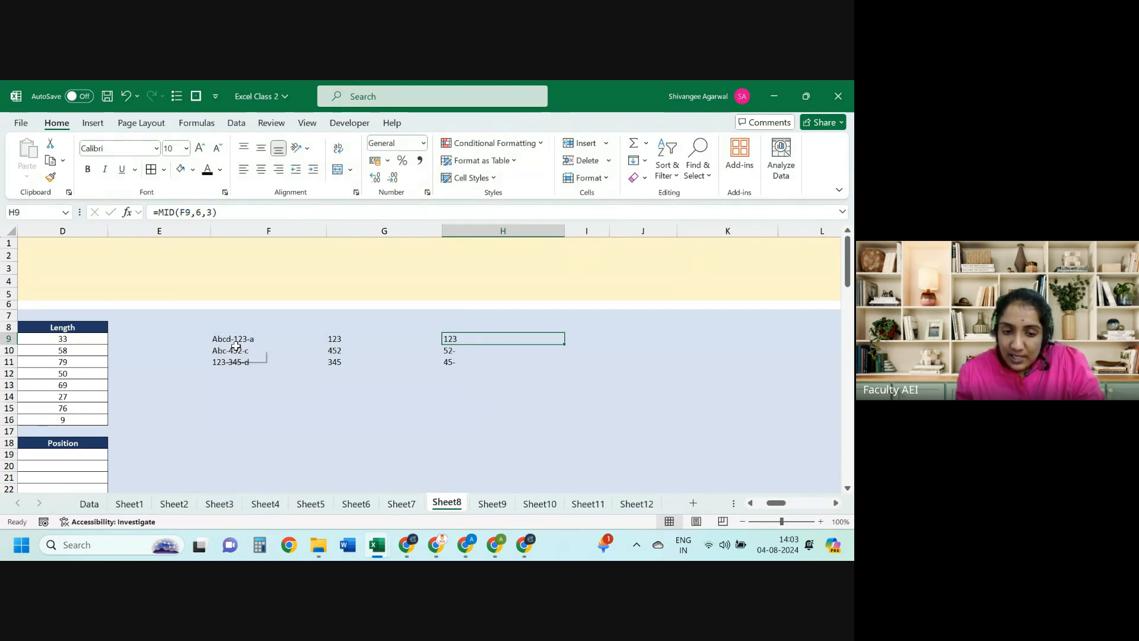
click(236, 348)
click(237, 340)
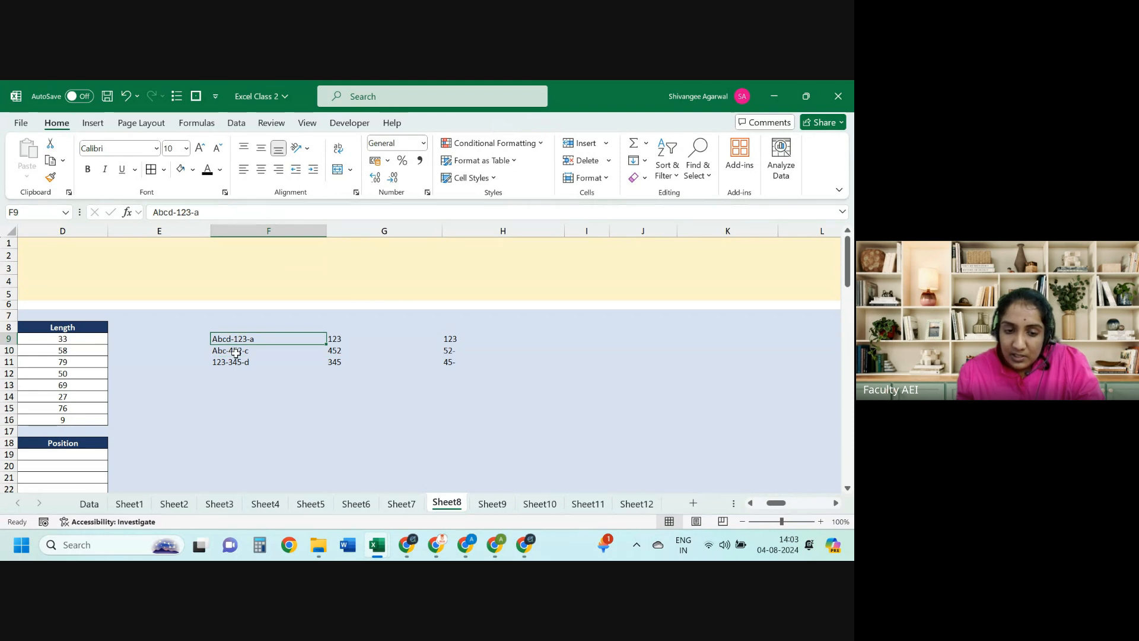
click(235, 352)
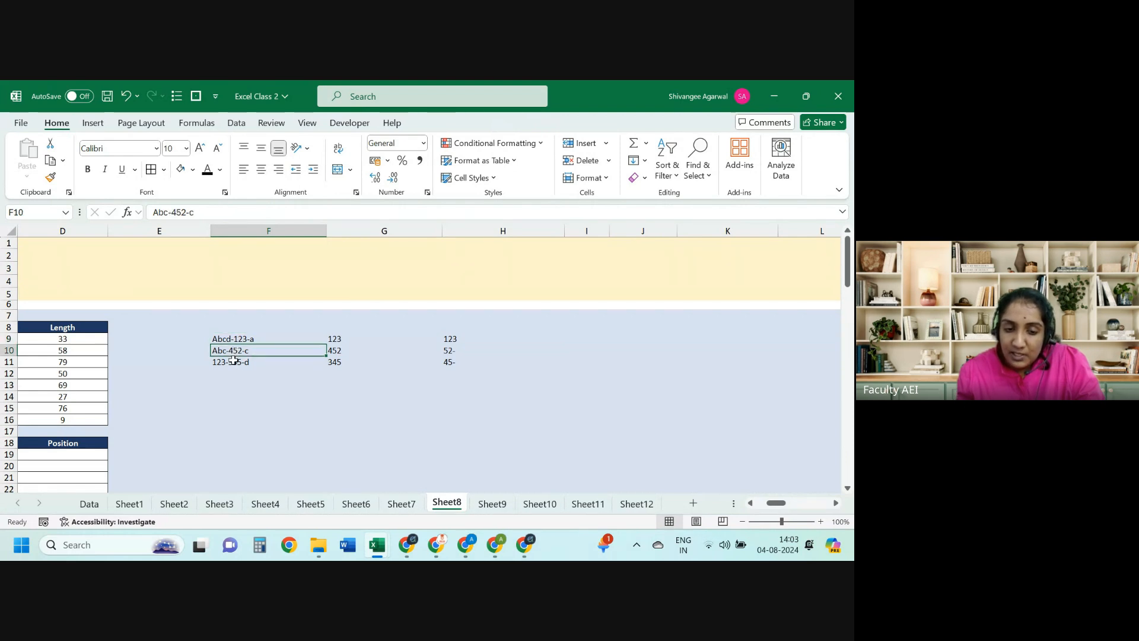
click(234, 365)
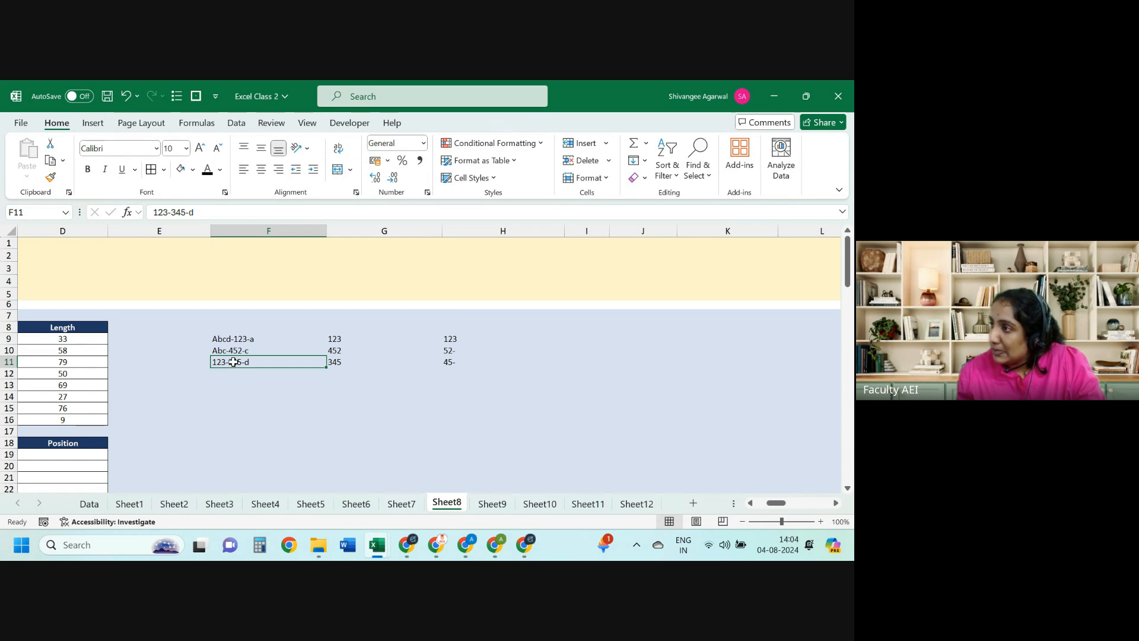
key(Right)
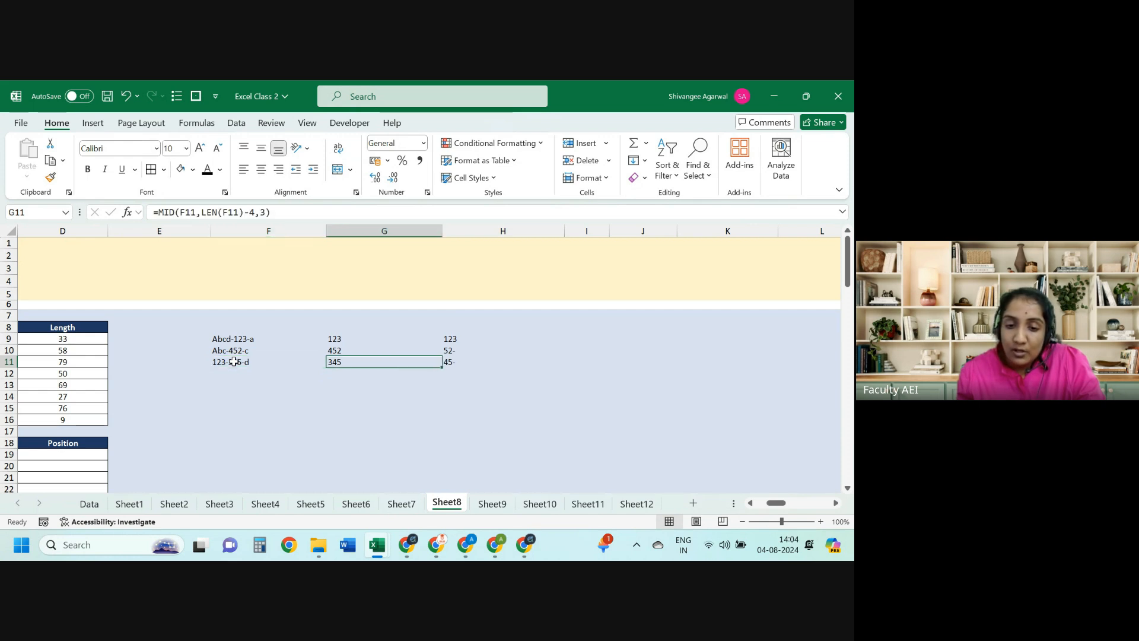
key(Right)
key(Up)
key(Up)
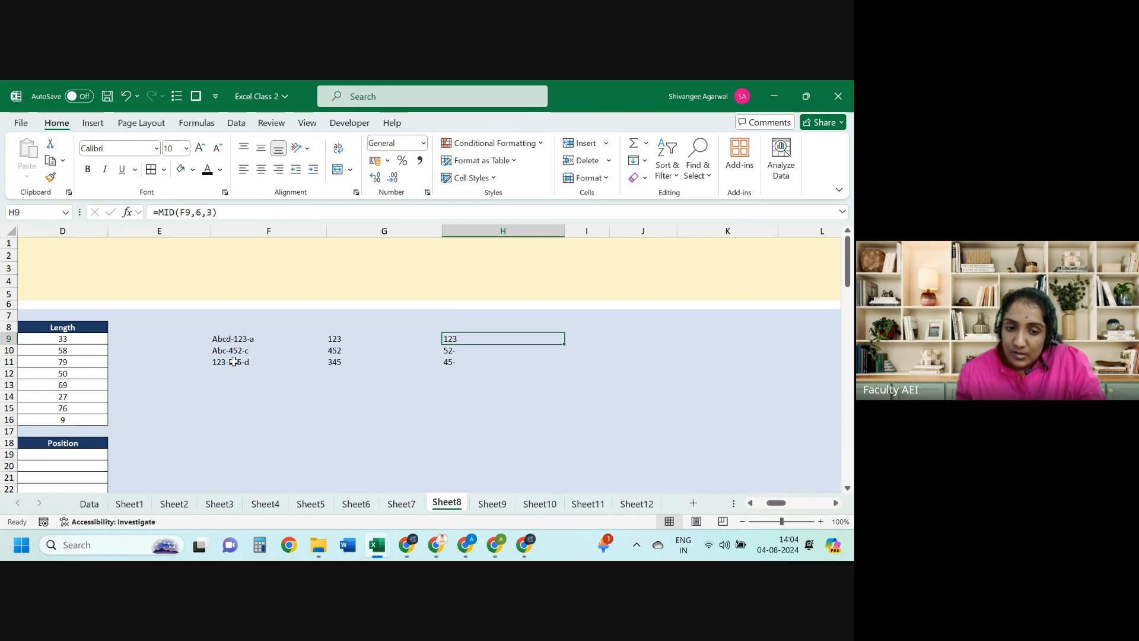
key(Left)
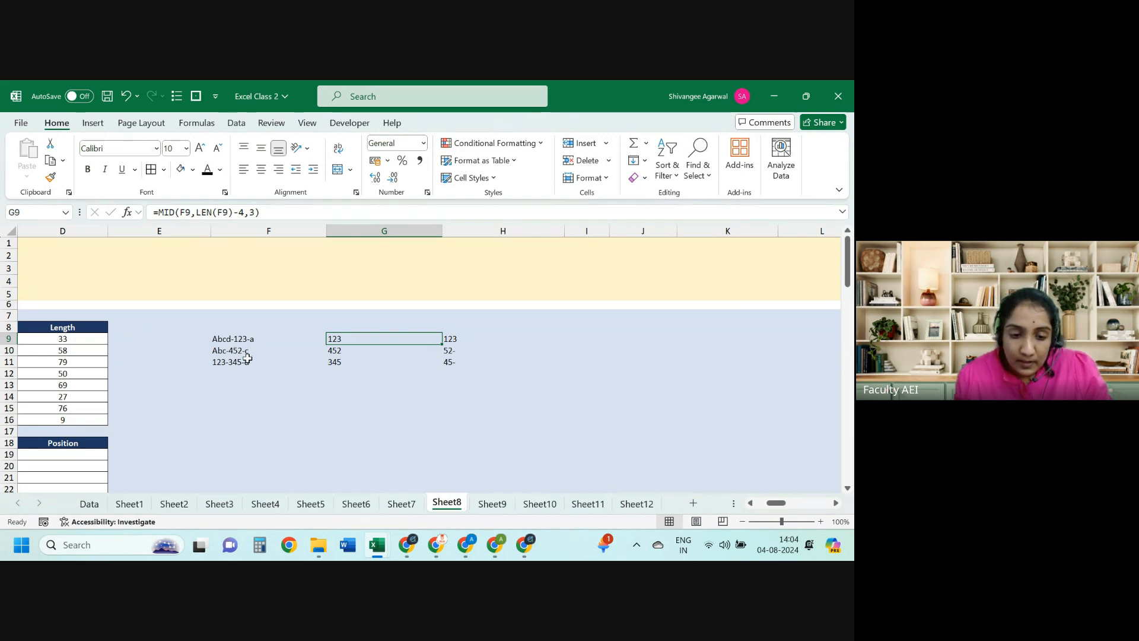
click(247, 359)
click(248, 350)
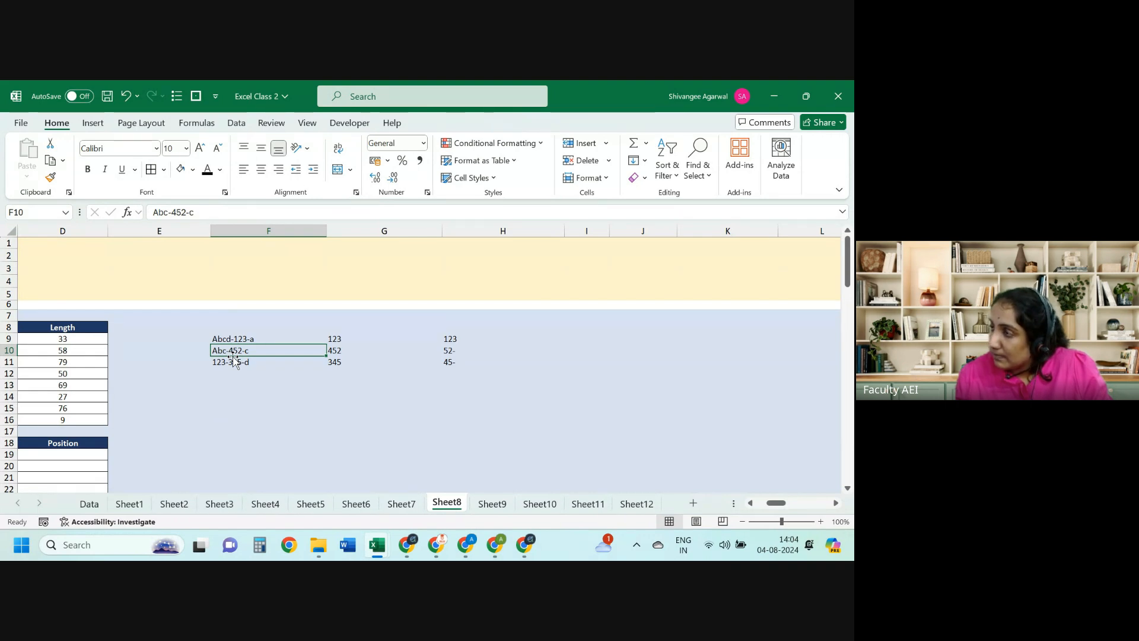
click(232, 364)
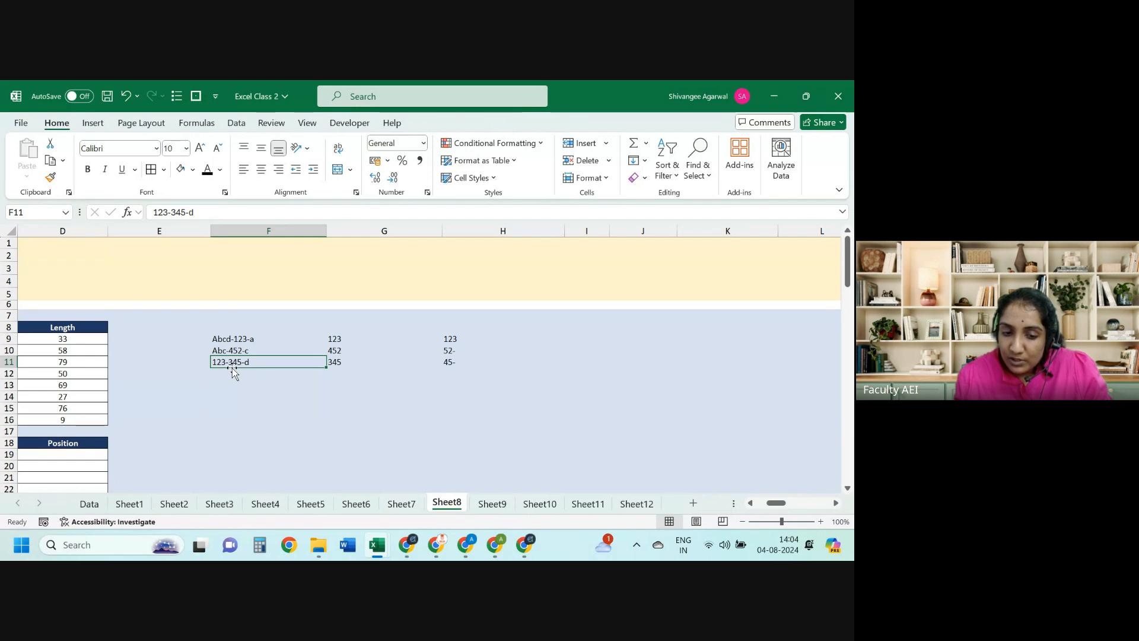
click(328, 340)
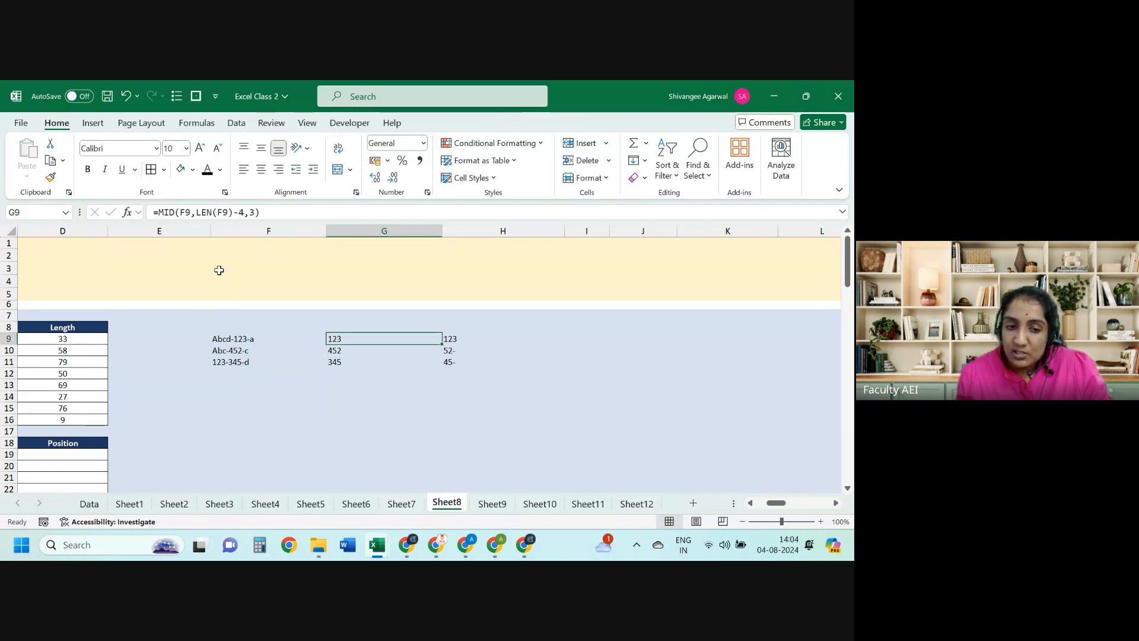
drag(196, 212, 233, 216)
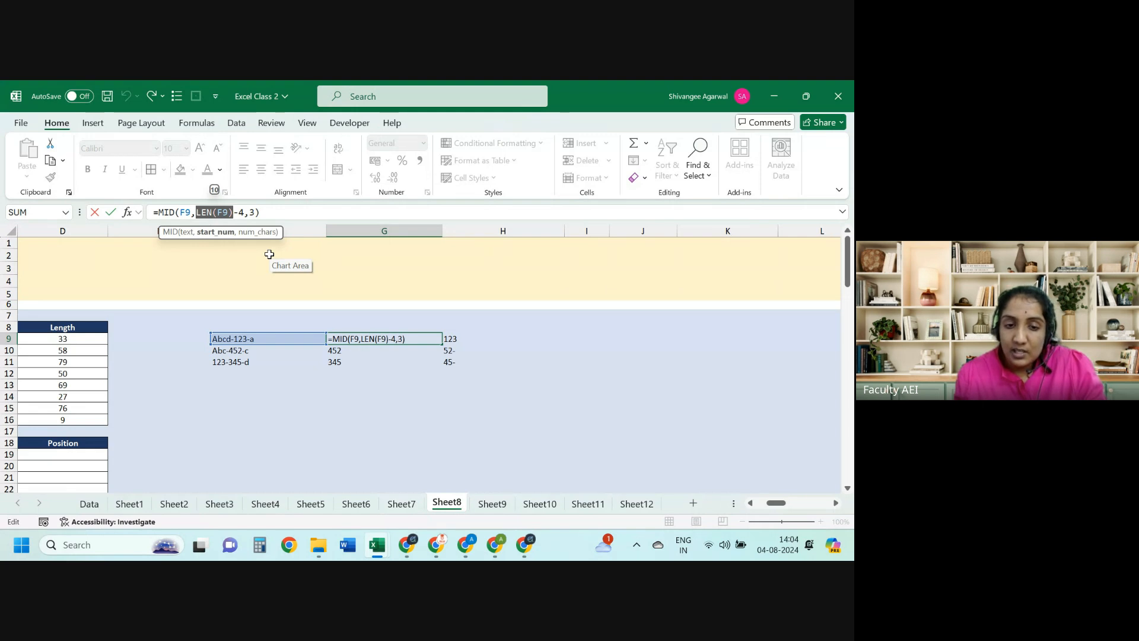
key(Escape)
key(Left)
key(Right)
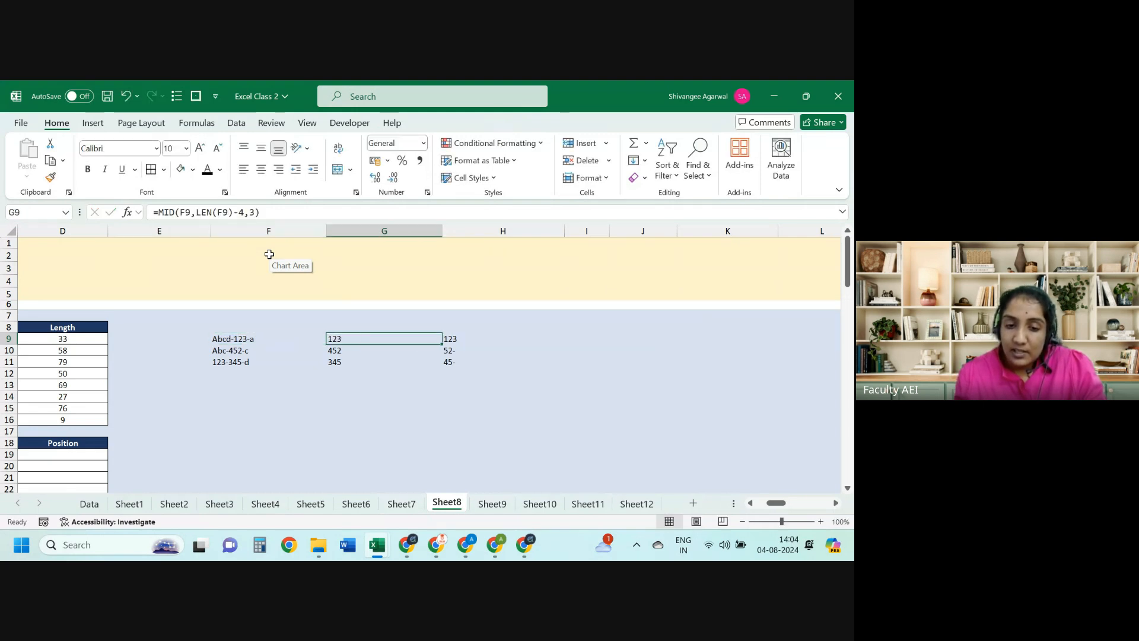
key(Down)
key(Up)
key(Left)
key(Right)
key(Right)
key(Right)
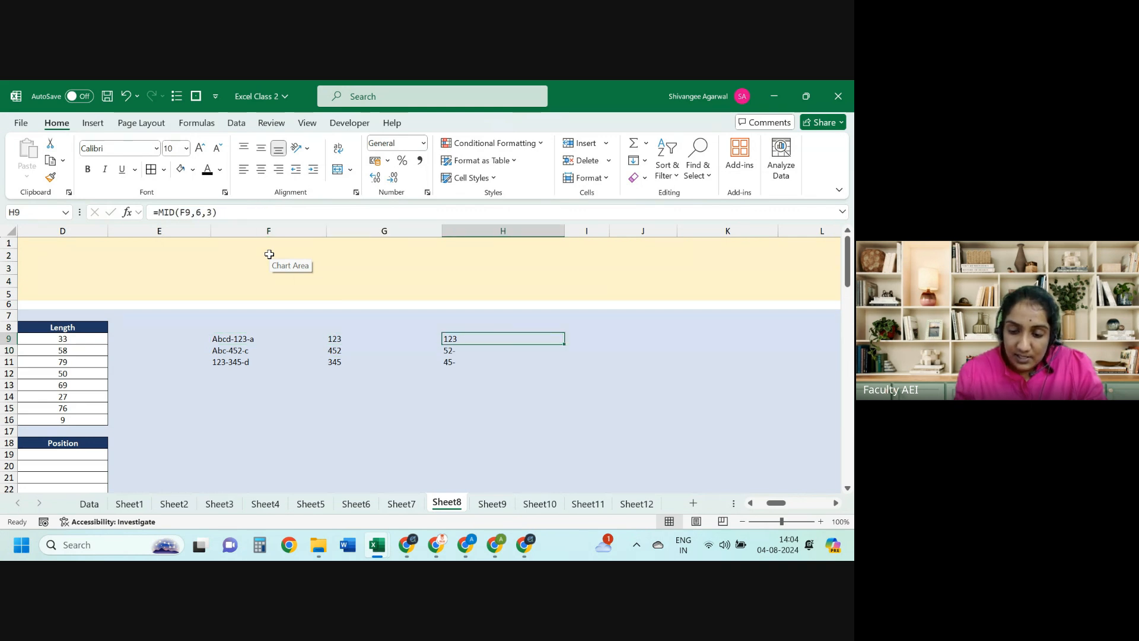
Step: Enter =LEN(F9) in I9 and fill it down to I11, giving 10, 9, 9
text(=len)
key(Tab)
key(Left)
key(Left)
key(Left)
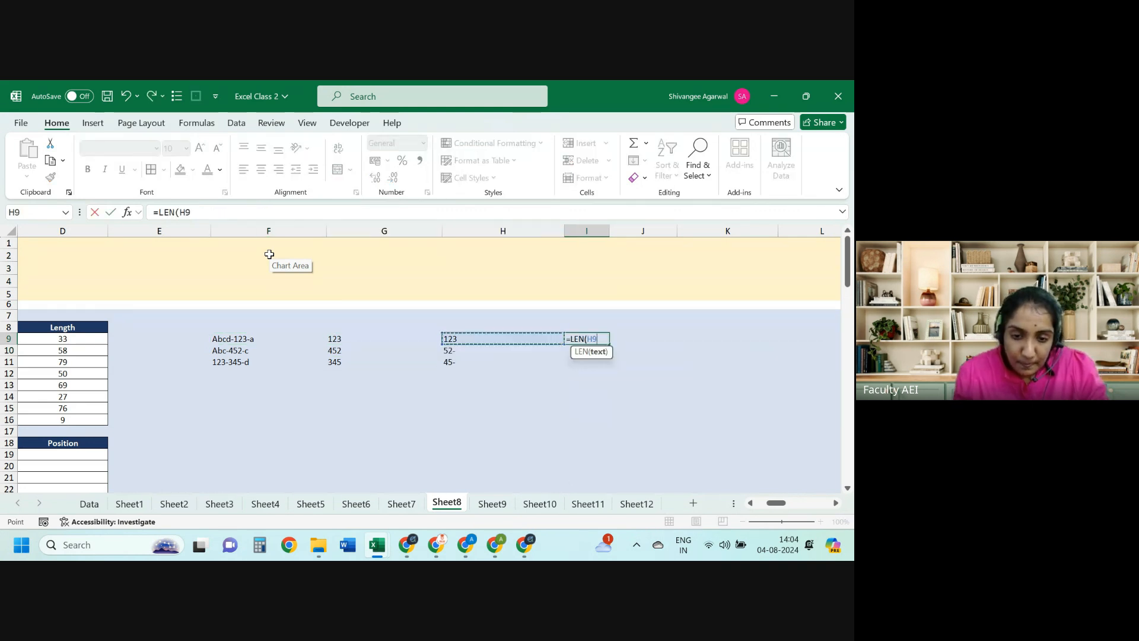
text(,)
key(BackSpace)
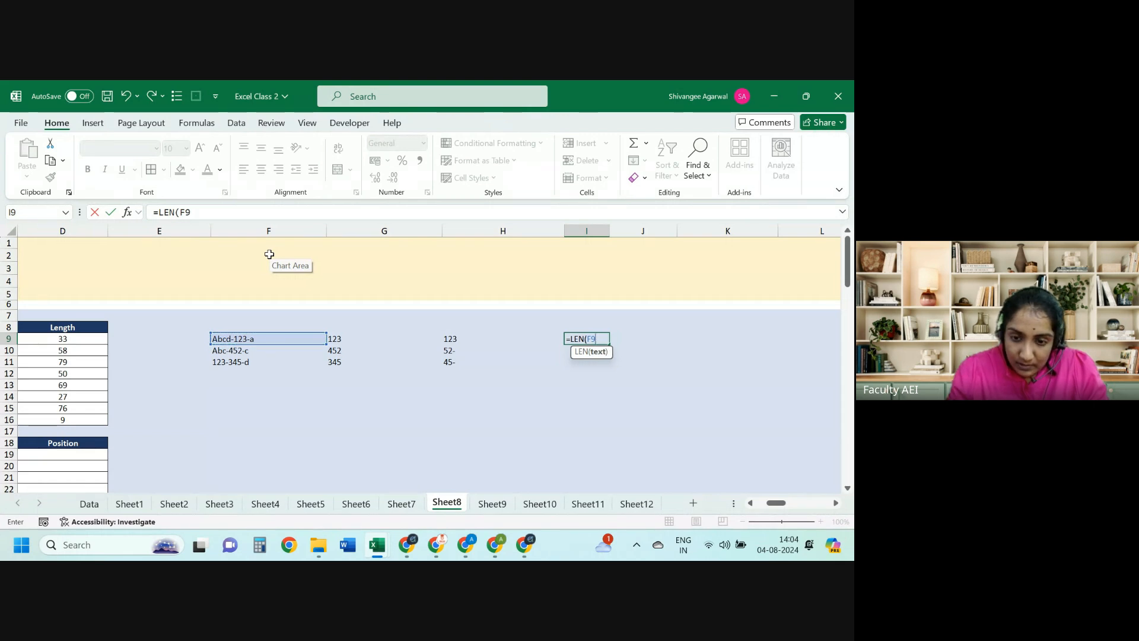
key(Return)
key(Up)
key(shift+Down)
key(shift+Down)
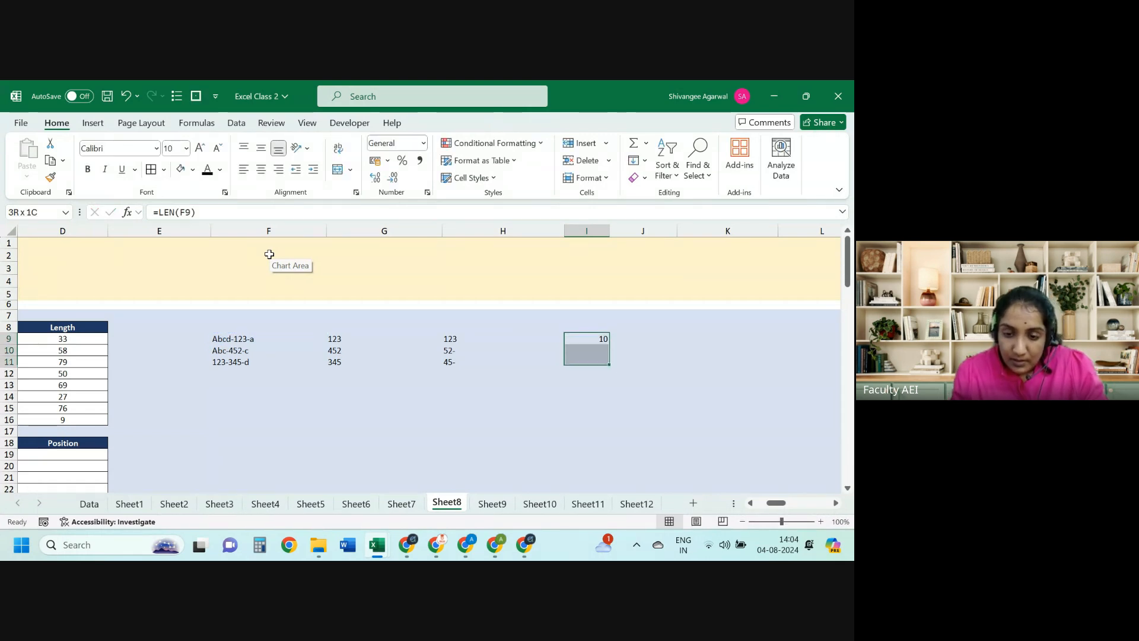
key(ctrl+d)
Step: Enter =I9-4 in J9 and fill it down to J11, giving 6, 5, 5
key(Right)
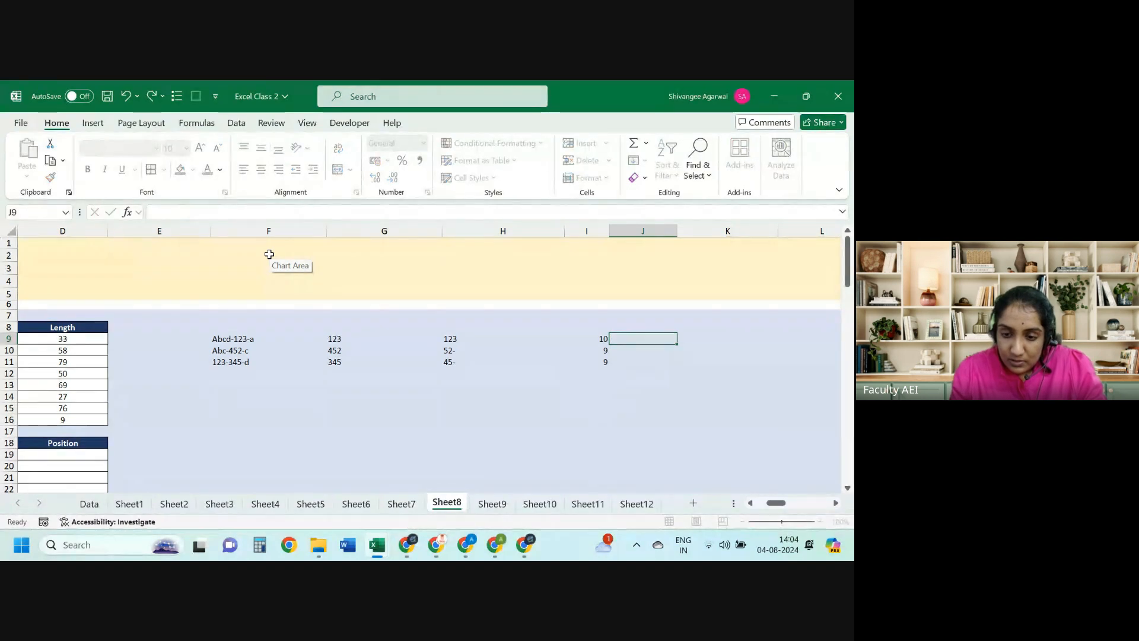
text(=)
key(Left)
text(-4)
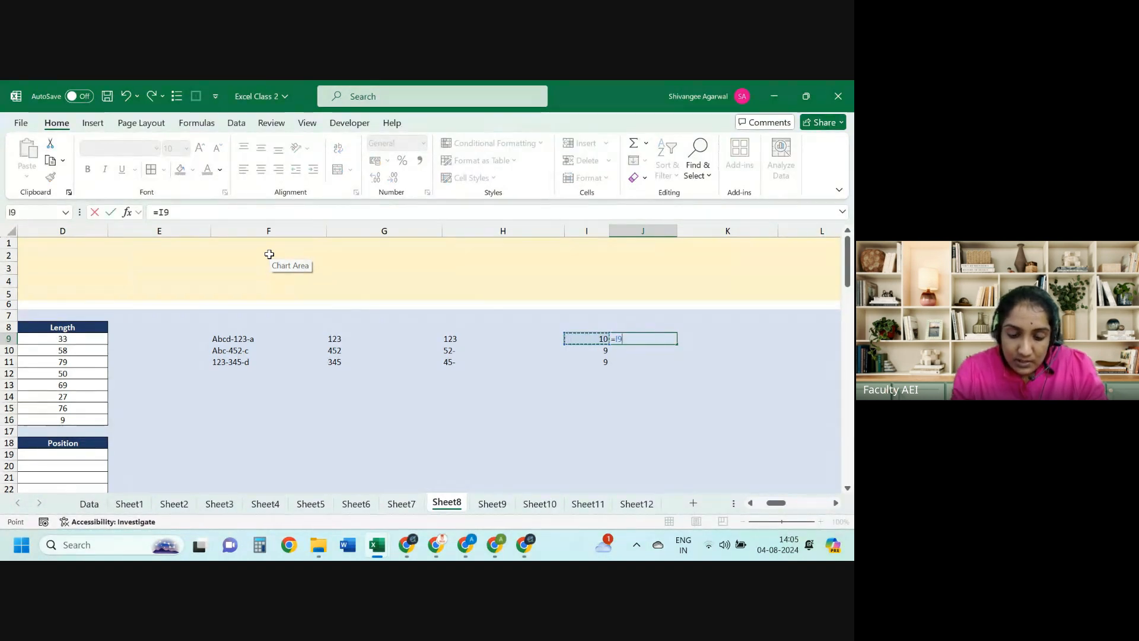
key(Return)
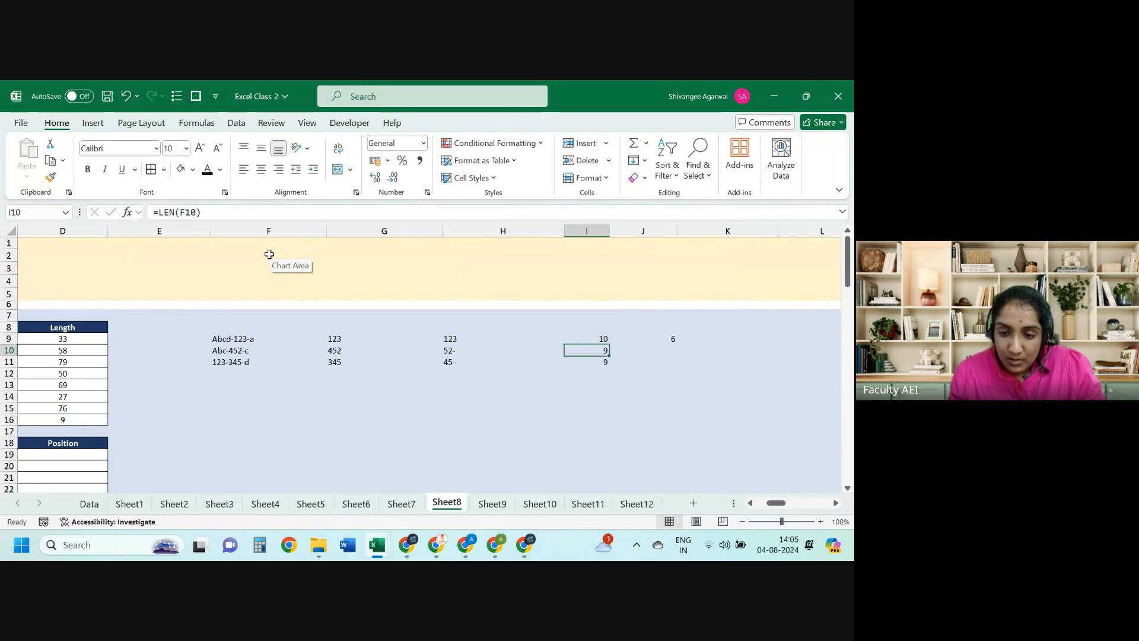
key(Down)
key(shift+Up)
key(shift+Up)
key(ctrl+d)
key(Up)
key(Up)
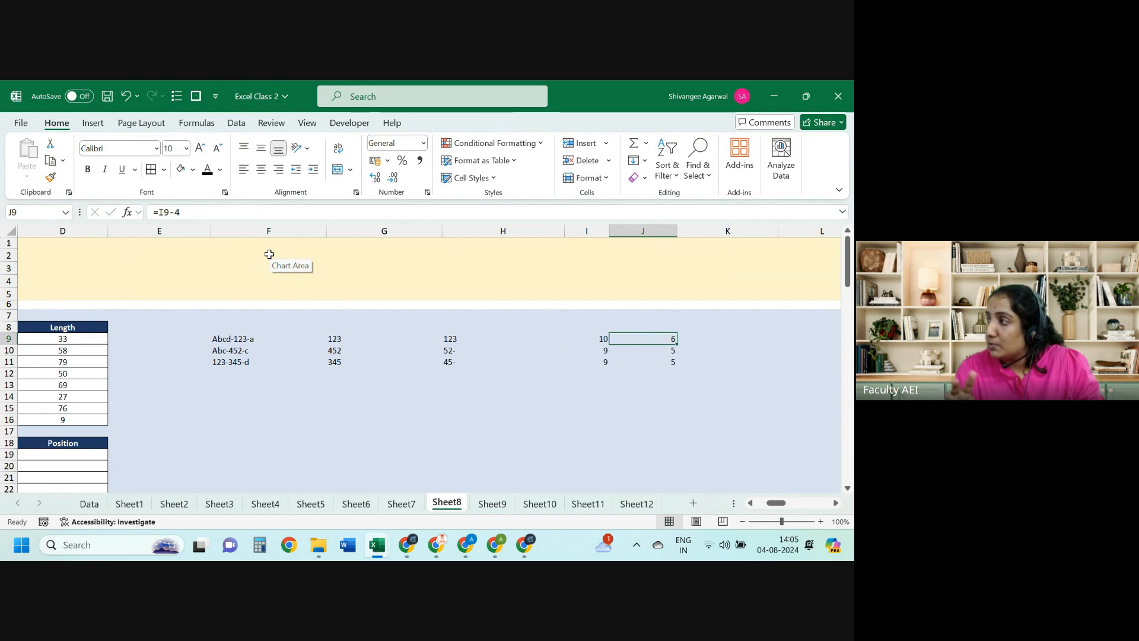
Step: Compare J10's formula with the code Abc-452-c and the MID formula in G10
key(Down)
key(F2)
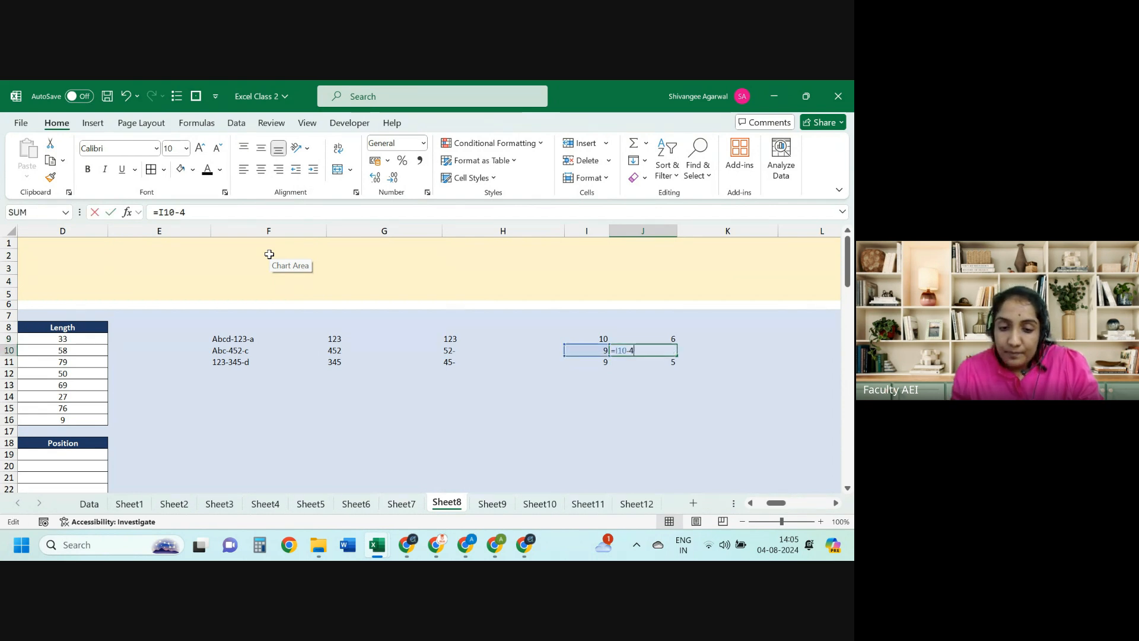
key(Escape)
click(317, 350)
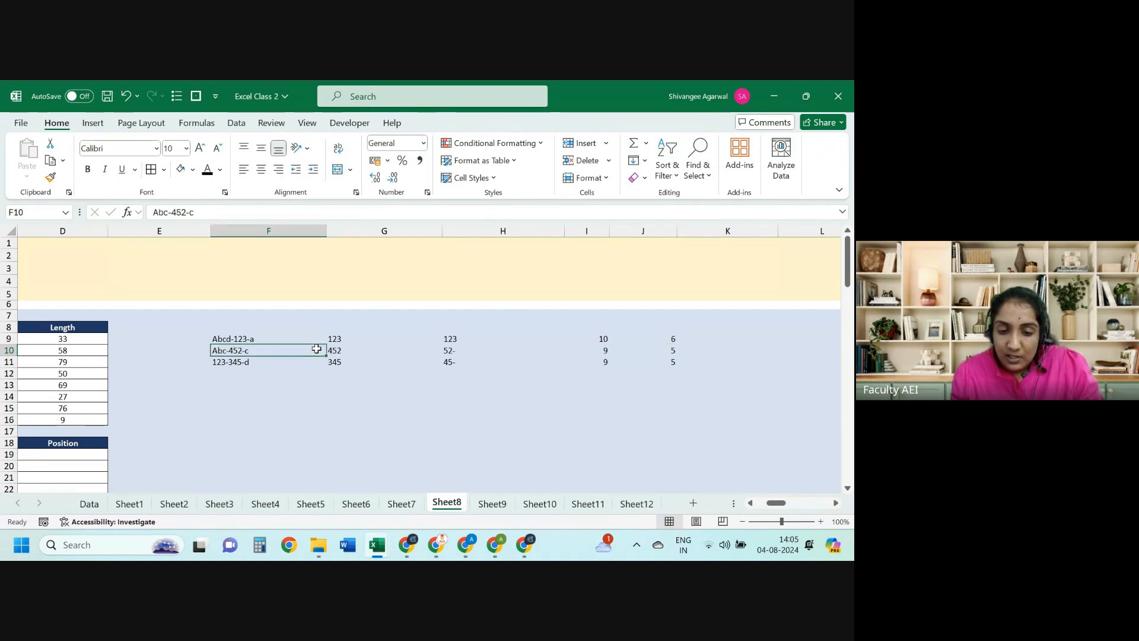
click(660, 352)
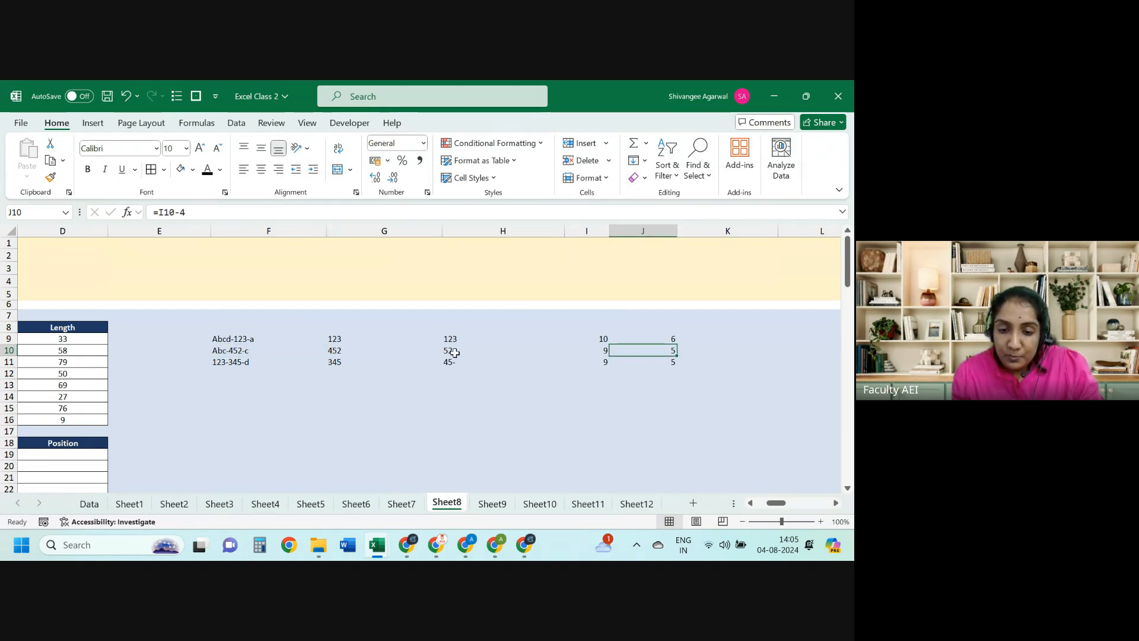
click(351, 351)
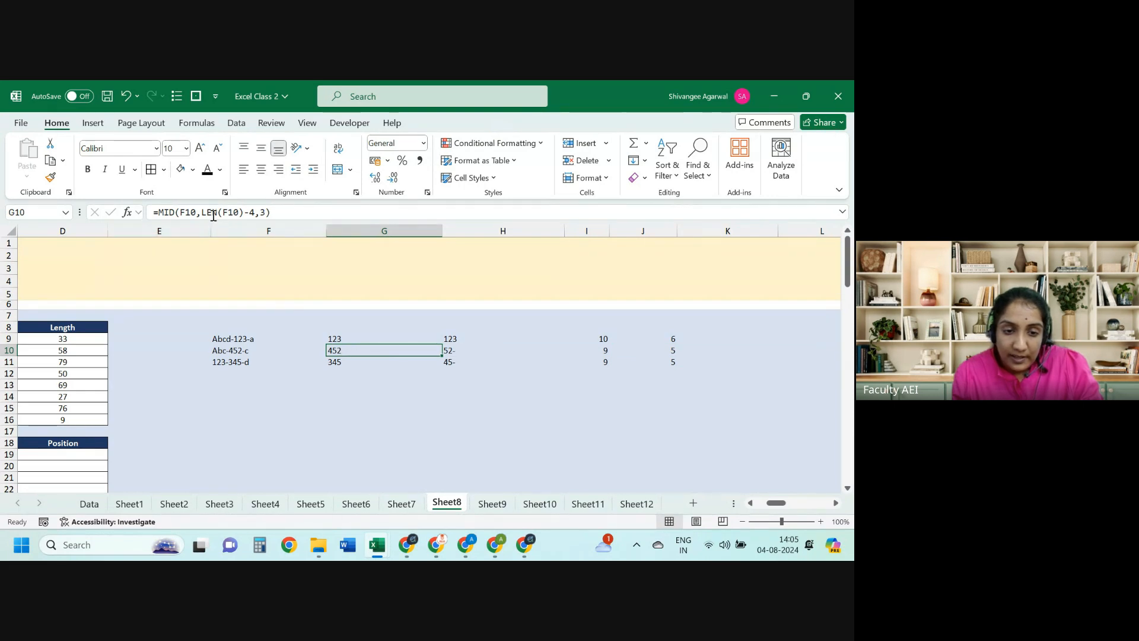
click(213, 215)
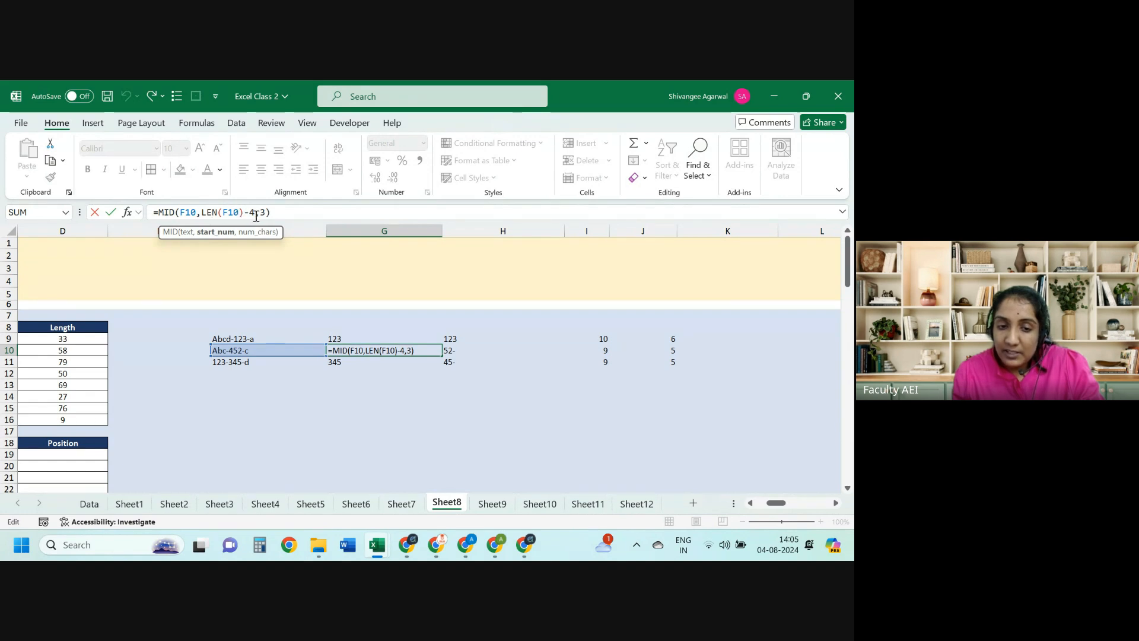
key(Escape)
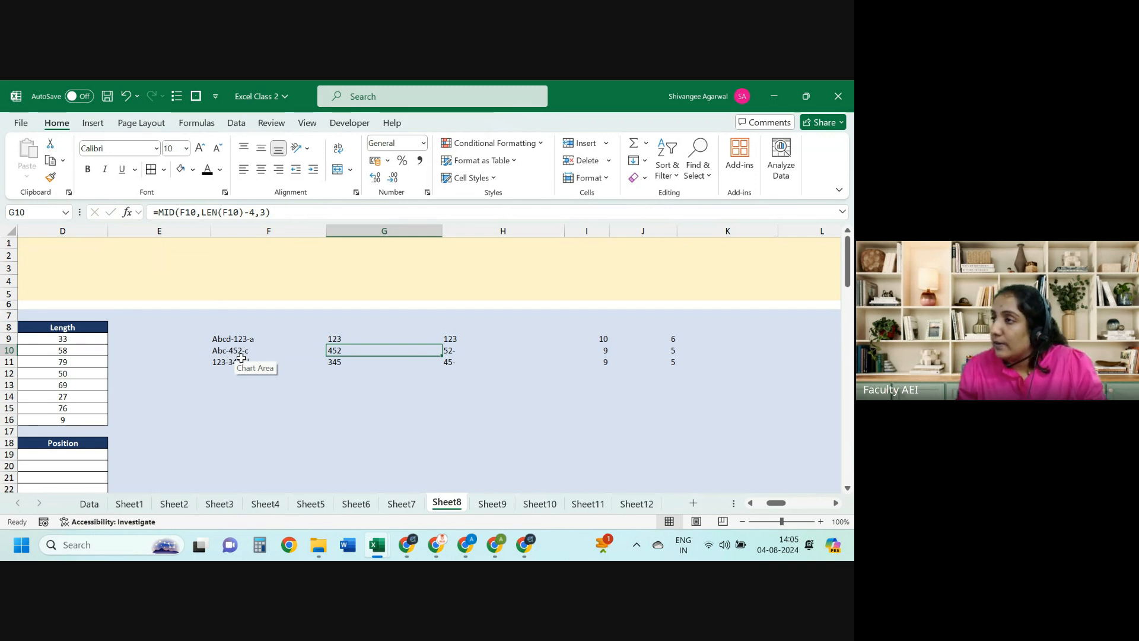
key(Left)
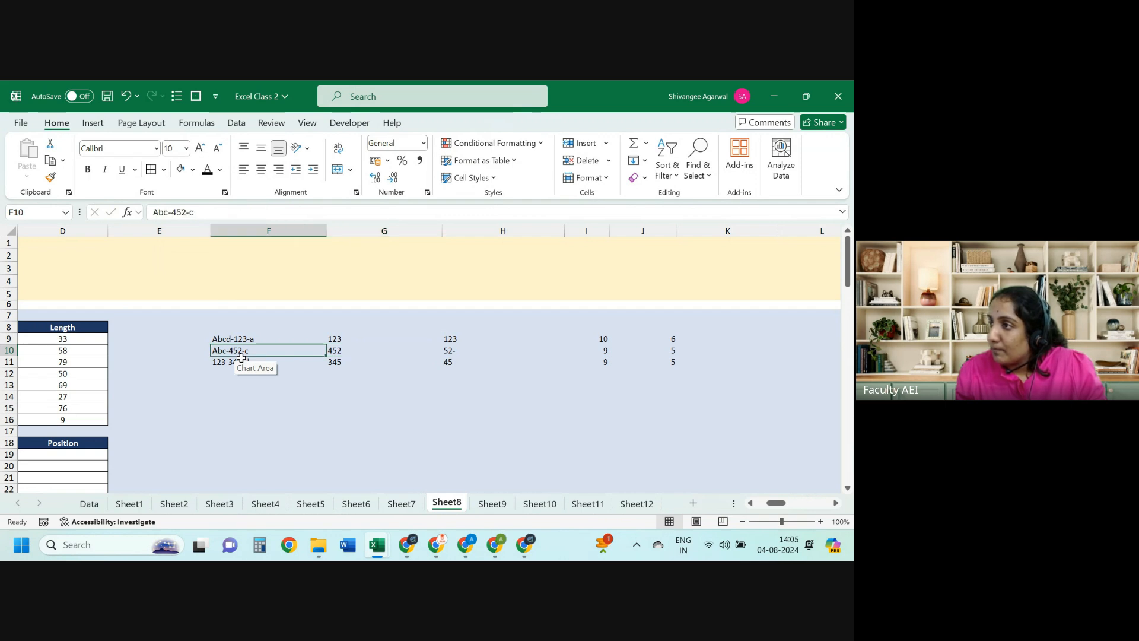
key(Up)
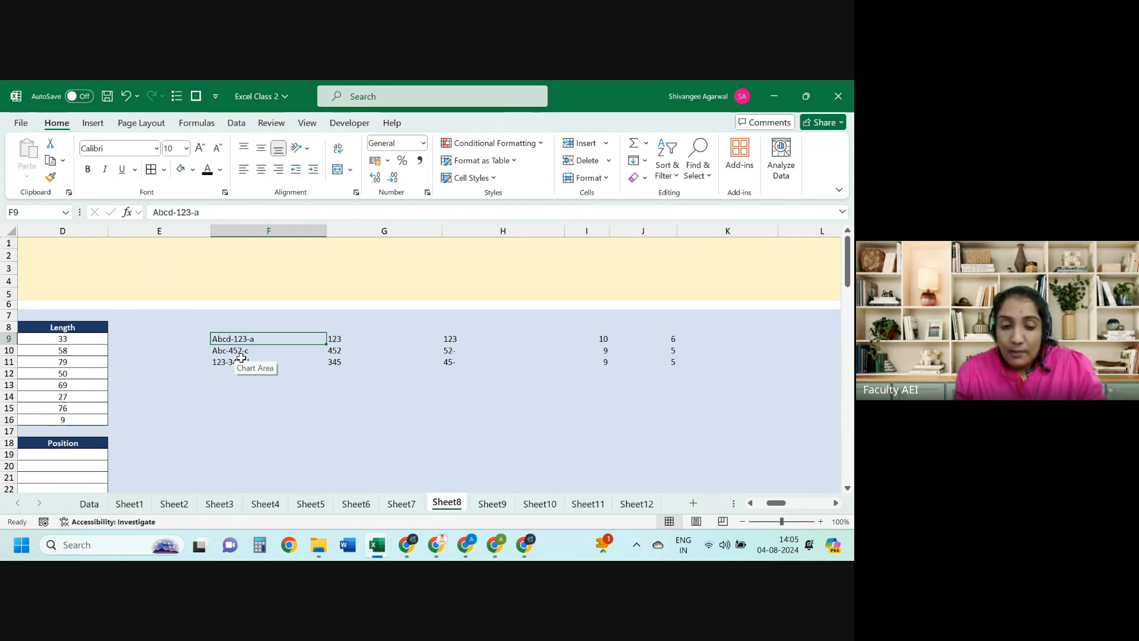
key(ctrl+Left)
scroll(241, 358, left, 3)
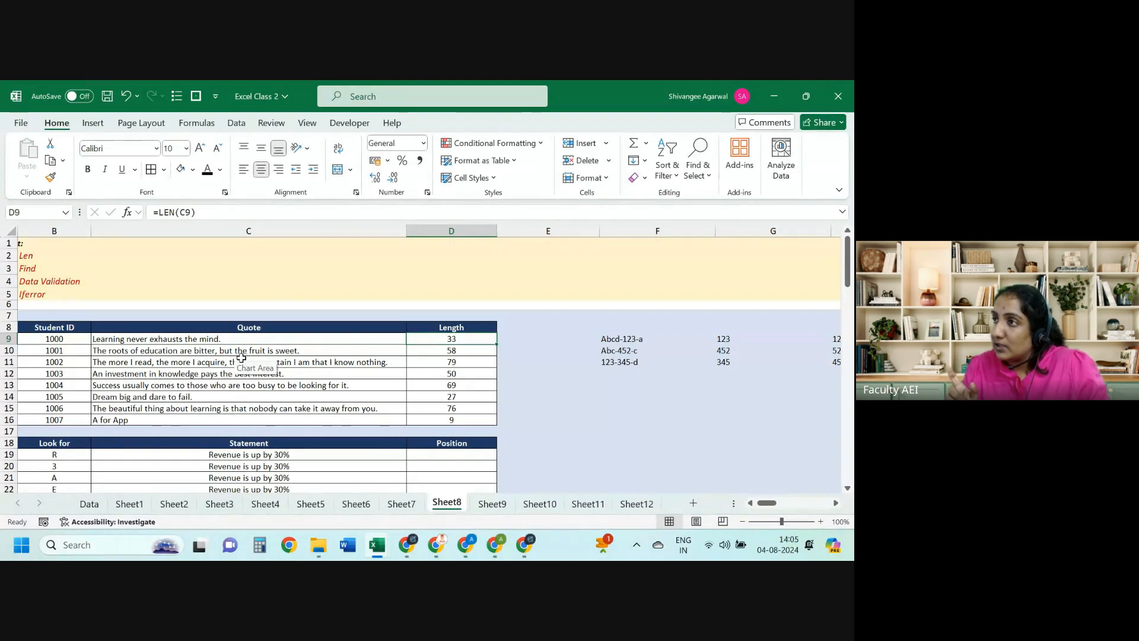
key(Down)
key(Down)
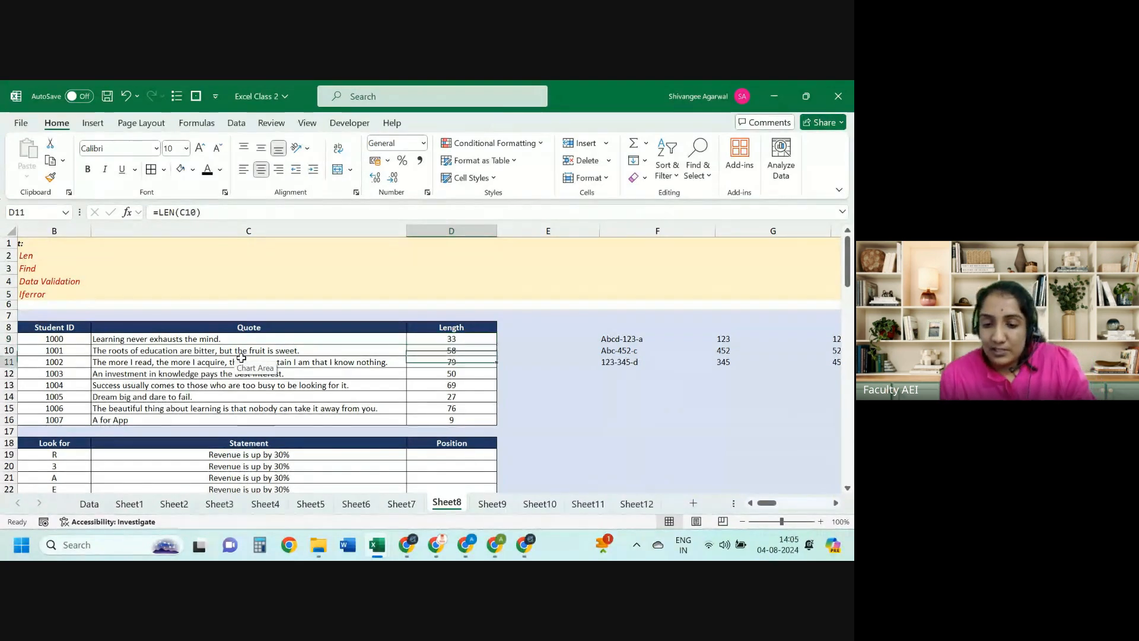
key(Right)
key(Right)
key(shift+Up)
key(shift+Up)
key(shift+Right)
key(shift+Right)
key(shift+Right)
key(shift+Right)
key(shift+Right)
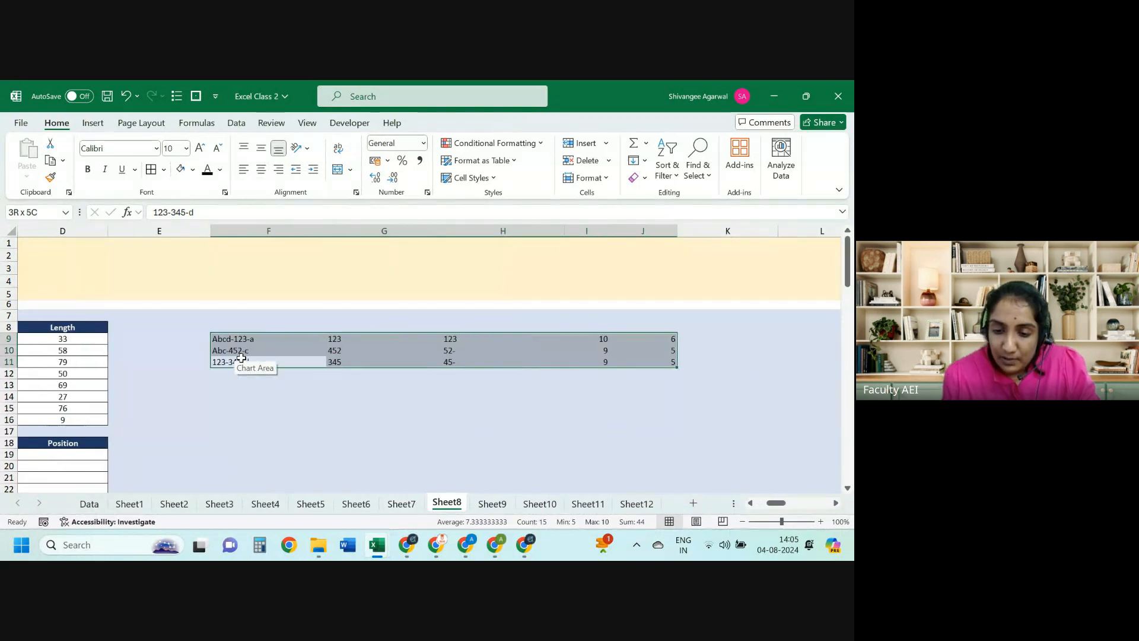
key(ctrl+Left)
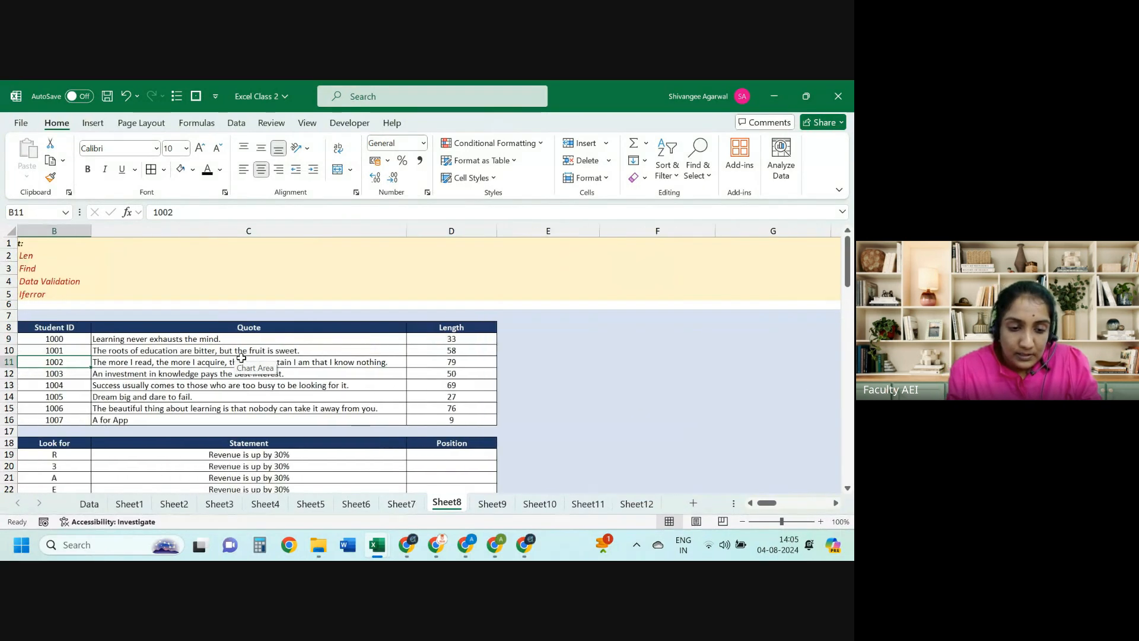
key(ctrl+Up)
Step: Enter 'Software A' in F8 and 'Software B' in F9, then center both labels
key(Right)
key(Down)
key(Right)
key(Up)
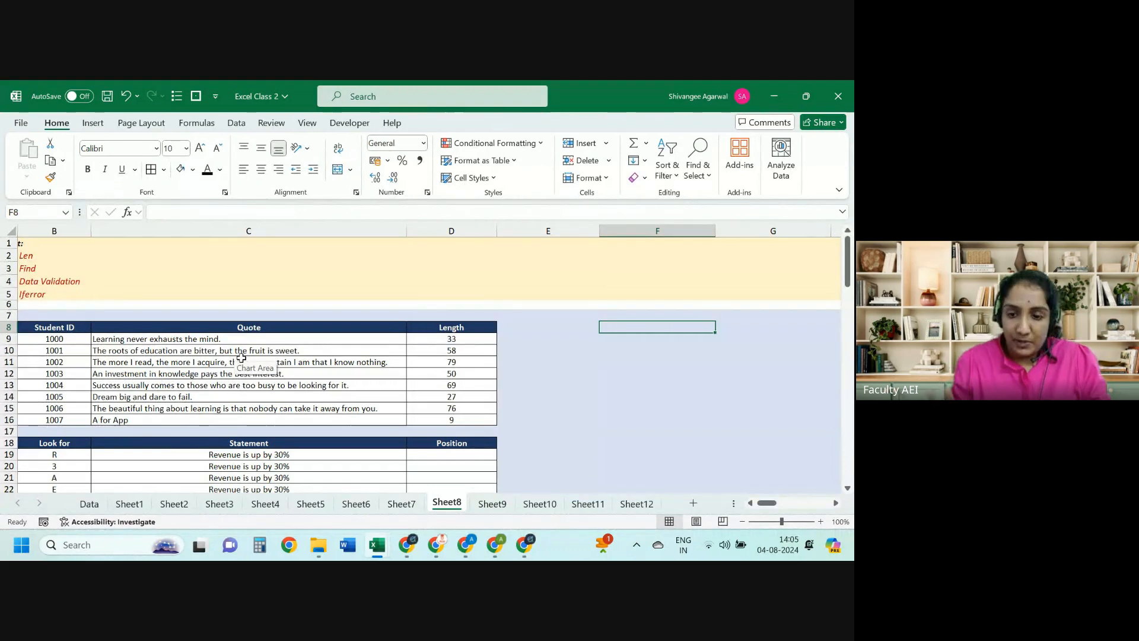
text(Soft)
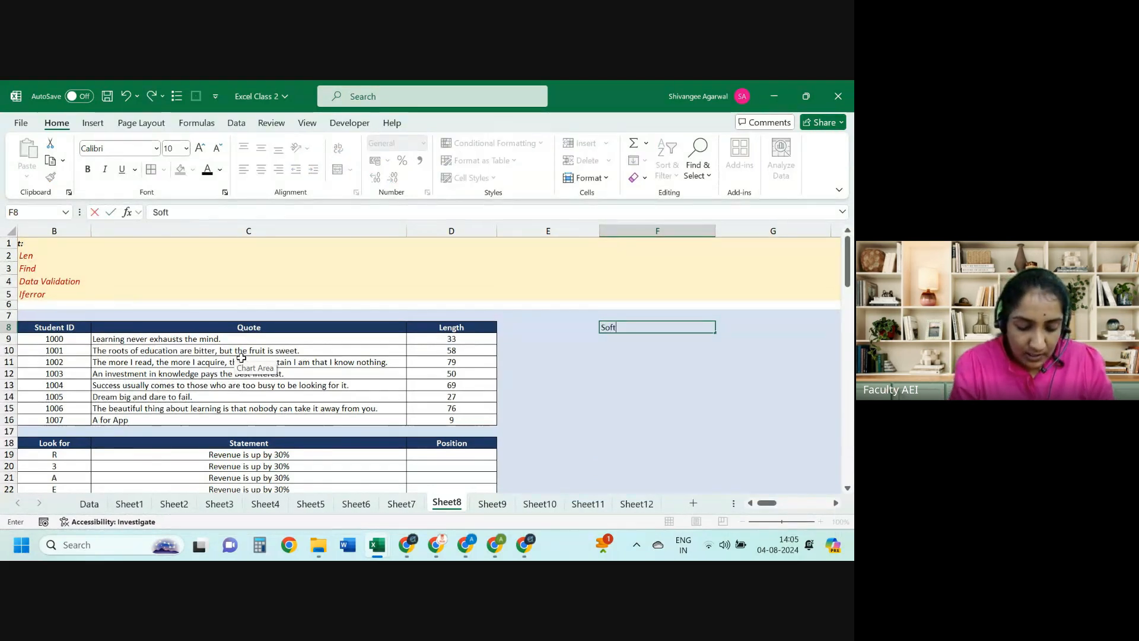
text(ware A)
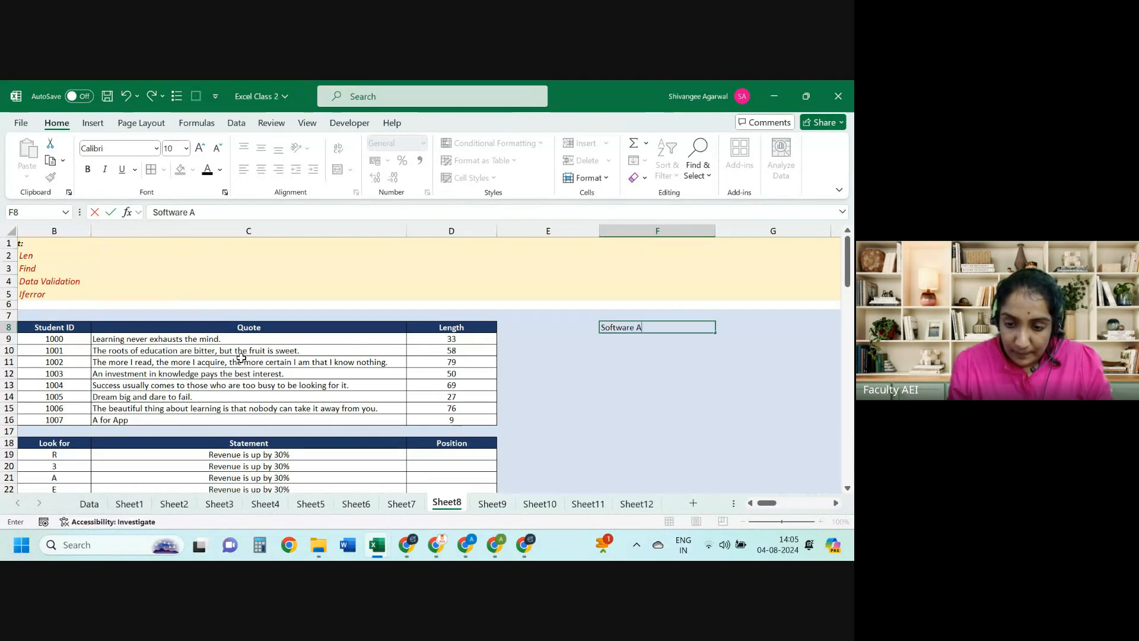
key(Return)
text(Software Aware A)
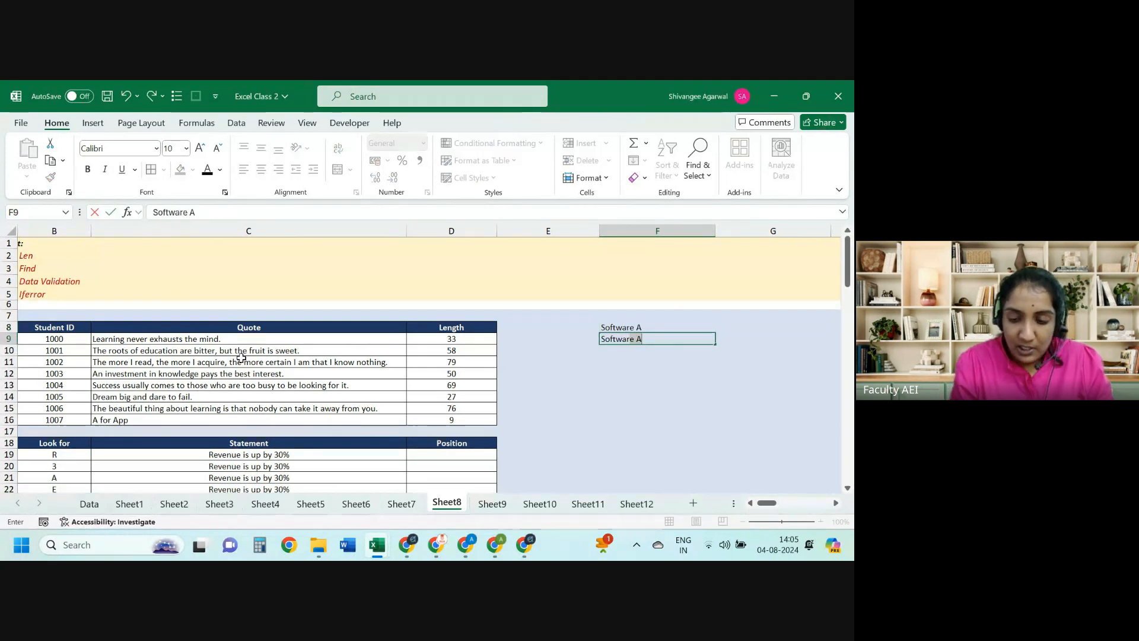
key(Right)
key(Left)
key(F2)
key(BackSpace)
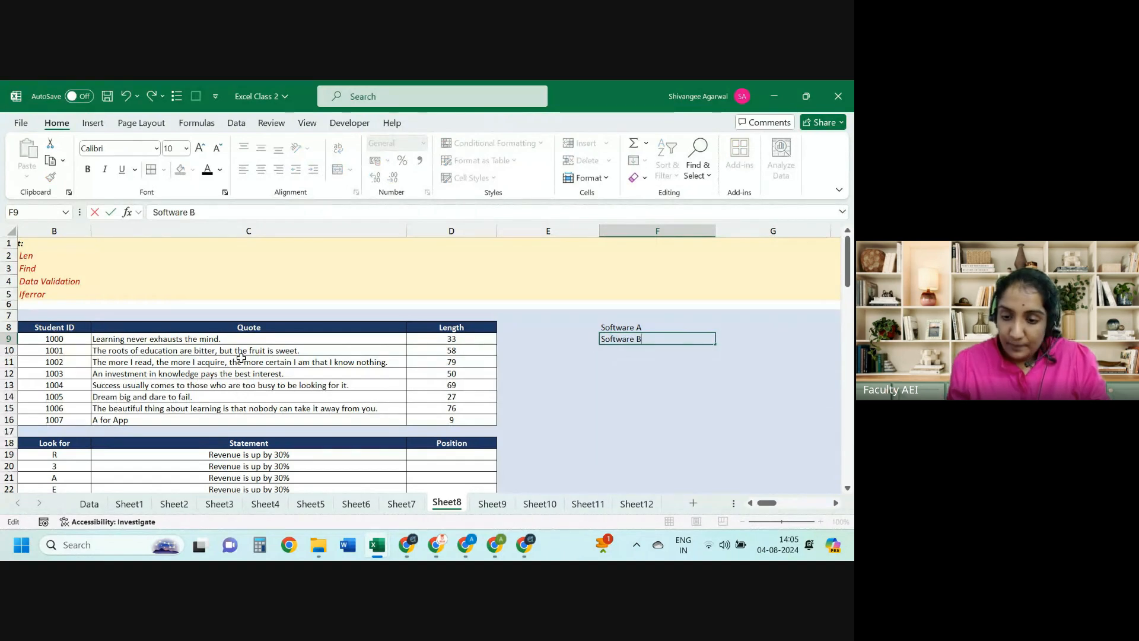
text(B)
key(shift+Return)
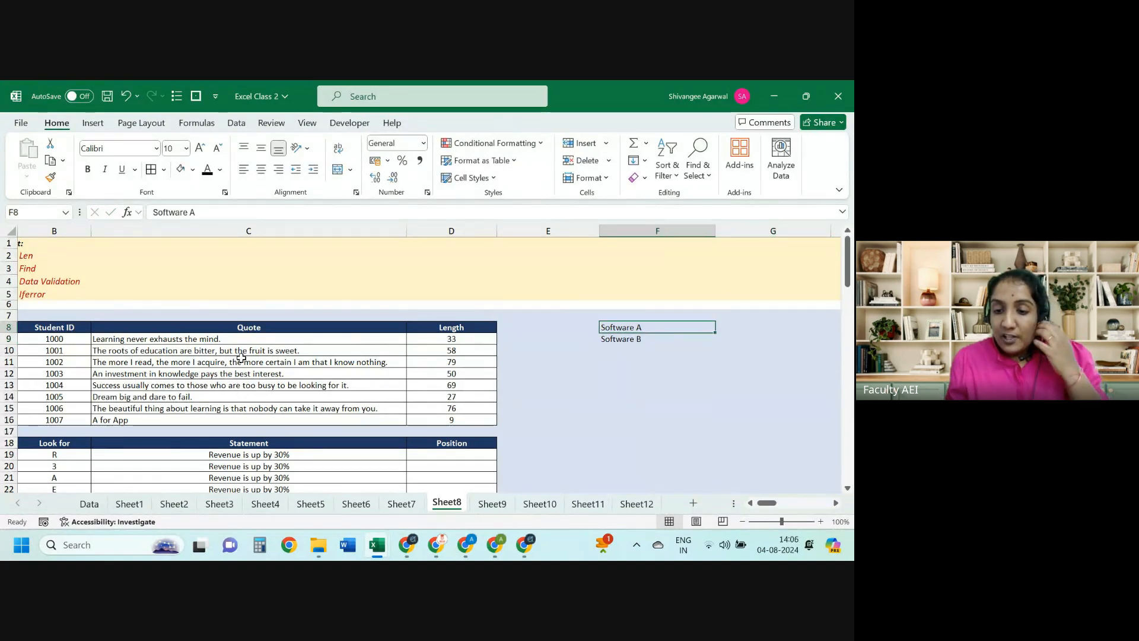
key(shift+Down)
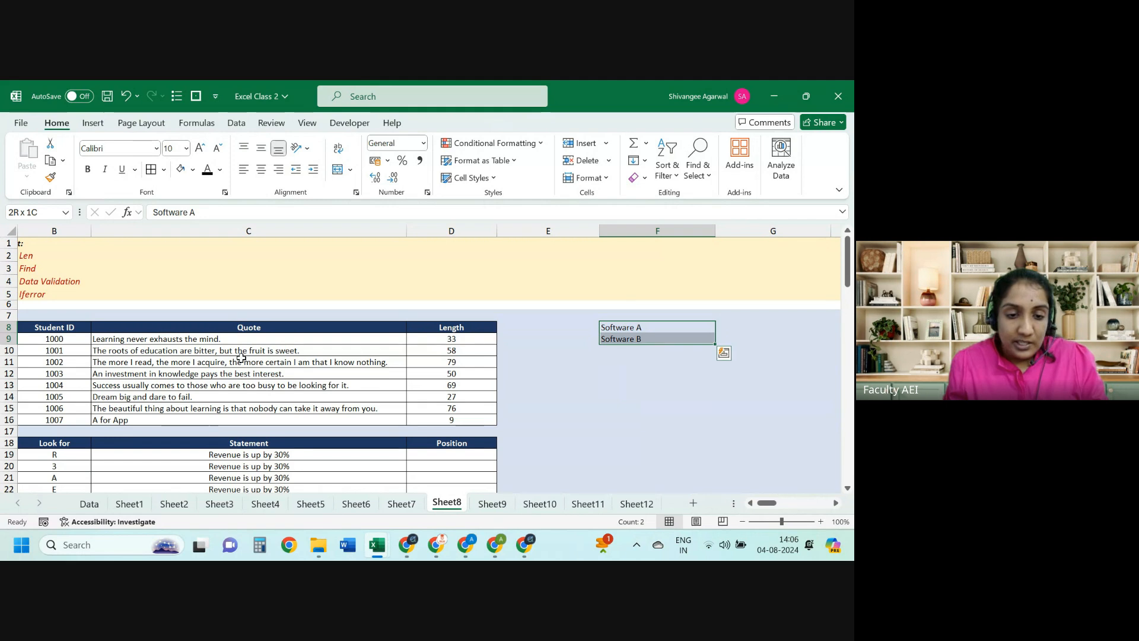
click(261, 171)
Step: Enter '18 digits' in G8 and '20' in G9, and add a 'Policy No' heading in F11
key(Right)
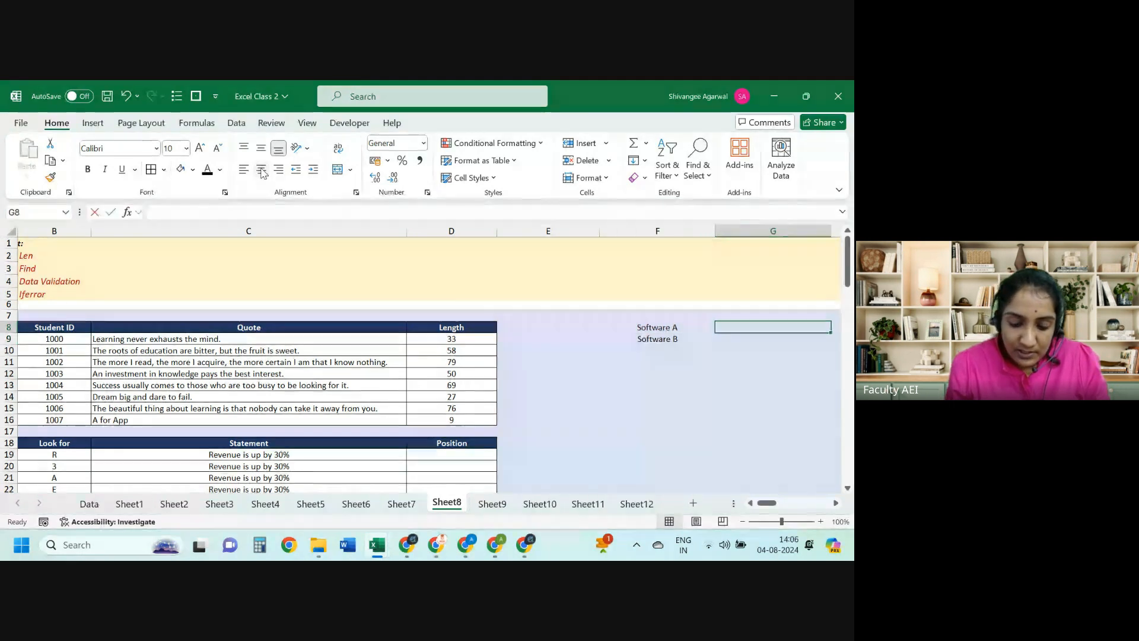
text(18 digits)
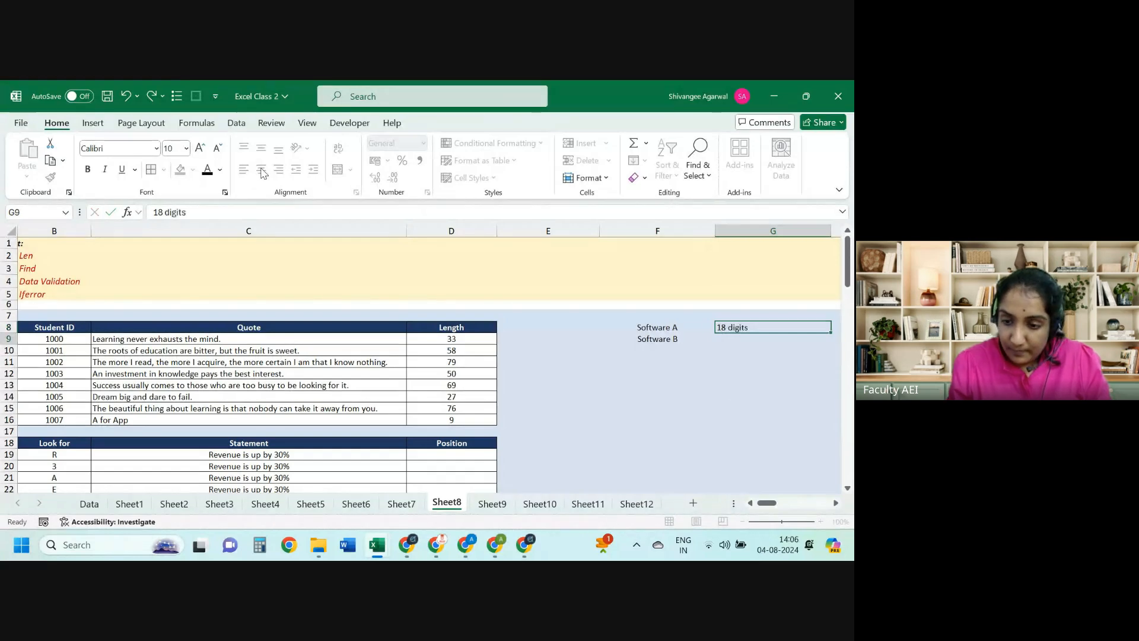
key(Return)
text(20 digits)
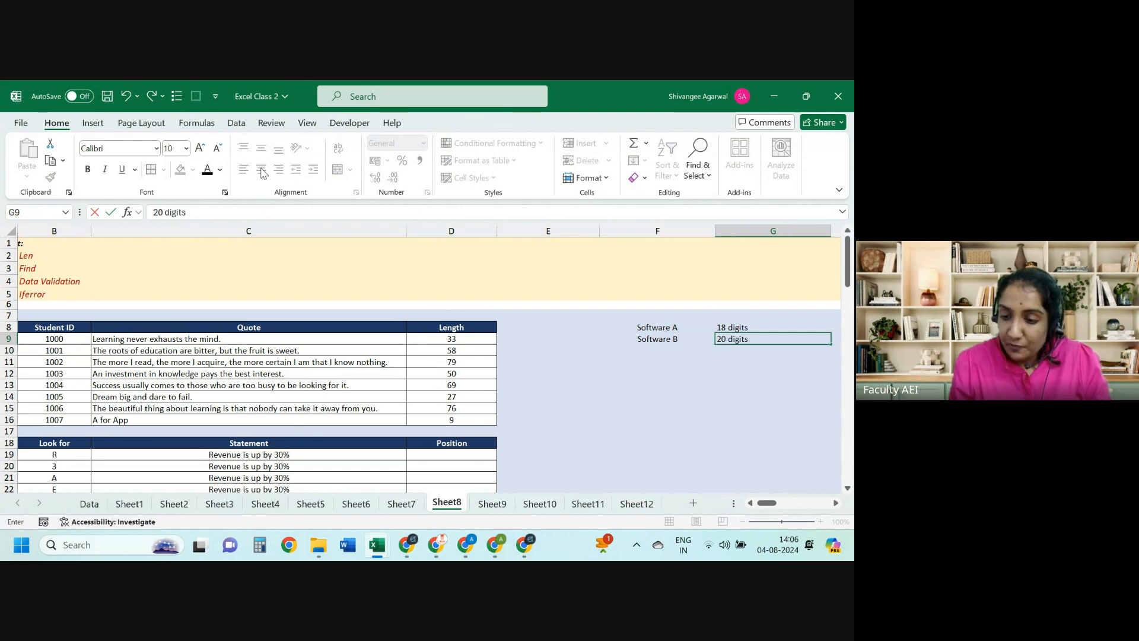
key(Return)
key(Left)
key(Down)
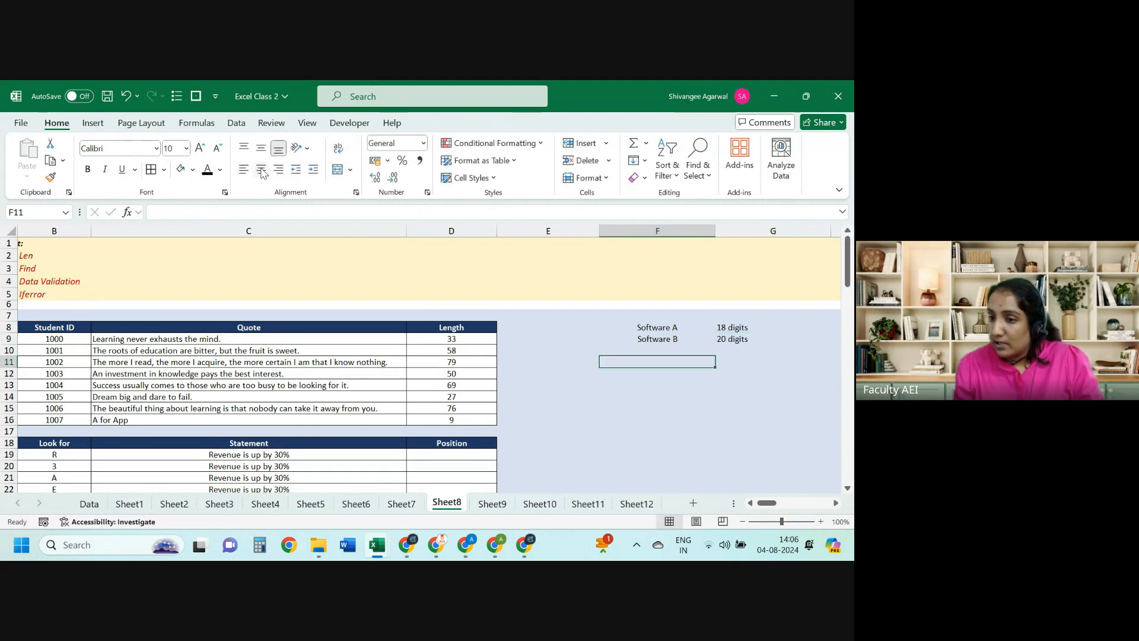
text(Poli)
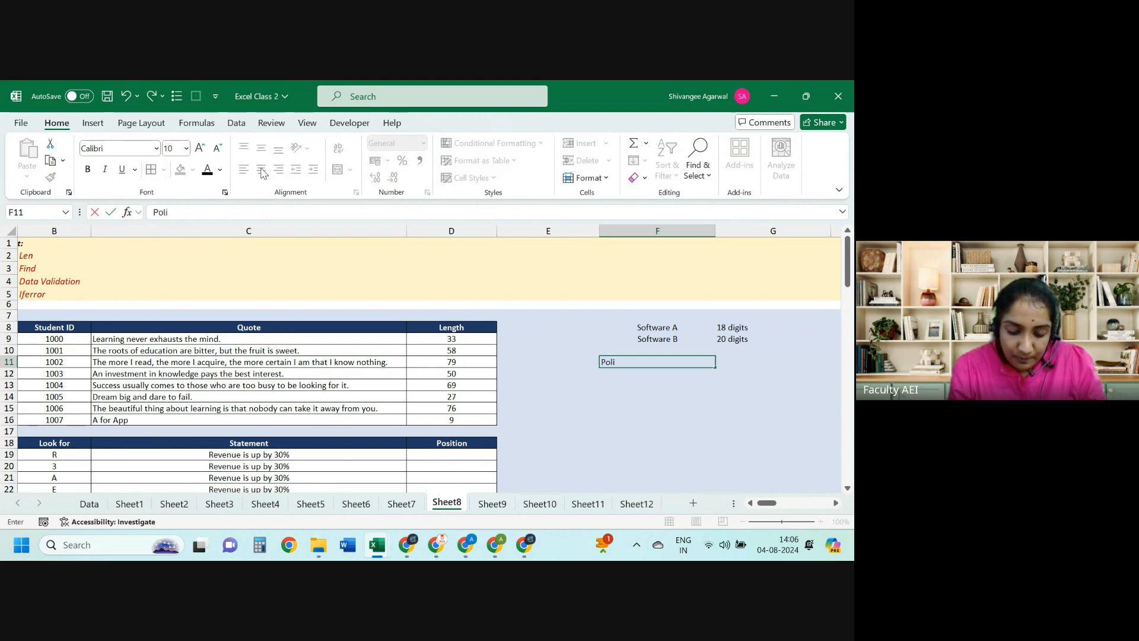
text(cy No)
key(Return)
Step: Change the digit counts to '4 digits' for Software A and '5 digits' for Software B
key(Up)
key(Up)
key(Up)
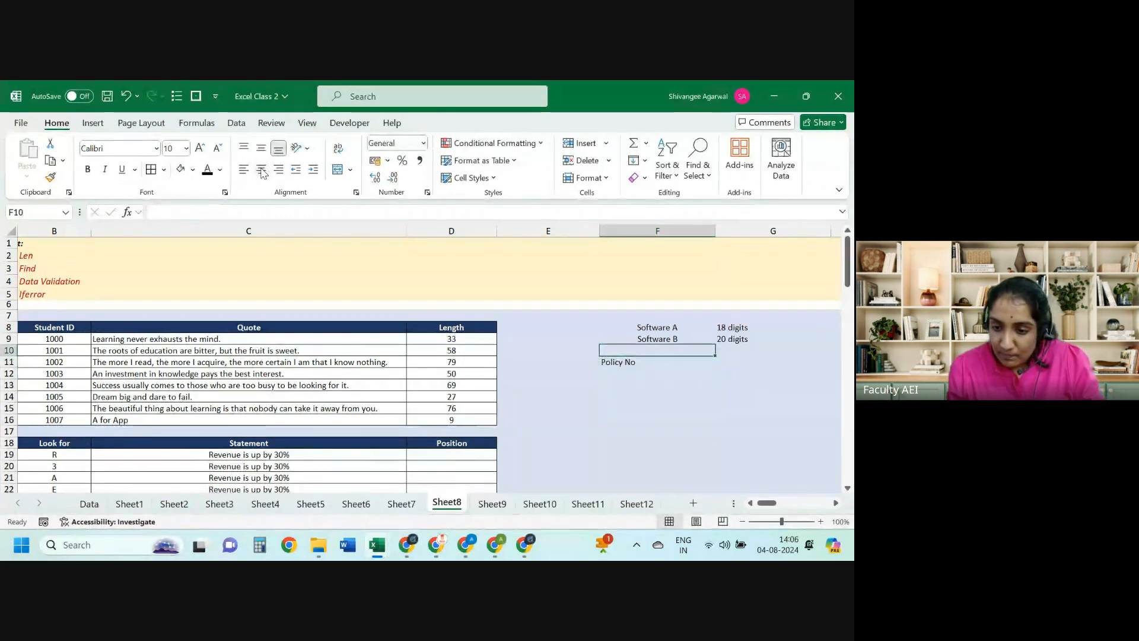
key(Right)
key(F2)
key(Left)
key(Left)
key(Left)
key(Left)
key(Left)
key(Left)
key(Left)
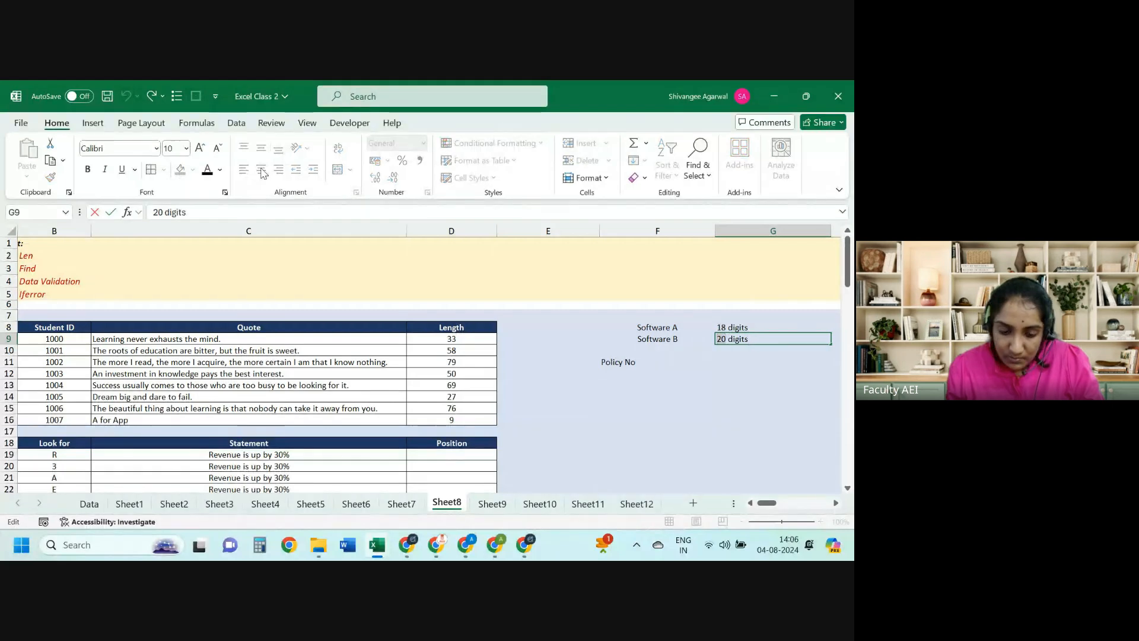
key(BackSpace)
key(BackSpace)
text(5)
key(Escape)
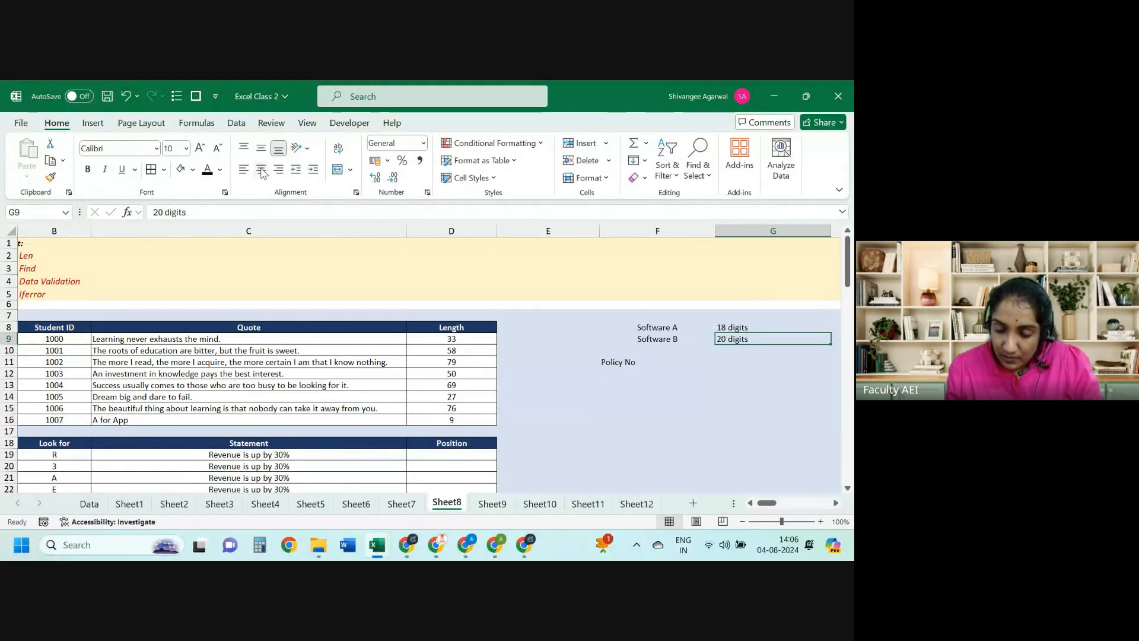
key(Up)
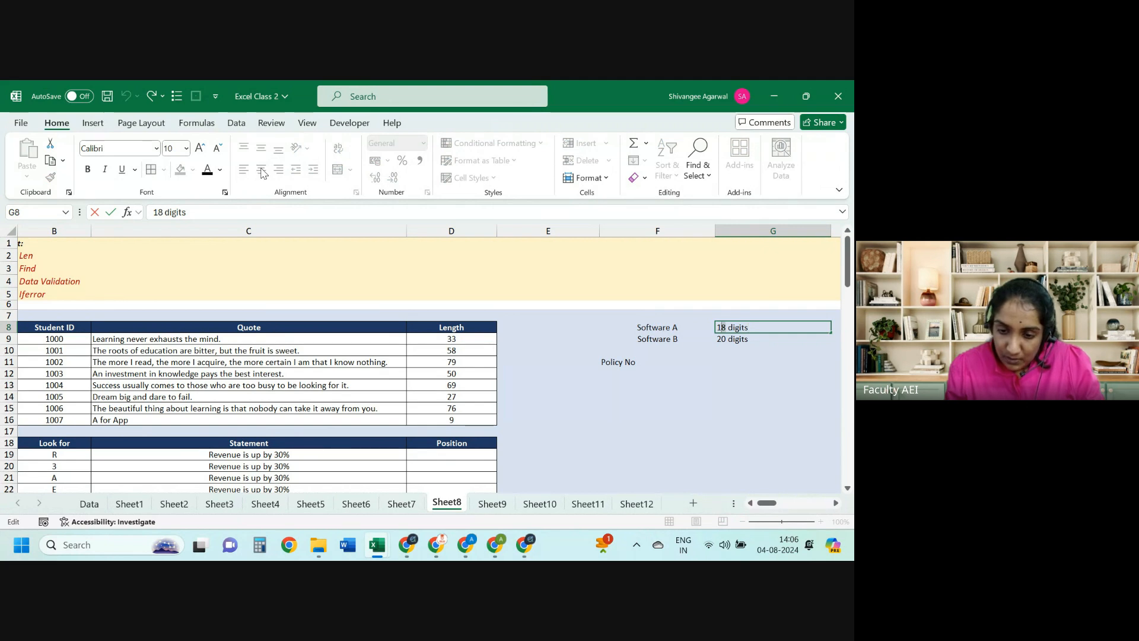
key(BackSpace)
key(BackSpace)
text(4)
key(Return)
key(F2)
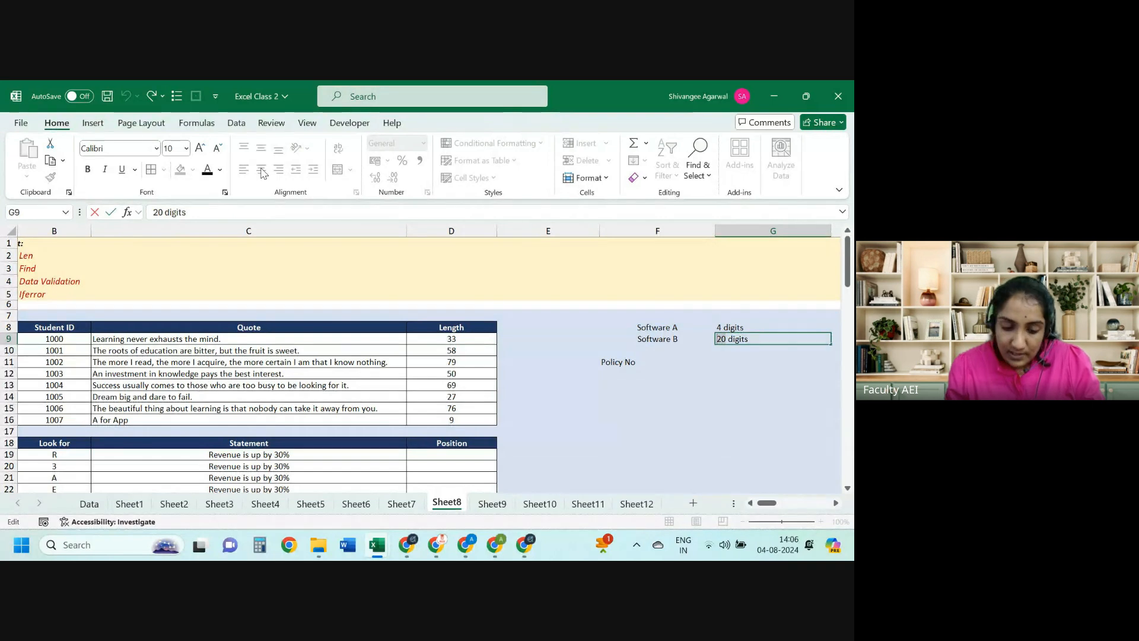
text(5)
key(Return)
key(Left)
Step: Enter policy numbers 21412, 5335, 6322, 63432 and 63522 in F12:F16
key(Down)
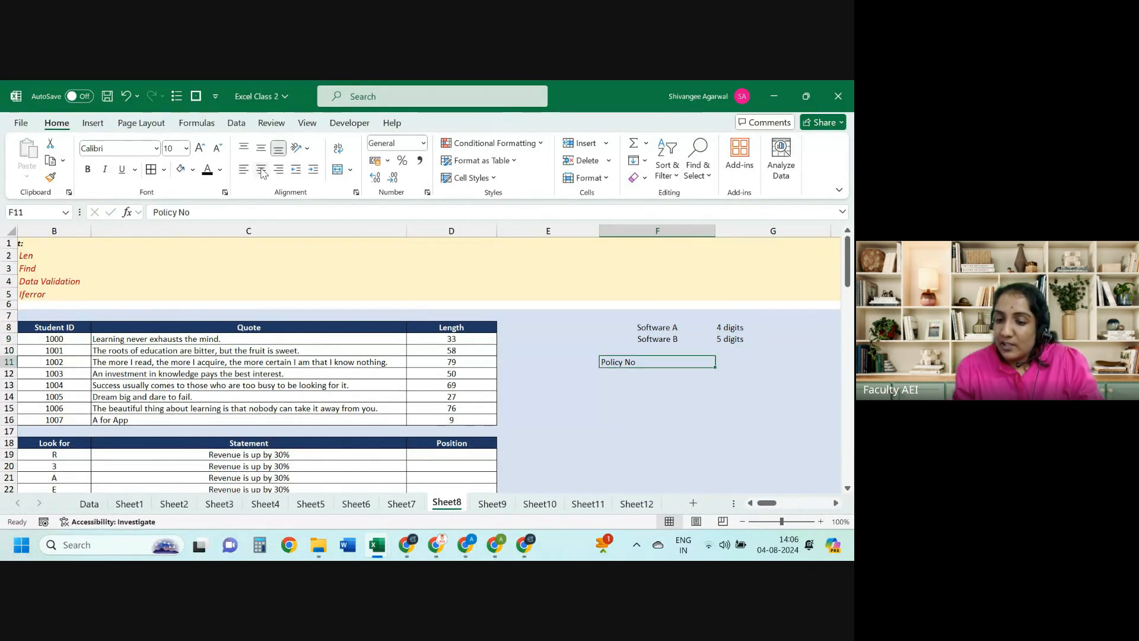
key(Down)
key(Up)
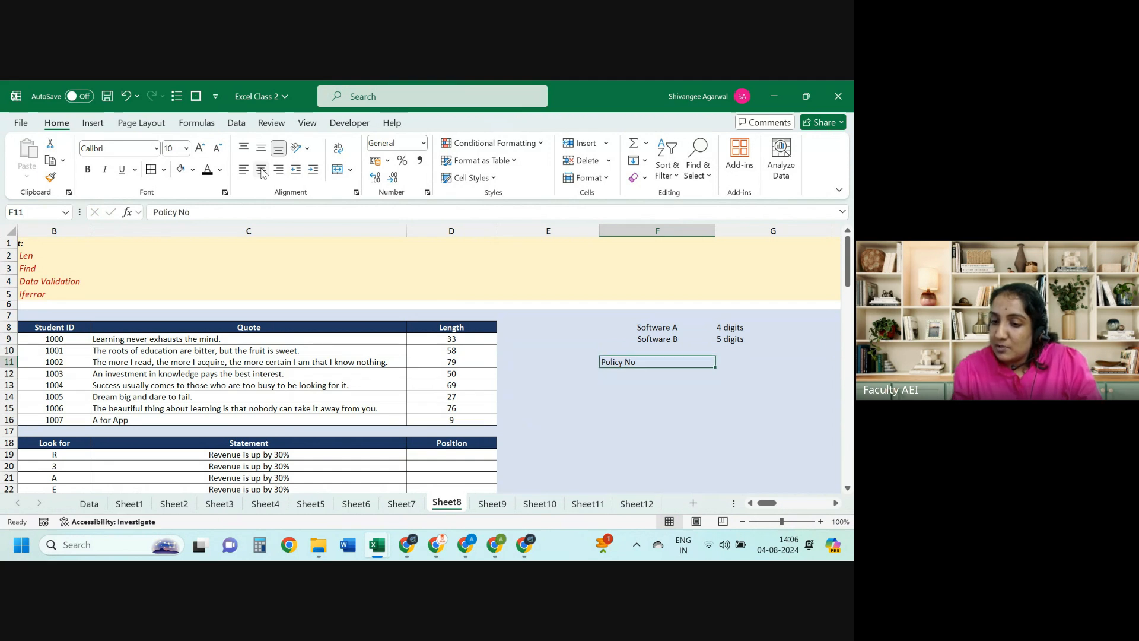
key(Down)
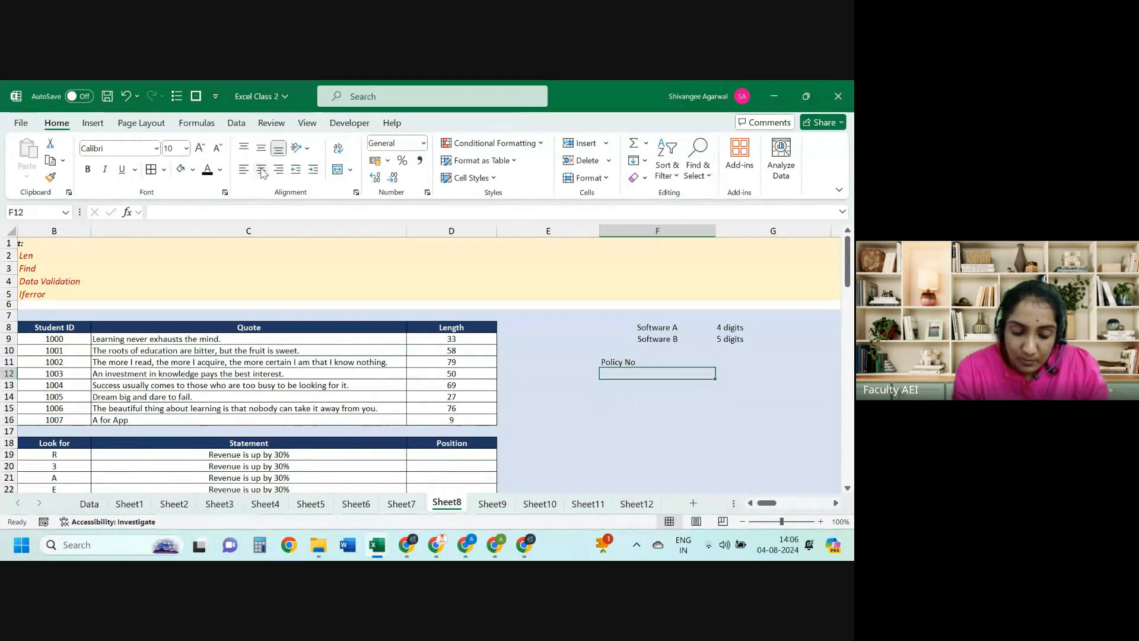
text(21412)
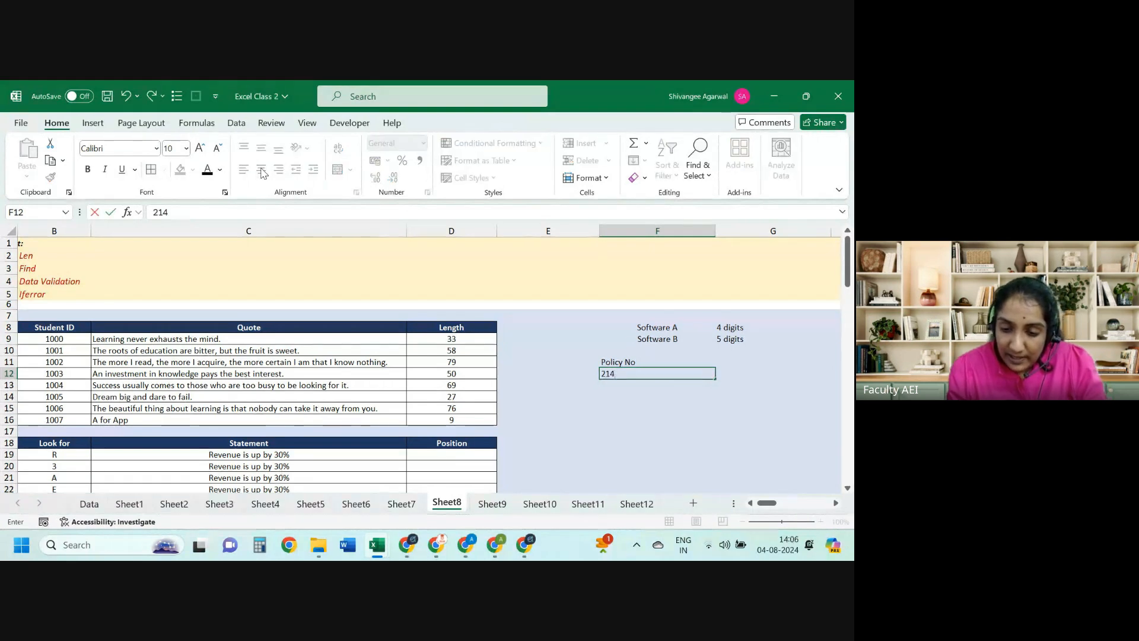
key(Return)
text(533)
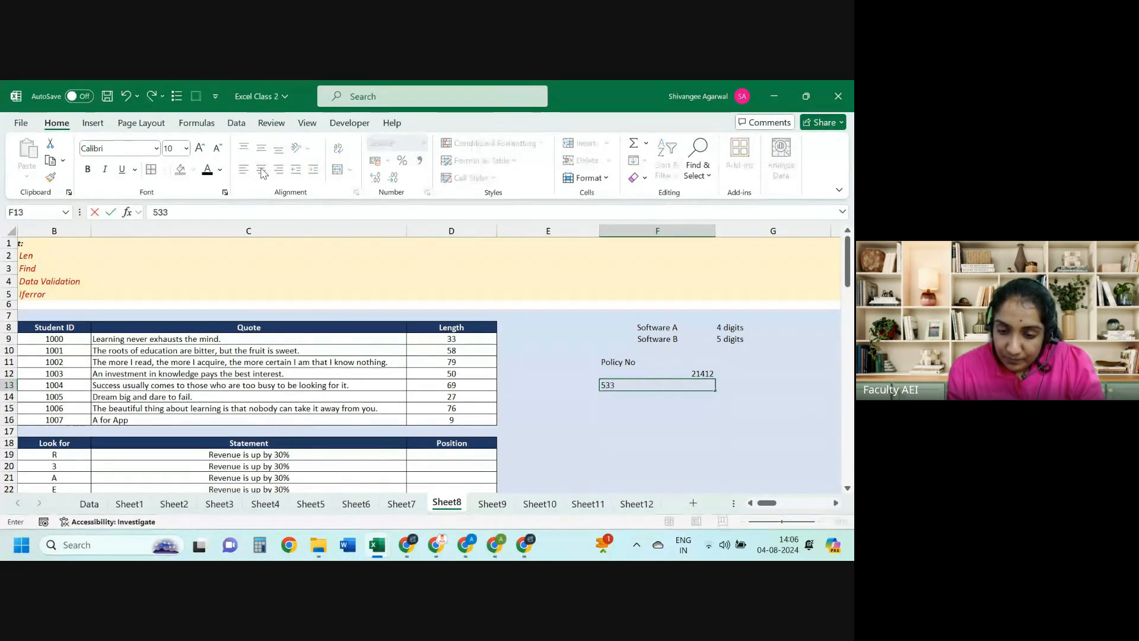
text(5)
key(Return)
text(6322)
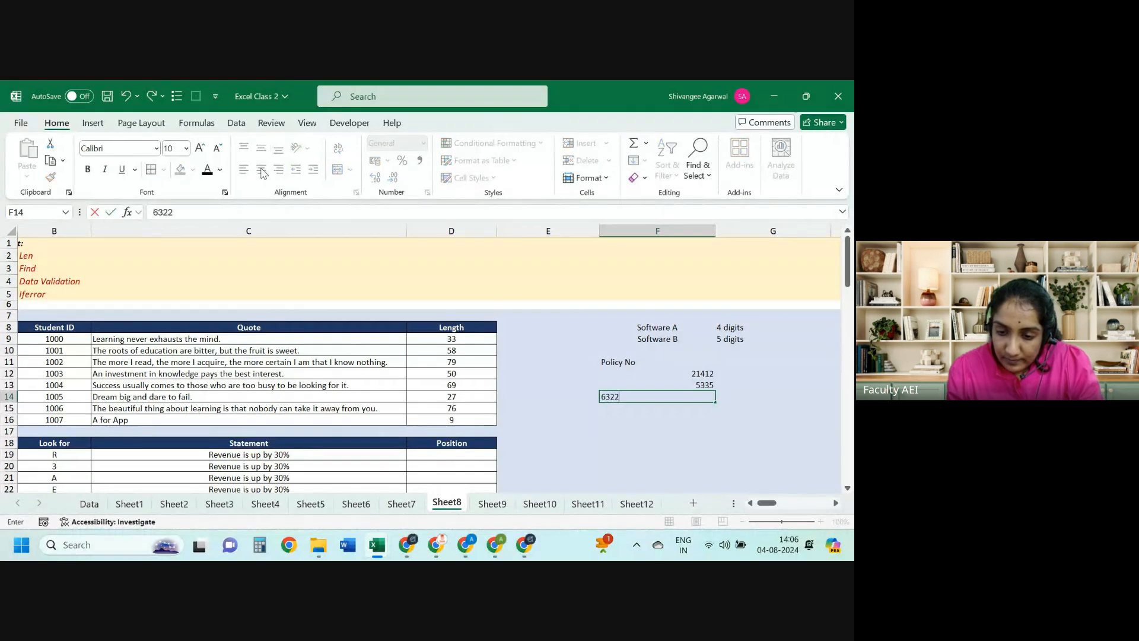
key(Return)
text(63432)
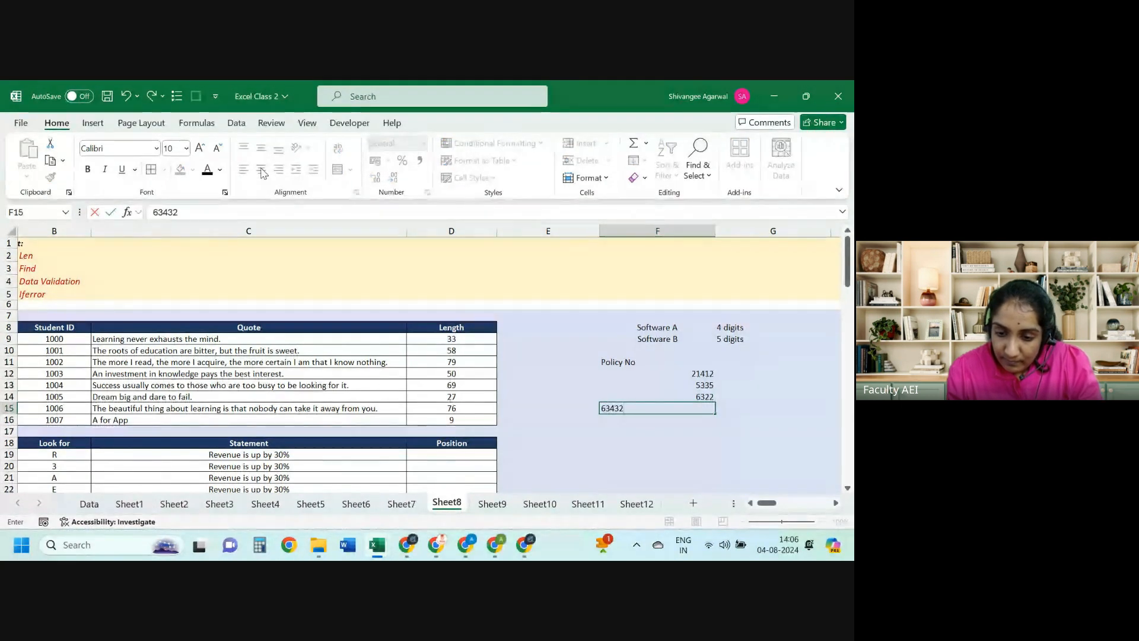
key(Return)
text(63522)
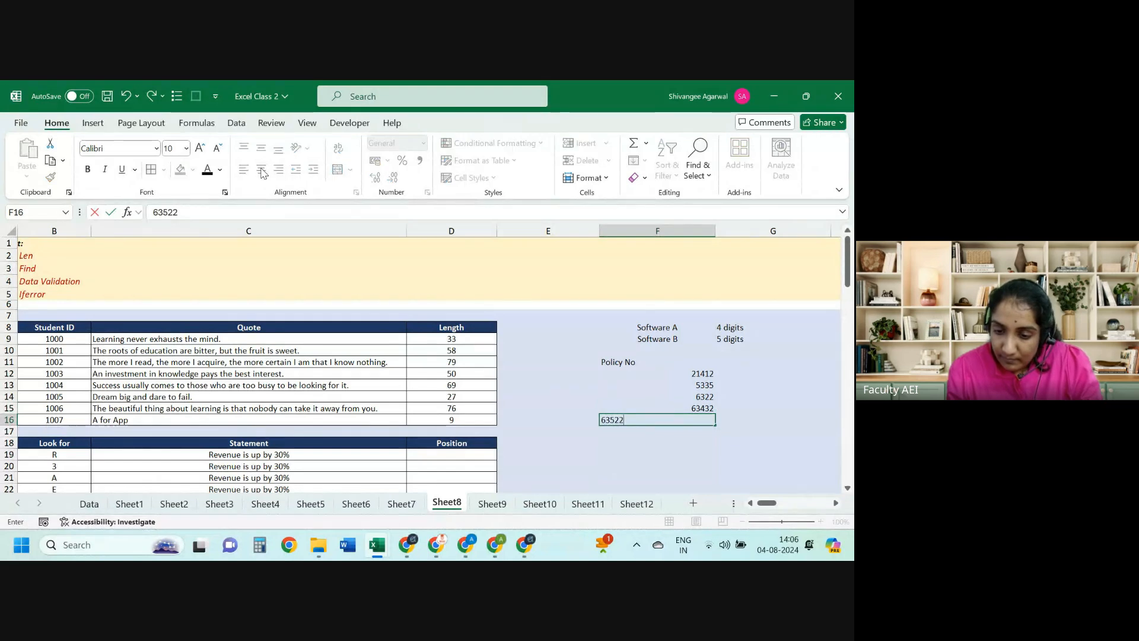
key(Return)
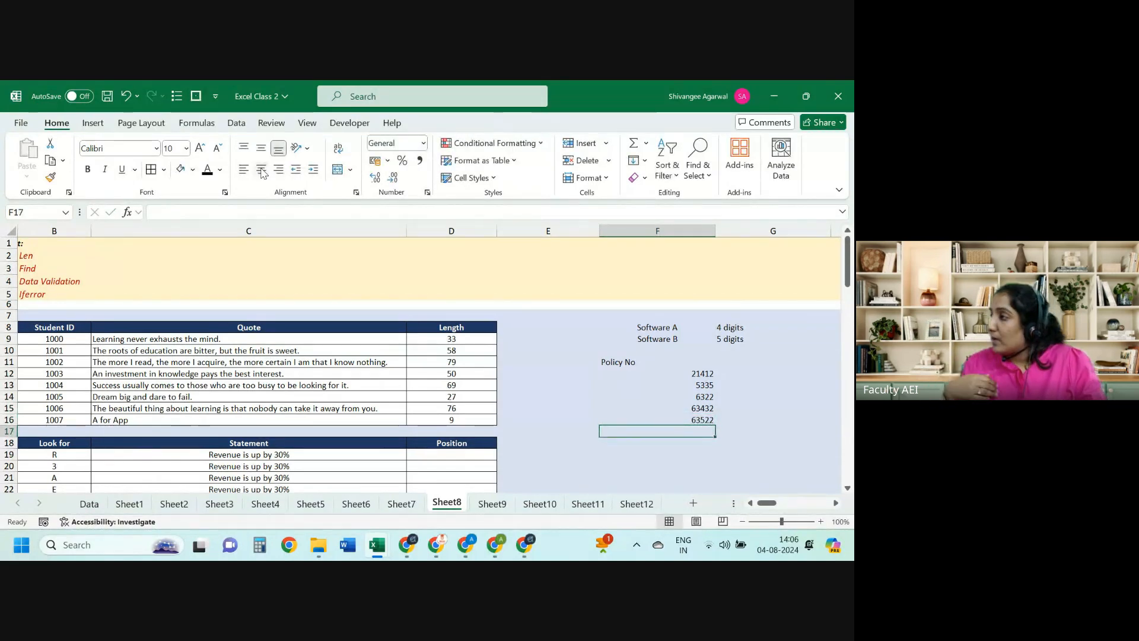
Step: Center the Policy No heading and its numbers in F11:F16
key(Up)
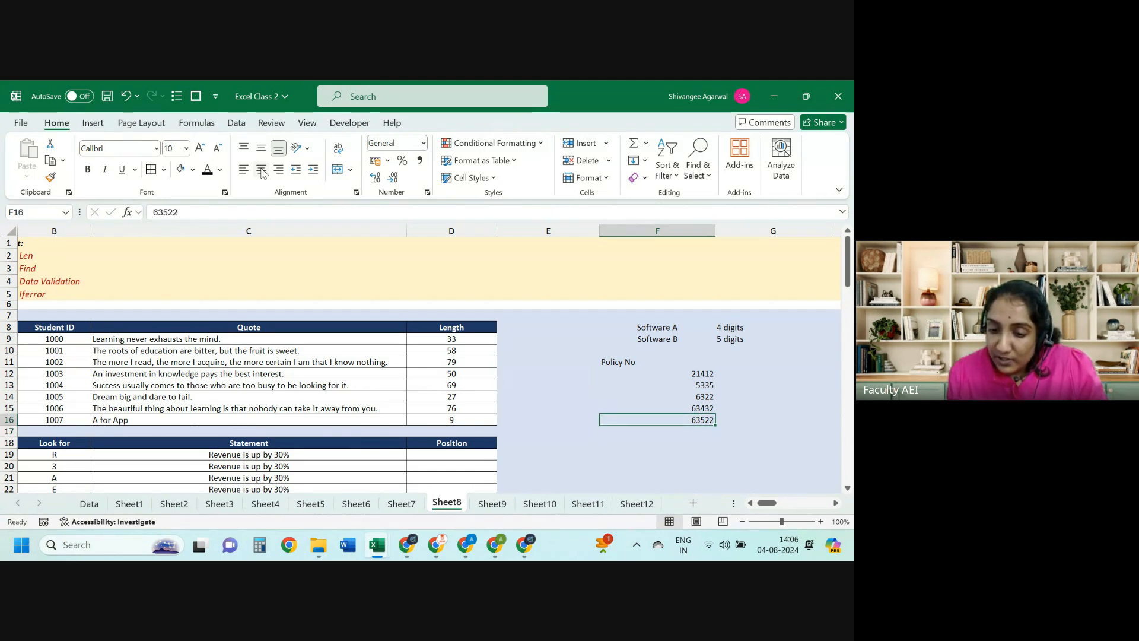
key(ctrl+Up)
key(ctrl+shift+Down)
click(261, 171)
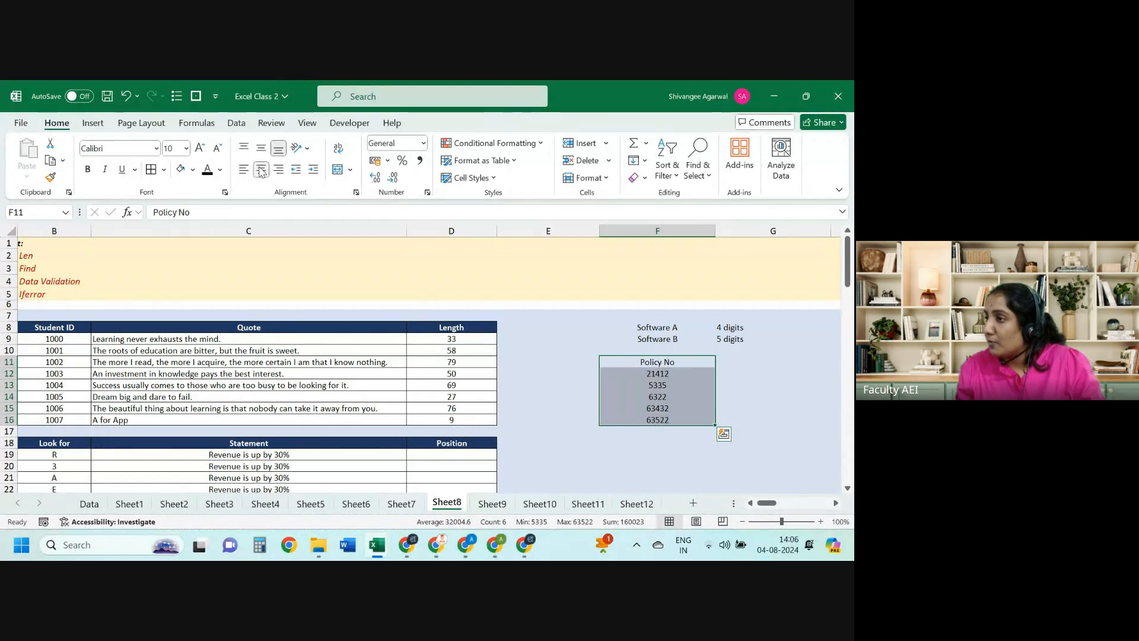
Step: Count each policy number's digits with =LEN(F12) in G12, filled down to G16
key(Down)
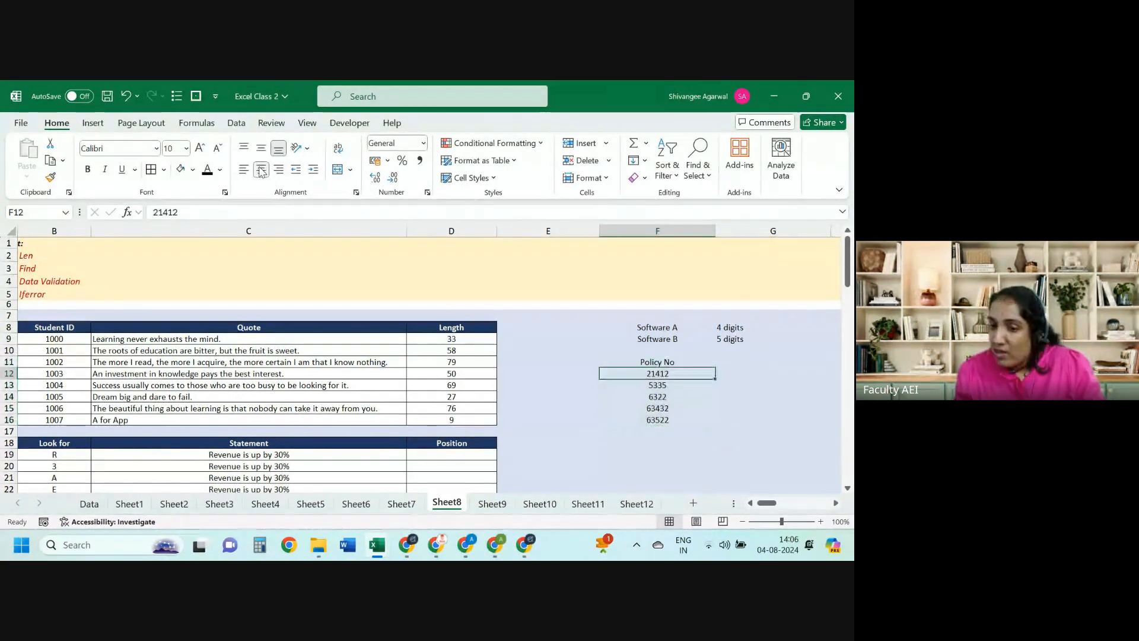
key(Right)
text(=len)
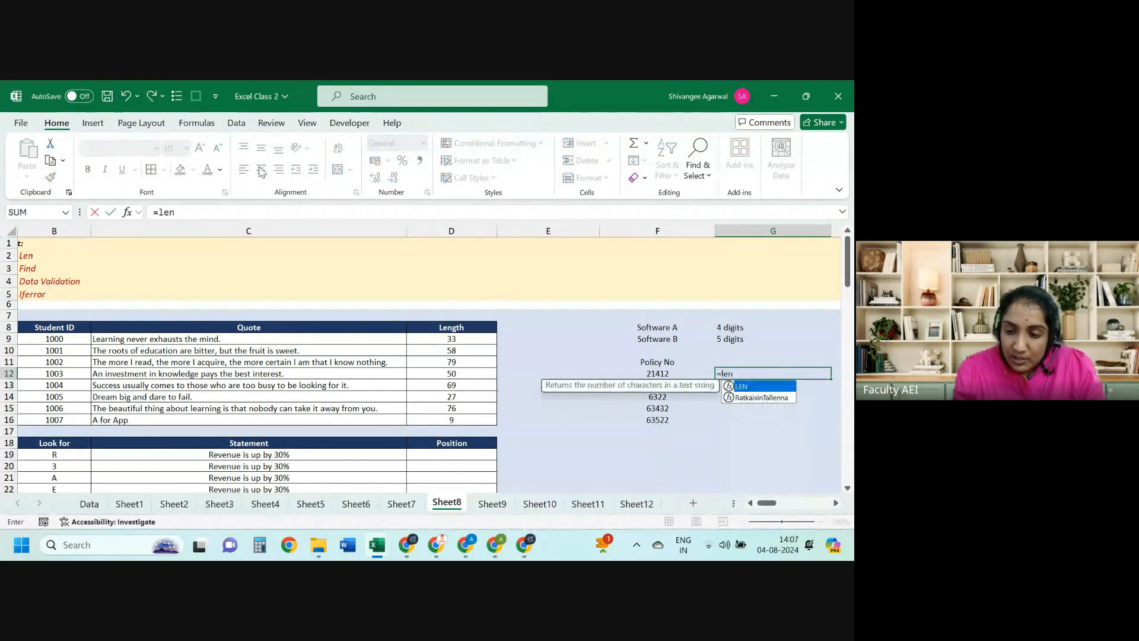
key(Tab)
key(Left)
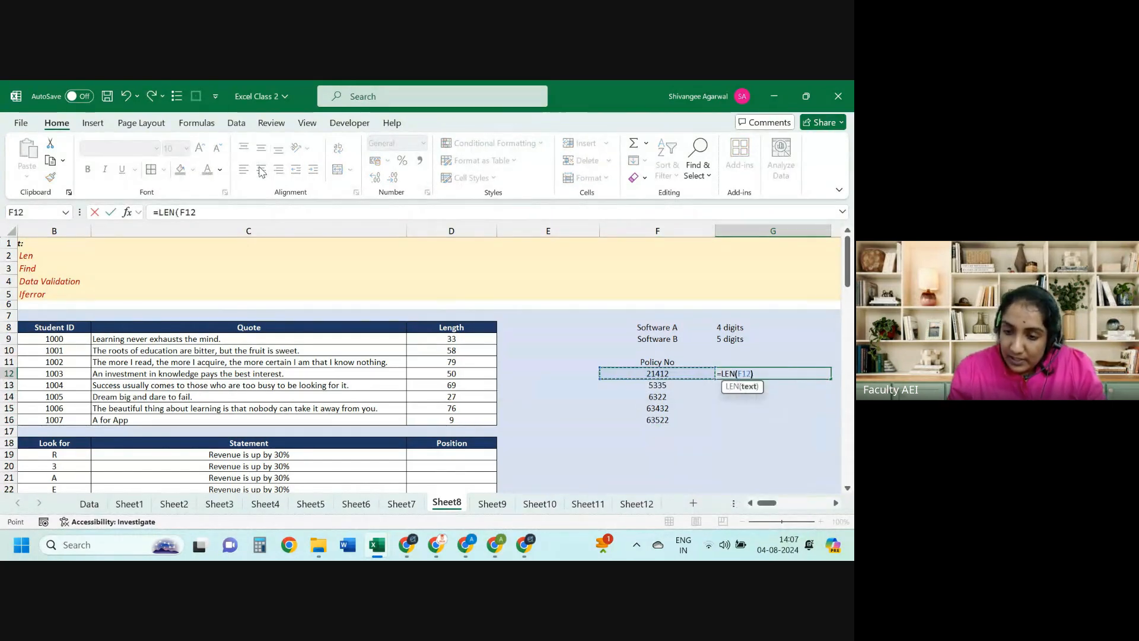
key(Return)
key(Left)
key(ctrl+Down)
key(Right)
key(ctrl+shift+Up)
key(ctrl+d)
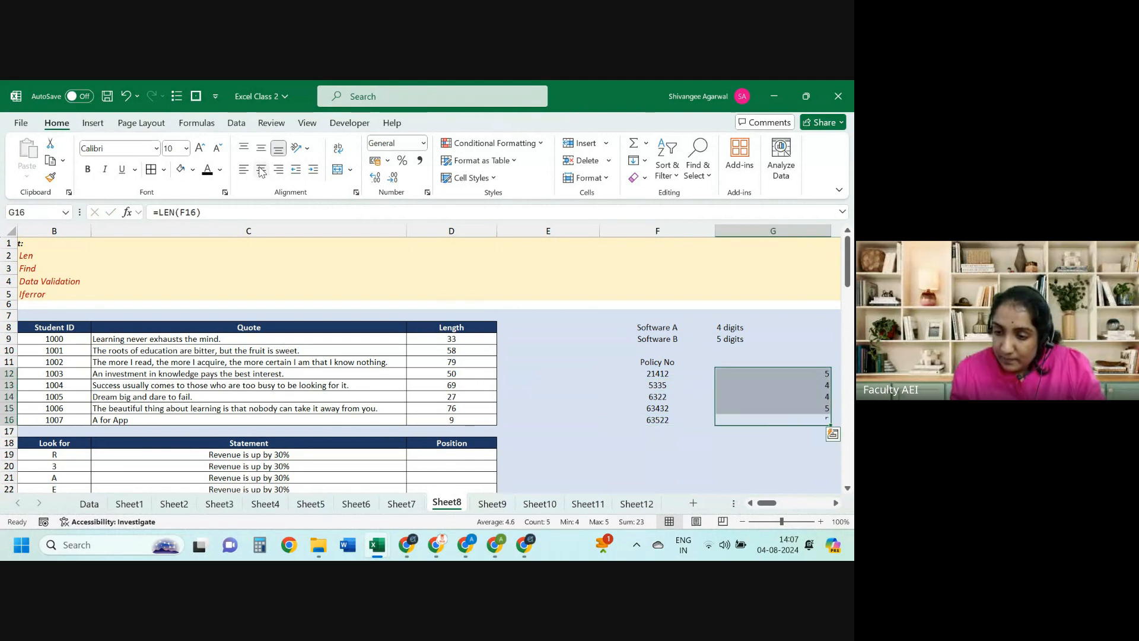
key(ctrl+Up)
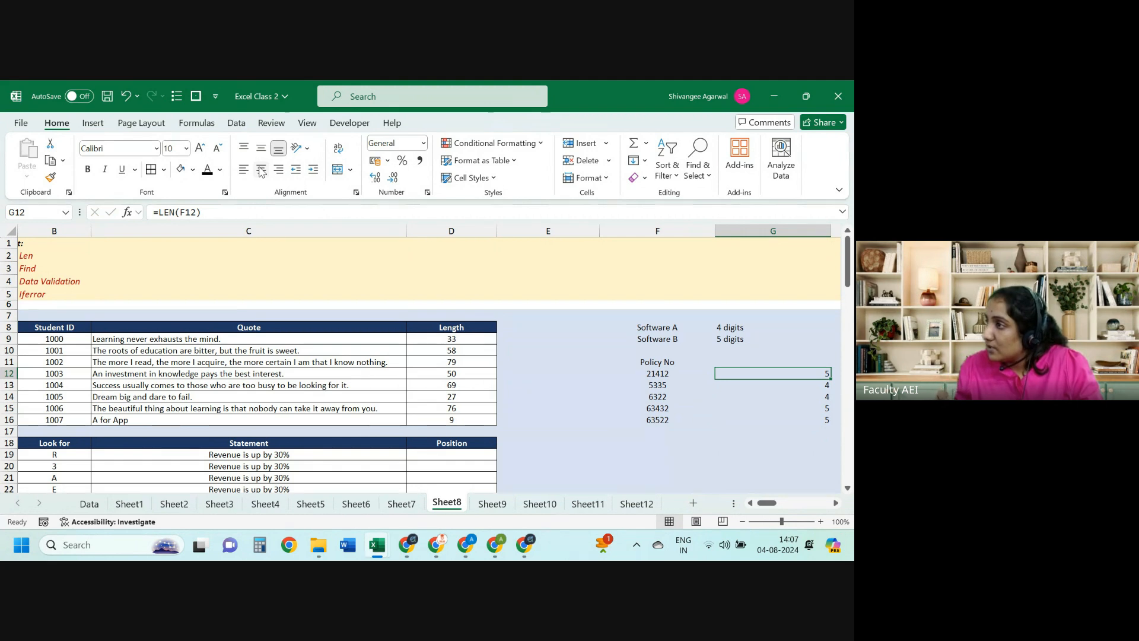
Step: Enter =IF(G12=5,$F$9,$F$8) in H12 and fill it down to H16
key(Right)
text(=IF()
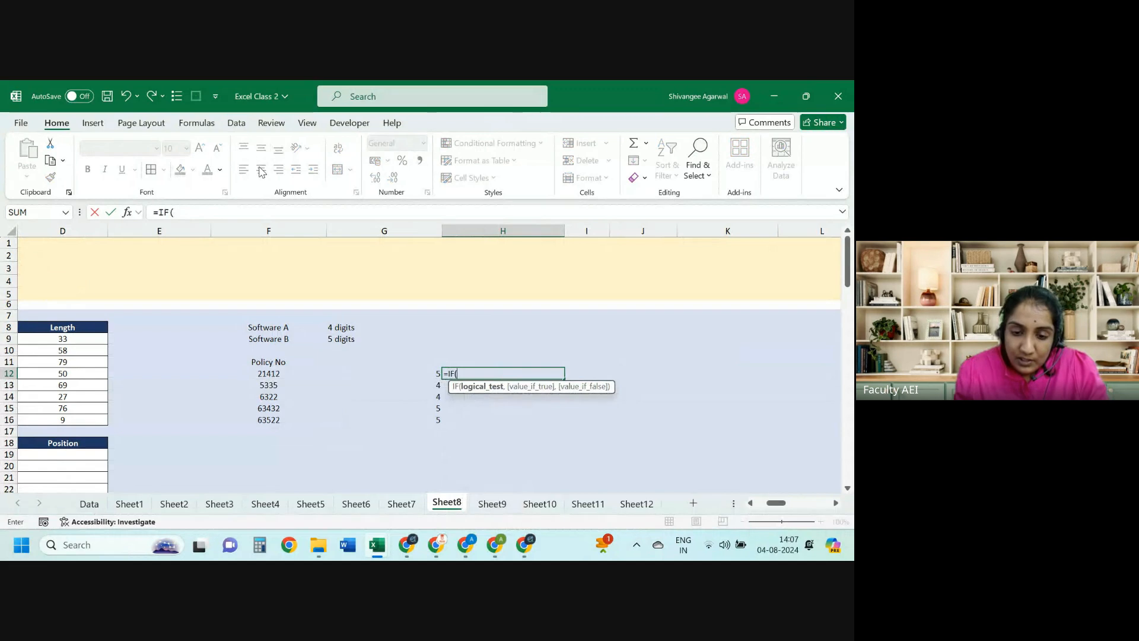
key(Left)
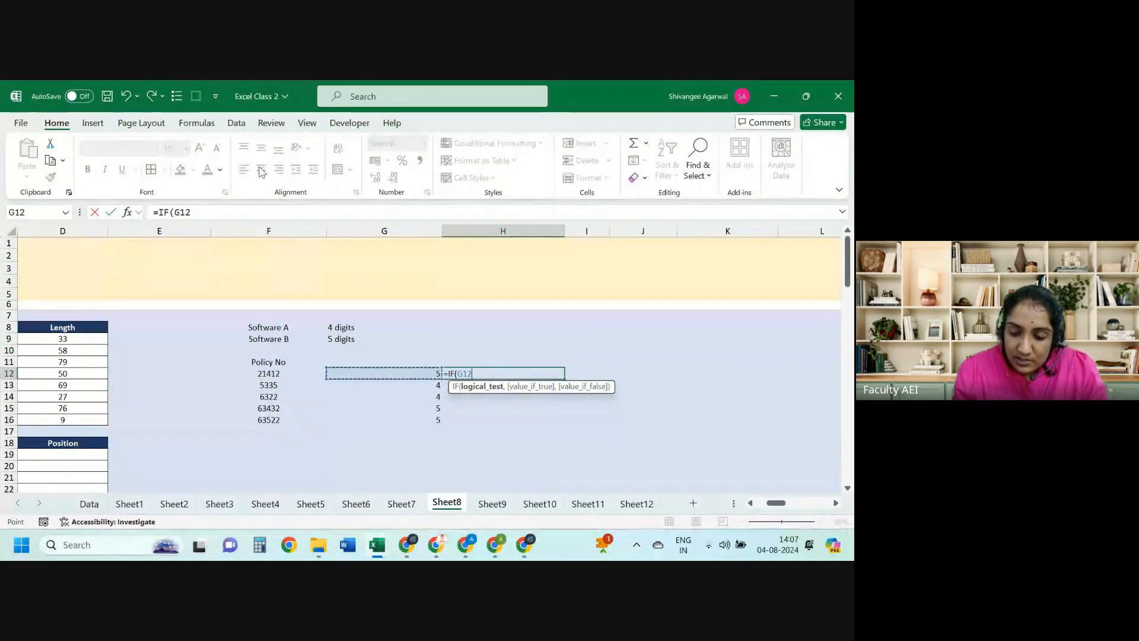
text(=5)
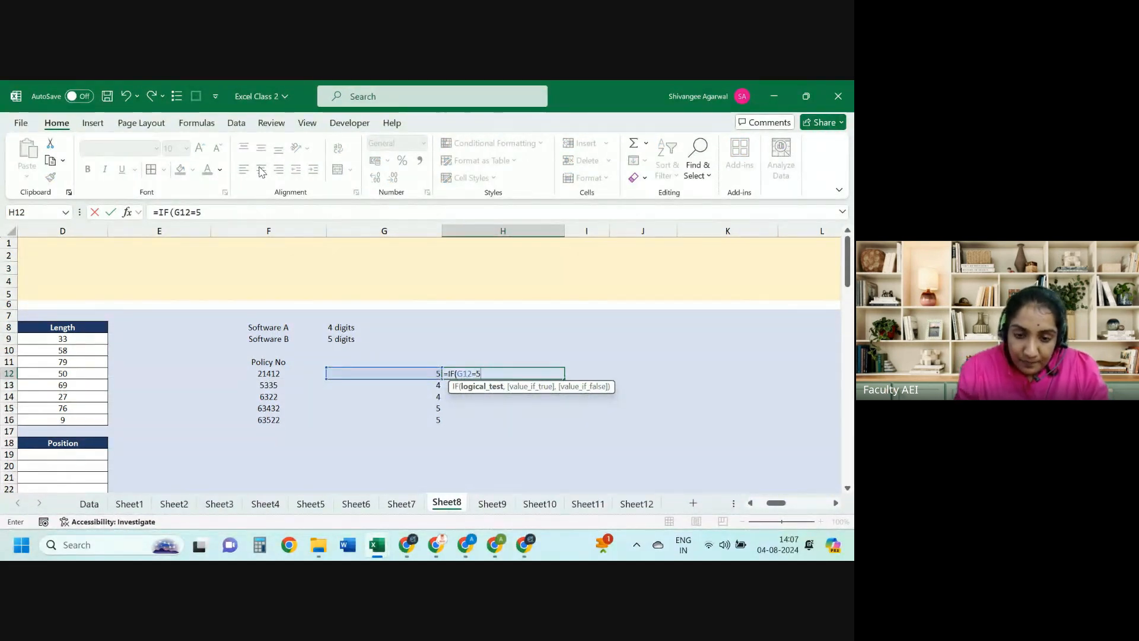
text(,)
click(255, 339)
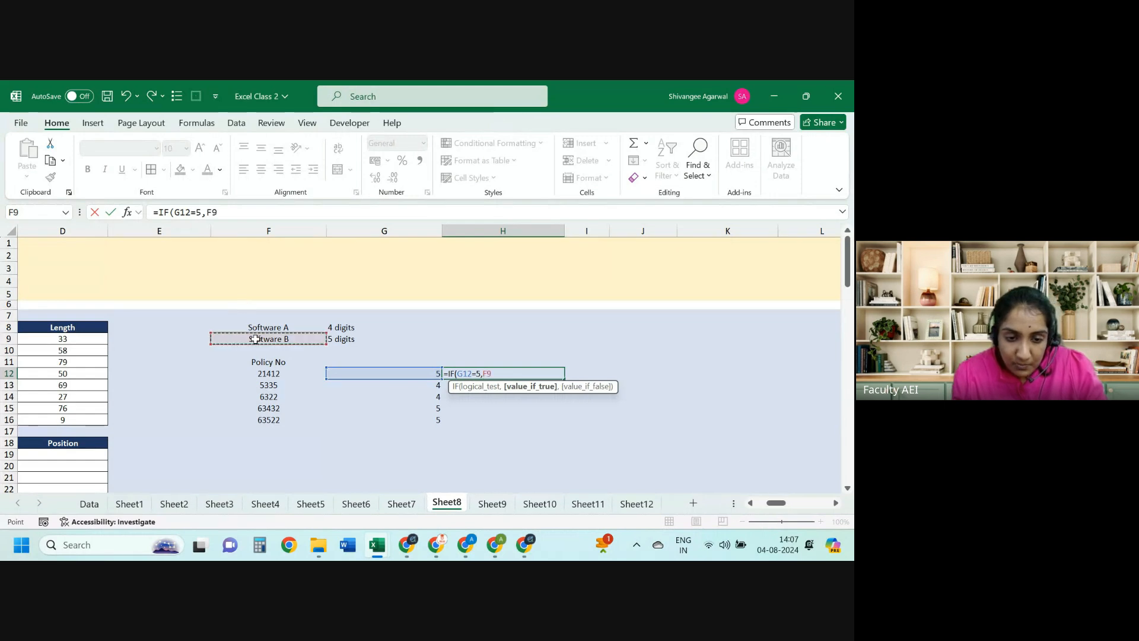
key(F4)
text(,)
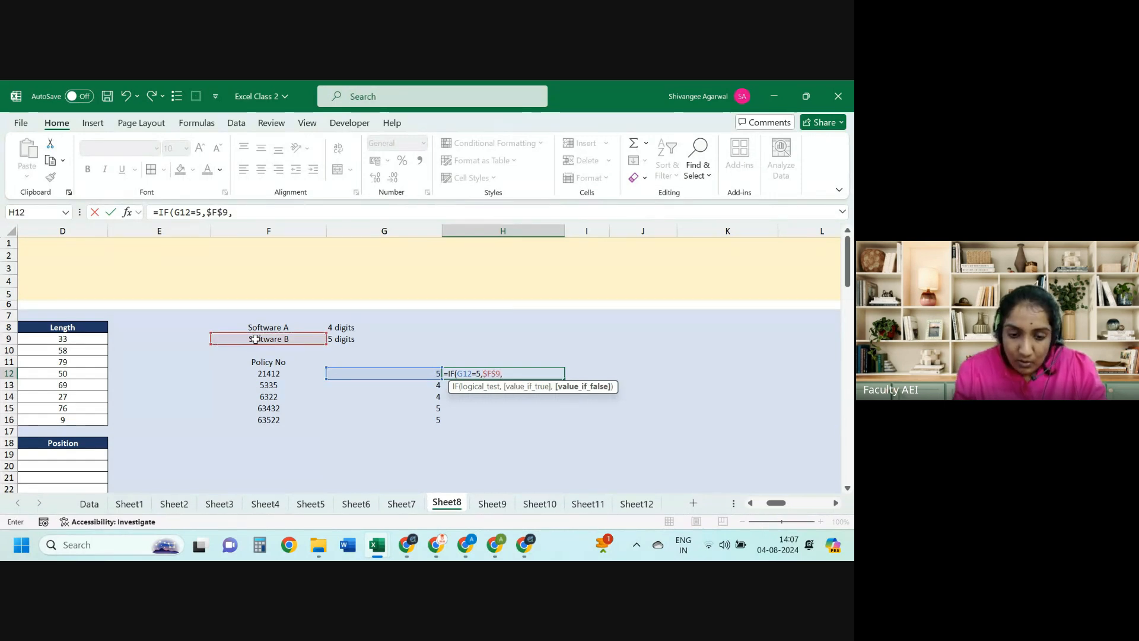
click(277, 327)
key(F4)
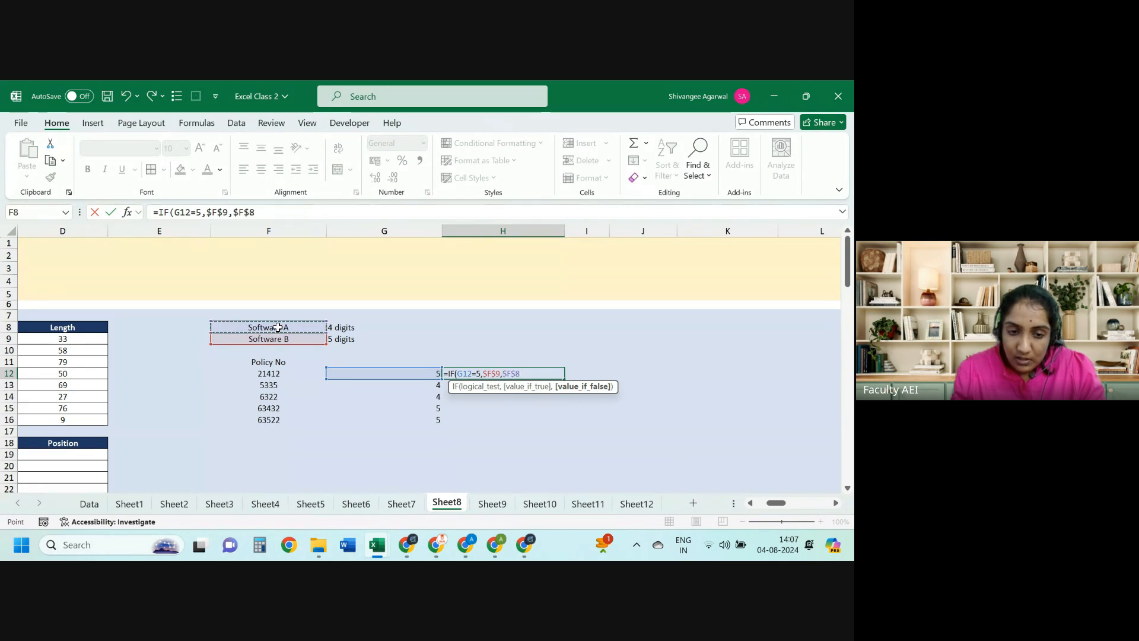
key(Return)
key(Left)
key(ctrl+Down)
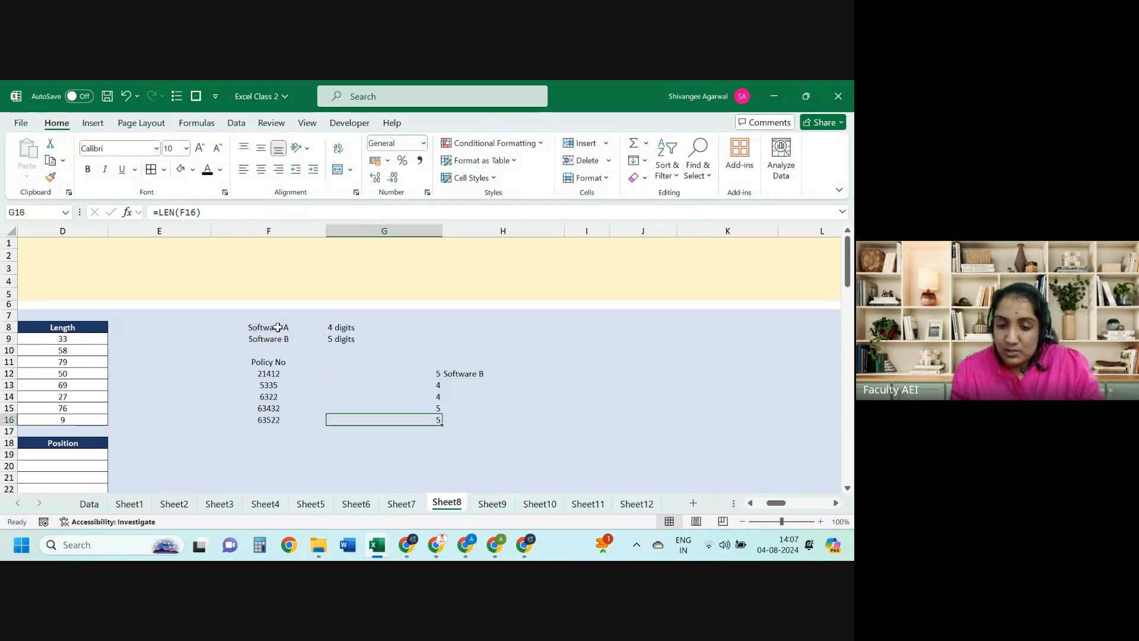
key(Right)
key(ctrl+shift+Up)
key(ctrl+d)
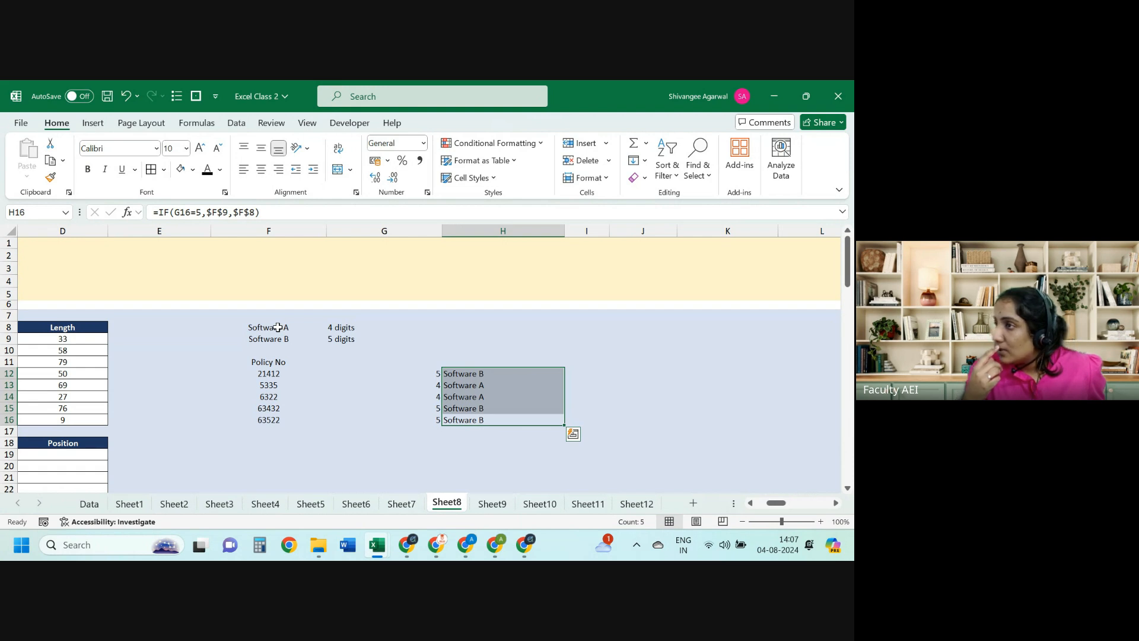
key(Left)
key(Left)
key(Left)
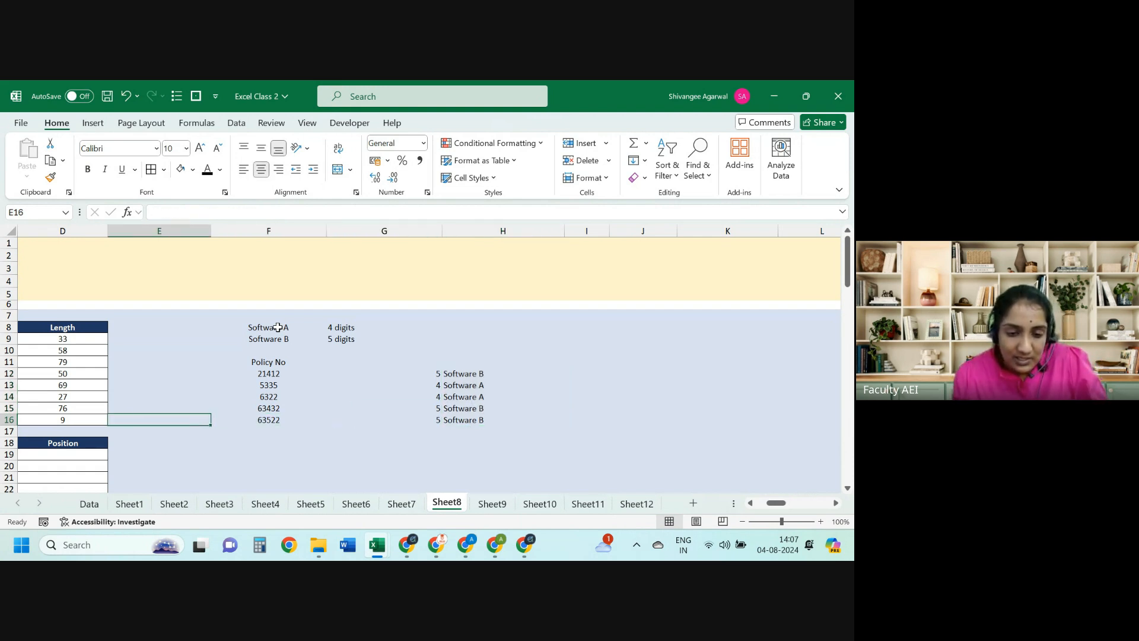
key(Right)
key(Up)
key(Up)
key(Up)
key(Up)
key(ctrl+shift+Right)
key(ctrl+shift+Down)
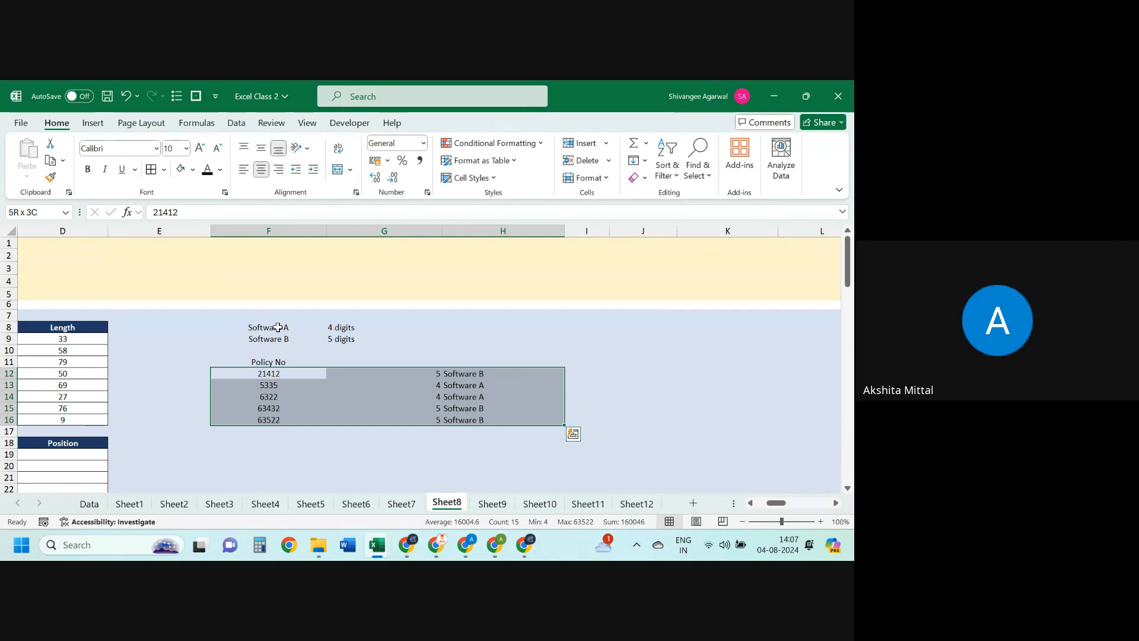
key(Left)
key(Left)
key(Right)
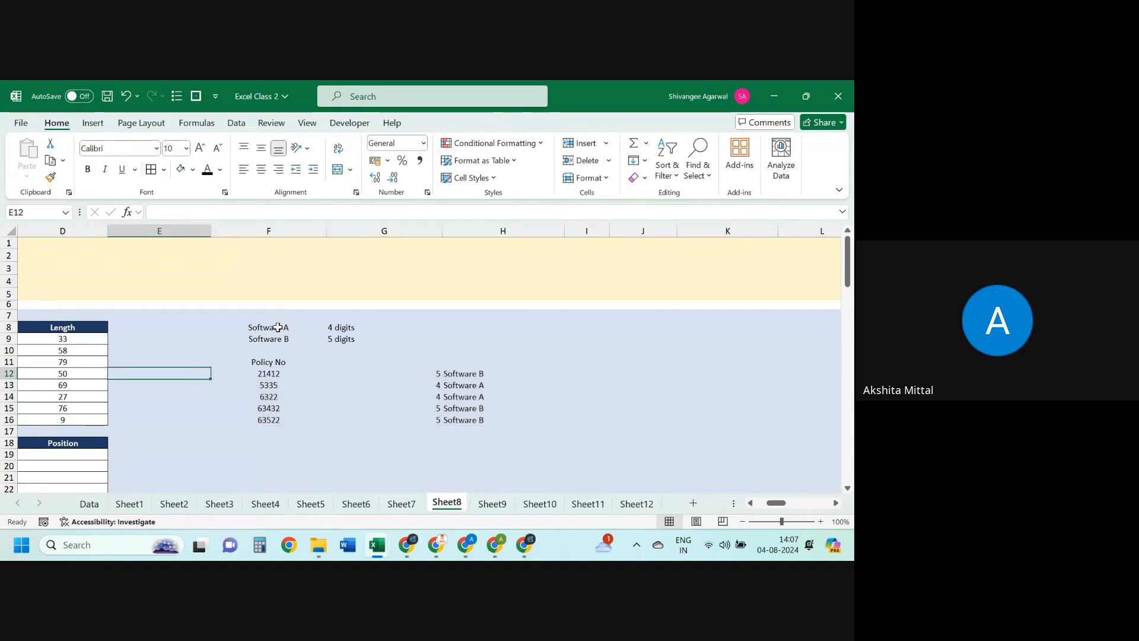
key(Right)
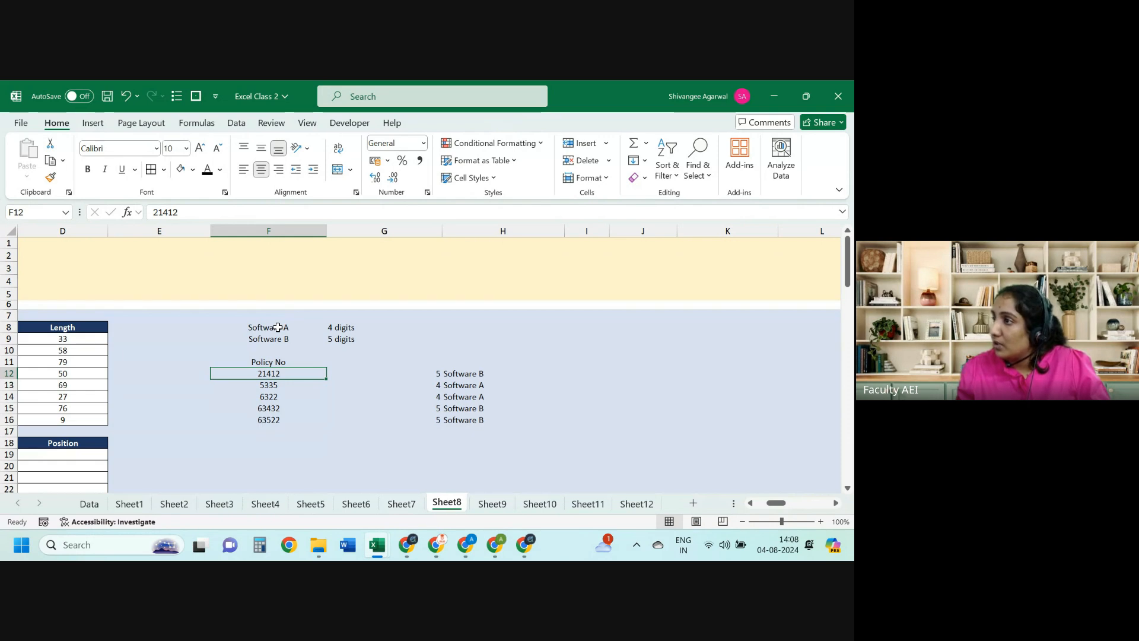
Step: Undo the policy numbers and Software labels to restore the codes extraction table
key(ctrl+shift+Down)
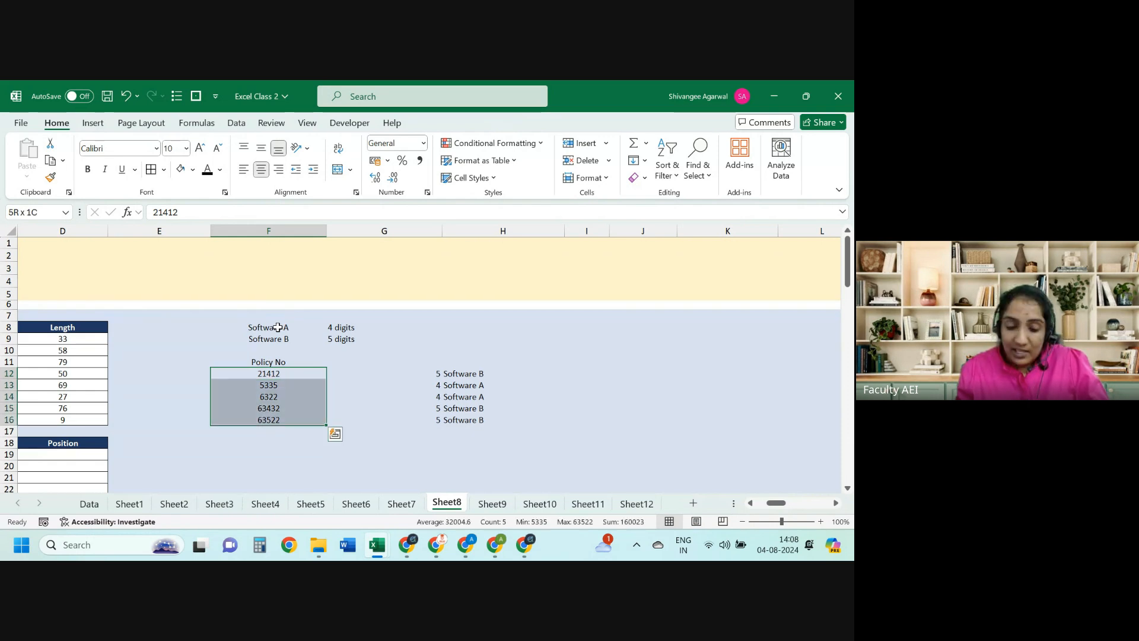
key(ctrl+z)
key(ctrl+z)
key(ctrl+z)
key(ctrl+z)
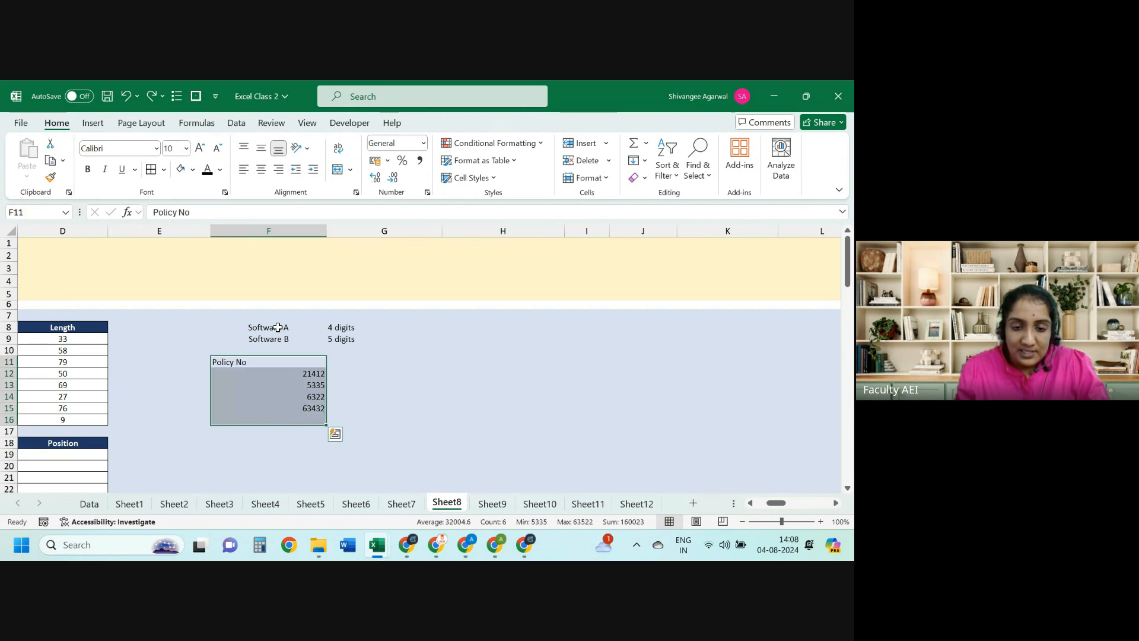
key(ctrl+z)
key(ctrl+z)
key(ctrl+z)
key(ctrl+z)
key(ctrl+z)
key(ctrl+z)
key(ctrl+z)
key(ctrl+z)
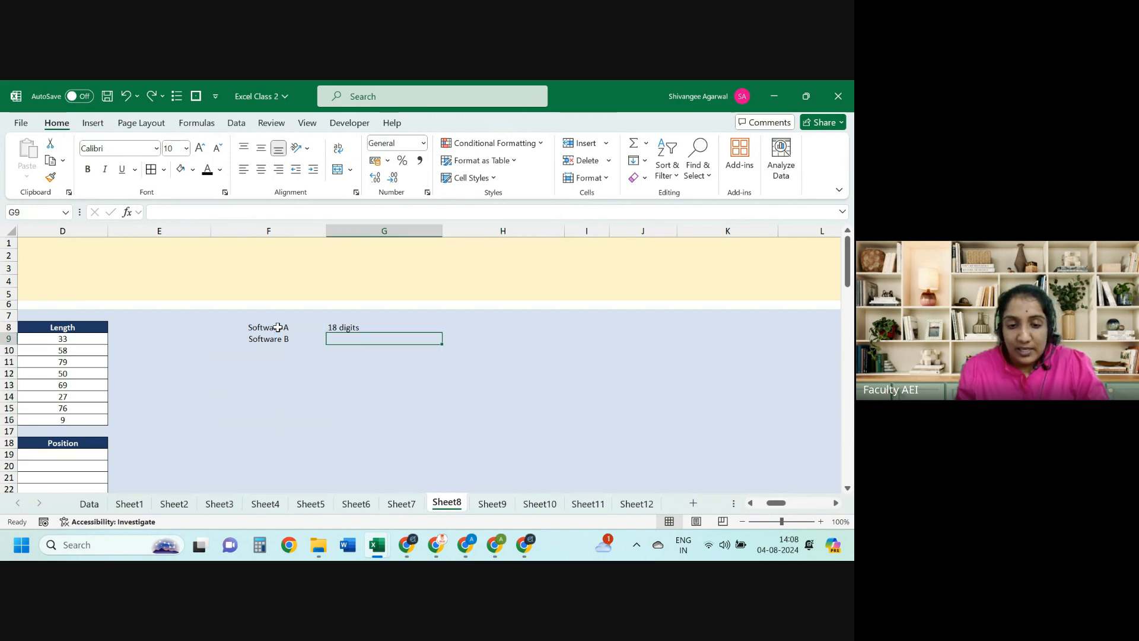
key(ctrl+z)
key(ctrl+z)
key(ctrl+z)
key(ctrl+z)
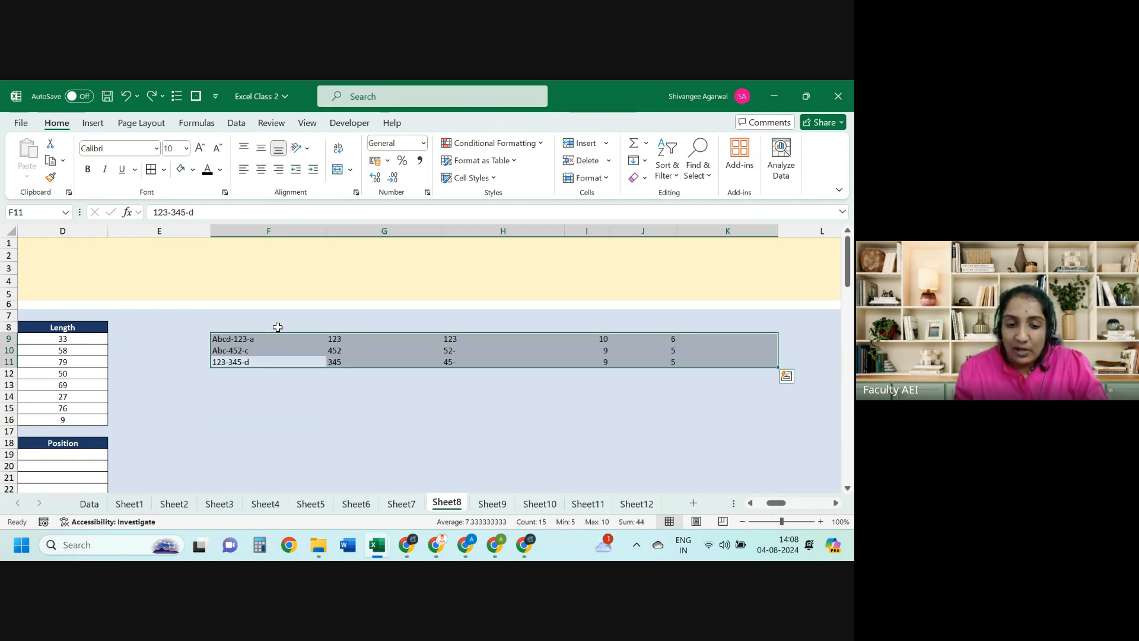
Step: Review the MID extraction formulas for the codes in G9:G11
key(Right)
key(Up)
key(Up)
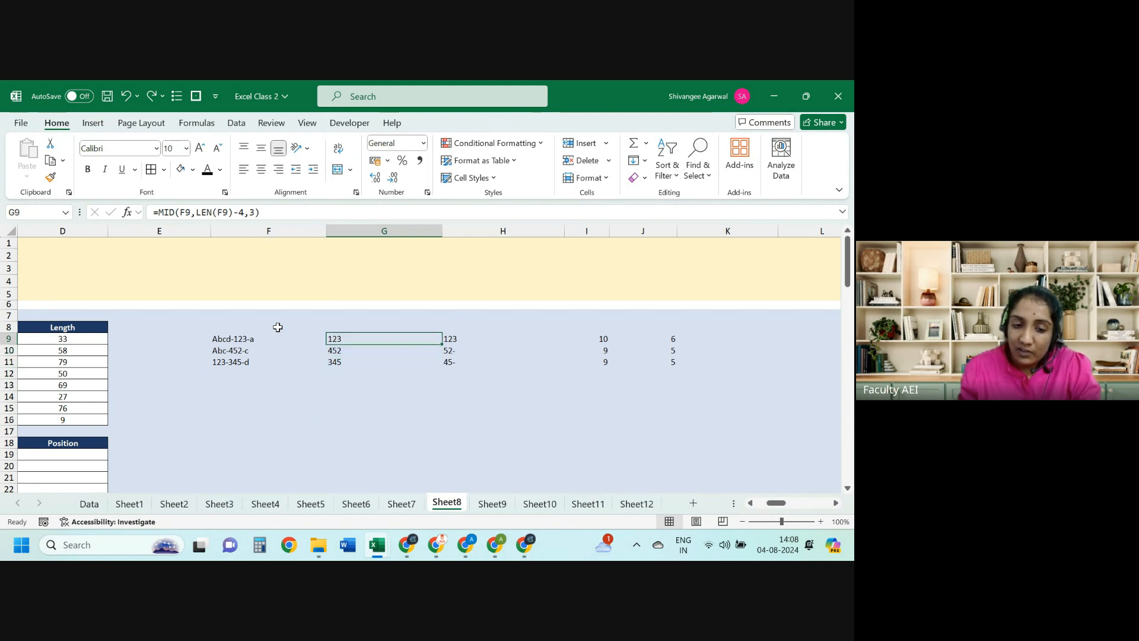
key(Down)
key(Down)
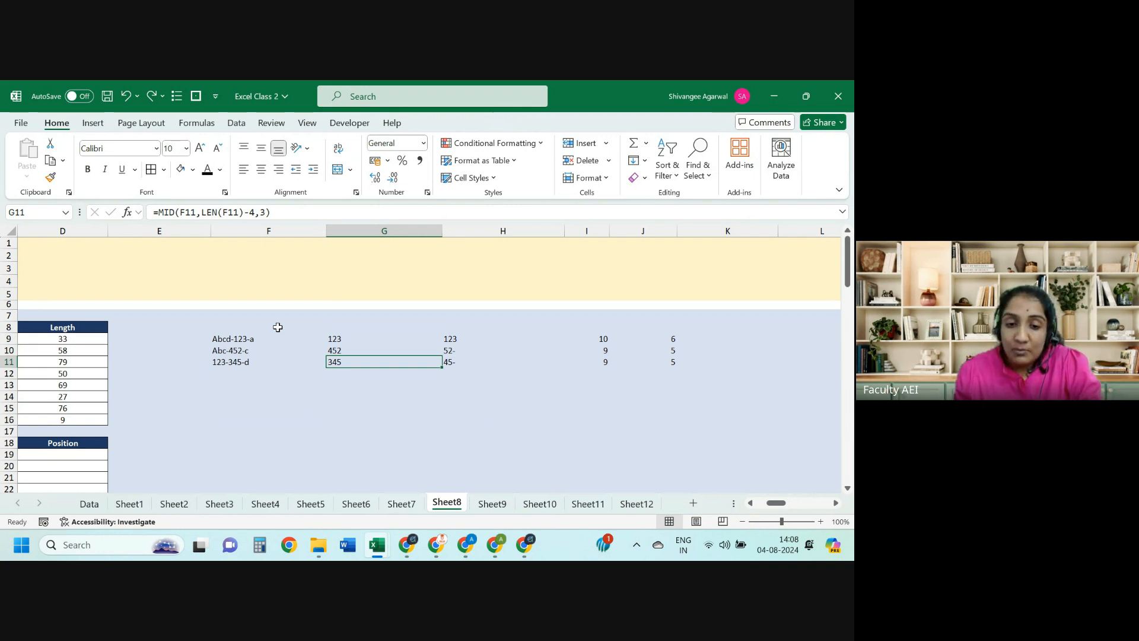
key(Right)
key(Up)
Step: Enter =FIND(B19,C19) in Position cell D19, returning 1
key(Left)
key(Left)
key(Left)
key(Left)
key(Left)
key(Left)
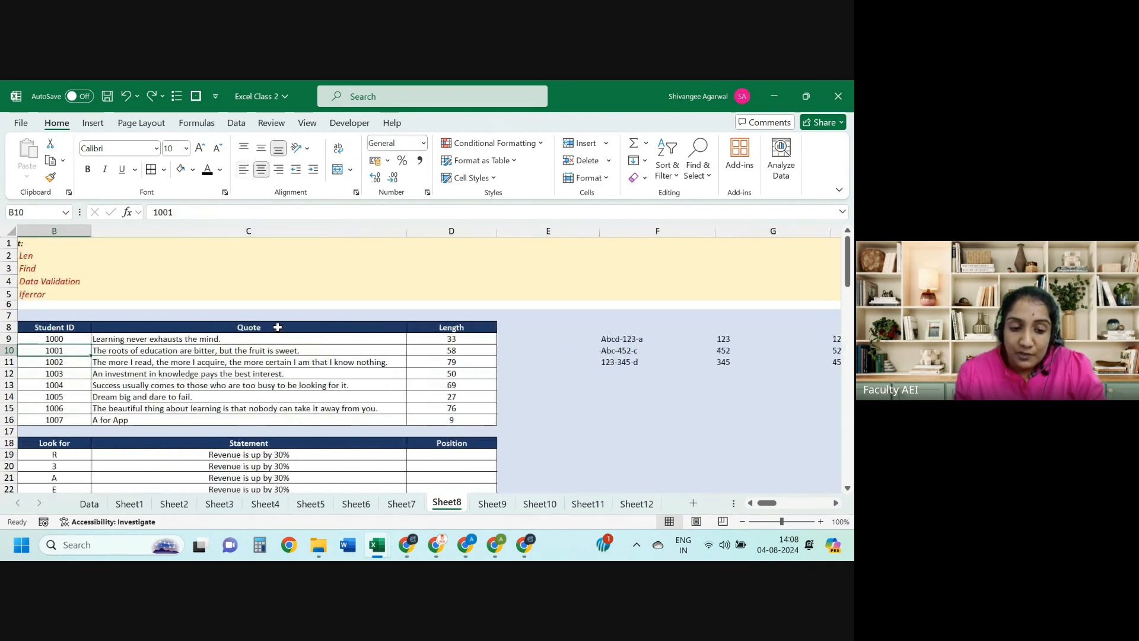
key(Down)
key(Down)
key(Down)
key(Down)
key(Down)
key(Down)
key(Down)
key(Down)
key(Left)
key(Right)
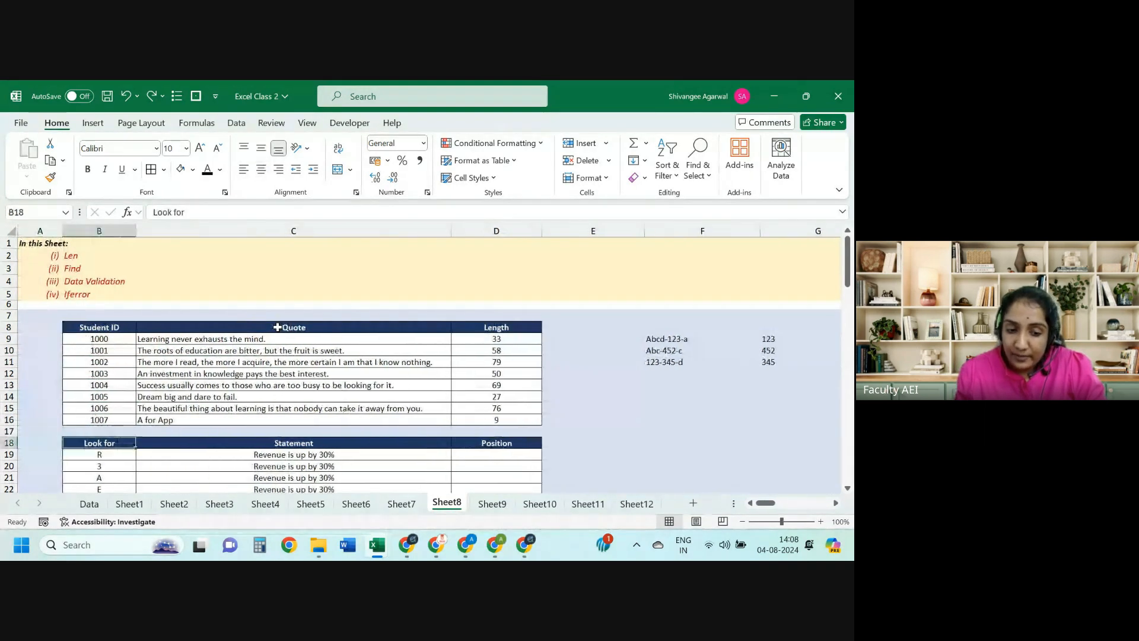
key(Down)
key(Right)
key(Right)
text(=fi)
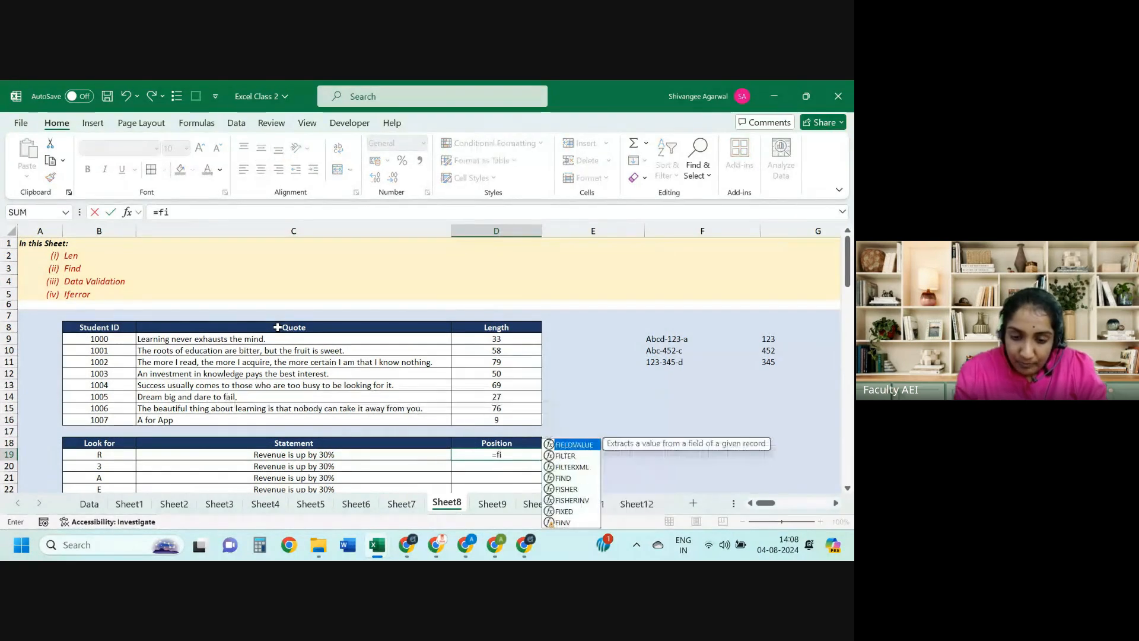
text(n)
key(Tab)
key(Left)
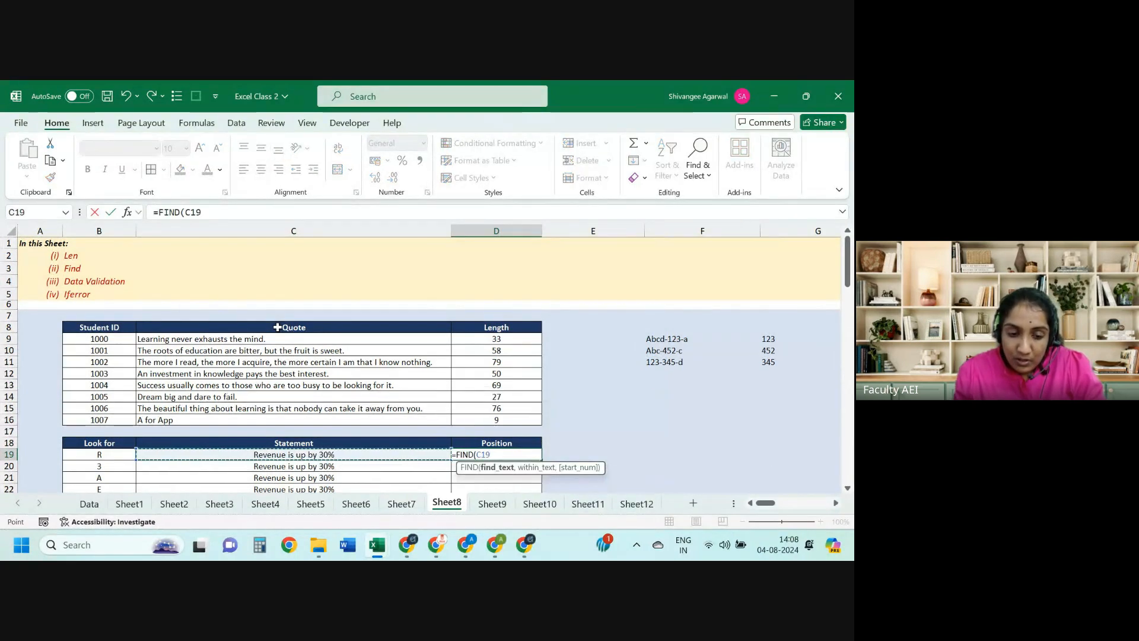
key(Left)
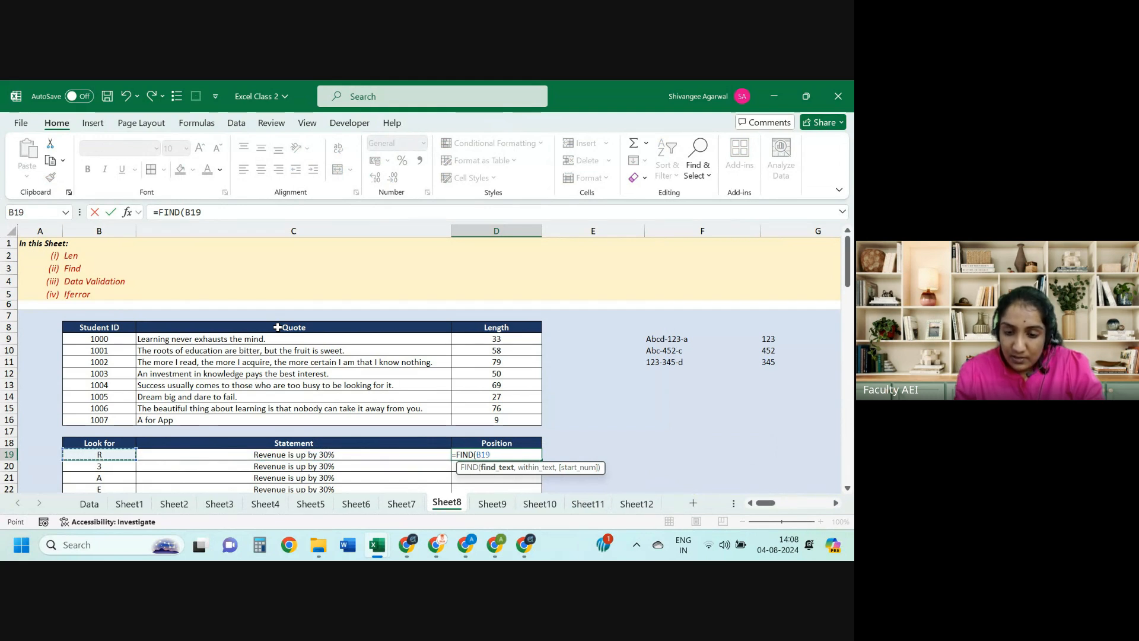
text(,)
key(Right)
key(Left)
key(Left)
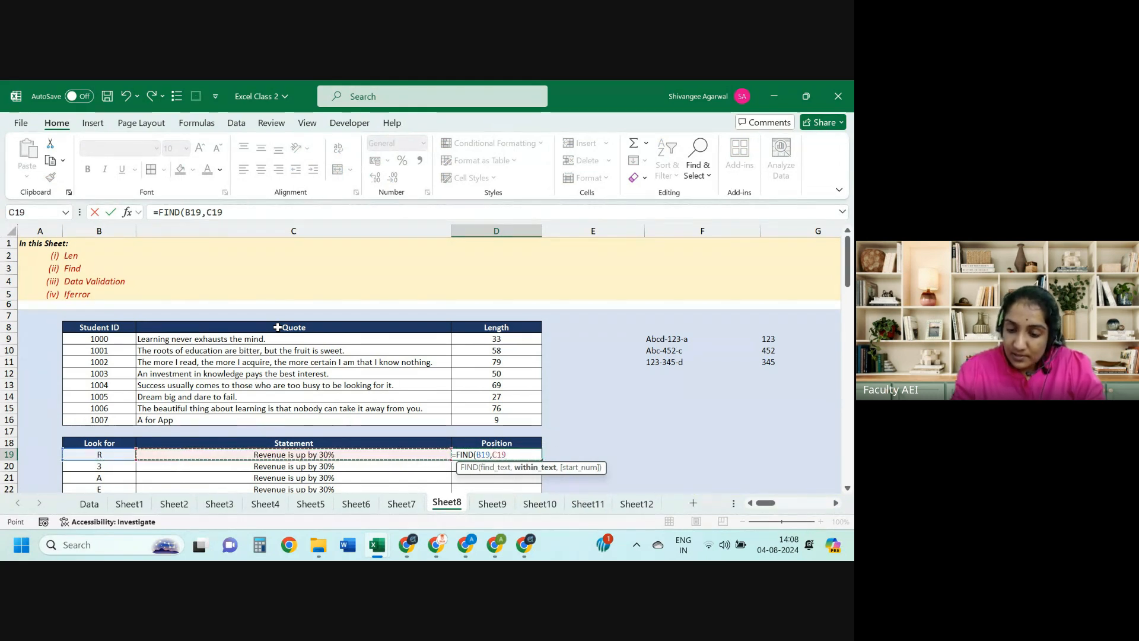
text())
key(Return)
Step: Fill the FIND formula from D19 into D20, which shows position 18
key(Left)
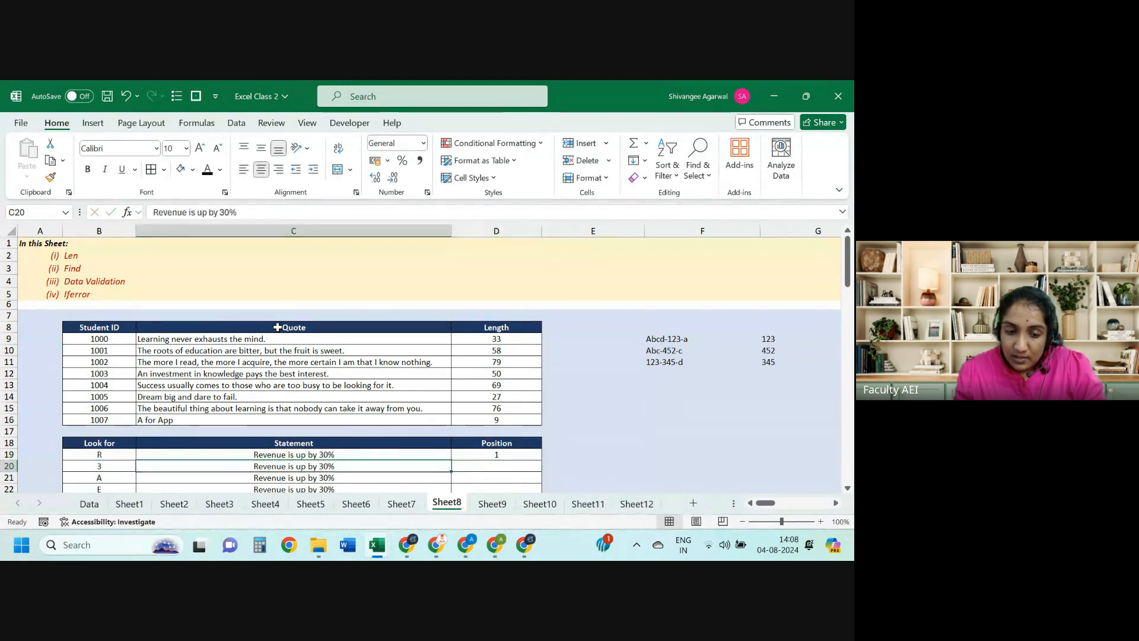
key(ctrl+Down)
key(Right)
key(ctrl+shift+Up)
key(Up)
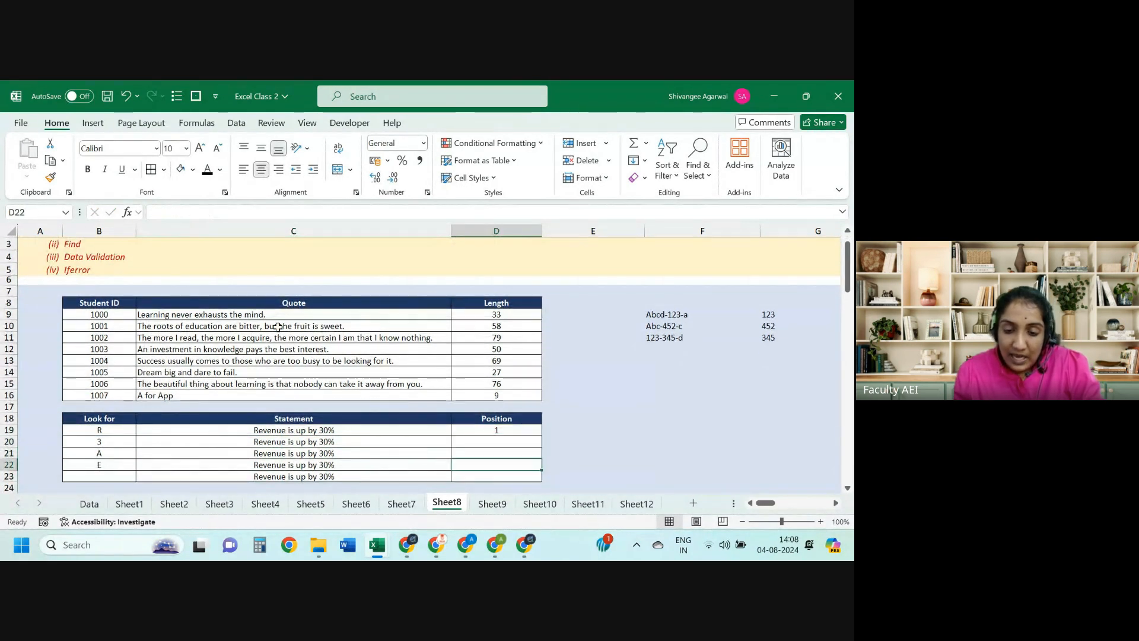
key(Up)
key(Up)
key(Up)
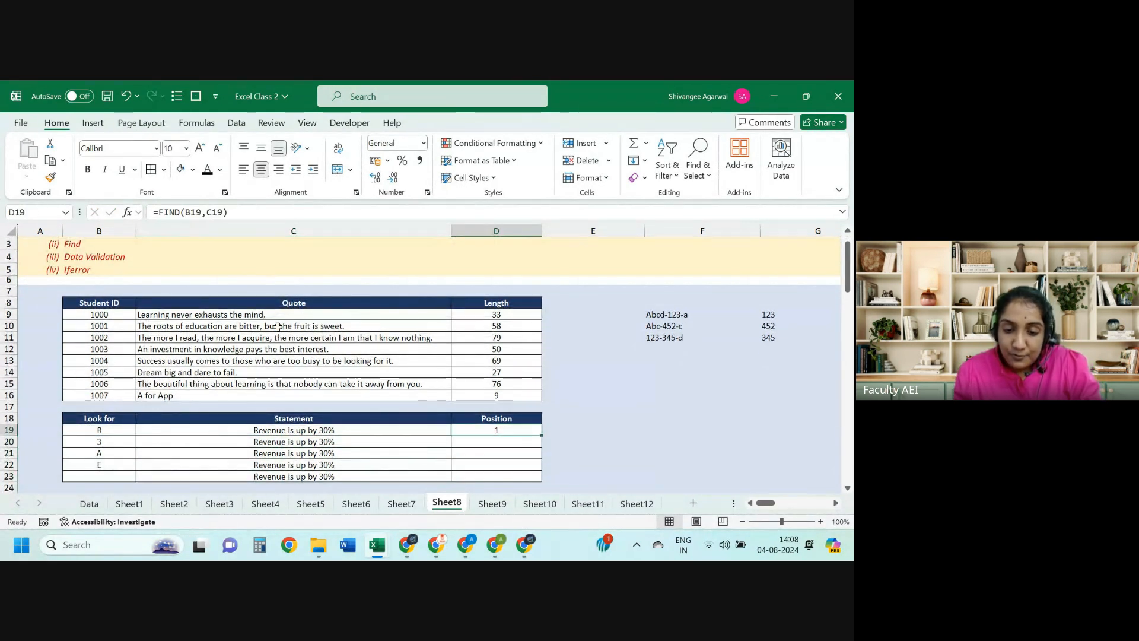
click(257, 433)
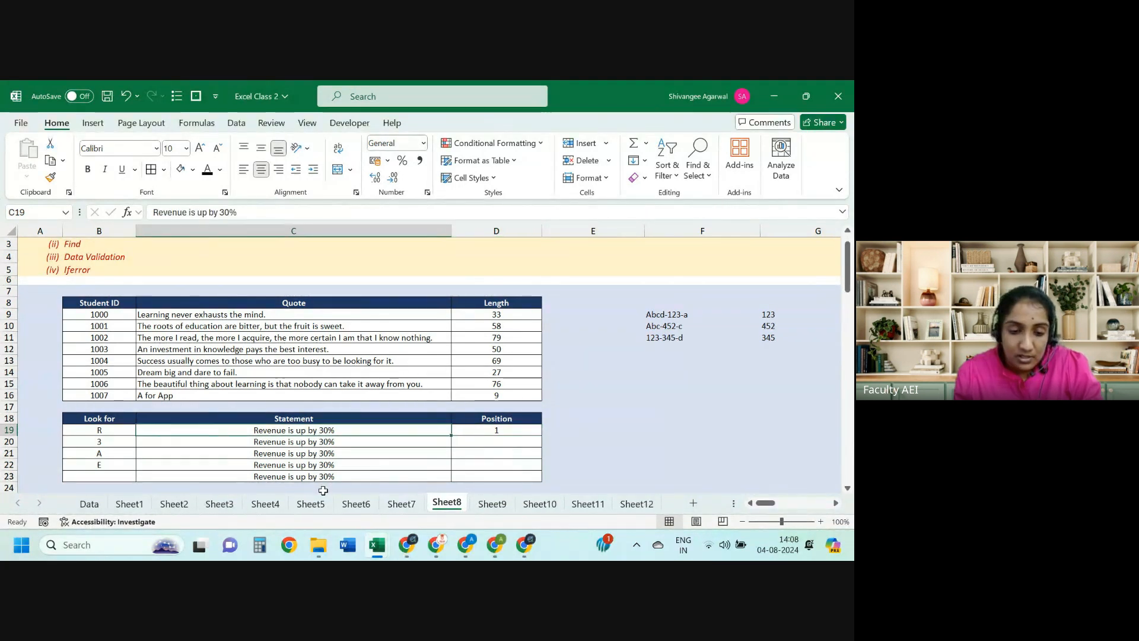
key(Right)
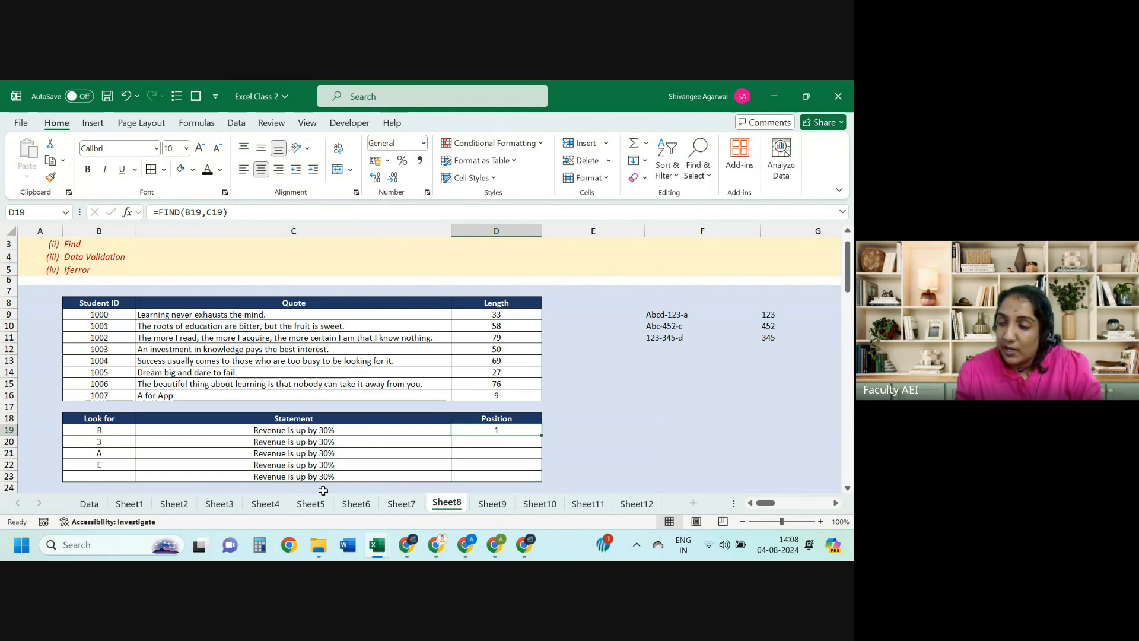
key(shift+Down)
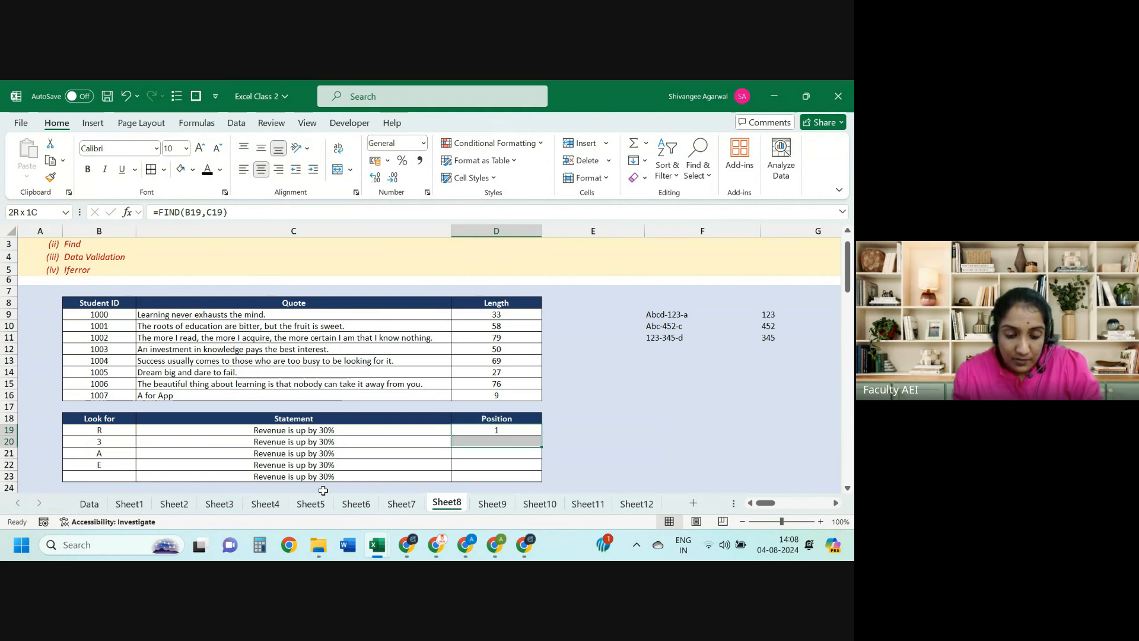
key(ctrl+d)
key(F2)
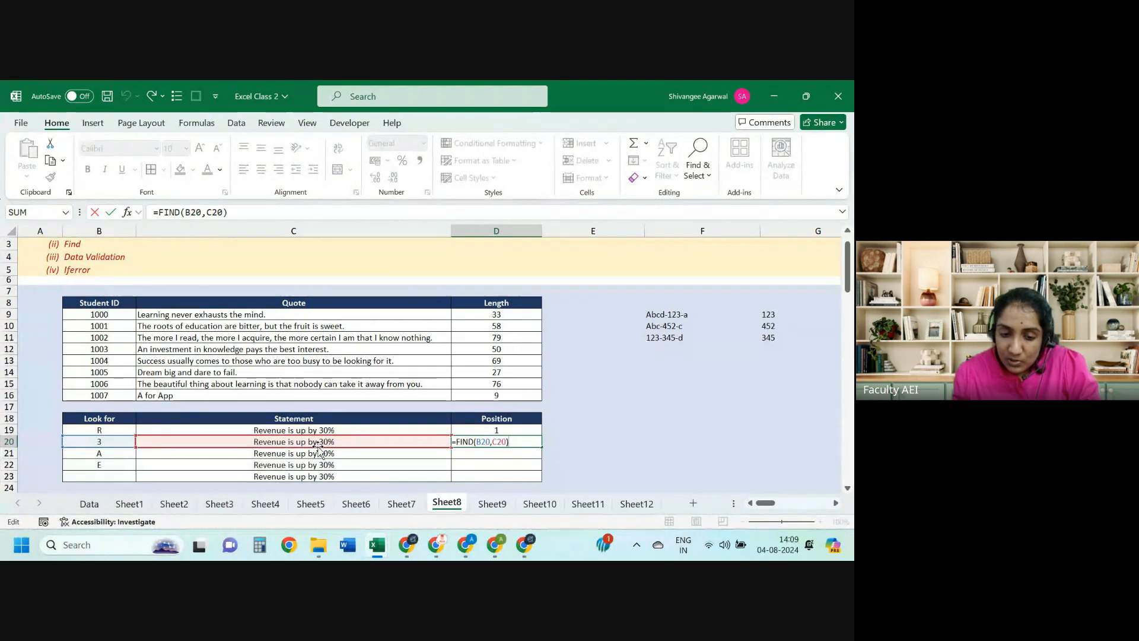
key(ctrl+Return)
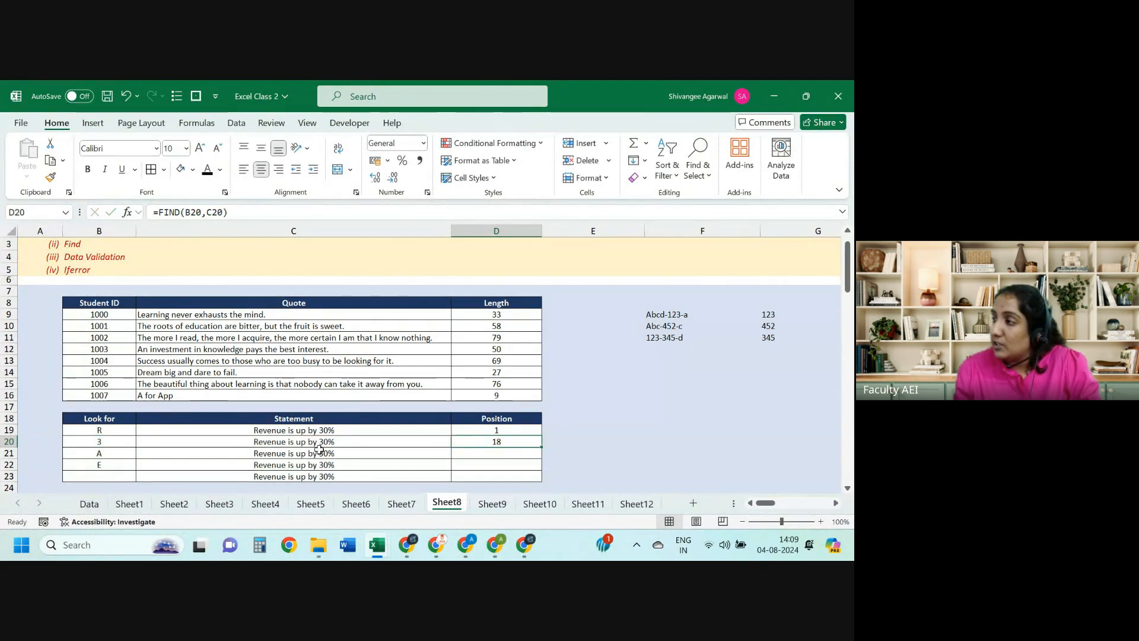
Step: Copy the FIND formula into D21 and D22, where D22 returns #VALUE!
key(shift+Down)
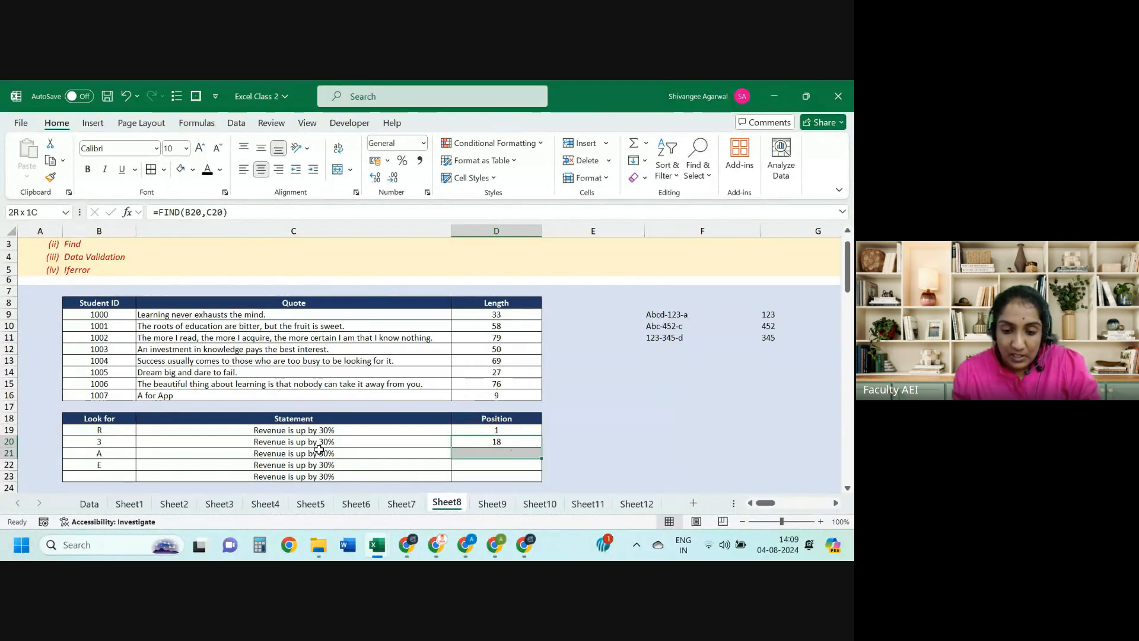
key(ctrl+d)
key(Down)
key(F2)
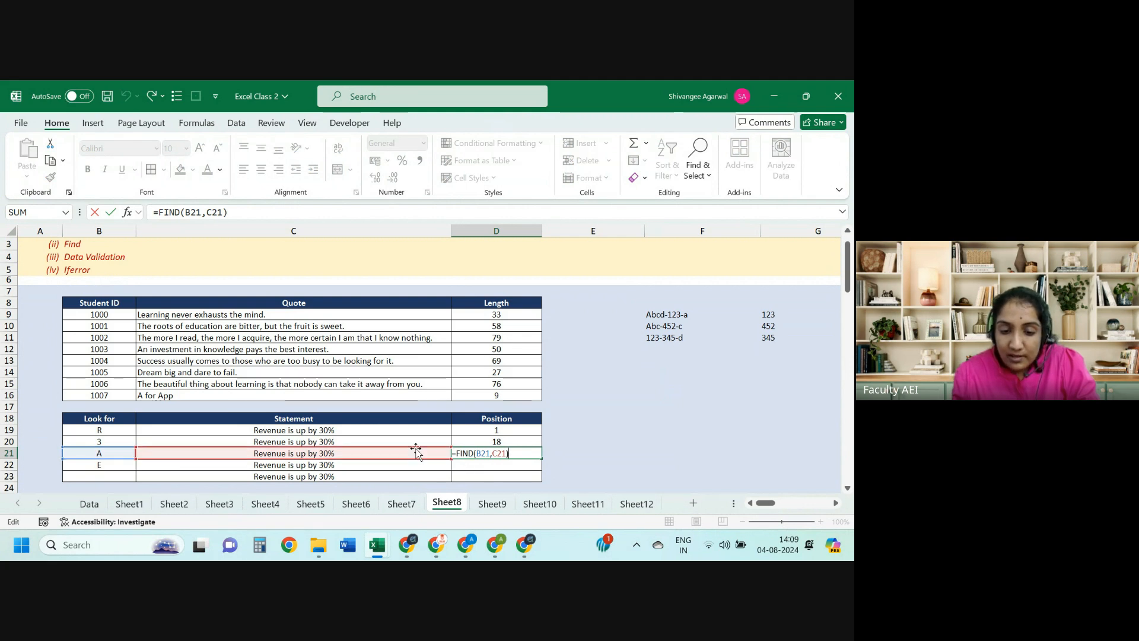
key(Escape)
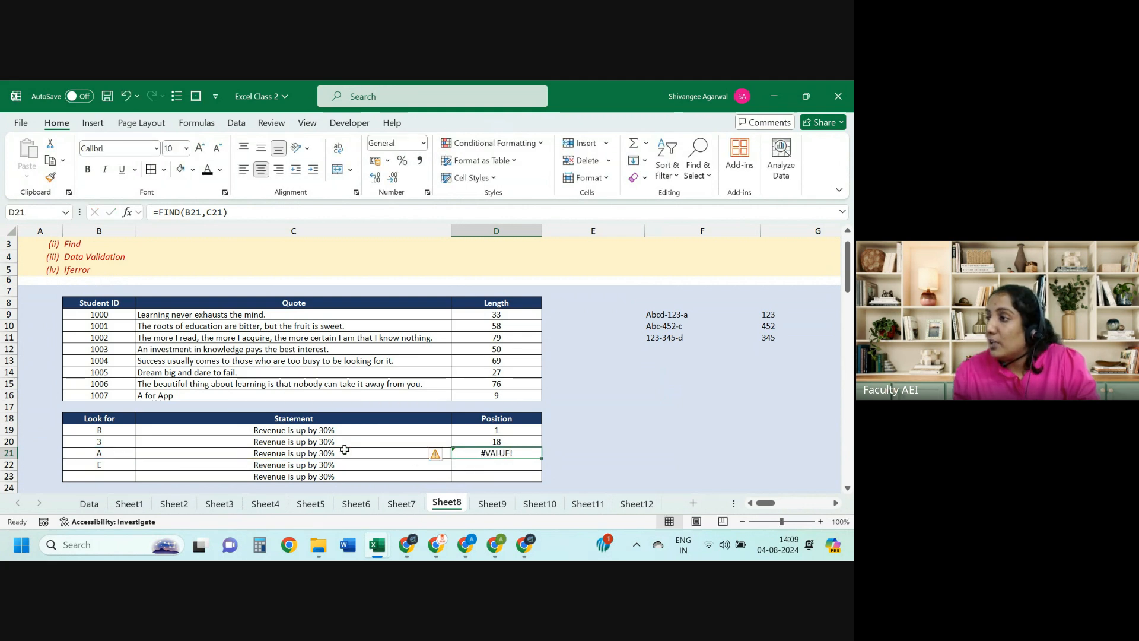
key(Down)
key(ctrl+d)
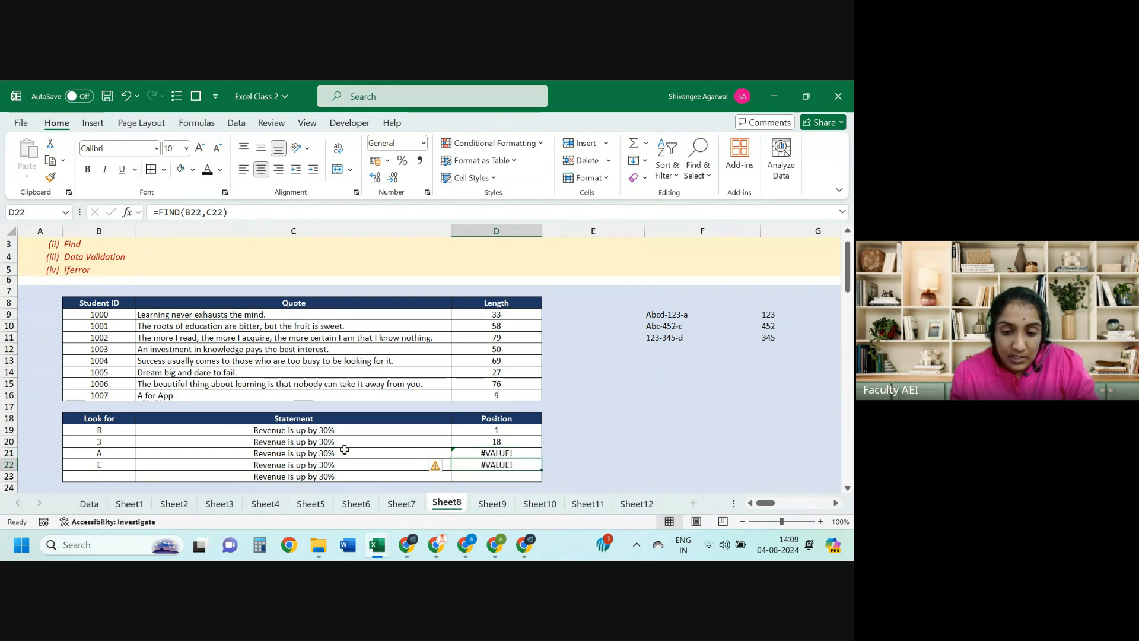
key(F2)
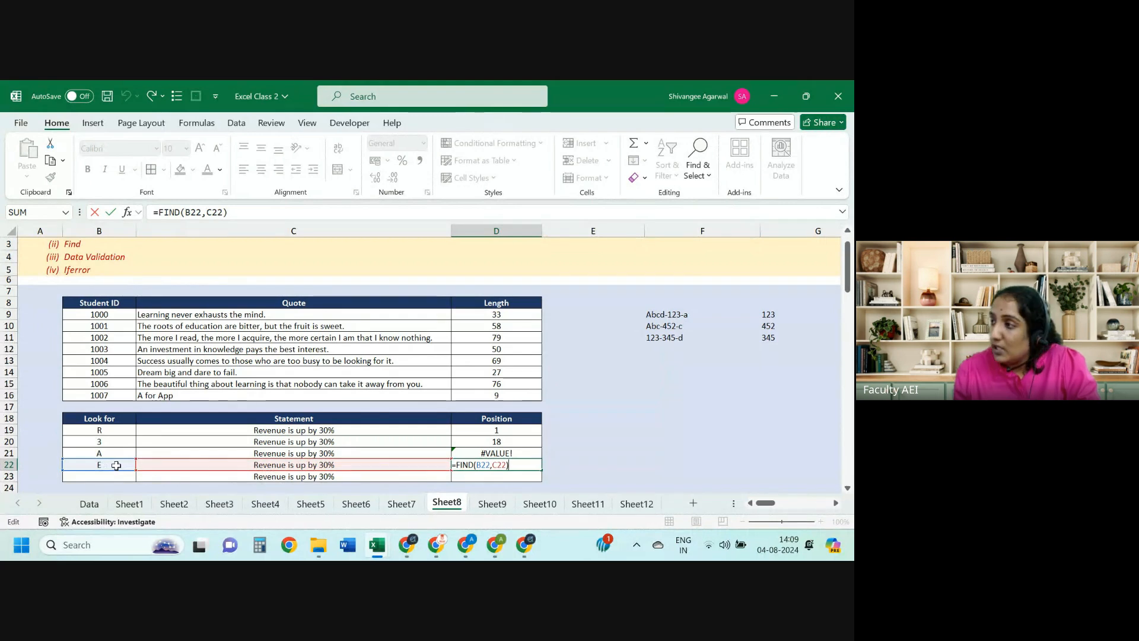
key(Escape)
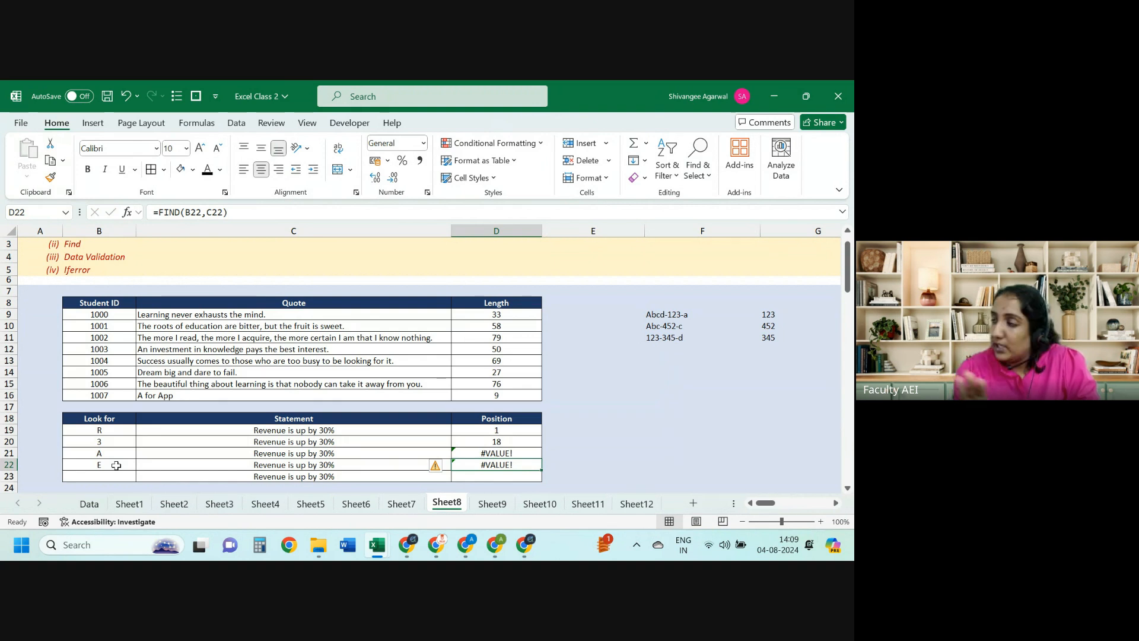
Step: Fill the FIND formula into D23 and check its result against Look for cell B23
key(Down)
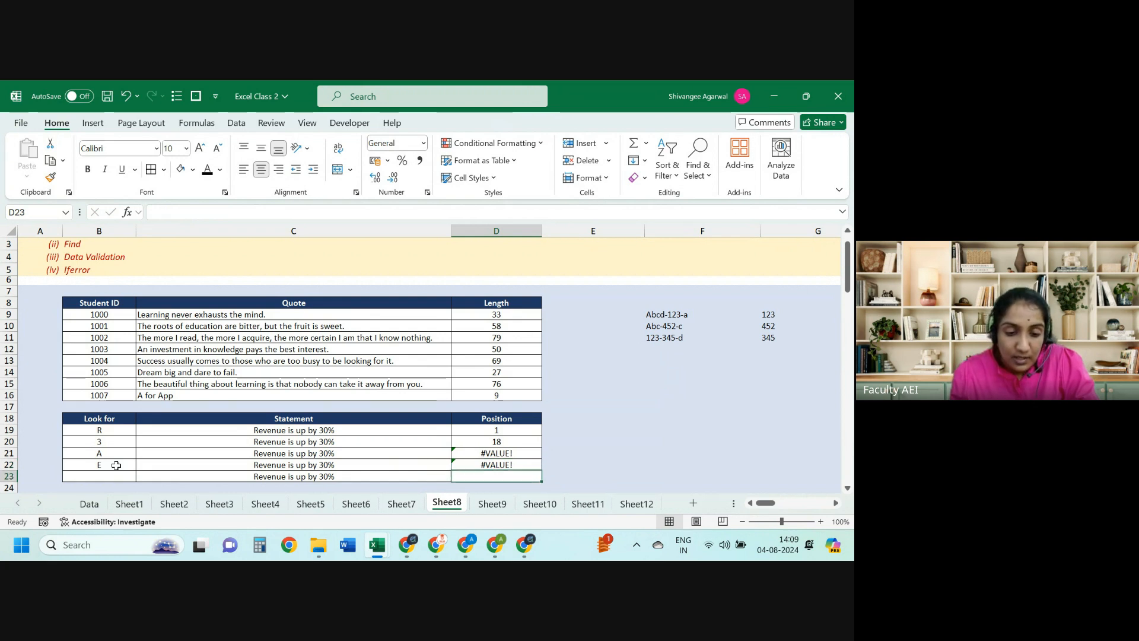
key(Left)
key(Left)
key(Right)
key(Right)
key(shift+Up)
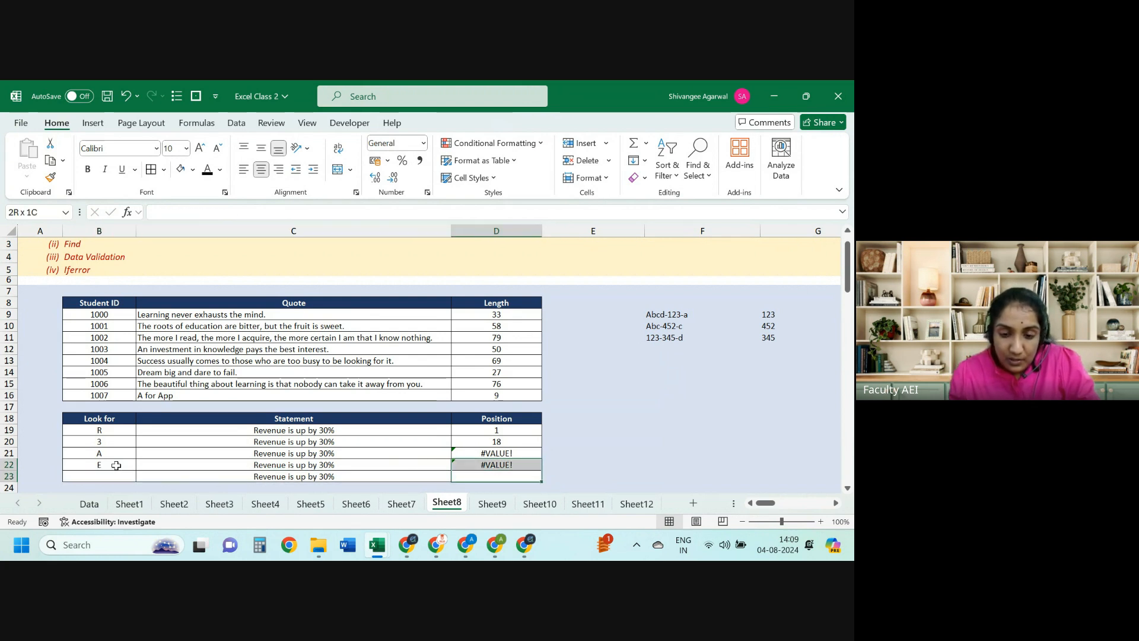
key(ctrl+d)
key(Down)
key(Up)
key(F2)
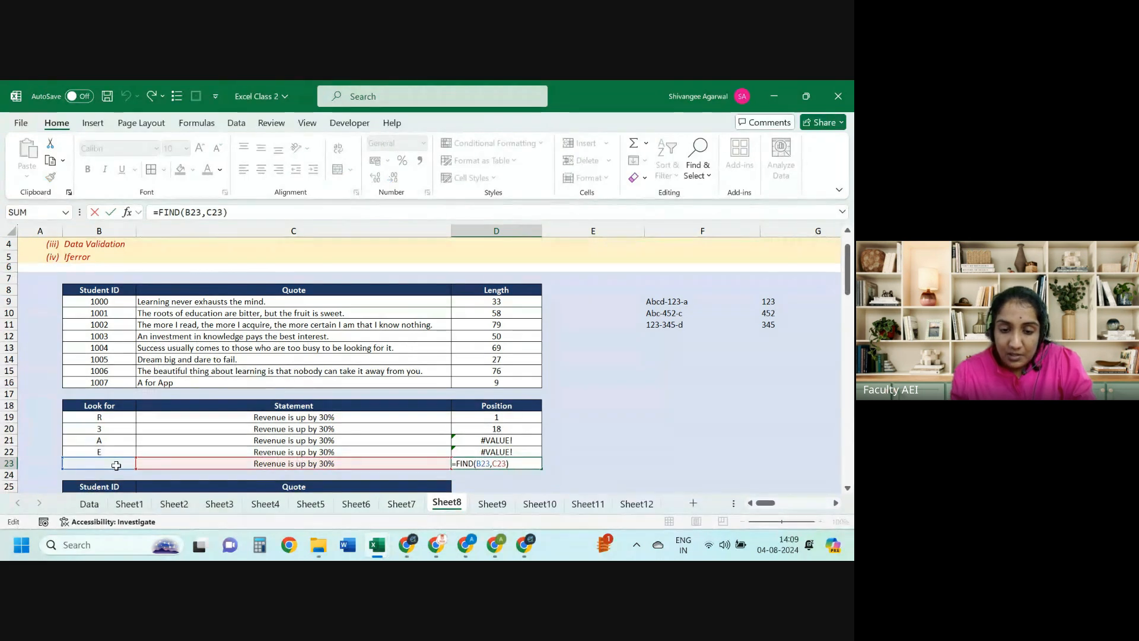
key(ctrl+Return)
key(Left)
key(Left)
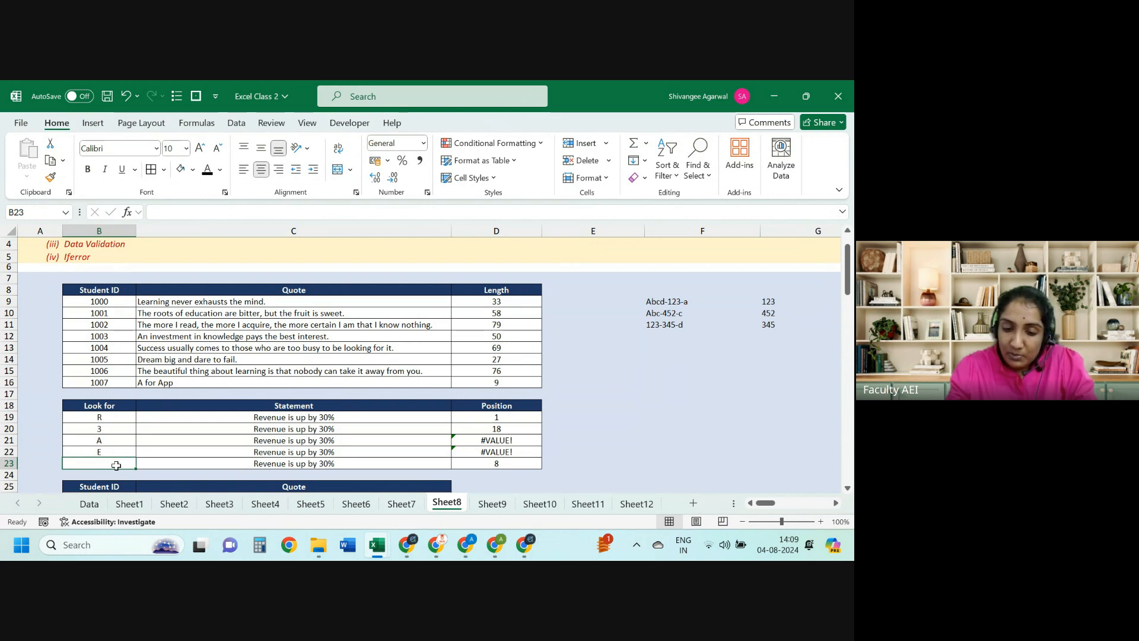
key(Right)
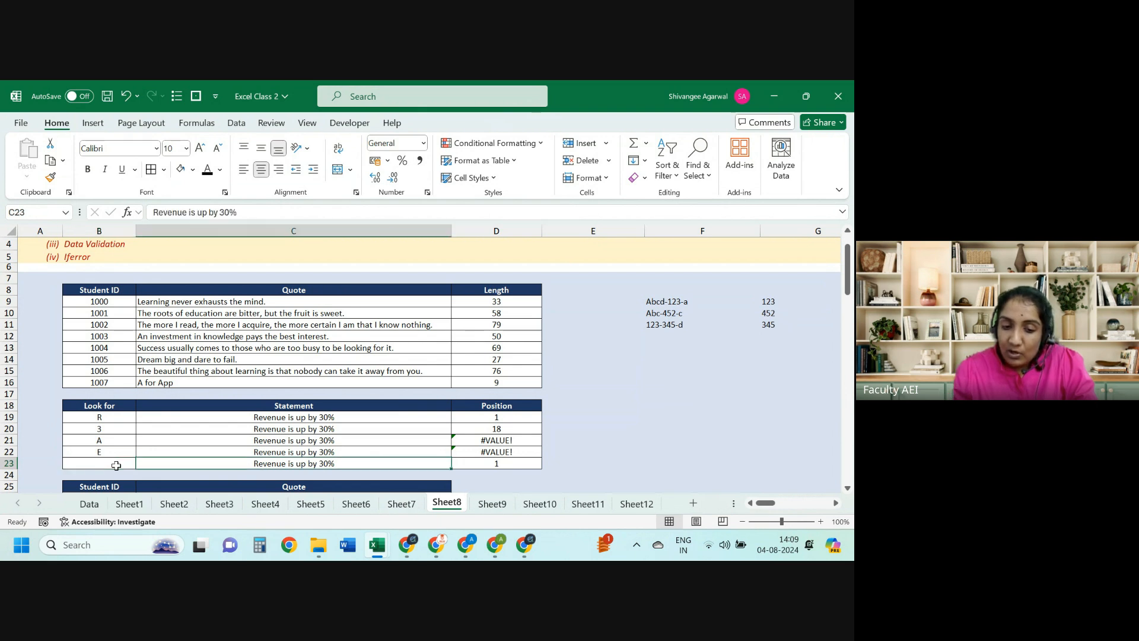
key(Right)
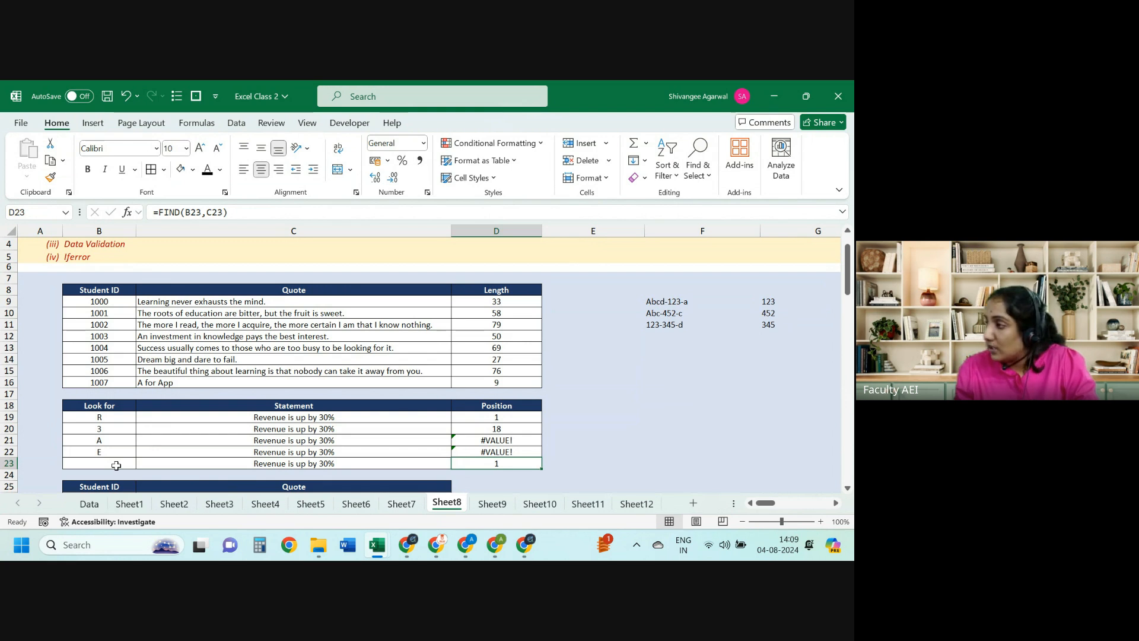
key(Up)
key(Up)
key(Up)
key(Up)
key(Right)
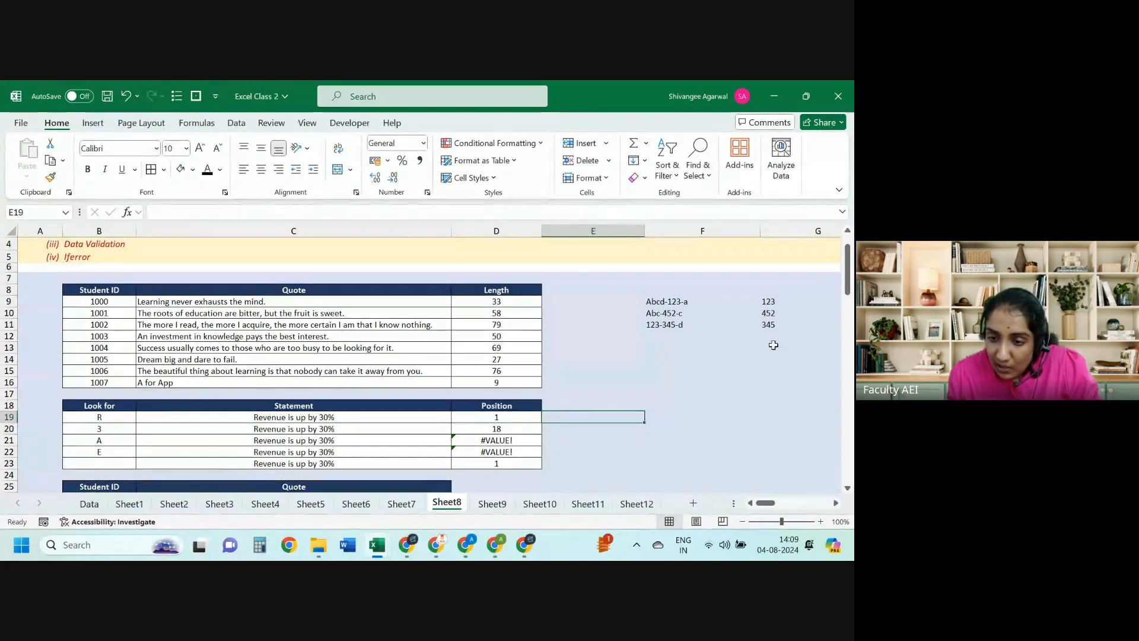
click(755, 313)
Step: Clear the old extraction results in G9:J11
key(Right)
key(Right)
key(Left)
key(Up)
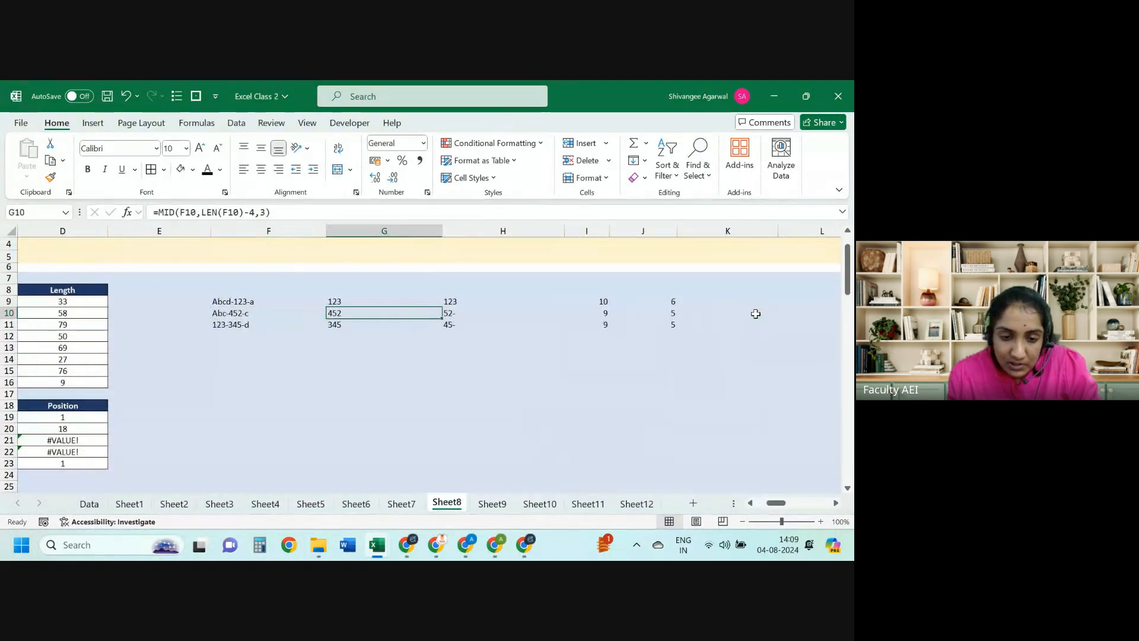
key(shift+Down)
key(shift+Down)
key(shift+Right)
key(shift+Right)
key(shift+Right)
key(Delete)
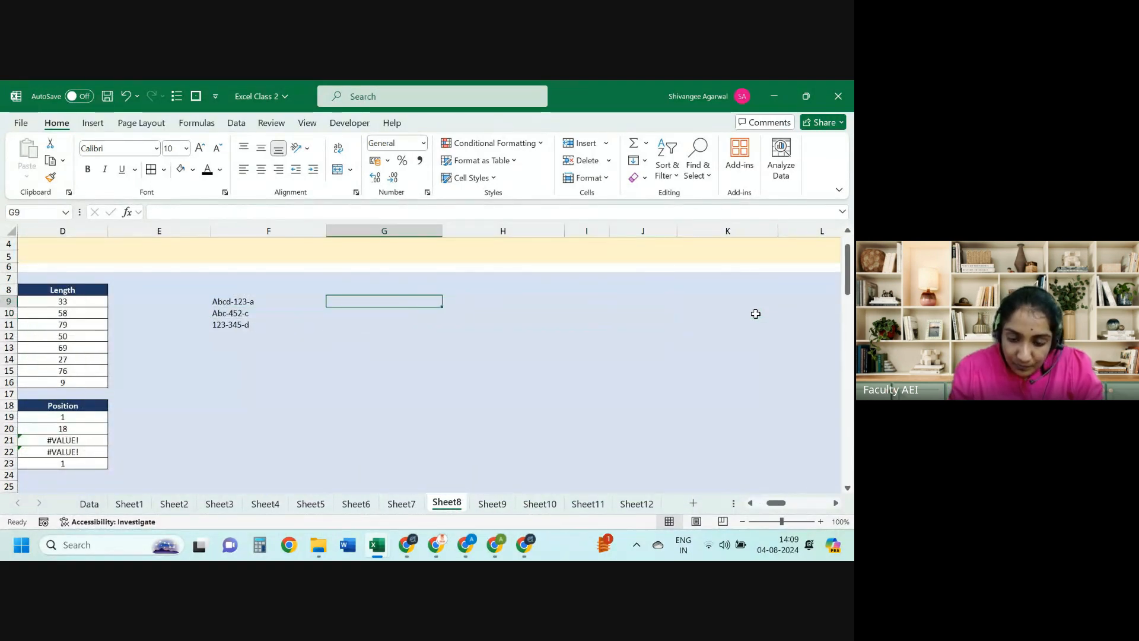
Step: Enter =FIND("-",F9) in G9, giving 5, and fill it down to G11
text(=FIND()
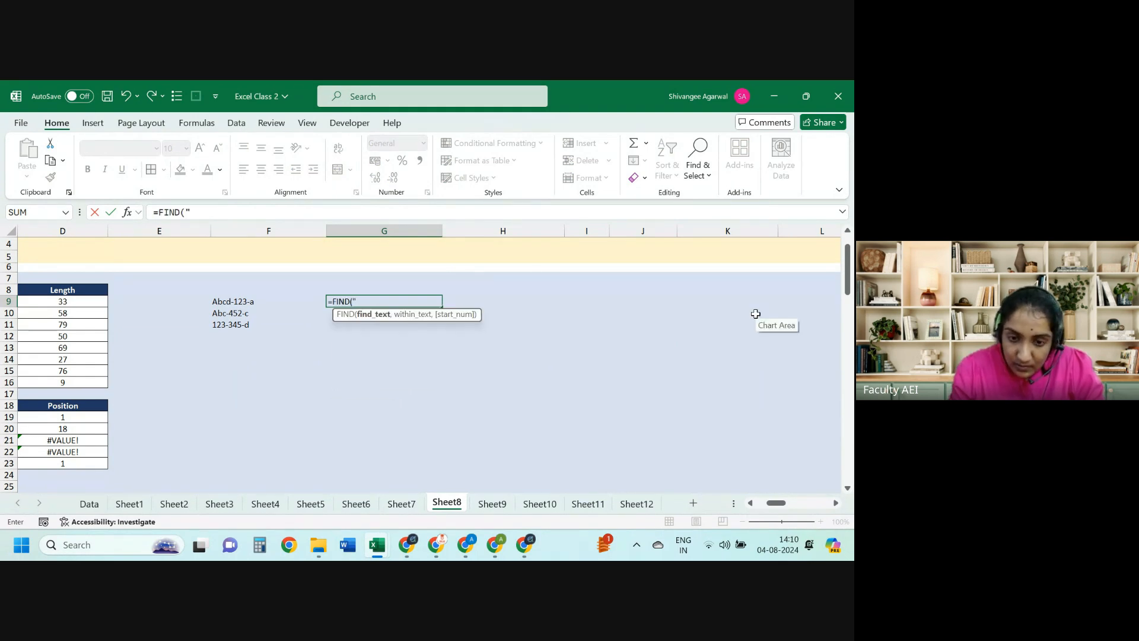
text("-",)
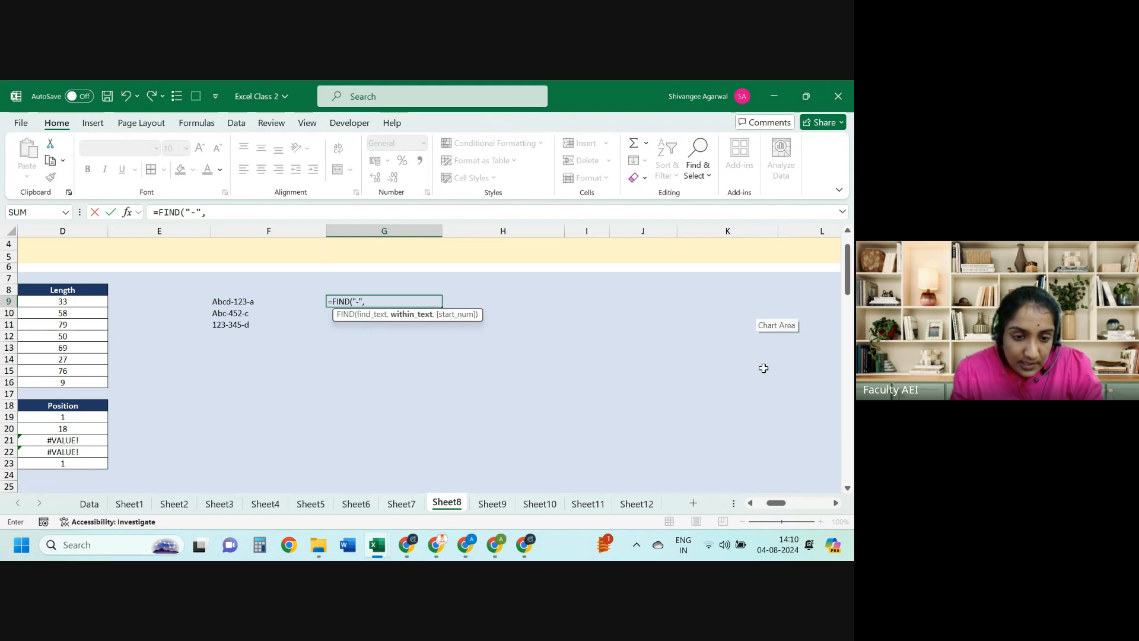
click(249, 299)
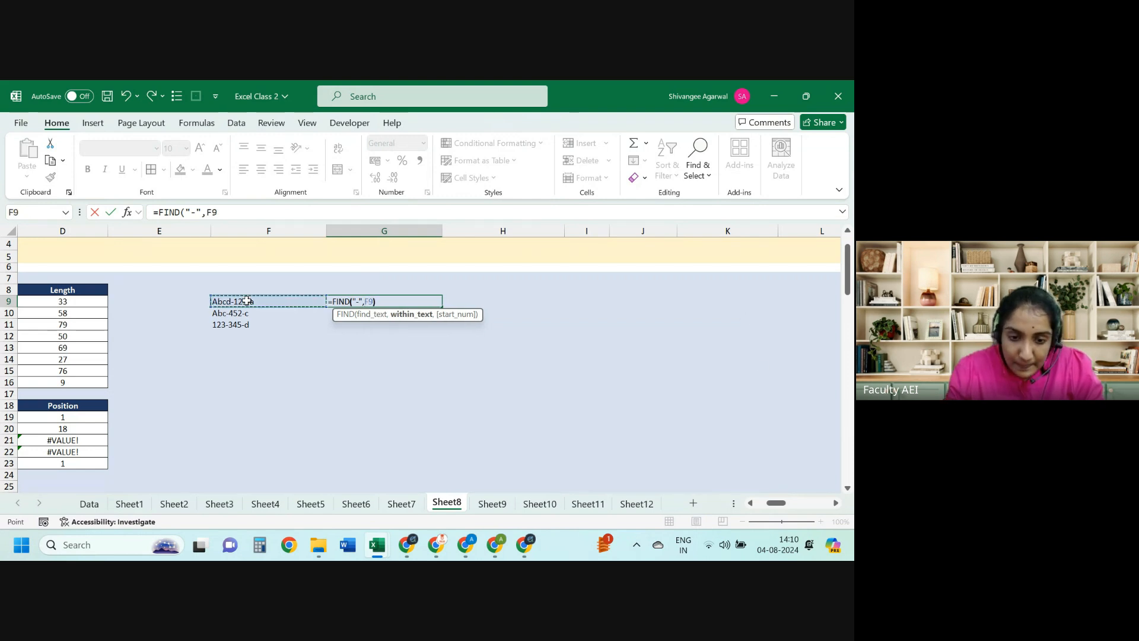
key(Return)
key(Up)
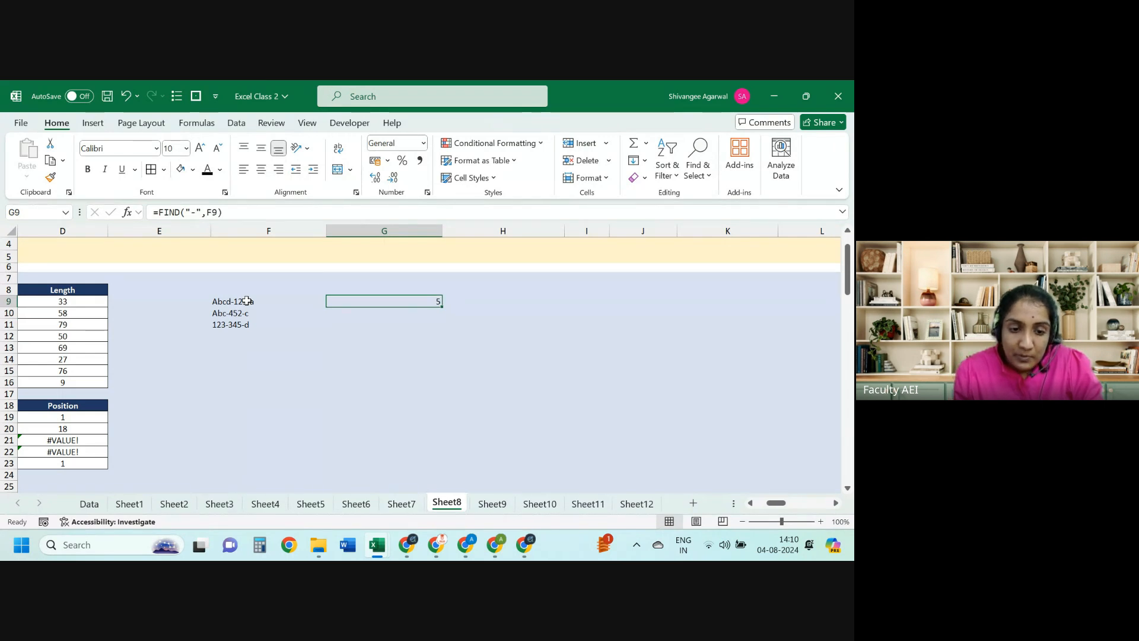
key(shift+Down)
key(shift+Down)
key(ctrl+d)
key(Left)
key(Right)
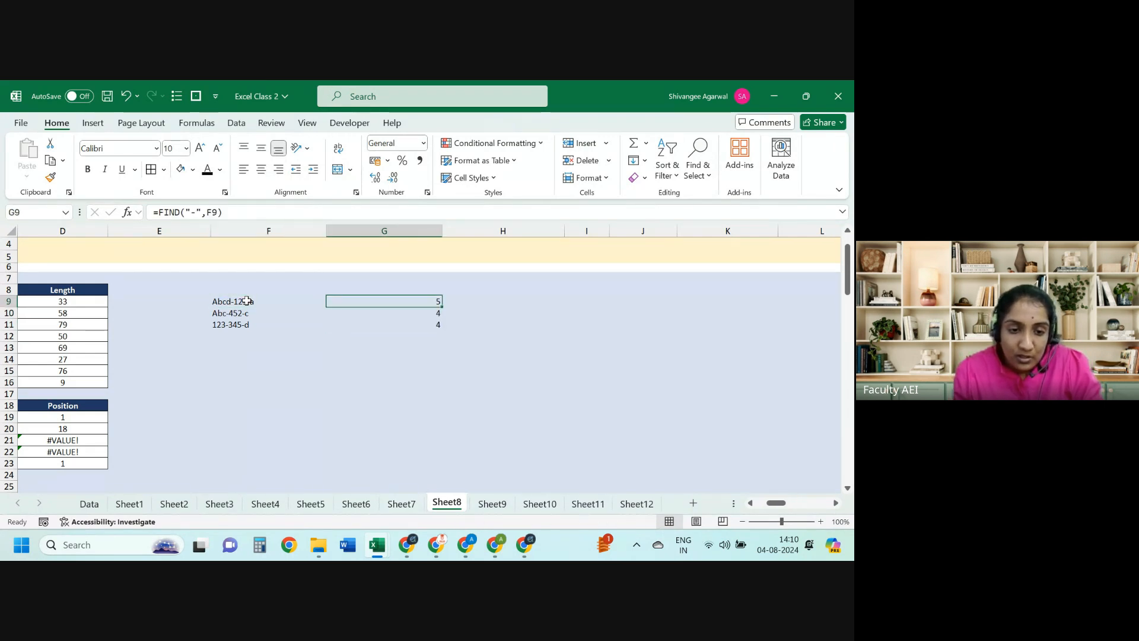
Step: Change G9 to =MID(F9,FIND("-",F9)+1,3), giving 123, and fill down to G11
click(157, 211)
text(m)
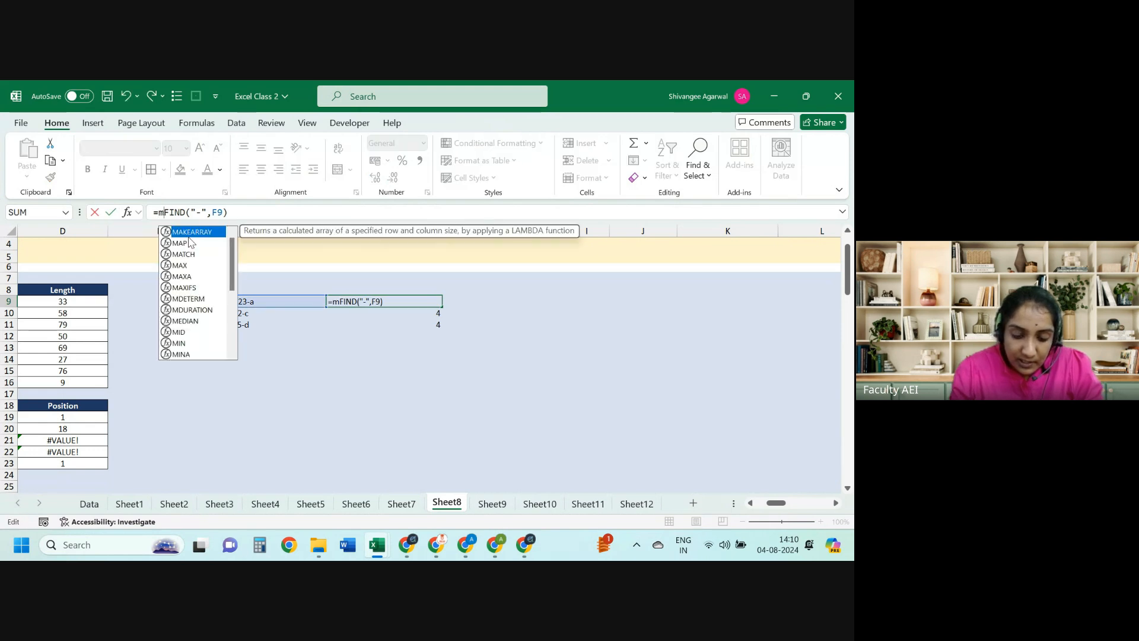
text(i)
key(Tab)
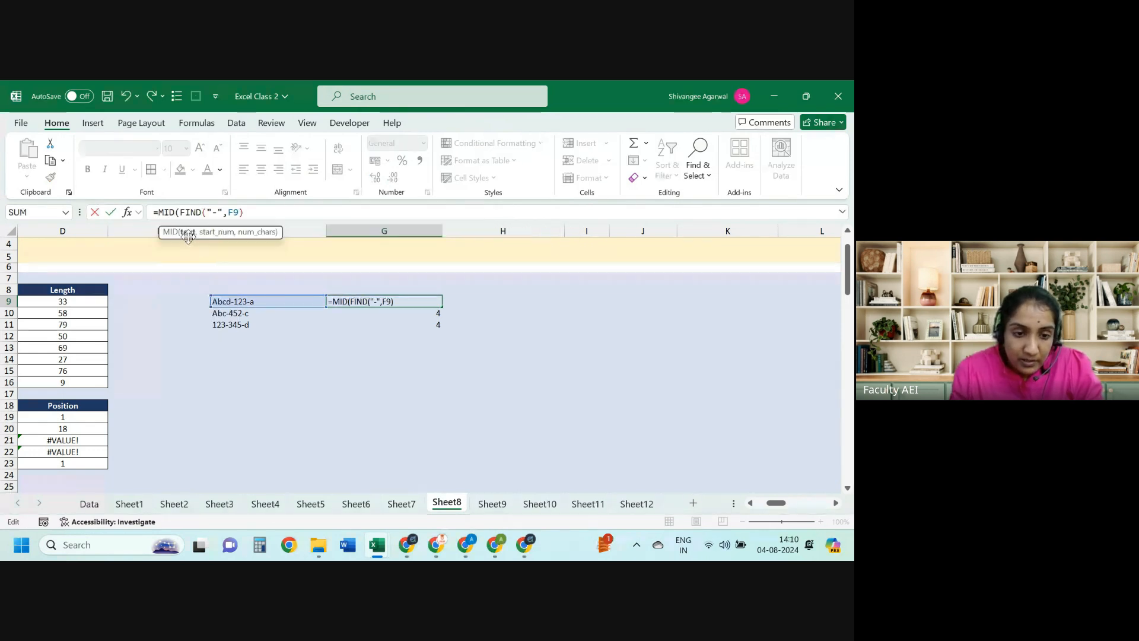
click(230, 298)
text(,)
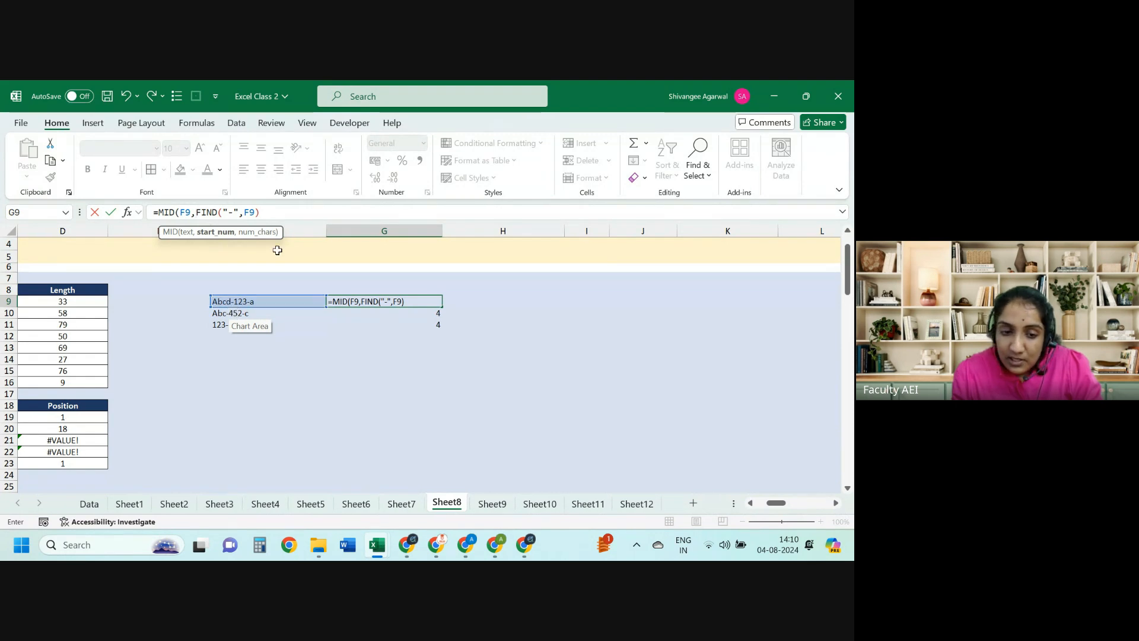
click(280, 208)
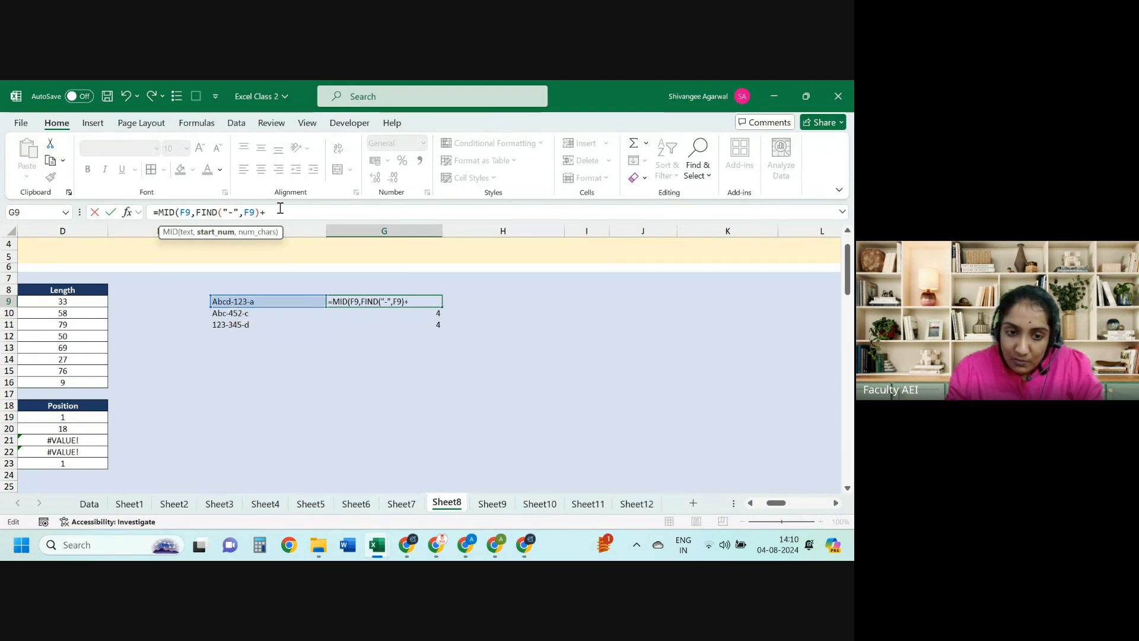
text(,)
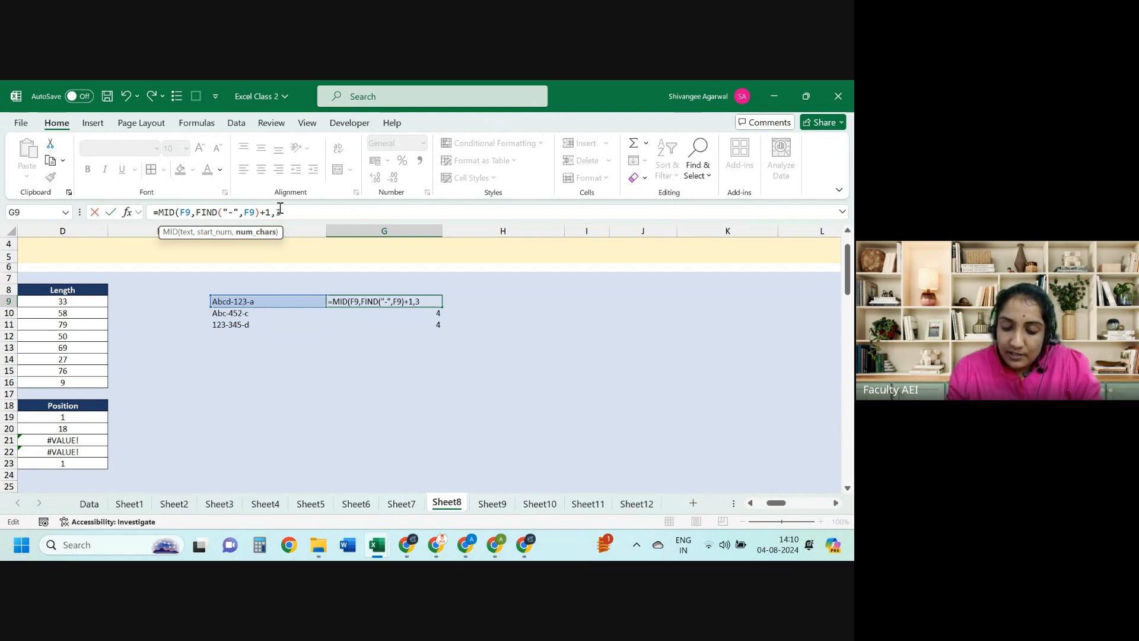
text(3))
key(Return)
key(Up)
key(ctrl+shift+Down)
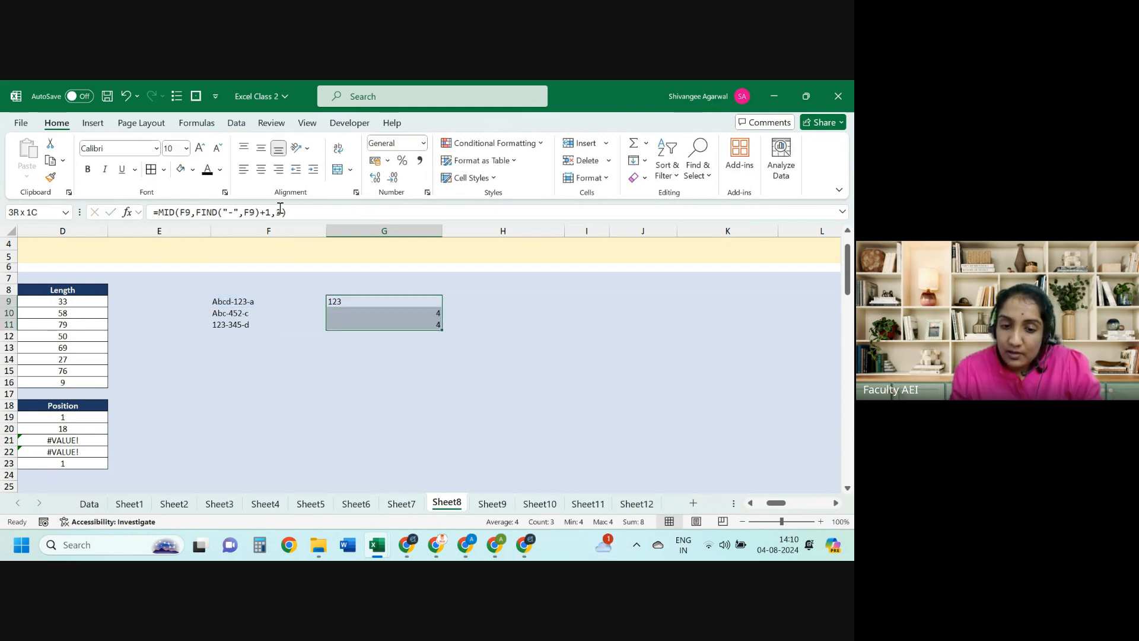
key(ctrl+d)
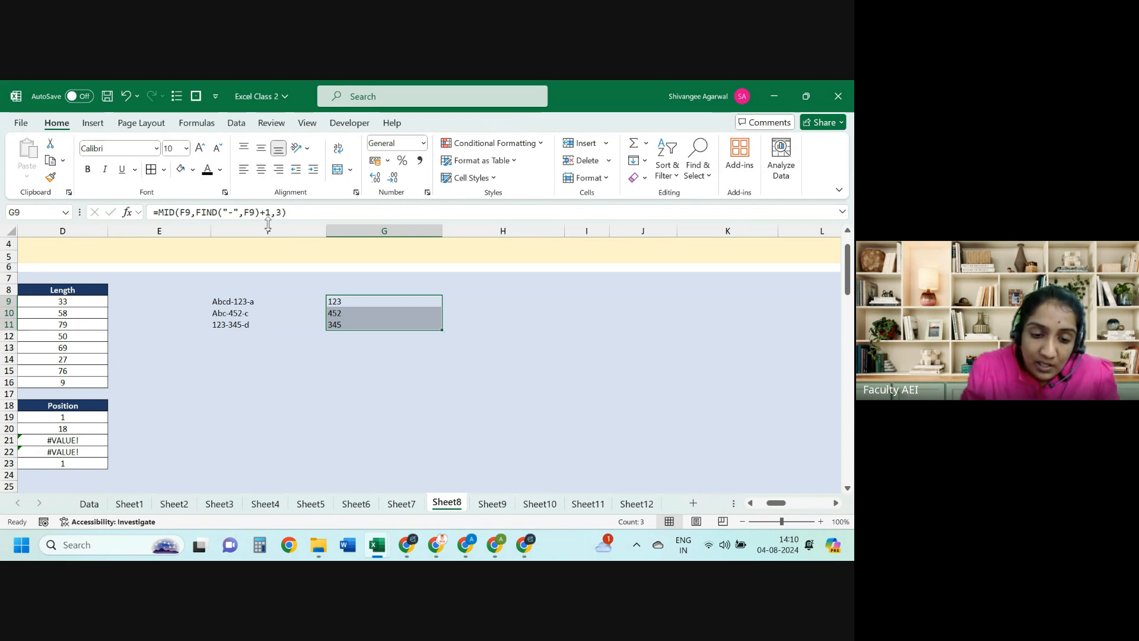
click(232, 309)
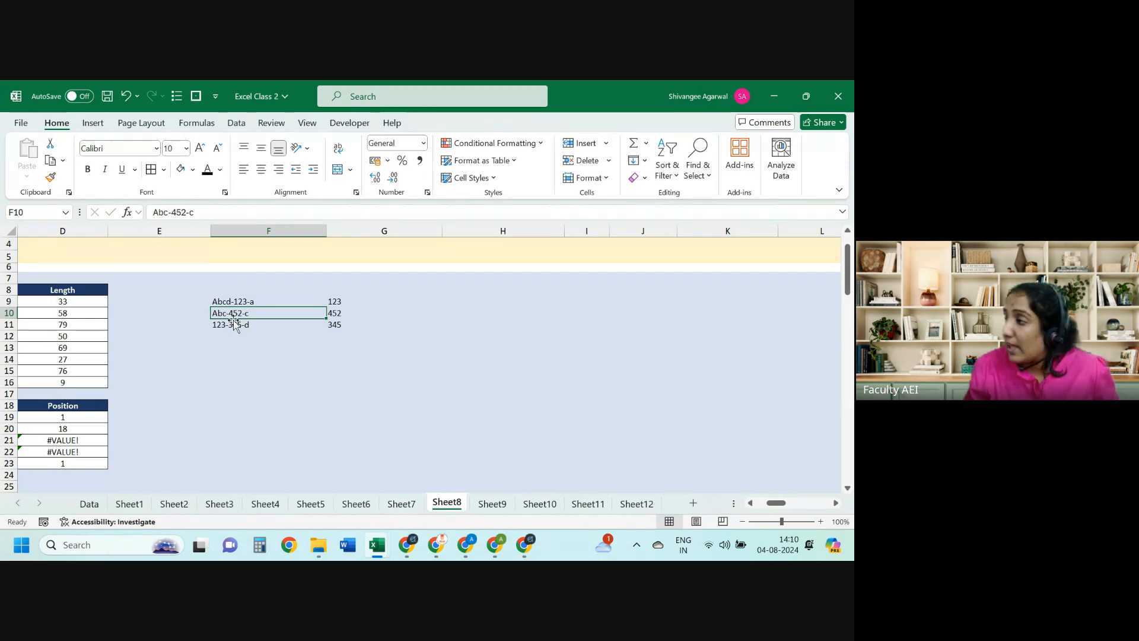
key(Right)
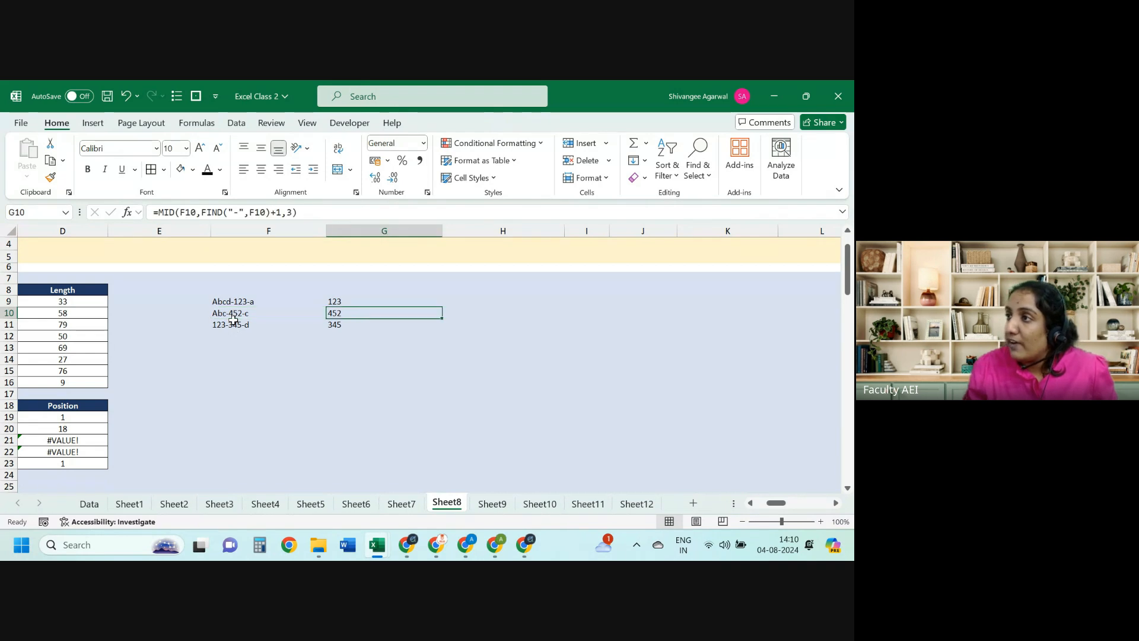
drag(201, 214, 280, 220)
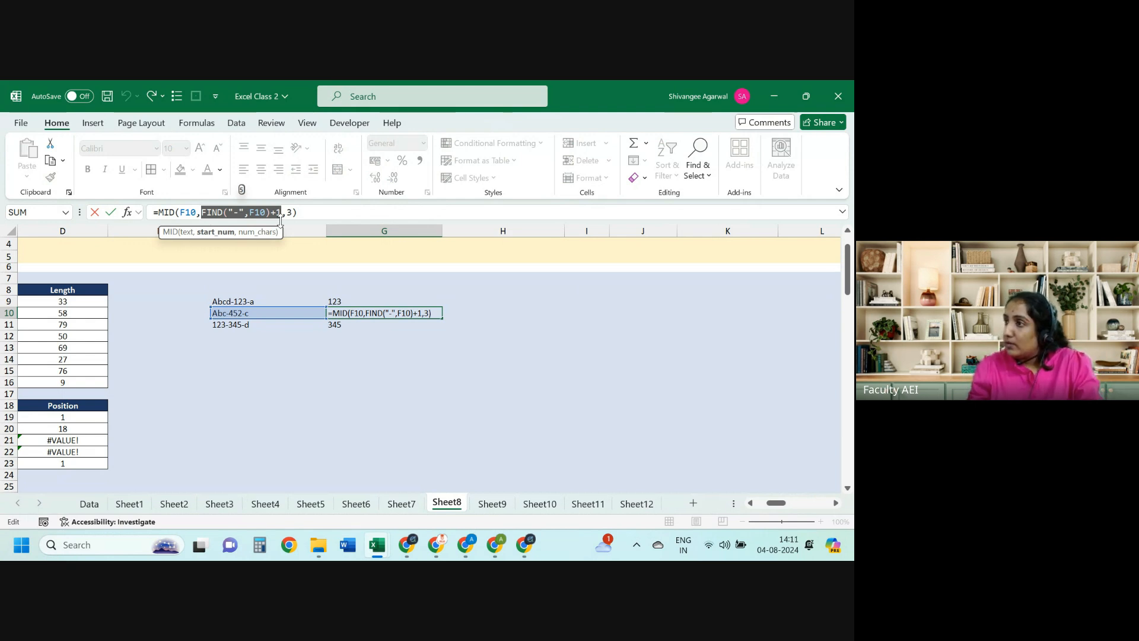
key(Escape)
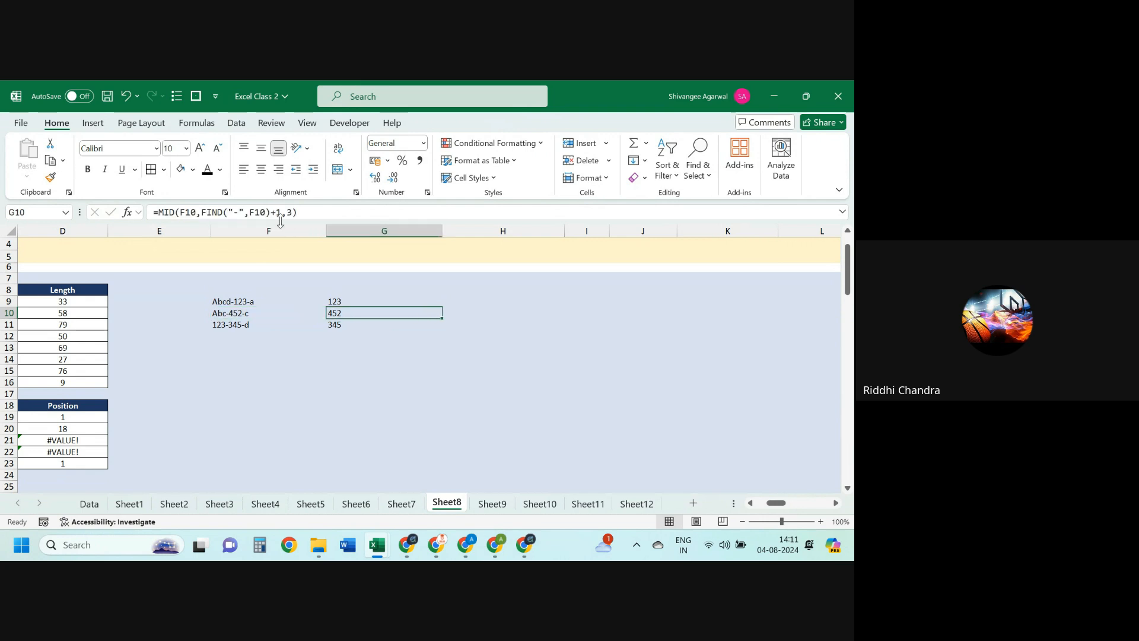
key(Left)
Step: Put a space in Look for cell B23 so D23's FIND result becomes 8
key(Home)
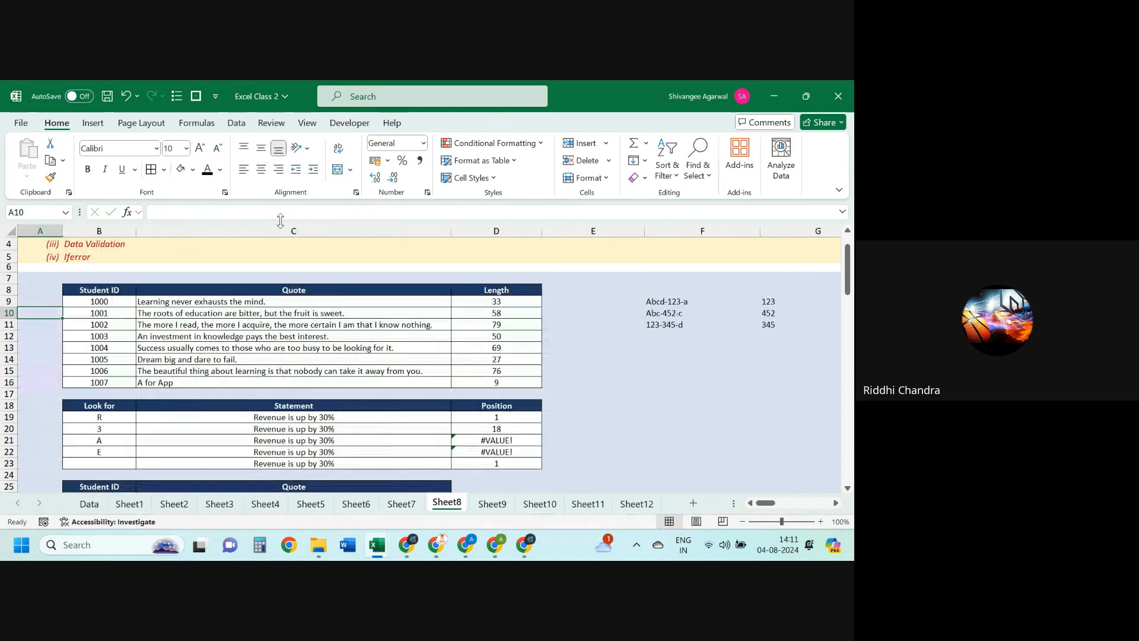
key(Down)
key(Down)
key(Down)
key(Down)
key(Down)
key(Down)
key(Down)
key(Down)
key(Down)
key(Down)
key(Down)
key(Right)
key(Down)
key(Down)
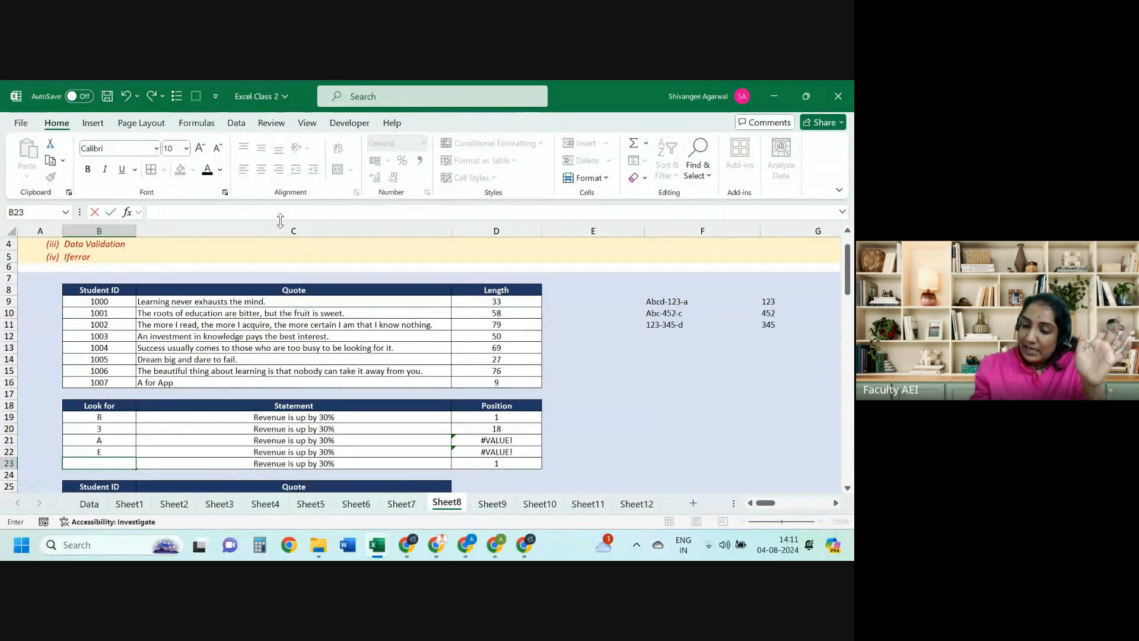
key(Return)
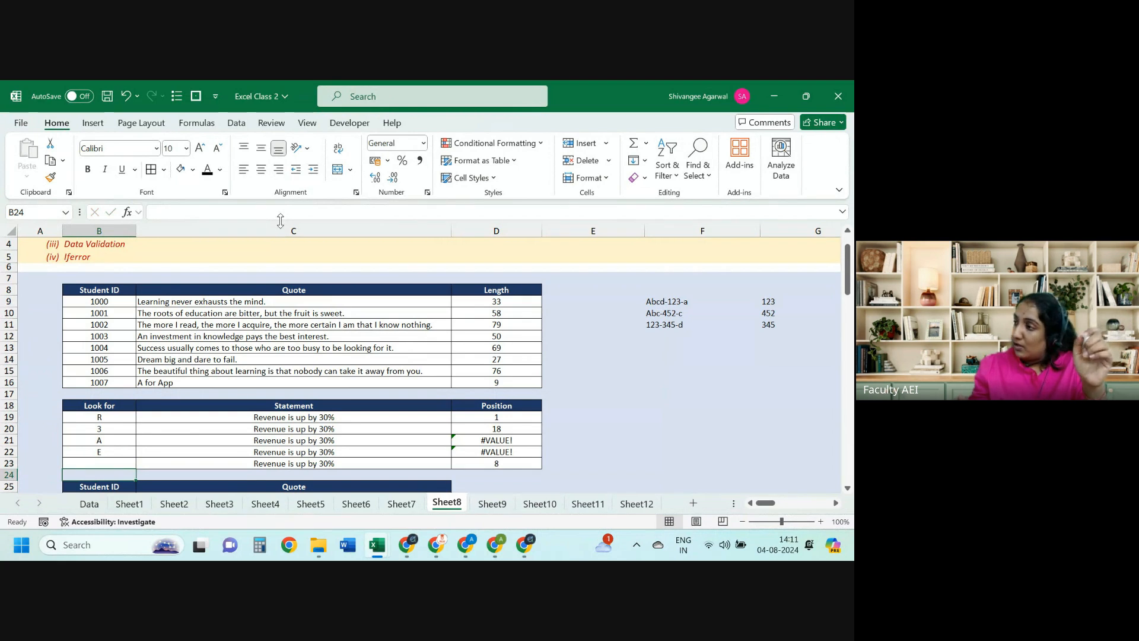
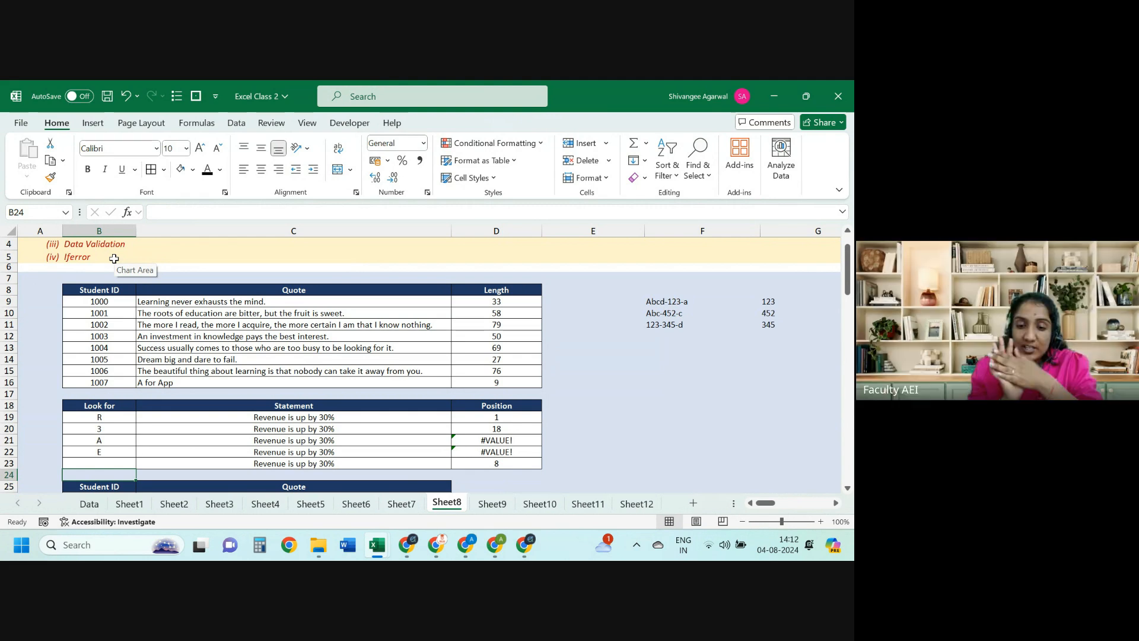
Step: Switch to the Excel class 1 workbook and browse Sheets 7, 6 and 9 before settling on Sheet5
click(652, 378)
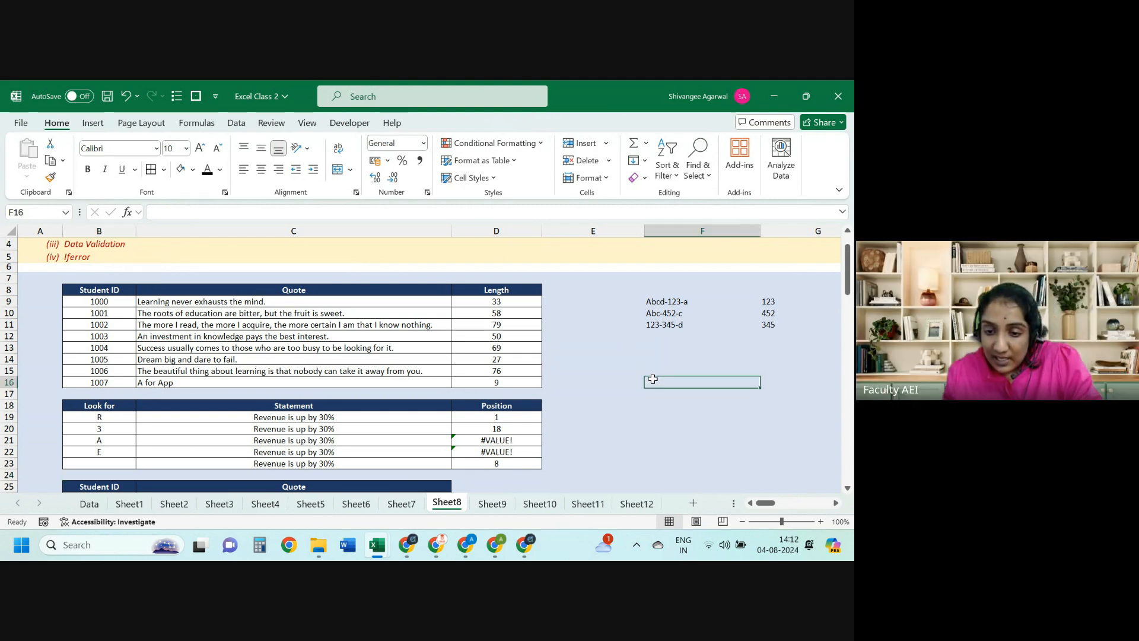
key(Down)
key(Down)
key(alt+Tab)
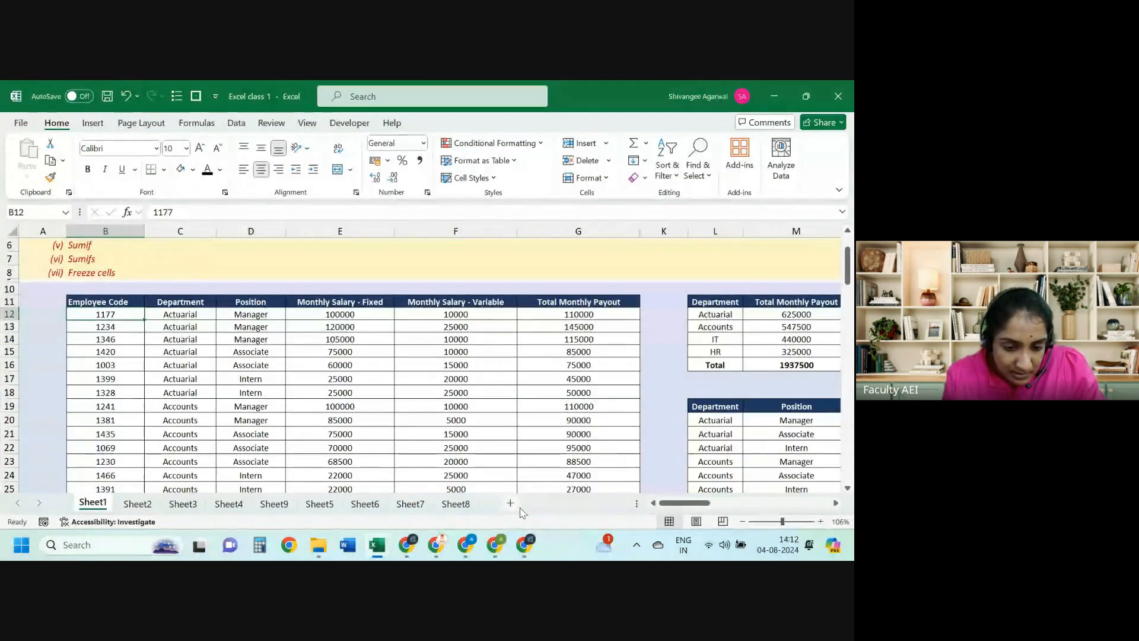
click(410, 504)
click(371, 504)
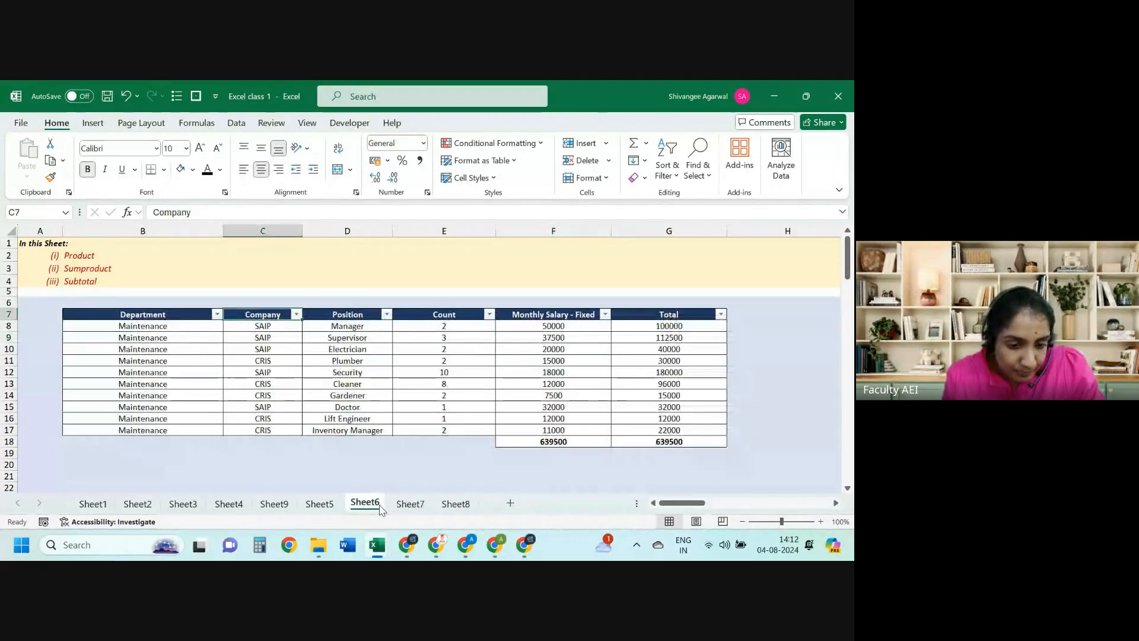
click(322, 505)
click(274, 505)
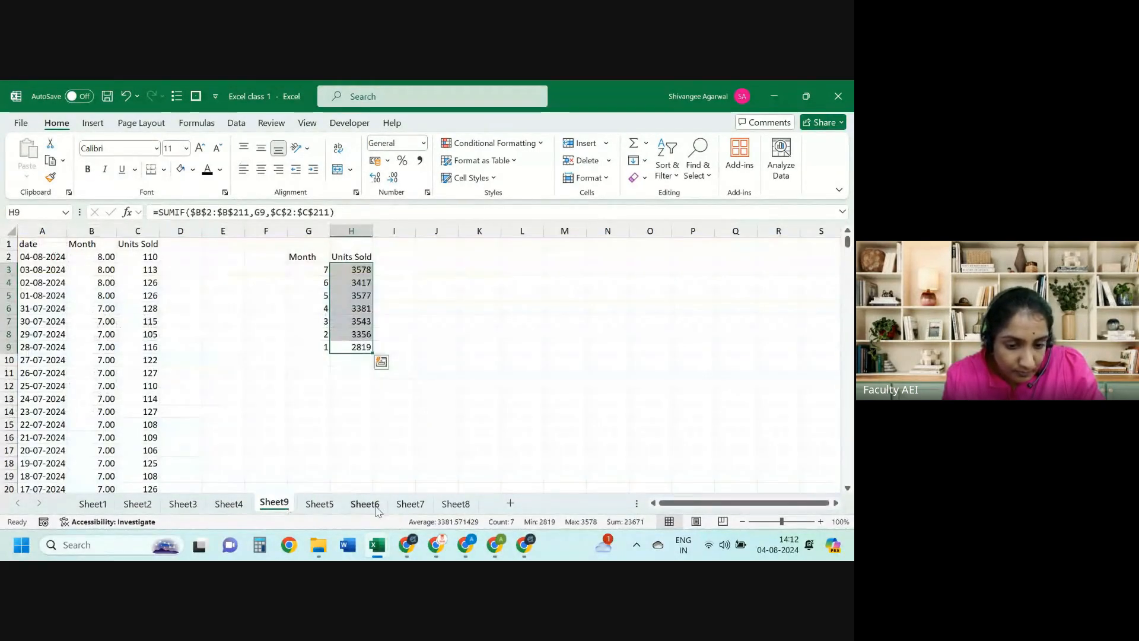
click(410, 504)
click(378, 507)
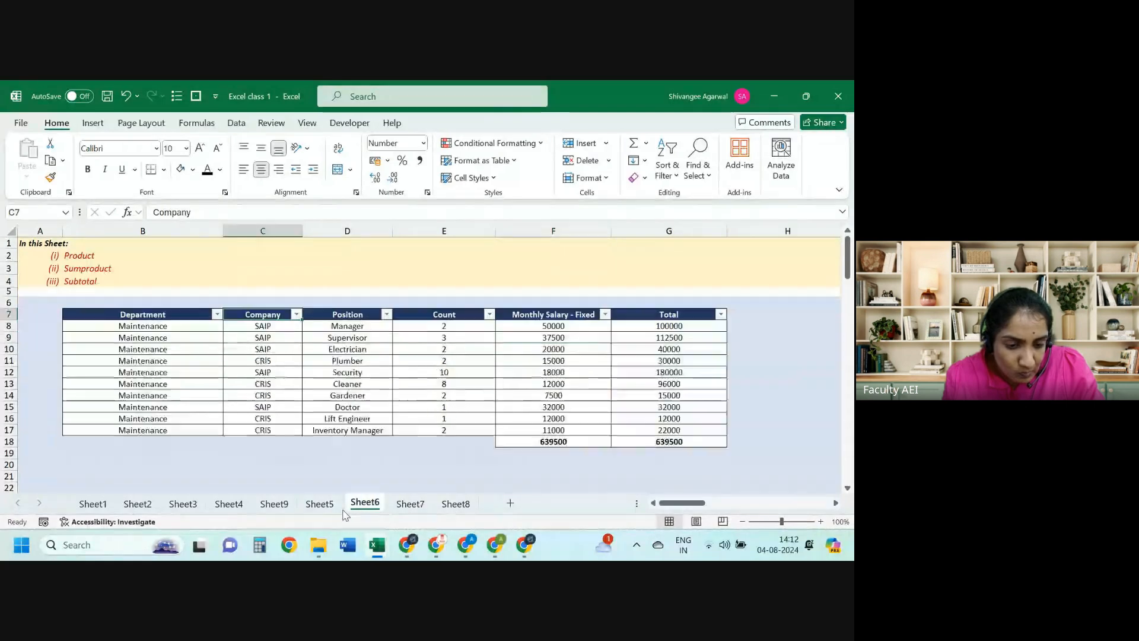
click(307, 503)
Step: Fill the PROPER results down the Proper column from C12 to C15
click(201, 383)
key(Up)
key(Right)
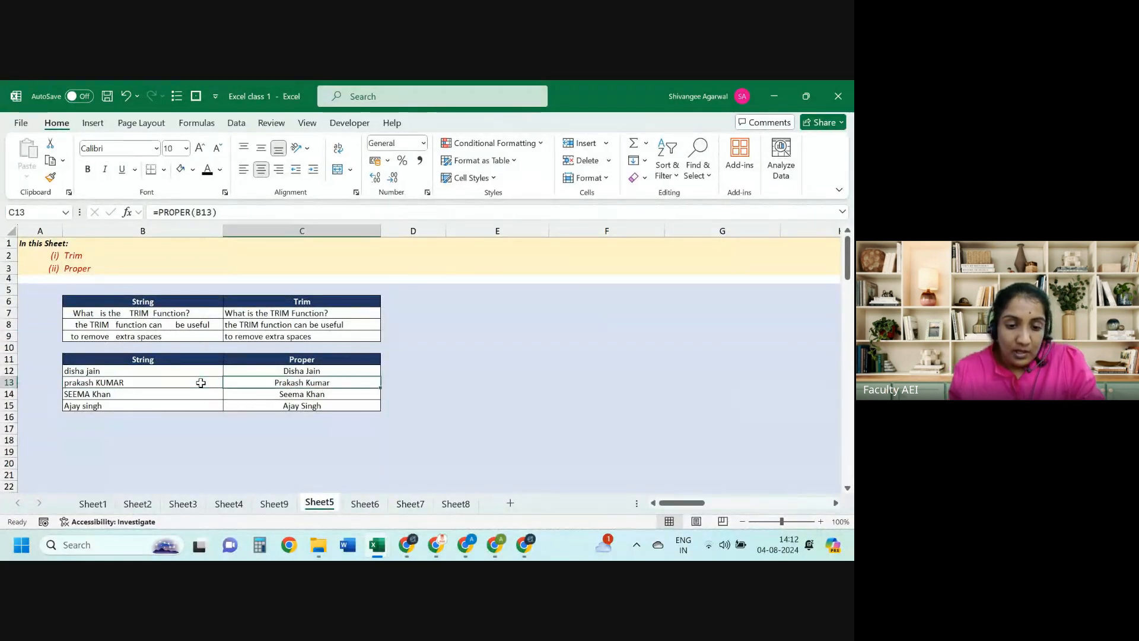
key(shift+Down)
key(shift+Down)
key(shift+Down)
key(ctrl+d)
key(Right)
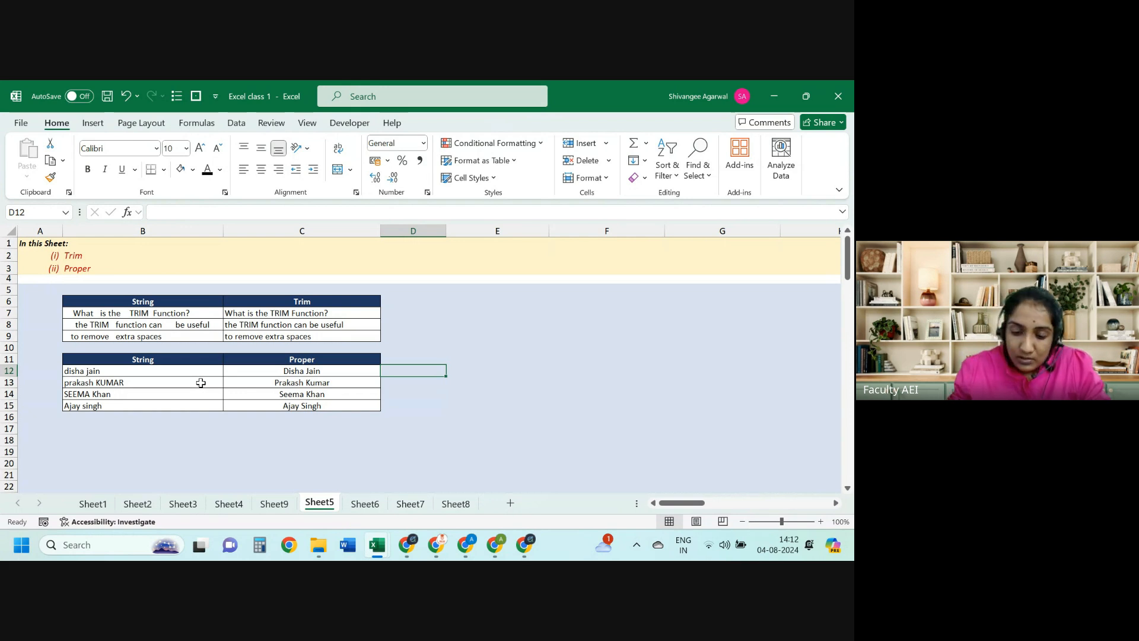
Step: Attempt a malformed FIND formula in D12, then dismiss the error and cancel it
text(=m)
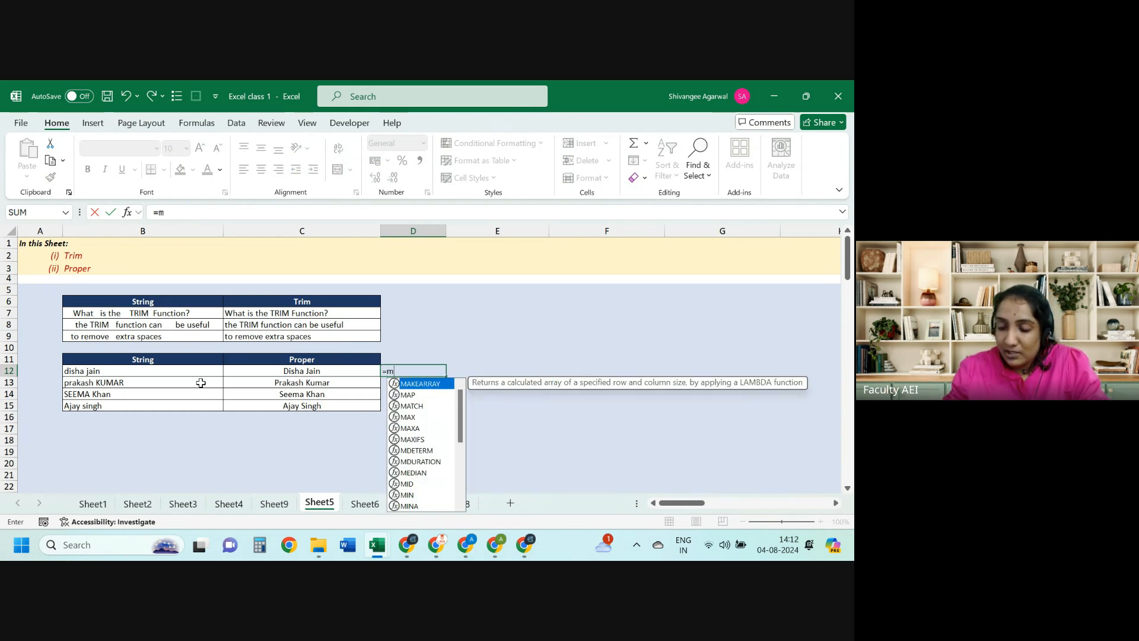
key(BackSpace)
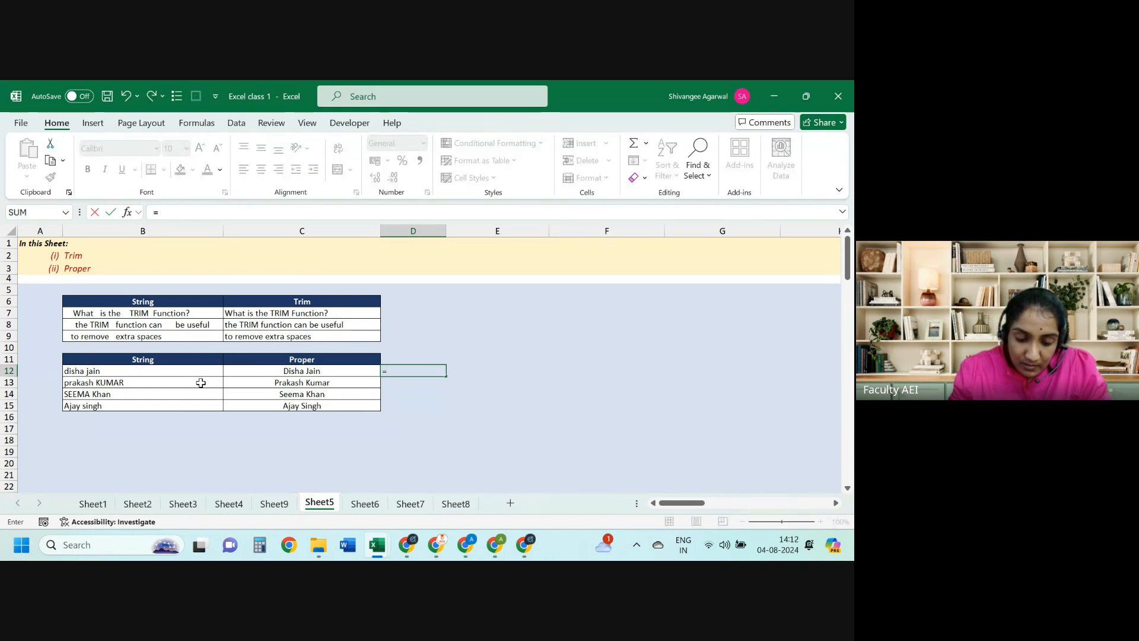
text(FIND()
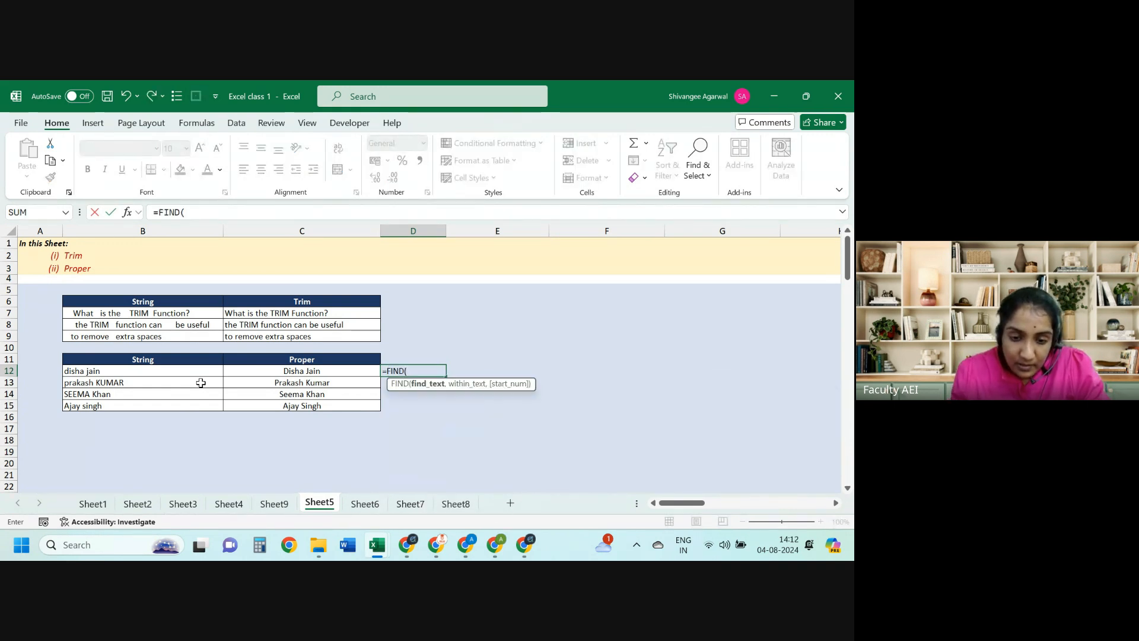
text(=)
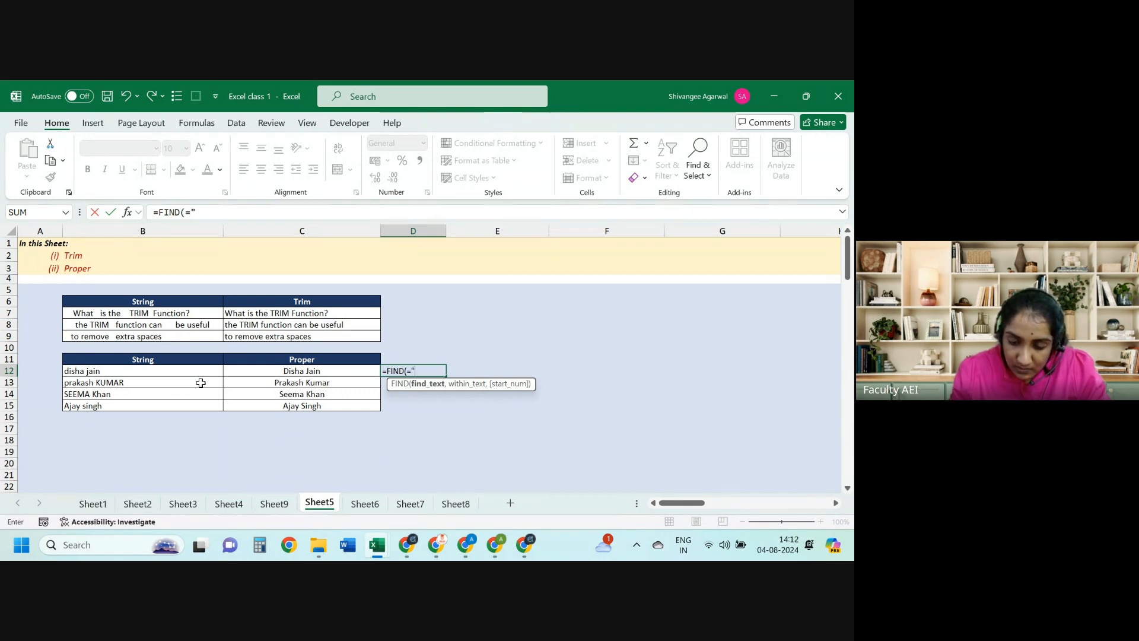
text(" ",)
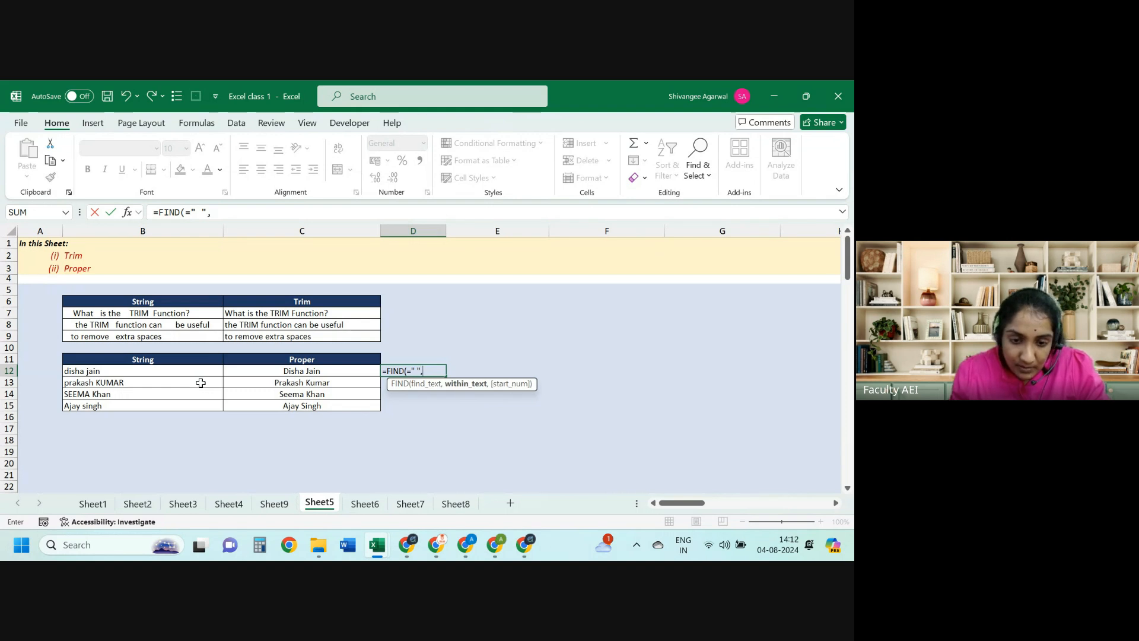
click(256, 370)
text())
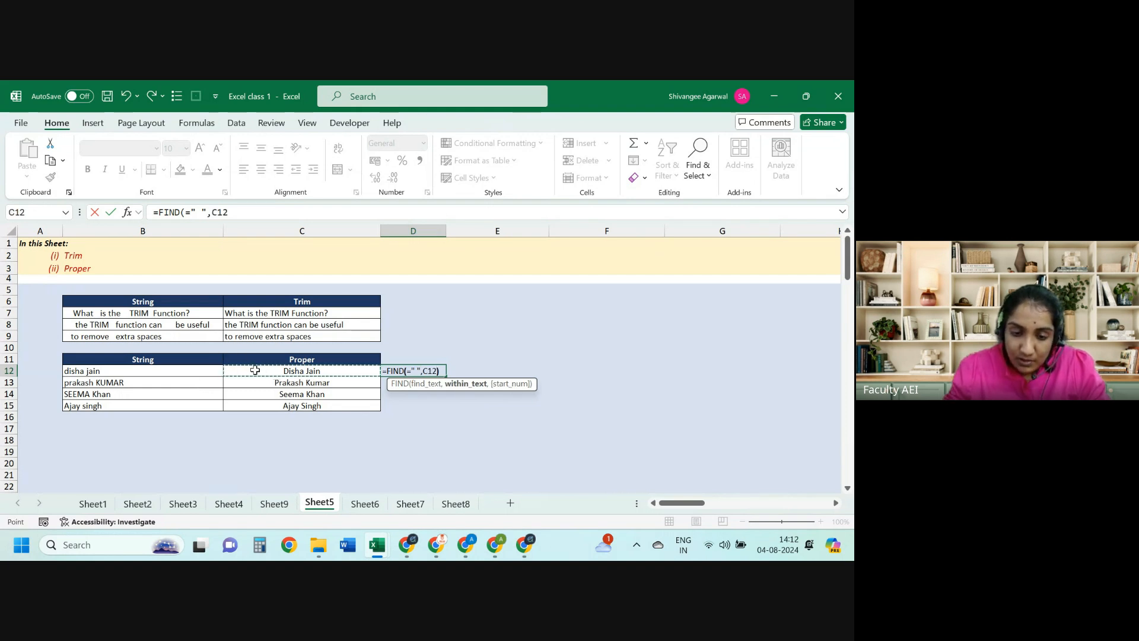
key(Return)
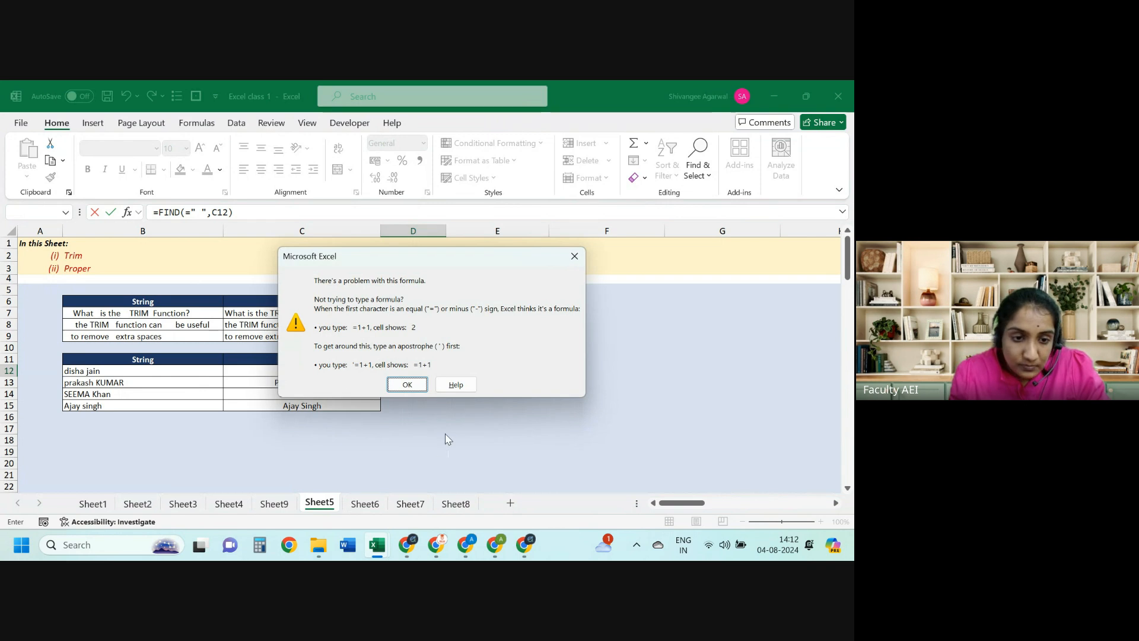
click(407, 385)
key(Down)
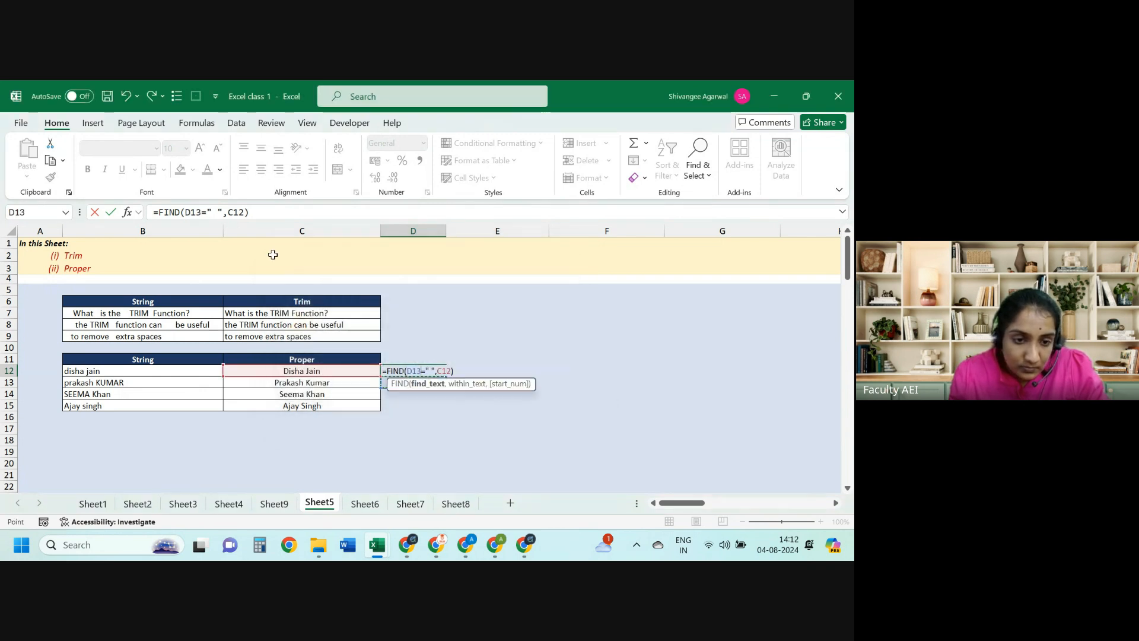
key(Escape)
Step: Enter =FIND(" ",C12) in D12 to get the first space position
click(303, 299)
key(Down)
key(Down)
key(Down)
key(Down)
key(Down)
key(Down)
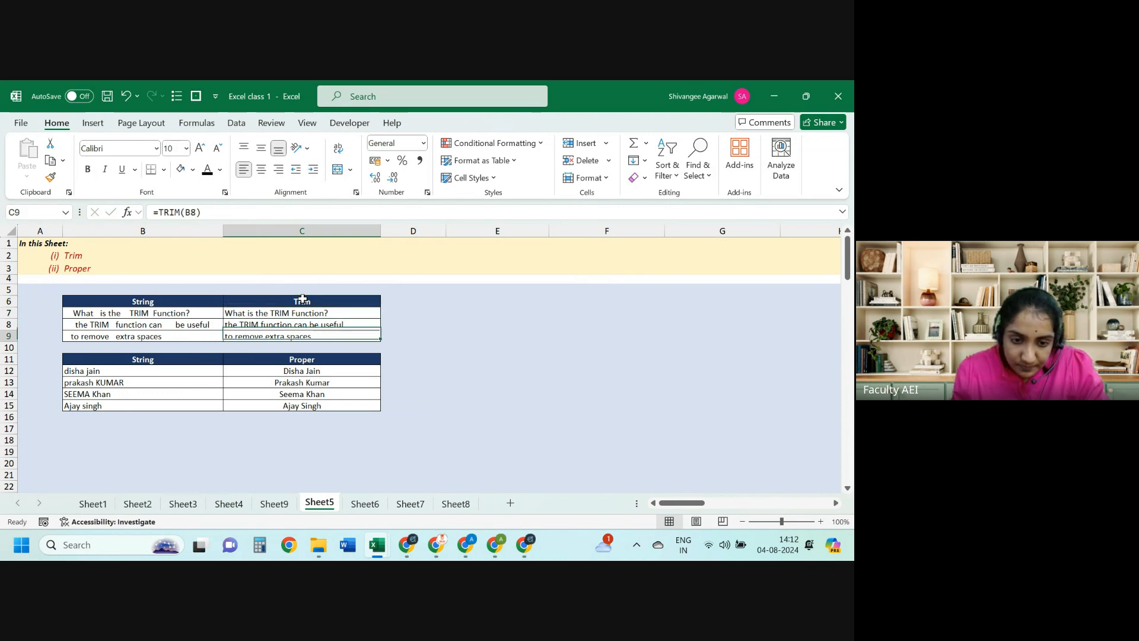
key(Right)
text(=FIND()
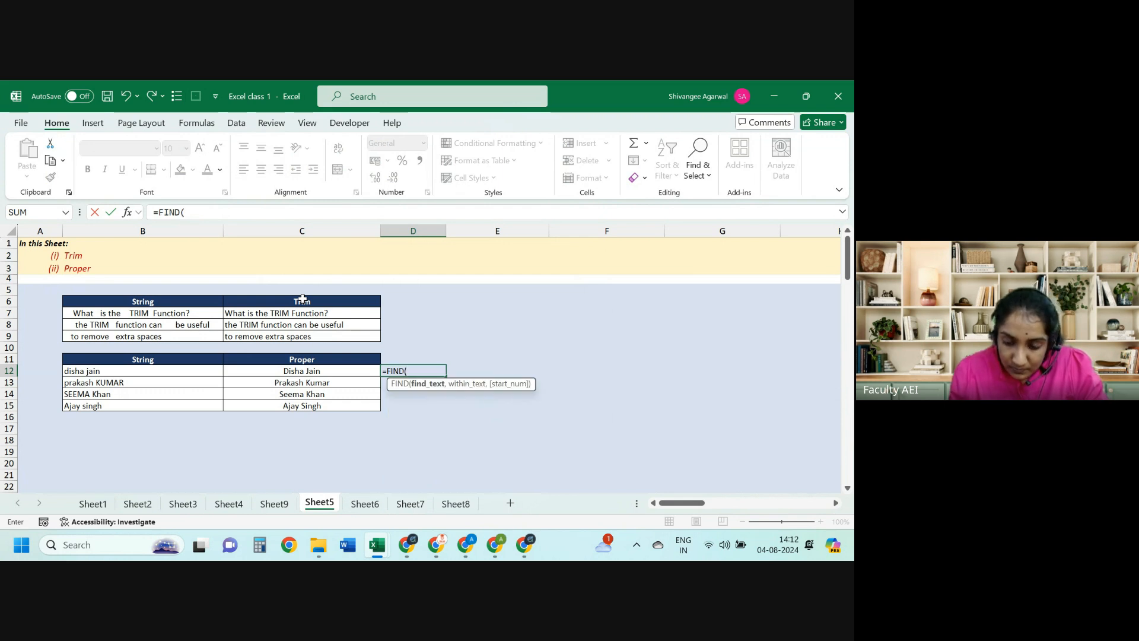
text(" ",)
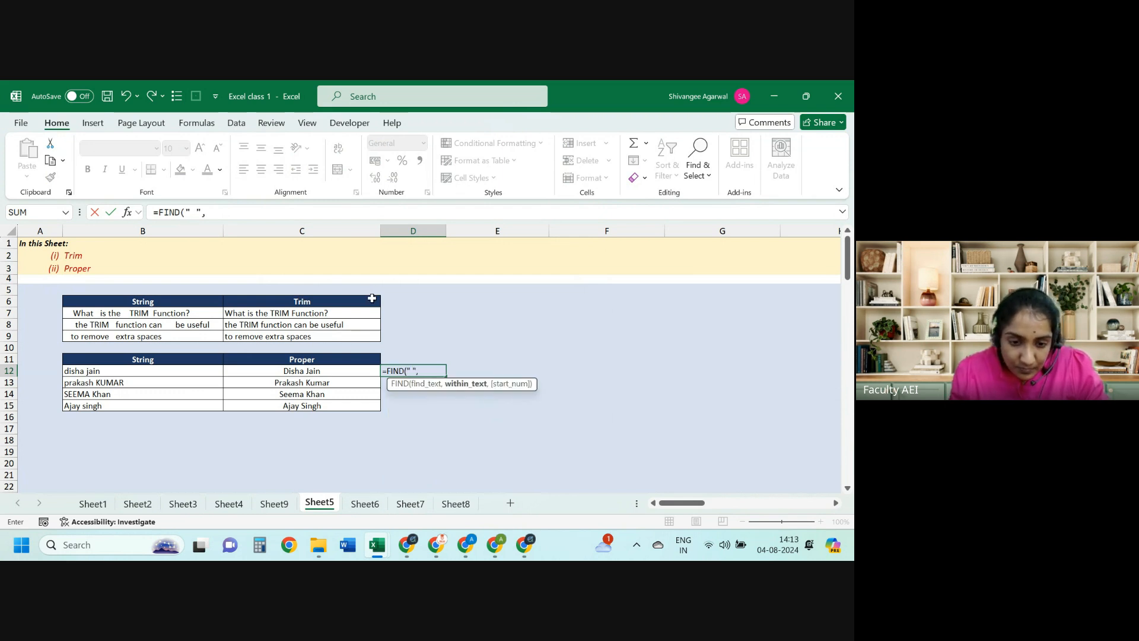
click(335, 372)
key(Return)
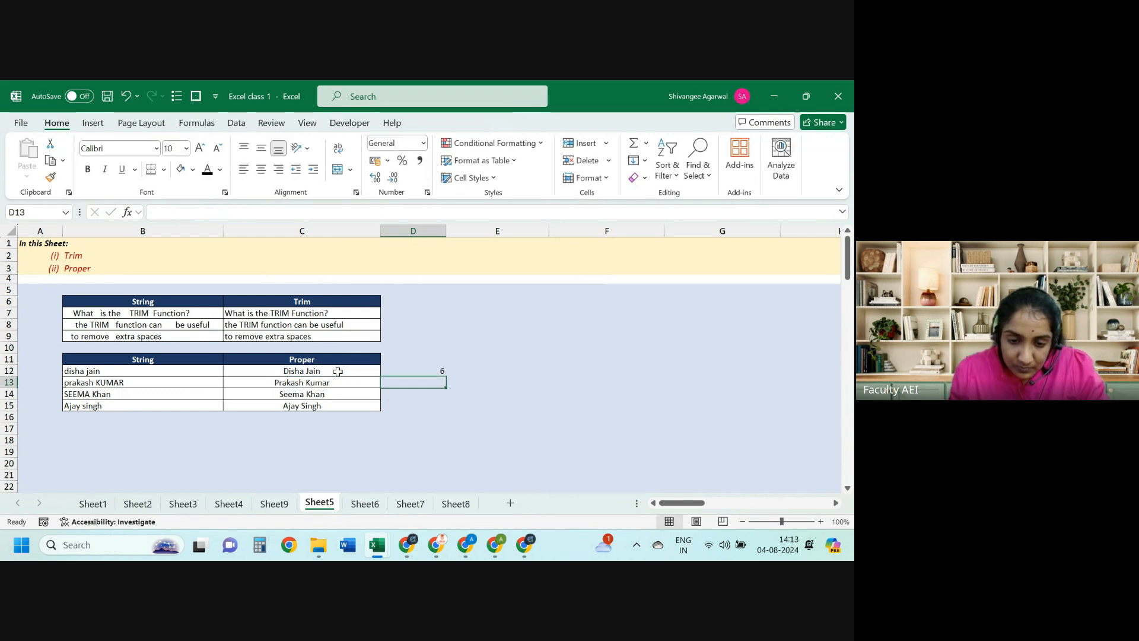
Step: Fill the FIND formula down to D15, giving 6, 8, 6, 5, and review C12 and D12
key(Left)
key(ctrl+Down)
key(Right)
key(ctrl+shift+Up)
key(ctrl+d)
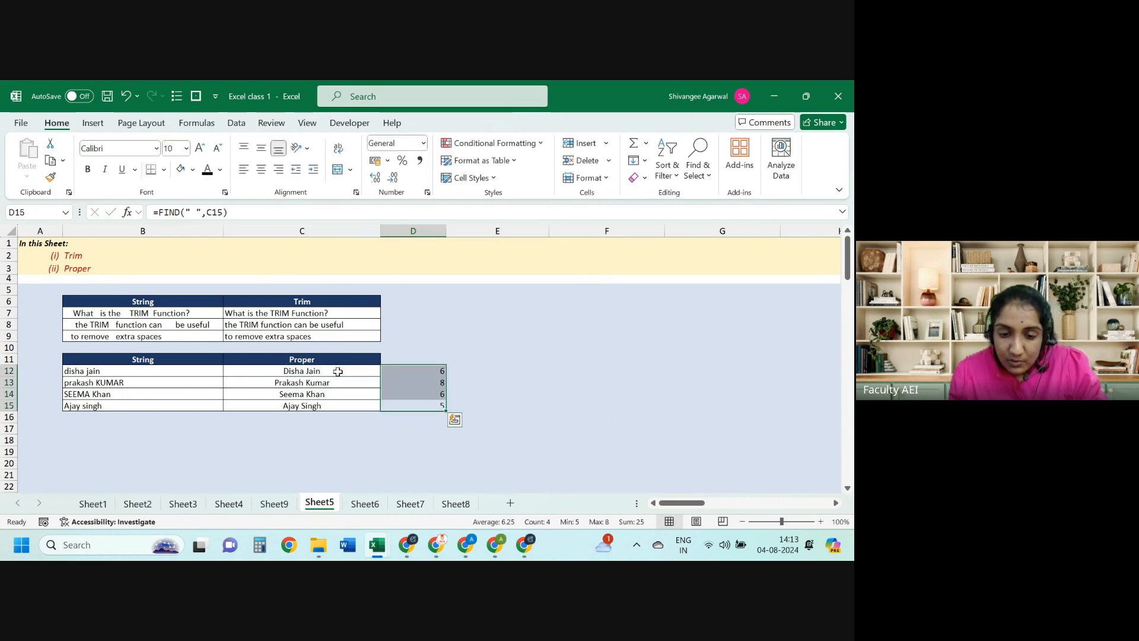
key(Up)
key(Up)
key(Up)
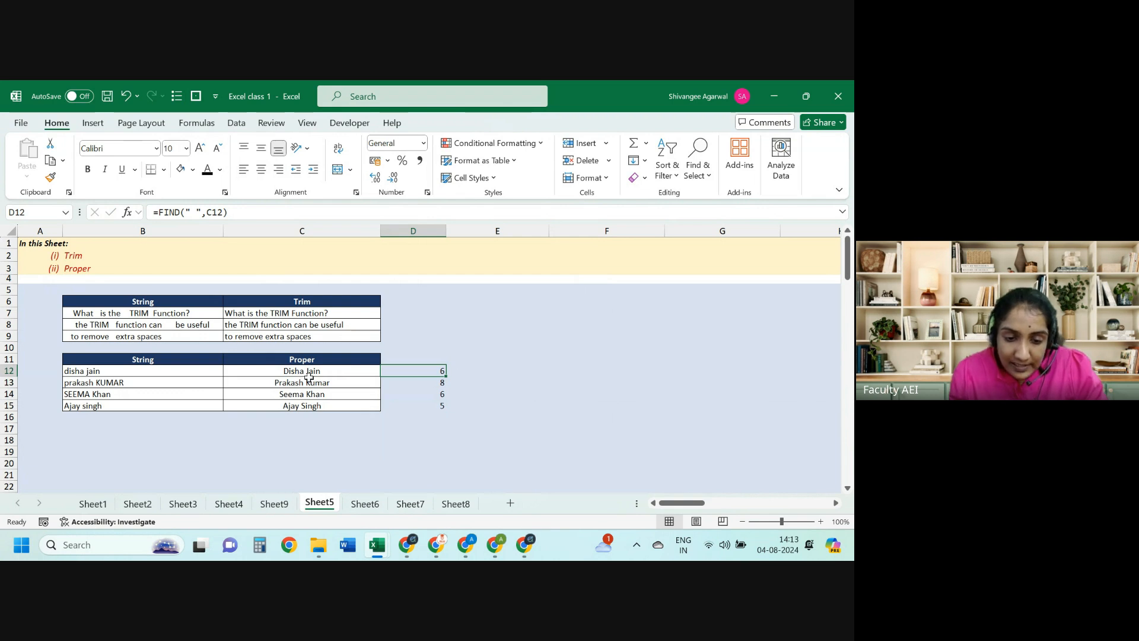
click(308, 377)
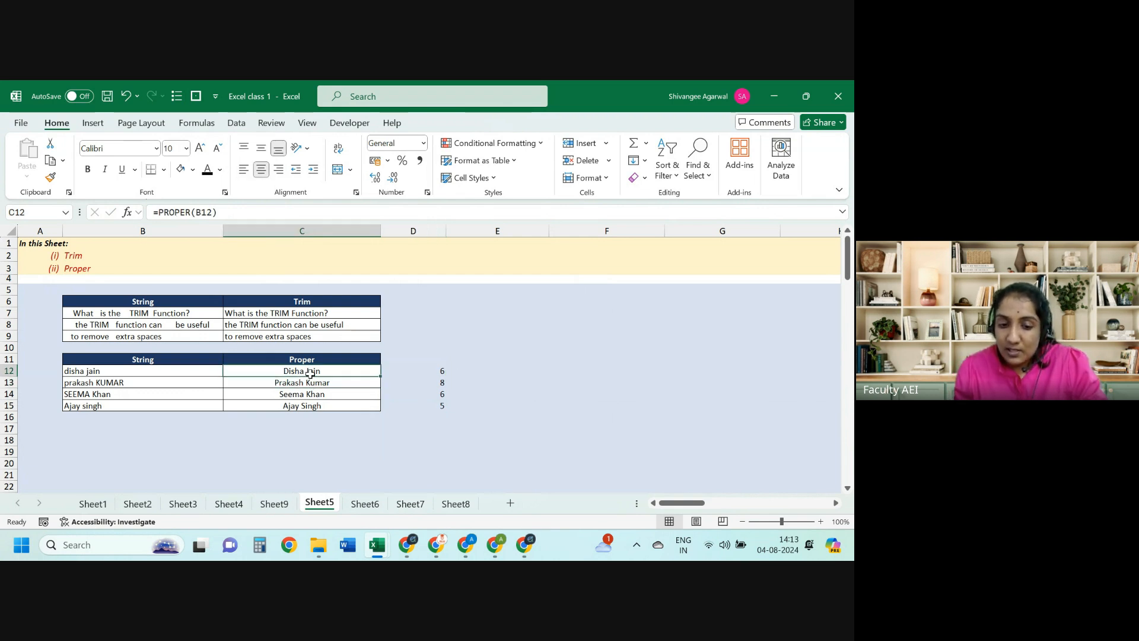
click(442, 370)
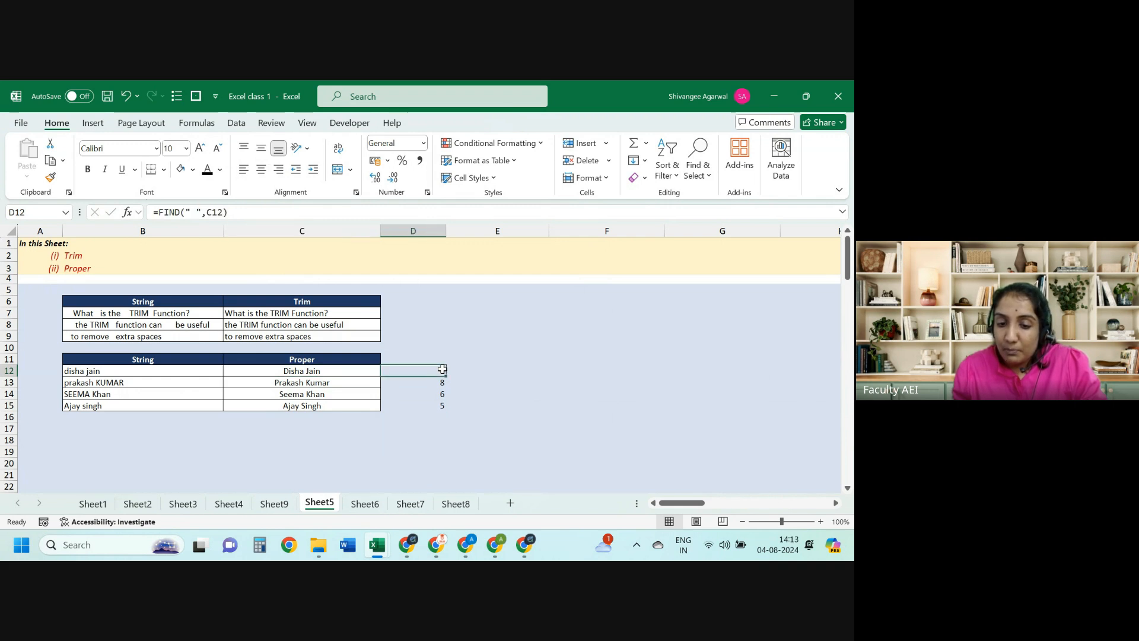
Step: Review D12's FIND formula, then start and cancel a formula in E12
key(Right)
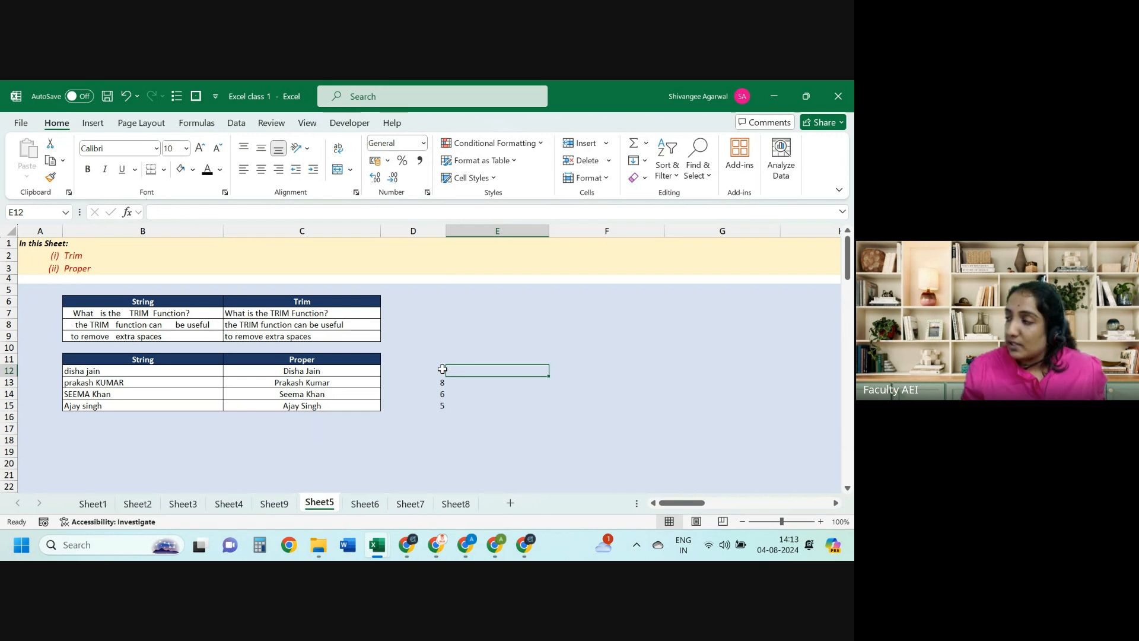
click(442, 369)
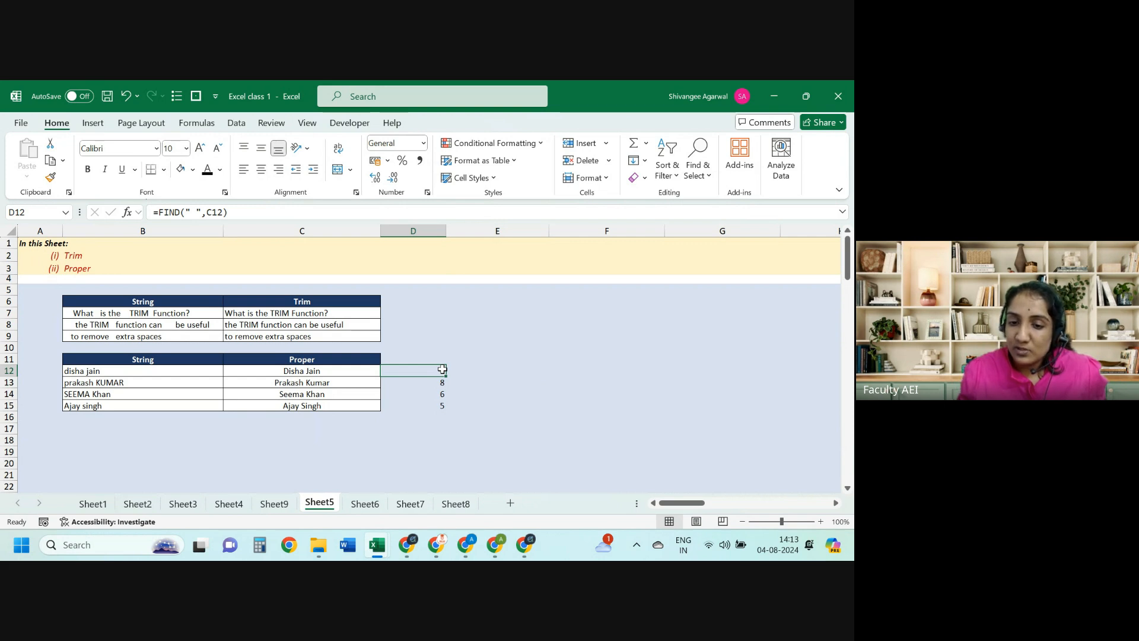
key(Right)
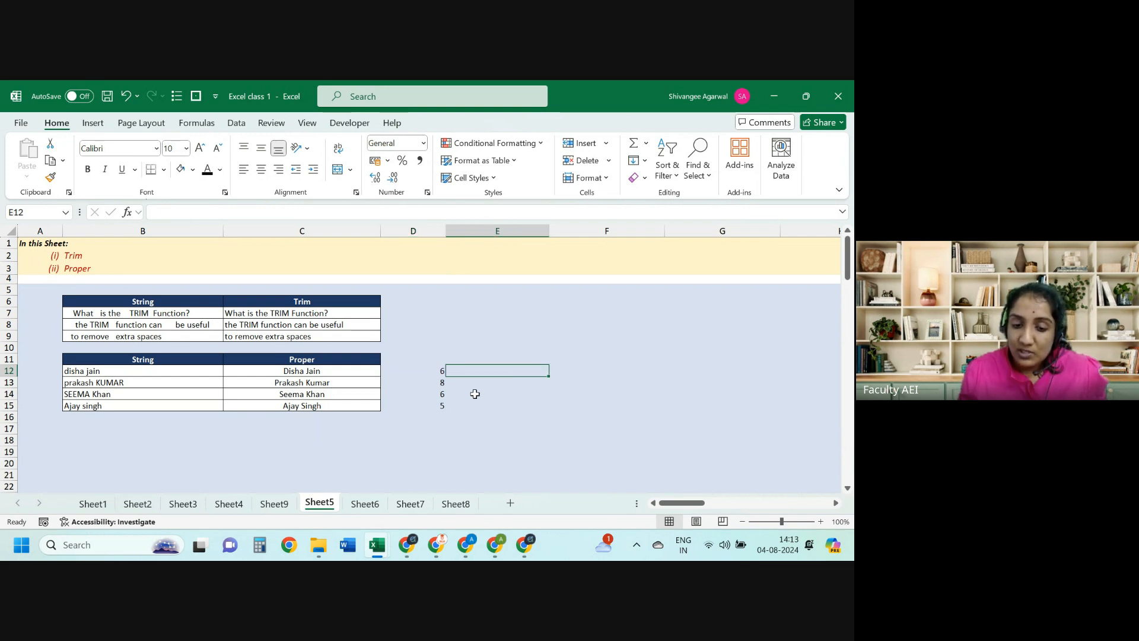
text(=)
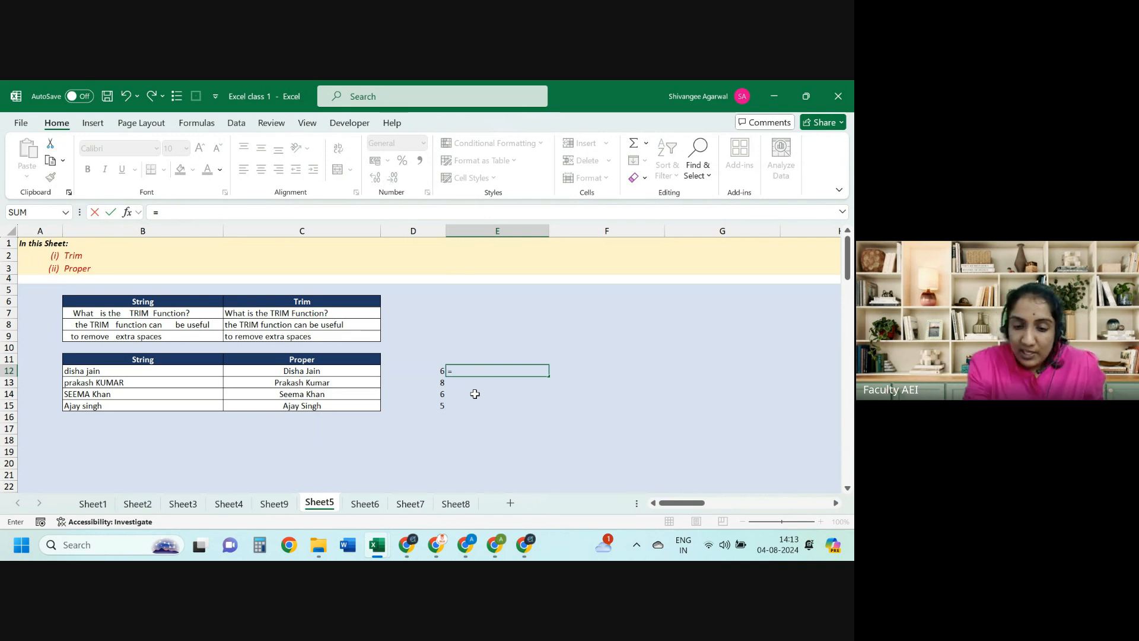
key(Escape)
Step: Check the PROPER formulas in rows 13–15 and the space positions in column D
key(Left)
key(Left)
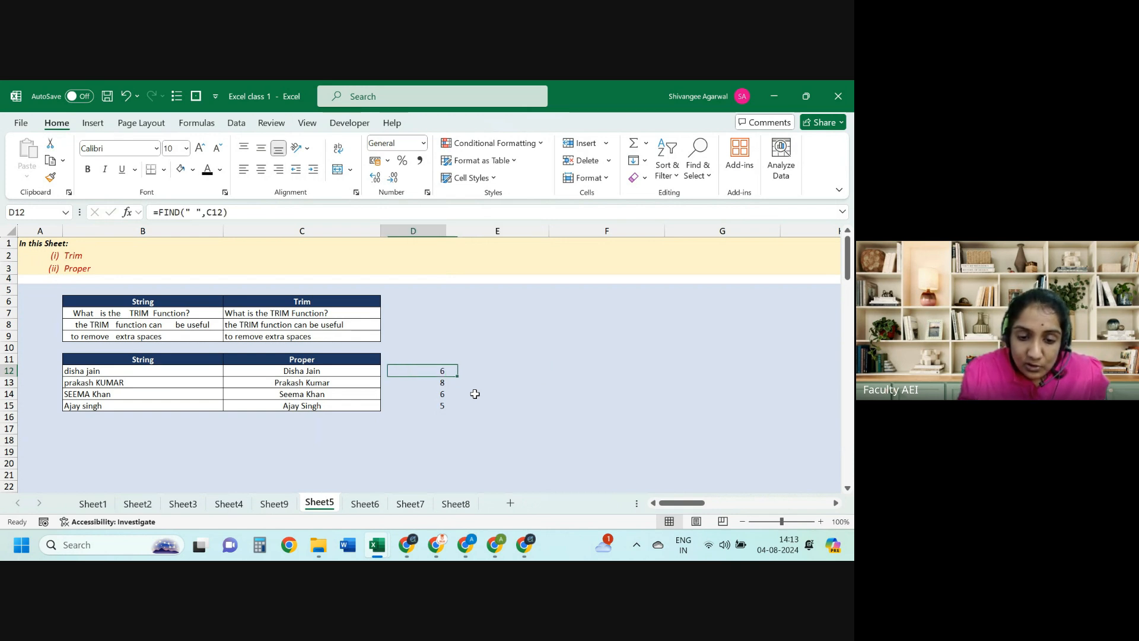
key(Down)
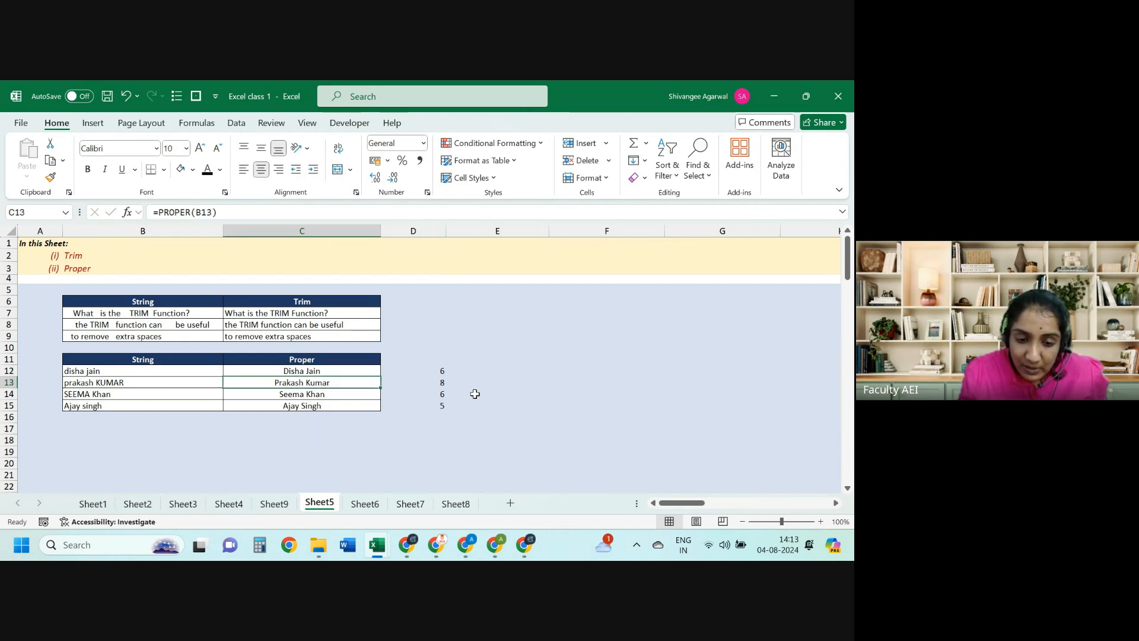
key(Down)
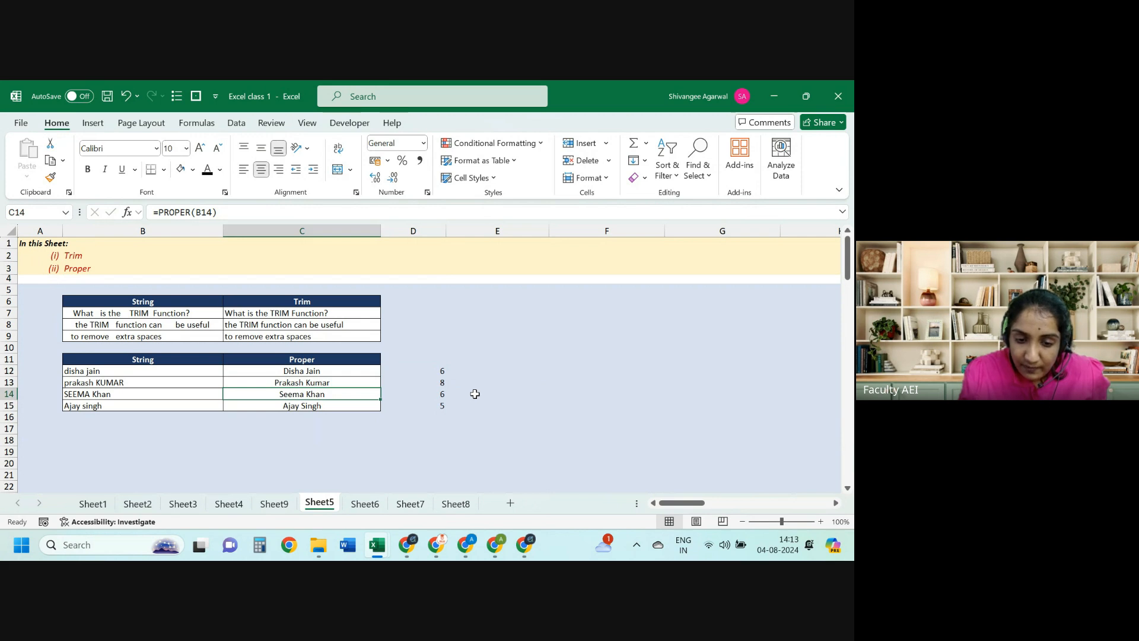
key(Down)
key(Right)
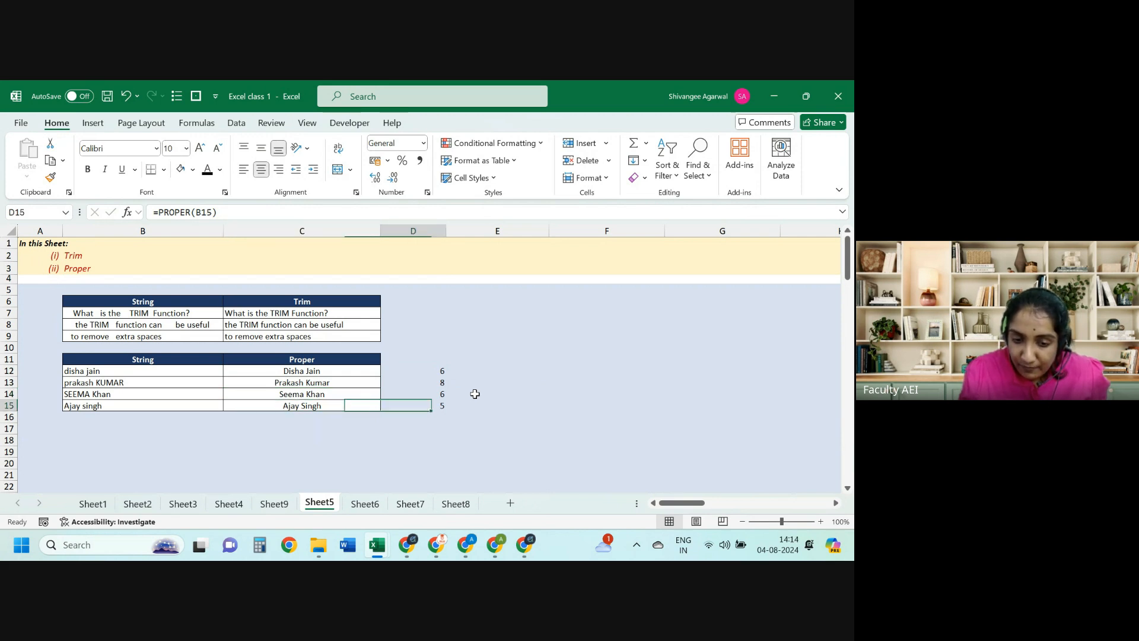
key(Up)
key(Up)
key(Up)
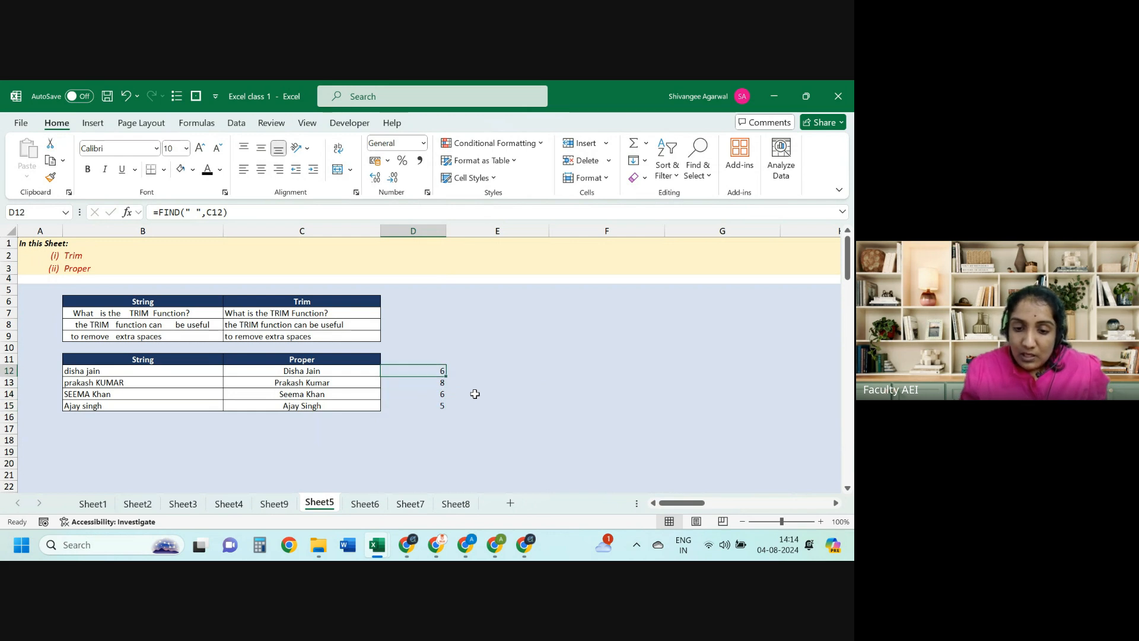
key(Right)
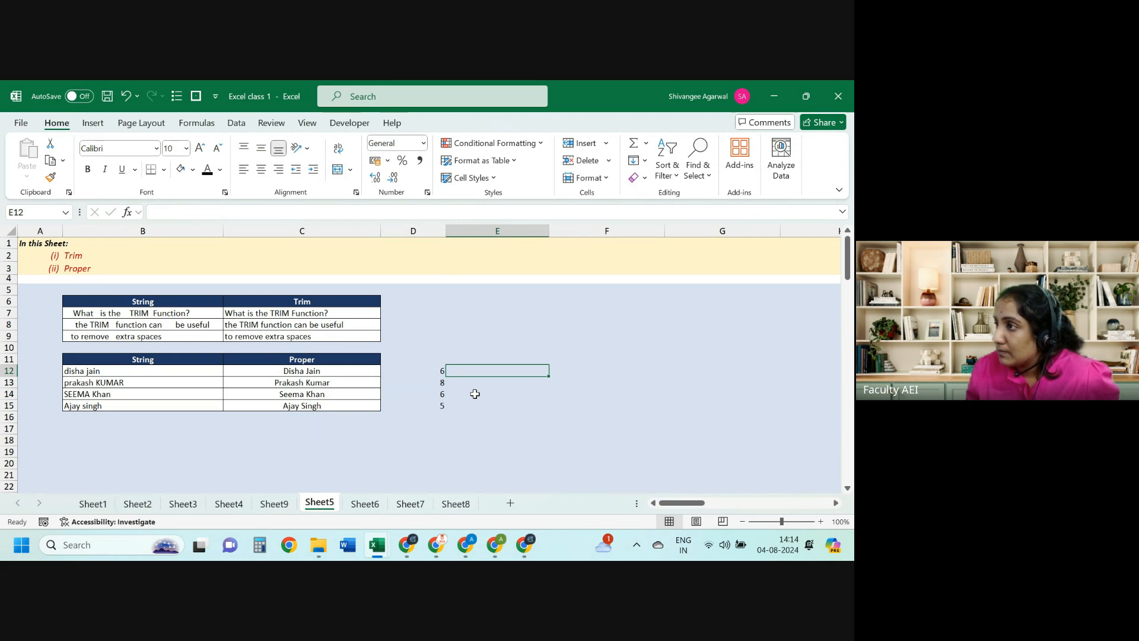
Step: Add the headers 'blank' in D11 and 'len' in E11
key(Left)
key(Up)
text(b)
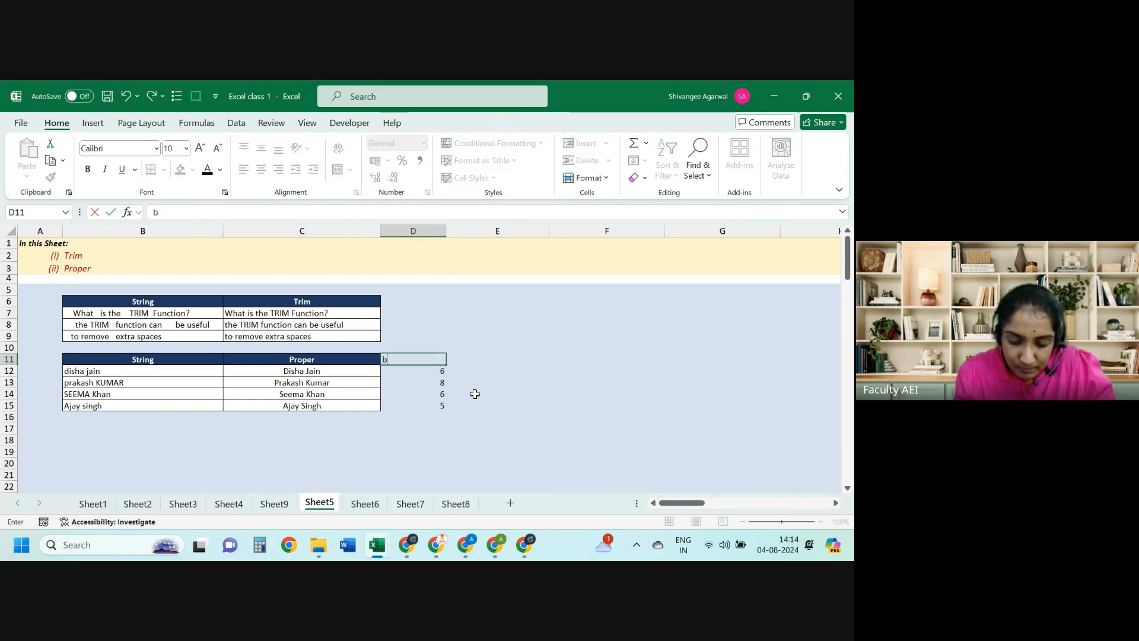
text(lank)
key(Return)
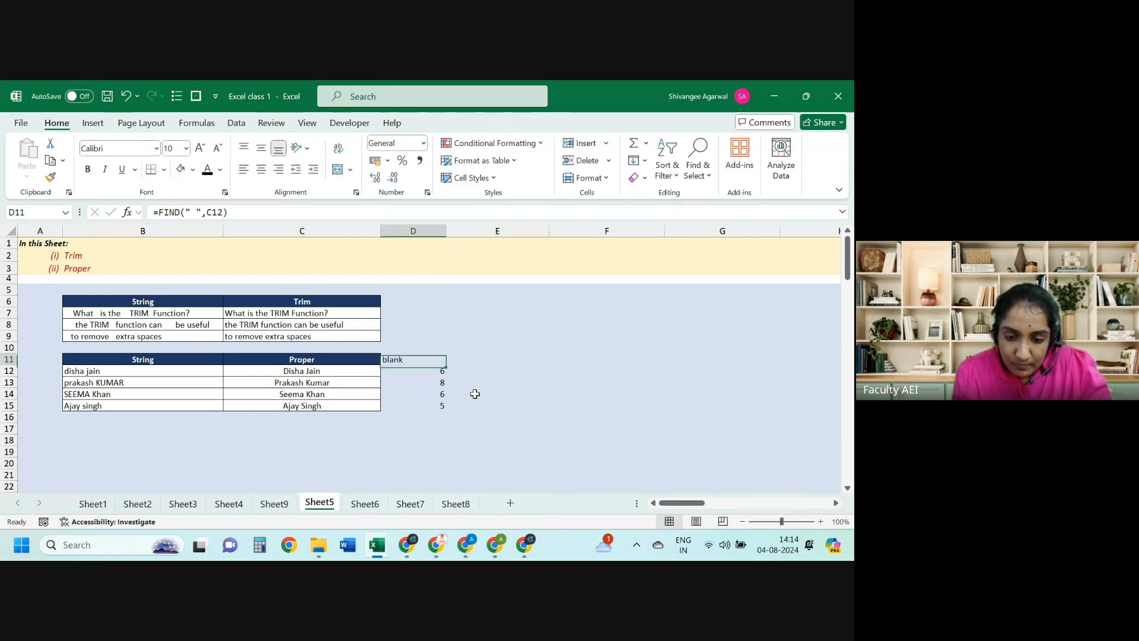
key(Up)
key(Right)
text(len)
key(Return)
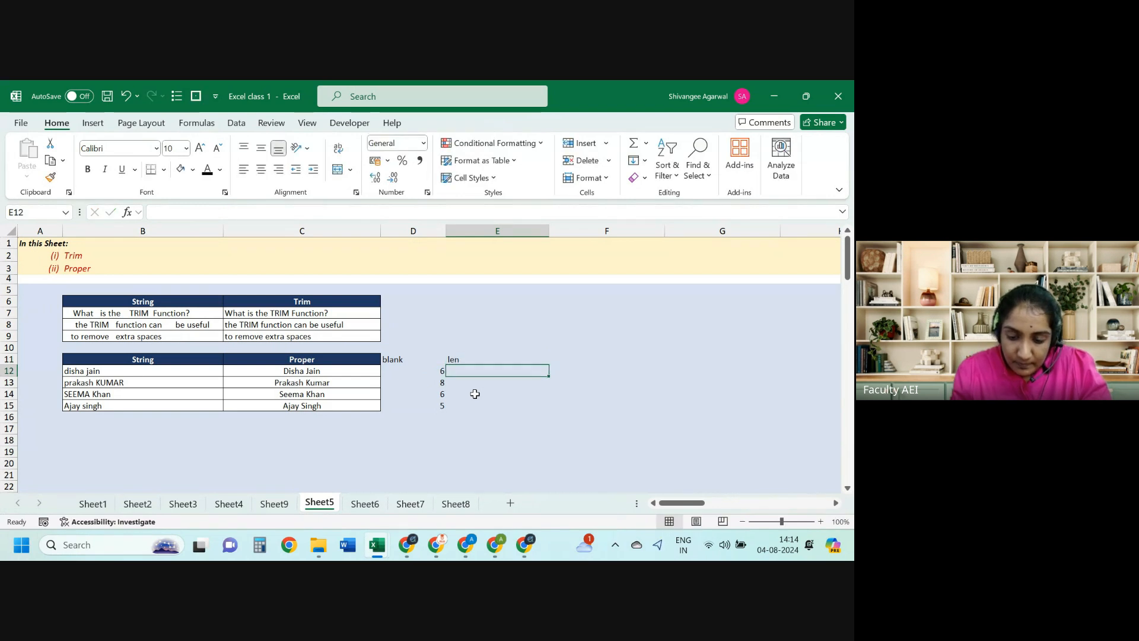
Step: Enter =LEN(C12) in E12 and fill down to E15, giving 10, 13, 10, 10
text(=len)
key(Tab)
key(Left)
key(Left)
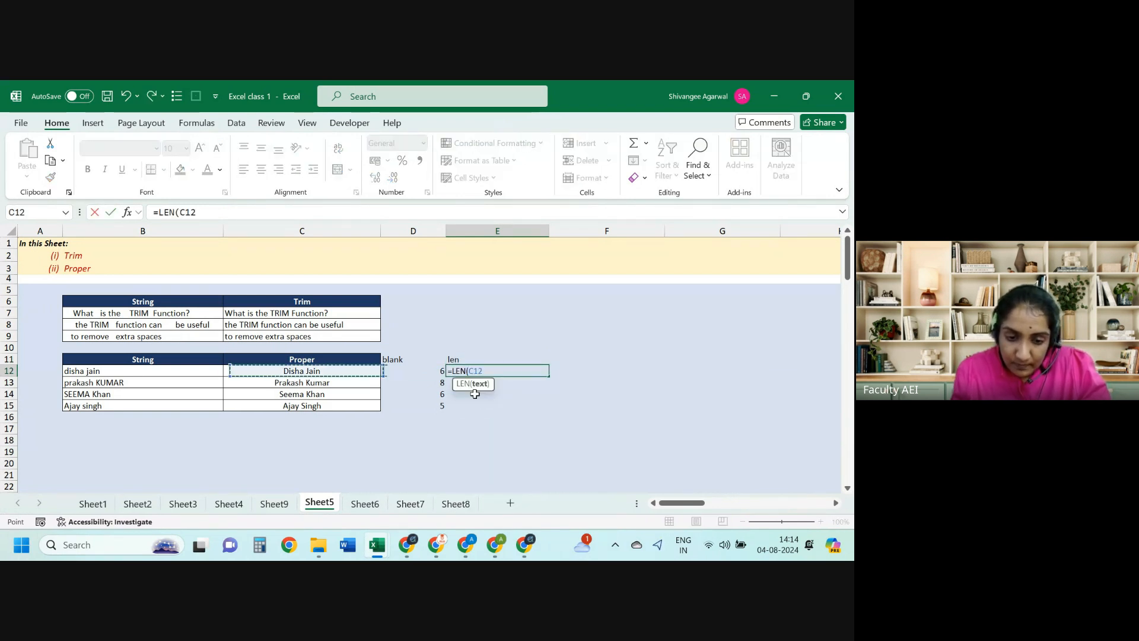
text())
key(Return)
key(Left)
key(ctrl+Down)
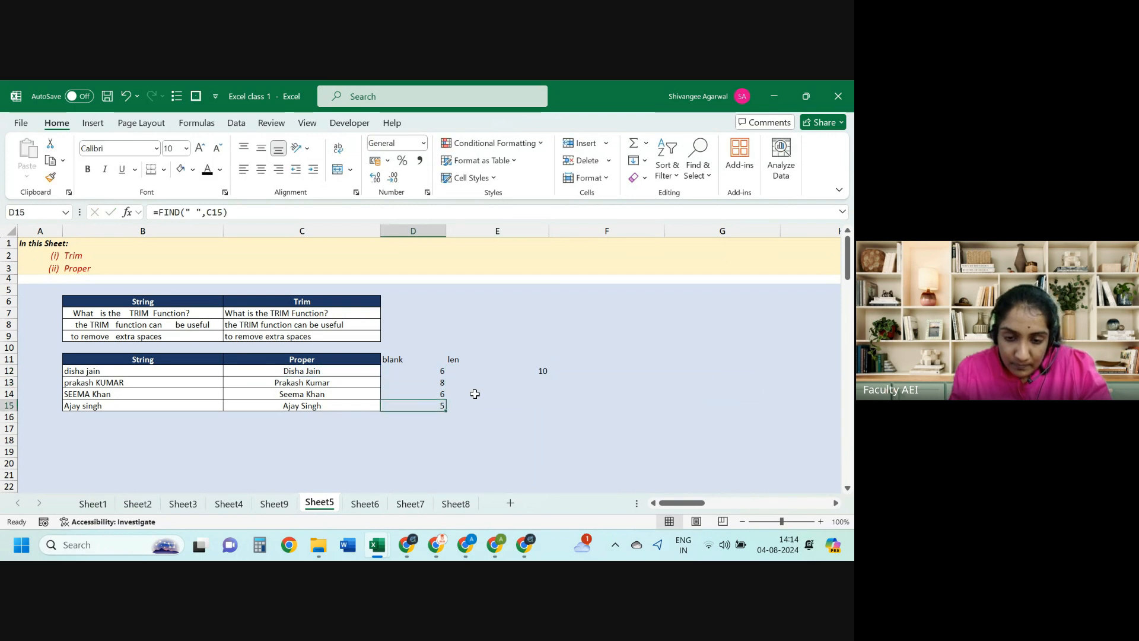
key(Right)
key(ctrl+shift+Up)
key(ctrl+d)
Step: Add the 'diff' header in F11 and begin =E12-D12 in F12
key(ctrl+Up)
key(Right)
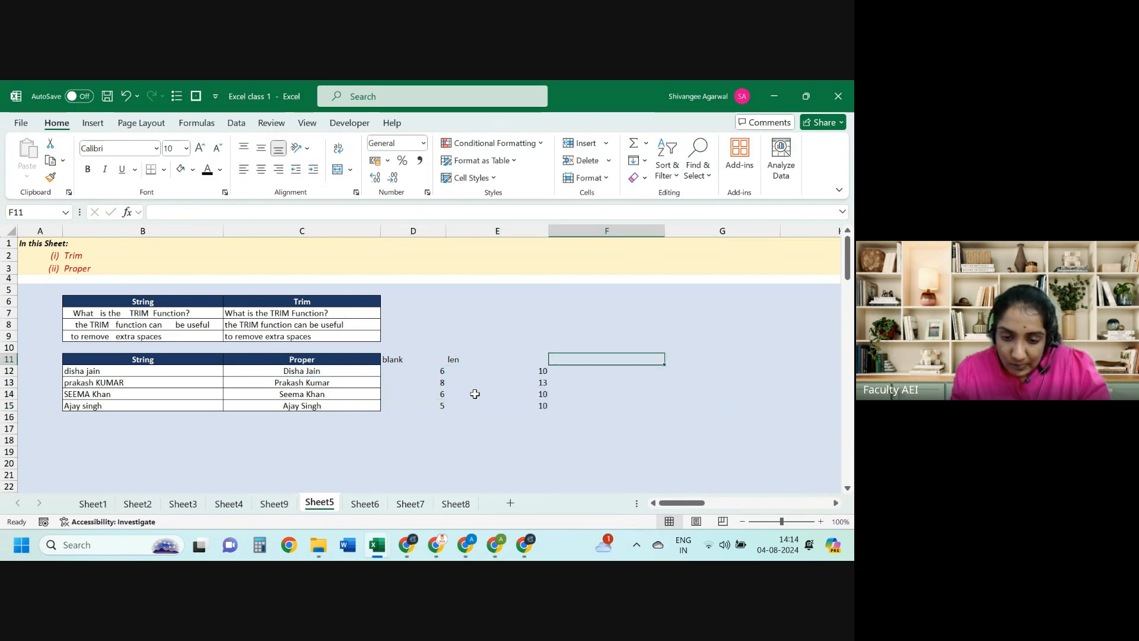
text(diff)
key(Return)
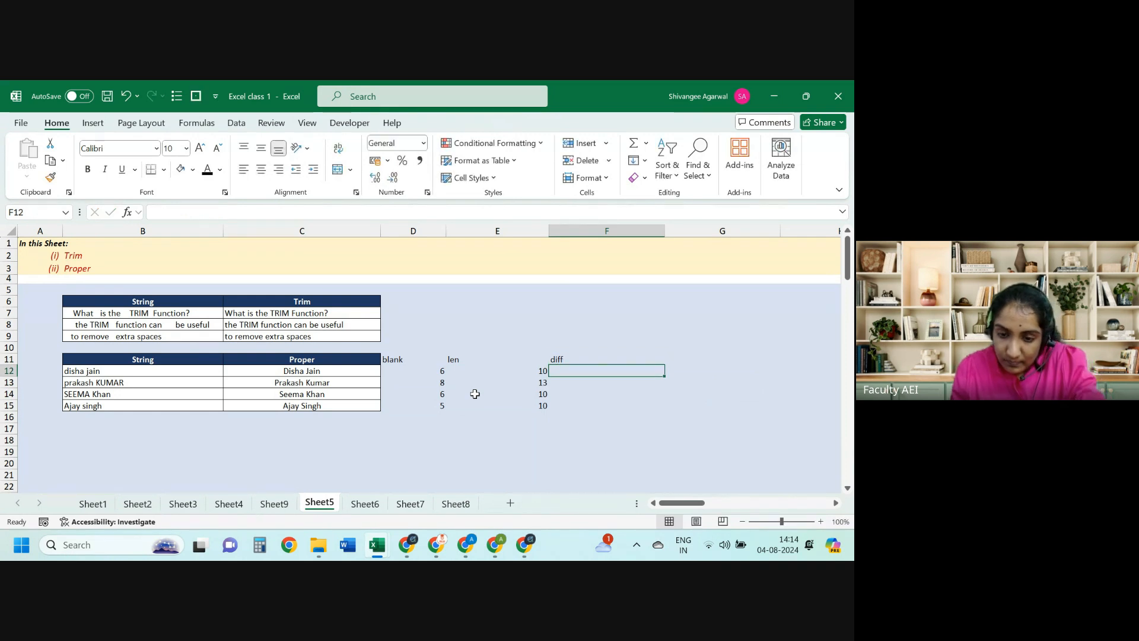
text(=)
key(Left)
text(-)
key(Left)
key(Left)
Step: Commit =E12-D12 in F12 and select F12:F15 to fill diff values 4, 5, 4, 5
key(Return)
key(Left)
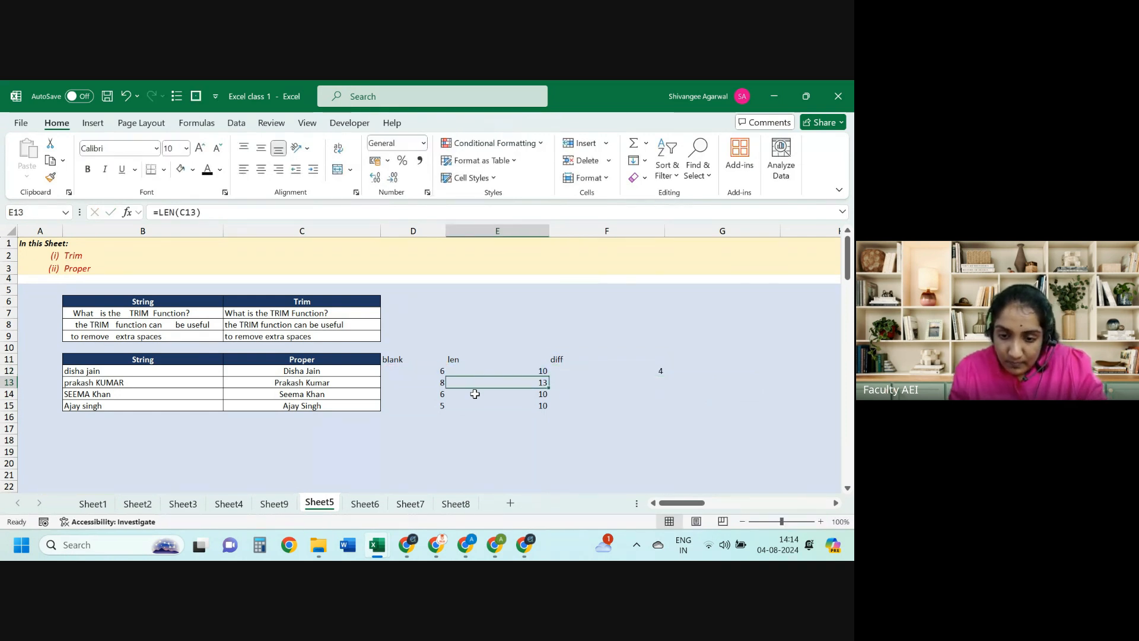
key(ctrl+Down)
key(Right)
key(ctrl+shift+Up)
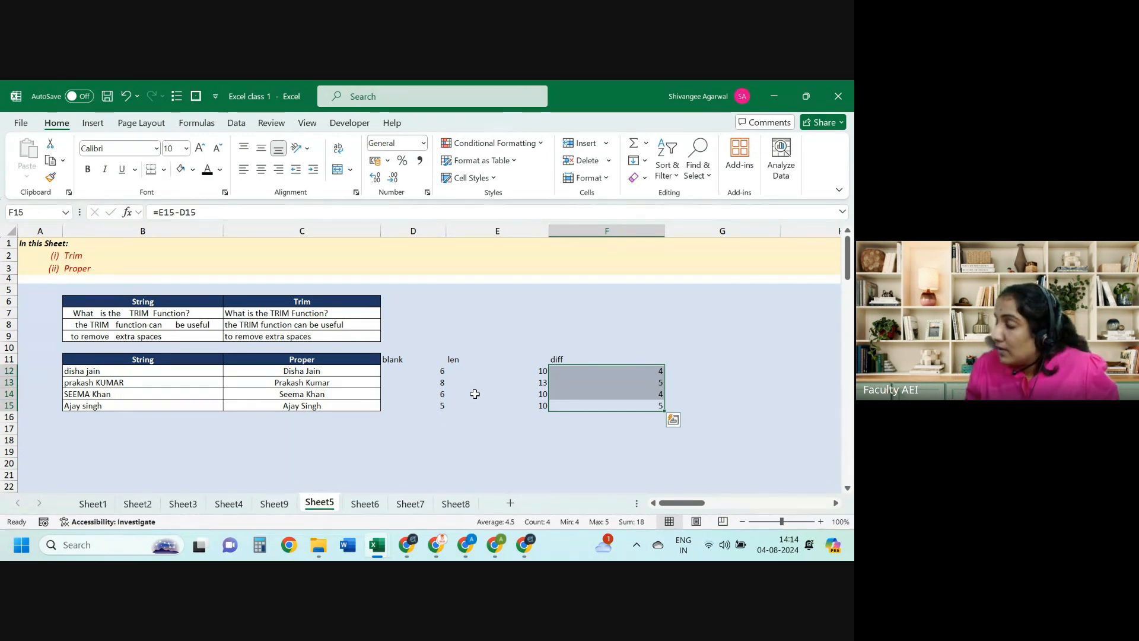
Step: Review the first row's LEN, FIND and difference formulas
key(Left)
key(Up)
key(Up)
key(Up)
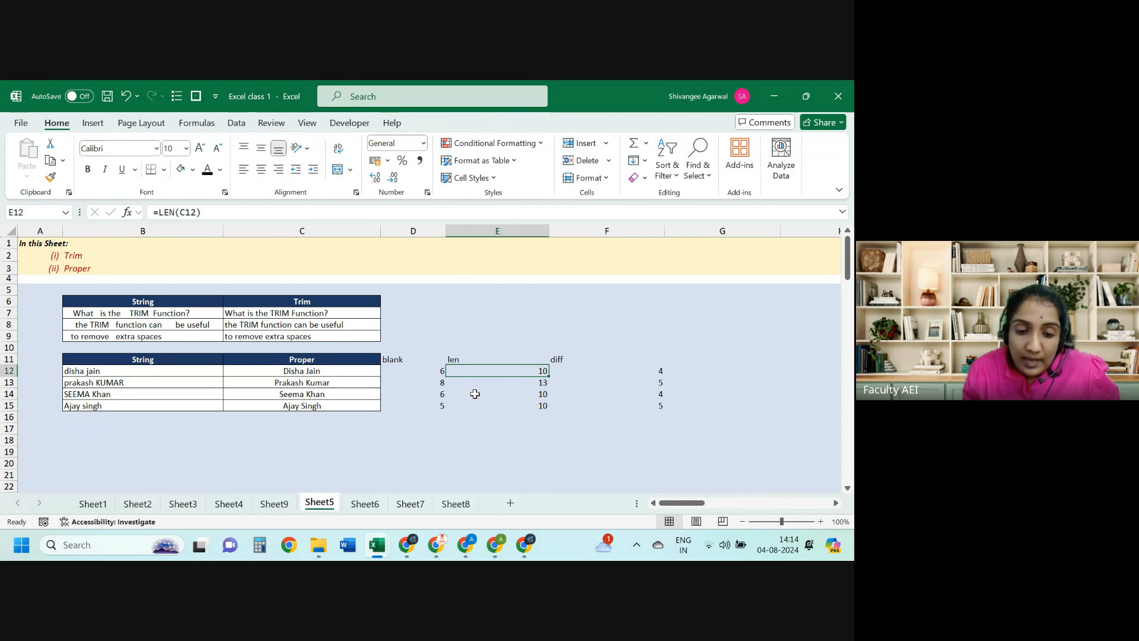
click(419, 368)
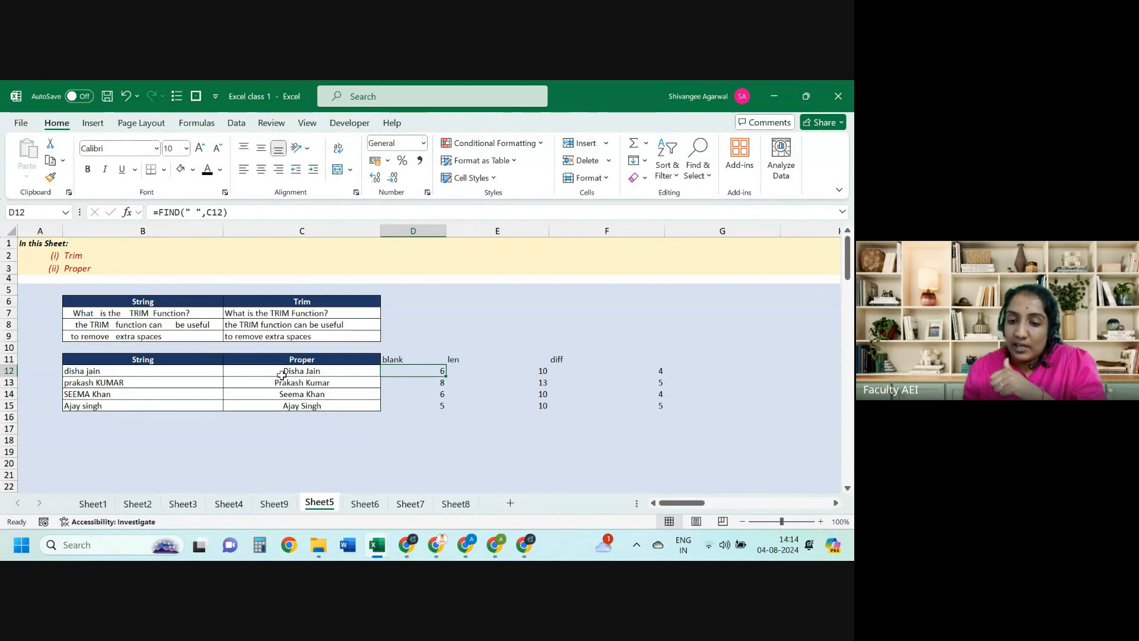
key(Right)
key(Right)
key(Right)
key(Left)
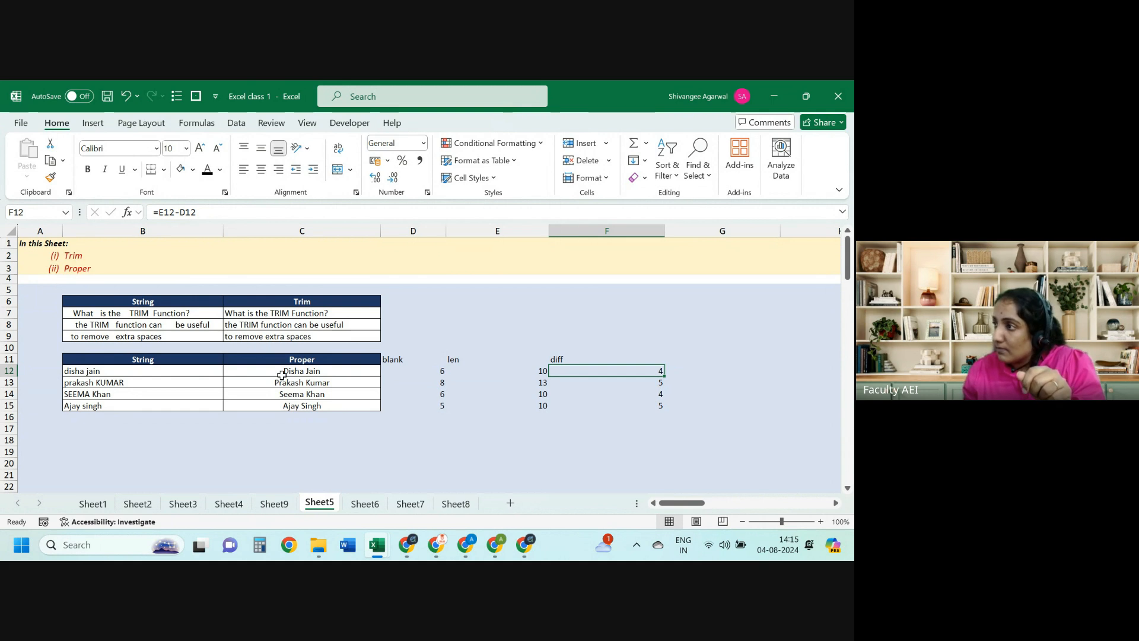
key(Left)
key(Left)
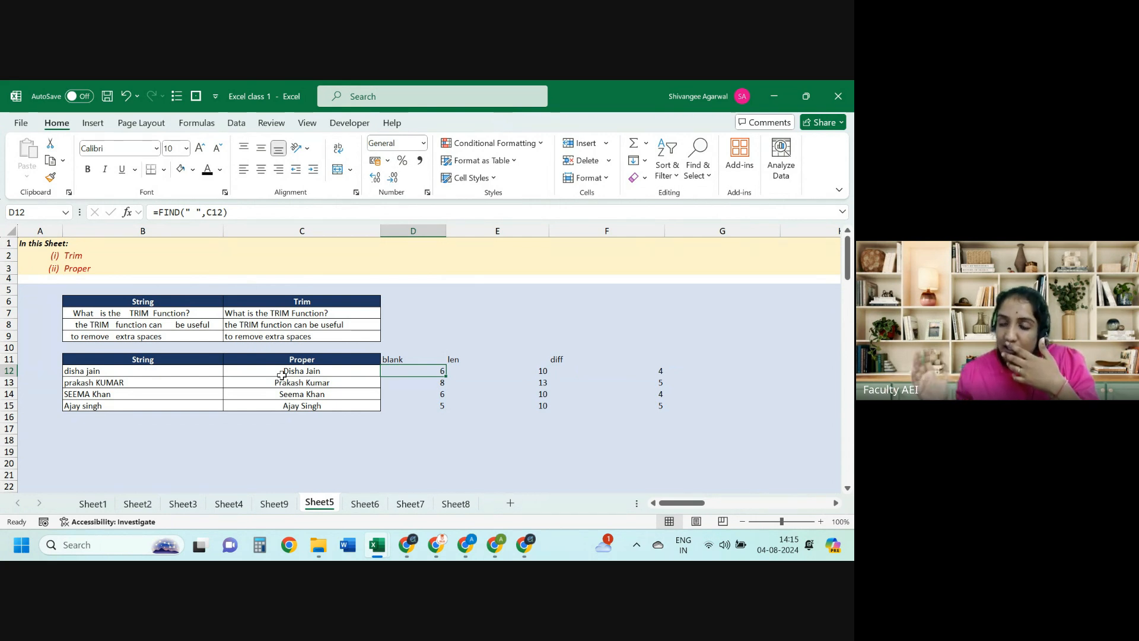
key(Right)
key(Right)
key(Right)
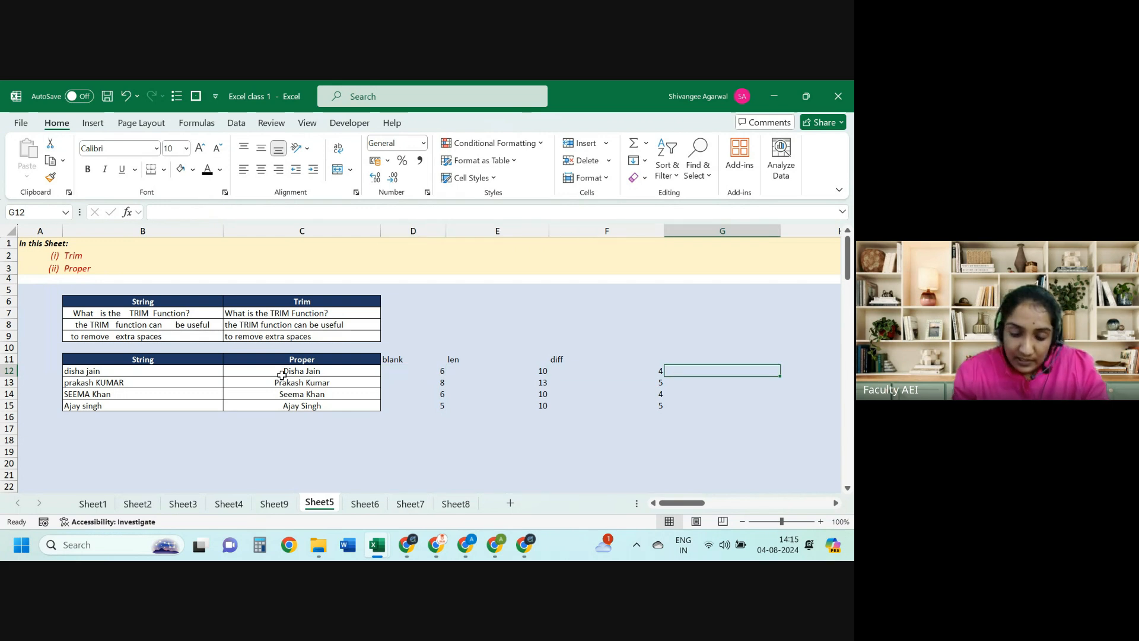
text(=RIGHT()
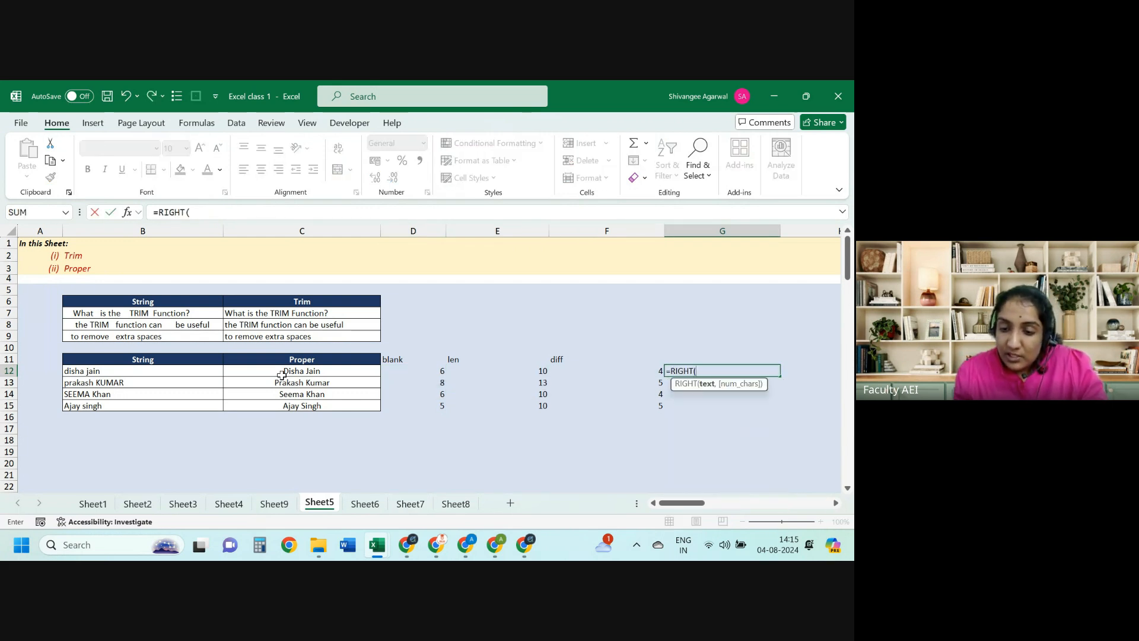
click(282, 374)
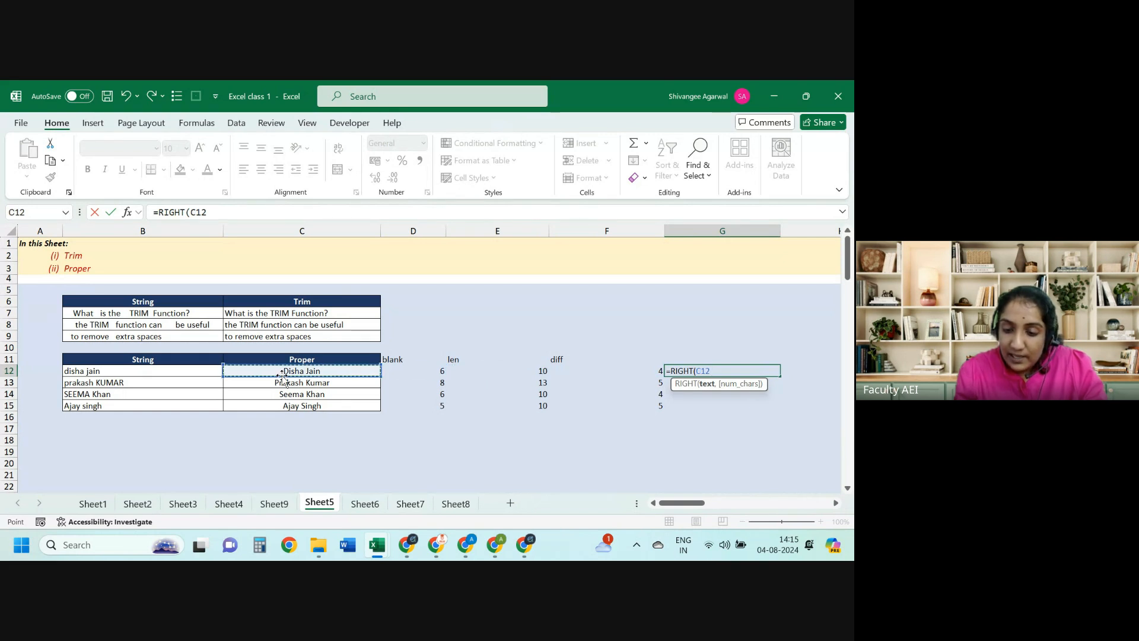
text(,5)
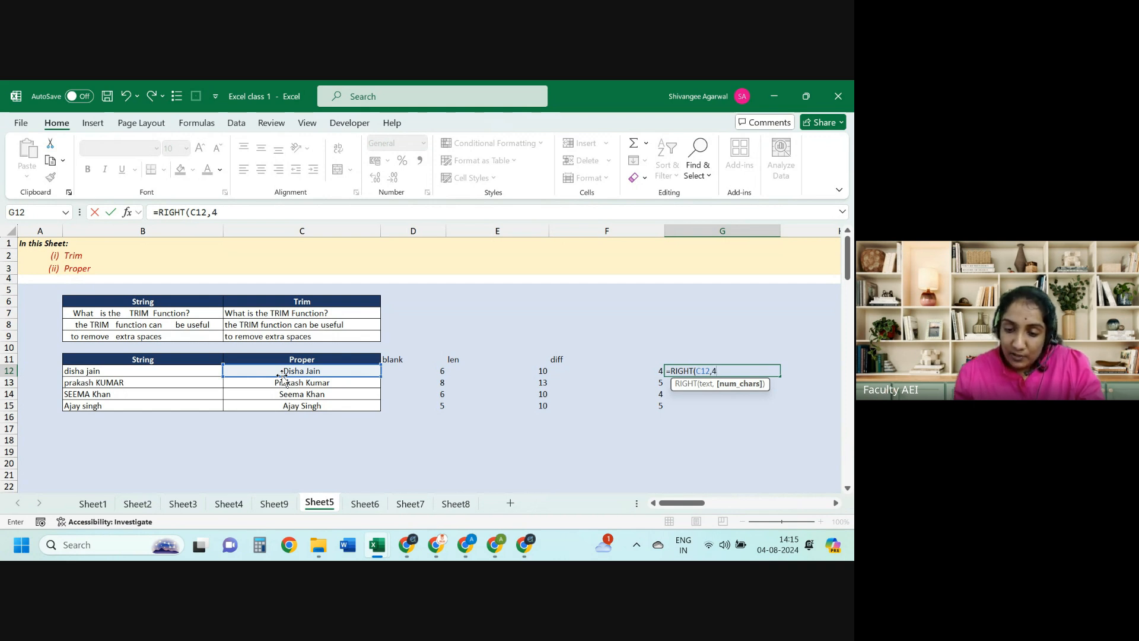
key(Escape)
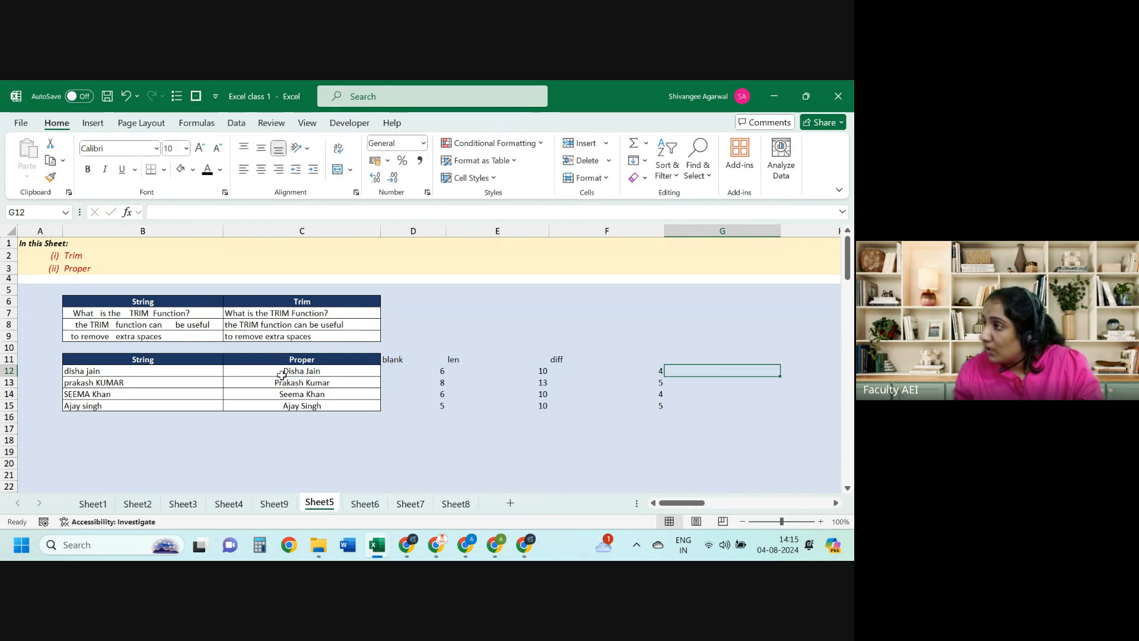
key(Left)
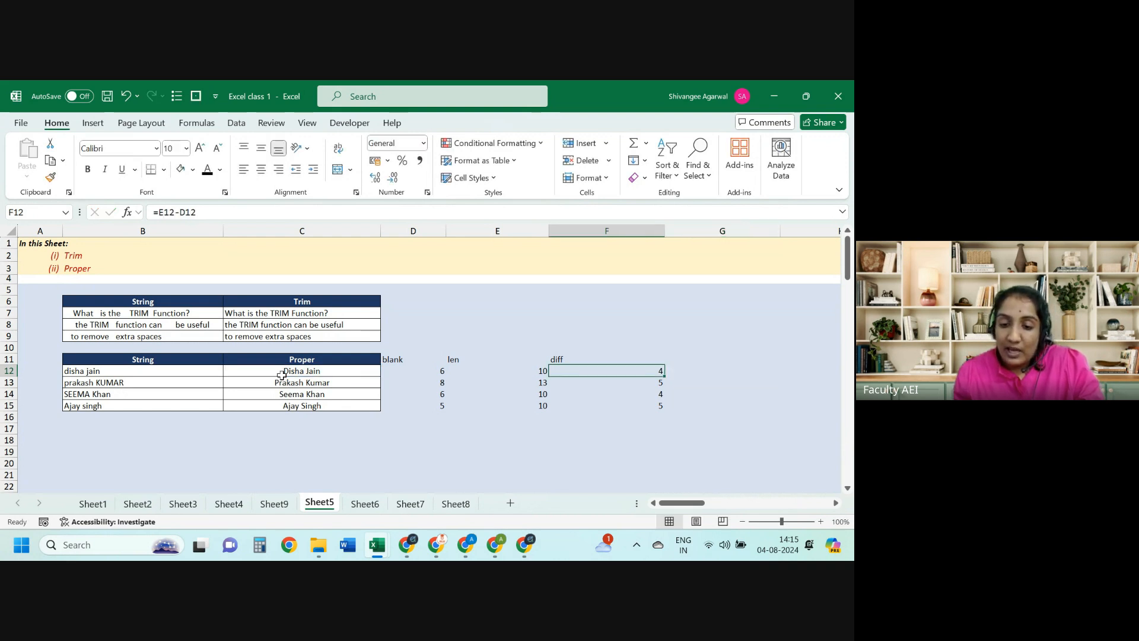
key(Left)
key(Left)
key(Up)
key(ctrl+shift+Right)
key(ctrl+shift+Down)
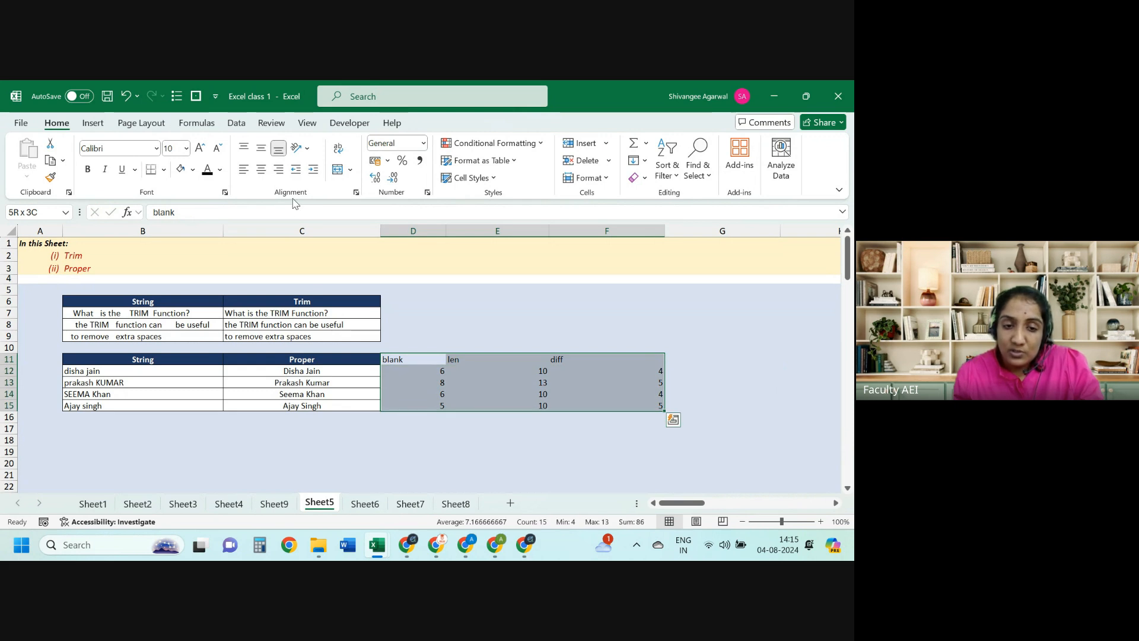
Step: Centre the blank, len and diff columns and open D12's FIND formula to explain it
click(261, 170)
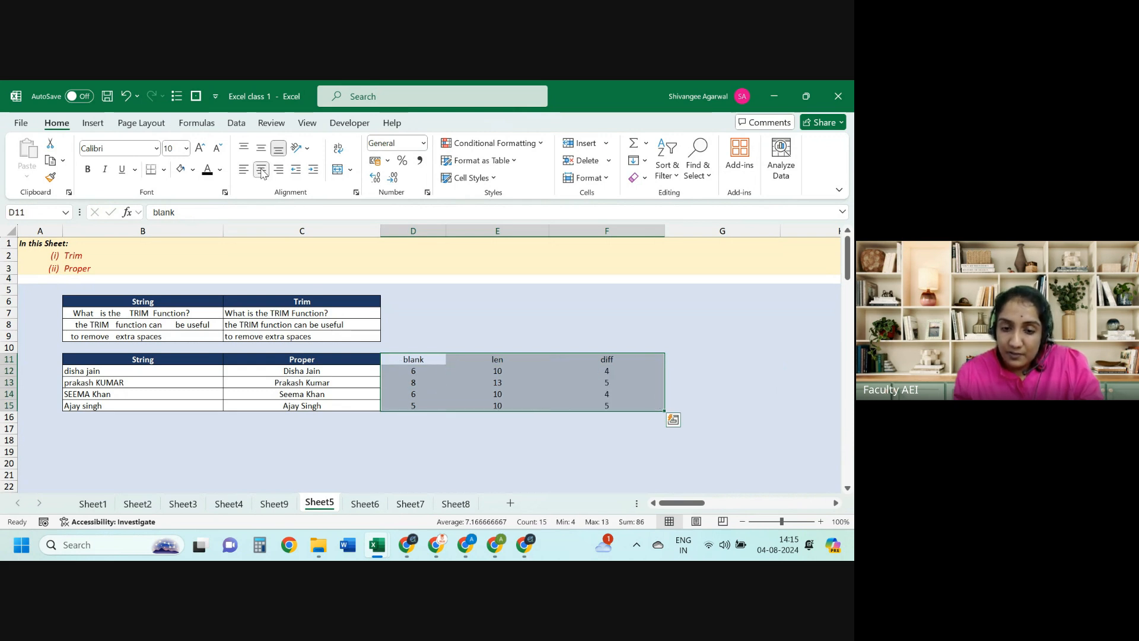
key(Left)
key(Right)
key(Down)
key(Left)
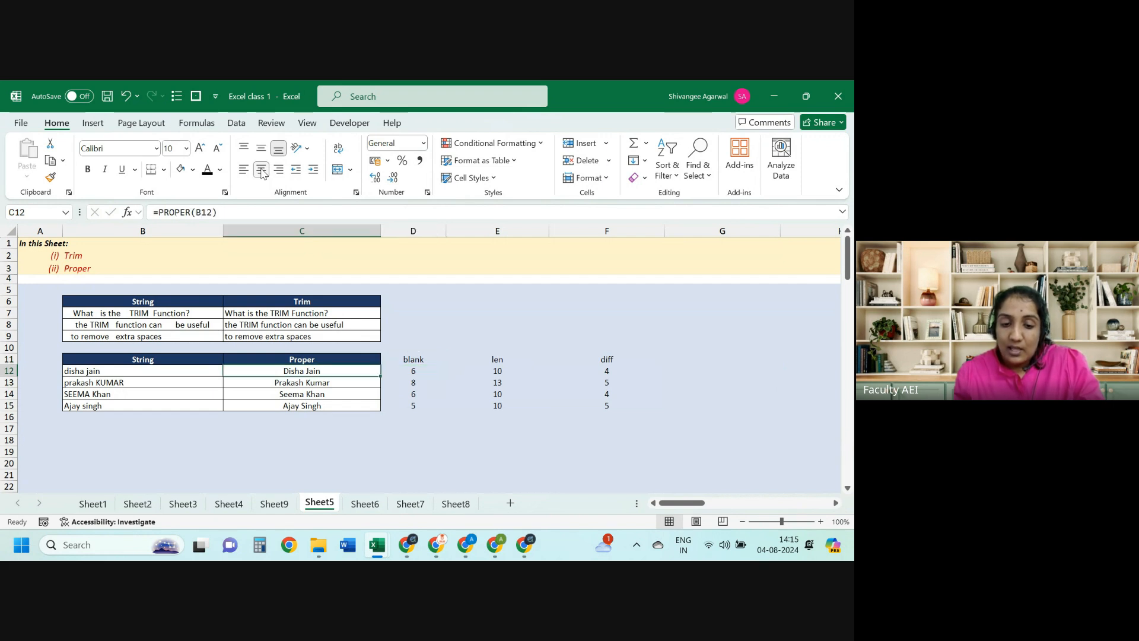
key(Right)
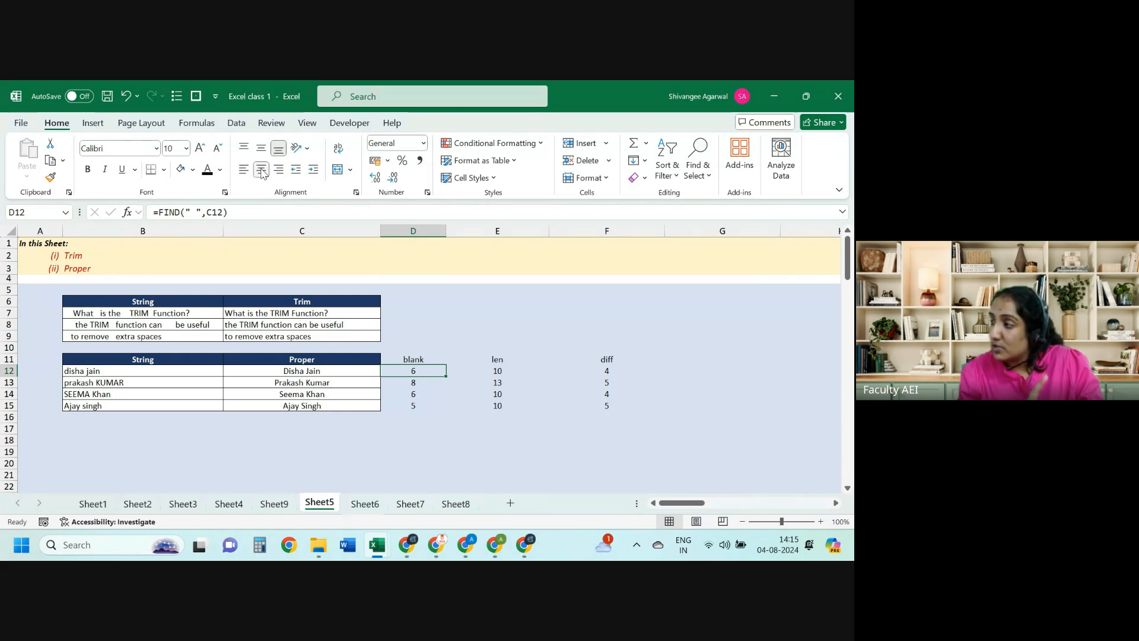
key(F2)
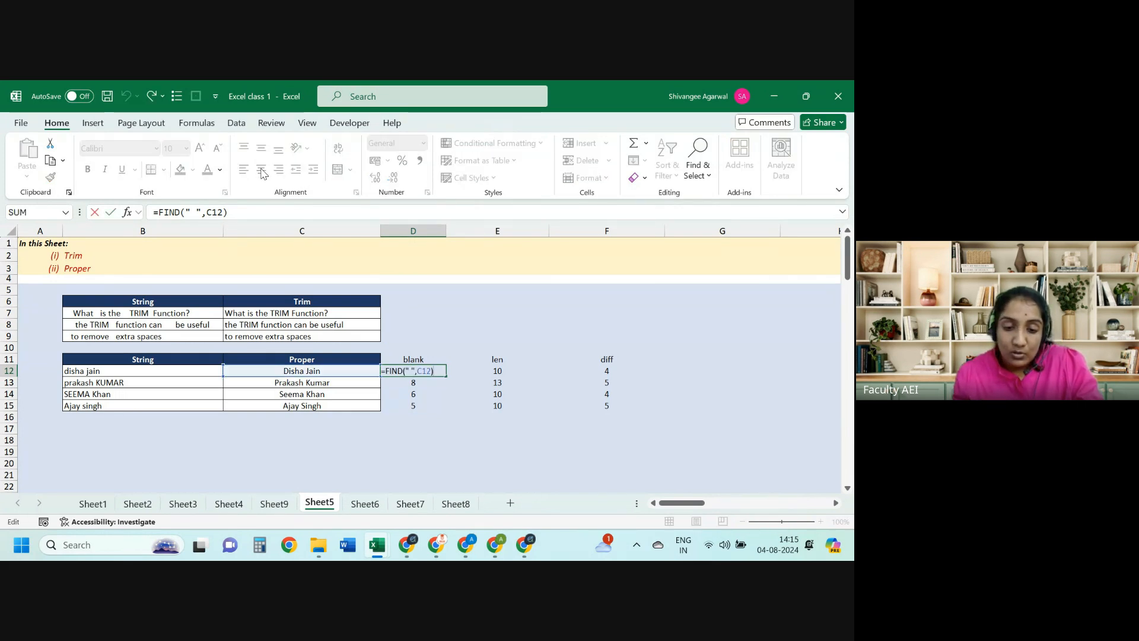
key(Return)
key(Up)
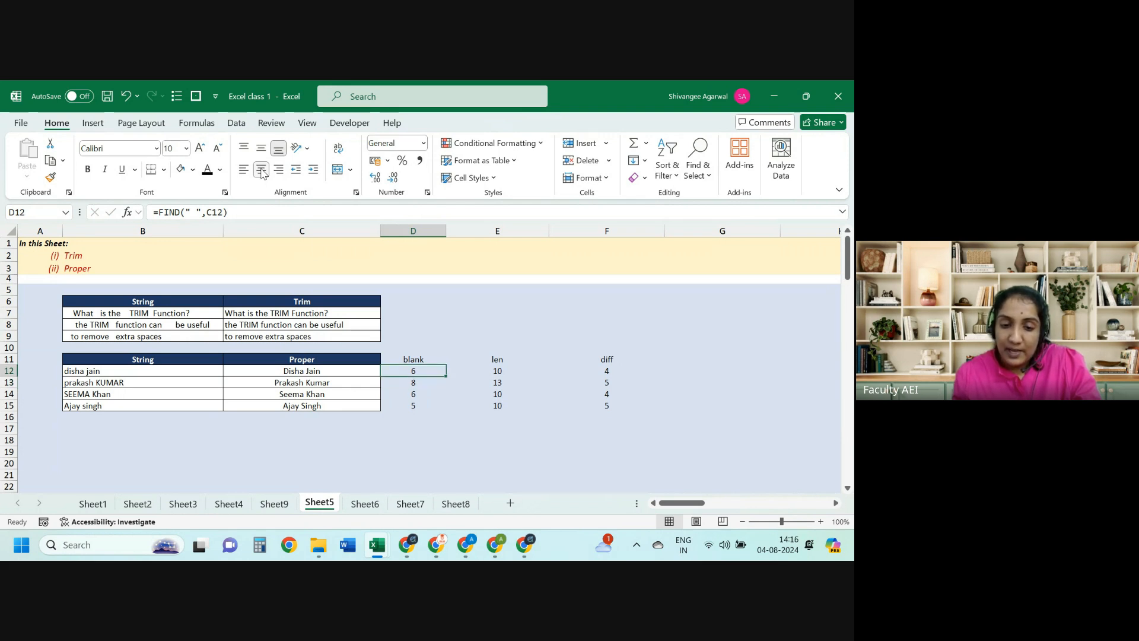
Step: Check the later space positions, then the row 12 LEN and diff formulas
key(Down)
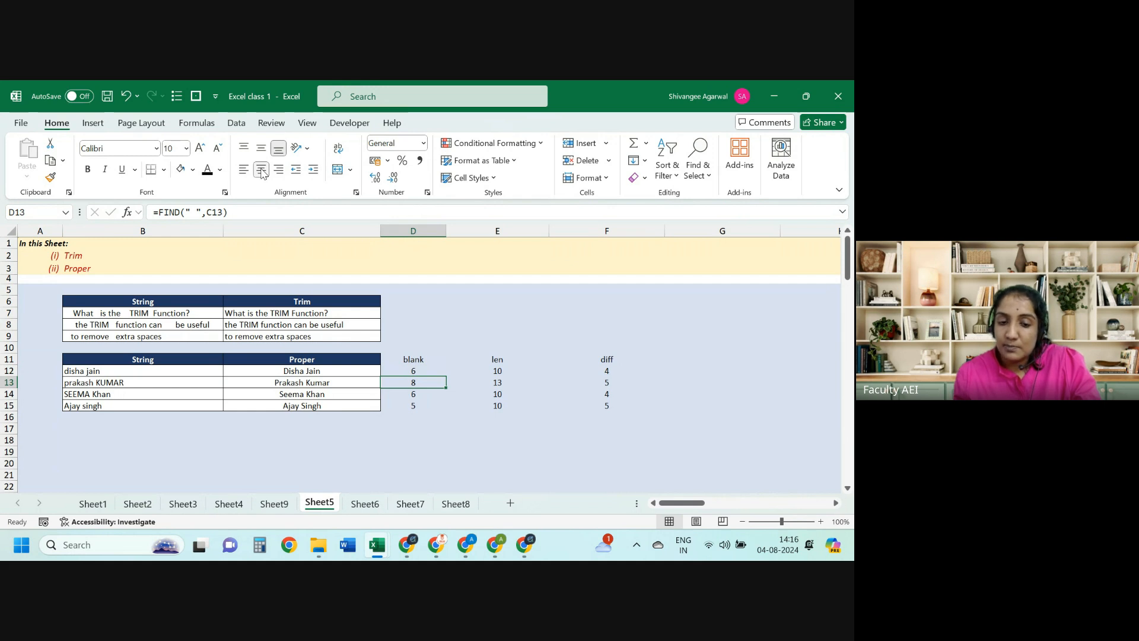
key(Down)
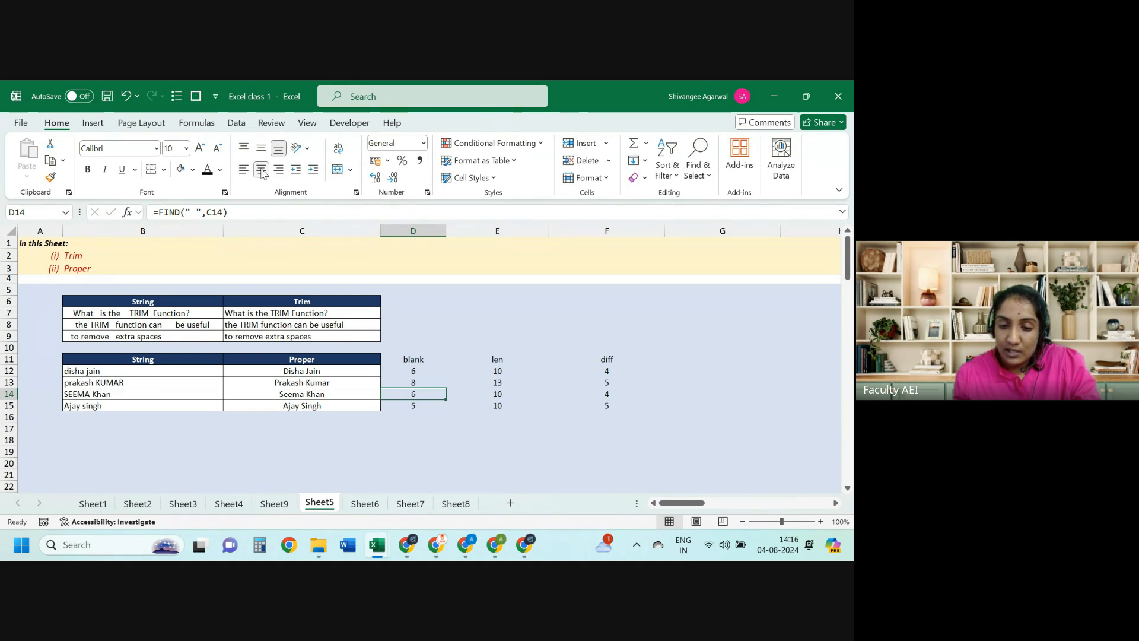
key(Right)
key(Up)
key(Up)
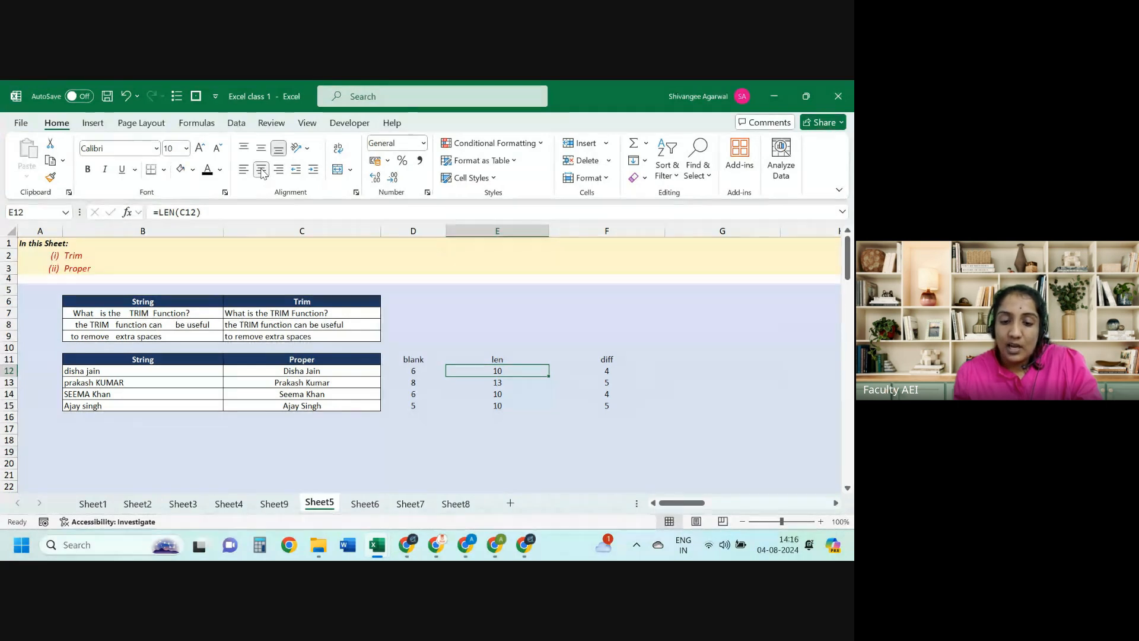
key(Left)
key(Right)
key(Right)
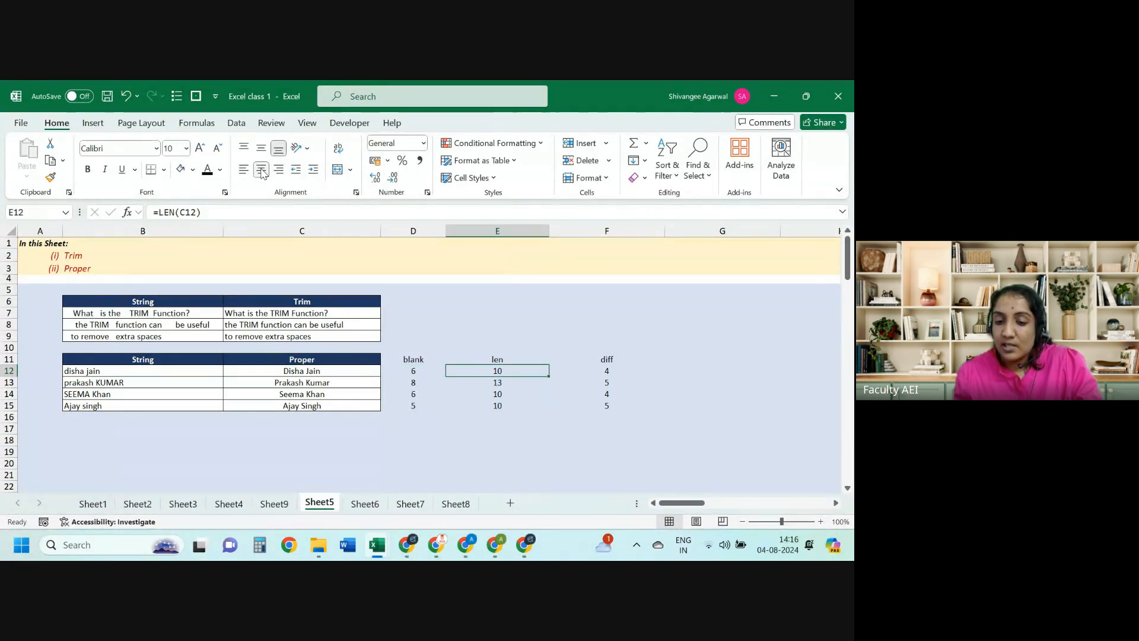
Step: Enter =RIGHT(C12,F12) in G12 to extract the first surname
key(Right)
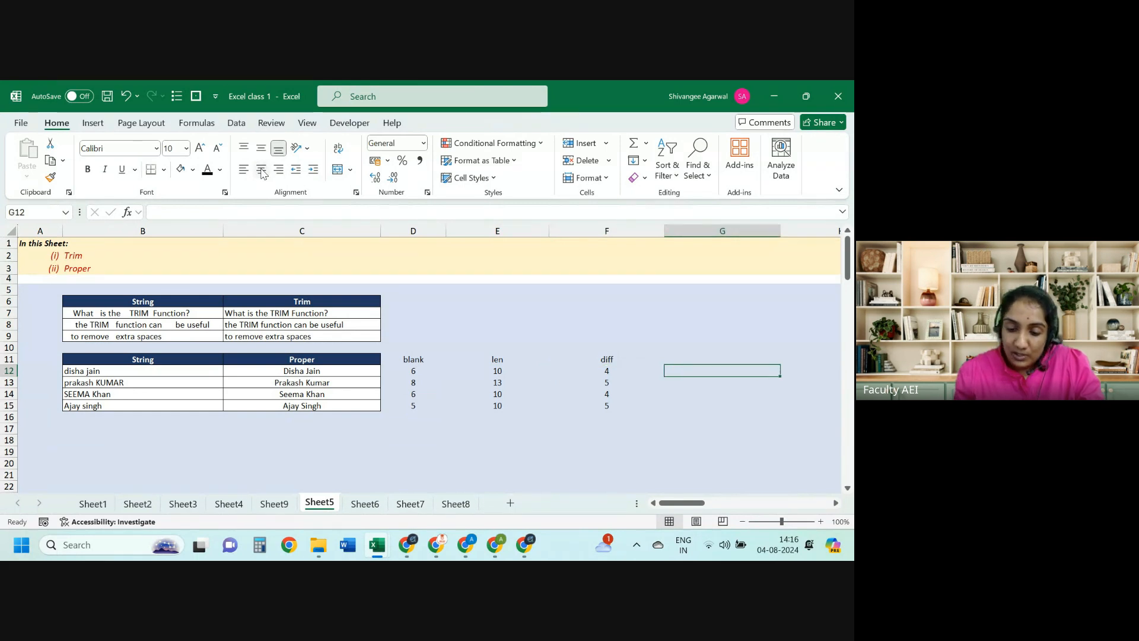
text(=right)
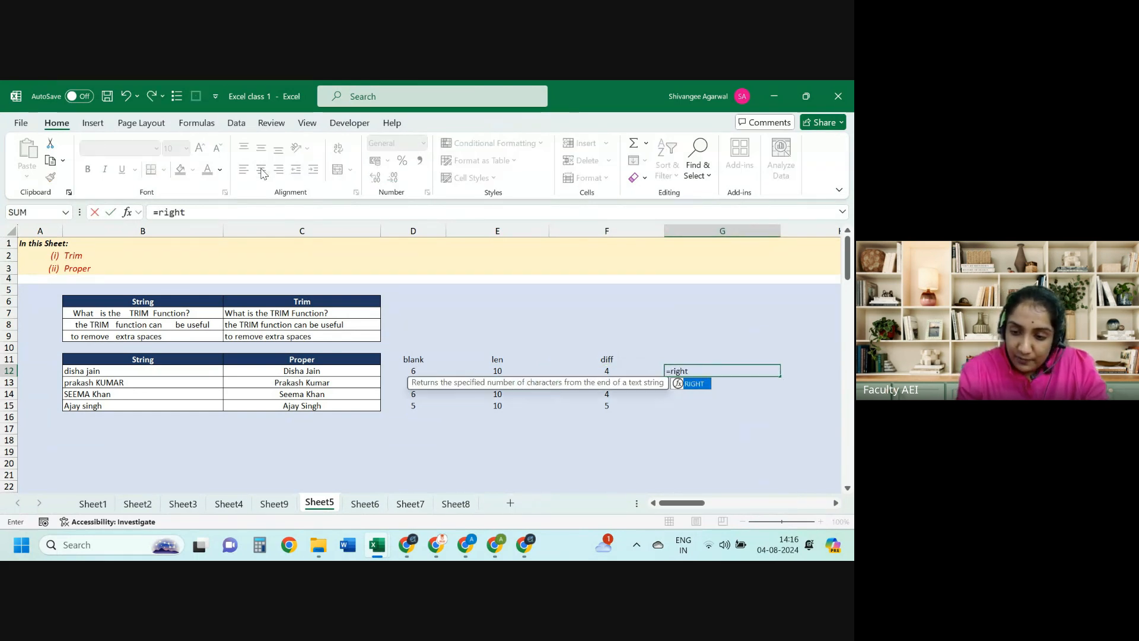
key(Tab)
key(Left)
key(Left)
key(Left)
key(Left)
text(,)
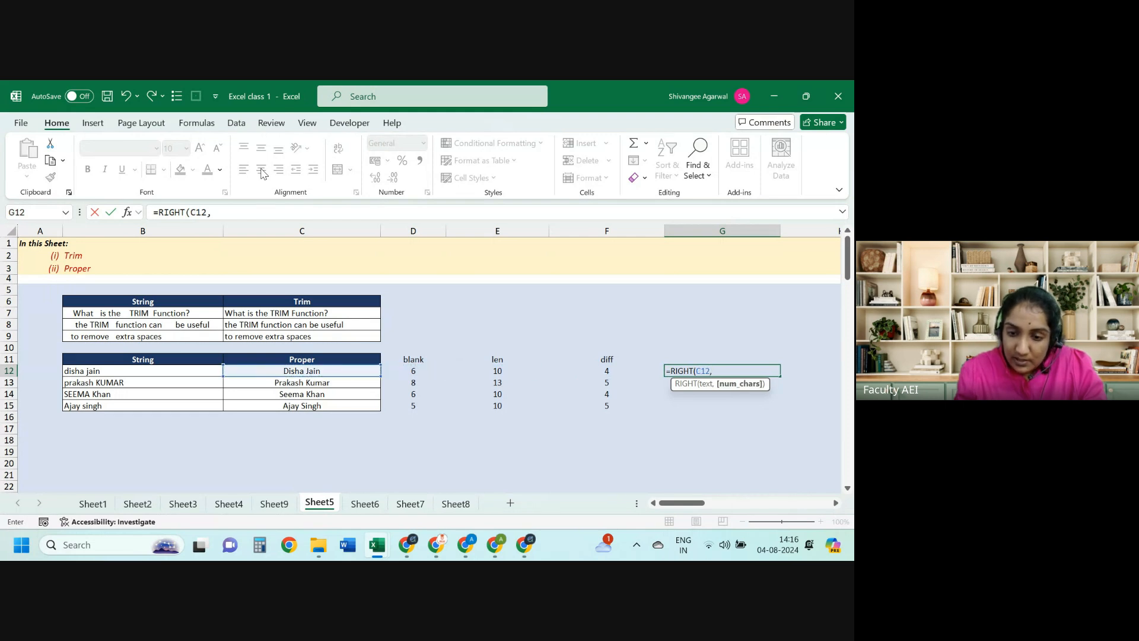
key(Left)
key(Return)
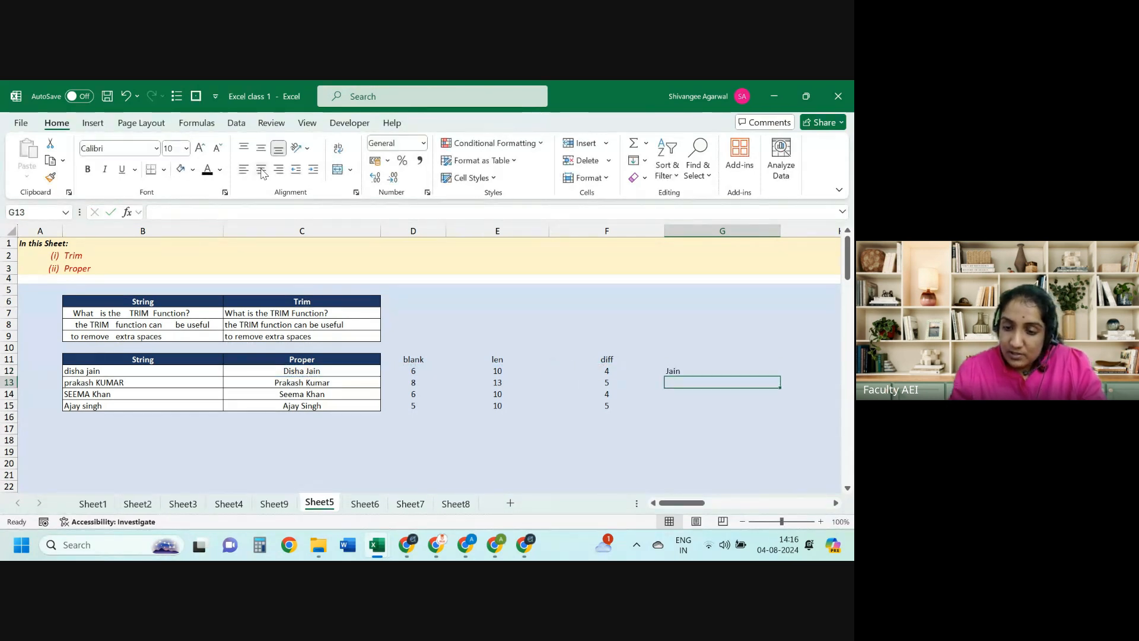
Step: Fill the RIGHT formula down G12:G15 so every row shows its surname
key(Down)
key(Down)
key(shift+Up)
key(shift+Up)
key(shift+Up)
key(ctrl+d)
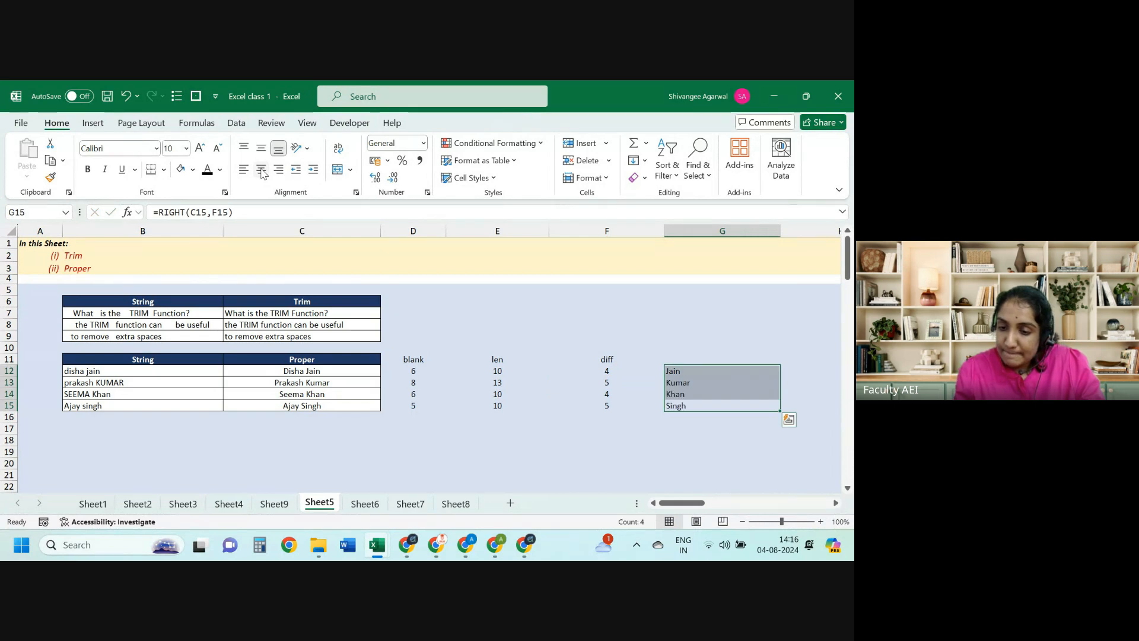
key(ctrl+Left)
key(Right)
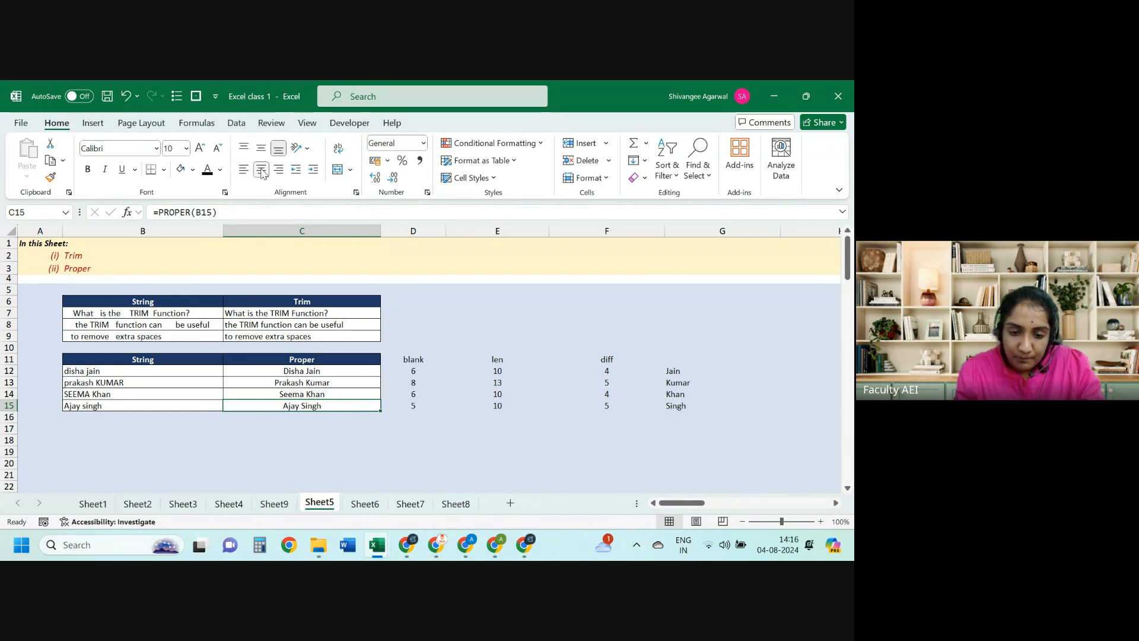
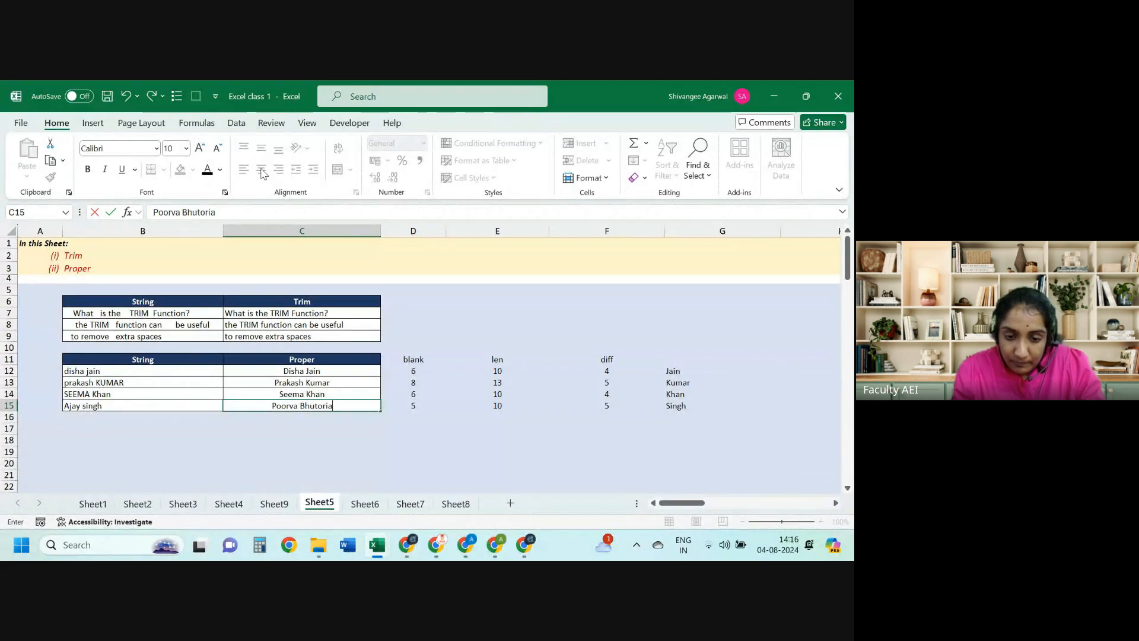
Step: Type a longer full name into C15 and check its new length 15 and space position 7
key(Return)
key(Up)
key(ctrl+Right)
key(Left)
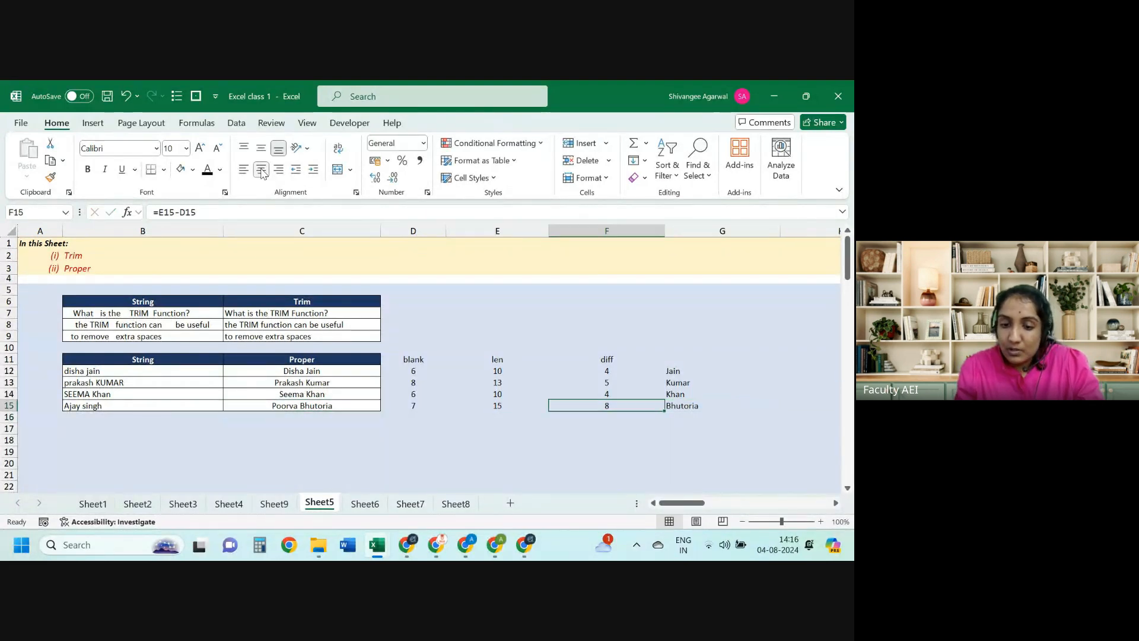
key(Left)
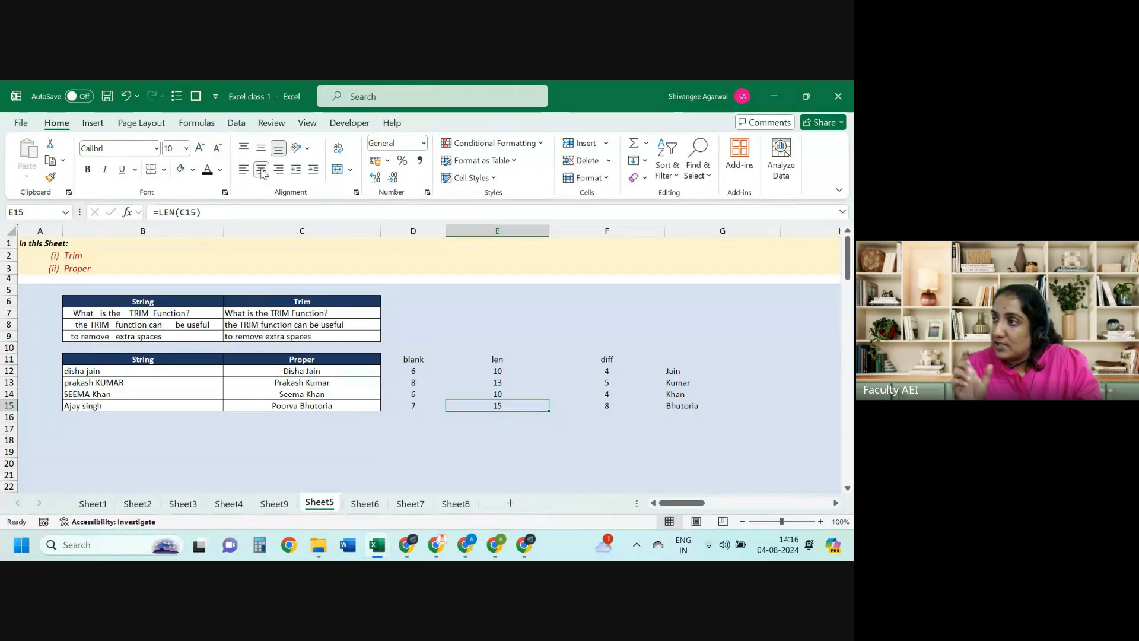
key(Left)
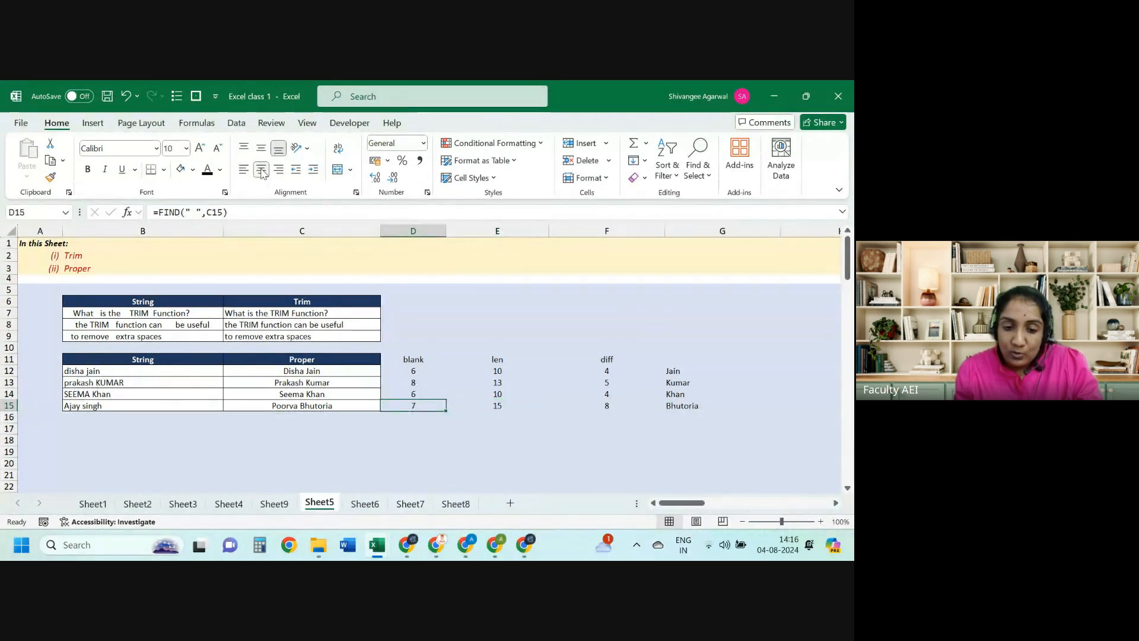
Step: Inspect row 15's diff formula (8) and the surname formula returning the new surname
key(Right)
key(Right)
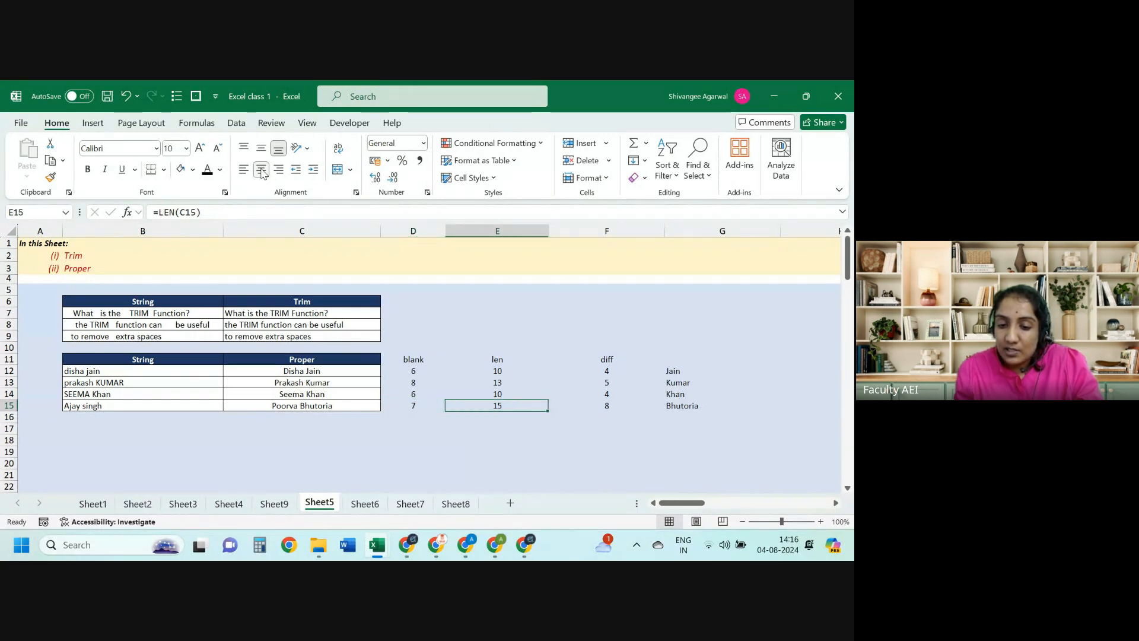
key(F2)
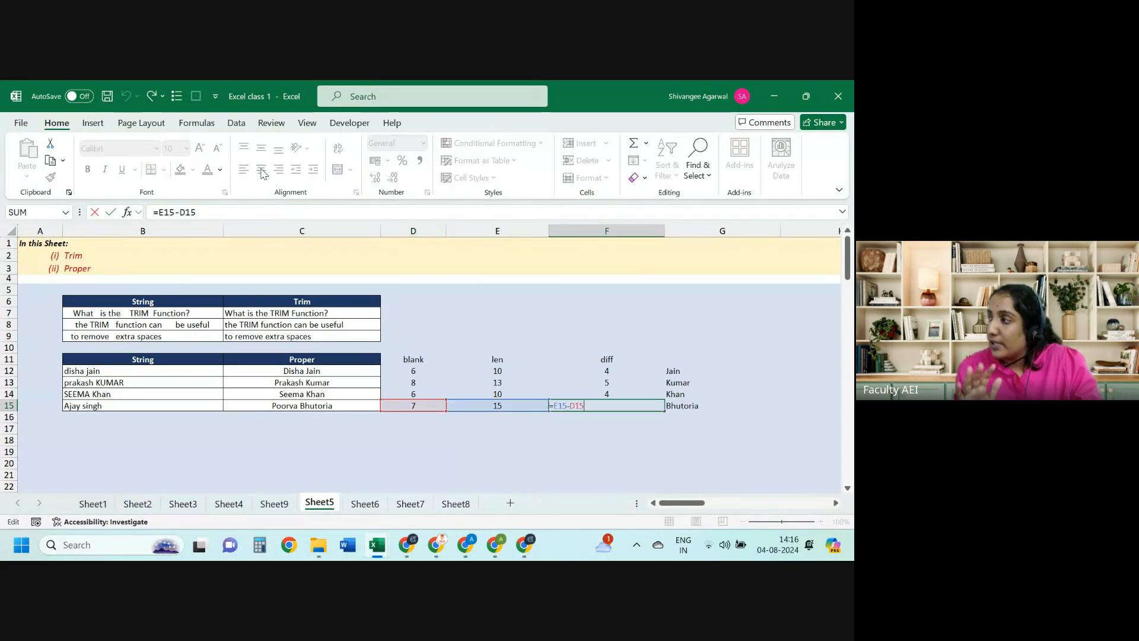
key(Tab)
key(F2)
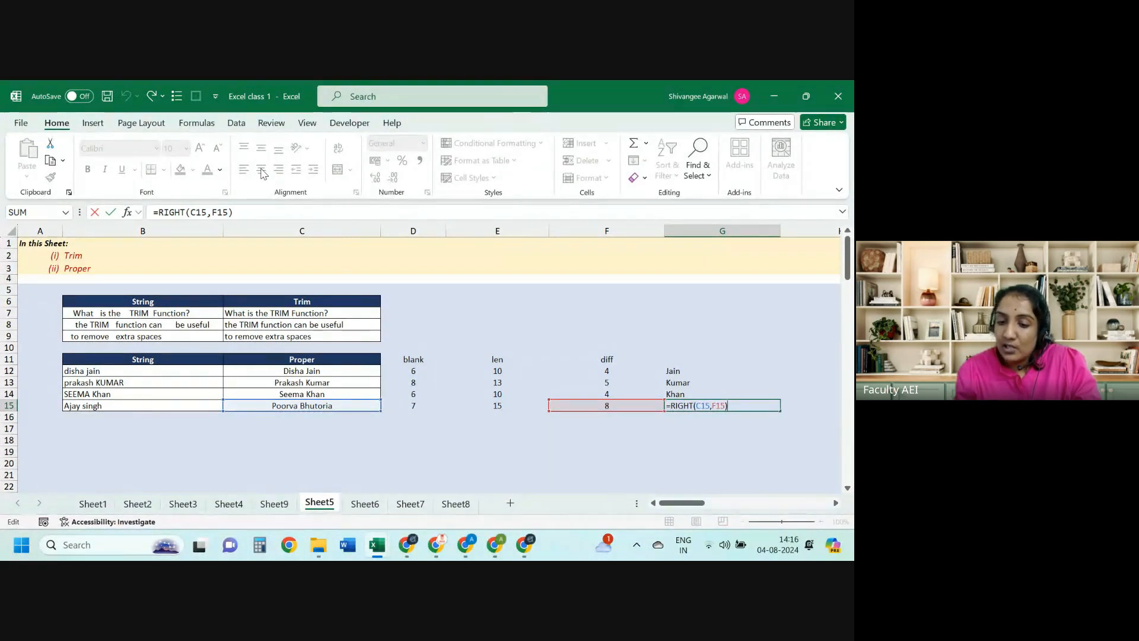
key(ctrl+Return)
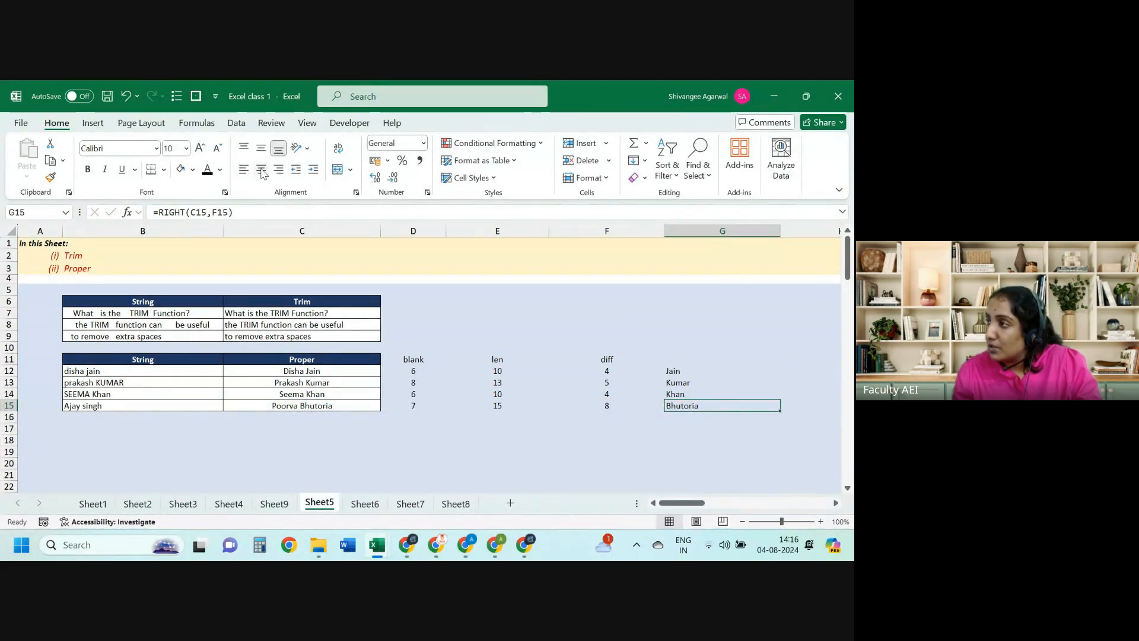
key(Up)
key(Up)
key(Up)
key(Up)
key(Up)
Step: Delete the helper block D11:G15, then select the Proper column C11:C15
key(Down)
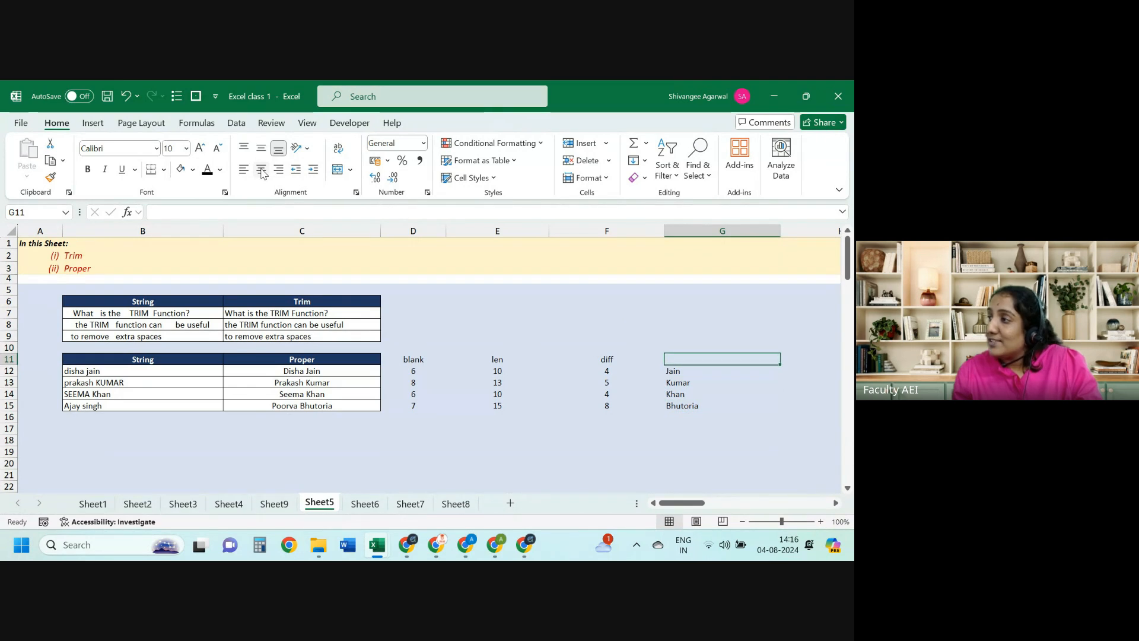
key(Left)
key(Left)
key(Left)
key(Left)
key(Left)
key(shift+Down)
key(shift+Down)
key(shift+Down)
key(shift+Down)
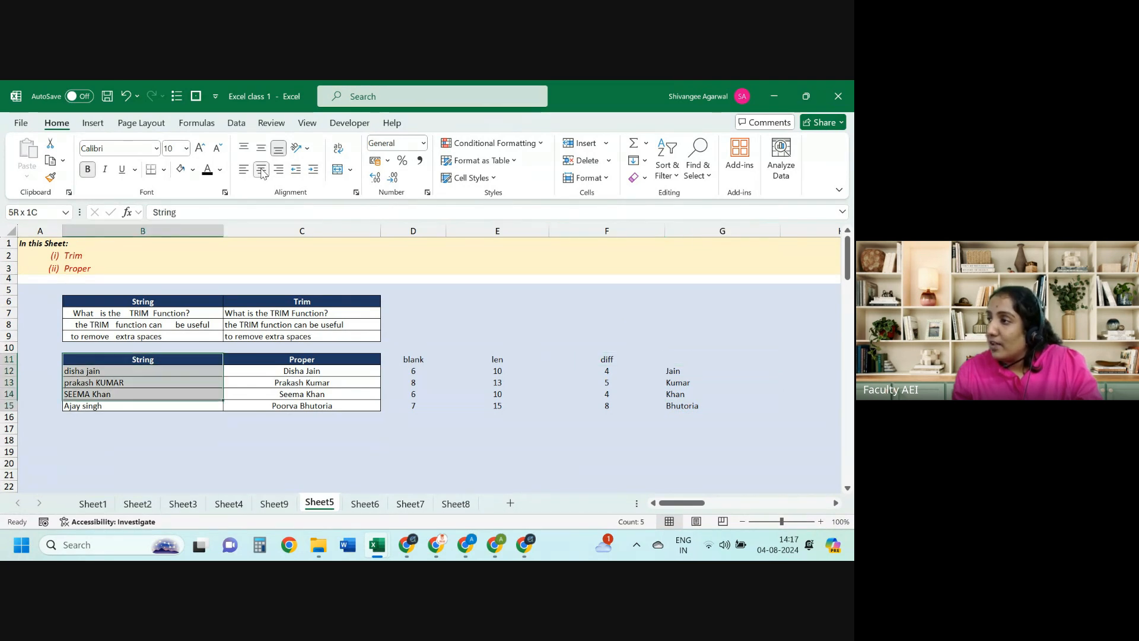
key(Right)
key(Right)
key(shift+Down)
key(shift+Down)
key(shift+Down)
key(shift+Down)
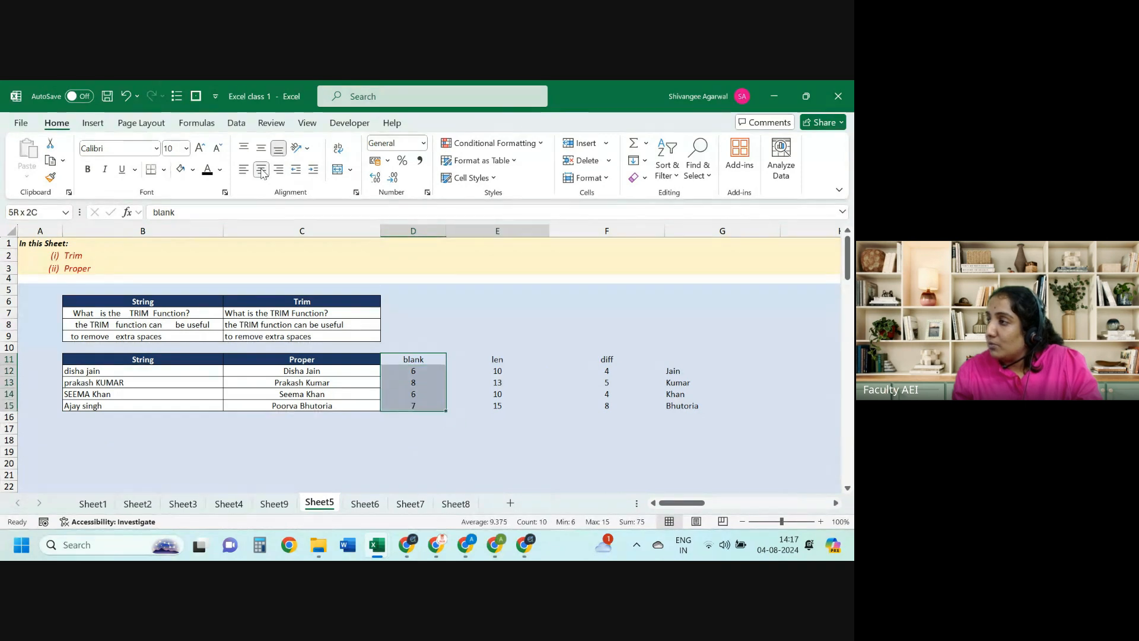
key(shift+Right)
key(shift+Right)
key(shift+Right)
key(Delete)
key(Left)
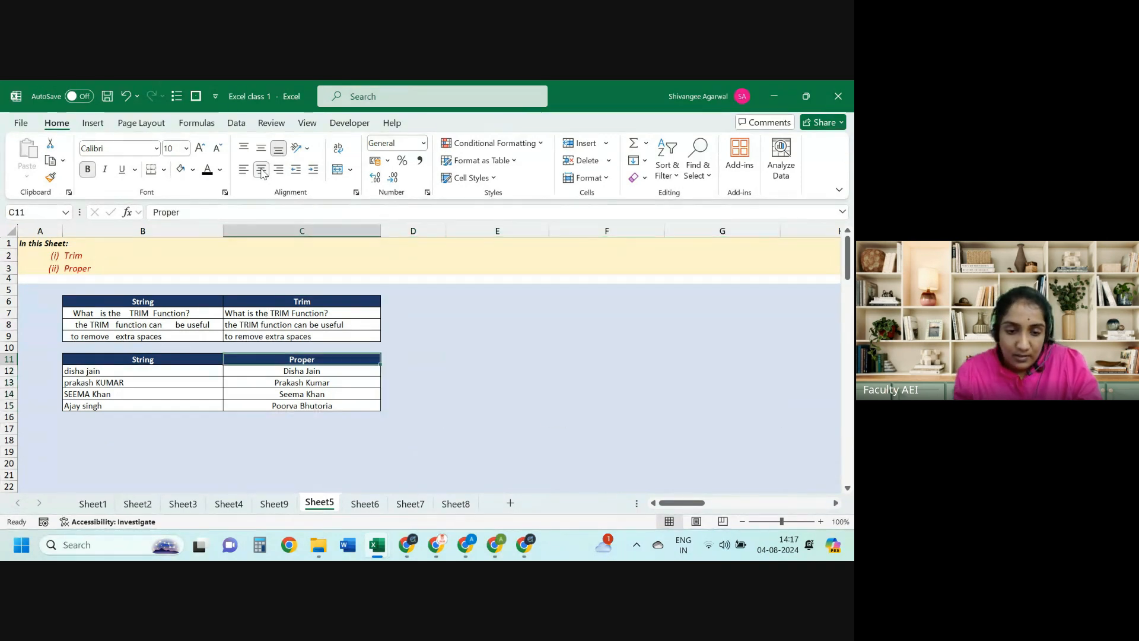
key(shift+Down)
key(shift+Down)
key(shift+Down)
key(shift+Down)
Step: Split the Proper names at spaces with Text to Columns, replacing the neighbouring data
click(236, 123)
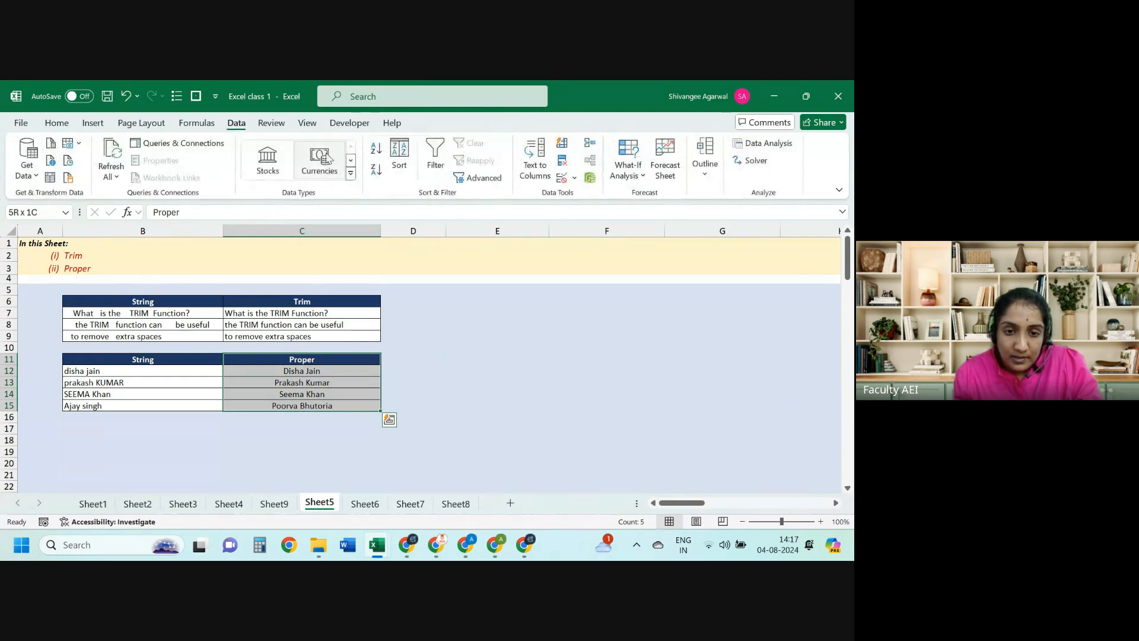
click(535, 159)
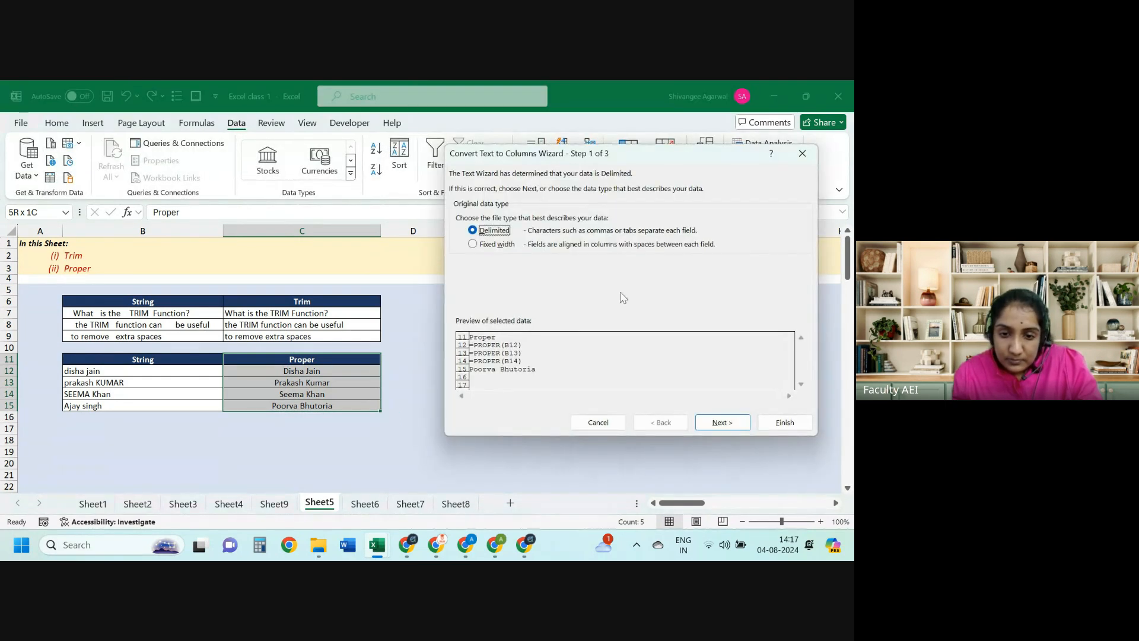
click(710, 422)
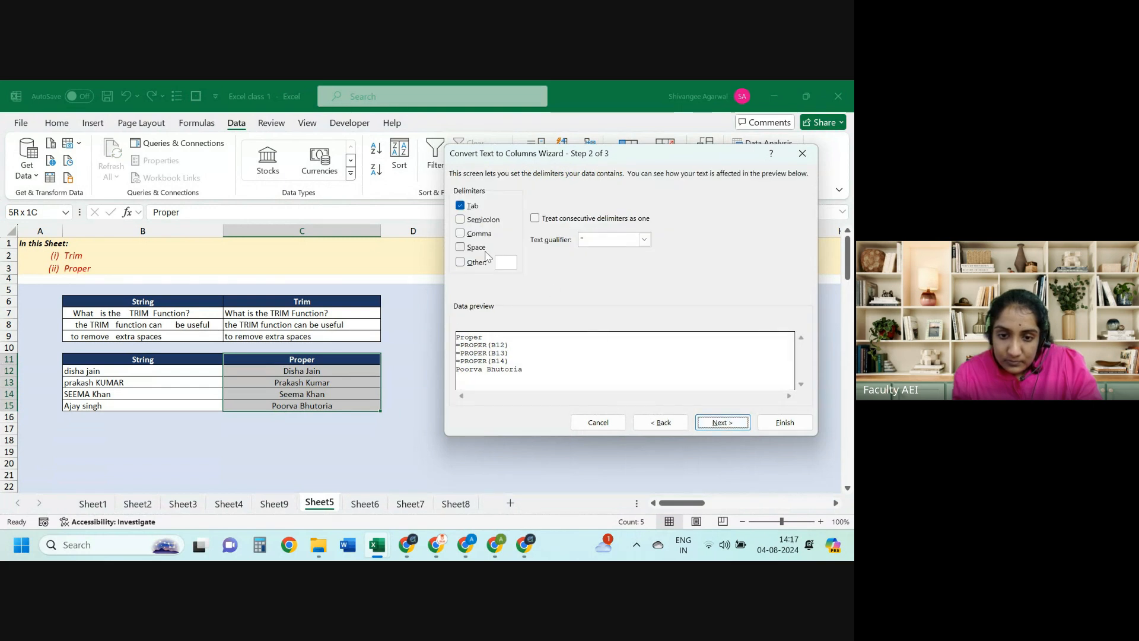
click(477, 247)
click(784, 423)
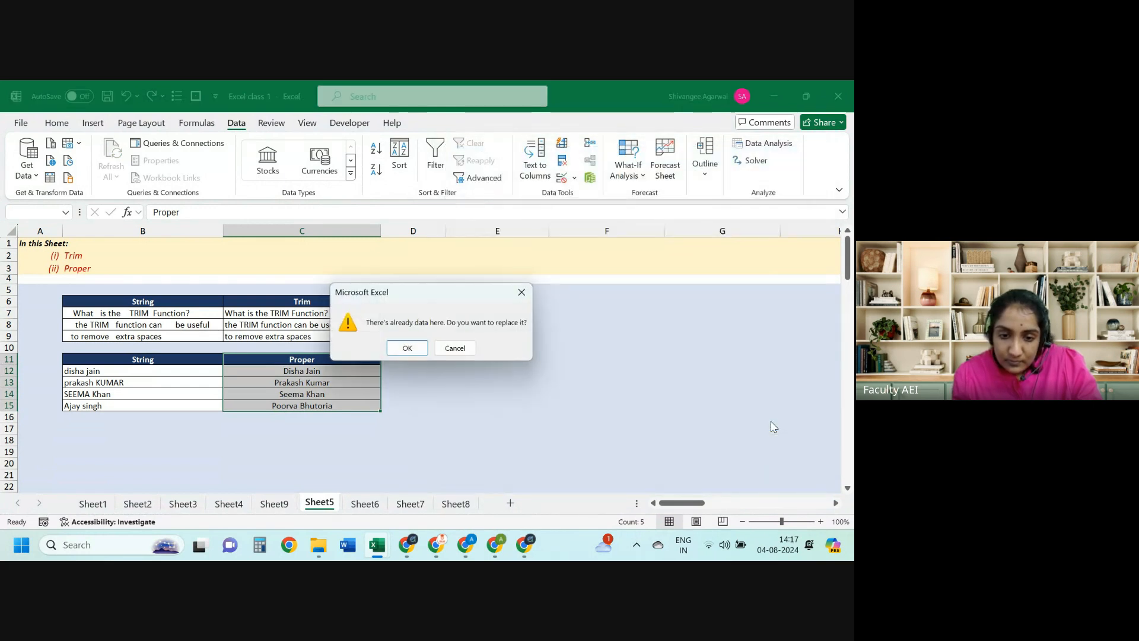
click(407, 349)
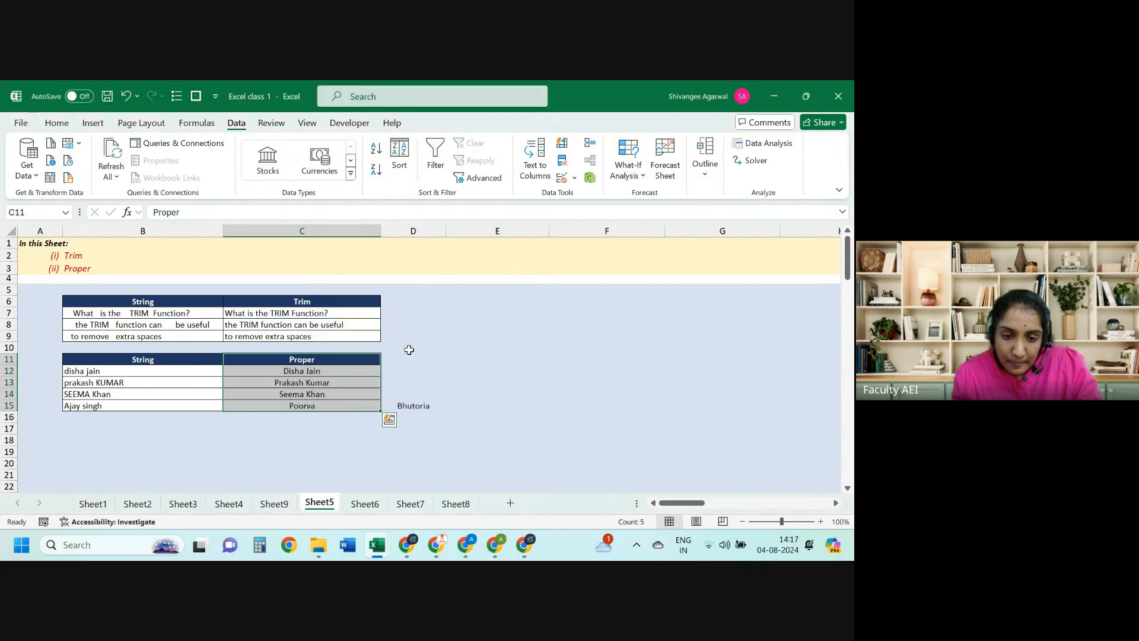
click(409, 353)
Step: Paste the Proper names C12:C15 as values, then undo the split into two columns
key(ctrl+Down)
key(Left)
key(Up)
key(Up)
key(Up)
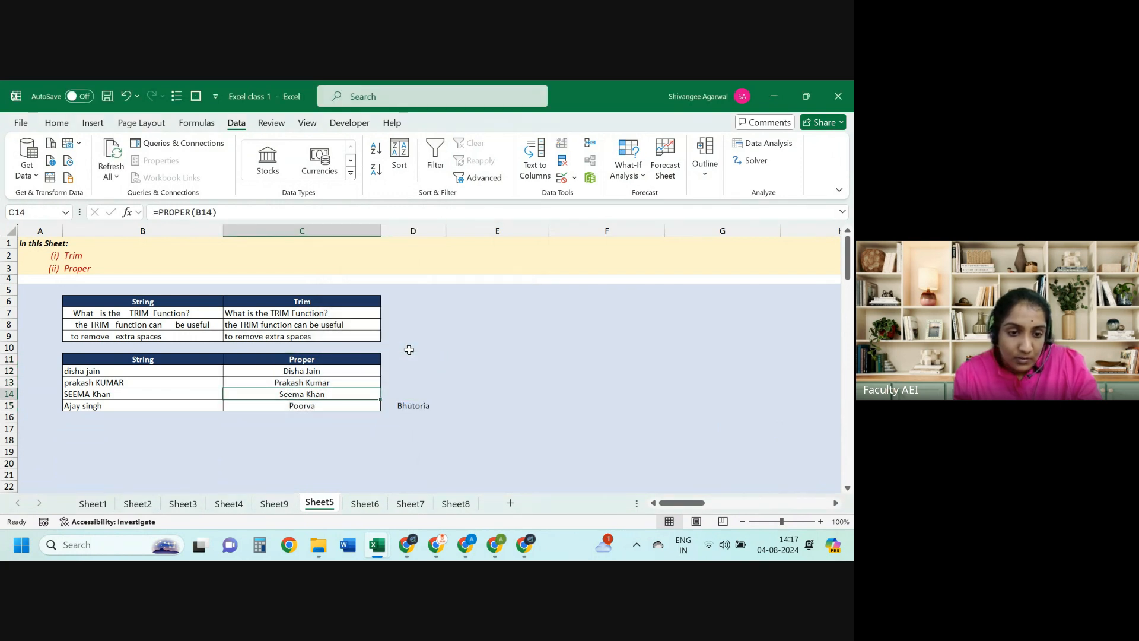
key(ctrl+shift+Down)
key(ctrl+c)
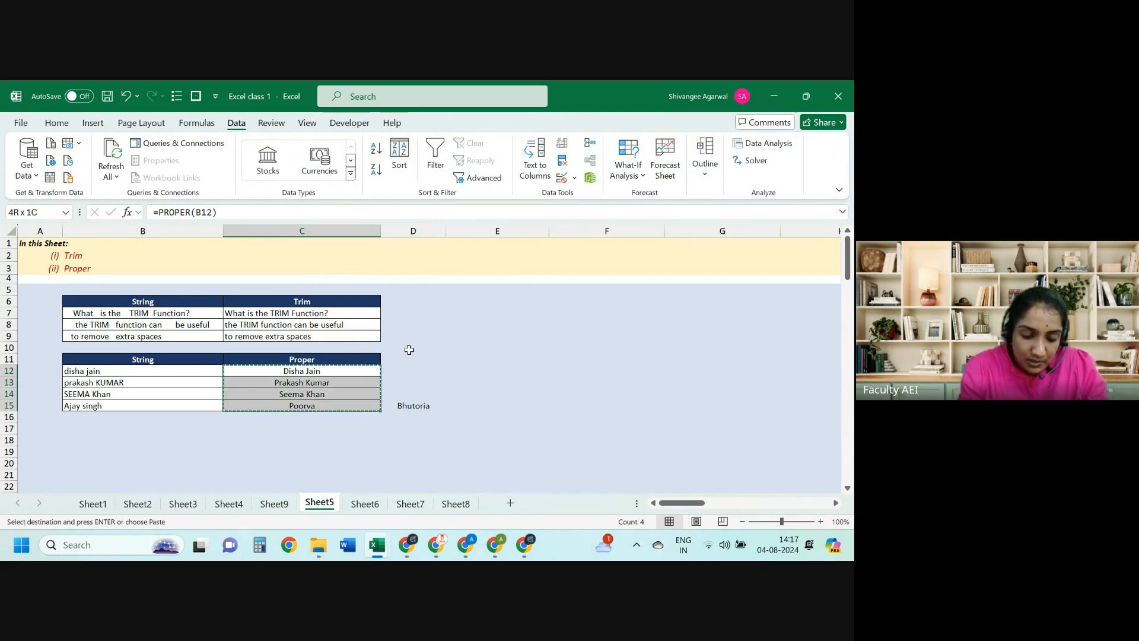
key(ctrl+alt+v)
key(Return)
key(Escape)
key(ctrl+z)
key(ctrl+z)
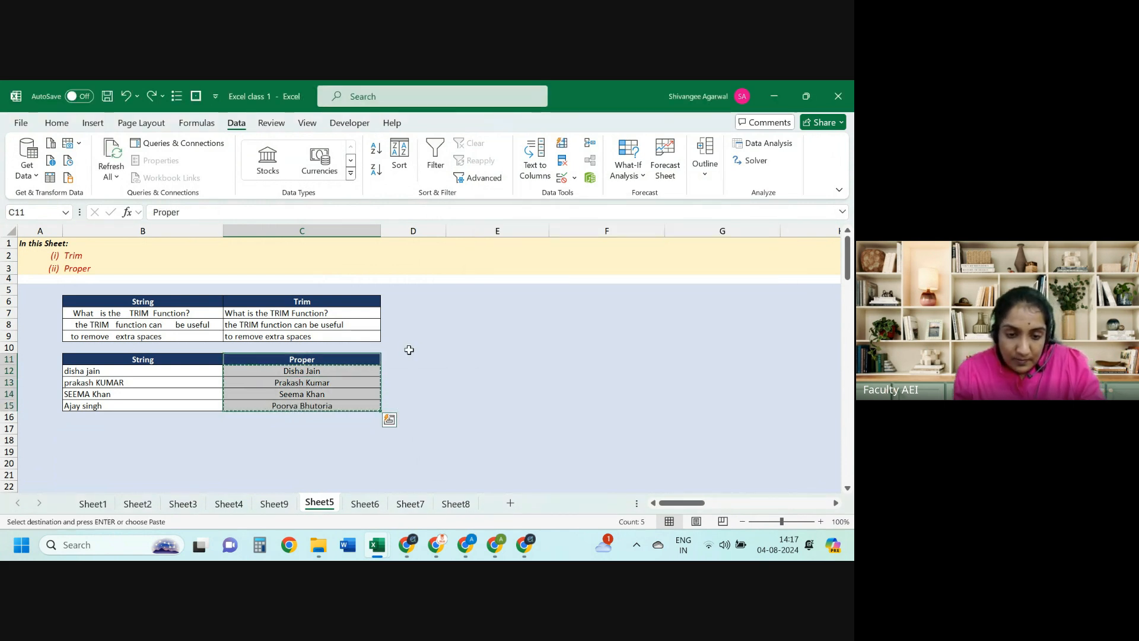
Step: Copy the four Proper names C12:C15 again to paste them as values
key(Escape)
key(Down)
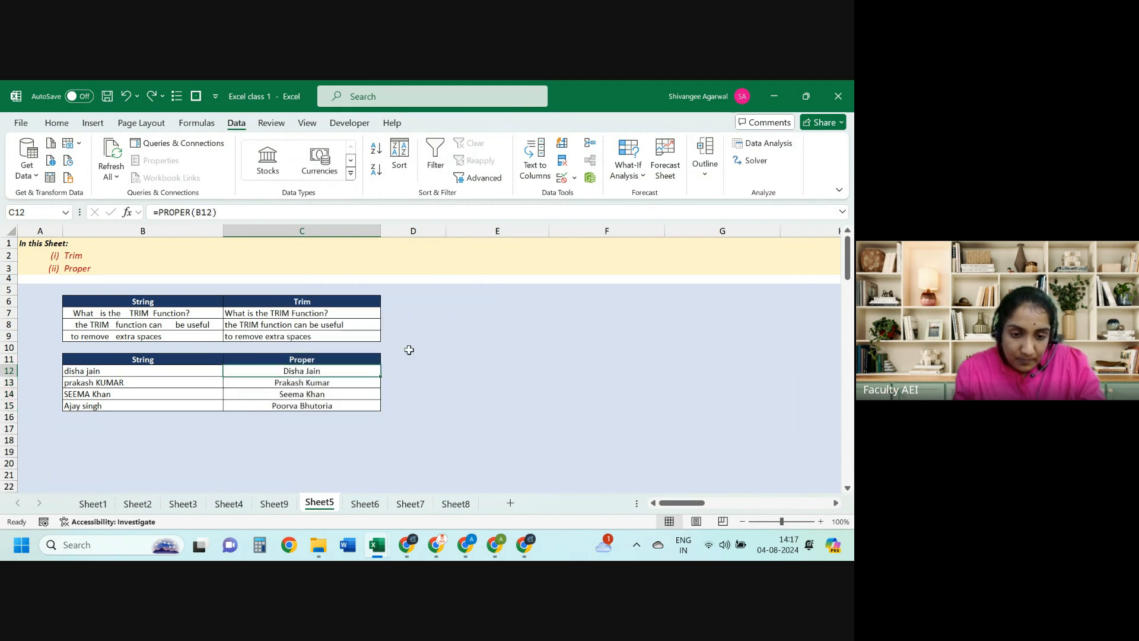
key(ctrl+shift+Down)
key(ctrl+c)
key(ctrl+alt+v)
Step: Paste the names as values, split them at spaces, then undo the split
key(Return)
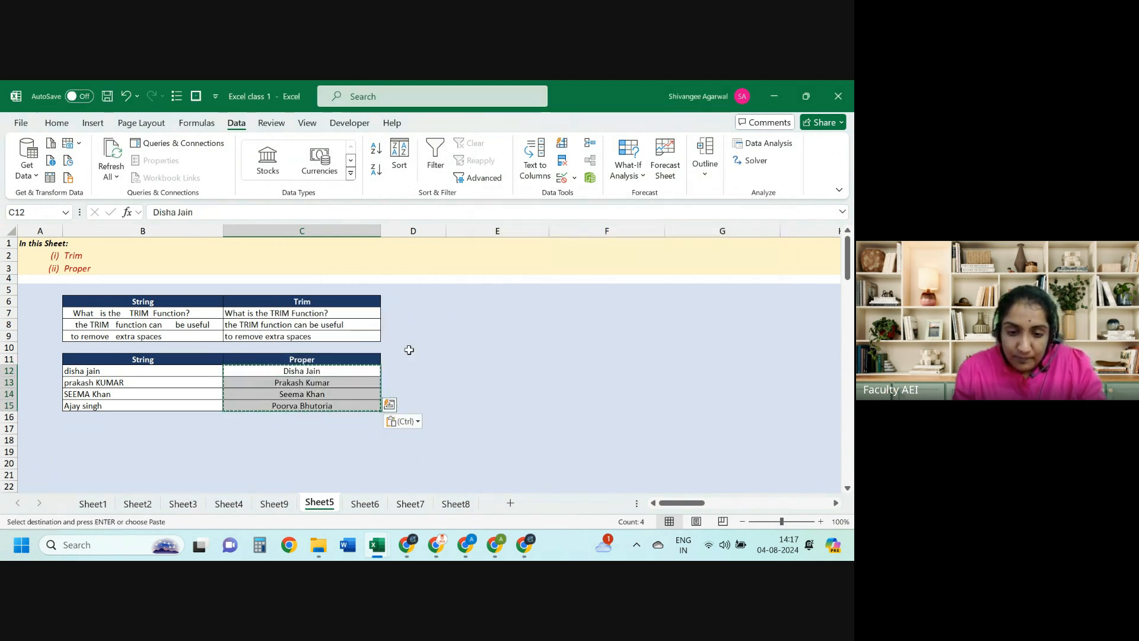
click(535, 160)
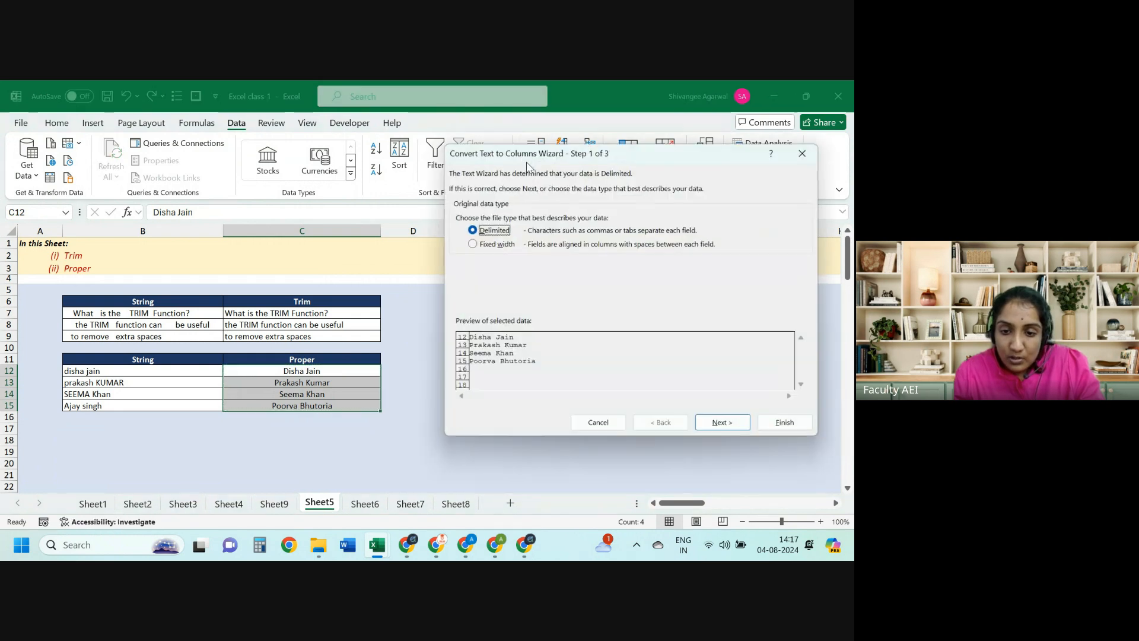
click(713, 423)
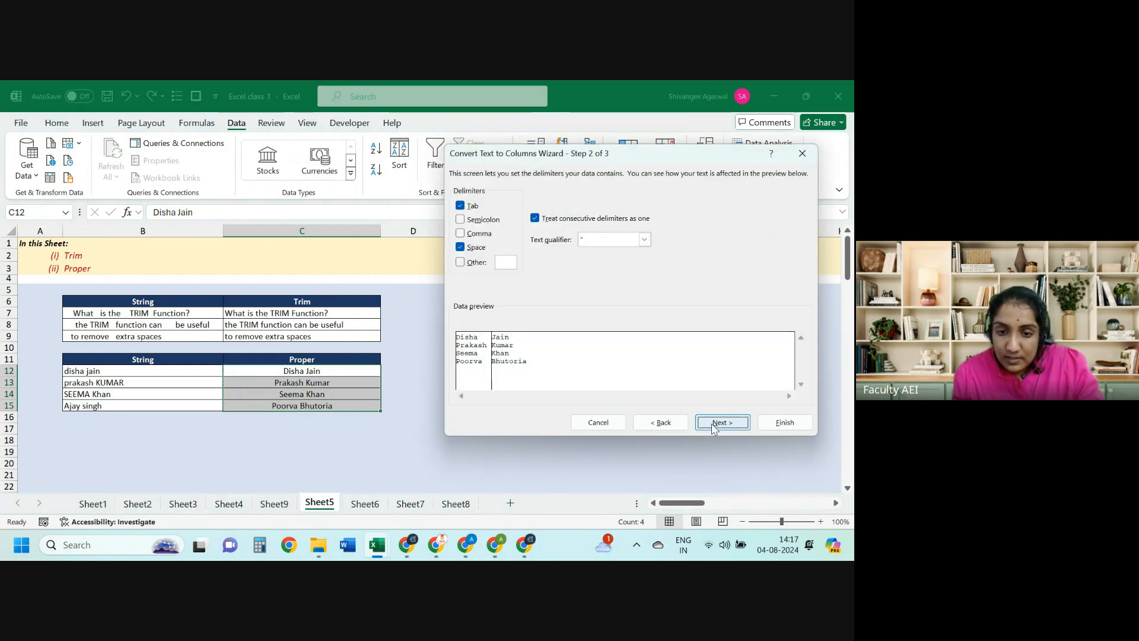
click(476, 248)
click(476, 248)
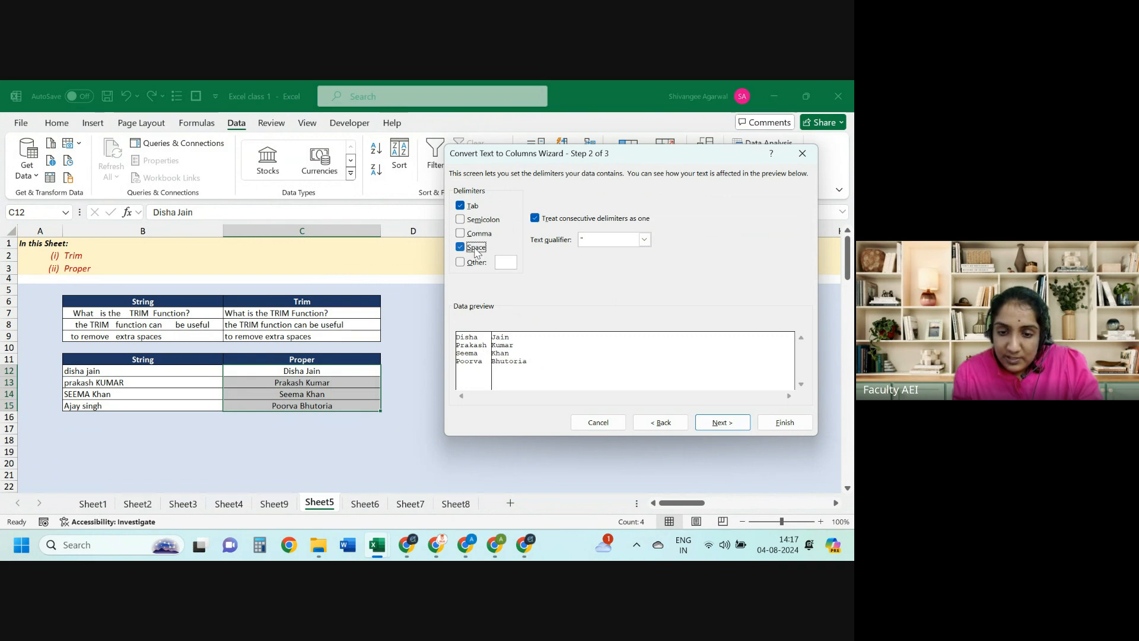
click(775, 423)
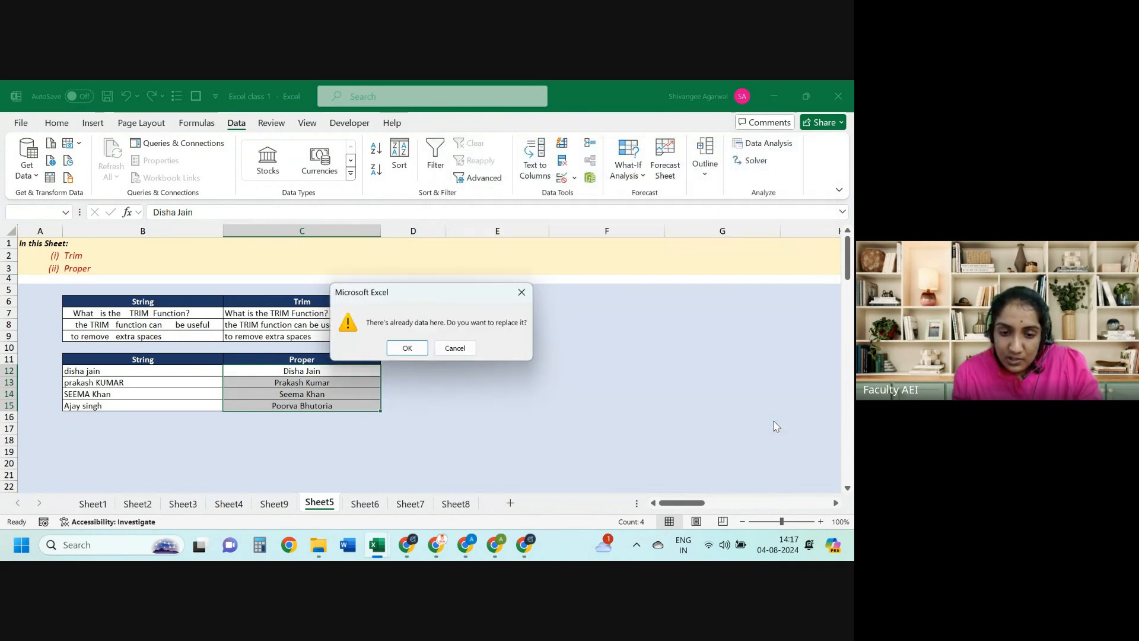
click(408, 348)
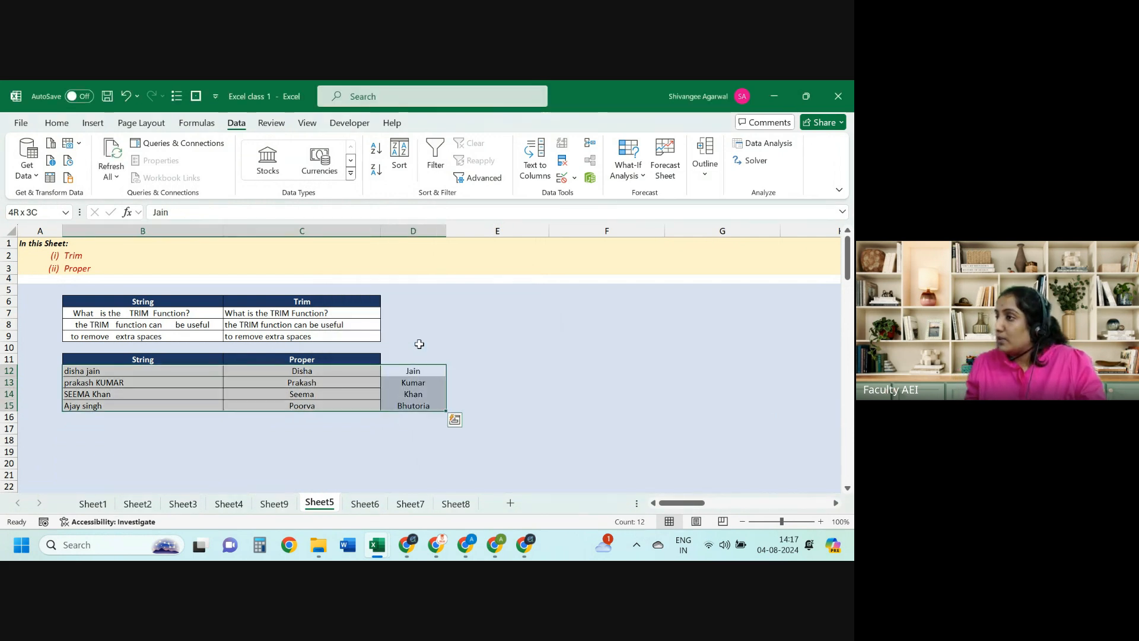
key(ctrl+z)
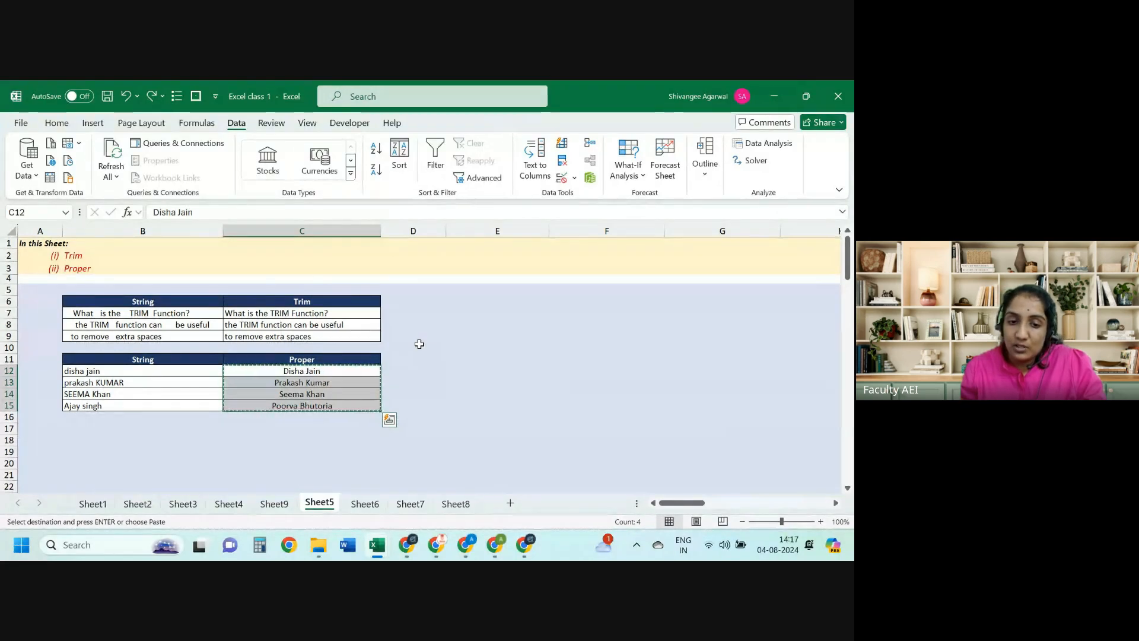
key(Left)
key(Right)
key(Escape)
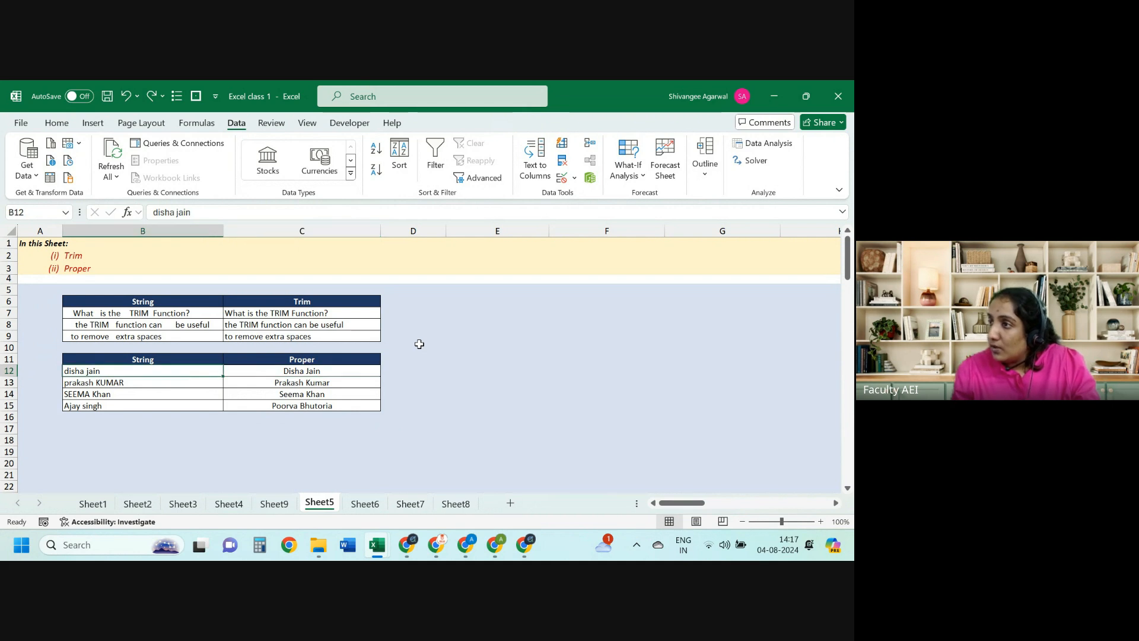
key(Left)
key(Up)
key(ctrl+a)
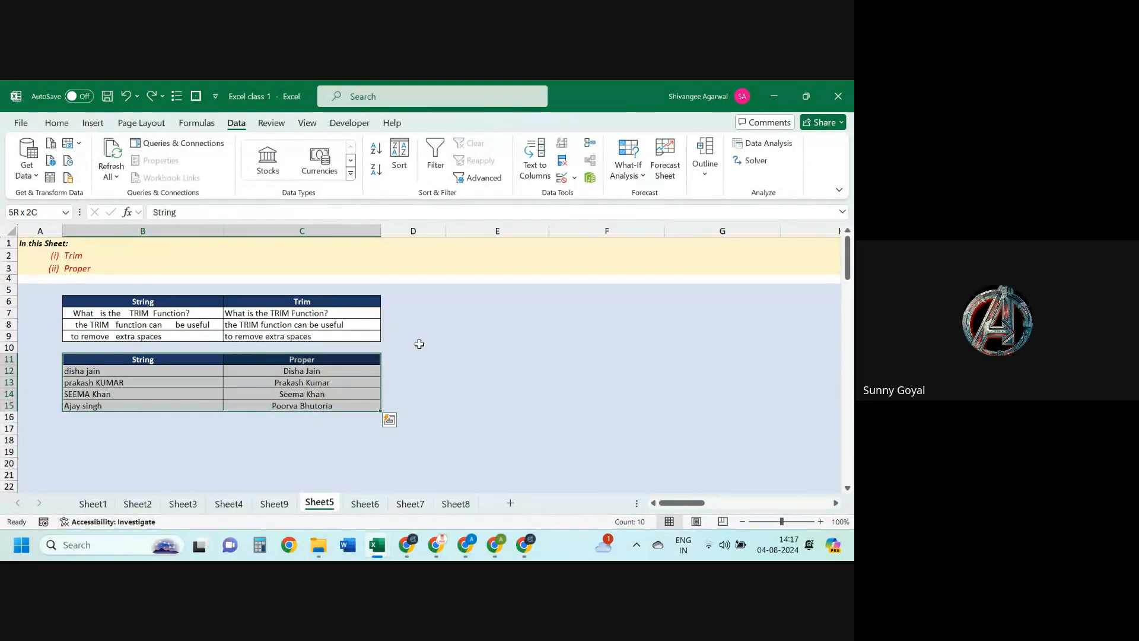
key(Page_Down)
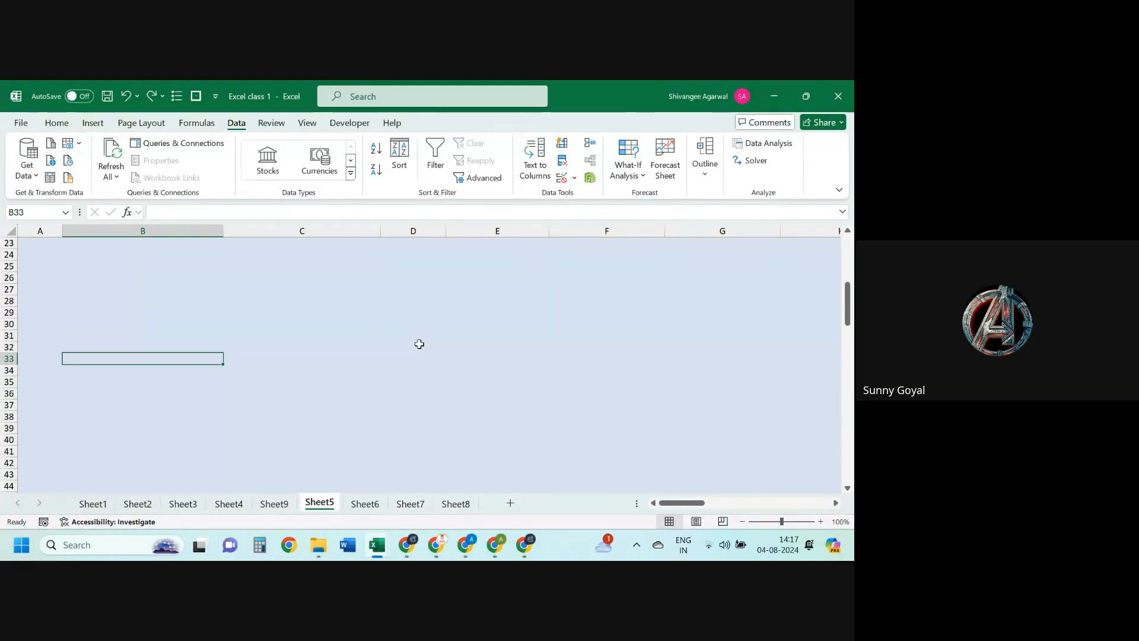
key(alt+Tab)
key(alt+Tab)
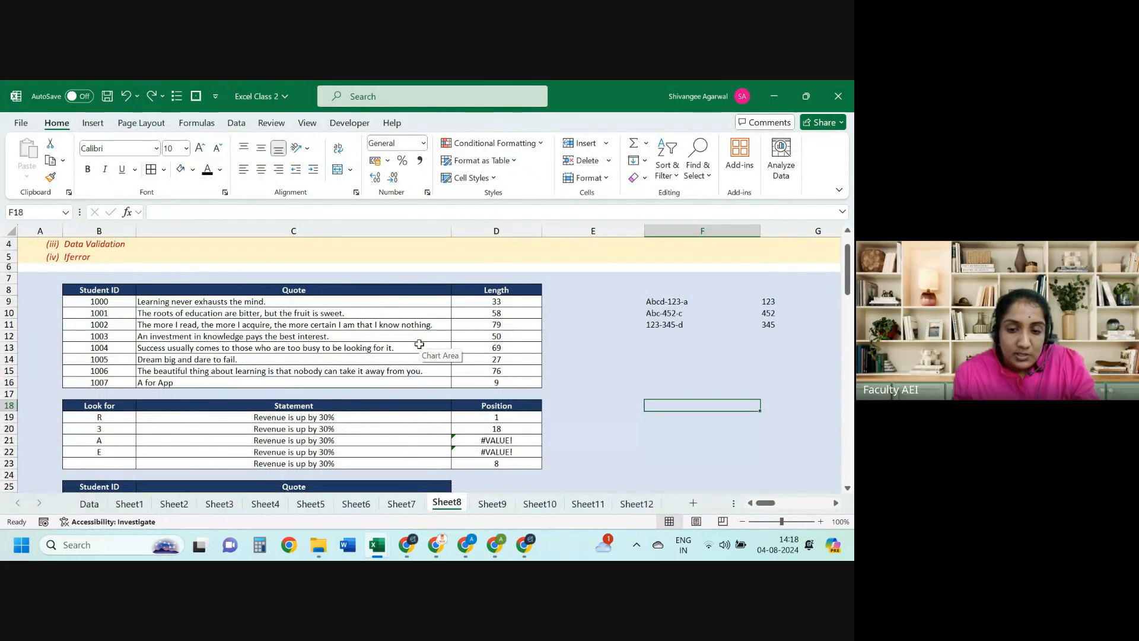
key(alt+Tab)
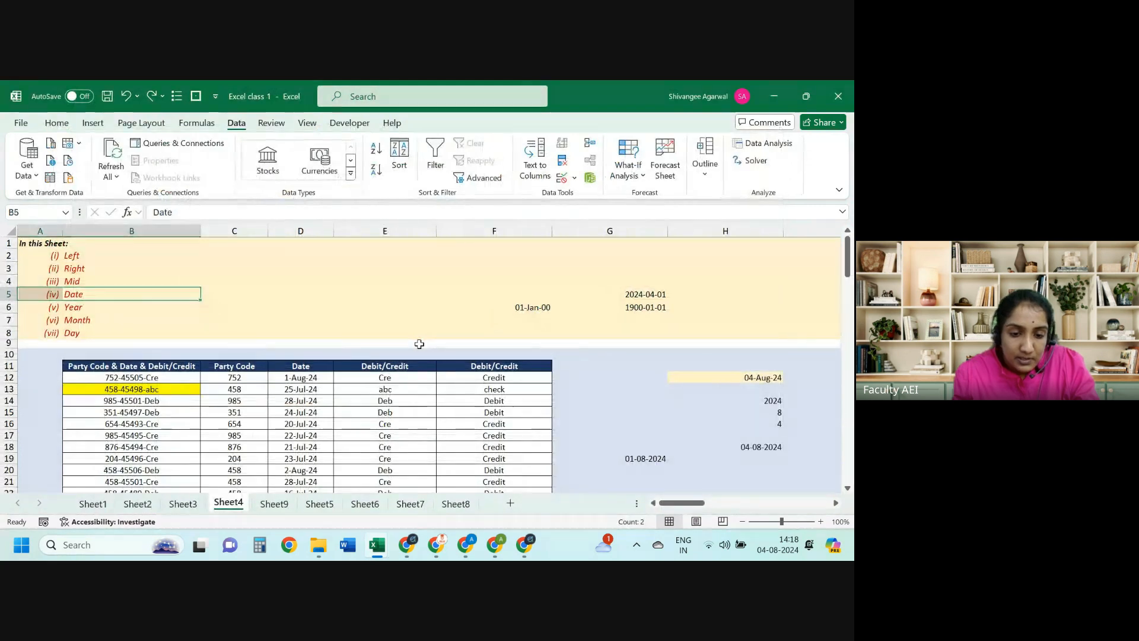
key(ctrl+Page_Down)
key(ctrl+Page_Up)
key(ctrl+Page_Up)
key(ctrl+Page_Down)
key(ctrl+Page_Down)
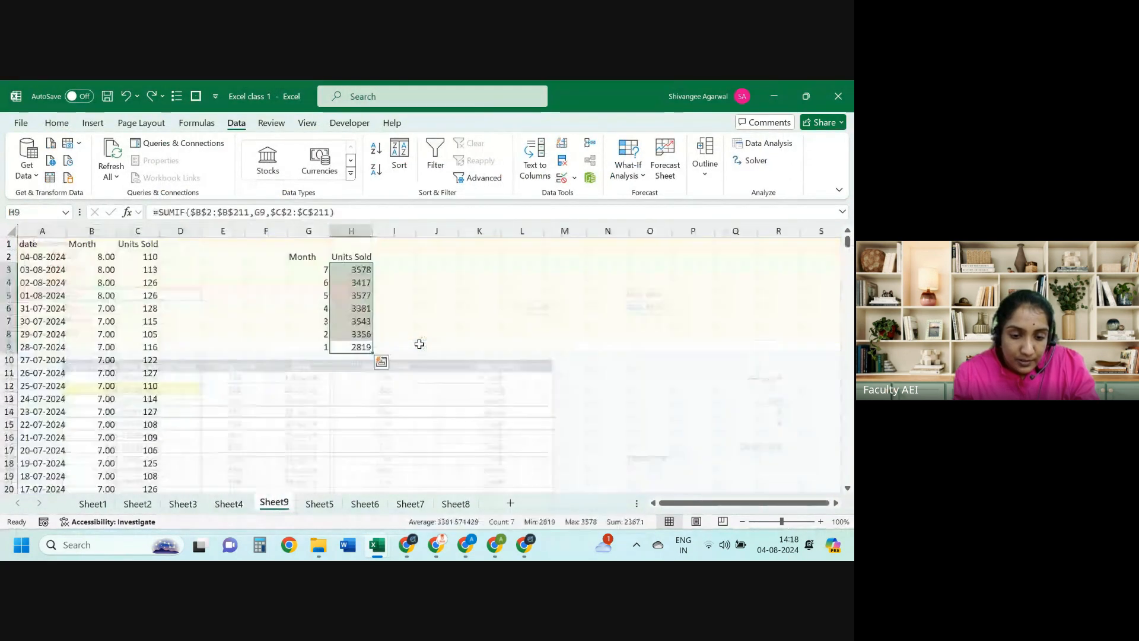
key(ctrl+Page_Down)
key(ctrl+Page_Up)
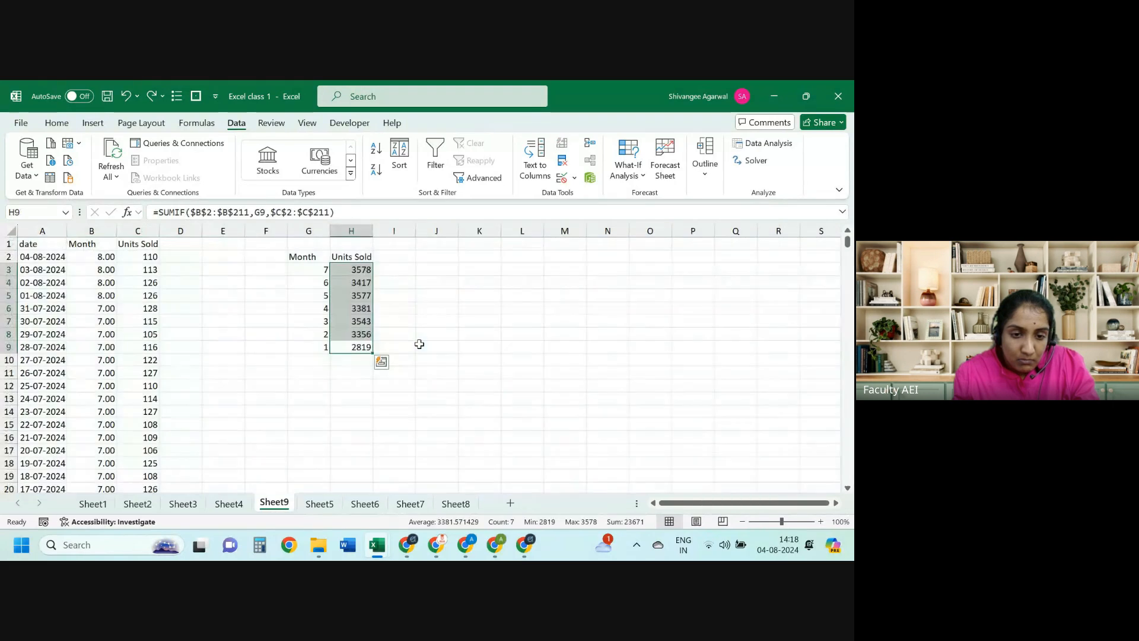
key(ctrl+Page_Down)
scroll(420, 344, up, 2)
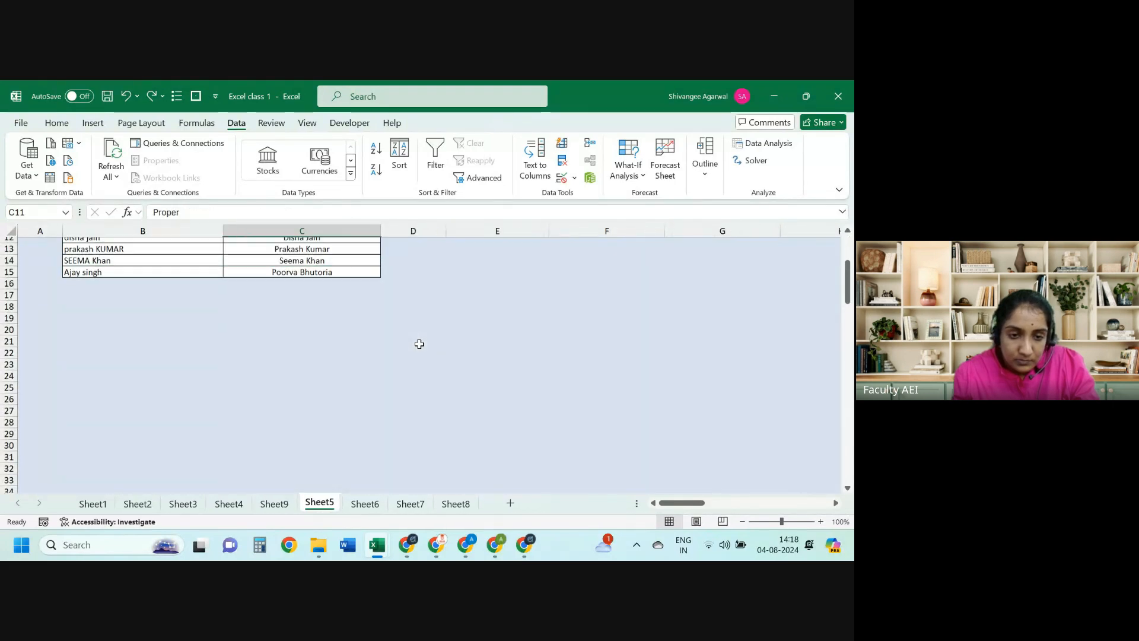
Step: Copy the Proper names C12:C15 and paste them as values into column D
key(Up)
key(Down)
key(ctrl+shift+Down)
key(ctrl+c)
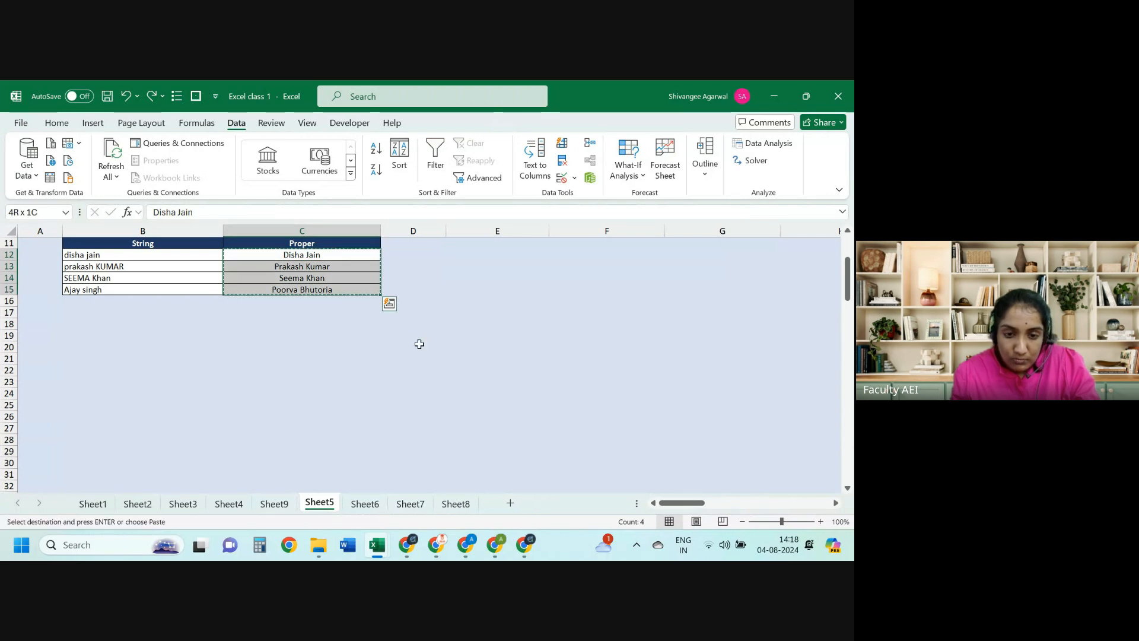
key(Right)
key(ctrl+shift+v)
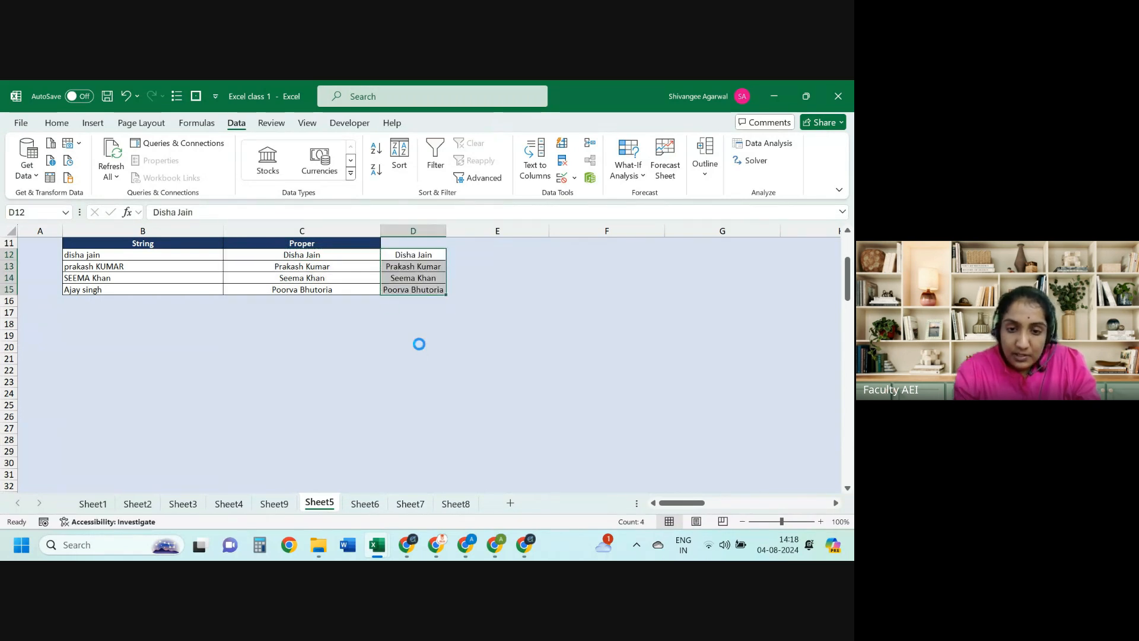
key(alt+a)
Step: Split the pasted names at spaces and delete the first names from column D
key(e)
key(Return)
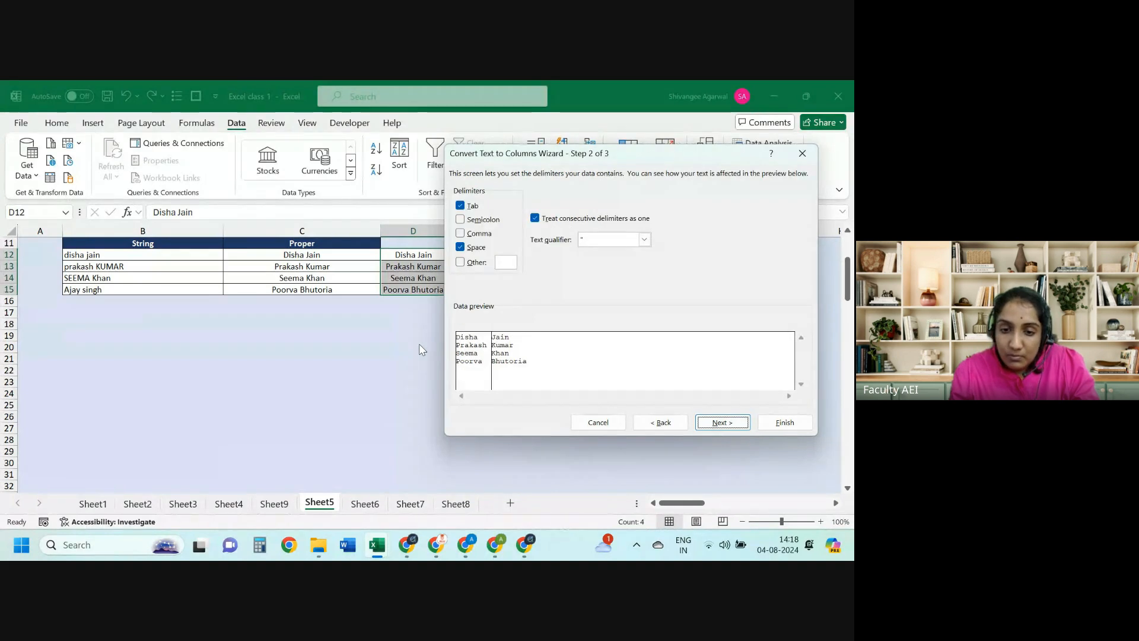
key(Return)
key(Return)
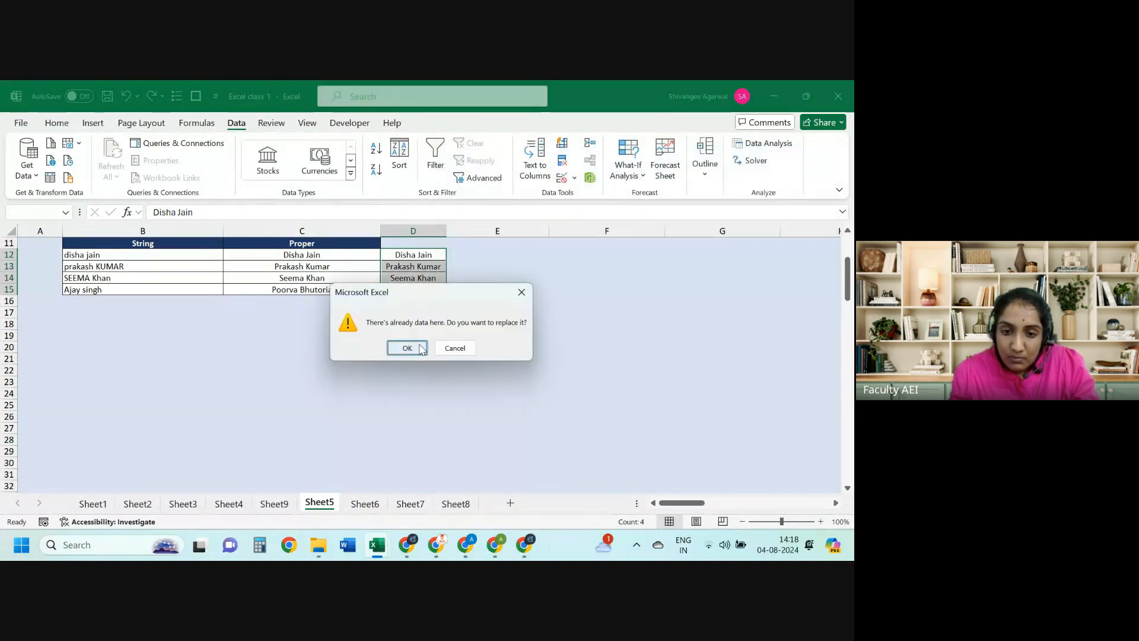
key(Return)
key(Delete)
key(Up)
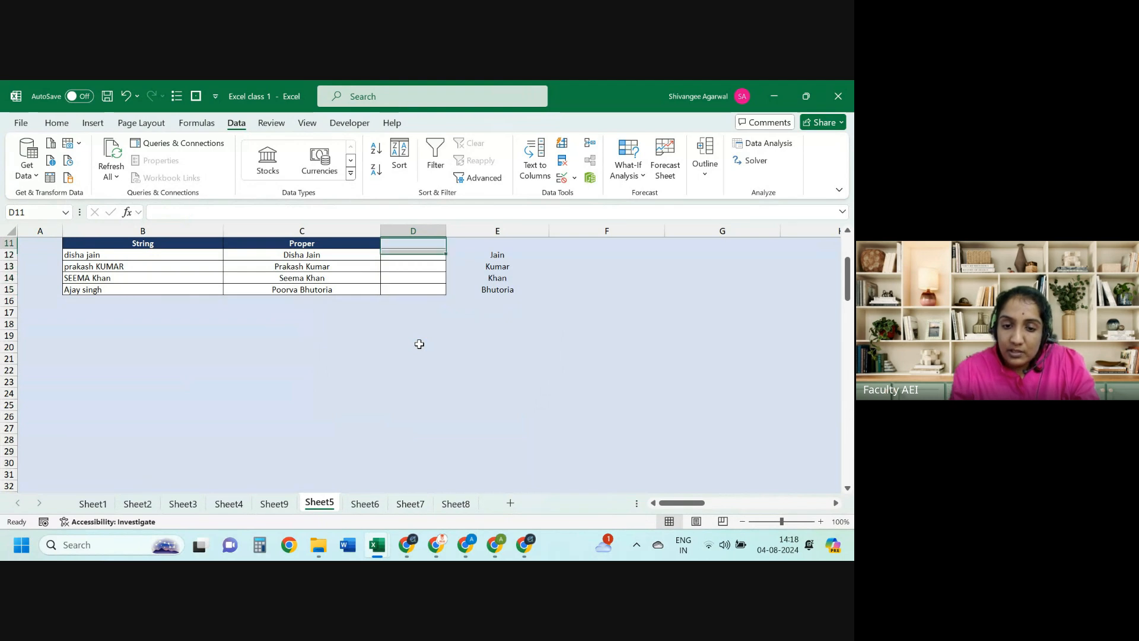
key(shift+Down)
key(shift+Down)
key(shift+Down)
key(shift+Down)
Step: Select the surnames Jain, Kumar, Khan and Bhutoria in E12:E15
key(Up)
key(Up)
key(Up)
key(Up)
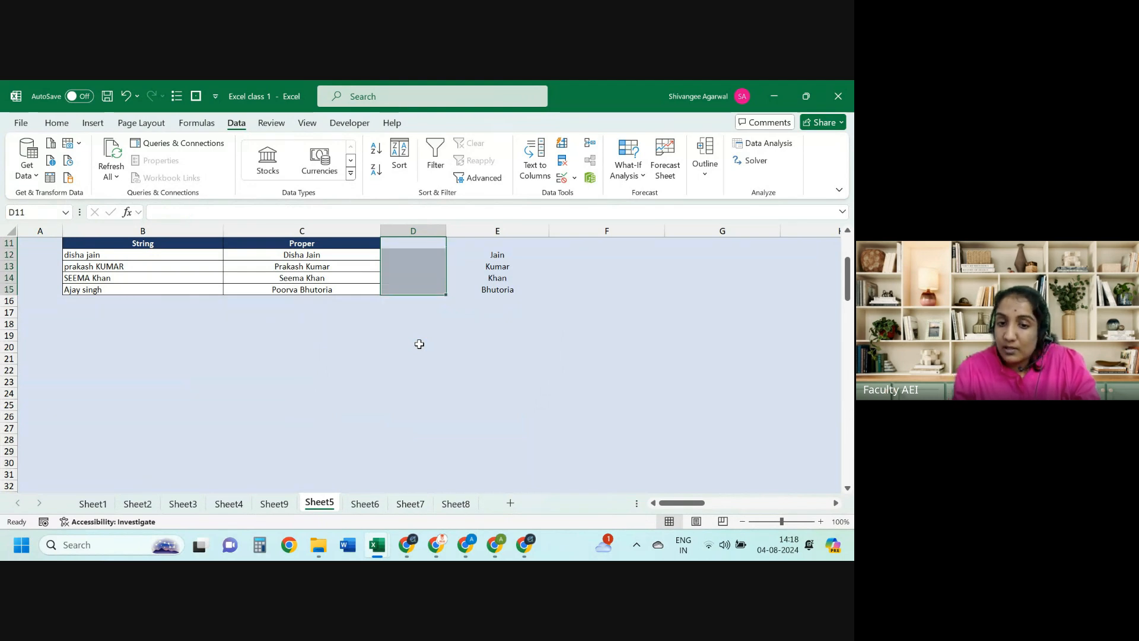
key(Up)
key(Right)
key(ctrl+Down)
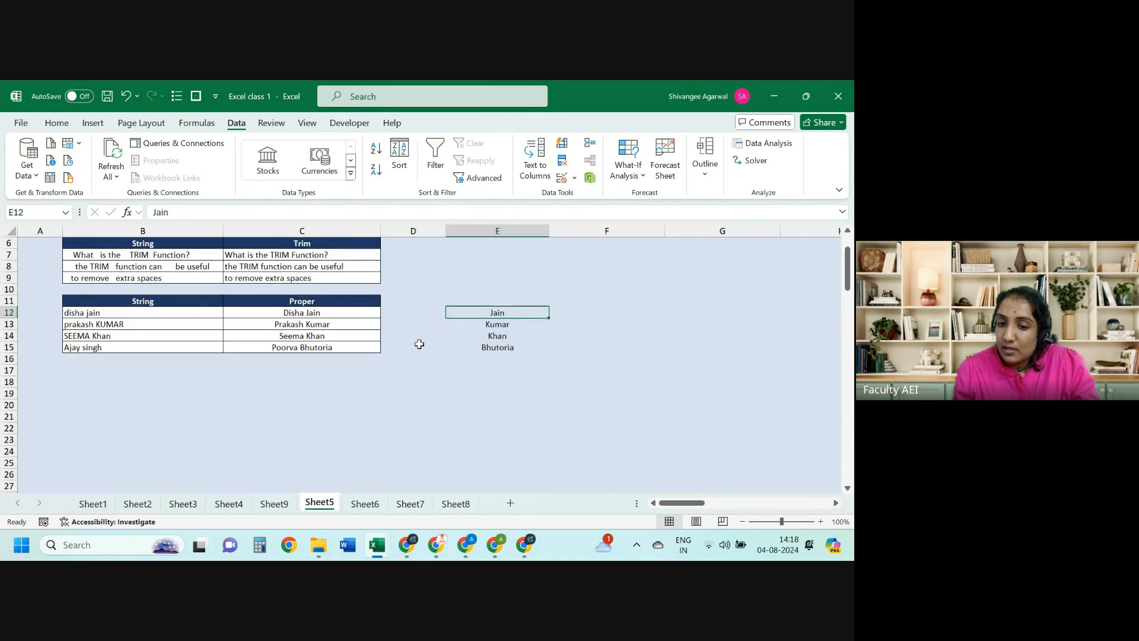
key(ctrl+shift+Down)
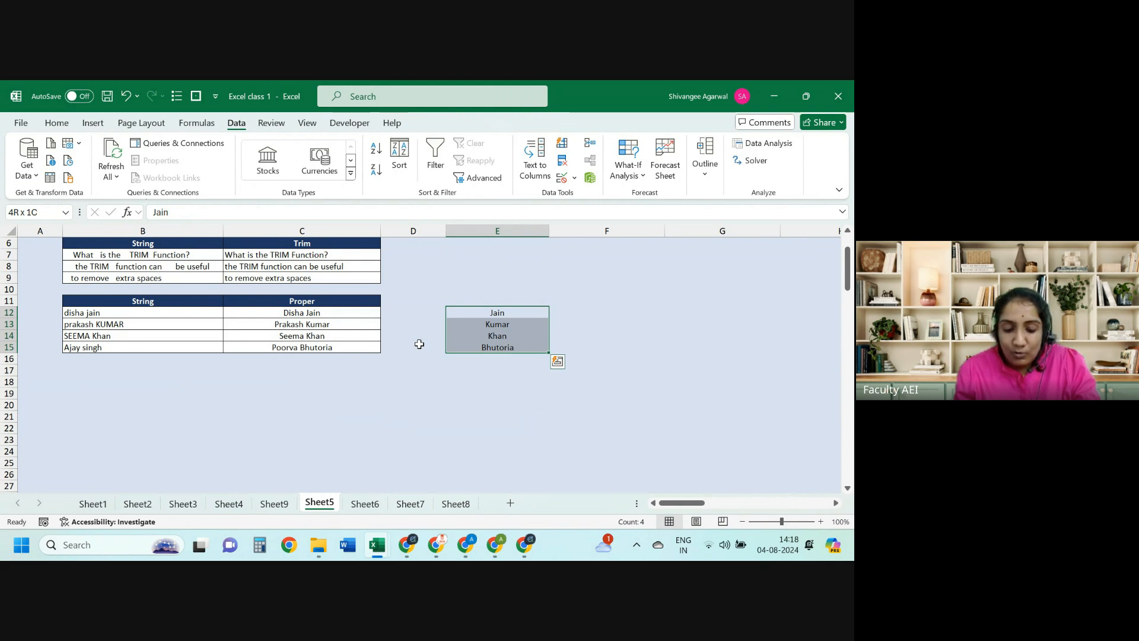
key(ctrl+c)
key(Escape)
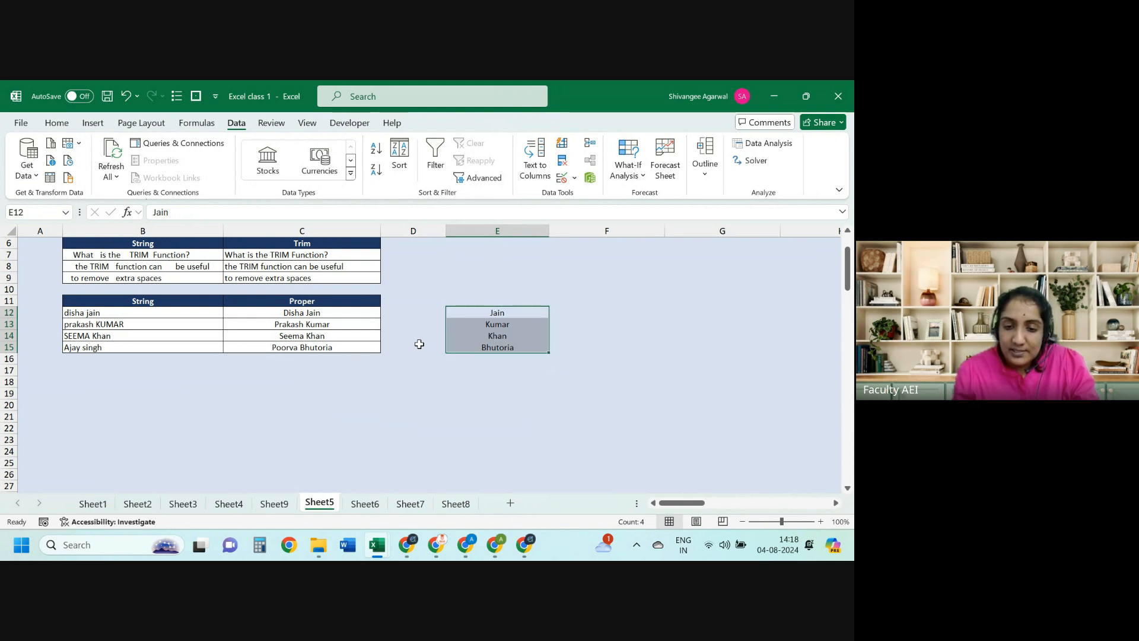
key(Left)
key(Right)
key(ctrl+shift+Down)
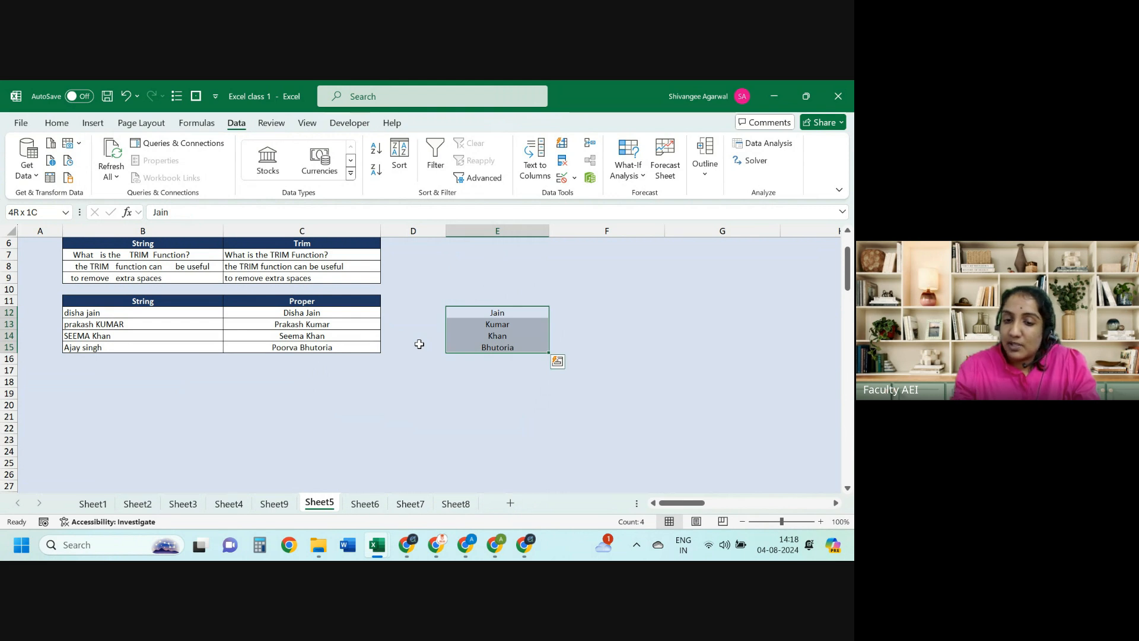
Step: Switch to Excel Class 2's Sheet8 and view the =LEN(C13) formula in D13
key(alt+Tab)
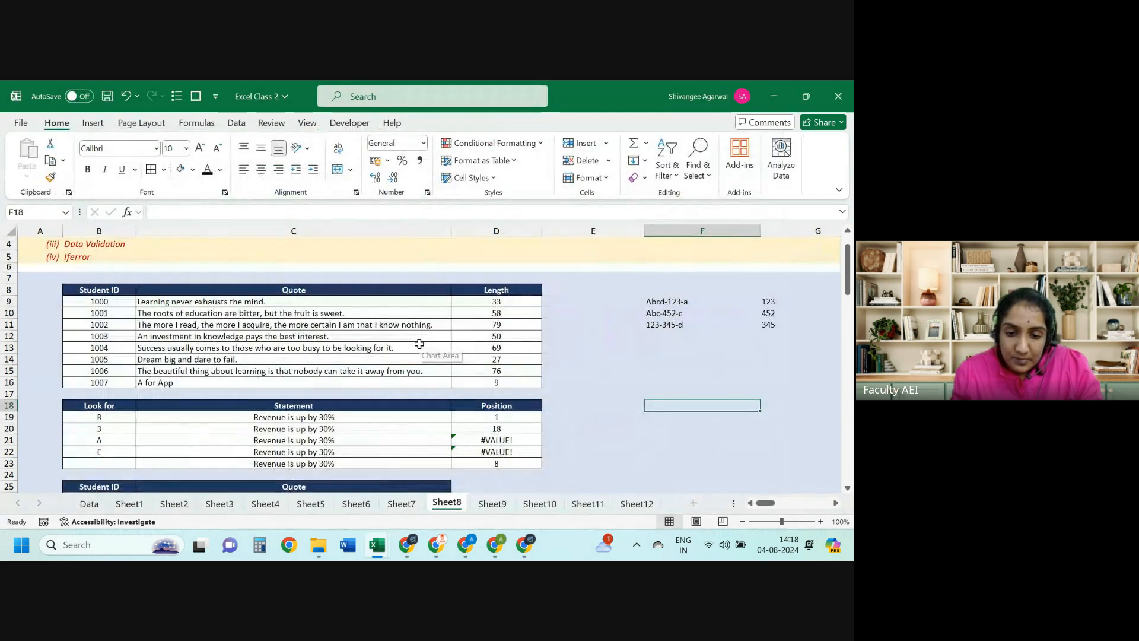
key(Left)
key(Left)
key(ctrl+Down)
key(Left)
key(Left)
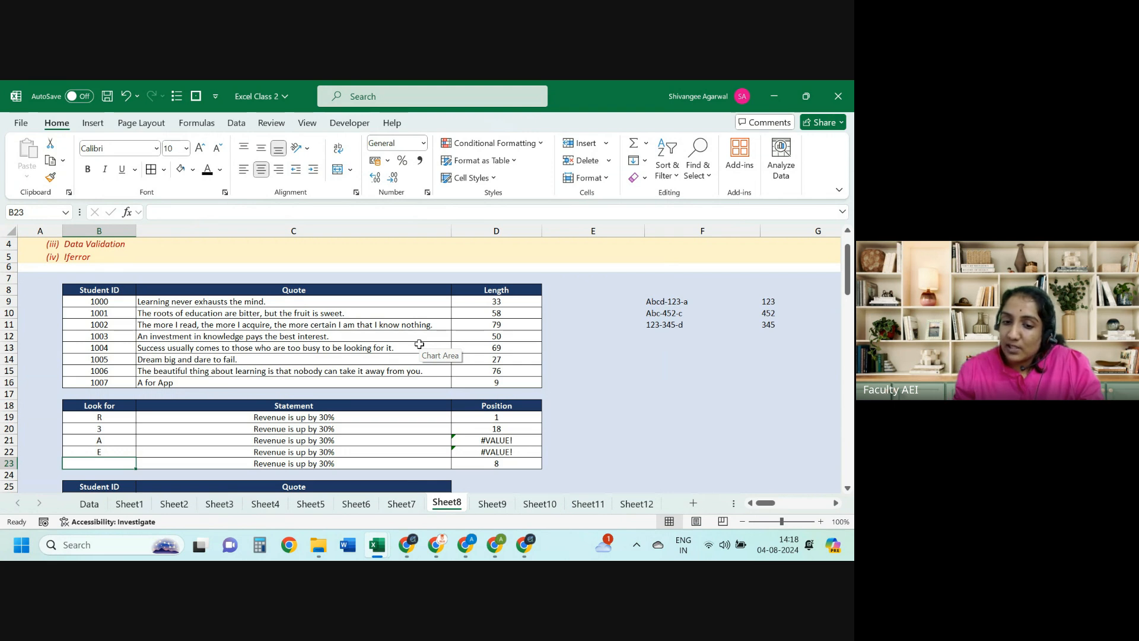
click(420, 344)
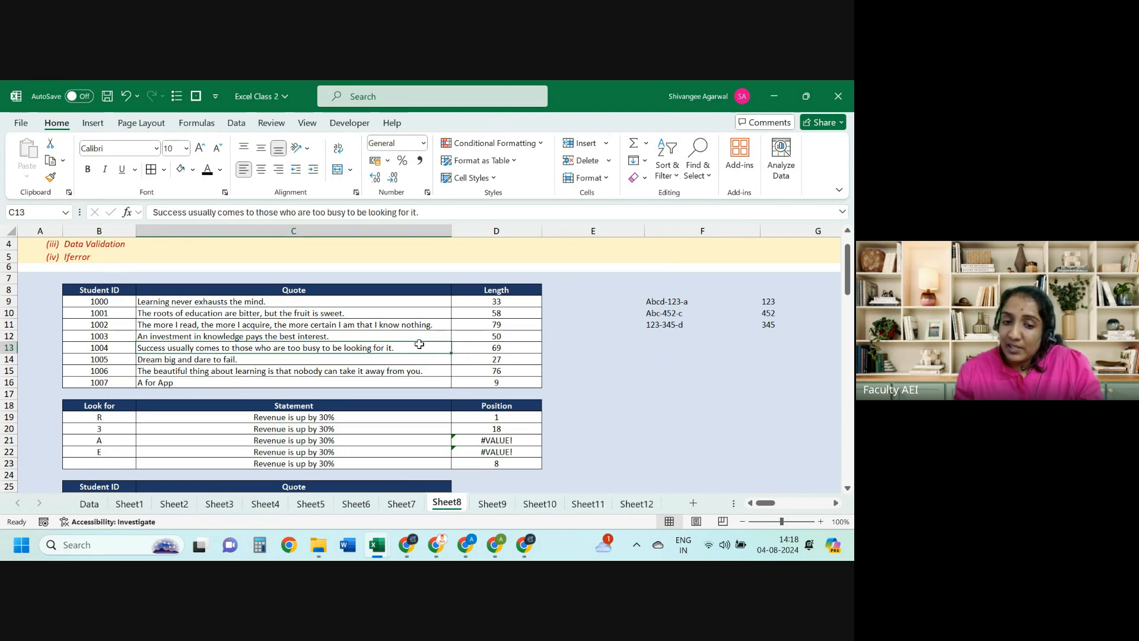
scroll(420, 345, up, 1)
key(Right)
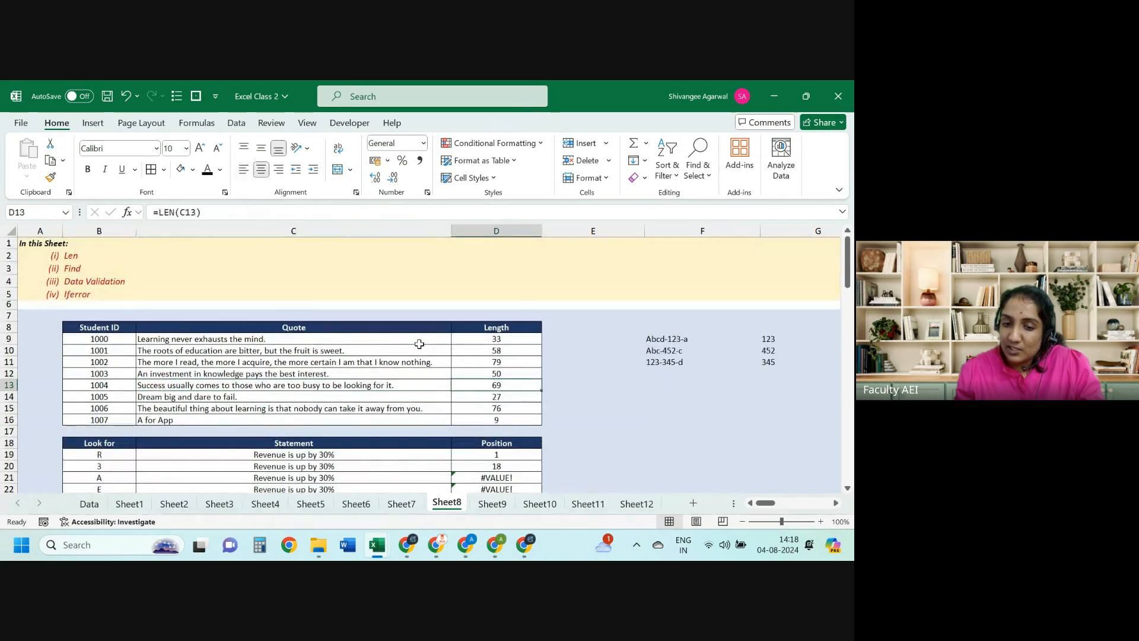
key(F2)
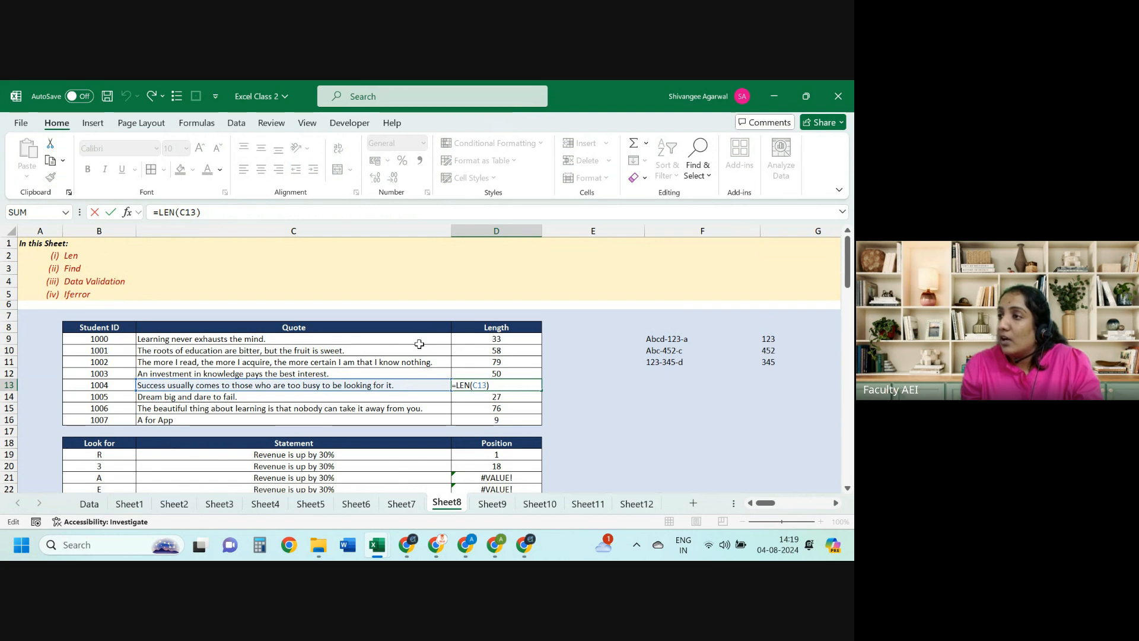
Step: Rewrite D9's formula as =IF(LEN(C9)>60,"Shorter","ok")
key(Escape)
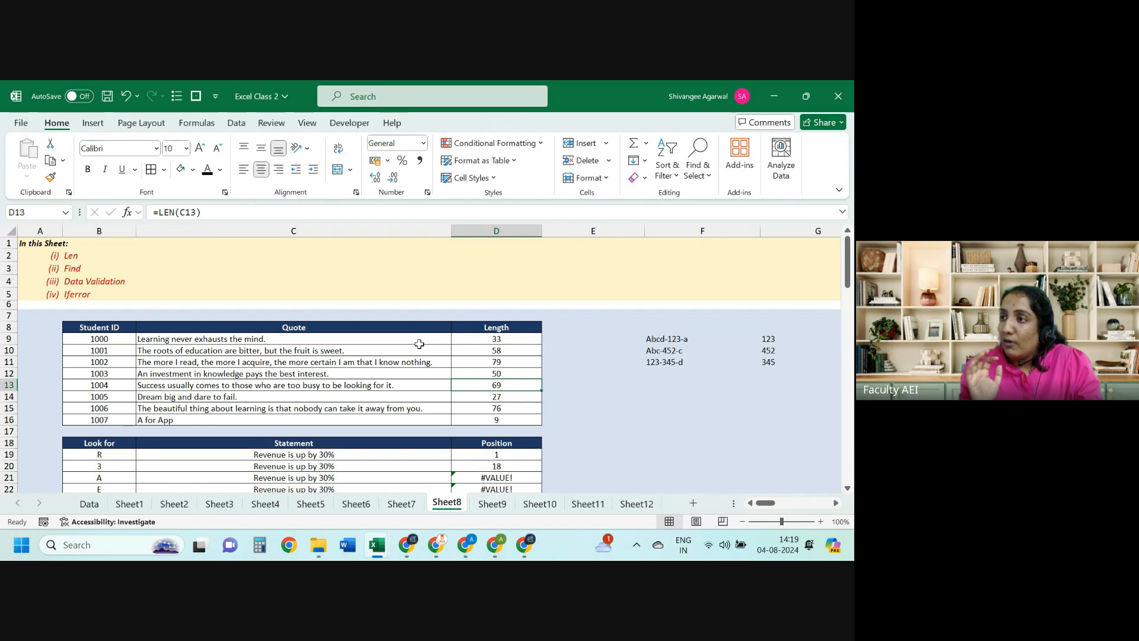
key(Up)
key(Up)
key(Up)
key(Up)
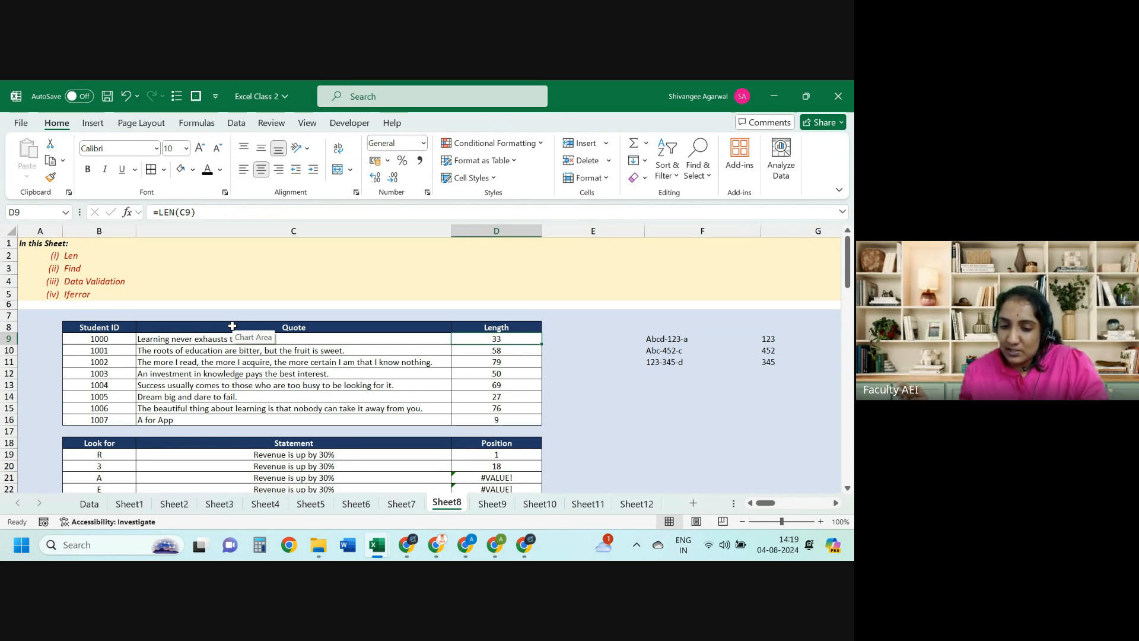
click(160, 211)
text(IF(LEN(C9))
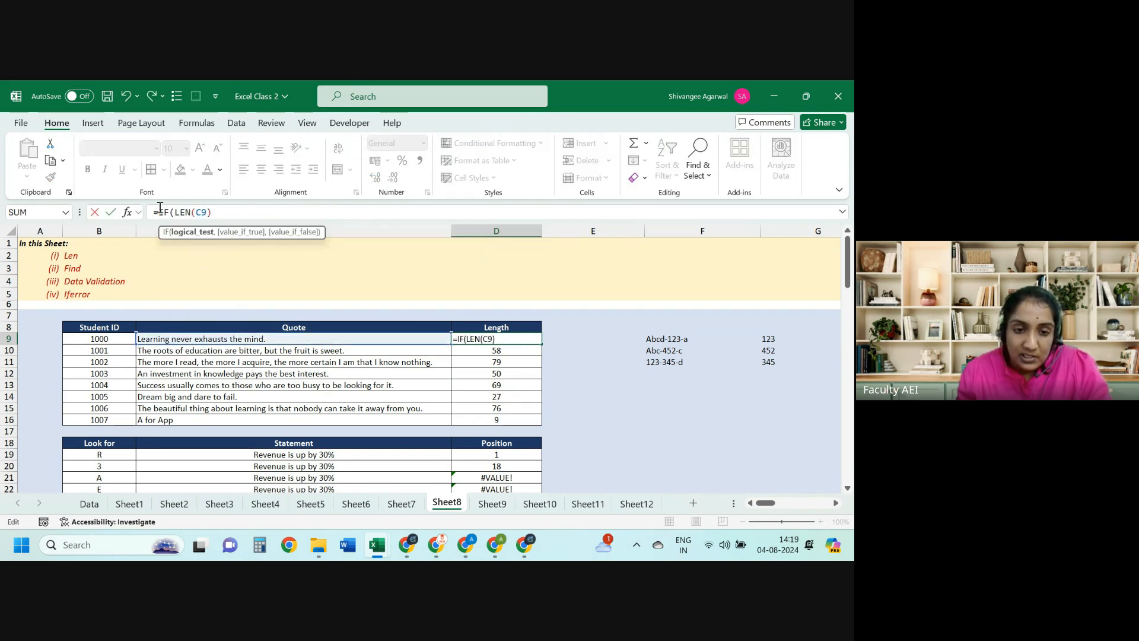
text(>)
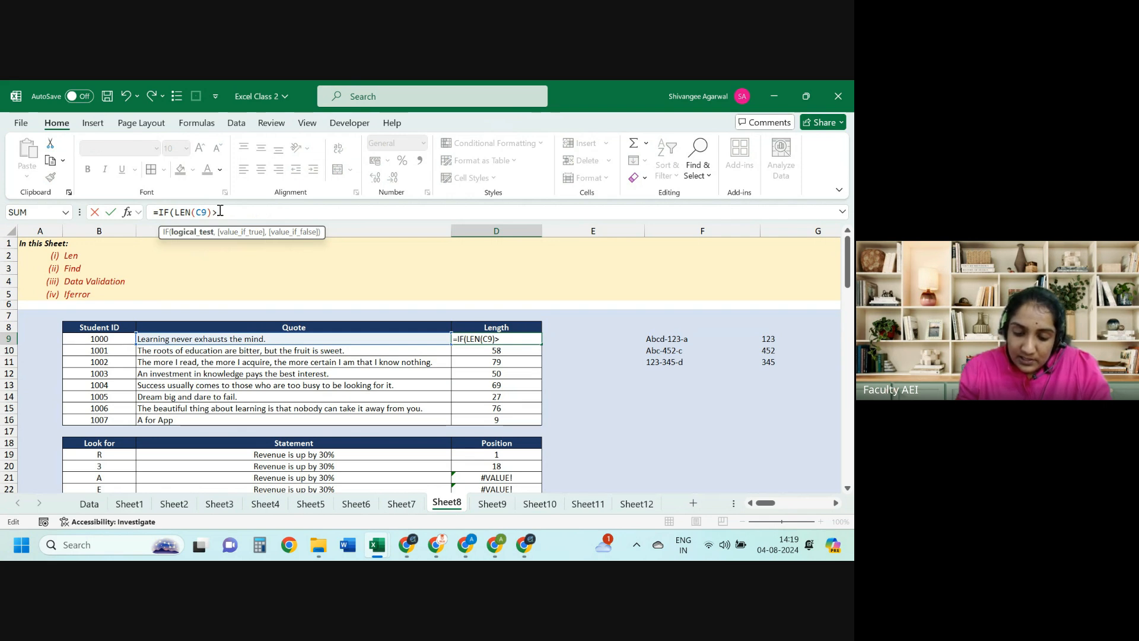
text(60,)
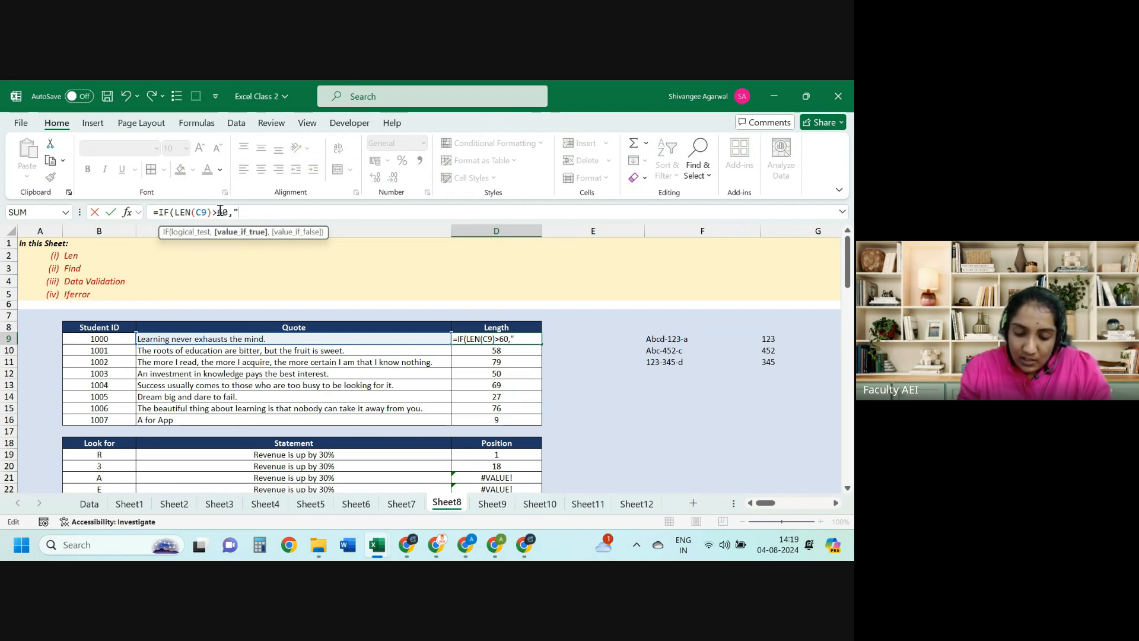
text("Sho)
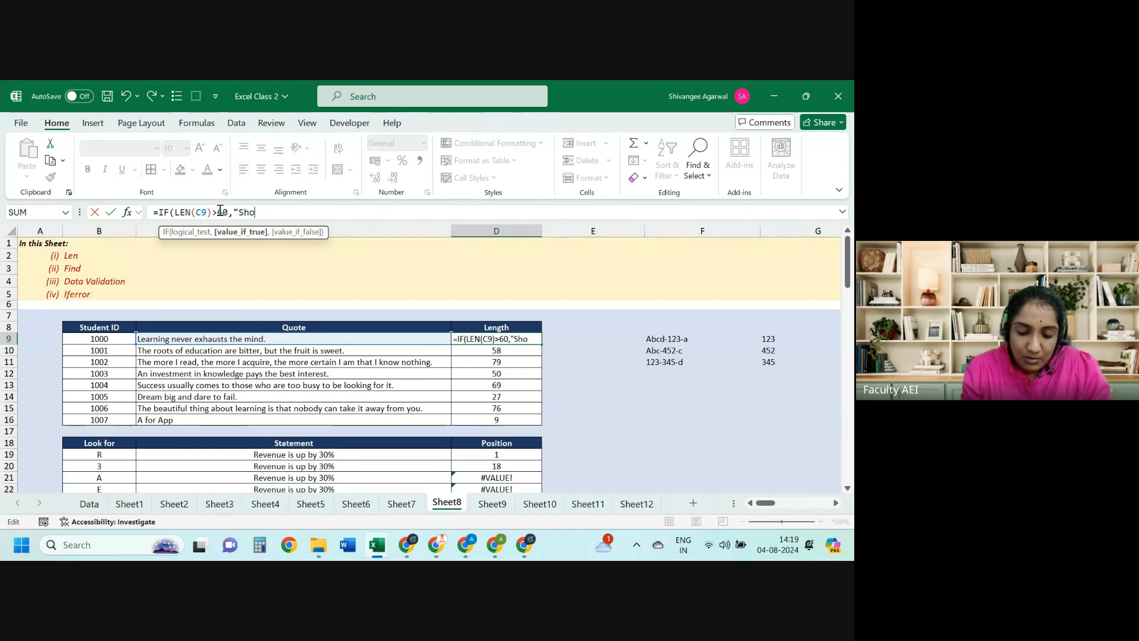
text(rter","ok"))
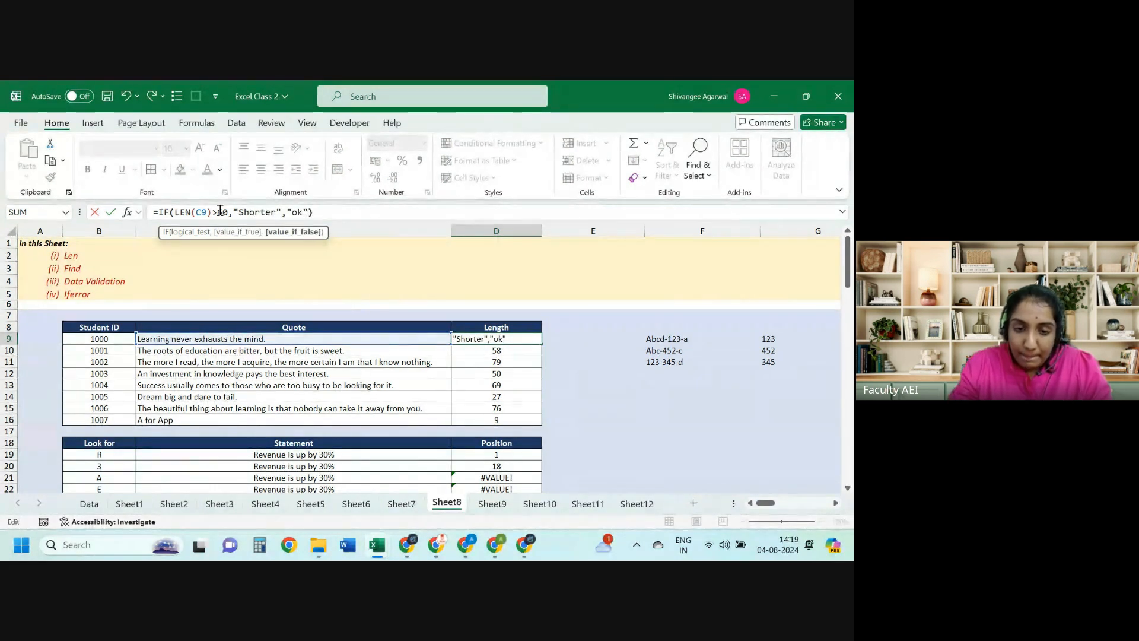
Step: Commit the D9 IF formula and select the Shorter rows for students 1002, 1004 and 1006
key(Return)
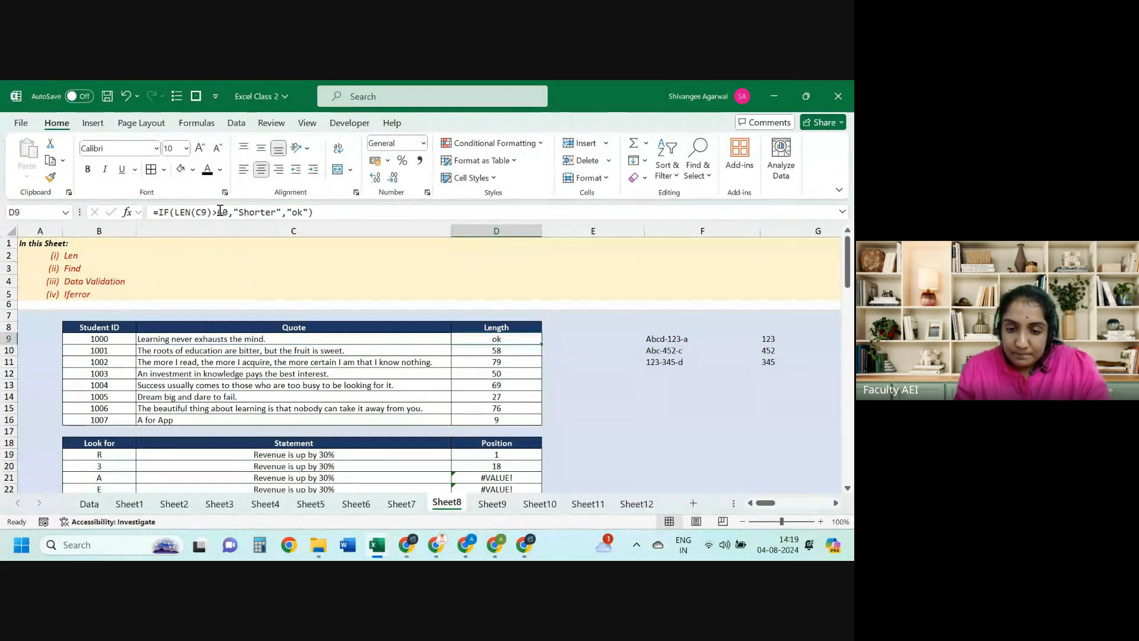
drag(496, 361, 99, 362)
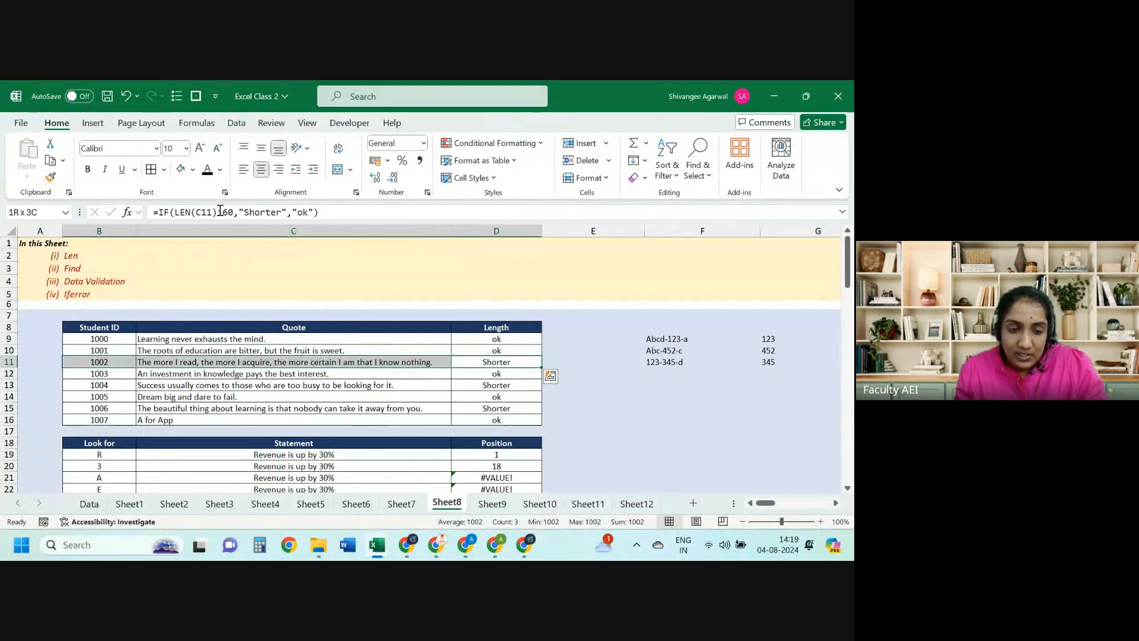
drag(480, 383, 99, 385)
drag(500, 407, 117, 409)
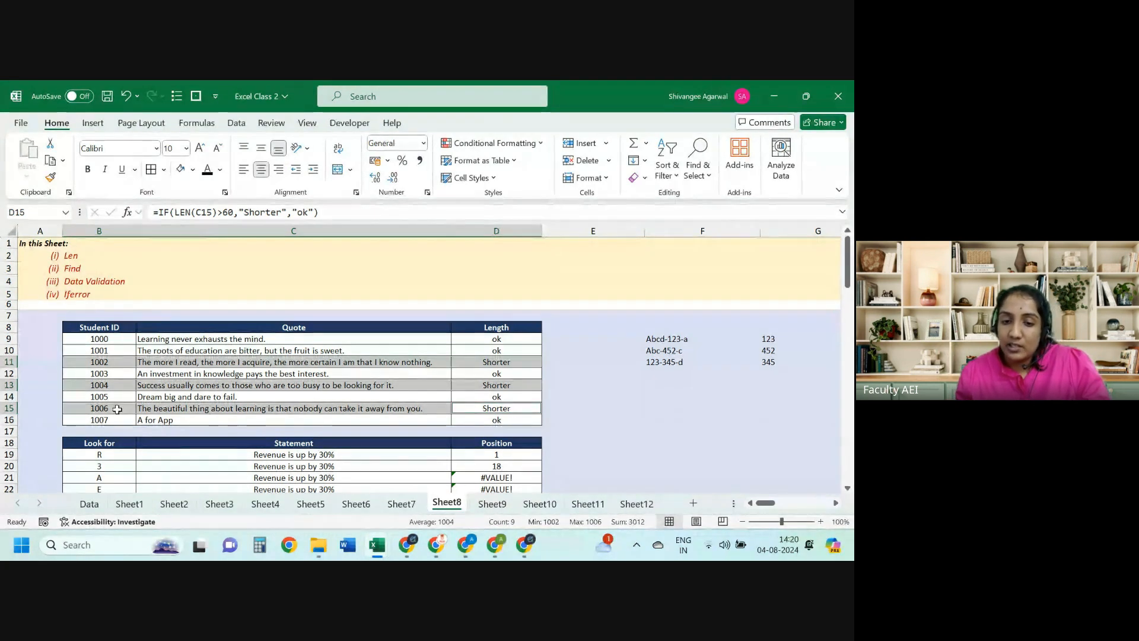
key(Left)
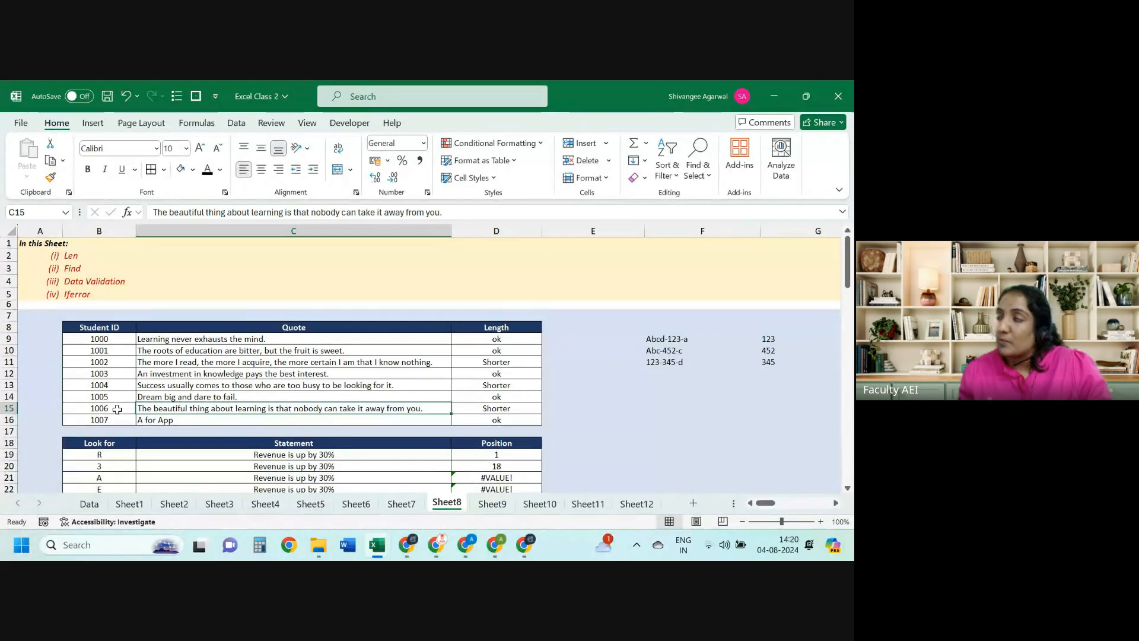
key(Down)
key(Down)
key(Down)
key(Down)
key(Down)
key(Down)
key(Down)
key(Down)
key(Down)
key(Down)
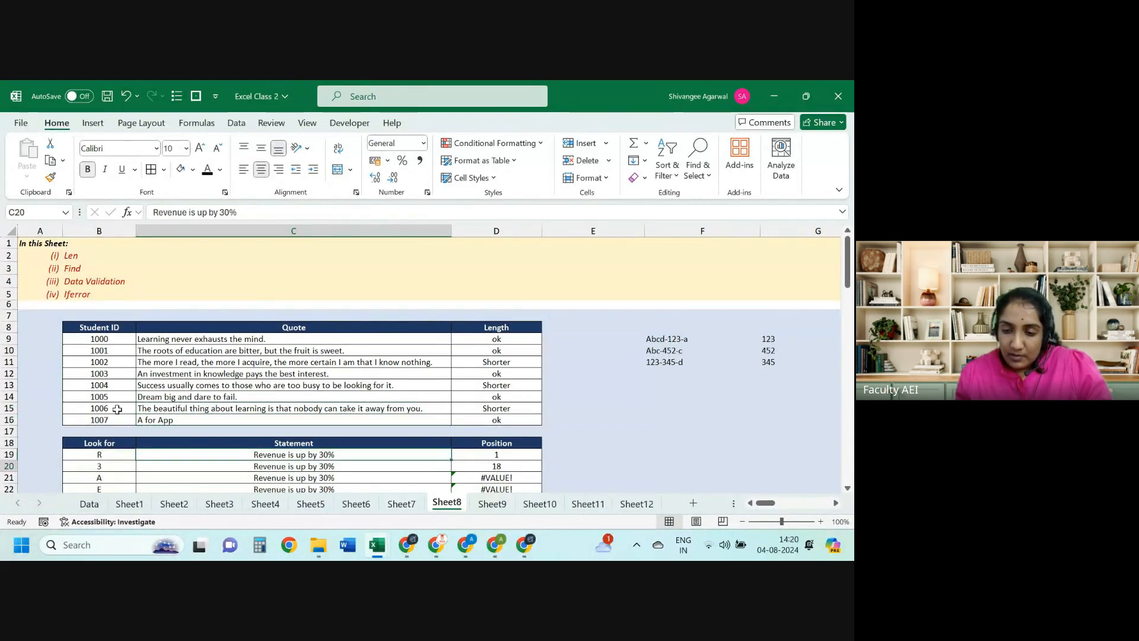
Step: Clear the sample codes and numbers in F9:G11 beside the quote table
key(Right)
key(Right)
key(Right)
key(ctrl+Up)
key(ctrl+shift+Up)
key(ctrl+shift+Right)
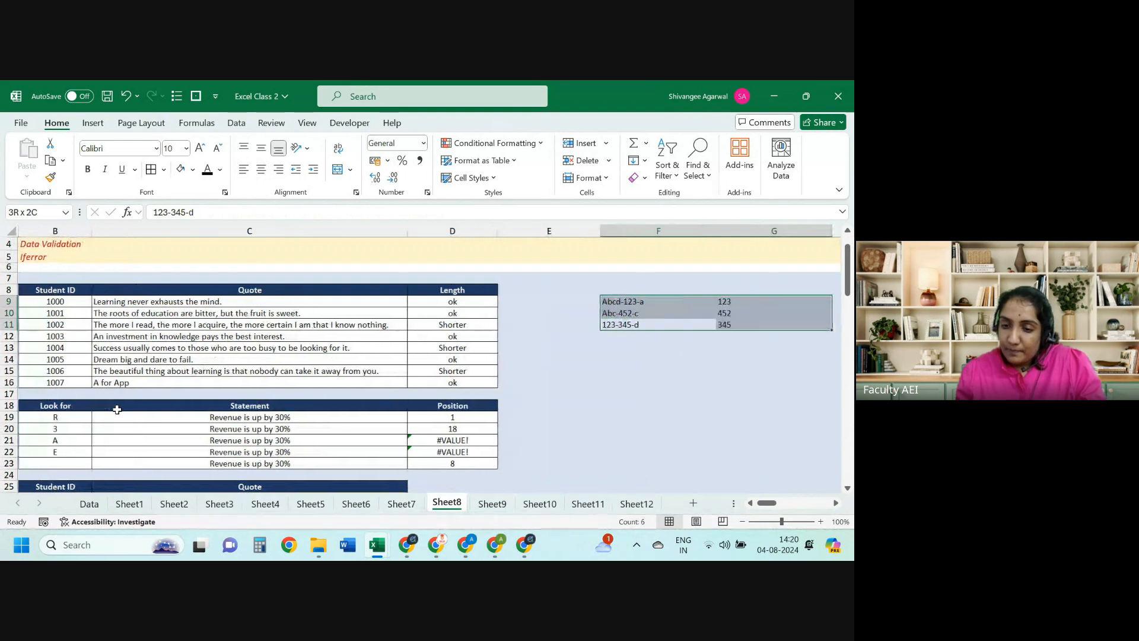
key(Delete)
key(ctrl+Left)
key(ctrl+Left)
key(ctrl+Left)
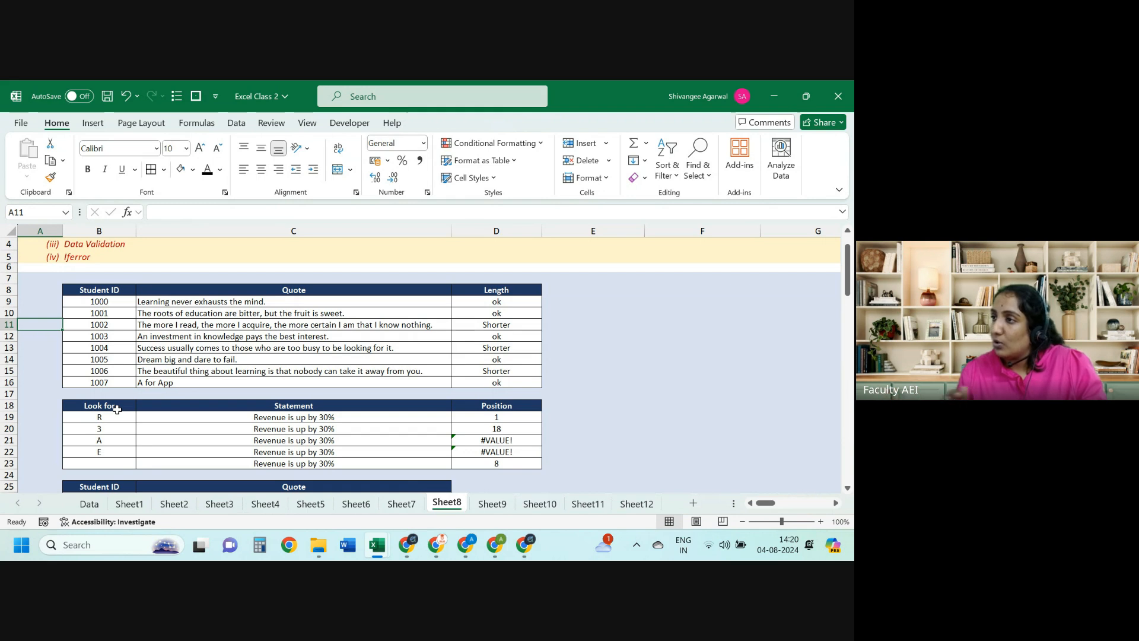
key(Down)
key(Down)
key(Down)
key(Down)
key(Down)
key(Down)
key(Down)
key(Down)
key(Down)
key(Down)
key(Down)
key(Down)
key(Down)
key(Down)
key(Down)
key(Down)
key(Down)
key(Down)
key(Down)
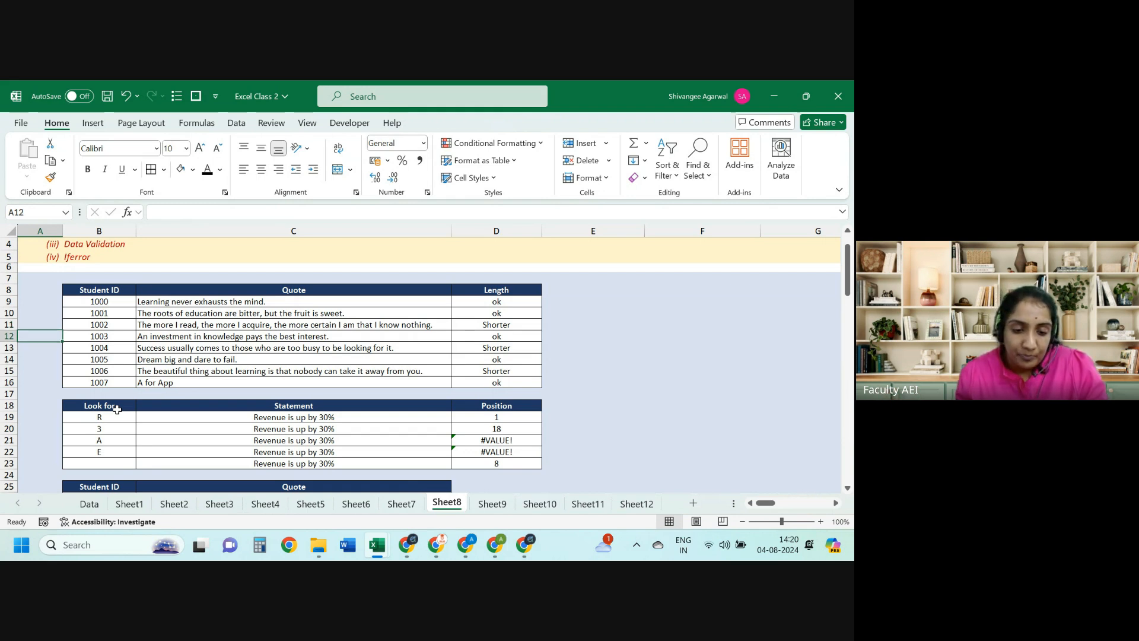
key(Right)
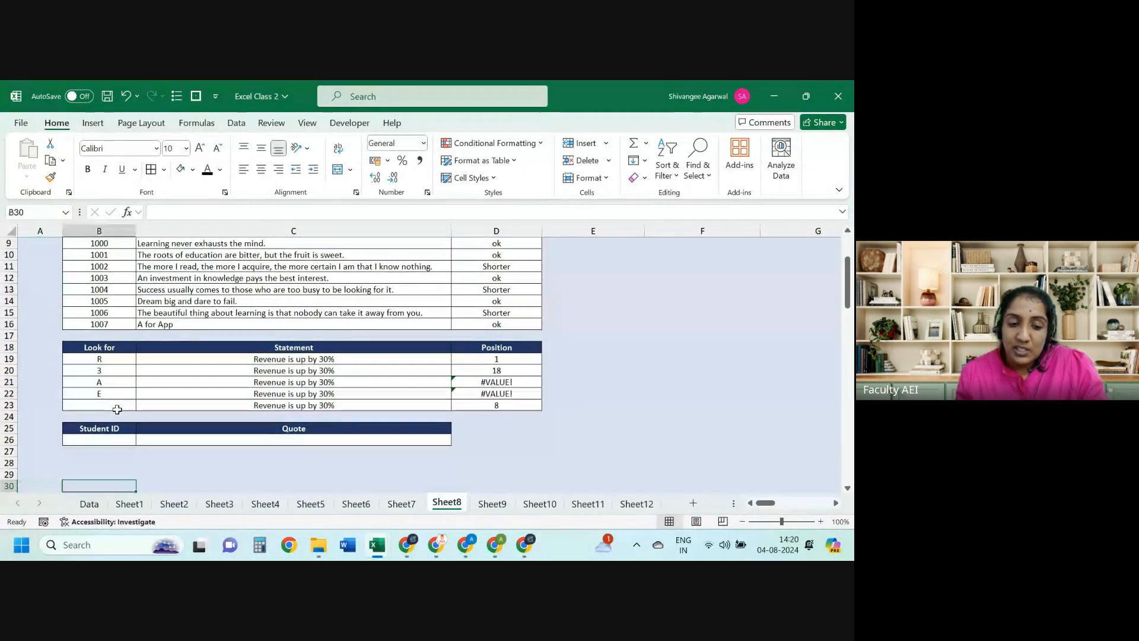
key(ctrl+Up)
key(ctrl+Up)
key(ctrl+Up)
key(ctrl+Up)
key(ctrl+Up)
Step: On Sheet7, enter =IF(G7="true","certificate","no") in E7, which shows no
key(ctrl+Page_Up)
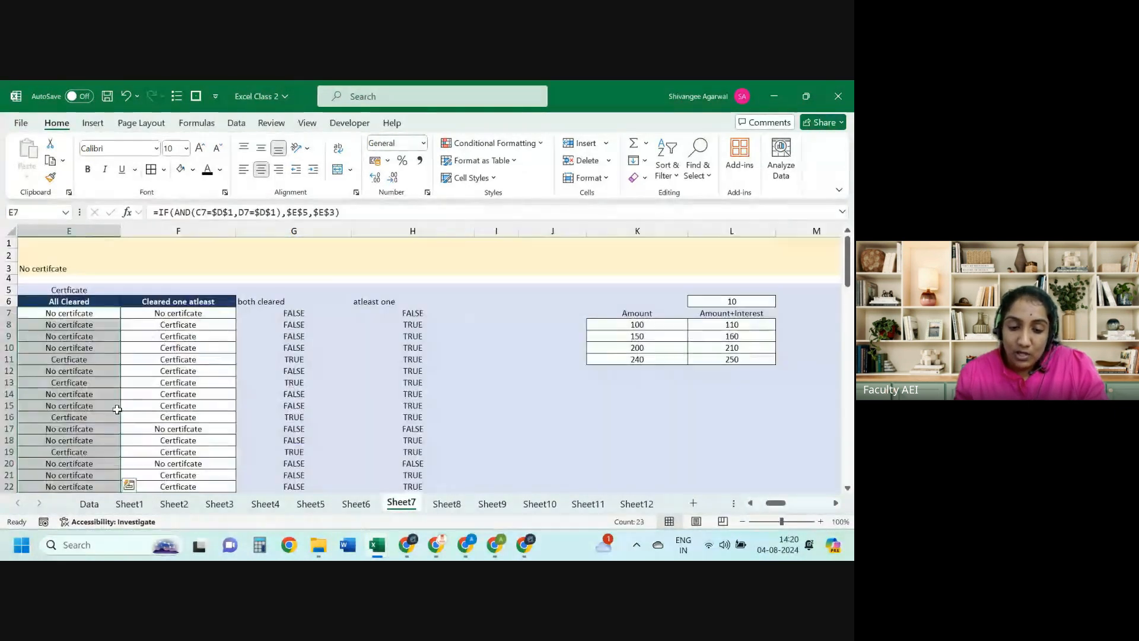
key(Right)
key(Right)
key(Right)
key(Left)
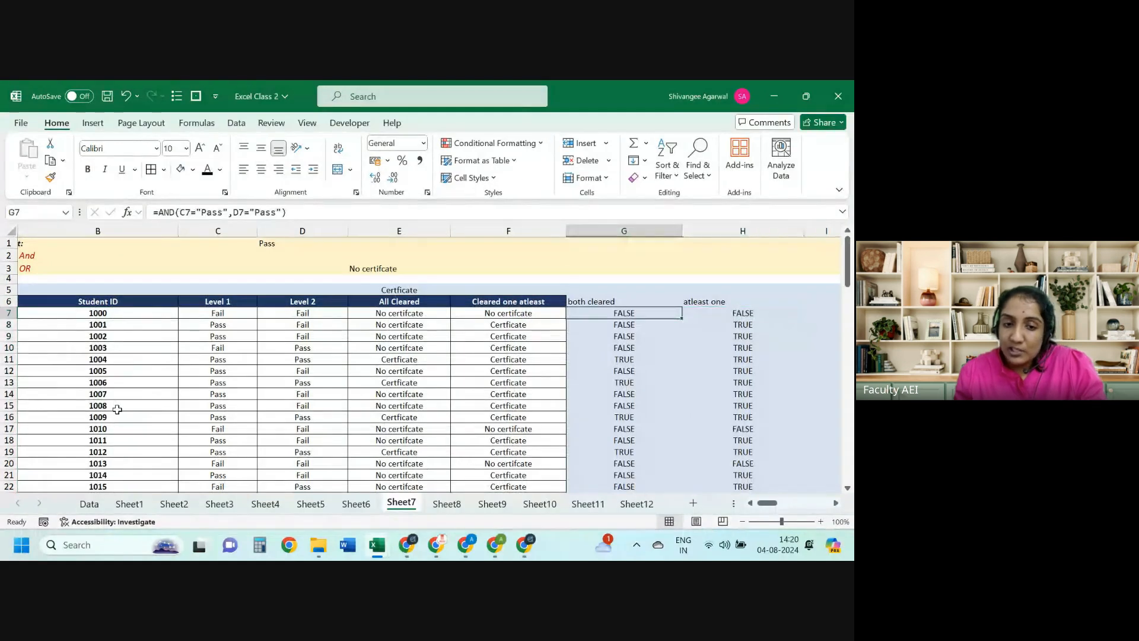
key(Left)
key(Left)
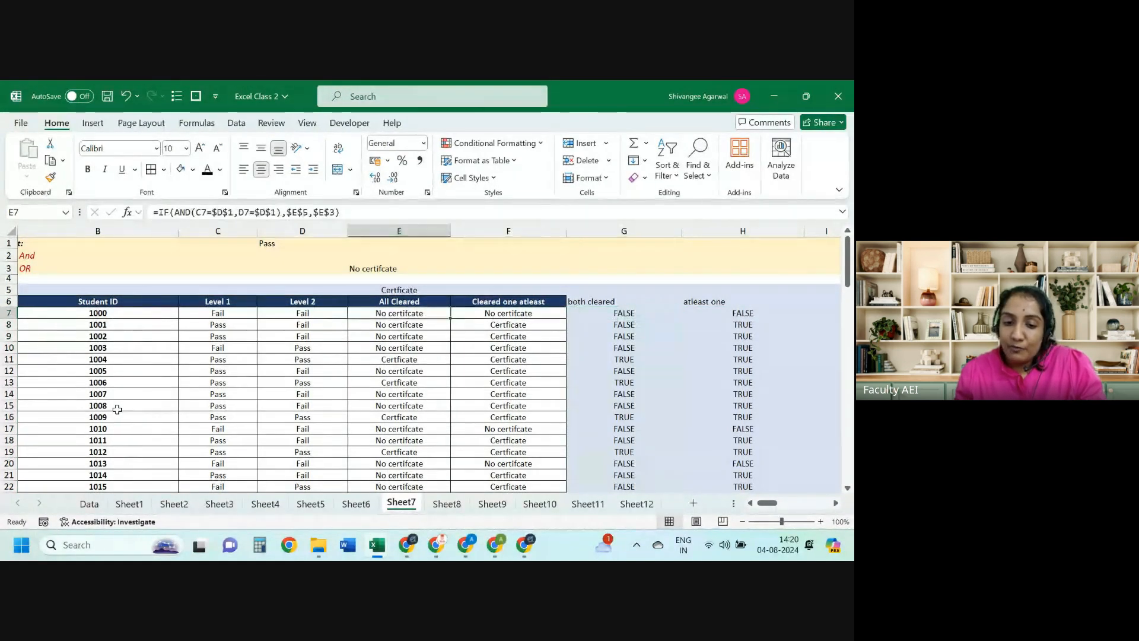
text(=i)
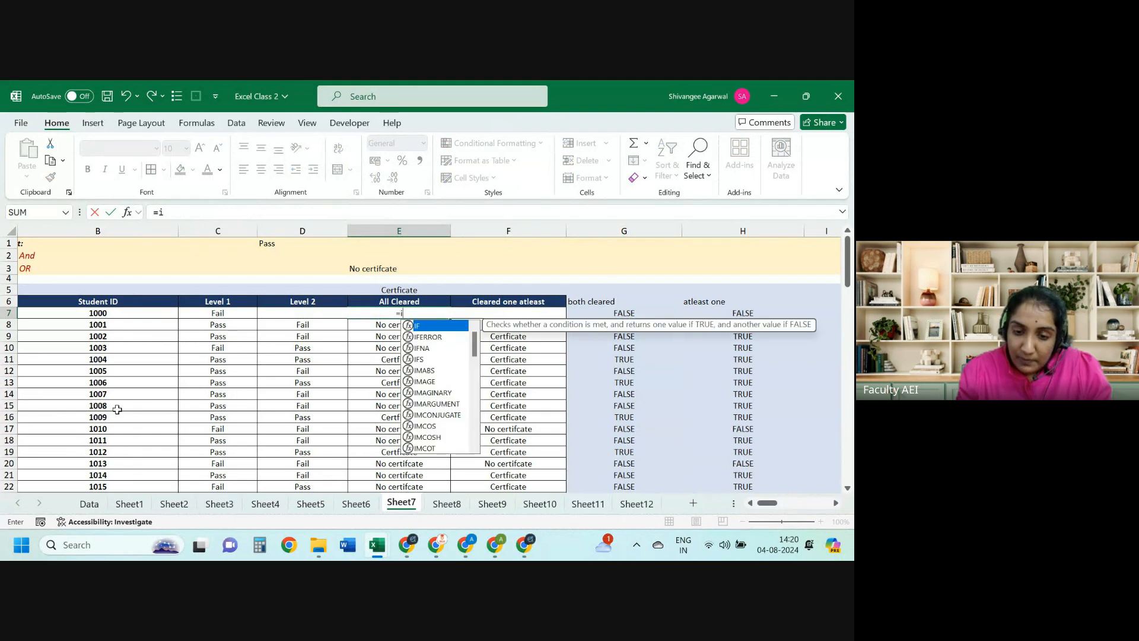
key(Tab)
key(Right)
key(Right)
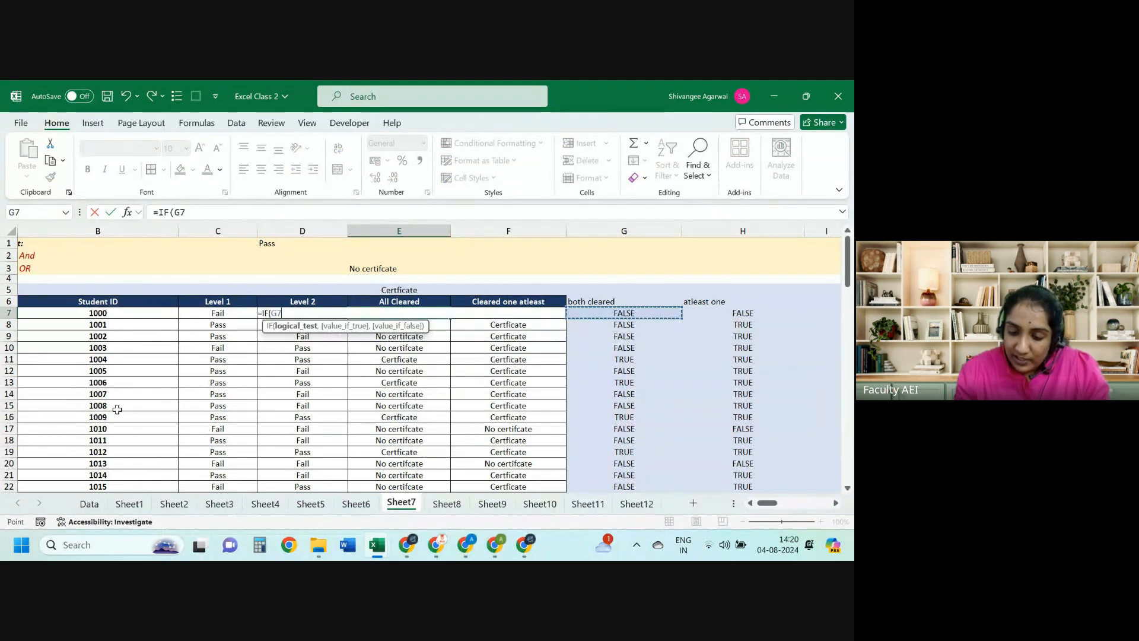
text(="true)
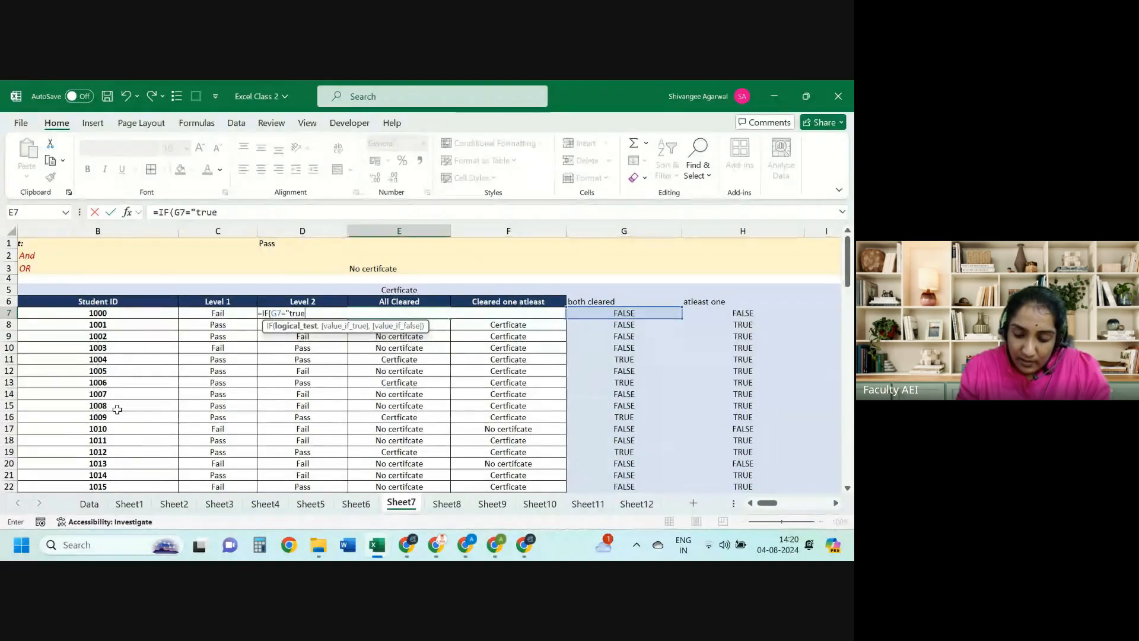
text(","ce)
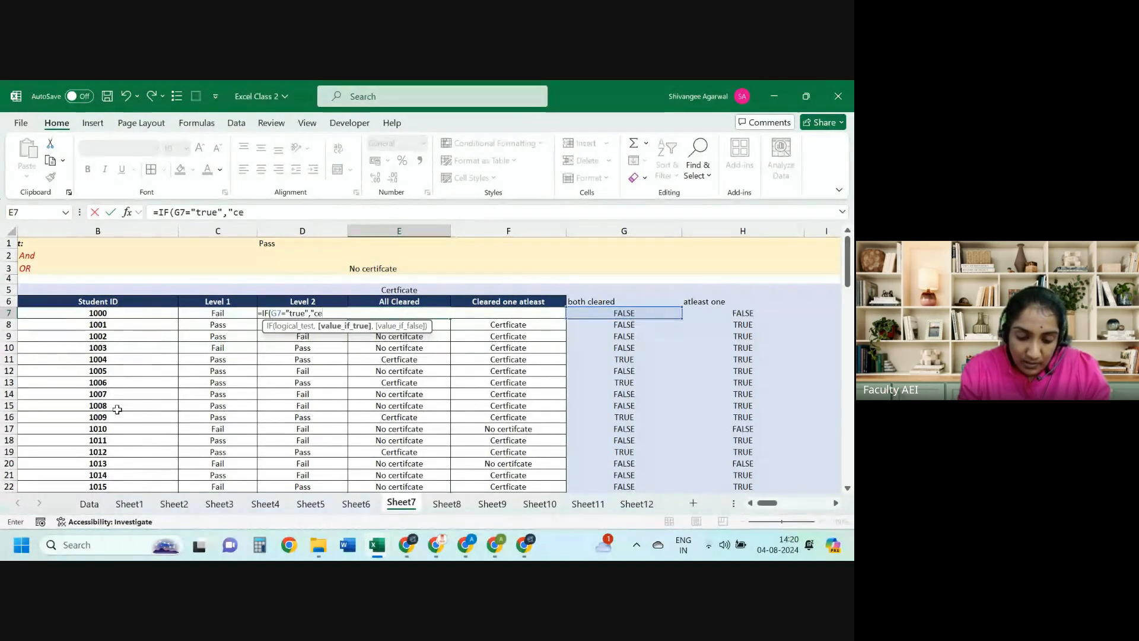
text(rtificate)
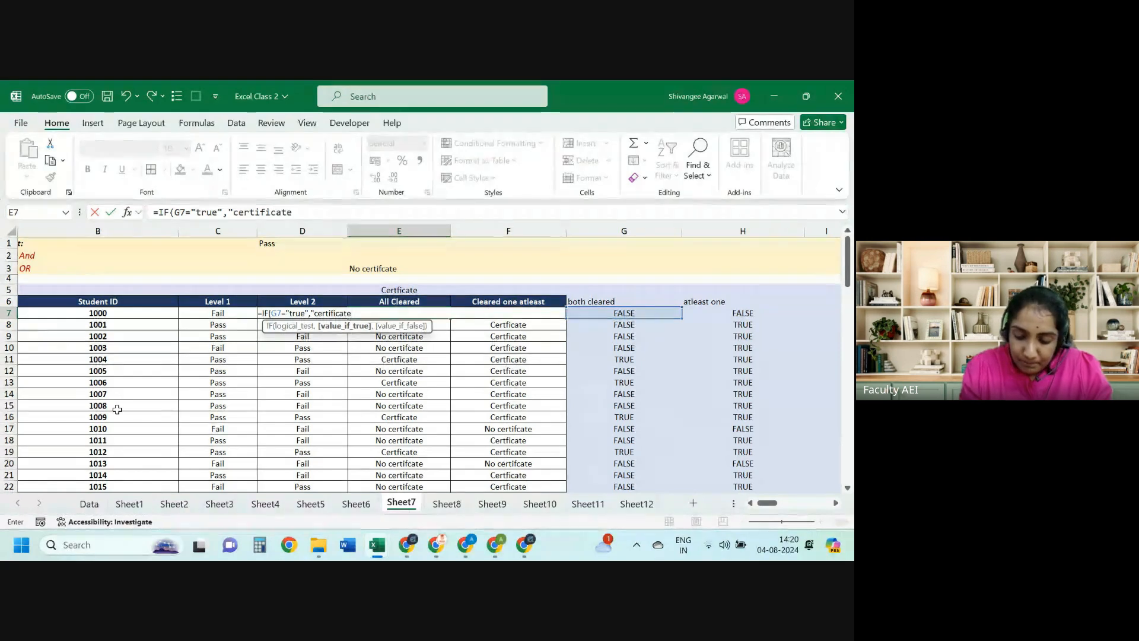
text(","no)
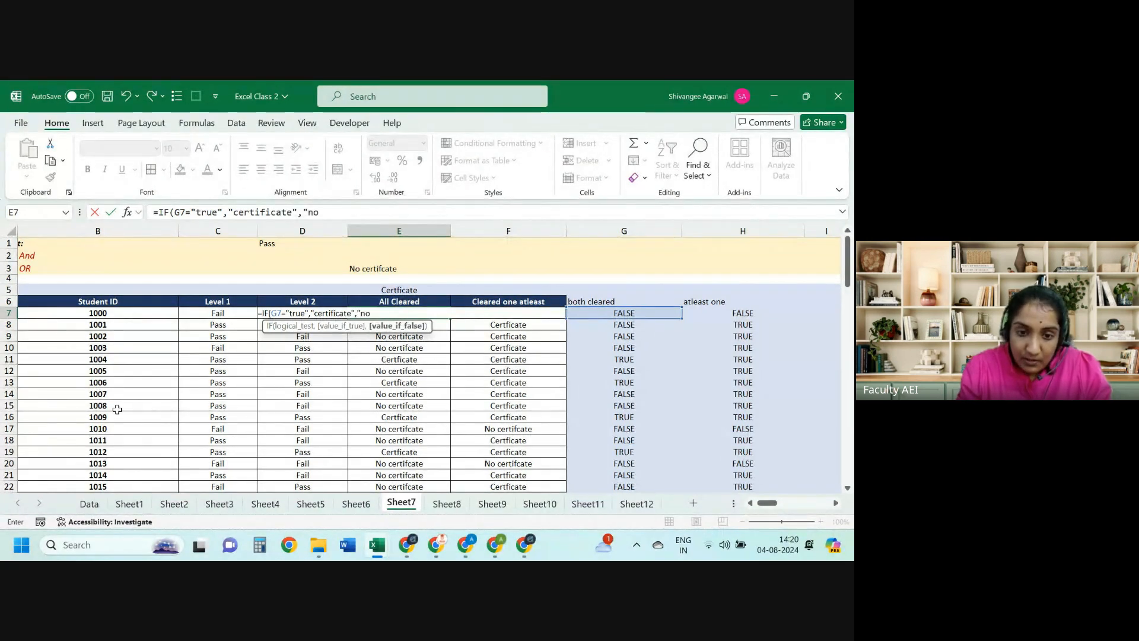
text(")
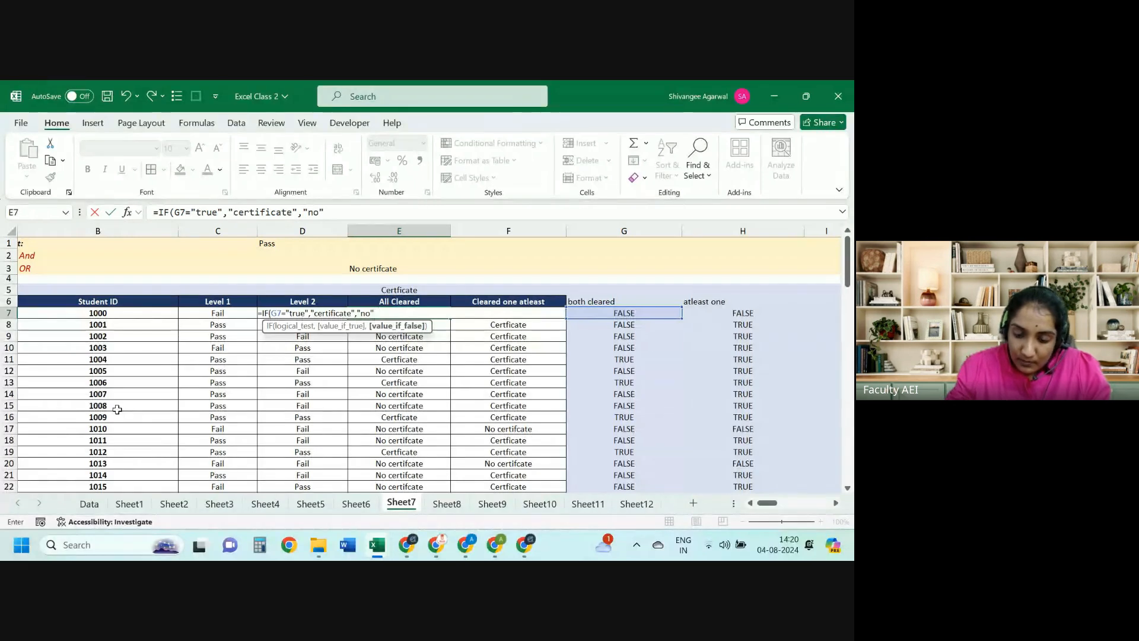
text())
key(Return)
key(Up)
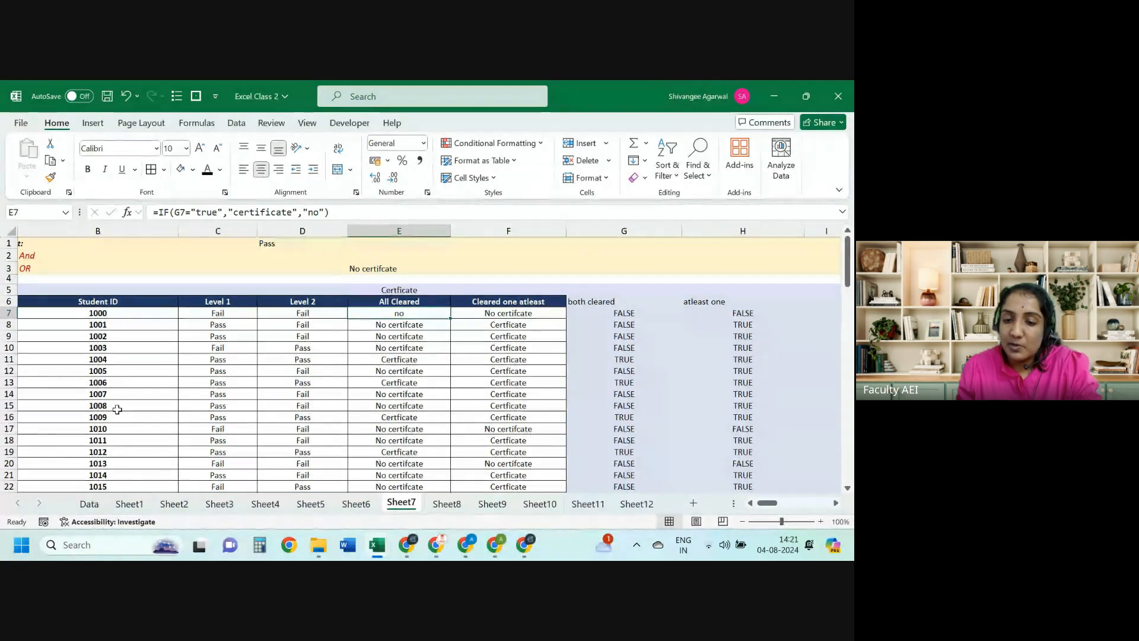
Step: Compare E7's new IF formula with E8's original formula and G7's AND formula
key(Down)
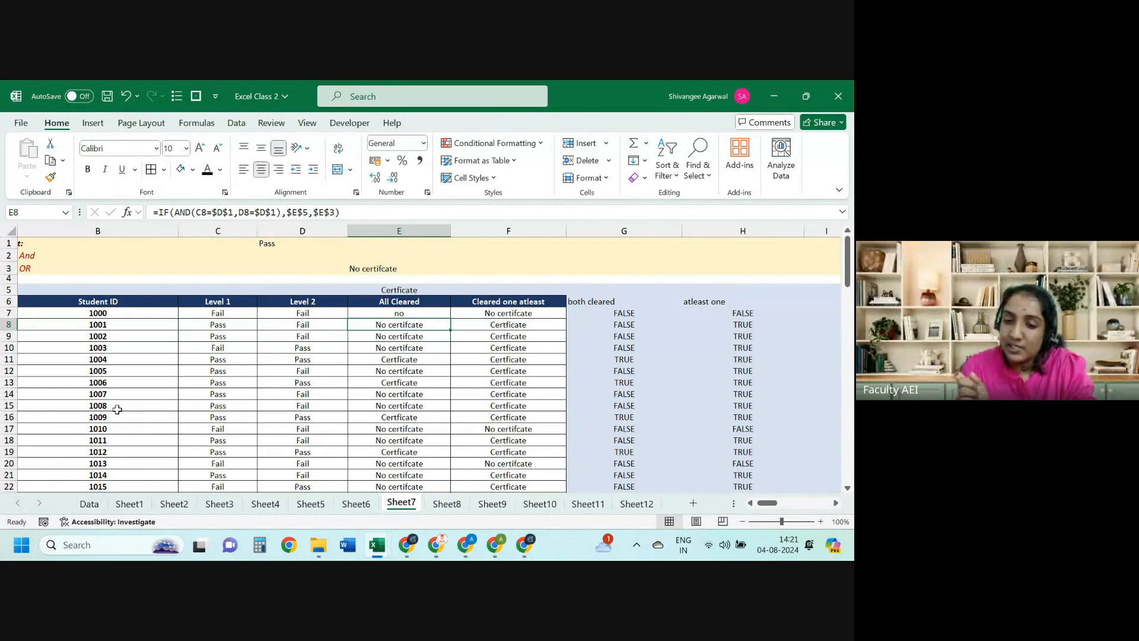
key(Up)
key(Right)
key(Right)
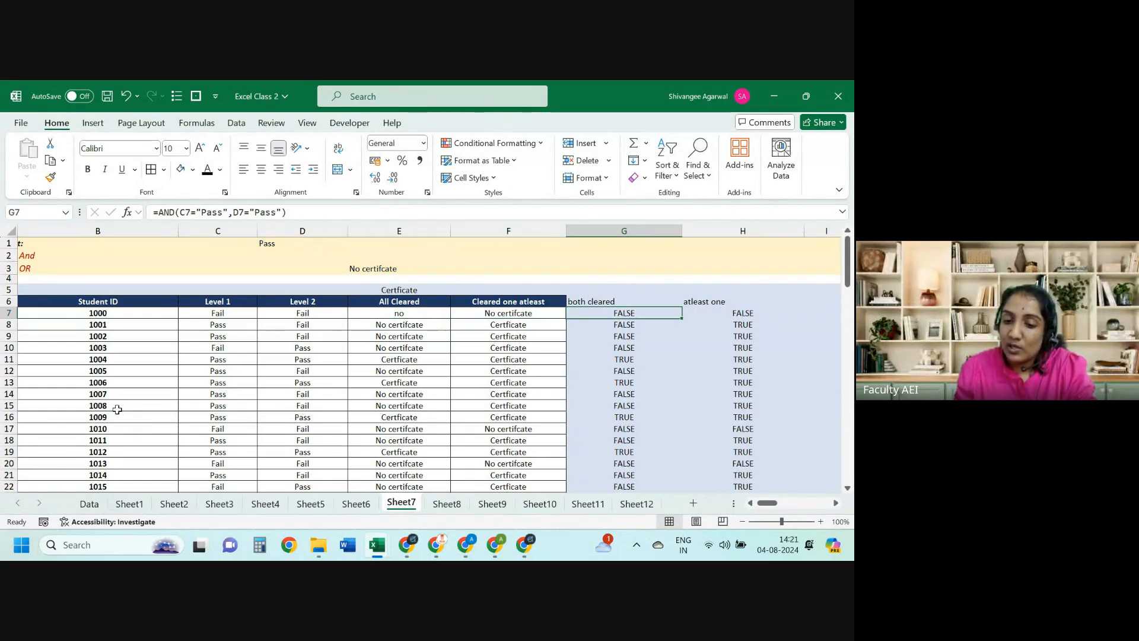
key(Left)
key(Left)
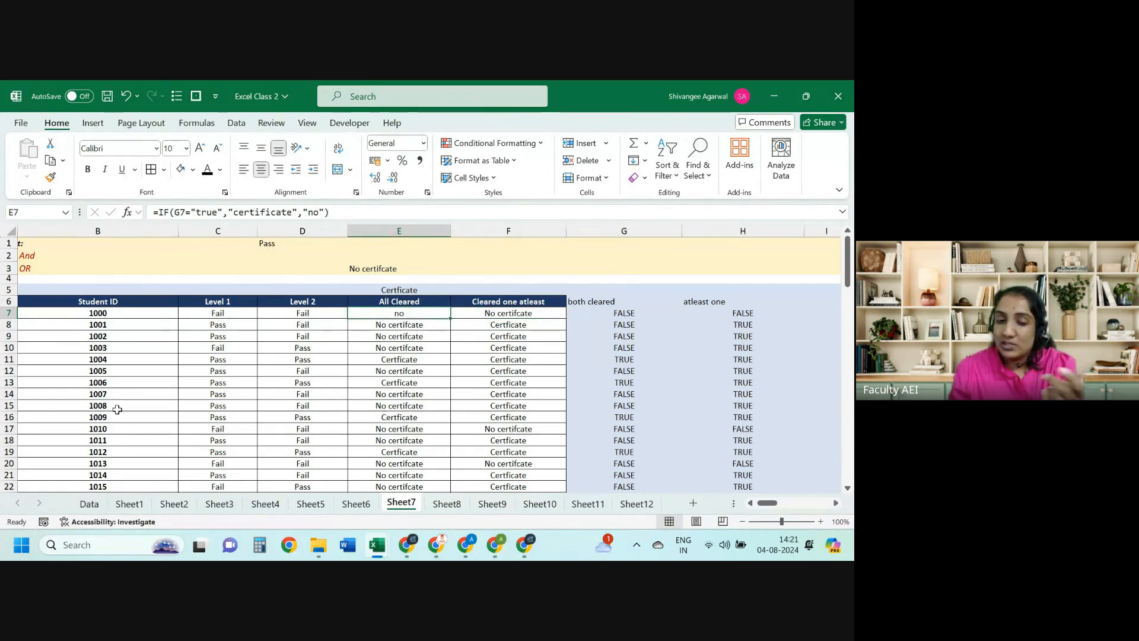
key(Down)
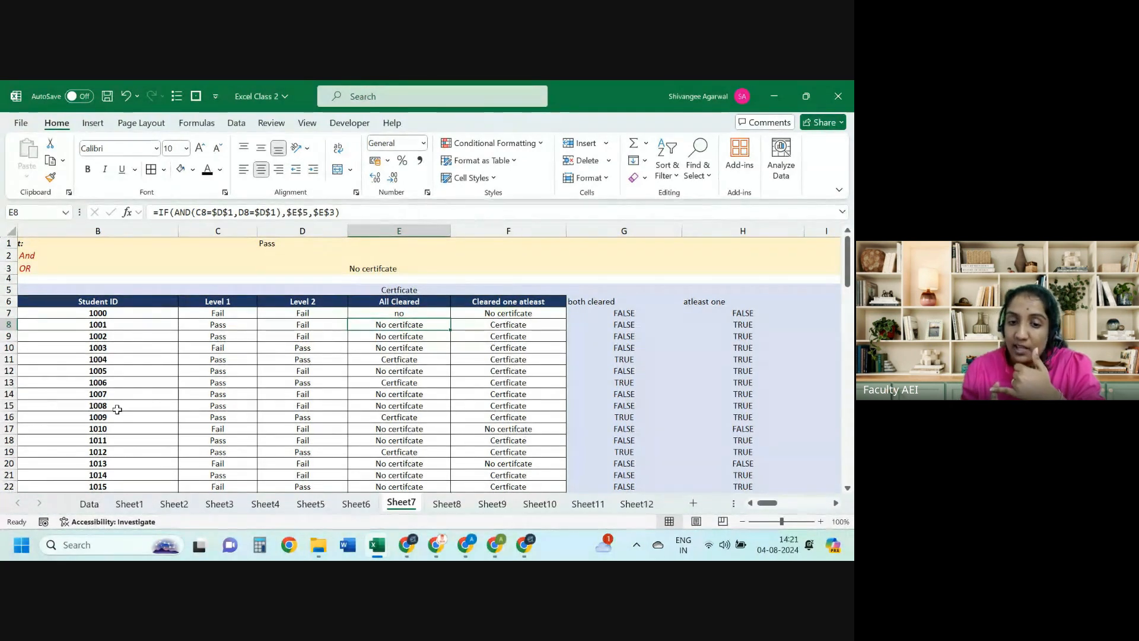
key(Up)
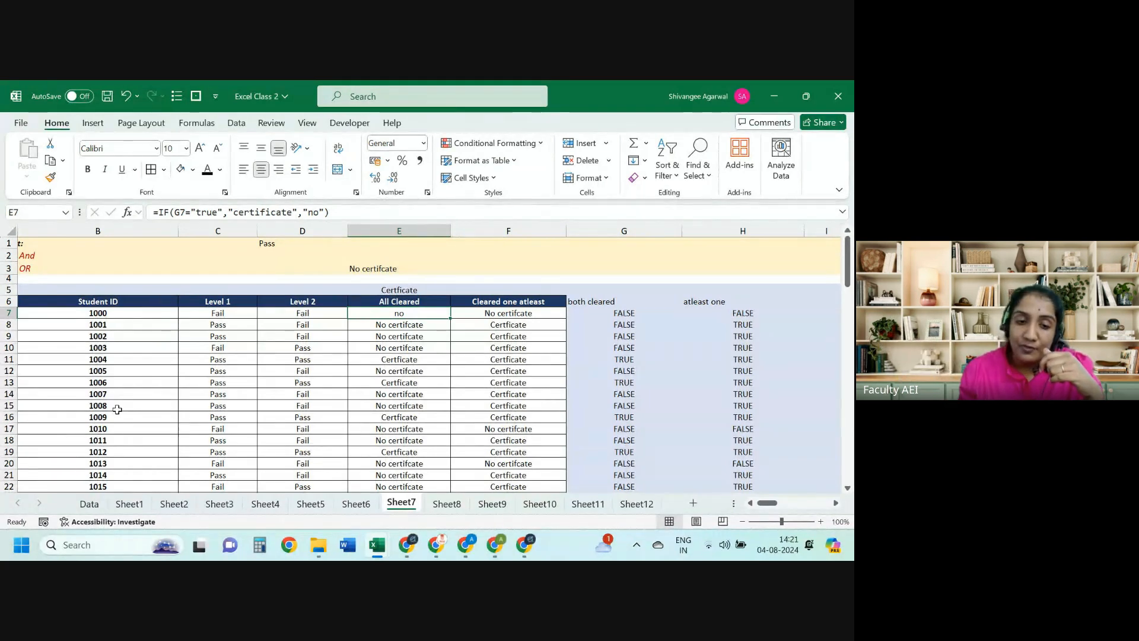
key(Down)
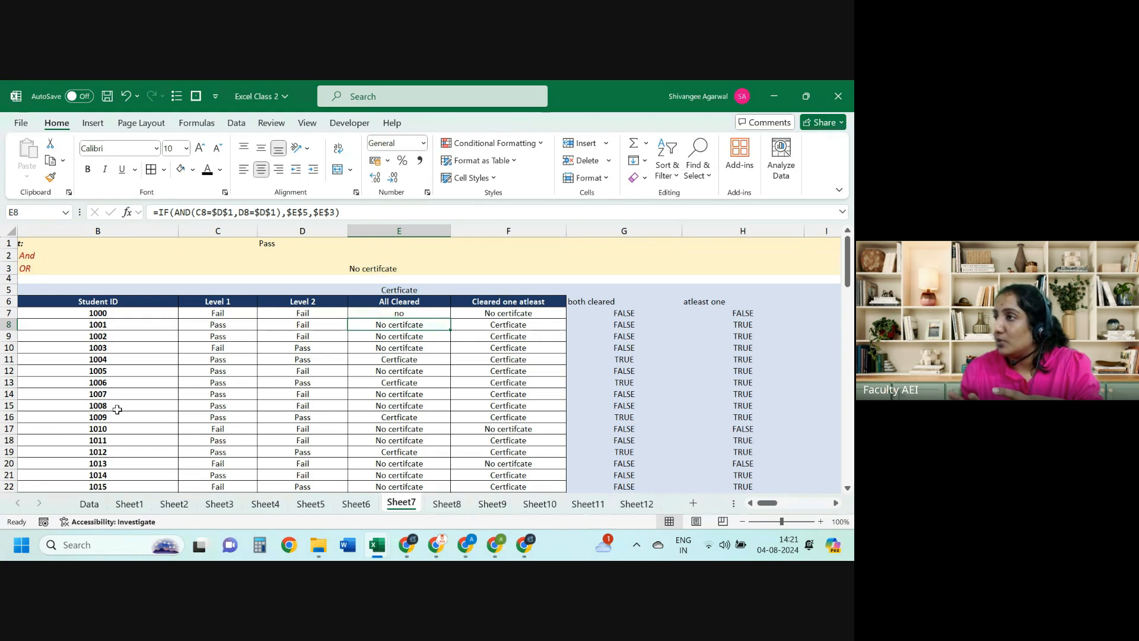
key(Up)
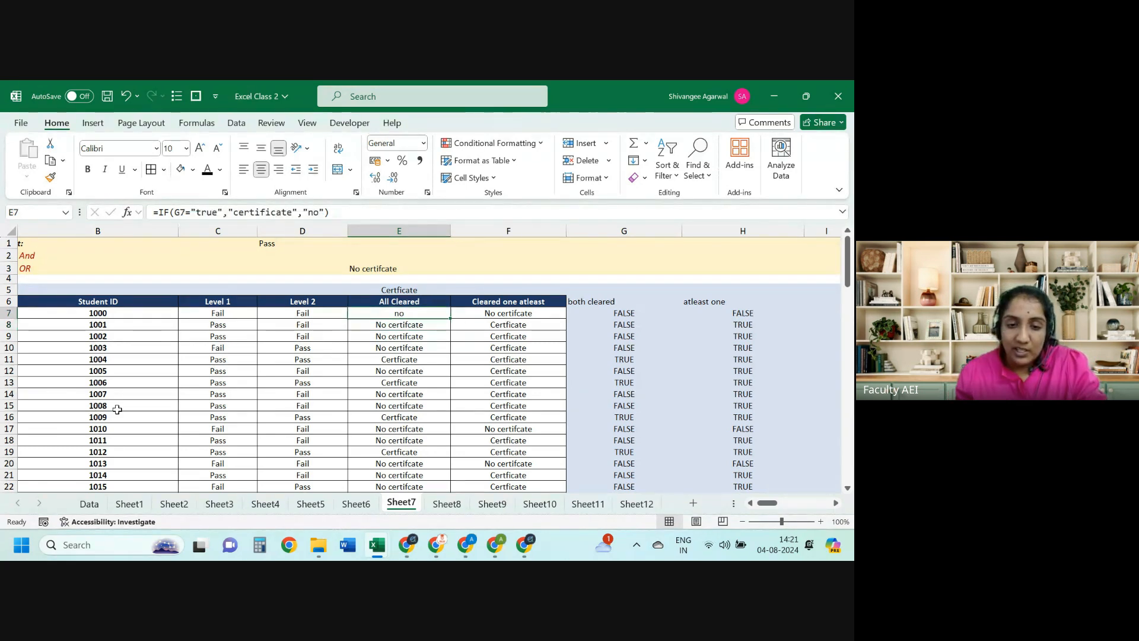
Step: Review G7's AND formula and E8's references, then switch to Sheet8
key(Right)
key(Right)
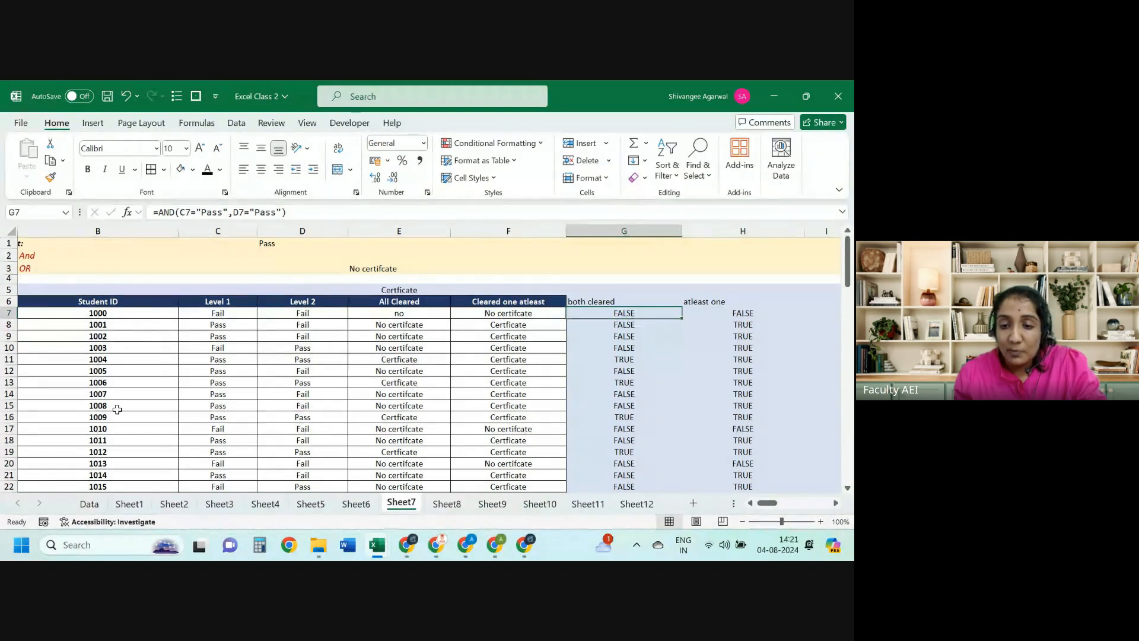
key(Left)
key(Left)
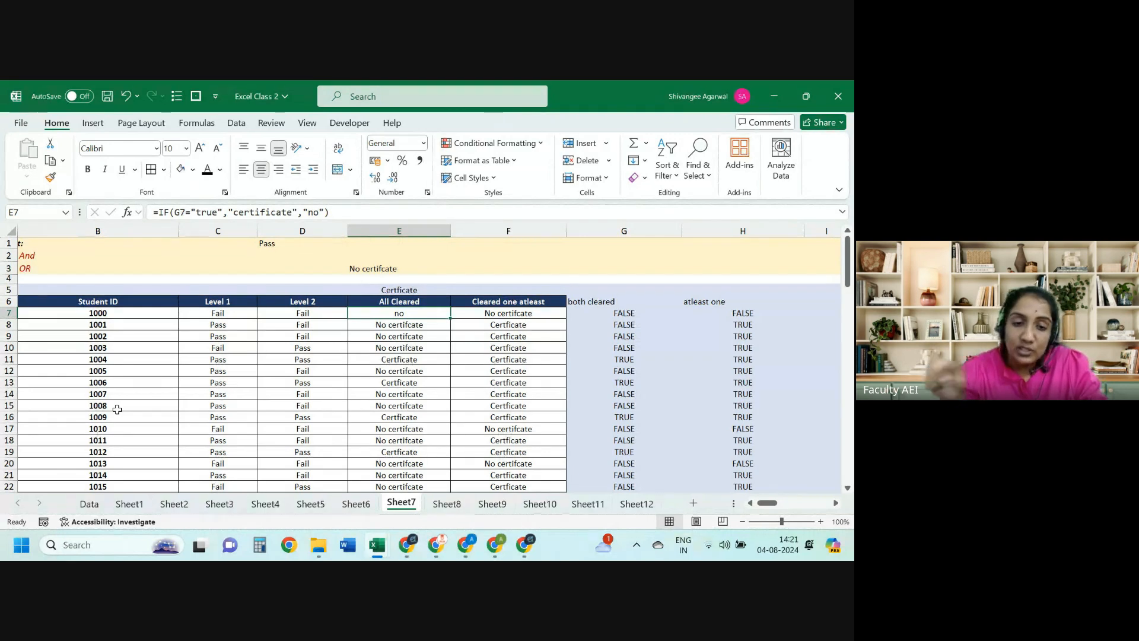
key(Down)
key(F2)
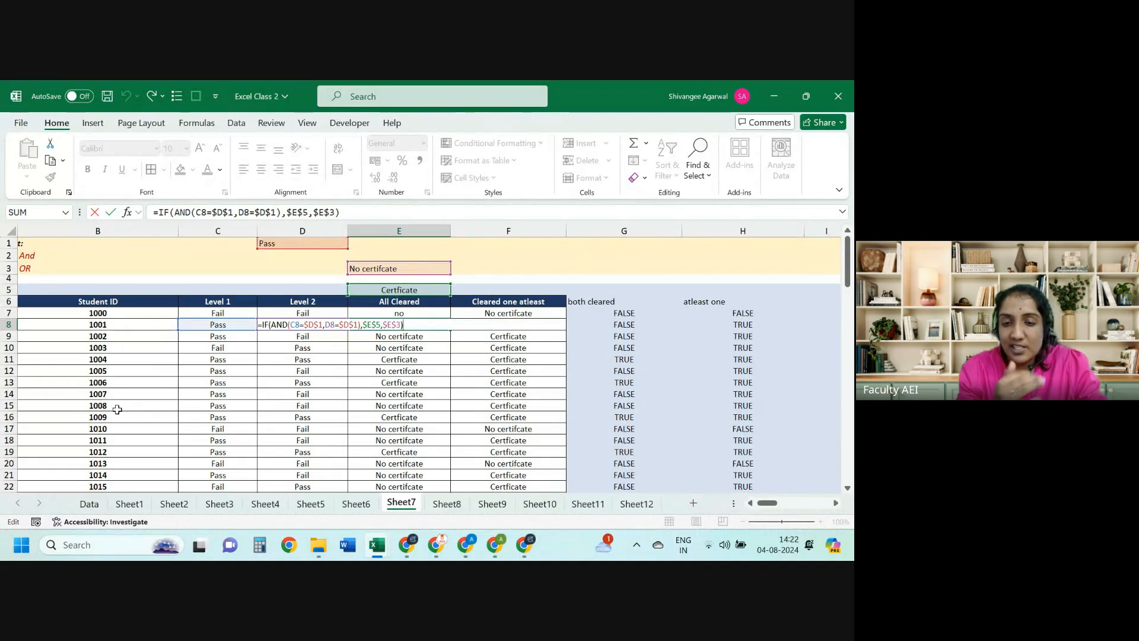
key(ctrl+Return)
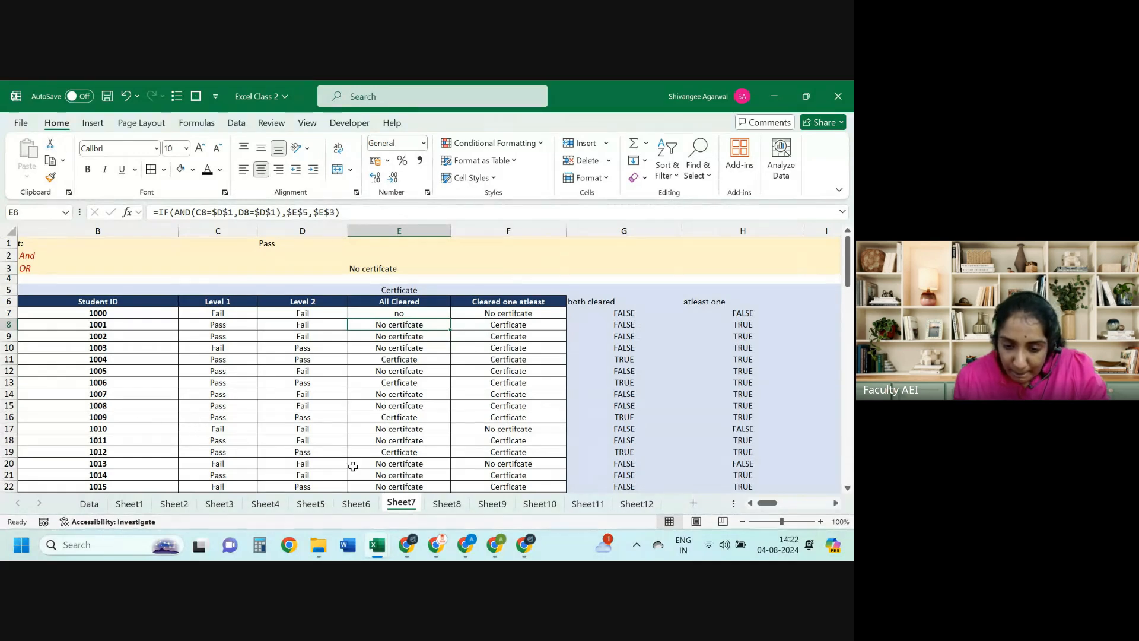
click(445, 504)
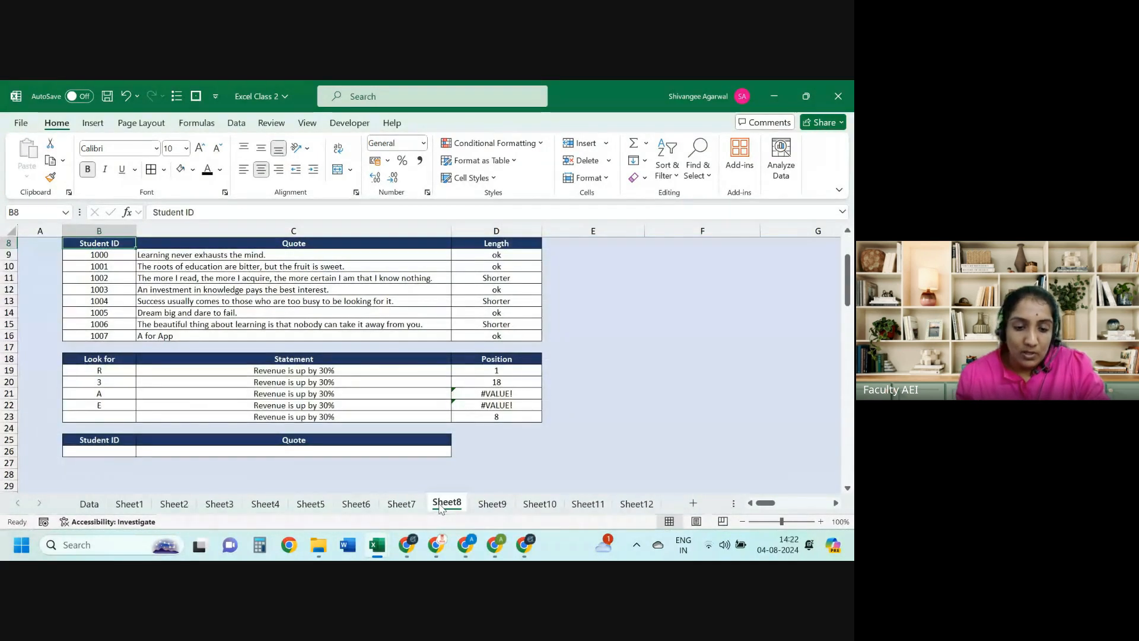
Step: Browse Sheet8's Quote and Position tables, then go to Sheet1 via Sheet2
key(ctrl+Up)
key(ctrl+Up)
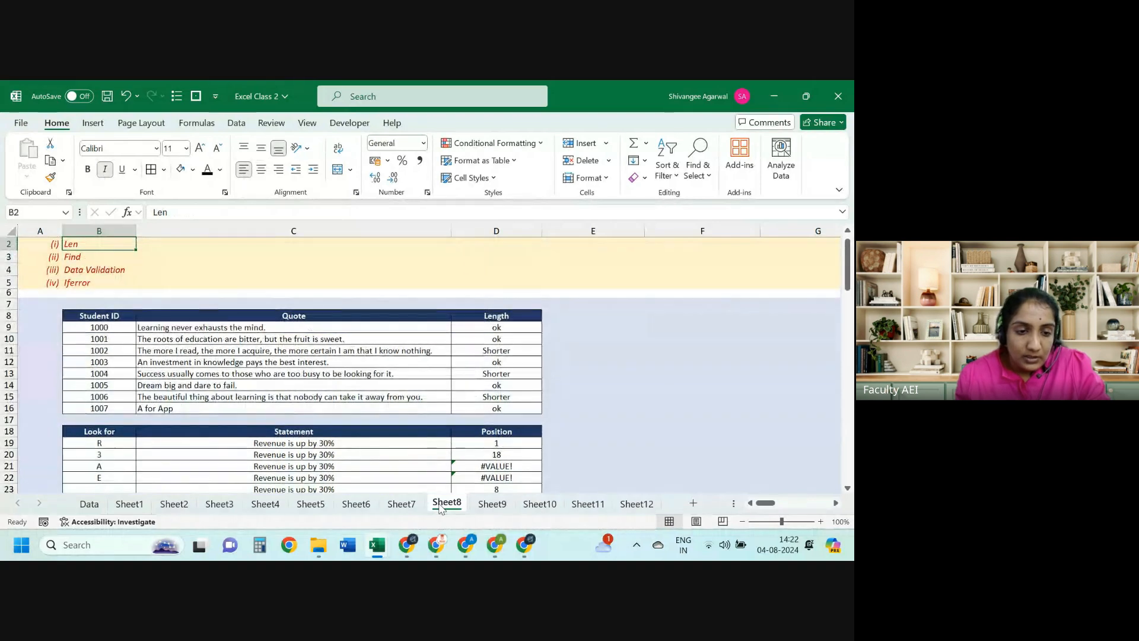
key(shift+Down)
key(Down)
key(Down)
key(Down)
key(Down)
key(ctrl+Down)
key(ctrl+Down)
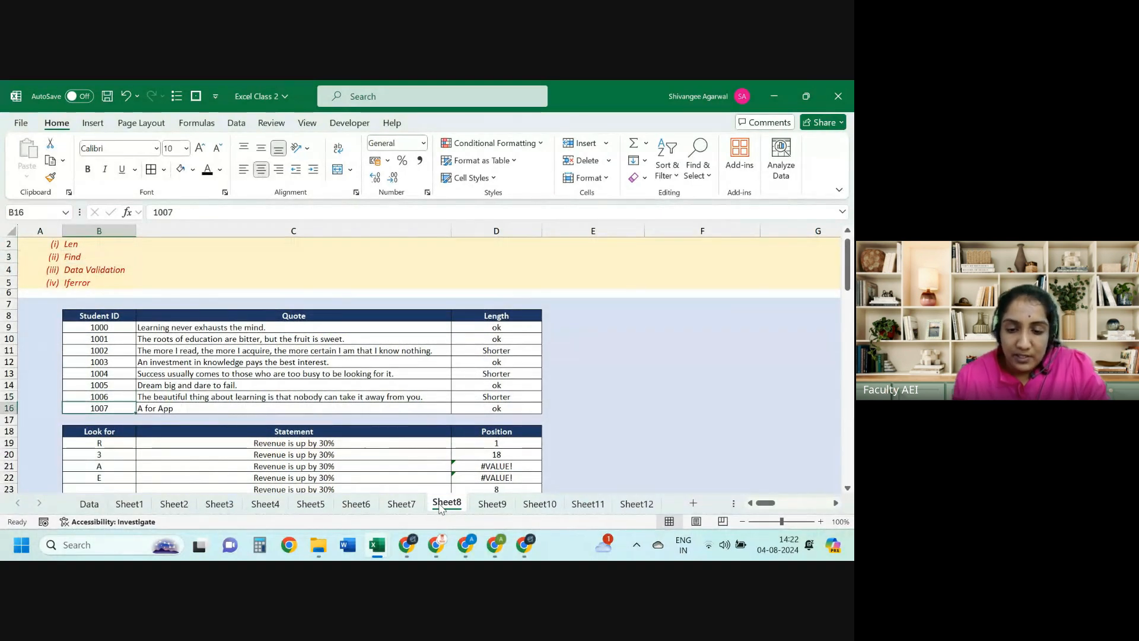
key(Down)
key(Down)
key(Down)
key(Down)
key(Down)
key(Down)
key(Down)
key(Down)
key(Right)
key(Right)
key(Right)
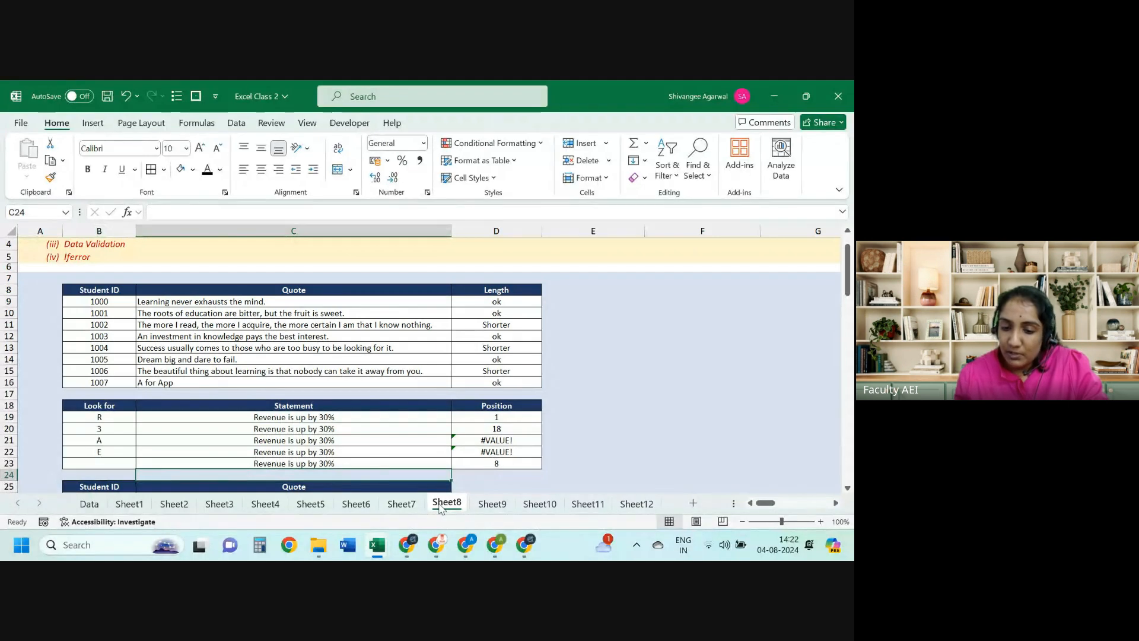
key(Left)
key(ctrl+Up)
key(ctrl+Up)
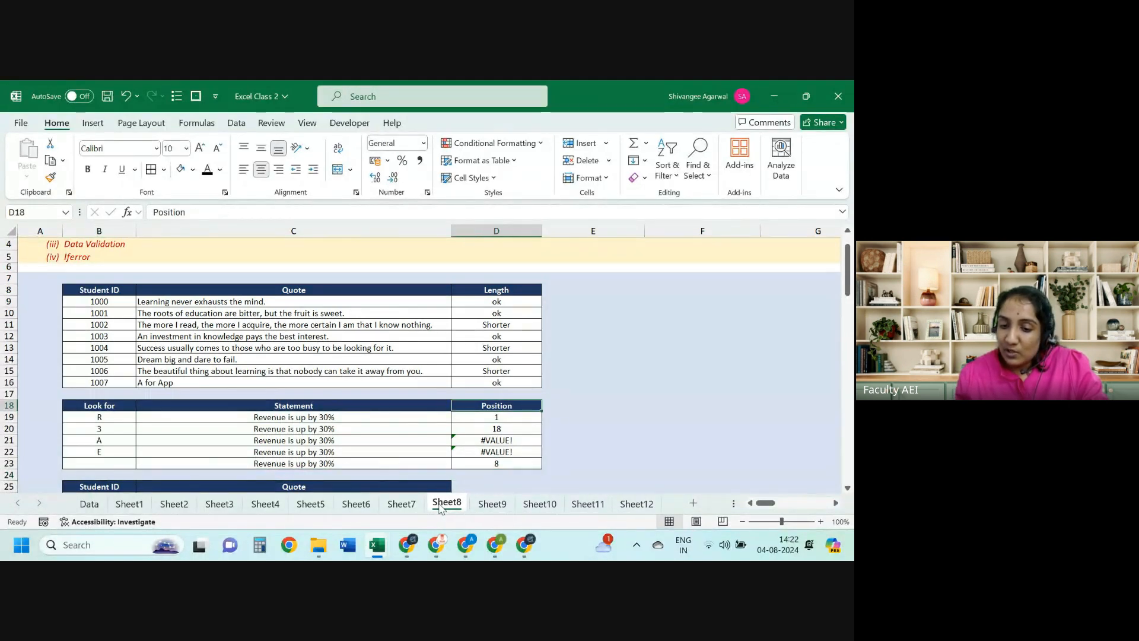
key(Down)
key(Right)
key(Right)
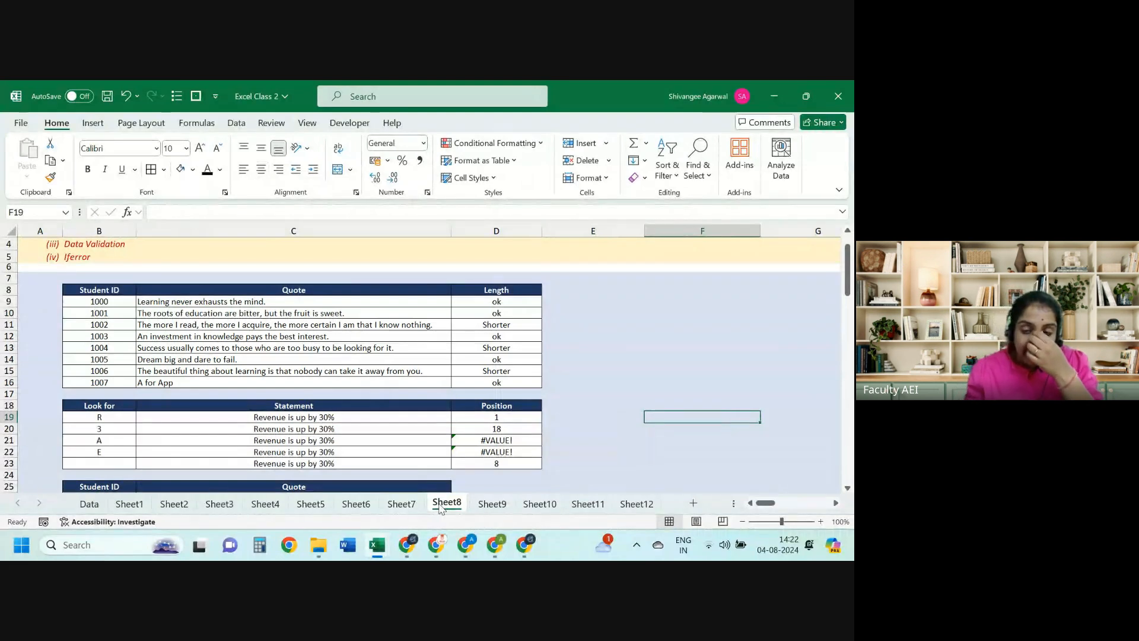
click(173, 504)
click(136, 507)
Step: Change employee ID 1420 in B10 to 23 and review its #N/A lookup results
click(137, 358)
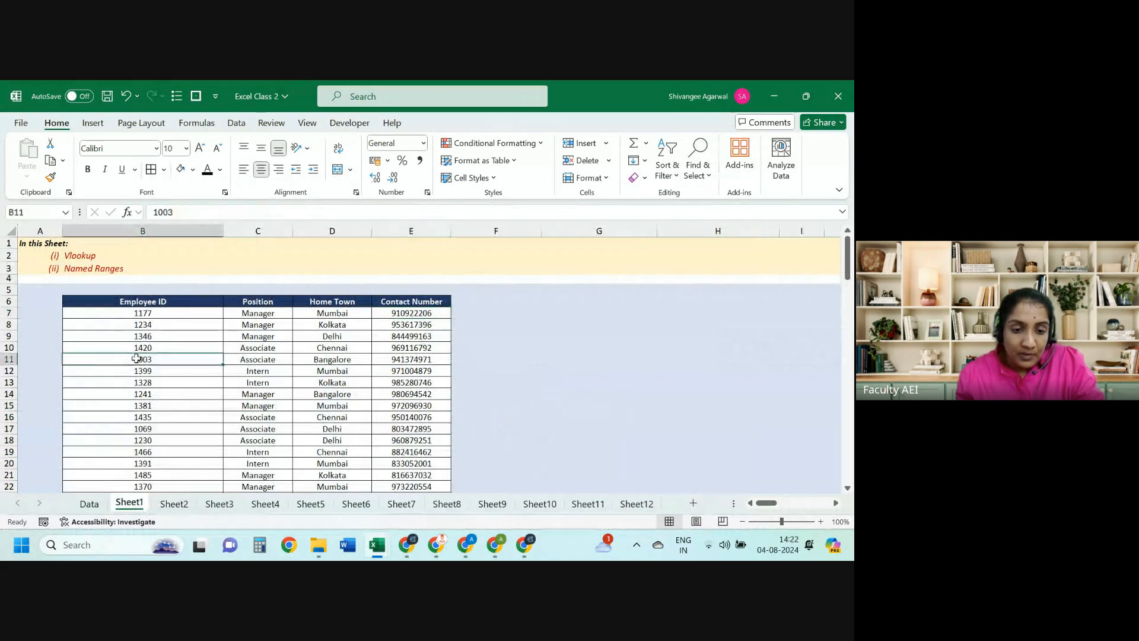
key(Up)
text(2)
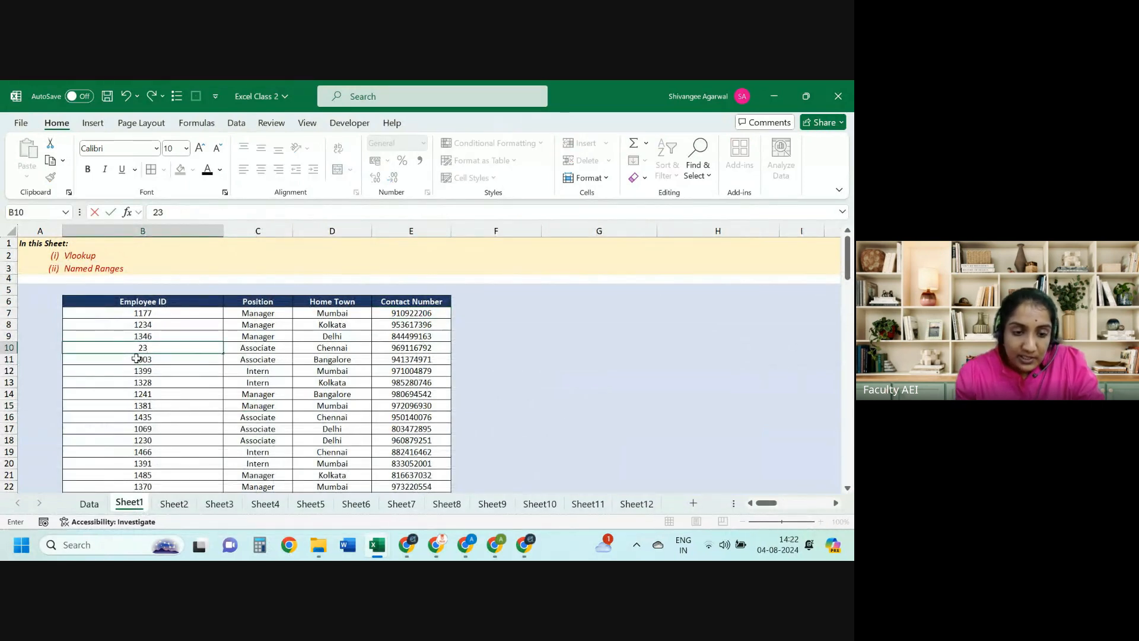
text(3)
key(Return)
key(Up)
key(Right)
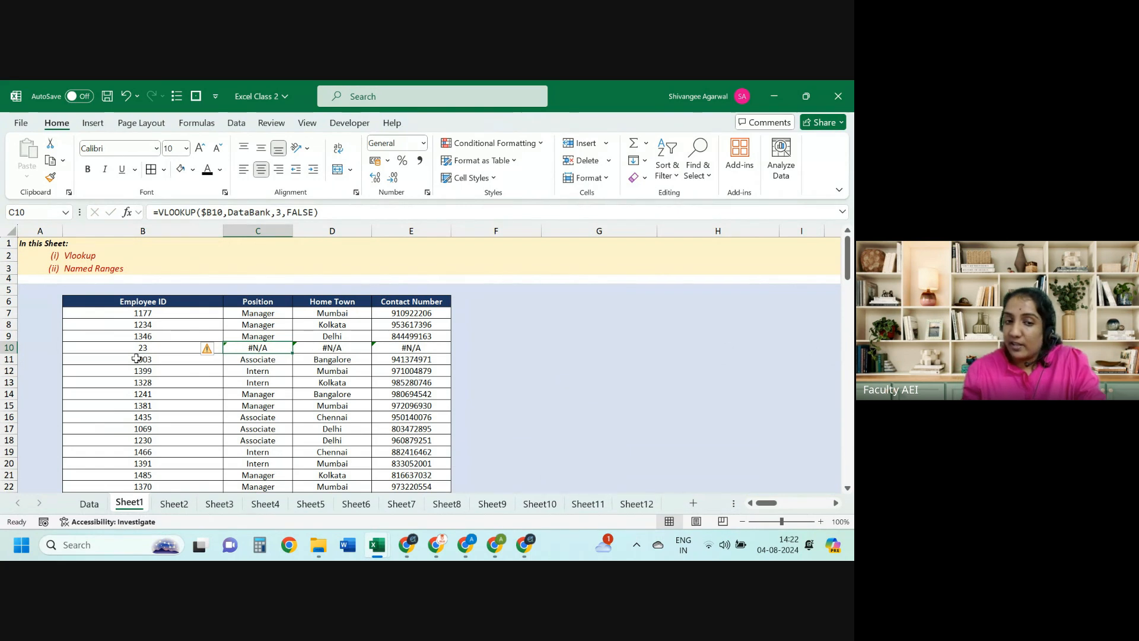
key(shift+Right)
key(shift+Right)
key(Up)
key(Up)
key(Up)
key(Up)
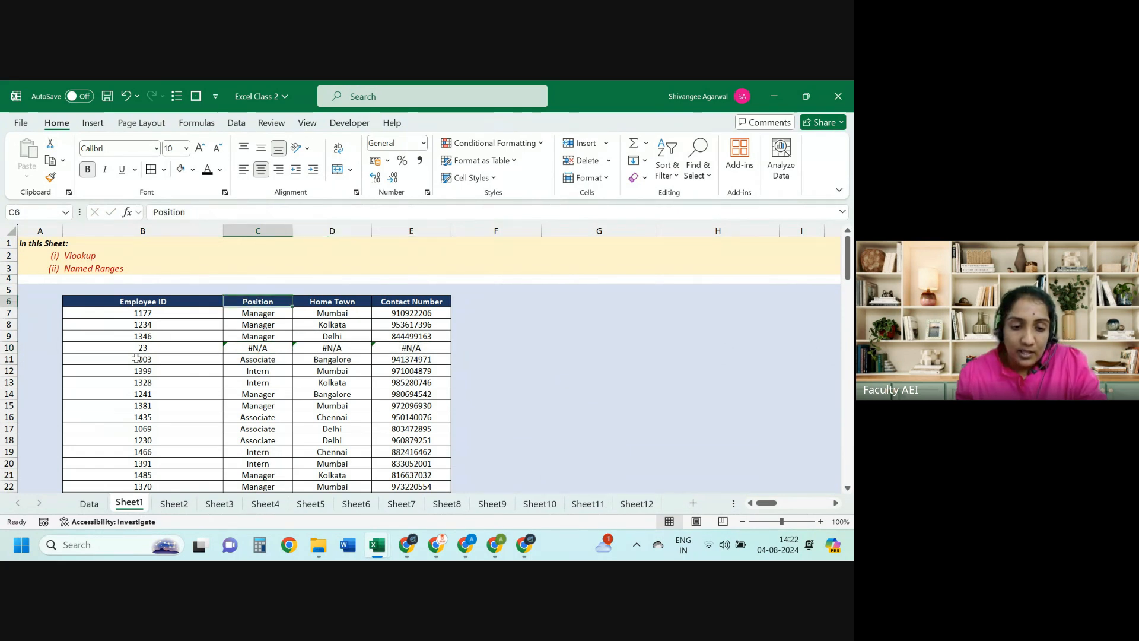
key(Down)
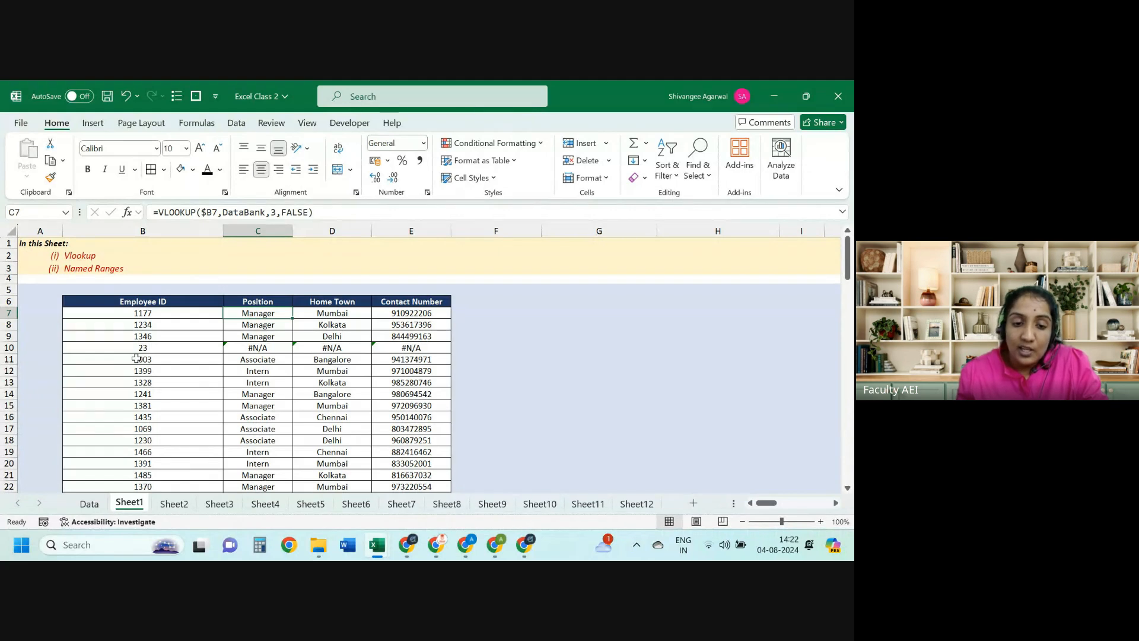
Step: Enter =IFERROR(C10,"data NA") in F10 so it shows data NA
click(481, 350)
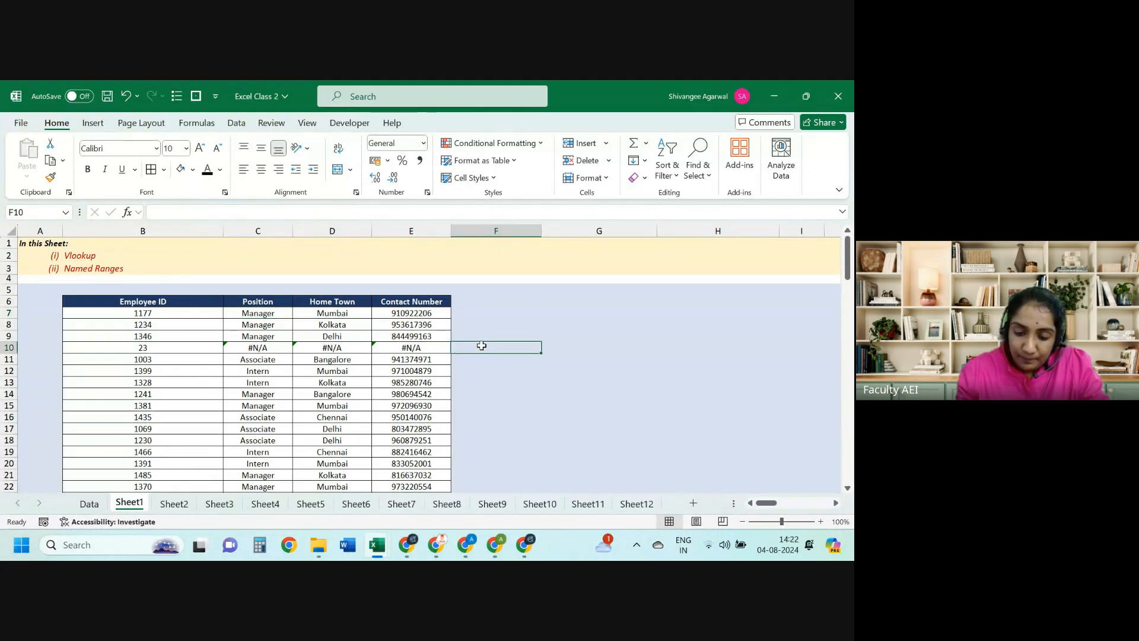
text(=ife)
key(Tab)
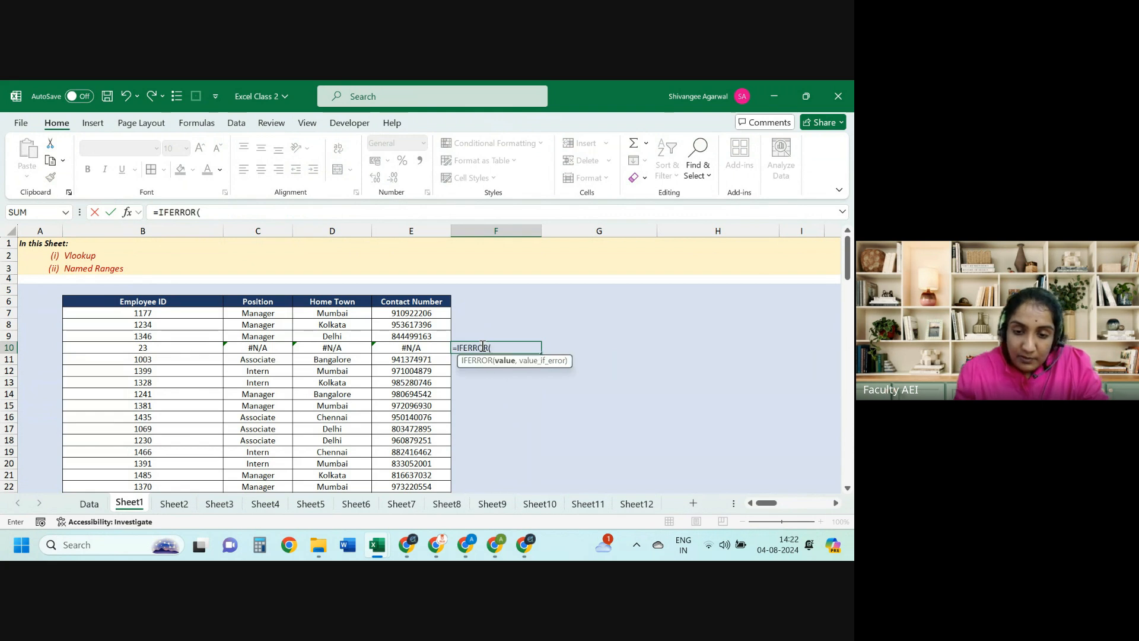
click(270, 345)
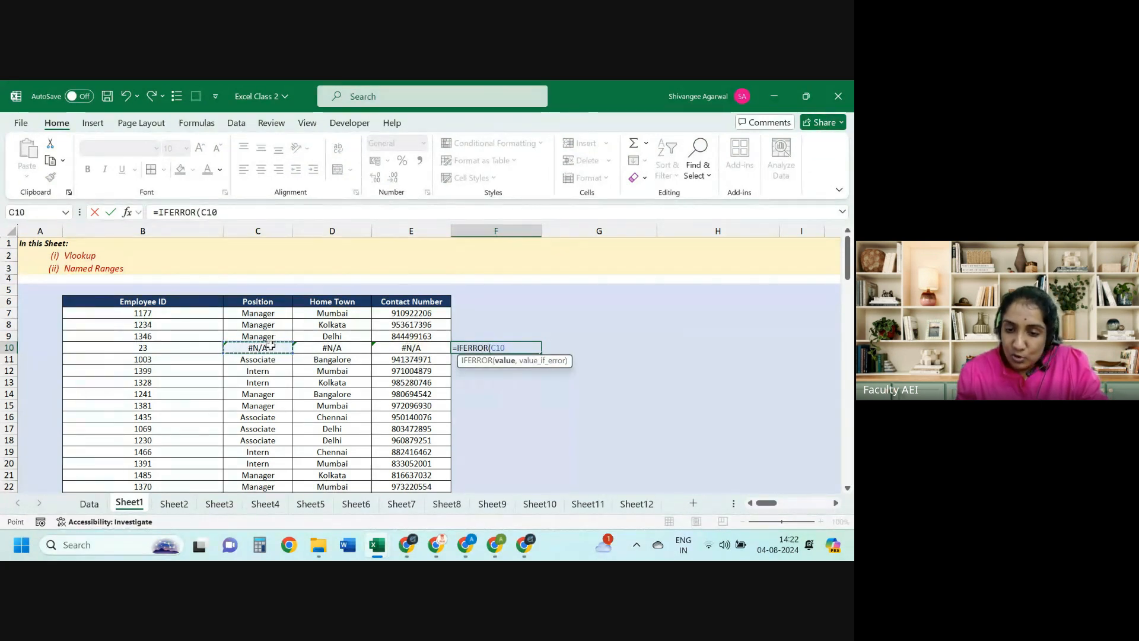
text(,)
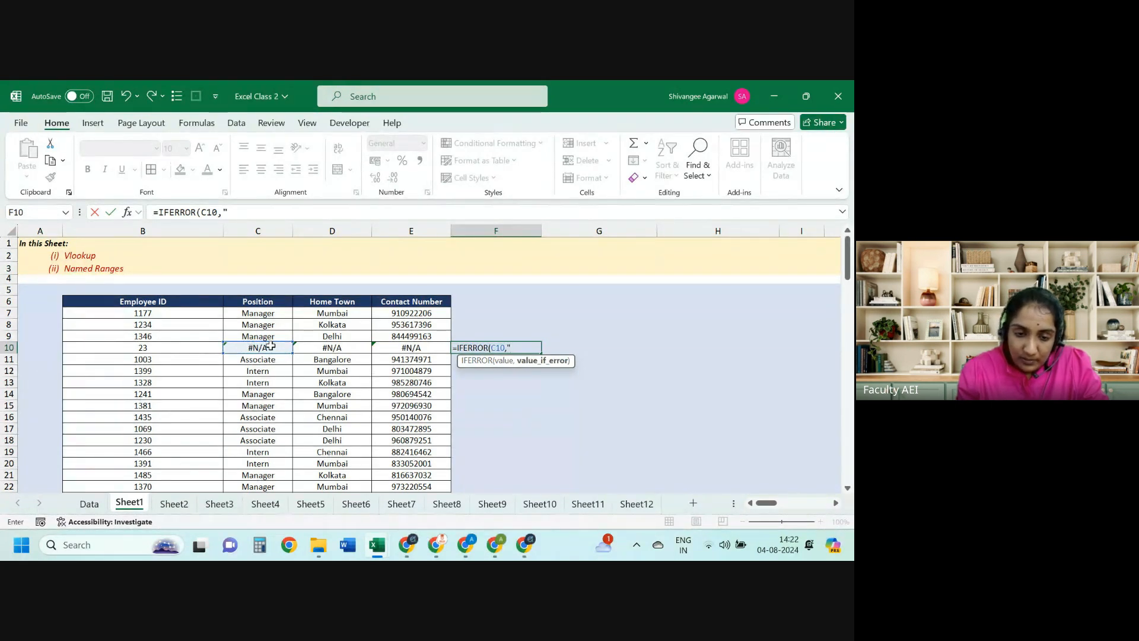
text("data)
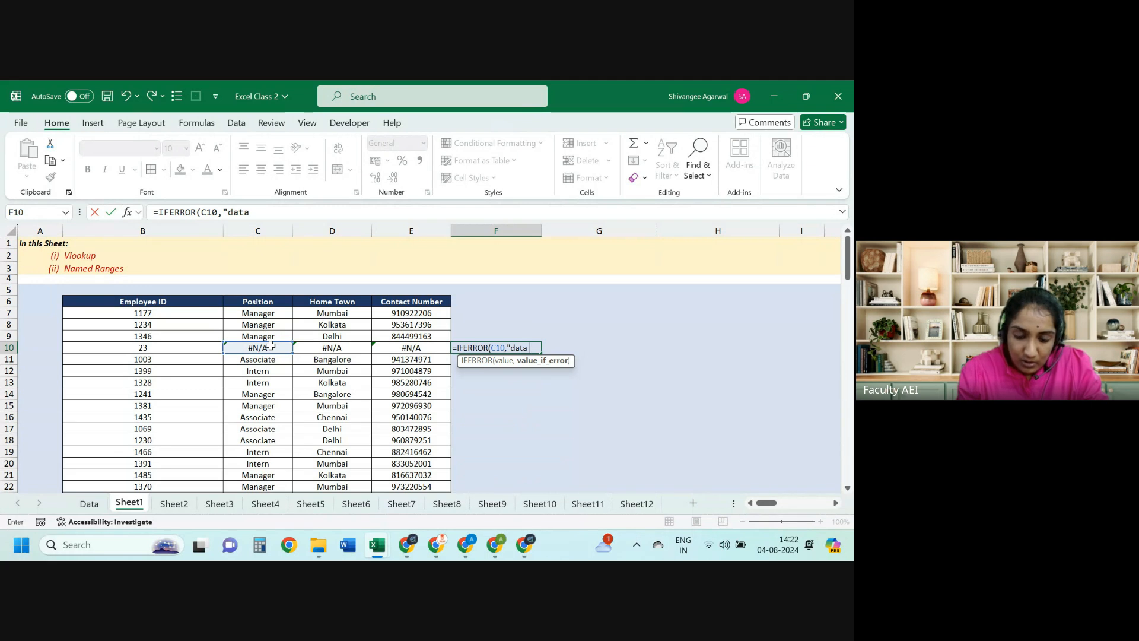
text( NA)
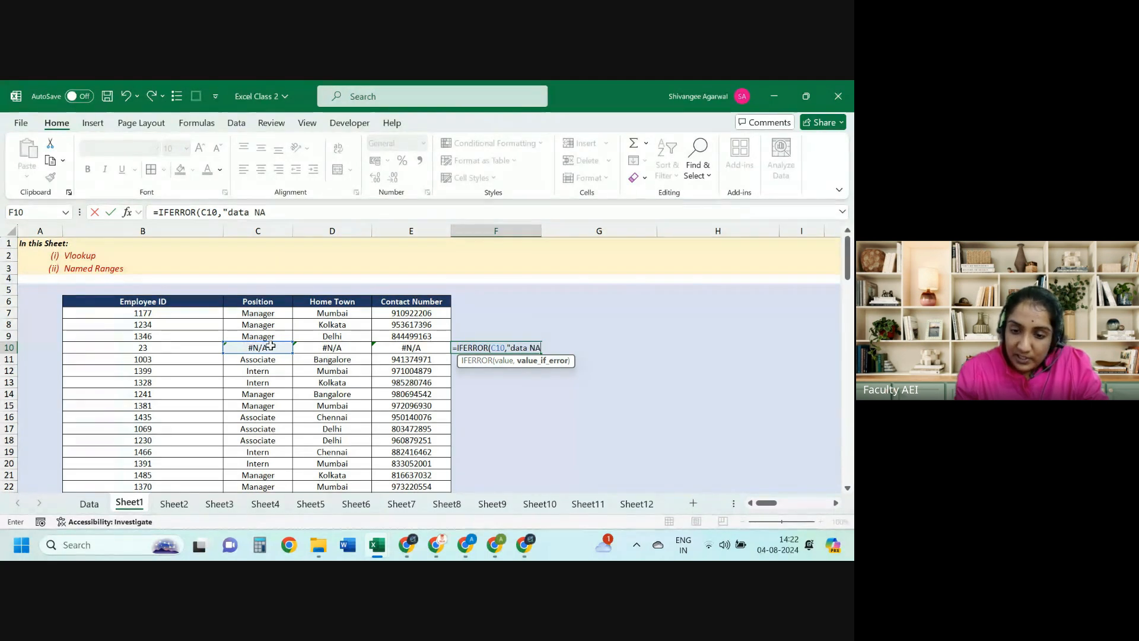
text("))
key(Return)
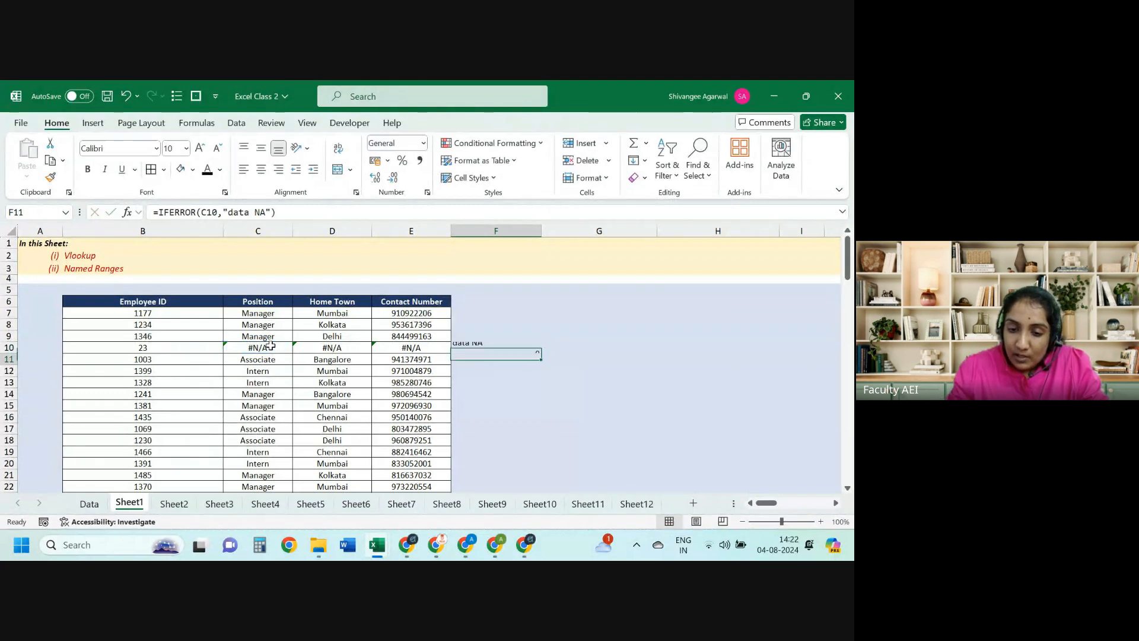
key(Up)
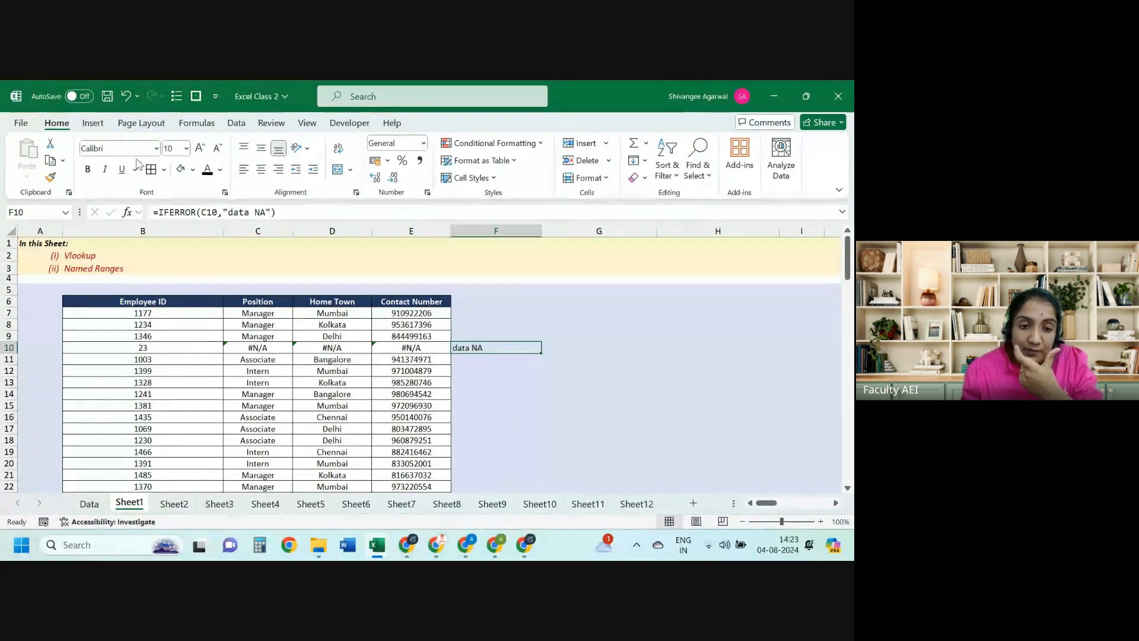
click(215, 213)
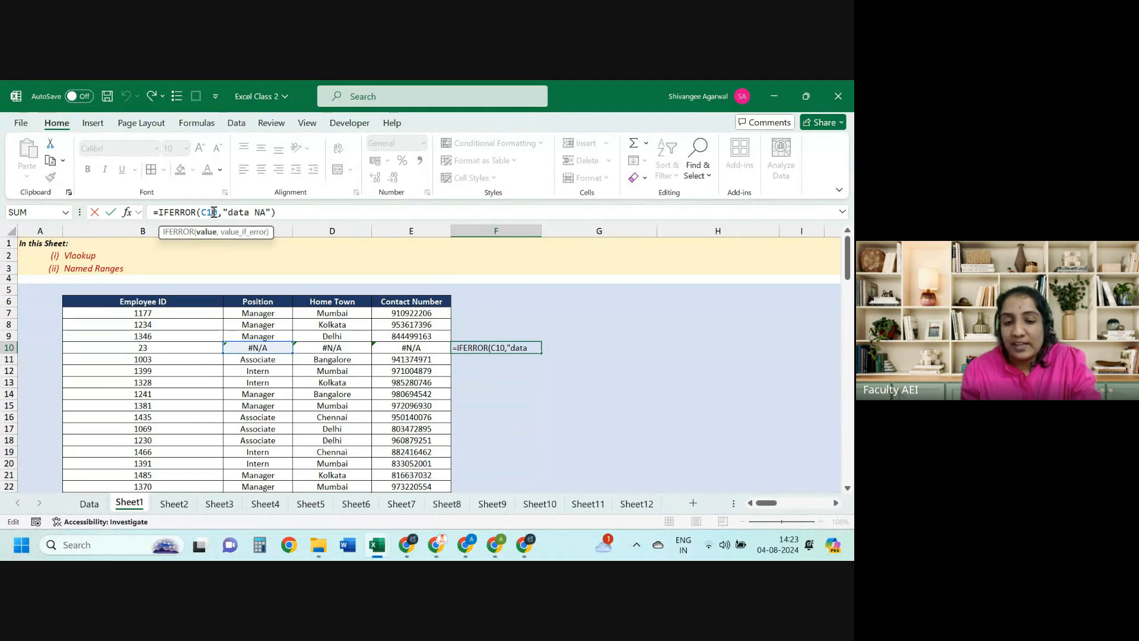
key(ctrl+Return)
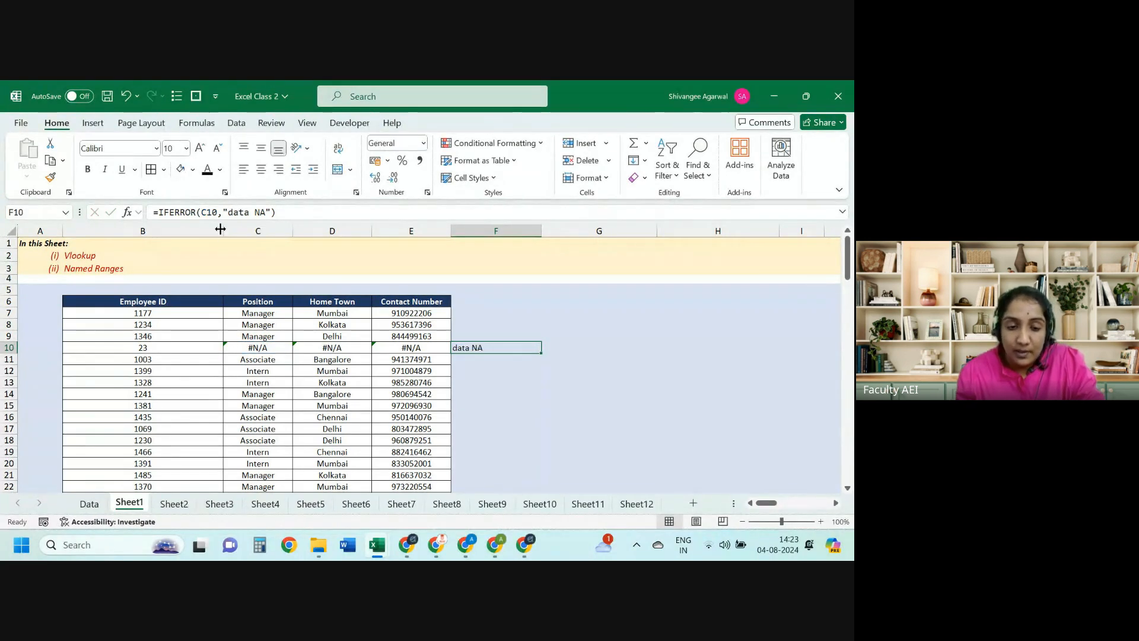
click(251, 308)
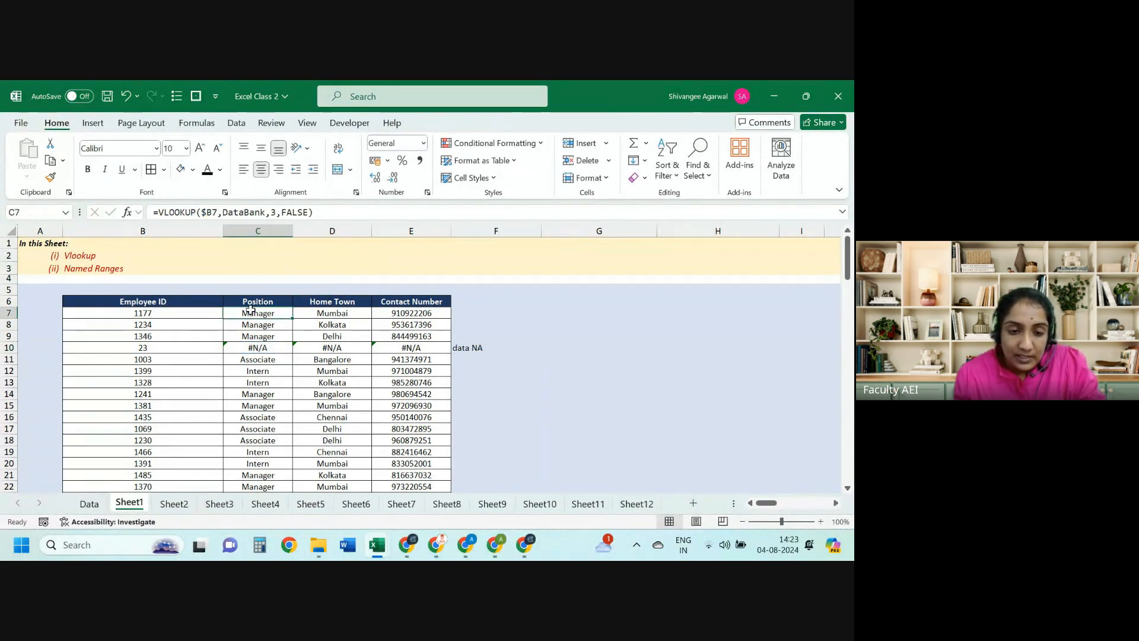
Step: Begin wrapping C7's VLOOKUP in IFERROR, then cancel the edit
click(164, 214)
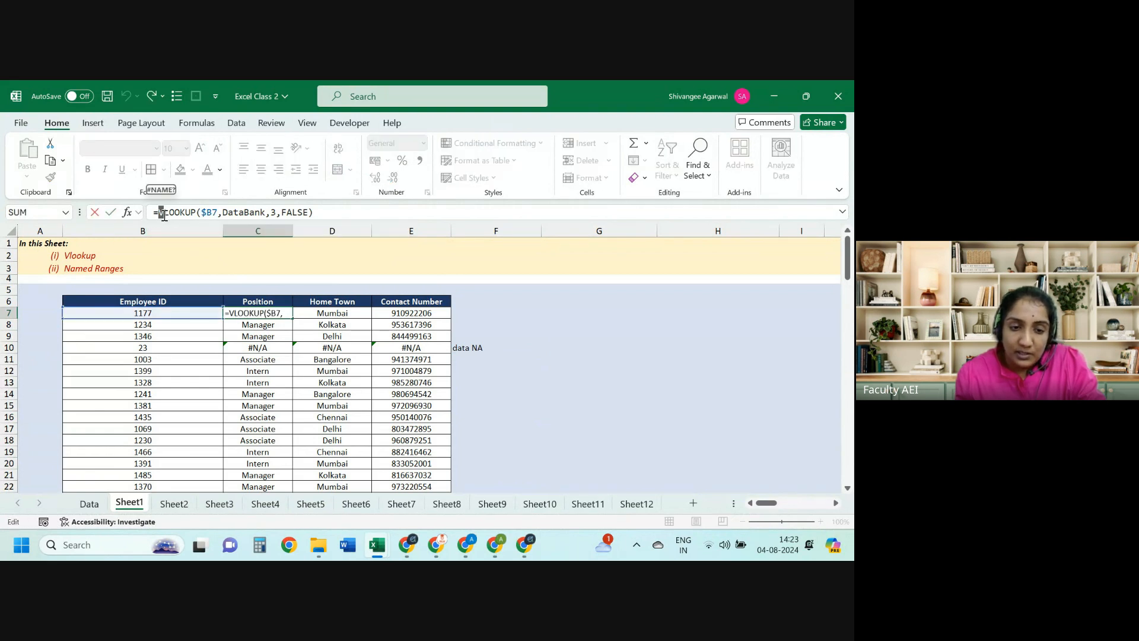
text(IFERROR()
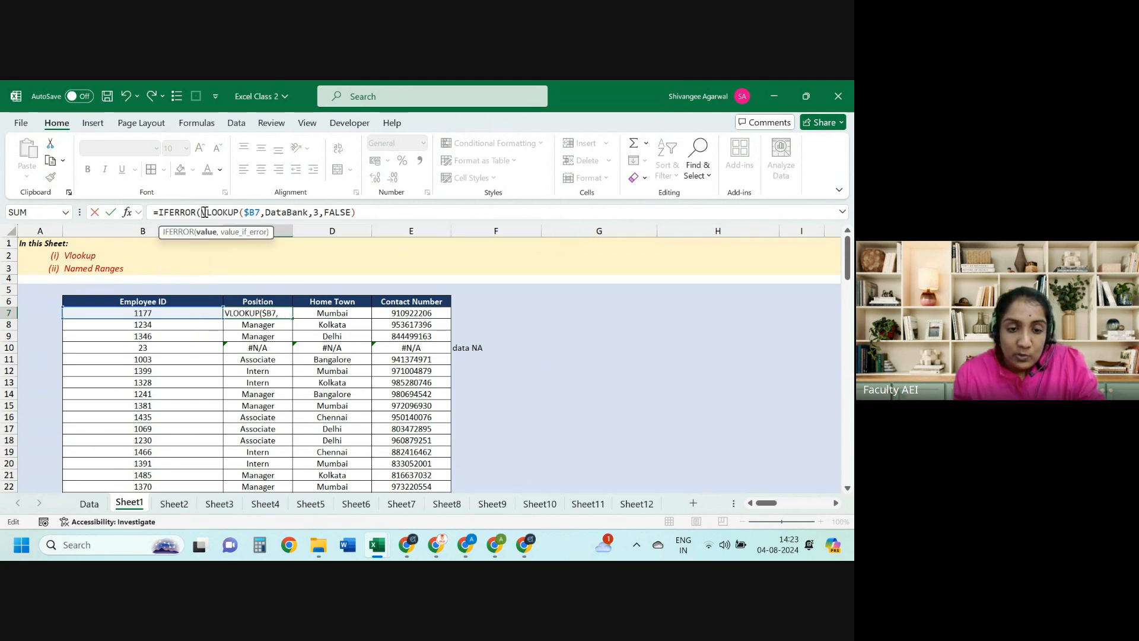
drag(204, 212, 363, 212)
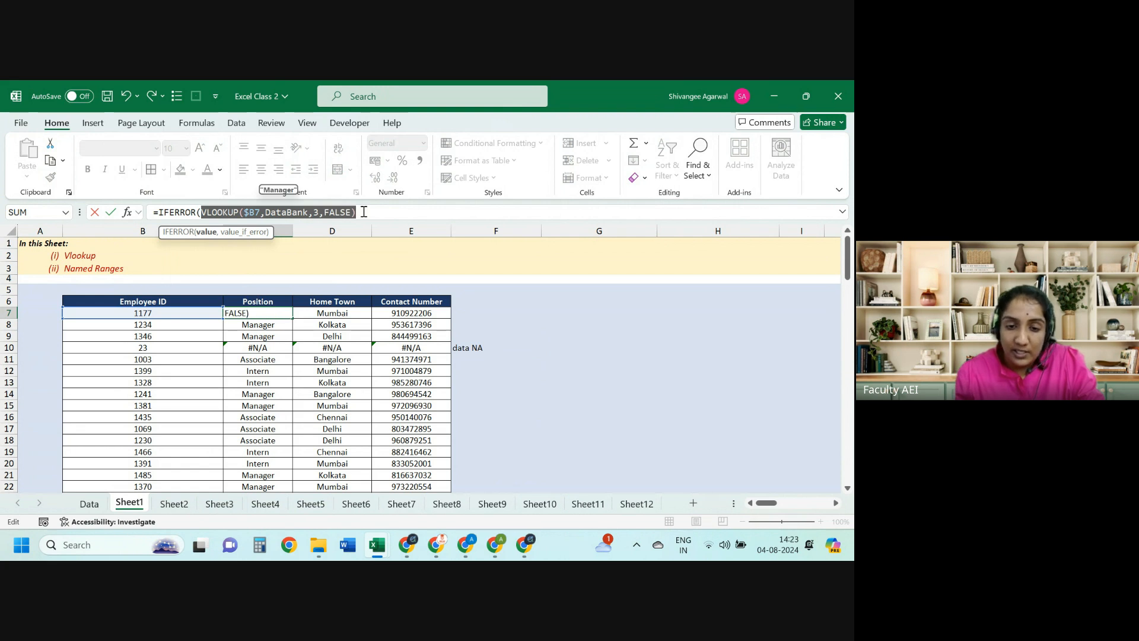
click(363, 212)
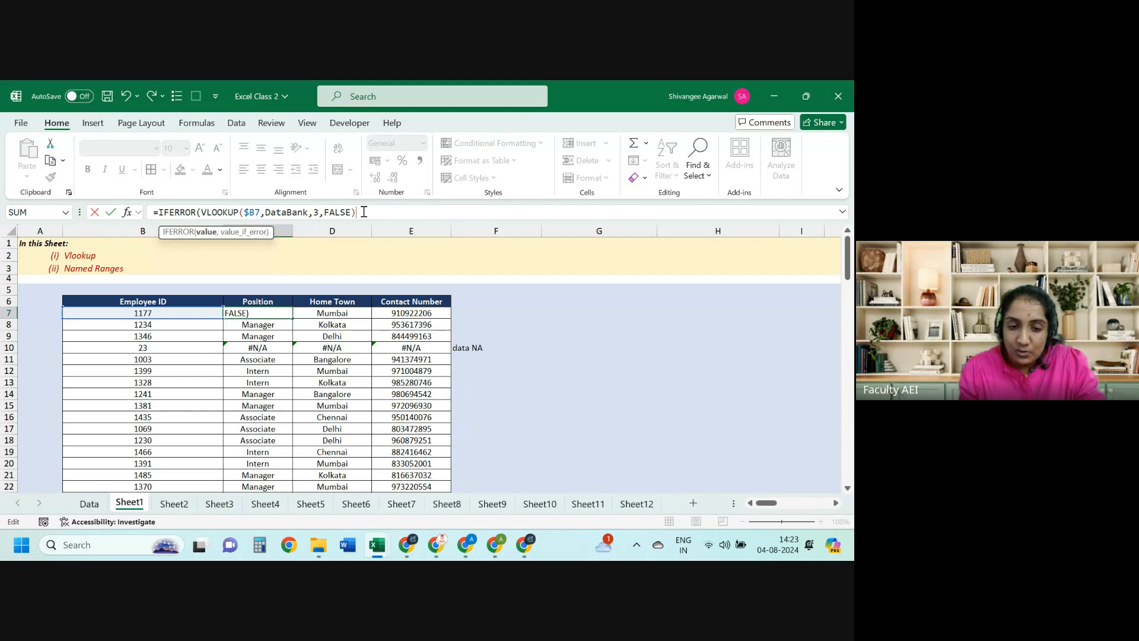
key(Escape)
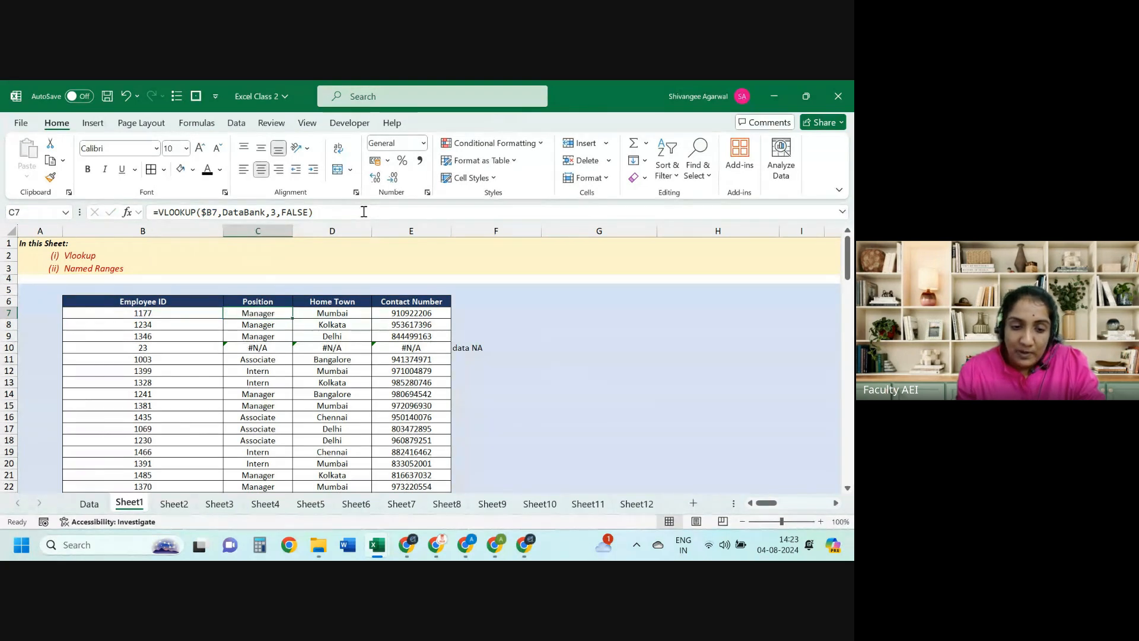
Step: Wrap C7's VLOOKUP in IFERROR with a "DATA MISSING" fallback and fill it down column C
click(160, 213)
text(IFERROR()
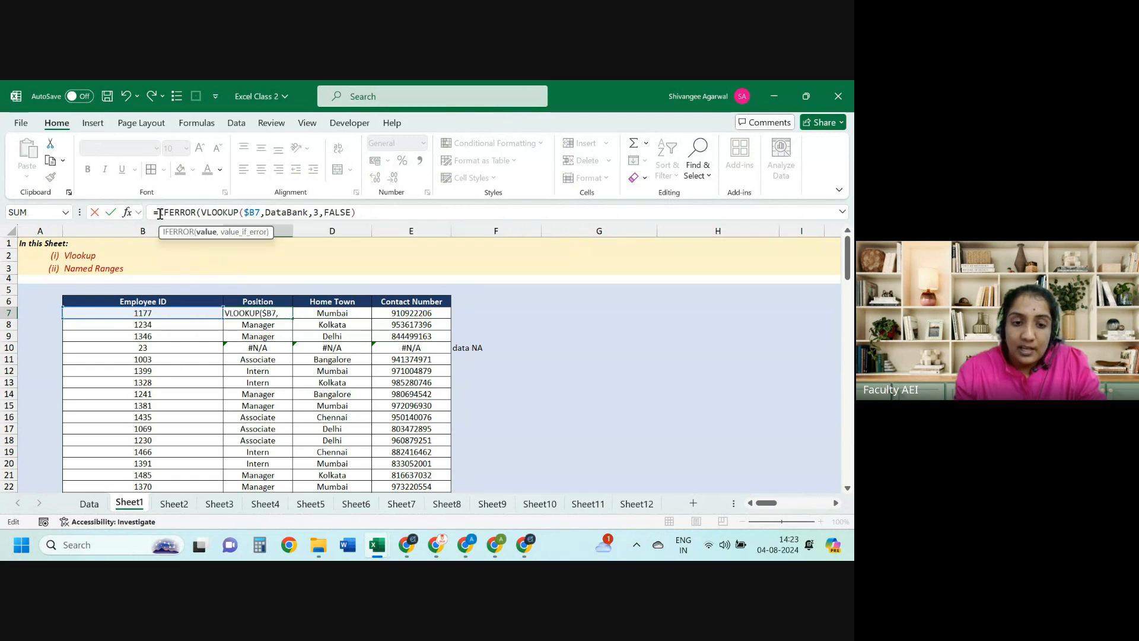
click(366, 212)
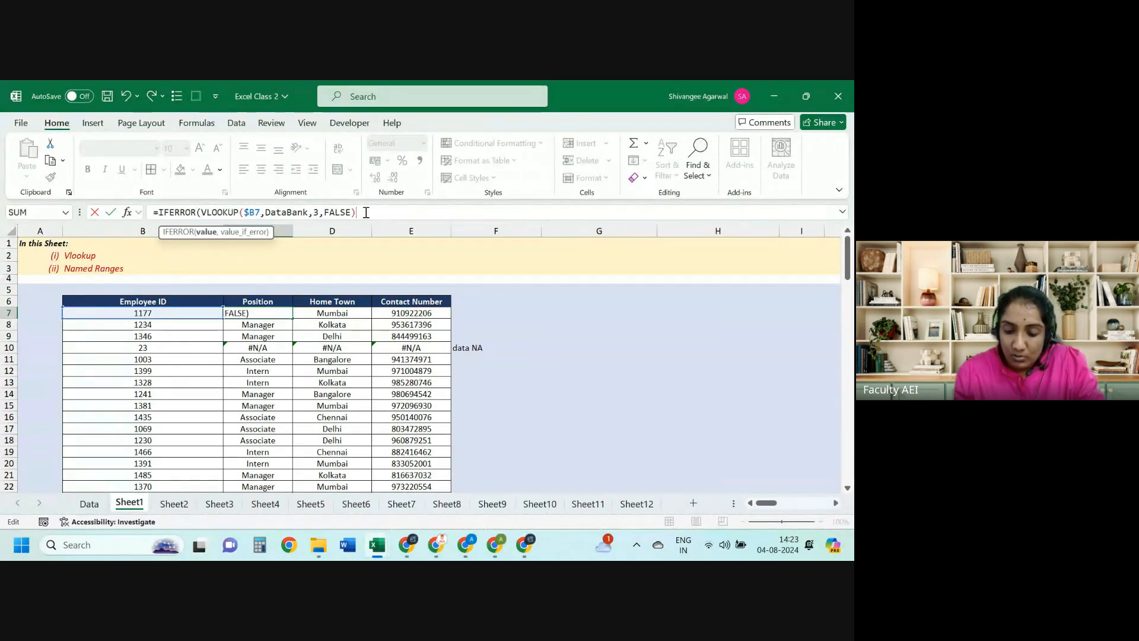
text(,"DATA)
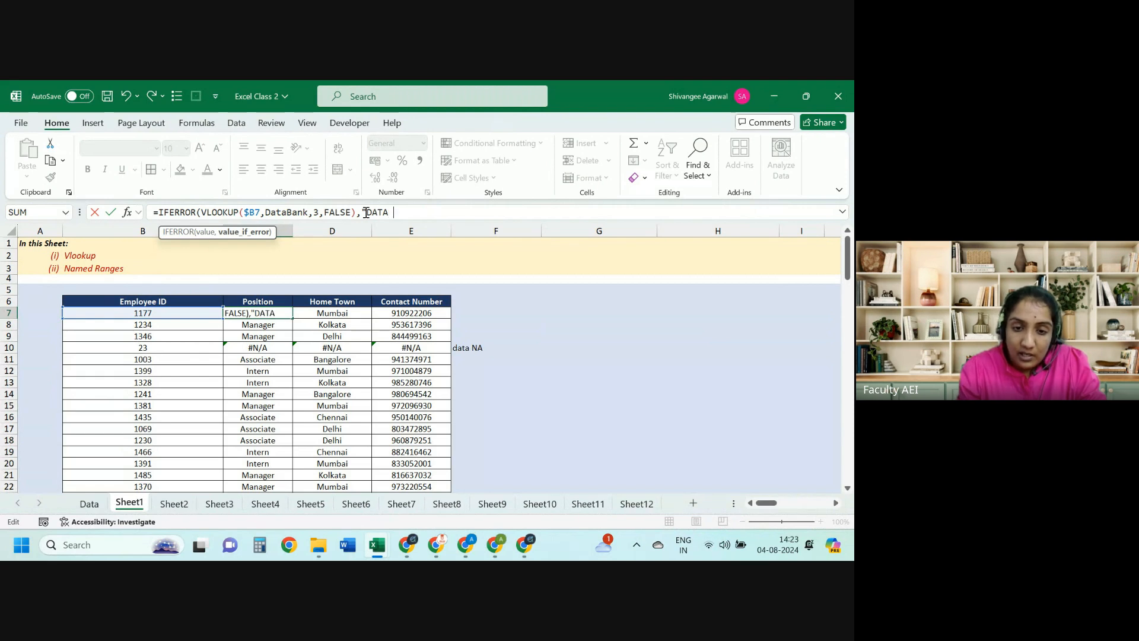
text( MISSING)
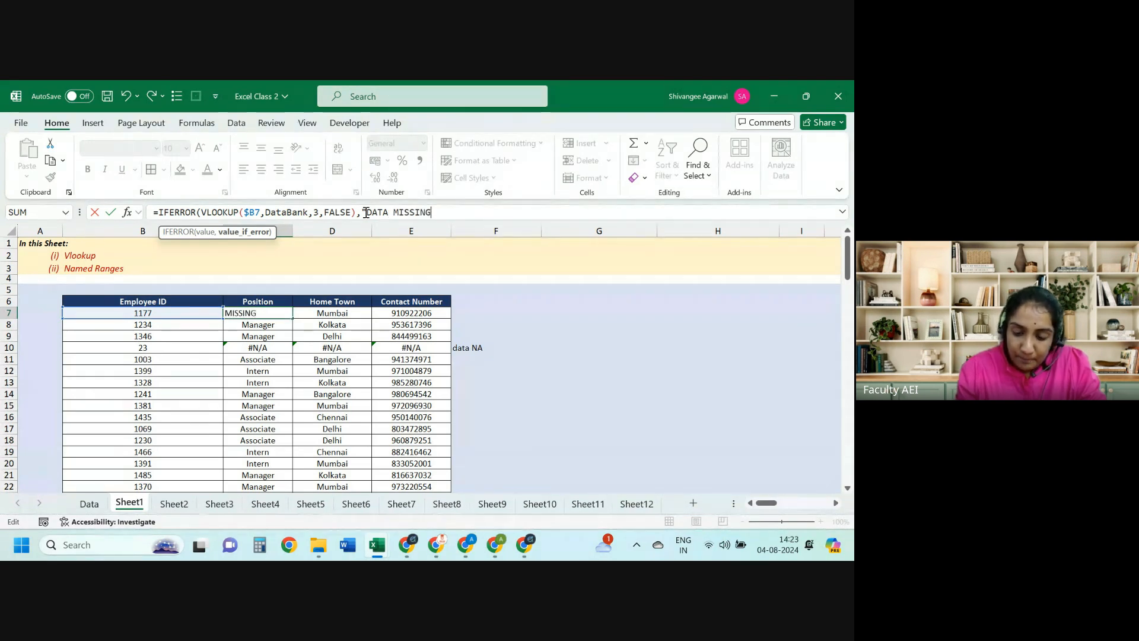
text("))
key(ctrl+Return)
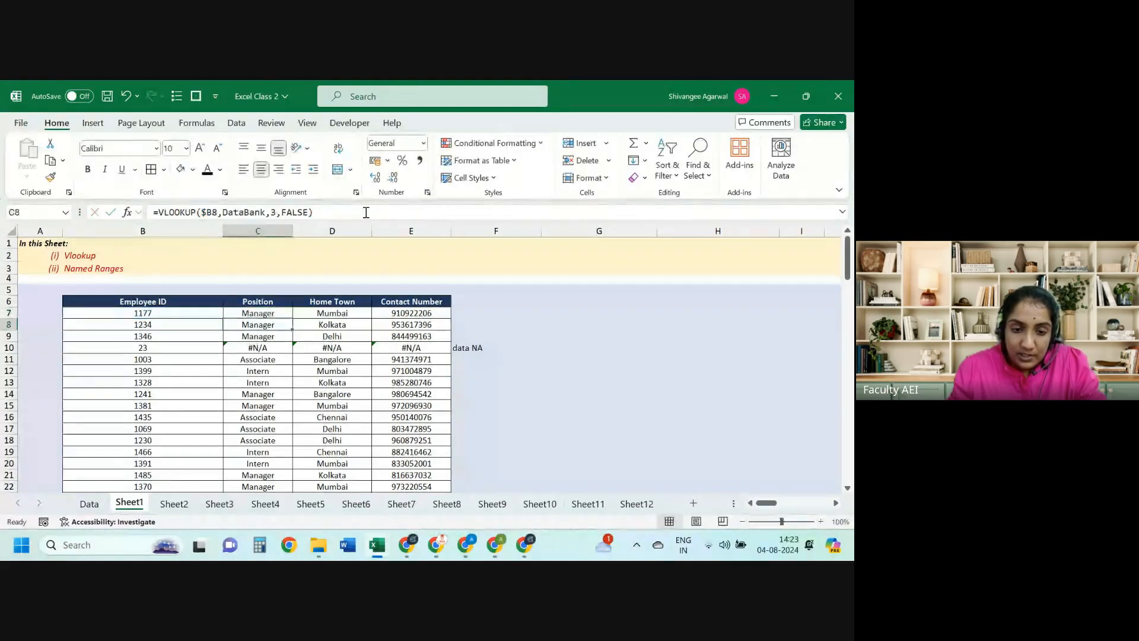
key(Right)
key(Left)
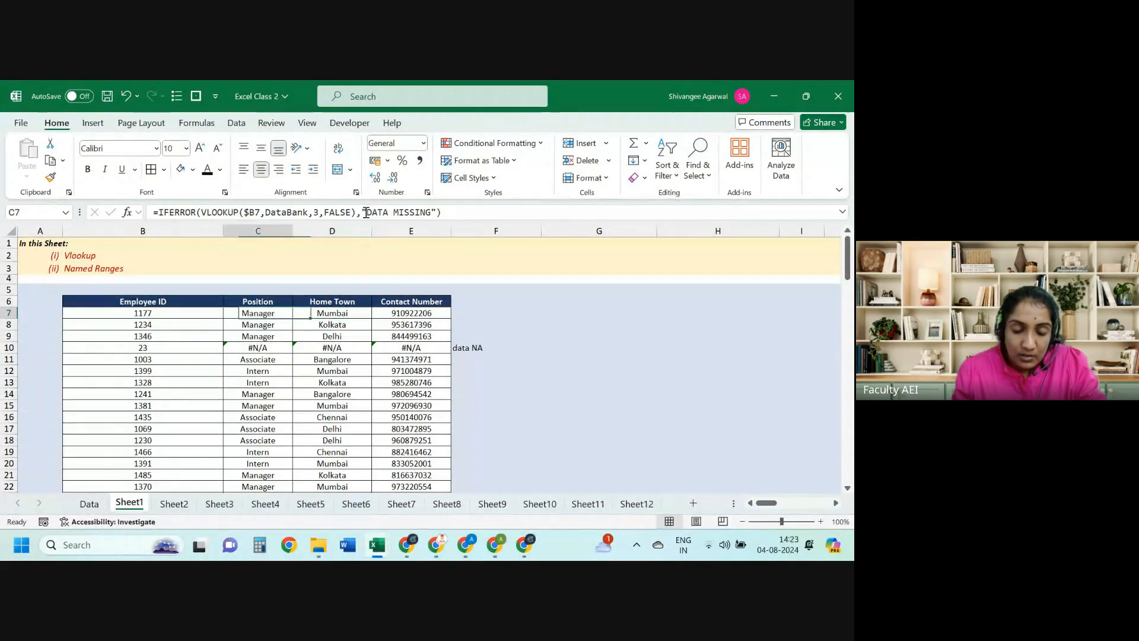
key(ctrl+shift+Down)
Step: Change the employee IDs in B13, B15 and B16 to 32, 453 and 22
key(Up)
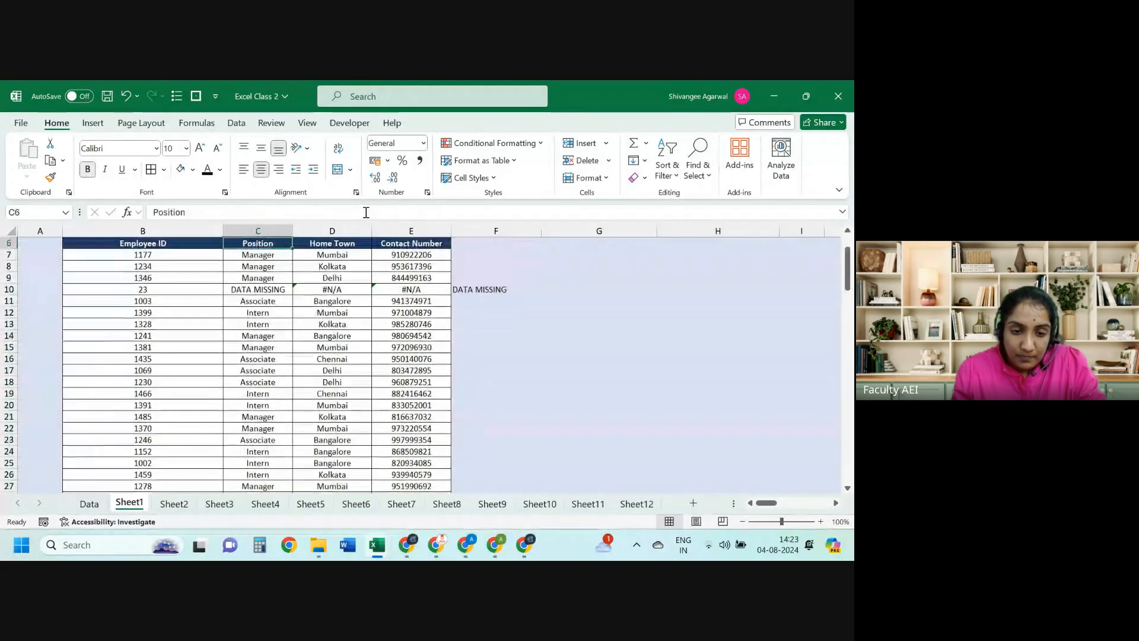
key(Down)
key(Down)
key(Down)
key(Down)
key(Down)
key(Down)
key(Down)
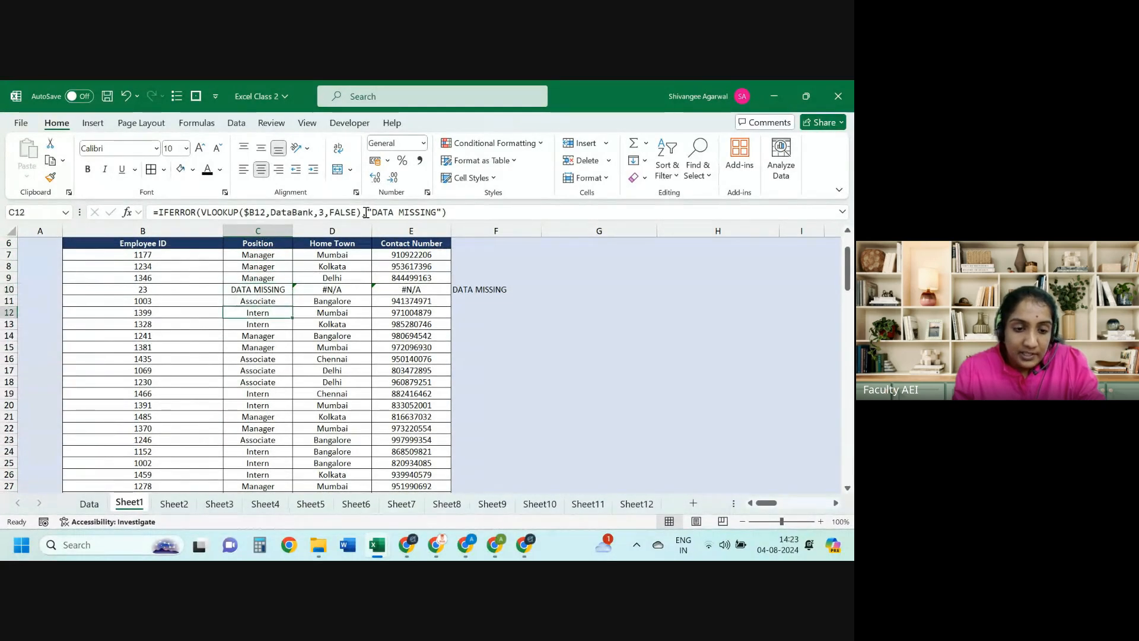
key(Left)
text(32)
key(Return)
key(Down)
text(453)
key(Return)
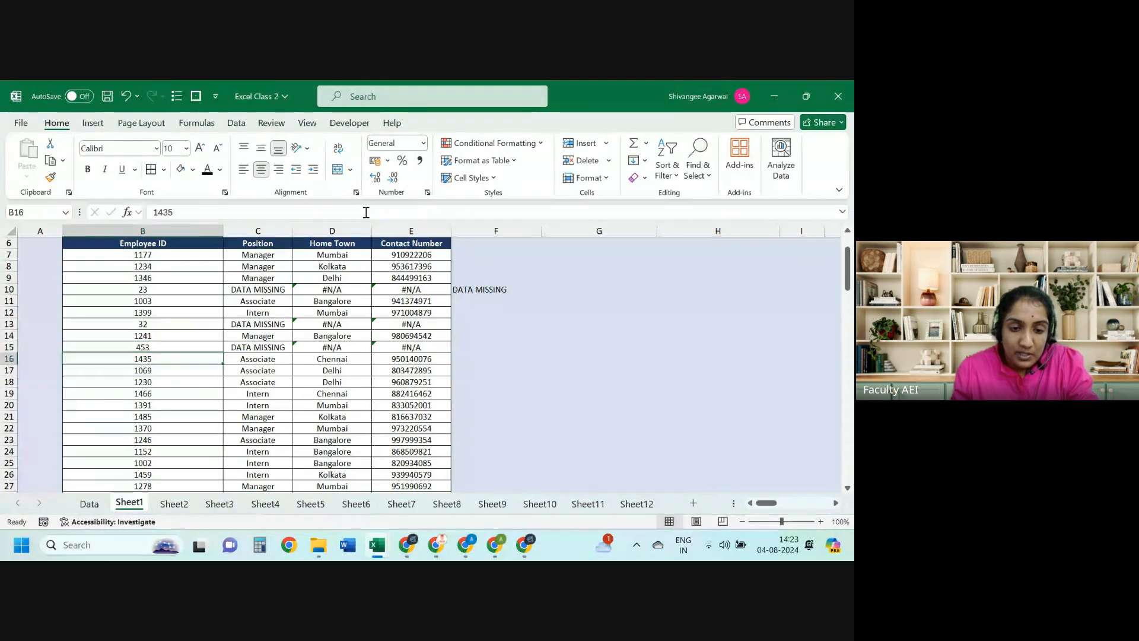
text(22)
key(Return)
Step: Check the Position and Home Town results for rows 15 and 16
key(Up)
key(Right)
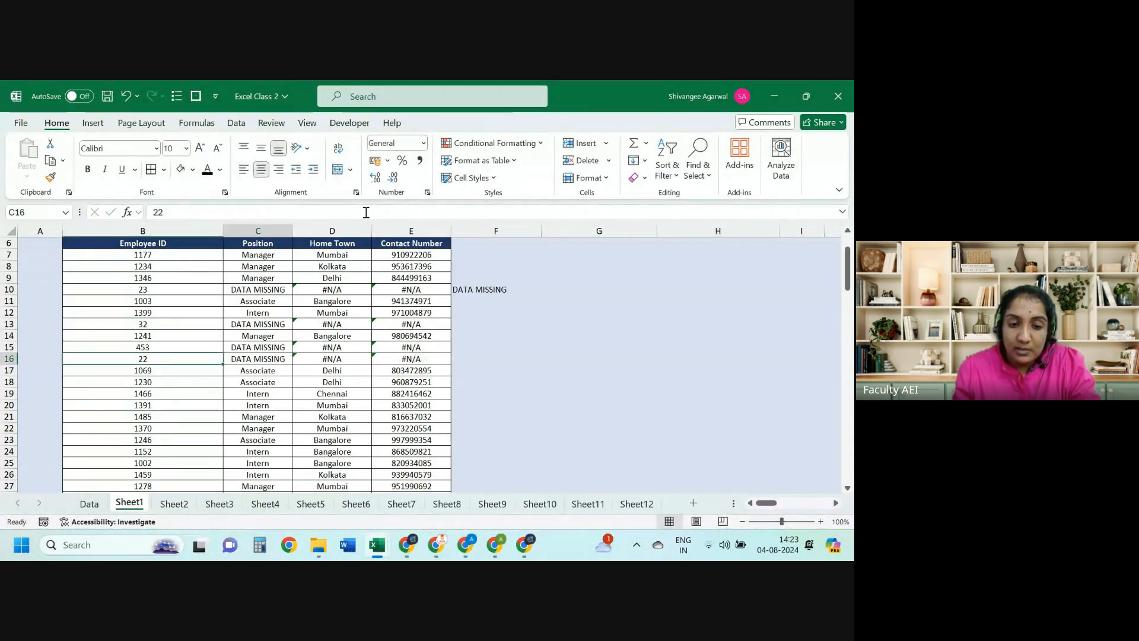
key(shift+Up)
drag(338, 347, 341, 356)
key(Left)
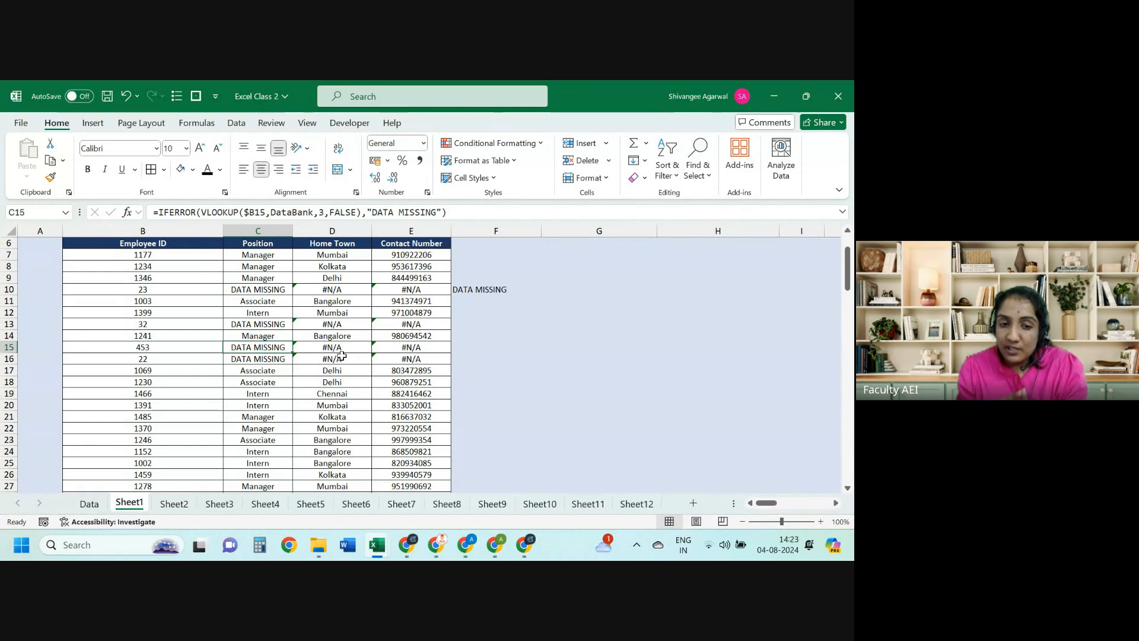
key(Right)
key(shift+Down)
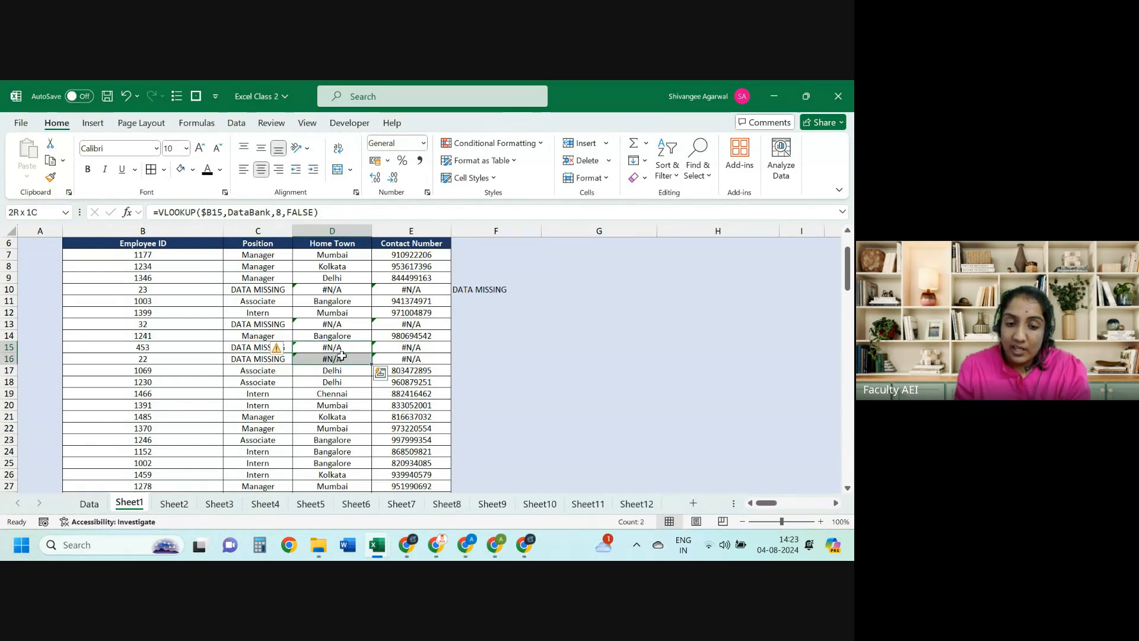
key(Left)
key(shift+Down)
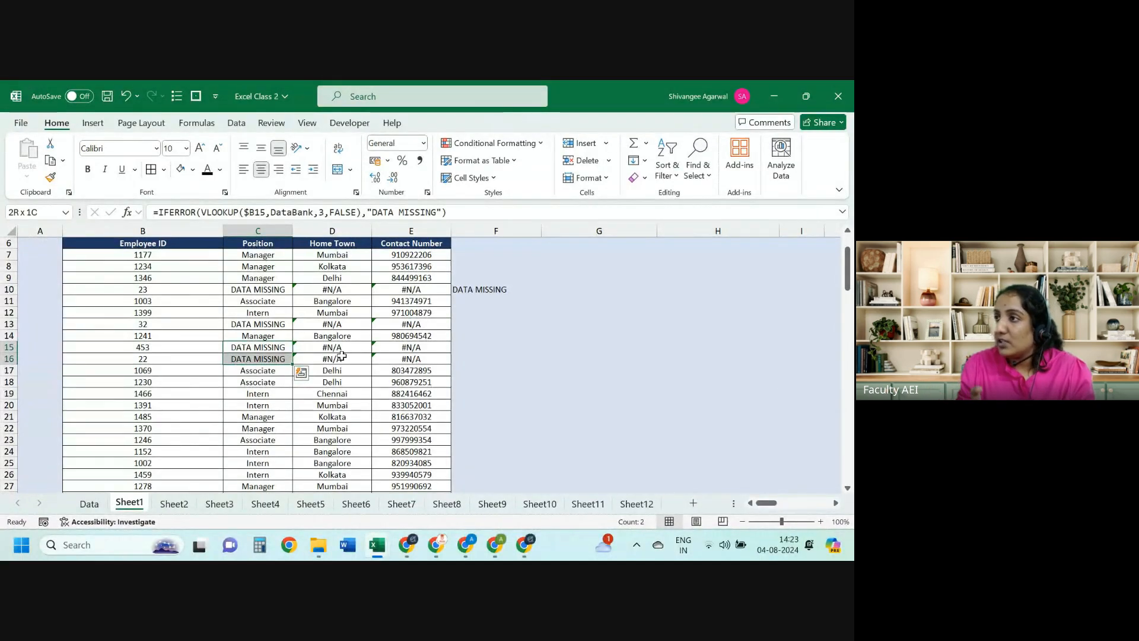
Step: Re-enter F10's =IFERROR(C10,"data NA") formula
key(ctrl+Up)
key(ctrl+Up)
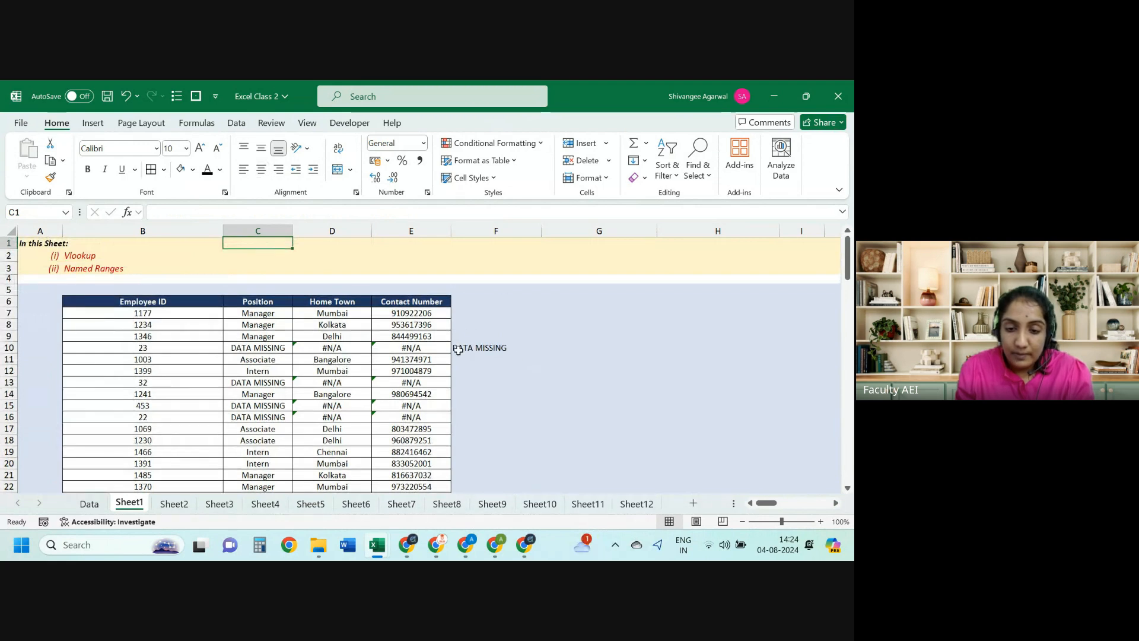
click(458, 350)
click(201, 212)
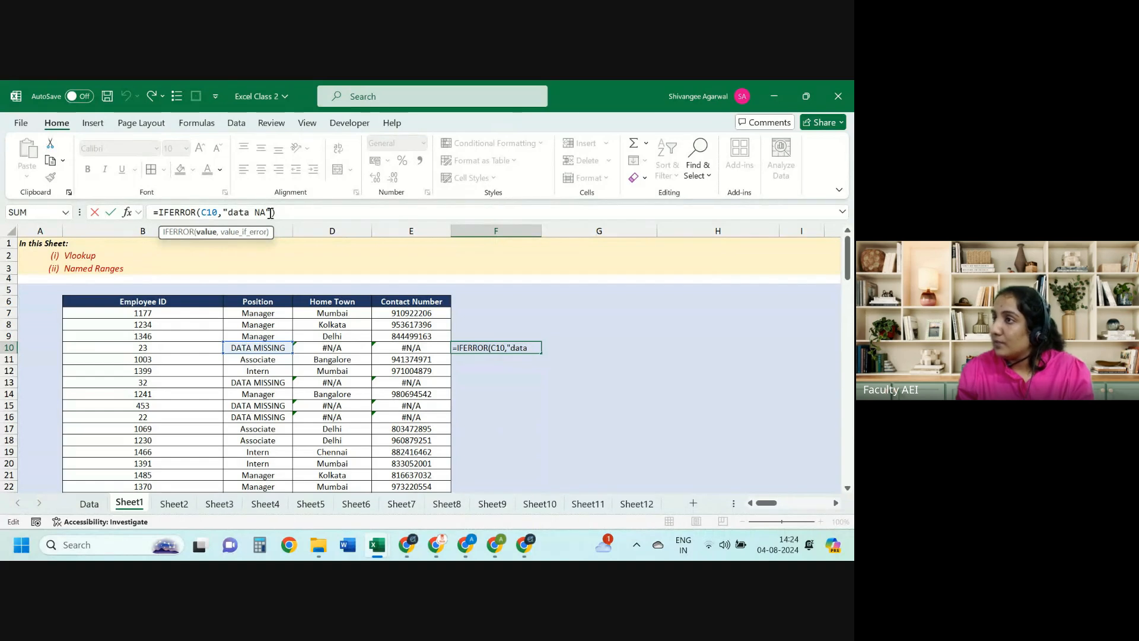
key(ctrl+Return)
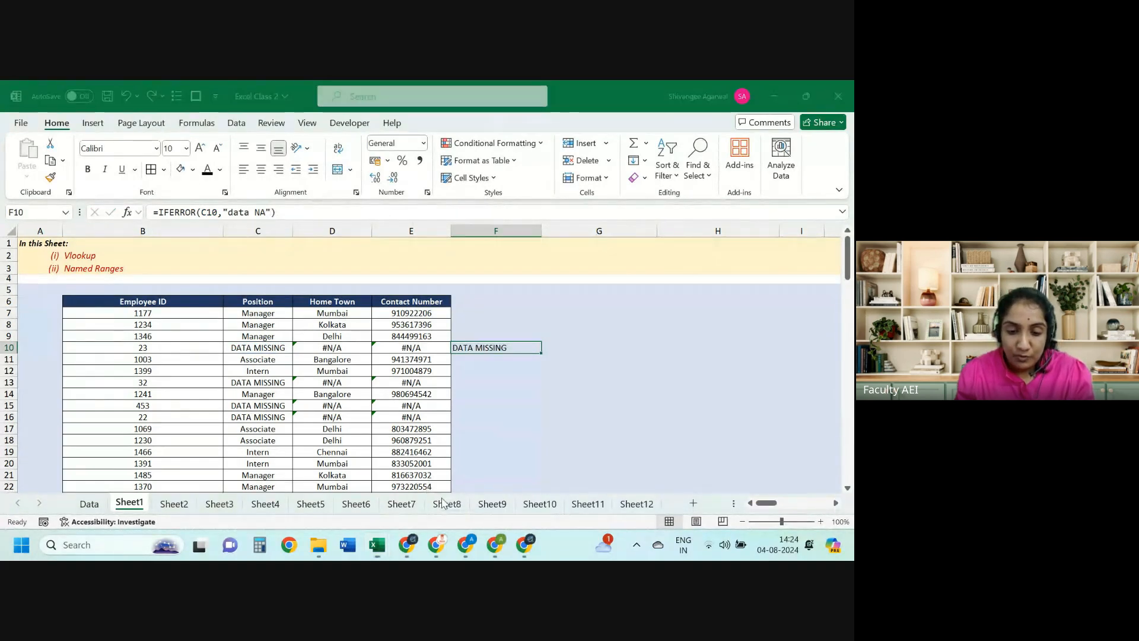
Step: On Sheet8, change D19 to =IFERROR(FIND(B19,C19),"not found") and fill it down to D23
click(446, 503)
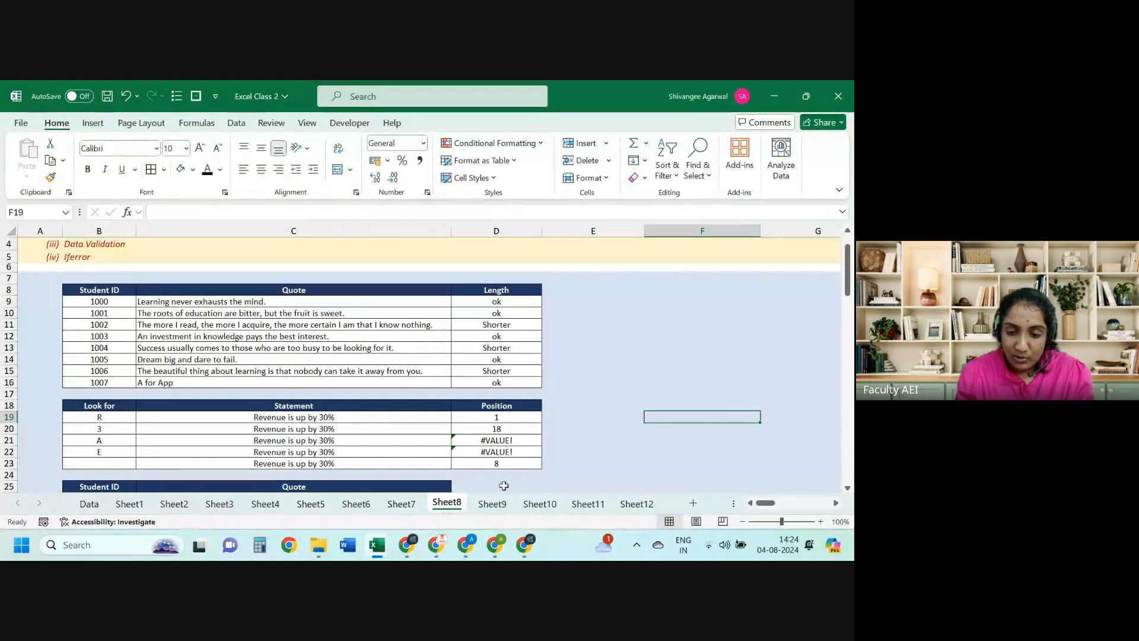
click(515, 442)
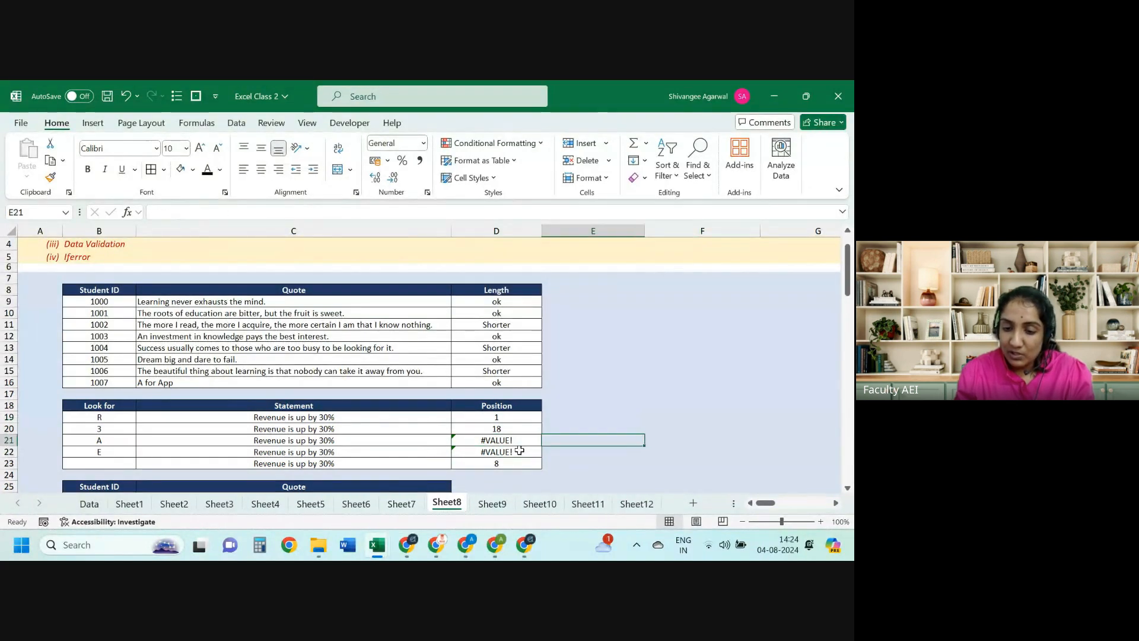
key(Up)
key(Up)
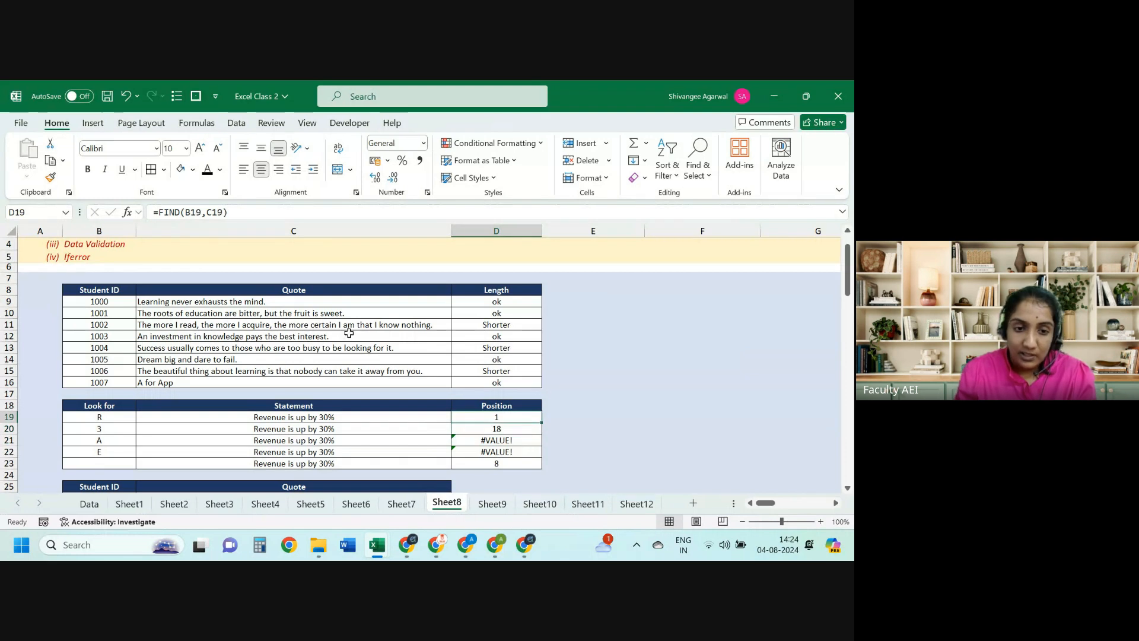
click(160, 214)
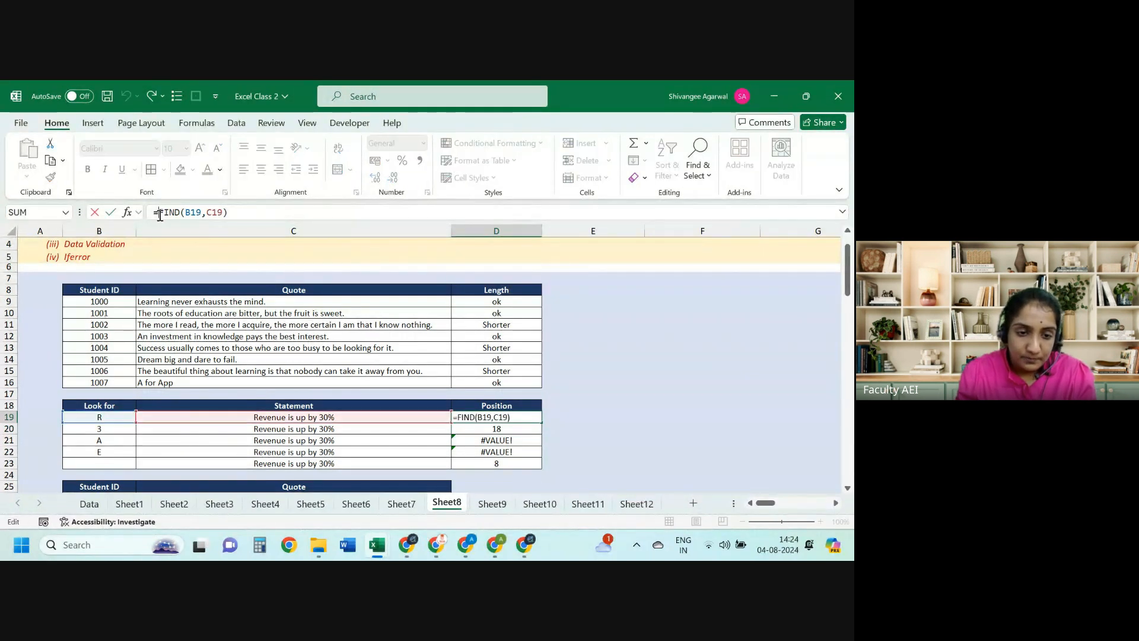
text(IFERROR()
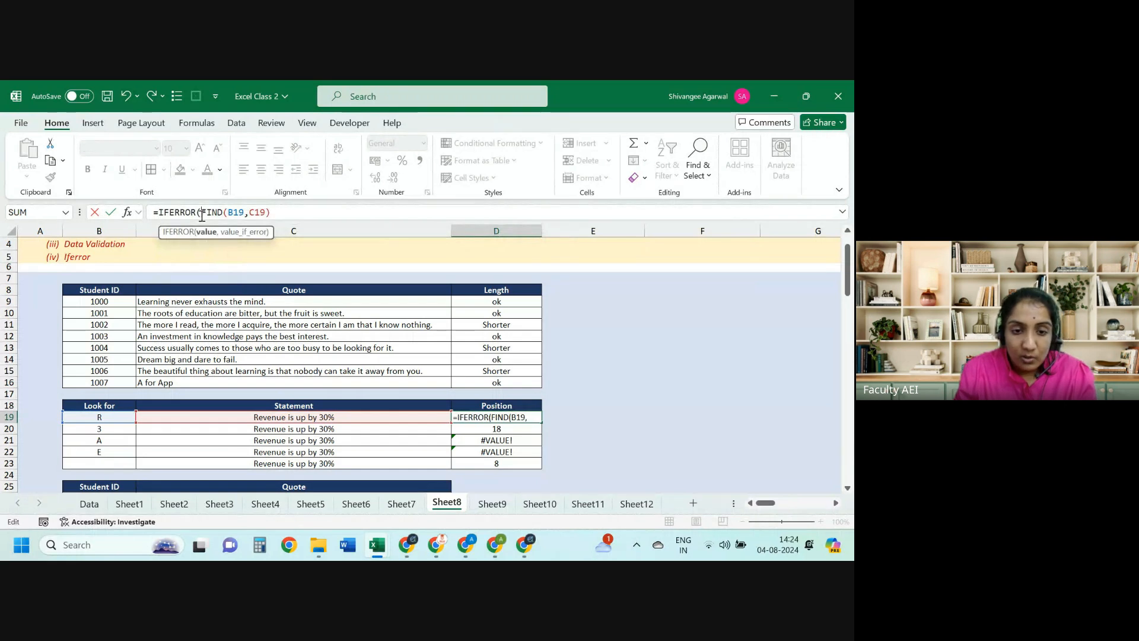
click(284, 214)
text(,)
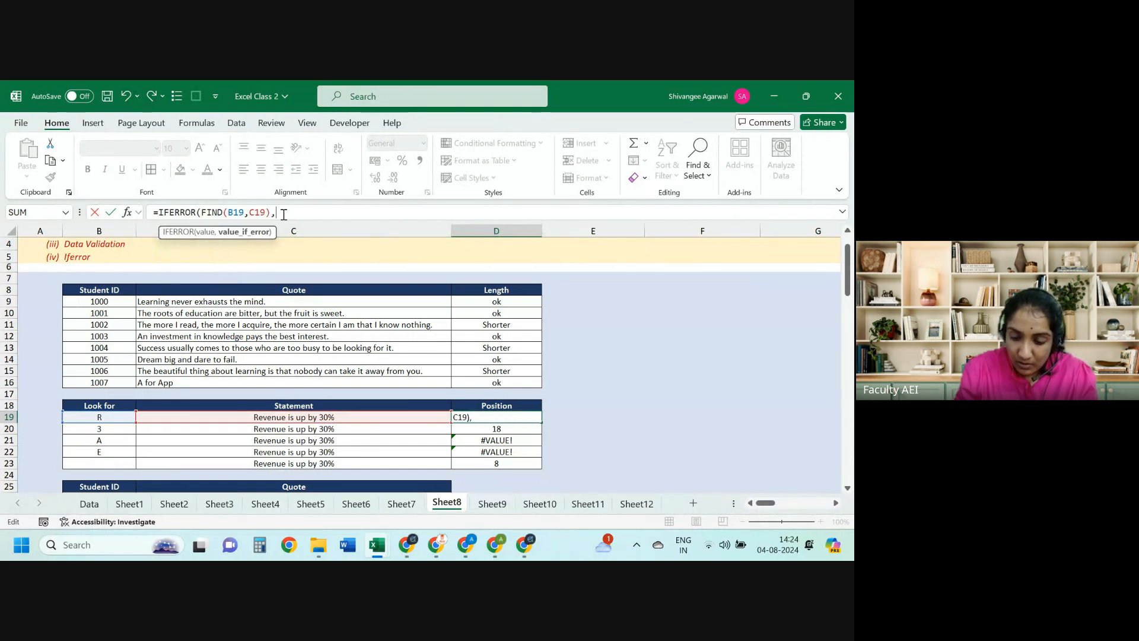
text("not f)
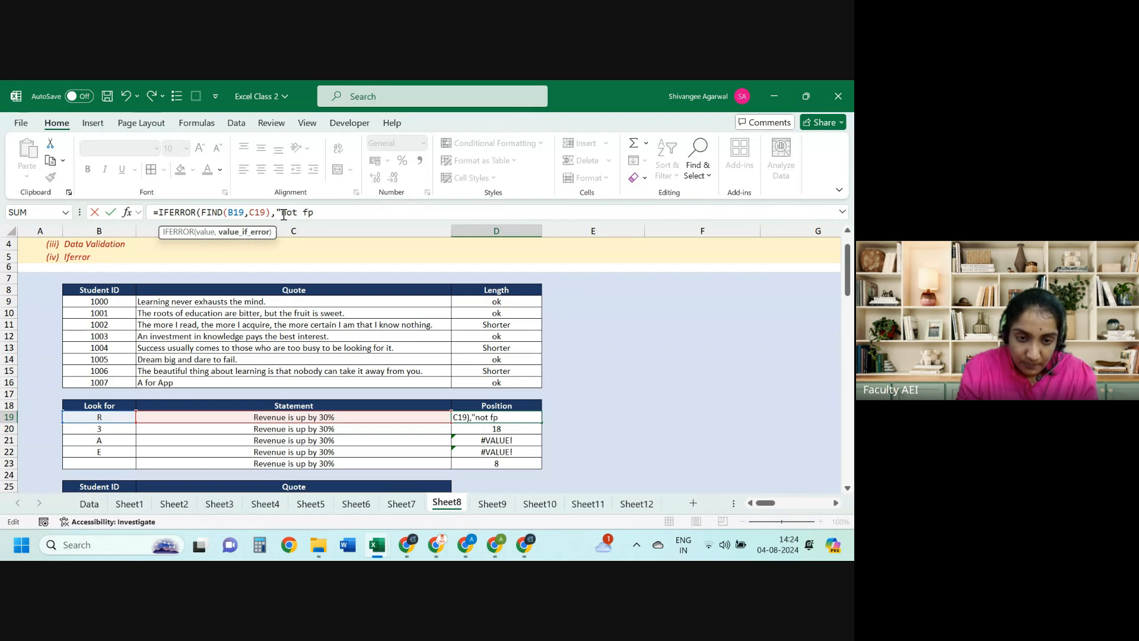
text(ound"))
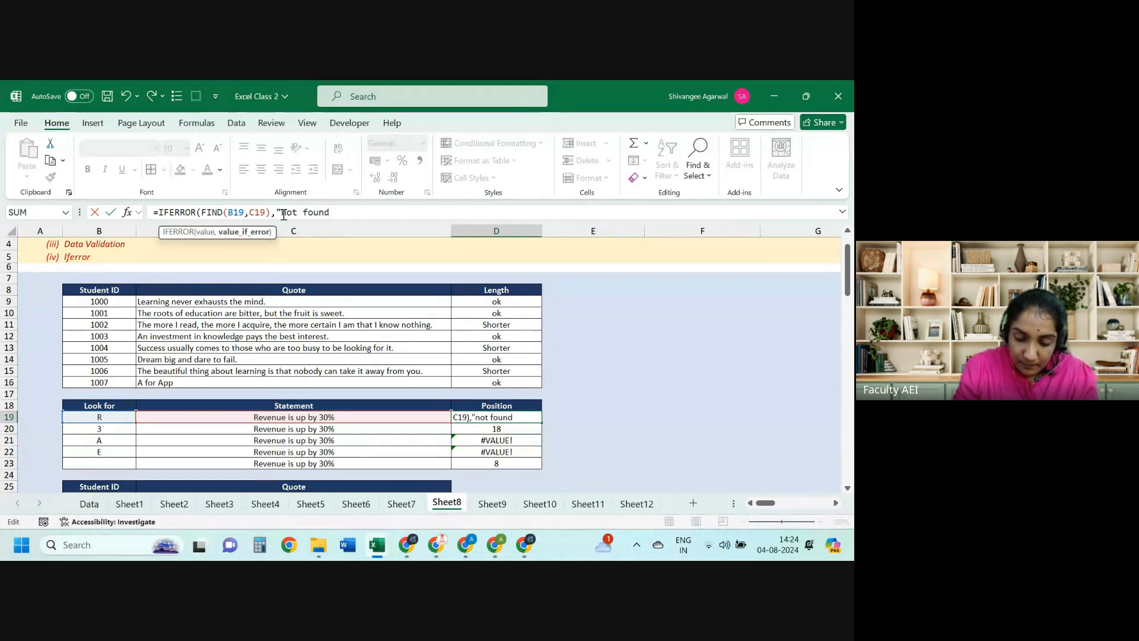
key(Return)
key(Up)
key(shift+Down)
key(shift+Down)
key(shift+Down)
key(shift+Down)
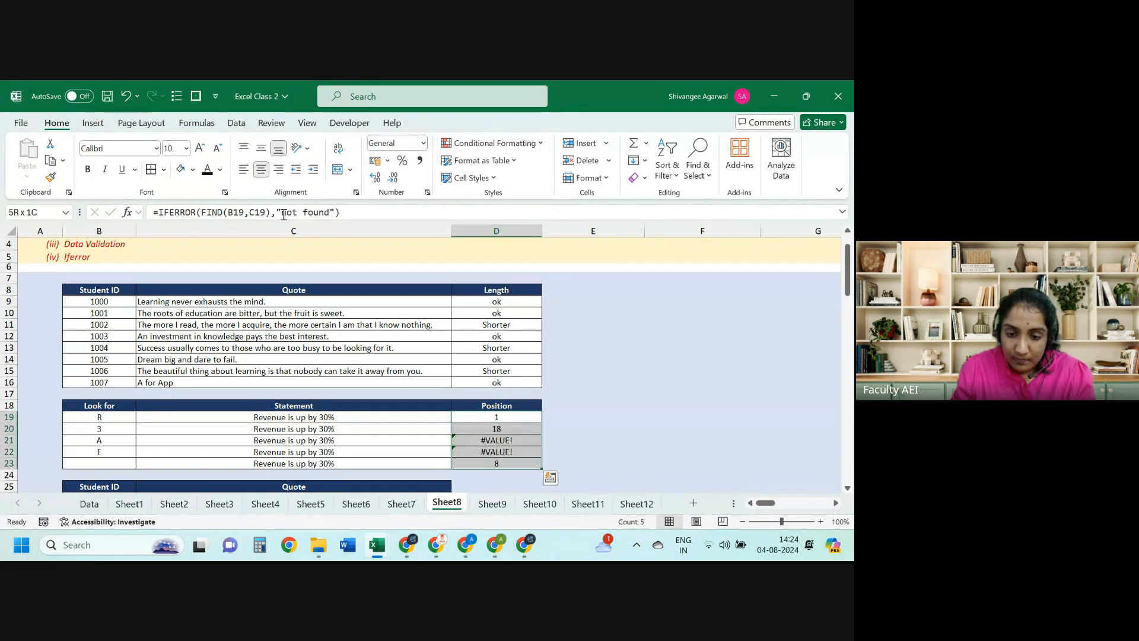
key(ctrl+d)
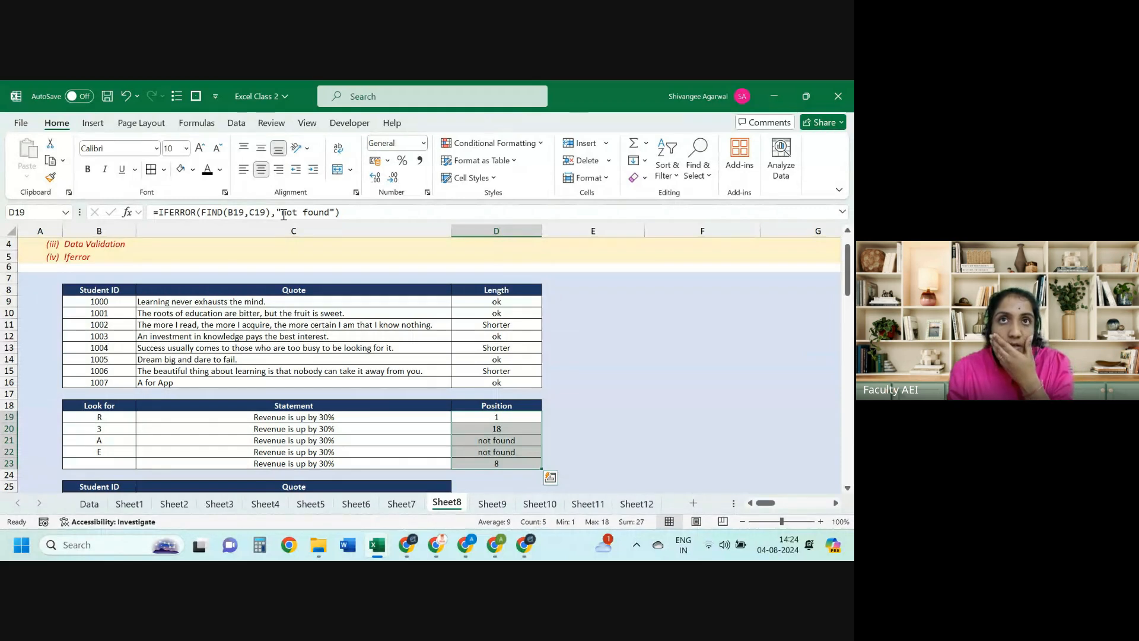
key(Right)
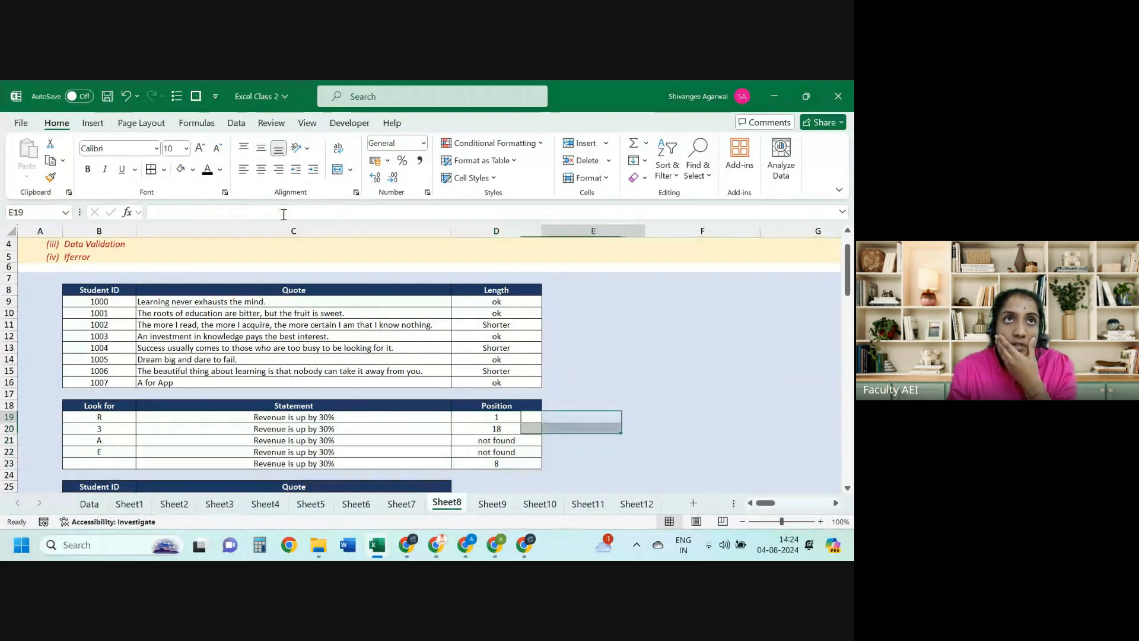
key(Right)
key(Right)
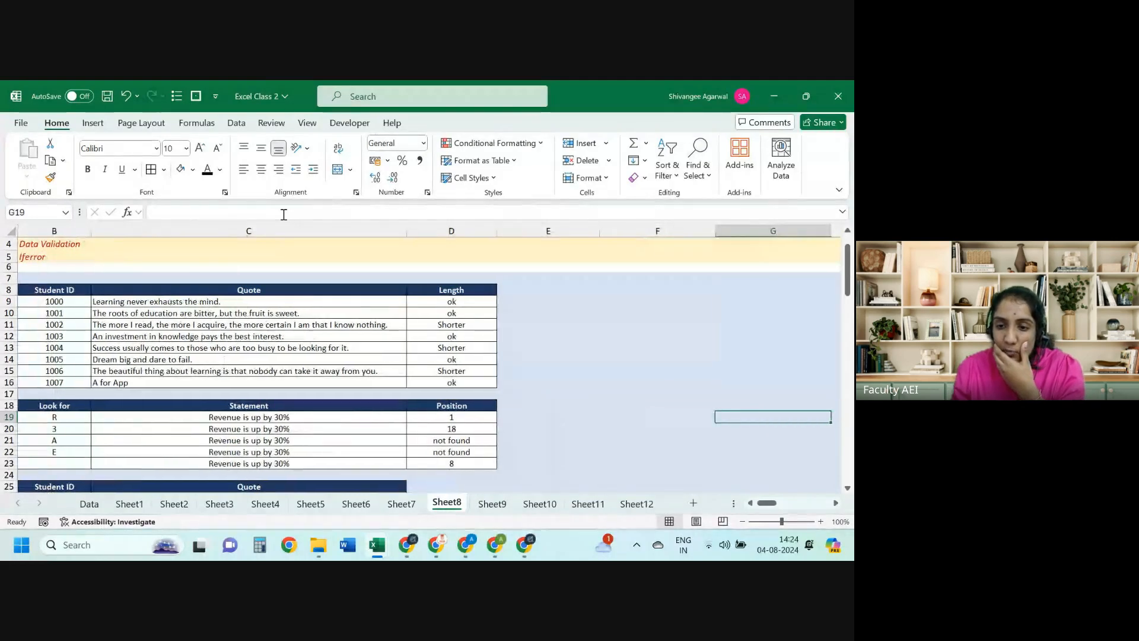
key(Left)
key(Right)
key(Up)
key(Up)
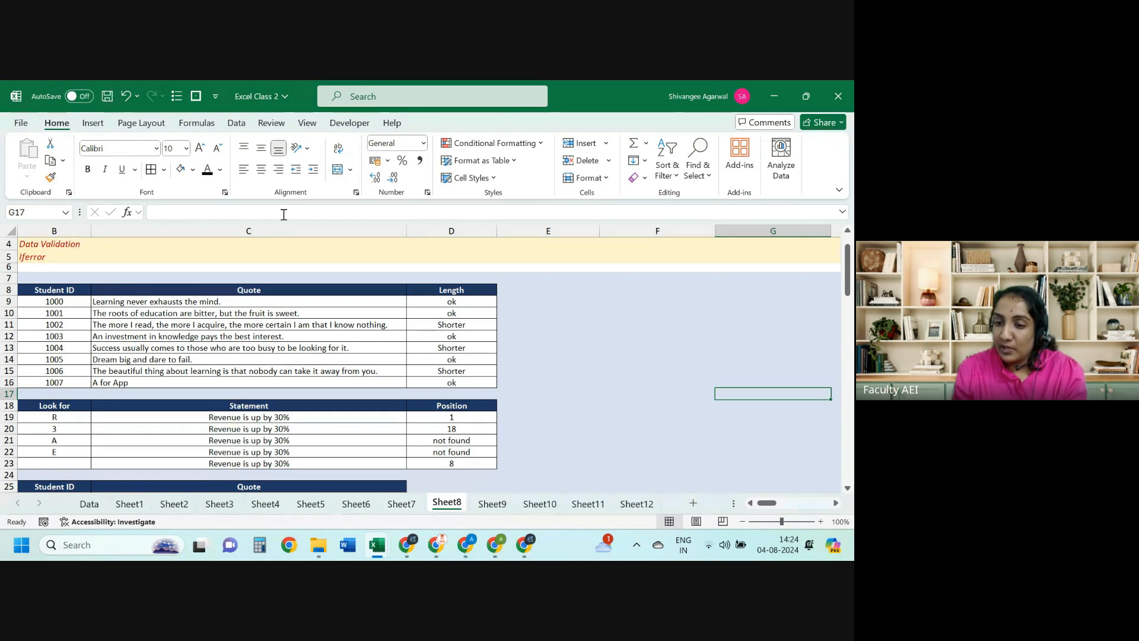
scroll(283, 215, right, 2)
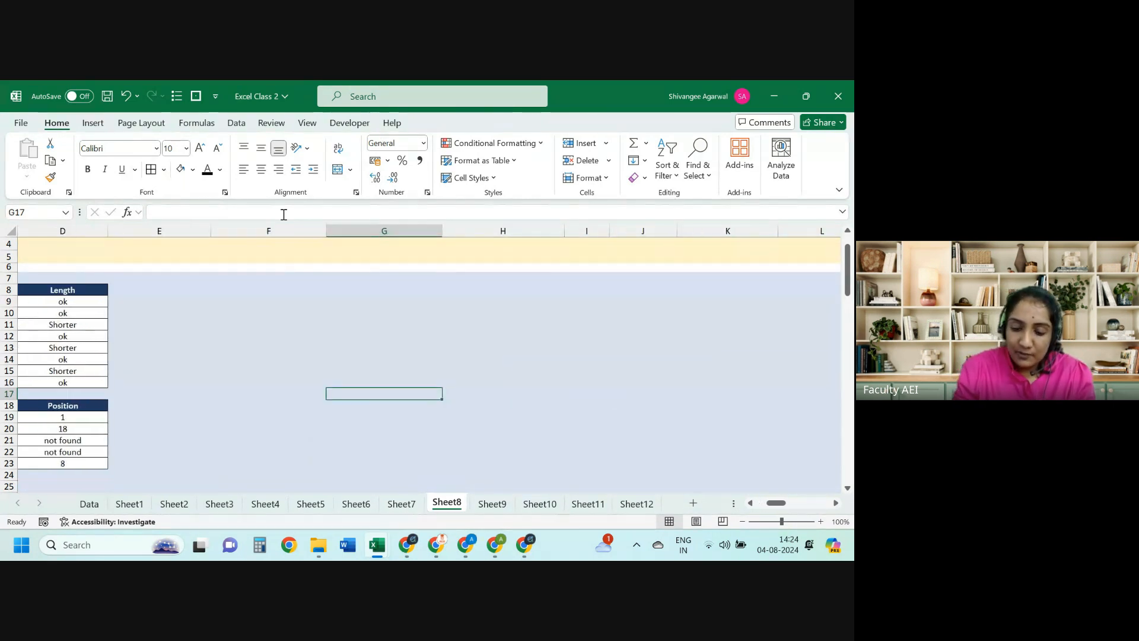
Step: Enter a VLOOKUP in G17 finding a name's sales in $E$8:$F$12, column 2, FALSE
text(=VLOOKUP()
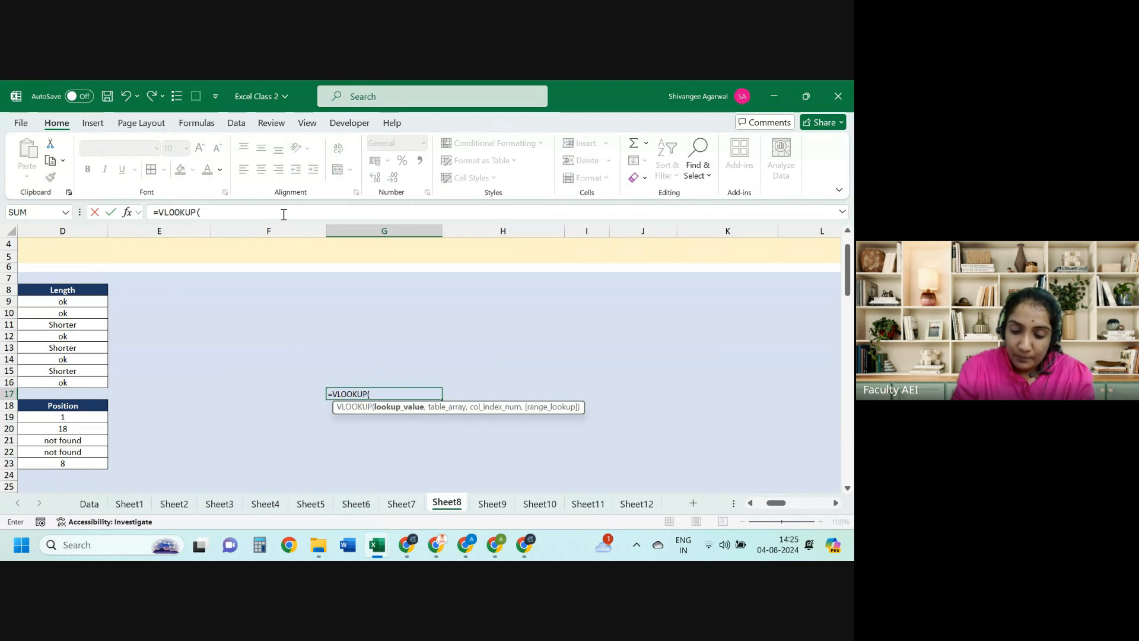
text("Alex")
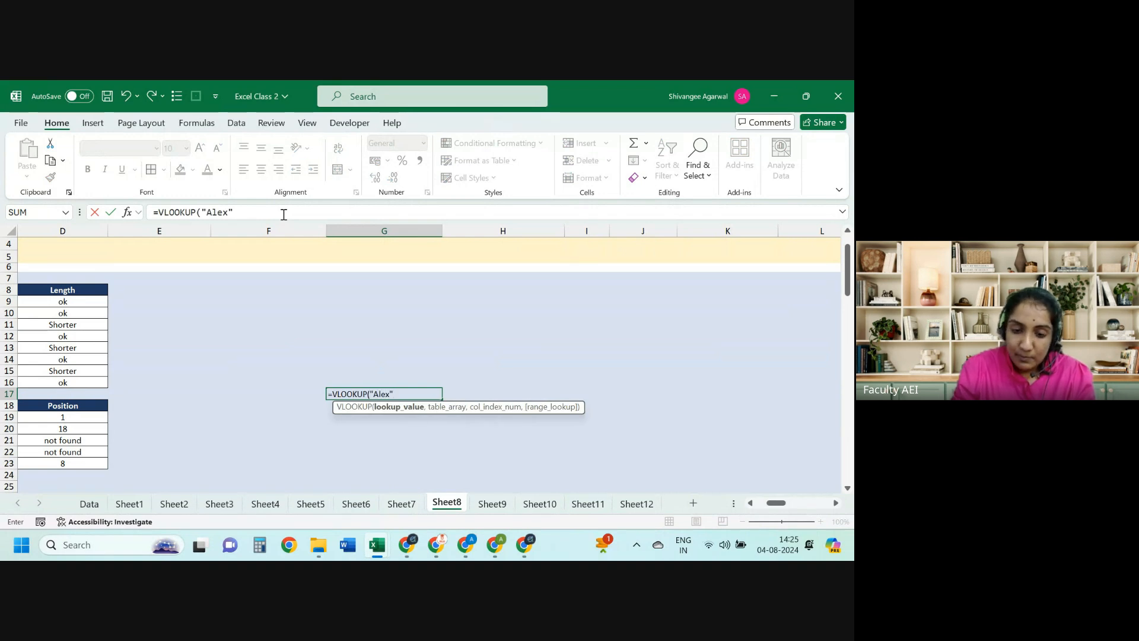
text(,)
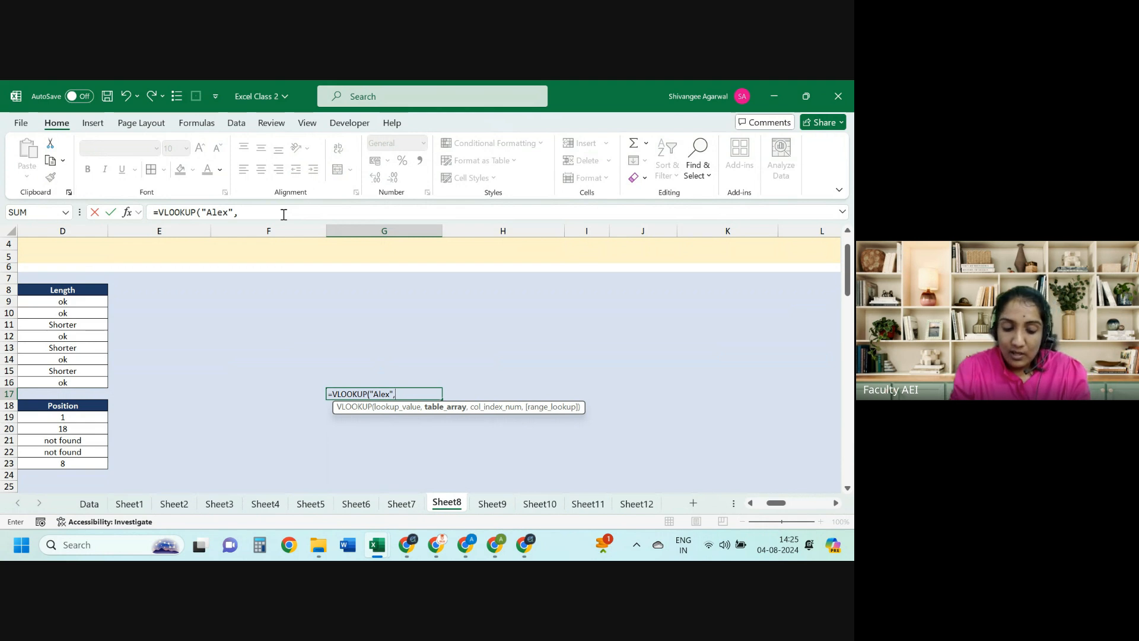
drag(176, 290, 220, 333)
key(F4)
text(,2,FALSE)
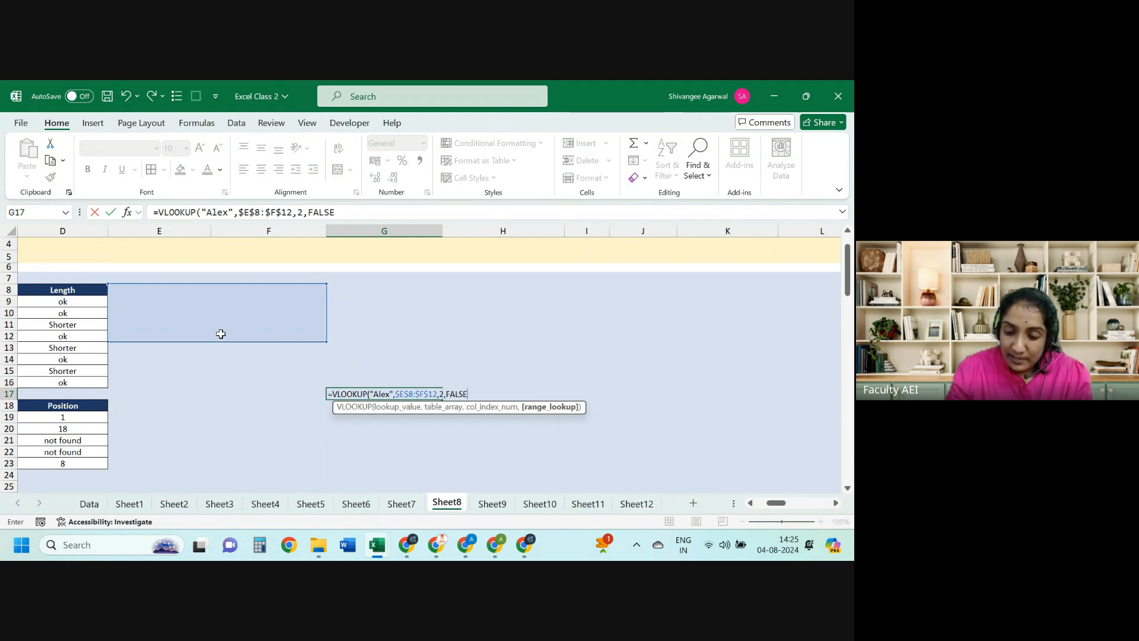
key(ctrl+Return)
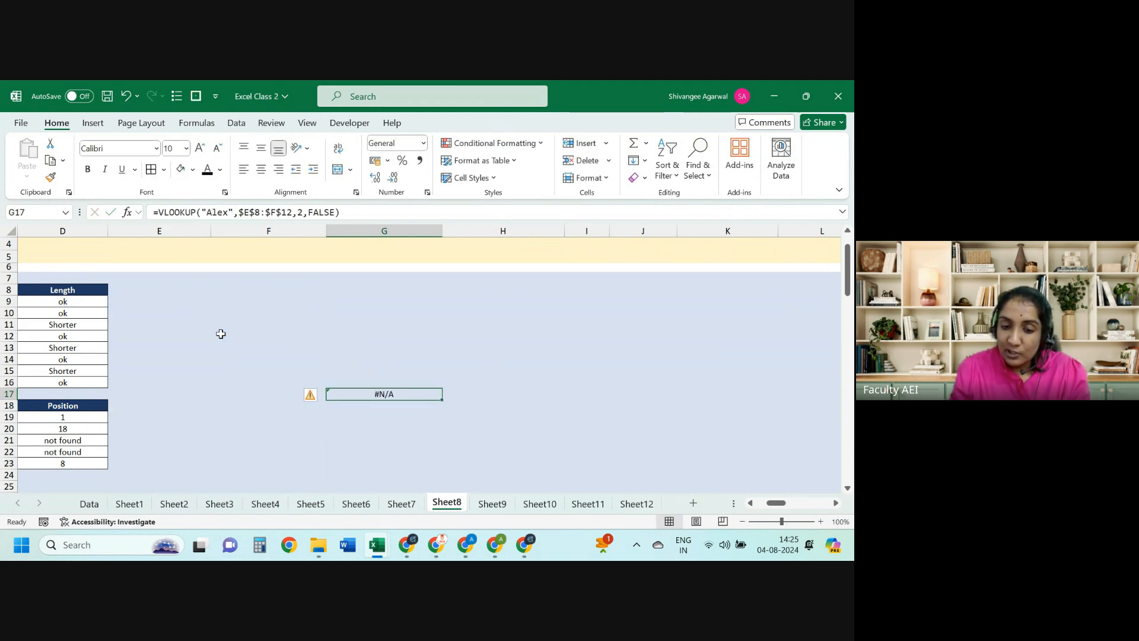
Step: Wrap G17's VLOOKUP in IFERROR with "No sales done", then delete that fallback text
click(157, 209)
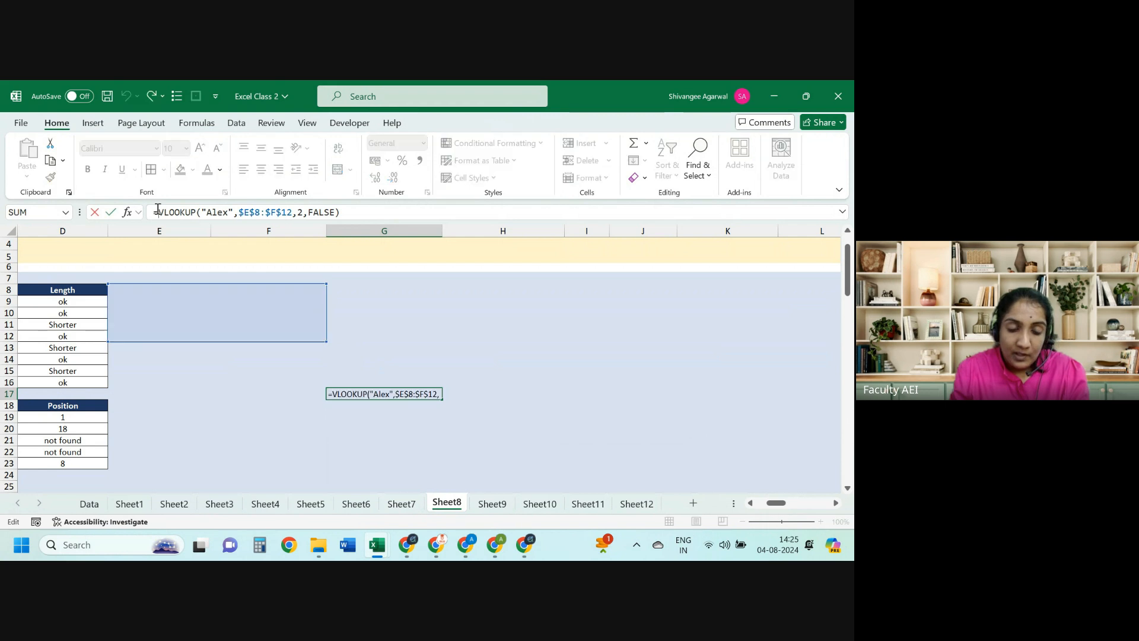
text(IFERROR()
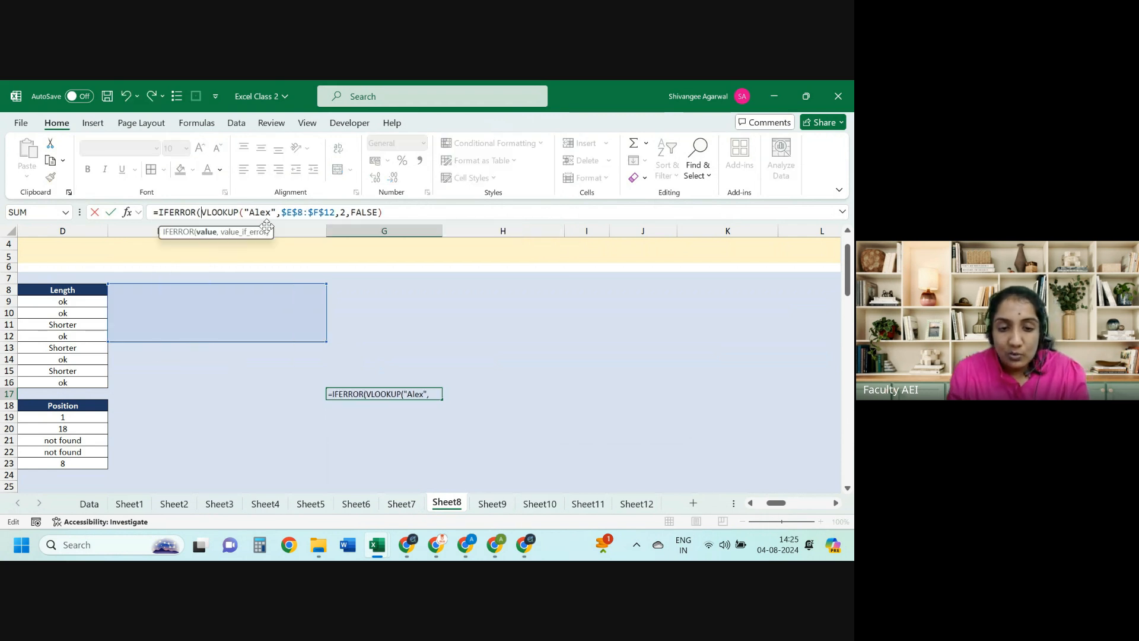
click(384, 213)
text(,)
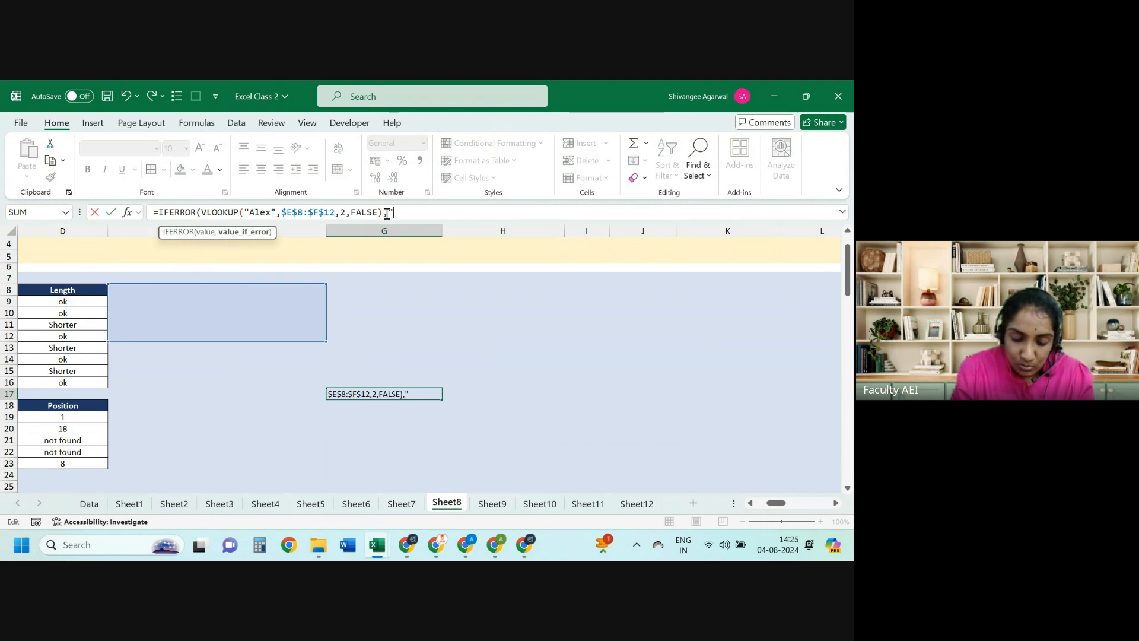
text("No sales )
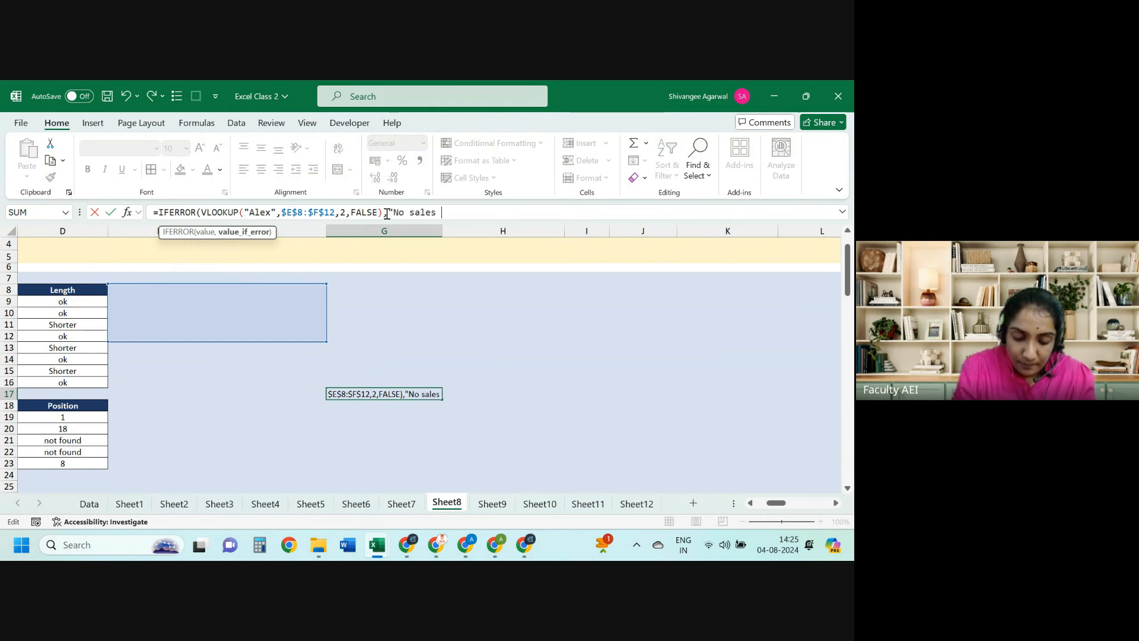
text(done")
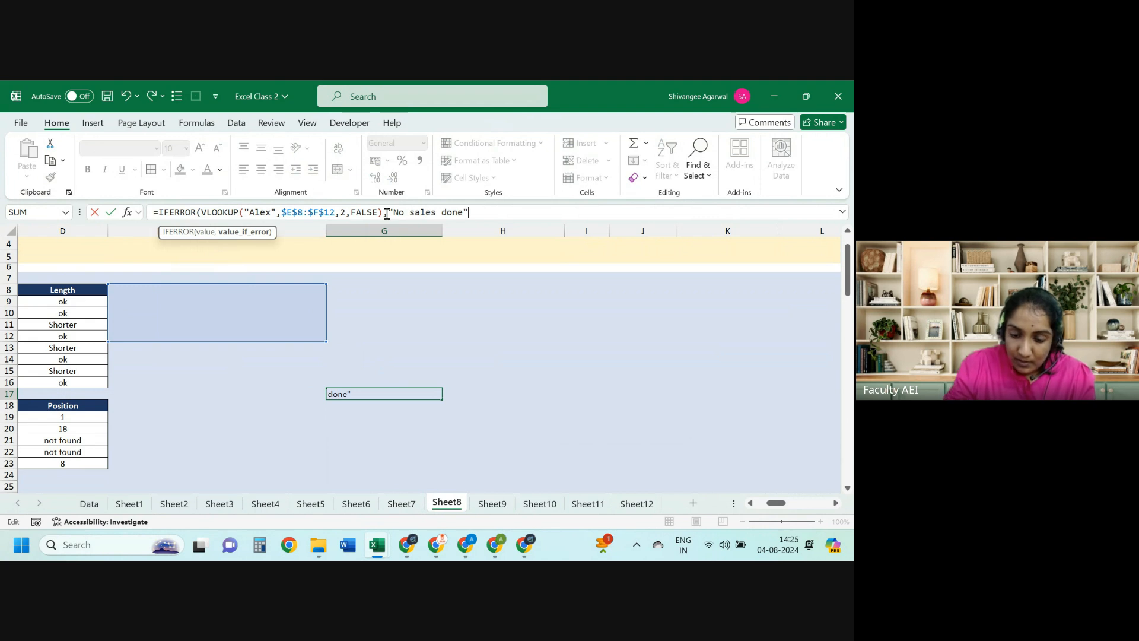
text())
key(ctrl+Return)
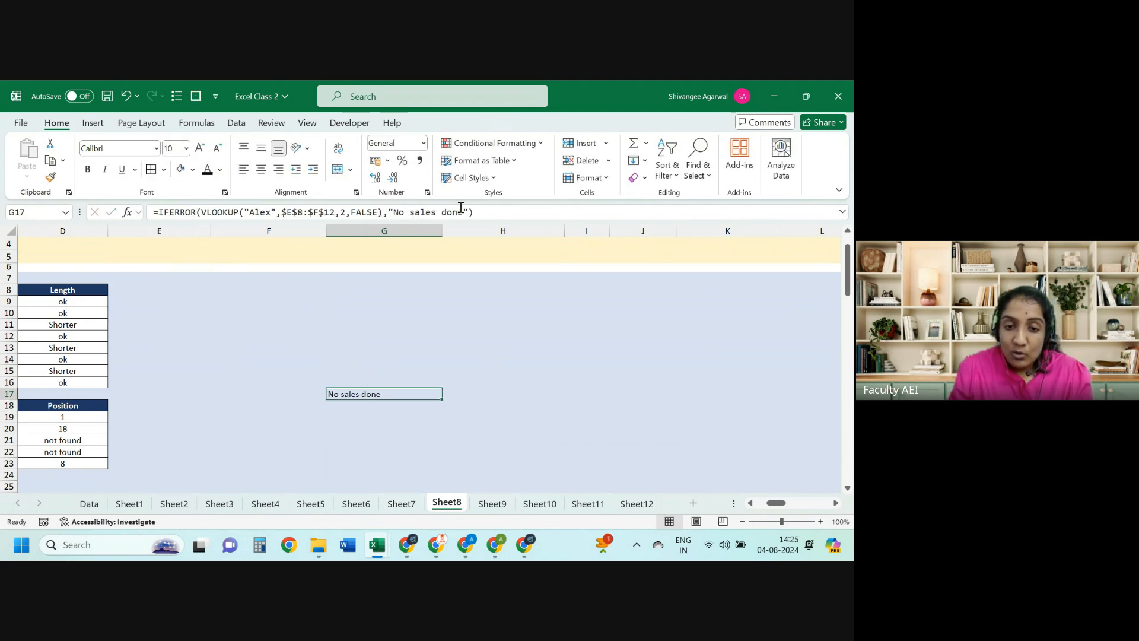
drag(469, 212, 394, 213)
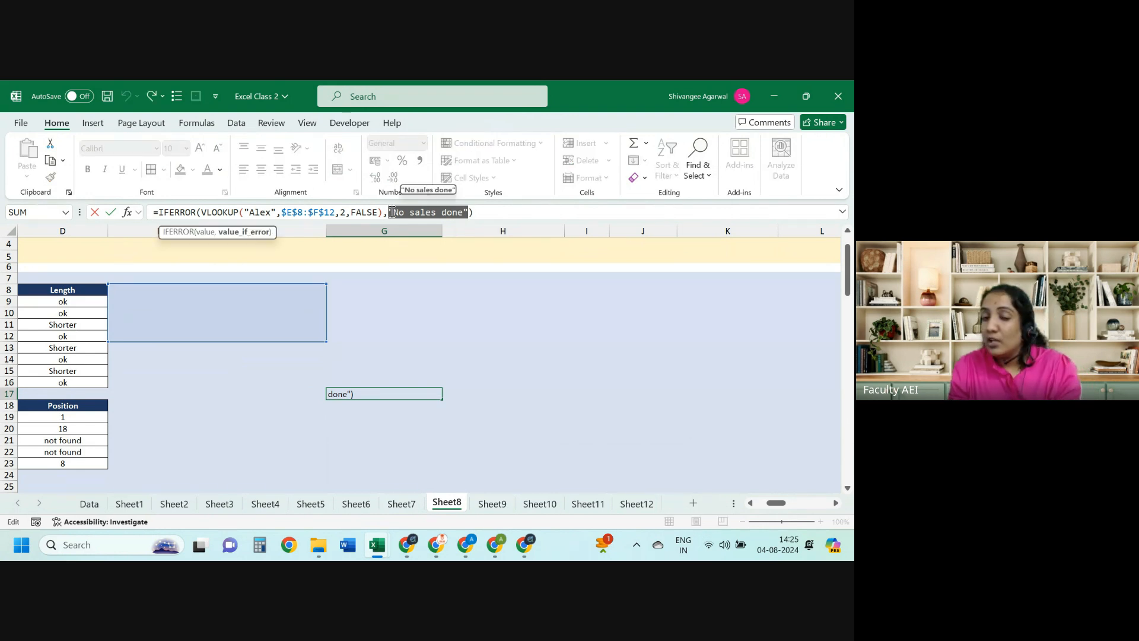
key(BackSpace)
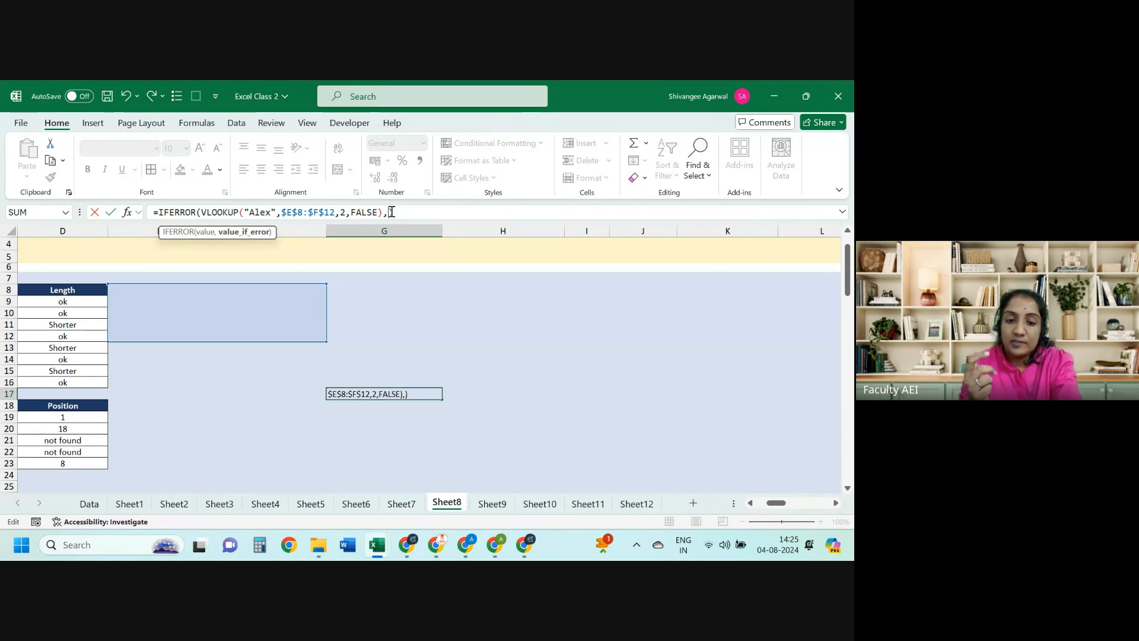
Step: Enter =G17*1 in H17, then reselect G17's fallback text for replacement
key(Escape)
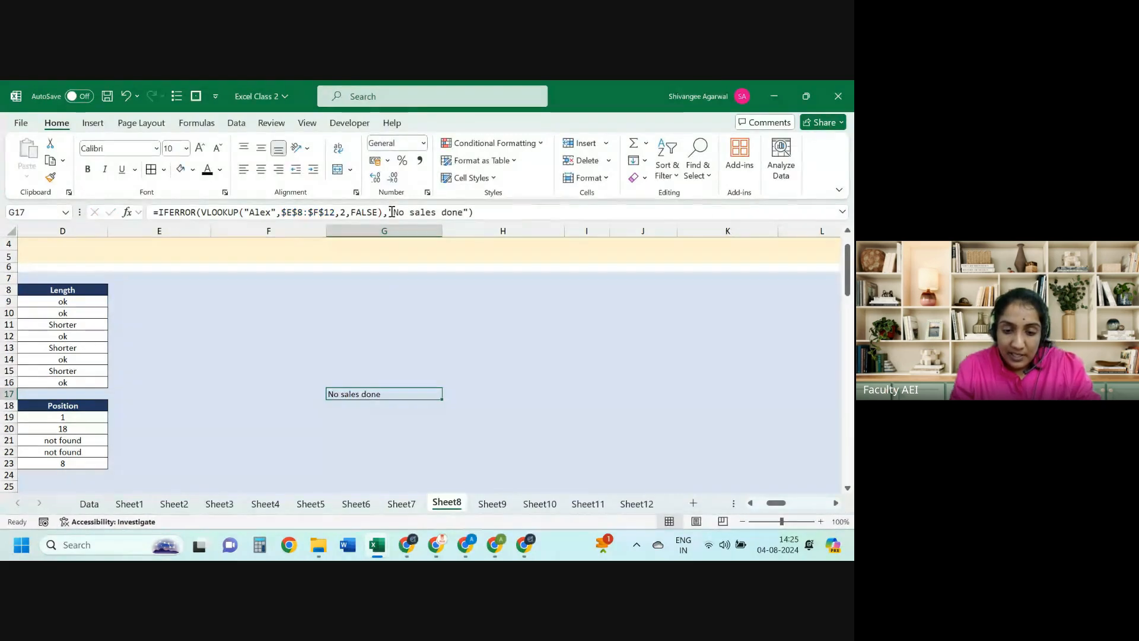
key(Right)
text(=)
key(Left)
text(*1)
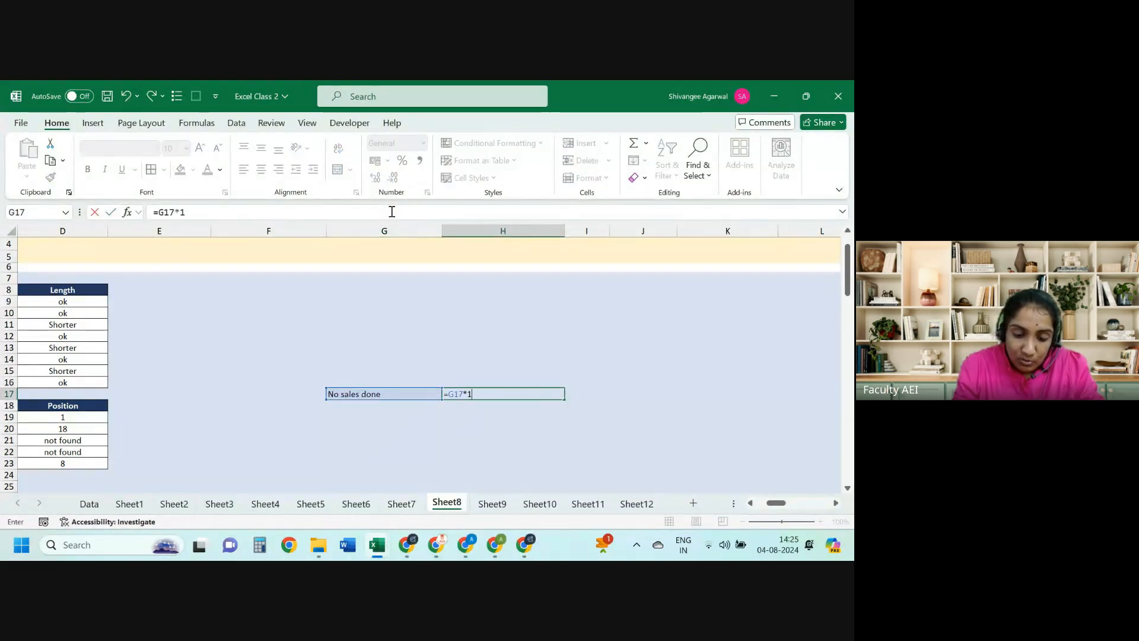
key(Return)
key(Left)
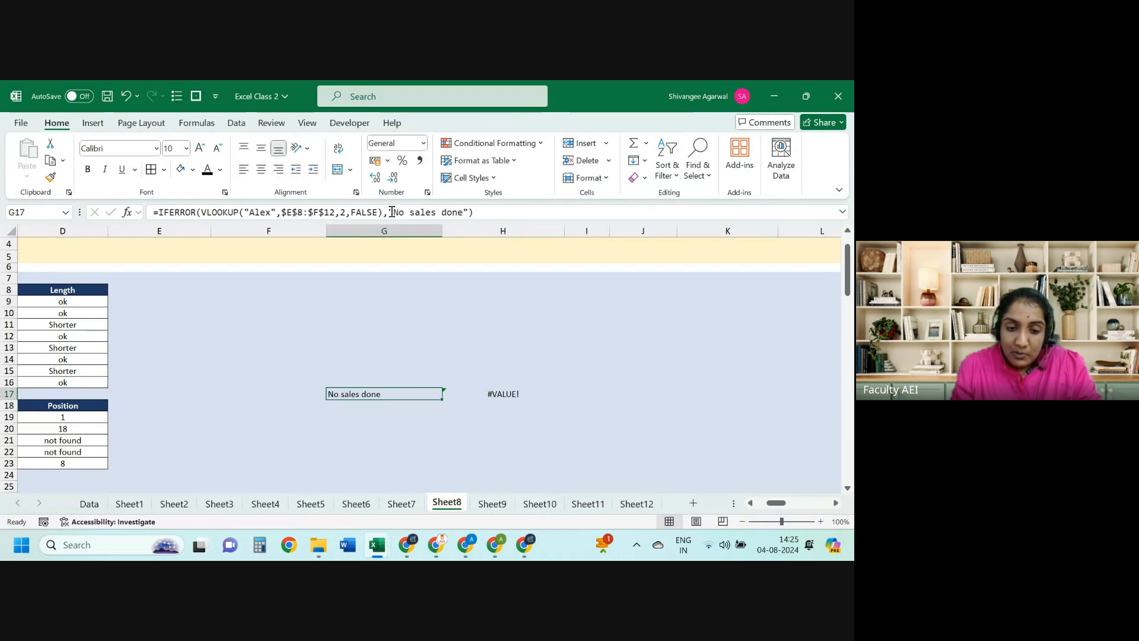
drag(470, 212, 390, 209)
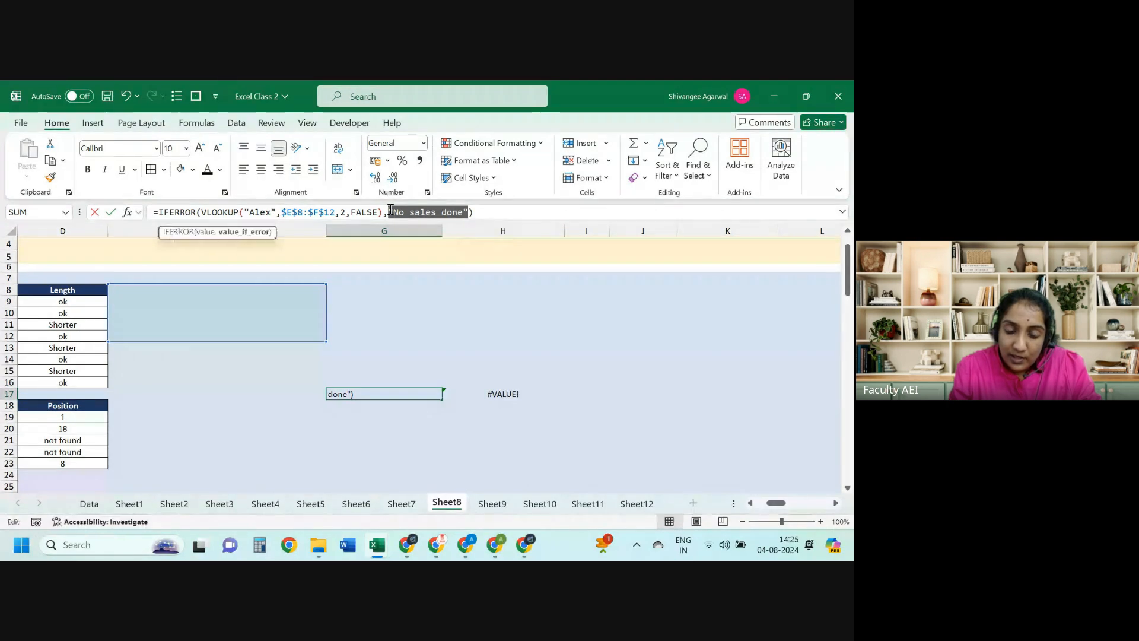
Step: Set G17's IFERROR fallback to 0
text(0)
key(Return)
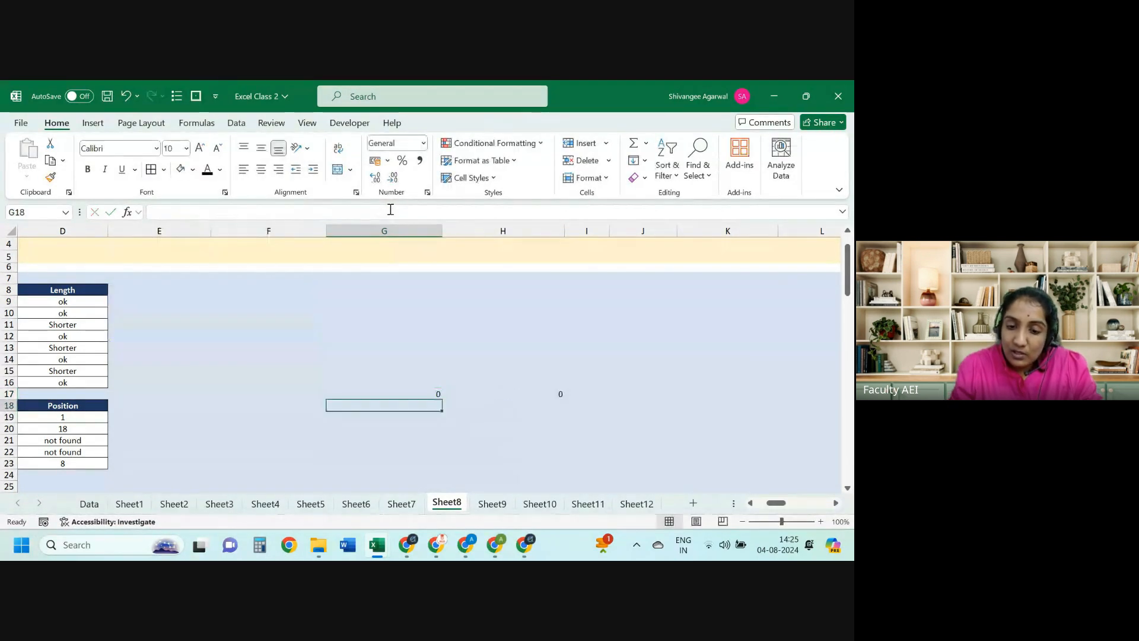
key(Up)
Step: Add Name and Sales headers, two names in F17:F18, and sales of 45 in G18
key(Up)
text(Sales)
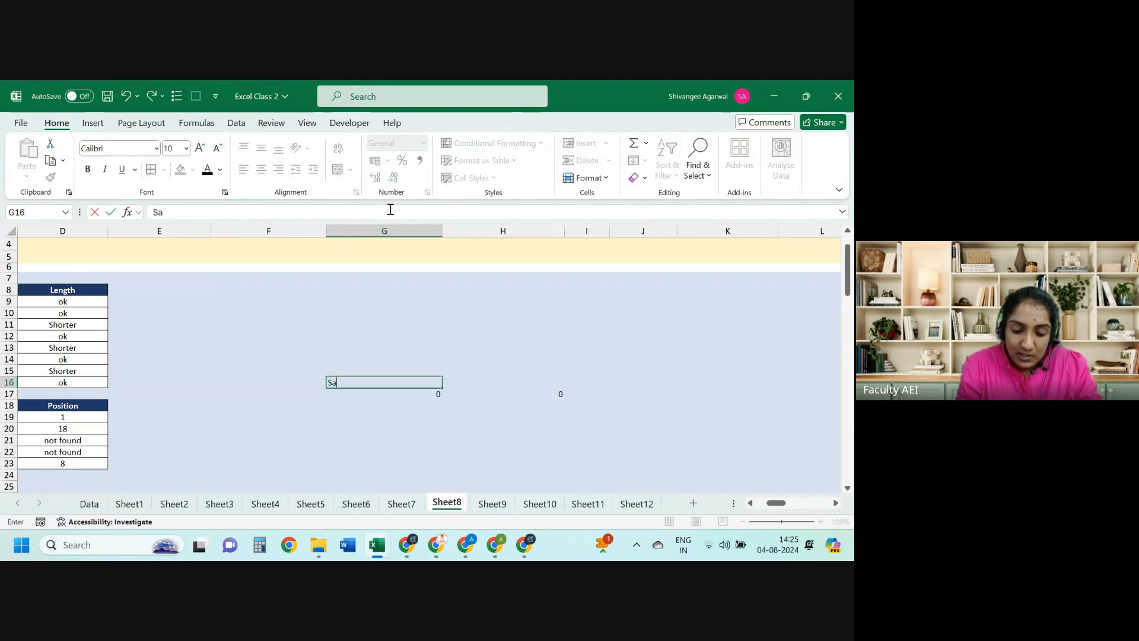
key(Return)
key(Left)
key(Up)
text(Name)
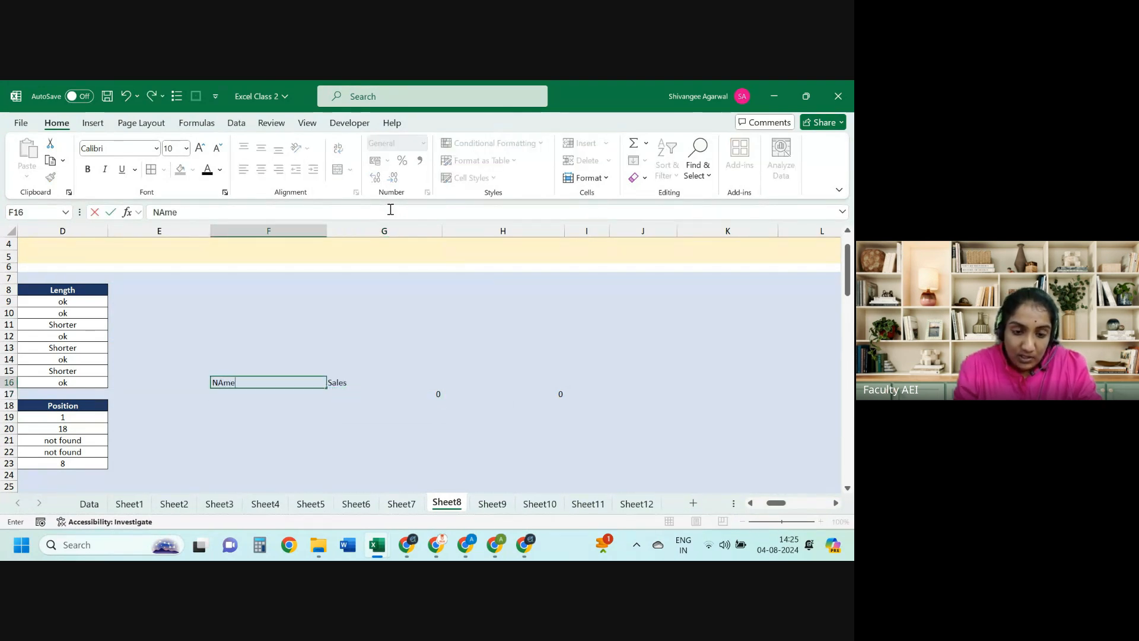
key(Return)
text(Alex)
key(Return)
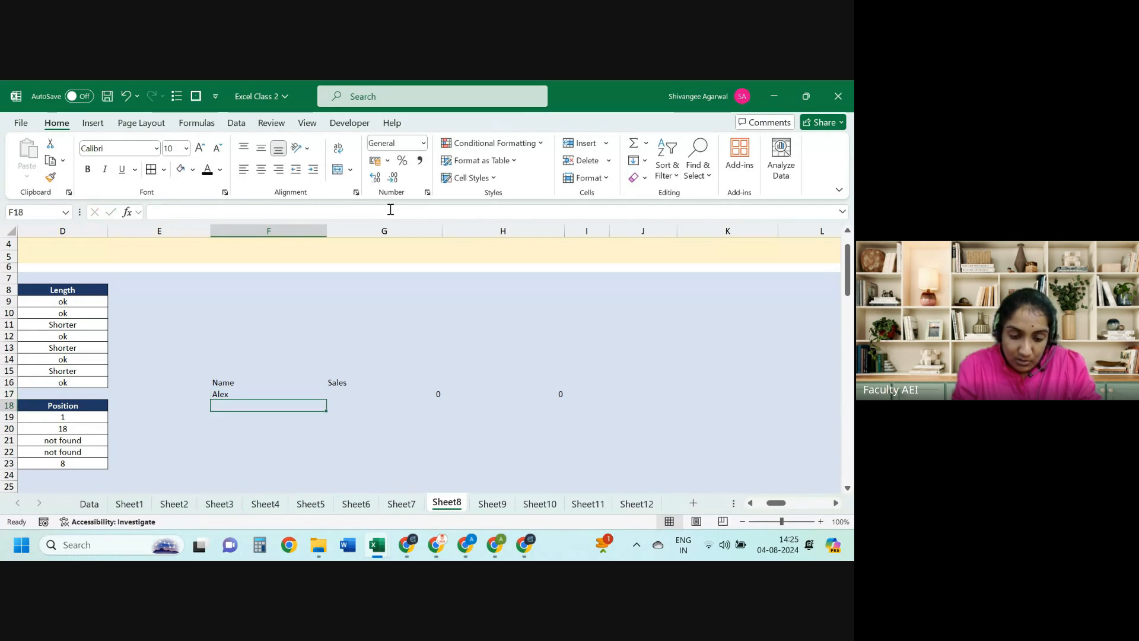
text(Rohit)
key(Tab)
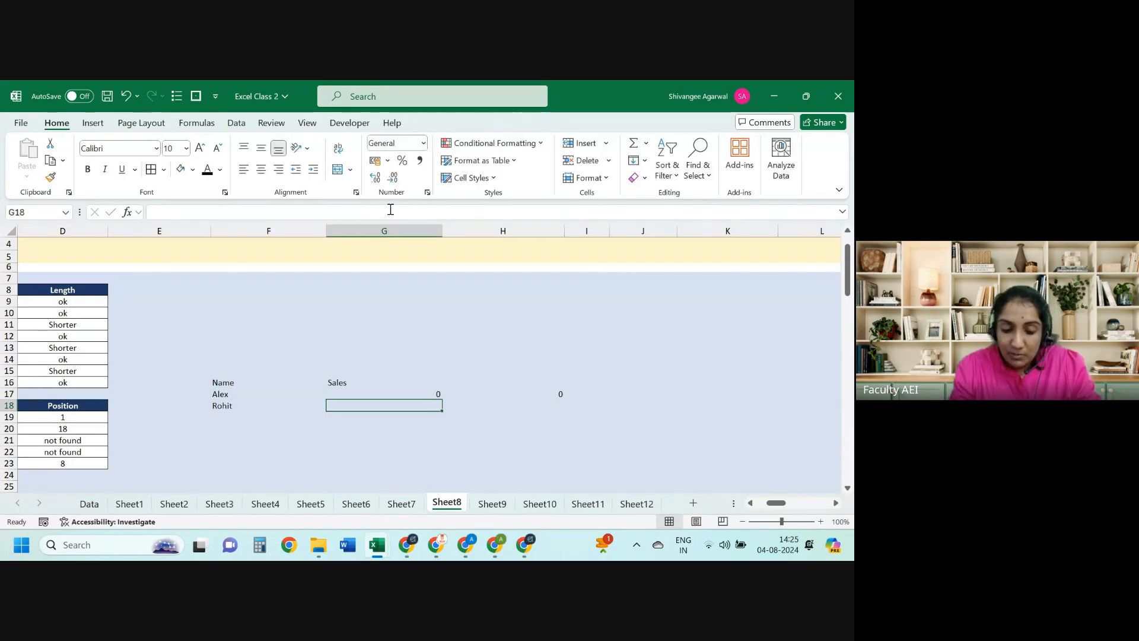
text(45)
key(Right)
Step: Copy H17's formula down into H18 and check it
key(Up)
key(shift+Down)
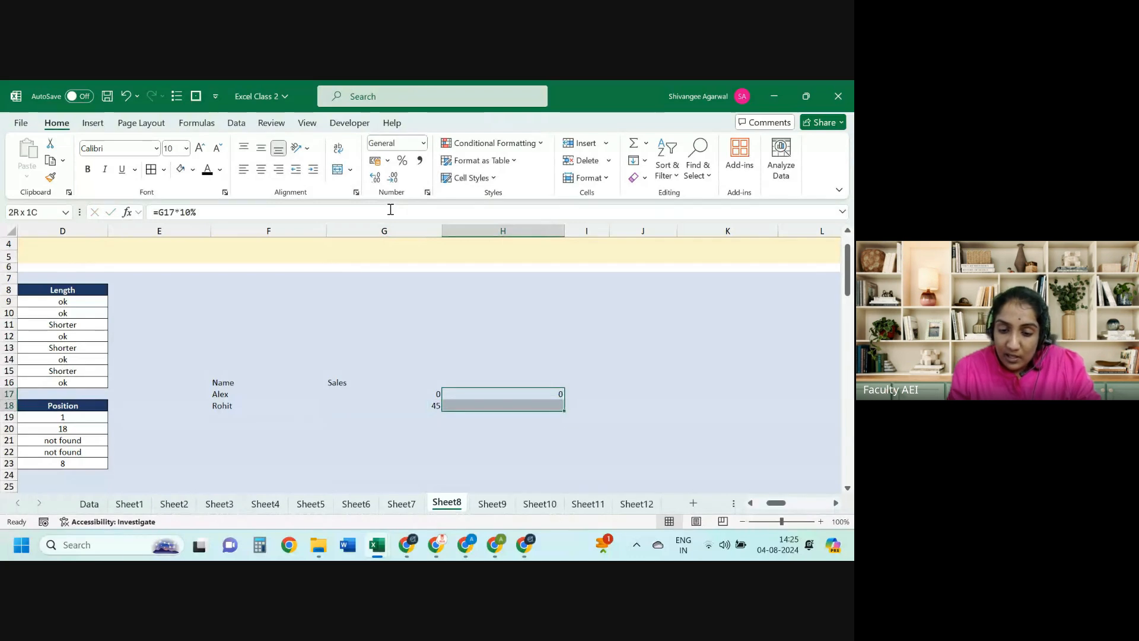
key(ctrl+d)
key(Down)
key(F2)
key(Escape)
key(Down)
key(Up)
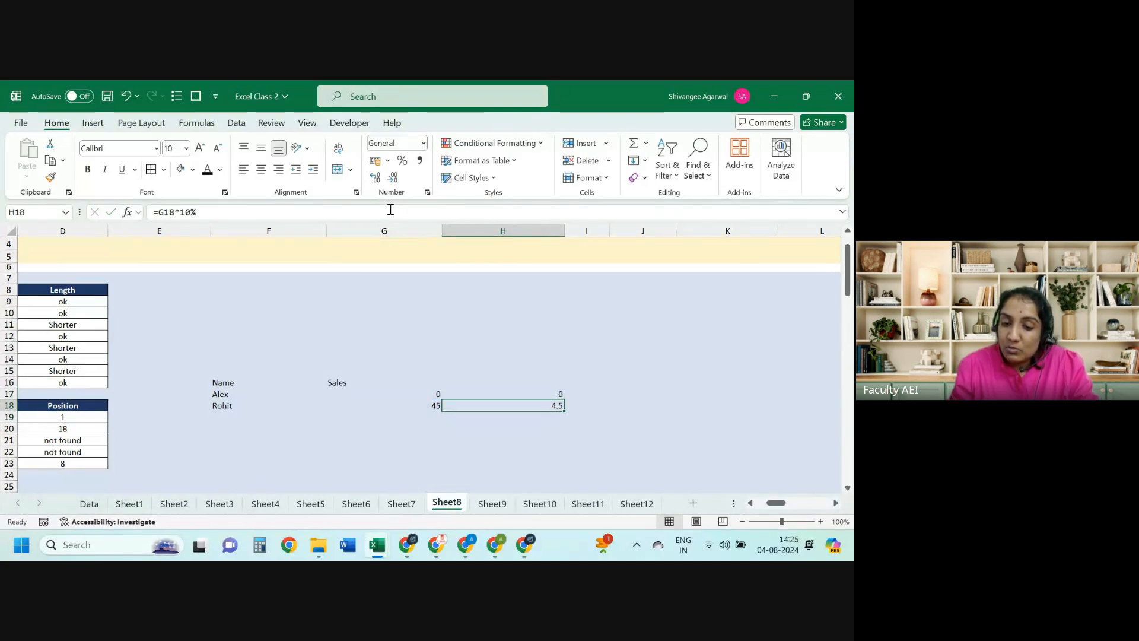
Step: Select the Name/Sales table F16:H18
key(Up)
key(Left)
key(Left)
key(Up)
key(shift+Down)
key(shift+Down)
key(shift+Right)
key(shift+Right)
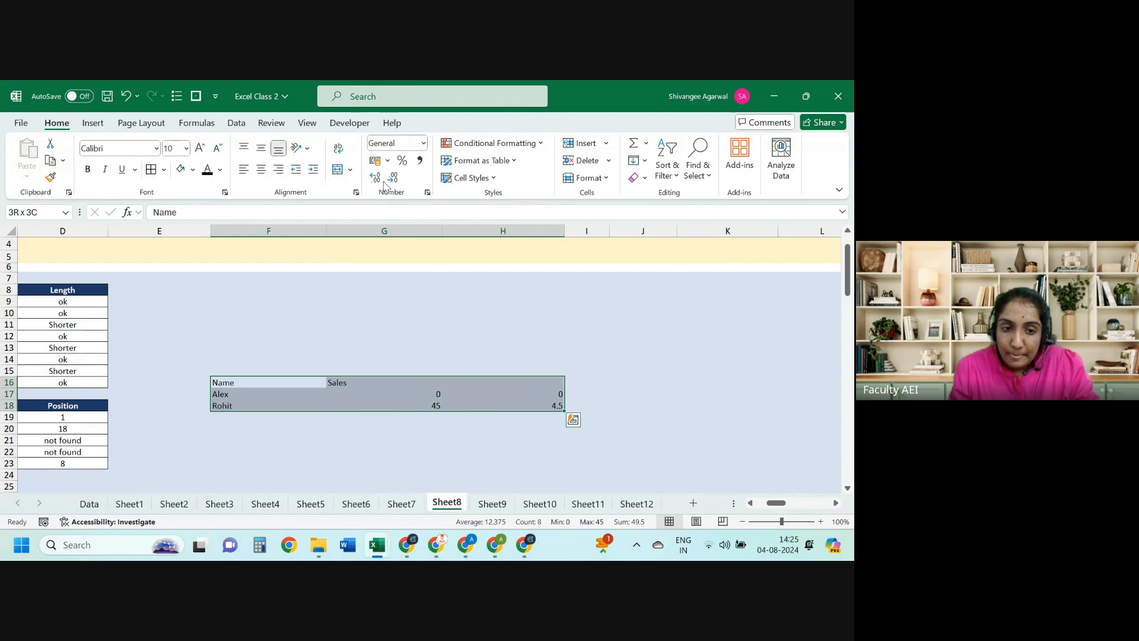
Step: Center-align F16:H18, then bring up G17's IFERROR formula for editing
click(261, 169)
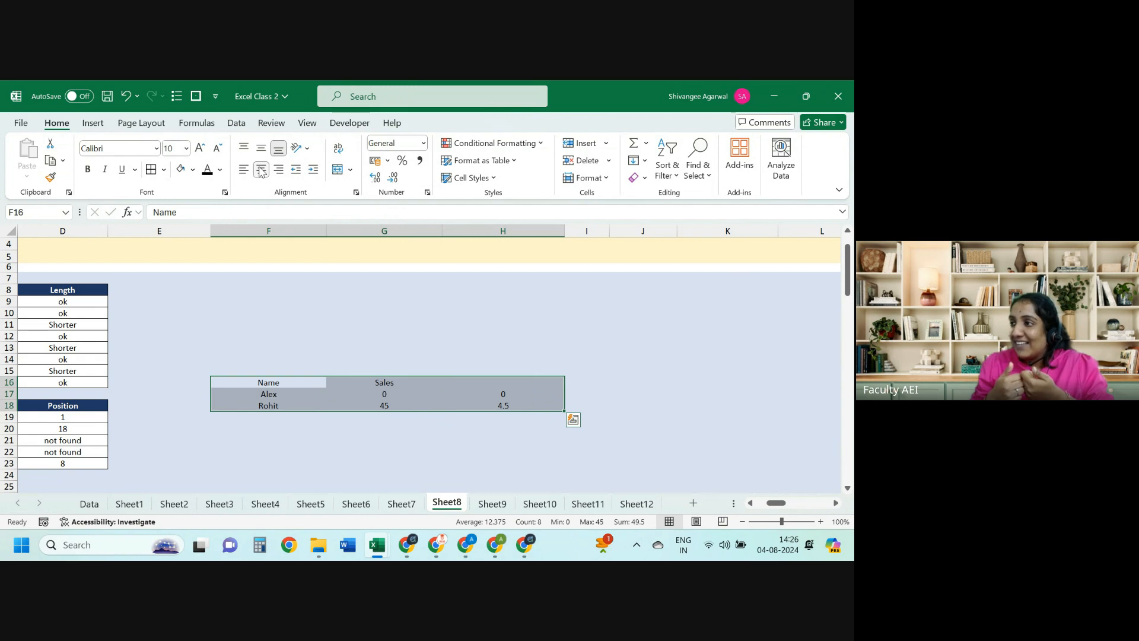
key(Left)
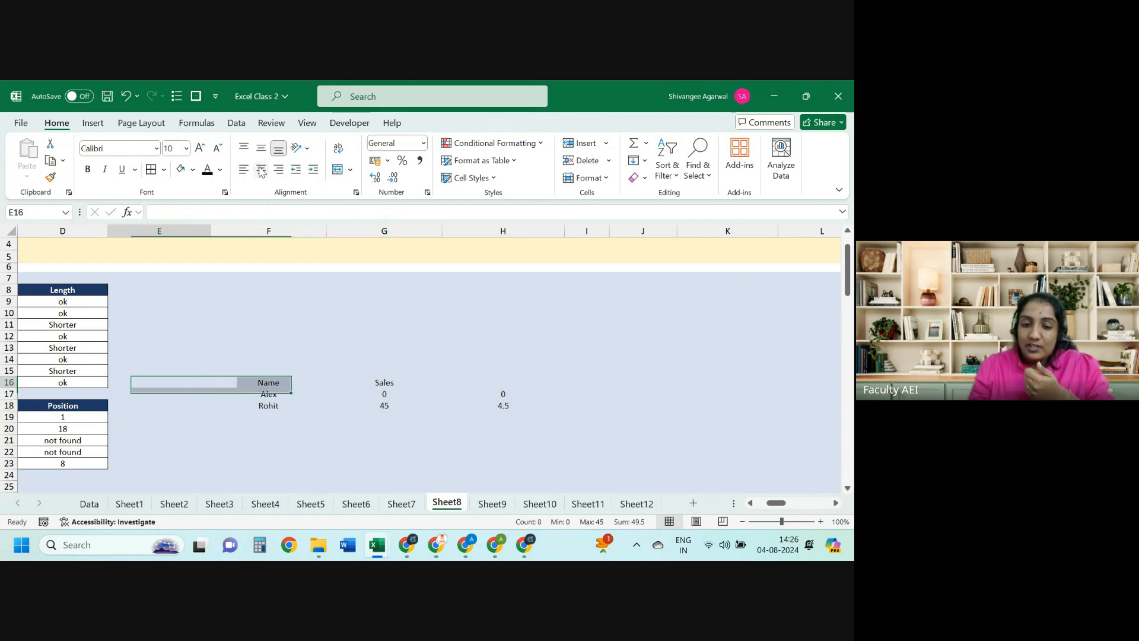
key(Down)
key(Down)
key(Right)
key(Right)
key(Up)
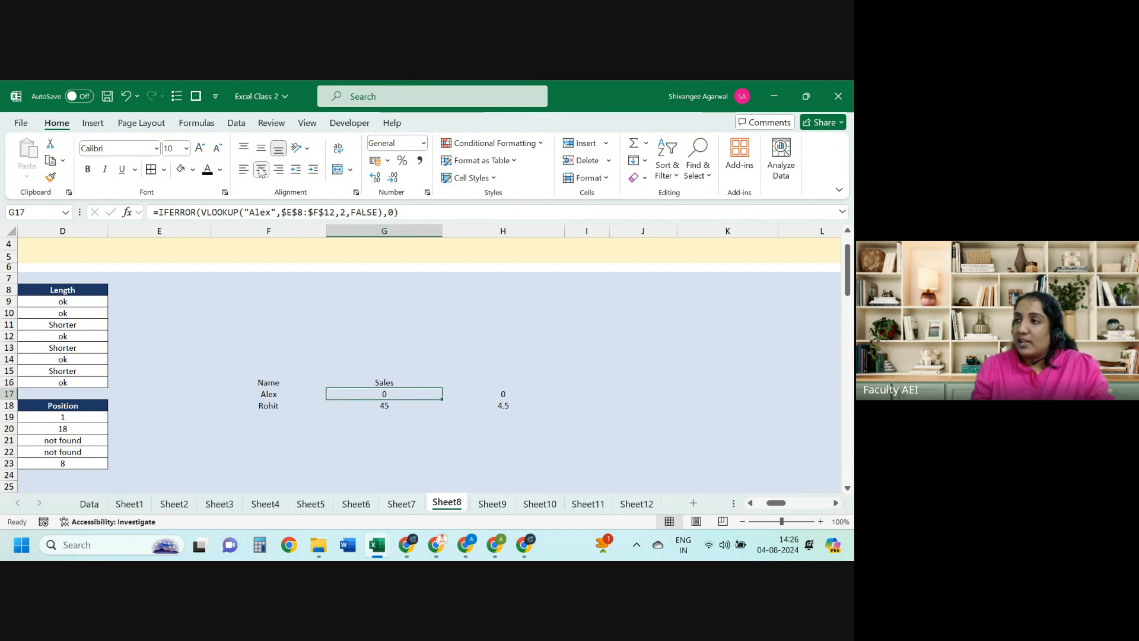
click(392, 212)
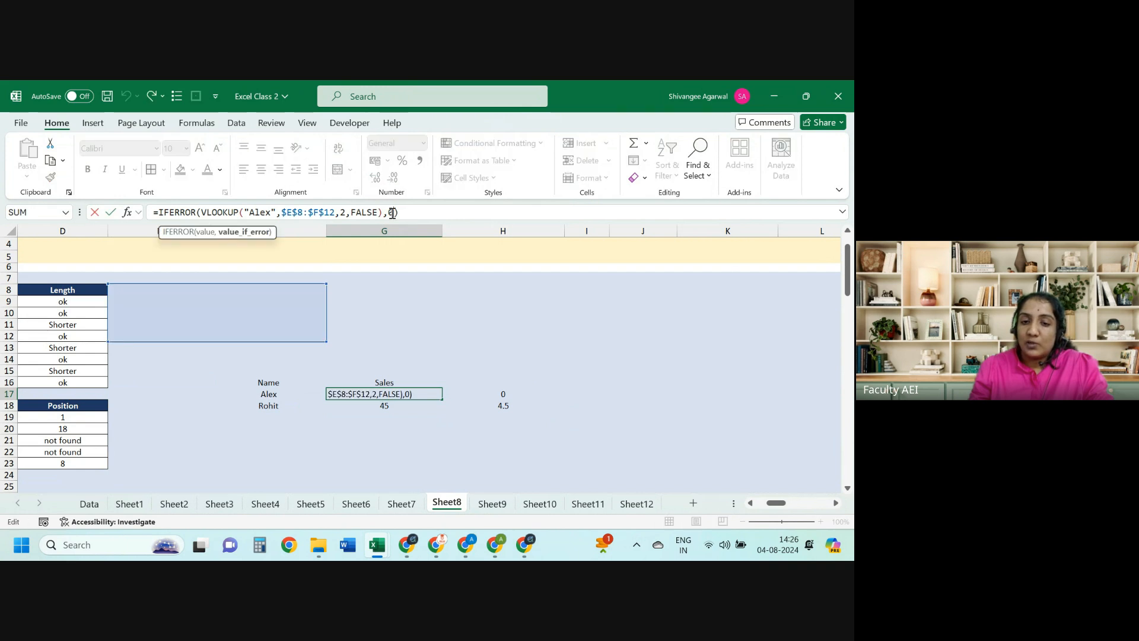
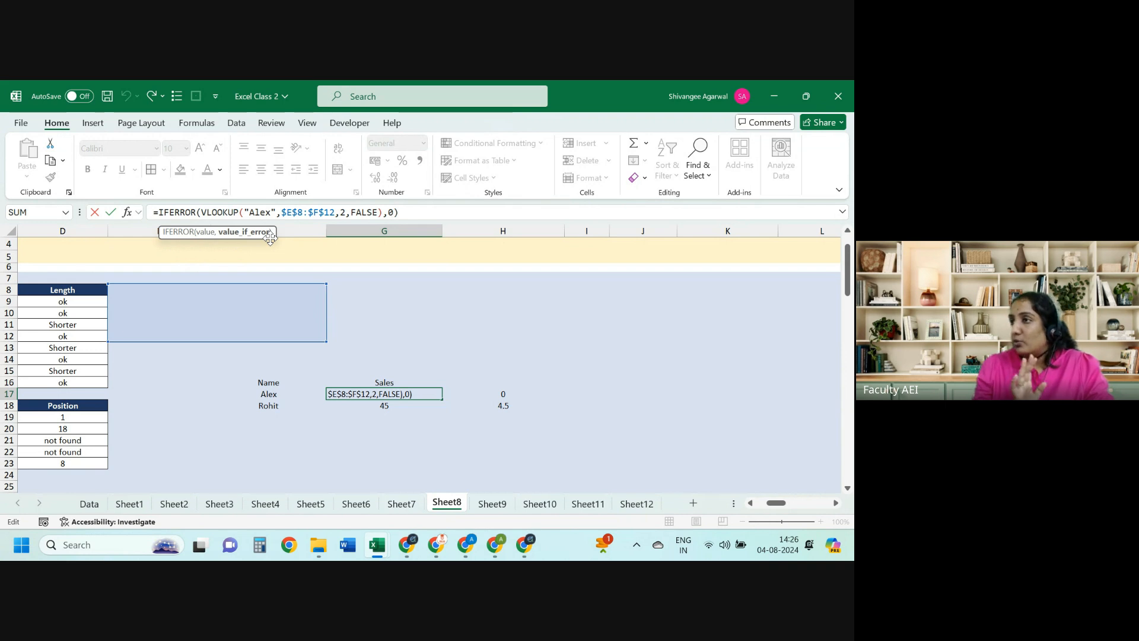
Step: Confirm G17's IFERROR formula so Alex shows 0, then jump down column B toward the empty Student ID table
key(Escape)
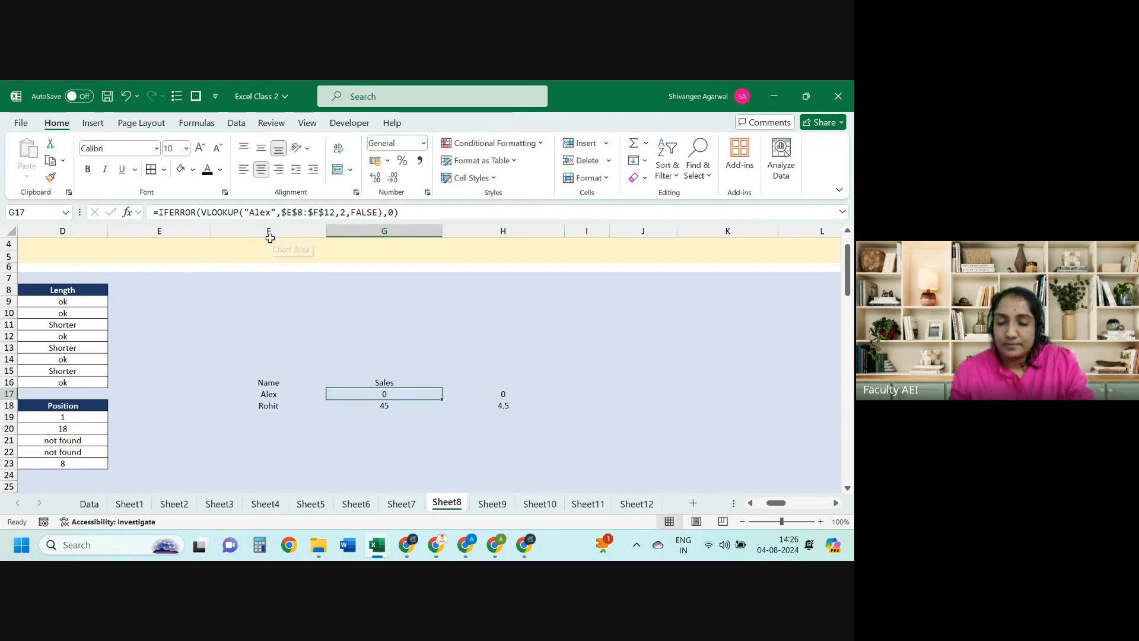
key(ctrl+Left)
key(ctrl+Left)
key(Right)
key(ctrl+Up)
key(ctrl+Up)
key(ctrl+Up)
key(ctrl+Up)
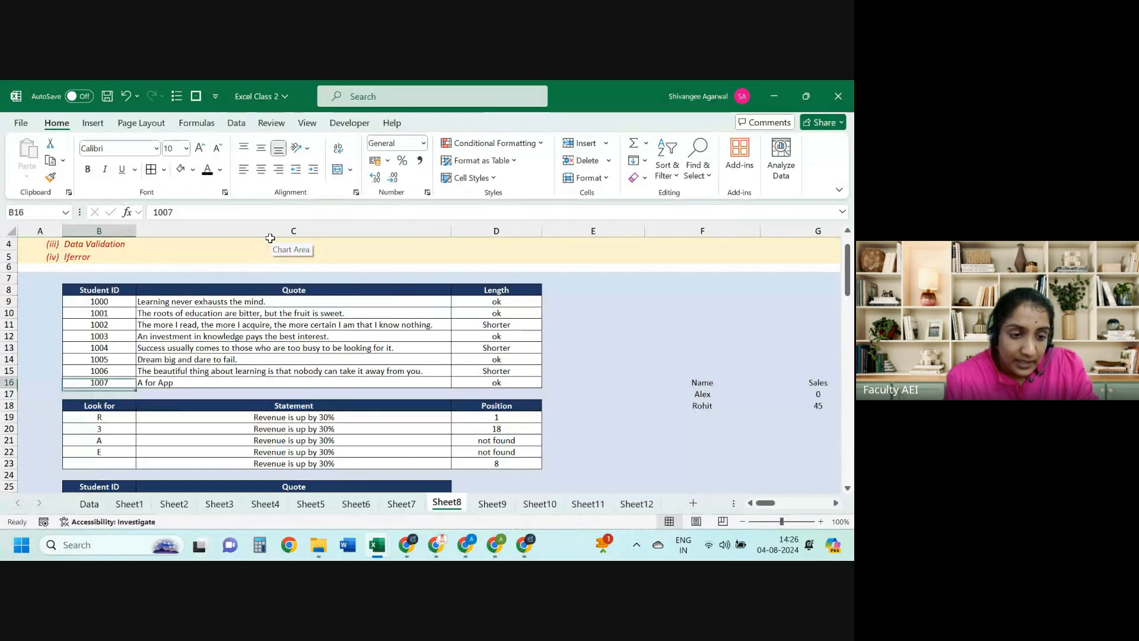
key(ctrl+Up)
key(ctrl+Down)
key(ctrl+Down)
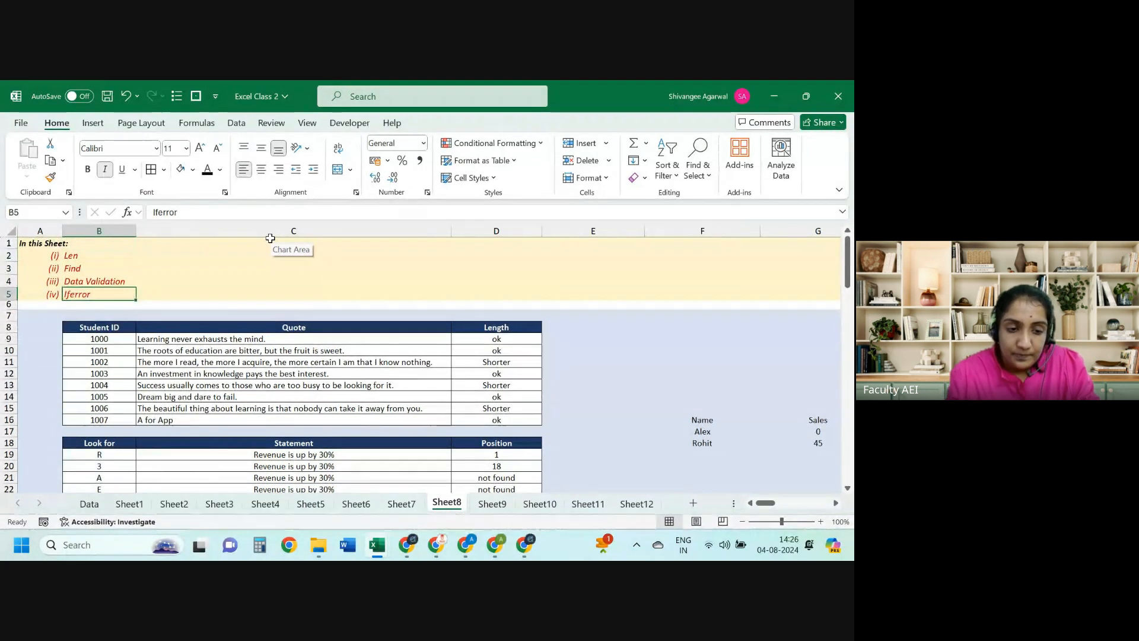
key(ctrl+Down)
key(ctrl+Down)
key(ctrl+Down)
key(ctrl+Down)
key(ctrl+Down)
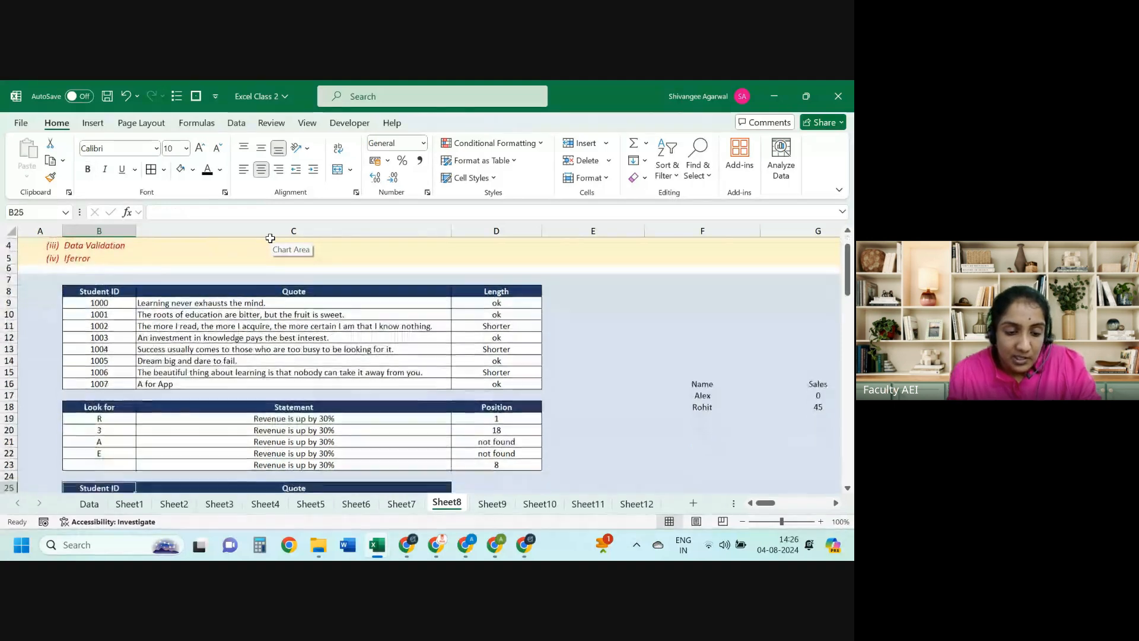
Step: Enter Student ID 1000 in B26 and look over the small Student ID/Quote table
key(Down)
key(Right)
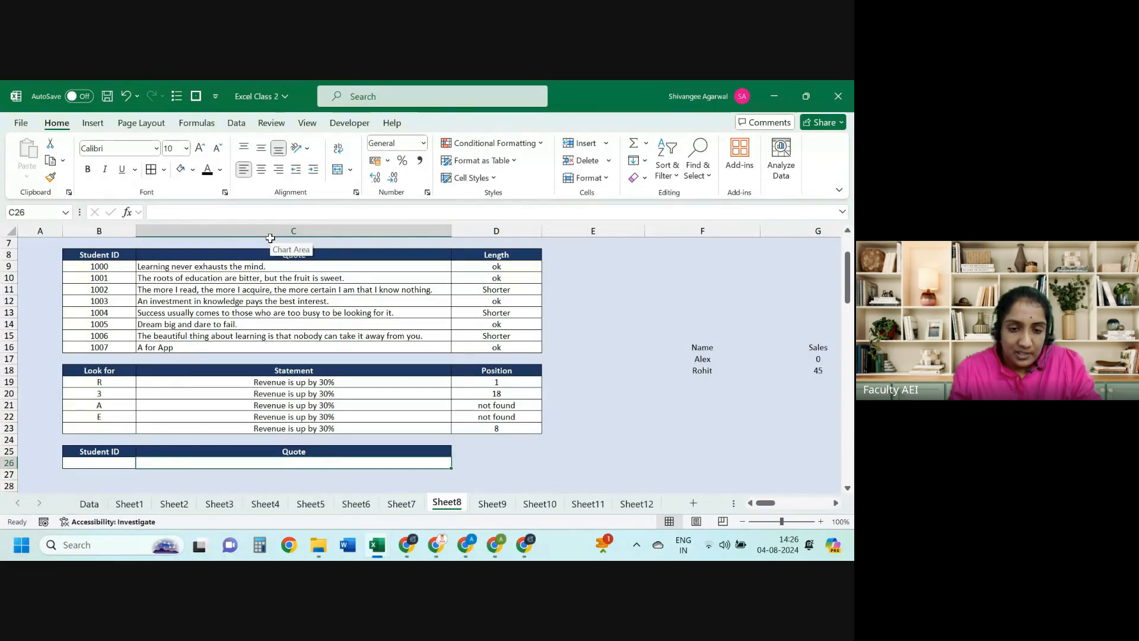
key(Left)
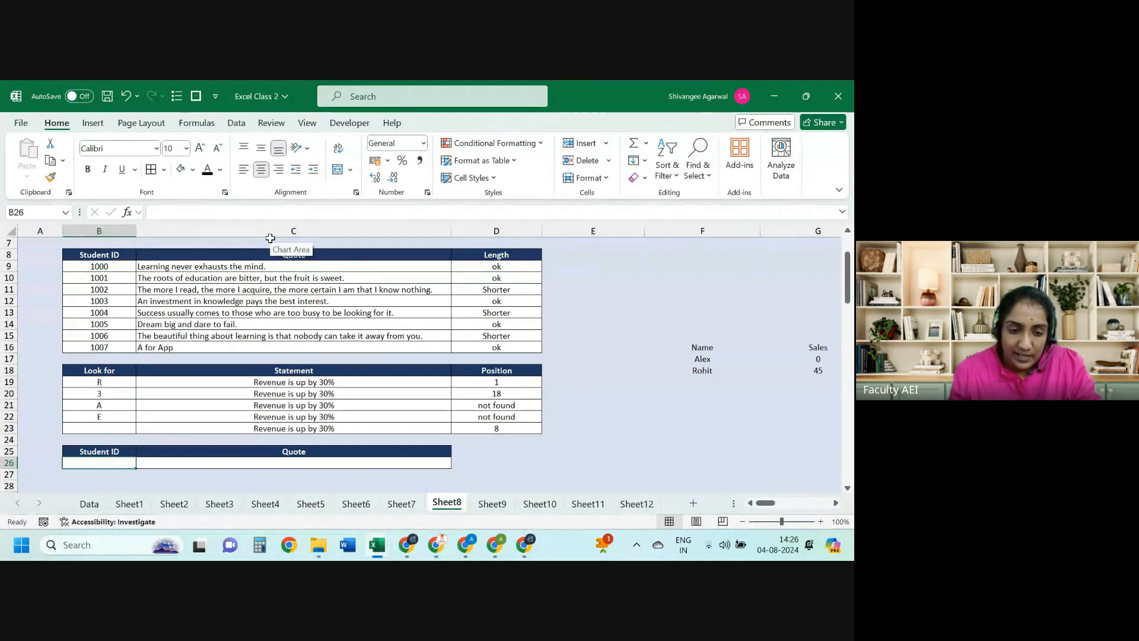
key(Tab)
key(Left)
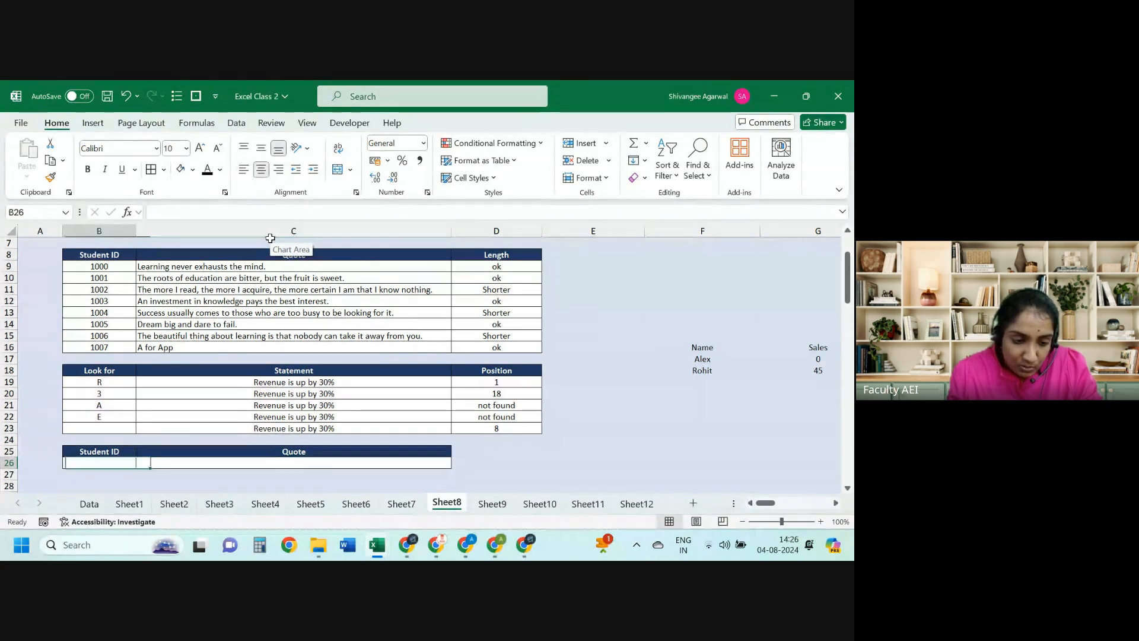
text(1000)
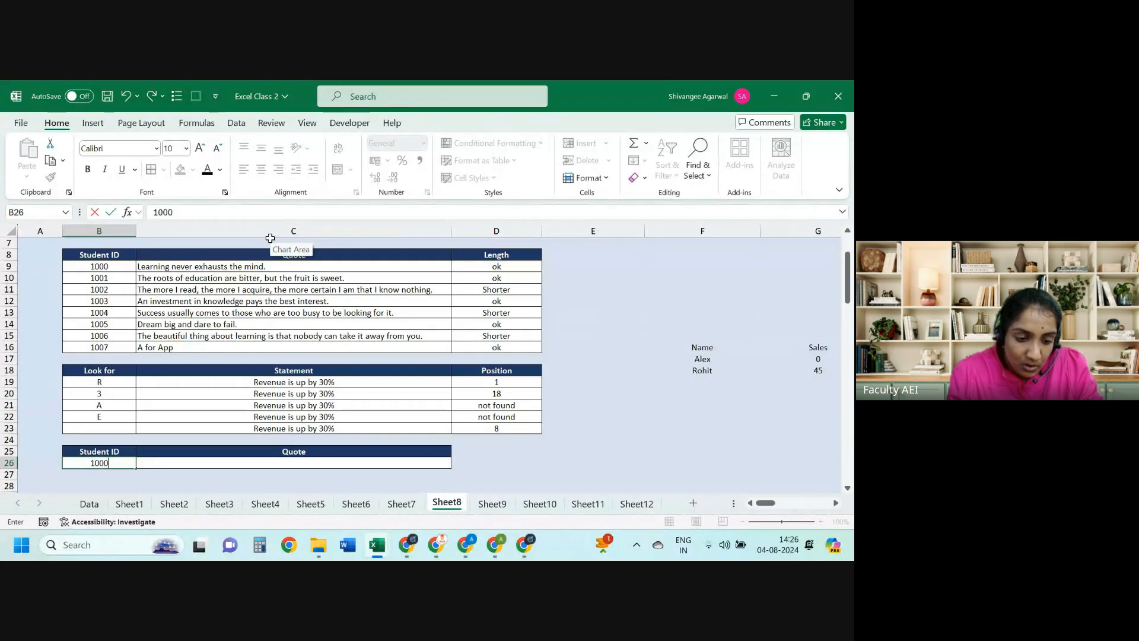
key(Right)
key(Left)
key(Up)
key(shift+Right)
key(shift+Down)
key(Right)
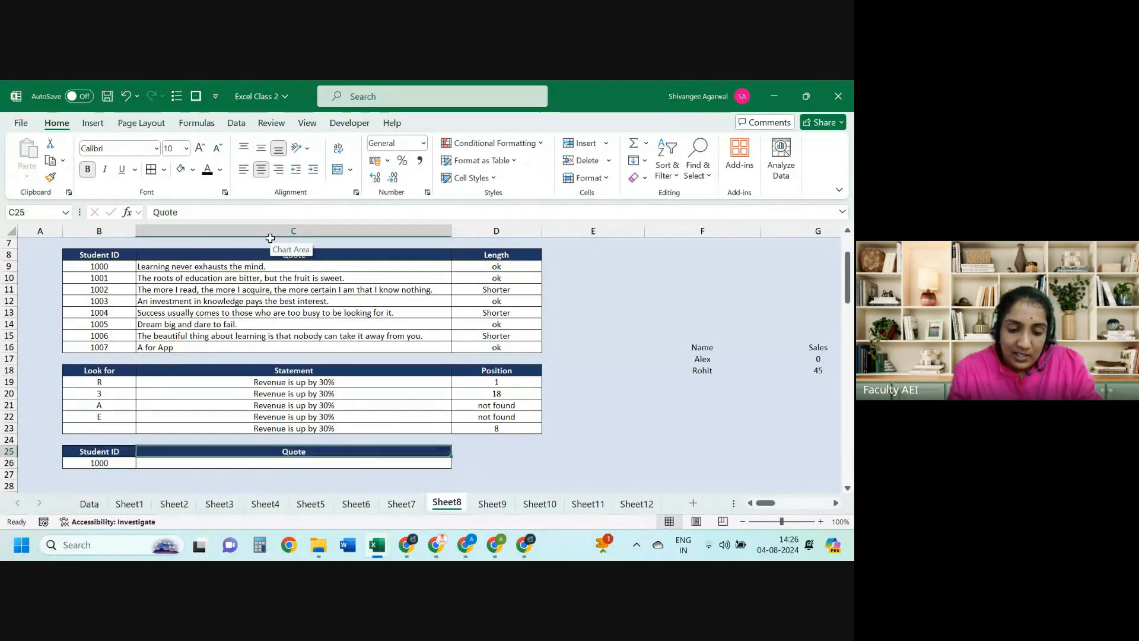
key(Down)
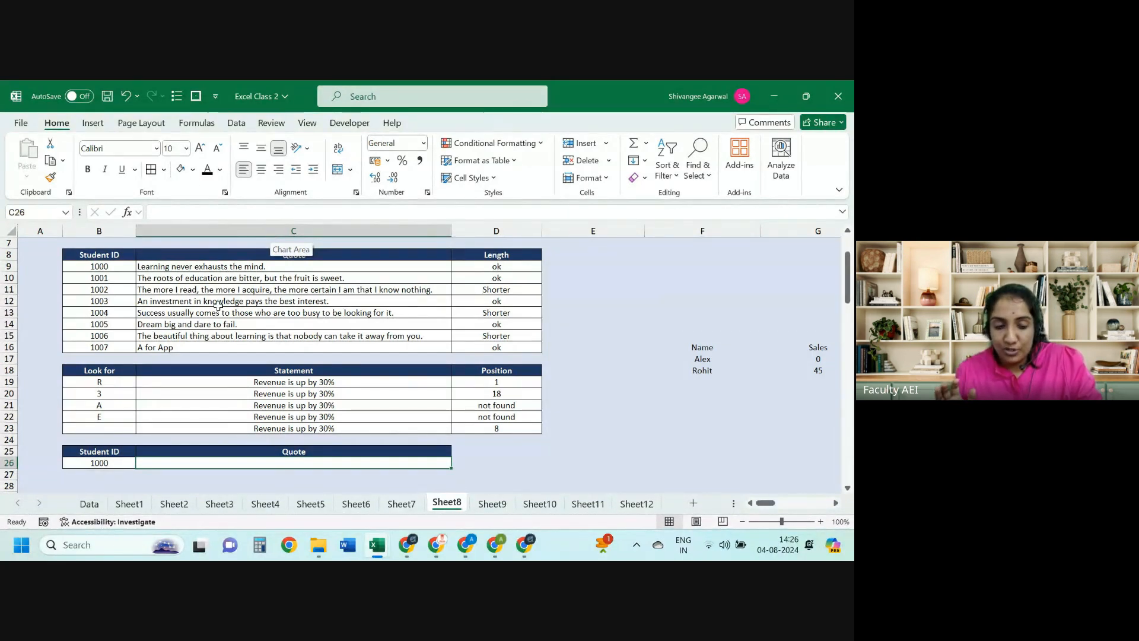
key(Left)
key(Right)
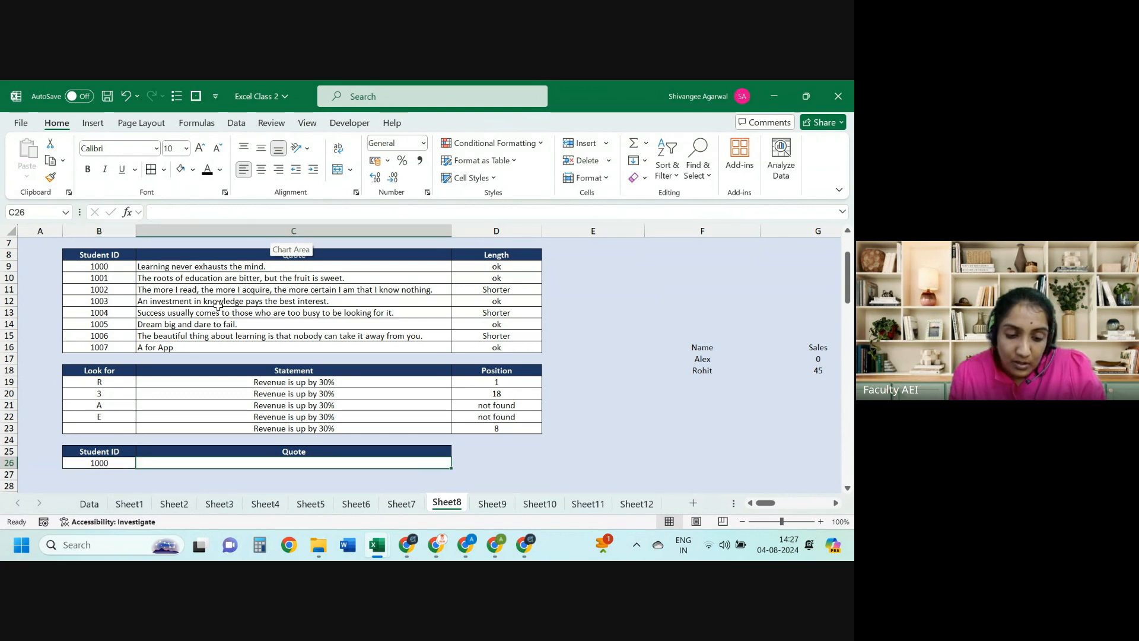
Step: Enter =VLOOKUP(B26,$B$8:$C$16,2,FALSE) in C26 to fetch the quote
text(=vlo)
key(Tab)
key(Left)
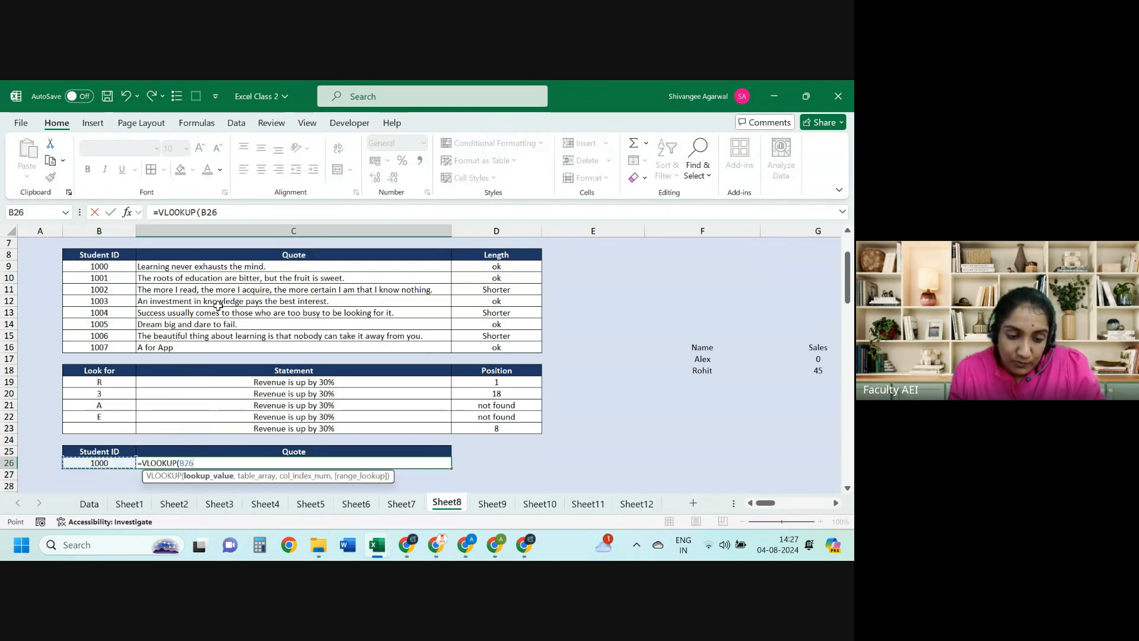
text(,)
drag(112, 254, 448, 350)
key(F4)
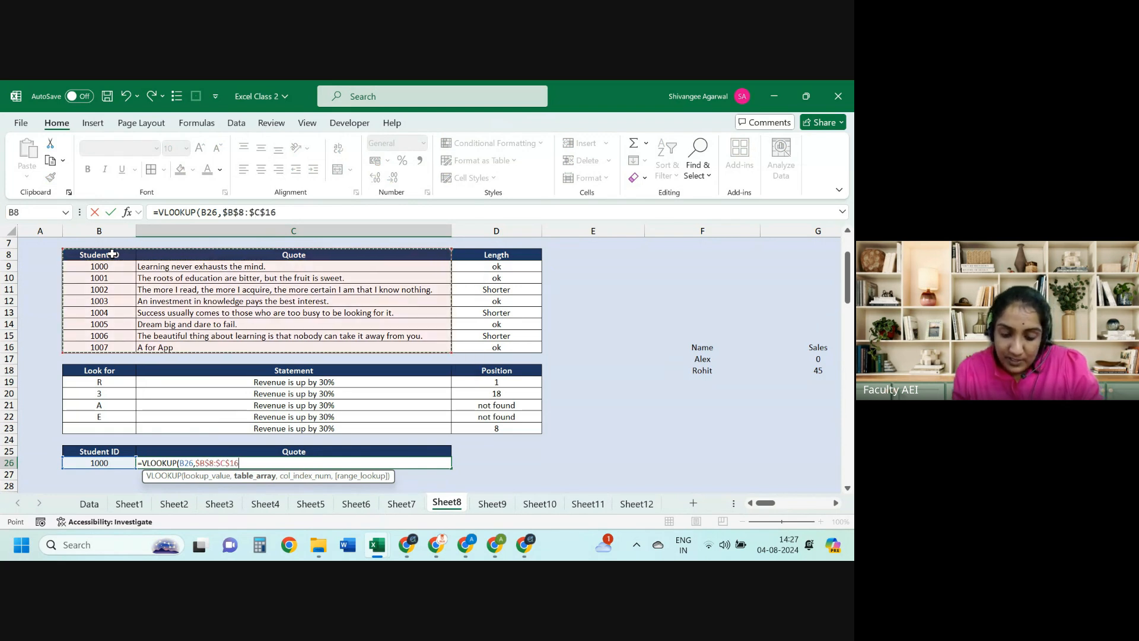
text(,2,FALSE)
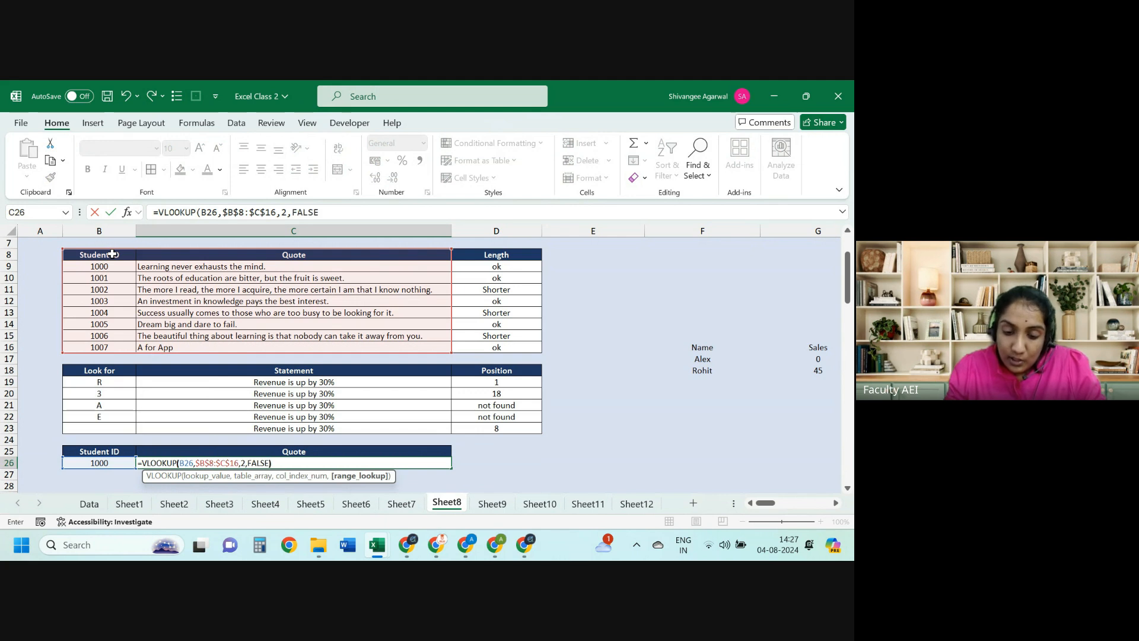
text())
key(Return)
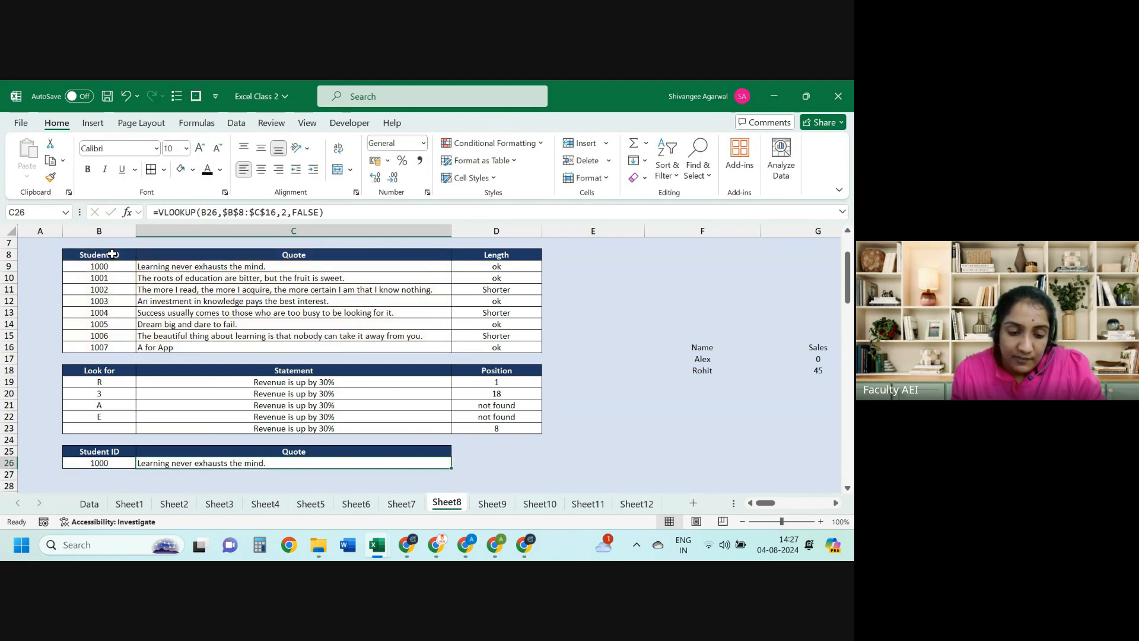
Step: Test the lookup with Student IDs 1003, 10664 and 1006
key(Left)
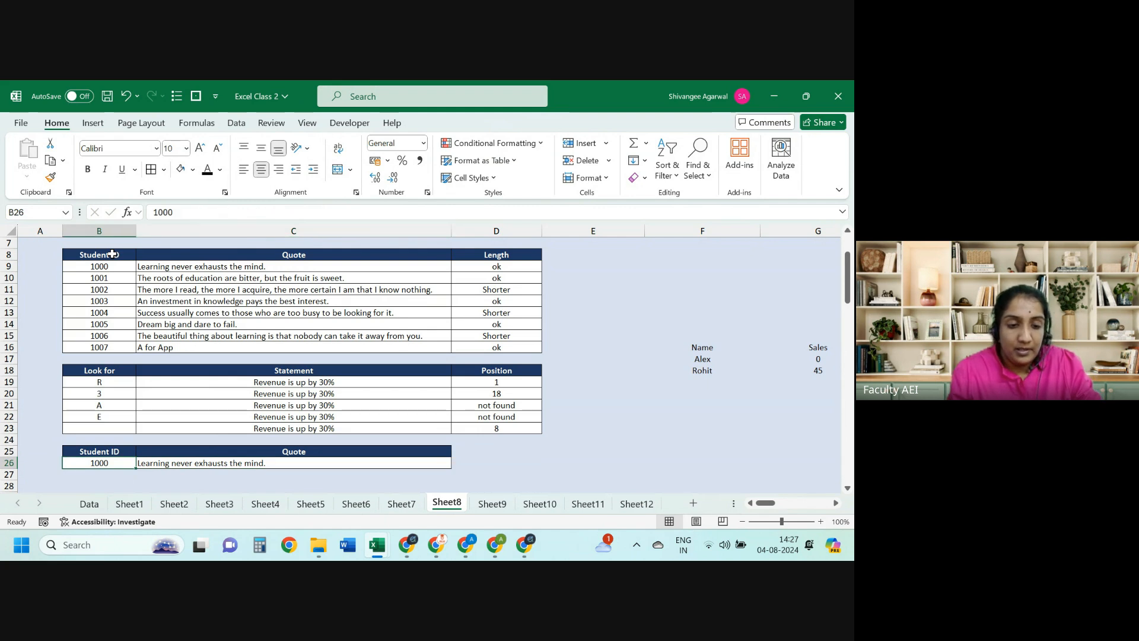
text(1003)
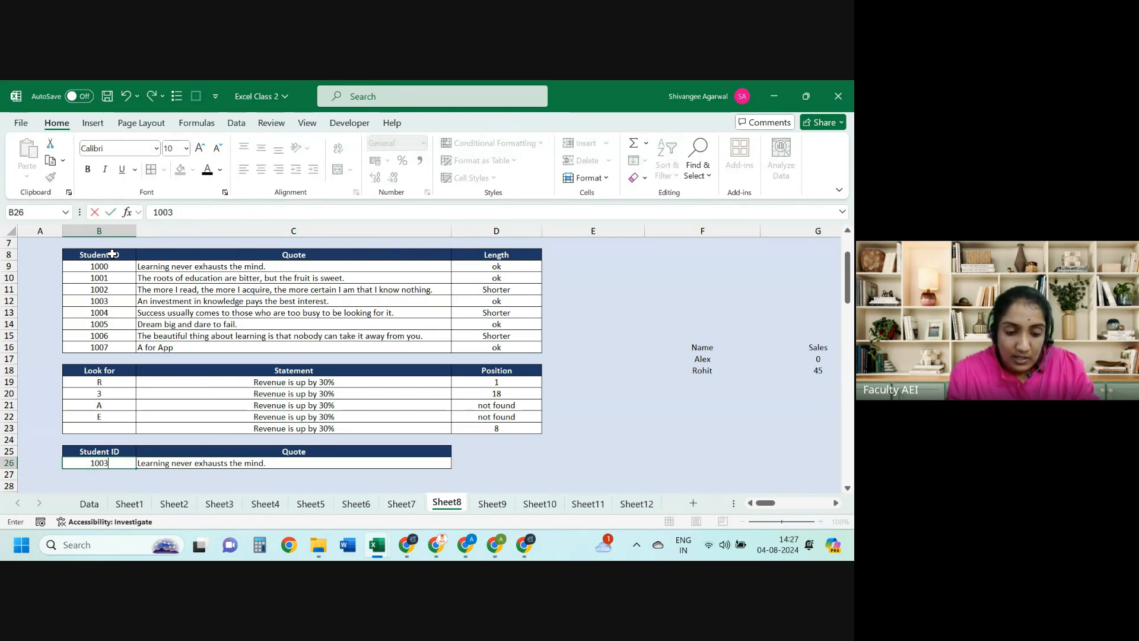
key(ctrl+Return)
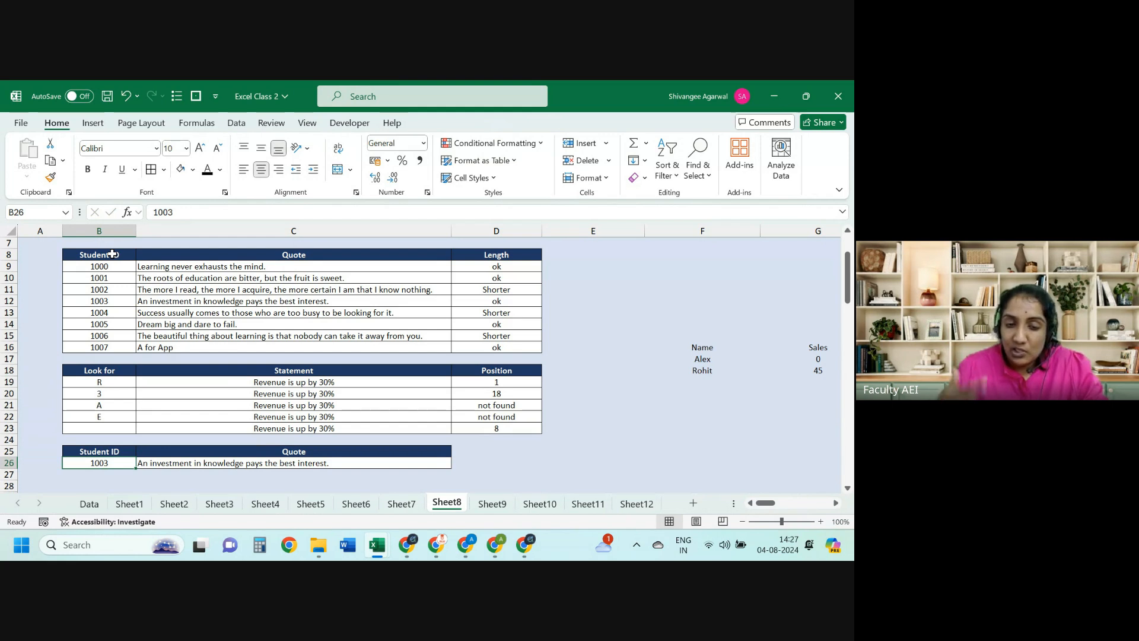
key(Right)
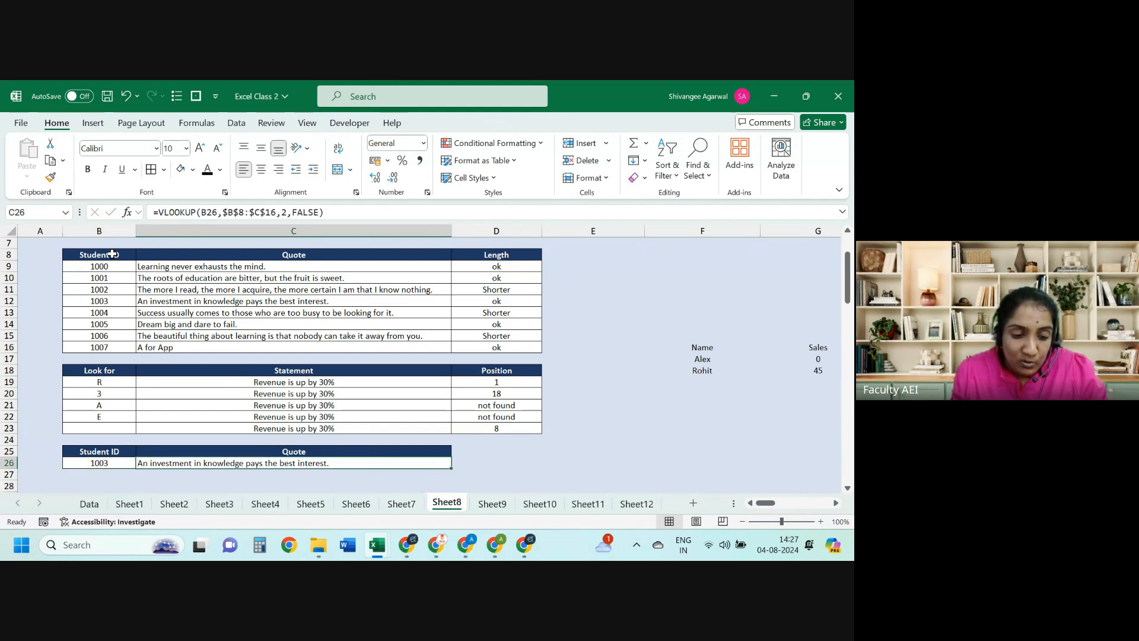
key(Left)
text(1)
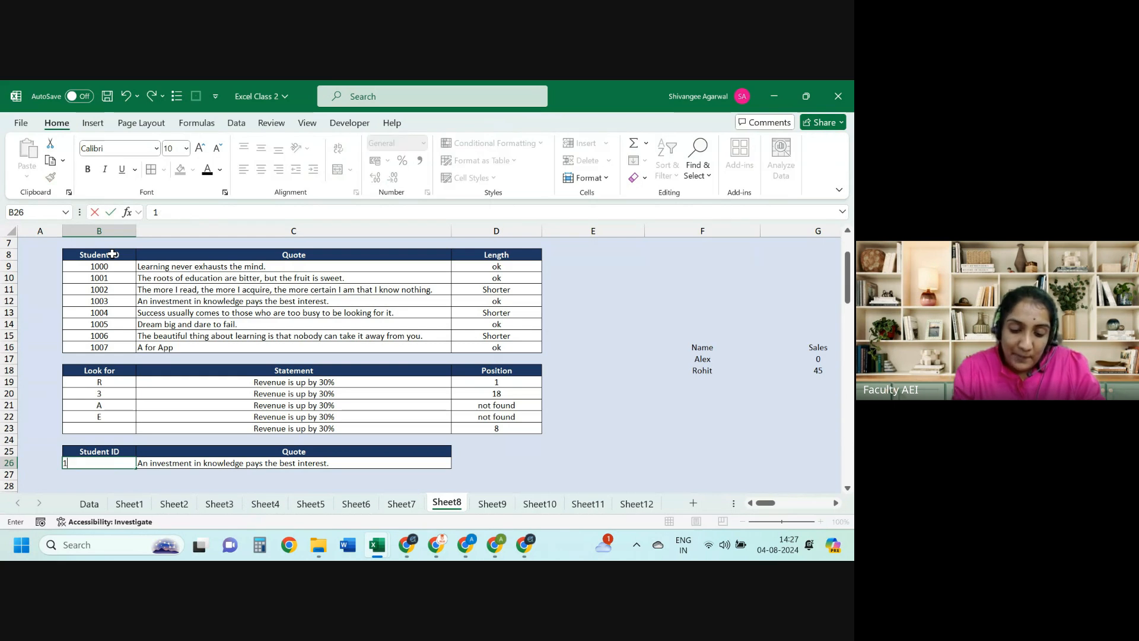
text(0664)
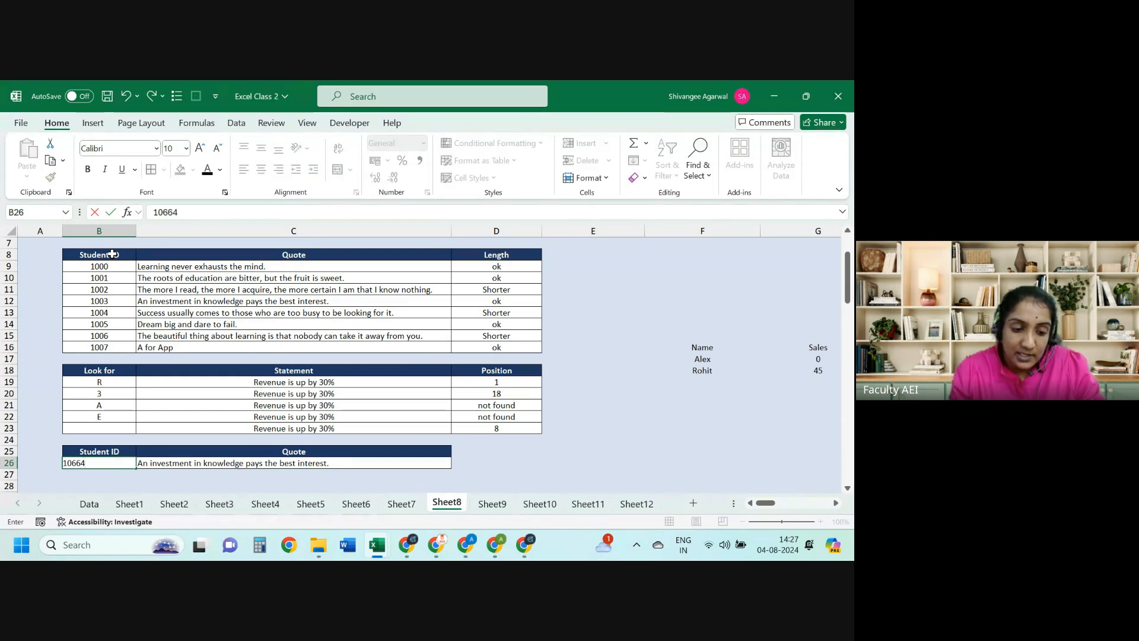
key(ctrl+Return)
text(10)
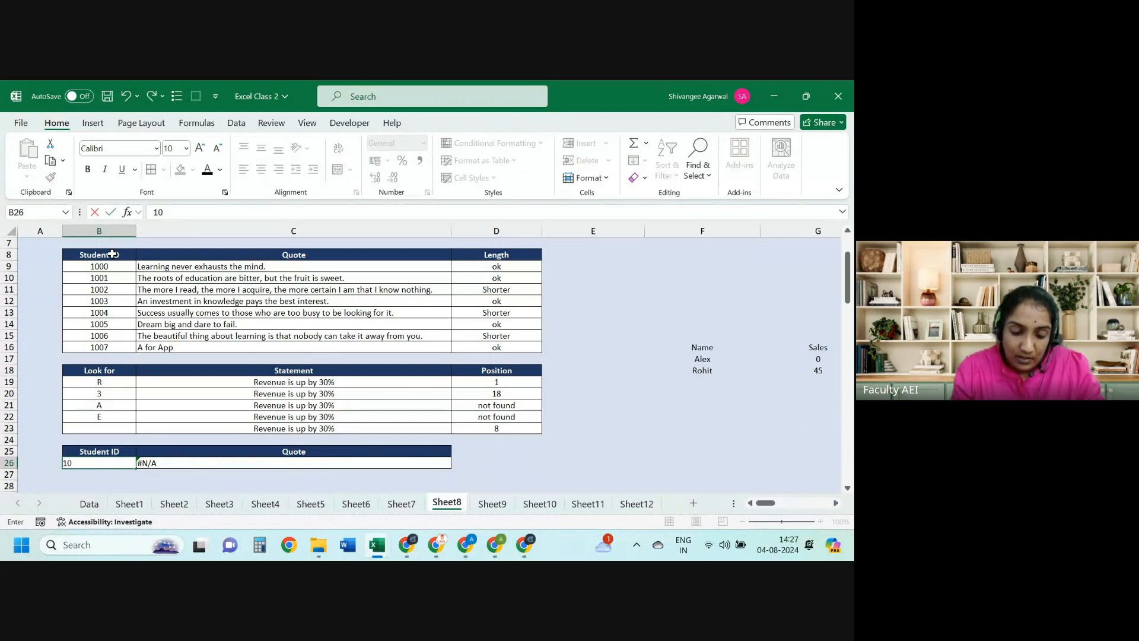
text(06)
key(ctrl+Return)
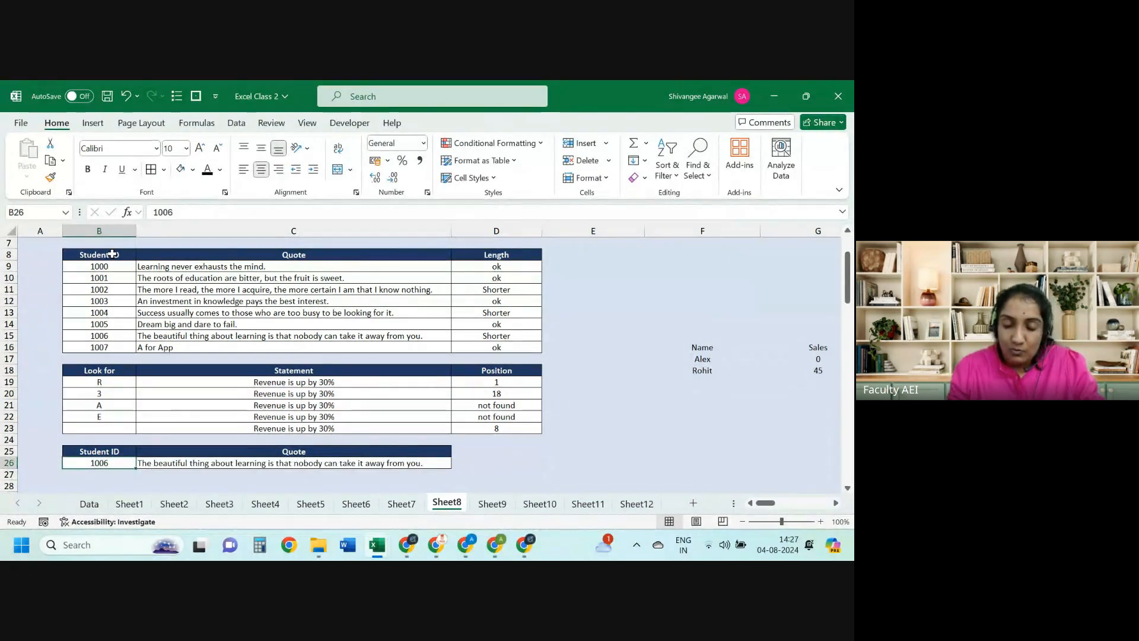
Step: Add a Data Validation list on B26 sourced from Student IDs B9:B16
click(237, 123)
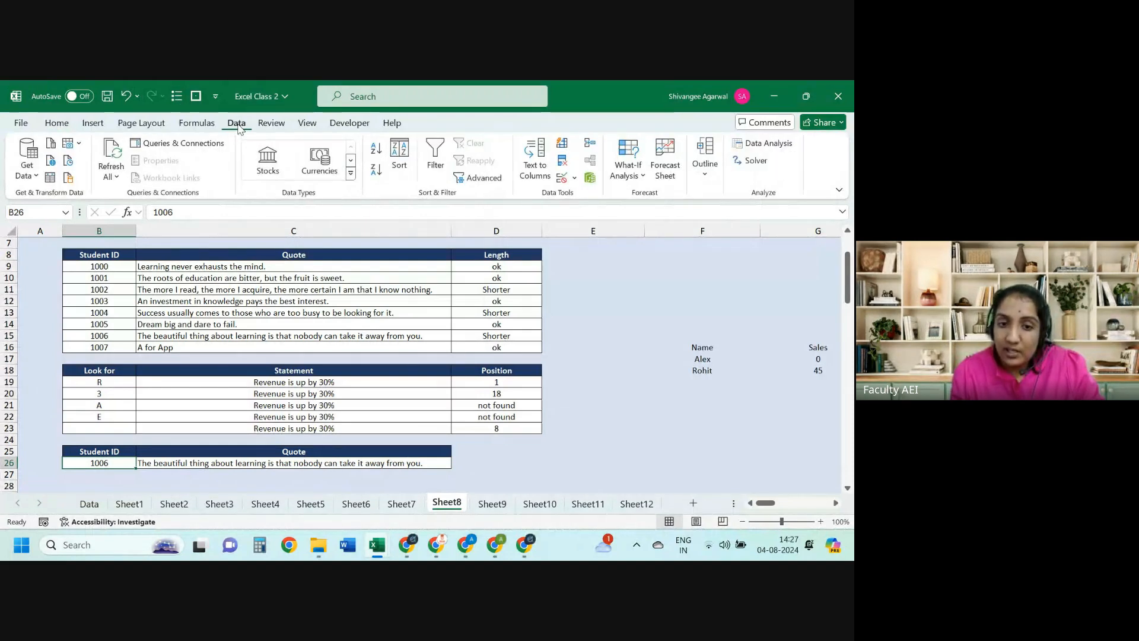
click(575, 179)
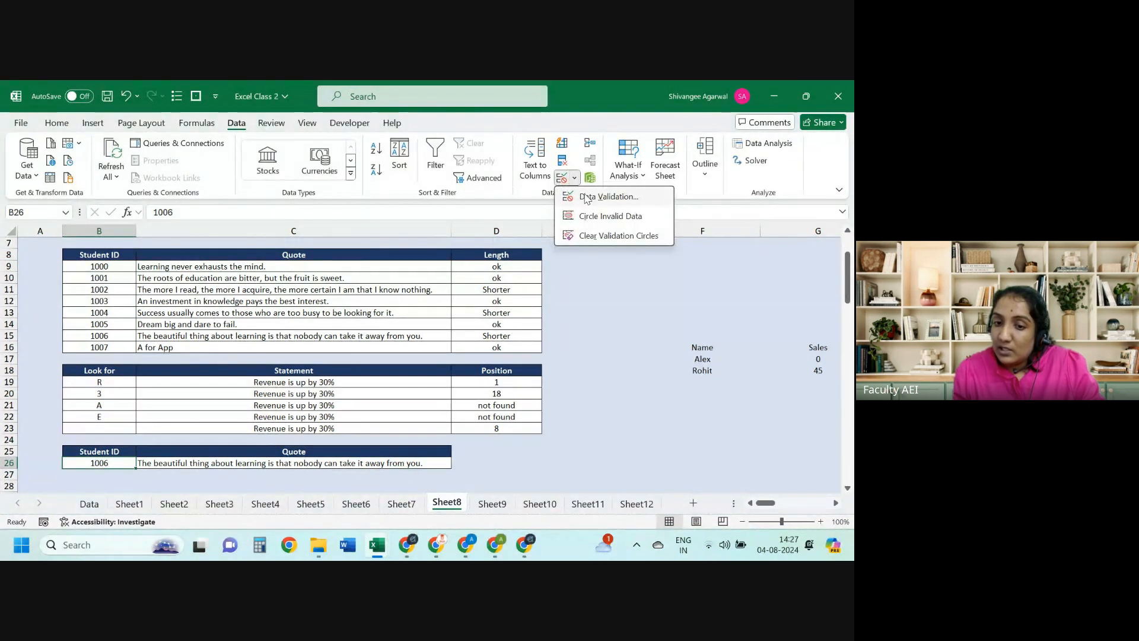
click(589, 200)
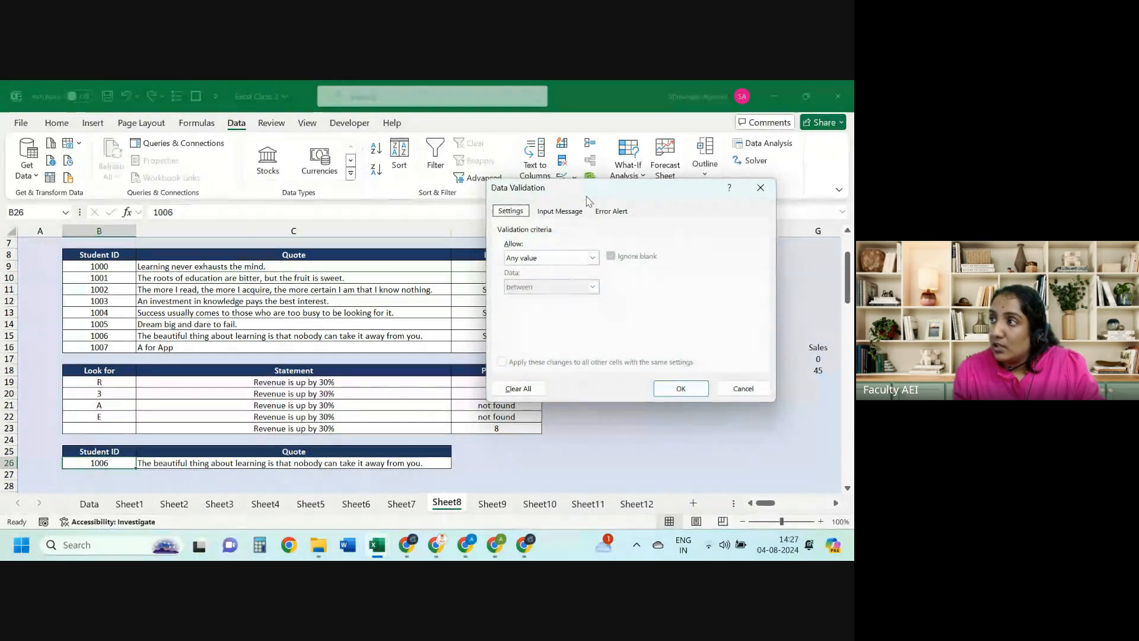
click(517, 260)
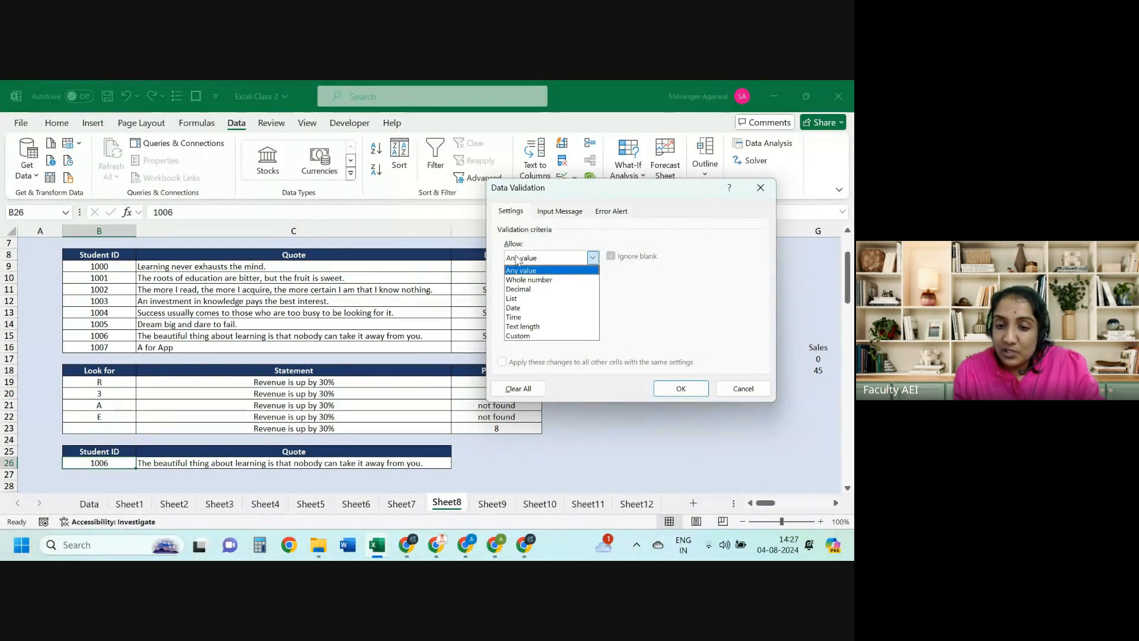
click(514, 299)
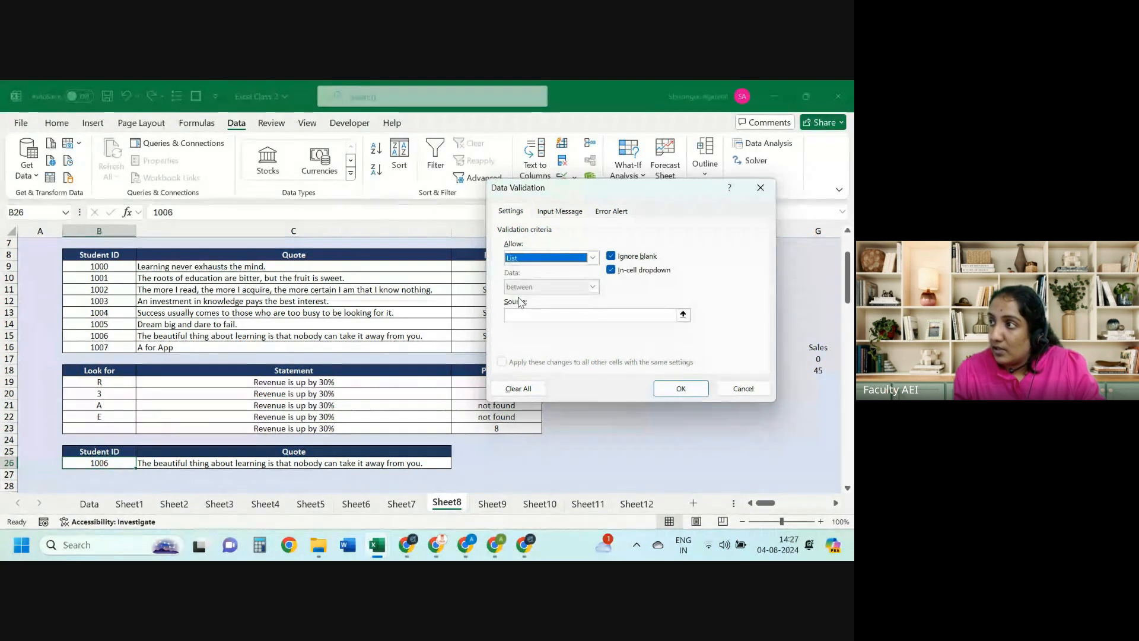
click(514, 315)
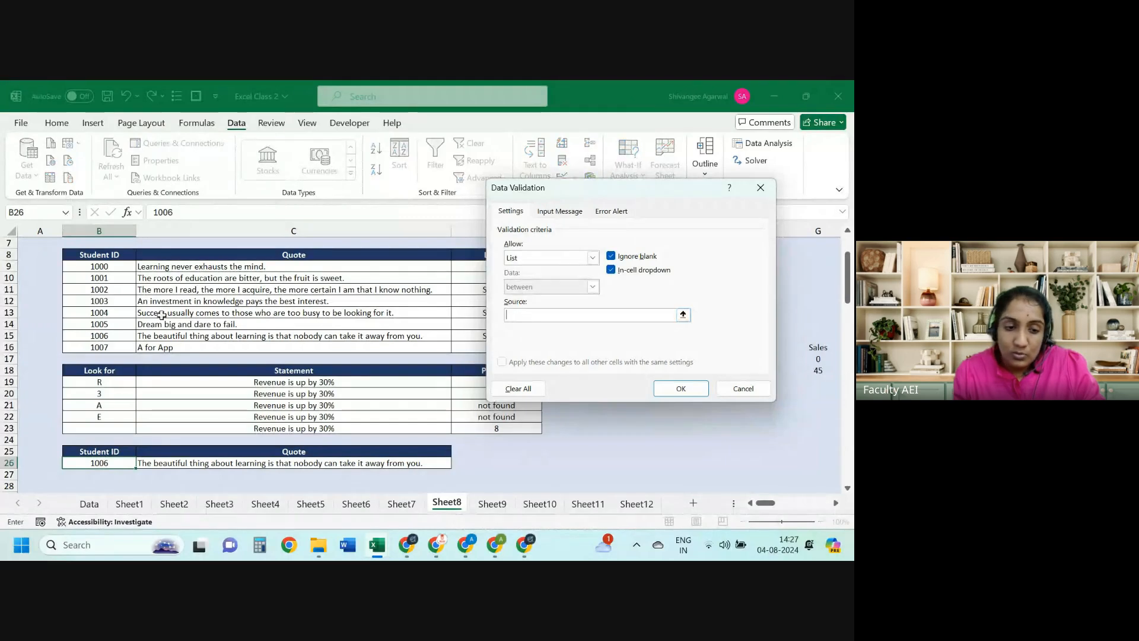
drag(126, 265, 126, 347)
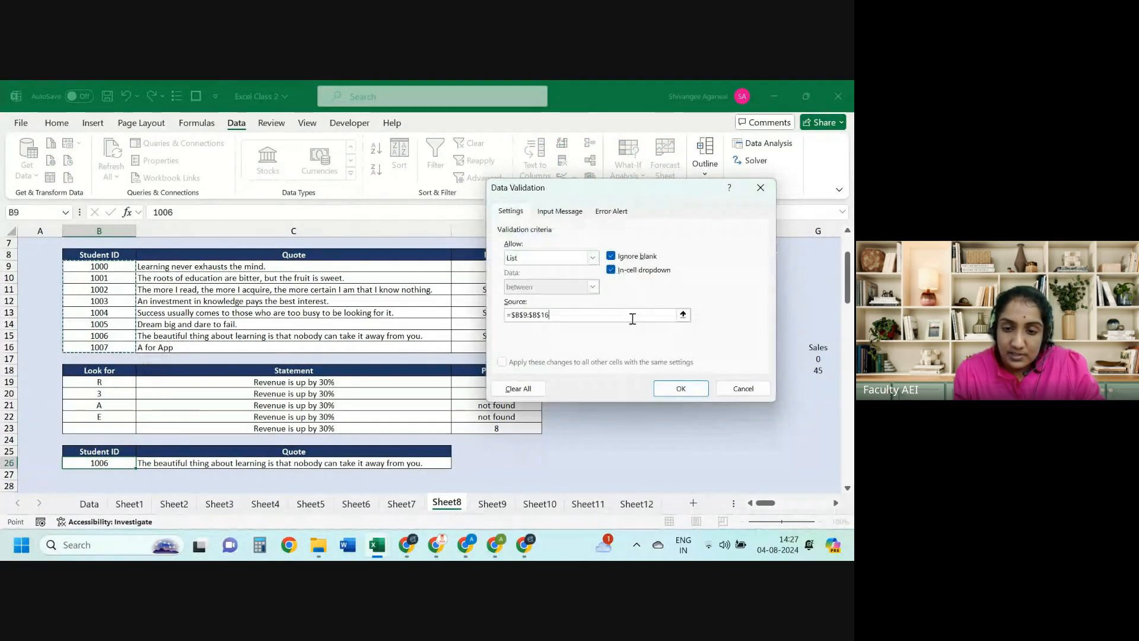
click(682, 388)
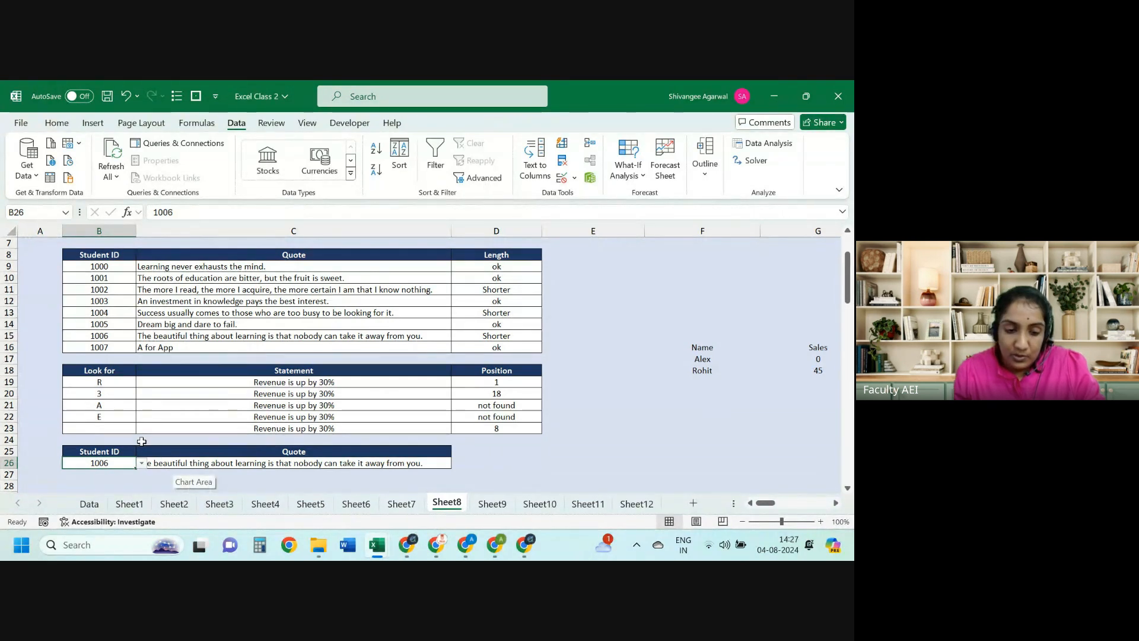
Step: Undo the dropdown, test Student IDs 1007 and 1008, then clear B26
key(ctrl+z)
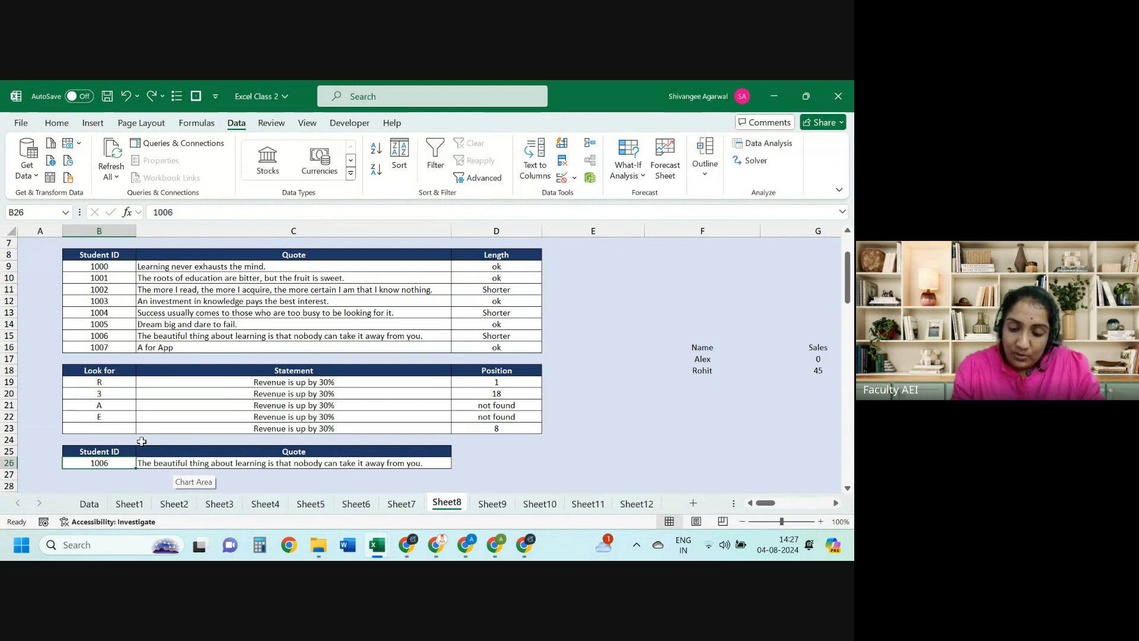
text(100)
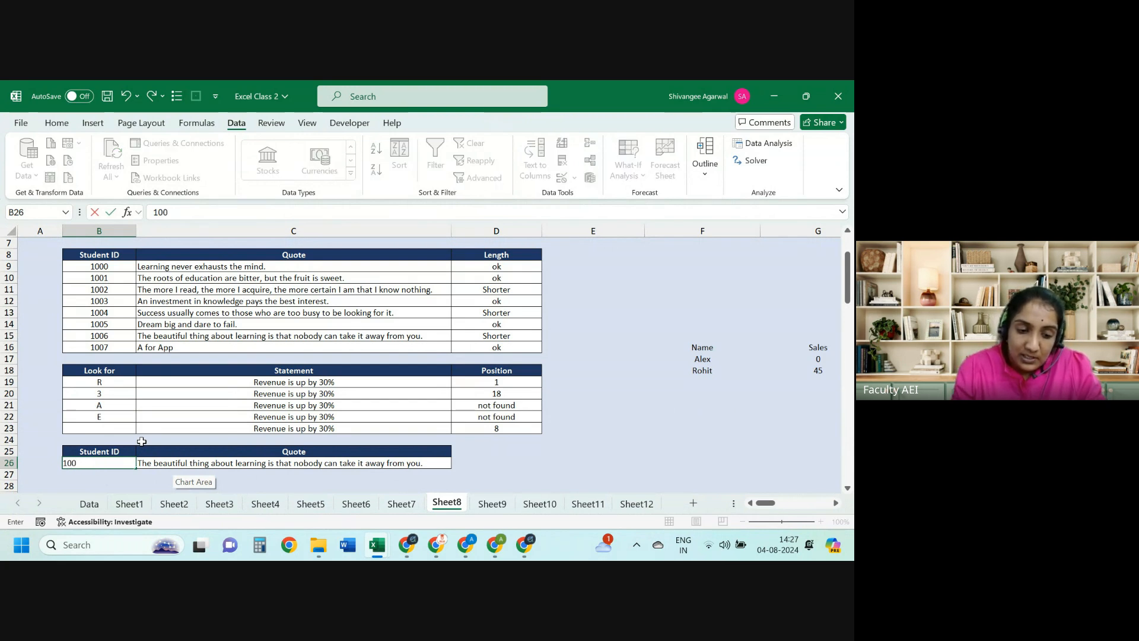
text(7)
key(ctrl+Return)
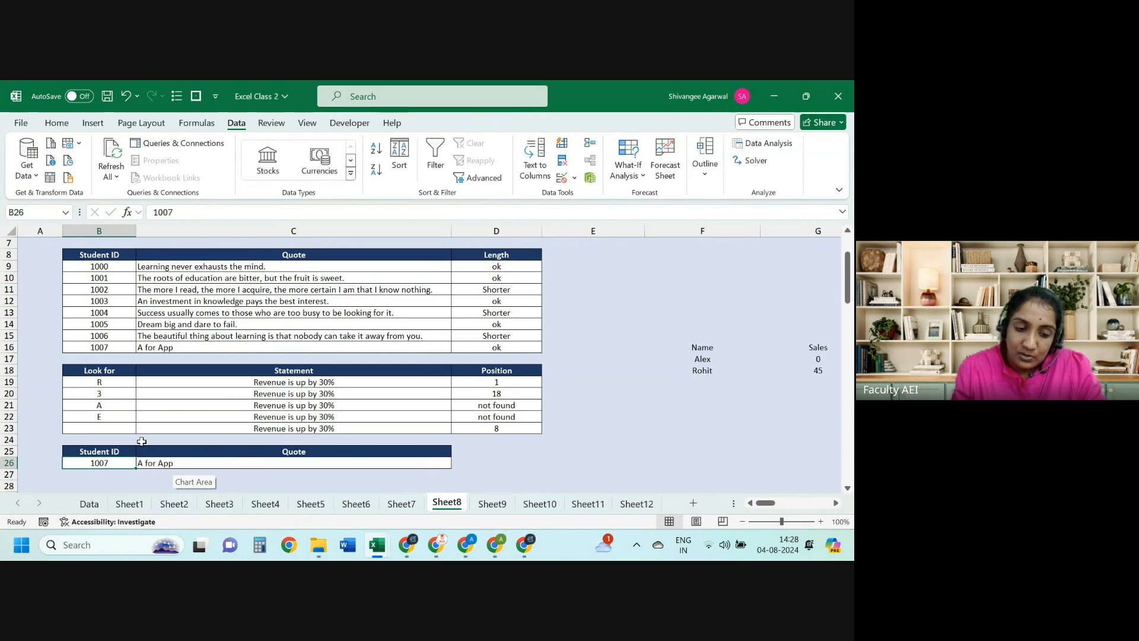
text(100)
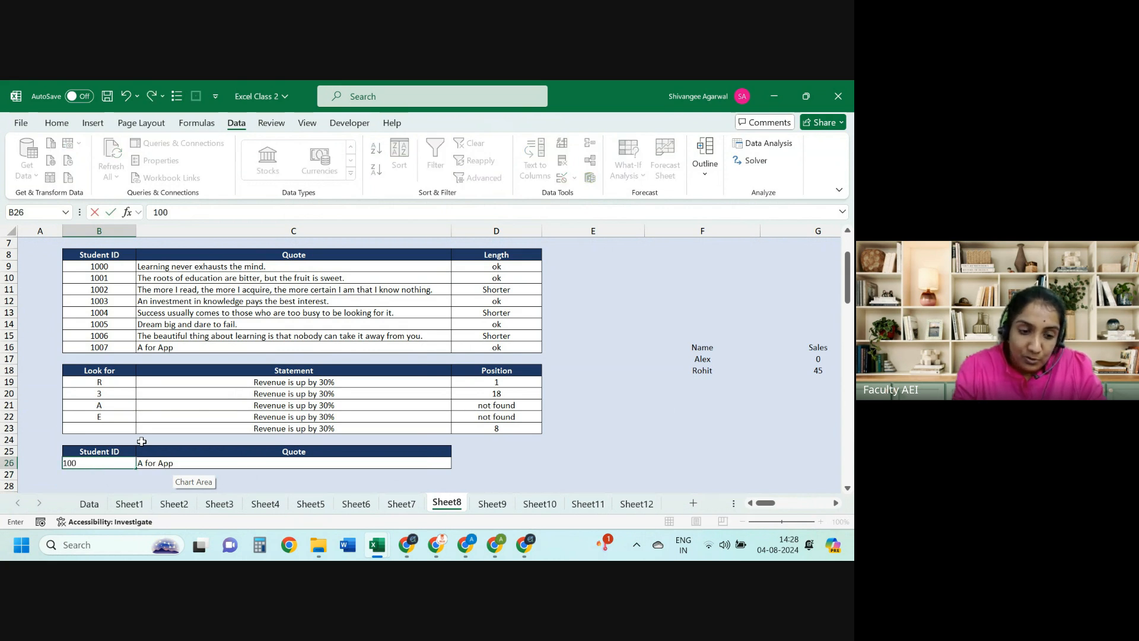
text(0)
key(BackSpace)
text(8)
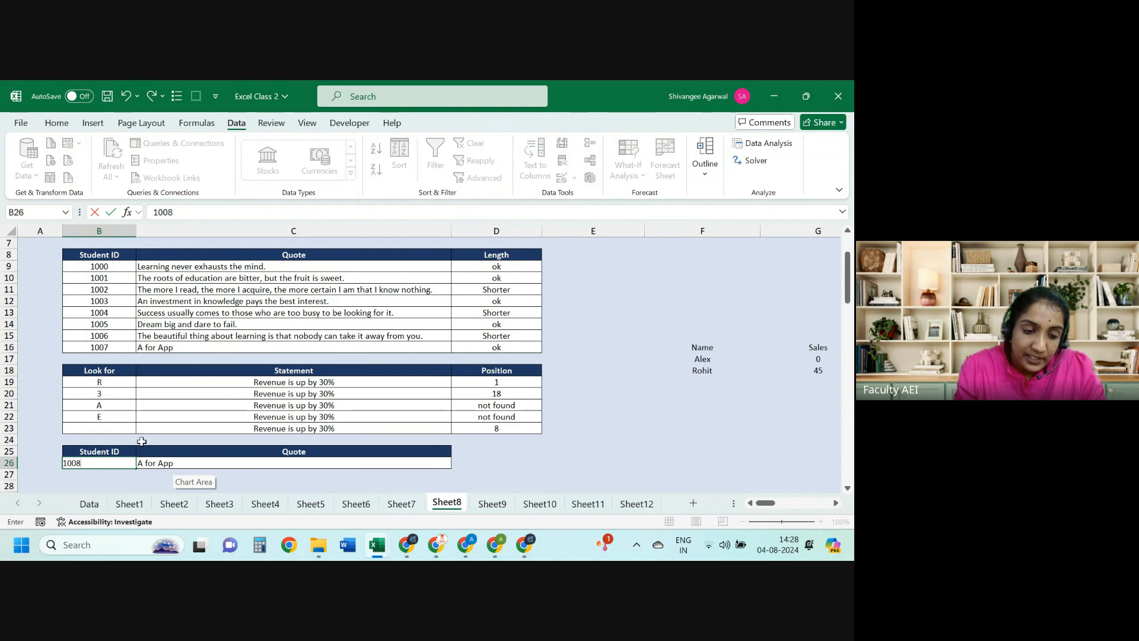
key(Tab)
key(shift+Tab)
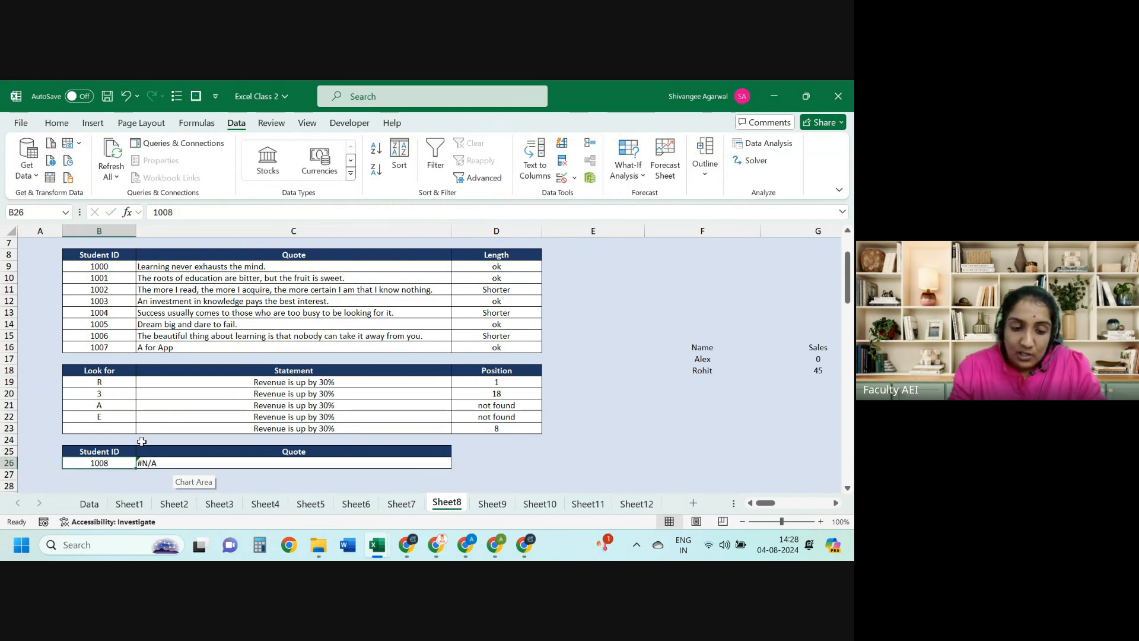
key(Delete)
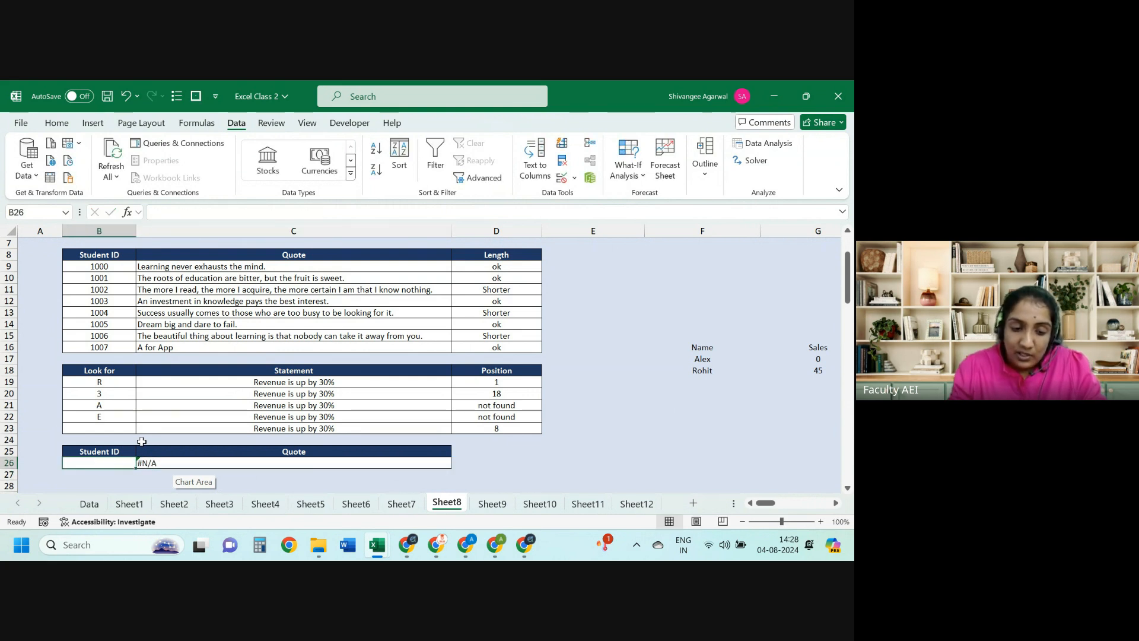
Step: Give B26 a Data Validation list with source B9:B16
click(575, 180)
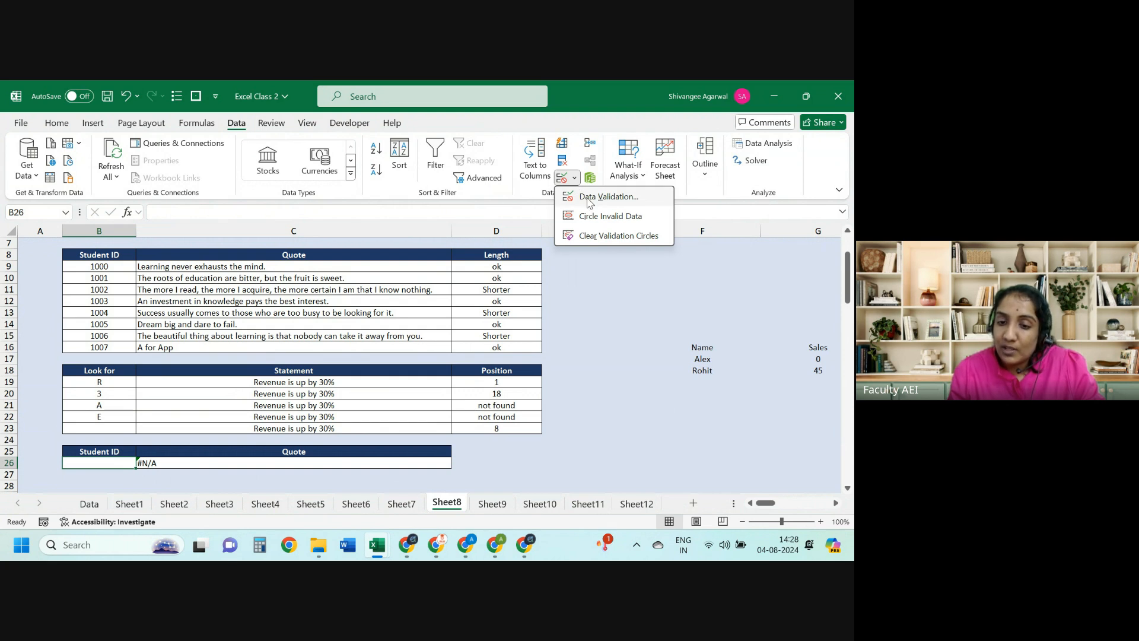
click(590, 198)
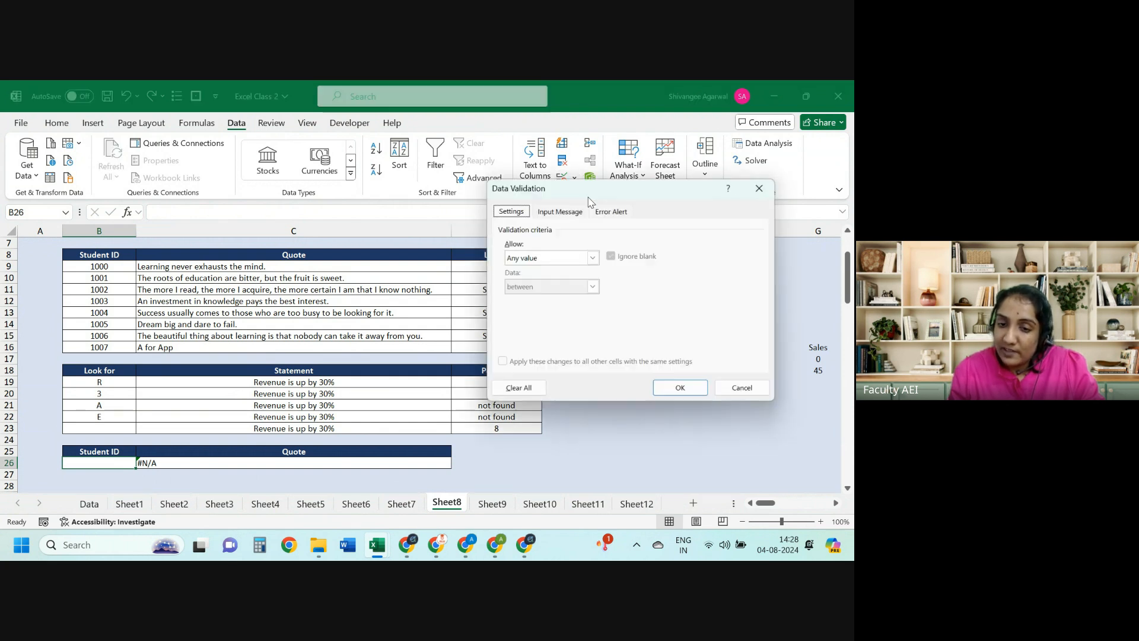
click(549, 257)
click(527, 301)
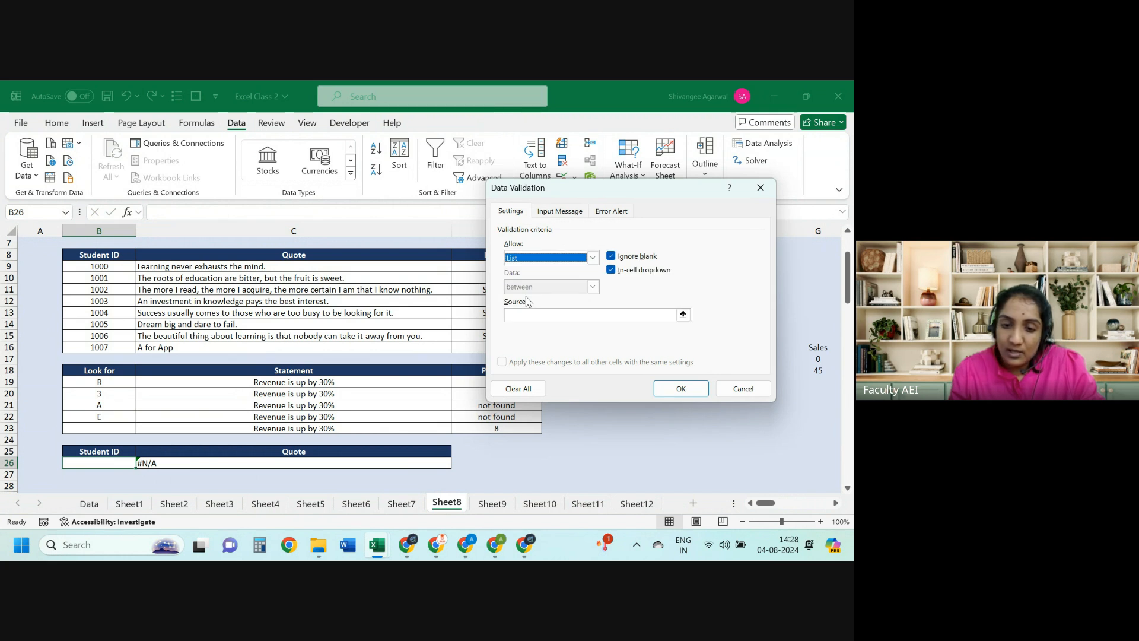
click(519, 316)
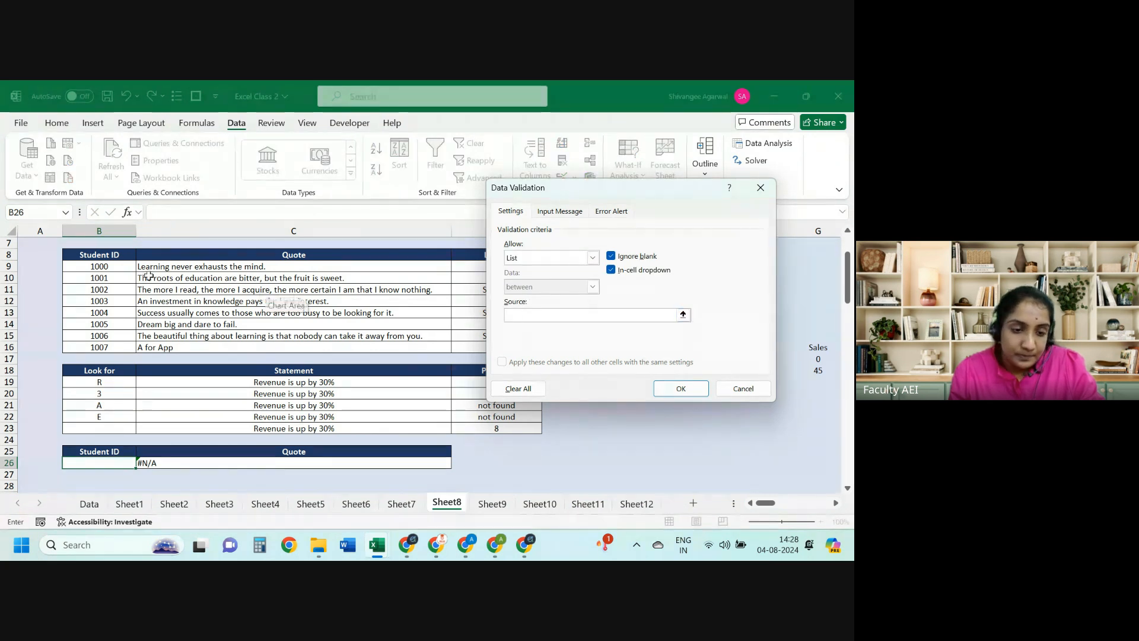
drag(120, 277, 109, 343)
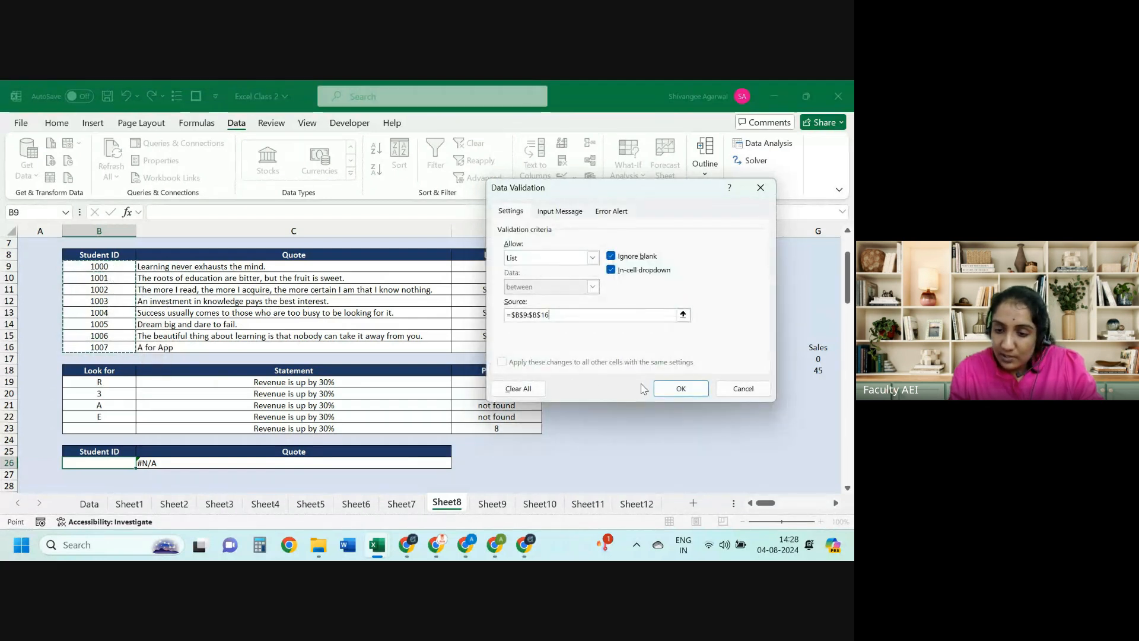
click(663, 389)
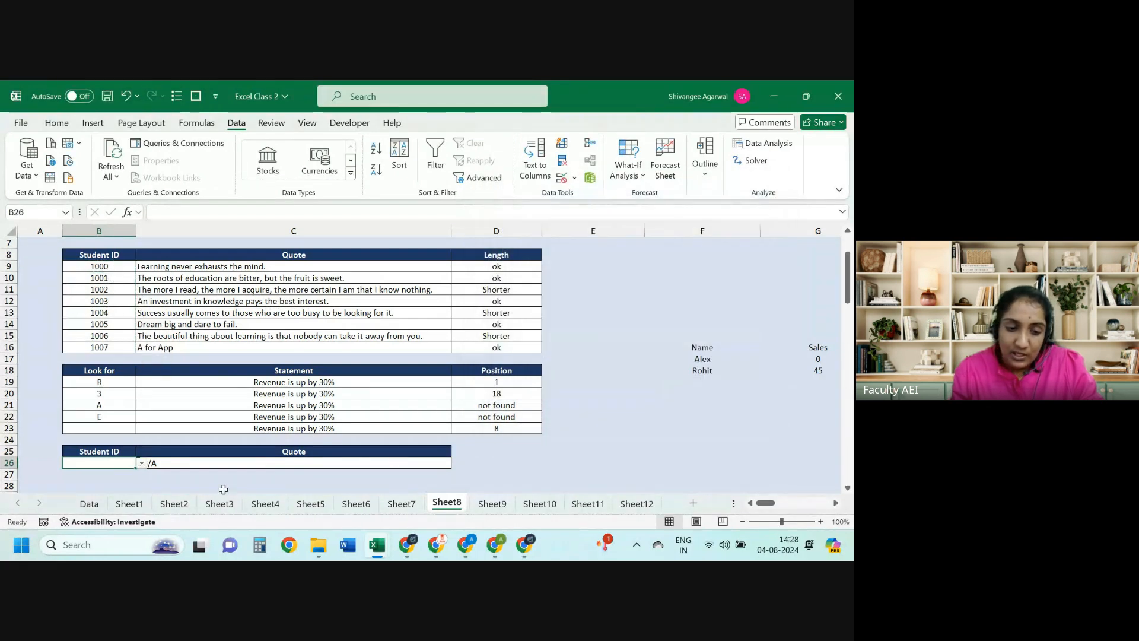
Step: Pick Student IDs 1005, 1002 and finally 1006 from B26's dropdown, checking the quote lookup
click(141, 464)
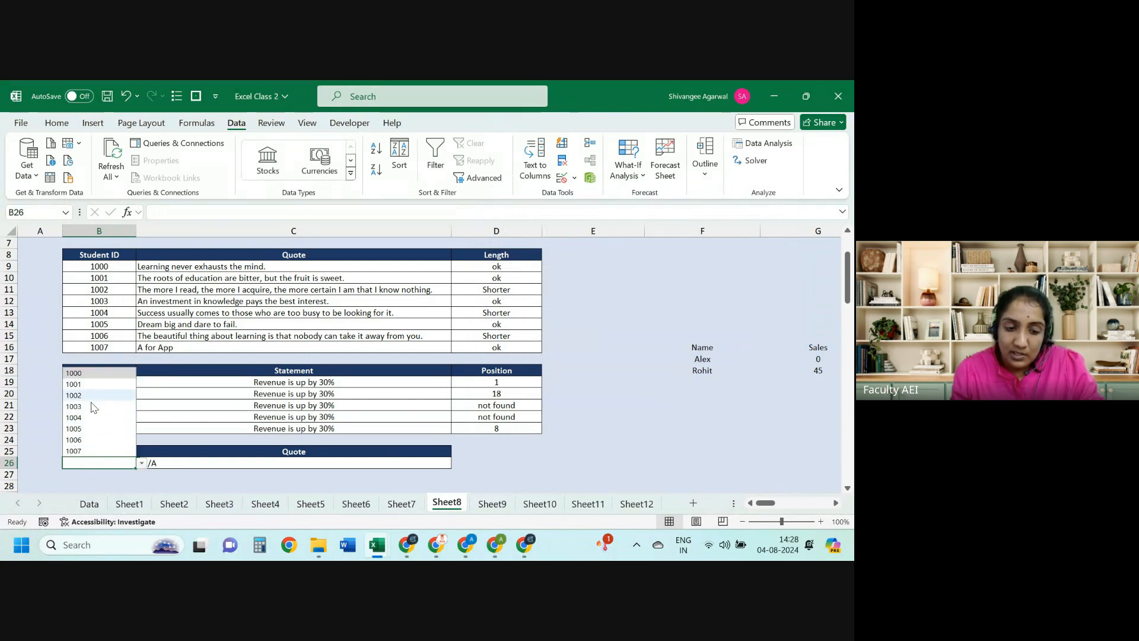
click(87, 431)
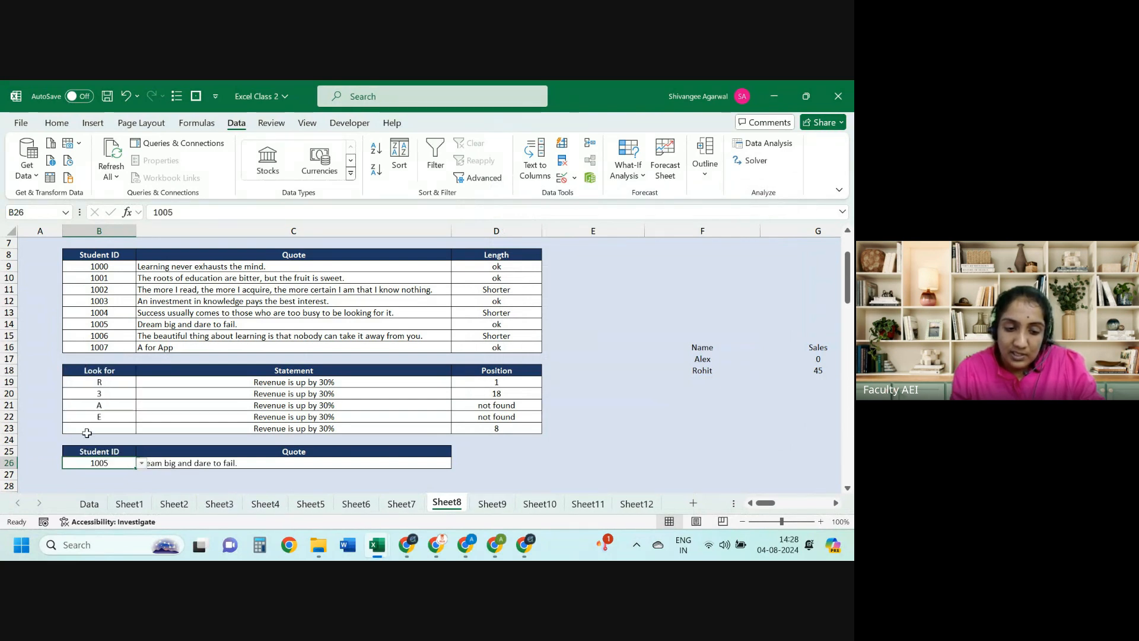
click(141, 463)
click(94, 396)
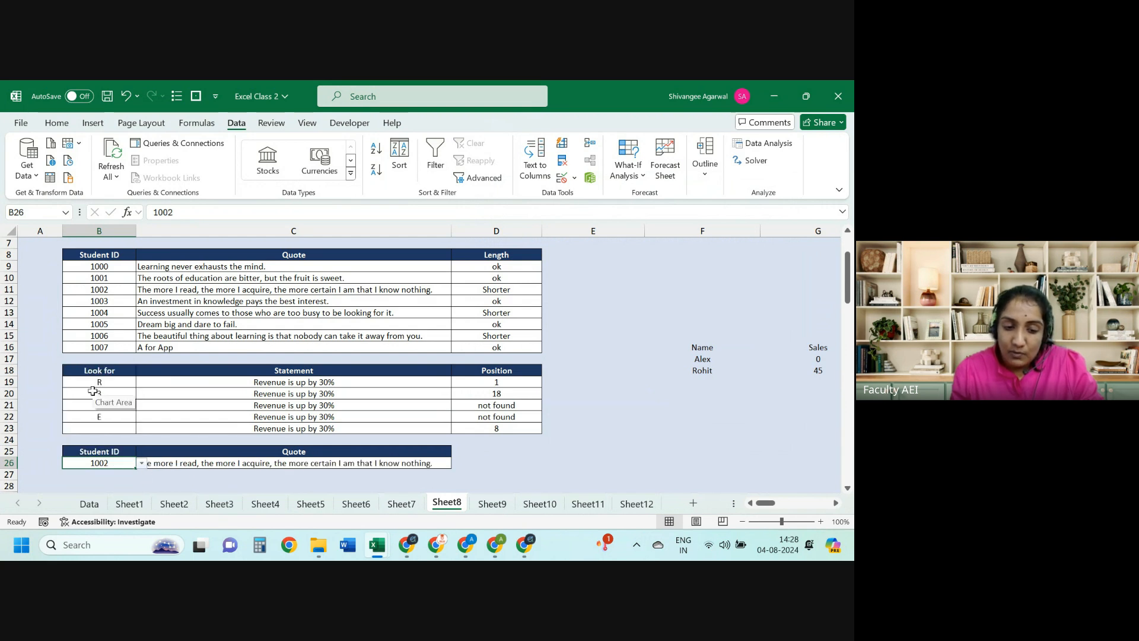
key(Right)
key(Left)
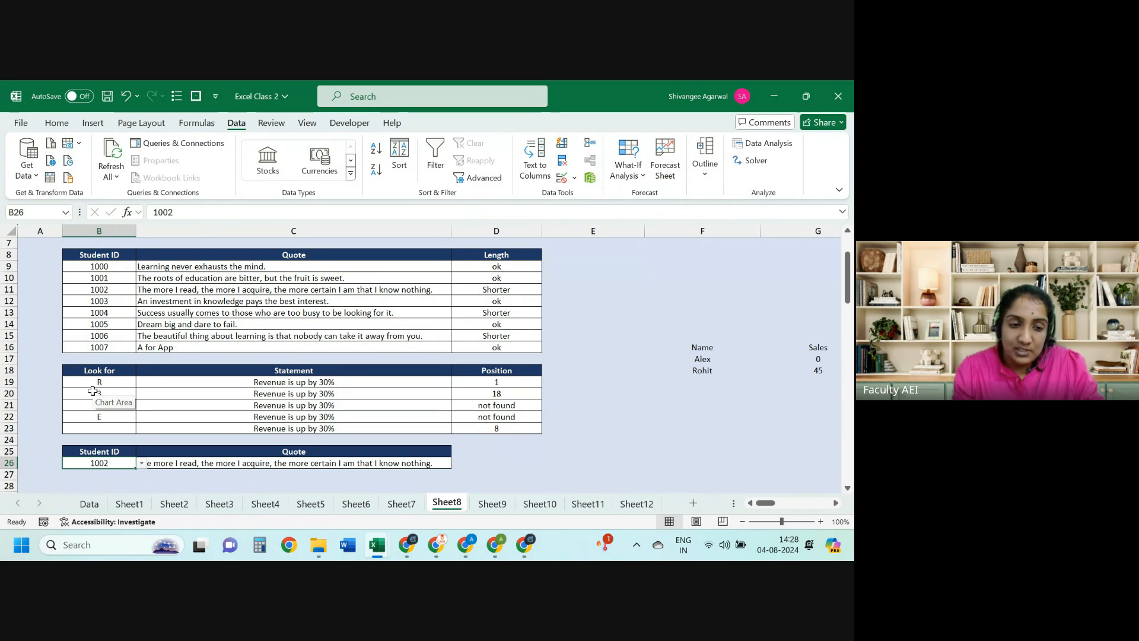
key(Right)
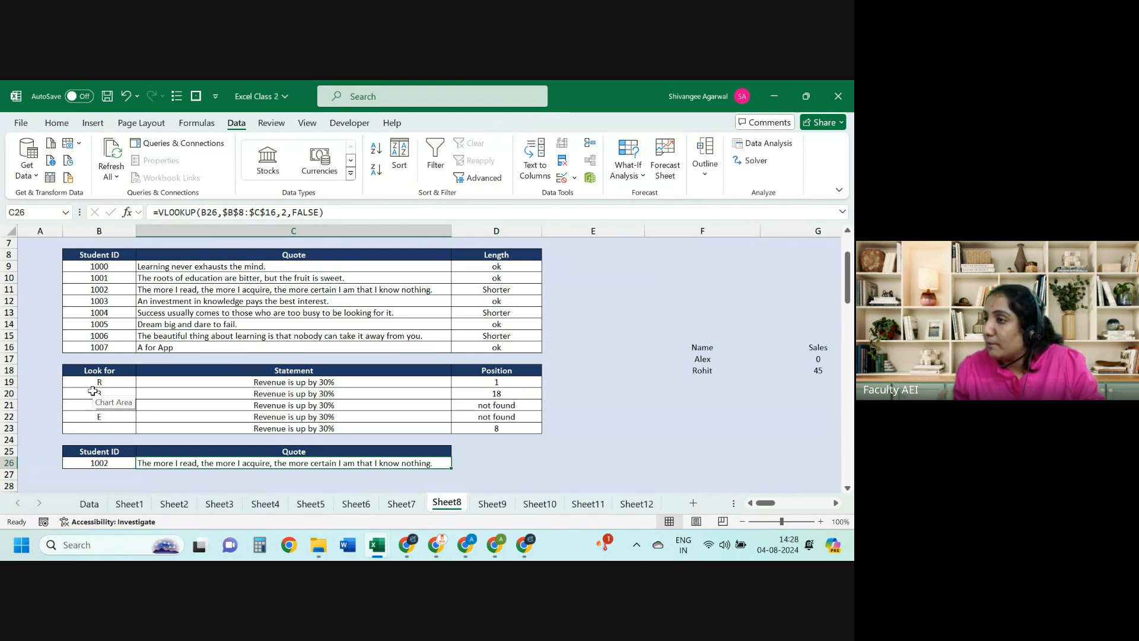
key(Left)
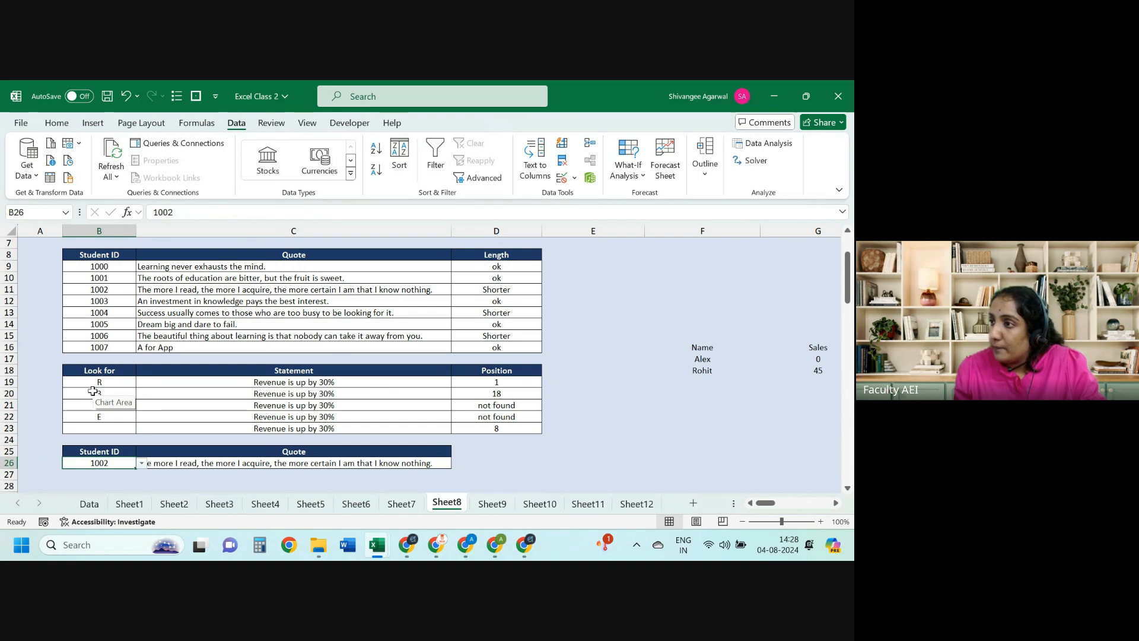
click(142, 463)
click(98, 534)
click(146, 452)
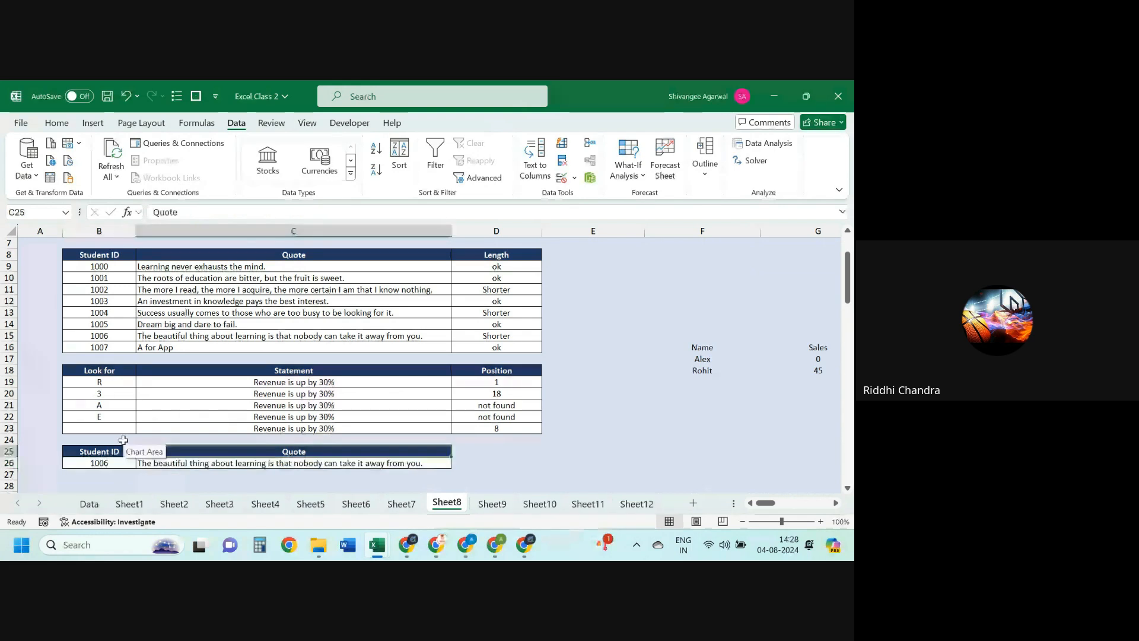
Step: Select the header row B8:D8 and turn on filters with Ctrl+Shift+L
key(ctrl+Up)
key(ctrl+Up)
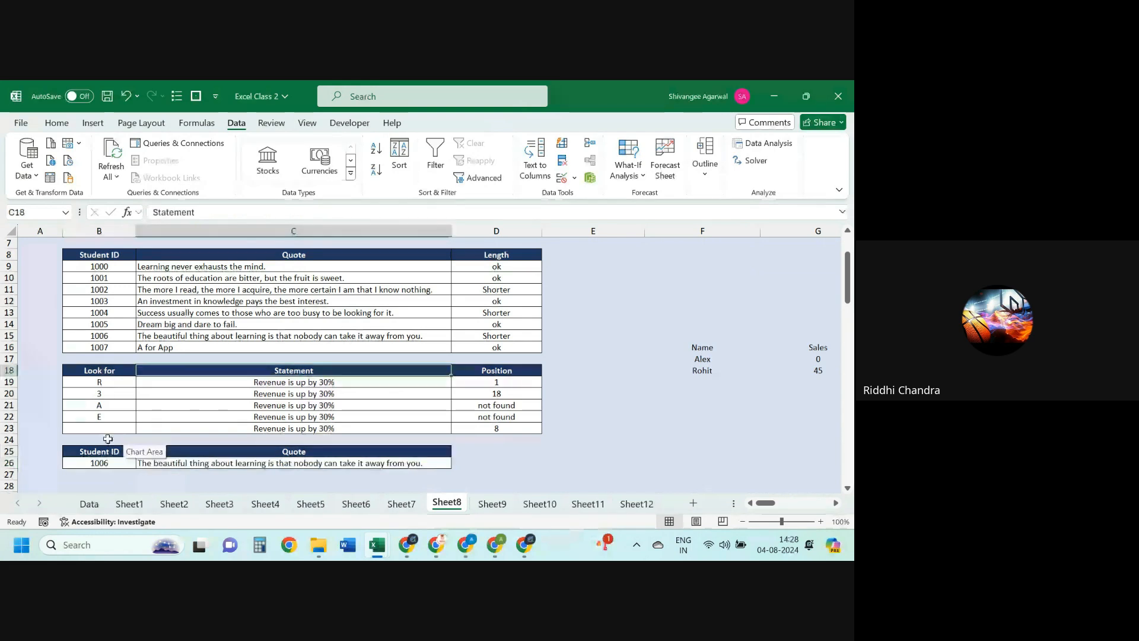
key(ctrl+Up)
key(ctrl+Up)
key(ctrl+Left)
key(ctrl+shift+Right)
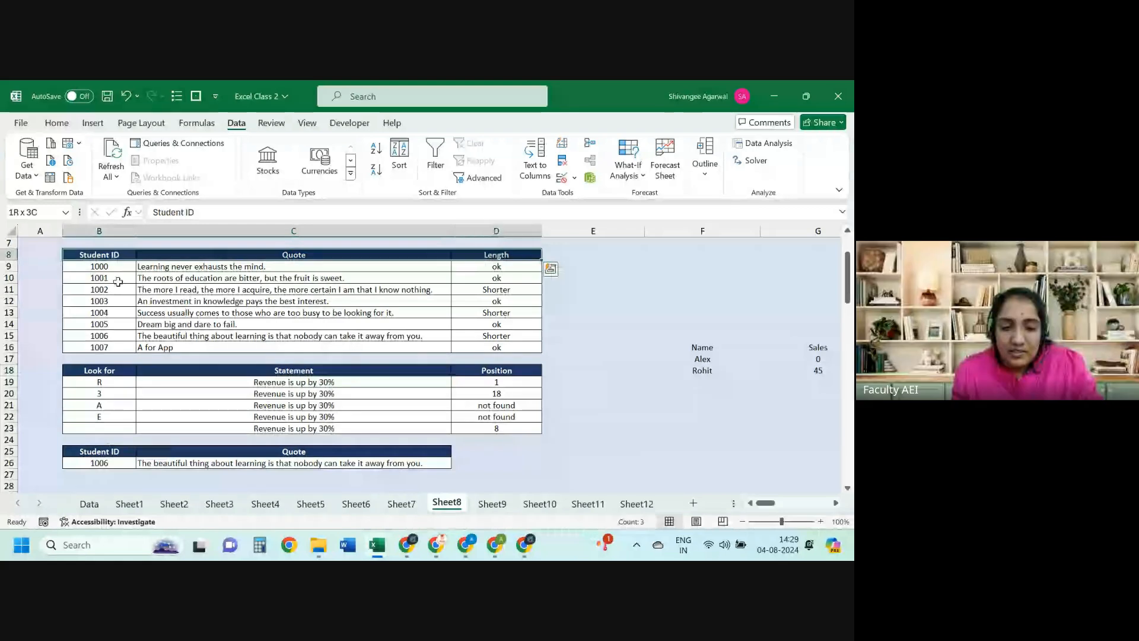
key(ctrl+shift+l)
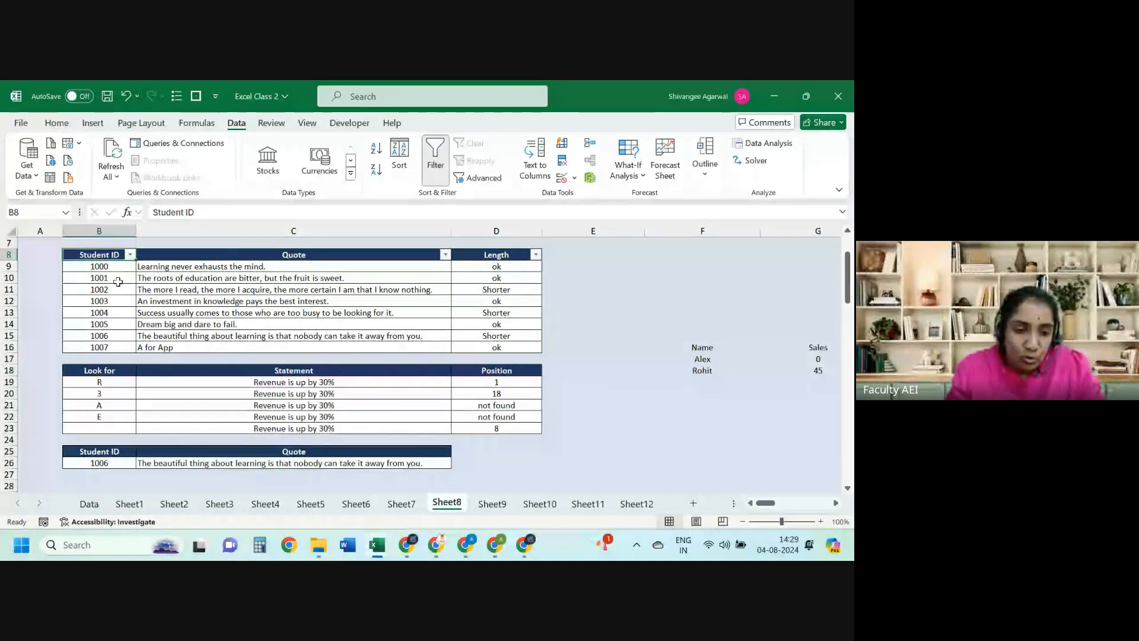
Step: Select rows 1004, 1002 and 1000 in the quotes table, then return to the Student ID header
drag(118, 282, 409, 335)
drag(101, 312, 195, 315)
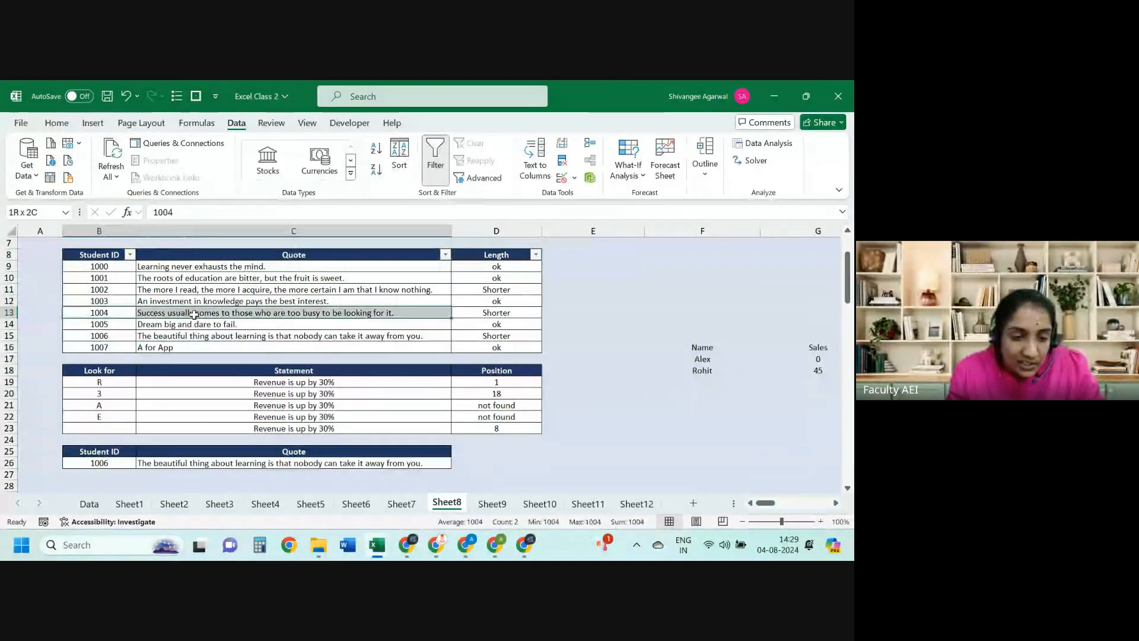
key(Up)
key(Up)
key(shift+Up)
key(Right)
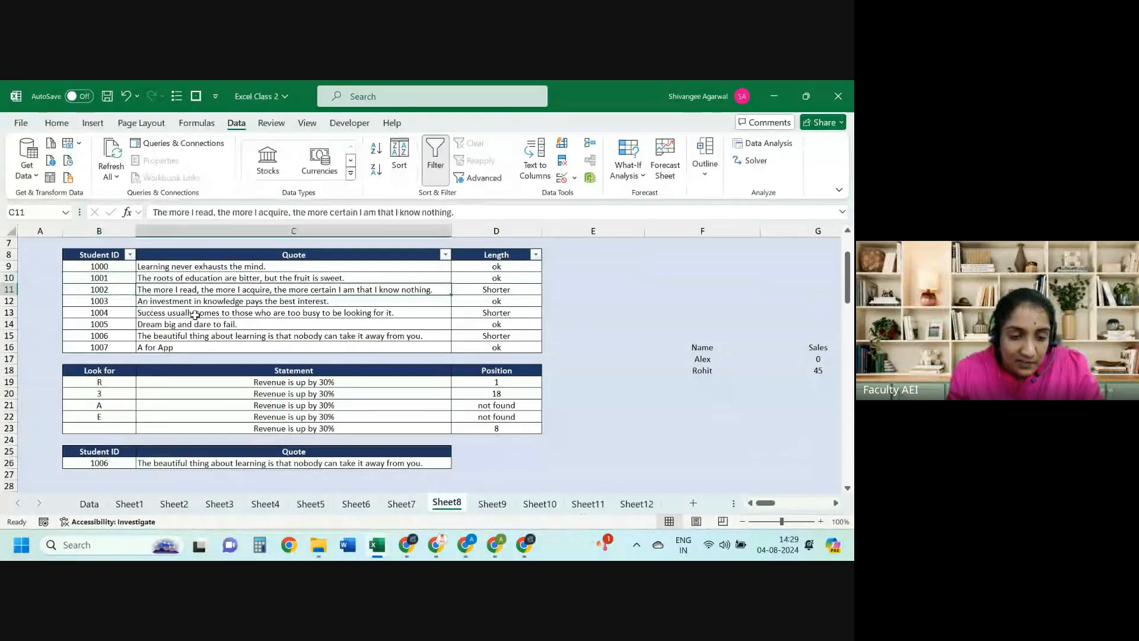
key(shift+Left)
key(Up)
key(Up)
key(shift+Left)
key(Down)
key(Down)
key(Down)
key(Down)
key(Down)
key(Down)
key(Down)
key(Down)
key(Down)
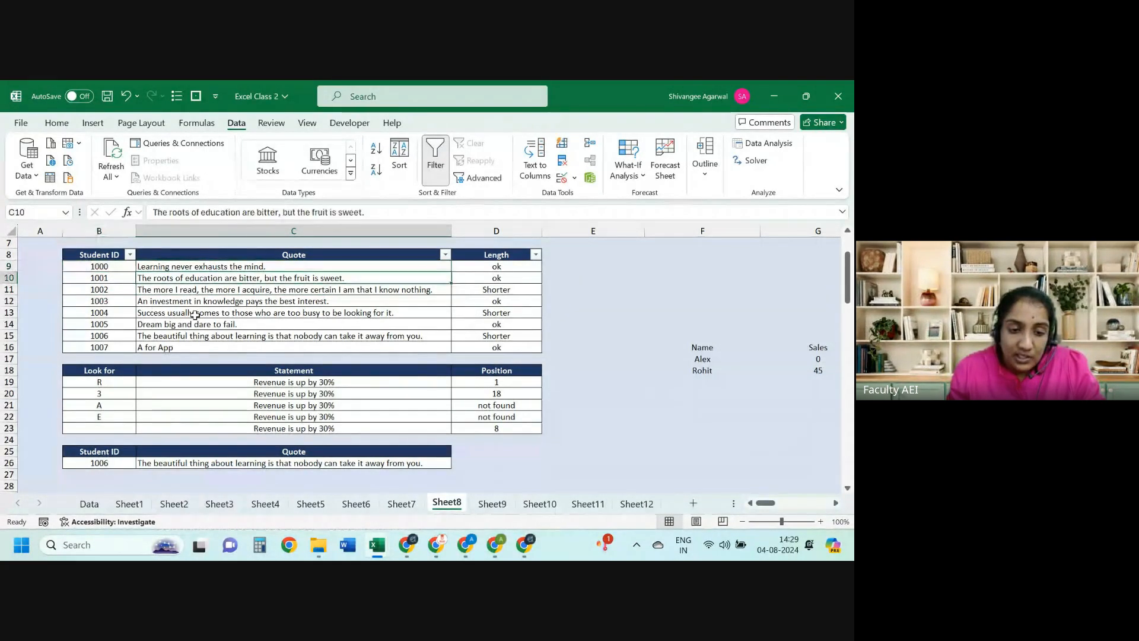
key(Down)
key(Down)
key(Down)
key(Down)
key(Down)
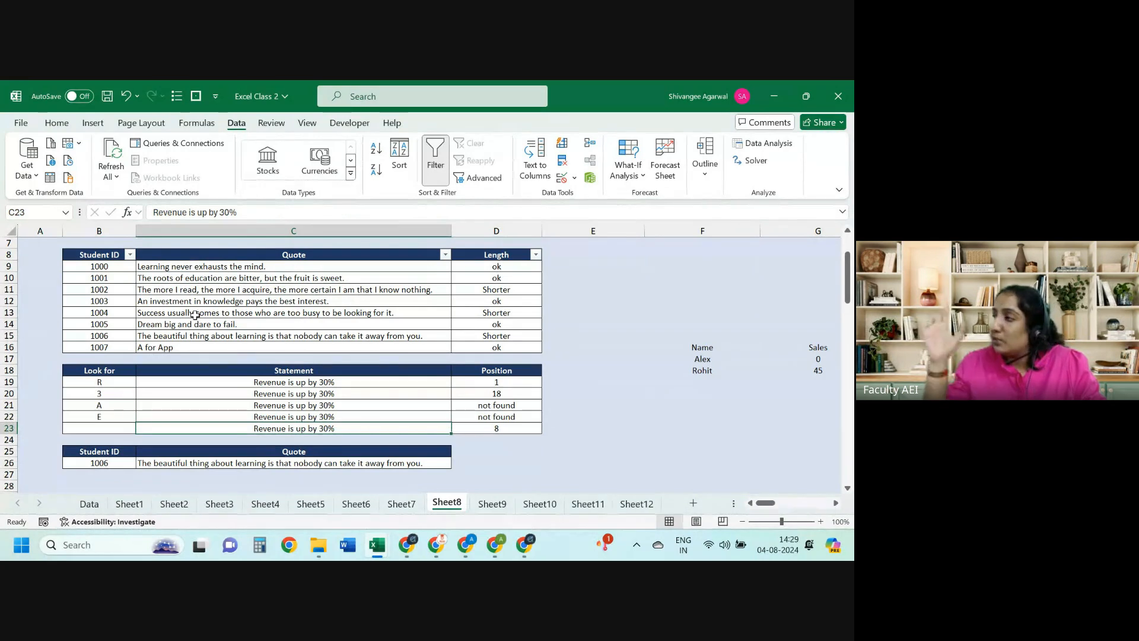
key(ctrl+Up)
key(ctrl+Up)
key(ctrl+Up)
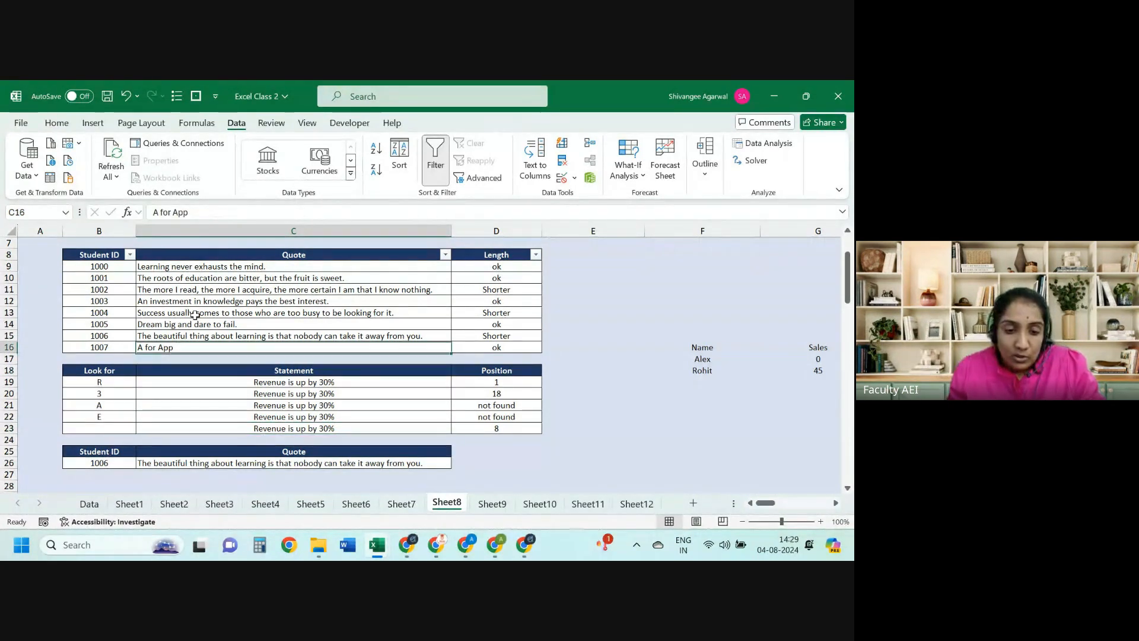
key(Left)
Step: Filter the Student ID column to show only 1003, then remove the filters
key(alt+Down)
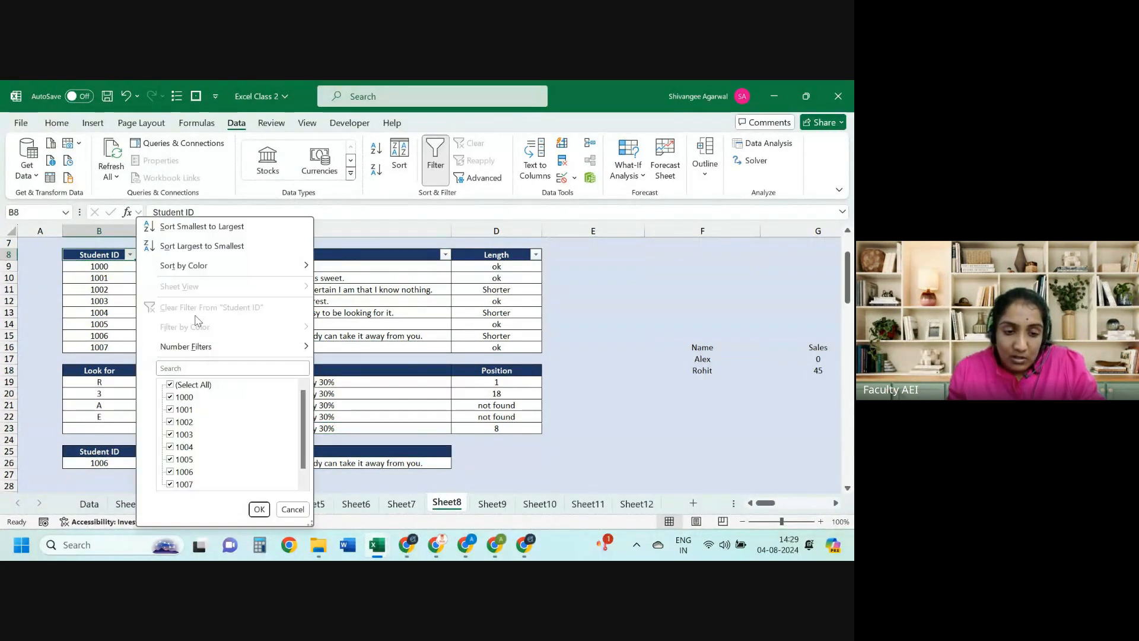
click(187, 386)
click(180, 435)
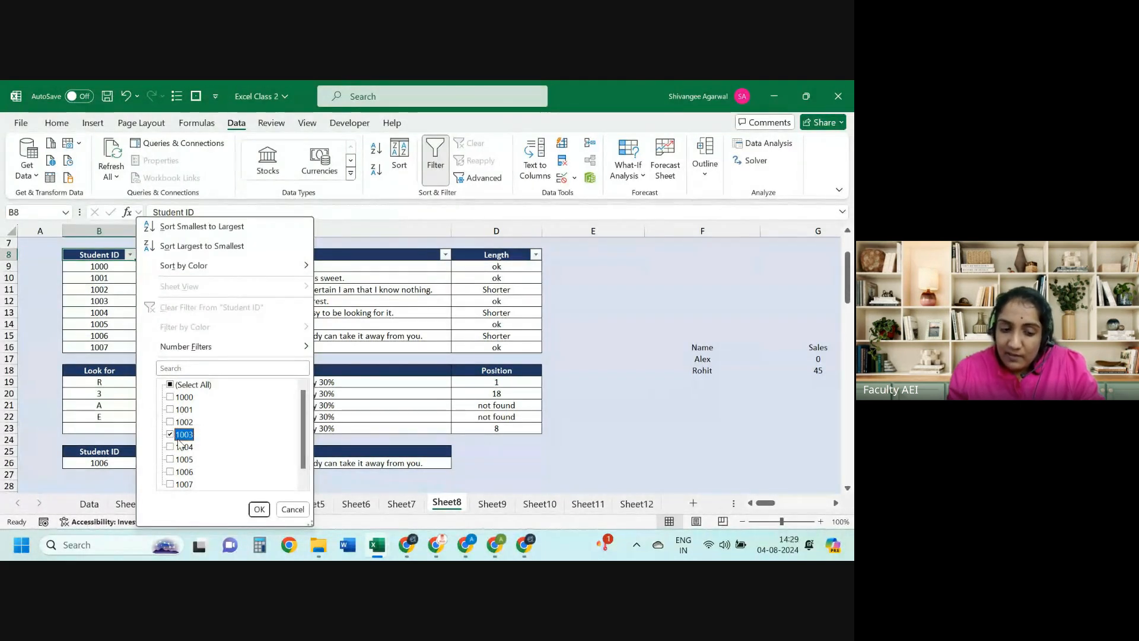
key(Return)
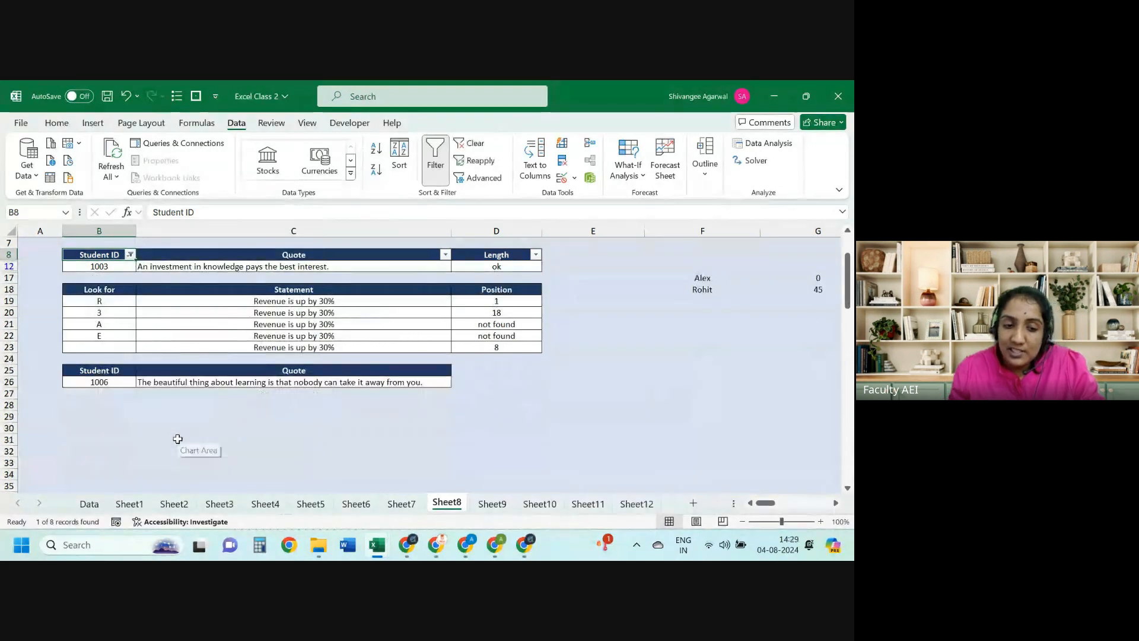
key(ctrl+shift+l)
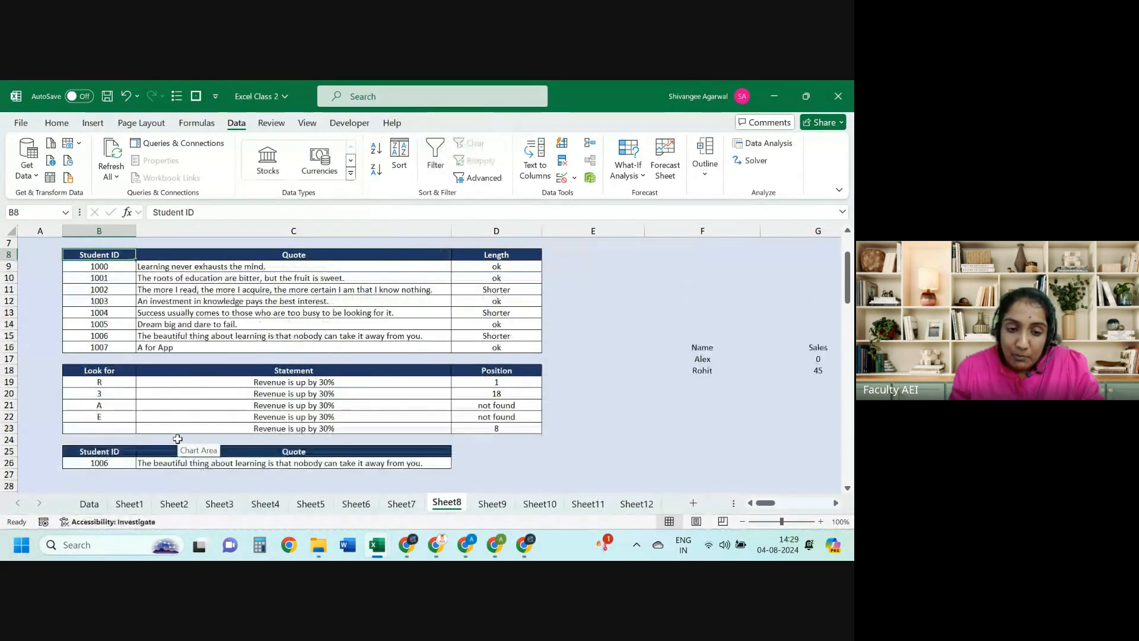
Step: Choose Student ID 1001 from B26's dropdown list
click(99, 449)
key(ctrl+shift+Right)
key(ctrl+shift+Down)
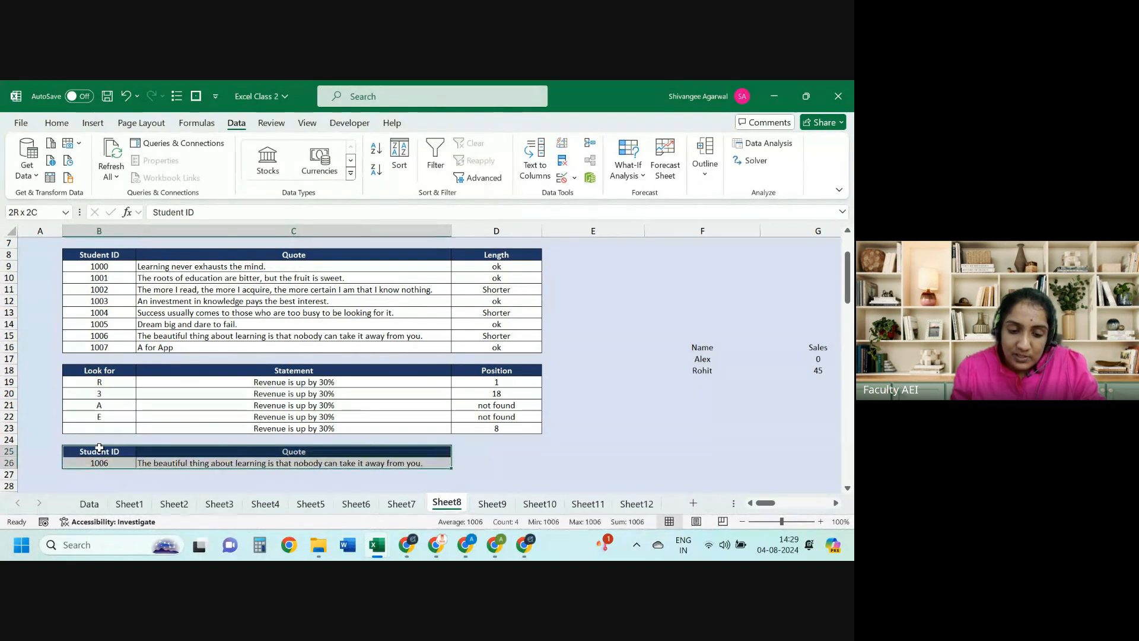
key(Down)
key(alt+Down)
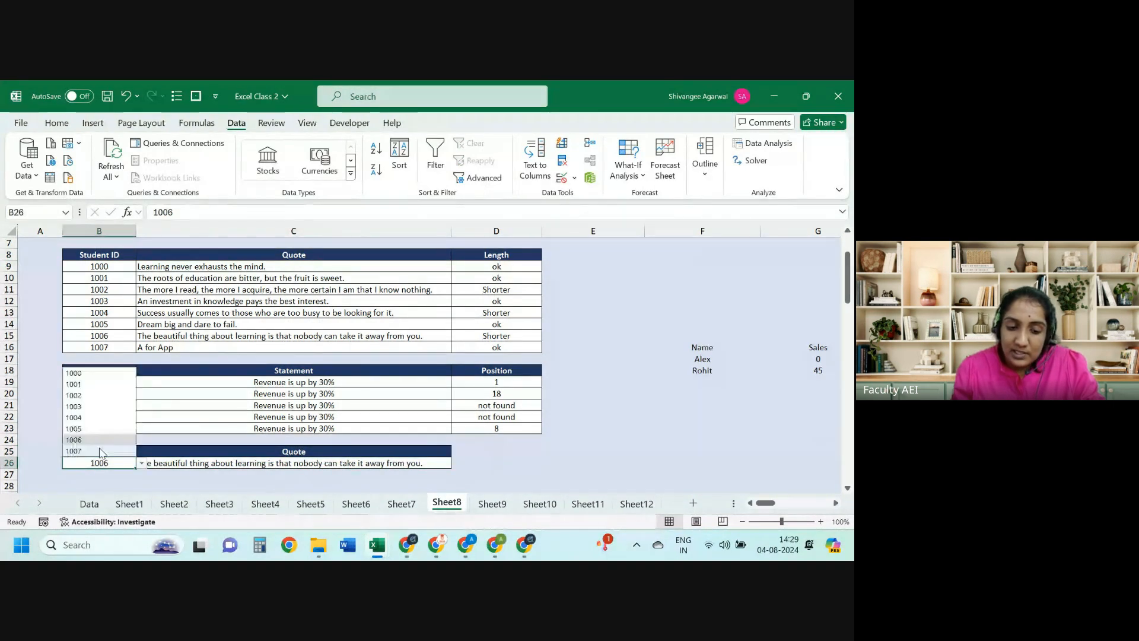
click(97, 385)
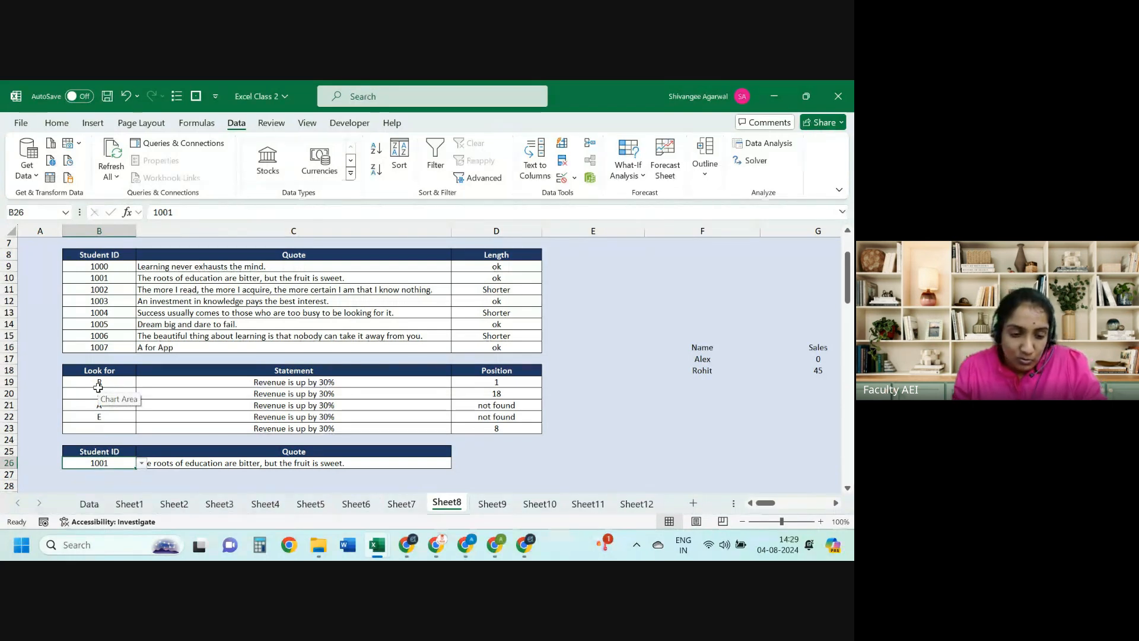
Step: Copy the lookup table B25:C26 and insert a new blank Sheet13
key(Up)
key(ctrl+shift+Right)
key(ctrl+shift+Down)
key(ctrl+c)
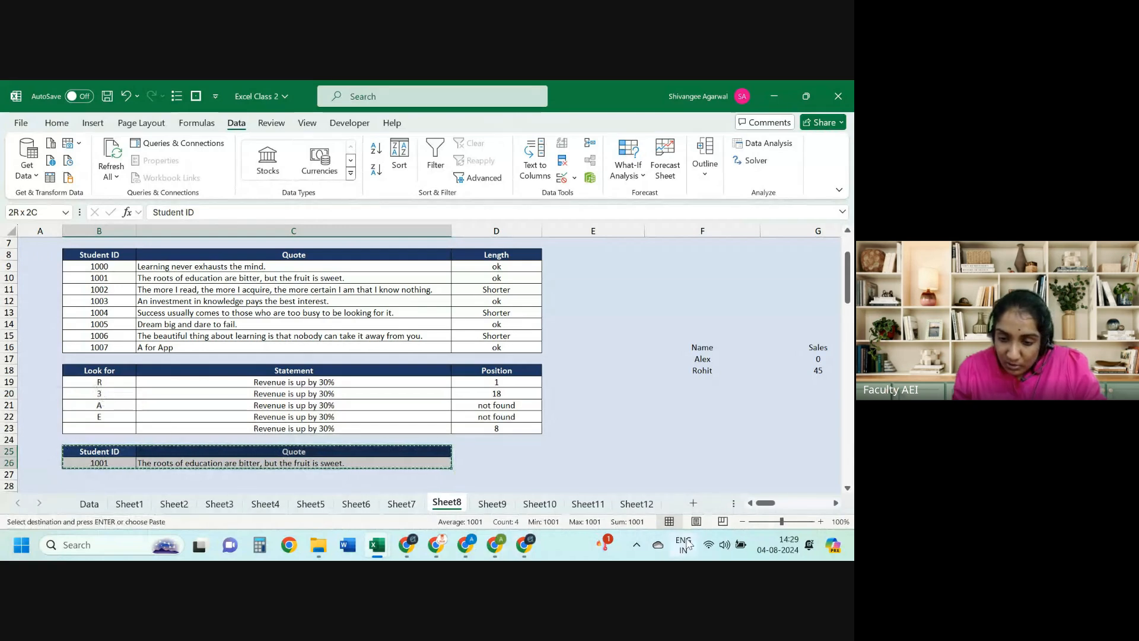
click(692, 503)
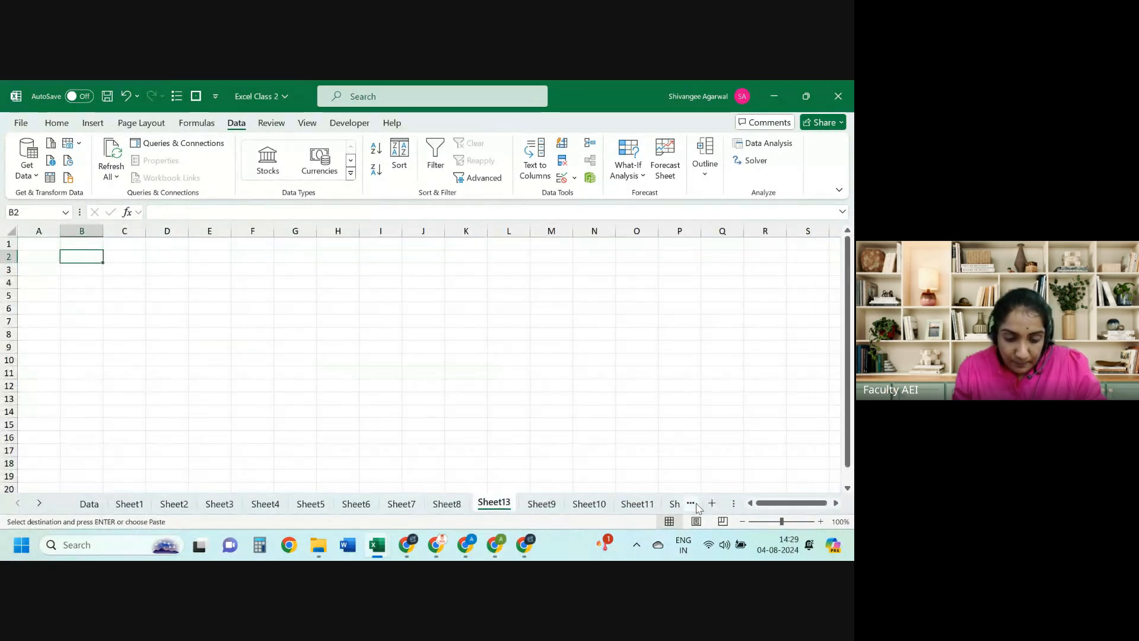
Step: Paste the copied Student ID/Quote table into B2 on Sheet13
key(Escape)
key(ctrl+Page_Up)
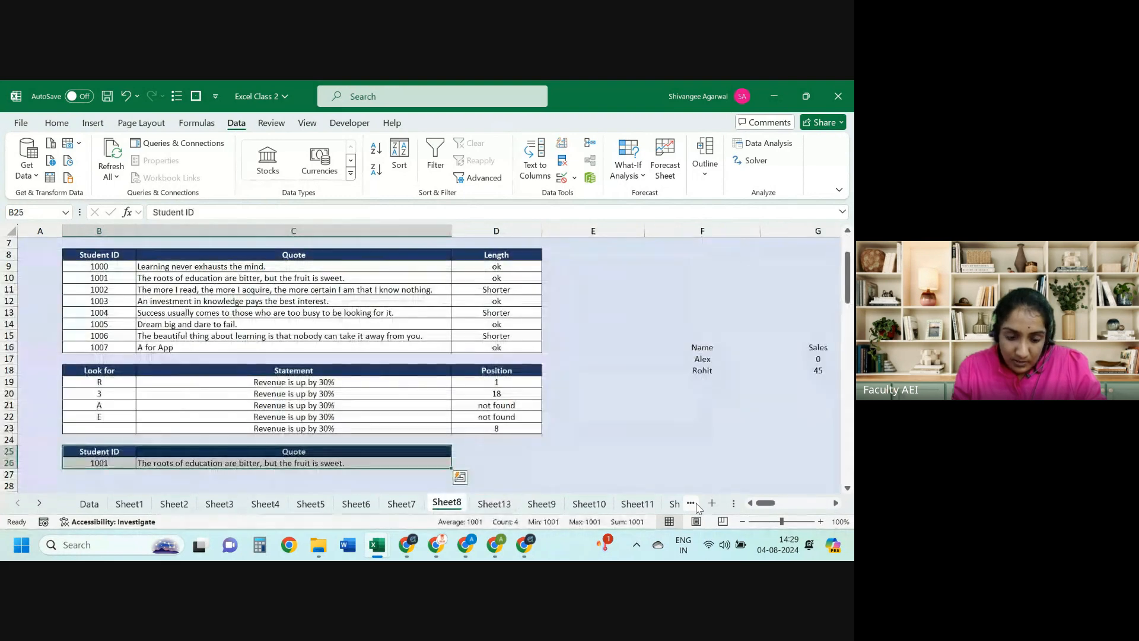
key(ctrl+c)
key(ctrl+Page_Down)
key(ctrl+v)
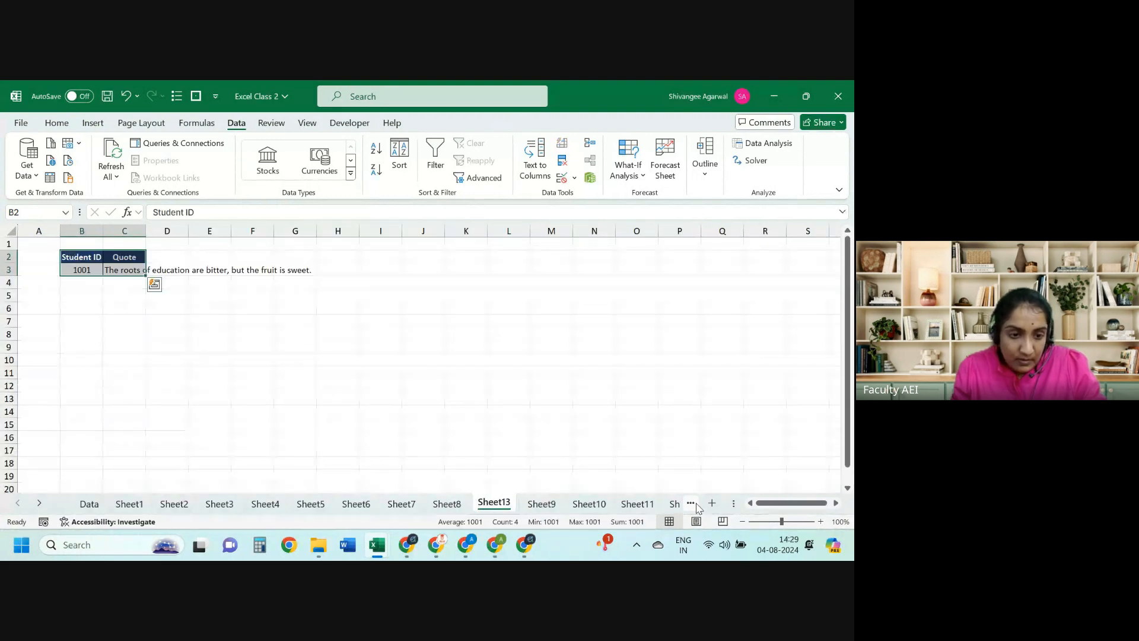
key(Return)
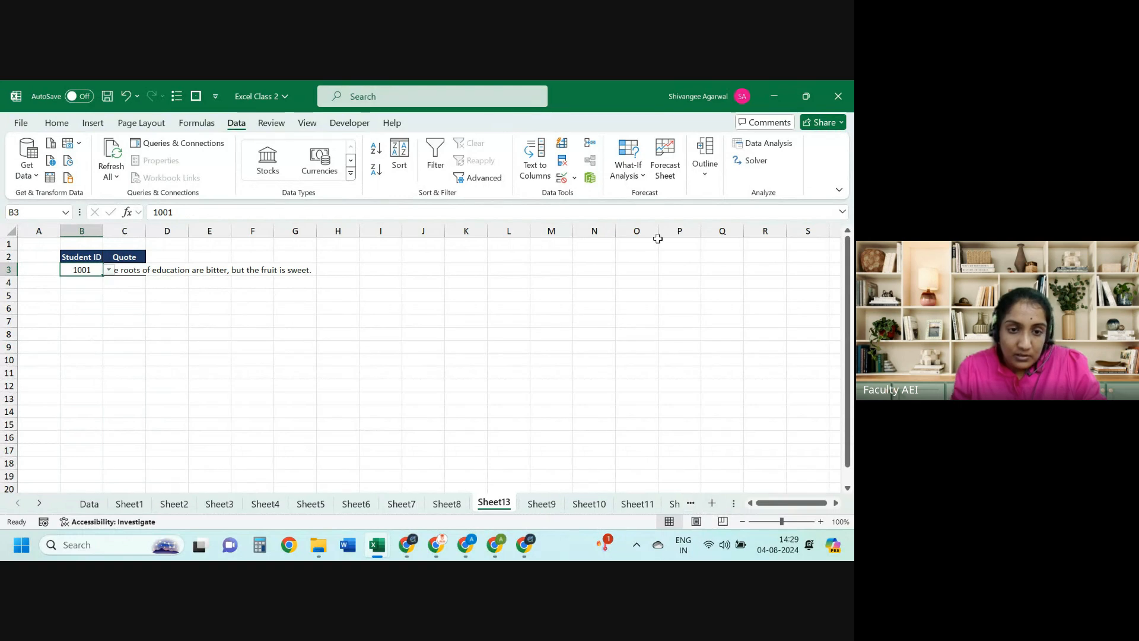
Step: Repoint B3's Data Validation list source to the Student ID range on Sheet8
click(573, 177)
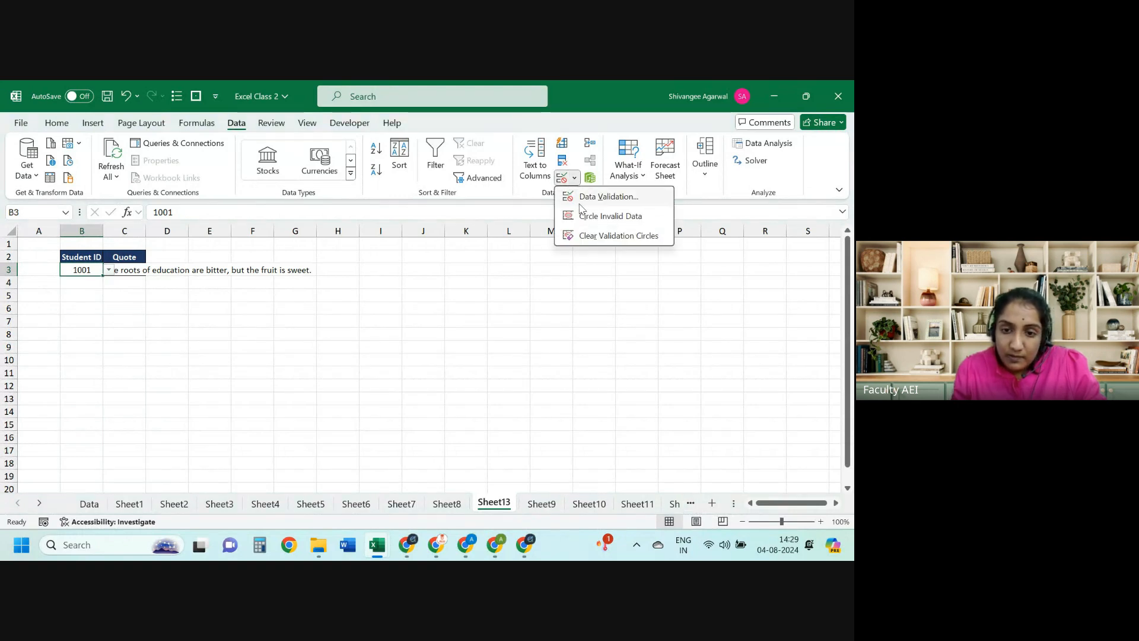
click(581, 200)
drag(554, 310, 473, 313)
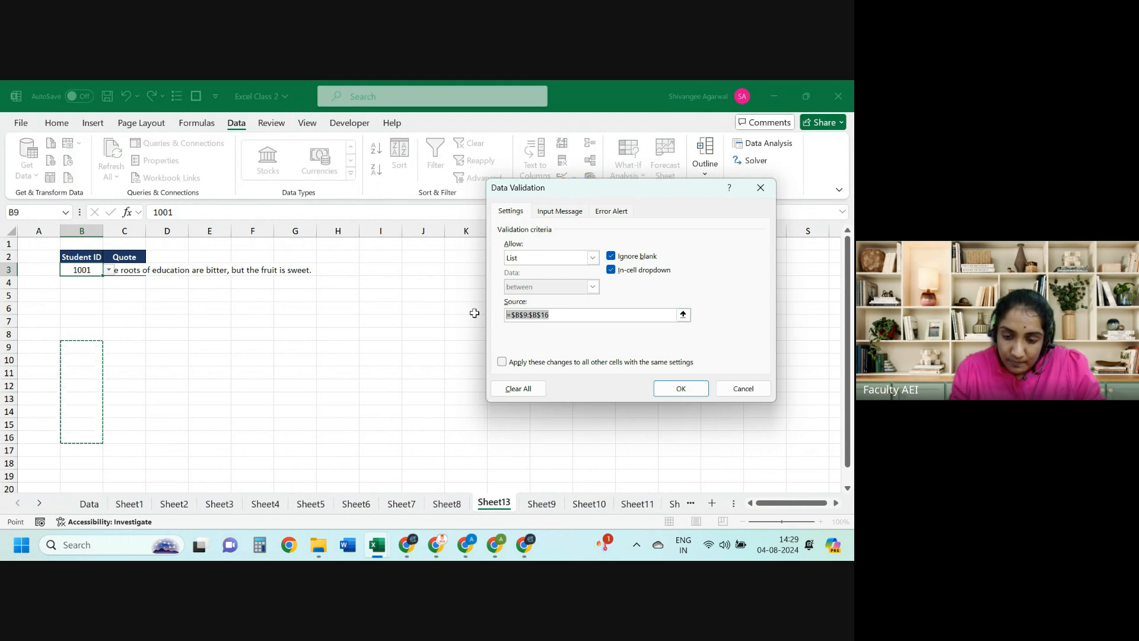
key(BackSpace)
click(447, 503)
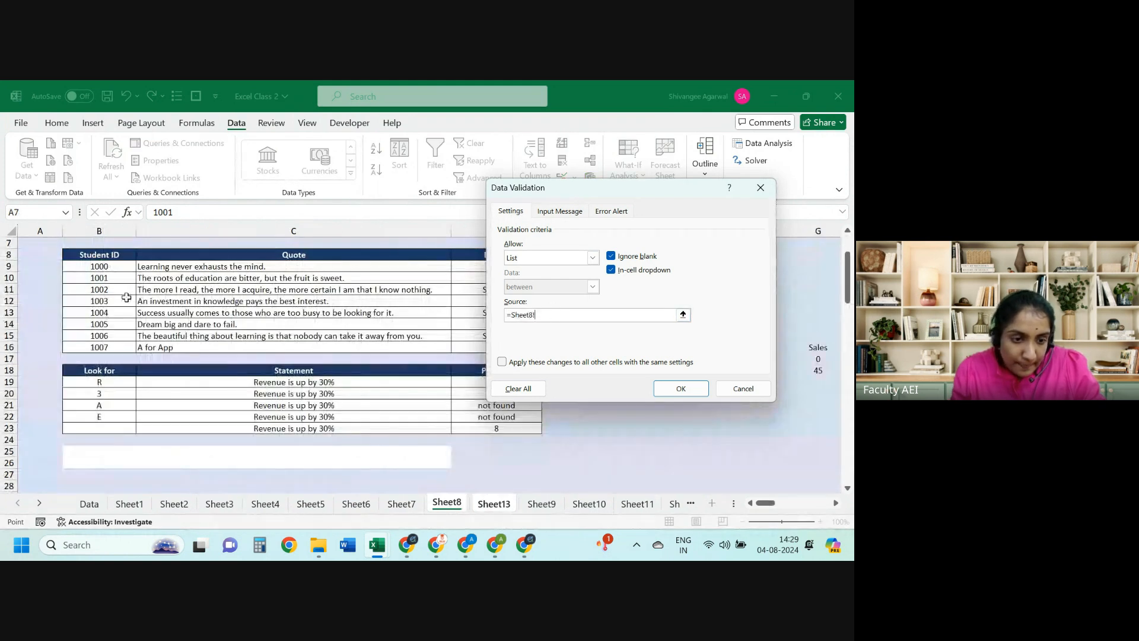
key(Return)
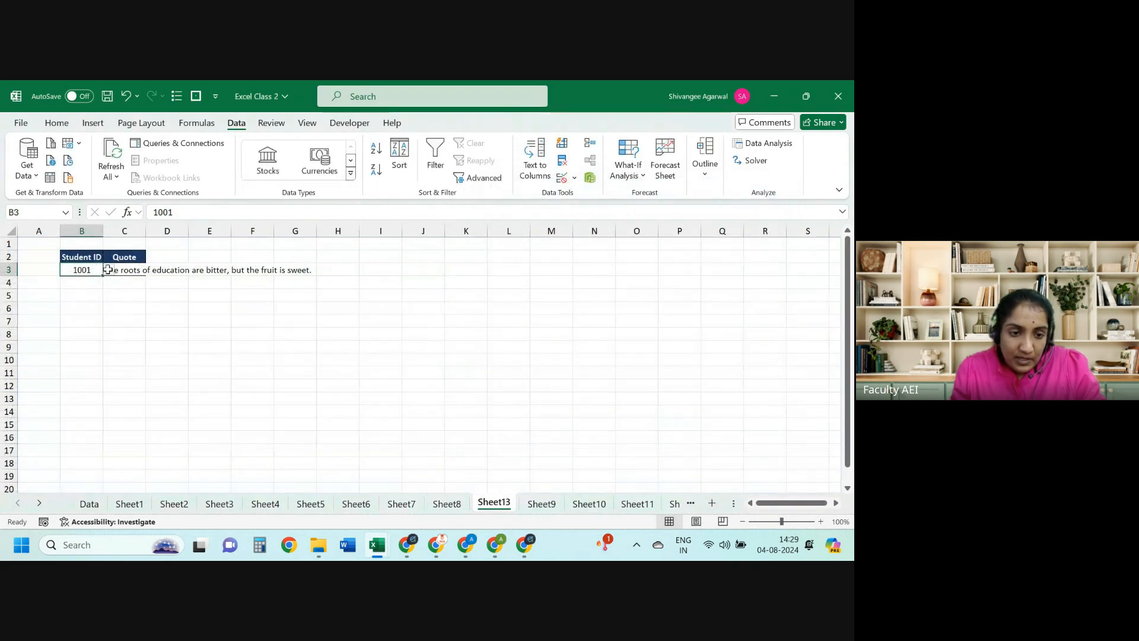
Step: Select Student ID 1003 in B3 and toggle the table filters on and off
click(107, 270)
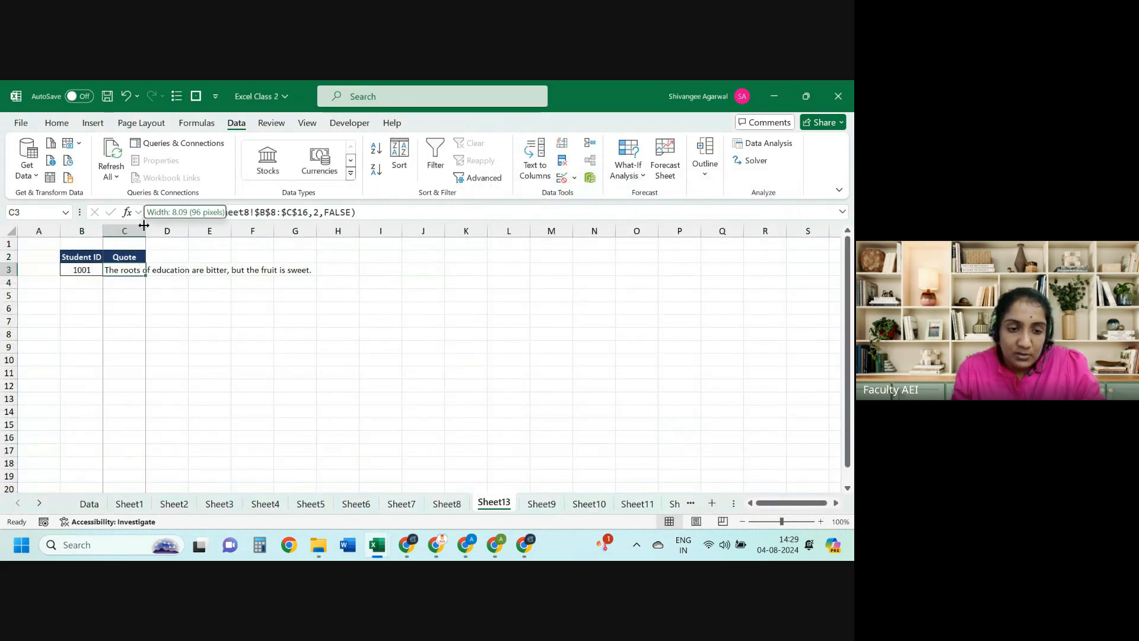
click(94, 268)
click(109, 271)
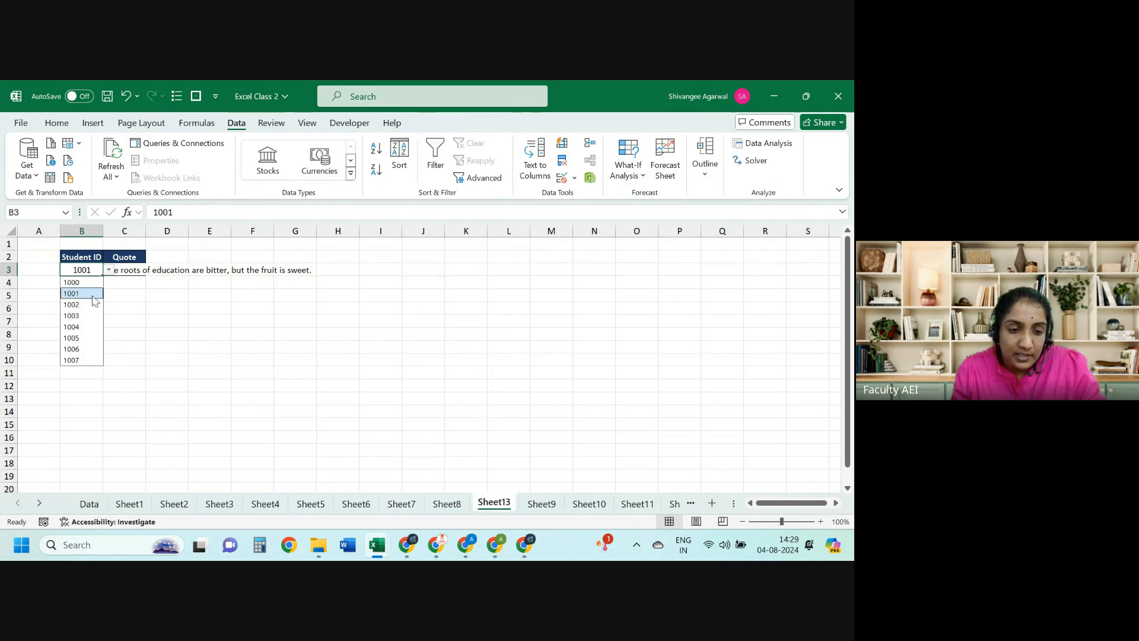
click(82, 308)
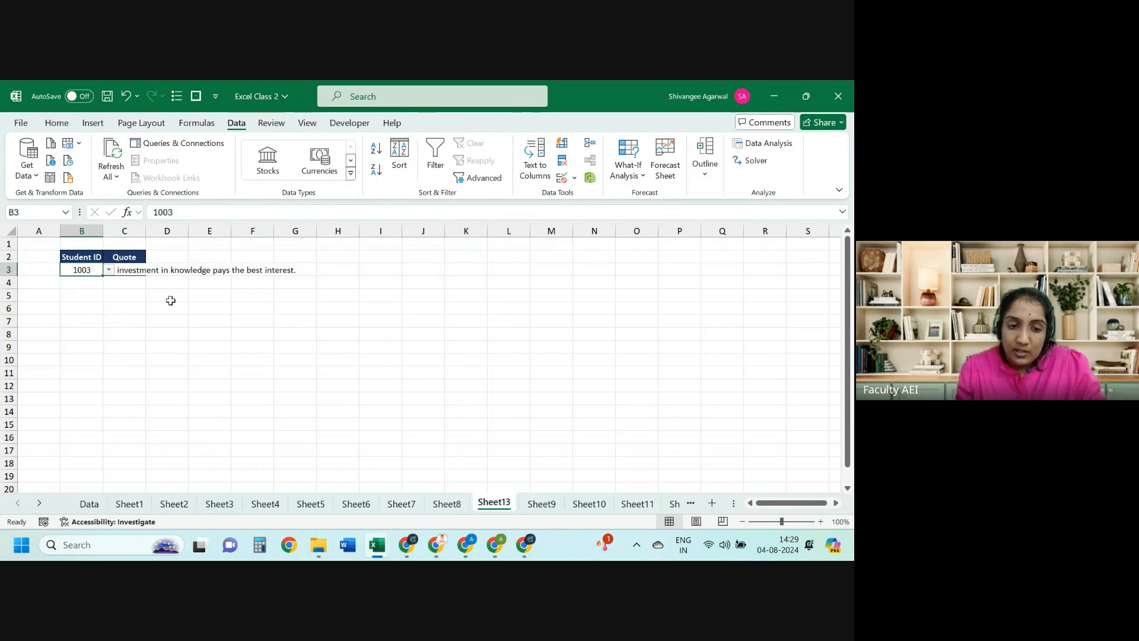
key(Return)
key(ctrl+shift+l)
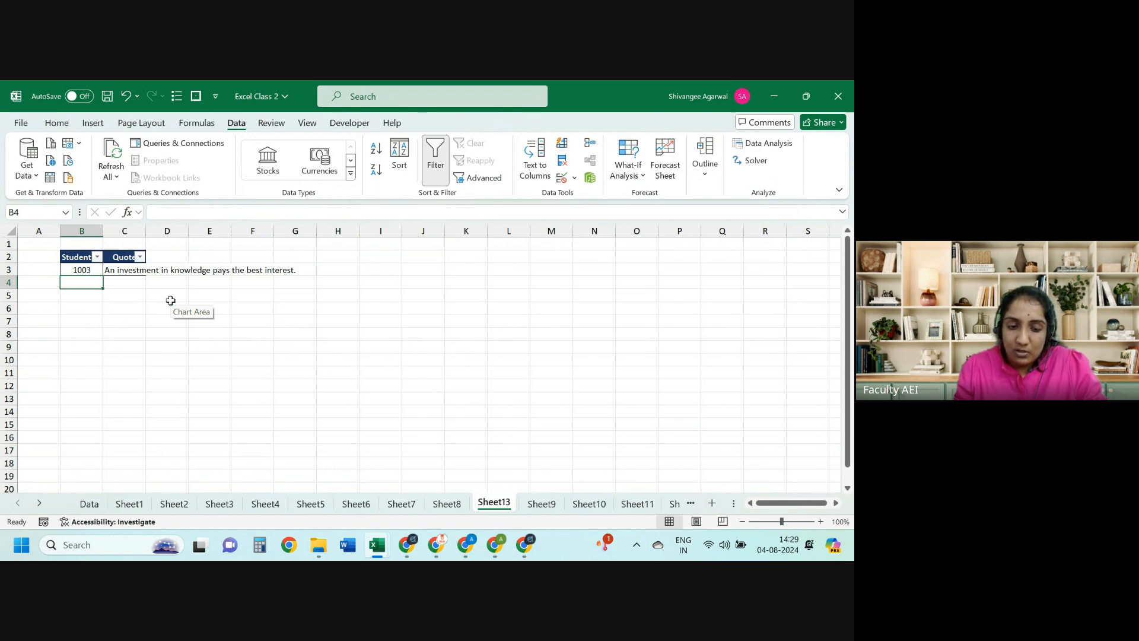
key(ctrl+shift+l)
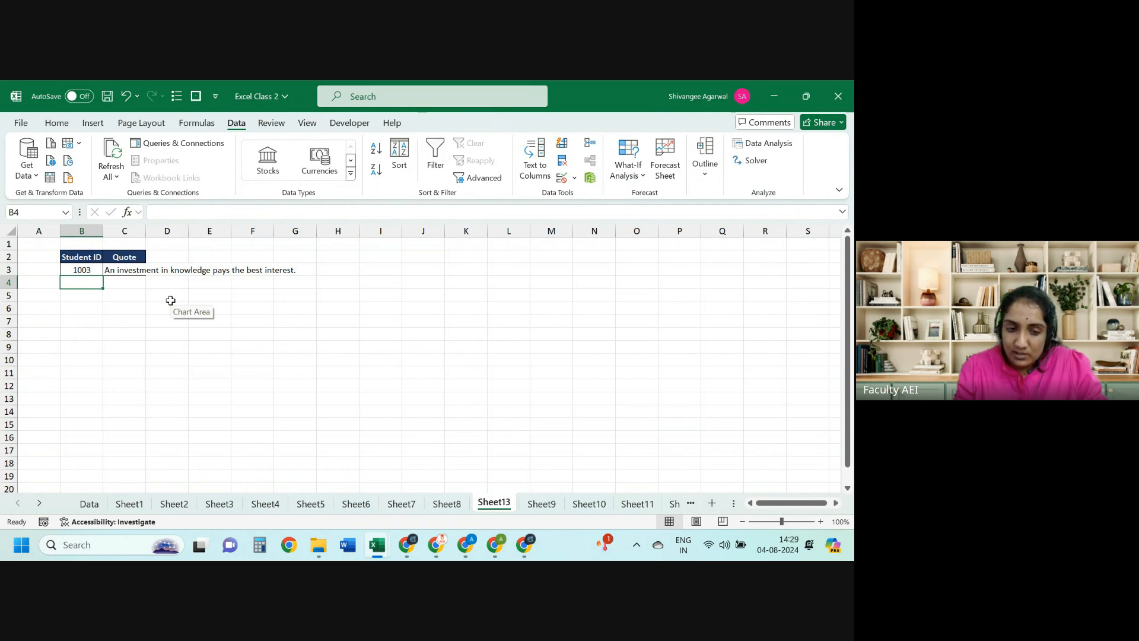
Step: Autofit column C to show the full quote, then check the C3 formula
double_click(149, 236)
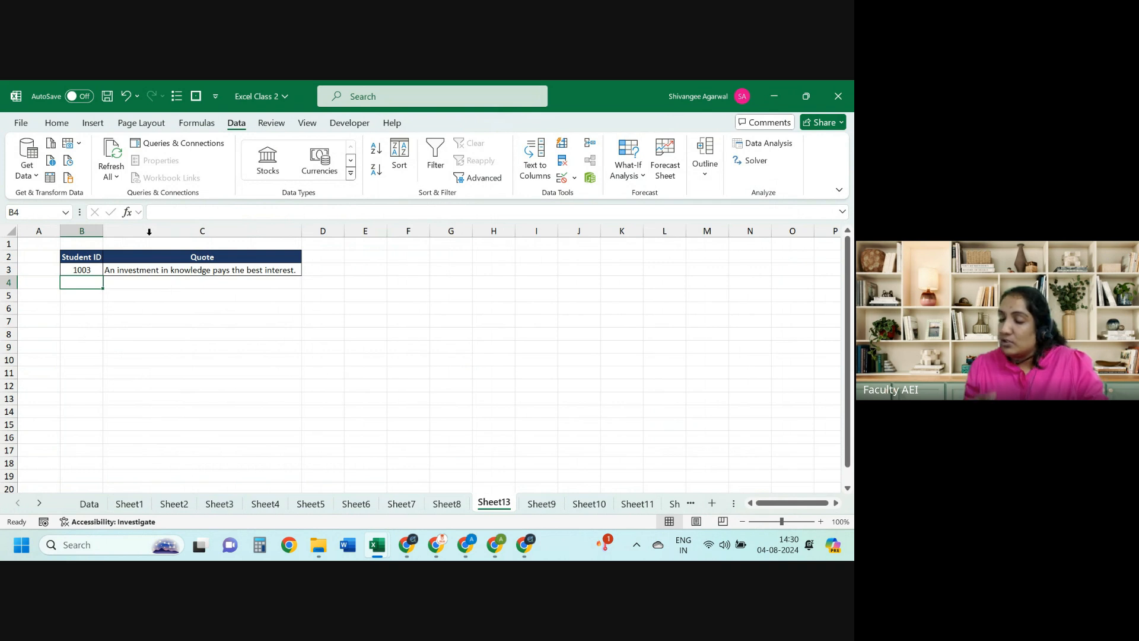
key(Up)
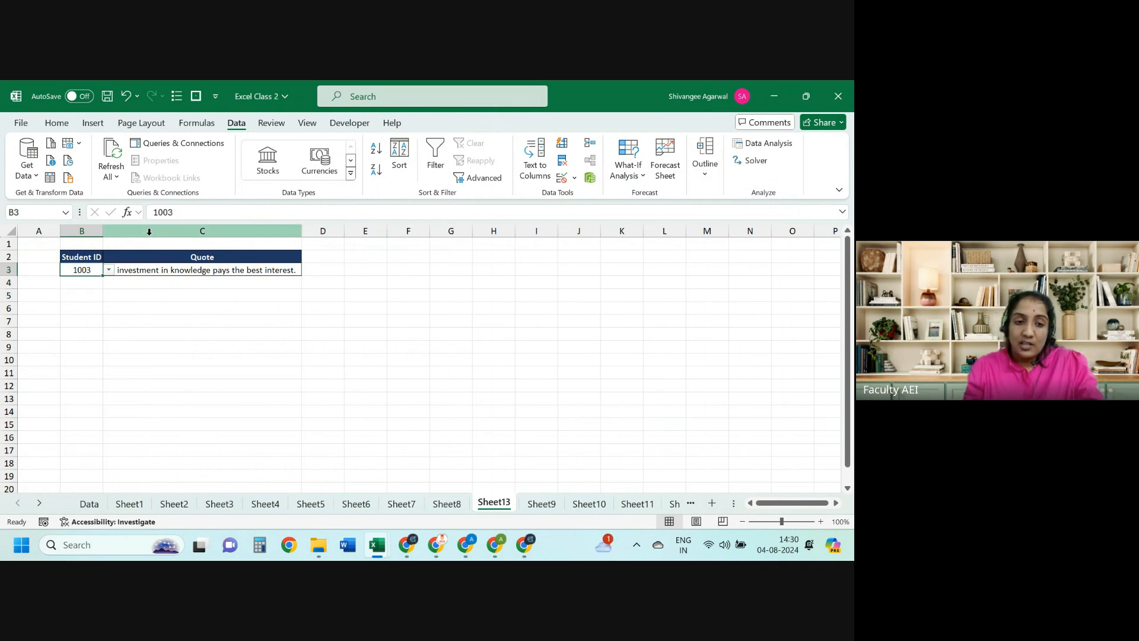
key(Right)
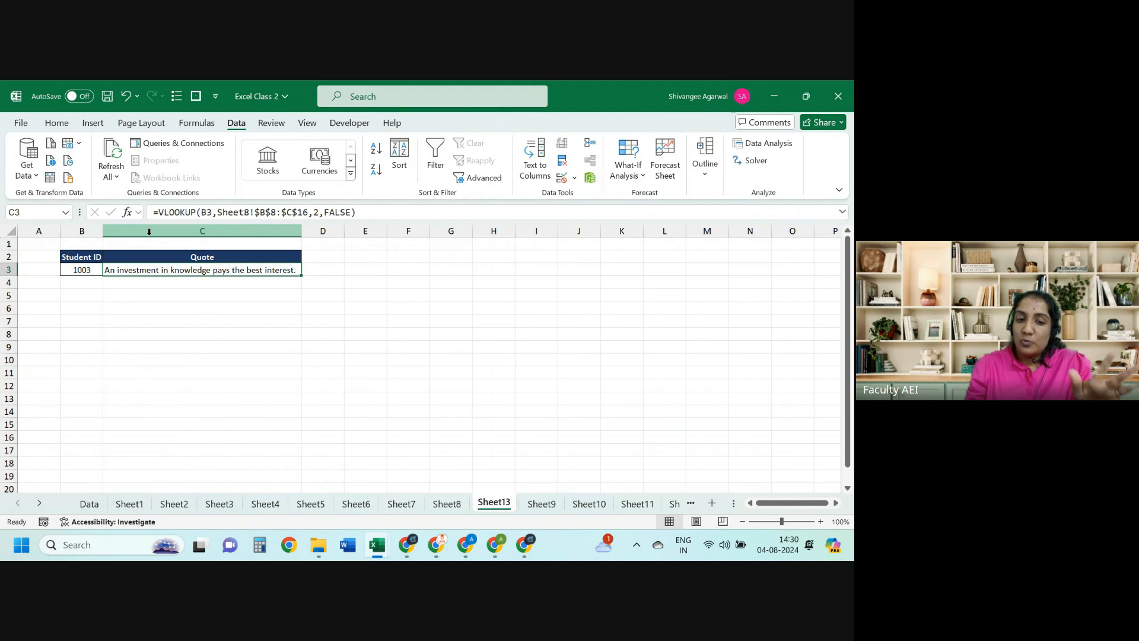
key(Down)
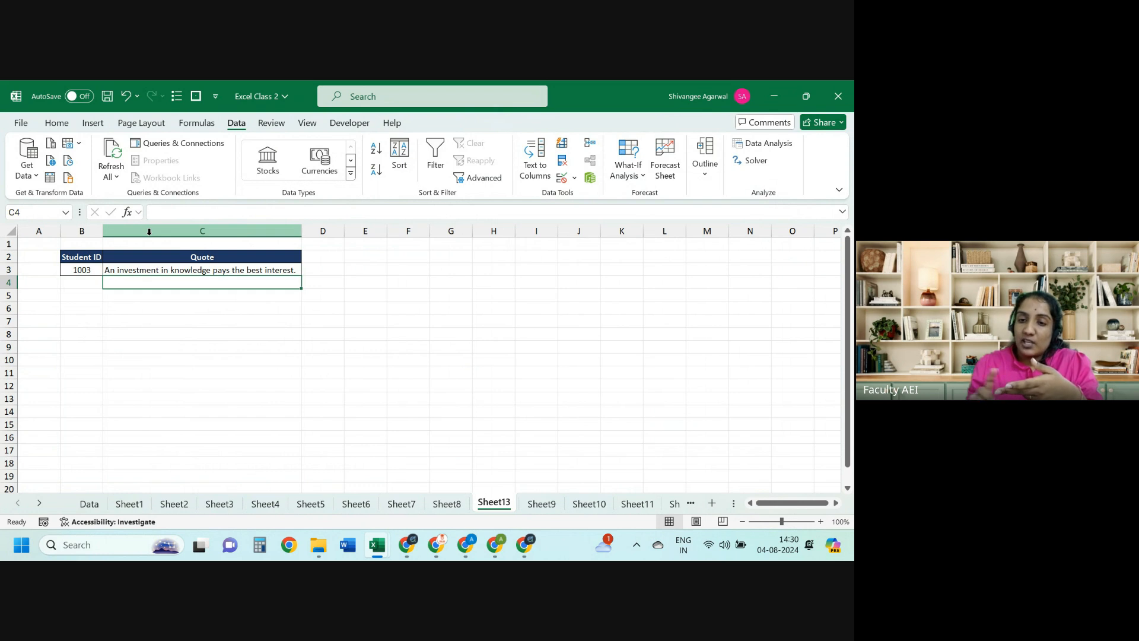
drag(76, 304, 333, 386)
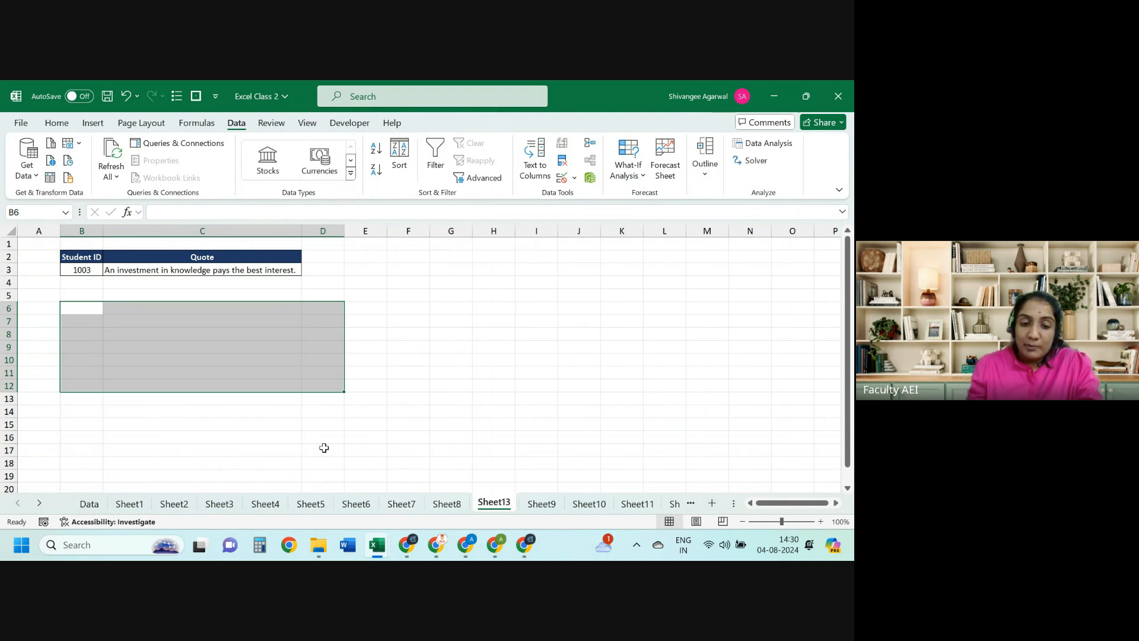
Step: Browse Sheet1 through Sheet4, then return to Sheet13
click(122, 504)
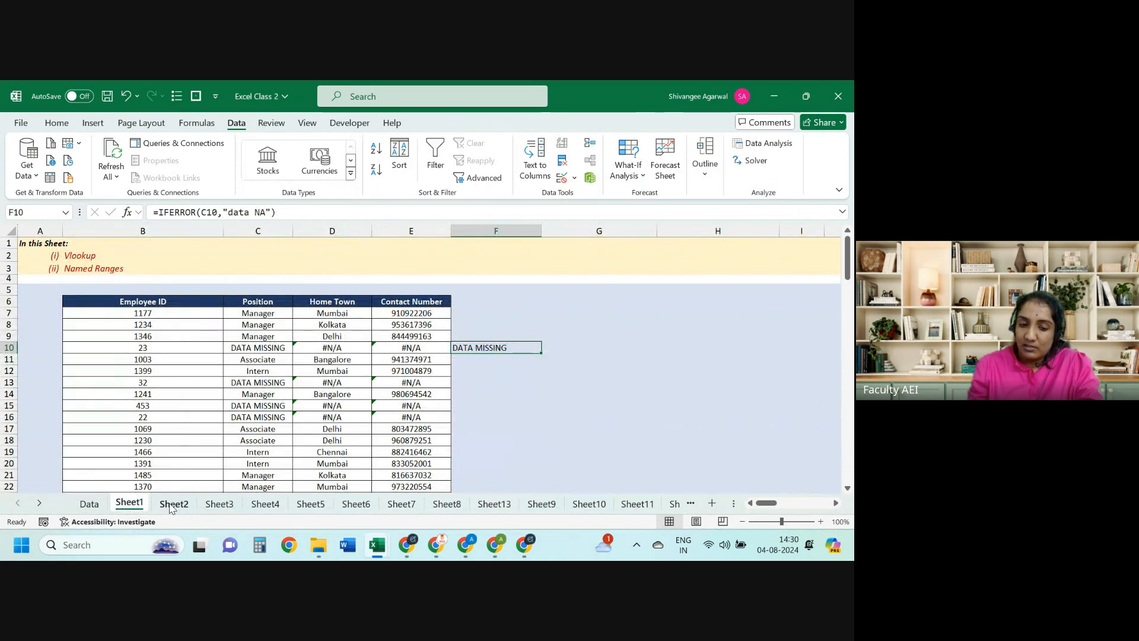
click(172, 505)
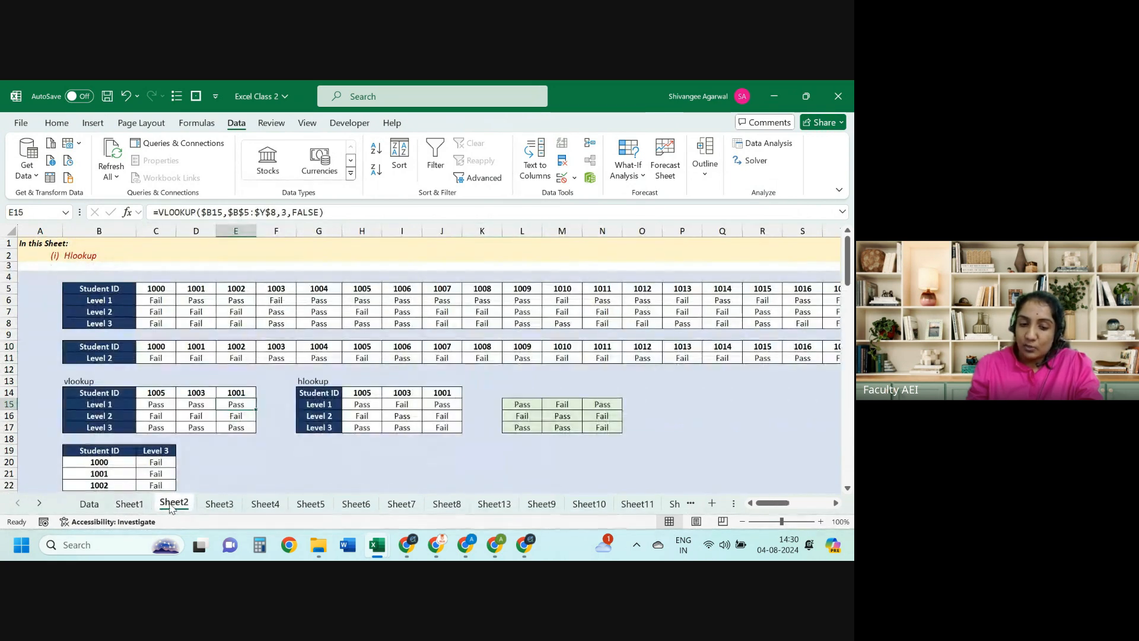
click(224, 507)
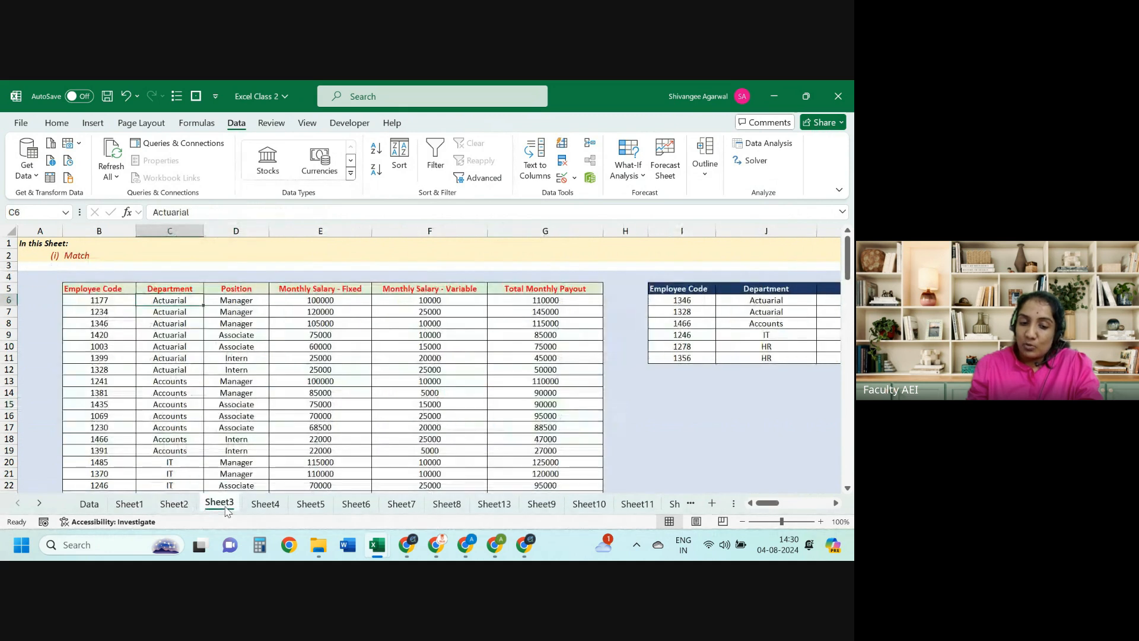
click(260, 505)
click(501, 505)
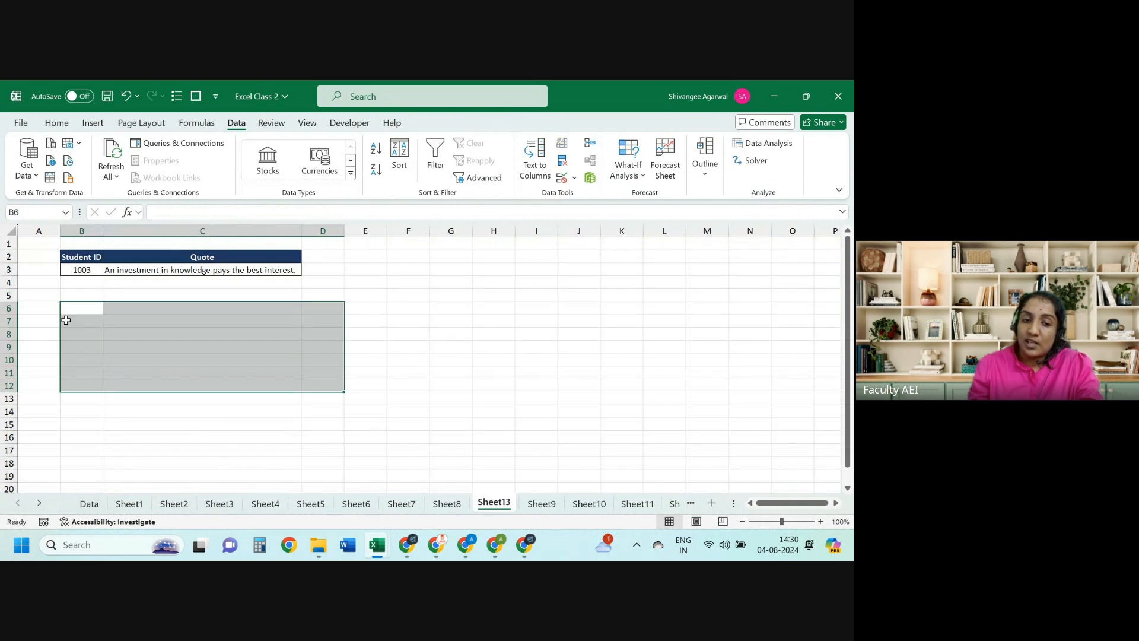
Step: Switch the Student ID in B3 to 1005 from its dropdown list
drag(99, 312, 191, 318)
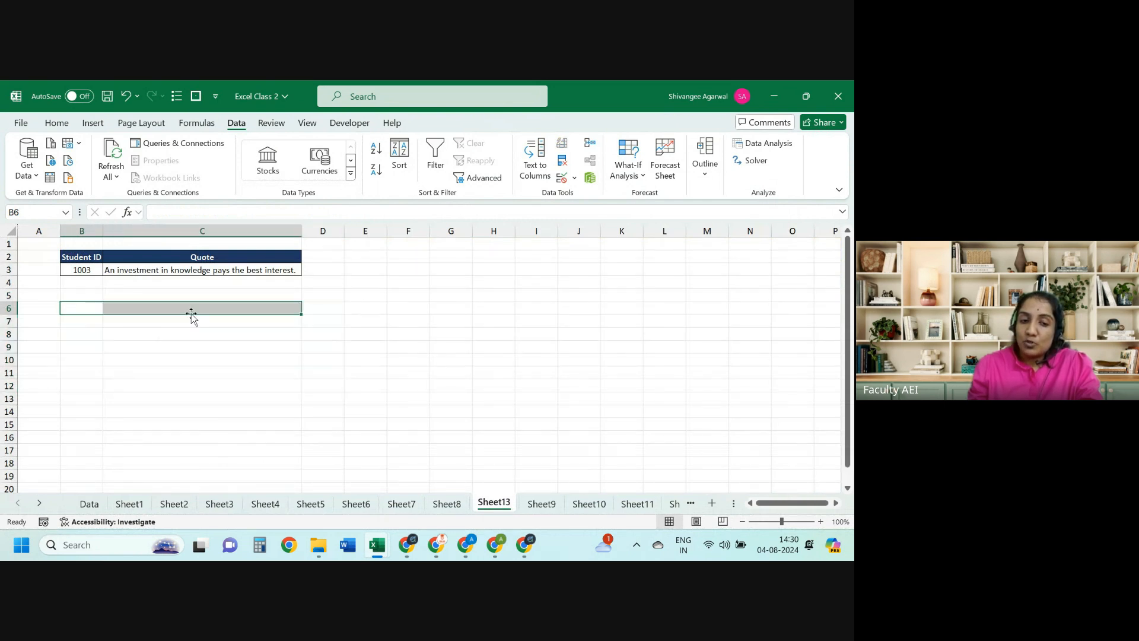
click(157, 346)
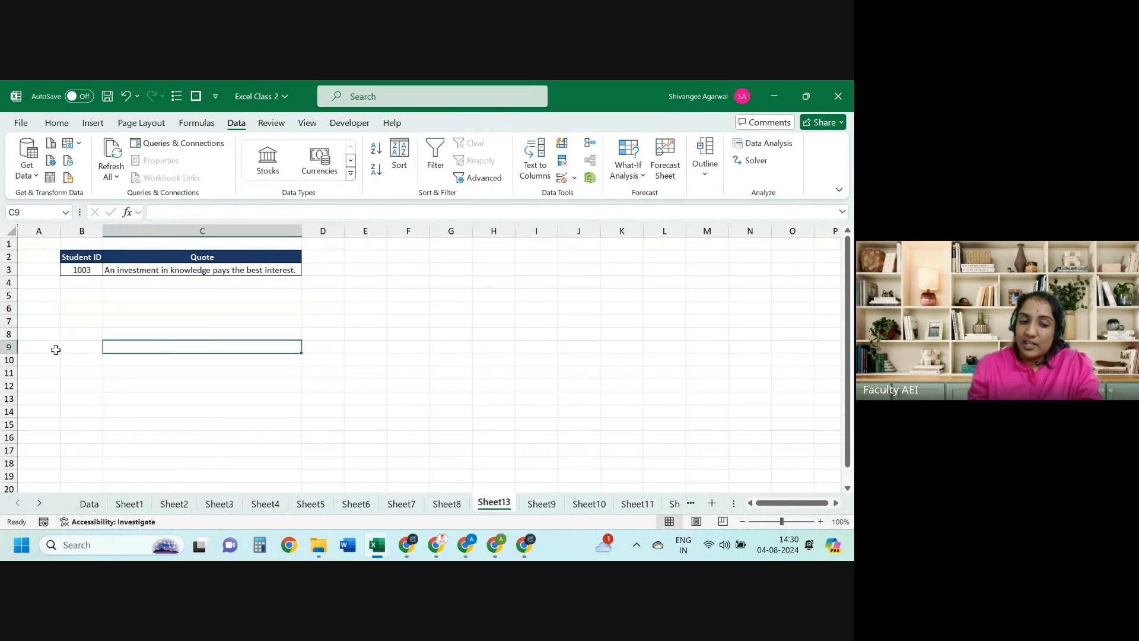
click(137, 296)
click(74, 266)
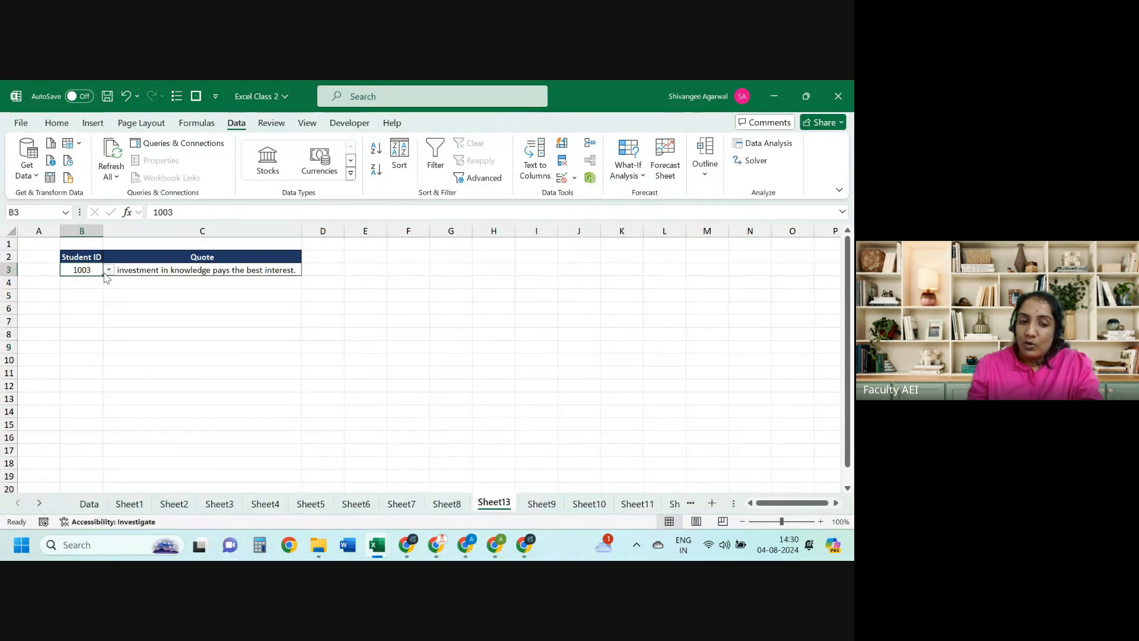
click(108, 271)
click(70, 338)
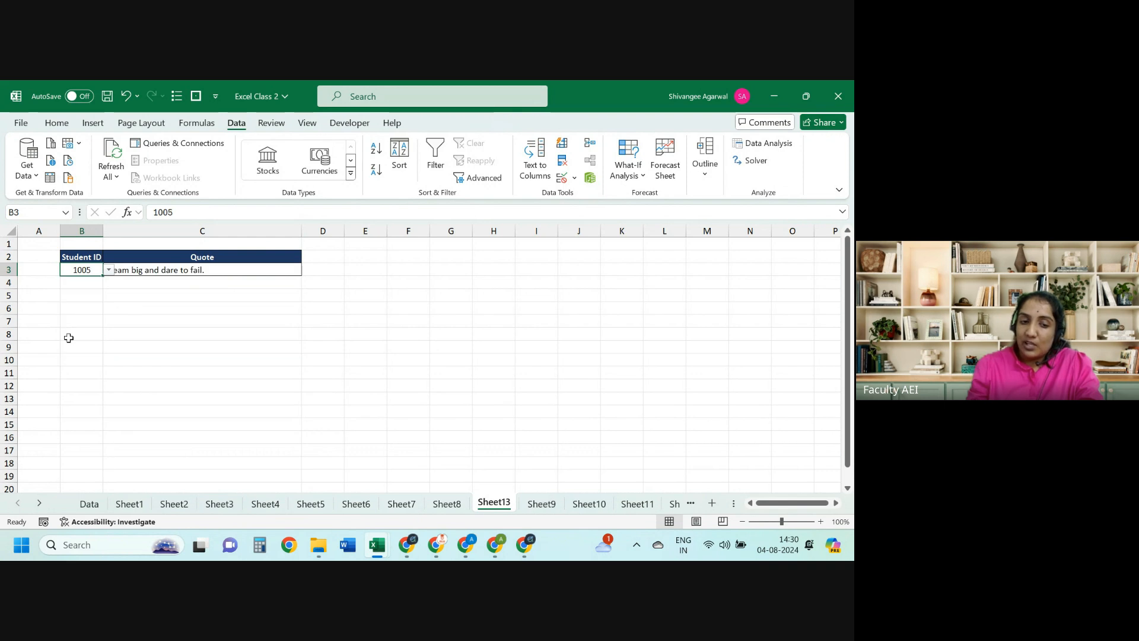
Step: Copy the Quote header and formula from C2:C3 into C5:C6, which returns #N/A
key(Right)
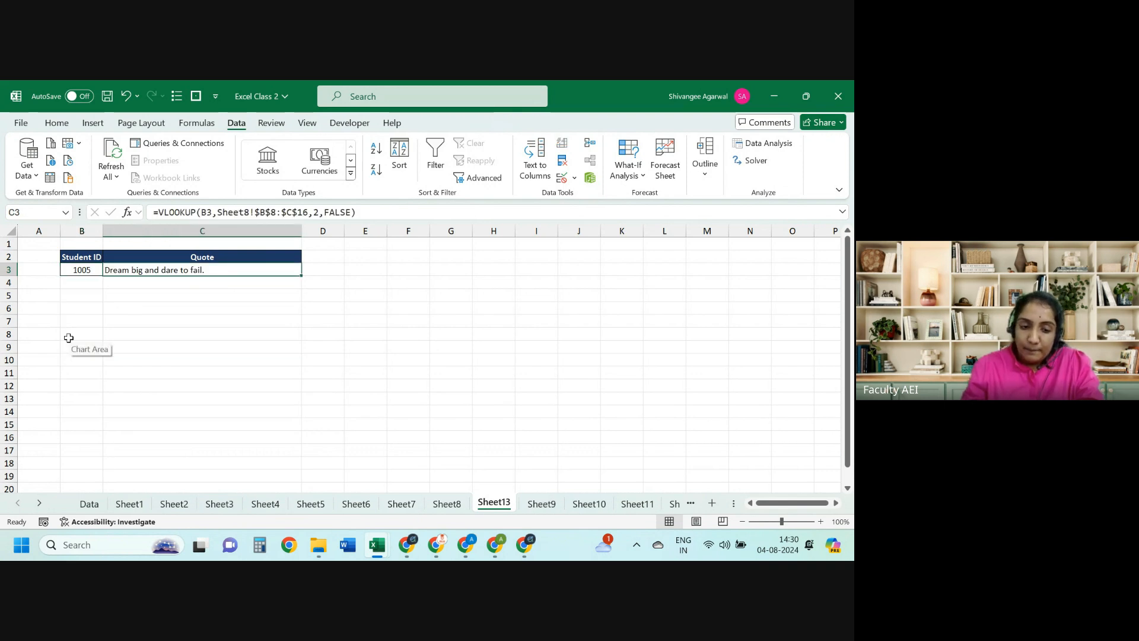
shift+click(117, 256)
key(ctrl+c)
key(Down)
key(Down)
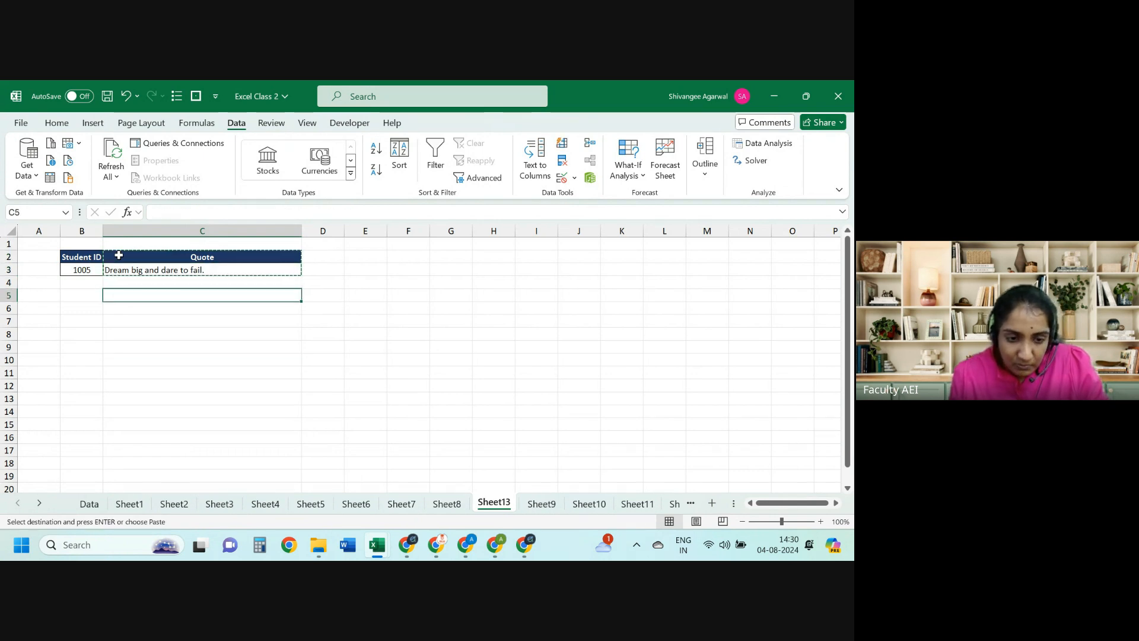
key(ctrl+v)
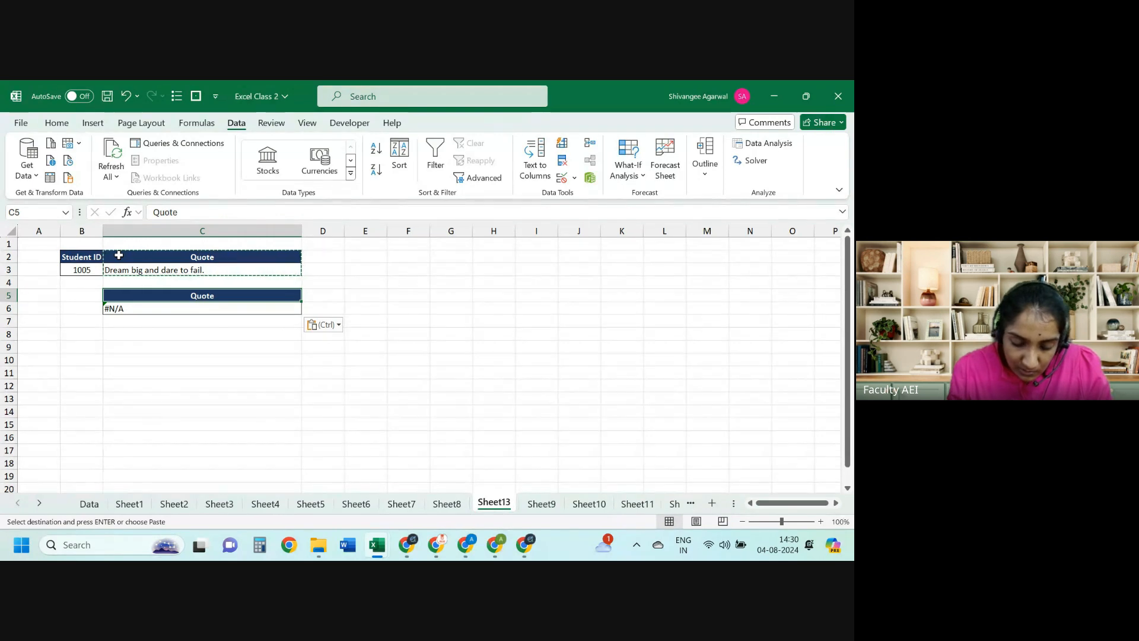
Step: Retitle C5 as 'Level 1' and start an HLOOKUP in C6 on Student ID B3
text(Le)
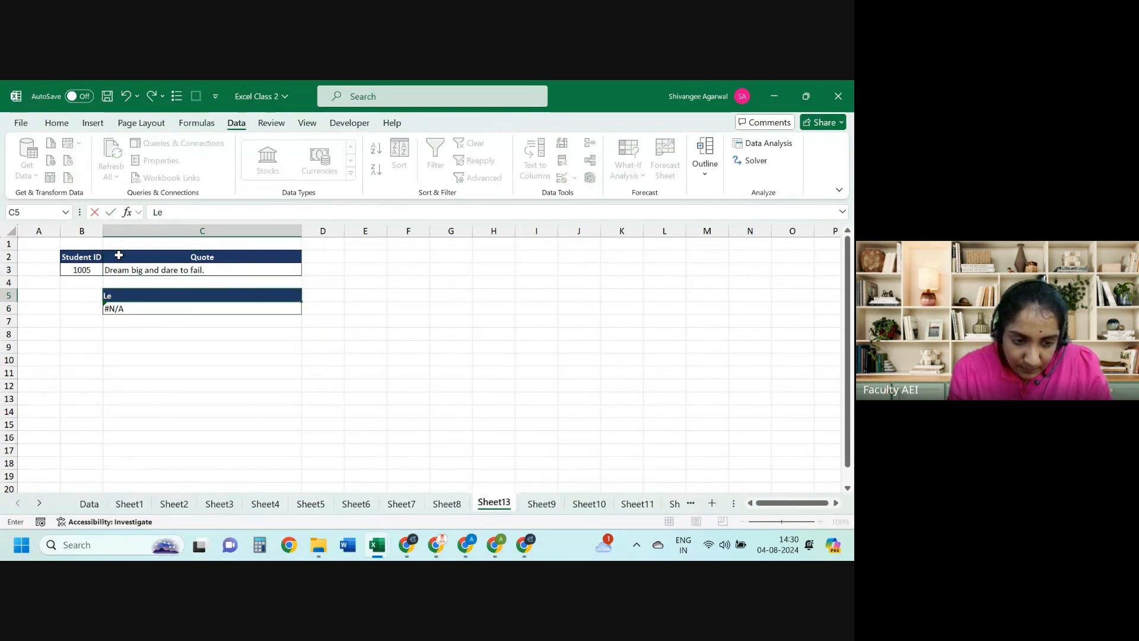
text(vel 1)
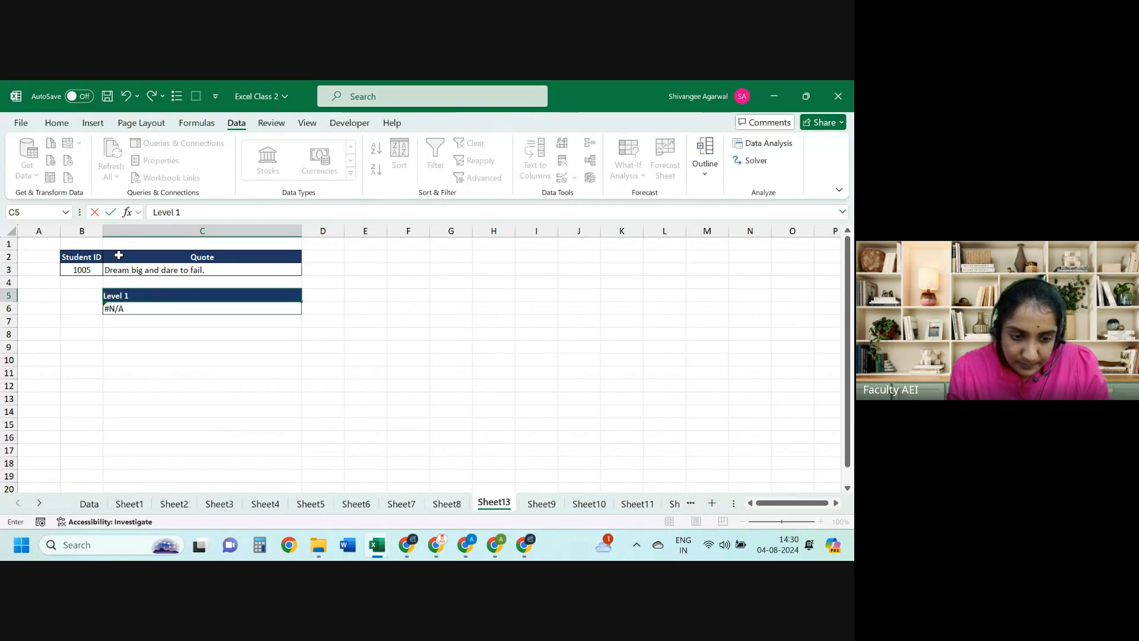
key(Return)
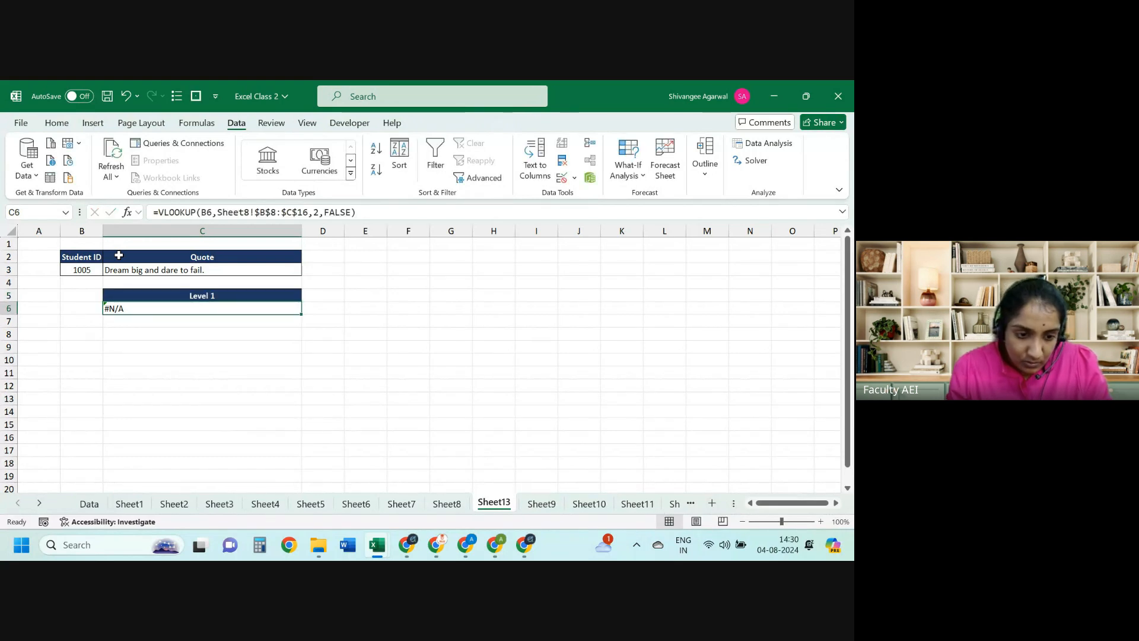
text(=HLOOKUP()
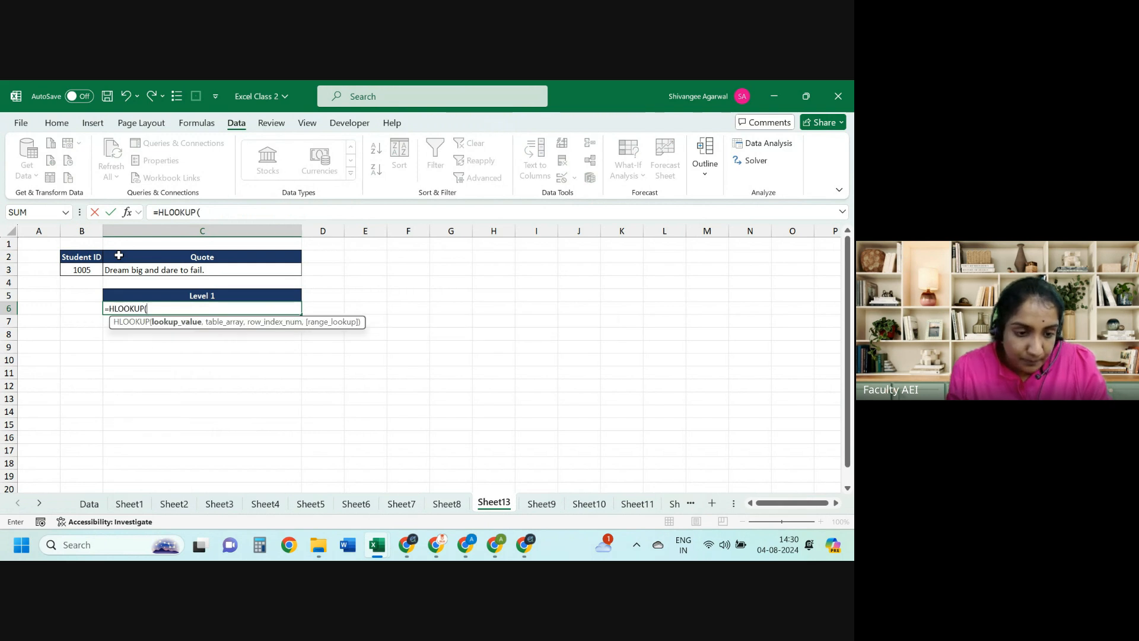
key(Left)
key(Up)
key(Up)
key(Up)
text(,)
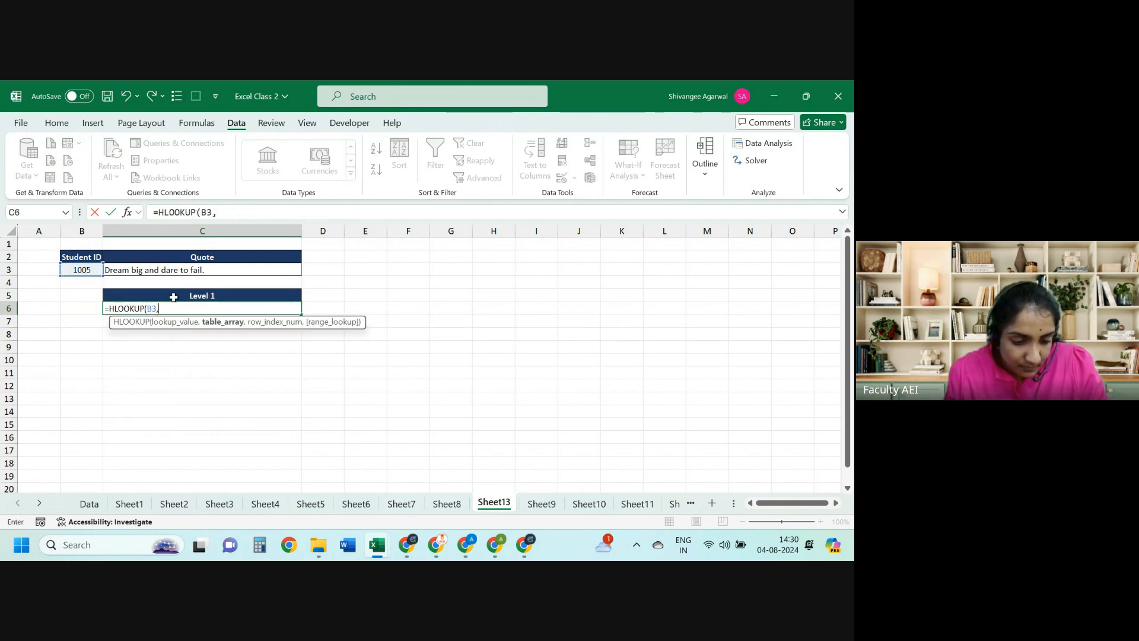
Step: Complete the HLOOKUP against Sheet2!$C$5:$Y$8, row 2, FALSE, returning Pass
click(174, 503)
click(158, 290)
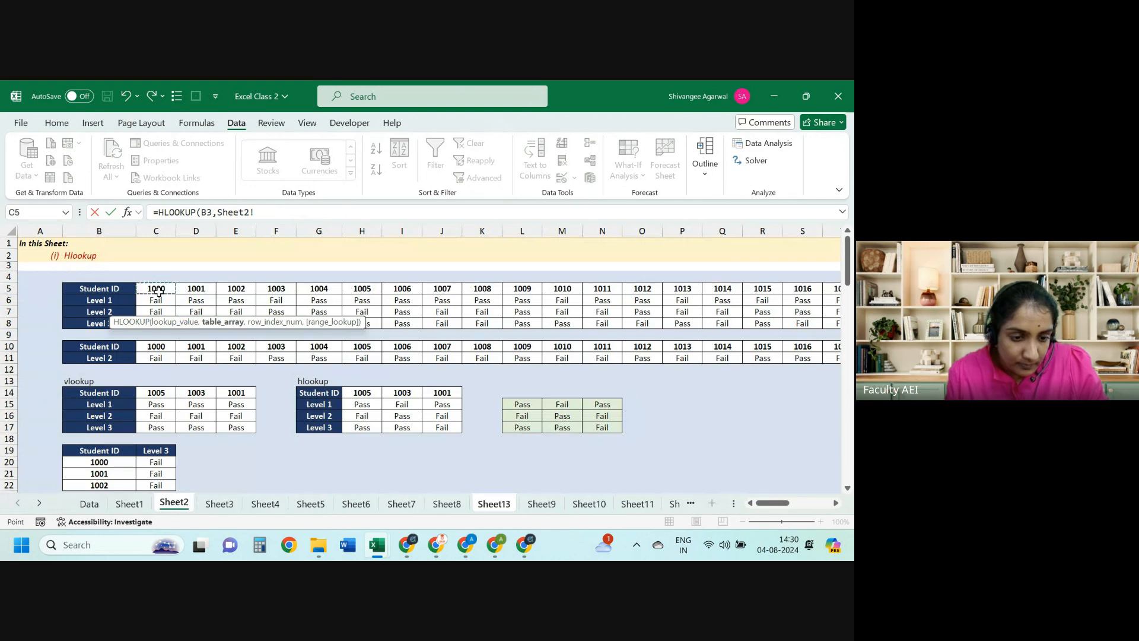
key(ctrl+shift+Right)
key(ctrl+shift+Down)
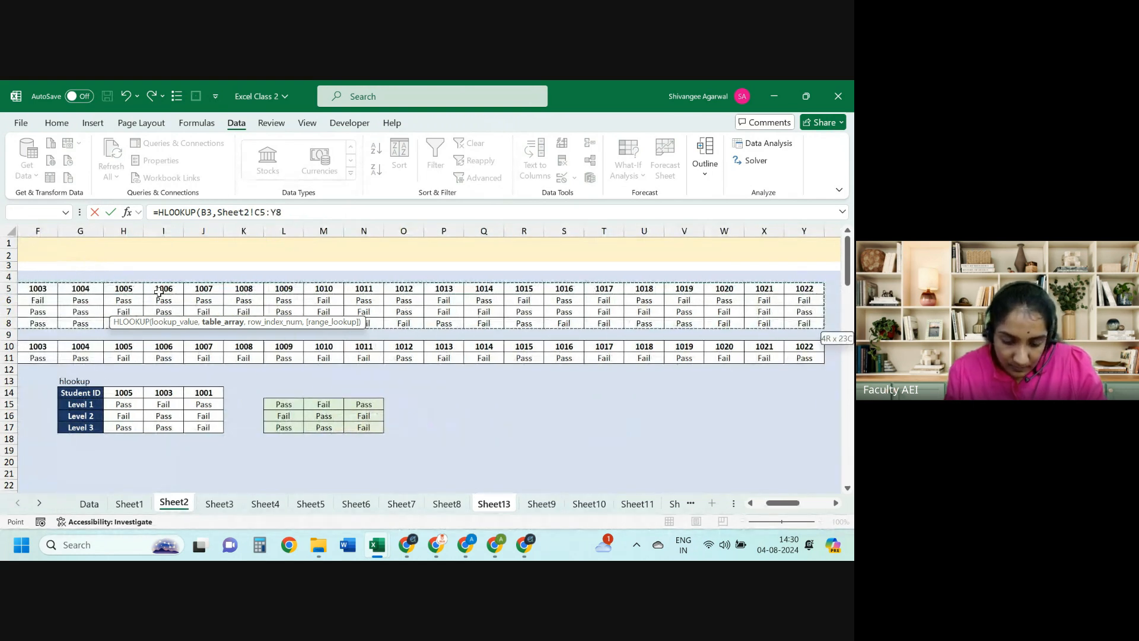
key(F4)
text(,2,FALSE)
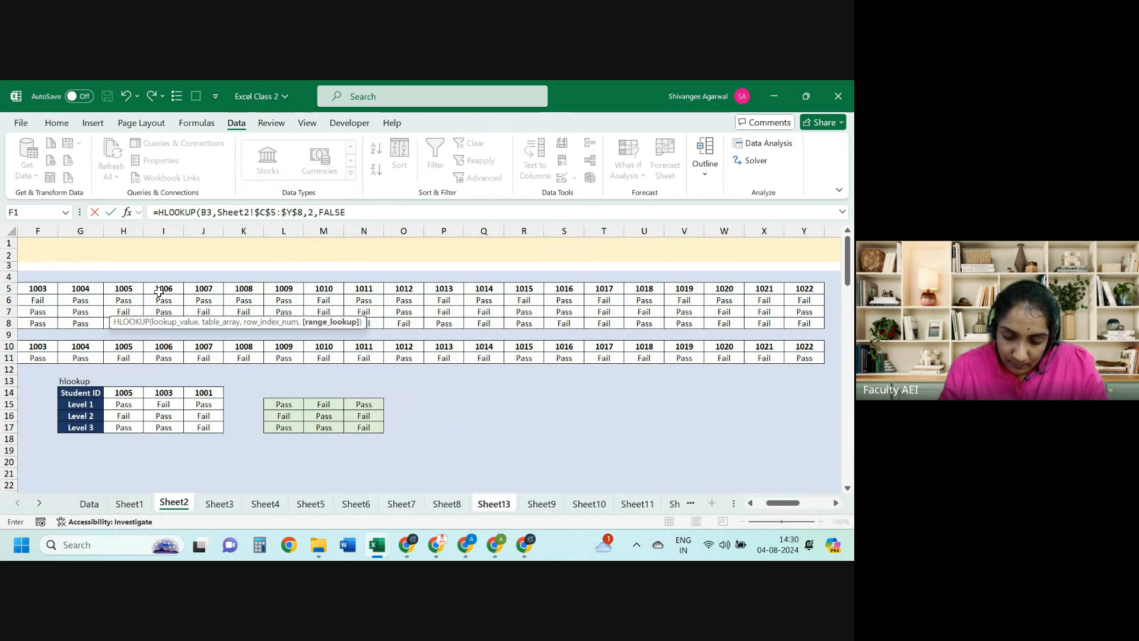
text())
key(Return)
key(Left)
key(ctrl+Up)
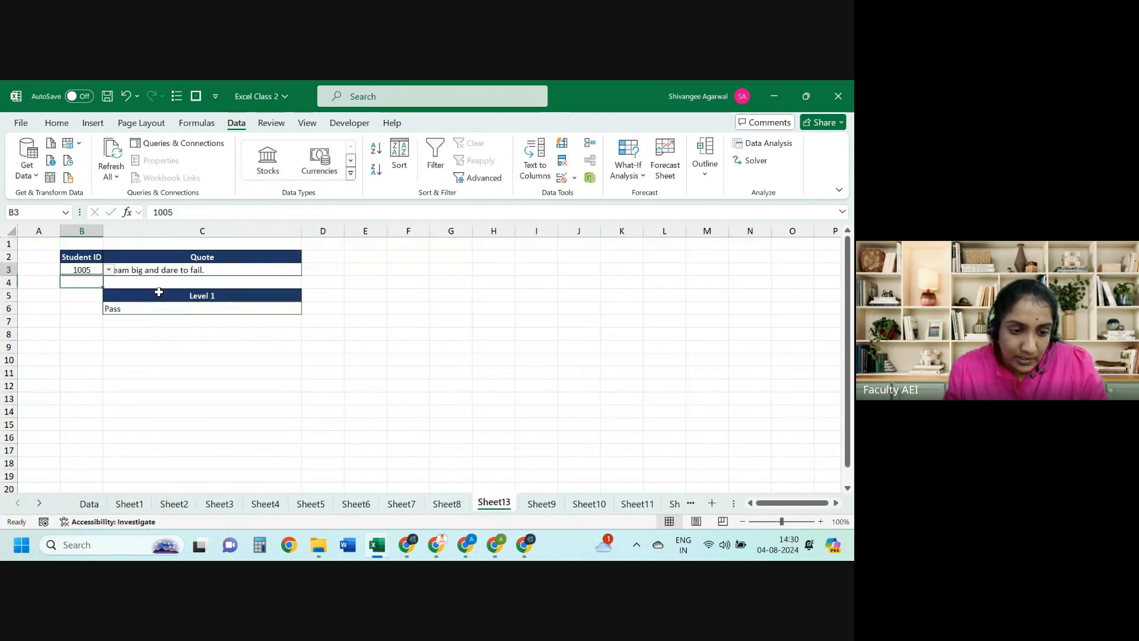
Step: Change the Student ID to 1002, then to 1006, and view Sheet2's results grid
click(111, 270)
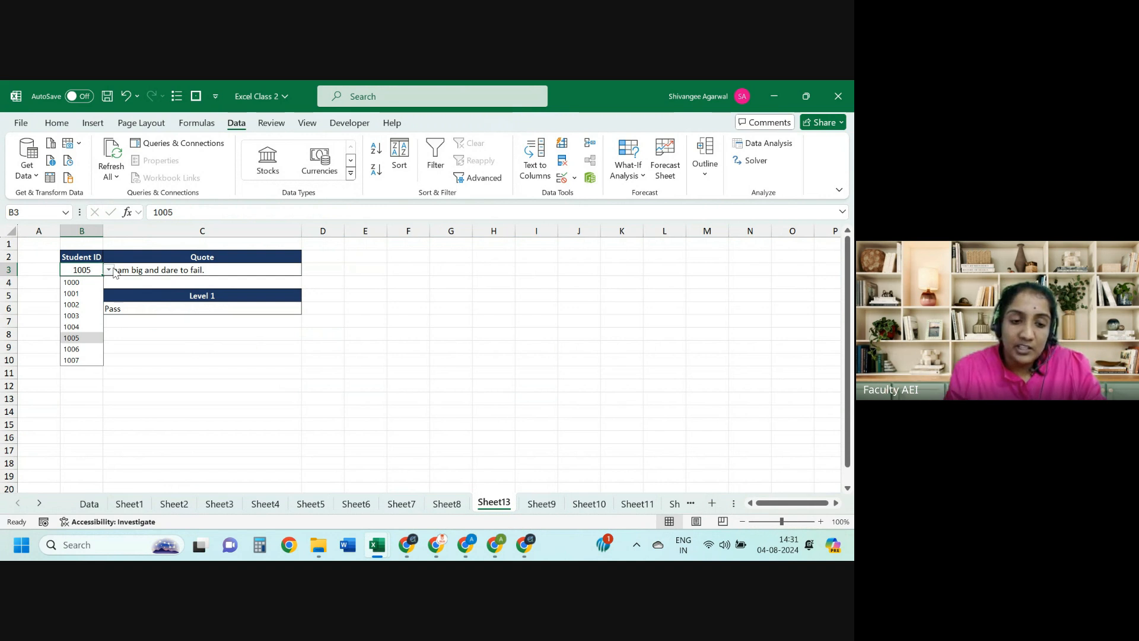
click(81, 305)
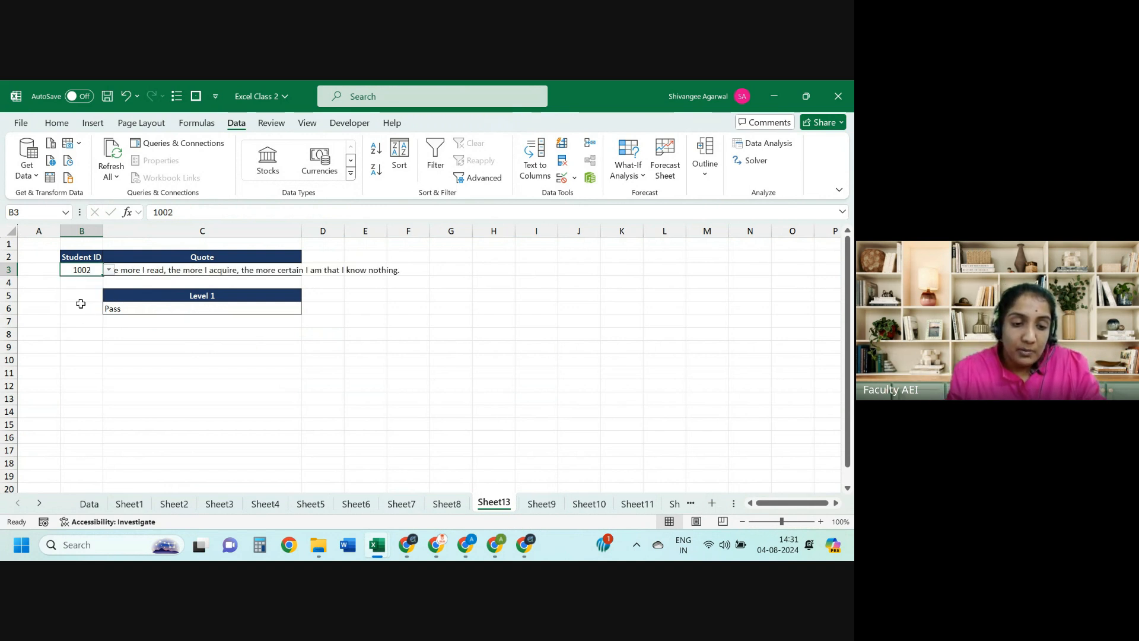
click(108, 270)
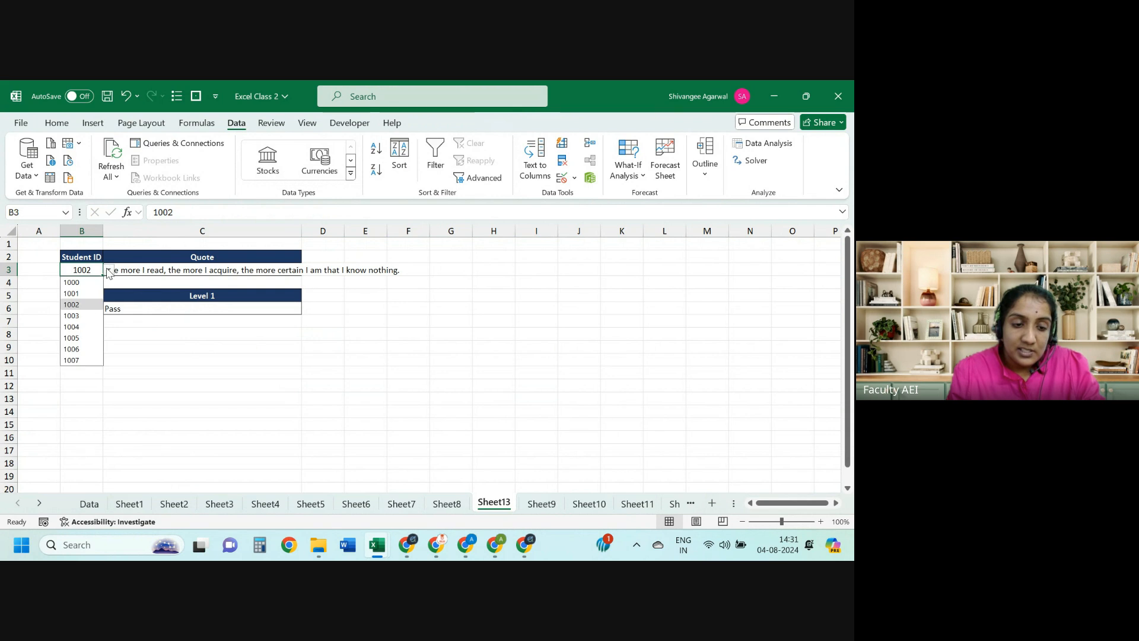
click(70, 349)
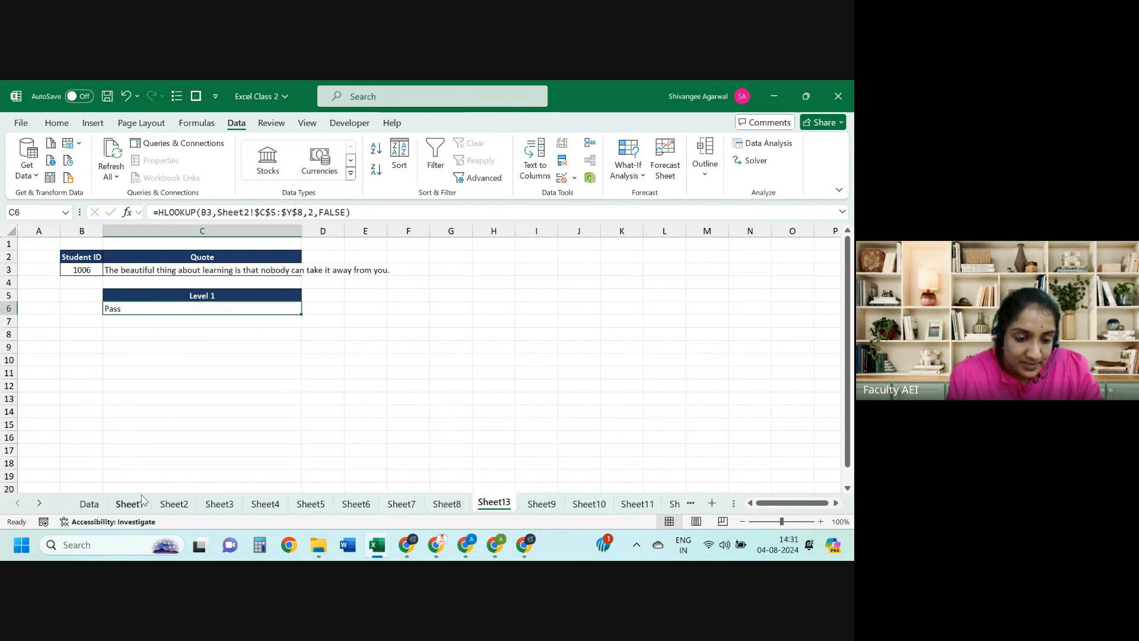
click(174, 504)
Step: Fill Sheet2's Level 1 row C6:Y6 with =RANDBETWEEN(100,125), then return to Sheet13
click(233, 323)
key(ctrl+Up)
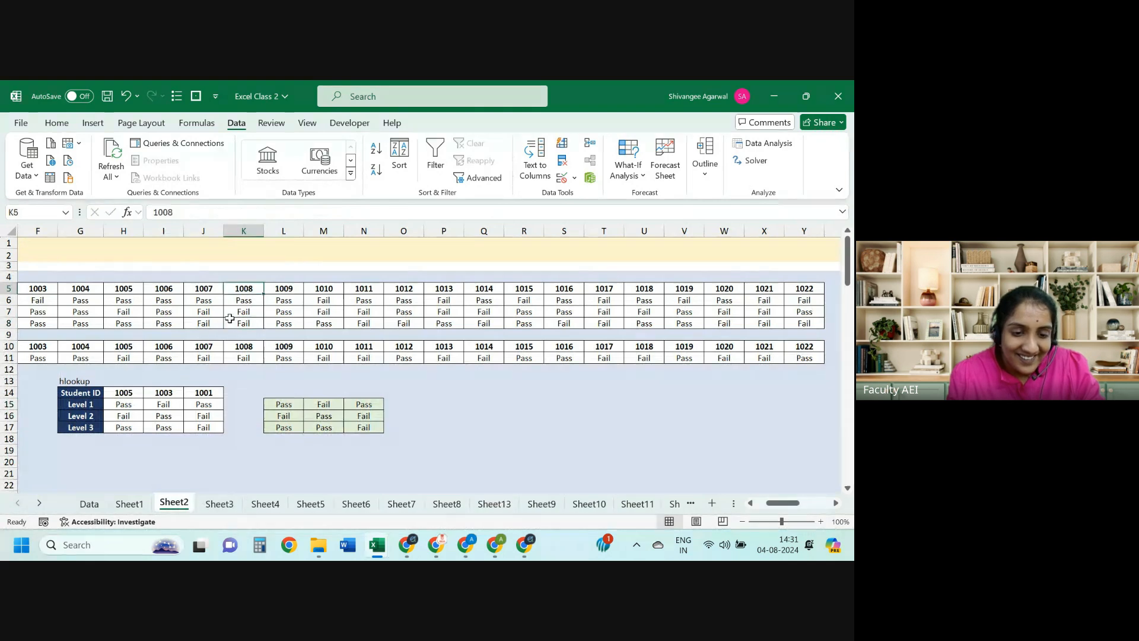
key(ctrl+Left)
key(Down)
key(Right)
text(=RANDBETWEEN()
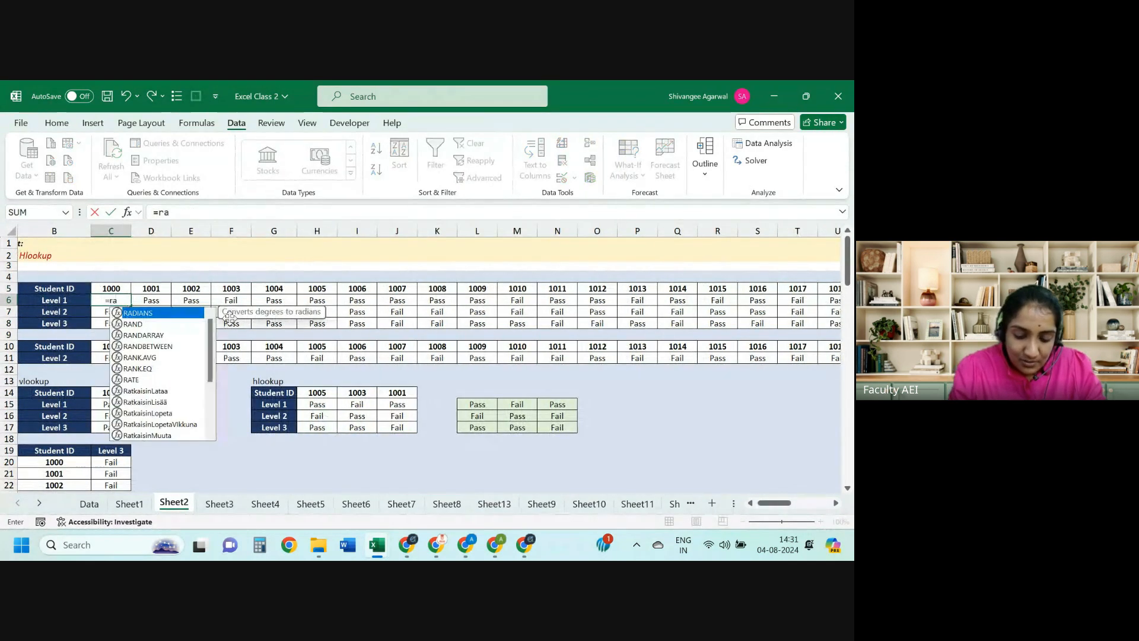
text(100,1)
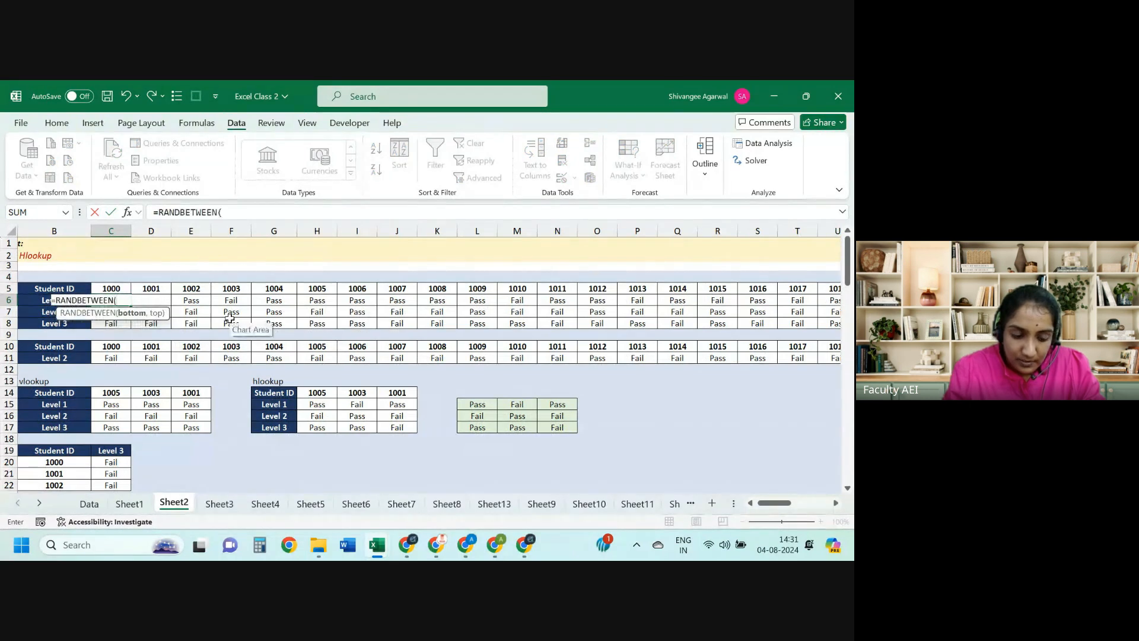
text(25)
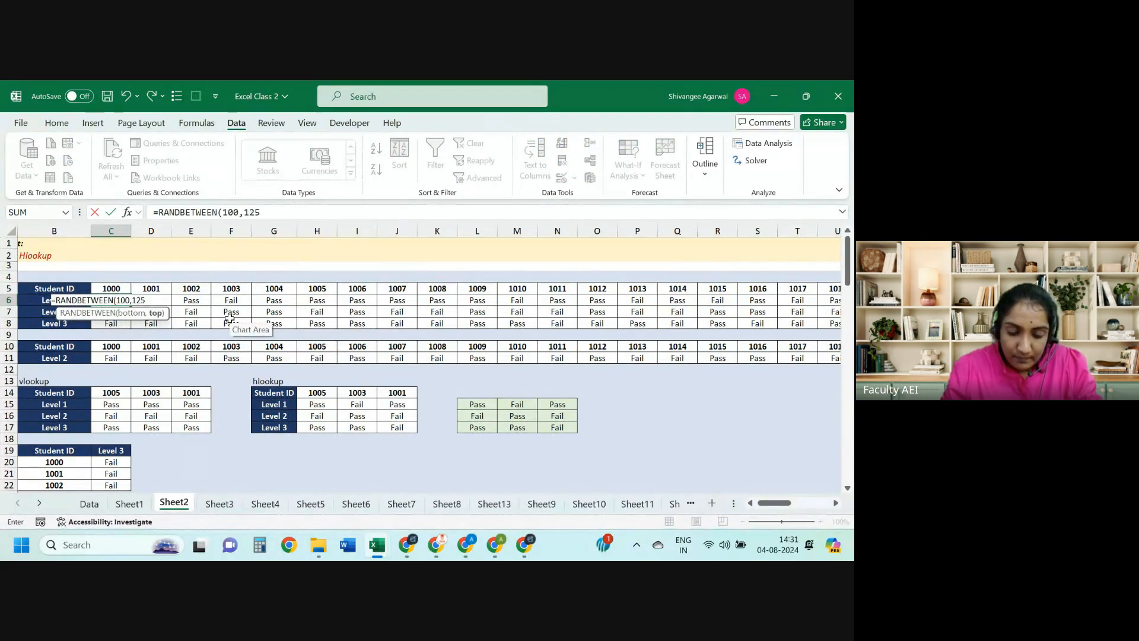
key(ctrl+Return)
key(ctrl+shift+Right)
key(ctrl+r)
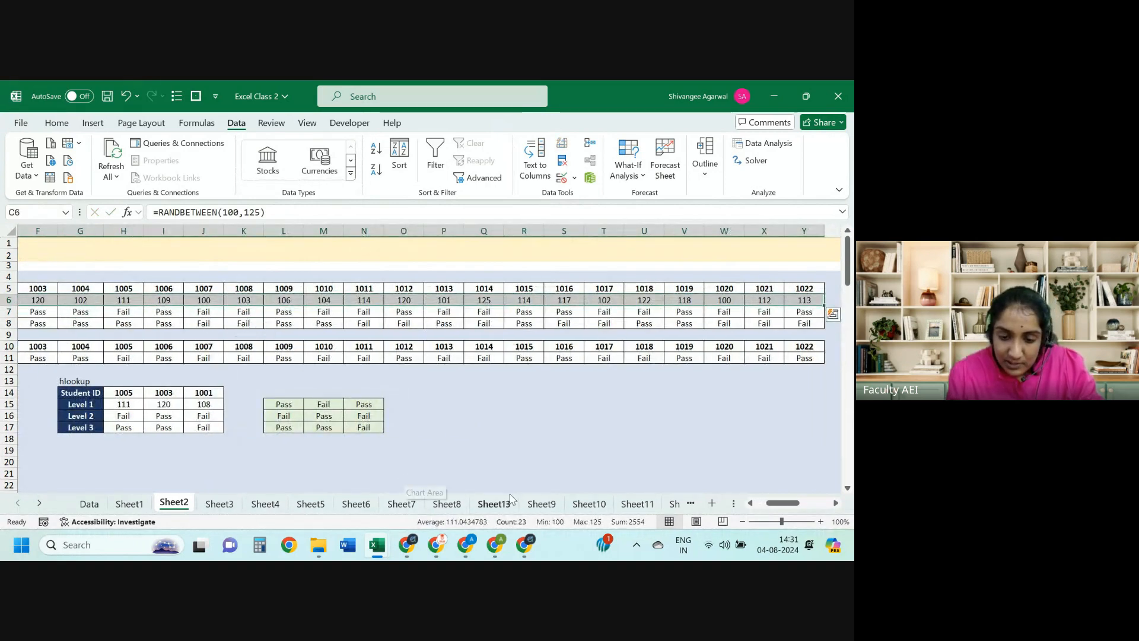
click(494, 504)
Step: Try Student IDs 1002 and 1006, checking the quote and Level 1 formulas
click(92, 273)
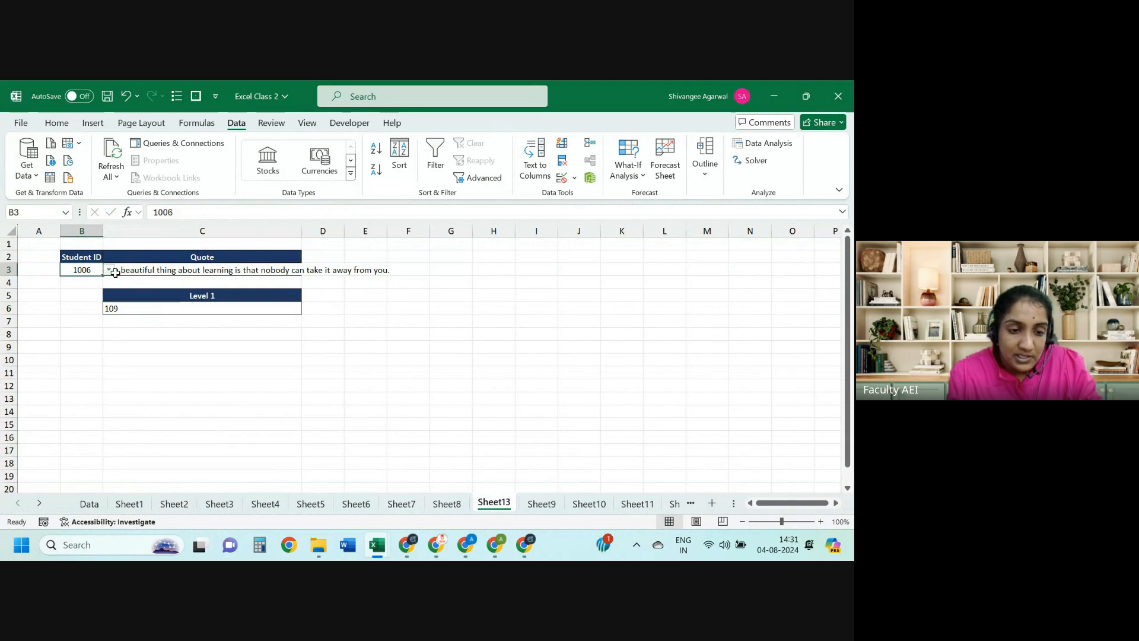
click(109, 270)
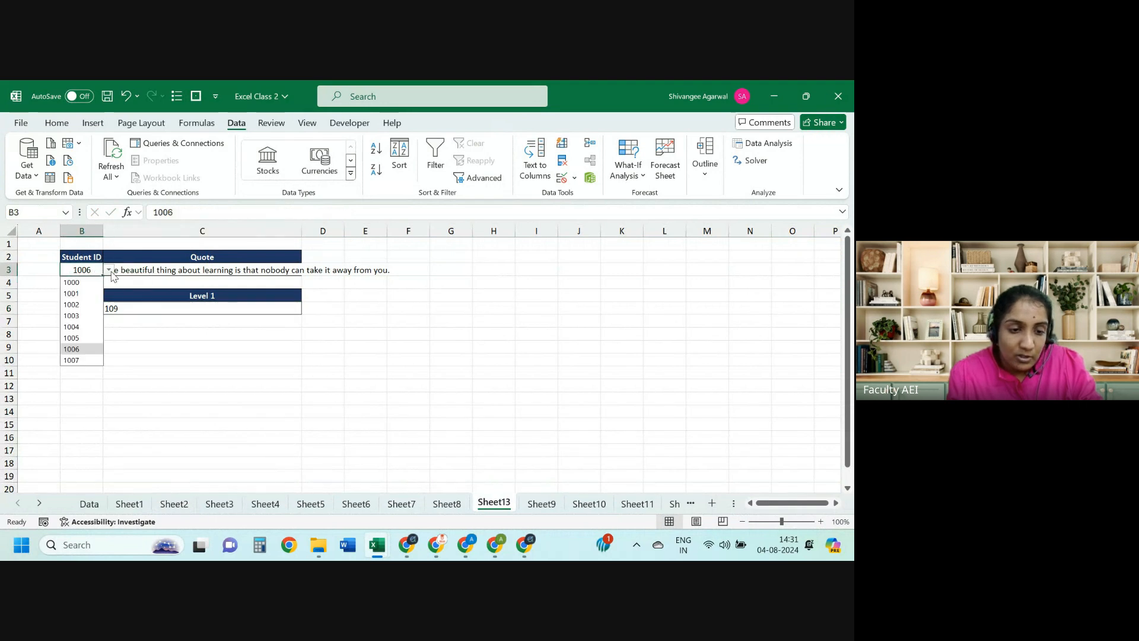
click(89, 305)
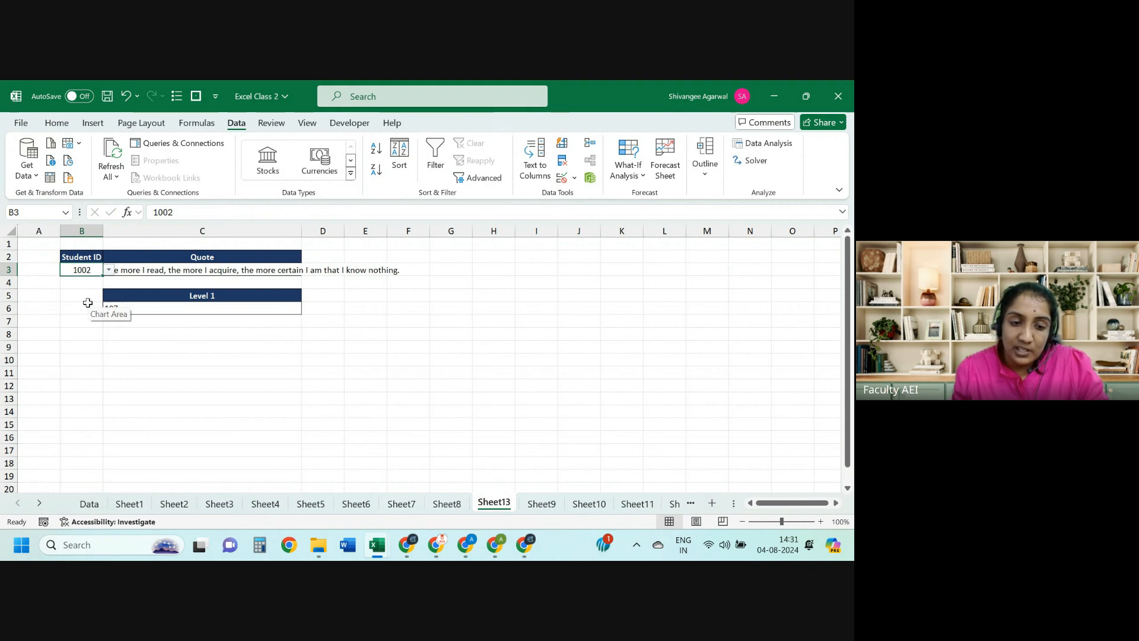
key(Right)
key(Down)
key(Down)
key(Down)
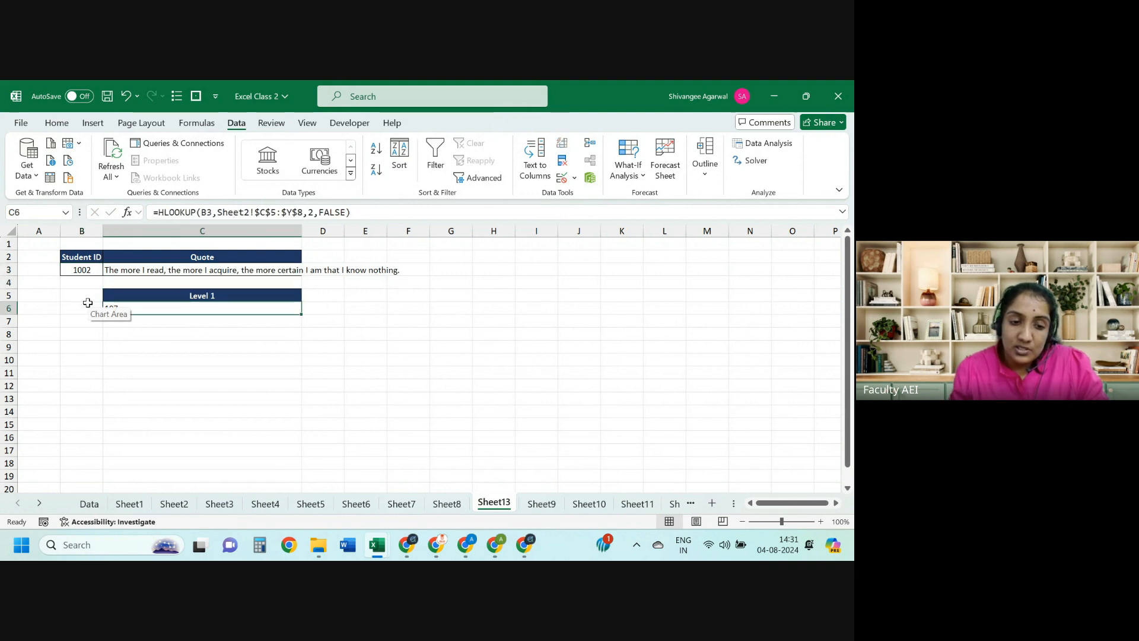
click(90, 273)
click(109, 272)
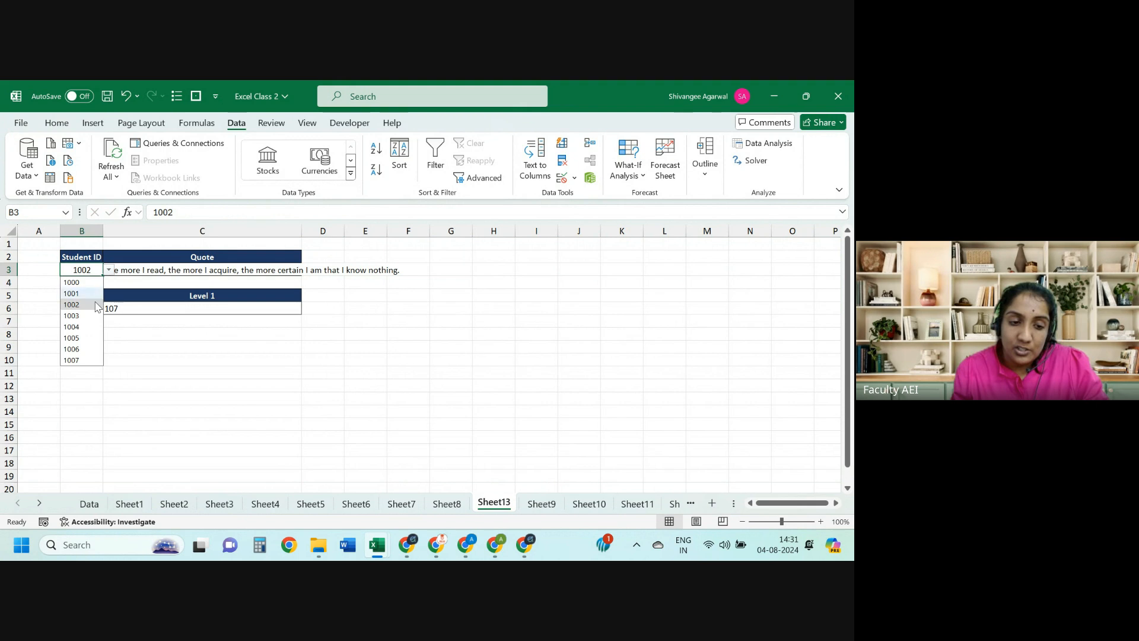
click(73, 346)
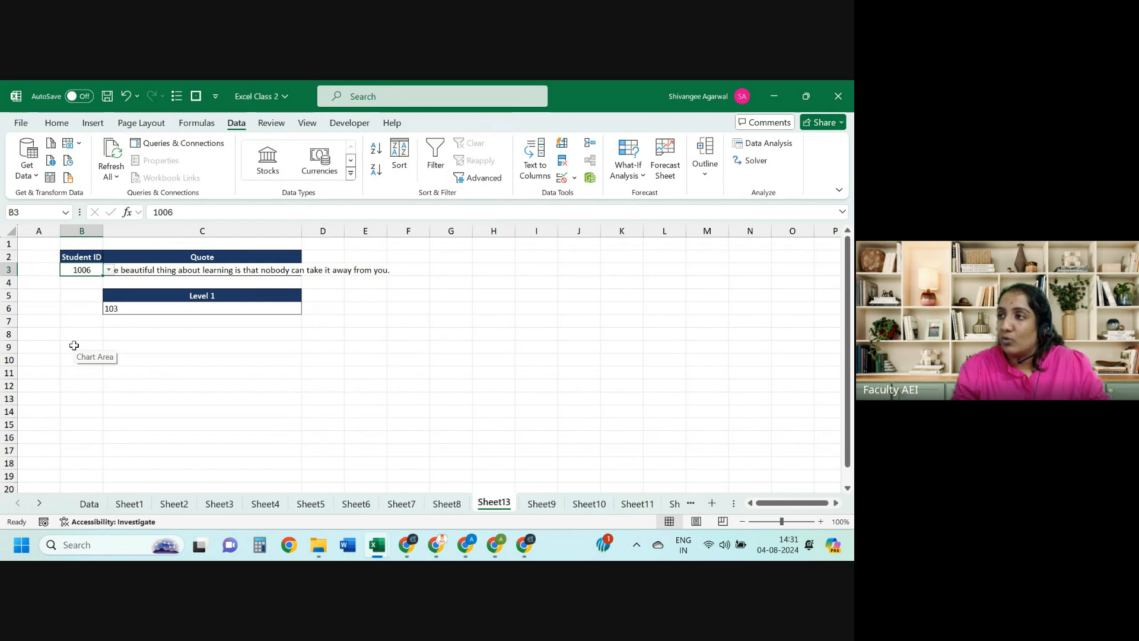
Step: Set the Student ID back to 1002 and inspect the C3 VLOOKUP and C6 HLOOKUP formulas
drag(141, 331, 376, 409)
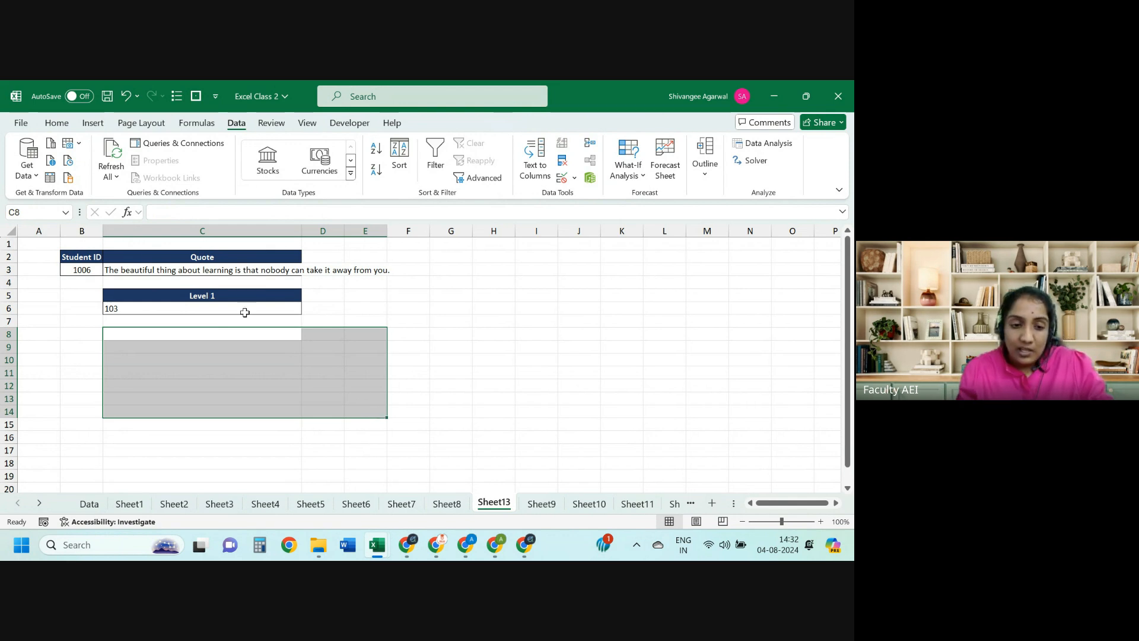
click(81, 268)
click(108, 270)
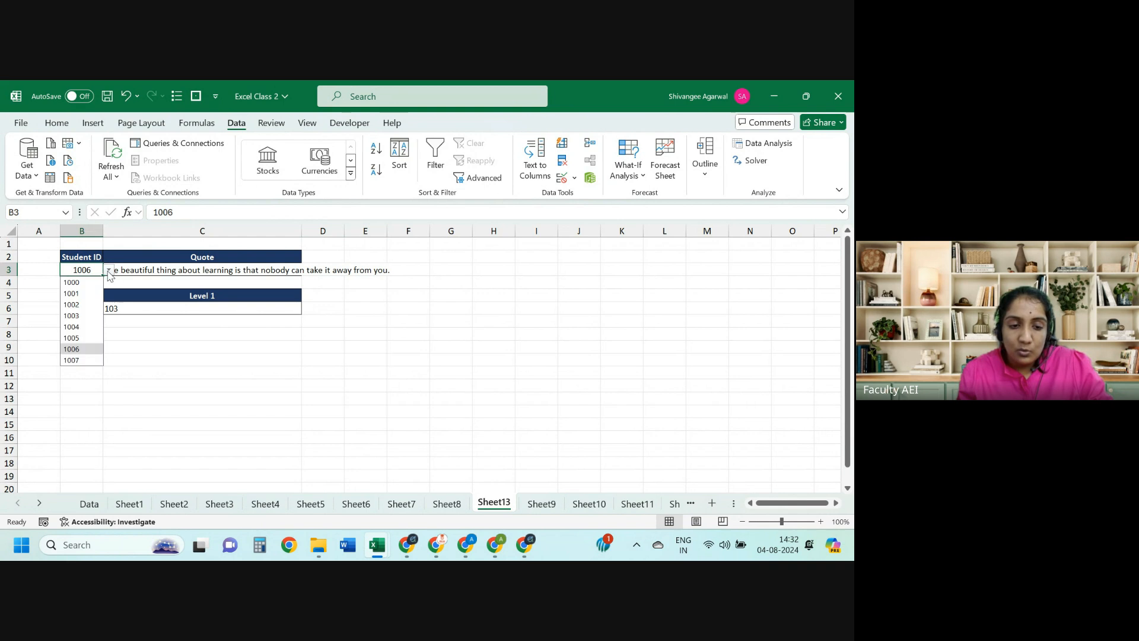
click(72, 304)
click(156, 272)
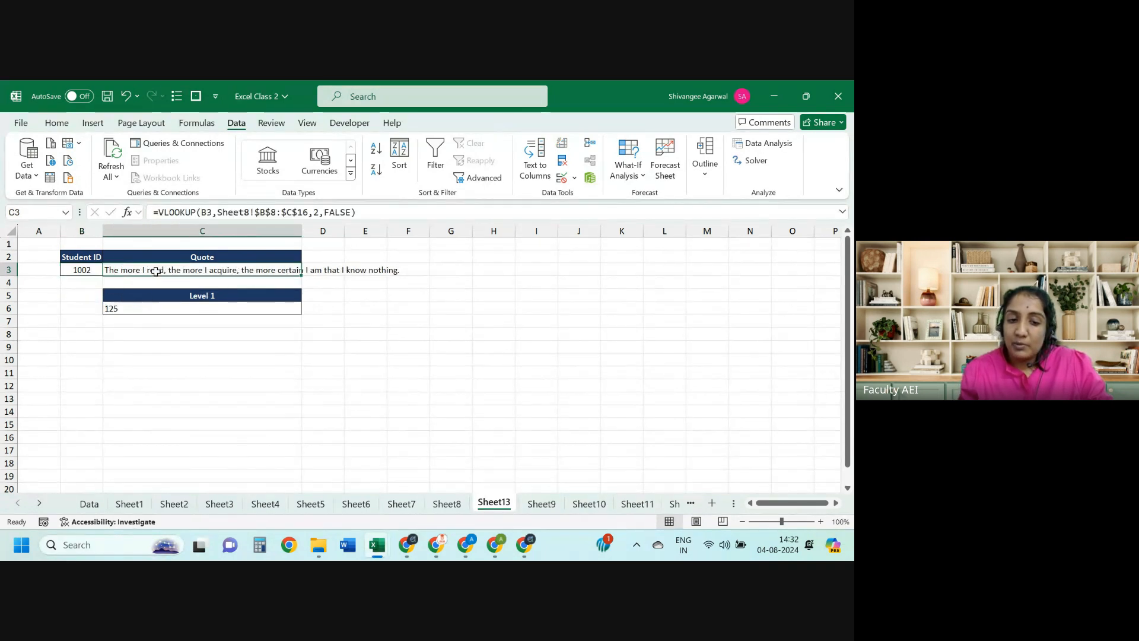
click(147, 306)
click(147, 380)
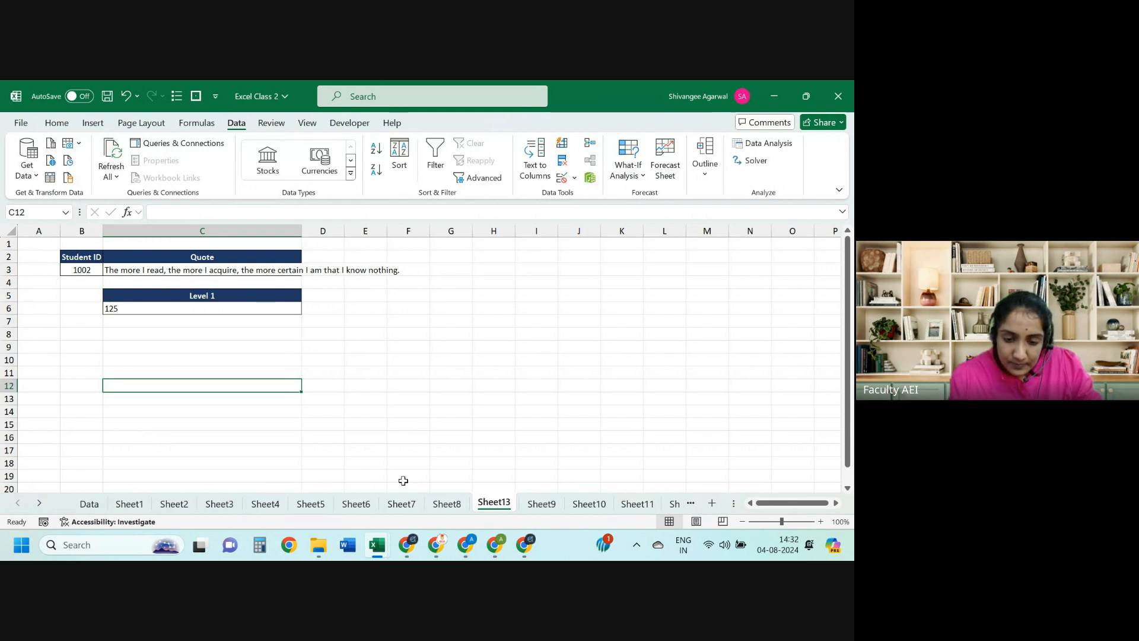
Step: Go to Sheet8 and undo five recent changes back to the Student ID quote lookup
click(447, 503)
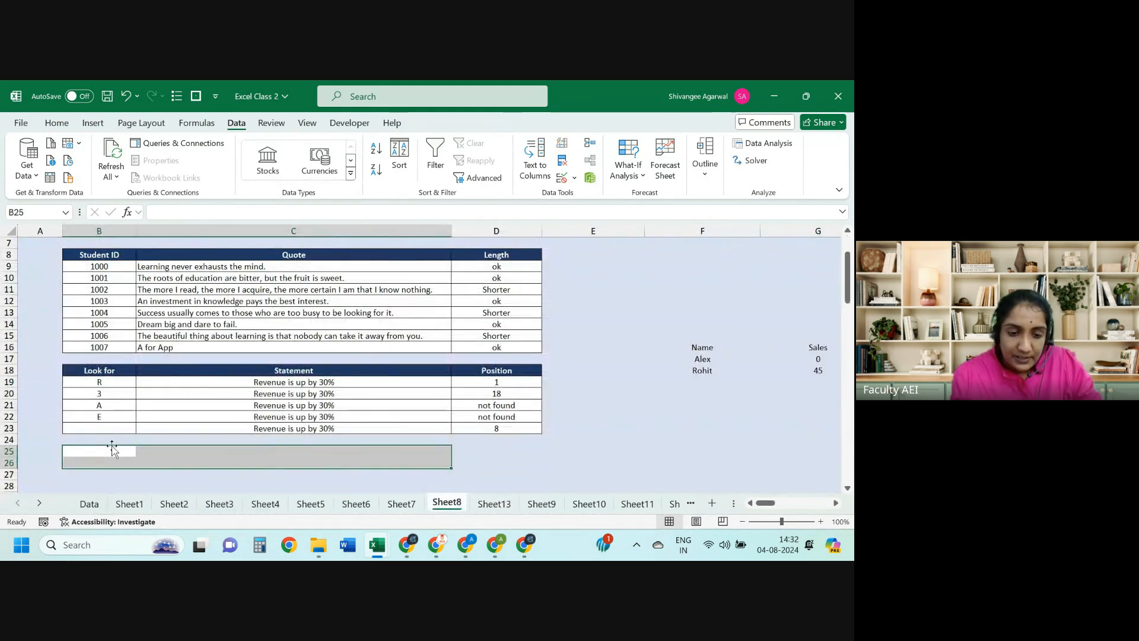
key(ctrl+z)
key(ctrl+z)
key(ctrl+z)
key(ctrl+z)
key(ctrl+z)
key(ctrl+z)
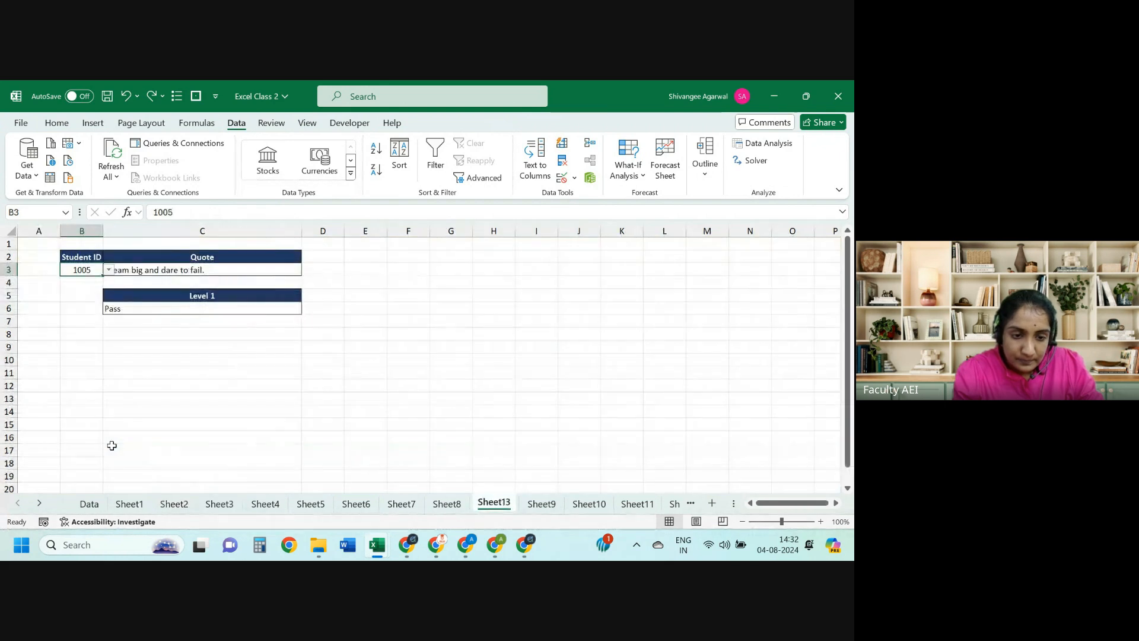
key(ctrl+z)
key(ctrl+z)
key(ctrl+z)
key(ctrl+z)
key(ctrl+z)
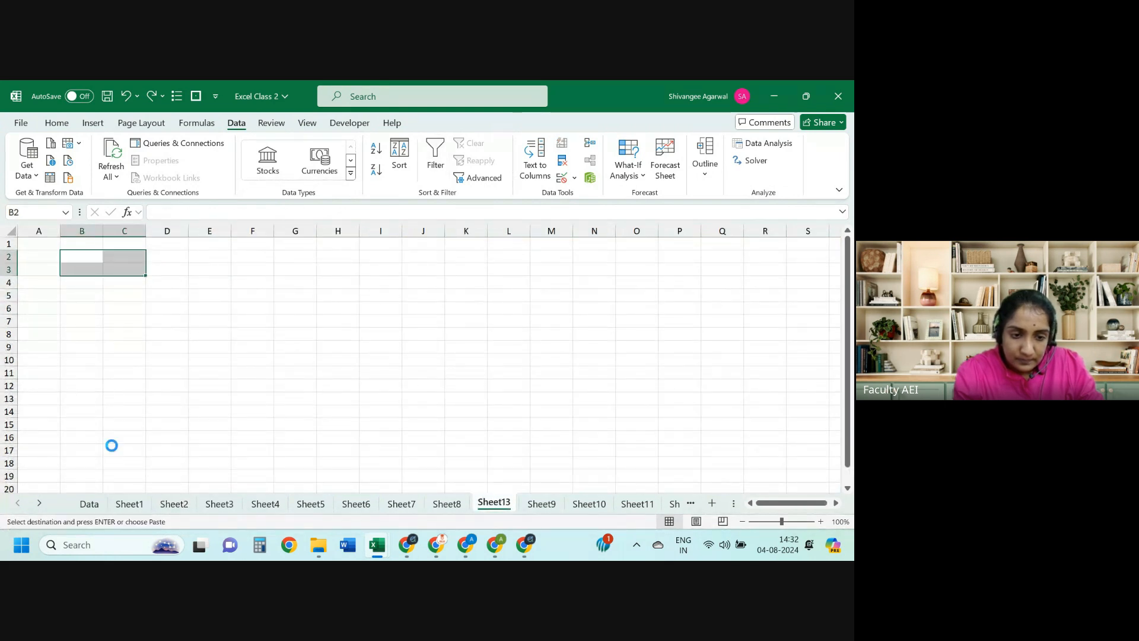
key(ctrl+z)
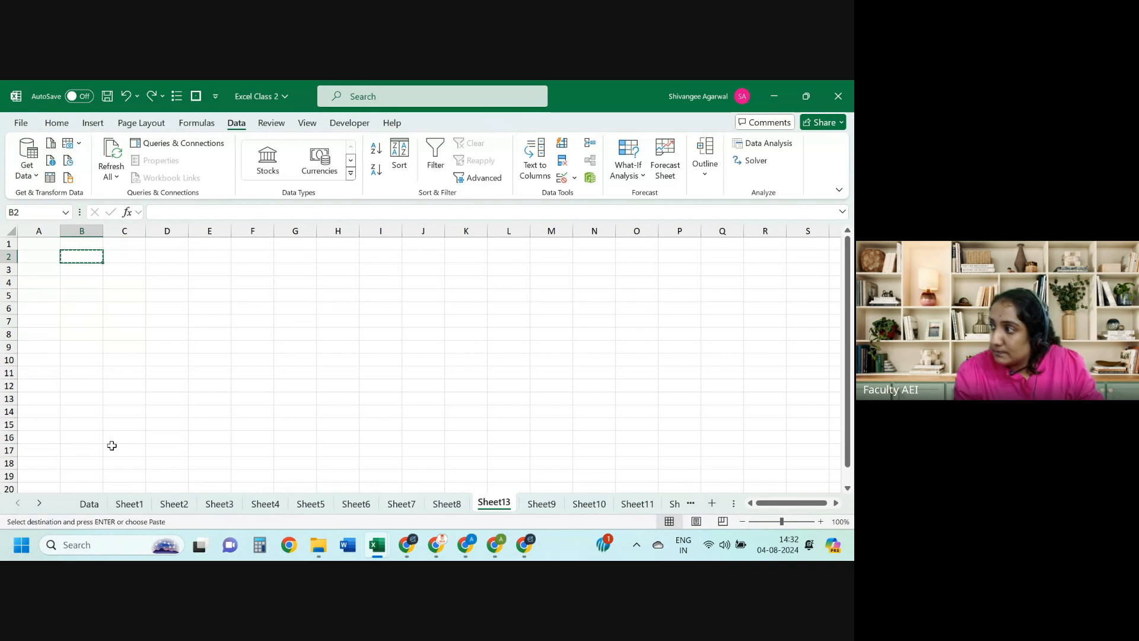
key(ctrl+z)
key(ctrl+z)
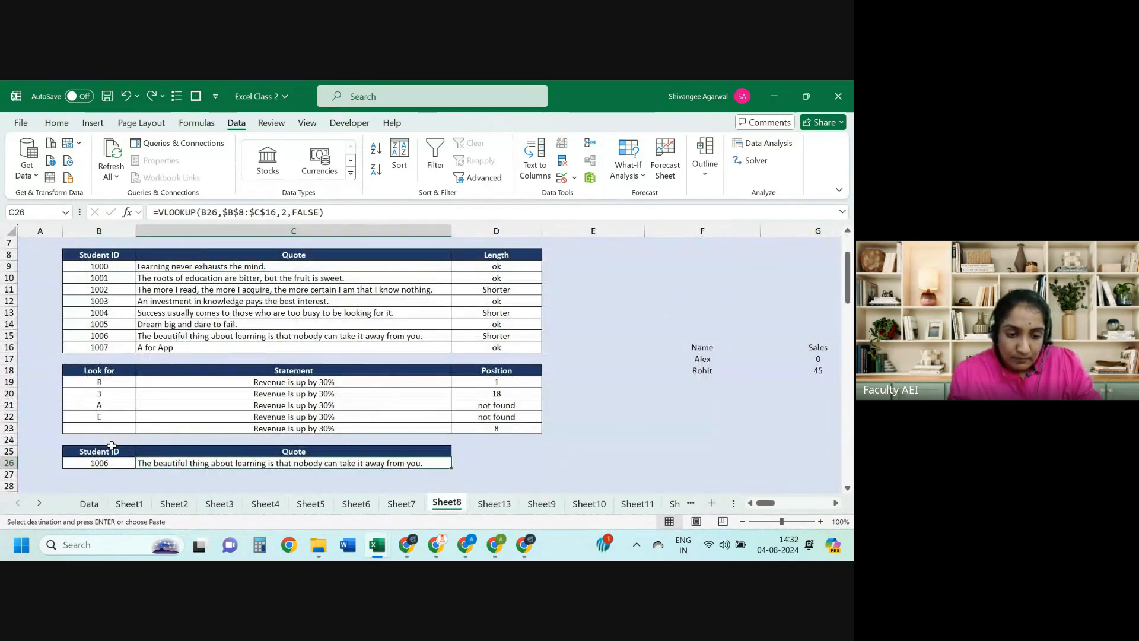
key(ctrl+z)
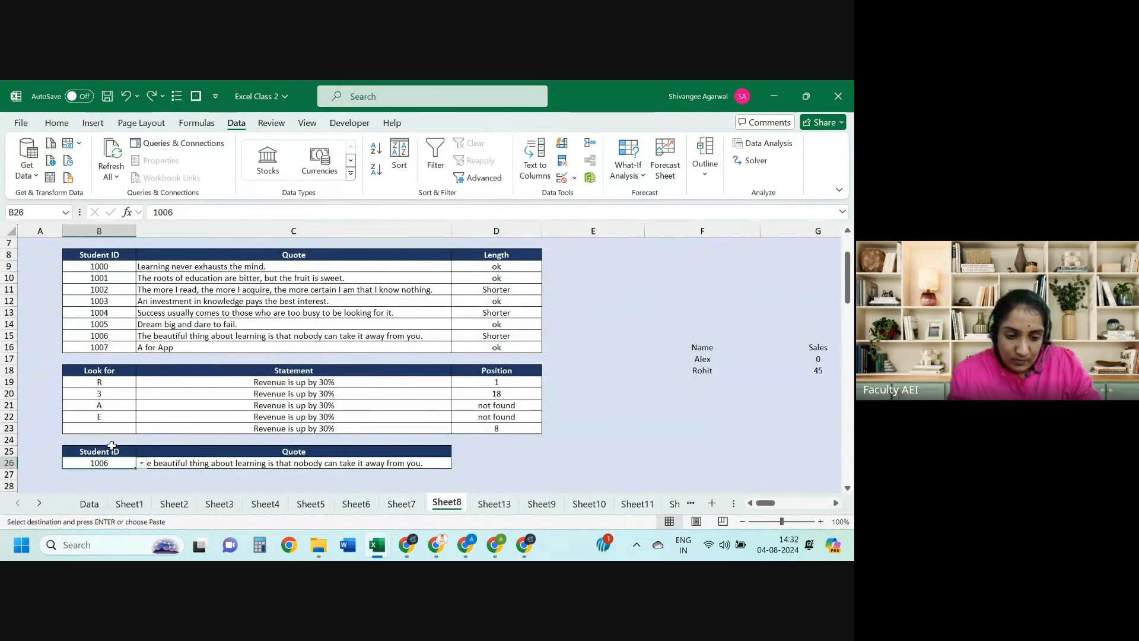
Step: Review B26's data validation rule (List) and close it without changes
click(576, 185)
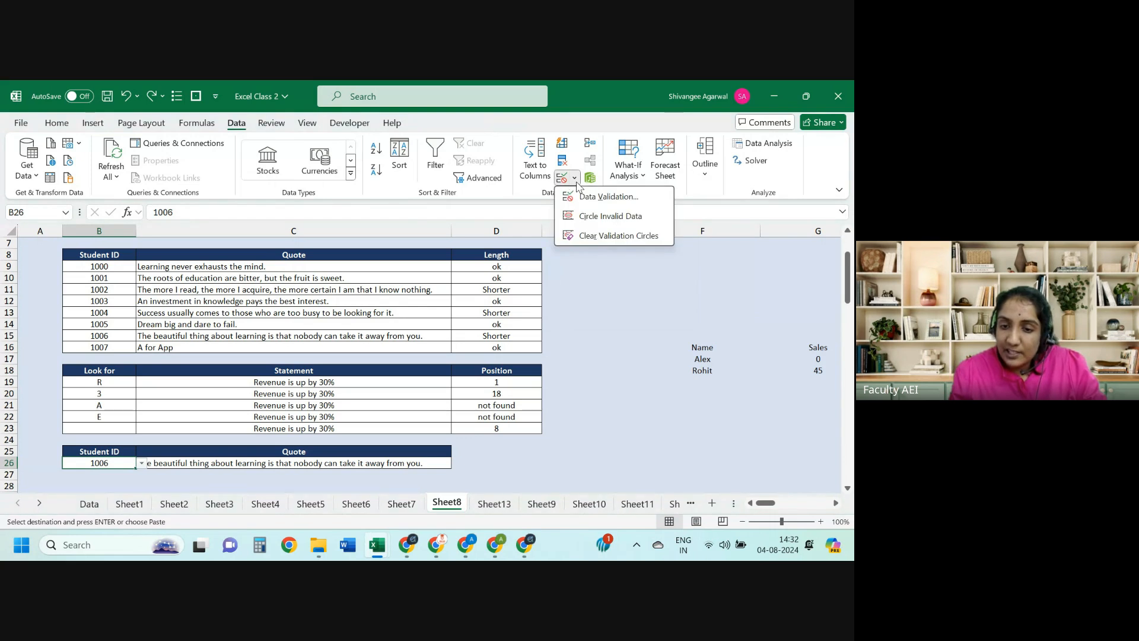
click(608, 197)
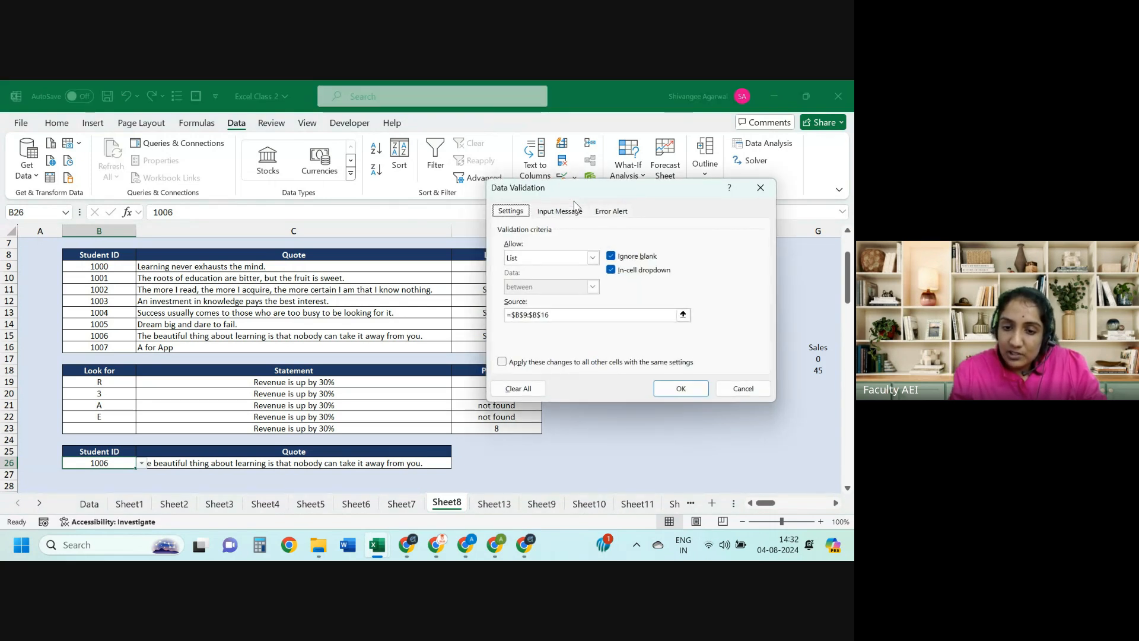
click(542, 257)
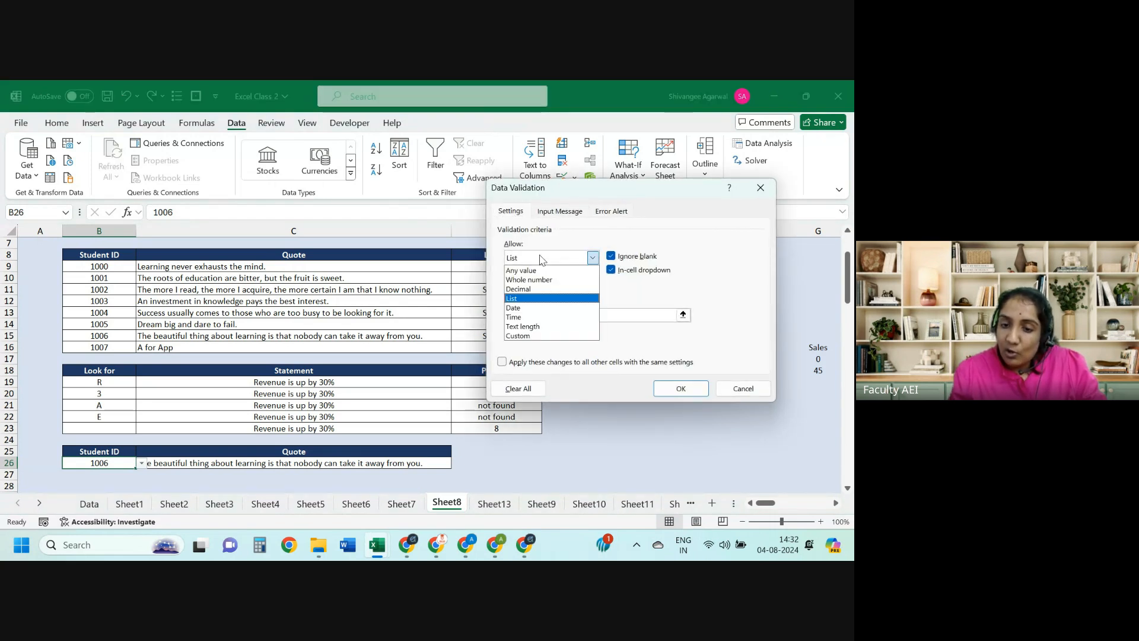
click(530, 299)
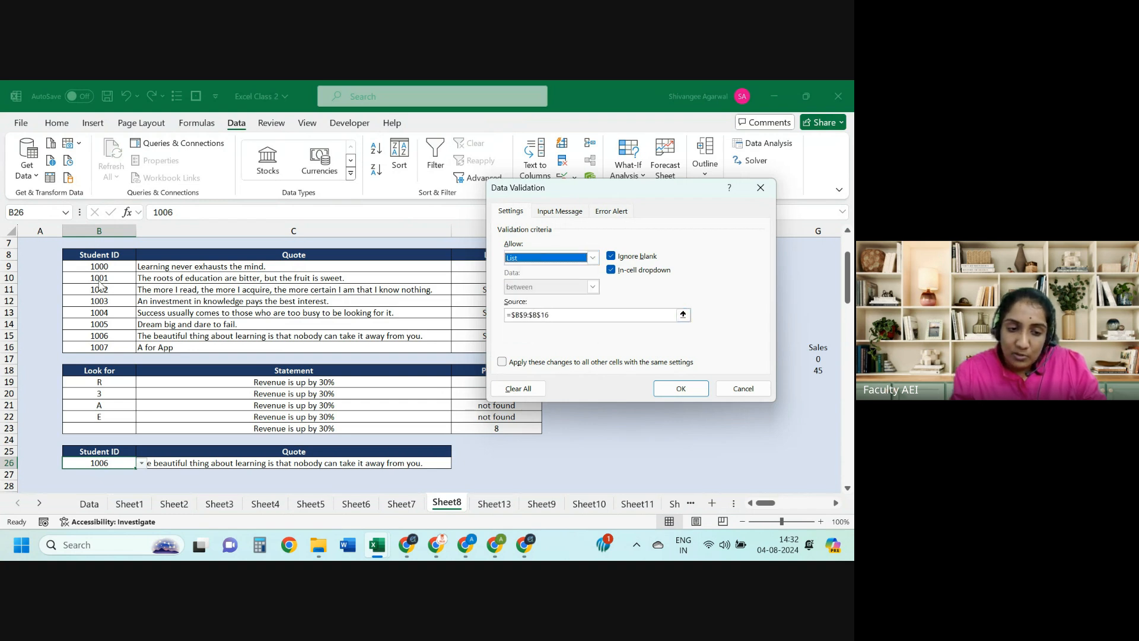
click(743, 389)
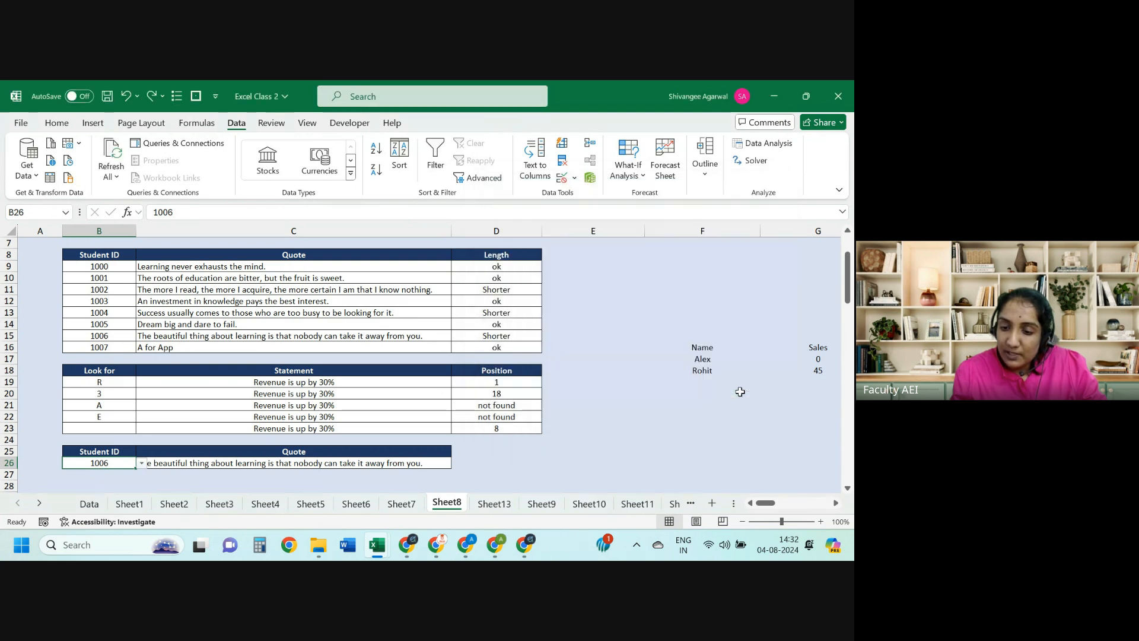
Step: Pick Student ID 1003 in B26 and return to the top of the sheet
click(142, 462)
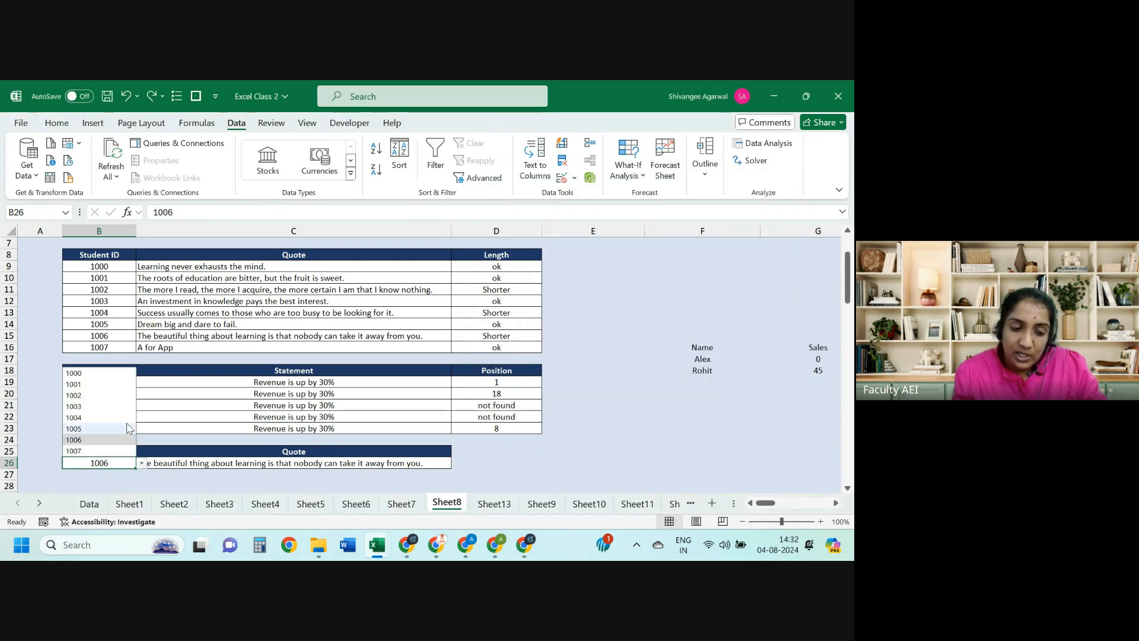
click(98, 406)
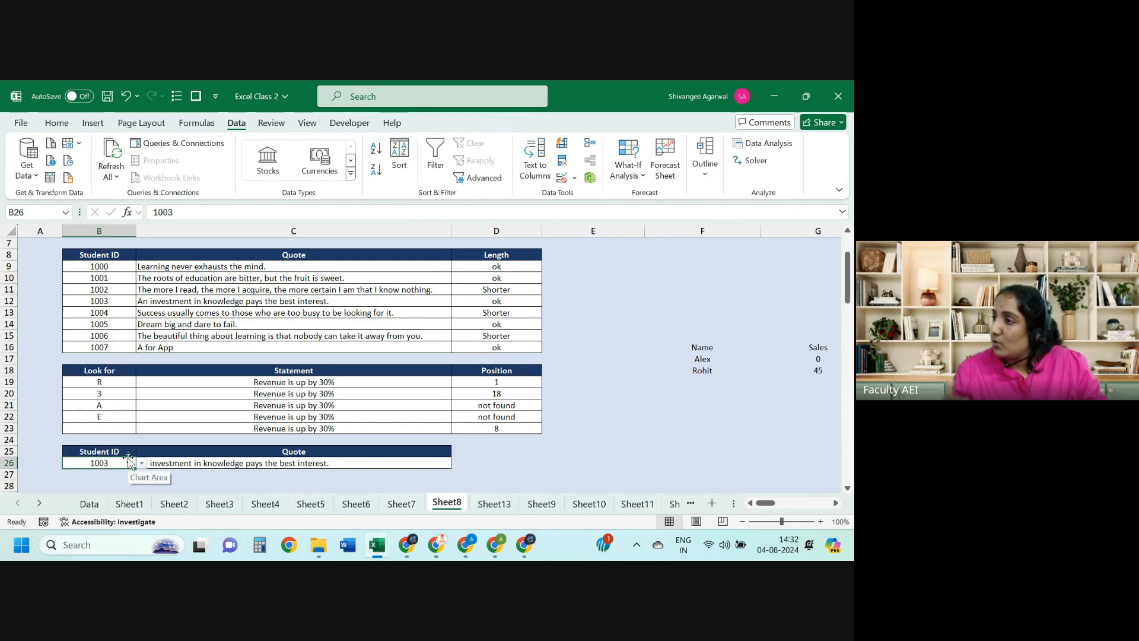
key(Right)
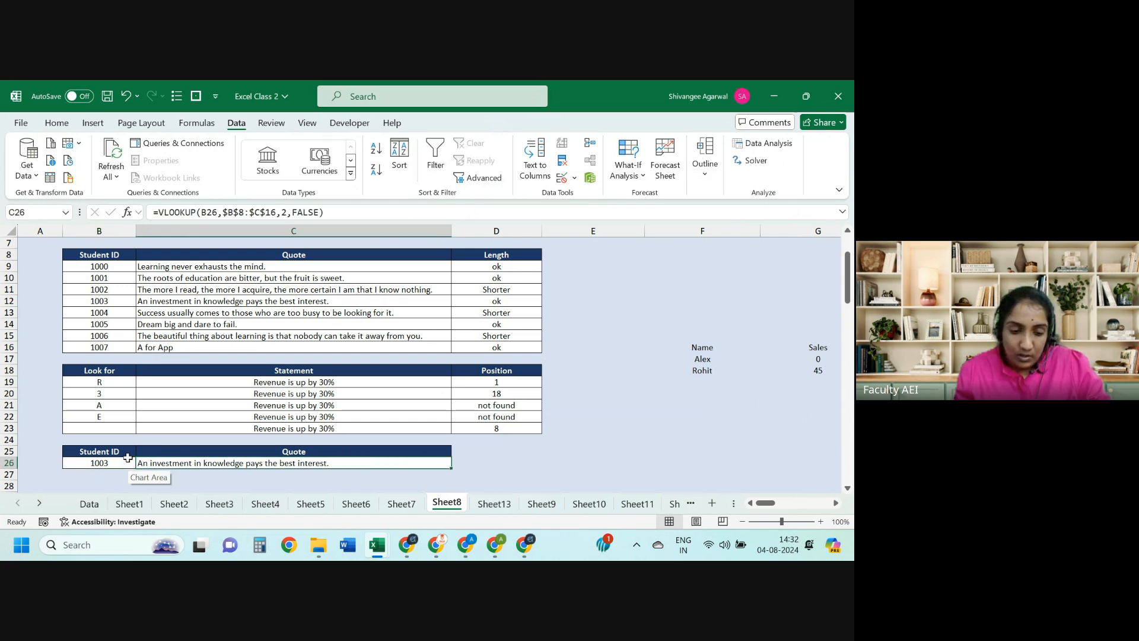
key(shift+Left)
key(Up)
key(Left)
key(Left)
key(ctrl+Up)
key(ctrl+Up)
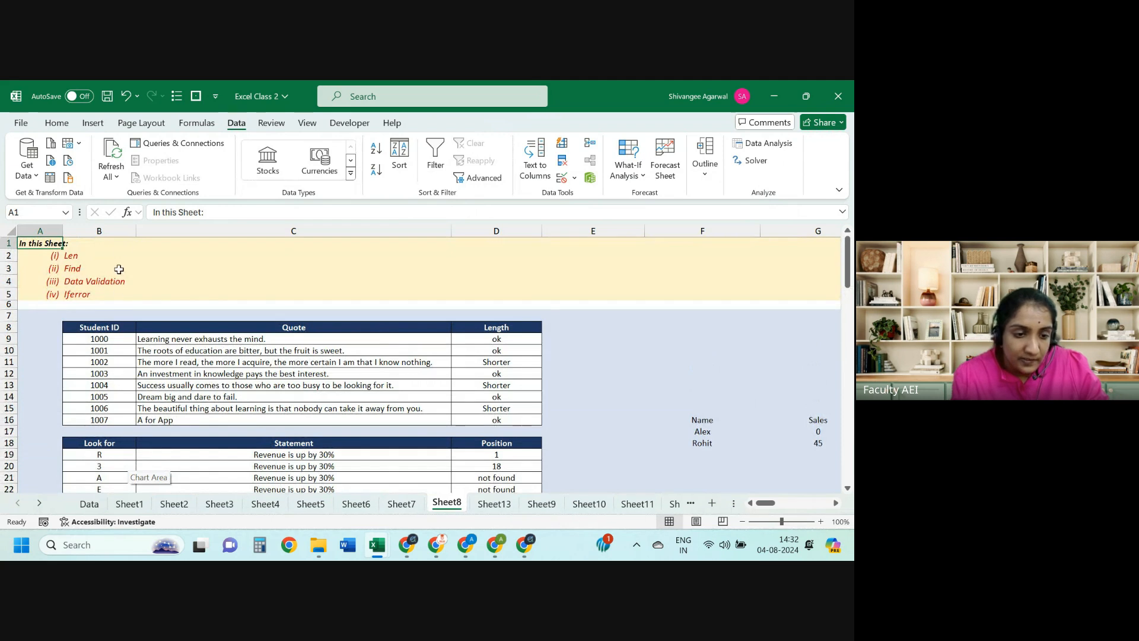
Step: Pass through Sheet13 and Sheet9, then open Sheet2 of Excel class 1 at the employee table headers
click(486, 499)
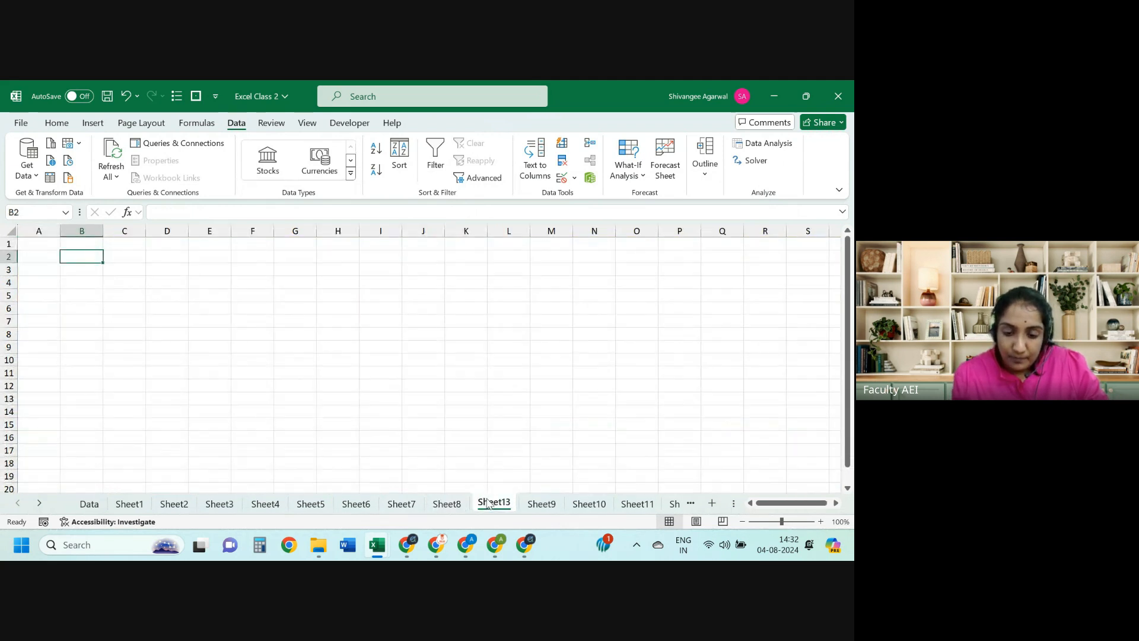
click(526, 504)
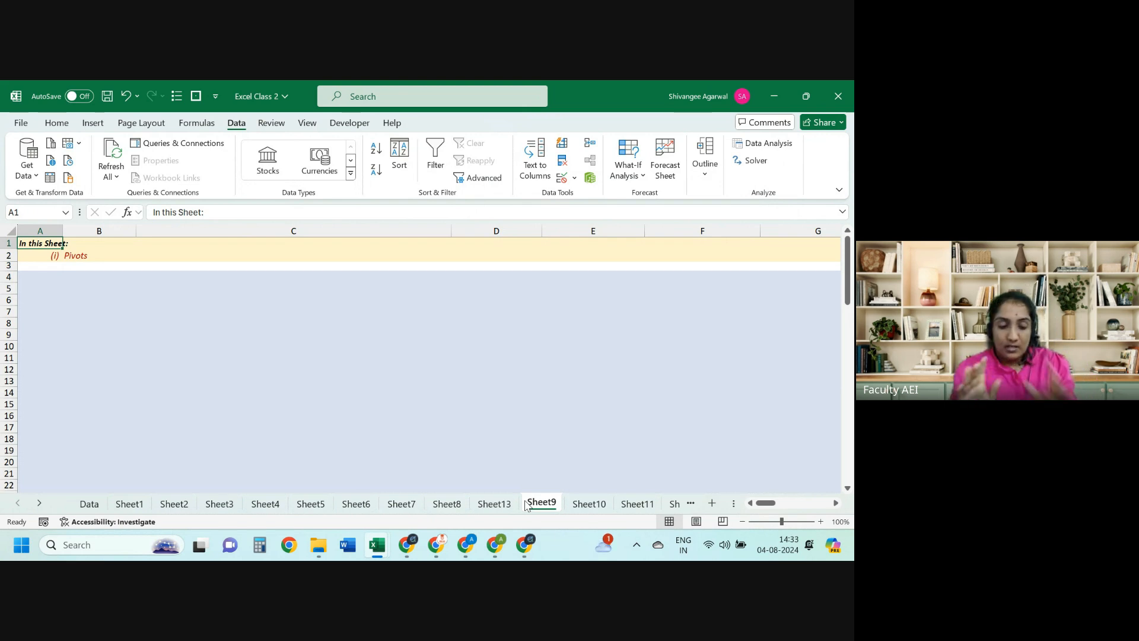
key(alt+Tab)
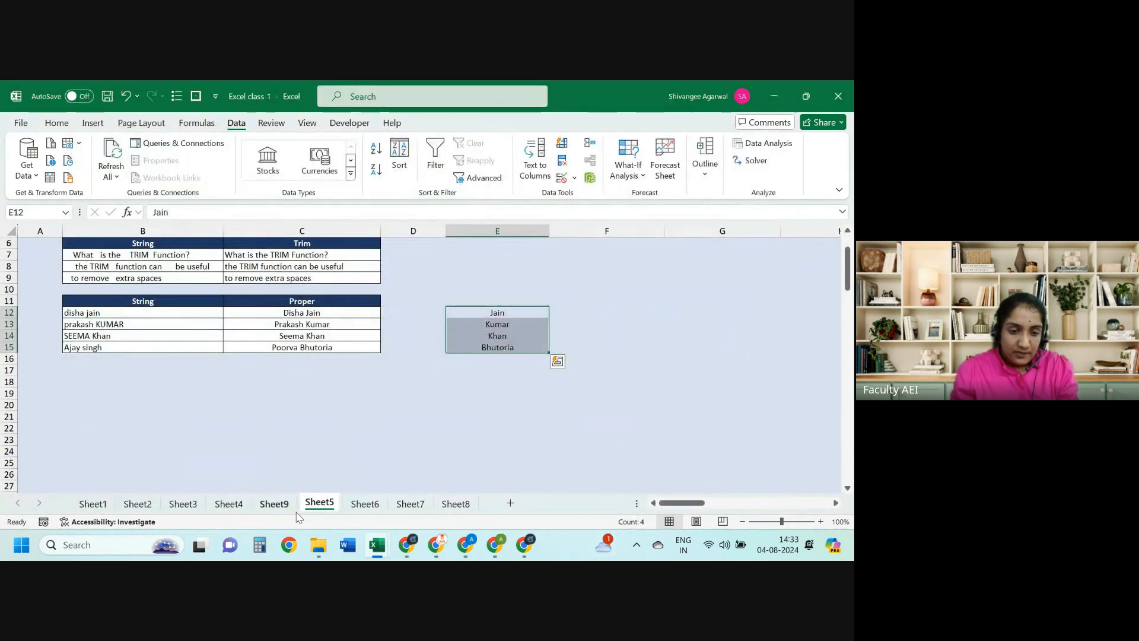
click(138, 504)
key(Down)
key(Down)
key(Down)
key(Down)
key(Down)
key(Down)
key(Down)
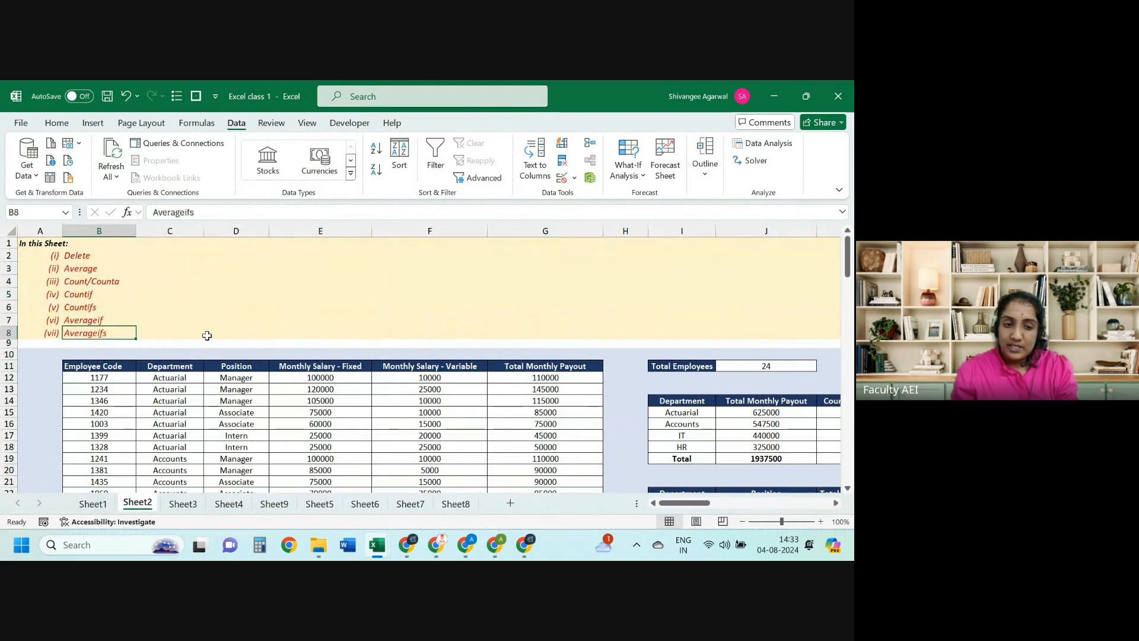
key(Right)
key(Right)
key(Right)
key(Right)
key(Right)
key(Right)
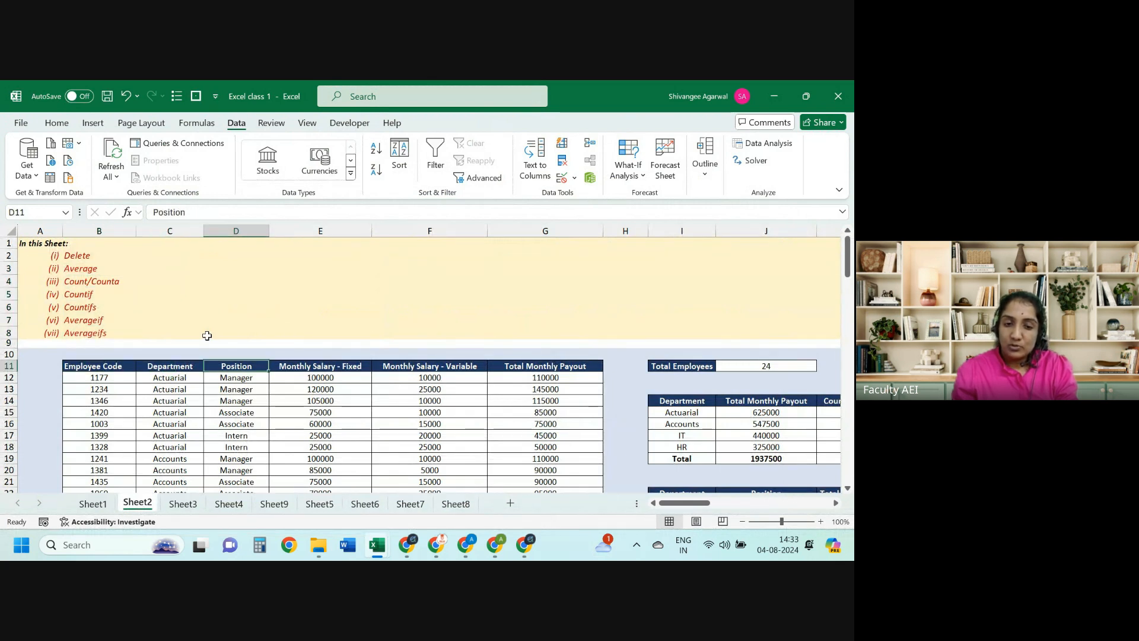
Step: Review the department SUMIF, COUNTIF, =J15/K15 average, AVERAGEIF and COUNTIFS formulas
key(Left)
key(ctrl+Down)
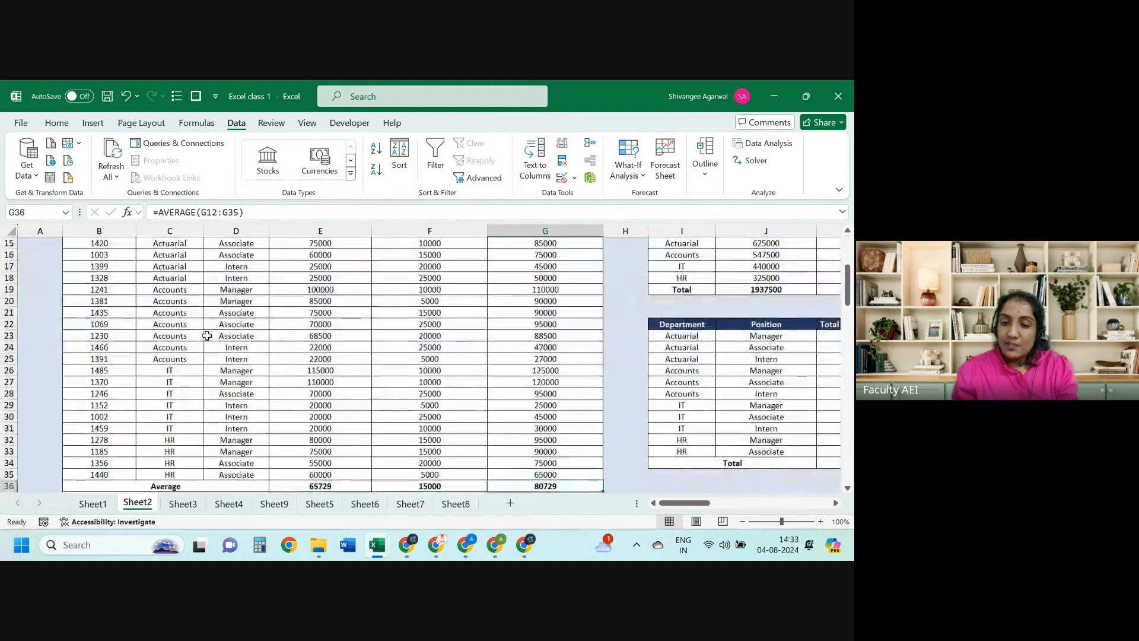
key(ctrl+Up)
key(ctrl+Up)
key(ctrl+Down)
key(Right)
key(Right)
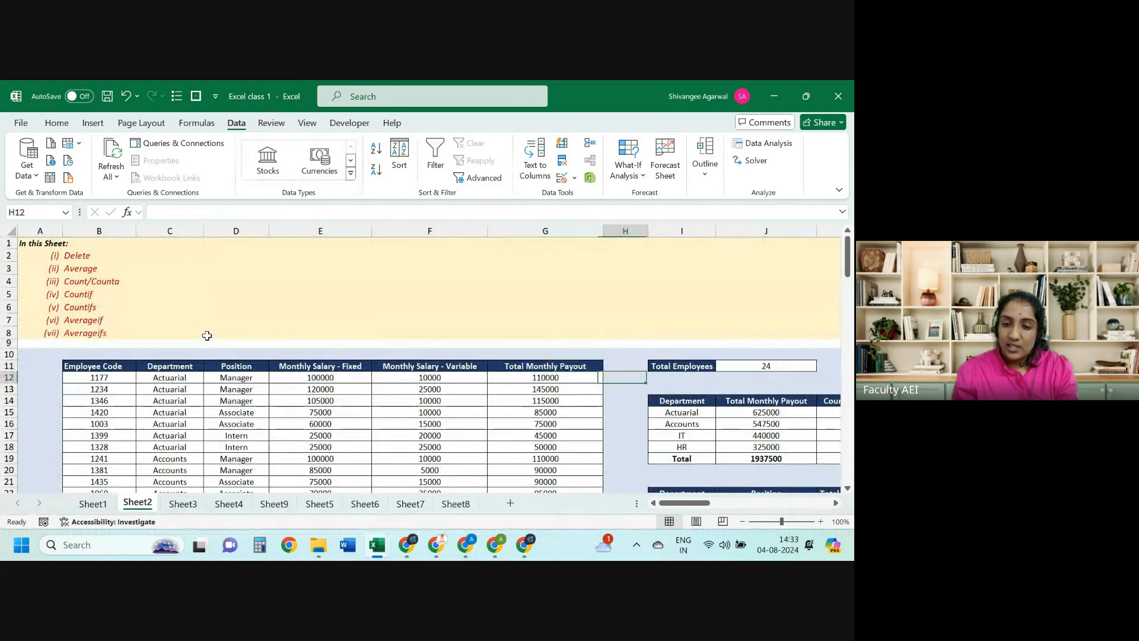
key(Down)
key(Down)
key(Down)
key(Right)
key(Down)
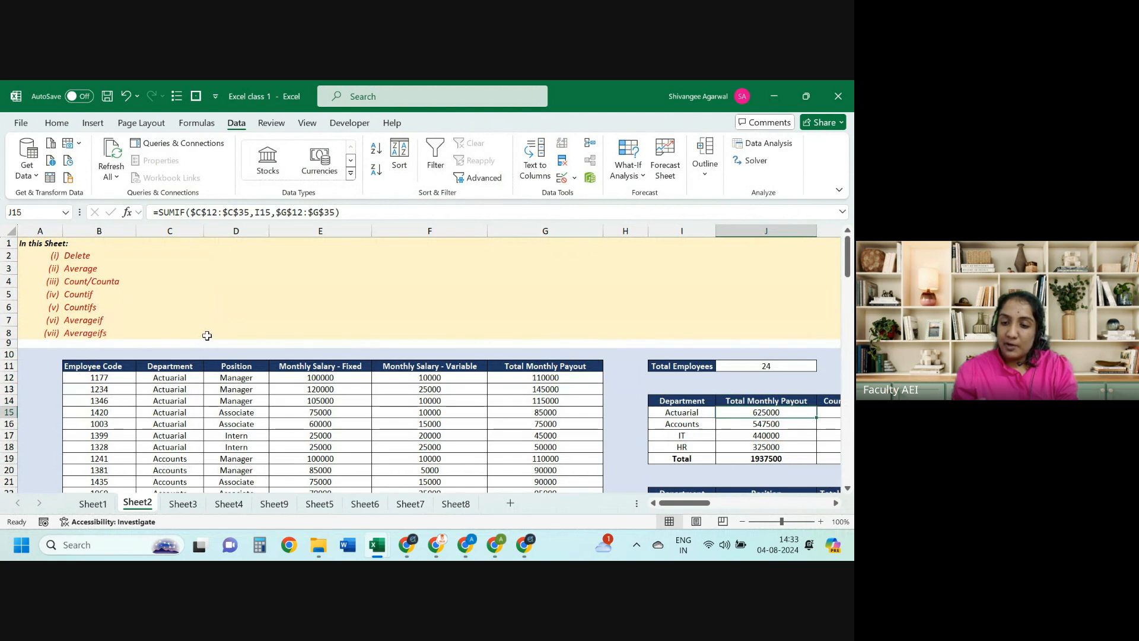
key(Right)
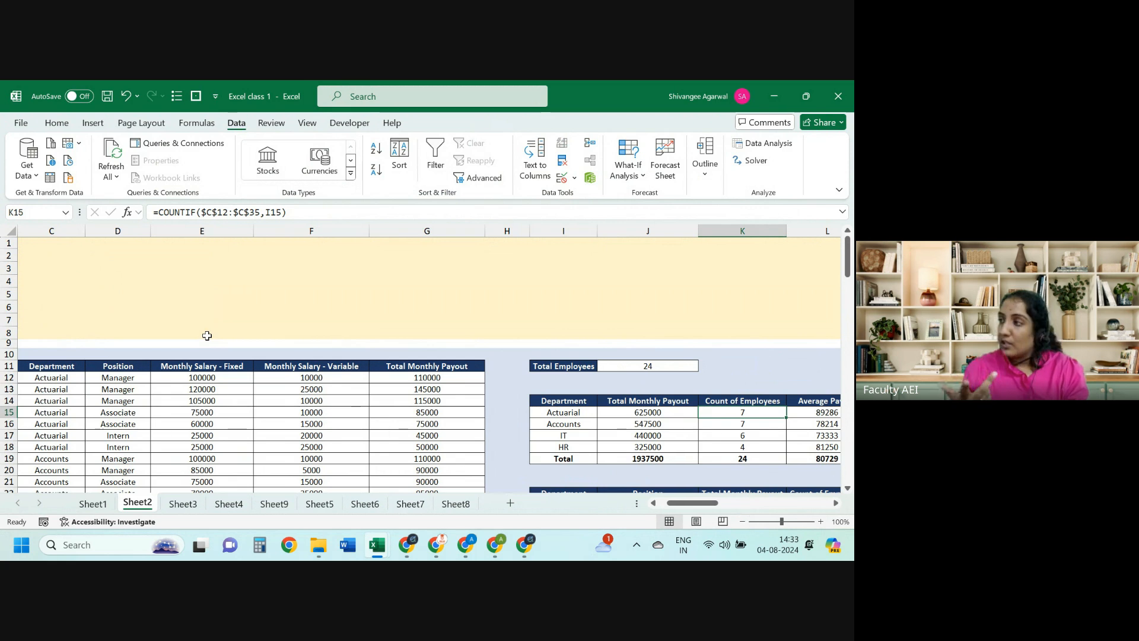
key(Right)
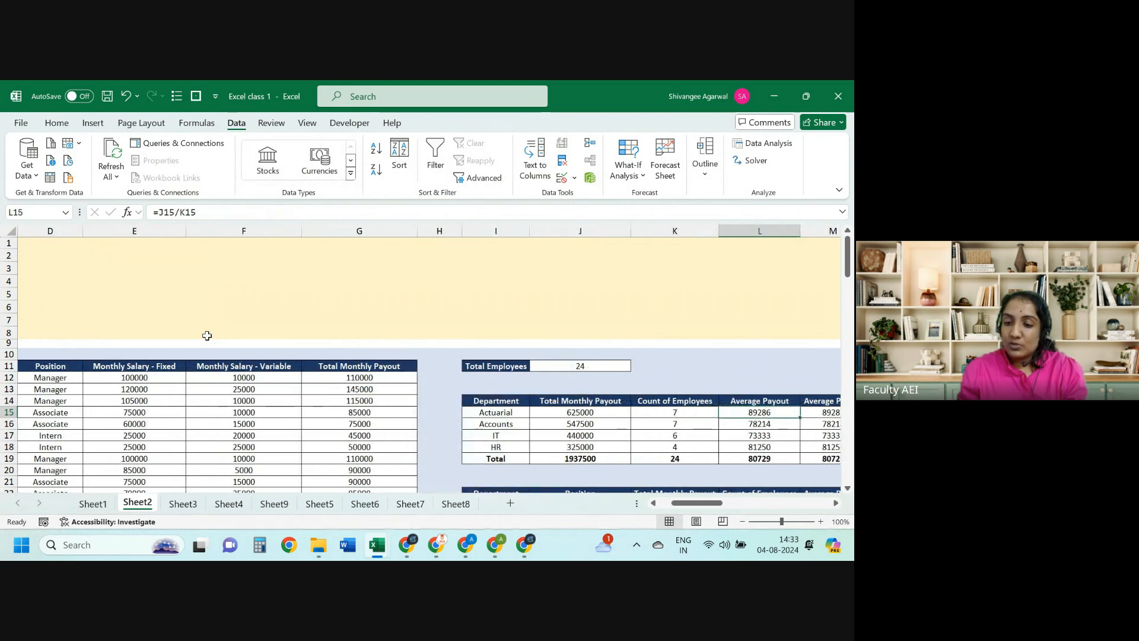
key(Right)
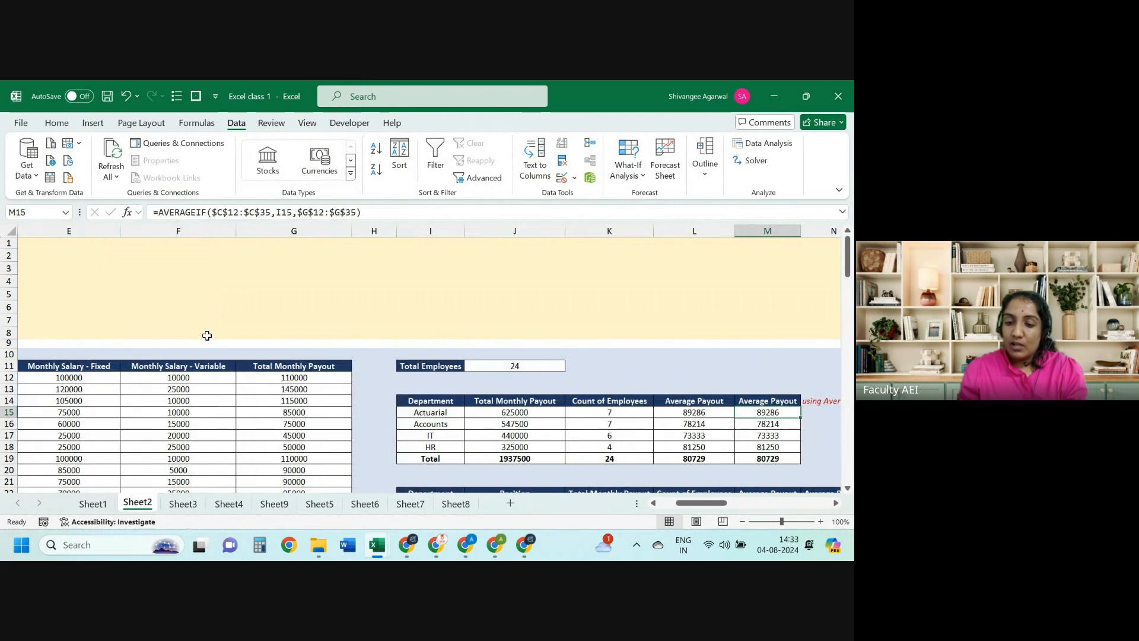
key(Left)
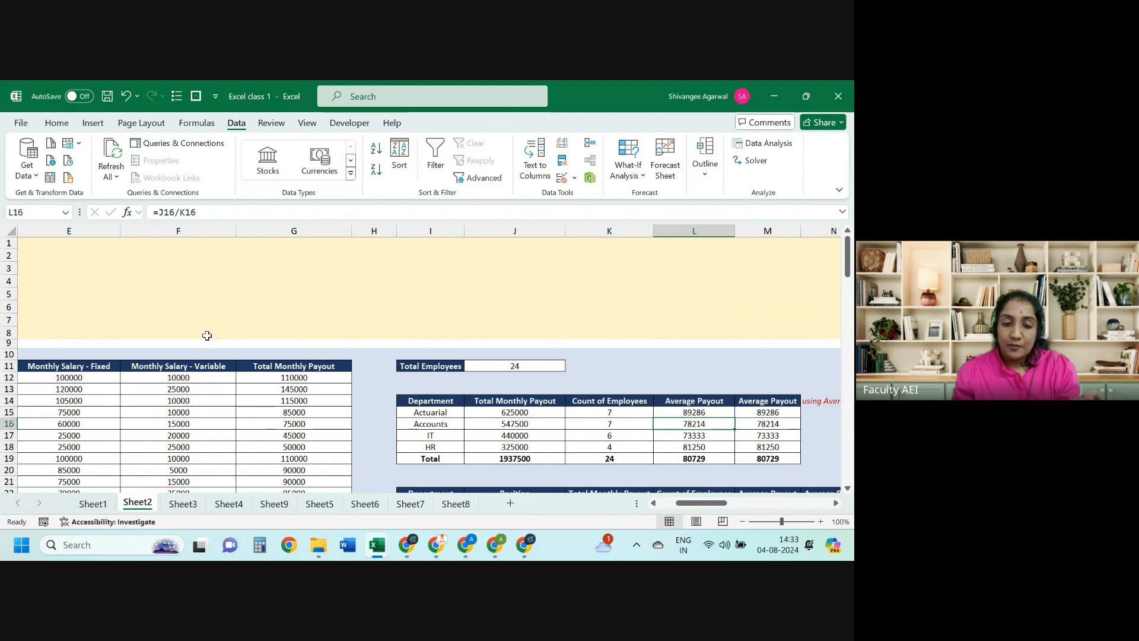
key(Down)
key(Down)
key(Down)
key(Down)
key(Down)
key(Down)
key(Down)
key(Down)
key(Down)
key(Down)
key(Down)
key(Down)
key(Down)
key(Down)
key(Down)
key(Down)
key(Down)
key(Down)
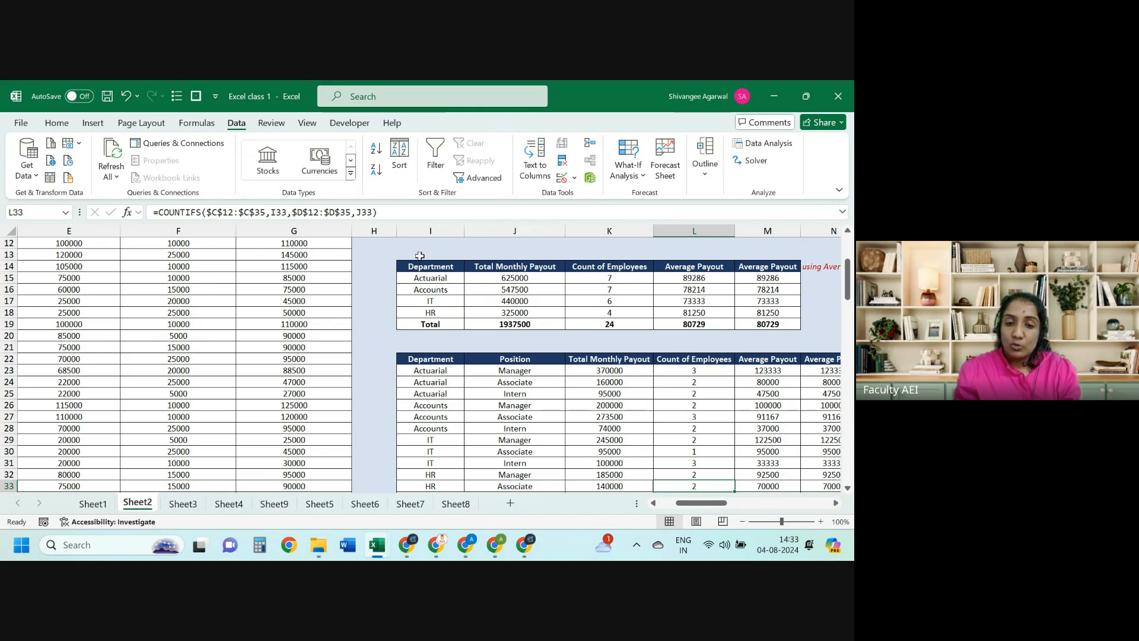
Step: Select the Department/Position summary rows above Total, check =K23/L23, then return to Excel Class 2
drag(421, 266, 421, 320)
drag(424, 359, 504, 359)
key(ctrl+shift+Down)
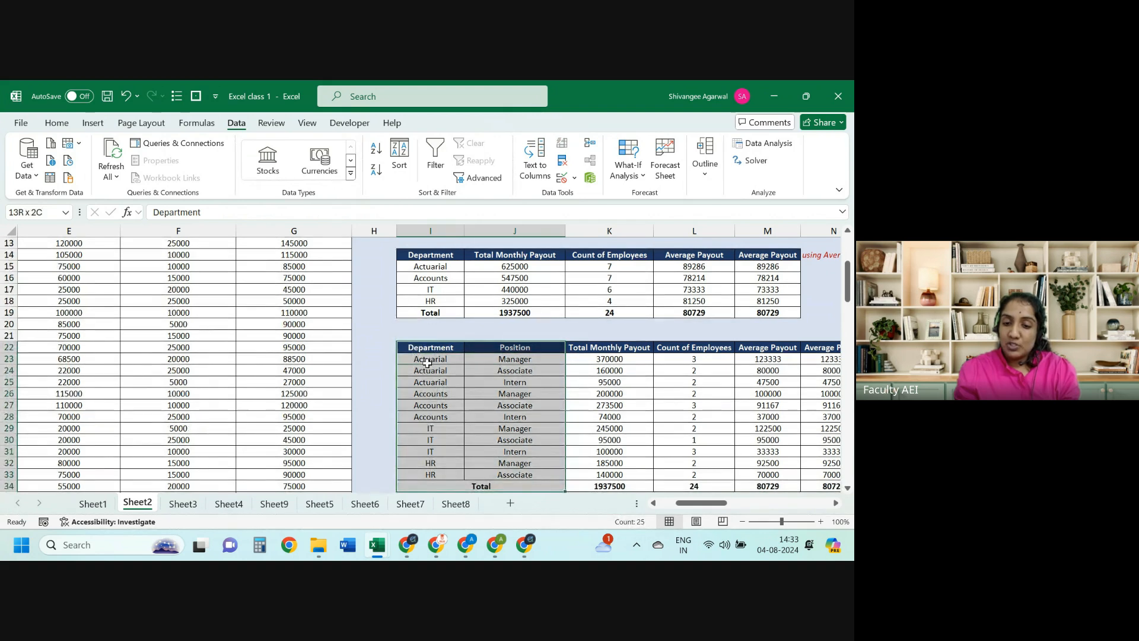
key(shift+Up)
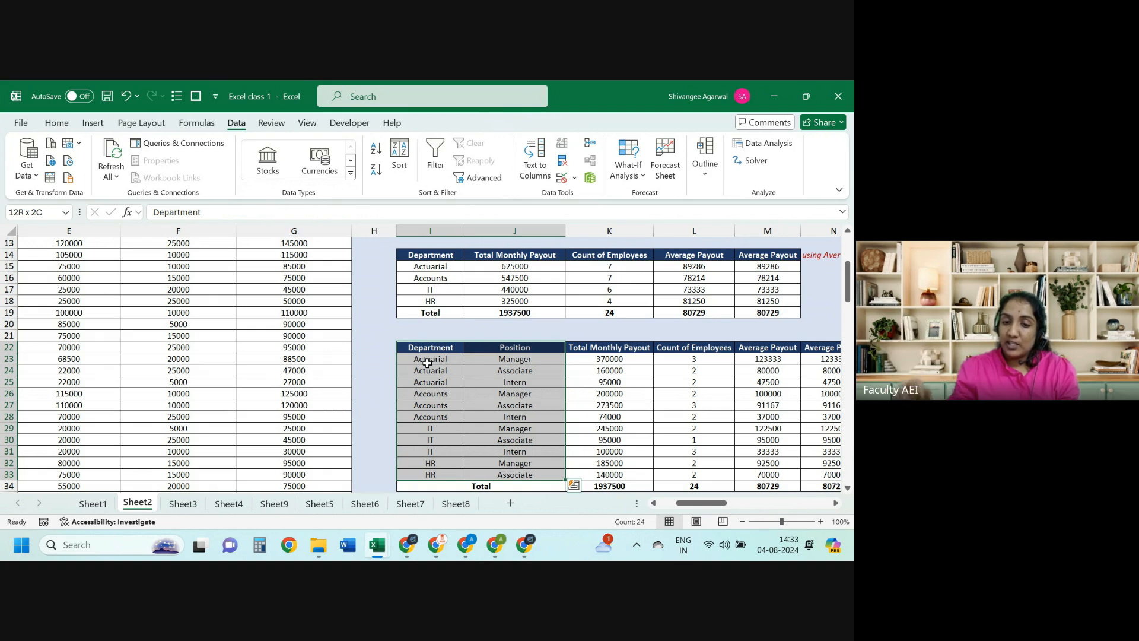
key(Right)
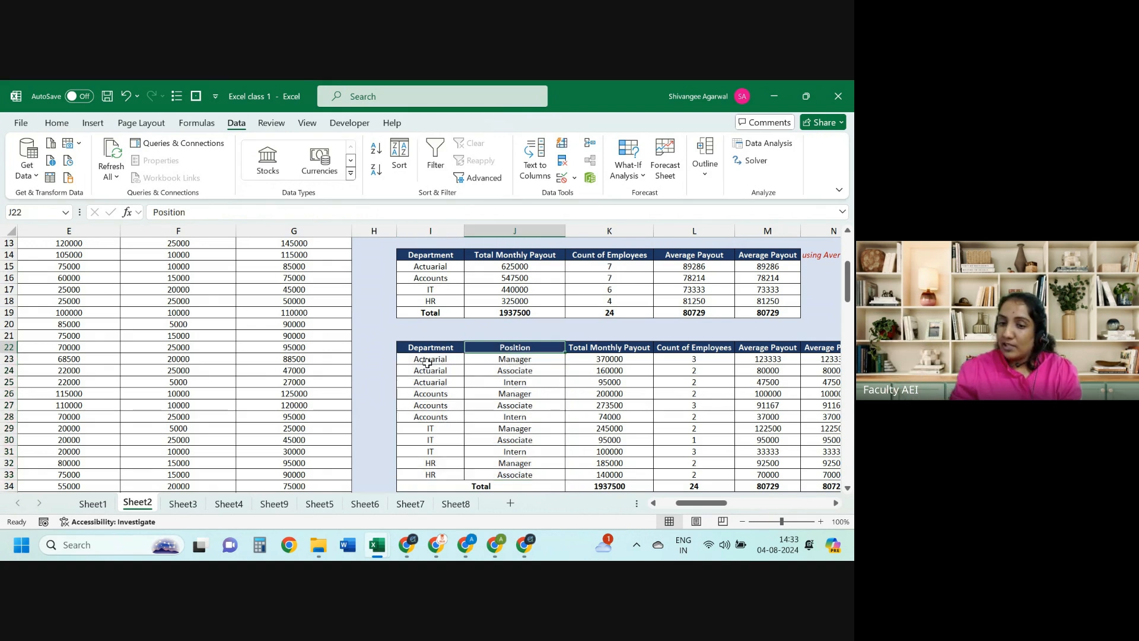
key(Down)
key(Right)
key(Right)
key(Right)
key(Right)
key(Right)
key(Left)
key(Left)
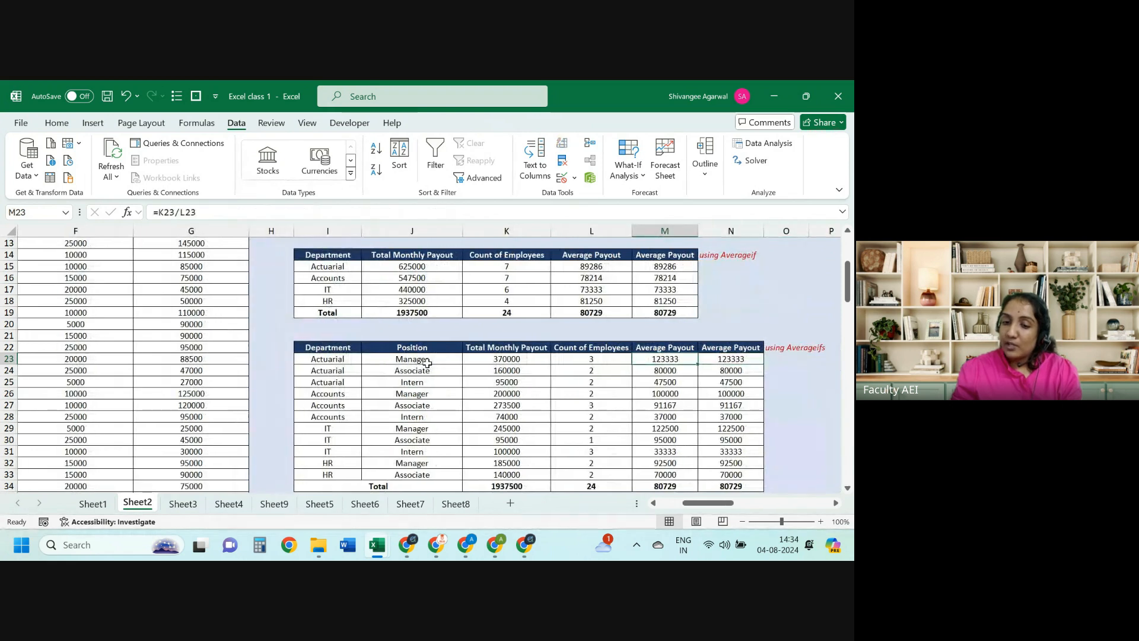
key(alt+Tab)
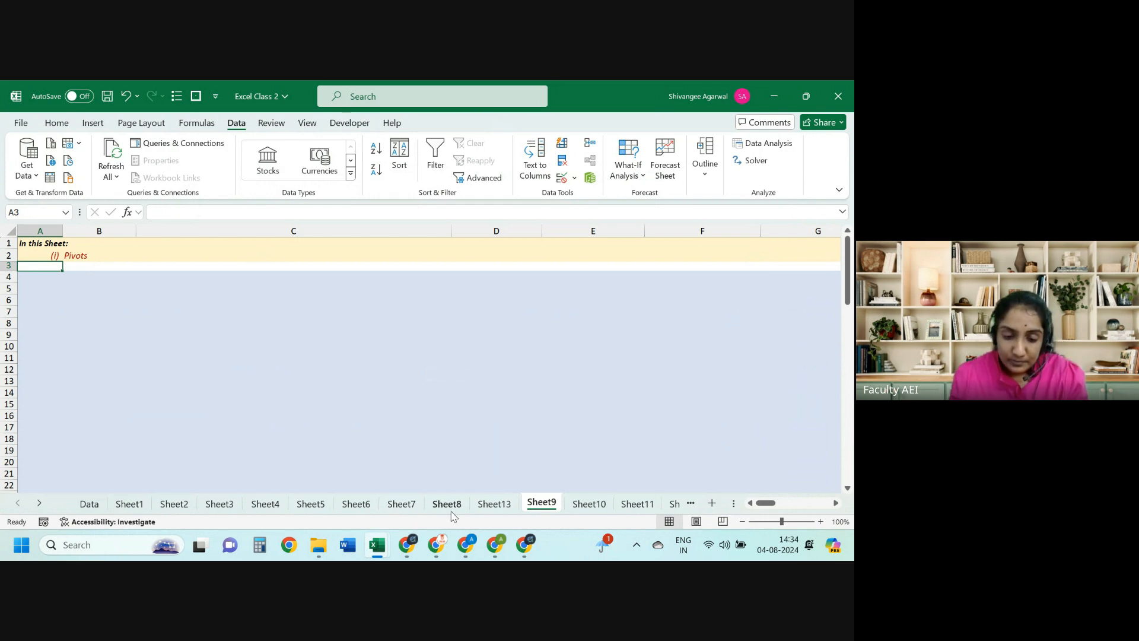
Step: Check Excel class 1's Employee Code column once more, then come back to Excel Class 2
key(alt+Tab)
key(Left)
key(ctrl+Left)
key(ctrl+Left)
key(ctrl+Left)
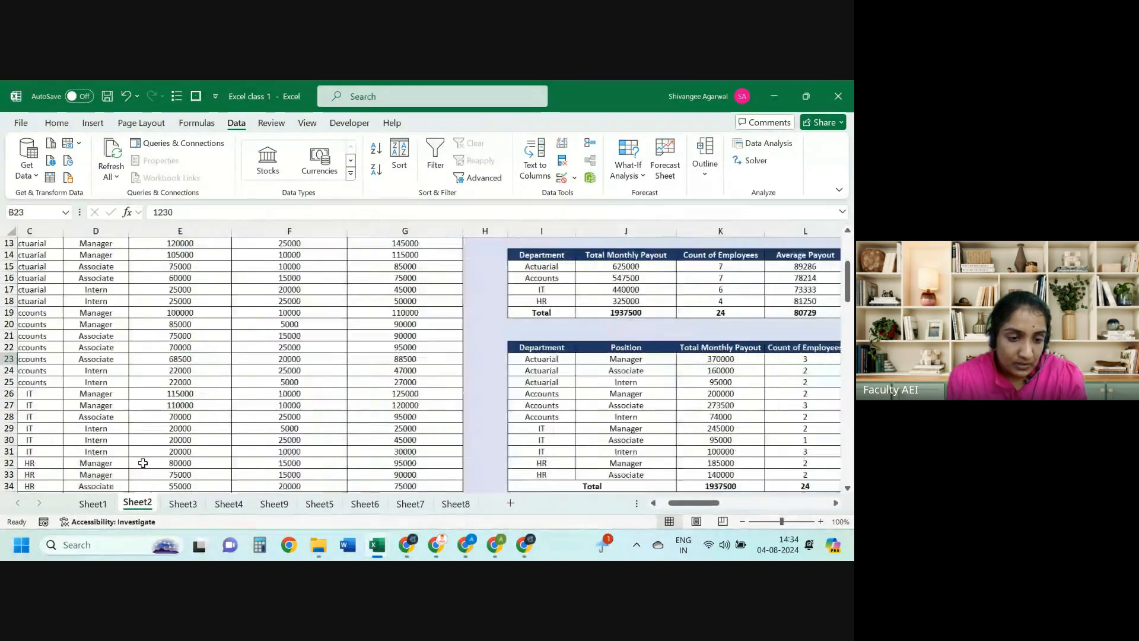
key(ctrl+Up)
key(ctrl+Up)
key(alt+Tab)
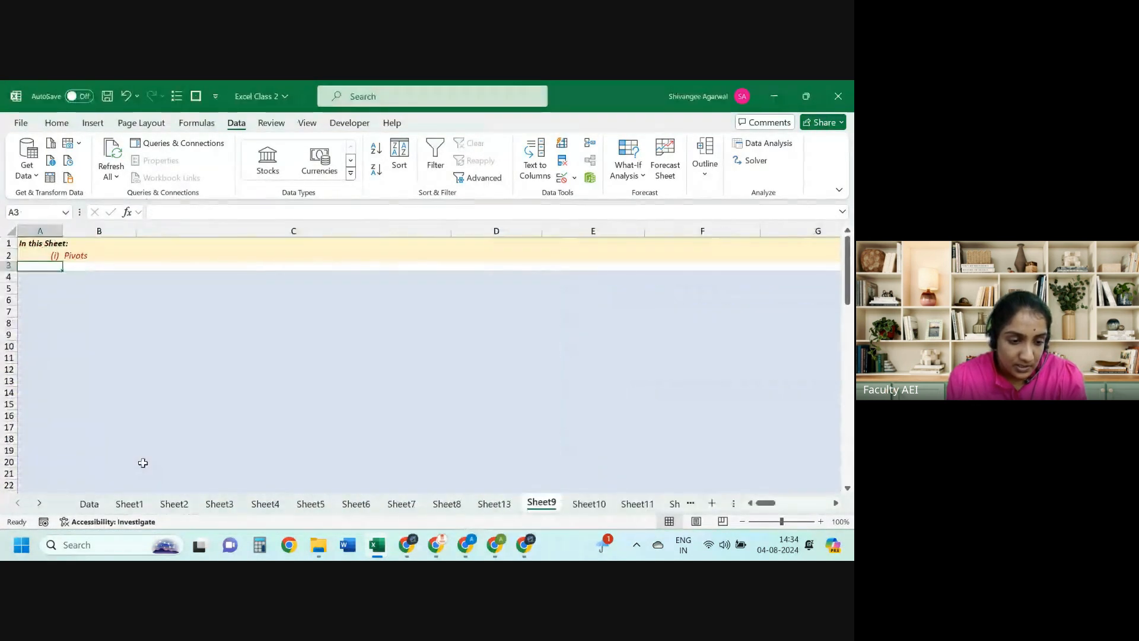
Step: On the Data sheet, select the employee table from the Sr. No header to the last record
click(89, 502)
key(Up)
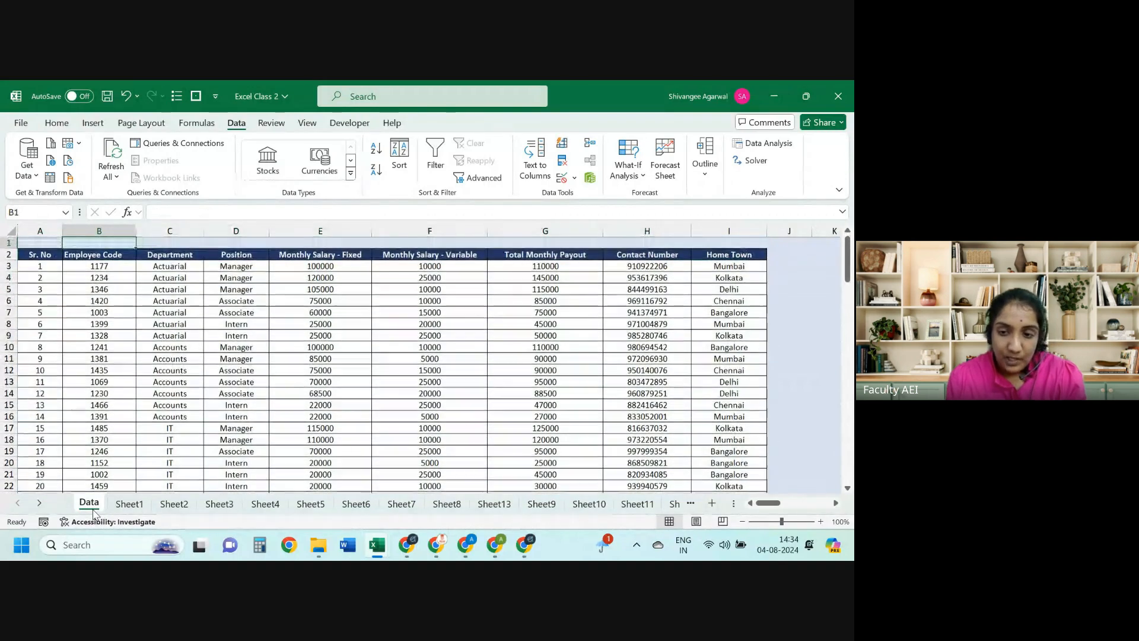
key(Down)
key(Left)
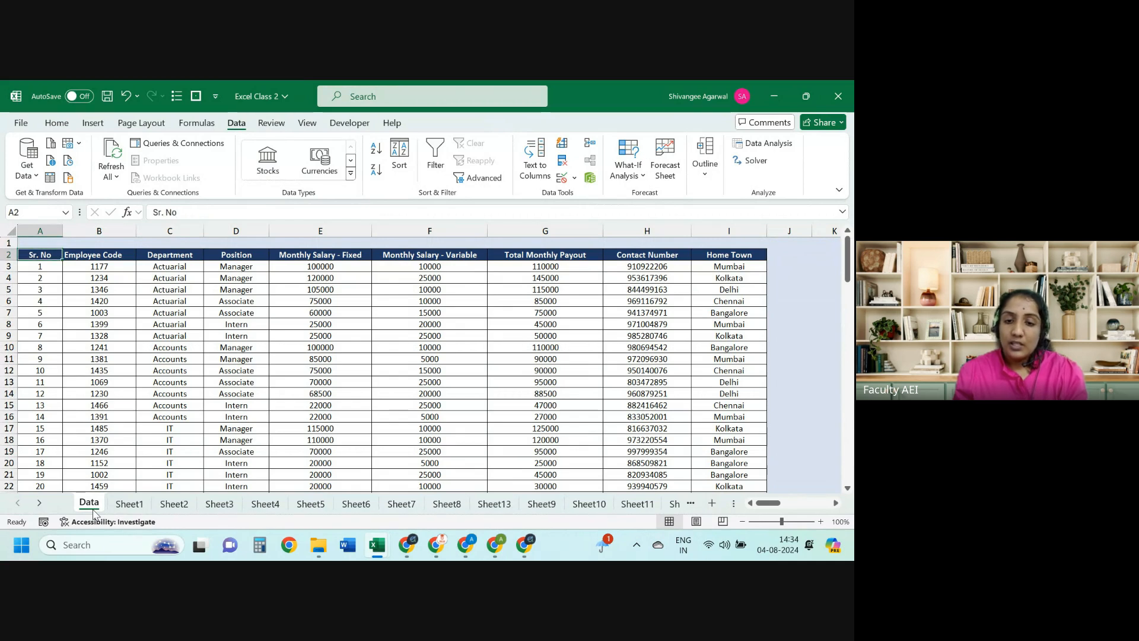
key(Right)
key(Right)
key(Right)
key(Right)
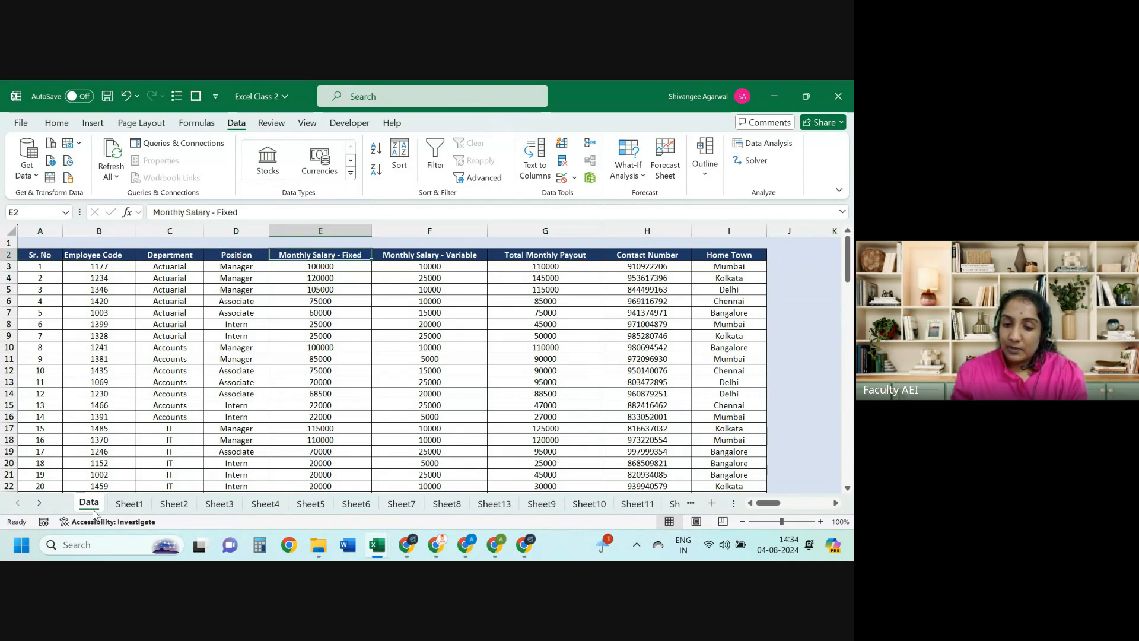
key(Home)
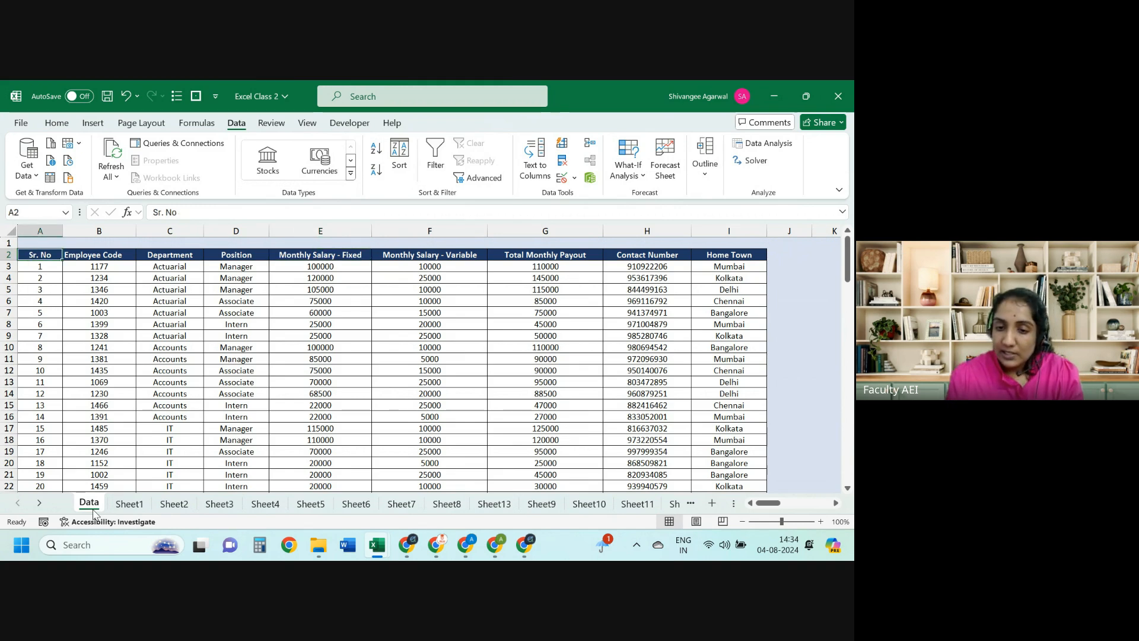
click(93, 123)
key(ctrl+shift+Right)
key(ctrl+shift+Down)
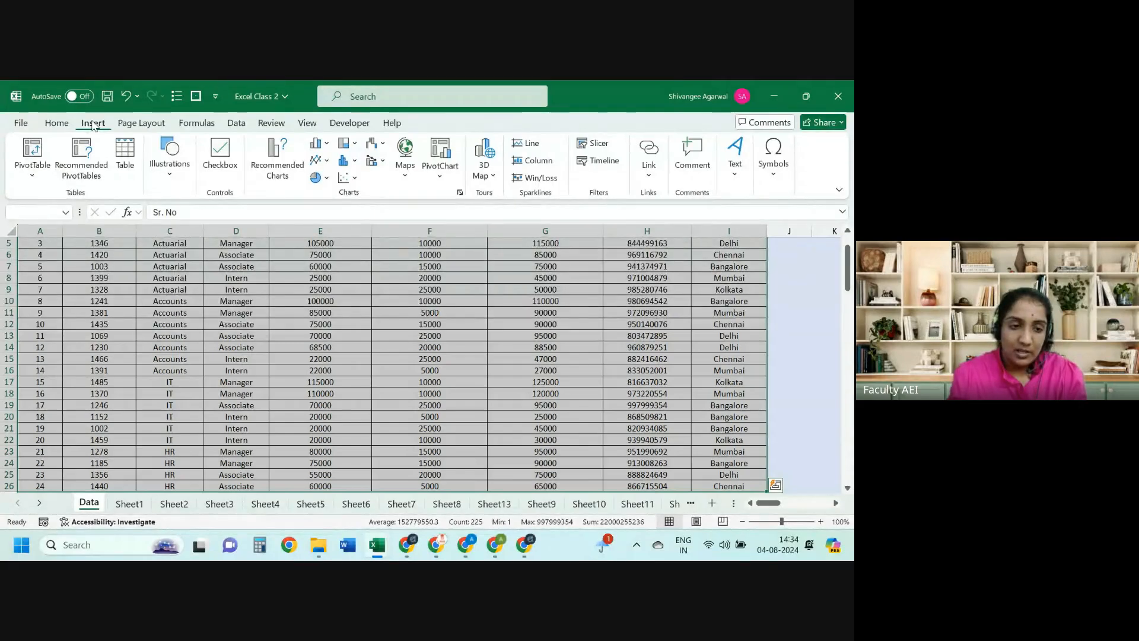
Step: Create an empty PivotTable1 from the employee table on new Sheet14, then return to the Data sheet
click(33, 155)
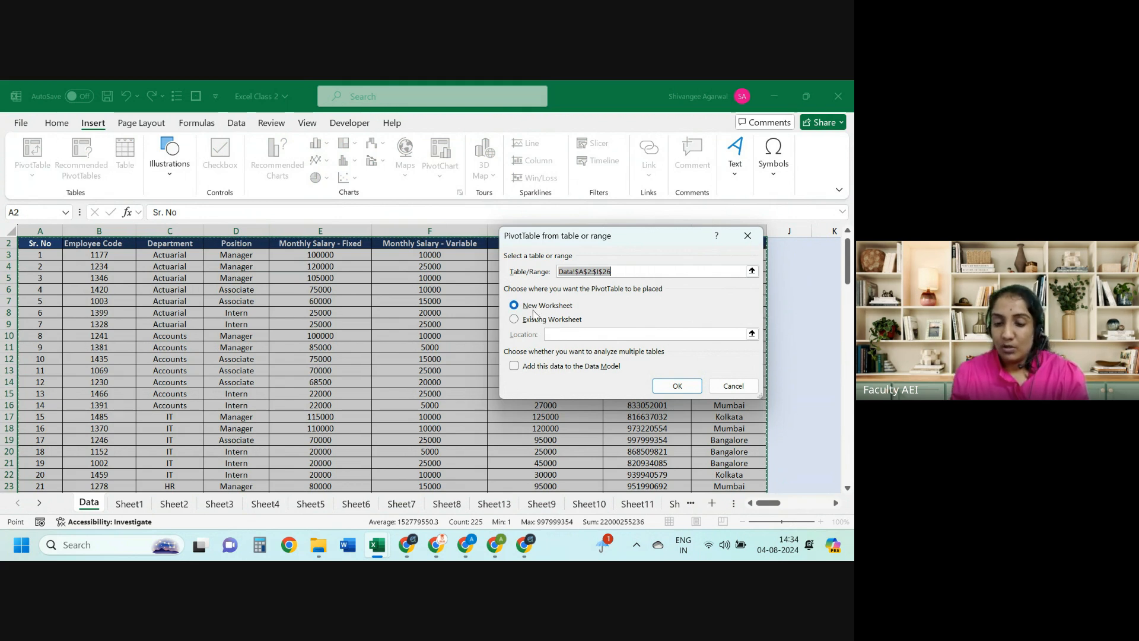
click(682, 384)
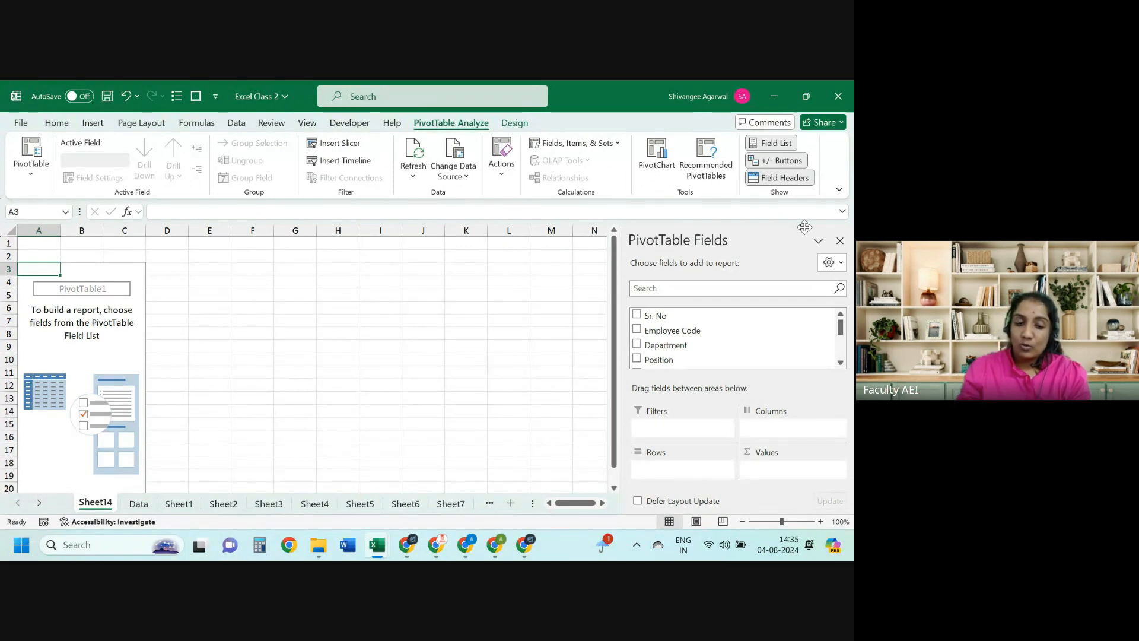
click(140, 504)
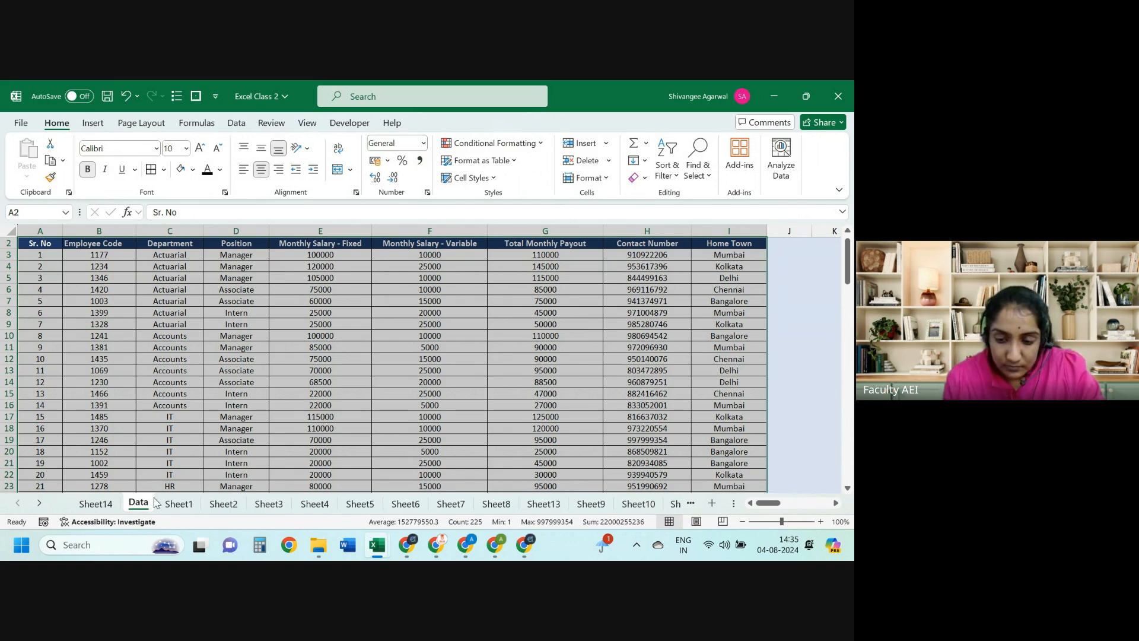
Step: Browse Sheets 9–12 and glance at the Excel class 1 workbook before returning
click(638, 504)
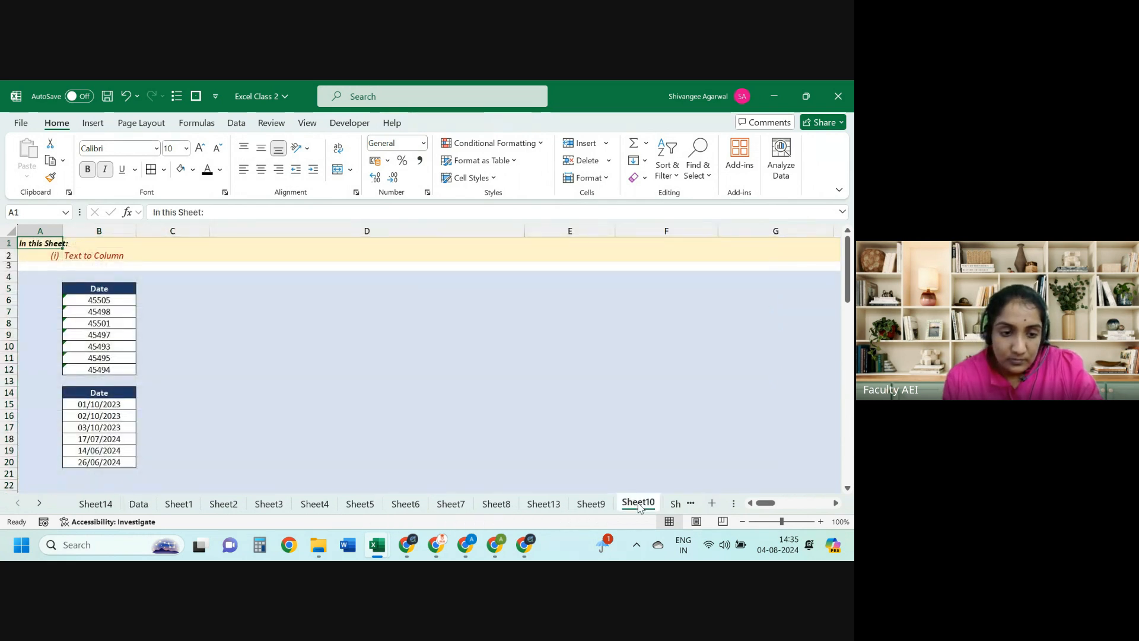
key(ctrl+Page_Down)
key(ctrl+Page_Down)
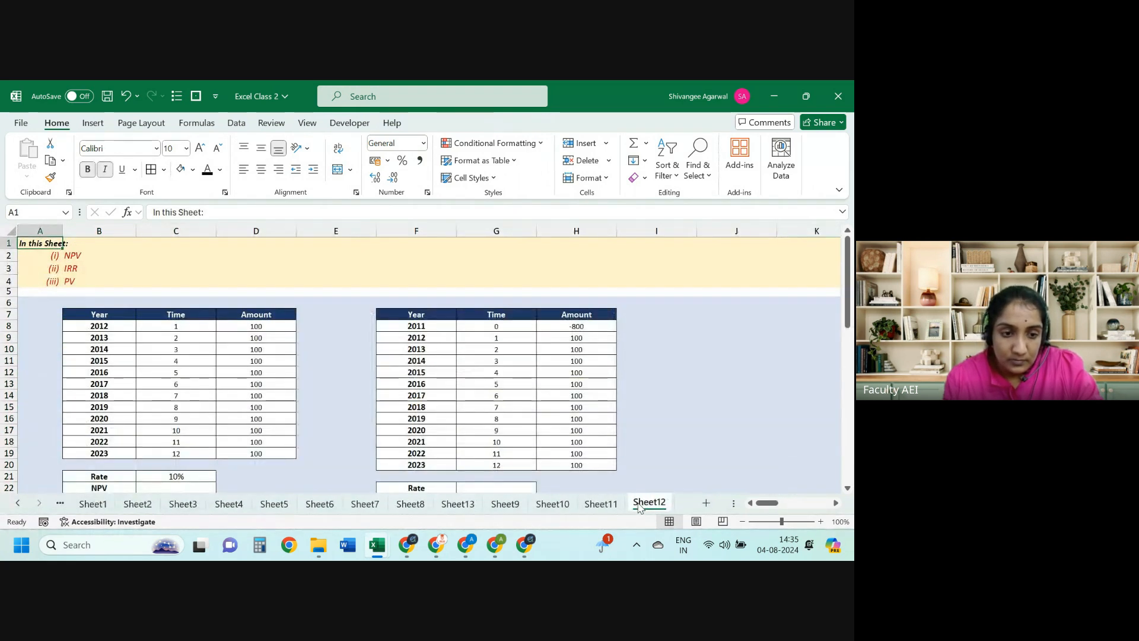
key(ctrl+Page_Up)
key(ctrl+Page_Up)
key(ctrl+Page_Up)
key(ctrl+Page_Up)
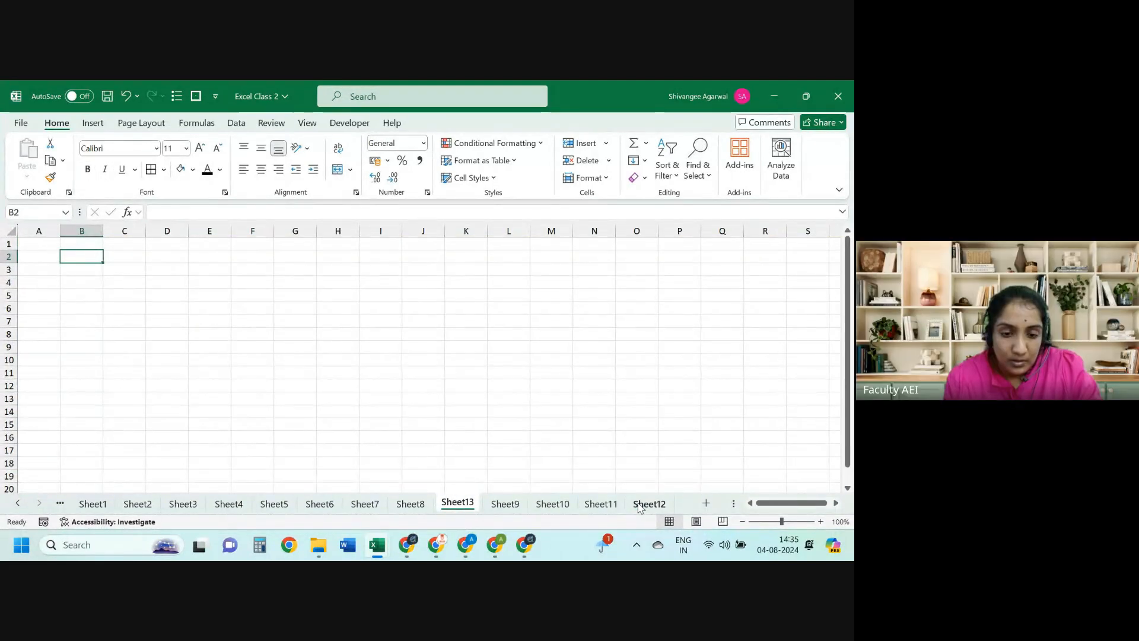
key(Up)
key(ctrl+Page_Down)
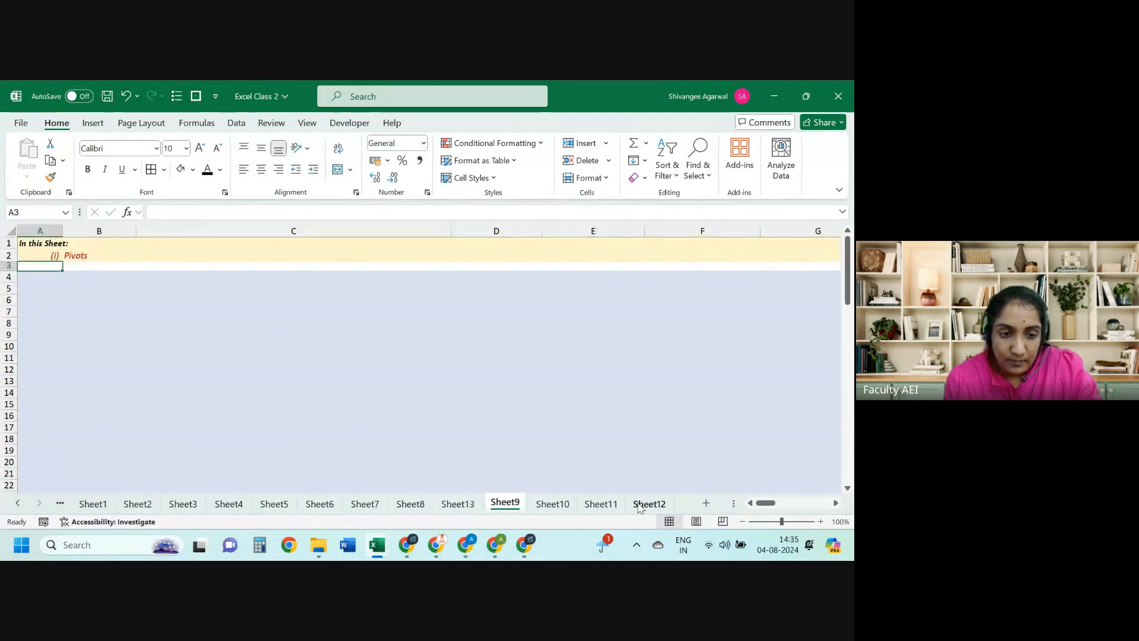
key(alt+Tab)
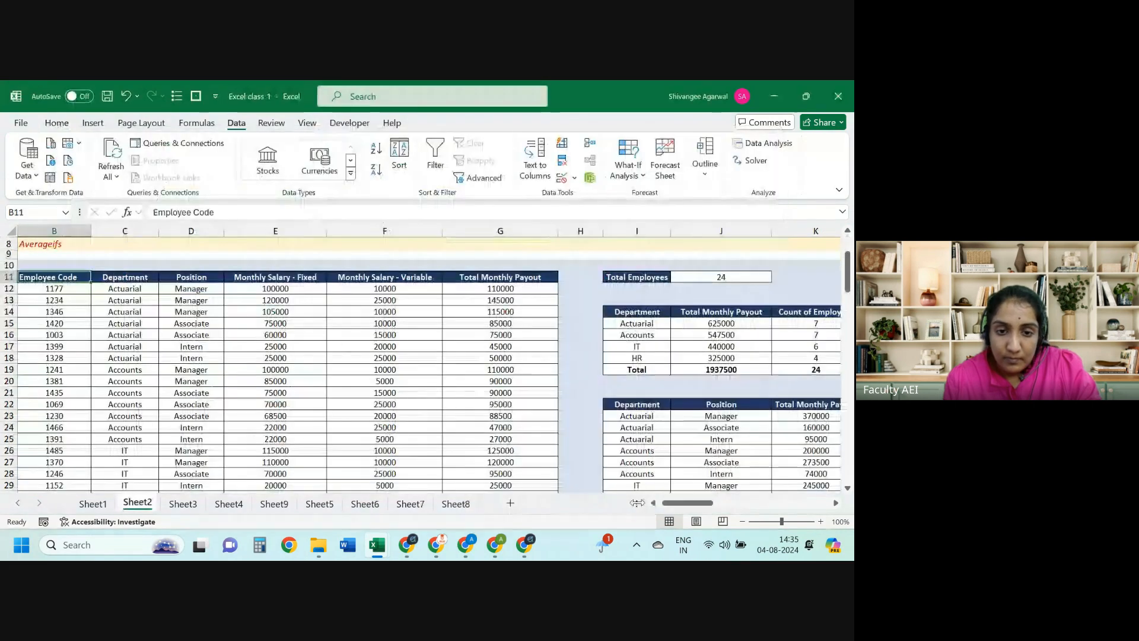
key(alt+Tab)
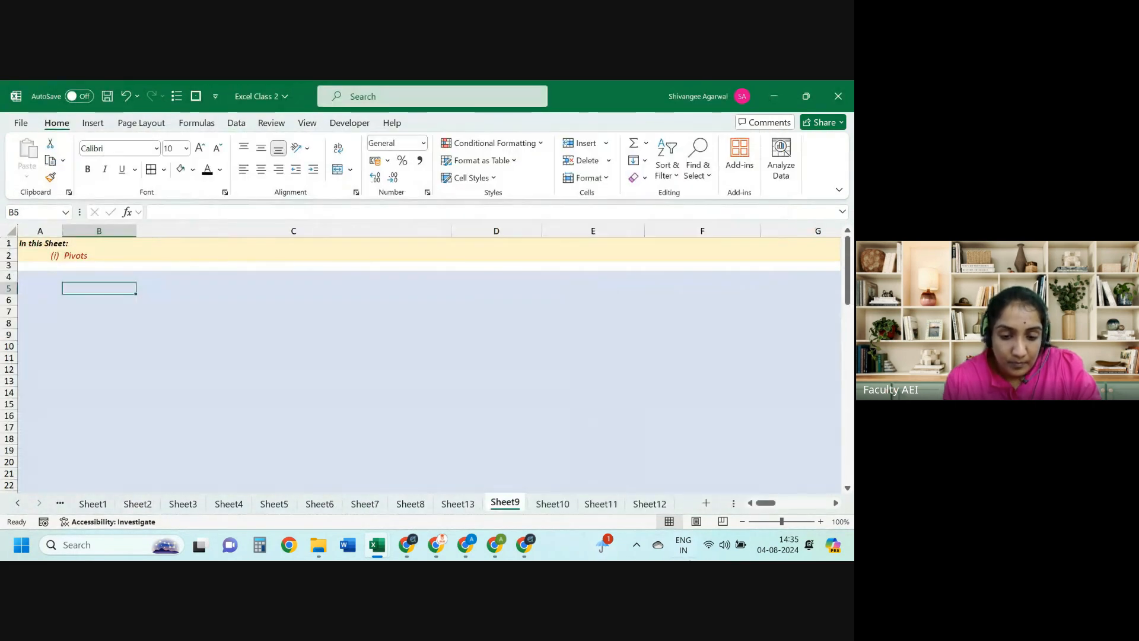
Step: Step through Sheets 10–13, scroll the sheet tabs left, and open Sheet14's empty PivotTable
click(563, 506)
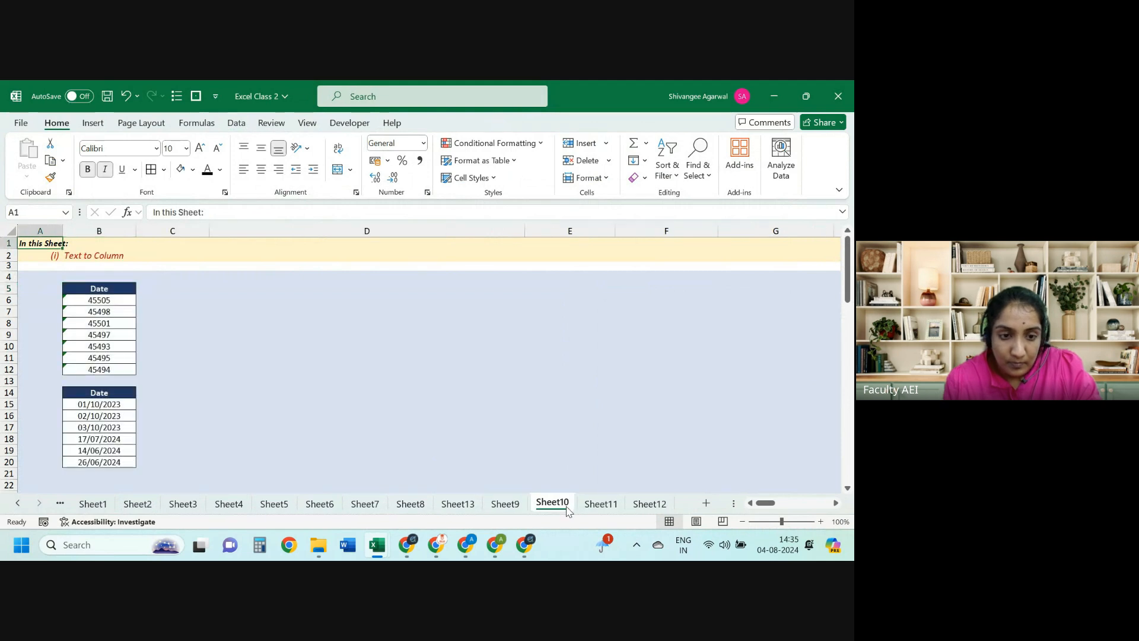
click(601, 503)
click(649, 504)
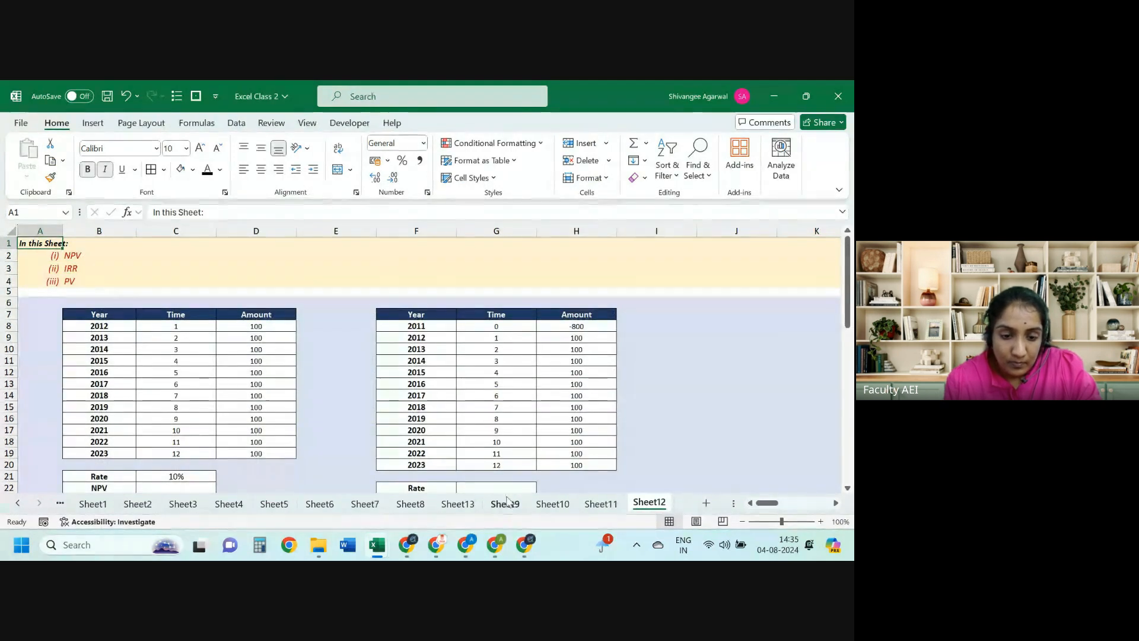
click(458, 503)
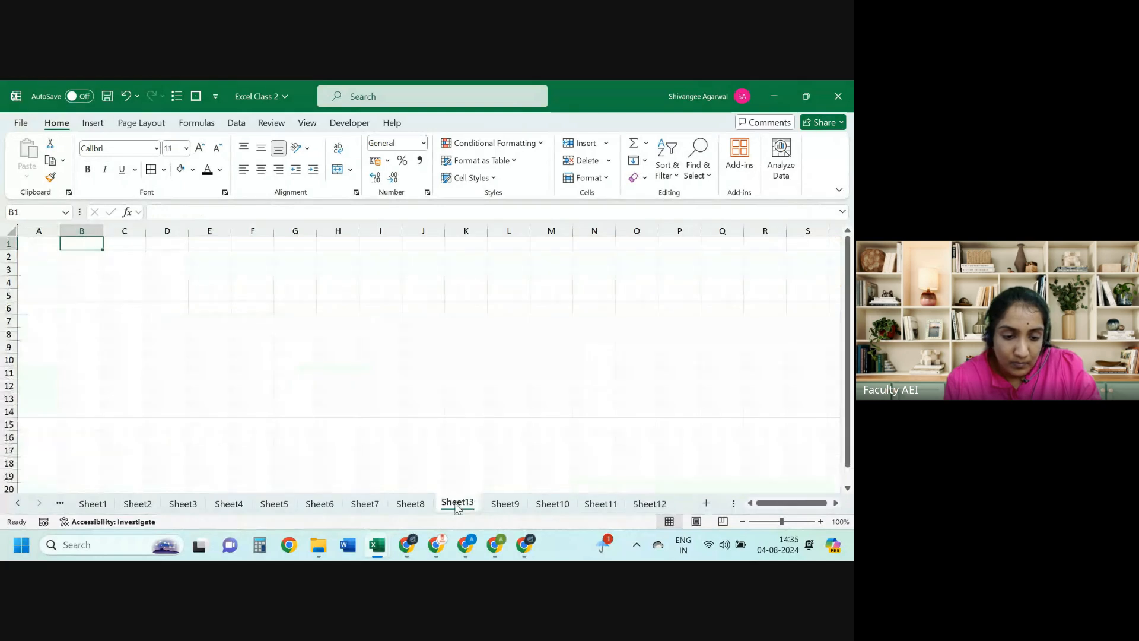
click(18, 503)
click(18, 503)
click(96, 504)
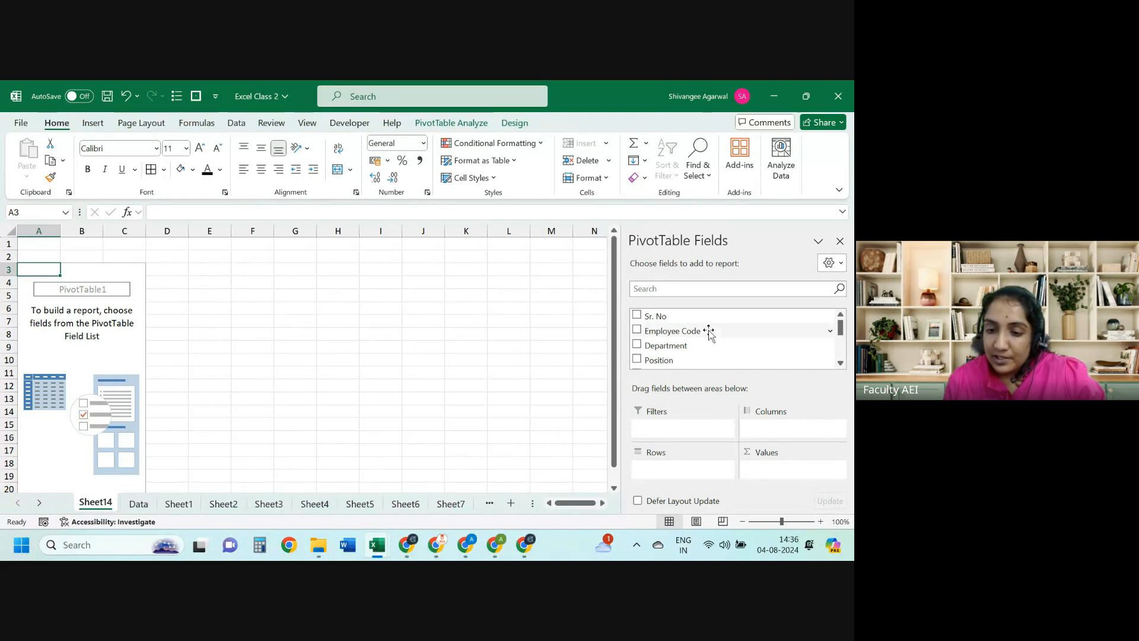
Step: Put Department in the PivotTable rows, listing Accounts, Actuarial, HR and IT
drag(704, 346, 669, 470)
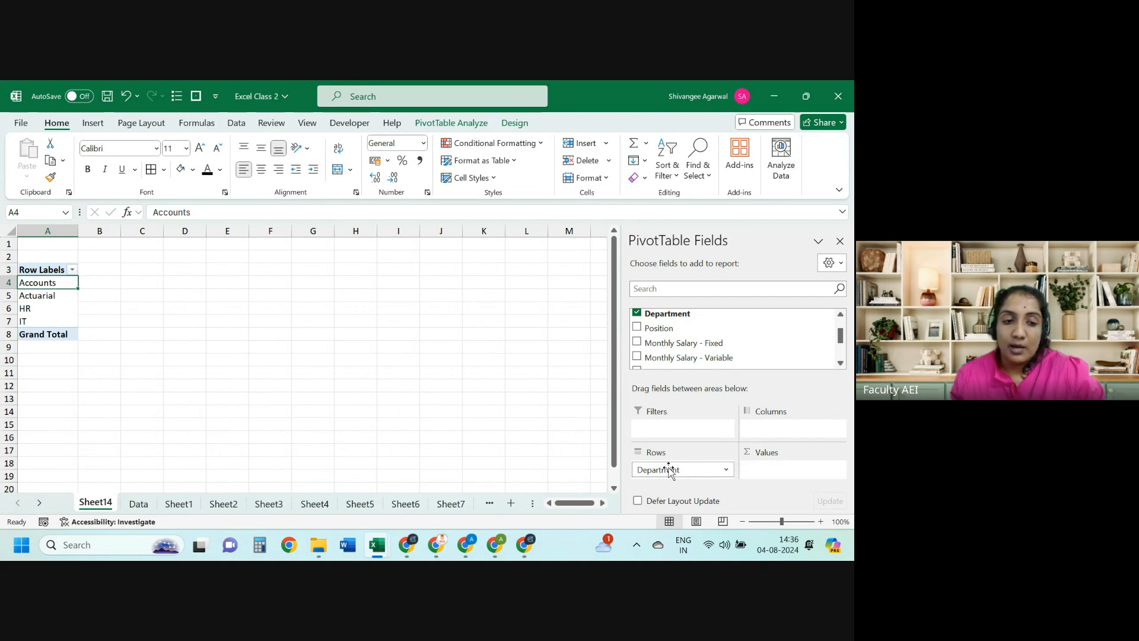
key(ctrl+shift+Down)
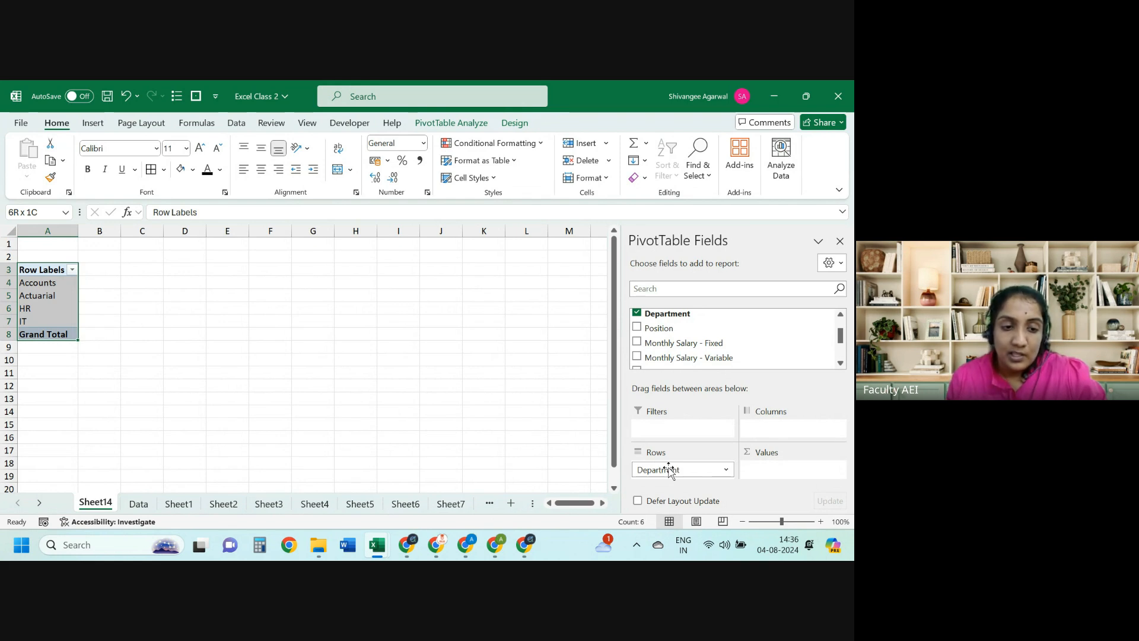
key(Down)
key(Down)
key(Down)
key(Down)
key(Down)
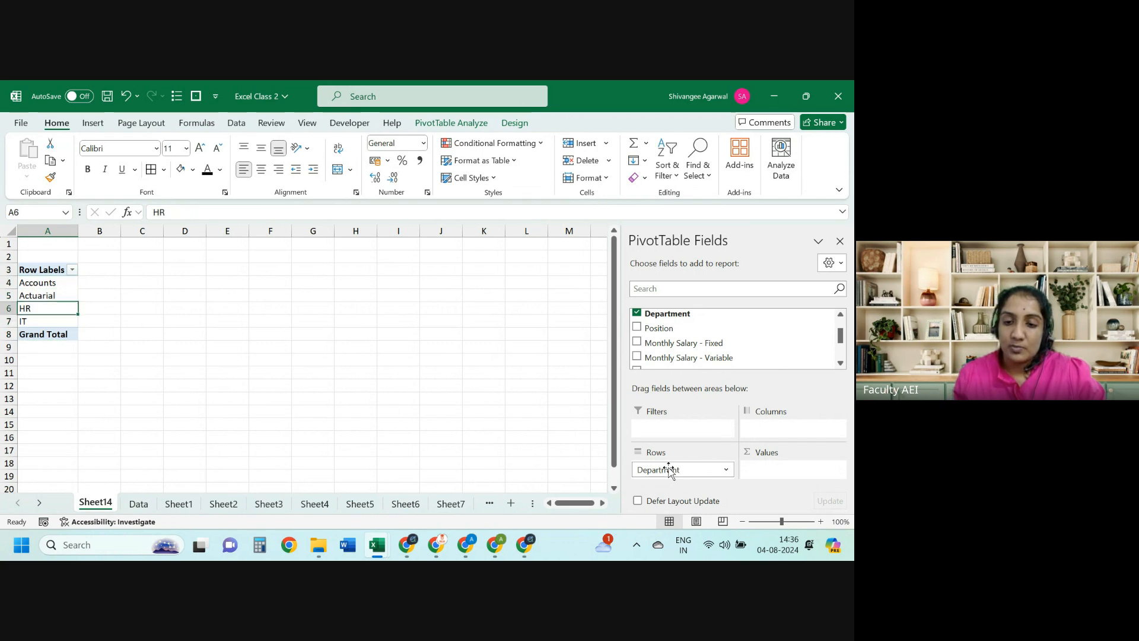
key(Up)
key(Up)
key(Up)
key(Up)
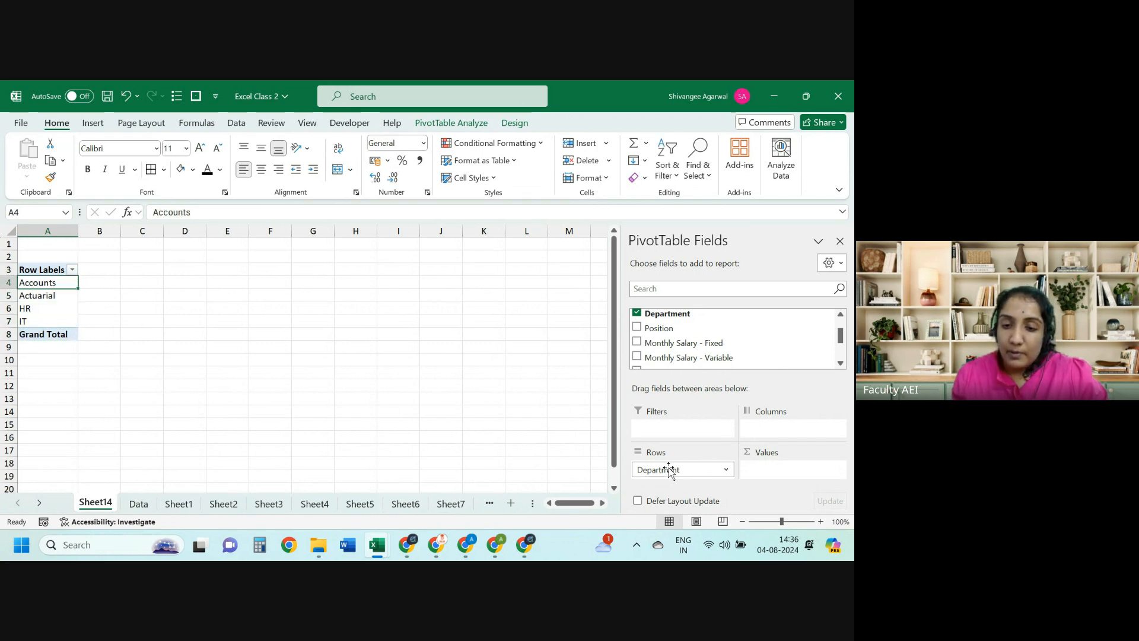
Step: Put Position in the columns, showing Associate, Intern and Manager headings
drag(706, 328, 784, 429)
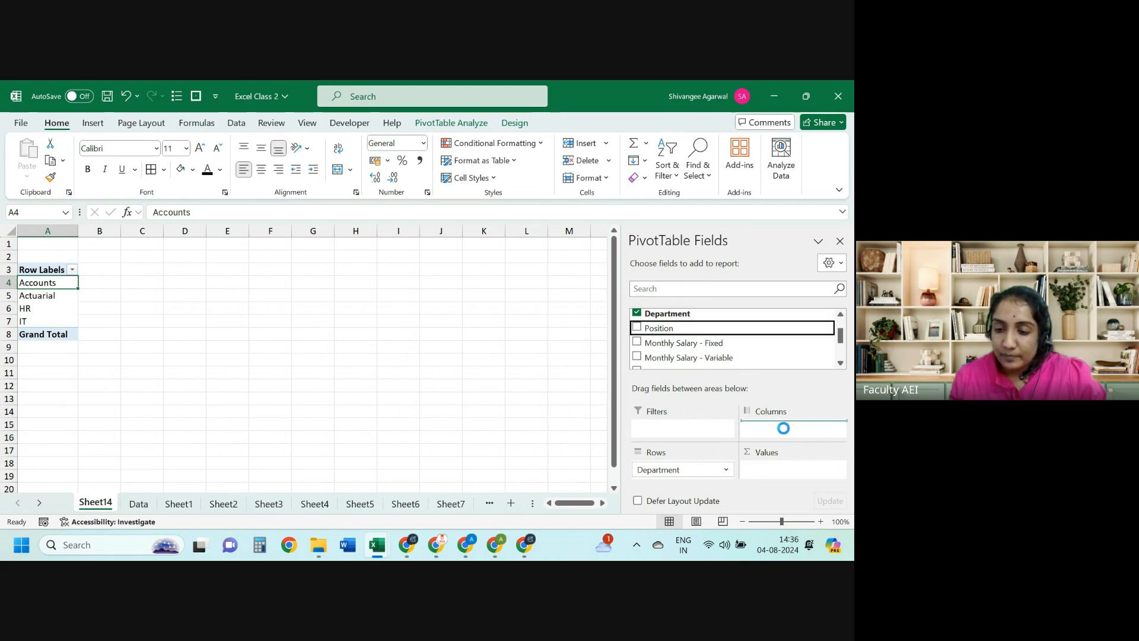
key(Right)
key(shift+Right)
key(shift+Right)
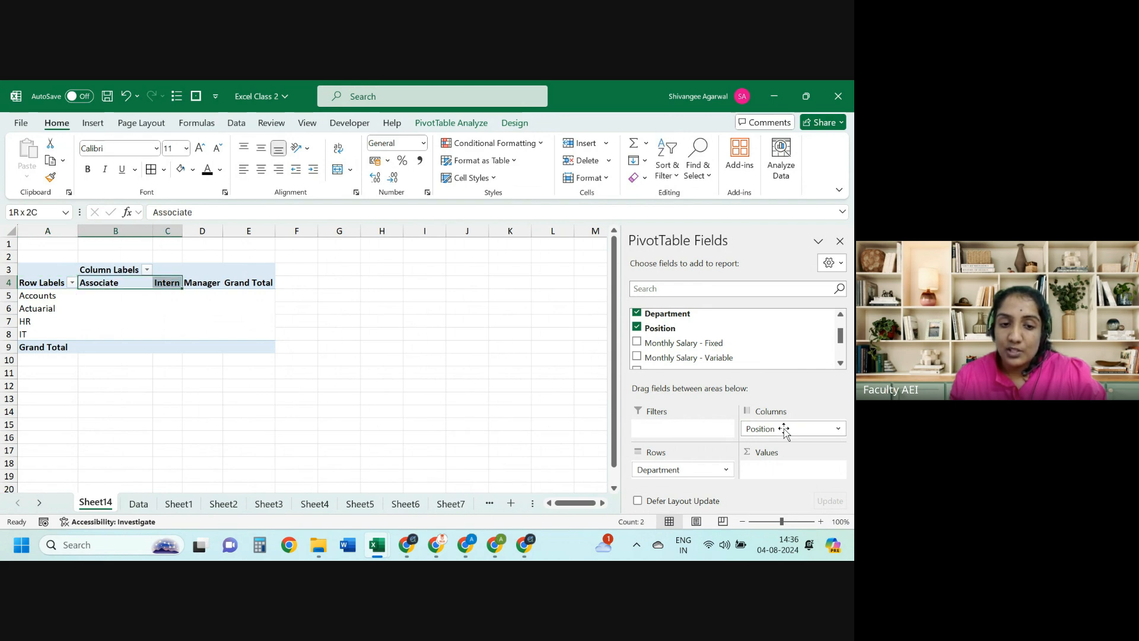
key(shift+Left)
key(shift+Left)
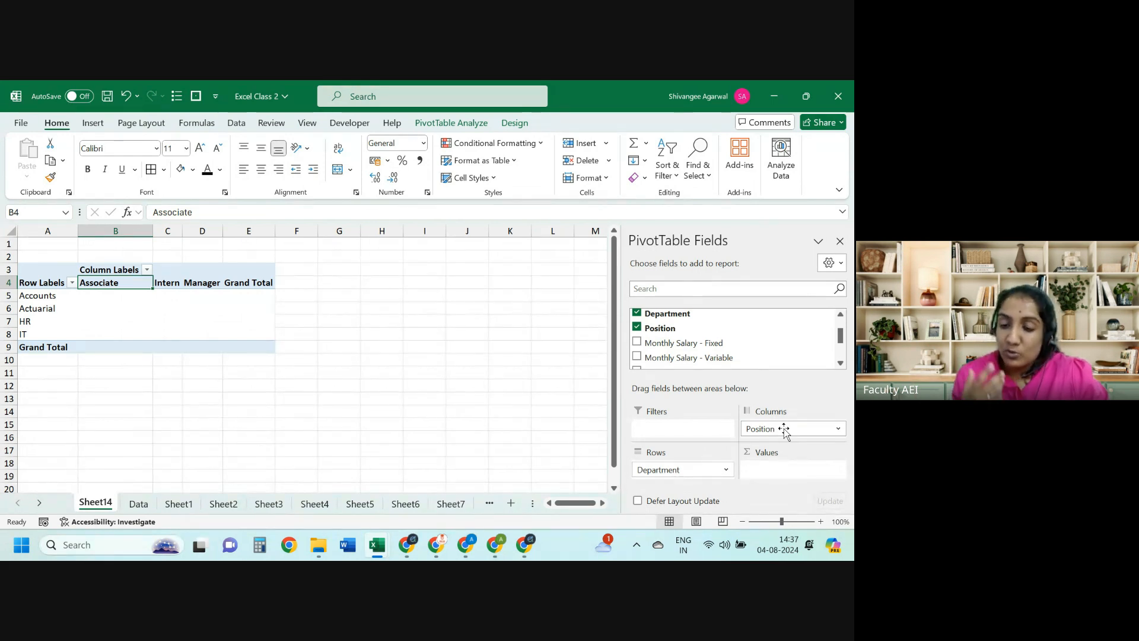
Step: Move Position into Rows under Department, review each department's positions, then go back to the Data sheet
drag(784, 428, 702, 482)
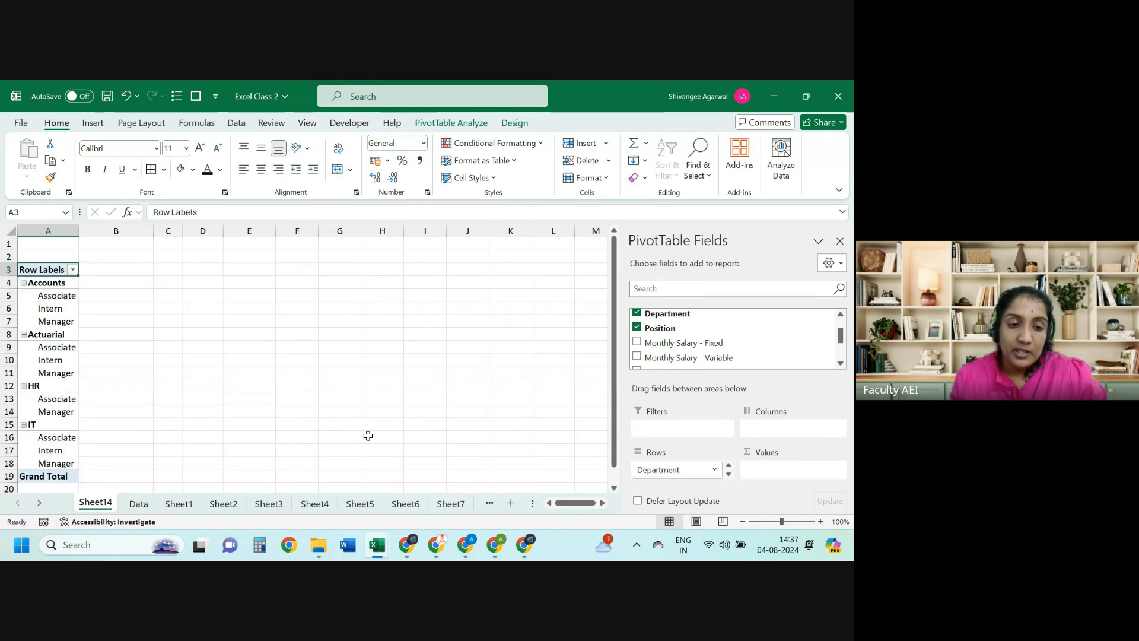
key(Down)
key(shift+Down)
key(shift+Down)
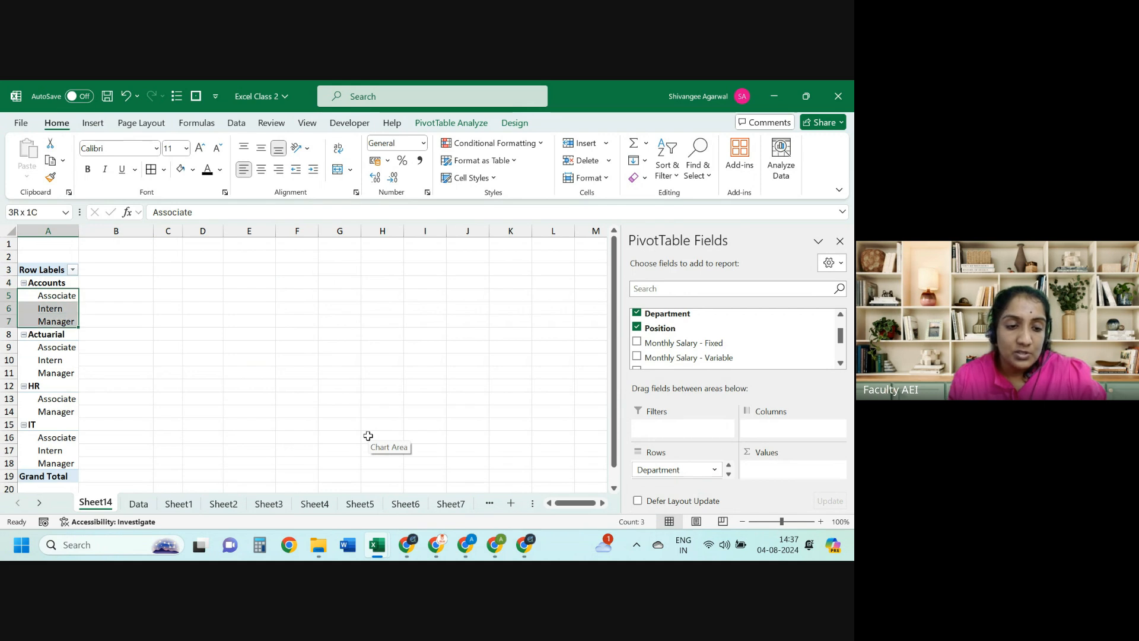
key(Down)
key(Down)
key(Down)
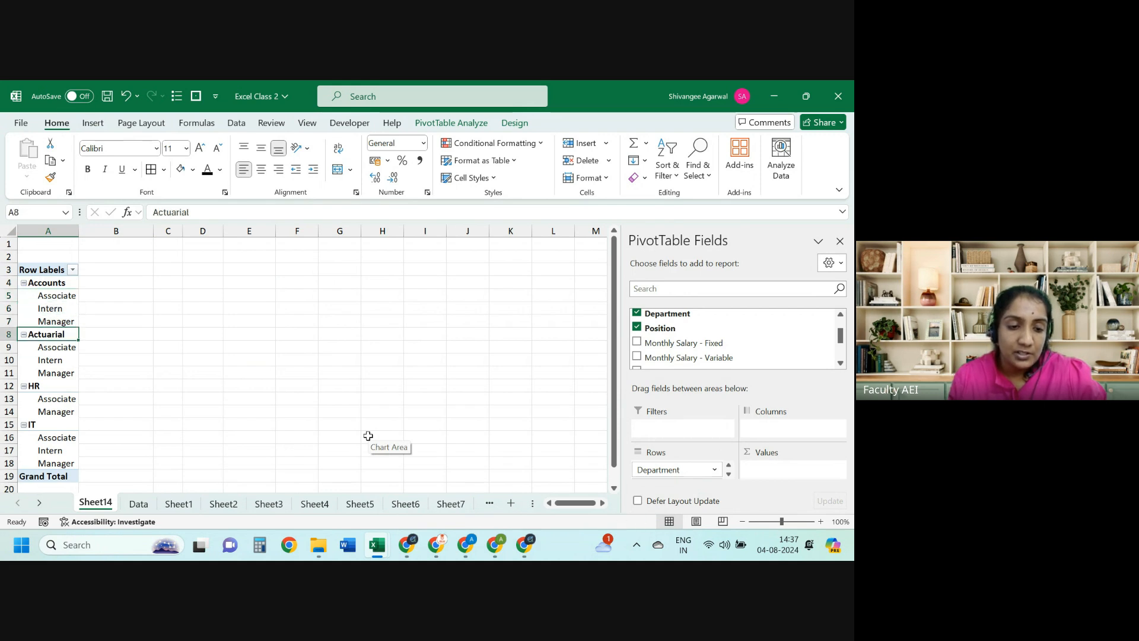
key(Down)
key(shift+Down)
key(shift+Down)
key(Down)
key(Down)
key(Down)
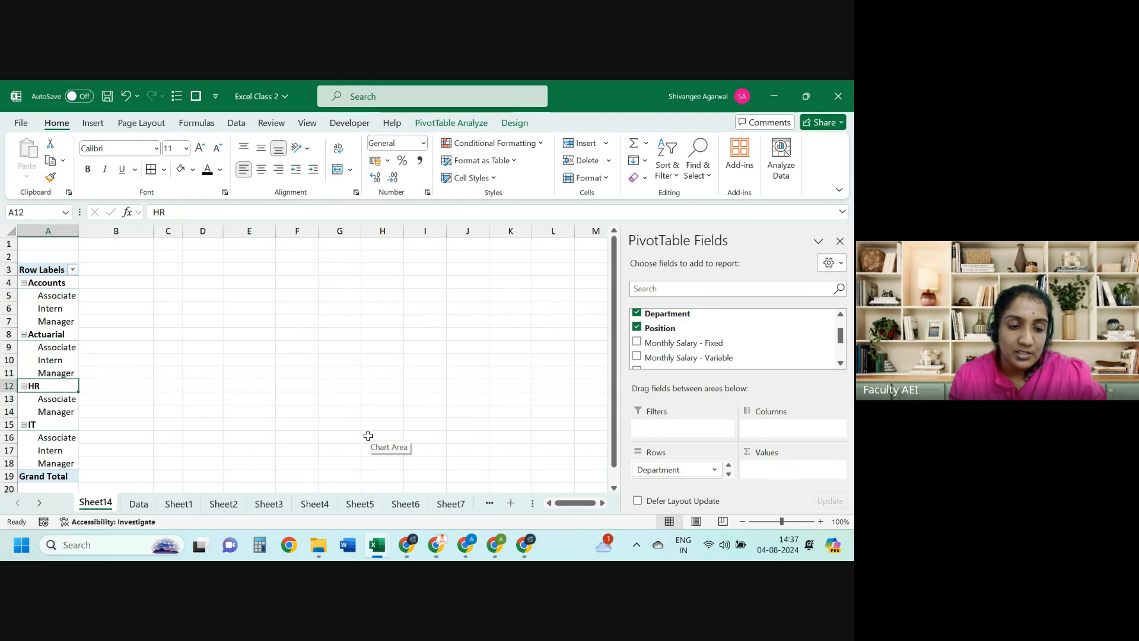
key(Down)
key(Down)
key(Down)
key(Down)
key(shift+Down)
key(shift+Down)
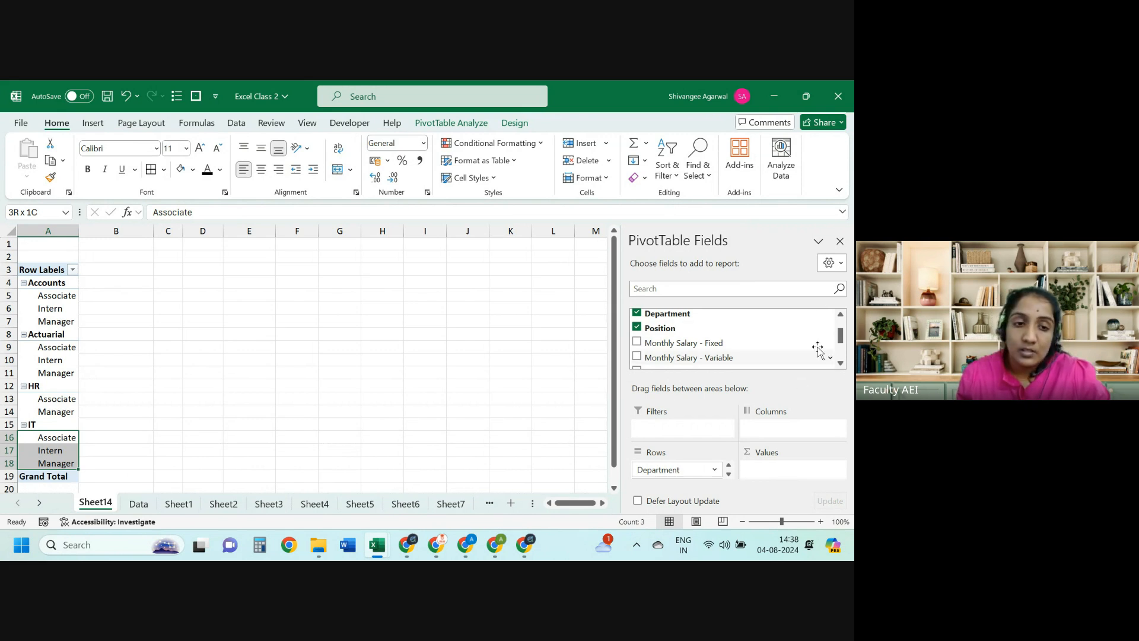
click(91, 123)
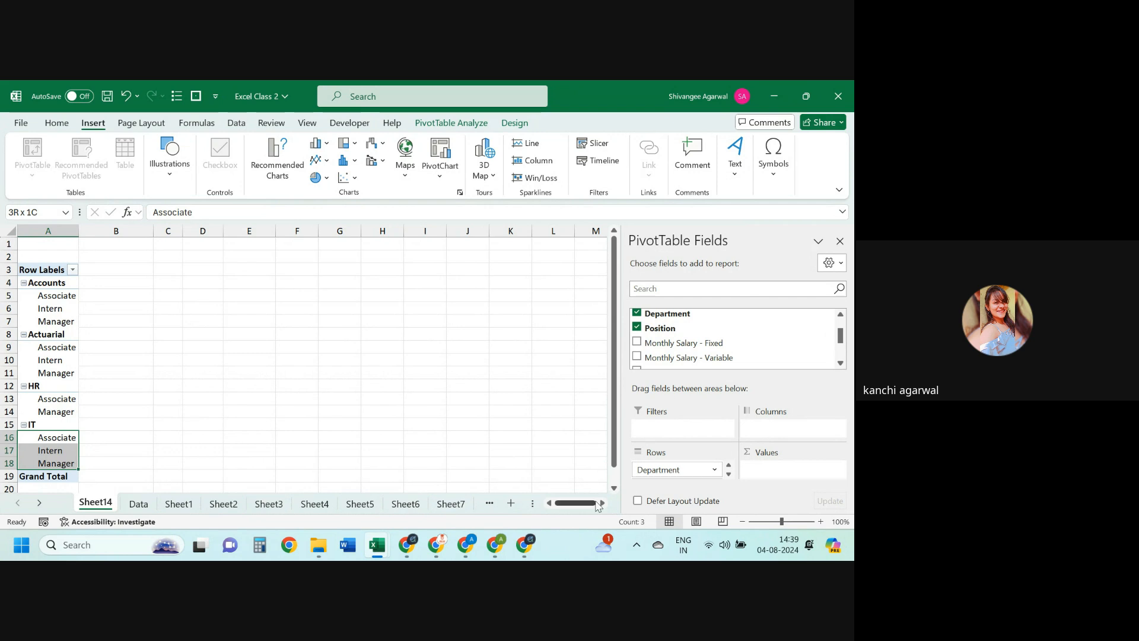
click(137, 505)
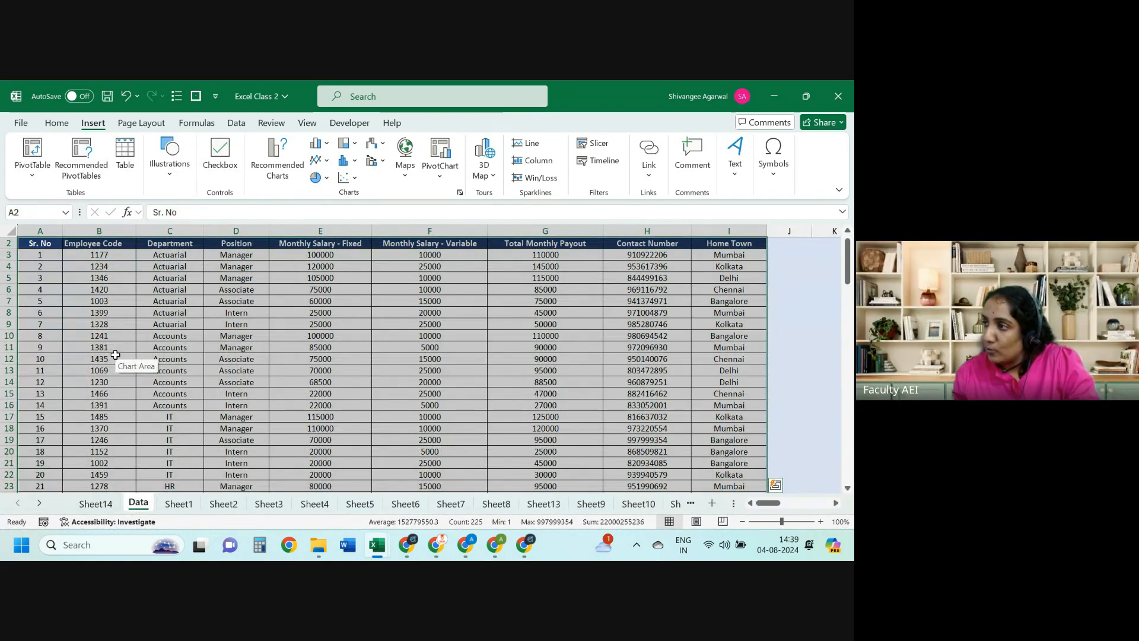
Step: Create another PivotTable from the employee table on a new worksheet, Sheet15
click(42, 156)
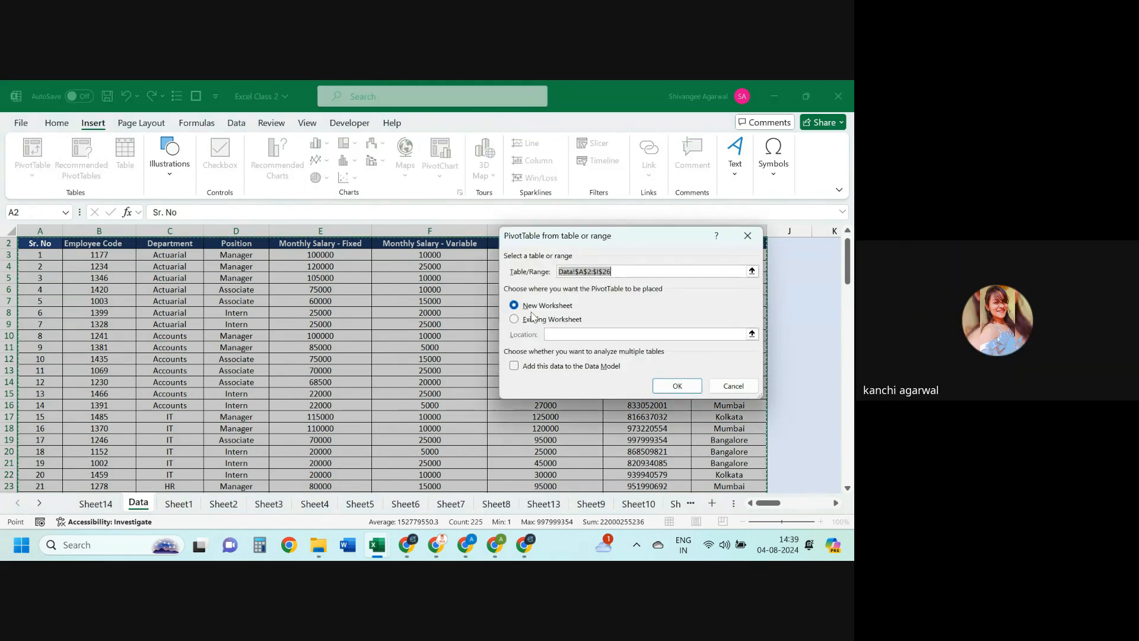
click(530, 319)
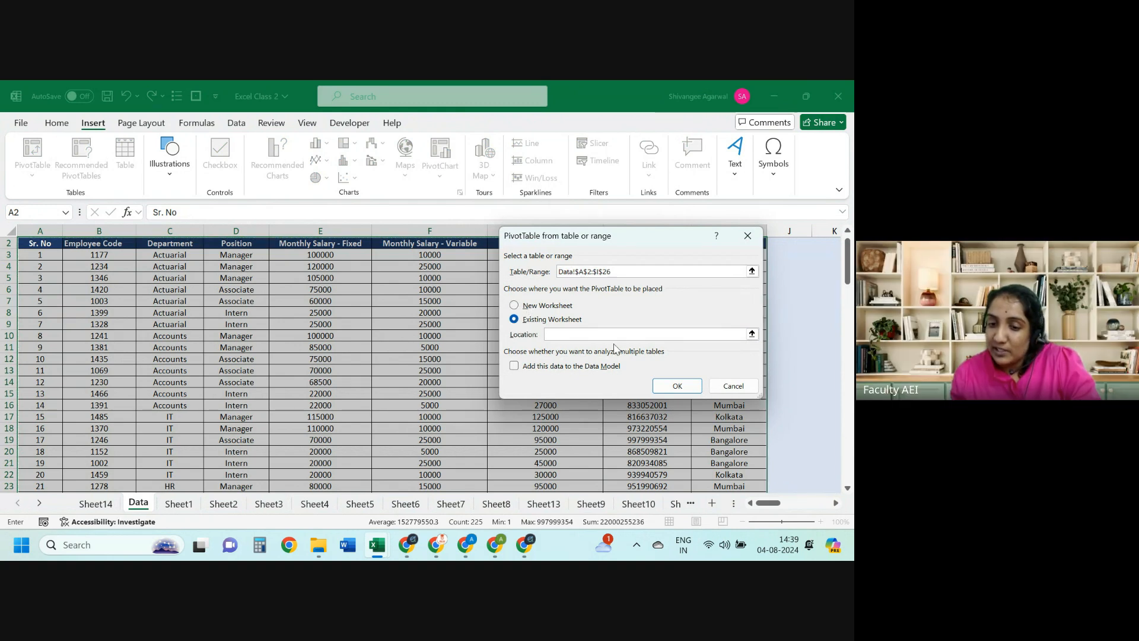
click(832, 261)
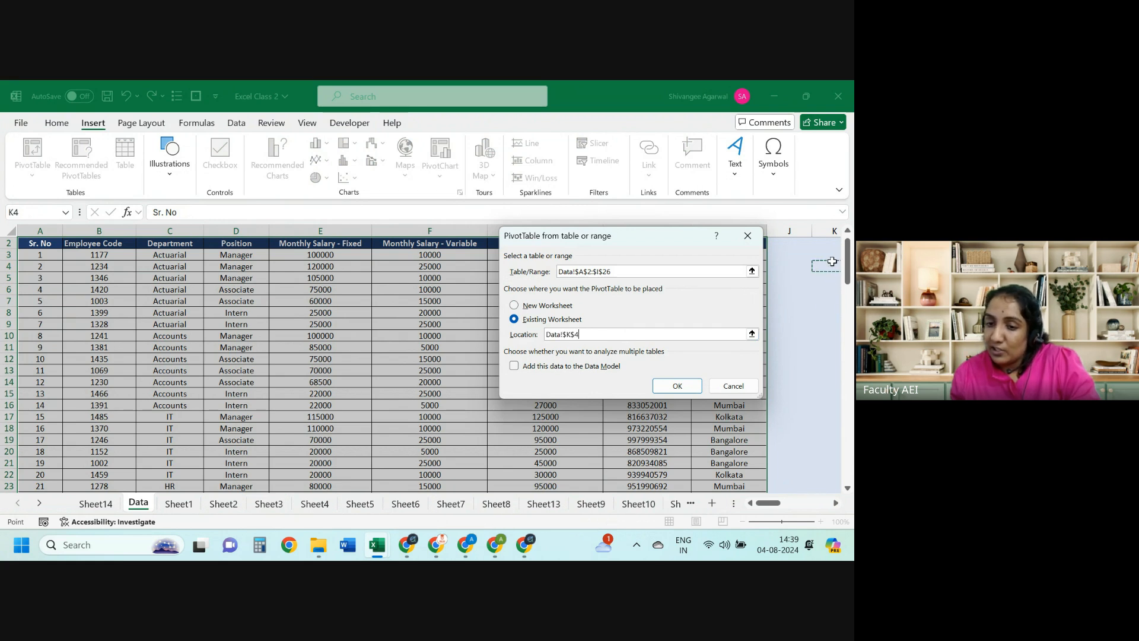
click(533, 308)
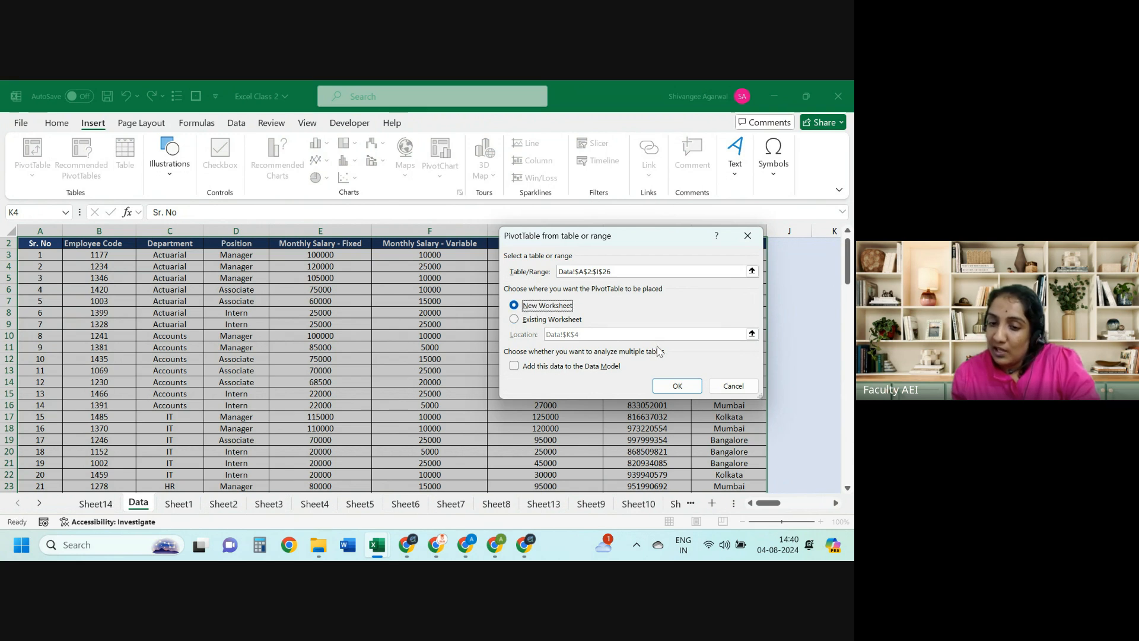
click(677, 386)
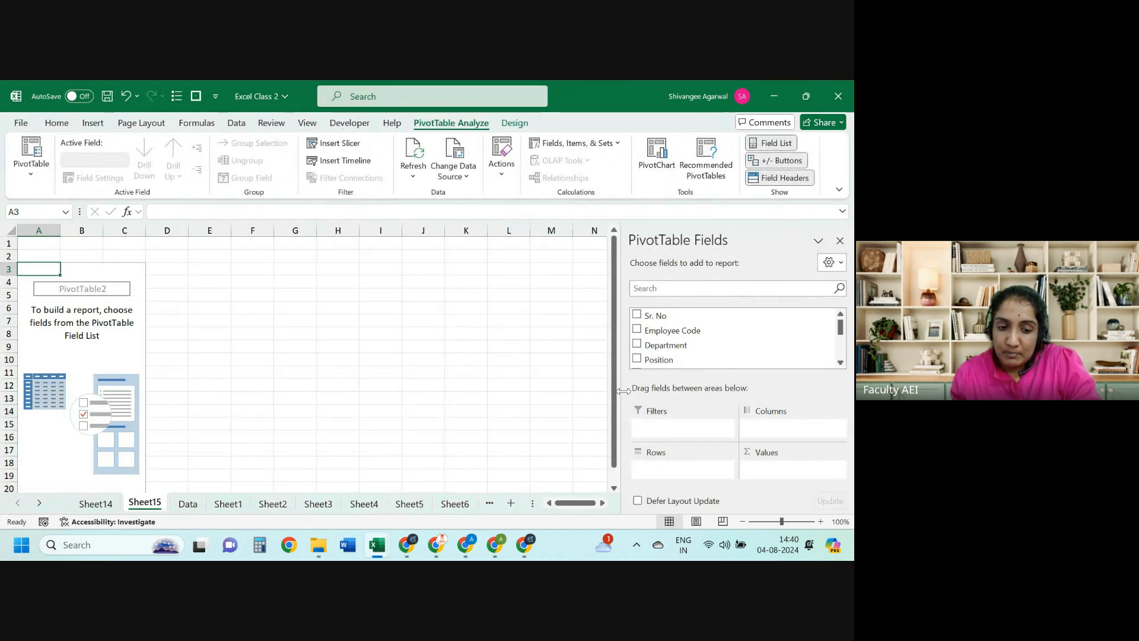
Step: Compare with Sheet14, then delete the extra Sheet15 and confirm
click(98, 505)
click(142, 504)
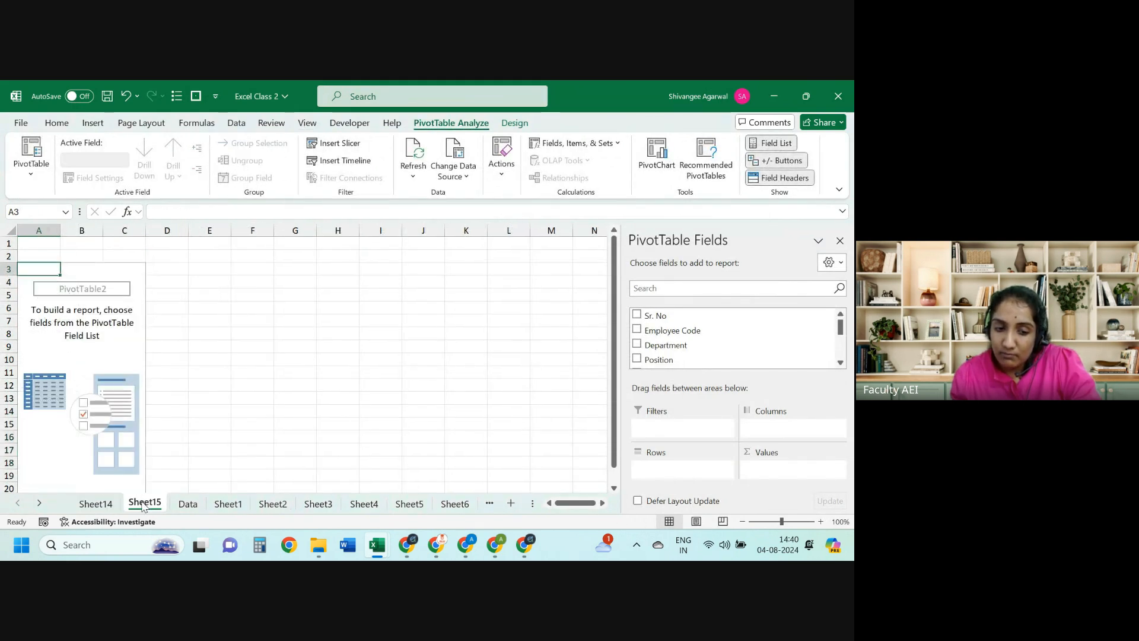
right_click(142, 504)
click(176, 309)
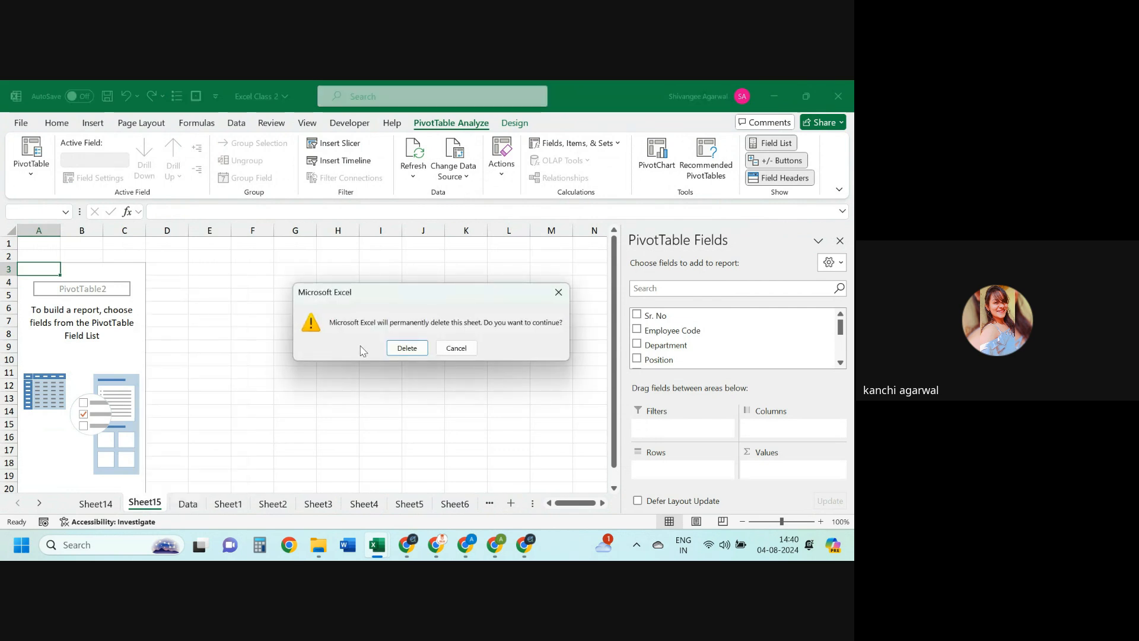
click(406, 348)
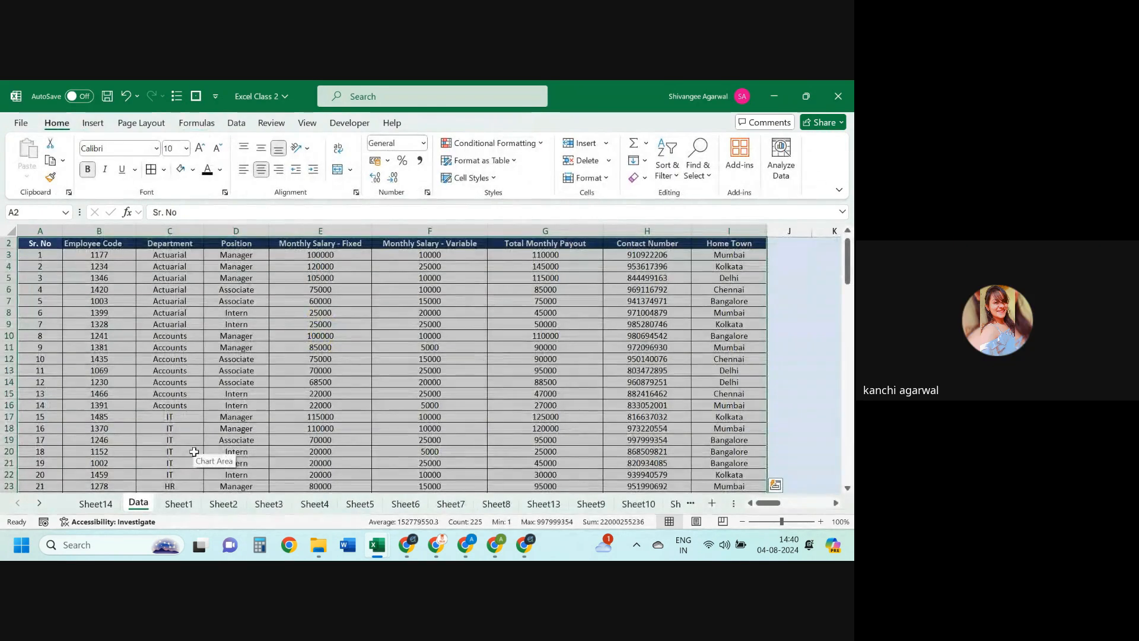
key(Up)
key(Down)
key(ctrl+shift+Right)
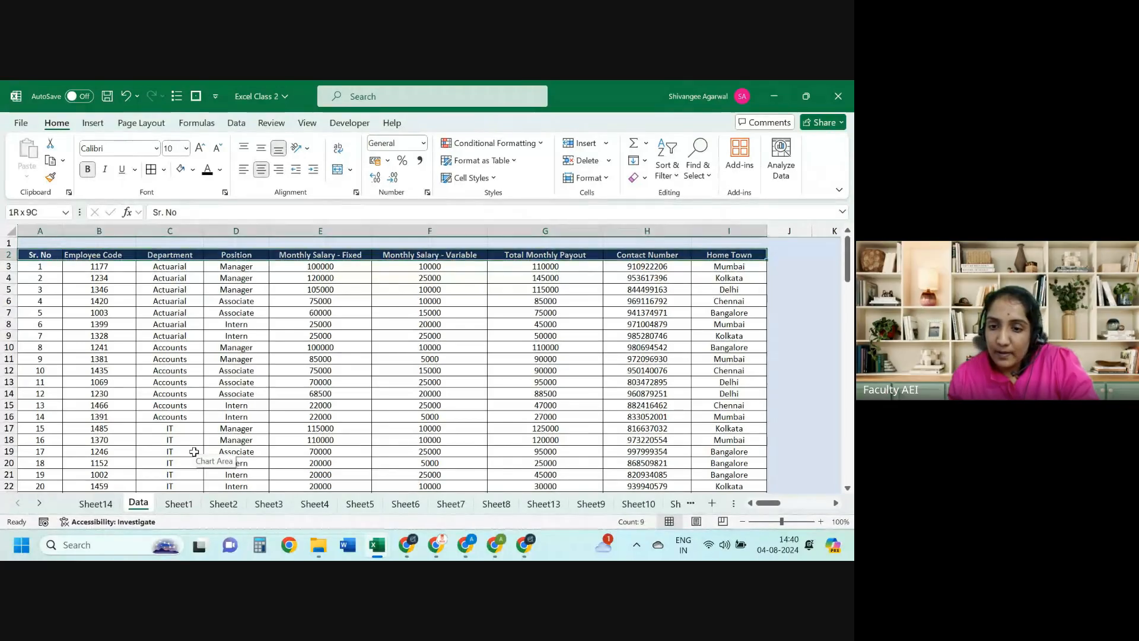
key(ctrl+shift+Down)
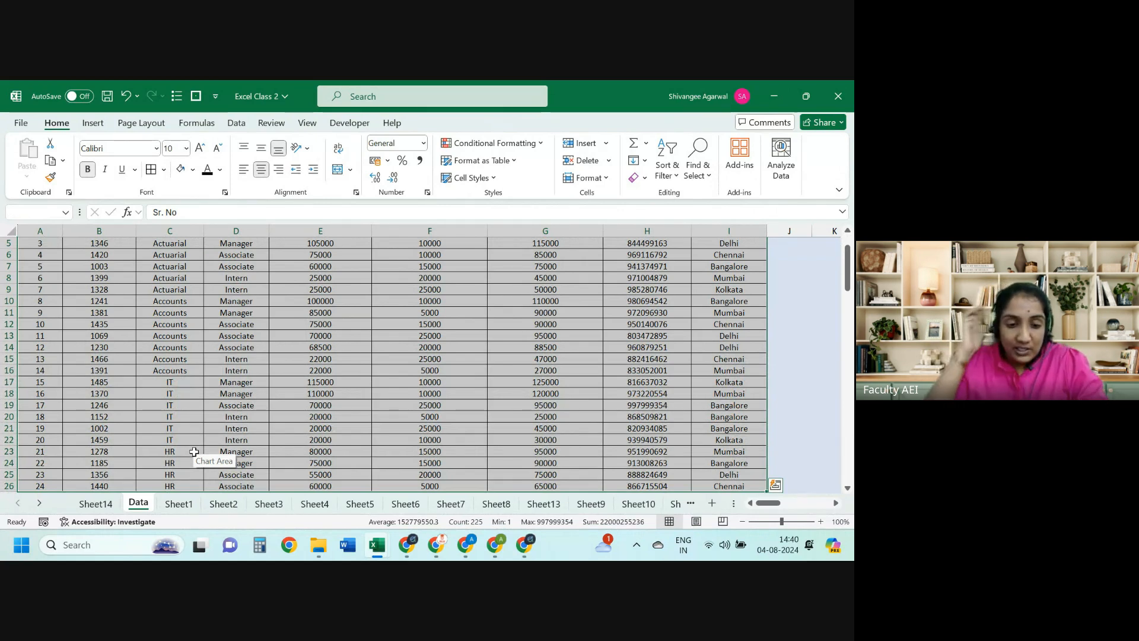
click(96, 504)
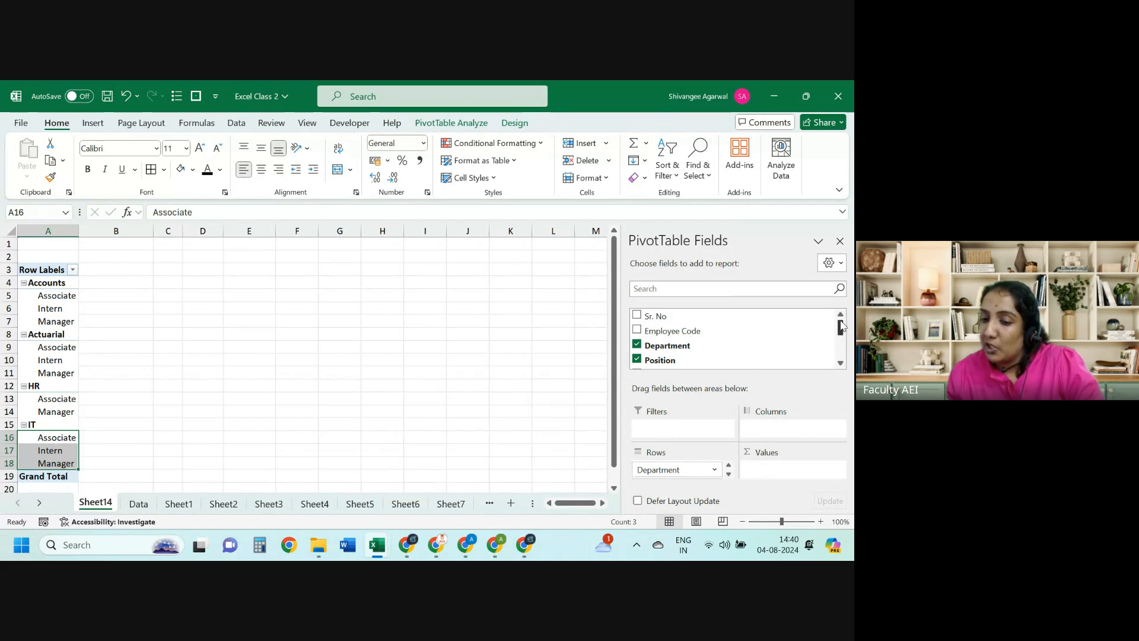
drag(840, 321, 842, 355)
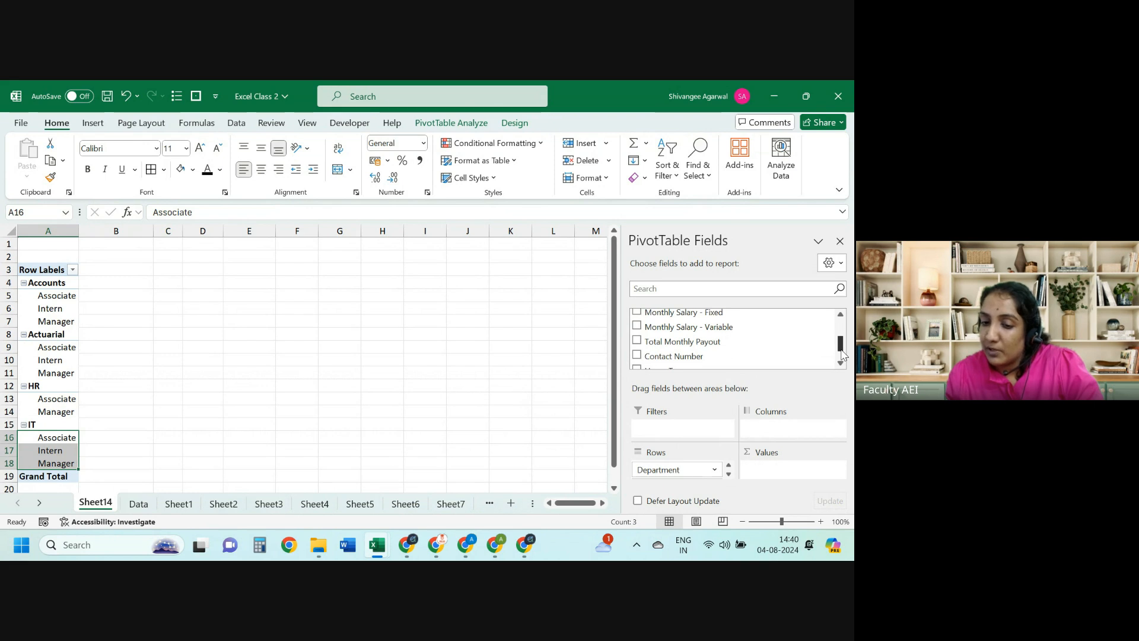
drag(755, 328, 740, 361)
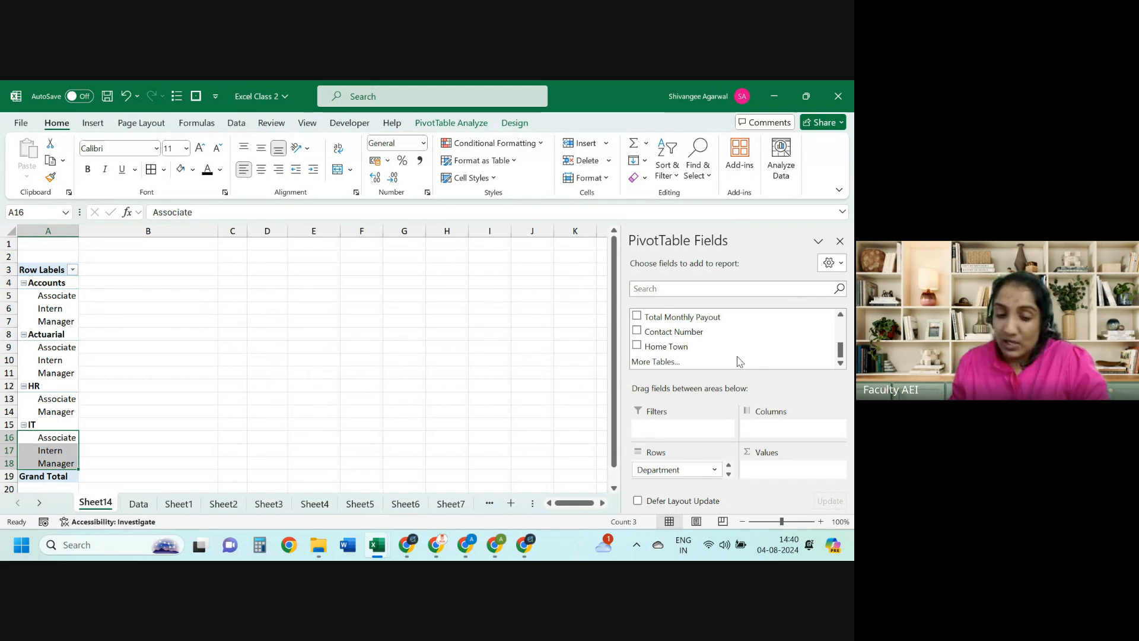
key(ctrl+Page_Down)
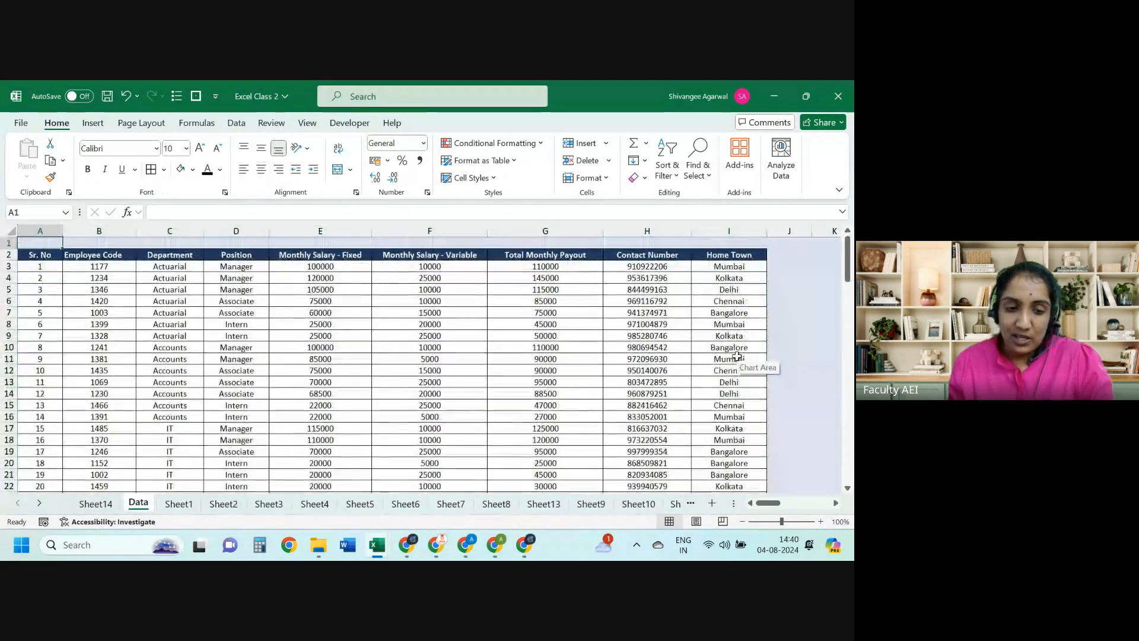
Step: Select the employee data block from the header row and start a PivotTable from it
key(Down)
key(ctrl+shift+Right)
key(ctrl+shift+Down)
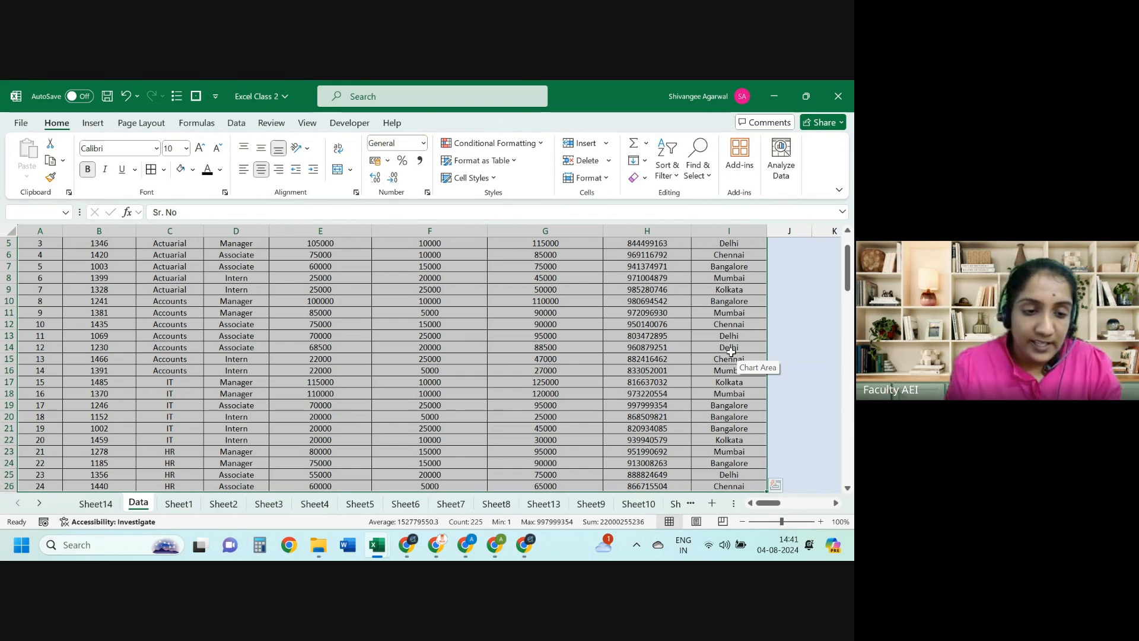
click(93, 123)
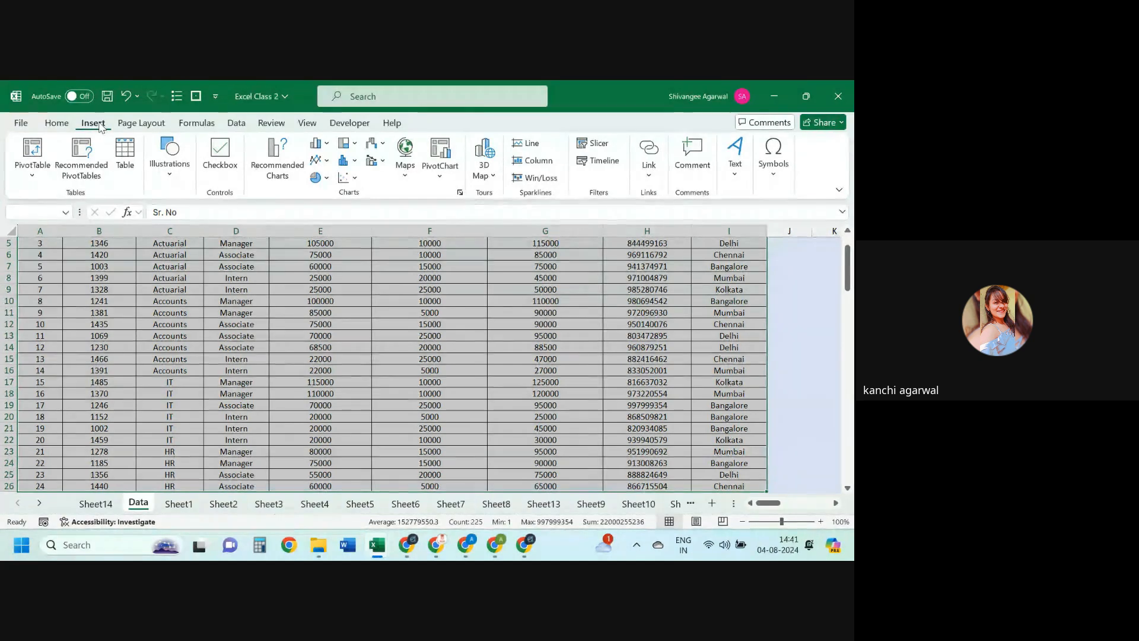
click(44, 154)
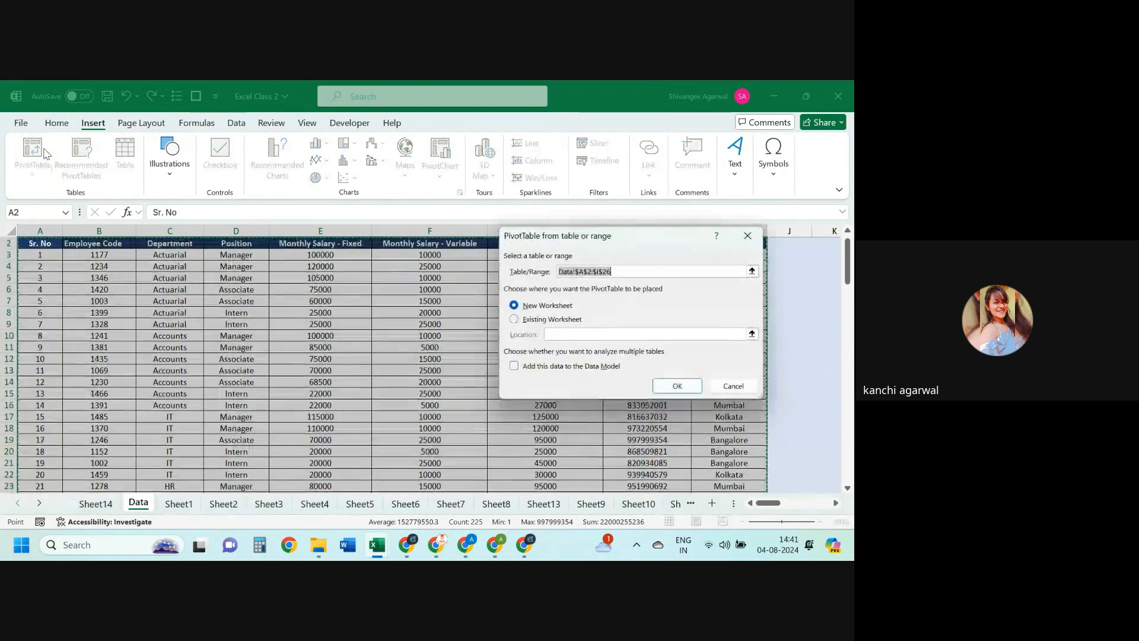
Step: Dismiss the invalid Existing Worksheet destination error and create PivotTable3 on new Sheet16
click(530, 322)
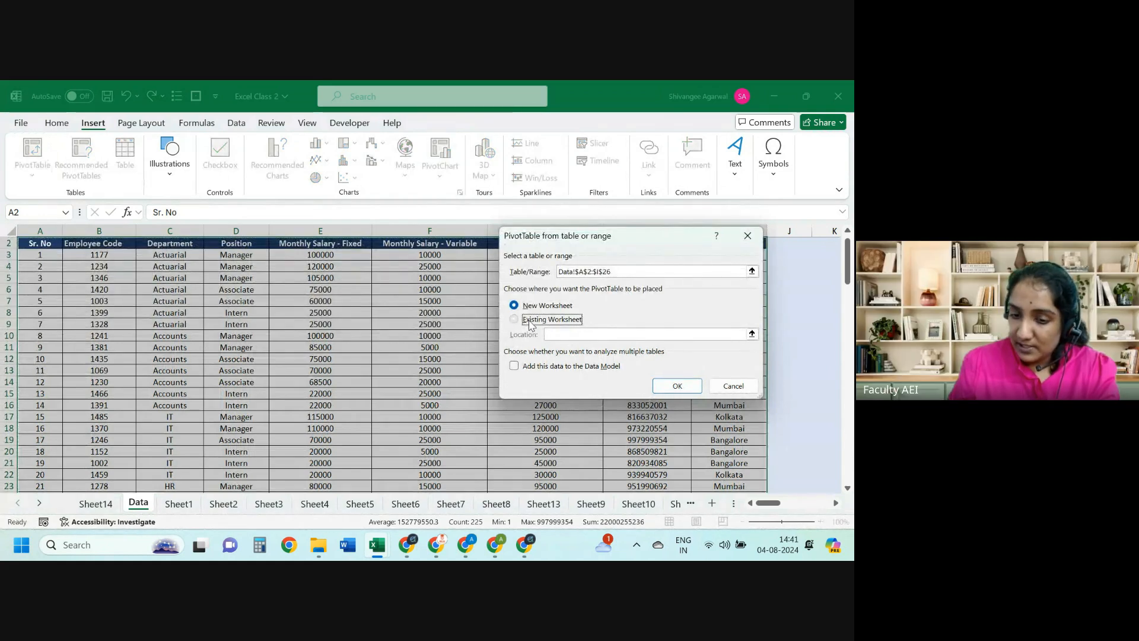
click(667, 387)
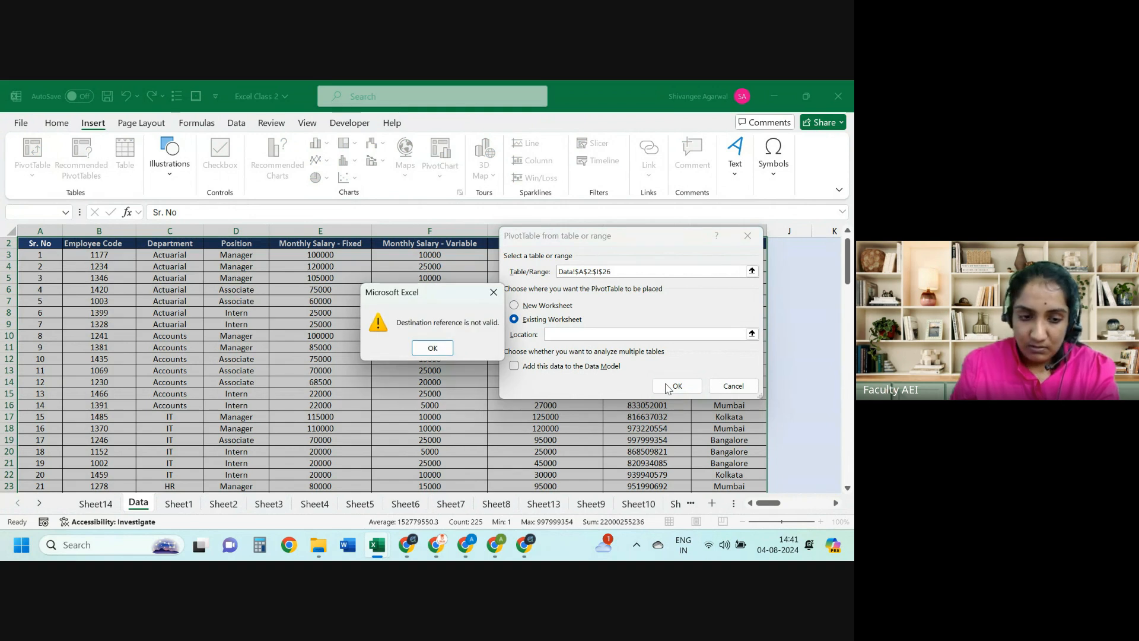
key(Return)
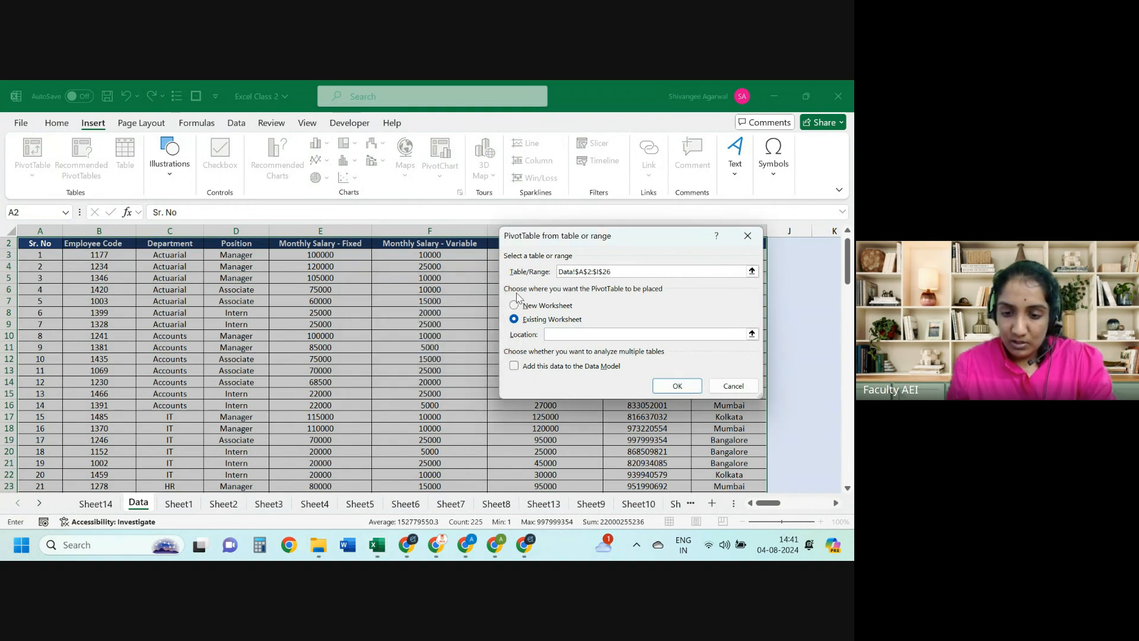
key(alt+n)
click(674, 383)
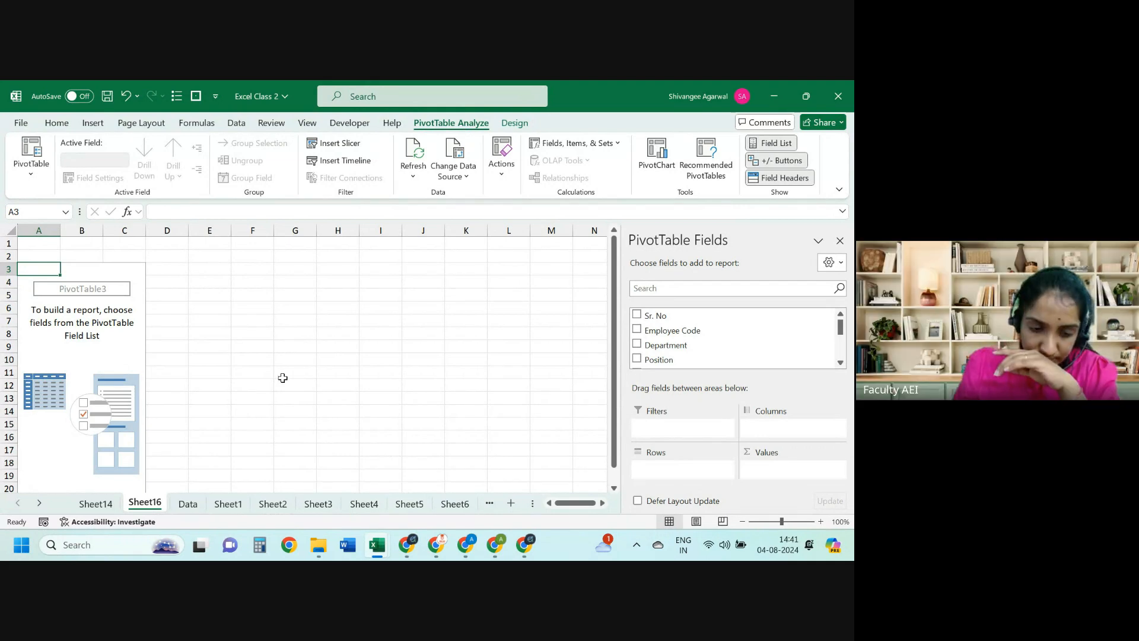
Step: Start a PivotTable from the Data sheet, setting the source range from A2 down to row 26
click(188, 503)
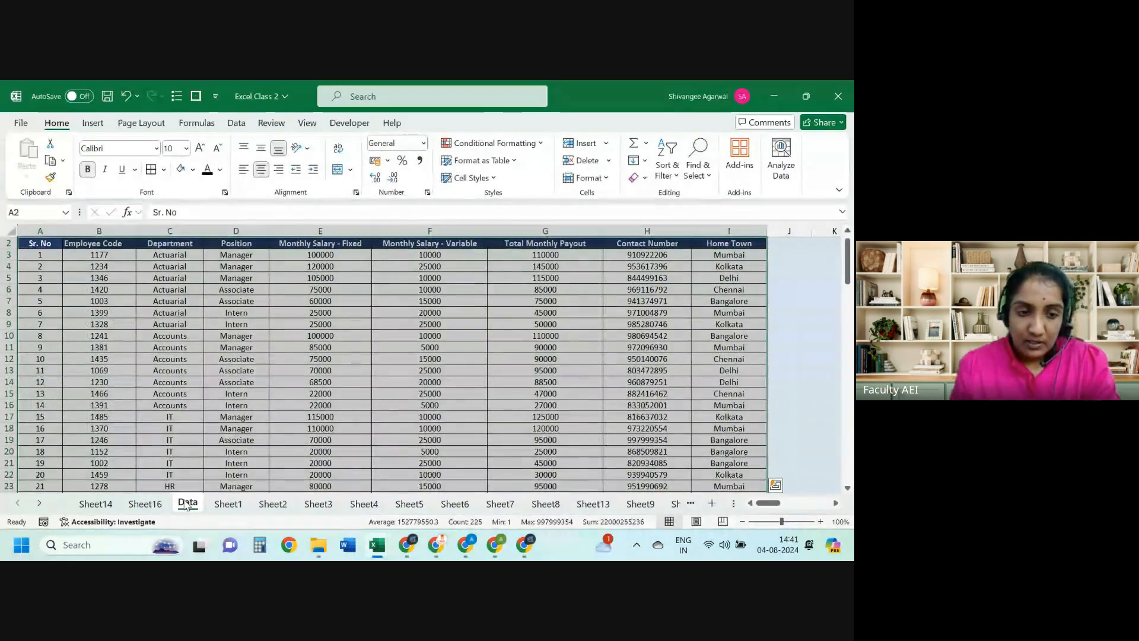
click(94, 124)
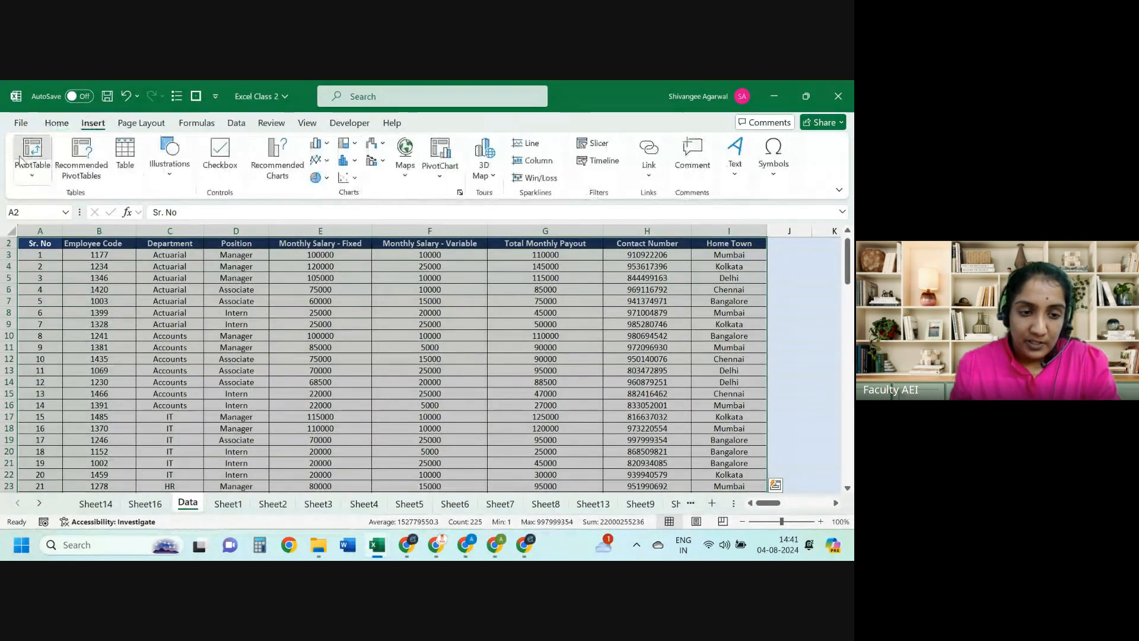
click(32, 153)
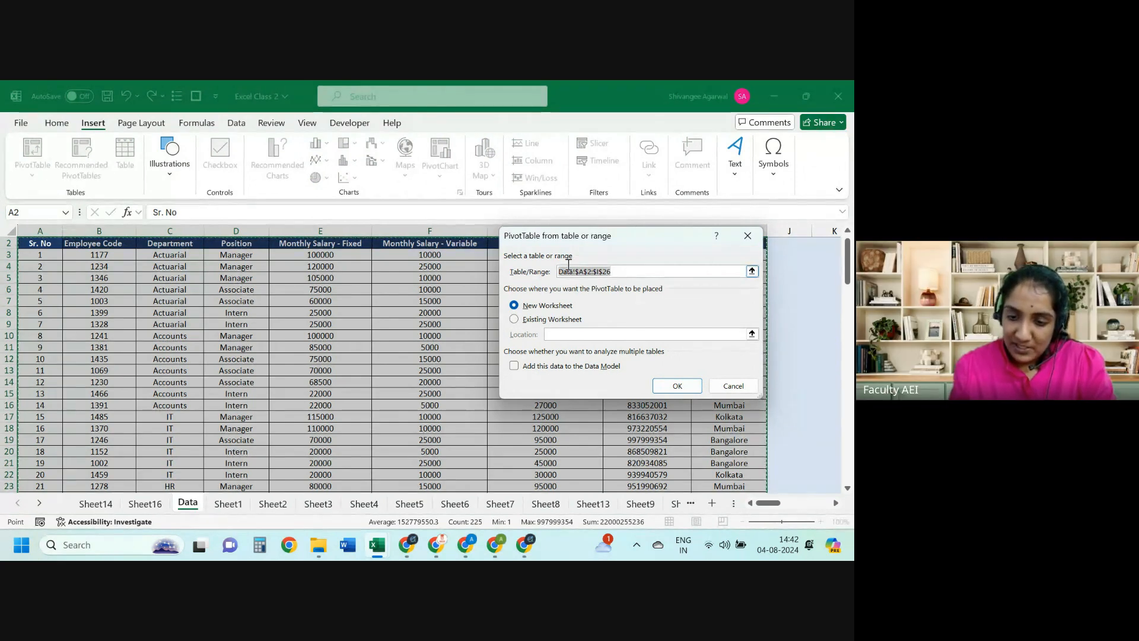
key(BackSpace)
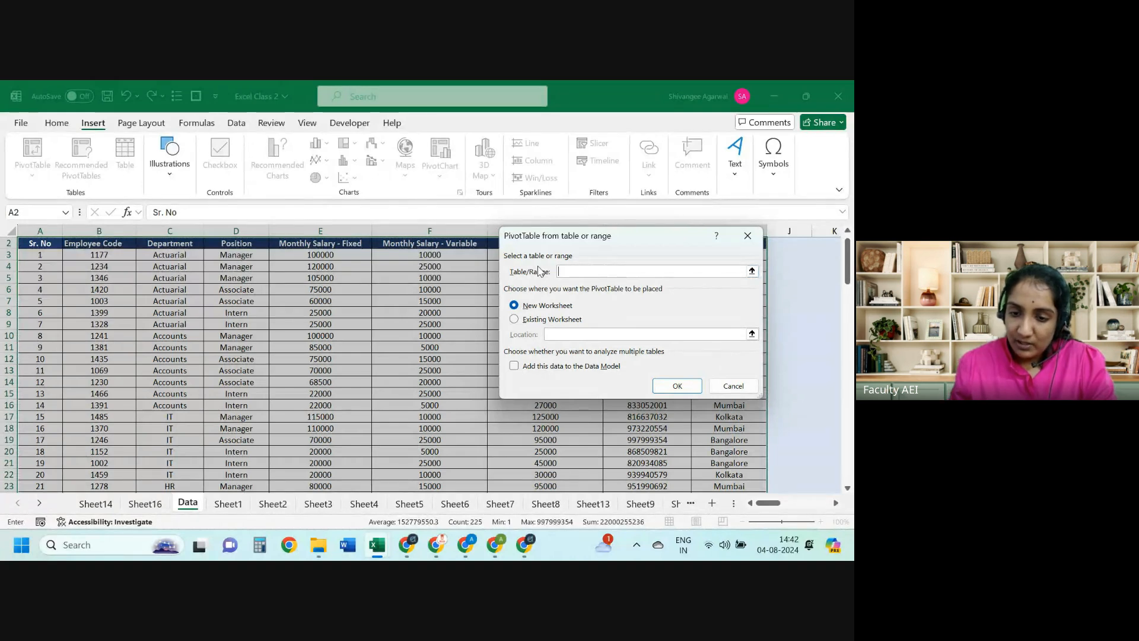
click(43, 244)
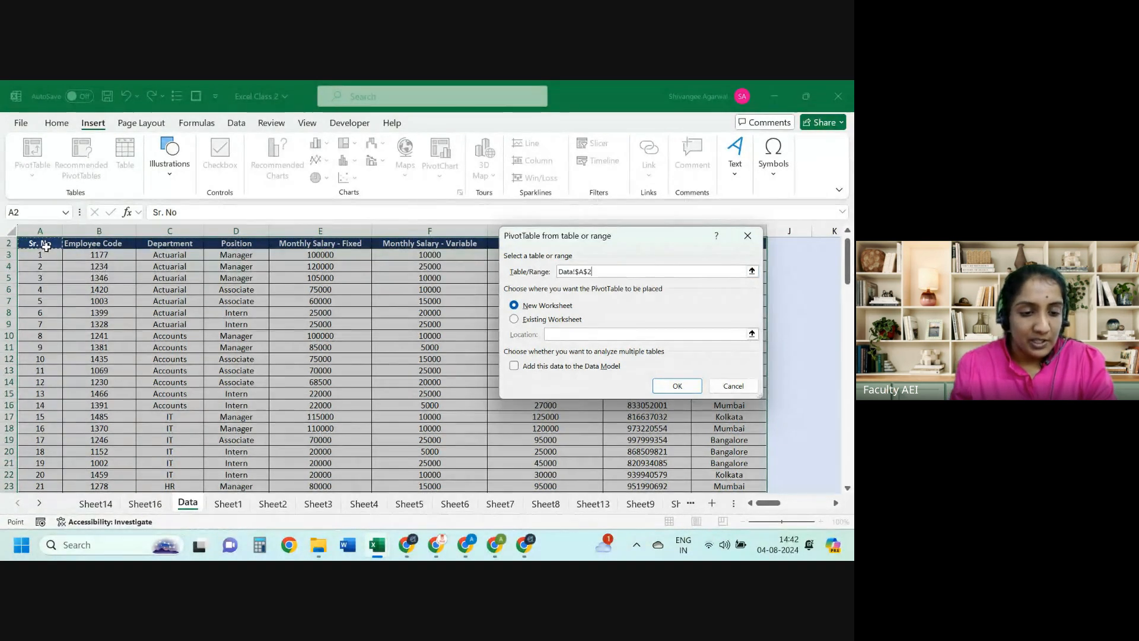
key(ctrl+shift+Right)
key(ctrl+shift+Down)
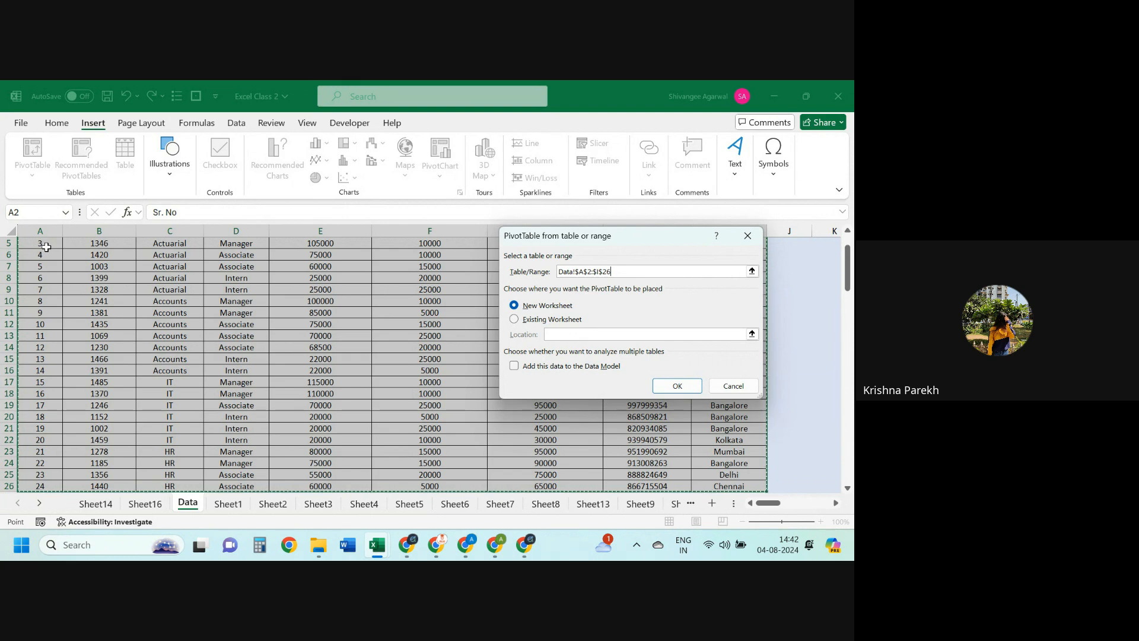
Step: Reset the source to the DataBank block starting at B2 and create PivotTable4 on new Sheet17
click(66, 278)
key(ctrl+Up)
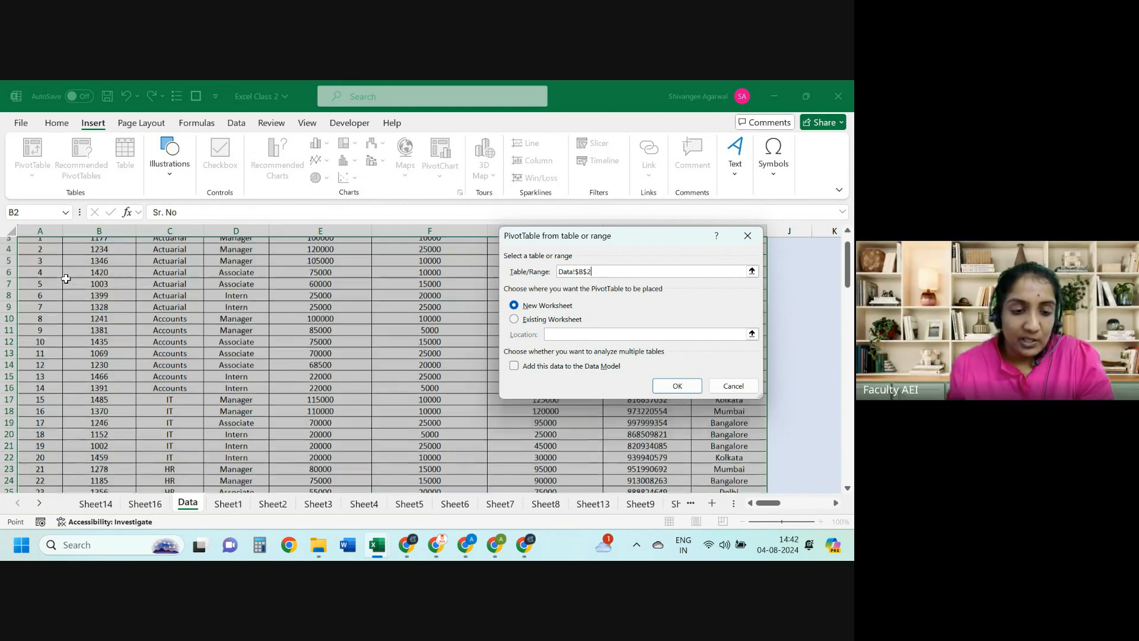
key(ctrl+shift+Right)
key(ctrl+shift+Down)
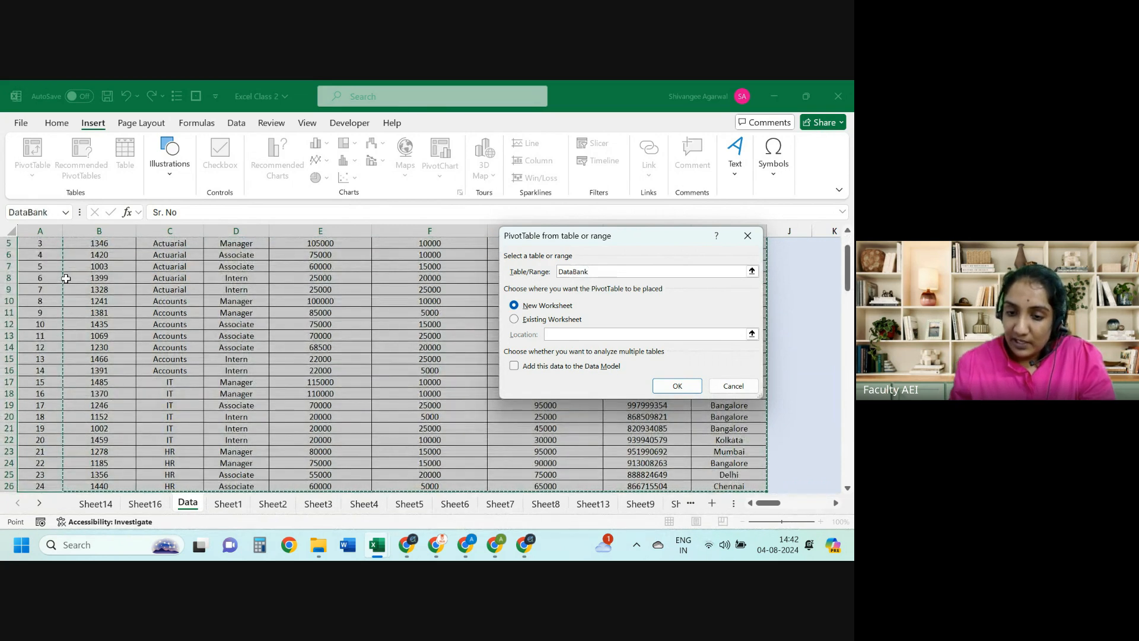
click(677, 386)
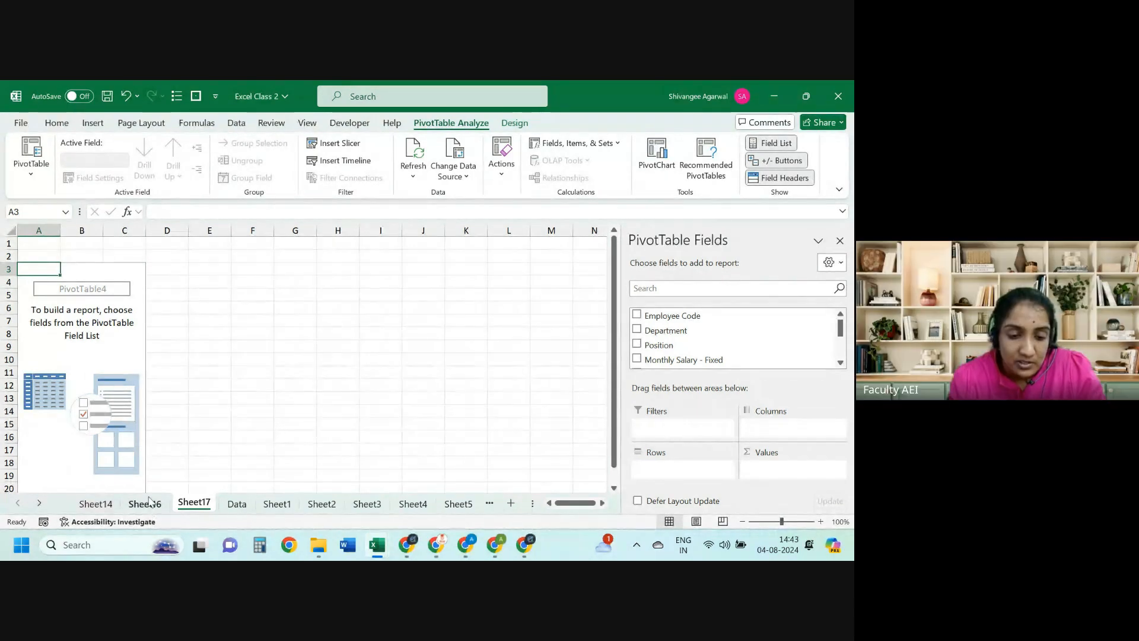
Step: On the Data sheet, go to Employee Code header B2 and start a new PivotTable
click(236, 503)
click(150, 357)
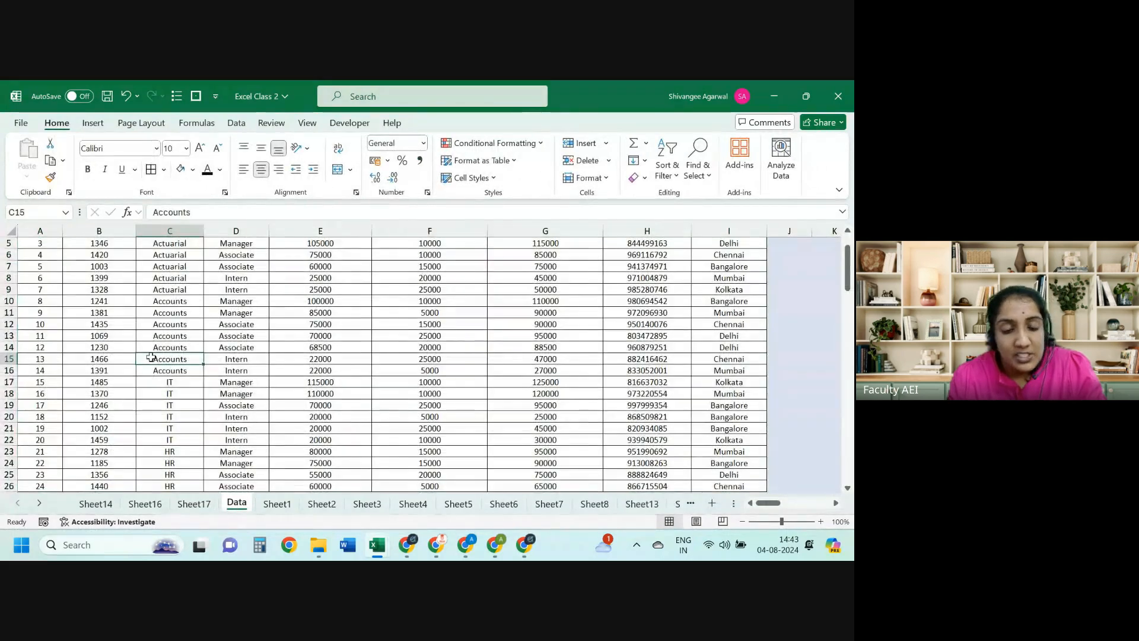
key(ctrl+Up)
key(Left)
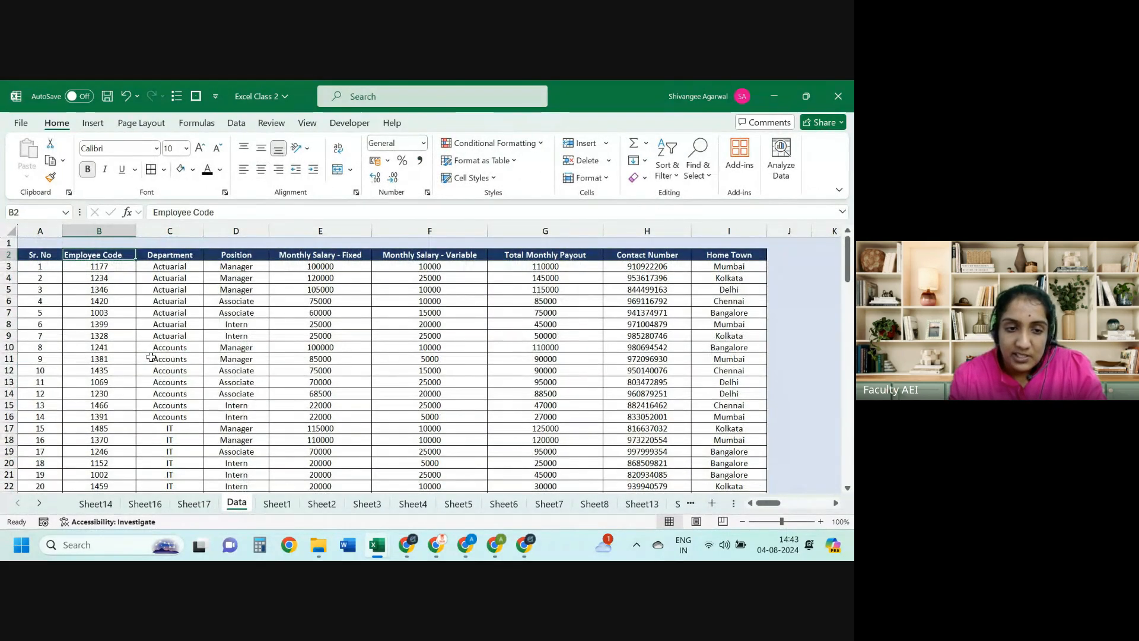
click(95, 123)
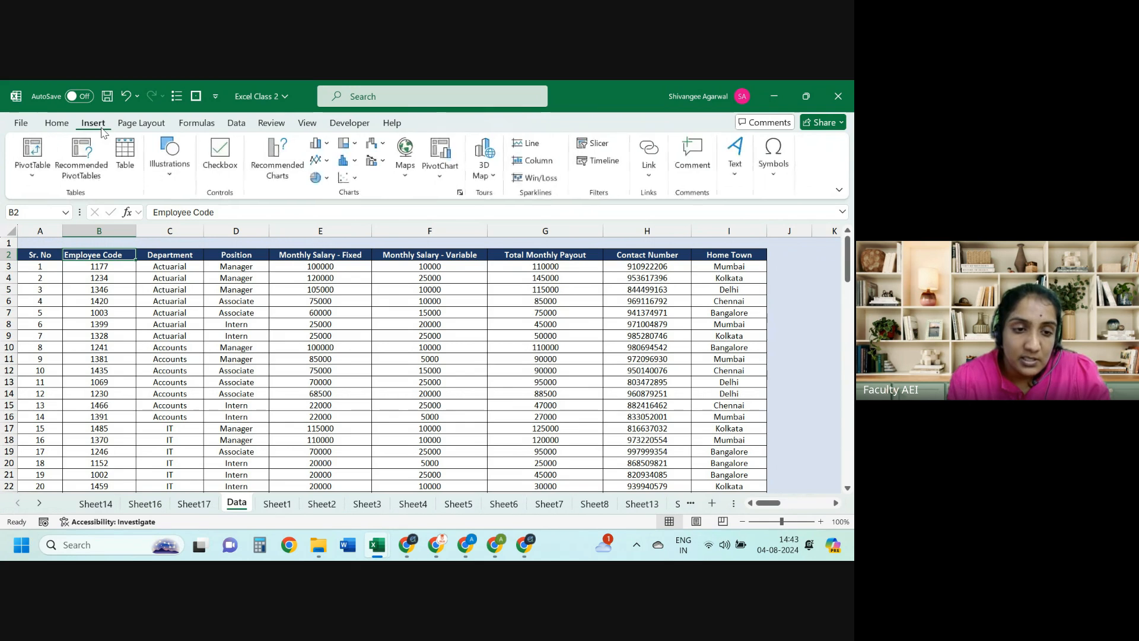
click(33, 148)
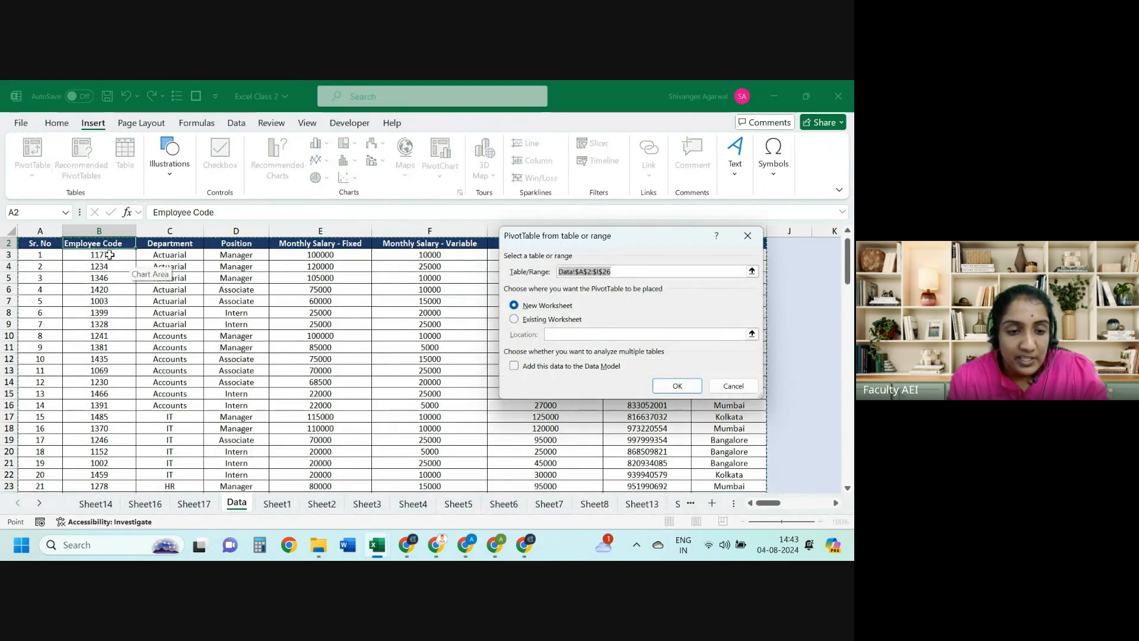
Step: Set the source range to the full DataBank block from B2 and create PivotTable5 on new Sheet18
click(108, 243)
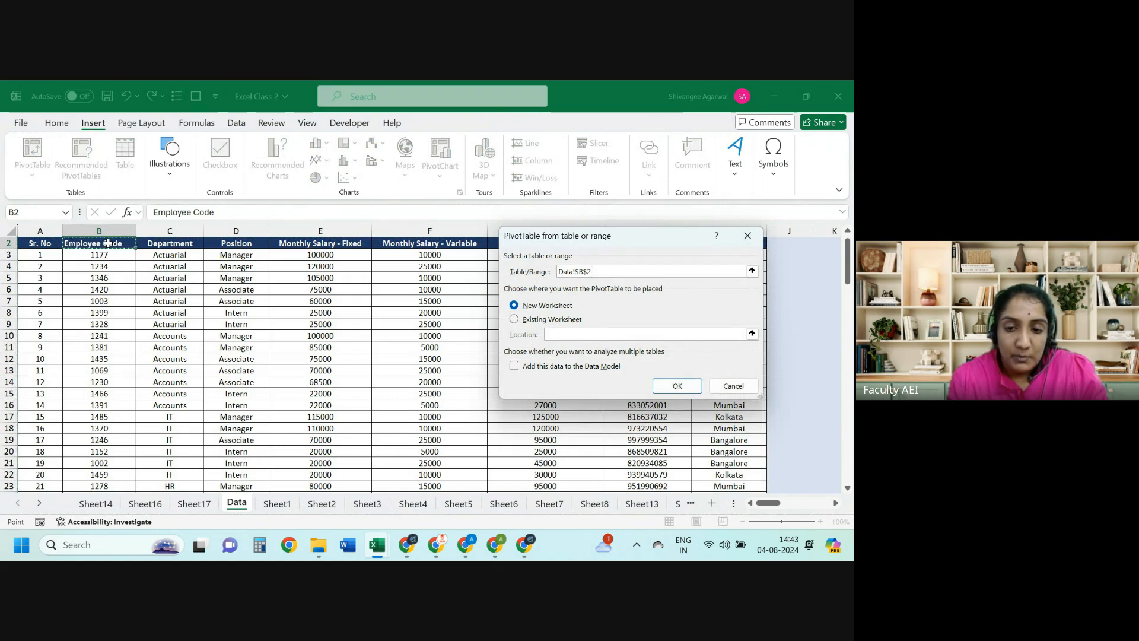
key(ctrl+shift+Right)
key(ctrl+shift+Down)
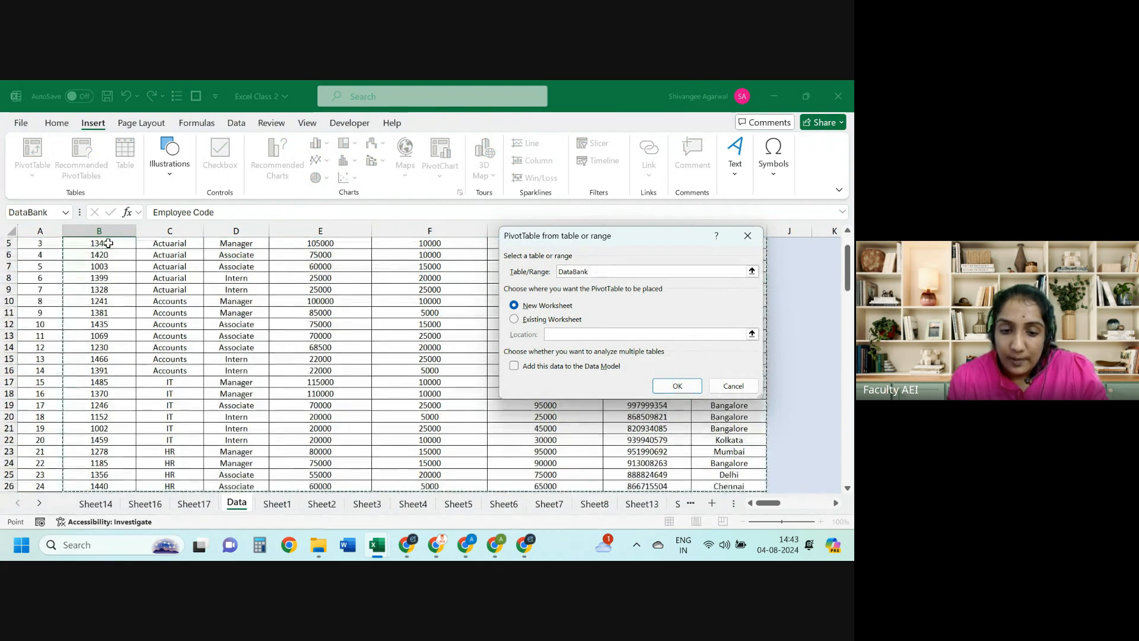
key(shift+Up)
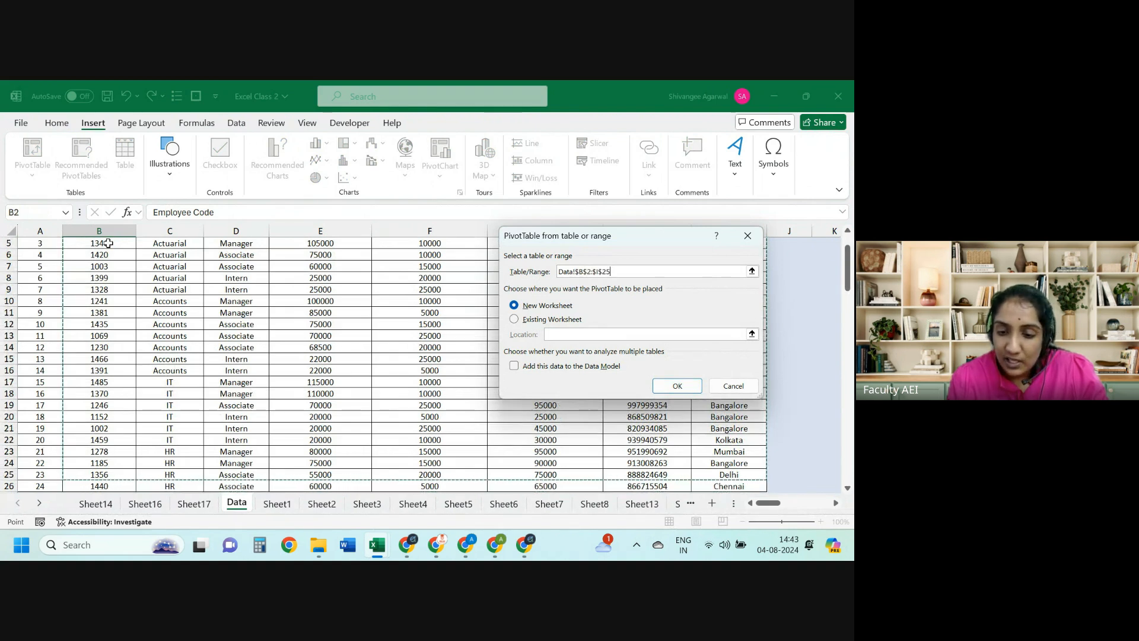
key(shift+Down)
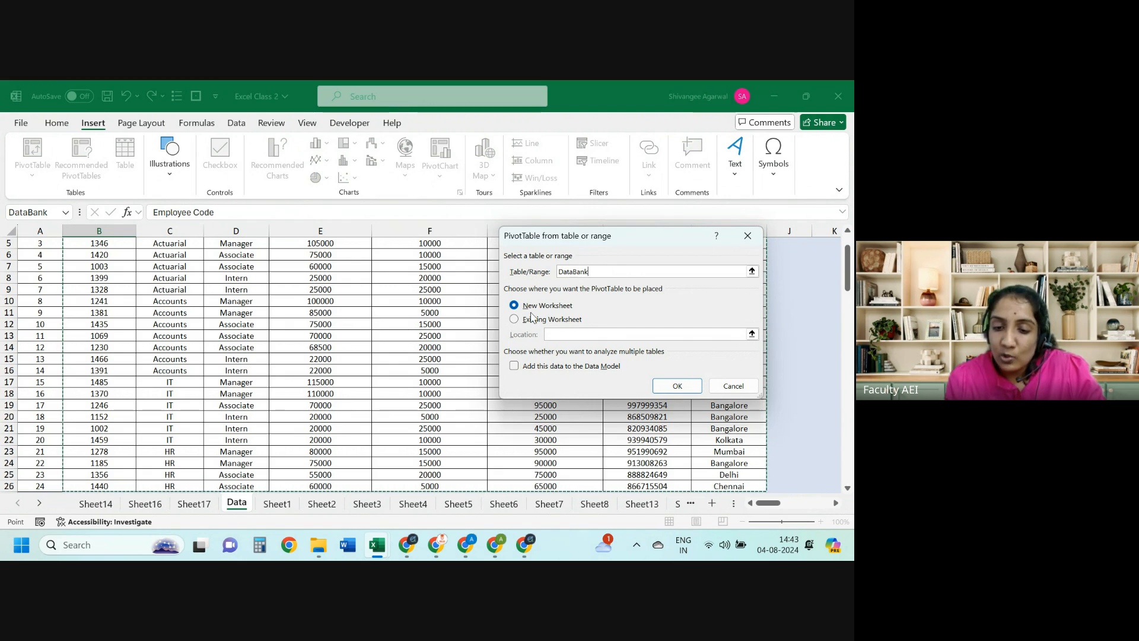
click(675, 386)
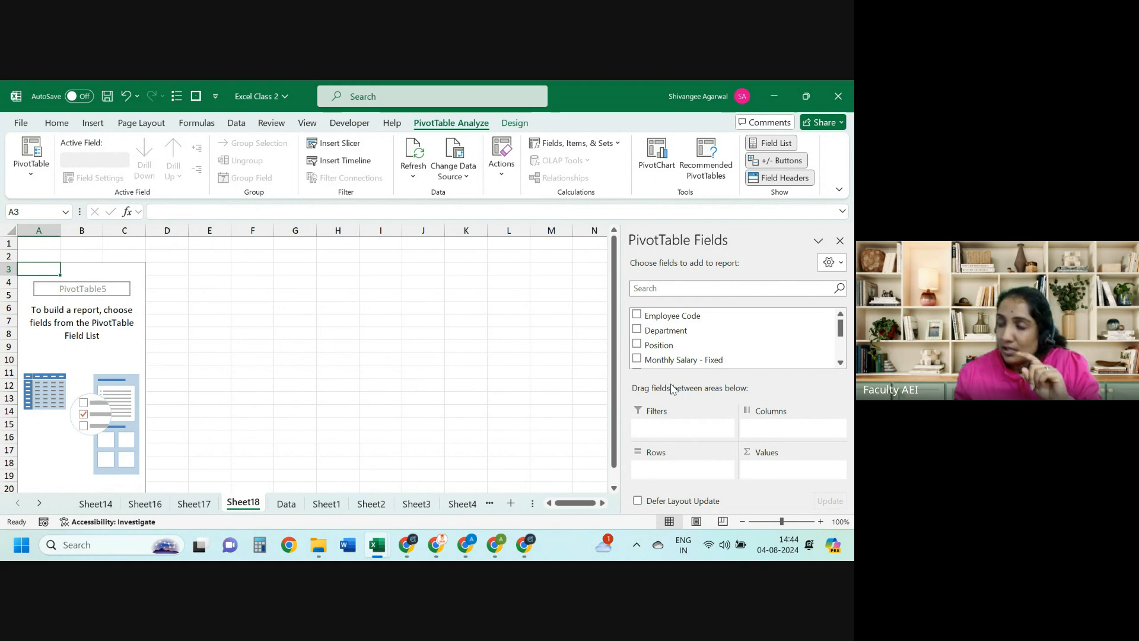
Step: Check Sheet17's PivotTable, then review the Data sheet's header row from Employee Code to Home Town
click(194, 503)
click(290, 511)
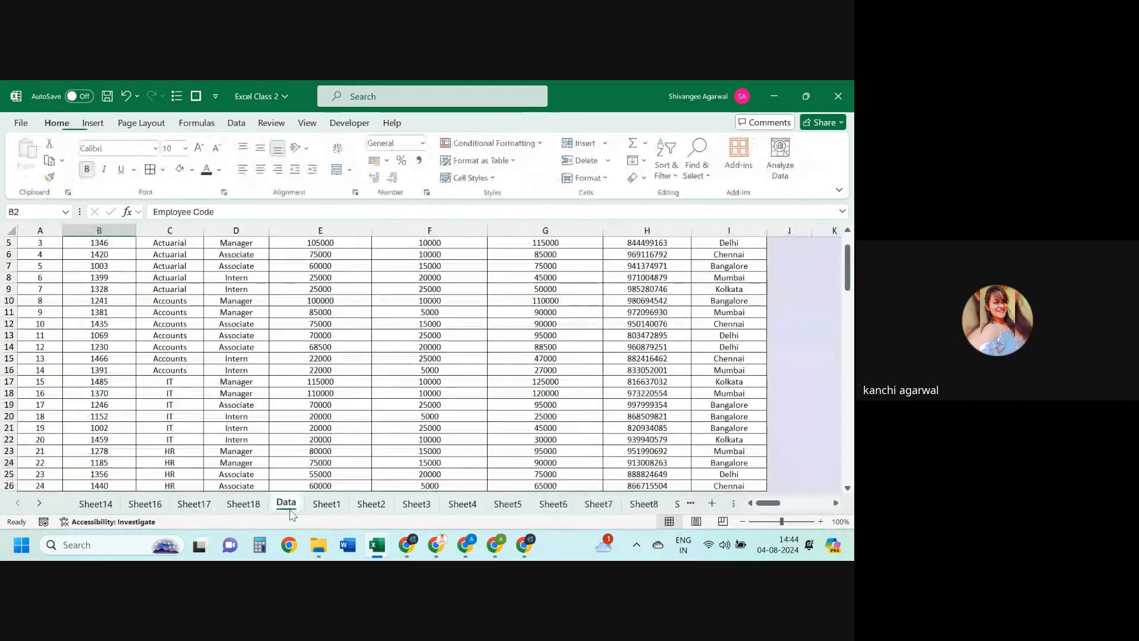
key(Up)
key(Down)
key(Left)
key(Right)
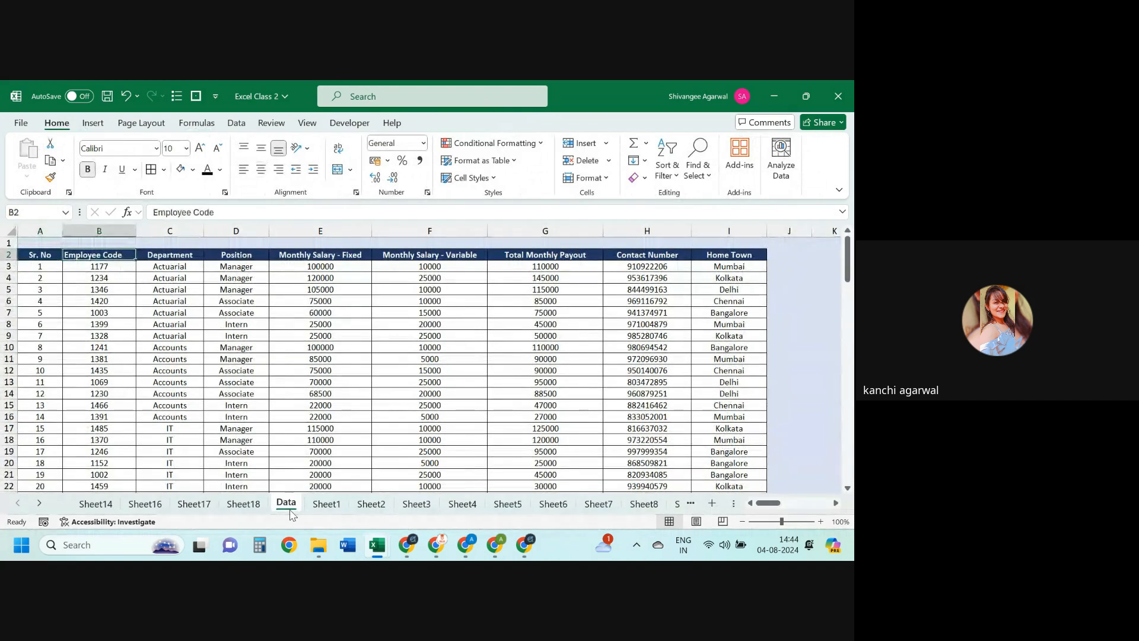
key(ctrl+Right)
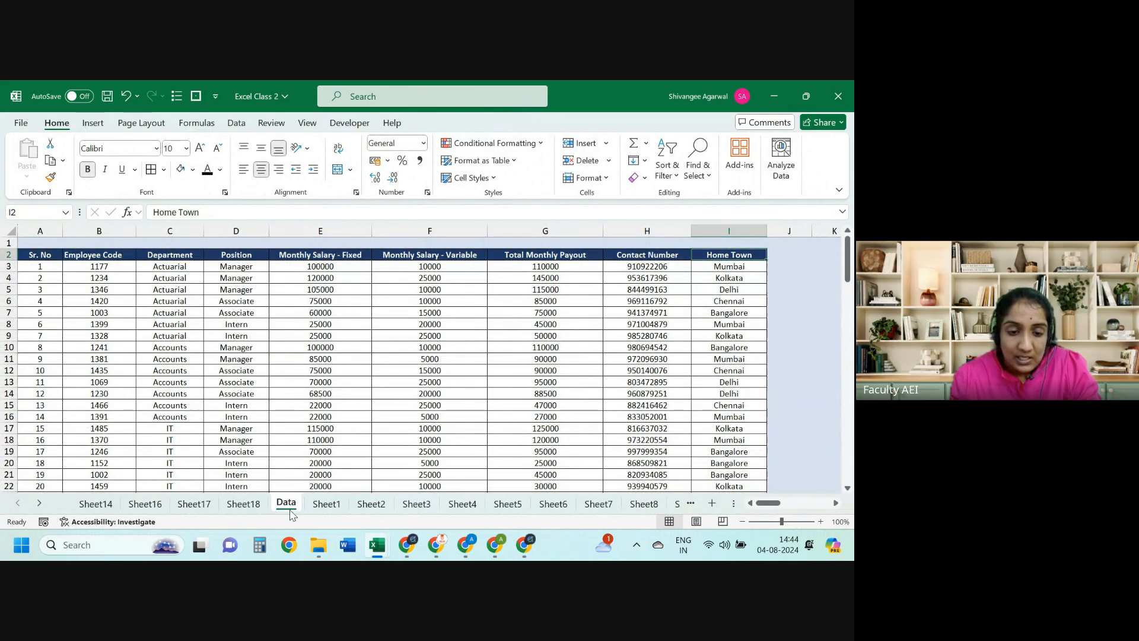
Step: Select the Student ID results block on the next worksheet
key(ctrl+Page_Down)
key(ctrl+Page_Down)
key(Left)
key(Left)
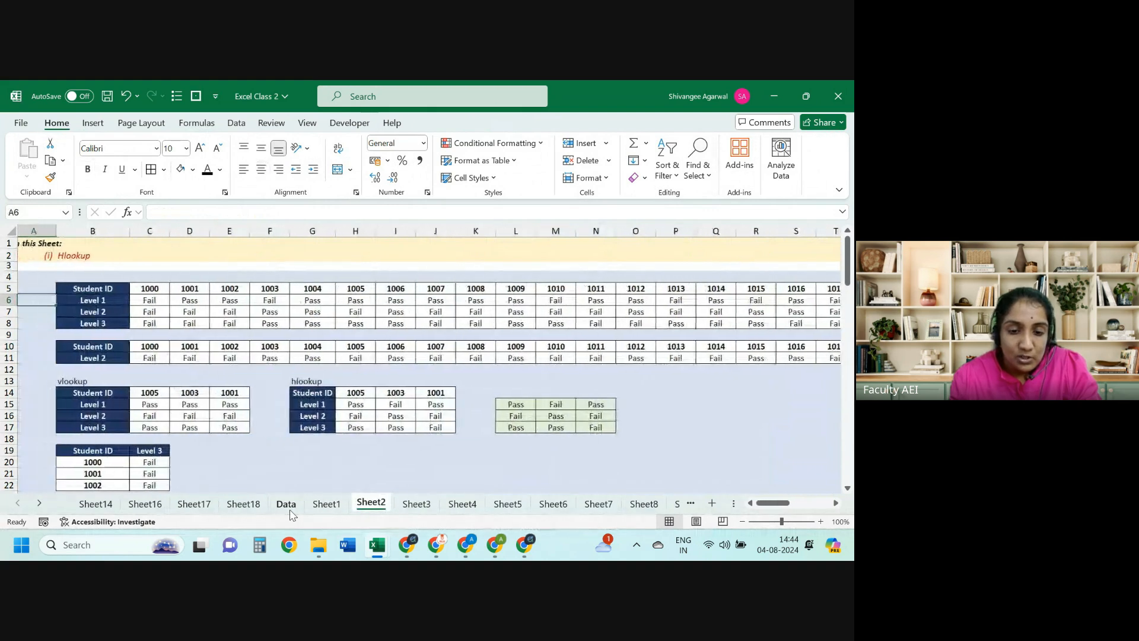
key(Right)
key(Up)
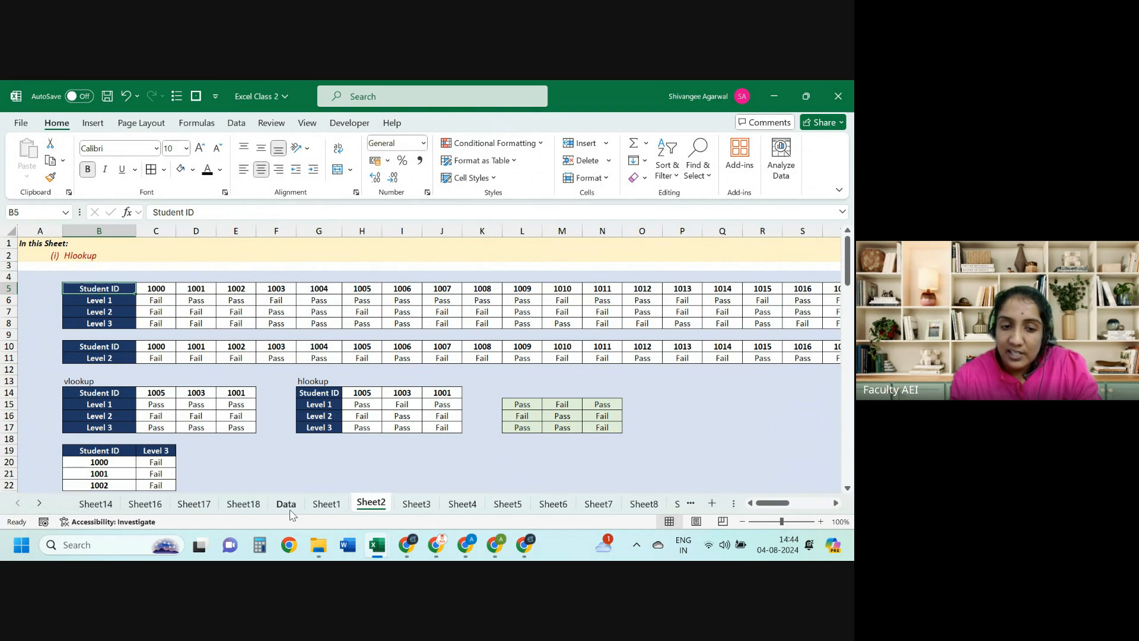
key(ctrl+shift+Down)
key(ctrl+shift+Right)
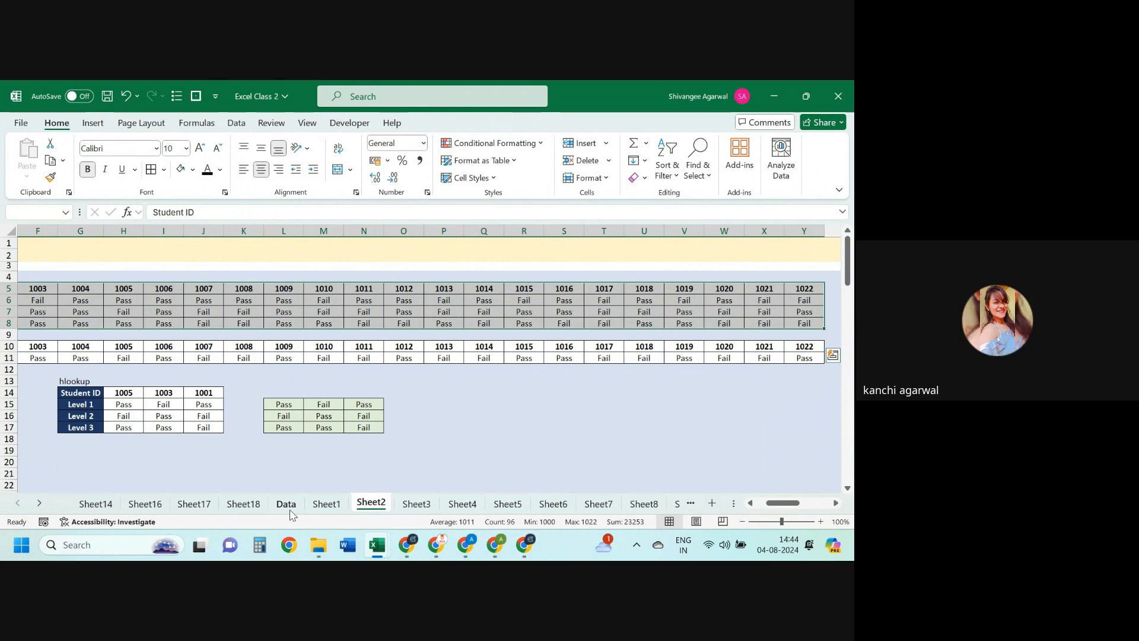
Step: Glance at the Data sheet and Sheet18, then open Sheet14's Department PivotTable
click(287, 505)
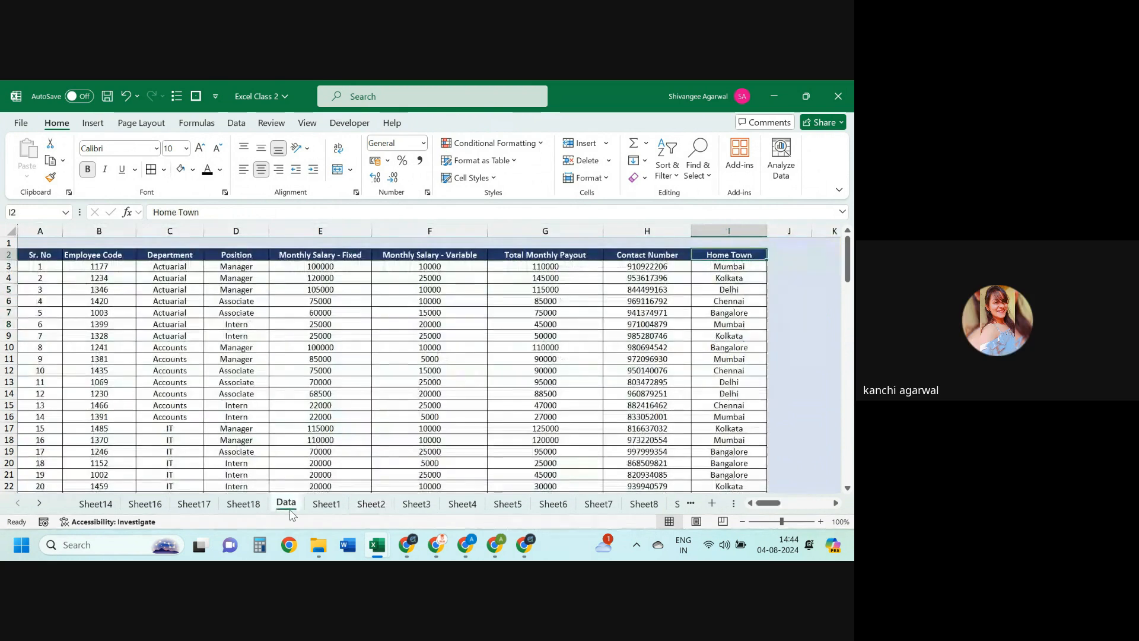
click(236, 504)
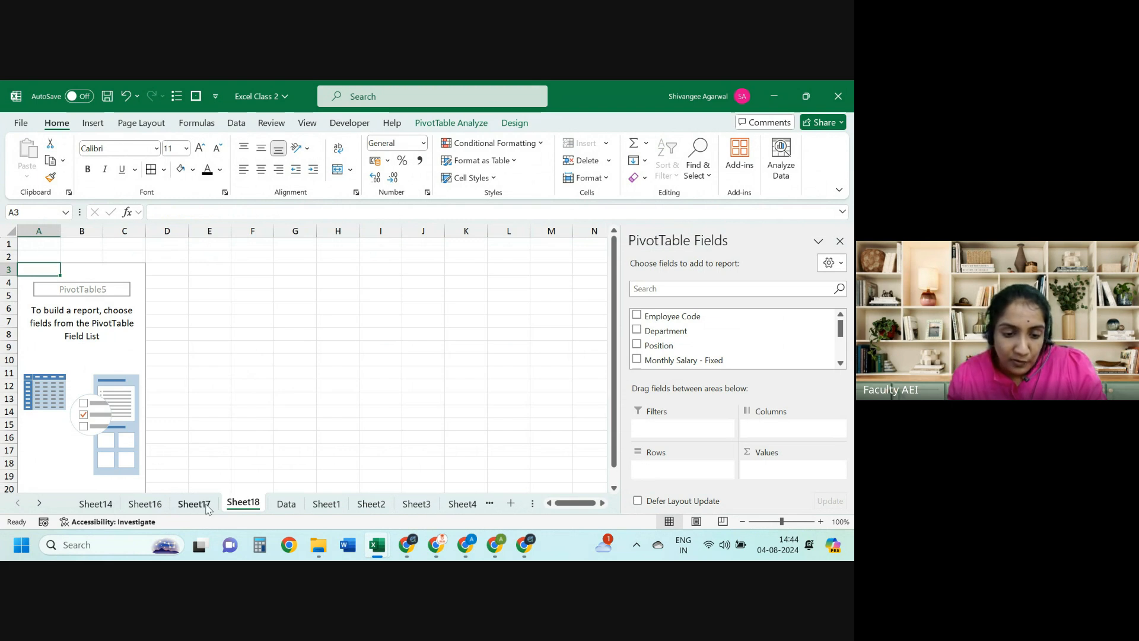
click(86, 506)
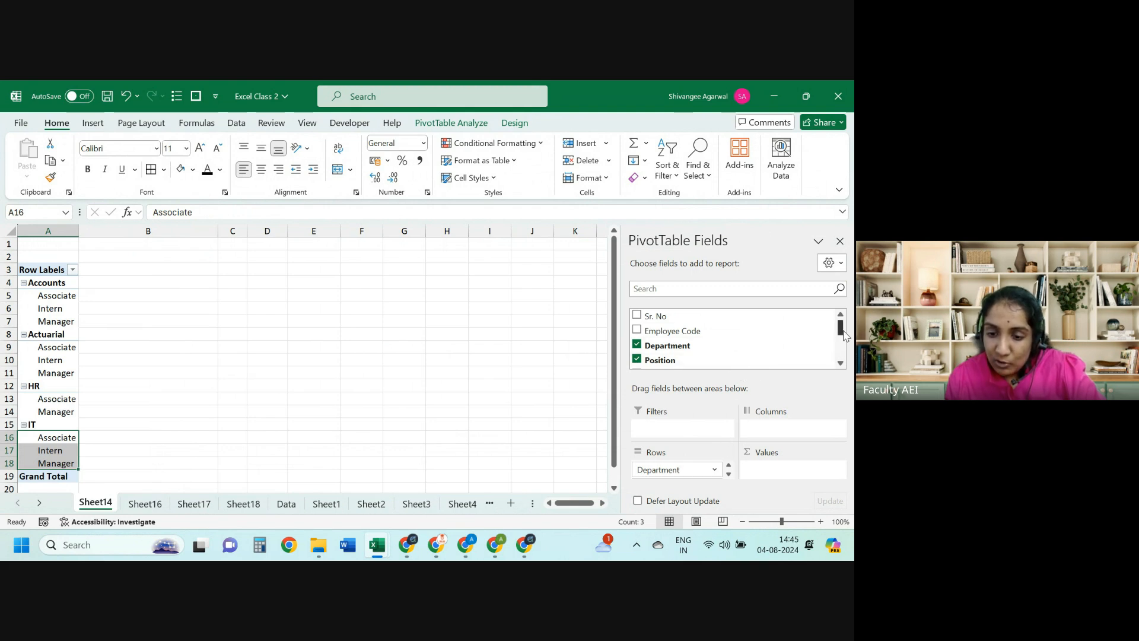
drag(844, 336, 845, 343)
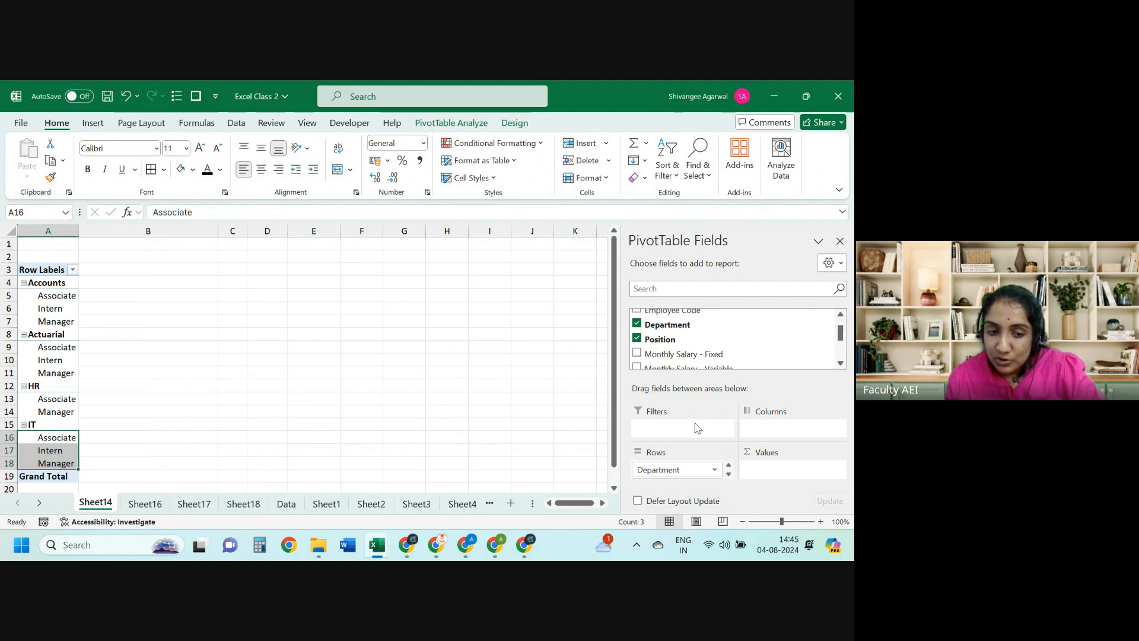
Step: Move Department into Columns and compare it with the formula tables in the other workbook
drag(676, 470, 780, 436)
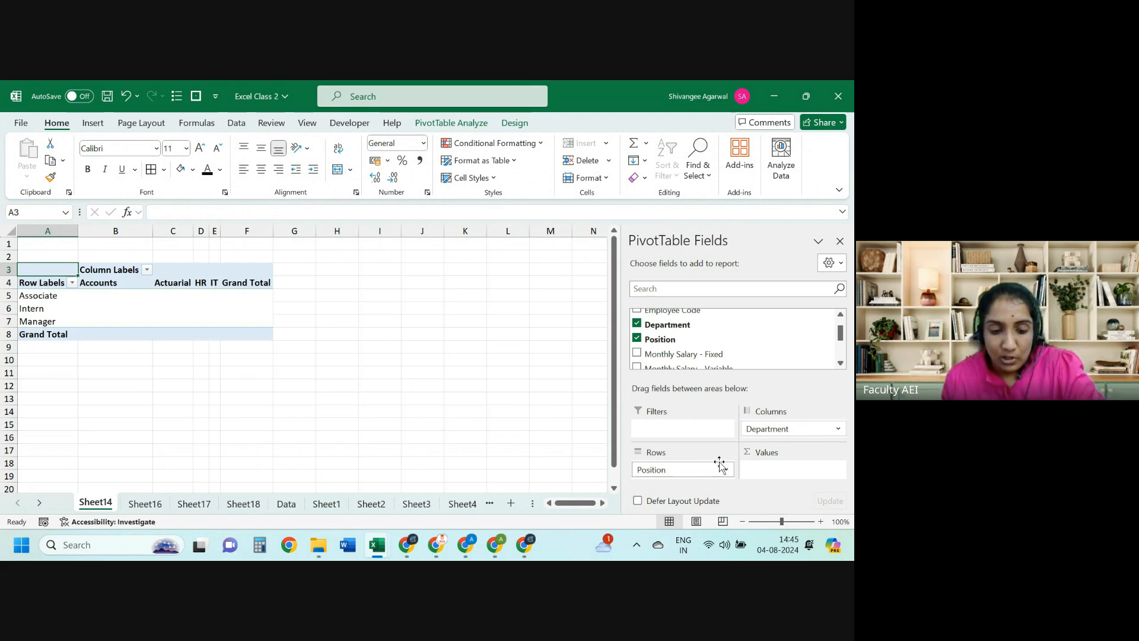
key(Down)
key(alt+Tab)
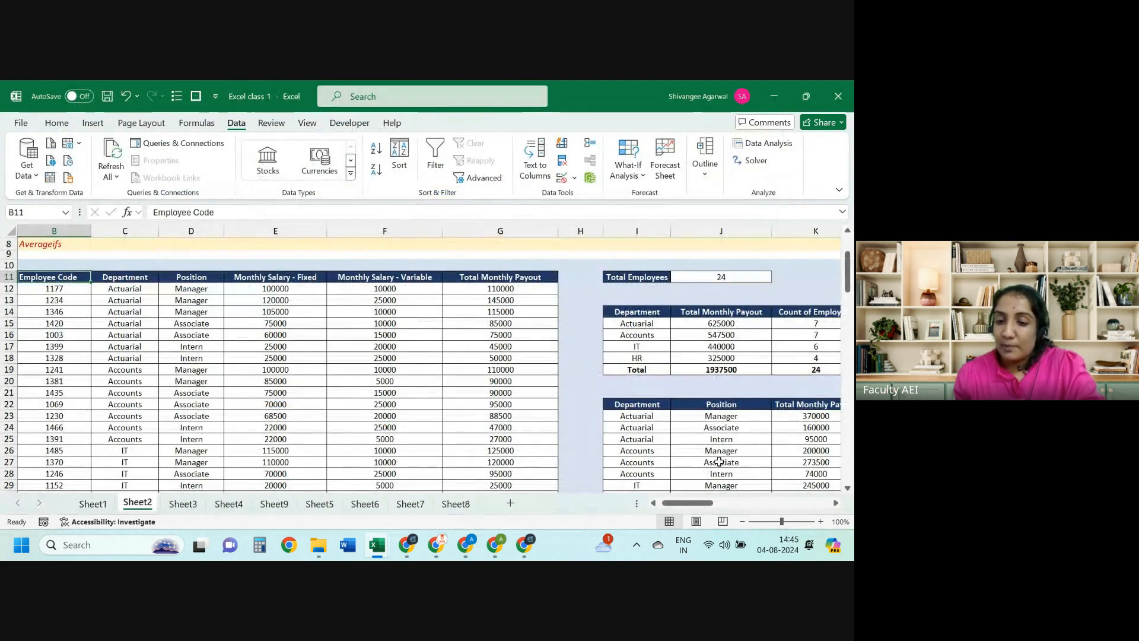
key(Right)
key(Right)
key(Right)
key(Right)
key(Right)
key(Right)
key(Right)
key(Right)
key(Right)
key(Right)
key(Right)
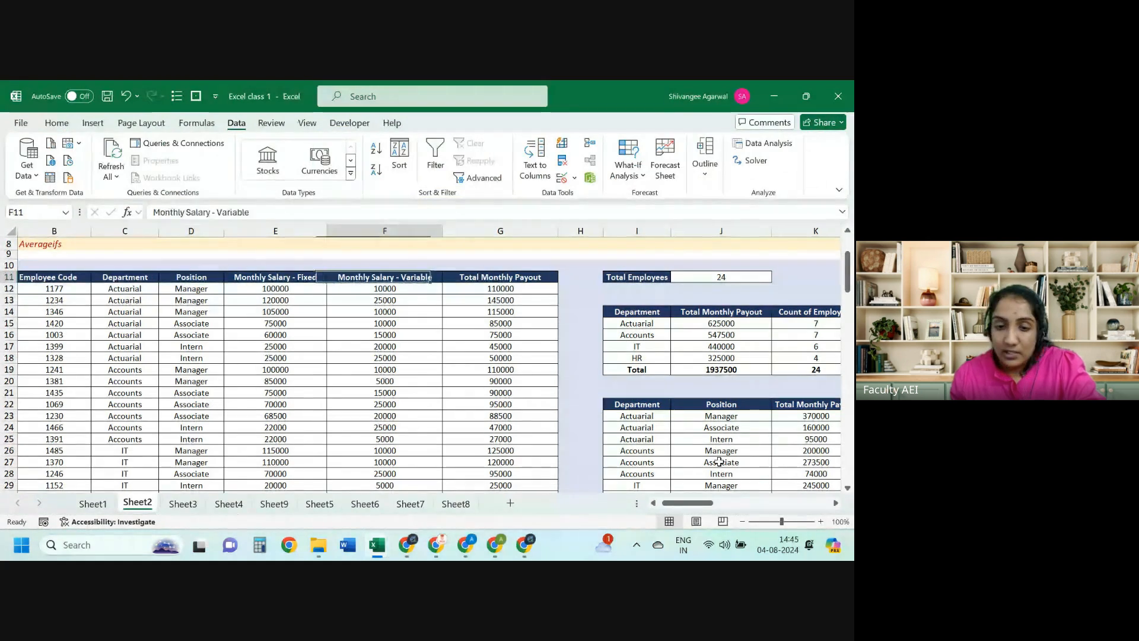
scroll(719, 462, right, 2)
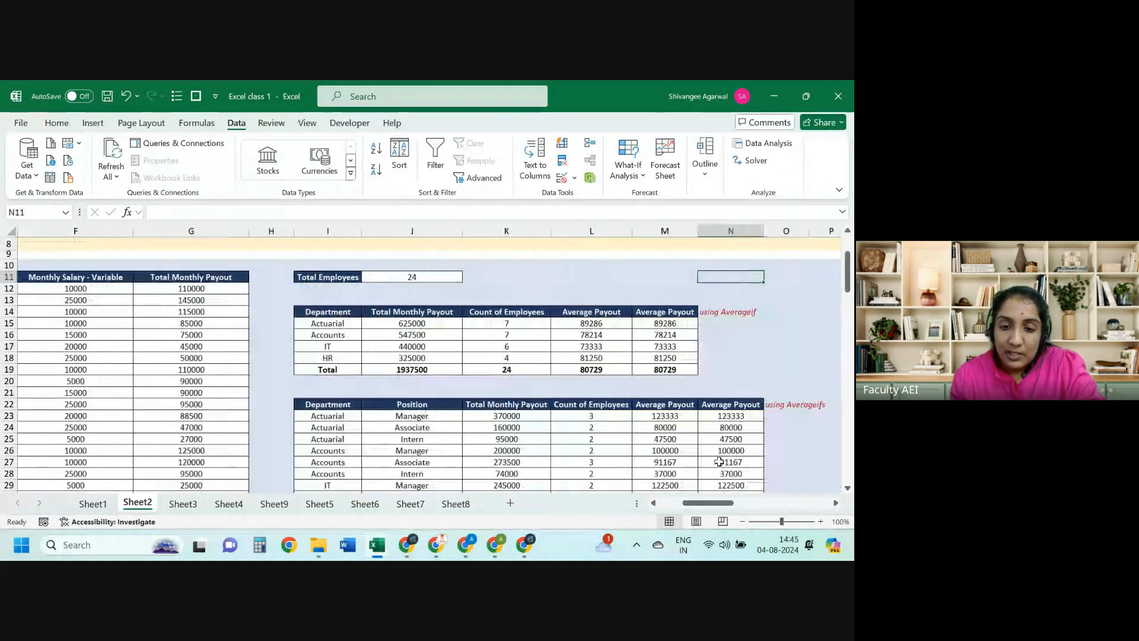
drag(412, 324, 416, 356)
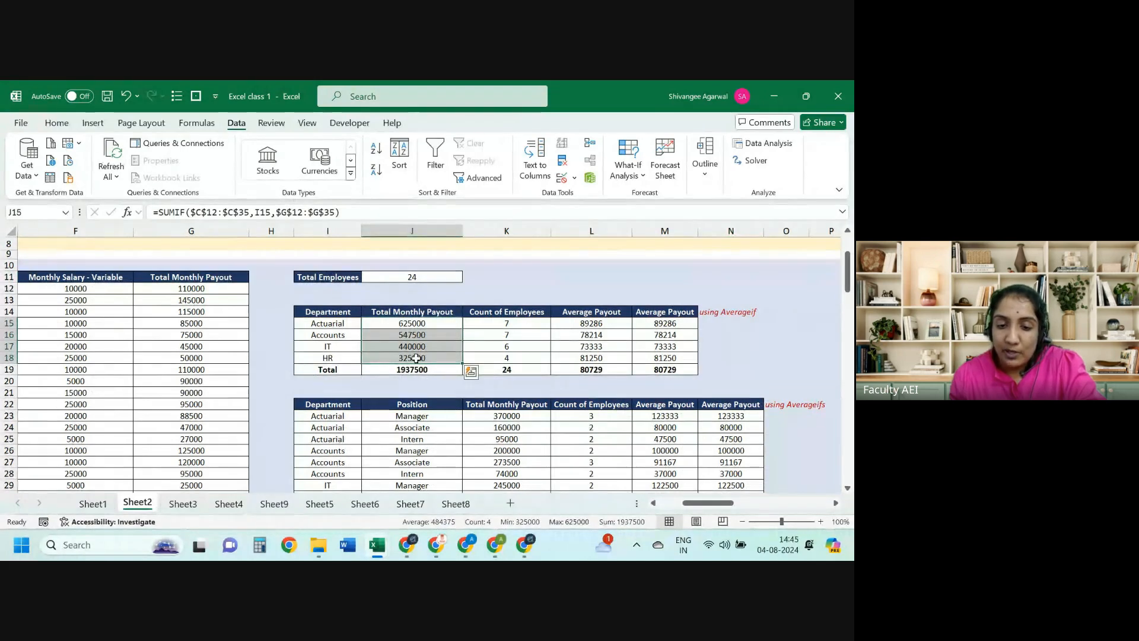
key(alt+Tab)
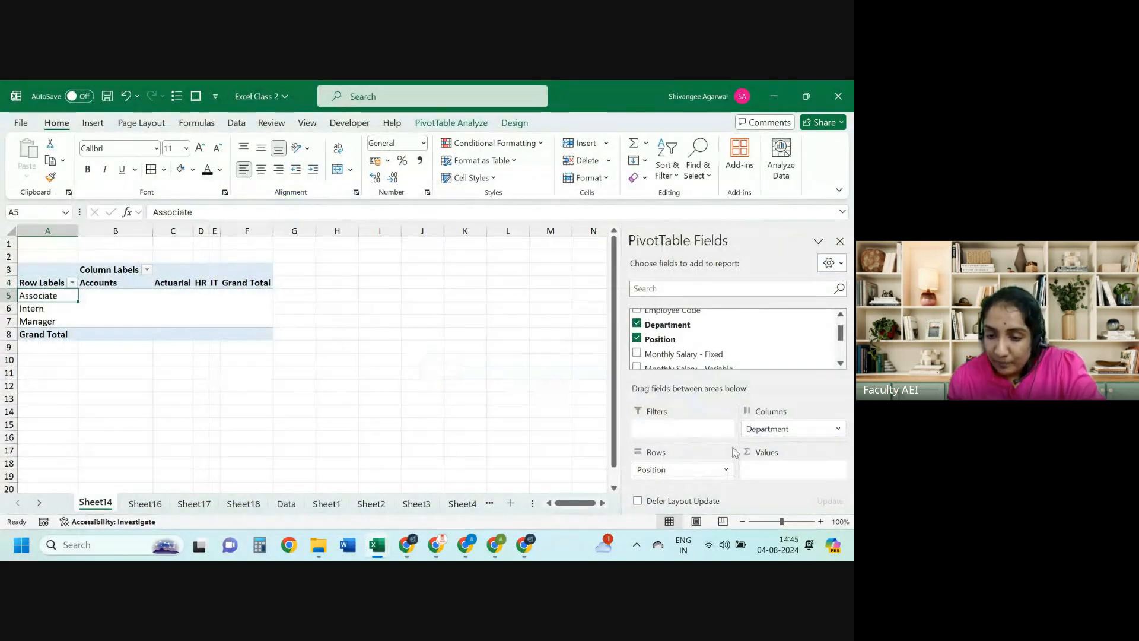
Step: Remove Department and Position from the Sheet14 PivotTable, leaving it empty
click(636, 324)
click(637, 338)
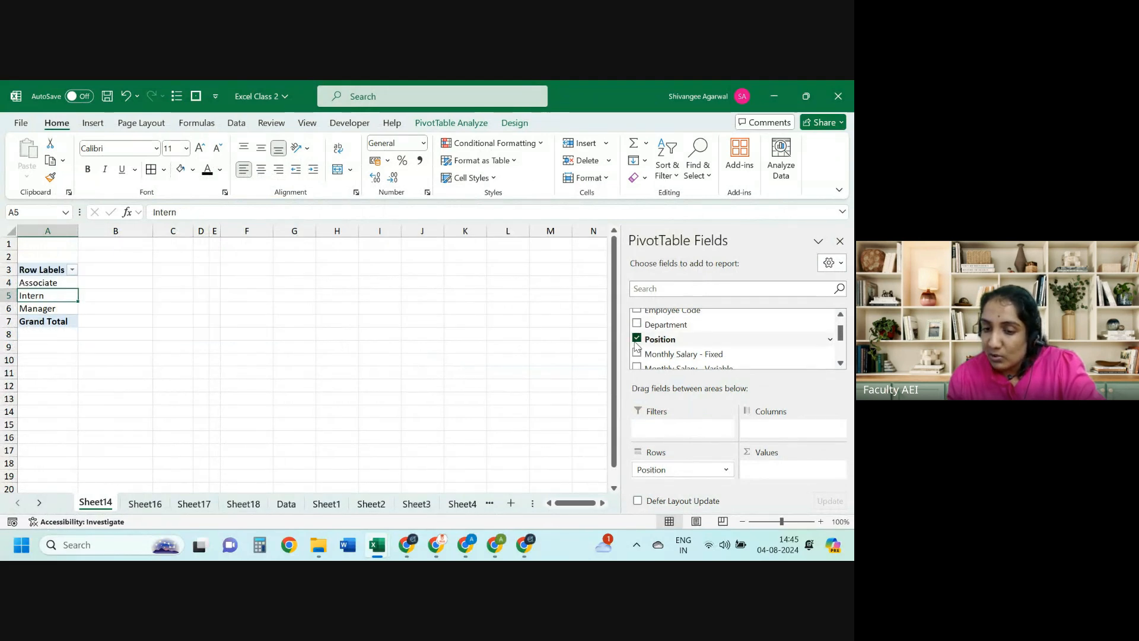
click(637, 338)
drag(656, 468, 699, 328)
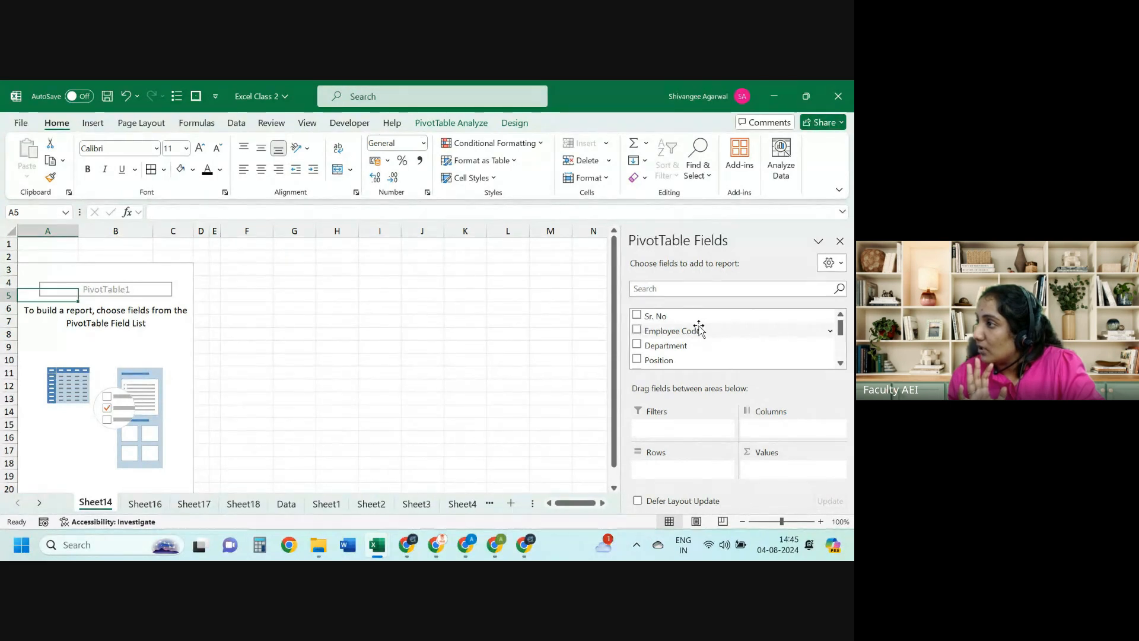
Step: Check the formula table, then put Department in pivot rows and sum Total Monthly Payout
key(alt+Tab)
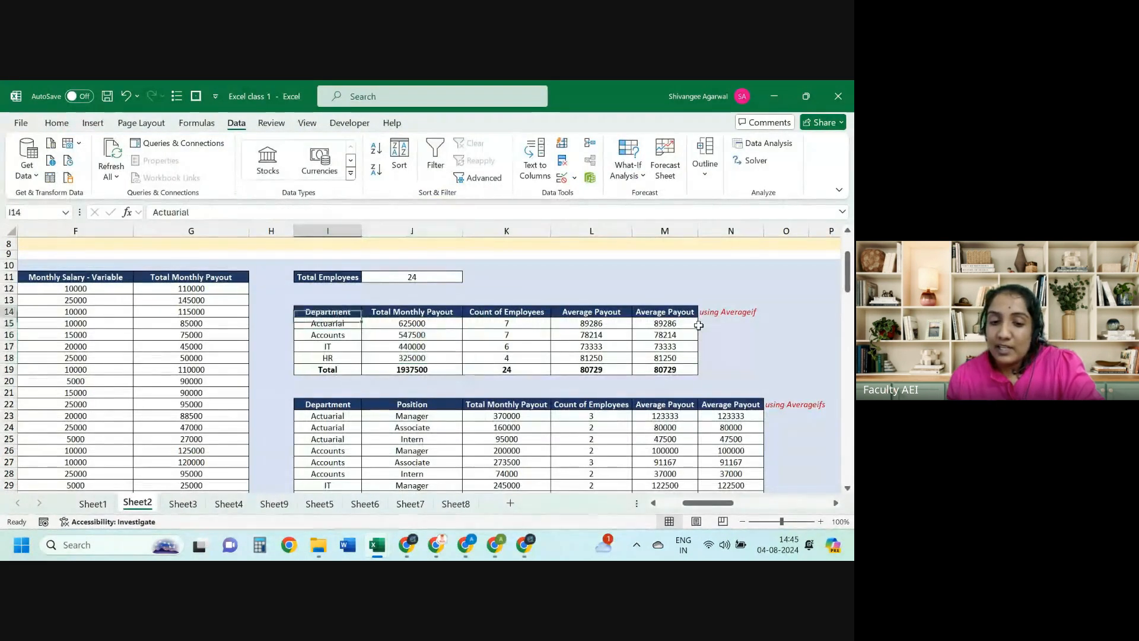
key(shift+Right)
key(ctrl+shift+Down)
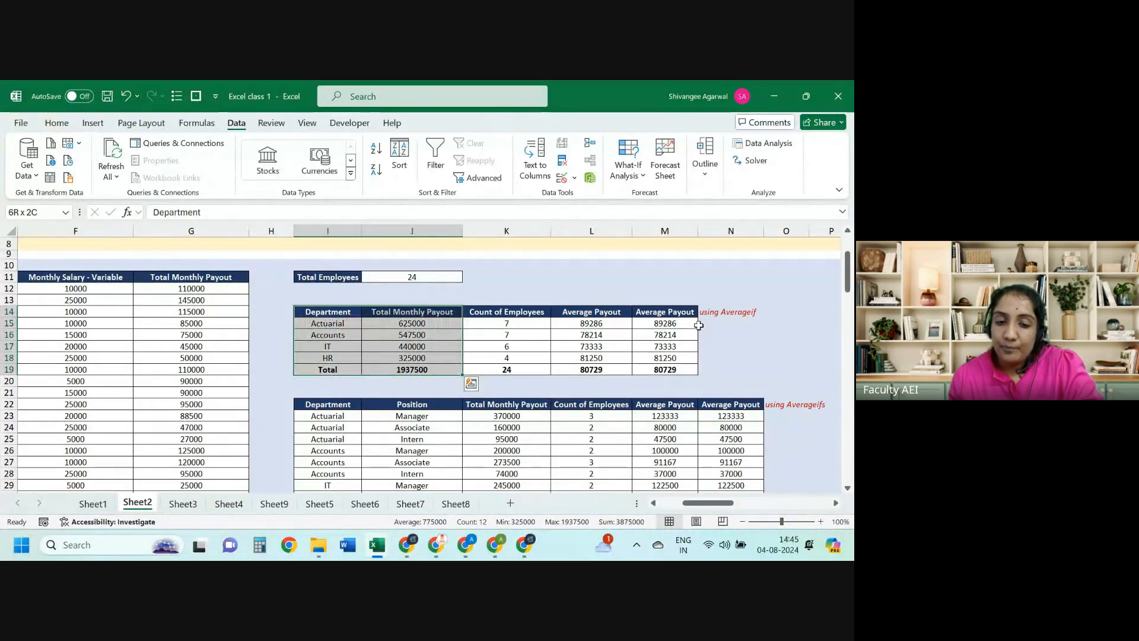
key(alt+Tab)
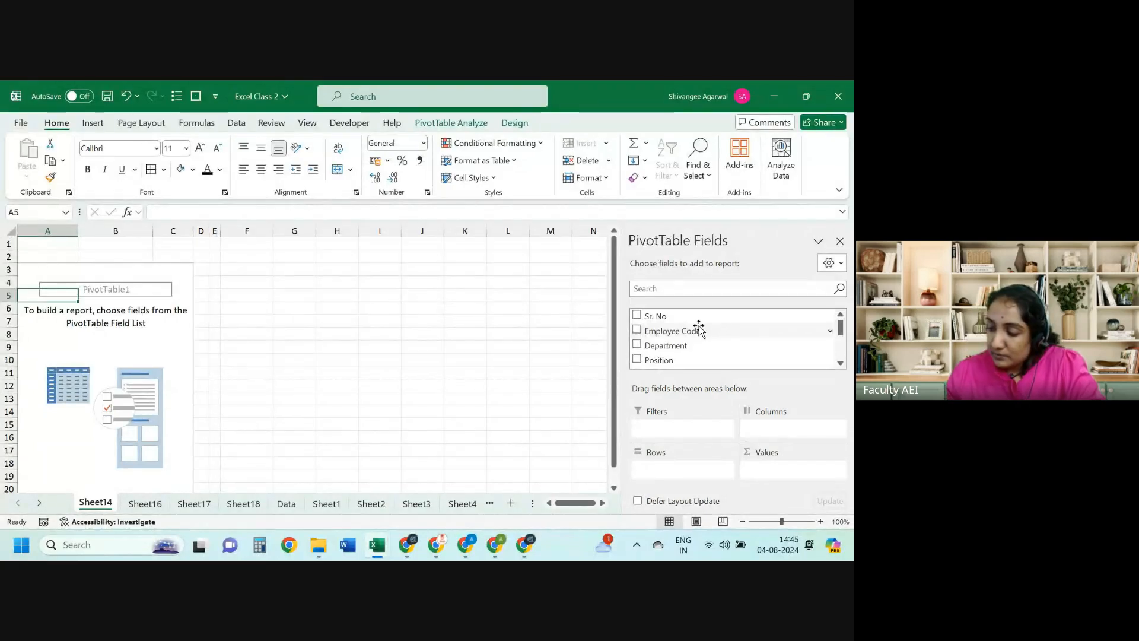
drag(694, 346, 677, 471)
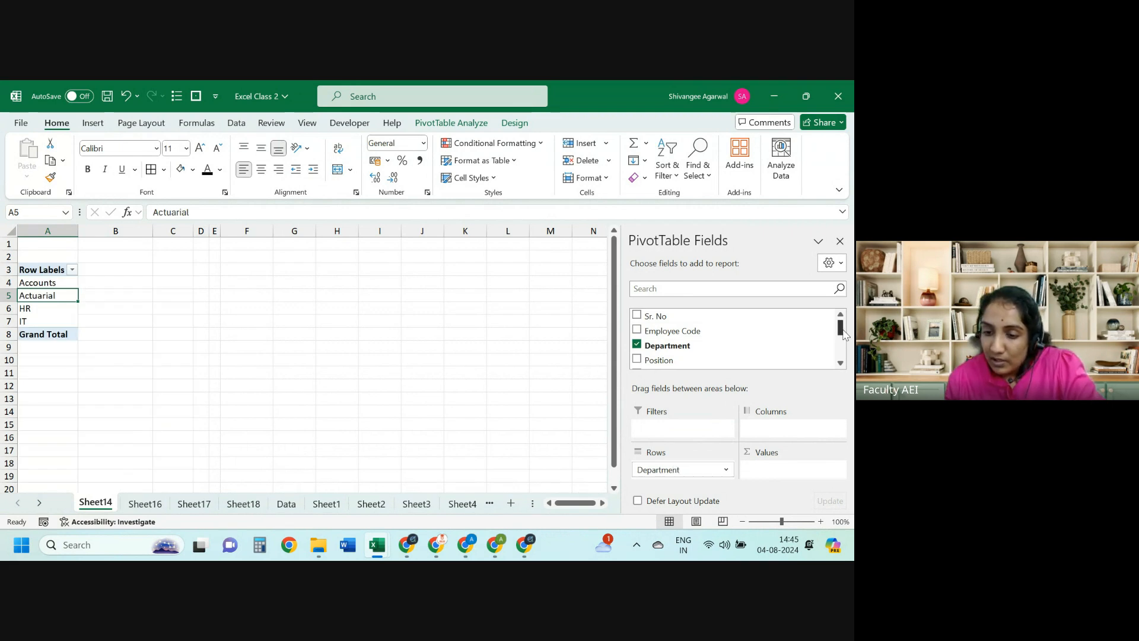
scroll(843, 334, down, 5)
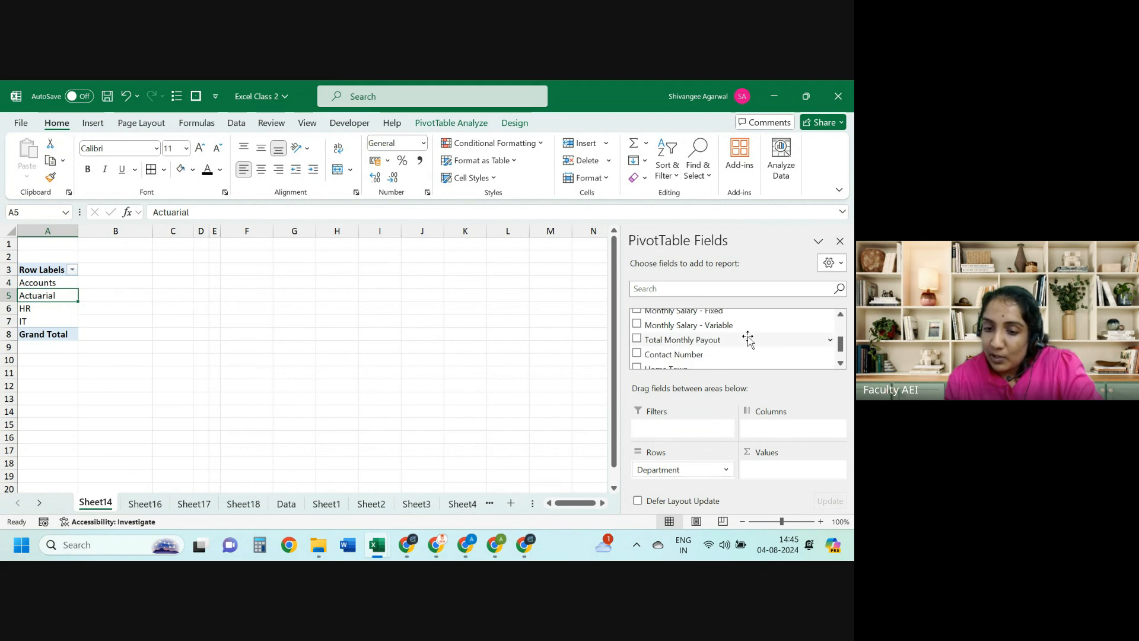
drag(748, 338, 789, 474)
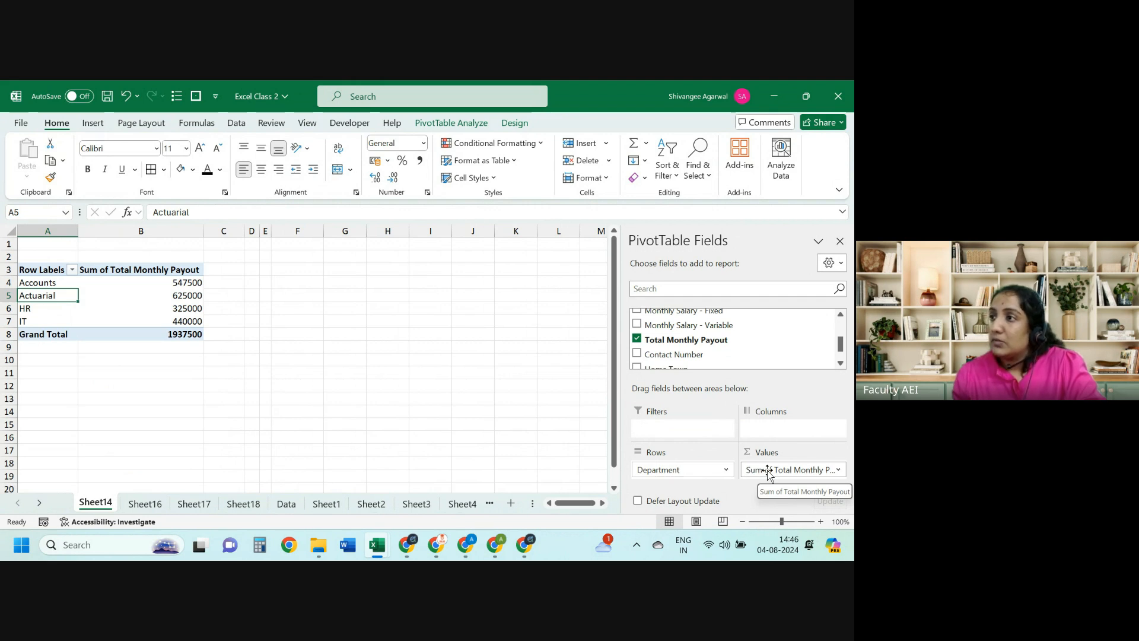
Step: Look up the Count of Employees column, then add Employee Code to the pivot Values
key(alt+Tab)
key(Right)
key(Right)
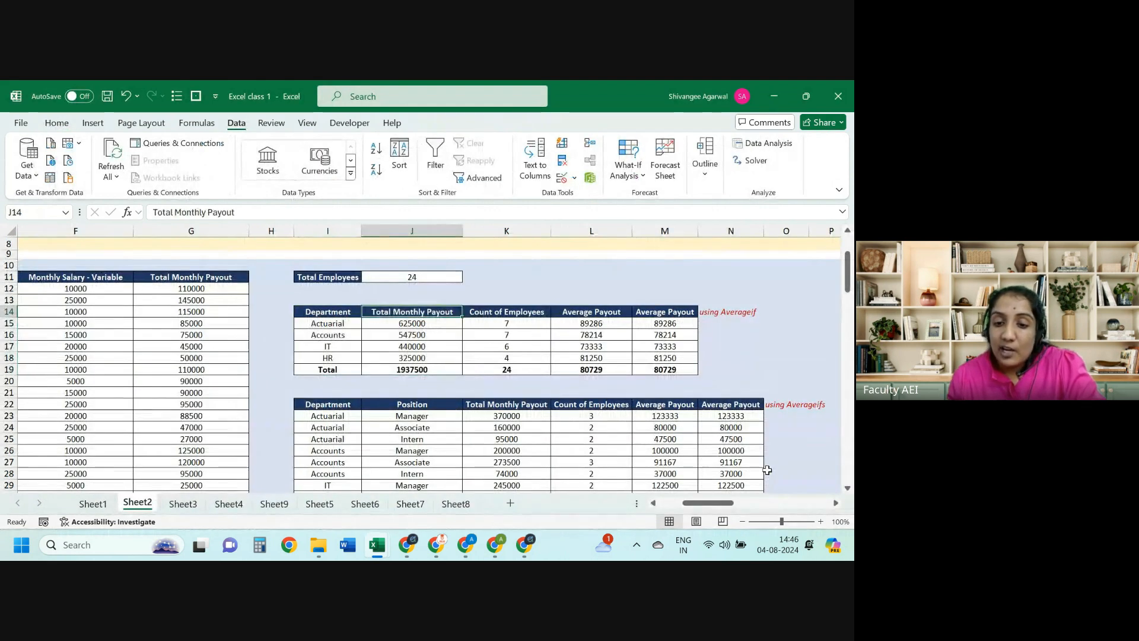
key(Down)
key(alt+Tab)
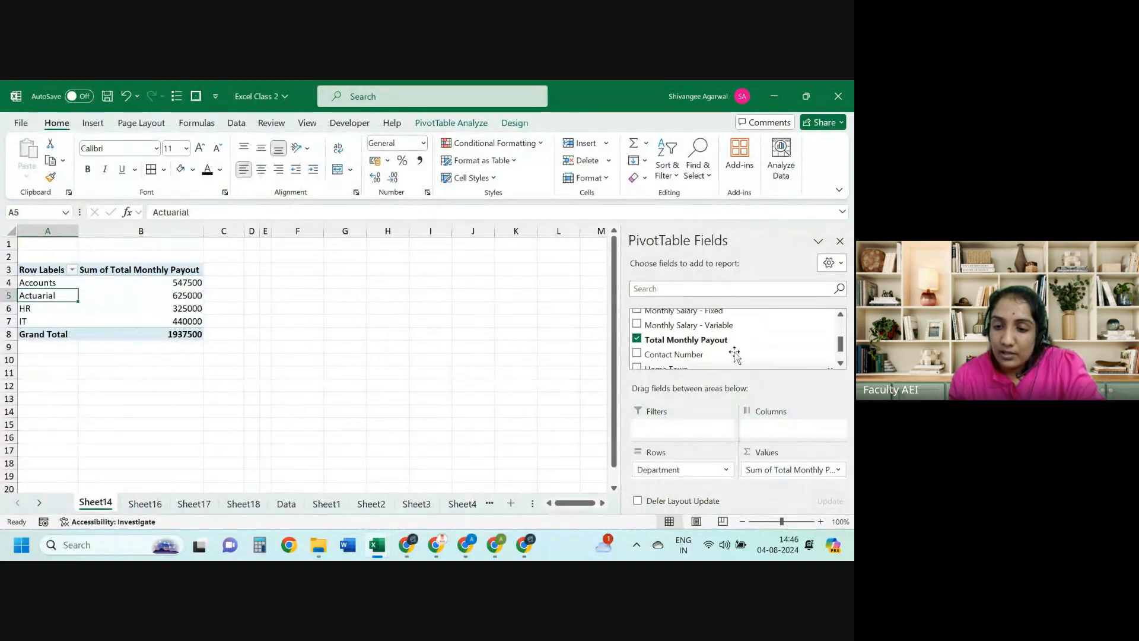
drag(840, 347, 840, 330)
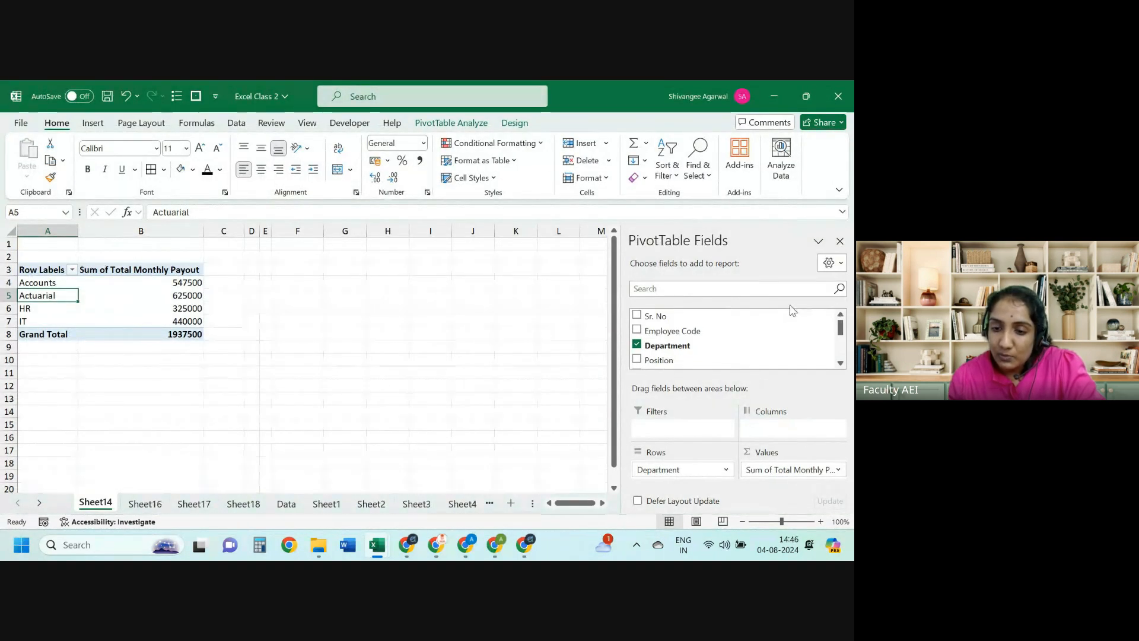
drag(745, 328, 792, 478)
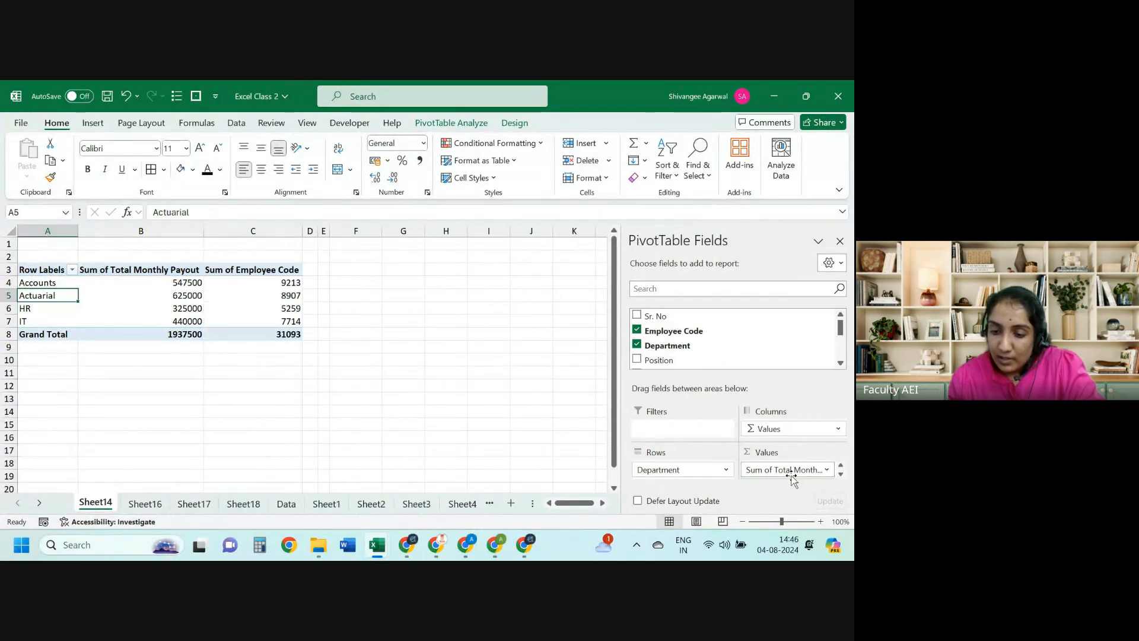
click(840, 473)
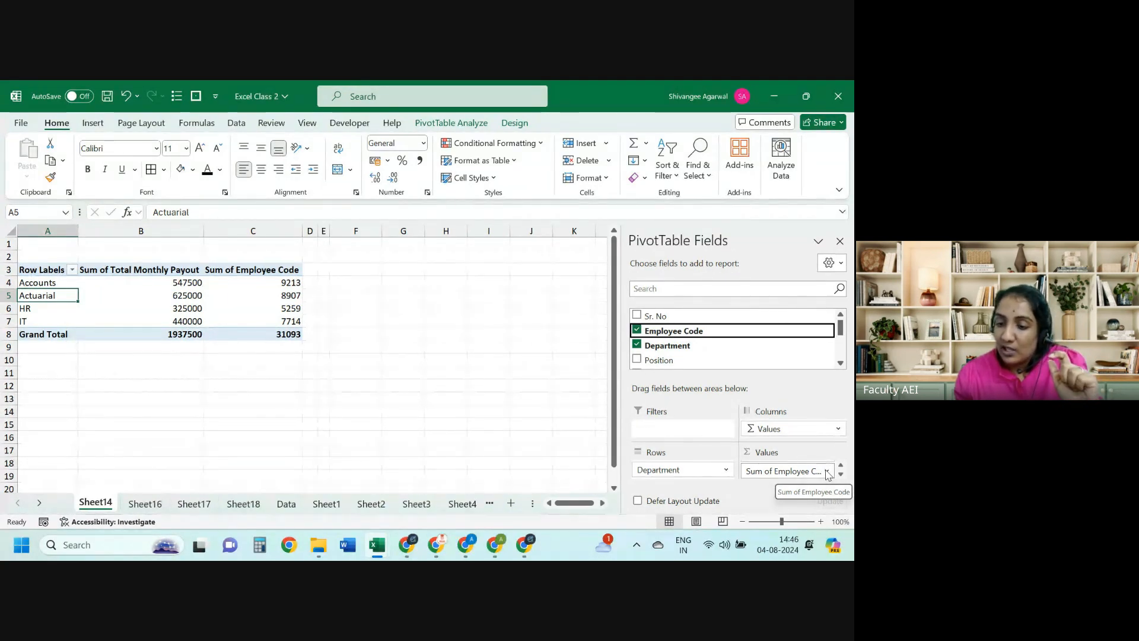
Step: Summarize Employee Code by Count instead of Sum in Value Field Settings
click(828, 473)
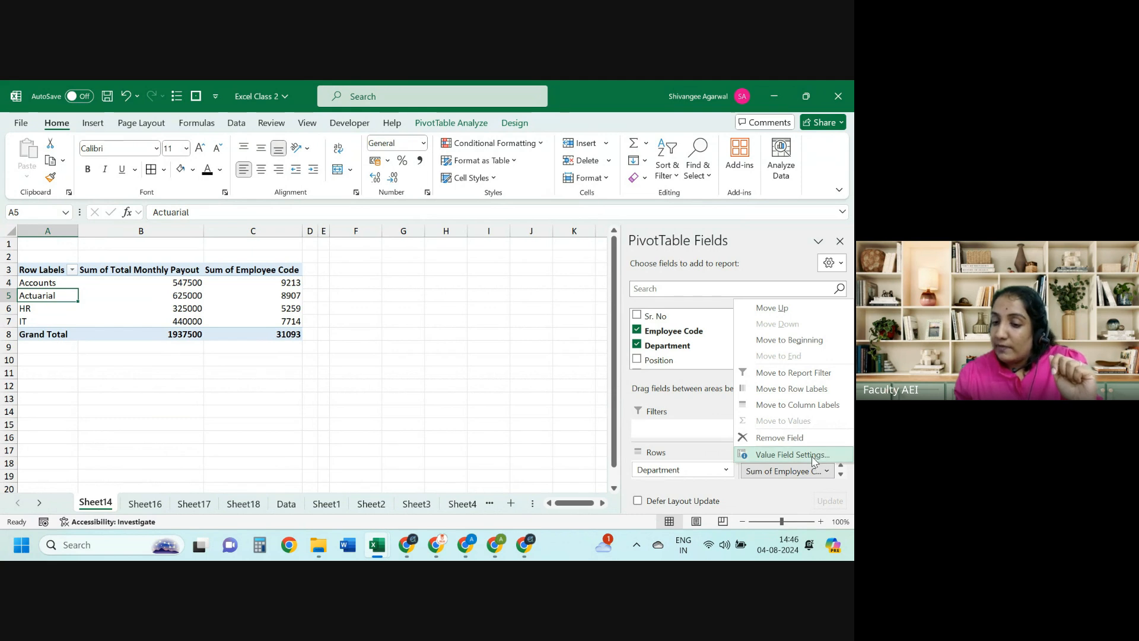
click(813, 456)
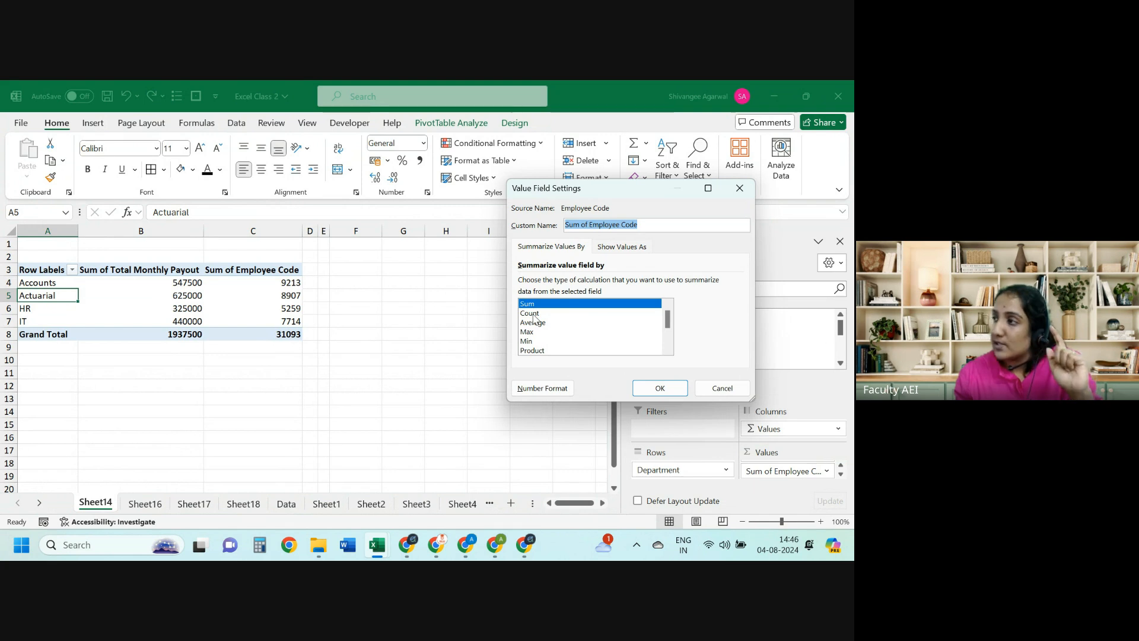
click(533, 315)
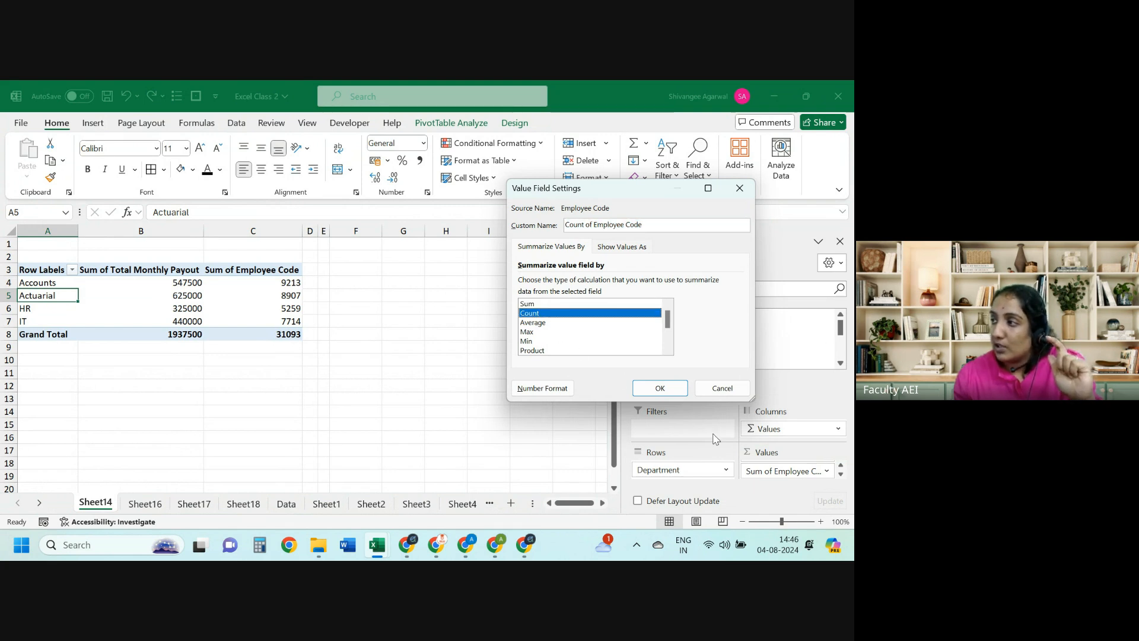
click(660, 386)
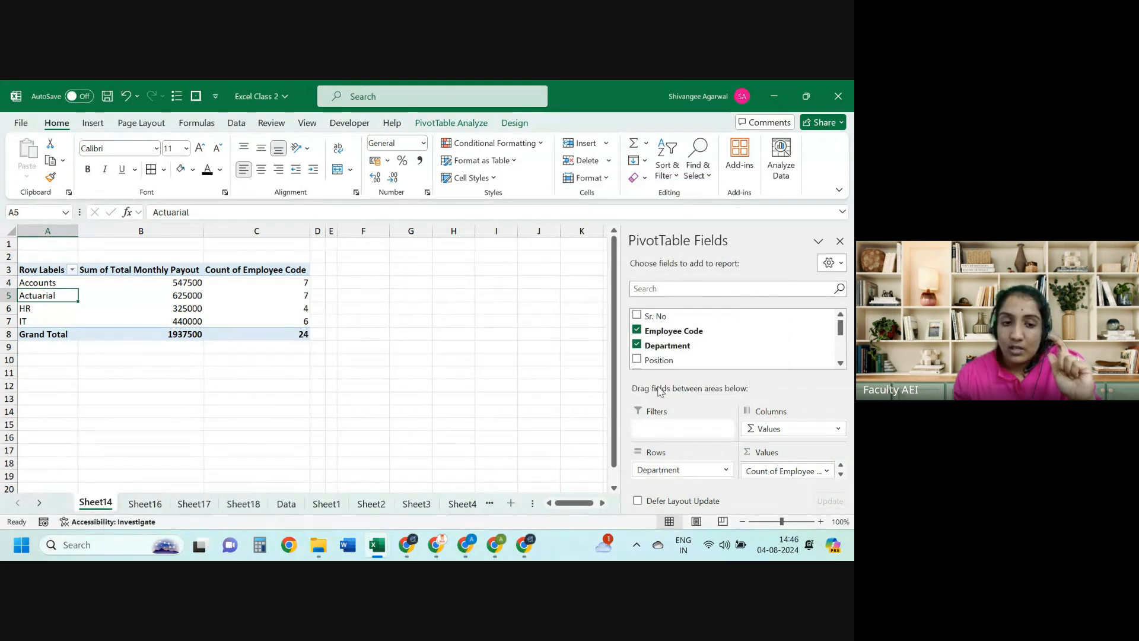
Step: Compare the counts 7, 7, 4, 6 with the formula table and widen column D
key(Right)
key(Right)
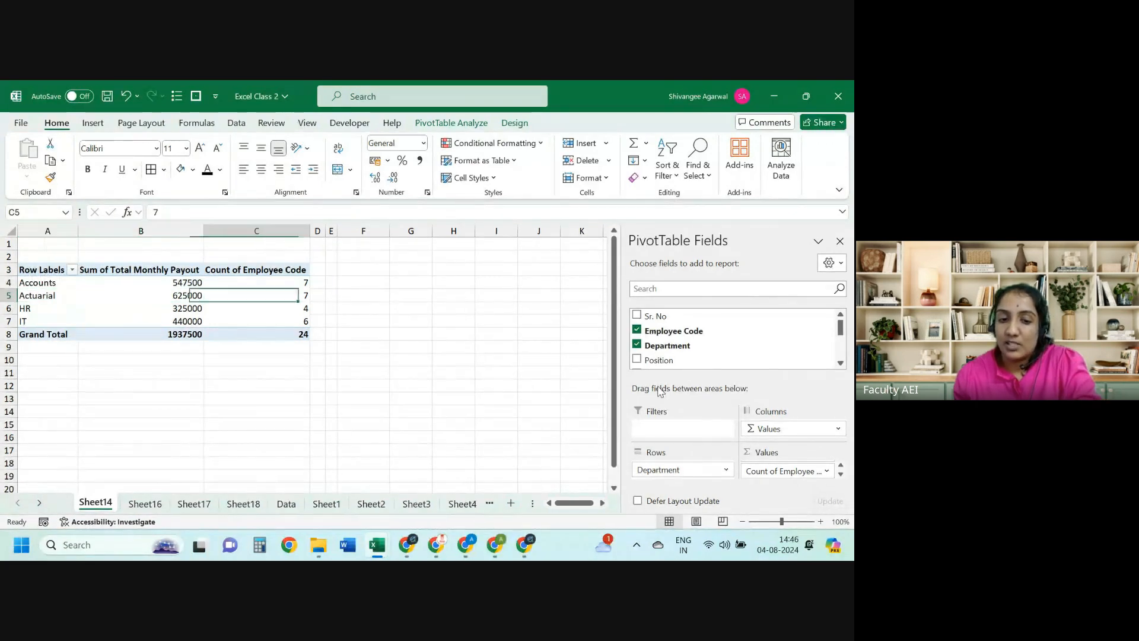
key(alt+Tab)
key(Down)
key(Down)
key(Down)
key(Down)
key(Down)
key(Down)
key(Down)
key(Down)
key(Down)
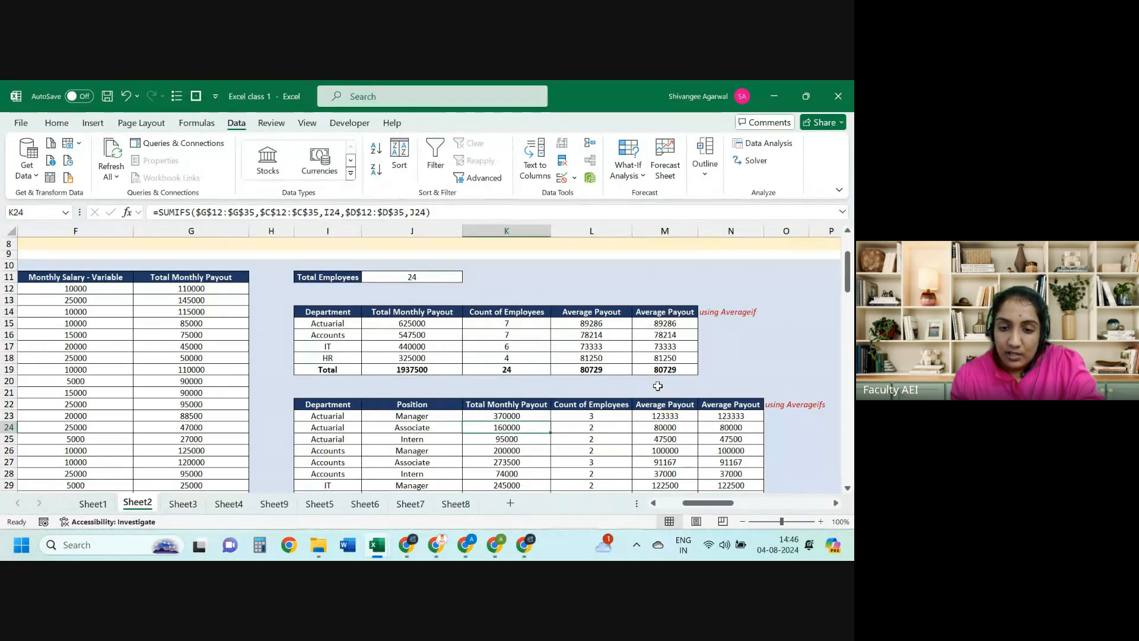
key(Up)
key(Up)
key(Up)
key(Up)
key(Up)
key(Up)
key(Up)
key(Up)
key(Up)
key(Up)
key(ctrl+shift+Down)
key(ctrl+shift+Left)
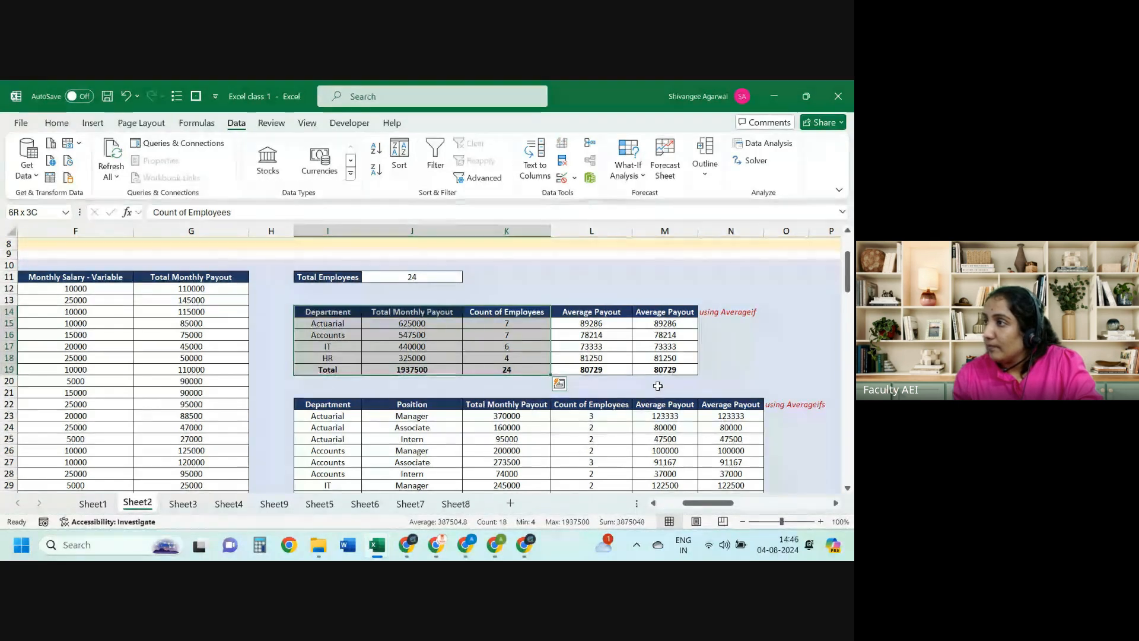
key(alt+Tab)
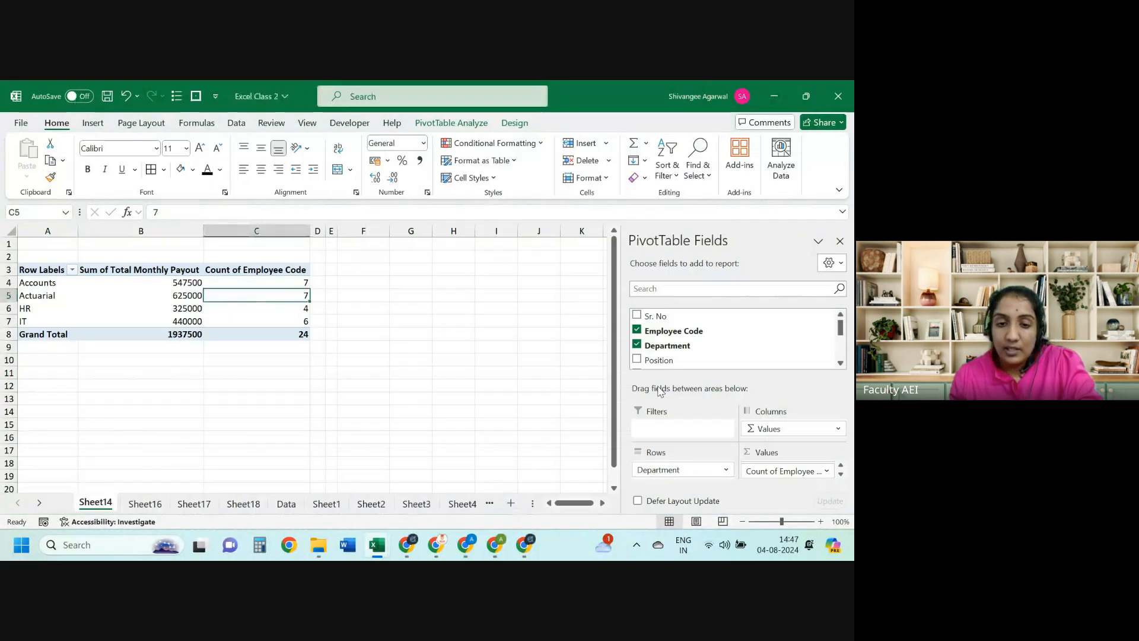
key(Right)
key(Up)
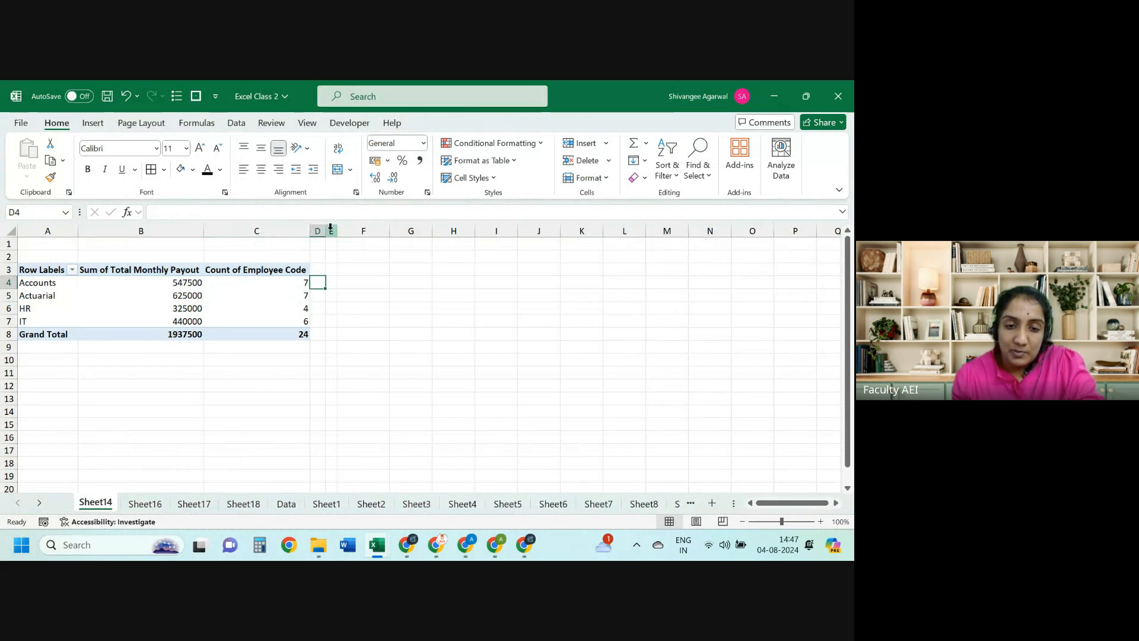
drag(326, 230, 381, 232)
key(Left)
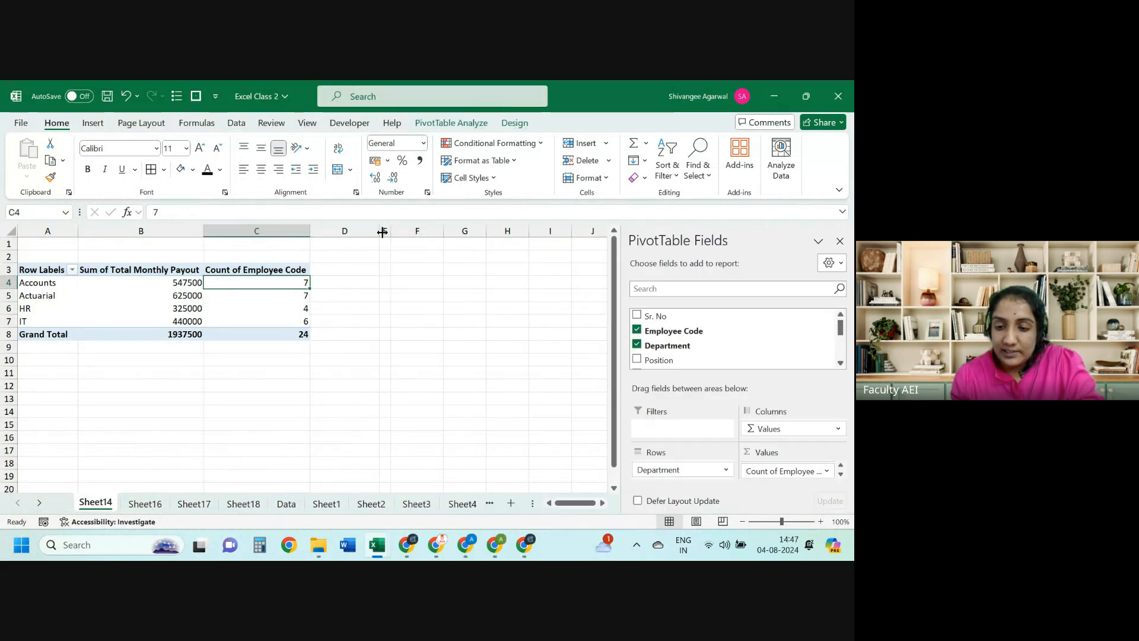
Step: Add a second Total Monthly Payout value summarized as Average, with decimals removed
drag(841, 333, 841, 350)
drag(735, 325, 806, 481)
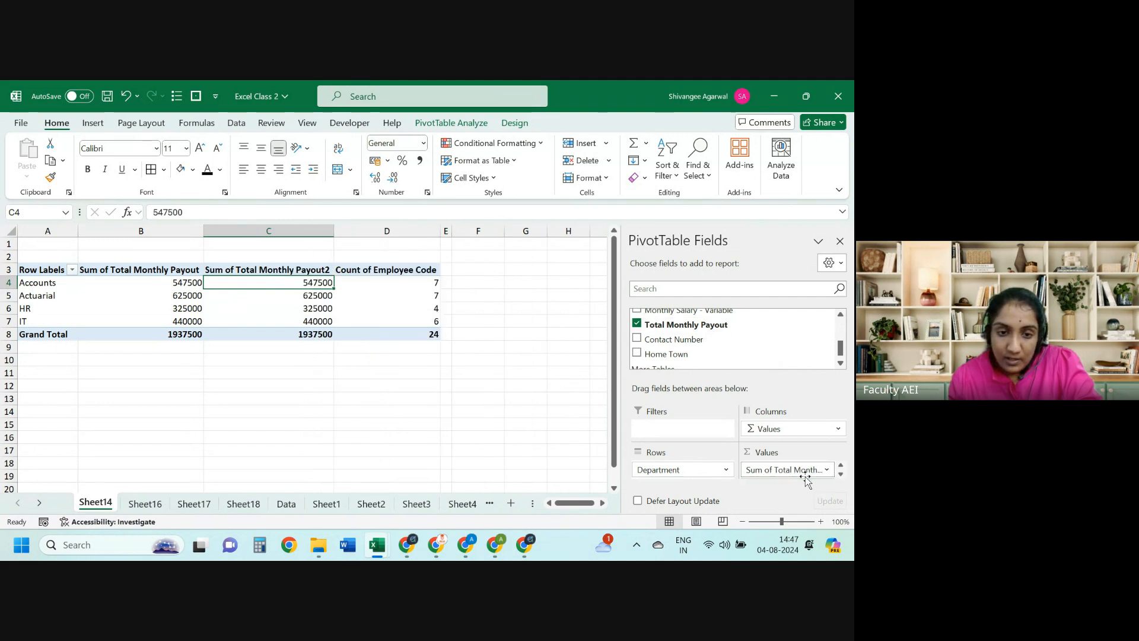
click(841, 474)
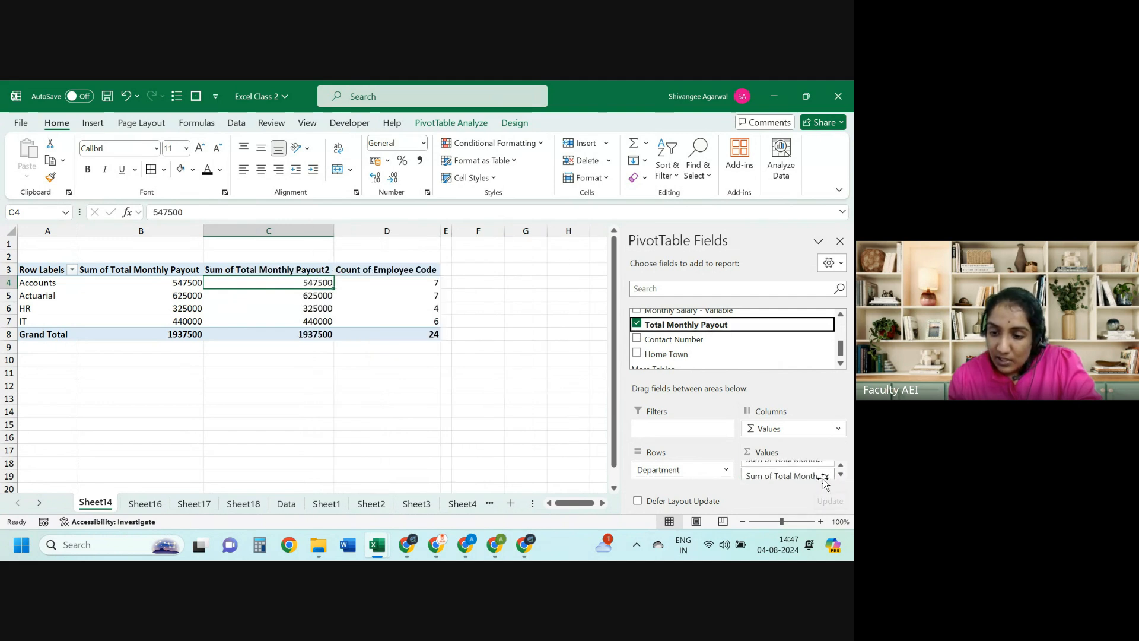
click(827, 477)
click(795, 460)
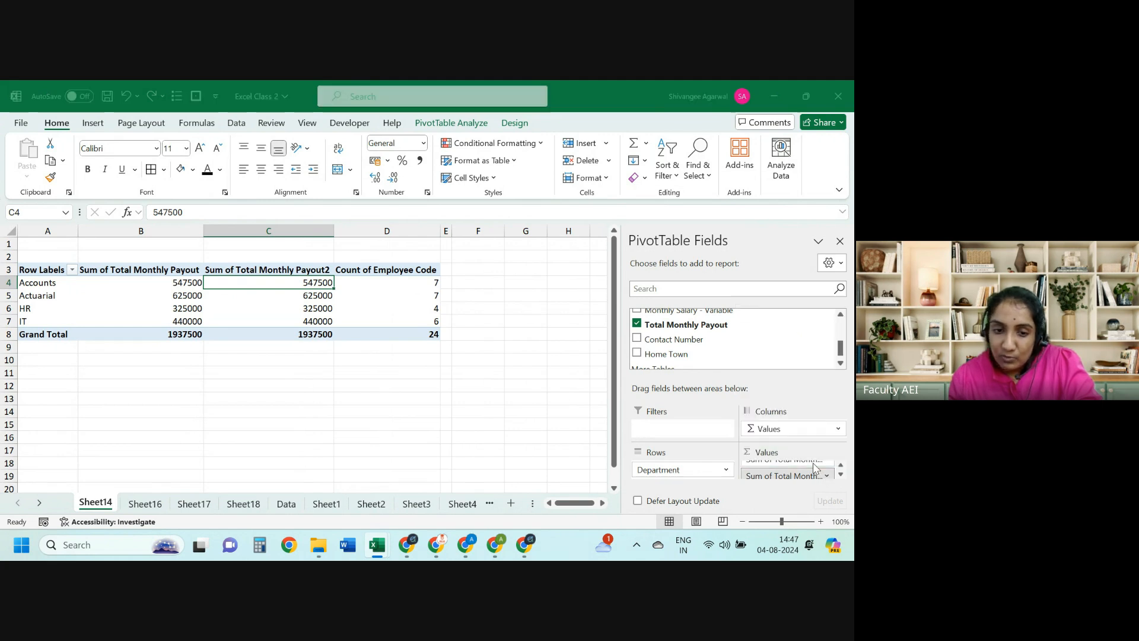
click(527, 323)
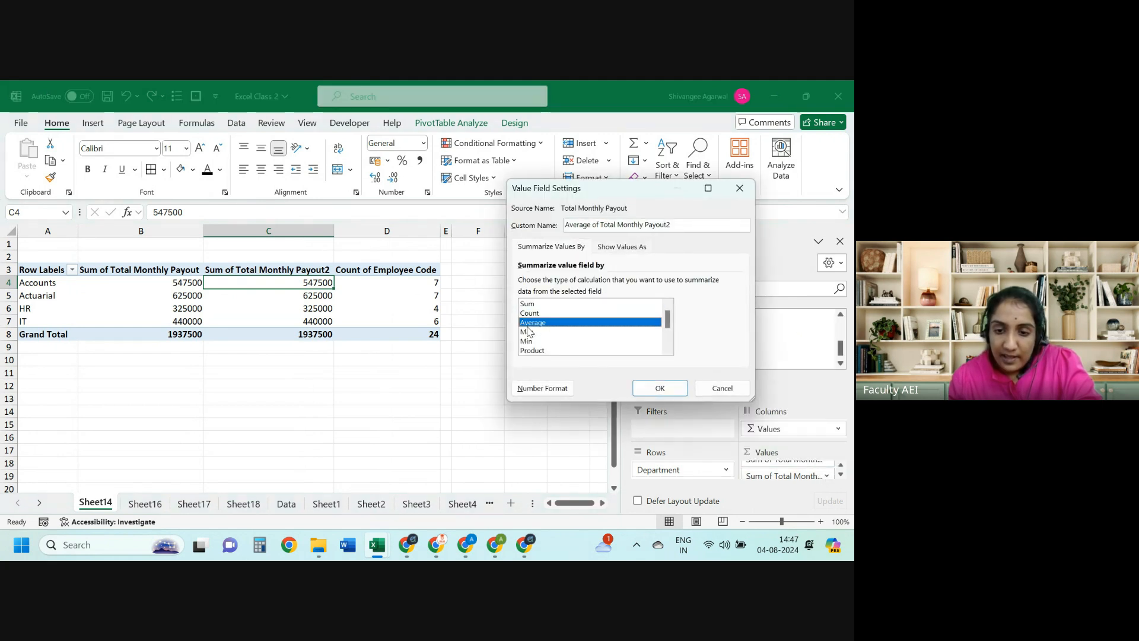
click(633, 383)
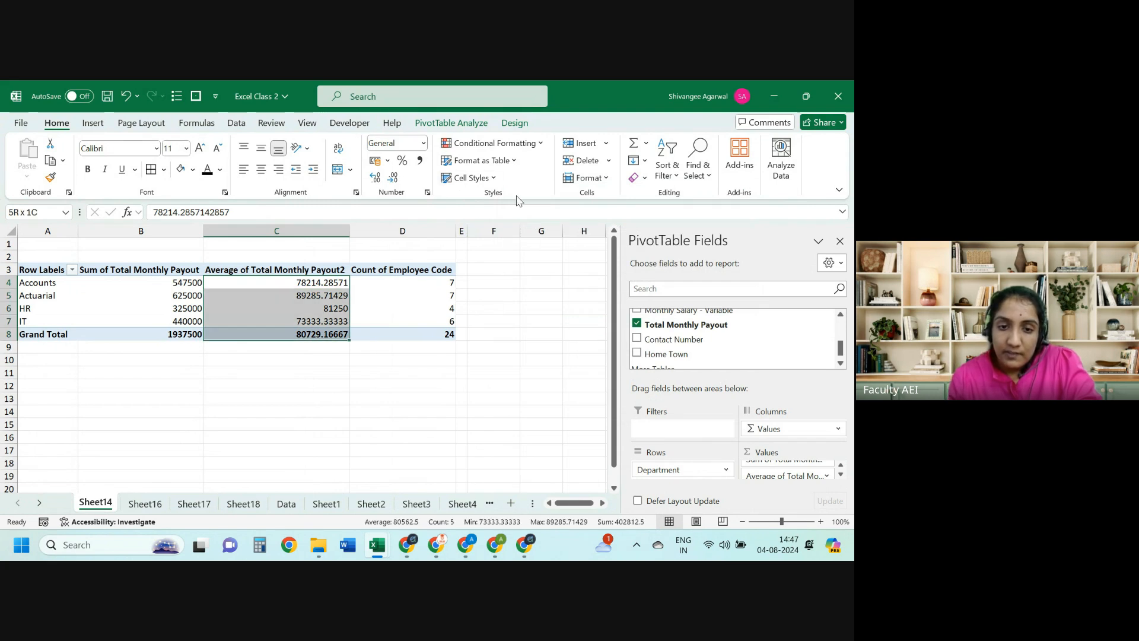
click(392, 177)
click(392, 177)
click(392, 177)
click(392, 177)
click(392, 178)
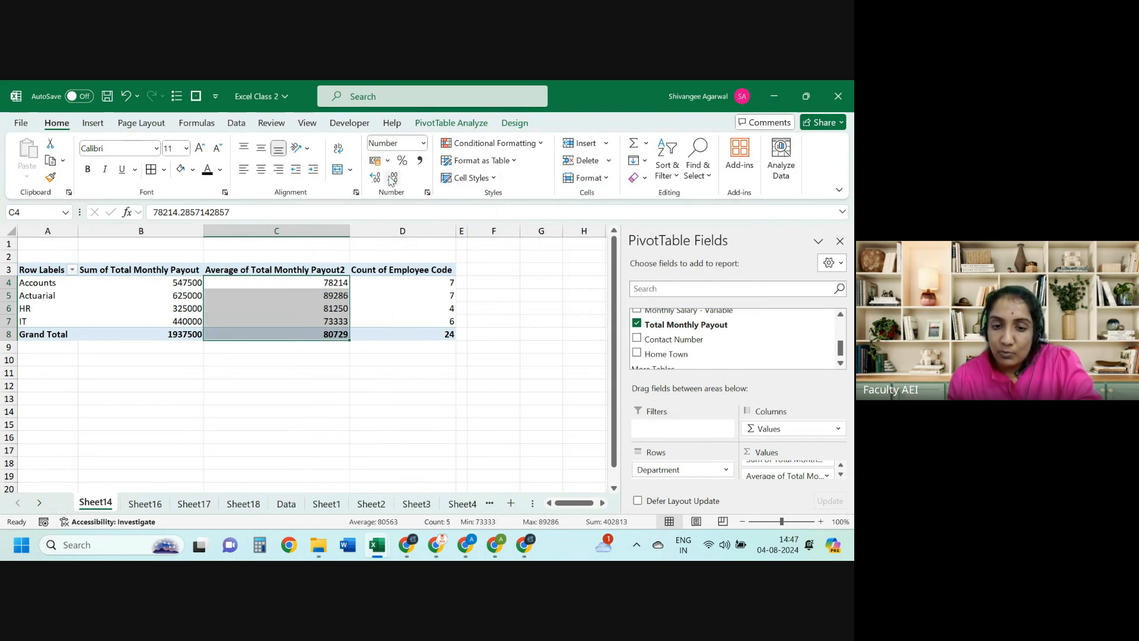
Step: Compare the average payouts (78214, 89286, 81250, 73333) with the formula table
key(alt+Tab)
key(Right)
key(Right)
key(Down)
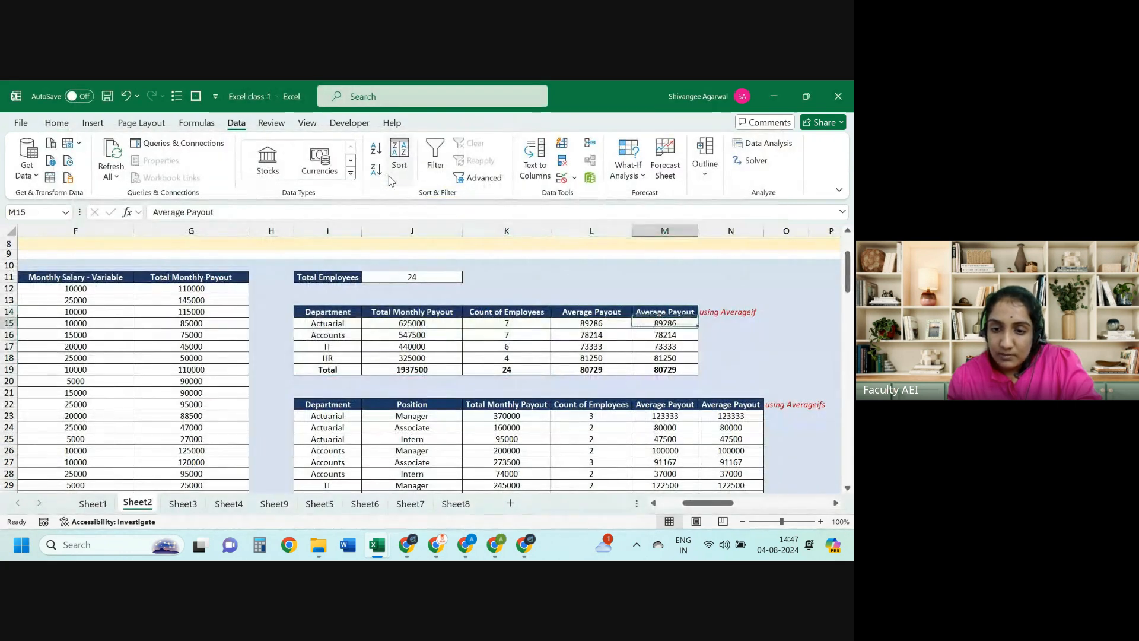
key(Left)
key(alt+Tab)
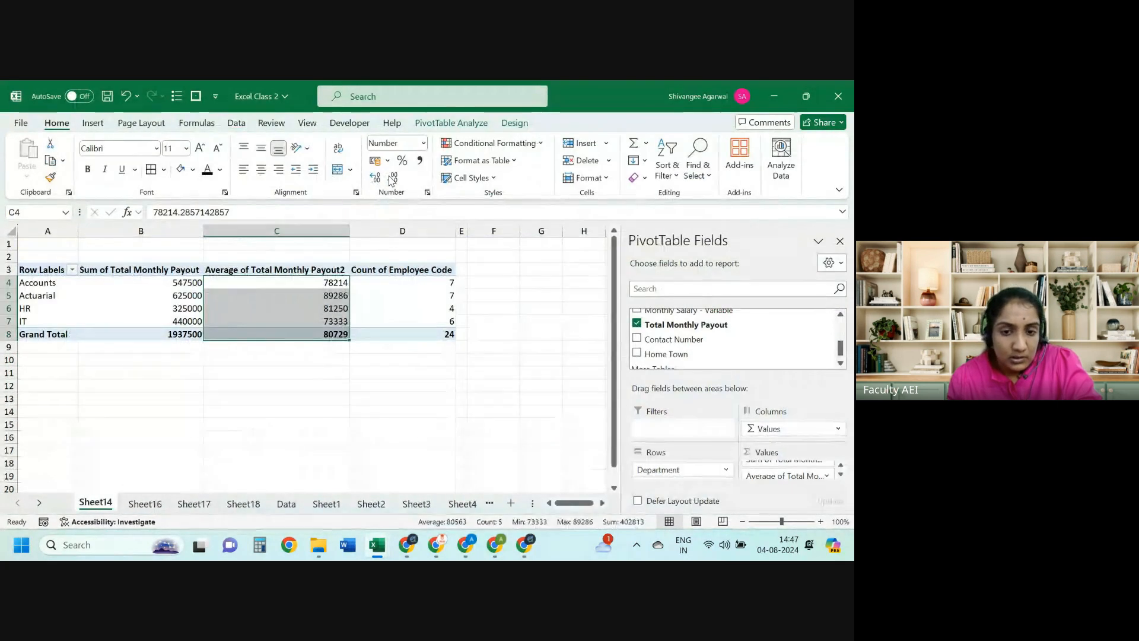
key(Left)
key(Down)
key(shift+Right)
key(shift+Right)
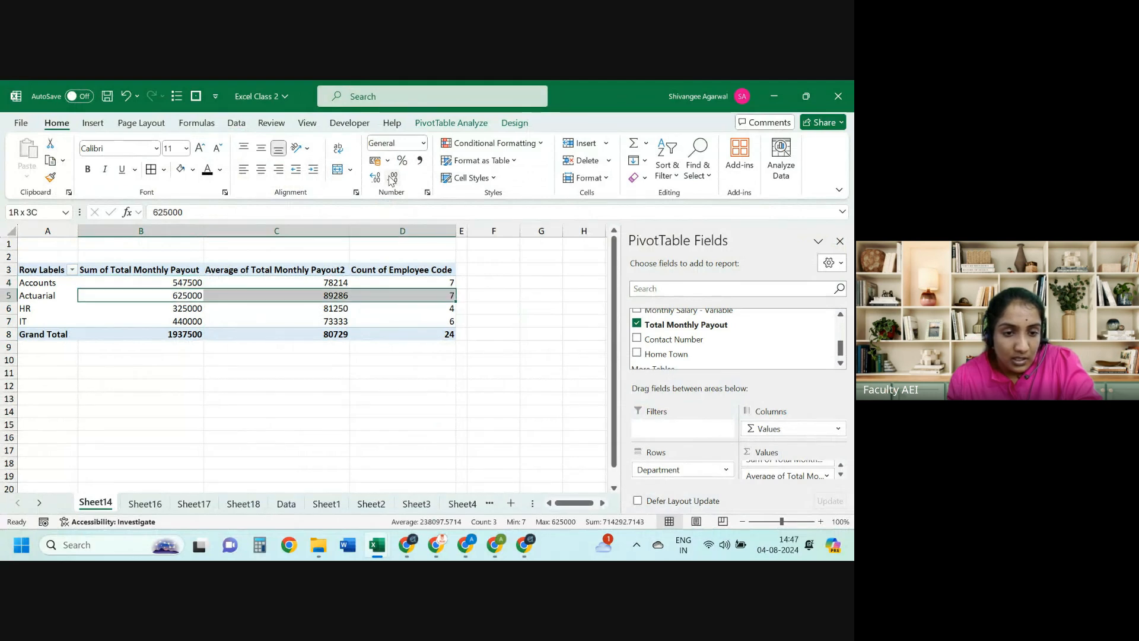
Step: Recheck the Actuarial pivot row against the formula table's values
key(alt+Tab)
key(Right)
key(Left)
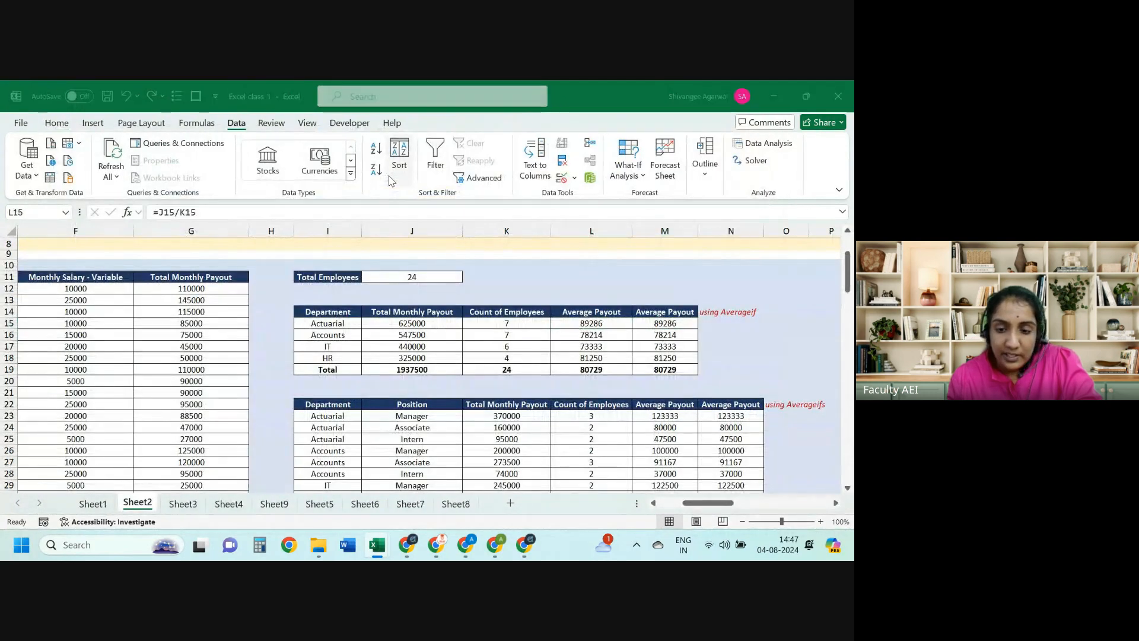
key(alt+Tab)
key(Left)
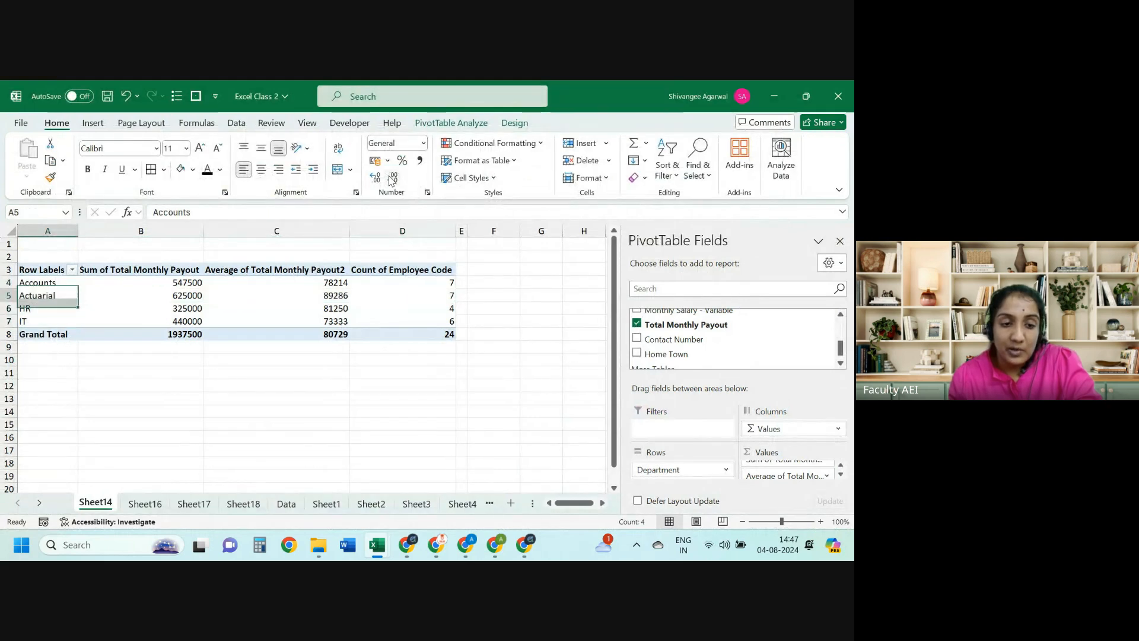
key(shift+Right)
key(shift+Right)
key(shift+Right)
key(alt+Tab)
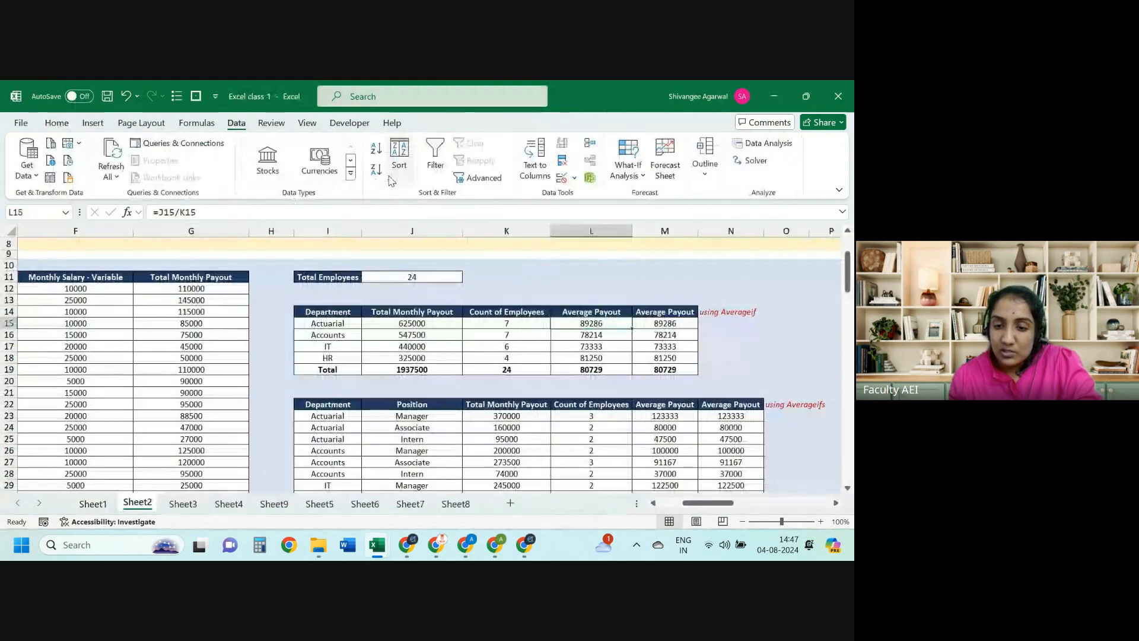
key(alt+Tab)
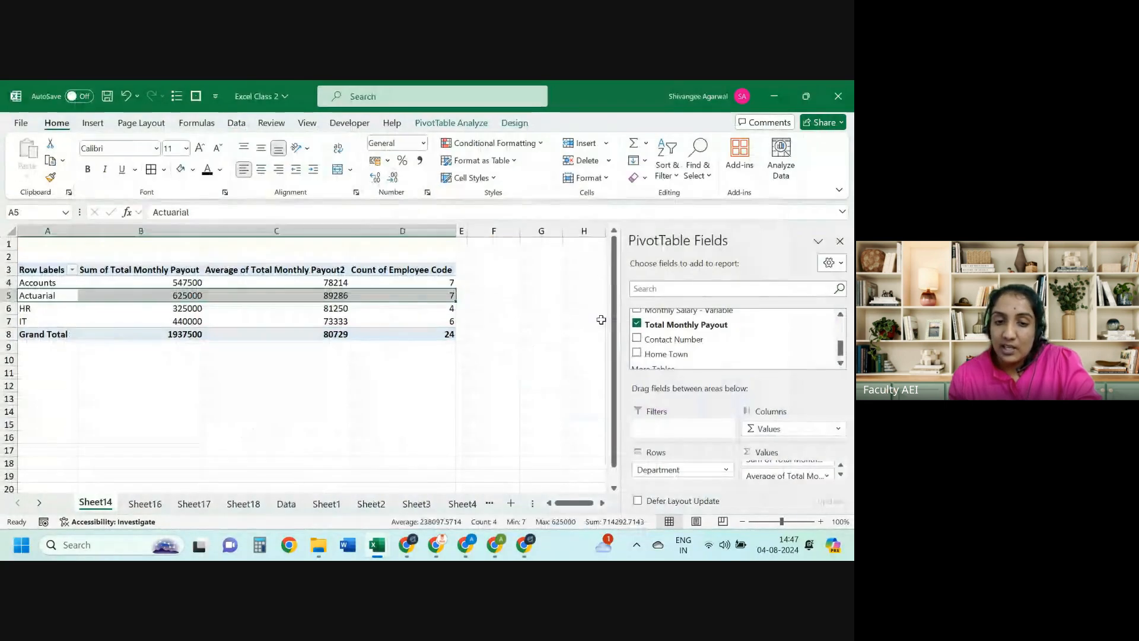
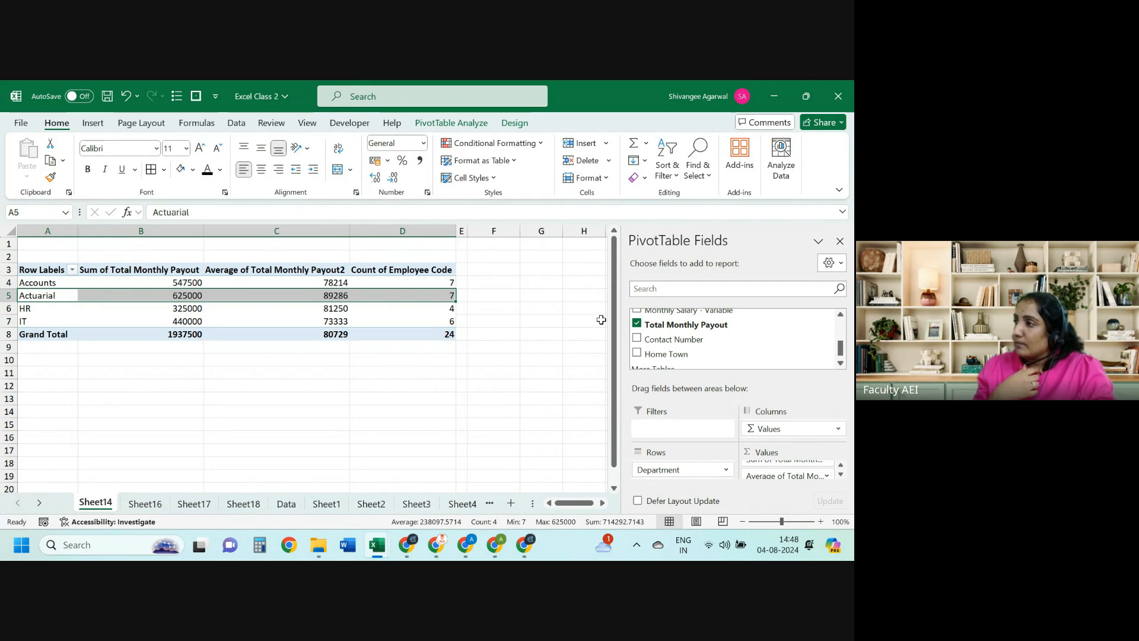
Step: Select the entire PivotTable, then bring up the formula tables workbook for comparison
key(ctrl+shift+Left)
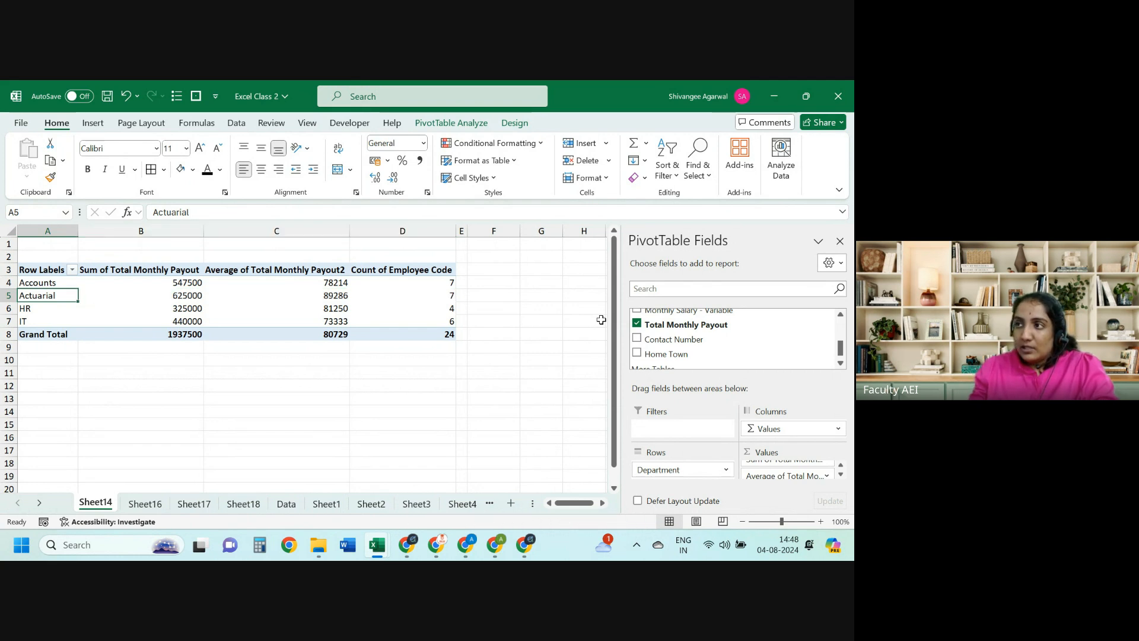
key(ctrl+Up)
key(ctrl+shift+Right)
key(ctrl+shift+Down)
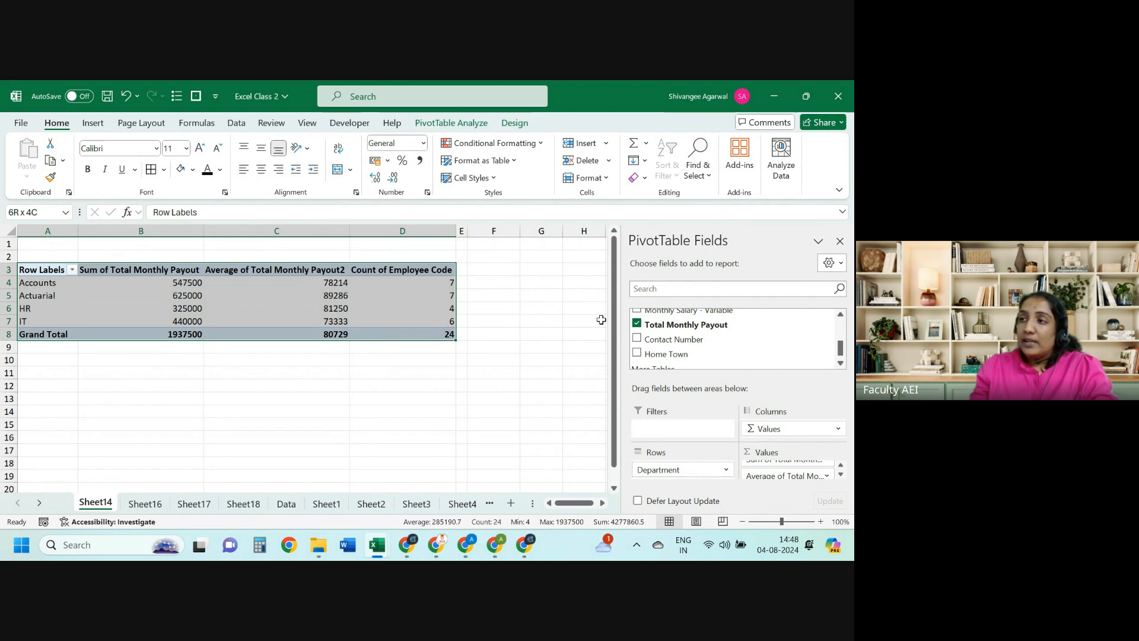
key(Down)
key(ctrl+shift+Down)
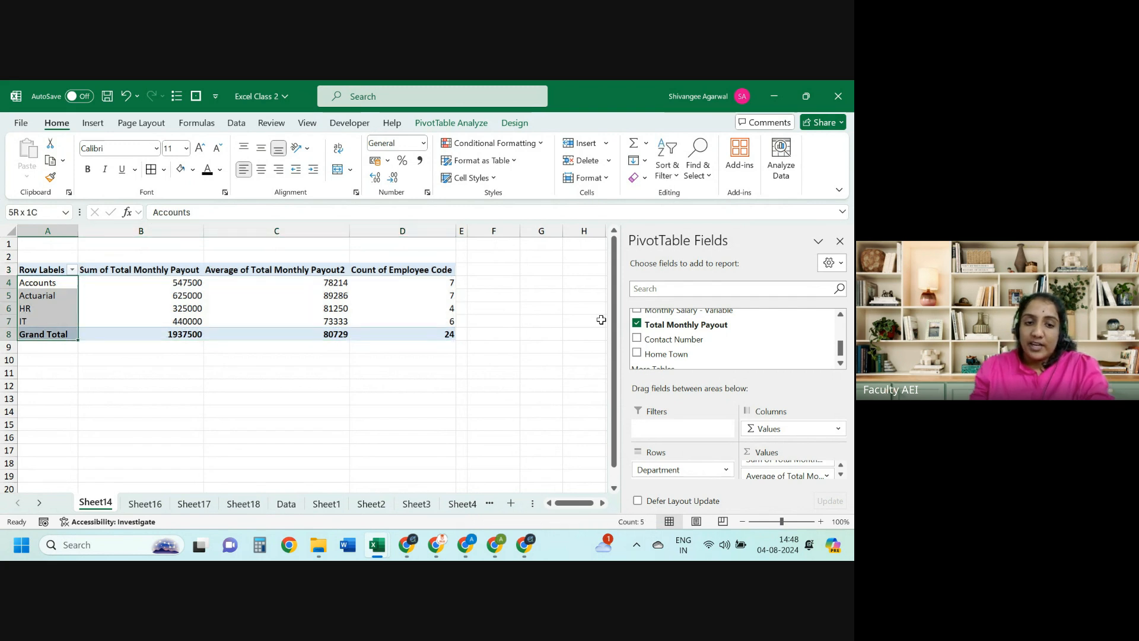
key(alt+Tab)
key(Left)
key(Left)
key(Left)
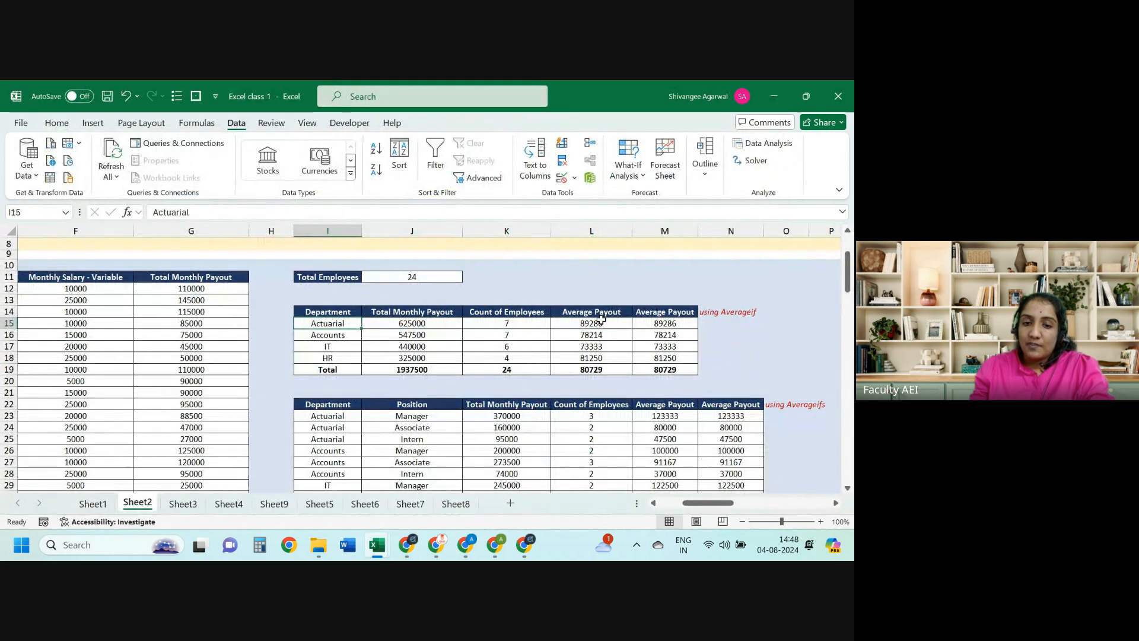
Step: Highlight the department names and their payouts in the formula table
key(ctrl+shift+Down)
key(shift+Down)
key(shift+Down)
key(shift+Up)
key(shift+Up)
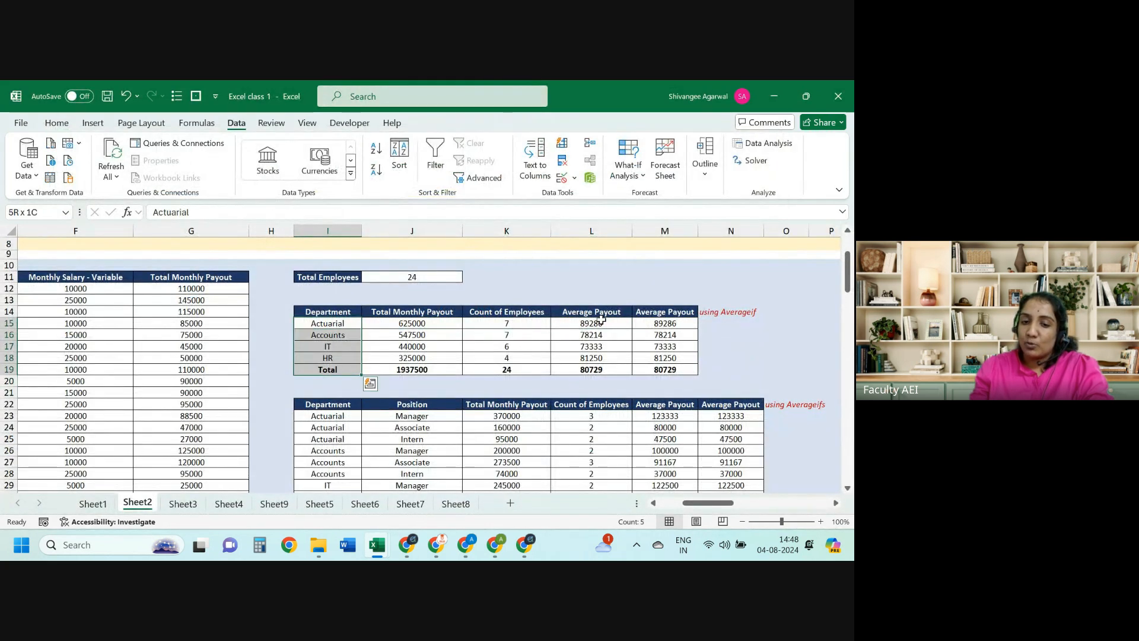
key(shift+Right)
key(Right)
key(Left)
key(shift+Down)
key(shift+Down)
key(shift+Right)
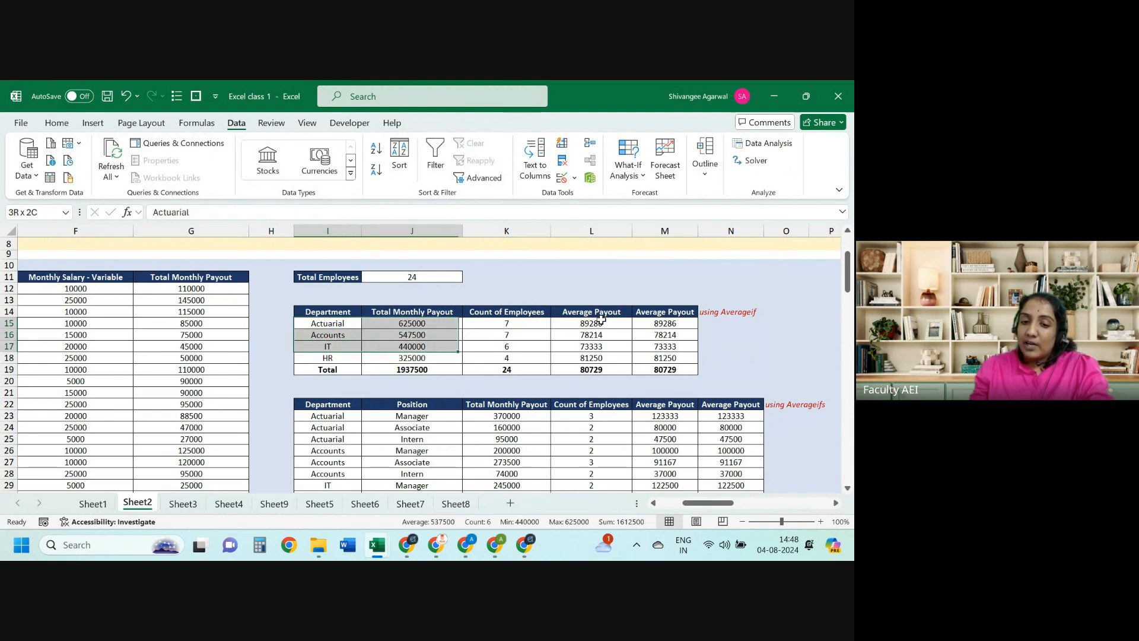
key(Down)
key(Down)
key(Down)
key(Down)
key(Down)
key(Down)
key(Down)
Step: Select the department-and-position table, then return to the pivot workbook
key(ctrl+shift+Right)
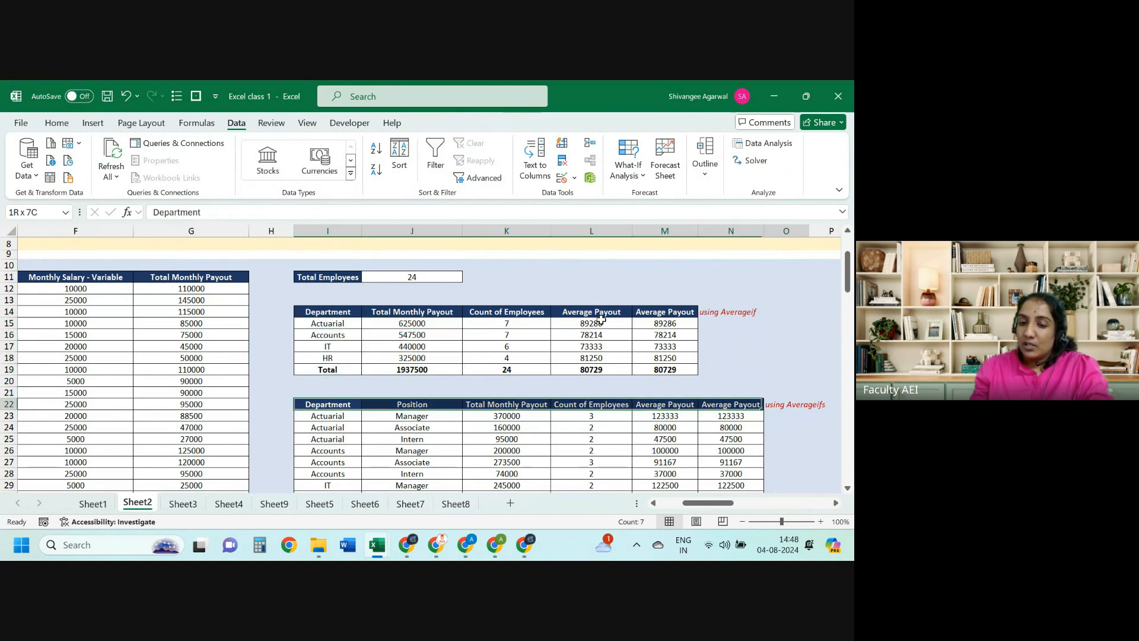
key(ctrl+shift+Down)
key(alt+Tab)
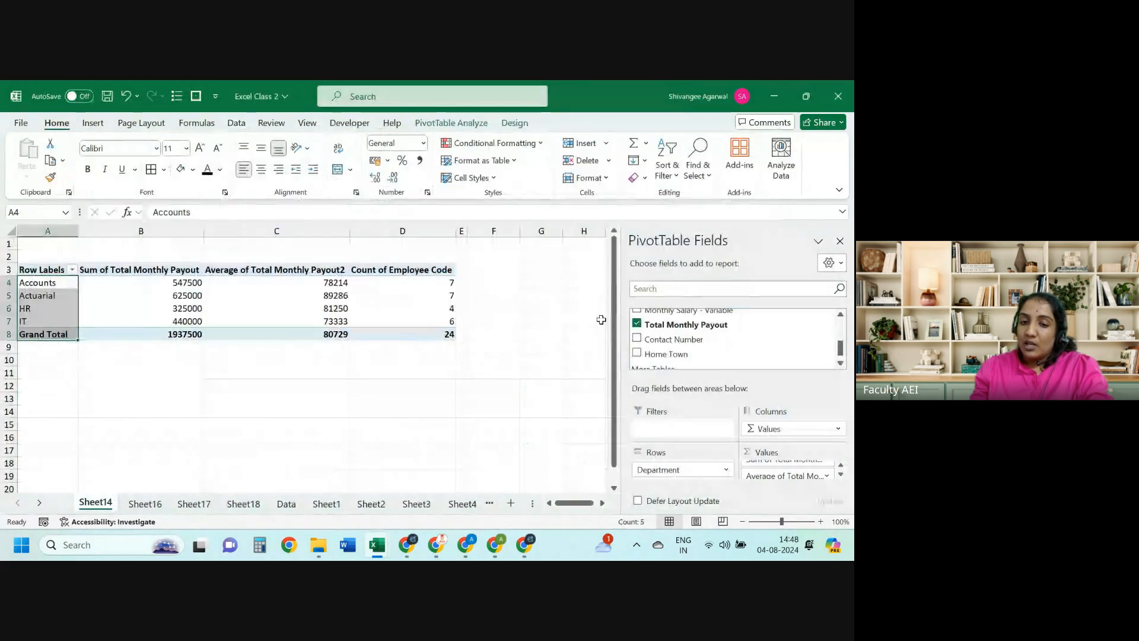
key(Down)
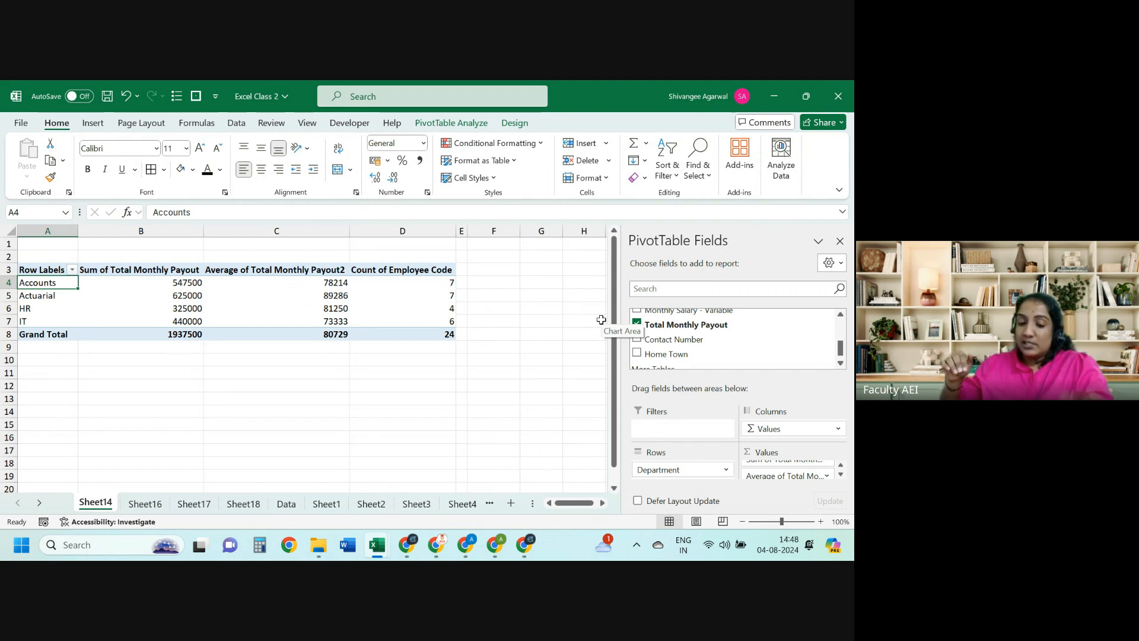
Step: Compare the Actuarial Manager row and the Associate, Intern and Manager headings across workbooks
key(alt+Tab)
key(Down)
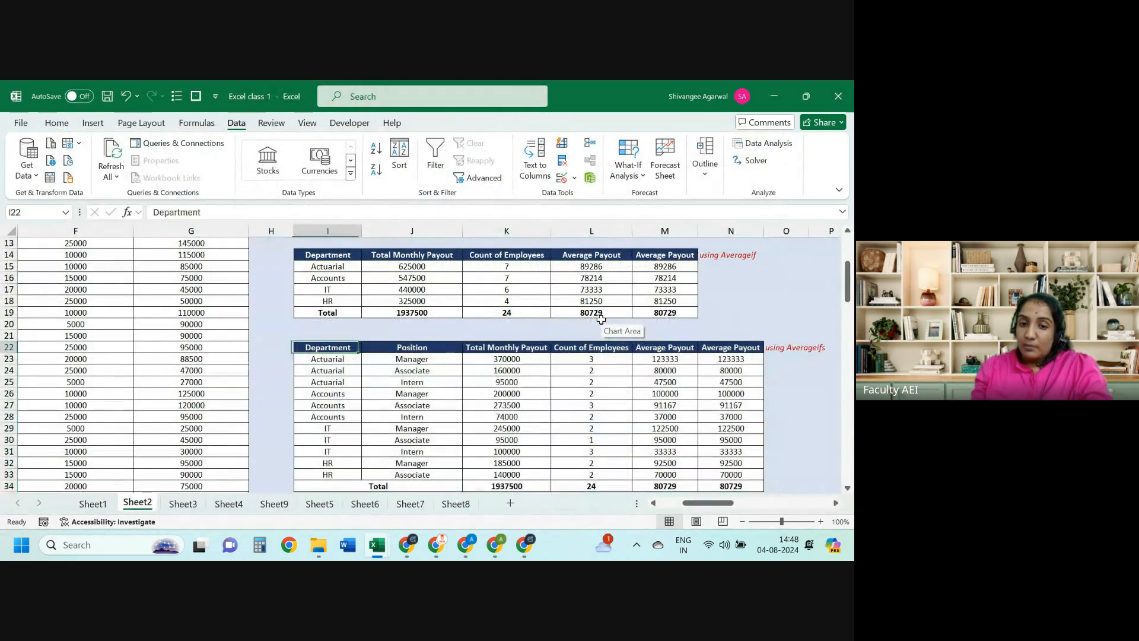
key(shift+Right)
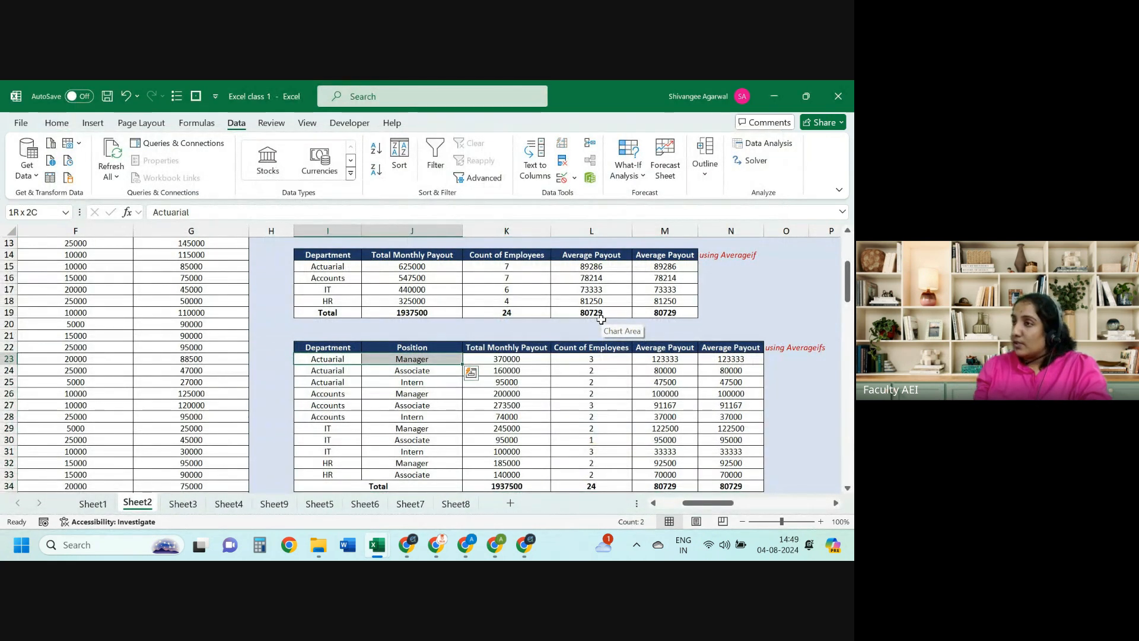
key(alt+Tab)
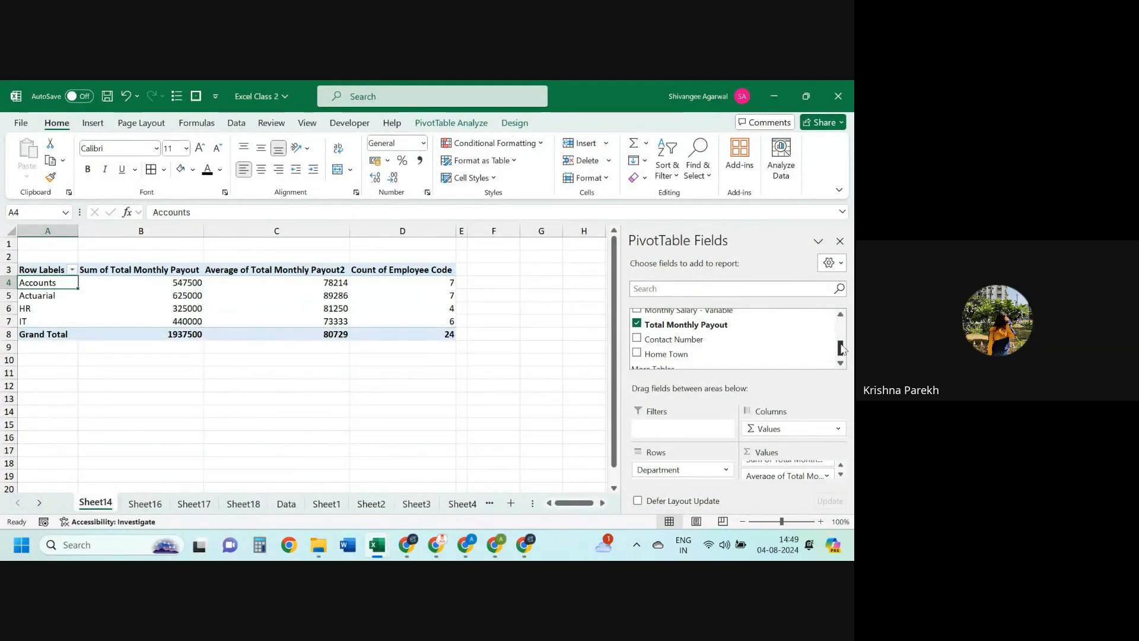
drag(840, 349, 840, 336)
drag(700, 327, 786, 436)
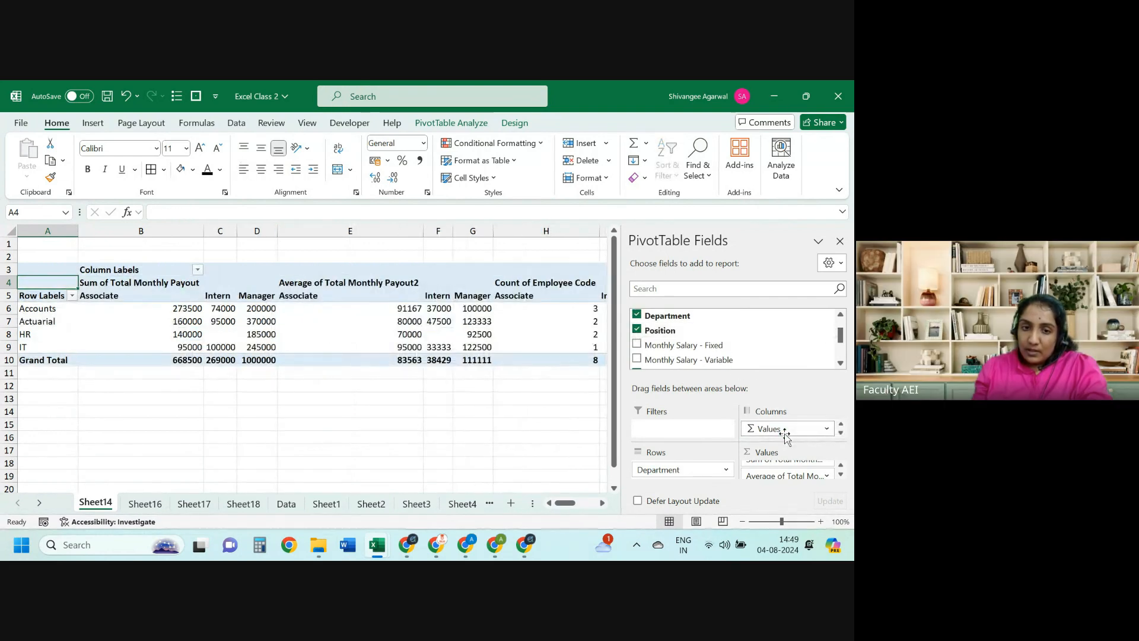
key(Right)
key(Down)
key(shift+Right)
key(shift+Right)
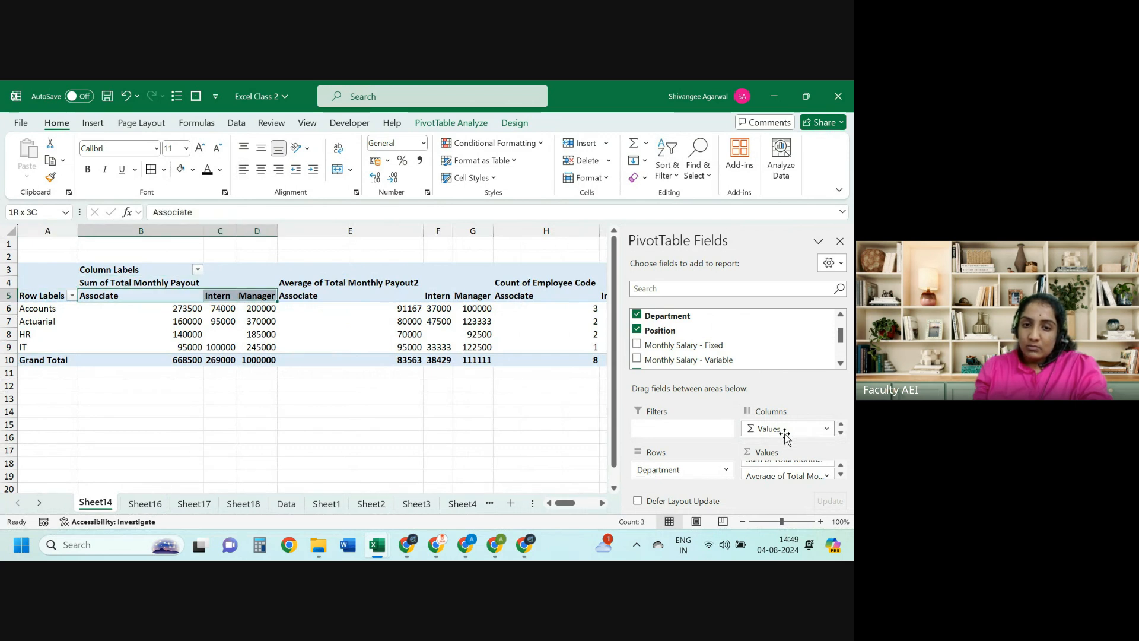
Step: Select the whole department-and-position table in the formula workbook
key(alt+Tab)
key(Up)
key(Left)
key(Right)
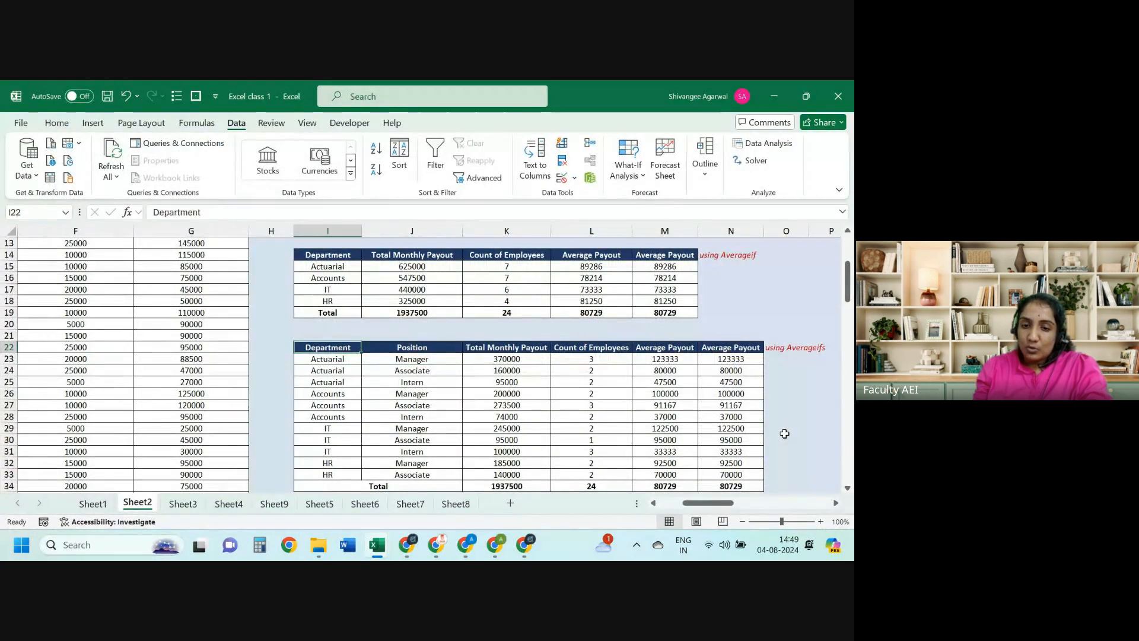
key(shift+Right)
key(shift+Right)
key(shift+Right)
key(shift+Down)
key(shift+Down)
key(shift+Down)
key(shift+Down)
key(shift+Down)
key(shift+Down)
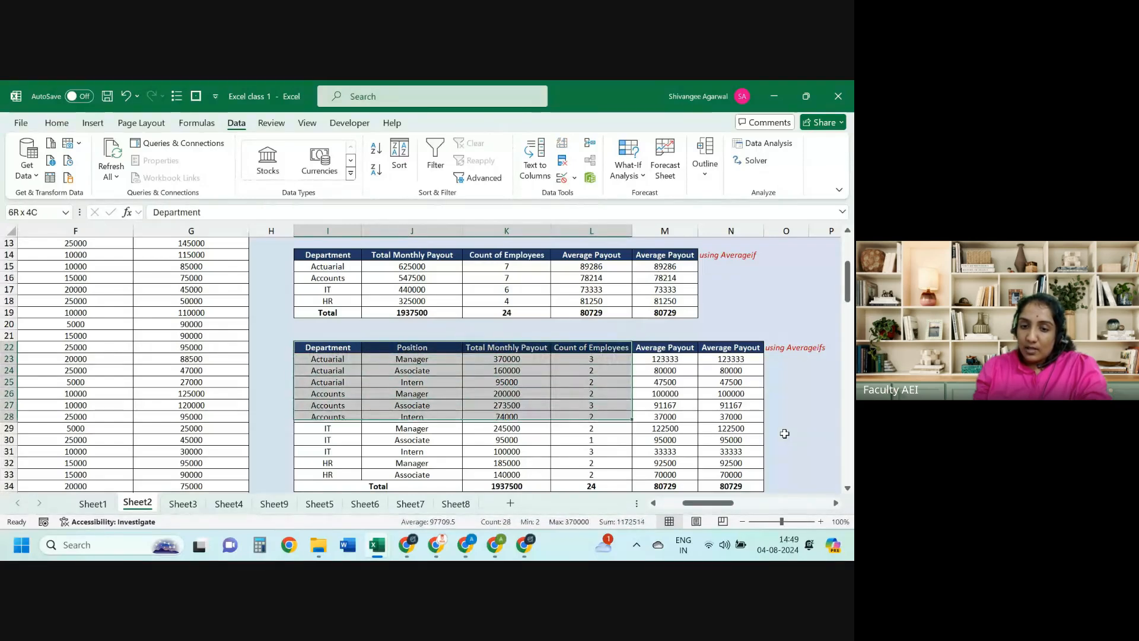
key(shift+Down)
key(shift+Down)
key(shift+Down)
key(shift+Down)
key(shift+Down)
key(shift+Right)
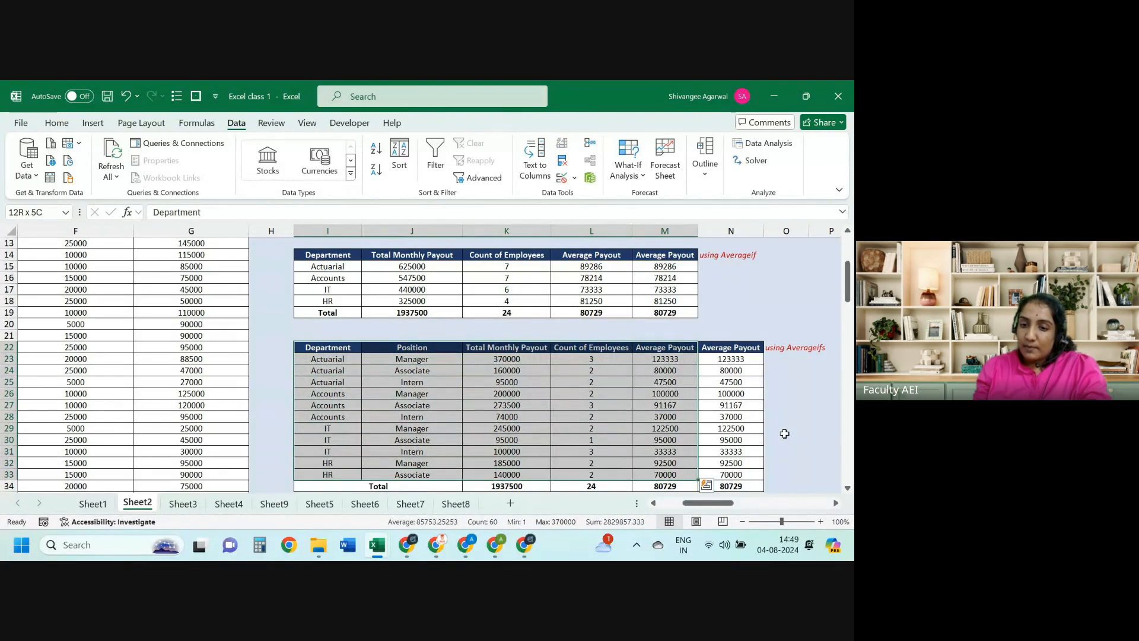
key(alt+Tab)
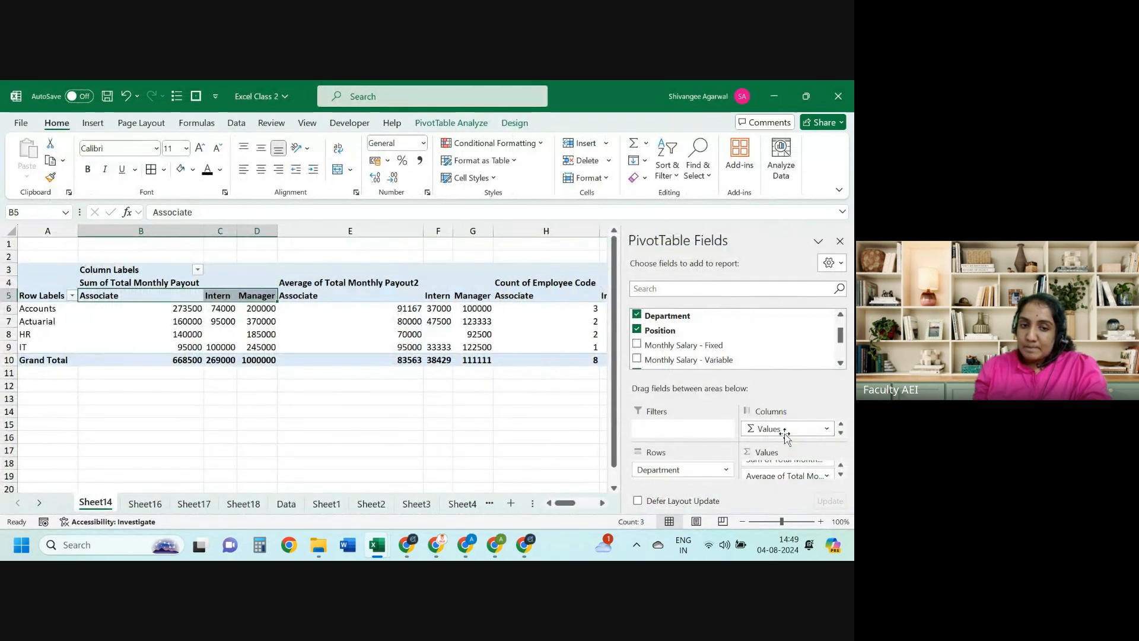
Step: Select the department summary table, including its Total row, and compare it with the pivot
key(alt+Tab)
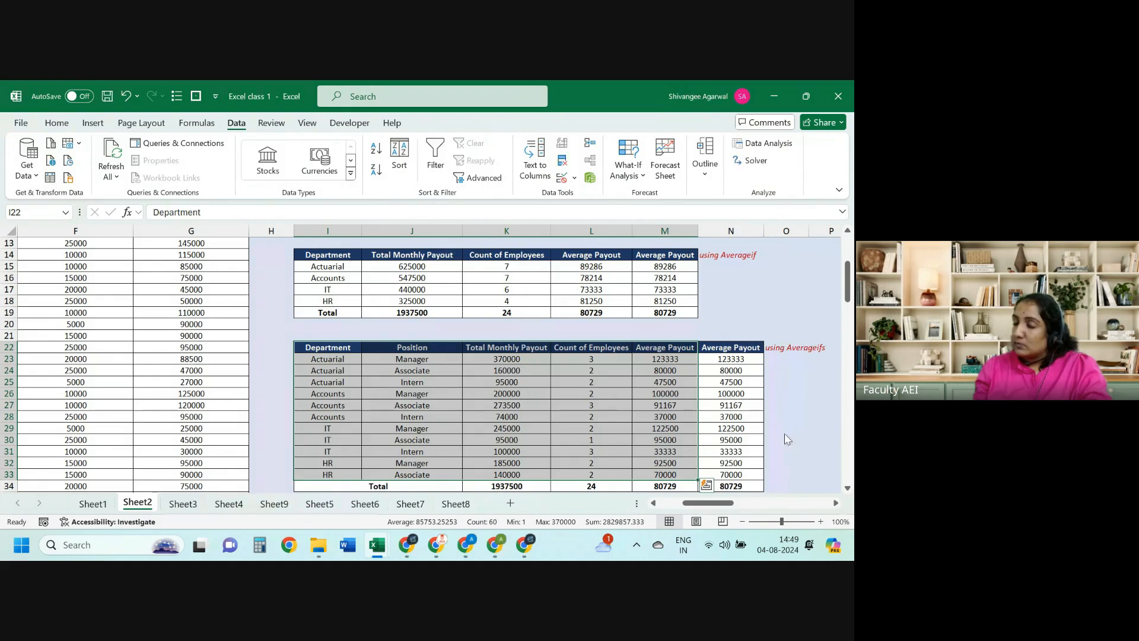
key(alt+Tab)
key(alt+Tab)
key(alt+Tab)
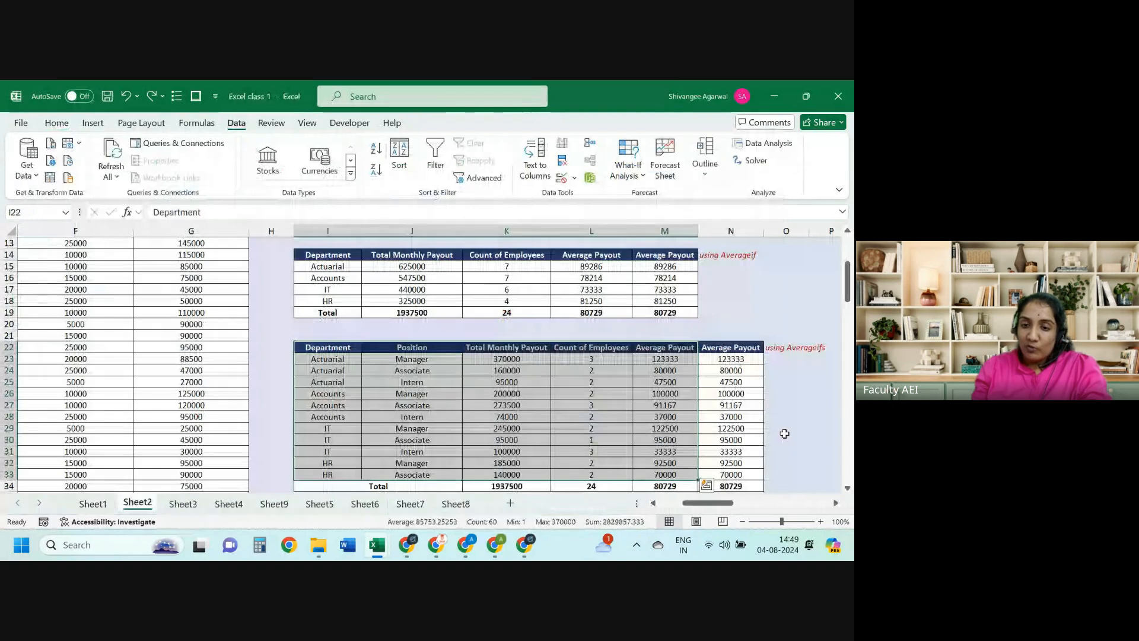
key(alt+Tab)
key(Up)
key(Up)
key(Up)
key(Up)
key(Up)
key(Up)
key(Up)
key(Up)
key(shift+Right)
key(shift+Right)
key(shift+Down)
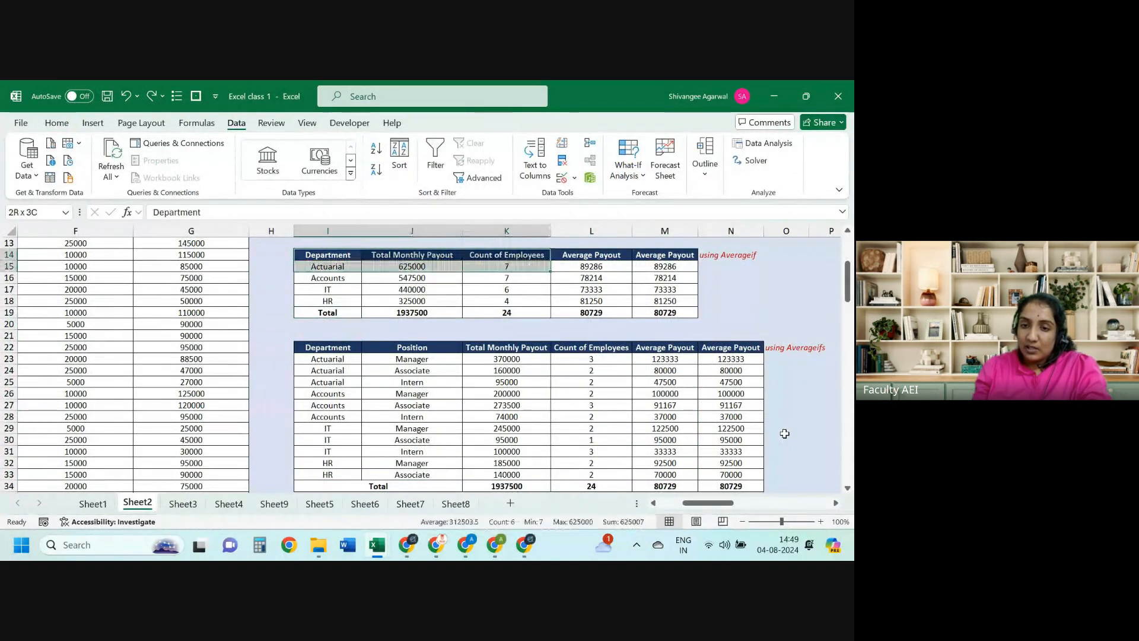
key(shift+Down)
key(shift+Down)
key(shift+Right)
key(shift+Down)
key(shift+Down)
key(alt+Tab)
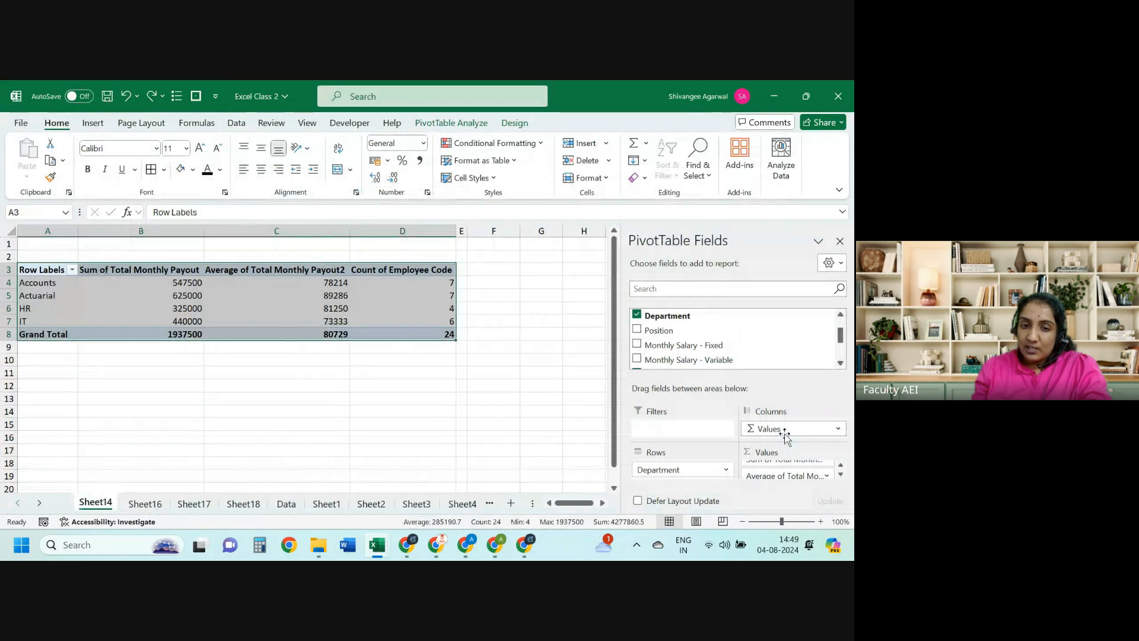
Step: Move the Count of Employee Code column to column C
click(407, 295)
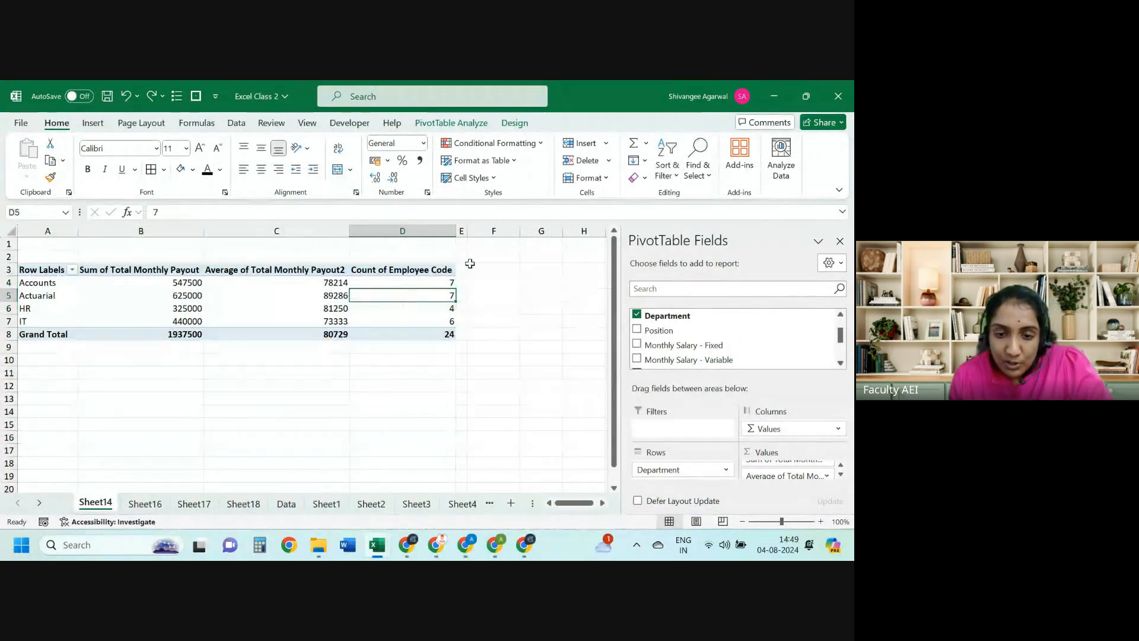
click(438, 270)
drag(458, 272, 207, 278)
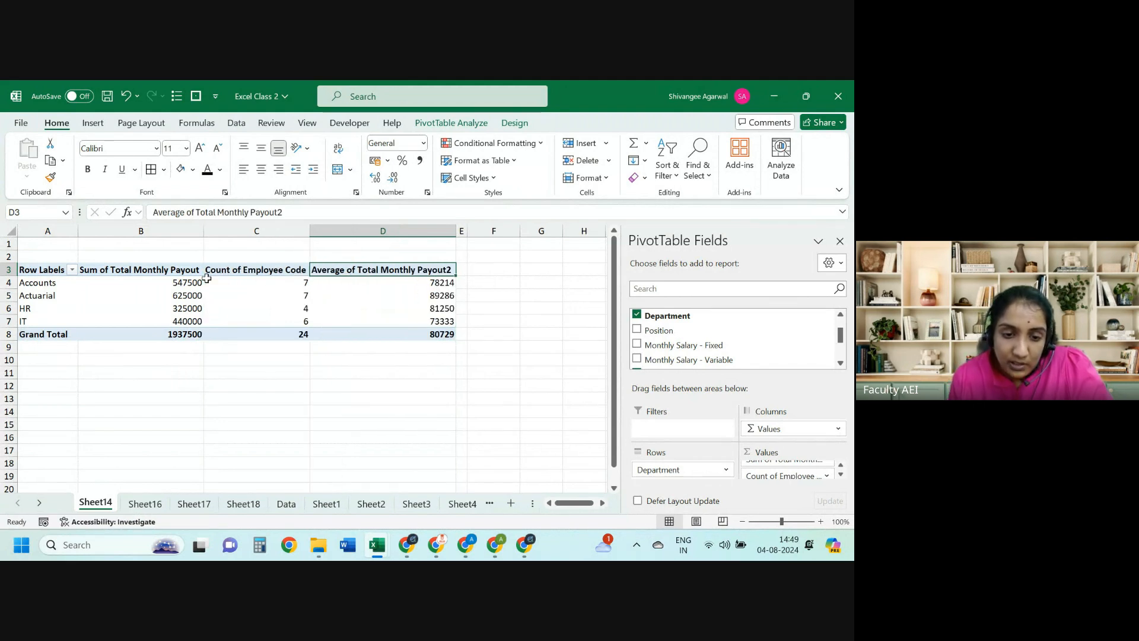
Step: Inspect the COUNTIFS employee count formula in the formula tables workbook
key(alt+Tab)
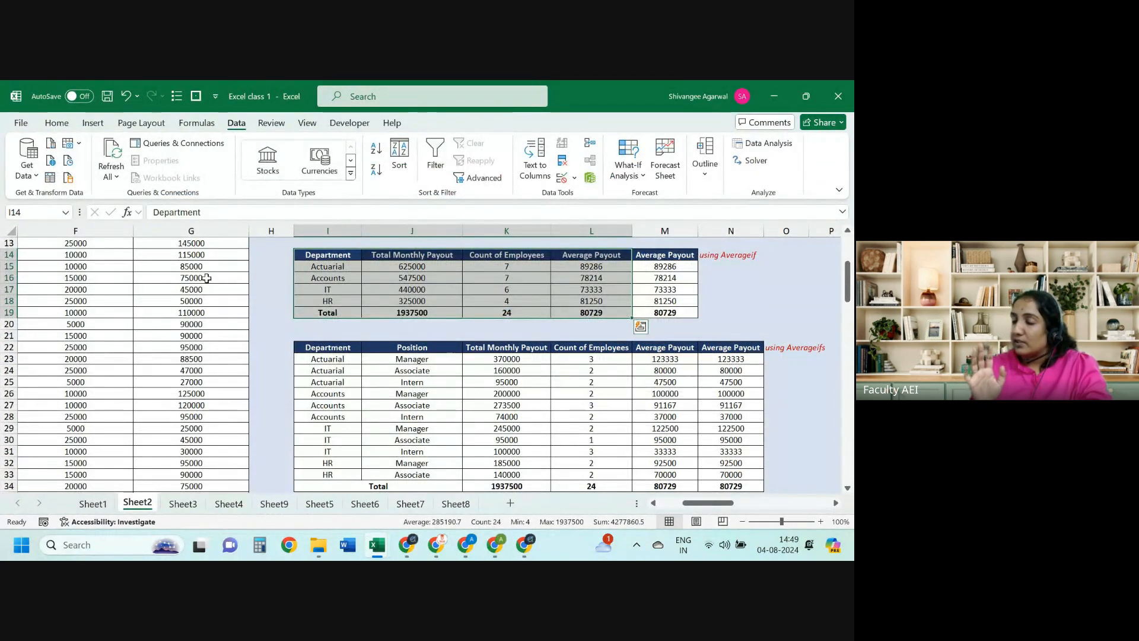
key(Down)
key(Down)
key(Down)
key(Down)
key(Down)
key(Down)
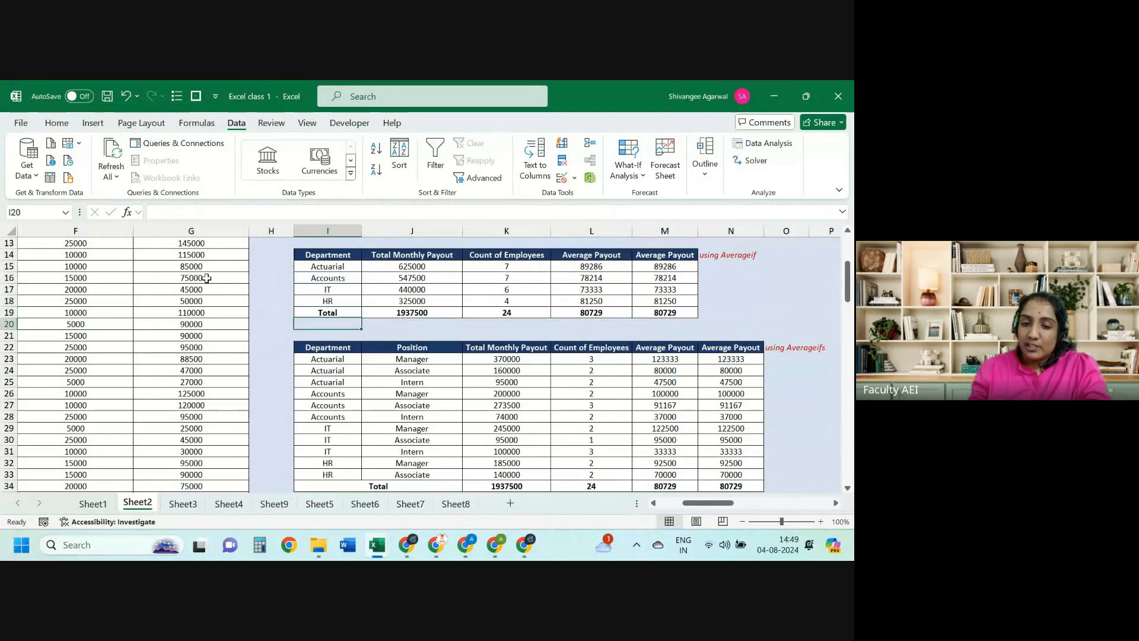
key(Down)
key(Down)
key(Down)
key(Right)
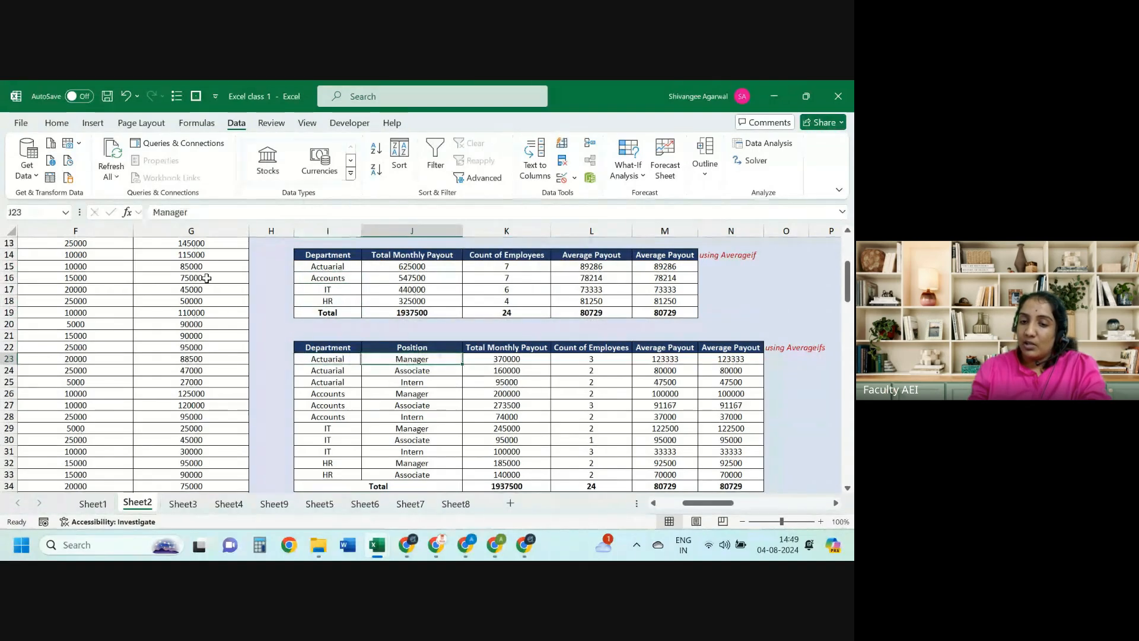
key(Right)
key(Right)
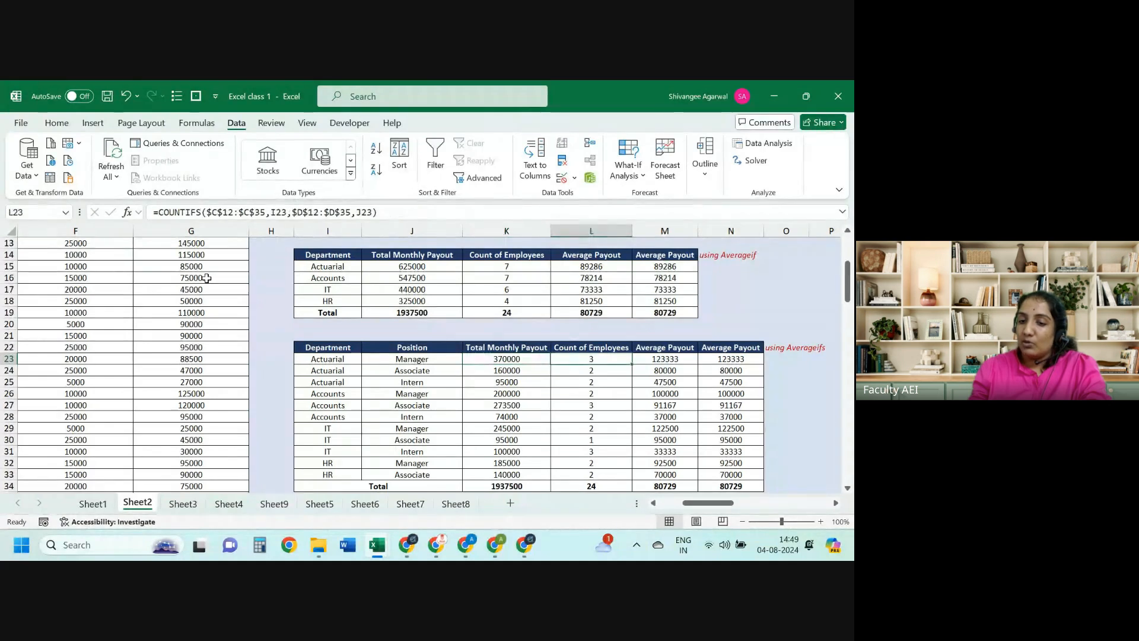
key(alt+Tab)
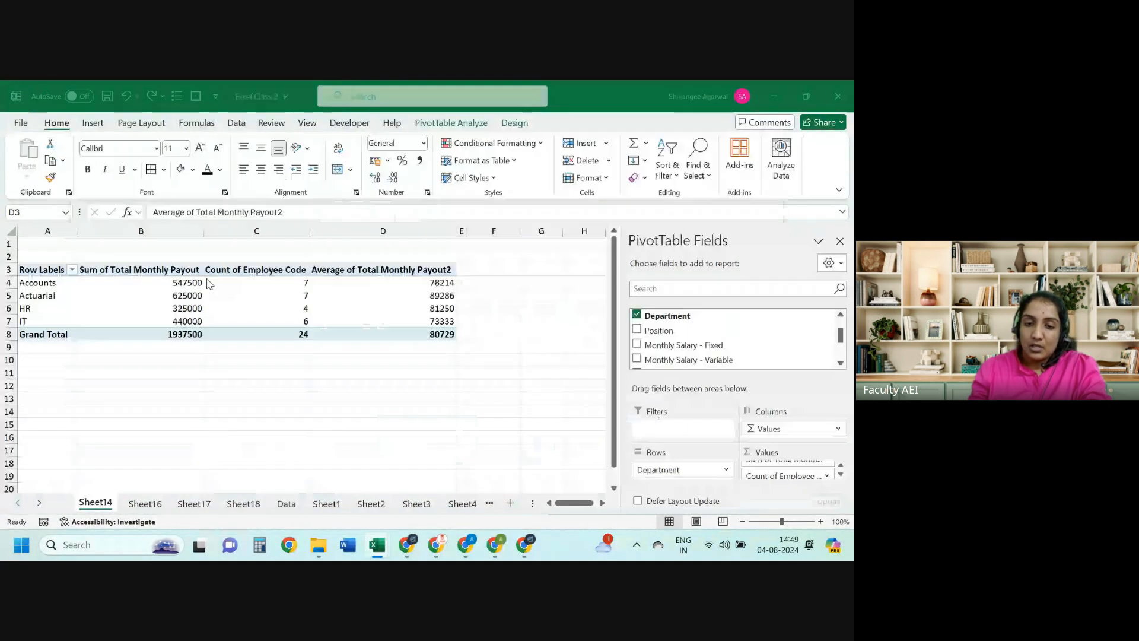
Step: Select the entire PivotTable and return to the Count of Employee Code header
key(Left)
key(Left)
key(ctrl+Right)
key(ctrl+shift+Down)
key(ctrl+shift+Left)
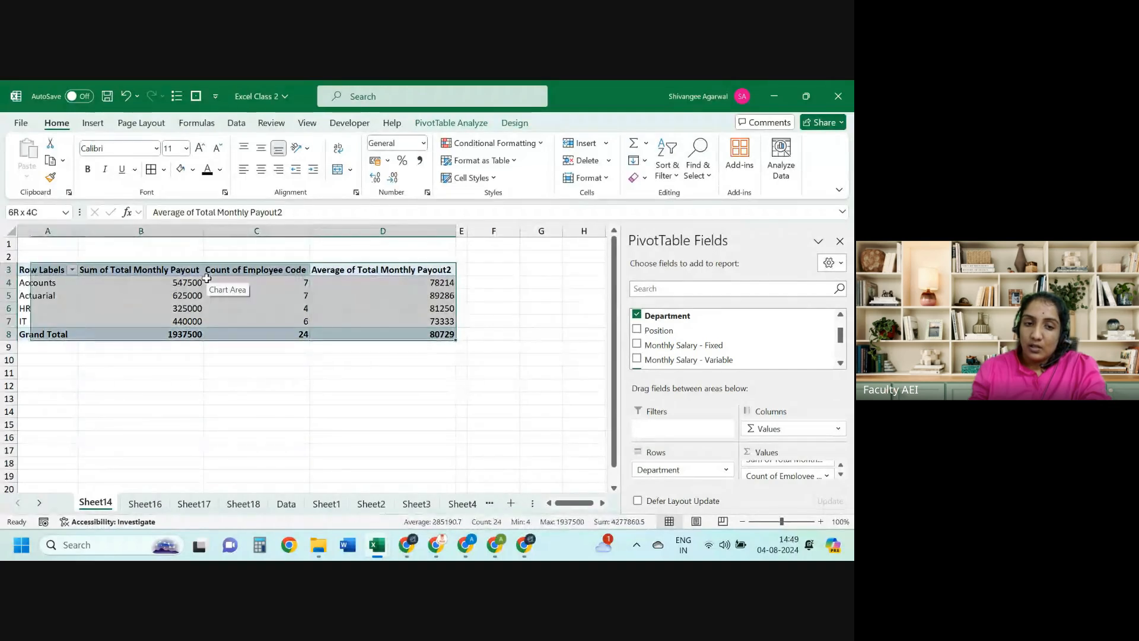
key(Left)
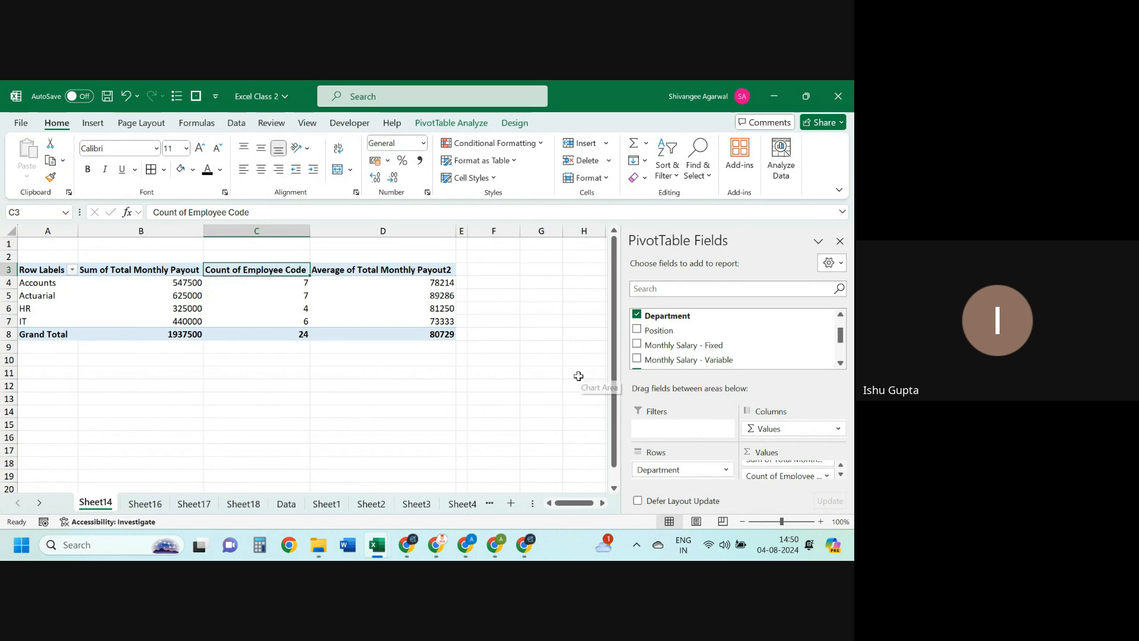
Step: Add Position under Department in Rows and mark the Accounts, Actuarial and HR position rows
drag(653, 331, 687, 490)
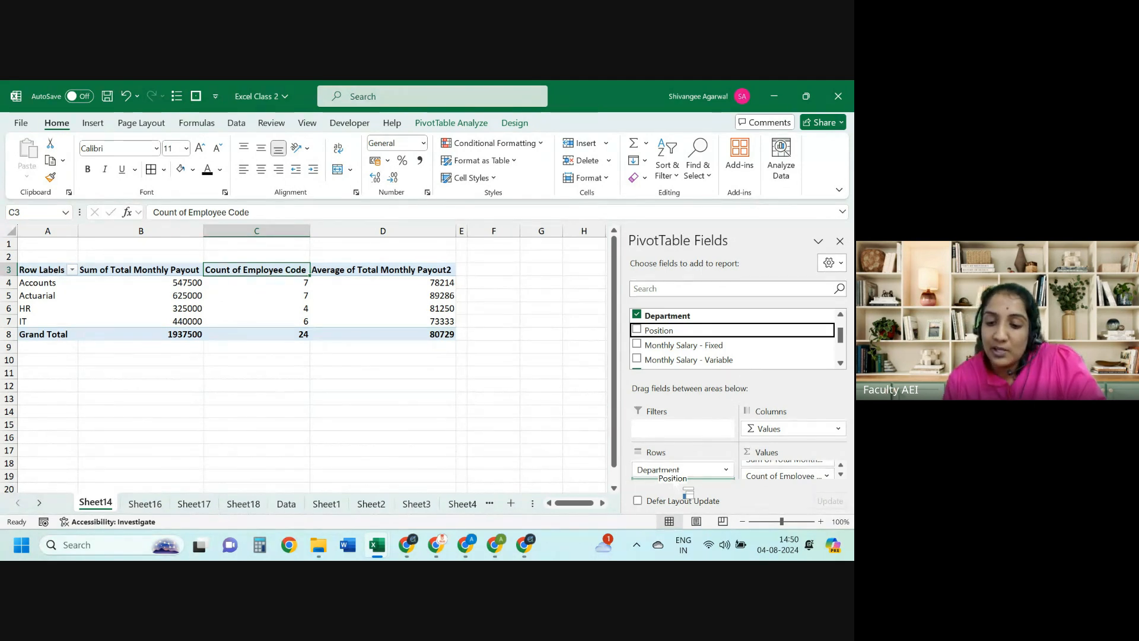
drag(687, 490, 675, 482)
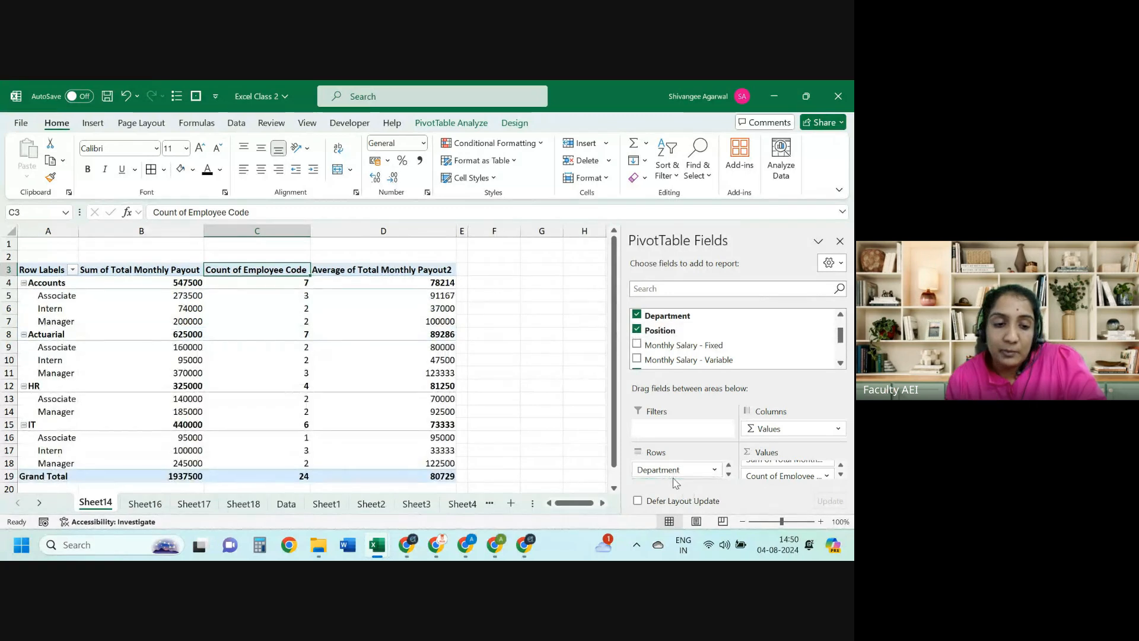
click(54, 286)
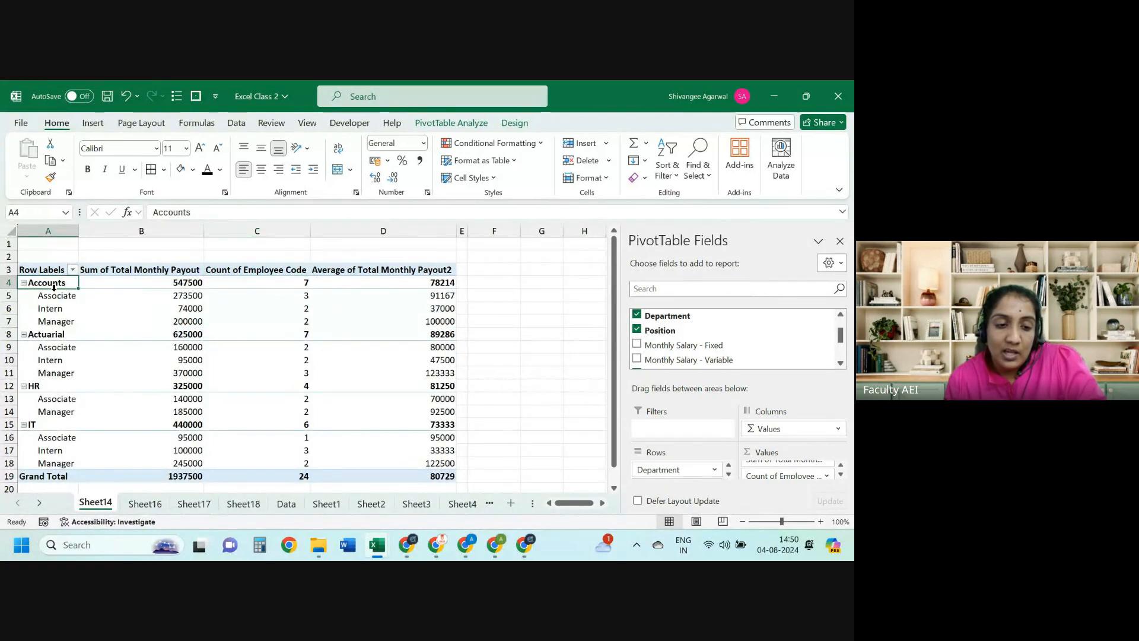
drag(56, 296, 43, 407)
click(50, 335)
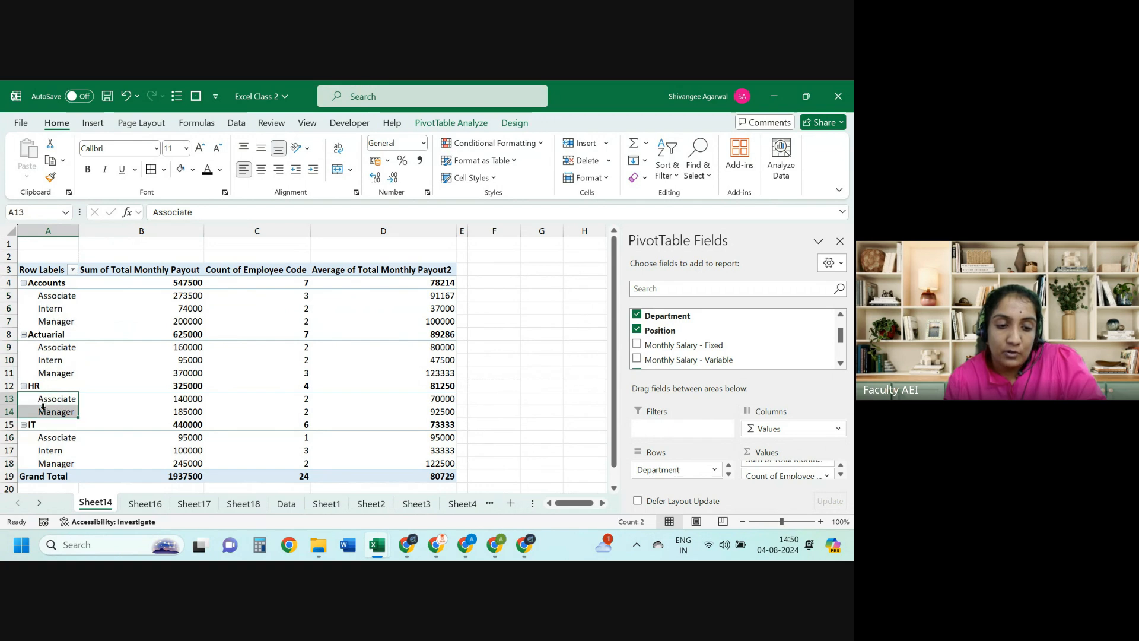
key(ctrl+shift+Right)
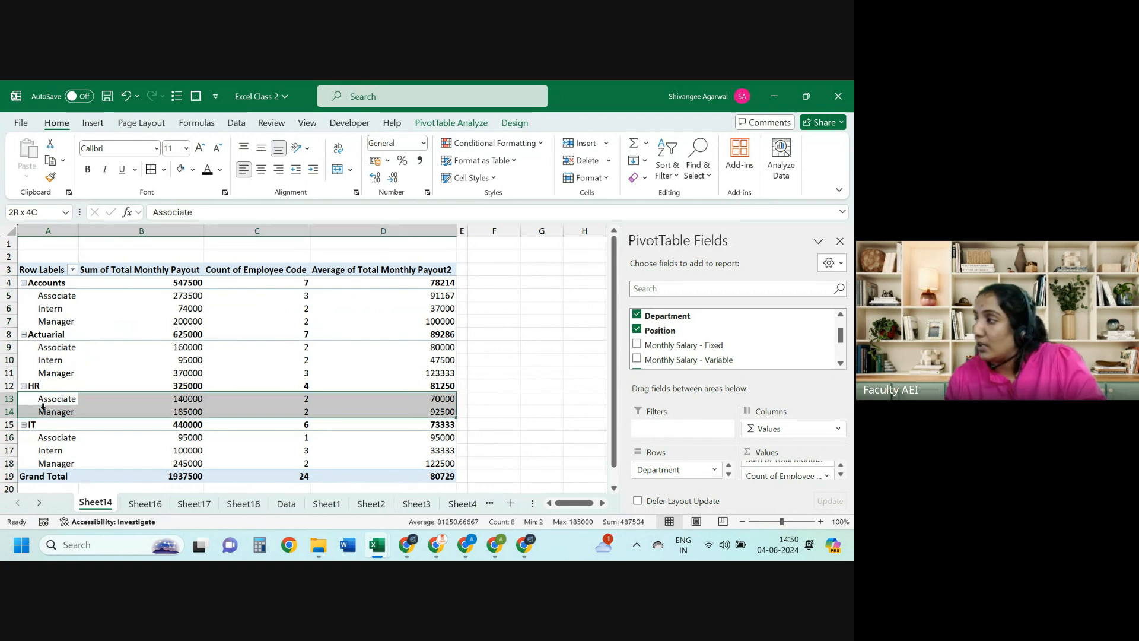
click(43, 407)
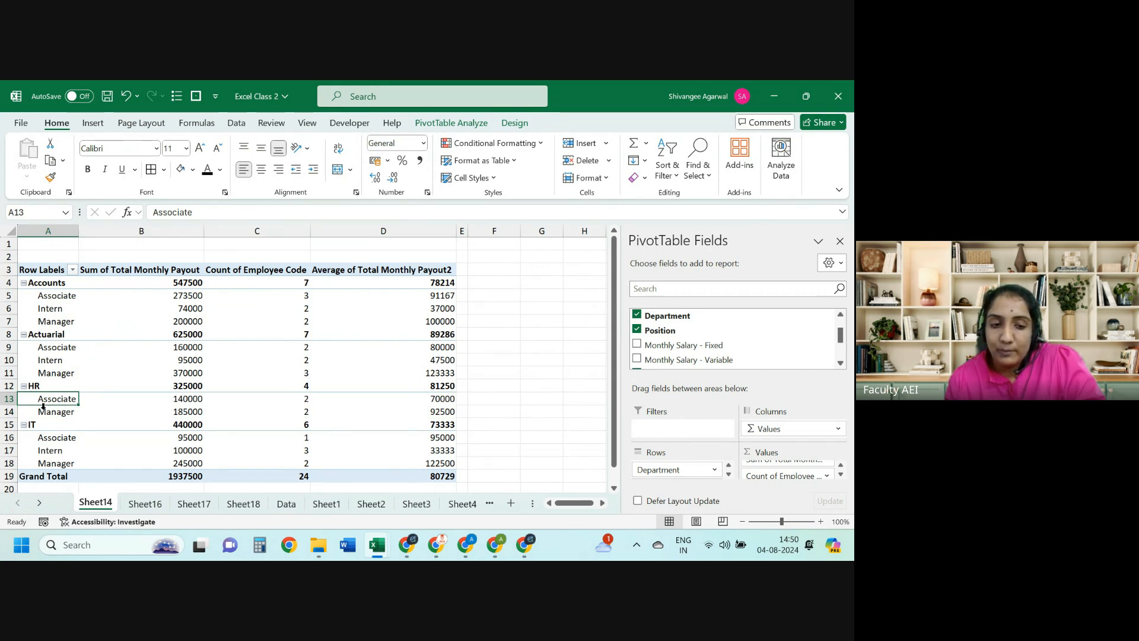
Step: Compare the Actuarial rows with the Excel class 1 table and check the Accounts subtotal row
key(alt+Tab)
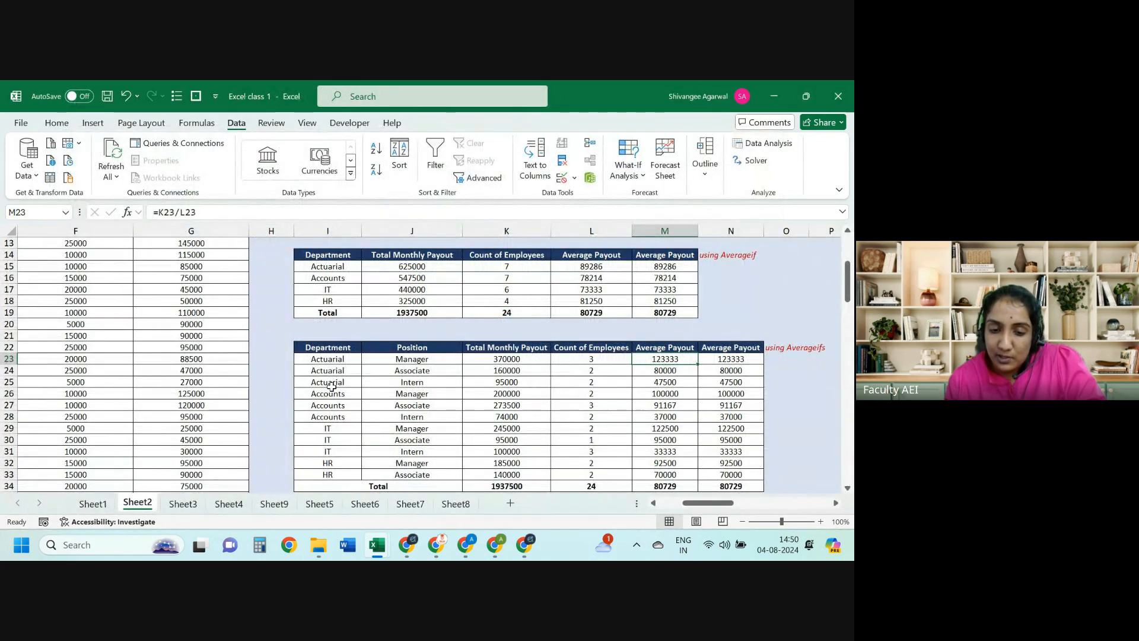
drag(327, 359, 380, 388)
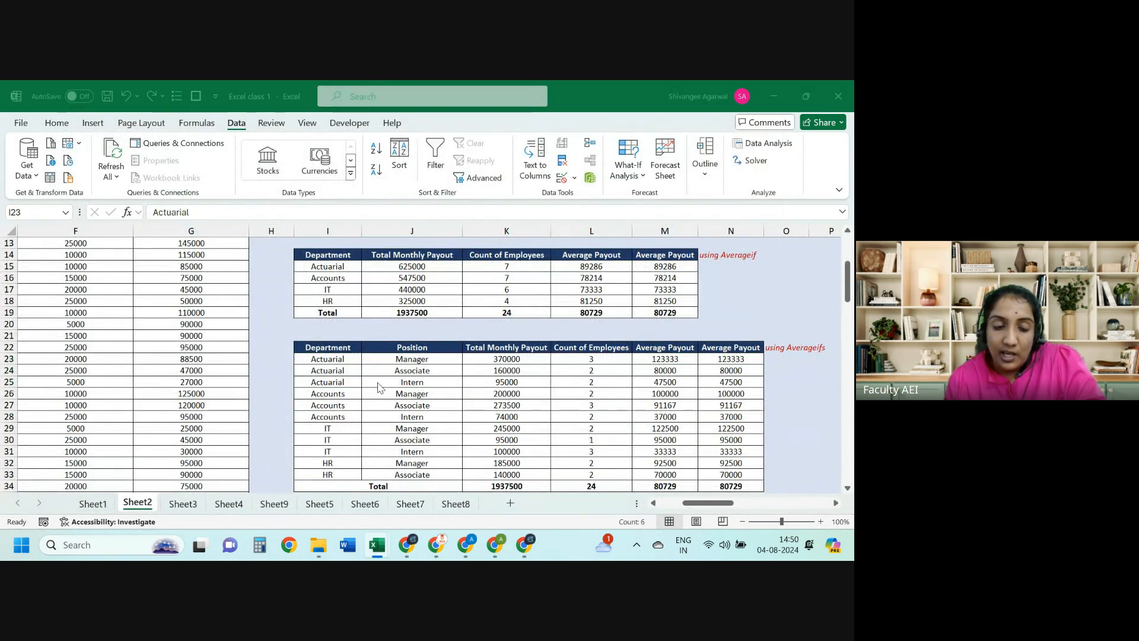
key(alt+Tab)
key(Up)
key(ctrl+Up)
key(Down)
key(ctrl+shift+Right)
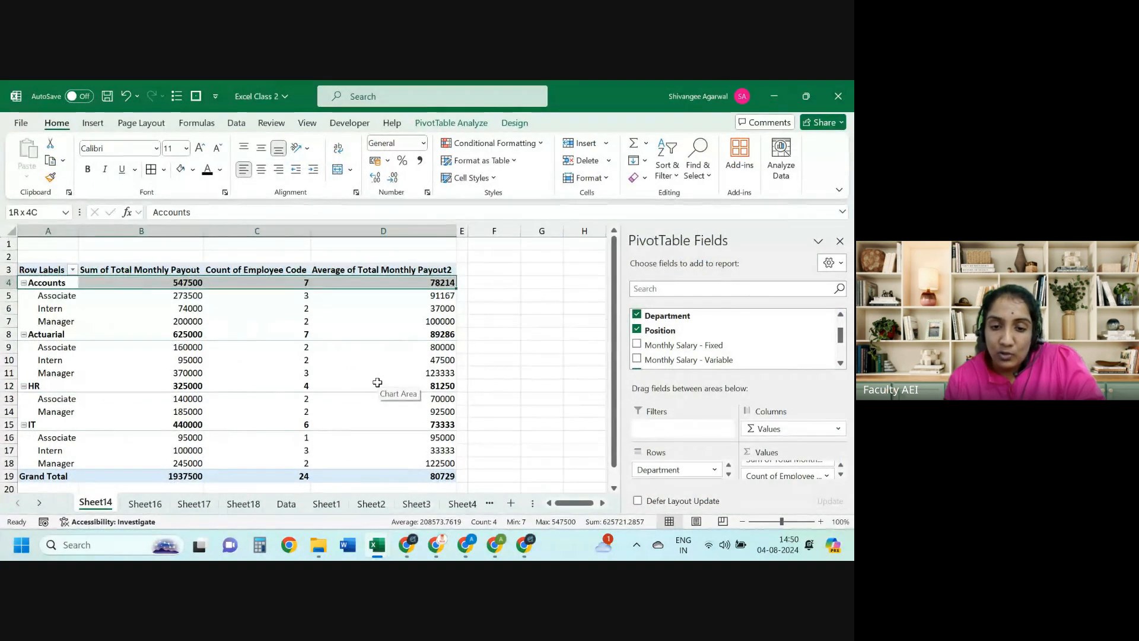
key(Down)
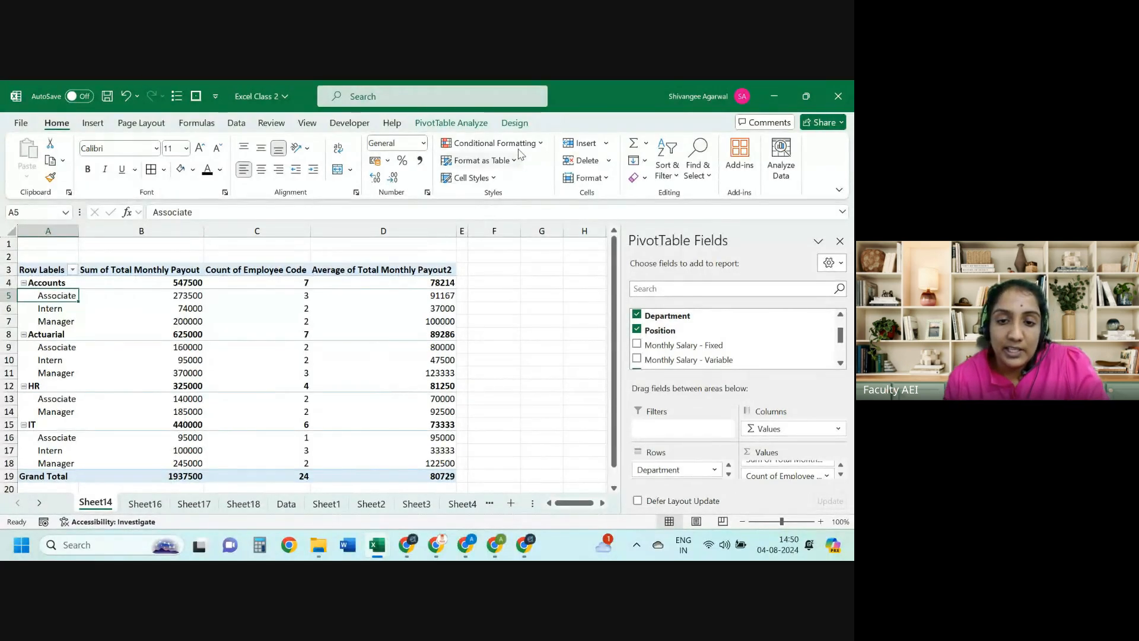
click(519, 124)
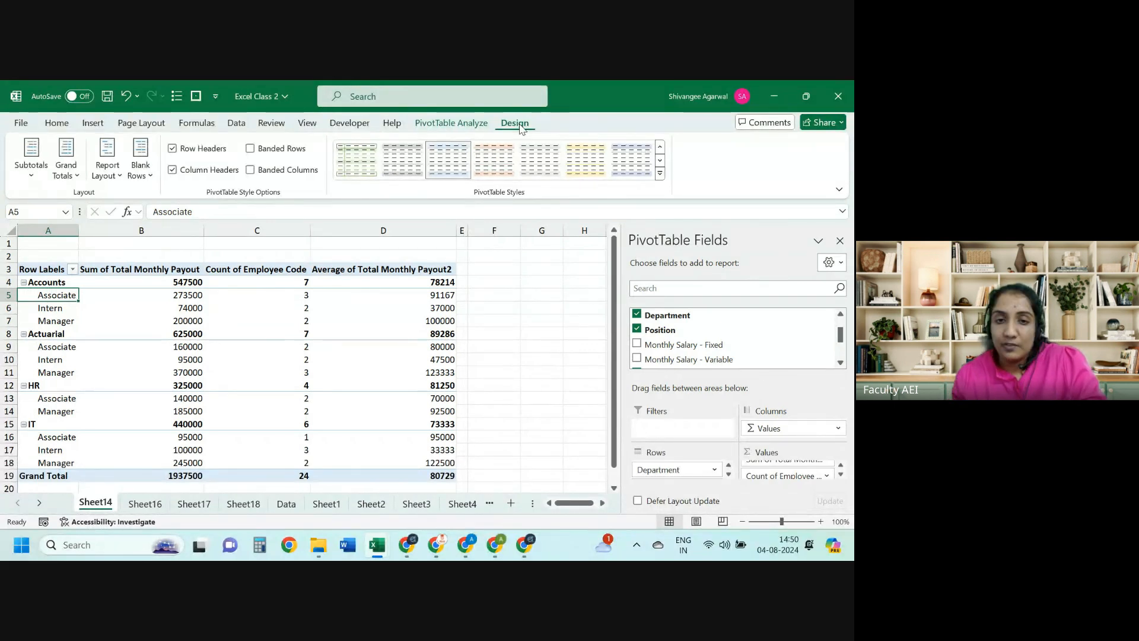
Step: Hide all department subtotals and turn grand totals off for rows and columns
click(32, 172)
click(51, 201)
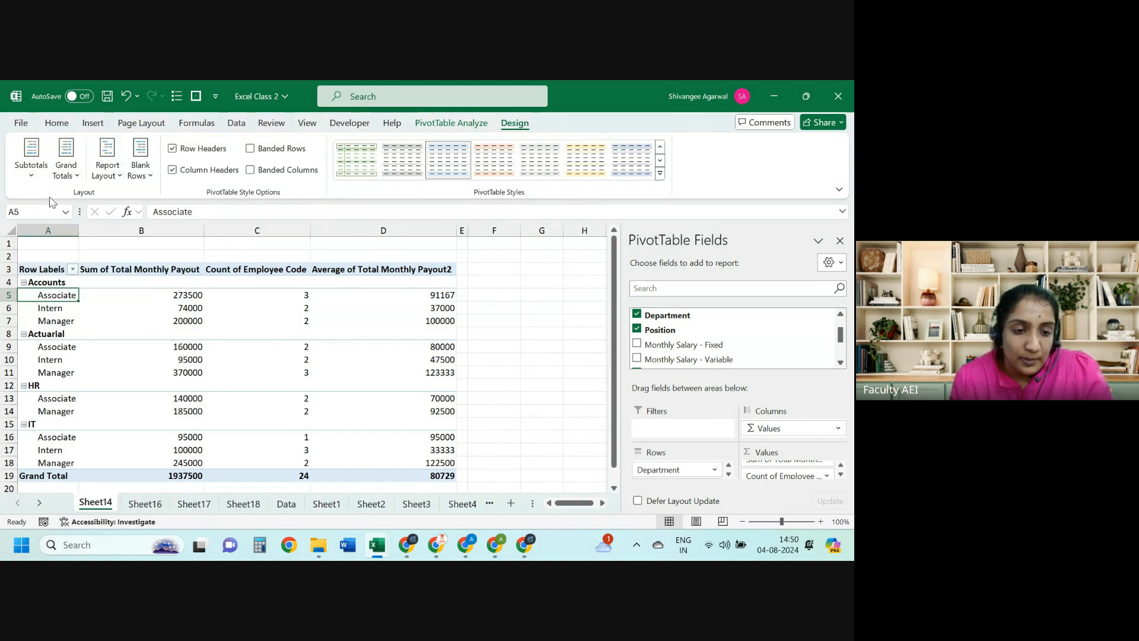
click(66, 174)
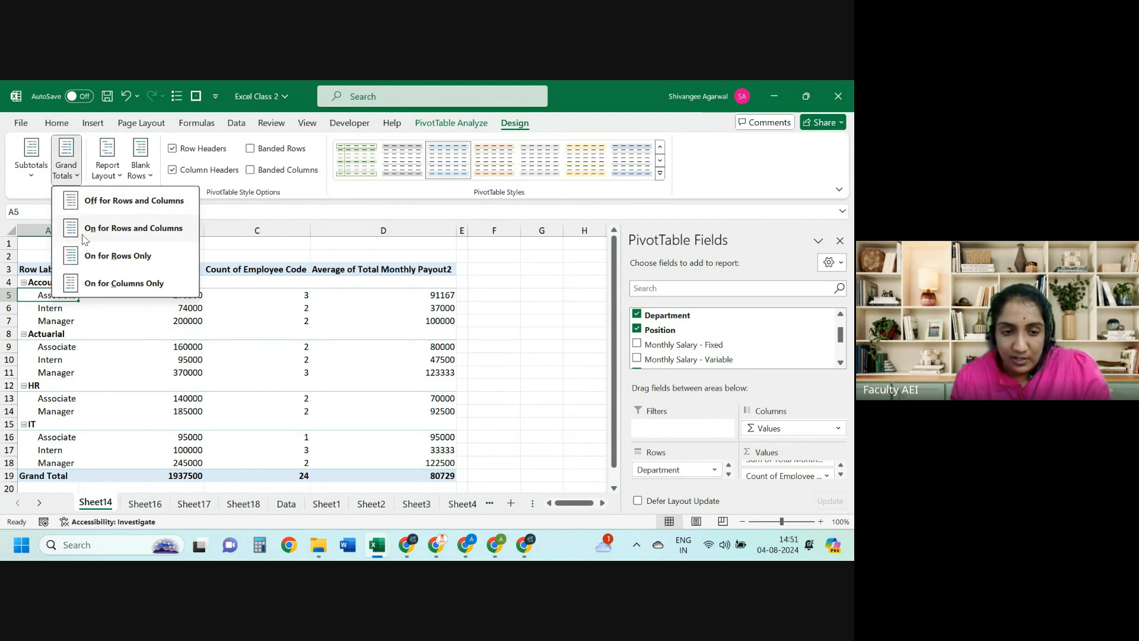
click(89, 206)
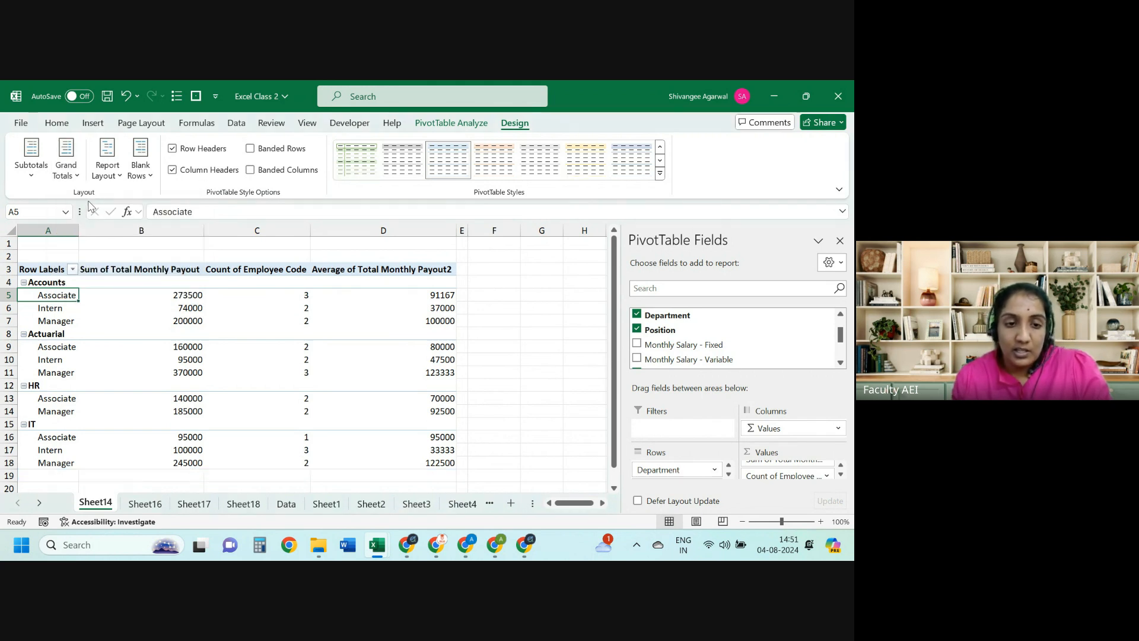
click(105, 168)
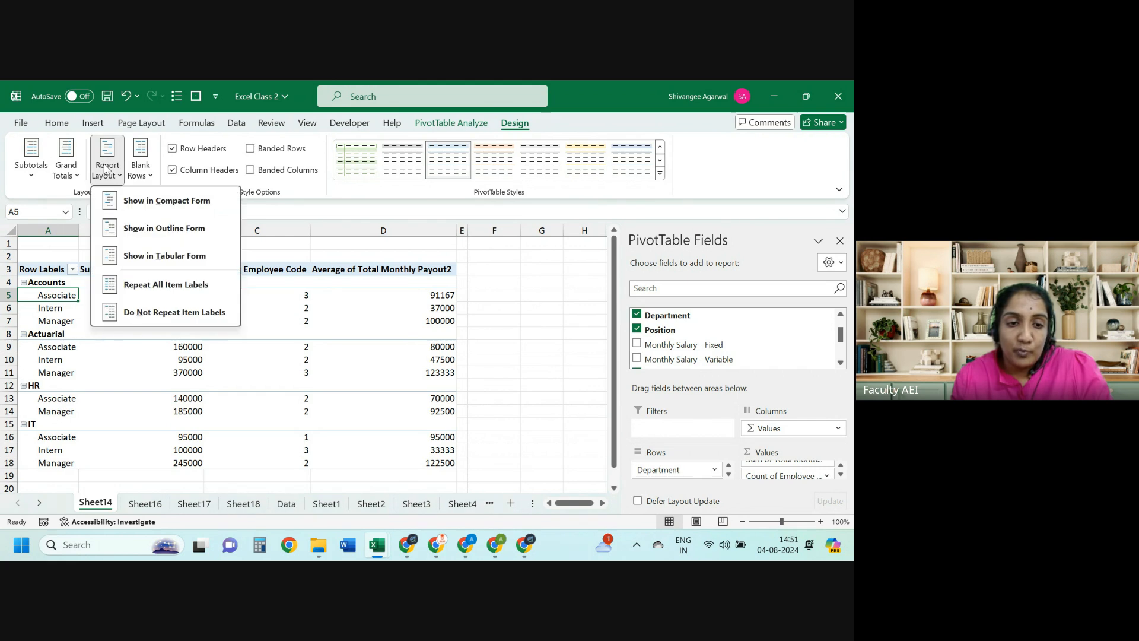
Step: Show the PivotTable in tabular form and review the Accounts, Actuarial and HR group rows
click(116, 260)
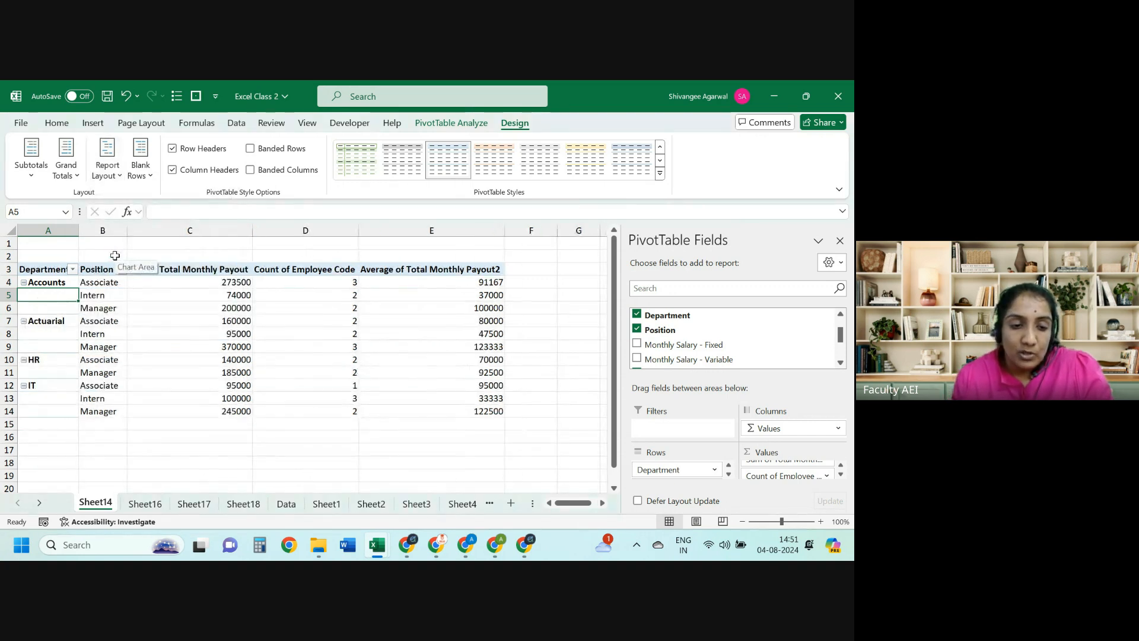
key(shift+Down)
key(shift+Down)
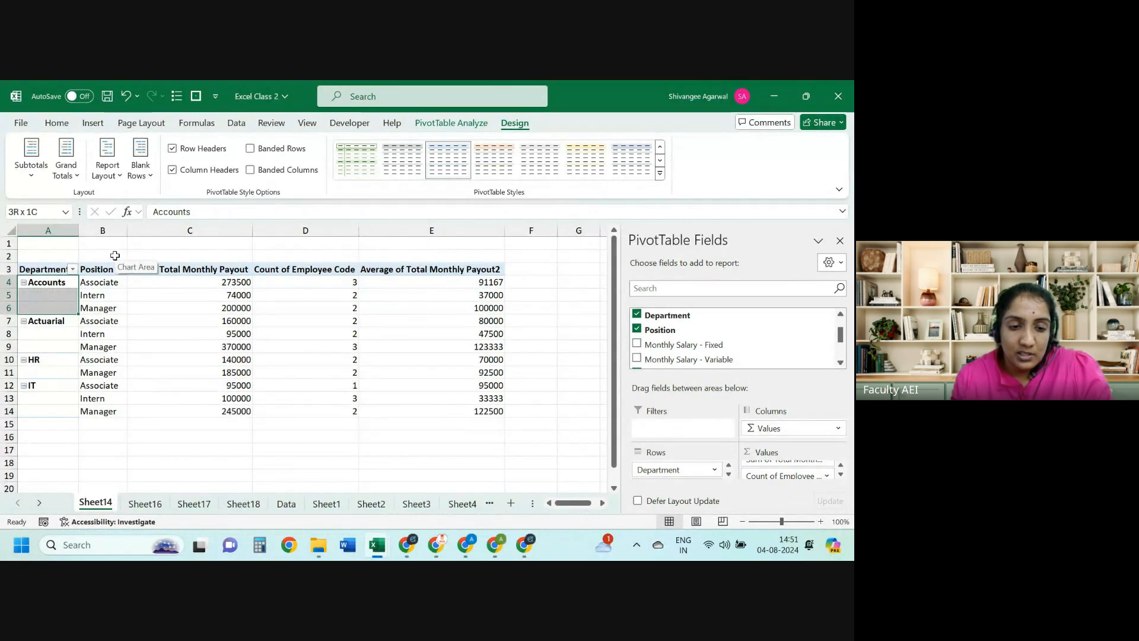
key(shift+Right)
key(shift+Left)
key(Down)
key(Down)
key(Down)
key(shift+Down)
key(shift+Down)
key(shift+Right)
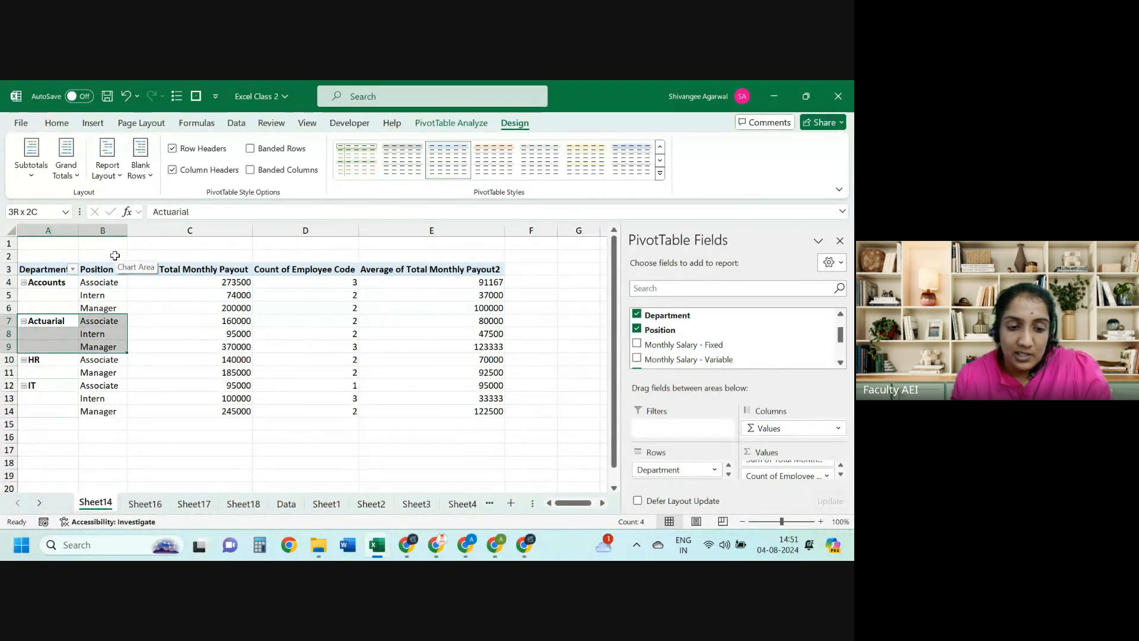
key(Down)
key(Down)
key(Down)
key(shift+Down)
key(shift+Right)
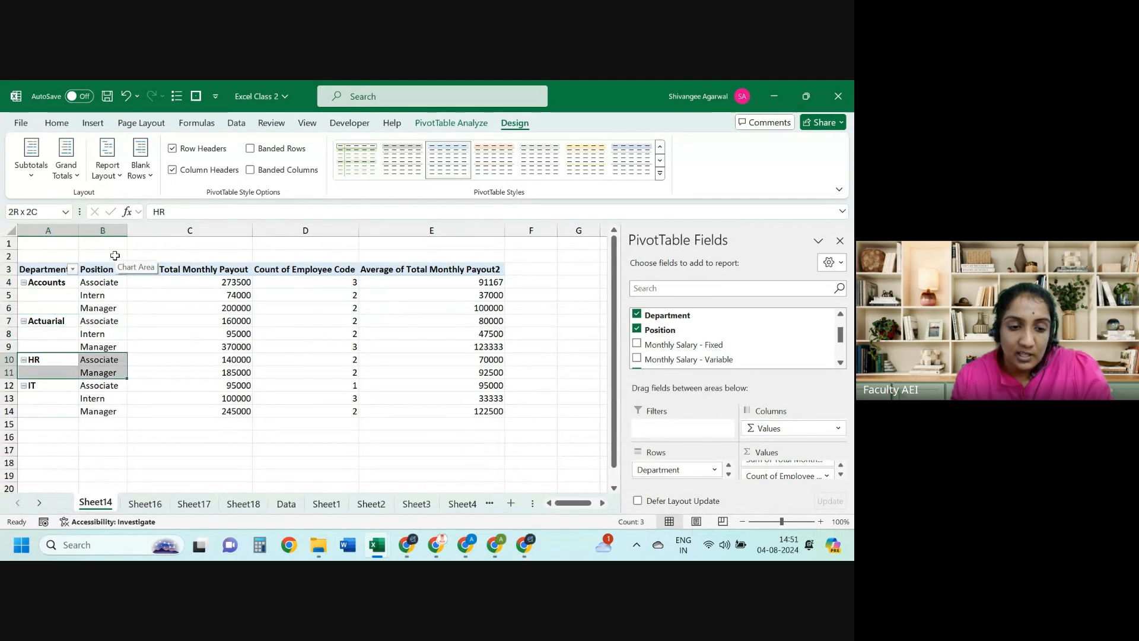
key(shift+Left)
key(Up)
key(Up)
key(Up)
key(Up)
key(shift+Up)
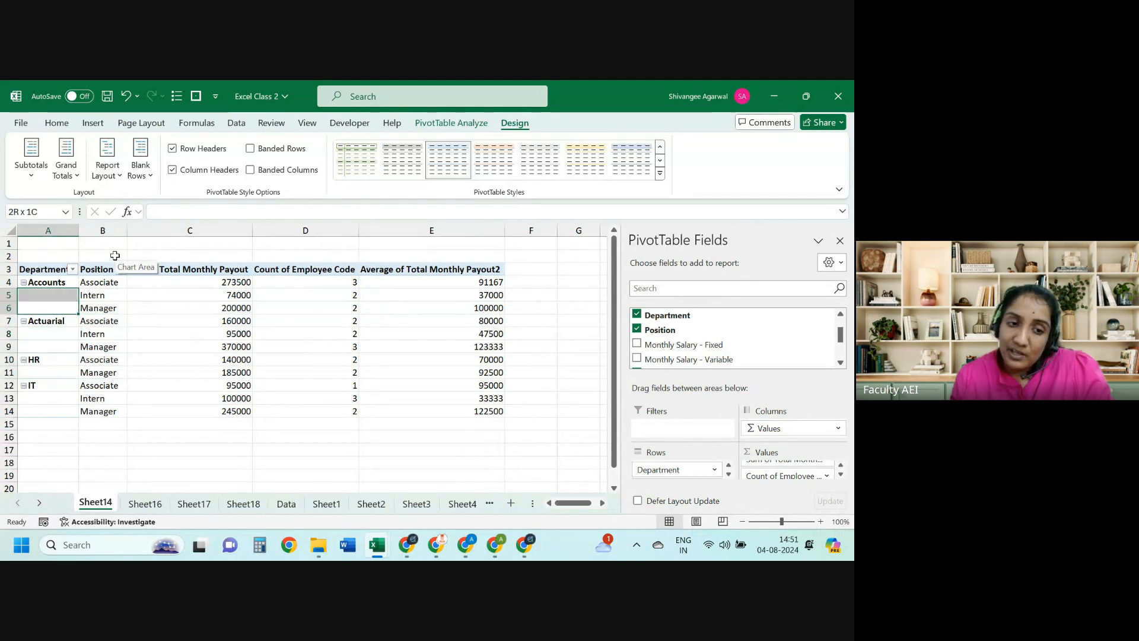
key(Right)
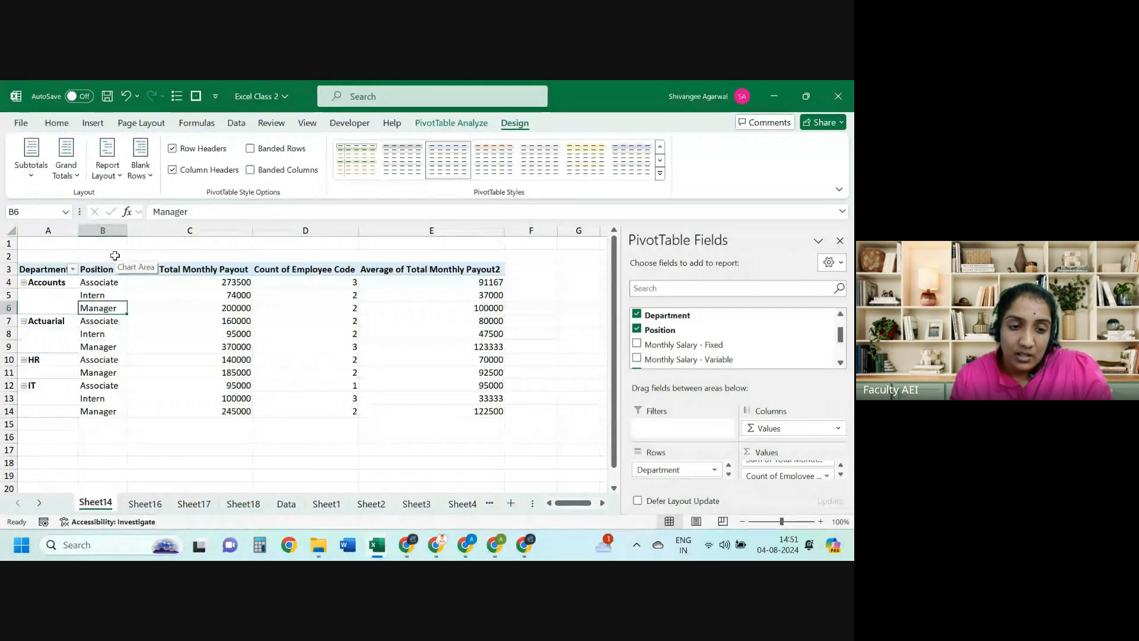
Step: Repeat all item labels, select the whole PivotTable, then undo the layout changes
click(106, 171)
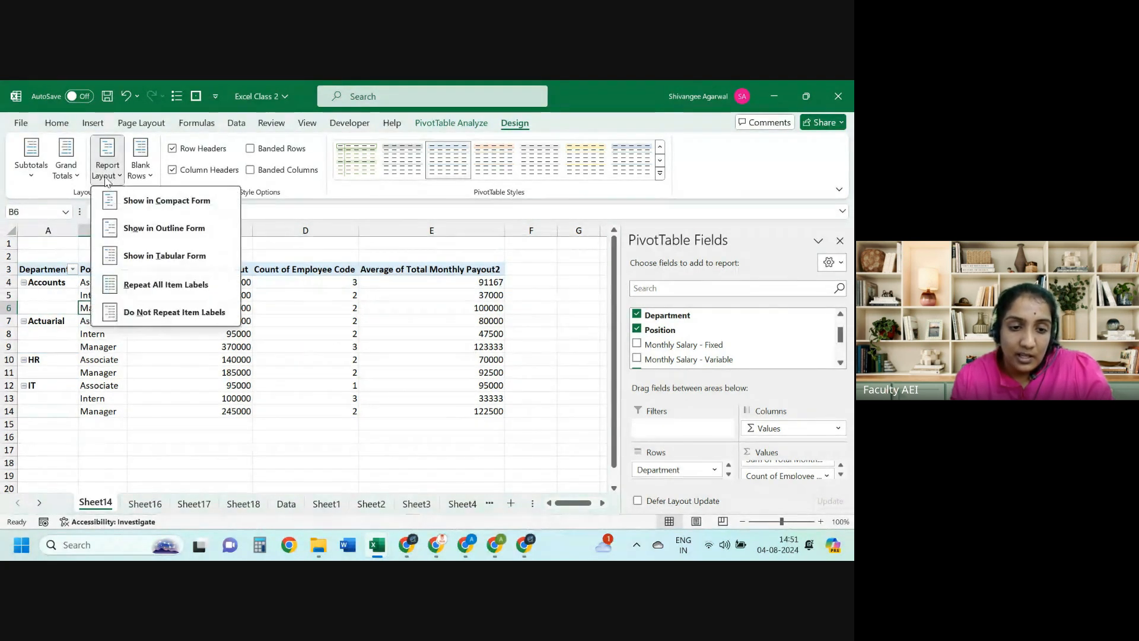
click(151, 282)
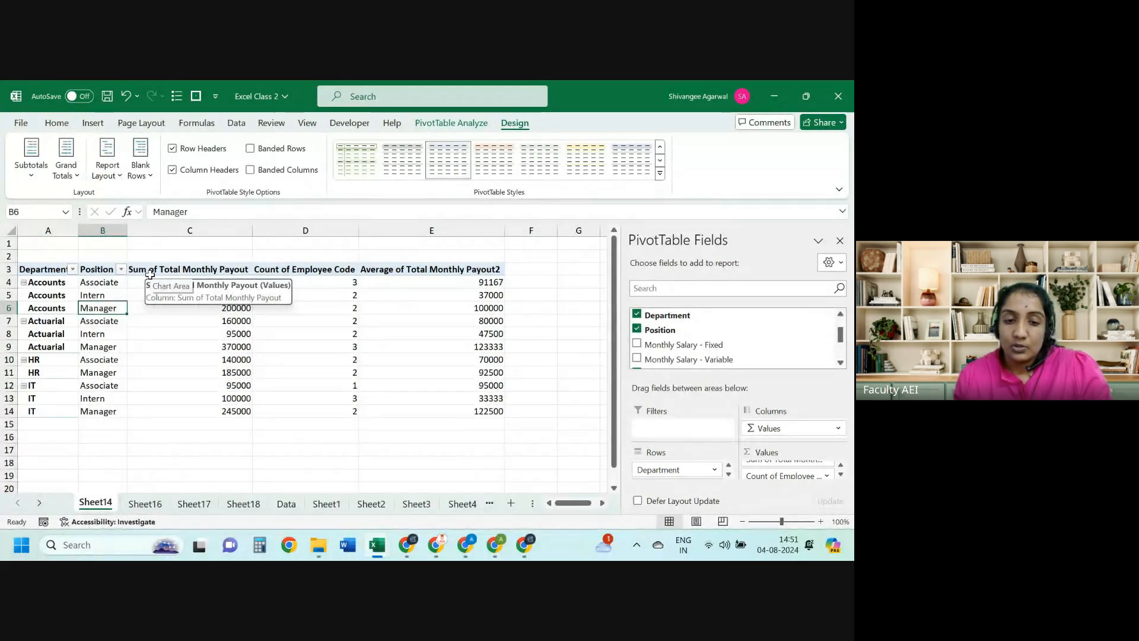
key(Left)
key(ctrl+Up)
key(ctrl+shift+Right)
key(ctrl+shift+Down)
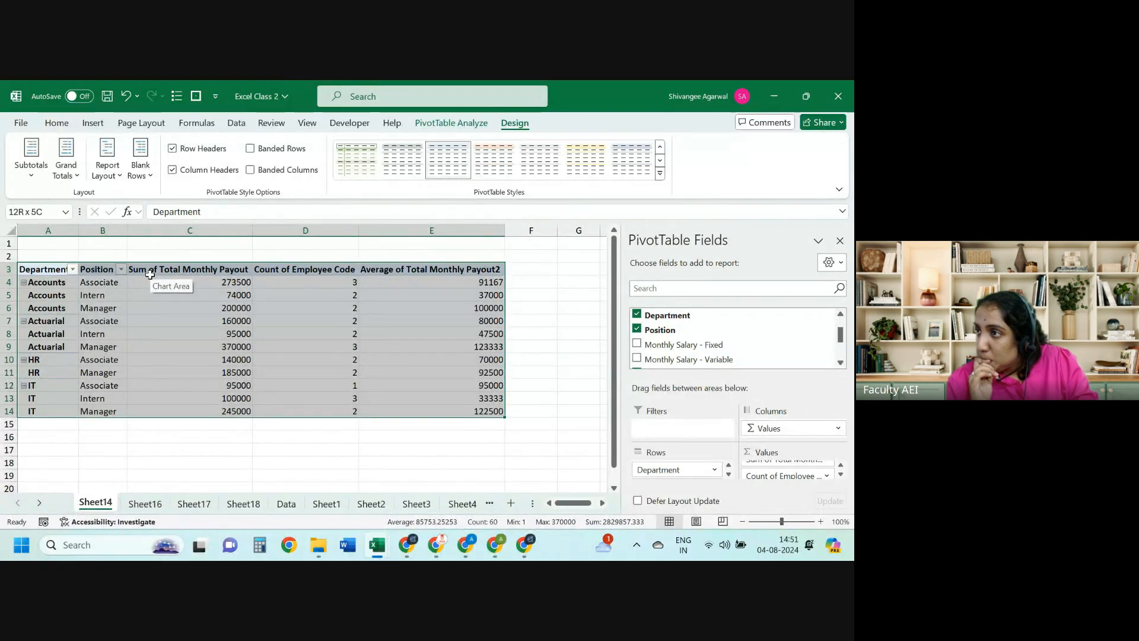
key(ctrl+z)
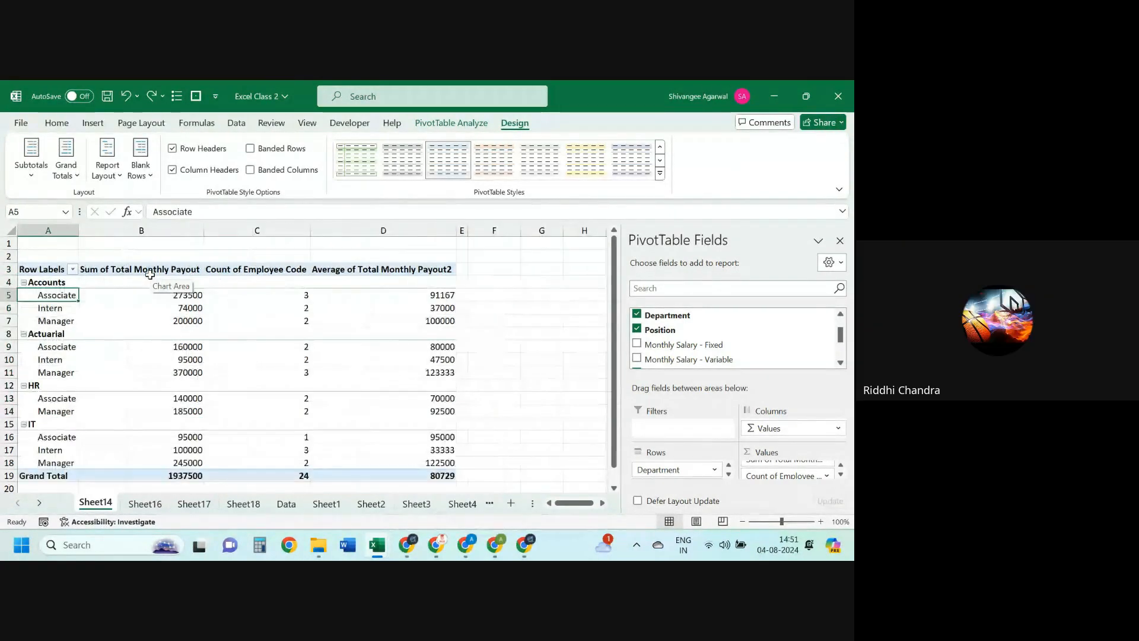
Step: Undo the Position field, then add Position back under Department in Rows
key(ctrl+z)
key(ctrl+z)
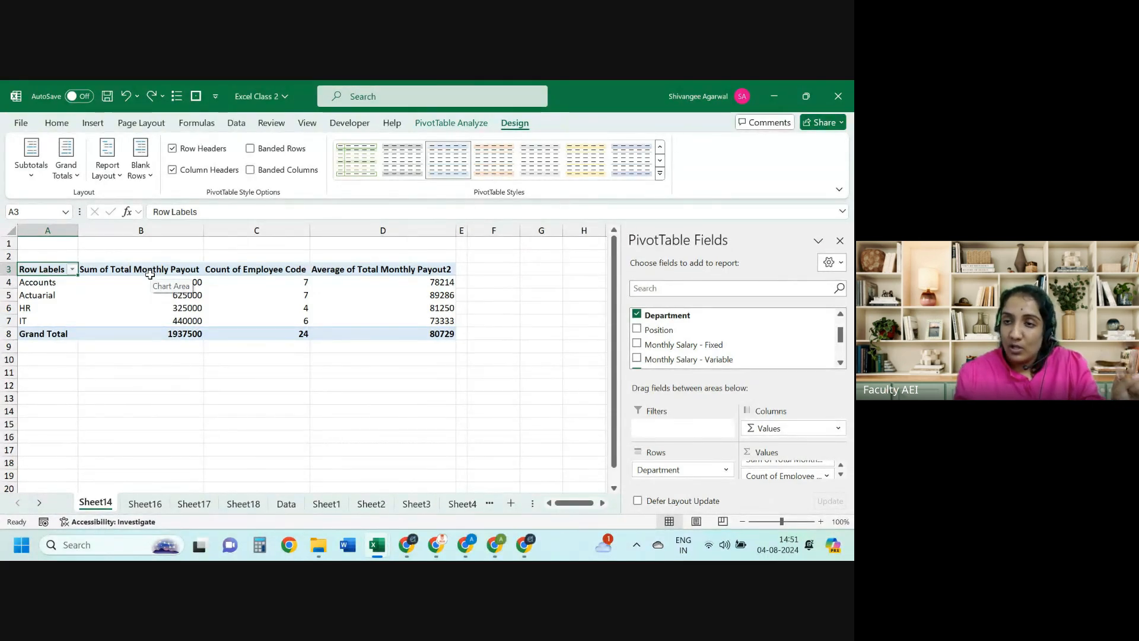
key(alt+Tab)
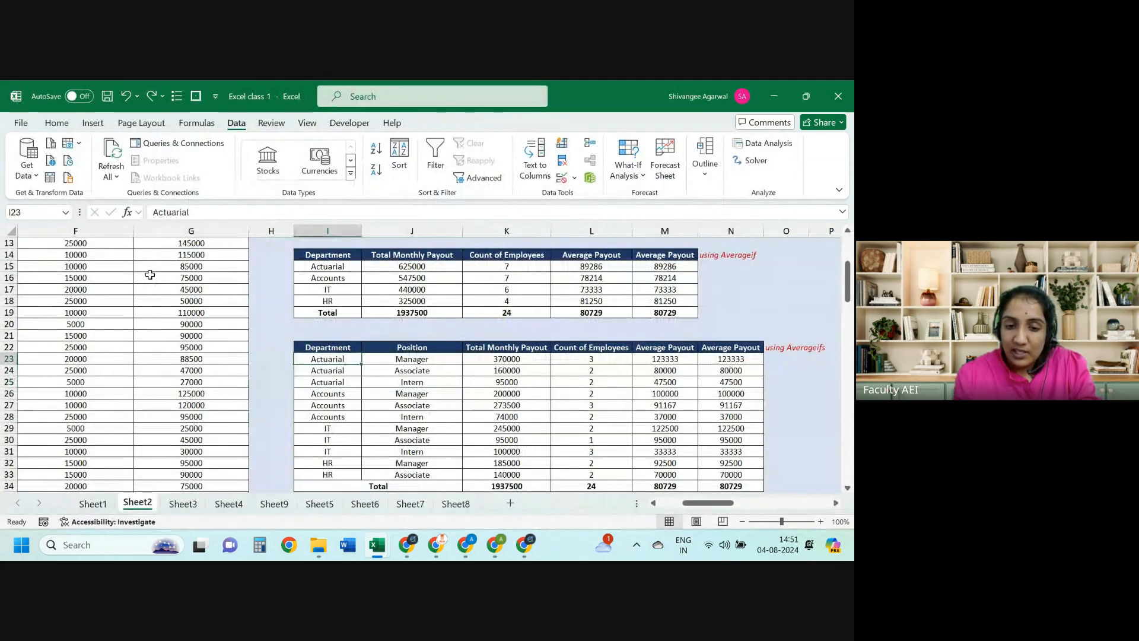
key(alt+Tab)
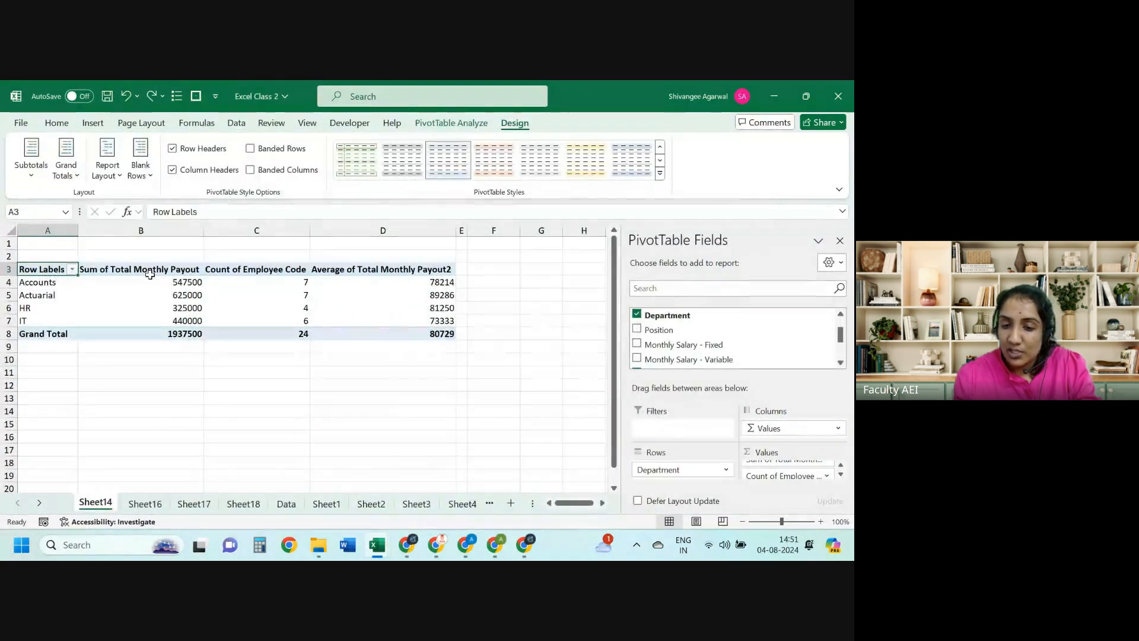
drag(664, 330, 685, 481)
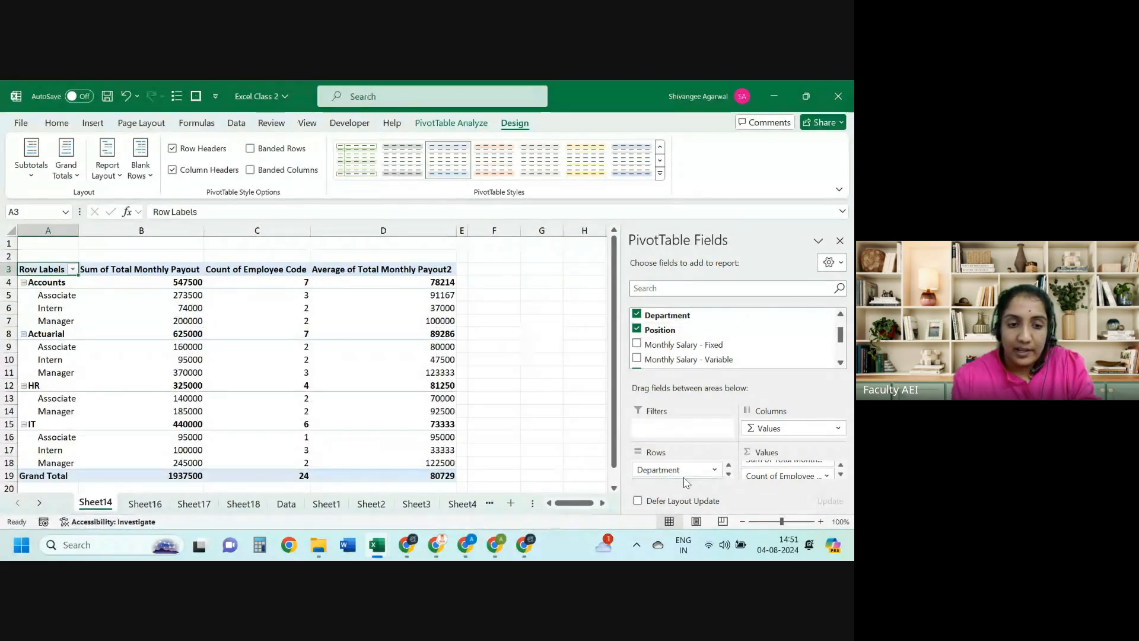
Step: Select the AVERAGEIFS department-position table in the comparison workbook, then return to Excel Class 2
key(alt+Tab)
key(Up)
key(Up)
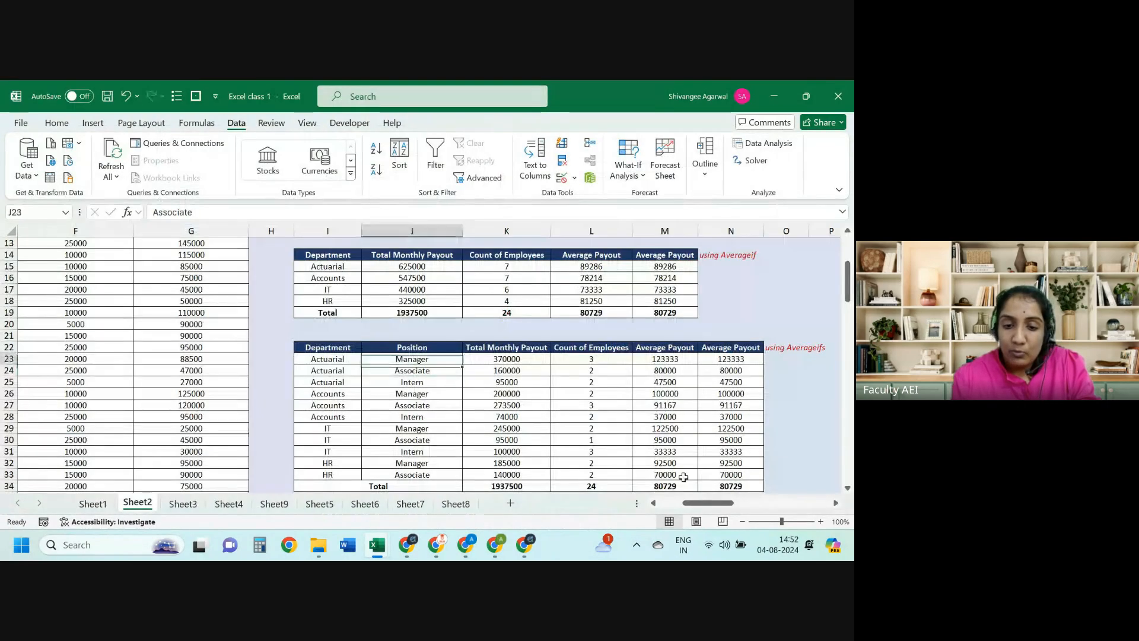
key(Left)
key(shift+Right)
key(shift+Right)
key(shift+Right)
key(shift+Right)
key(shift+Down)
key(shift+Down)
key(shift+Down)
key(shift+Down)
key(shift+Down)
key(shift+Down)
key(shift+Down)
key(shift+Down)
key(shift+Down)
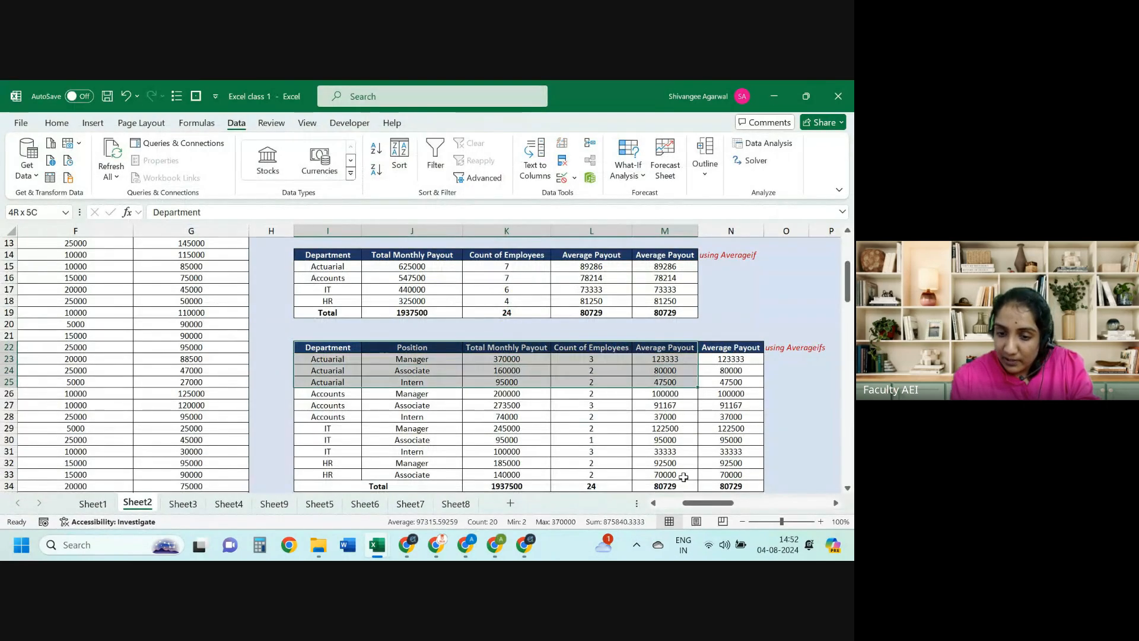
key(shift+Down)
key(shift+Down)
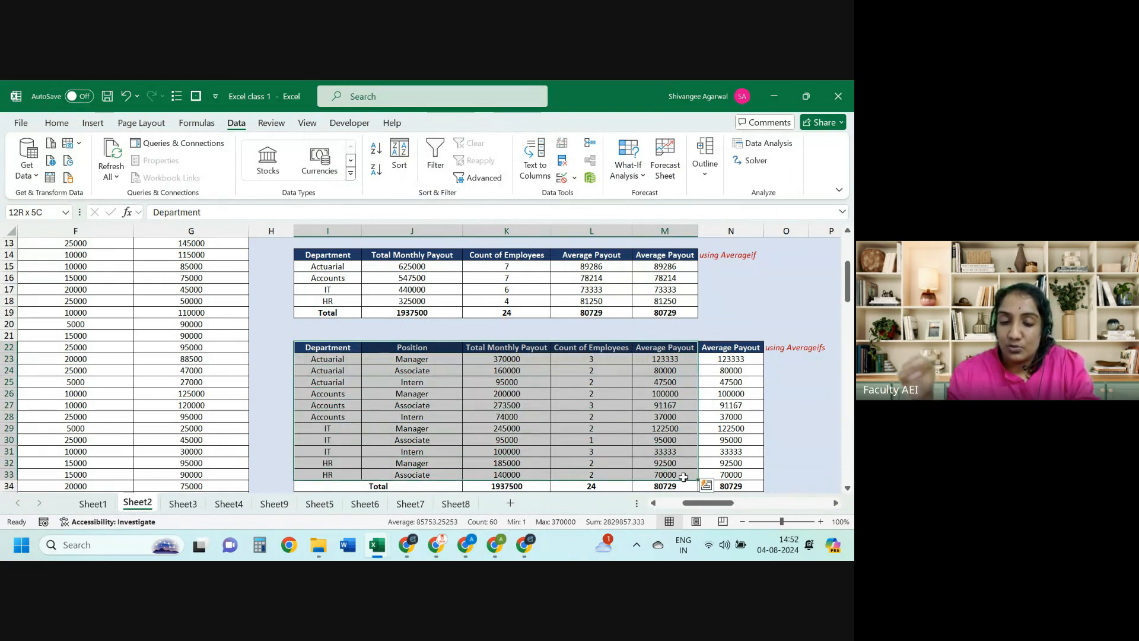
key(alt+Tab)
Step: Hide department subtotals, turn off row and column grand totals, and show in tabular form
key(ctrl+shift+Right)
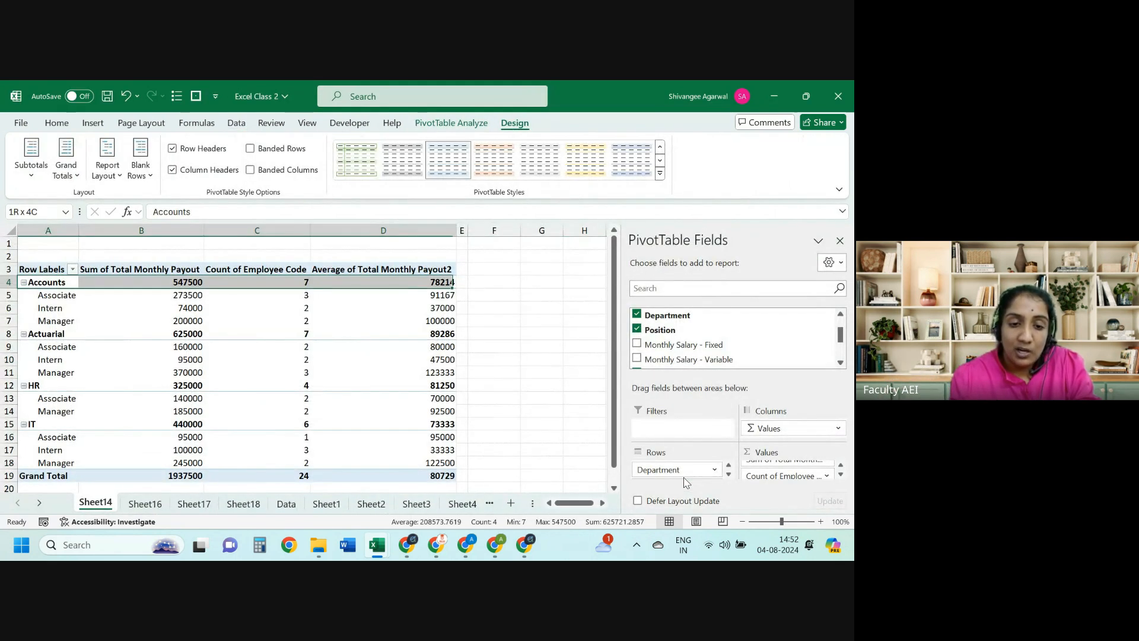
key(Down)
key(Down)
key(Down)
key(Down)
key(ctrl+shift+Right)
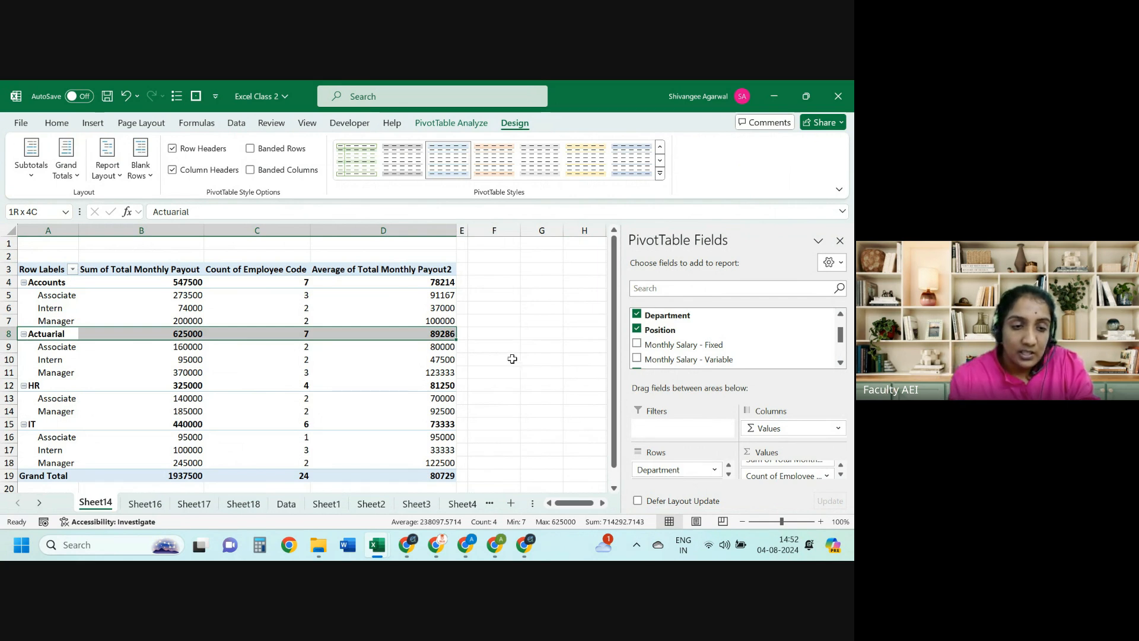
click(32, 172)
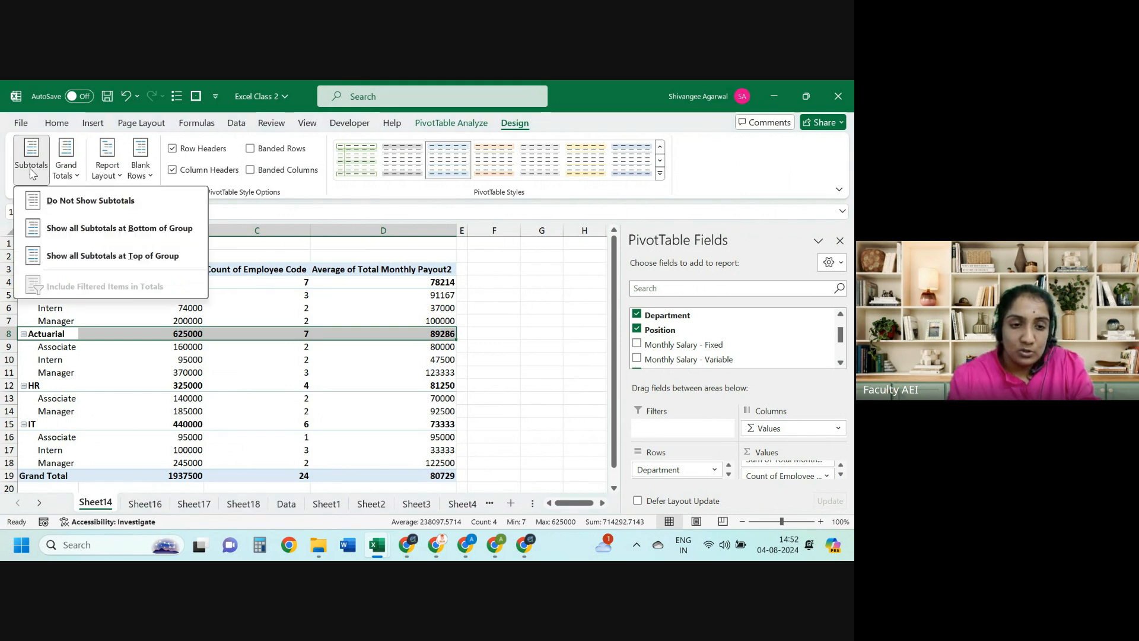
click(70, 203)
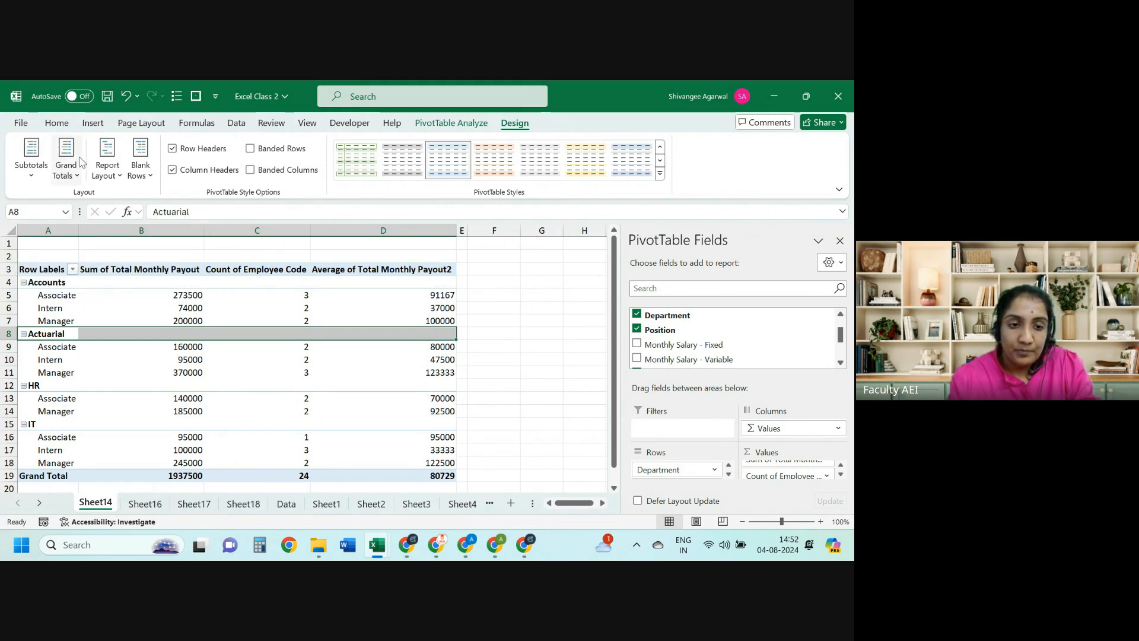
click(66, 169)
click(91, 203)
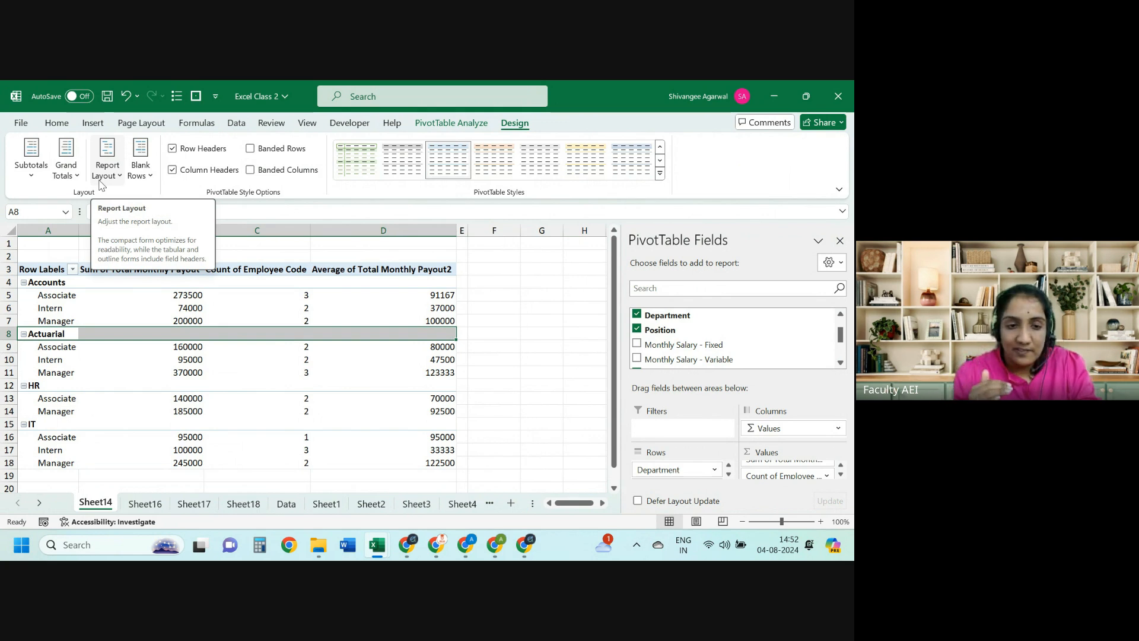
click(101, 184)
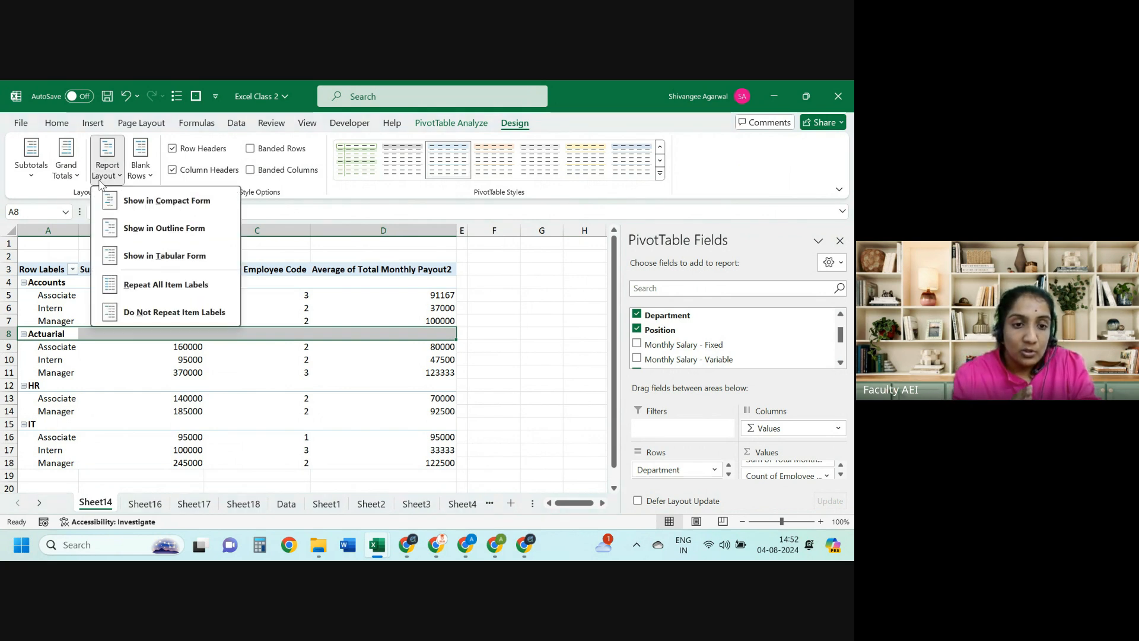
click(130, 256)
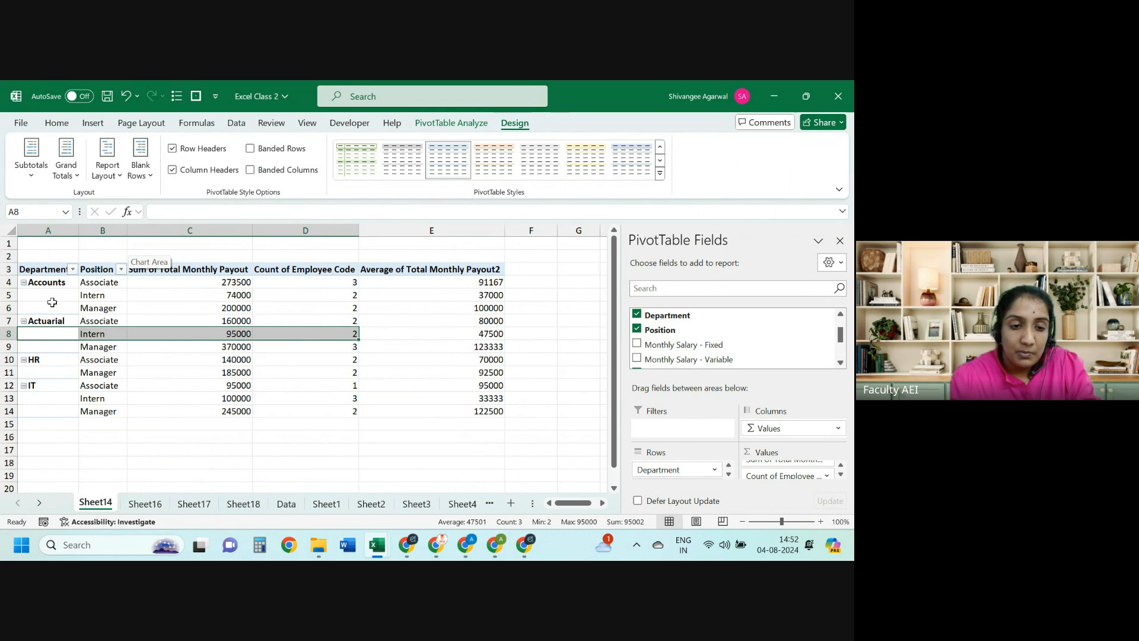
Step: Repeat the department label on every pivot table row
drag(58, 295, 59, 308)
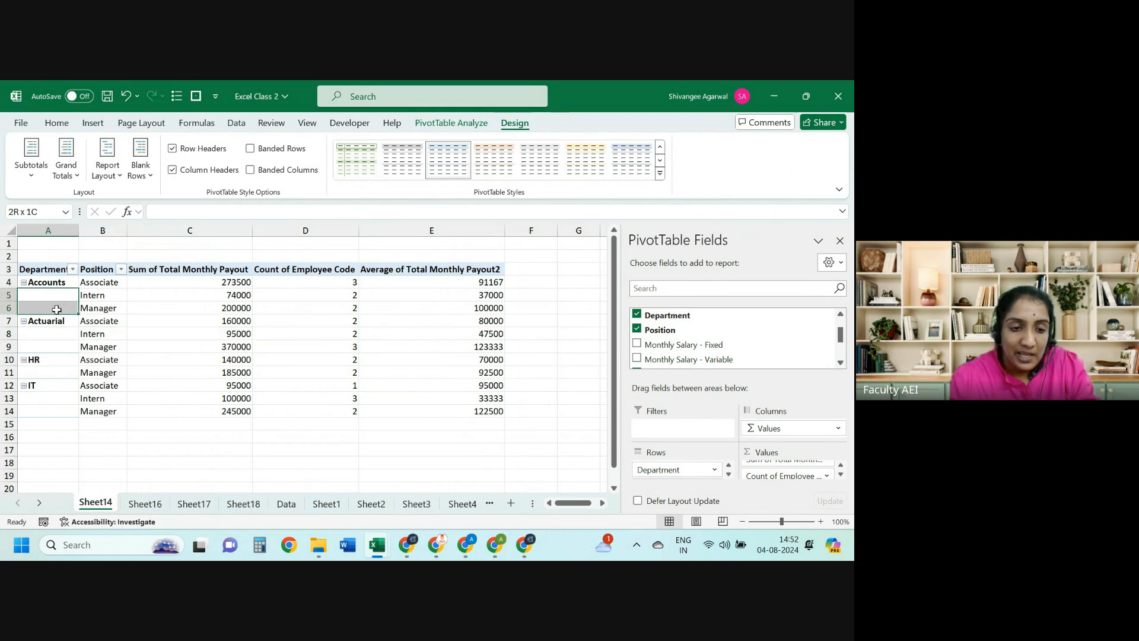
click(105, 170)
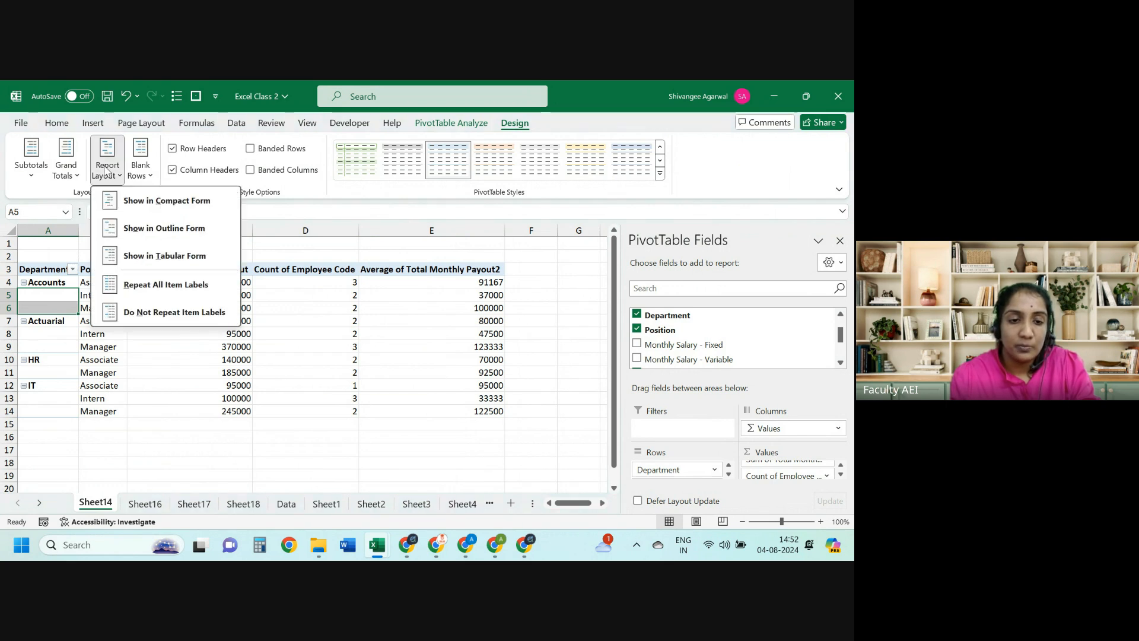
click(121, 288)
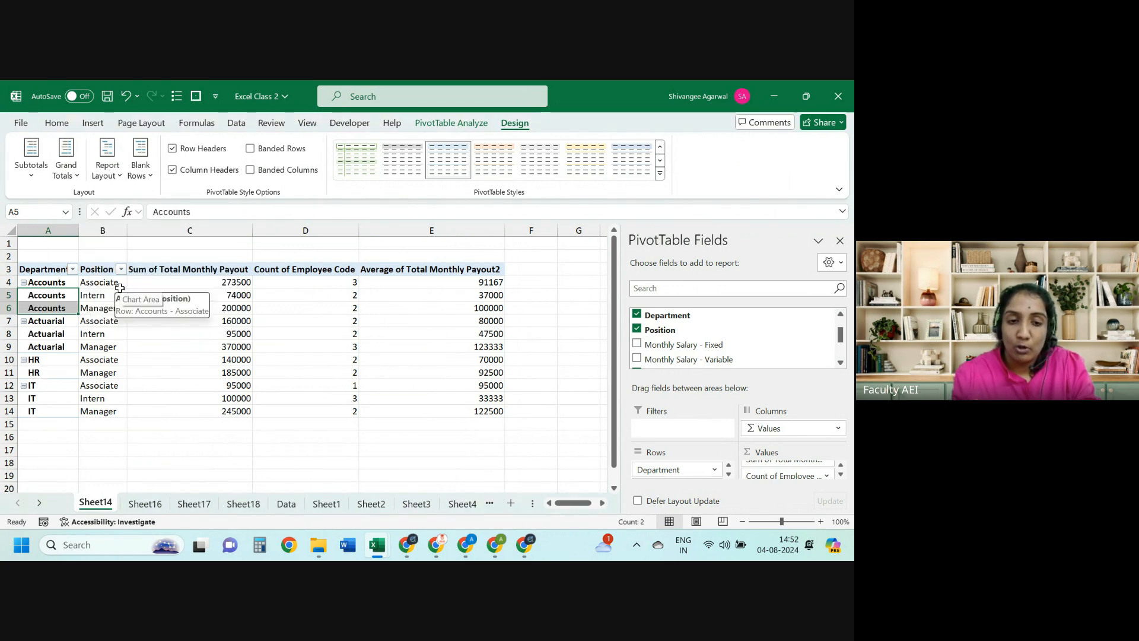
Step: Set Grand Totals to On for Columns Only so a Grand Total row appears
key(ctrl+Up)
key(ctrl+shift+Right)
key(ctrl+shift+Down)
key(Left)
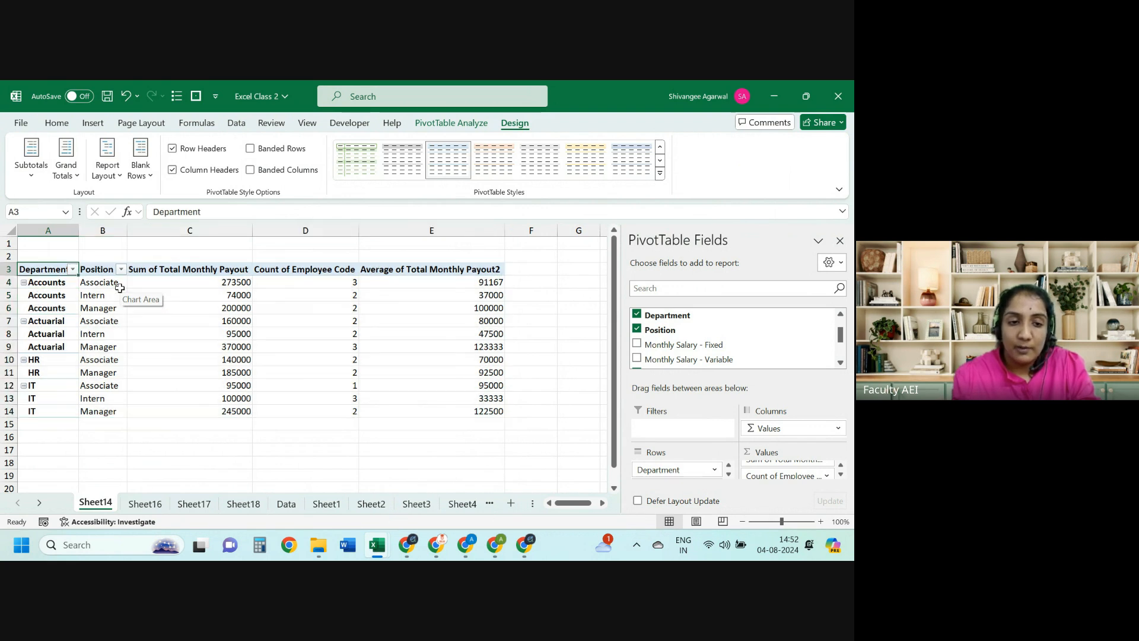
key(Right)
key(Down)
click(66, 166)
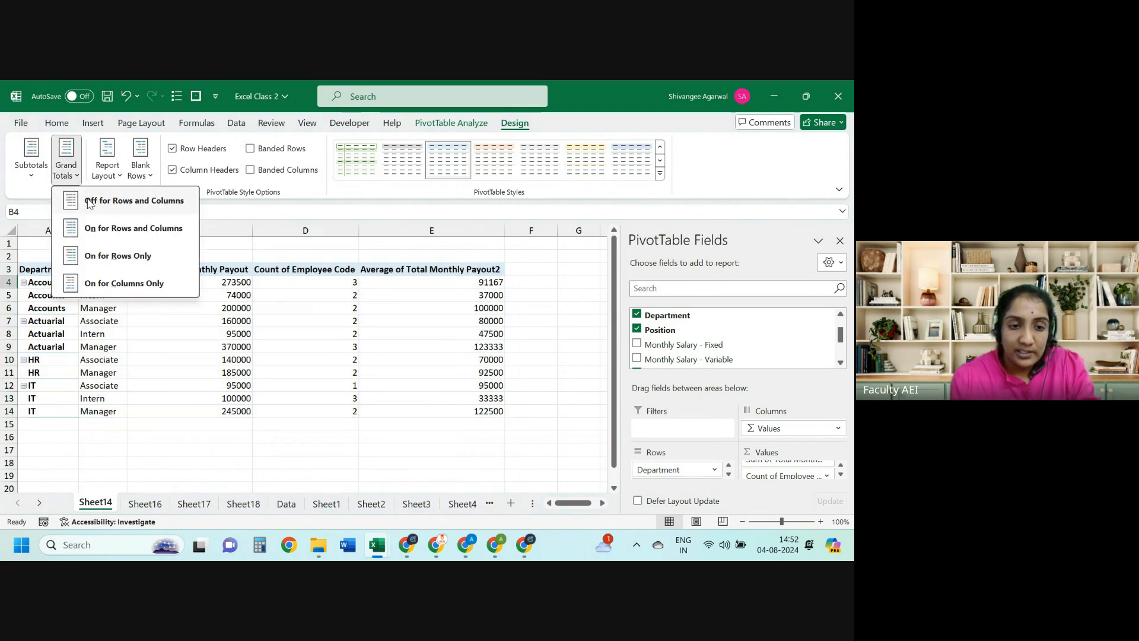
click(102, 252)
click(66, 160)
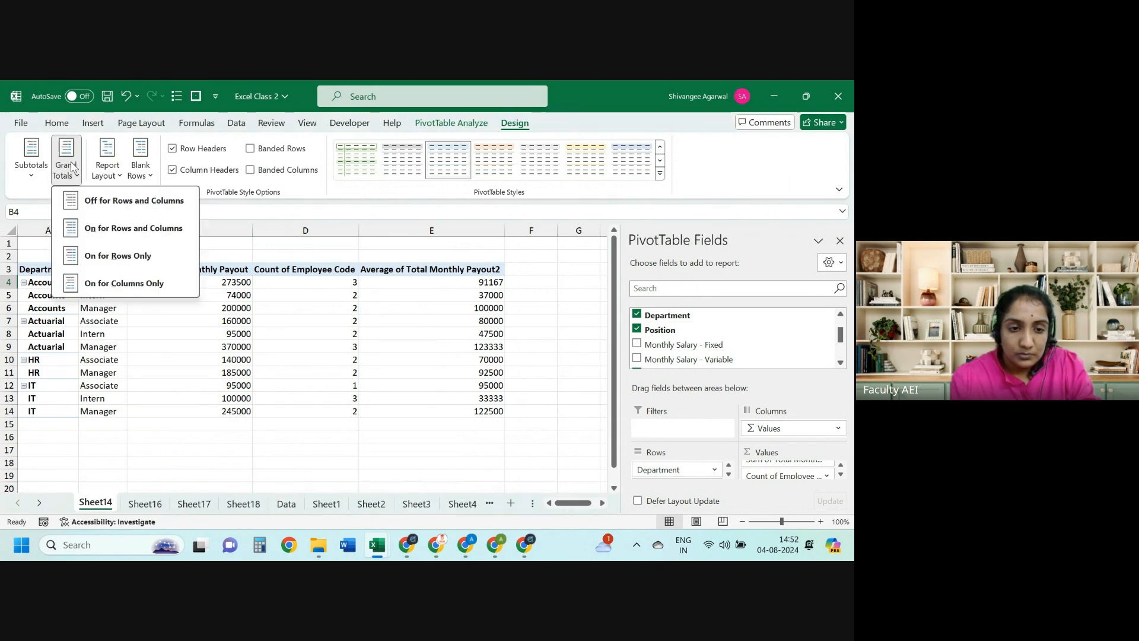
click(102, 255)
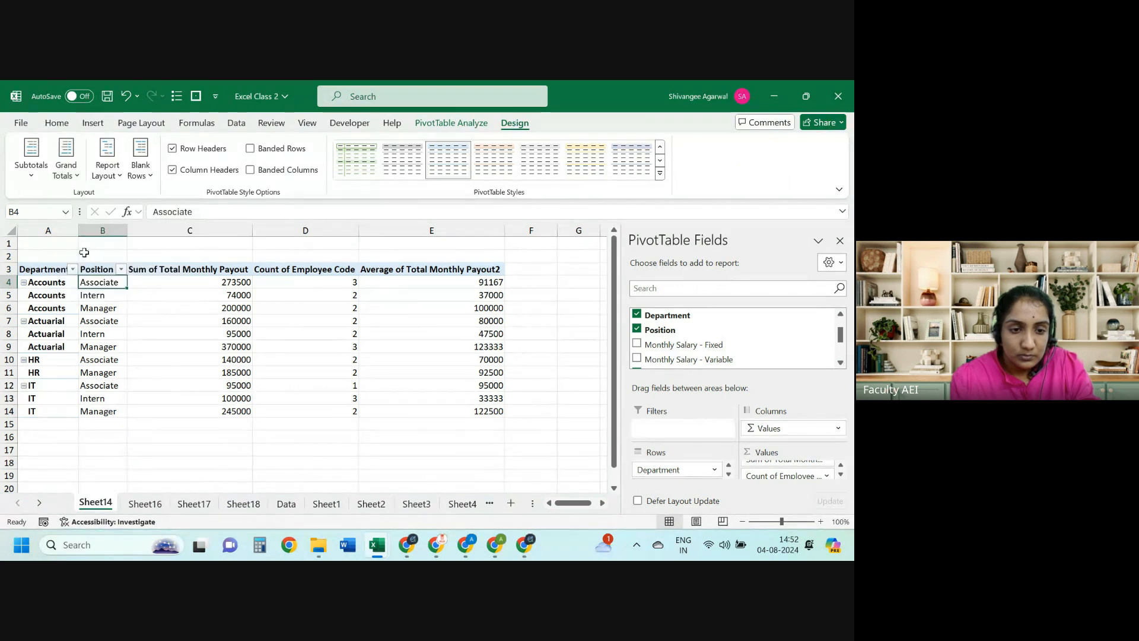
click(66, 160)
click(84, 282)
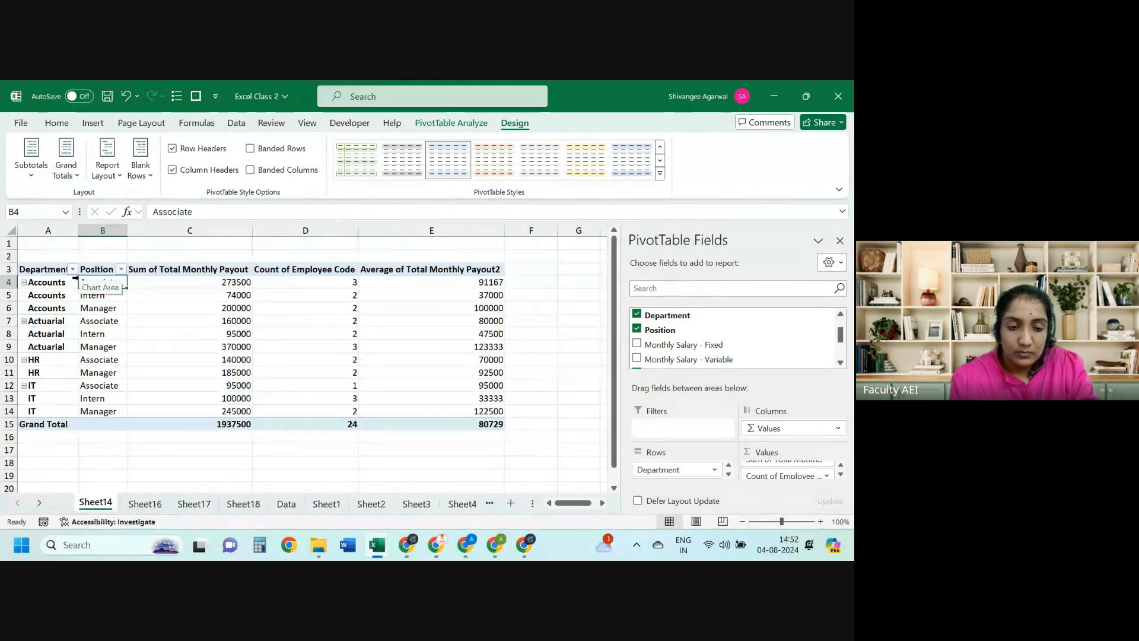
Step: Check the payout sum, employee count and average payout columns against the Grand Total row
key(ctrl+shift+Right)
key(ctrl+shift+Right)
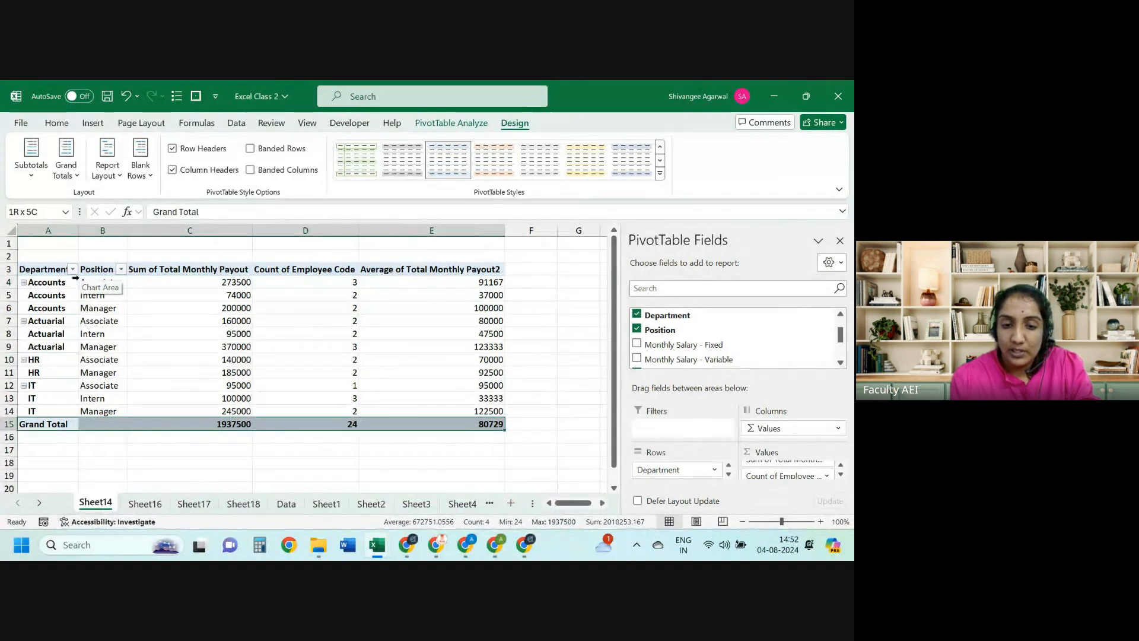
key(ctrl+Up)
key(Right)
key(Down)
key(Right)
key(ctrl+shift+Down)
key(shift+Up)
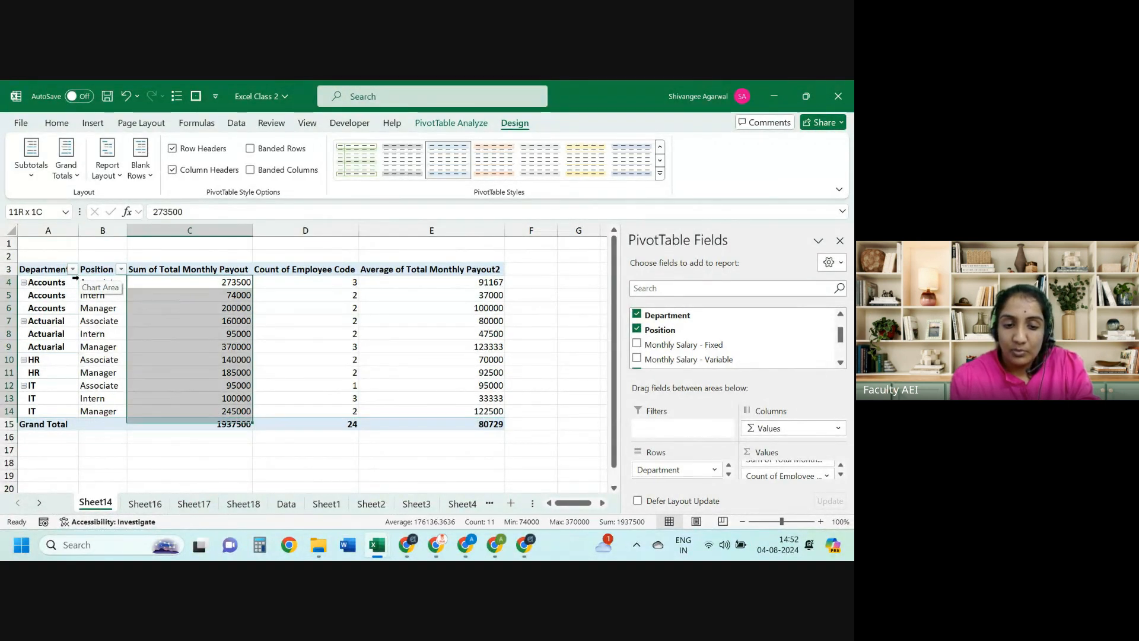
key(Down)
key(ctrl+Down)
key(Right)
key(Up)
key(ctrl+shift+Up)
key(shift+Down)
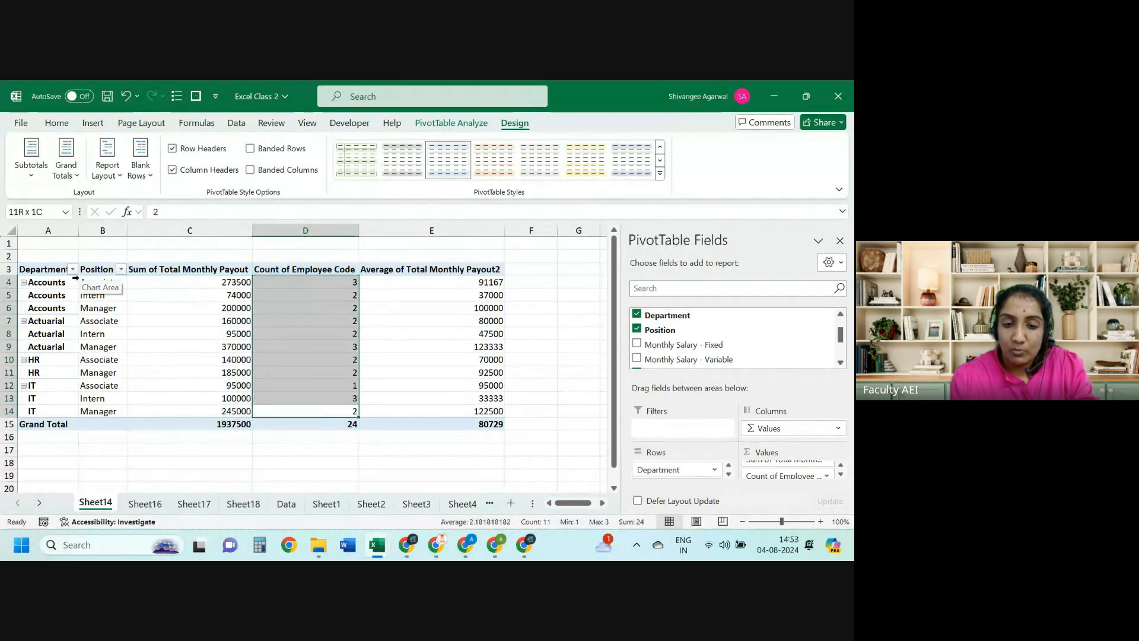
key(Down)
key(Right)
key(Up)
key(ctrl+shift+Up)
key(shift+Down)
key(Down)
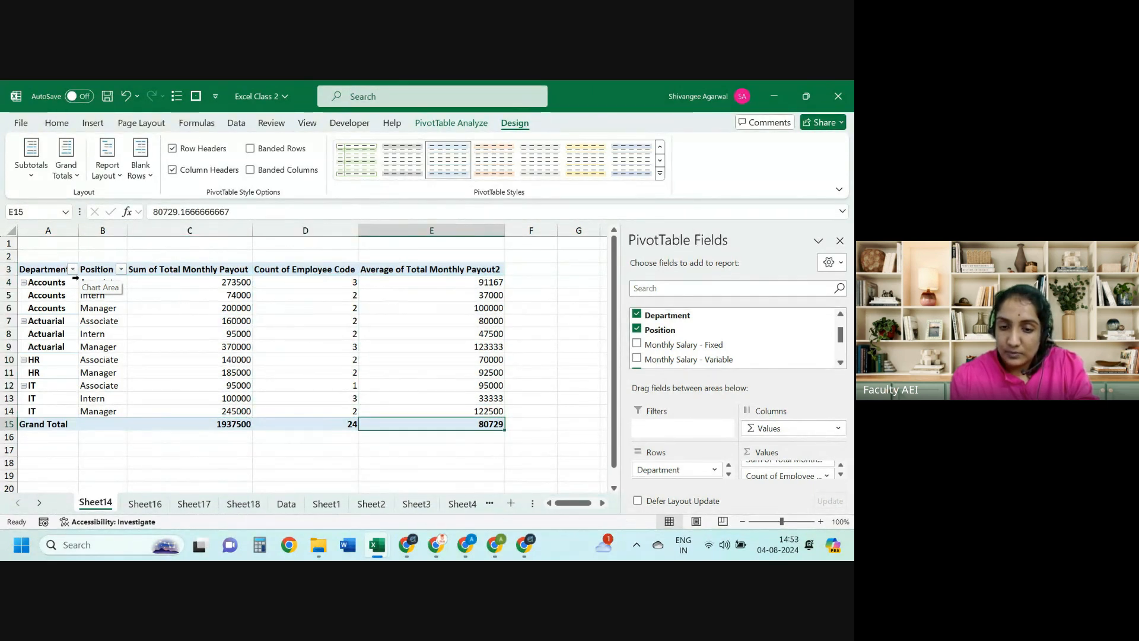
key(ctrl+shift+Left)
key(ctrl+shift+Left)
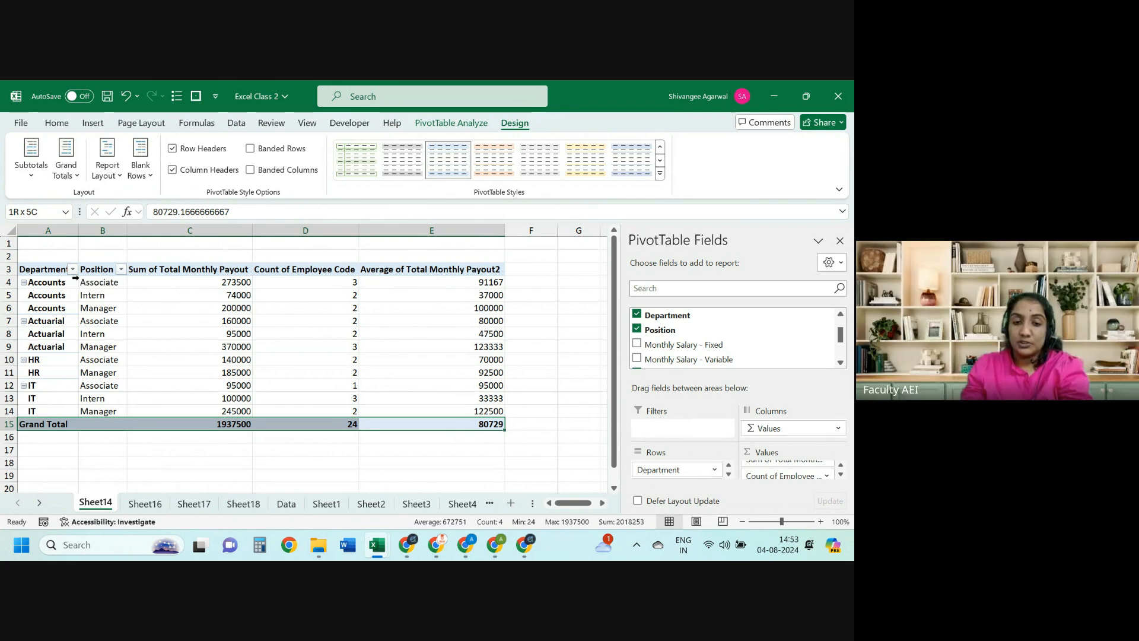
Step: Switch to the Excel class 1 workbook's comparison table
key(alt+Tab)
key(Right)
key(Down)
Step: Inspect the SUMIFS, COUNTIFS and average division formulas in K23, L23 and M24, then return to Excel Class 2
key(Right)
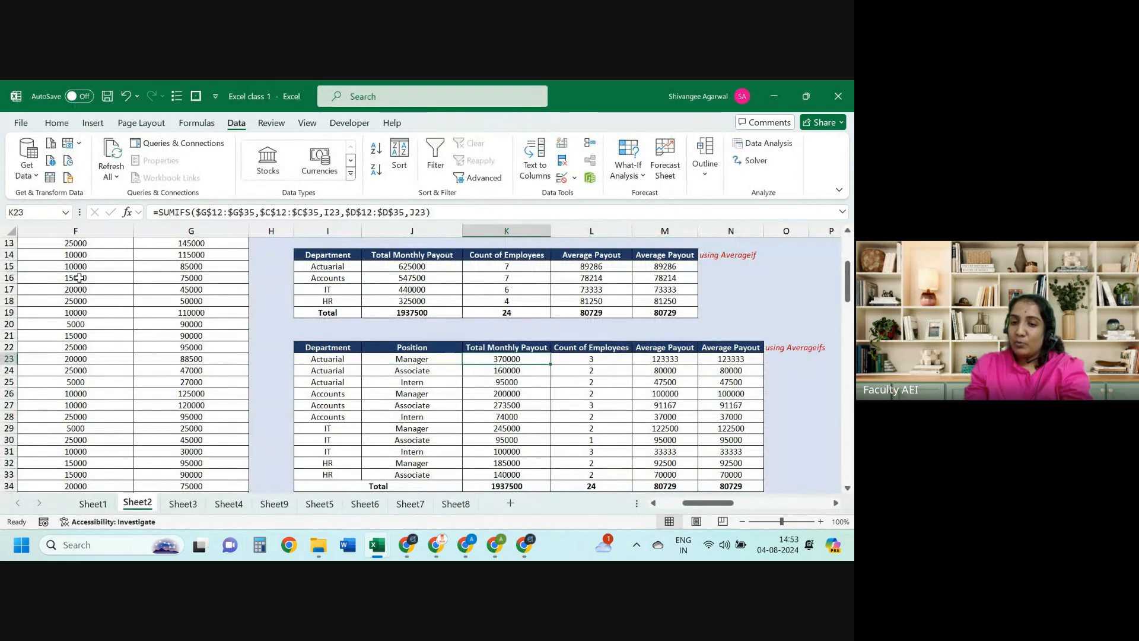
key(ctrl+shift+Right)
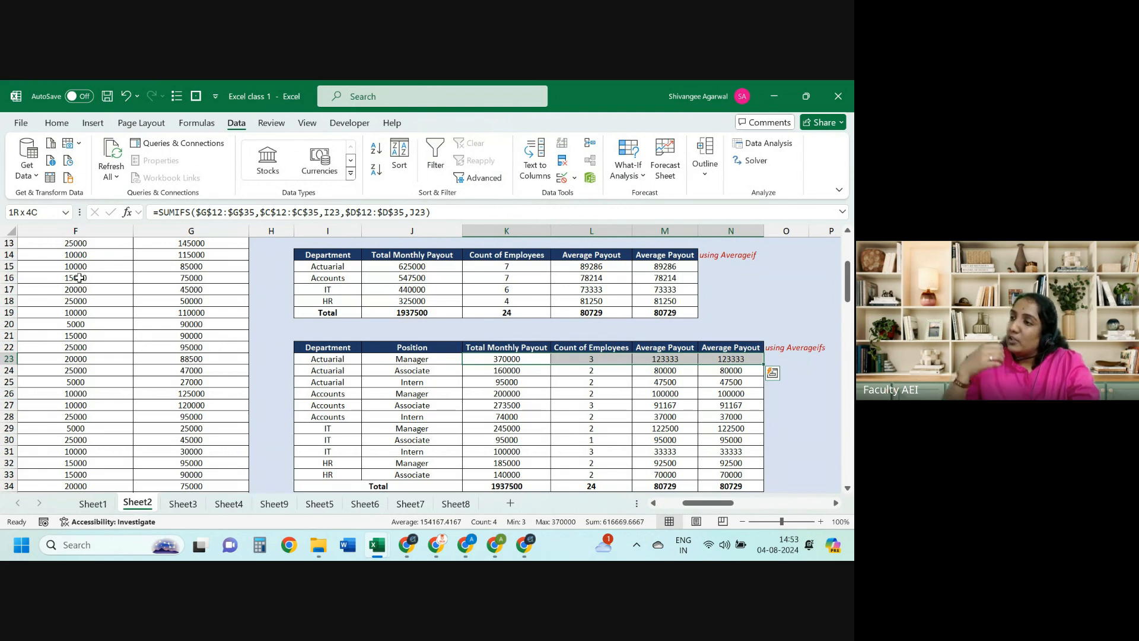
key(Left)
key(Left)
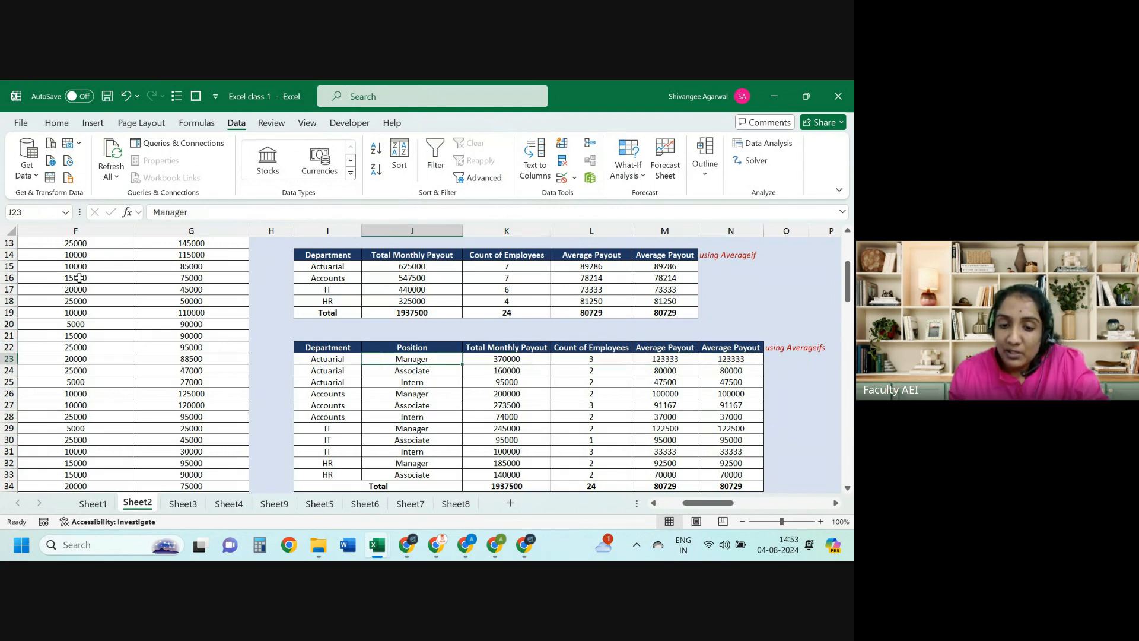
key(Right)
key(Right)
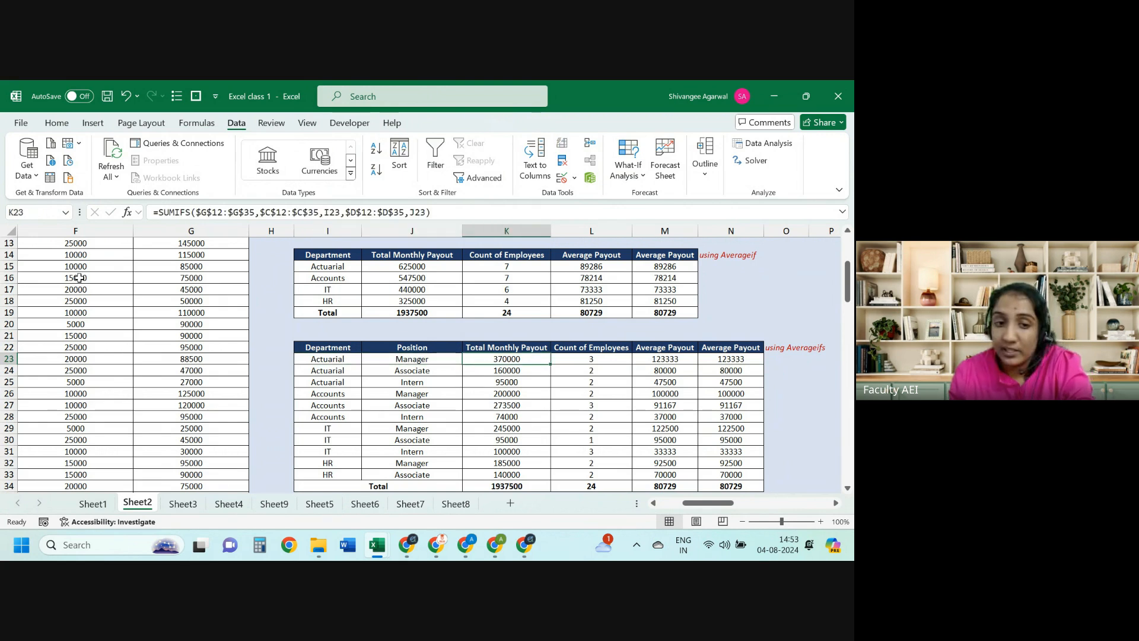
key(Right)
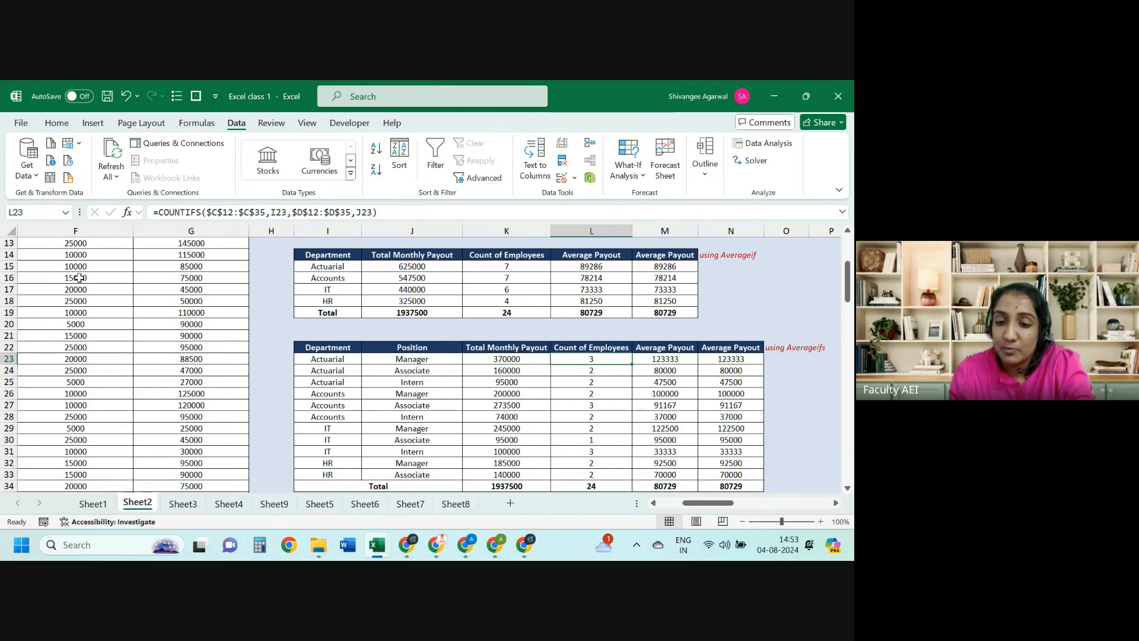
key(Down)
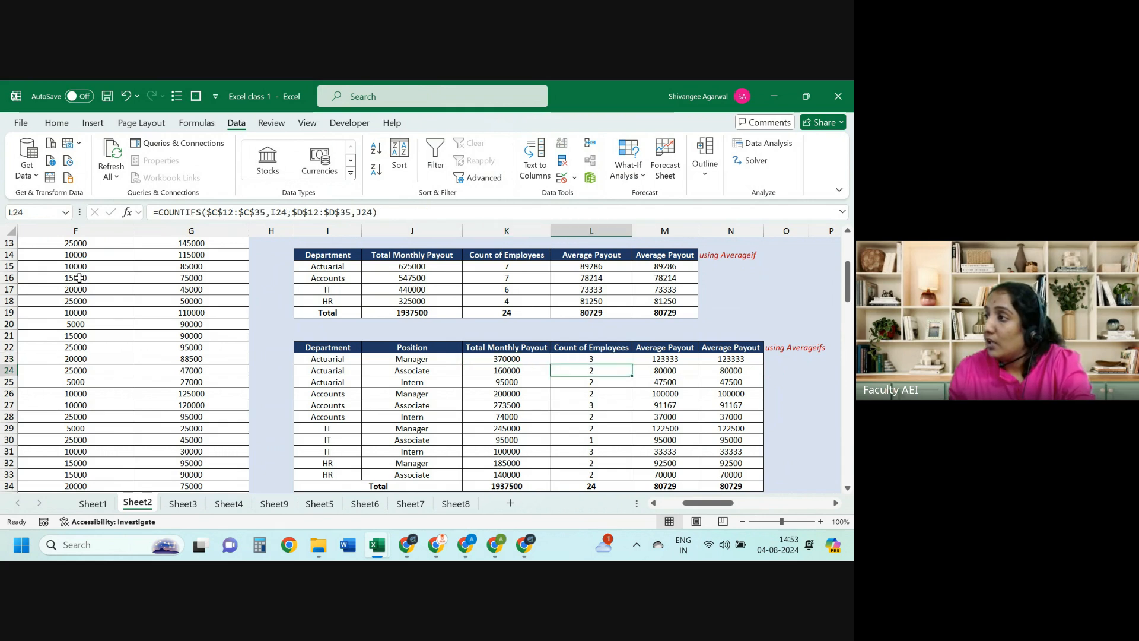
key(Right)
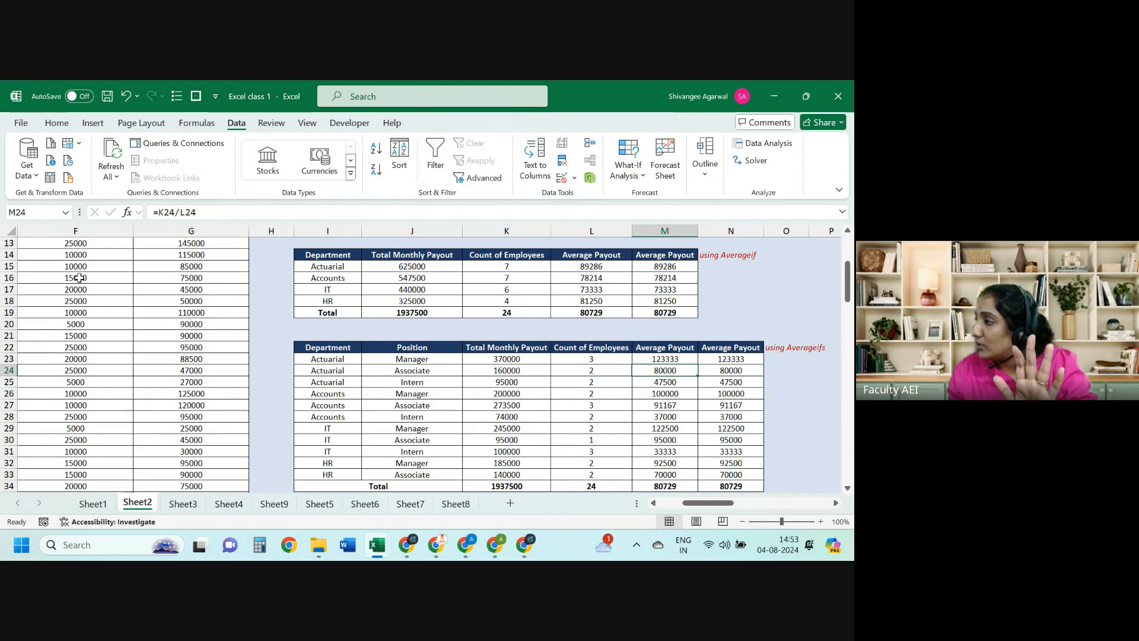
key(Left)
key(Left)
key(Up)
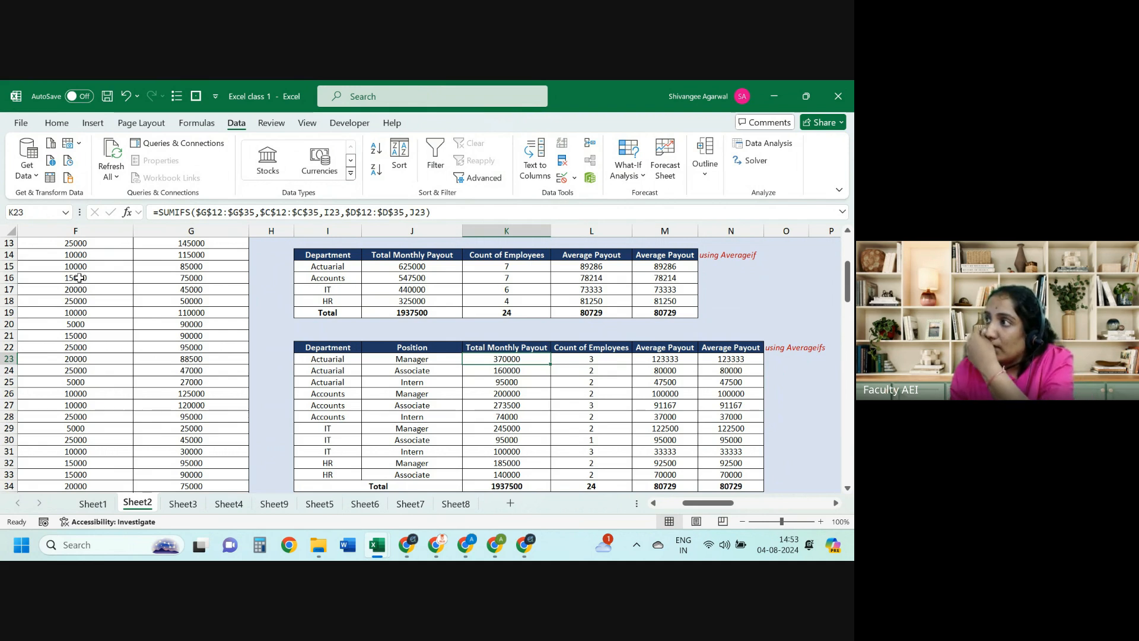
key(alt+Tab)
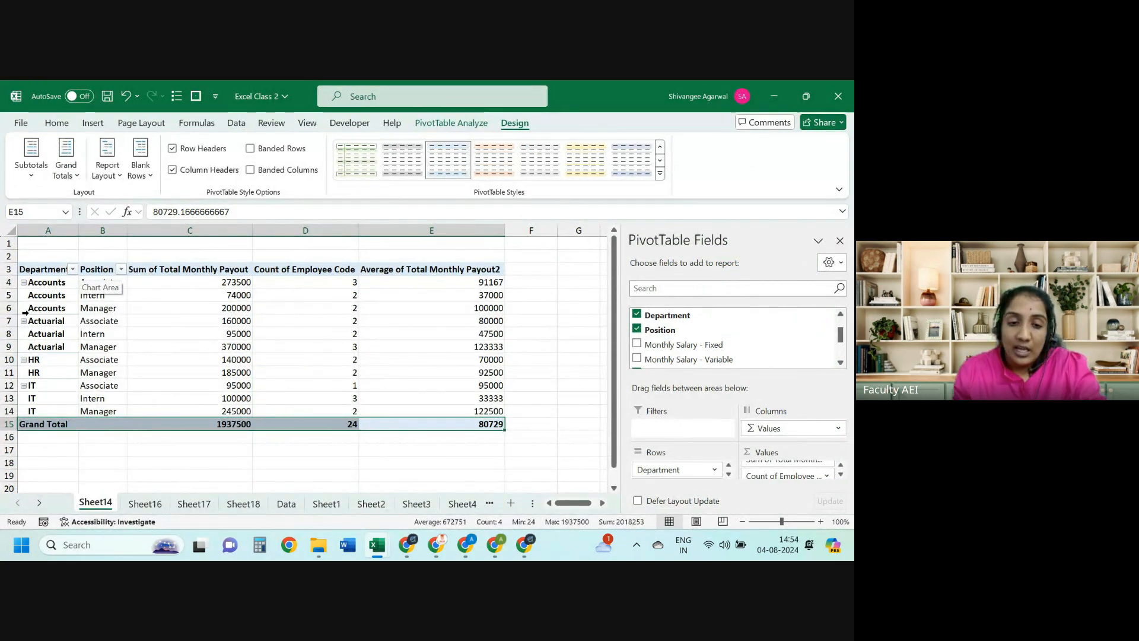
Step: Change the pivot table's data source so the range ends at $I$29
click(172, 349)
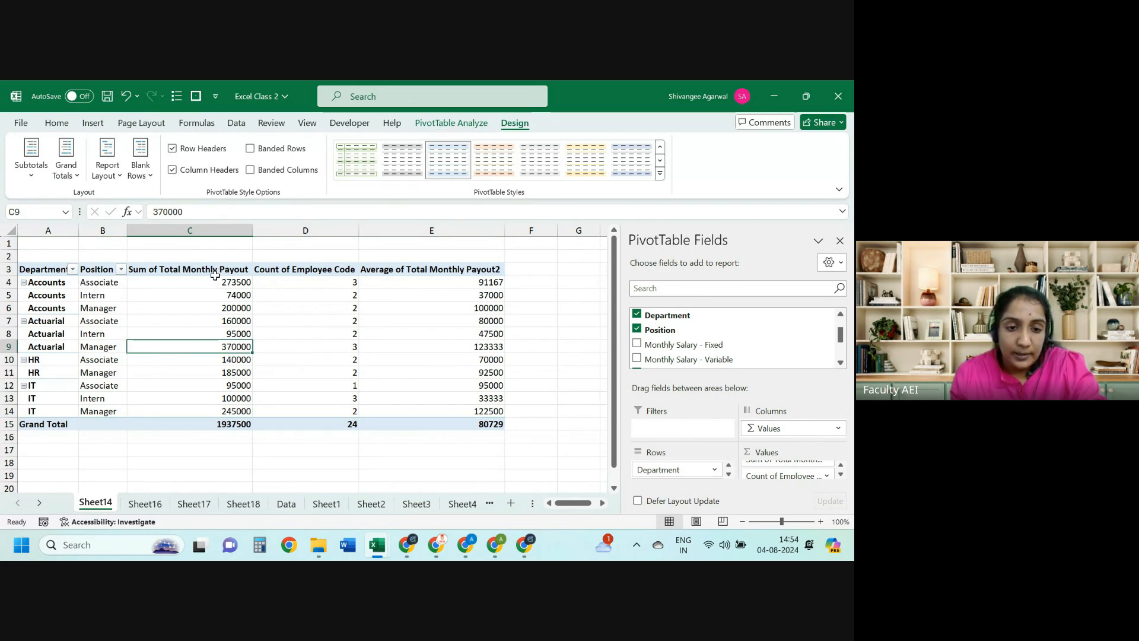
click(469, 124)
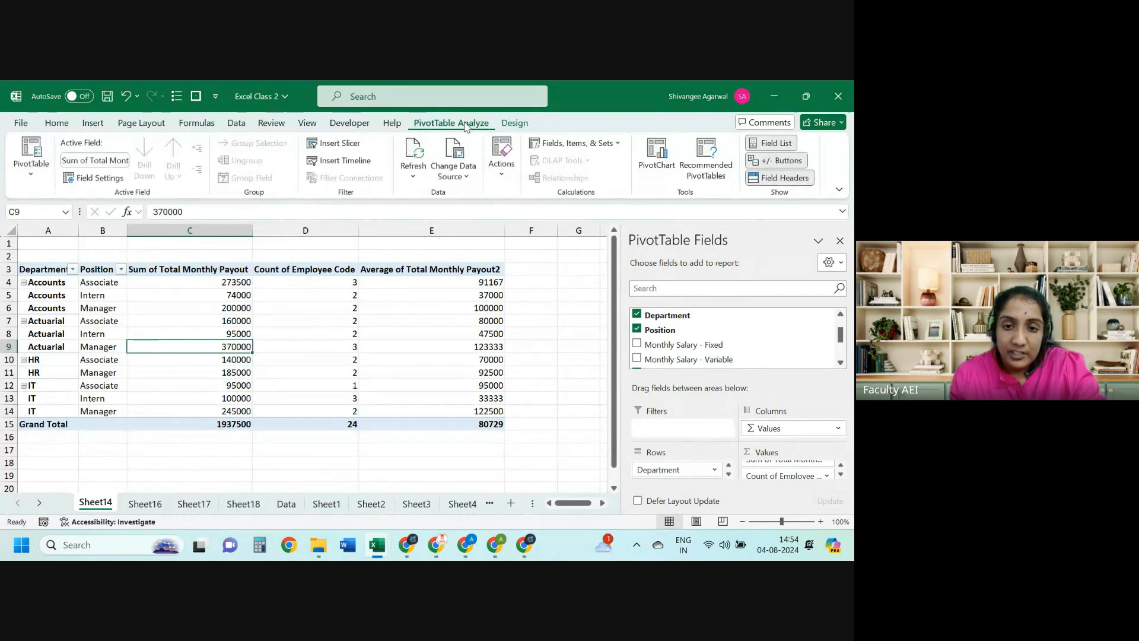
click(464, 159)
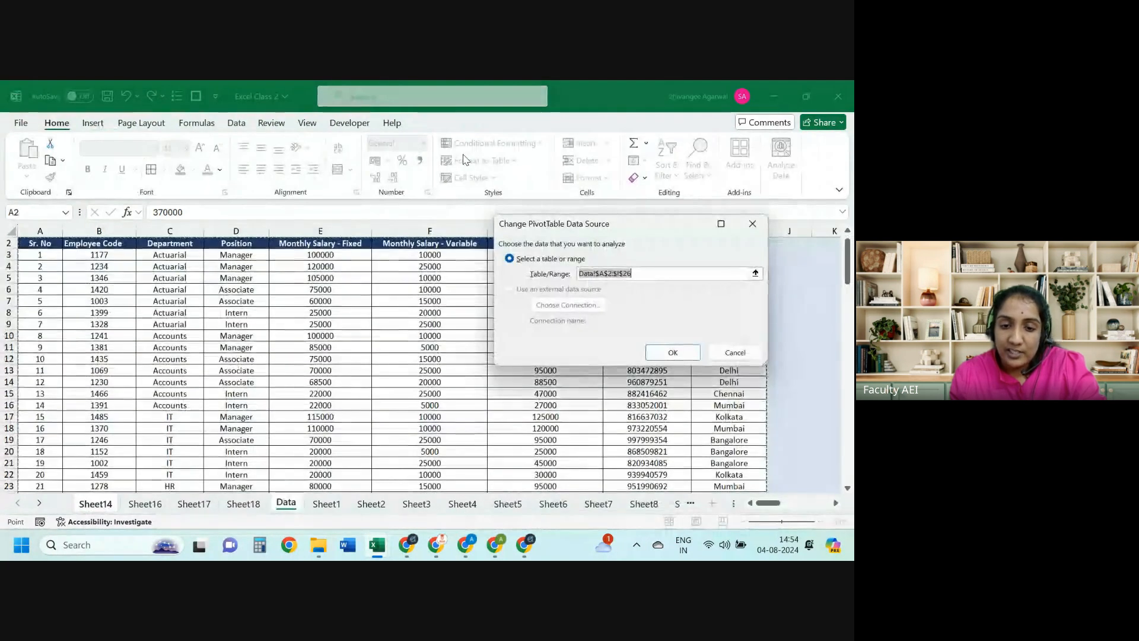
key(ctrl+shift+Down)
key(ctrl+shift+Up)
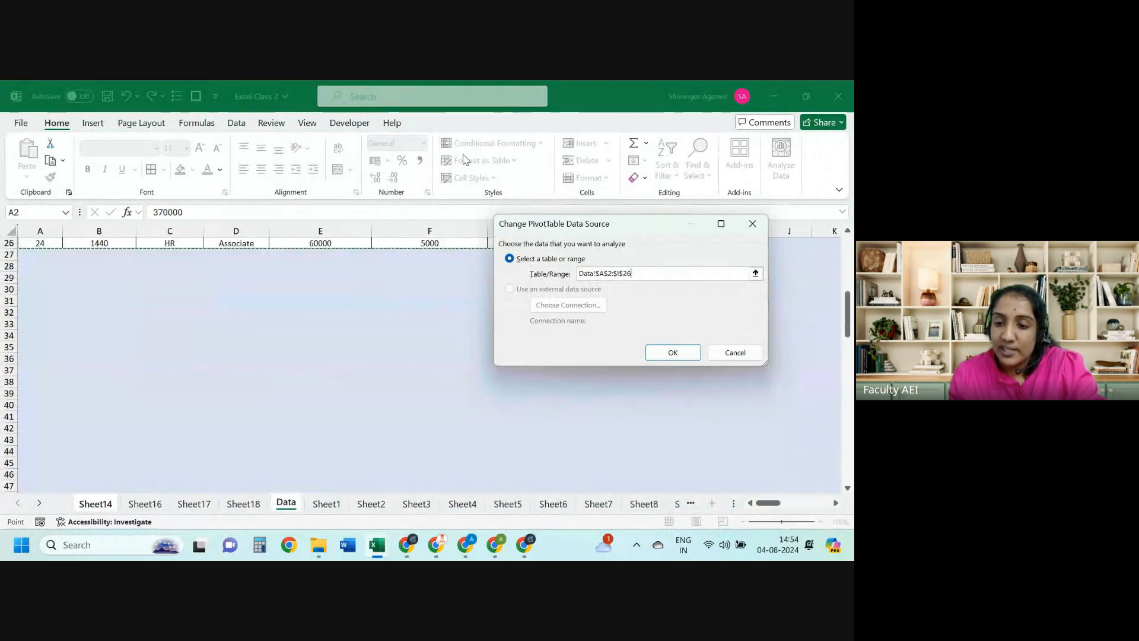
key(shift+Down)
key(shift+Down)
key(shift+Down)
key(Return)
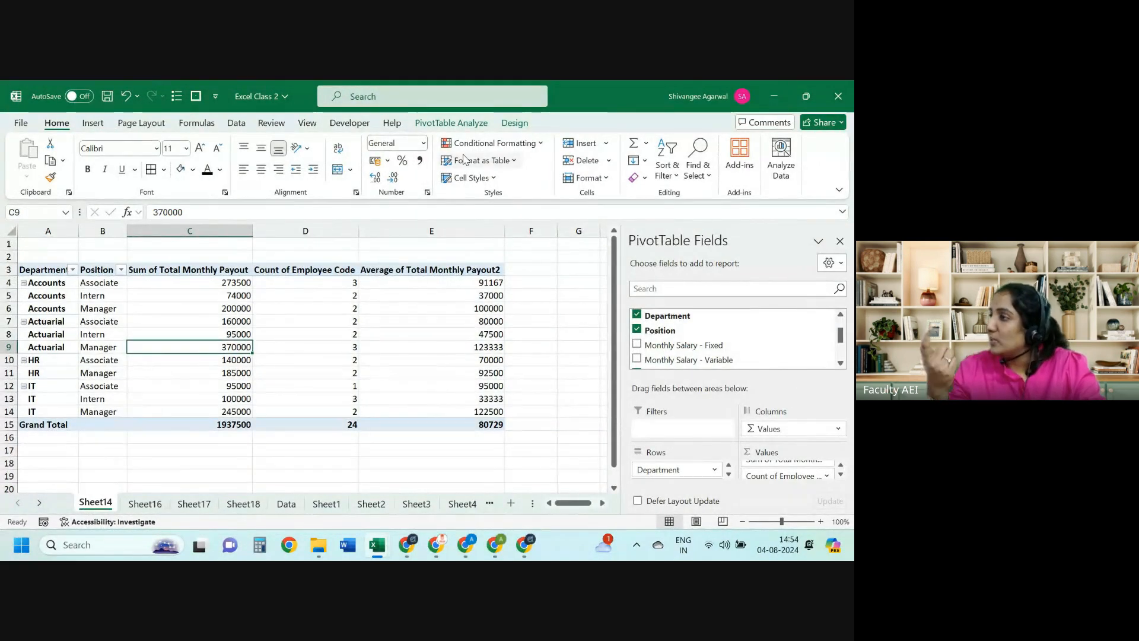
right_click(347, 281)
Step: Refresh the pivot table, check the Accounts row, and switch to Excel class 1
click(387, 332)
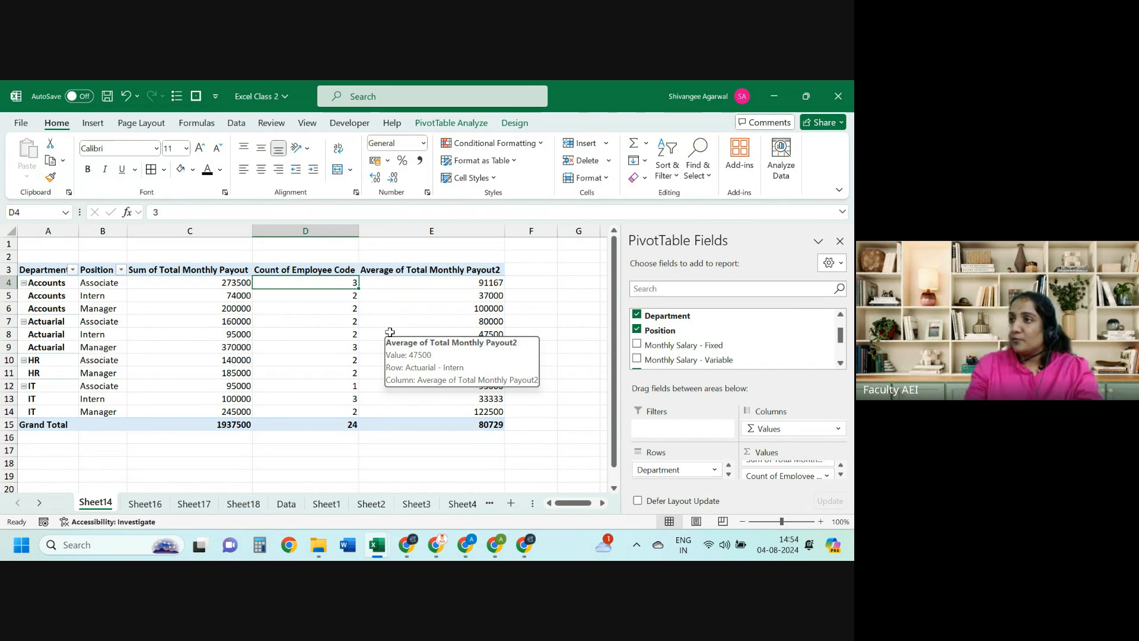
key(Left)
key(Left)
key(Left)
key(shift+Right)
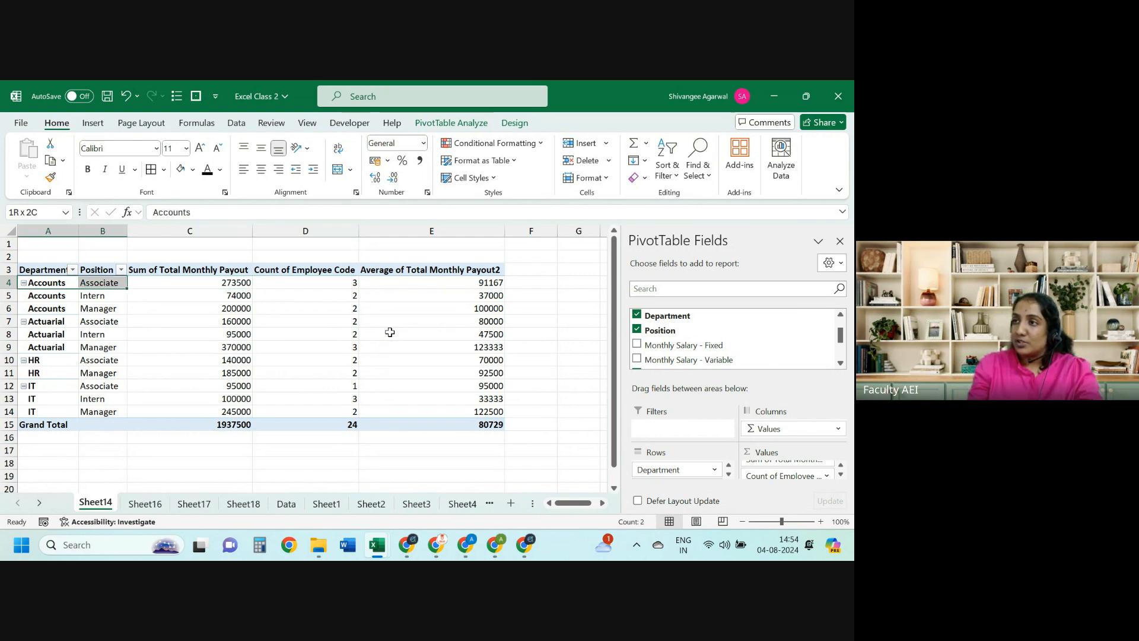
key(Right)
key(Right)
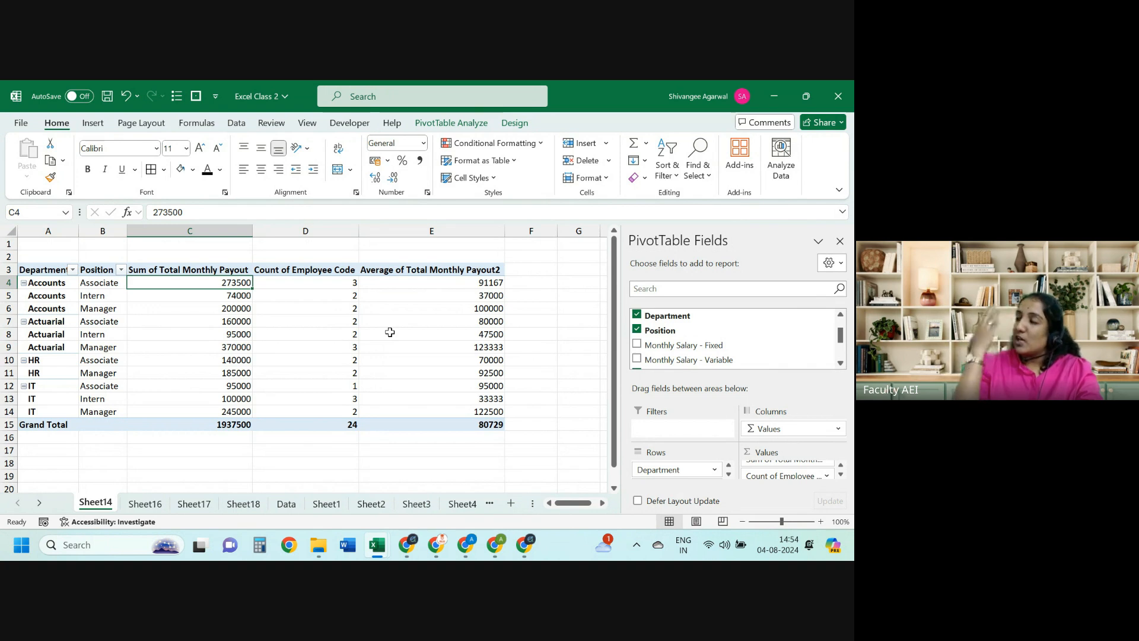
key(alt+Tab)
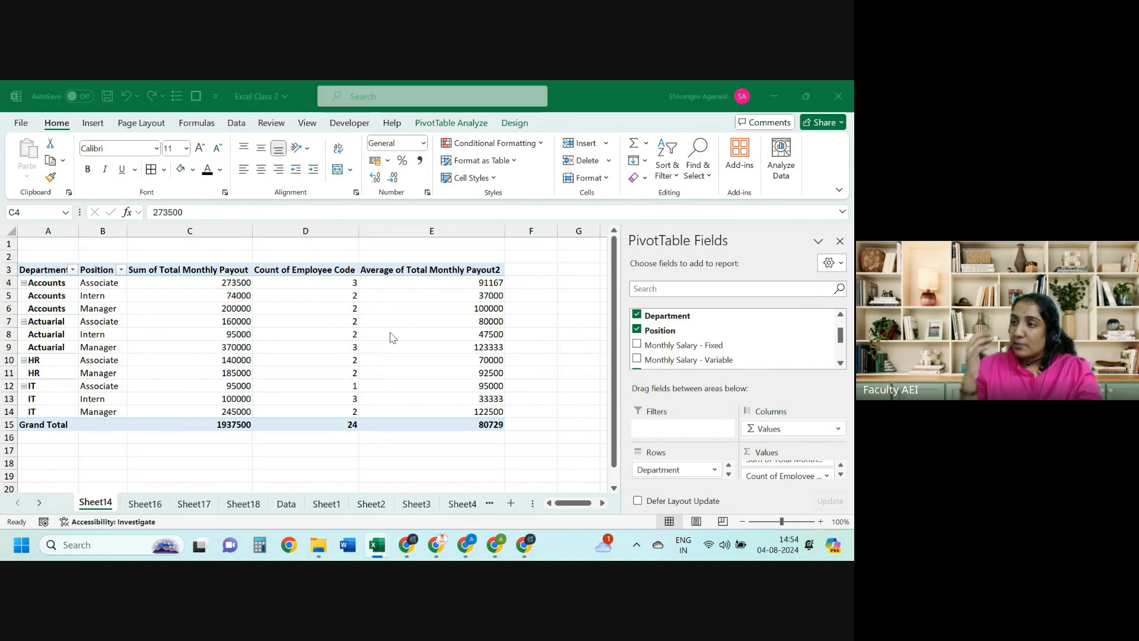
Step: Inspect K23's SUMIFS Department and Position criteria without editing, then return to Excel Class 2
click(226, 212)
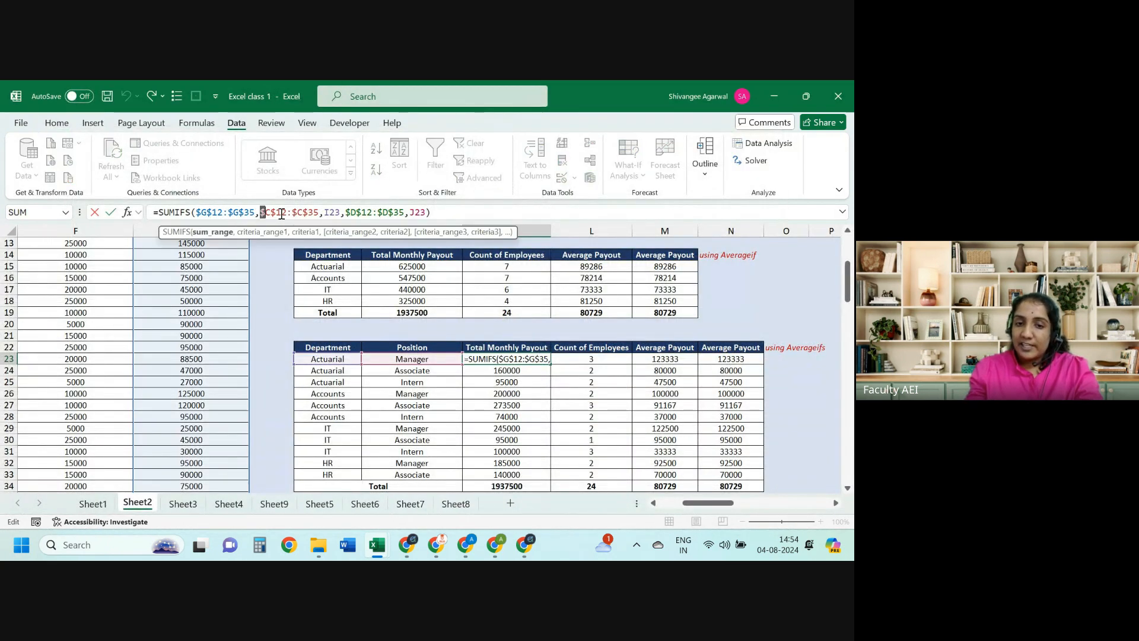
drag(281, 213, 388, 219)
click(336, 213)
click(423, 216)
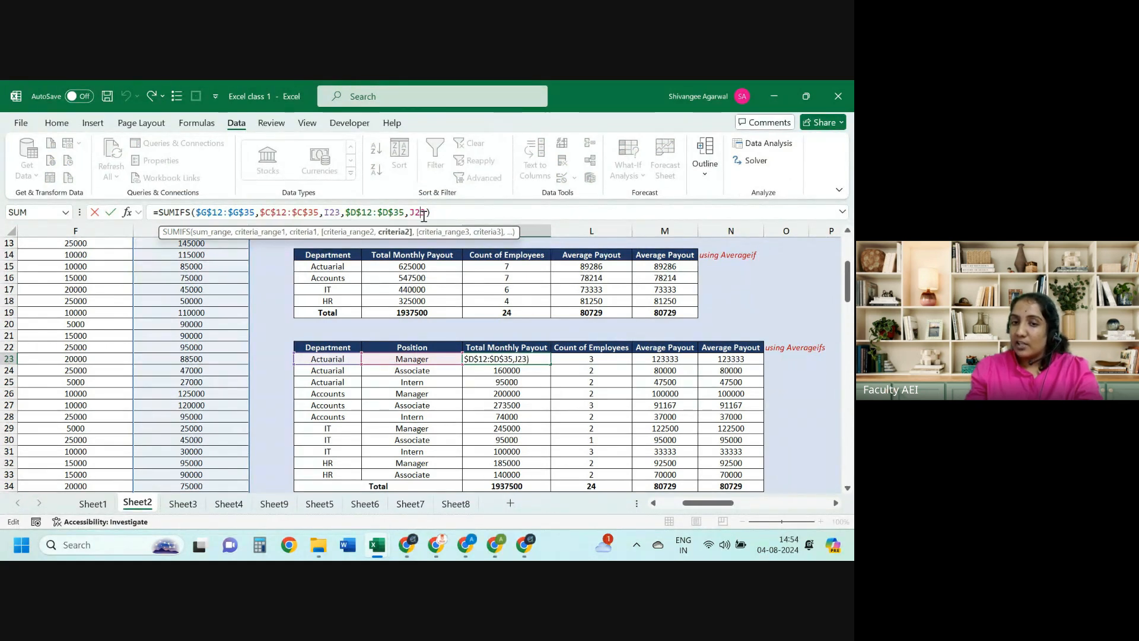
key(Escape)
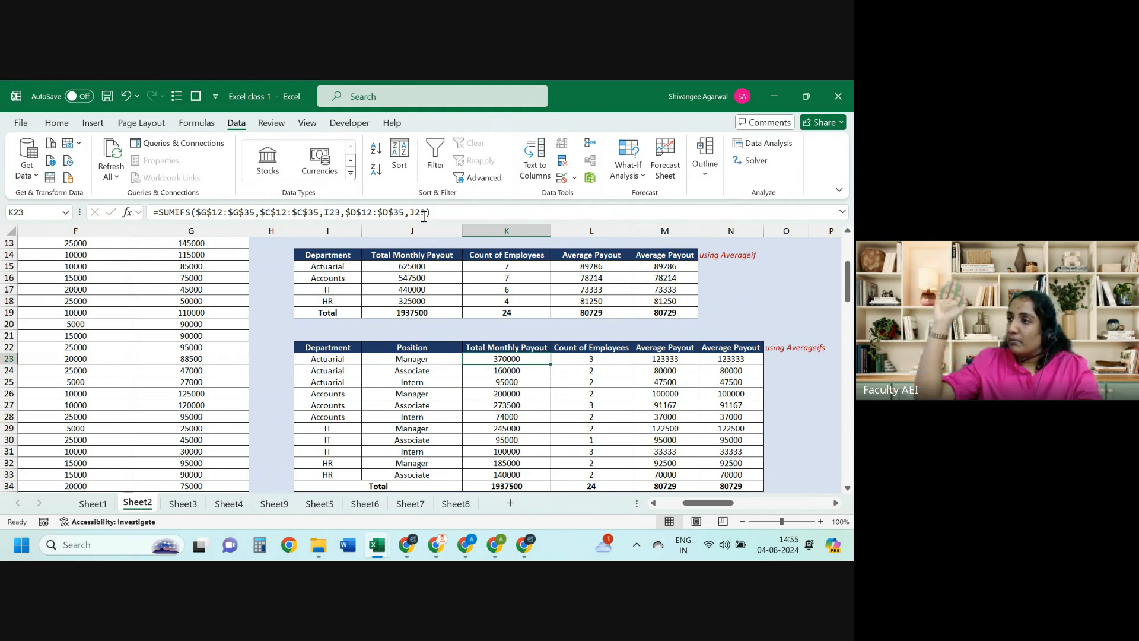
key(alt+Tab)
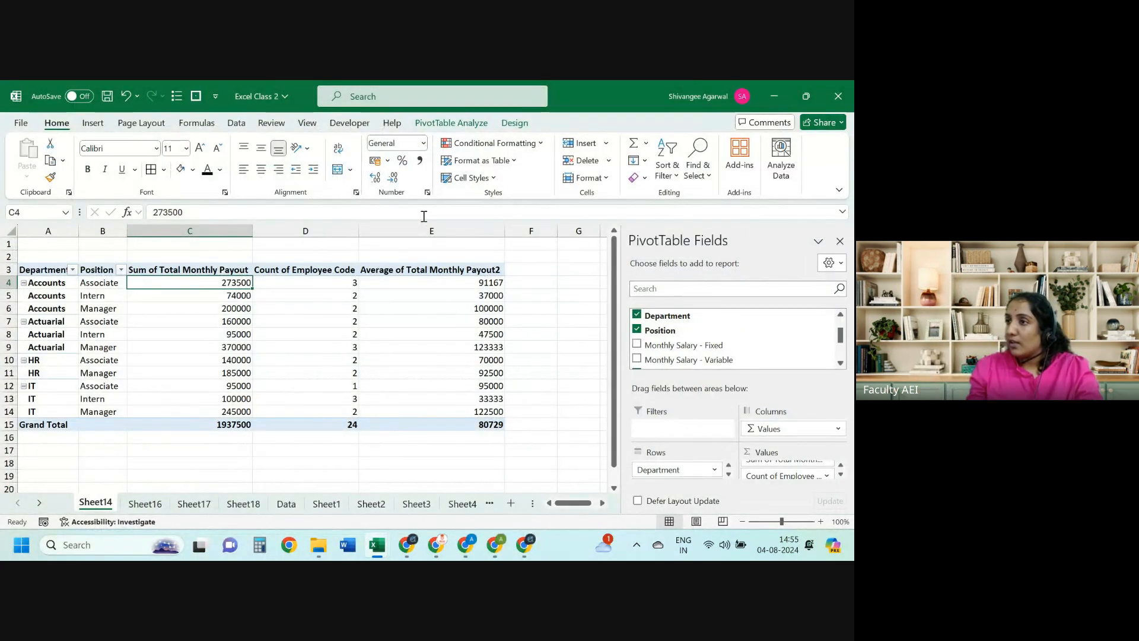
Step: Review the Sheet14 pivot table's range, count and average payout cells
key(Left)
key(Left)
key(Up)
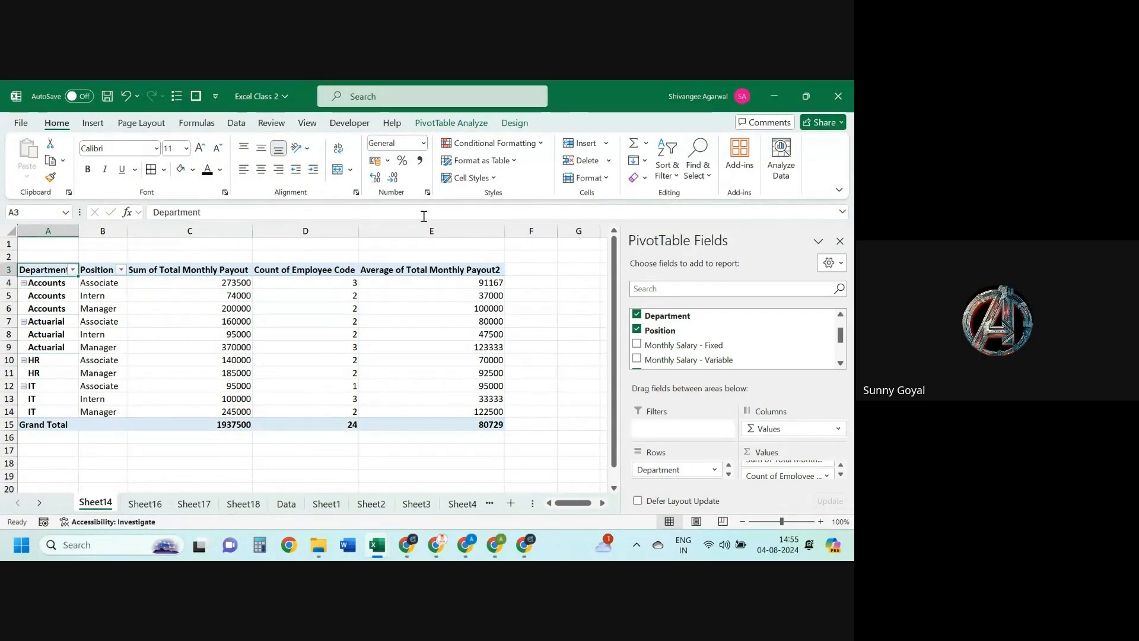
key(ctrl+a)
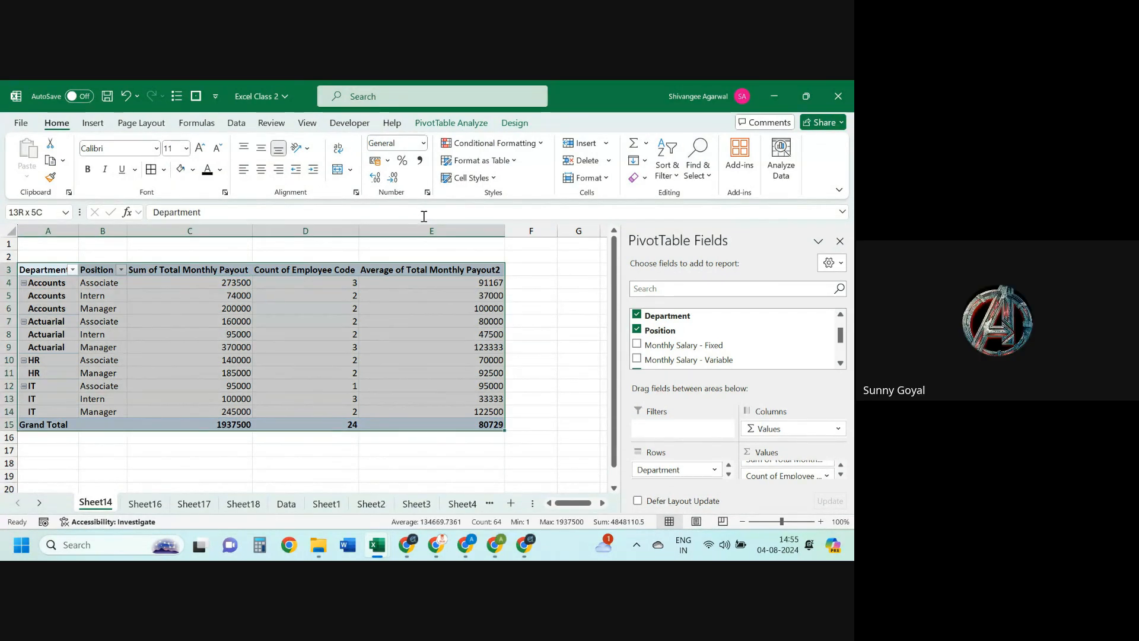
key(shift+Up)
key(Left)
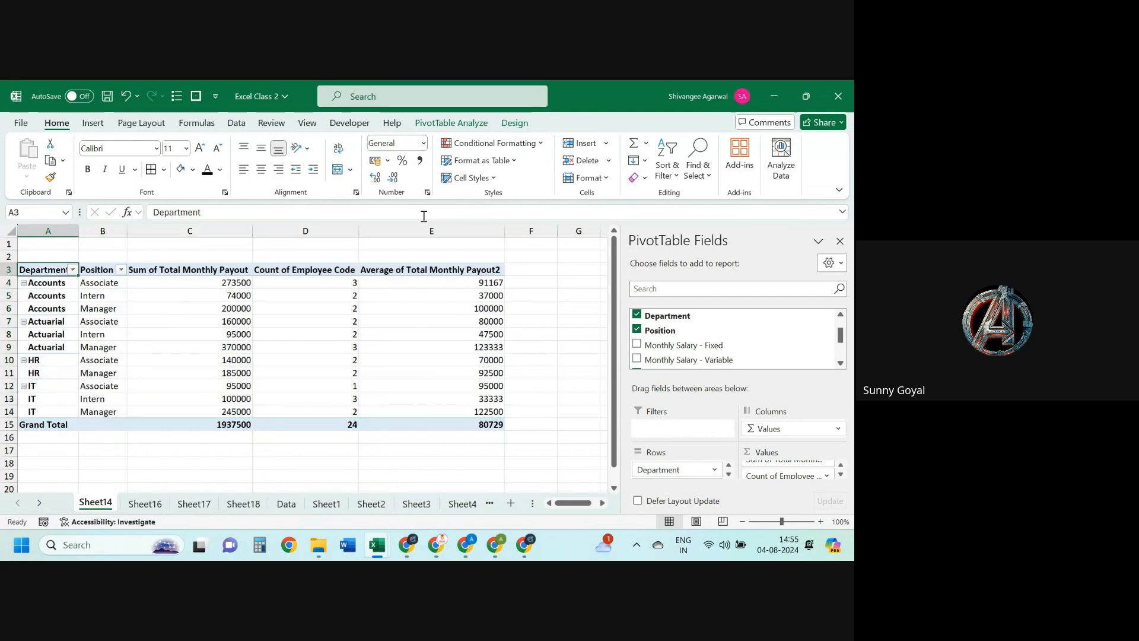
key(Down)
key(Right)
key(Right)
key(Right)
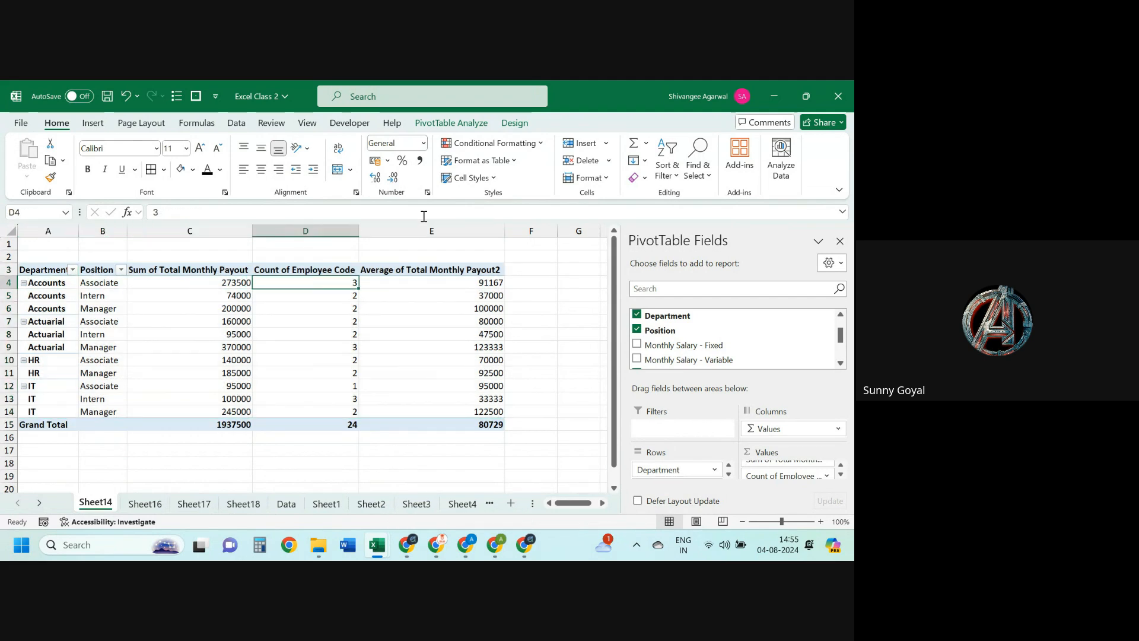
key(Right)
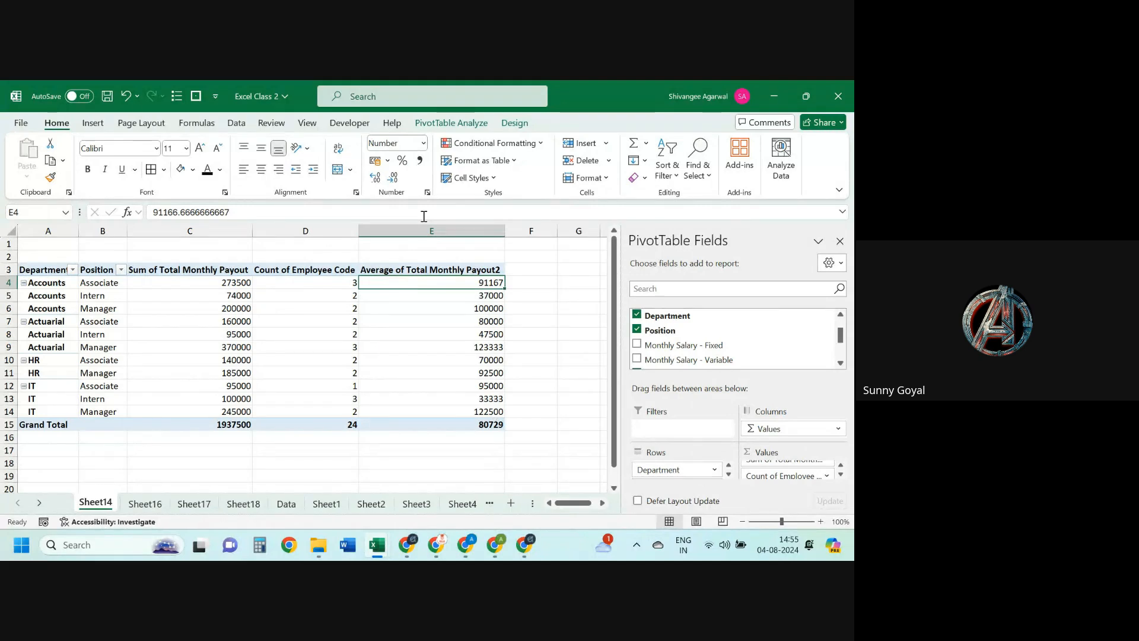
key(ctrl+Right)
Step: Glance at Sheet16, then check the Data sheet's headers including Home Town
key(ctrl+Page_Down)
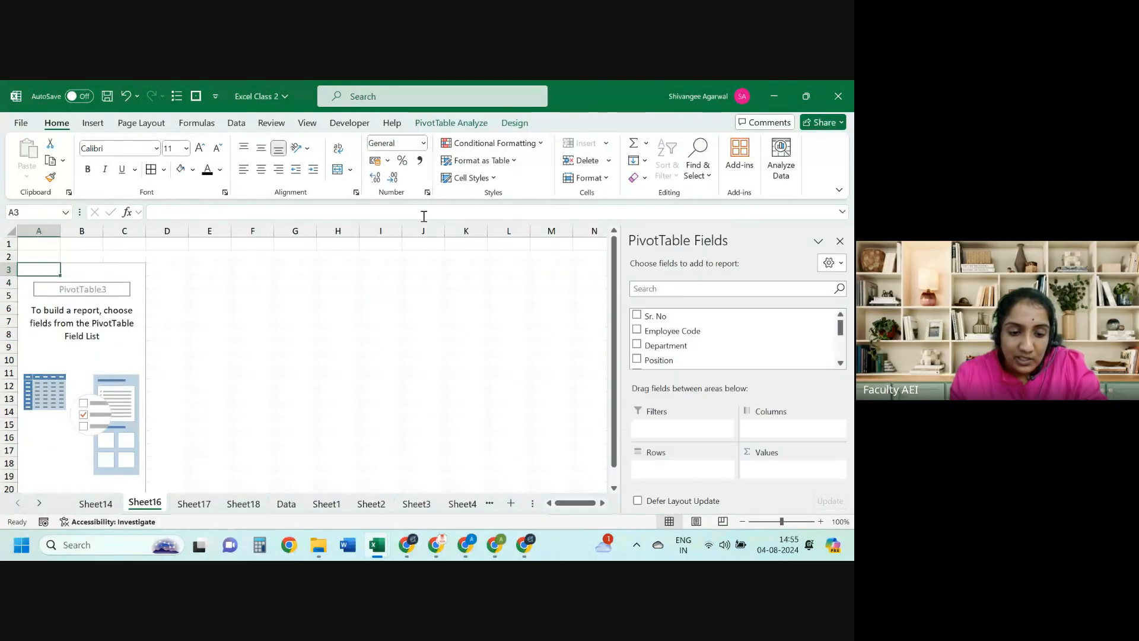
key(ctrl+Right)
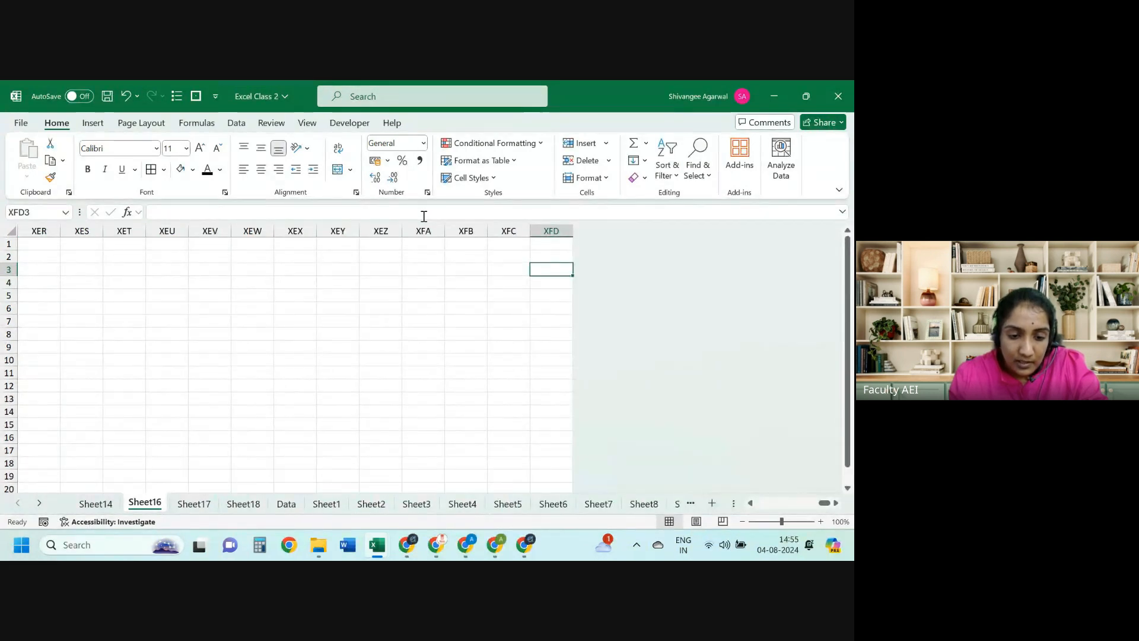
click(285, 504)
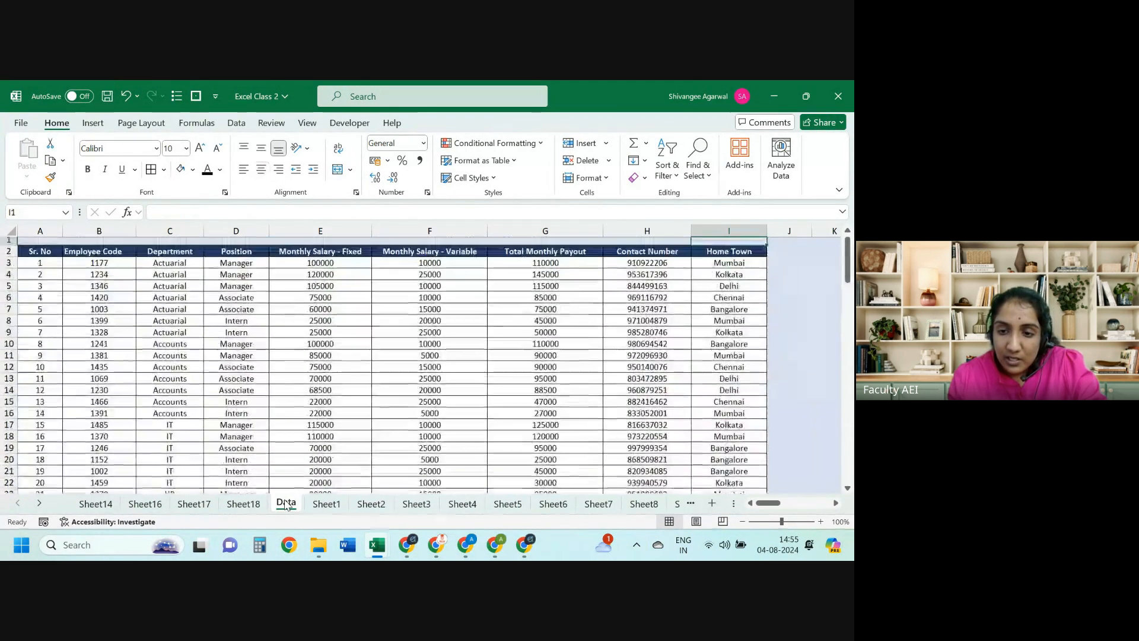
key(Down)
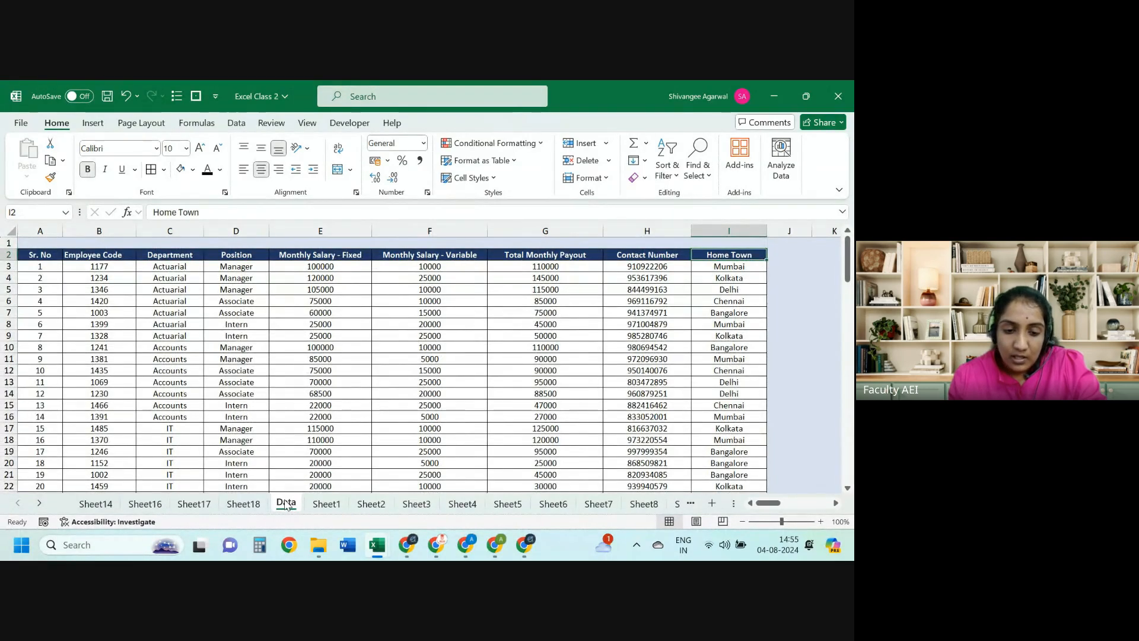
key(ctrl+Left)
Step: On Sheet17, build a pivot with Department rows and Total Monthly Payout values
click(95, 504)
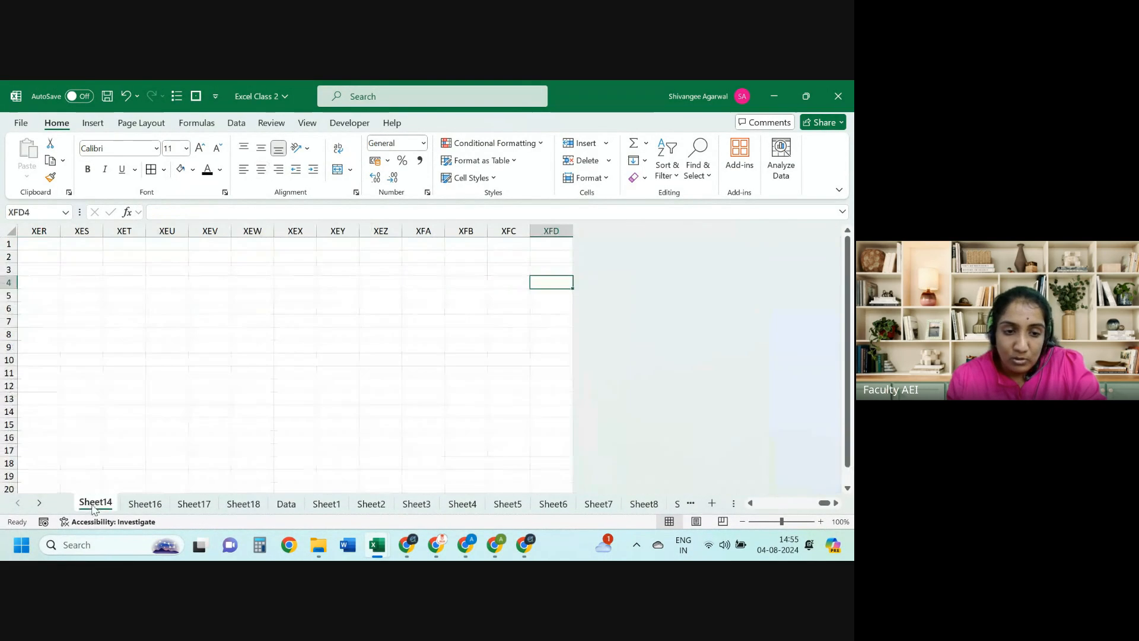
click(145, 503)
click(193, 504)
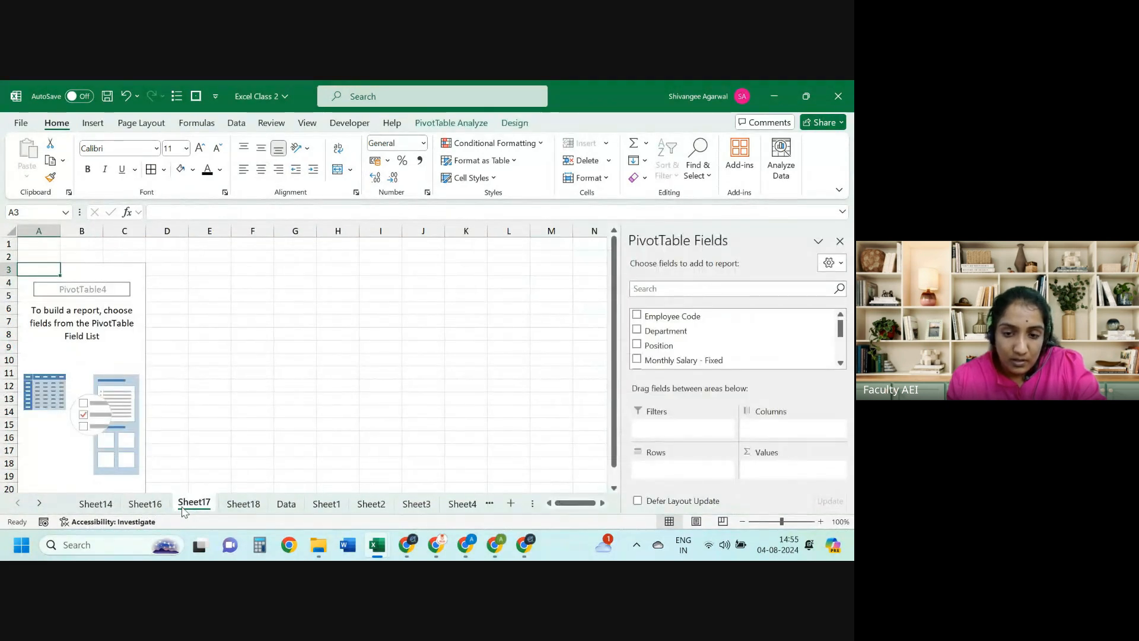
drag(779, 333, 707, 481)
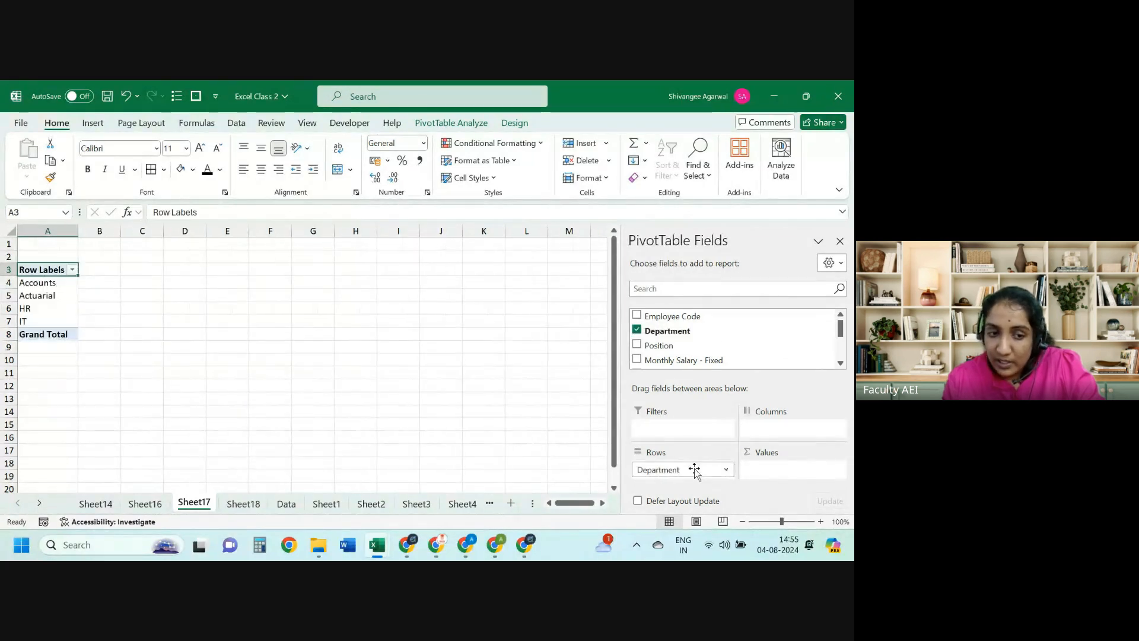
click(840, 353)
drag(838, 350, 839, 352)
drag(746, 328, 777, 469)
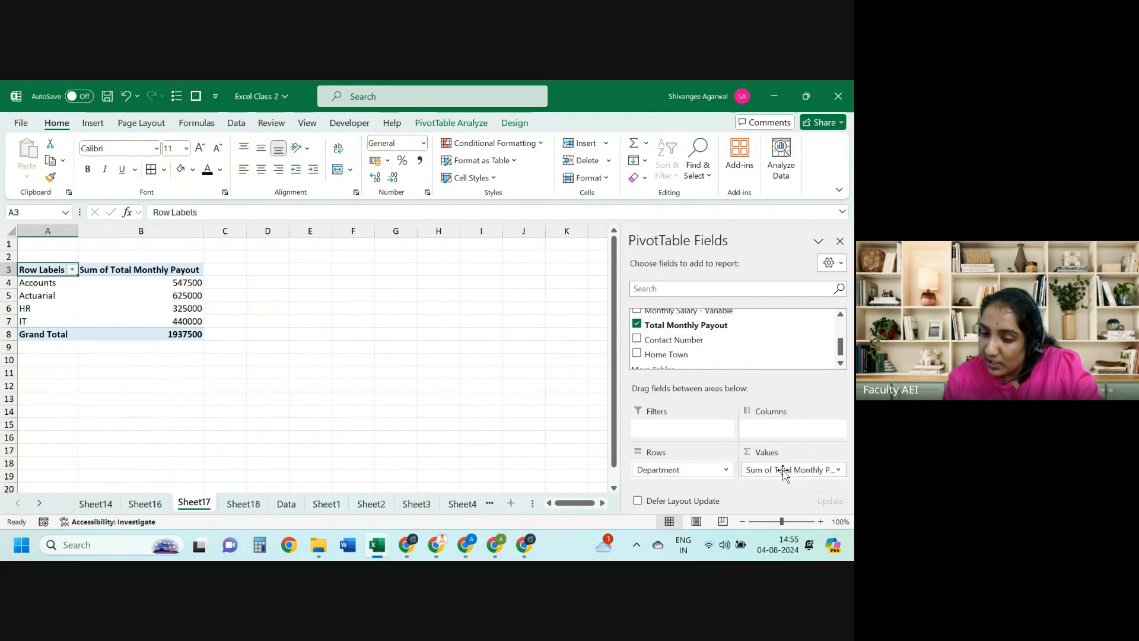
Step: Summarize the payout by Average and round the averages to whole numbers
click(839, 470)
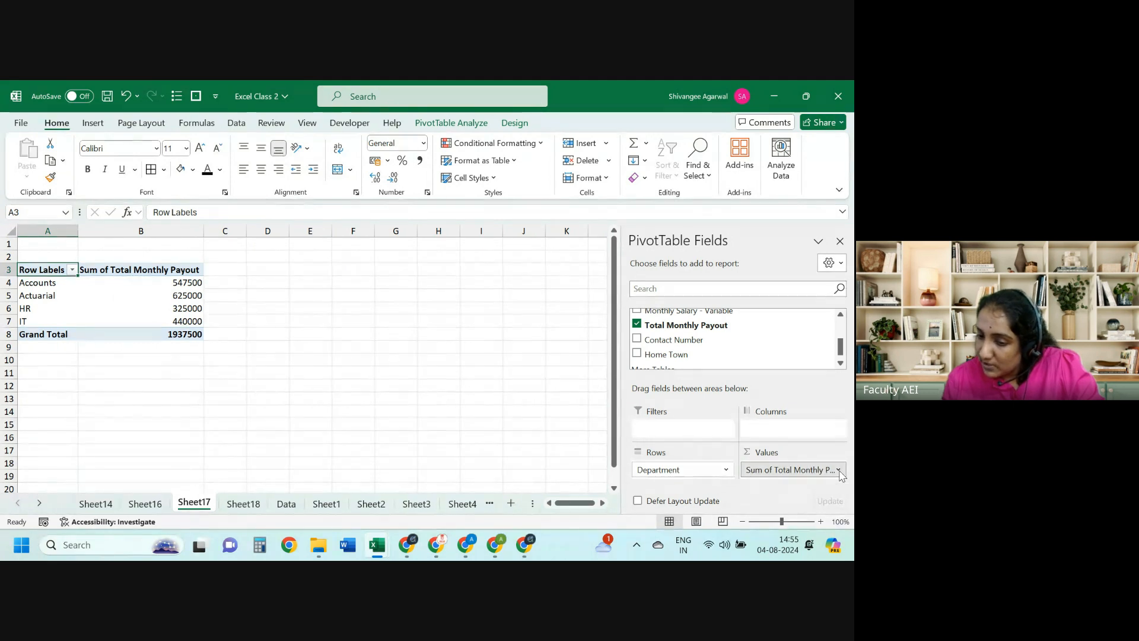
click(826, 455)
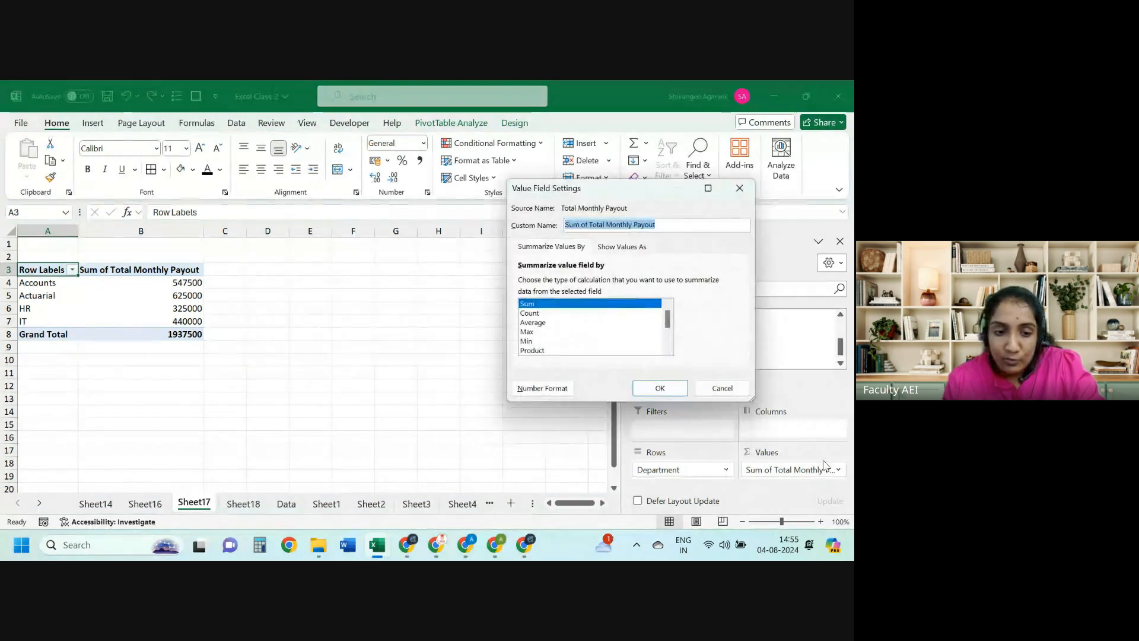
click(537, 323)
click(653, 389)
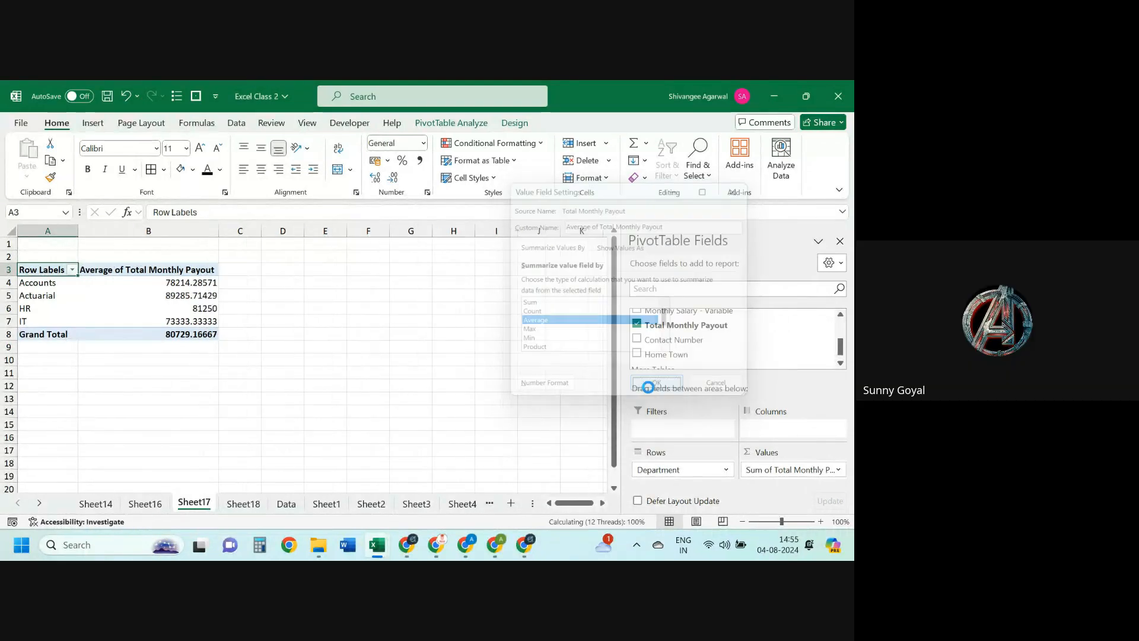
drag(178, 283, 189, 334)
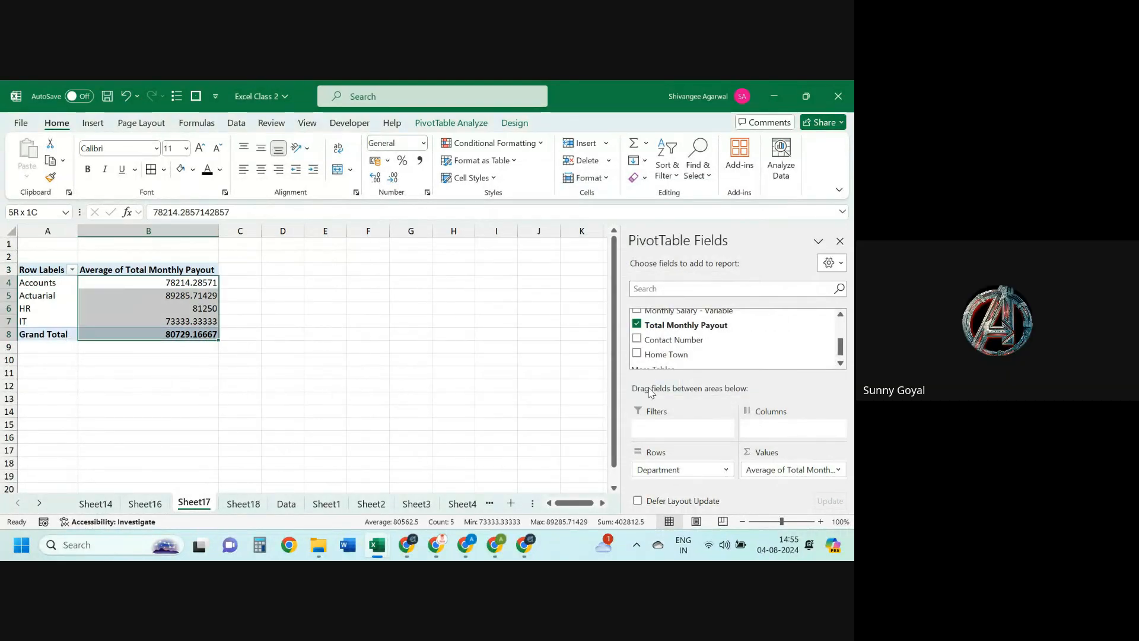
click(393, 178)
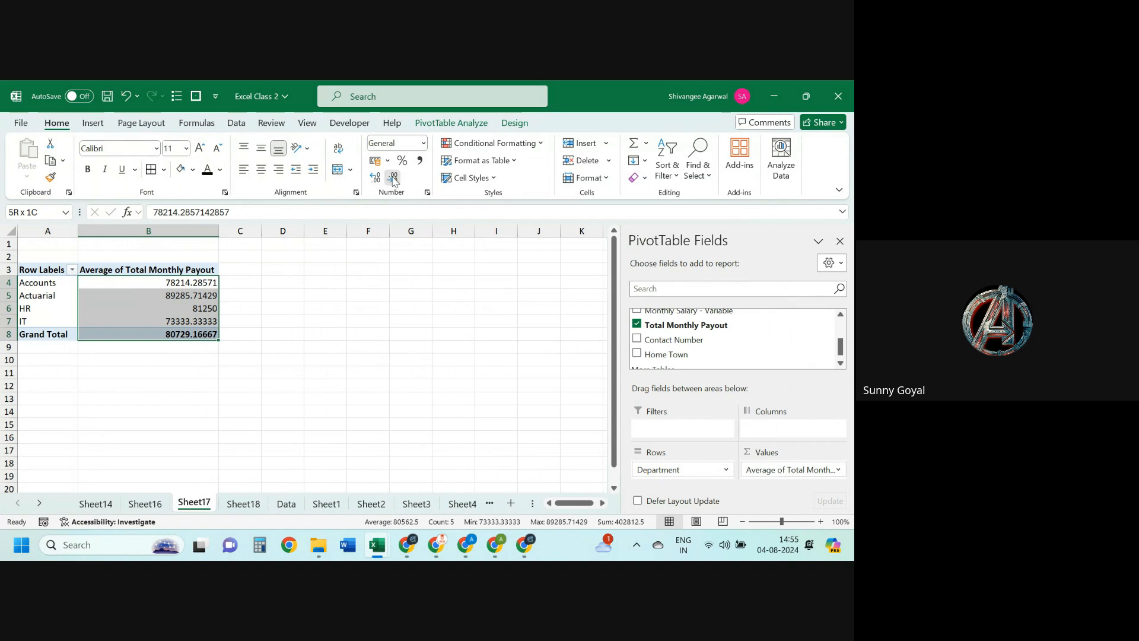
click(393, 178)
click(393, 179)
click(393, 180)
click(394, 181)
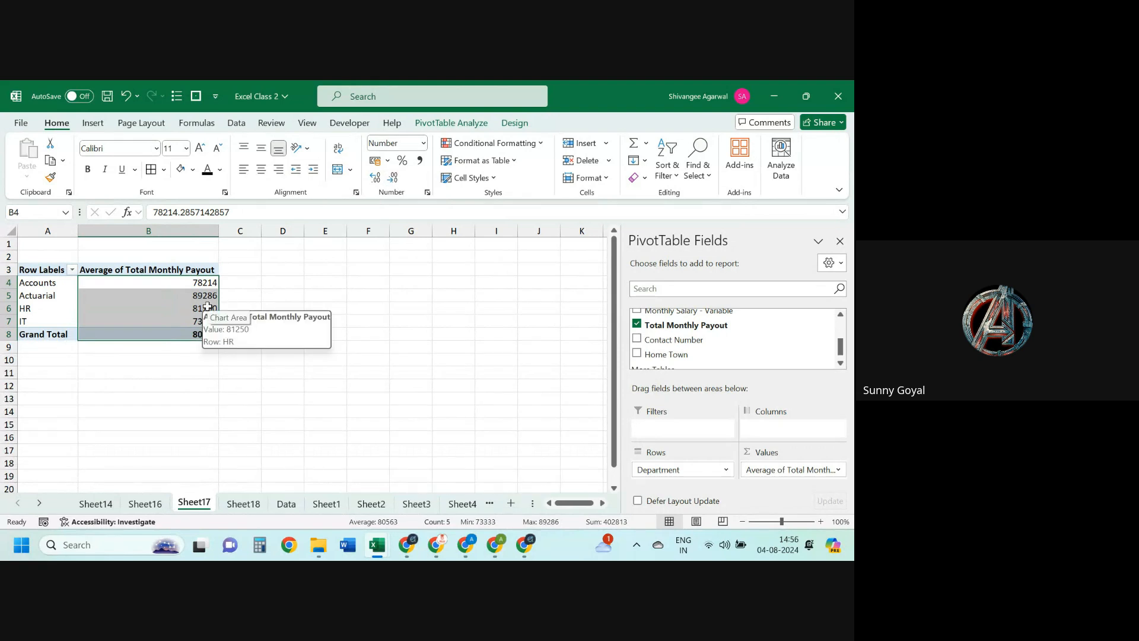
Step: Move to the Data sheet and select its heading row
key(ctrl+Page_Down)
key(ctrl+Page_Down)
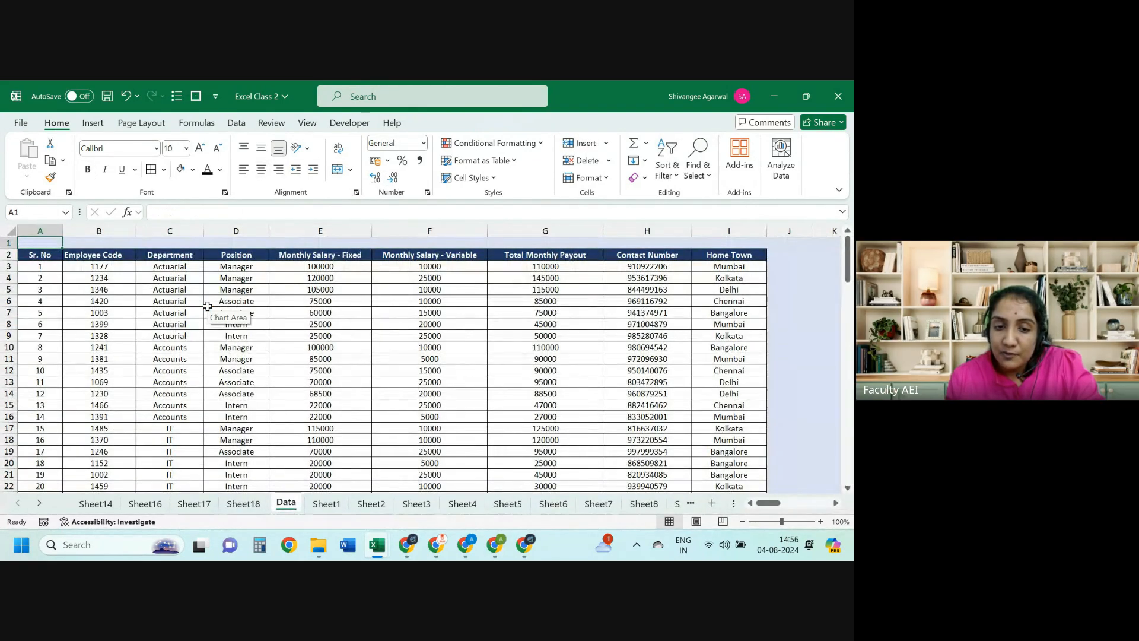
key(Down)
key(shift+Right)
key(shift+Right)
key(shift+Right)
key(shift+Right)
key(shift+Right)
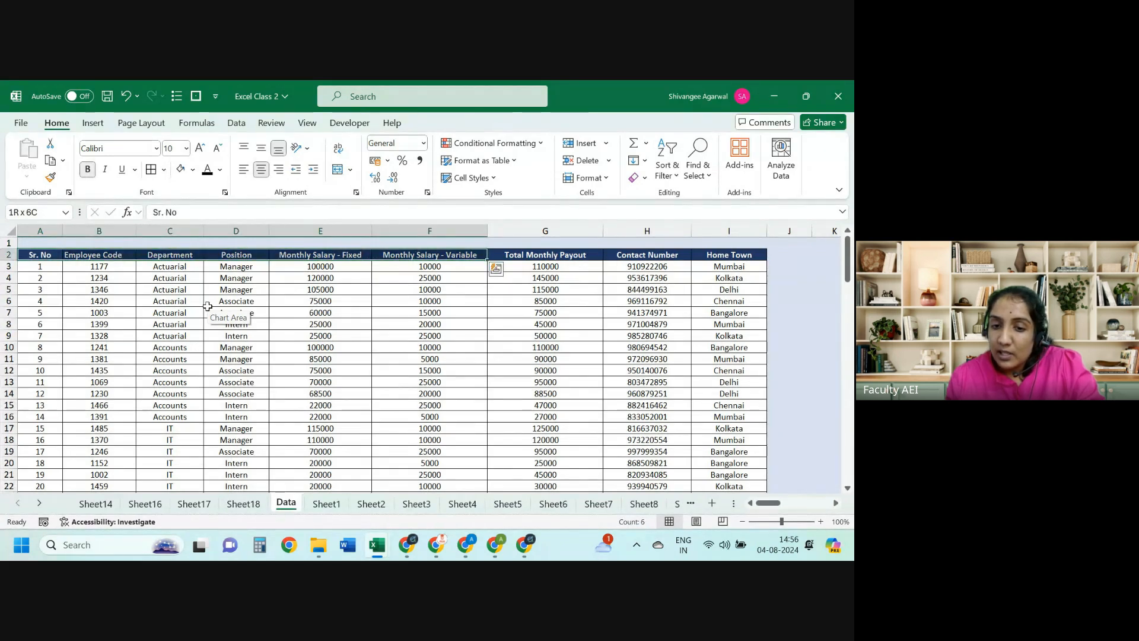
Step: Check the Total Monthly Payout column's formula and values on the Data sheet
key(shift+Right)
key(Right)
key(Right)
key(Right)
key(Right)
key(Right)
key(Right)
key(Down)
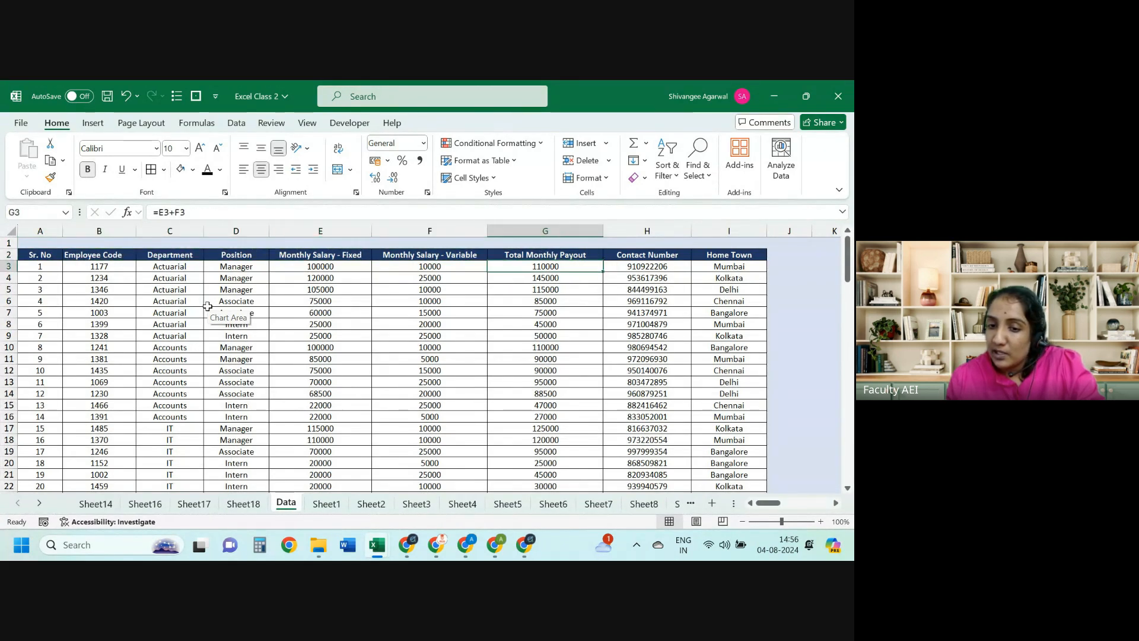
key(shift+Down)
key(shift+Down)
key(shift+Down)
key(shift+Down)
key(shift+Down)
key(shift+Down)
key(shift+Down)
key(shift+Down)
key(shift+Down)
key(shift+Down)
key(shift+Down)
key(shift+Down)
key(shift+Down)
key(shift+Down)
key(shift+Down)
key(shift+Down)
key(shift+Down)
key(shift+Down)
key(shift+Down)
key(shift+Down)
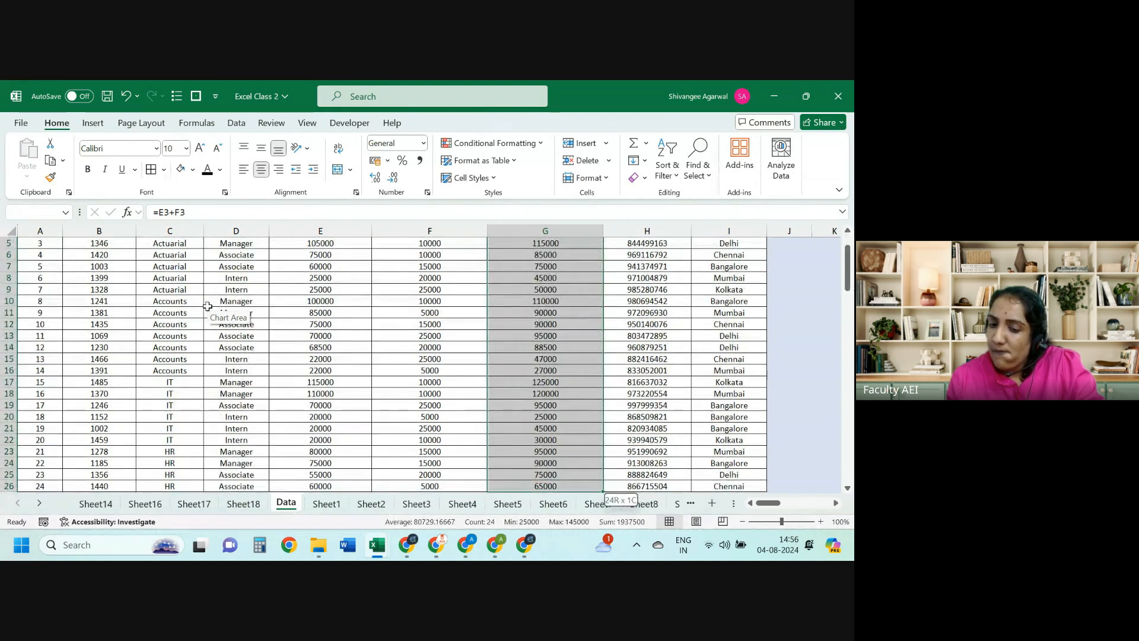
key(Up)
key(Up)
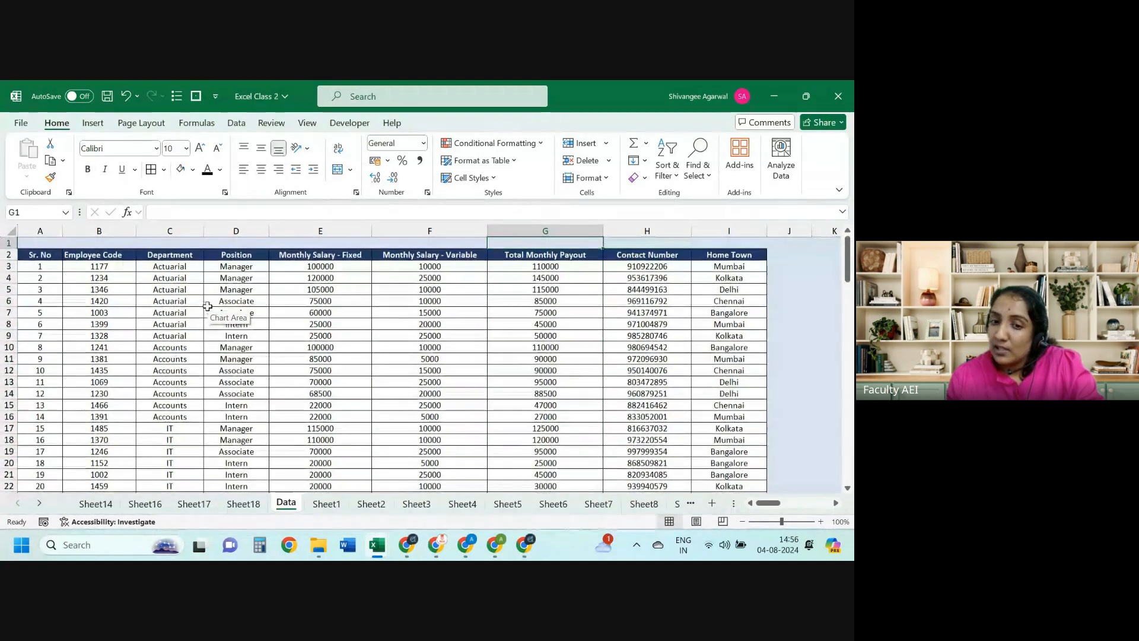
key(Down)
key(Home)
key(Up)
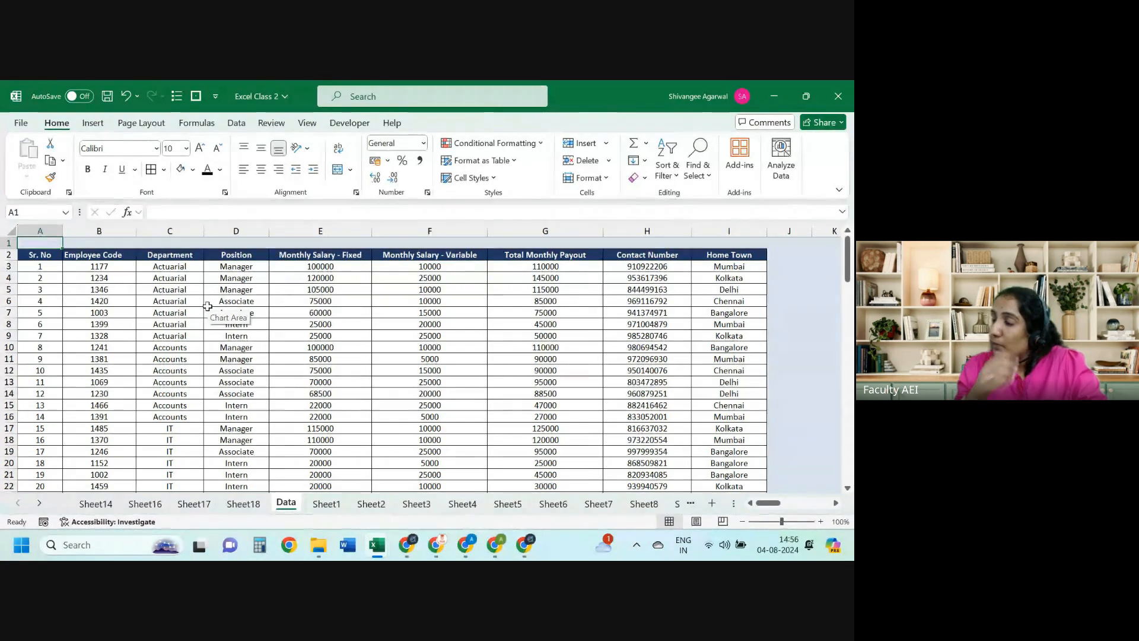
Step: Copy the Department and Position columns into a new workbook at C2
key(Right)
key(Right)
key(Down)
key(Down)
key(Up)
key(shift+Right)
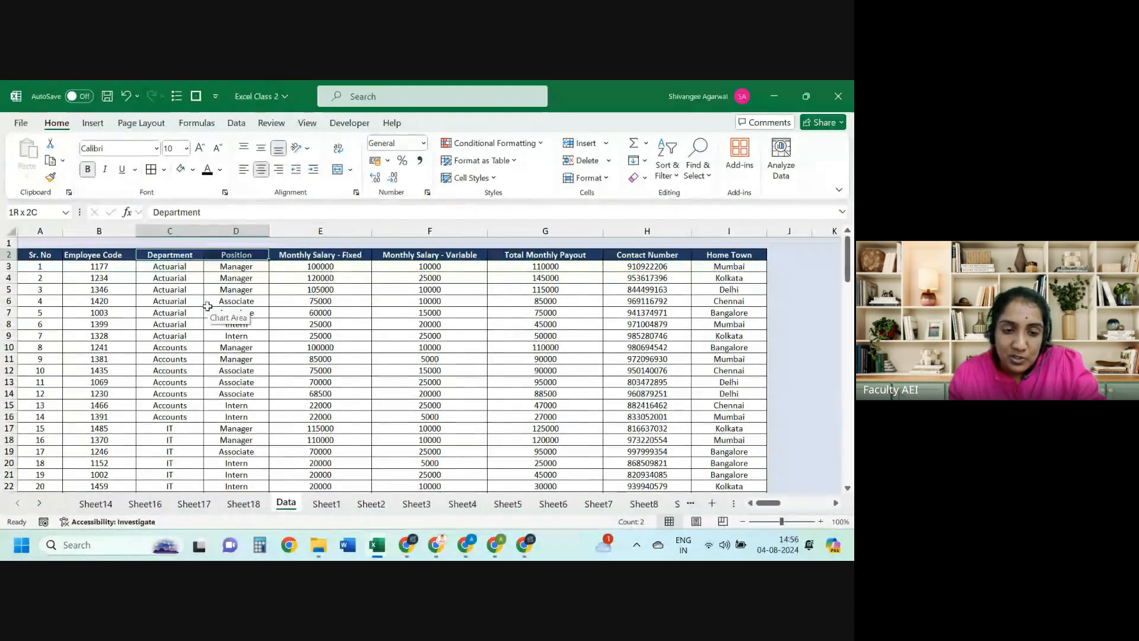
key(ctrl+shift+Down)
key(ctrl+c)
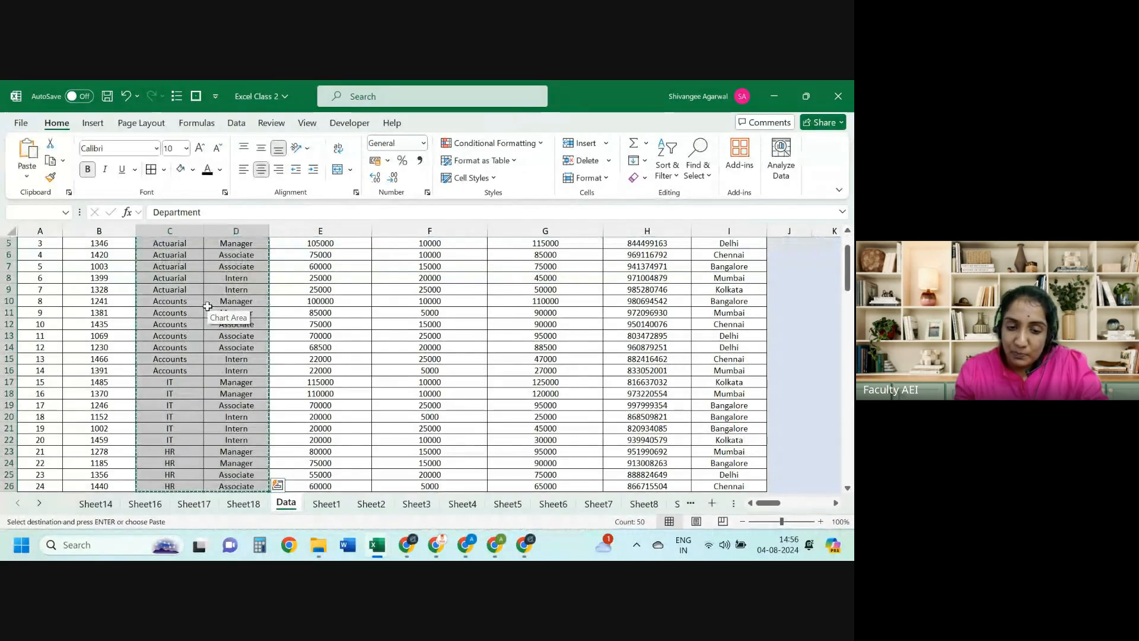
key(ctrl+n)
key(Right)
key(Down)
key(Right)
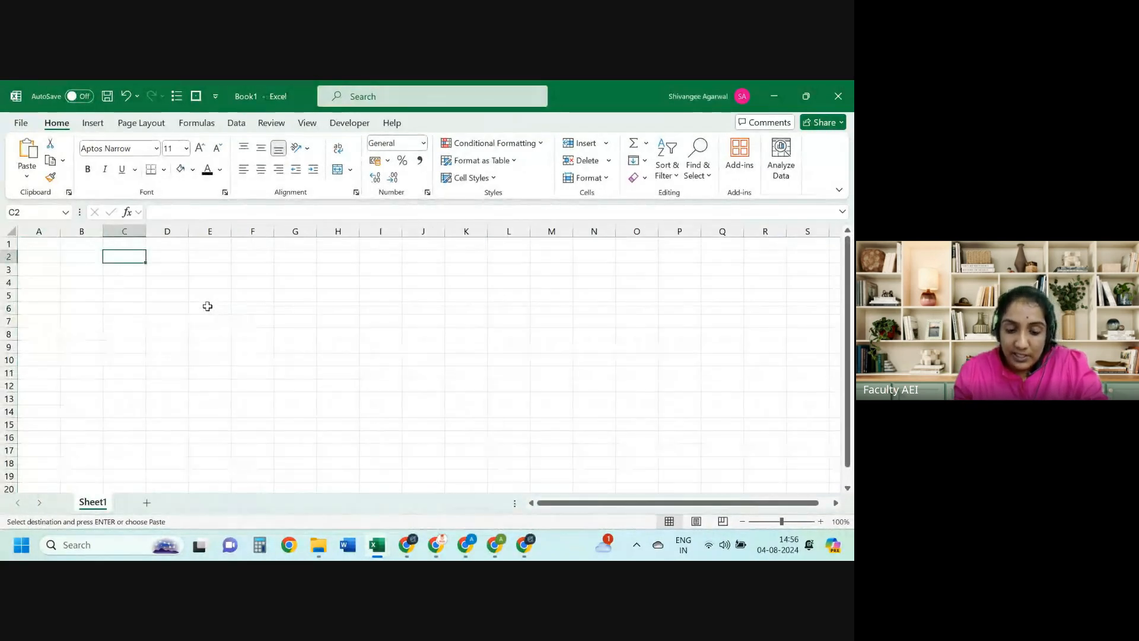
key(ctrl+v)
Step: Remove duplicates to leave 11 unique pairs, enter 'totg' beside them, then return to Excel Class 2
click(241, 125)
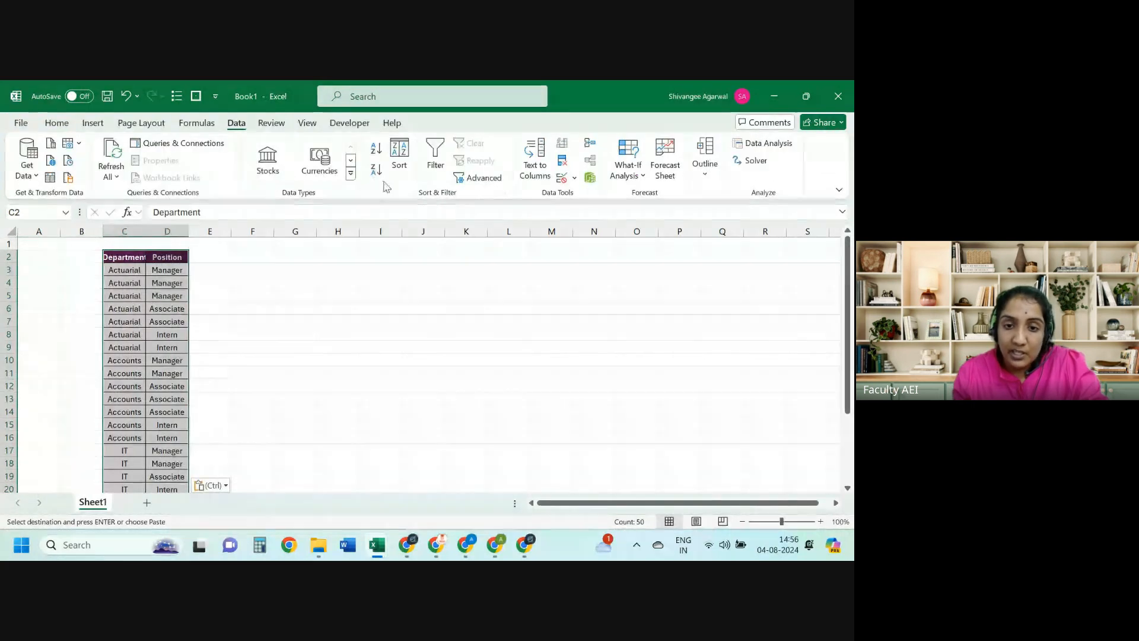
click(561, 160)
click(657, 380)
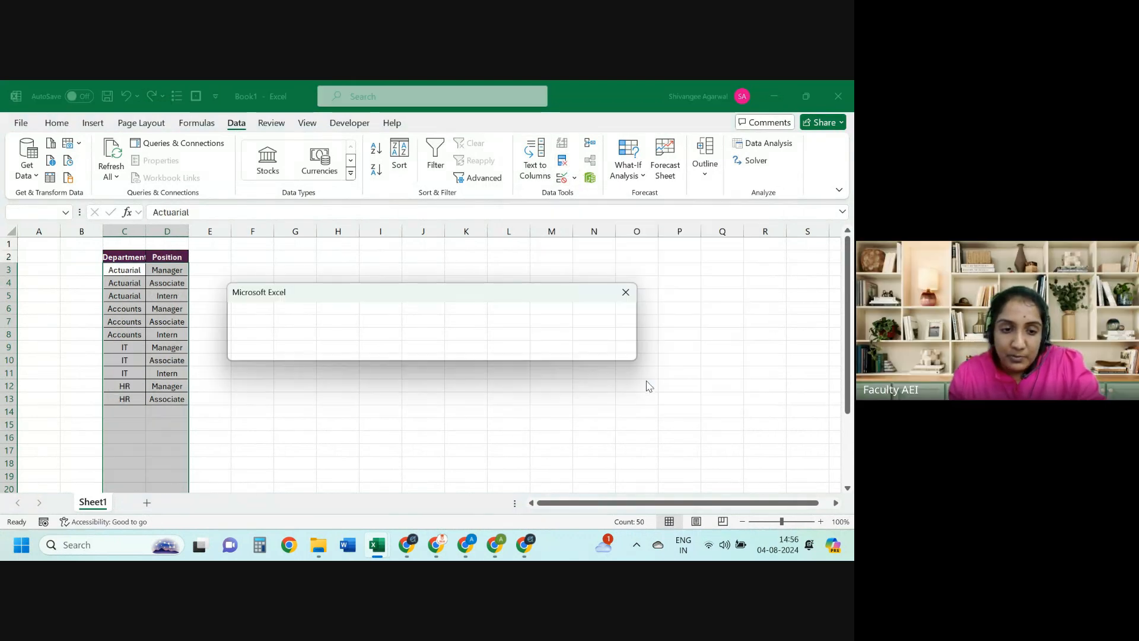
key(Return)
key(Right)
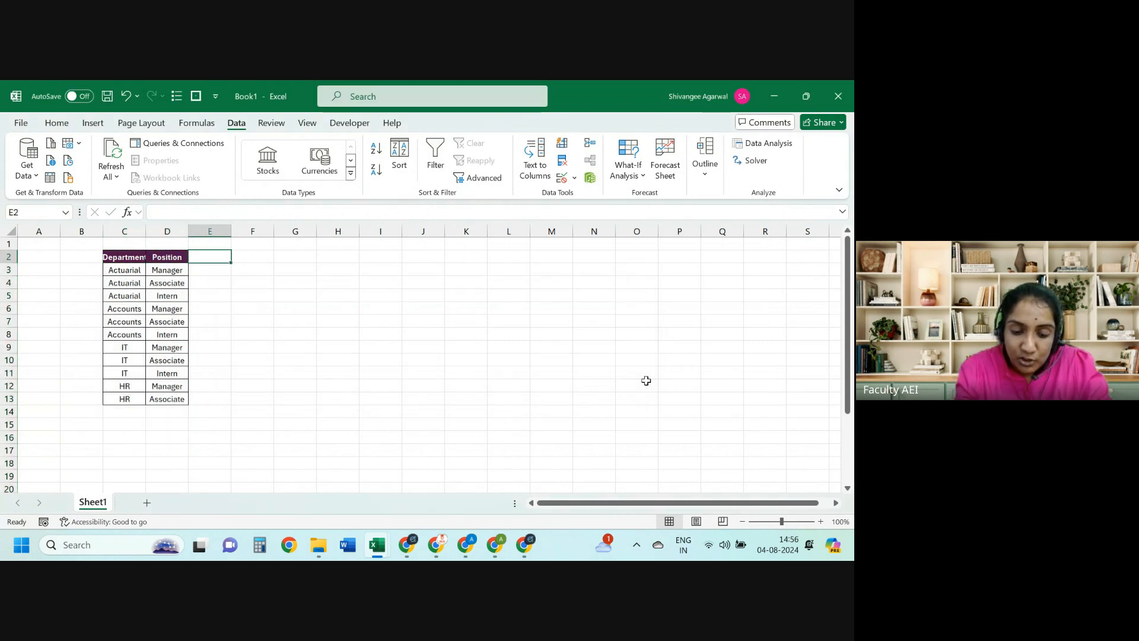
text(totg)
key(Return)
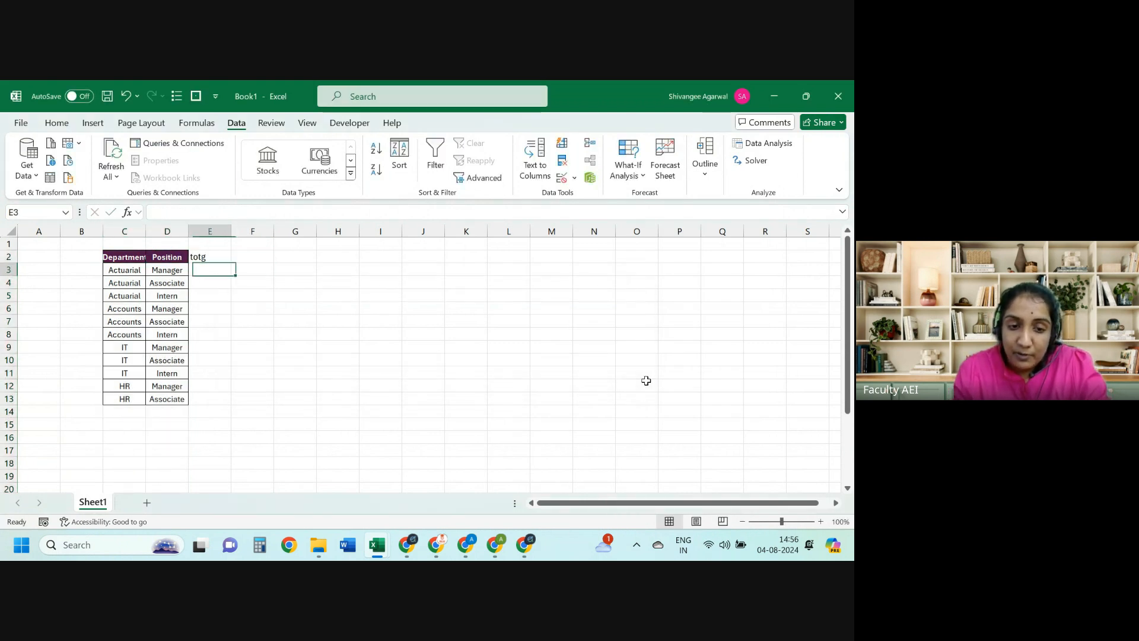
key(alt+Tab)
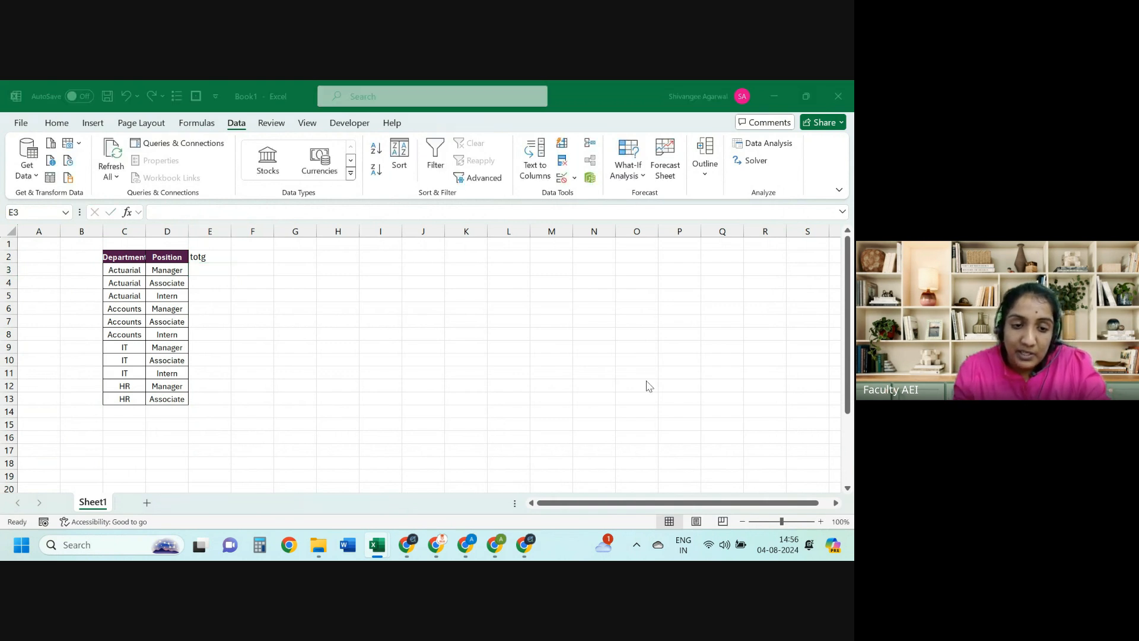
key(ctrl+Page_Up)
key(ctrl+Page_Up)
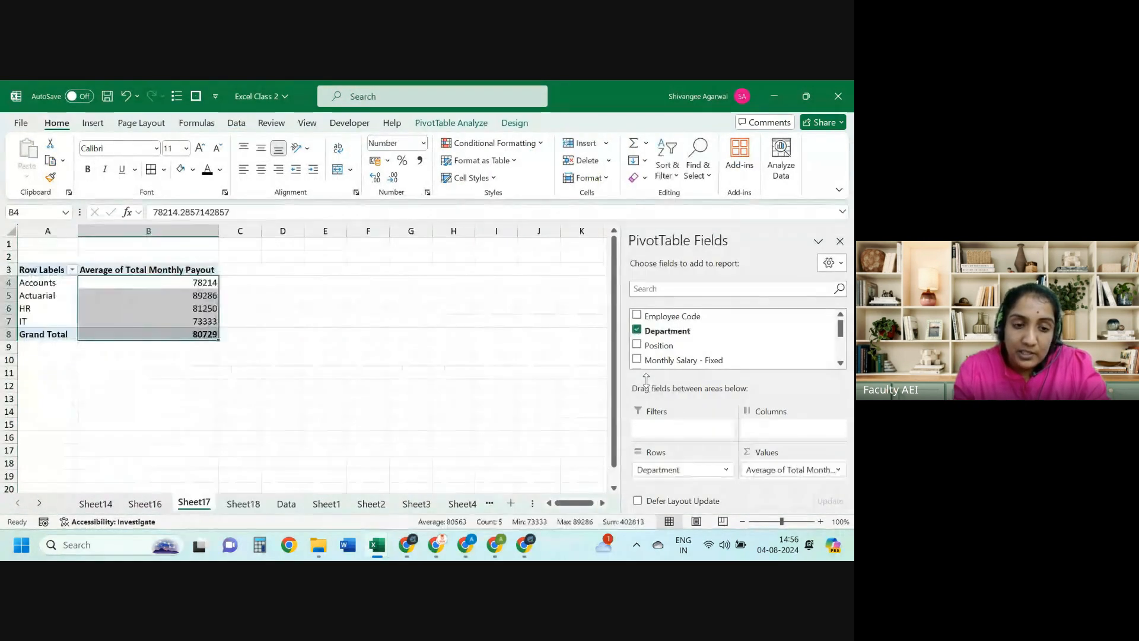
Step: On Sheet18's pivot, put Department in Rows and Total Monthly Payout in Values
key(ctrl+Page_Down)
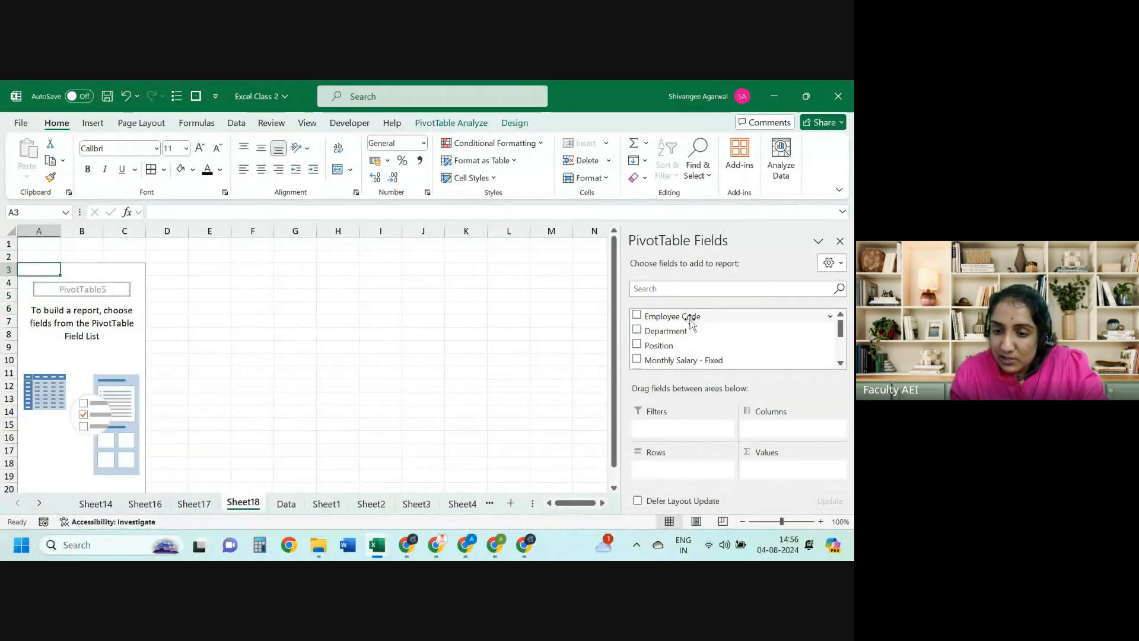
drag(682, 331, 686, 460)
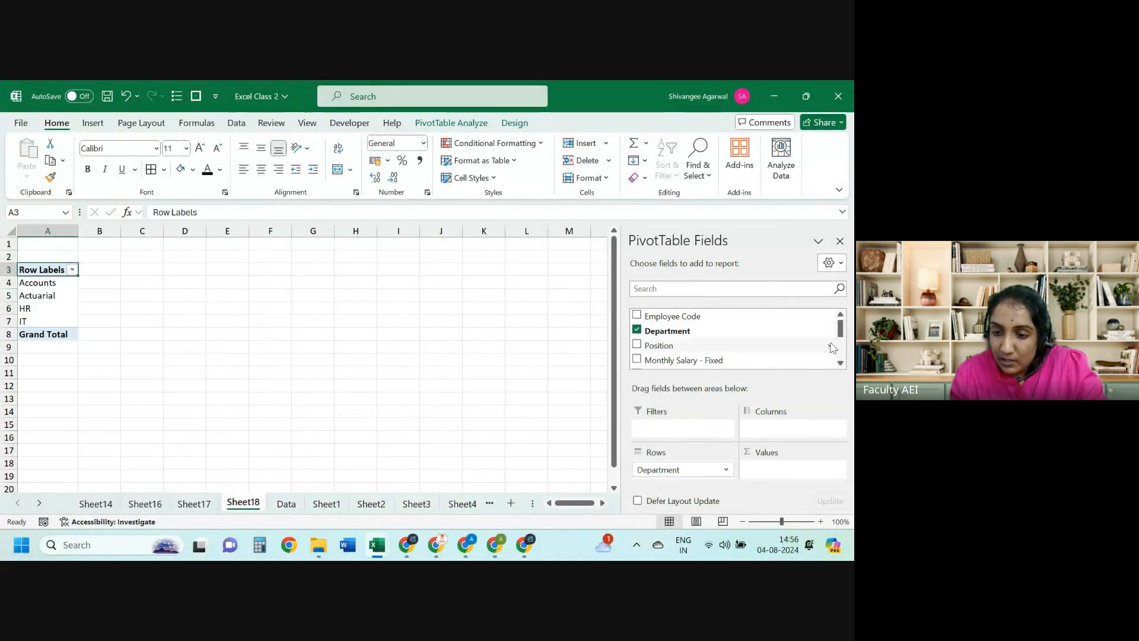
scroll(771, 356, down, 2)
drag(773, 359, 778, 476)
Step: Summarize the payout by Average, select the values, then compare with Sheet17's pivot
click(778, 471)
click(777, 451)
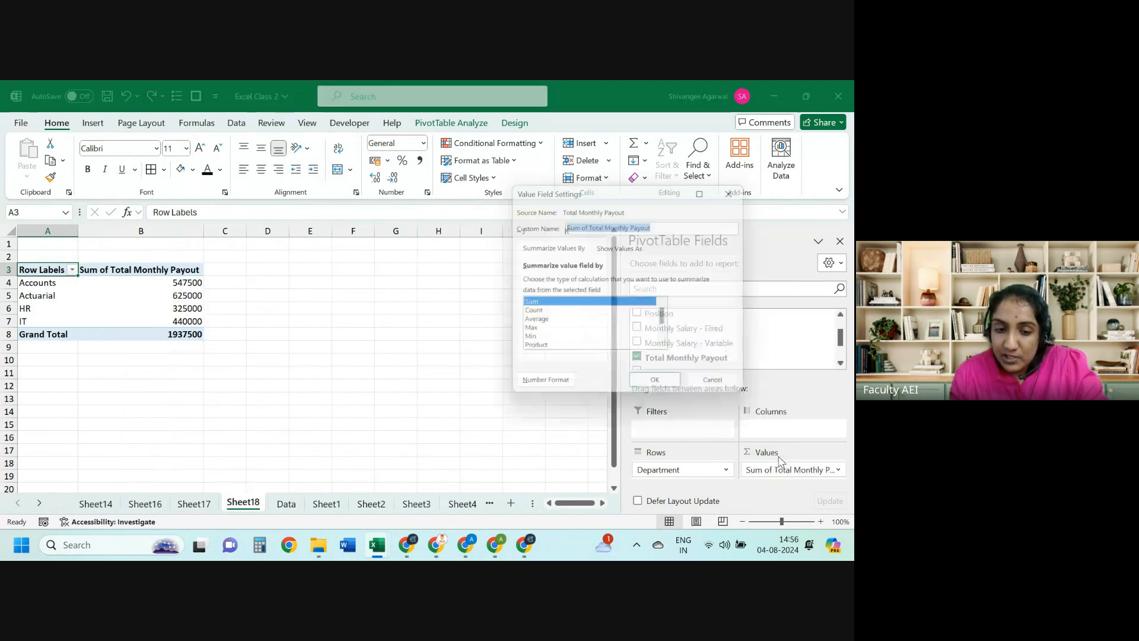
click(534, 322)
click(658, 388)
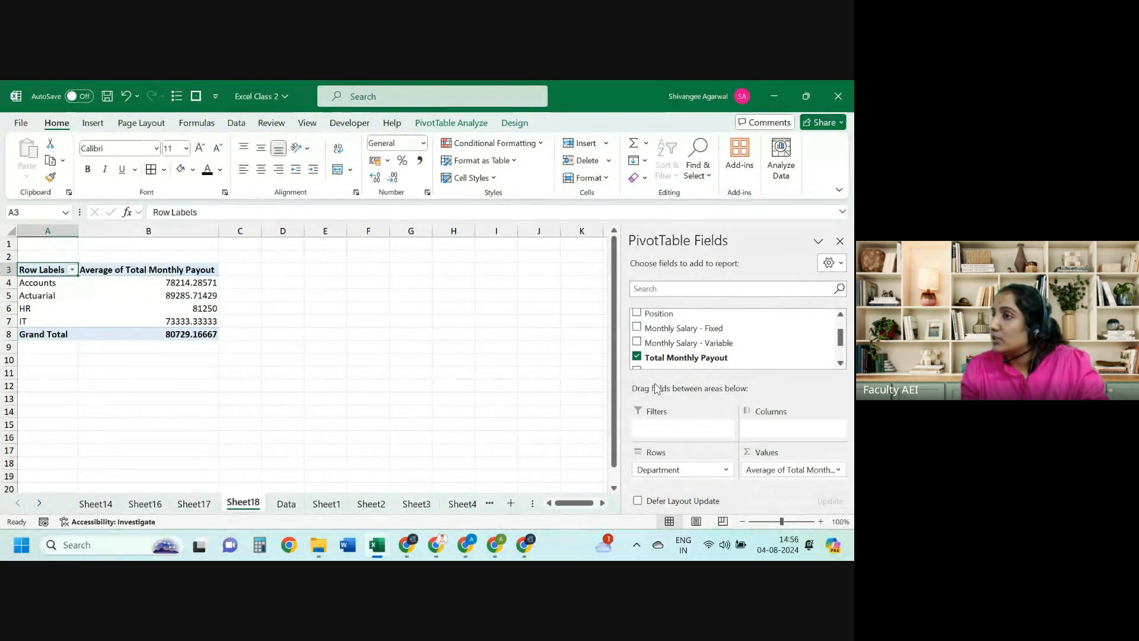
key(Down)
key(Right)
key(shift+Down)
key(shift+Down)
key(shift+Down)
key(shift+Down)
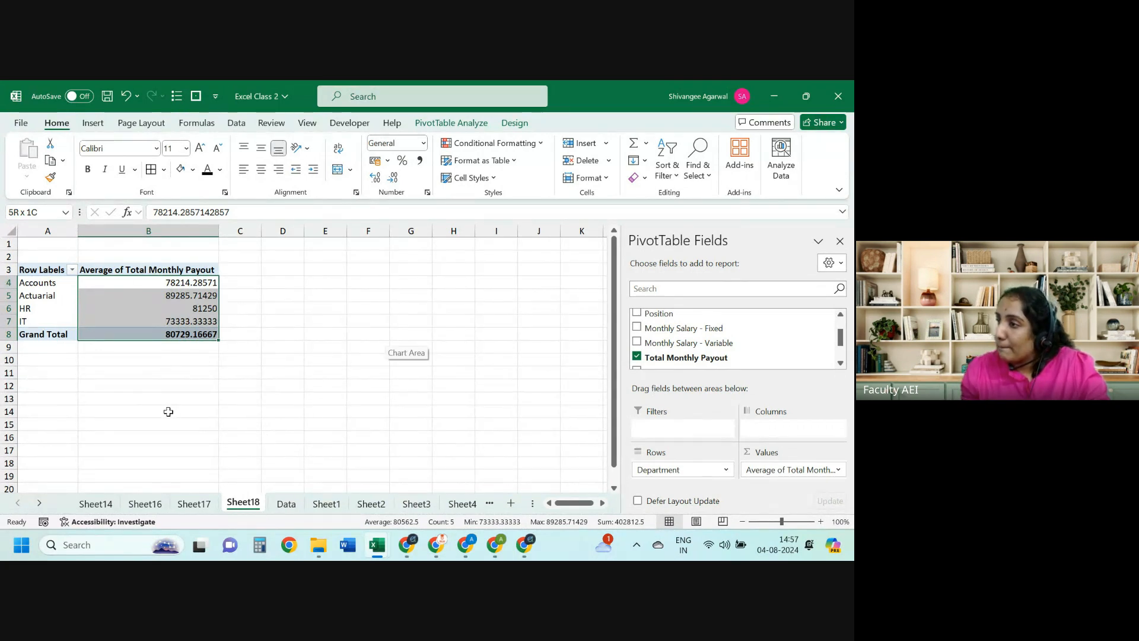
click(199, 509)
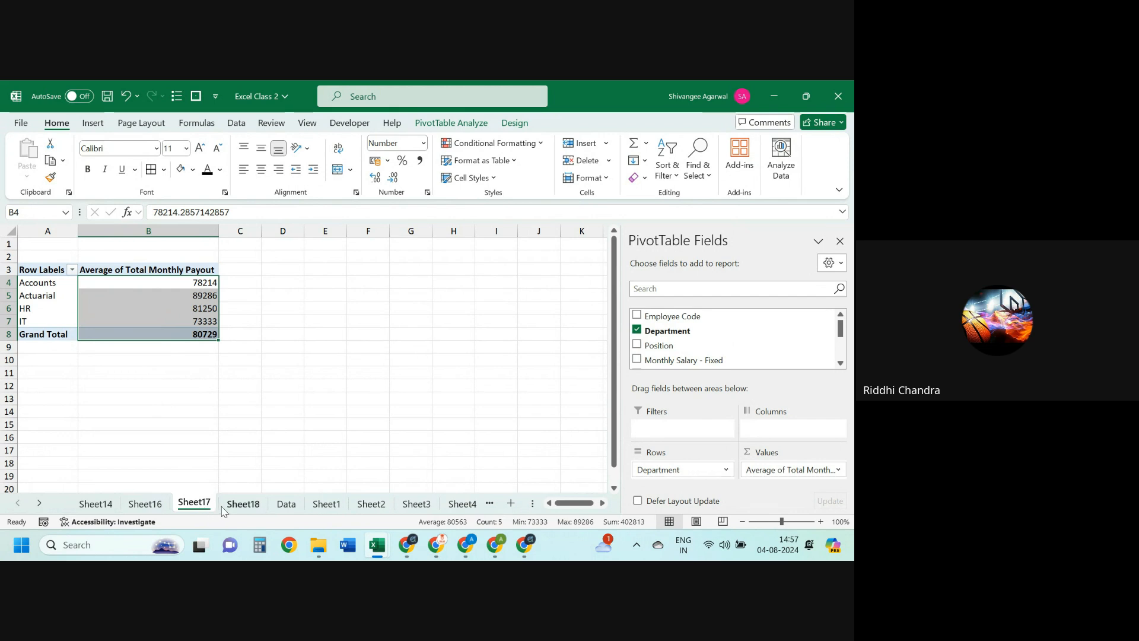
Step: Add Position to the Sheet17 pivot's Columns area
click(126, 313)
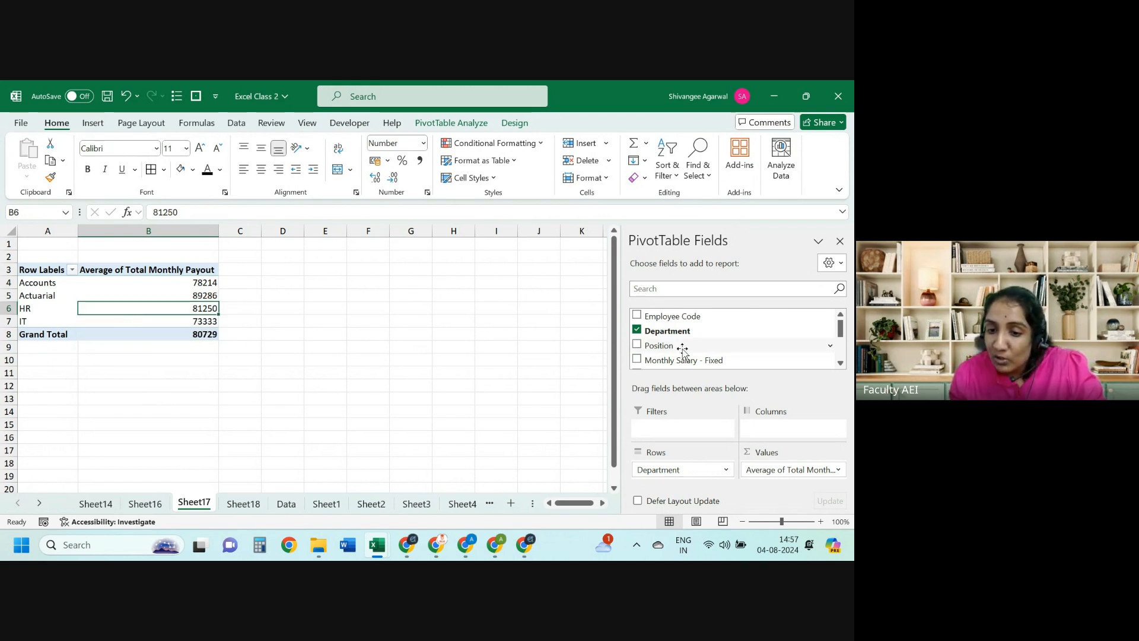
drag(656, 347, 768, 432)
click(771, 432)
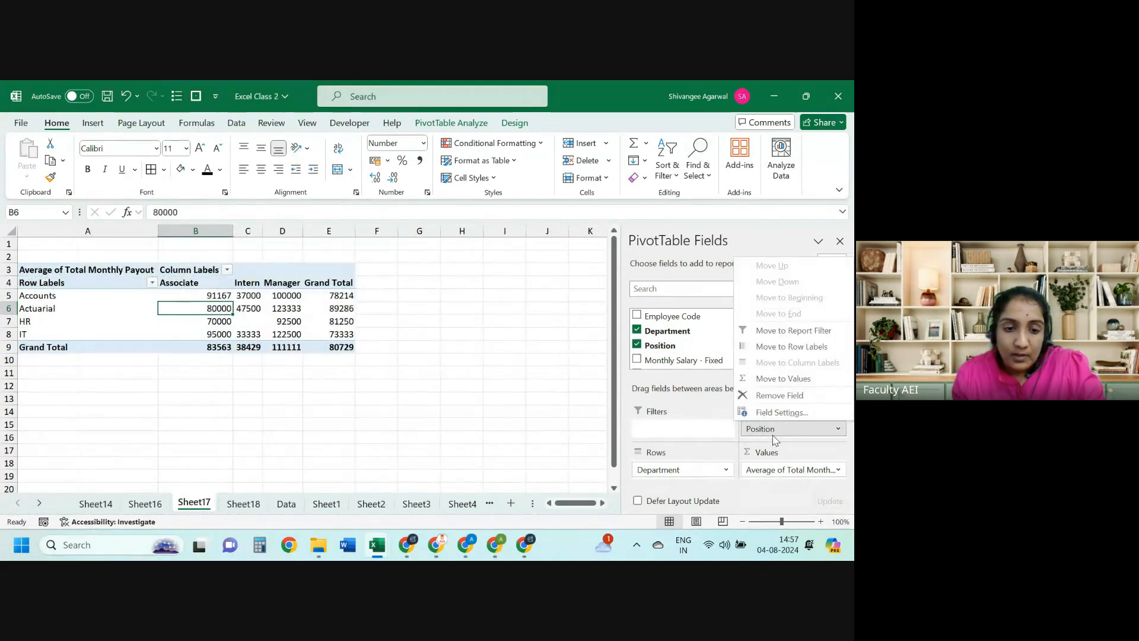
key(Up)
key(Up)
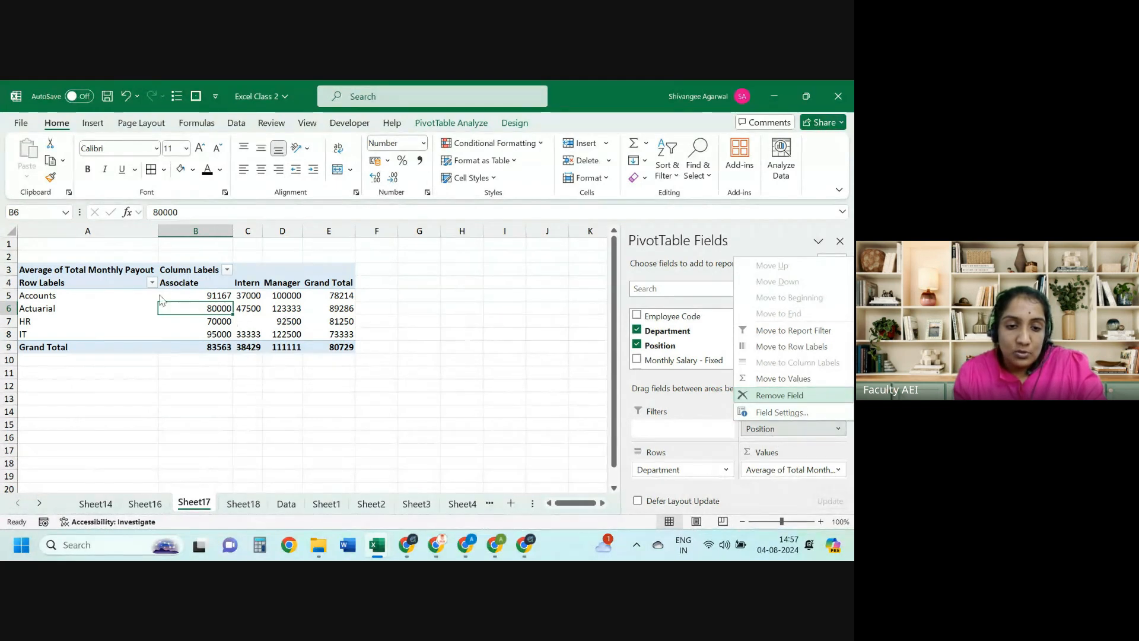
click(138, 283)
click(143, 283)
Step: Select the pivot's Associate, Intern and Manager average payout columns
drag(143, 283, 284, 339)
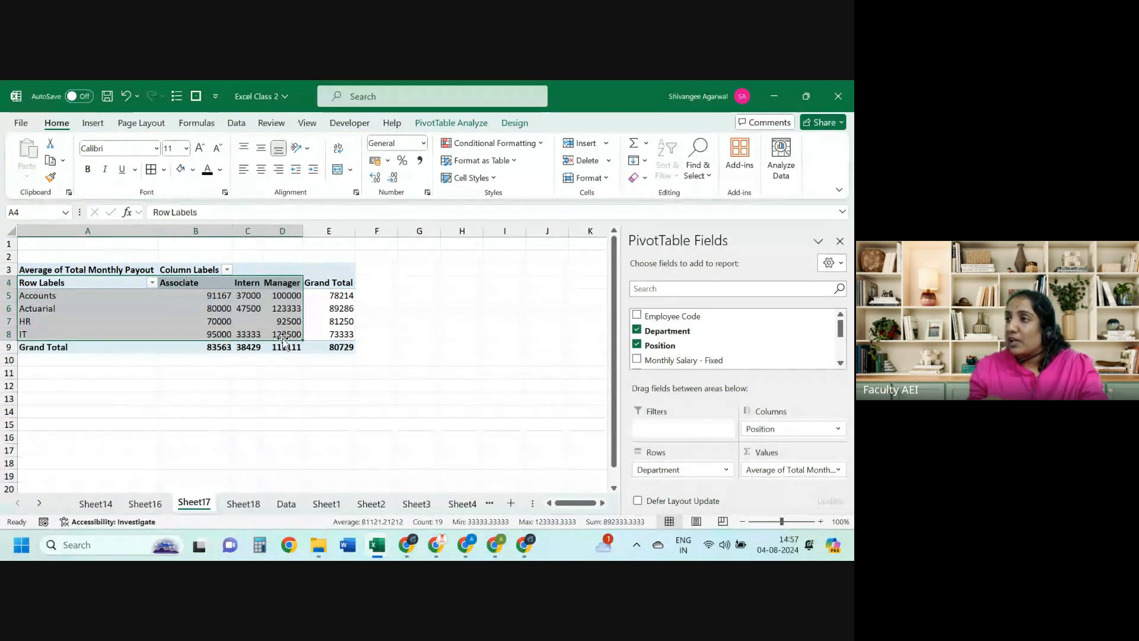
key(Right)
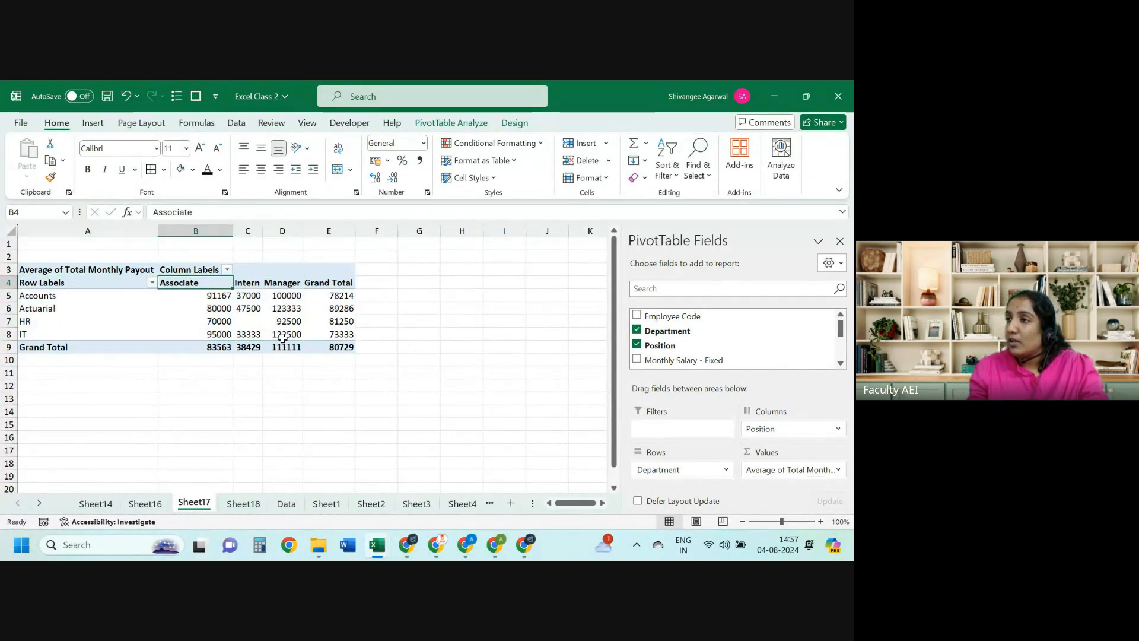
key(Left)
key(ctrl+shift+Right)
key(ctrl+shift+Down)
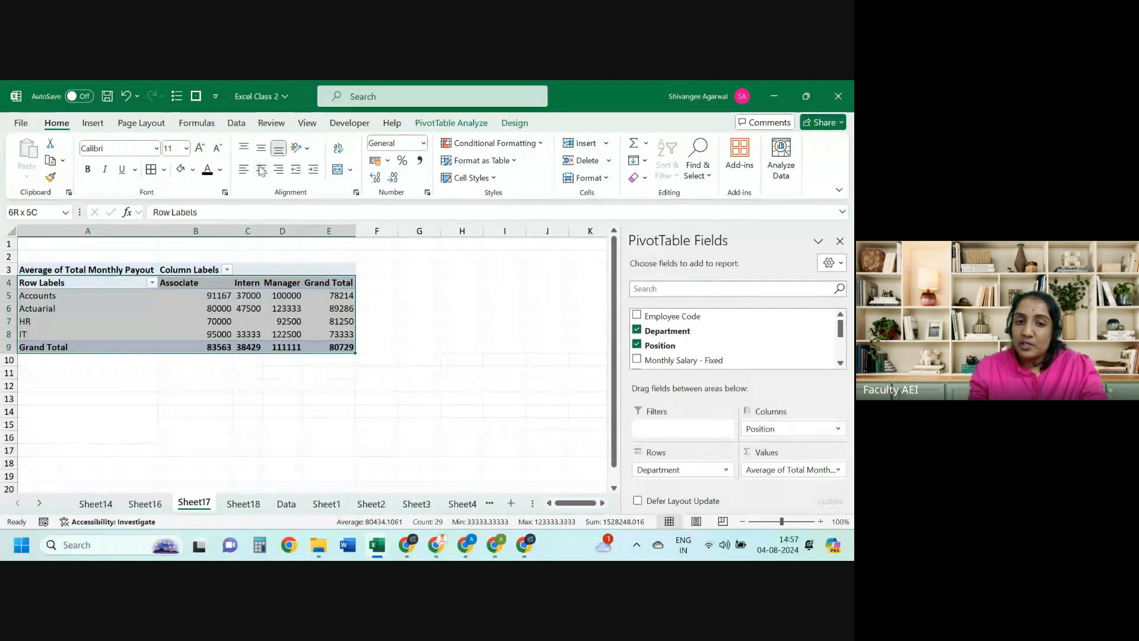
key(Right)
key(ctrl+shift+Right)
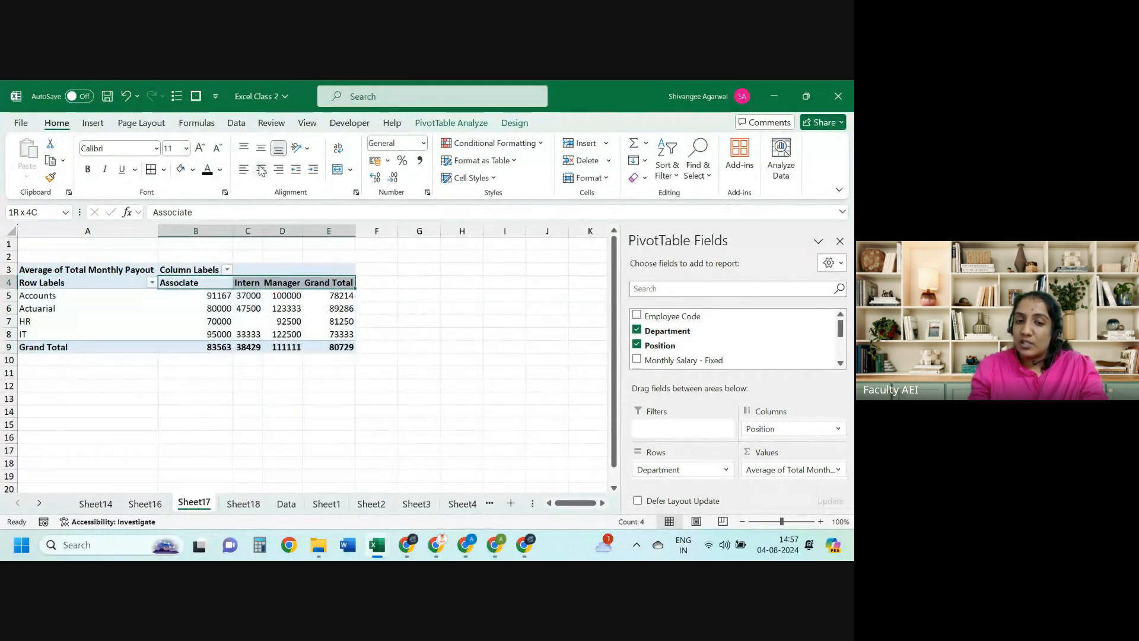
key(ctrl+shift+Down)
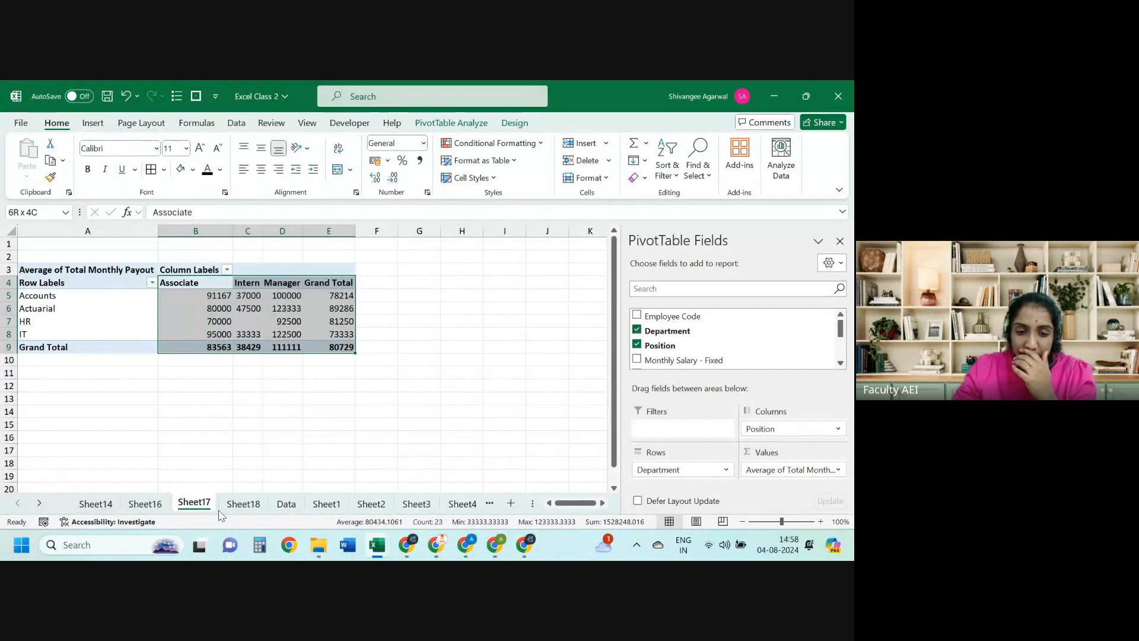
click(286, 504)
click(477, 377)
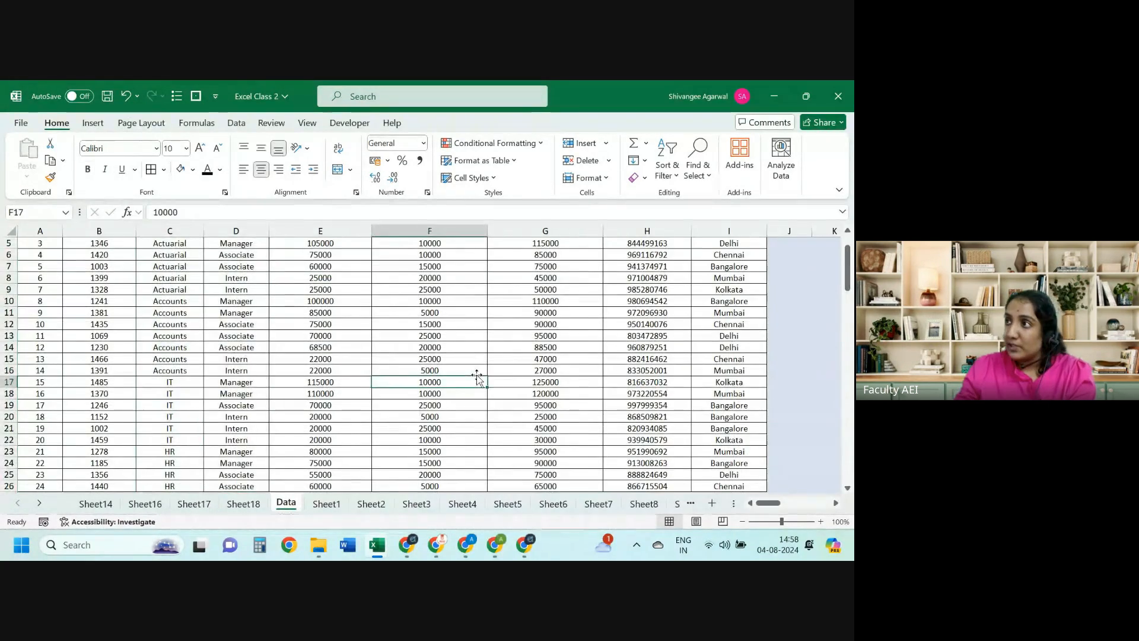
key(Right)
key(ctrl+Up)
key(ctrl+Up)
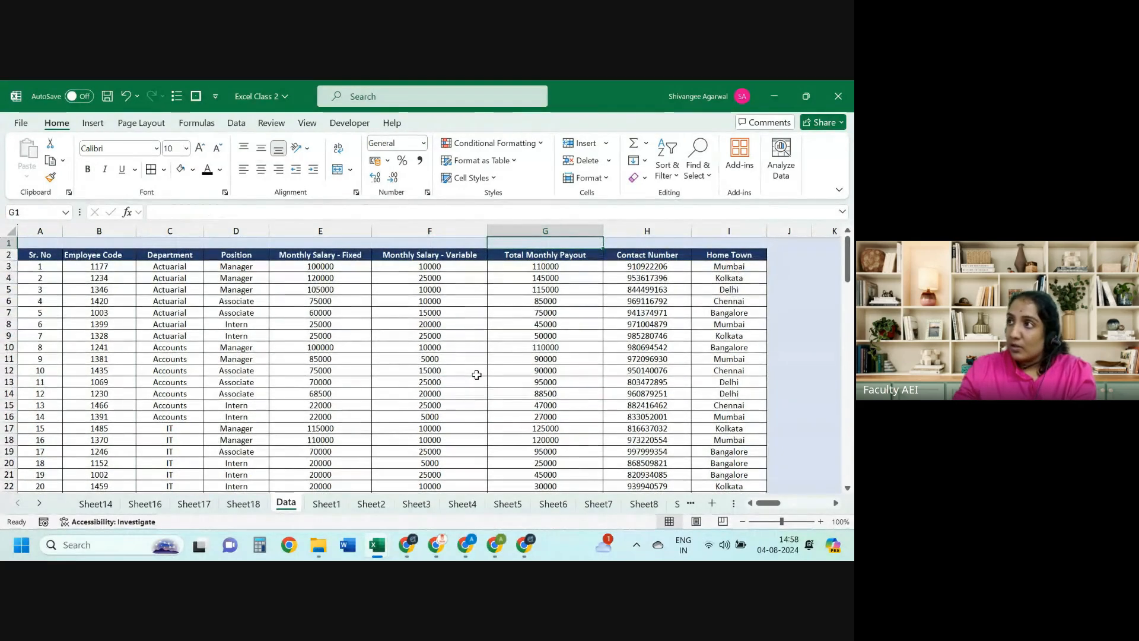
key(Down)
key(Down)
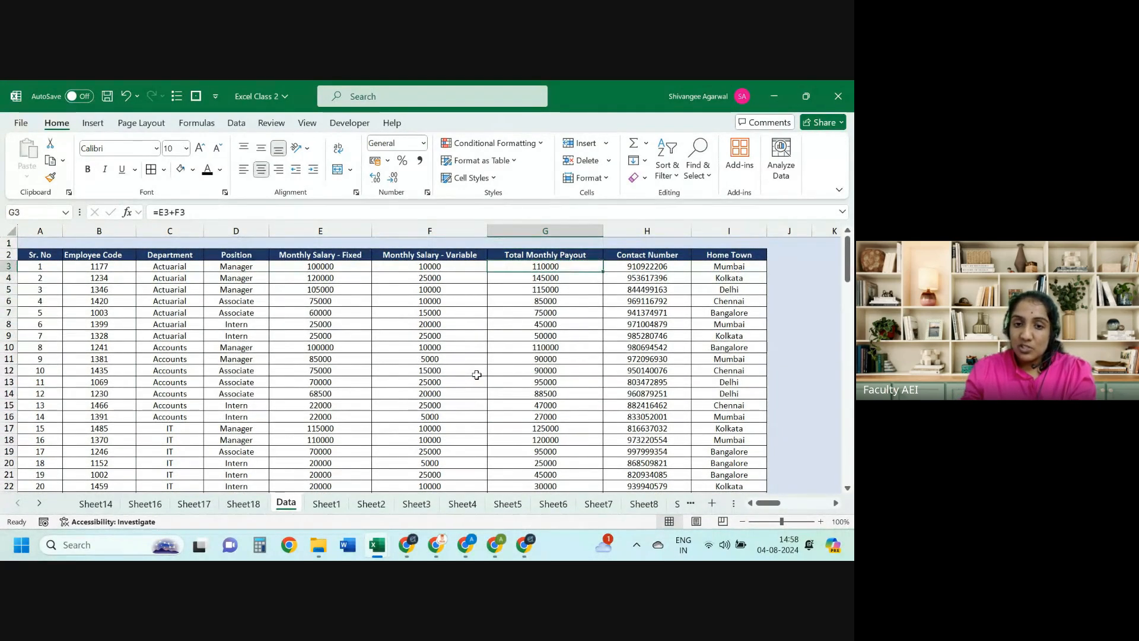
key(Left)
key(Left)
key(Right)
key(Right)
key(ctrl+Page_Up)
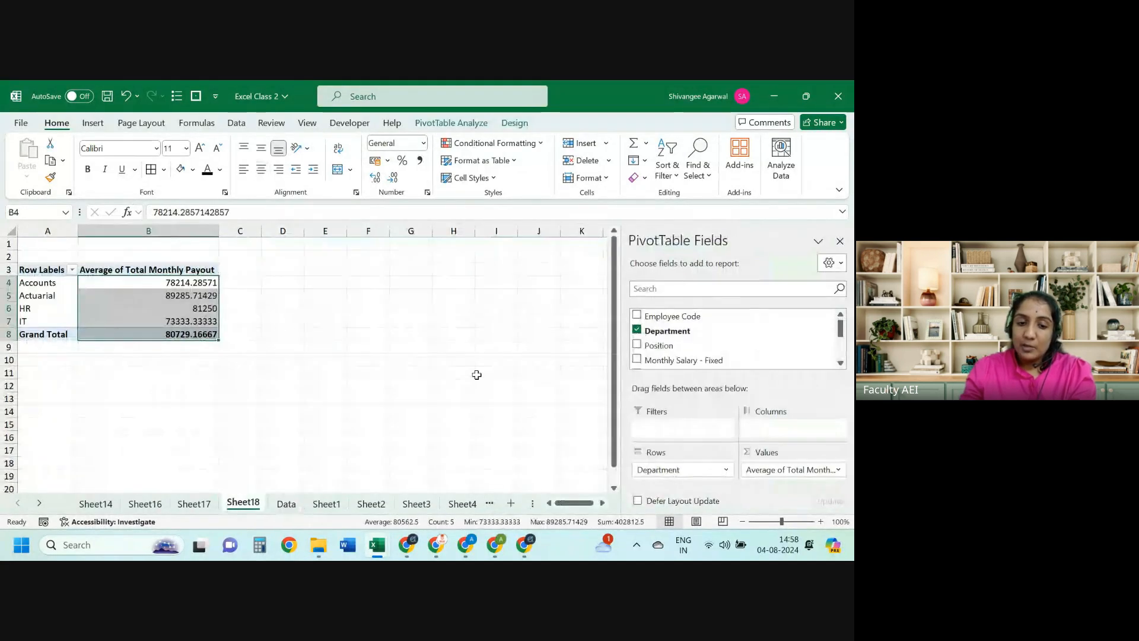
key(ctrl+Page_Down)
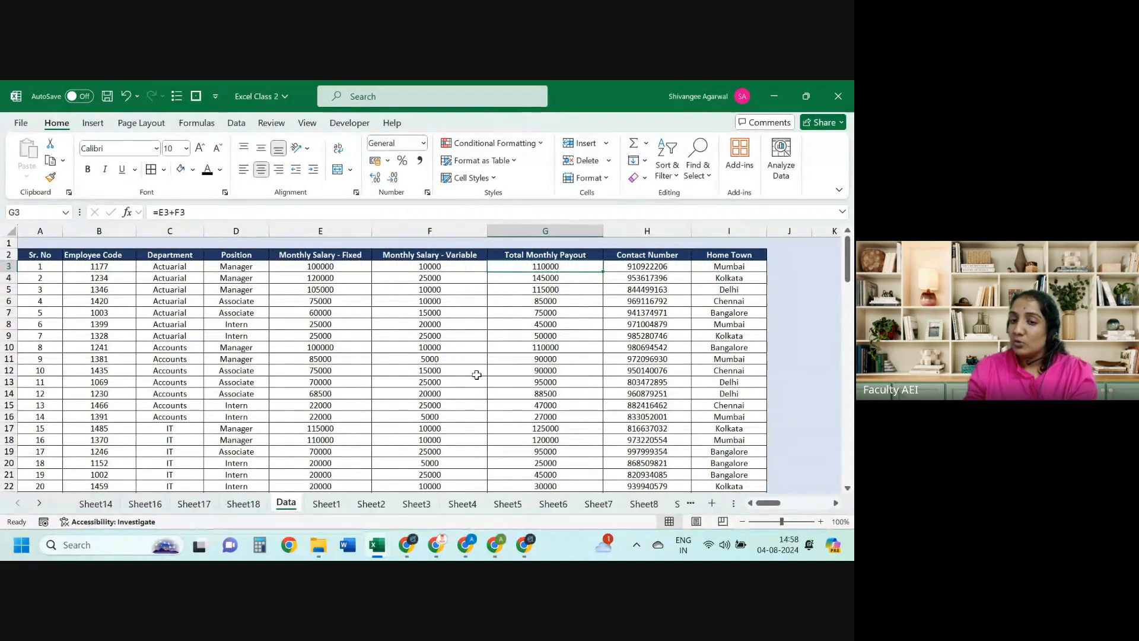
key(Up)
key(ctrl+shift+Down)
key(Up)
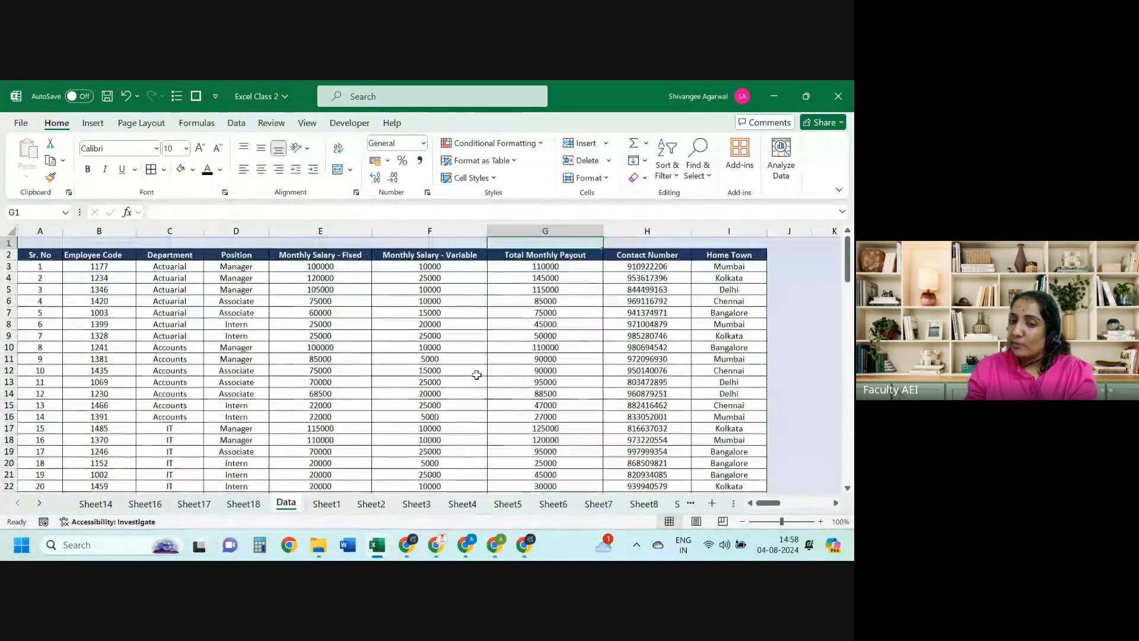
key(Down)
key(Right)
key(Right)
key(Right)
key(Right)
key(Right)
key(Right)
key(Right)
key(ctrl+Left)
key(ctrl+Left)
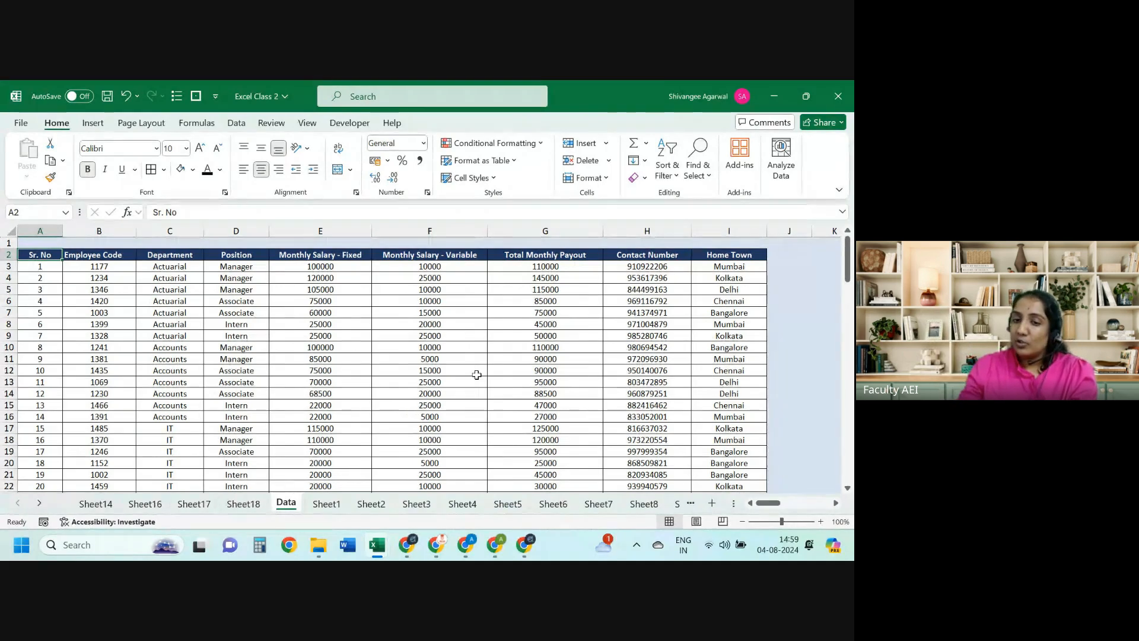
key(Right)
key(Right)
key(ctrl+Right)
key(Left)
key(Left)
key(shift+Down)
key(shift+Down)
key(shift+Down)
key(shift+Down)
key(shift+Down)
key(shift+Down)
key(shift+Down)
key(shift+Down)
key(shift+Down)
key(shift+Down)
key(shift+Down)
key(shift+Down)
key(shift+Down)
key(shift+Down)
key(shift+Down)
key(shift+Down)
key(shift+Down)
key(shift+Down)
key(shift+Down)
key(shift+Down)
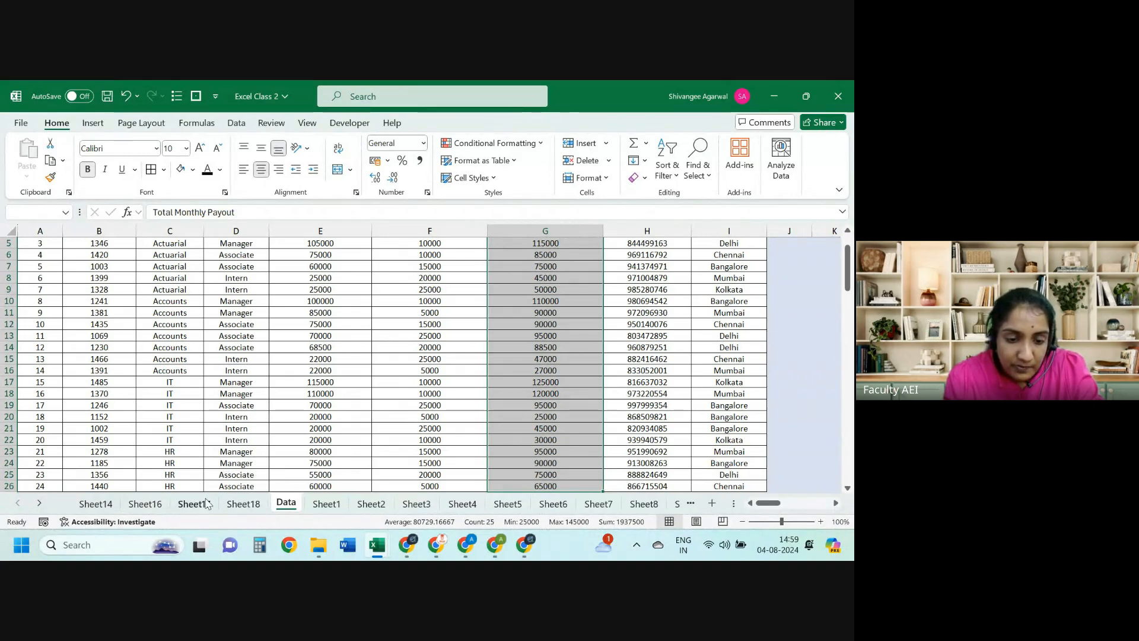
Step: On Sheet17's pivot, remove the Department and Position fields
click(100, 502)
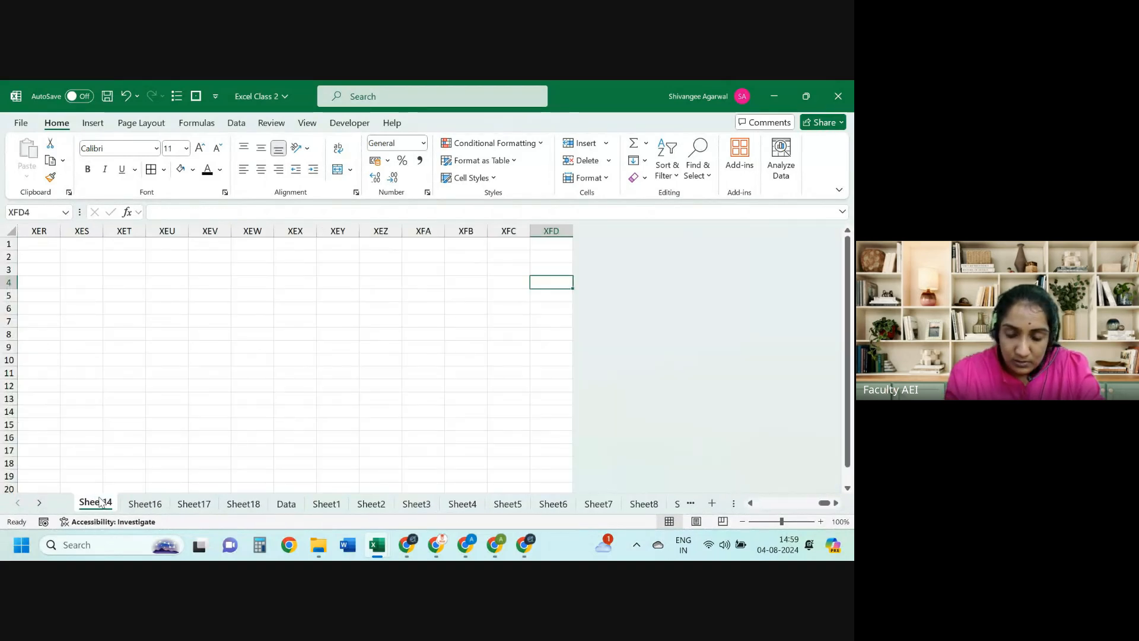
key(ctrl+Page_Down)
key(ctrl+Page_Down)
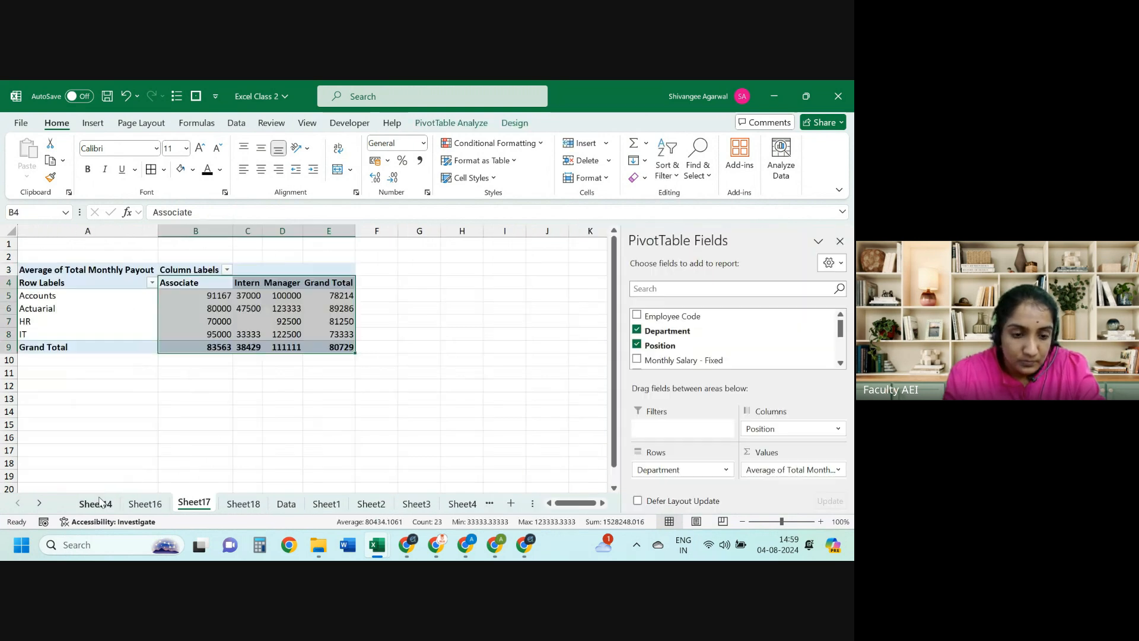
key(Left)
key(Down)
key(Right)
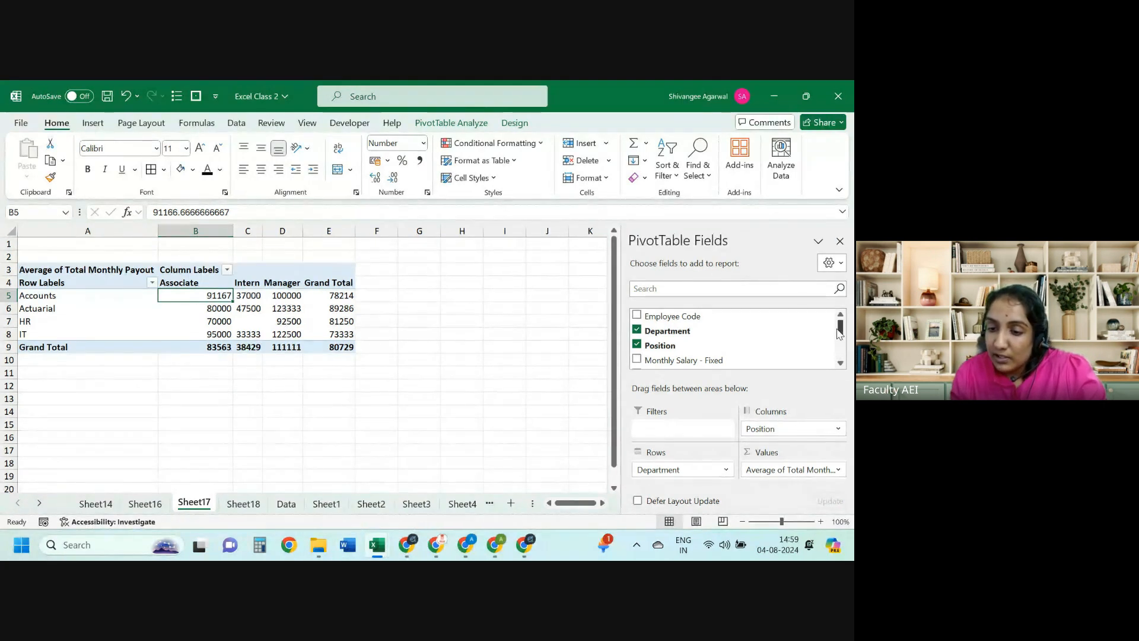
drag(697, 469, 733, 353)
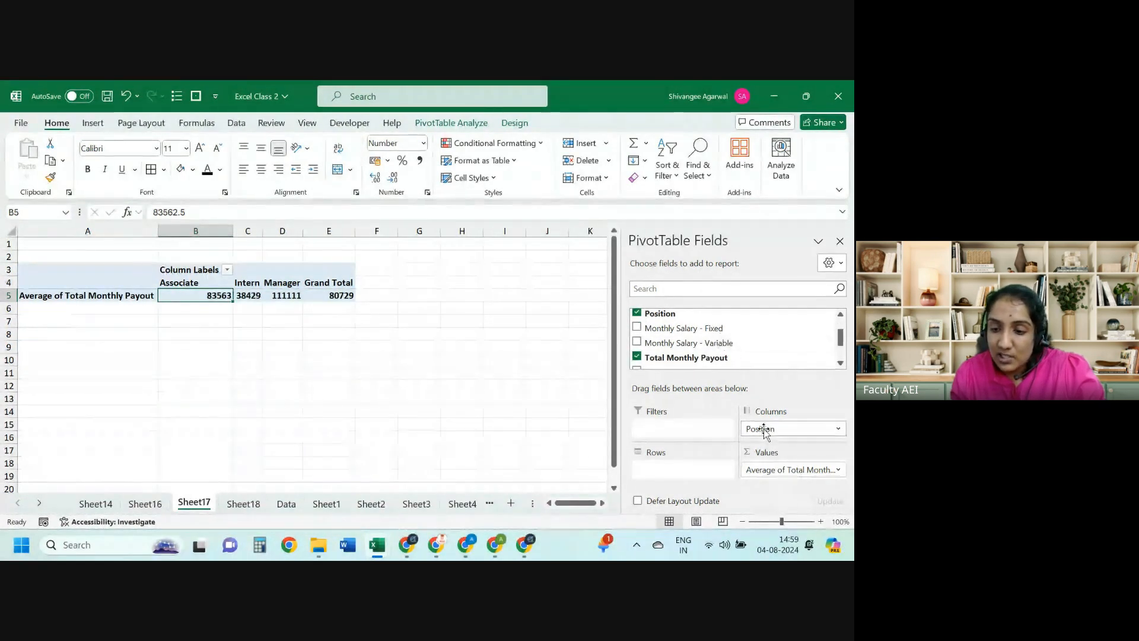
drag(760, 429, 685, 473)
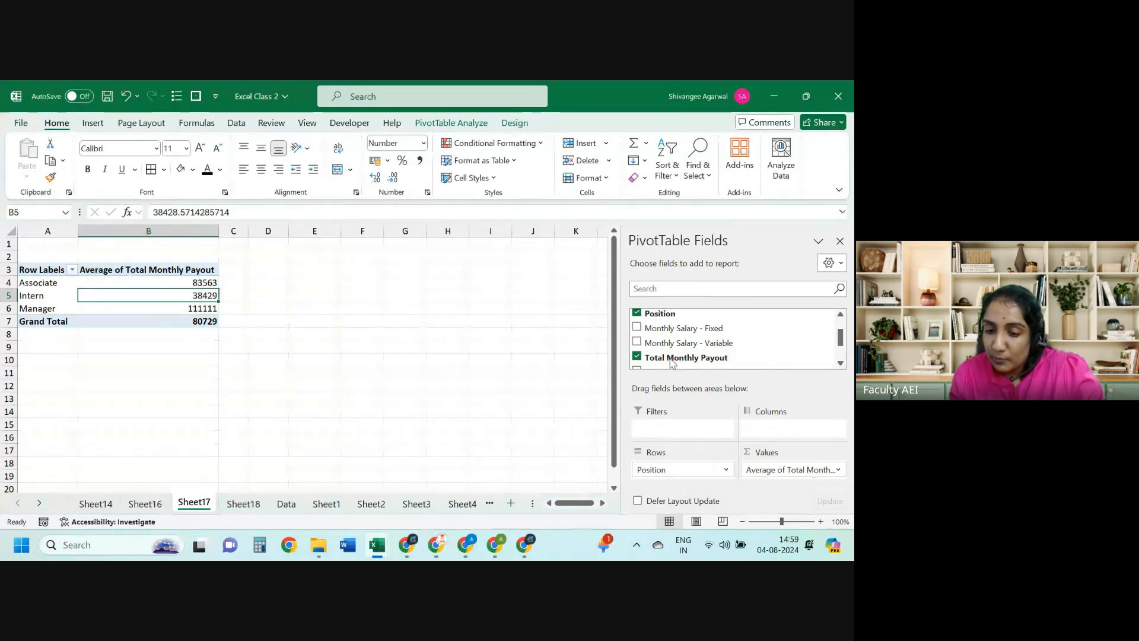
click(638, 314)
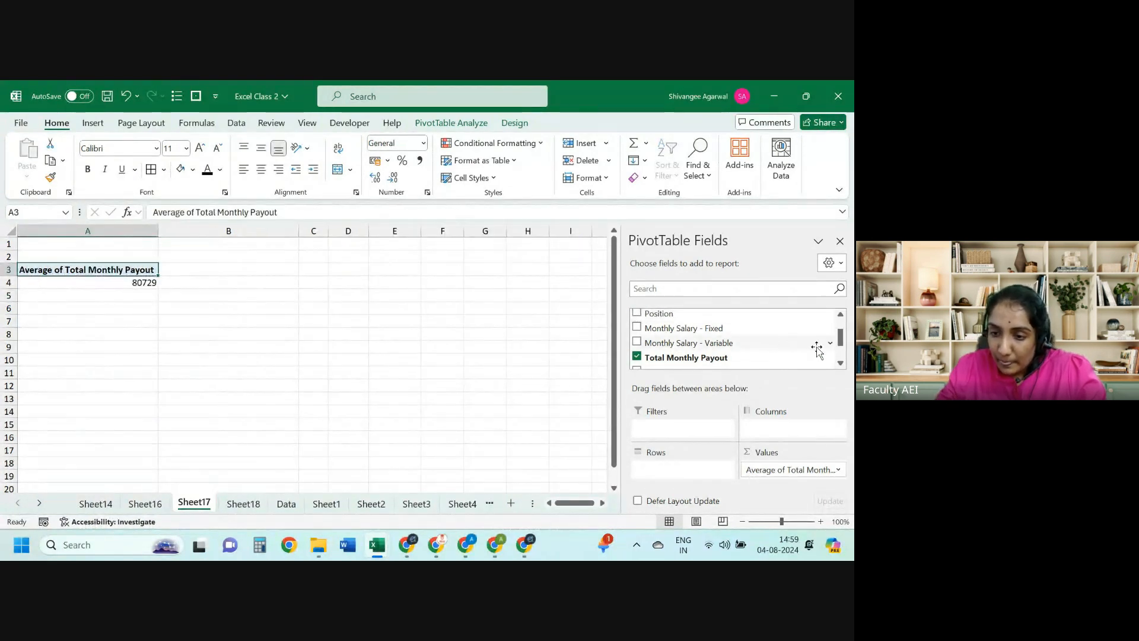
Step: Add Home Town then Department as row fields, nesting departments under each city
scroll(742, 341, down, 1)
drag(741, 341, 685, 473)
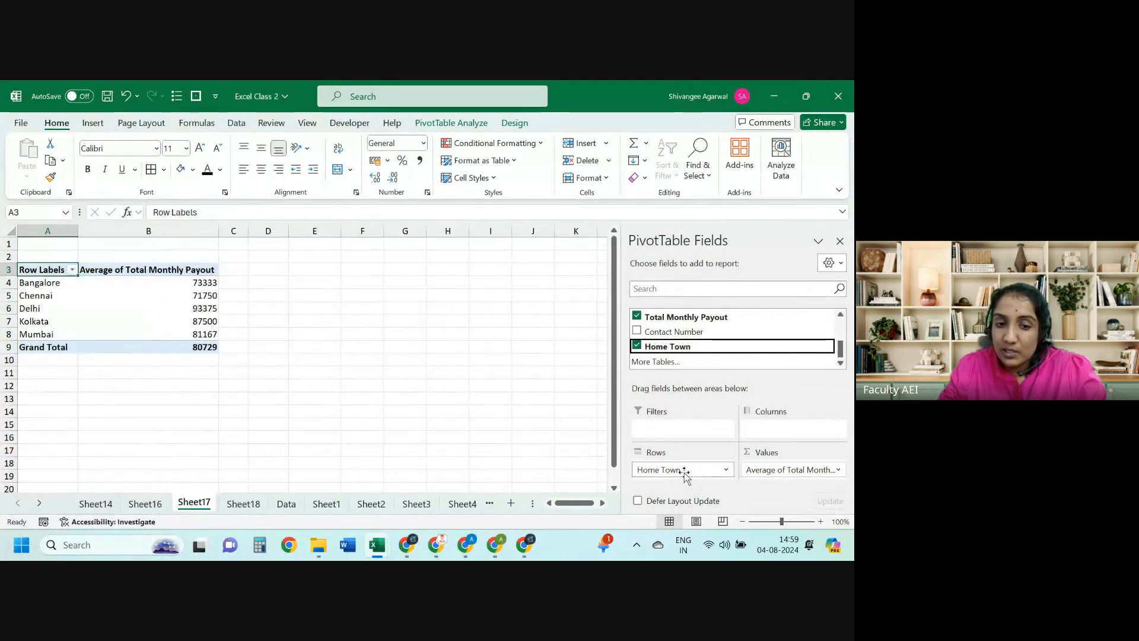
scroll(734, 350, up, 3)
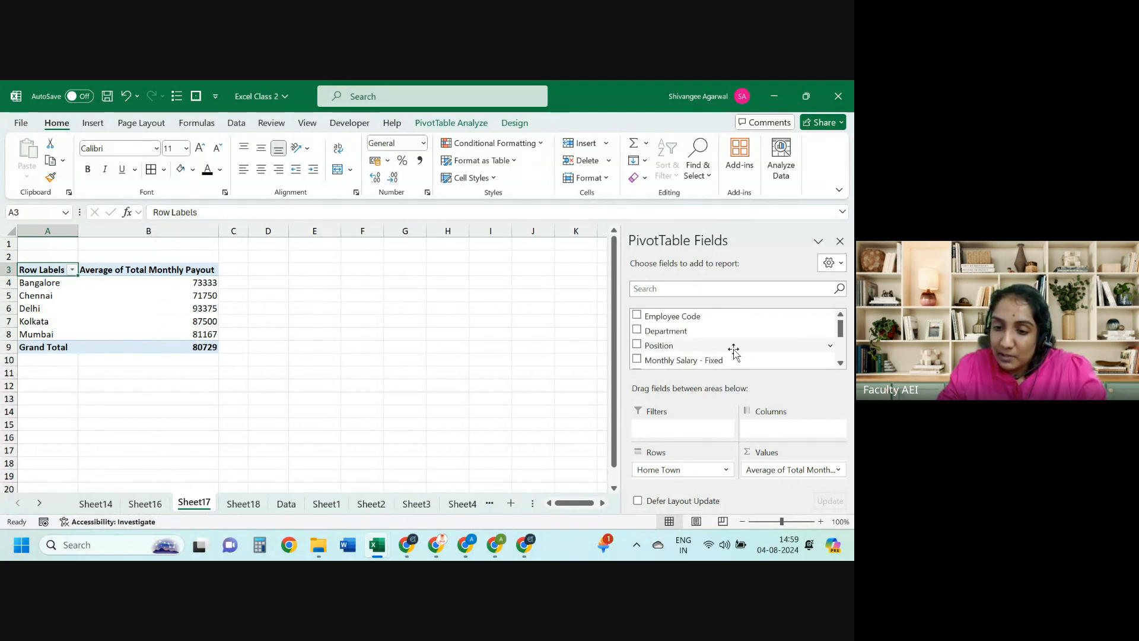
drag(718, 331, 704, 467)
click(728, 474)
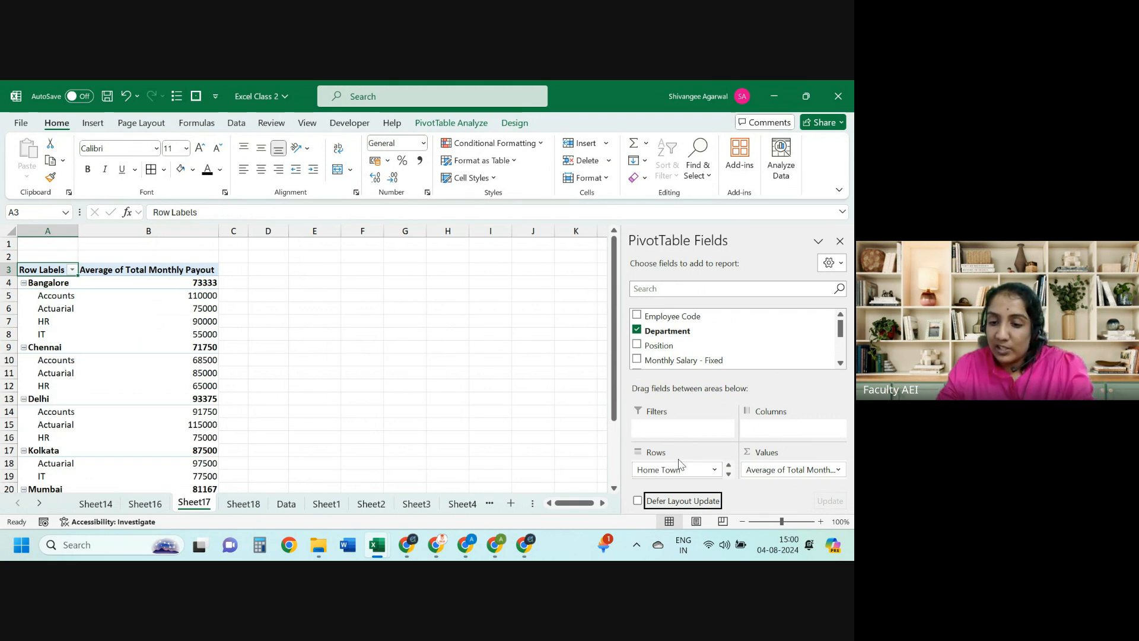
click(728, 474)
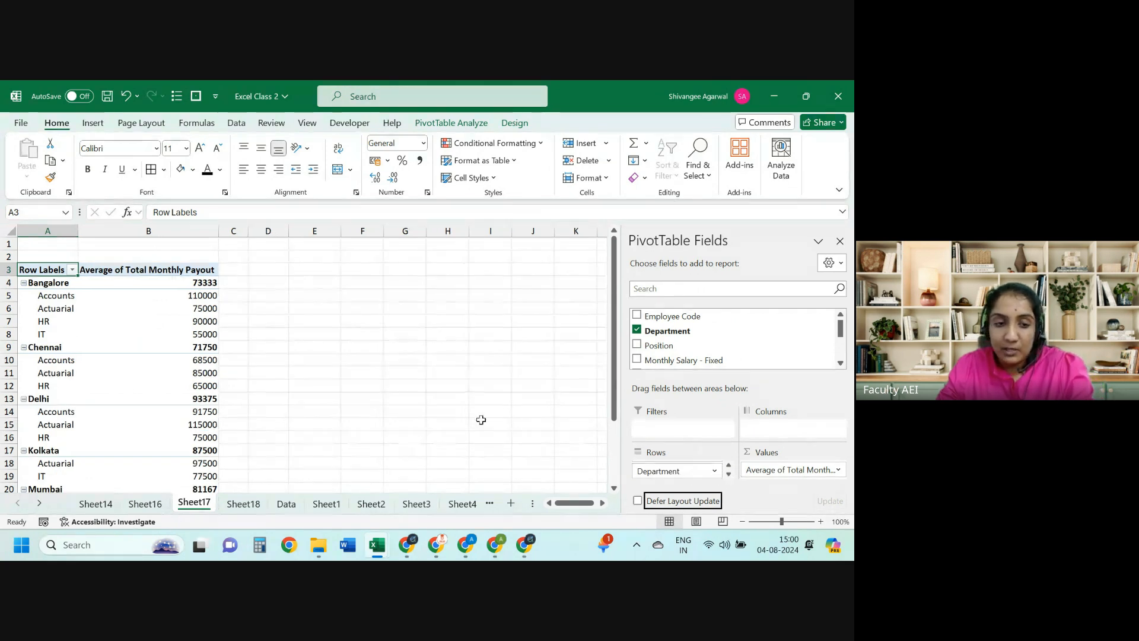
click(65, 288)
click(68, 295)
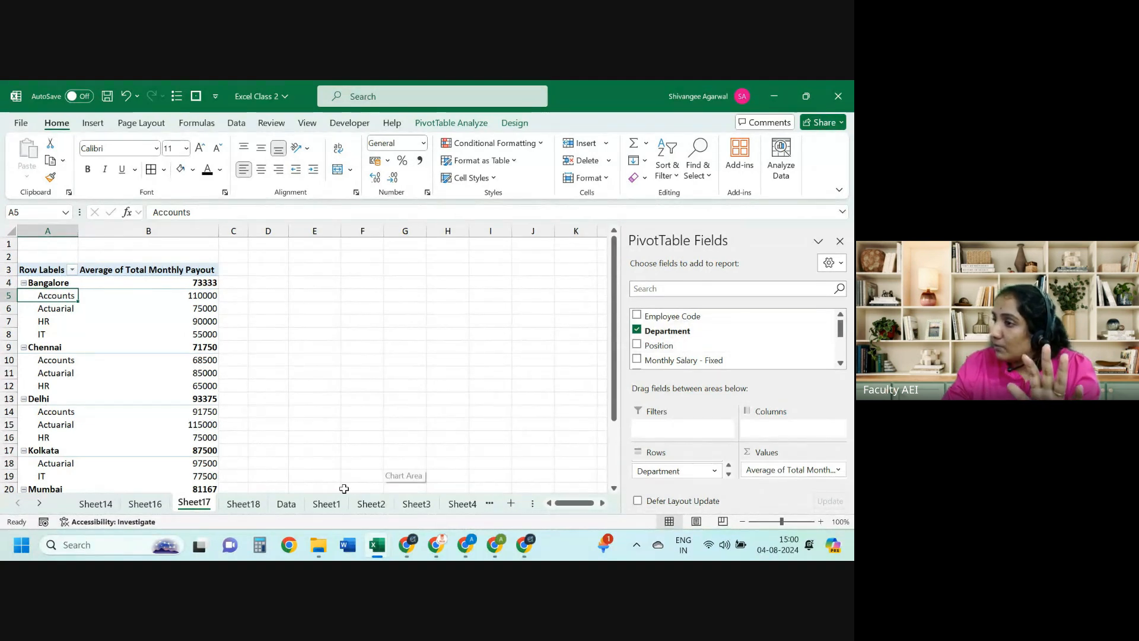
Step: Blank the Contact Number header in H2 on the Data sheet
click(276, 507)
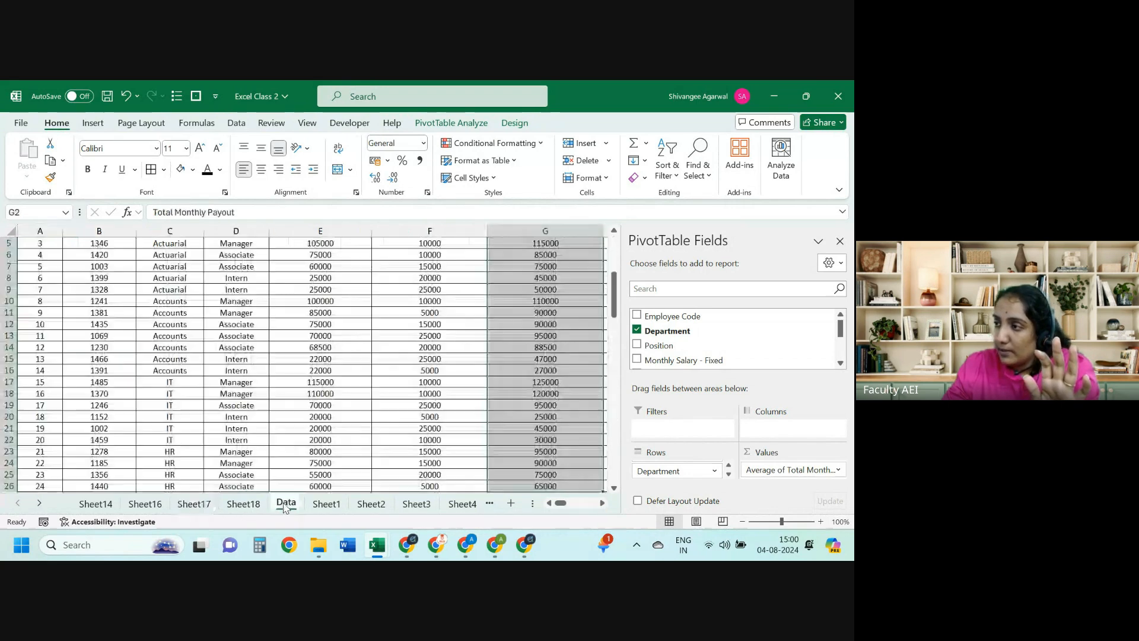
scroll(386, 488, up, 2)
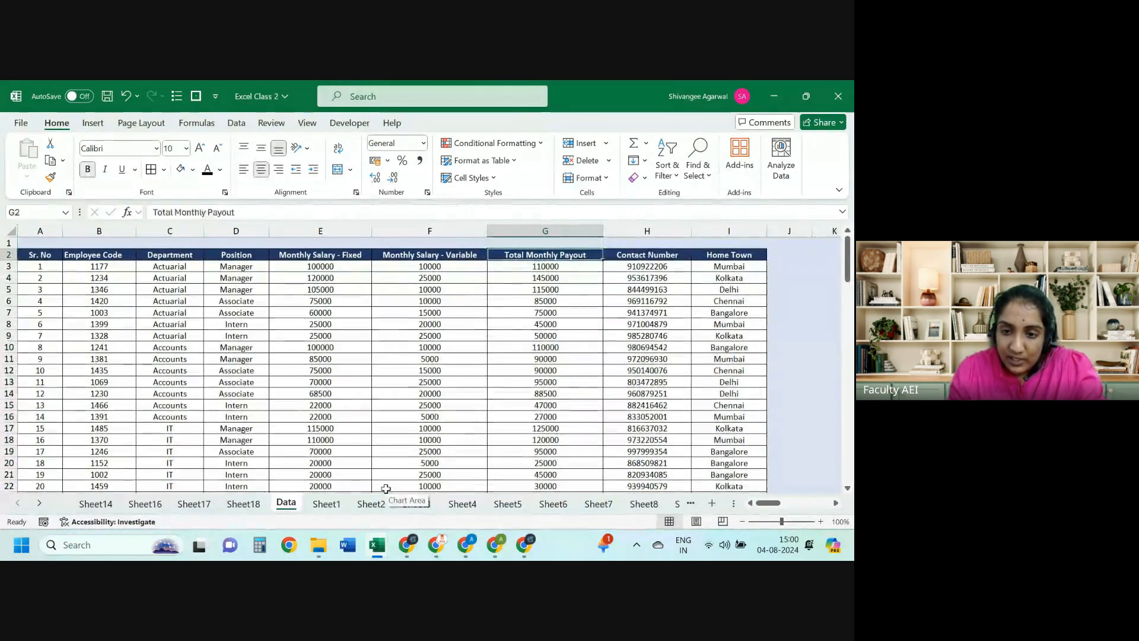
key(Right)
key(Delete)
key(Down)
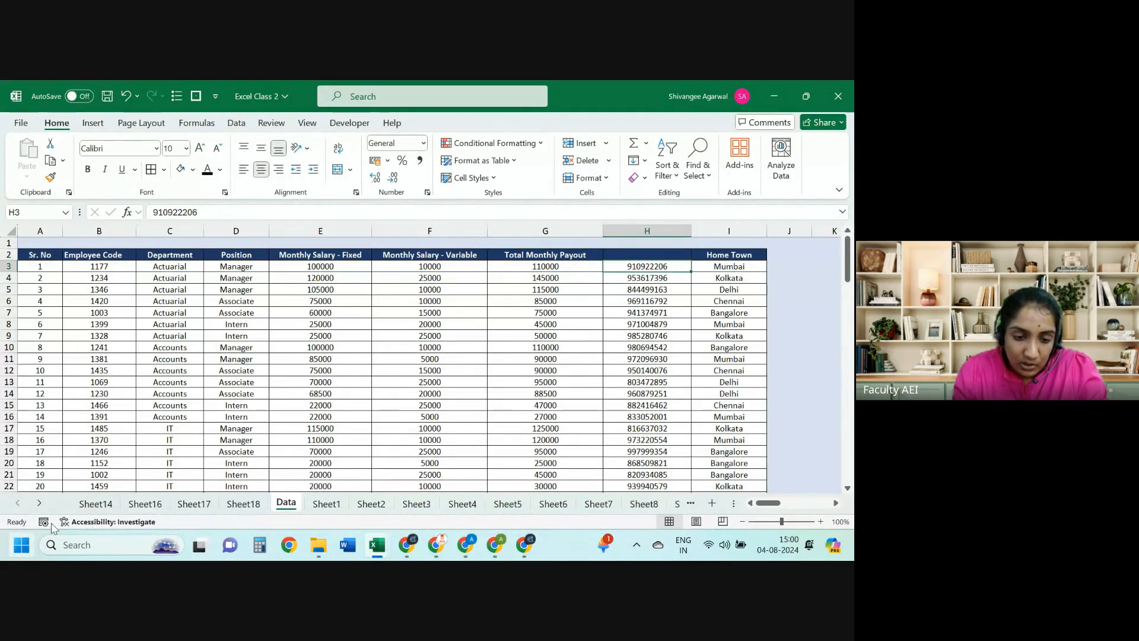
Step: Refresh the Sheet18 pivot, dismiss the invalid field name error, and move to Sheet1
click(236, 509)
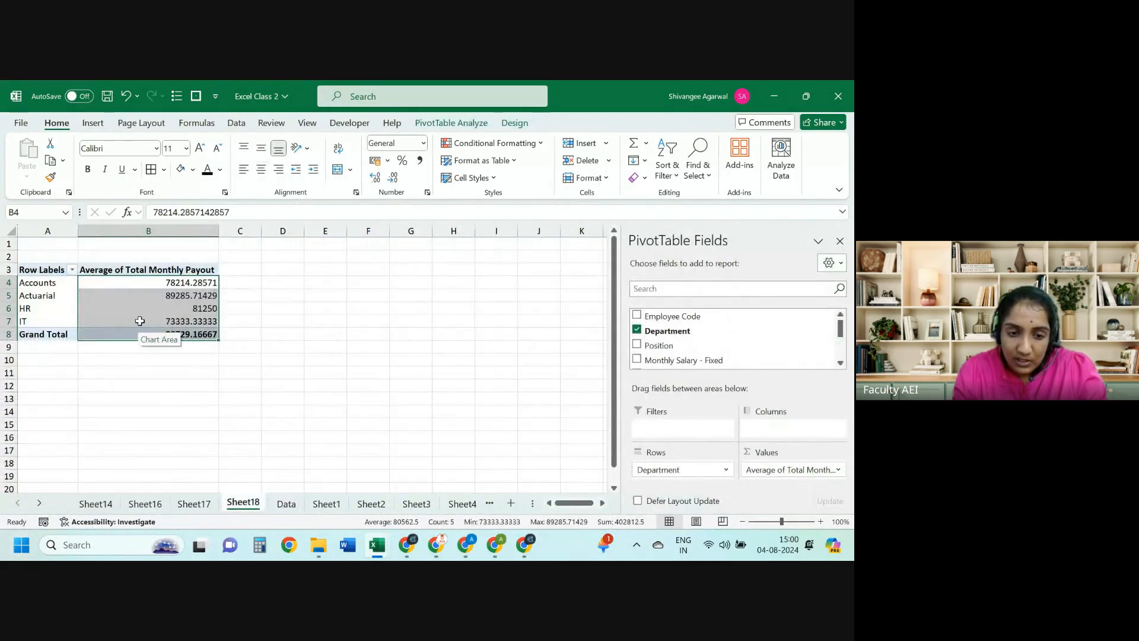
click(141, 318)
right_click(141, 318)
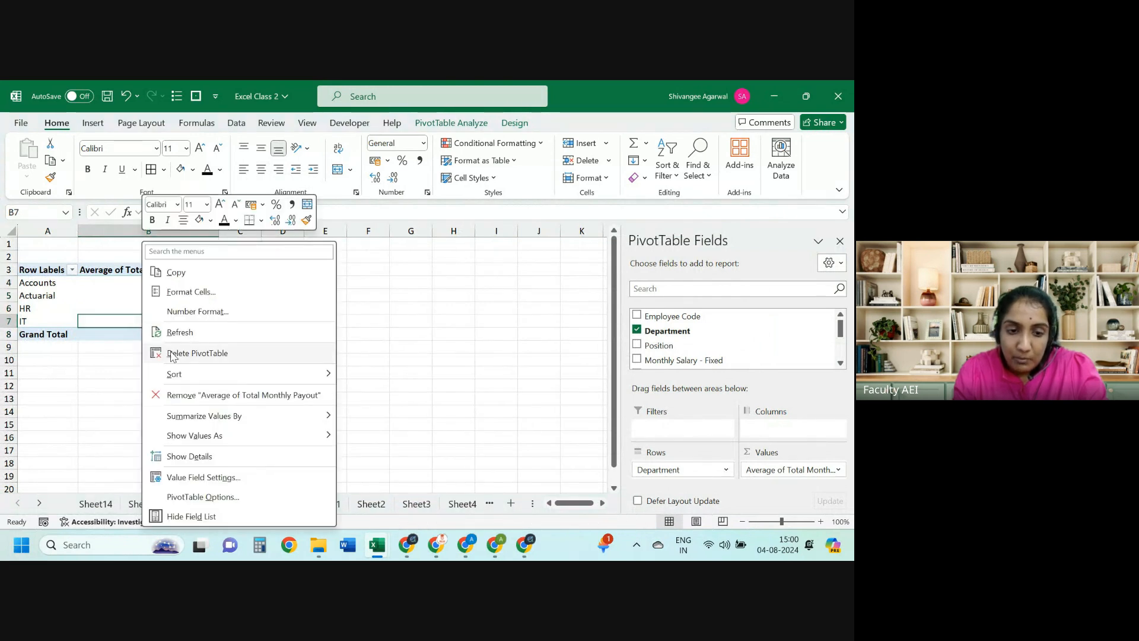
click(183, 337)
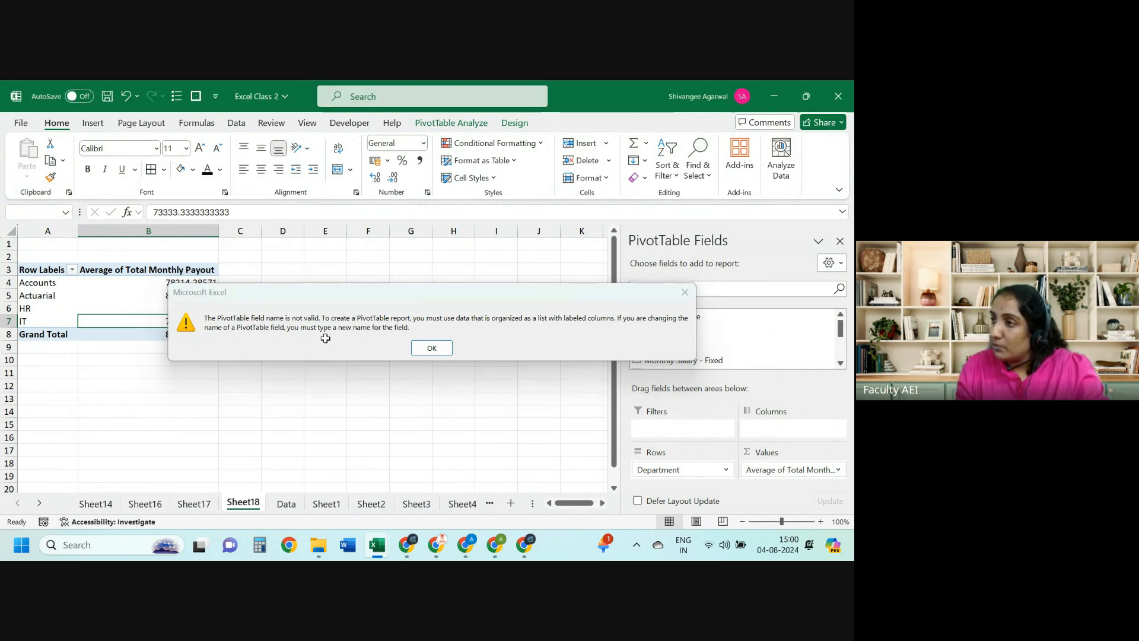
key(Return)
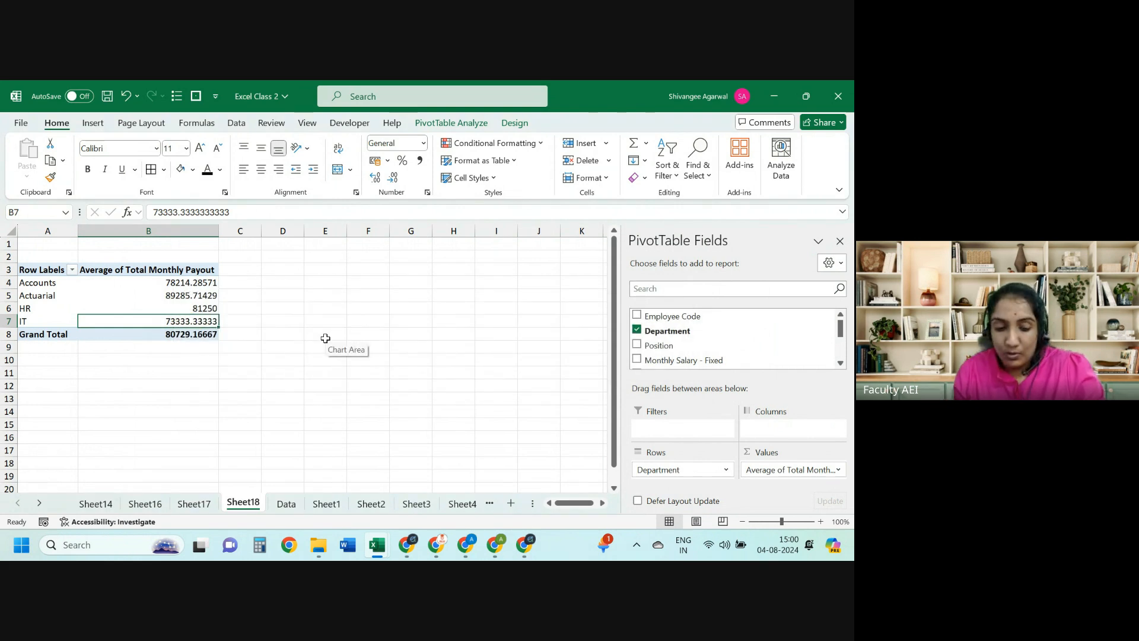
key(ctrl+Page_Down)
key(ctrl+Page_Up)
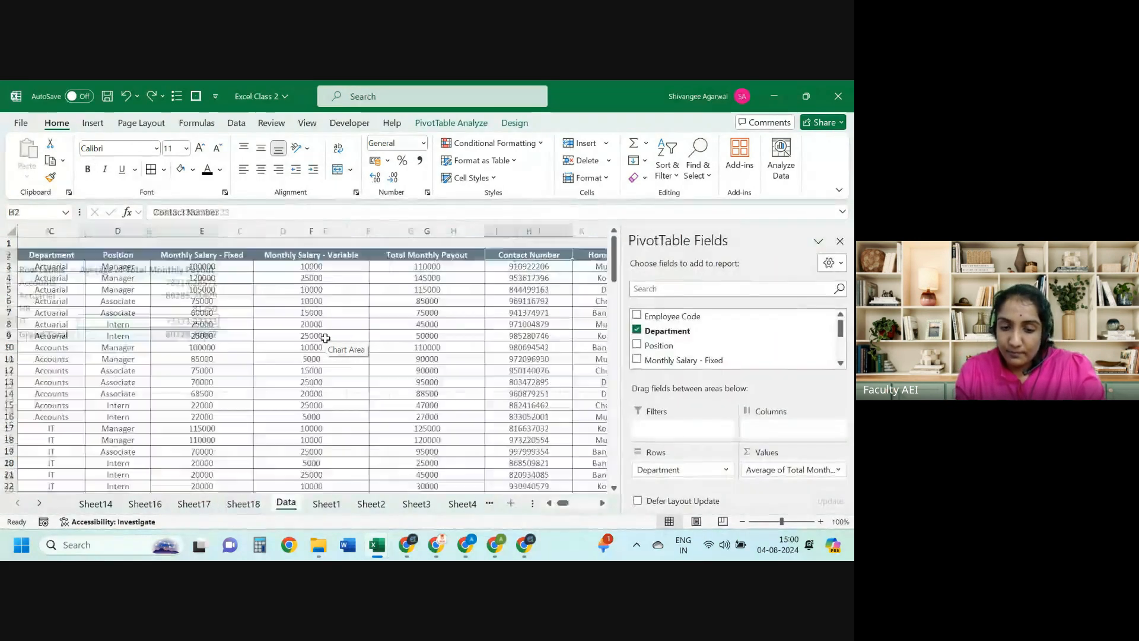
key(ctrl+Page_Down)
key(ctrl+Page_Down)
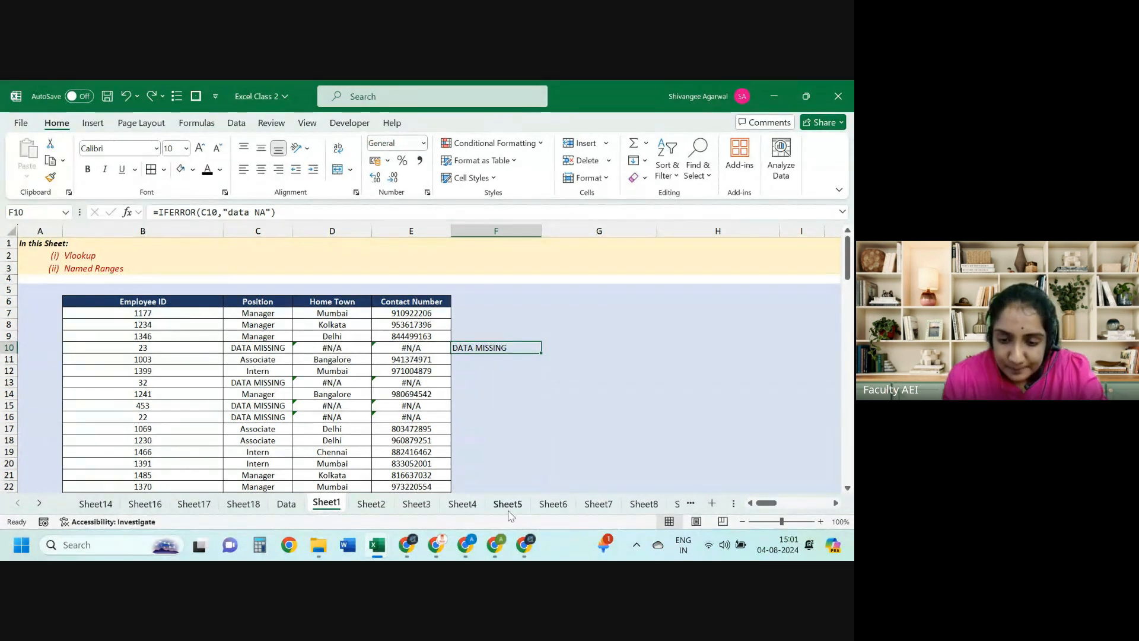
Step: Visit Sheet7, Sheet8 and Sheet13, then on Sheet8 jump to column XFD
click(596, 507)
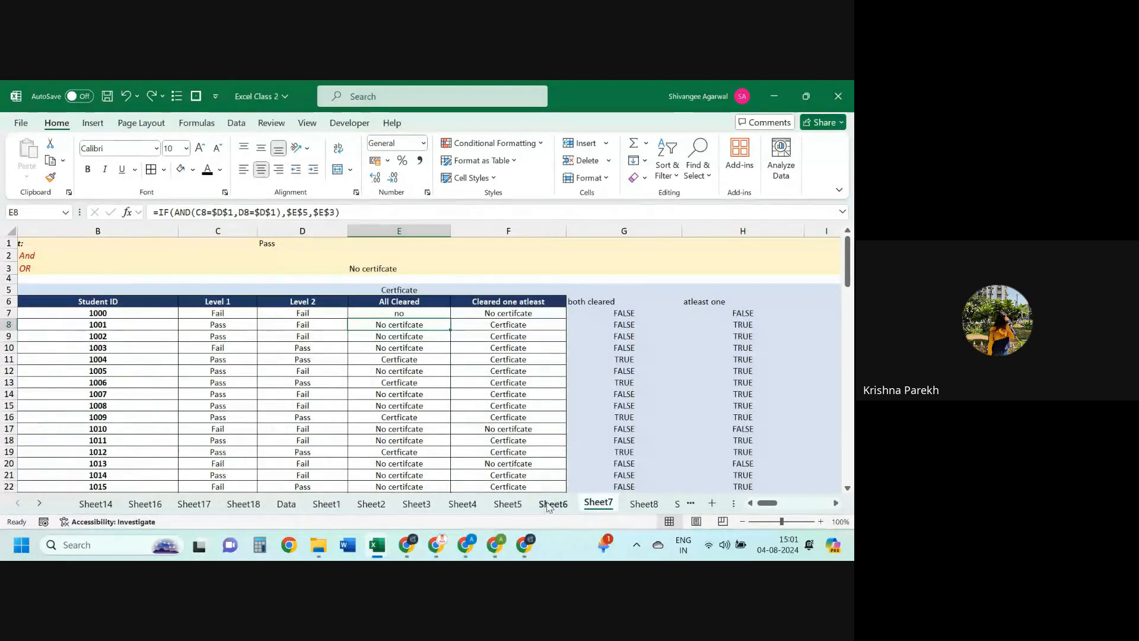
click(635, 505)
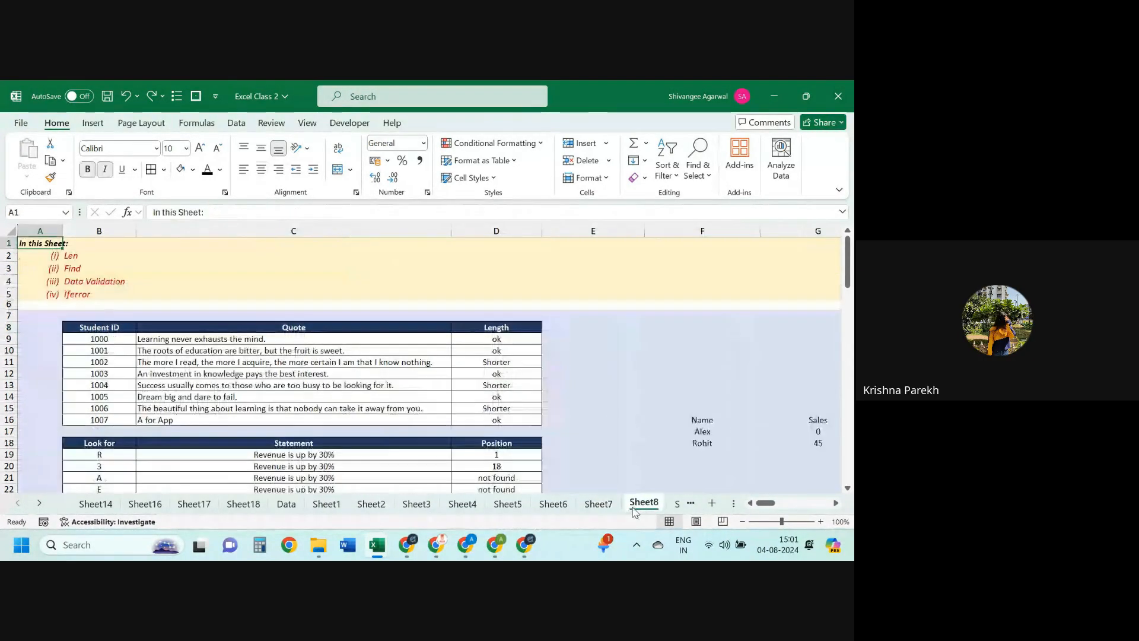
click(675, 509)
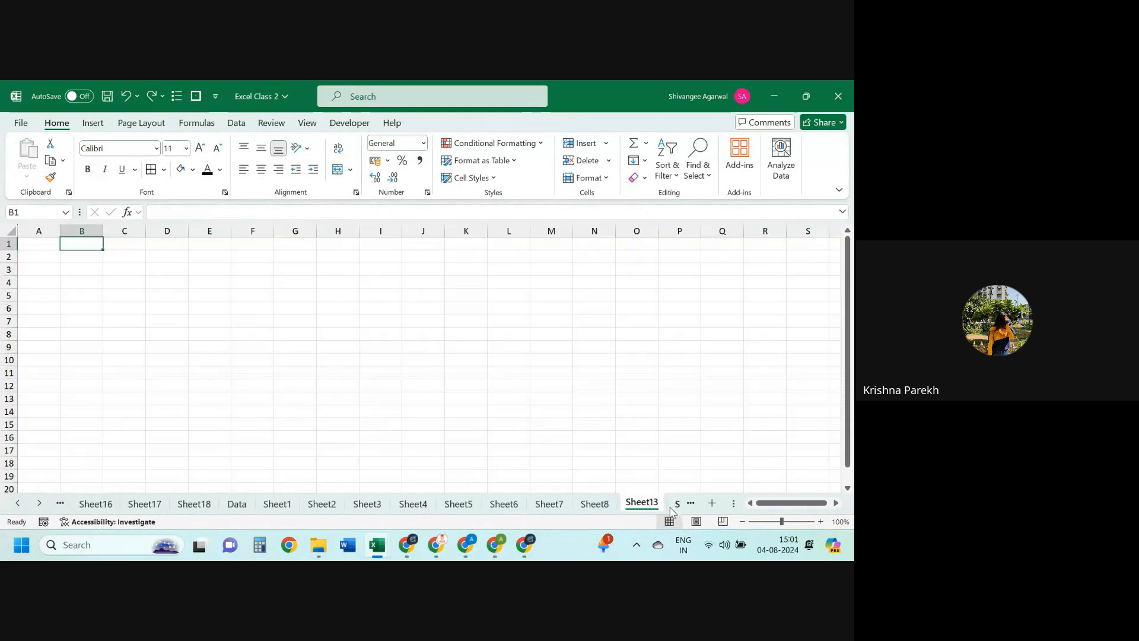
click(596, 508)
key(ctrl+Right)
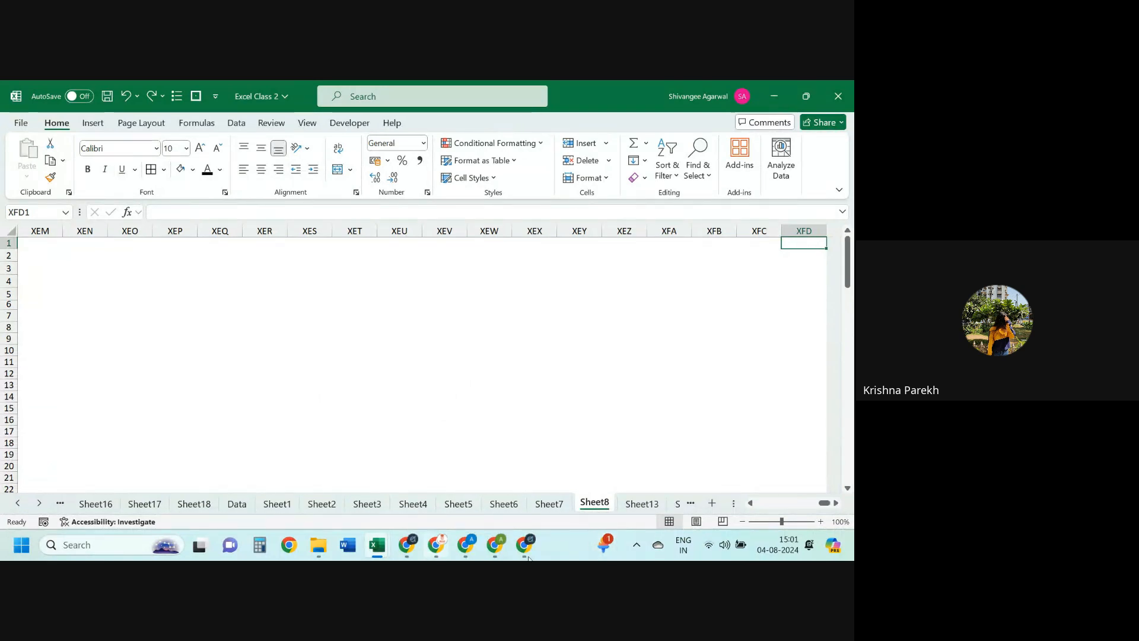
click(237, 503)
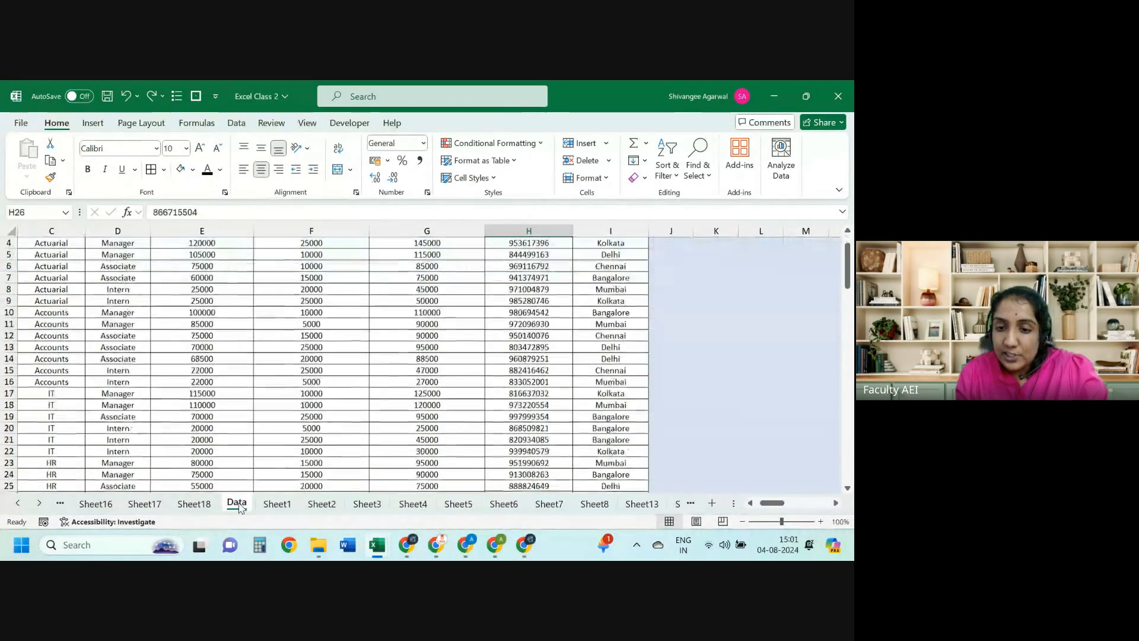
Step: Copy the Home Town column into column J and rename its header to Score
key(Right)
key(ctrl+shift+Down)
key(shift+Right)
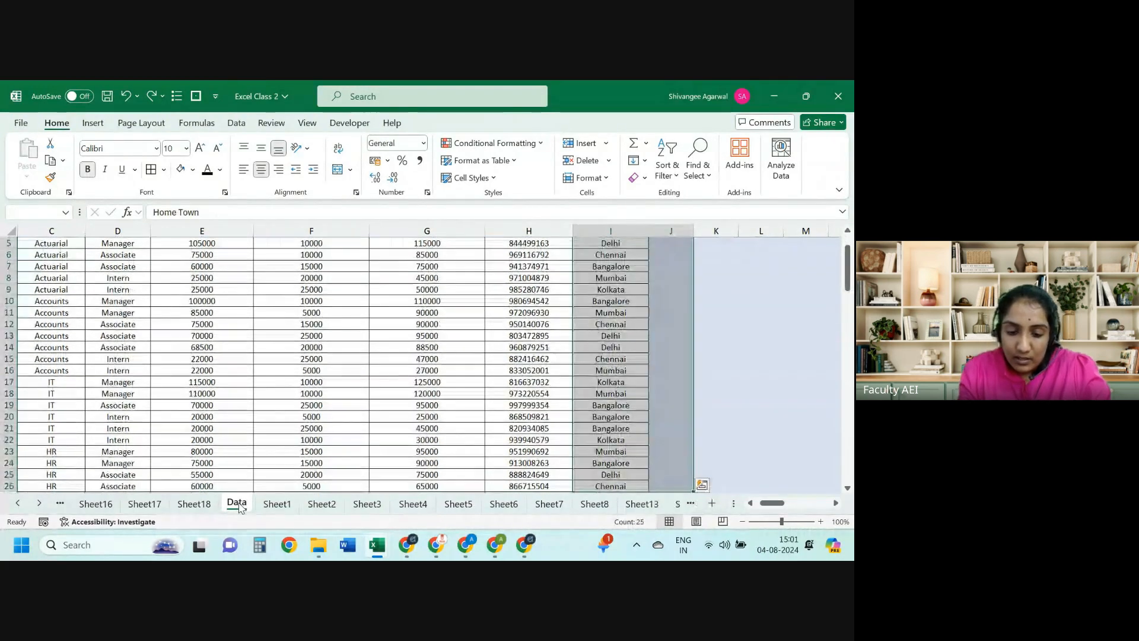
key(ctrl+r)
key(ctrl+Up)
key(Down)
key(Right)
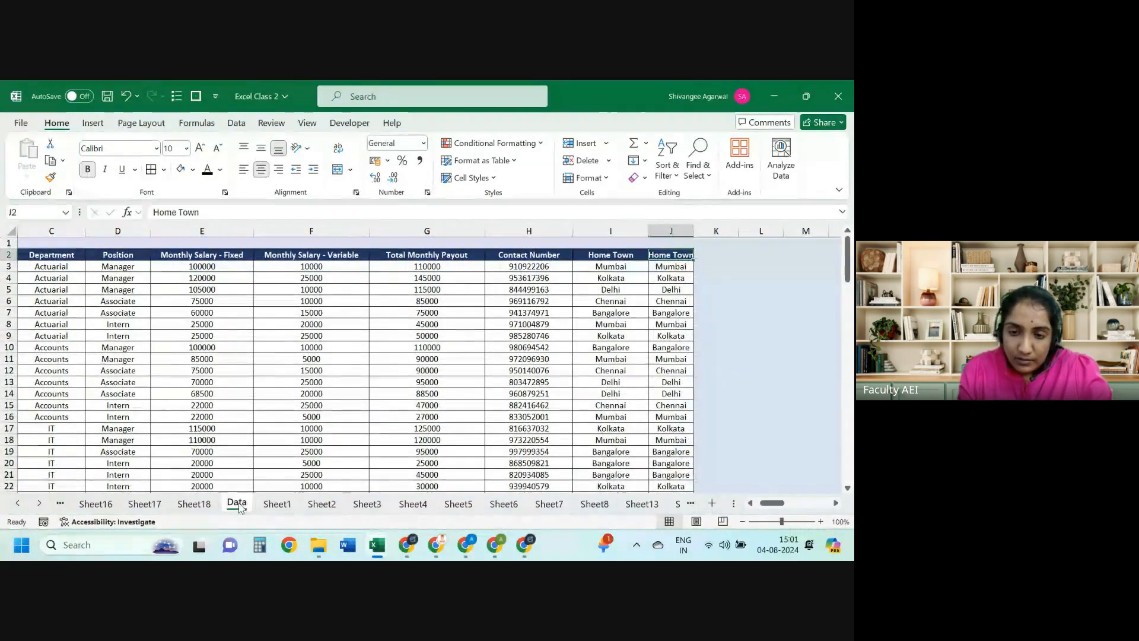
text(Ra)
key(Escape)
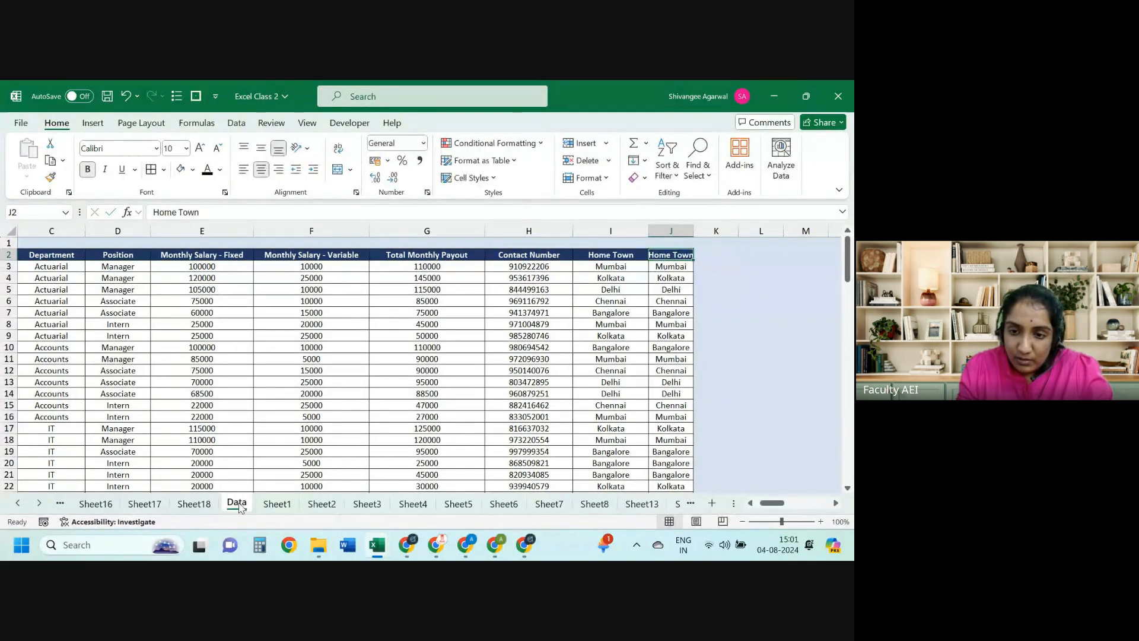
text(Score)
key(Return)
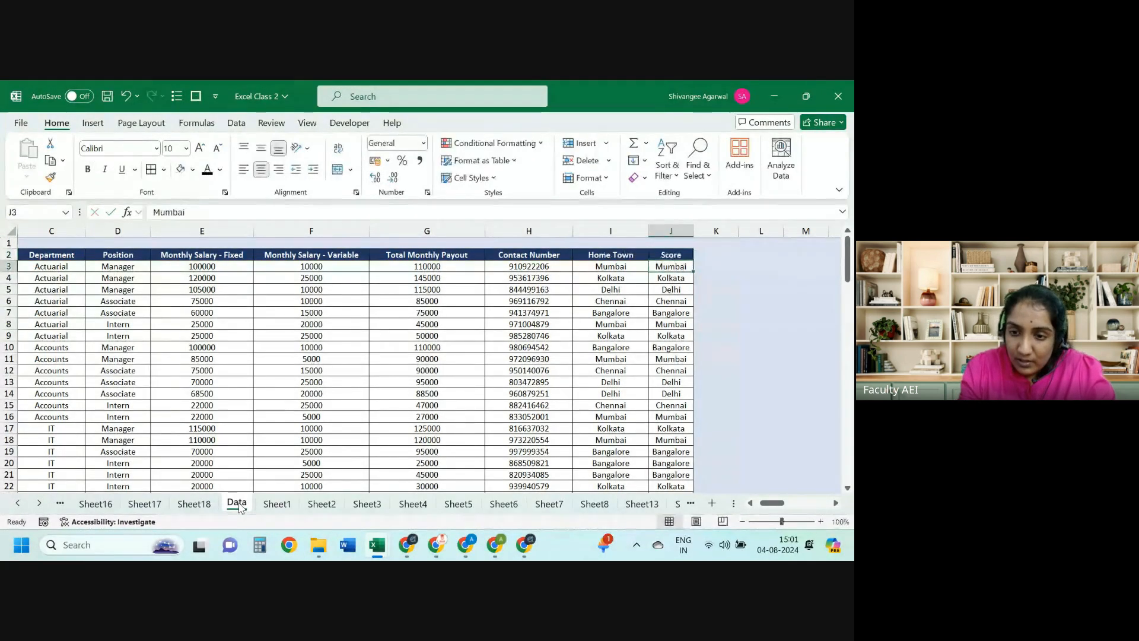
Step: Fill the Score column from J3 down with =RANDBETWEEN(1,10)
text(+randbe)
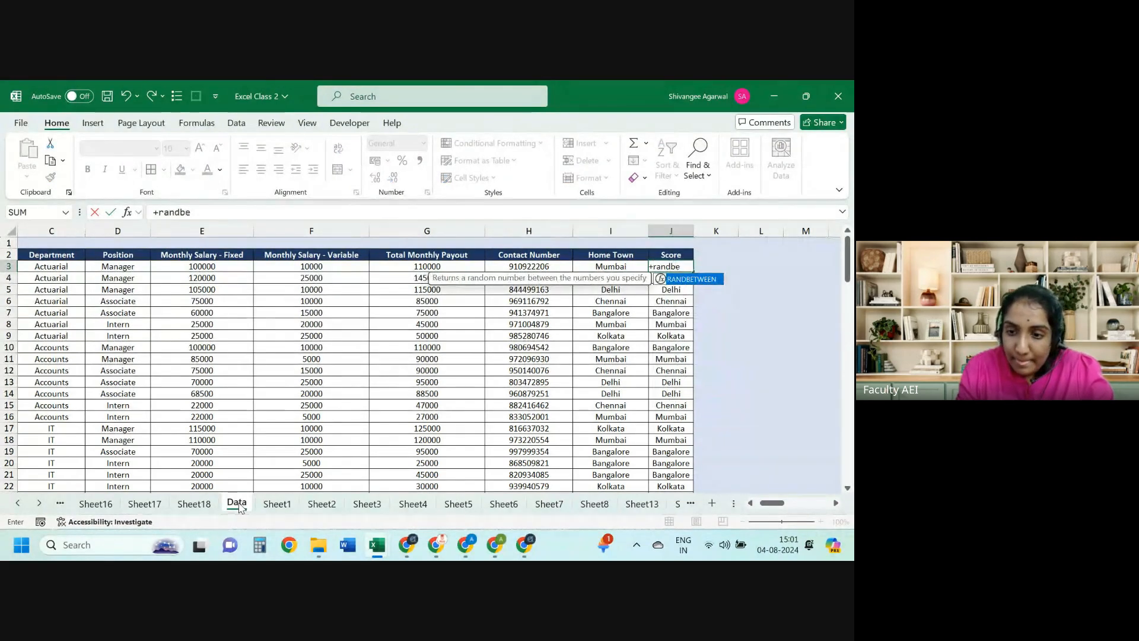
key(Tab)
text(1,10))
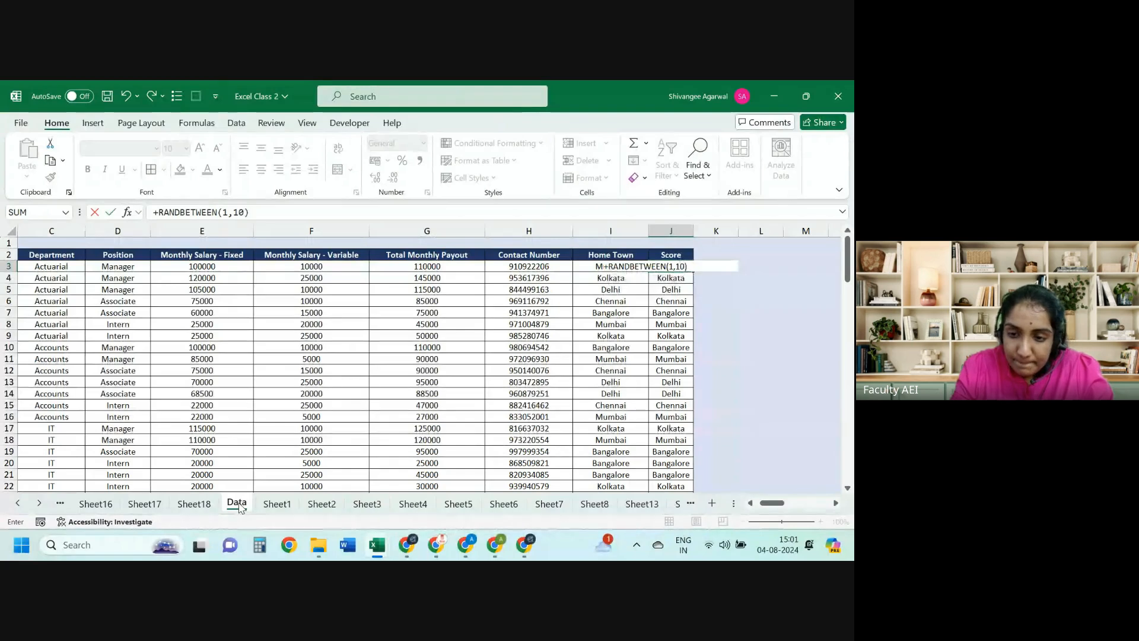
key(Return)
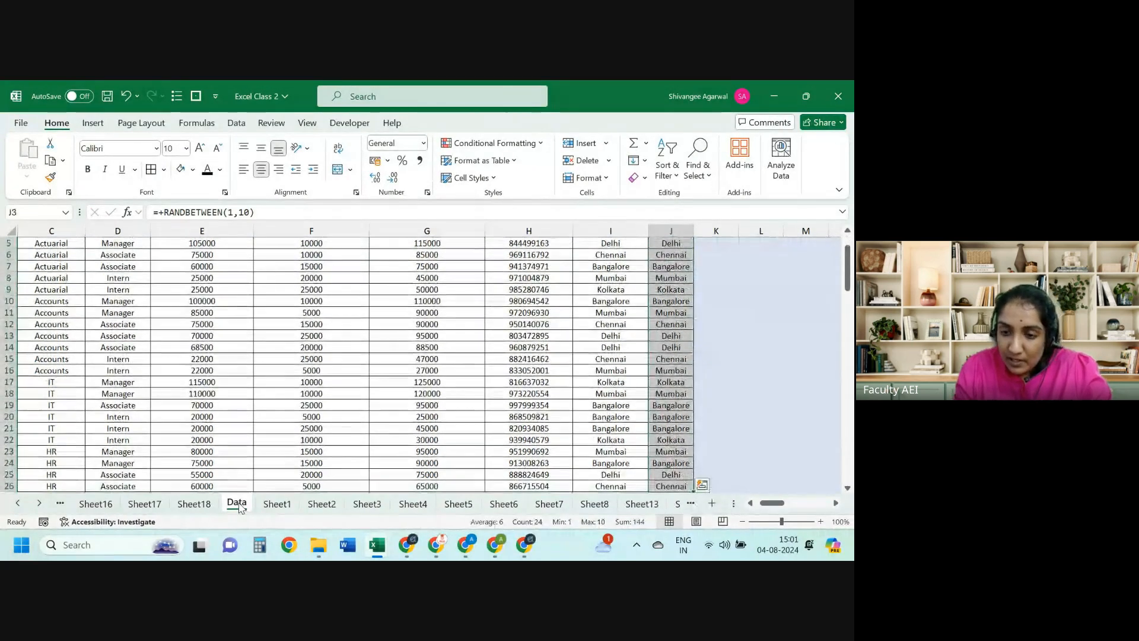
key(ctrl+d)
key(ctrl+Up)
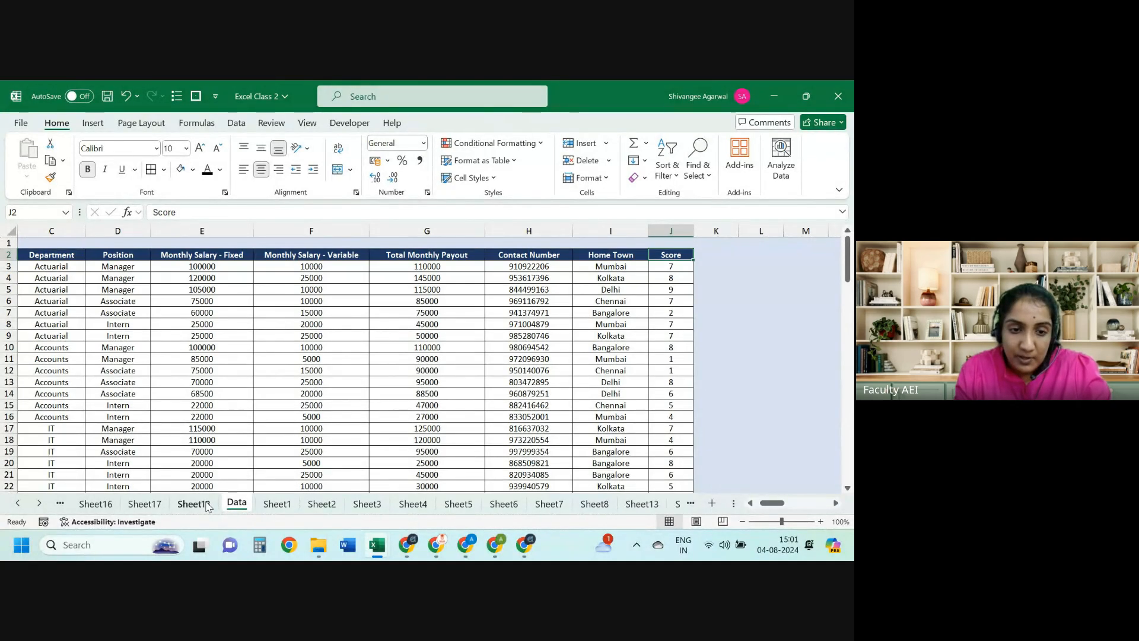
click(204, 504)
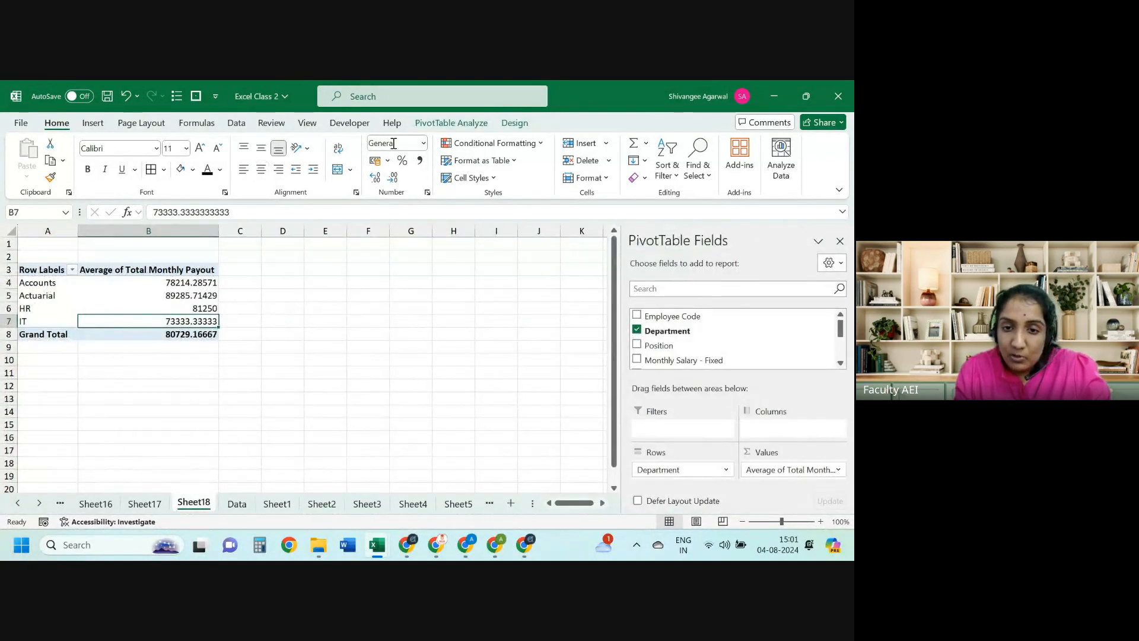
Step: Change the pivot's data source to Data!B2:J26 and scroll to the new Score field
click(451, 123)
click(456, 156)
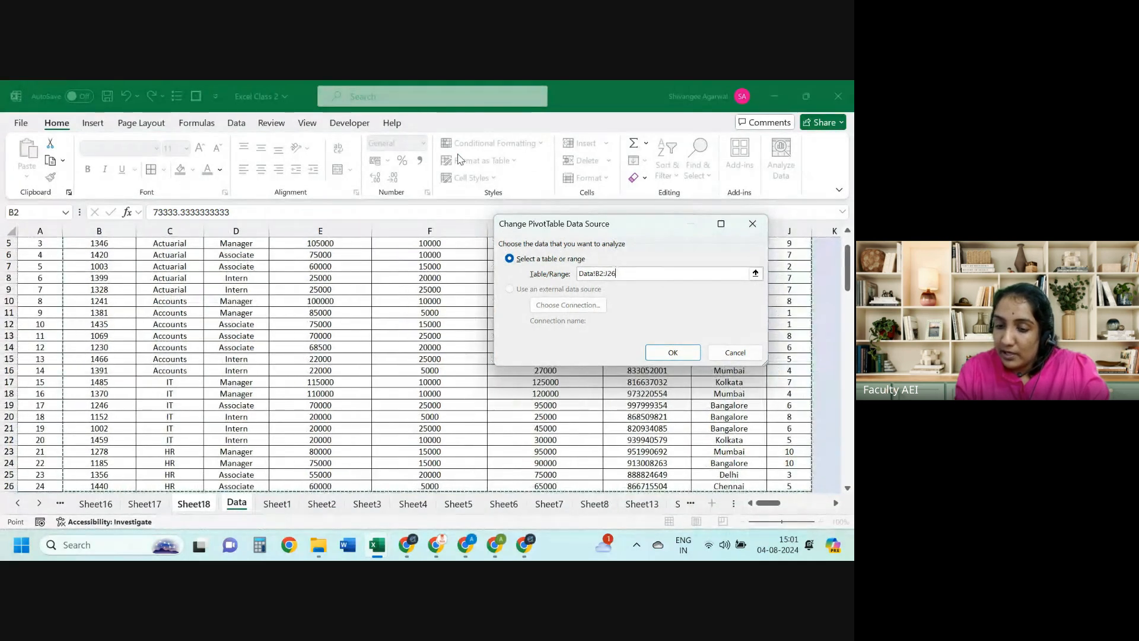
click(673, 352)
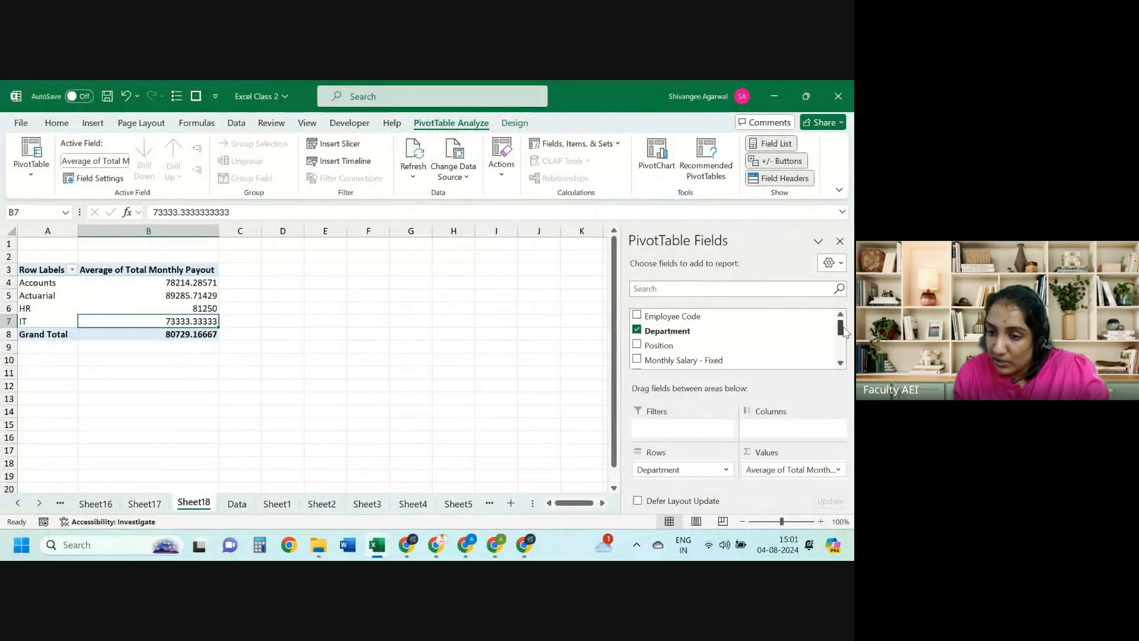
scroll(831, 335, down, 3)
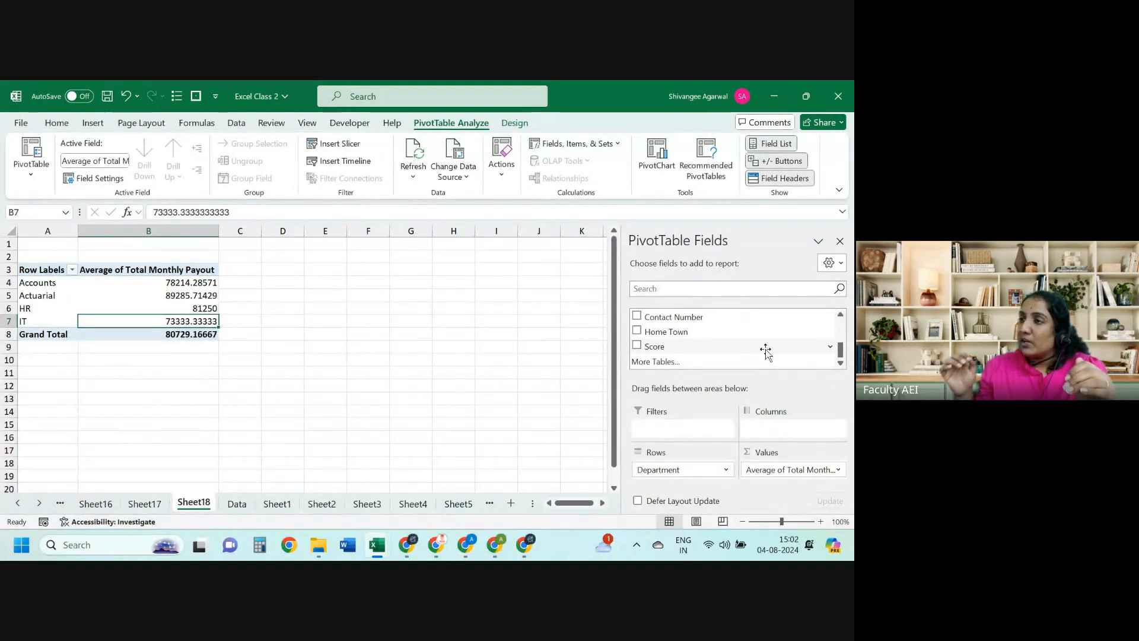
Step: Change the payout value field's summary from Average to Min
click(765, 470)
click(767, 456)
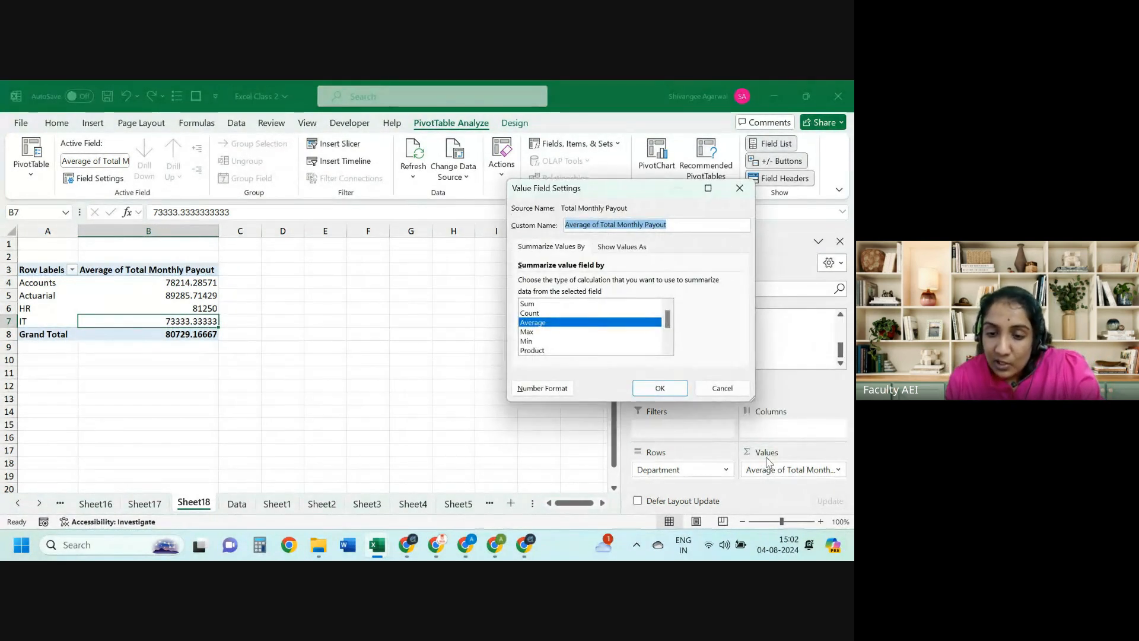
click(528, 341)
click(659, 388)
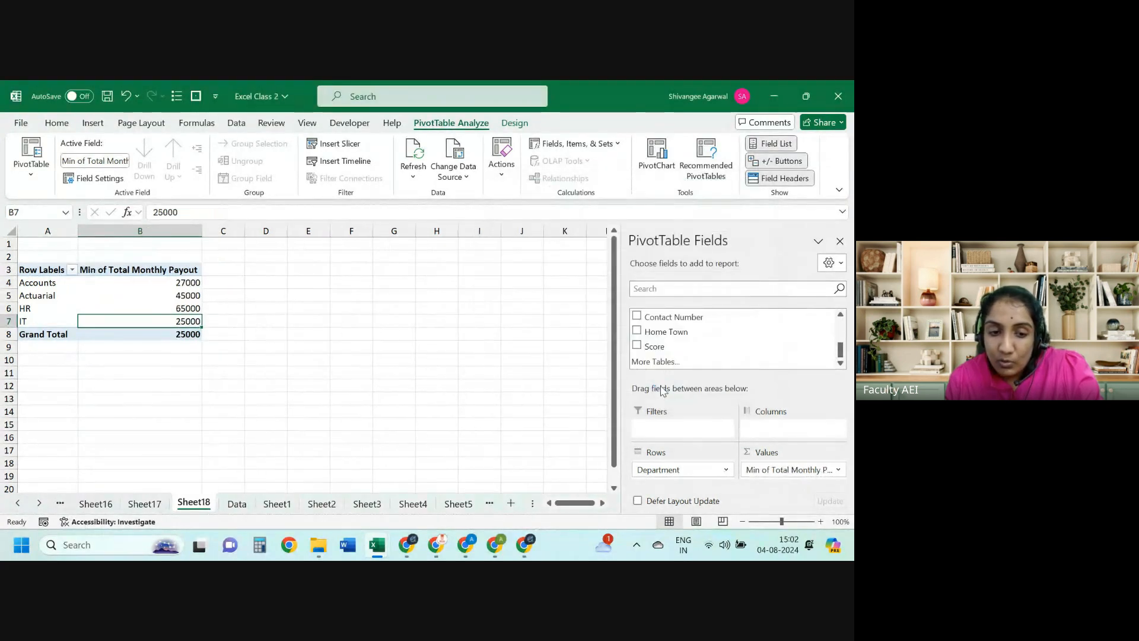
Step: Add Total Monthly Payout to Values again and summarize it by Max
scroll(836, 353, up, 2)
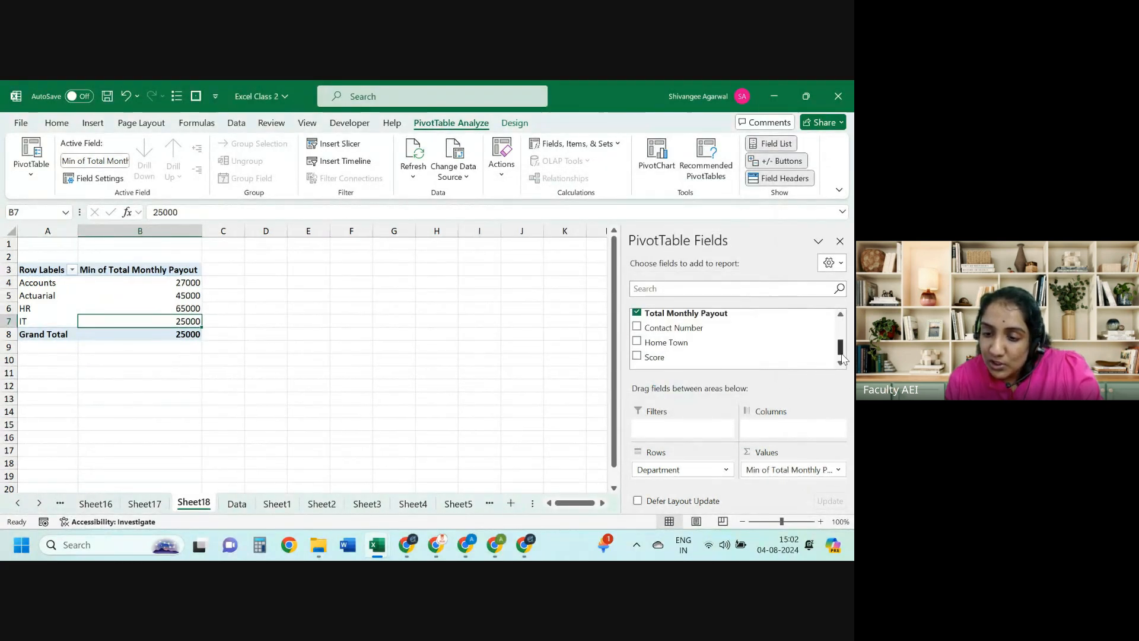
drag(774, 328, 794, 482)
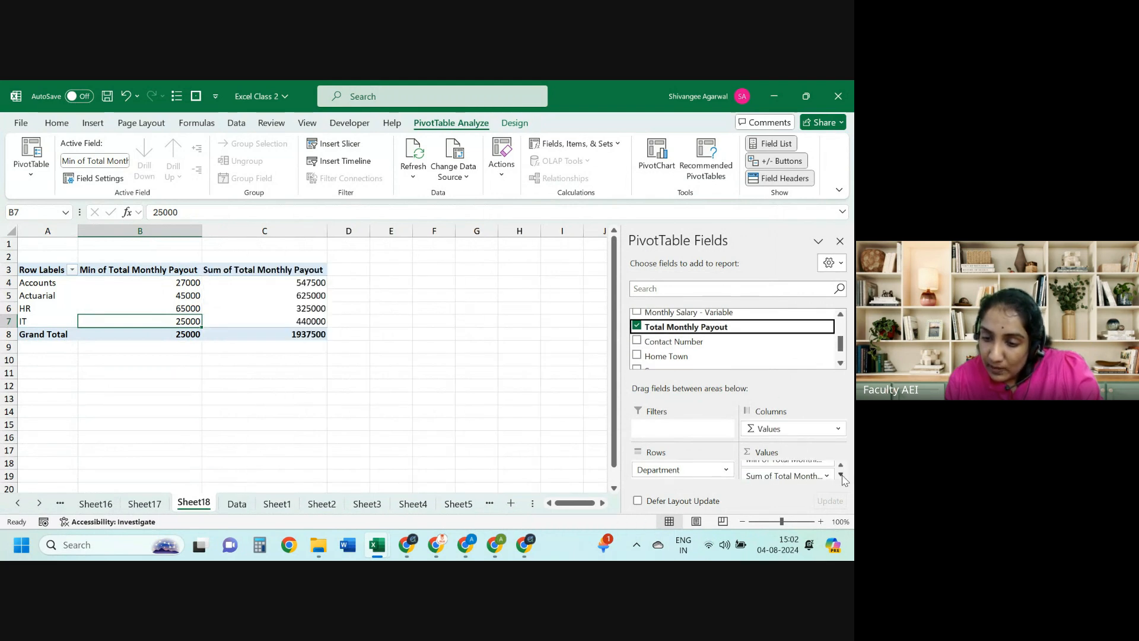
click(825, 471)
click(819, 455)
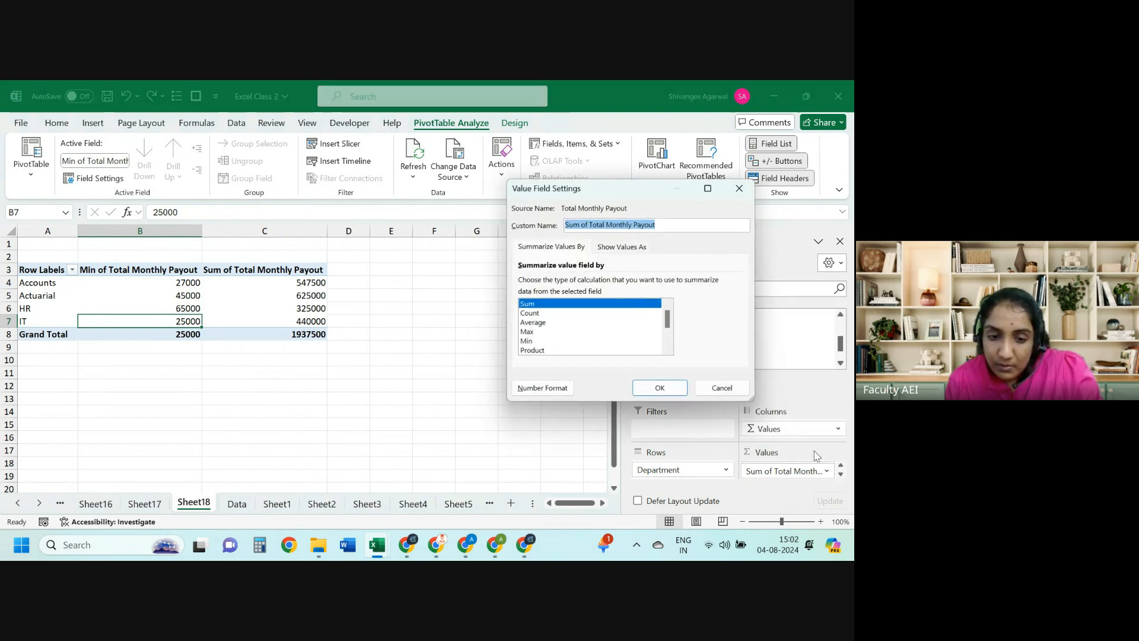
click(532, 331)
click(659, 389)
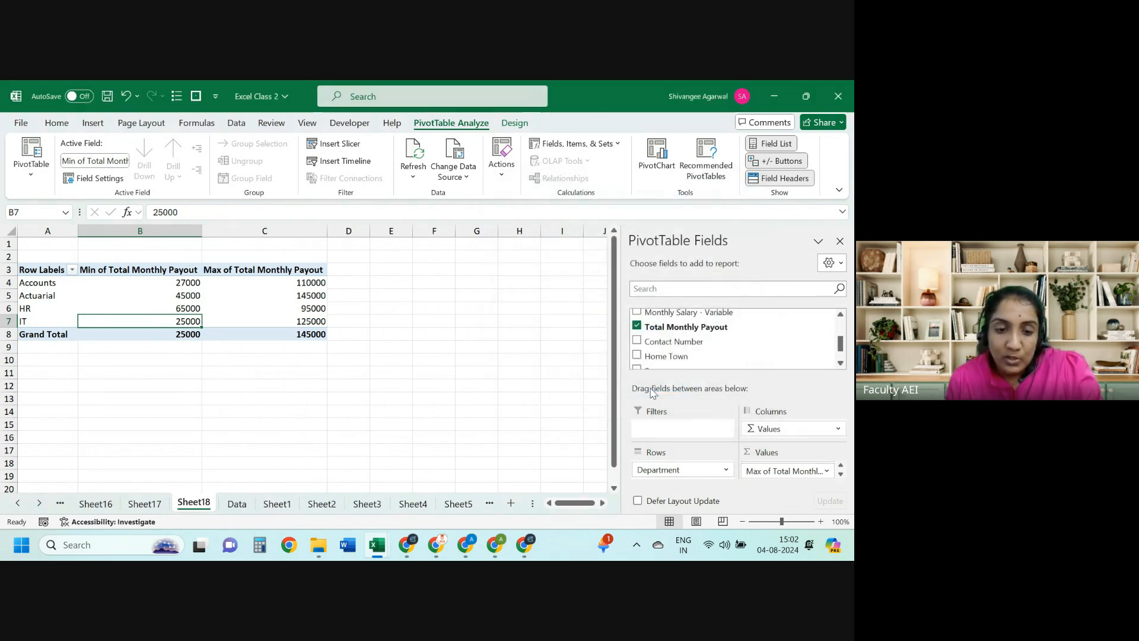
Step: Check the Accounts and Actuarial min and max payouts, e.g. Actuarial 45000 to 145000
key(Up)
key(Up)
key(Up)
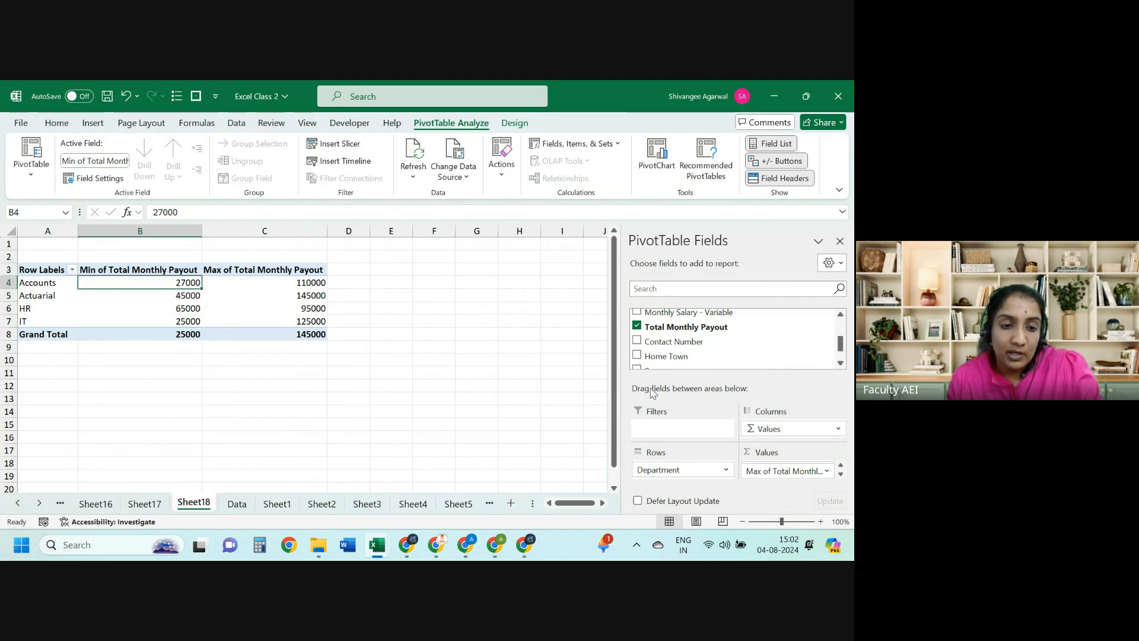
key(Right)
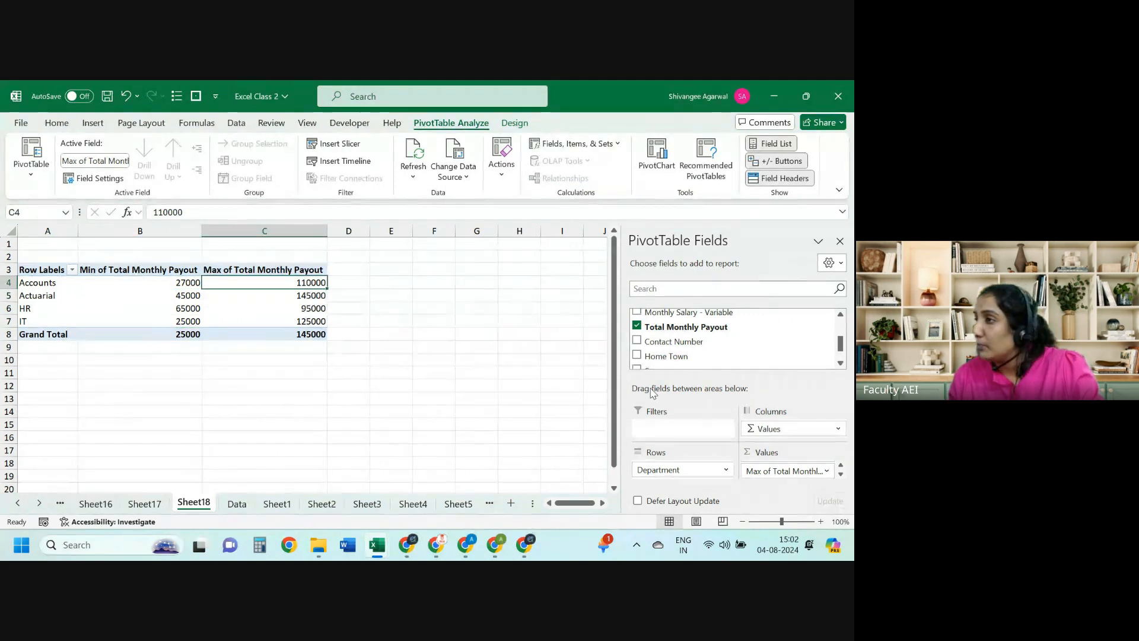
key(shift+Left)
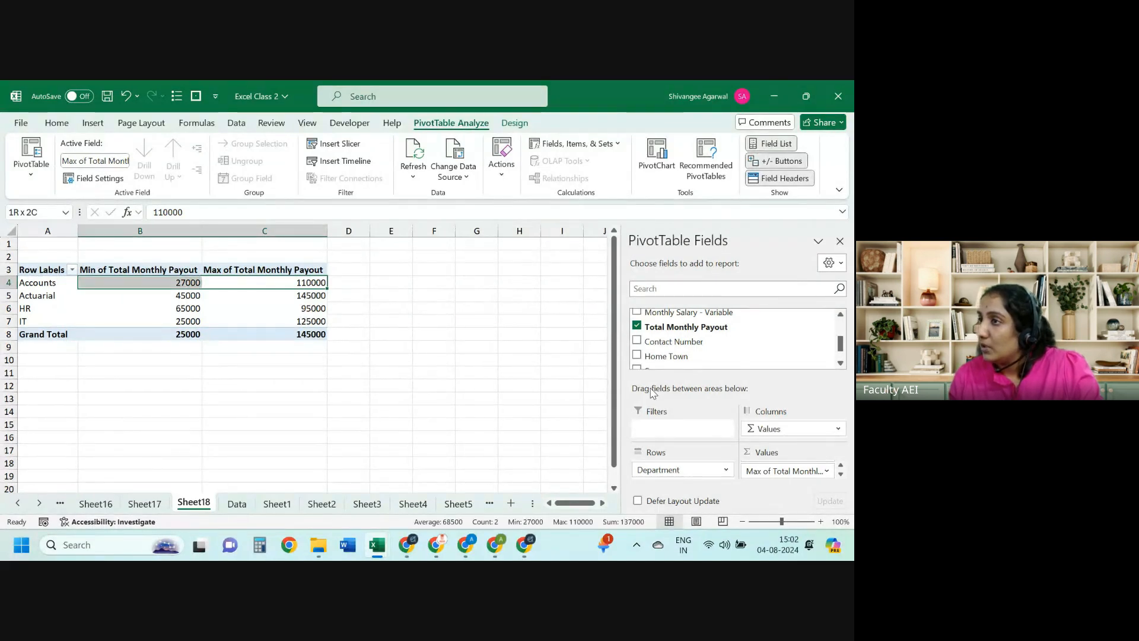
key(Left)
key(Left)
key(shift+Right)
key(shift+Right)
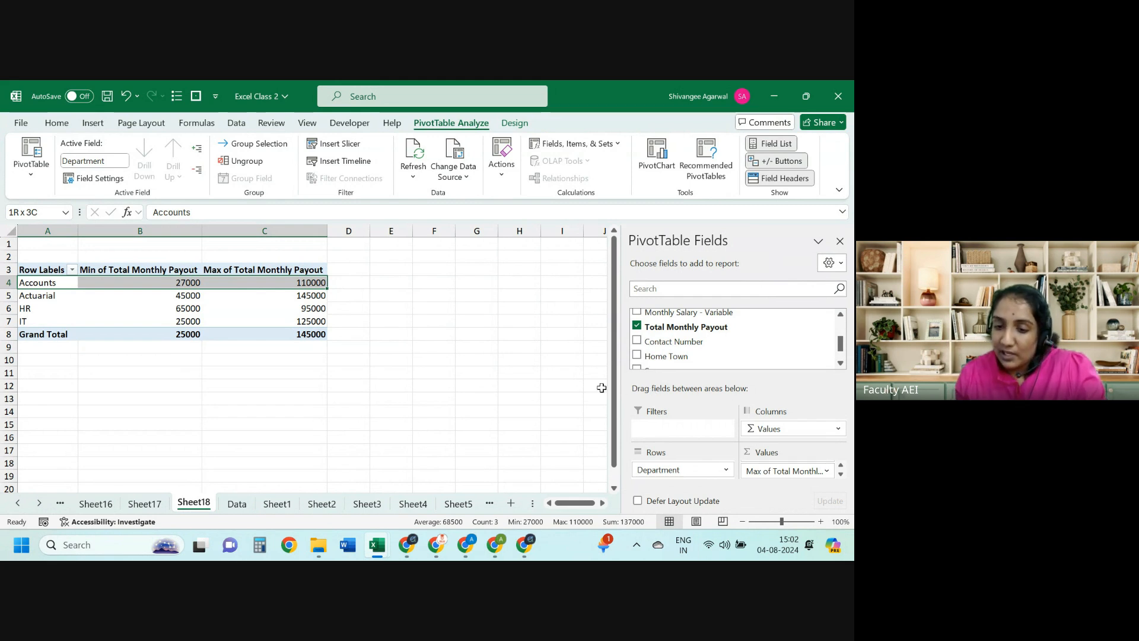
drag(616, 396, 615, 412)
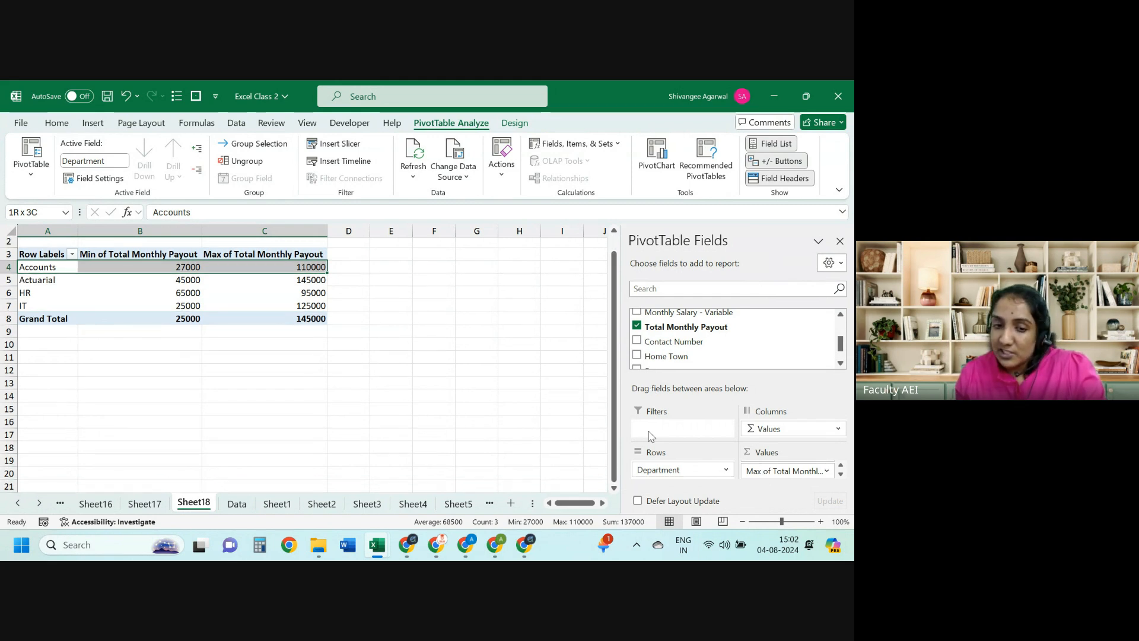
drag(191, 280, 221, 280)
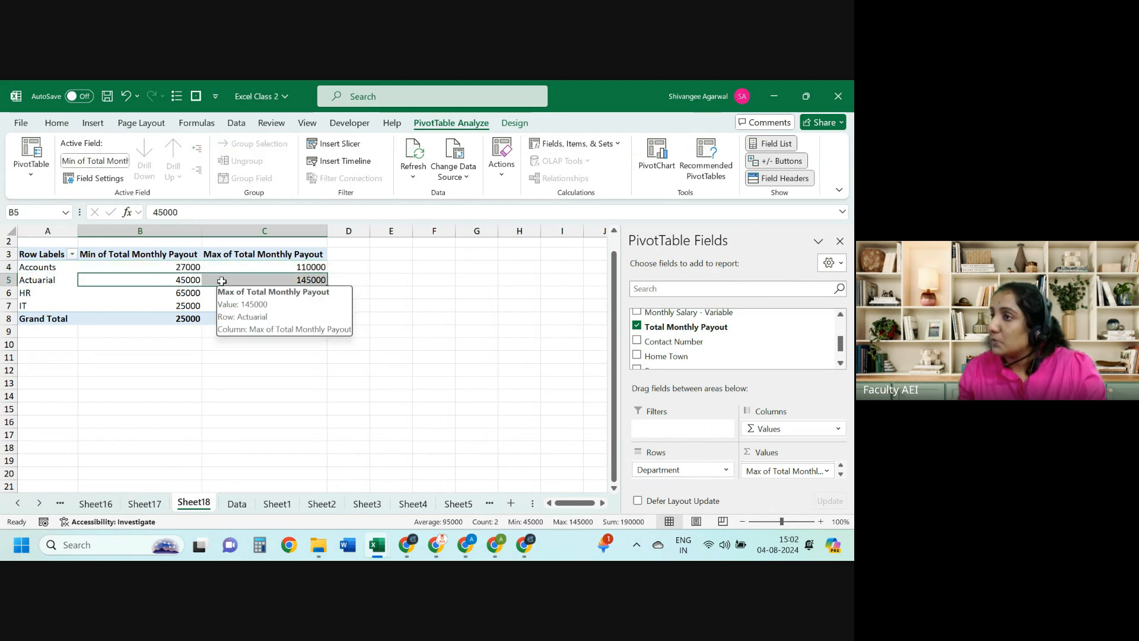
key(Left)
key(ctrl+shift+Right)
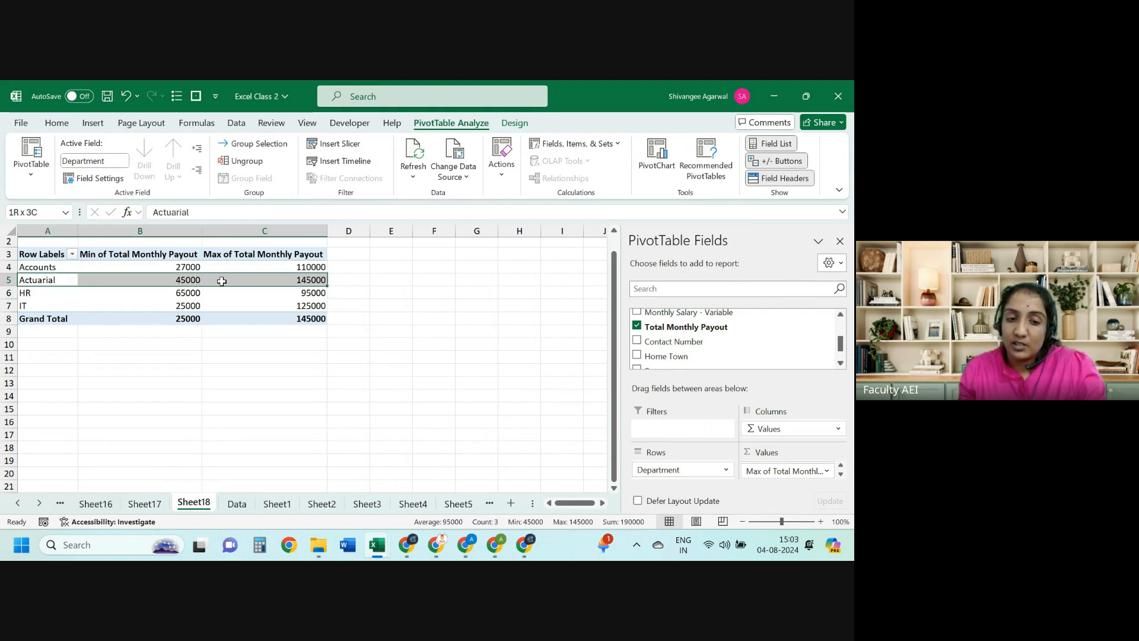
key(Right)
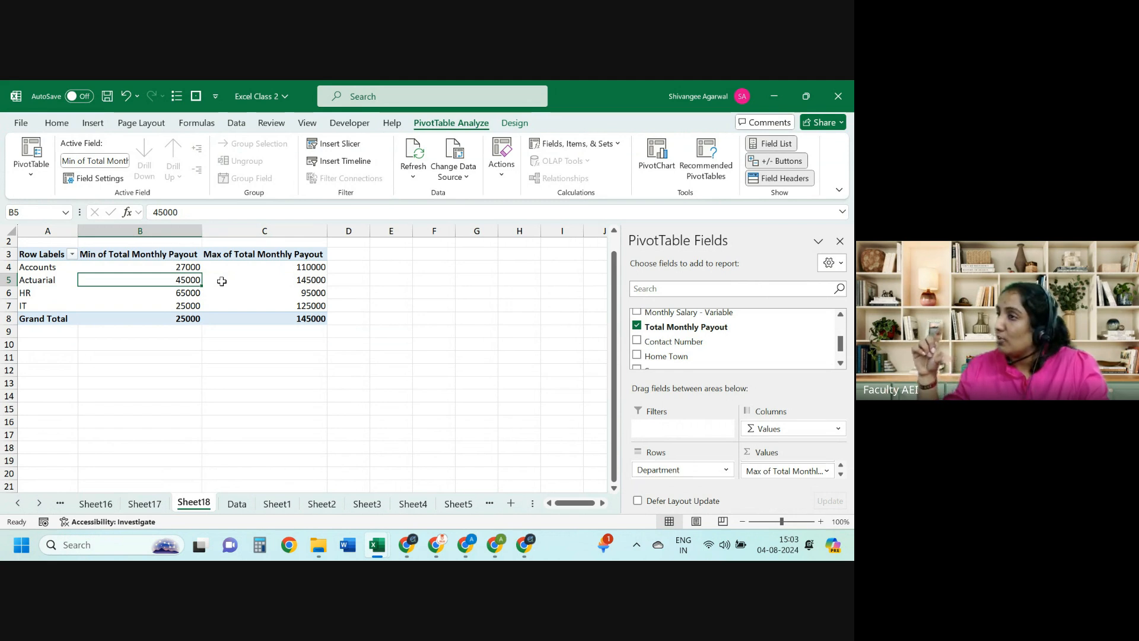
key(Right)
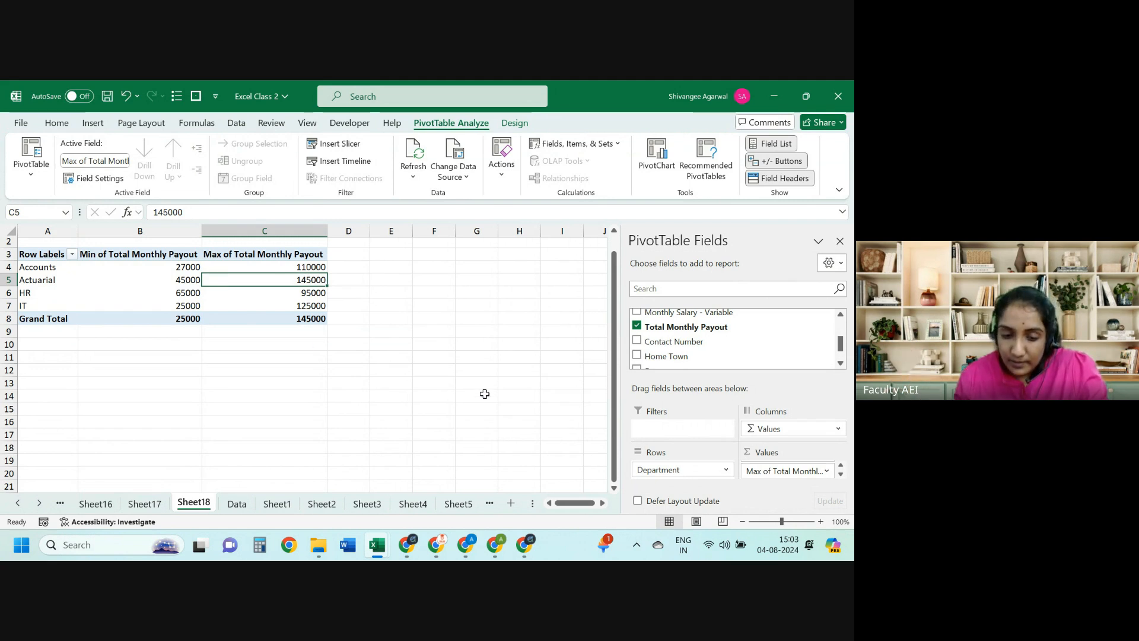
click(449, 503)
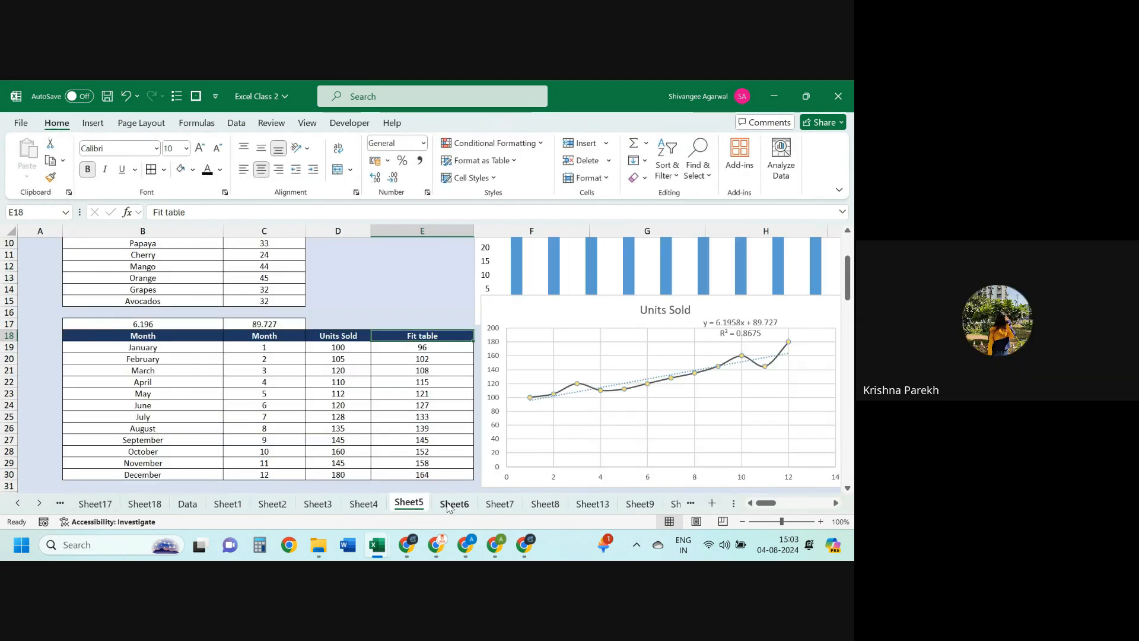
click(157, 505)
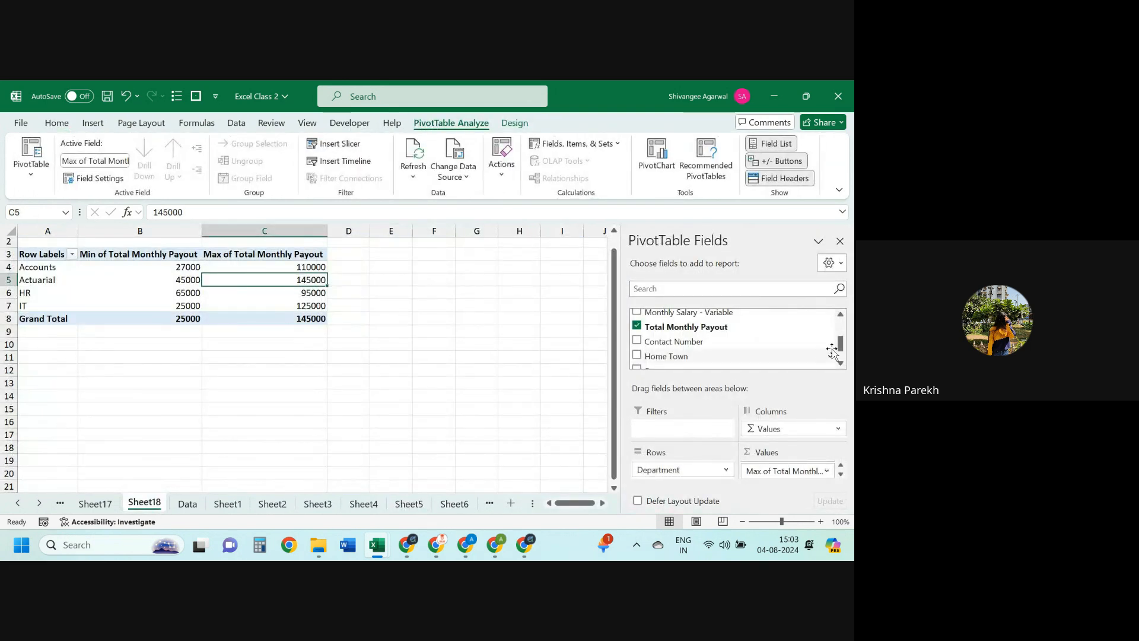
Step: Set the Position report filter to Associate and select the pivot range A3:C8
drag(841, 349, 841, 333)
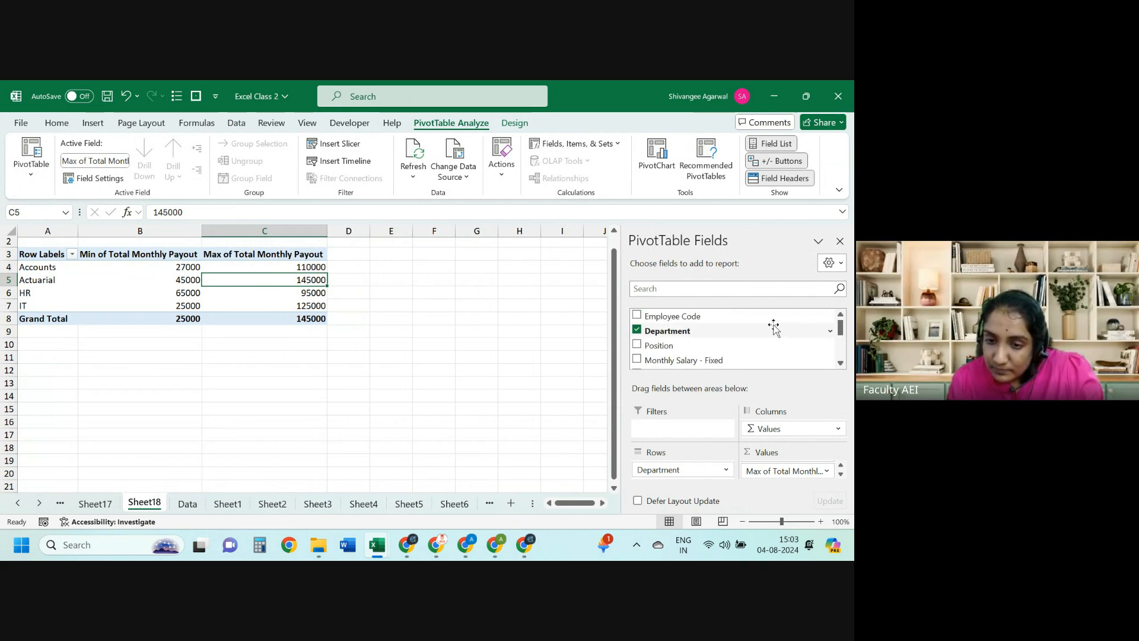
drag(773, 327, 692, 435)
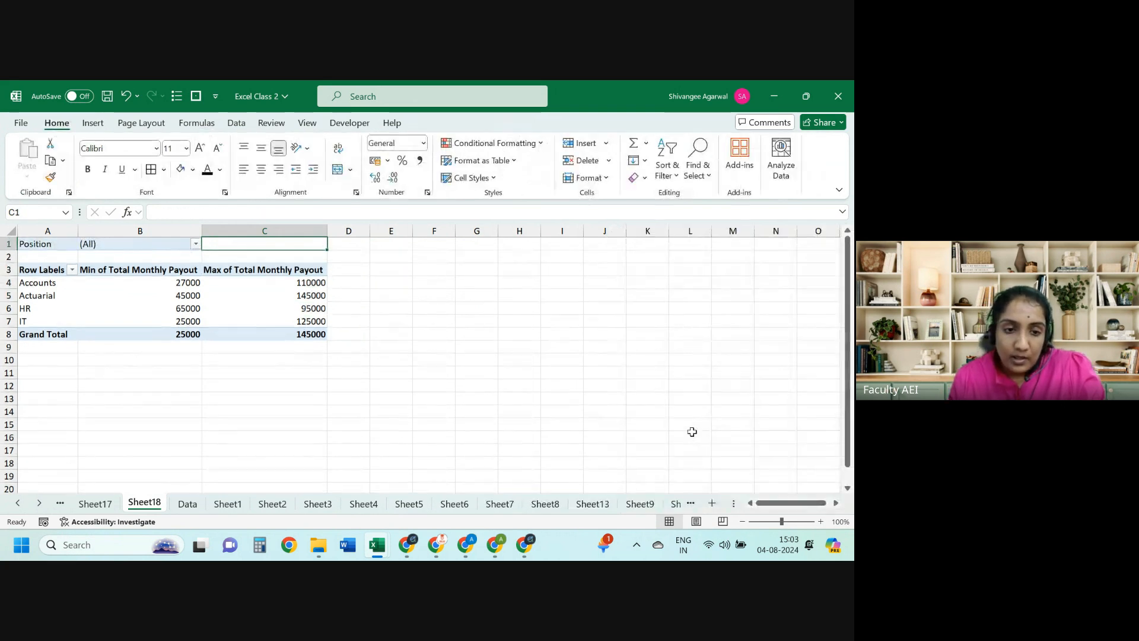
click(196, 244)
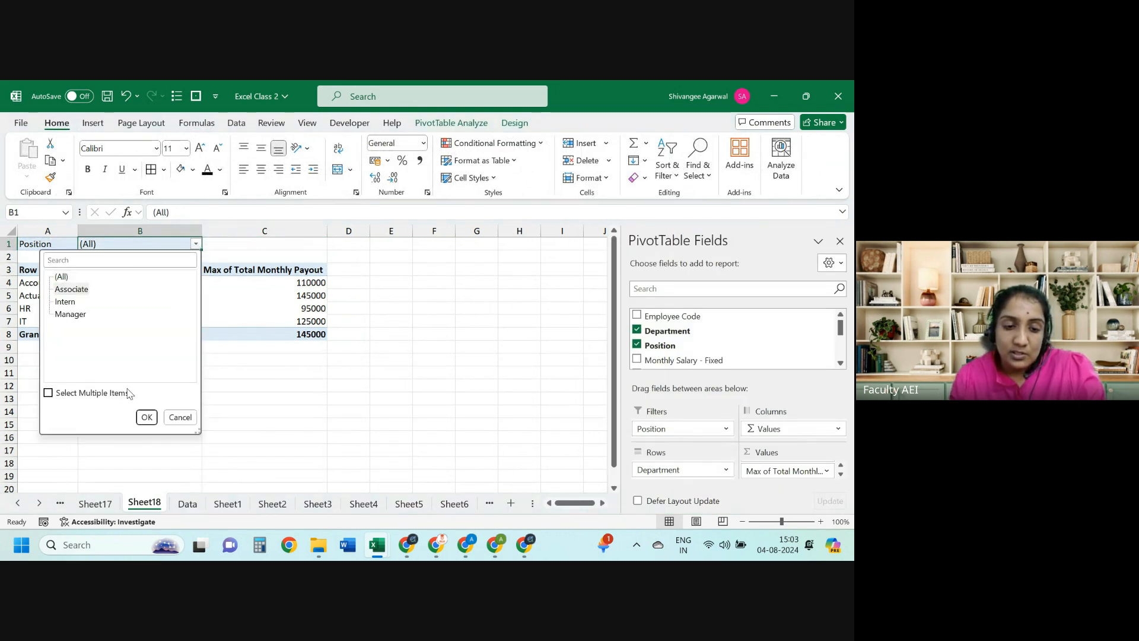
click(146, 417)
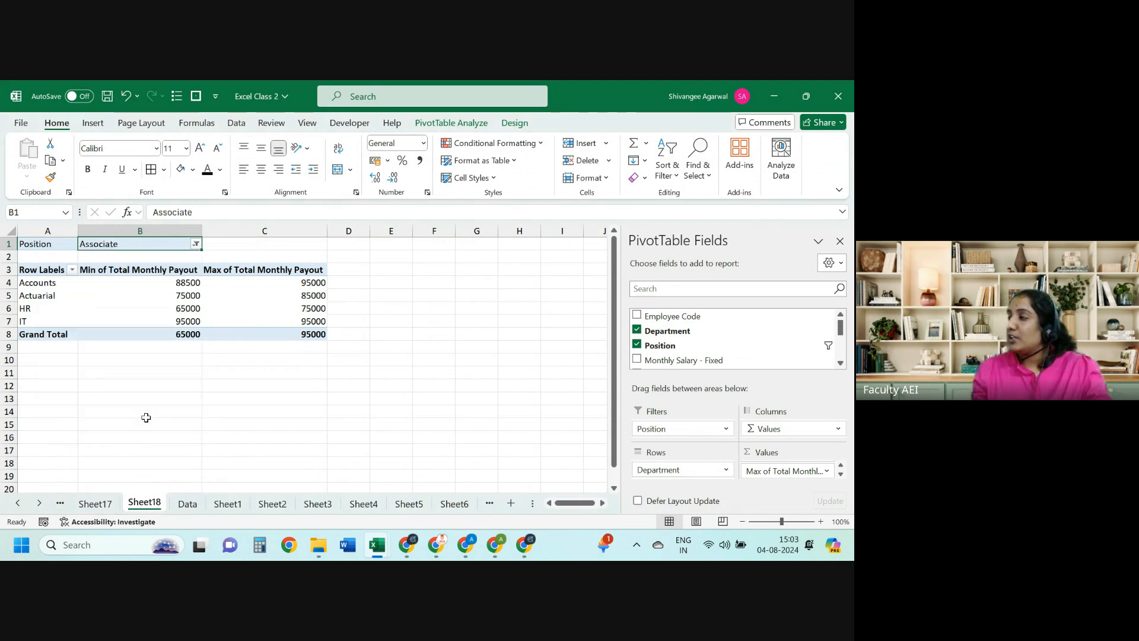
key(Down)
key(Down)
key(Left)
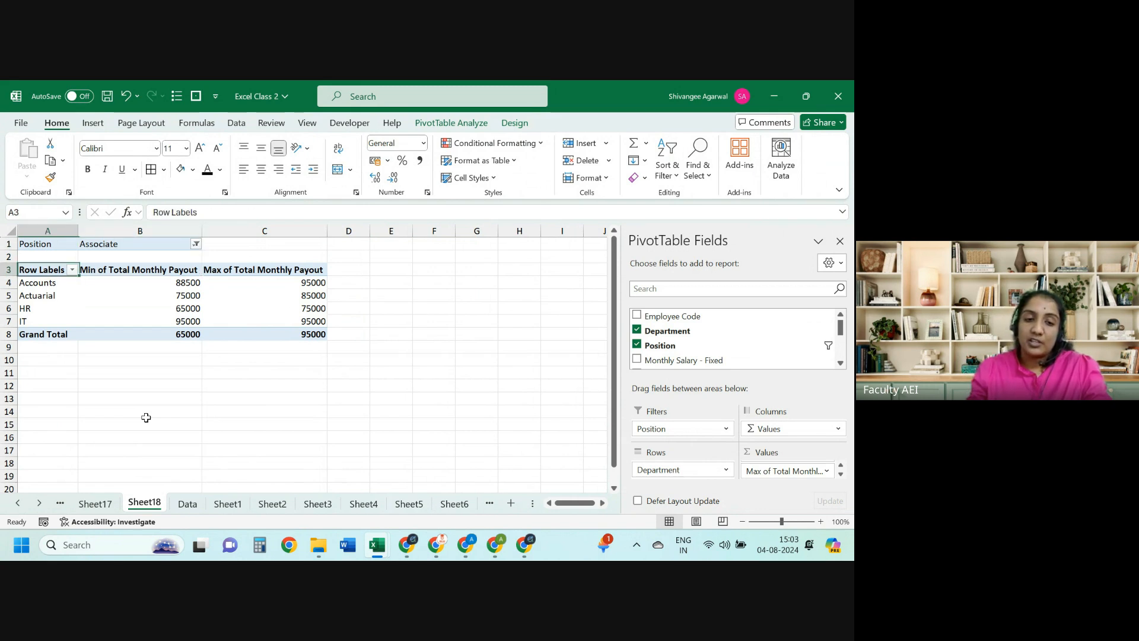
key(ctrl+shift+Right)
key(ctrl+shift+Down)
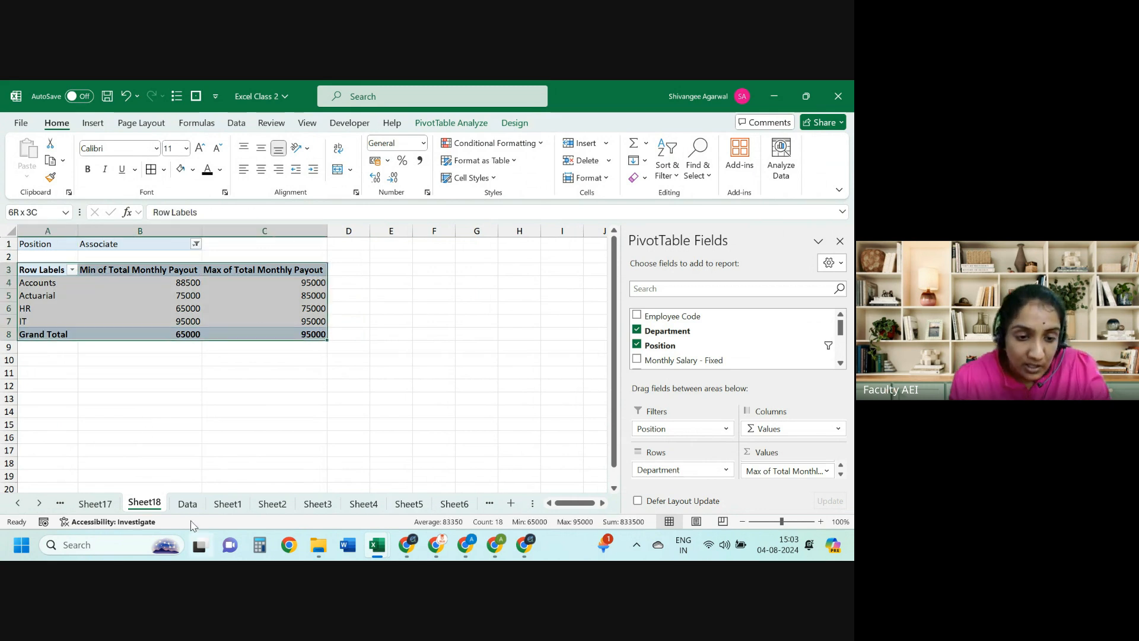
Step: Filter the Data table's Position column to show only Associate rows
click(186, 504)
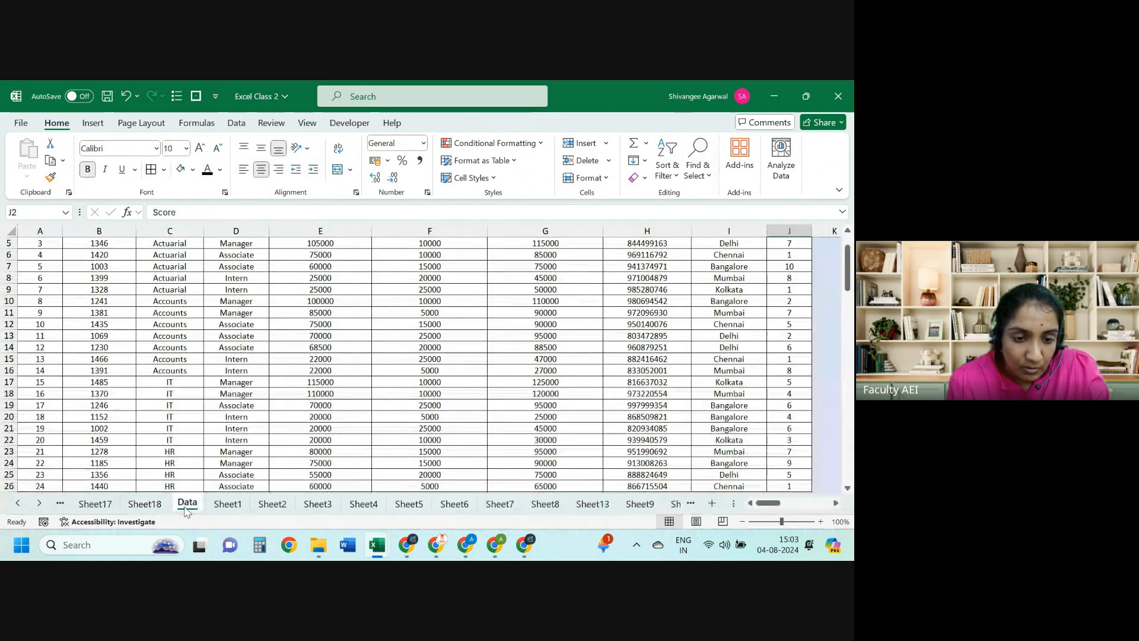
key(ctrl+a)
key(ctrl+shift+l)
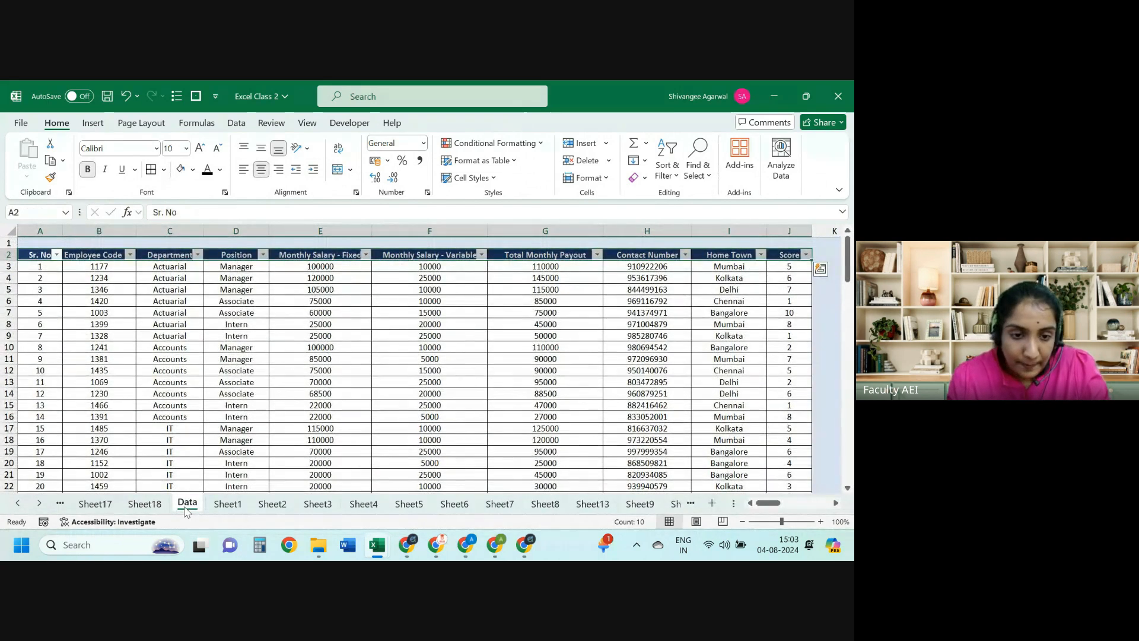
key(Right)
key(Right)
key(Right)
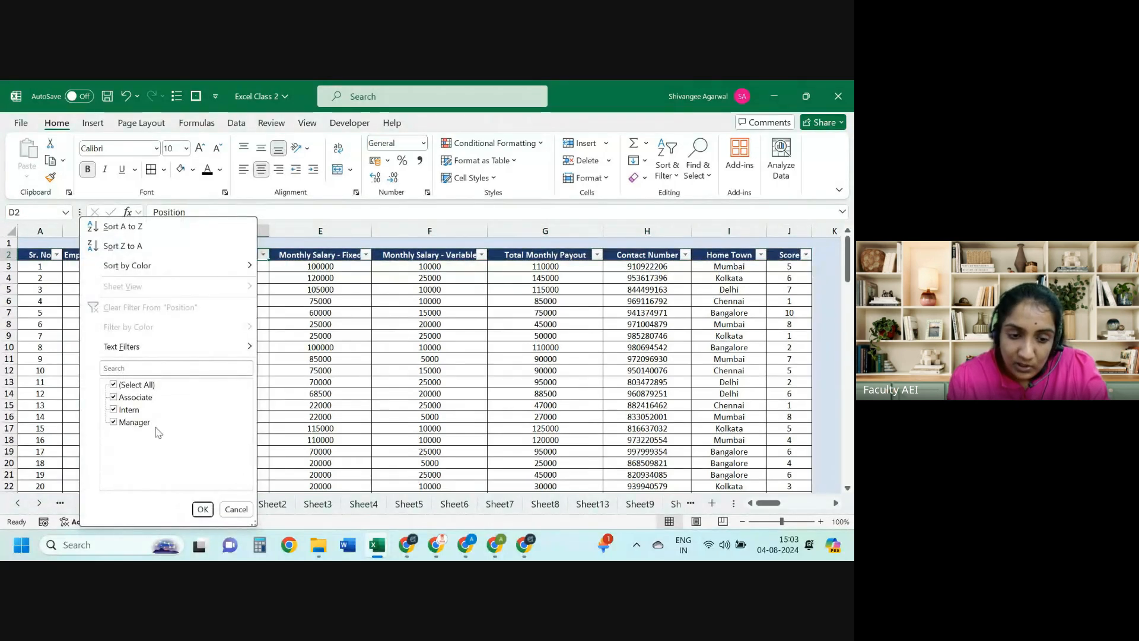
click(146, 386)
click(136, 398)
key(Return)
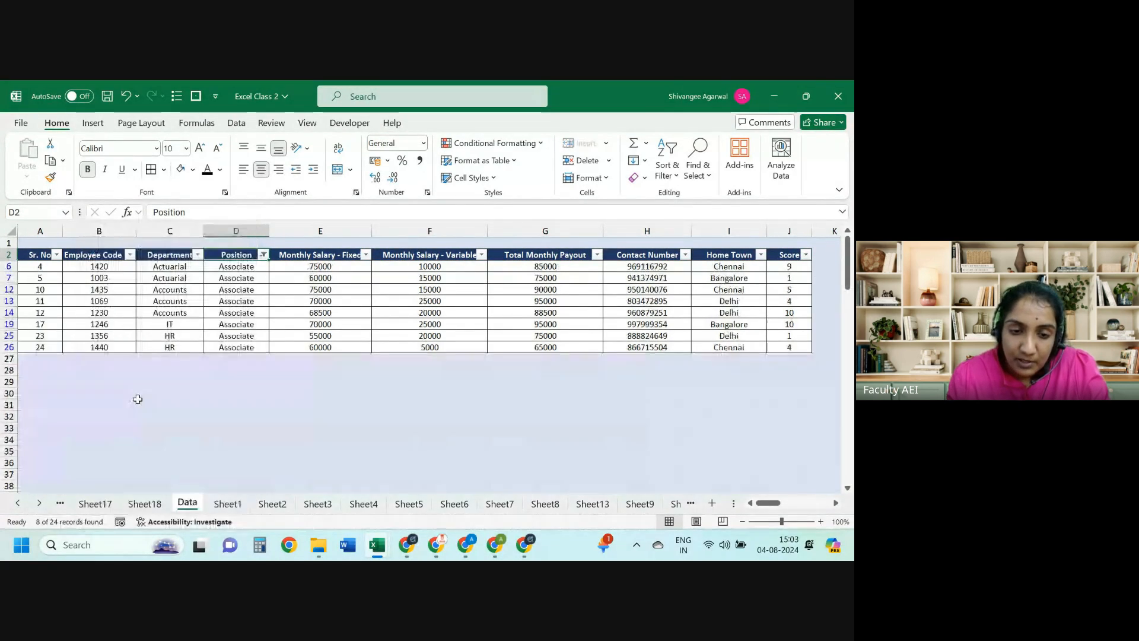
Step: Shade Accounts associate rows 12–14 light brown and compare with Sheet18's Accounts min and max
key(Left)
key(Home)
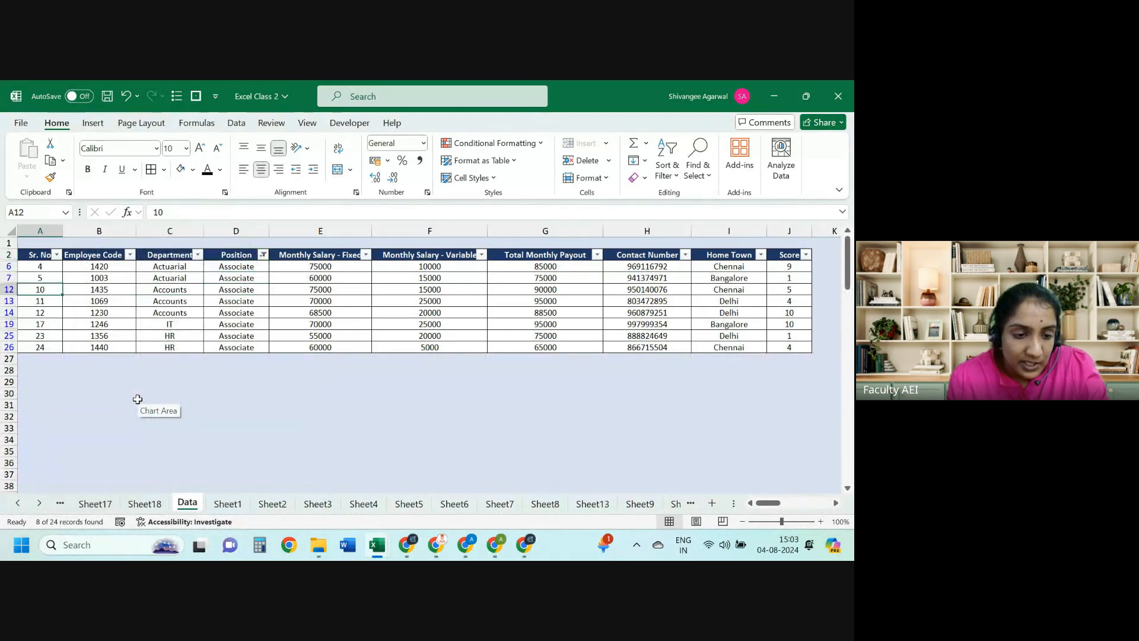
key(shift+Down)
key(shift+Down)
key(ctrl+shift+Right)
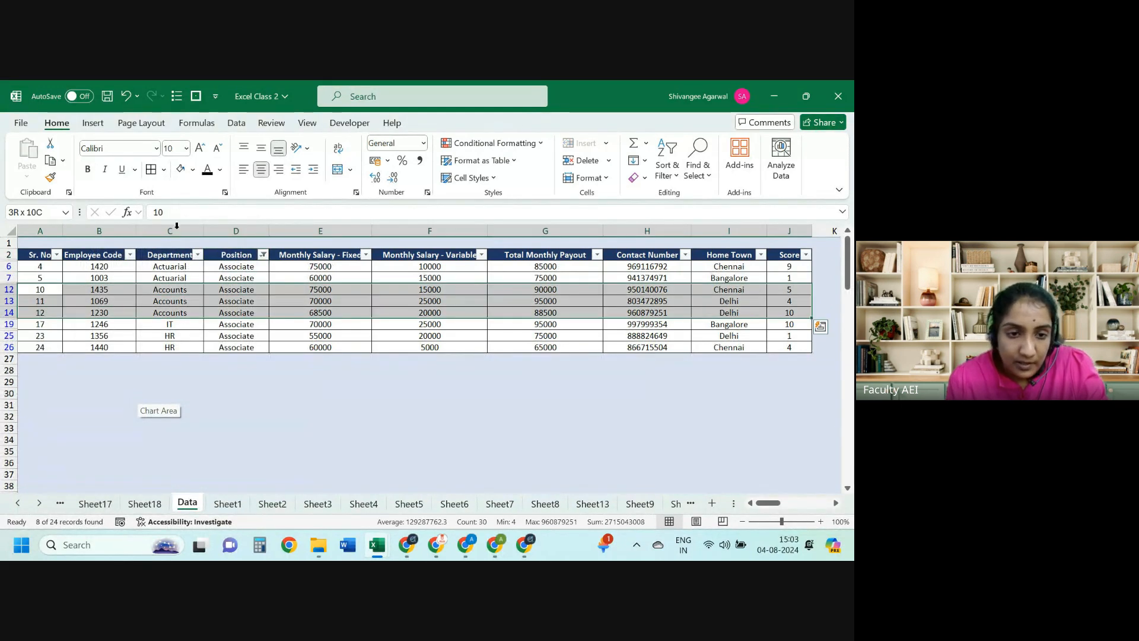
click(193, 169)
click(238, 222)
key(Right)
key(Right)
key(Right)
key(Right)
key(Right)
key(Right)
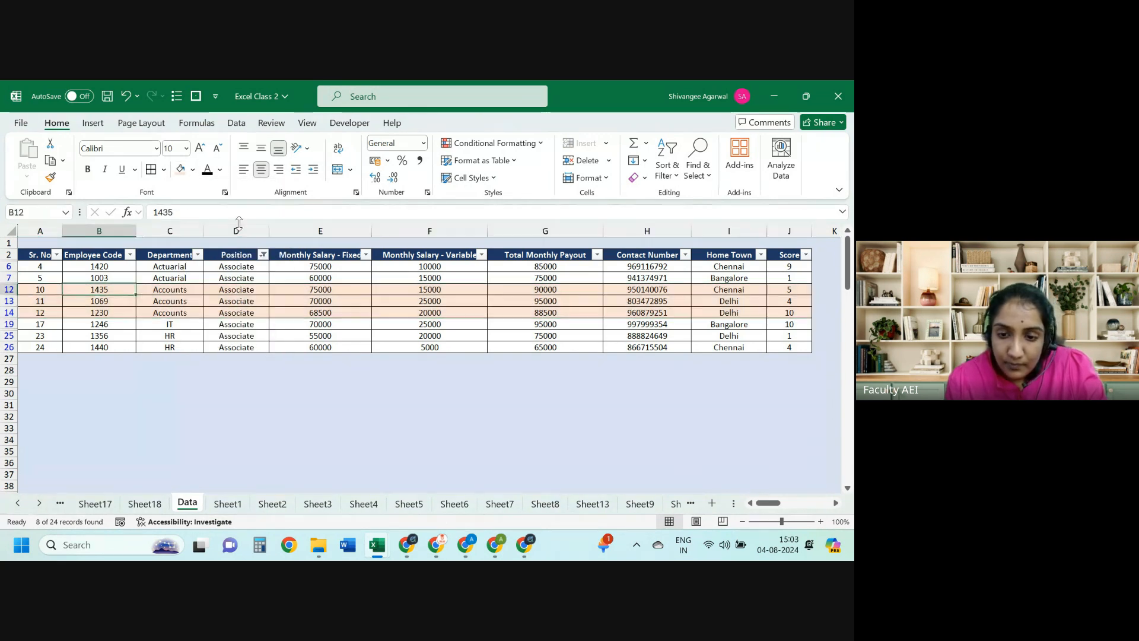
key(Down)
key(Down)
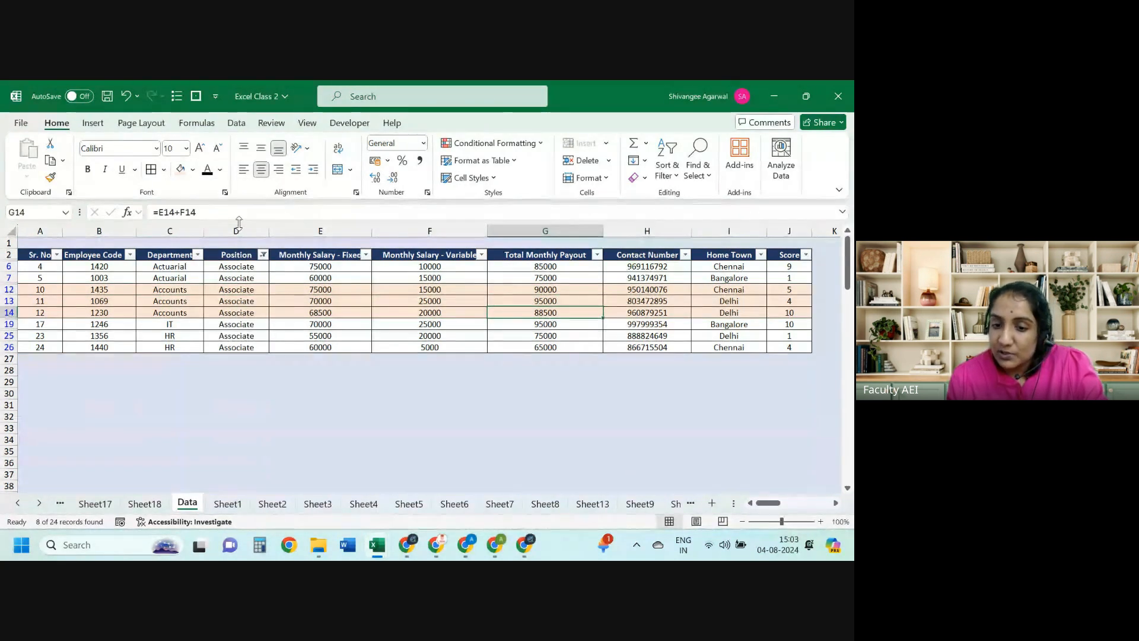
key(Up)
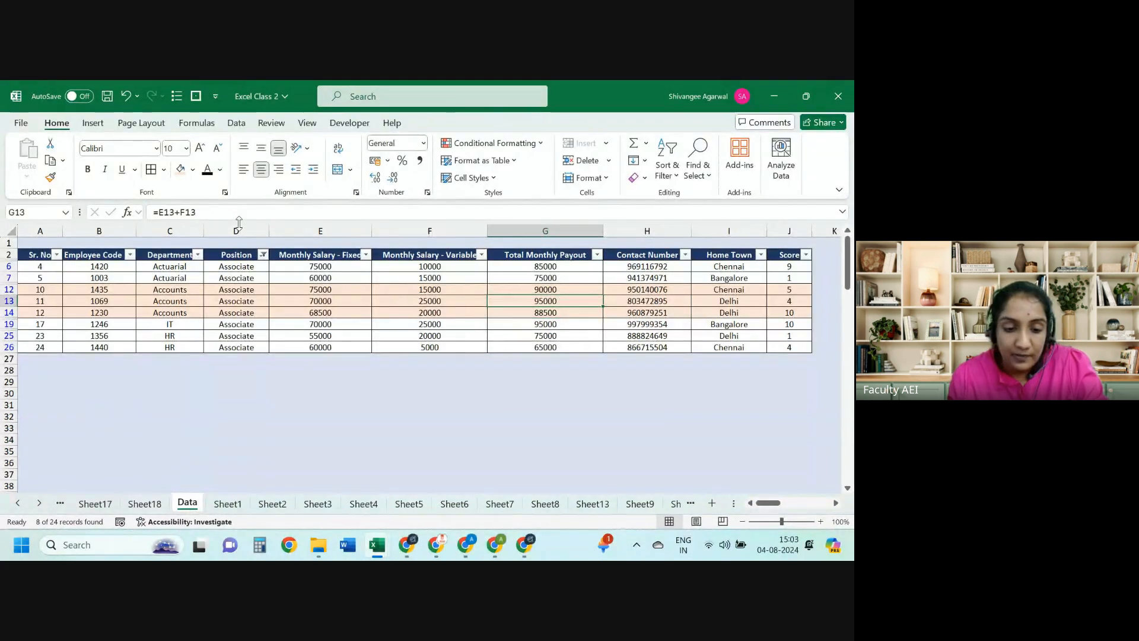
key(ctrl+Page_Up)
key(Down)
key(Right)
Step: Filter Position to both Associate and Manager, widening Accounts payouts to 88500–110000
key(shift+Right)
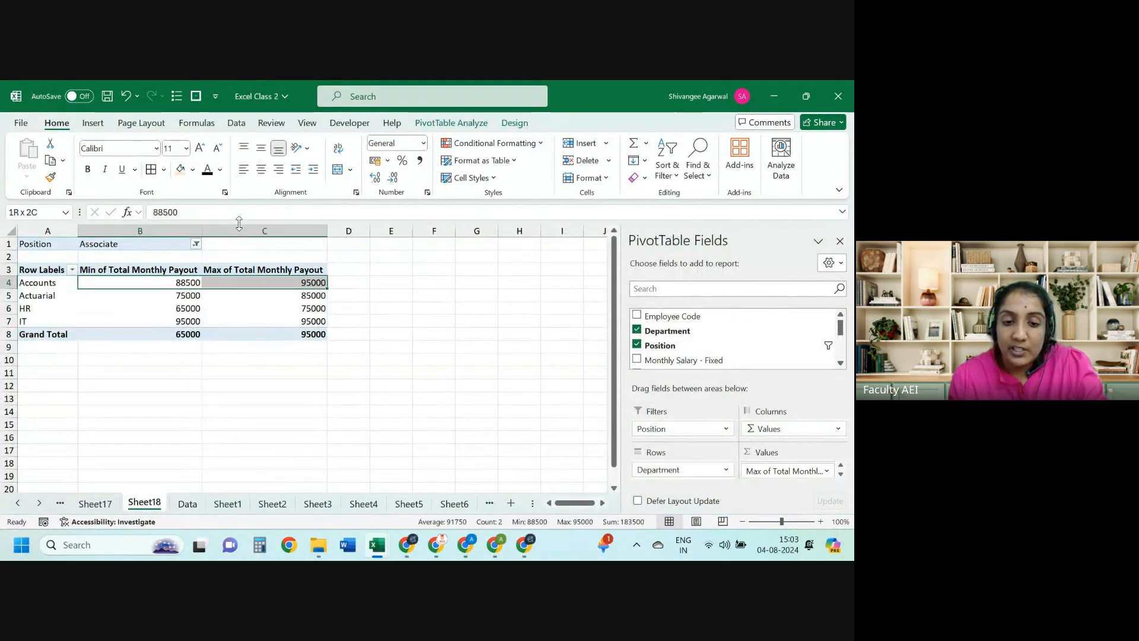
key(Up)
key(Up)
key(Up)
key(Left)
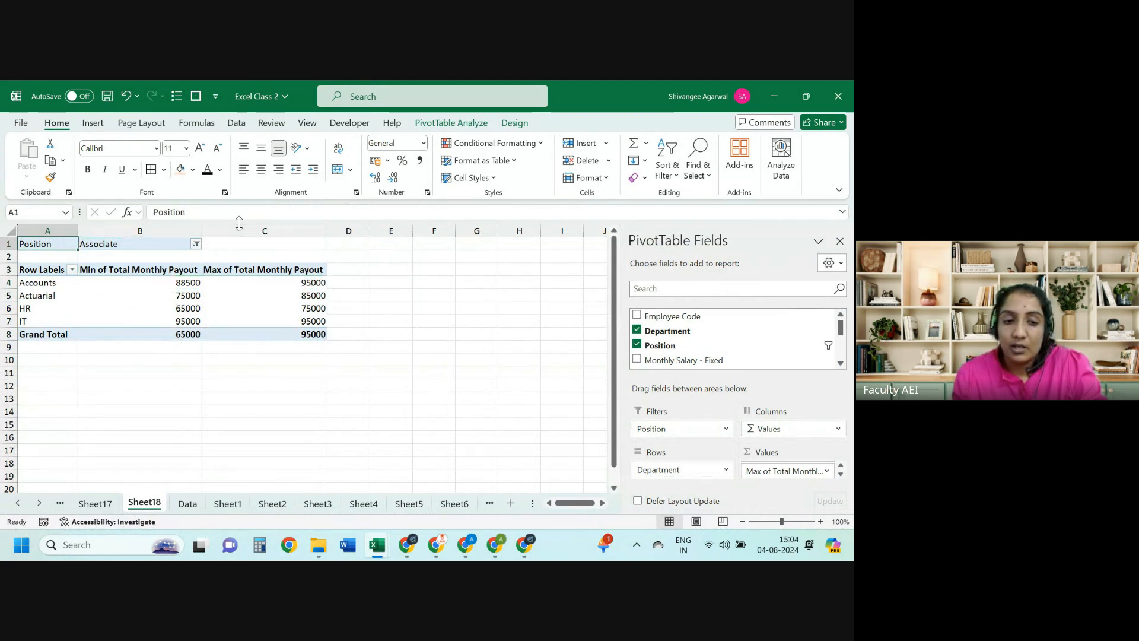
key(Right)
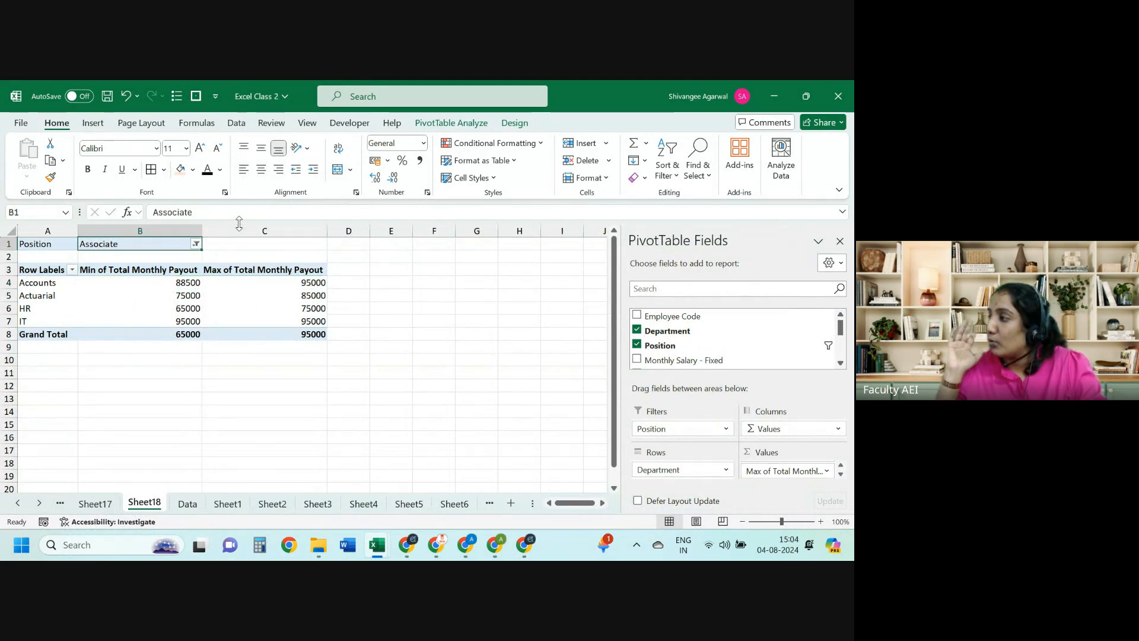
click(196, 244)
click(49, 393)
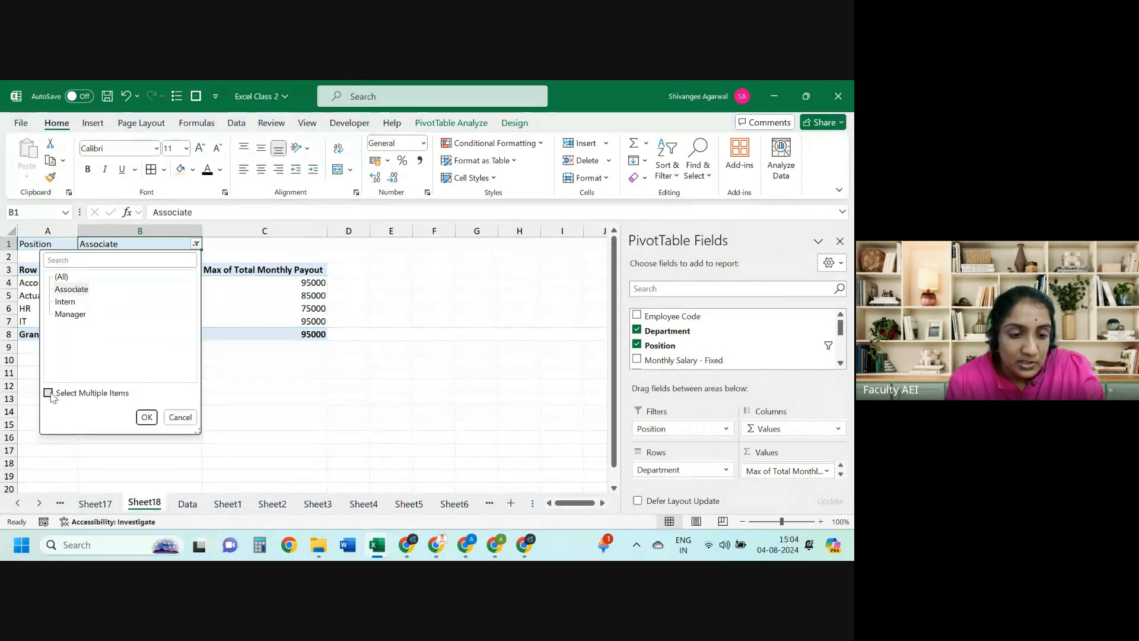
click(70, 314)
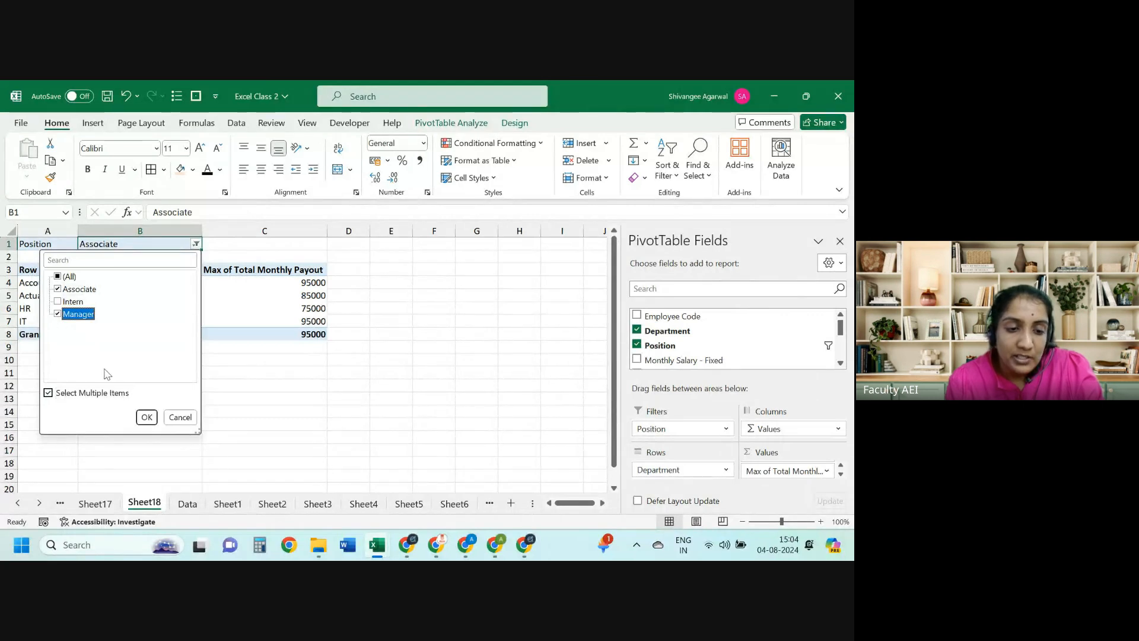
click(146, 417)
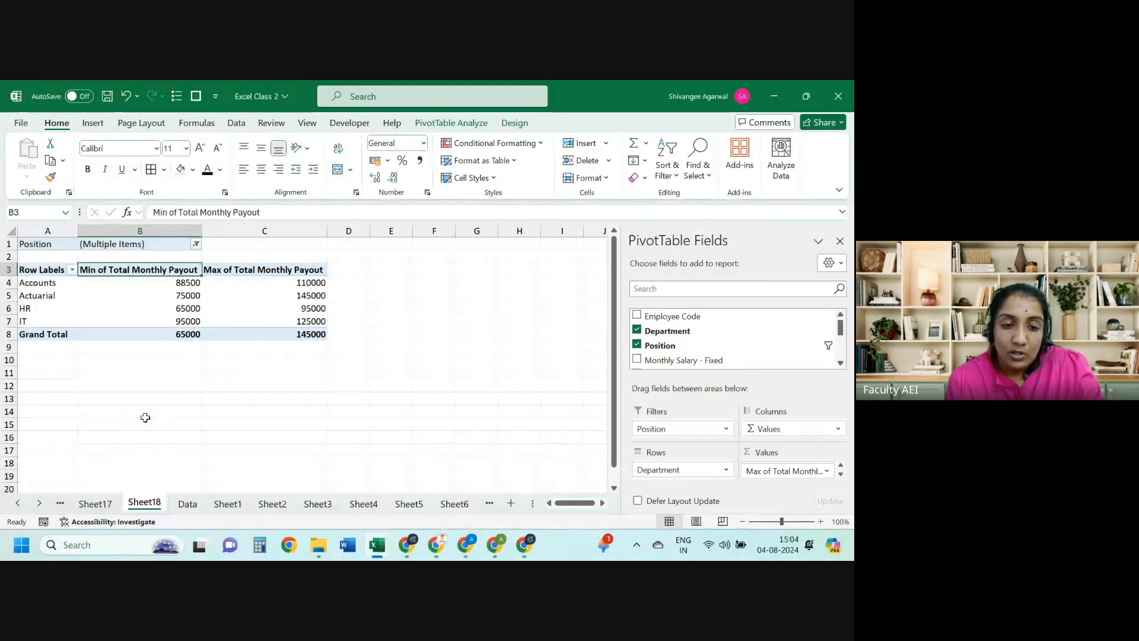
key(Down)
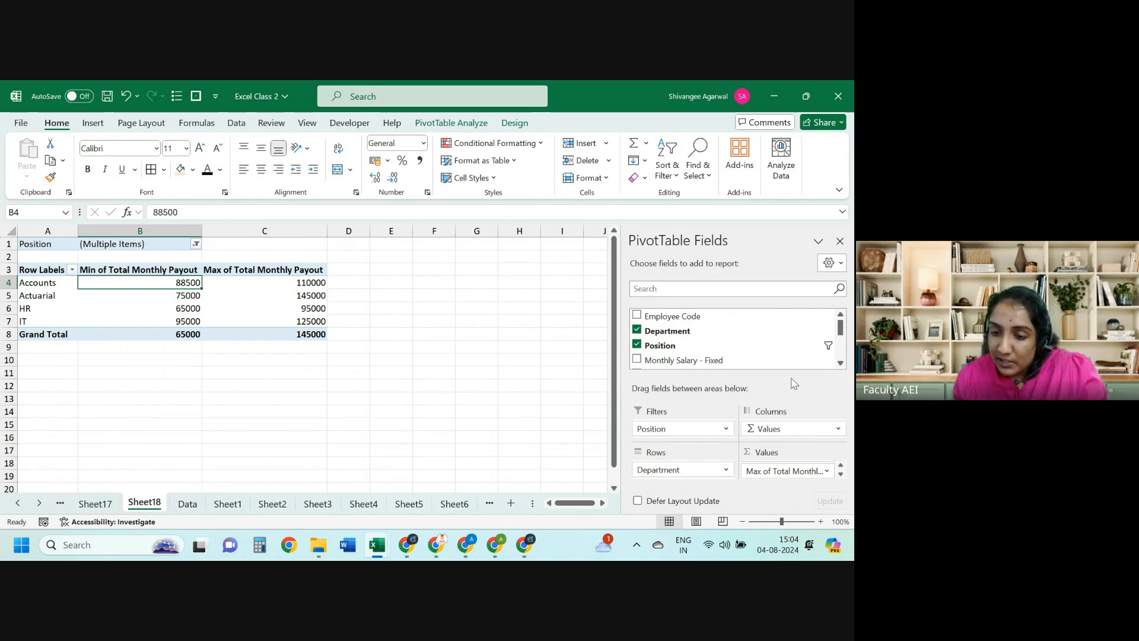
Step: Add Home Town as a report filter set to Kolkata
drag(842, 336, 841, 354)
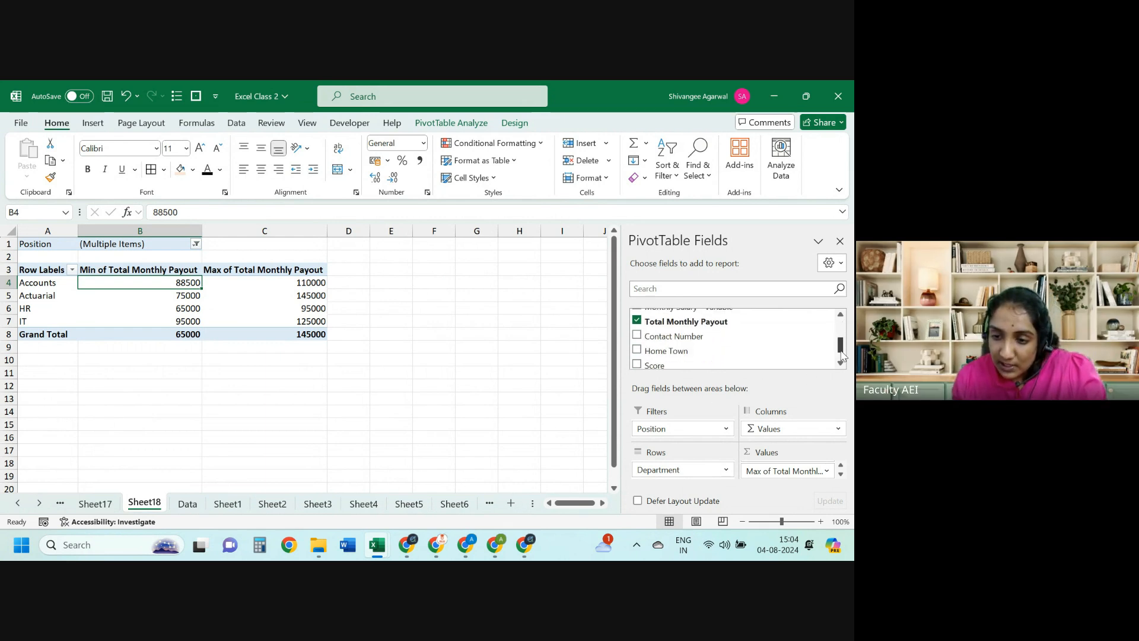
drag(724, 351, 687, 439)
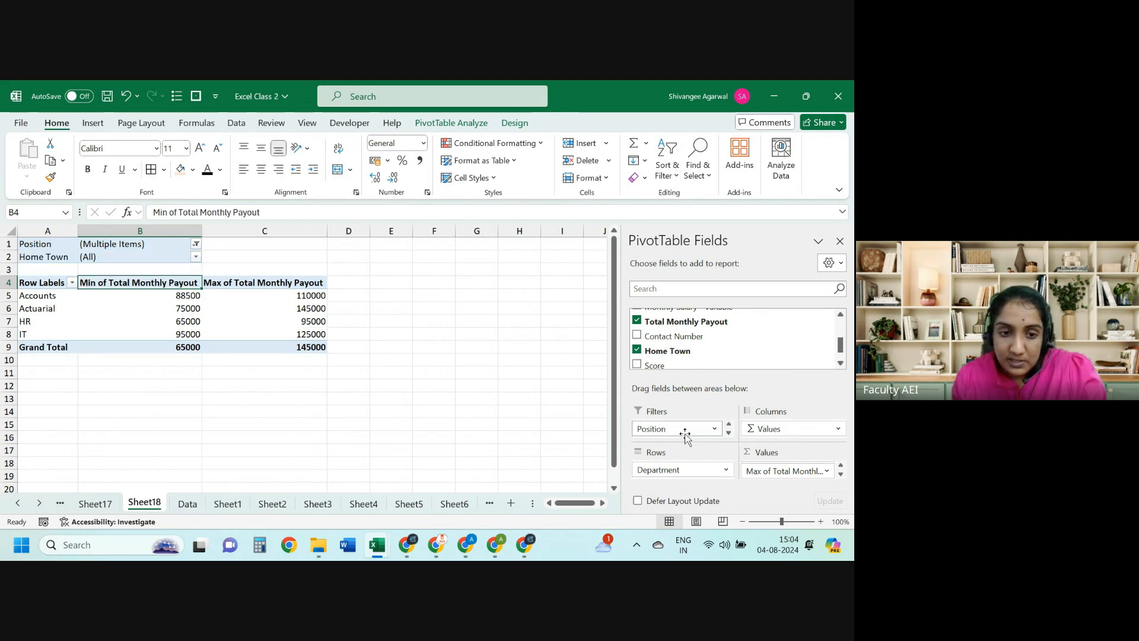
click(196, 257)
click(67, 339)
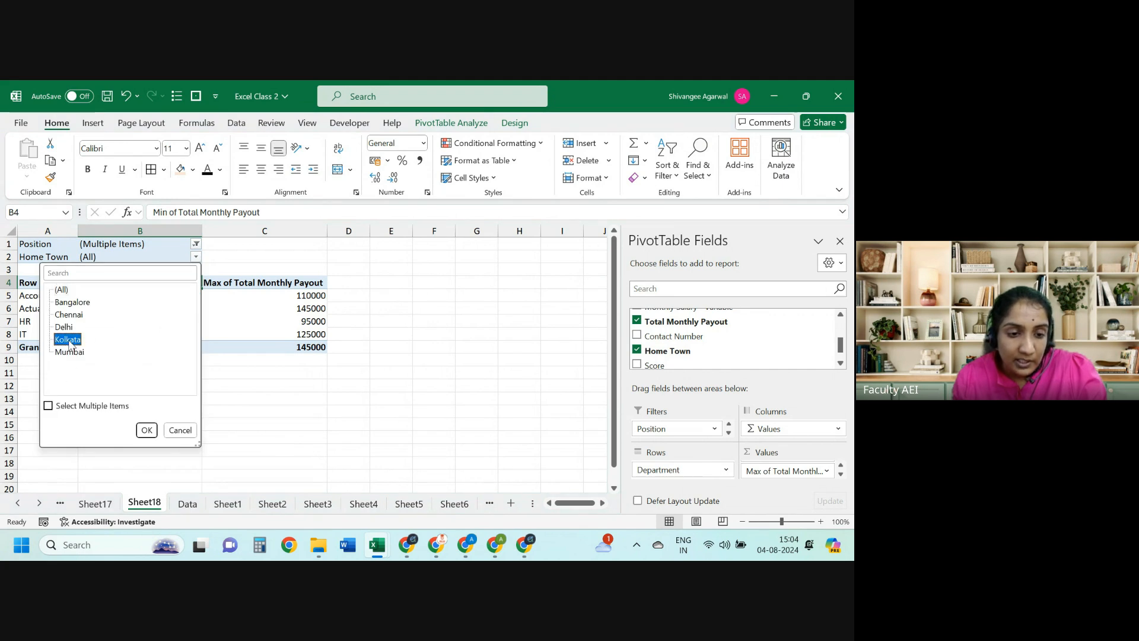
click(147, 429)
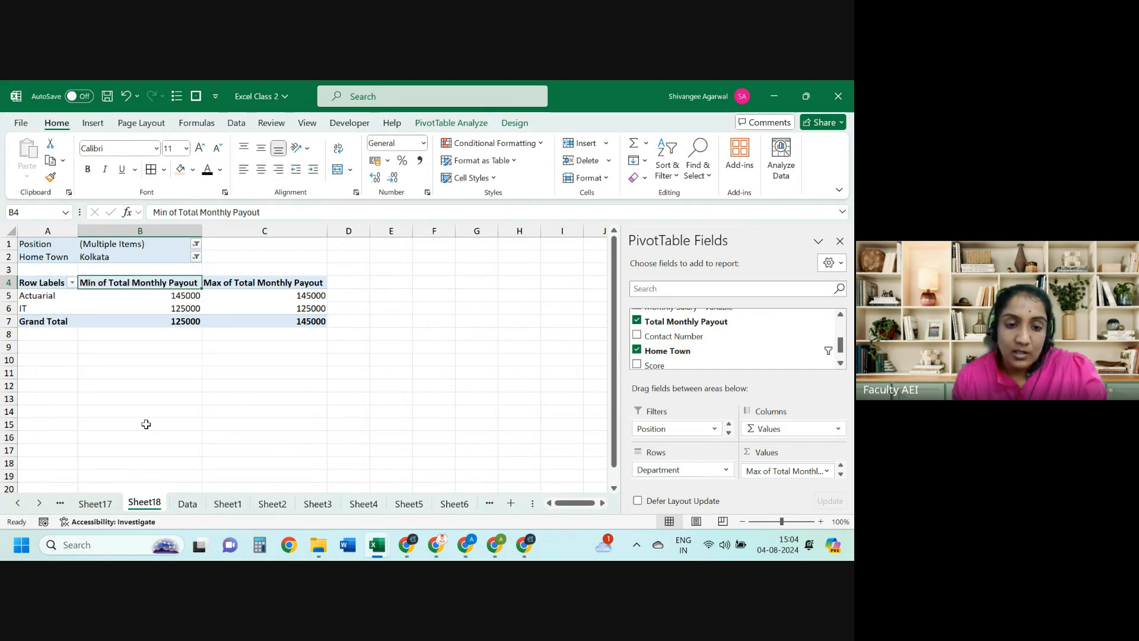
Step: Add Intern back to the Position filter so all positions are included
click(196, 243)
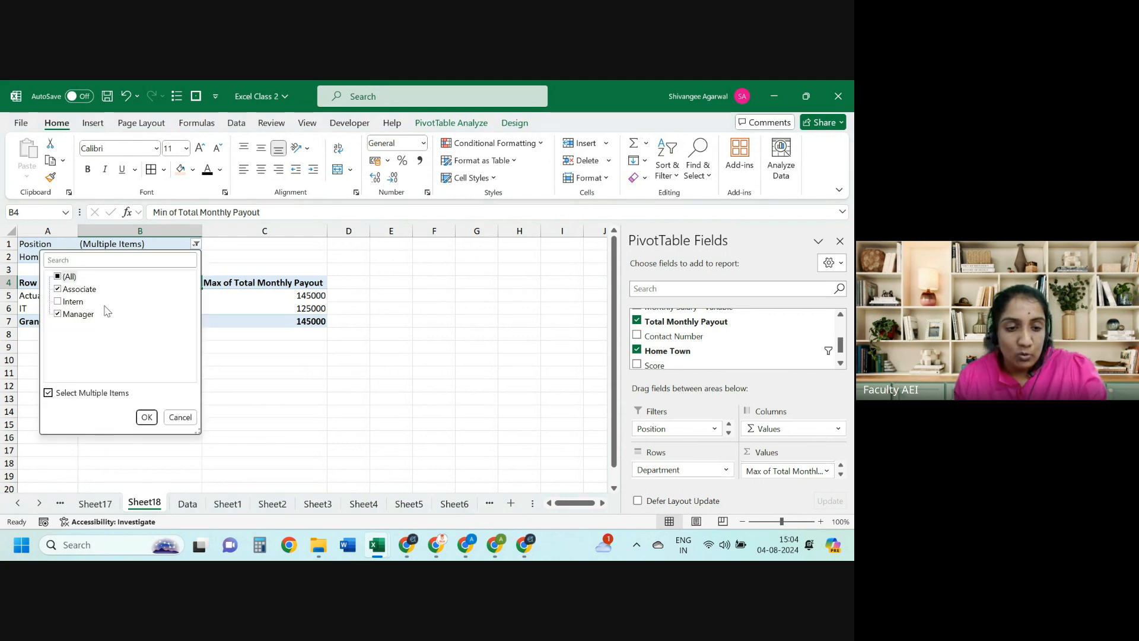
click(73, 302)
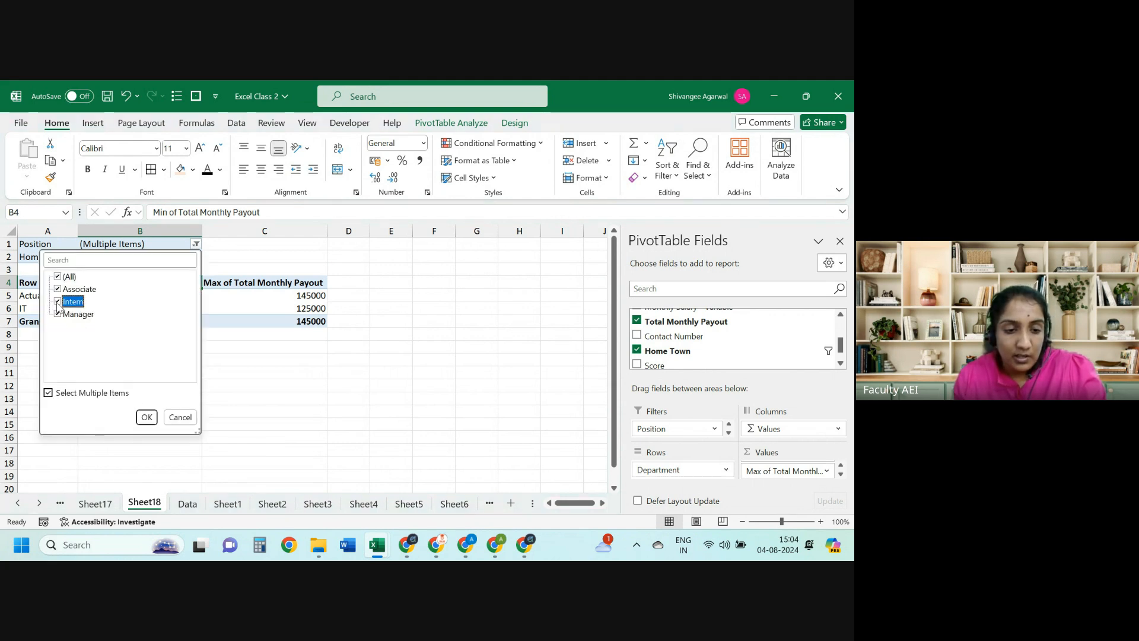
click(145, 417)
key(Down)
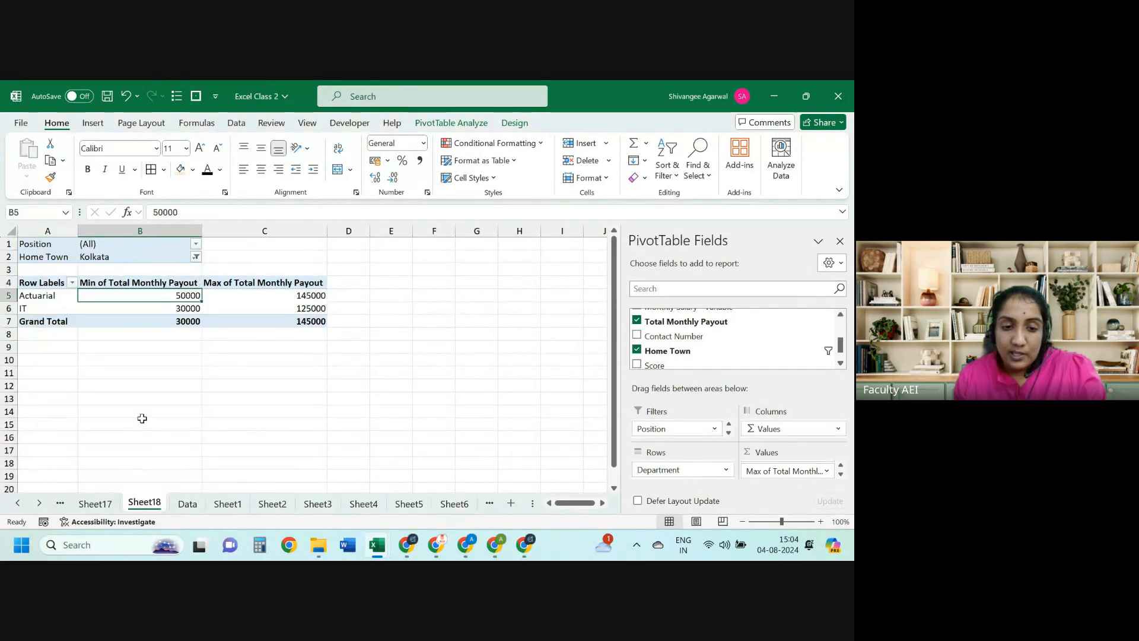
key(shift+Right)
key(Left)
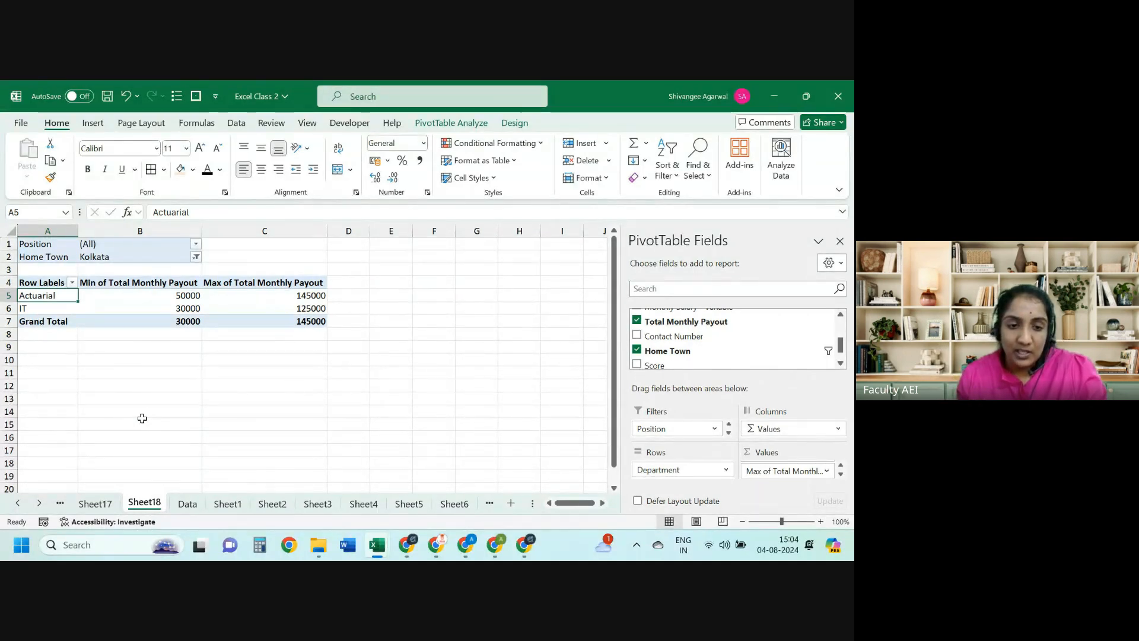
key(Up)
key(Up)
key(Up)
key(Right)
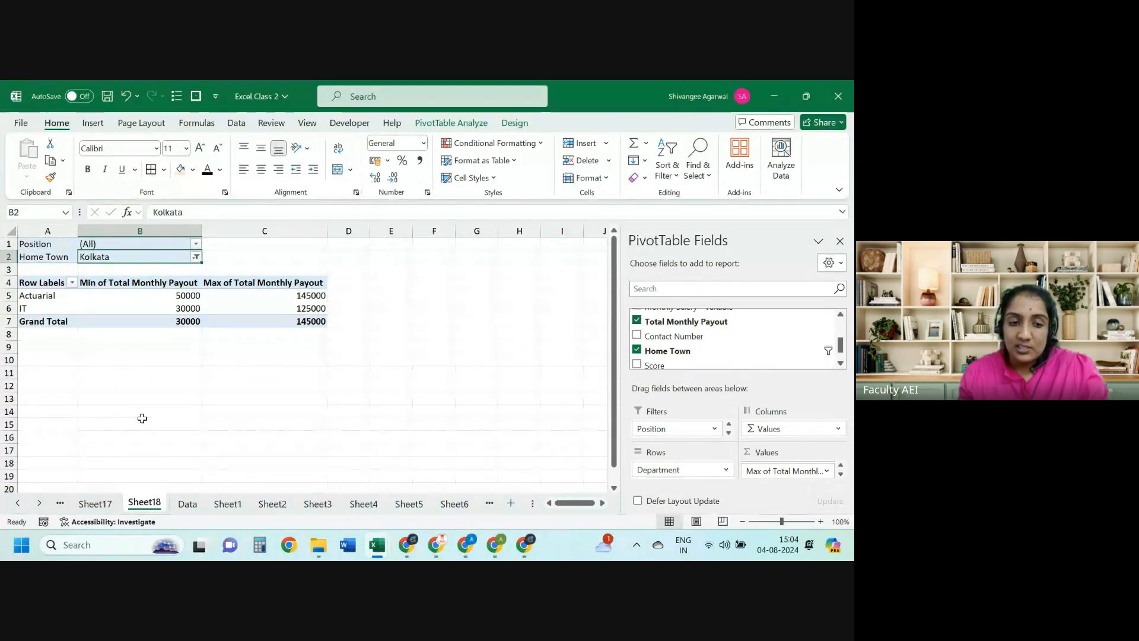
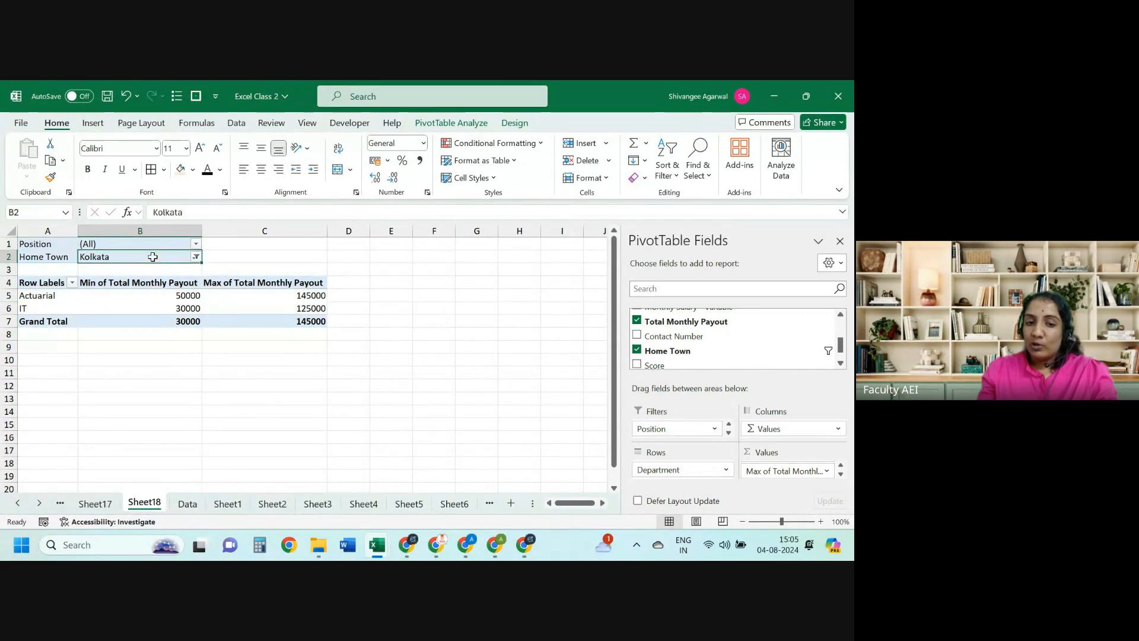
Step: Point out the pivot's Actuarial (50000–145000) and IT (30000–125000) minimum and maximum payouts
drag(46, 284, 193, 318)
click(55, 298)
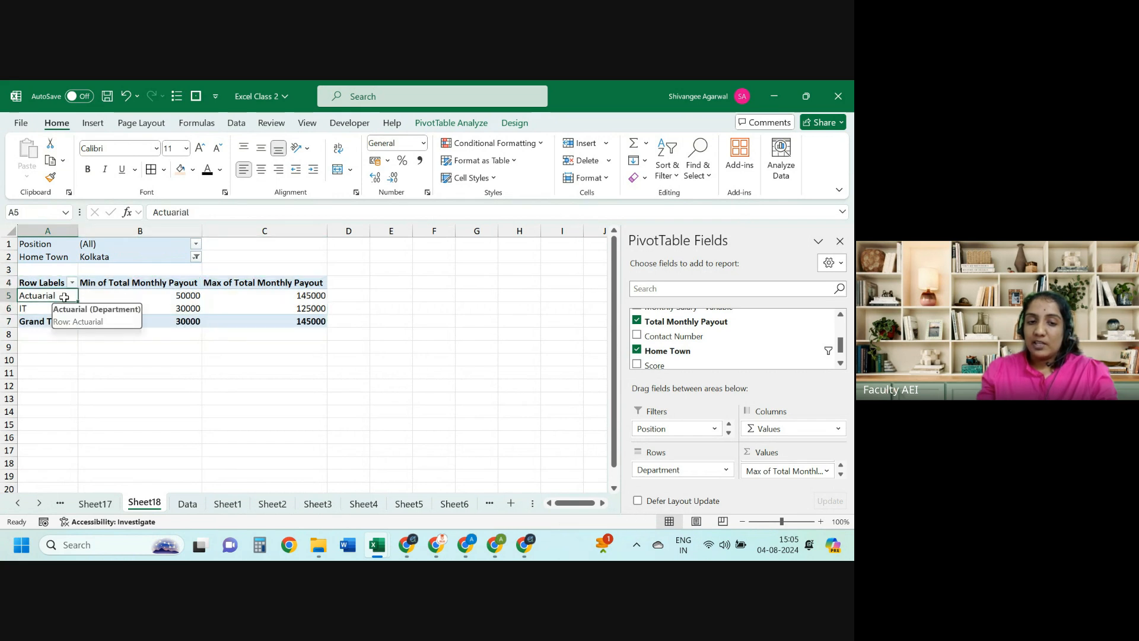
click(112, 296)
click(221, 300)
click(46, 308)
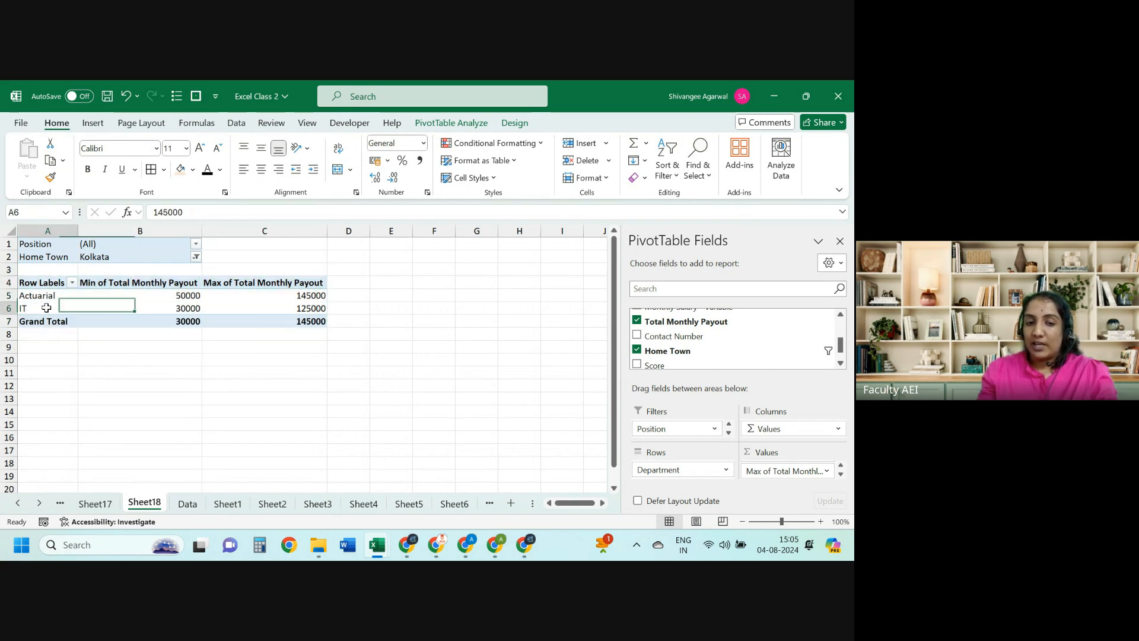
click(133, 312)
click(247, 310)
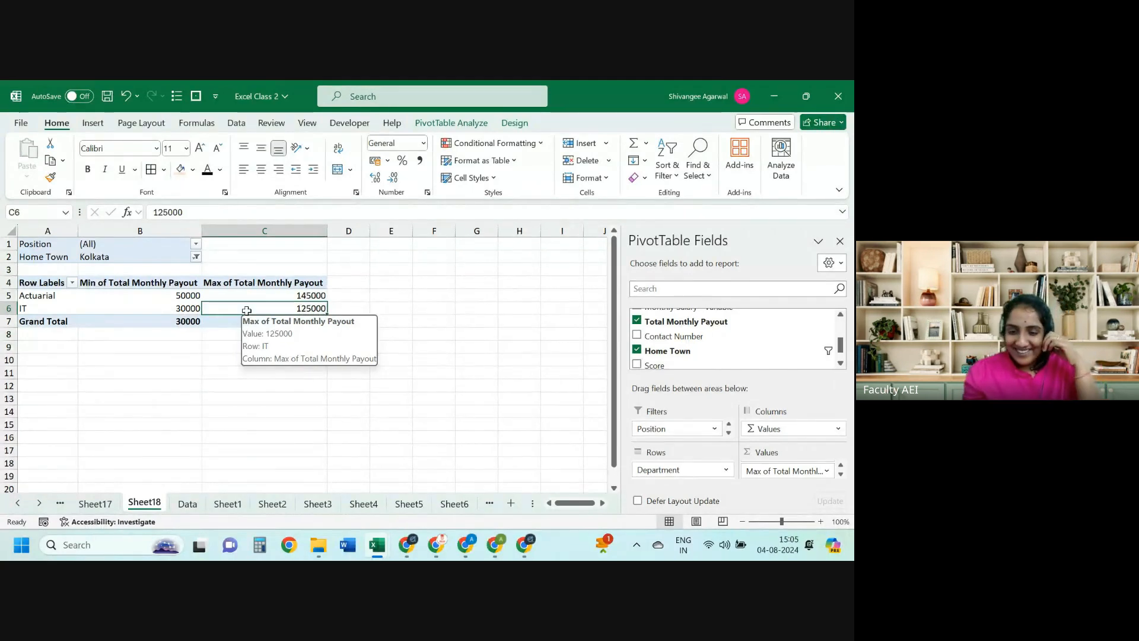
Step: Cycle through the sheets from Sheet6 to Sheet10, which holds the Date tables
click(450, 504)
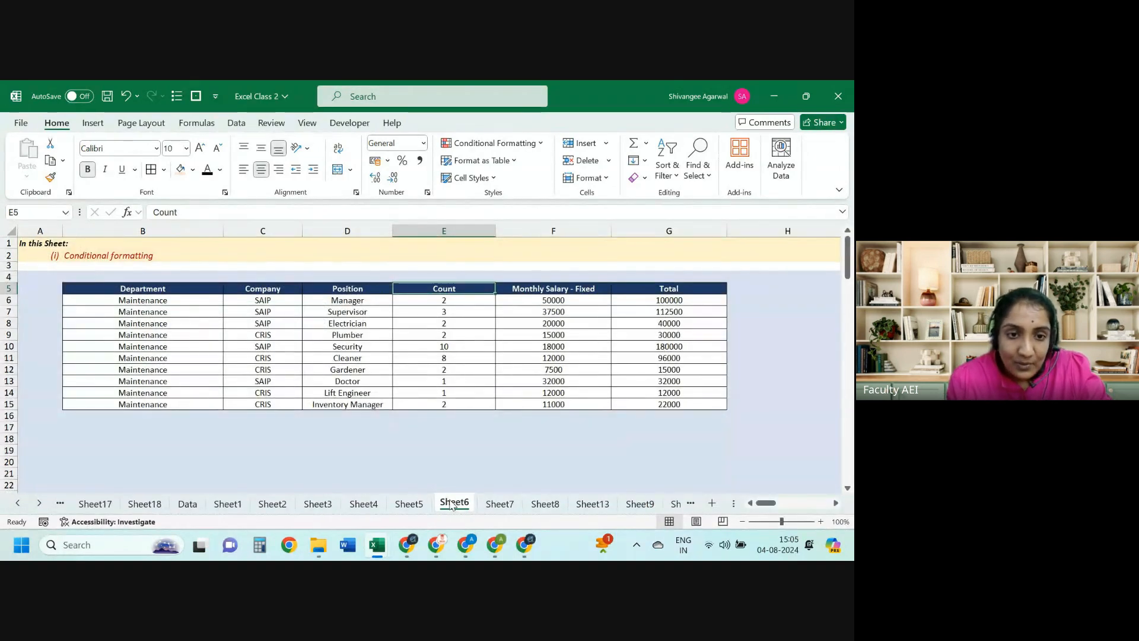
key(ctrl+Page_Down)
key(ctrl+Page_Down)
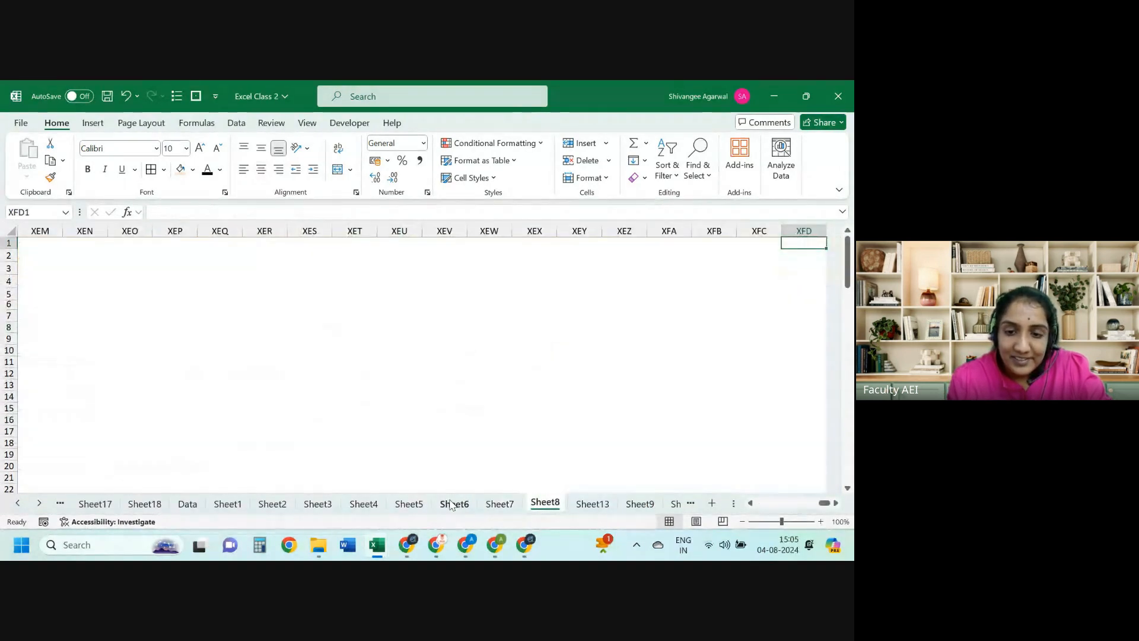
key(ctrl+Home)
key(ctrl+Page_Down)
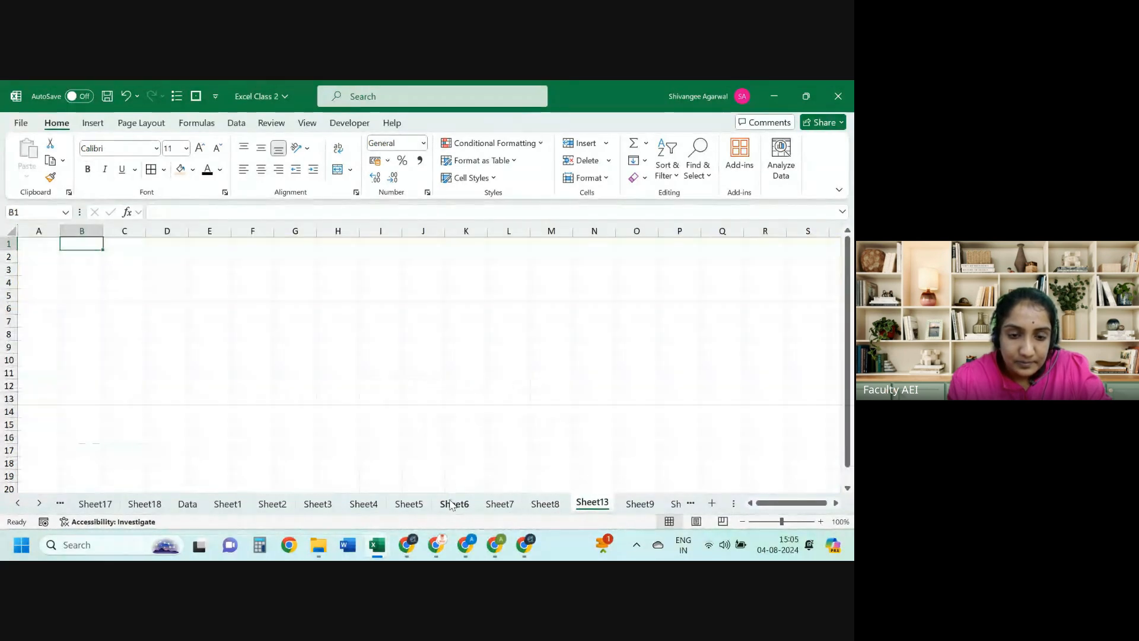
key(ctrl+Page_Down)
key(ctrl+Page_Down)
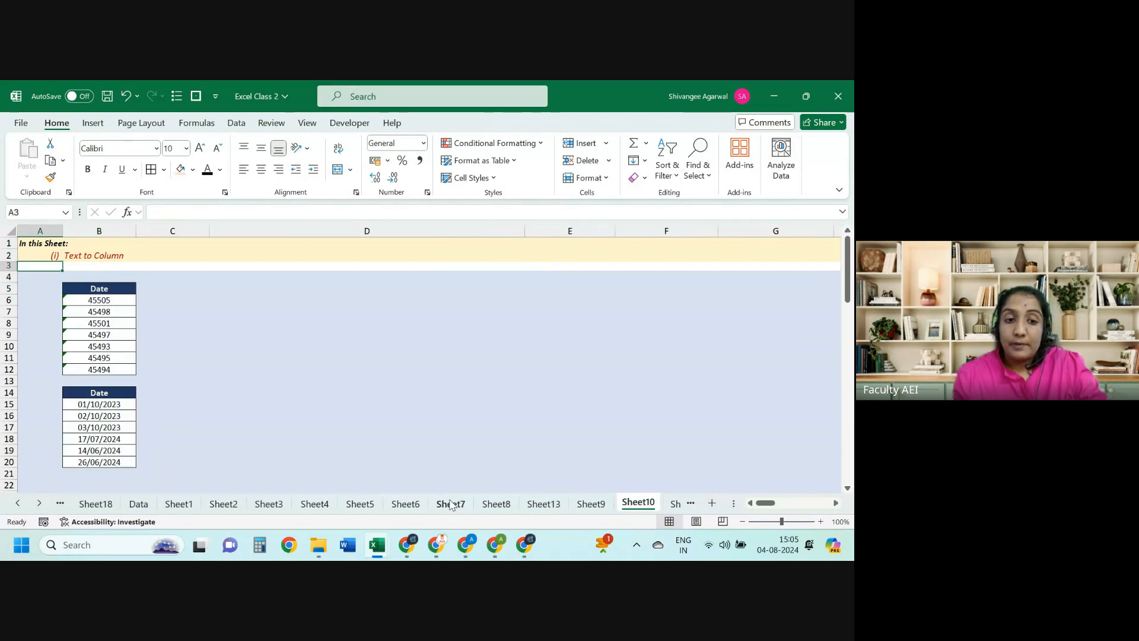
key(ctrl+Page_Down)
key(ctrl+Page_Down)
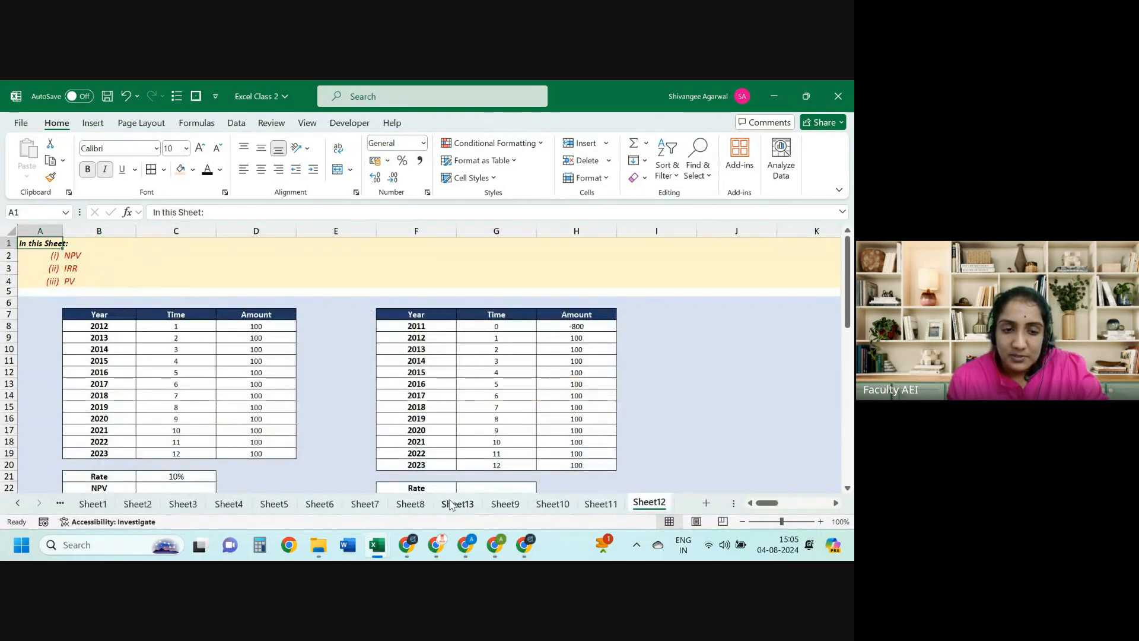
key(ctrl+Page_Up)
key(ctrl+Page_Up)
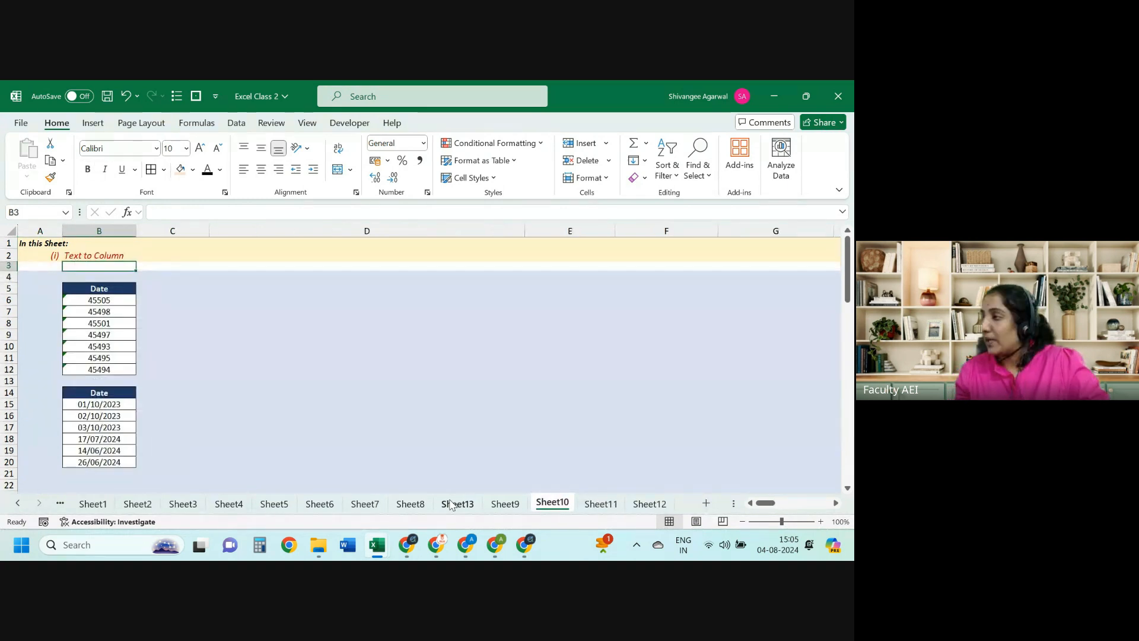
Step: Select the first date value, serial number 45505, in the upper Date list
key(Down)
key(Down)
key(Down)
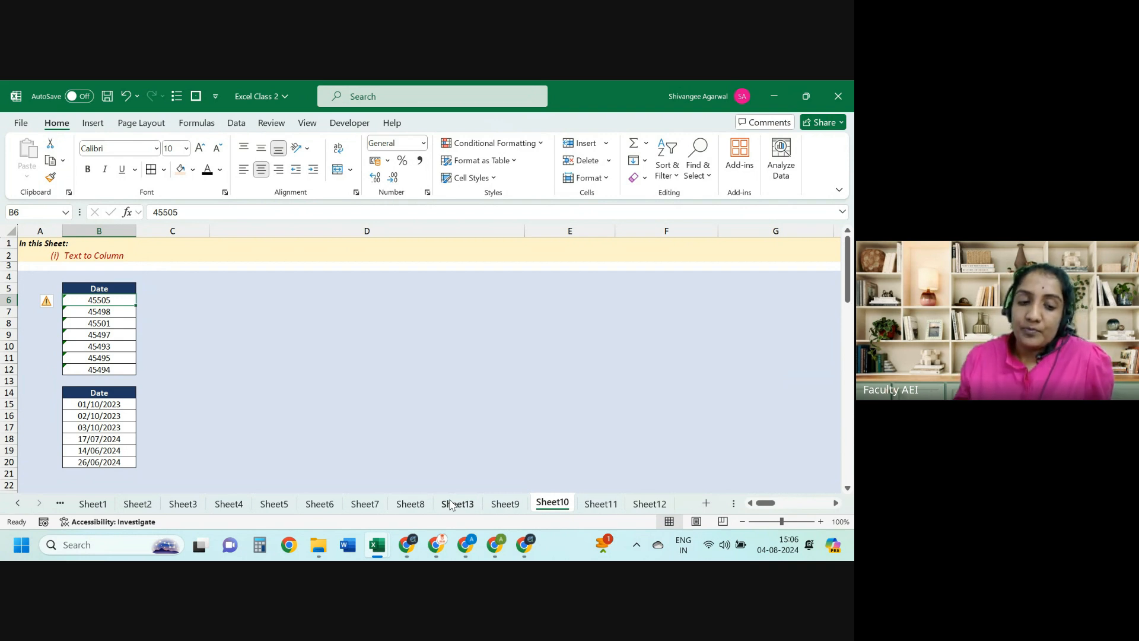
key(Right)
key(Left)
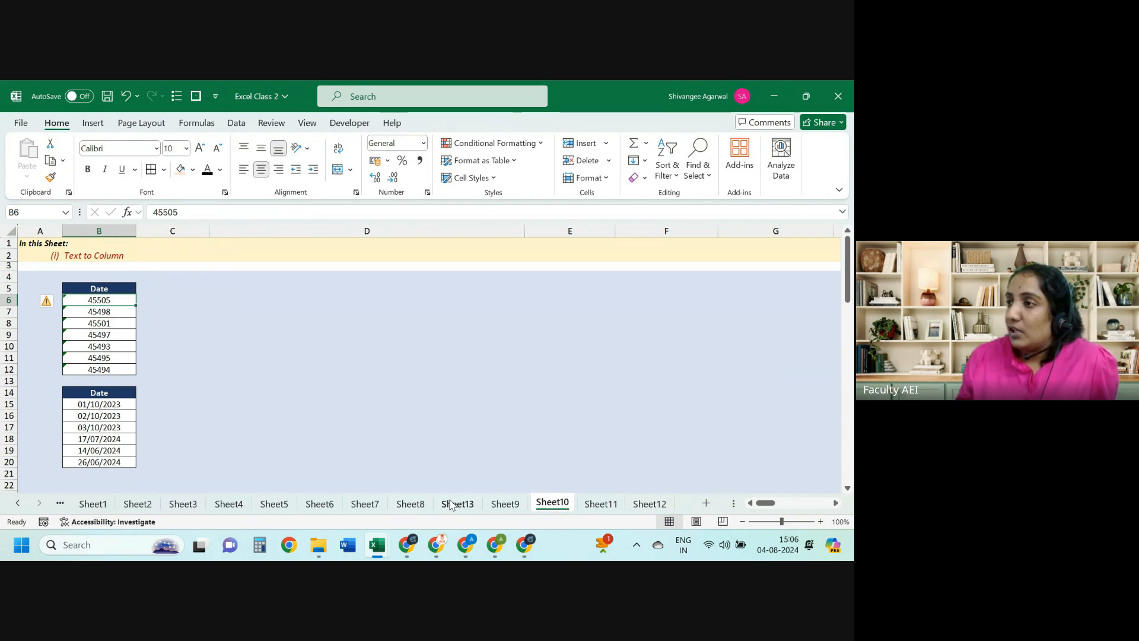
key(Down)
key(Up)
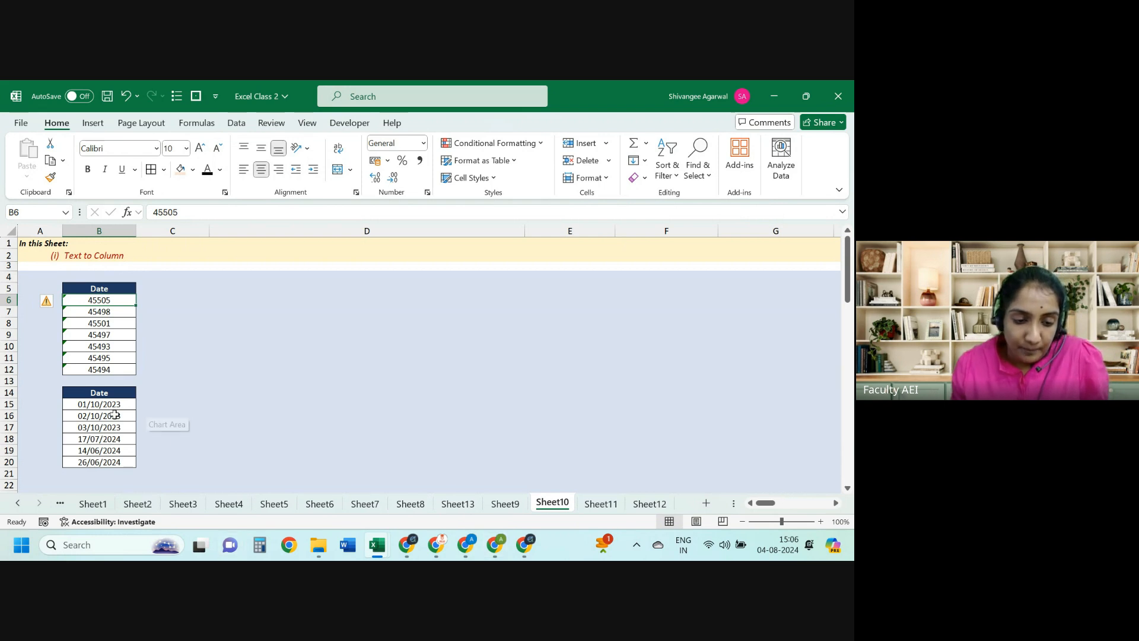
Step: Format both Date lists, B6:B12 and B15:B20, with the 14-Mar-12 date style
drag(107, 402, 110, 462)
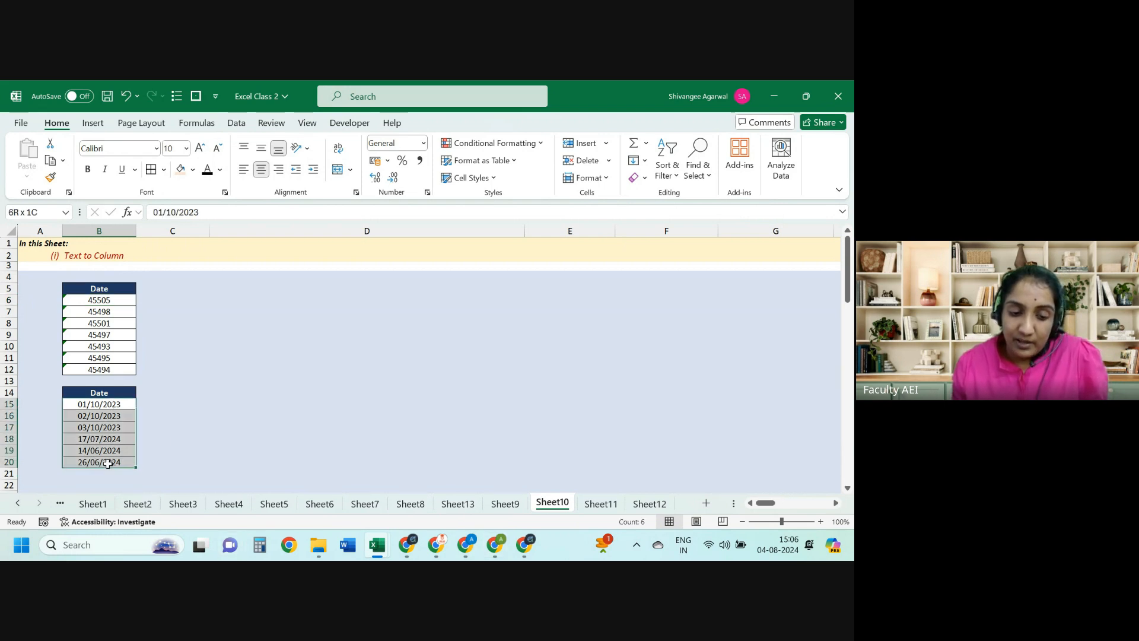
ctrl+drag(109, 300, 100, 369)
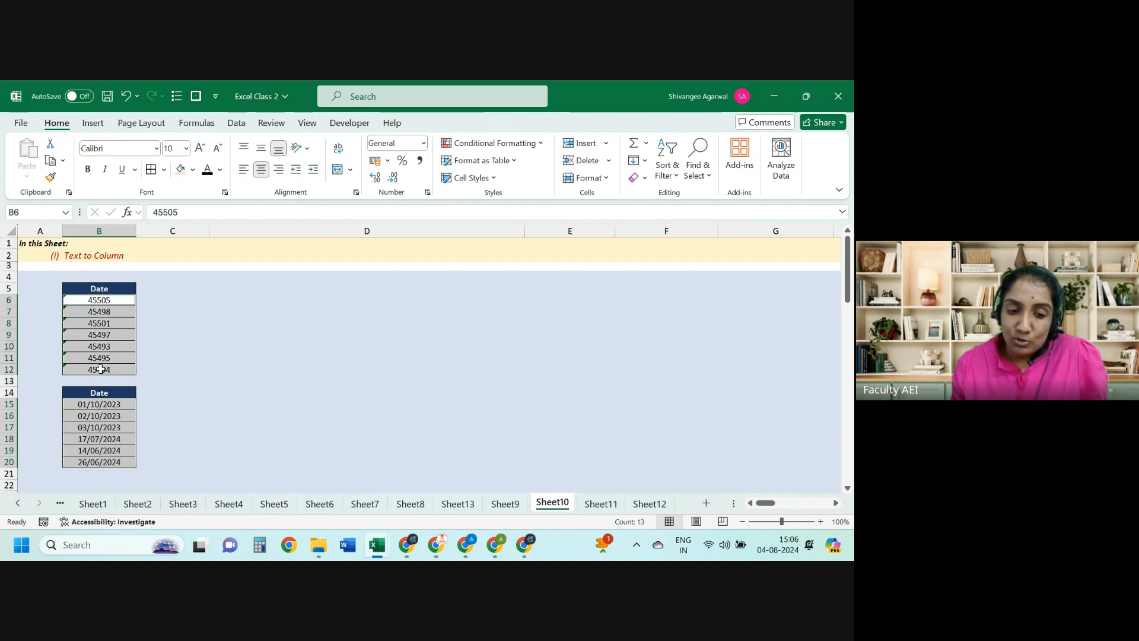
click(423, 145)
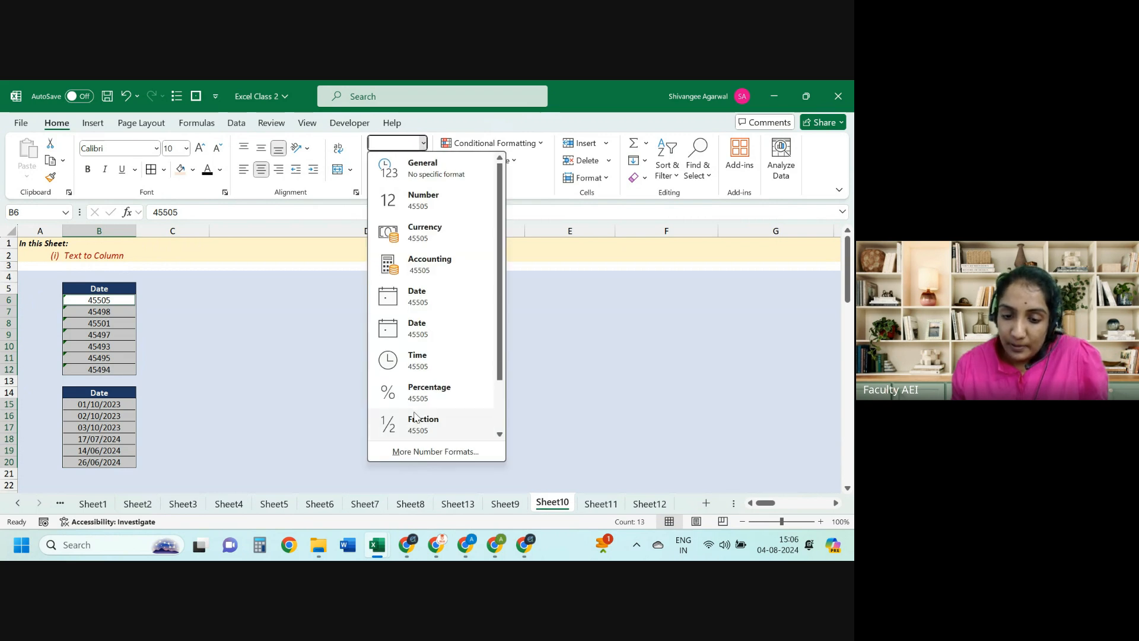
click(412, 451)
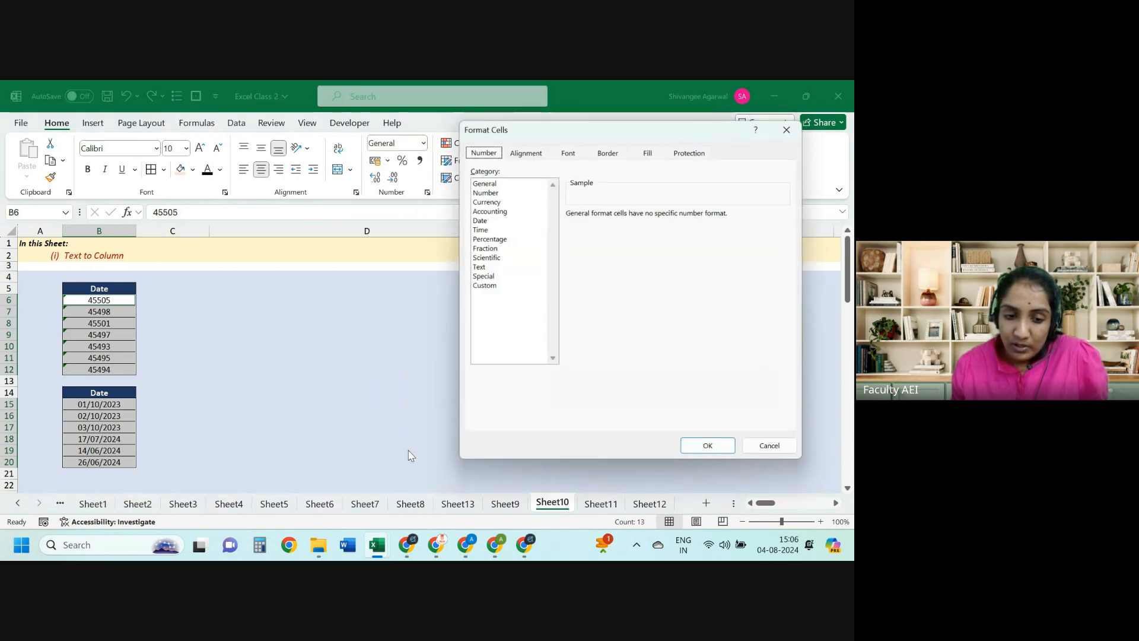
click(479, 220)
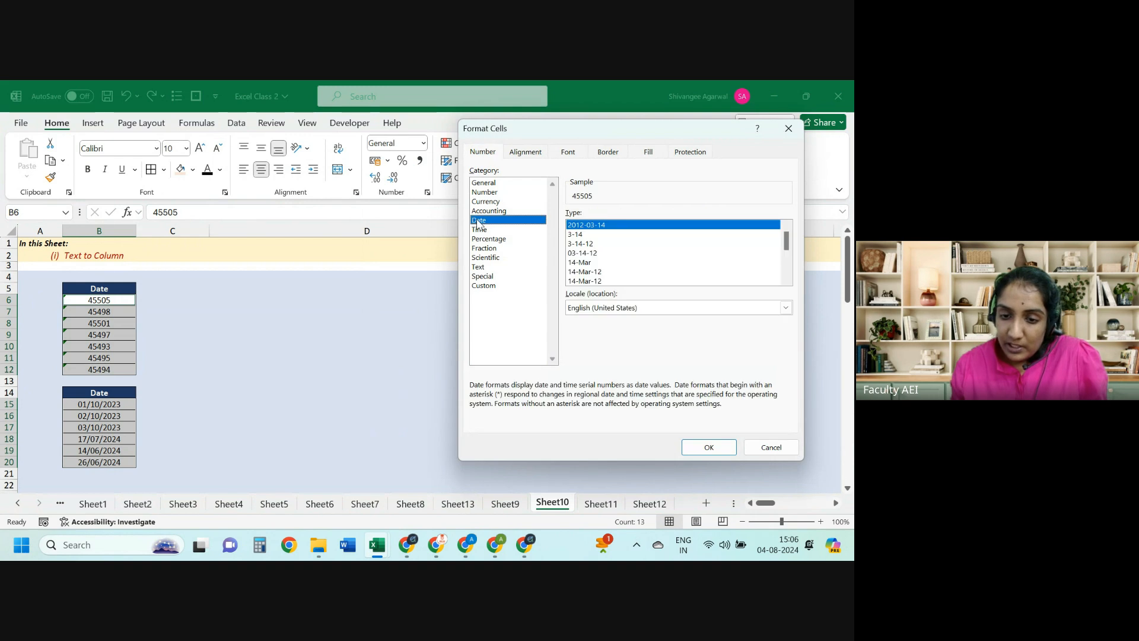
click(599, 281)
click(696, 446)
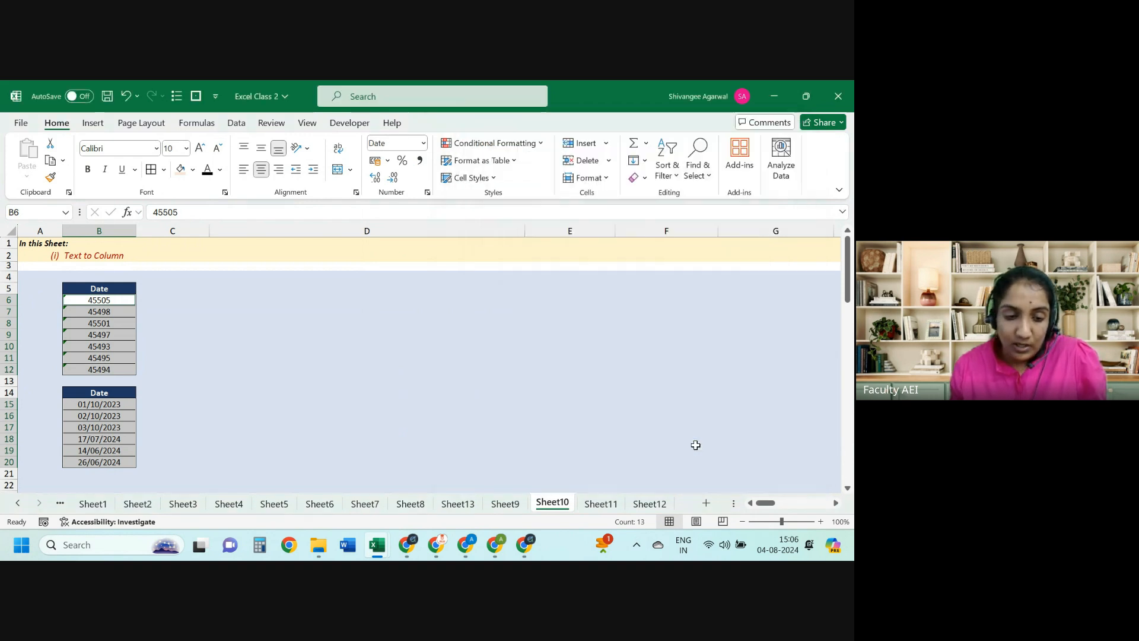
Step: Enter 45504 in D6 and format it as 14-Mar-12 so it shows 31-Jul-24
key(Right)
key(Right)
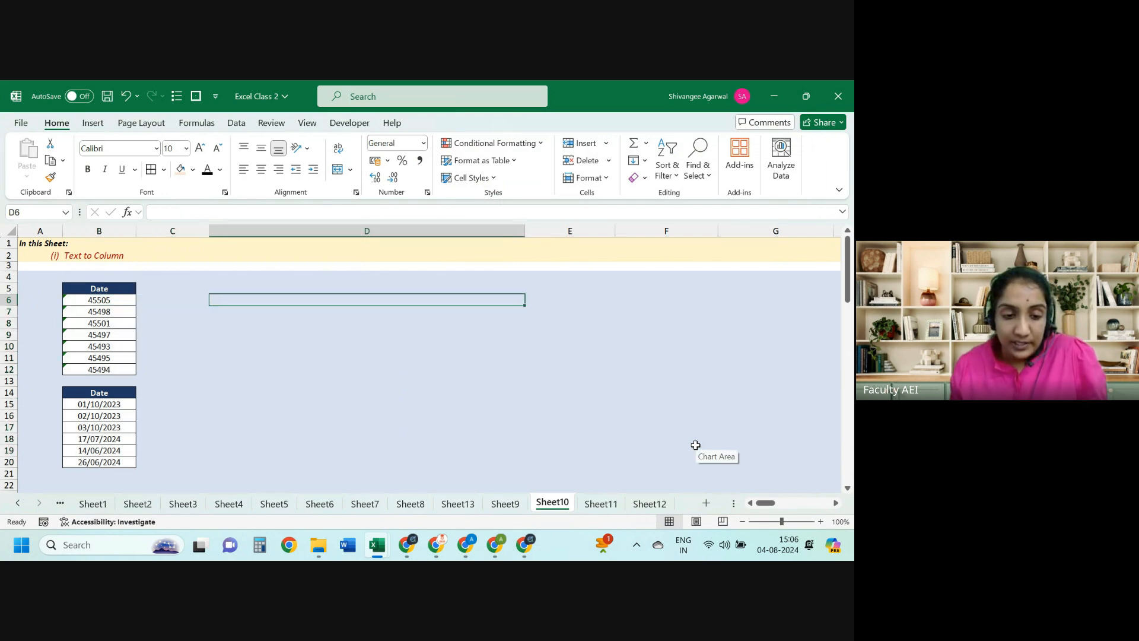
text(4550)
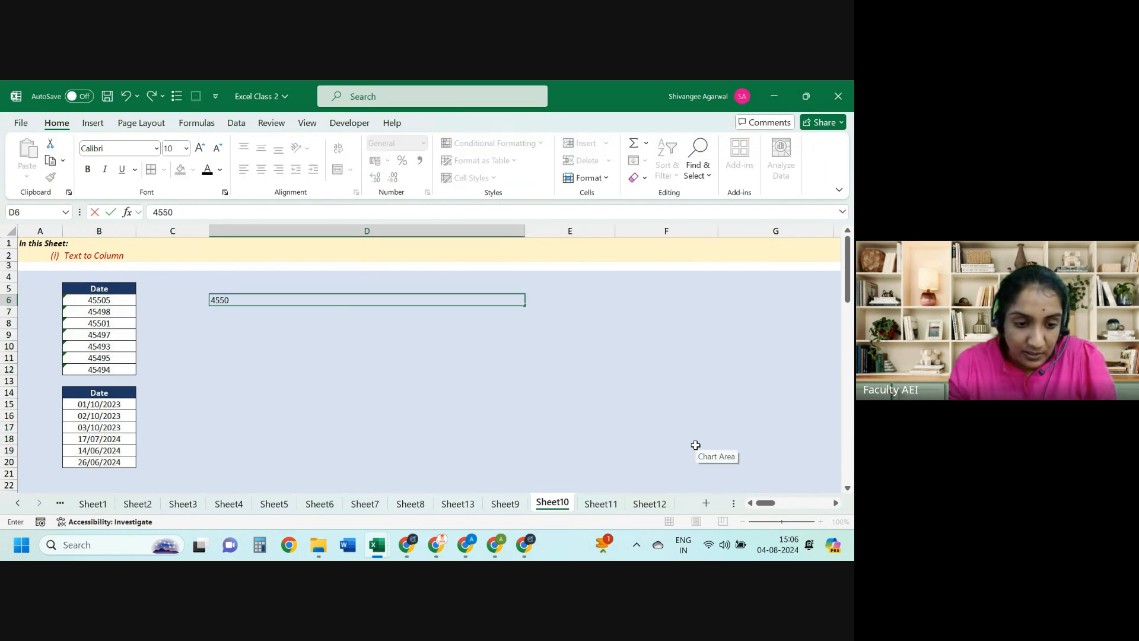
text(4)
key(ctrl+Return)
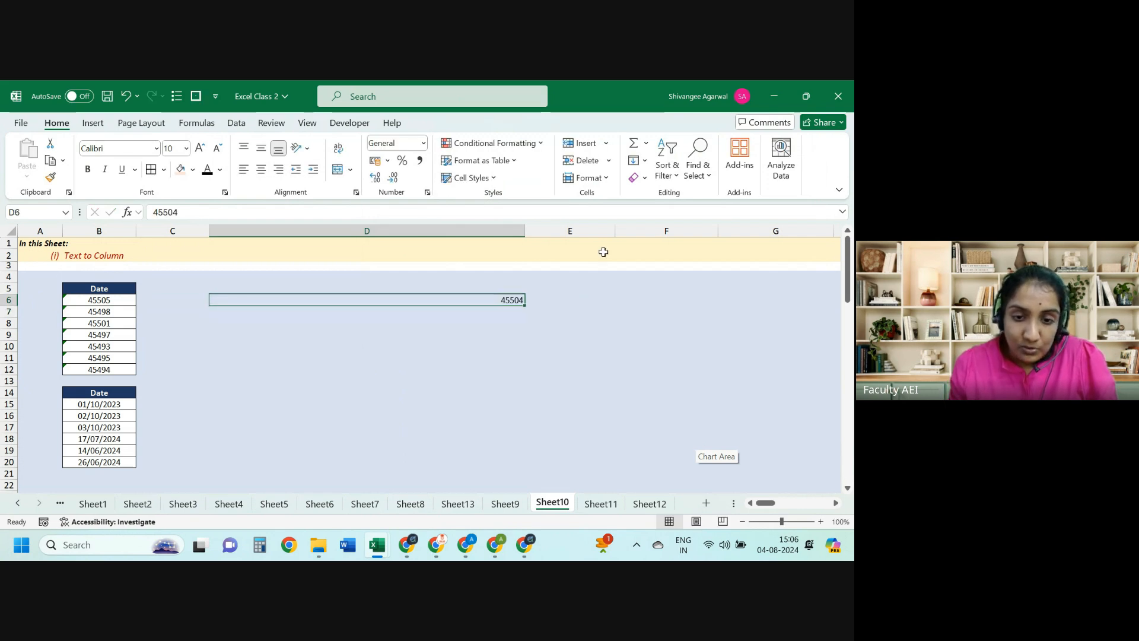
click(423, 143)
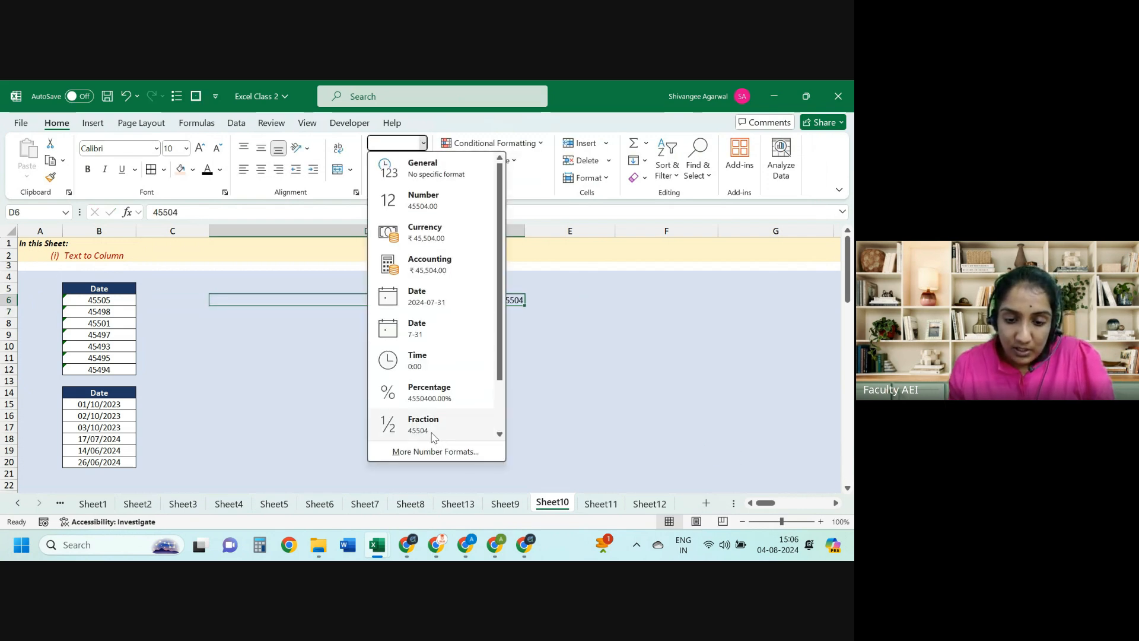
click(435, 452)
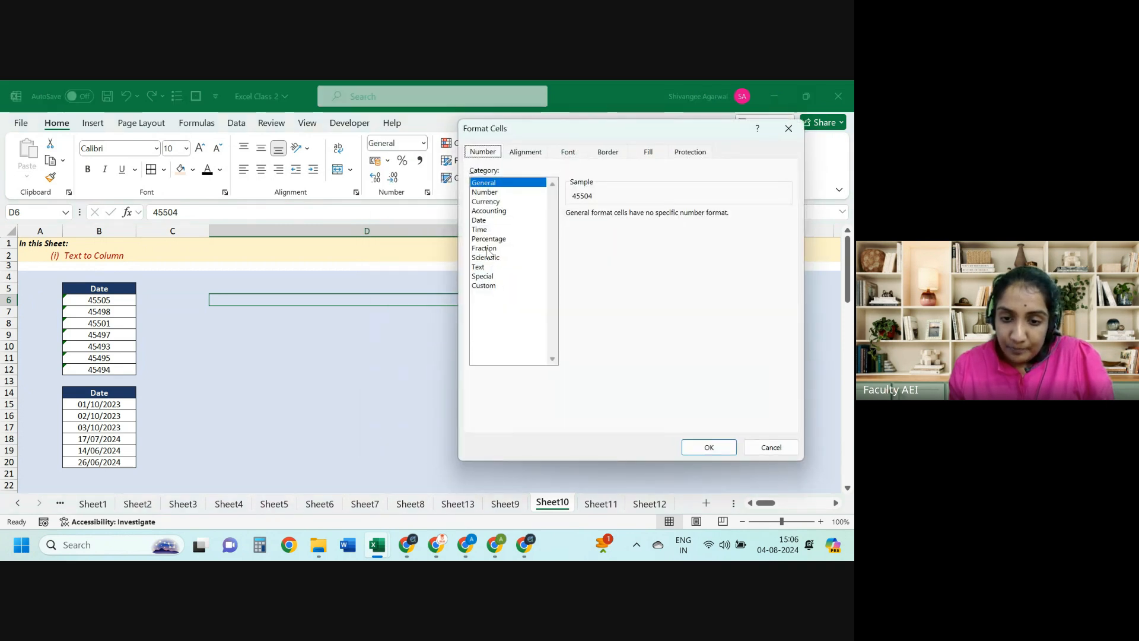
click(479, 220)
click(596, 280)
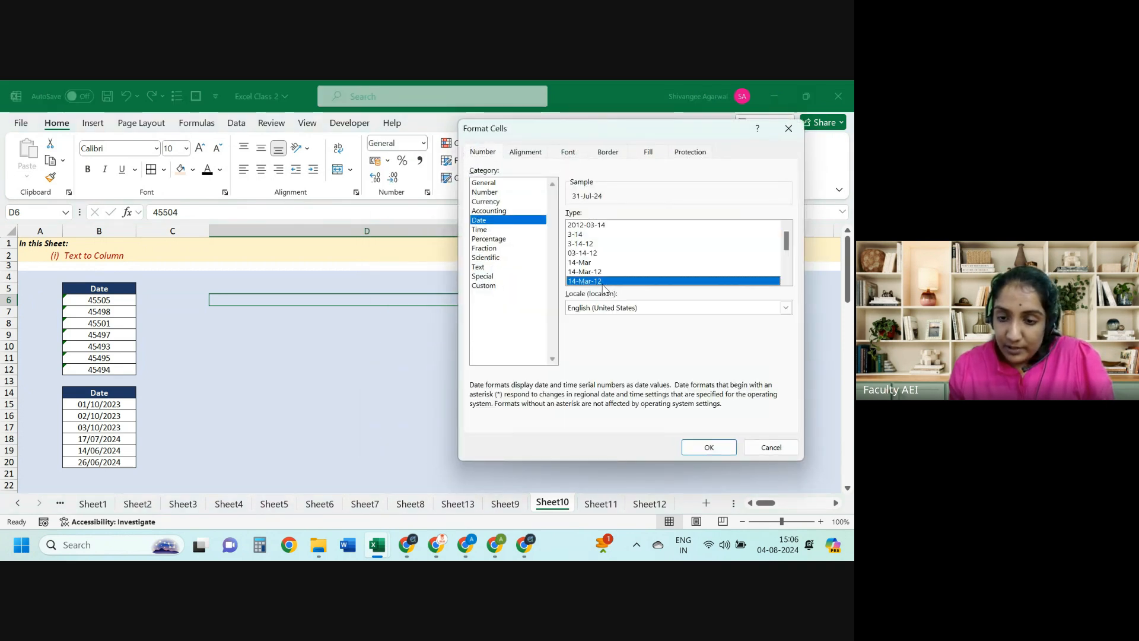
click(706, 446)
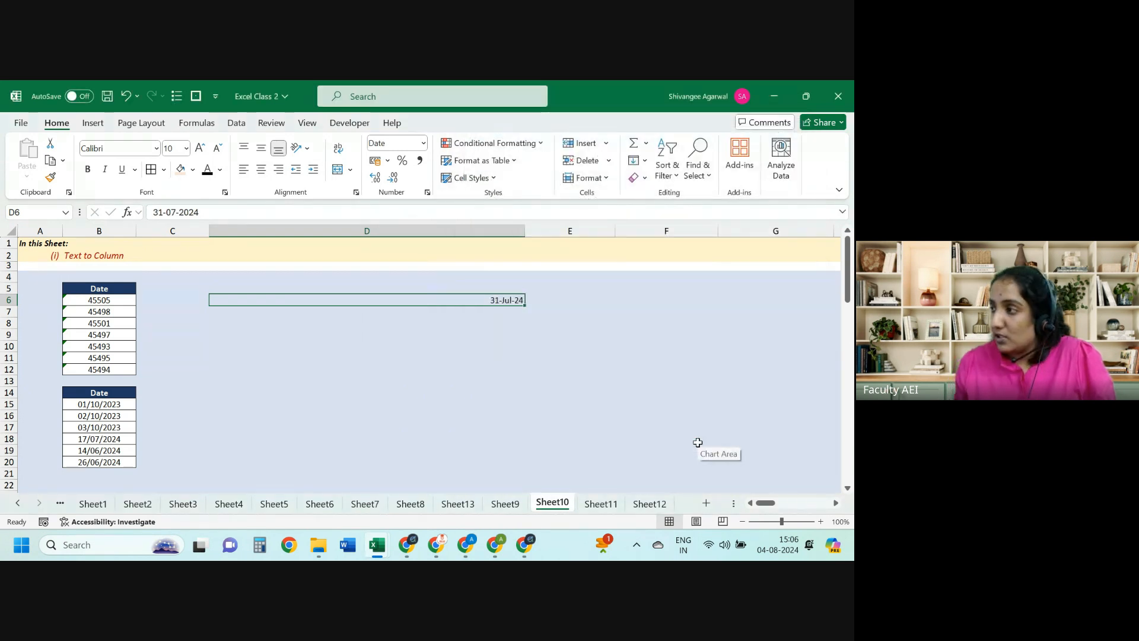
Step: Compare the unconverted 45505 in the first list with the 31-Jul-24 date in D6
key(Left)
key(Left)
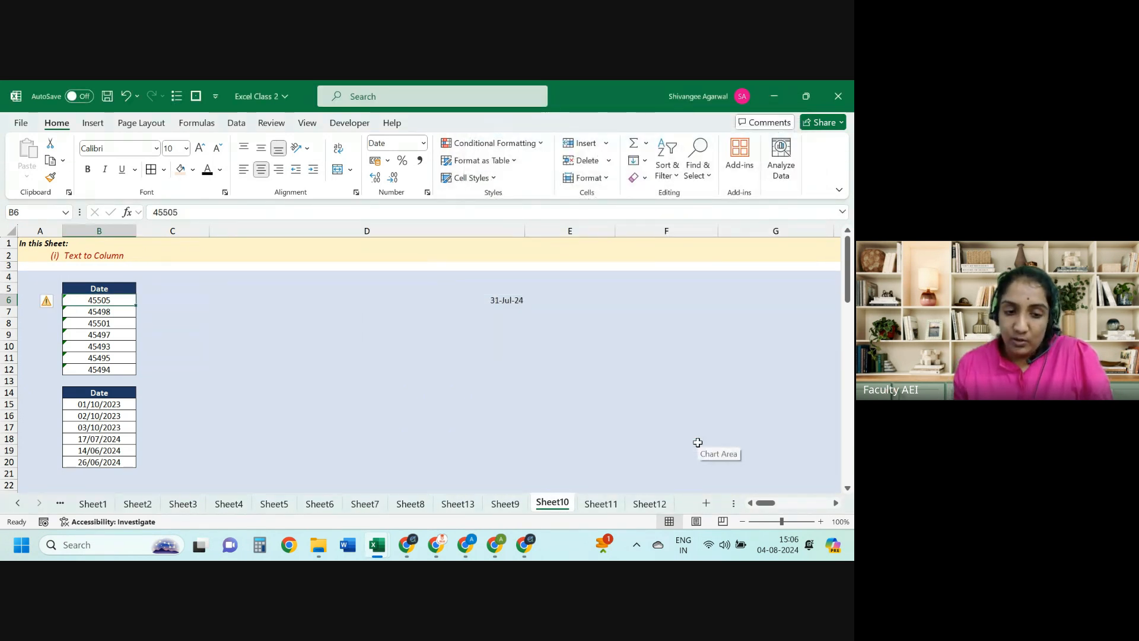
key(ctrl+shift+Down)
key(Right)
key(Right)
key(Left)
key(Left)
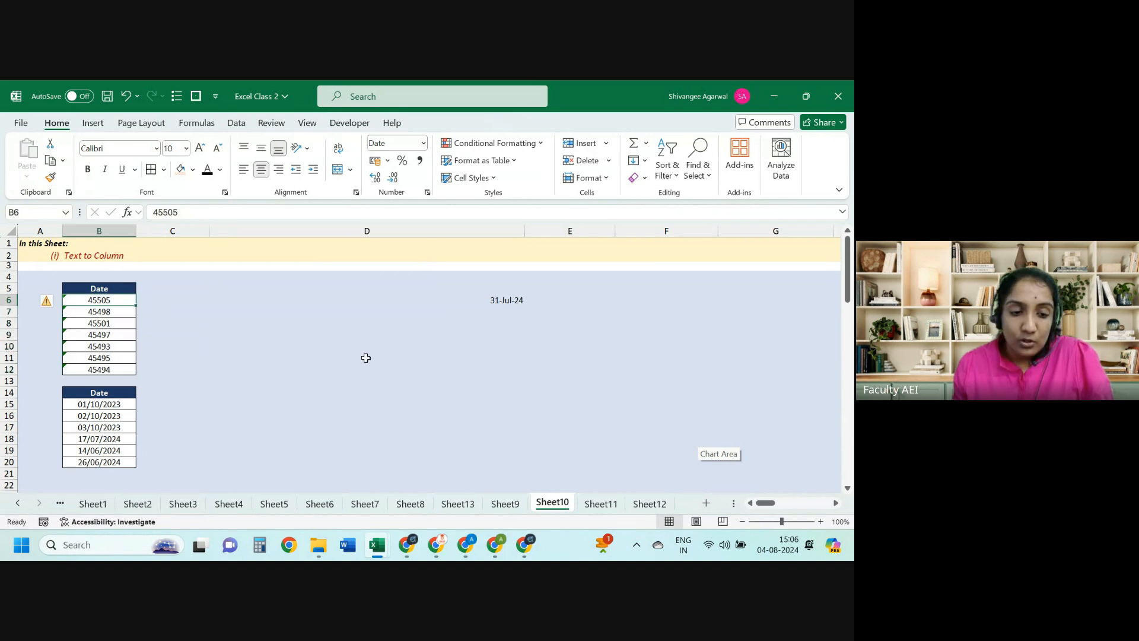
click(50, 306)
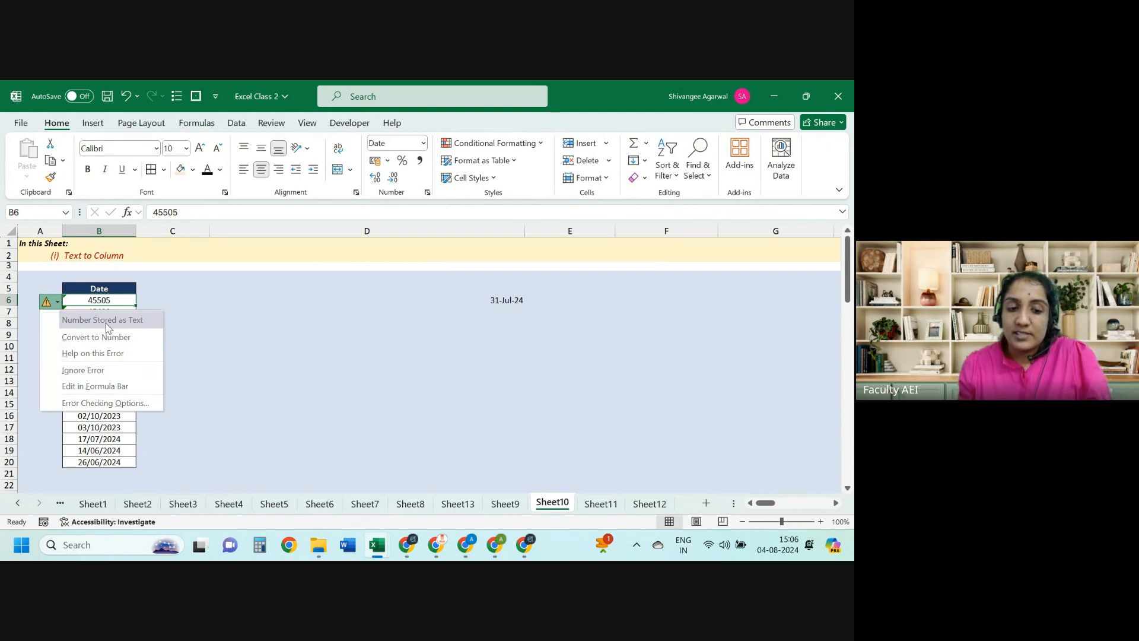
key(Escape)
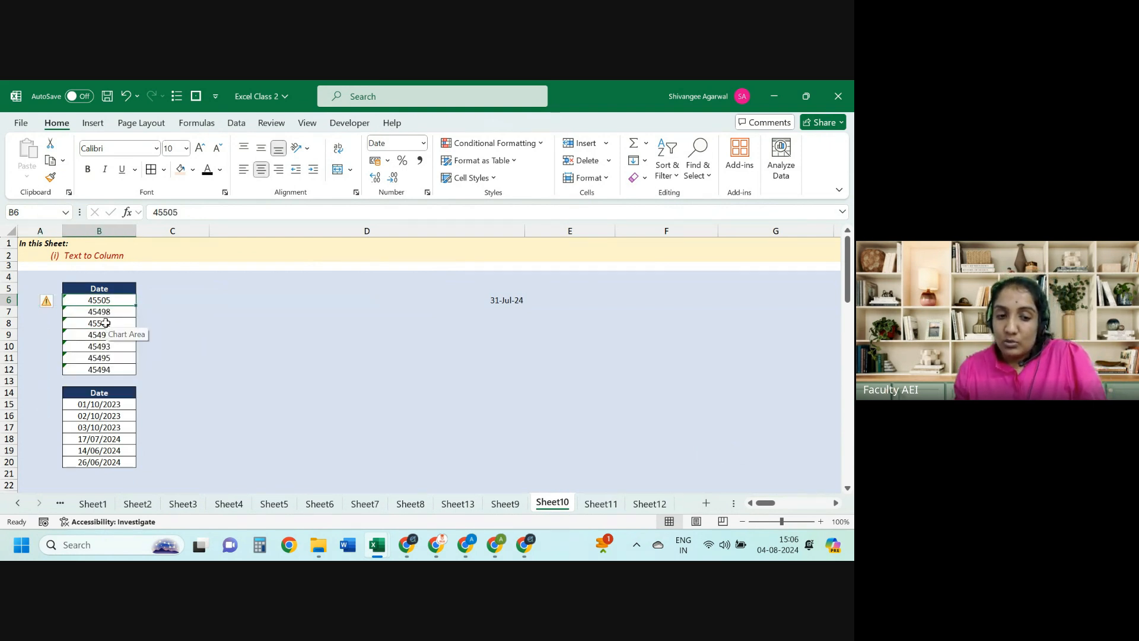
key(Right)
key(Right)
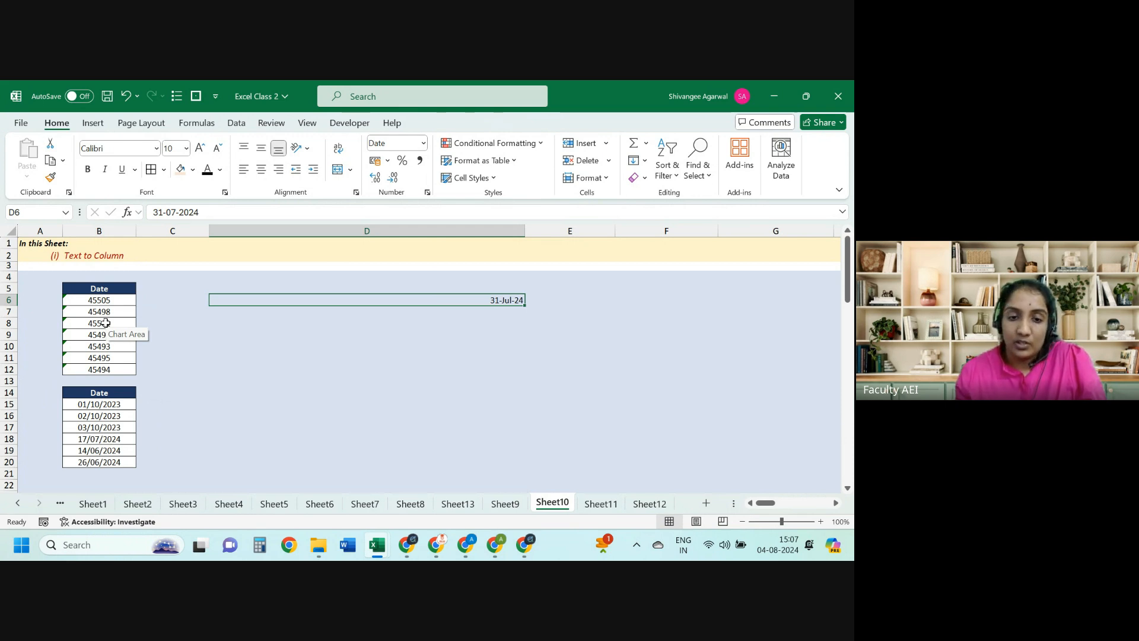
key(Left)
key(Left)
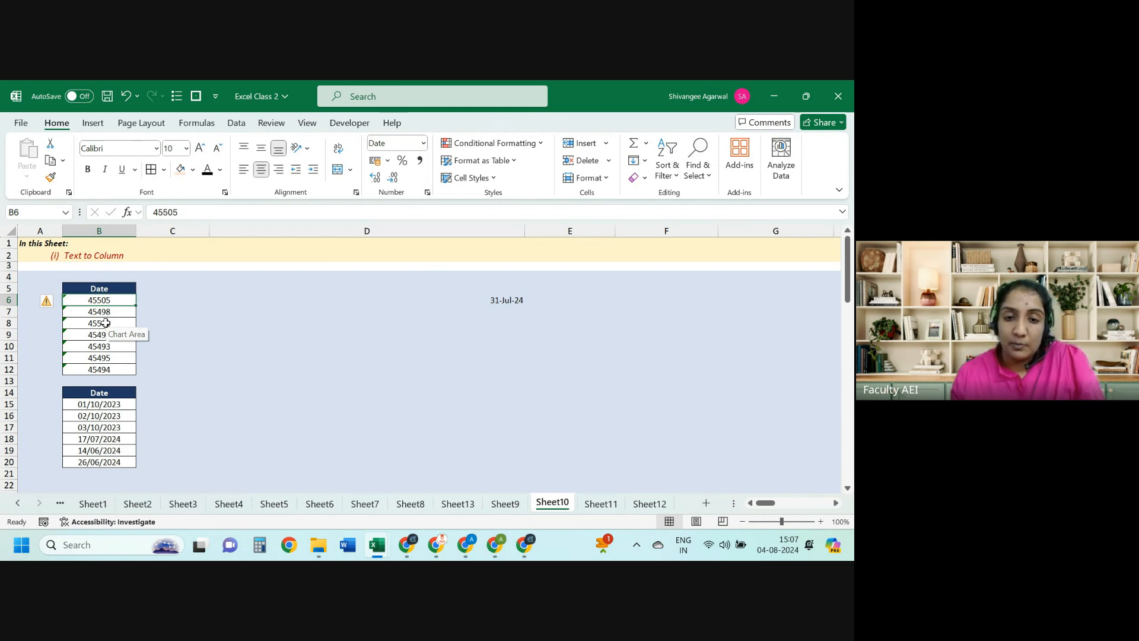
key(ctrl+shift+Down)
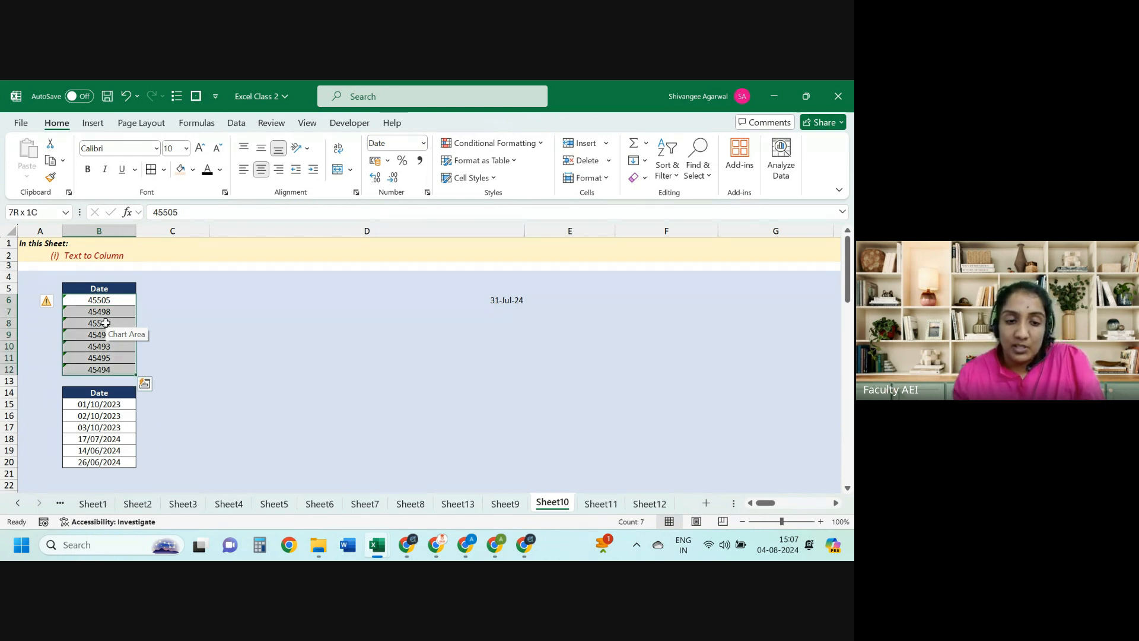
click(237, 123)
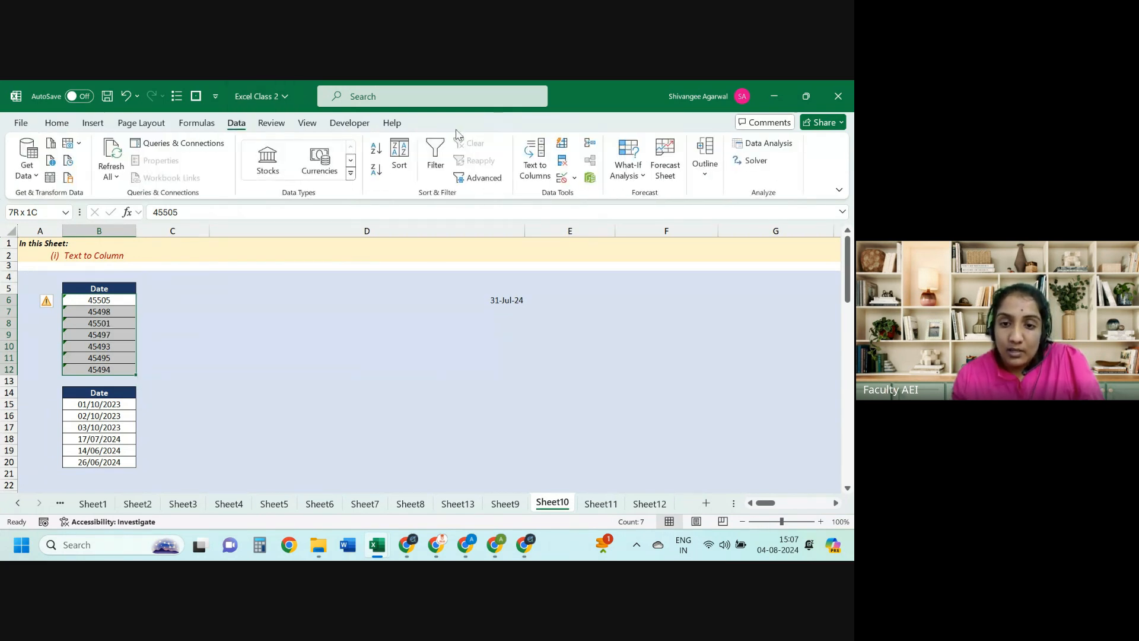
click(533, 159)
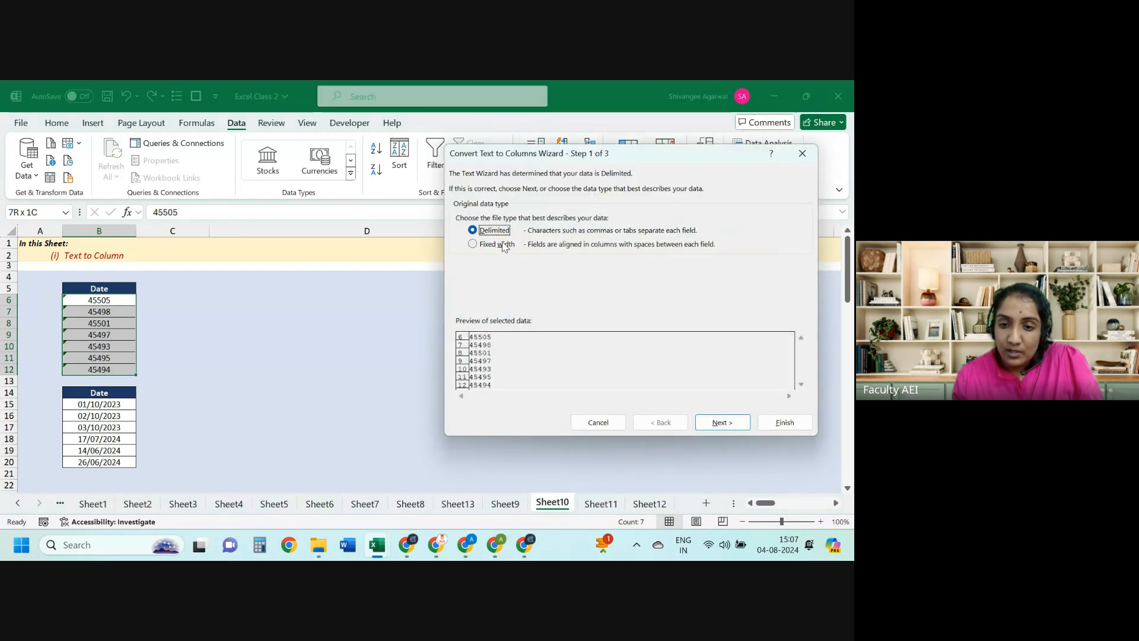
click(715, 423)
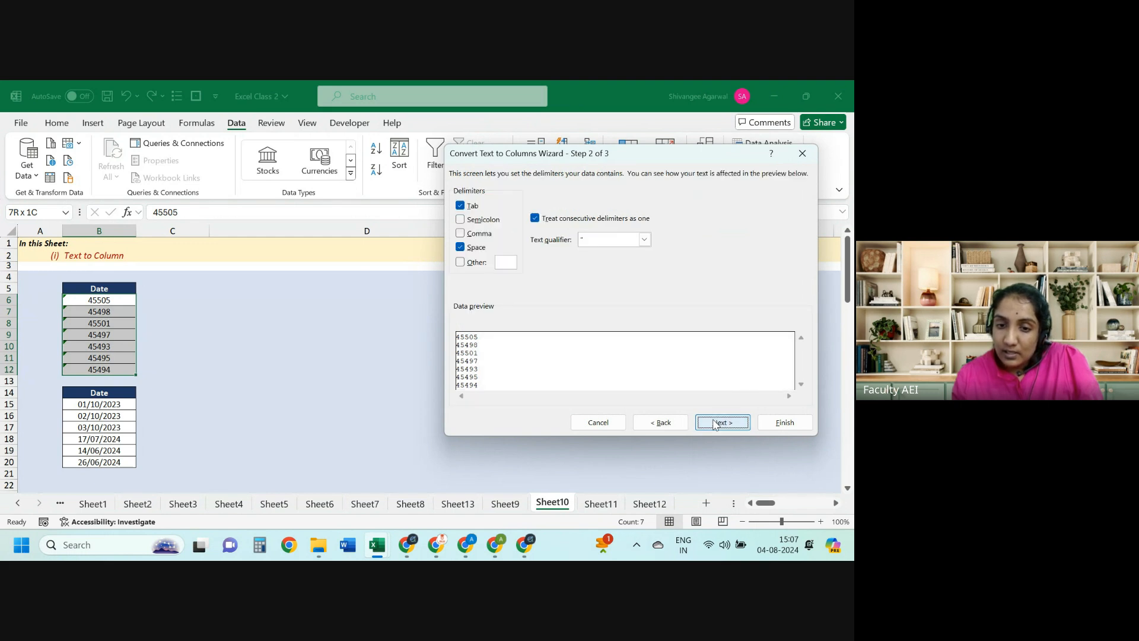
click(716, 423)
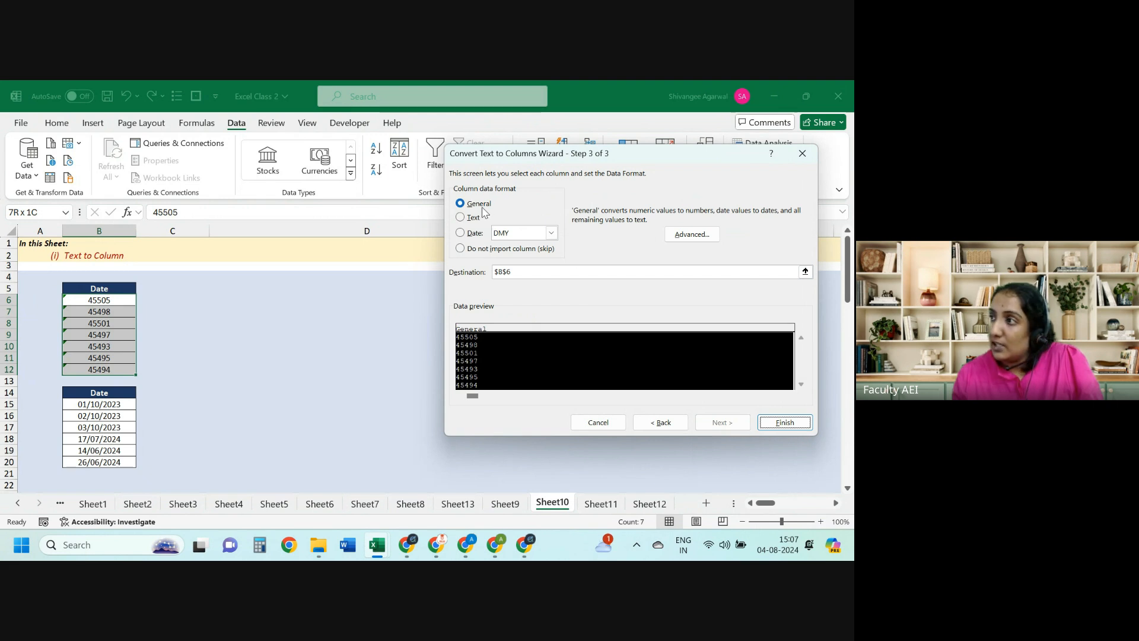
click(775, 425)
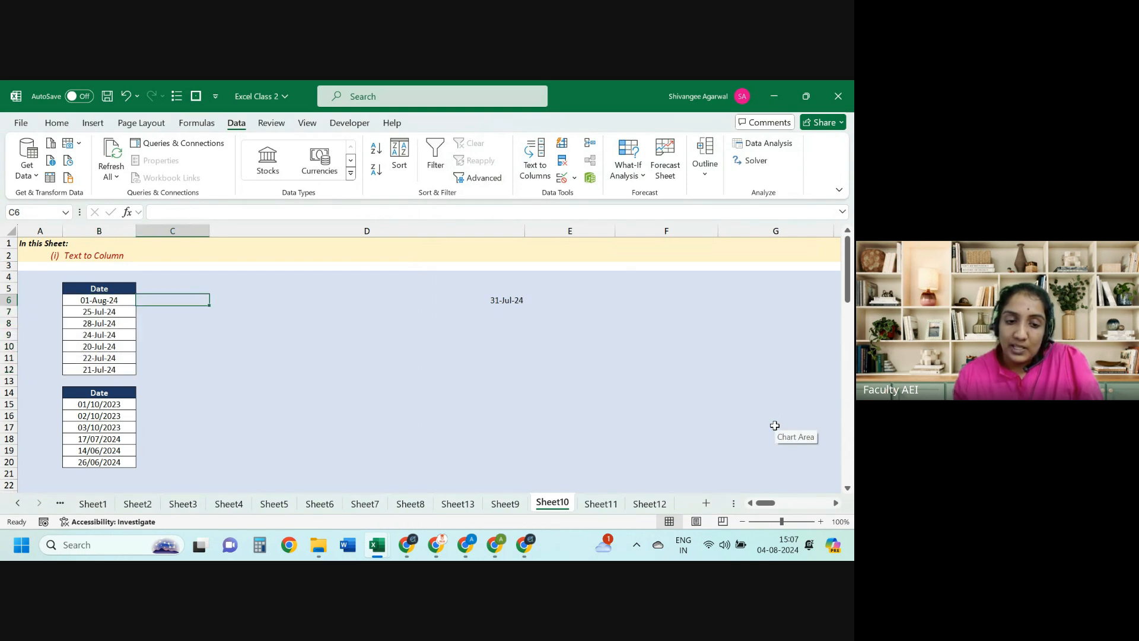
key(ctrl+z)
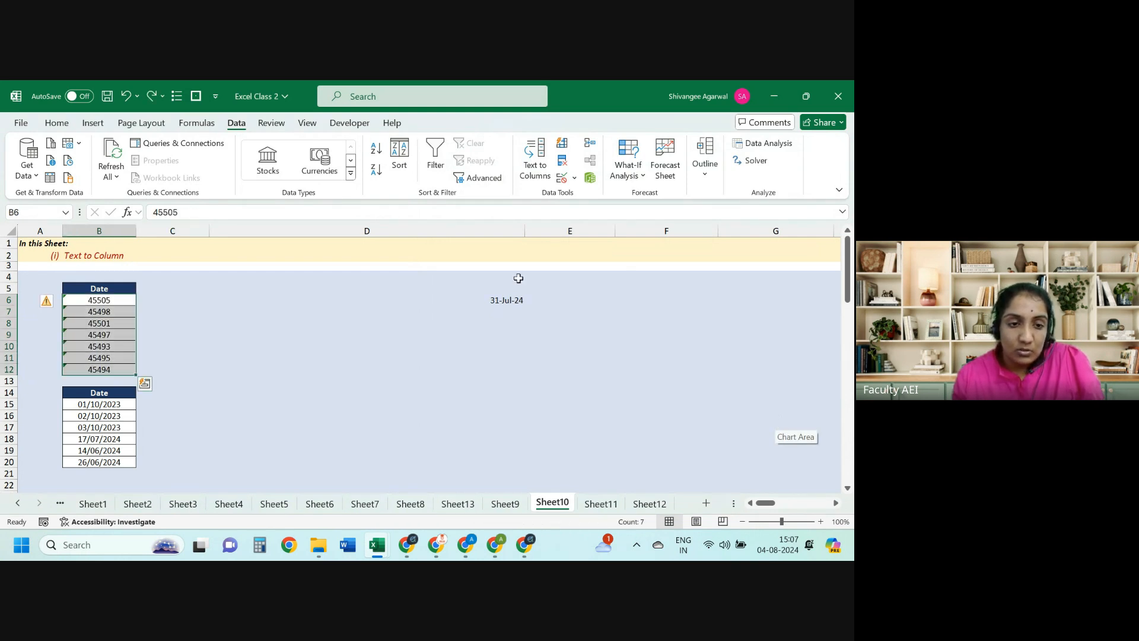
click(59, 123)
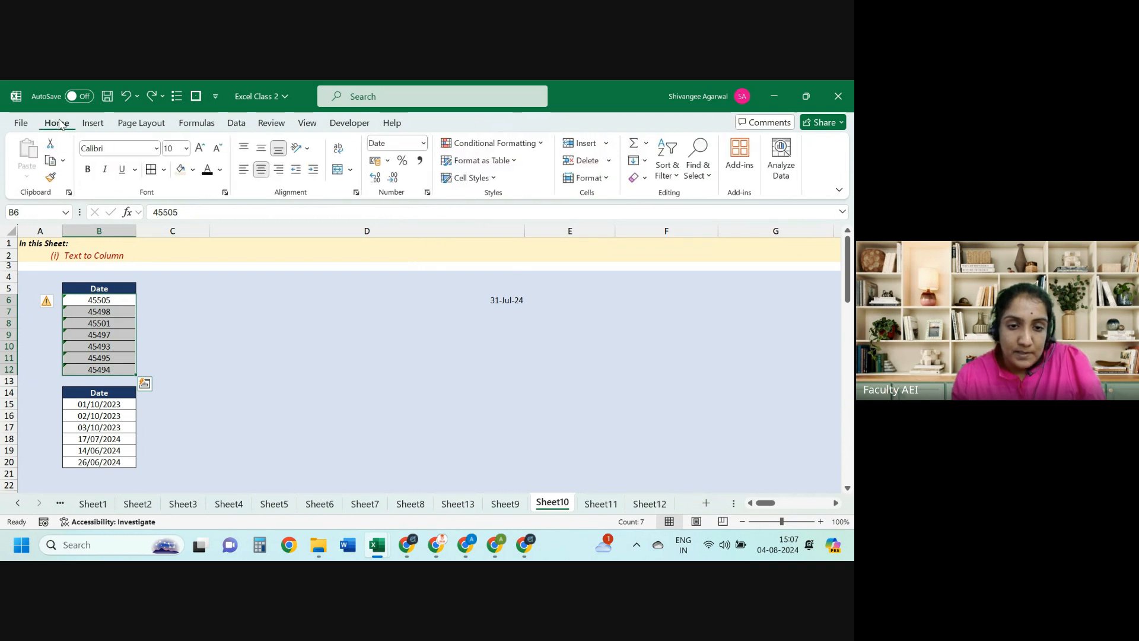
Step: Set B6:B12 to General and convert it to real numbers with Text to Columns
click(423, 143)
click(432, 177)
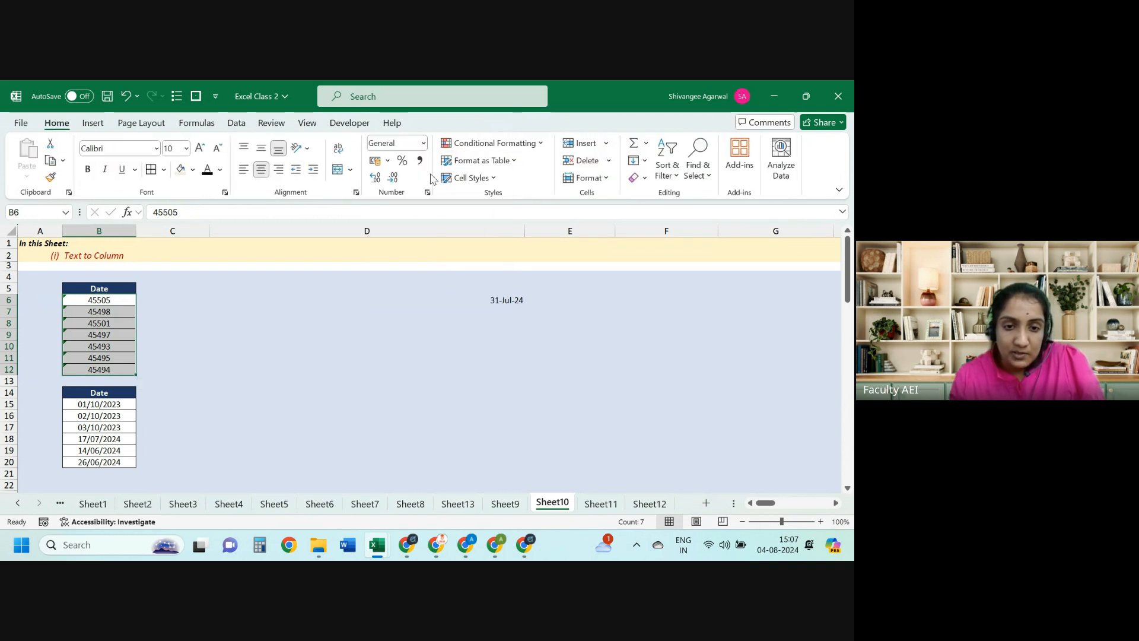
click(236, 122)
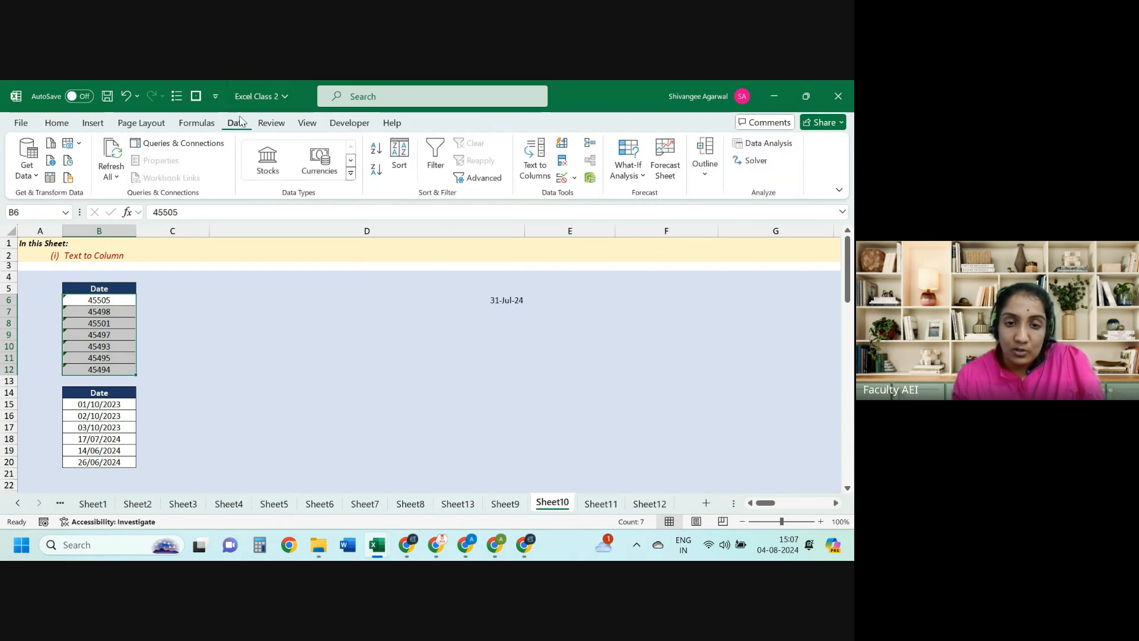
click(532, 165)
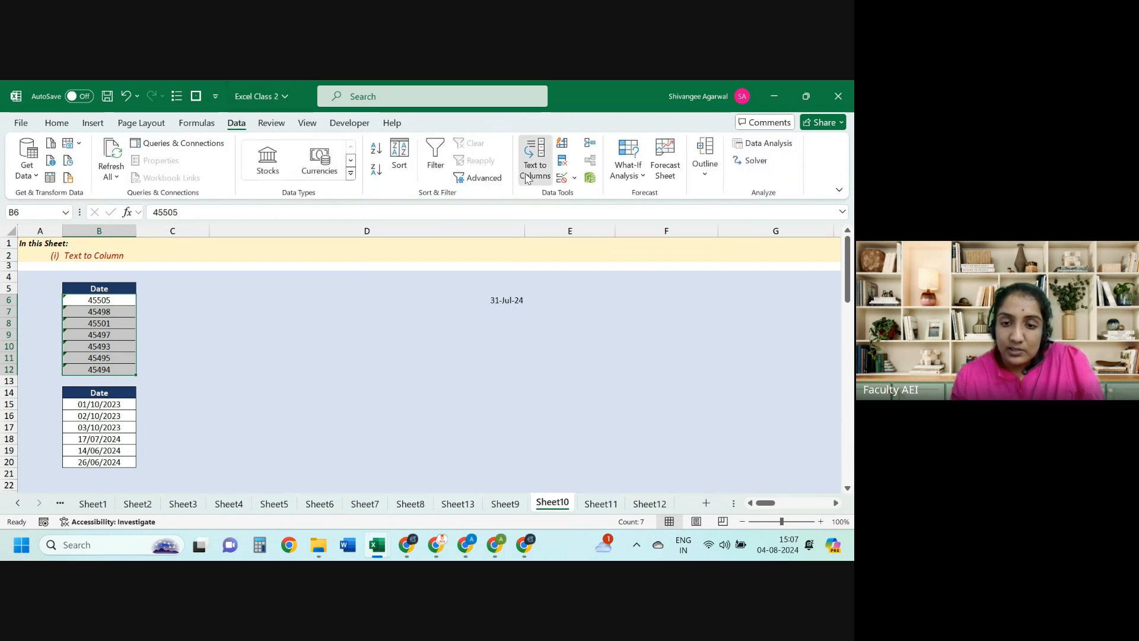
click(706, 422)
click(706, 423)
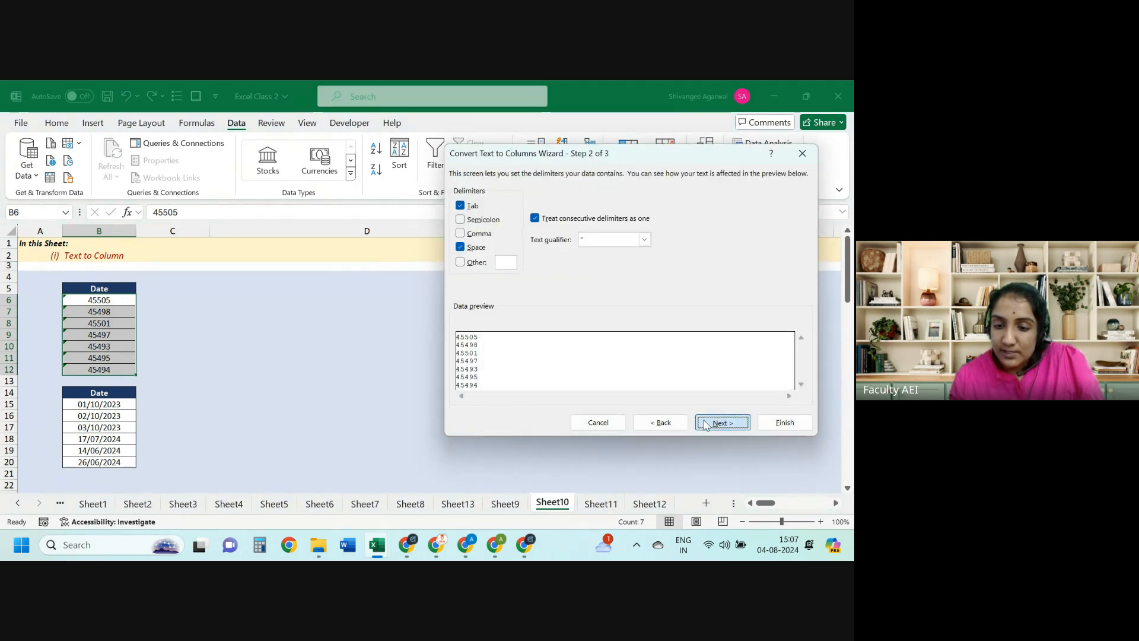
click(782, 421)
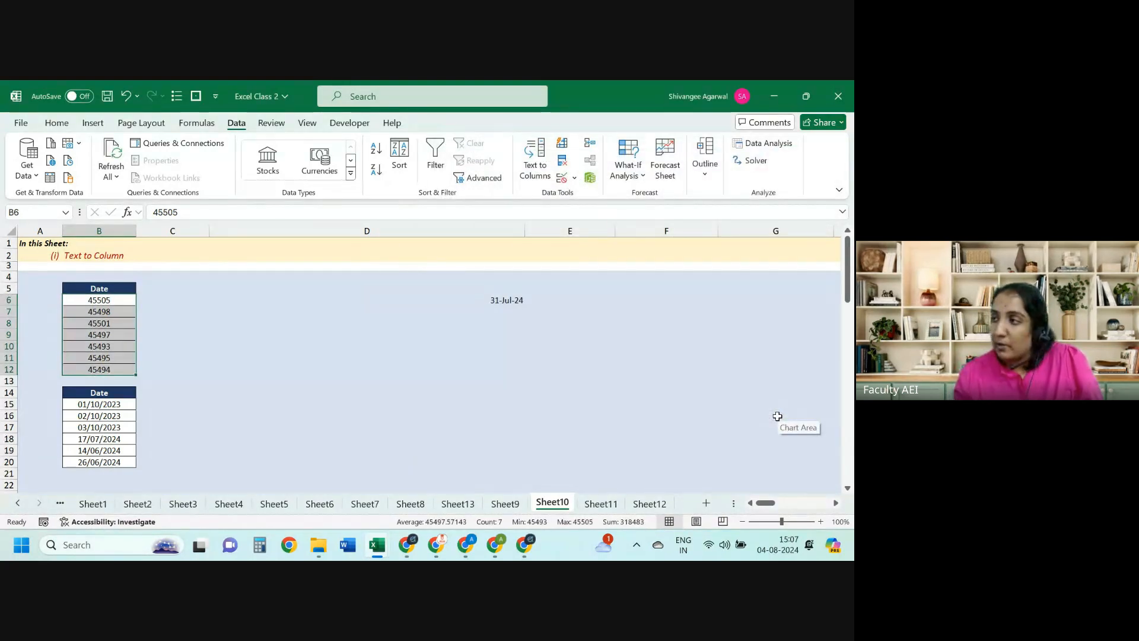
Step: Apply the 14-Mar-12 date format to B6:B12, showing 01-Aug-24 downward
click(56, 123)
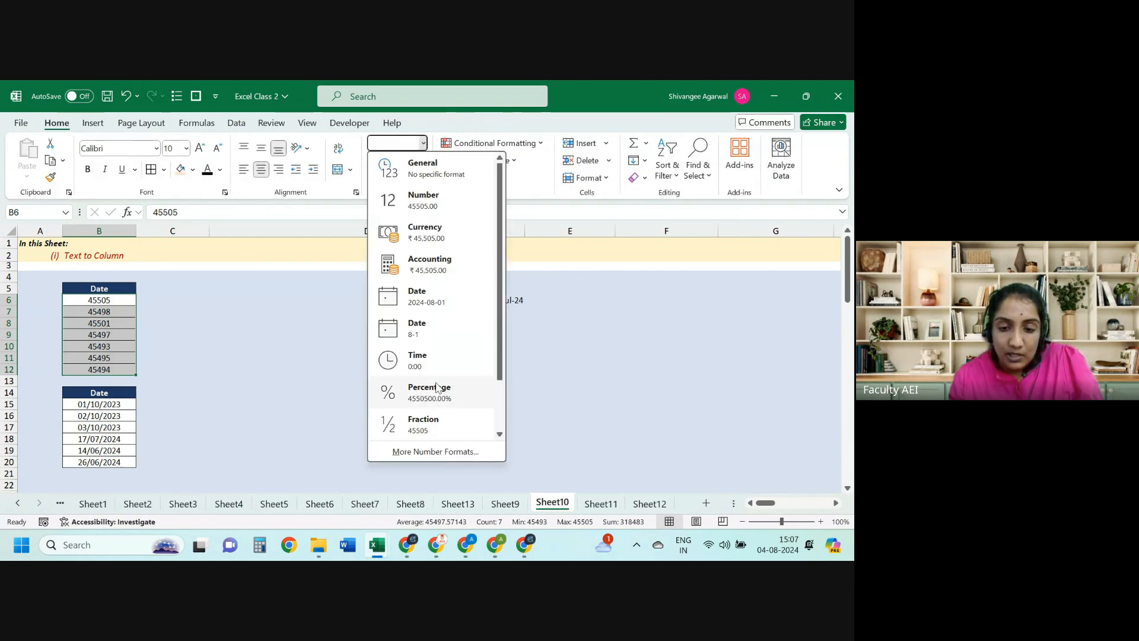
click(416, 452)
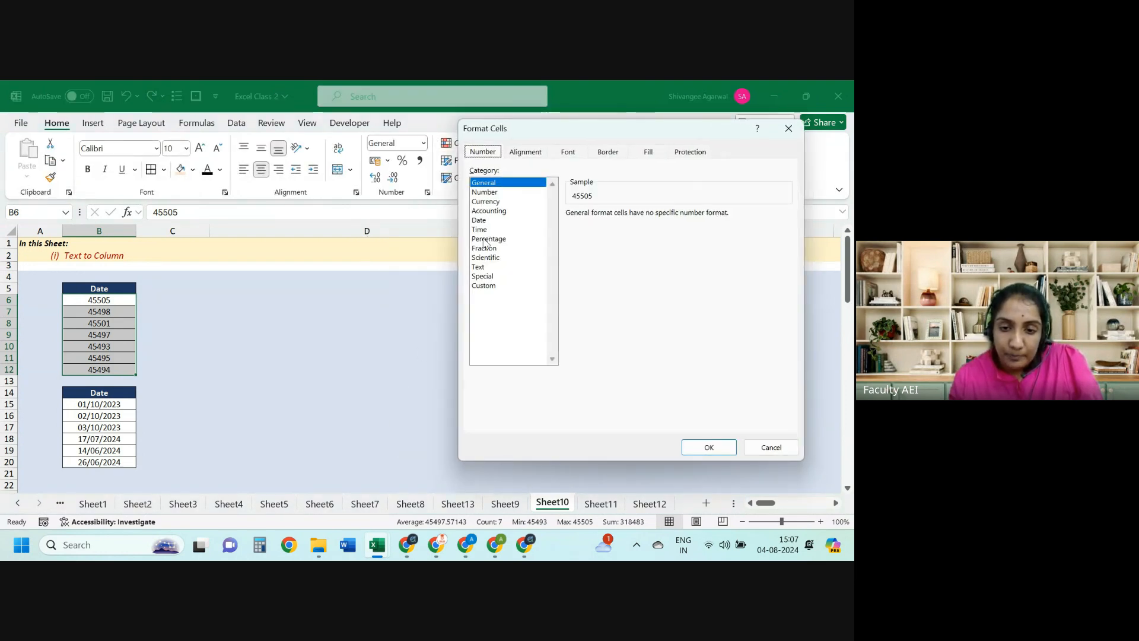
click(482, 220)
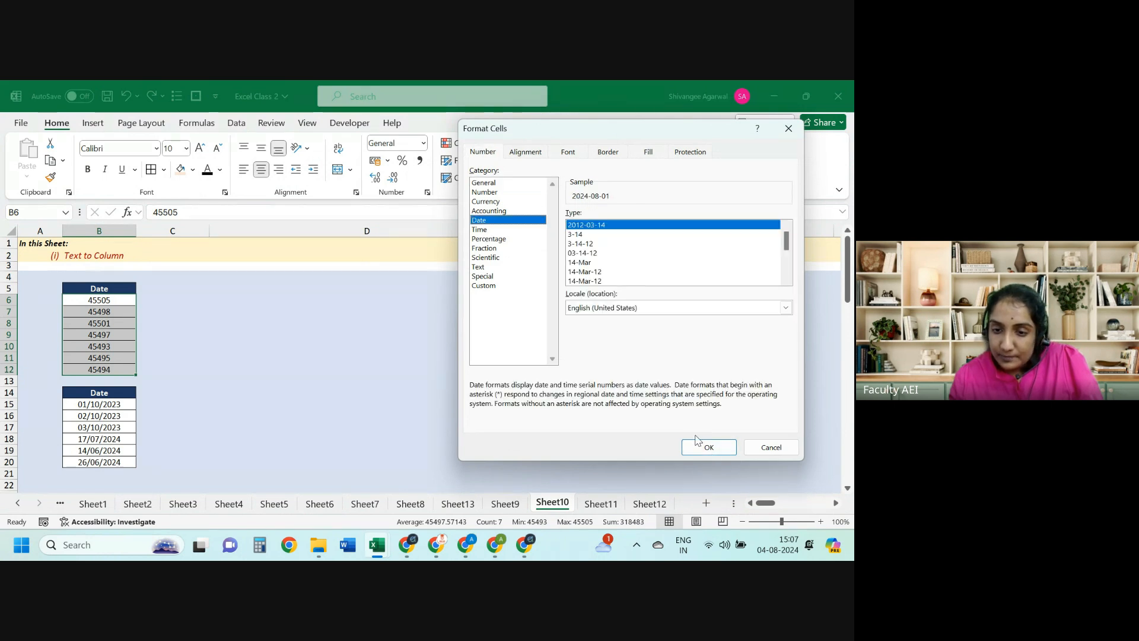
click(639, 280)
click(708, 446)
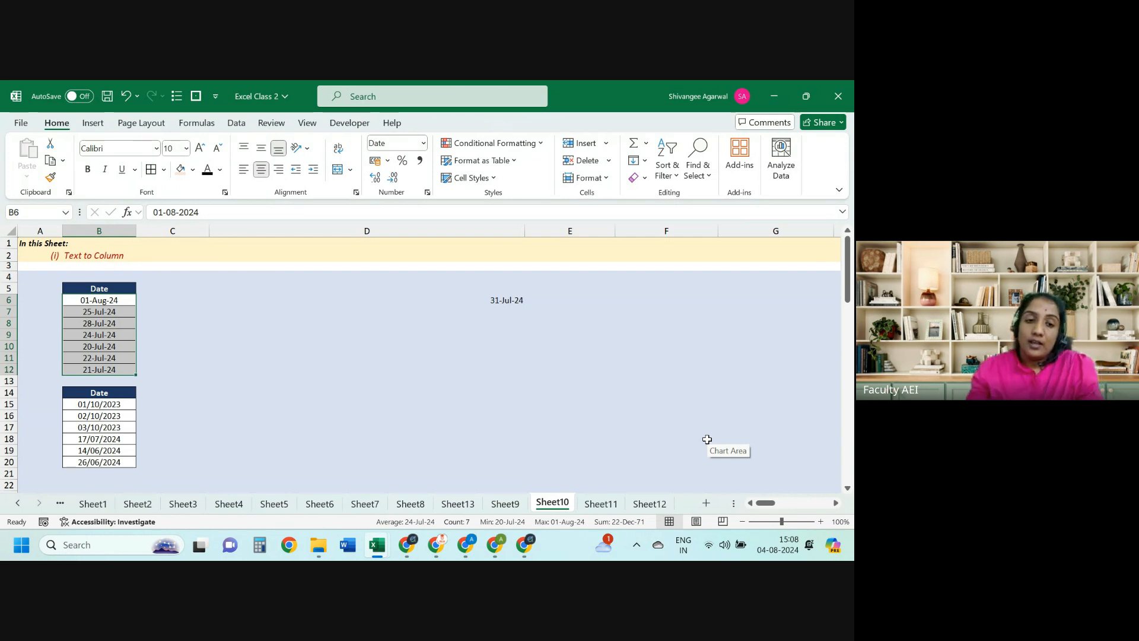
key(Down)
key(Down)
key(Down)
key(Down)
key(Down)
key(Down)
key(Down)
key(Down)
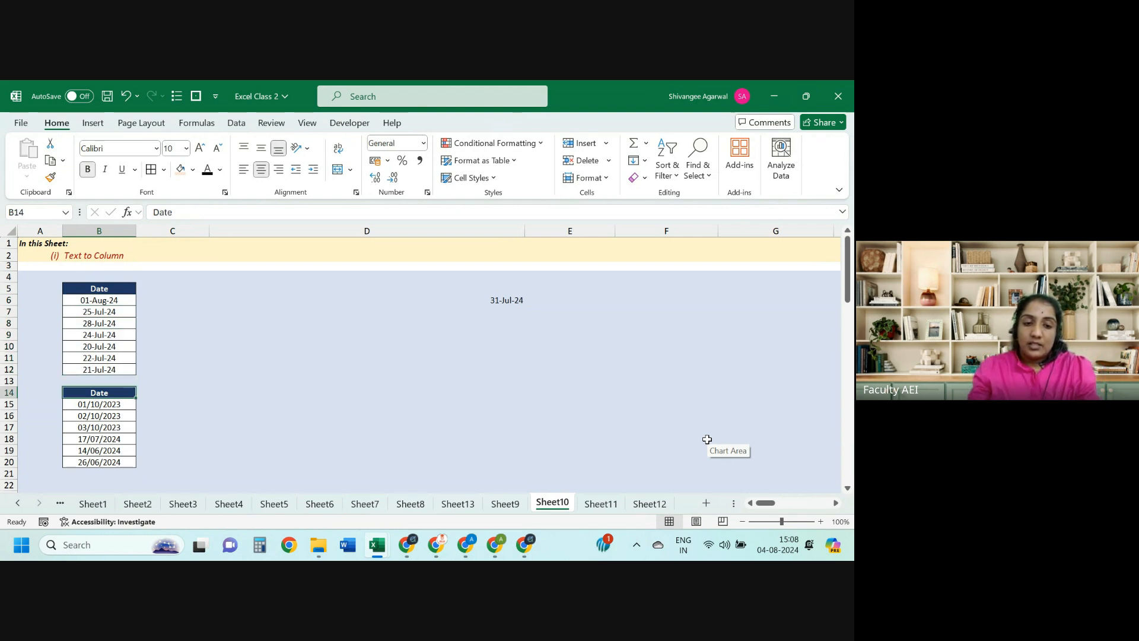
Step: Select the lower Date list B15:B20 and set it to General format
key(Down)
key(ctrl+shift+Down)
key(Right)
key(Left)
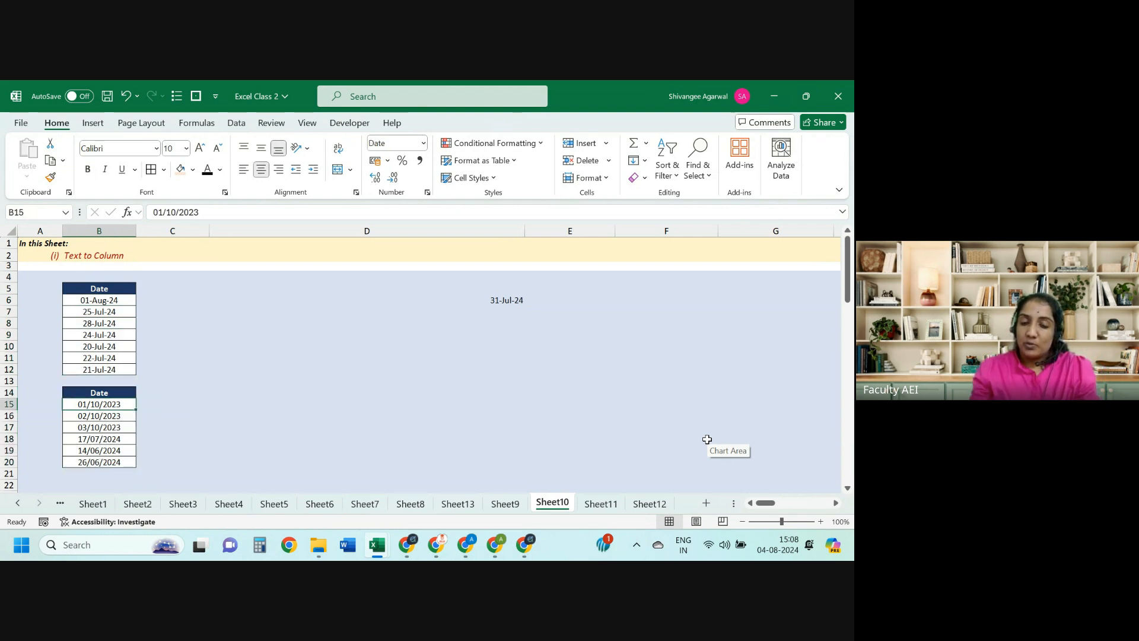
key(ctrl+shift+Down)
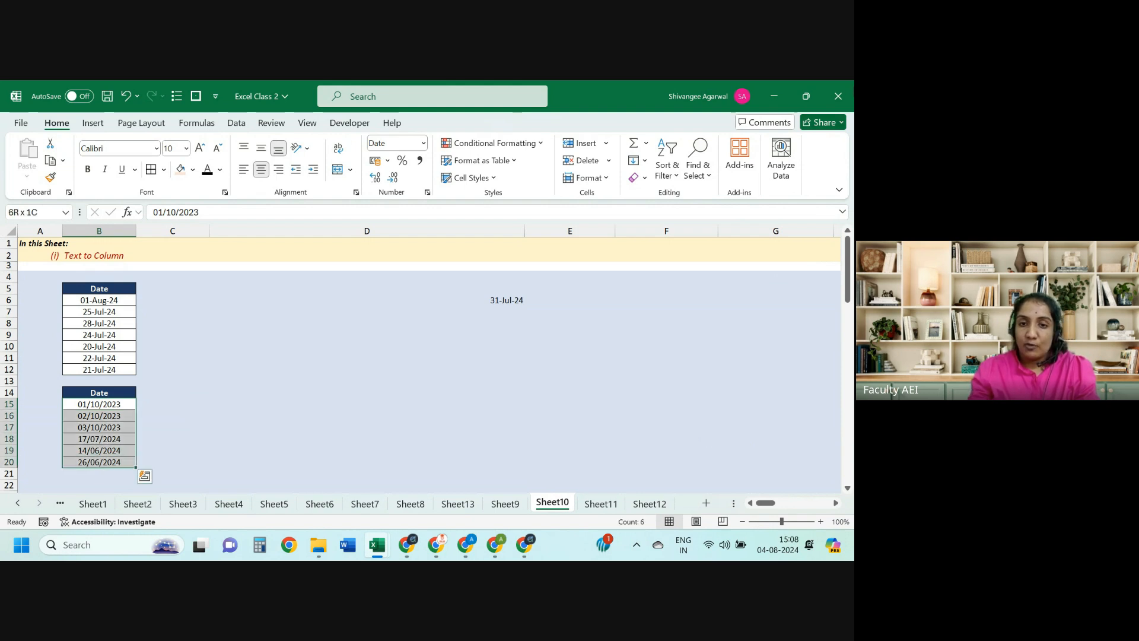
click(423, 143)
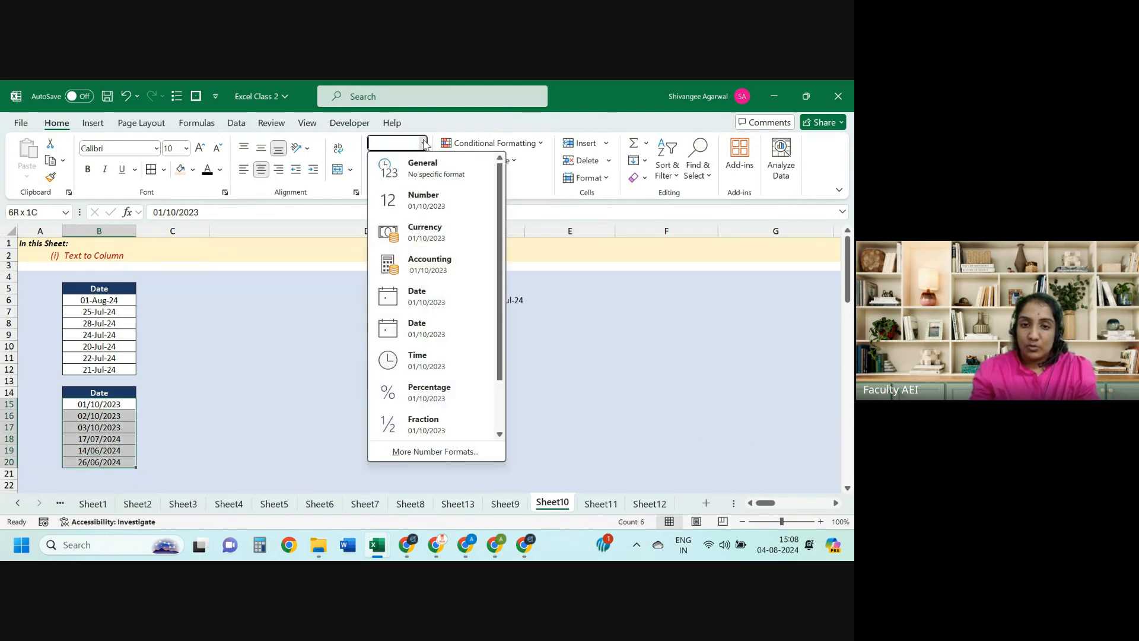
click(409, 174)
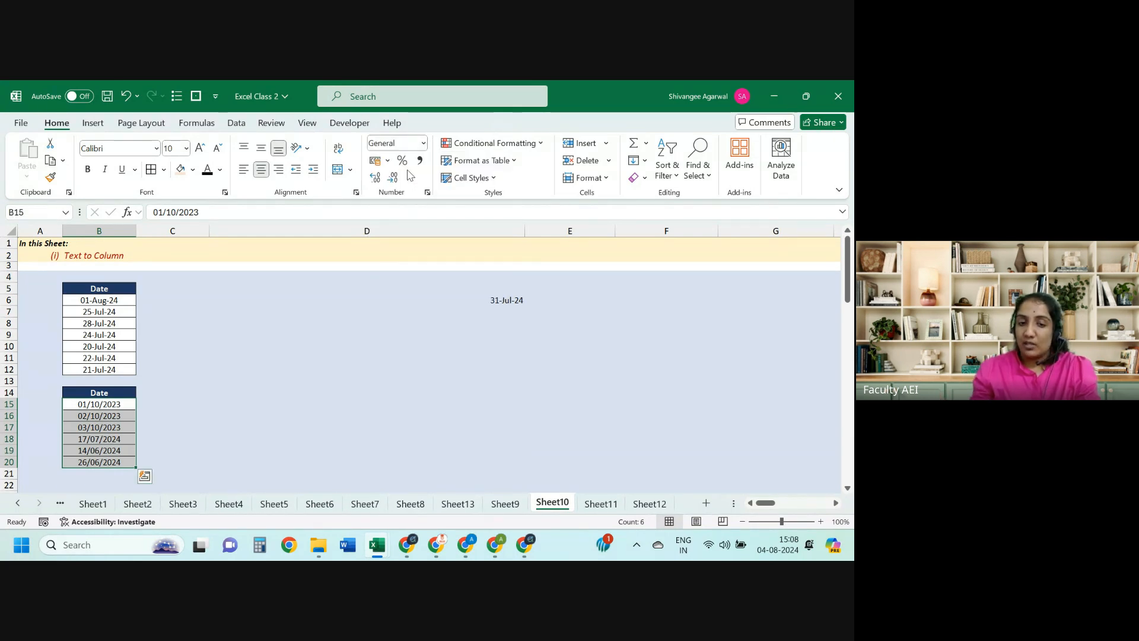
Step: Check the dd/mm/yyyy entries, such as 17/07/2024 in B18, then reselect B15:B20
key(Right)
key(Left)
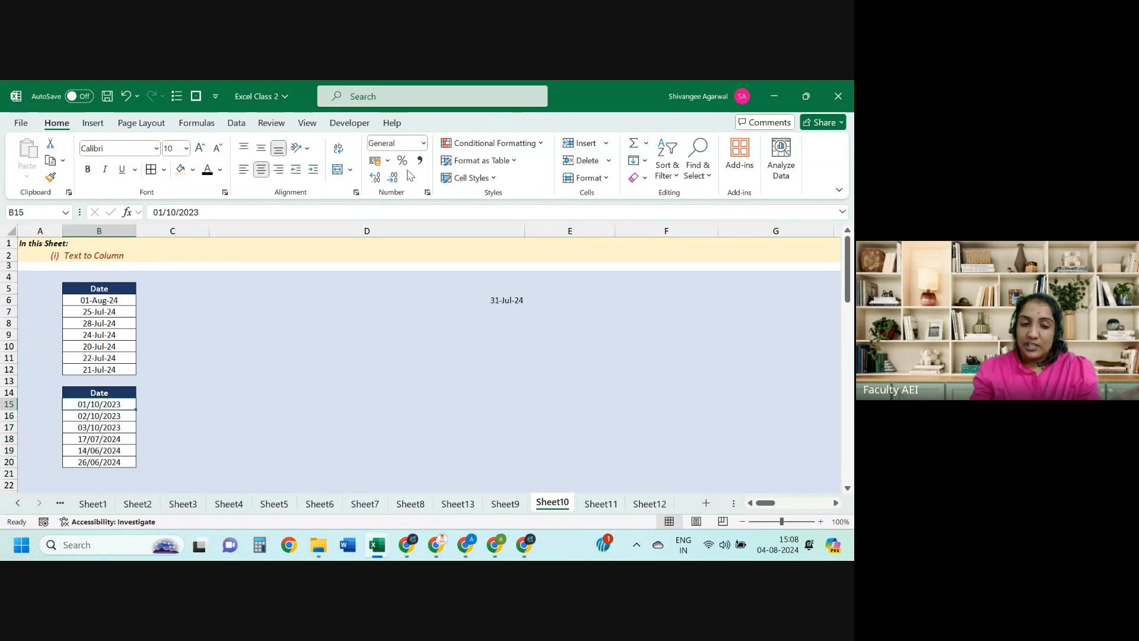
key(Right)
key(Down)
key(Down)
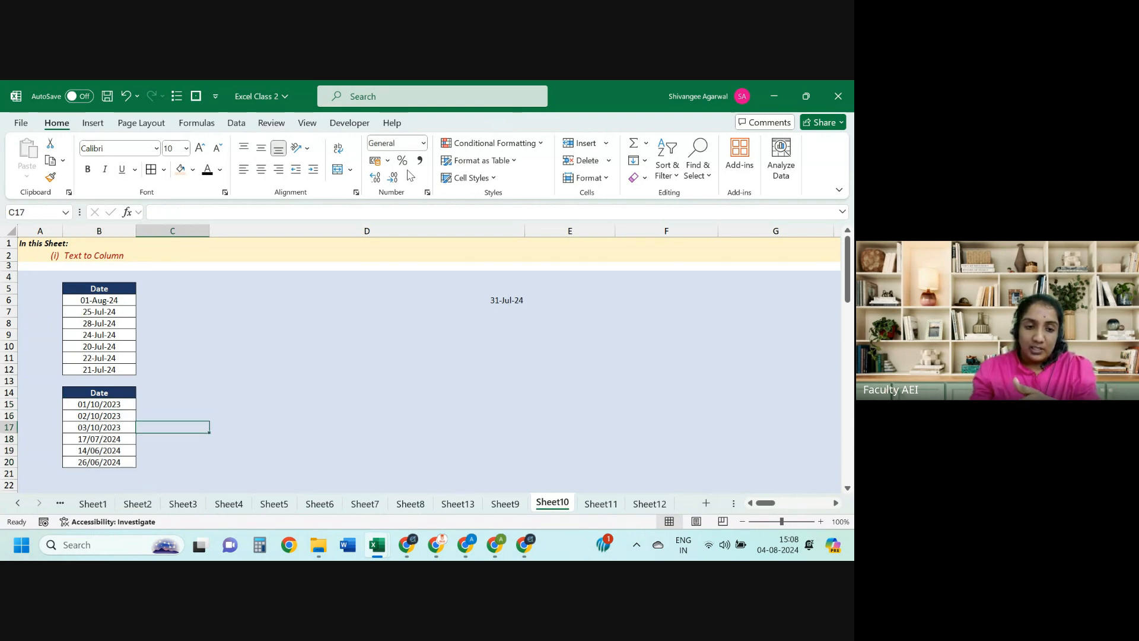
key(Down)
key(Left)
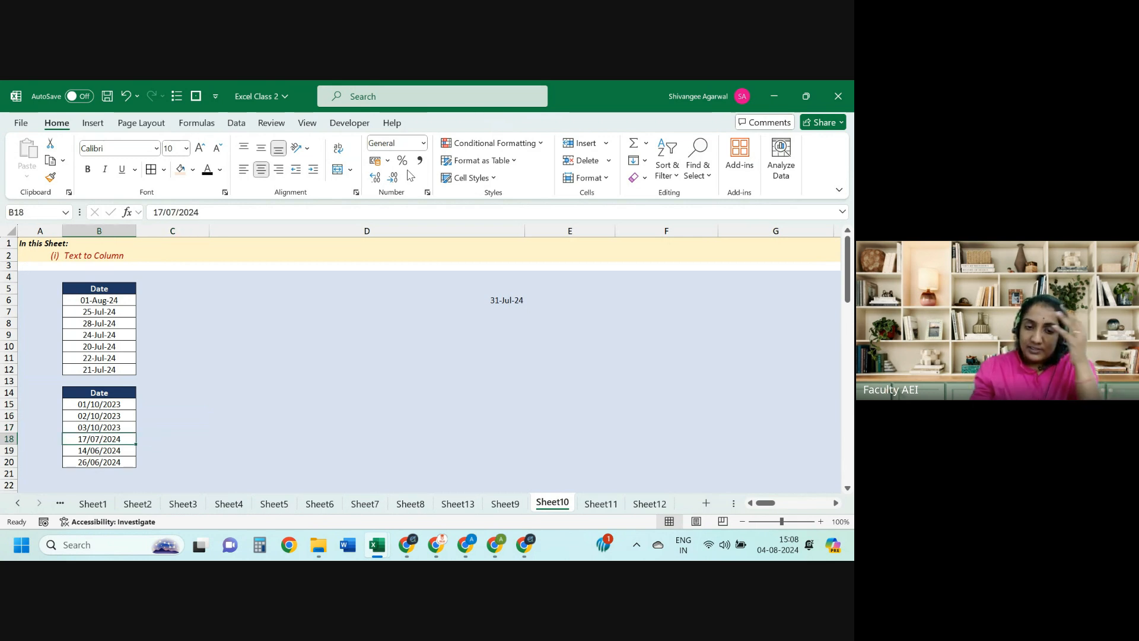
key(Up)
key(Up)
key(Up)
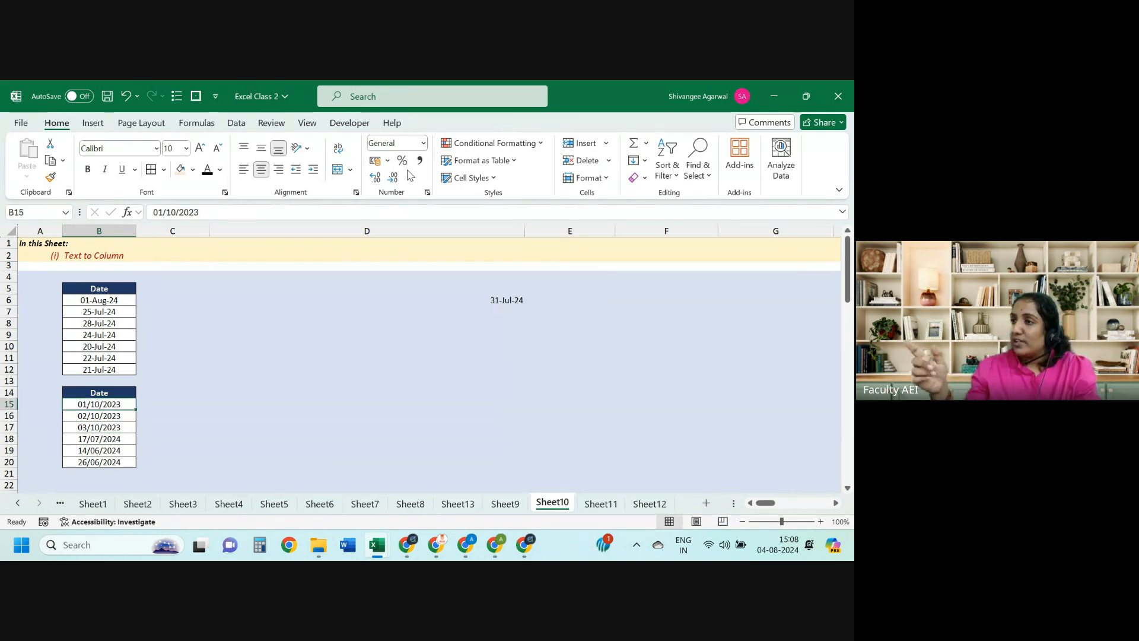
key(shift+Down)
key(shift+Down)
key(shift+Down)
key(shift+Down)
key(shift+Down)
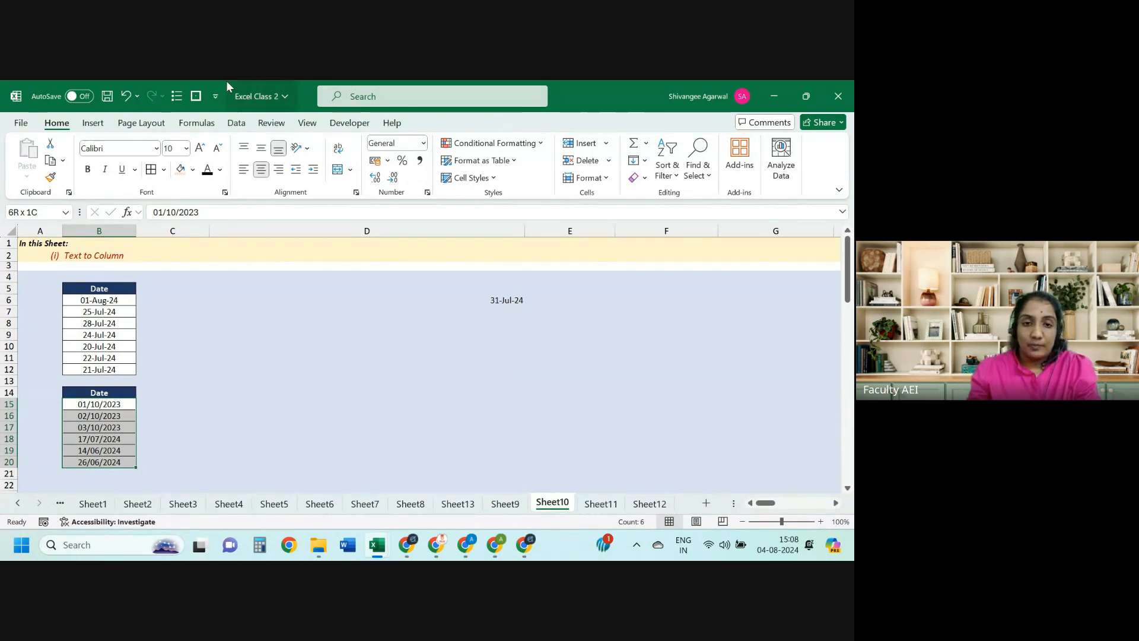
Step: Convert B15:B20 with Text to Columns using the Date column type in DMY order
click(236, 122)
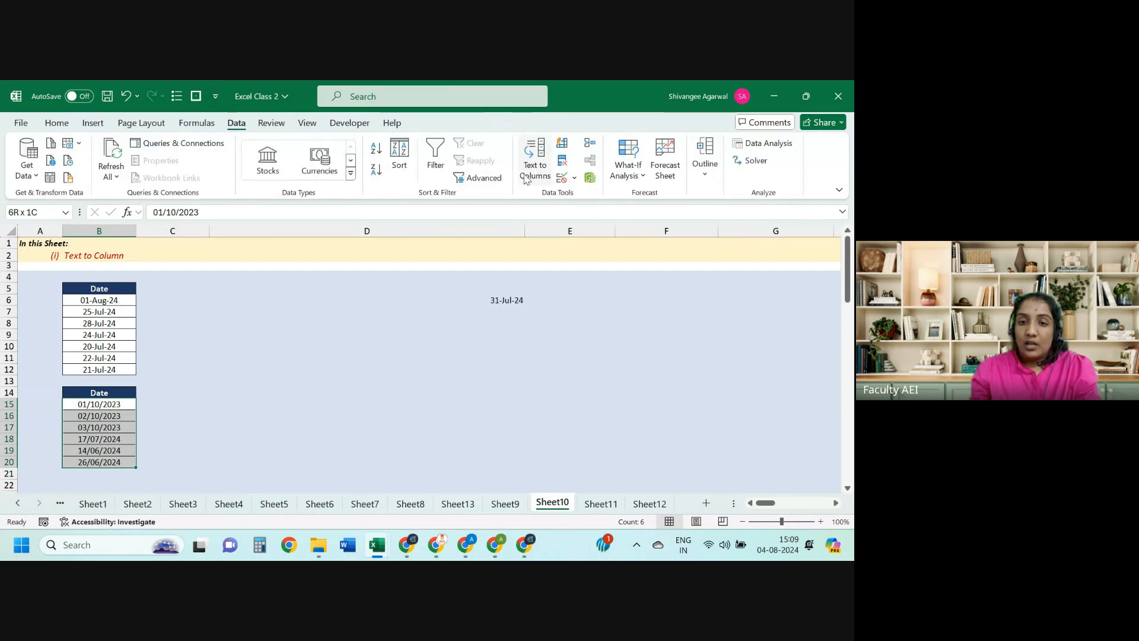
click(534, 160)
click(719, 421)
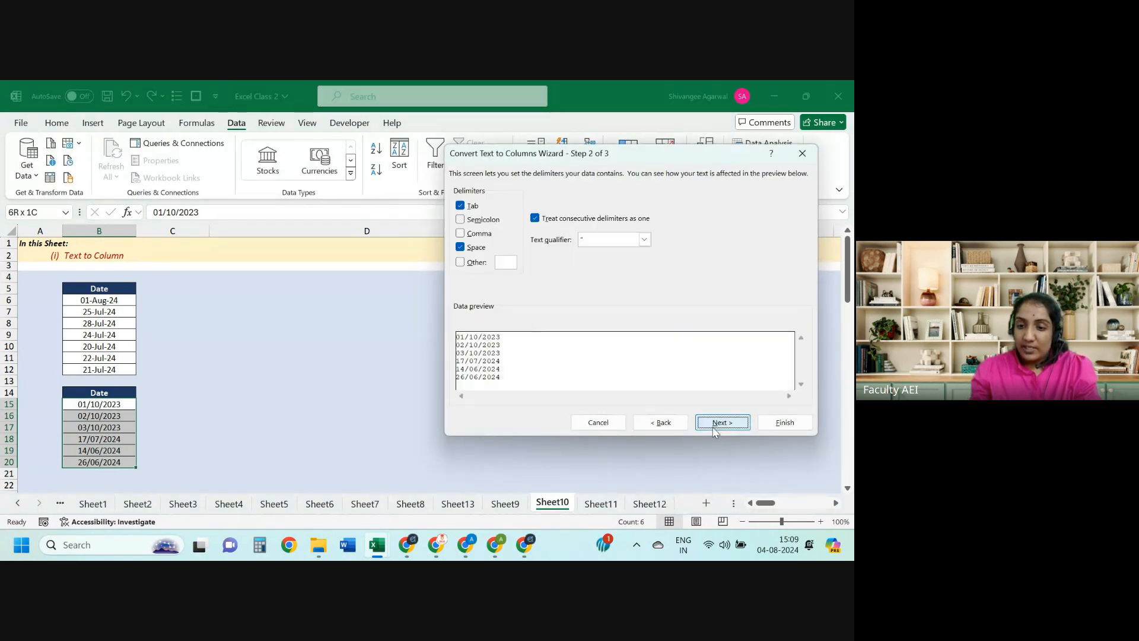
click(721, 421)
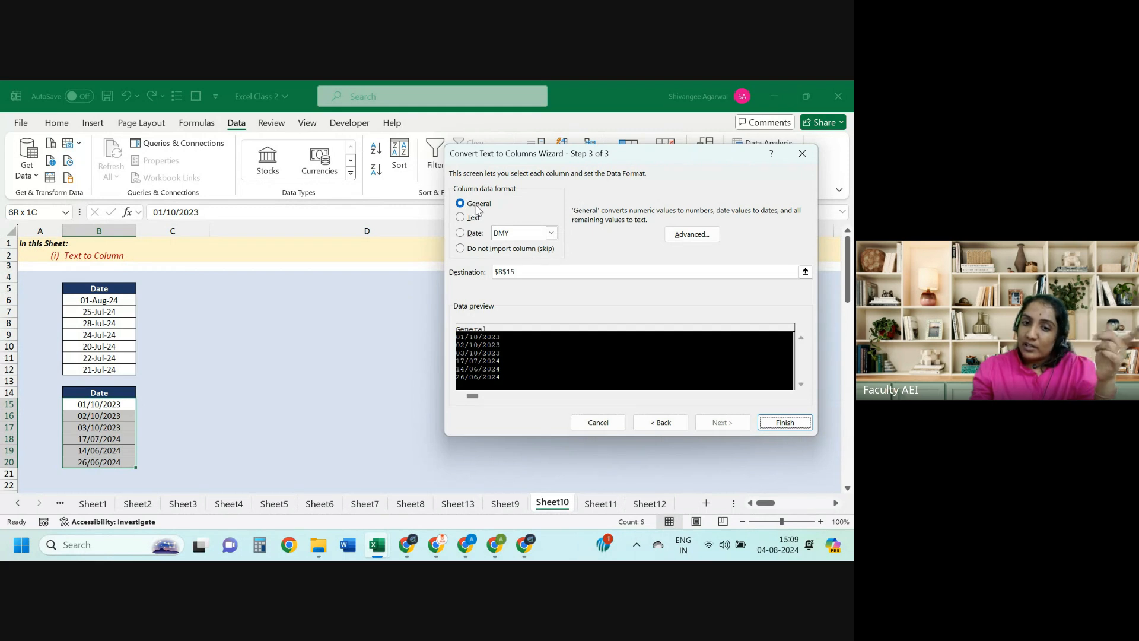
click(480, 235)
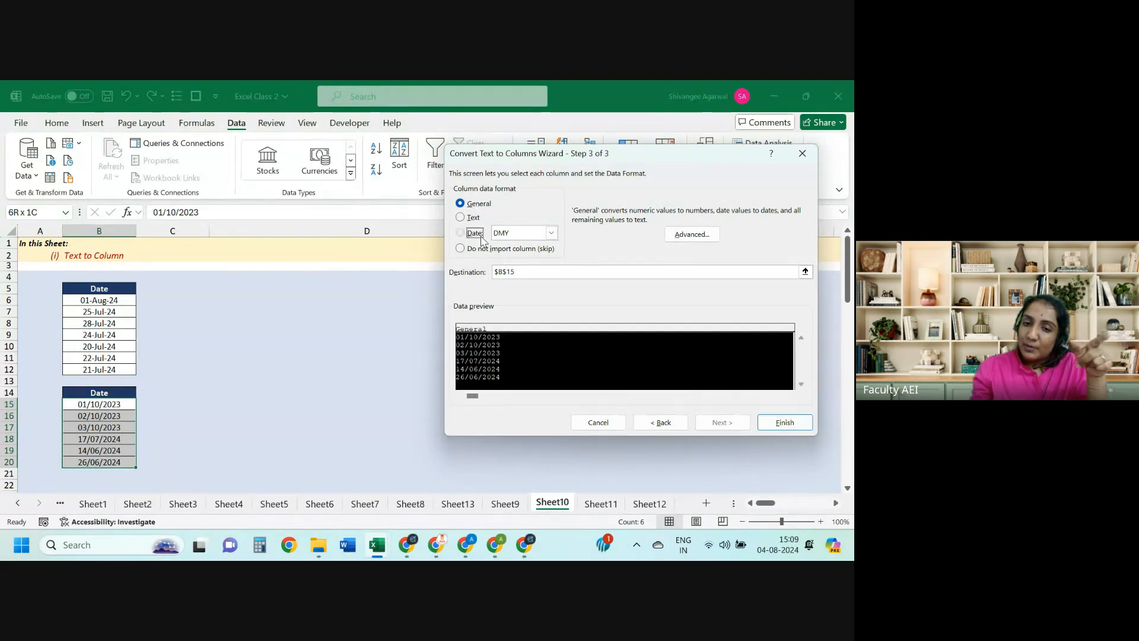
click(509, 237)
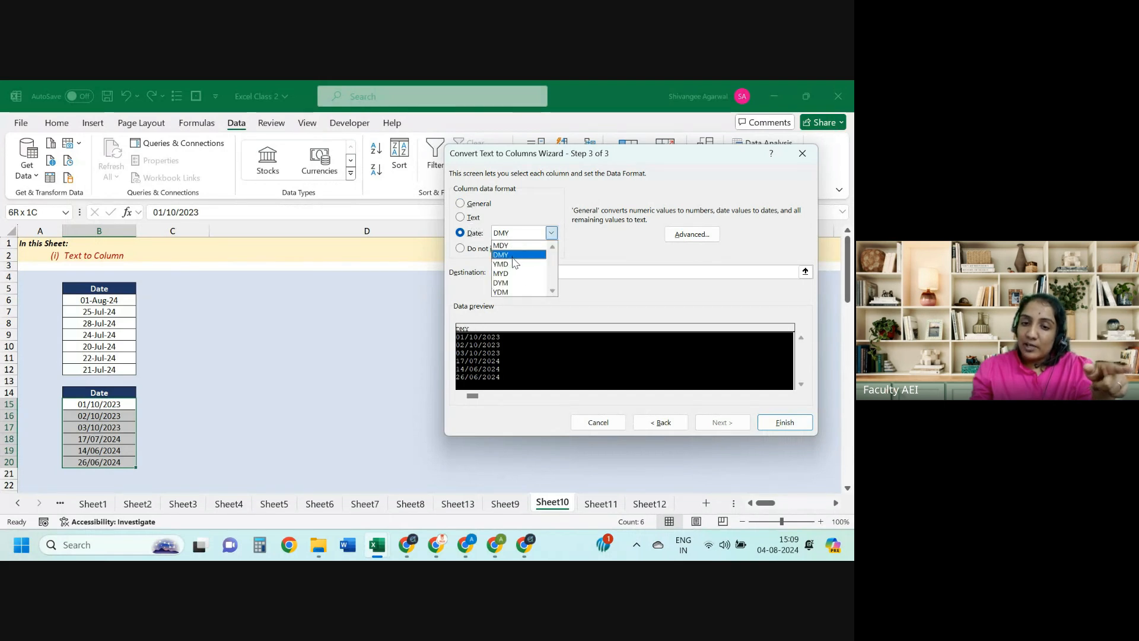
click(512, 255)
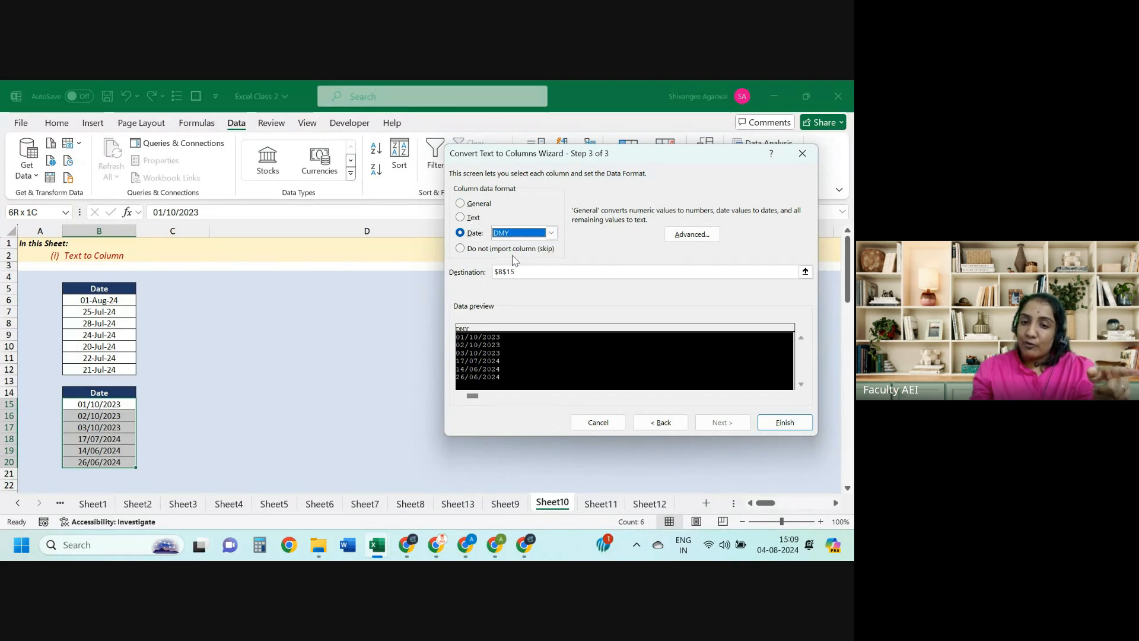
click(785, 422)
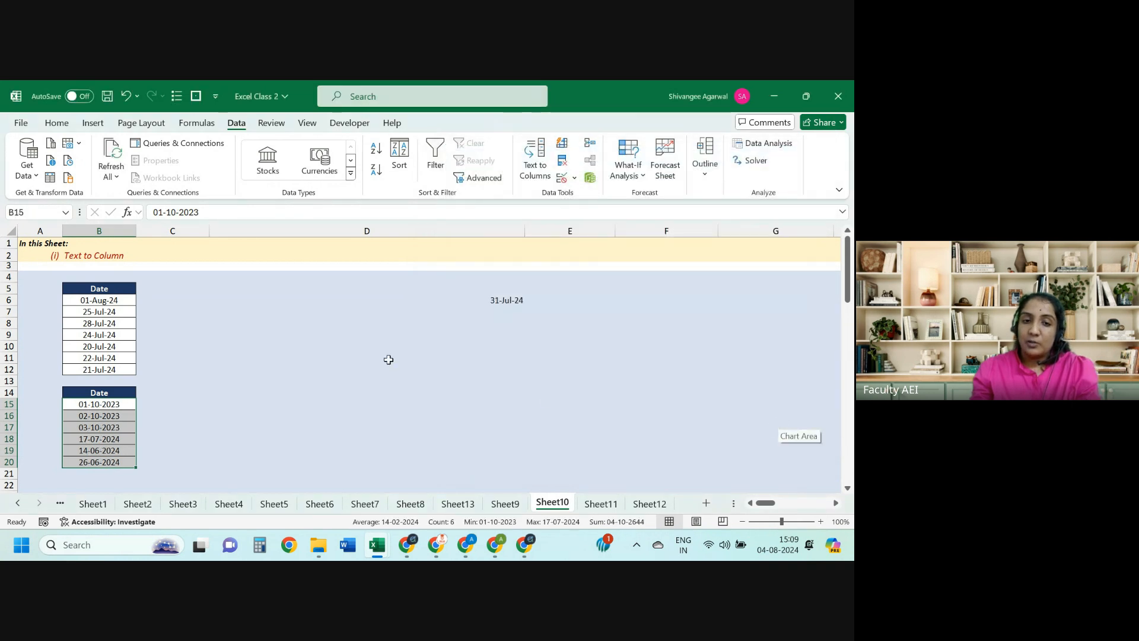
Step: Format B15:B20 with the long '14 March 2012' date style
click(57, 124)
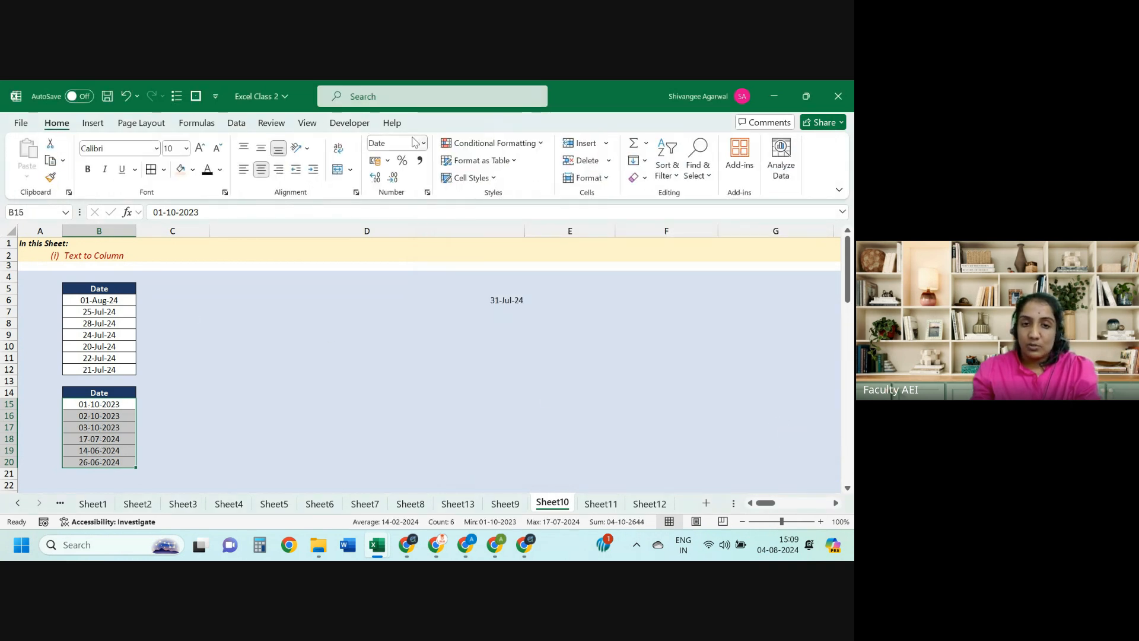
click(424, 147)
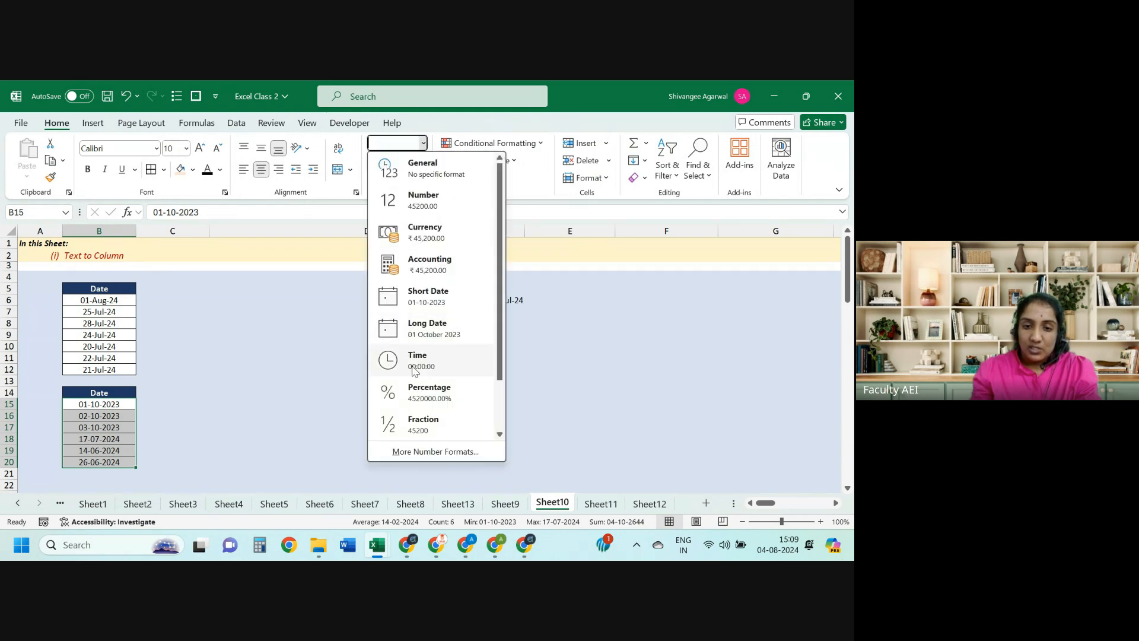
click(419, 454)
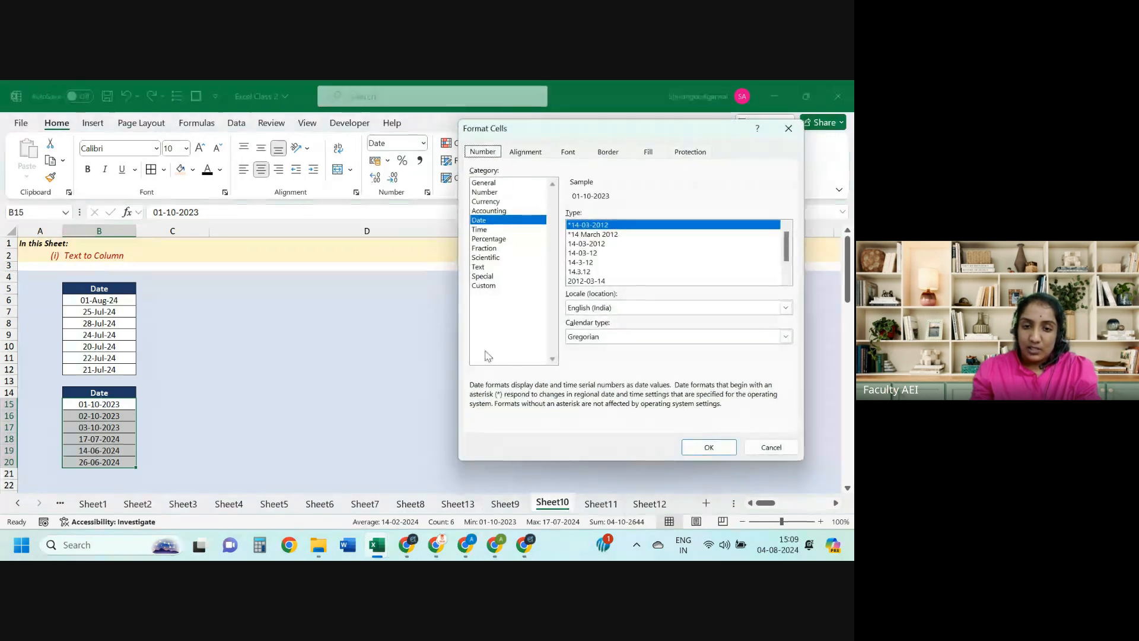
click(787, 281)
click(786, 281)
click(604, 272)
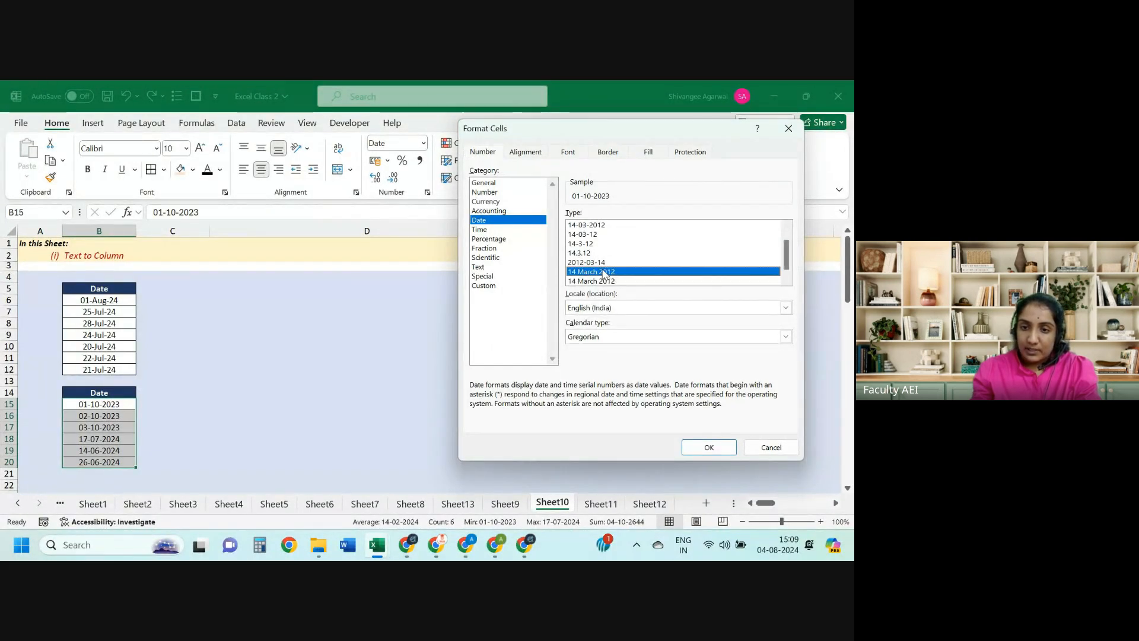
click(709, 448)
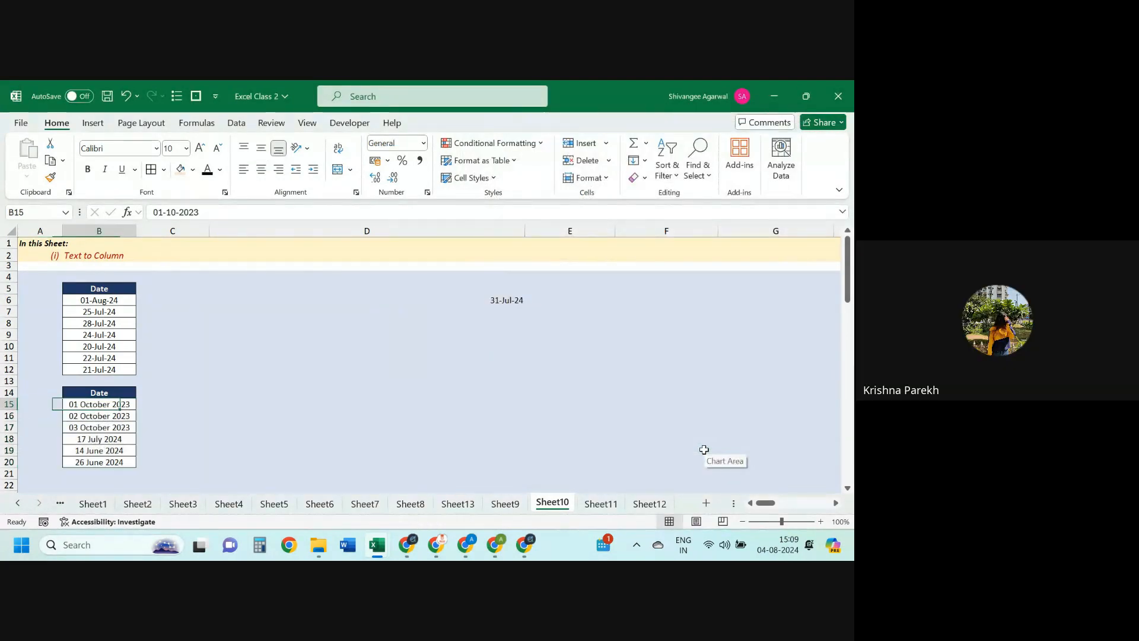
key(Up)
key(Up)
key(Up)
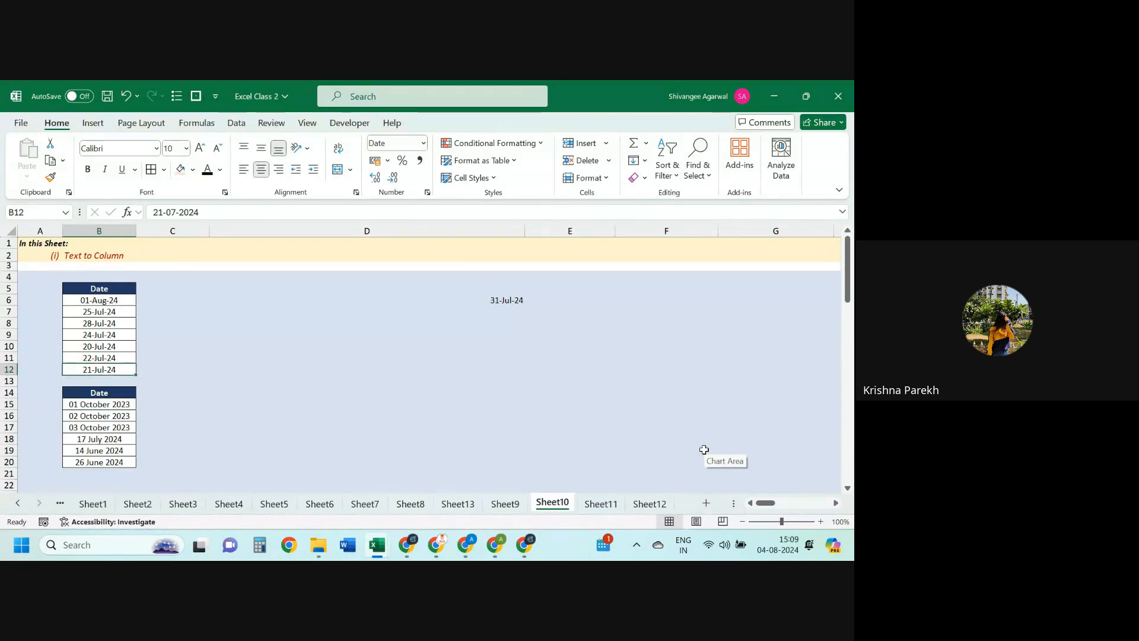
key(ctrl+Up)
key(ctrl+Down)
key(ctrl+Down)
key(ctrl+Down)
key(ctrl+Up)
key(ctrl+Up)
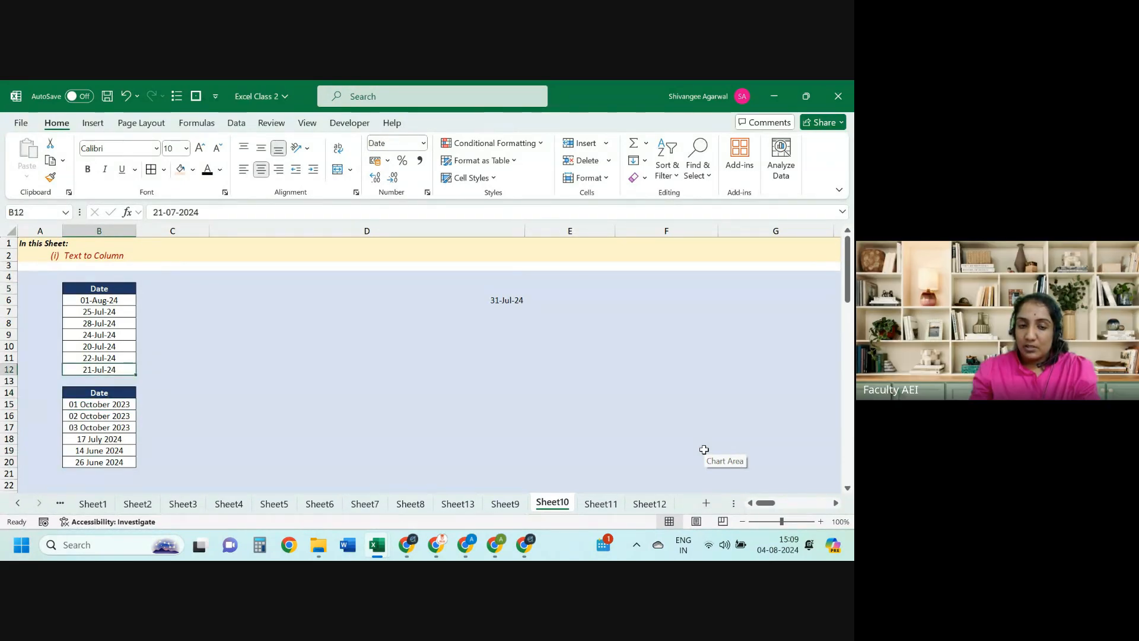
key(ctrl+Up)
key(Down)
key(ctrl+shift+Down)
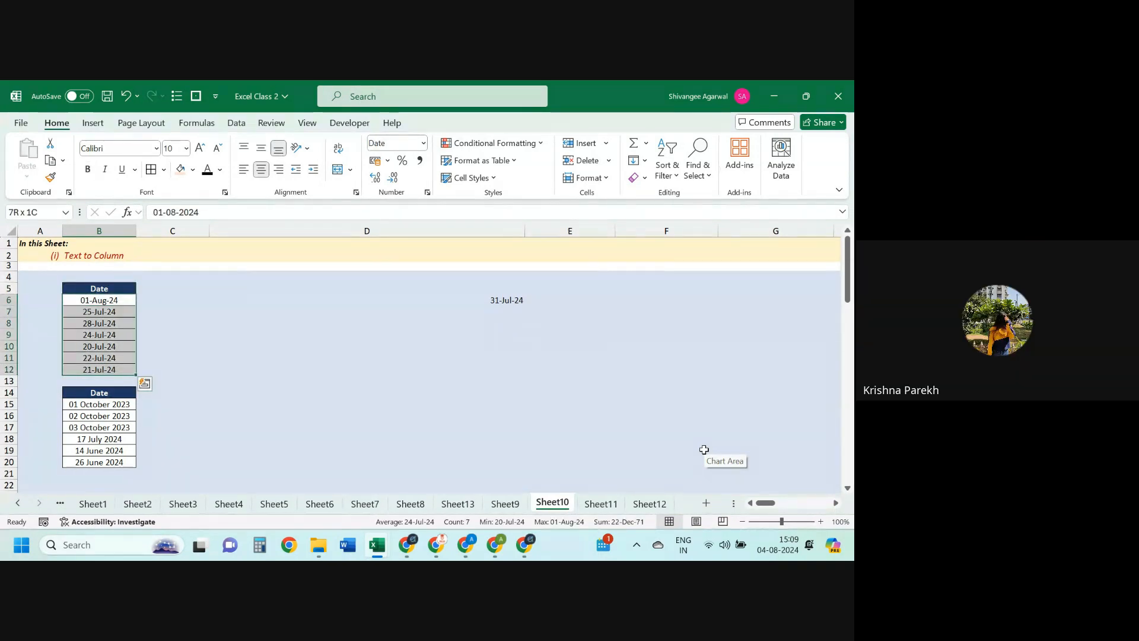
click(236, 124)
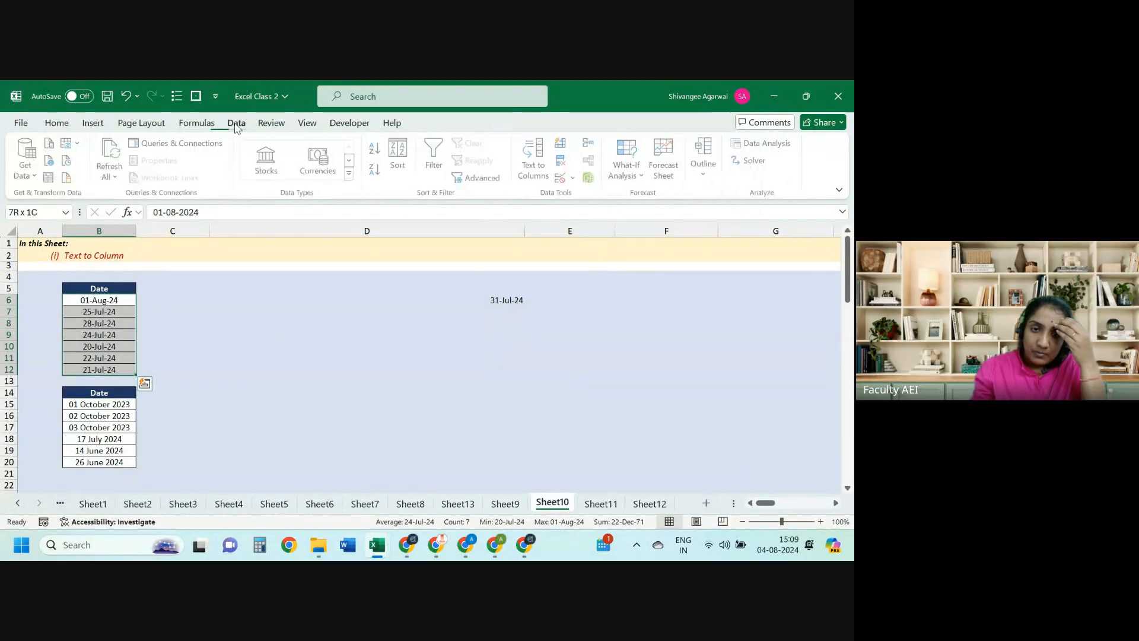
click(536, 159)
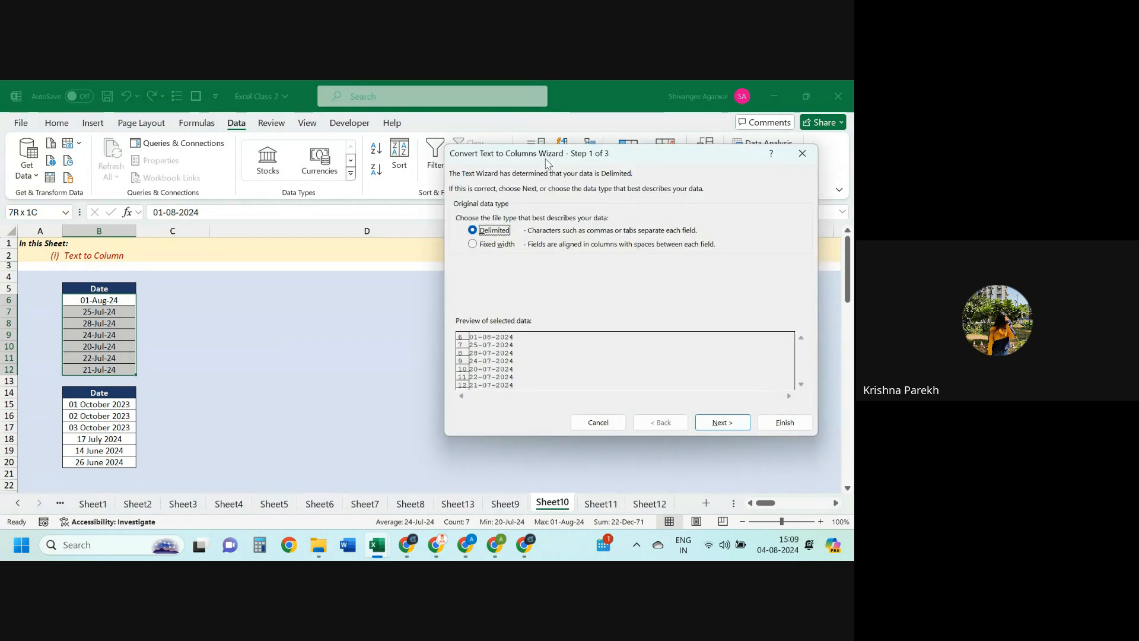
click(709, 423)
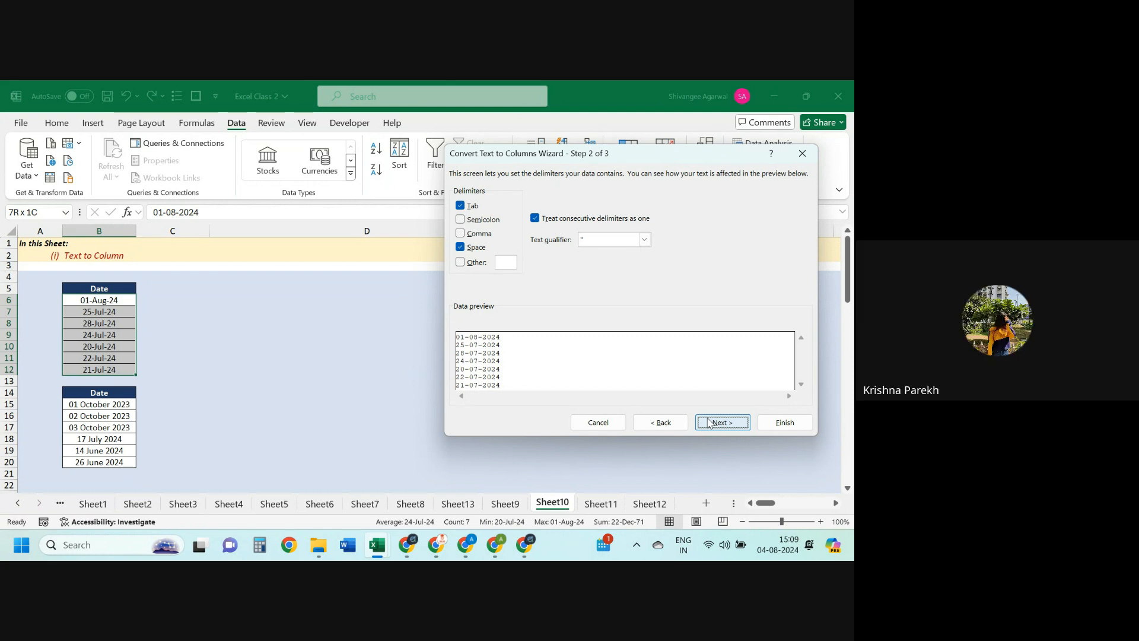
click(709, 422)
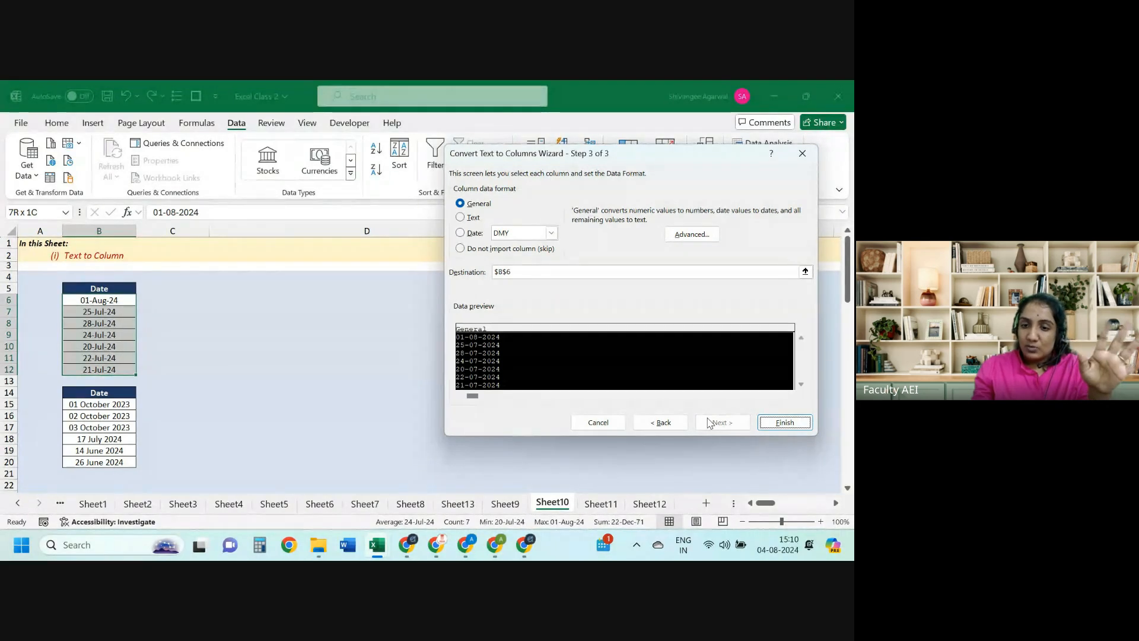
click(794, 422)
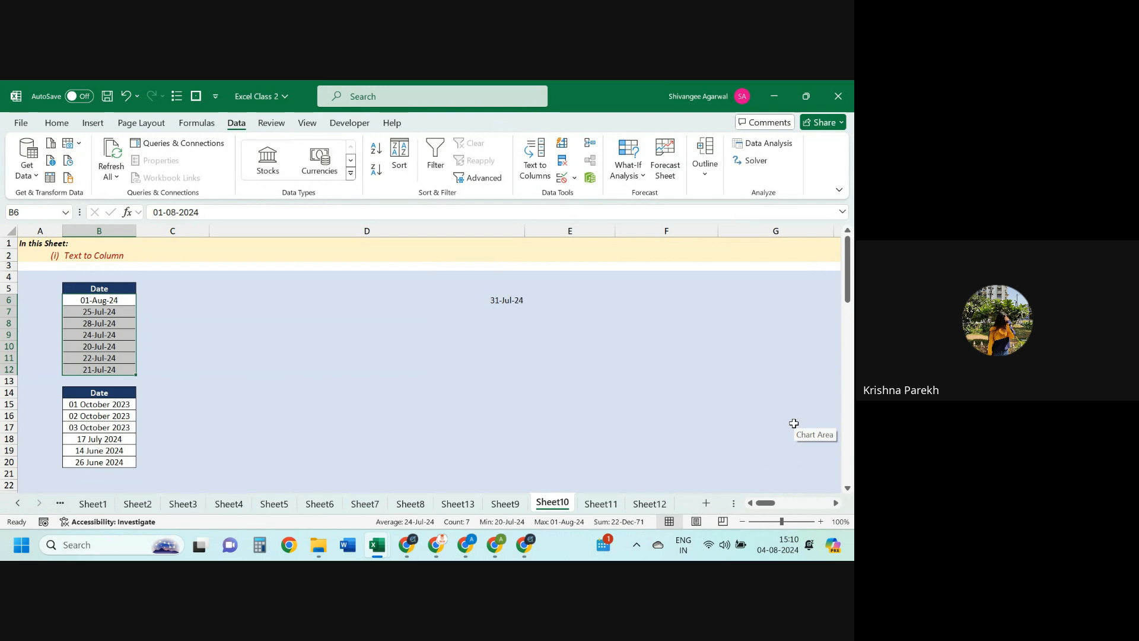
key(Down)
key(Down)
key(Down)
key(Down)
key(Down)
key(Down)
key(Down)
key(Down)
key(Down)
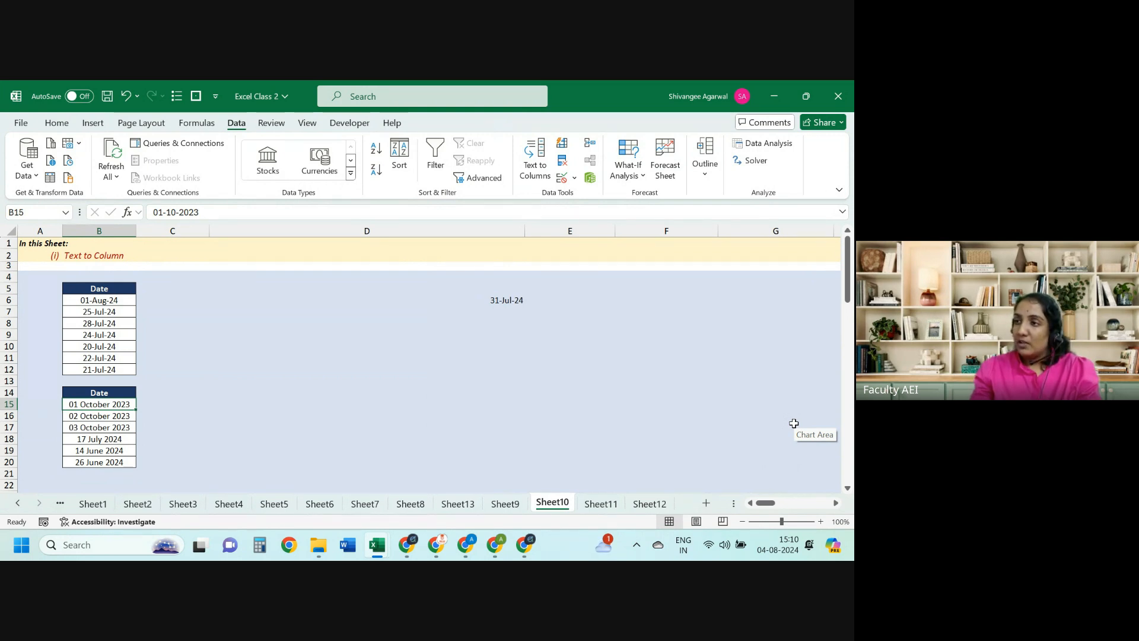
Step: Undo the previous long-date conversion of B15:B20
key(ctrl+shift+Down)
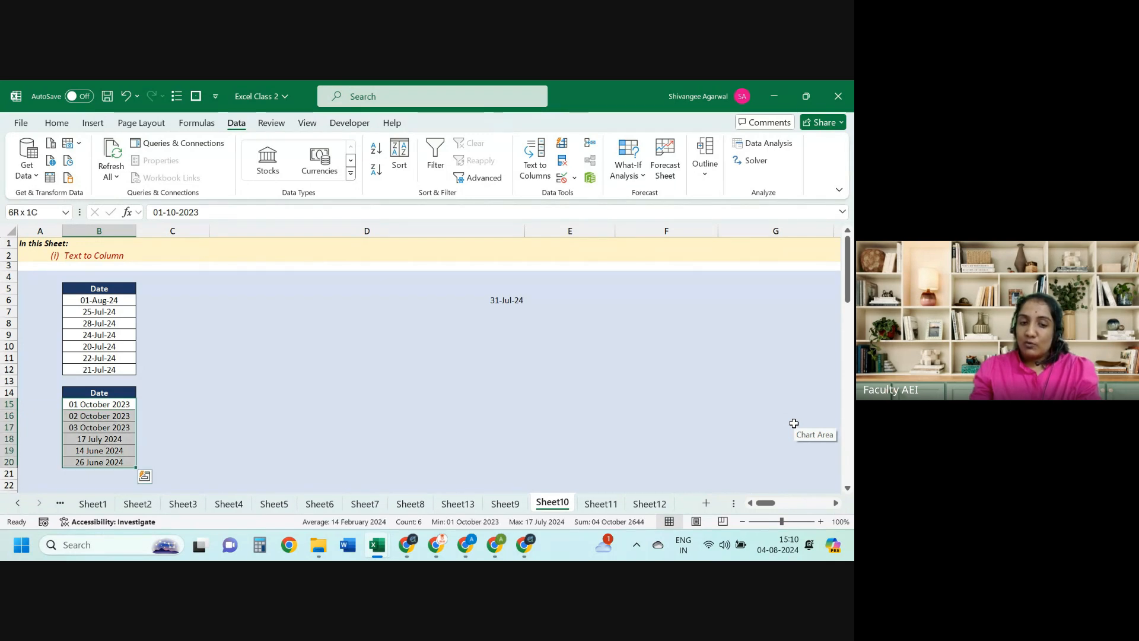
key(ctrl+z)
key(ctrl+z)
key(ctrl+z)
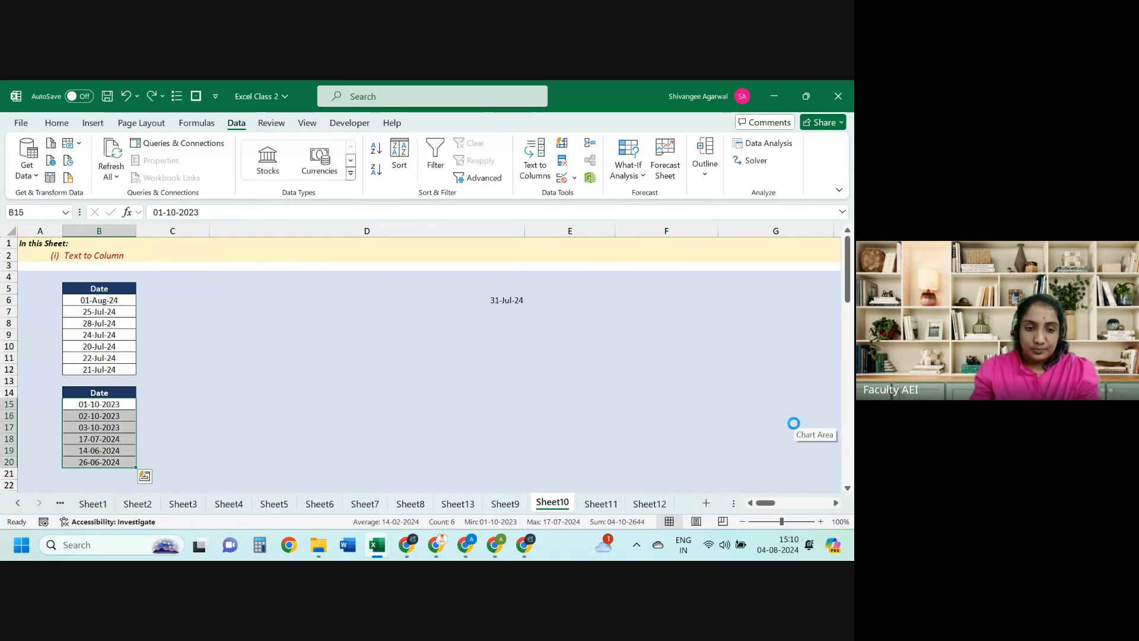
key(Left)
key(Right)
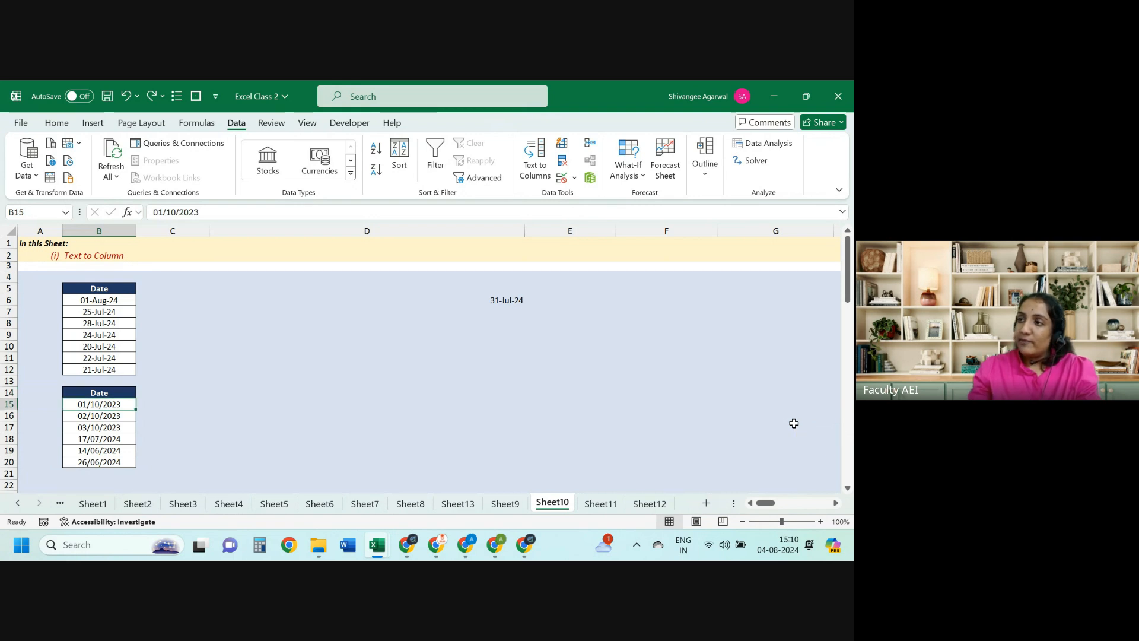
Step: Rerun Text to Columns (Alt+A+E) on B15:B20 as DMY dates
key(ctrl+shift+Down)
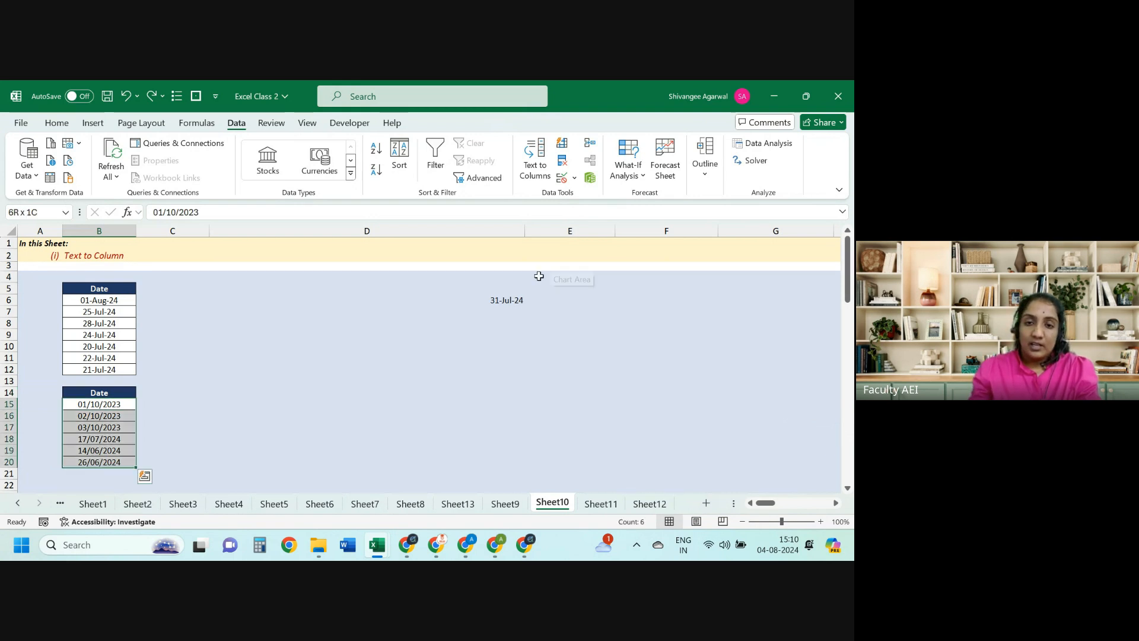
key(alt)
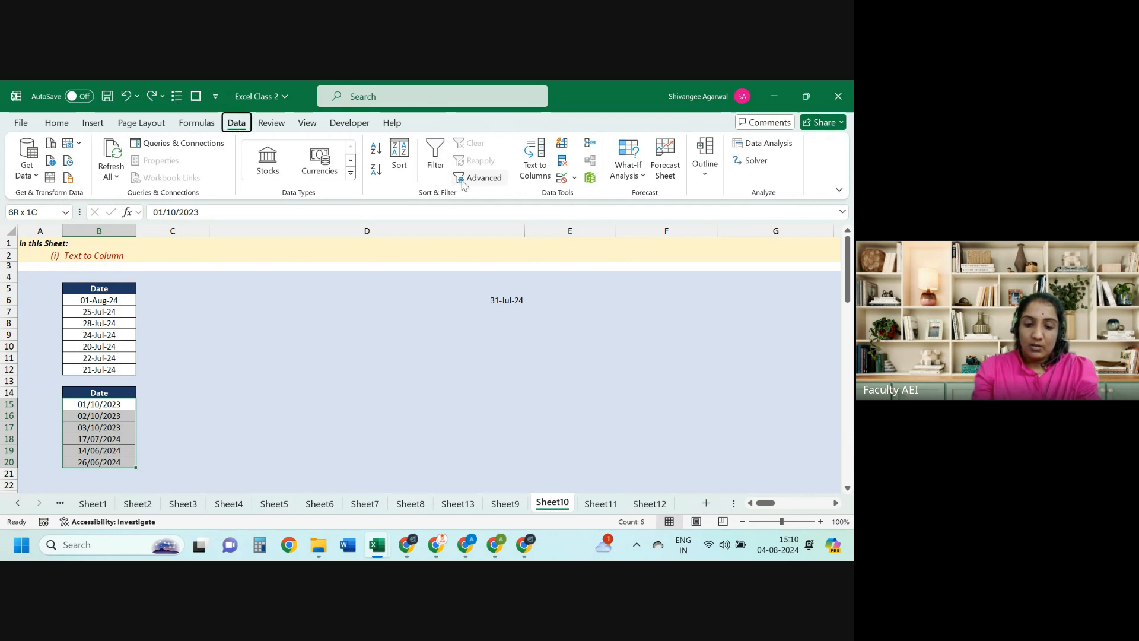
key(a)
key(e)
key(Return)
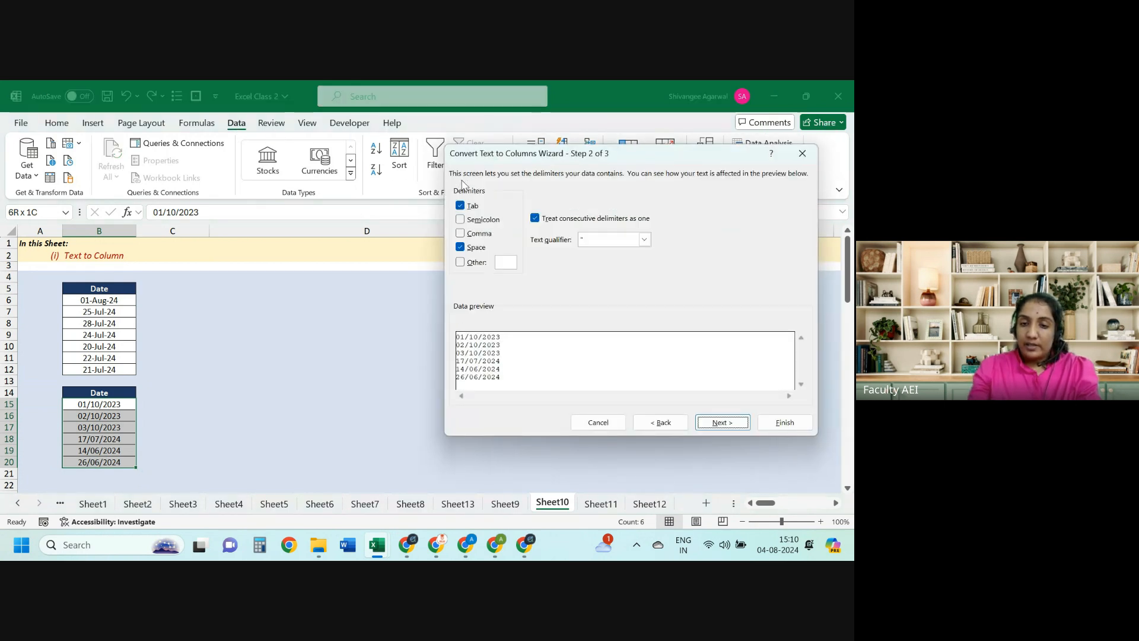
key(Return)
click(514, 235)
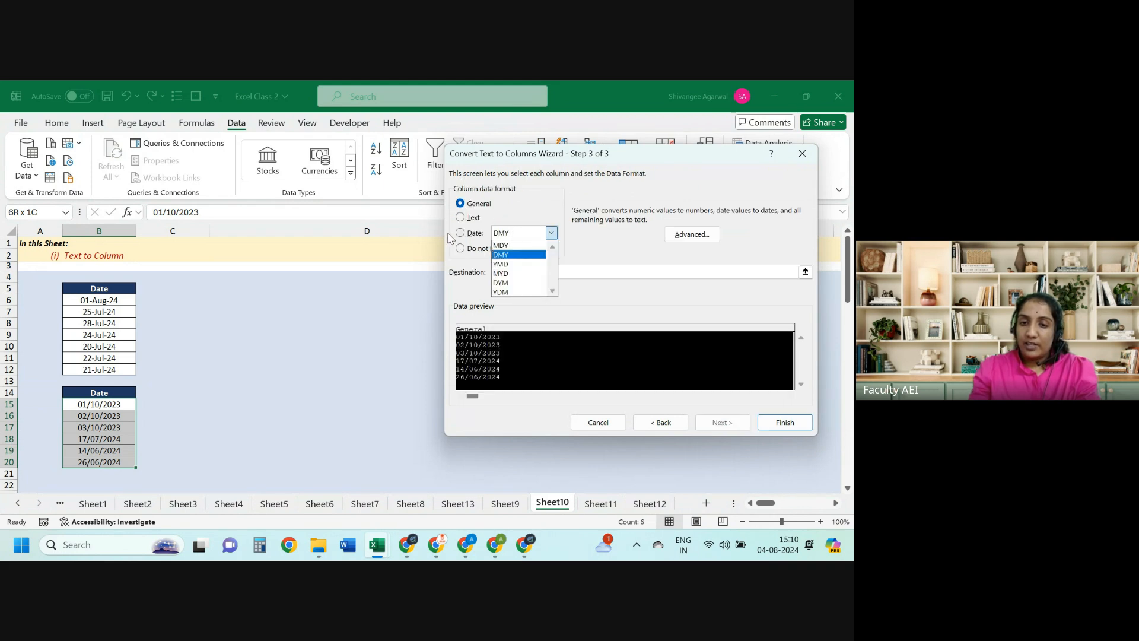
click(465, 234)
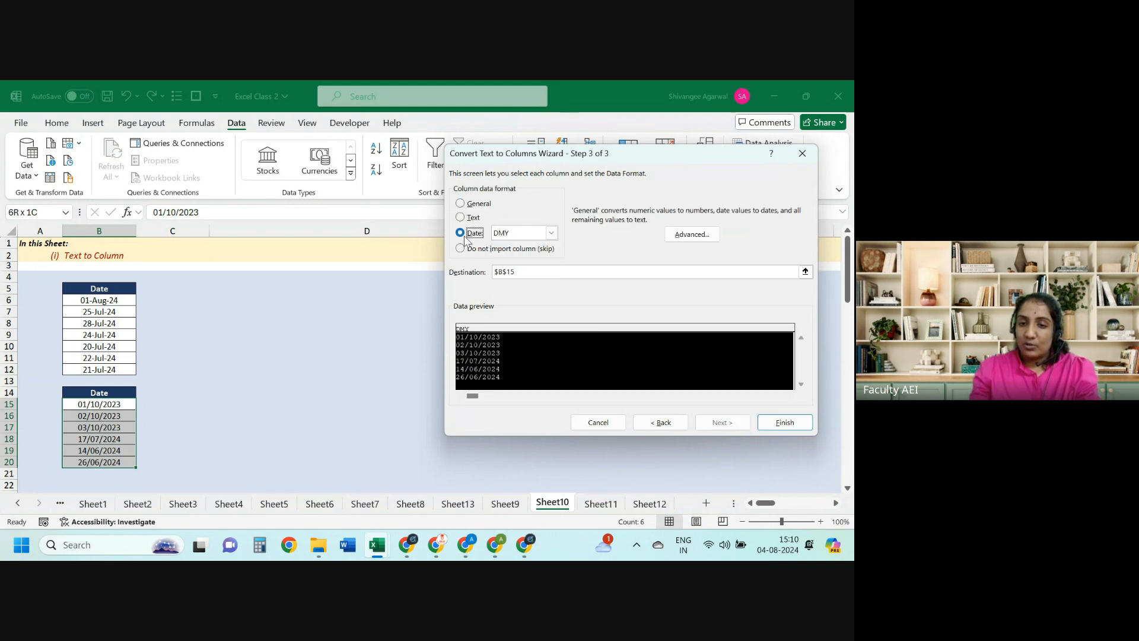
click(785, 421)
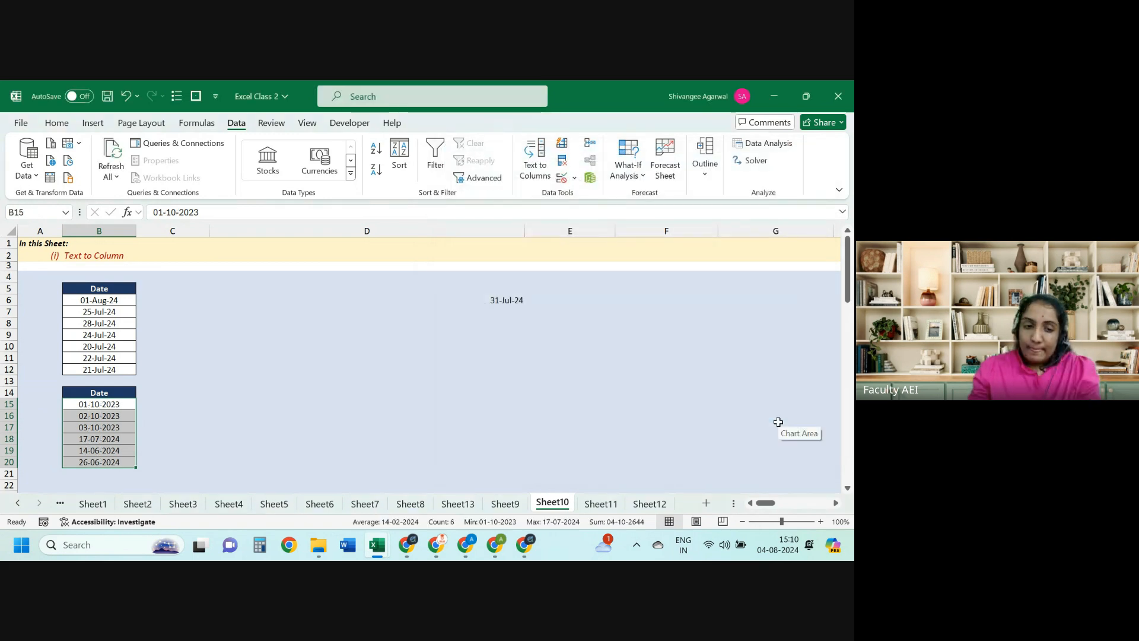
key(Up)
key(Up)
key(Up)
key(Down)
key(Down)
key(Down)
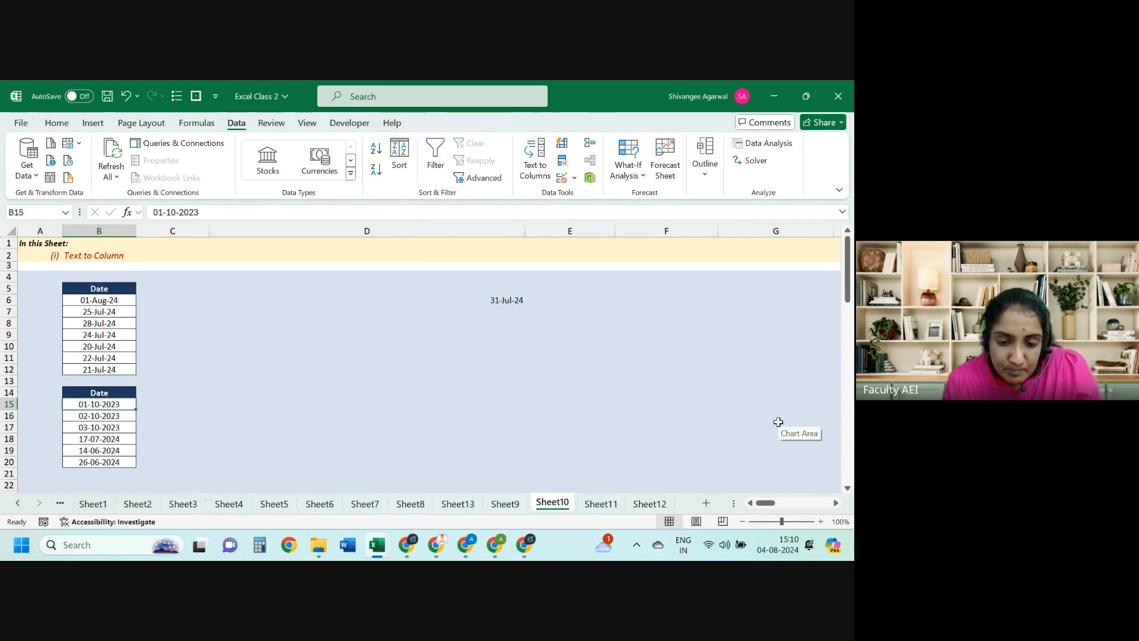
key(Up)
key(Up)
key(Up)
key(Up)
key(Up)
key(Up)
key(Up)
key(Up)
key(Up)
key(Up)
key(Up)
key(Up)
key(Up)
key(Up)
Step: Survey the Paid Amount table B6:N18 from the AY header to 2023, ending at O7
key(Left)
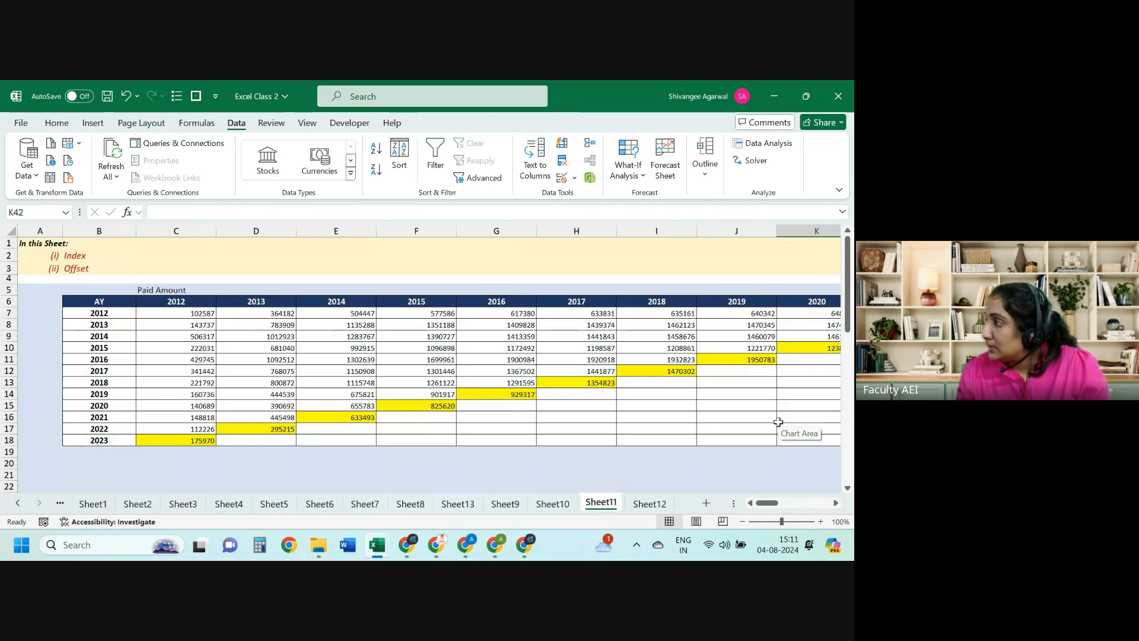
key(Right)
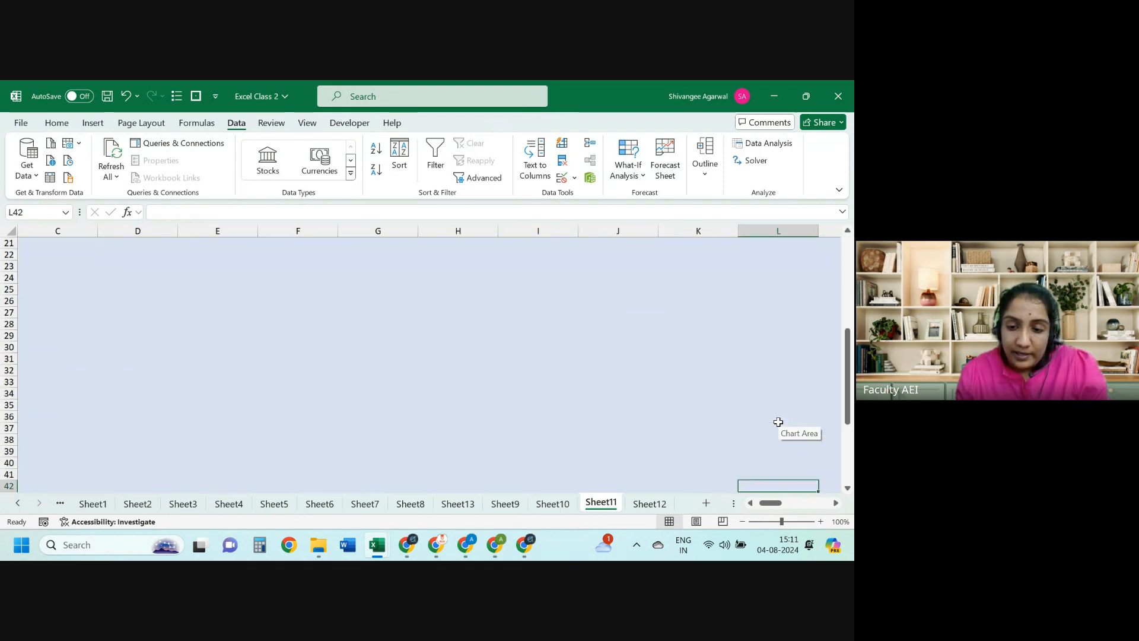
key(Page_Up)
key(ctrl+Up)
key(ctrl+Up)
key(ctrl+Left)
key(ctrl+Left)
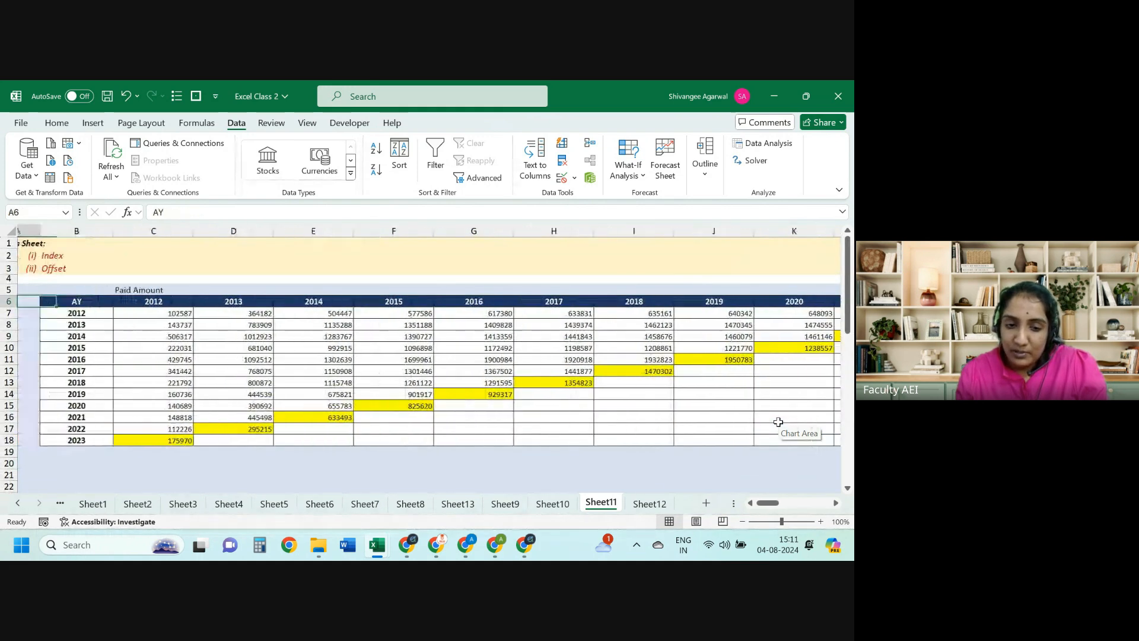
key(Right)
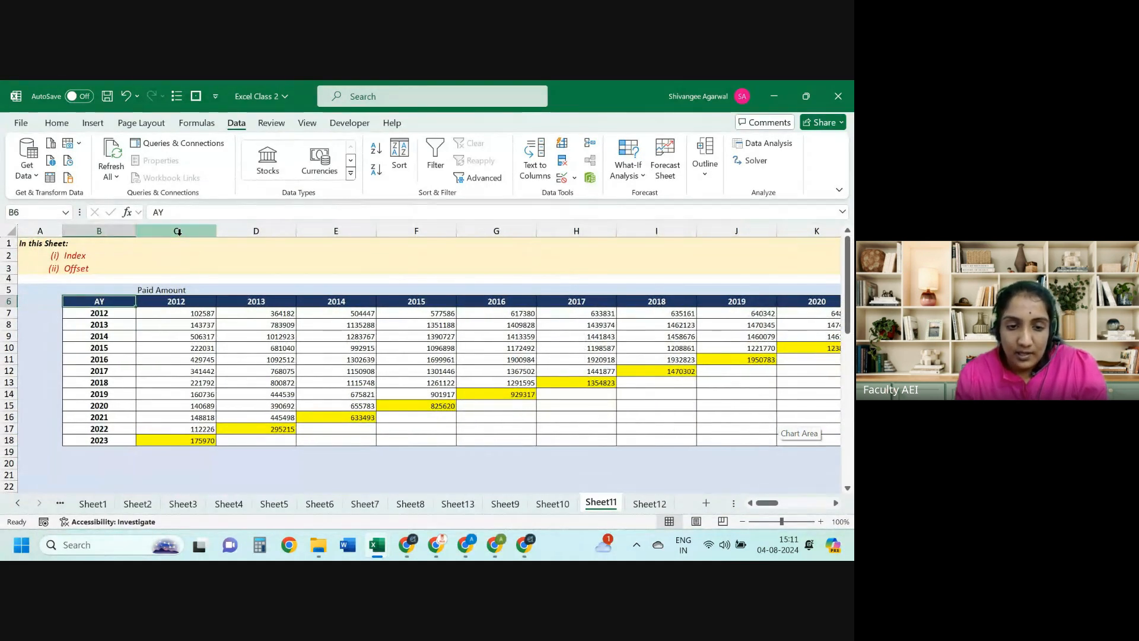
drag(177, 232, 540, 238)
click(577, 231)
click(577, 232)
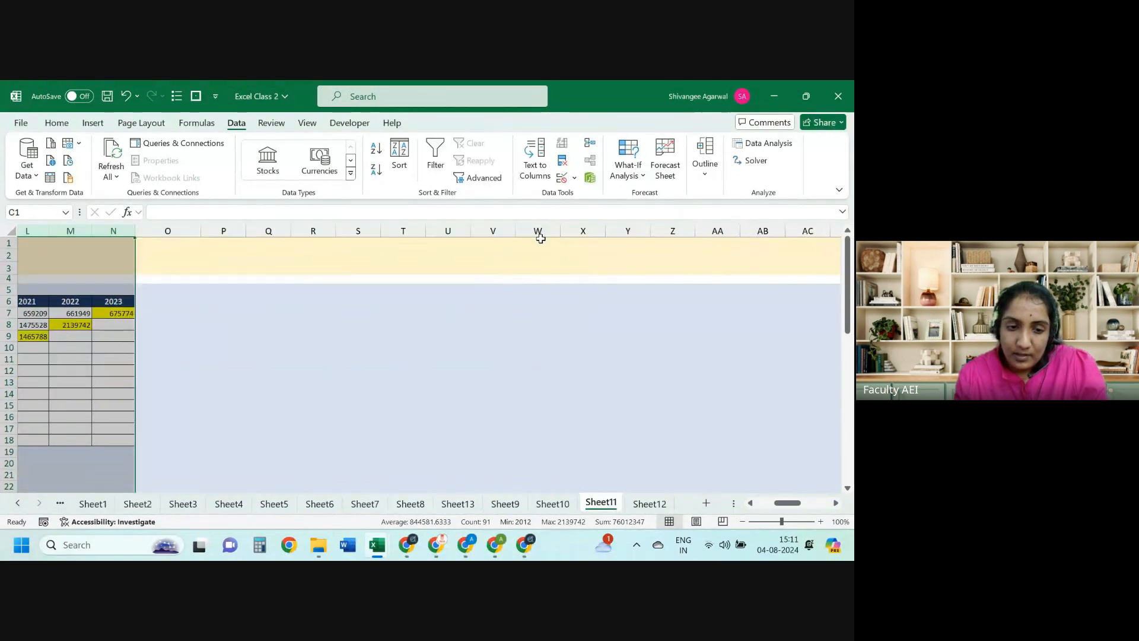
key(Left)
key(Down)
key(Down)
key(Down)
key(Down)
key(Down)
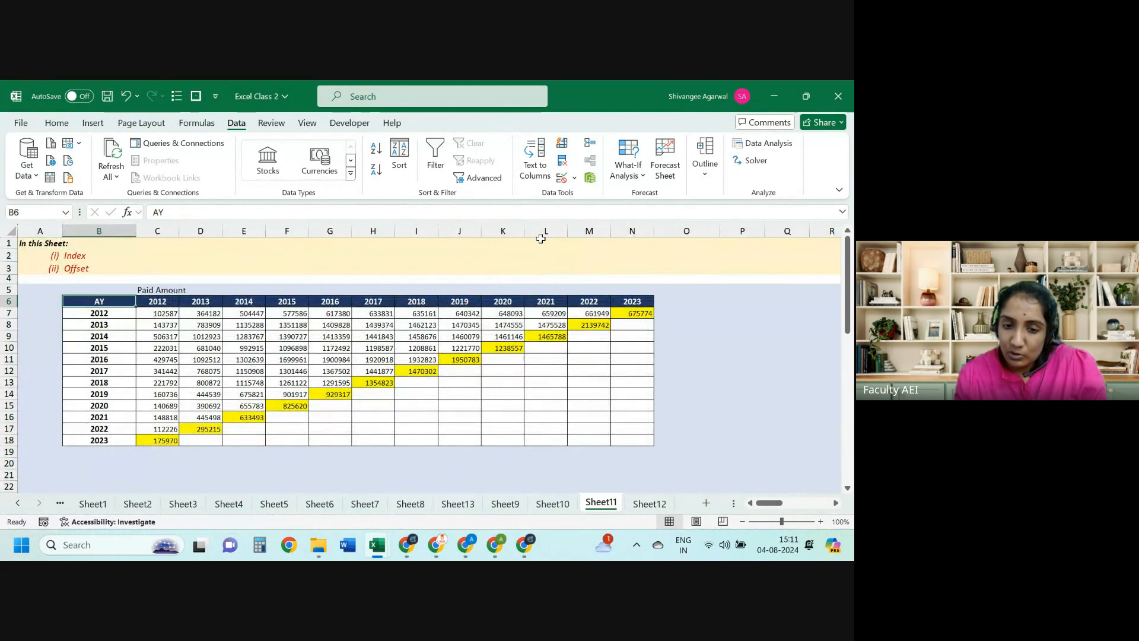
key(ctrl+Right)
key(ctrl+Left)
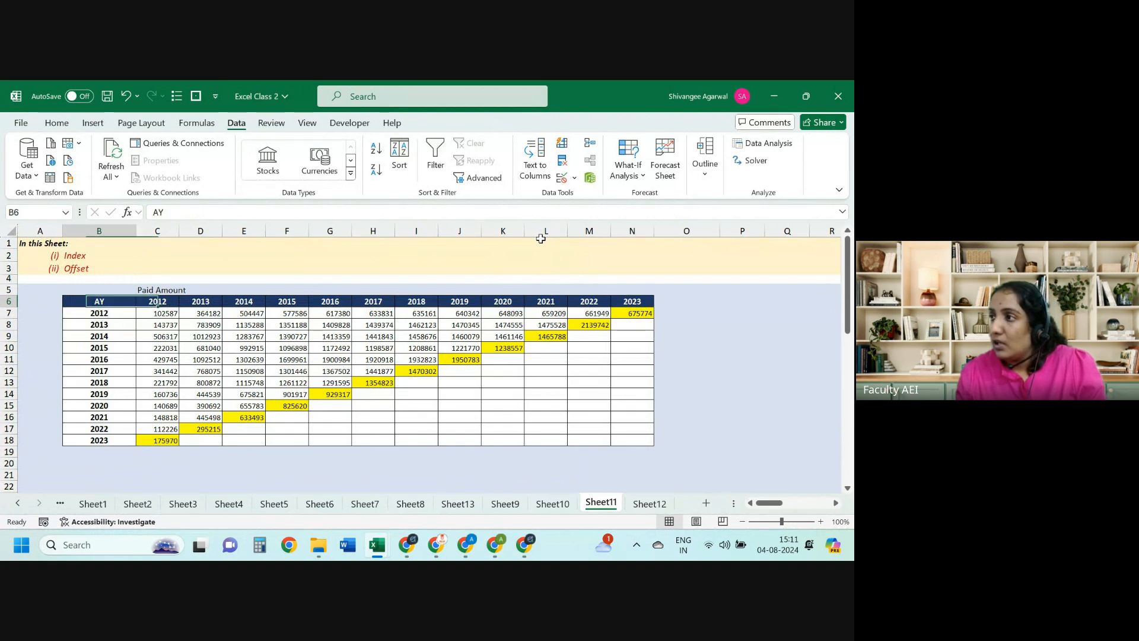
key(ctrl+Right)
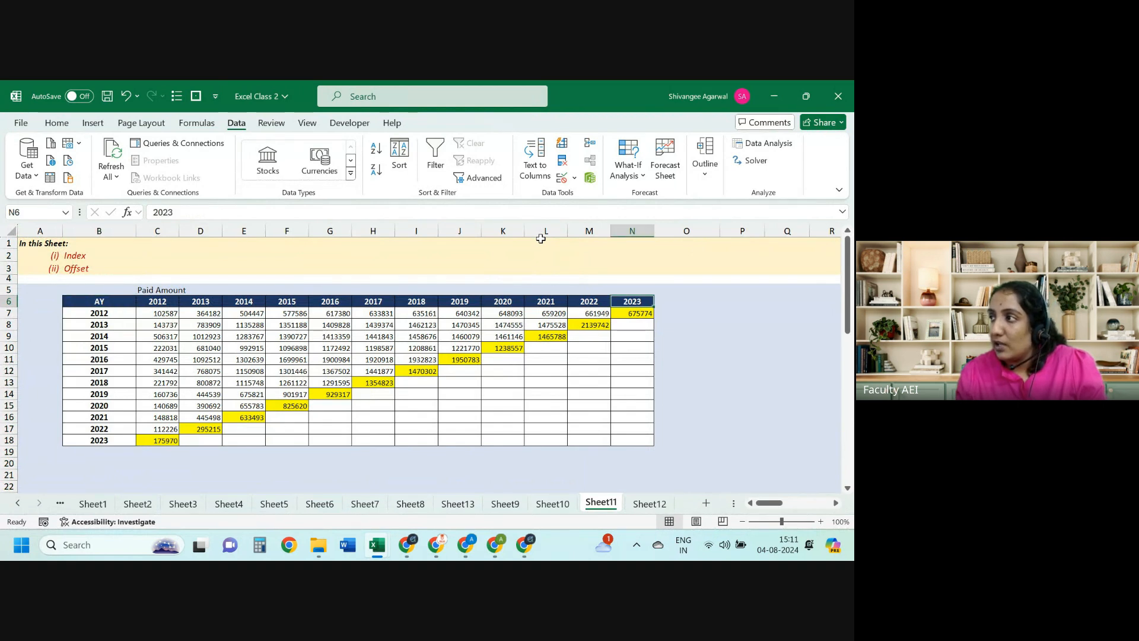
key(Right)
key(Down)
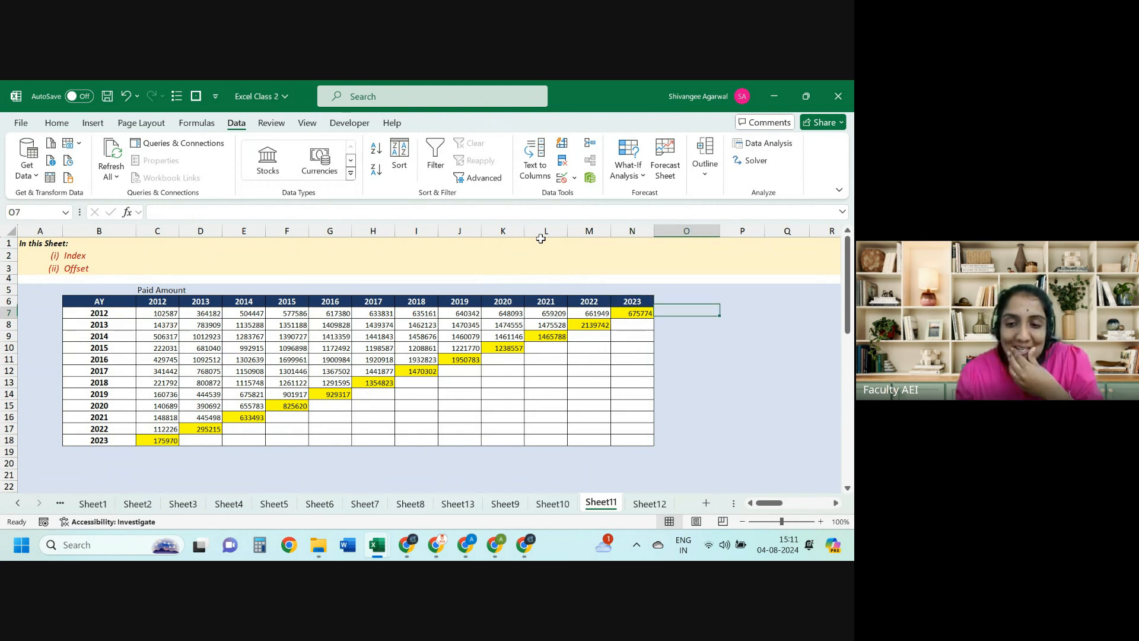
Step: Enter =INDEX(B6:N18,2,2) in O7, returning 102587
text(=INDEX()
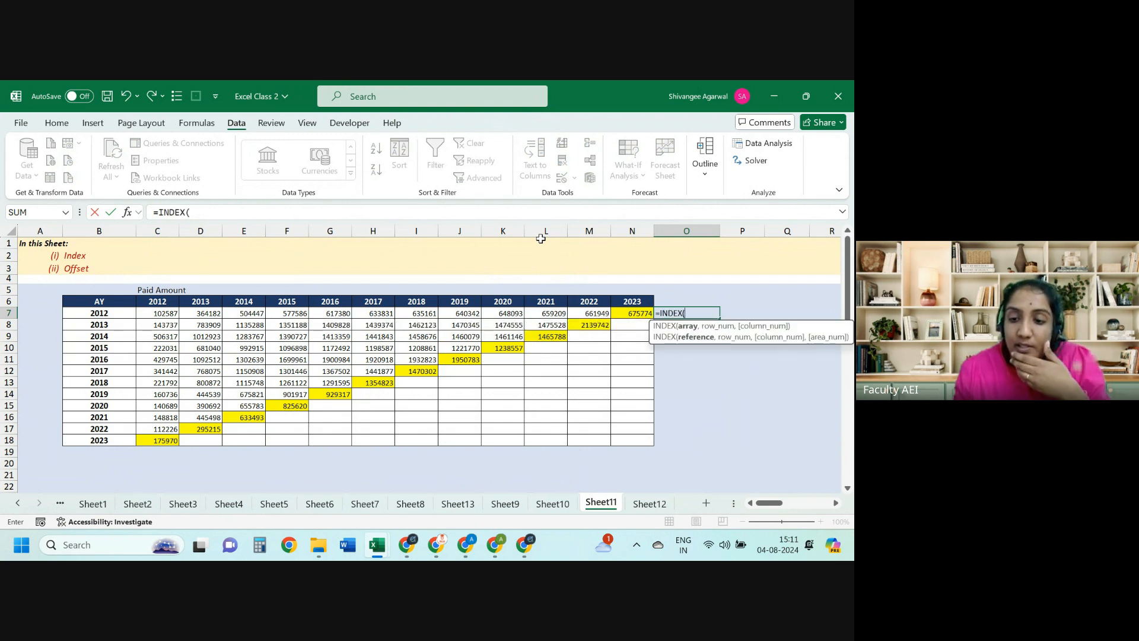
click(130, 301)
drag(170, 328, 621, 435)
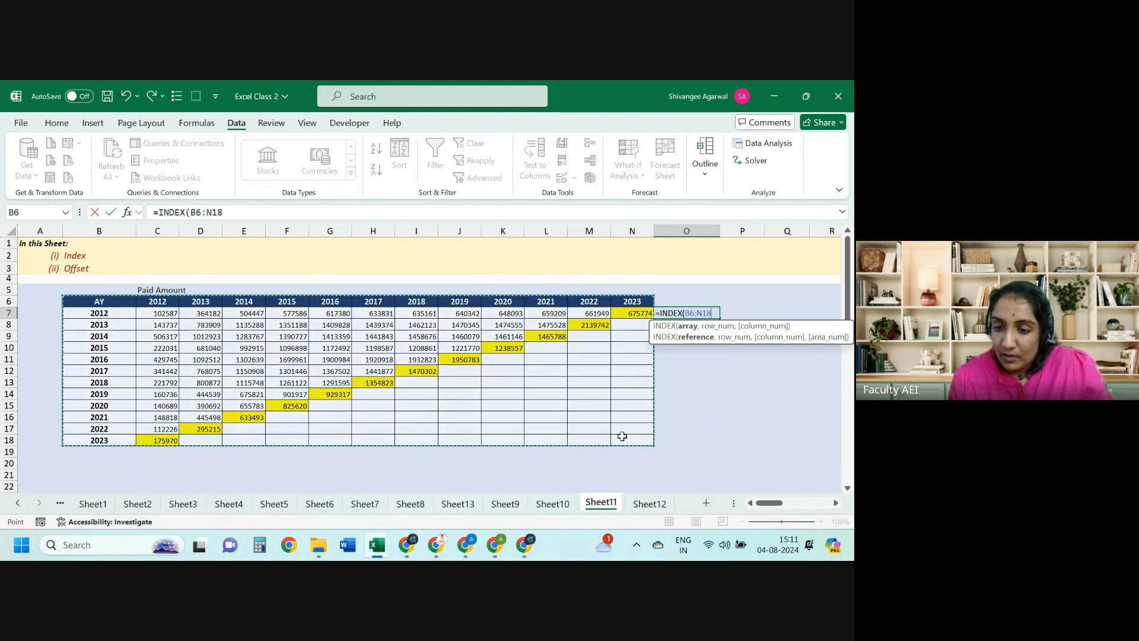
text(,)
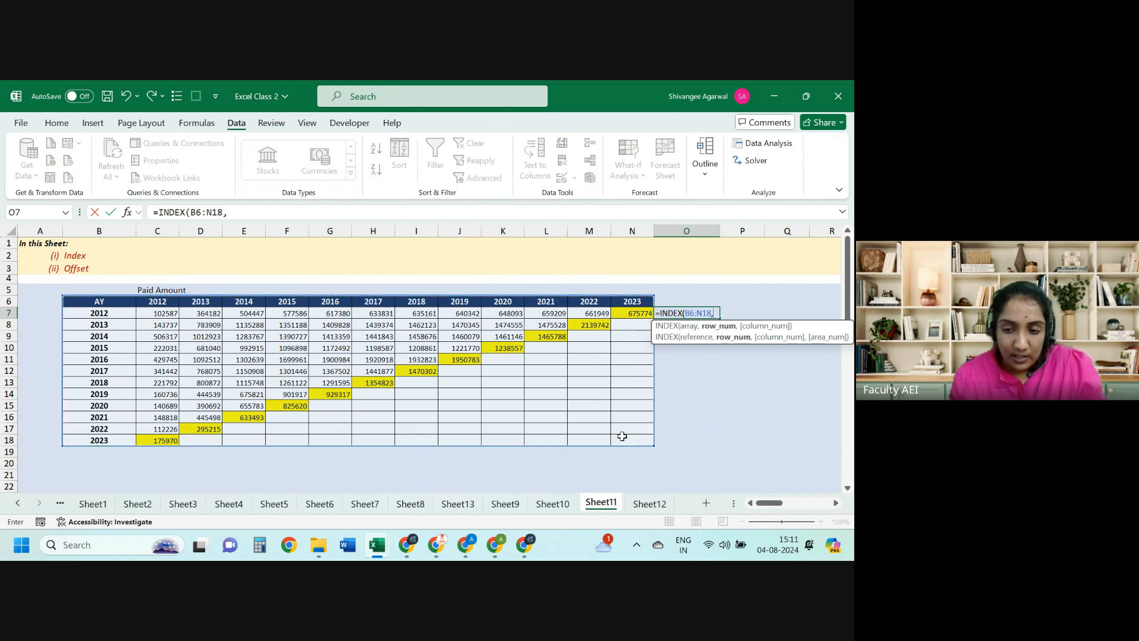
text(2,)
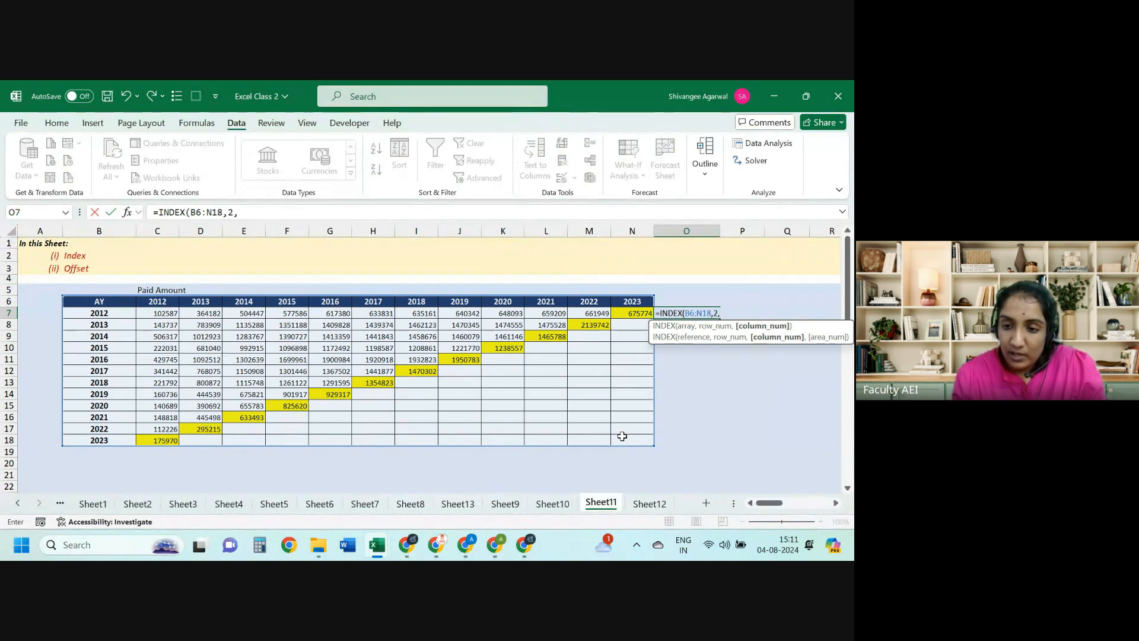
text(2)
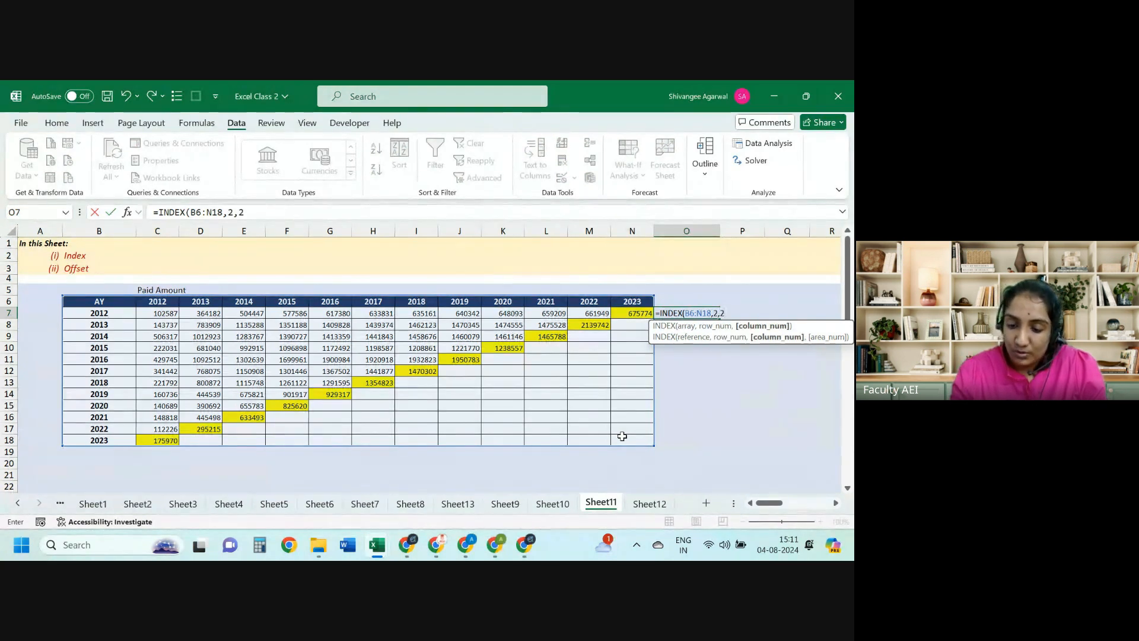
key(Return)
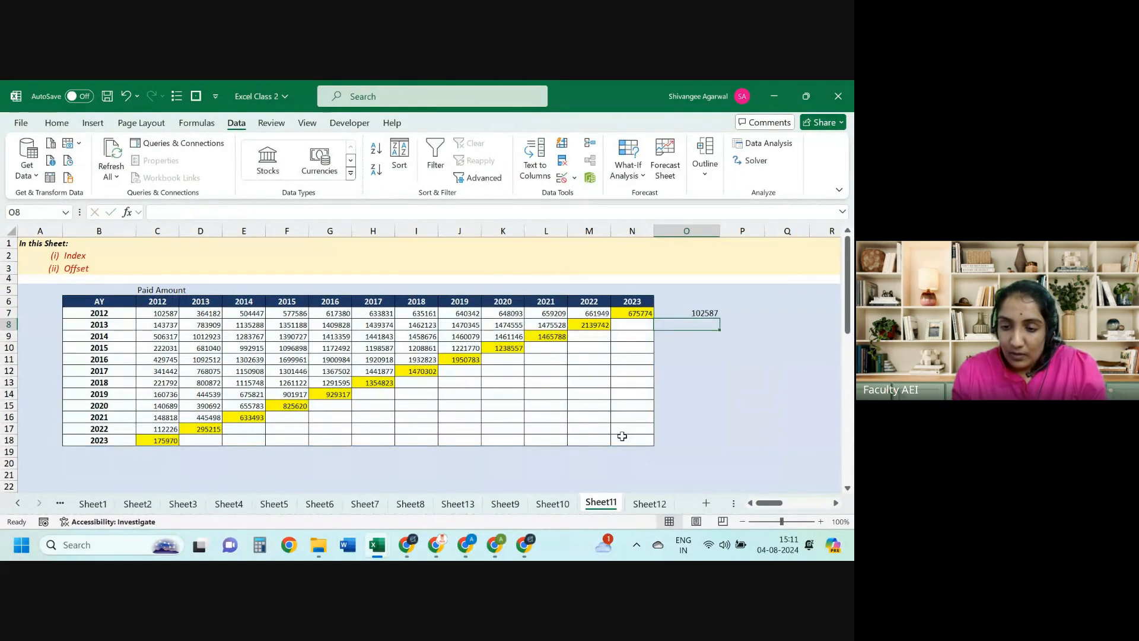
key(Up)
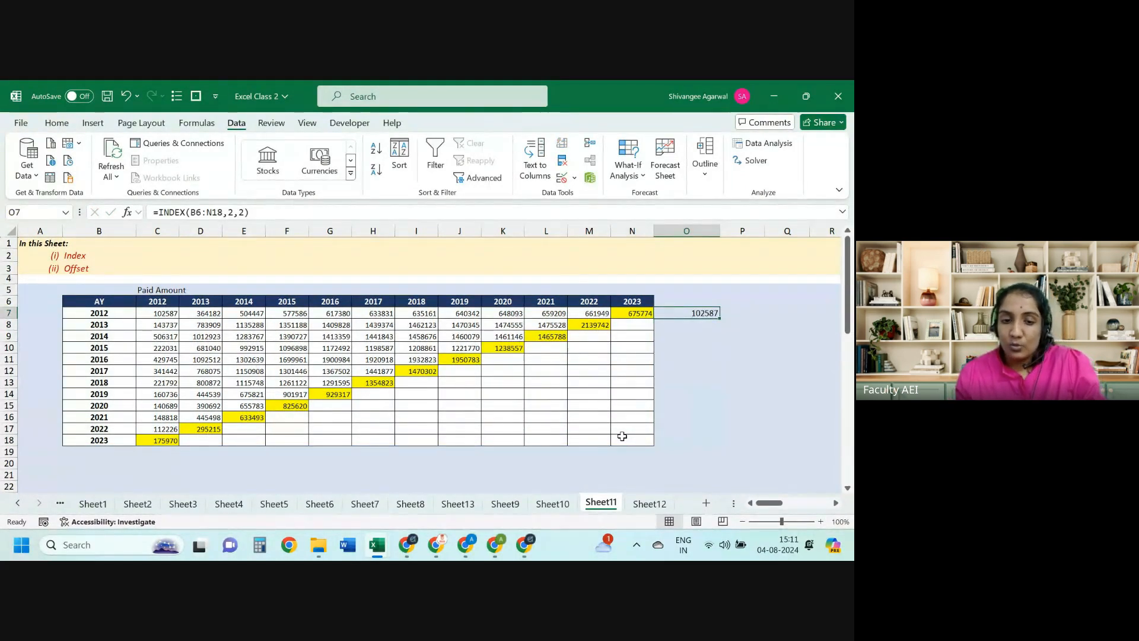
Step: Shade cell C7, holding 102587, with a light fill colour
click(165, 311)
click(56, 122)
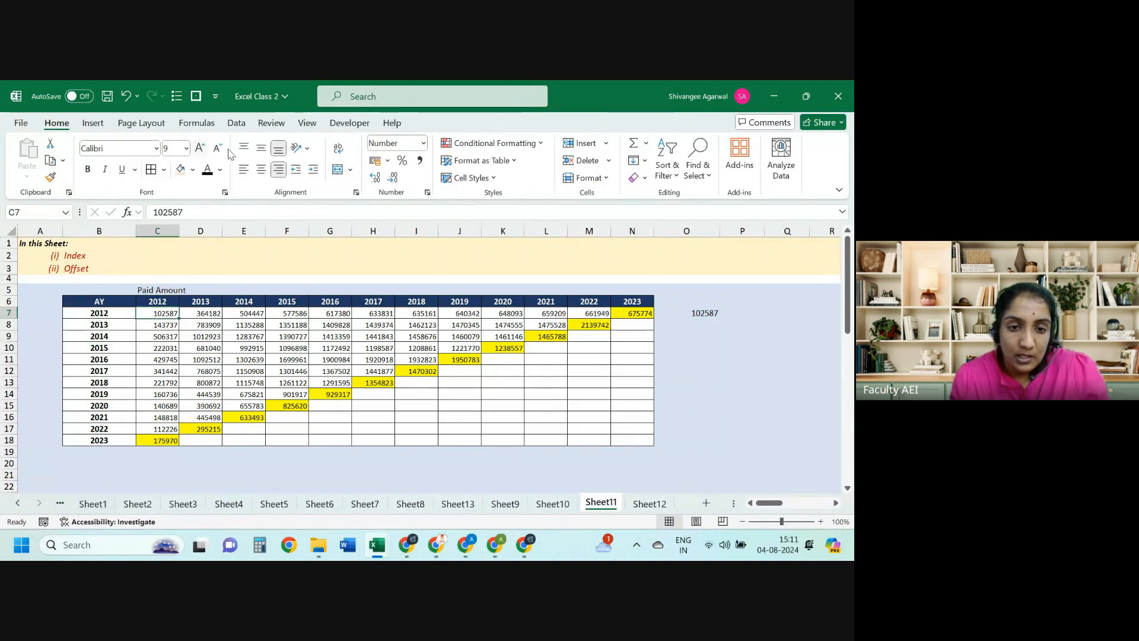
click(181, 177)
Step: Highlight the table's extent from B6, then reselect O7 to show its INDEX formula
key(Left)
key(Up)
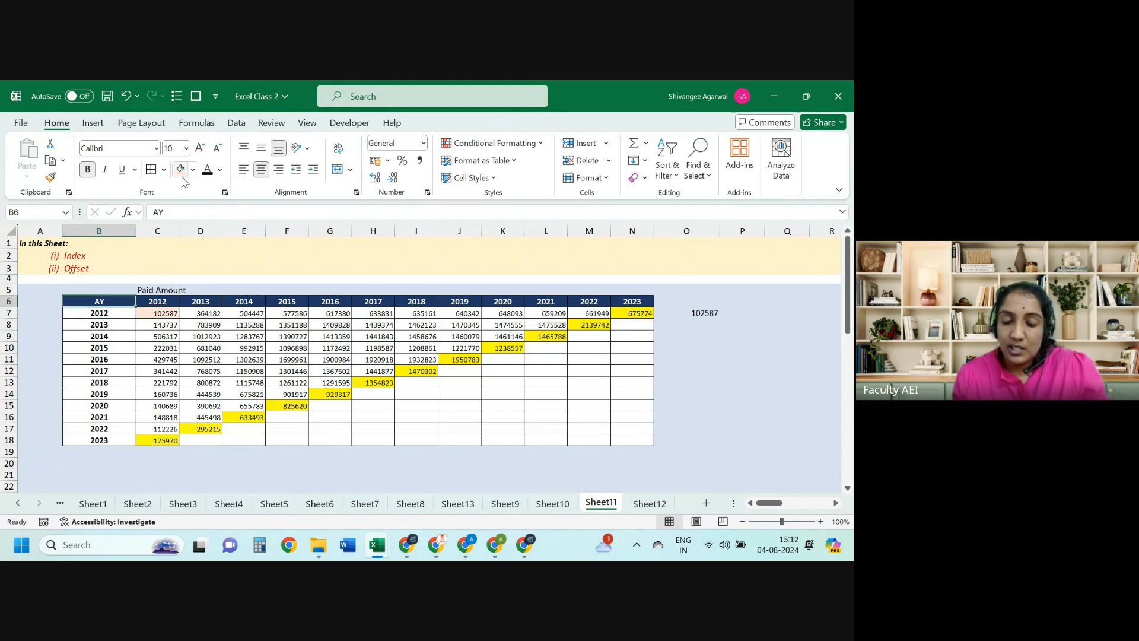
key(ctrl+shift+Right)
key(ctrl+shift+Down)
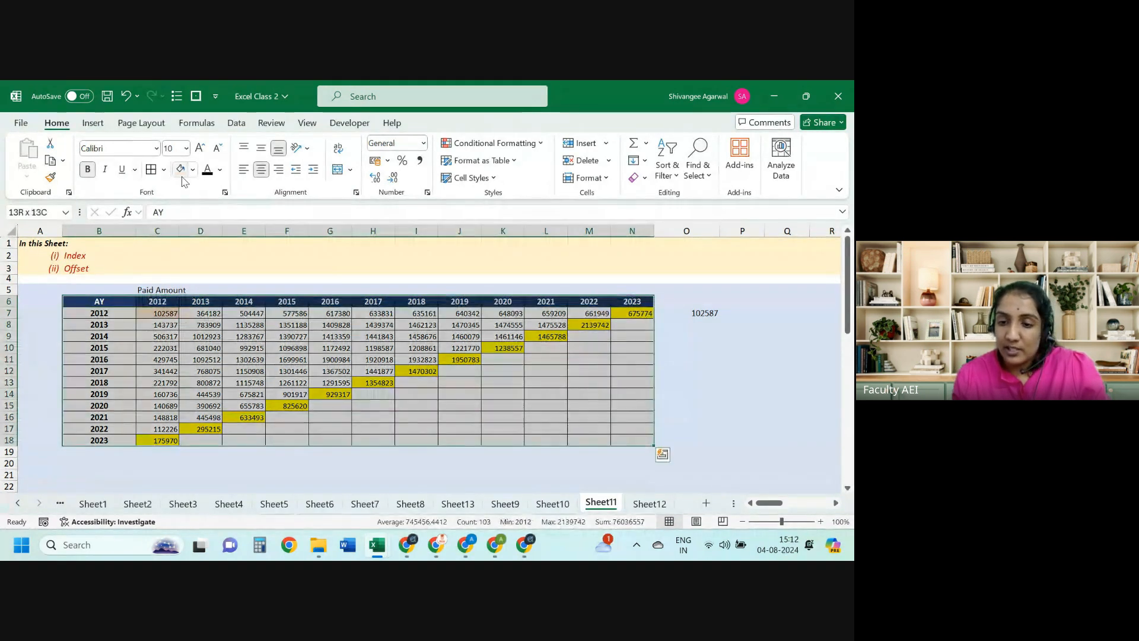
key(Down)
key(Up)
key(Down)
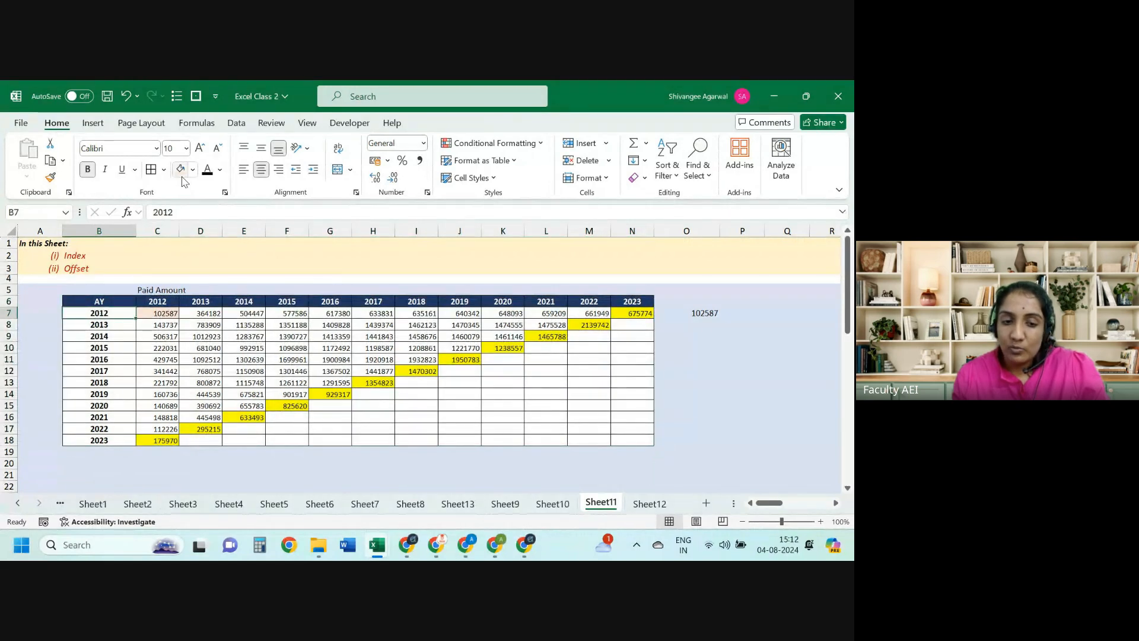
key(Right)
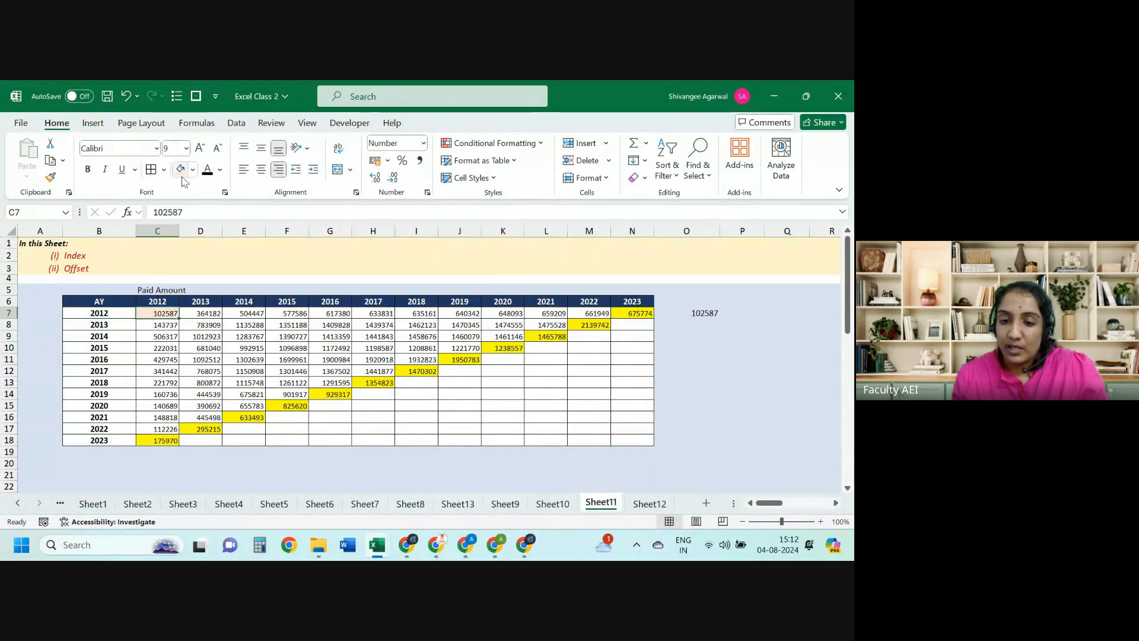
click(699, 313)
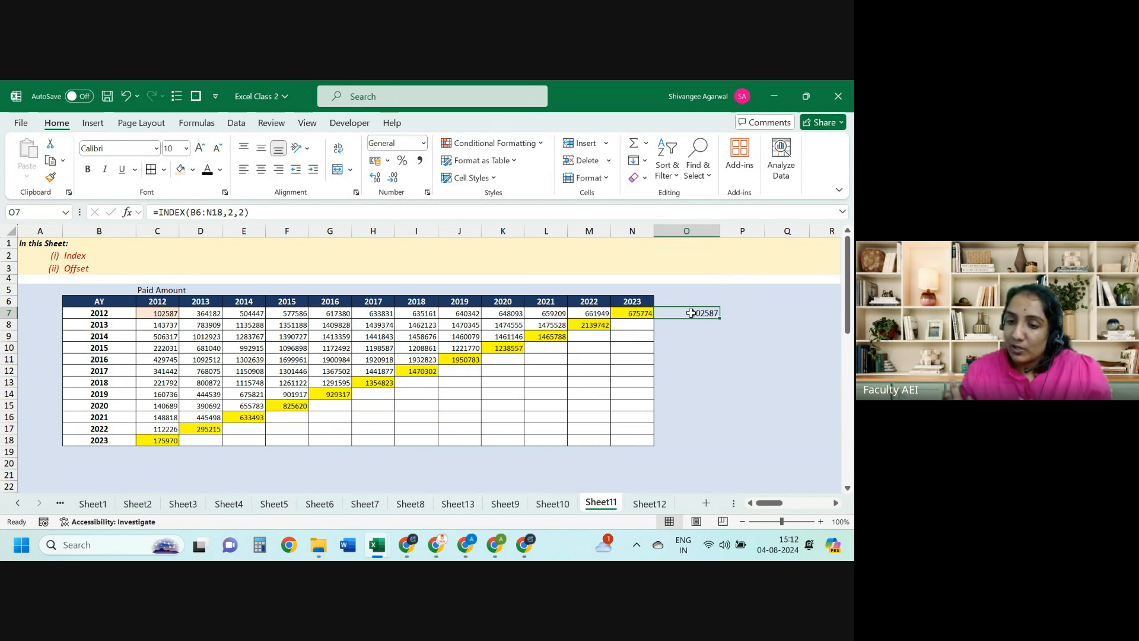
Step: Enter =INDEX(B6:N18,5,4) in O8, returning 992915
key(Return)
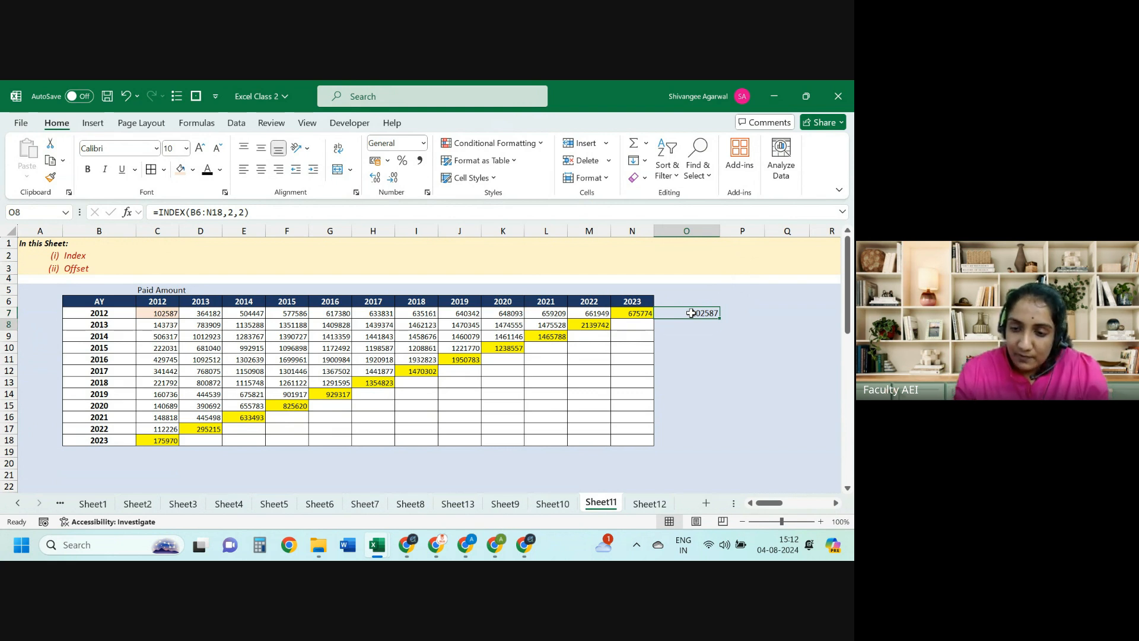
text(=index)
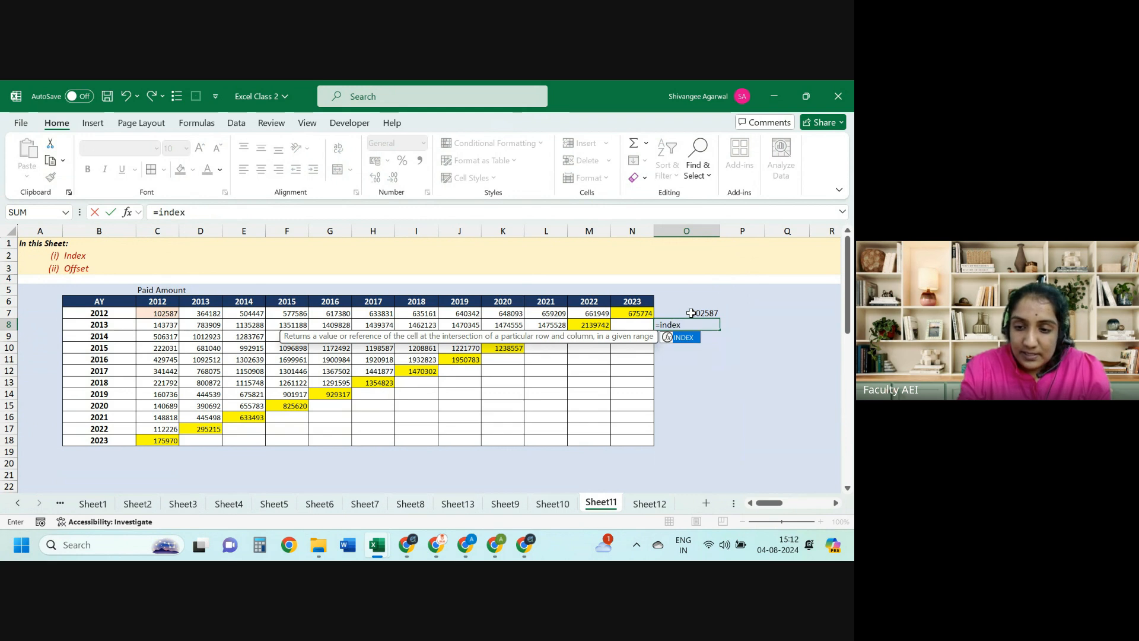
key(Tab)
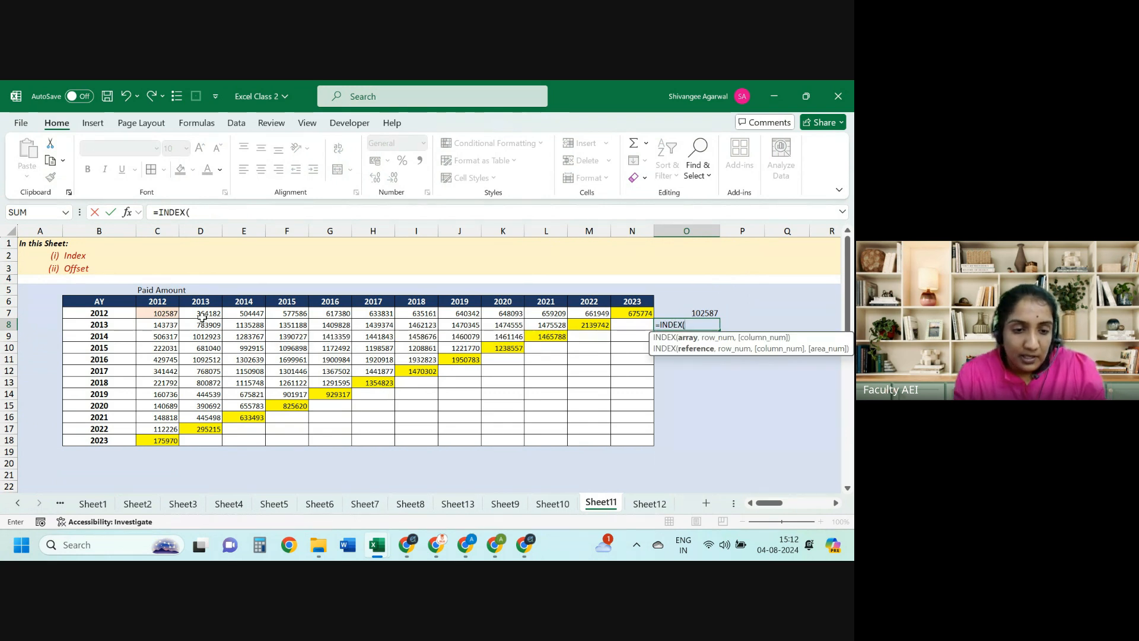
drag(116, 301, 630, 436)
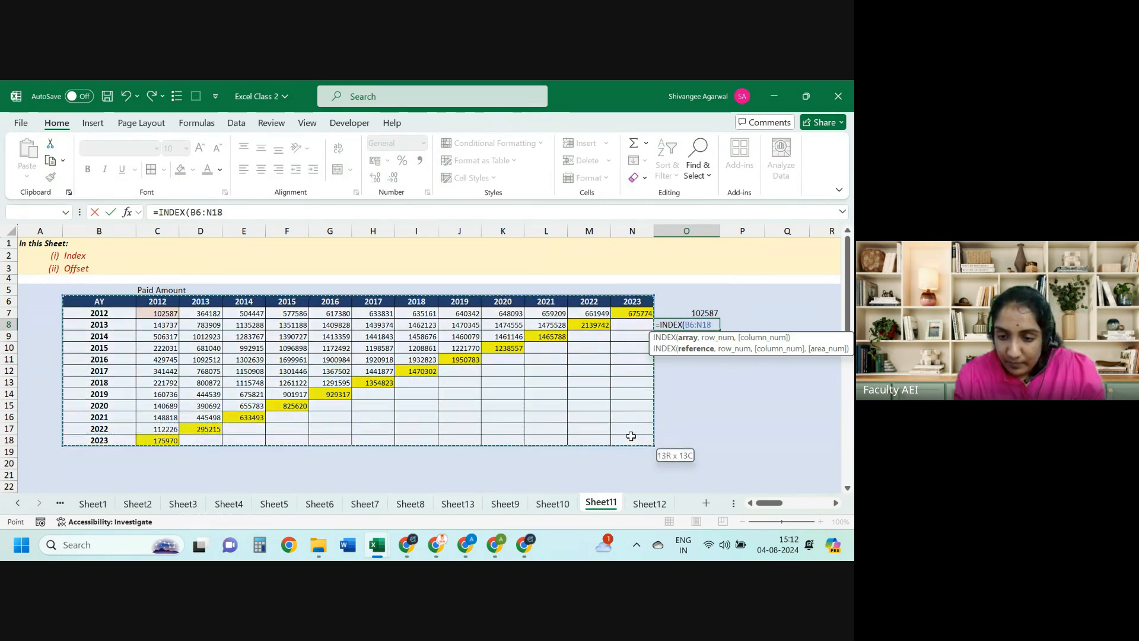
text(,)
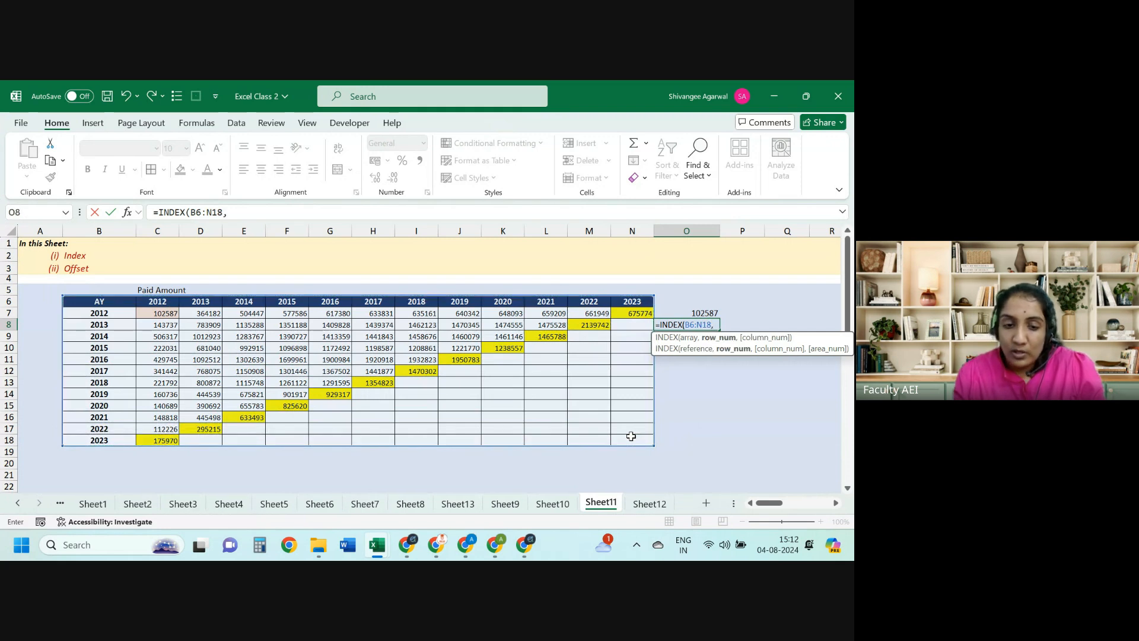
text(5,)
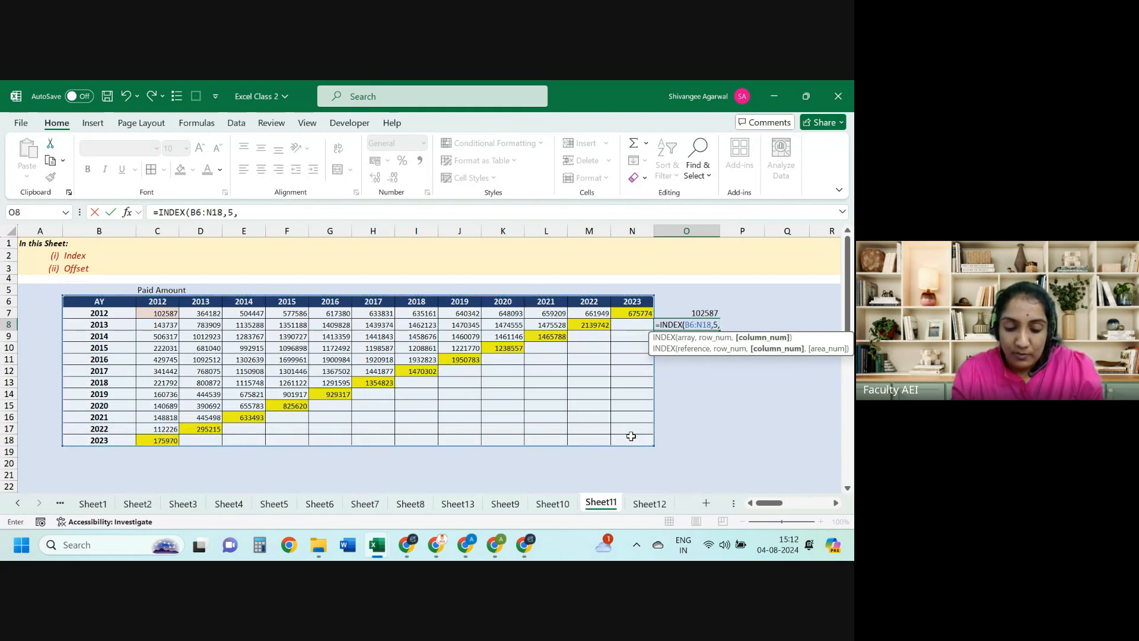
text(4))
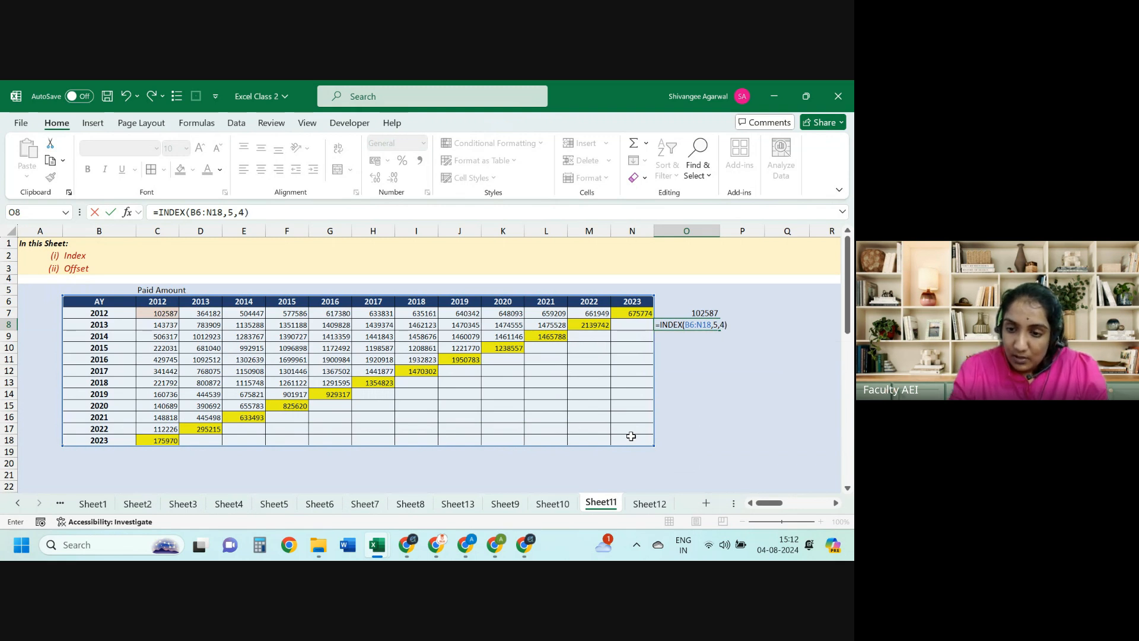
key(ctrl+Return)
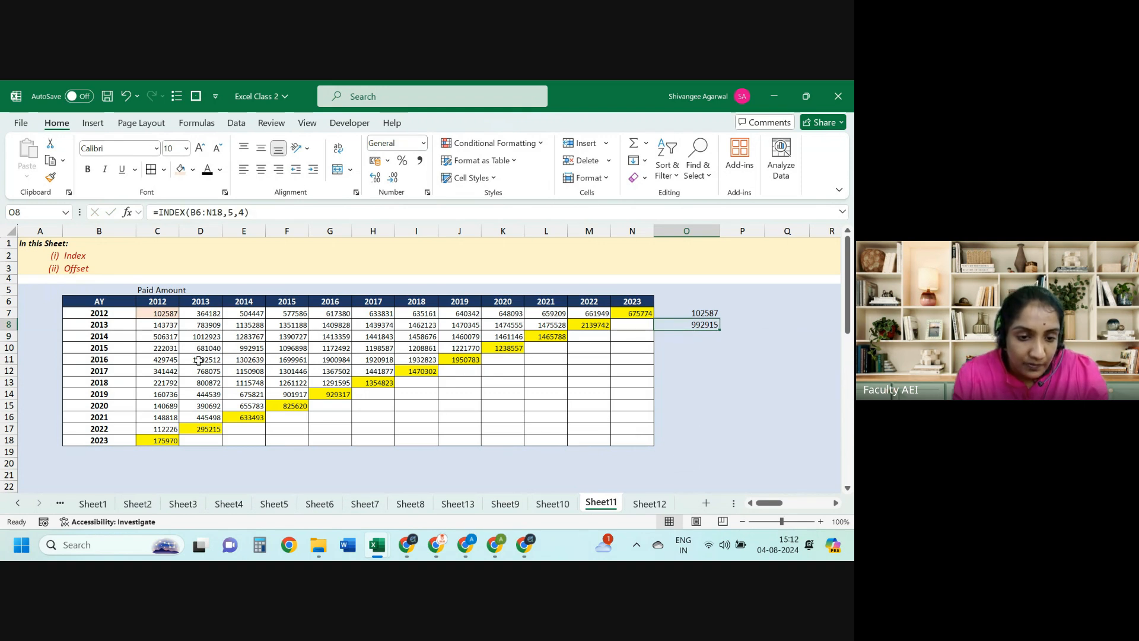
Step: Shade cell E10 (992915) with a light fill and trace its row and column position from B6
click(263, 348)
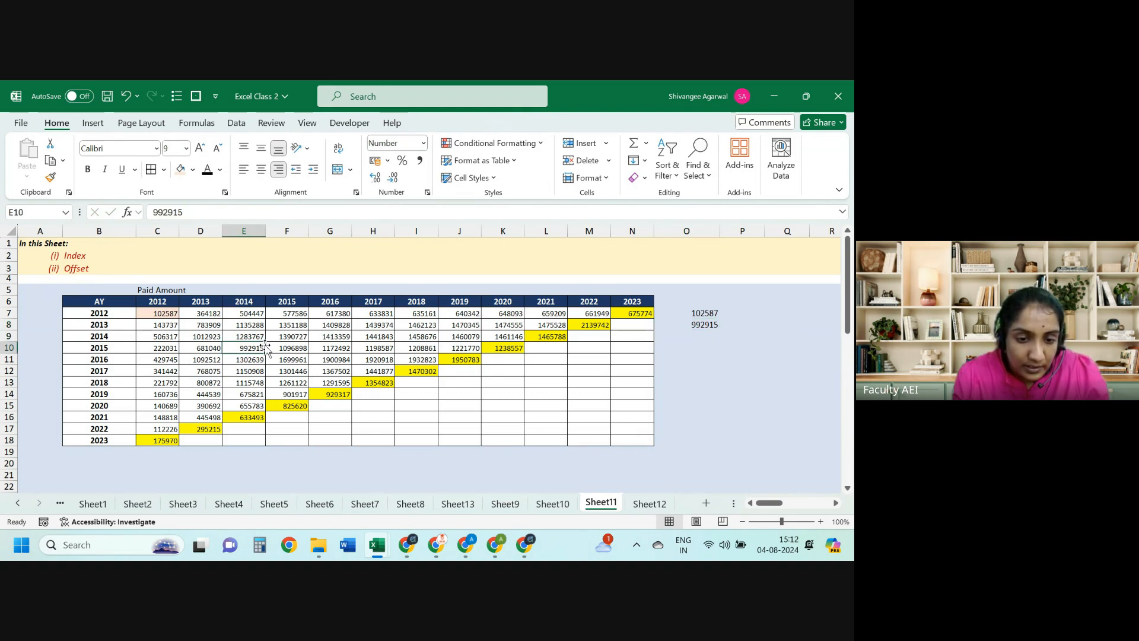
click(181, 170)
key(Left)
key(Left)
key(Left)
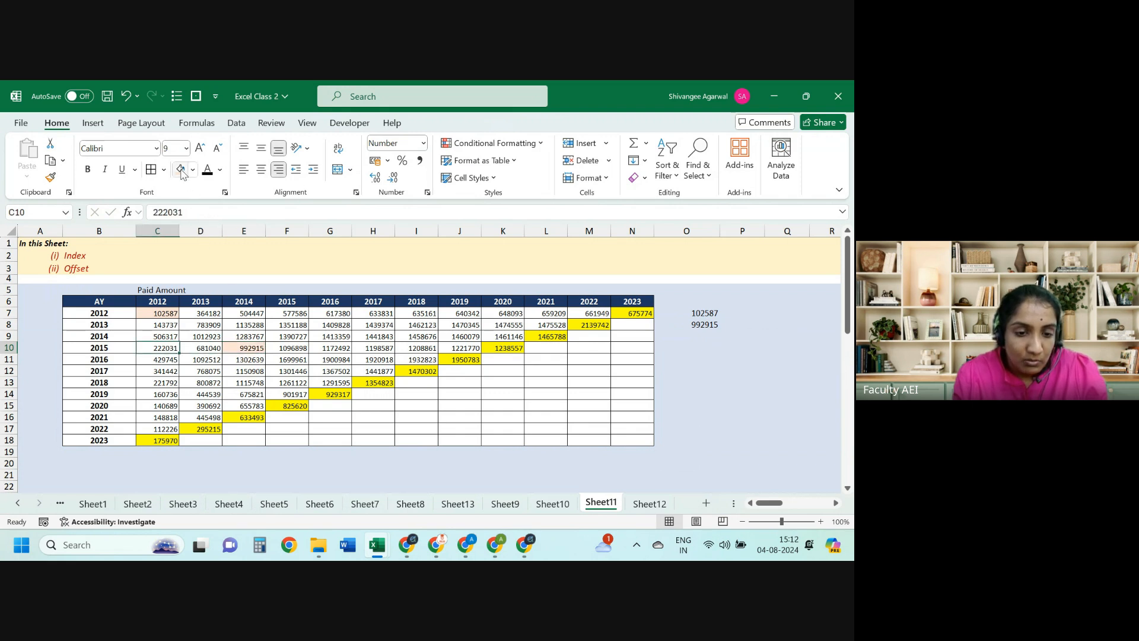
key(ctrl+Up)
key(shift+Down)
key(shift+Down)
key(shift+Down)
key(shift+Down)
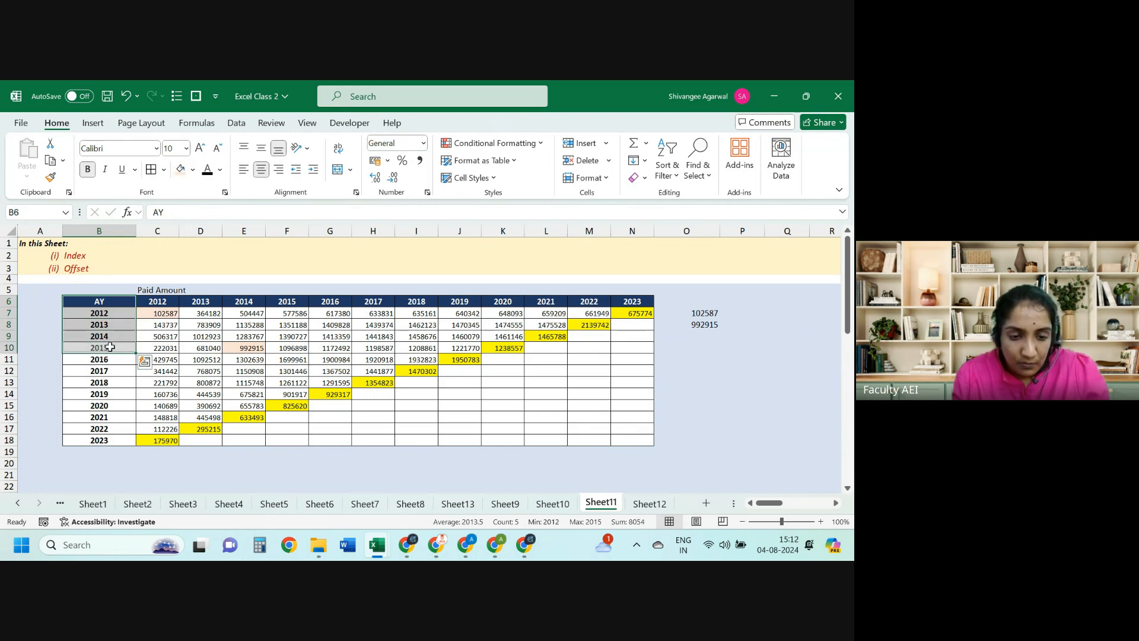
key(shift+Up)
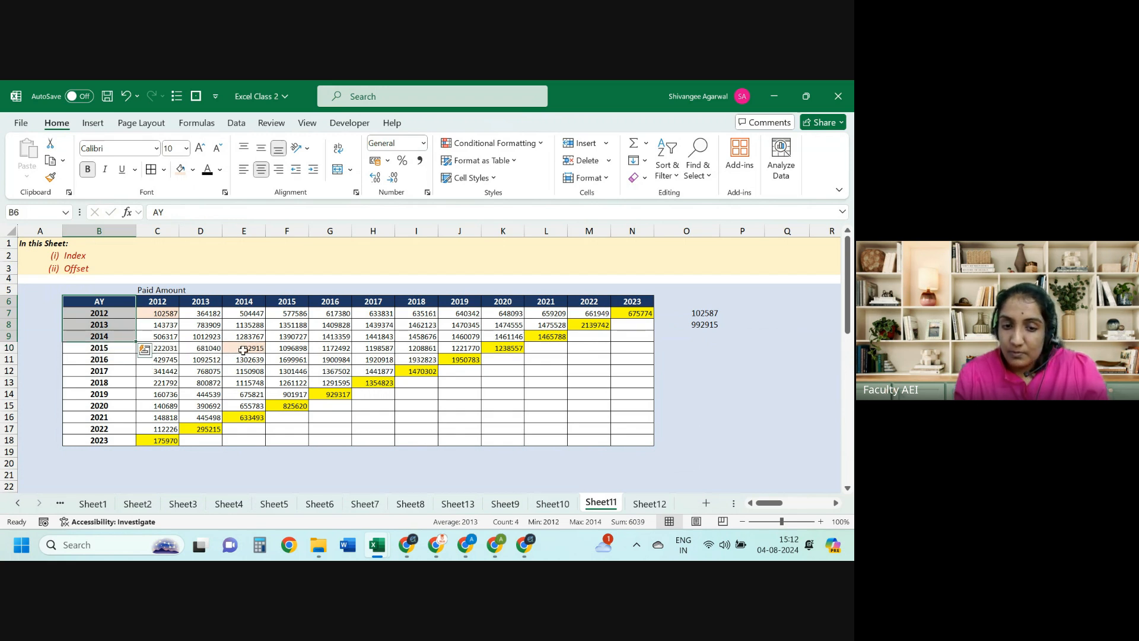
drag(244, 350, 113, 303)
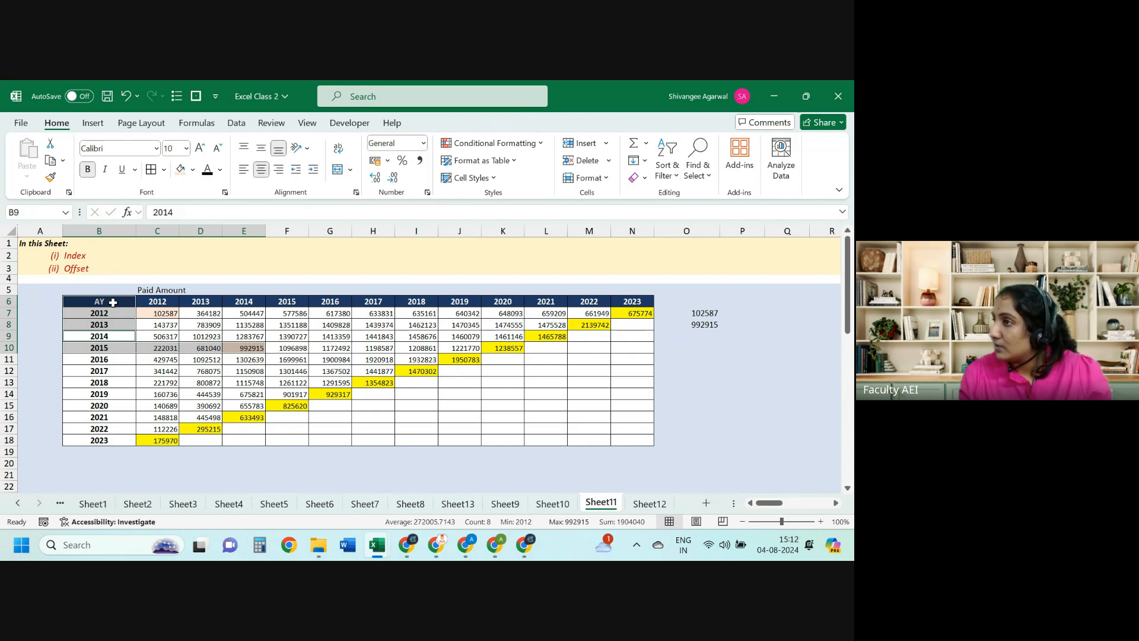
Step: Shade the AY 2018, year 2015 value 1261122 in F13 with a light salmon fill
key(Right)
key(ctrl+Up)
key(ctrl+Right)
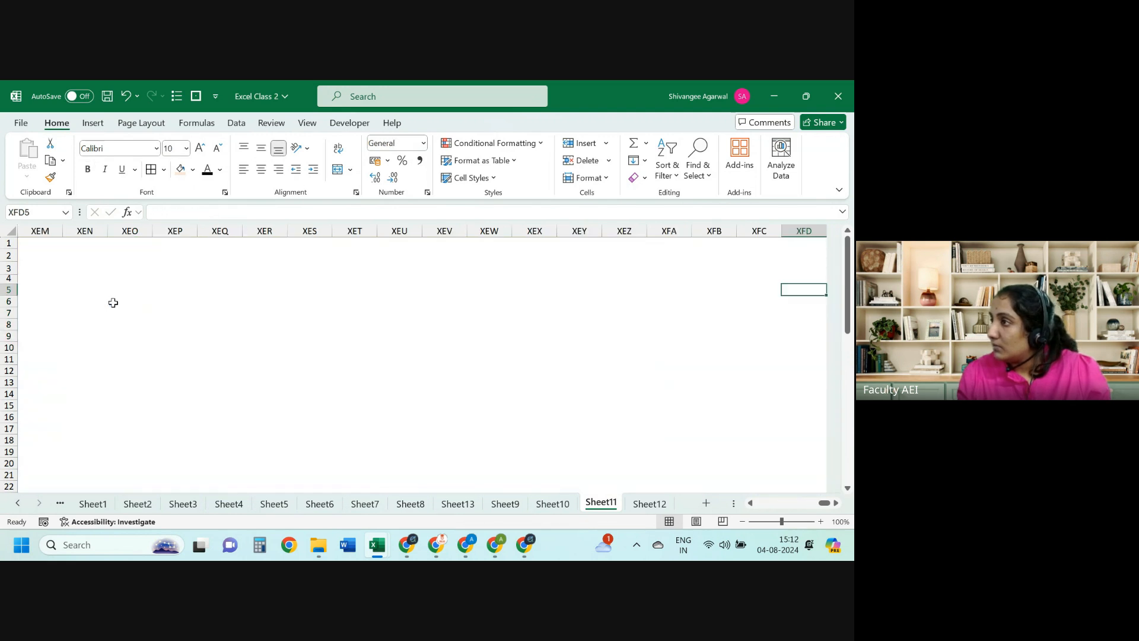
key(Home)
key(Down)
key(Down)
key(Down)
key(Right)
key(Right)
key(Right)
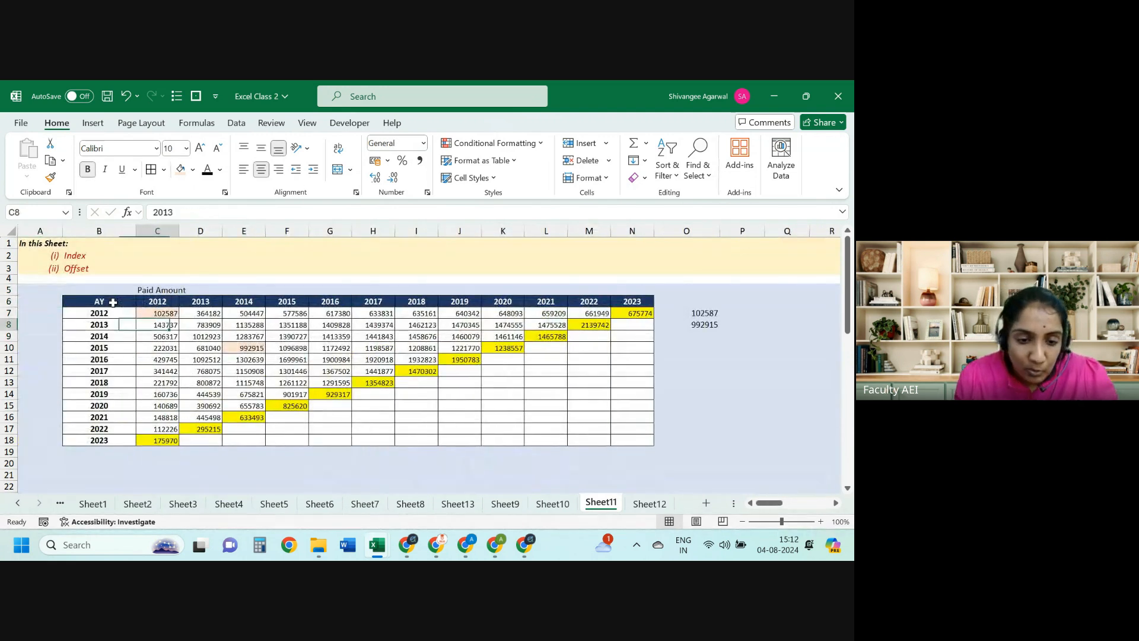
key(Down)
key(Down)
key(Down)
key(Down)
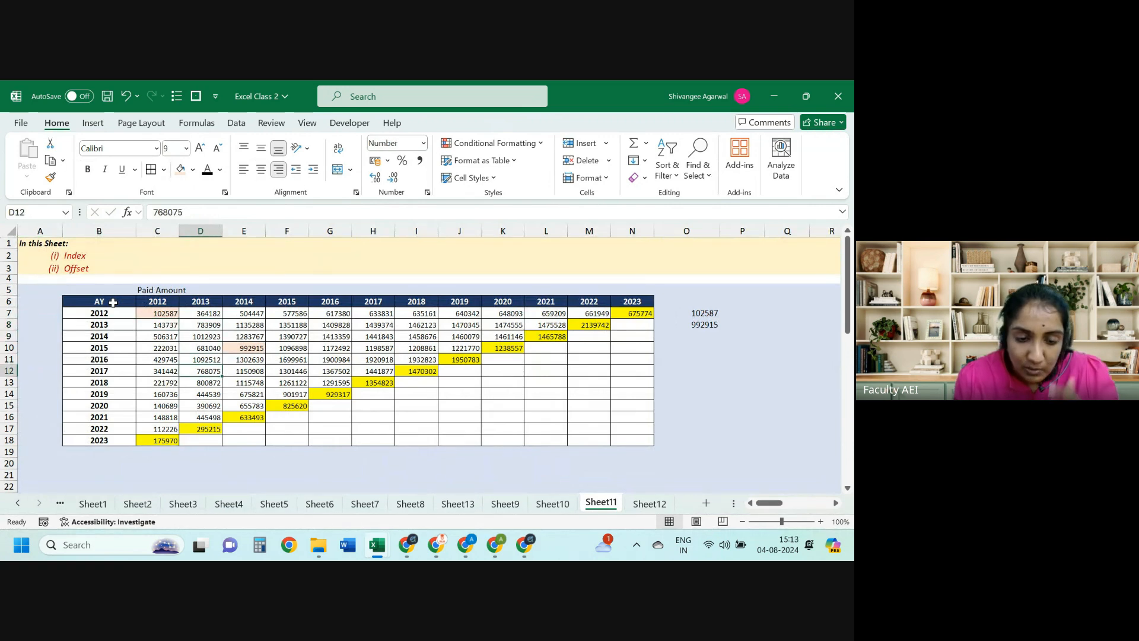
click(282, 381)
click(181, 171)
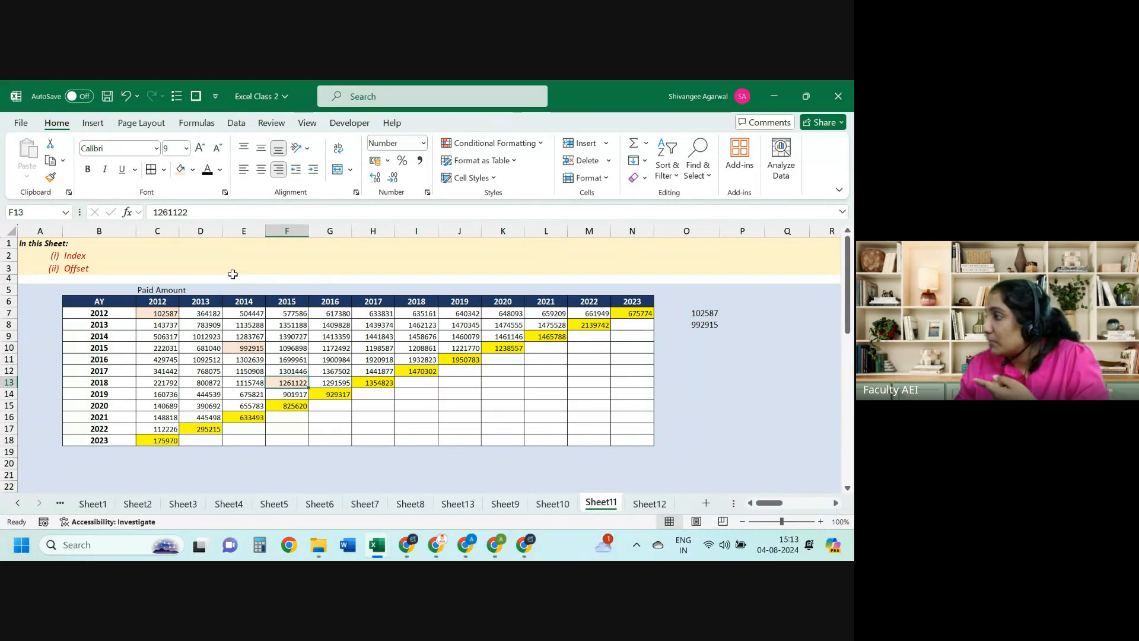
Step: Select along the 2018 row and the AY column to trace 1261122's position
key(ctrl+shift+Left)
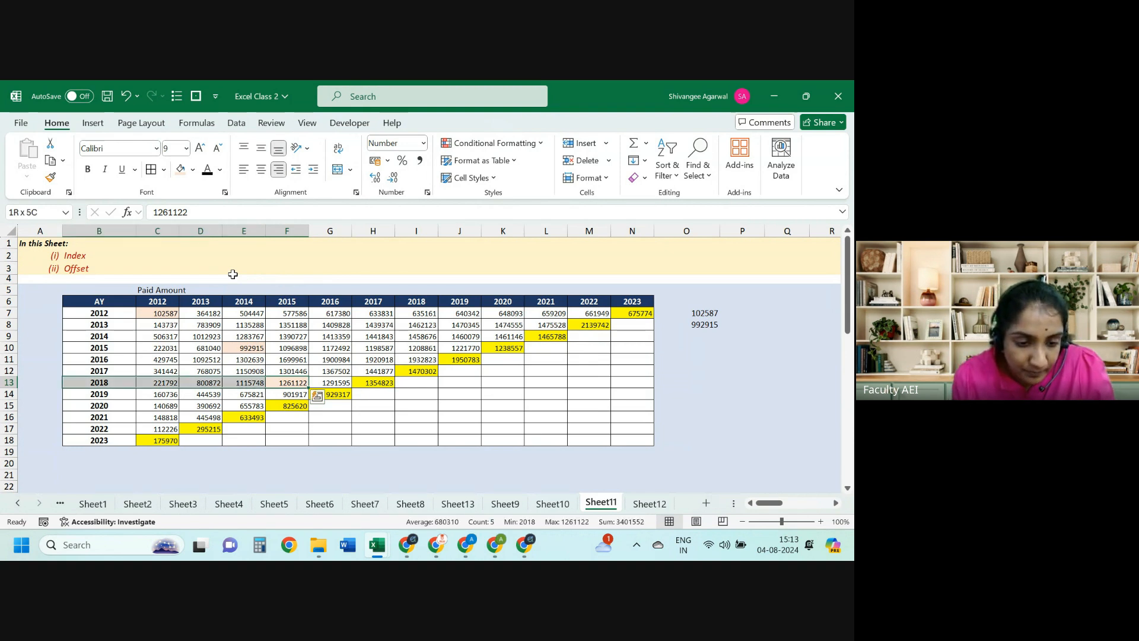
key(ctrl+Left)
key(ctrl+shift+Up)
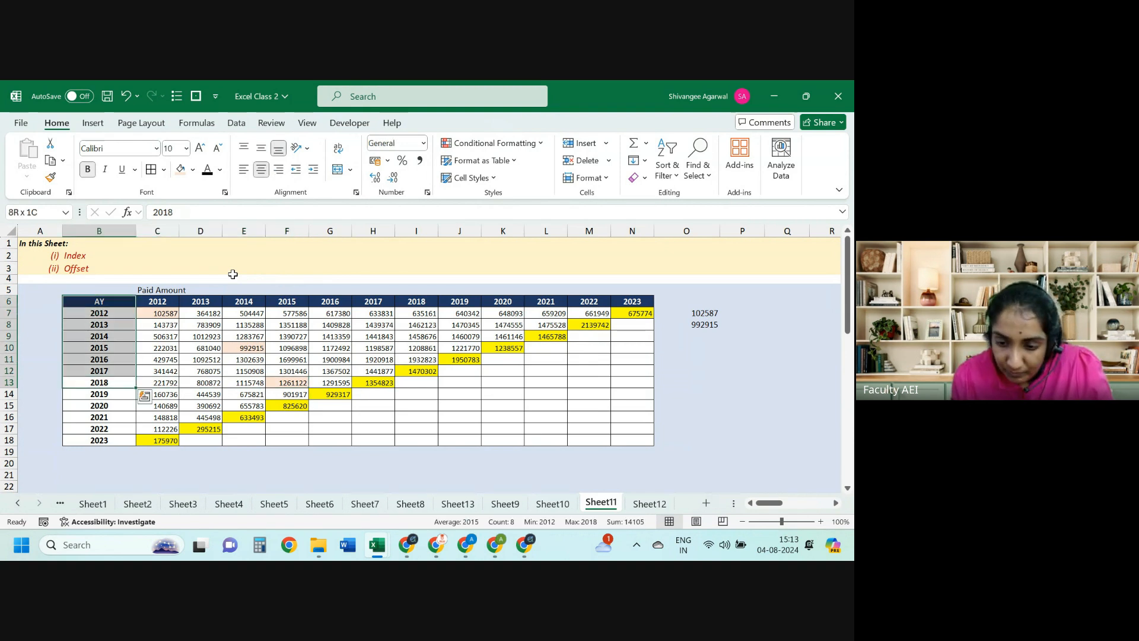
key(Down)
key(Up)
key(shift+Right)
key(shift+Right)
key(shift+Right)
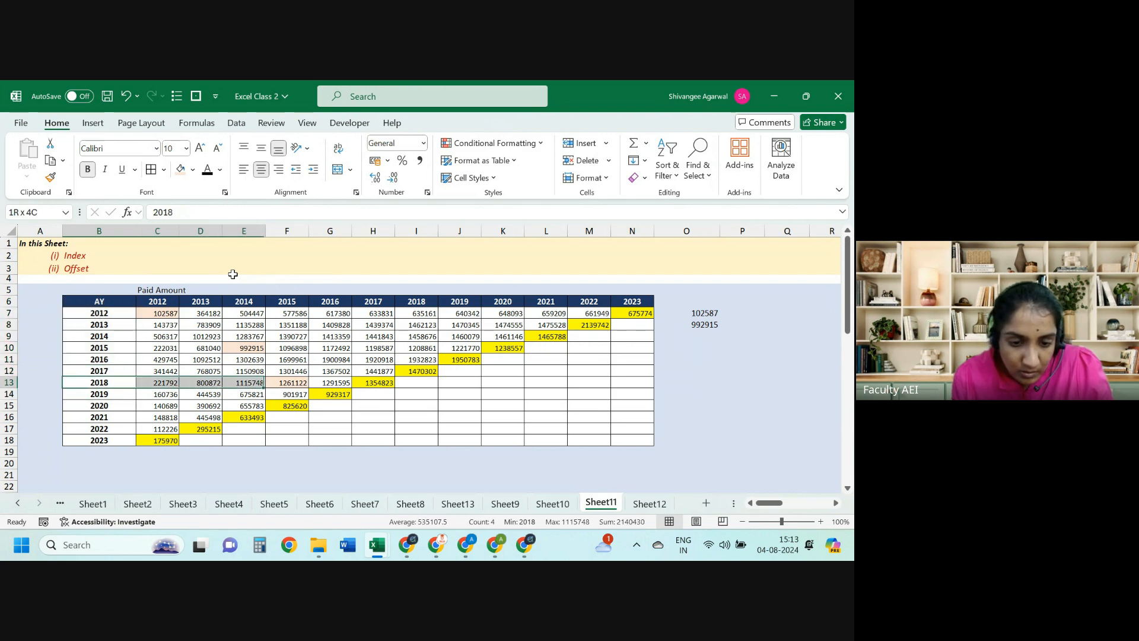
key(shift+Right)
Step: Review the INDEX formula in O8 and go to the empty cell O9
key(ctrl+Right)
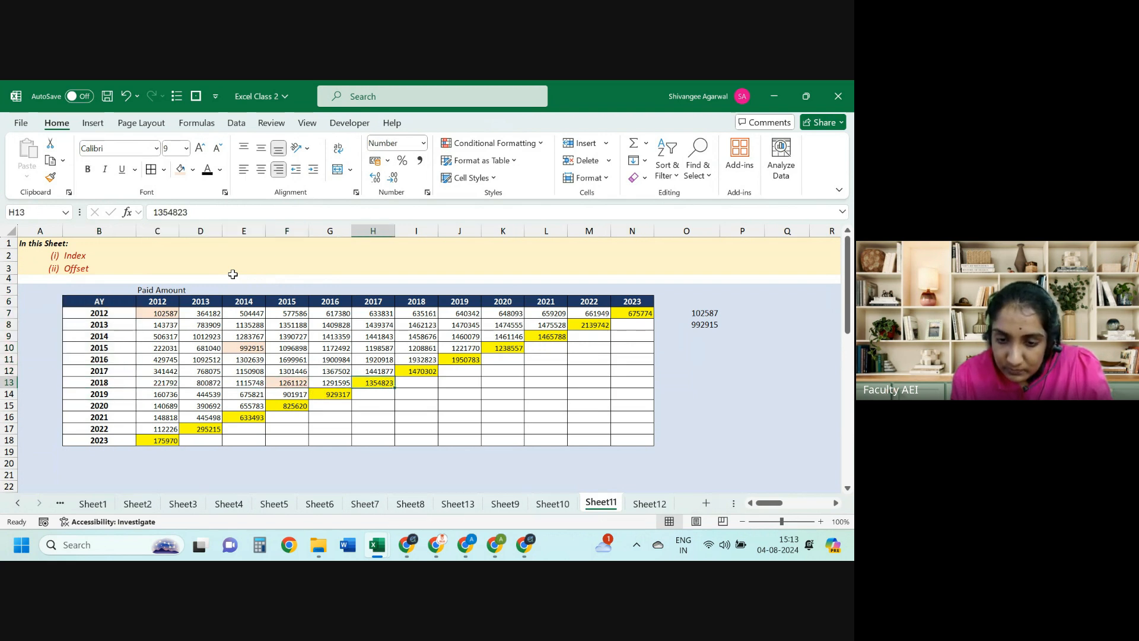
key(ctrl+Up)
key(ctrl+Right)
key(Down)
key(Right)
key(Down)
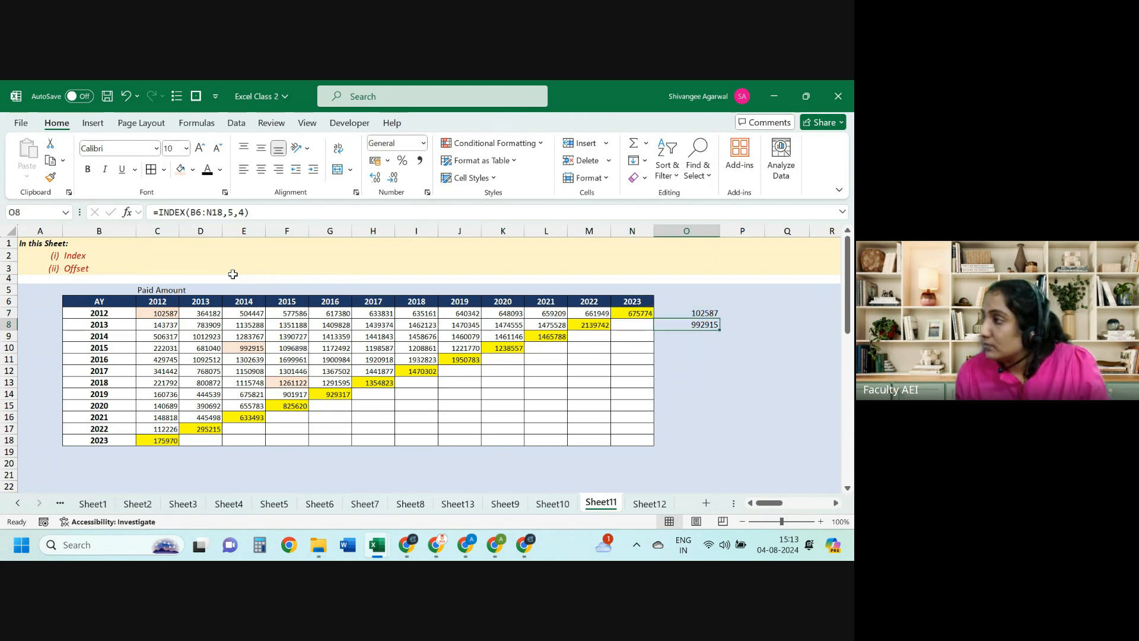
key(Down)
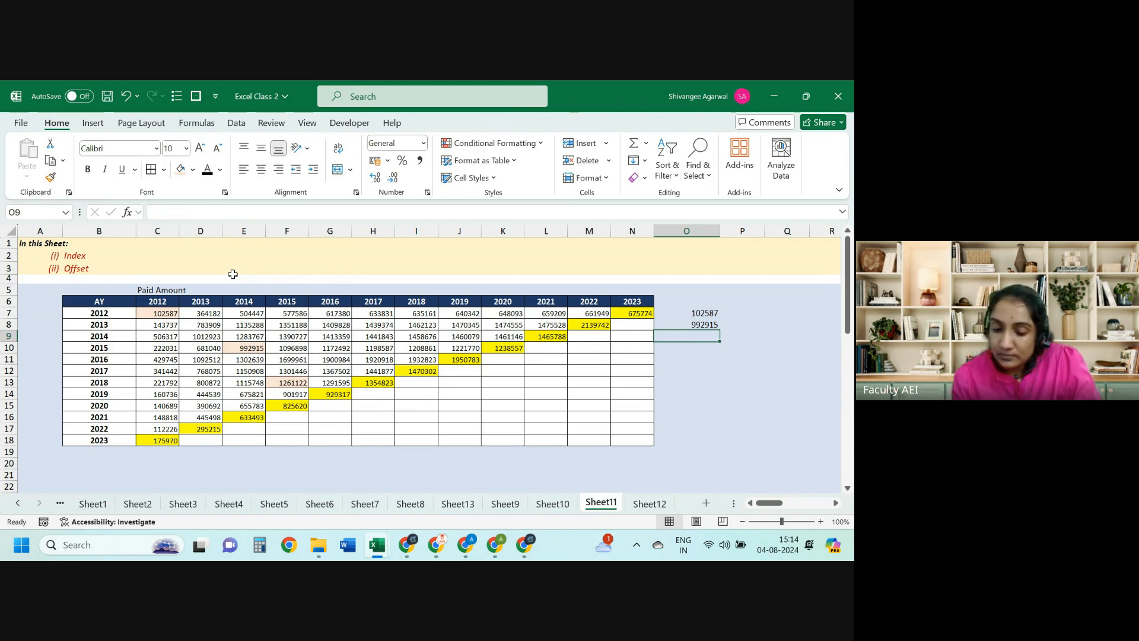
Step: Enter =INDEX(B6:N18,8,5) in O9, returning 1261122
text(=o)
key(BackSpace)
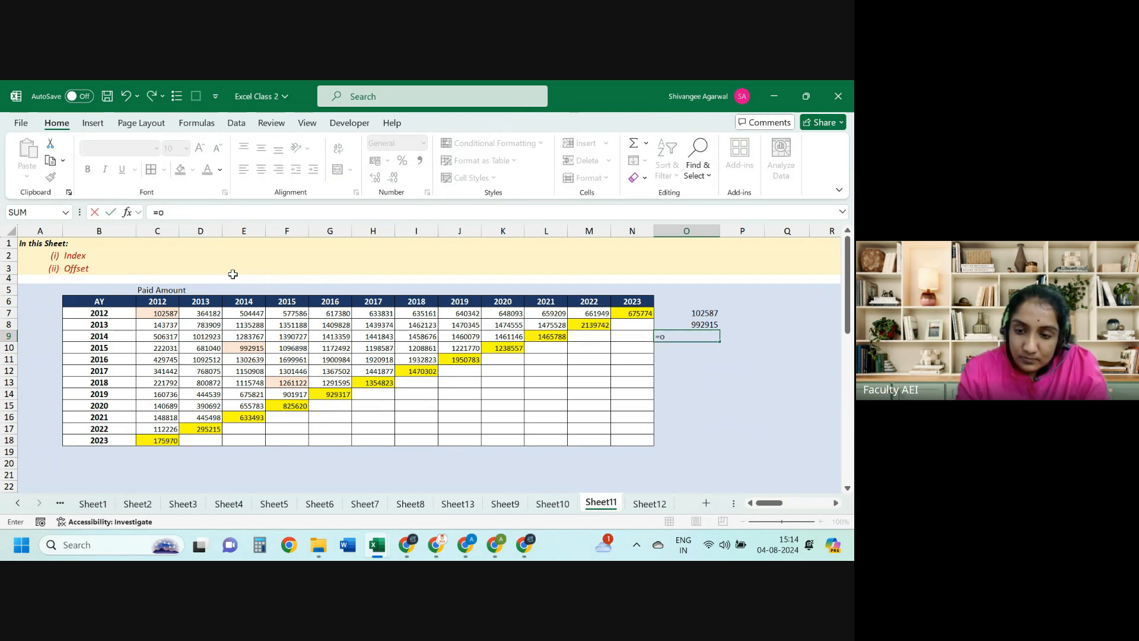
key(Escape)
text(=index)
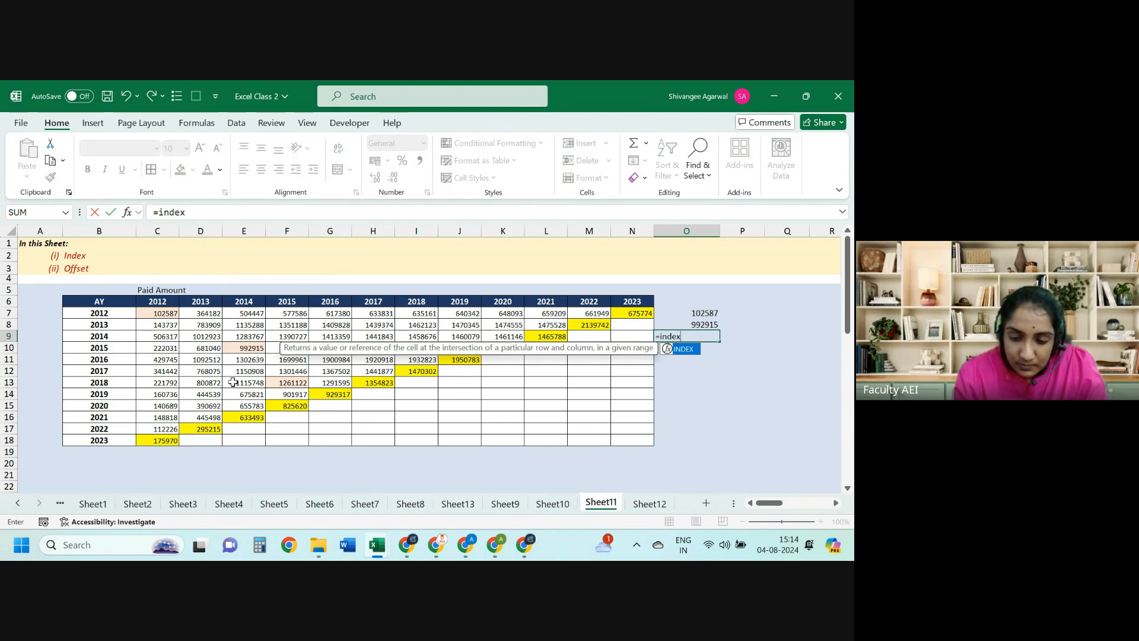
text(()
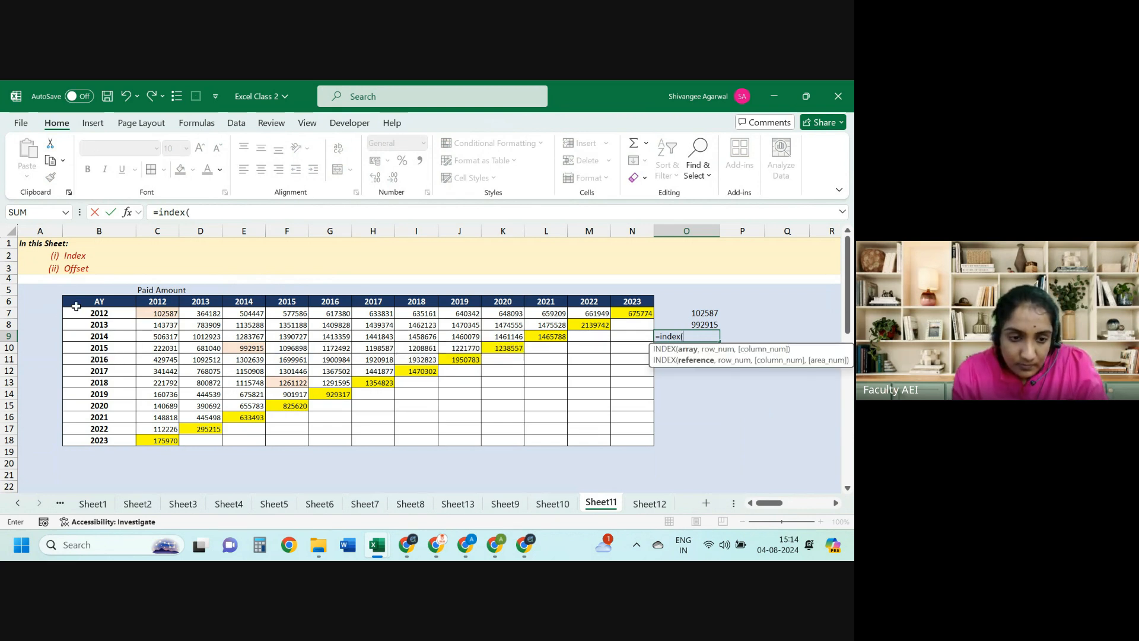
drag(79, 304, 630, 437)
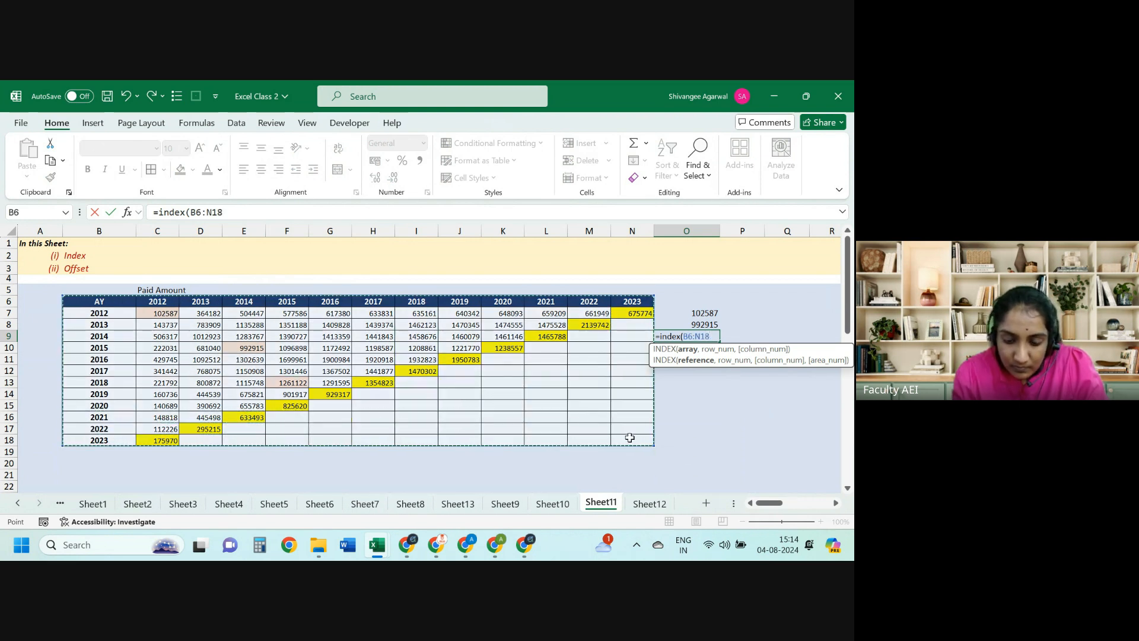
text(,8,)
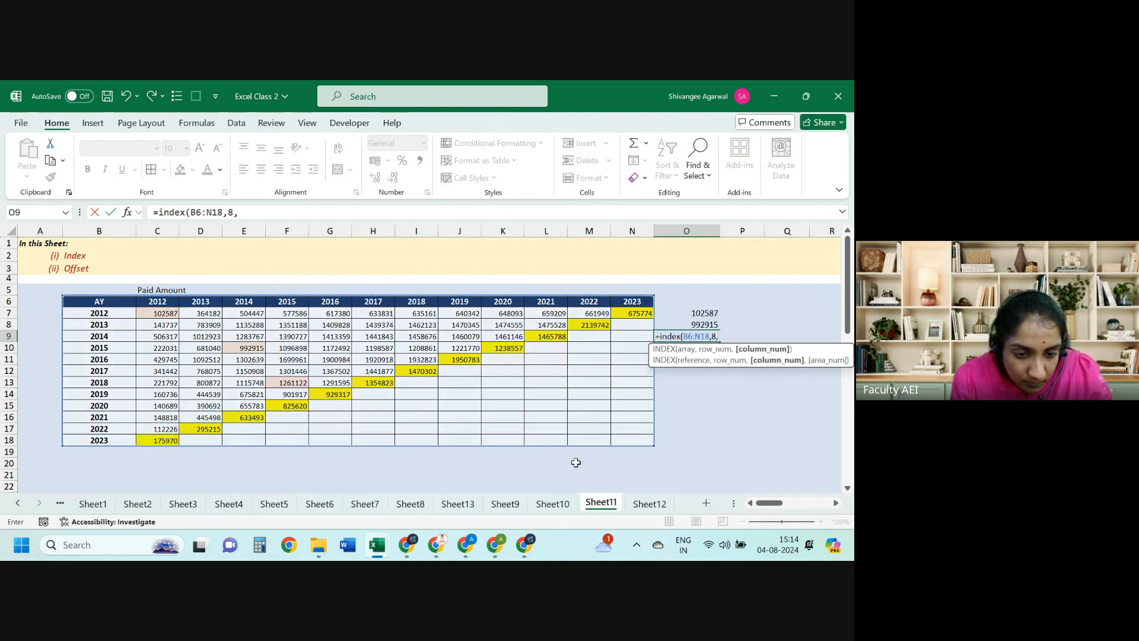
text(5))
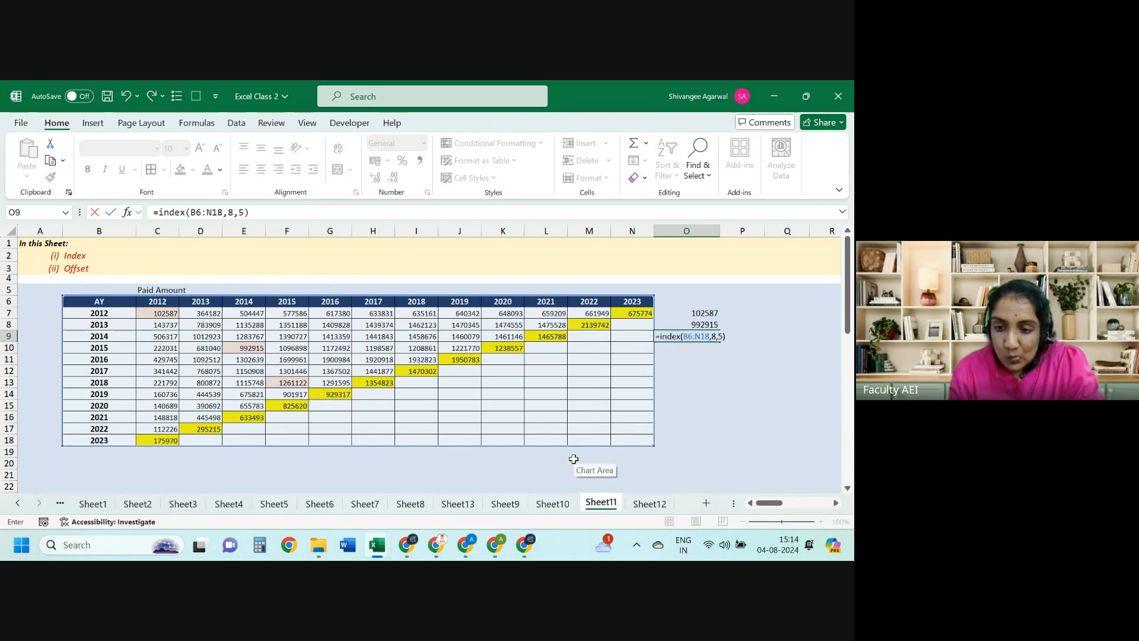
key(ctrl+Return)
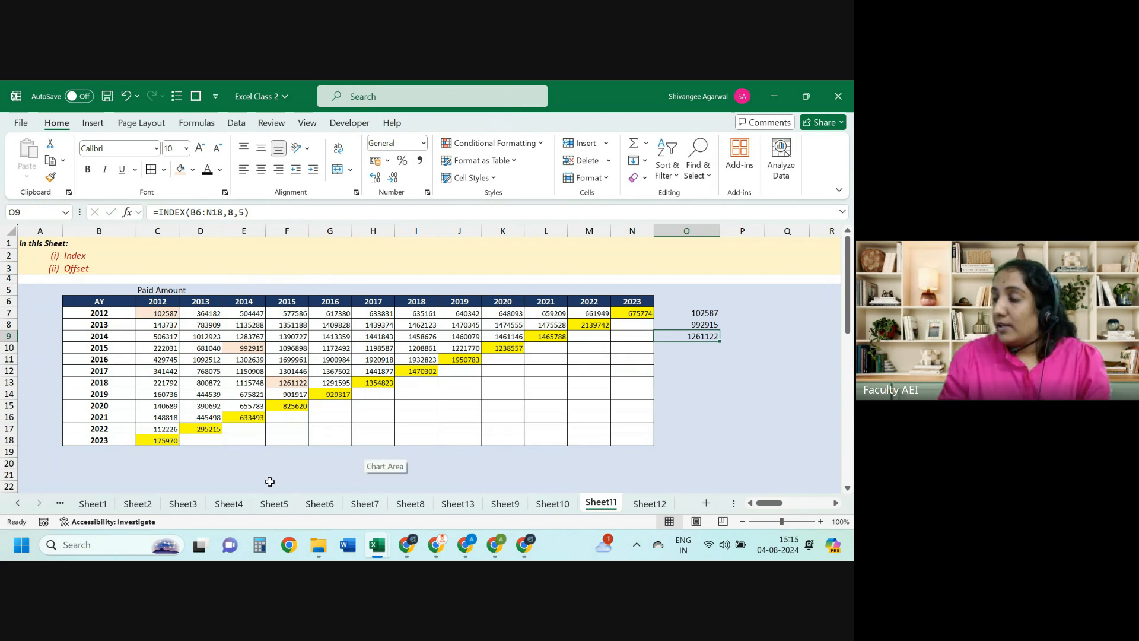
Step: Start an OFFSET formula in C20 from C7, then cancel it
click(172, 461)
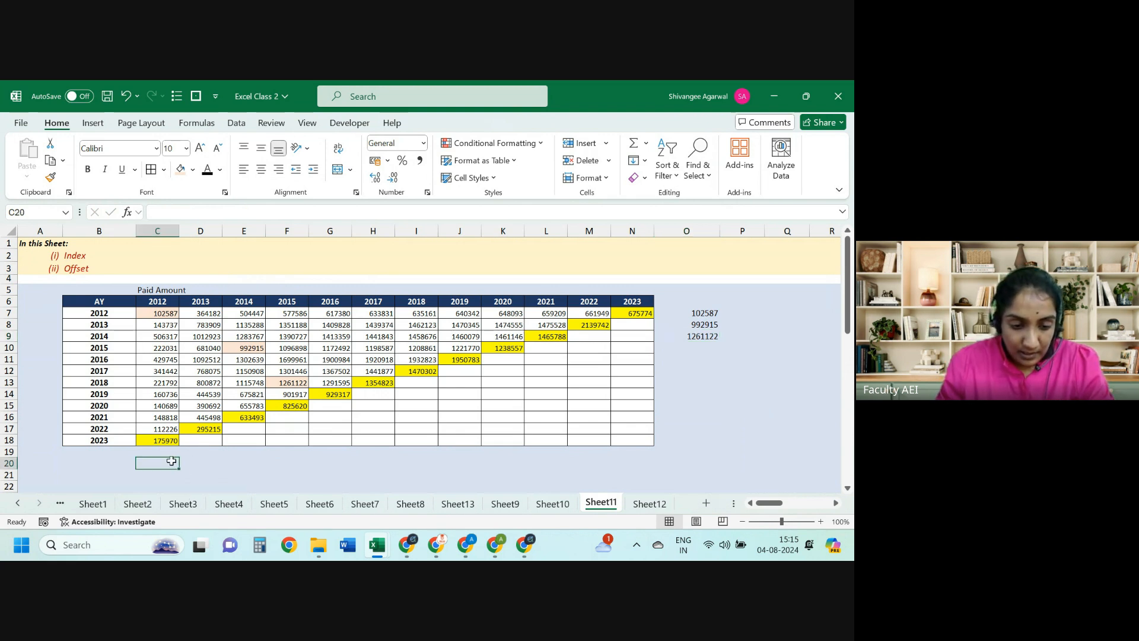
text(=o)
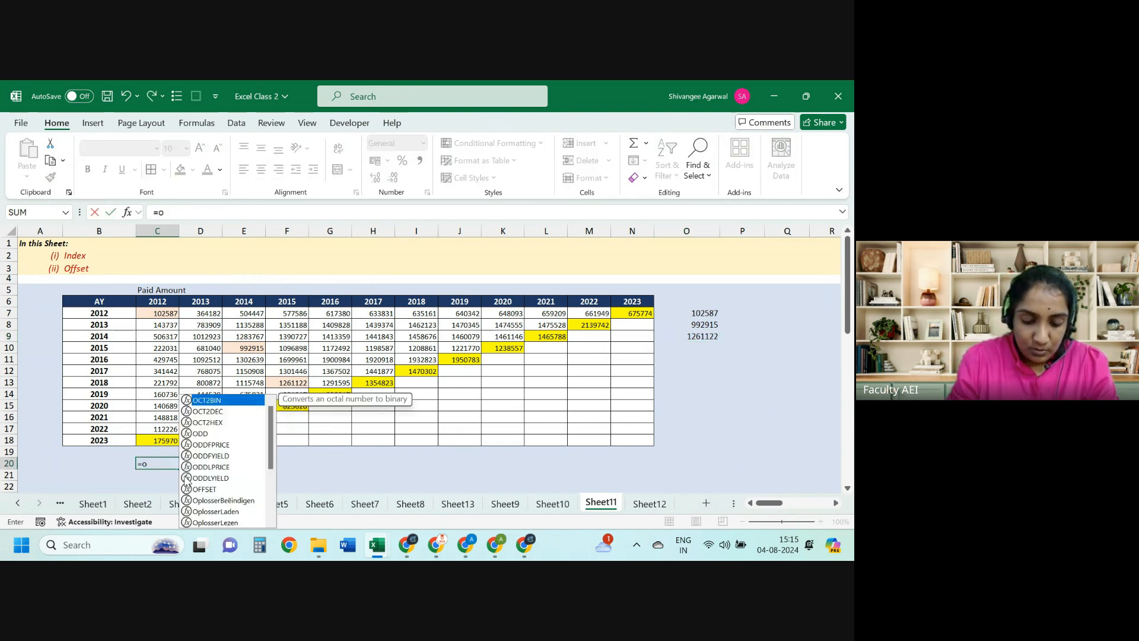
text(ffs)
key(Tab)
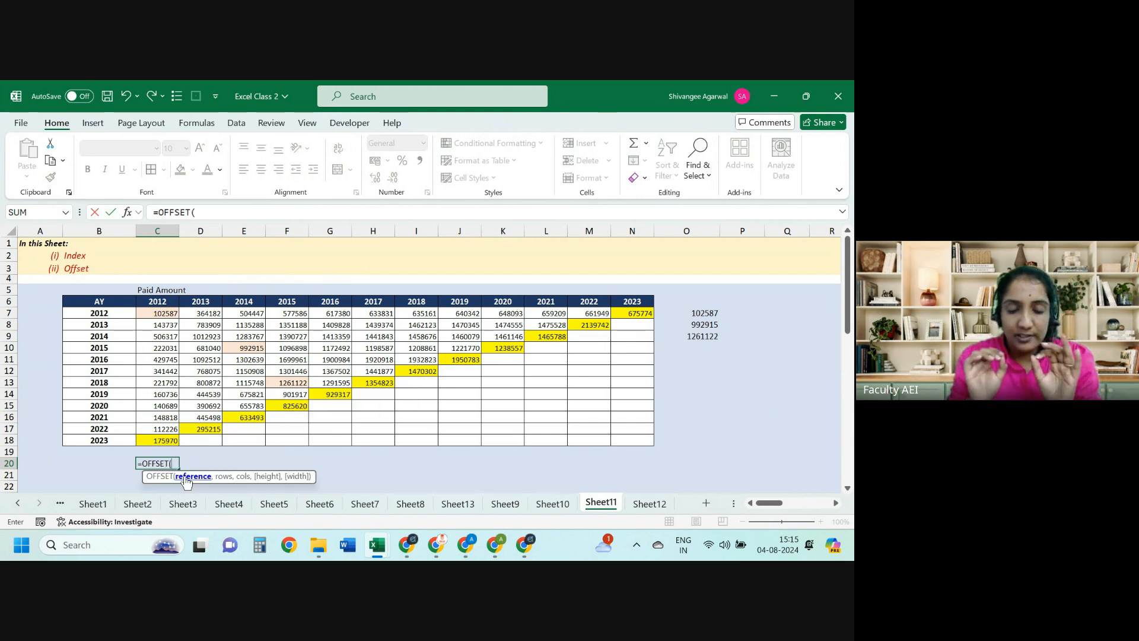
click(150, 312)
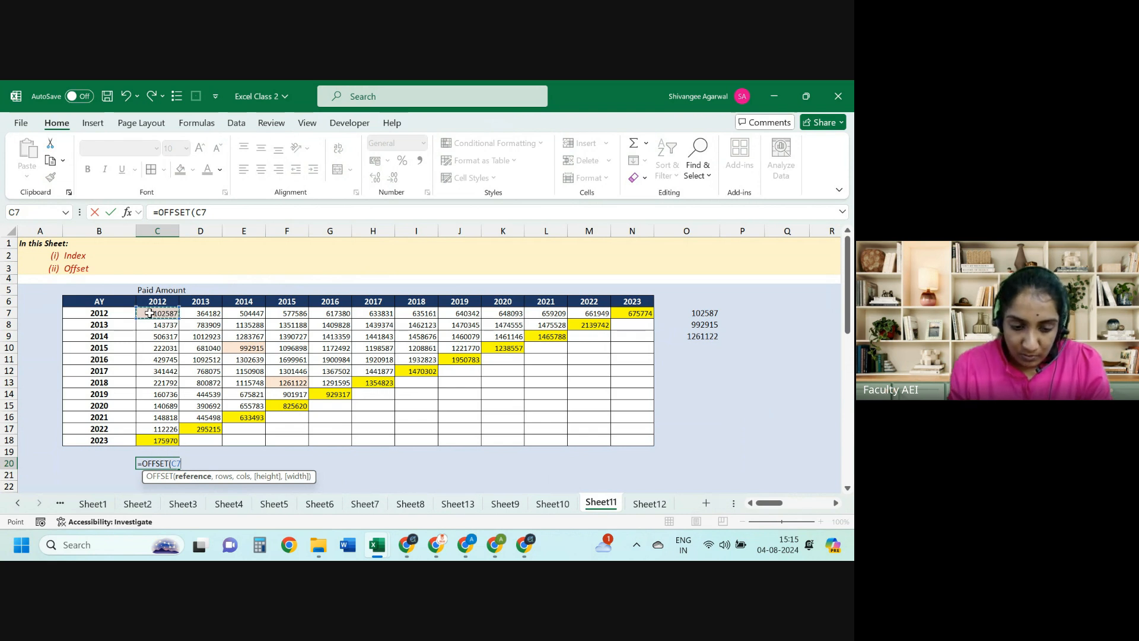
text(,)
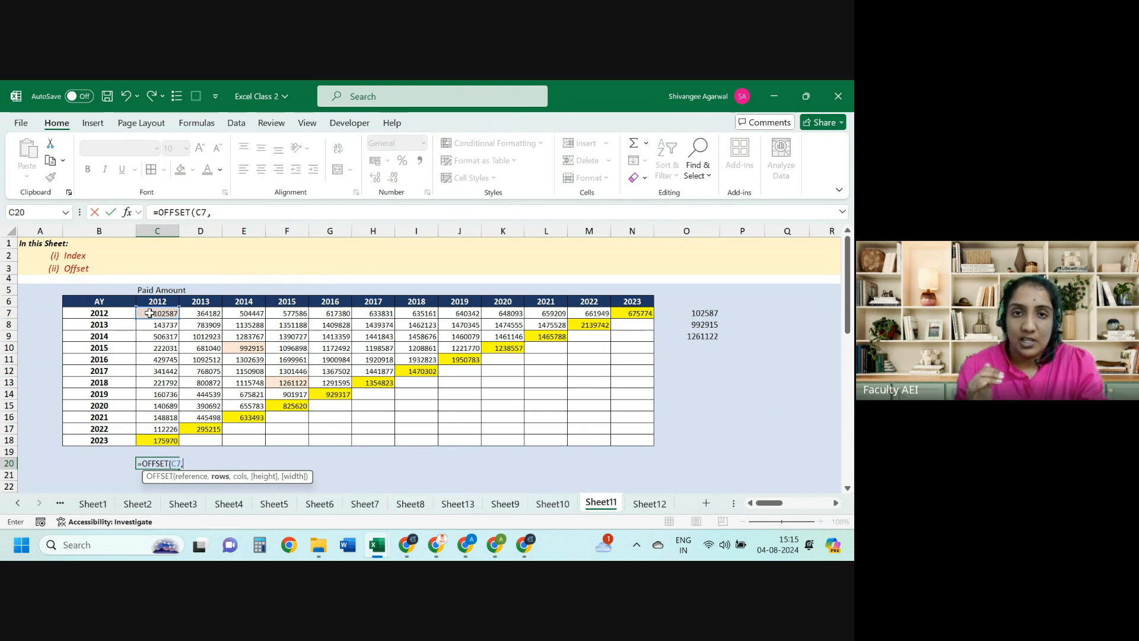
key(Escape)
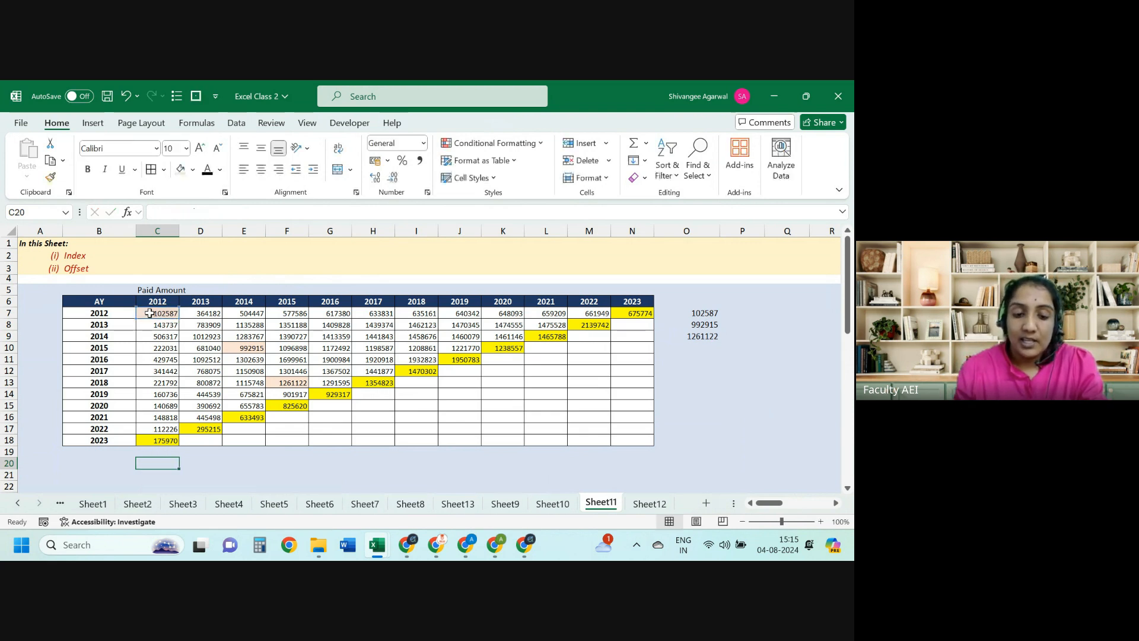
Step: Label B20 'result array' and return to C20 beside it
key(Left)
text(result arra)
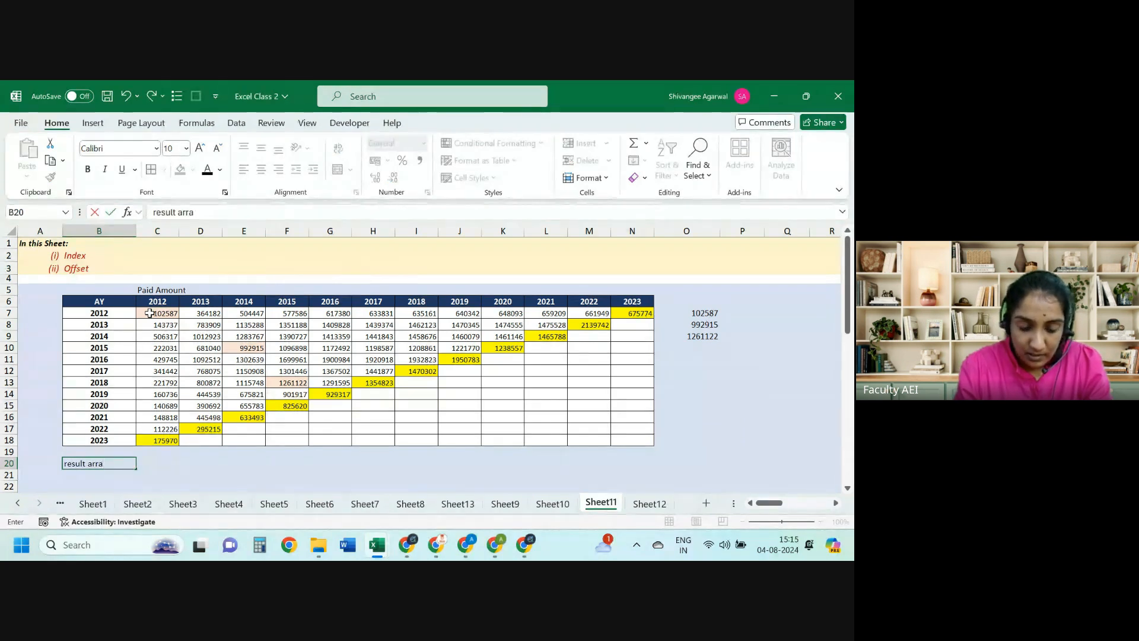
text(y)
key(Return)
key(Up)
key(Right)
Step: Abandon another OFFSET attempt and select the 2012 column values C7:C18
text(=OFFSET()
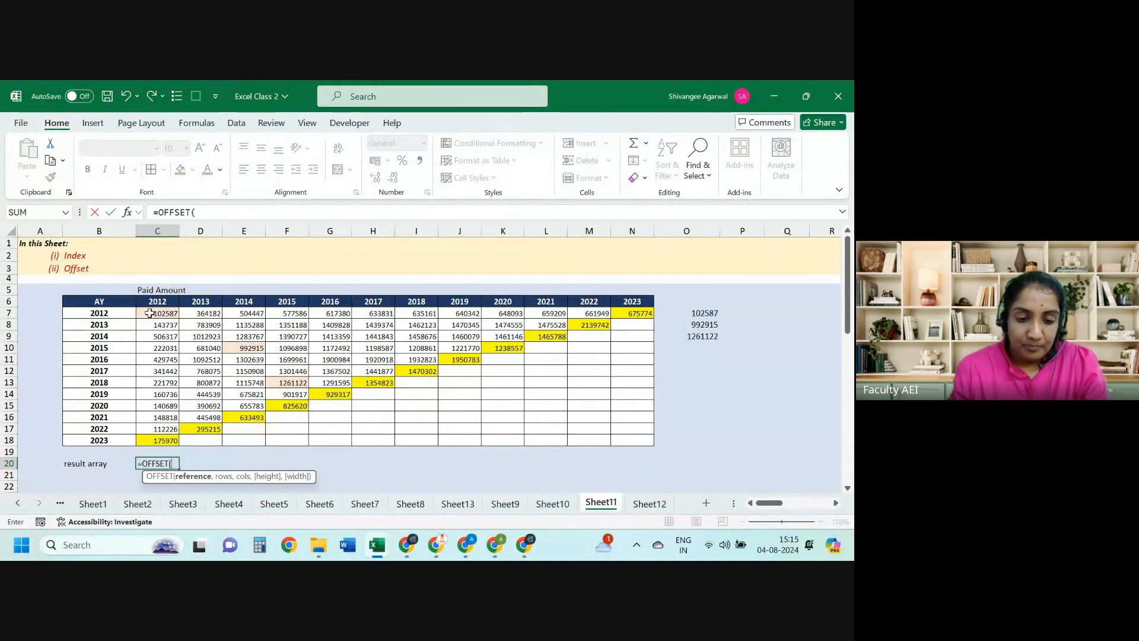
click(158, 312)
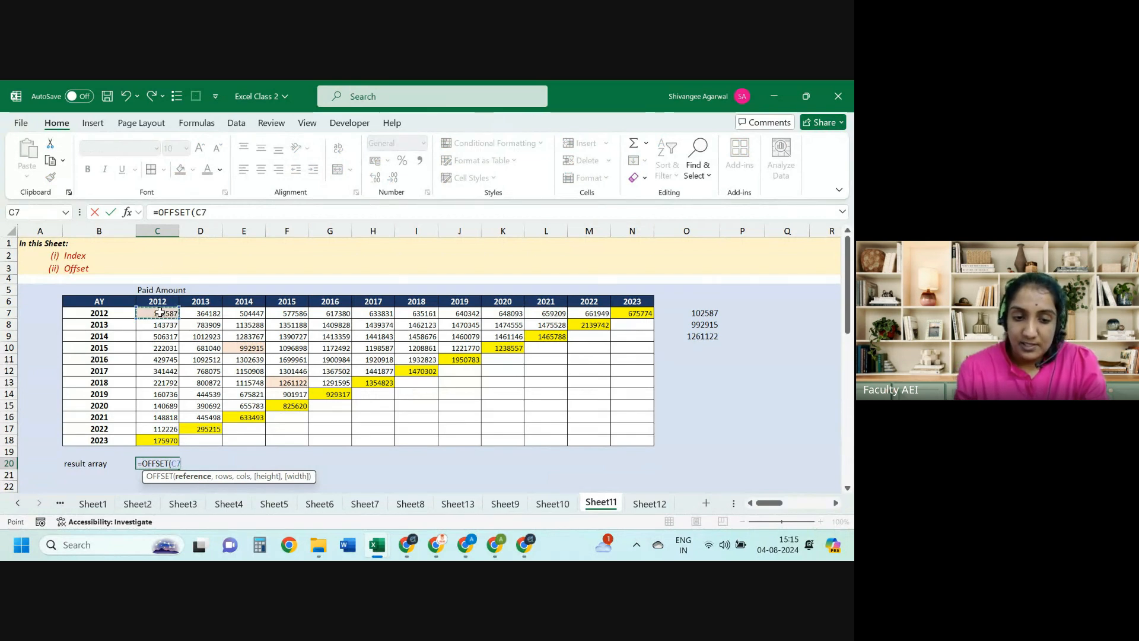
key(Escape)
drag(159, 312, 159, 443)
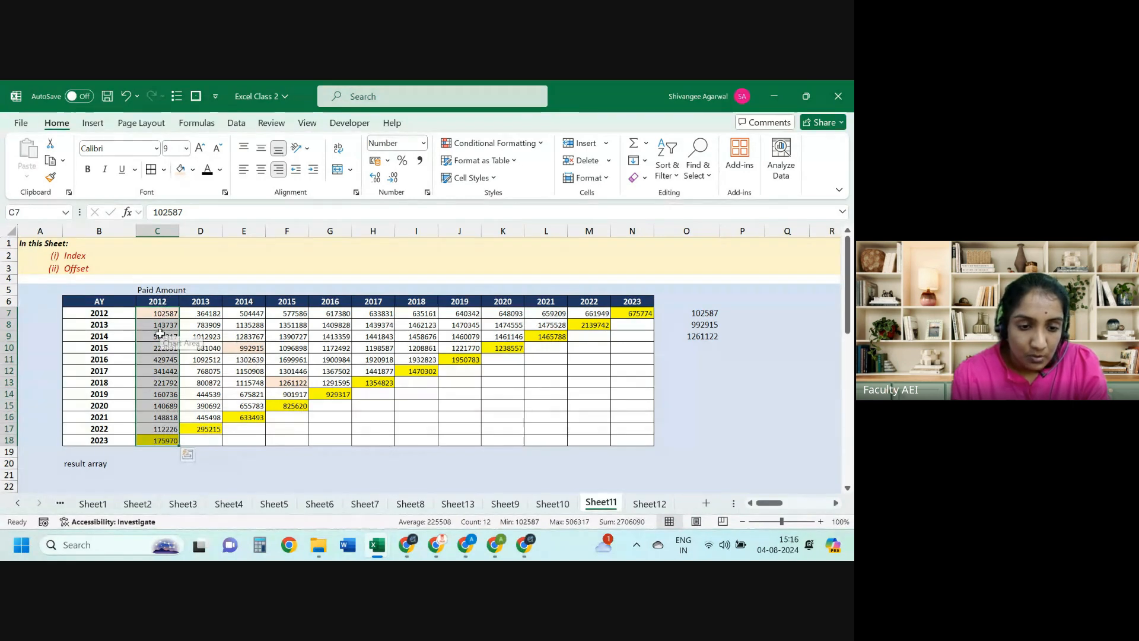
Step: Shade the 2012 values in C9:C13 orange
drag(159, 336, 159, 383)
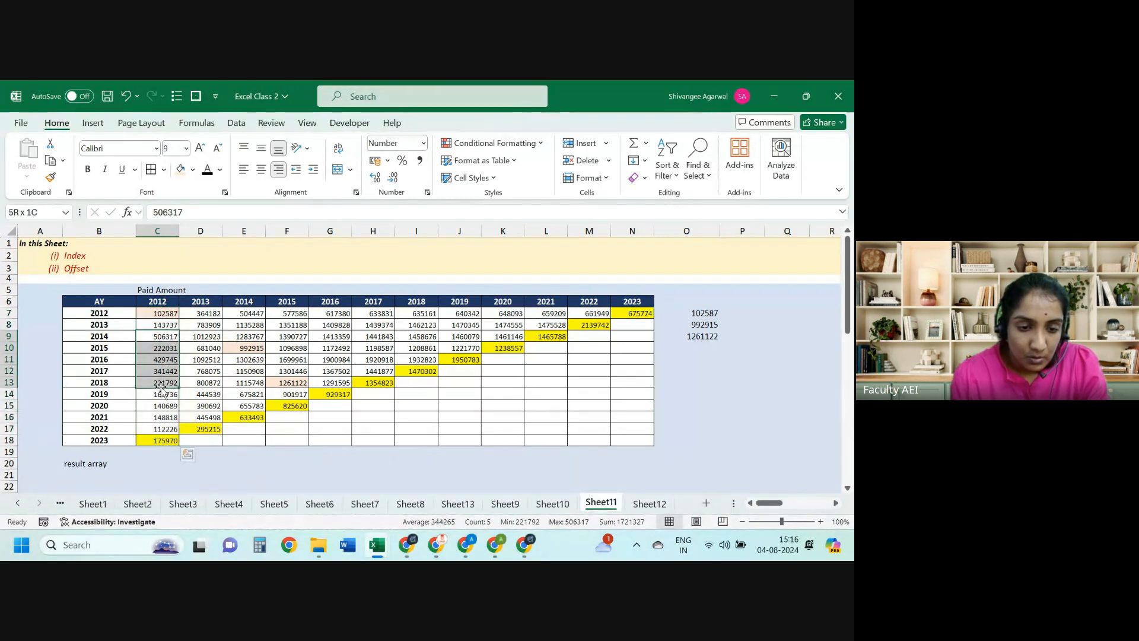
click(193, 169)
click(236, 238)
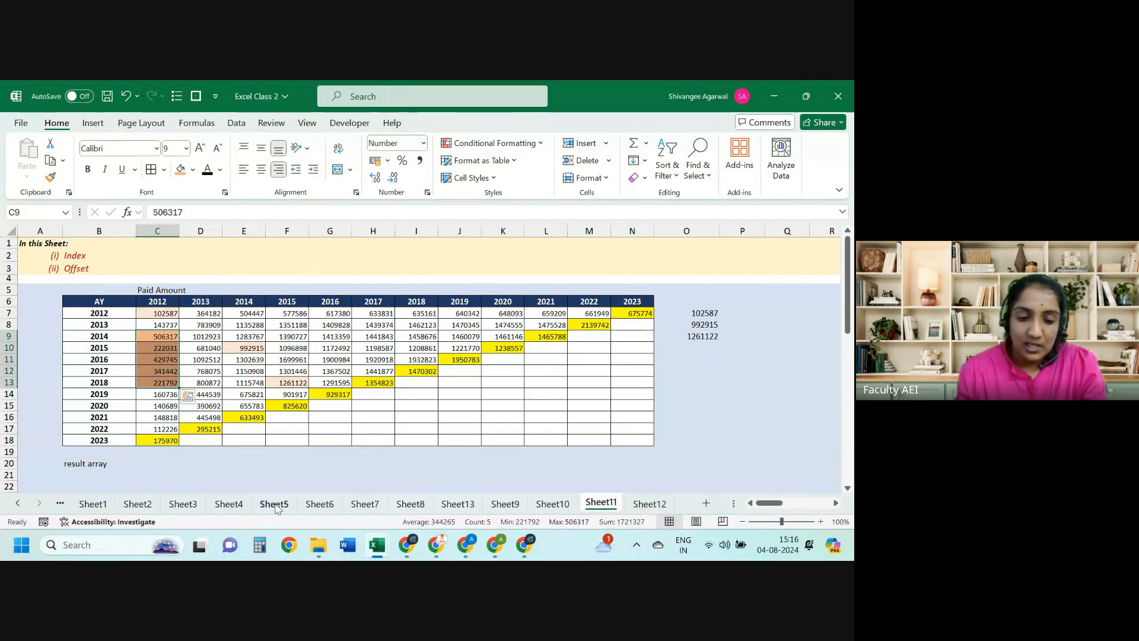
Step: In C20, enter an OFFSET from C7 moving 2 rows down, 5 rows tall, 1 column wide
click(136, 468)
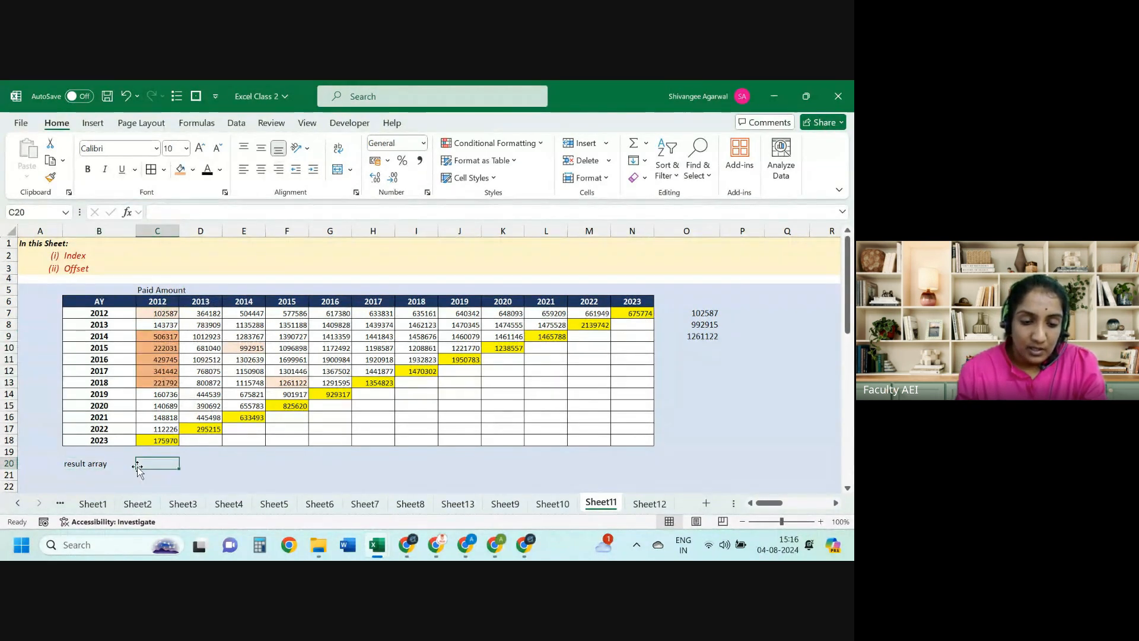
text(=OFFSET()
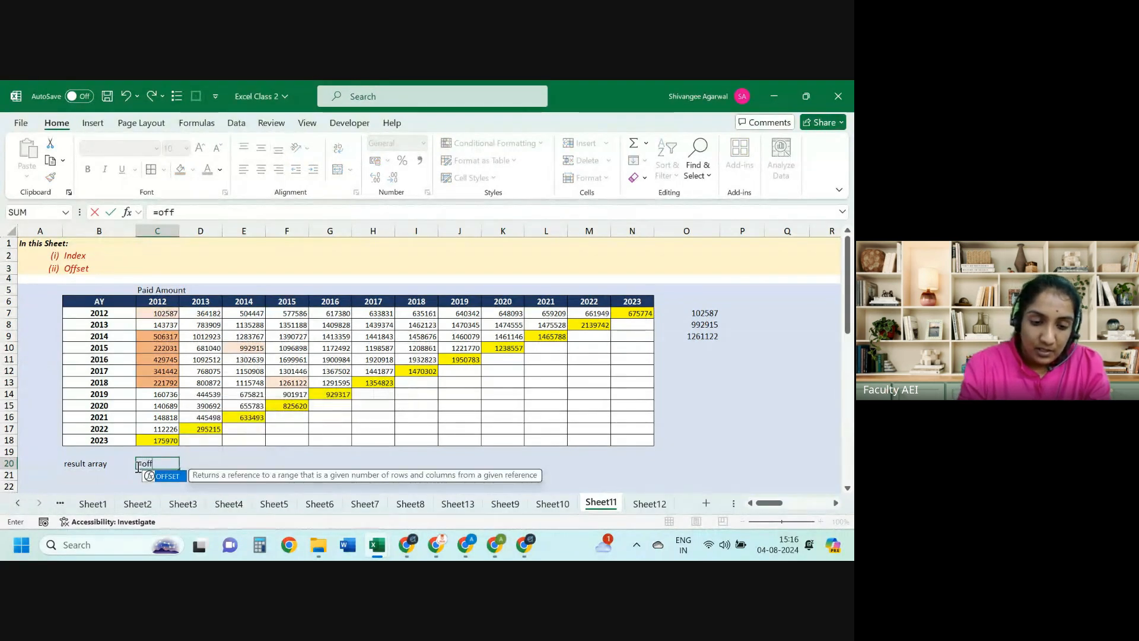
click(162, 311)
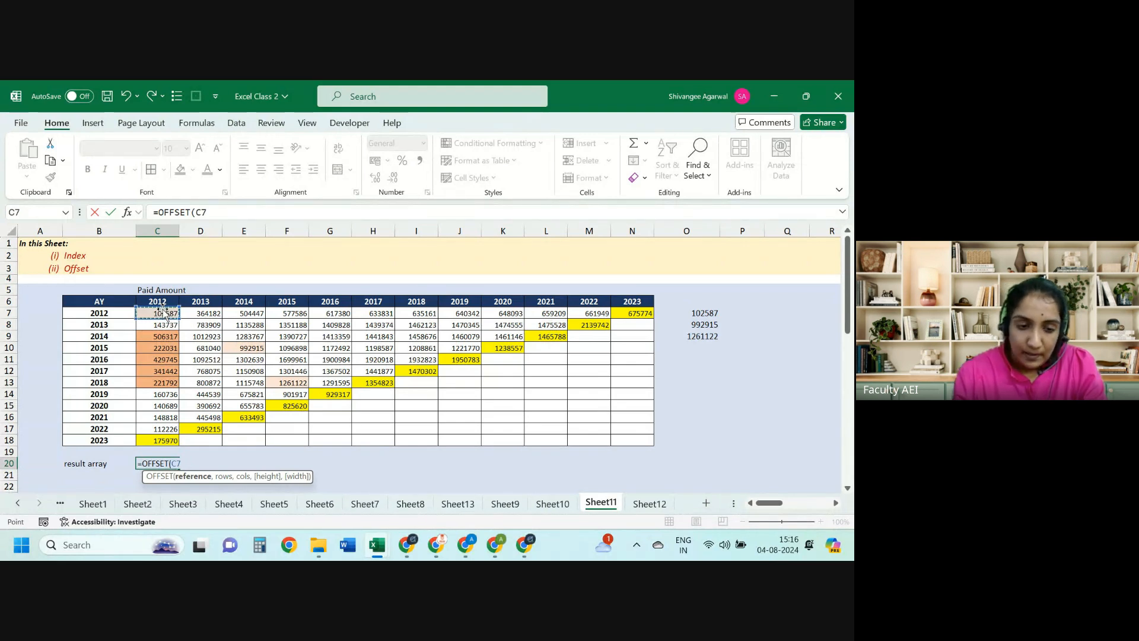
text(,)
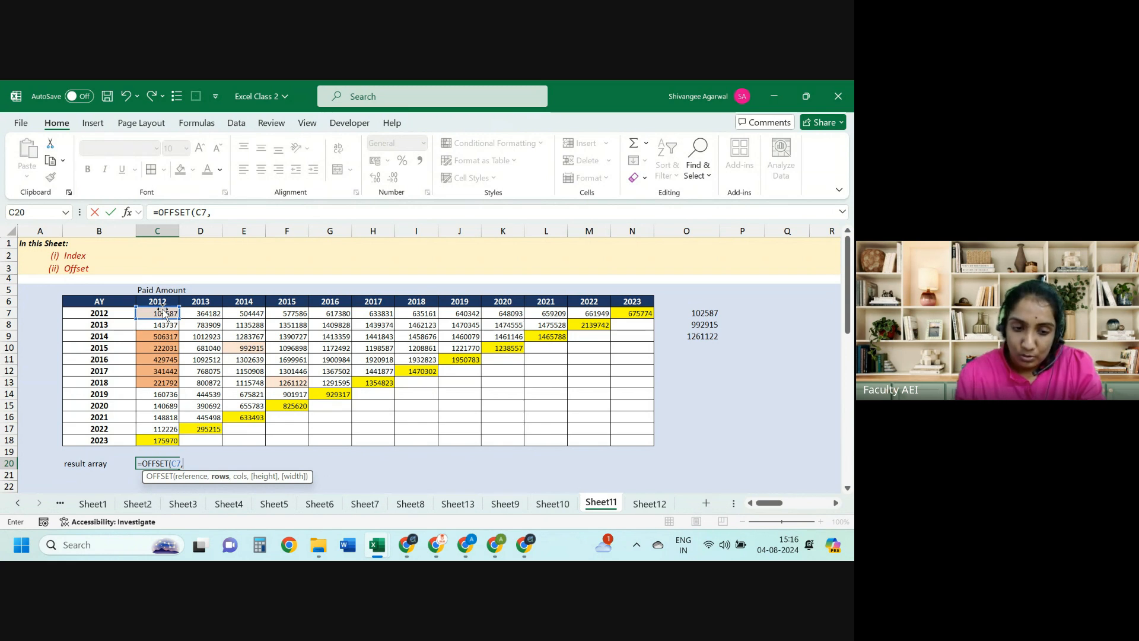
text(2,0)
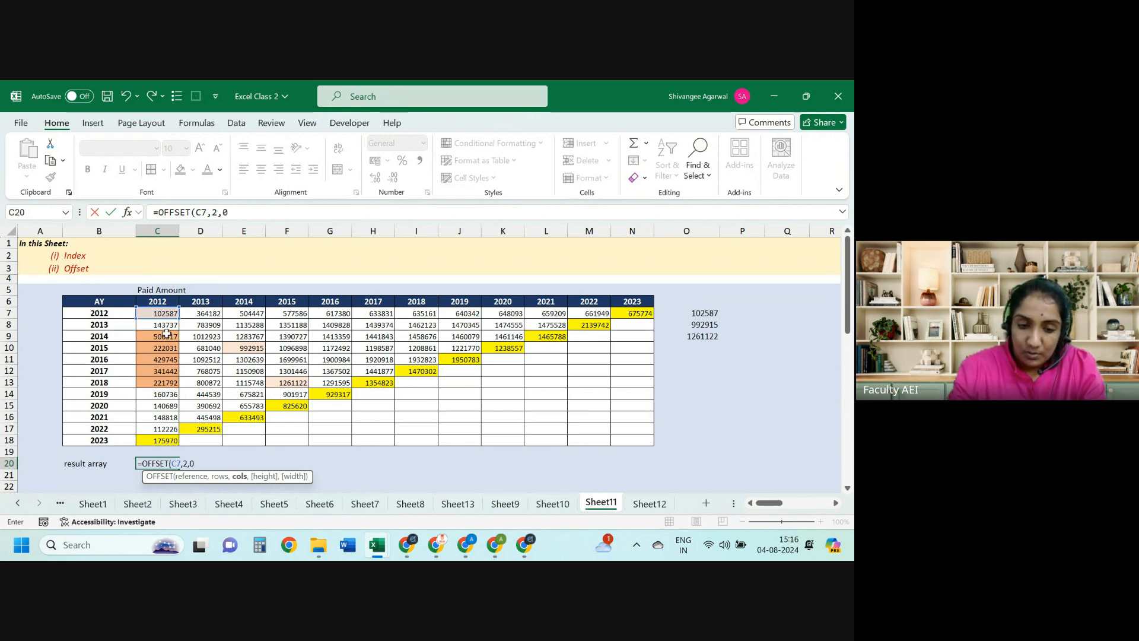
text(,)
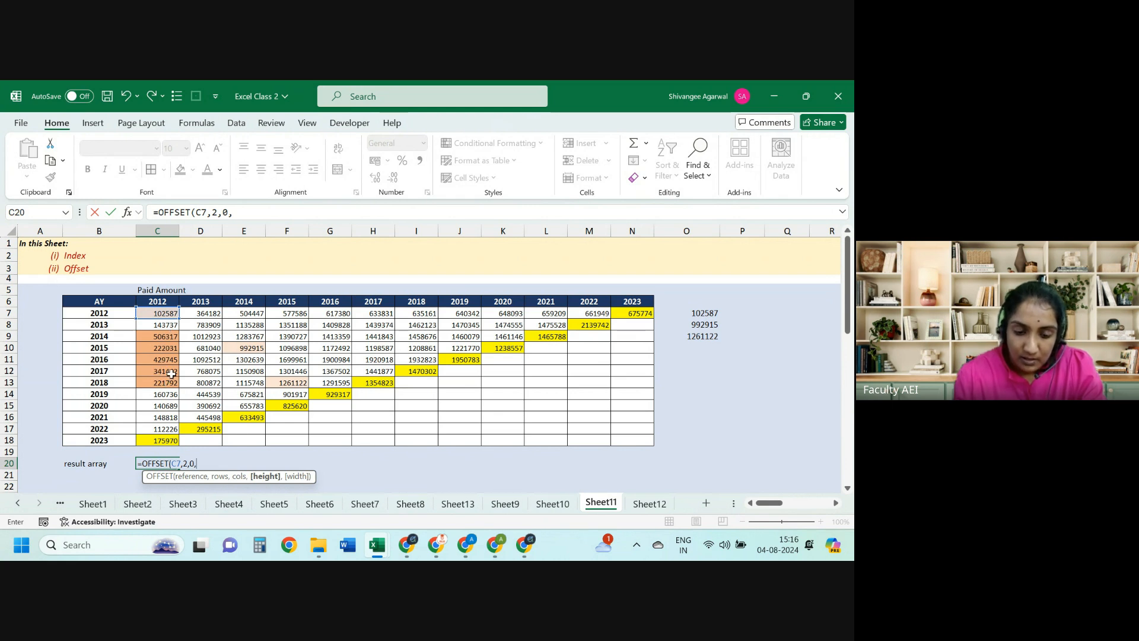
text(5,)
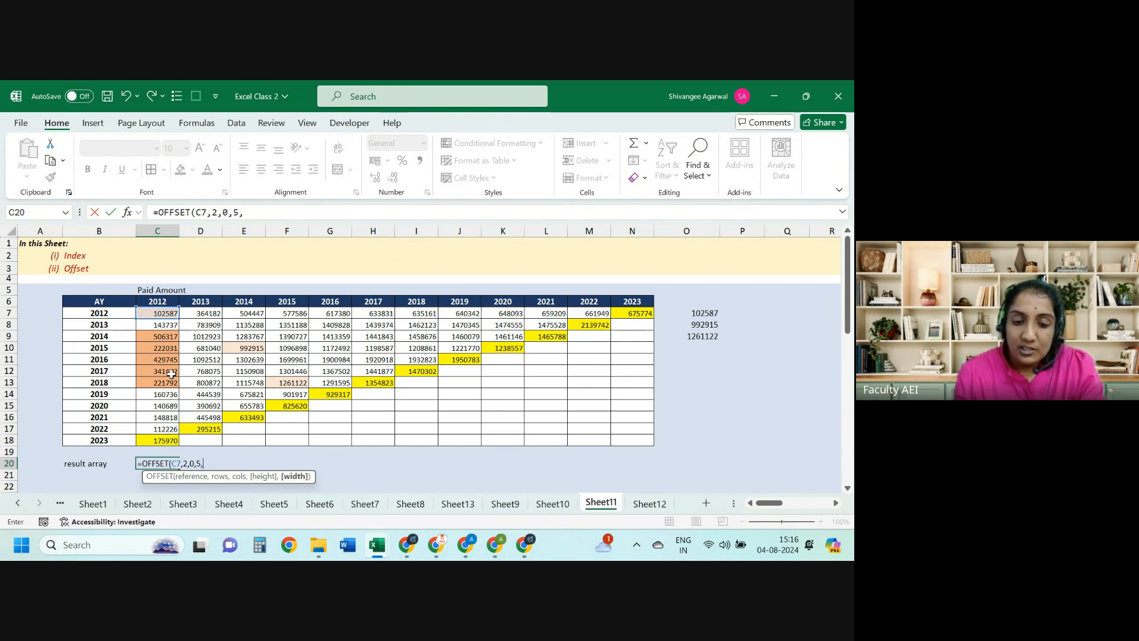
text(1)
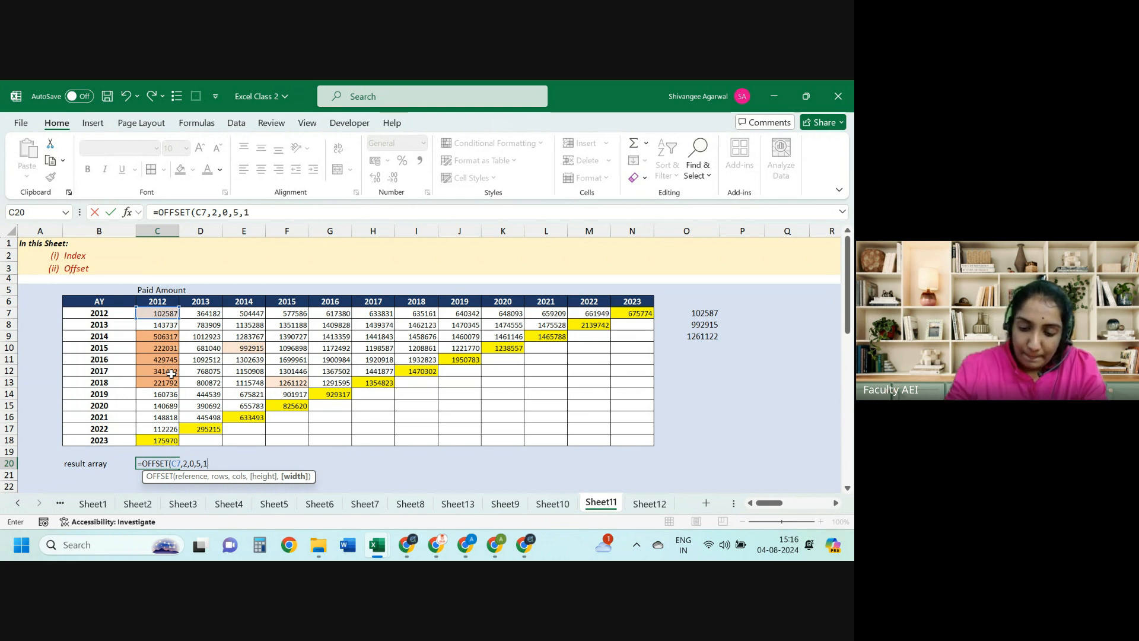
text())
key(Return)
Step: Check the five spilled values in C20:C24, then return to C20
key(Down)
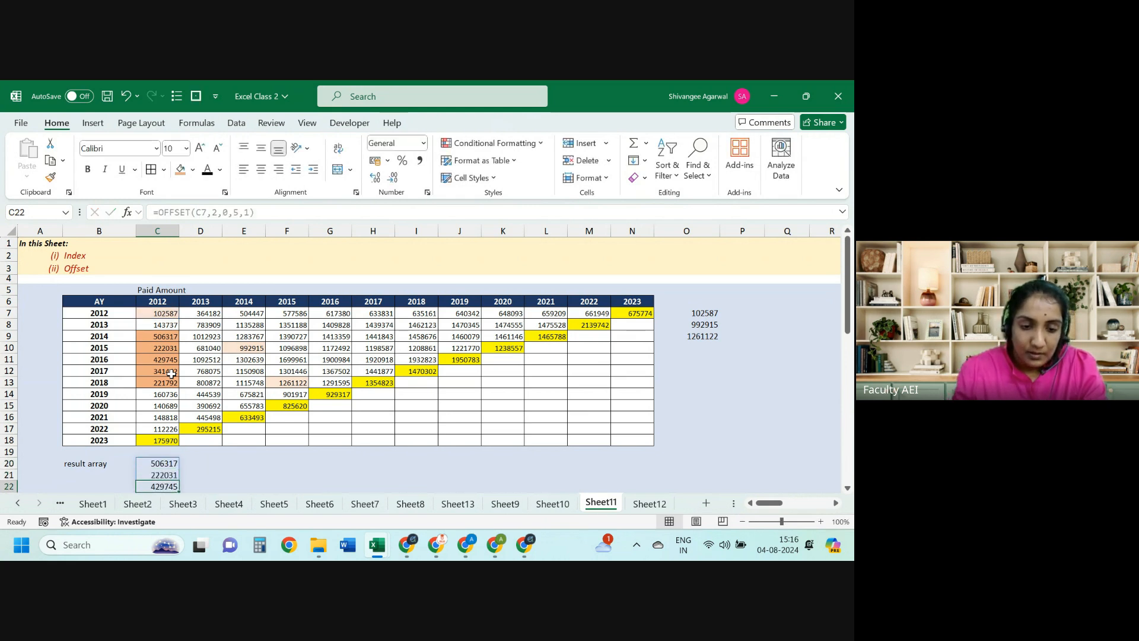
scroll(172, 374, down, 2)
key(Down)
key(Down)
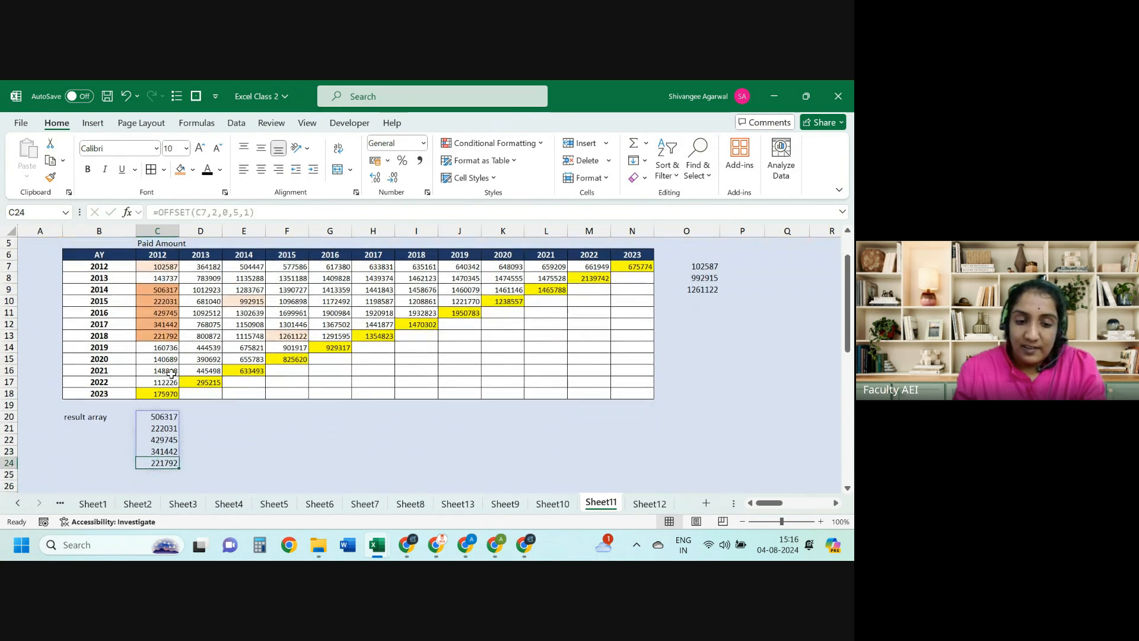
key(ctrl+shift+Up)
key(Left)
key(Right)
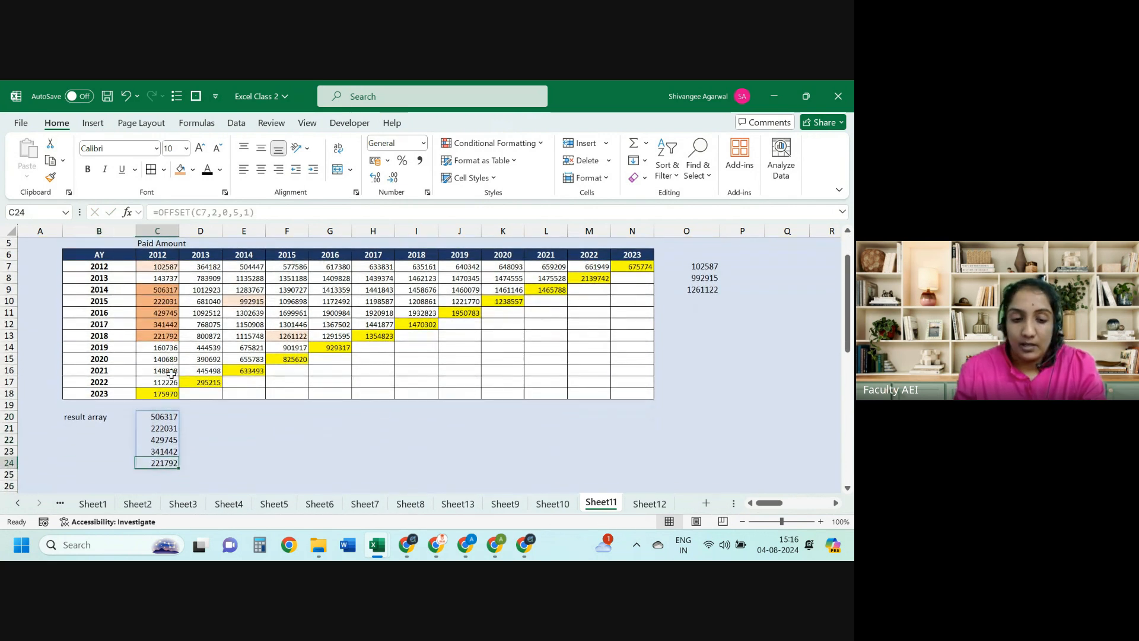
key(ctrl+Up)
Step: Replace C20 with =SUM(OFFSET(C7,2,1,5,1)), giving 4355422, and select C9:C13 to compare
key(Delete)
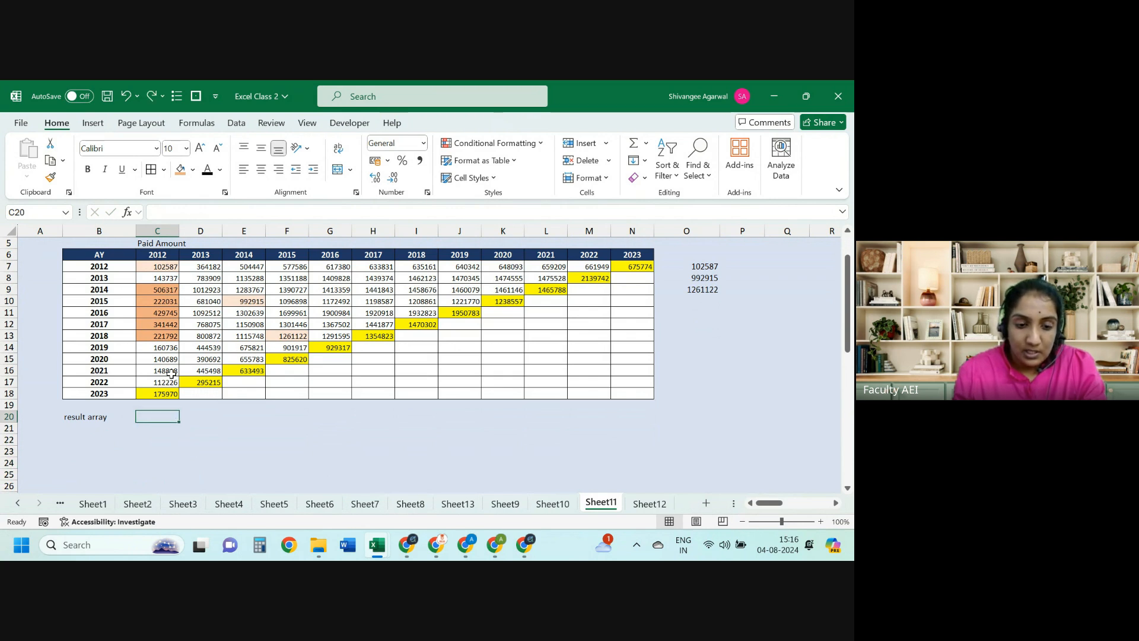
text(=sum)
key(Tab)
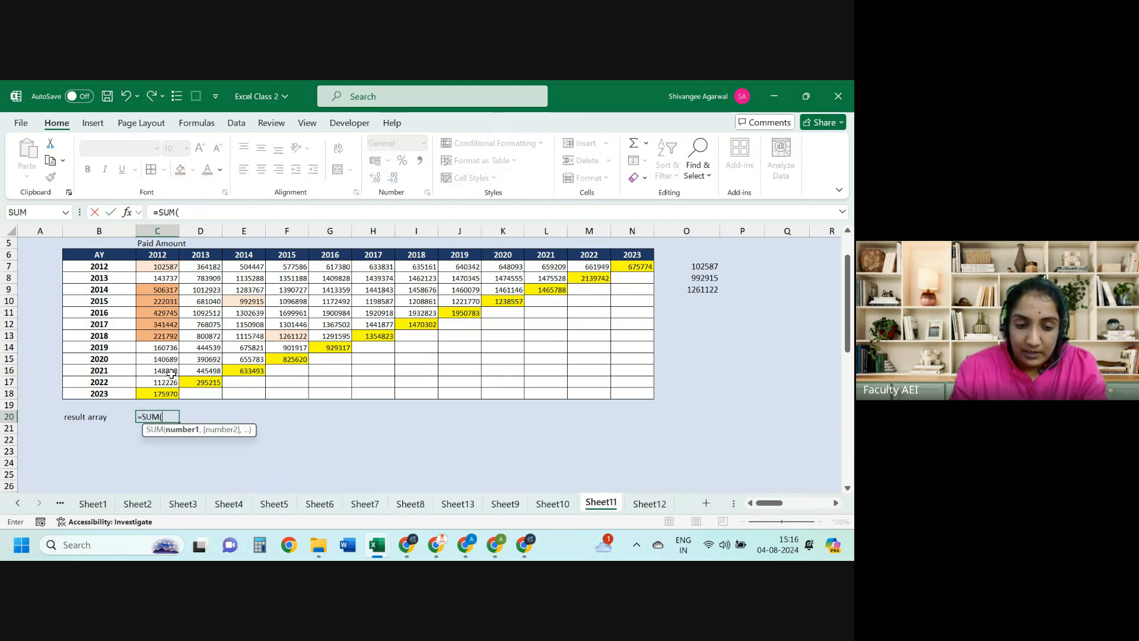
text(offs)
key(Tab)
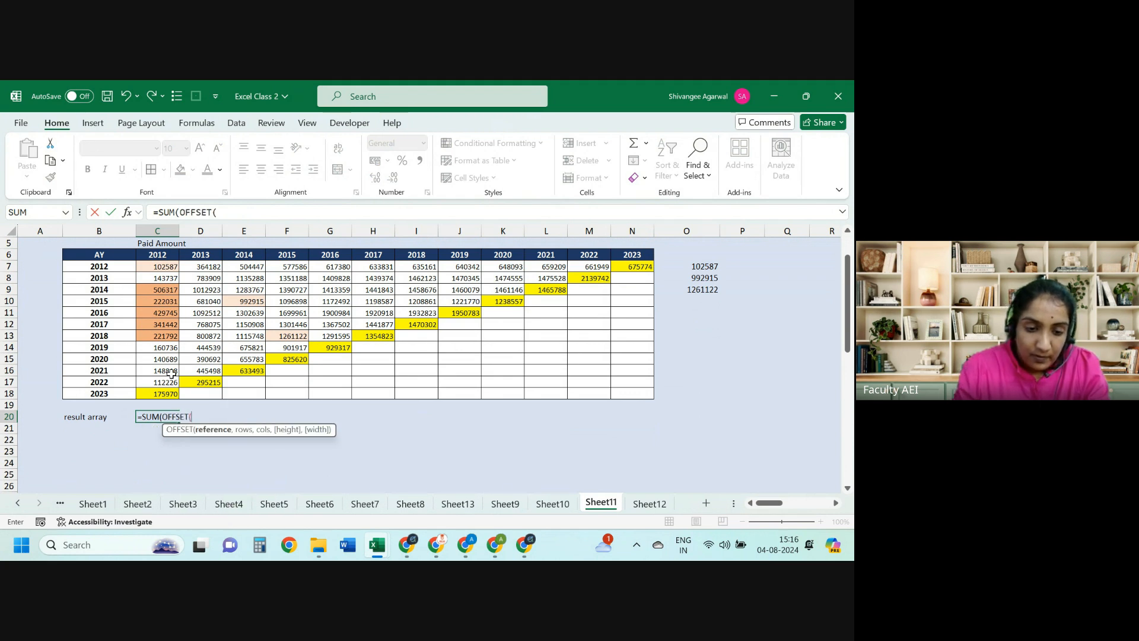
click(167, 267)
text(,)
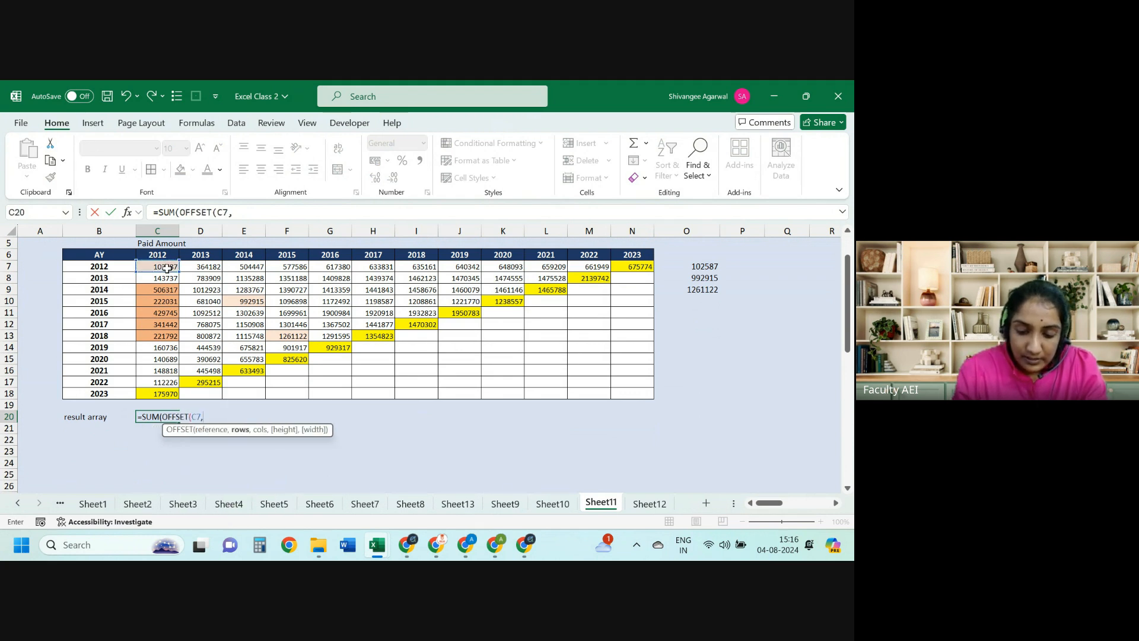
text(2)
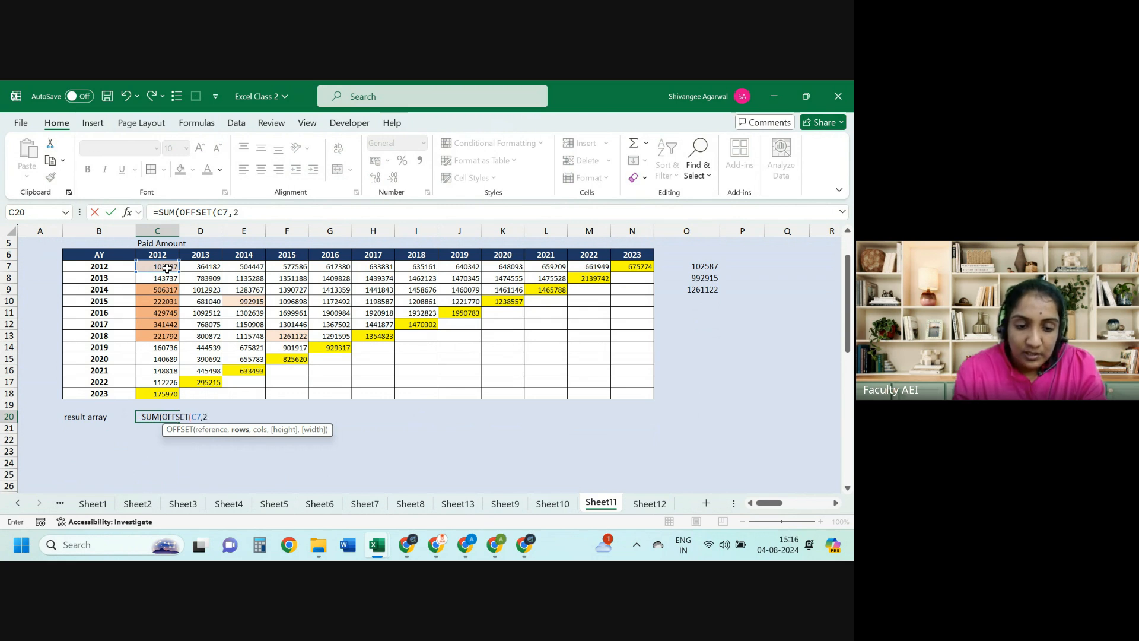
text(,1)
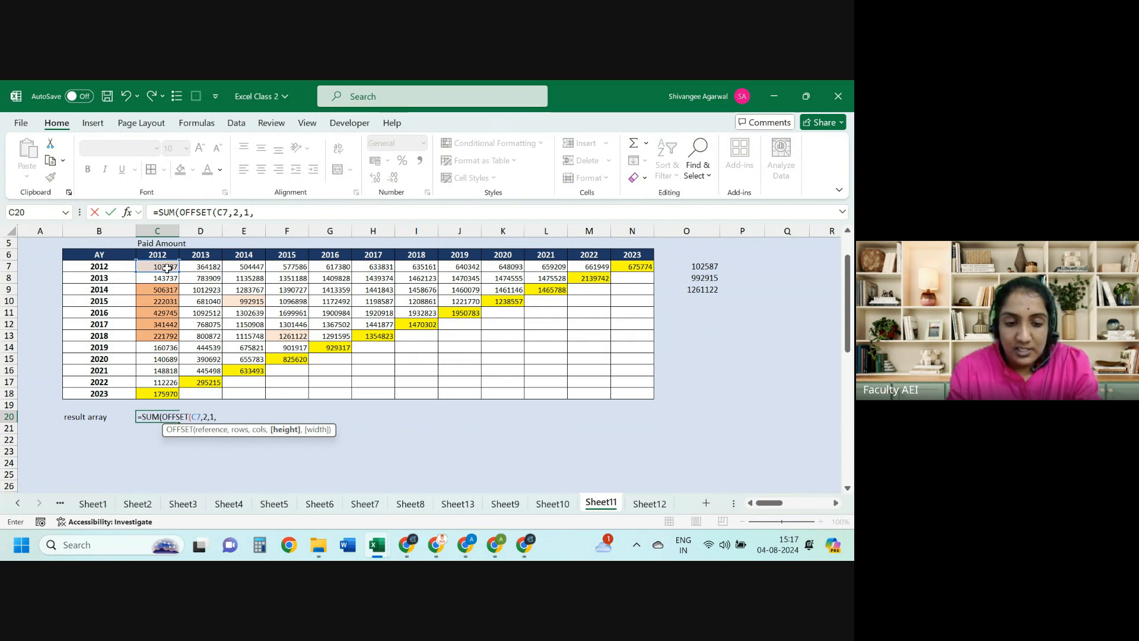
text(,5,1)
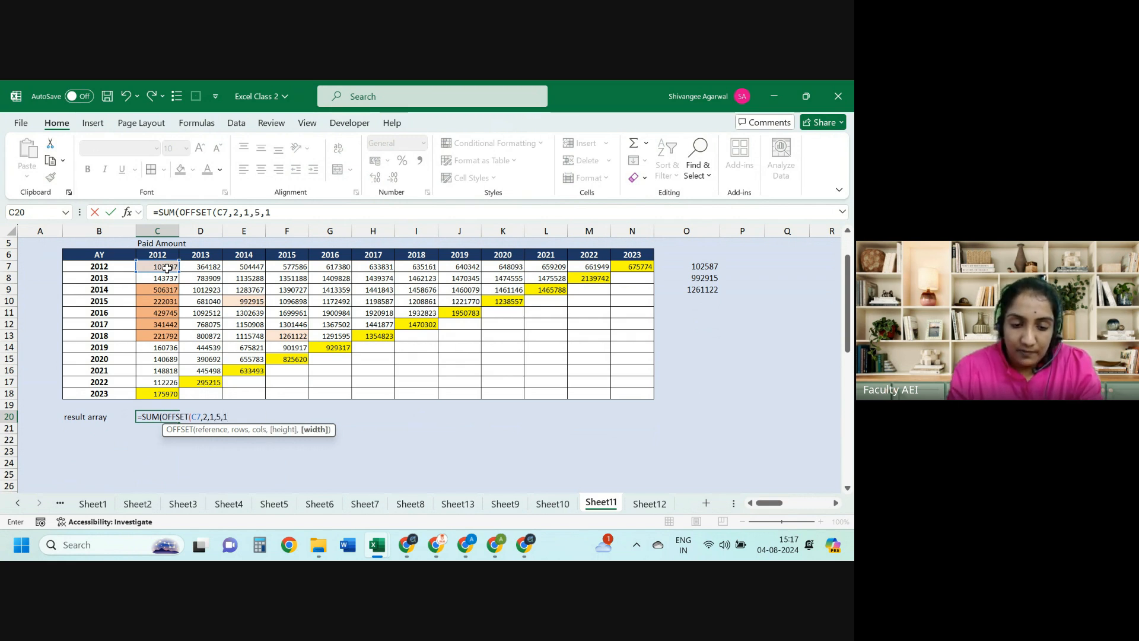
key(Return)
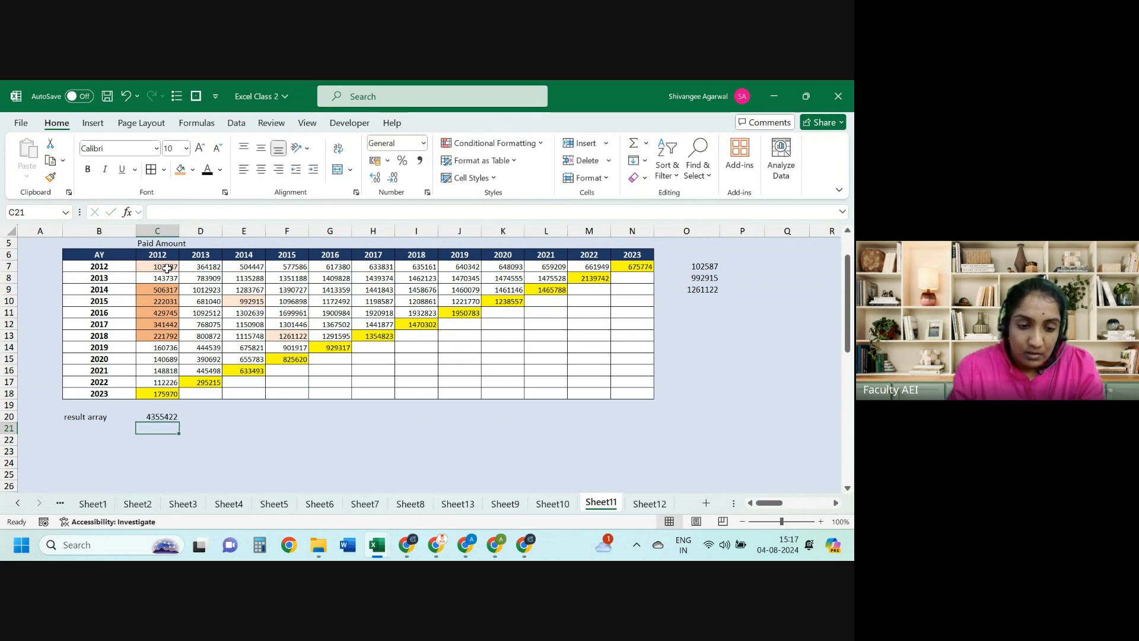
key(Up)
key(Up)
key(Up)
key(Up)
key(Up)
key(Up)
key(Up)
key(Up)
key(shift+Up)
key(shift+Up)
key(shift+Up)
key(shift+Up)
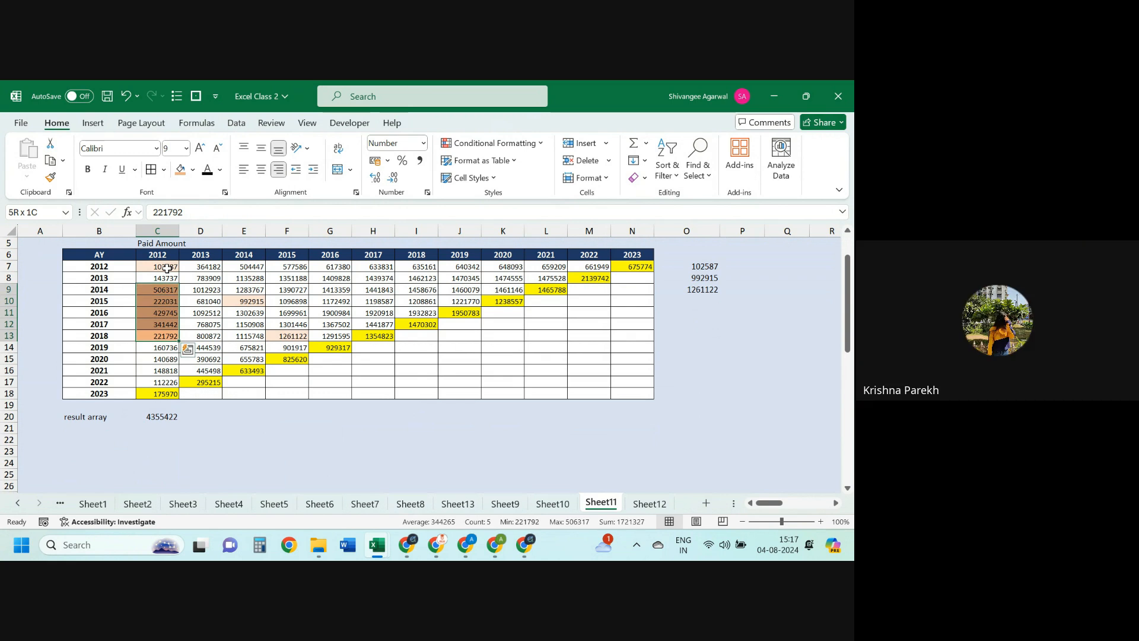
Step: Enter =OFFSET(C7,2,0,5,1) in C20, spilling 2012 values 506317 through 221792 into C20:C24
key(Down)
key(Down)
key(Down)
key(Down)
key(Down)
key(Down)
key(Down)
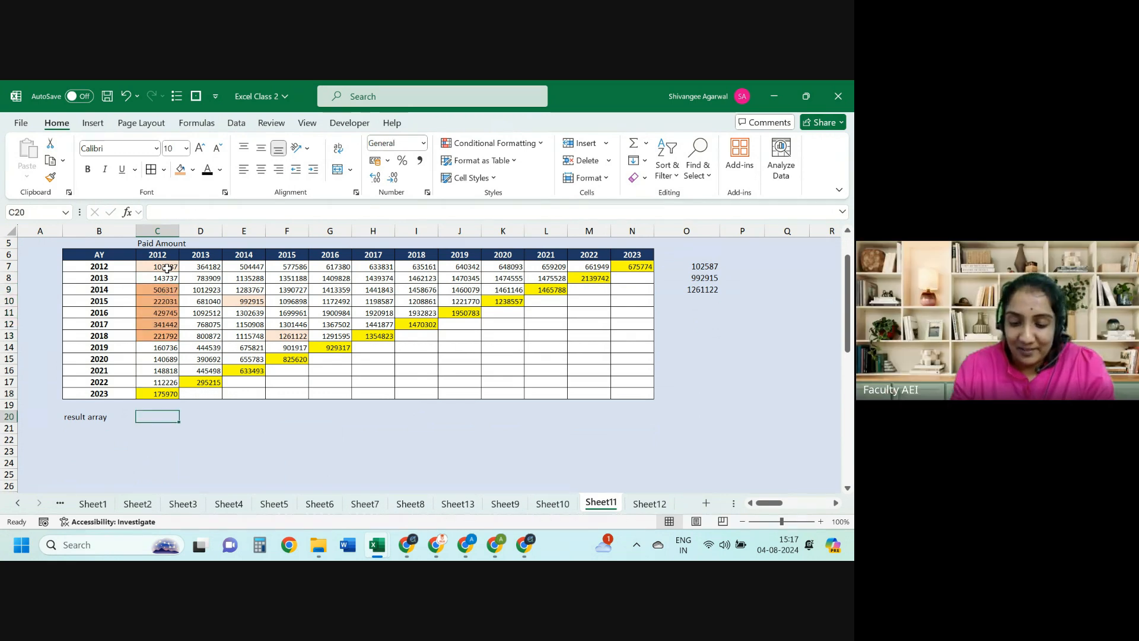
text(=off)
key(Tab)
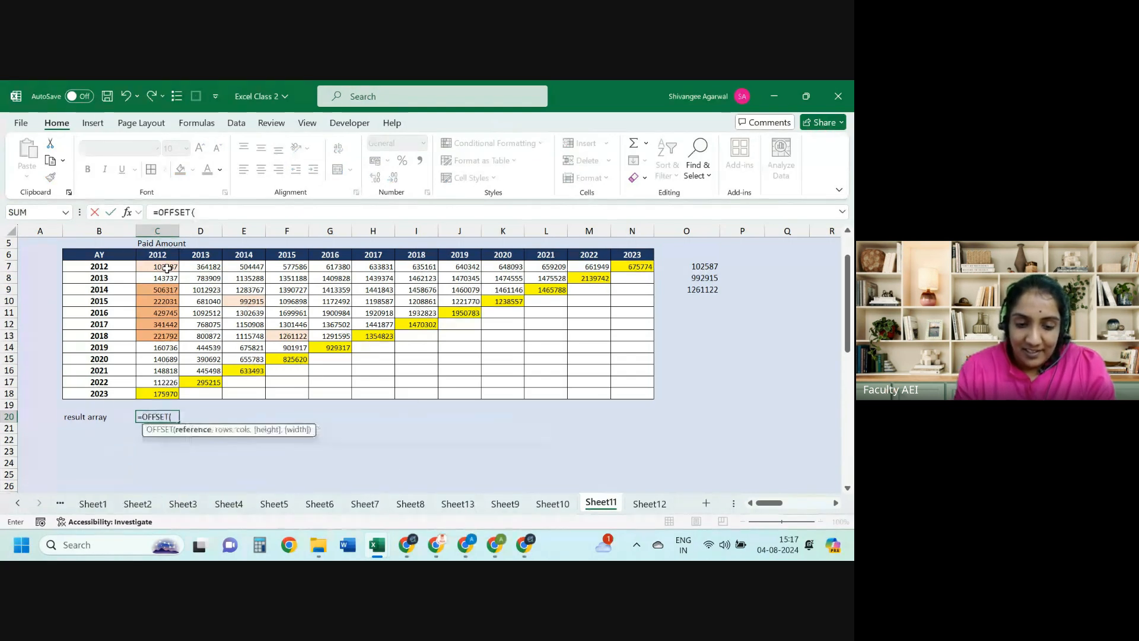
click(167, 268)
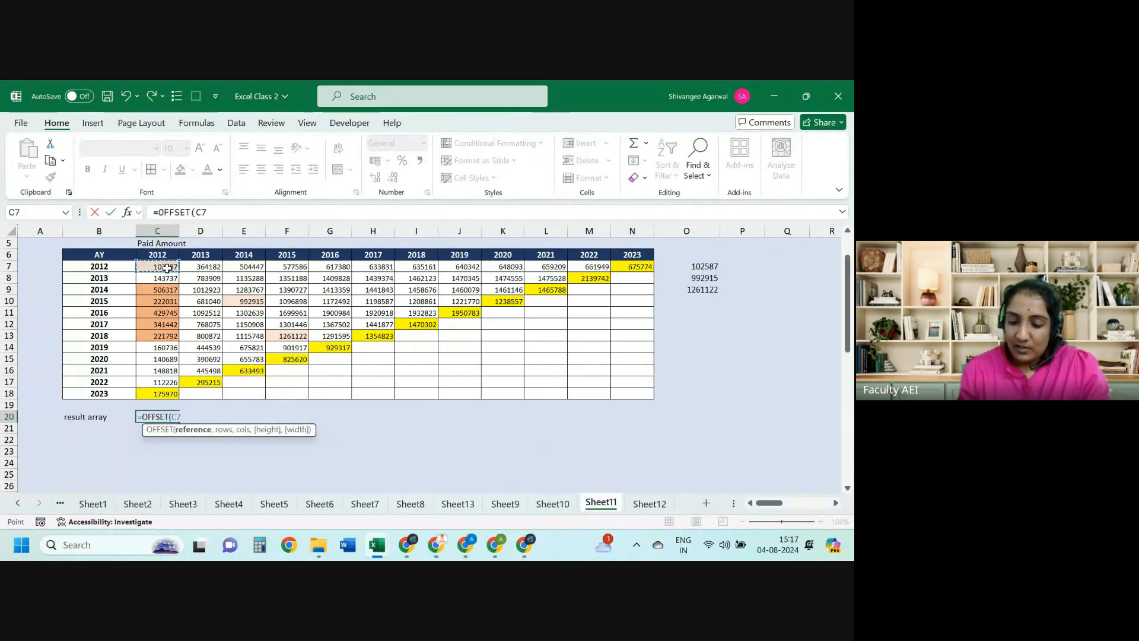
text(,)
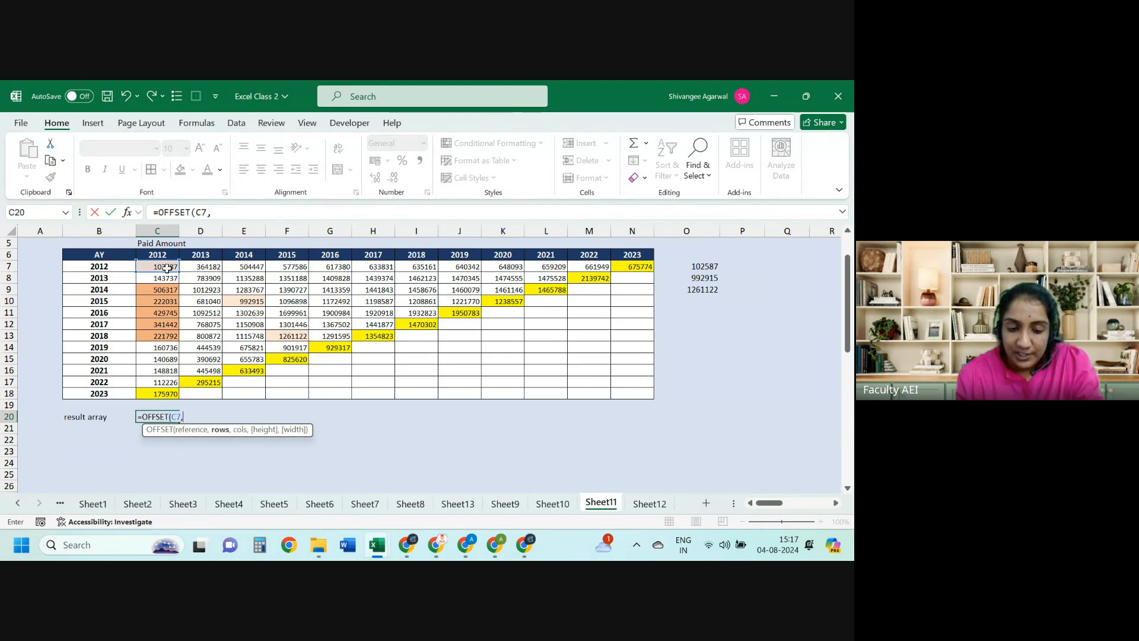
text(2,0)
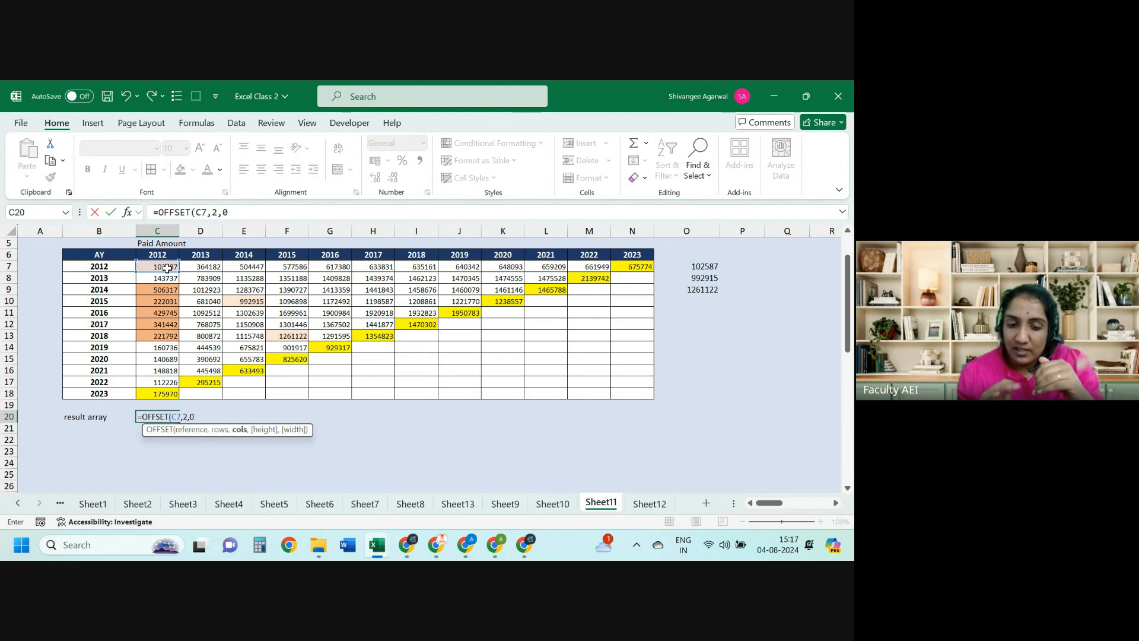
text(,)
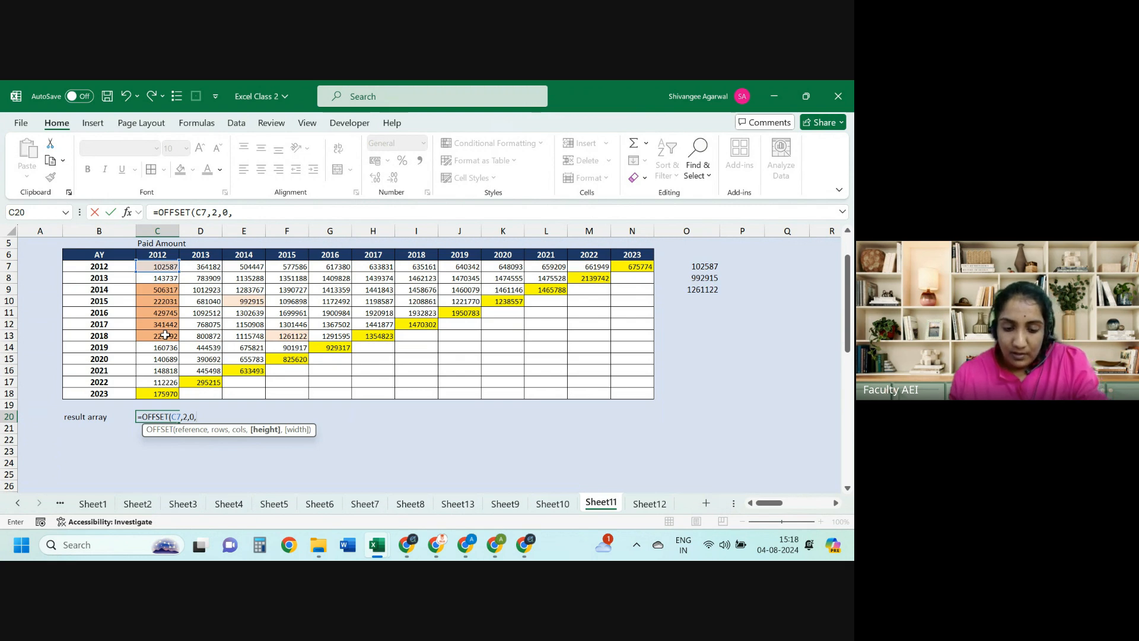
text(5,1)
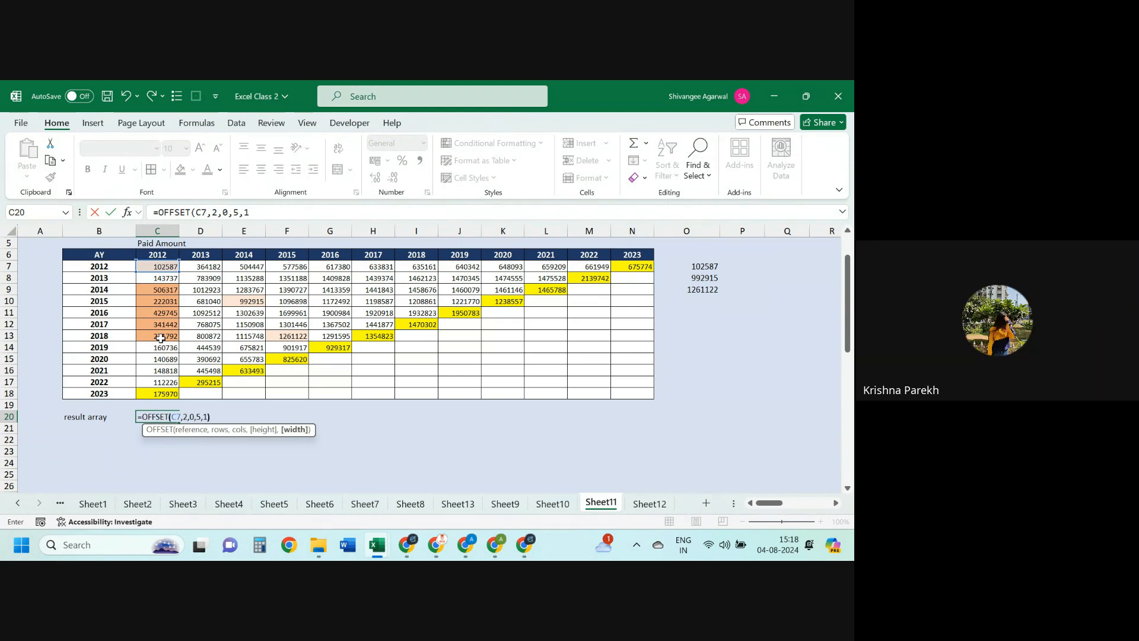
text())
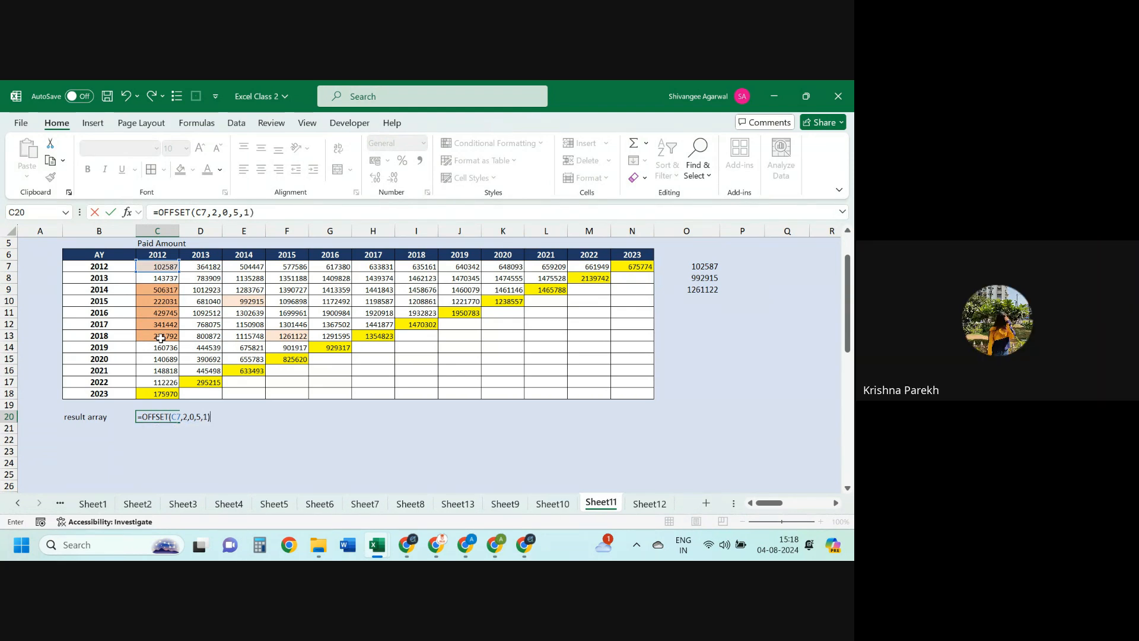
key(ctrl+Return)
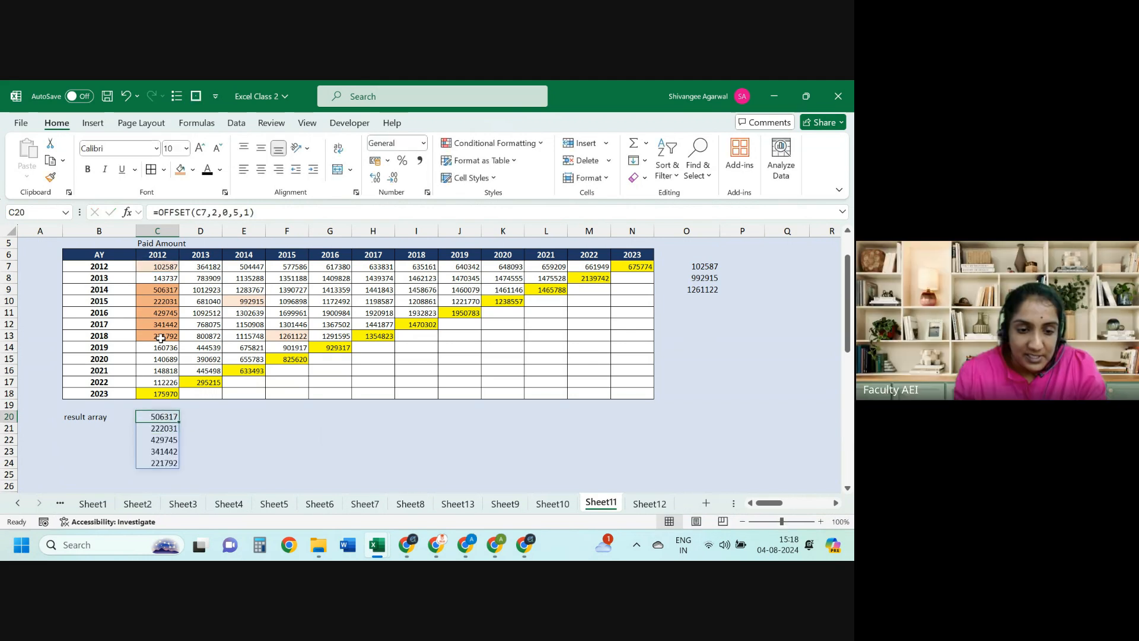
Step: Compare C9:C13 with the spilled results and inspect the C20 OFFSET formula
drag(166, 288, 162, 336)
click(157, 423)
double_click(157, 418)
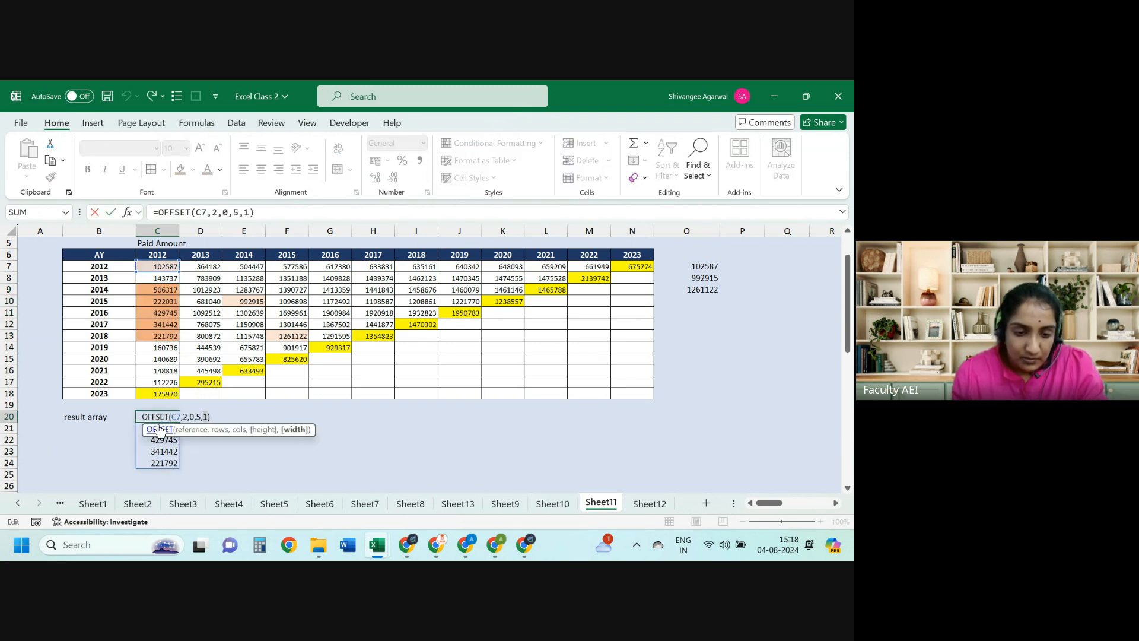
key(Left)
key(Left)
key(Left)
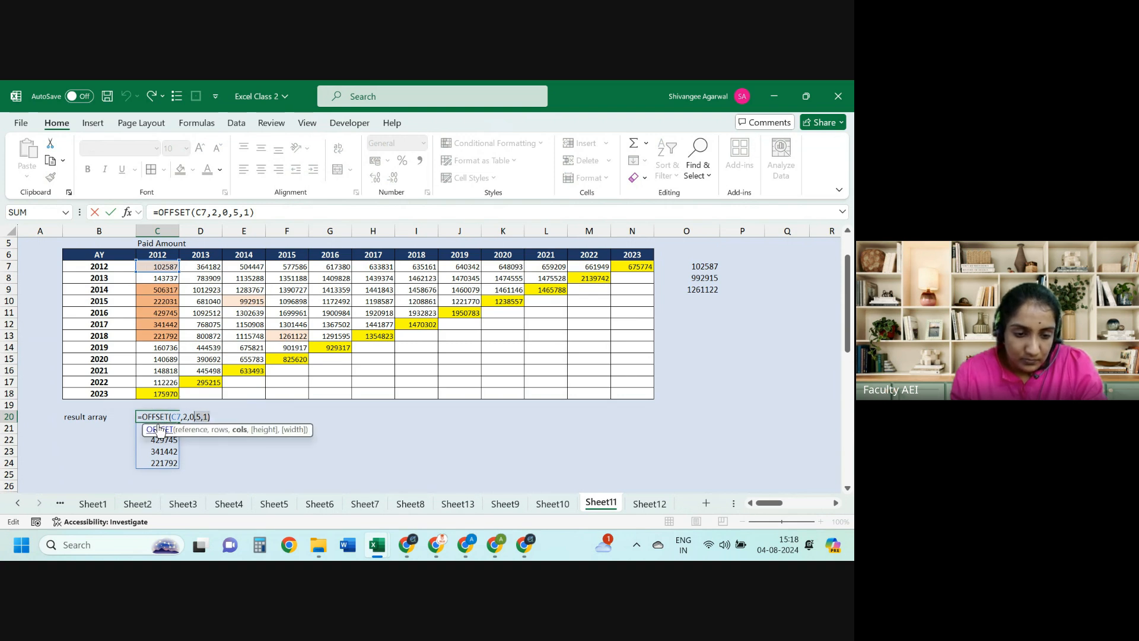
key(shift+Left)
key(shift+Left)
key(shift+Left)
key(shift+Left)
key(shift+Left)
key(shift+Left)
key(shift+Left)
key(shift+Left)
key(shift+Left)
key(shift+Left)
key(shift+Left)
key(shift+Left)
key(shift+Left)
key(shift+Left)
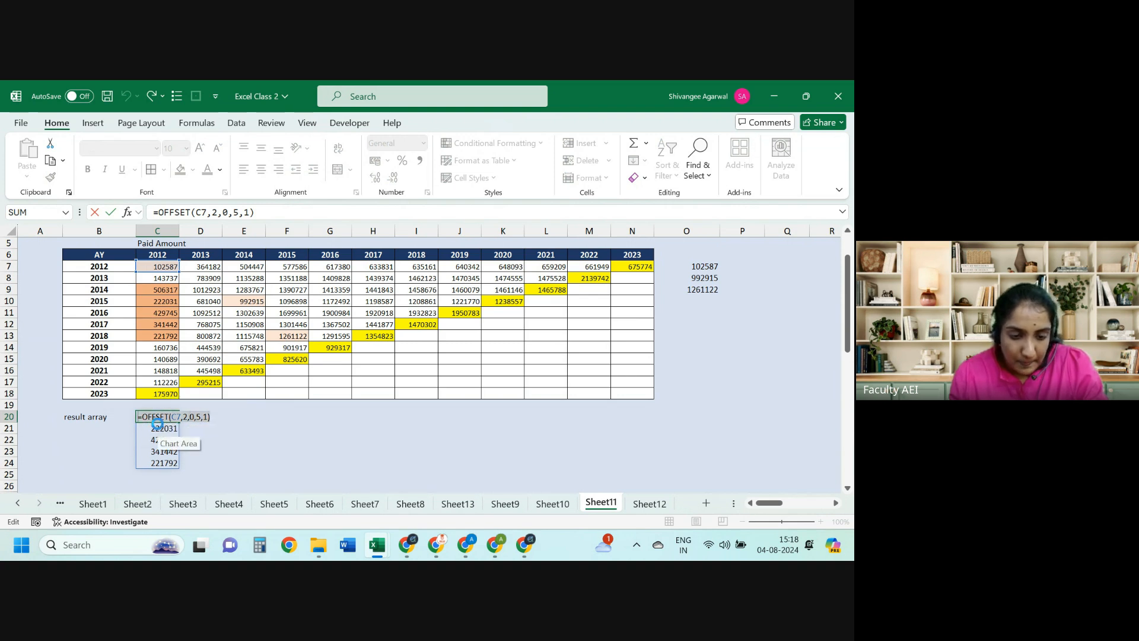
Step: Dismiss the spill warning and clear the OFFSET formula from C20:C24
click(158, 427)
key(shift+Down)
key(shift+Down)
key(shift+Down)
key(Delete)
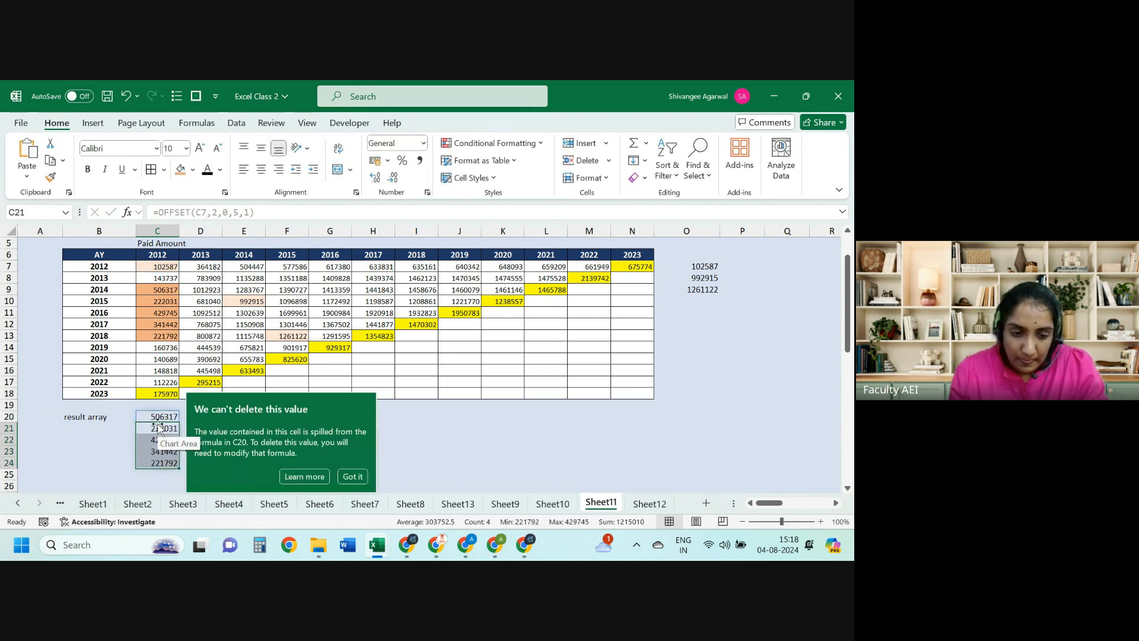
click(341, 476)
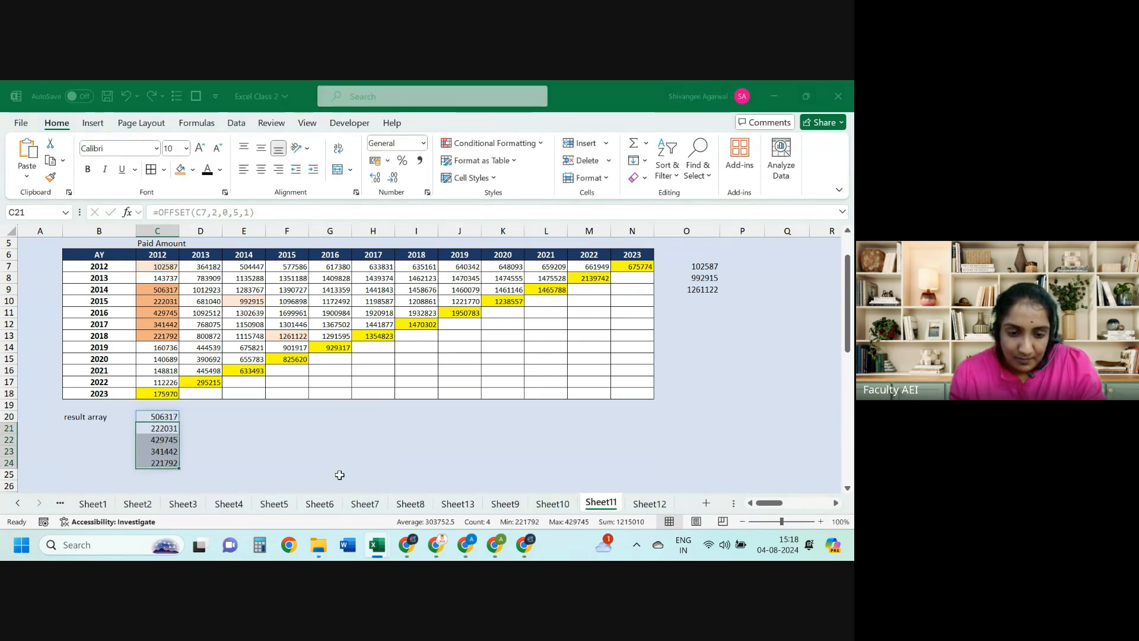
key(Up)
key(shift+Down)
key(shift+Down)
key(shift+Down)
key(shift+Down)
key(Delete)
key(Left)
Step: Fill the 2013 cells D9:D13 with orange shading
key(Right)
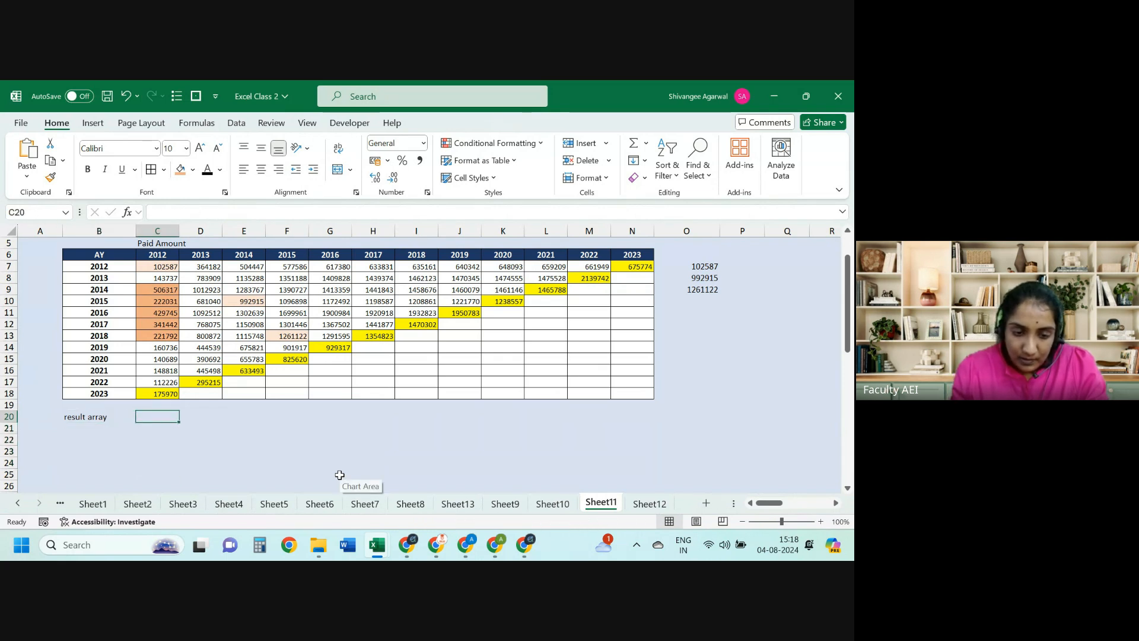
key(Escape)
drag(193, 299, 194, 350)
drag(198, 288, 194, 337)
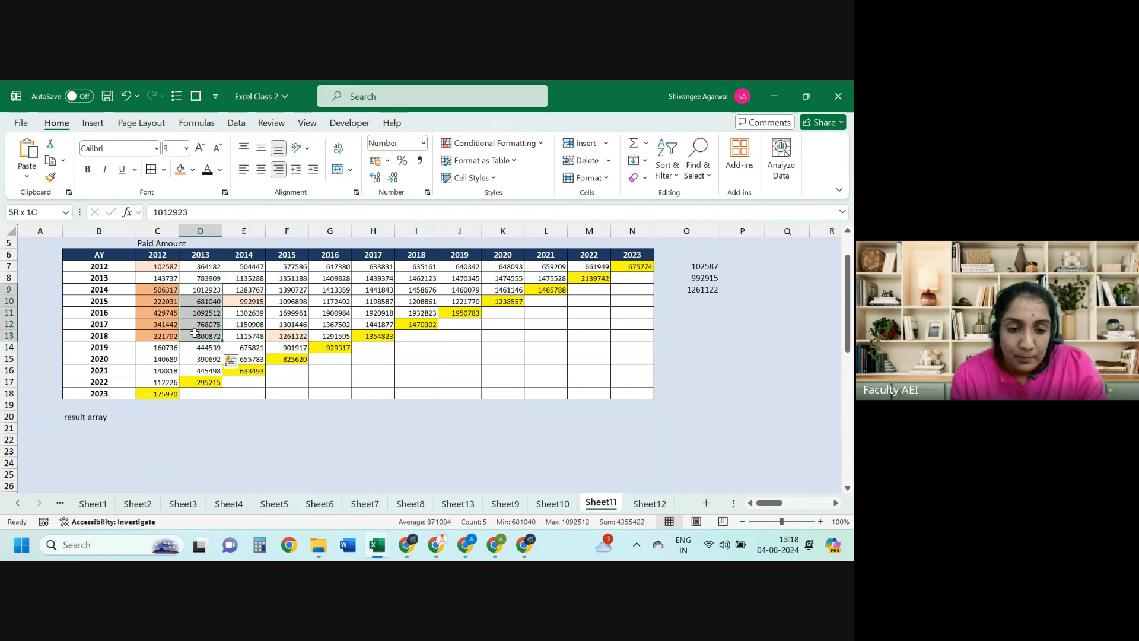
click(180, 171)
key(Left)
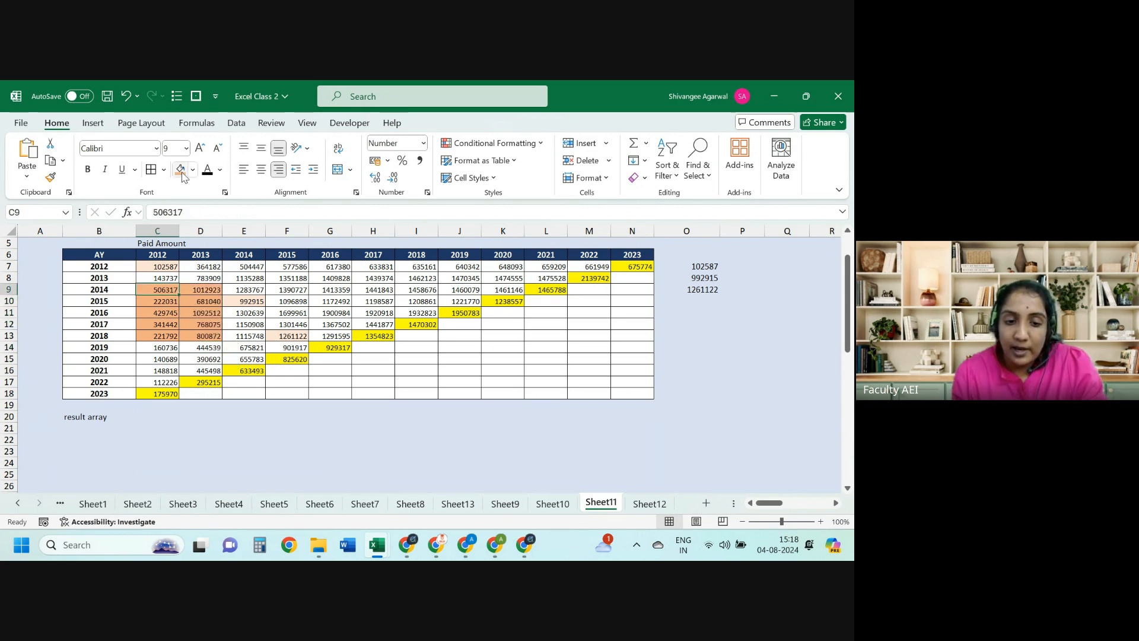
shift+click(200, 337)
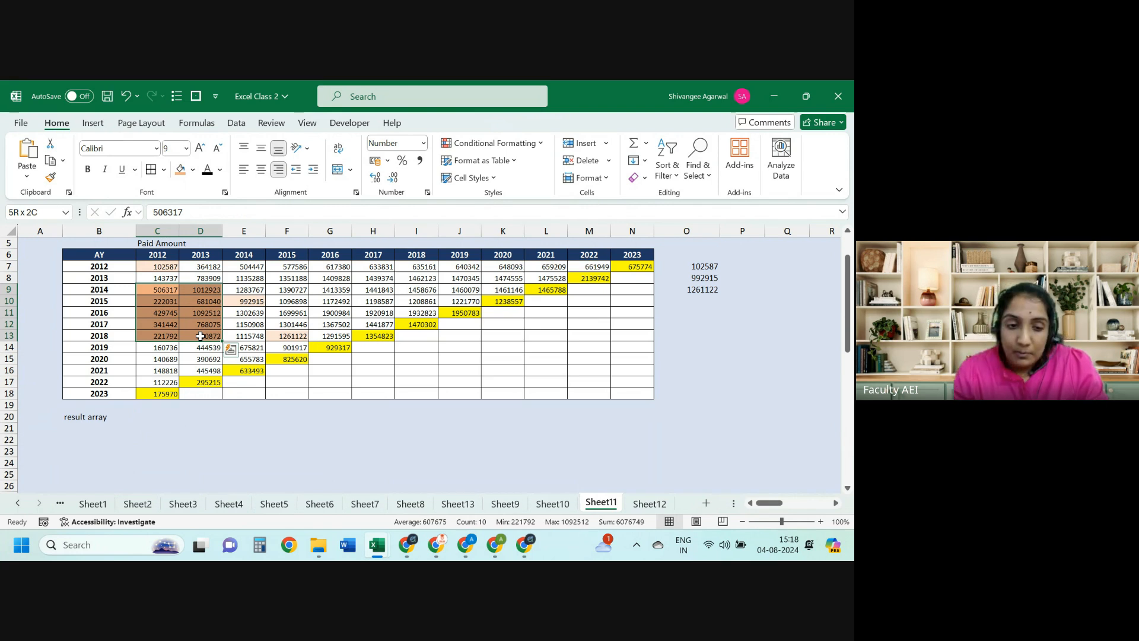
drag(153, 289, 213, 336)
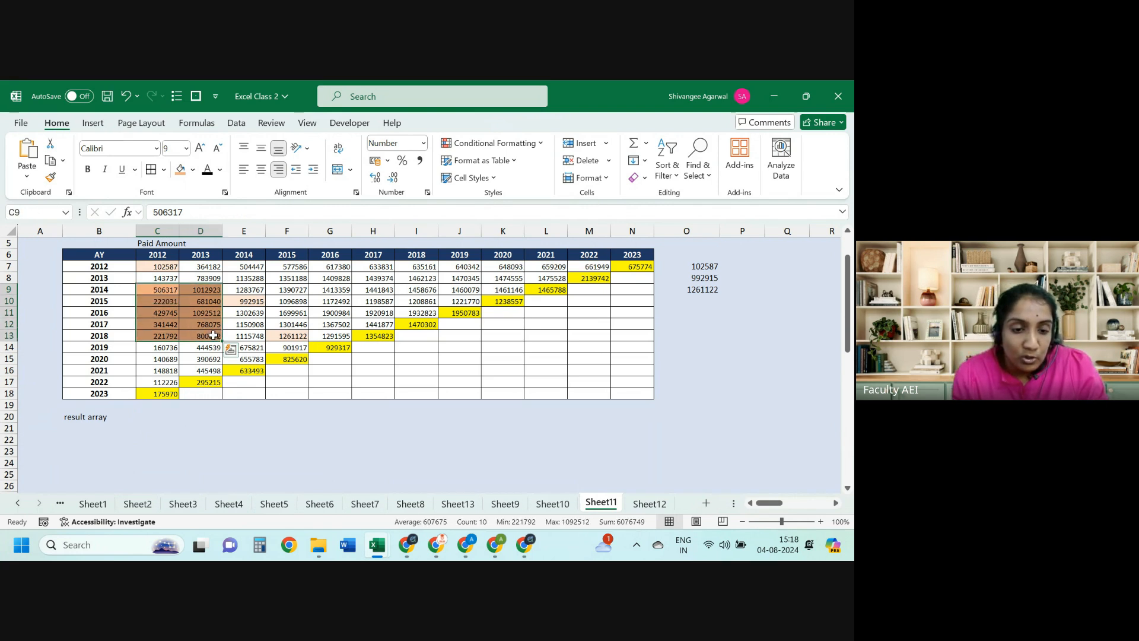
Step: Note c9*d13 in C20, then start and abandon an OFFSET(C7, formula
click(163, 418)
text(c)
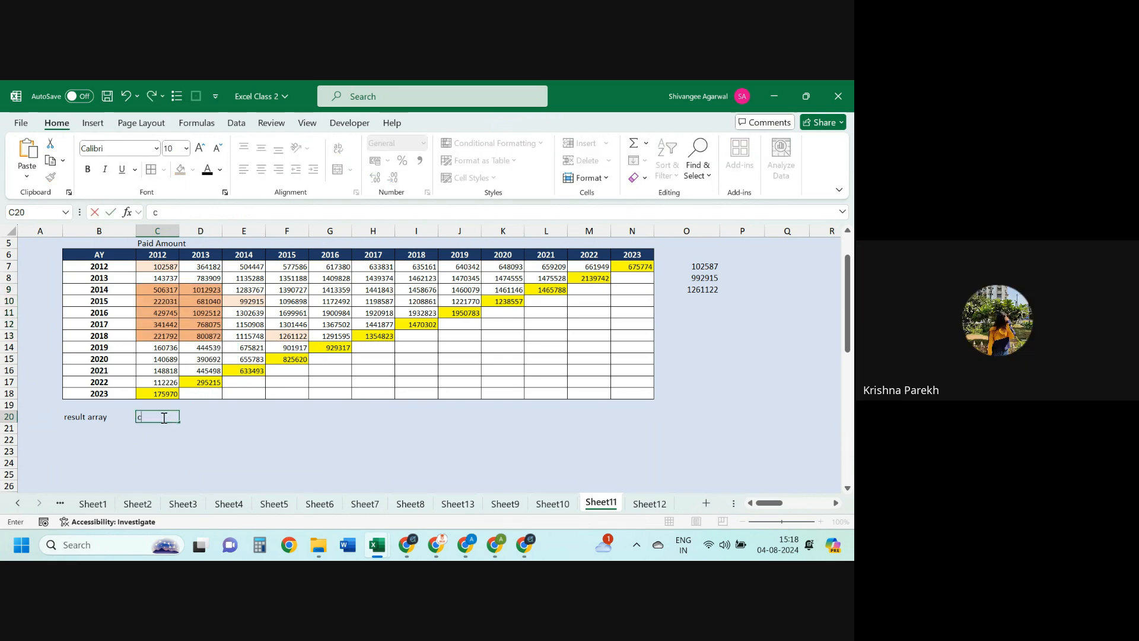
text((*)
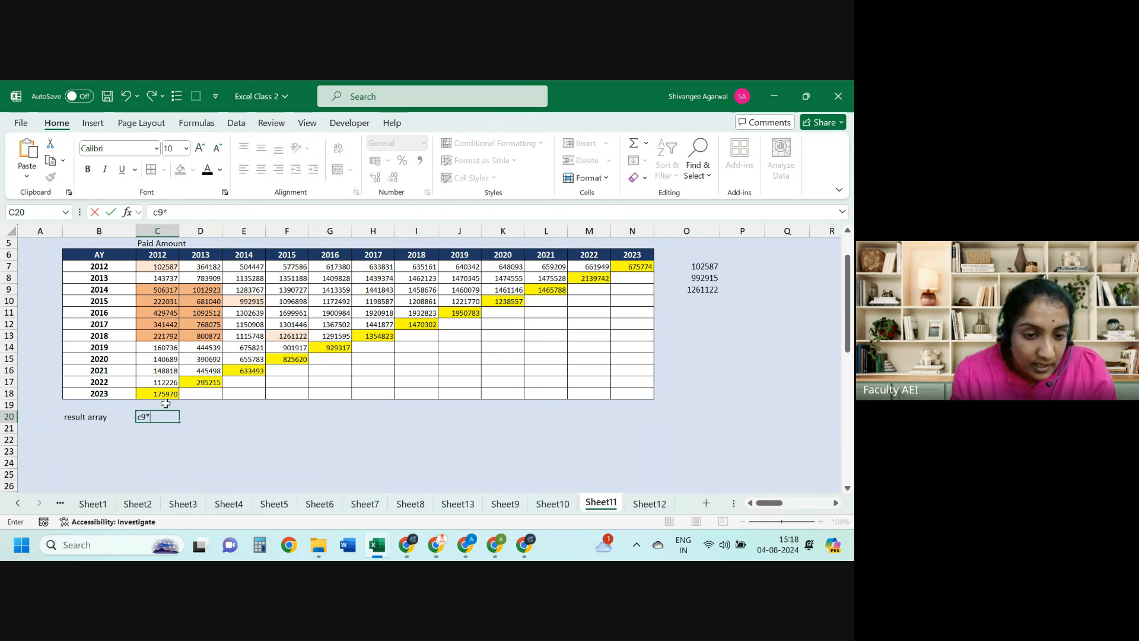
text(d)
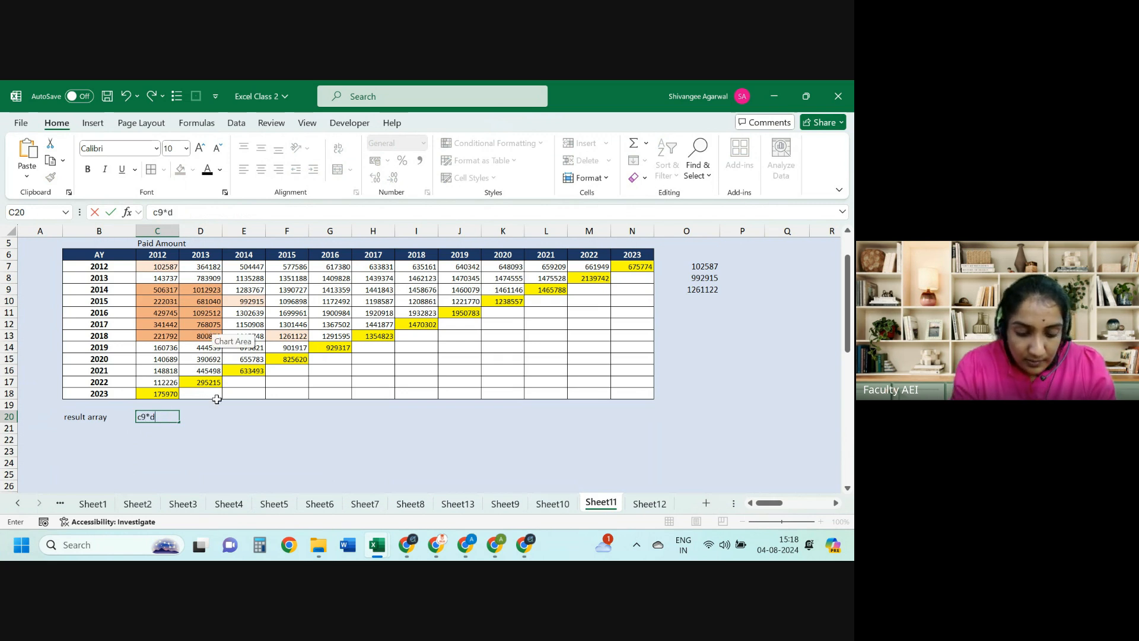
text(13)
key(Return)
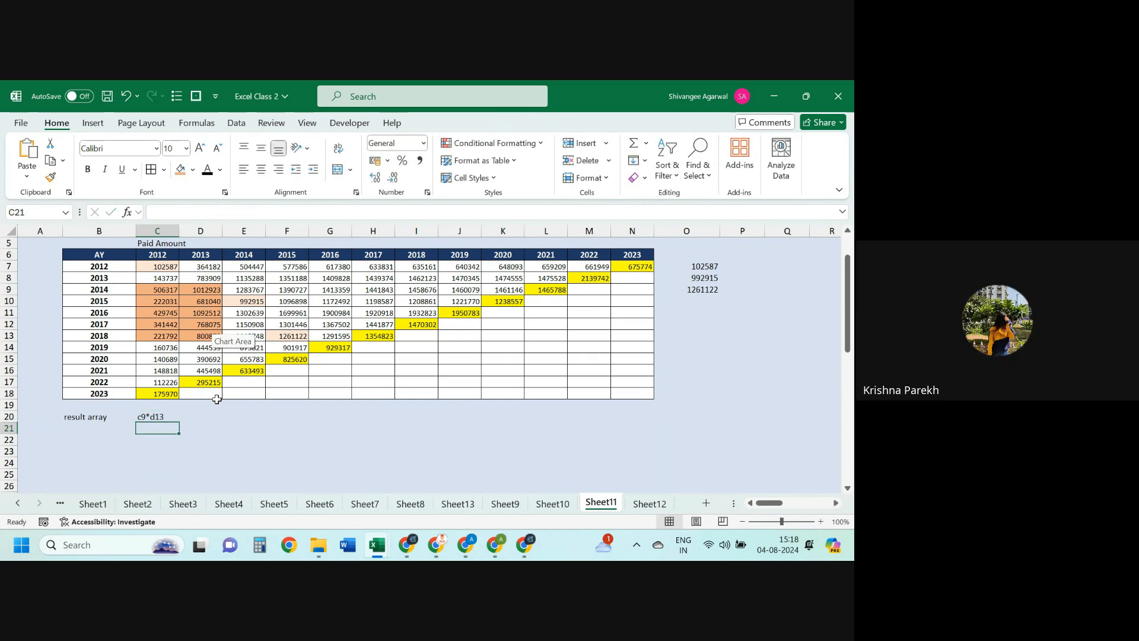
text(=of)
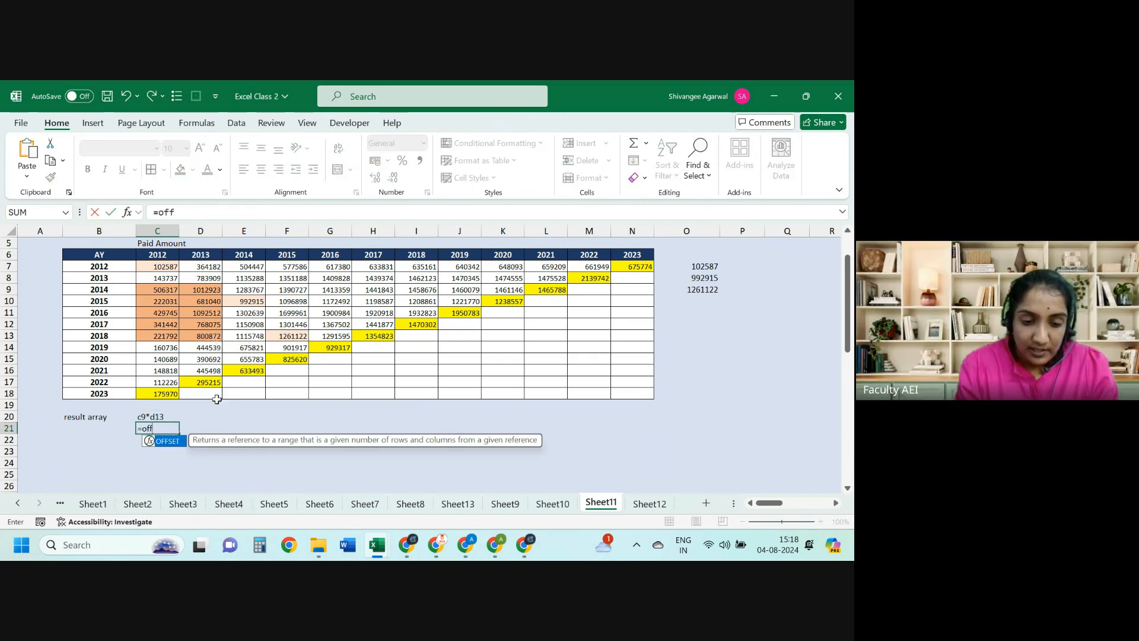
text(f)
key(Tab)
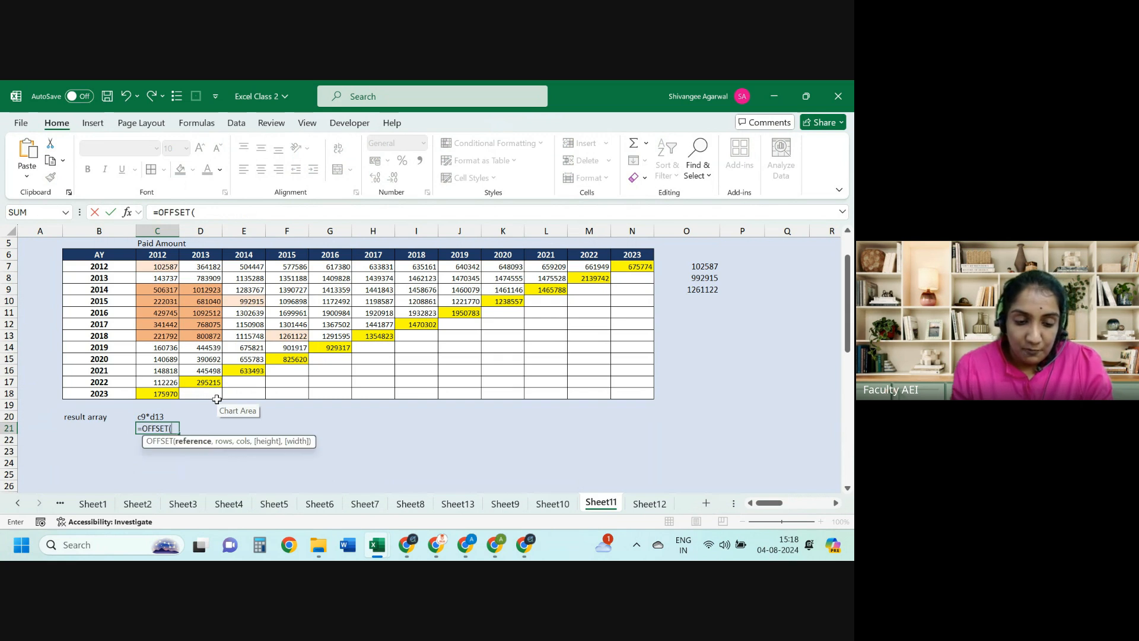
click(163, 264)
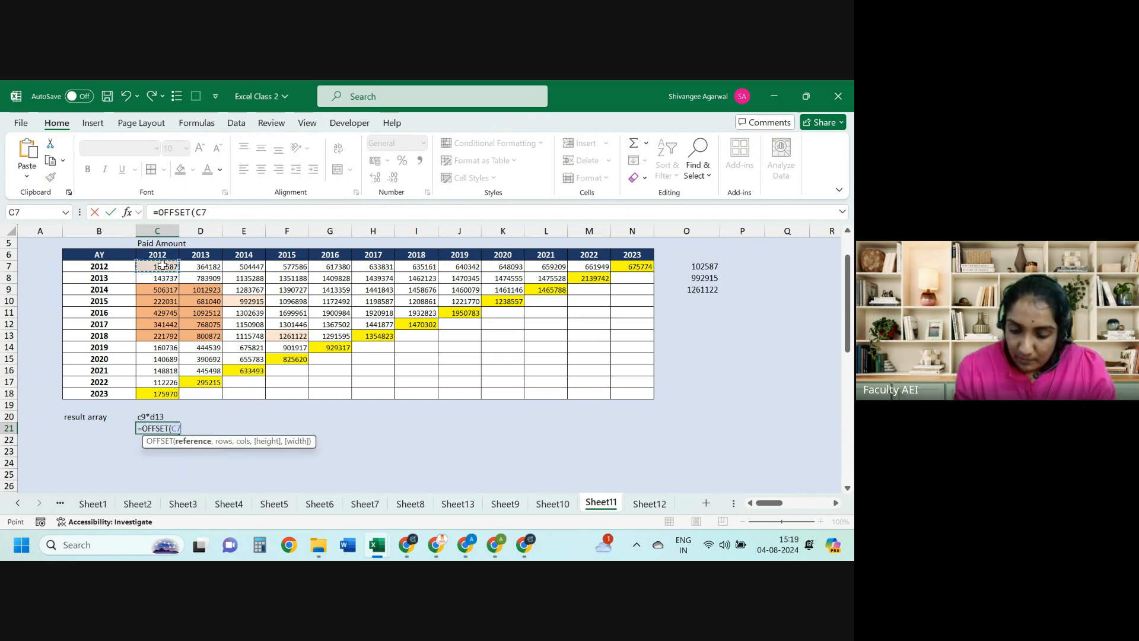
text(,)
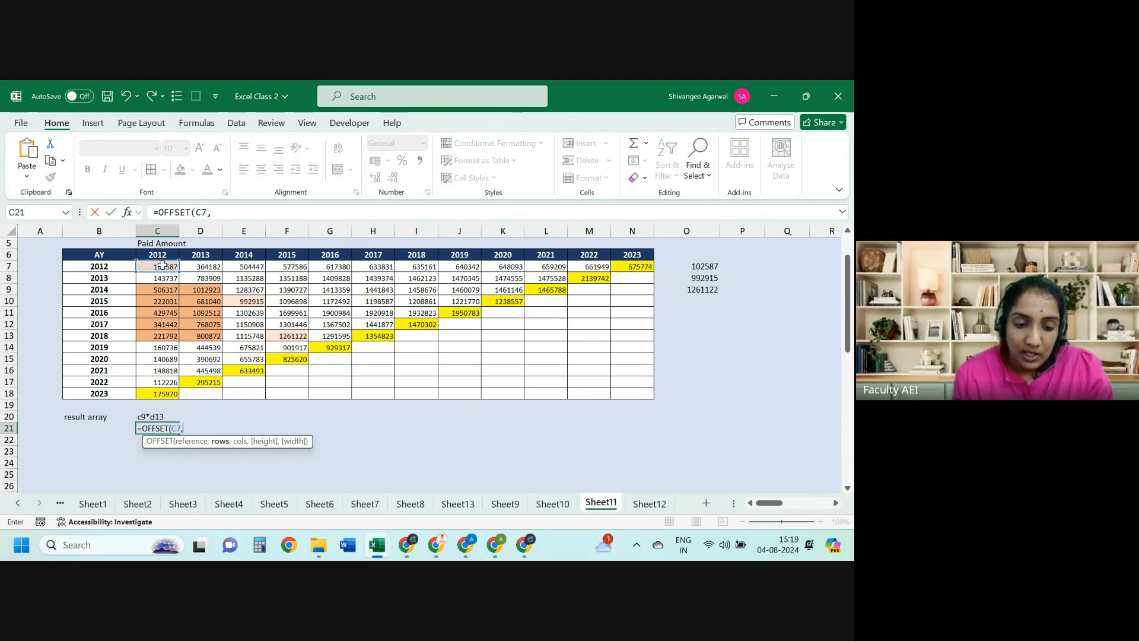
key(Escape)
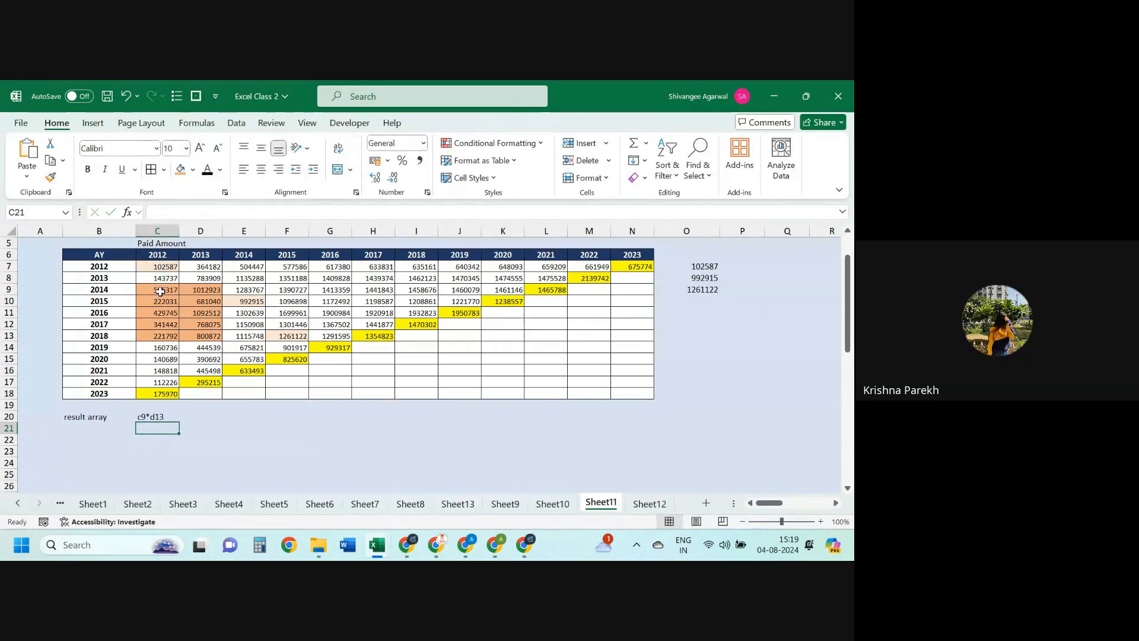
Step: Paste C8's formats onto C9:C13 to clear their orange shading
click(164, 291)
drag(164, 290, 205, 336)
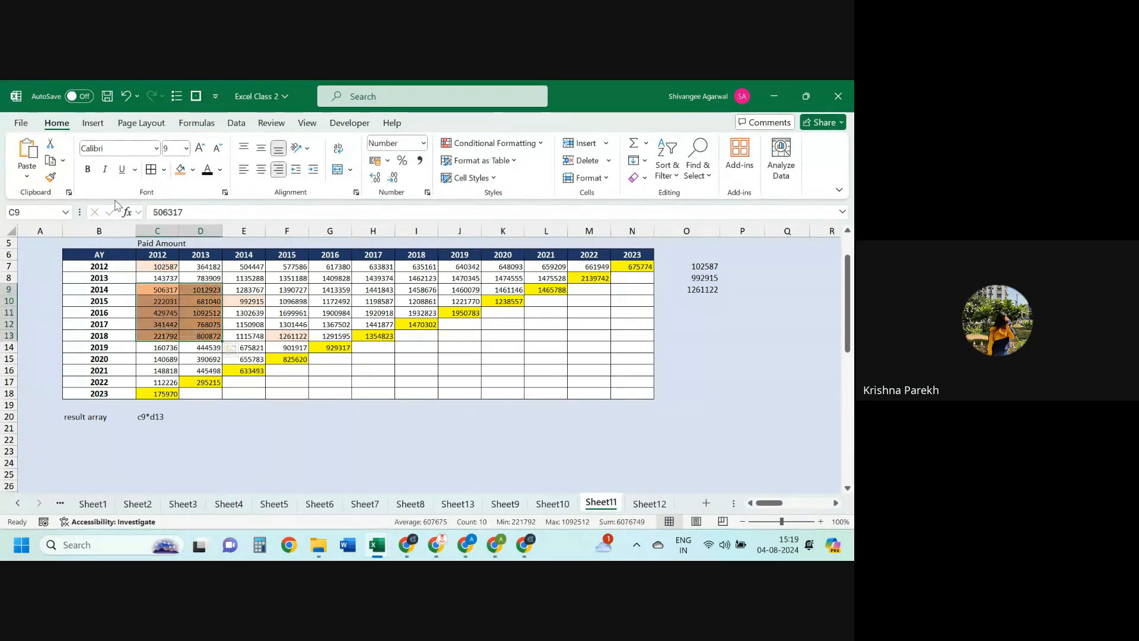
click(177, 279)
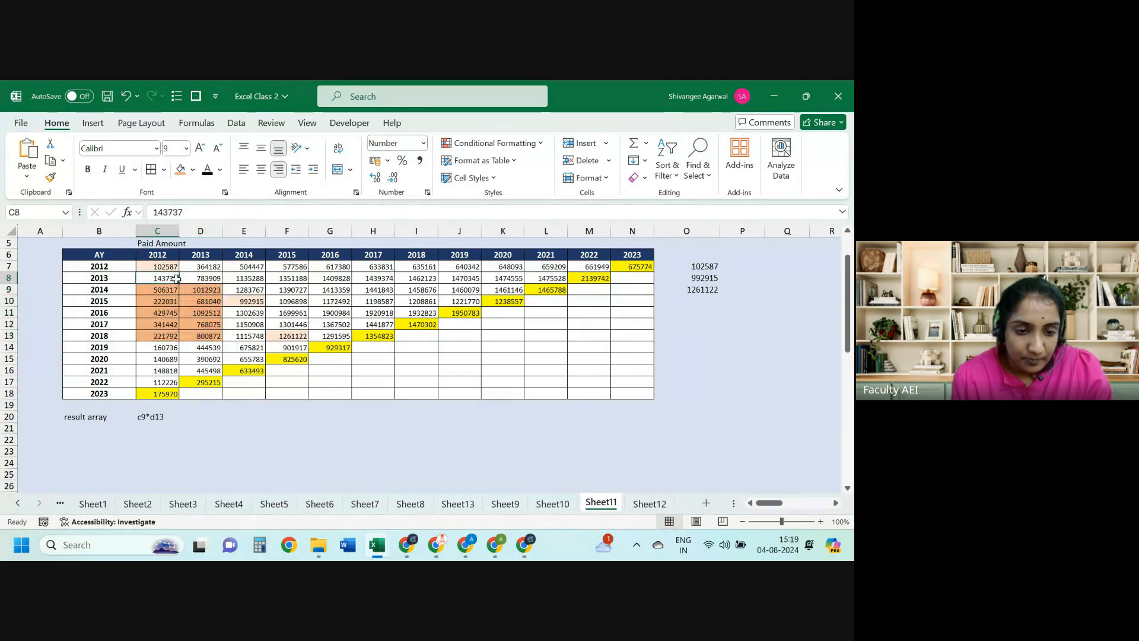
key(ctrl+c)
key(Down)
key(shift+Down)
key(shift+Down)
key(shift+Down)
key(shift+Down)
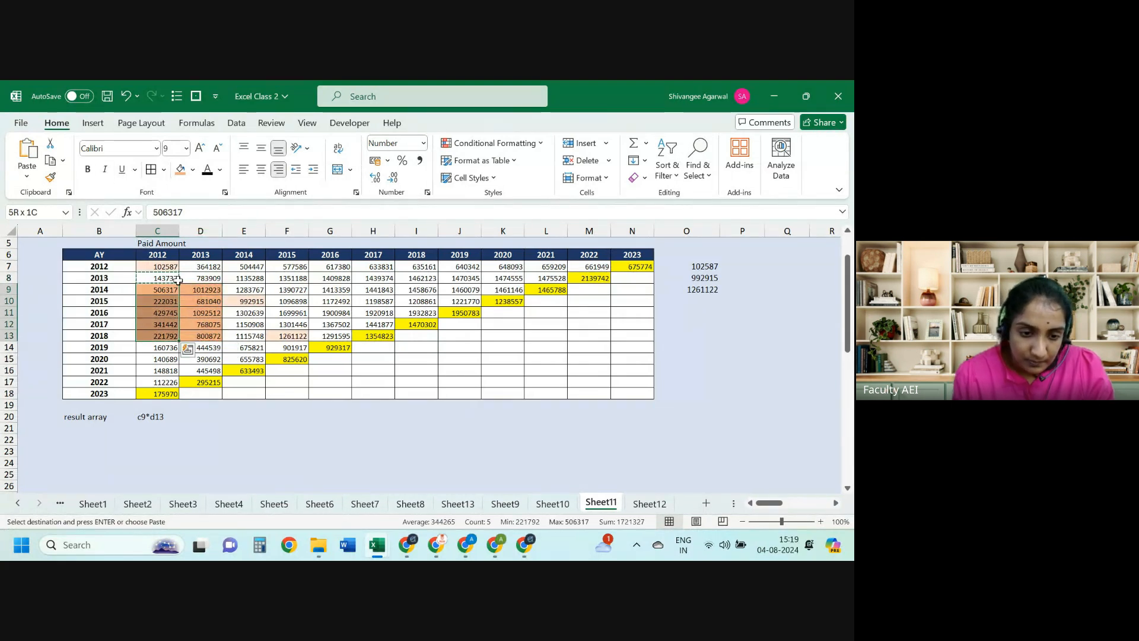
key(alt+e)
key(s)
key(t)
Step: Copy D9:D13's orange shading onto E9:E13 with the Format Painter
key(Return)
key(Right)
key(shift+Down)
key(shift+Down)
key(shift+Down)
key(shift+Down)
key(shift+Down)
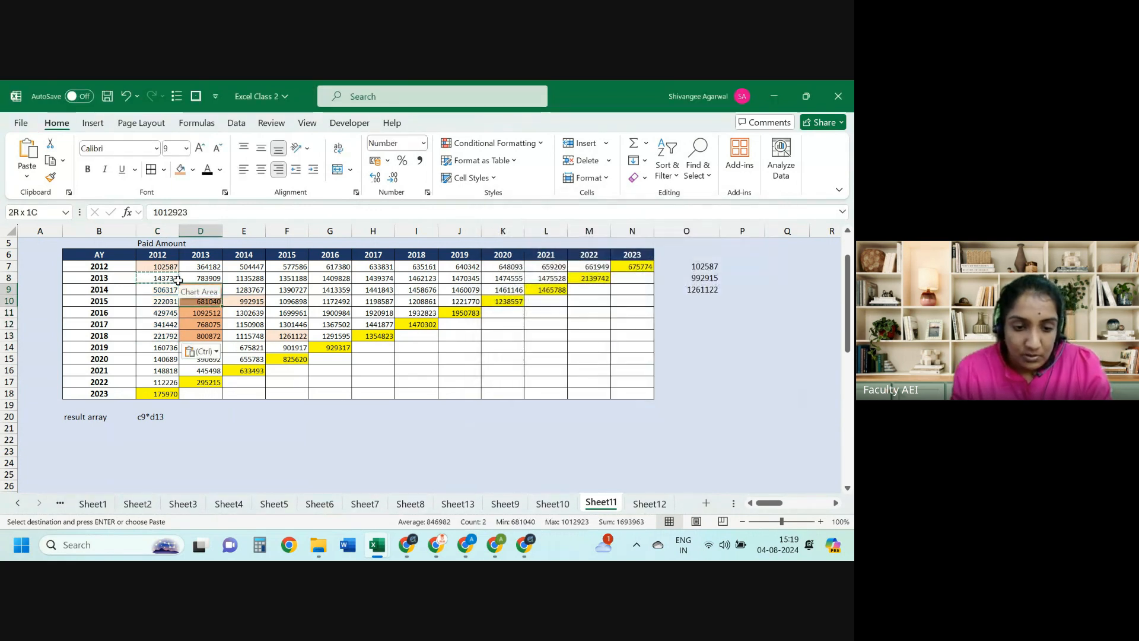
click(177, 279)
key(Right)
key(Down)
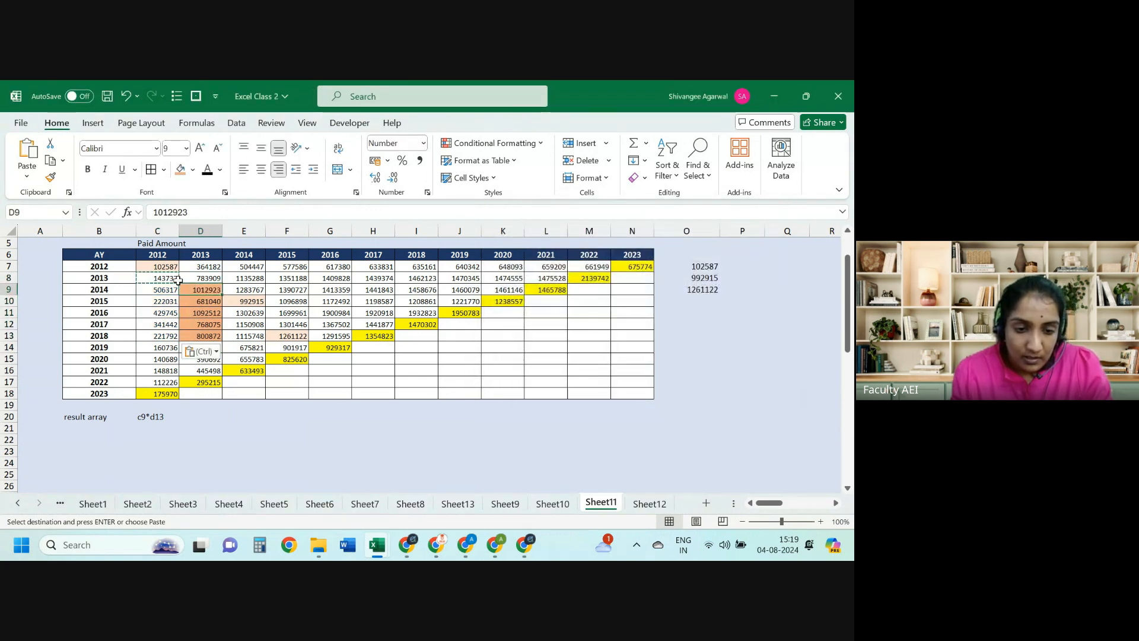
key(shift+Down)
key(shift+Down)
key(shift+Down)
key(shift+Down)
key(shift+Down)
key(shift+Up)
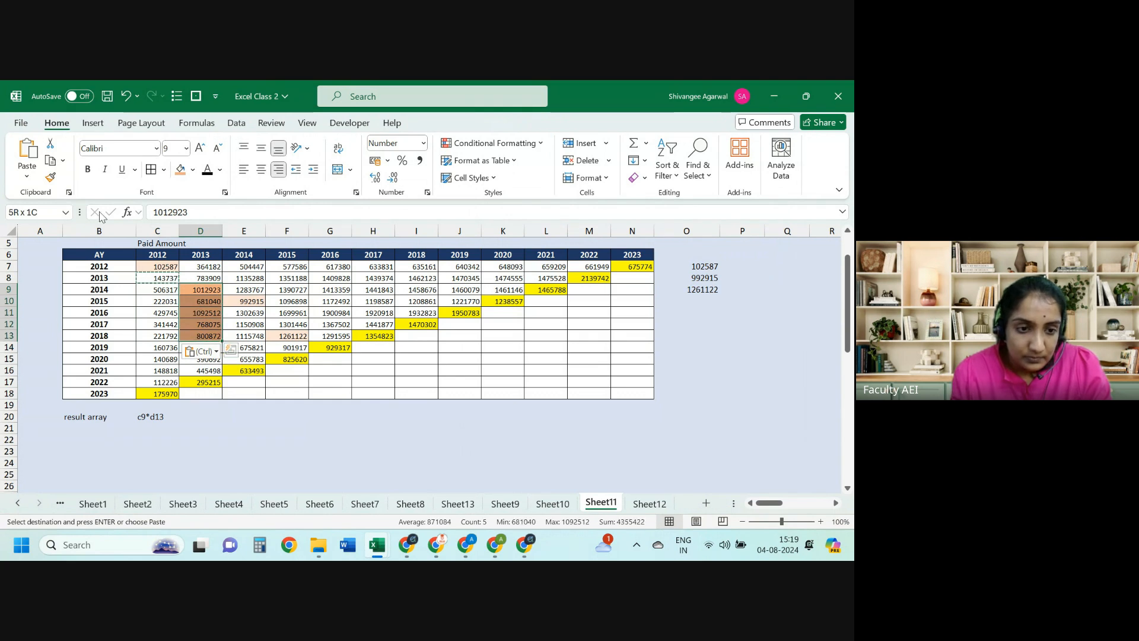
click(52, 175)
drag(243, 290, 246, 336)
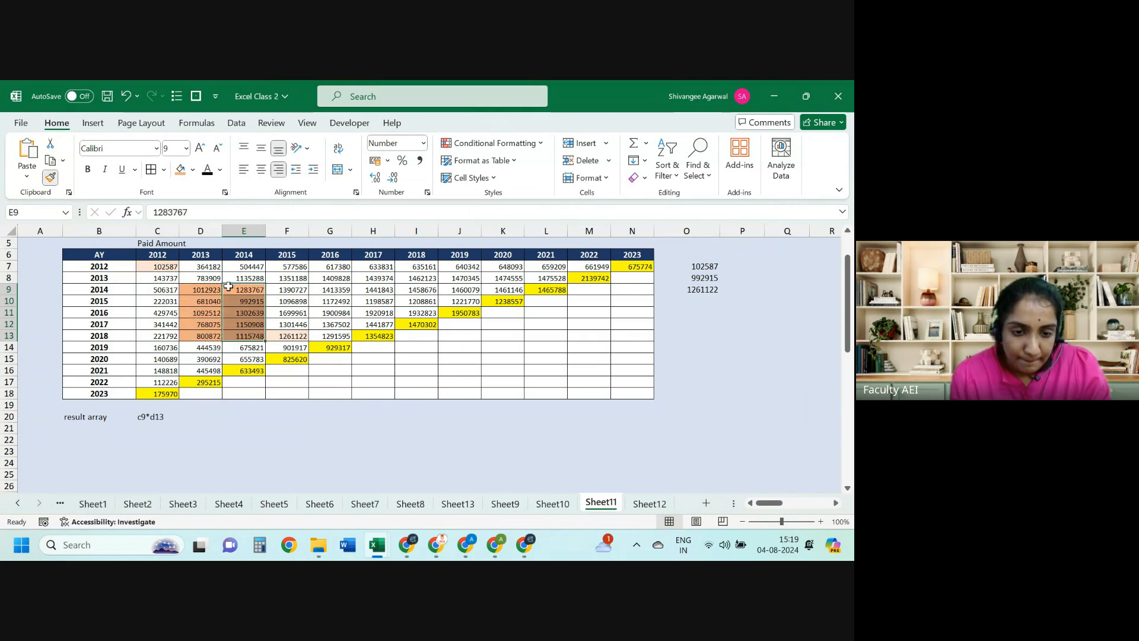
Step: Store 'OFFSET(C7,2,1,' as plain text in C21 and start retyping C20 as d9*
click(146, 416)
key(Down)
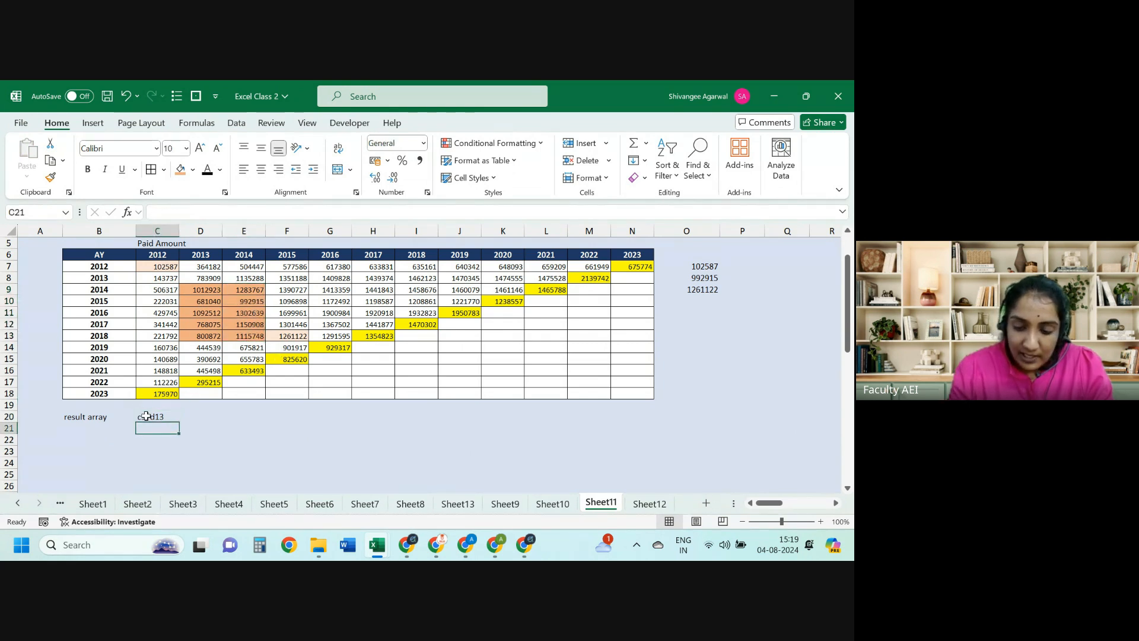
text(=off)
key(Tab)
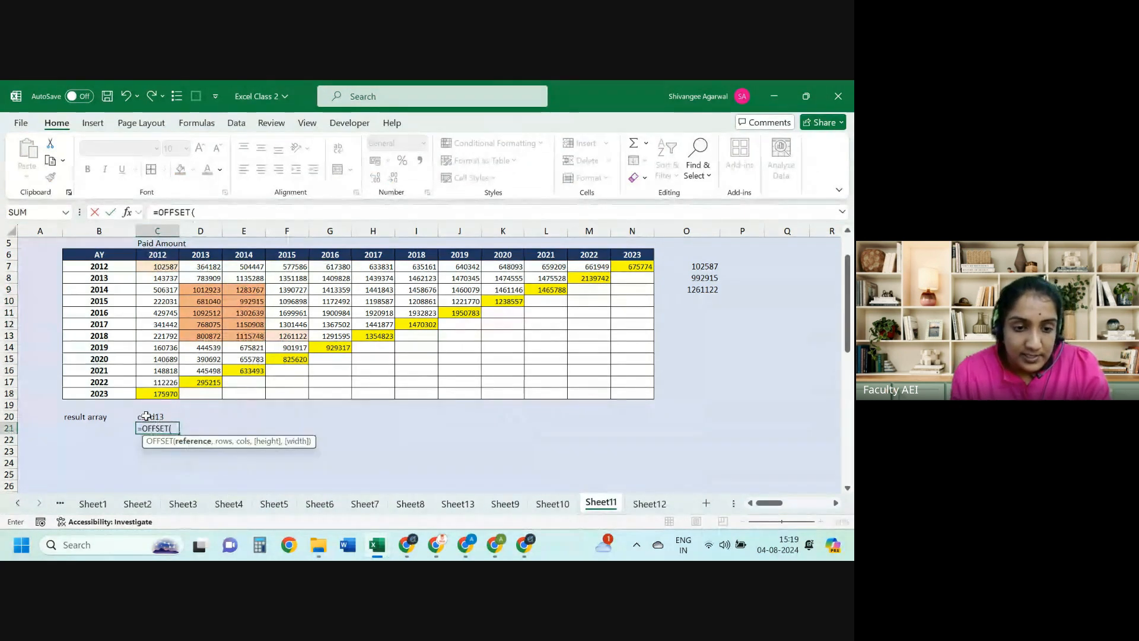
click(161, 266)
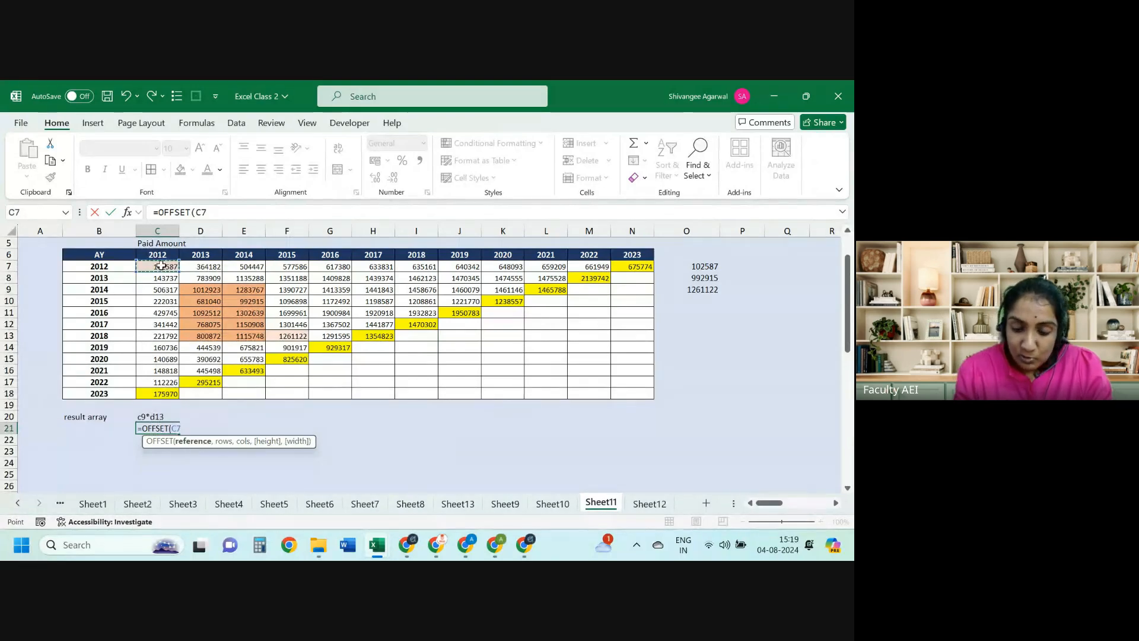
text(,2)
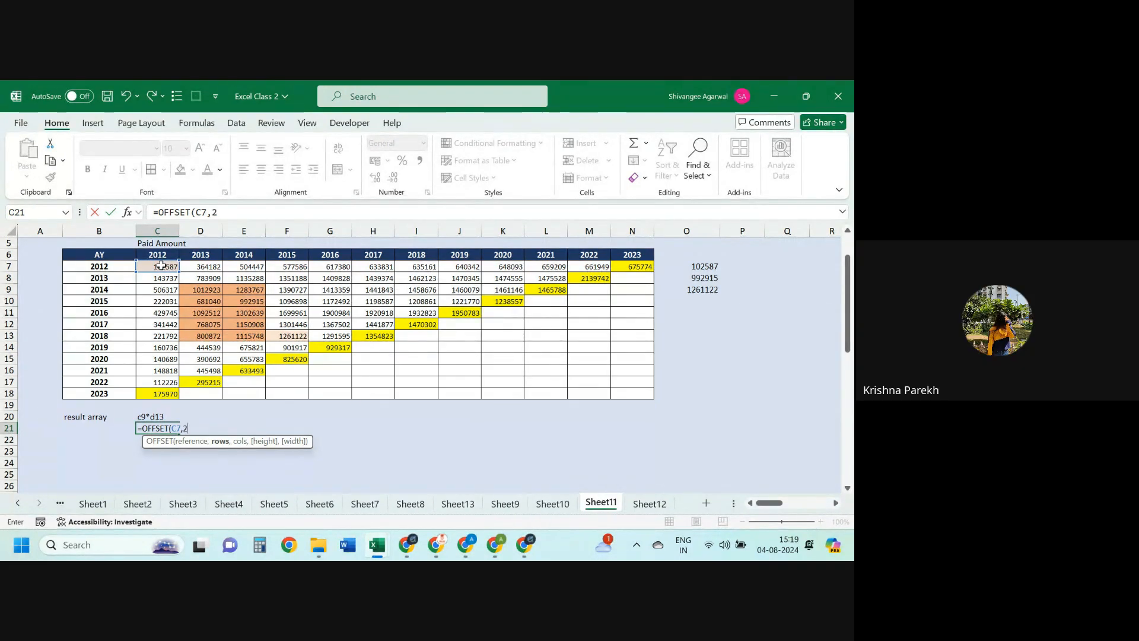
text(,1,)
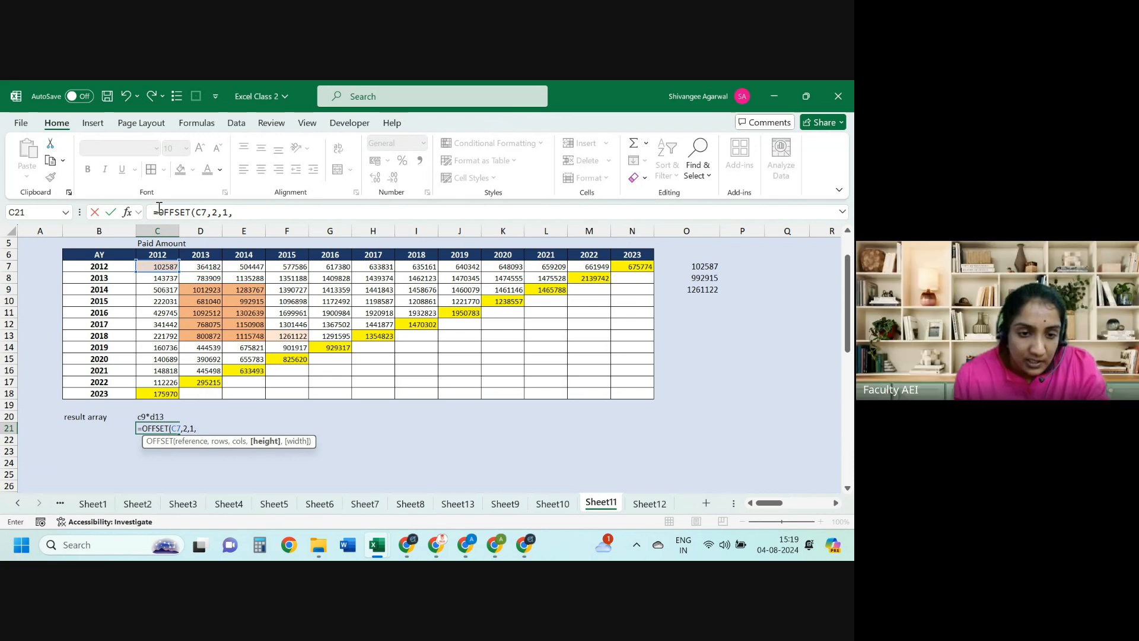
click(156, 212)
key(Delete)
key(Return)
key(Up)
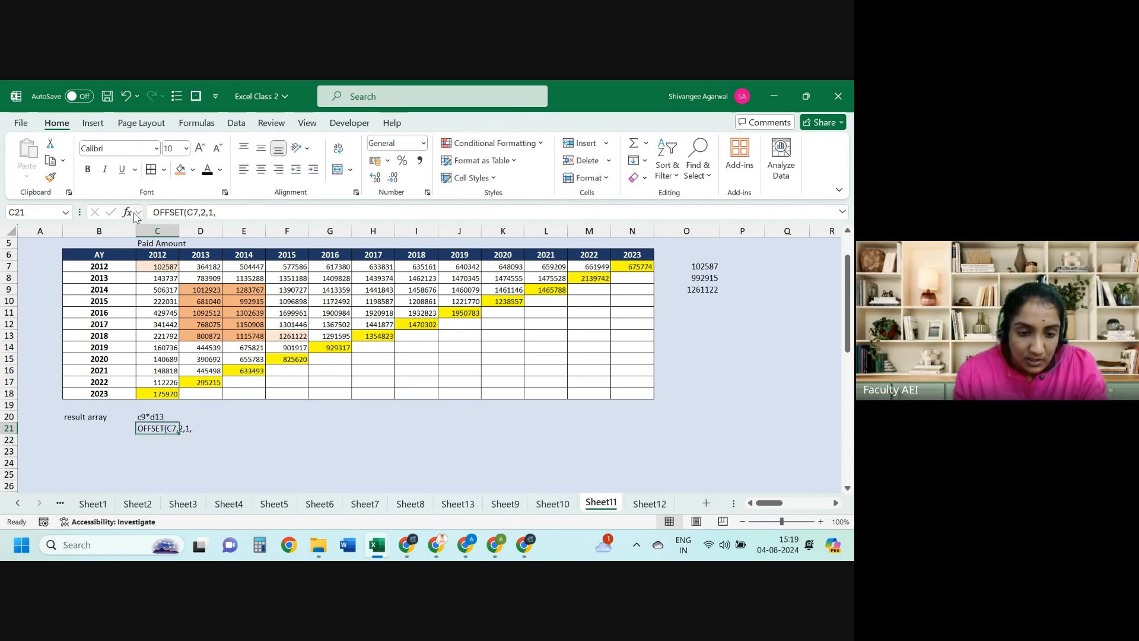
key(Up)
text(d)
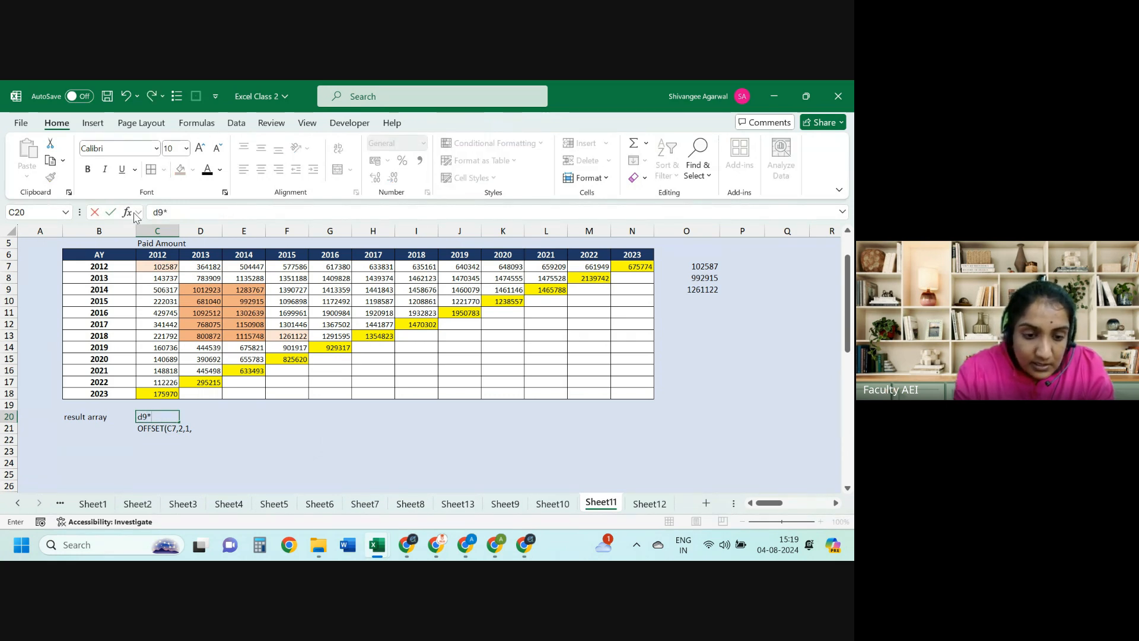
text(9*)
Step: Complete the C20 note so it reads d9*e13
click(205, 290)
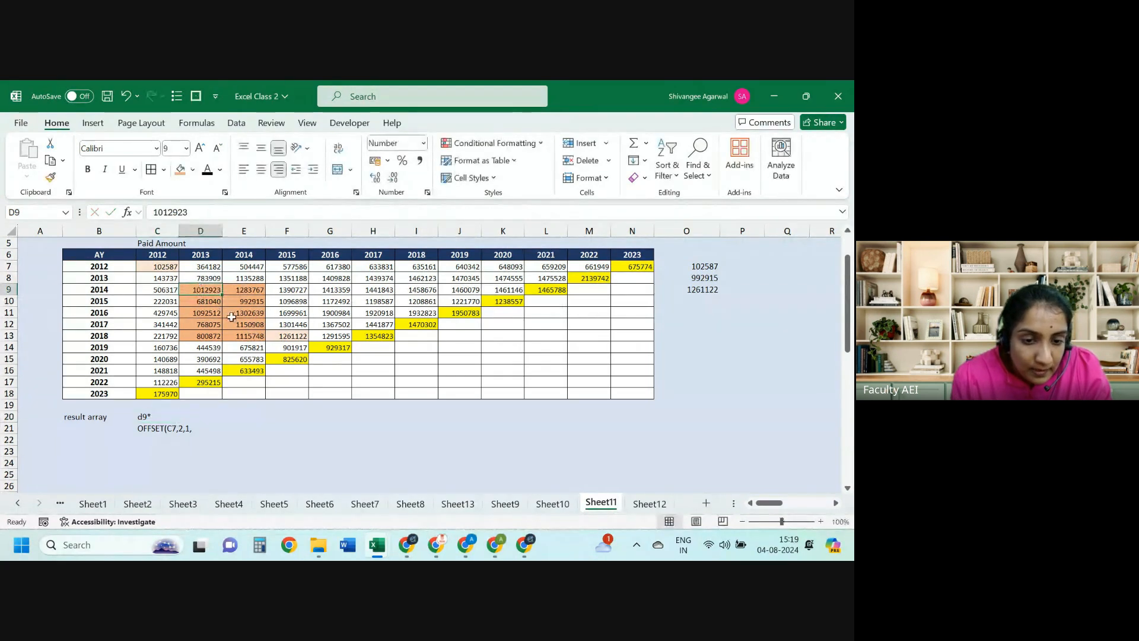
click(240, 336)
click(158, 417)
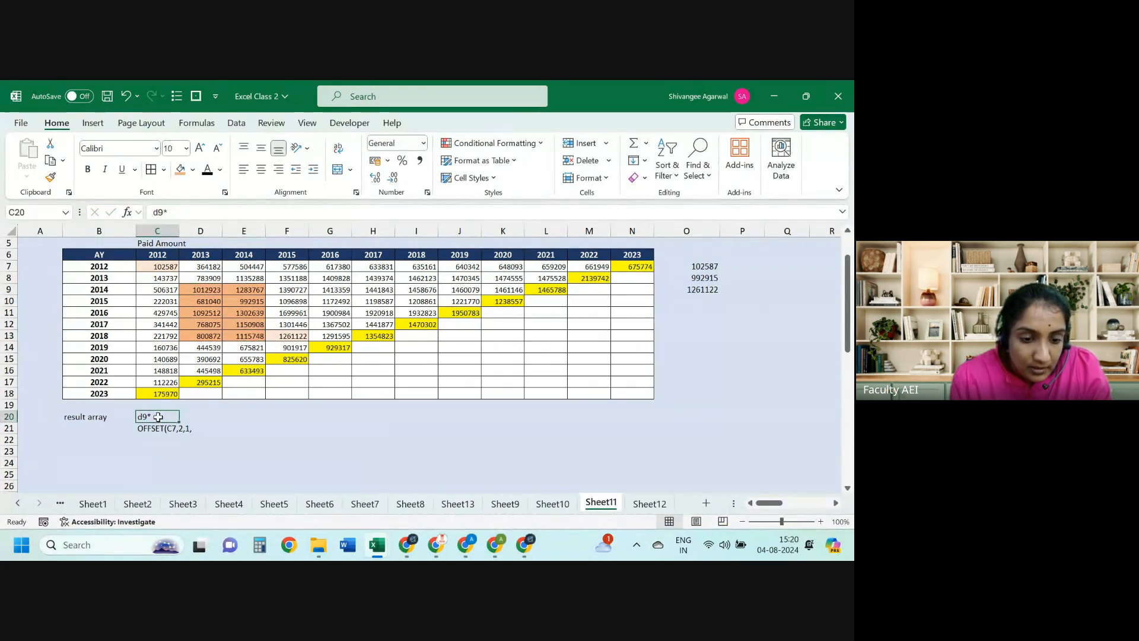
click(209, 212)
text(e13)
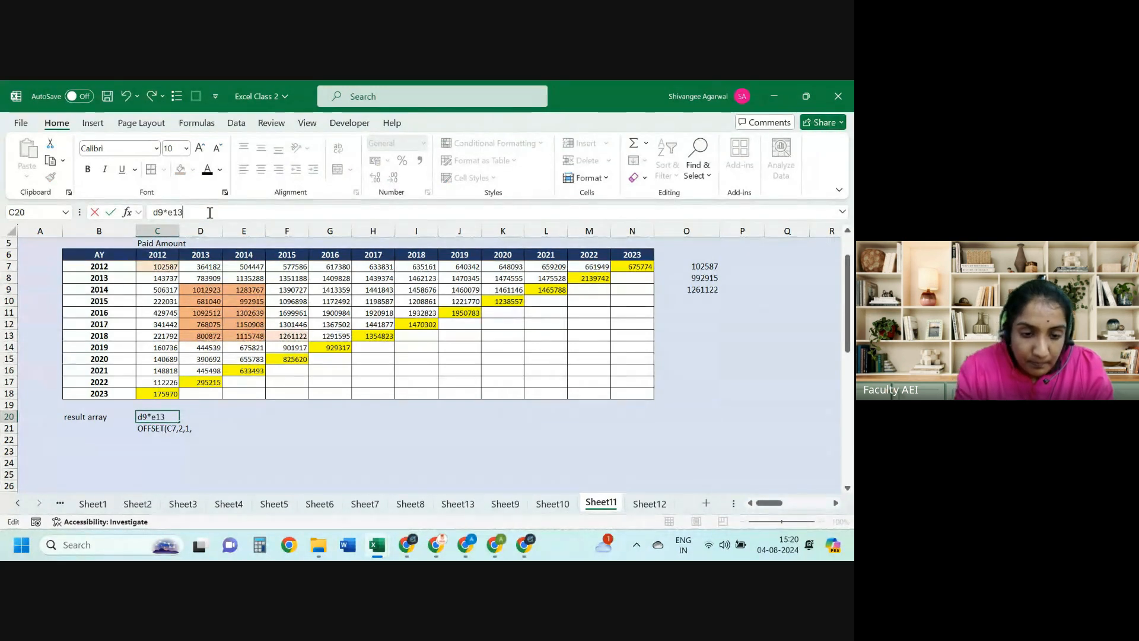
key(Return)
Step: Turn C21 into =OFFSET(C7,2,1,5,2), spilling a 5x2 block into C21:D25
click(148, 211)
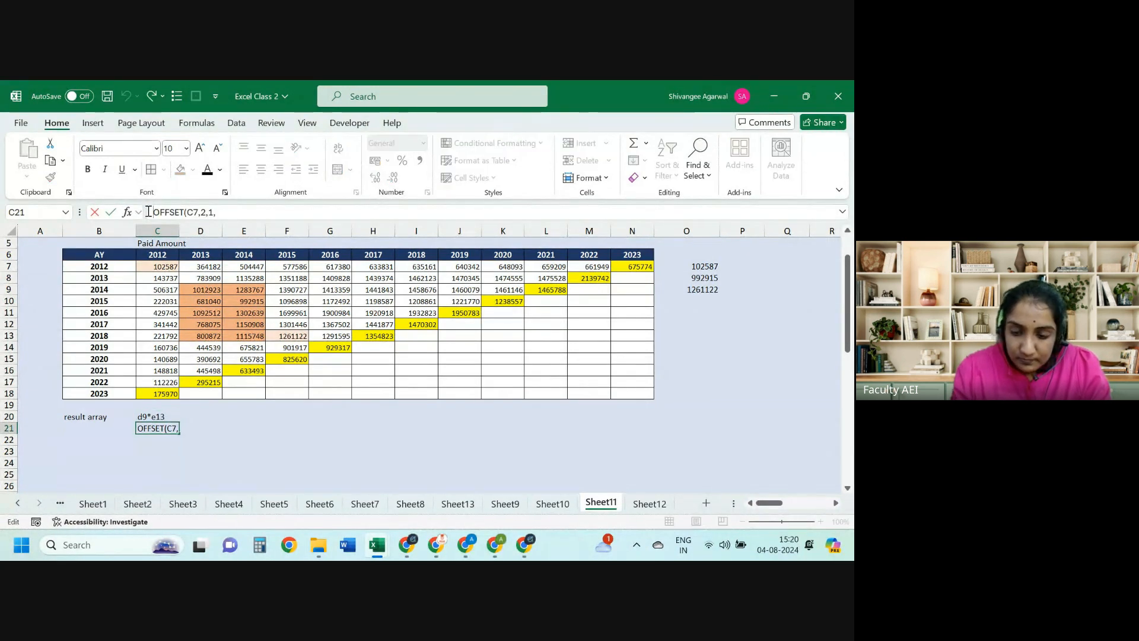
text(=)
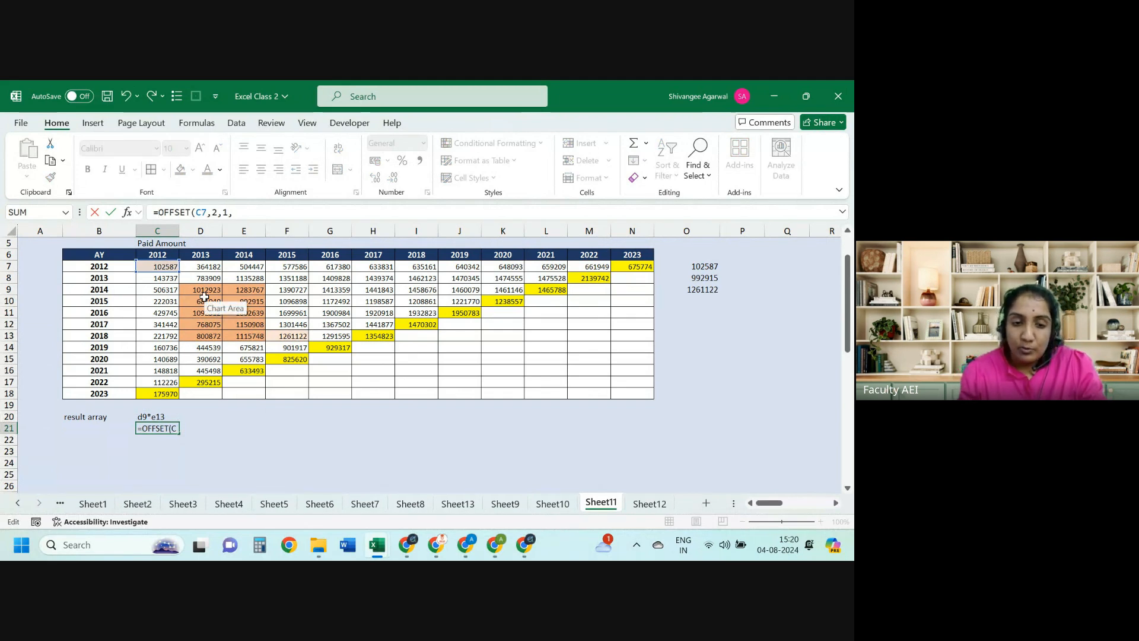
click(257, 213)
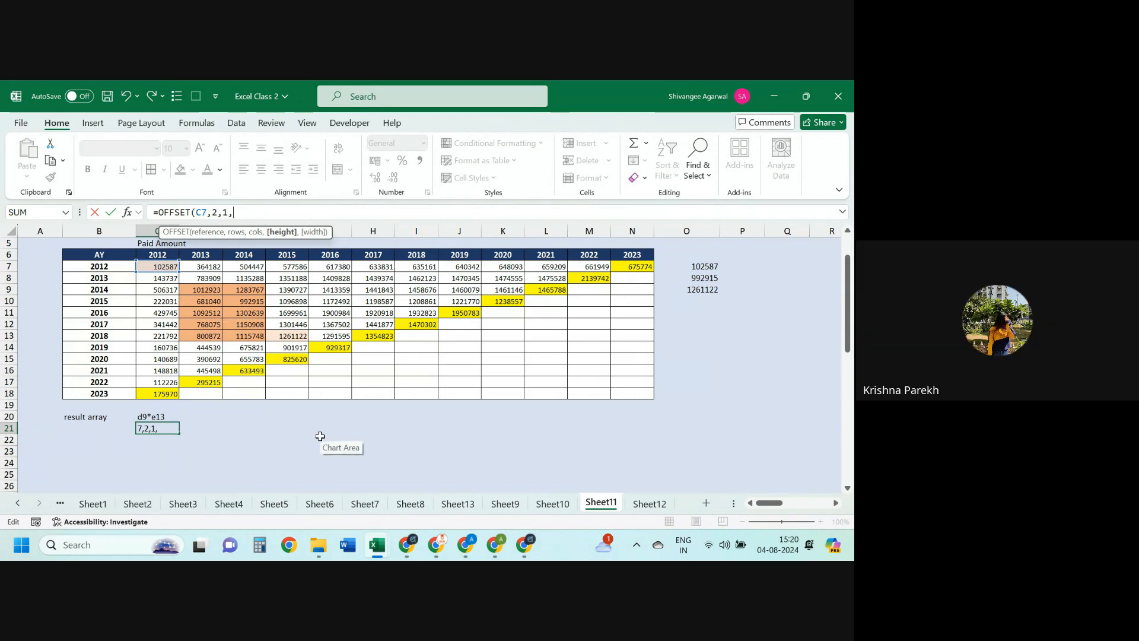
text(,2)
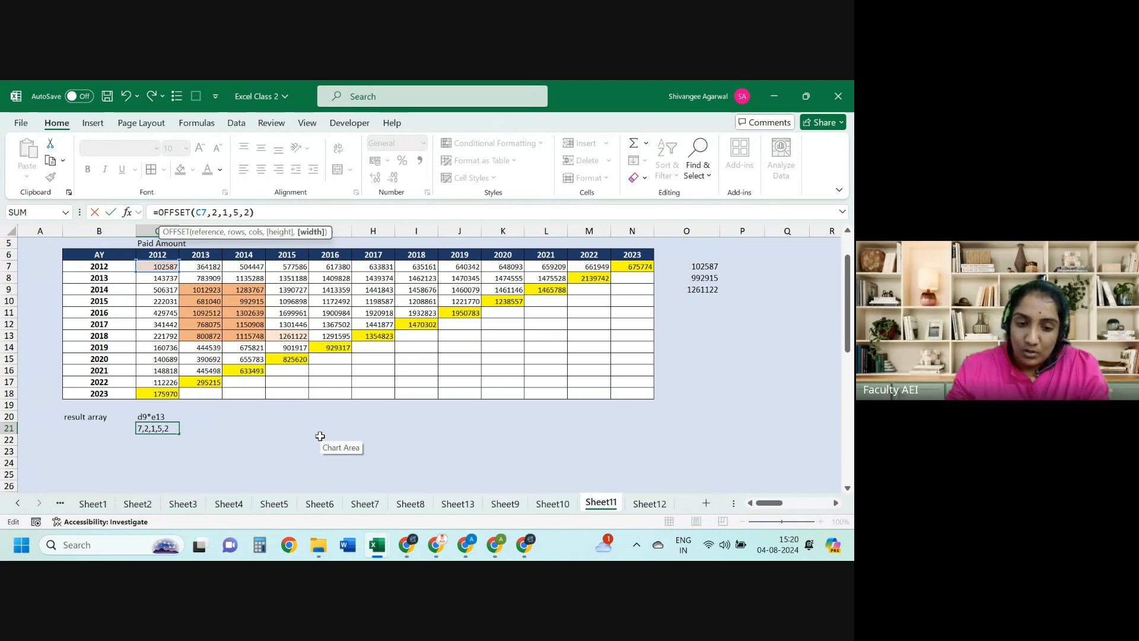
text())
key(Return)
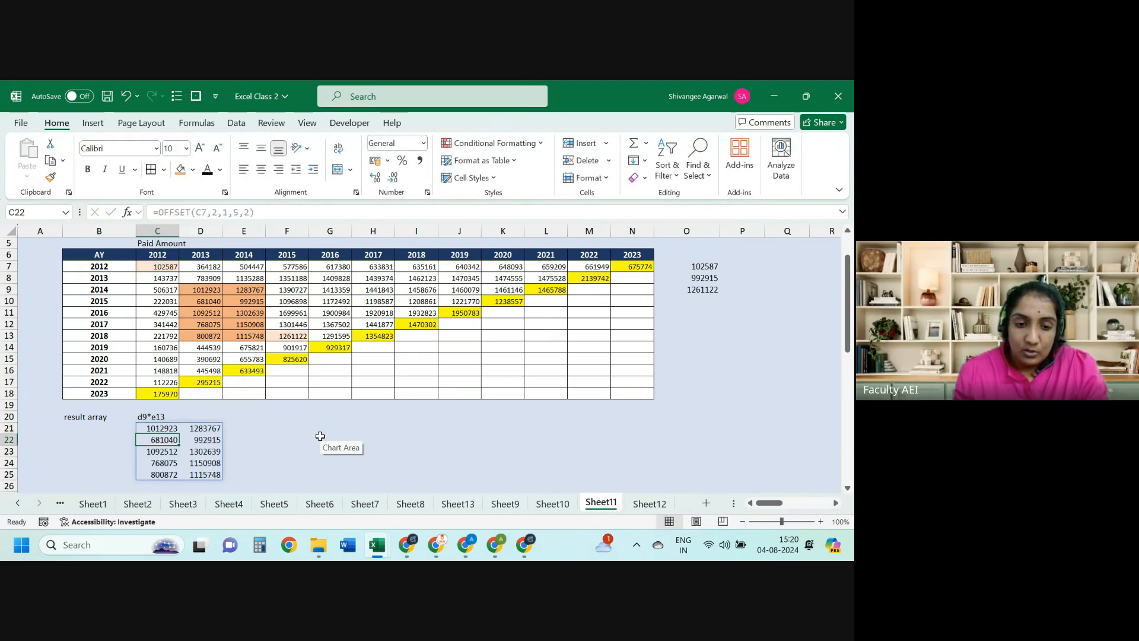
key(Up)
key(shift+Right)
key(shift+Down)
key(shift+Down)
key(shift+Down)
key(shift+Down)
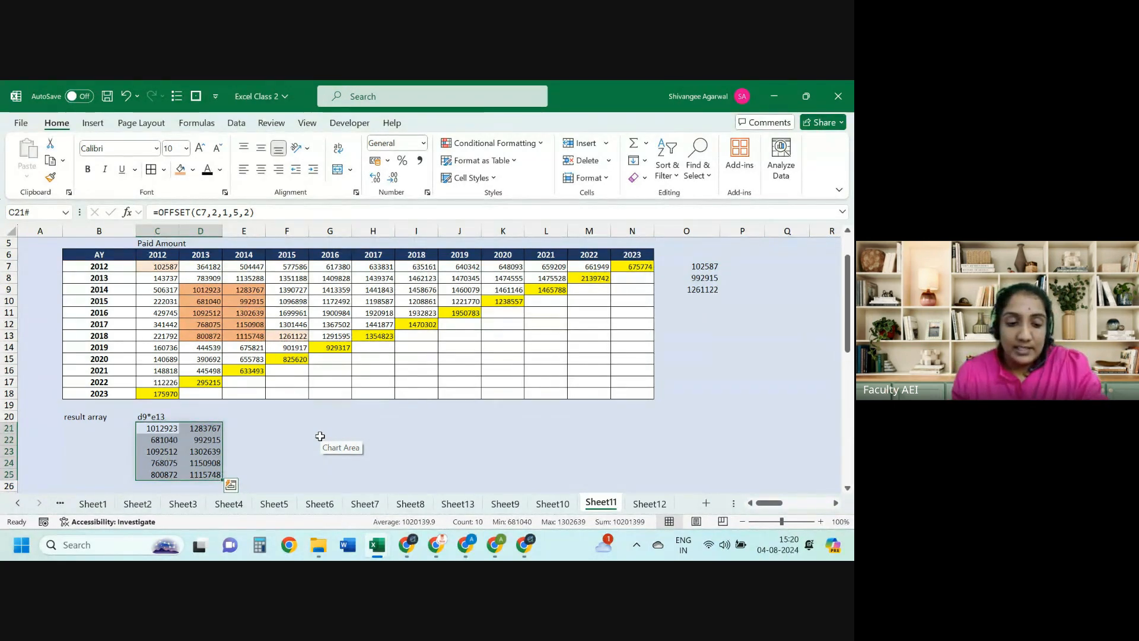
Step: Copy the OFFSET(C7,2,1,5,2) formula text from the formula bar
key(Left)
key(Right)
drag(271, 212, 109, 195)
key(ctrl+c)
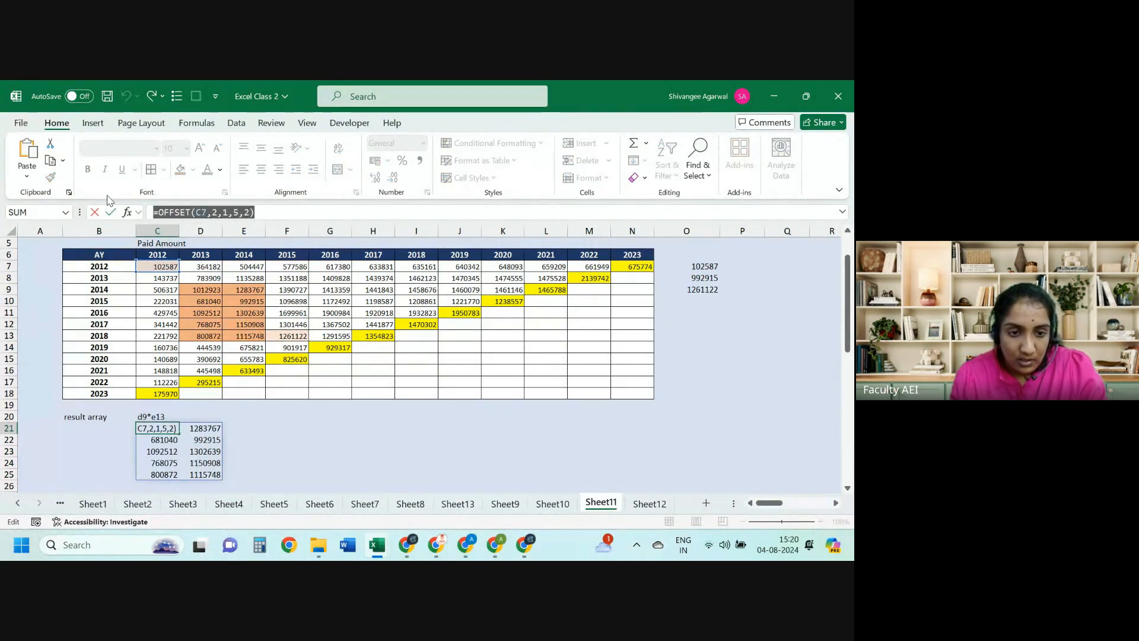
key(Escape)
key(Right)
key(Right)
key(Right)
Step: Enter =SUM(OFFSET(C7,2,1,5,2)) in F21, returning 10201399
click(179, 212)
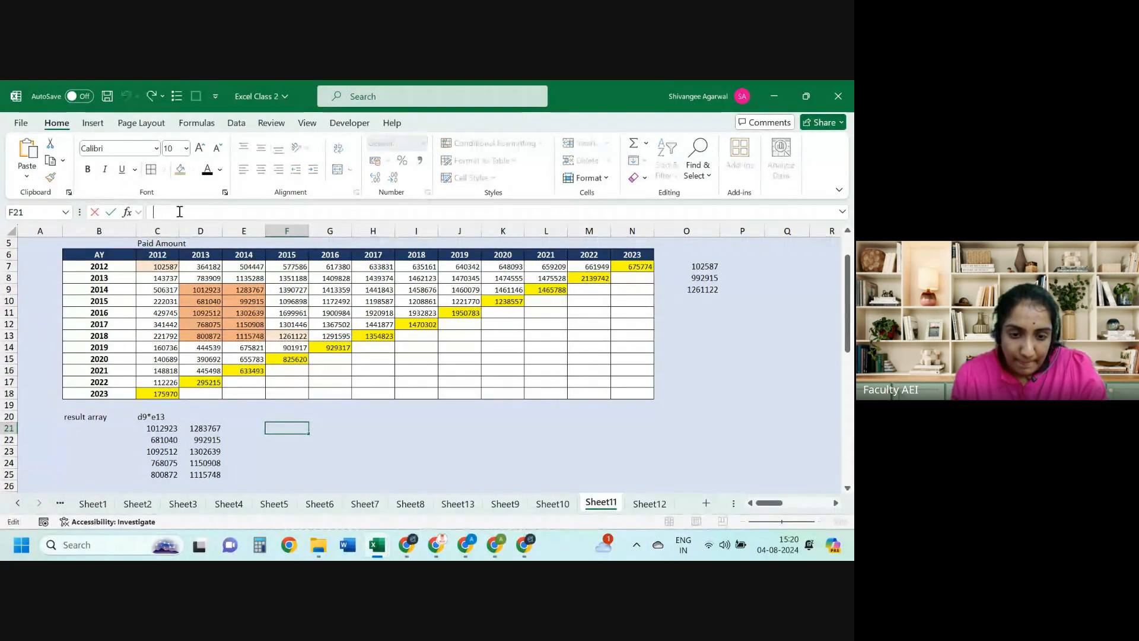
text(=sum)
key(Tab)
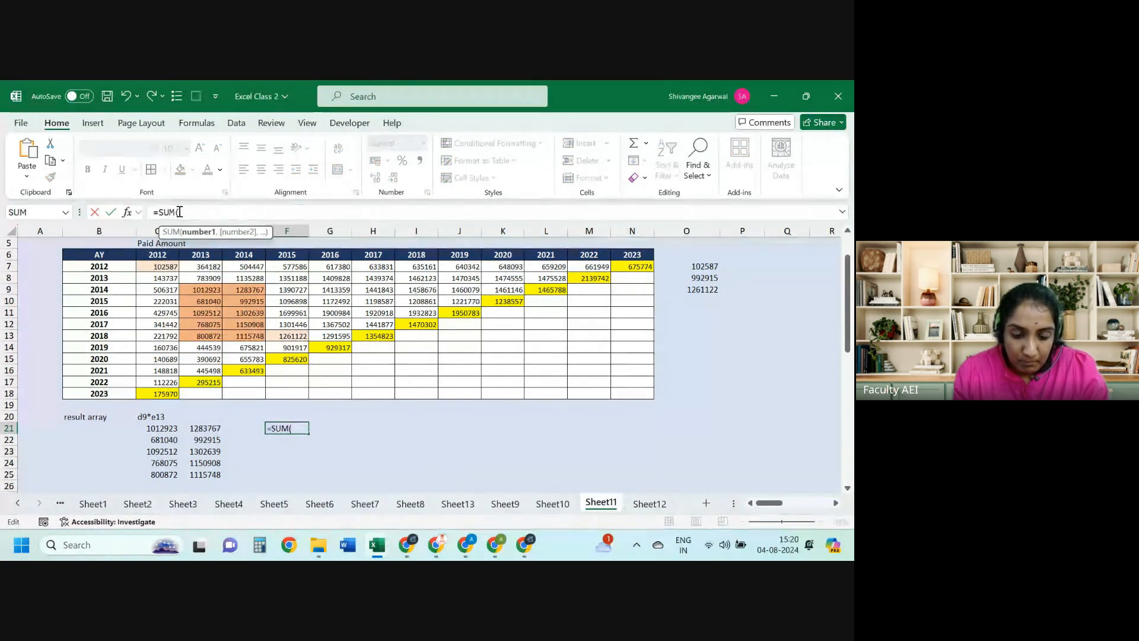
key(ctrl+v)
key(Return)
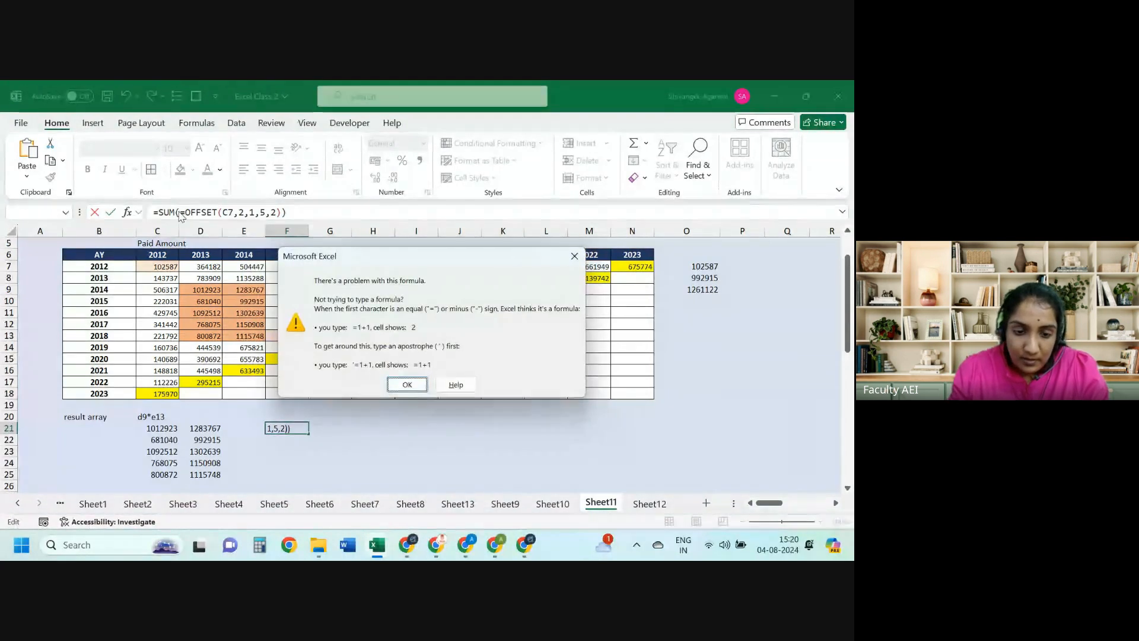
key(Return)
click(179, 212)
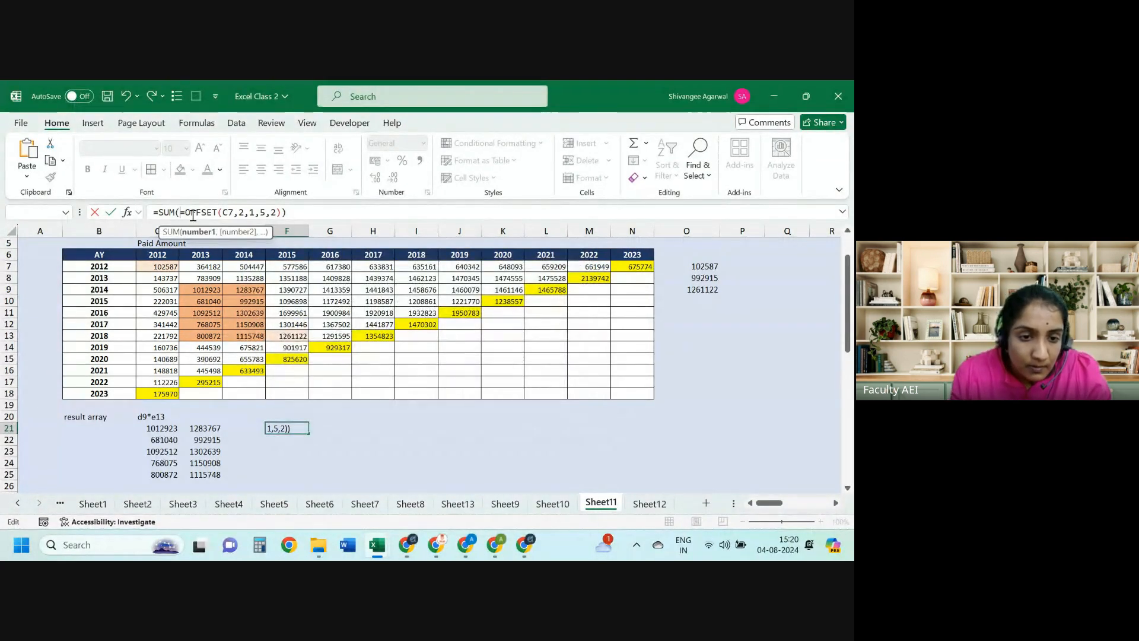
key(Delete)
key(Return)
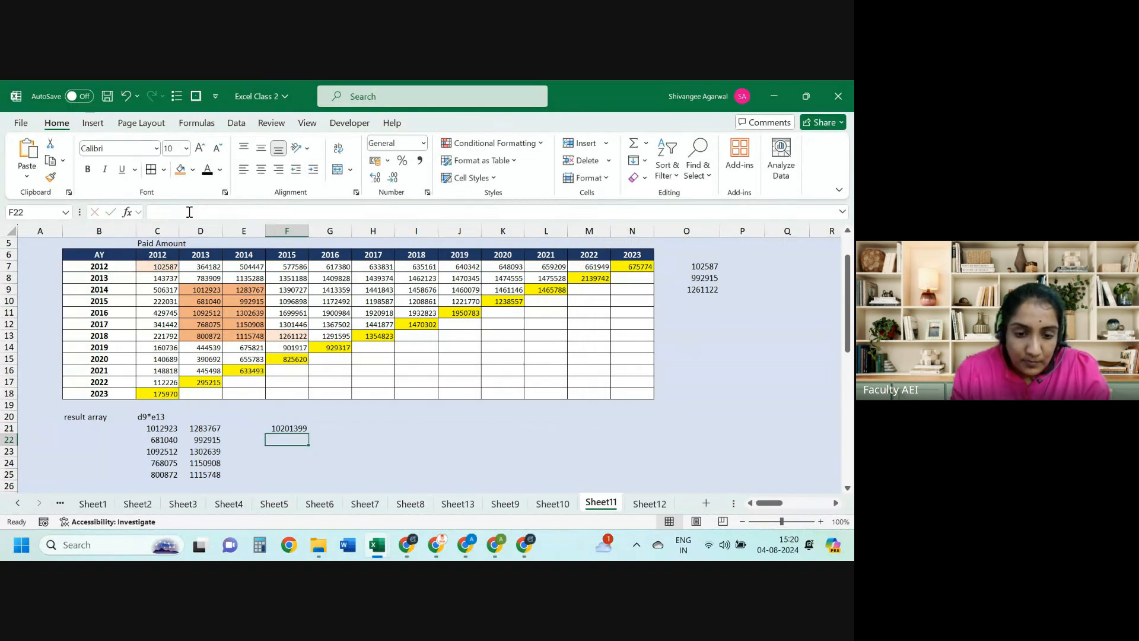
key(Up)
Step: Compare the F21 total with the sums of D9:E13 and the spilled range C21:D25
drag(205, 289, 246, 338)
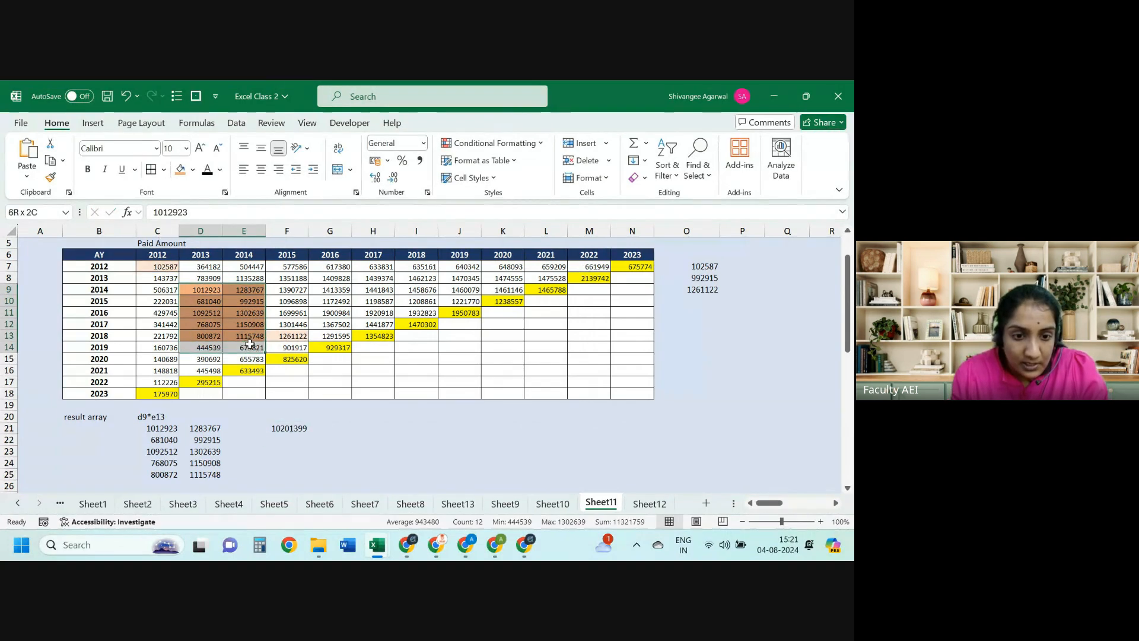
mouse_move(377, 545)
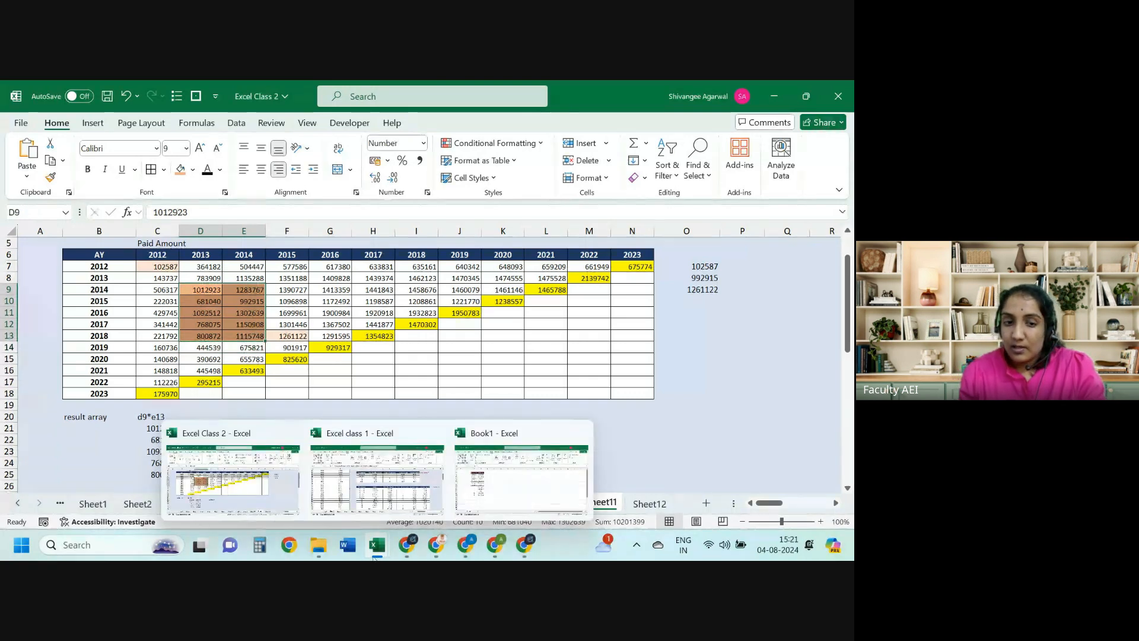
click(300, 424)
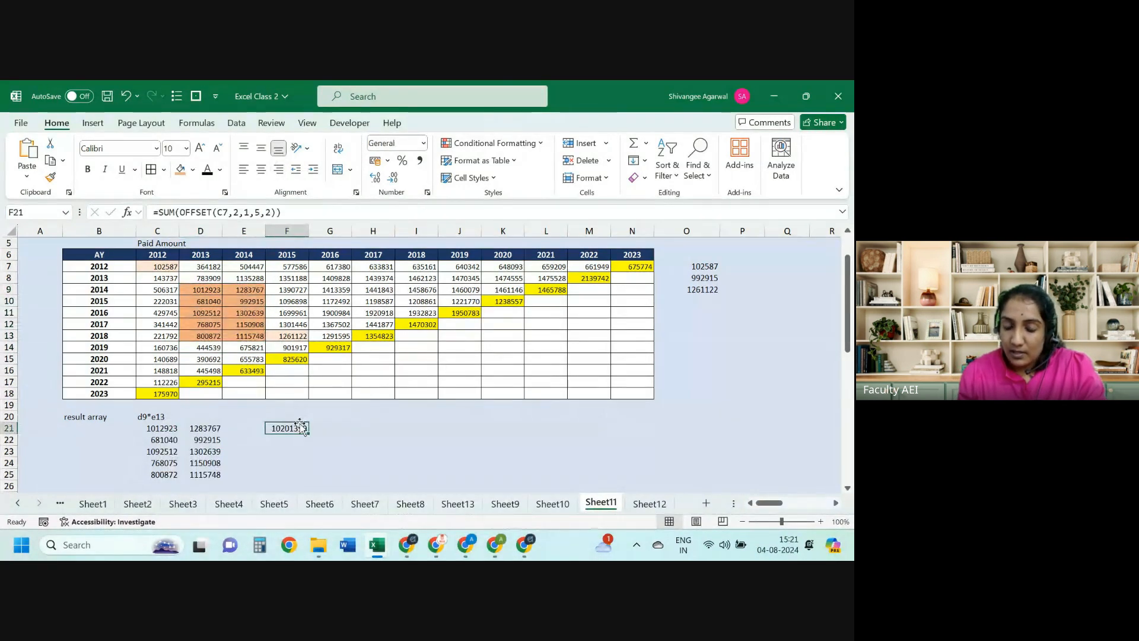
drag(205, 289, 240, 337)
click(287, 424)
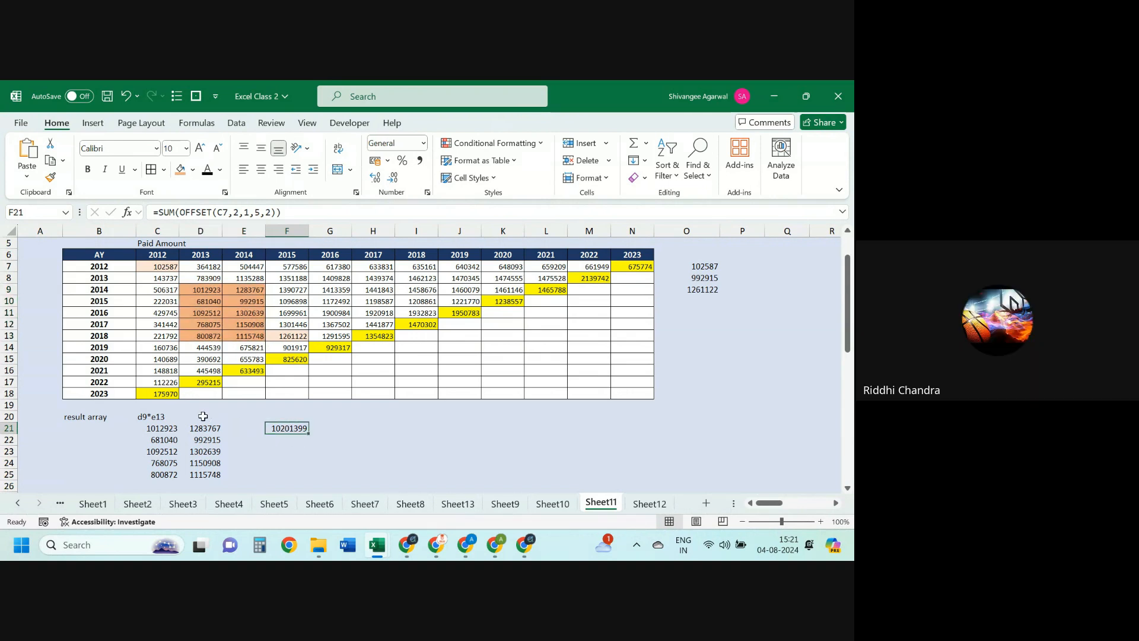
drag(159, 428, 207, 480)
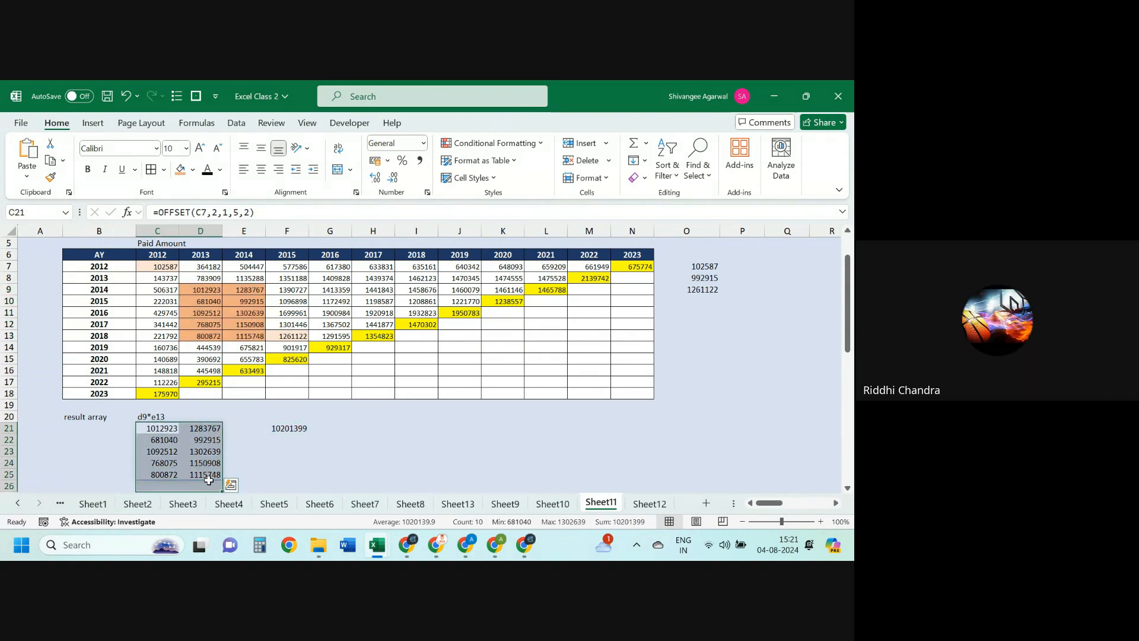
key(Left)
key(Right)
key(shift+Right)
key(shift+Down)
key(shift+Down)
key(shift+Down)
key(shift+Down)
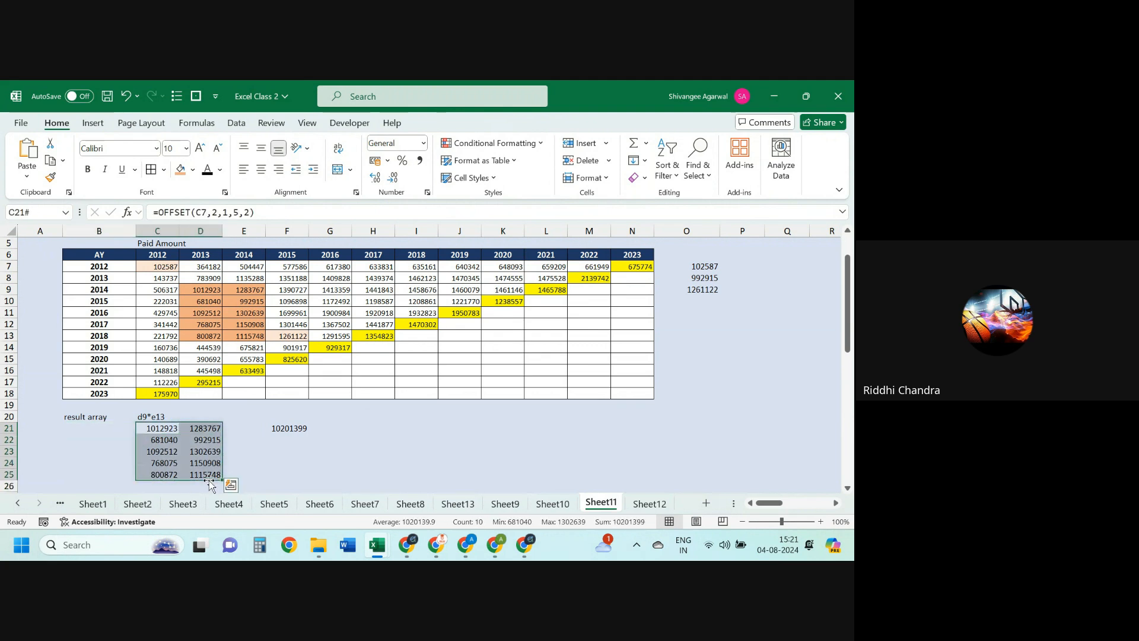
key(Right)
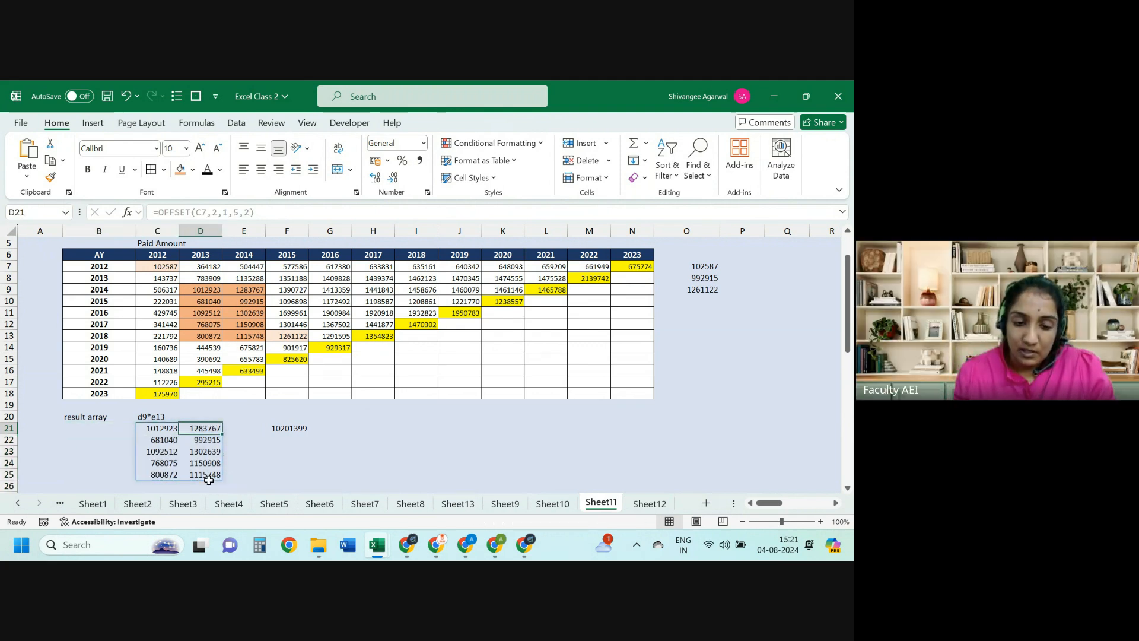
key(Left)
key(Up)
key(Up)
Step: Enter the development factor =SUM(D7:D17)/SUM(C7:C17) in D19
key(Right)
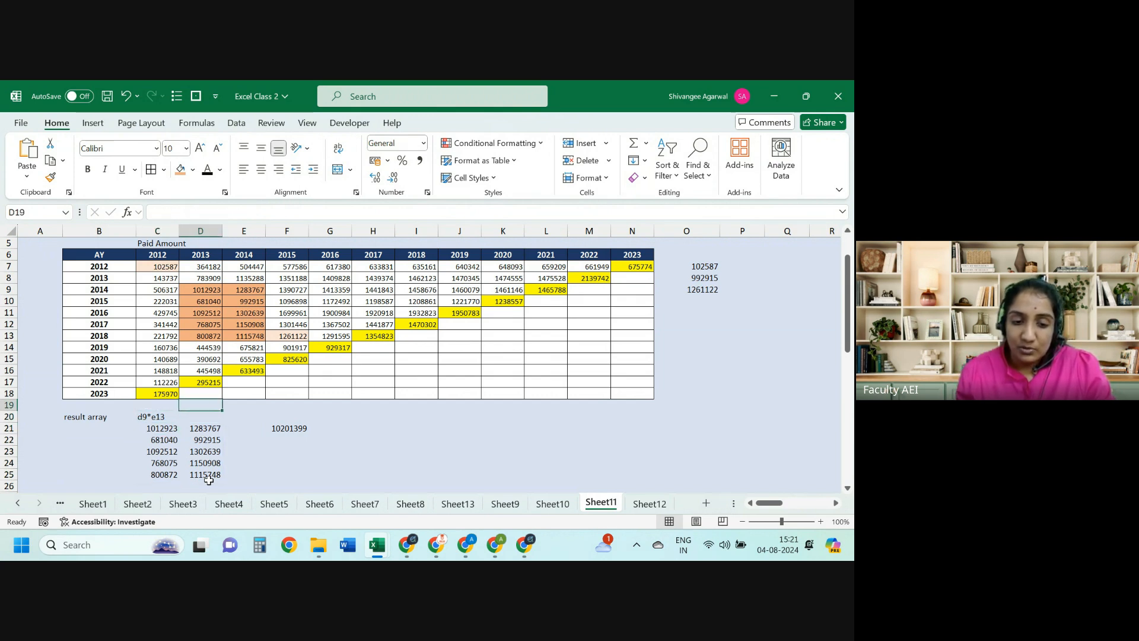
text(=SUM()
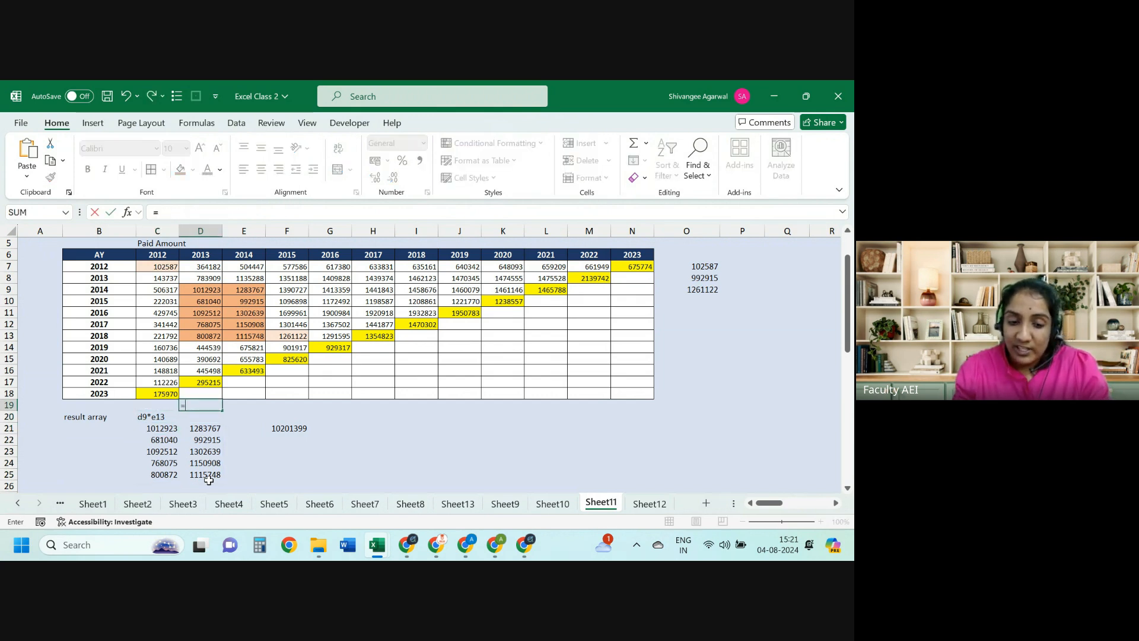
key(Up)
key(Up)
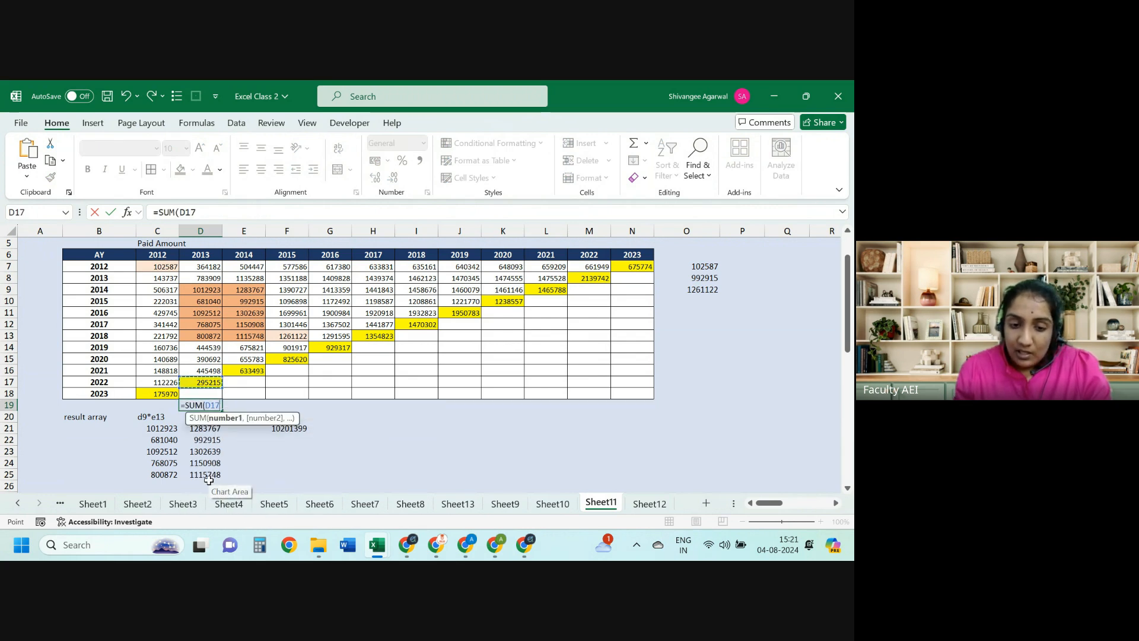
key(shift+Up)
key(shift+Up)
key(shift+Up)
key(shift+Up)
key(shift+Up)
key(shift+Up)
key(shift+Up)
key(shift+Up)
key(shift+Up)
key(shift+Up)
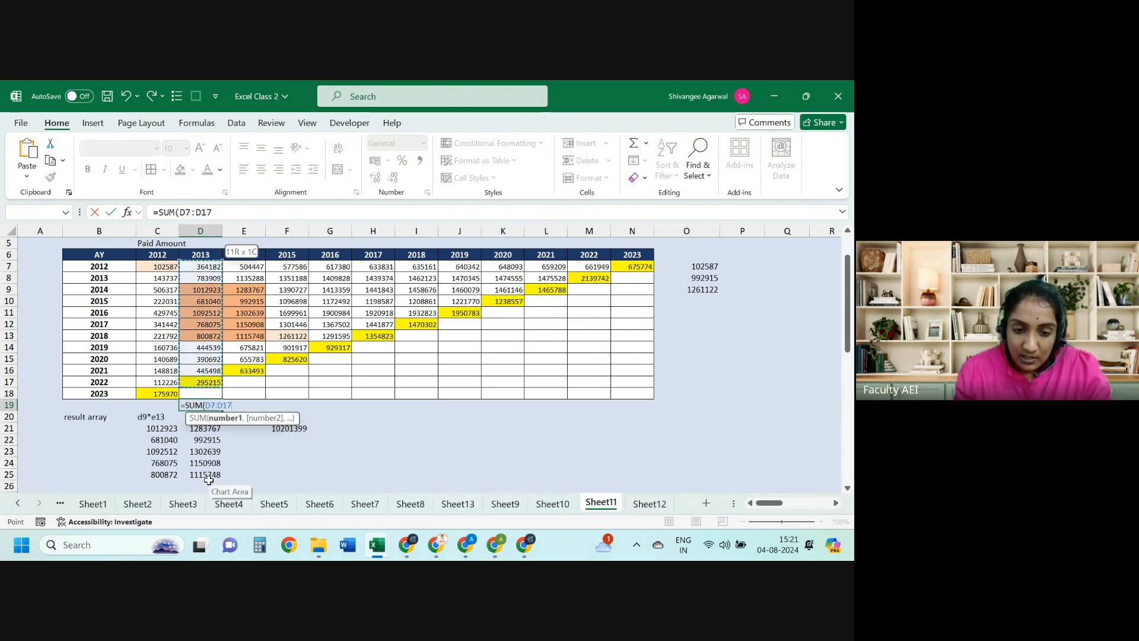
text(/)/SUM()
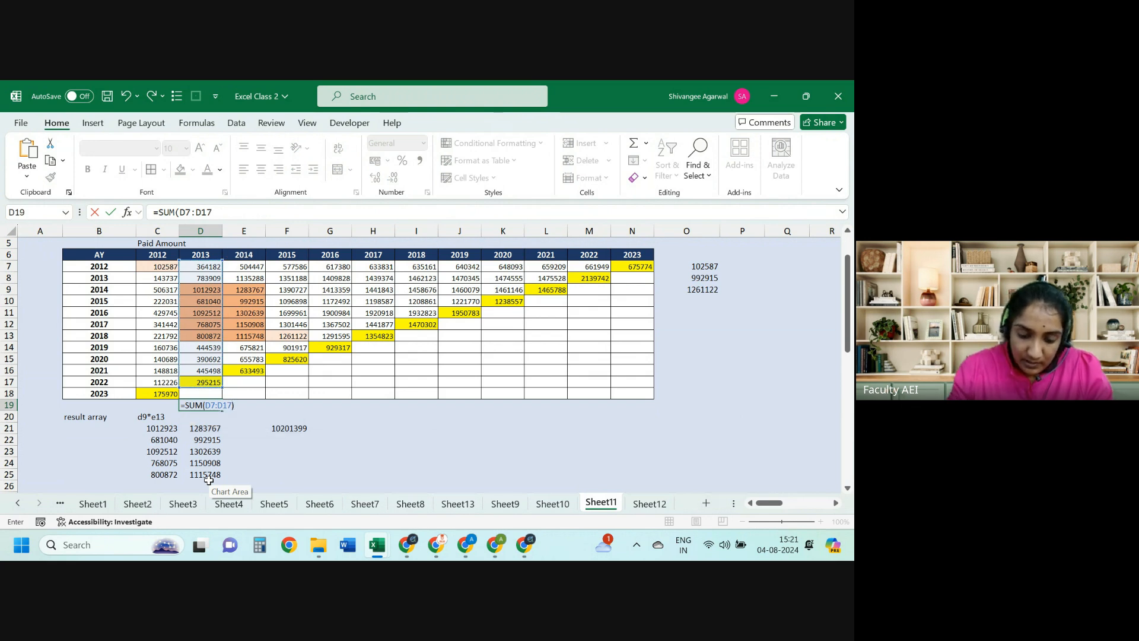
key(Left)
key(Up)
key(Up)
key(shift+Up)
key(shift+Up)
key(shift+Up)
key(shift+Up)
key(shift+Up)
key(shift+Up)
key(shift+Up)
key(shift+Up)
key(shift+Up)
key(shift+Up)
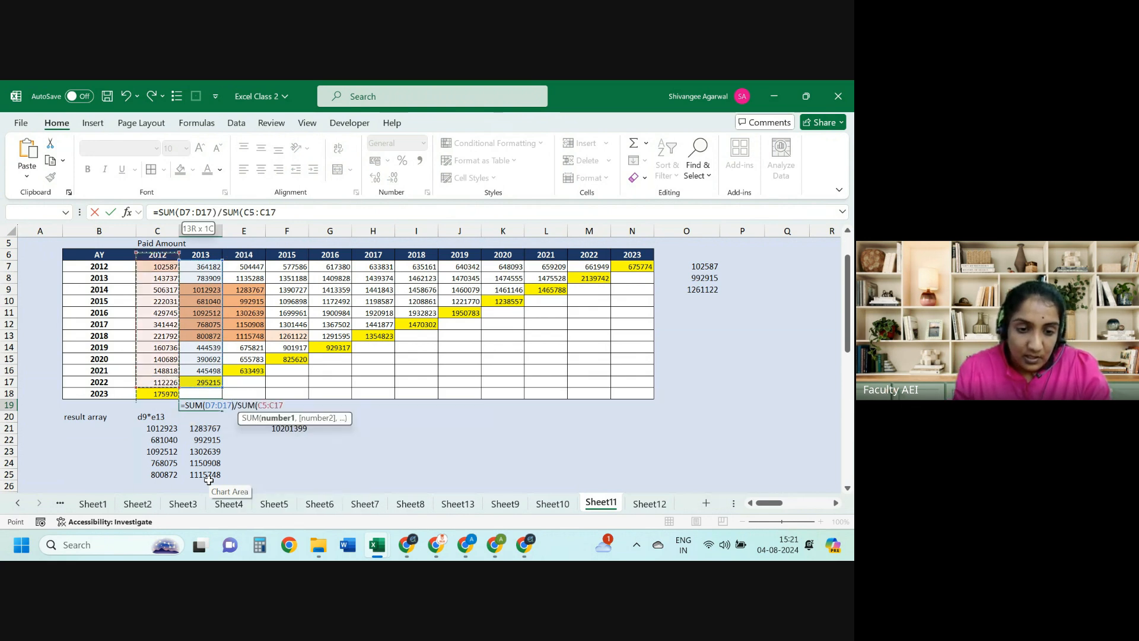
key(ctrl+Return)
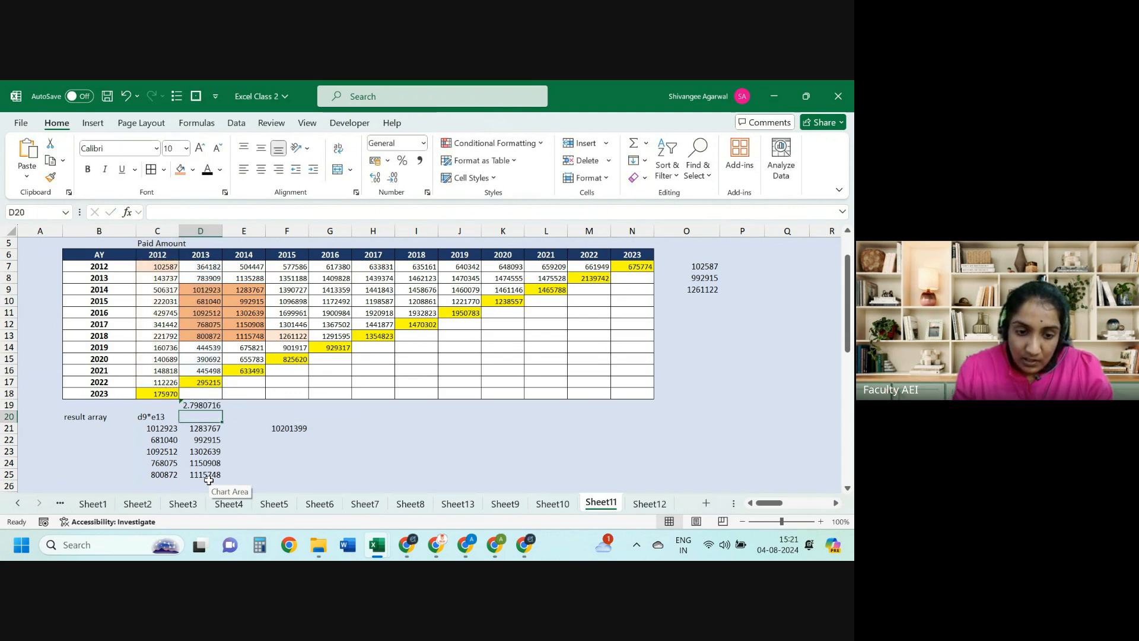
Step: Copy the factor into E19 and shorten its ranges, divisor D7:D16, giving 1.393053
key(shift+Right)
key(ctrl+r)
key(Right)
key(F2)
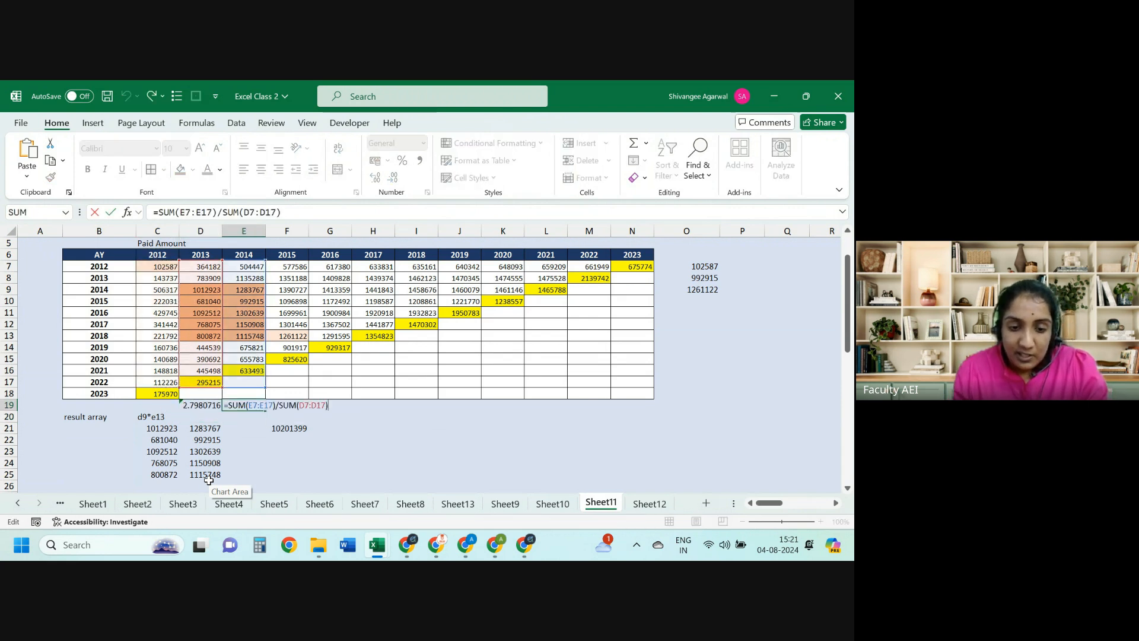
drag(266, 387, 220, 373)
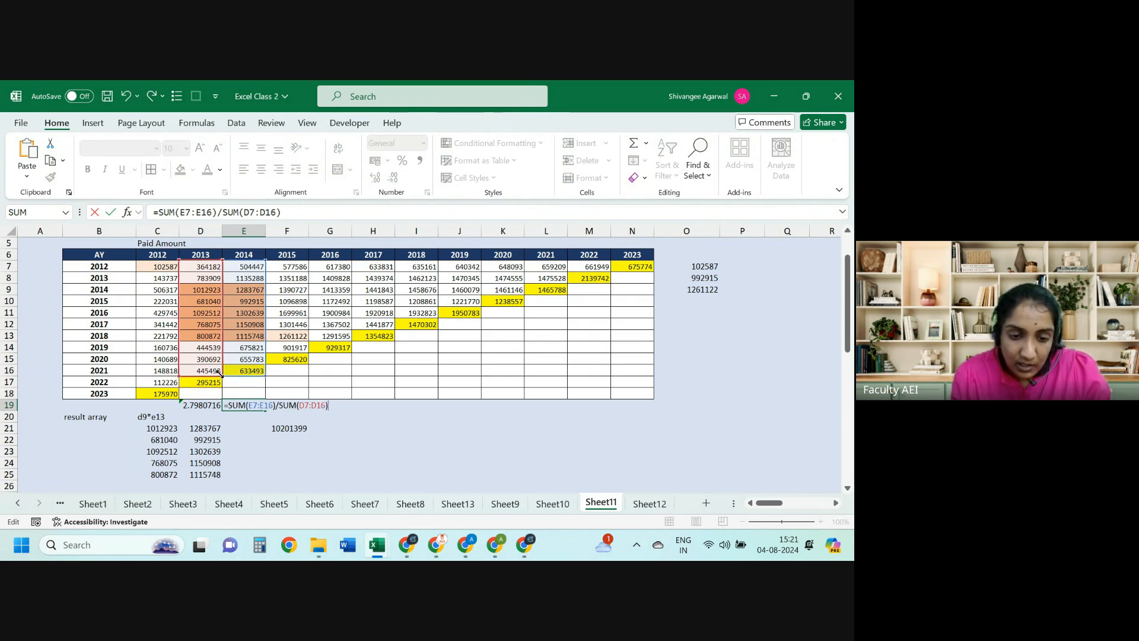
key(ctrl+Return)
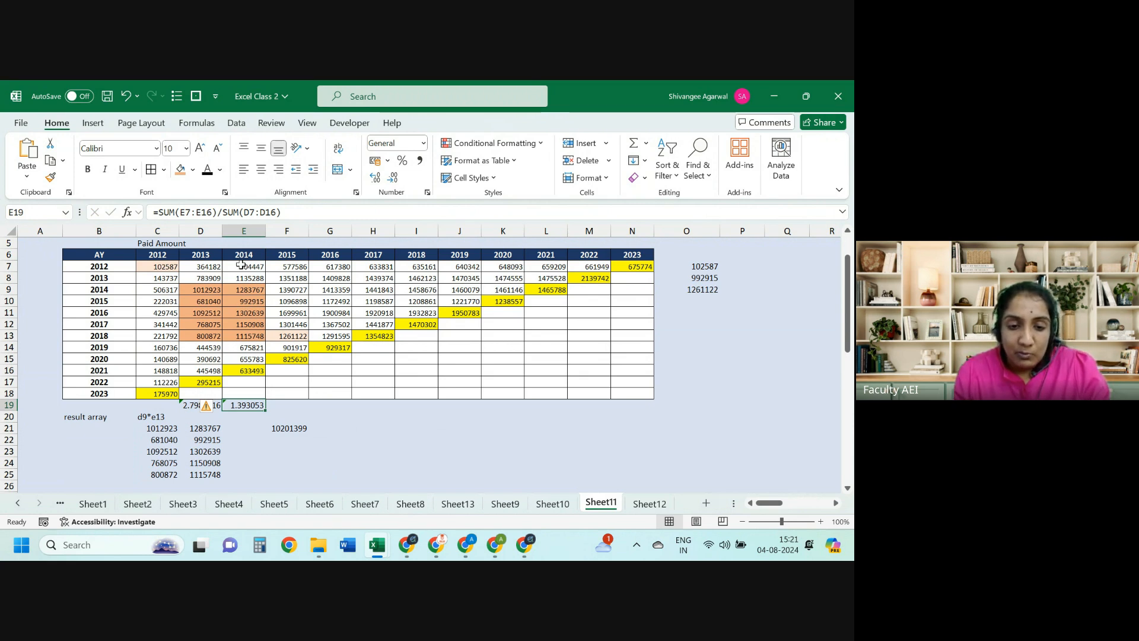
drag(241, 264, 241, 361)
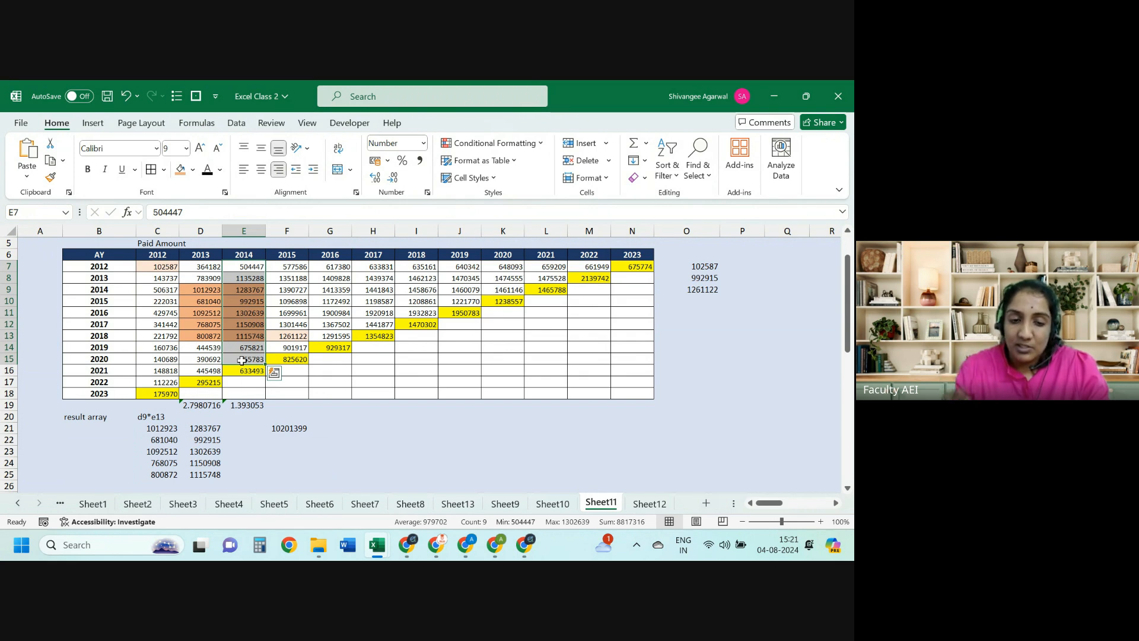
click(205, 269)
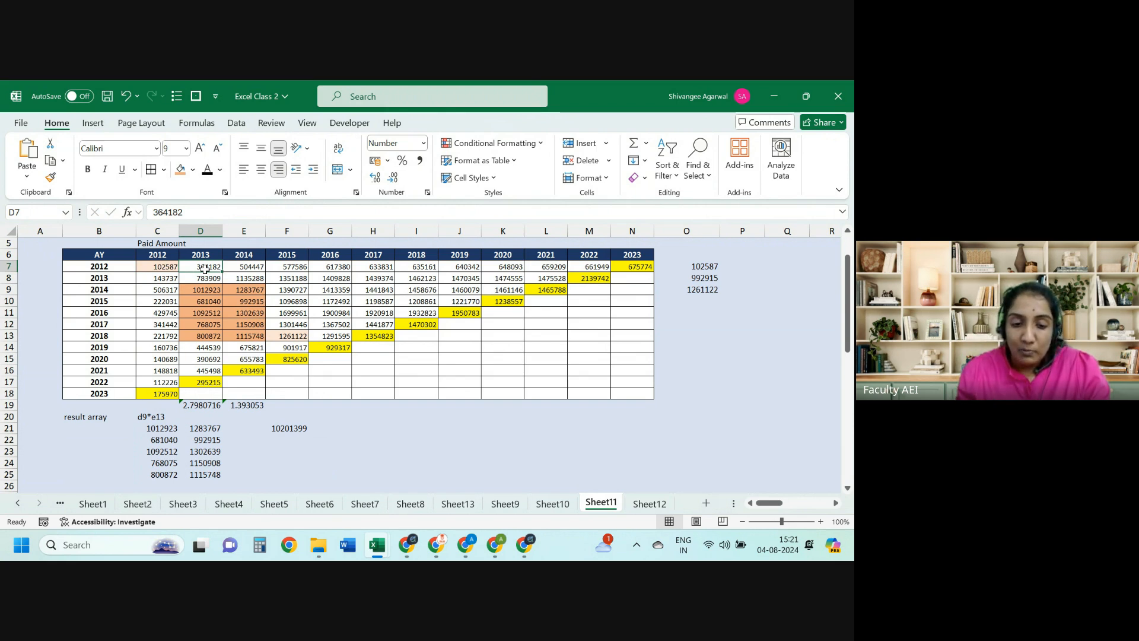
double_click(245, 406)
key(Escape)
Step: Copy the factor into F19 with ranges ending at row 15, giving 1.1802305
key(shift+Right)
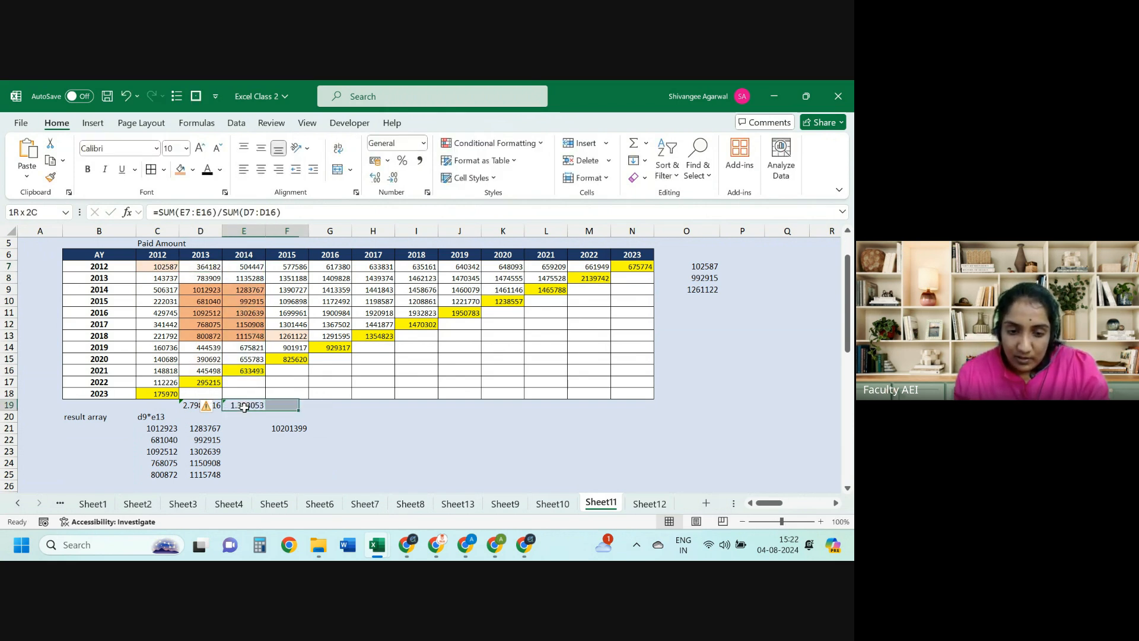
key(ctrl+r)
double_click(287, 405)
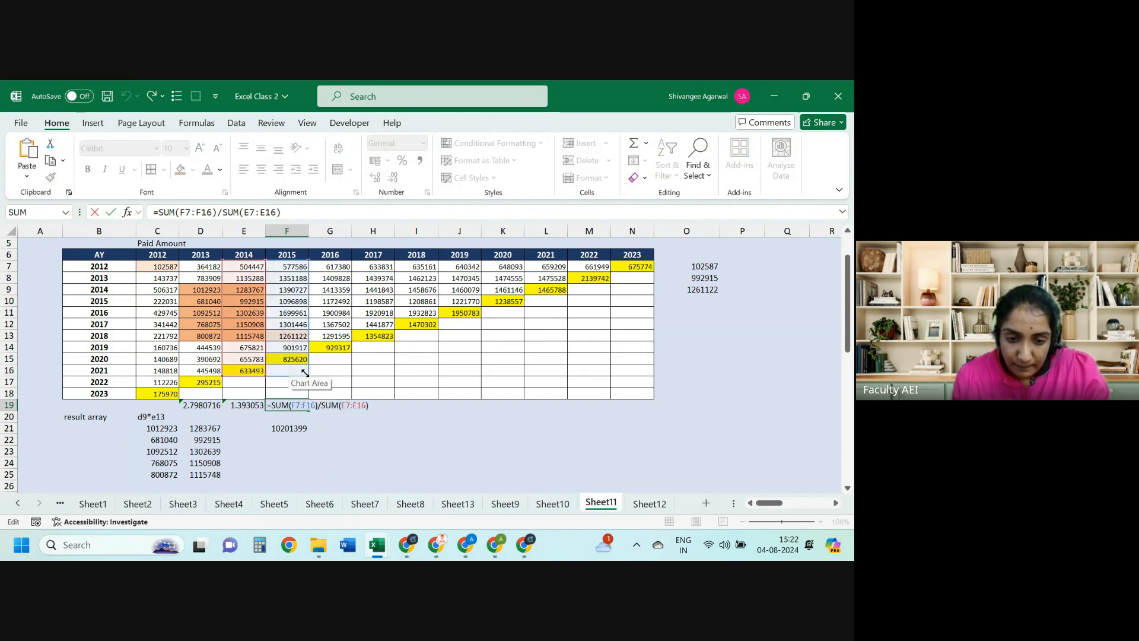
drag(307, 372, 262, 364)
key(ctrl+Return)
Step: Copy the factor into G19 as =SUM(G7:G14)/SUM(F7:F14), giving 1.0544432
key(shift+Right)
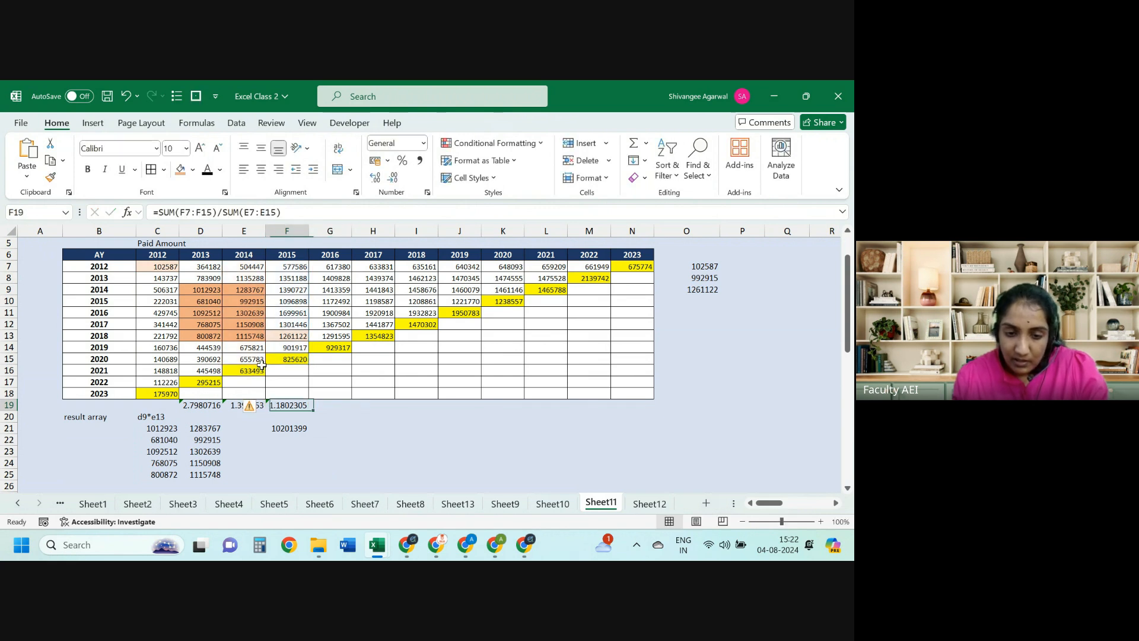
key(ctrl+r)
key(Right)
key(F2)
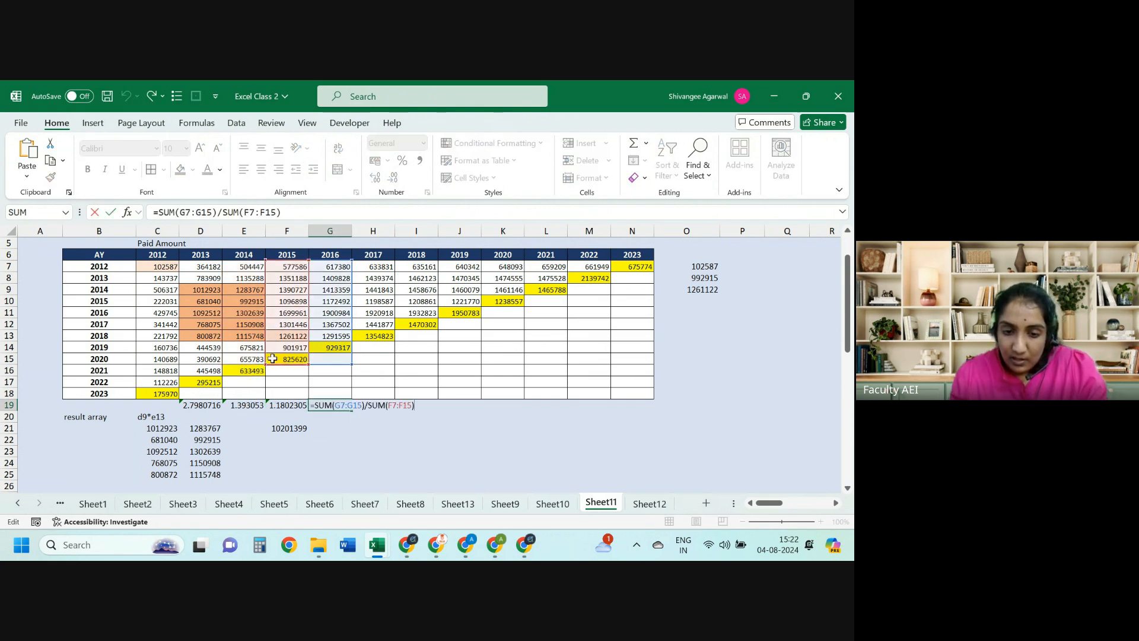
drag(351, 363, 307, 356)
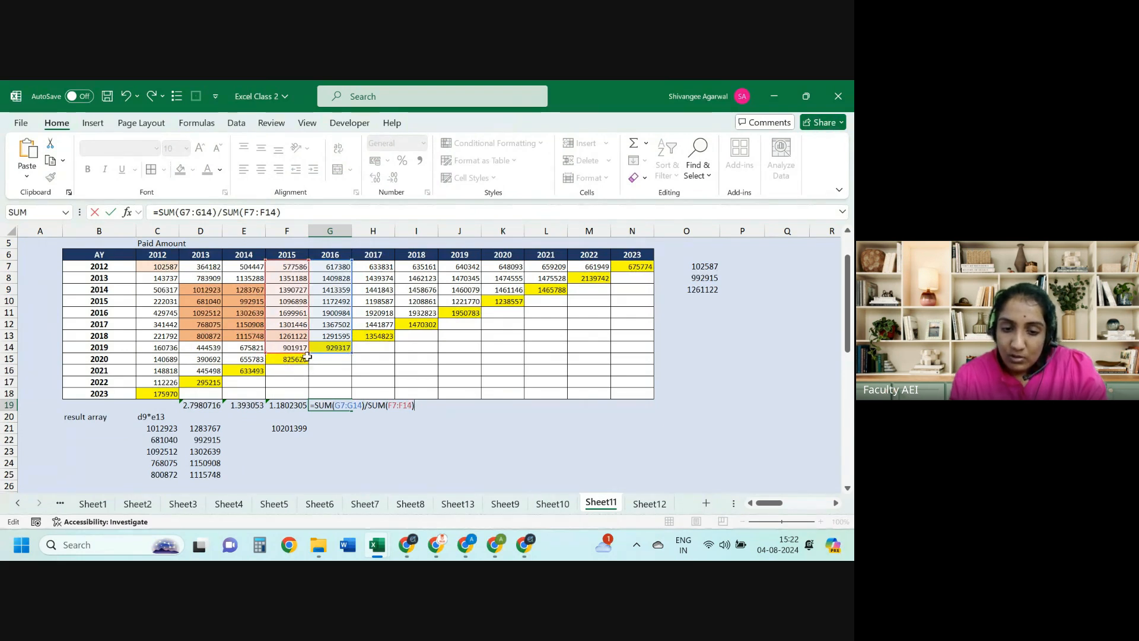
key(ctrl+Return)
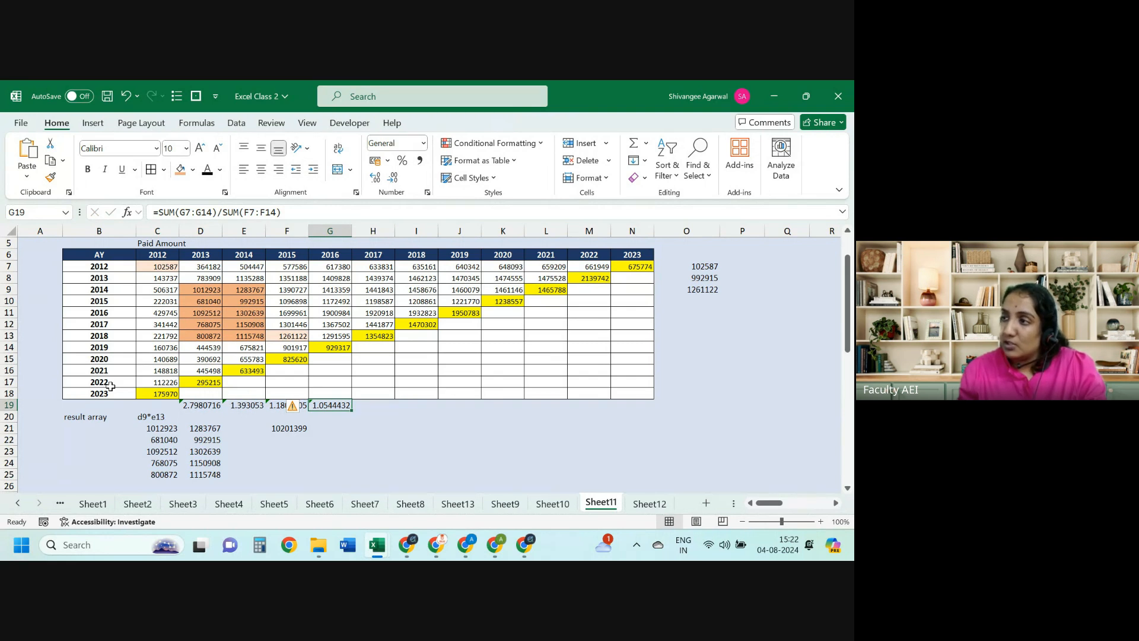
click(326, 267)
key(ctrl+shift+Down)
key(shift+Up)
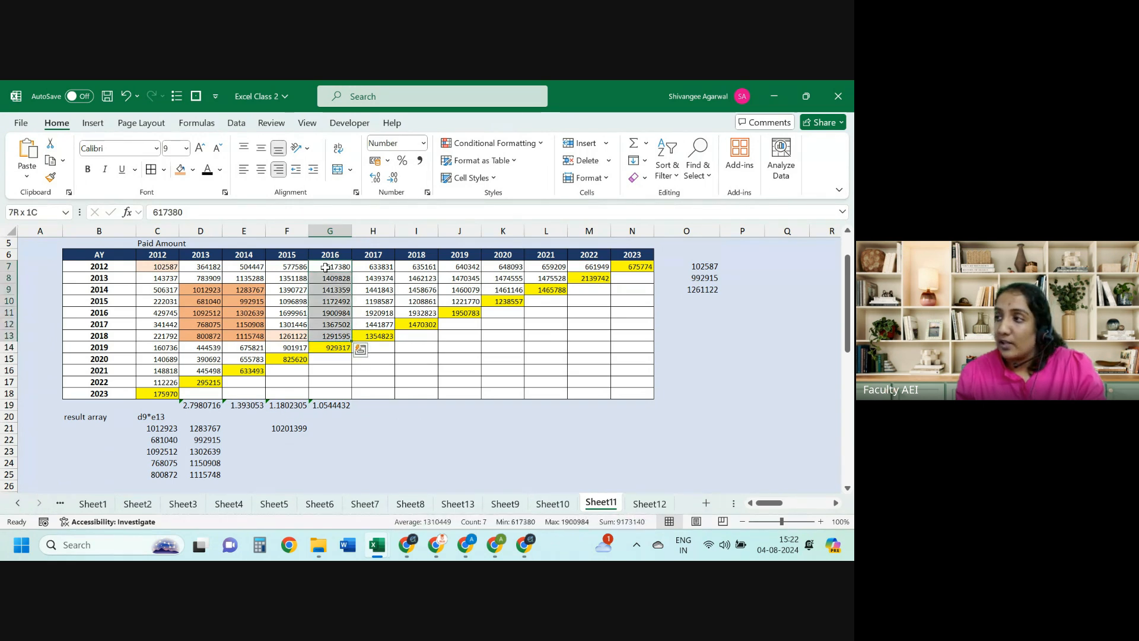
click(326, 267)
Step: Insert blank rows at row 20, beneath the development factors
click(9, 416)
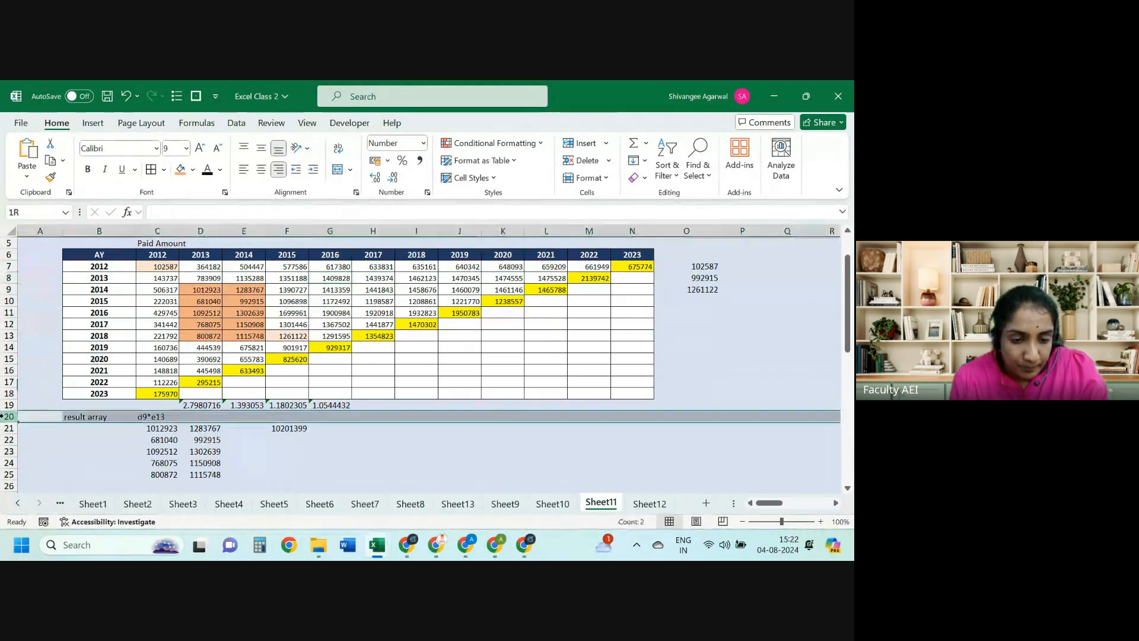
key(ctrl+shift+plus)
key(ctrl+shift+plus)
key(ctrl+shift+plus)
key(Right)
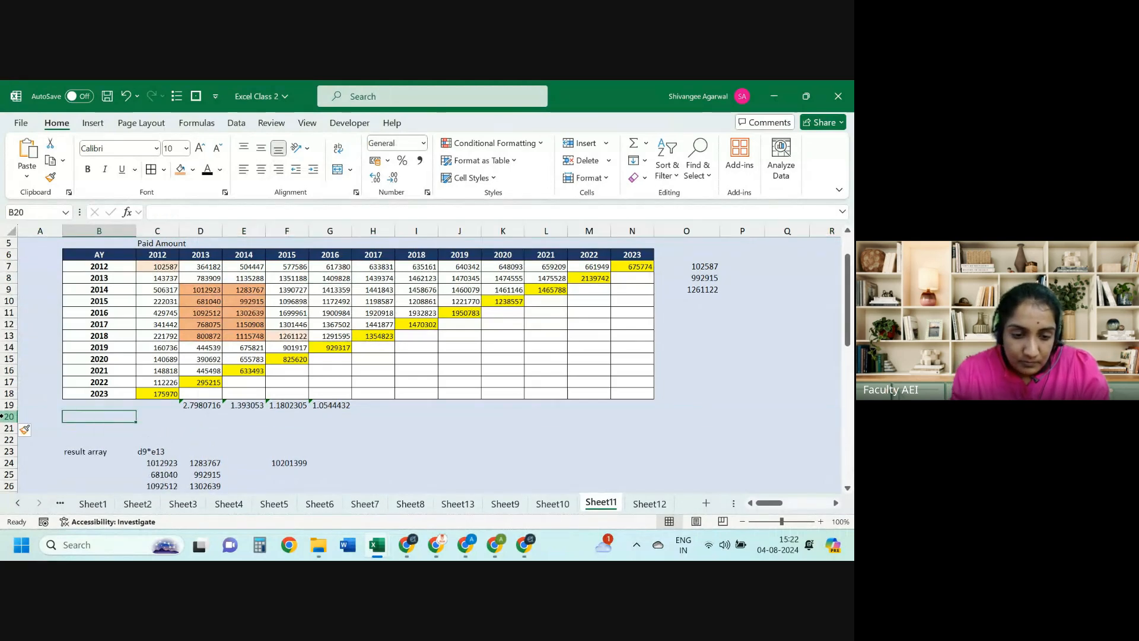
key(Right)
key(Right)
Step: Review the D19 factor formula and move down to the OFFSET result now in C24
key(Up)
key(F2)
key(Return)
key(Left)
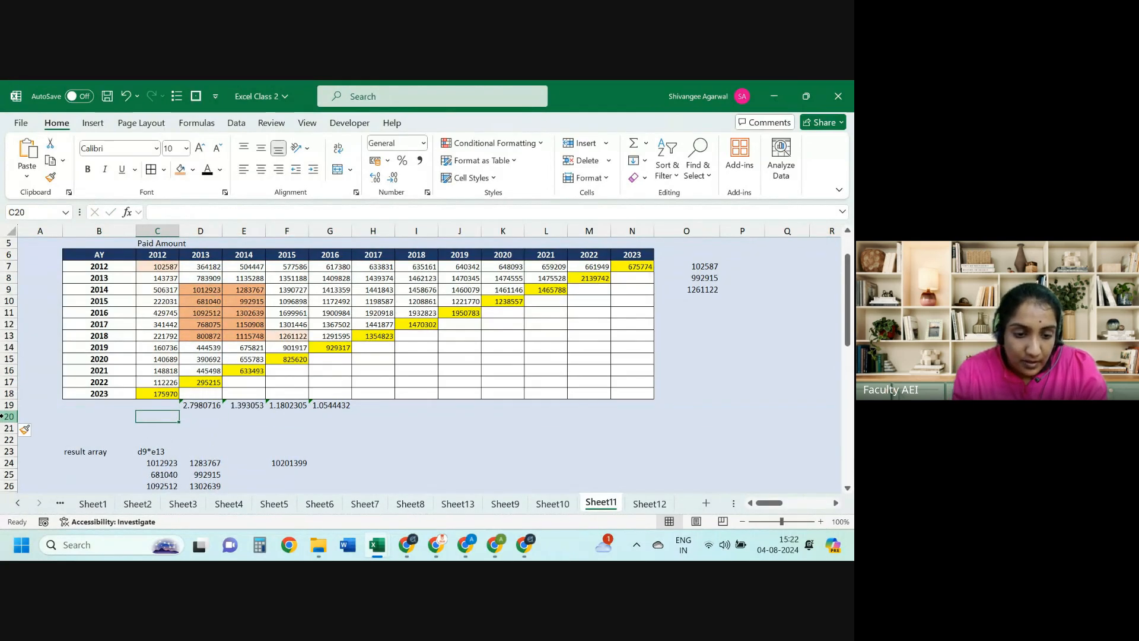
key(Right)
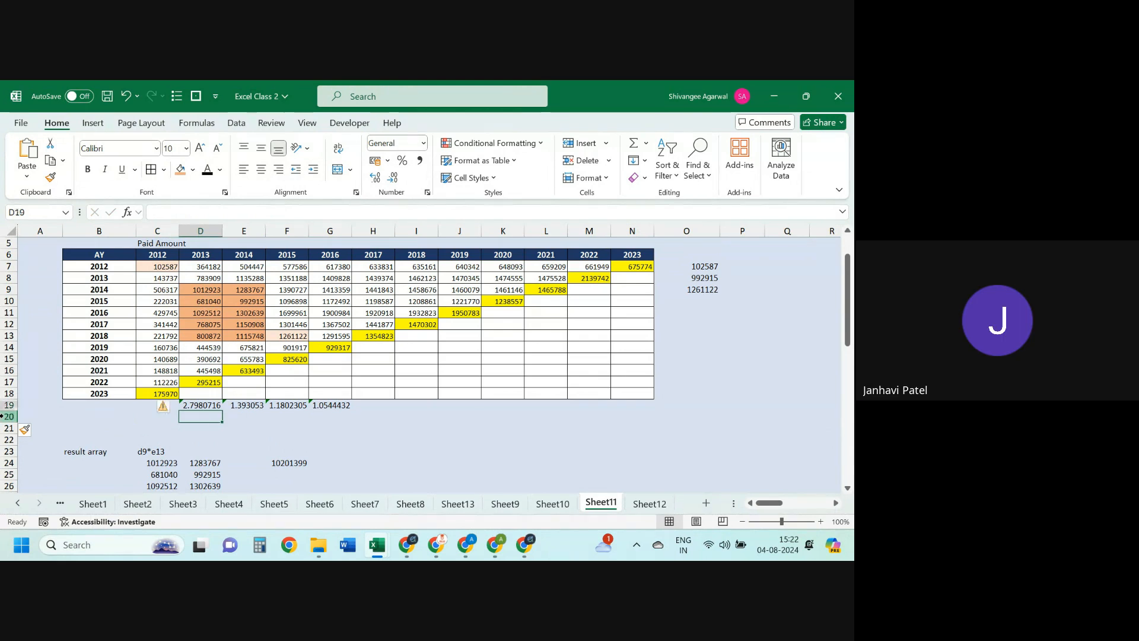
key(Up)
key(F2)
key(Escape)
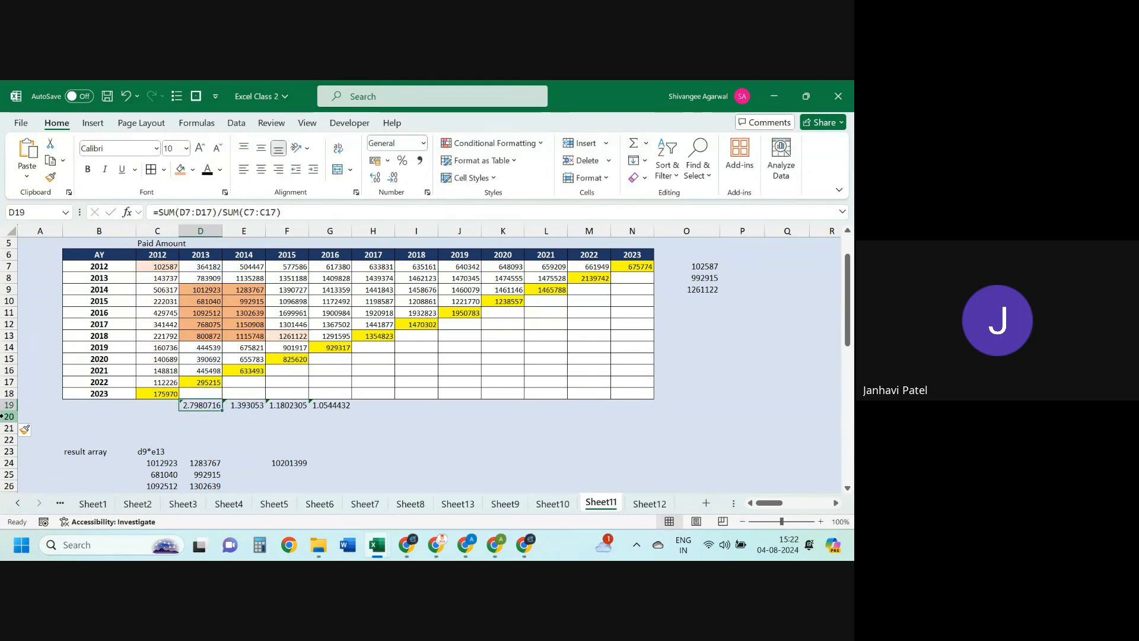
key(Down)
key(Down)
key(Down)
key(Down)
key(Down)
key(Left)
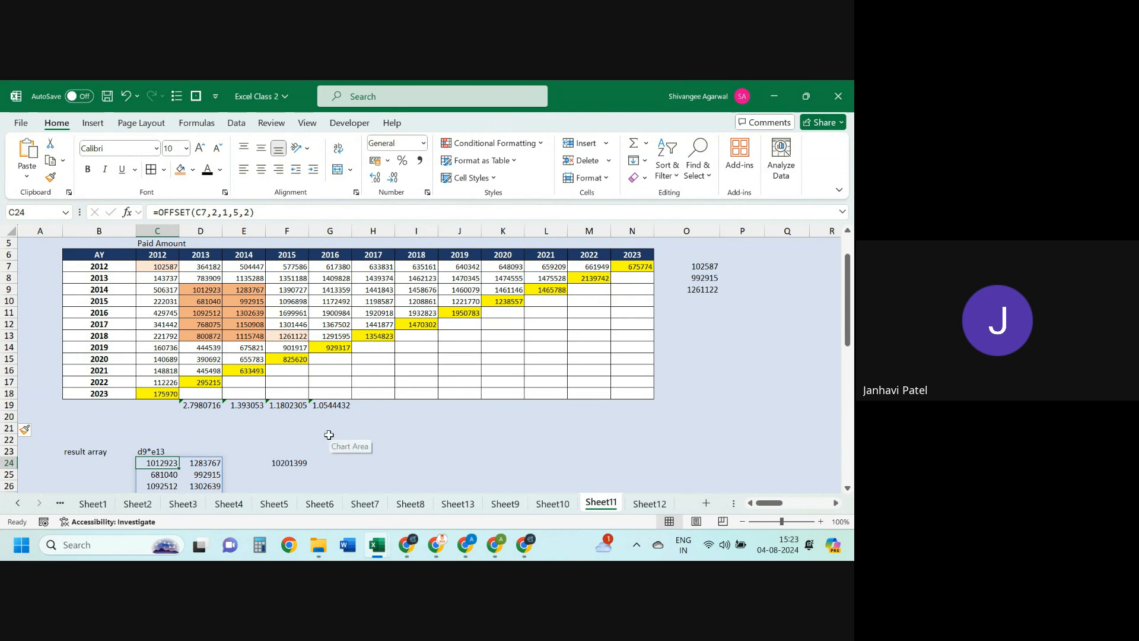
Step: Enter =OFFSET(C7,2,1,5,2) in G22, using the OFFSET autocomplete suggestion
click(330, 439)
text(=off)
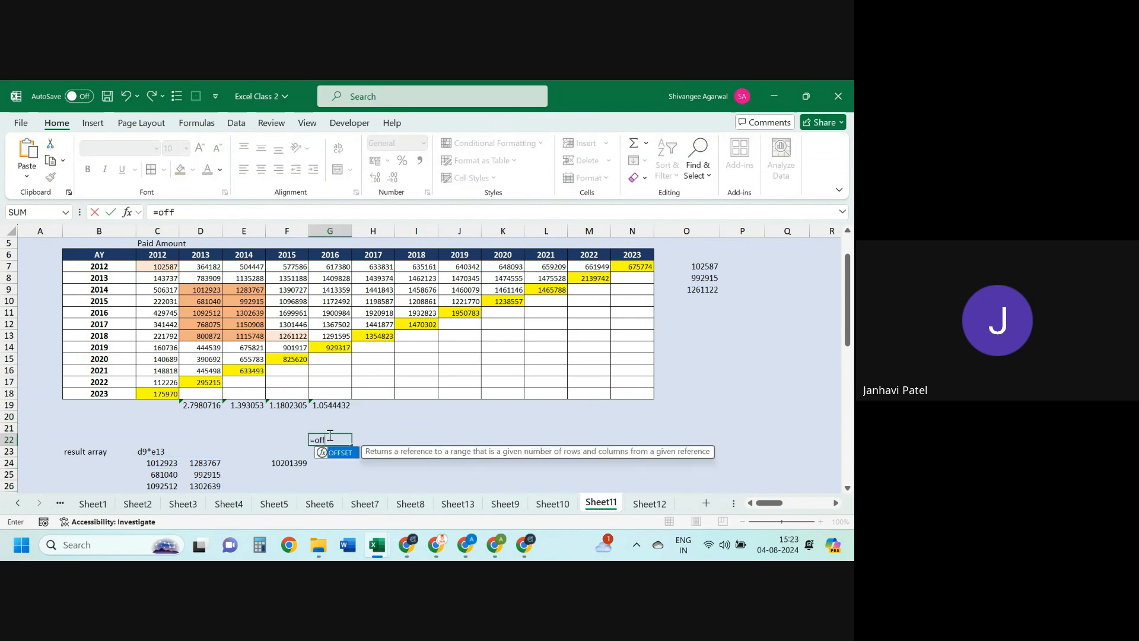
key(Tab)
text(c7)
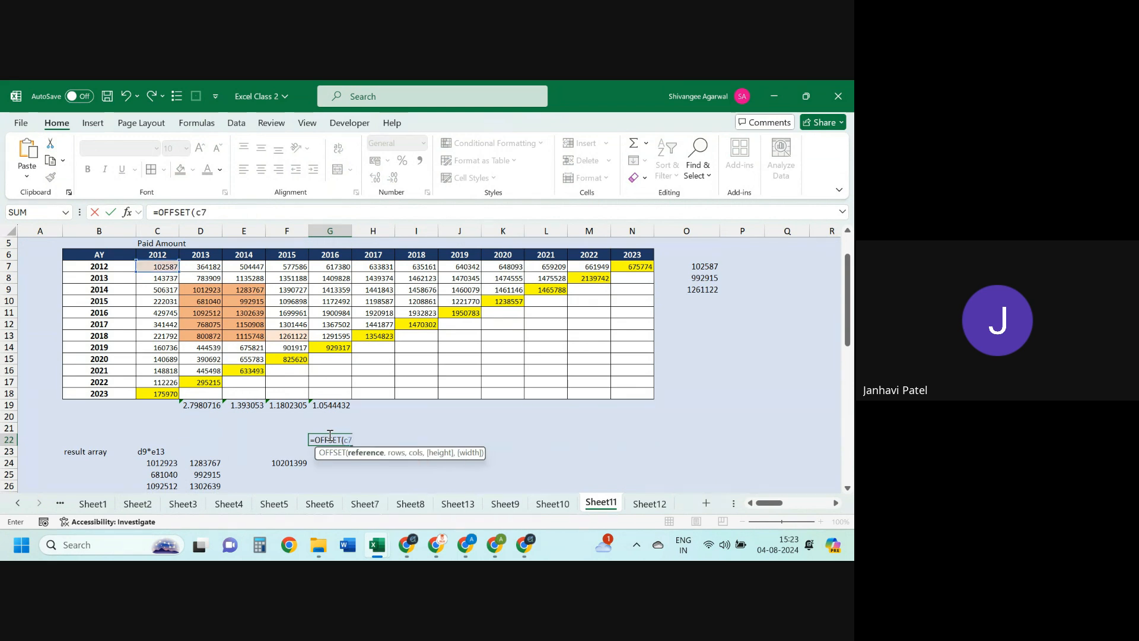
text(,2,)
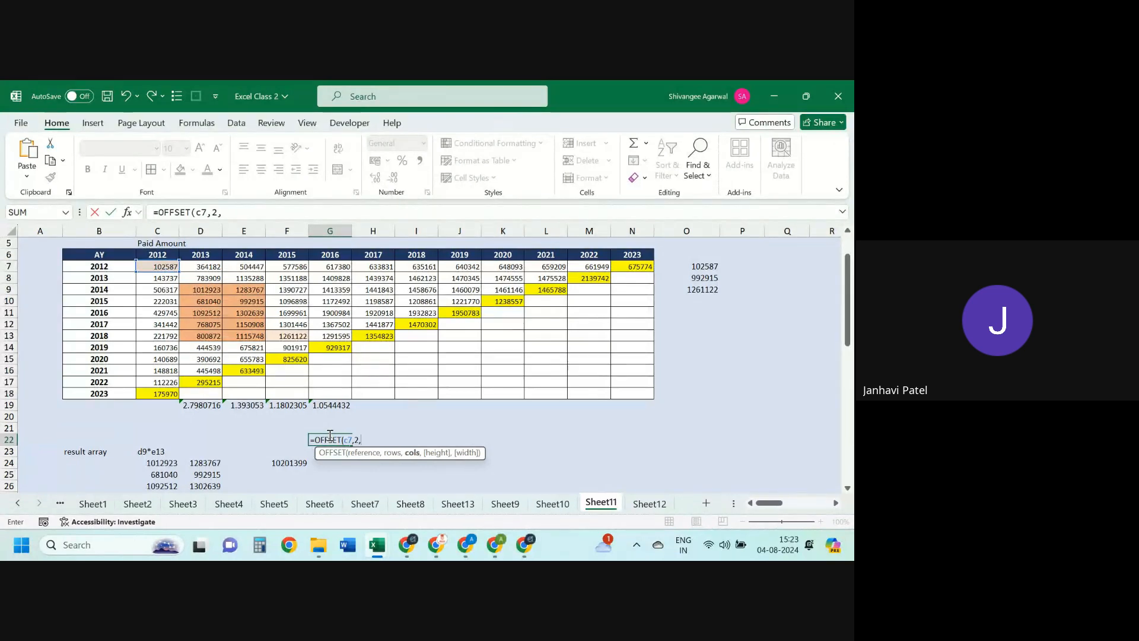
text(1,)
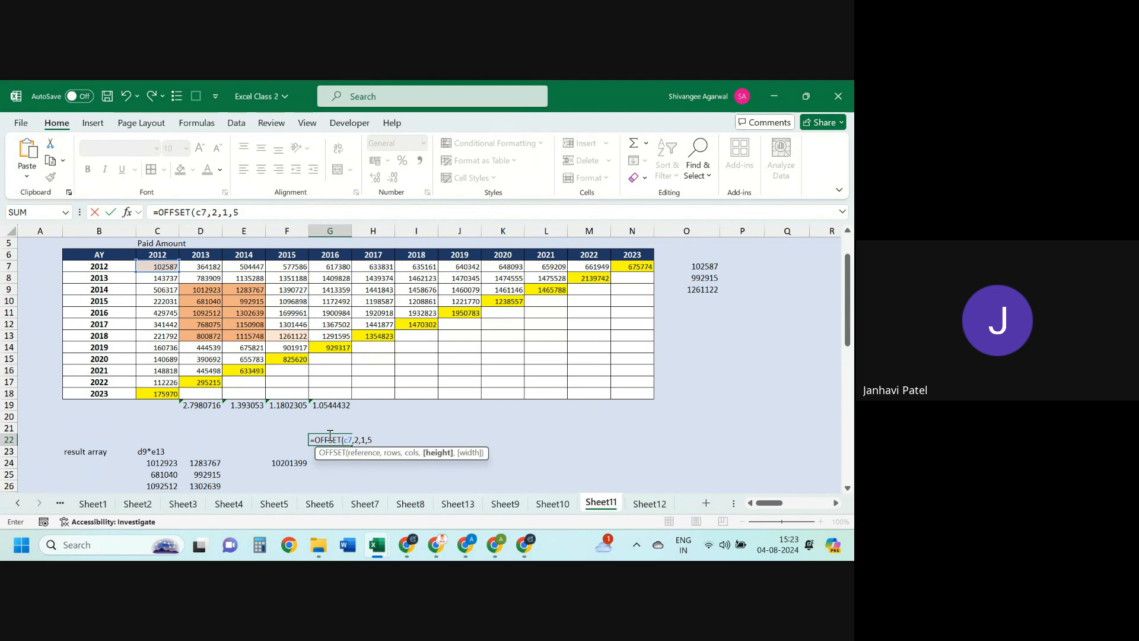
text(5,2))
key(Return)
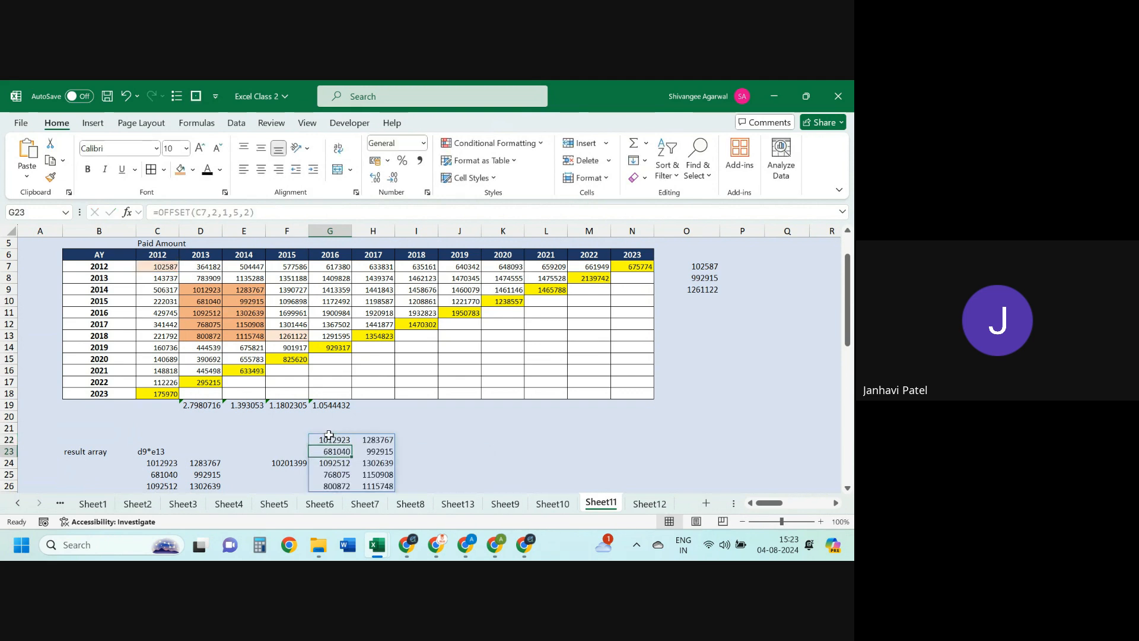
Step: Inspect G22's OFFSET formula without changing it, then move to H22 in the spilled block
click(328, 436)
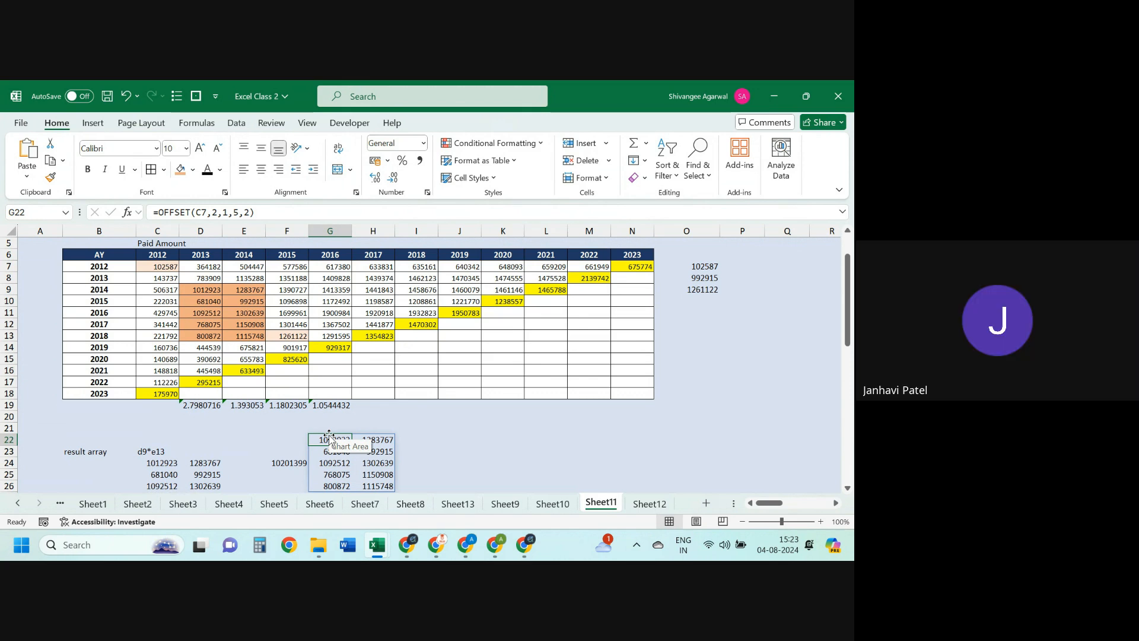
drag(264, 215, 134, 217)
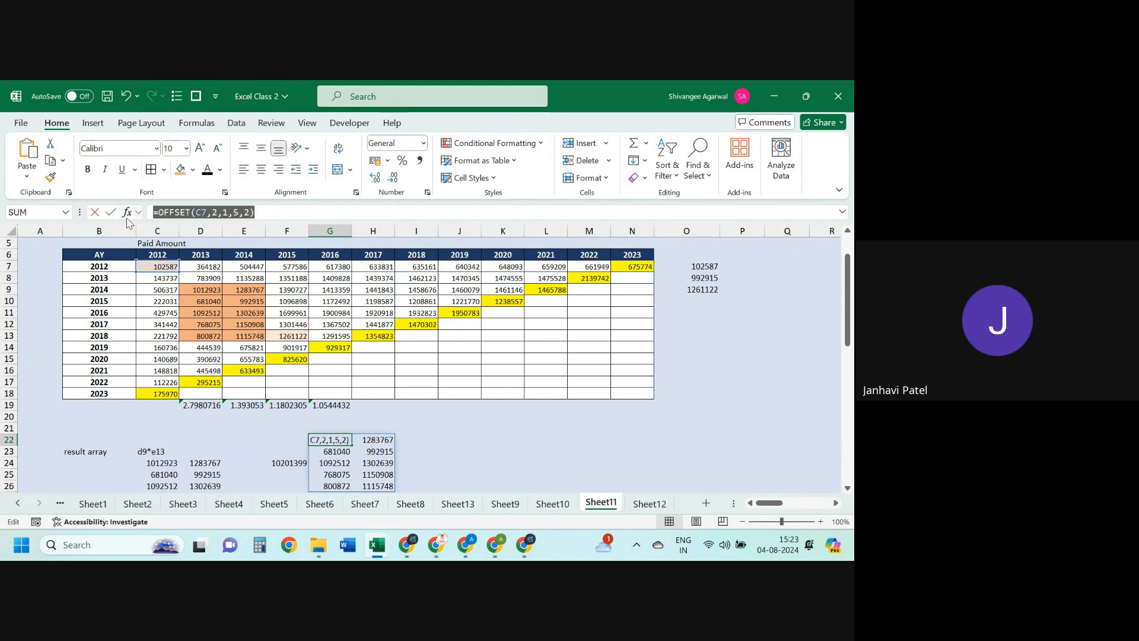
key(Escape)
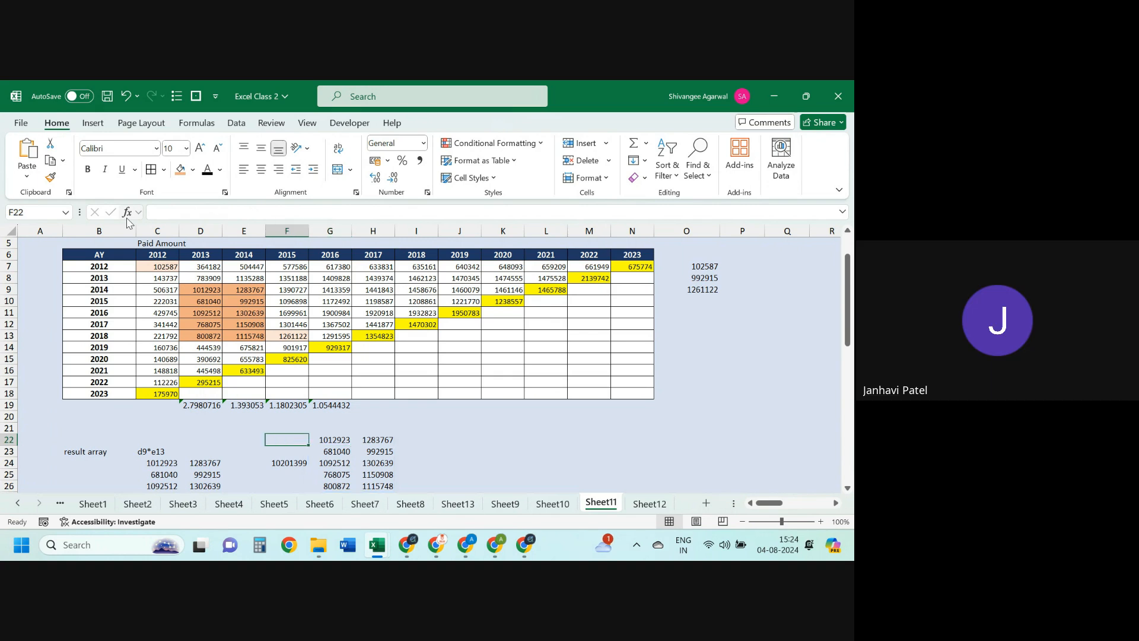
key(Right)
key(ctrl+shift+Down)
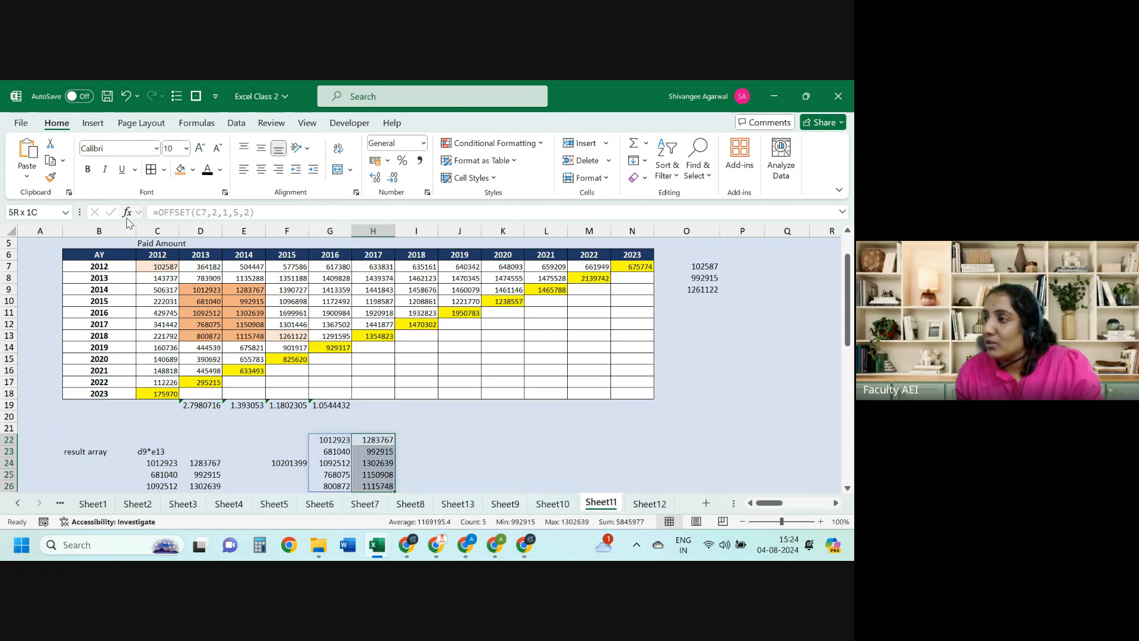
key(ctrl+shift+Left)
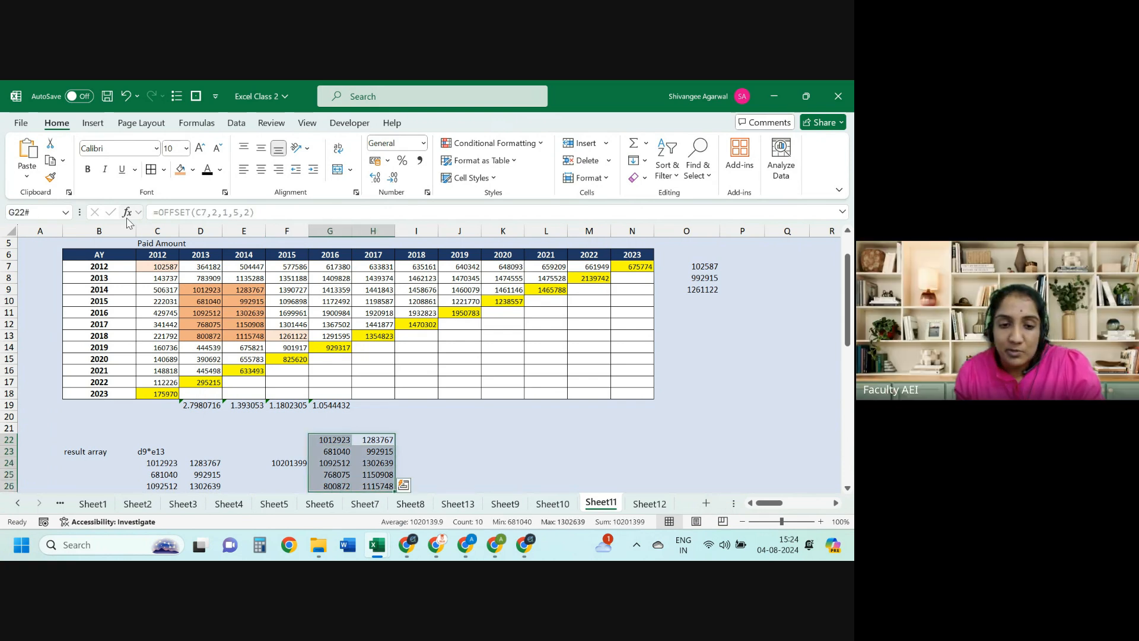
key(Left)
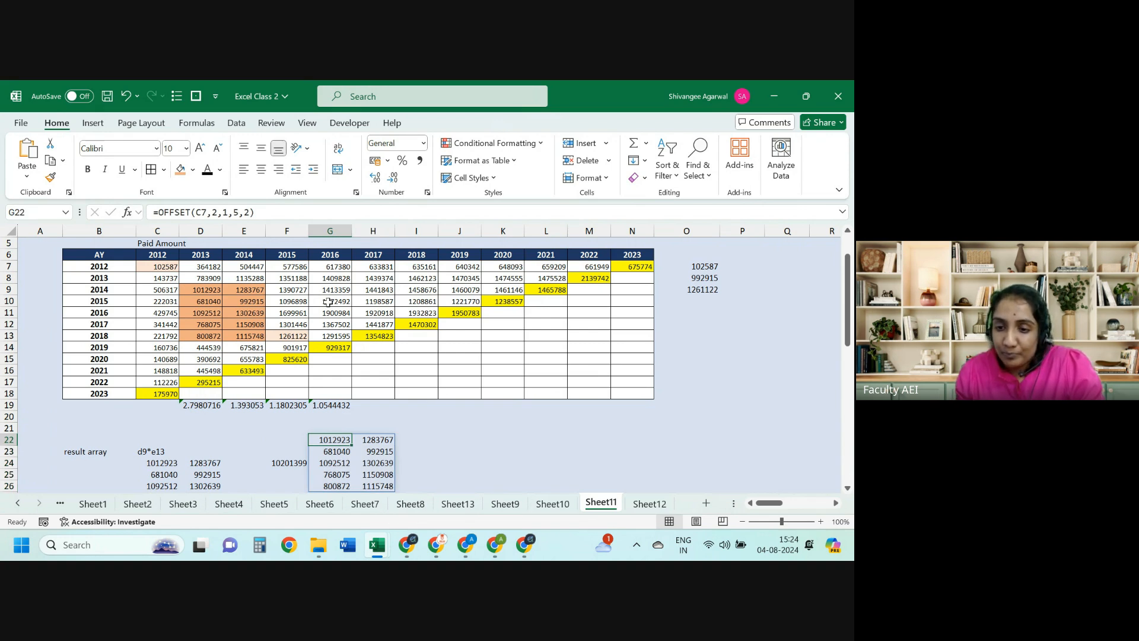
key(Home)
key(ctrl+Up)
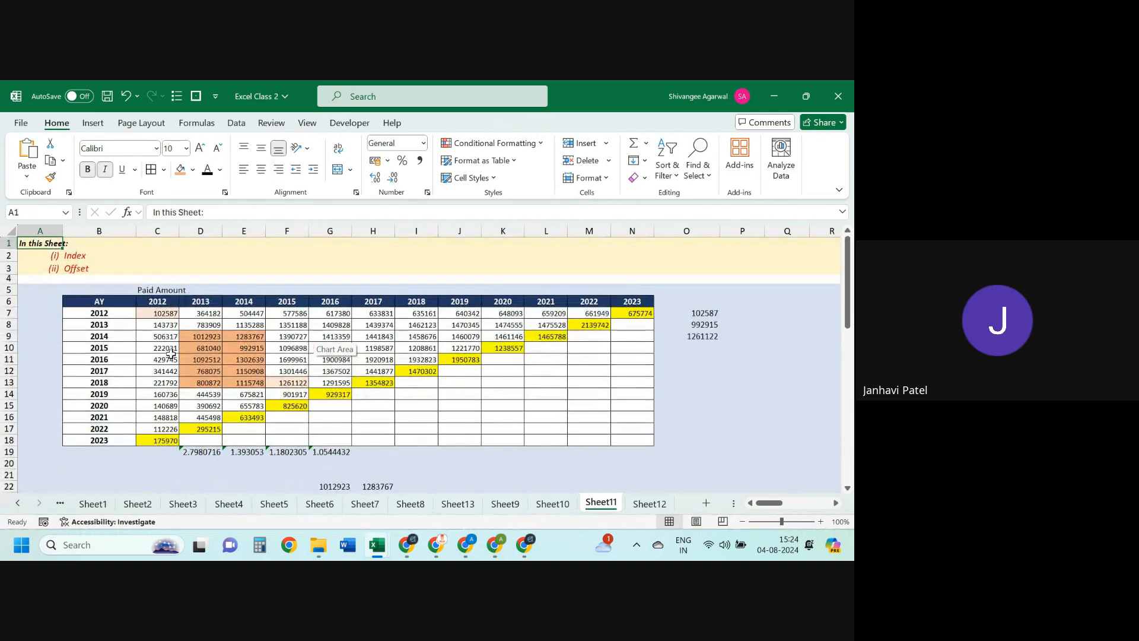
key(Right)
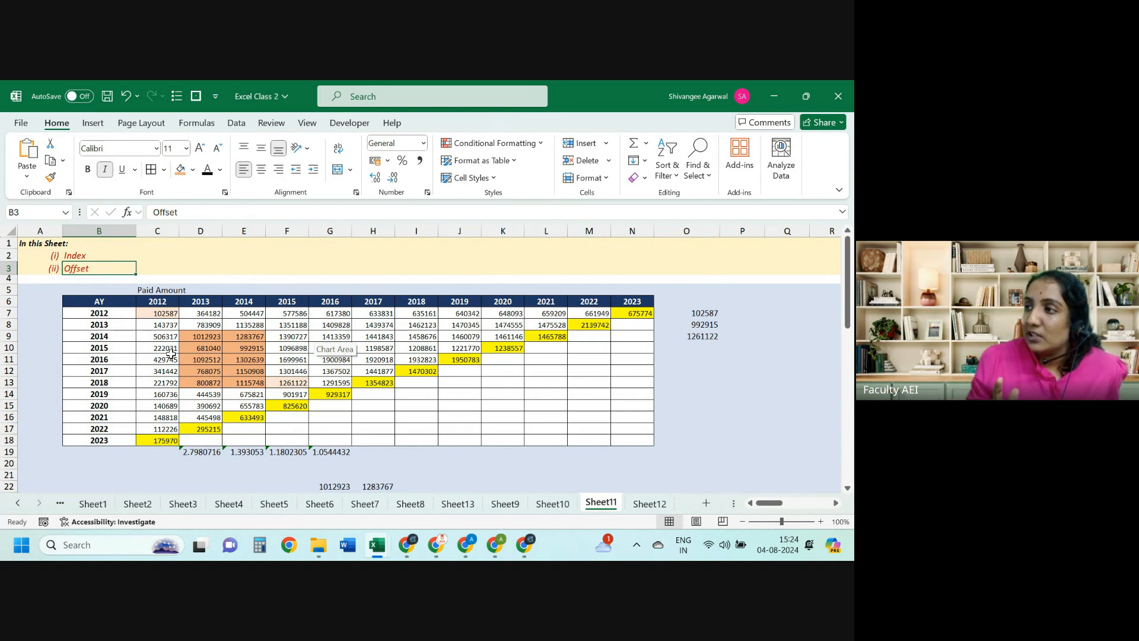
key(Down)
key(Right)
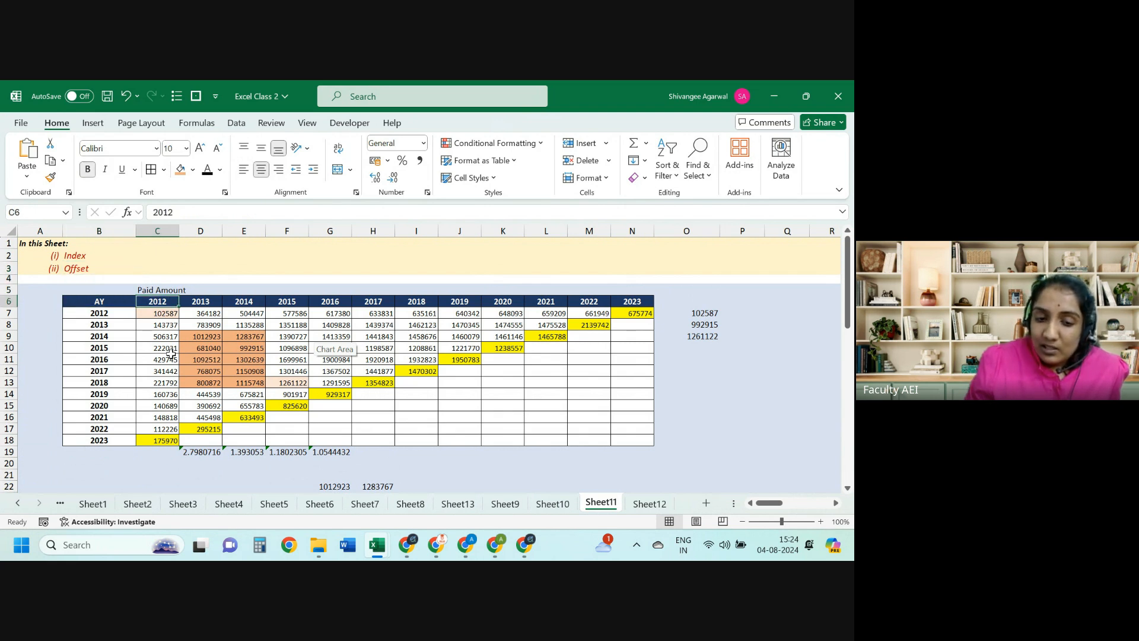
key(Down)
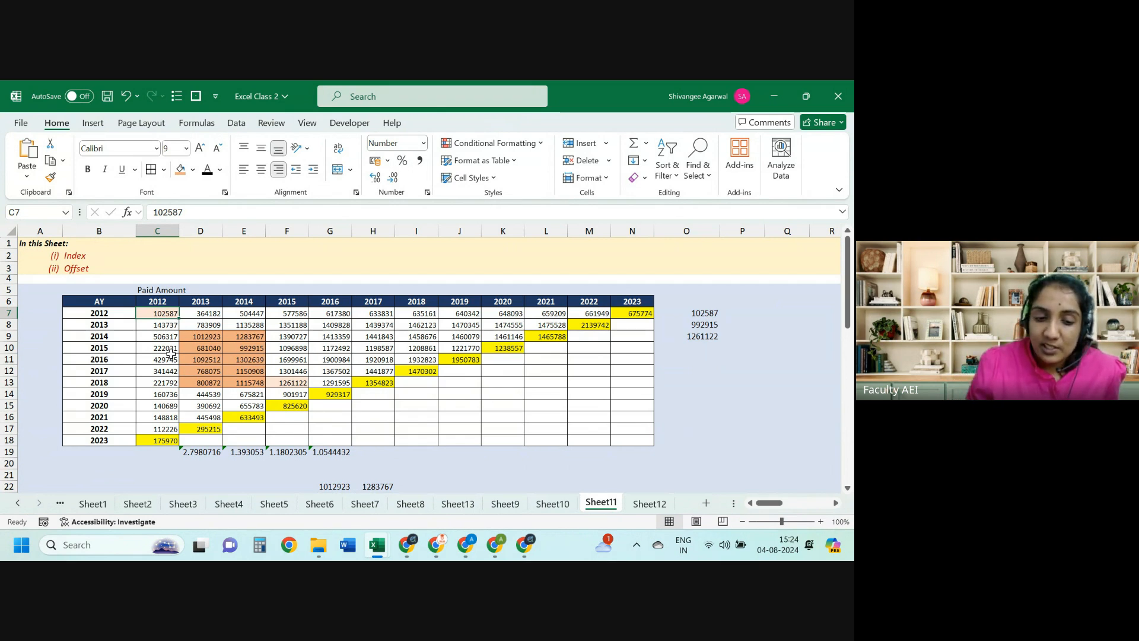
click(200, 337)
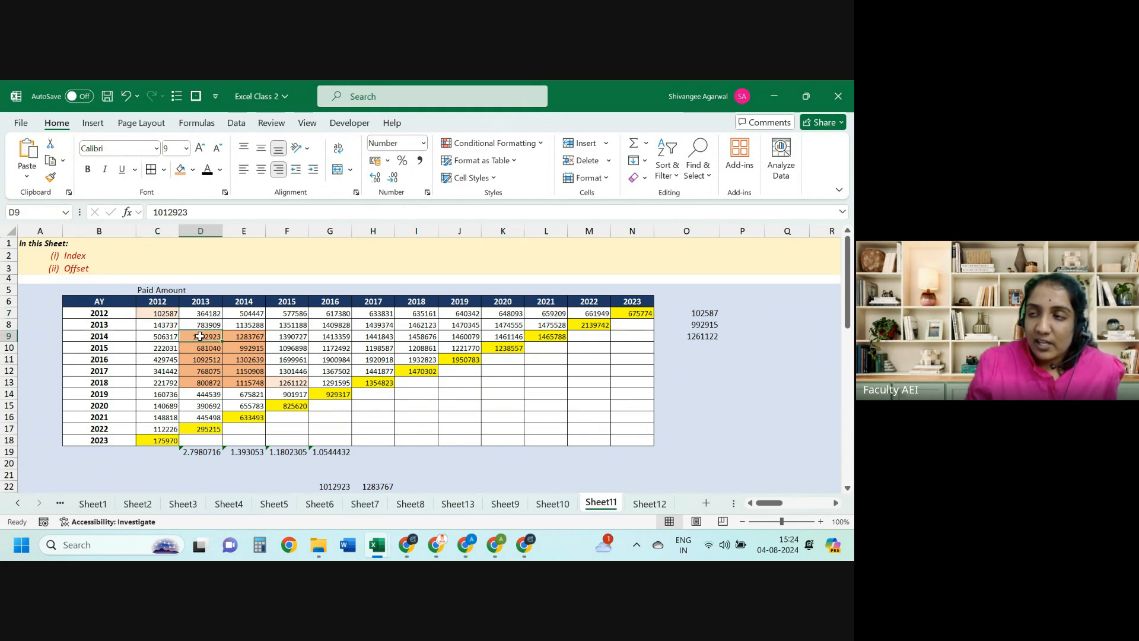
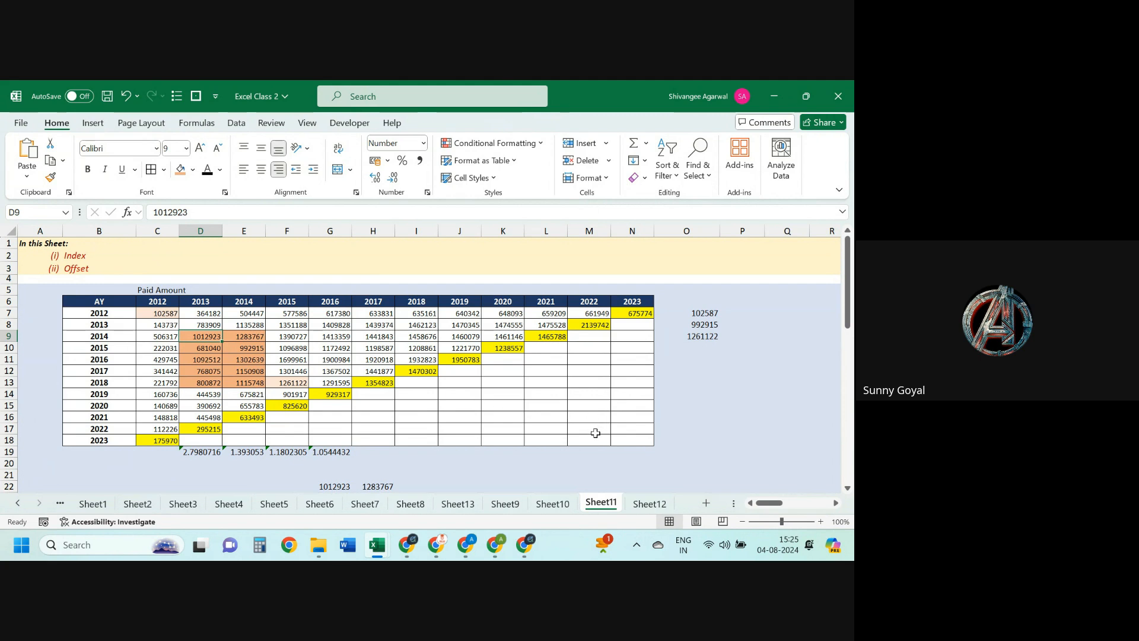
Step: Check the INDEX results in O7–O9, then go to Sheet12 with the NPV, IRR and PV tables
click(708, 315)
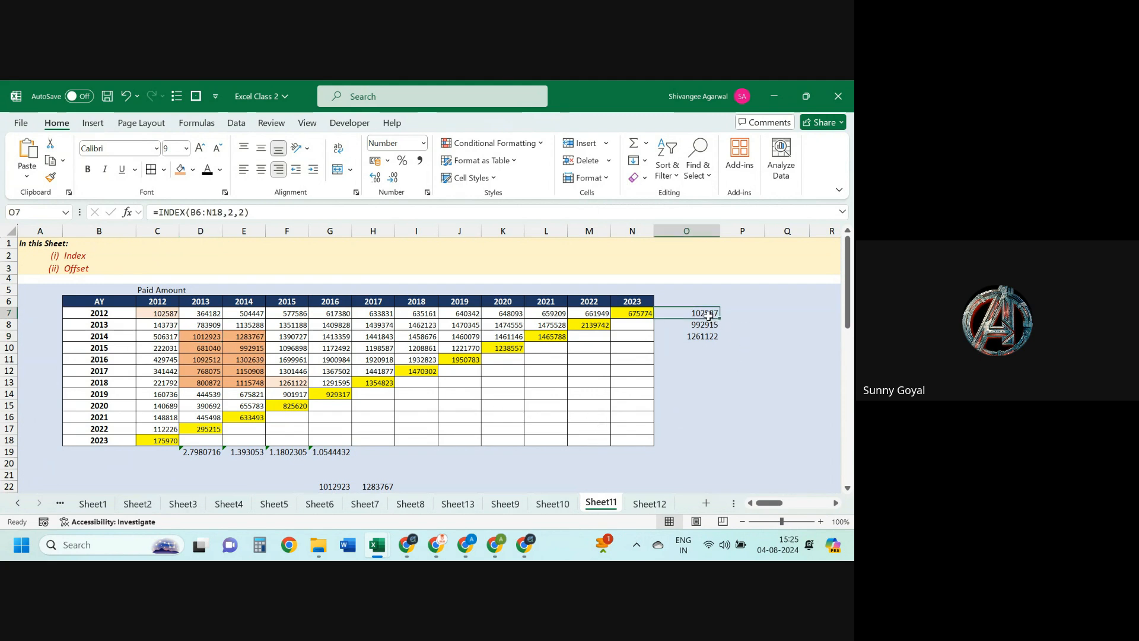
click(707, 321)
click(709, 337)
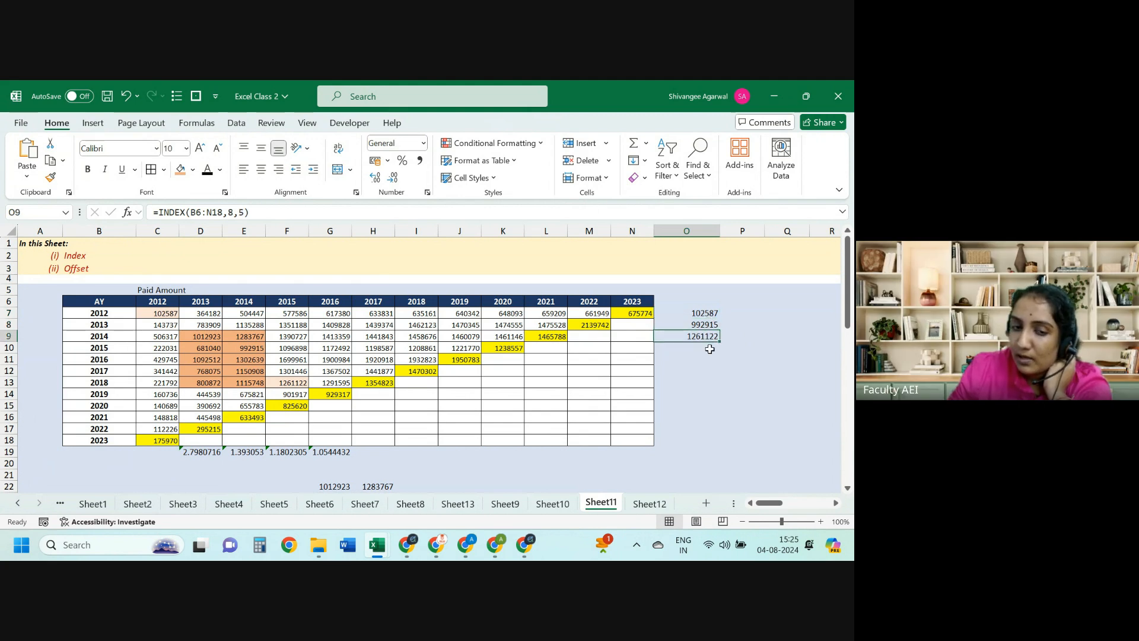
click(704, 372)
click(646, 504)
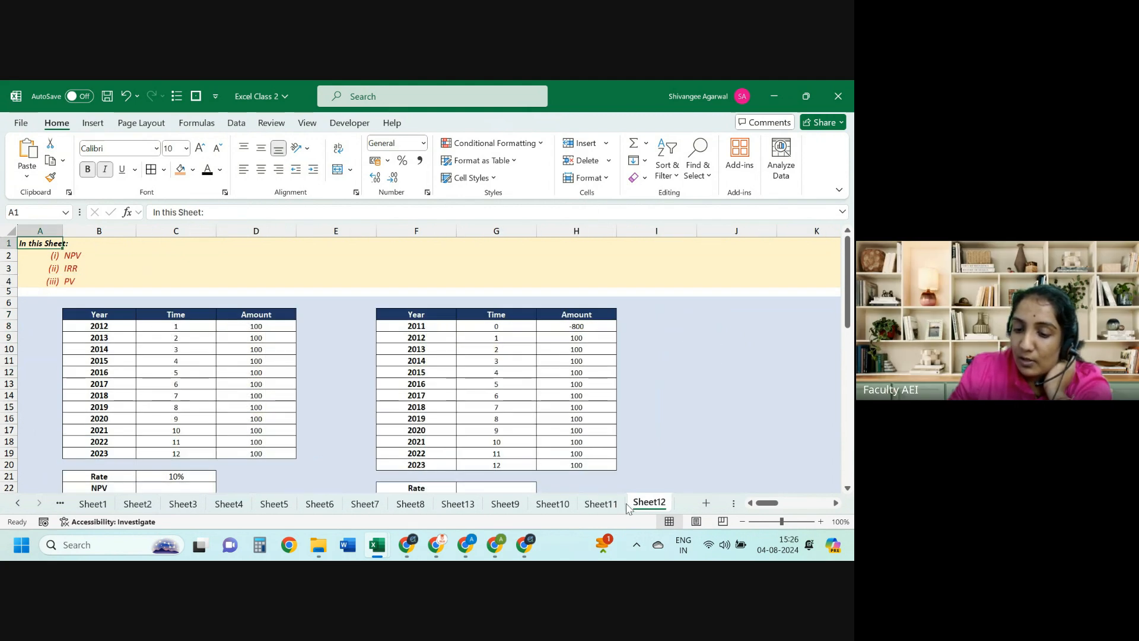
mouse_move(733, 503)
mouse_down()
mouse_move(753, 501)
mouse_move(739, 503)
mouse_up()
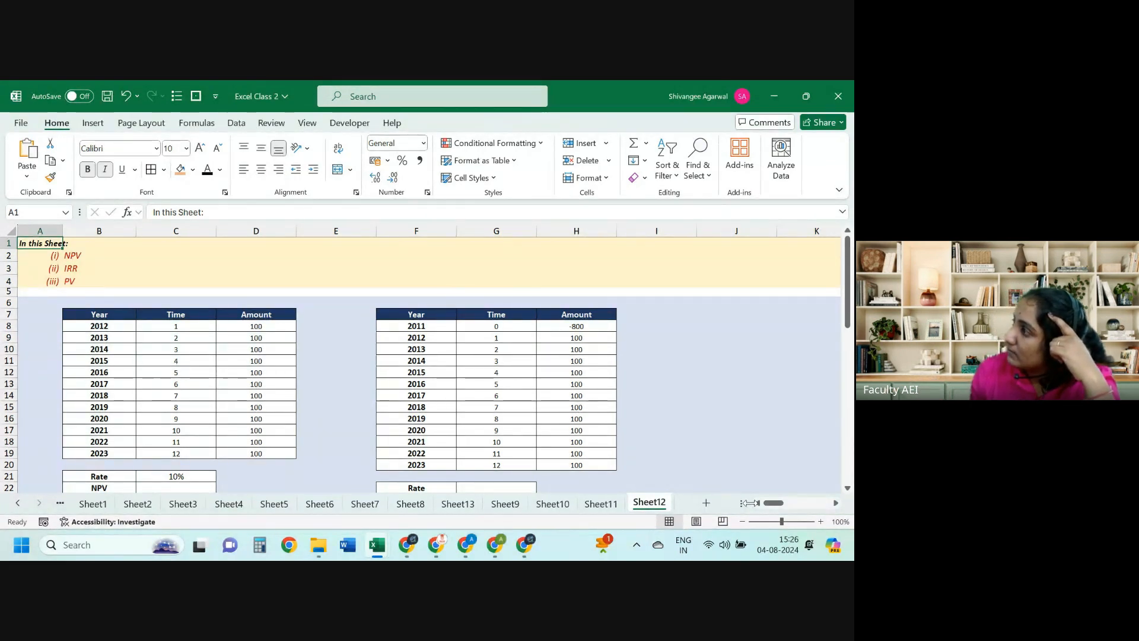
key(Right)
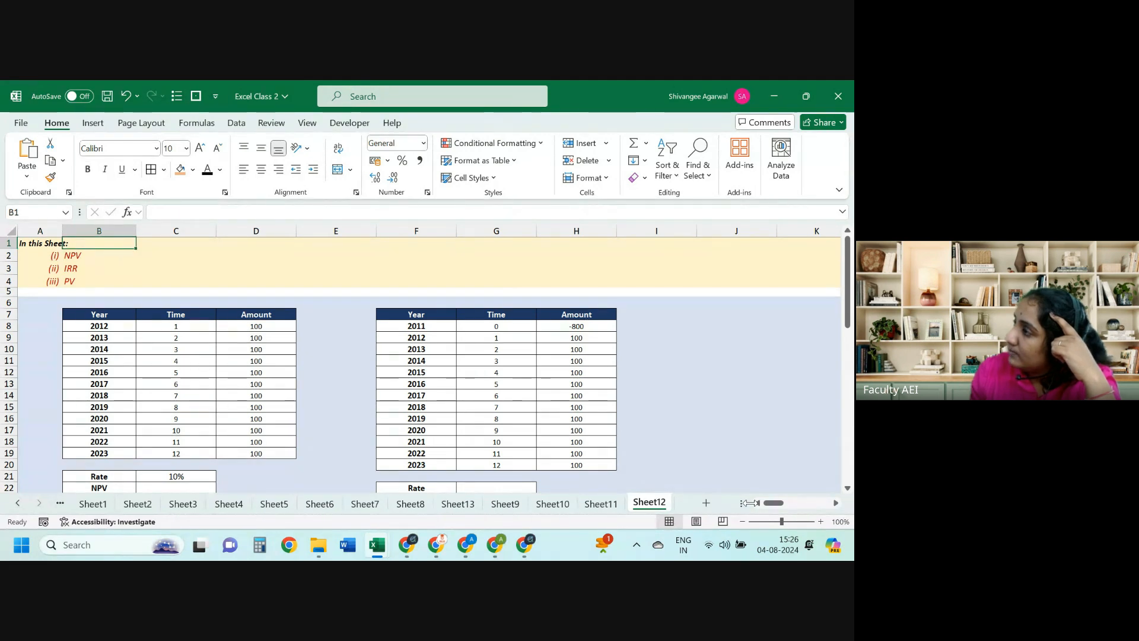
key(Down)
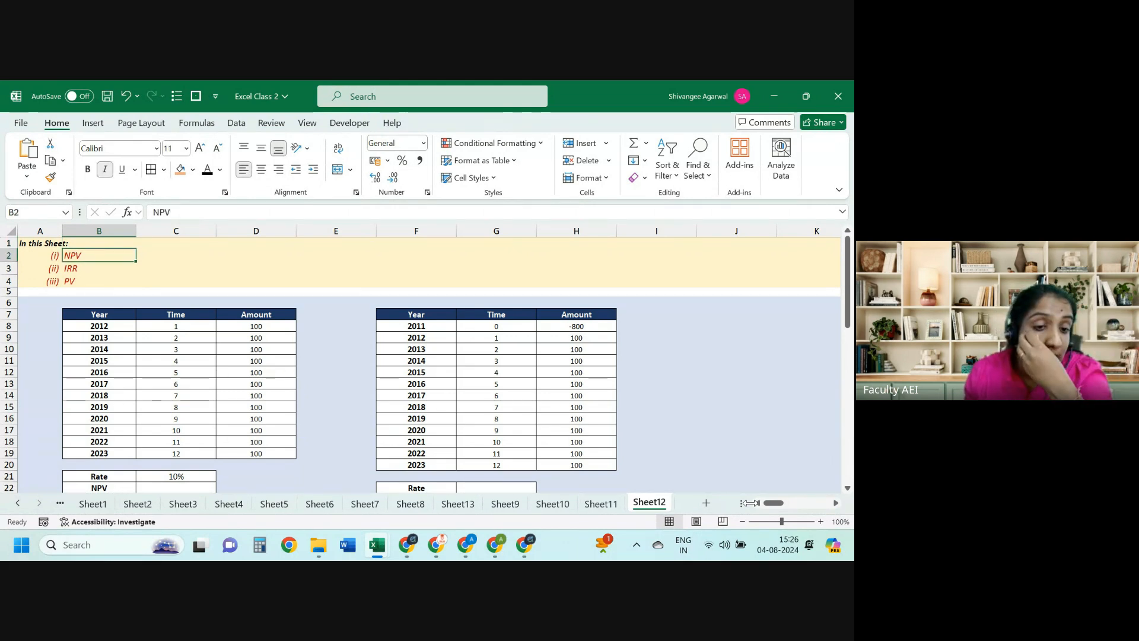
key(Down)
key(Down)
key(Down)
key(Down)
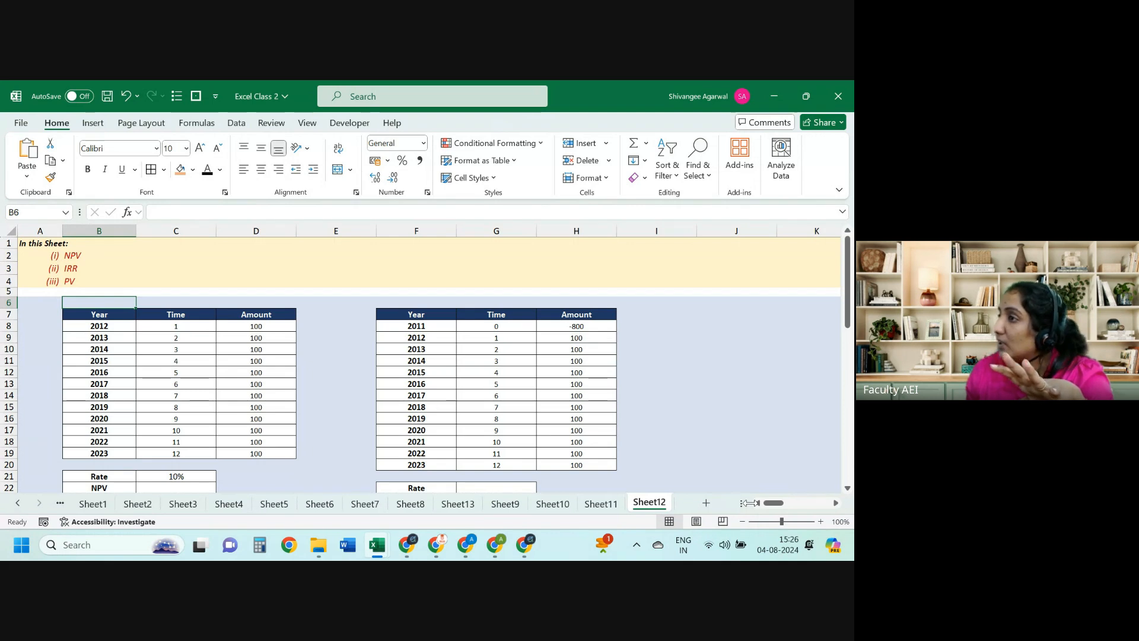
key(Down)
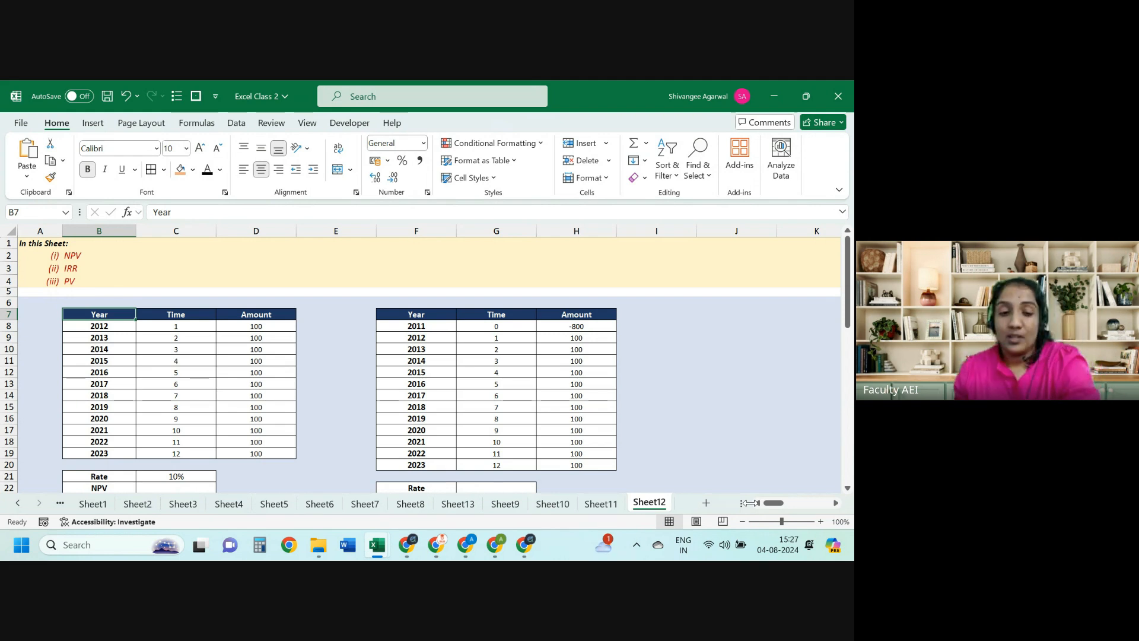
key(Down)
key(Down)
key(Down)
key(Down)
key(Down)
key(Down)
key(Down)
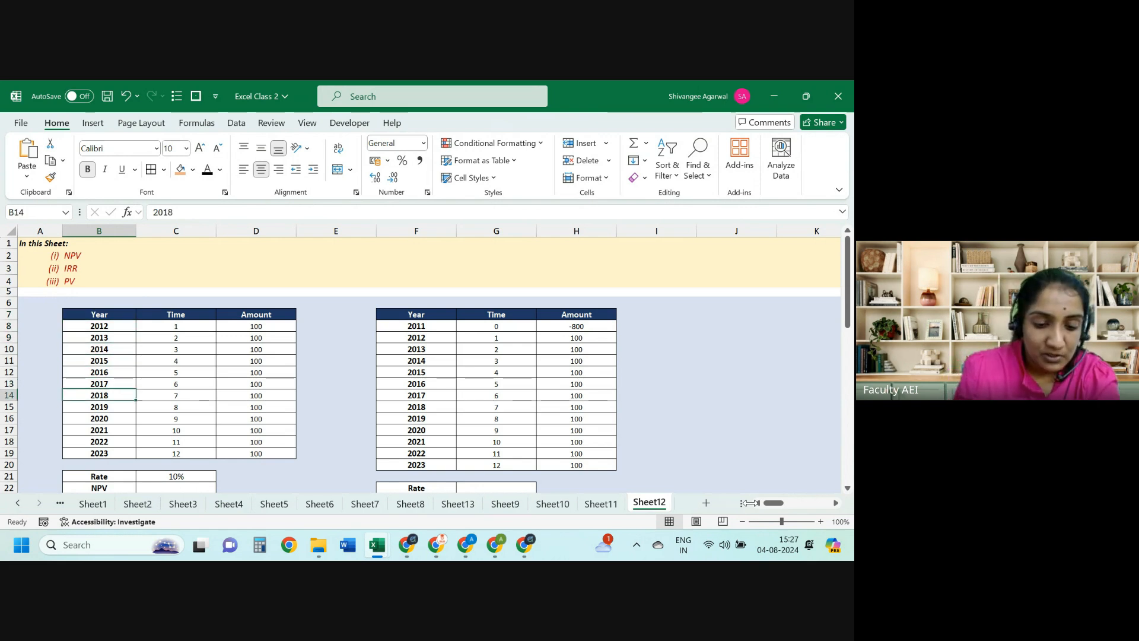
key(Down)
key(Down)
key(Down)
key(Down)
key(Down)
key(Down)
key(Down)
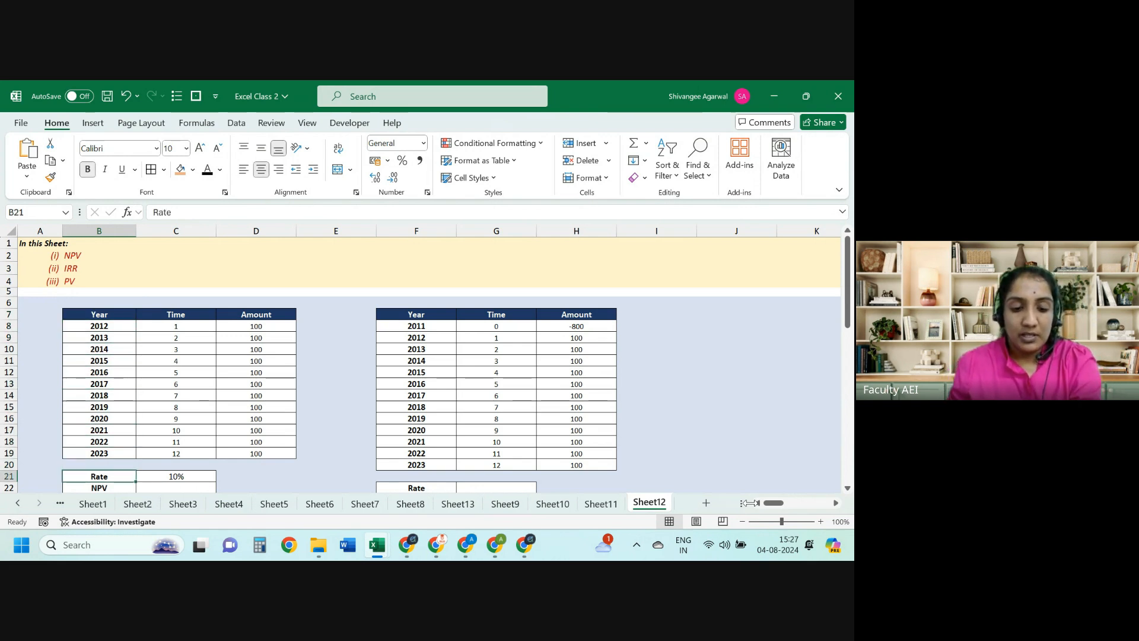
key(Down)
key(Right)
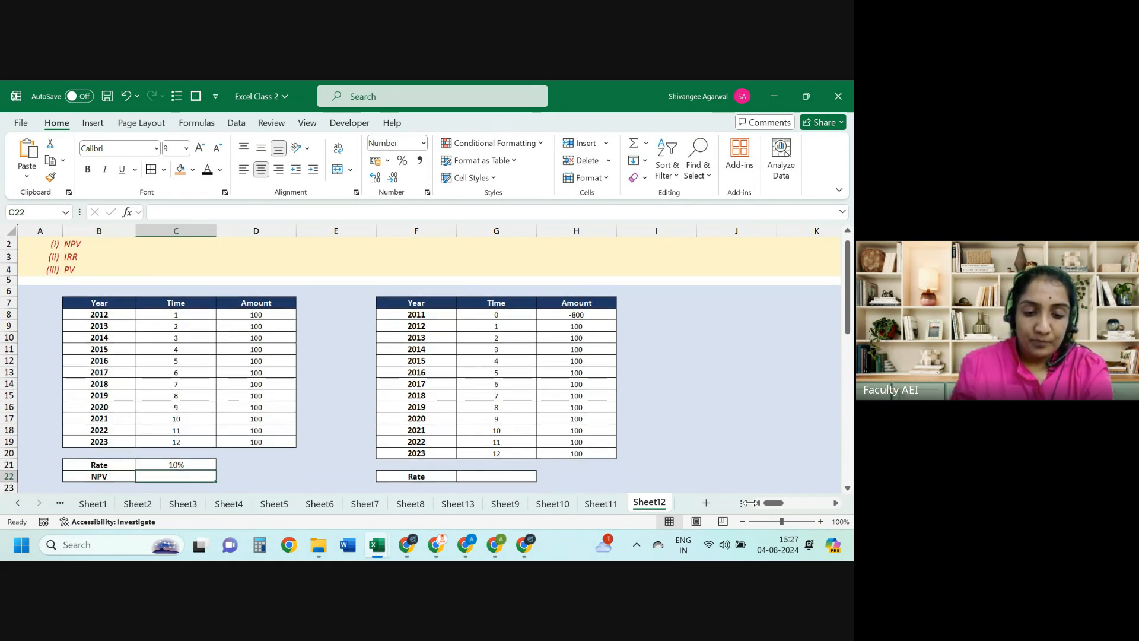
key(Up)
key(Up)
key(Up)
key(Up)
key(Right)
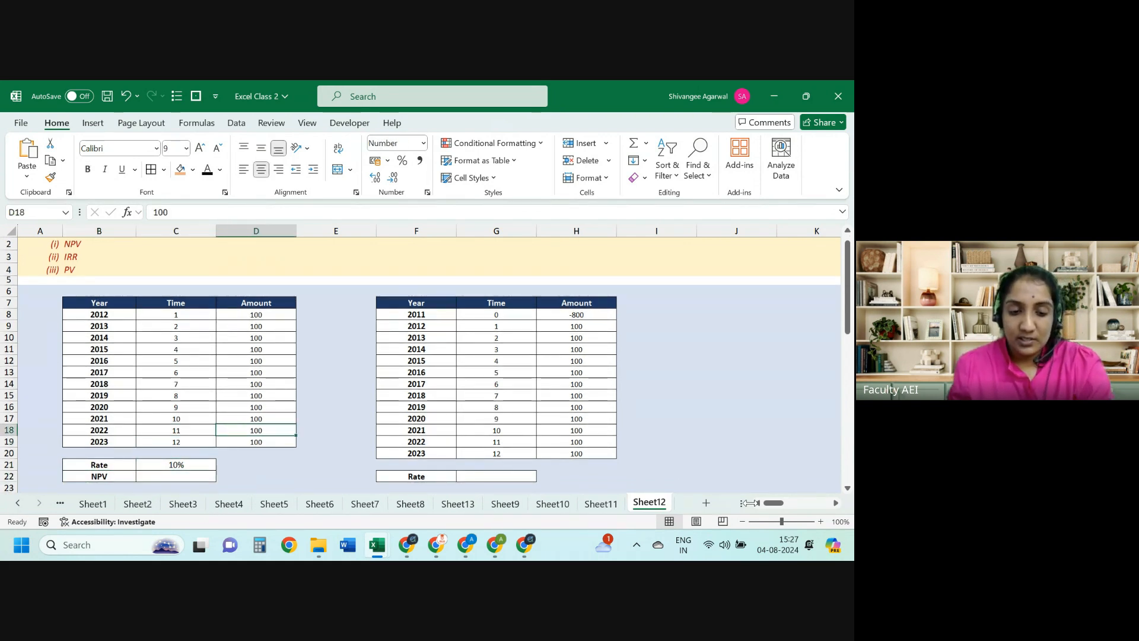
key(ctrl+Up)
key(Down)
key(ctrl+shift+Down)
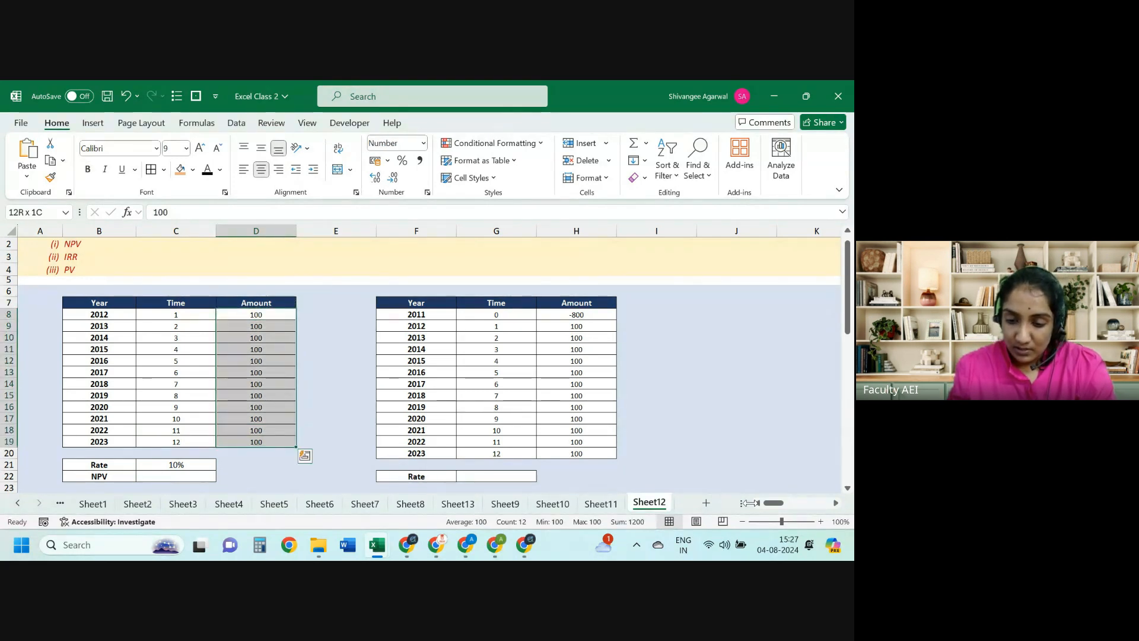
Step: Enter 2025 in B8 and fill =B8+1 down through B19 so the years run to 2036
key(Left)
key(Left)
text(20)
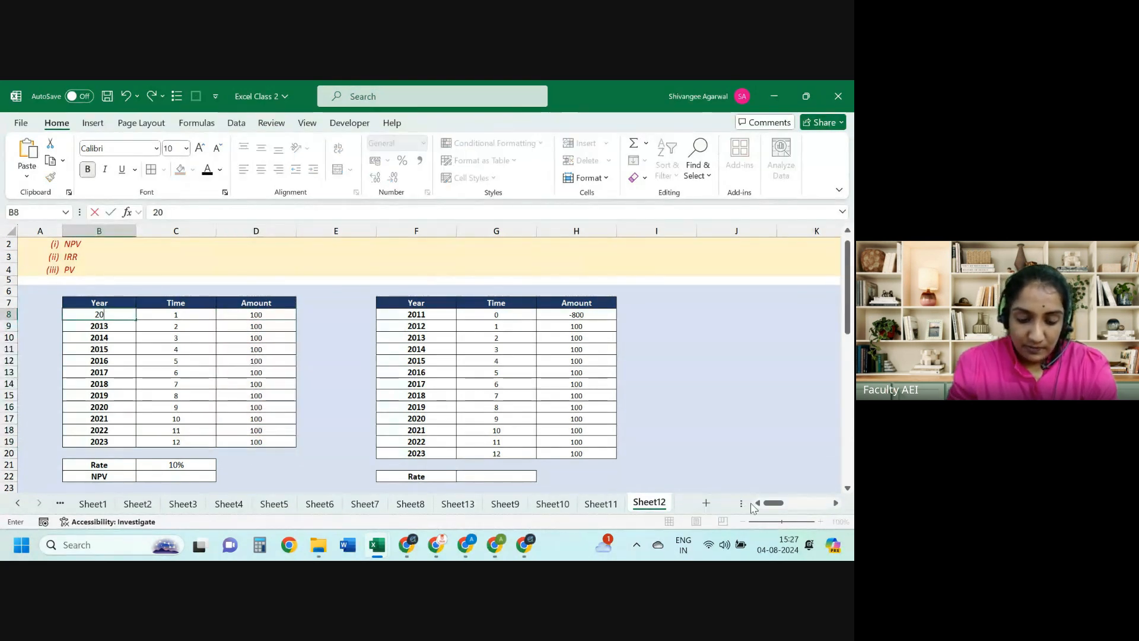
text(25)
key(Return)
text(=)
key(Up)
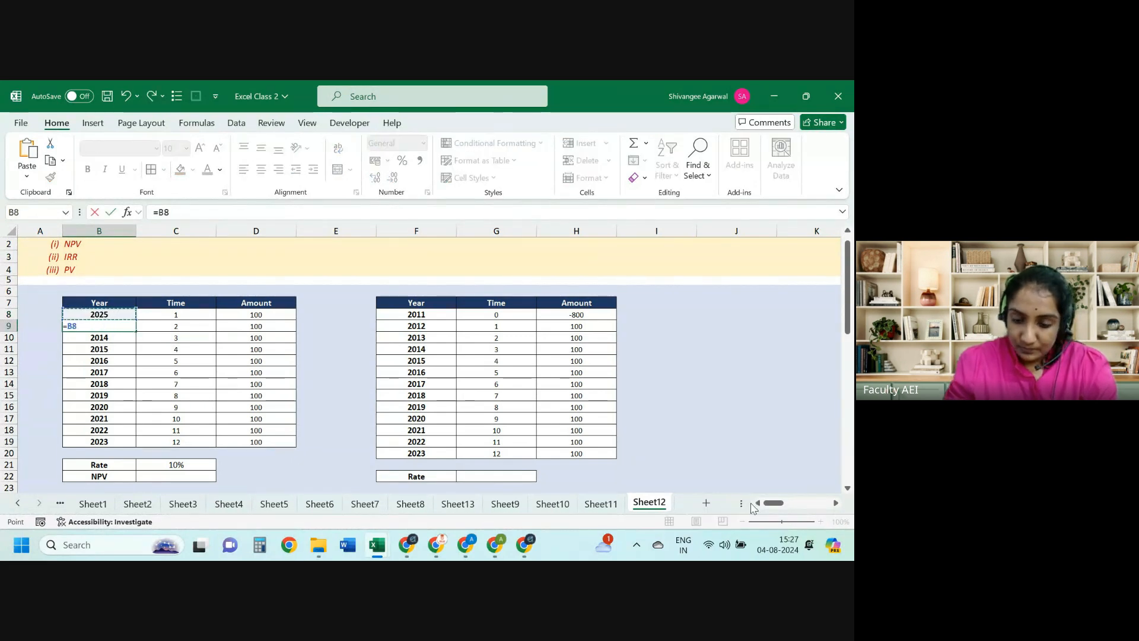
text(+!)
key(Return)
key(Return)
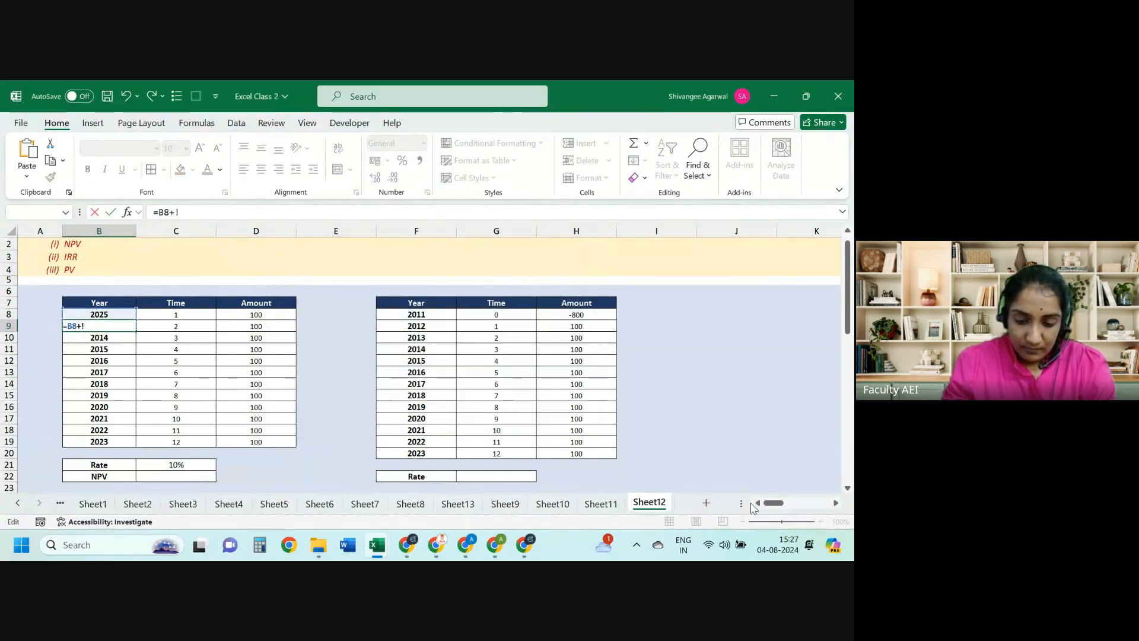
key(BackSpace)
text(1)
key(Return)
key(Up)
key(ctrl+shift+Down)
key(ctrl+d)
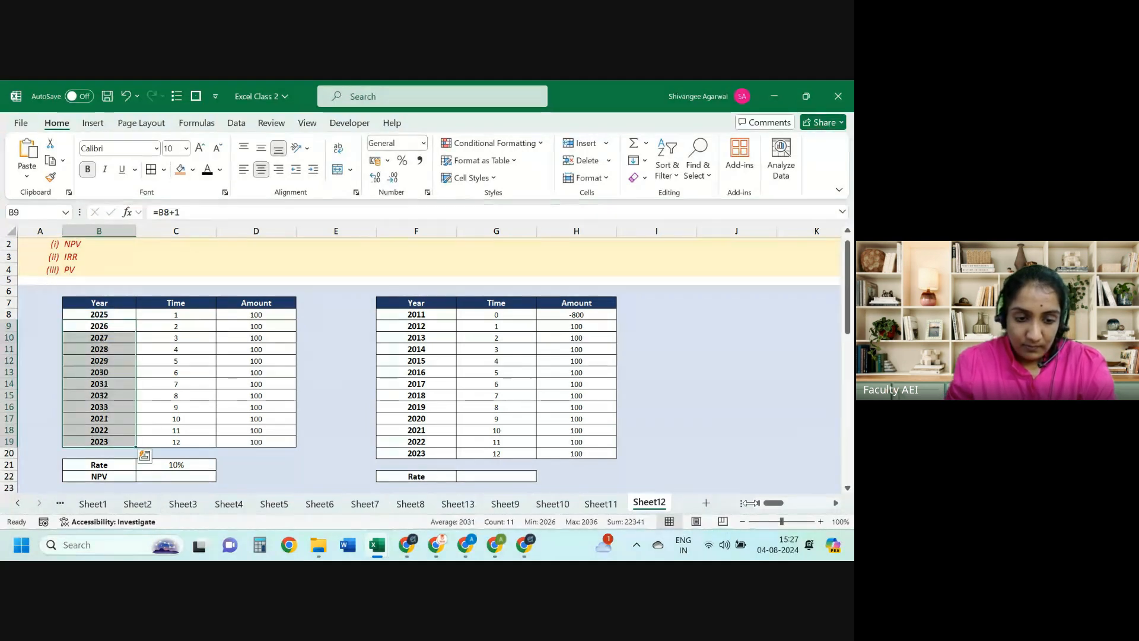
Step: Check the 10% rate below the table, then move to the first amount in D8
key(ctrl+Down)
key(ctrl+Down)
key(Right)
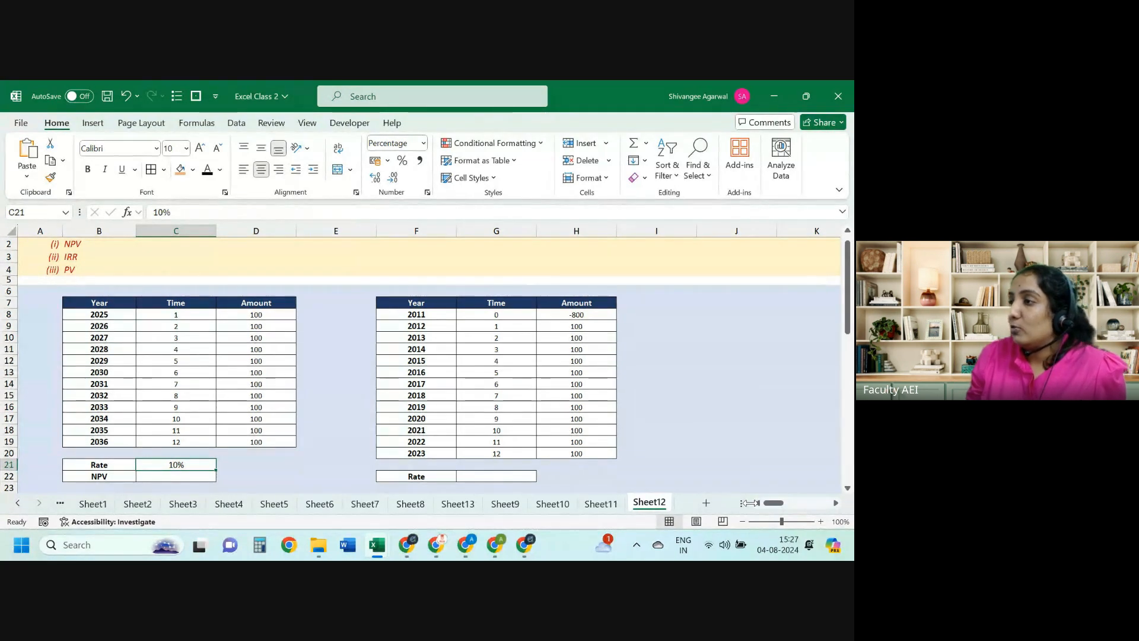
key(Right)
key(Up)
key(Up)
key(Up)
key(Up)
key(Up)
key(Up)
key(Up)
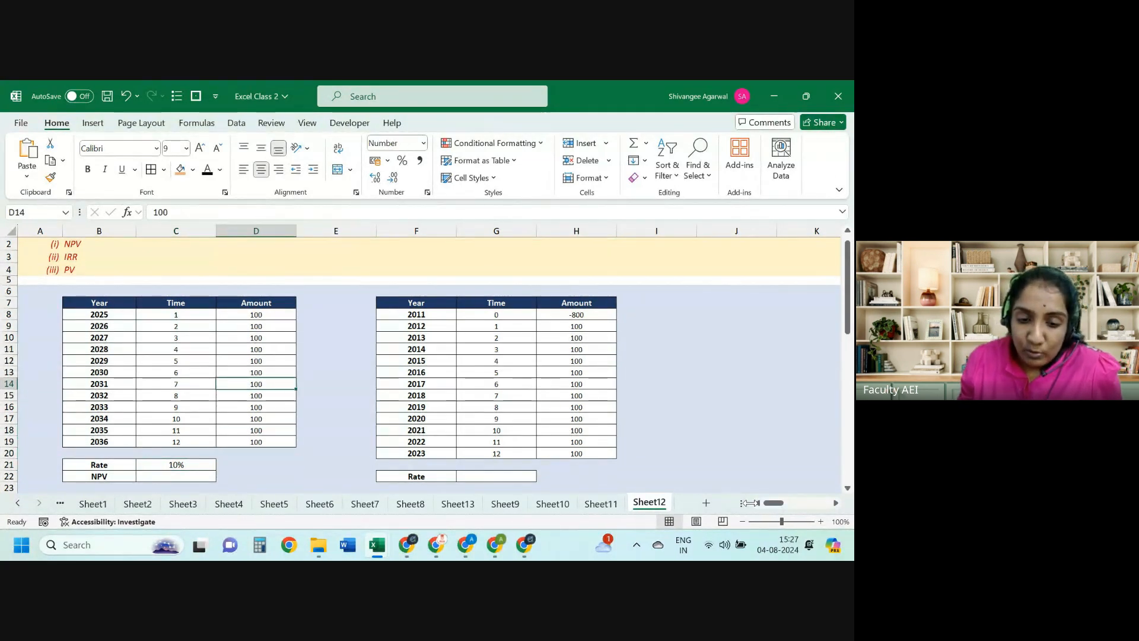
key(Up)
key(Up)
key(Up)
key(Up)
key(Up)
key(Up)
key(Right)
text(=)
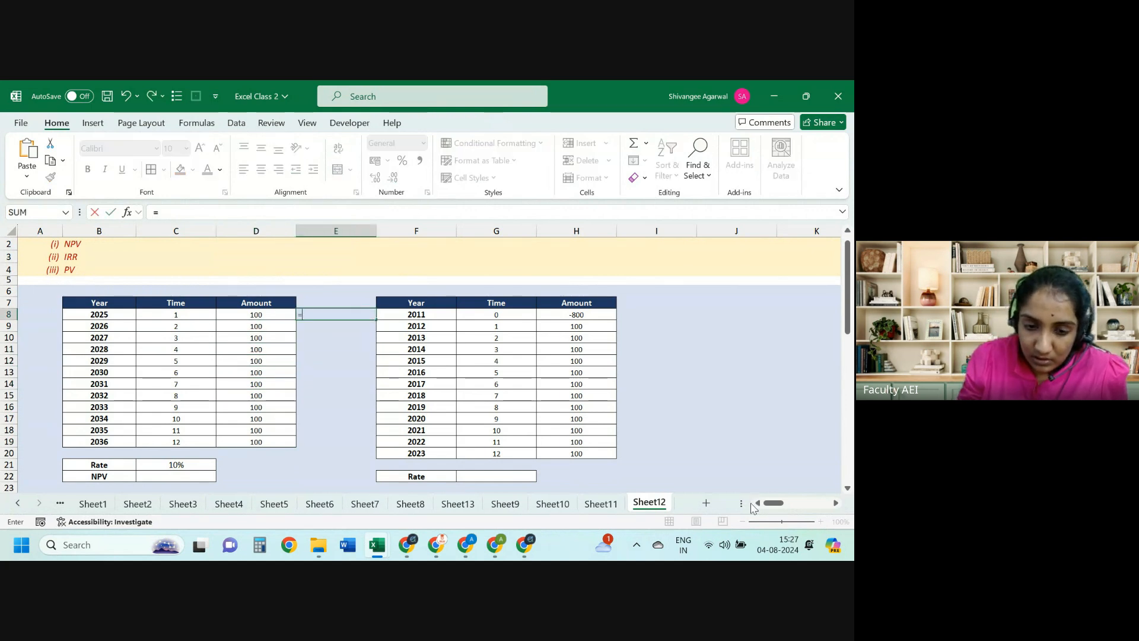
key(Left)
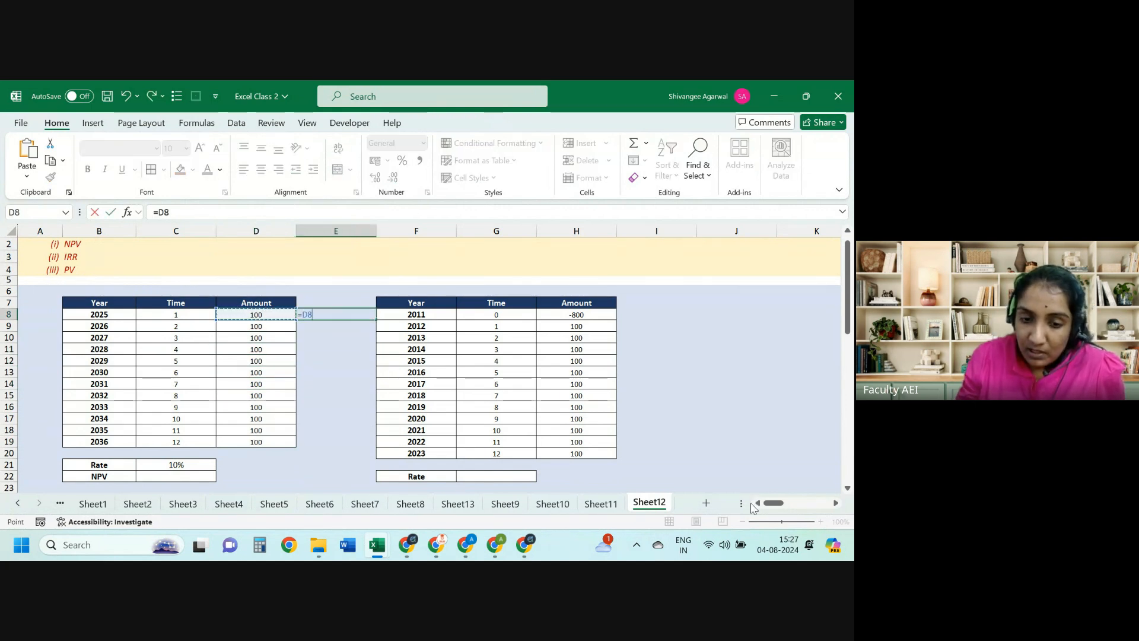
text(/()
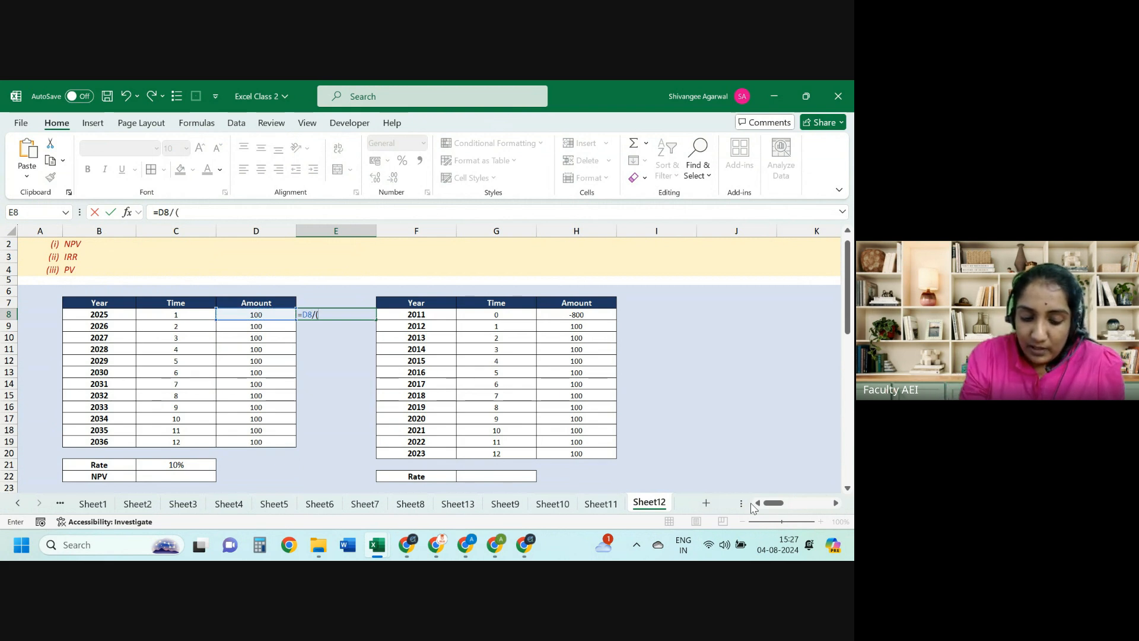
text(1.1)^)
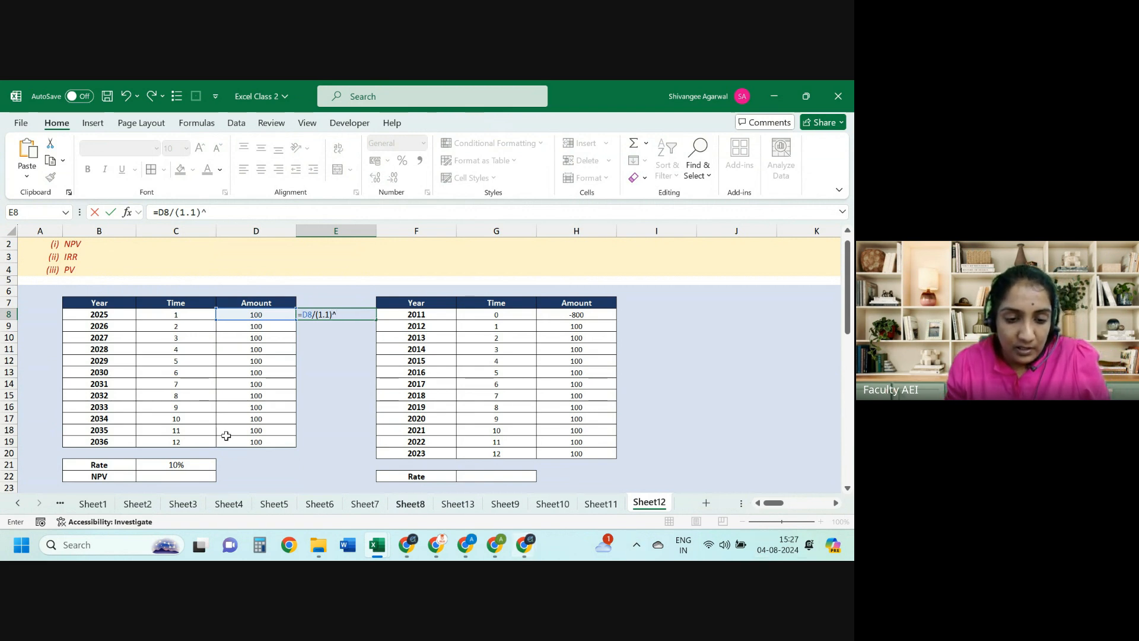
click(189, 315)
key(Return)
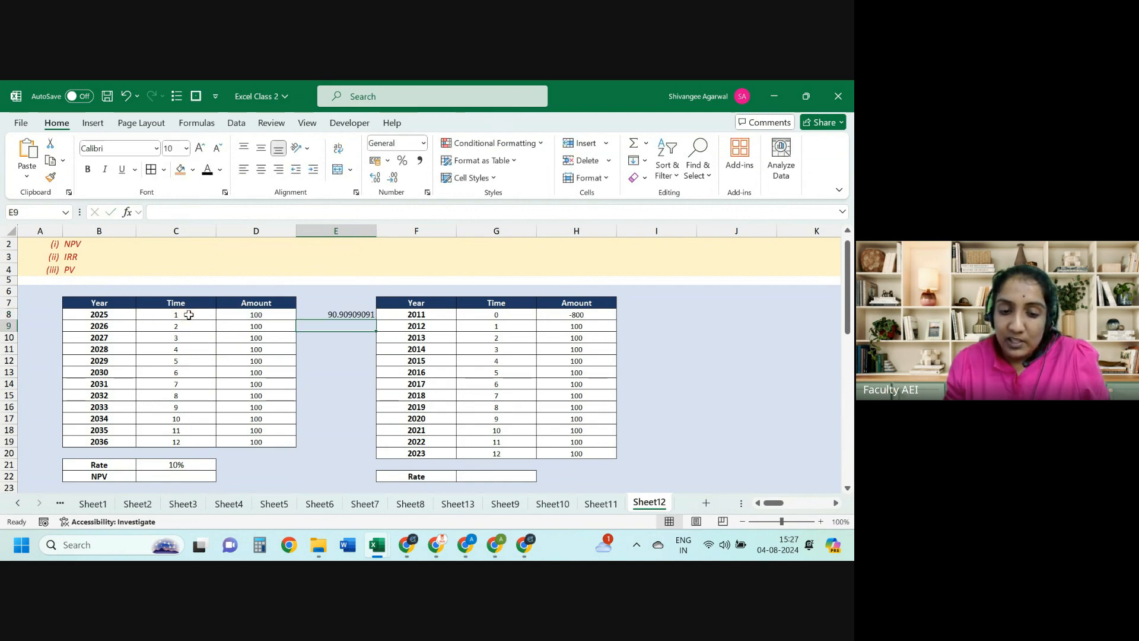
key(Left)
key(ctrl+Down)
key(Right)
key(ctrl+shift+Up)
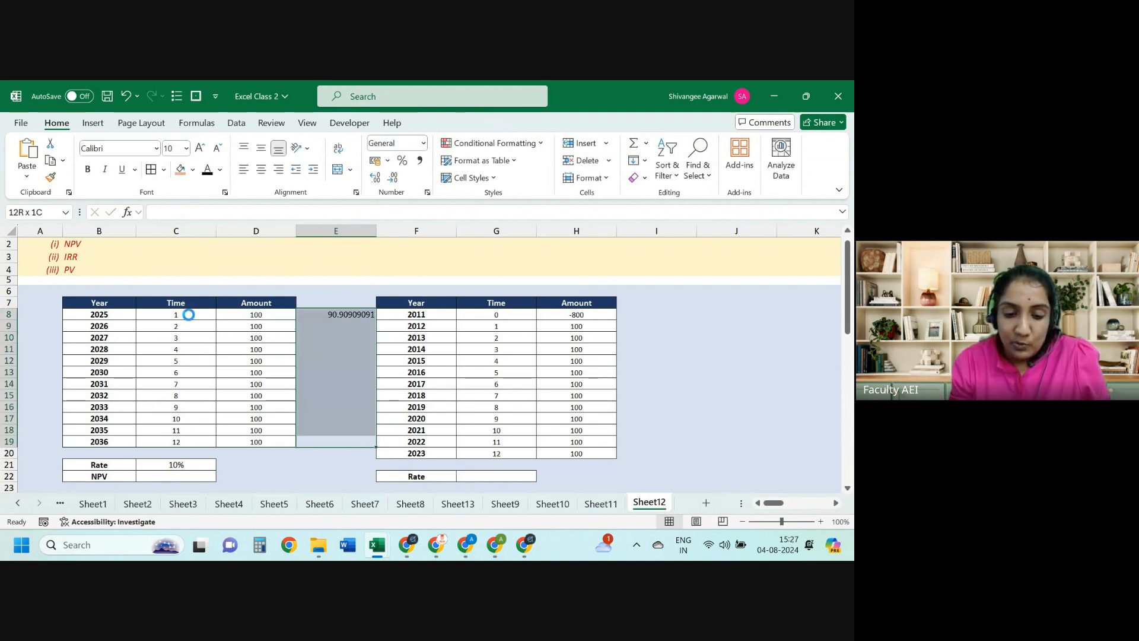
key(ctrl+d)
key(ctrl+Up)
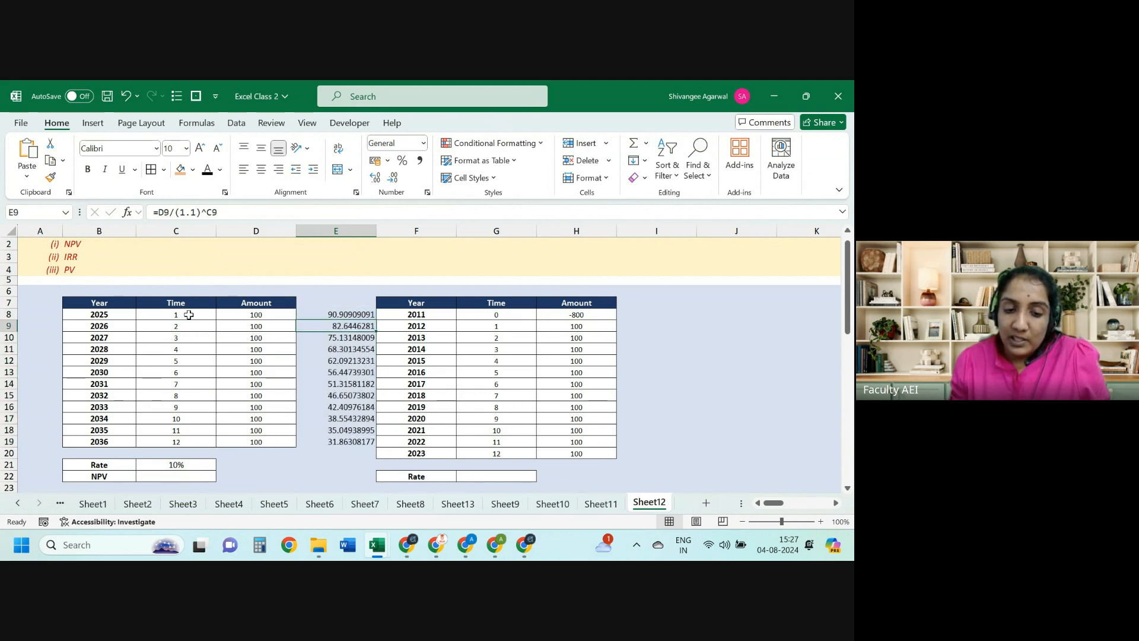
key(F2)
key(Escape)
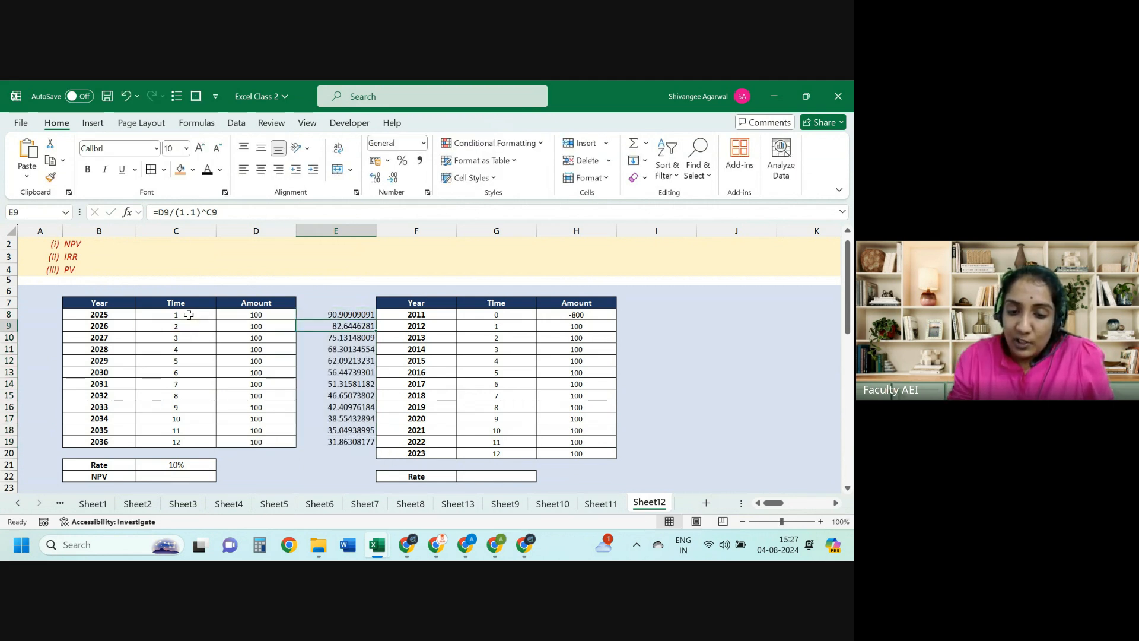
key(Up)
key(ctrl+shift+Down)
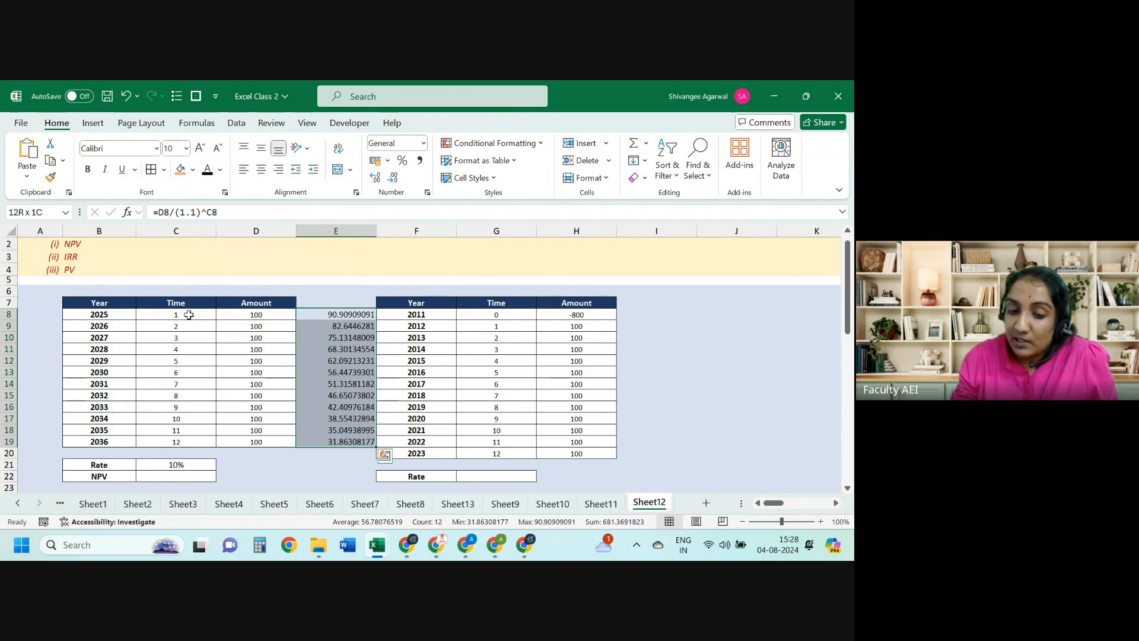
key(Delete)
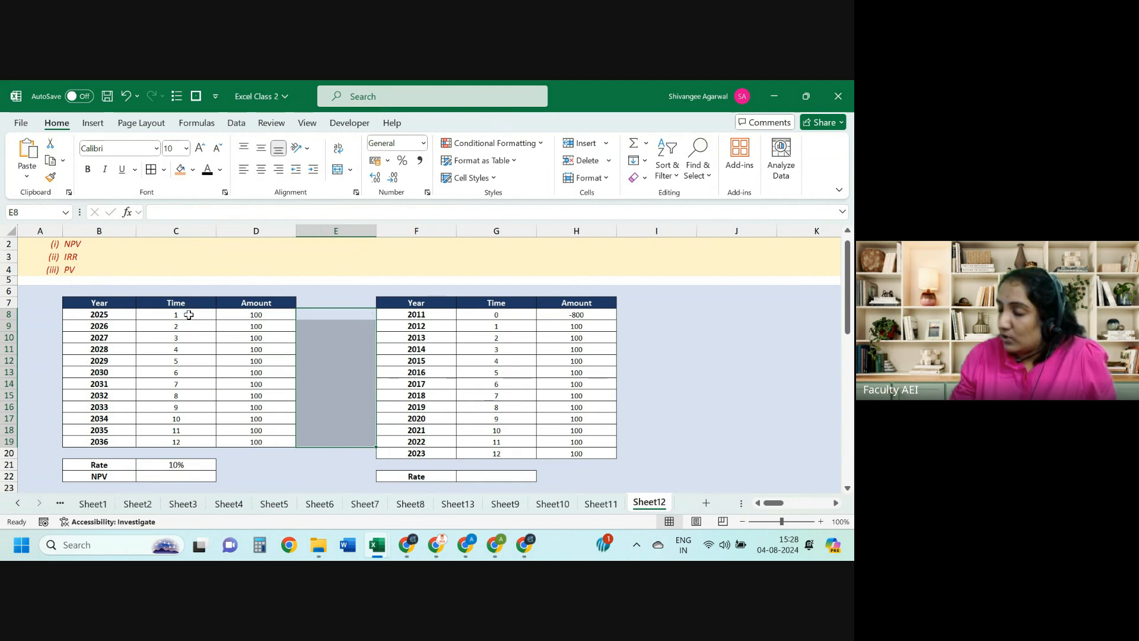
Step: Enter =NPV(C21,D8:D19) in C22
click(161, 478)
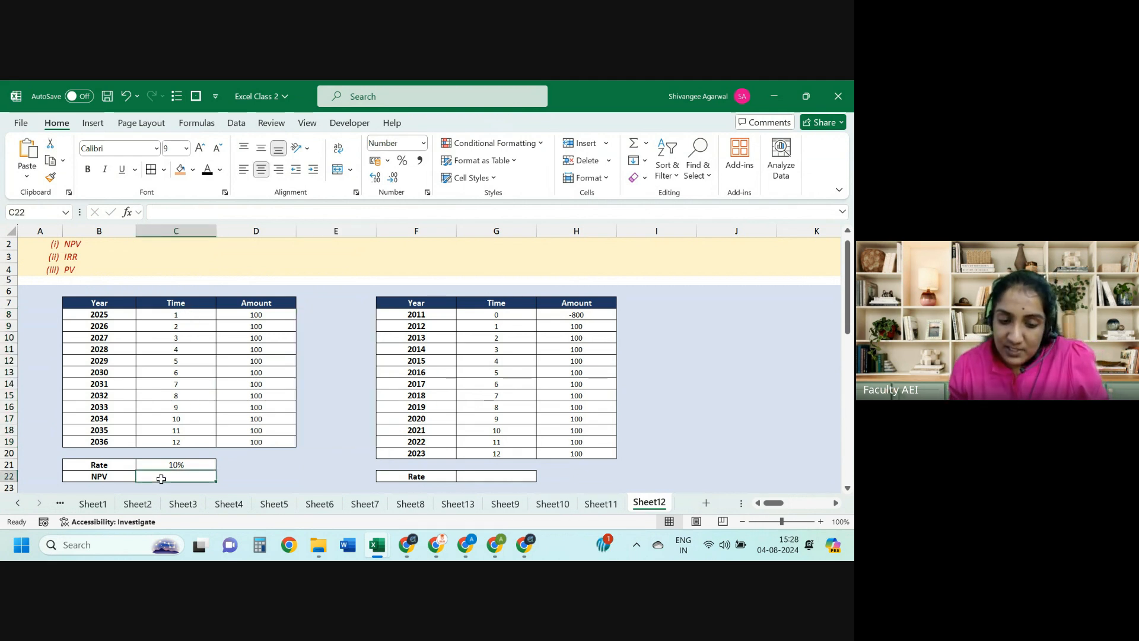
text(=np)
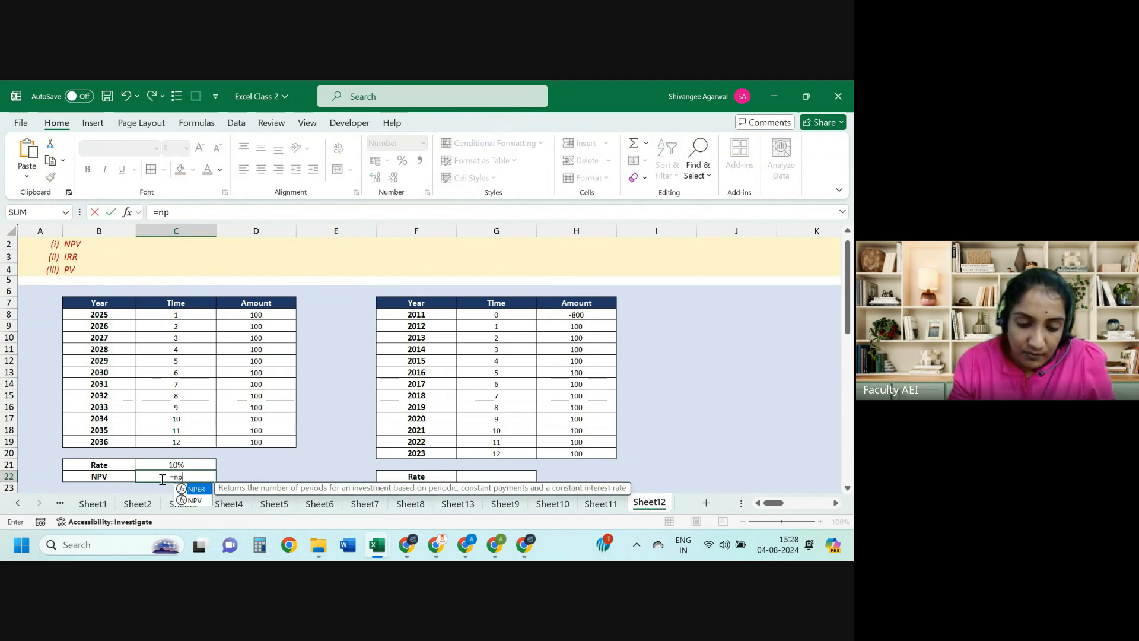
text(v)
key(Tab)
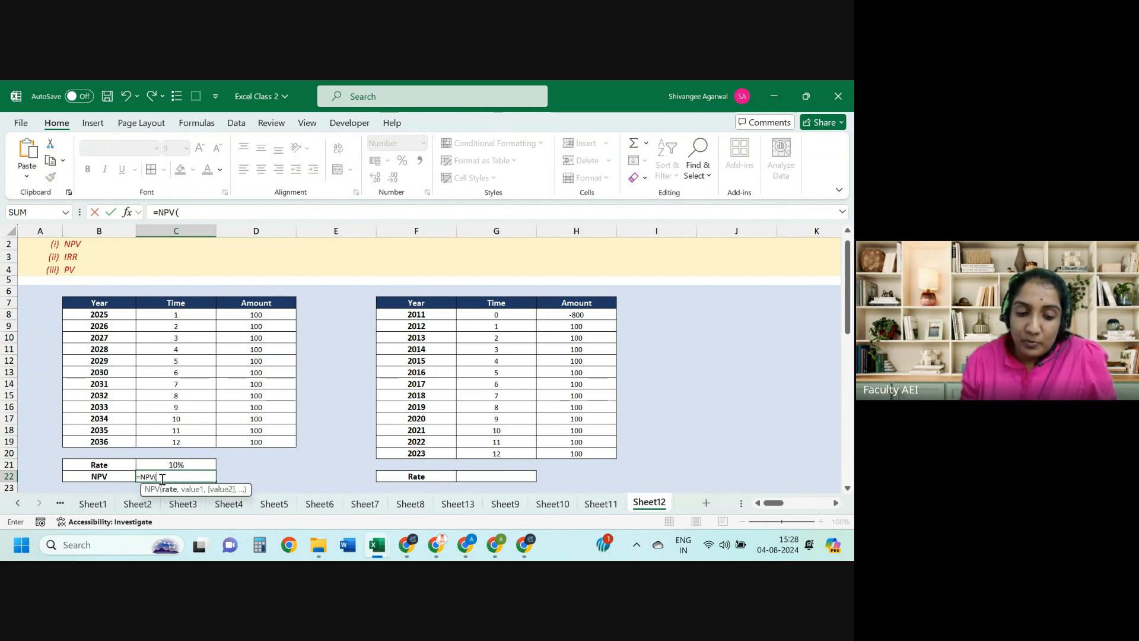
click(177, 465)
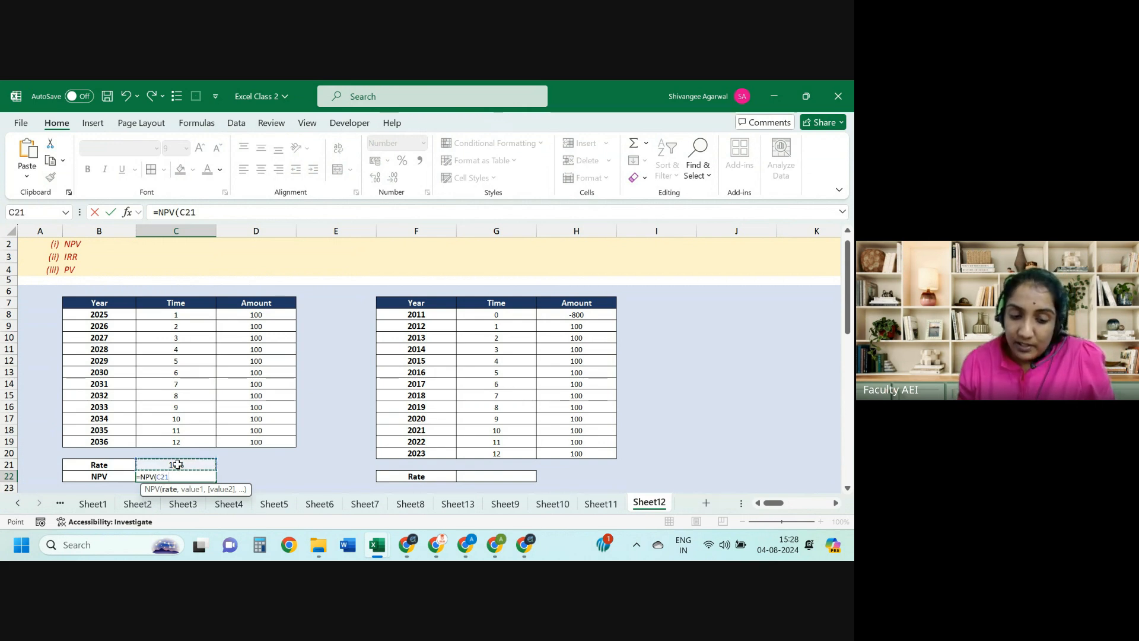
text(,)
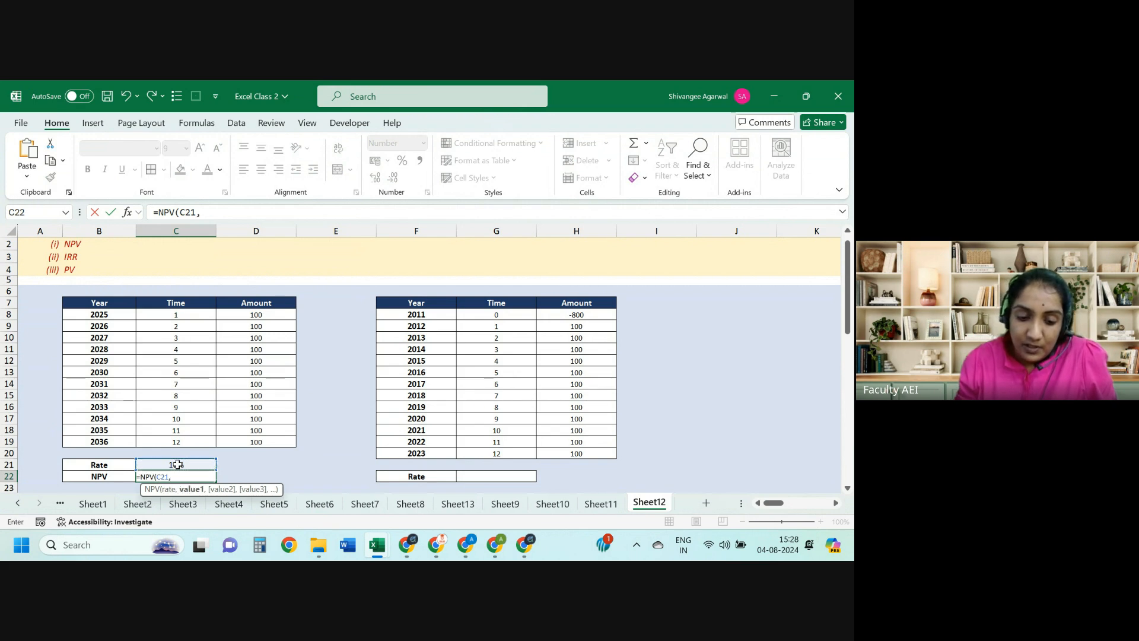
drag(267, 316, 260, 446)
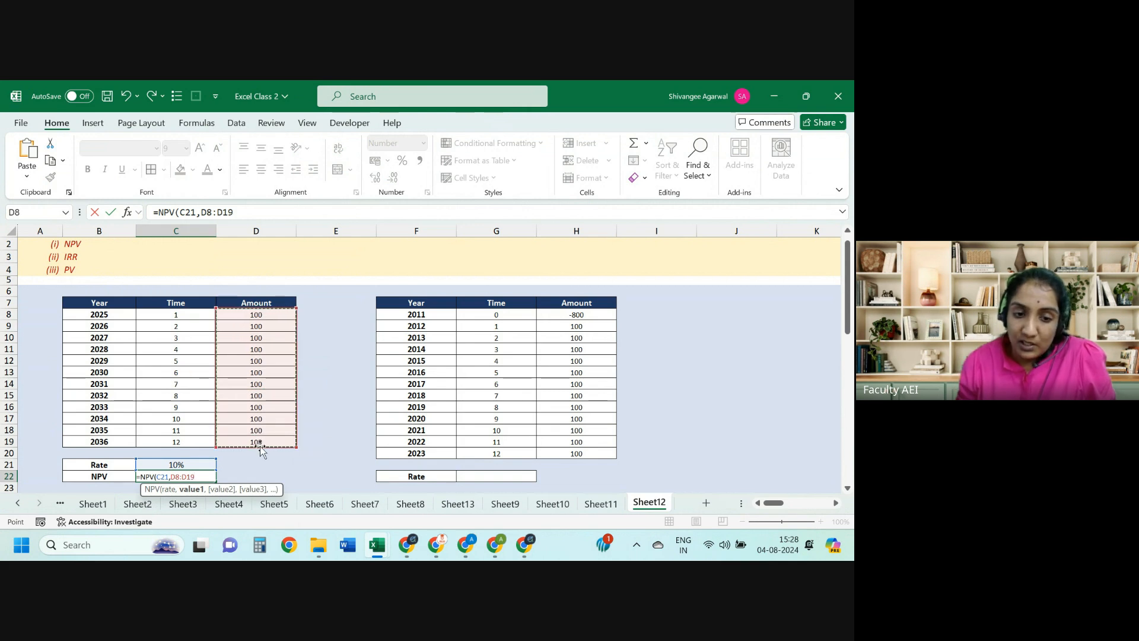
text())
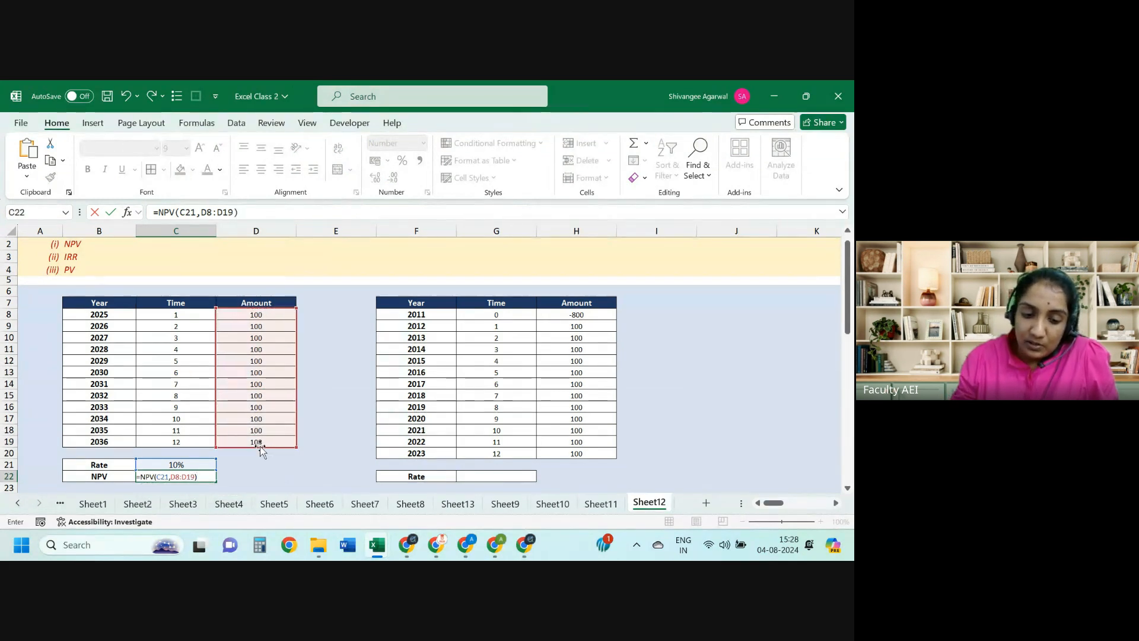
key(Return)
key(Up)
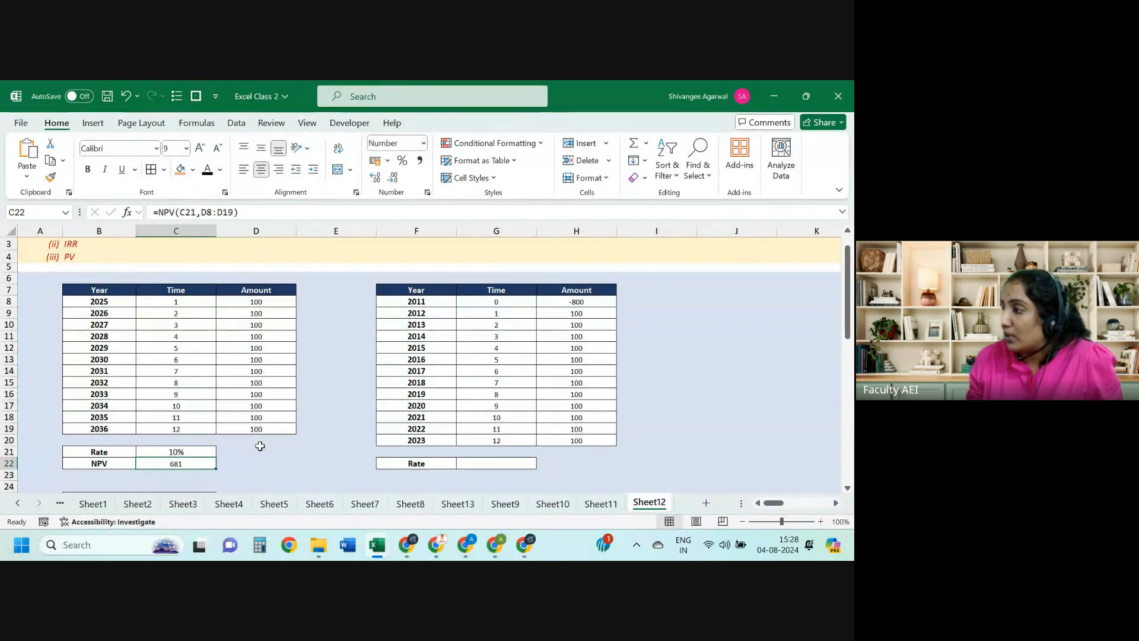
Step: Change the rate in C21 to 8%, then to 12%
key(Up)
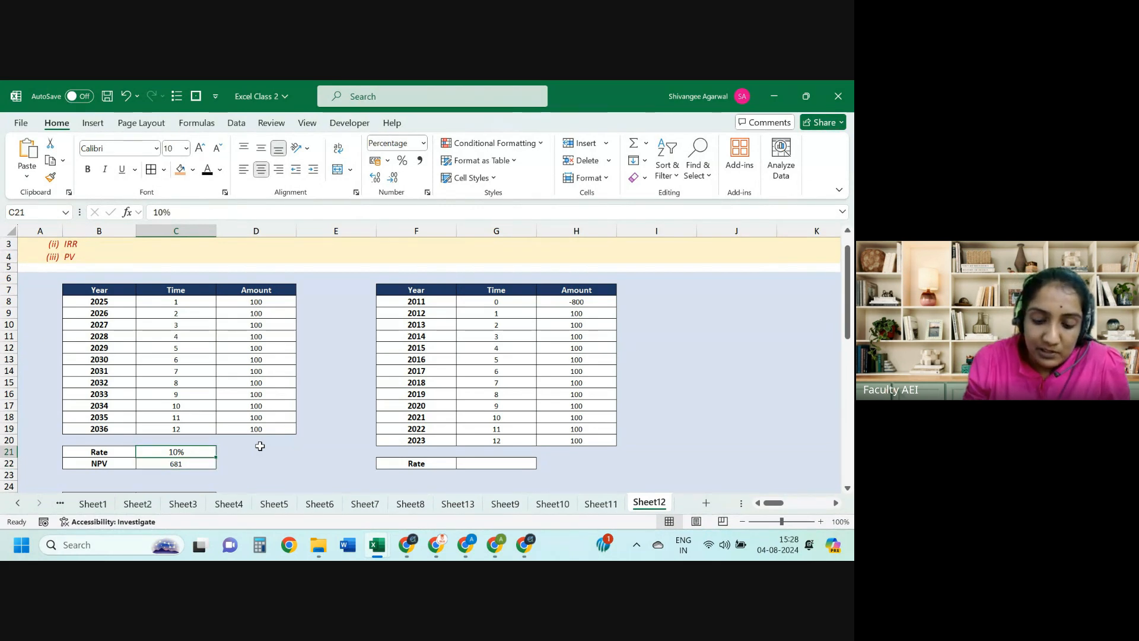
text(8%)
key(Return)
key(Up)
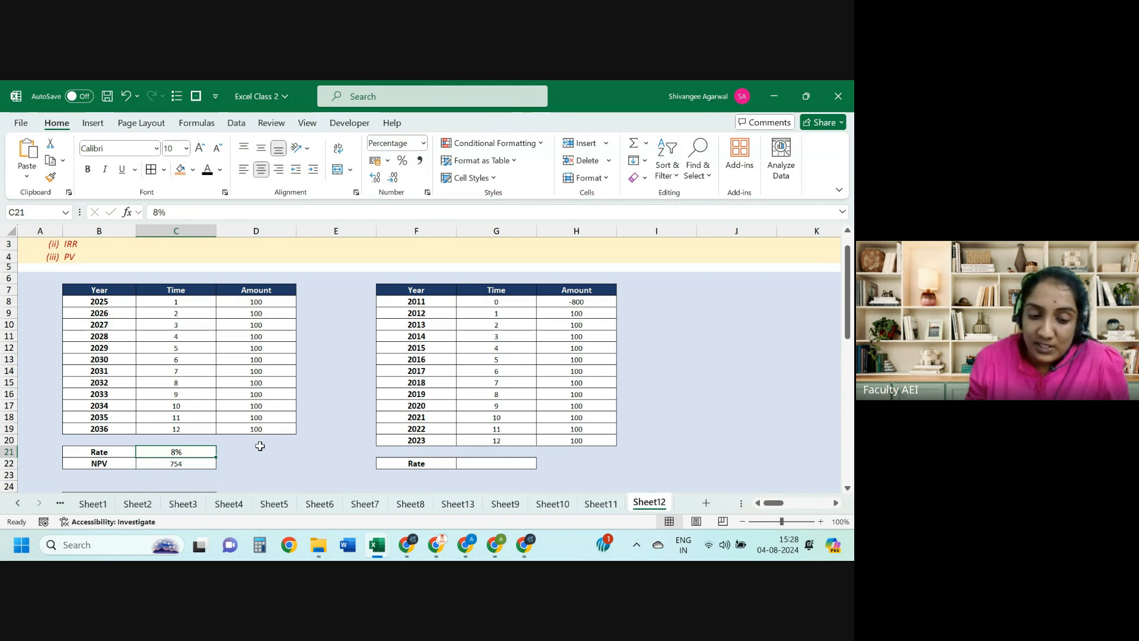
text(12%)
key(Return)
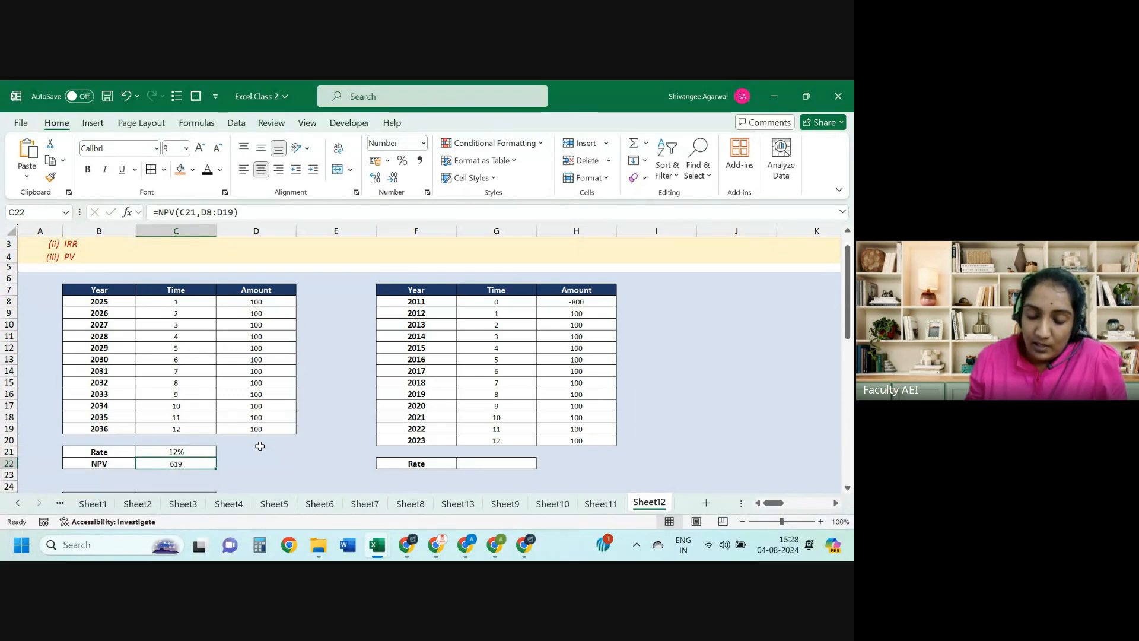
Step: Re-enter =NPV(C21,D8:D19) in C22, returning 619 at 12%
text(=n)
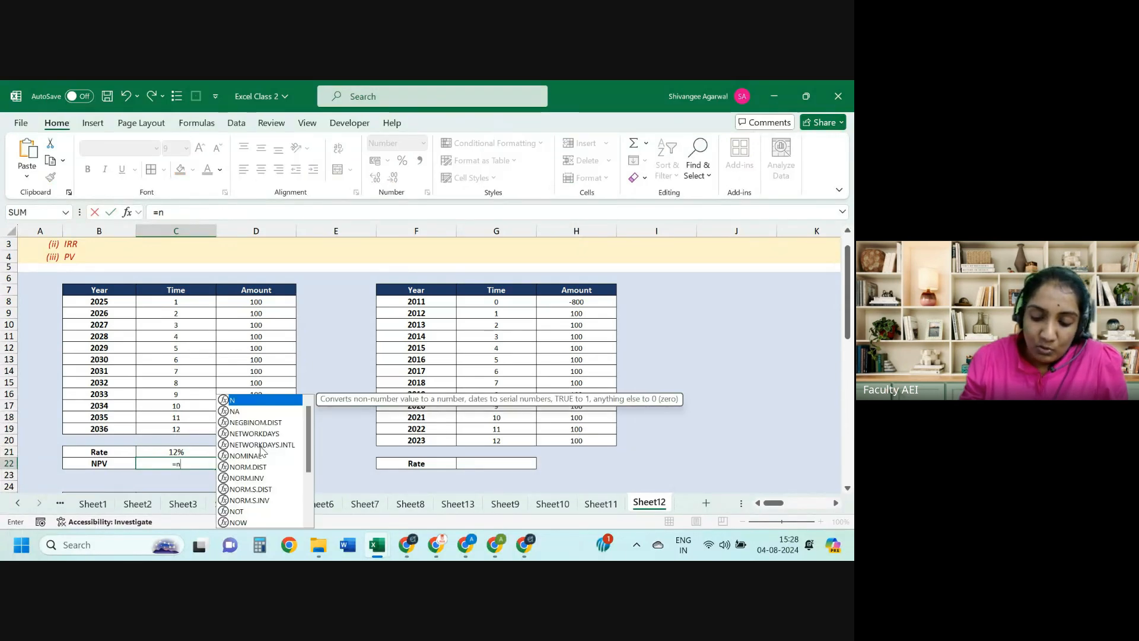
text(pv)
key(Tab)
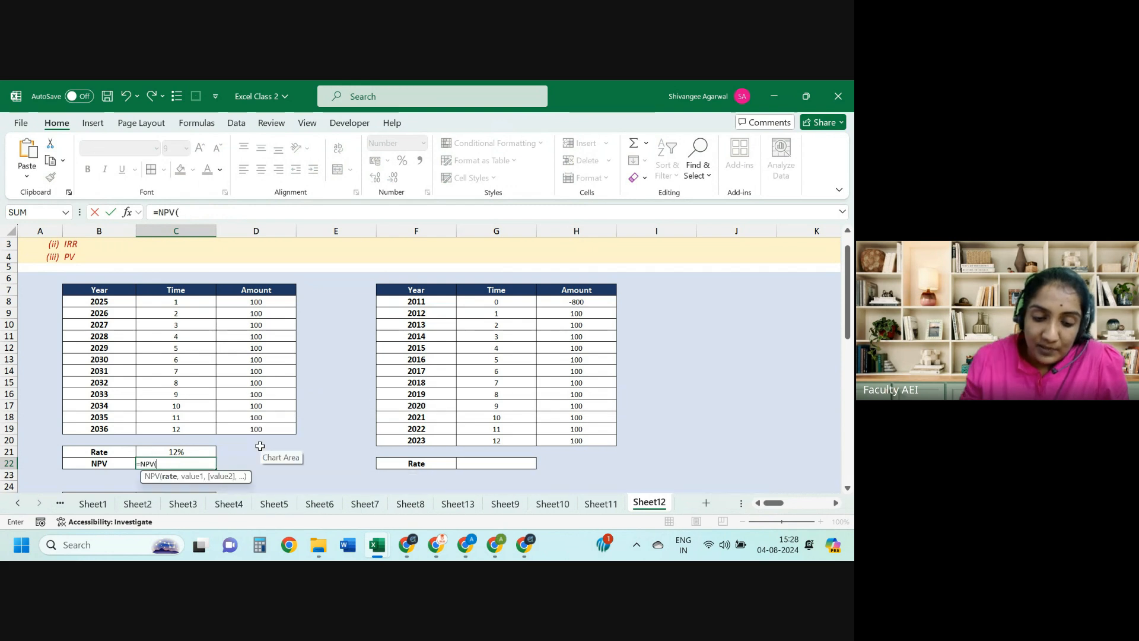
click(171, 452)
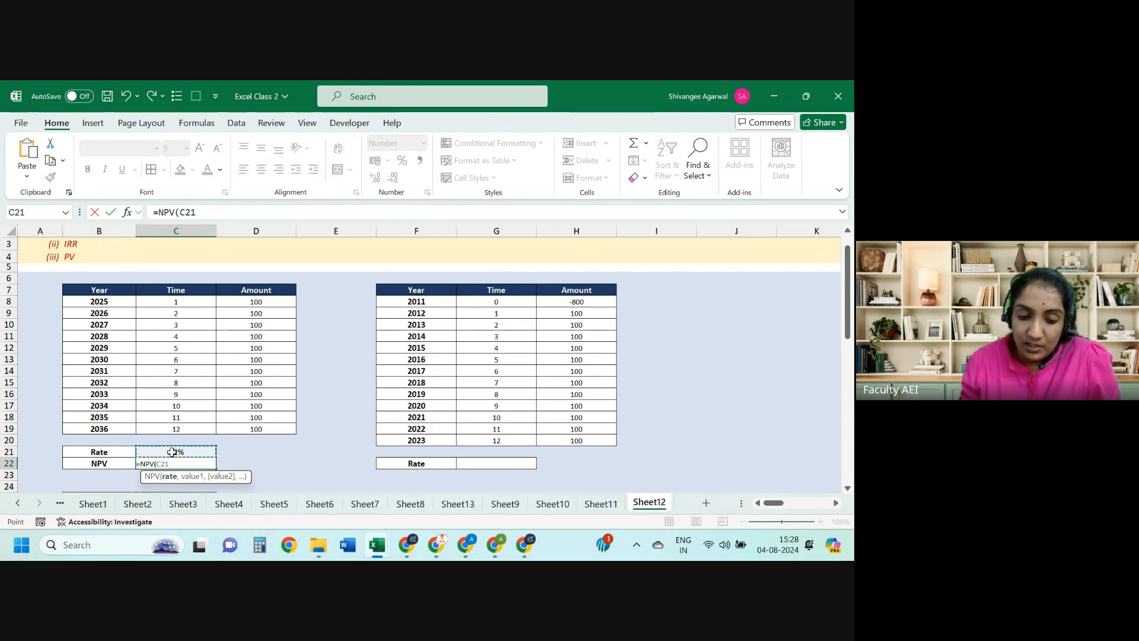
text(,)
drag(249, 302, 250, 426)
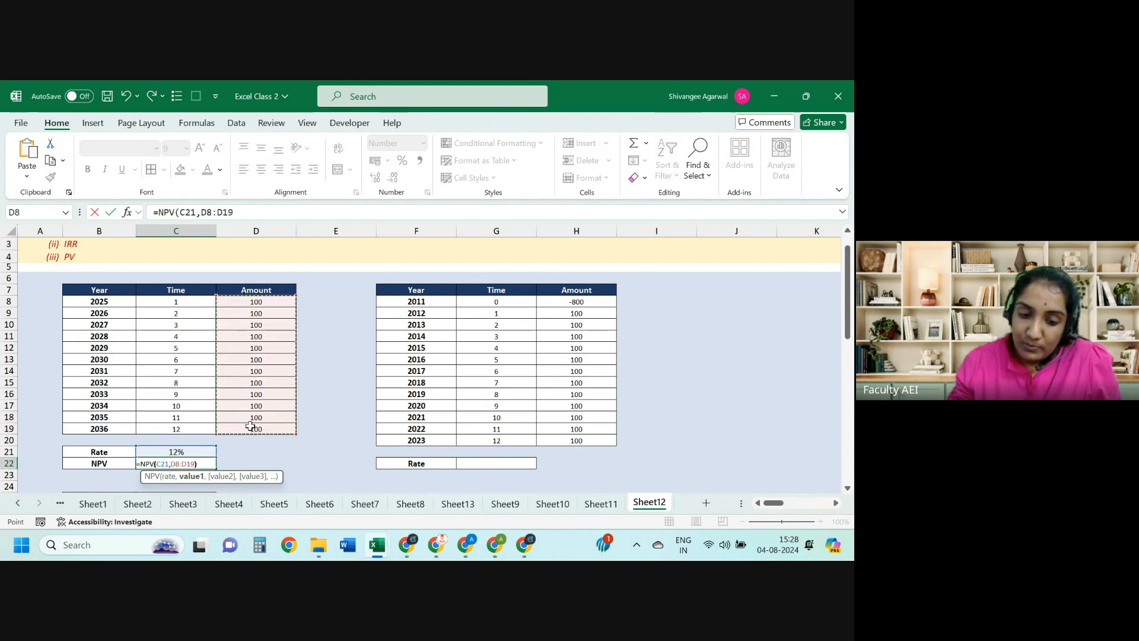
text())
key(ctrl+Return)
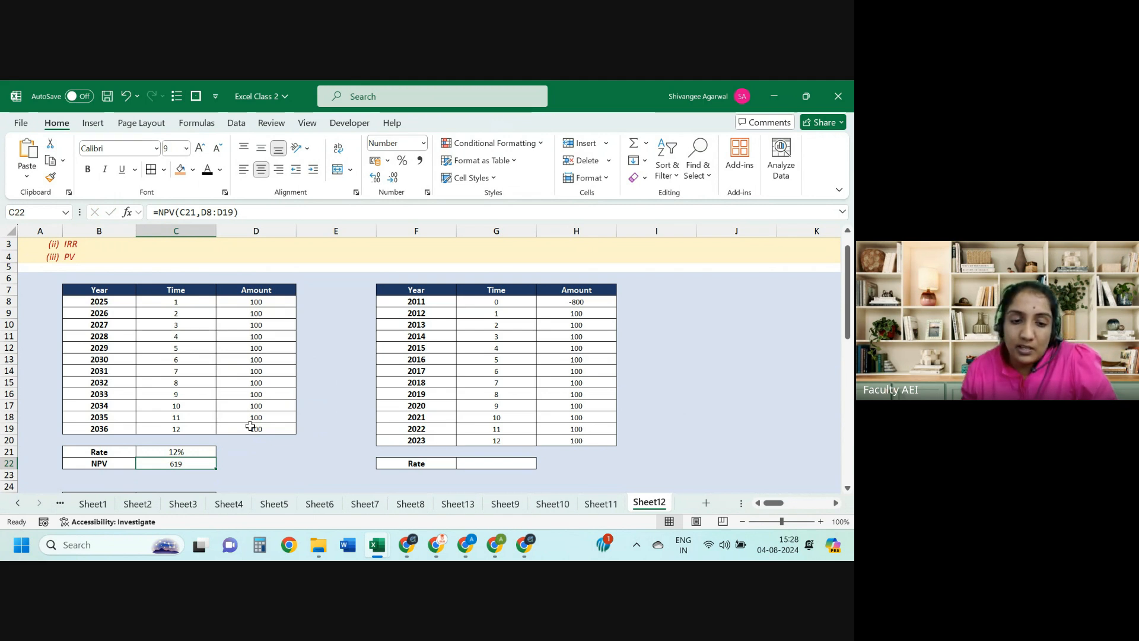
click(127, 212)
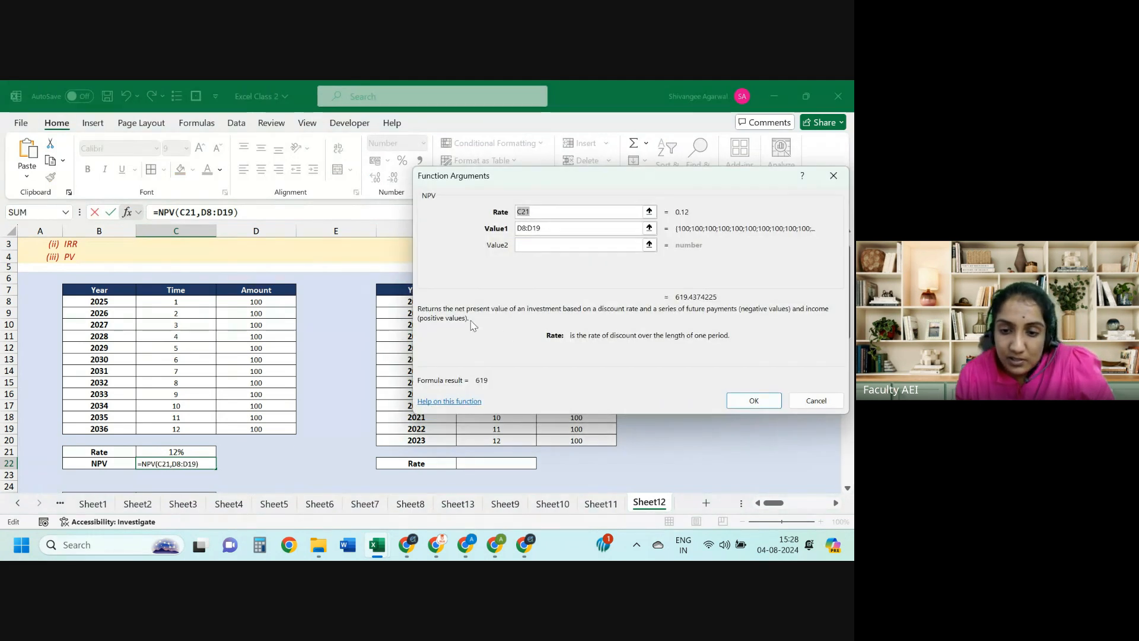
click(559, 228)
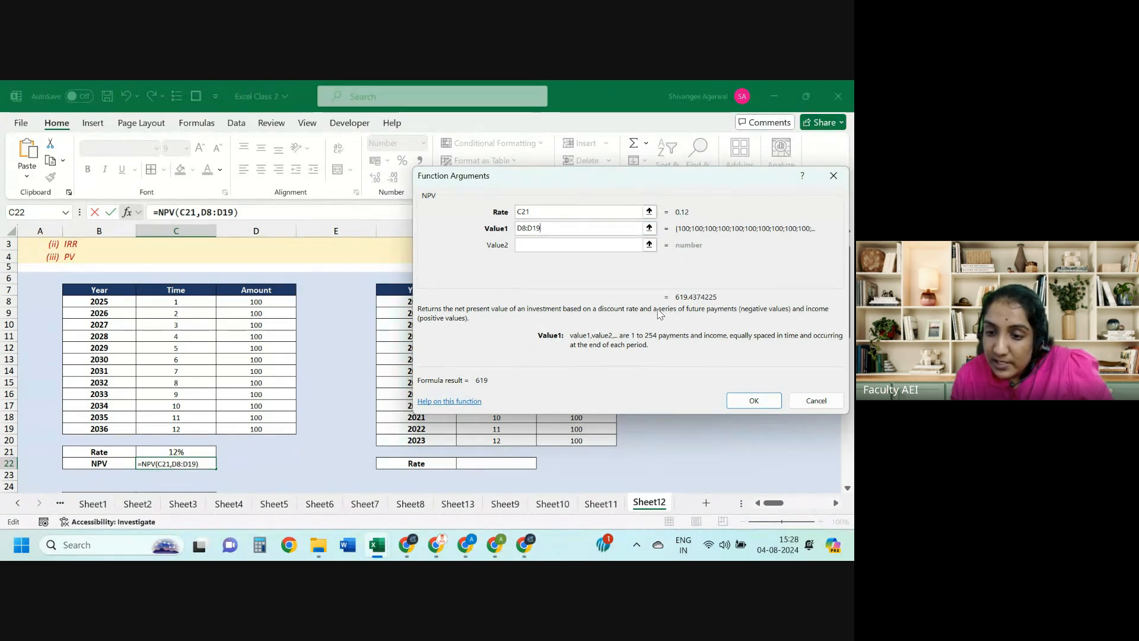
drag(659, 315, 582, 313)
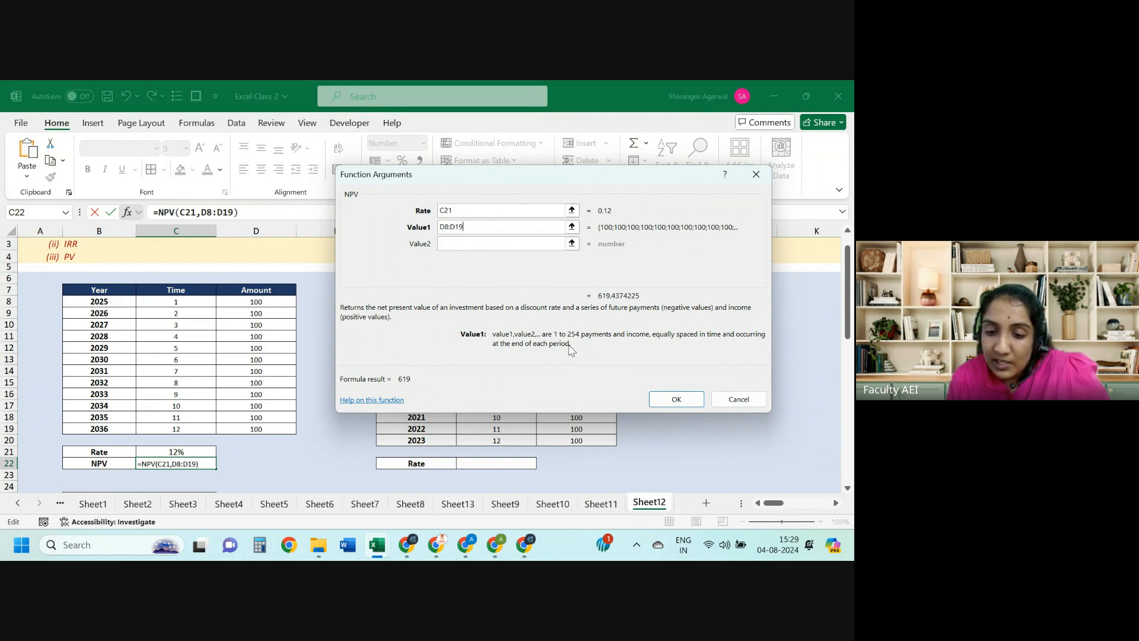
Step: Delete the 2028 row's time and amount cells with shift-up, then undo the deletion
key(Return)
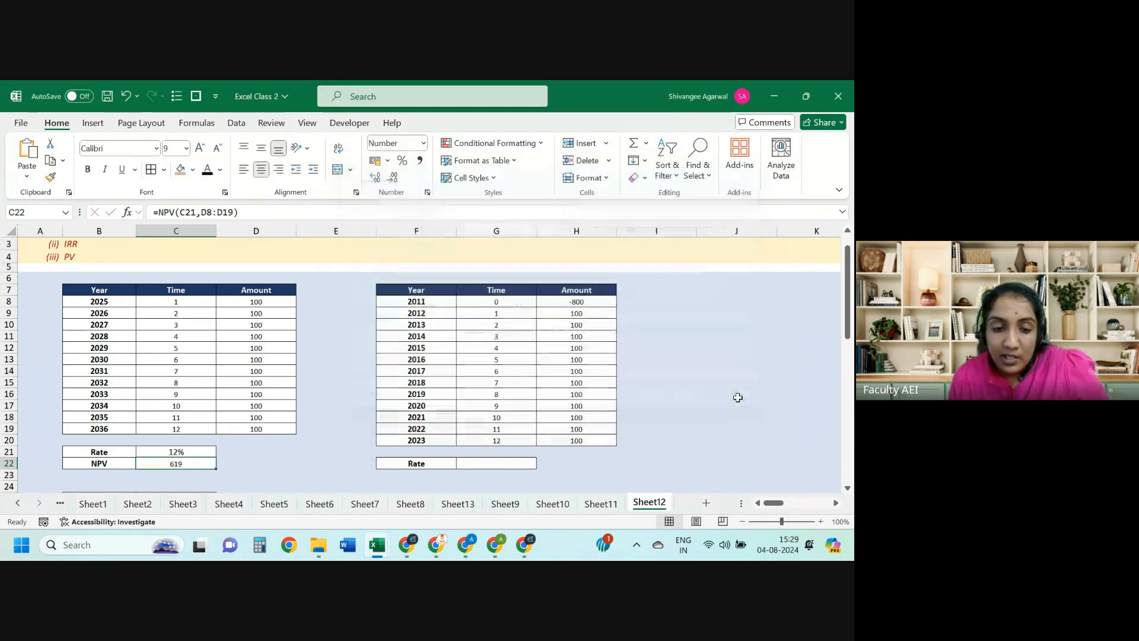
click(324, 370)
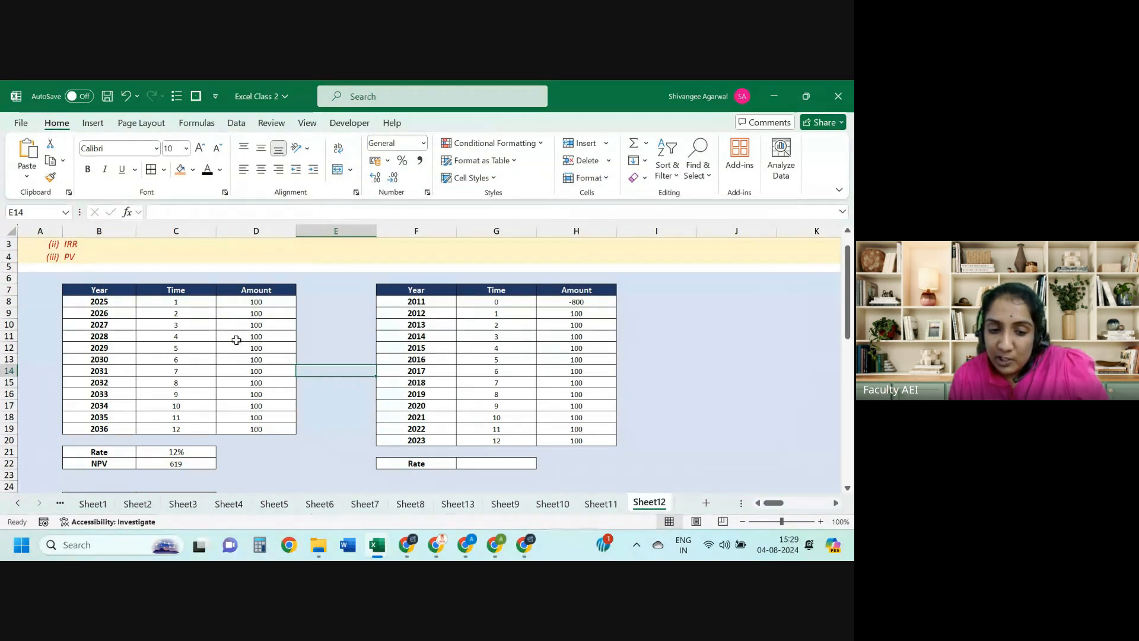
click(237, 339)
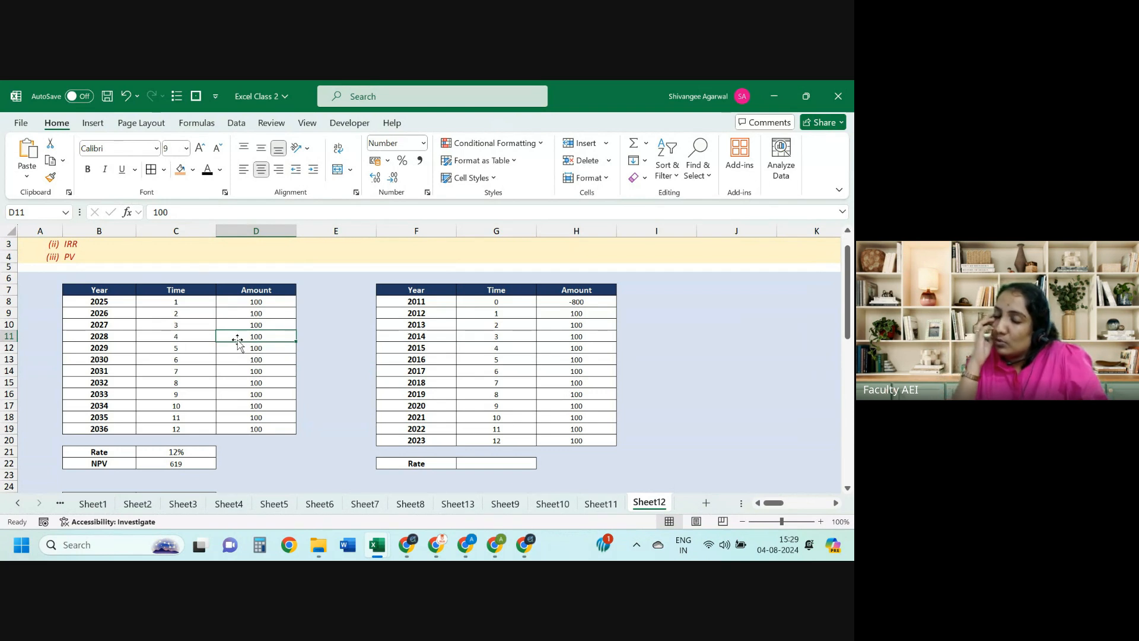
key(shift+Left)
key(shift+Left)
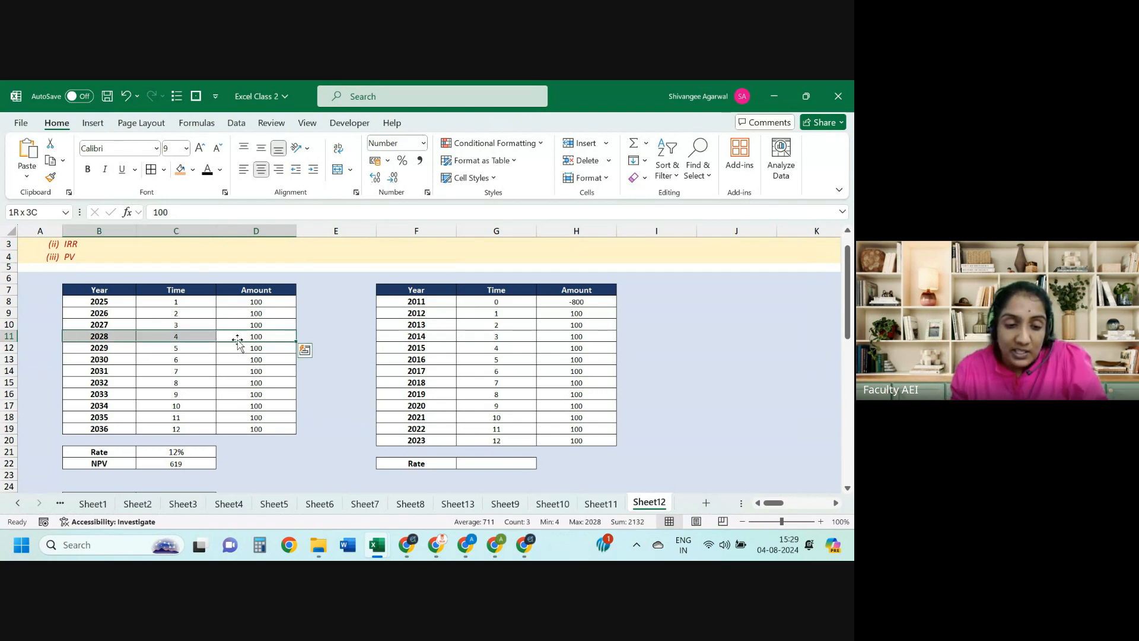
key(ctrl+minus)
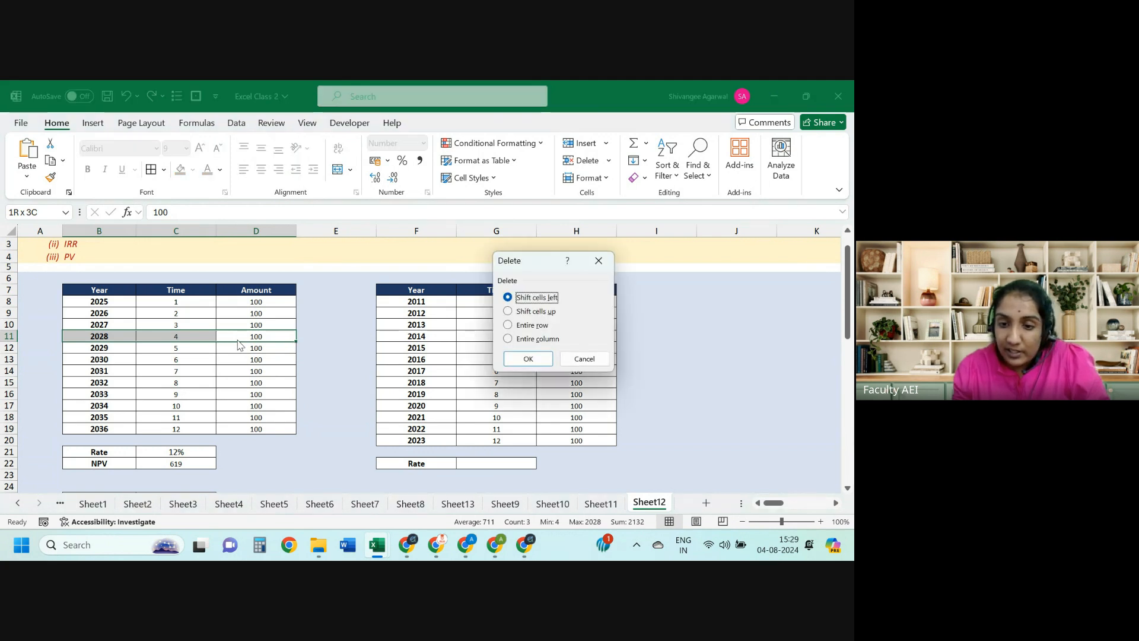
key(Down)
key(Return)
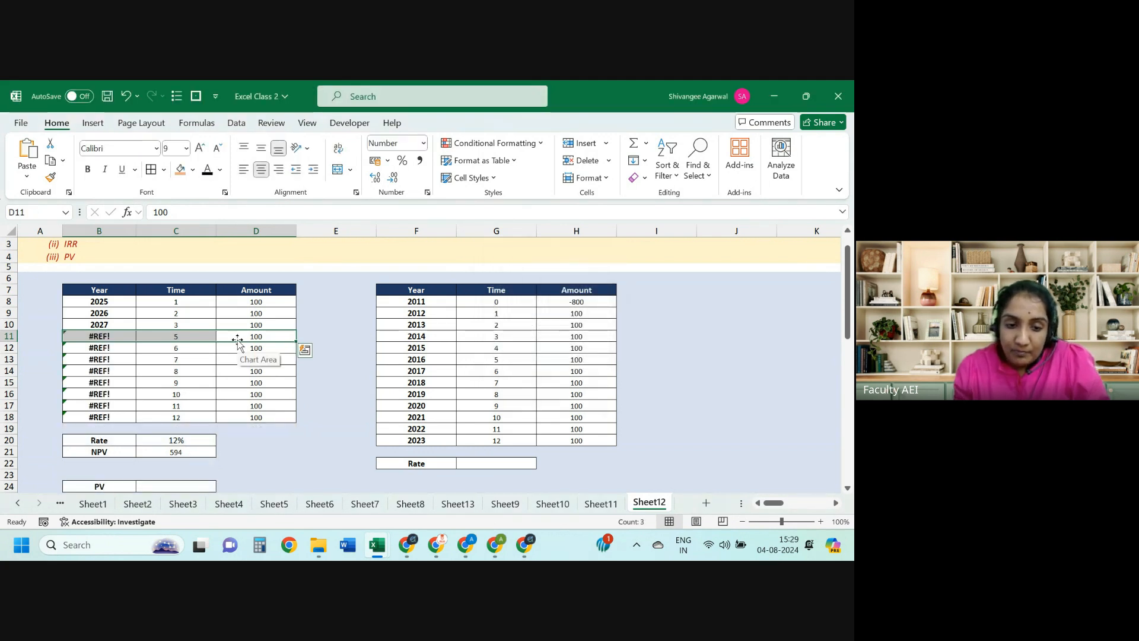
key(ctrl+z)
Step: Clear the 2028 amount in D11, review neighbouring values, then restore time 4 and amount 100
click(237, 341)
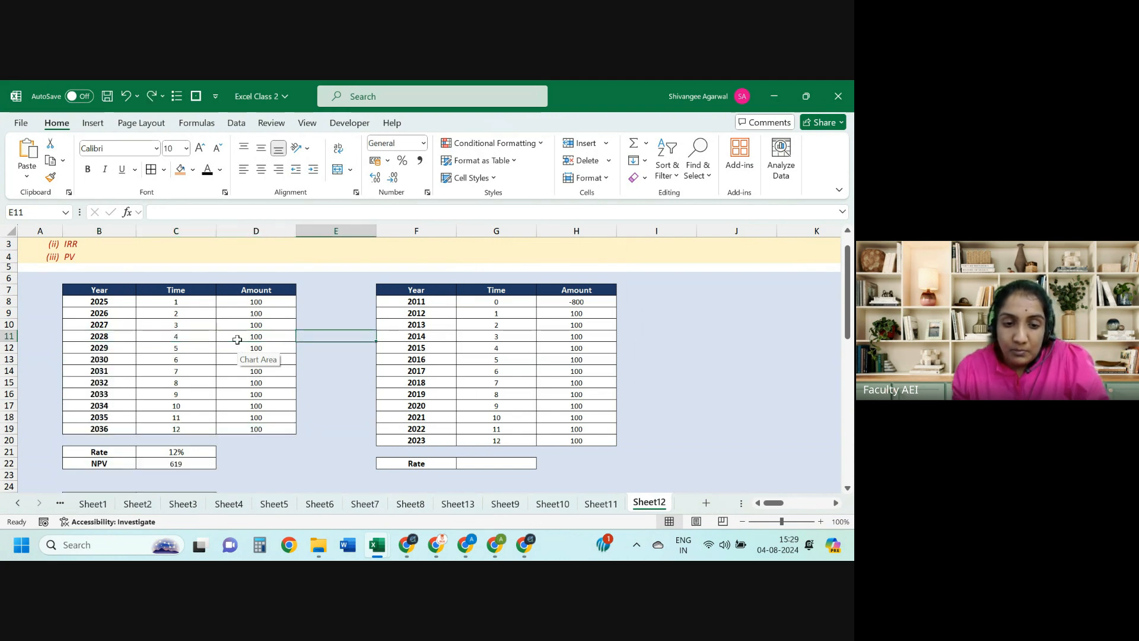
key(Delete)
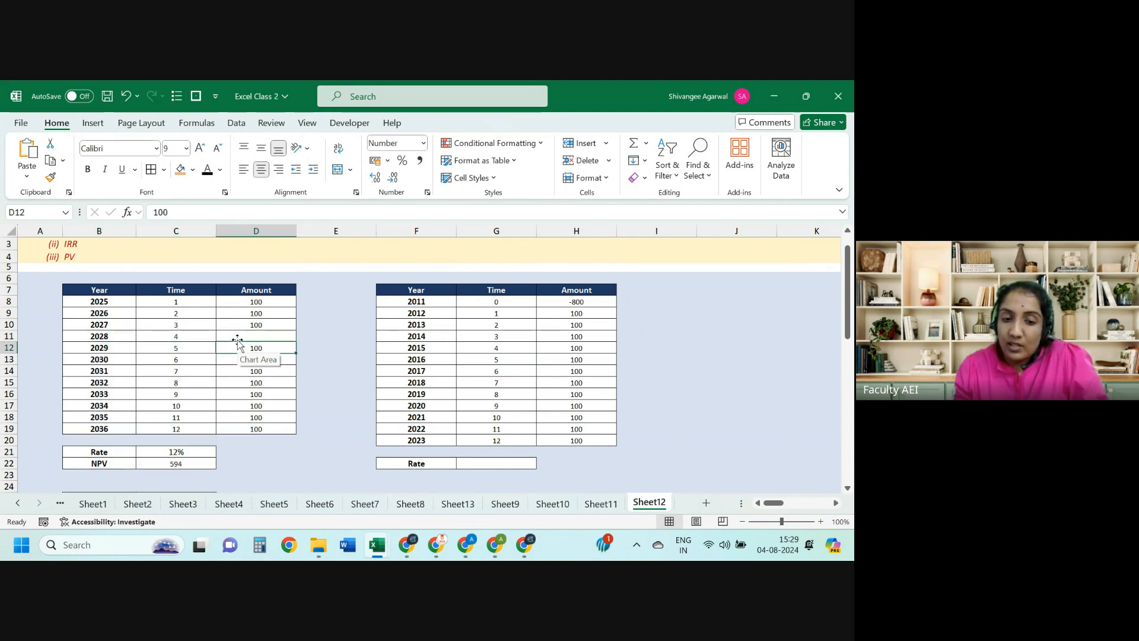
key(Up)
key(Up)
key(Up)
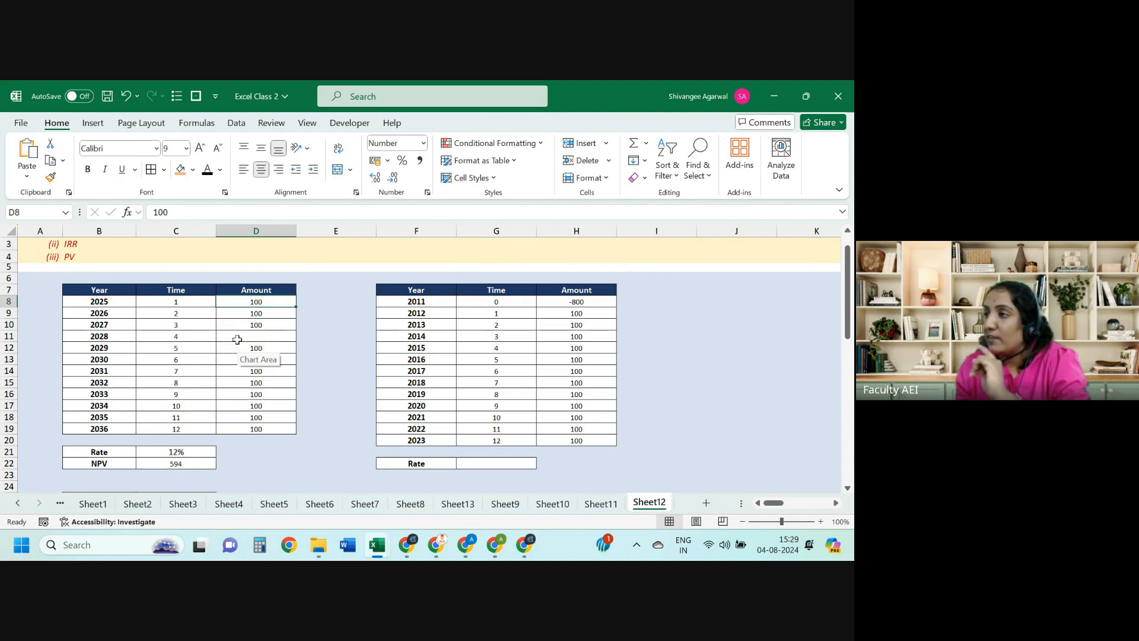
key(Down)
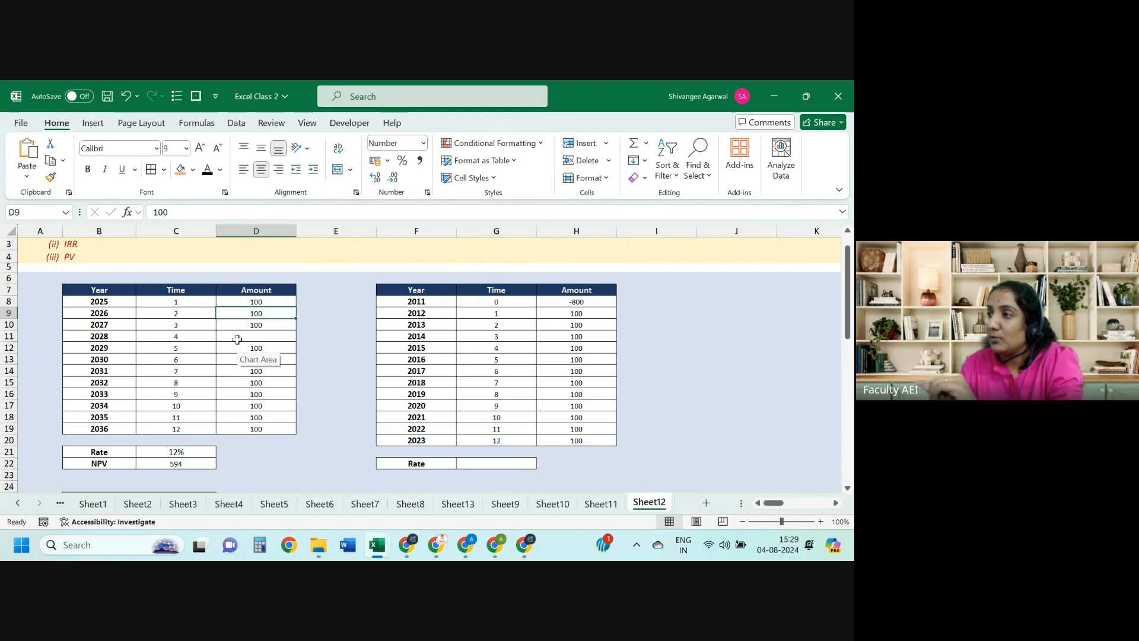
key(Down)
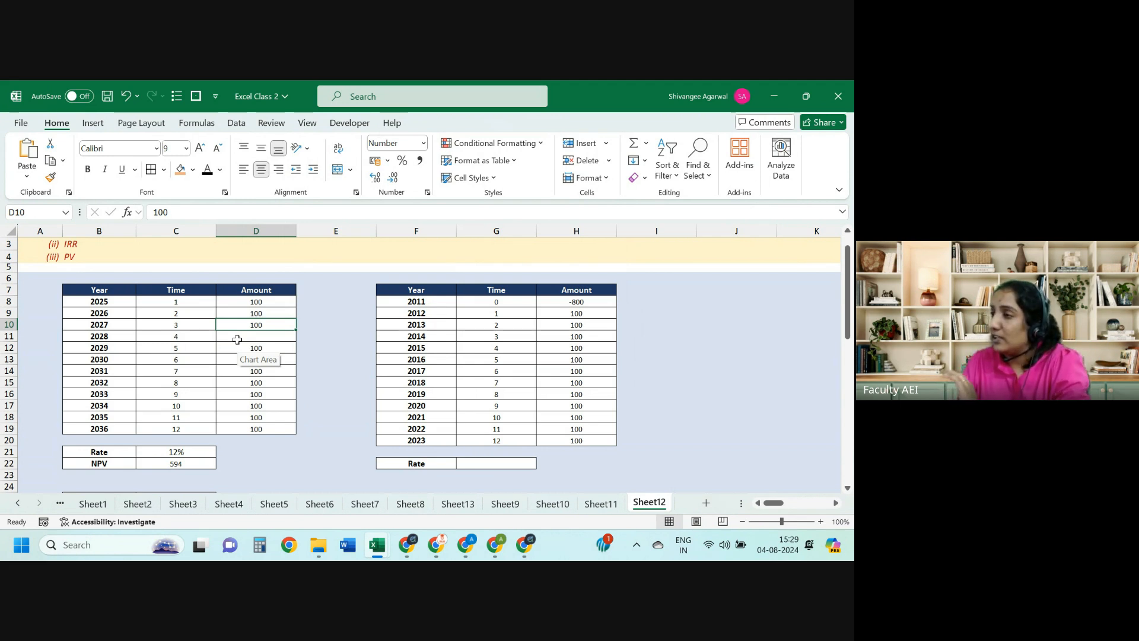
key(Down)
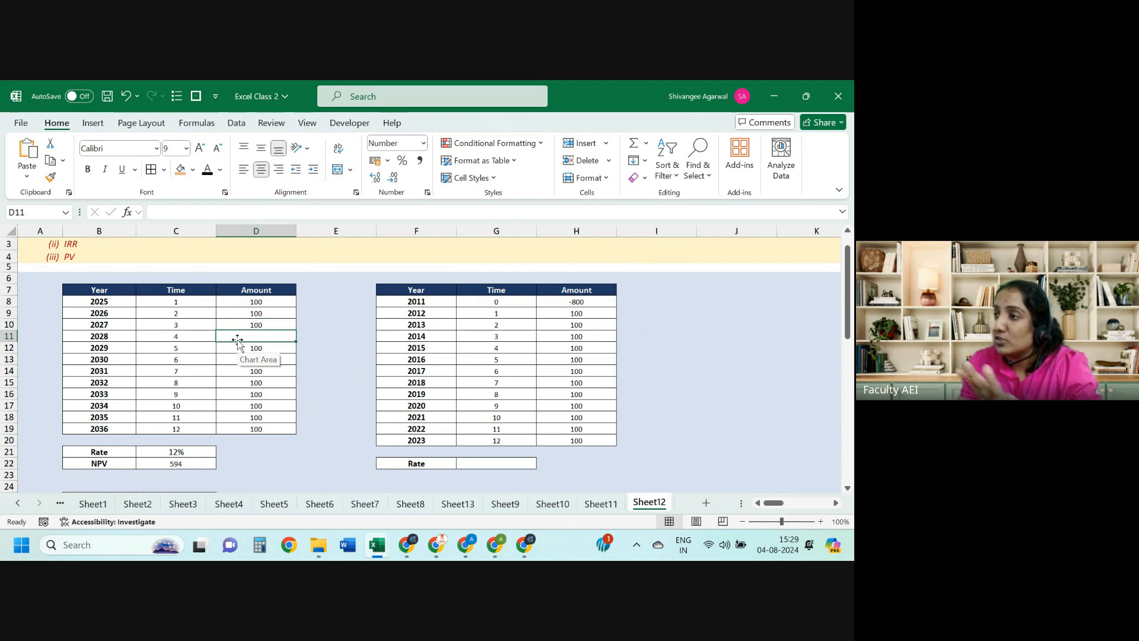
key(Left)
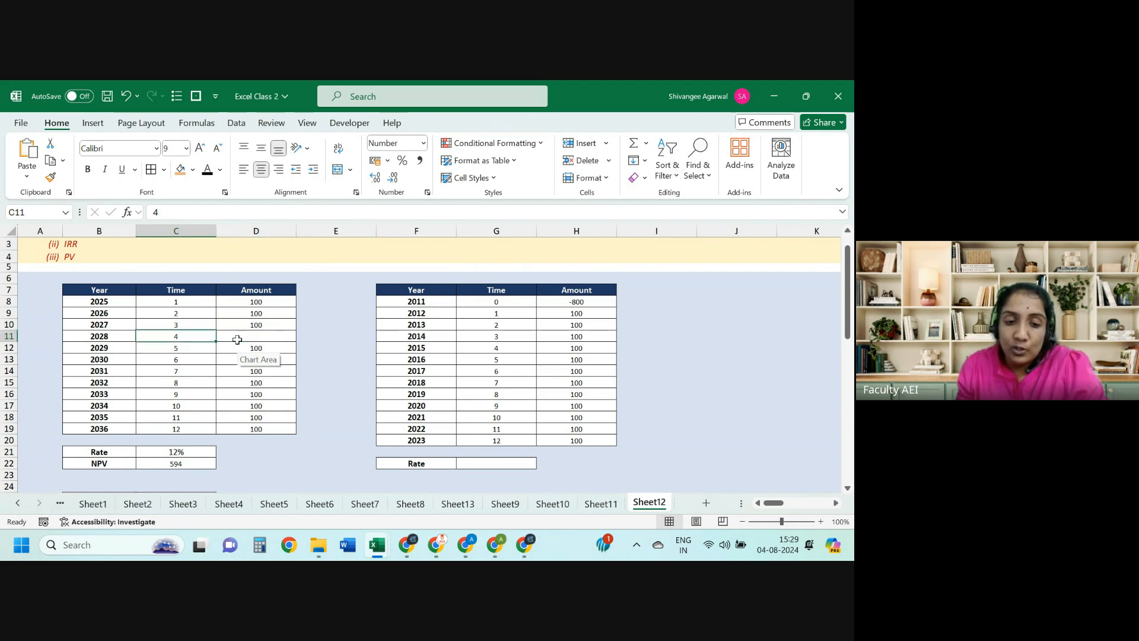
key(Down)
key(Up)
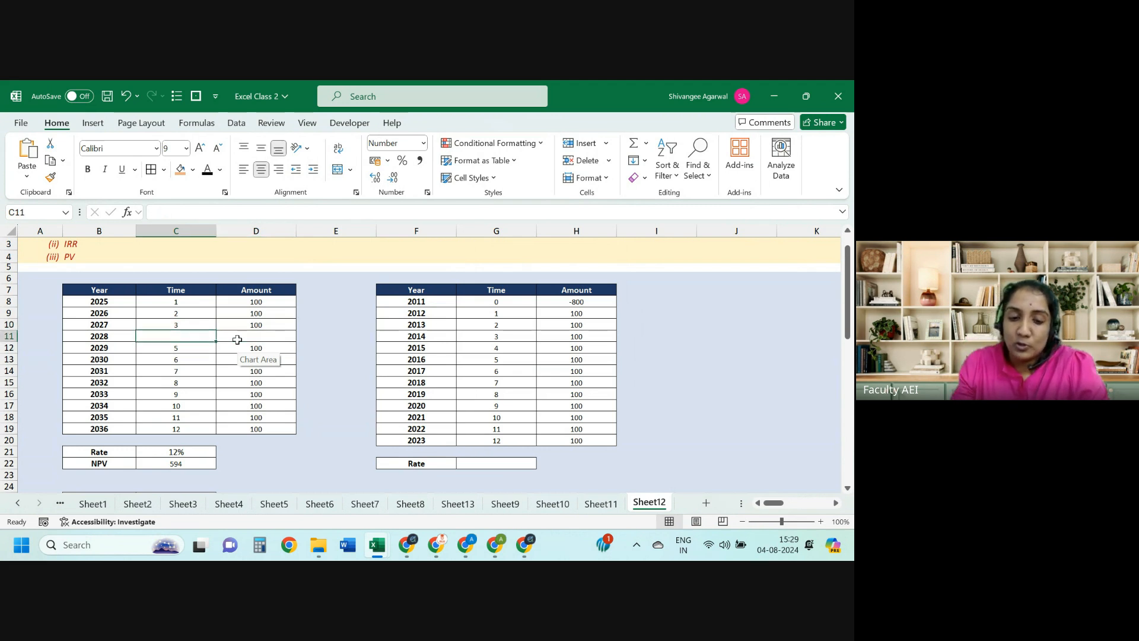
shift+click(238, 340)
key(ctrl+z)
key(ctrl+z)
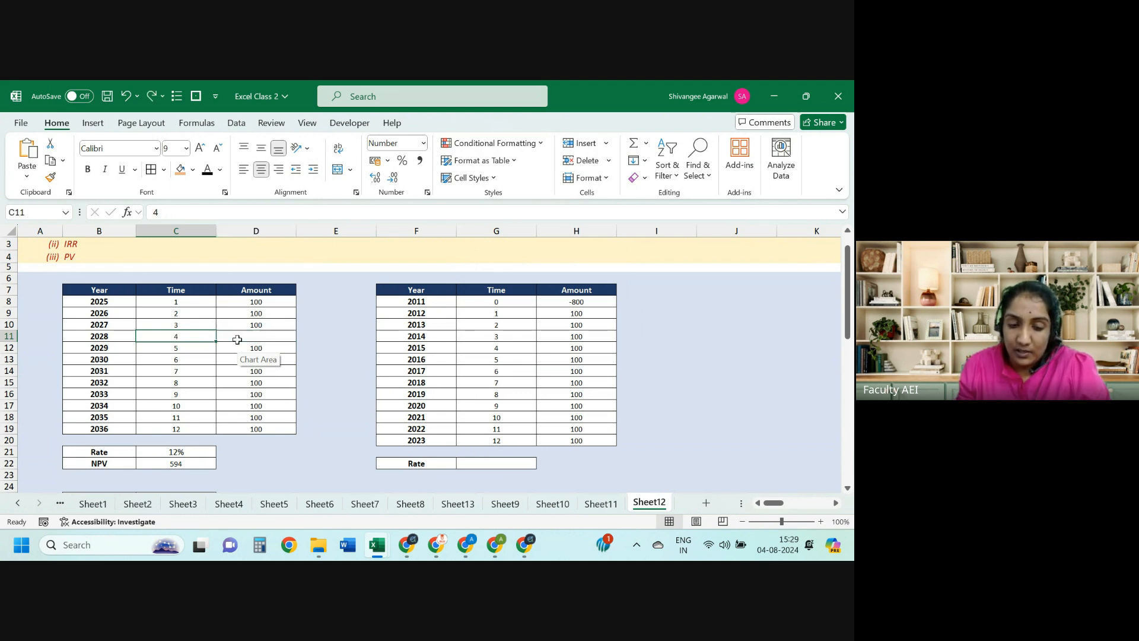
Step: Check the sum of the twelve amounts in D8:D19 and undo back to the 10% rate
key(Left)
key(Right)
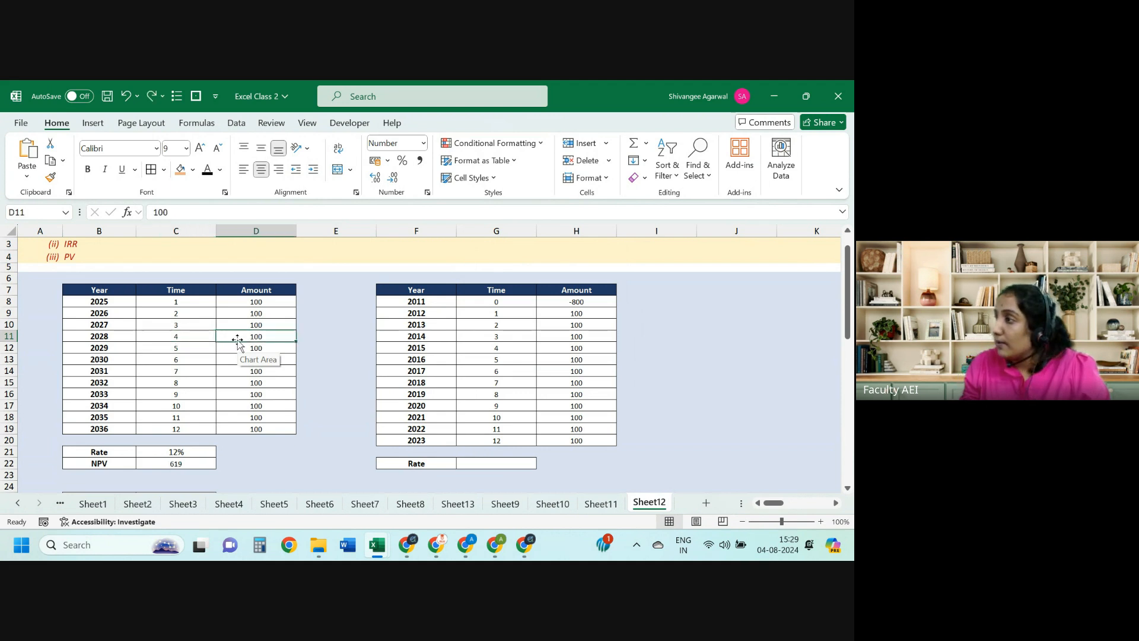
key(ctrl+Up)
key(Down)
key(ctrl+Down)
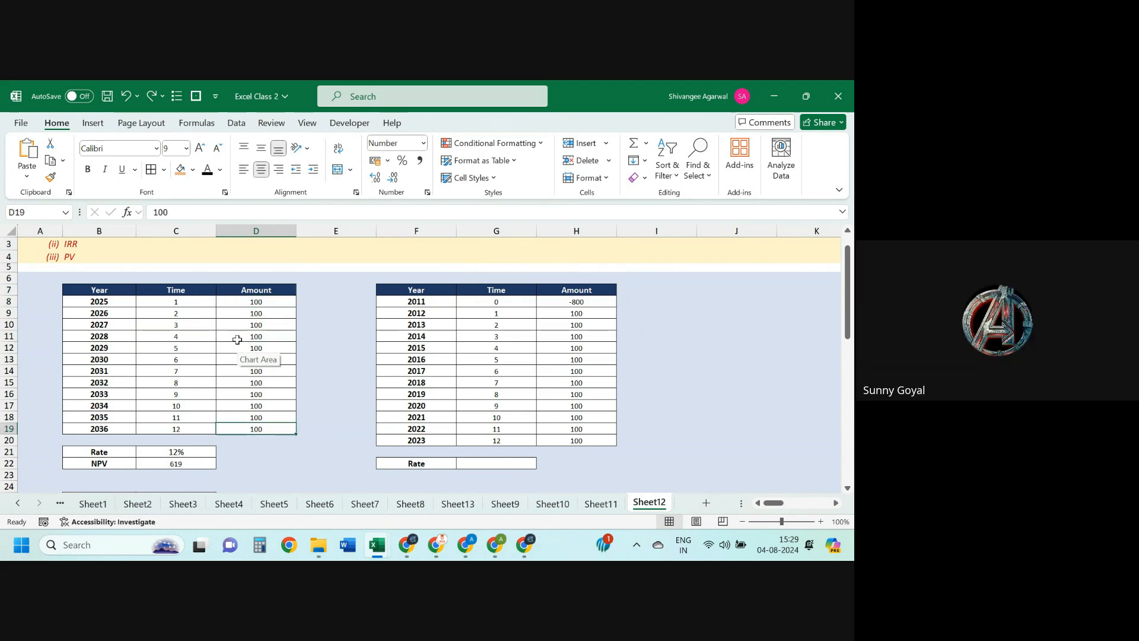
key(Left)
key(Down)
key(Down)
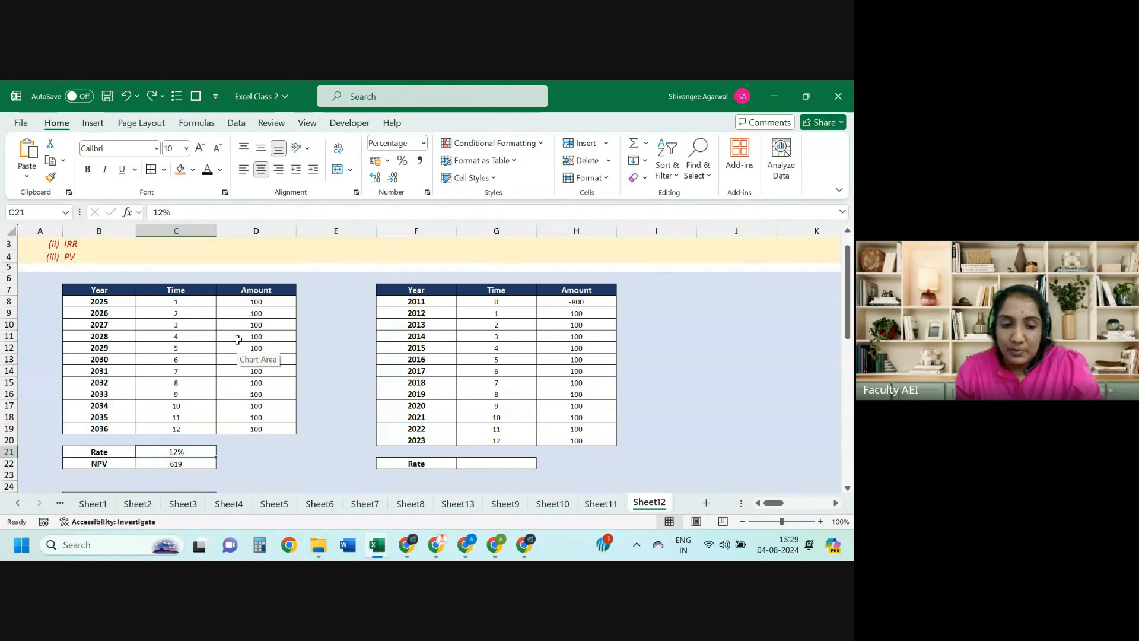
drag(256, 302, 263, 428)
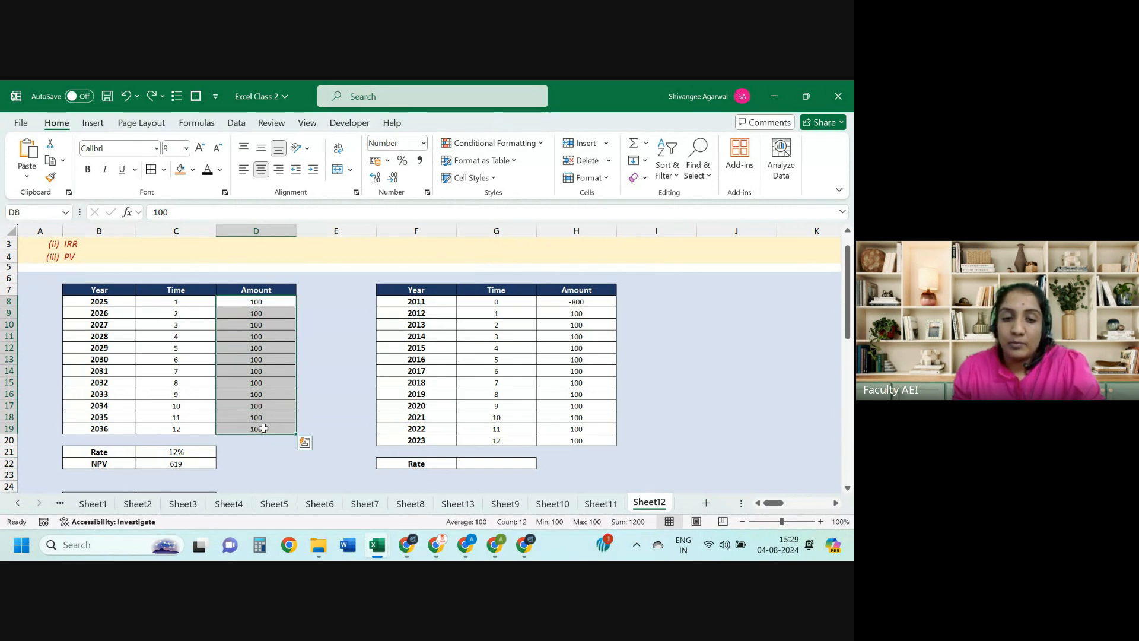
key(Down)
key(Down)
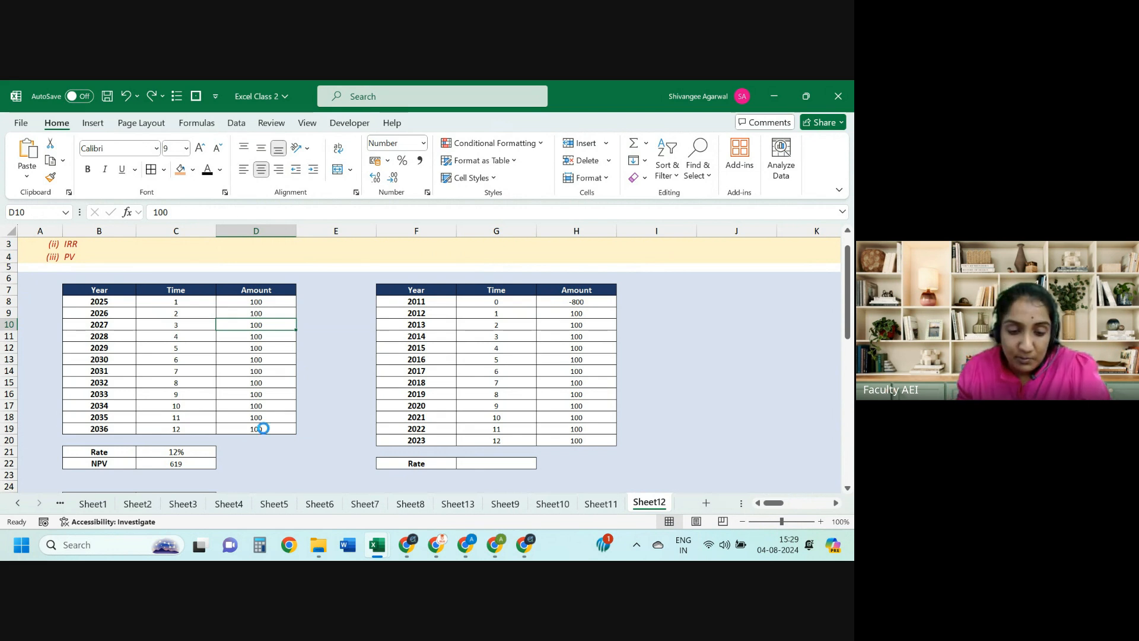
key(ctrl+z)
key(ctrl+z)
key(ctrl+z)
key(ctrl+z)
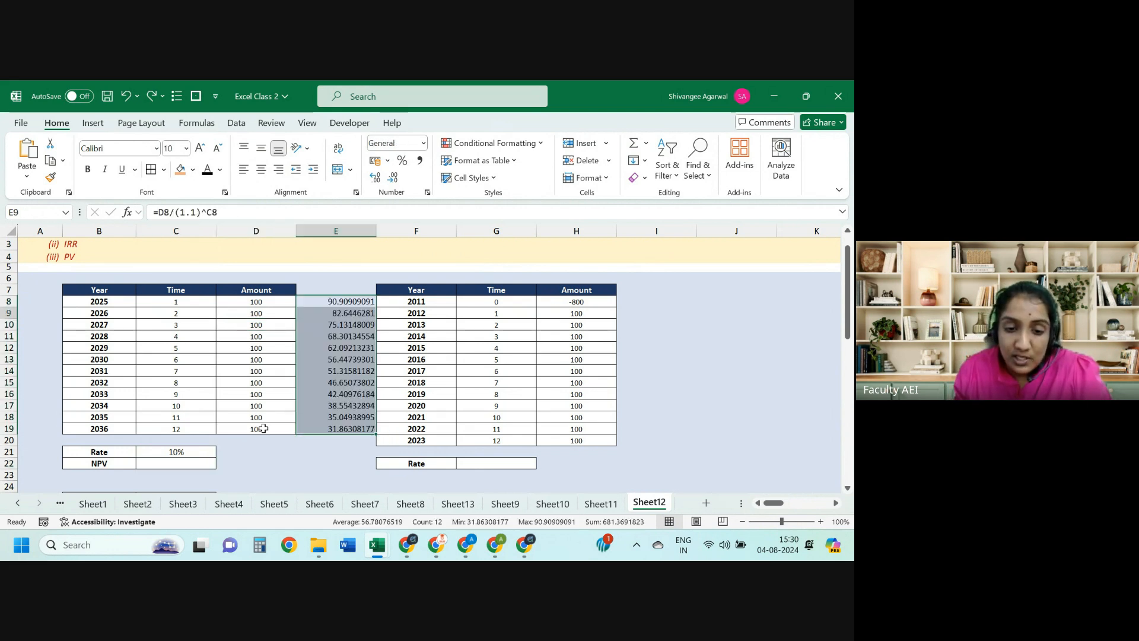
Step: Review the discounting formulas in E8–E10, then clear the twelve discounted values in column E
key(F2)
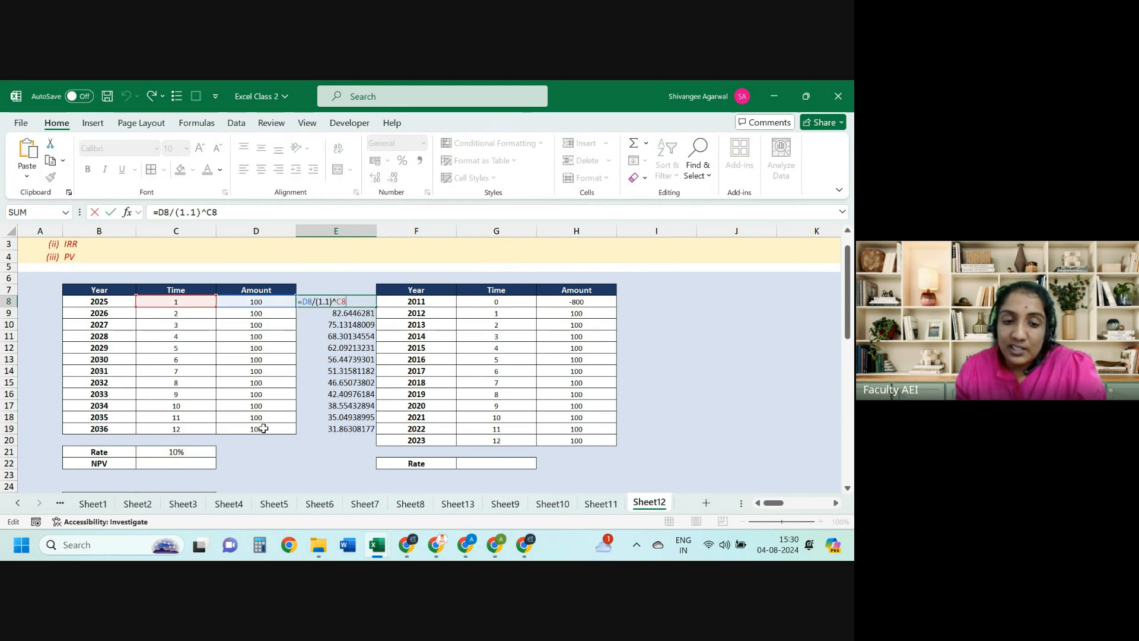
key(Return)
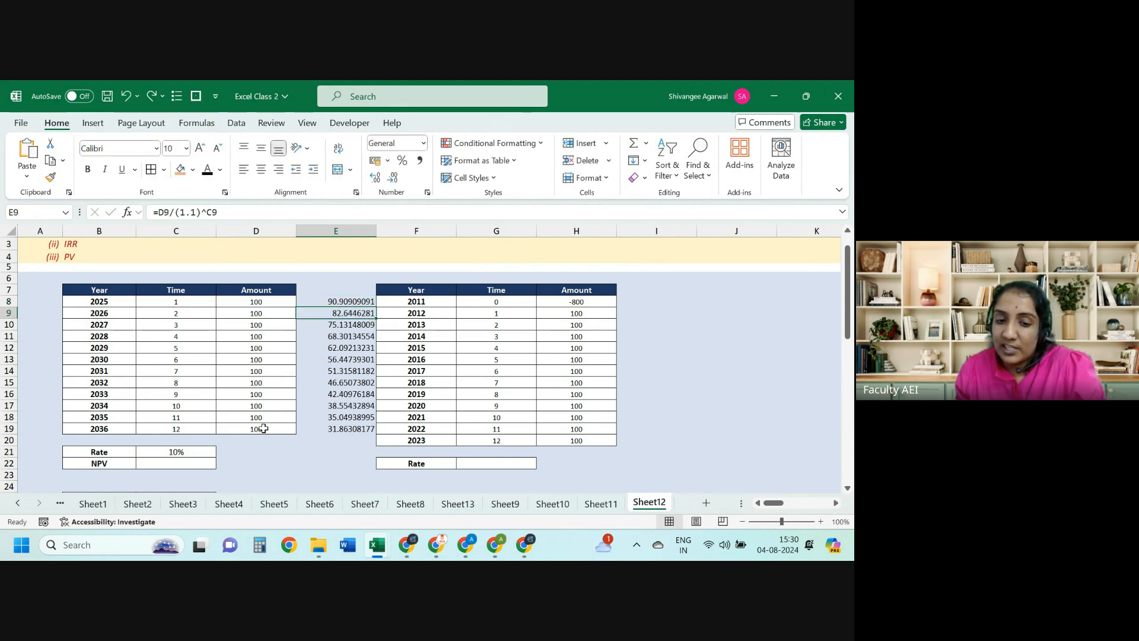
key(F2)
key(Return)
key(F2)
key(Escape)
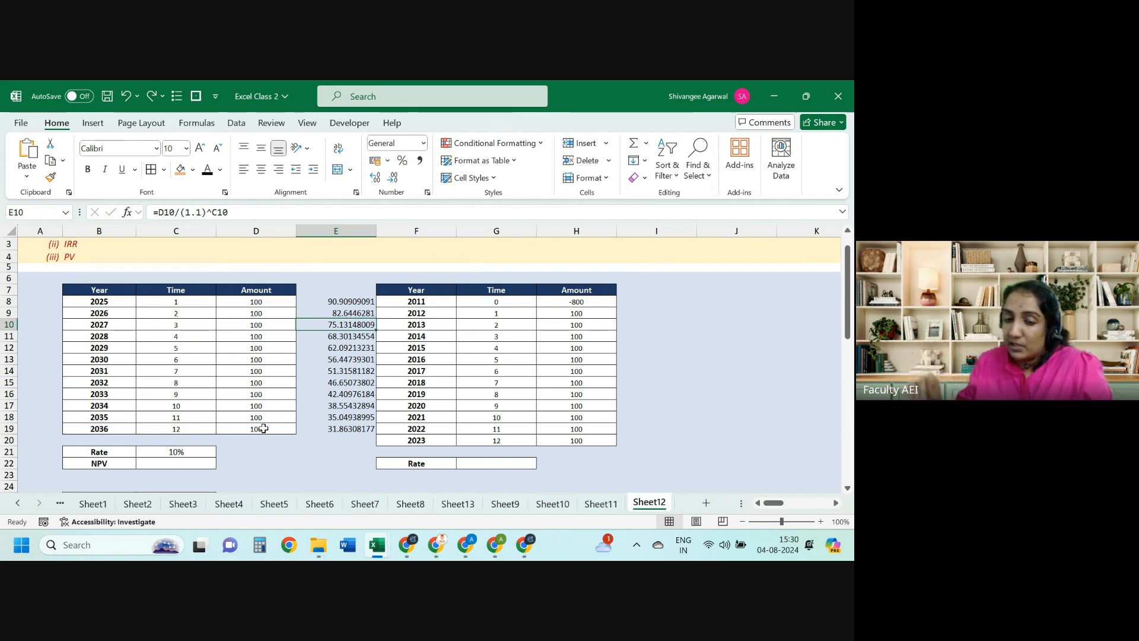
key(Up)
key(Up)
key(ctrl+shift+Down)
key(Delete)
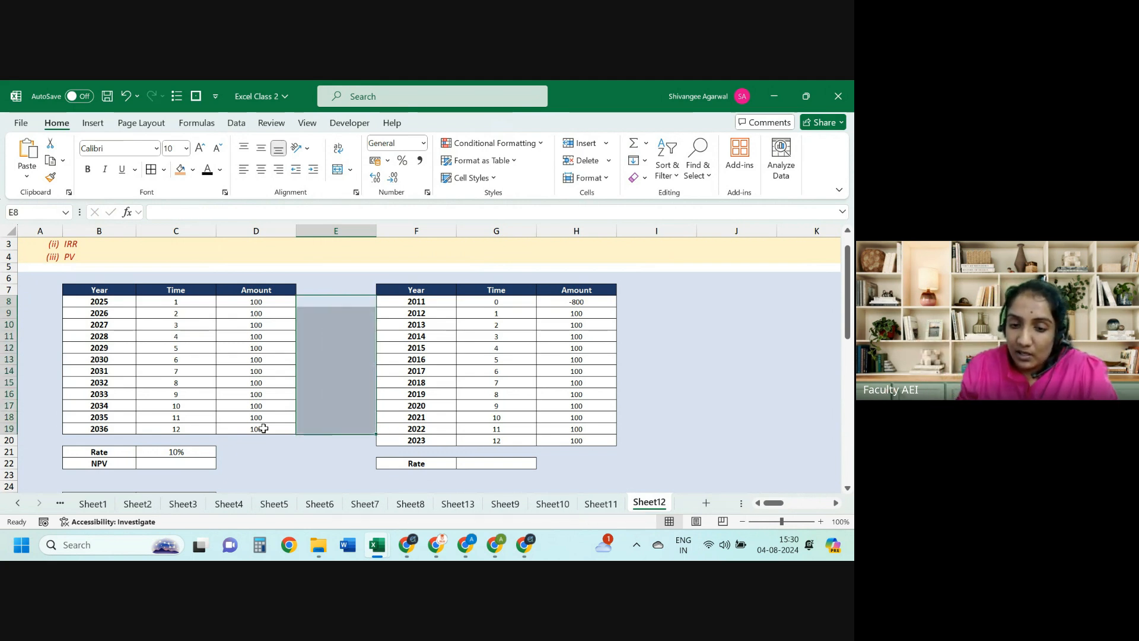
Step: Enter =NPV(C21,D8:D19) in C22 using the keyboard, giving 681 at 10%
key(Left)
key(ctrl+Left)
key(Right)
key(ctrl+Down)
key(ctrl+Down)
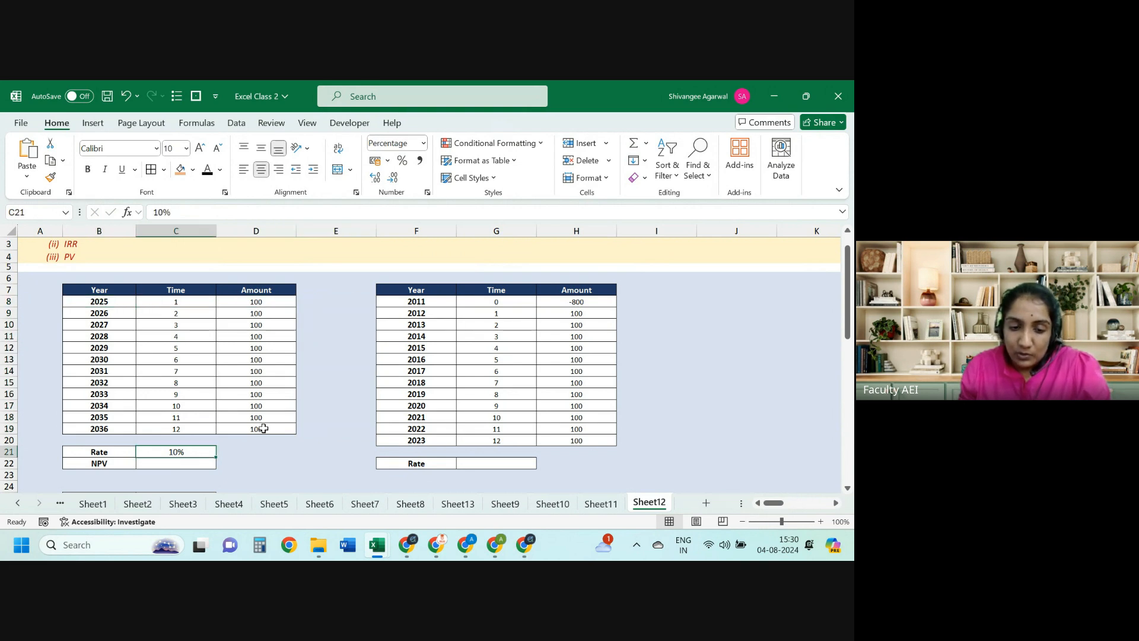
key(Down)
text(=npv)
key(Tab)
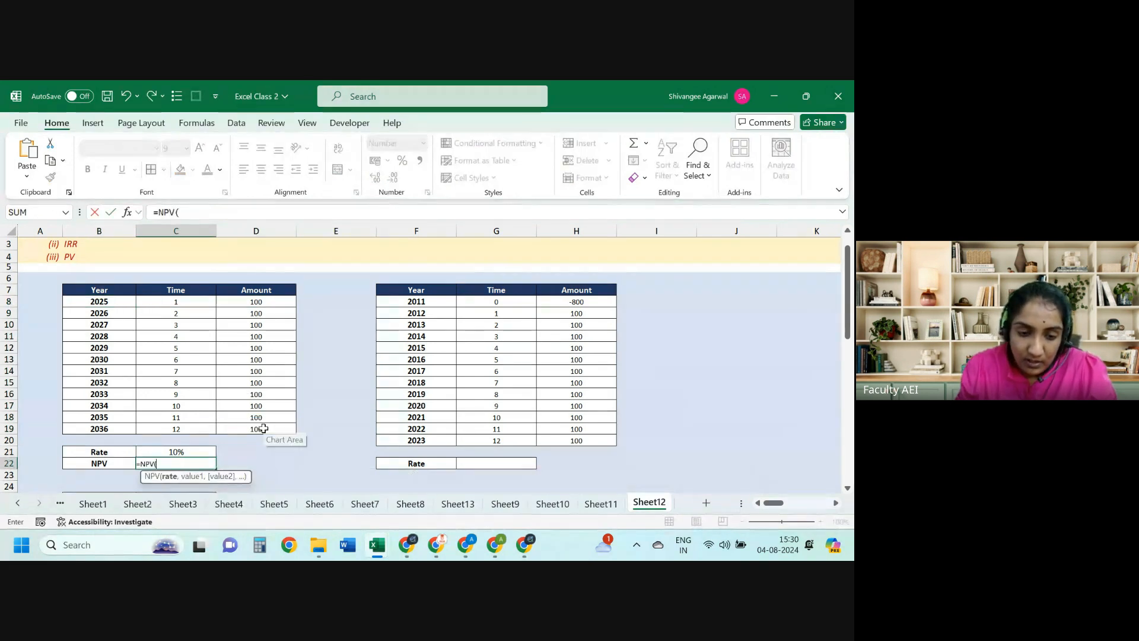
key(Up)
text(,)
key(Right)
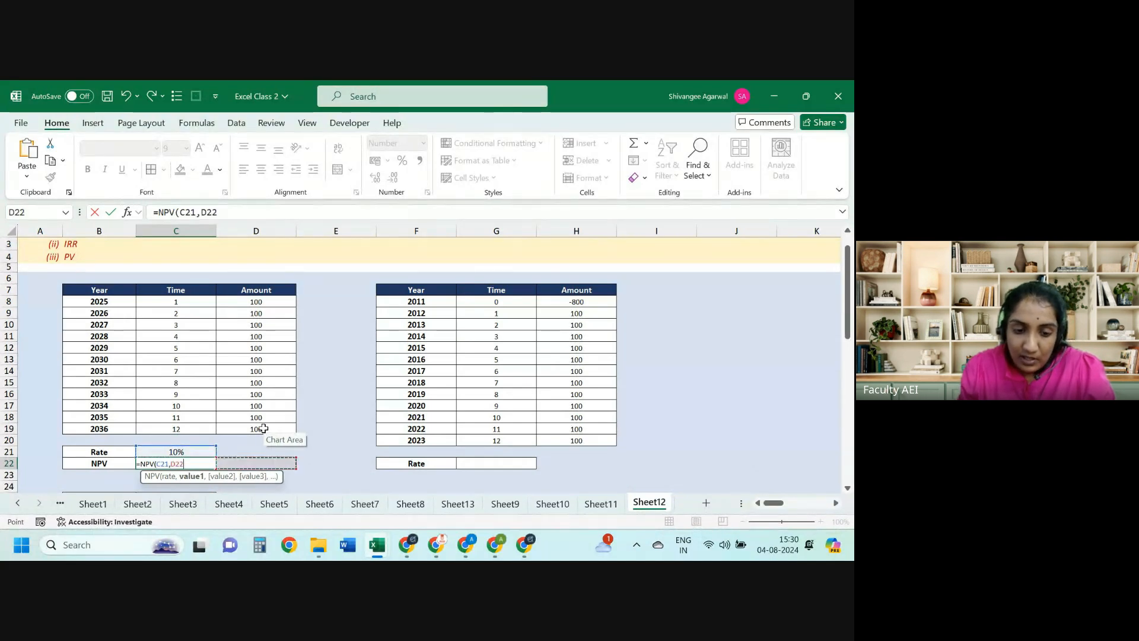
key(Up)
key(Up)
key(Up)
key(ctrl+shift+Up)
key(shift+Down)
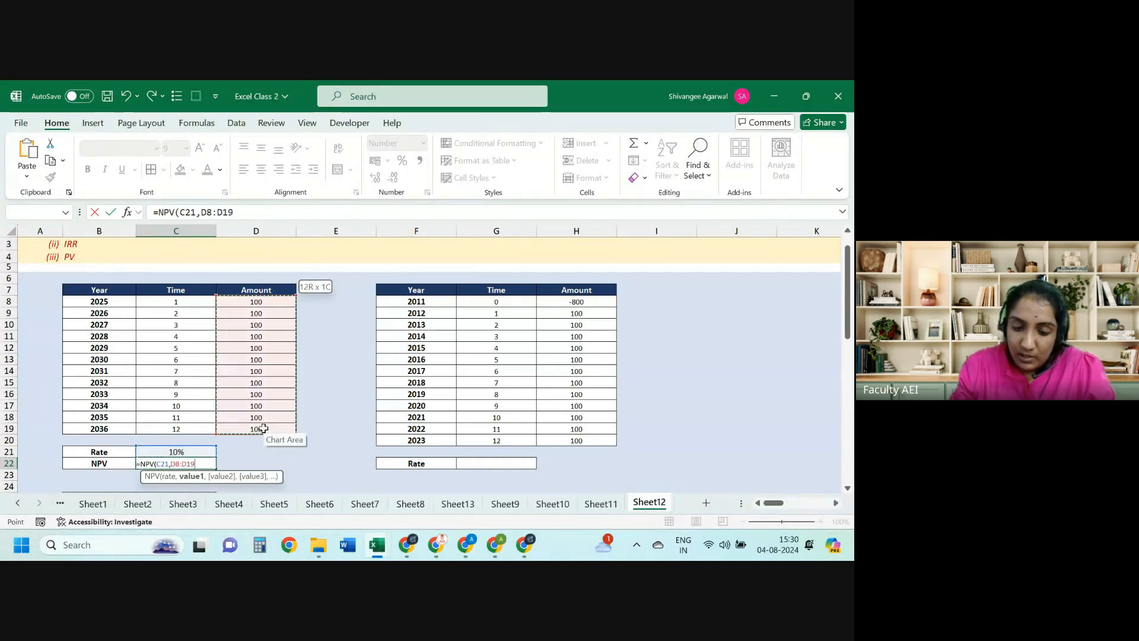
text())
key(Return)
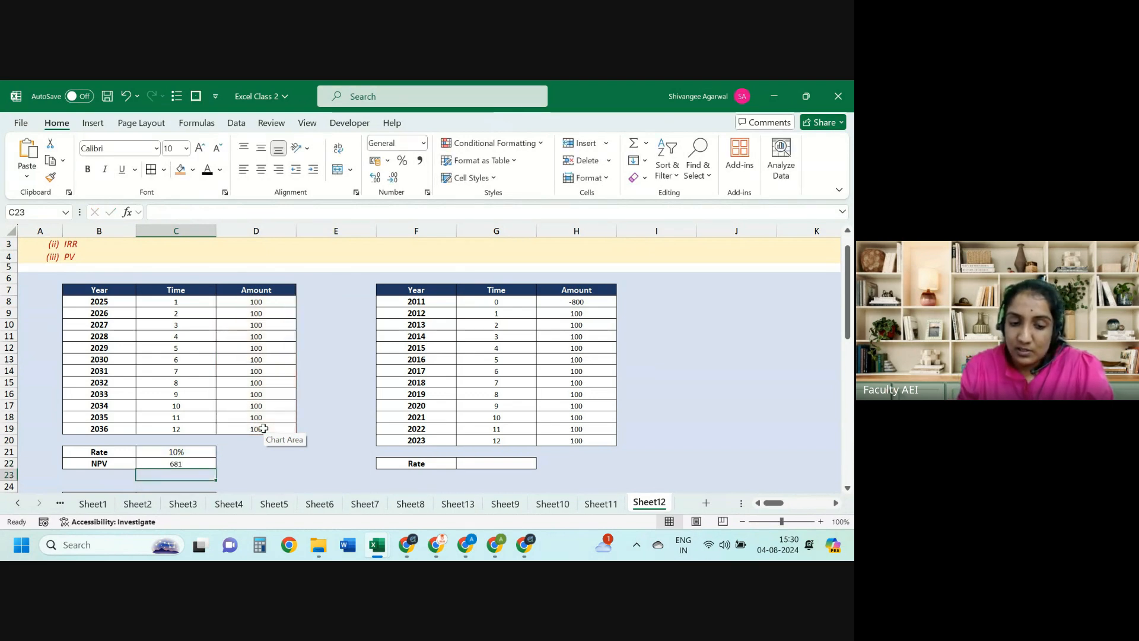
key(Down)
key(Right)
key(Right)
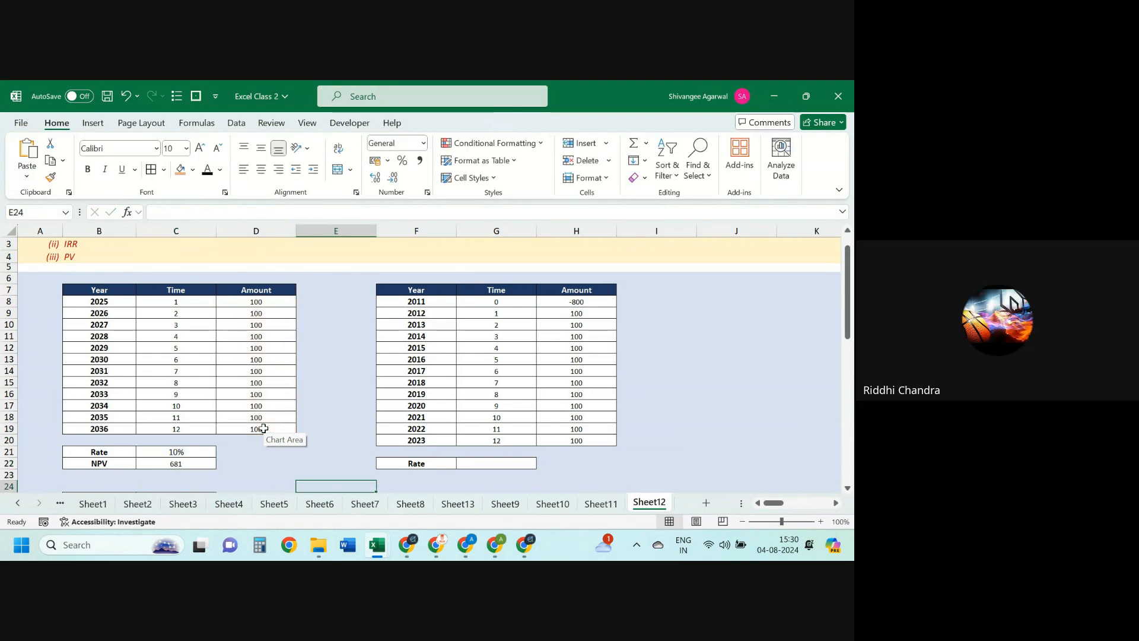
key(Right)
key(Left)
key(Left)
key(Left)
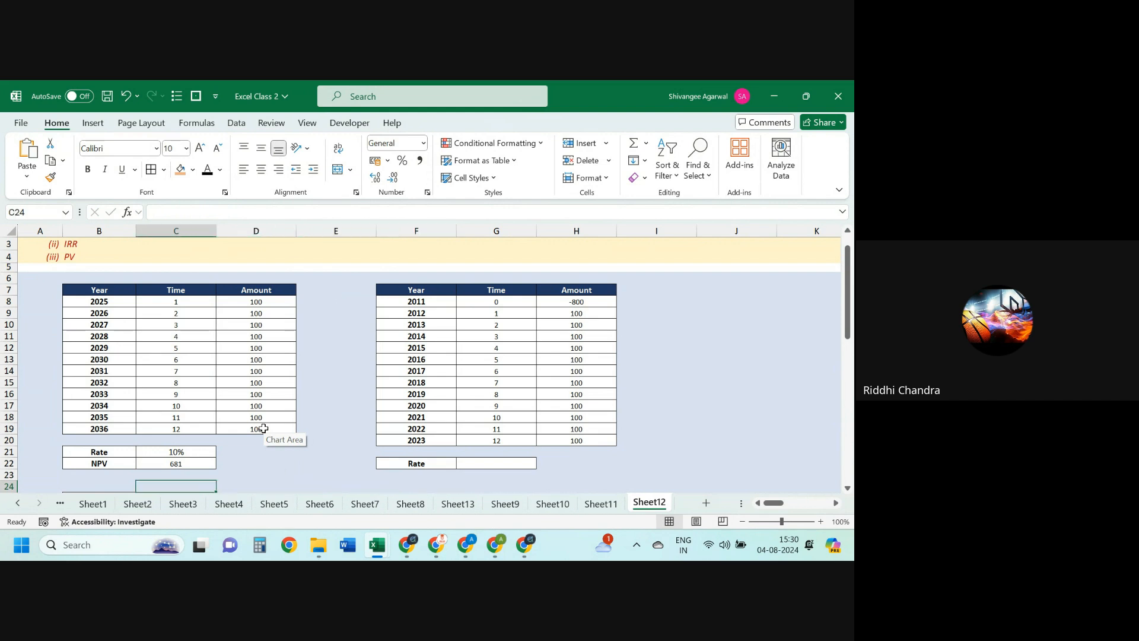
key(Up)
key(Up)
key(Up)
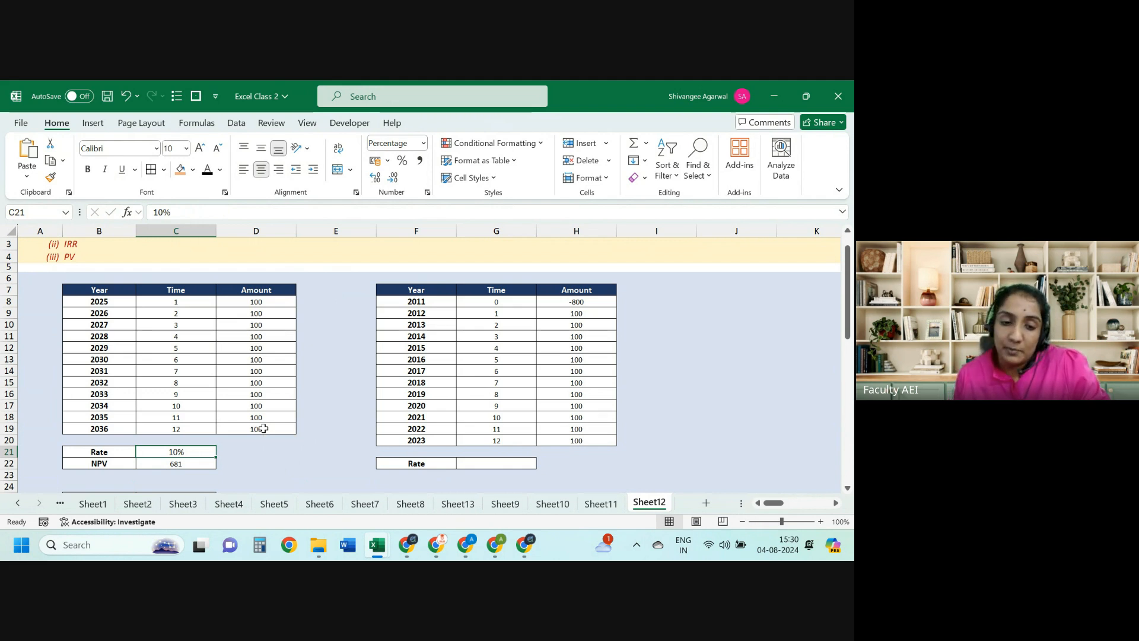
drag(112, 358, 247, 370)
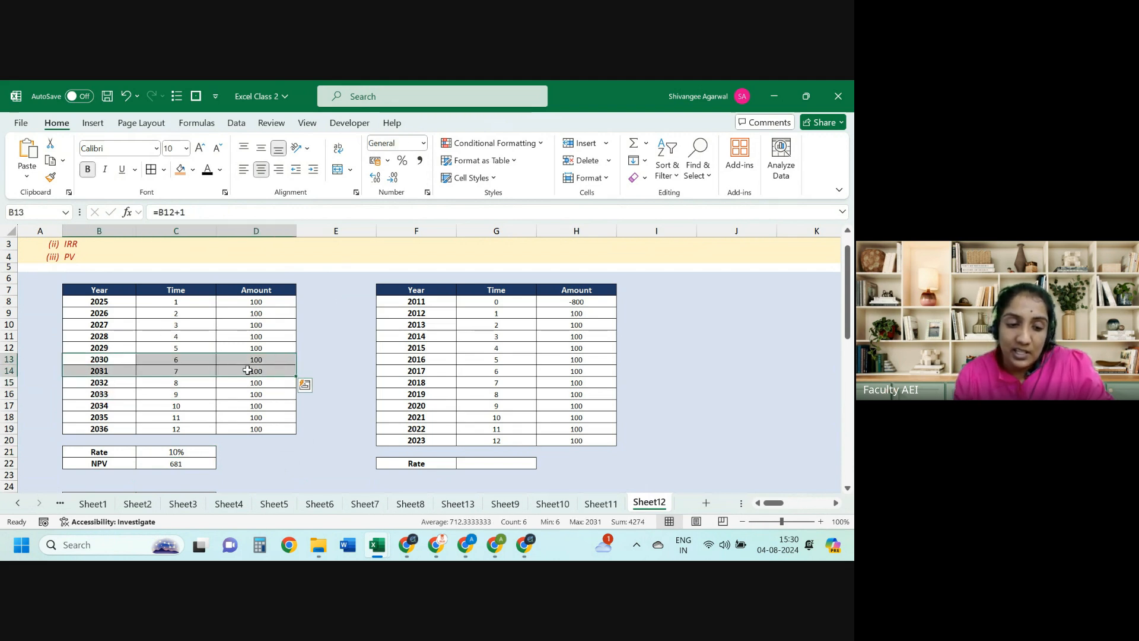
key(Left)
key(Right)
key(Right)
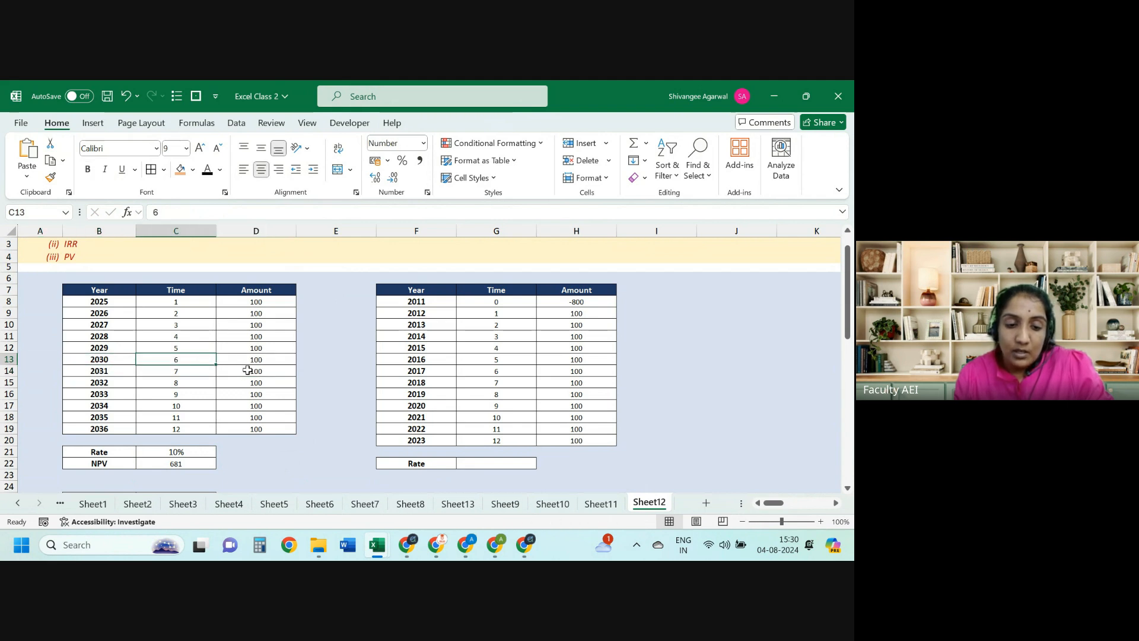
key(Right)
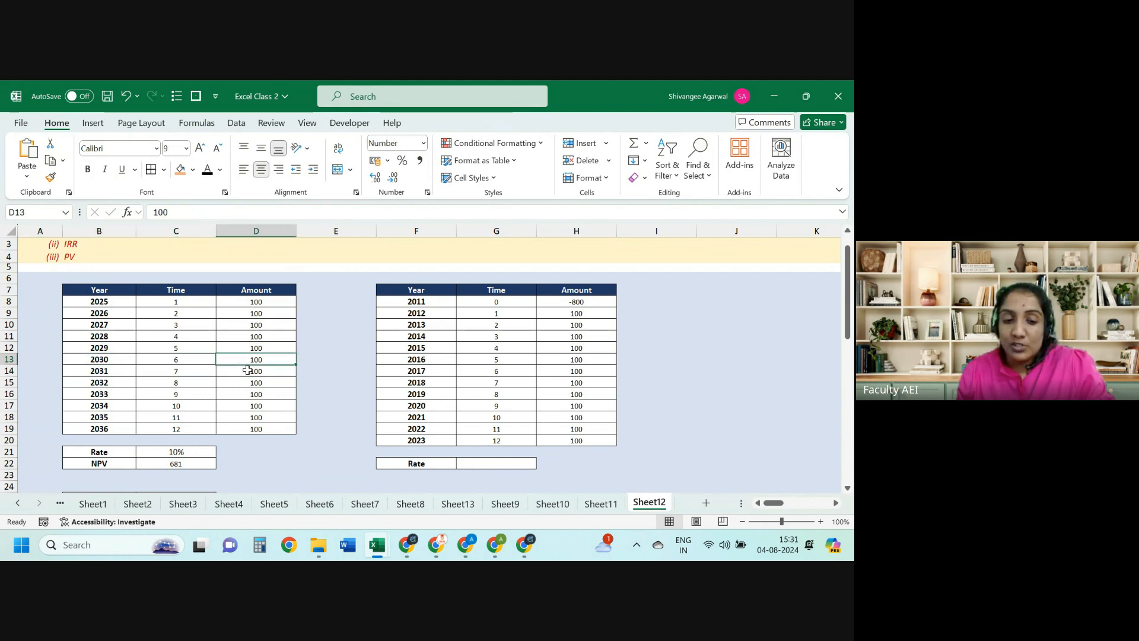
key(shift+Down)
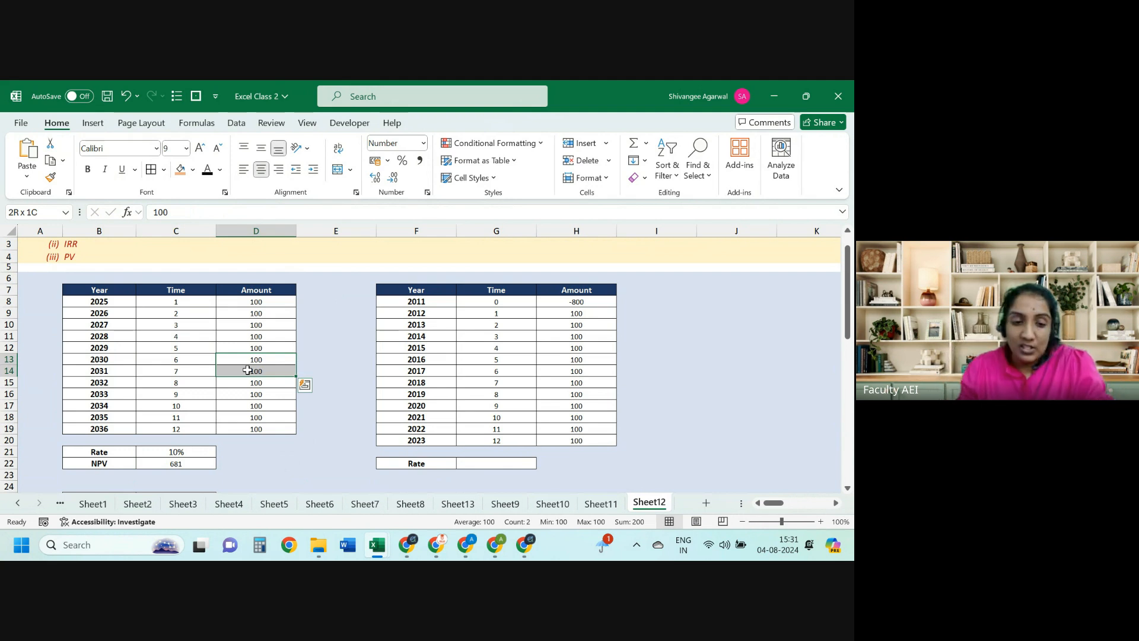
key(Up)
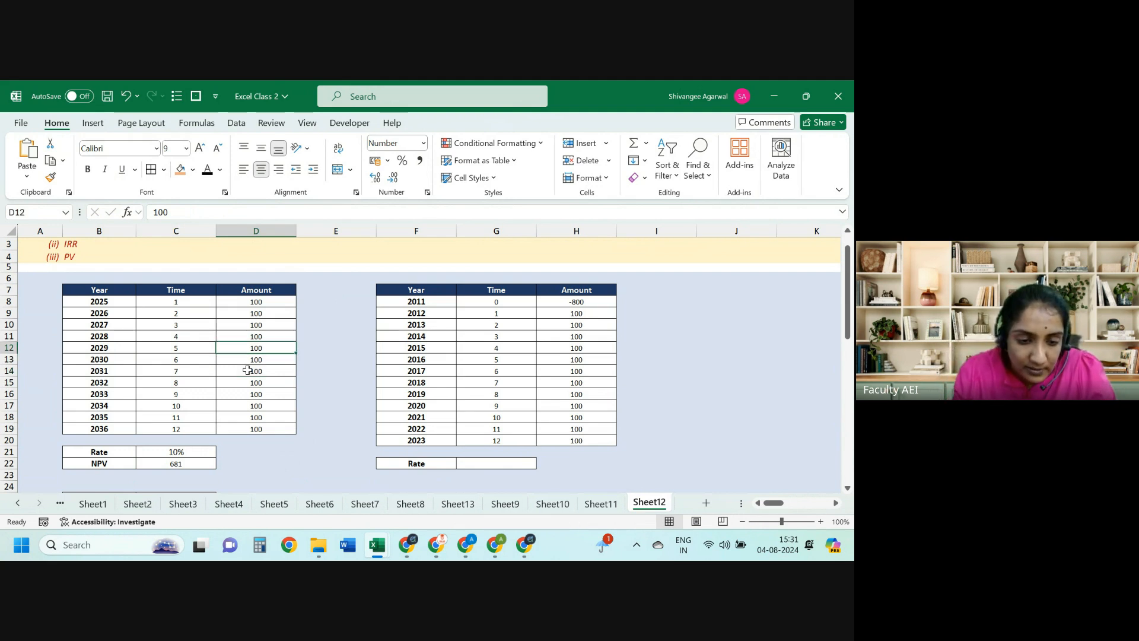
key(shift+Down)
key(Delete)
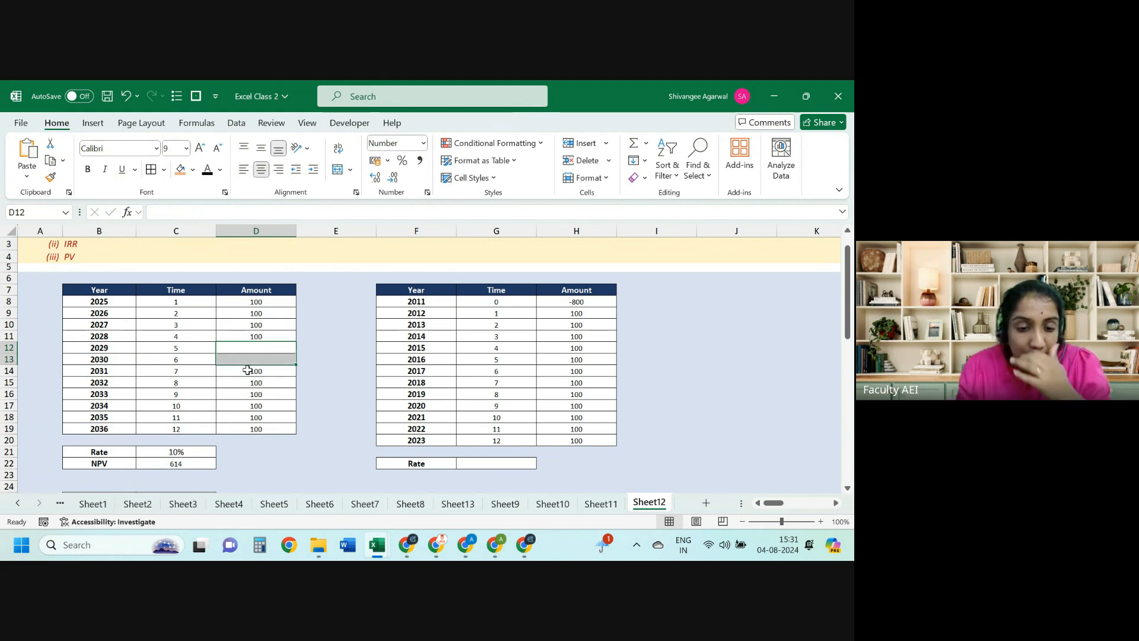
key(shift+Up)
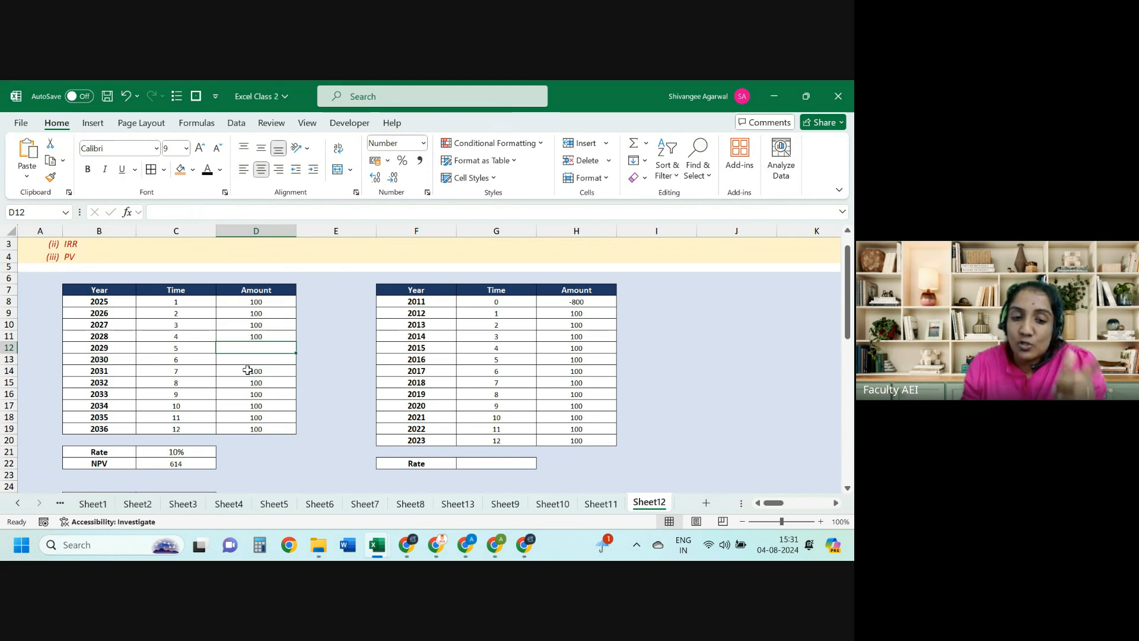
key(Down)
key(Down)
key(Up)
key(shift+Left)
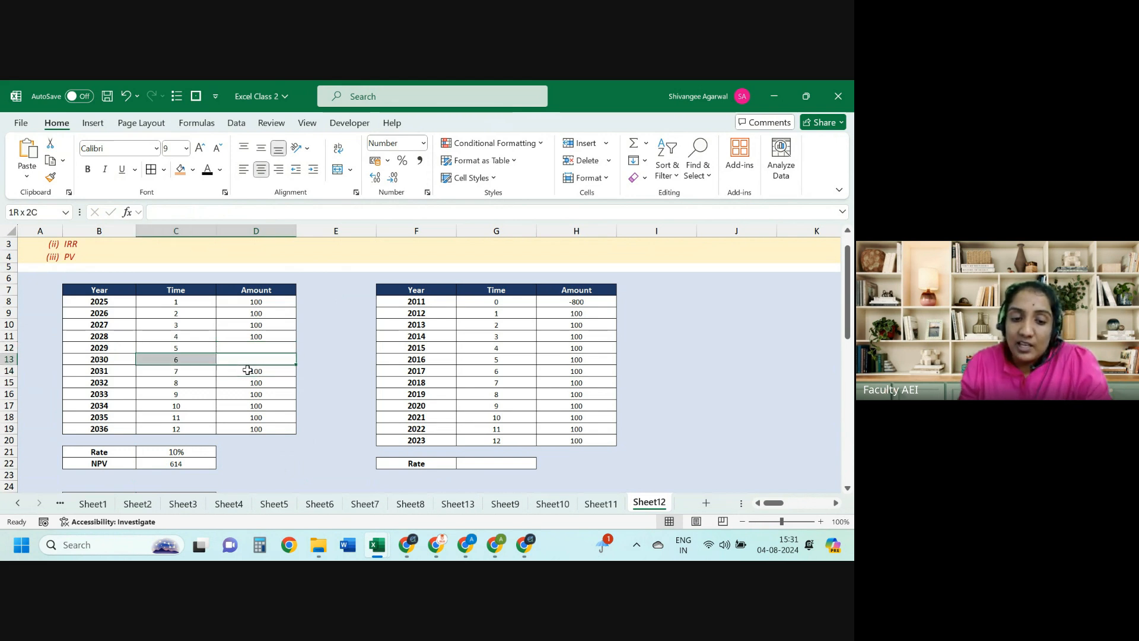
key(shift+Left)
key(shift+Up)
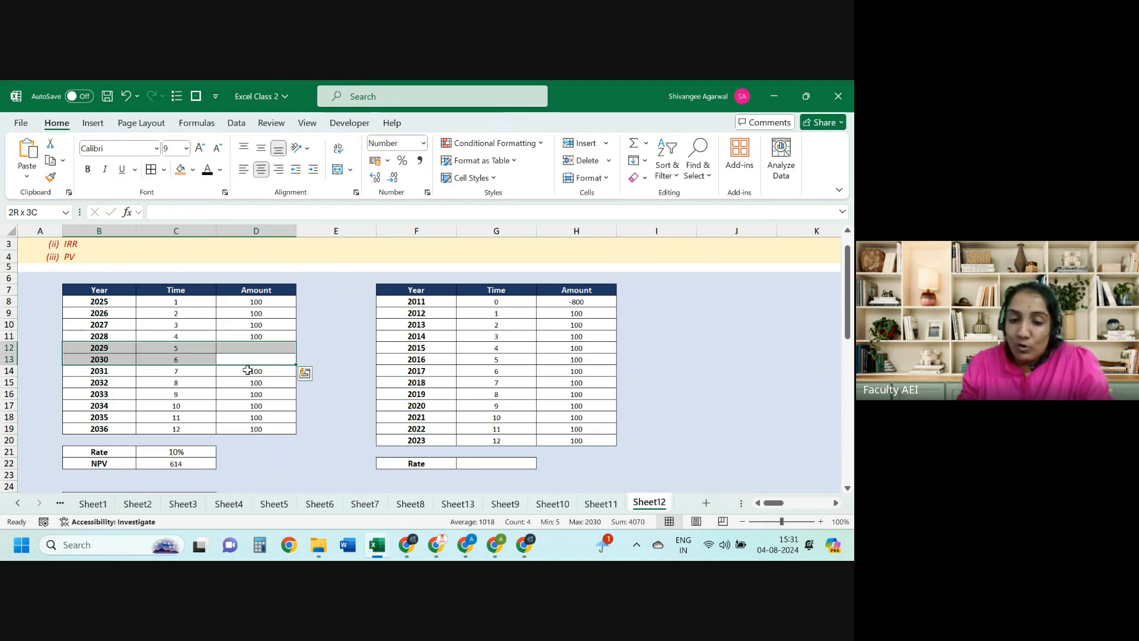
click(248, 370)
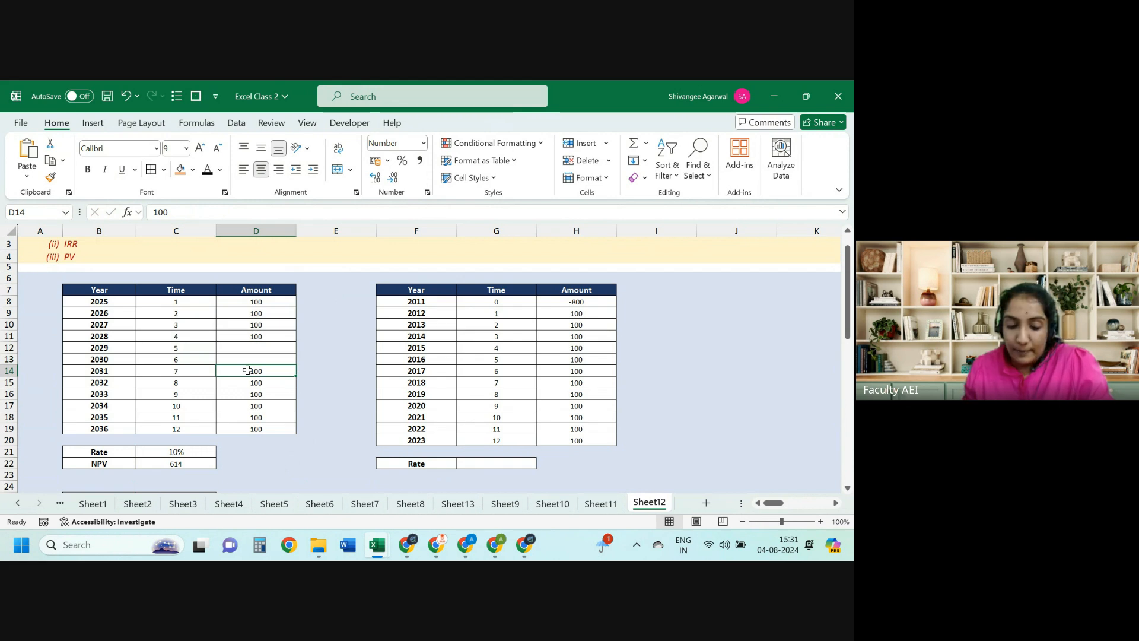
key(ctrl+z)
key(ctrl+z)
key(ctrl+y)
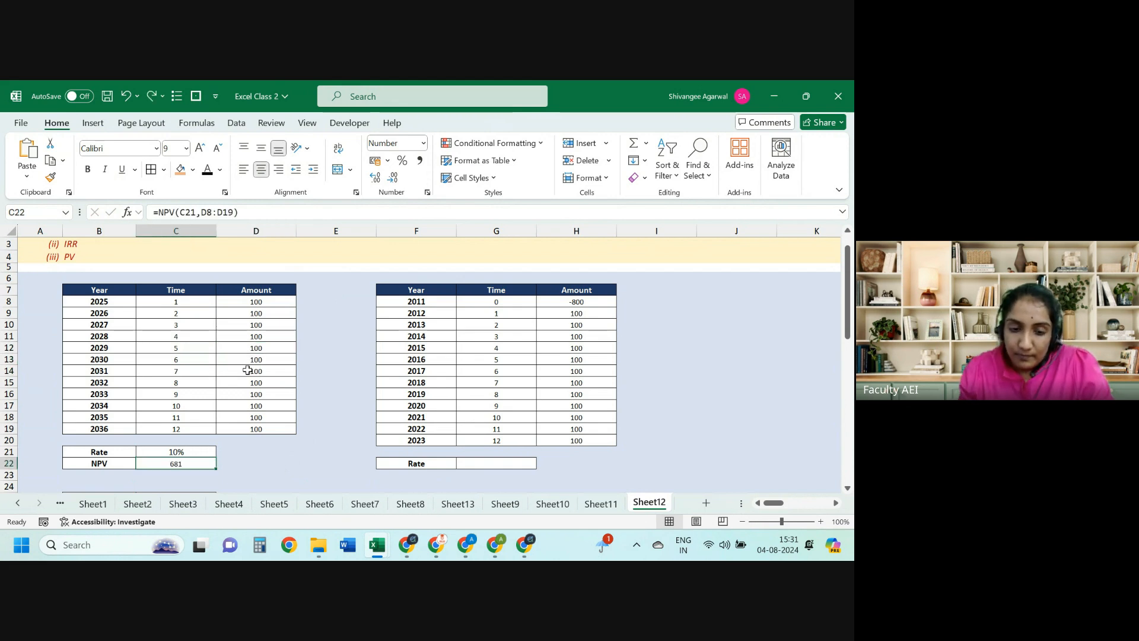
key(Right)
key(Down)
key(Down)
key(Down)
key(Right)
key(Left)
key(Down)
key(Down)
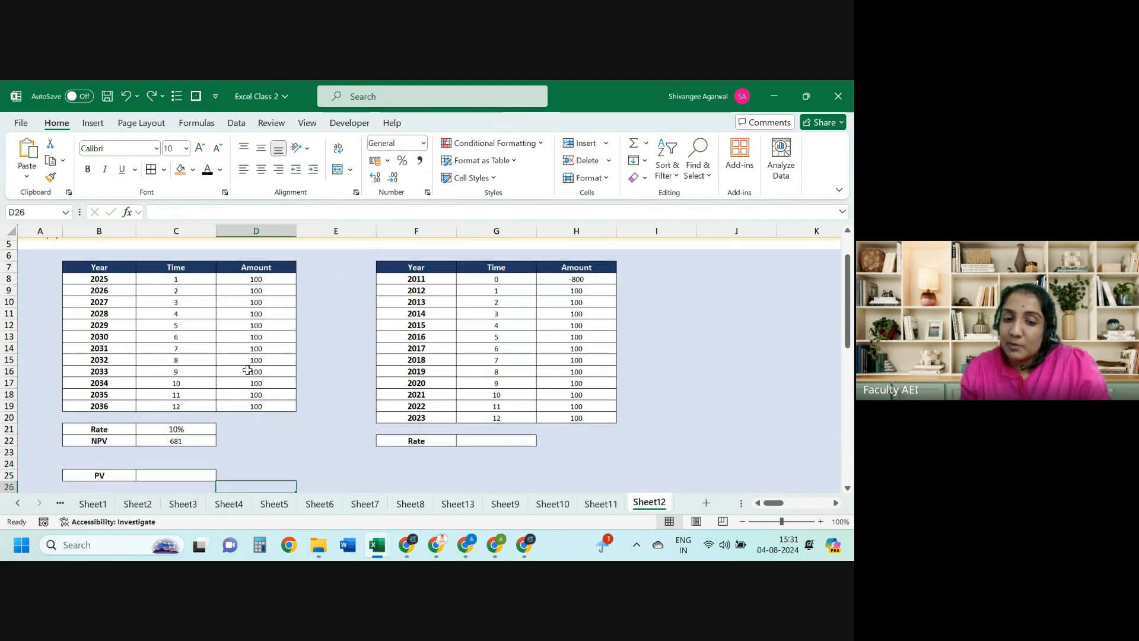
key(ctrl+Up)
key(ctrl+Up)
scroll(247, 371, up, 2)
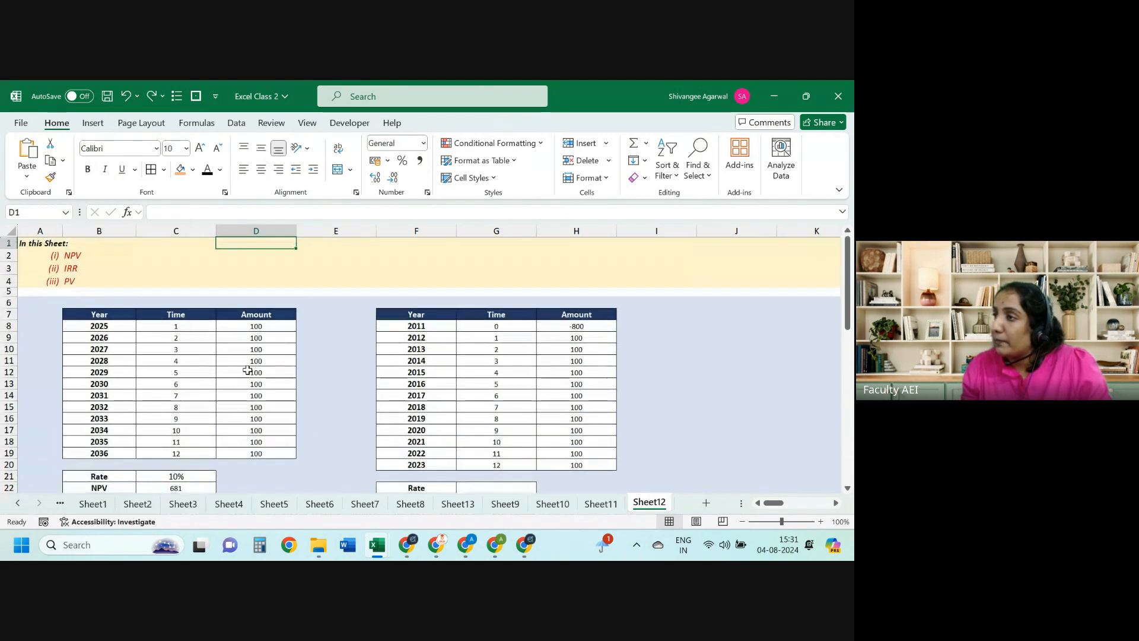
key(Right)
key(Down)
key(Down)
key(Down)
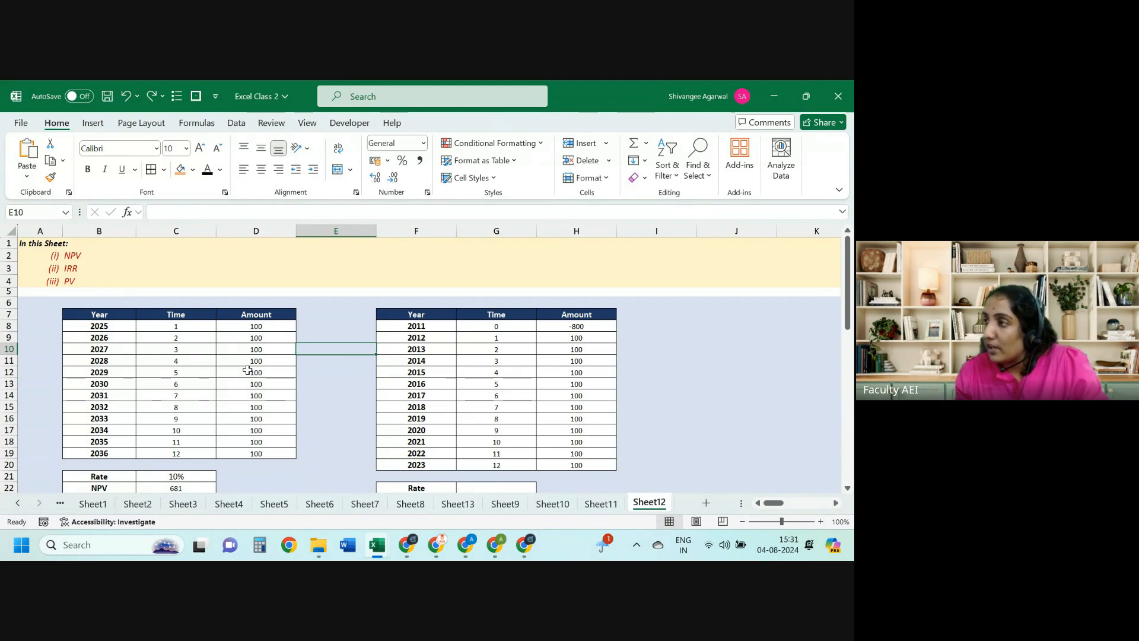
key(Down)
key(Right)
key(ctrl+Down)
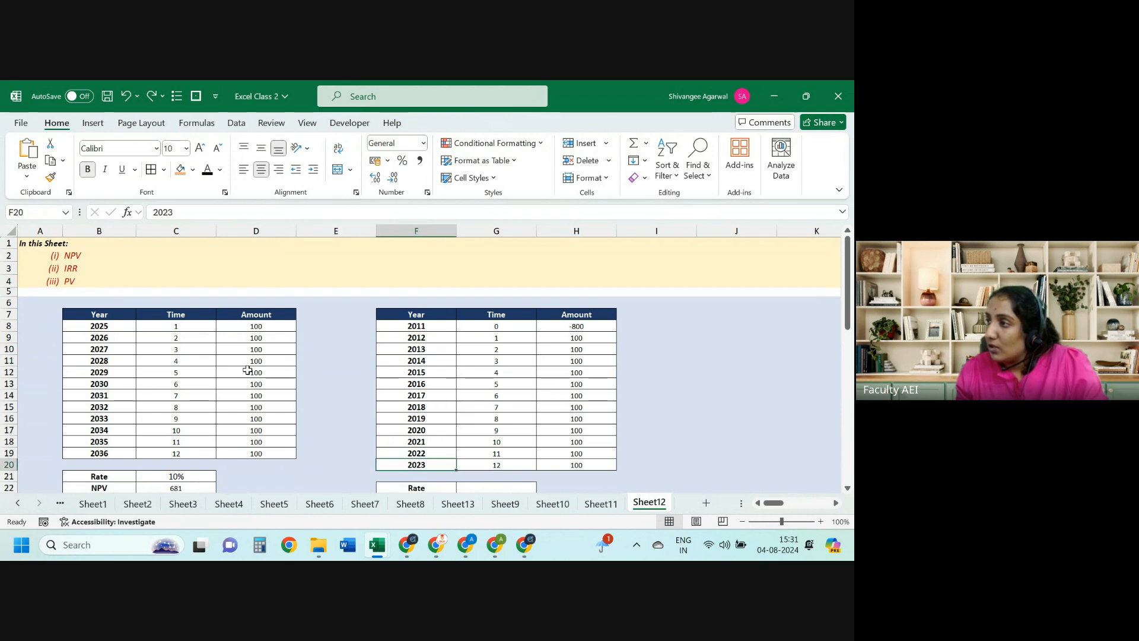
key(ctrl+Right)
key(Down)
key(Down)
key(Down)
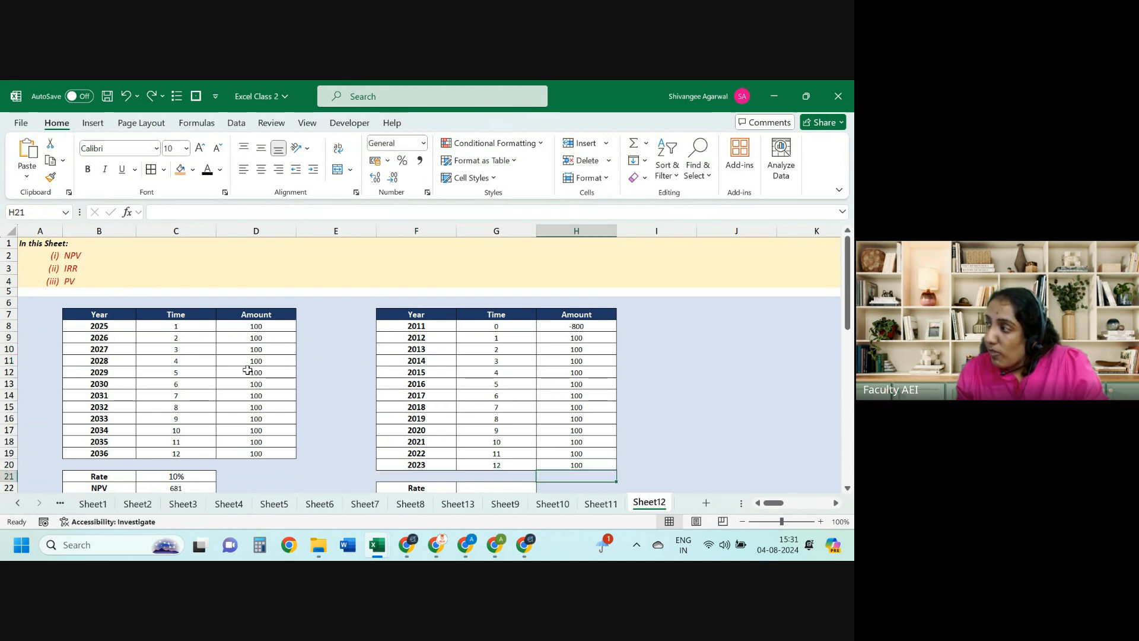
key(ctrl+Left)
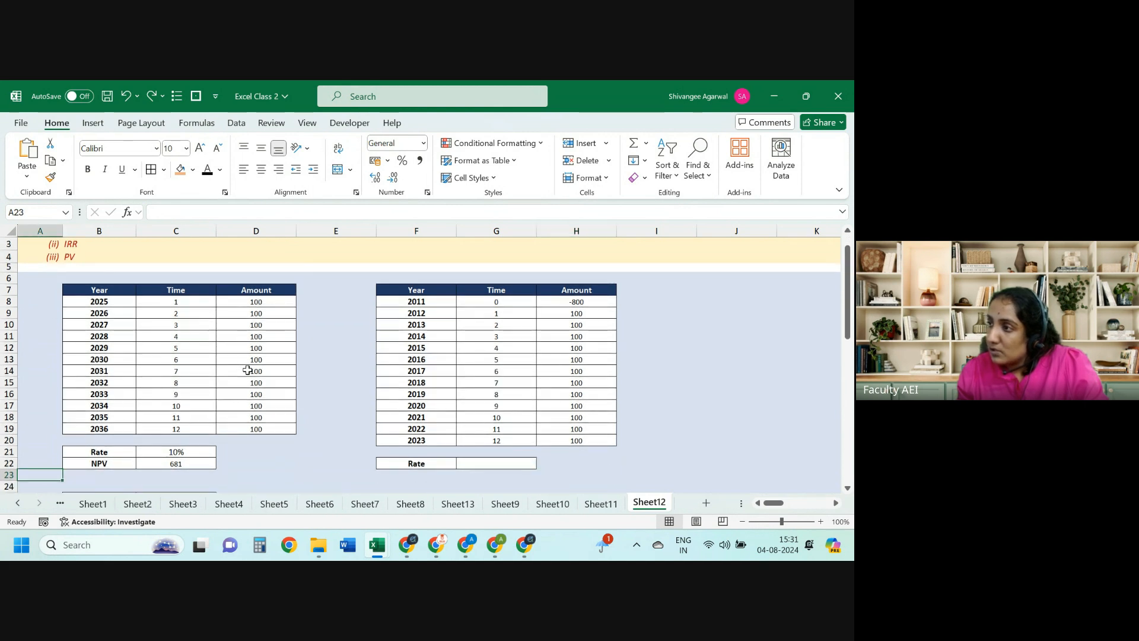
key(Up)
key(Right)
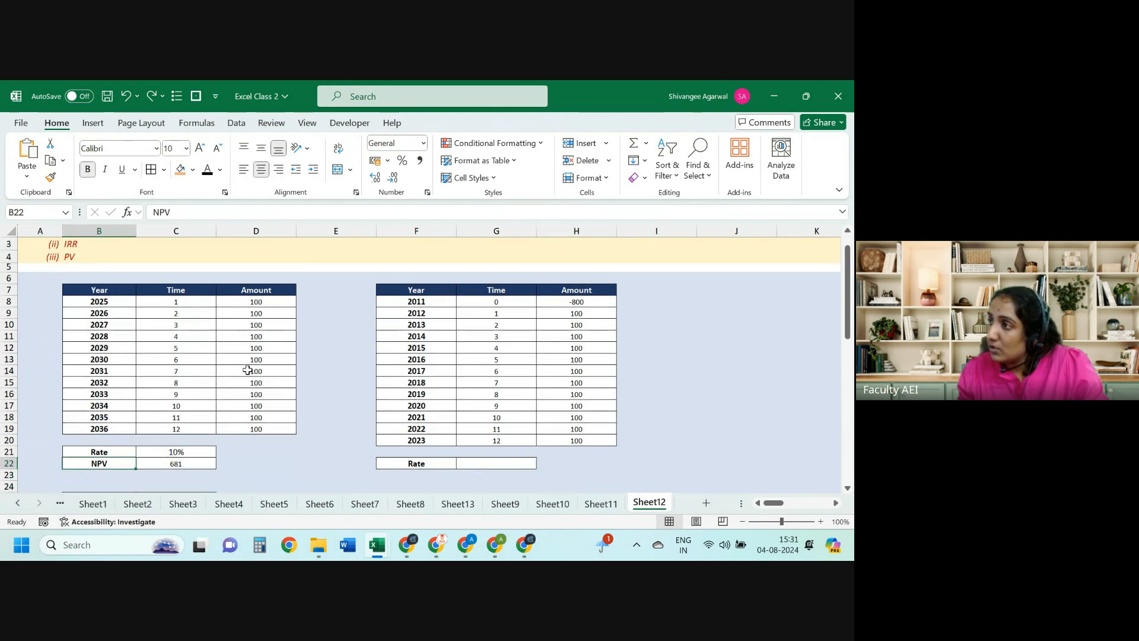
key(Right)
key(Right)
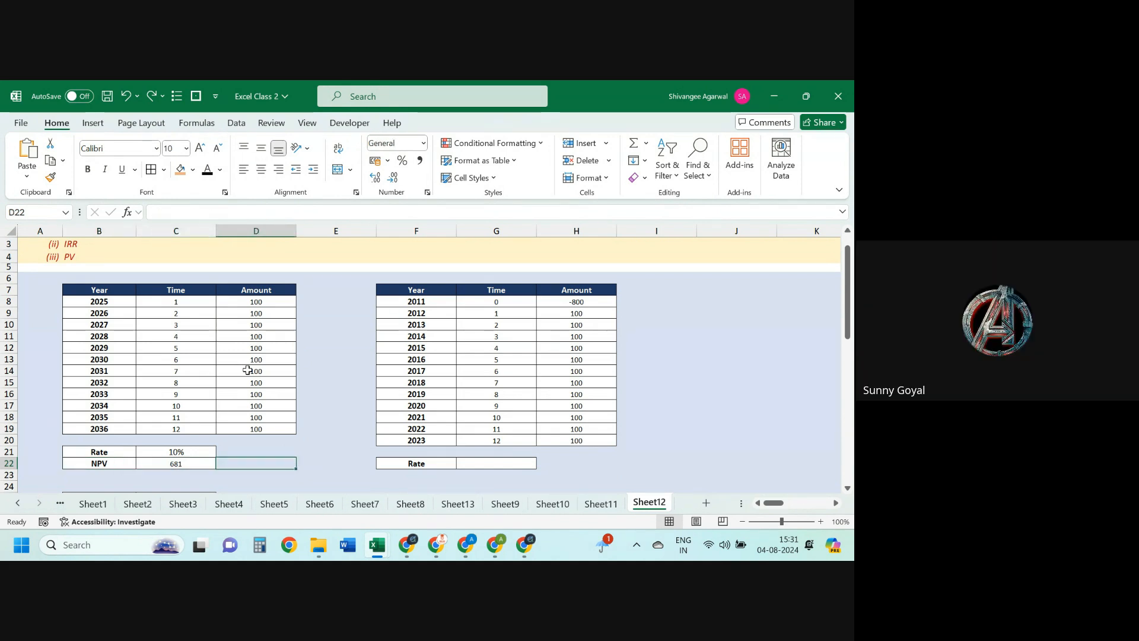
key(Right)
key(Right)
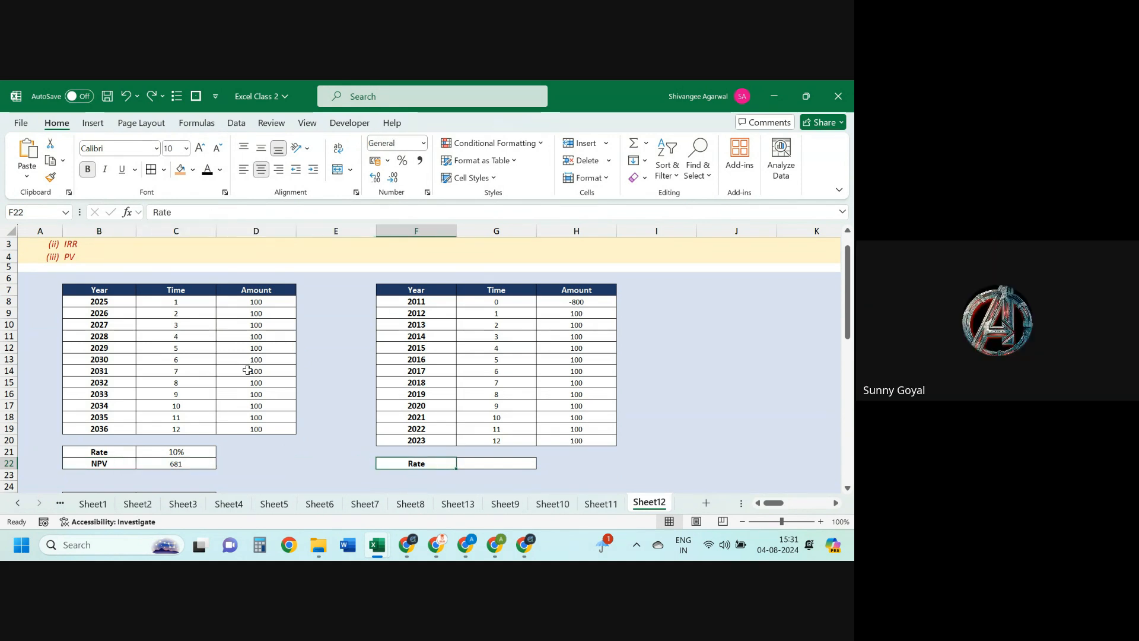
key(Right)
key(ctrl+Up)
key(ctrl+Up)
key(ctrl+Up)
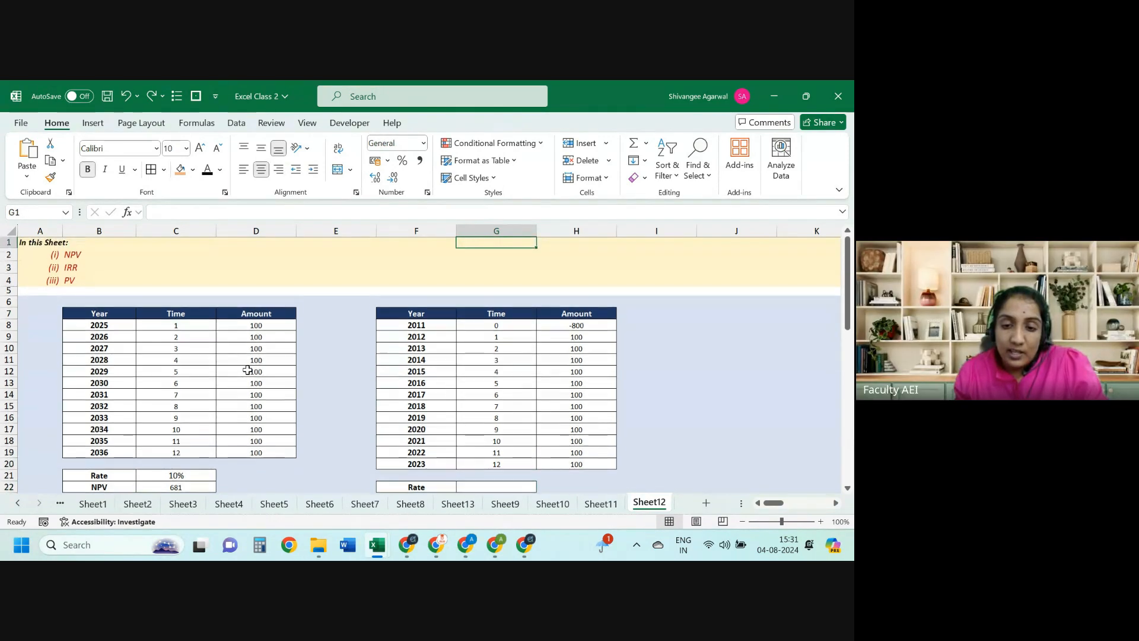
key(ctrl+Down)
key(ctrl+Down)
key(ctrl+Left)
key(ctrl+Left)
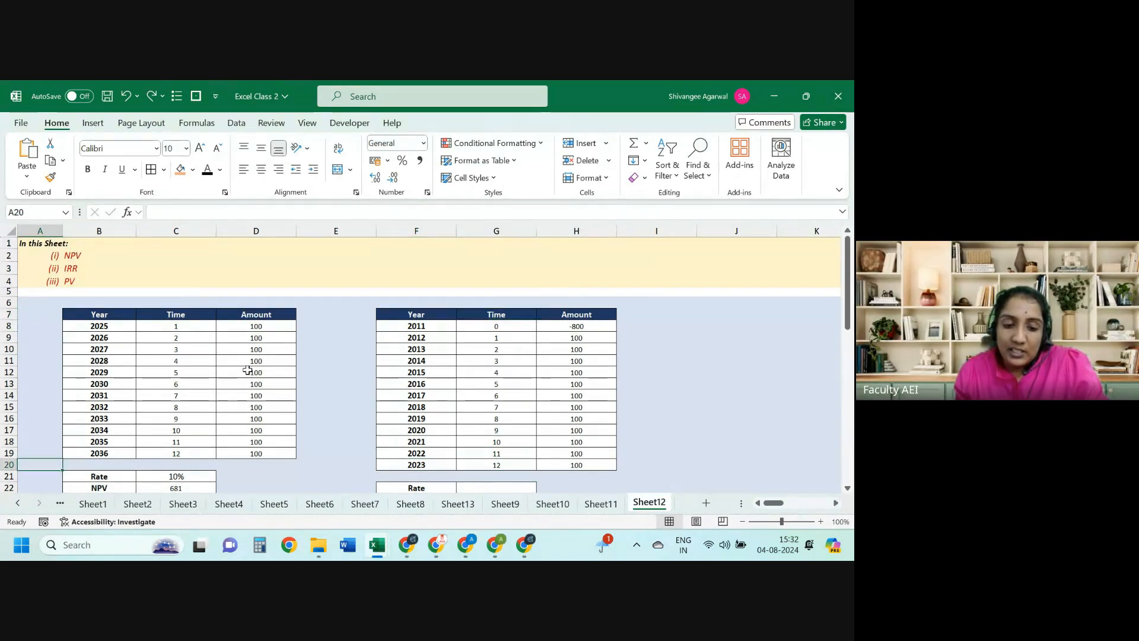
key(Down)
key(Down)
key(Right)
key(Right)
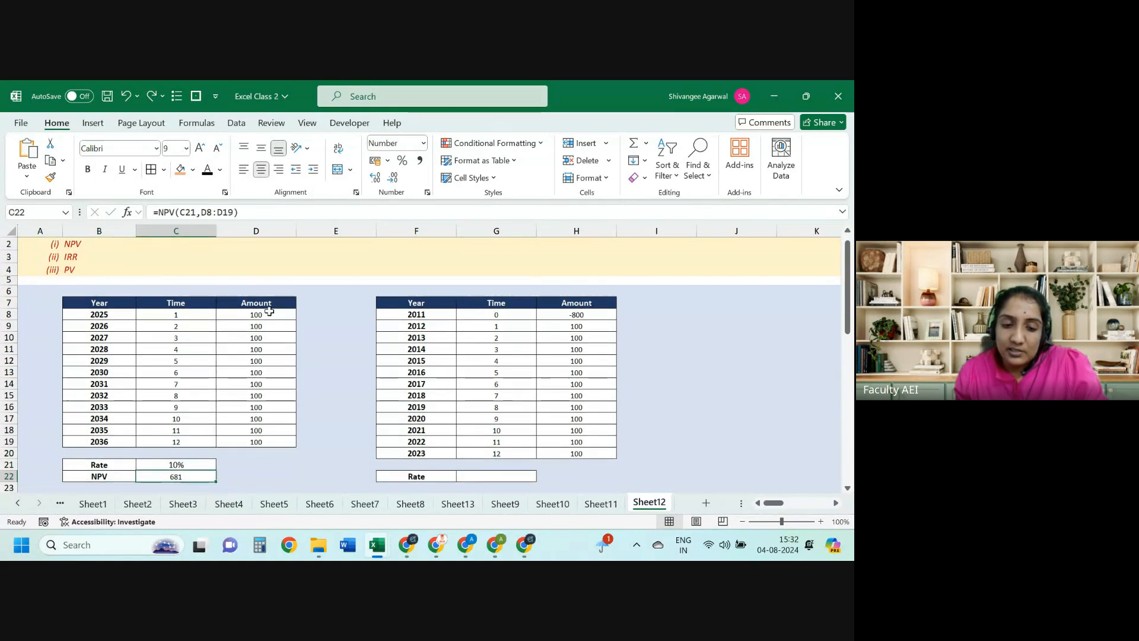
drag(269, 312, 262, 443)
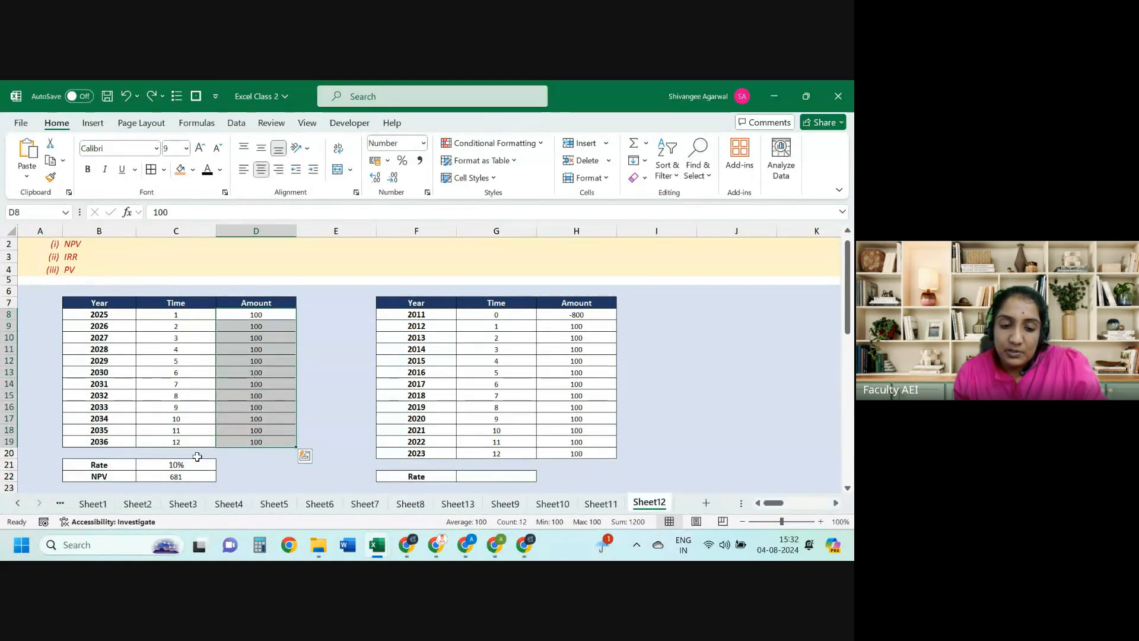
click(198, 472)
click(468, 473)
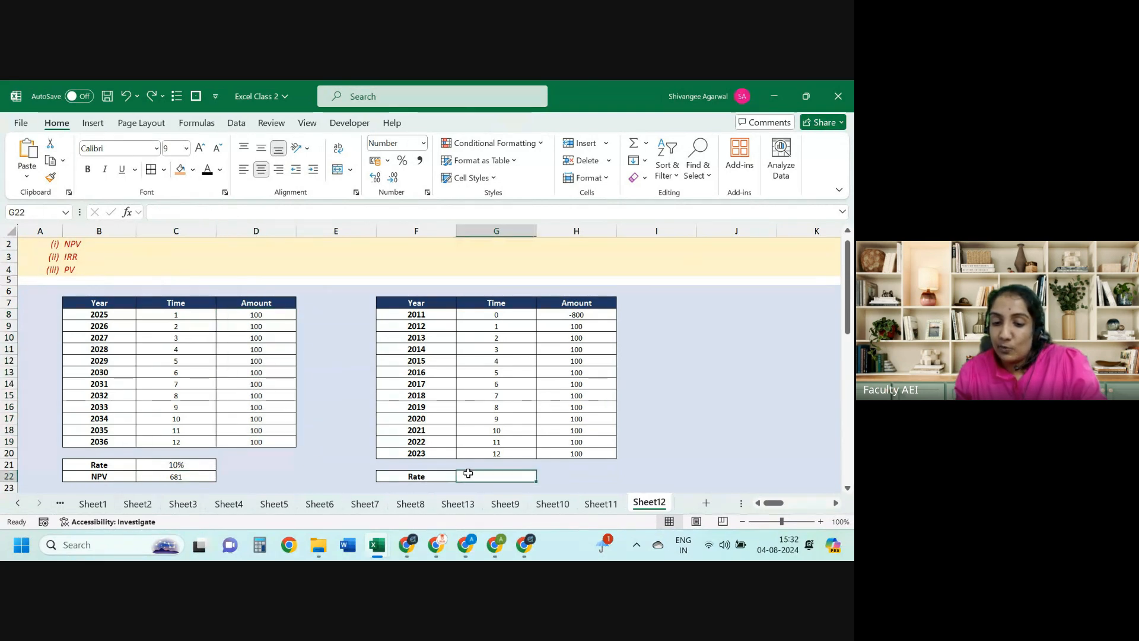
key(ctrl+Up)
key(ctrl+Up)
key(Down)
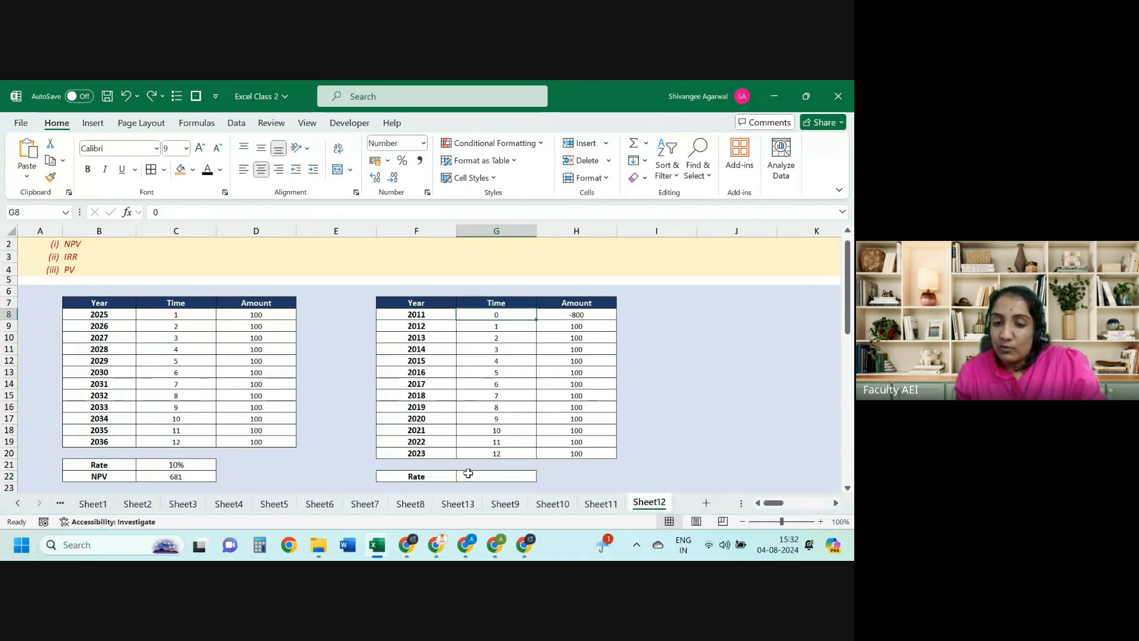
key(Right)
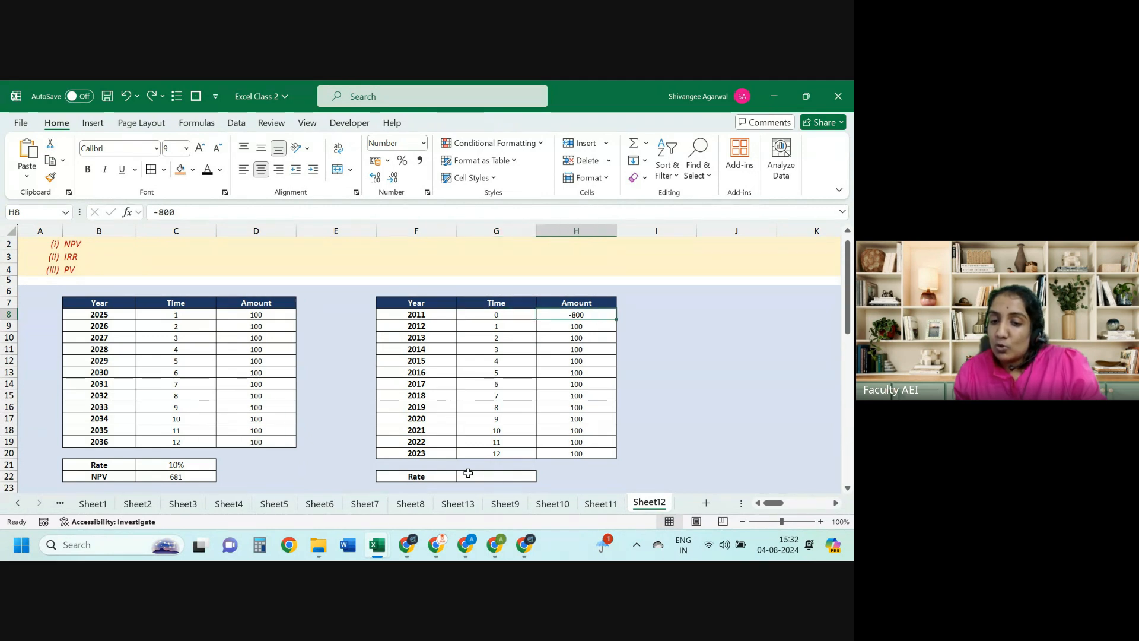
key(Down)
key(ctrl+shift+Down)
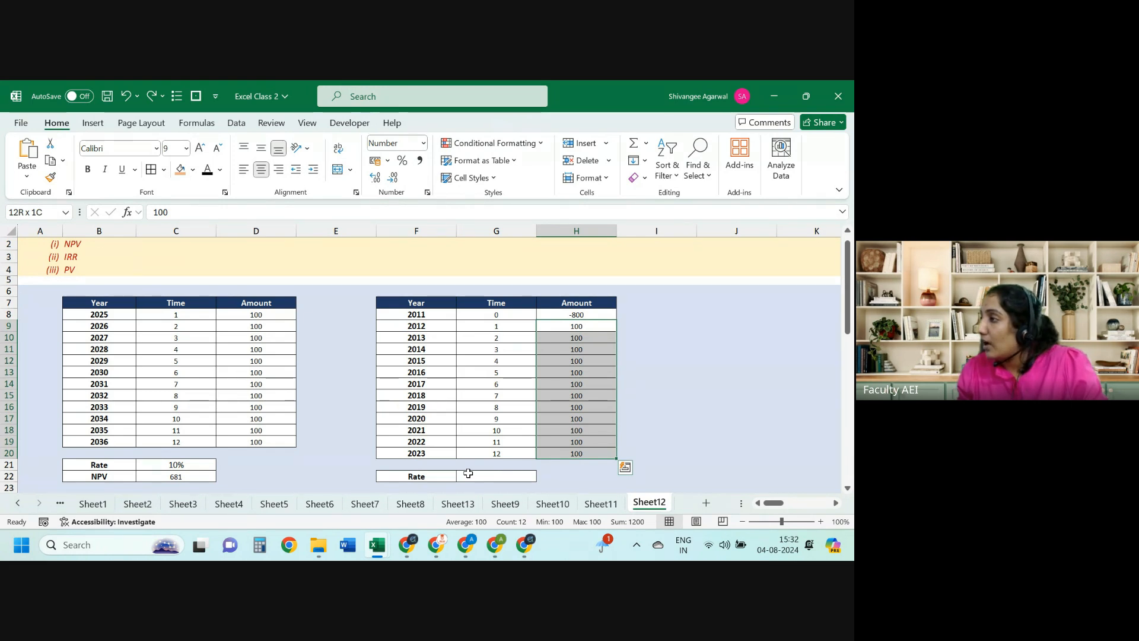
key(Left)
key(ctrl+Down)
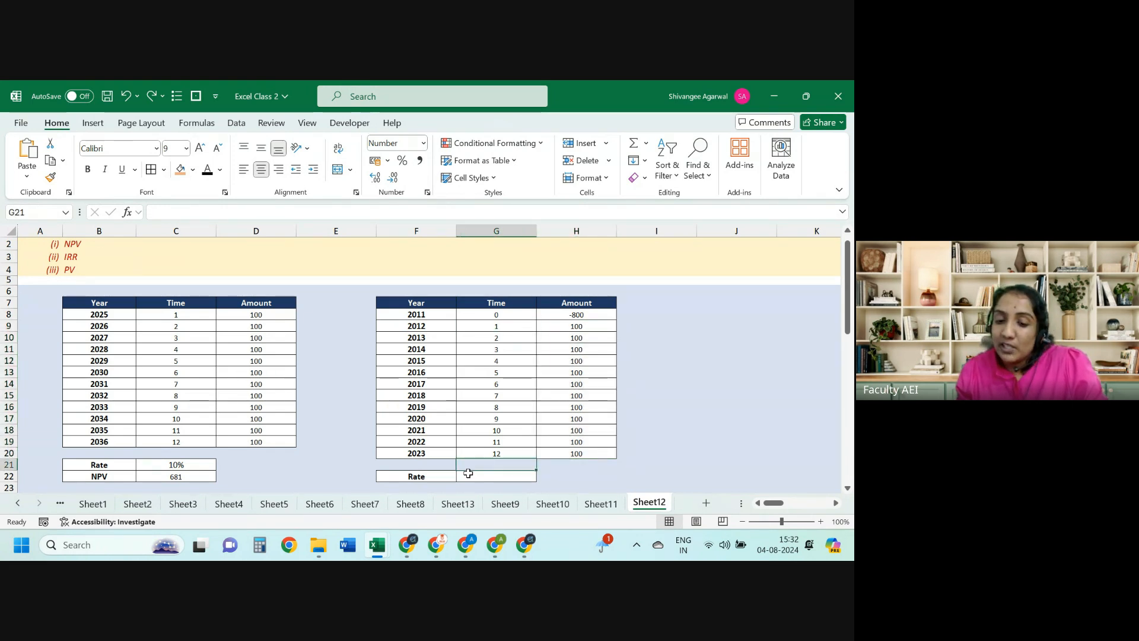
key(Down)
key(Down)
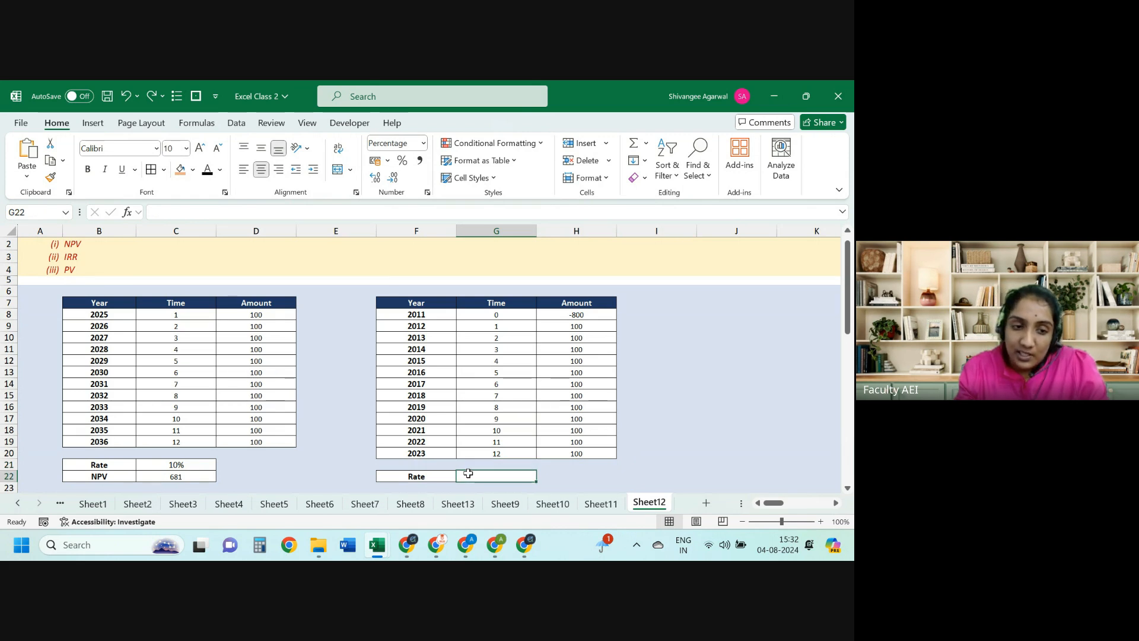
Step: Enter =IRR(H8:H20) in G22, returning 6.9%
text(=irr)
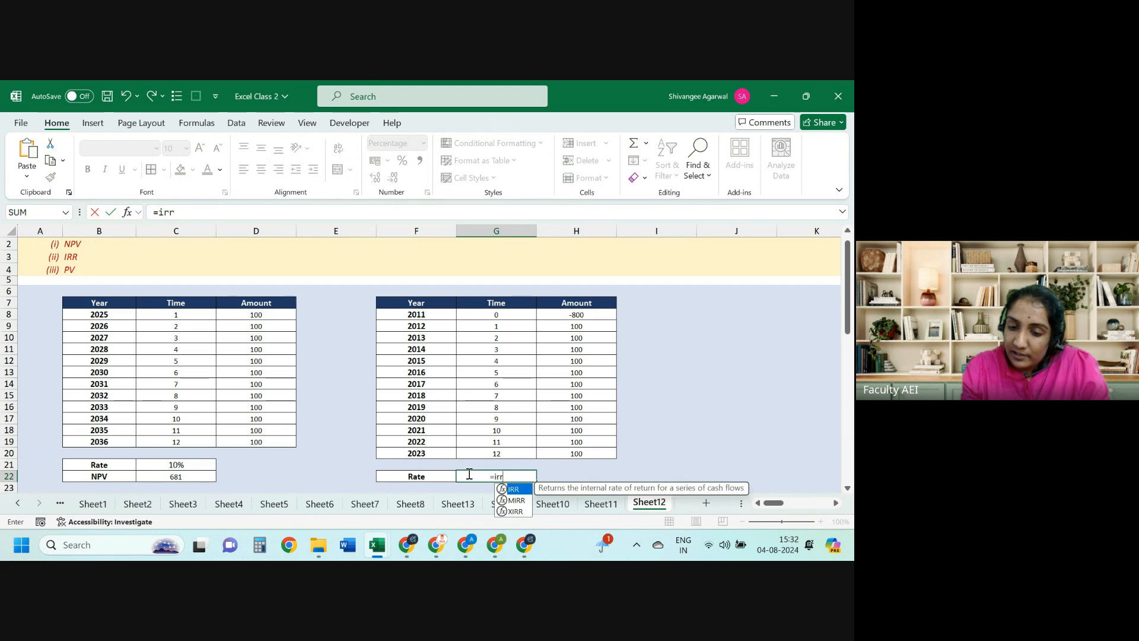
key(Tab)
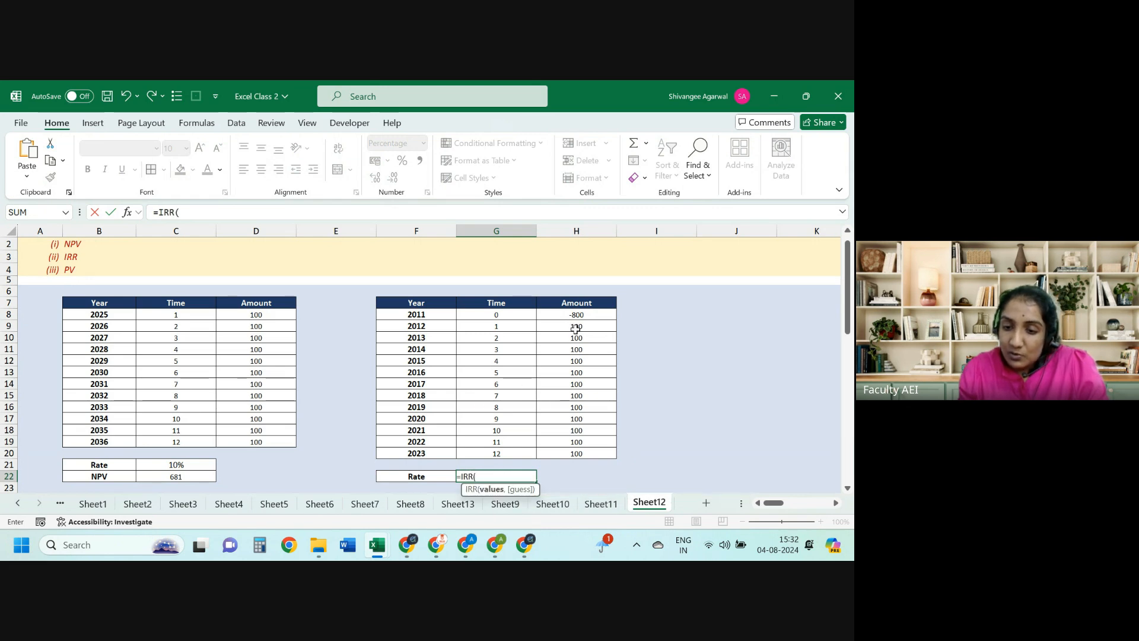
drag(576, 315, 576, 457)
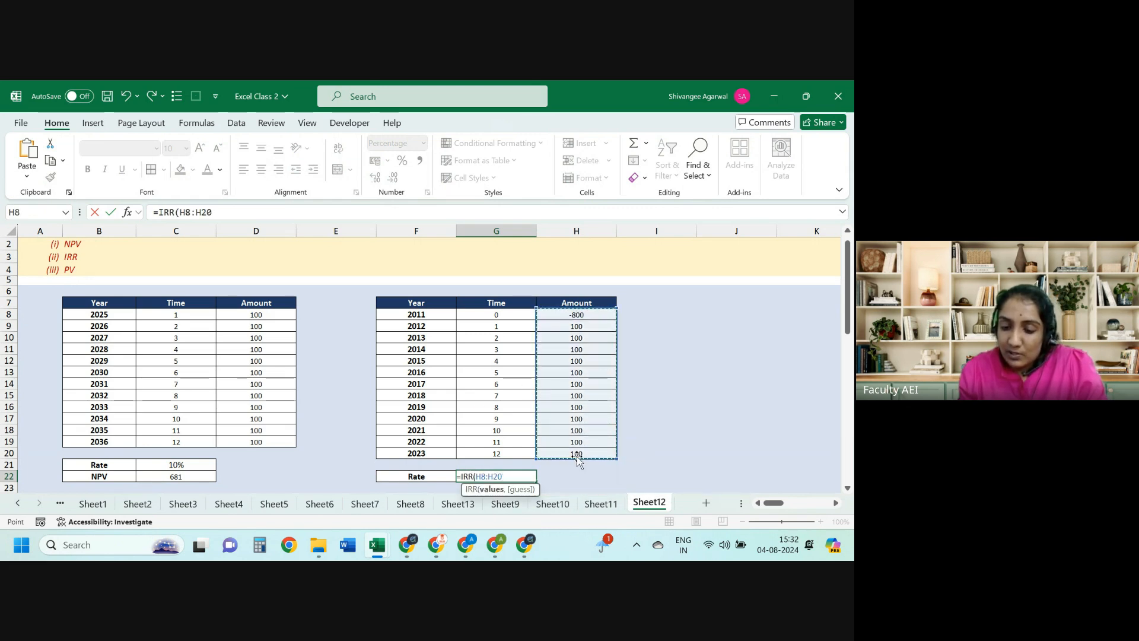
key(Return)
key(Up)
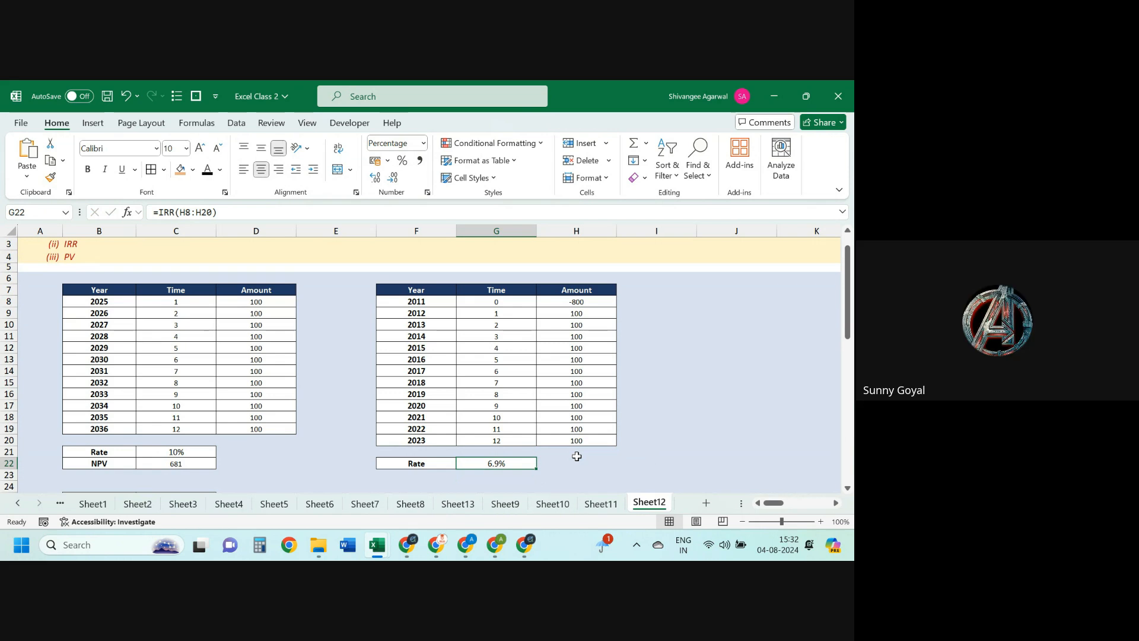
Step: Begin adding a 5% guess to the IRR formula, then cancel the edit
key(F2)
key(BackSpace)
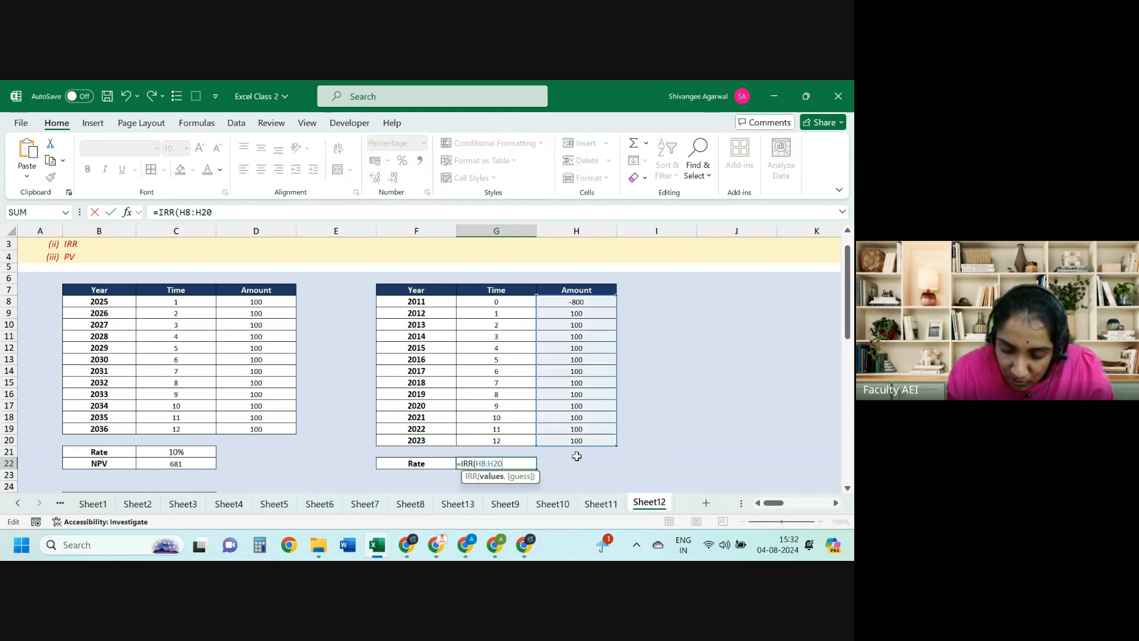
text(,)
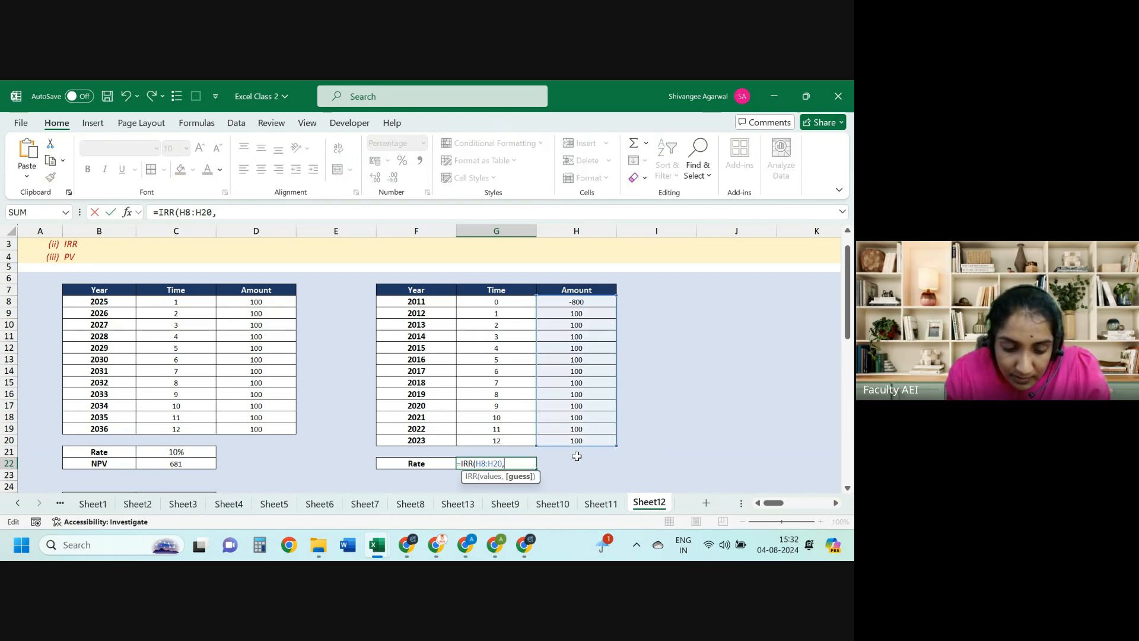
text(5%)
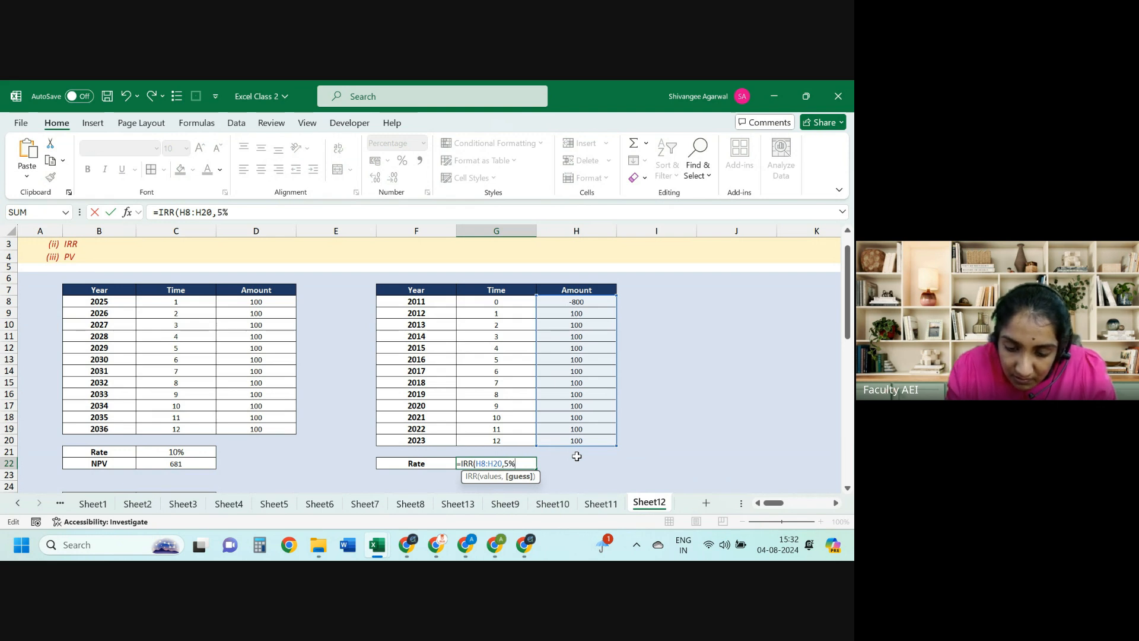
key(Escape)
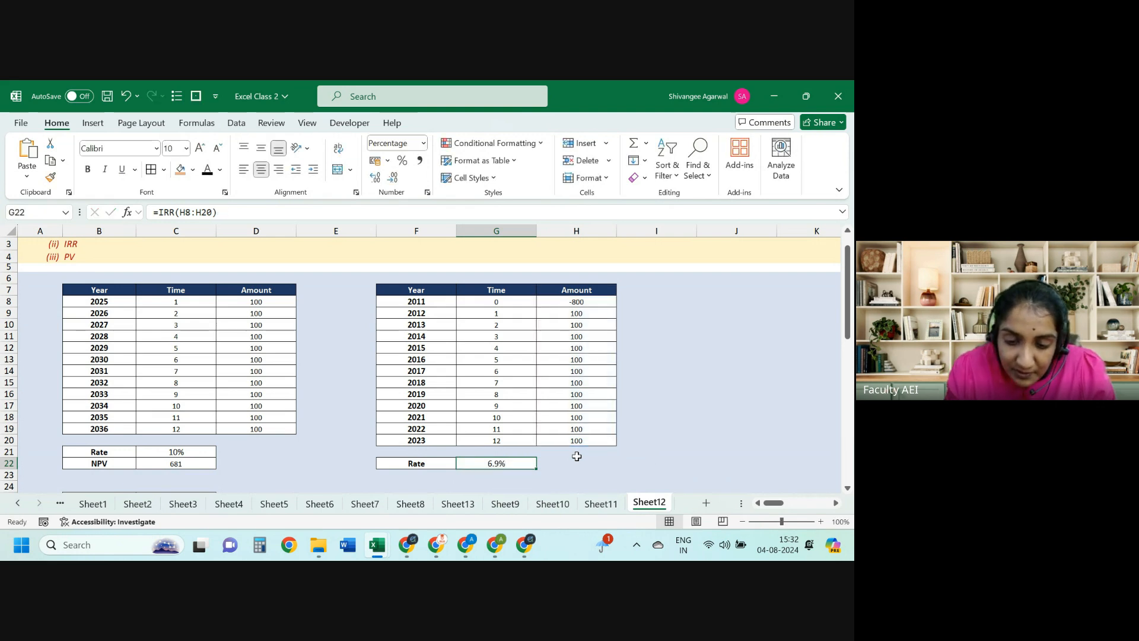
Step: Give G22's IRR a 7% guess in Function Arguments, then edit it to 50%; result stays 6.9%
click(127, 212)
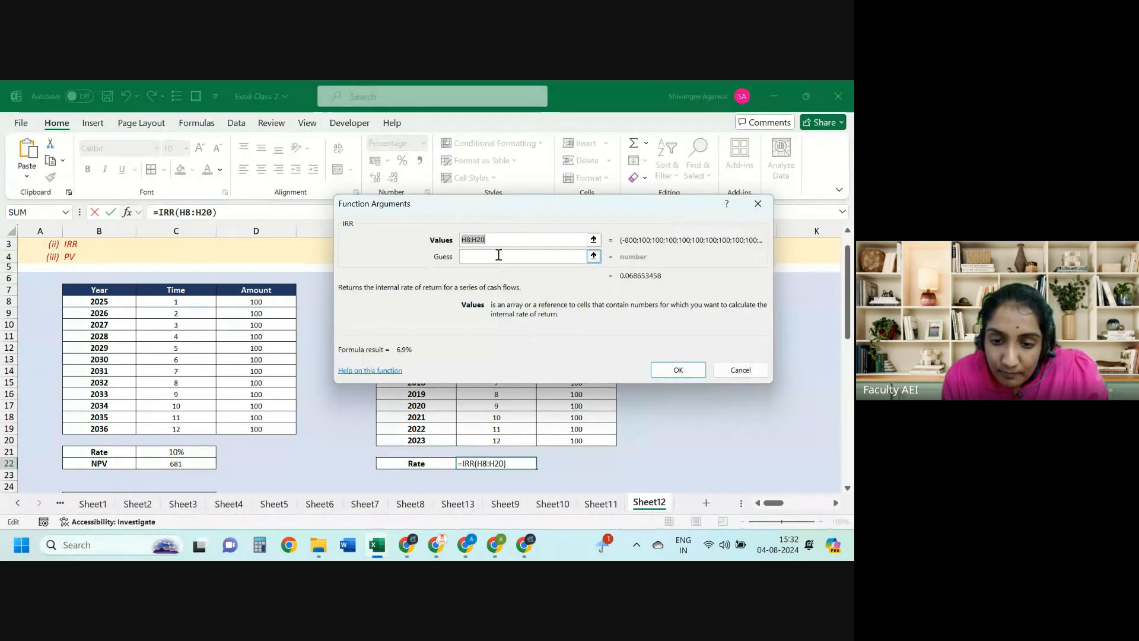
click(498, 255)
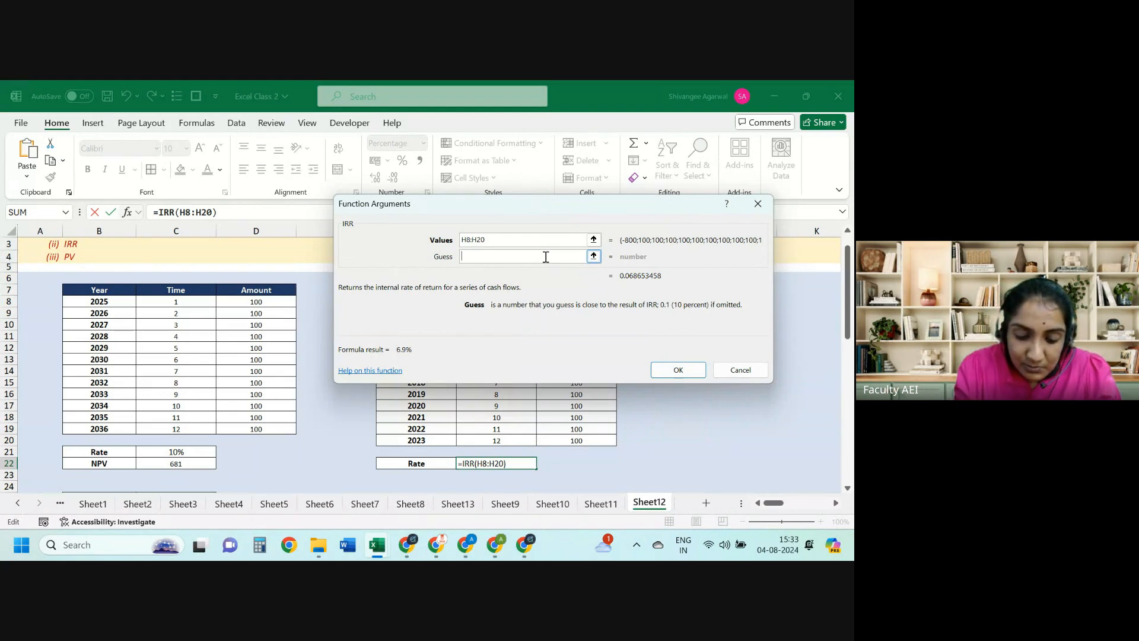
text(7%)
key(Return)
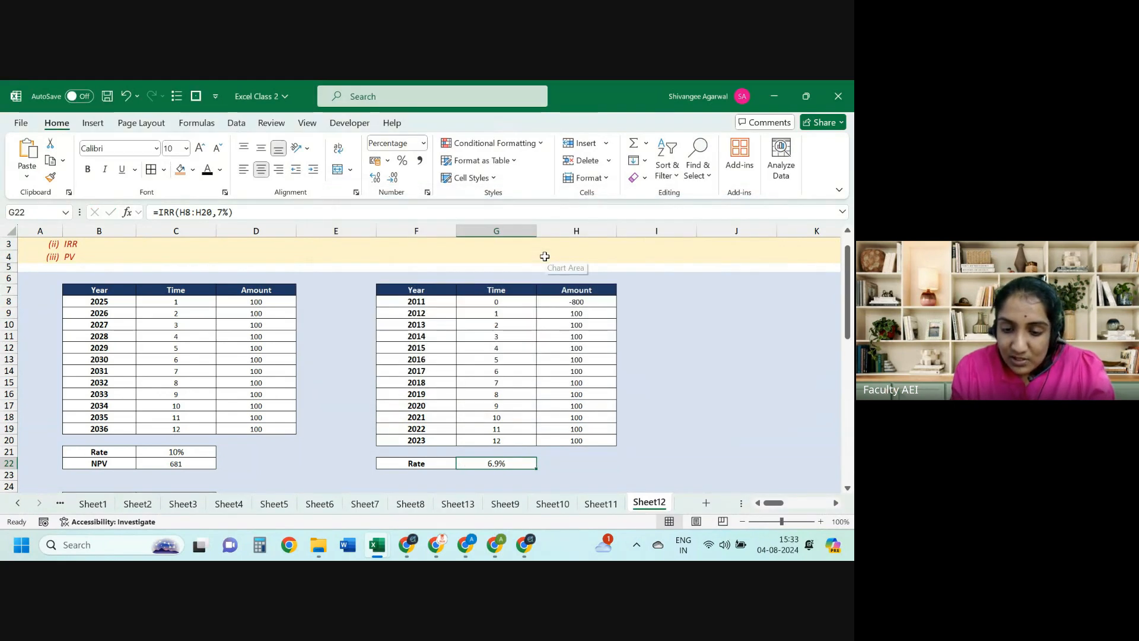
click(221, 212)
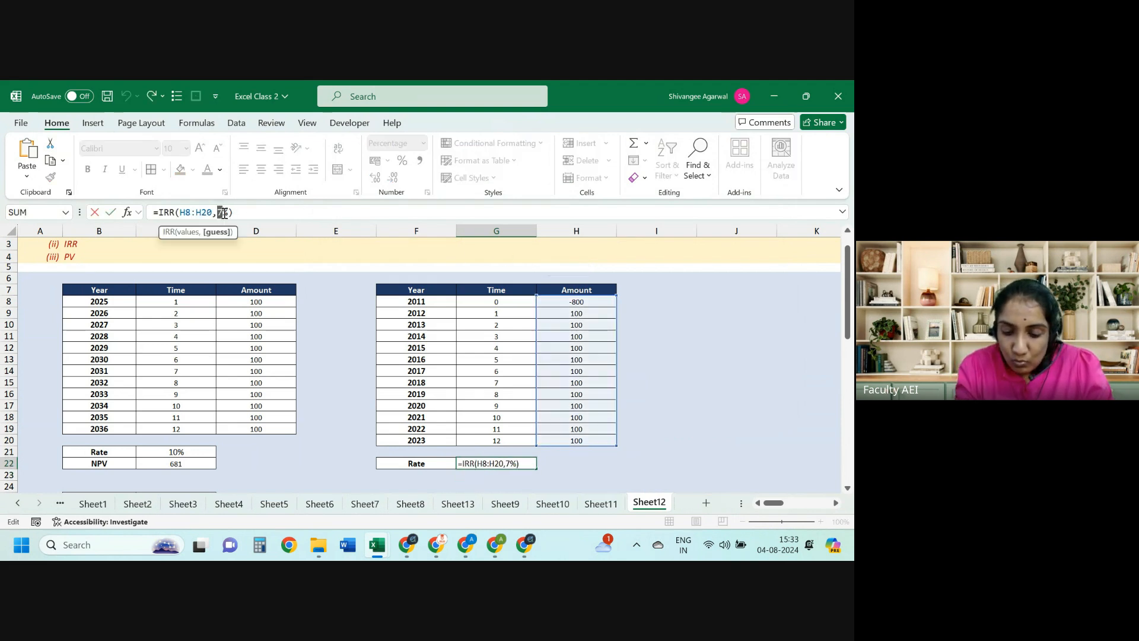
key(Return)
key(Up)
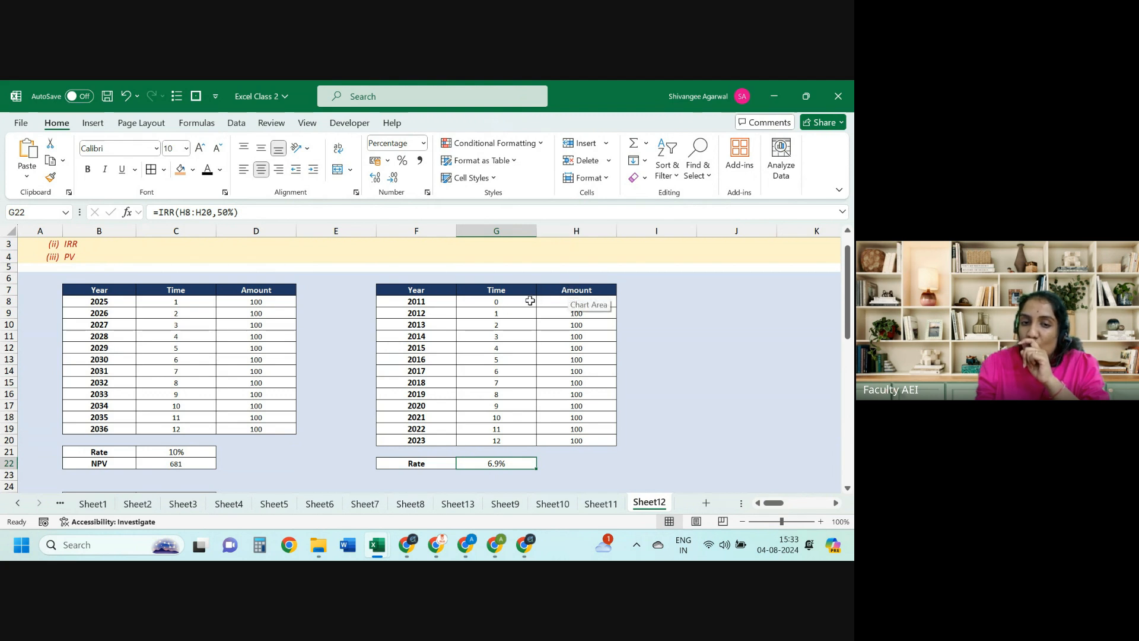
Step: Review the IRR arguments again and close them without changes
click(127, 212)
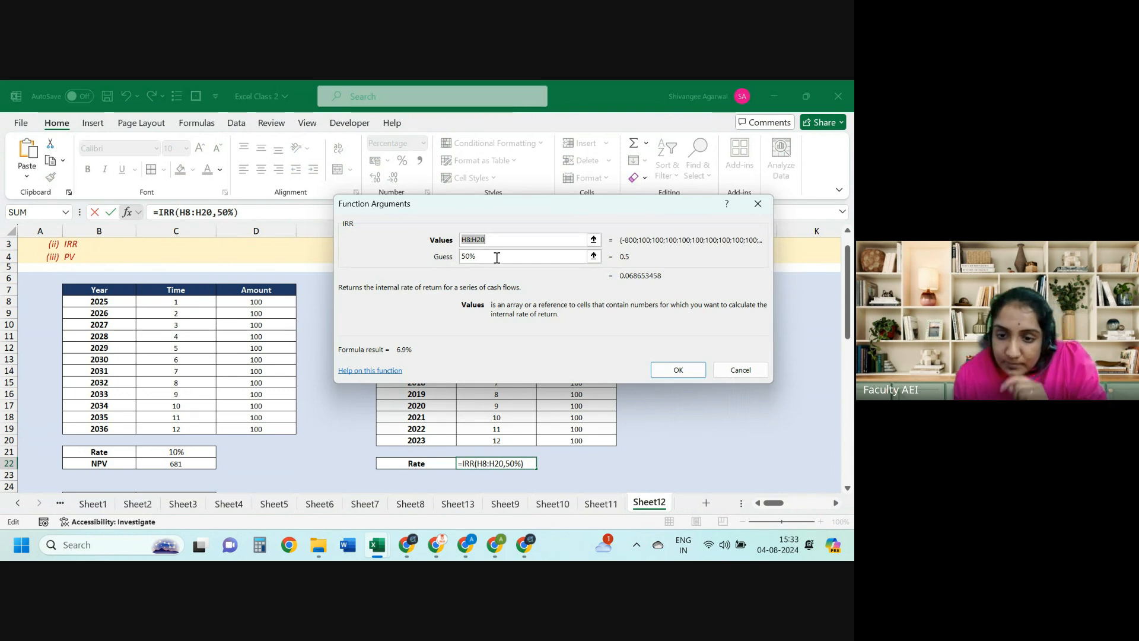
click(723, 372)
click(83, 475)
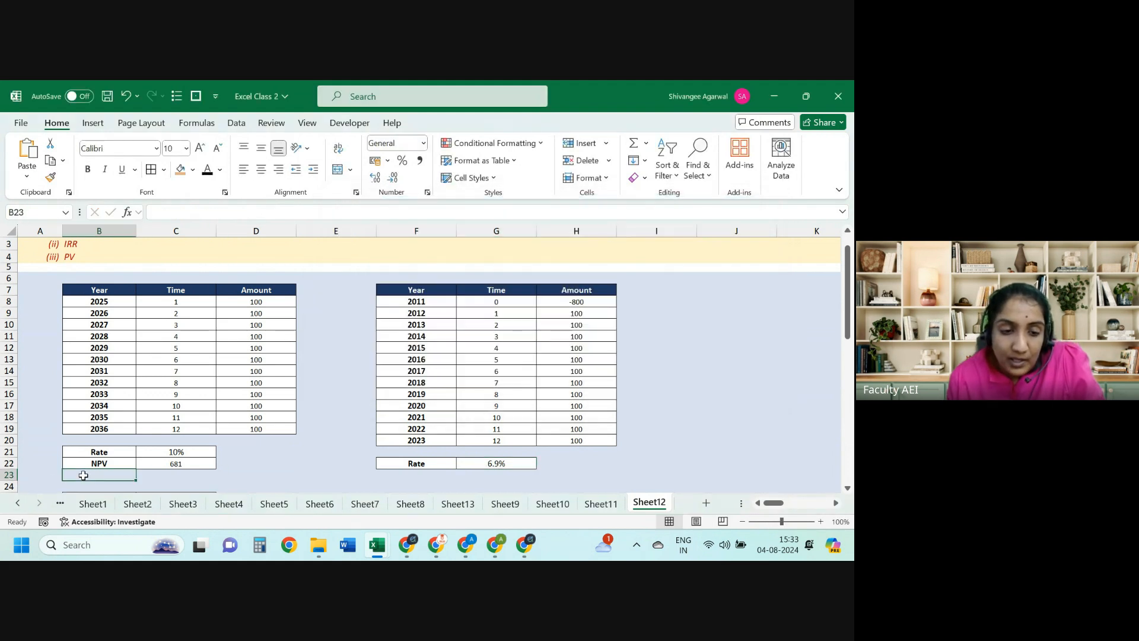
Step: Review the NPV formula in C22 without changing it
key(Down)
key(Down)
key(Down)
key(Down)
key(Up)
key(Up)
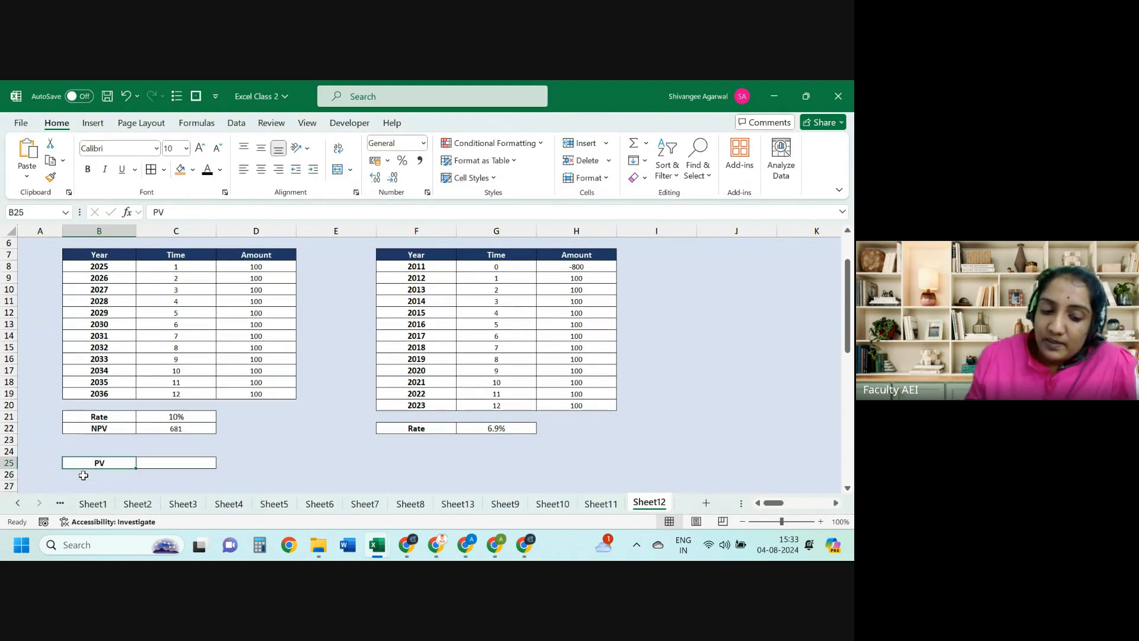
key(Right)
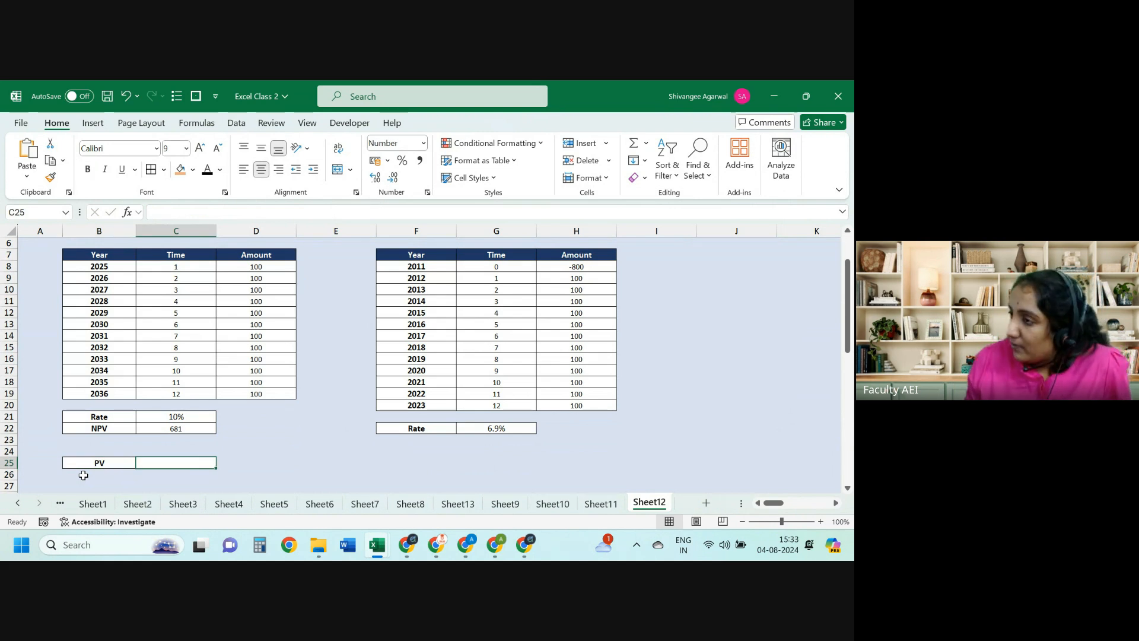
key(Up)
key(Up)
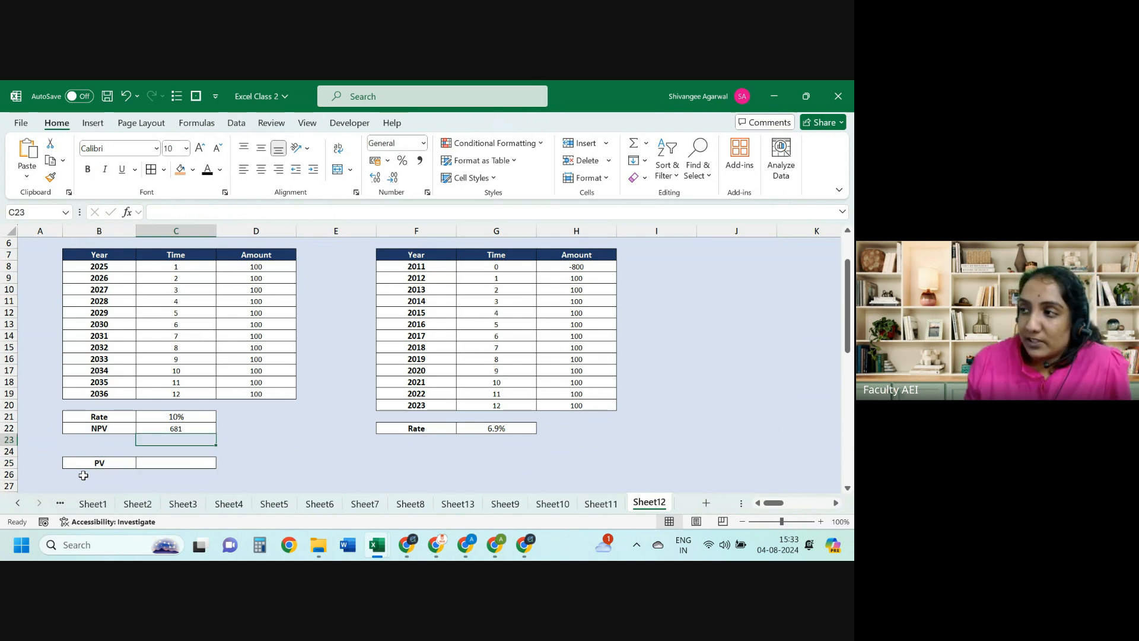
key(Up)
key(F2)
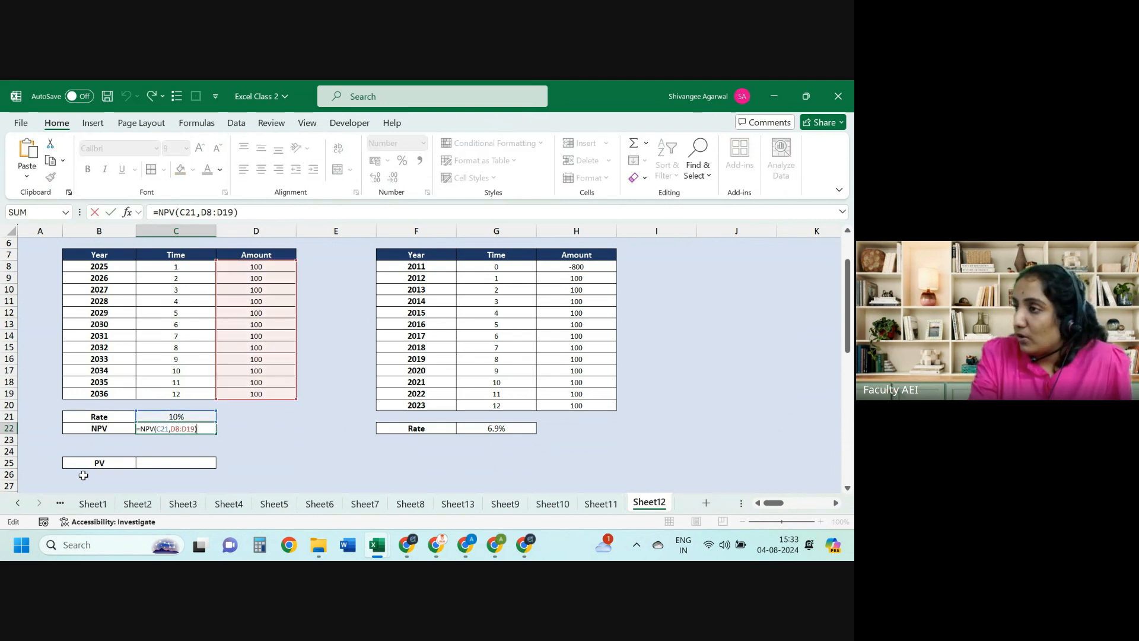
key(Escape)
Step: Start a PV formula in C25 with 10% as its rate
key(Down)
key(Down)
key(Down)
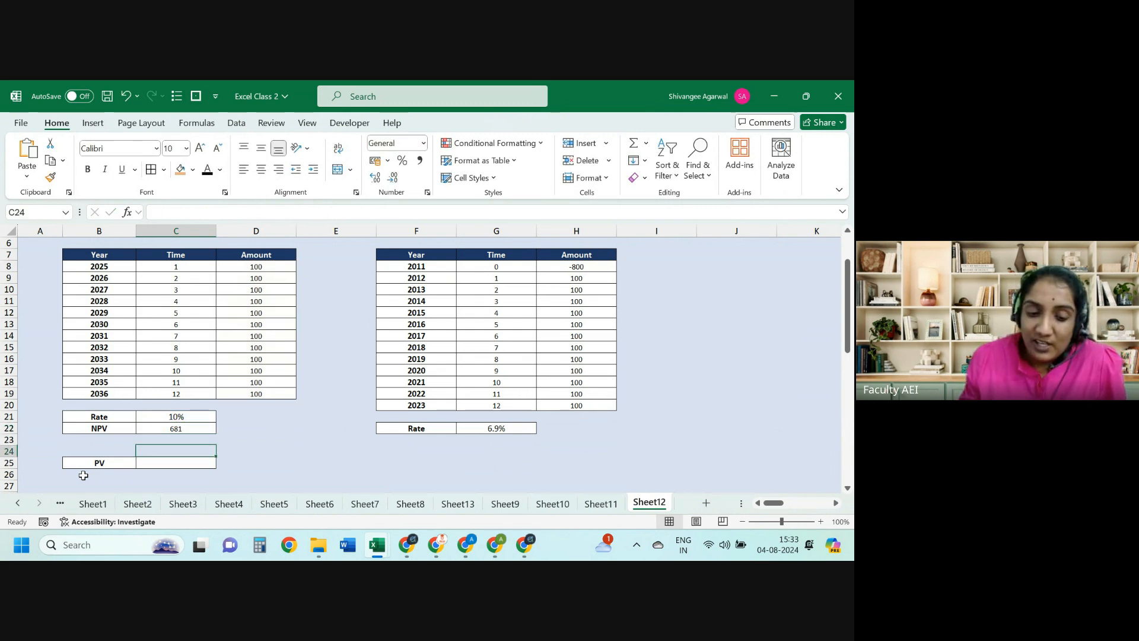
text(=pv)
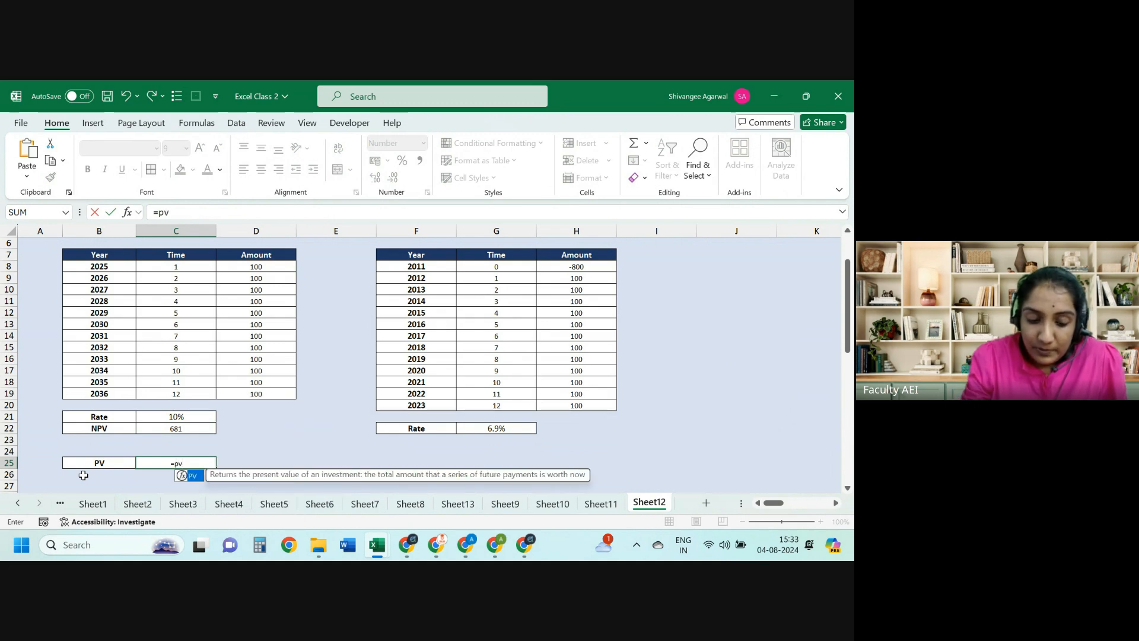
key(Tab)
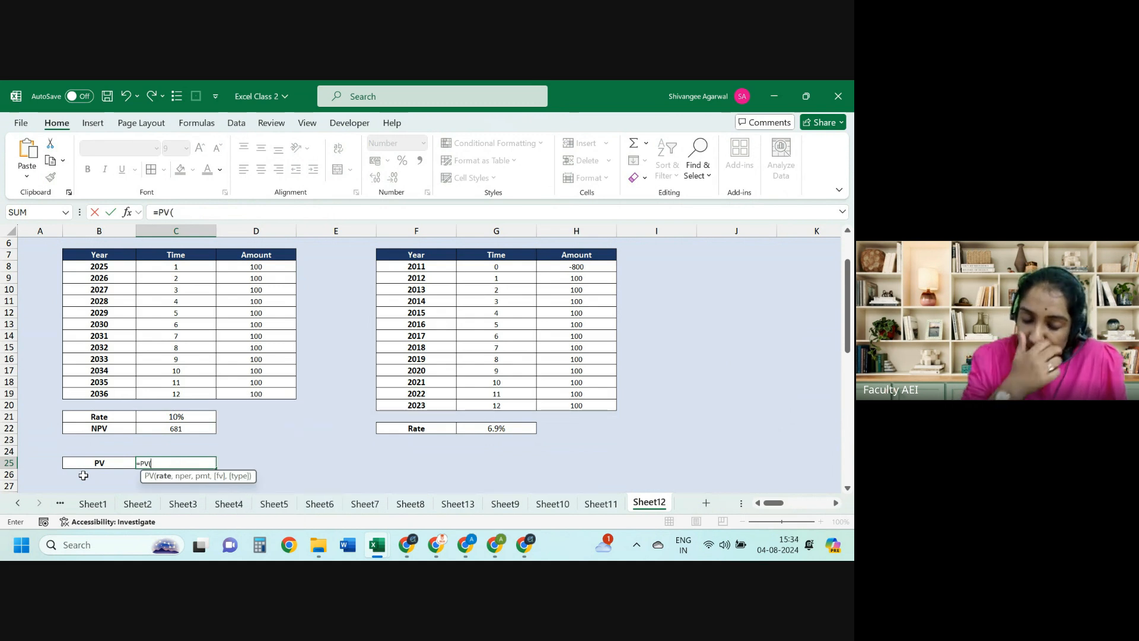
text(10)
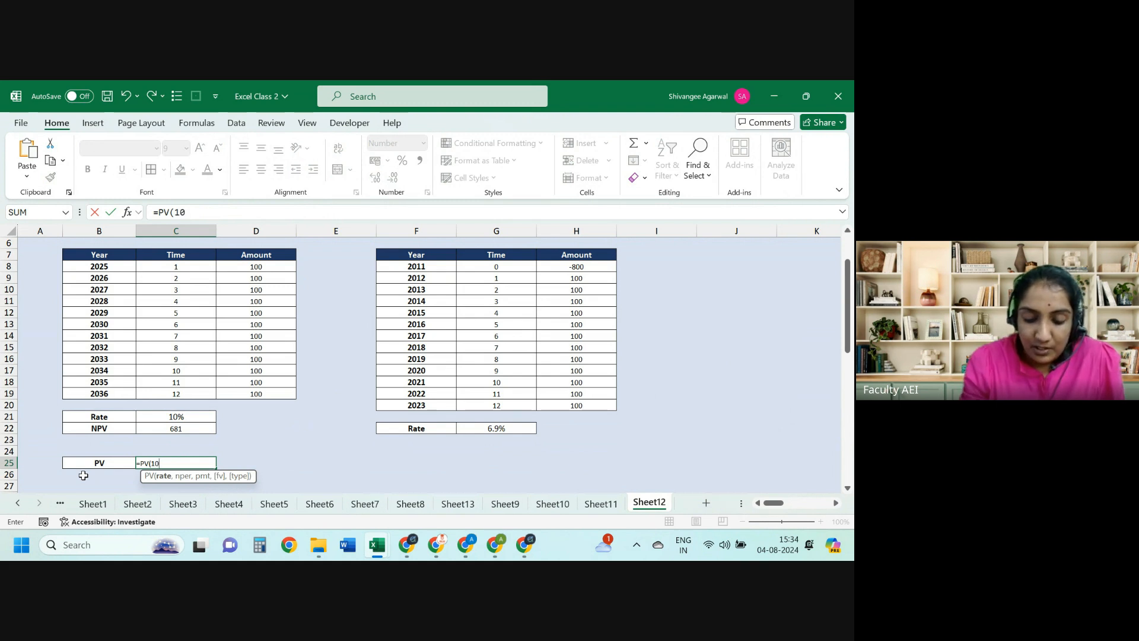
text(%,)
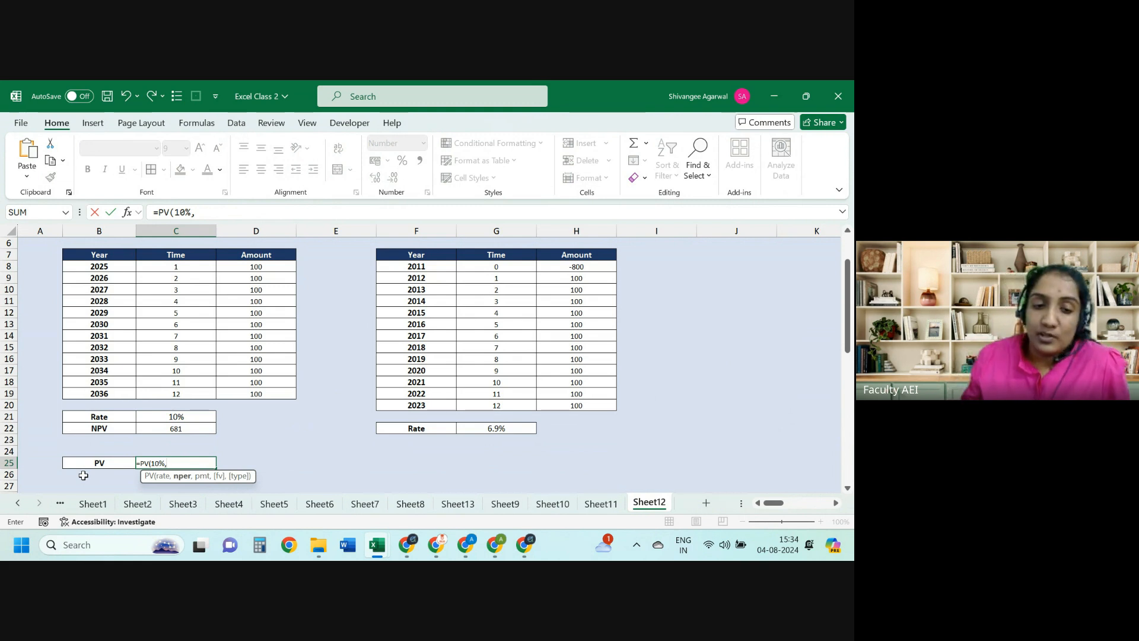
Step: Fill the PV arguments with Nper 12, Pmt 100, blank Fv and Type 0, so C25 shows -681
click(127, 213)
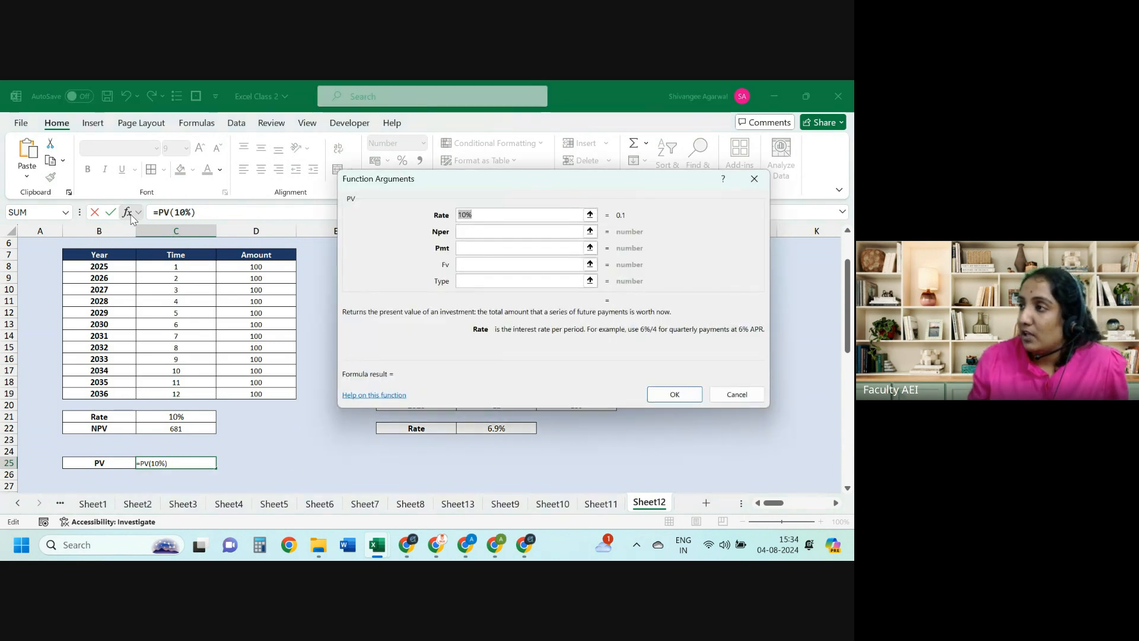
click(478, 231)
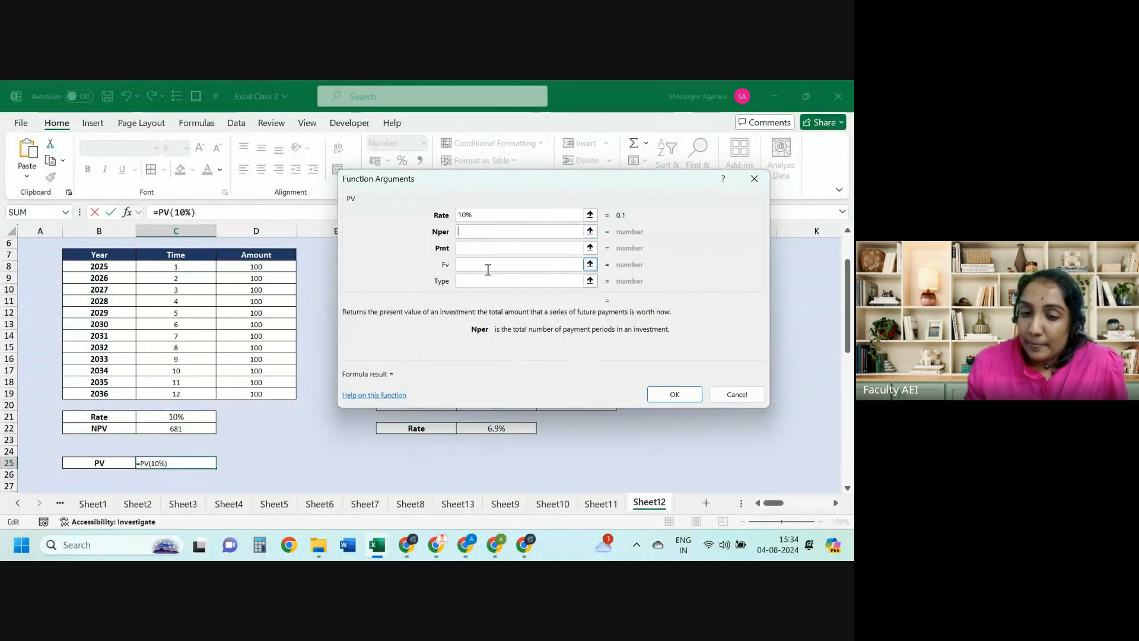
click(483, 215)
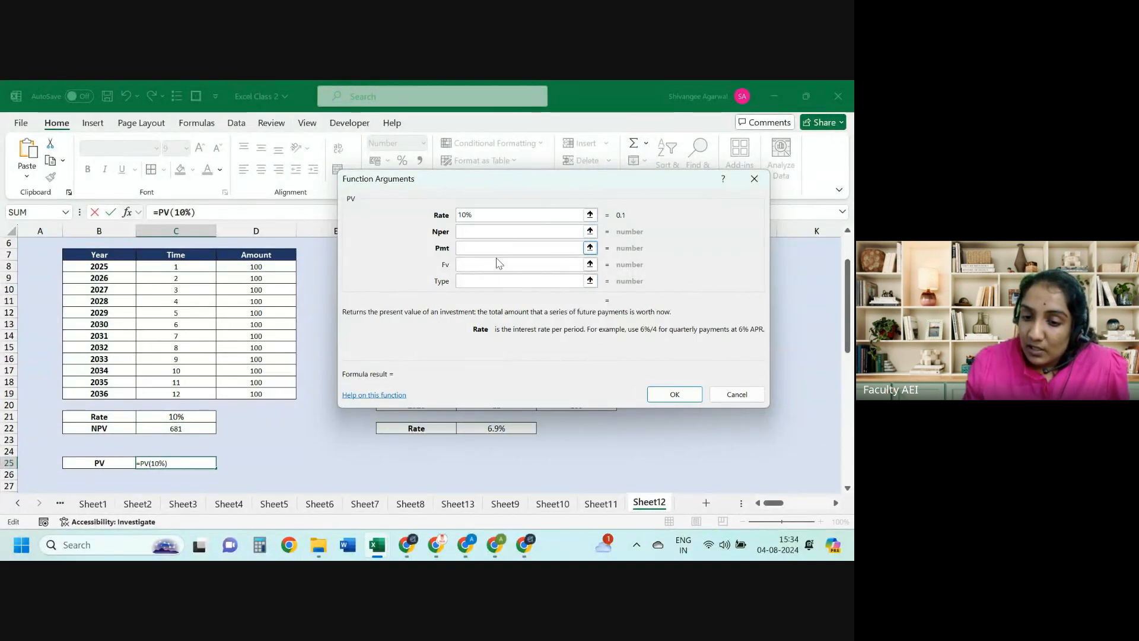
click(511, 232)
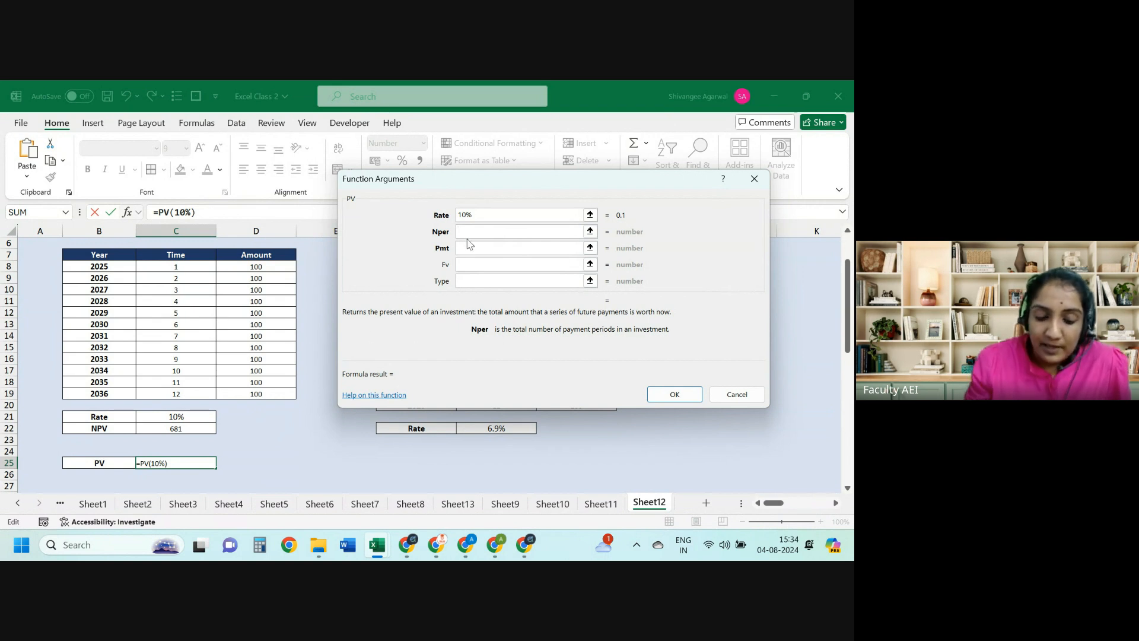
text(12)
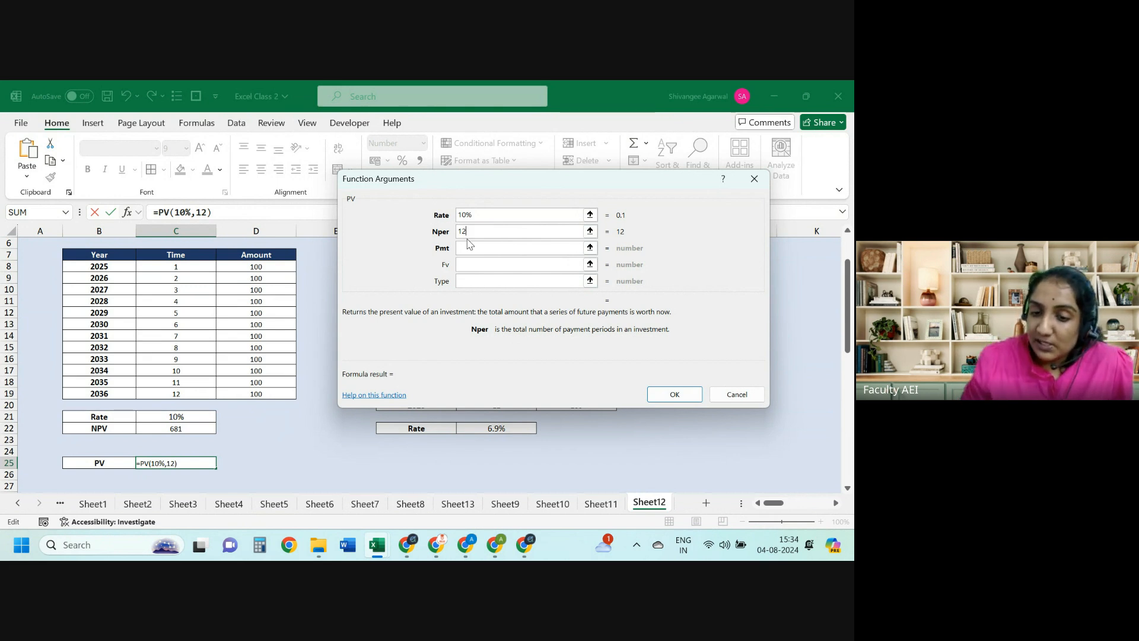
click(478, 250)
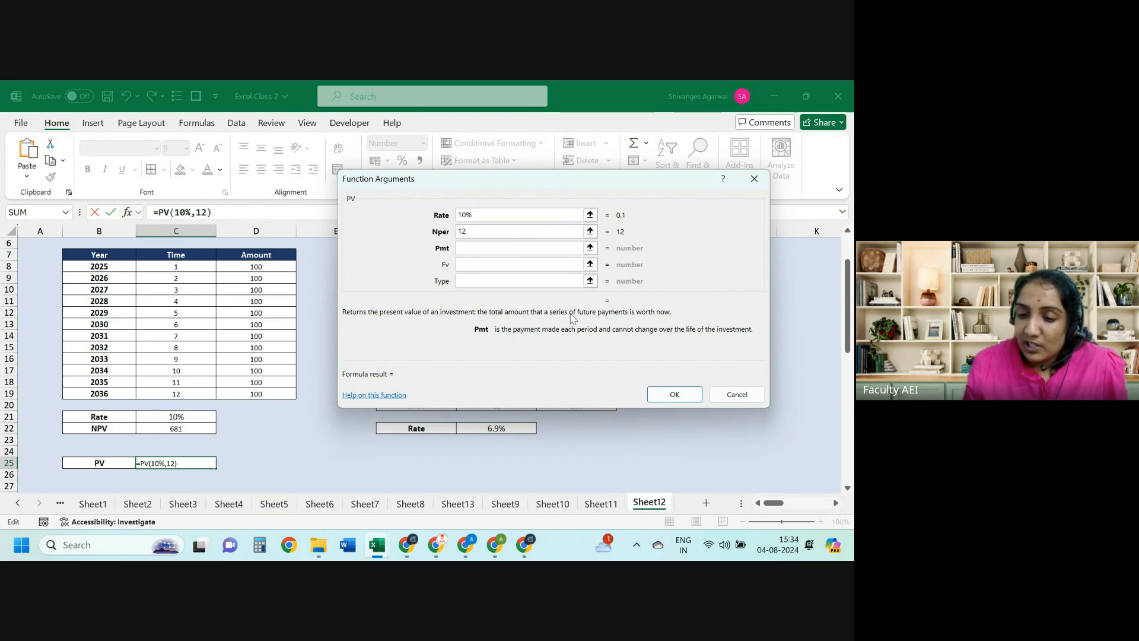
text(1)
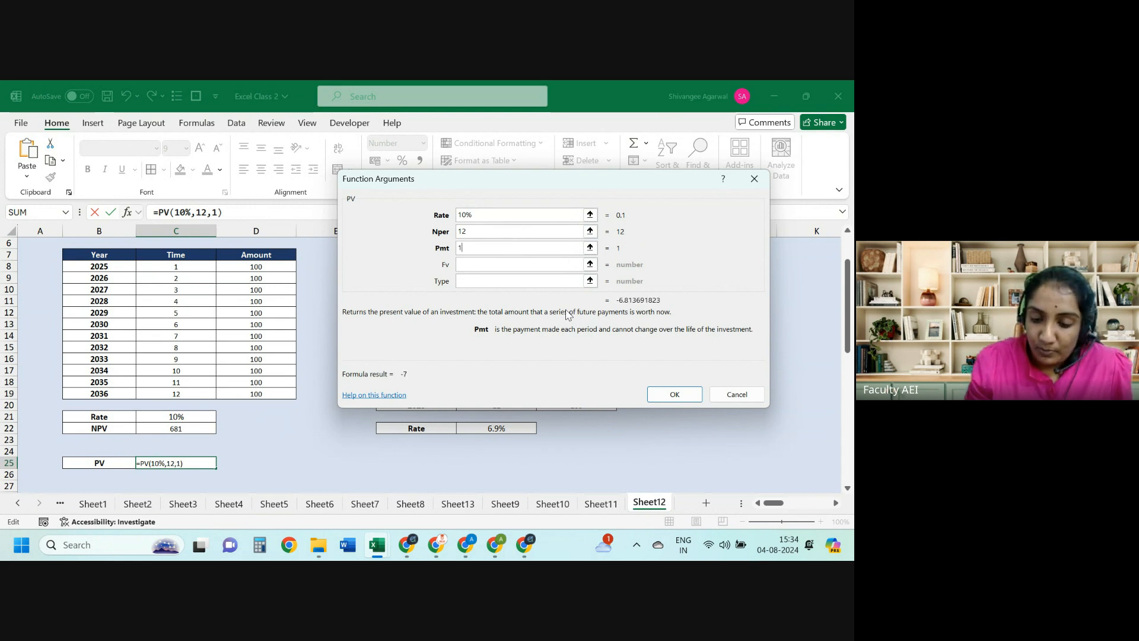
text(00)
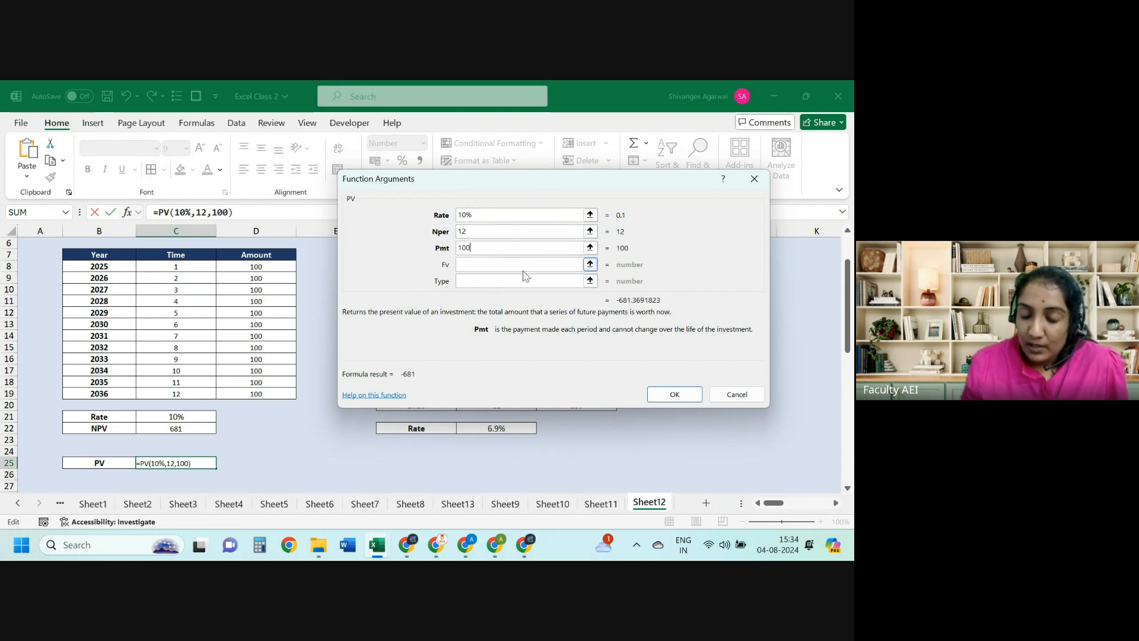
click(524, 270)
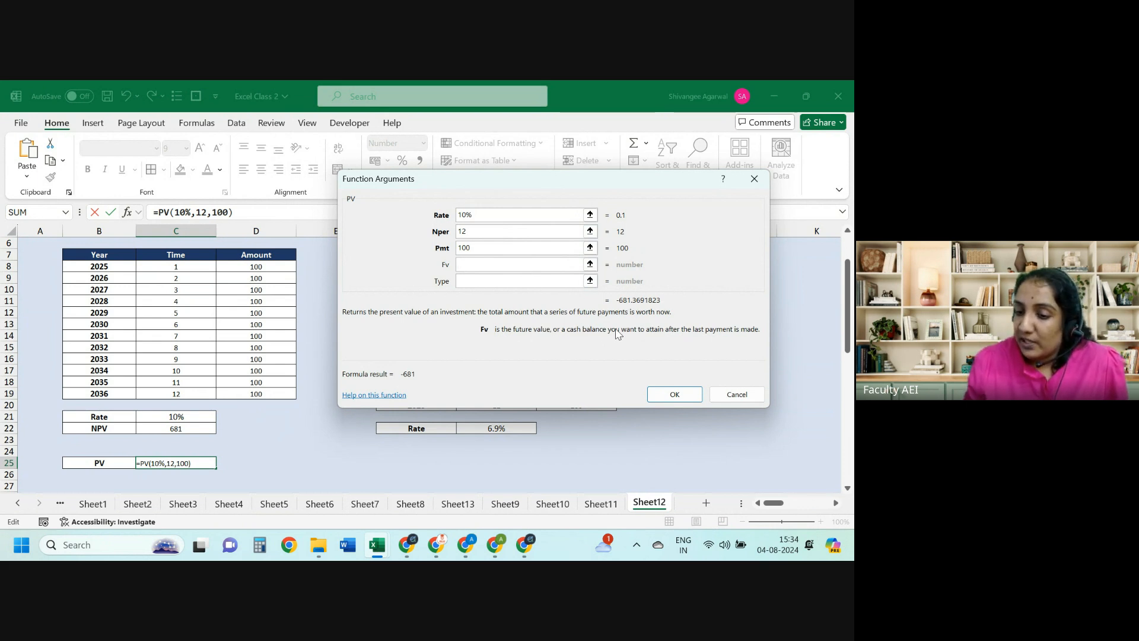
text(0)
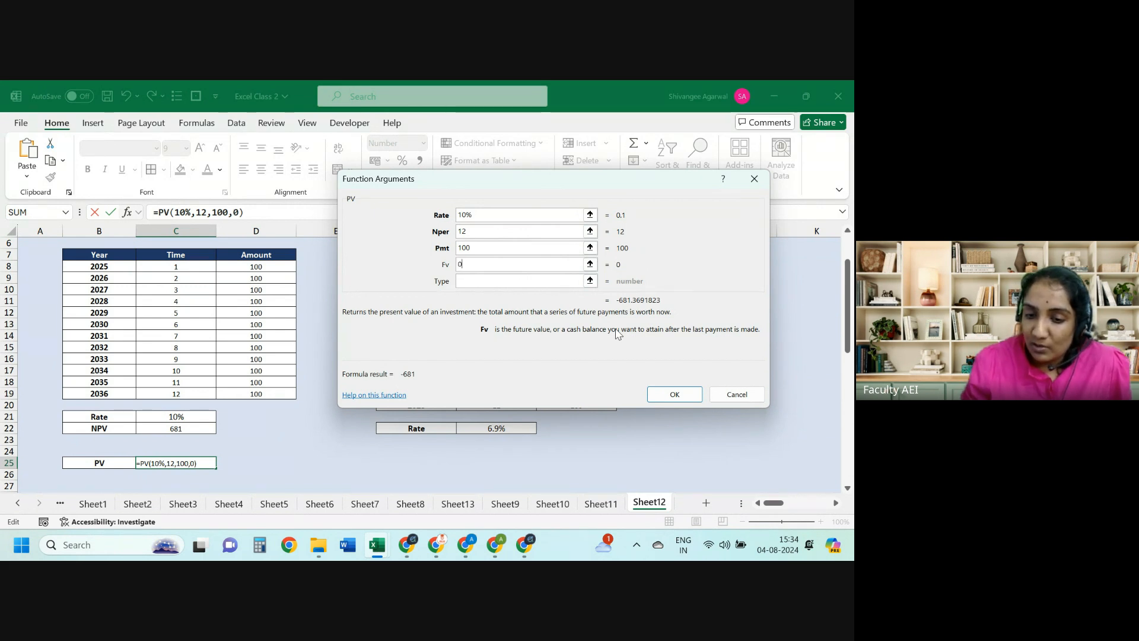
key(BackSpace)
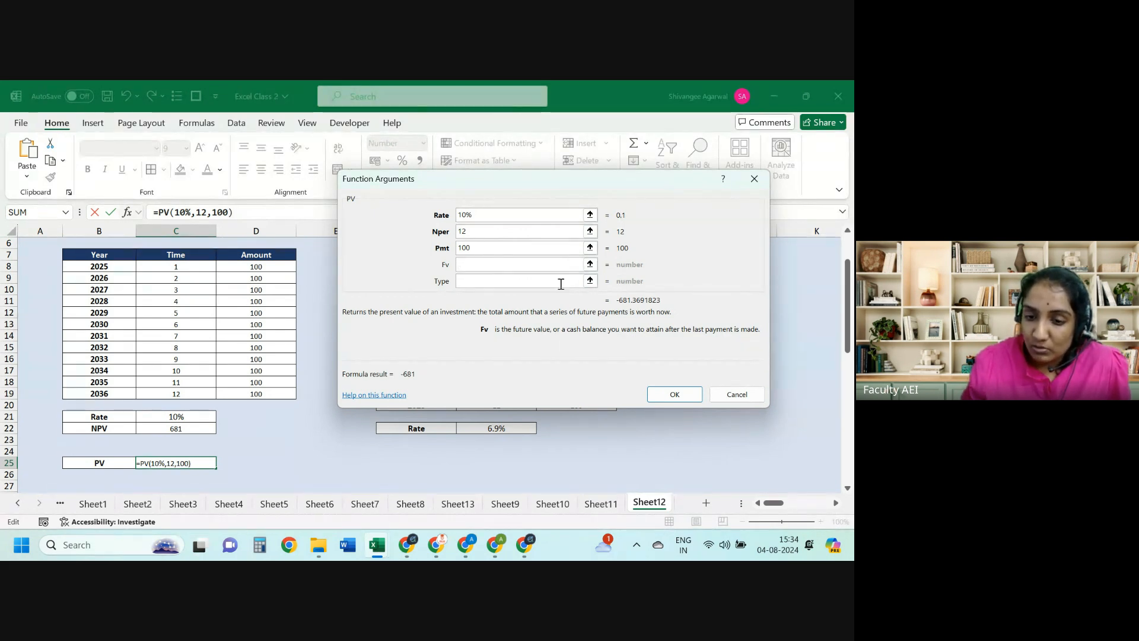
click(532, 286)
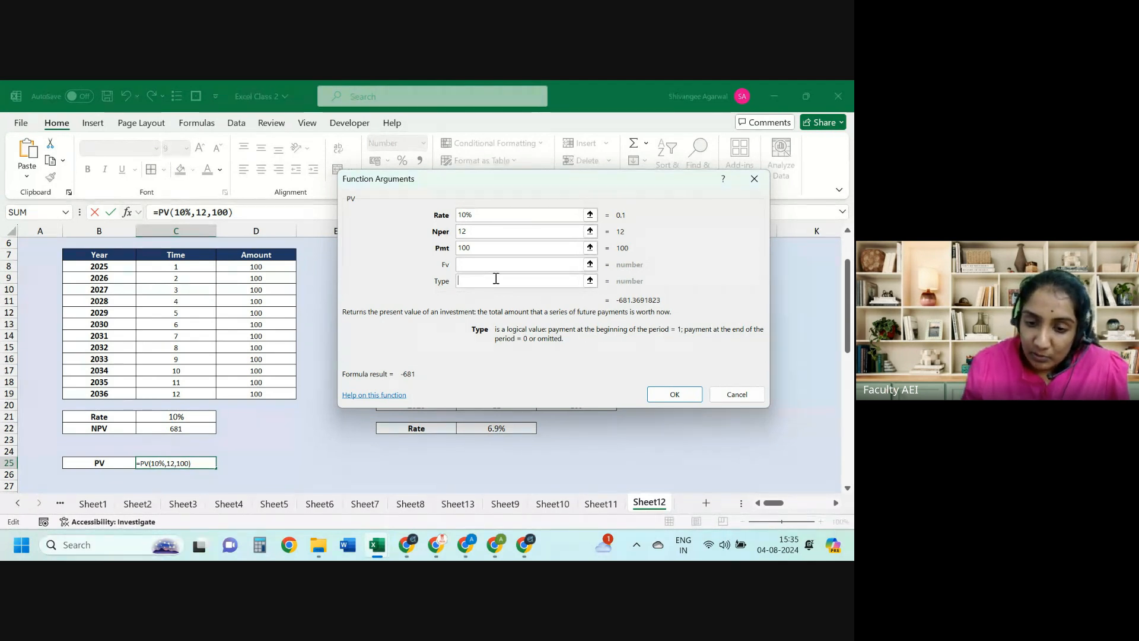
text(0)
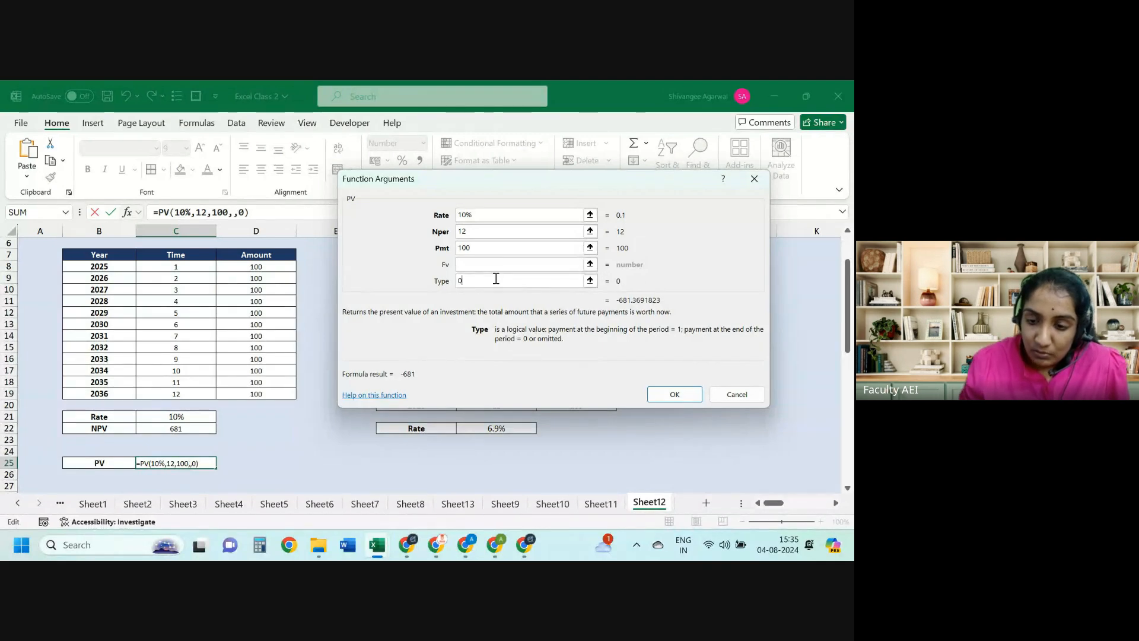
click(675, 395)
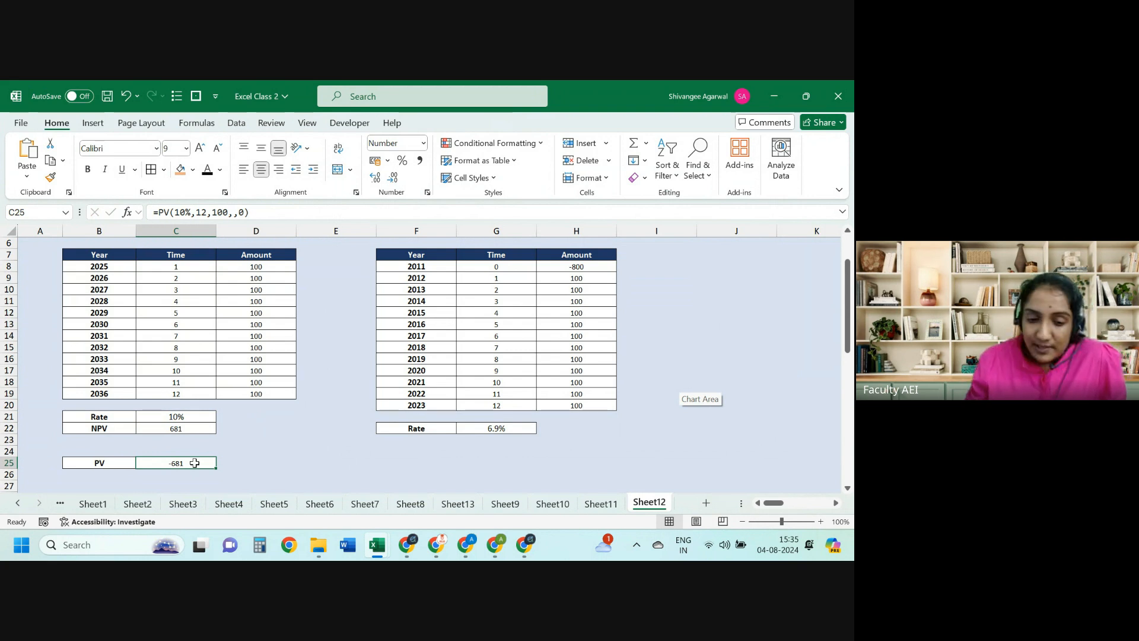
click(187, 428)
click(184, 415)
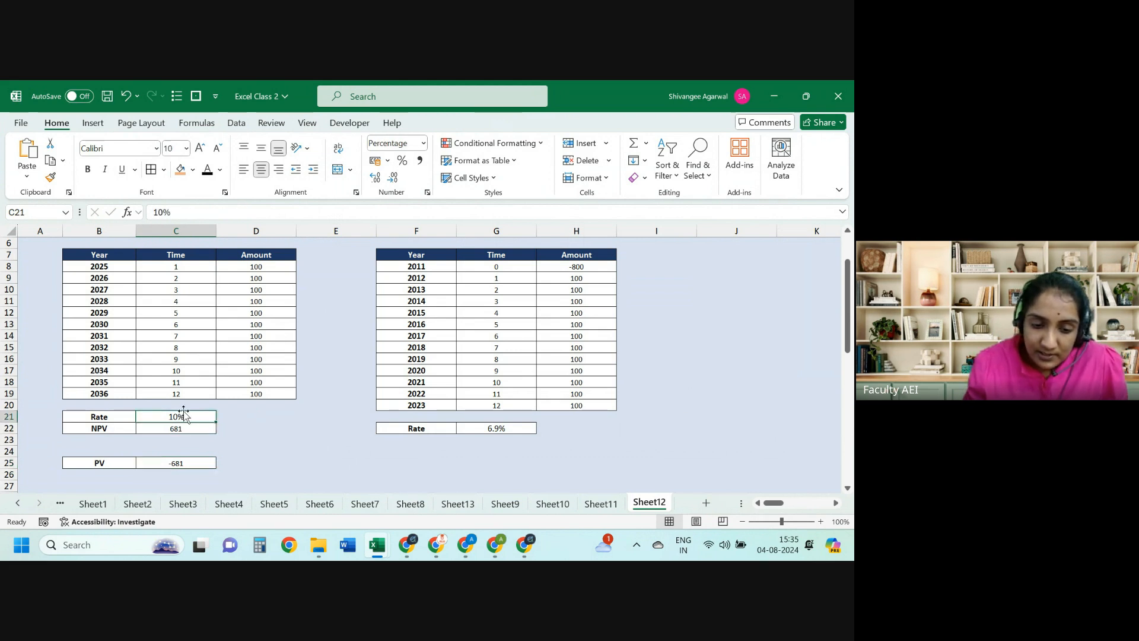
text(15)
key(Return)
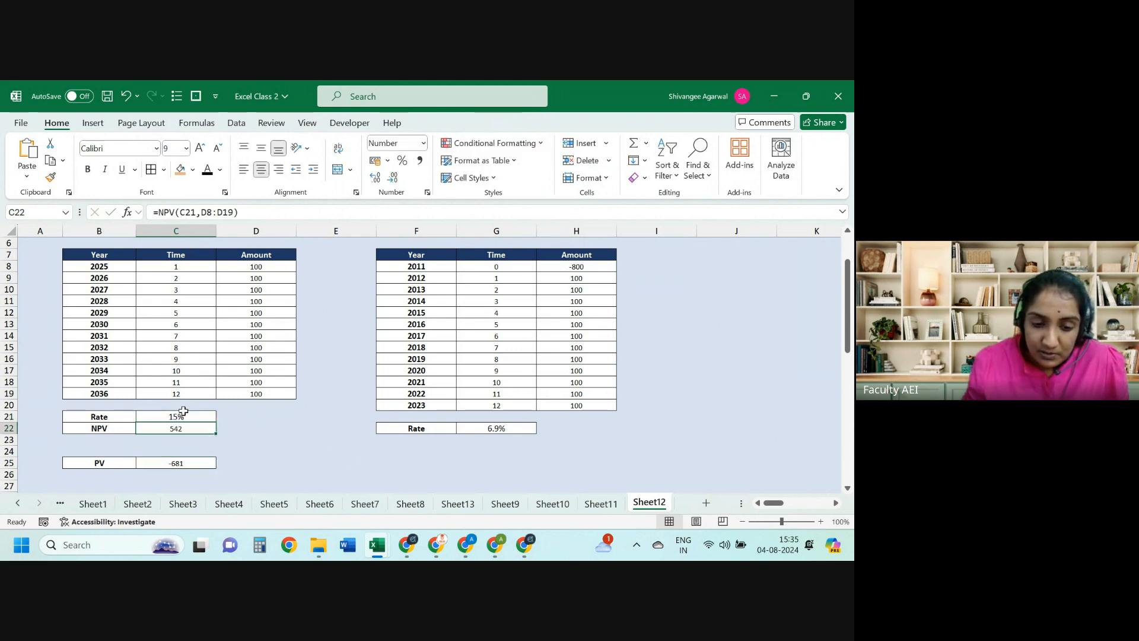
key(Down)
key(Down)
key(Down)
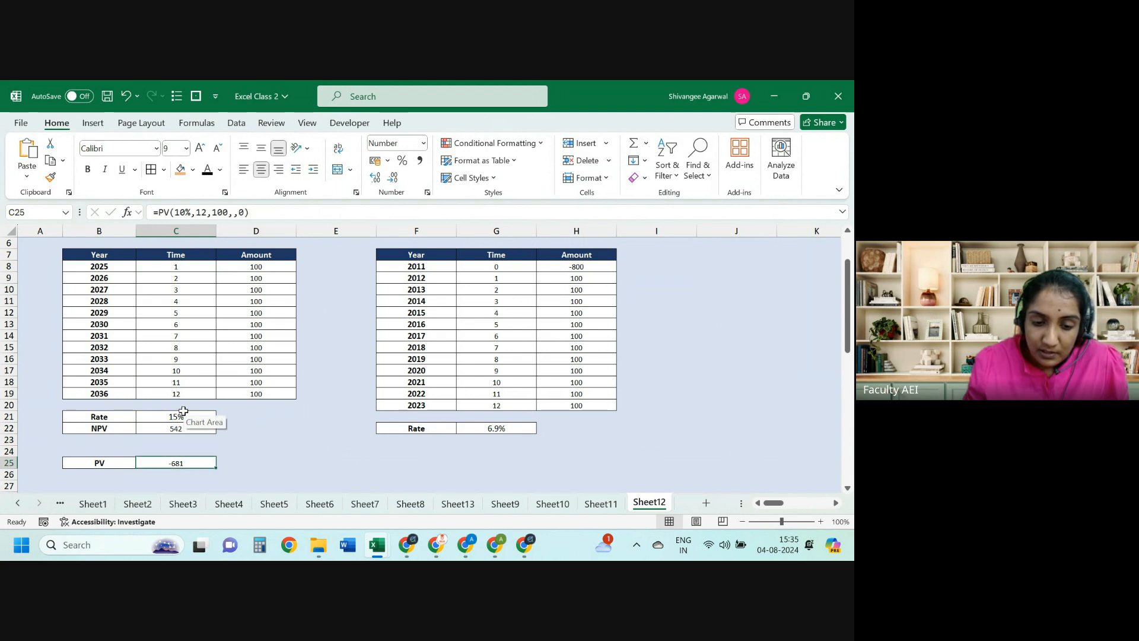
click(186, 212)
key(BackSpace)
text(5)
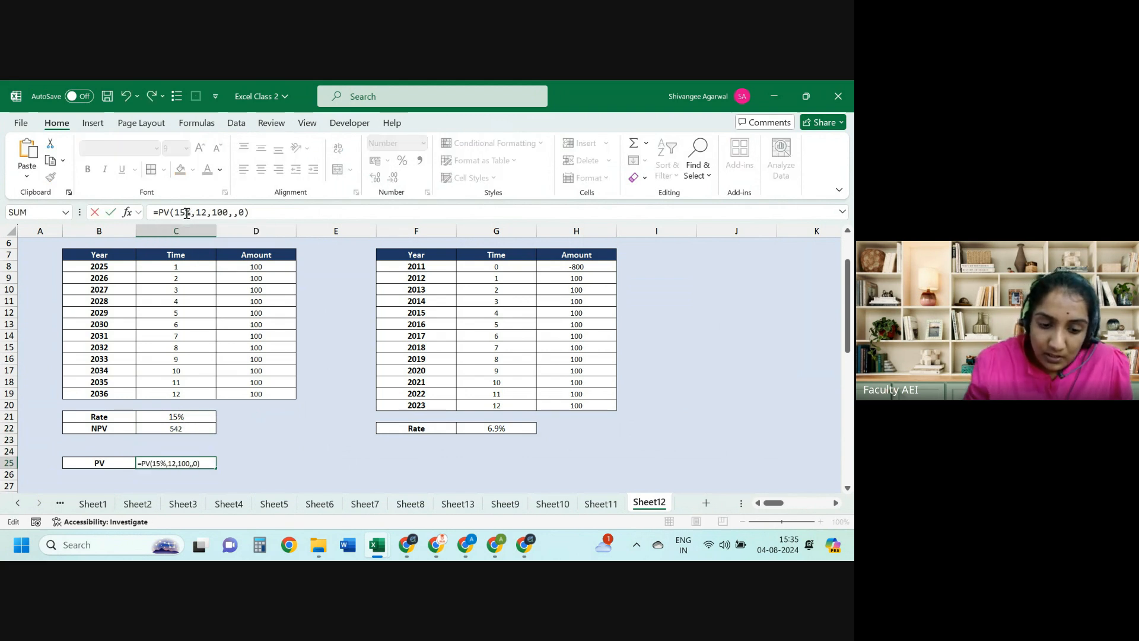
key(Return)
key(Up)
key(Up)
key(Up)
key(Up)
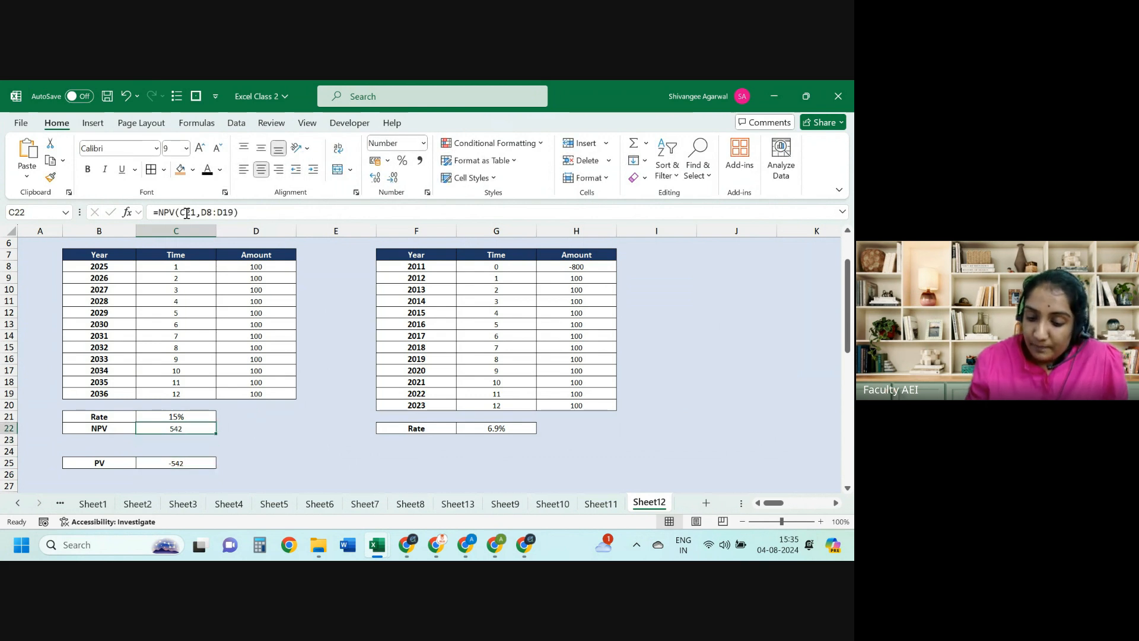
key(shift+Down)
key(shift+Down)
key(shift+Down)
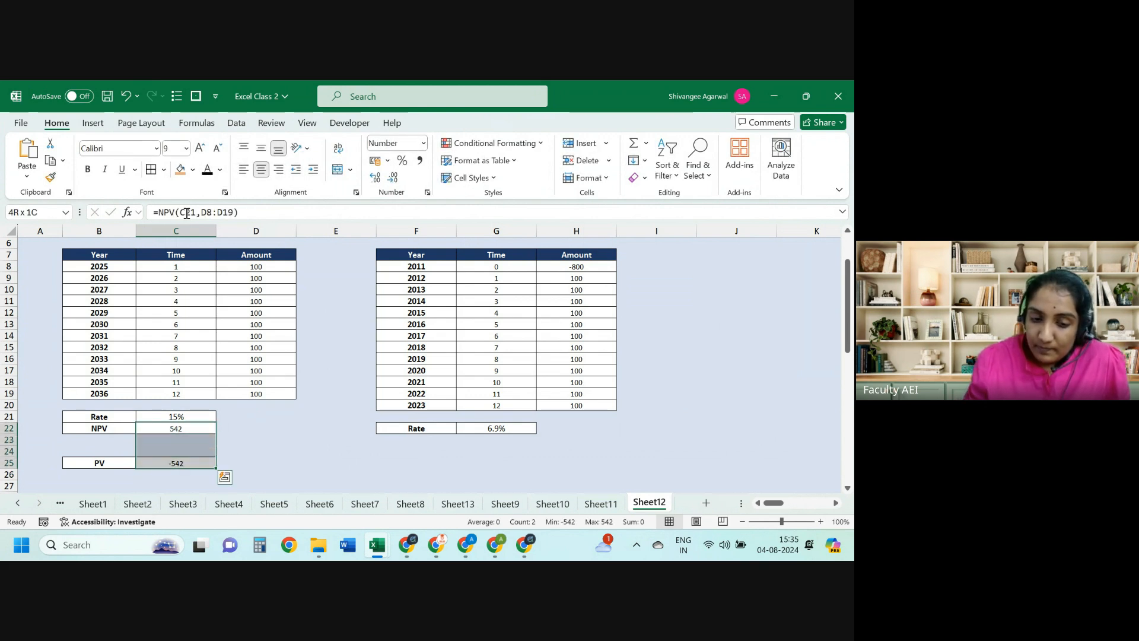
key(Down)
key(Down)
key(Down)
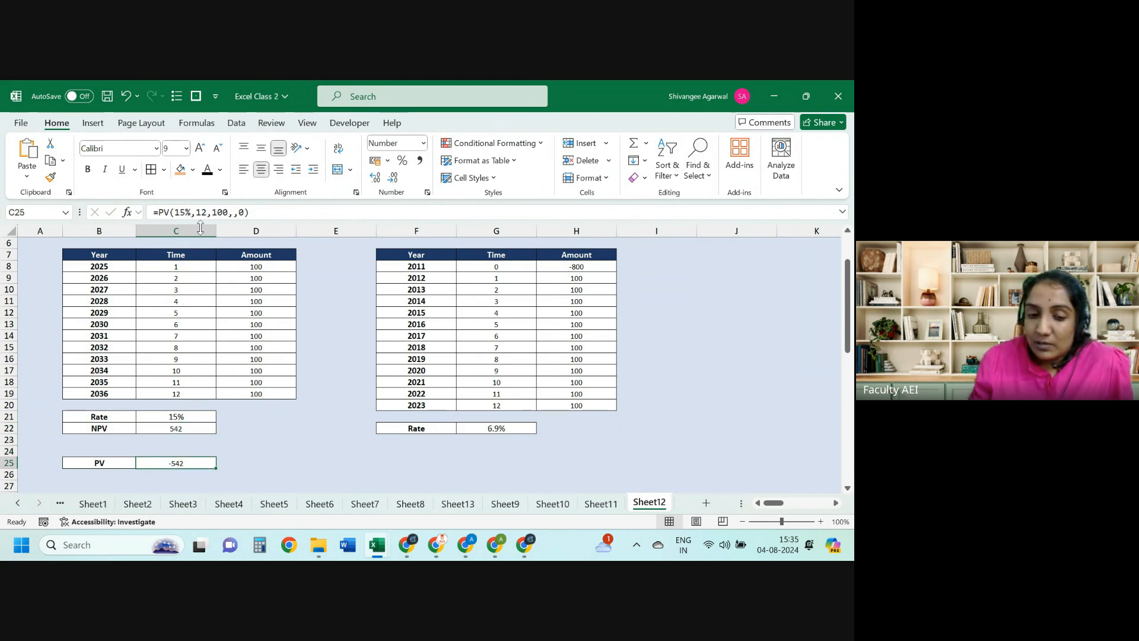
drag(286, 268, 281, 387)
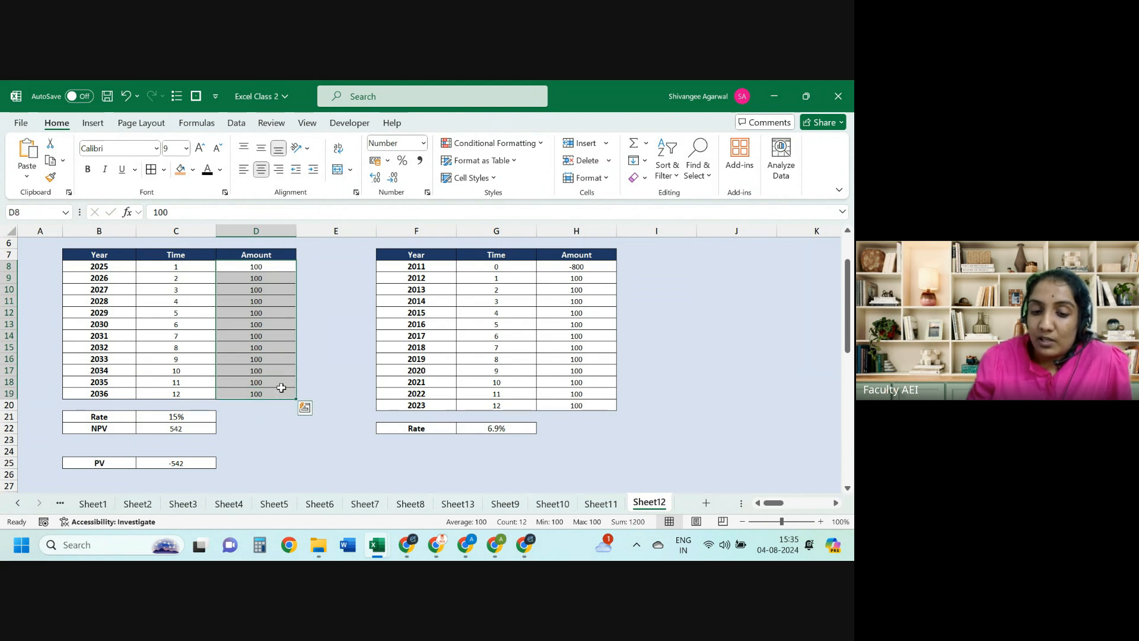
click(193, 465)
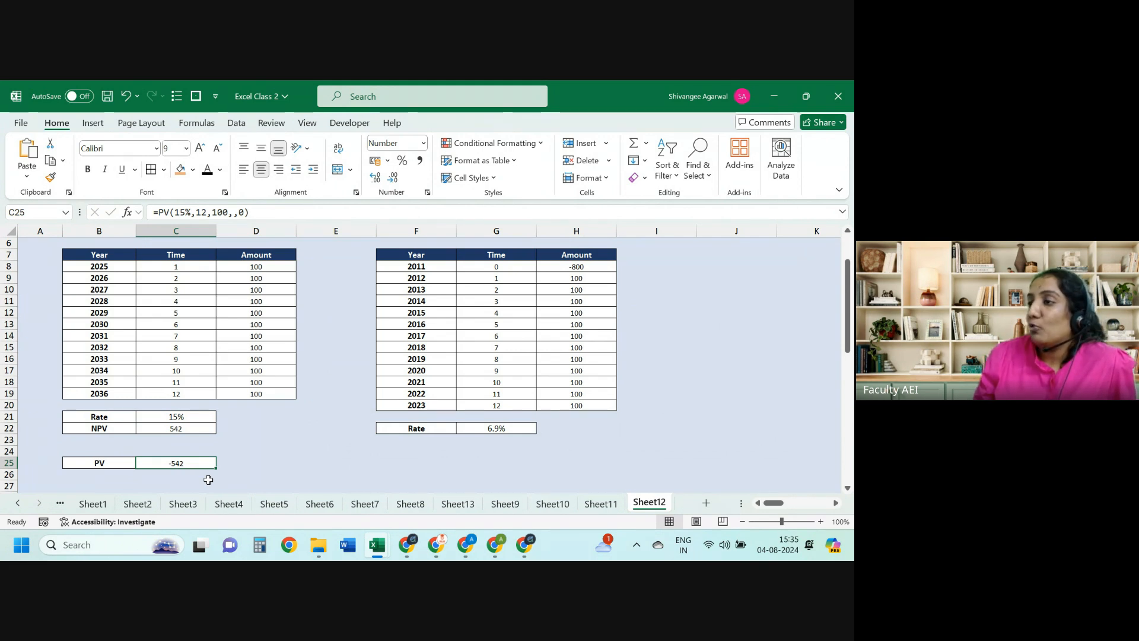
key(Up)
key(Up)
key(Up)
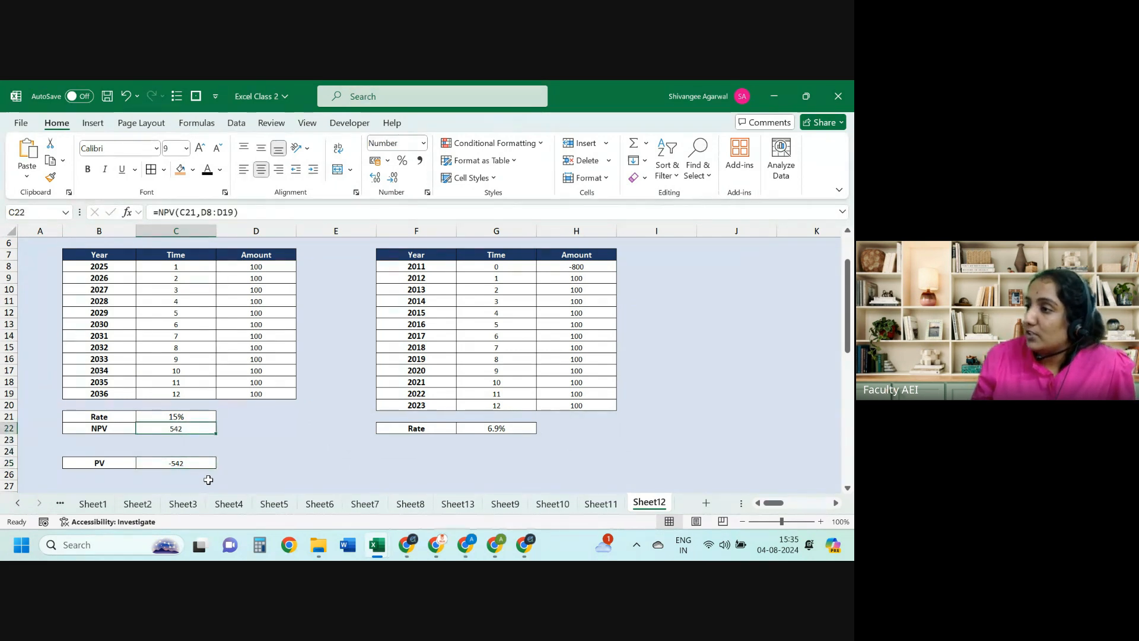
key(Left)
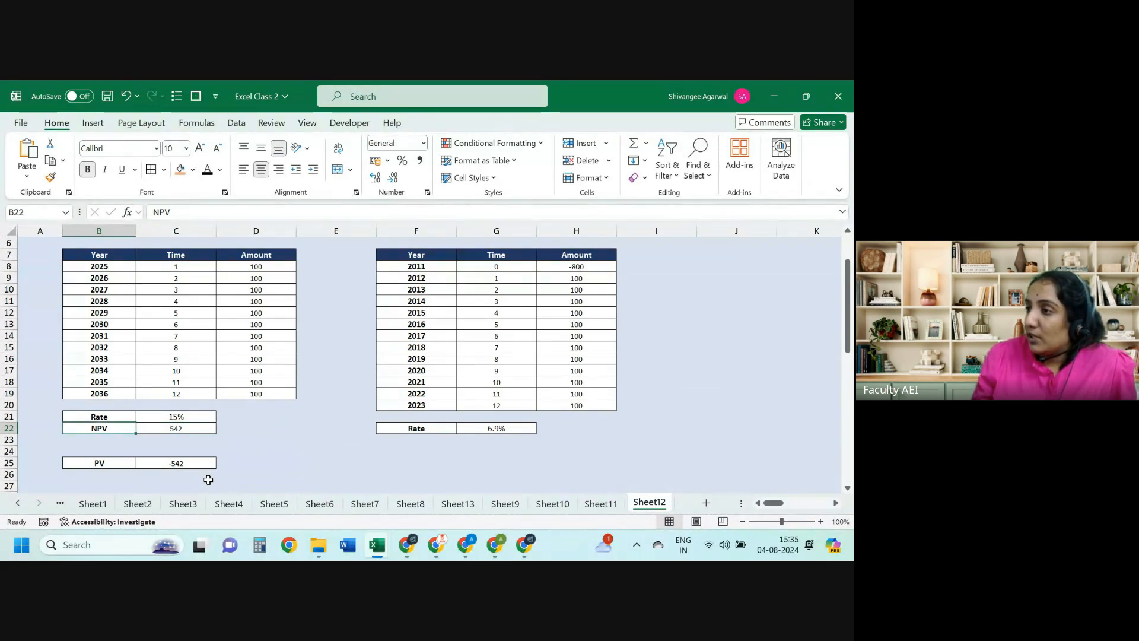
key(Down)
key(Down)
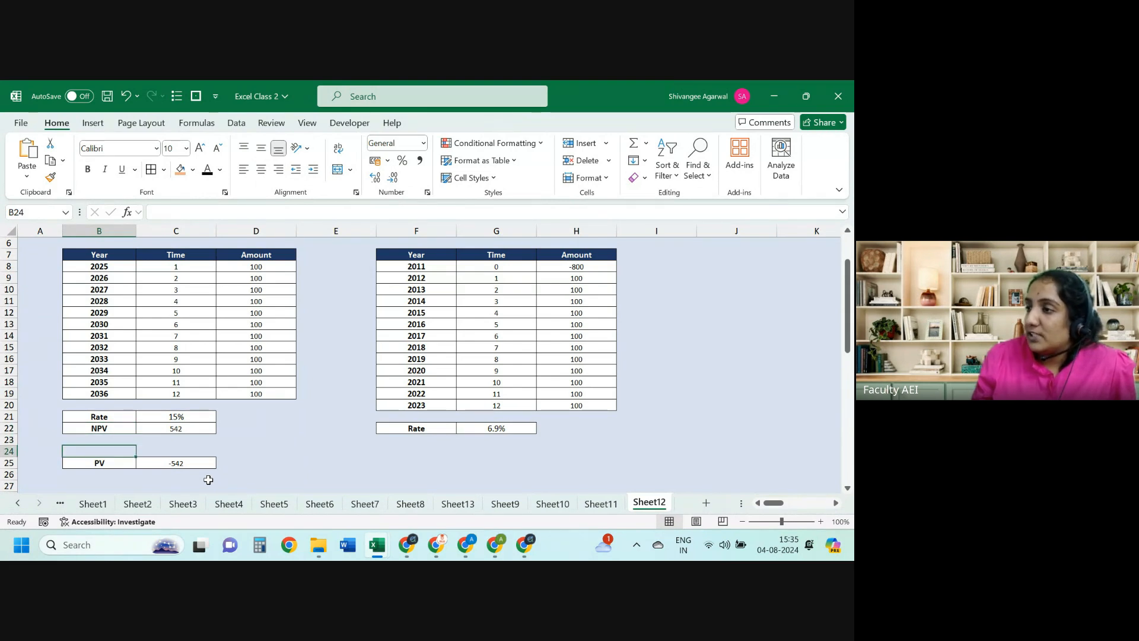
key(Right)
key(Up)
key(Up)
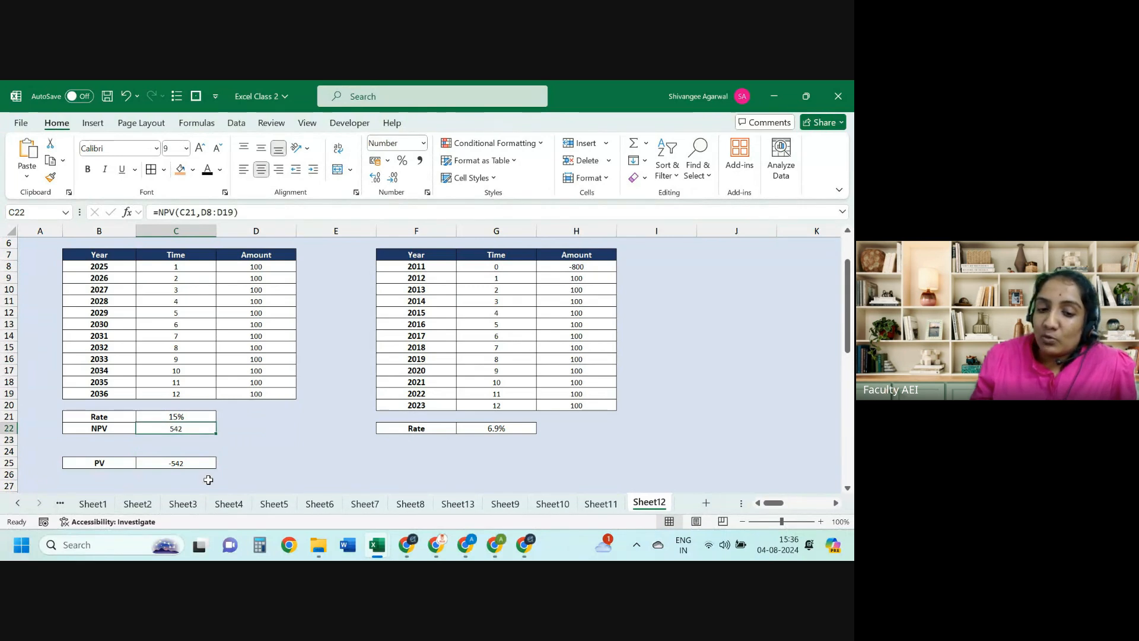
click(265, 303)
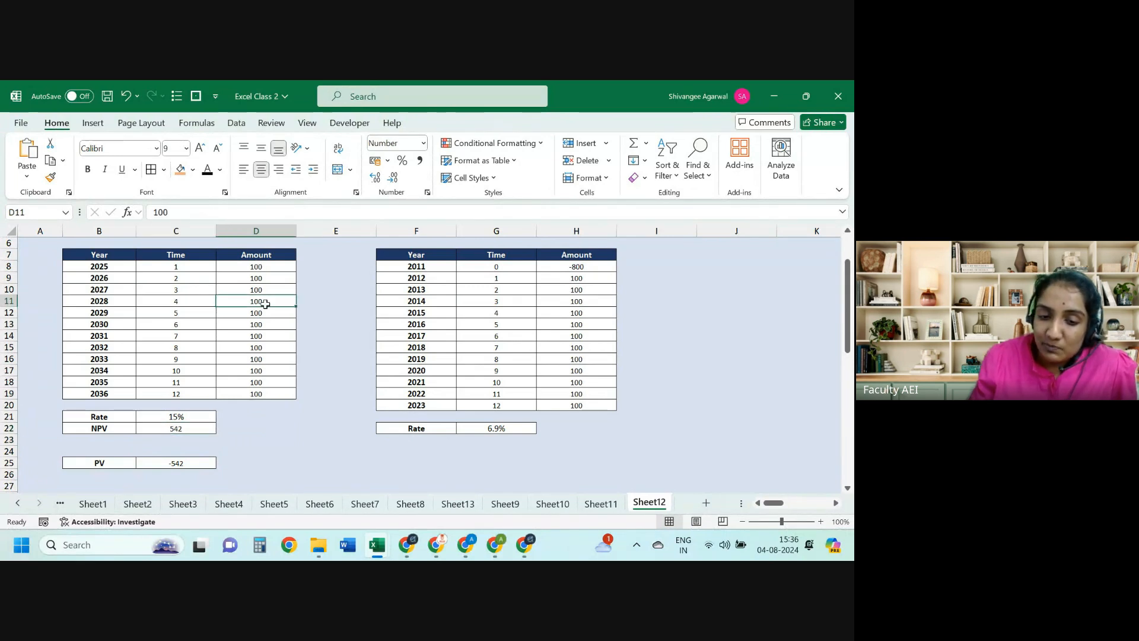
text(-200)
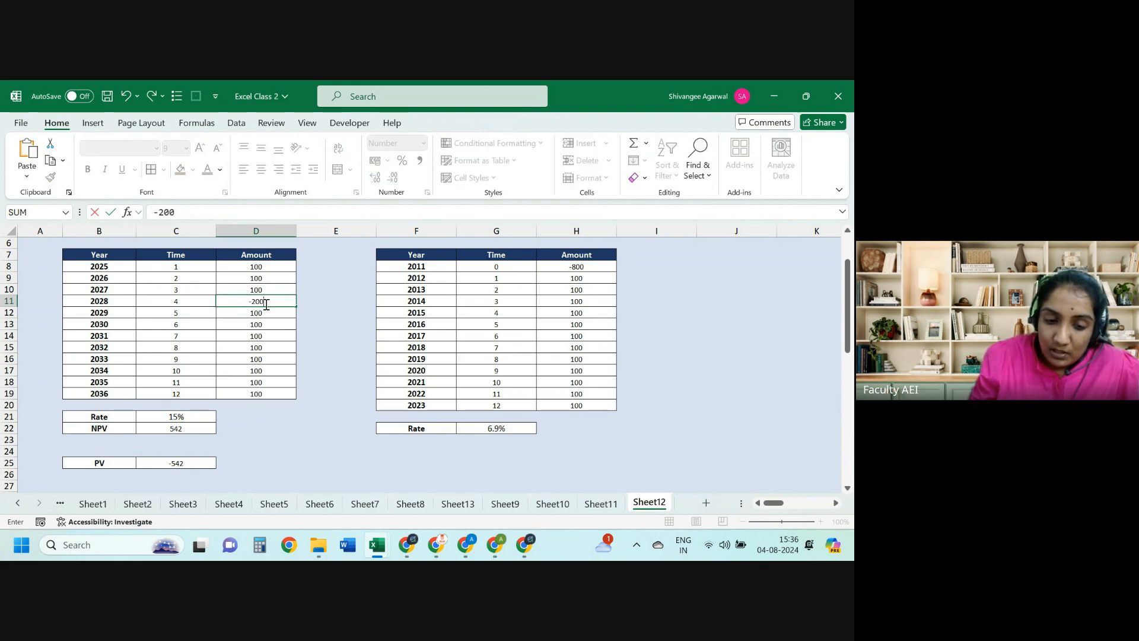
key(Return)
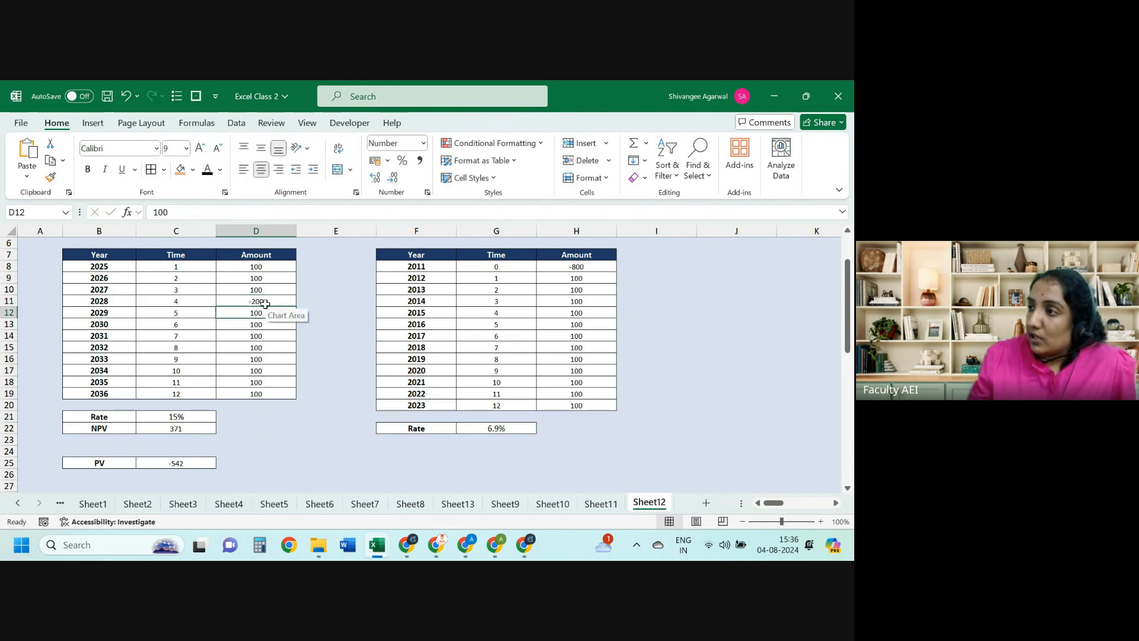
click(156, 428)
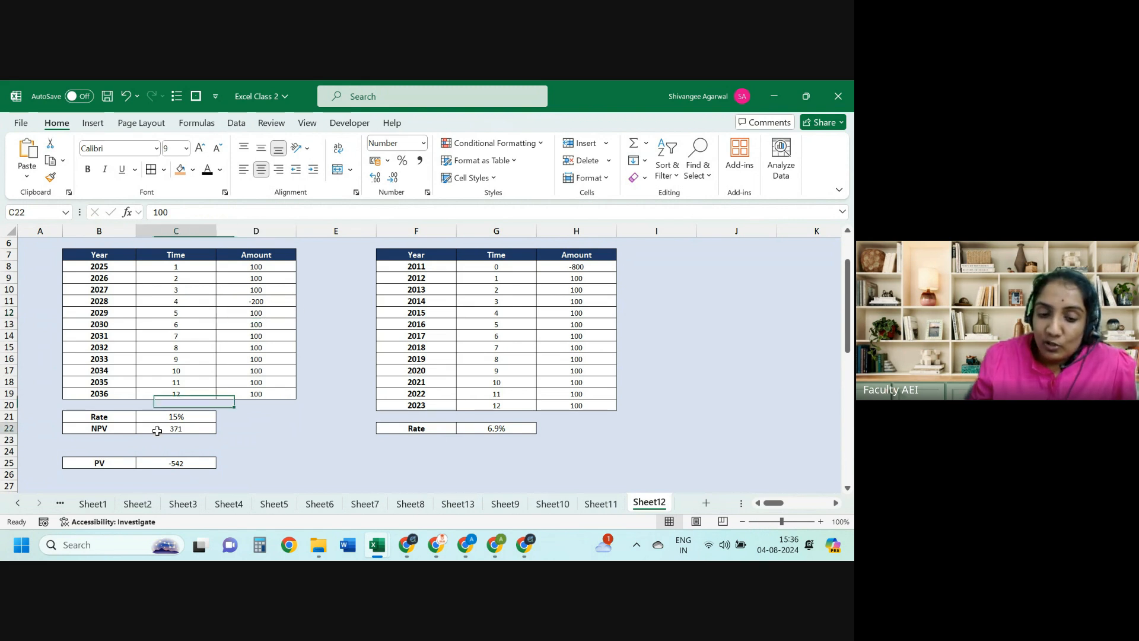
click(242, 366)
key(BackSpace)
text(0)
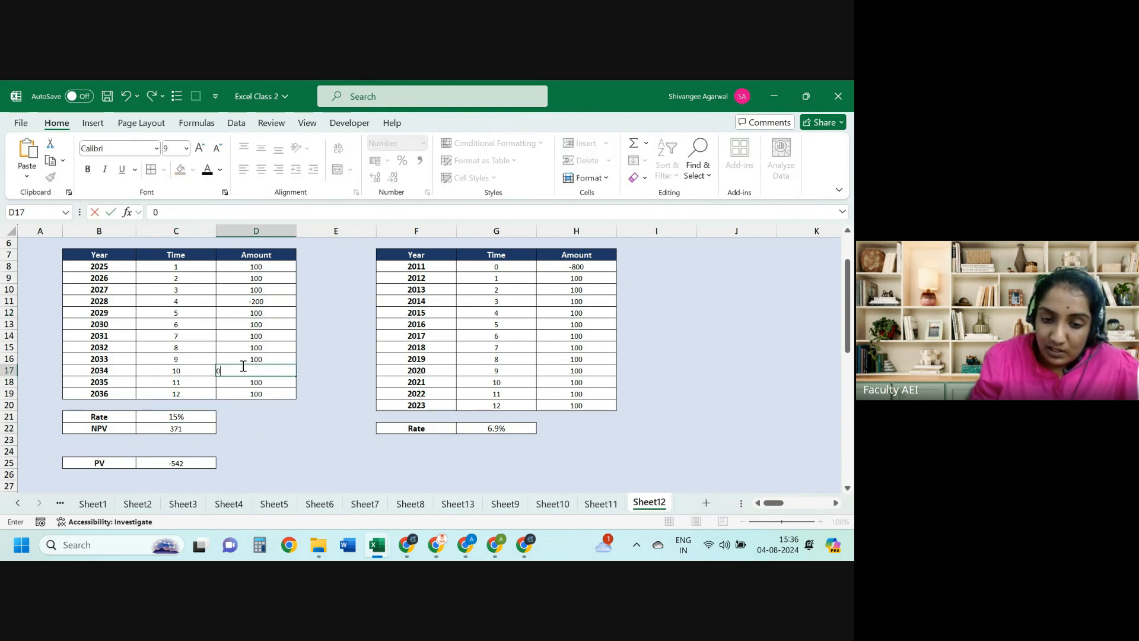
key(BackSpace)
text(-1)
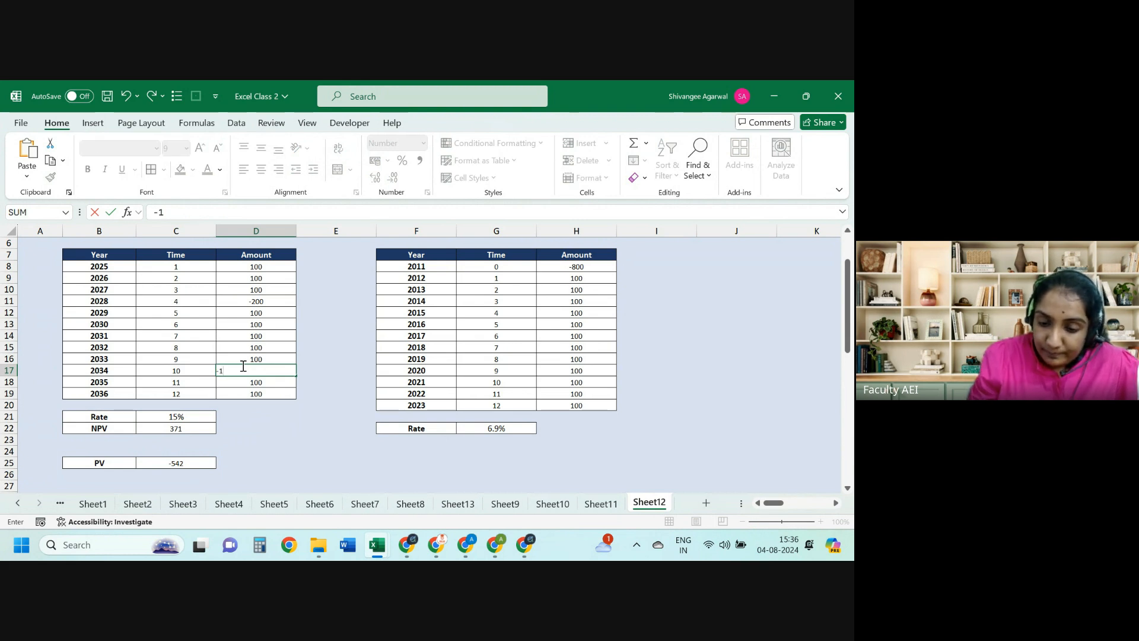
text(000)
key(Return)
click(242, 366)
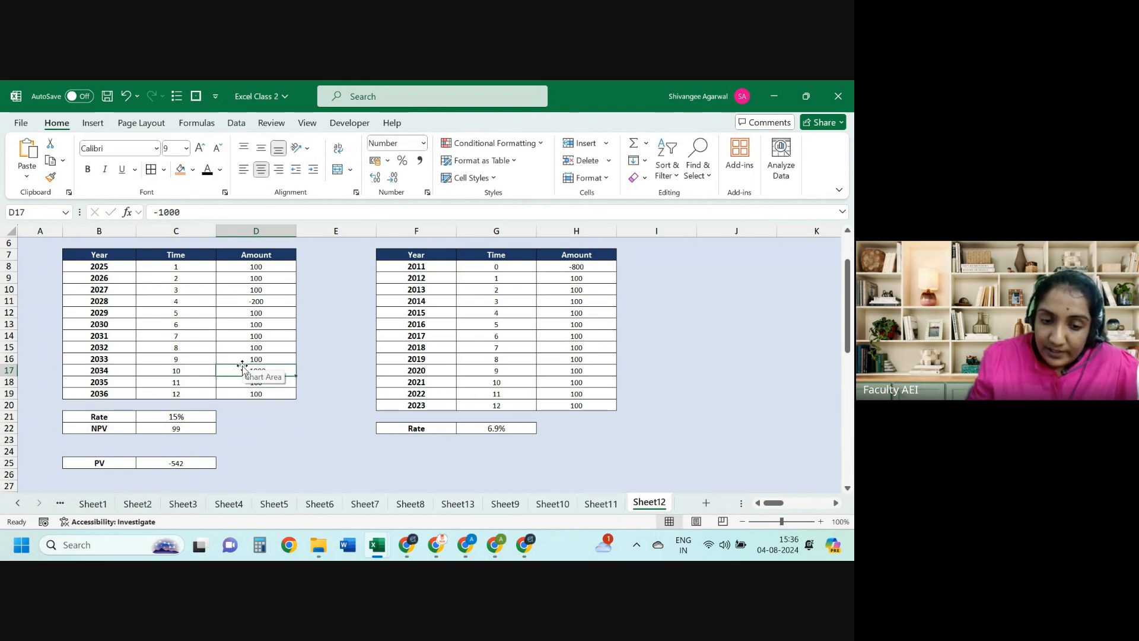
key(Down)
text(-2000)
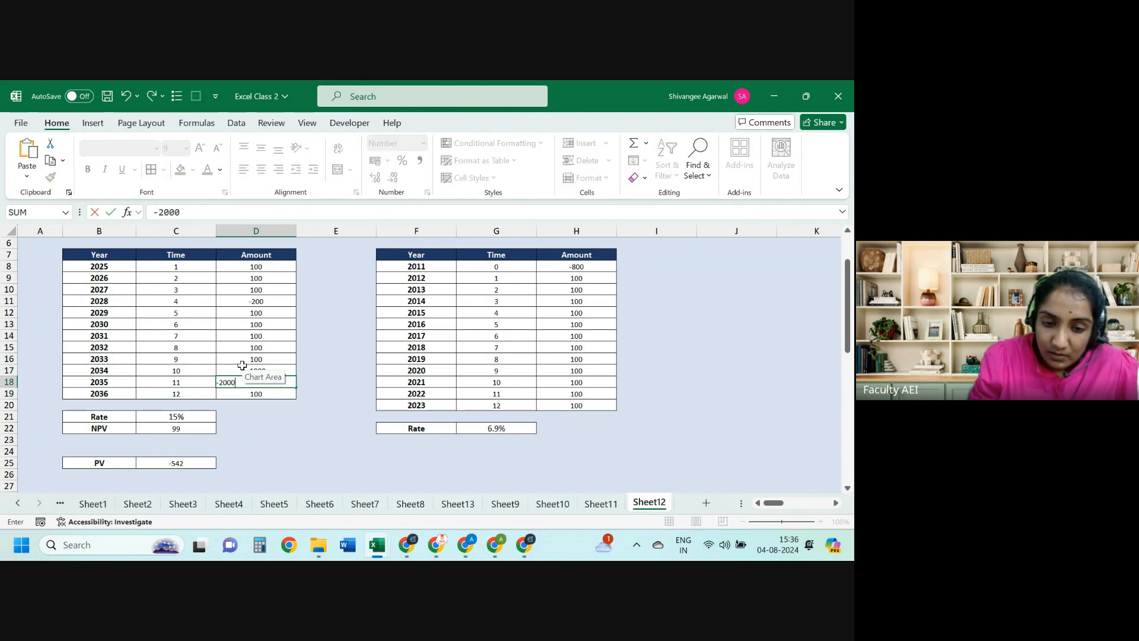
key(Return)
key(Down)
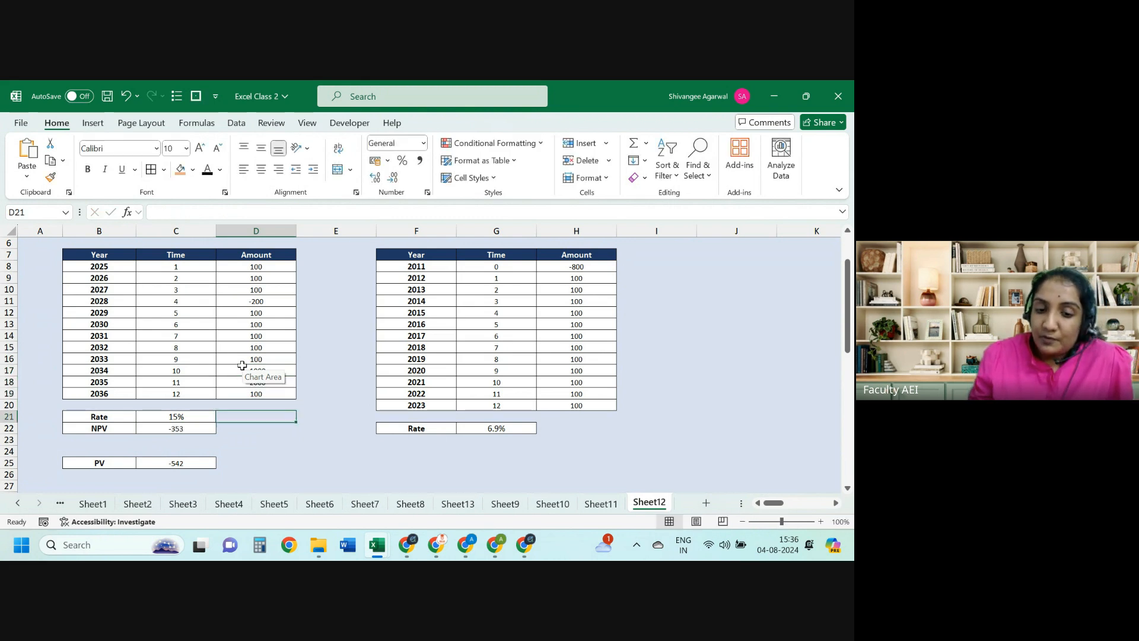
key(Left)
drag(268, 267, 261, 324)
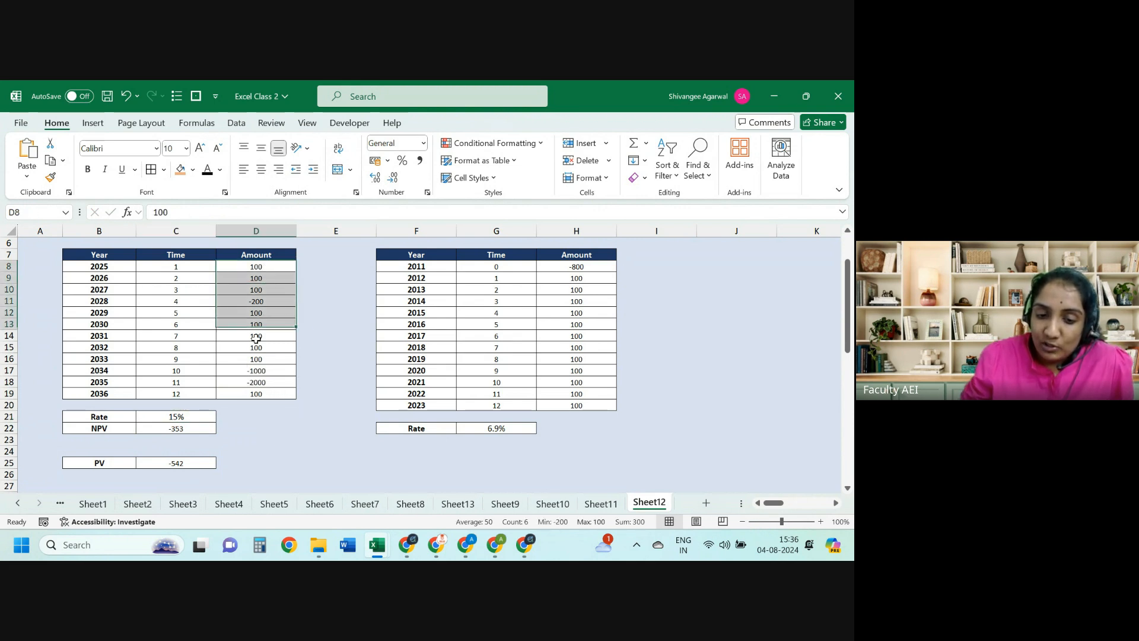
click(214, 426)
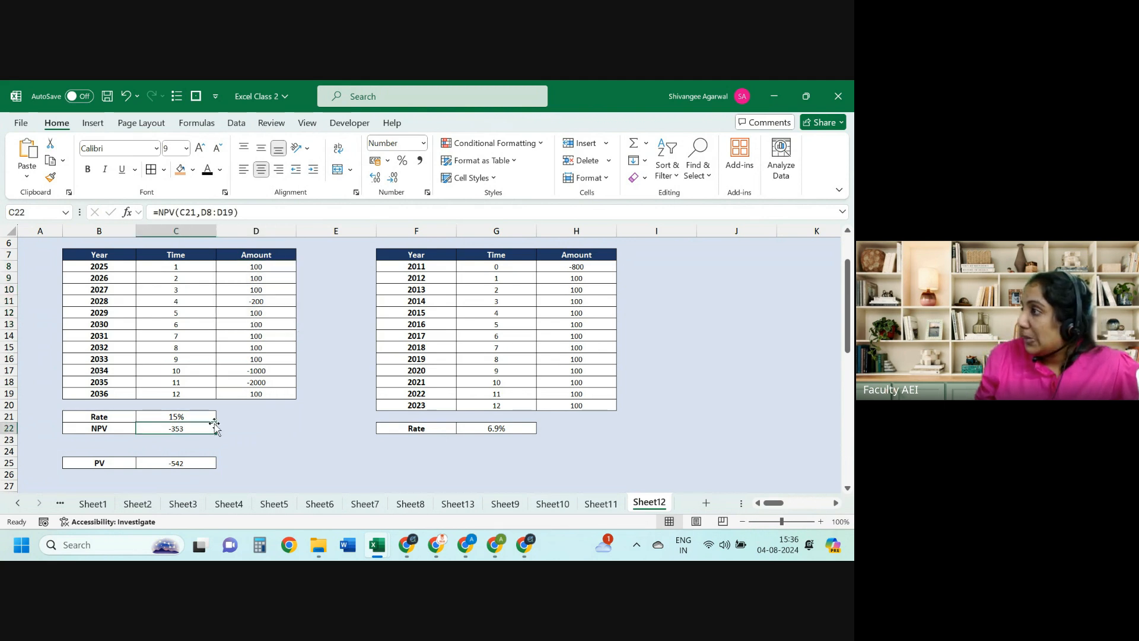
key(Down)
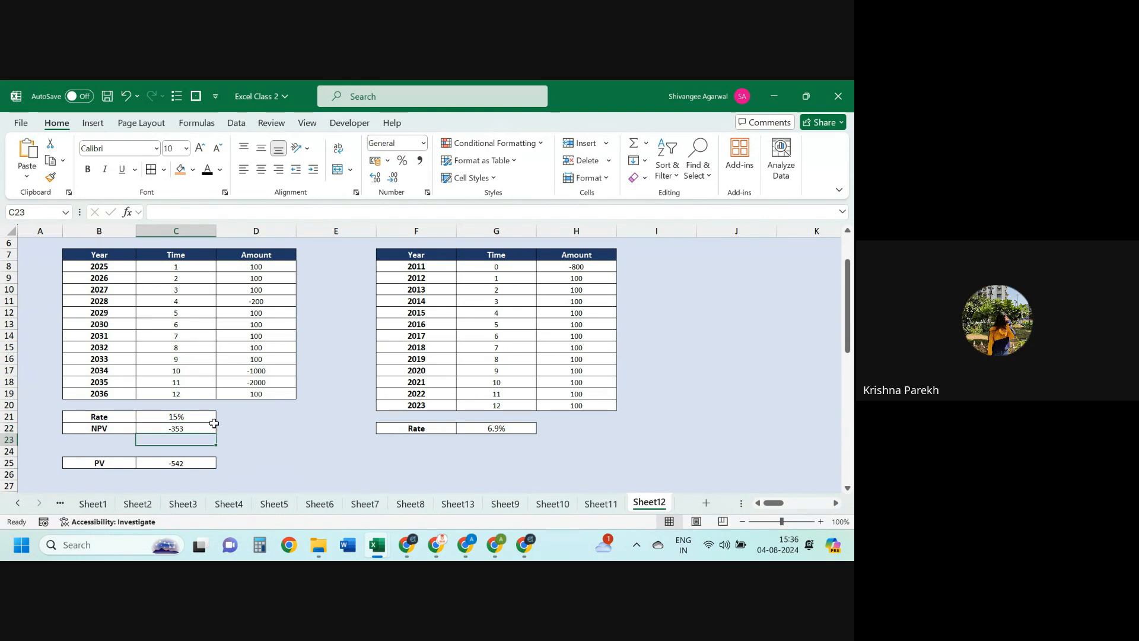
key(Down)
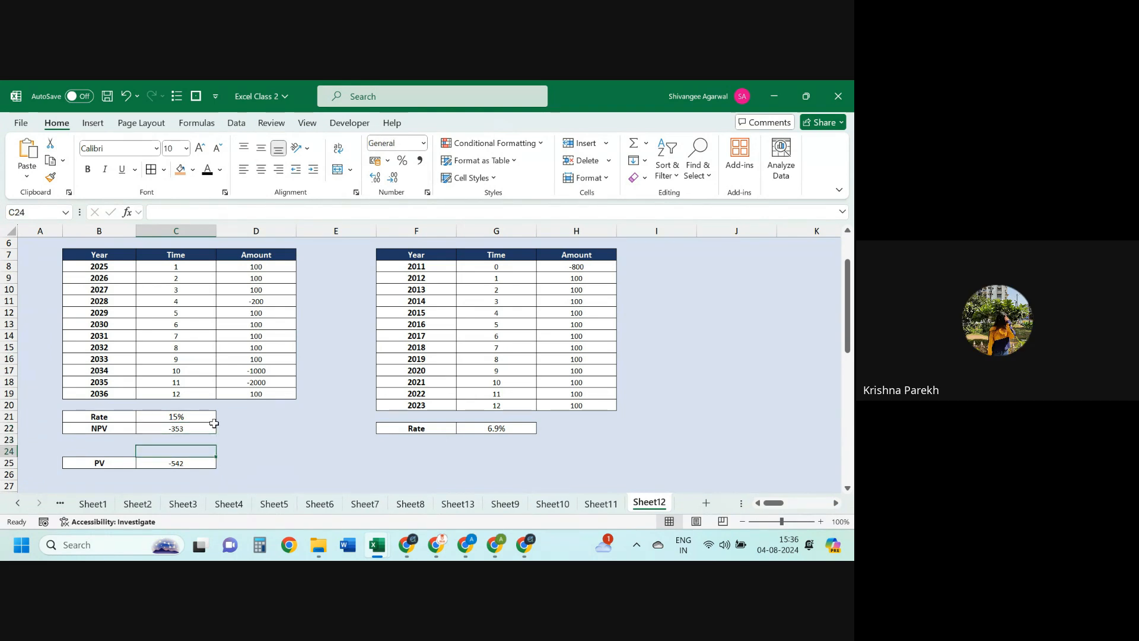
key(Up)
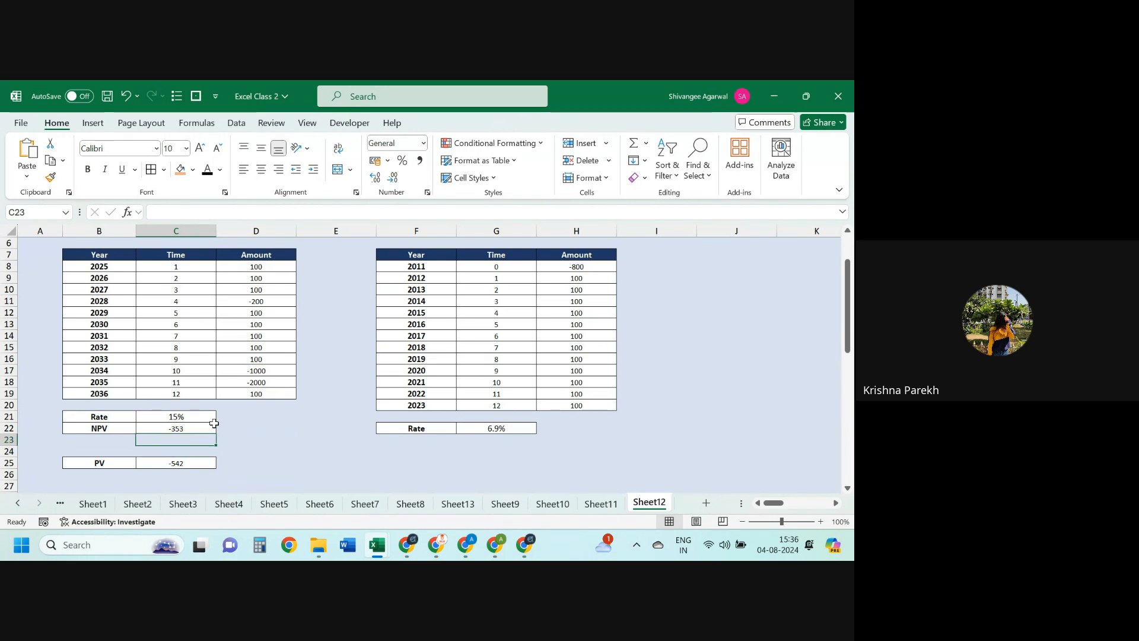
key(Up)
key(Up)
key(Up)
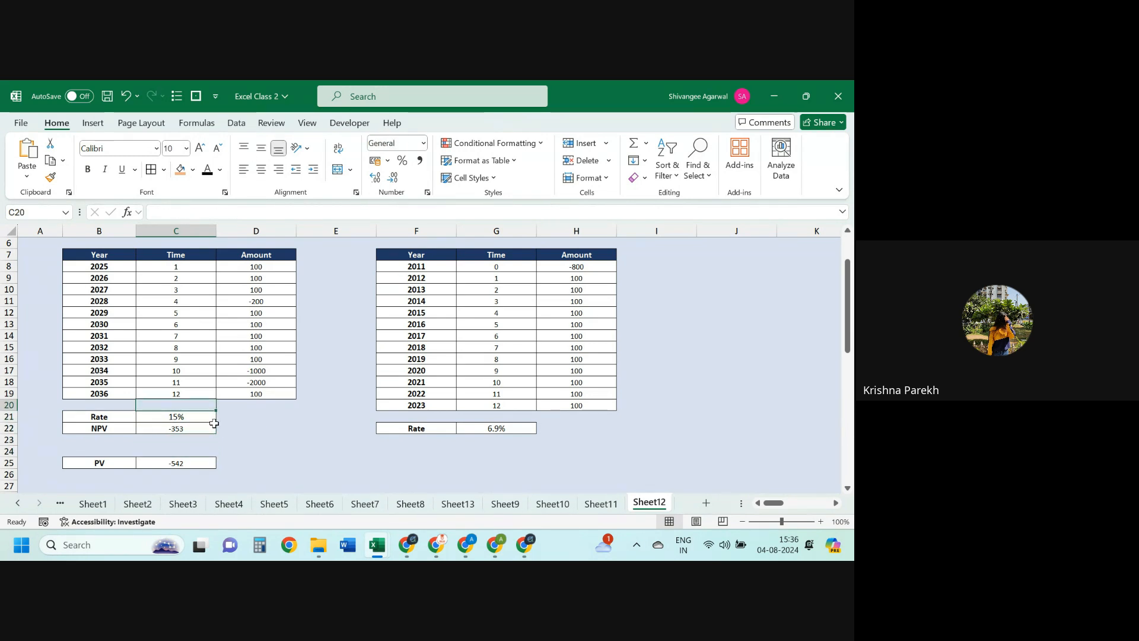
key(Up)
key(Up)
key(Up)
key(Up)
key(Up)
key(Up)
key(Right)
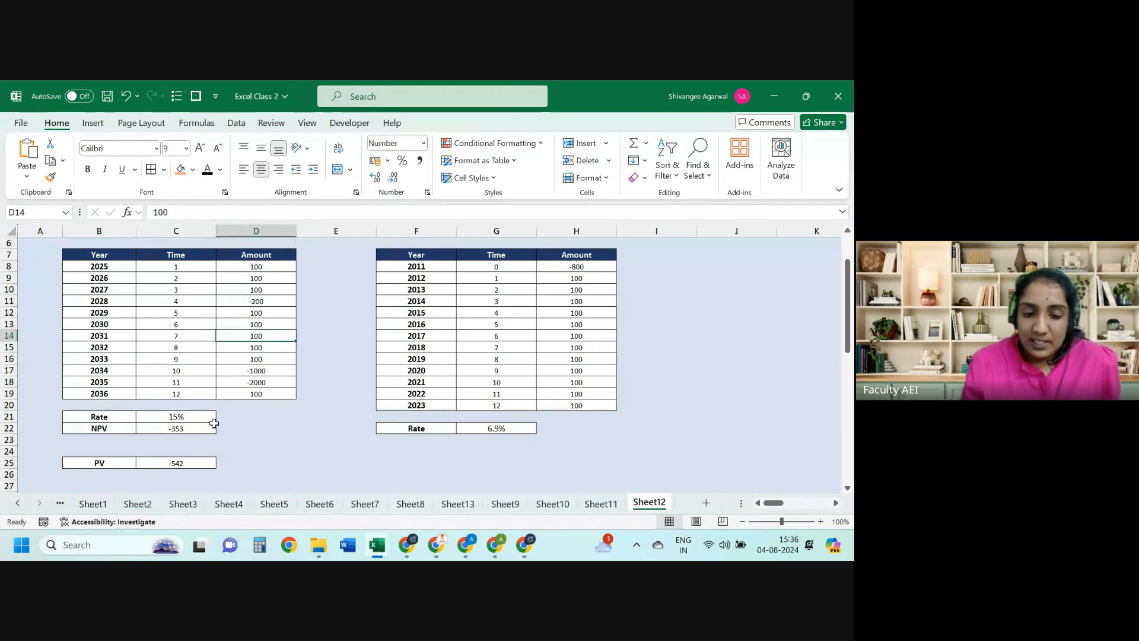
key(Up)
key(Up)
key(Up)
key(Up)
key(Up)
key(Up)
key(ctrl+shift+Down)
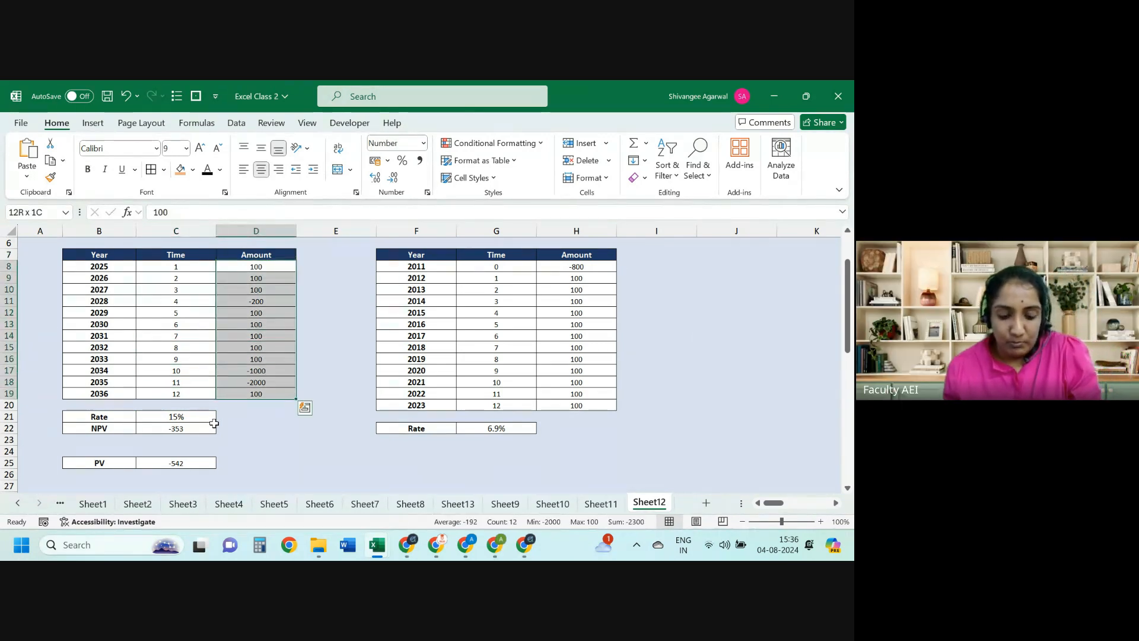
key(ctrl+d)
key(Down)
key(Down)
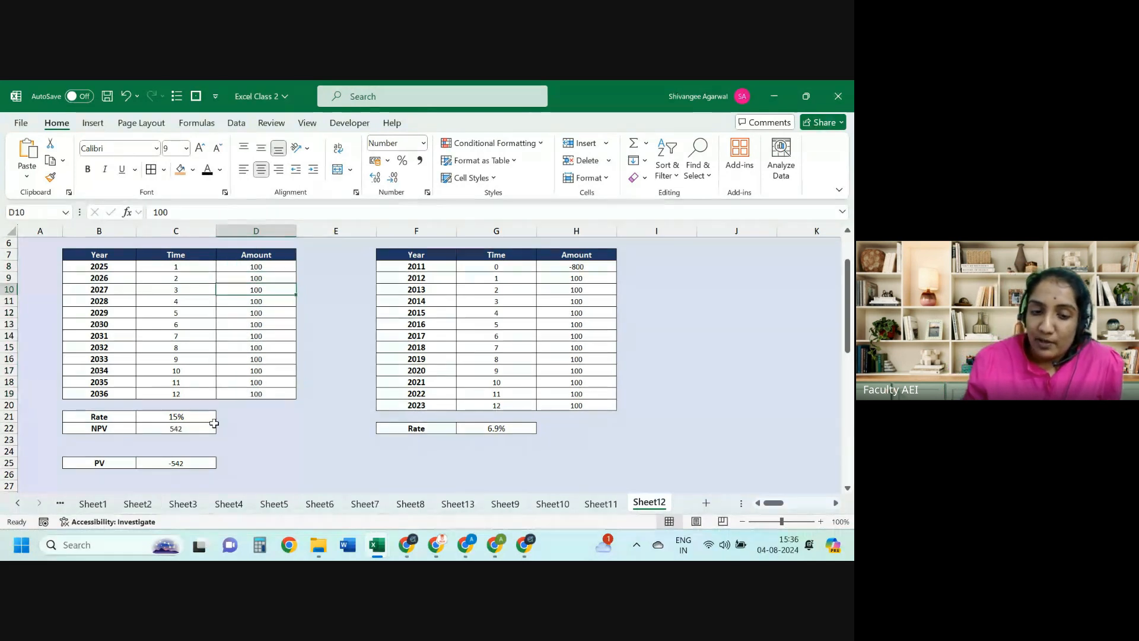
key(Down)
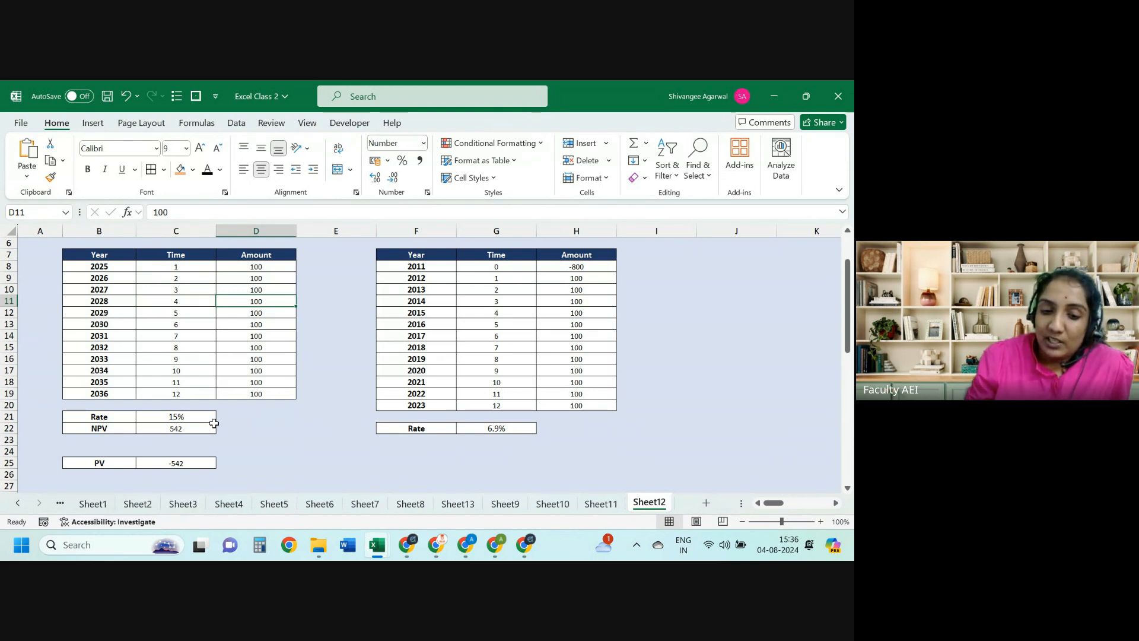
Step: Enter 0 as the 2028 amount in D11
text(0)
key(Return)
key(Up)
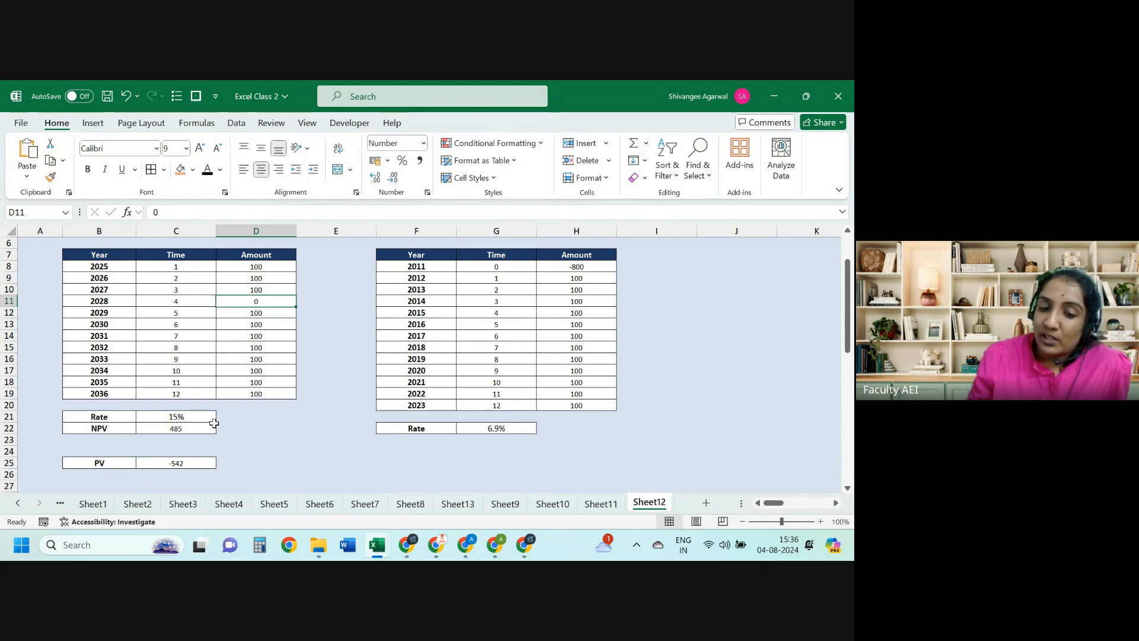
key(Left)
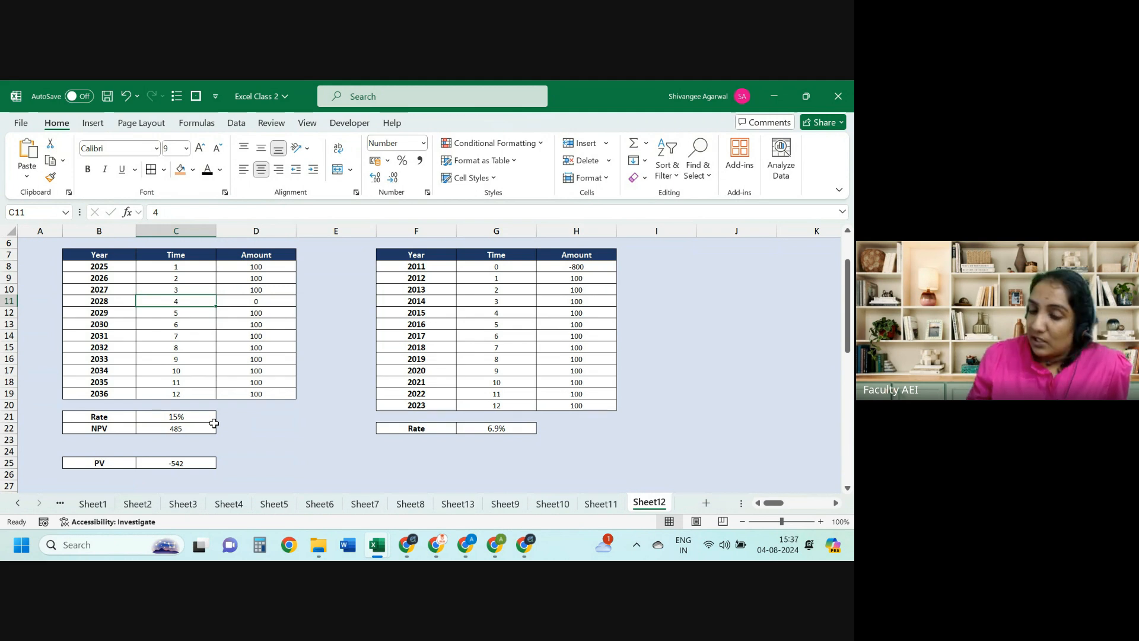
Step: Review the NPV formula in C22 unchanged, then reselect the 2028 amount in D11
click(156, 427)
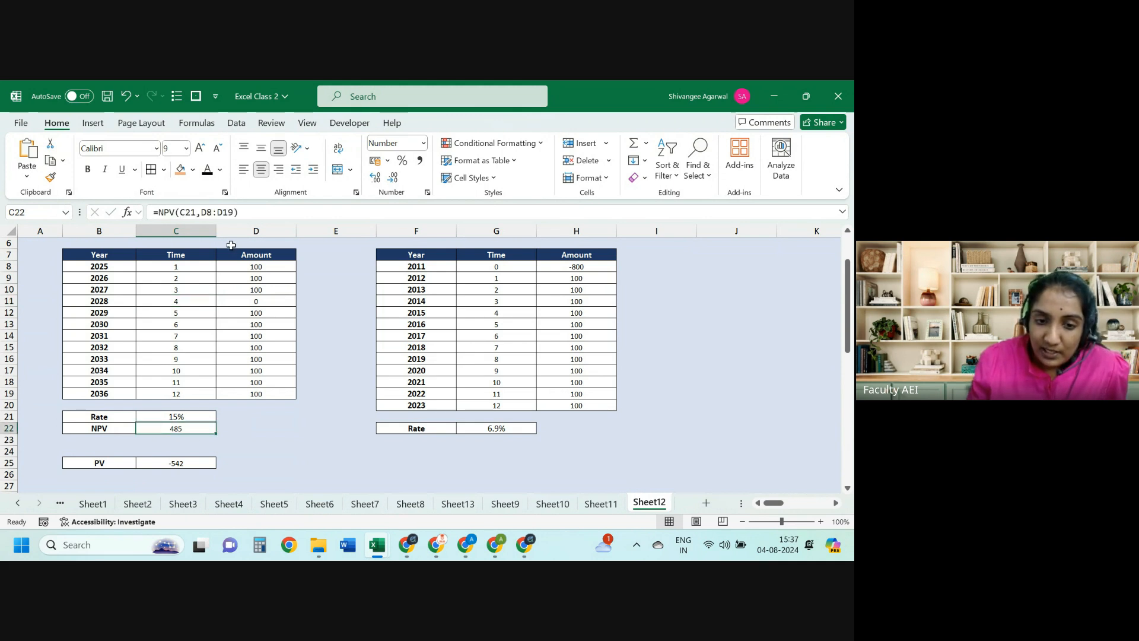
click(217, 211)
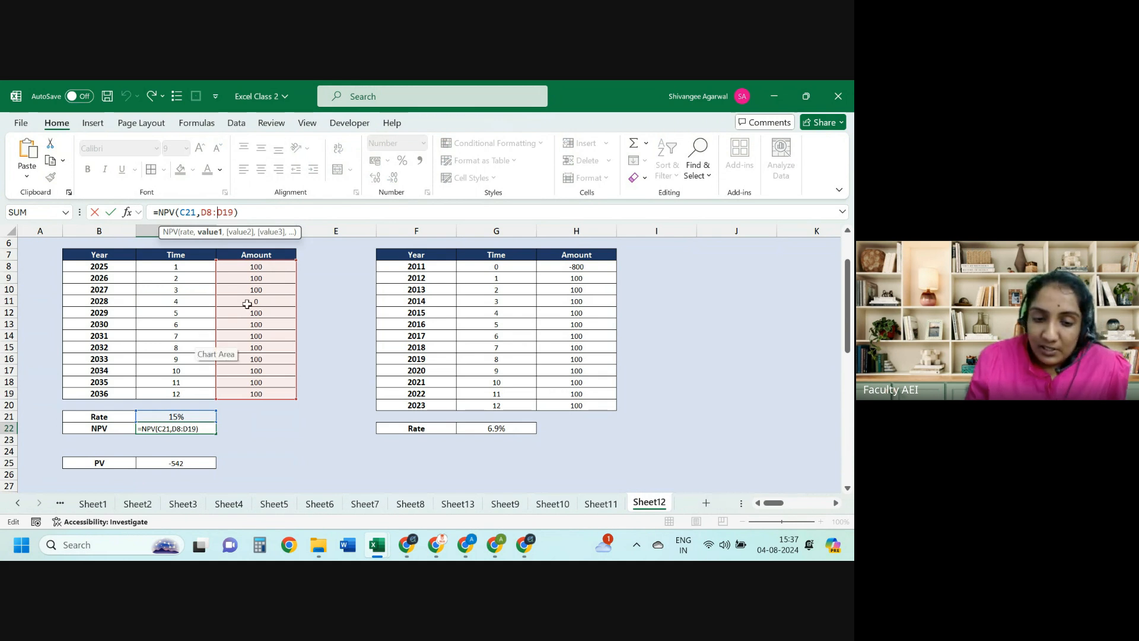
key(Escape)
drag(251, 301, 118, 298)
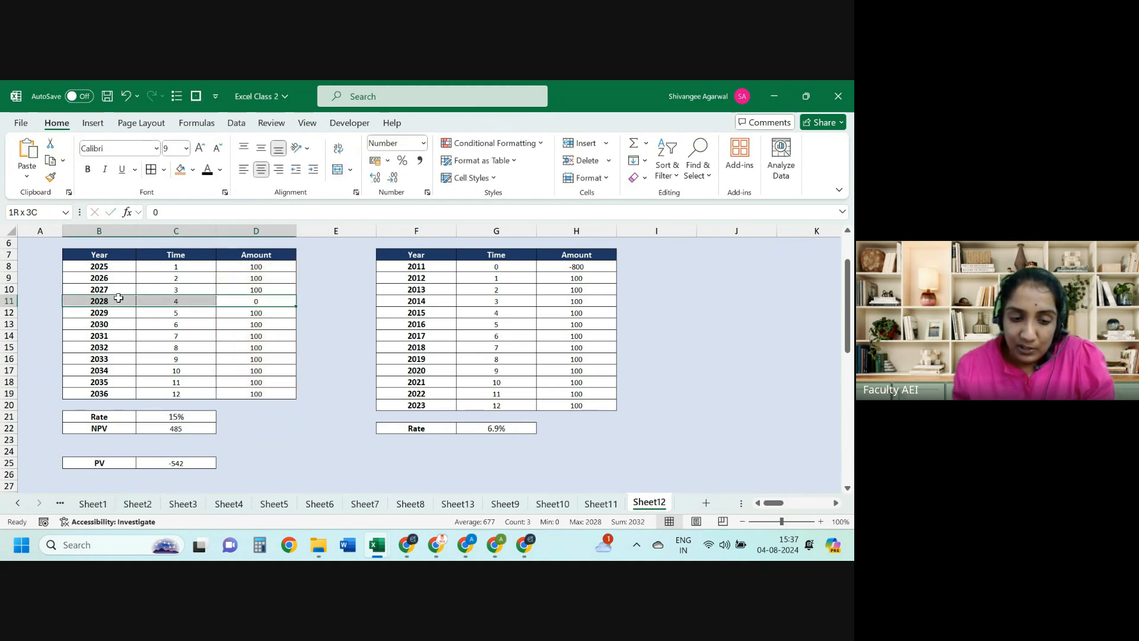
click(250, 314)
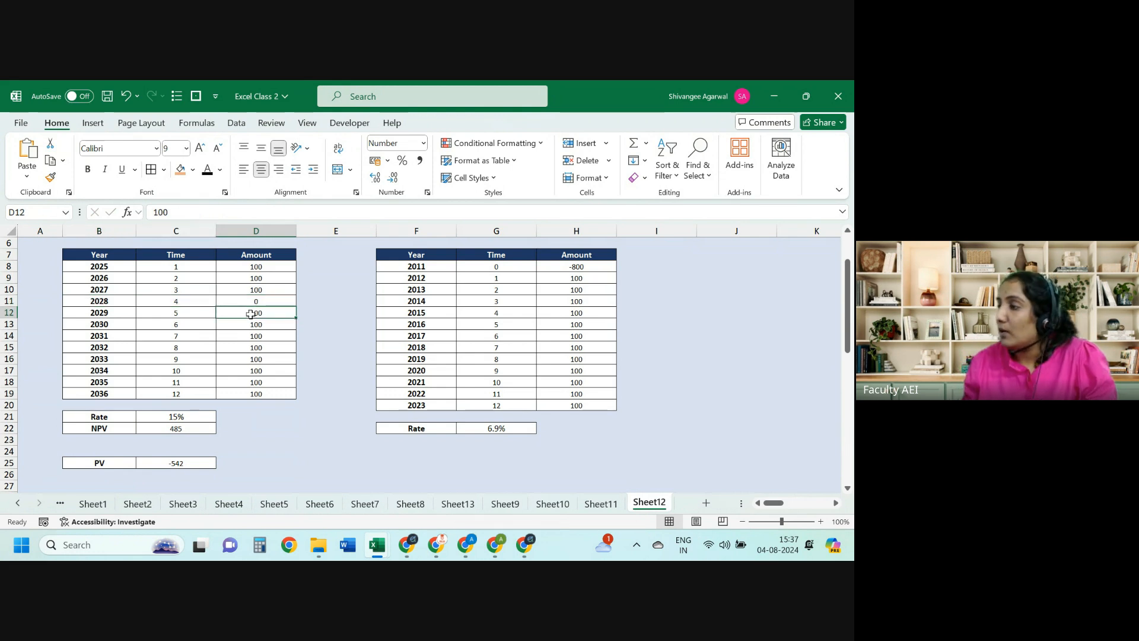
click(252, 301)
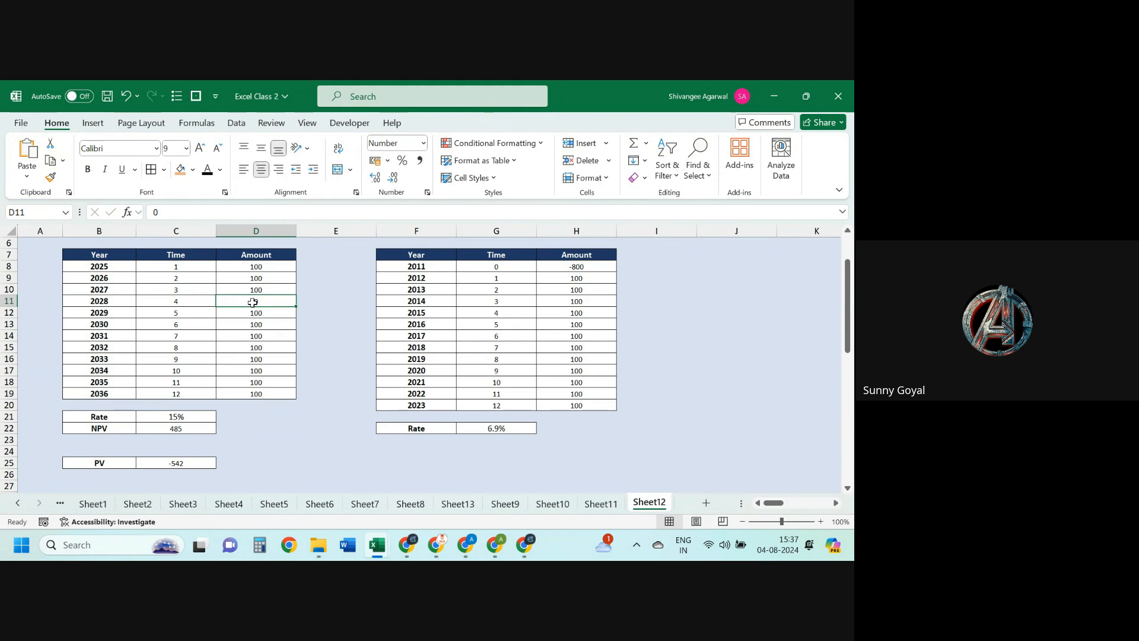
Step: Review and confirm the PV(15%,12,100,,0) arguments for C25, showing -542
click(160, 473)
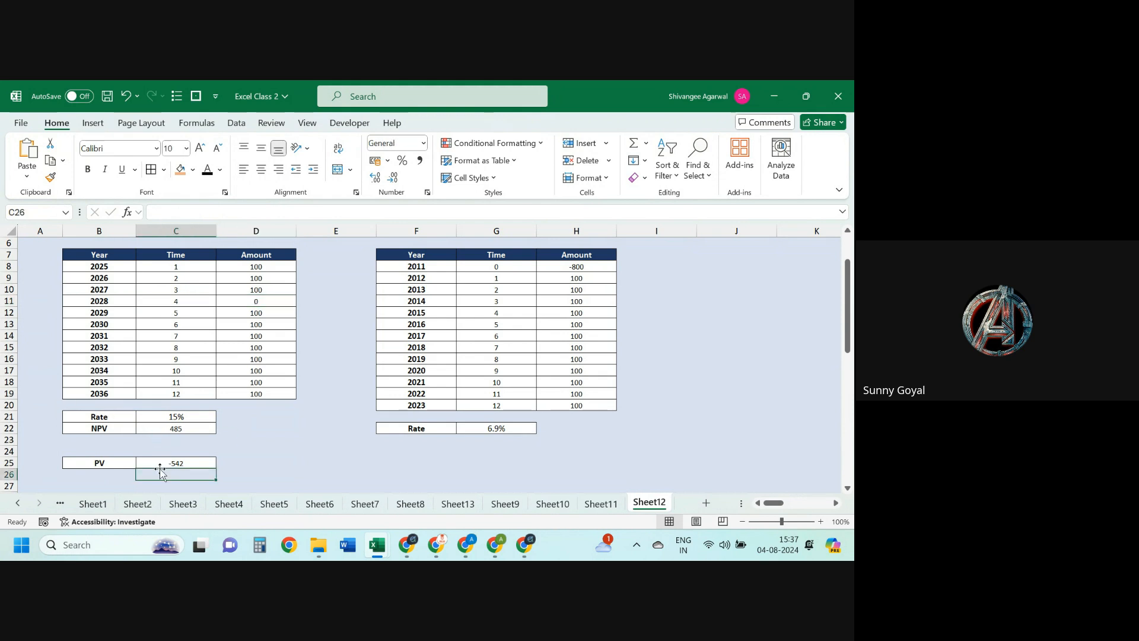
click(159, 462)
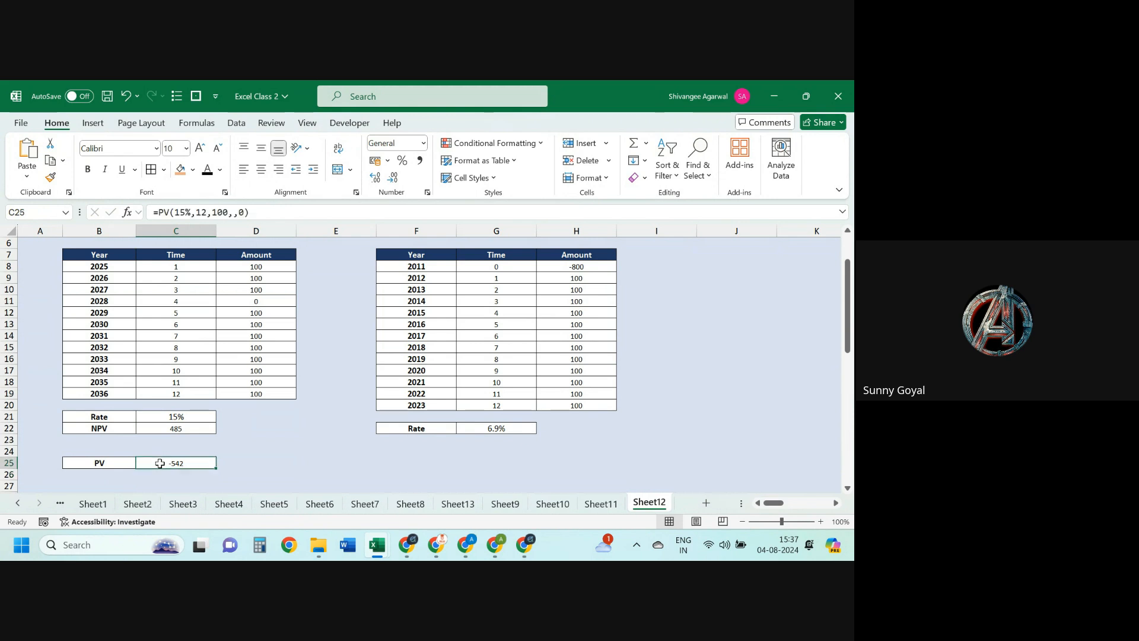
click(127, 212)
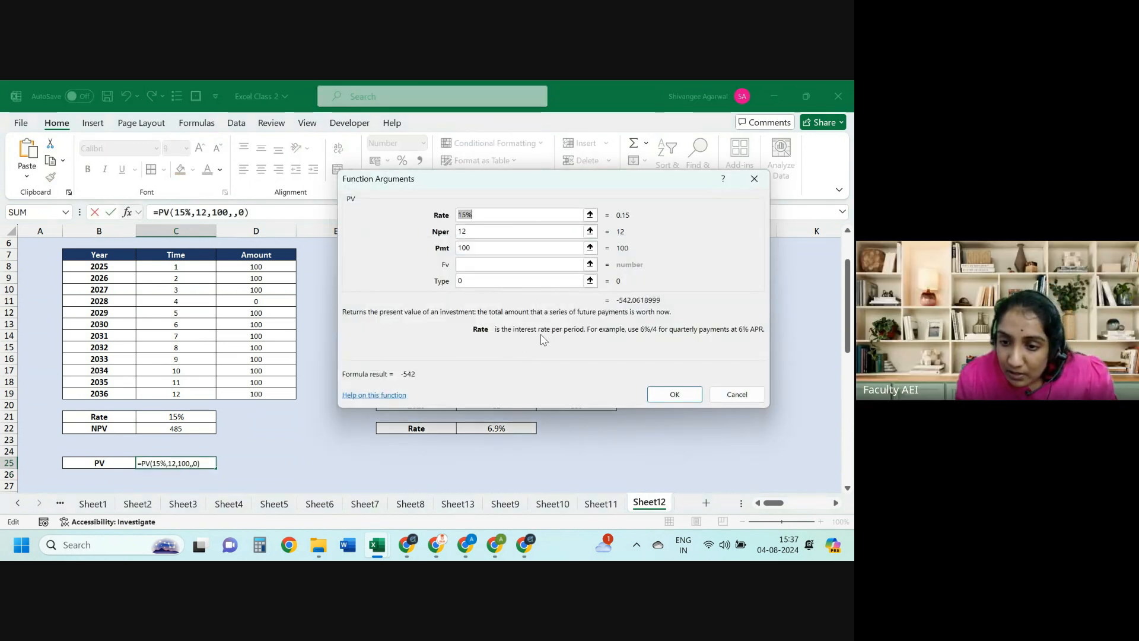
click(474, 249)
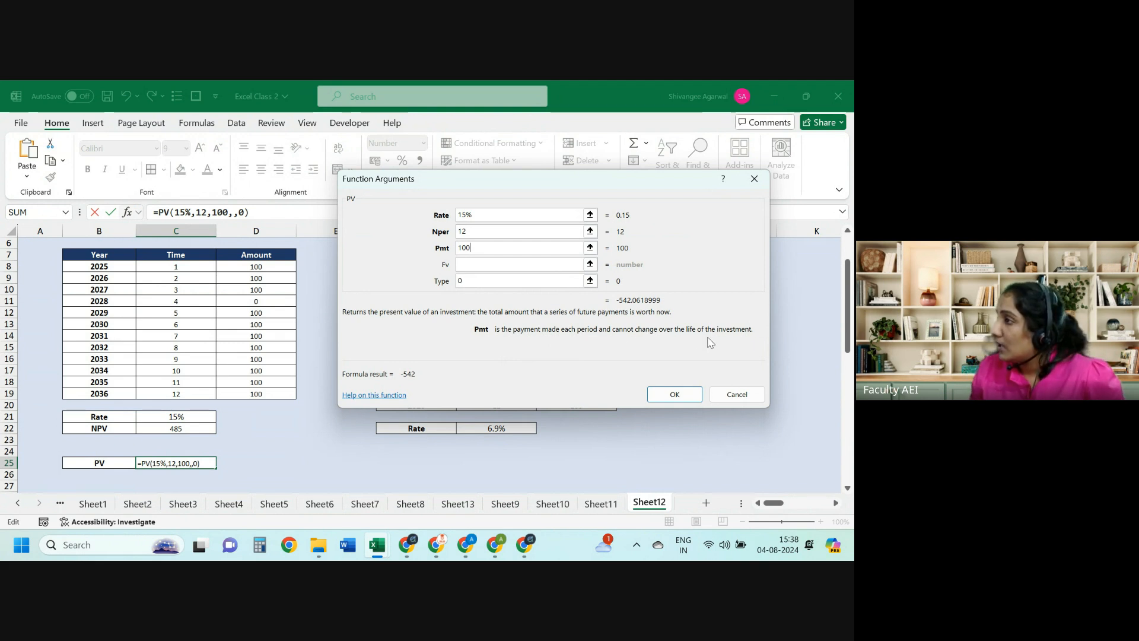
click(738, 394)
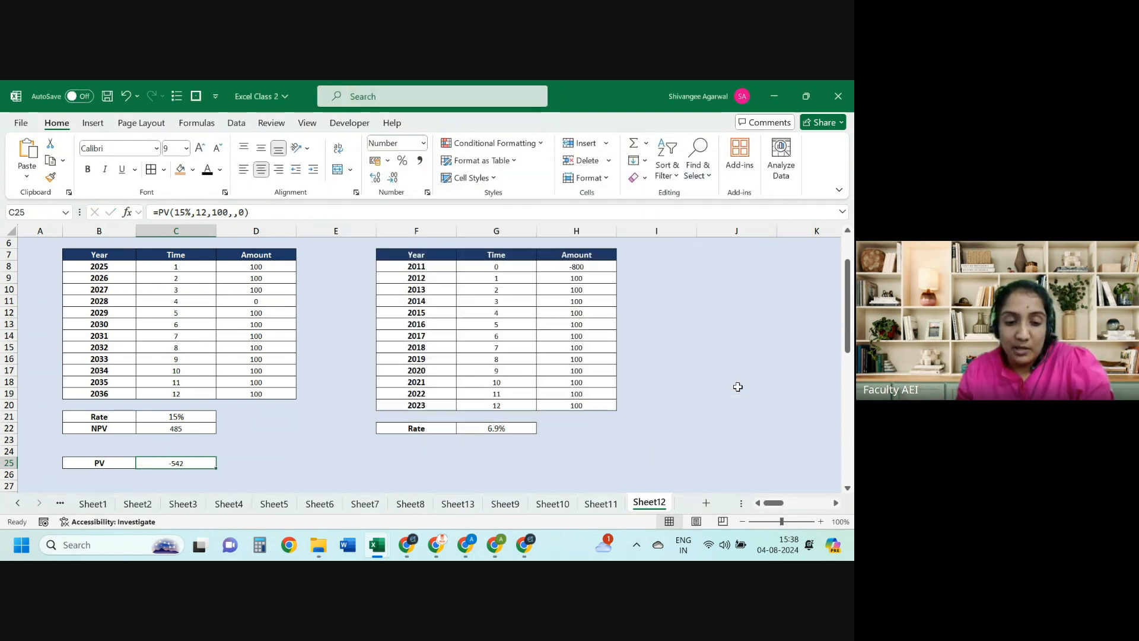
key(Up)
key(Up)
key(Up)
key(F2)
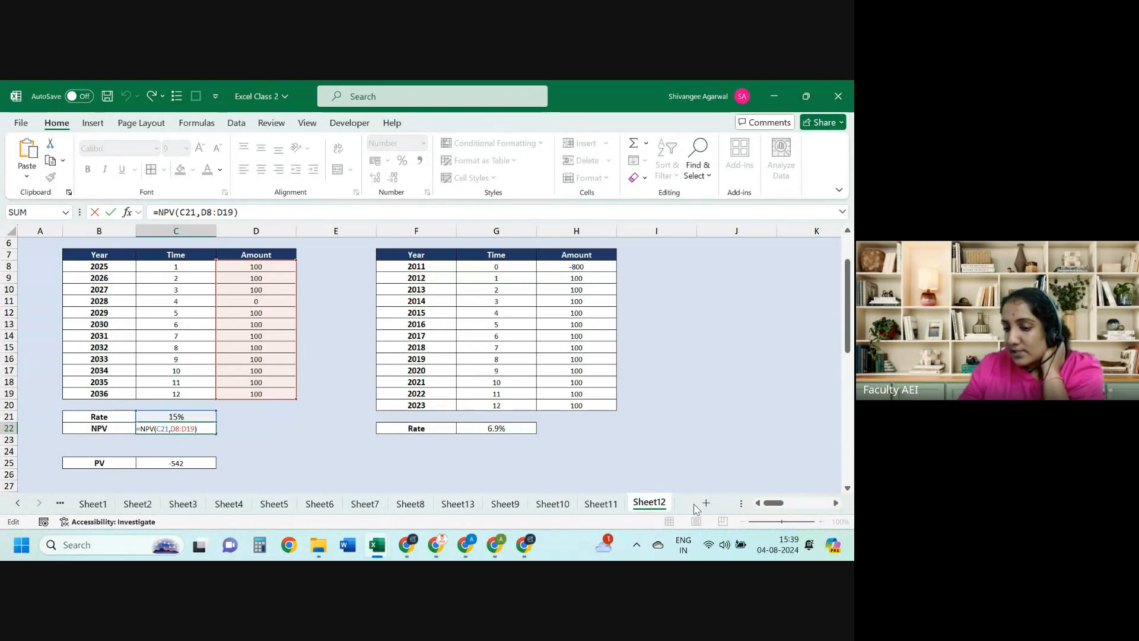
click(674, 427)
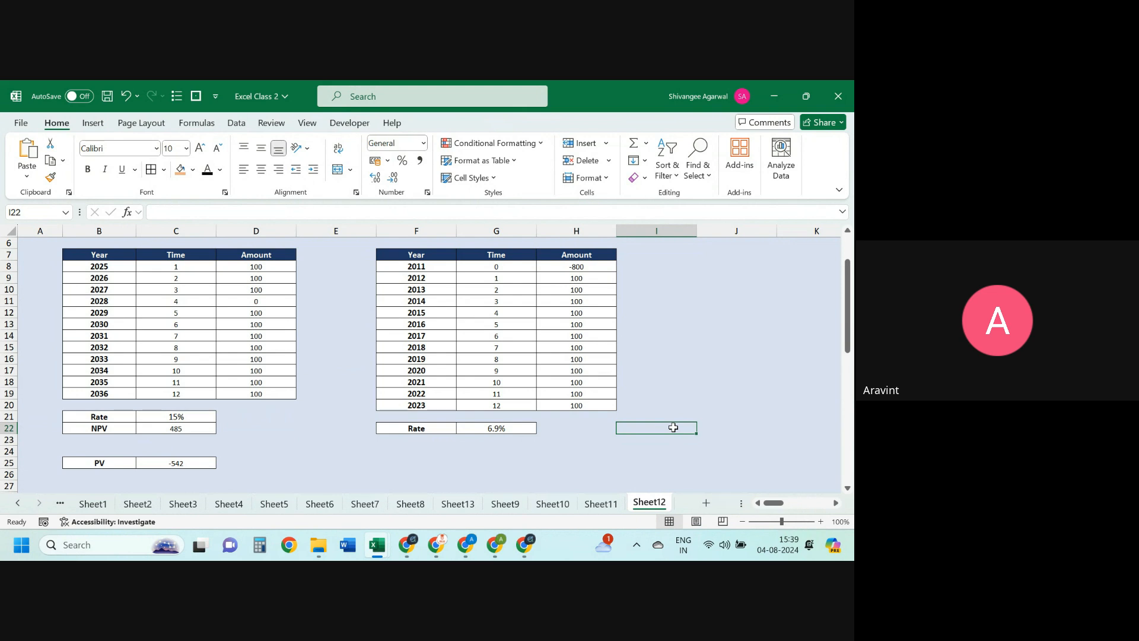
Step: Browse the sheet tabs and switch to Sheet4's Goalseek payout table
click(375, 505)
click(423, 508)
click(458, 503)
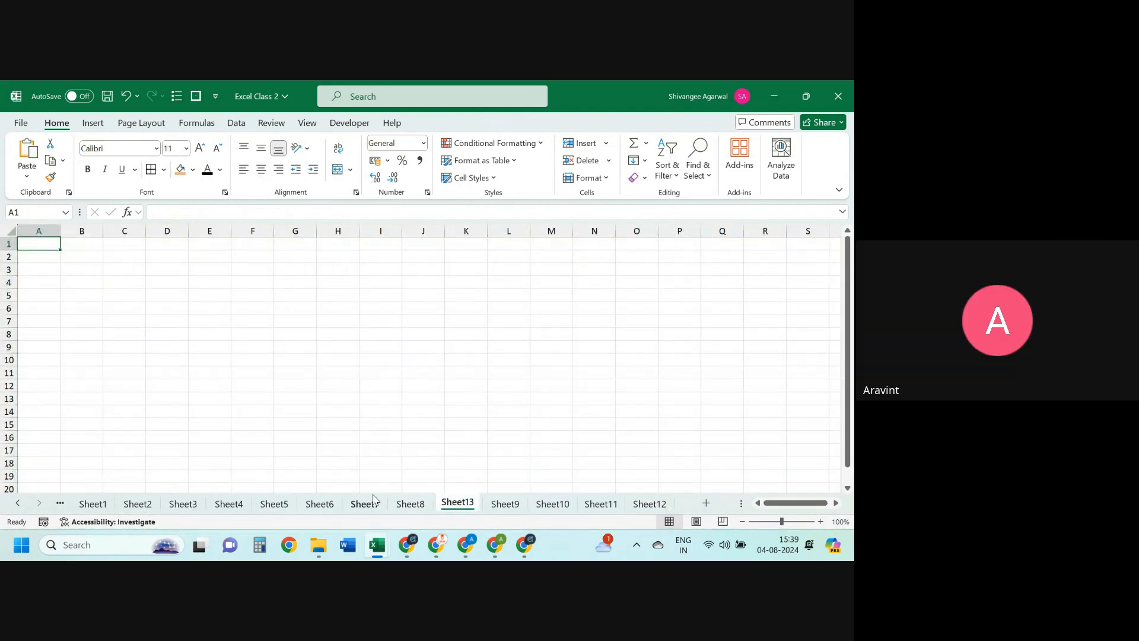
click(234, 503)
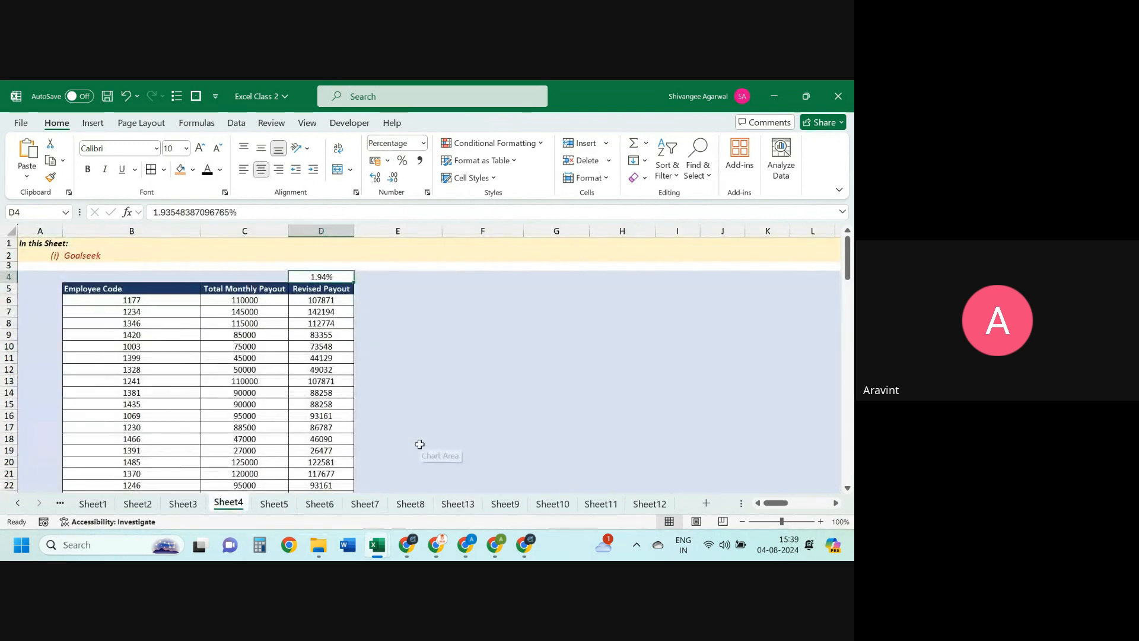
Step: Inspect the D6 Revised Payout formula and D30 total, restoring D30 after a trial delete
click(349, 302)
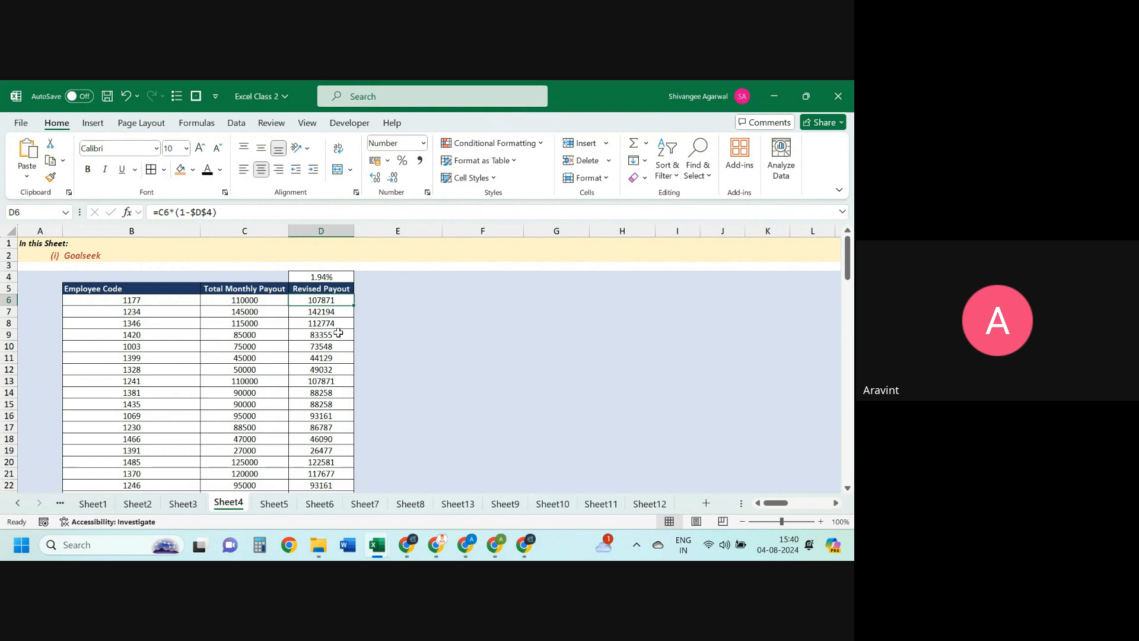
scroll(340, 341, down, 6)
click(336, 372)
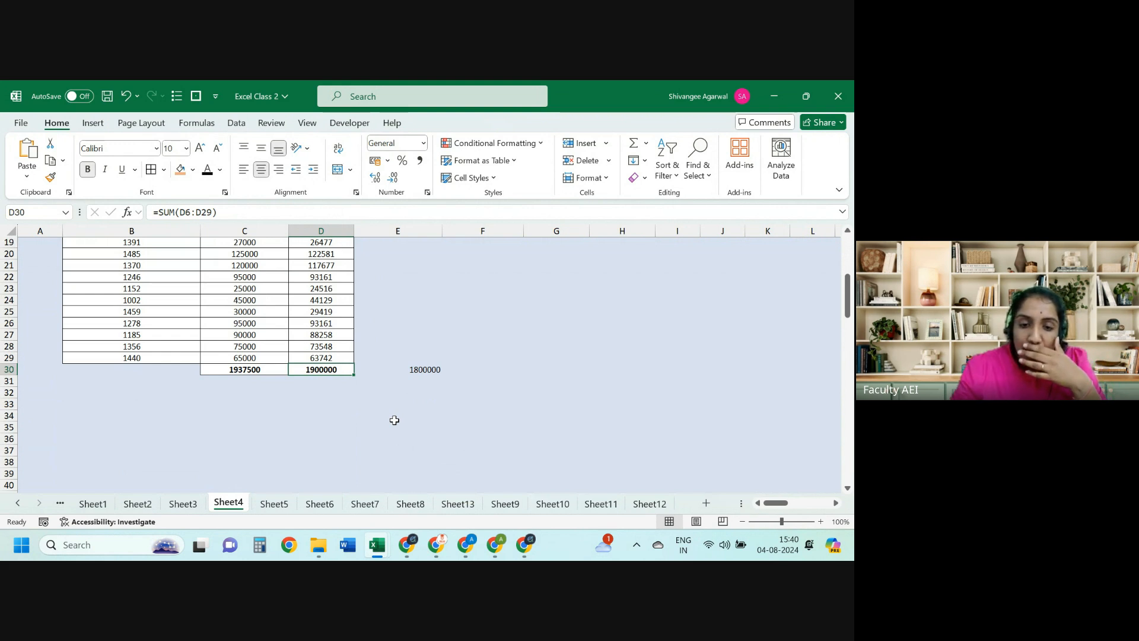
key(Delete)
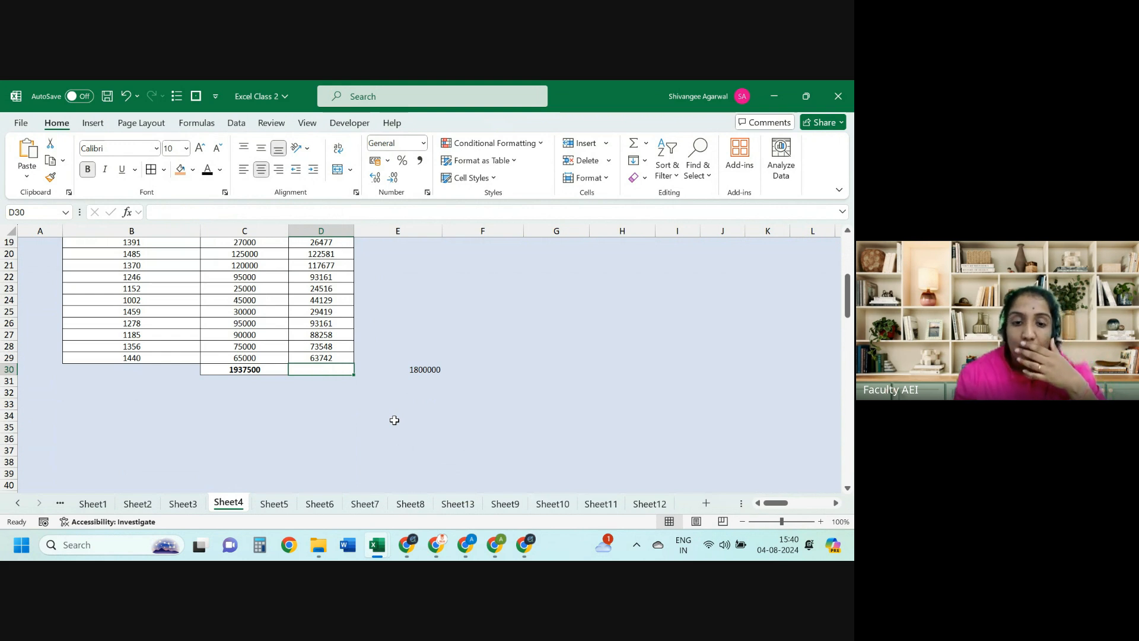
key(Up)
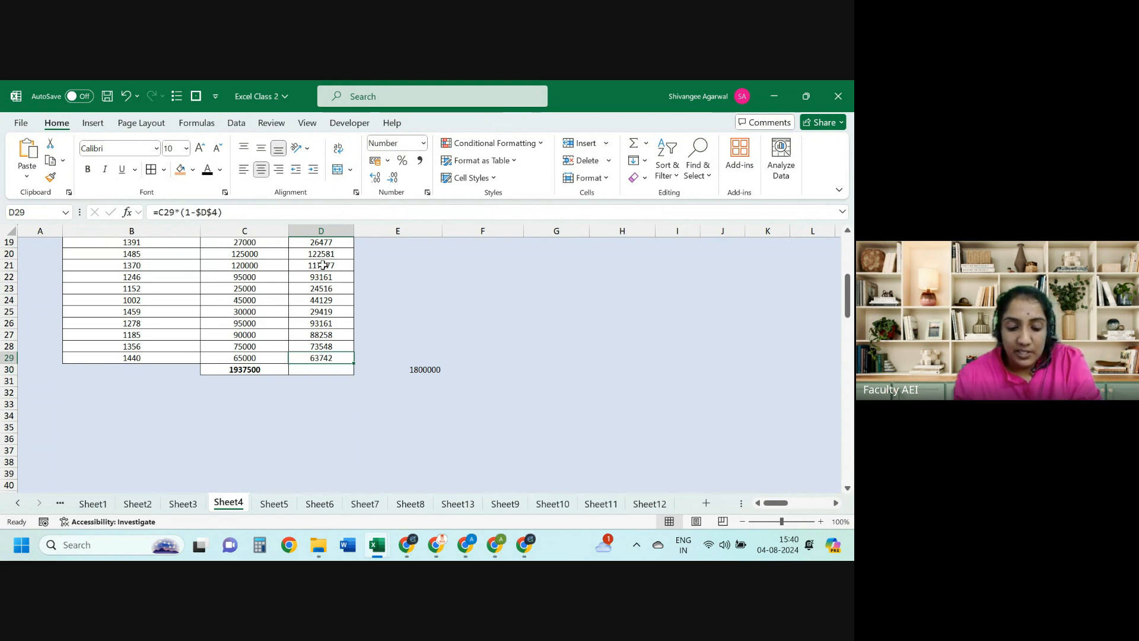
key(ctrl+z)
key(ctrl+Up)
key(ctrl+Up)
key(Down)
key(Down)
key(Down)
key(Down)
key(Down)
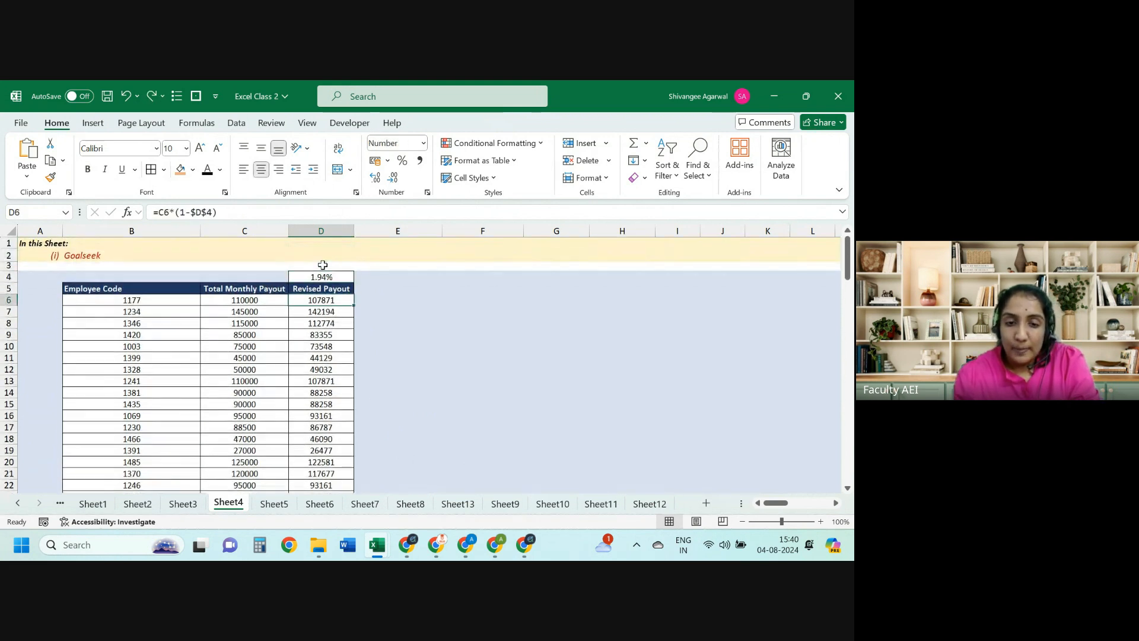
key(Left)
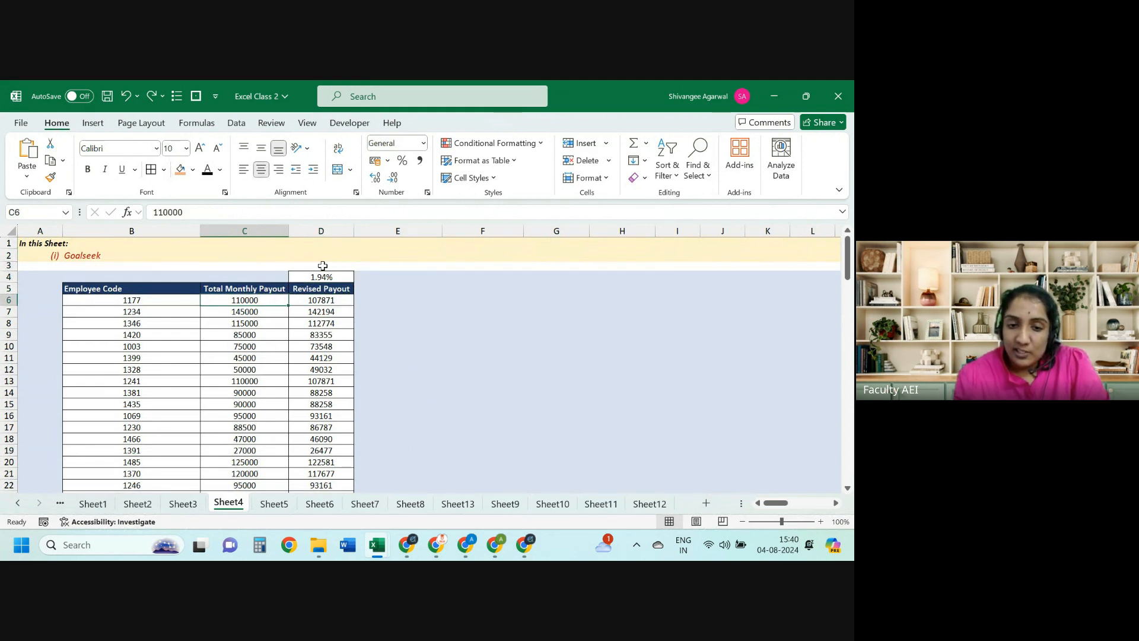
Step: Check the rate in D4 and the cells D6's formula uses, then return to D30
ctrl+click(322, 278)
click(316, 302)
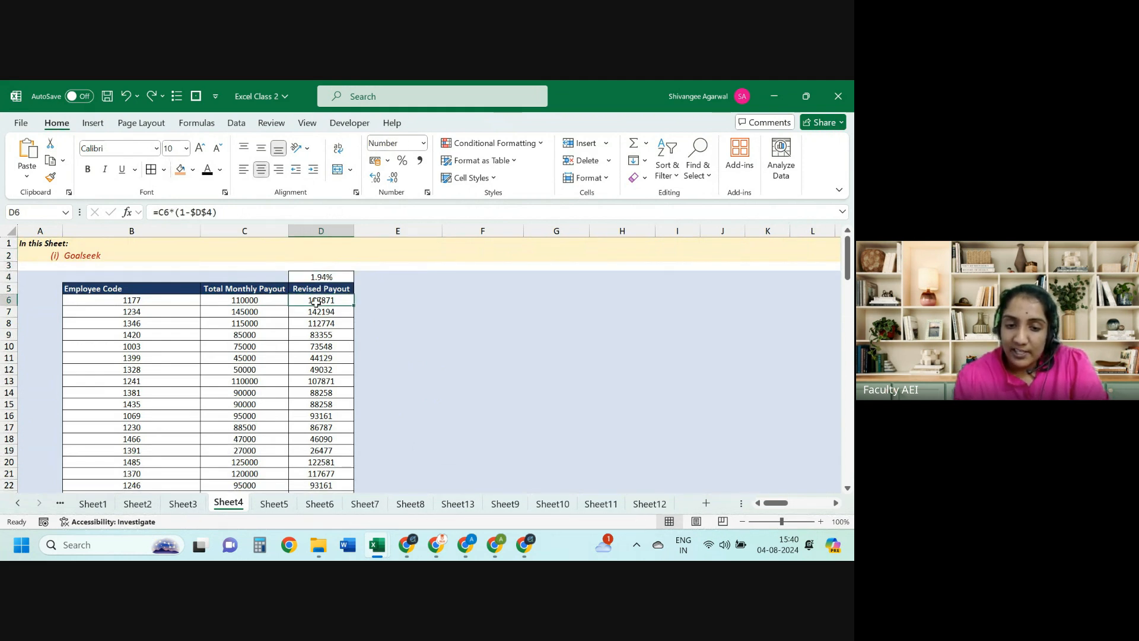
key(F2)
key(Escape)
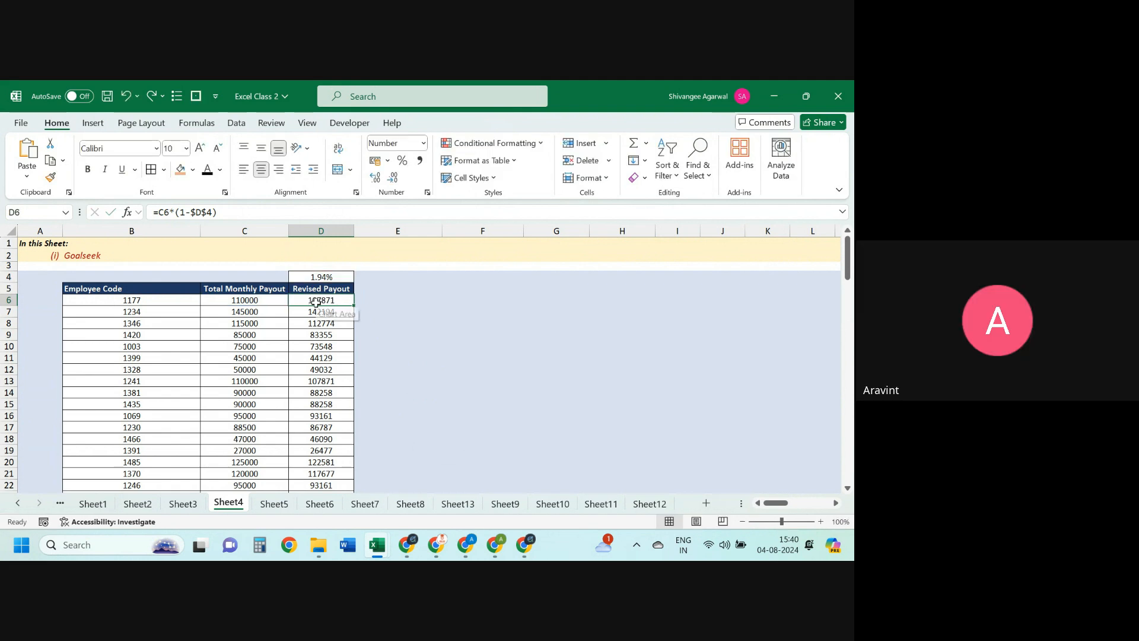
key(Down)
key(ctrl+Down)
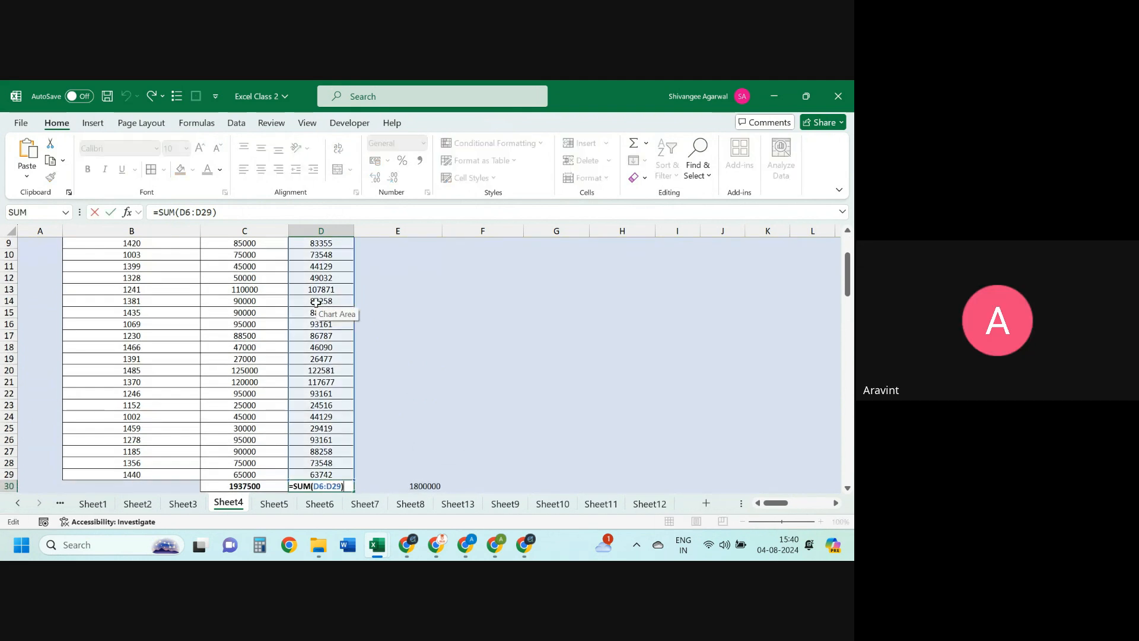
key(ctrl+Up)
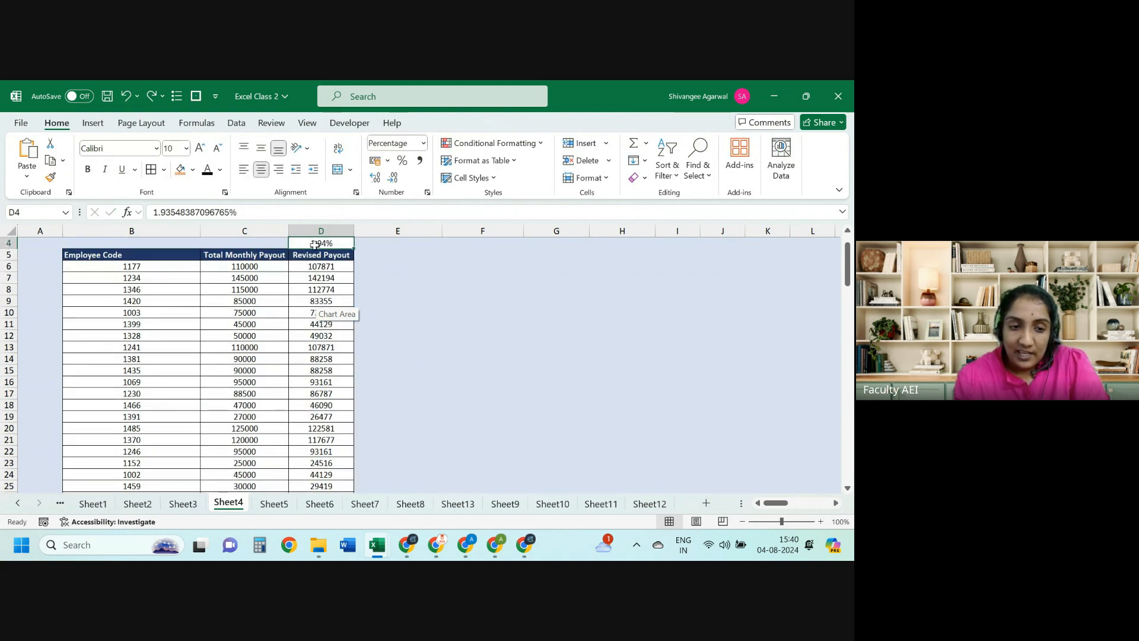
key(Down)
key(ctrl+Down)
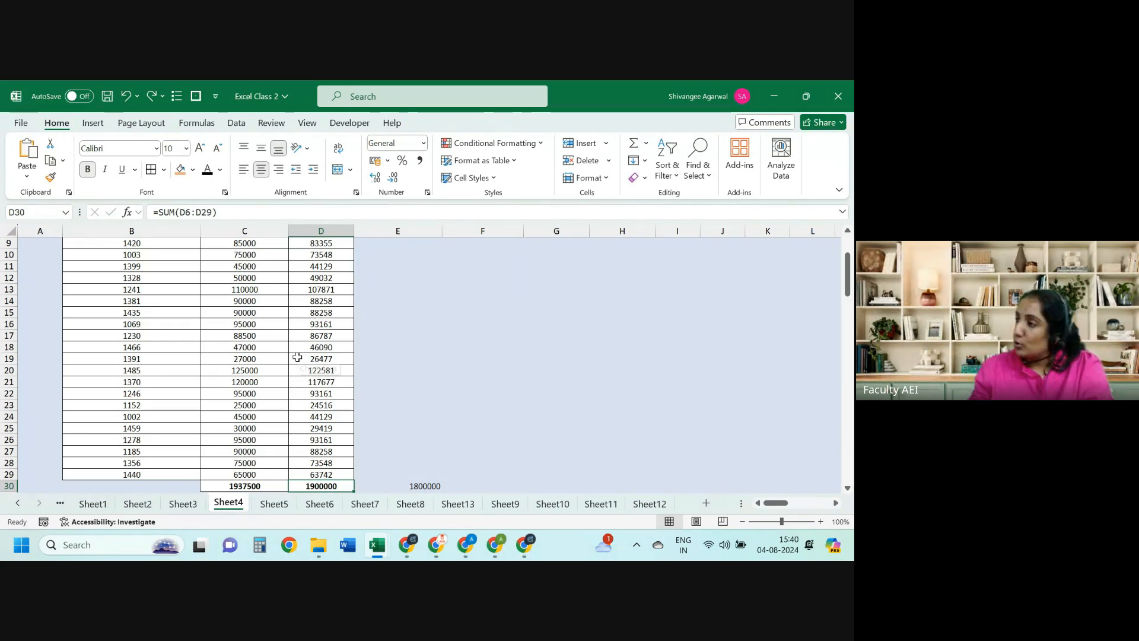
Step: Enter =C30-D30 in D31, showing a 37500 difference between the payout totals
key(Delete)
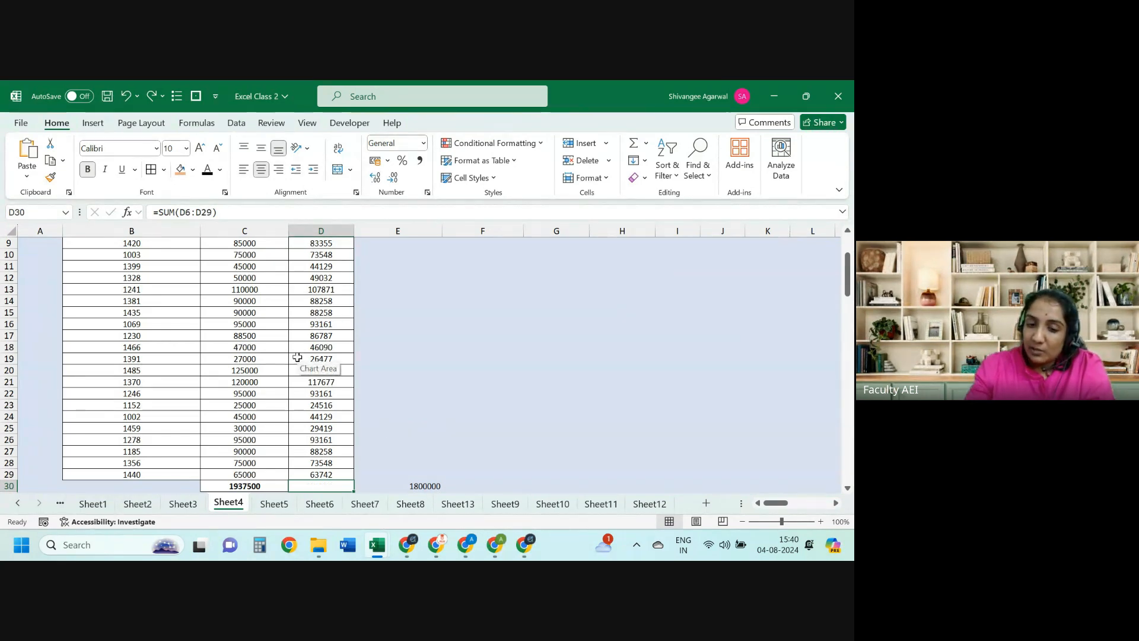
key(ctrl+z)
key(Right)
key(Down)
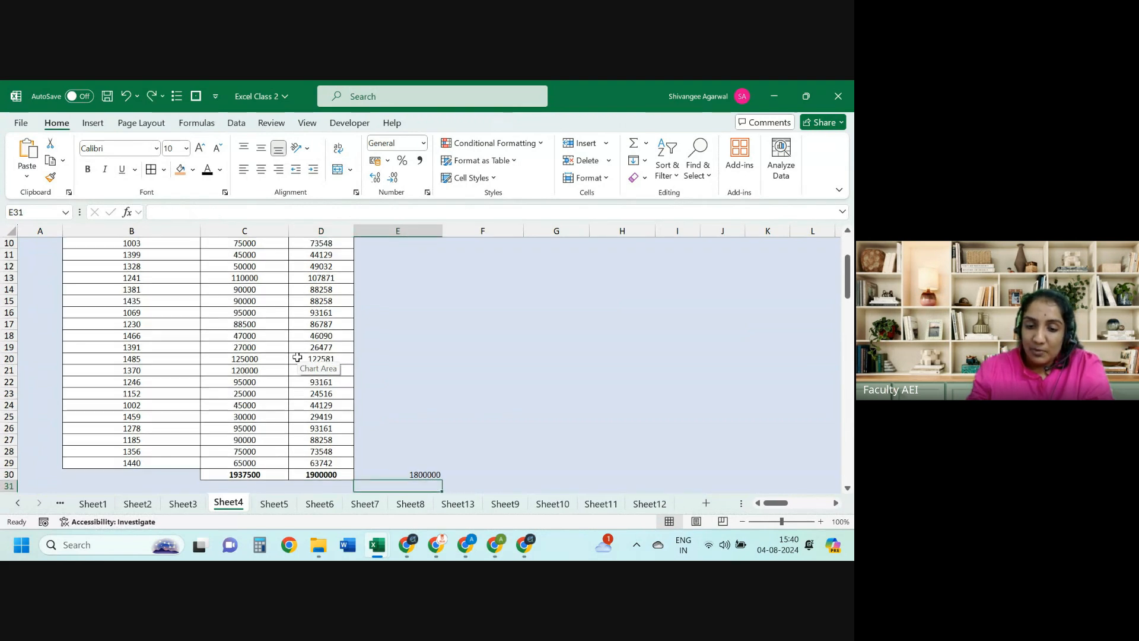
key(Left)
text(=)
key(Up)
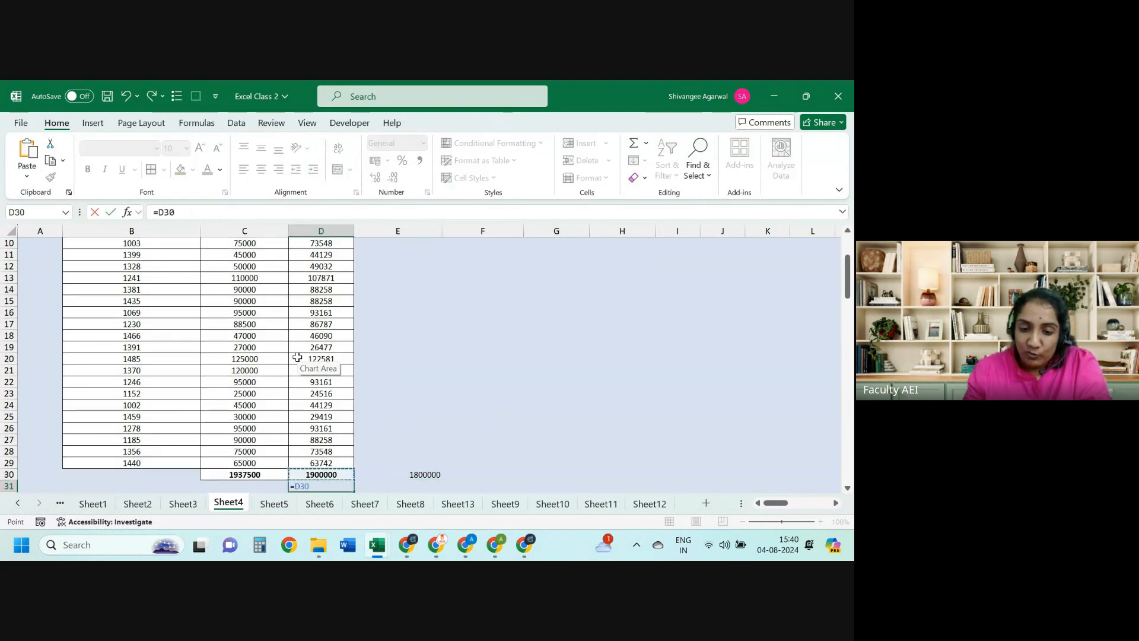
key(Left)
text(-)
key(Up)
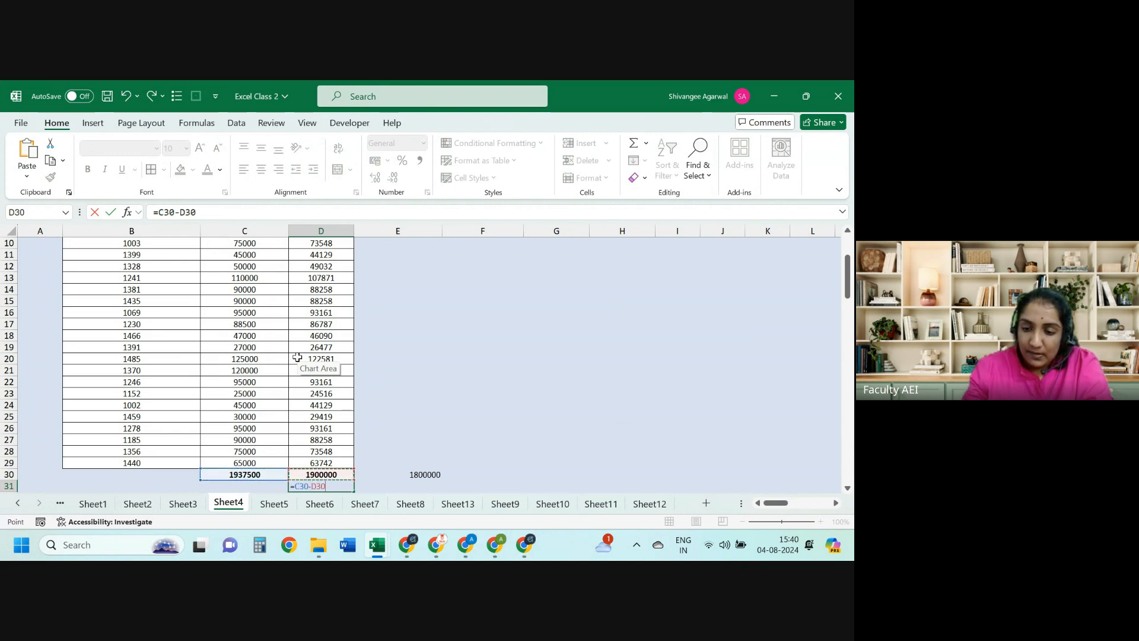
key(ctrl+Return)
Step: Clear D30 to test the difference formula in D31 and recheck it
key(Up)
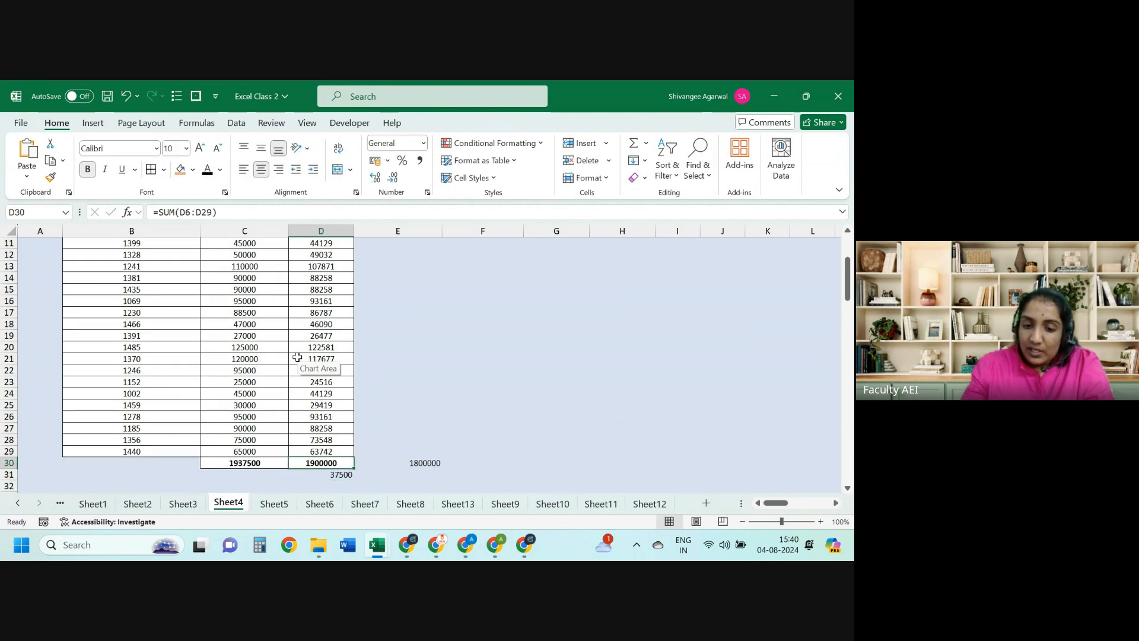
key(Delete)
key(Down)
key(F2)
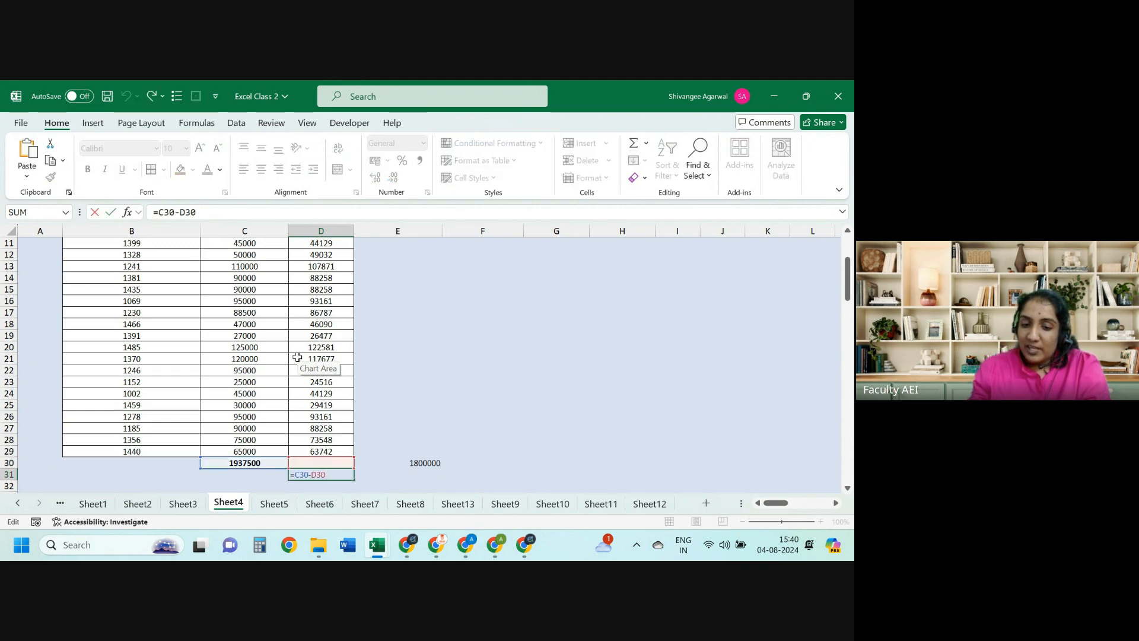
key(ctrl+Return)
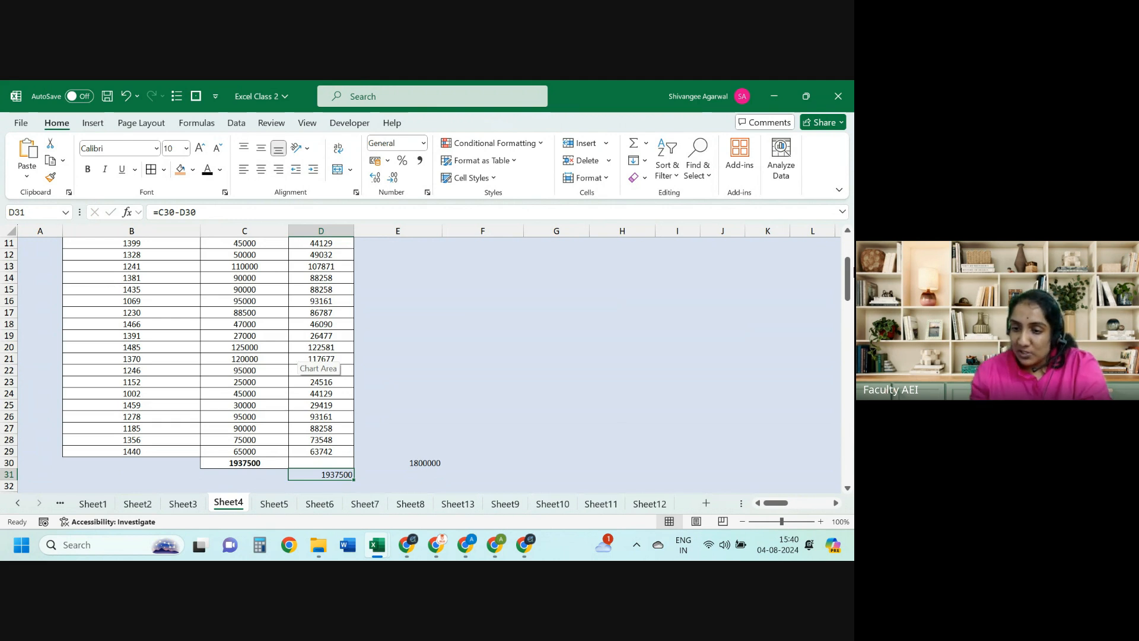
Step: Try 22123% as the rate in D4, then undo it back to 1.94%
drag(852, 271, 849, 248)
click(340, 276)
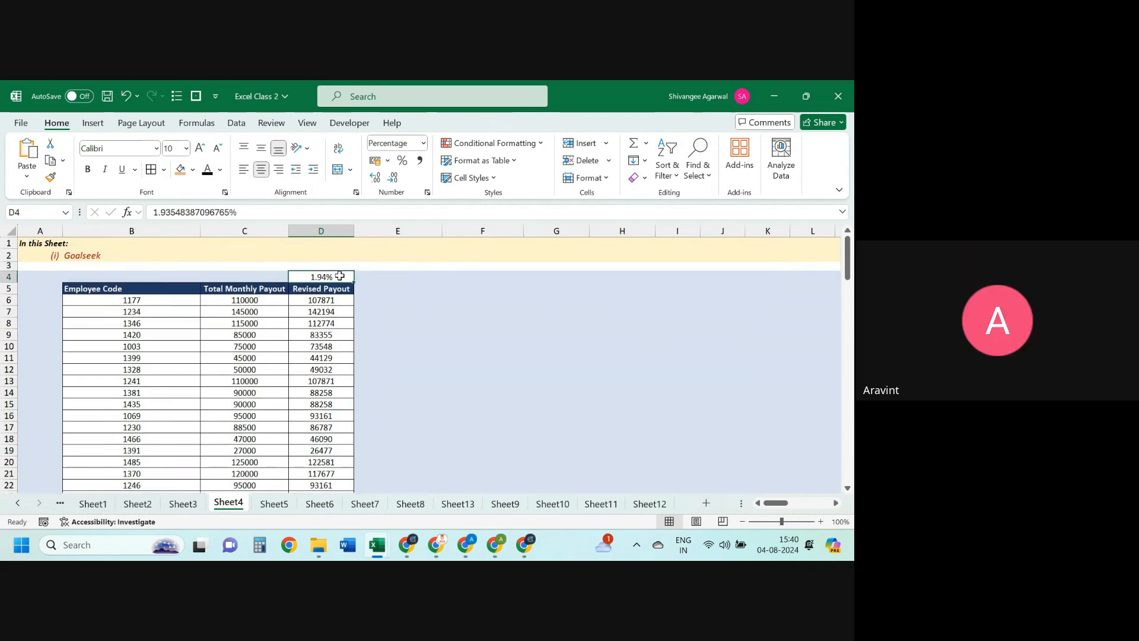
text(Percentage)
key(Escape)
text(2)
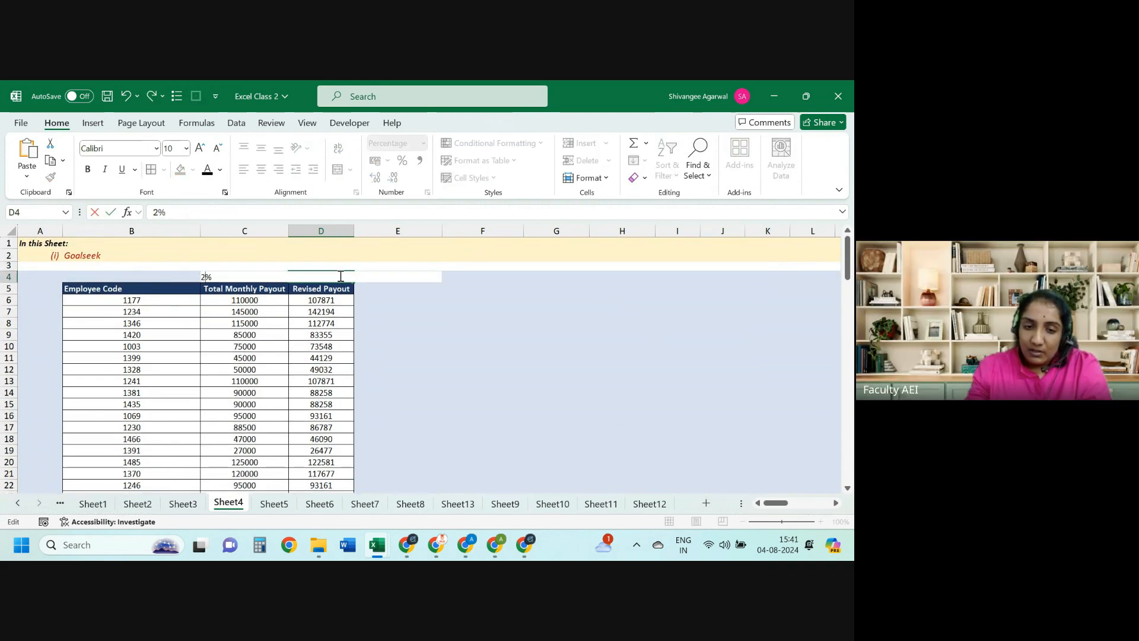
text(2123)
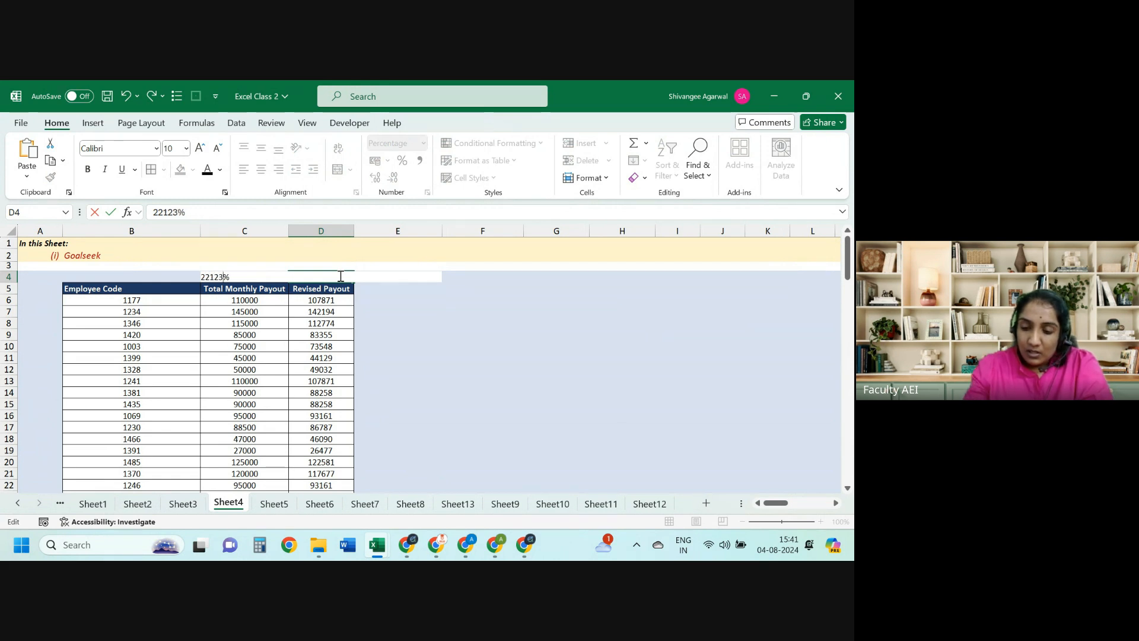
key(Return)
key(Down)
key(Down)
key(Down)
key(Down)
key(Down)
key(Down)
key(Down)
key(Down)
key(Down)
key(Down)
key(Down)
key(Down)
key(Down)
key(Down)
key(Down)
key(Down)
key(Down)
key(Down)
key(Down)
key(Down)
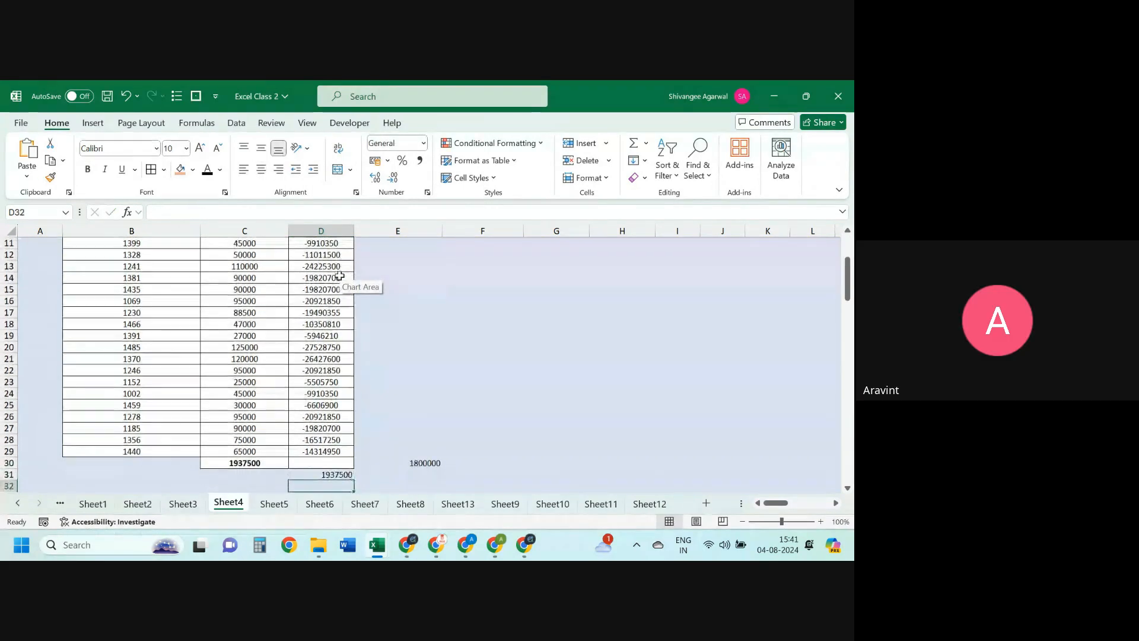
key(Up)
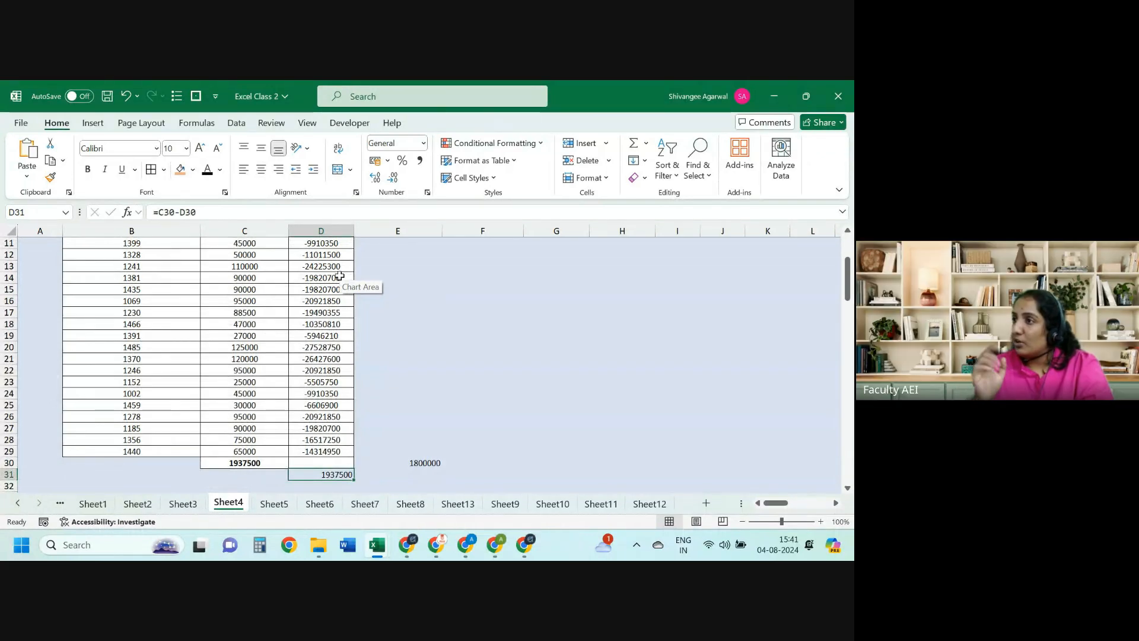
key(ctrl+z)
Step: Clear the difference check in D31 and the Revised Payout total in D30
key(Down)
key(Down)
key(Down)
key(Down)
key(Down)
key(Down)
key(Down)
key(Down)
key(Down)
key(Down)
key(Down)
key(Down)
key(Down)
key(Down)
key(Down)
key(Down)
key(Down)
key(Down)
key(Down)
key(Down)
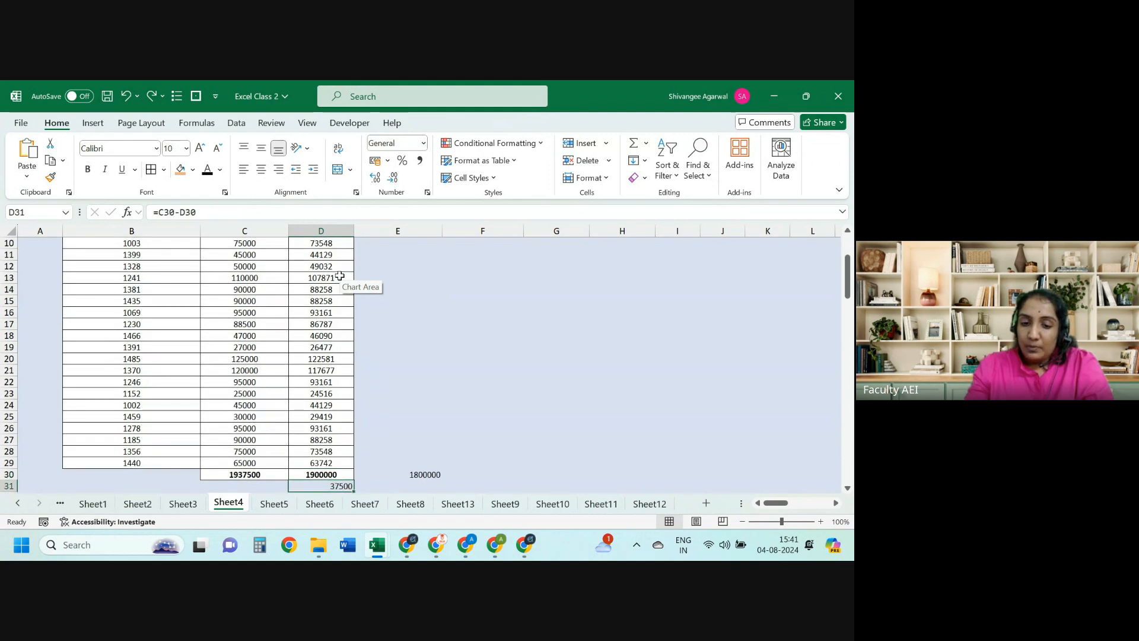
key(Delete)
key(Up)
key(Delete)
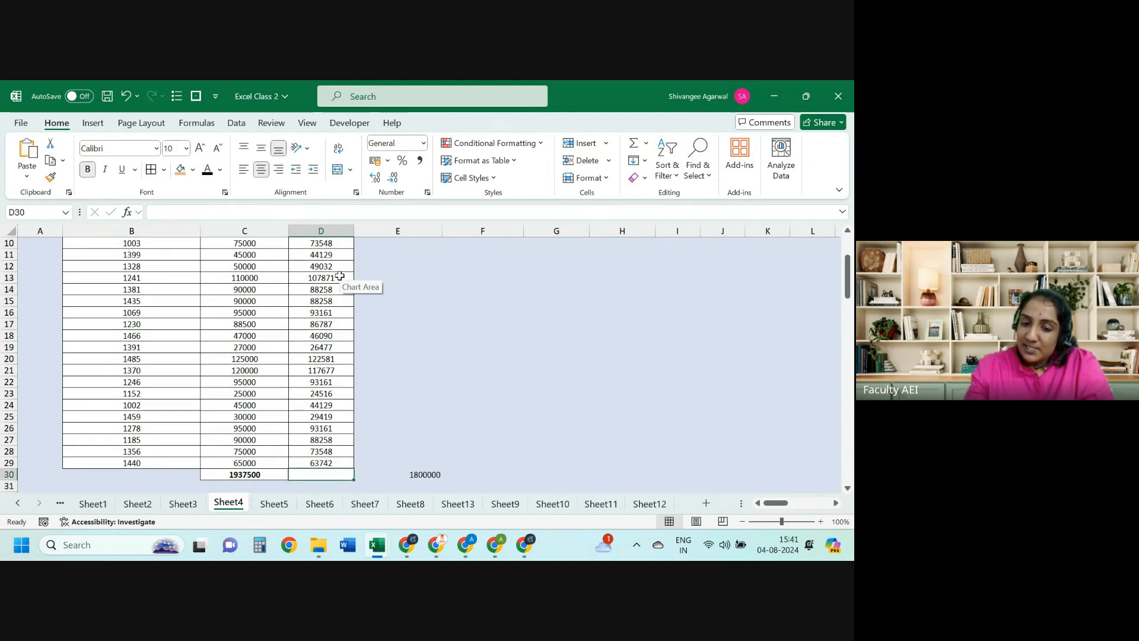
click(236, 122)
click(578, 178)
click(578, 178)
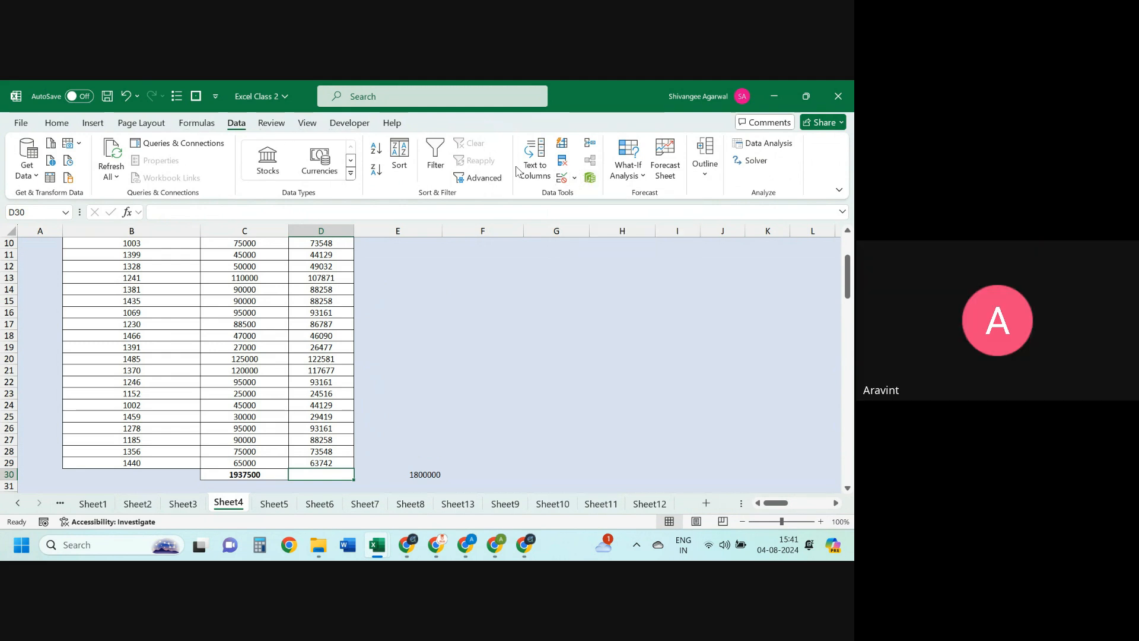
click(576, 178)
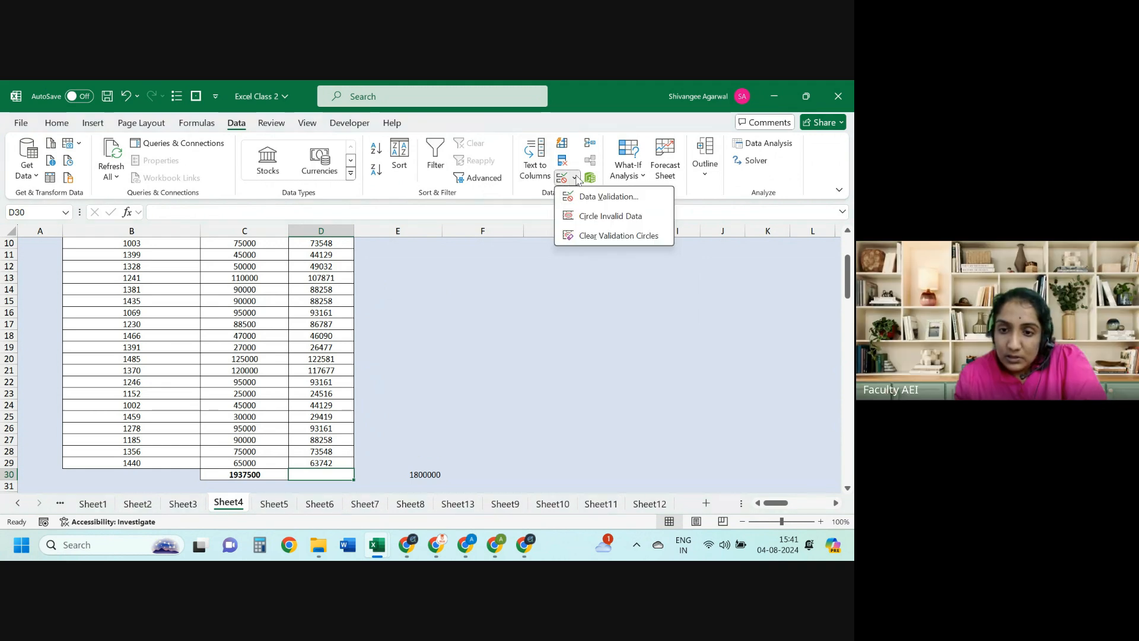
click(575, 178)
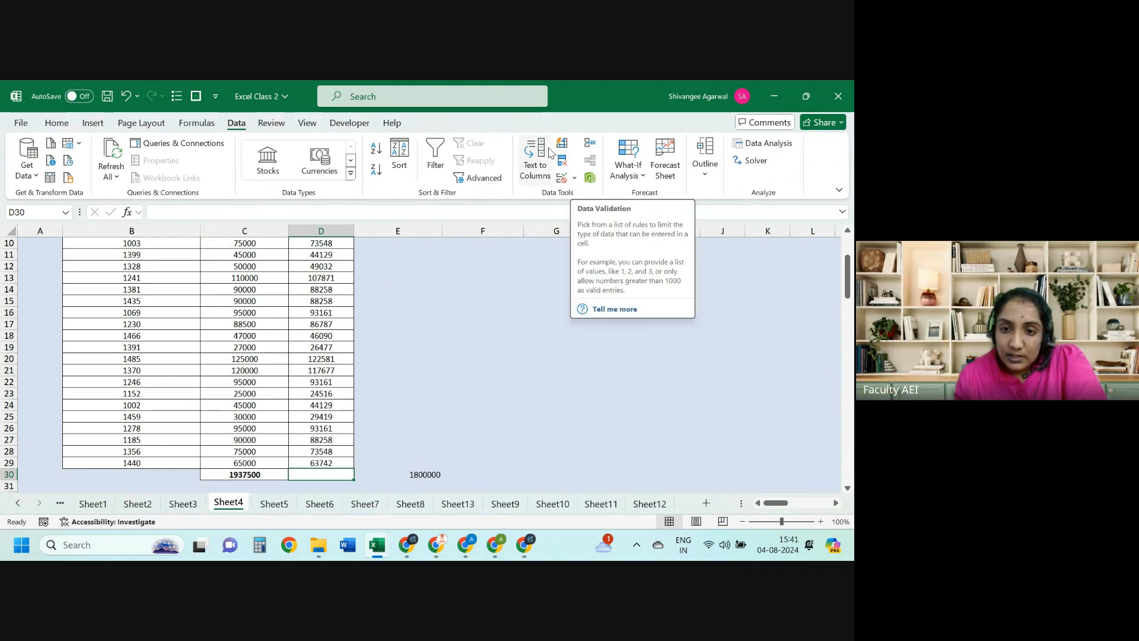
click(634, 173)
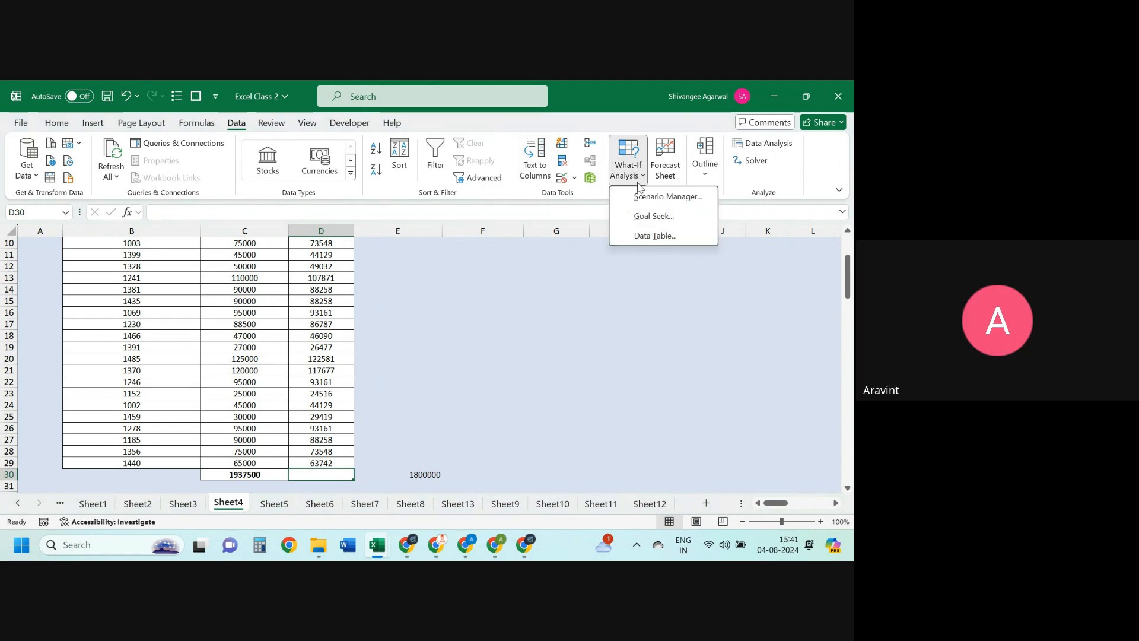
click(655, 216)
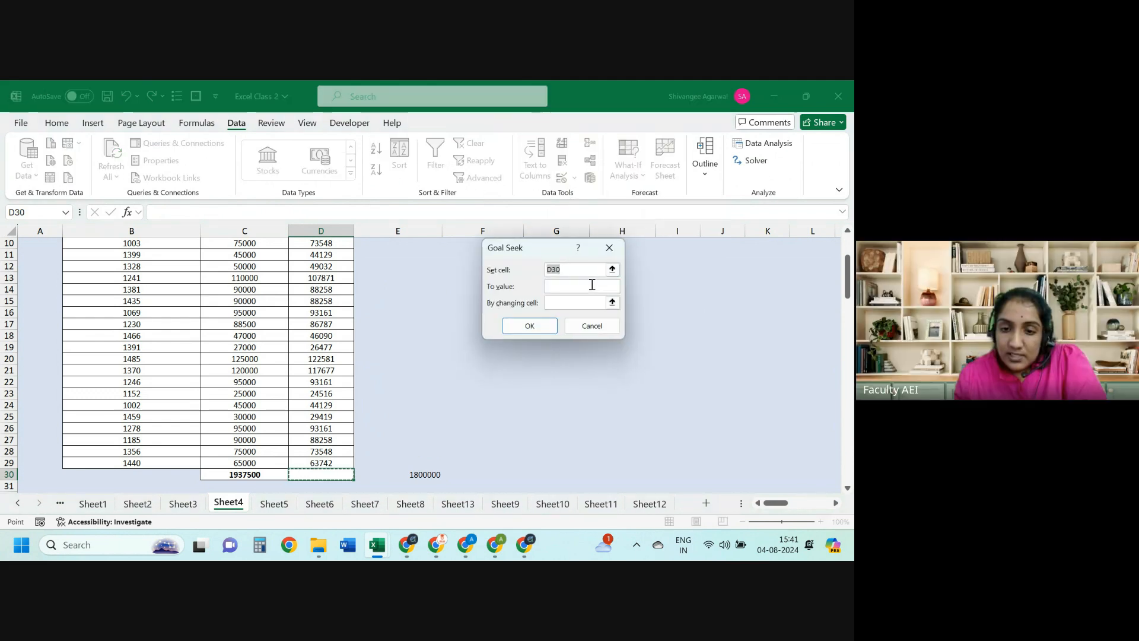
click(569, 285)
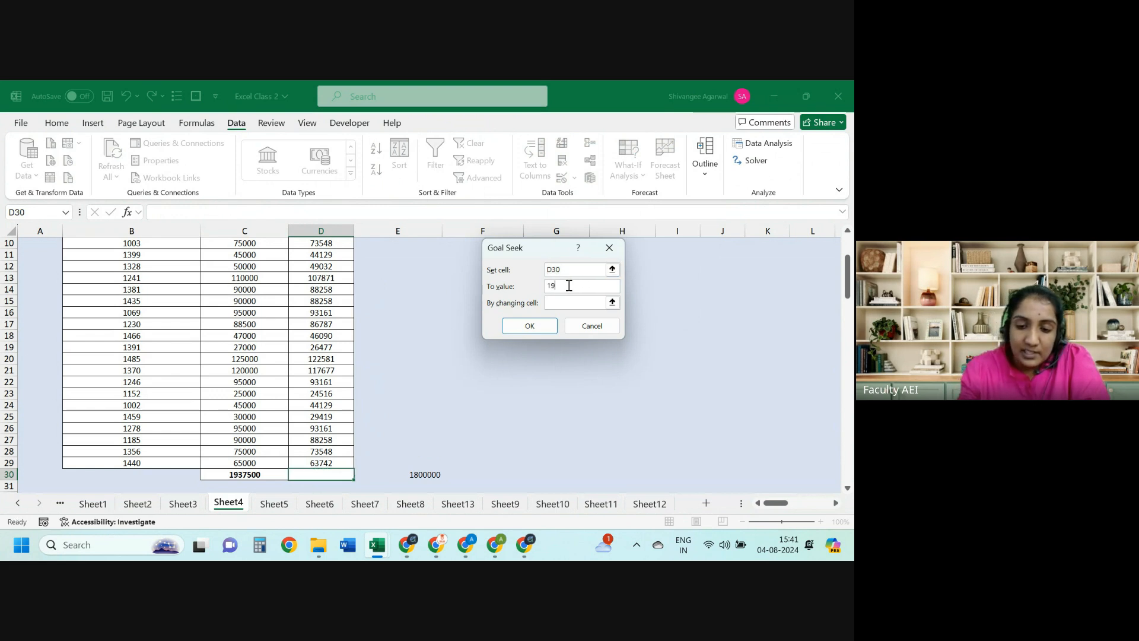
text(1900000)
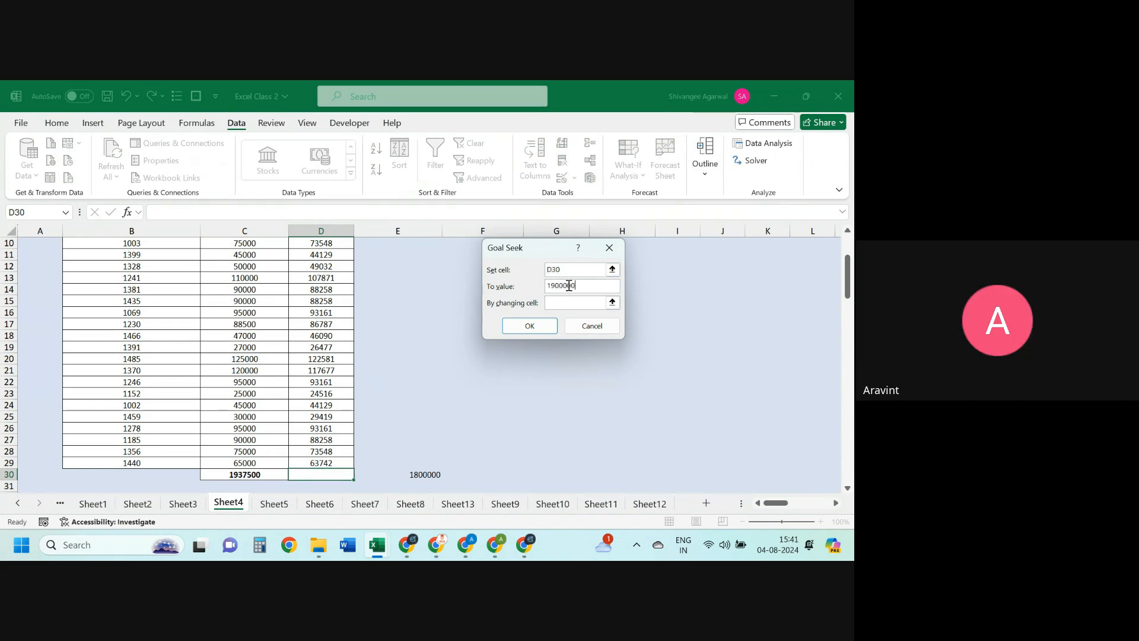
key(Tab)
drag(846, 269, 847, 249)
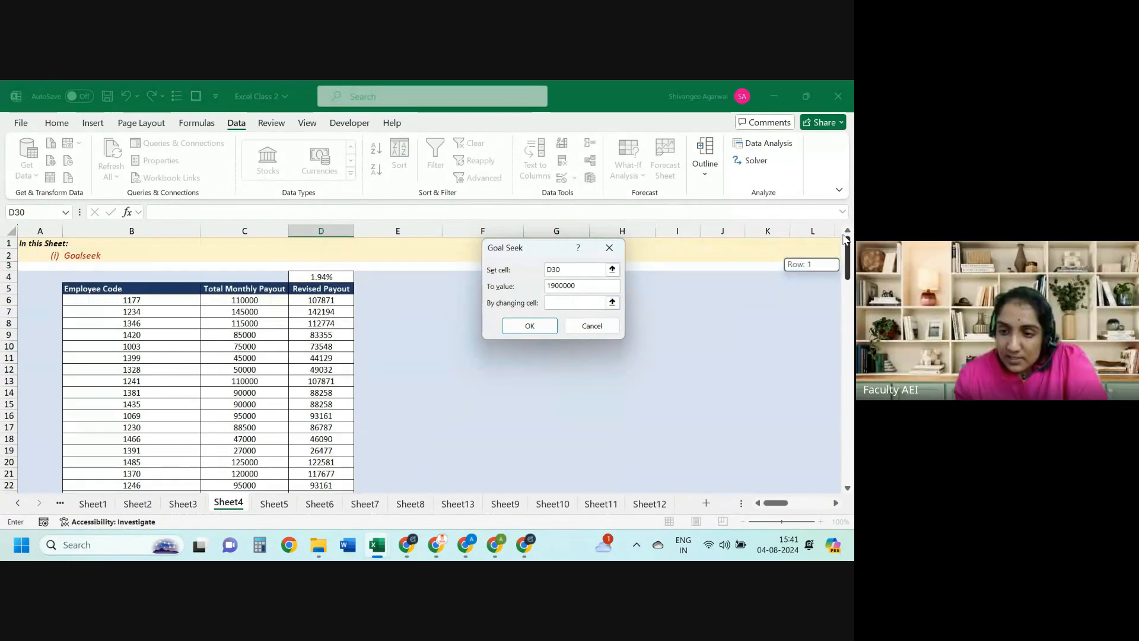
click(321, 276)
click(514, 326)
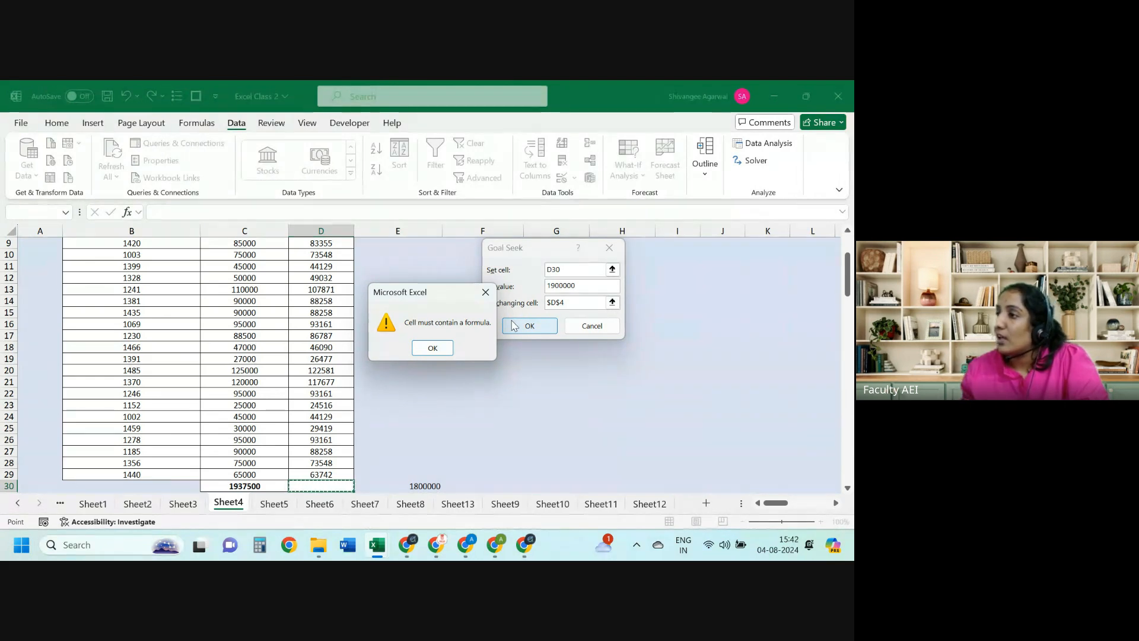
key(Return)
key(Escape)
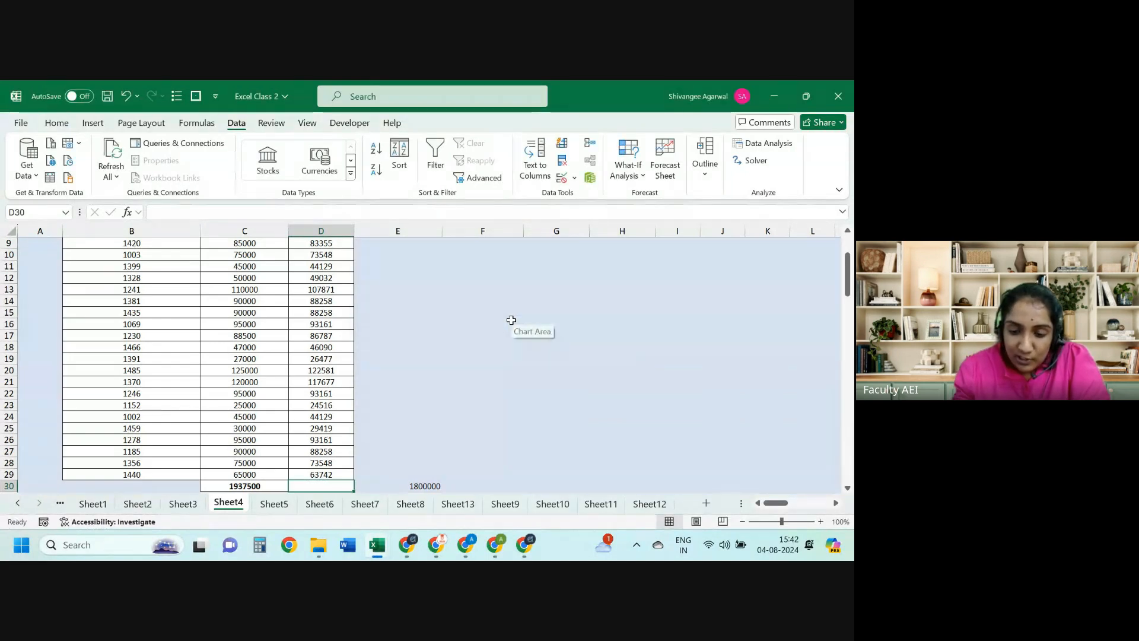
Step: Enter the test formula =1+2 in D30, showing 3
text(=1+2)
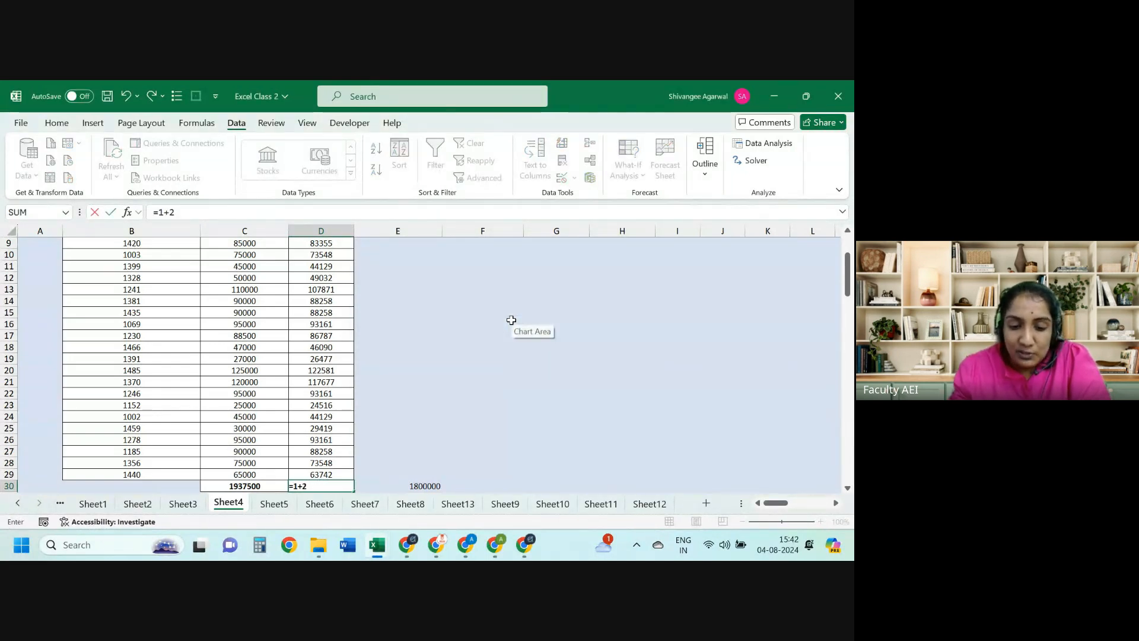
key(Return)
key(Up)
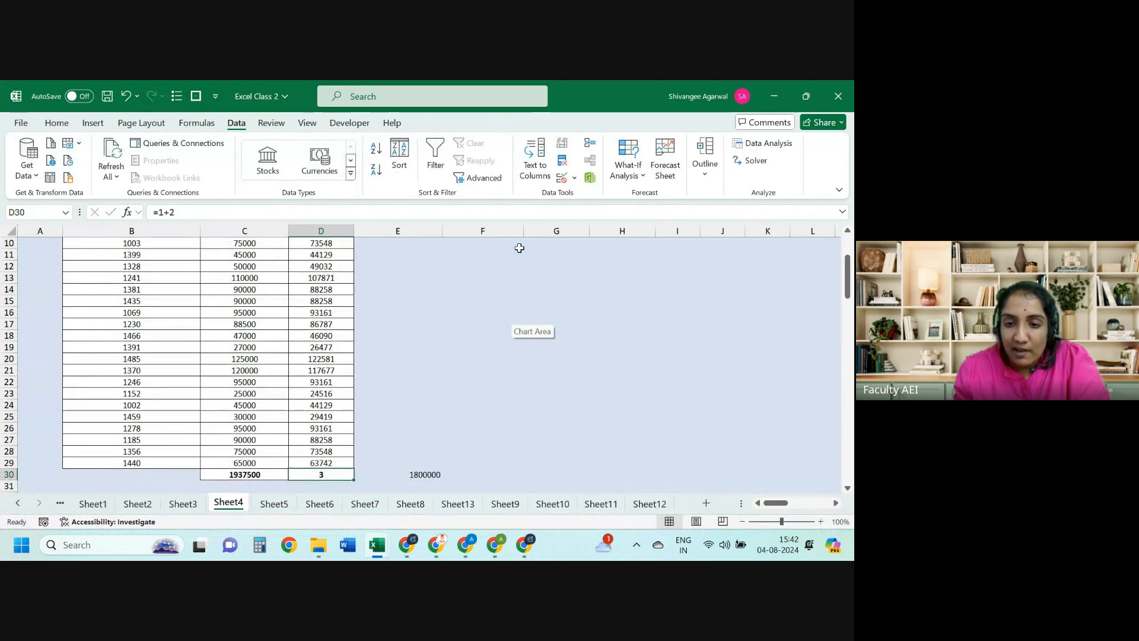
Step: Goal Seek D30 to 100 by changing D4, cancelling when no solution is found
click(628, 169)
click(656, 216)
key(Tab)
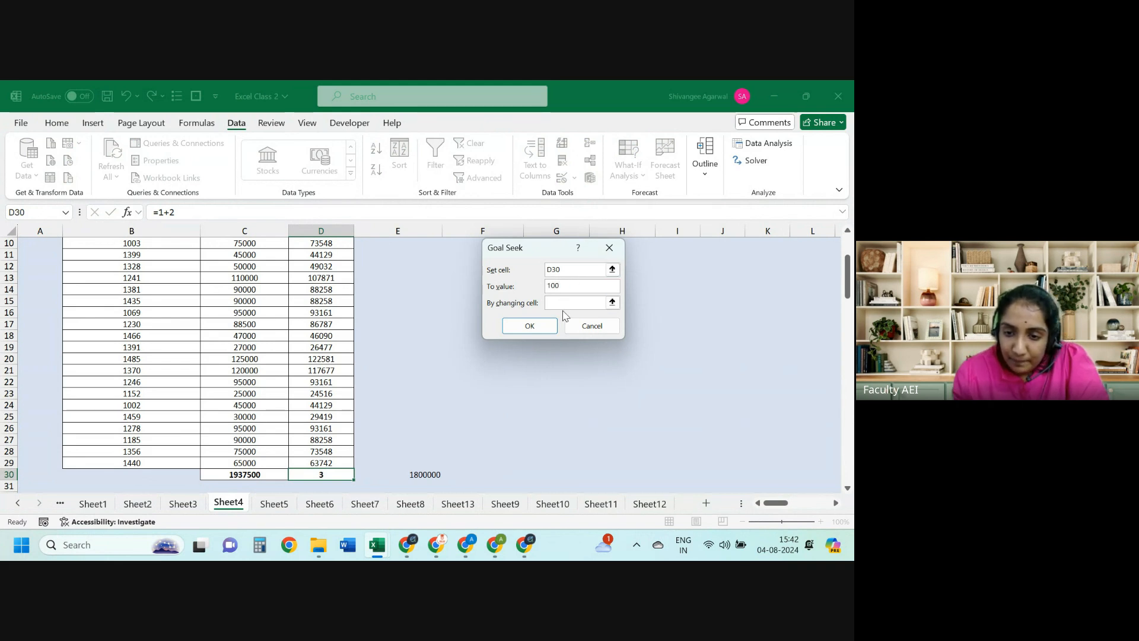
drag(847, 277, 847, 255)
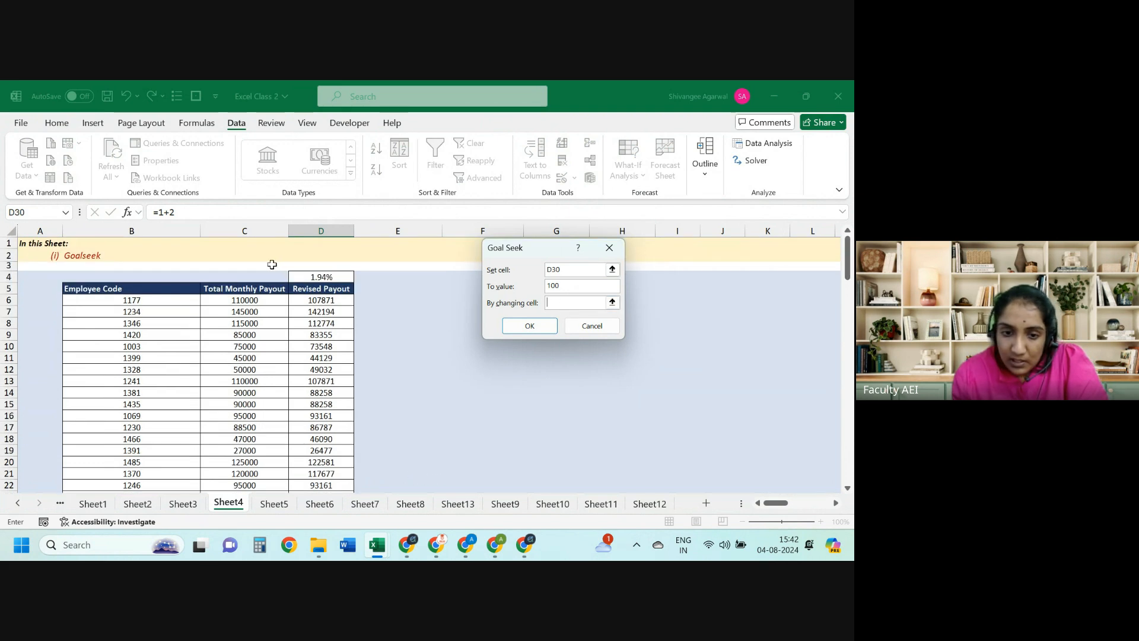
click(305, 277)
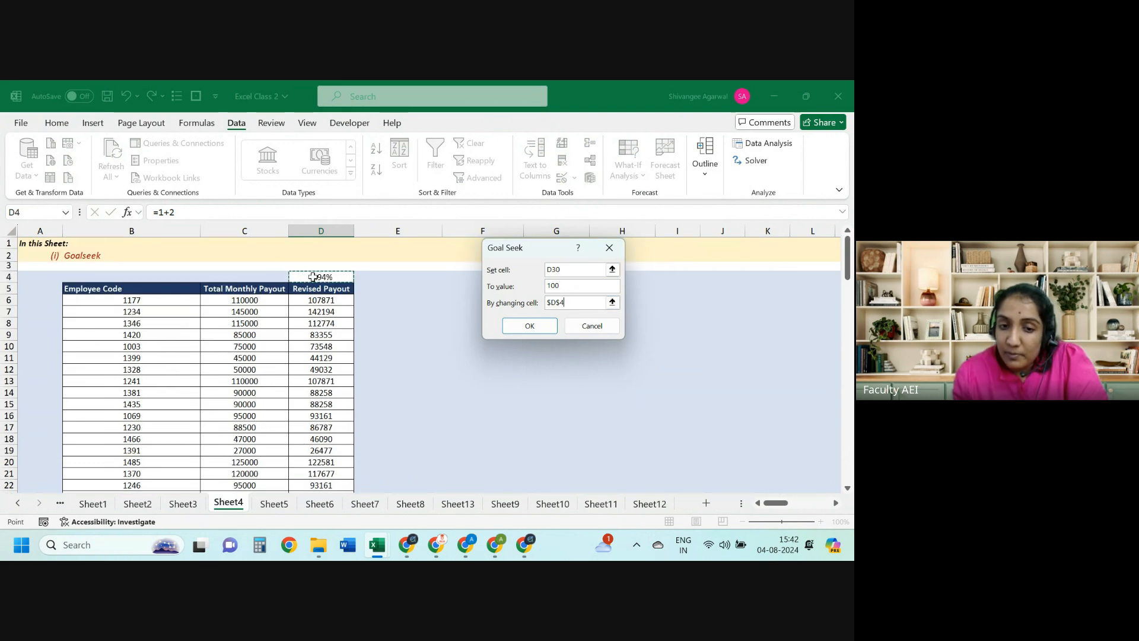
click(522, 331)
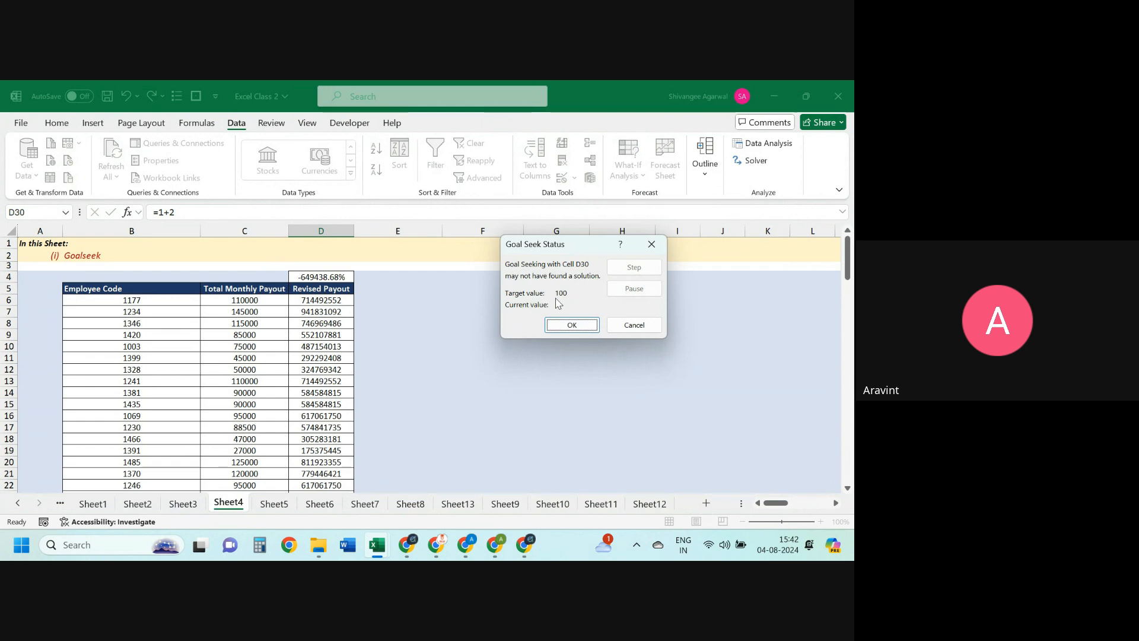
click(633, 330)
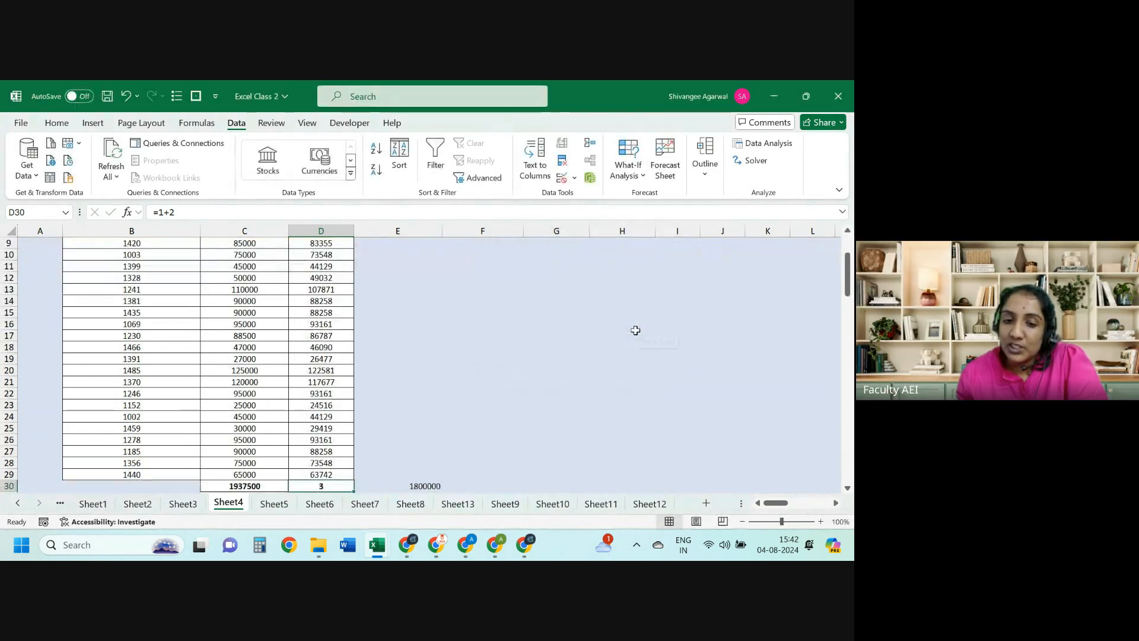
key(Up)
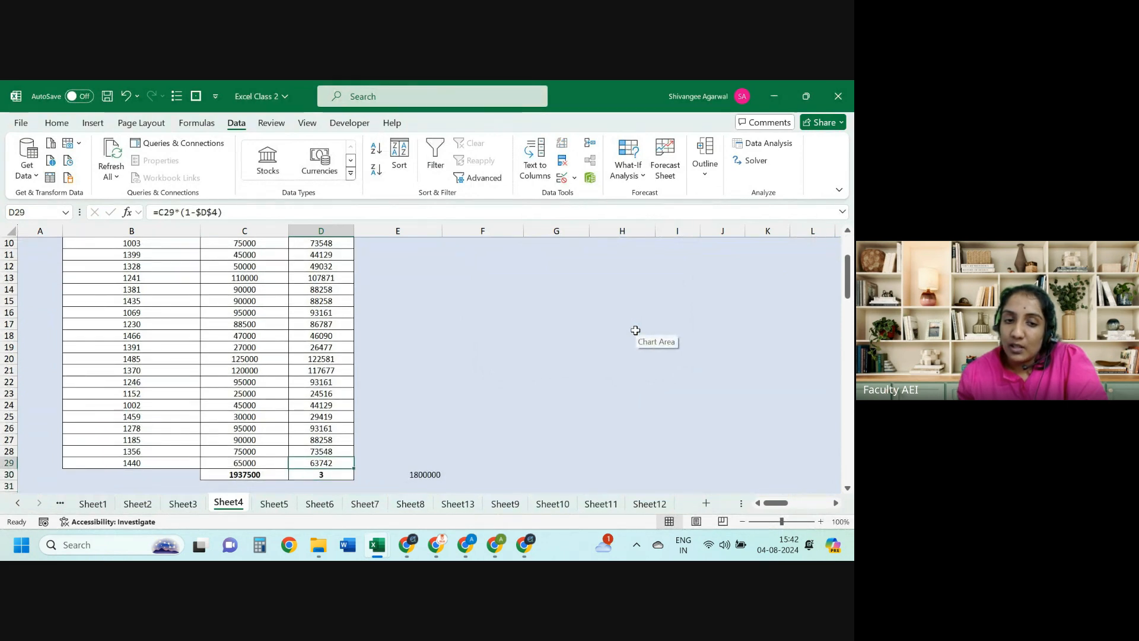
key(Down)
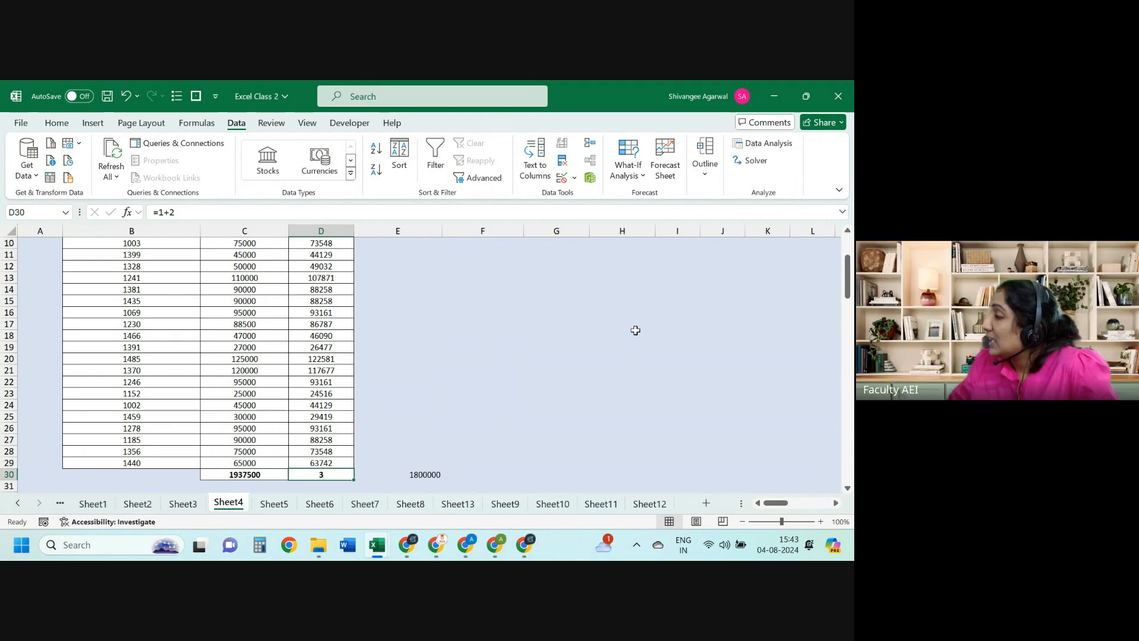
Step: Compare the C30 total and D4 rate, then abandon a formula started in D30
key(Left)
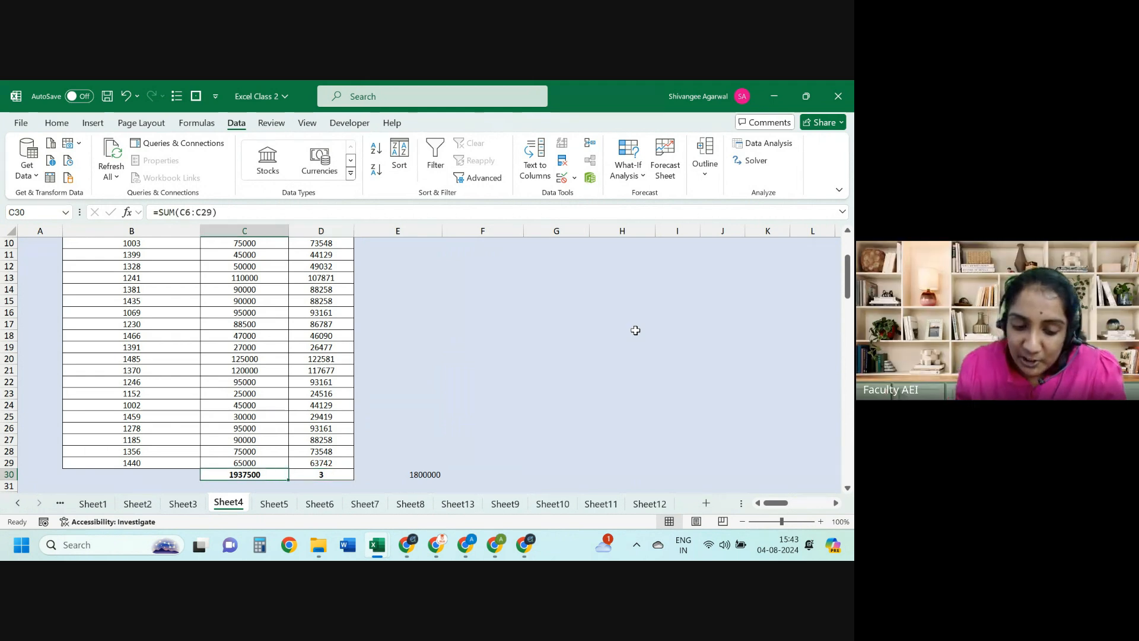
key(Right)
key(ctrl+Up)
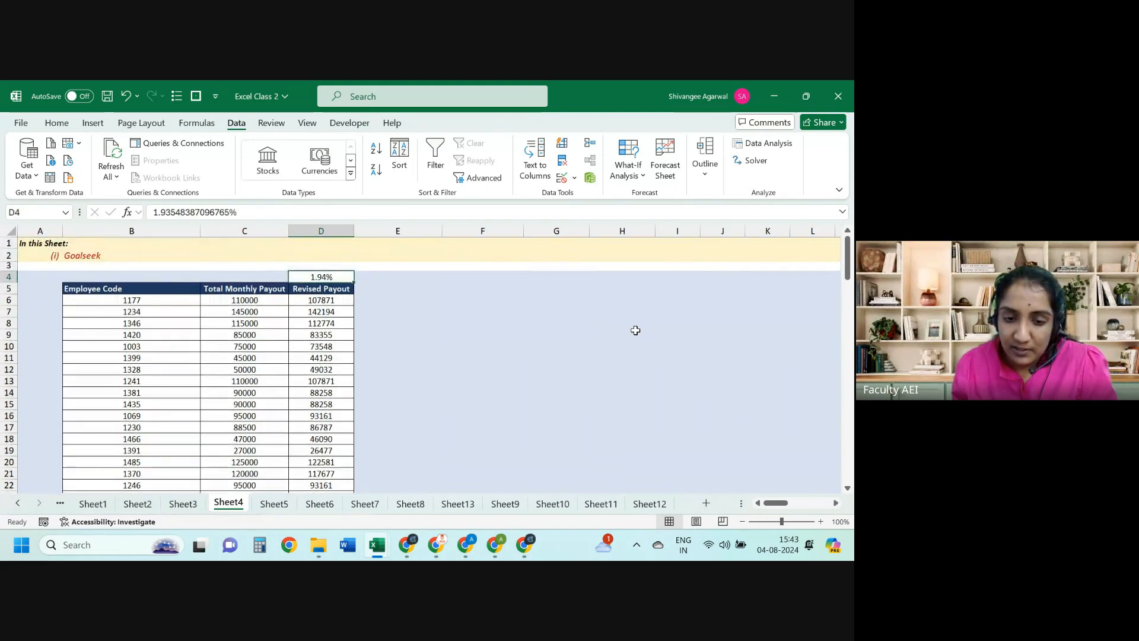
key(ctrl+Down)
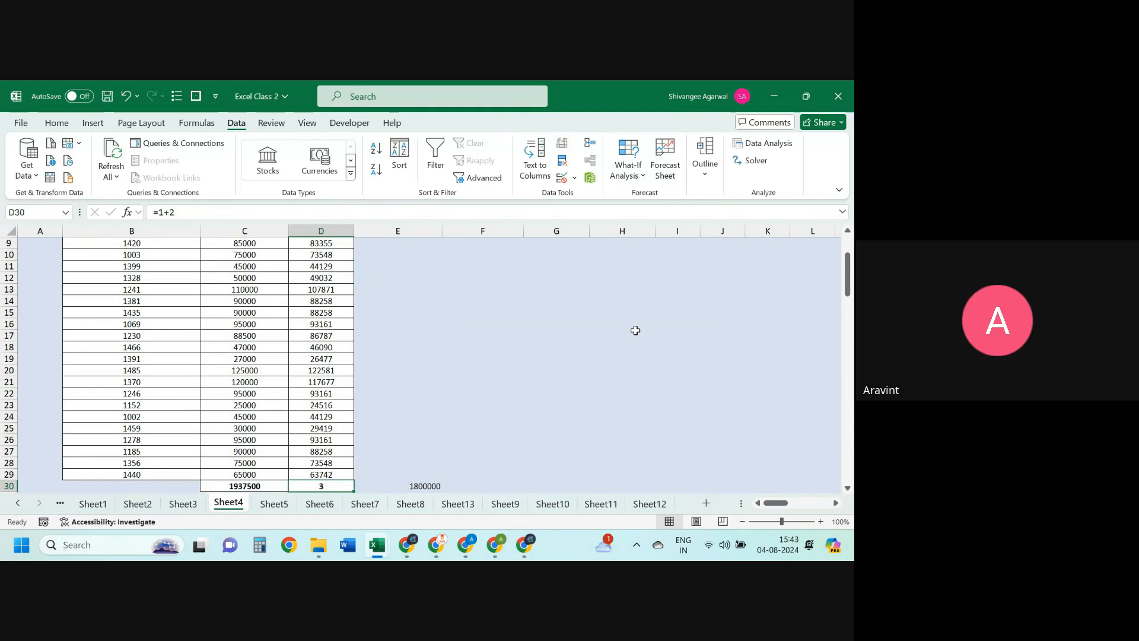
text(=)
key(Left)
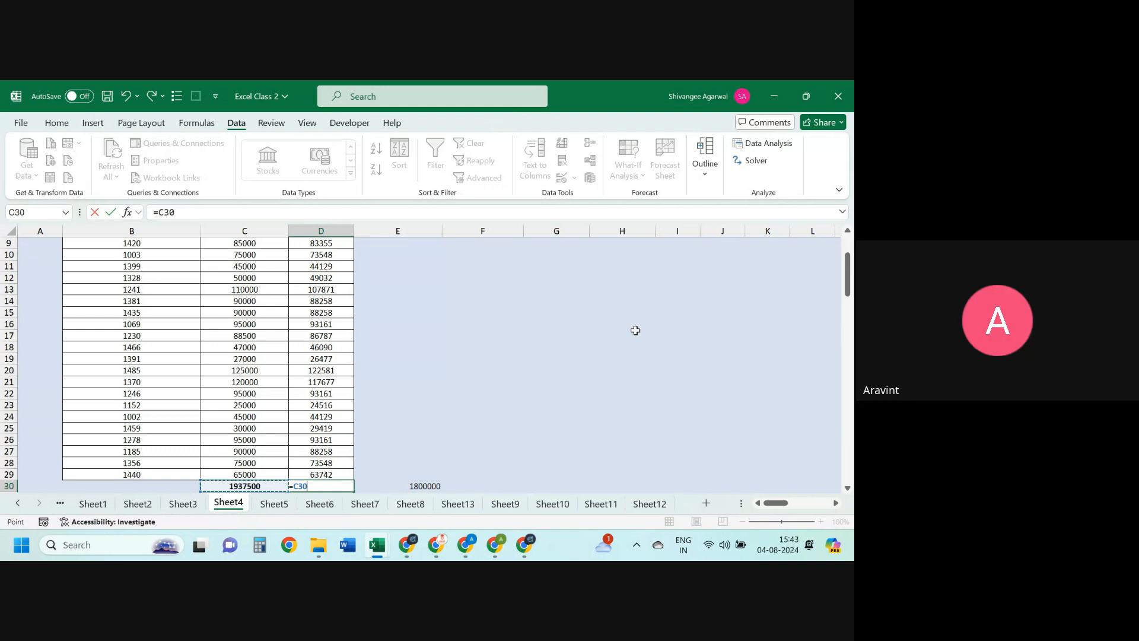
key(Escape)
Step: Fill C30's SUM right so D30 holds =SUM(D6:D29), showing 1900000
key(Left)
key(shift+Right)
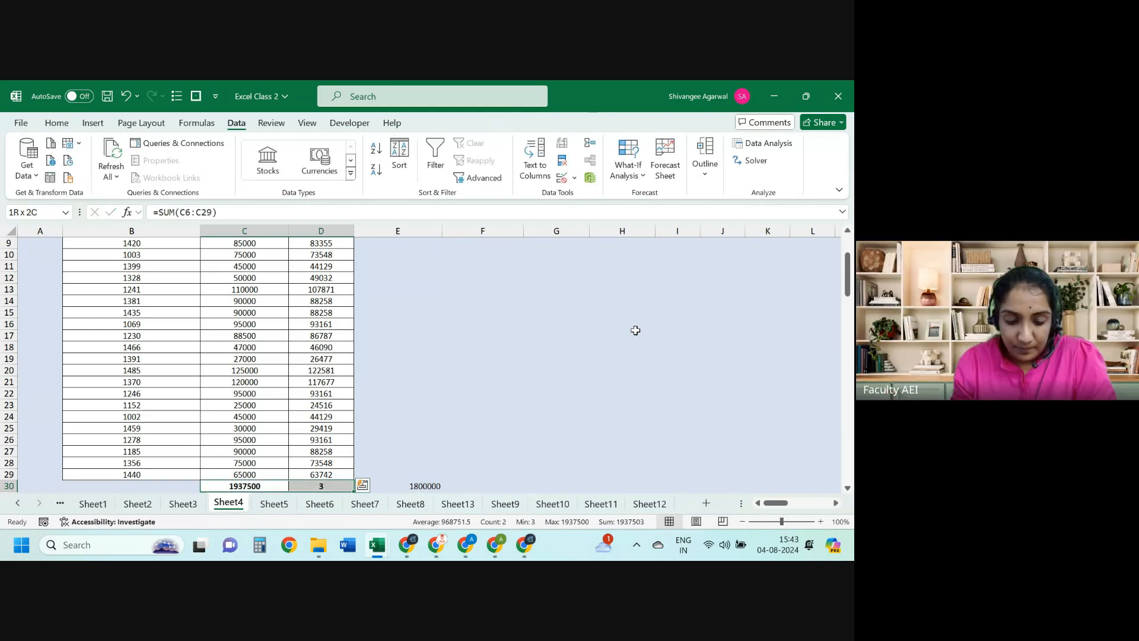
key(ctrl+r)
key(Right)
key(F2)
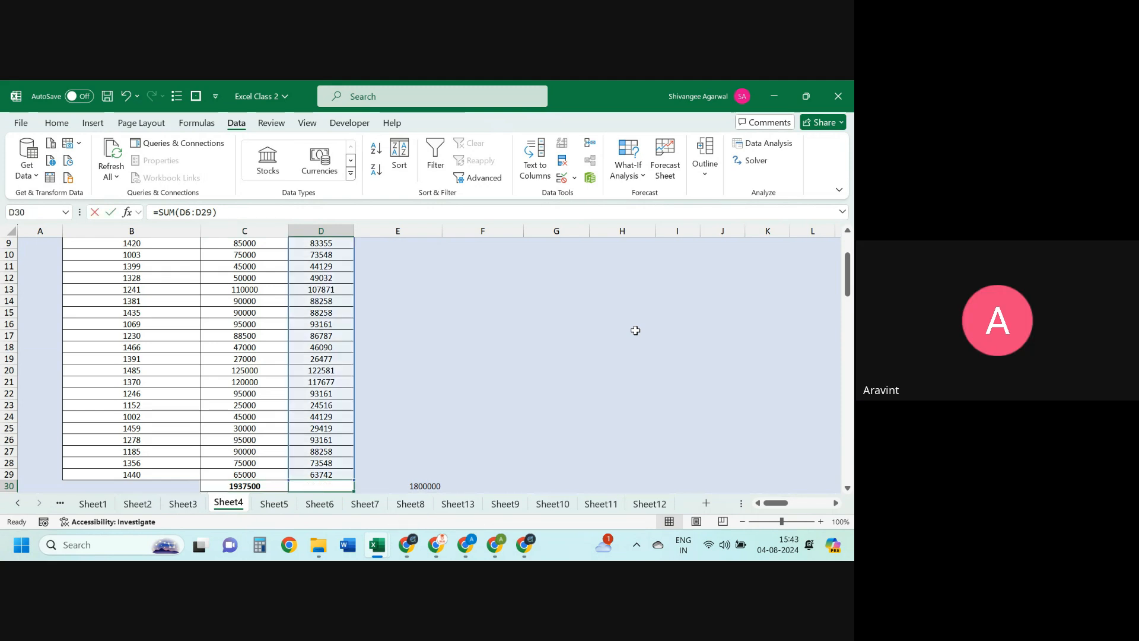
key(Escape)
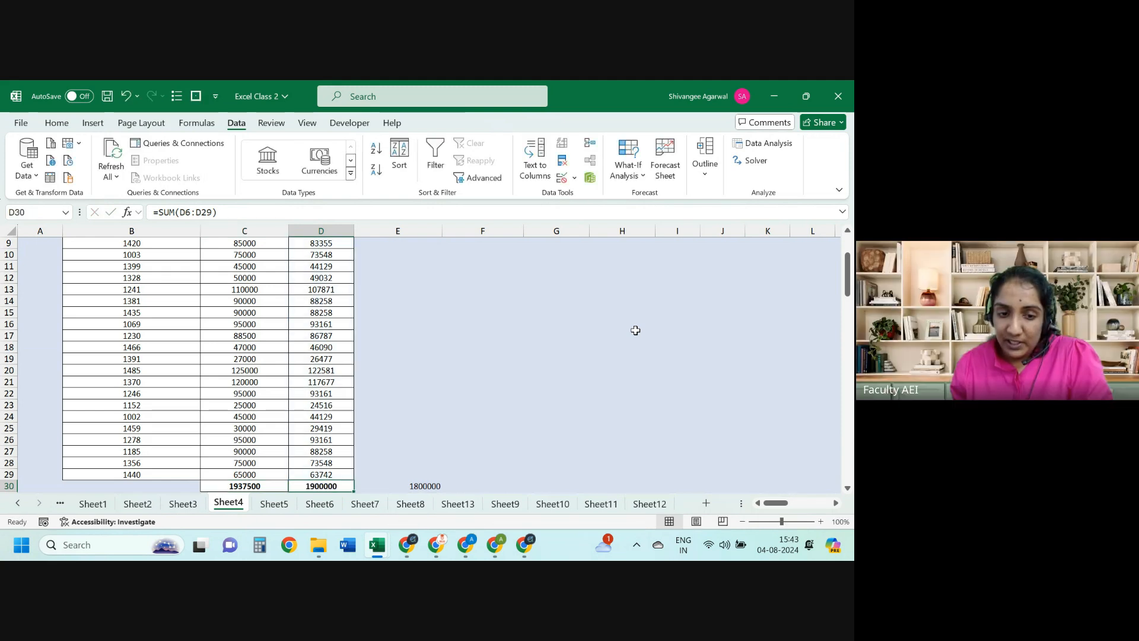
key(Left)
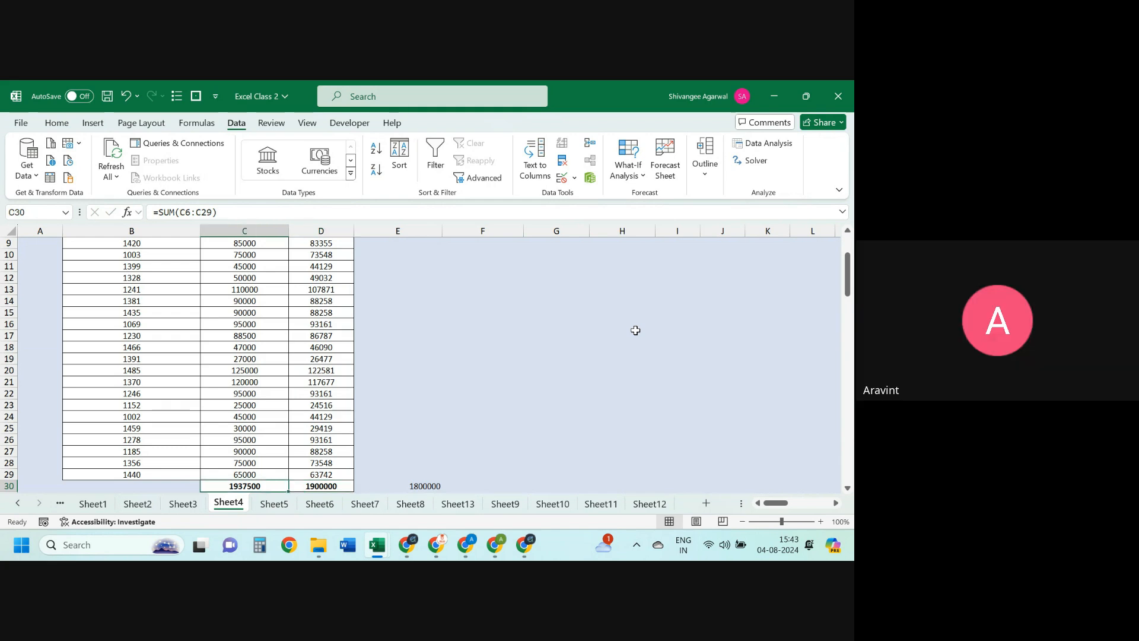
key(Right)
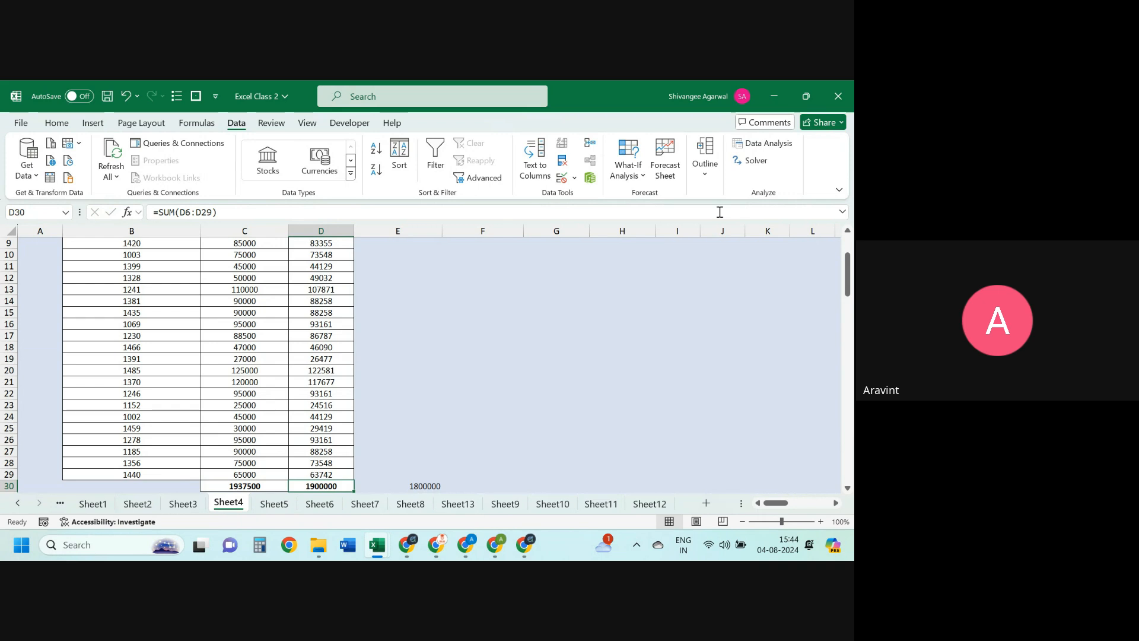
Step: Goal Seek D30 to 1800000 by changing D4, accepting the 7.10% rate
click(642, 176)
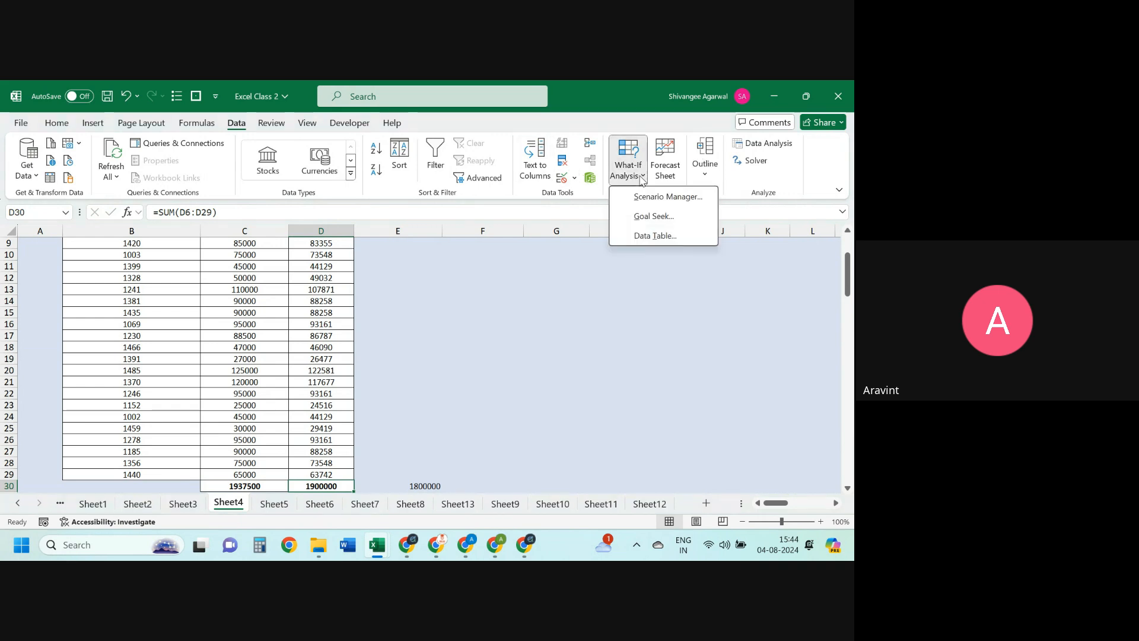
click(651, 218)
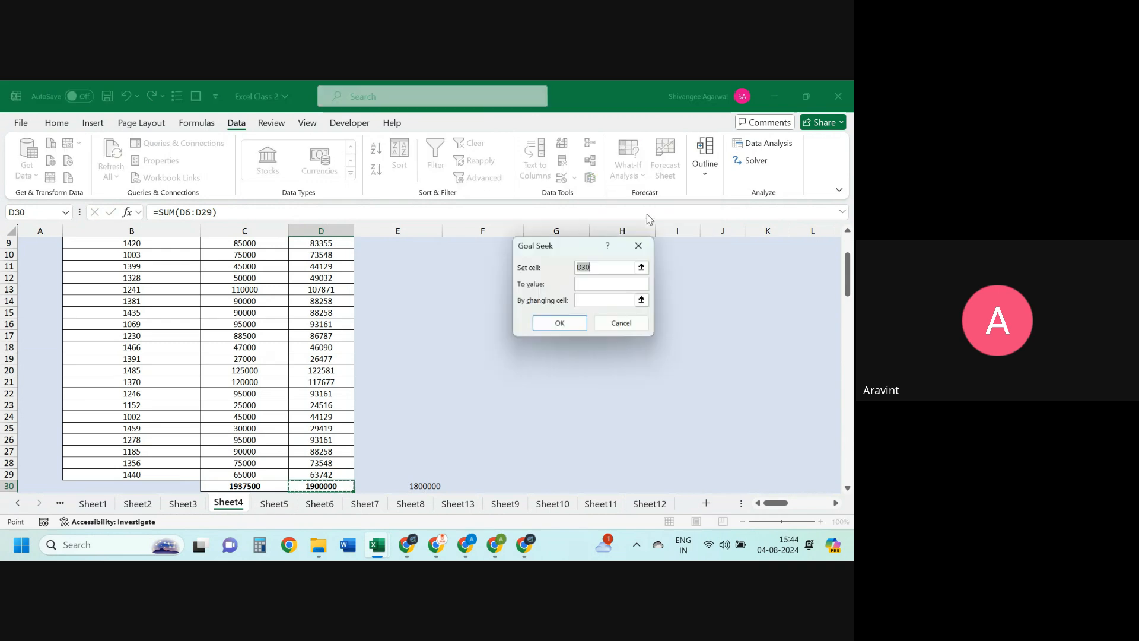
click(598, 284)
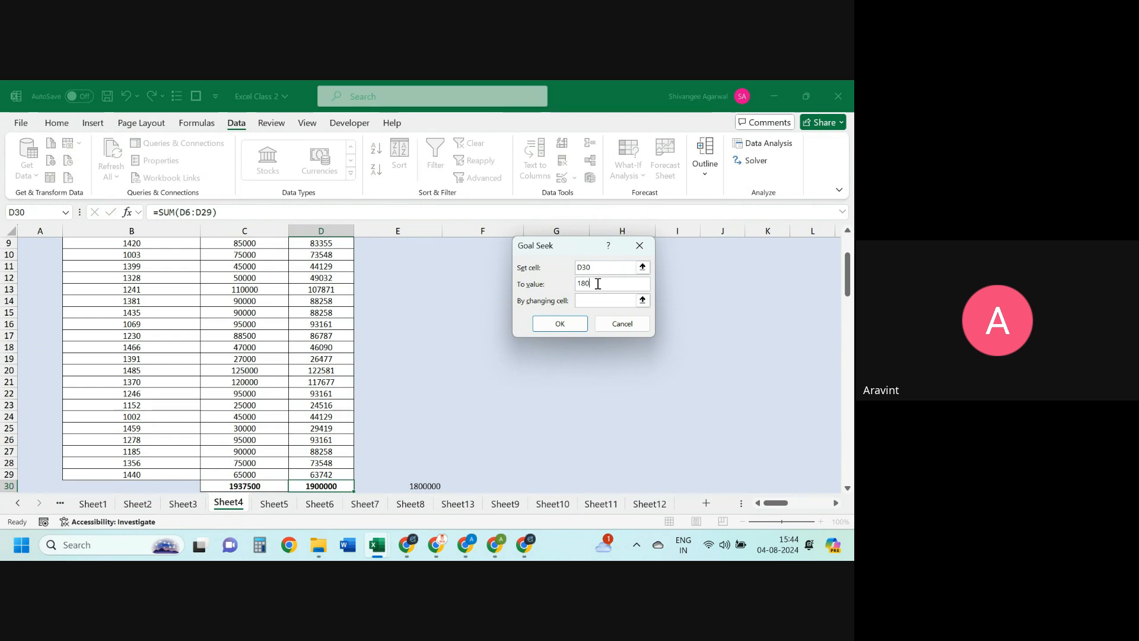
text(1800000)
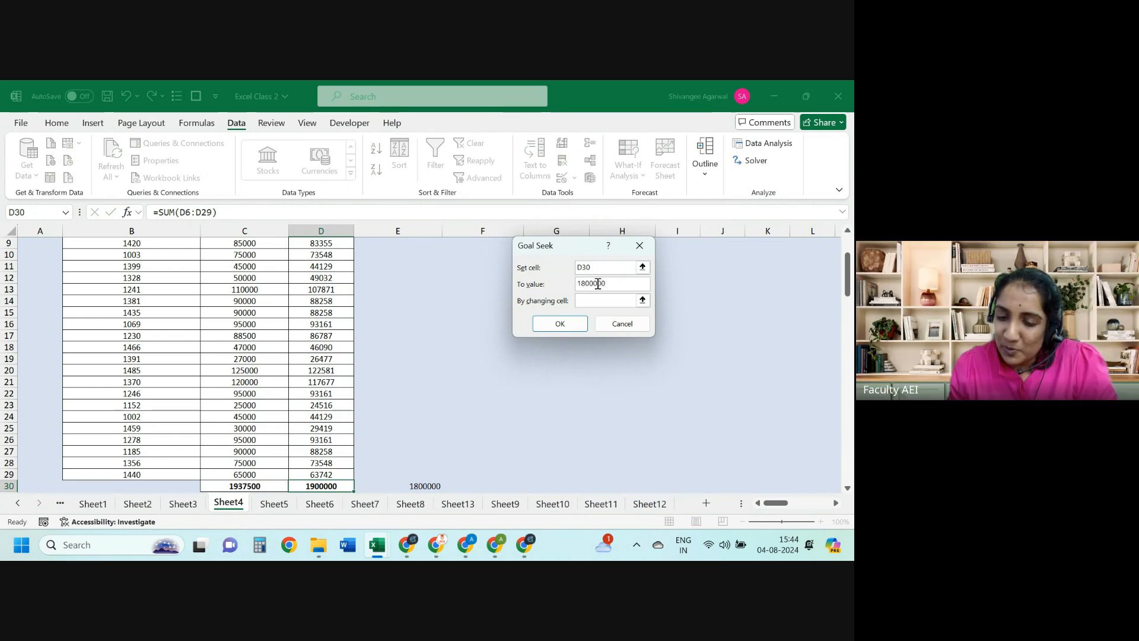
click(604, 299)
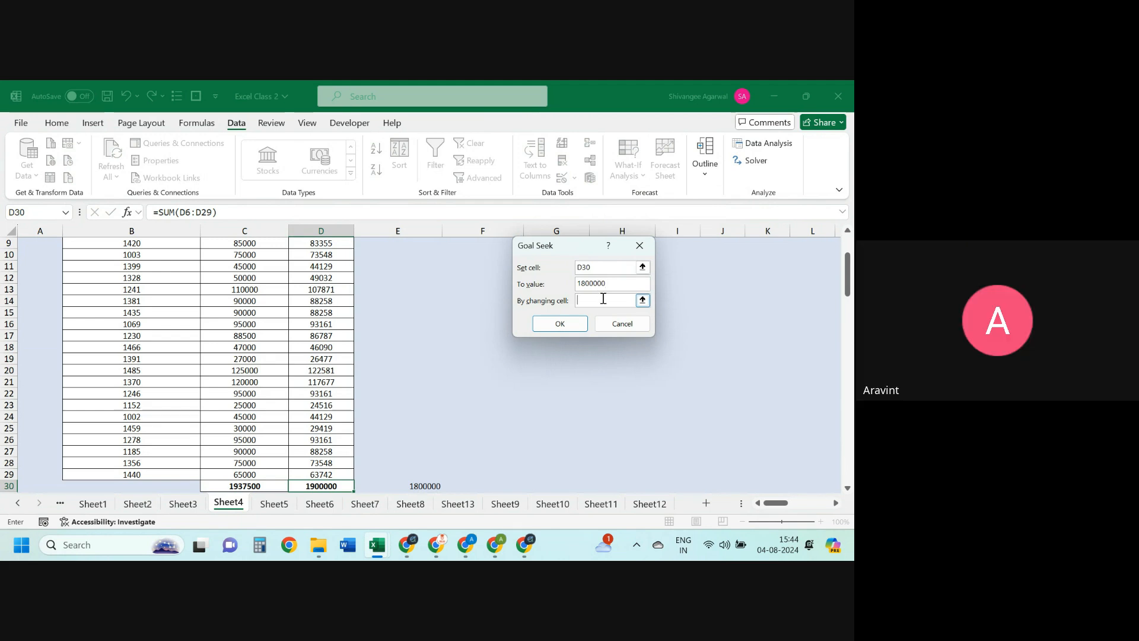
drag(848, 275, 849, 258)
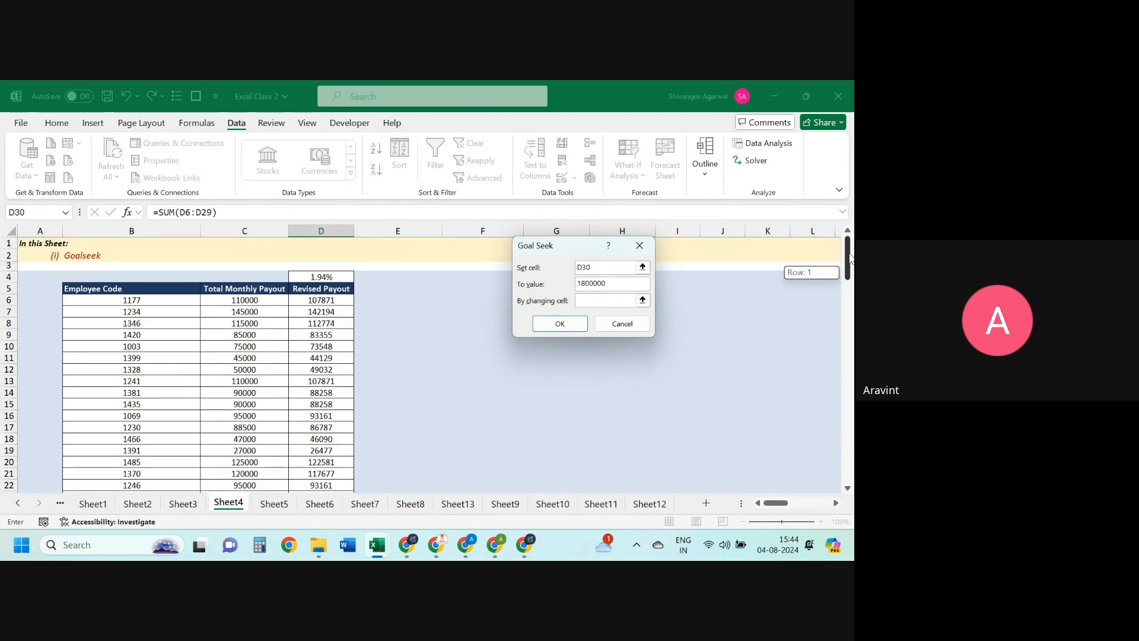
click(332, 277)
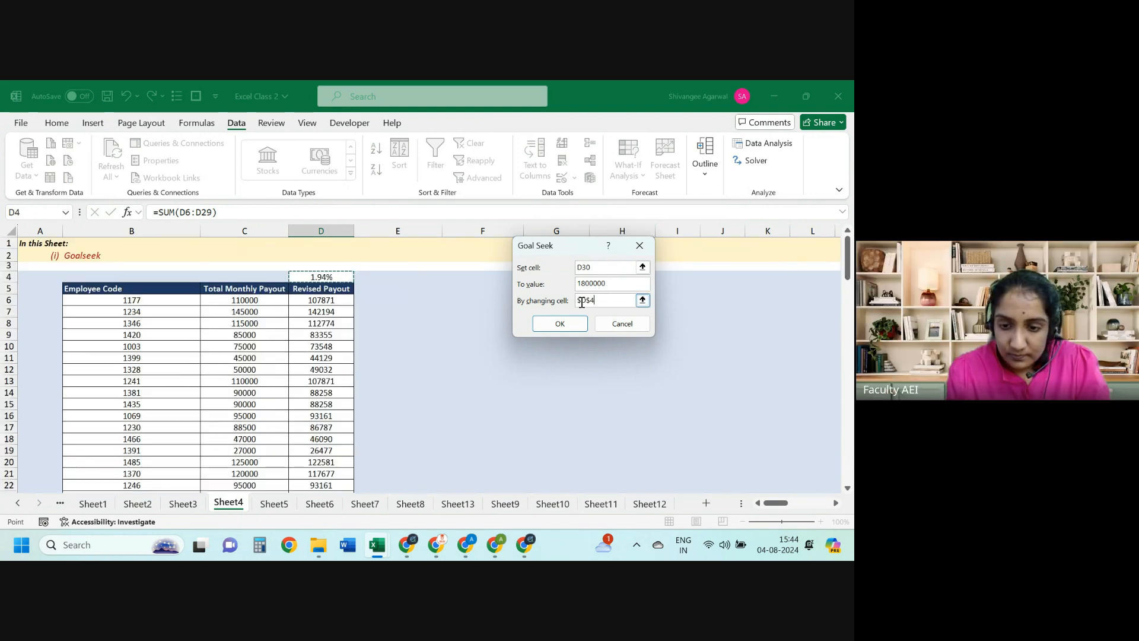
click(578, 324)
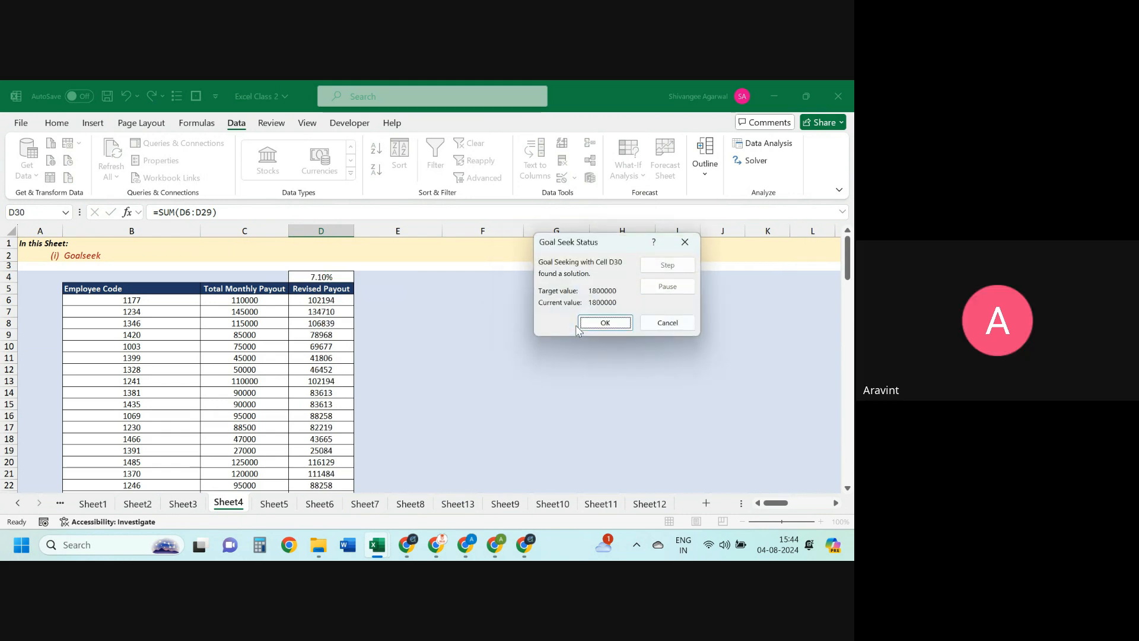
click(606, 323)
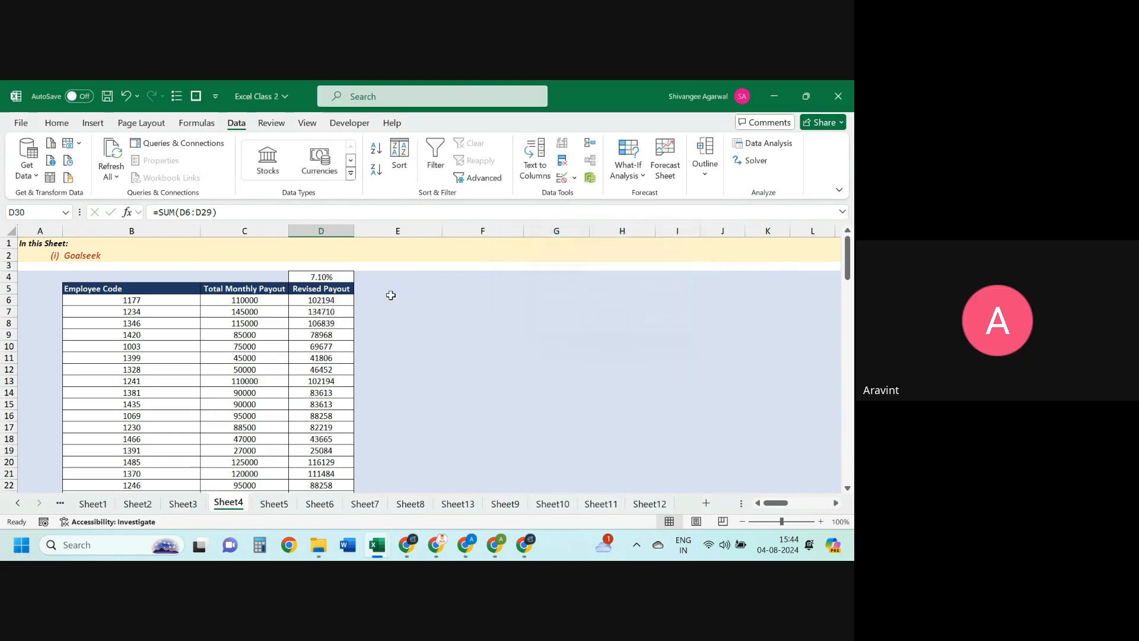
click(325, 300)
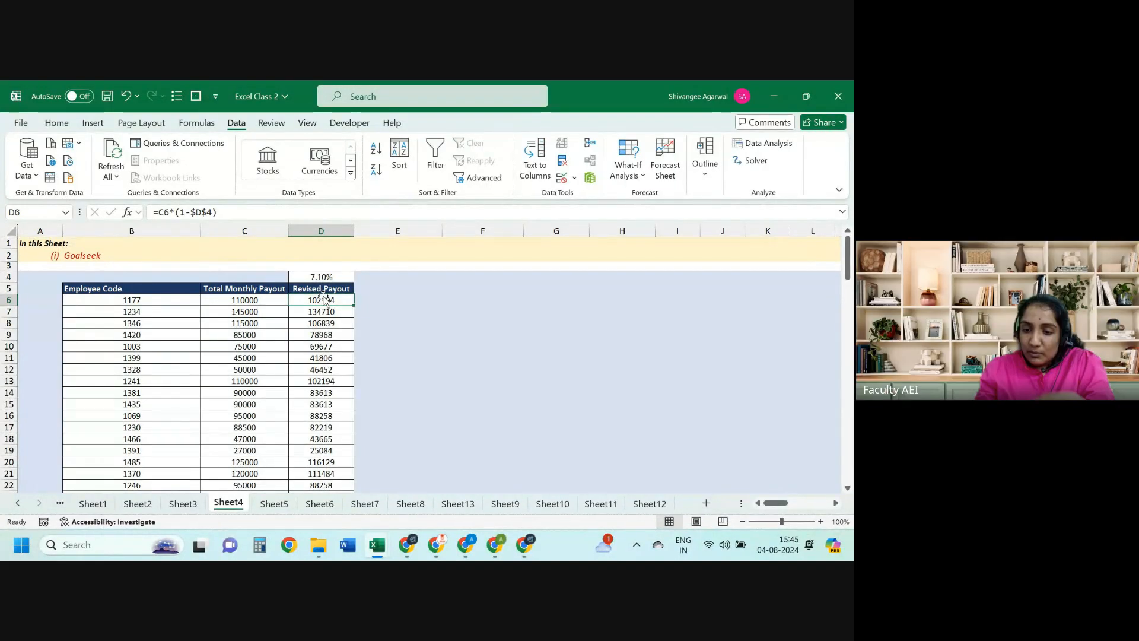
Step: Switch to Sheet11's Paid Amount triangle for the Index and Offset examples
click(601, 503)
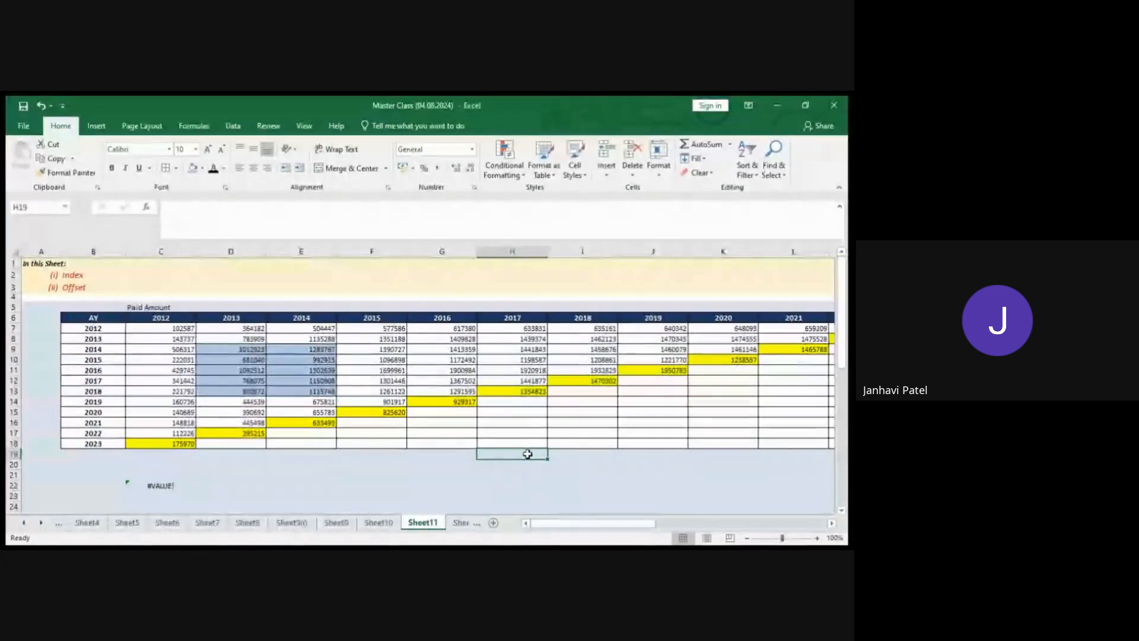
click(326, 462)
scroll(326, 464, down, 1)
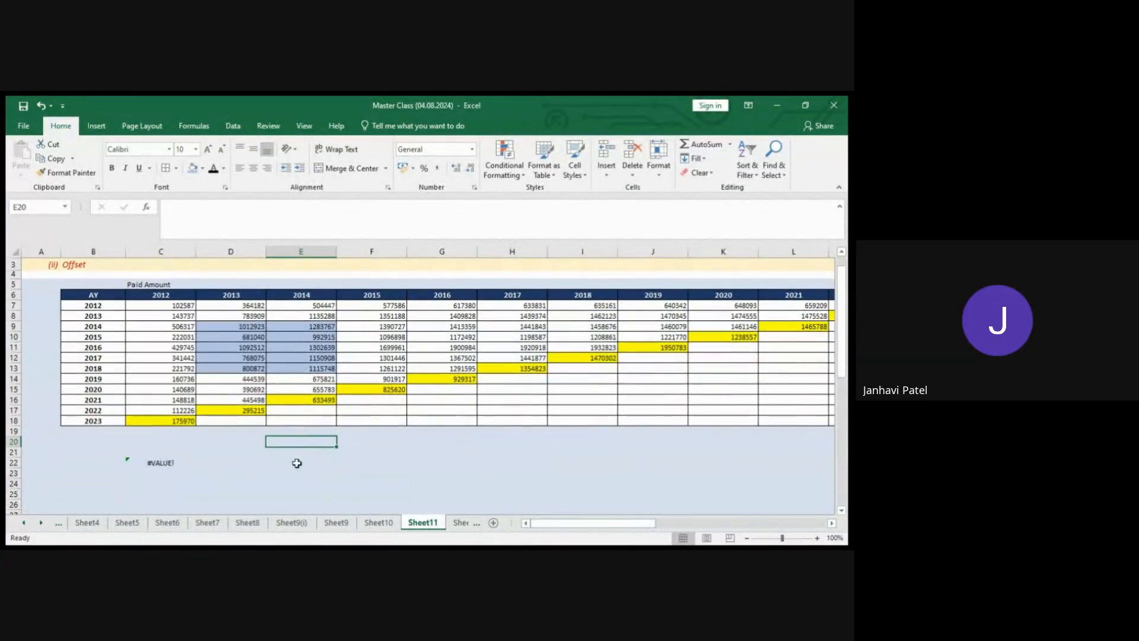
click(159, 459)
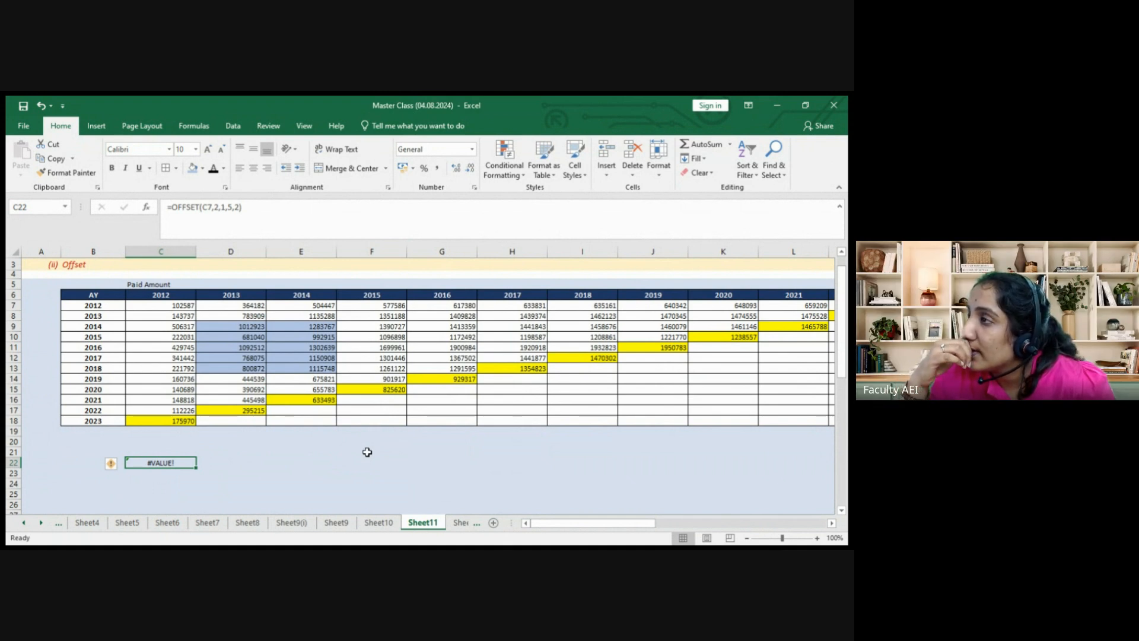
click(277, 221)
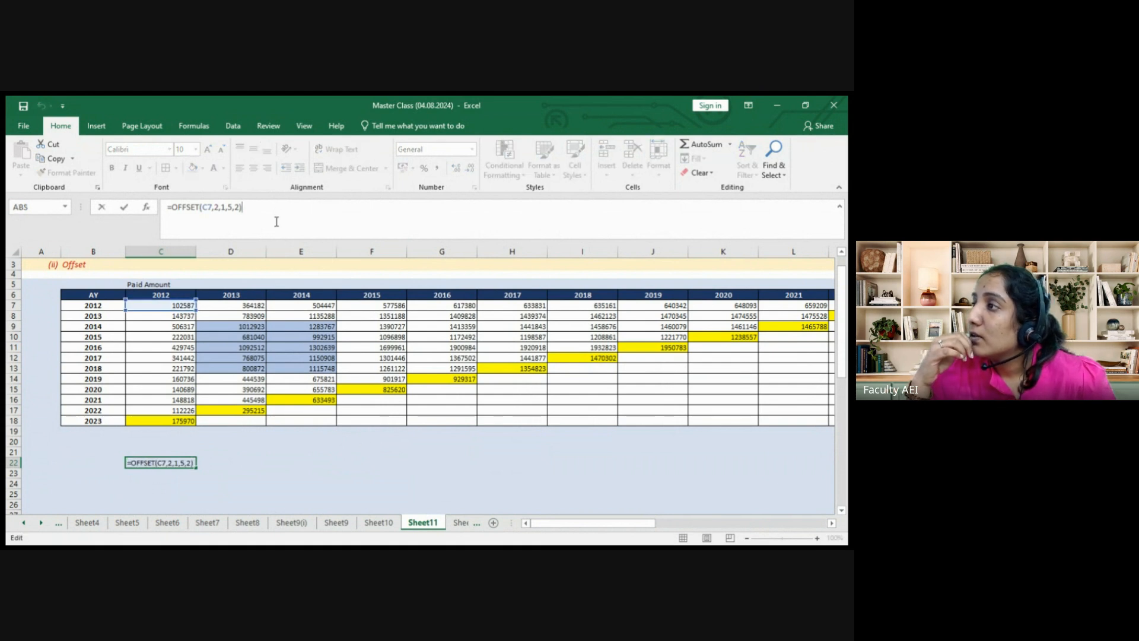
key(Return)
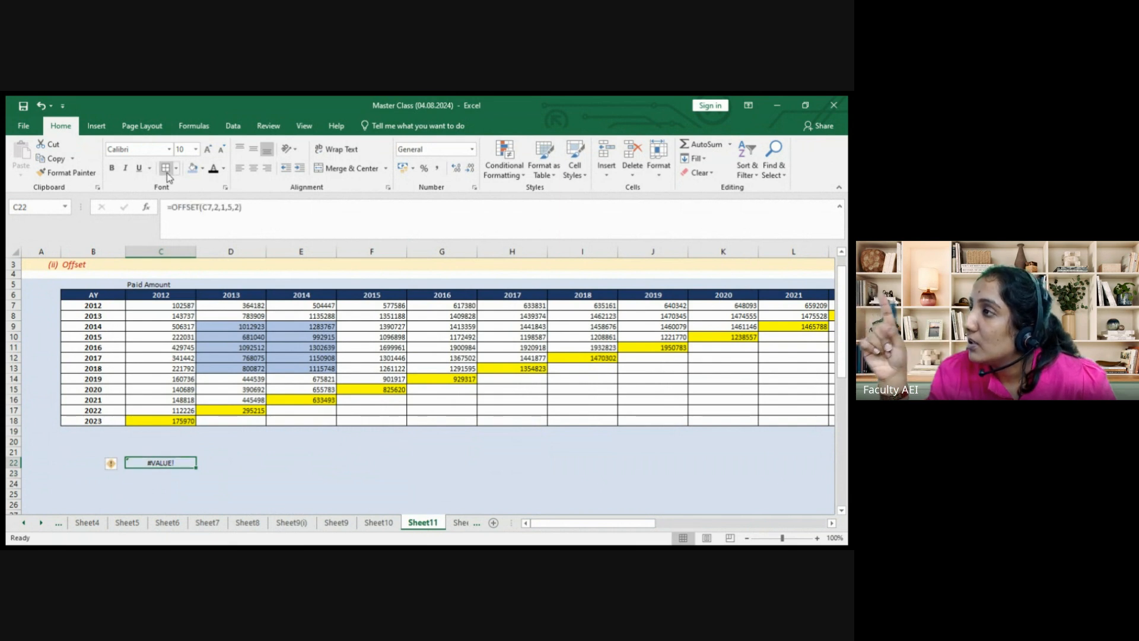
click(146, 207)
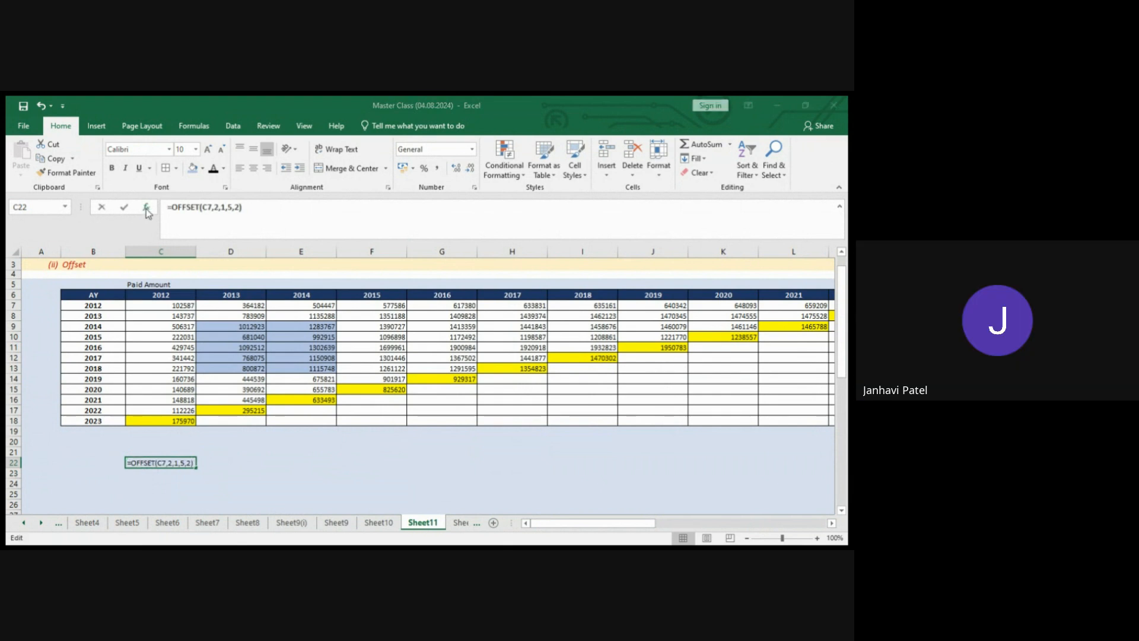
click(797, 353)
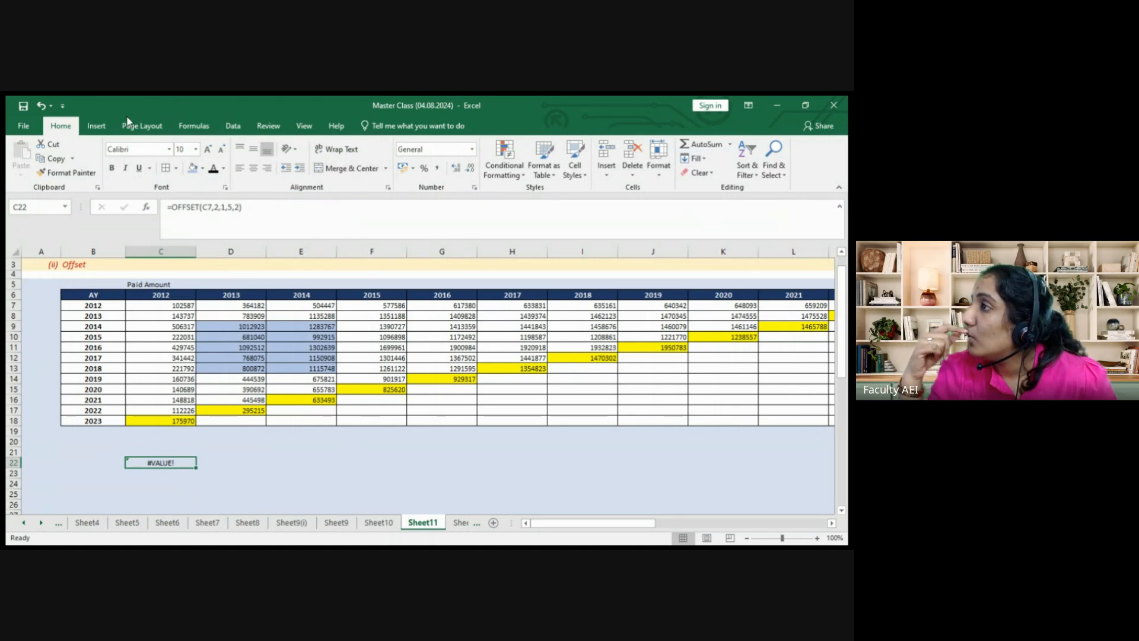
click(305, 124)
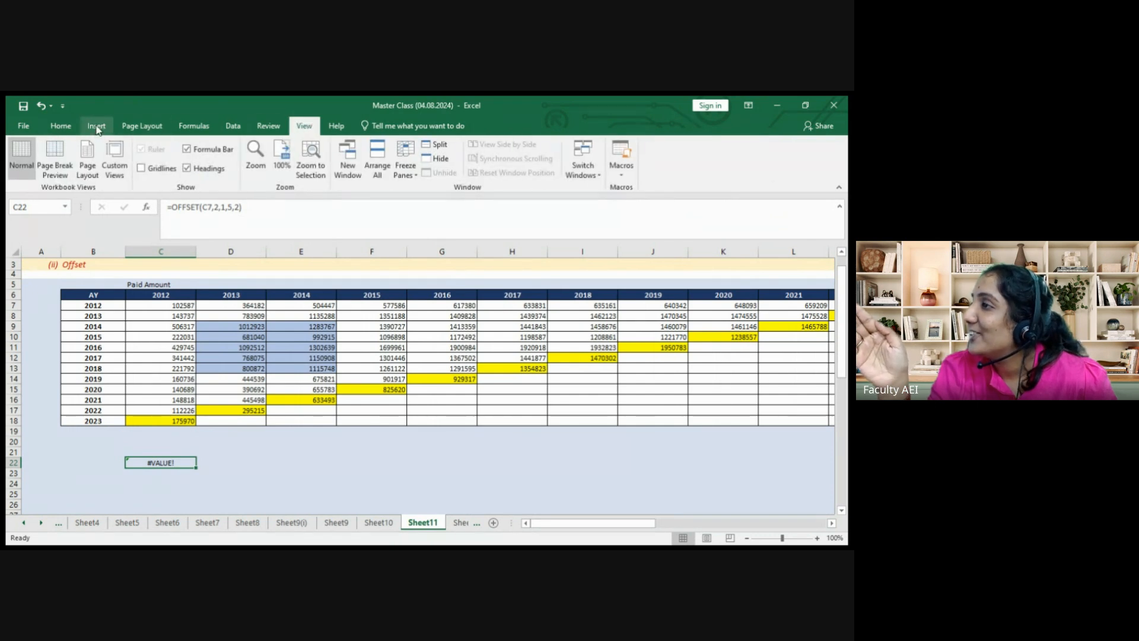
click(261, 127)
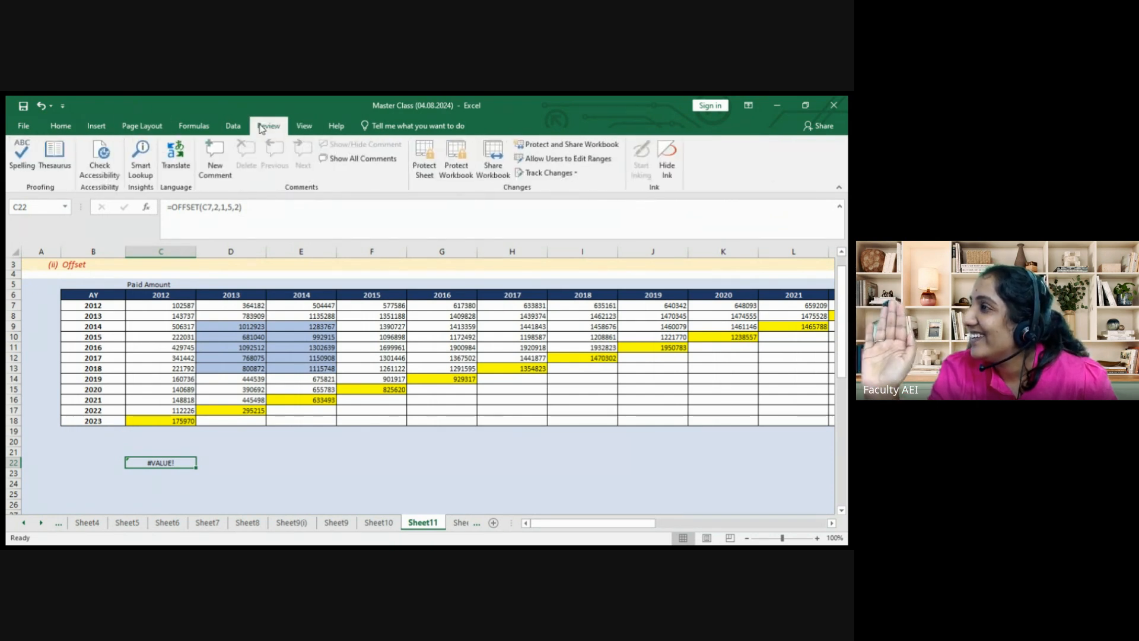
key(Left)
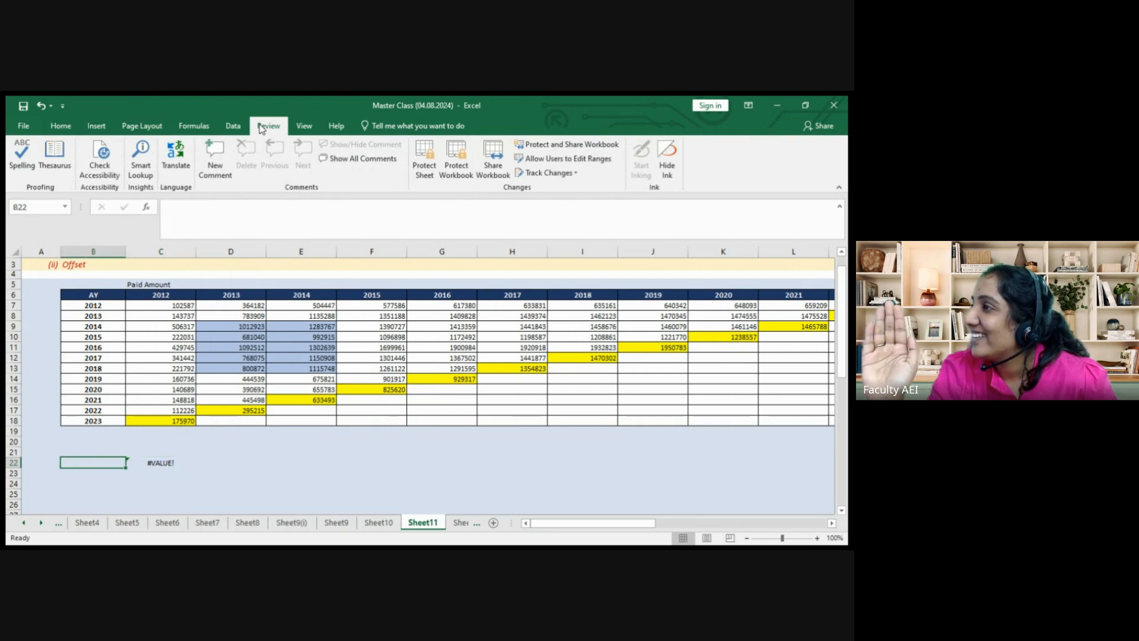
click(227, 122)
click(211, 125)
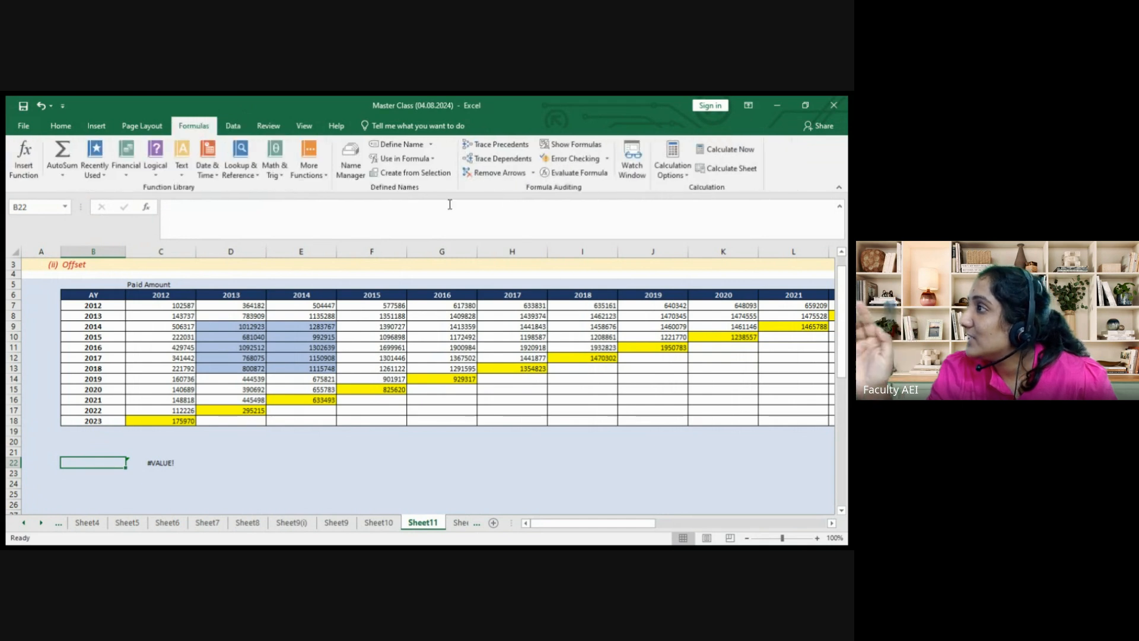
click(563, 175)
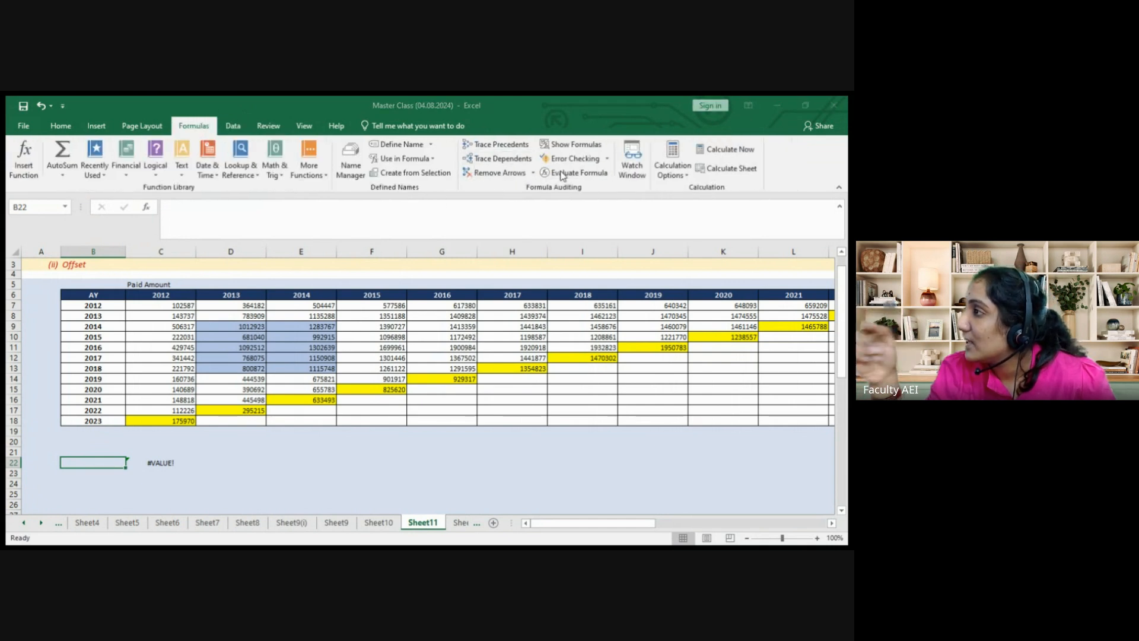
key(Escape)
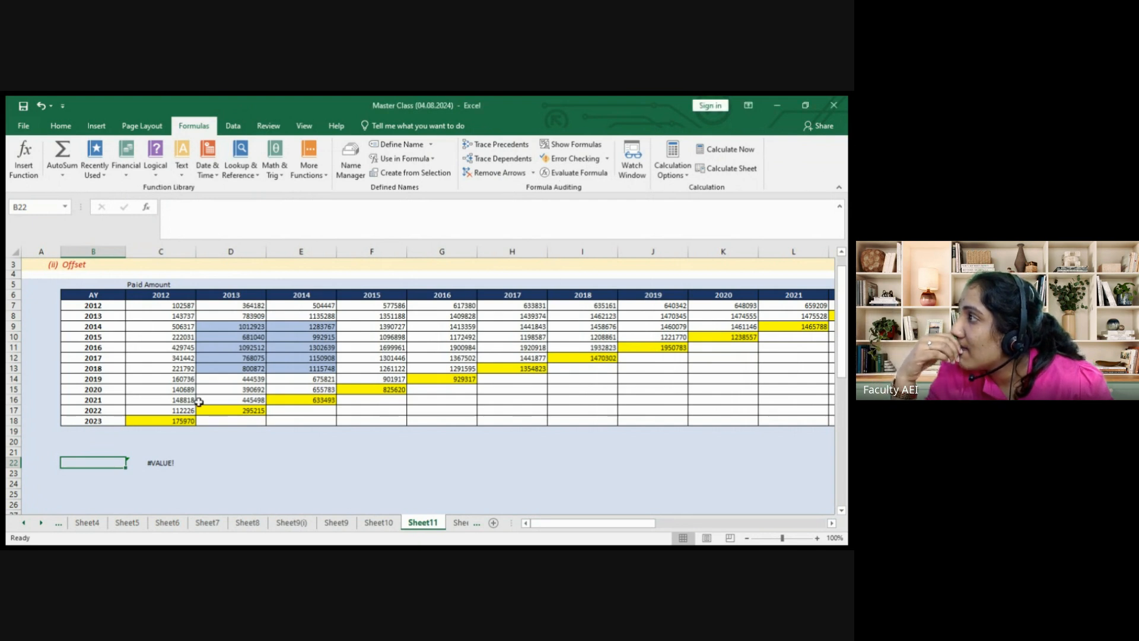
click(131, 463)
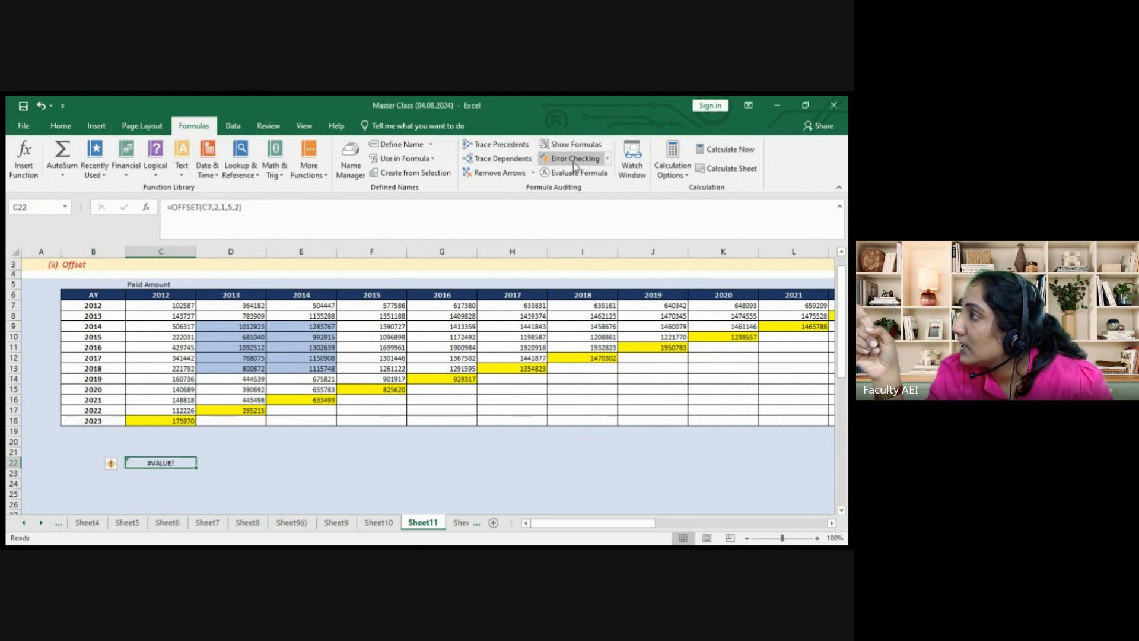
click(573, 173)
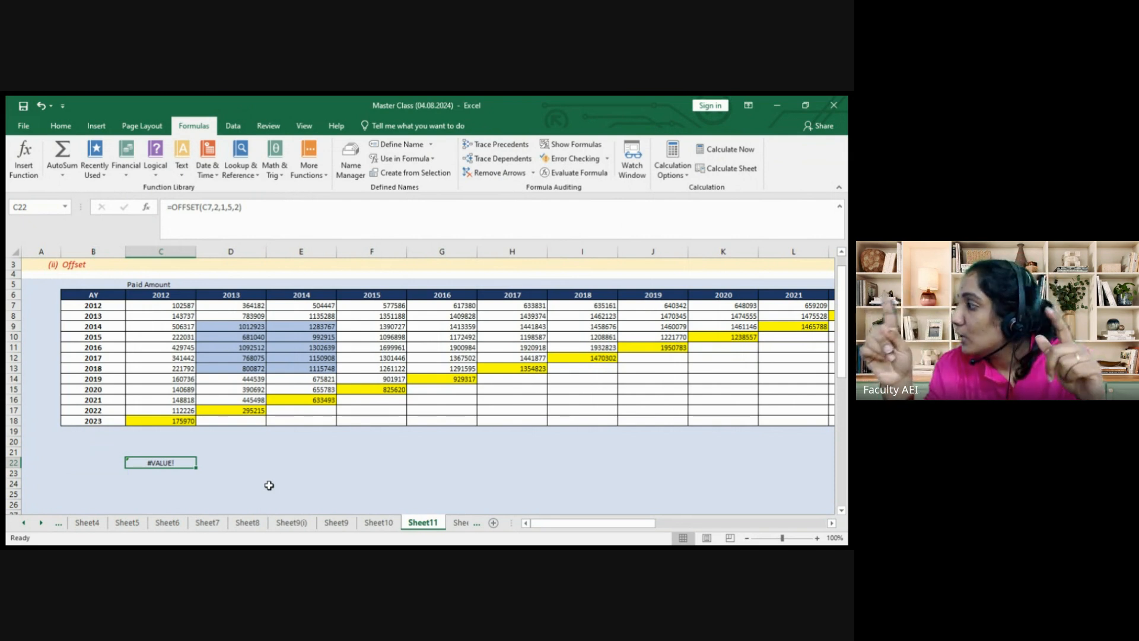
Step: Wrap C22's OFFSET formula in SUM( ) so it returns 10201399
key(BackSpace)
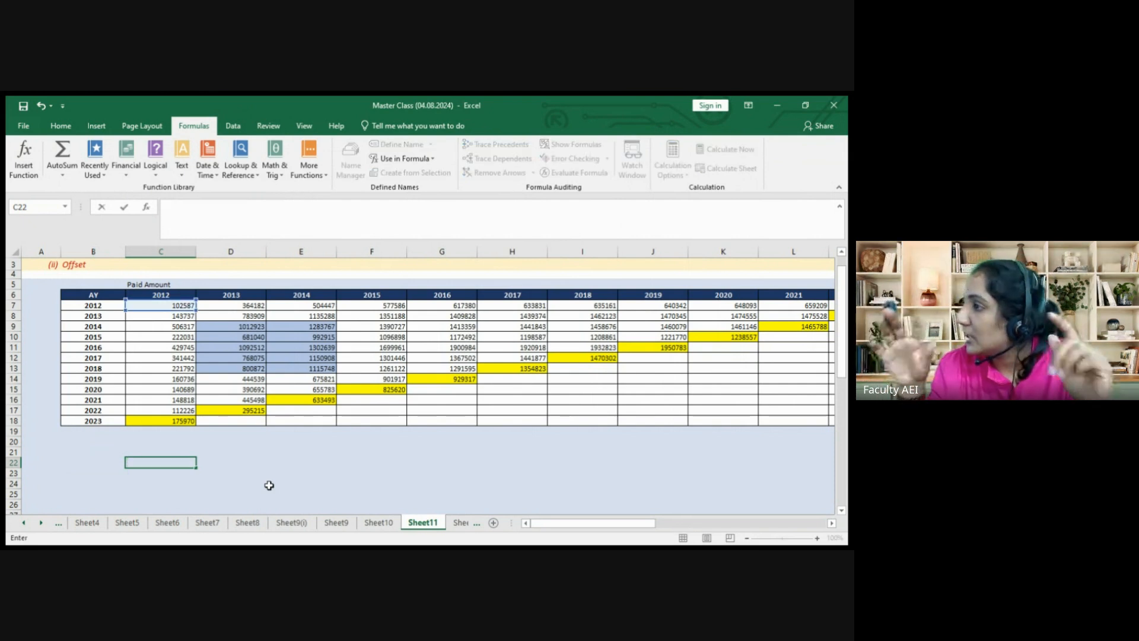
key(Escape)
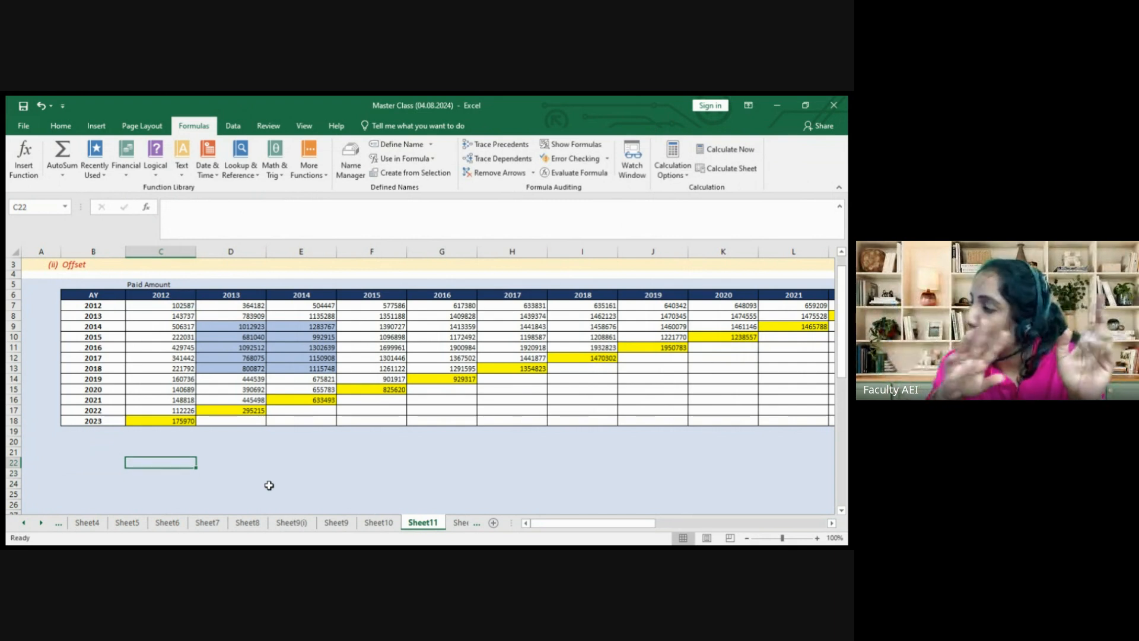
key(ctrl+z)
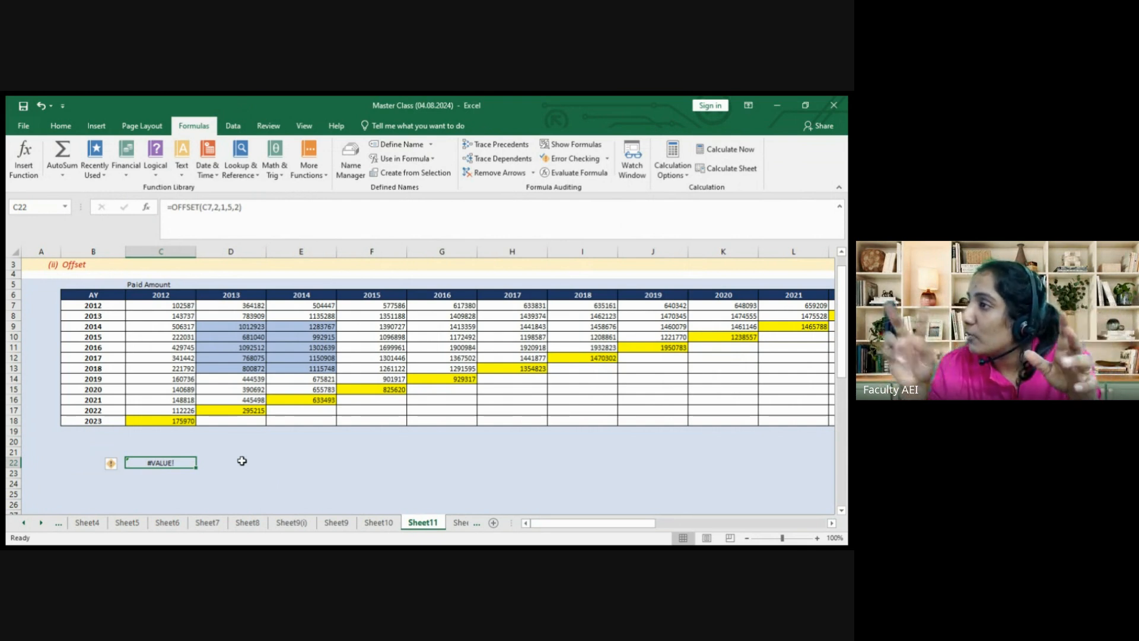
click(172, 205)
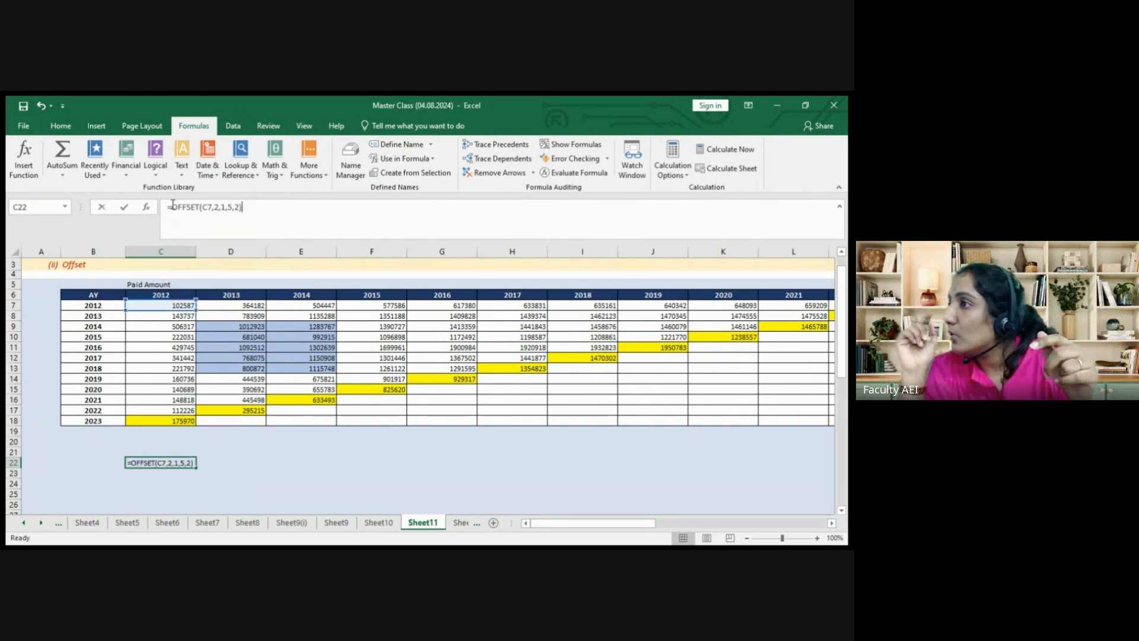
text(SUM()
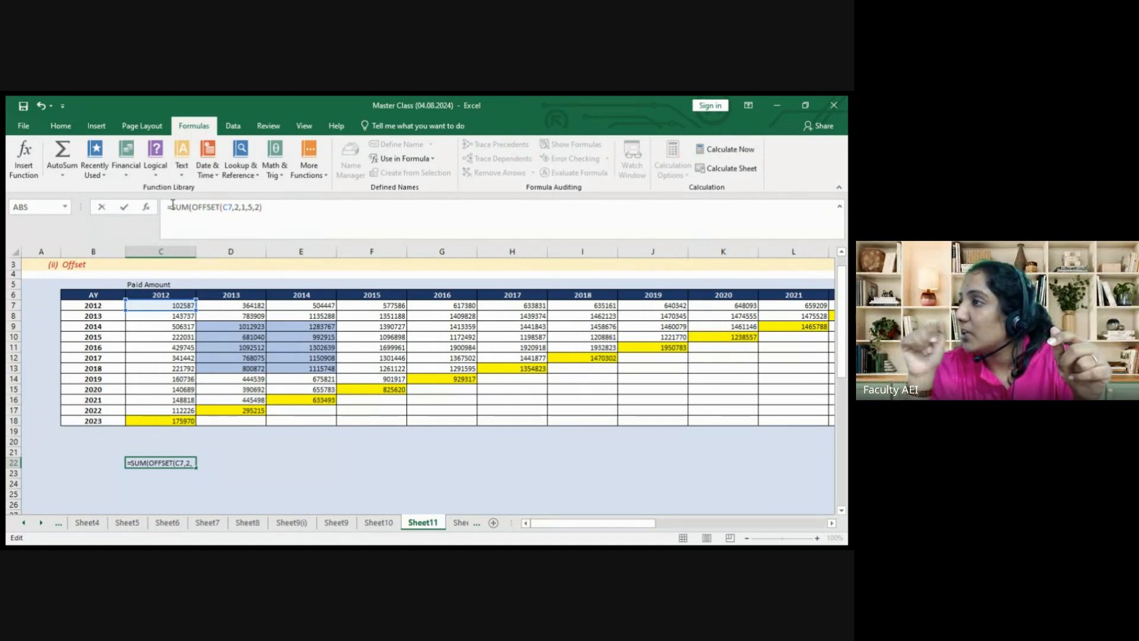
key(Right)
key(Right)
key(Right)
key(Right)
key(Right)
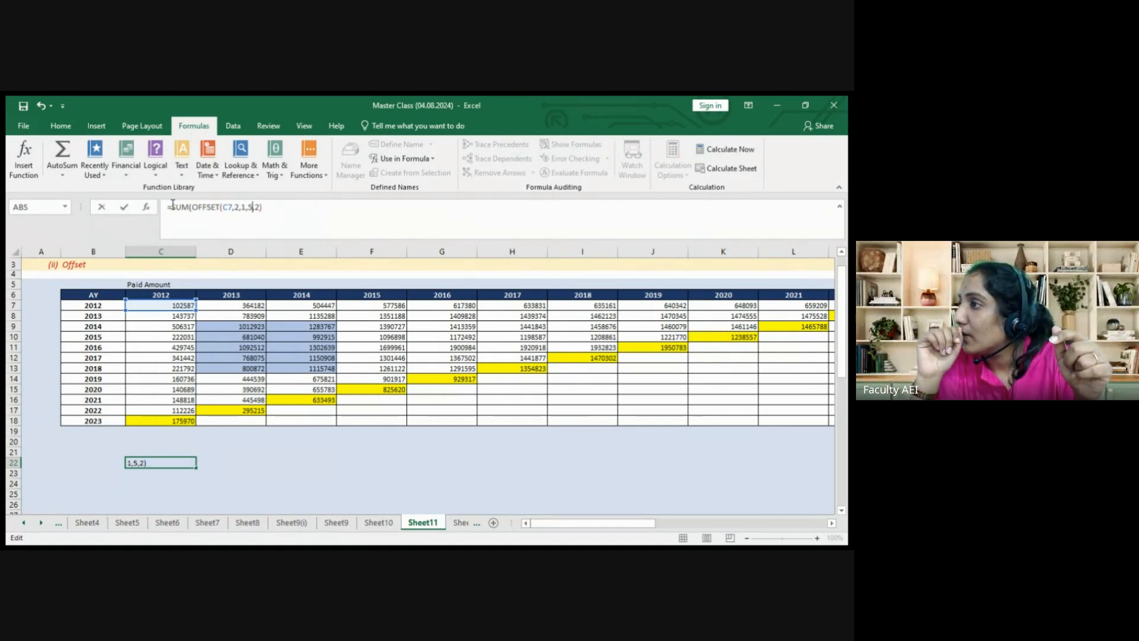
key(Right)
key(Right)
key(Right)
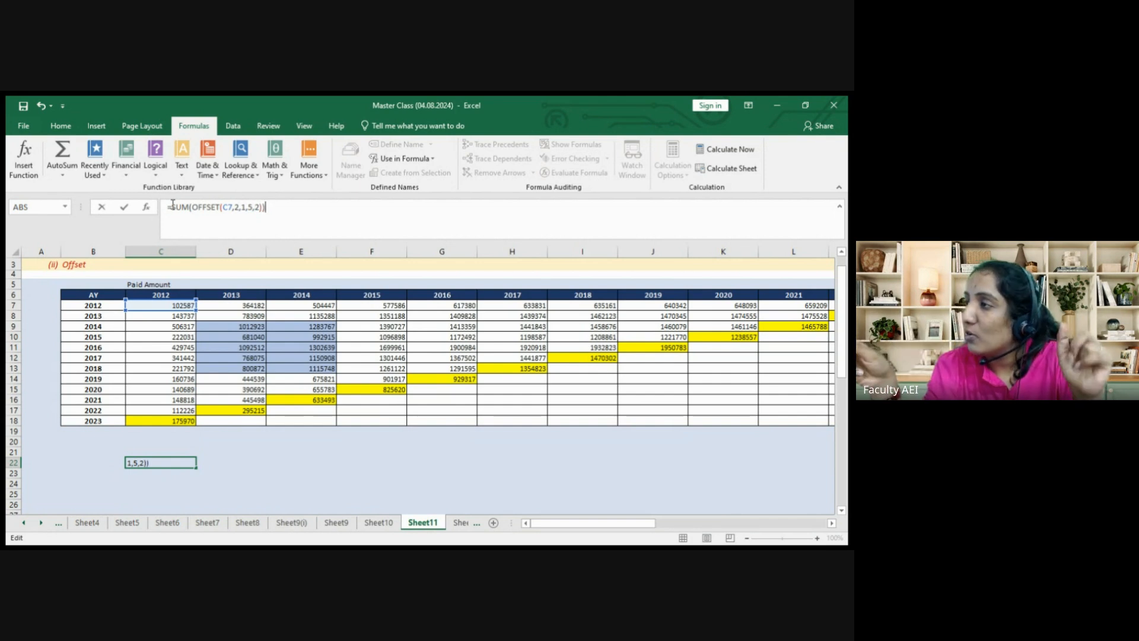
key(Return)
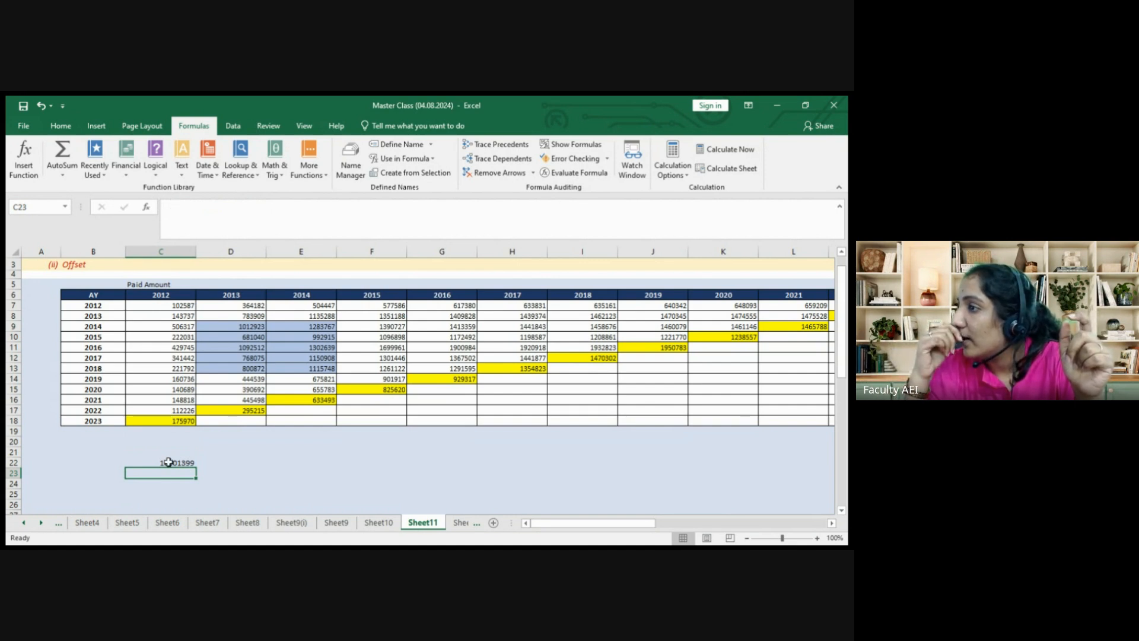
Step: Select D9:E13 to confirm its status-bar sum matches 10201399
drag(220, 326, 290, 368)
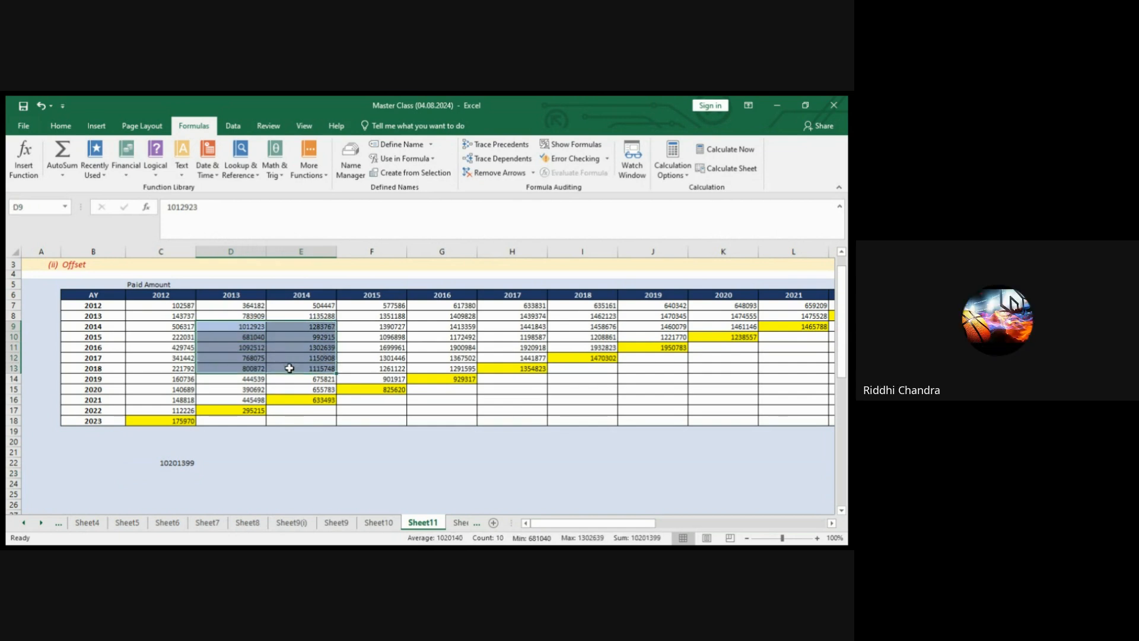
click(218, 463)
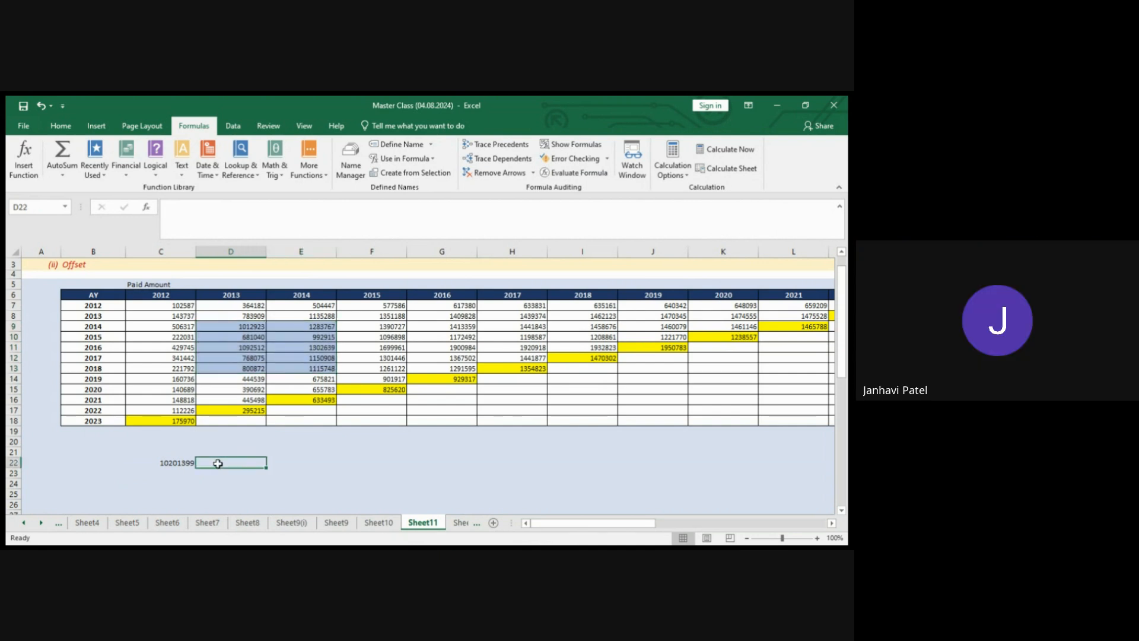
key(alt+Tab)
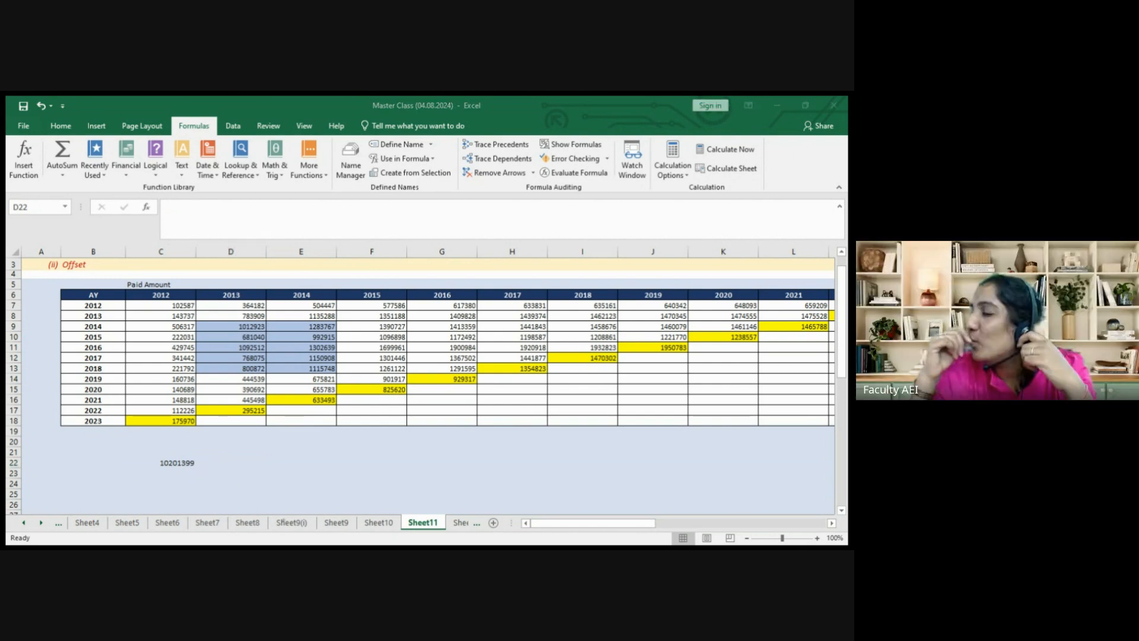